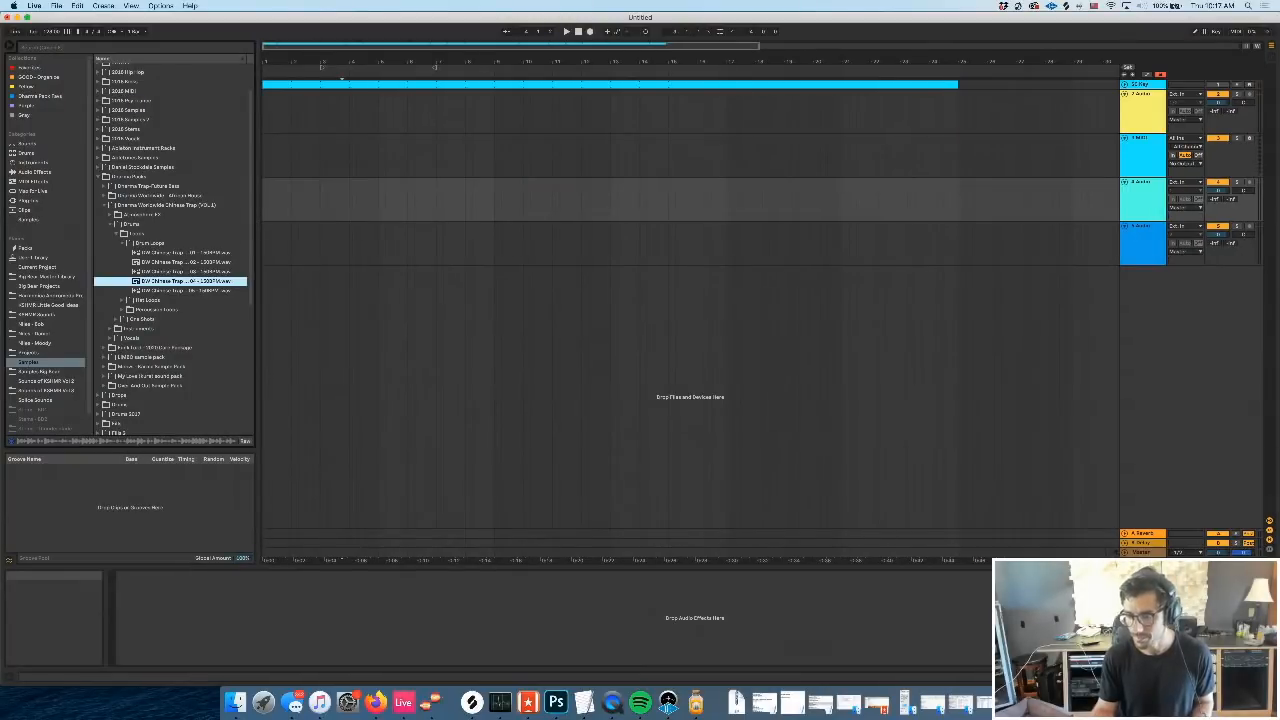
Narrow the Live window to uncover the browser, show the Twitch stream chat beside it, and return to Live
drag(1278, 320, 1033, 320)
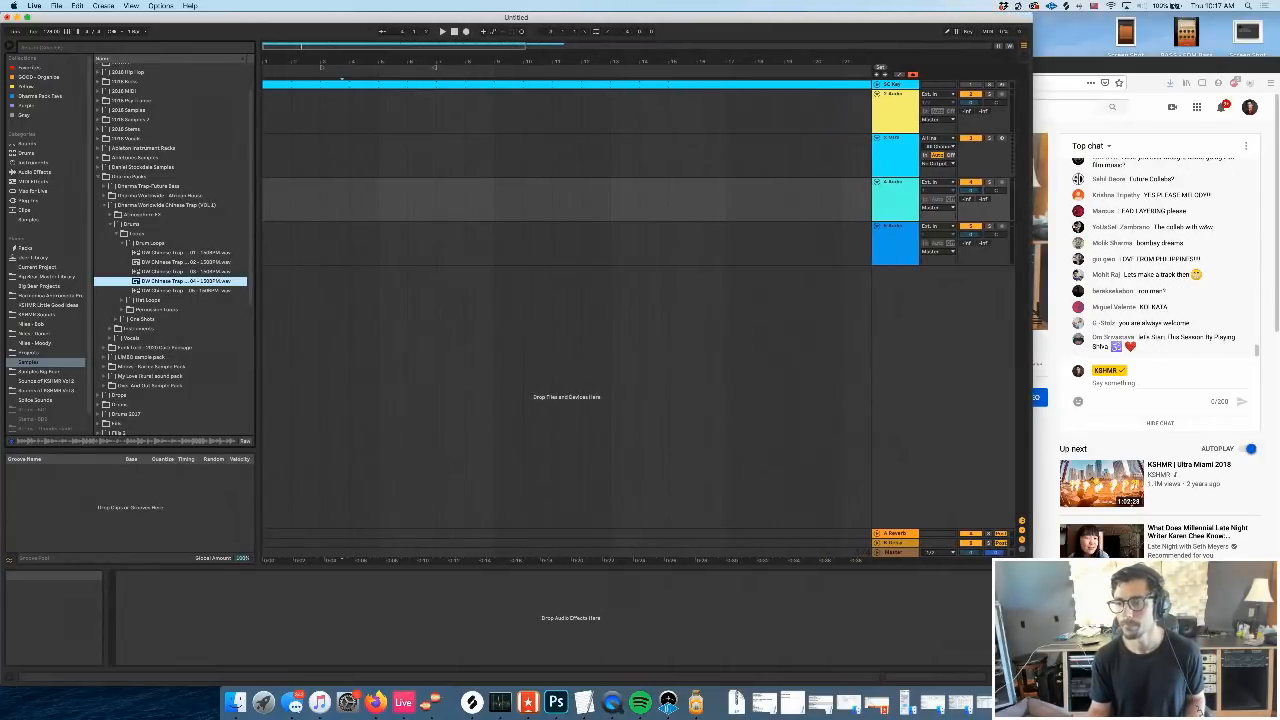
click(1168, 384)
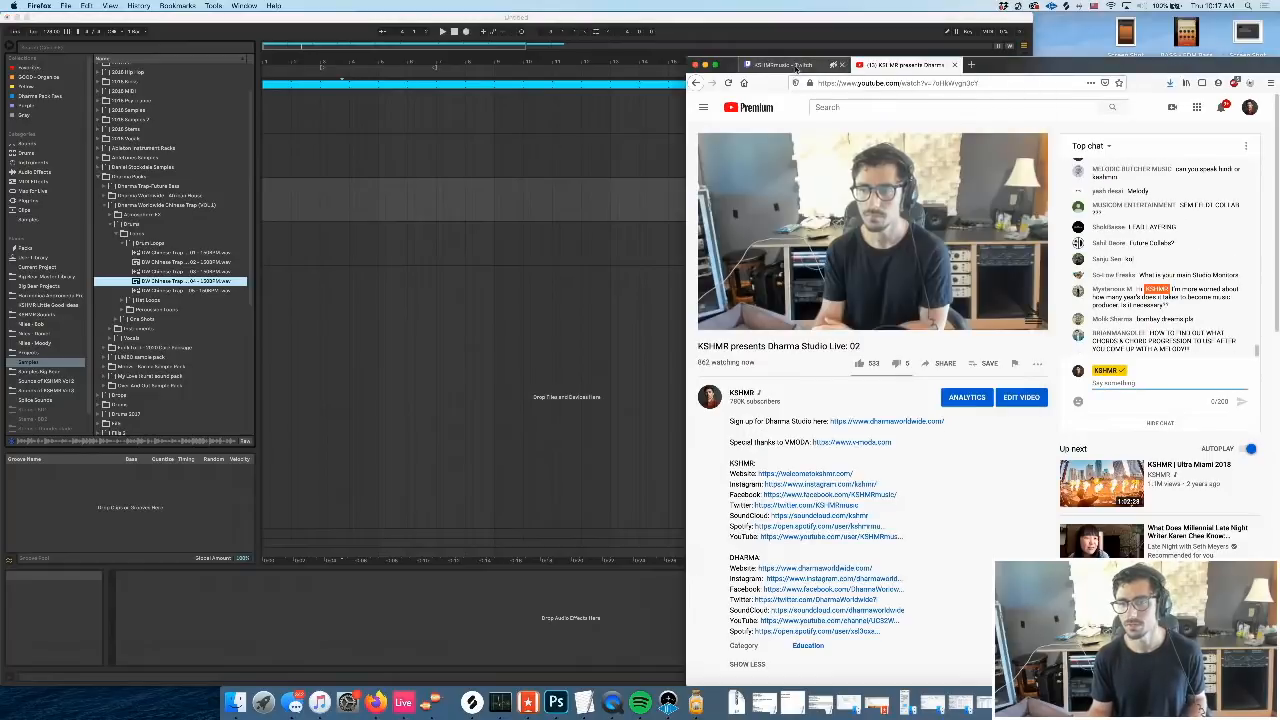
click(795, 66)
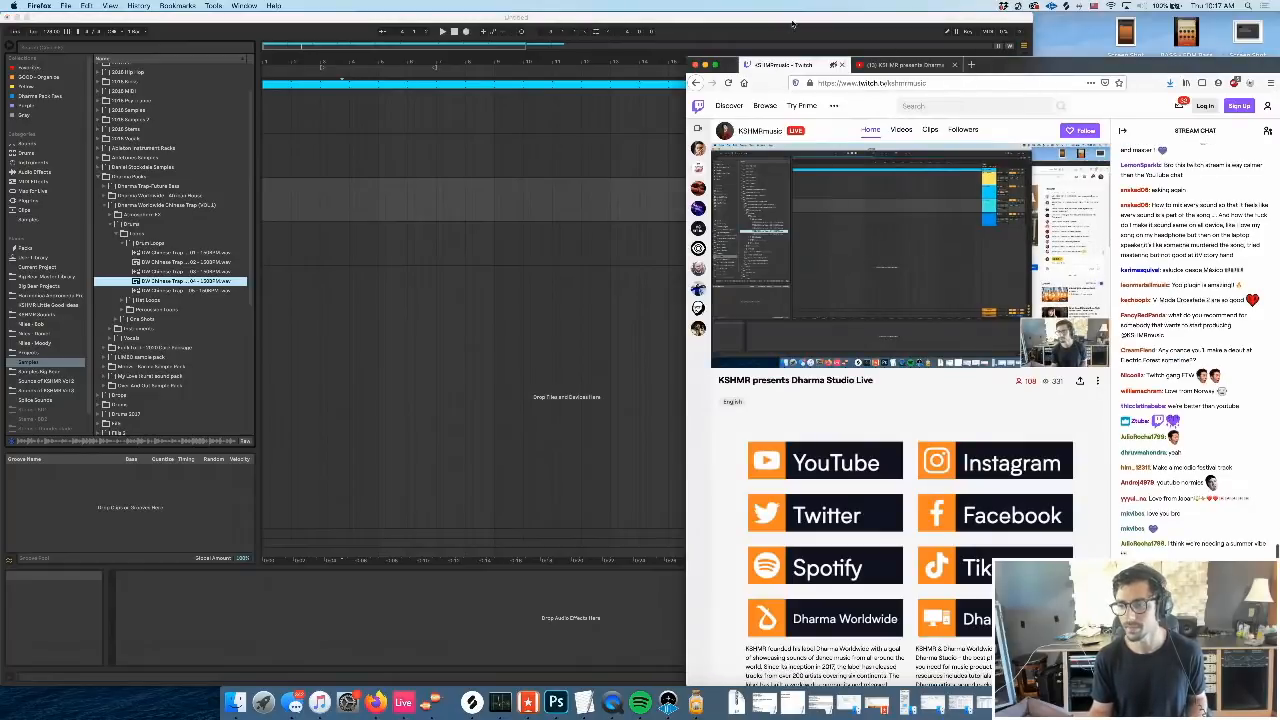
click(793, 22)
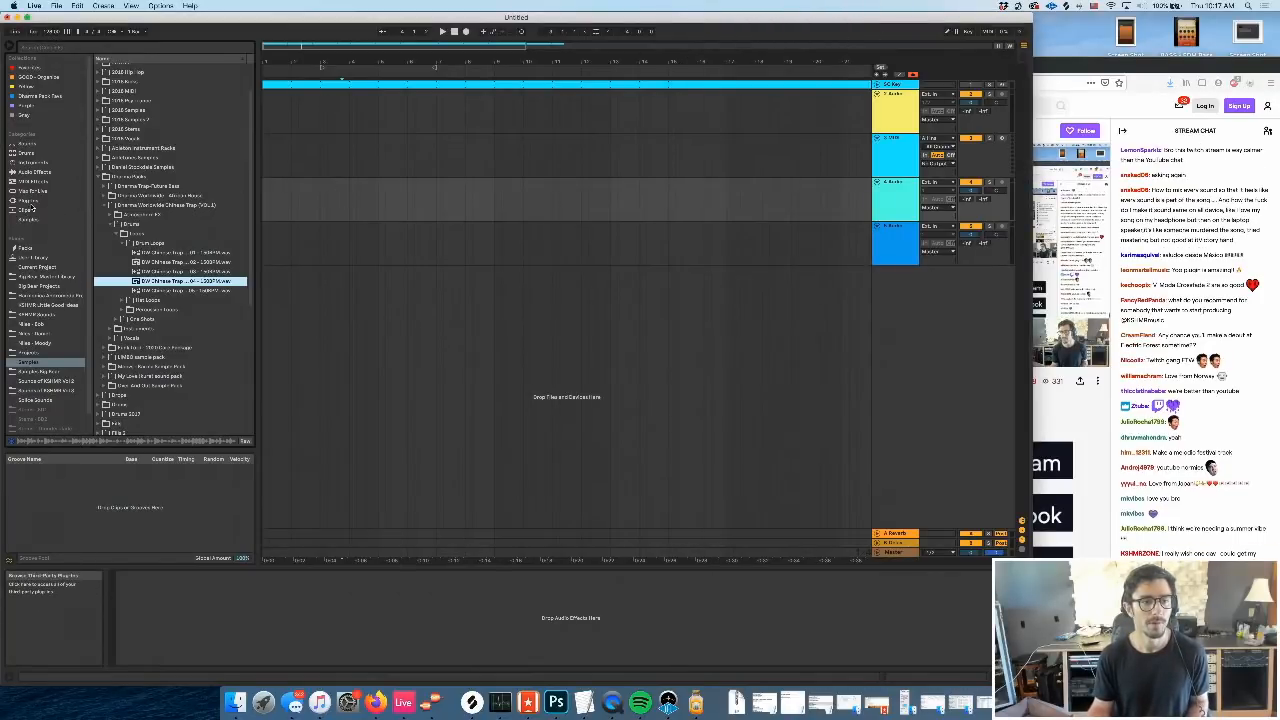
Search the plug-ins for "nexus", load the Nexus VST onto the MIDI track, and dismiss its update notice
click(28, 201)
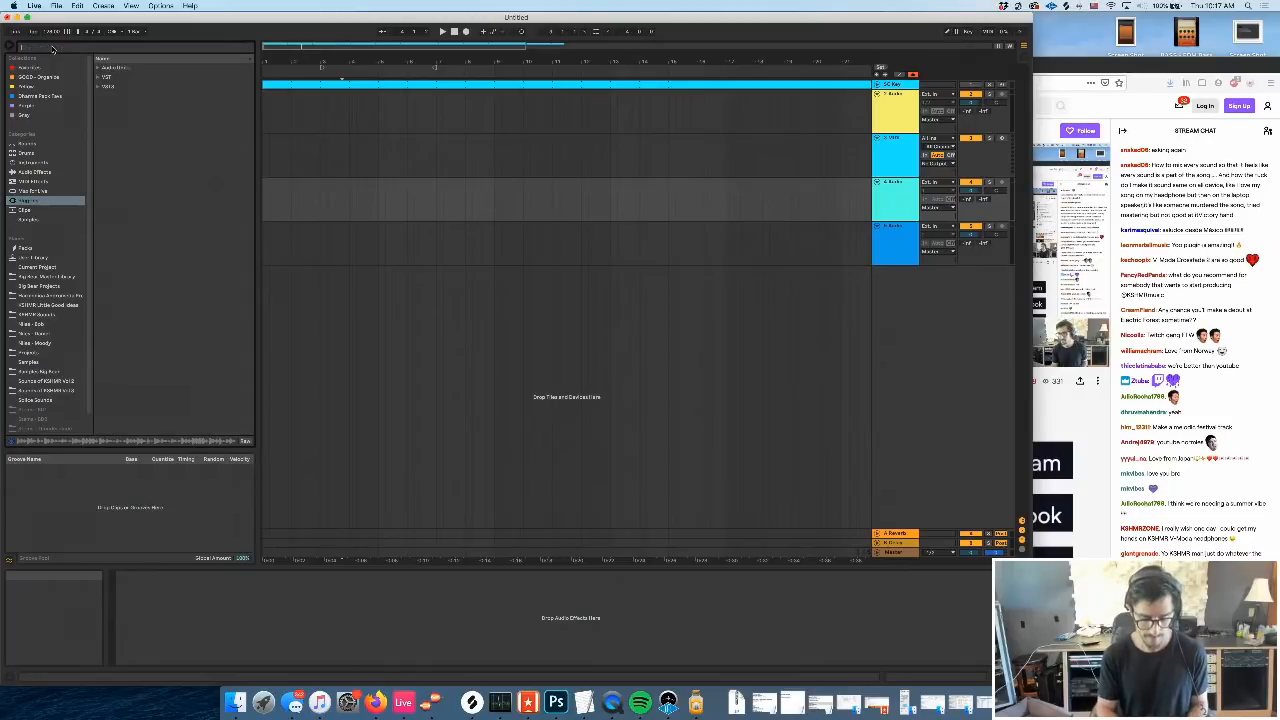
text(nexus)
click(97, 77)
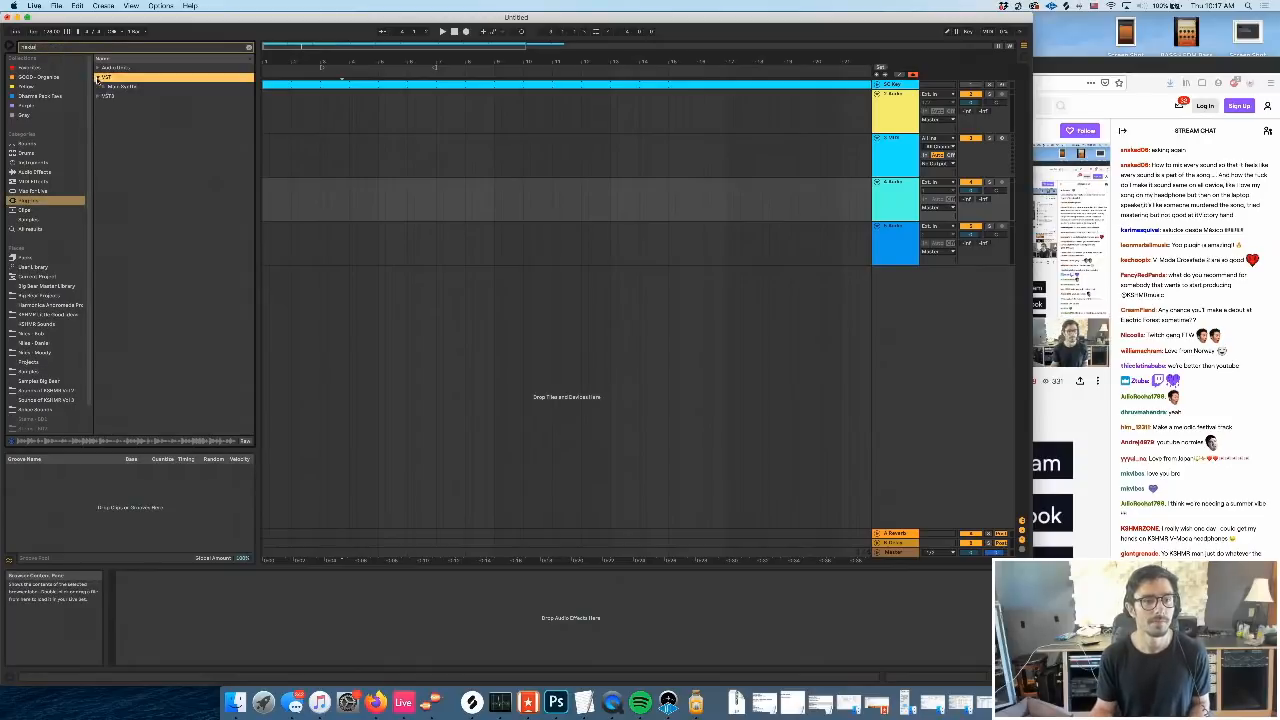
click(105, 87)
click(128, 96)
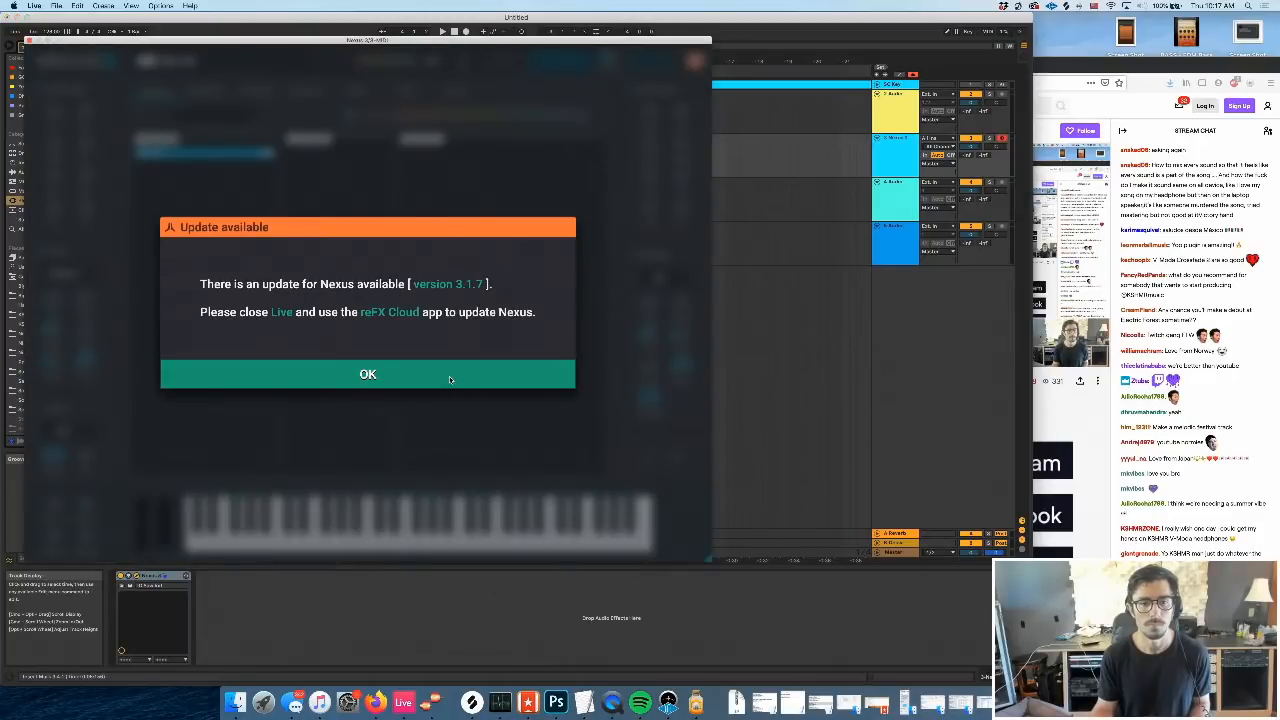
click(449, 376)
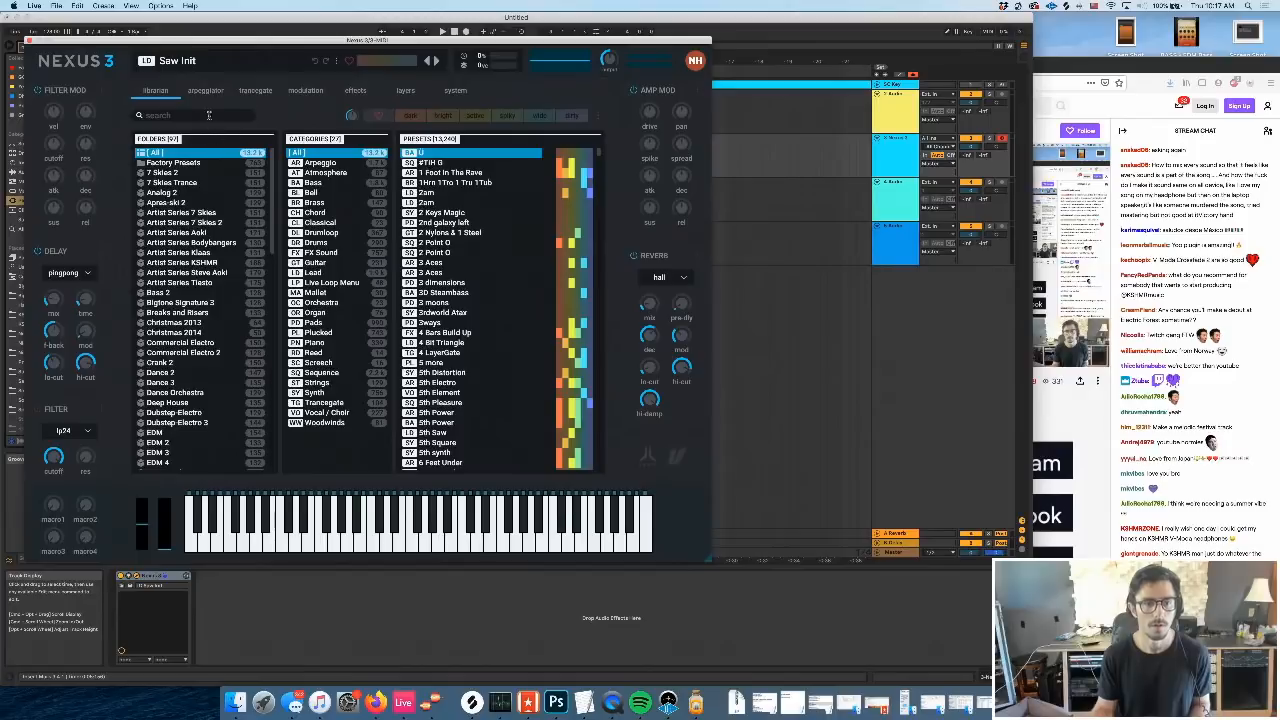
Find the grand piano presets with "grand", load Nexus Grandpiano, and close the plug-in window
text(grand)
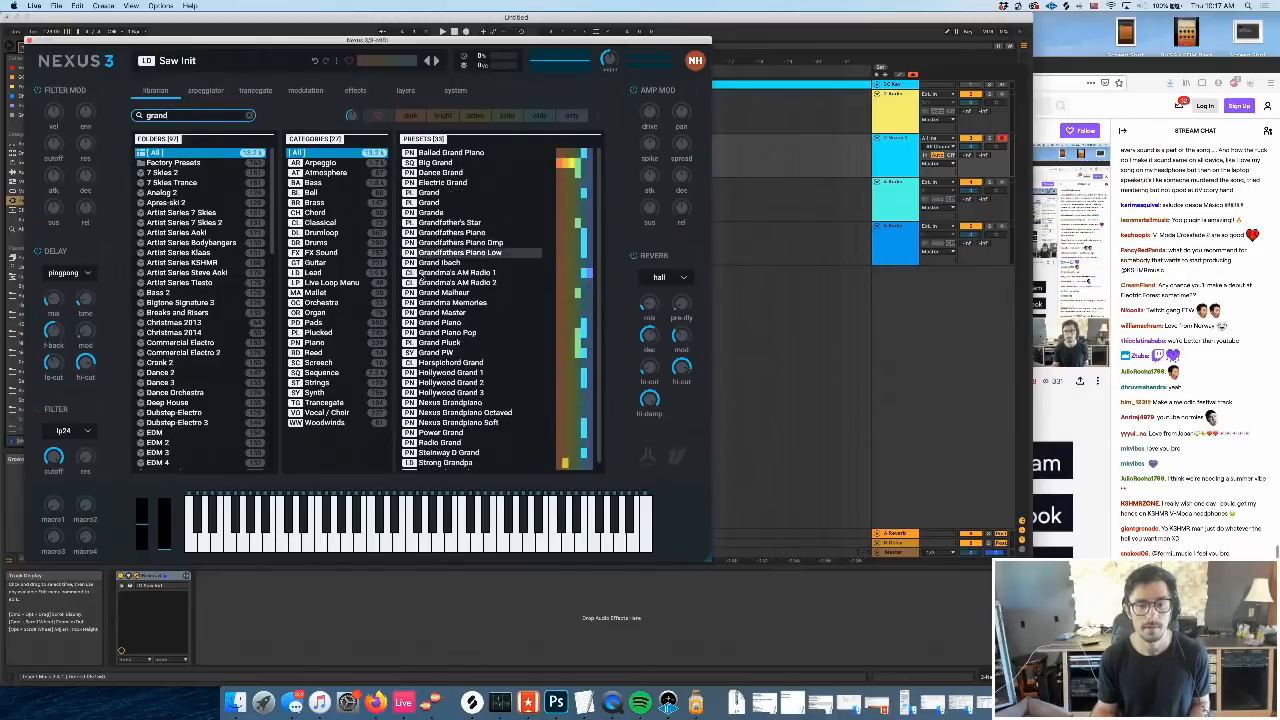
click(464, 402)
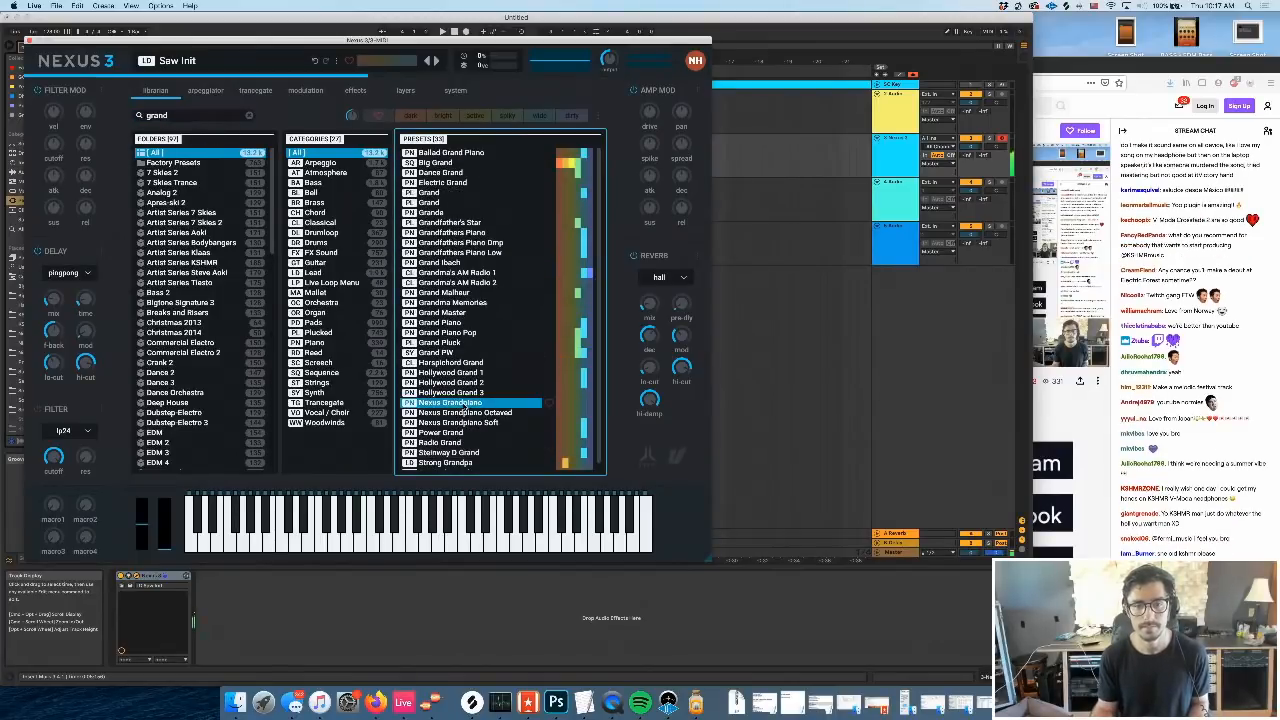
click(31, 42)
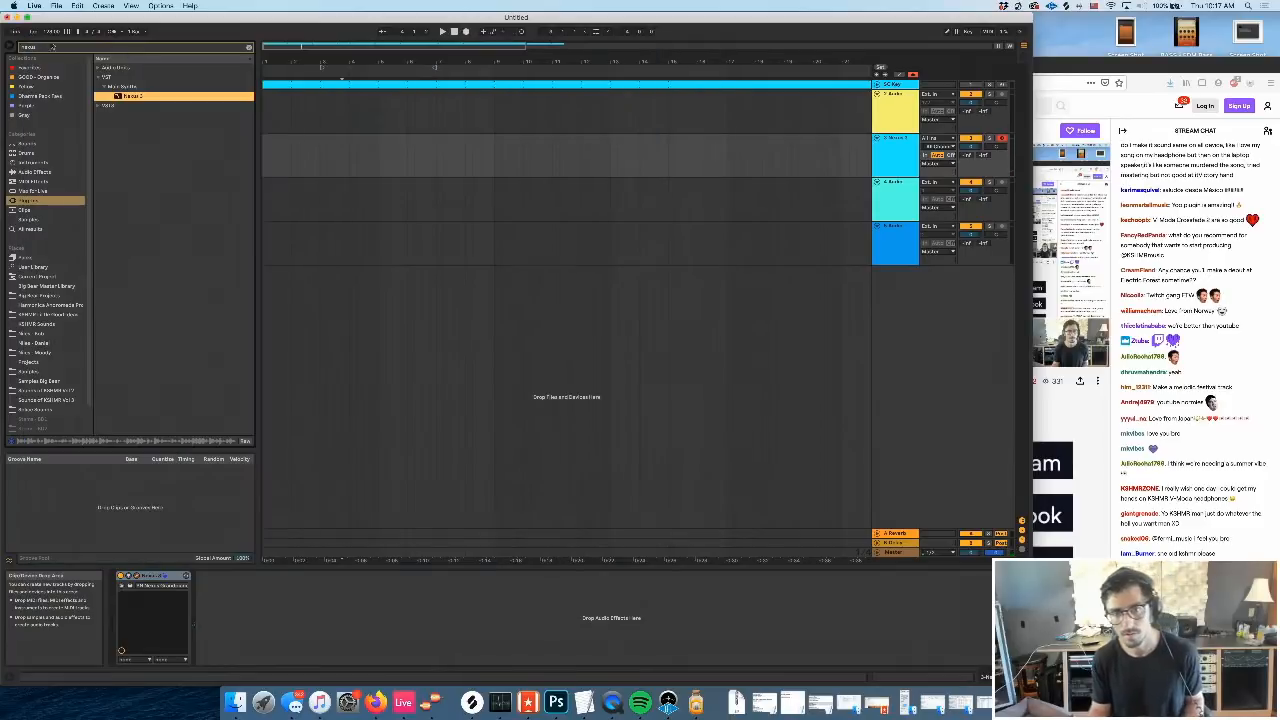
Insert an empty four-bar MIDI clip at the start of the Nexus track and enlarge the note editor
drag(472, 160, 405, 148)
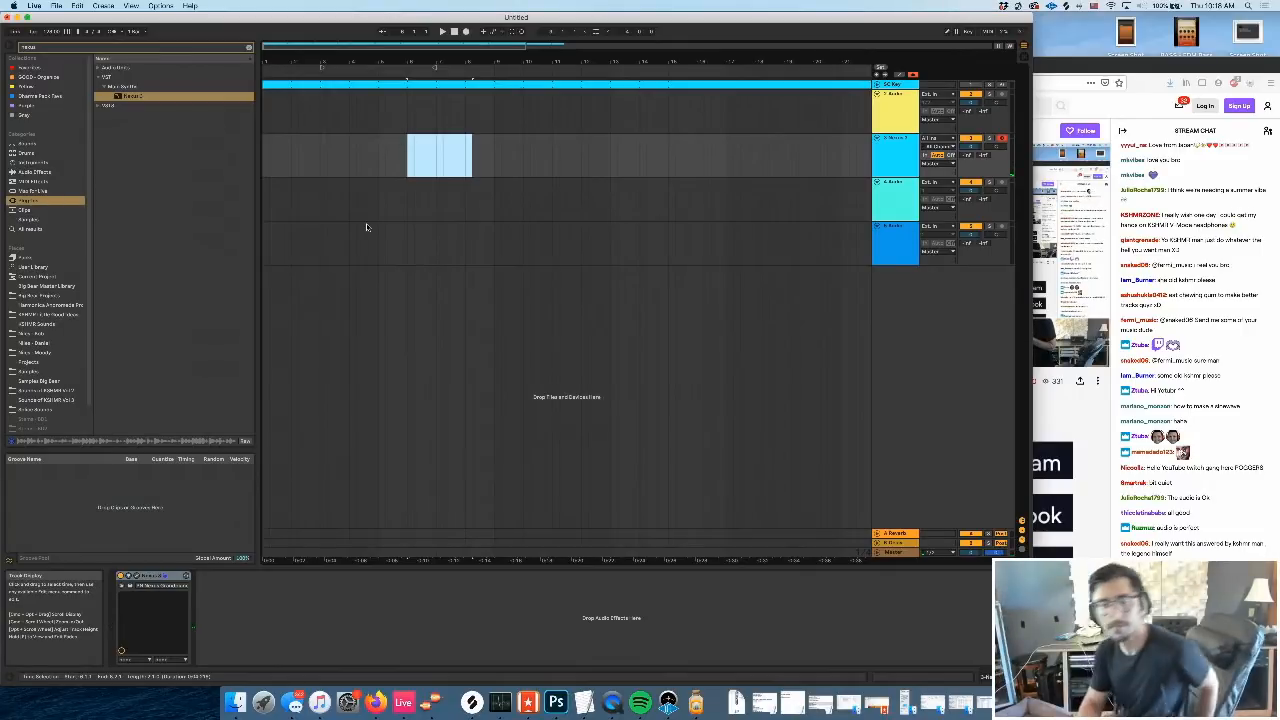
drag(382, 158, 173, 166)
key(super+shift+m)
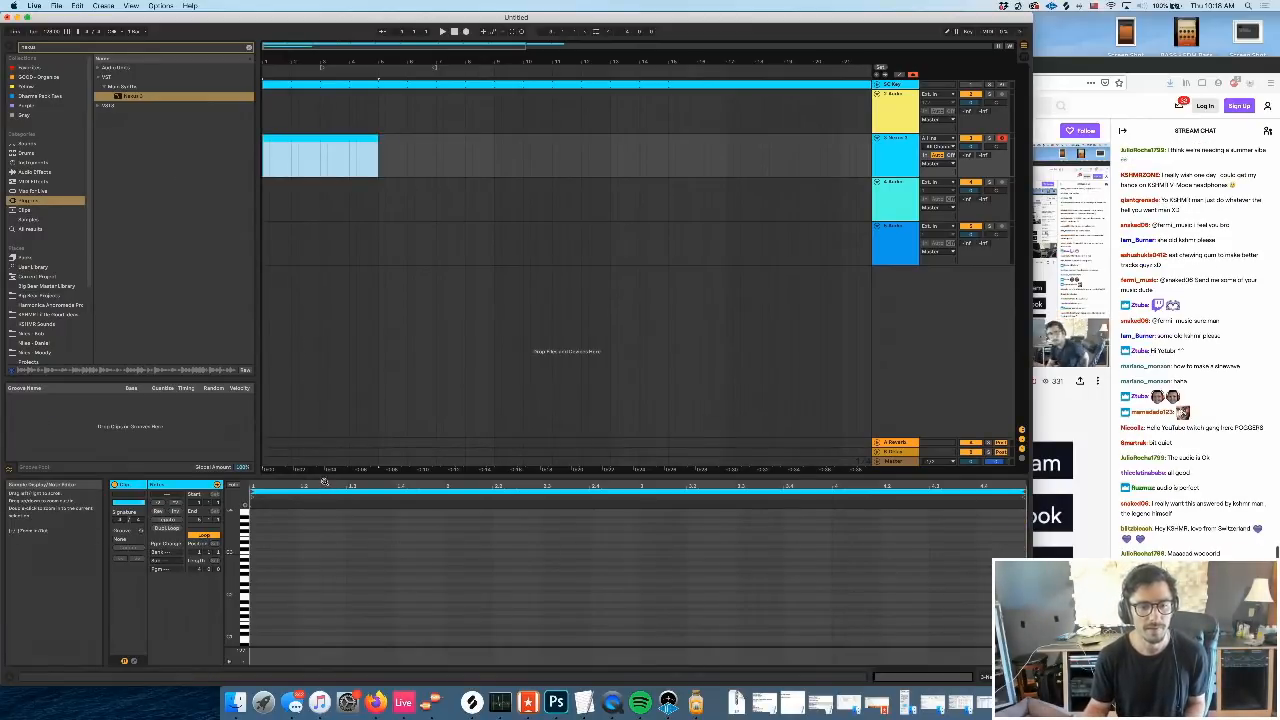
drag(323, 475, 319, 368)
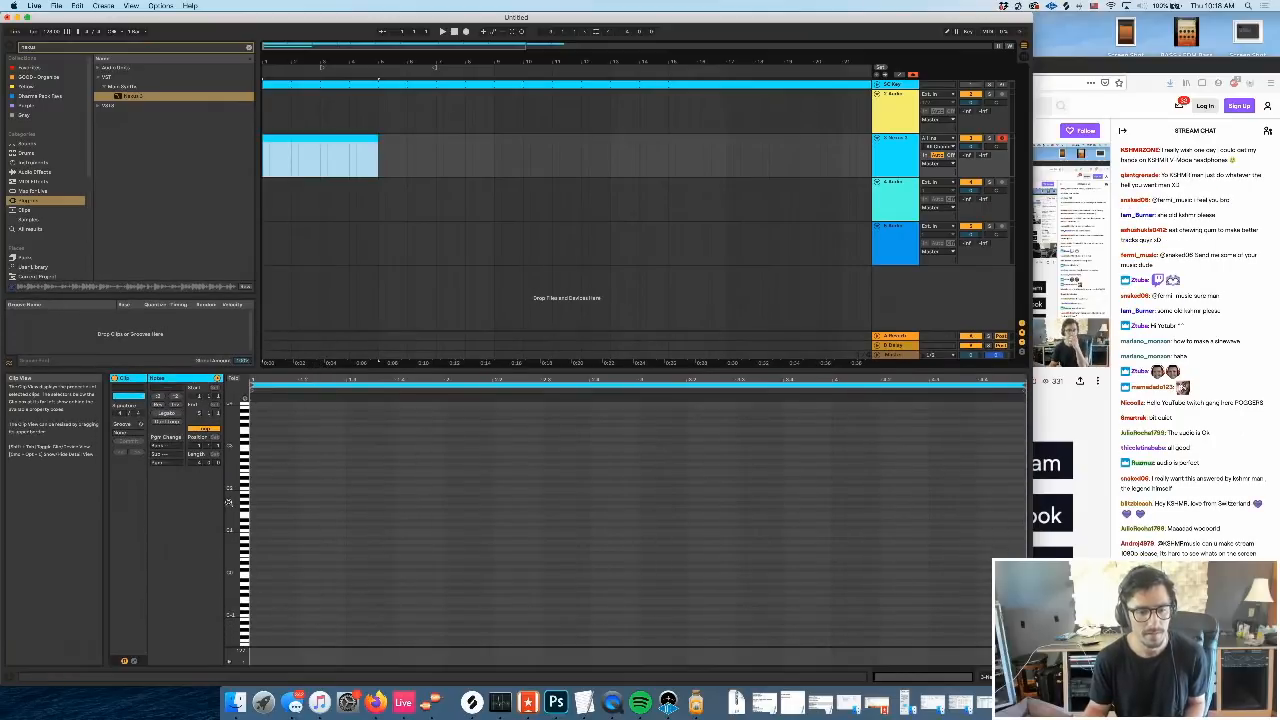
Draw a descending three-note figure at the start of the clip and duplicate it once directly after itself
drag(235, 496, 256, 496)
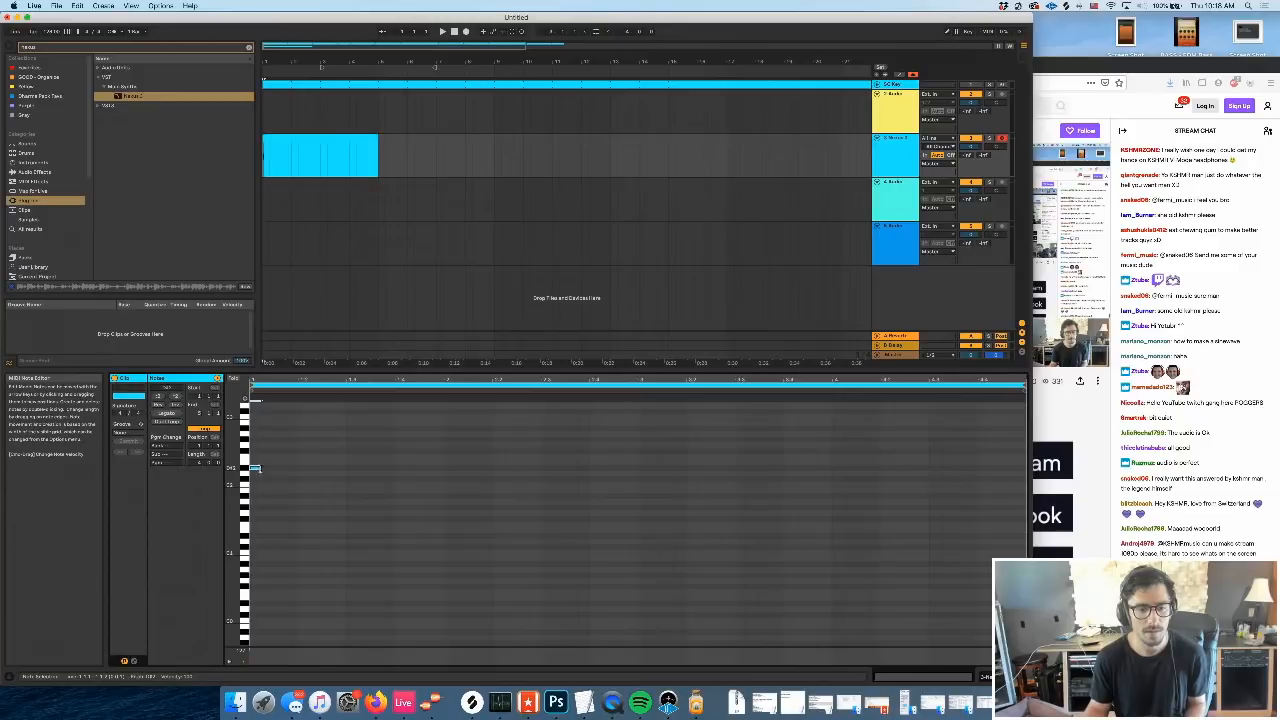
double_click(258, 467)
double_click(284, 468)
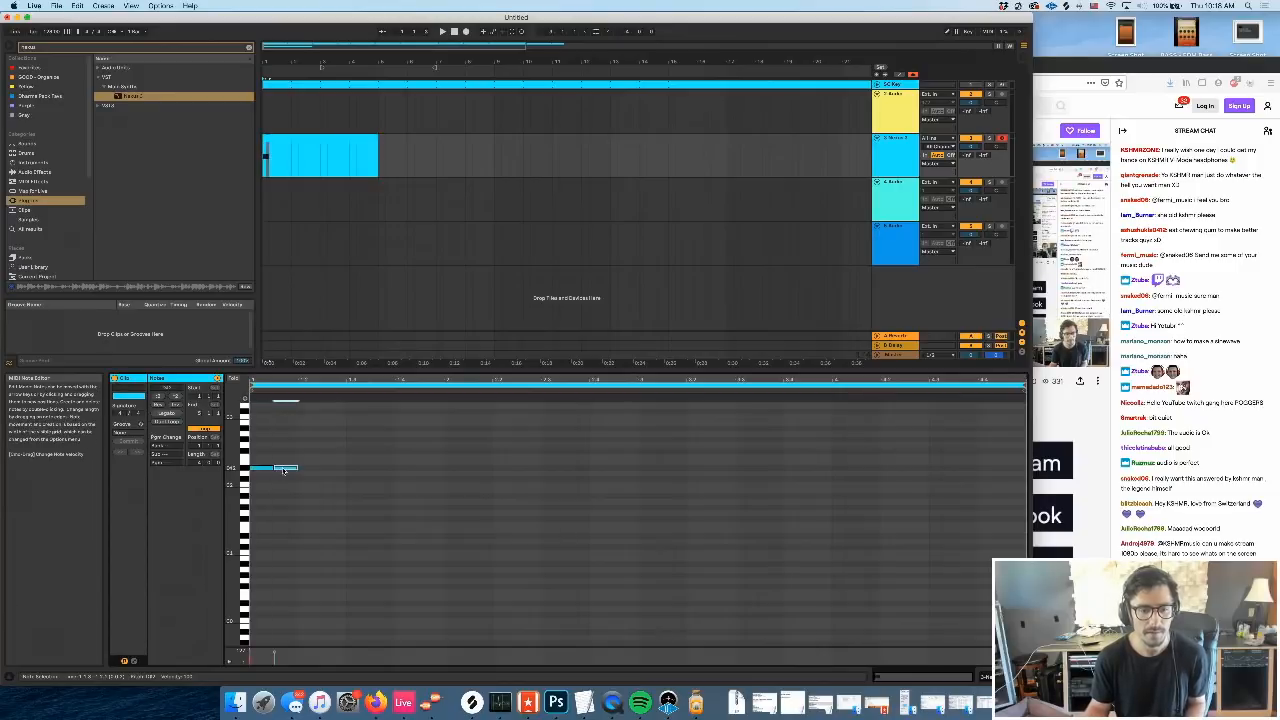
drag(268, 468, 322, 487)
key(space)
key(space)
double_click(303, 446)
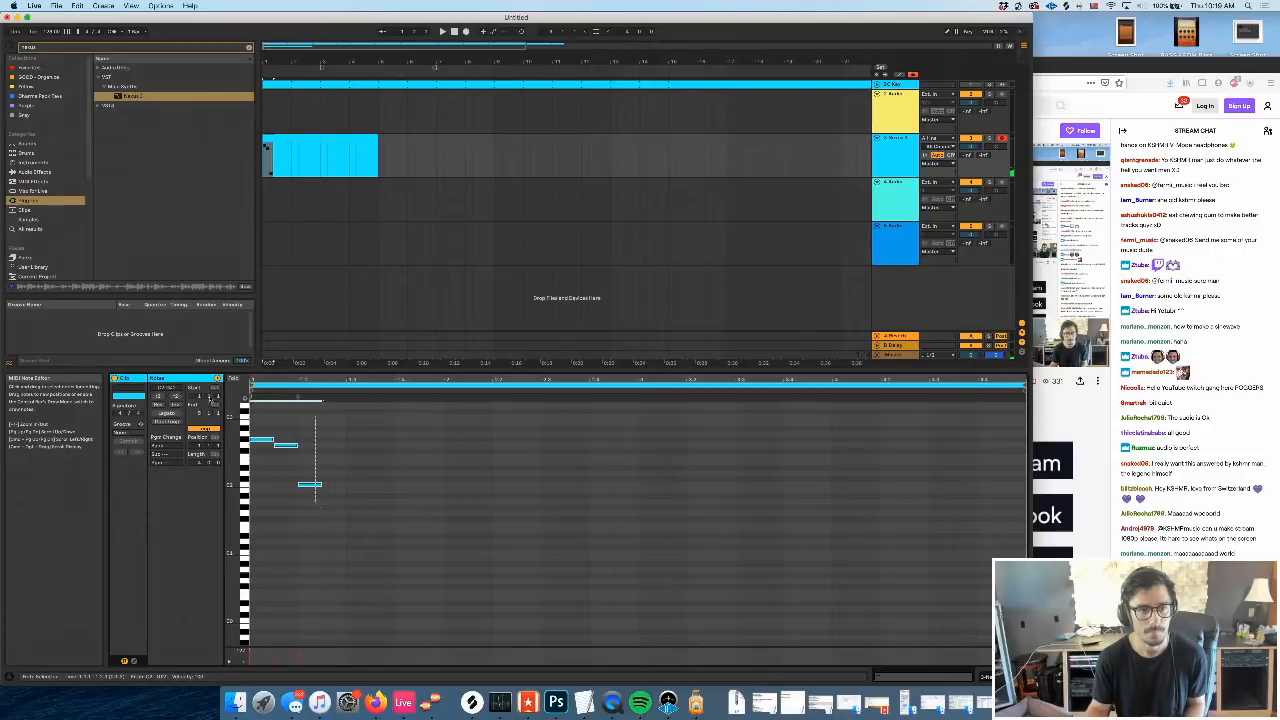
key(super+d)
Set the song tempo to 96 and play back the two note figures
click(51, 32)
text(96)
key(Return)
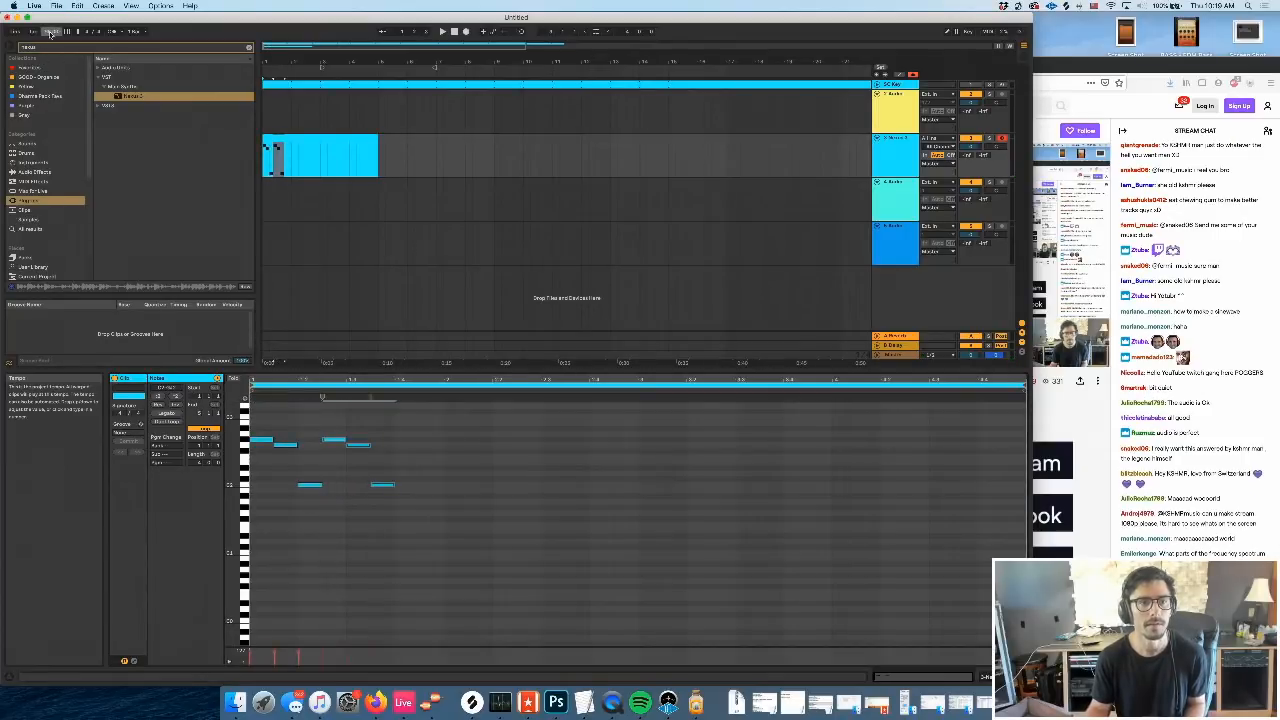
key(space)
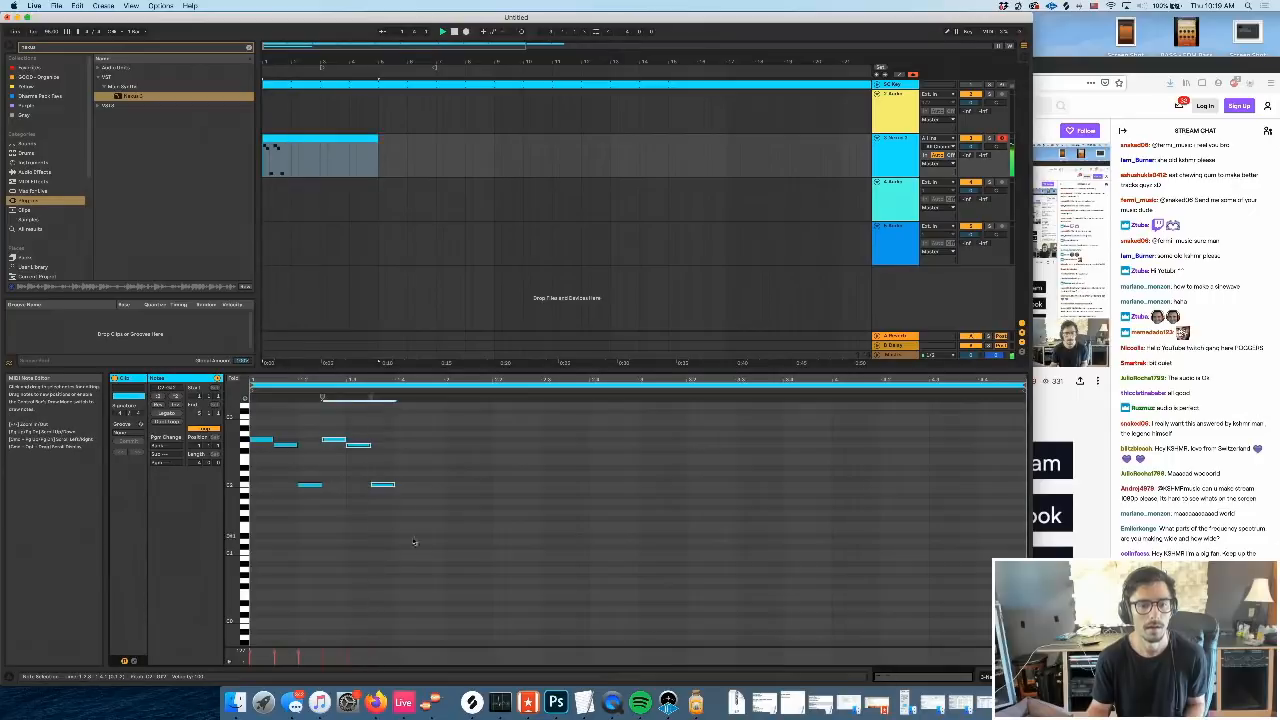
scroll(338, 421, down, 3)
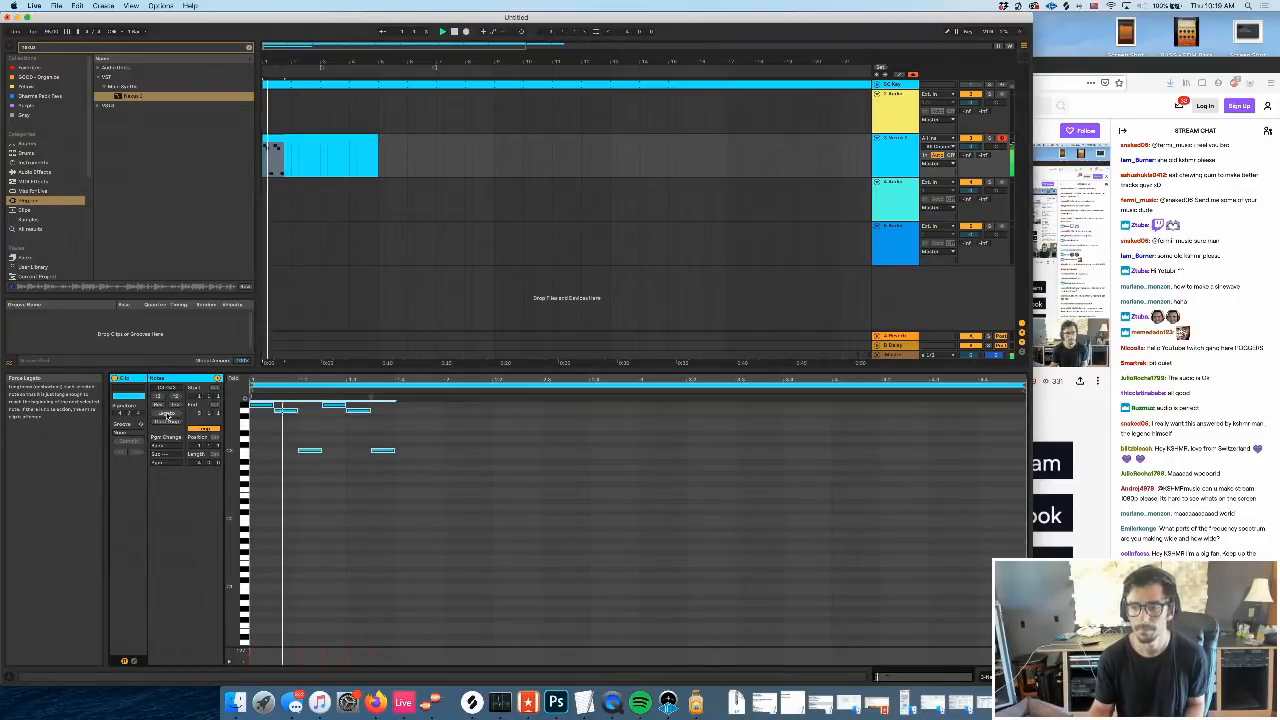
scroll(338, 421, up, 3)
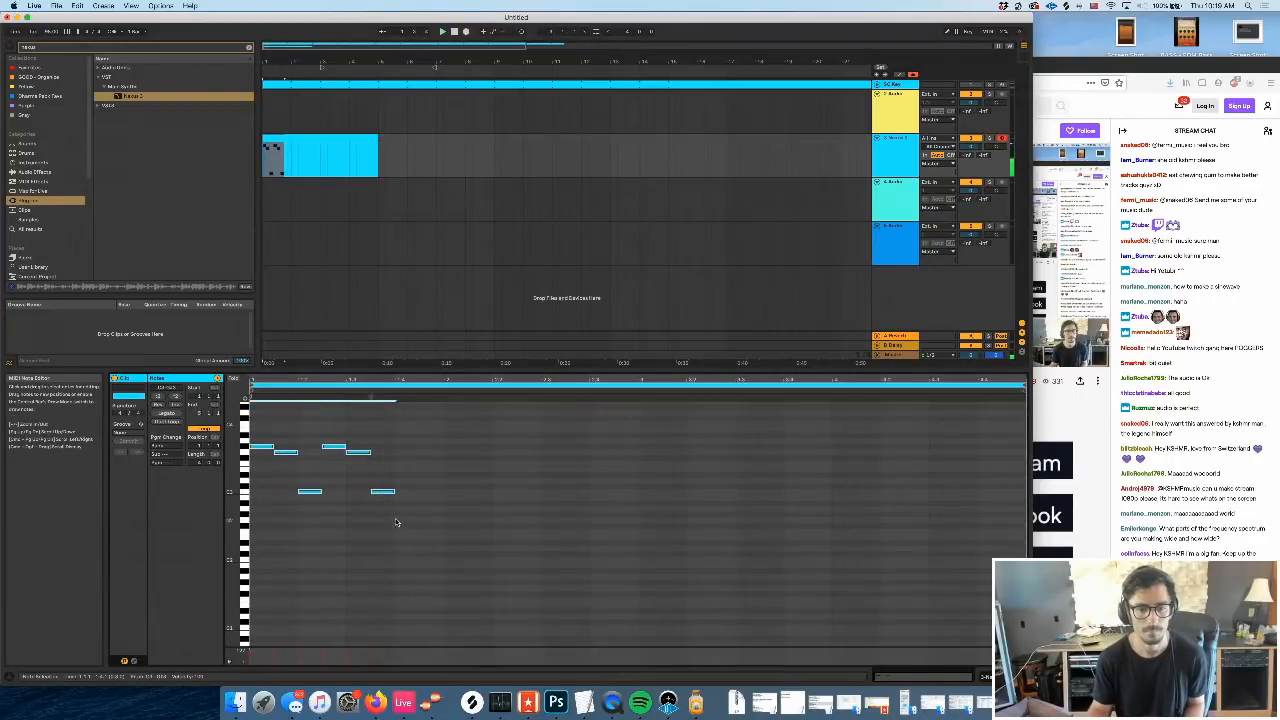
key(space)
Duplicate the last three-note figure twice more along the clip and play the pattern against the metronome
drag(396, 522, 325, 432)
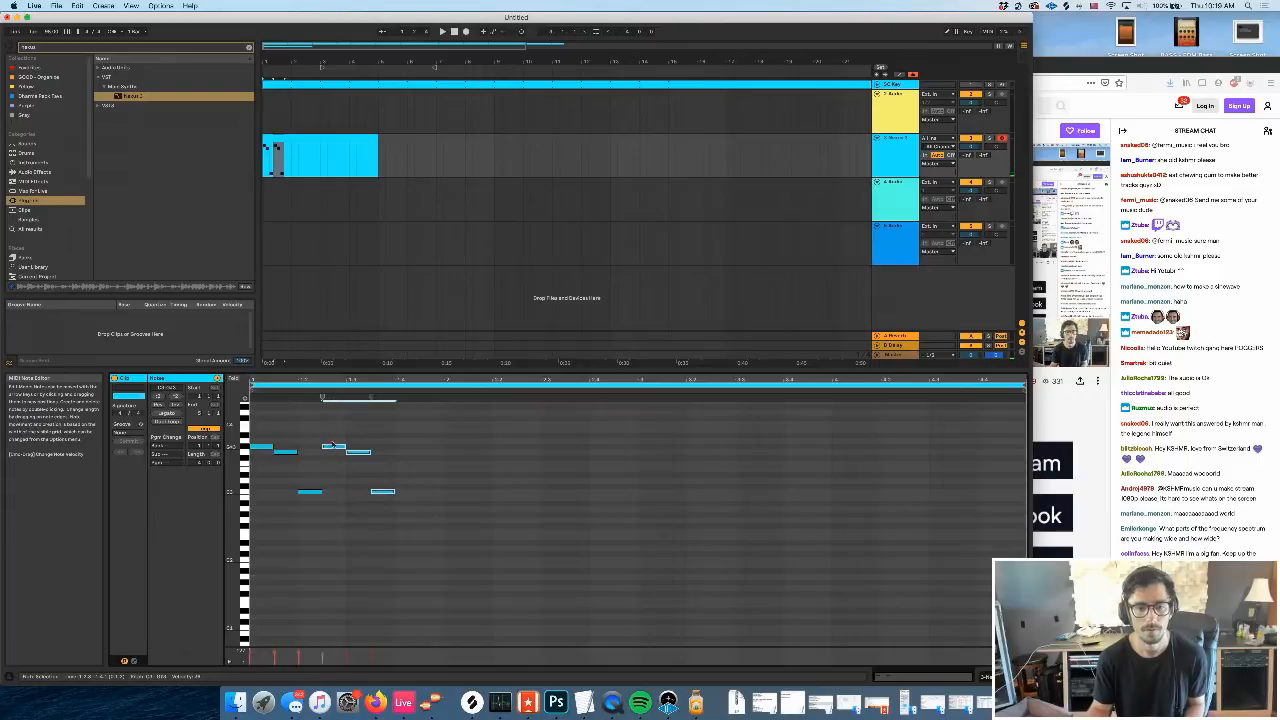
key(ctrl+d)
key(space)
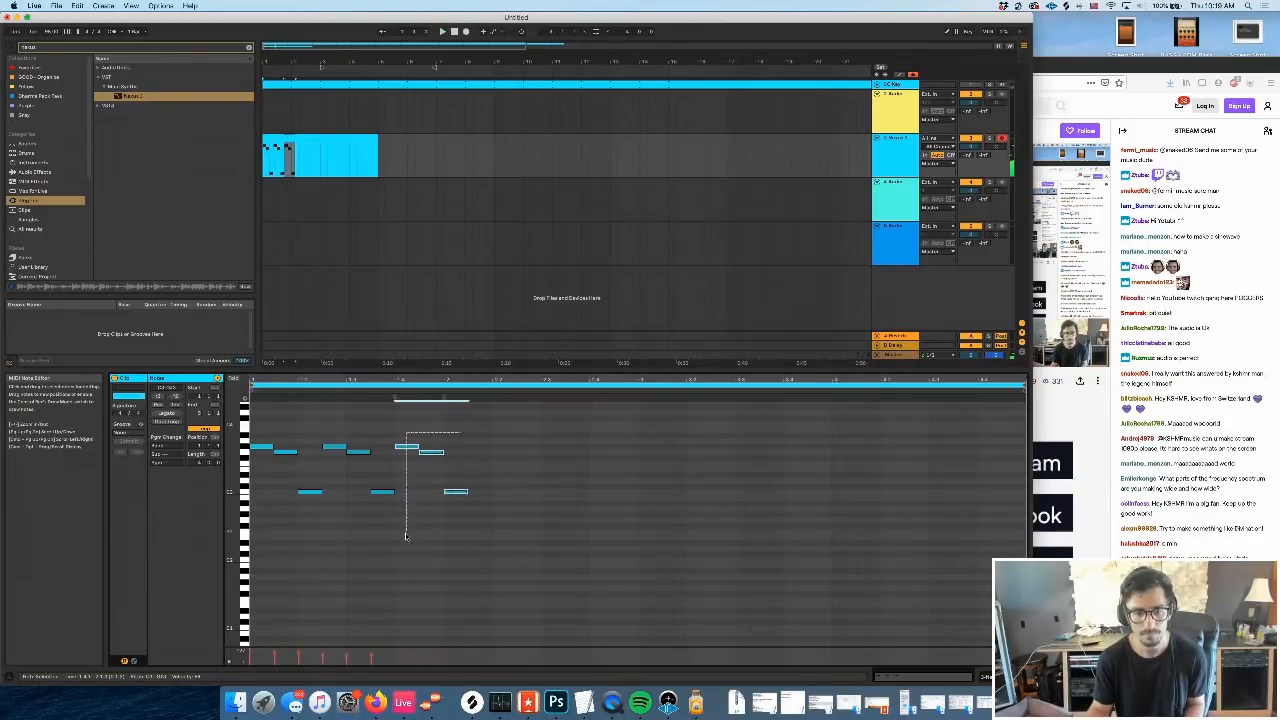
key(ctrl+d)
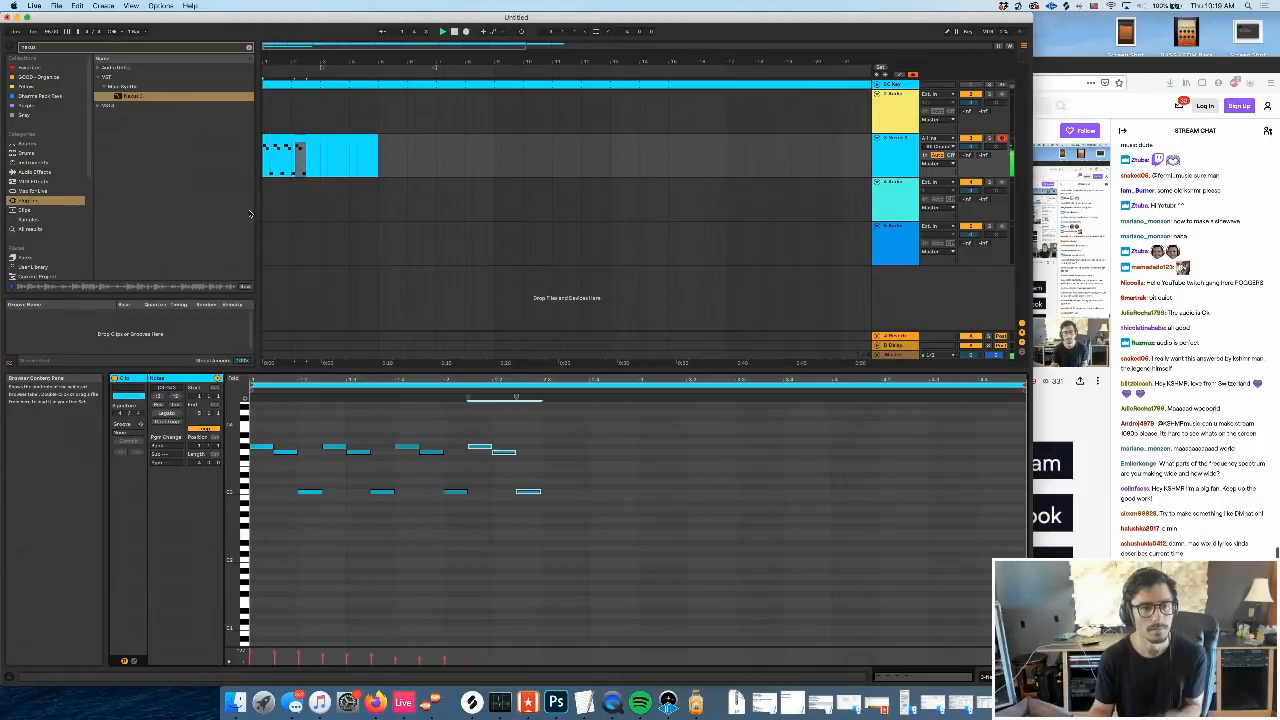
click(113, 32)
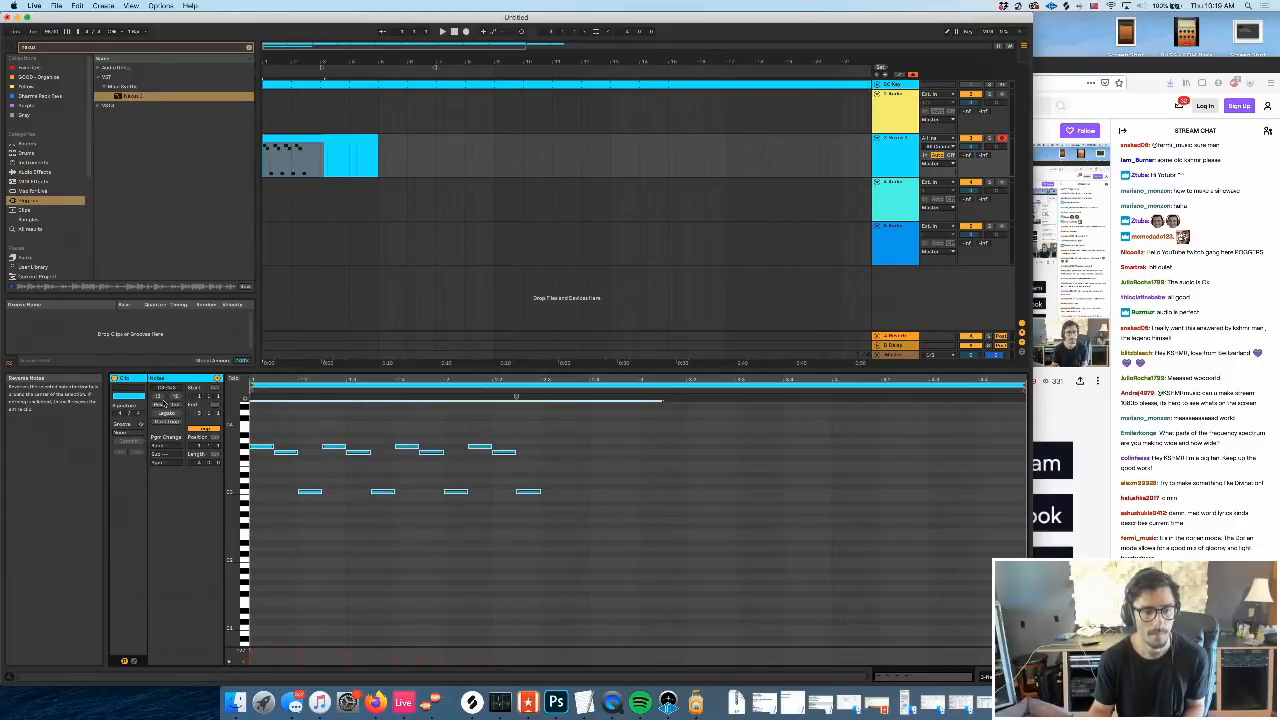
Compress the whole note pattern to half its length and adjust the tempo during playback
click(158, 397)
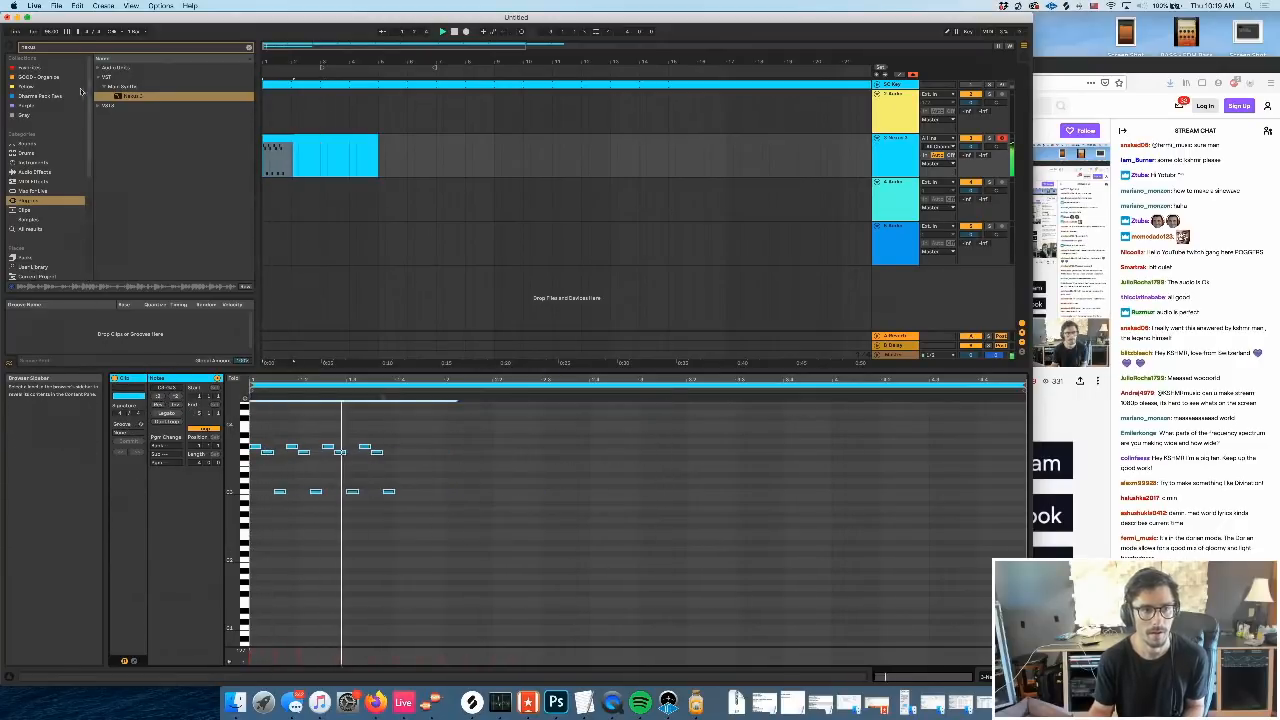
drag(51, 31, 51, 40)
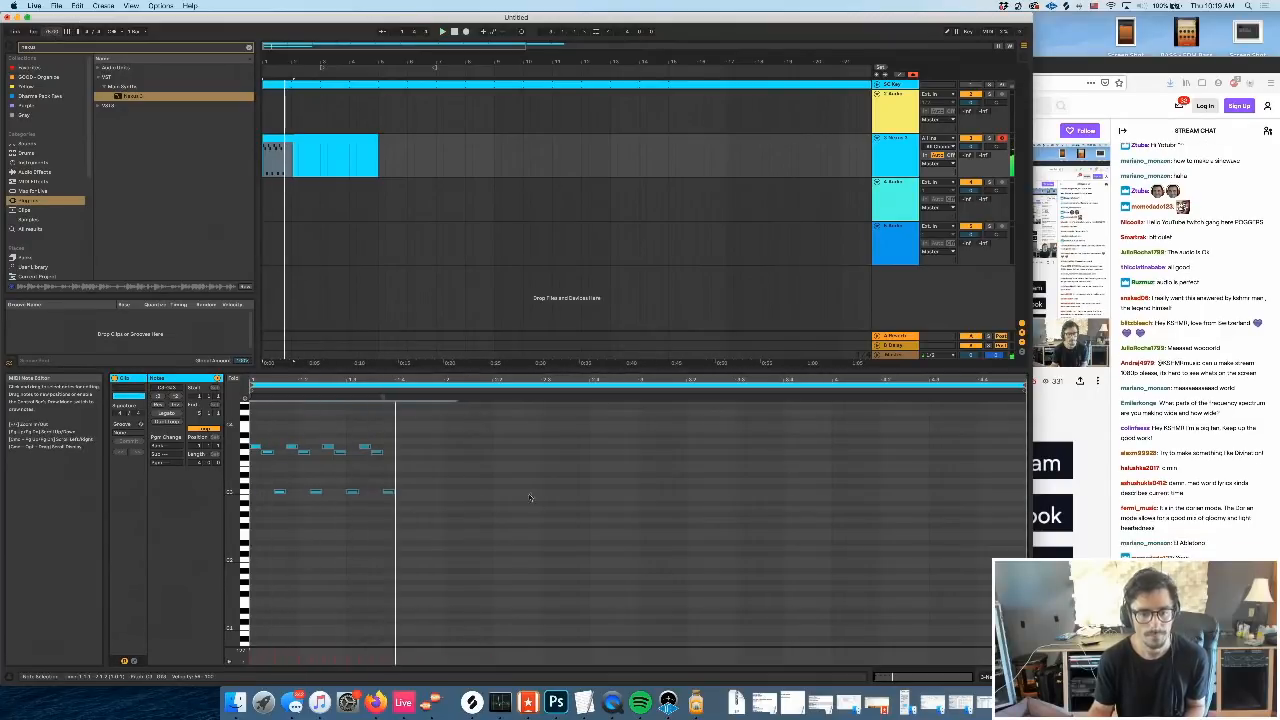
key(space)
Extend the pattern with another copy of the three-note figure, then duplicate the phrase directly after itself
drag(395, 429, 365, 532)
key(super+d)
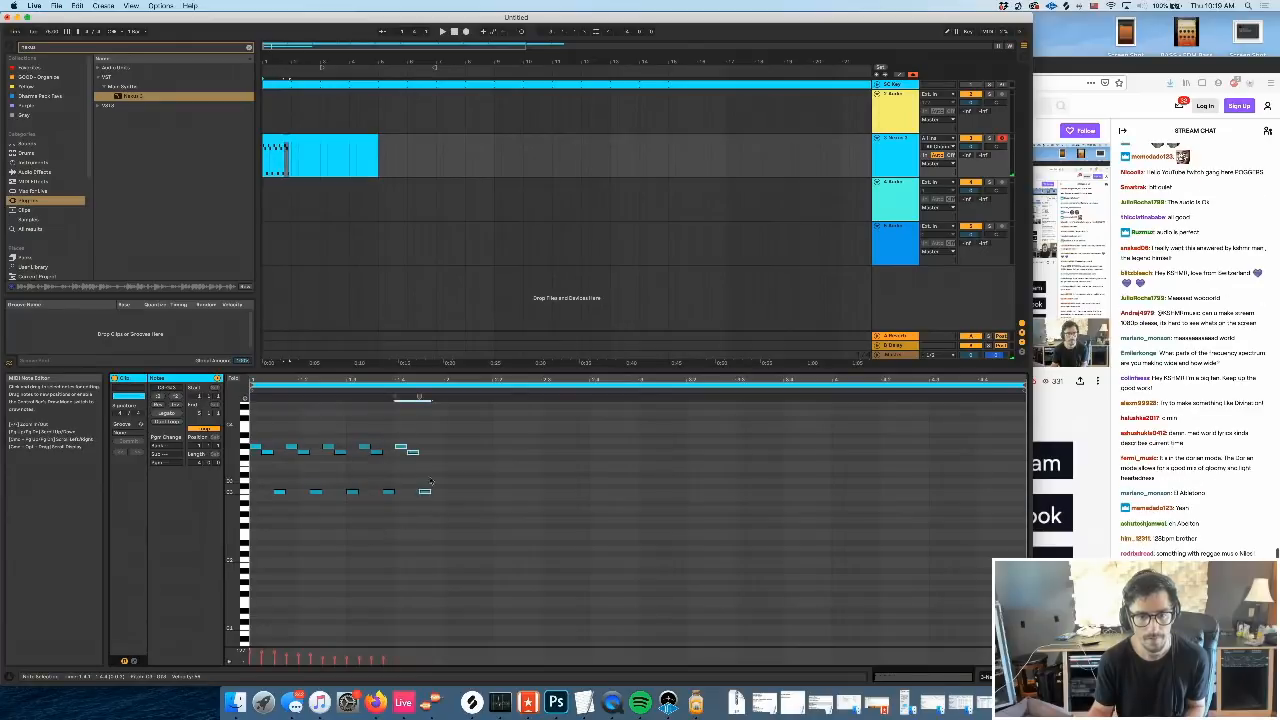
click(430, 497)
drag(427, 493, 305, 529)
key(super+d)
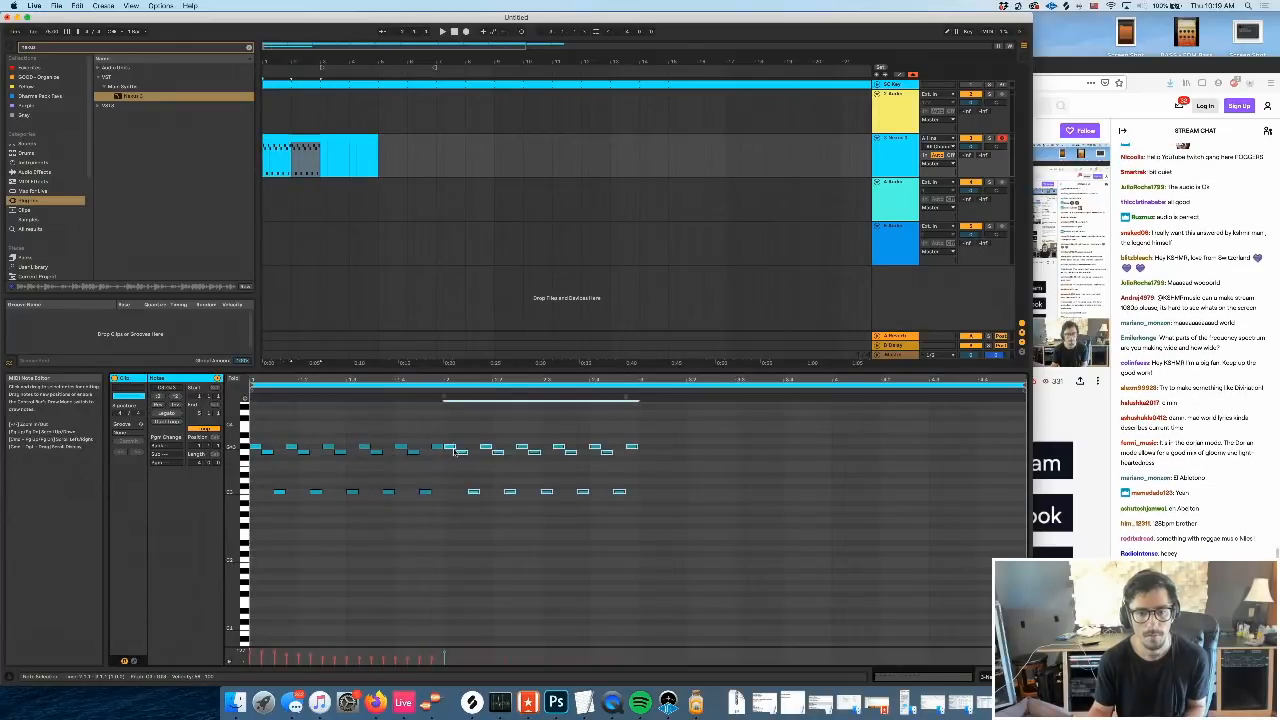
Raise the copied phrase by two semitones, lower its middle notes by four semitones, and play it back
drag(453, 449, 452, 443)
drag(648, 443, 457, 447)
key(Down)
key(Down)
key(Down)
key(Down)
key(space)
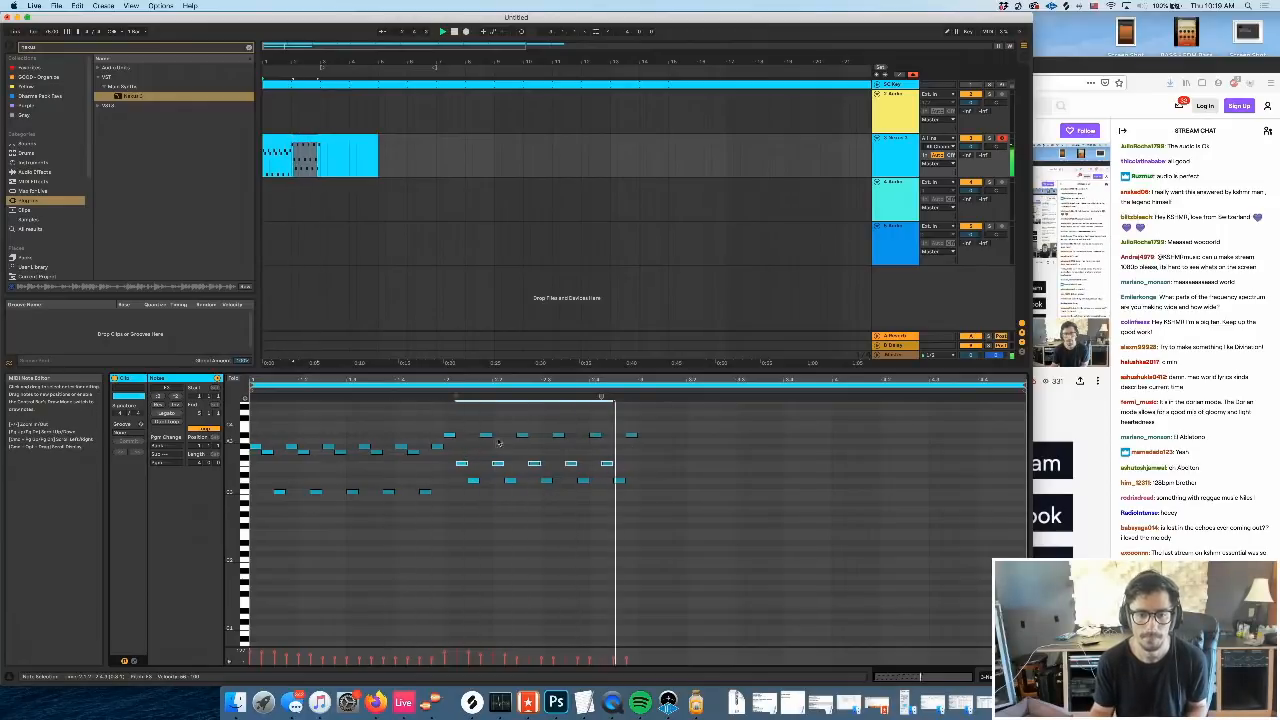
Duplicate all notes of both phrases to fill the remaining half of the clip while it plays
drag(482, 431, 762, 548)
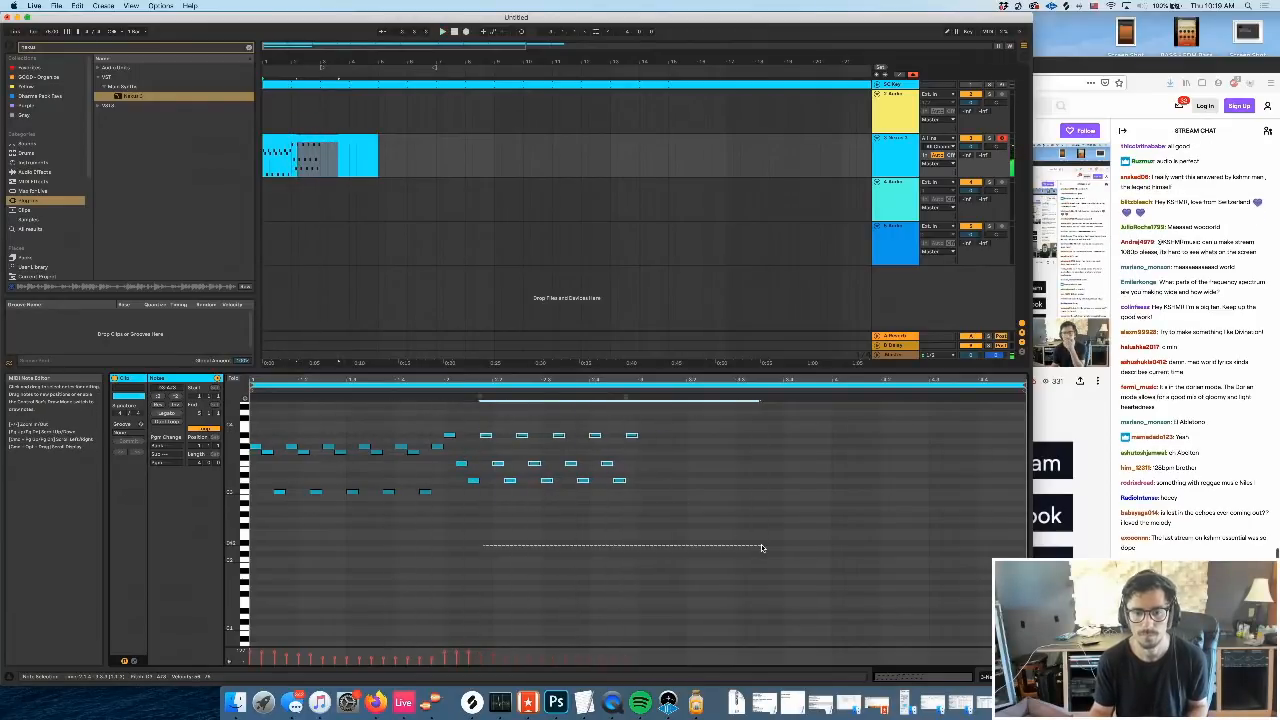
click(486, 435)
click(478, 446)
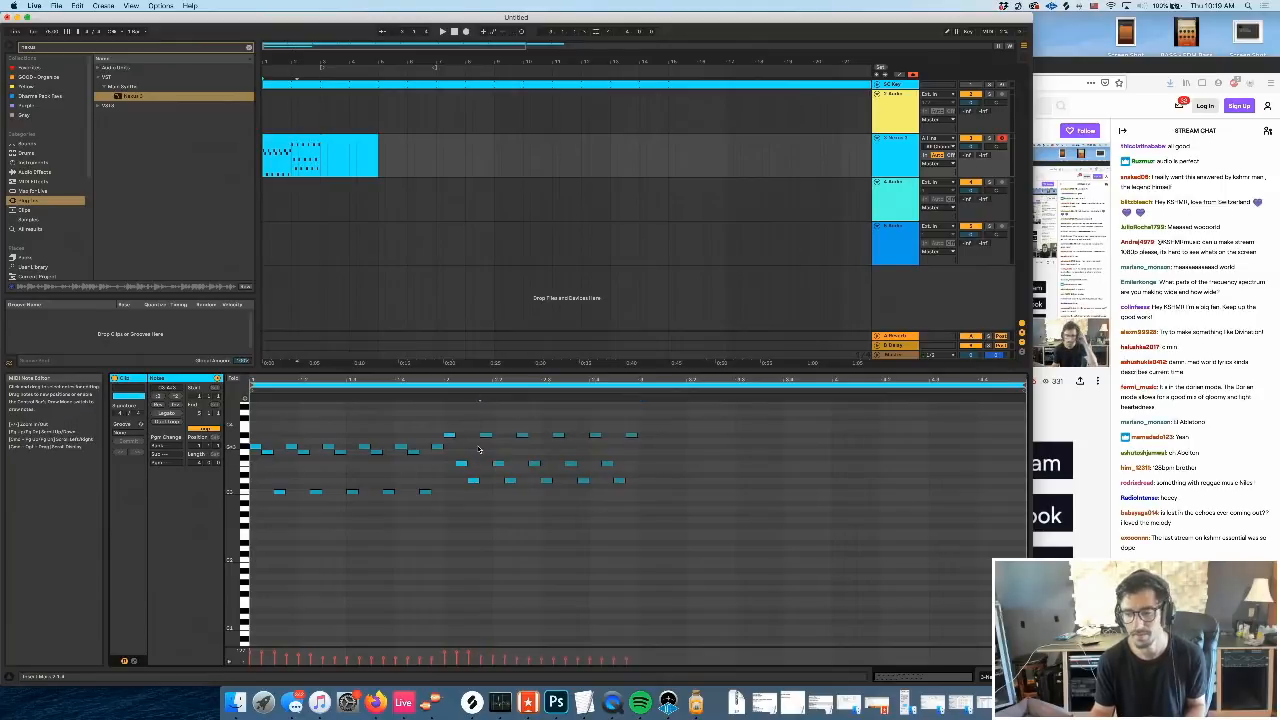
key(space)
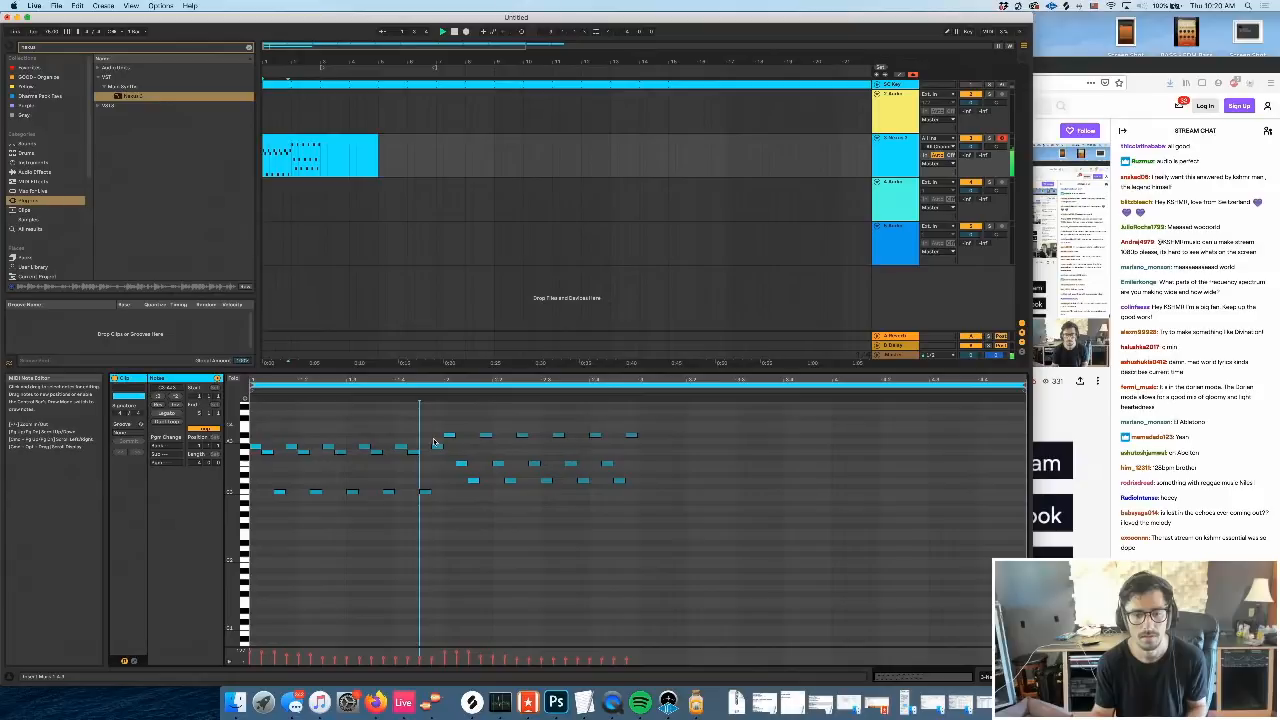
key(super+a)
key(super+d)
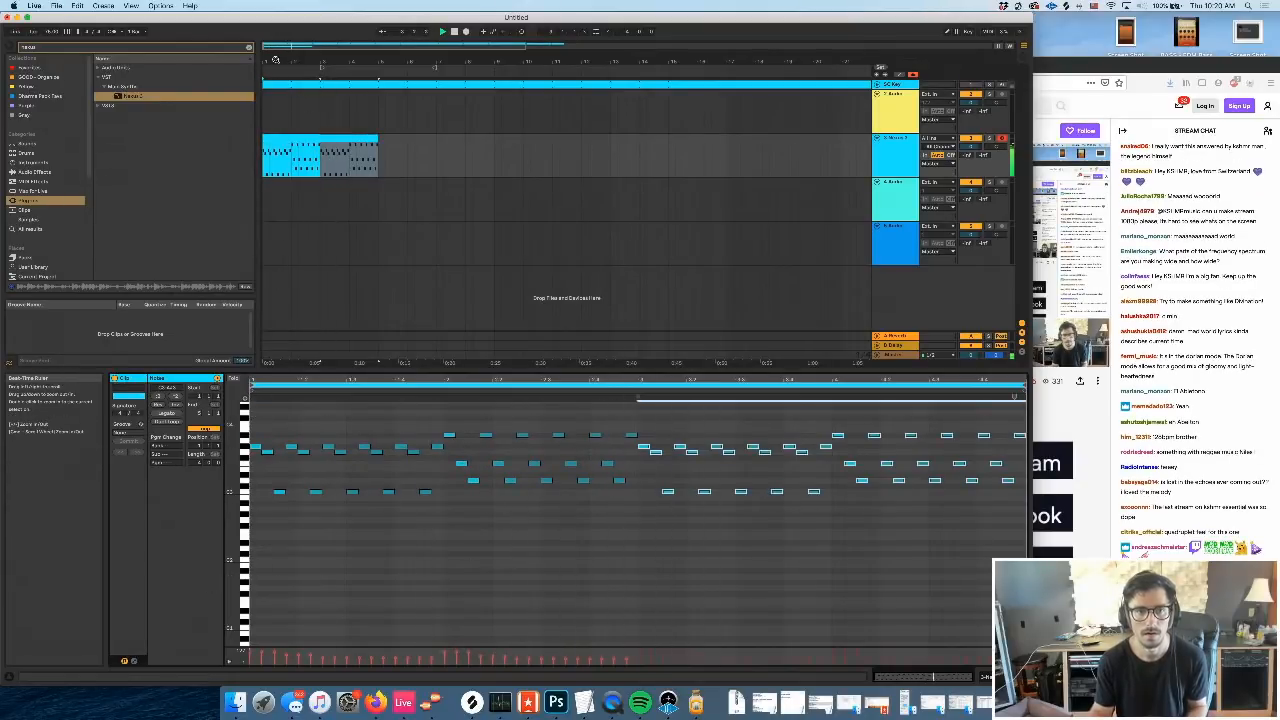
drag(312, 62, 350, 100)
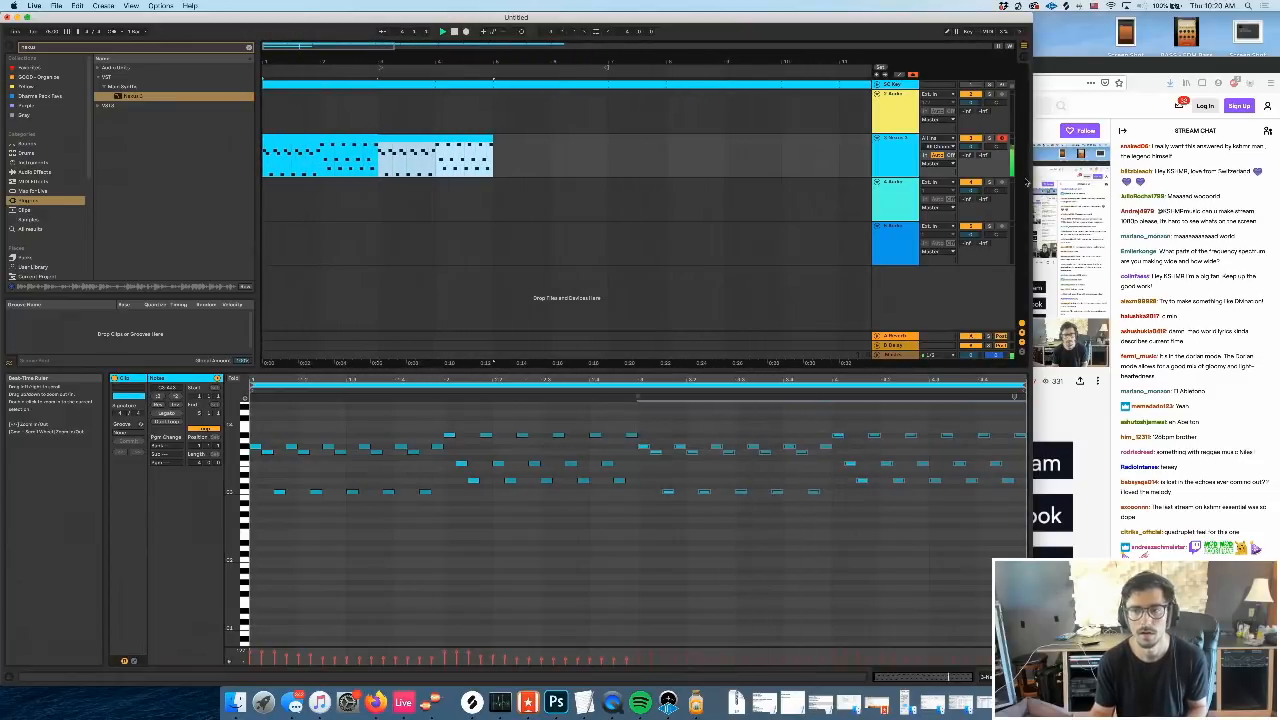
Stop playback, show the melody track's instrument and clear the plug-in search
key(space)
double_click(897, 153)
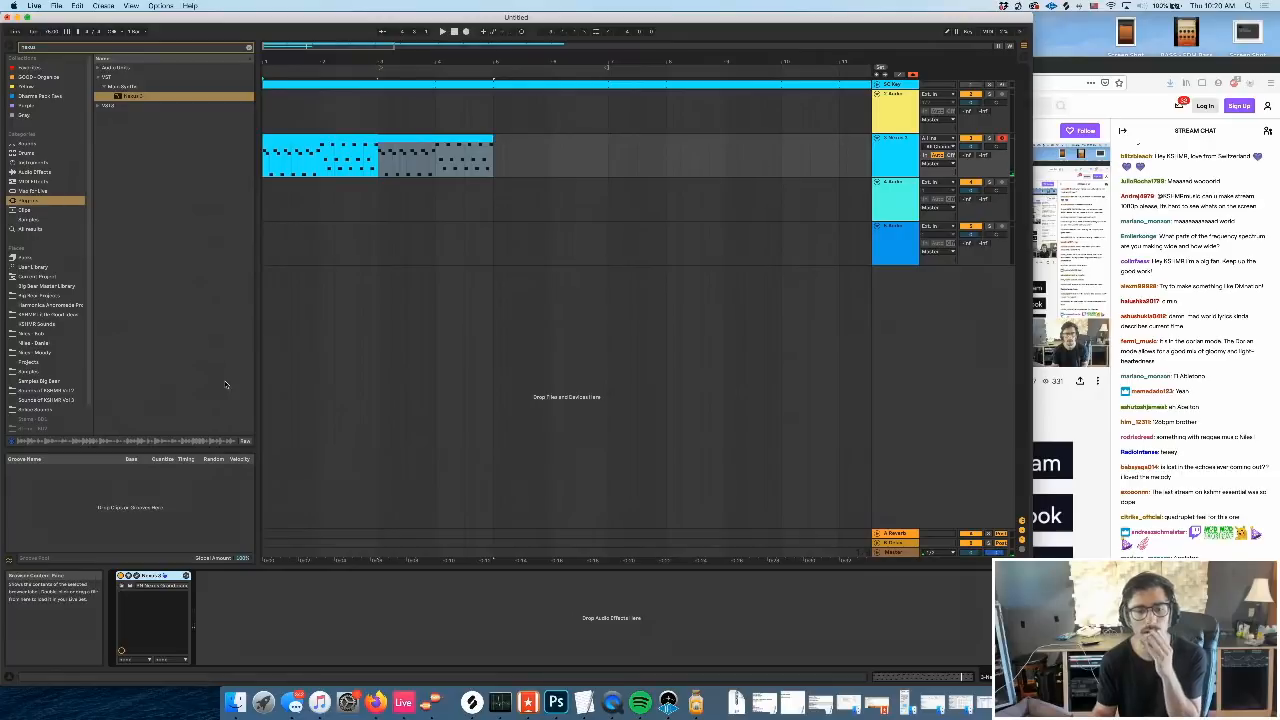
click(248, 47)
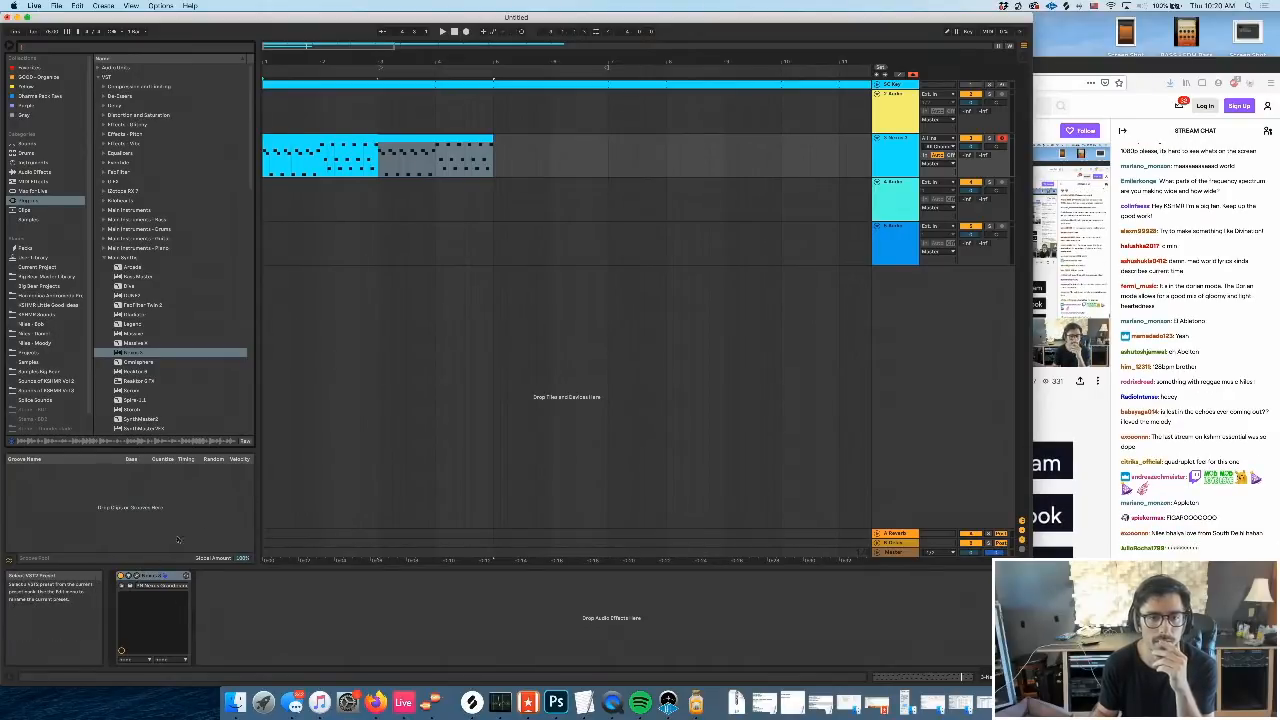
Browse the library folders to the Dharma Packs in Samples and reveal the Funk Lord - 2020 Care Package folder in Finder
click(52, 344)
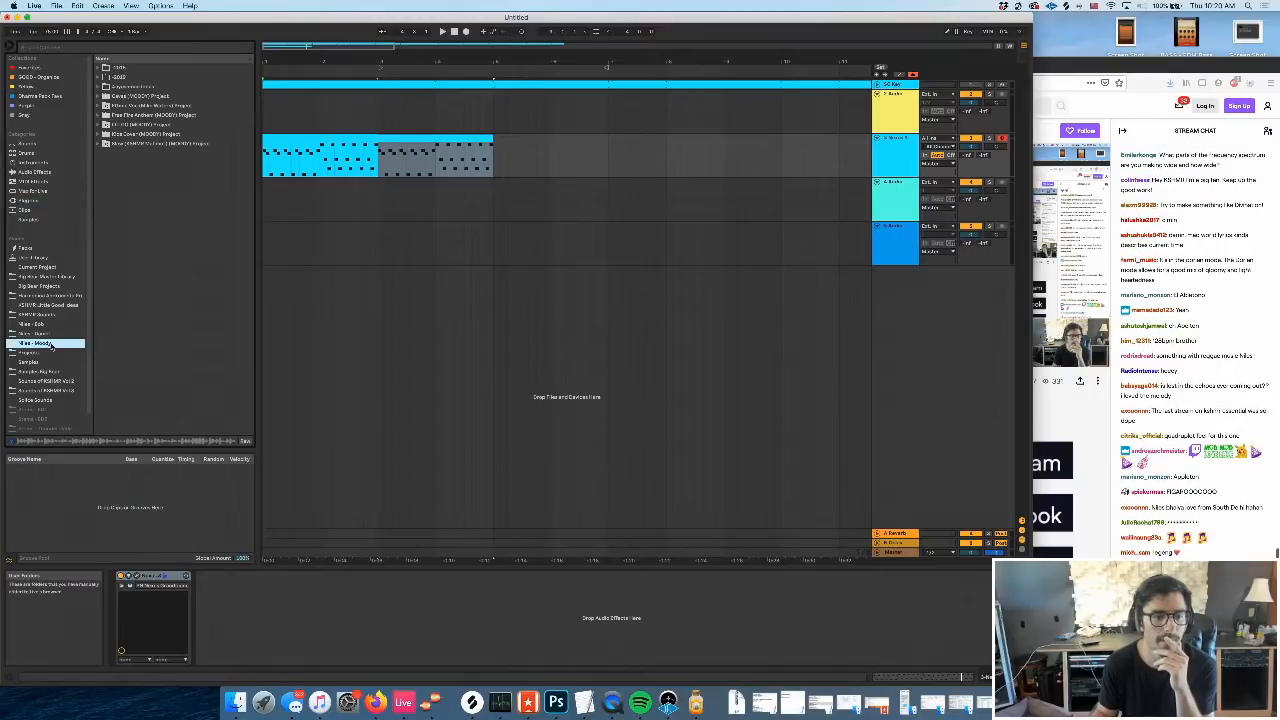
click(49, 315)
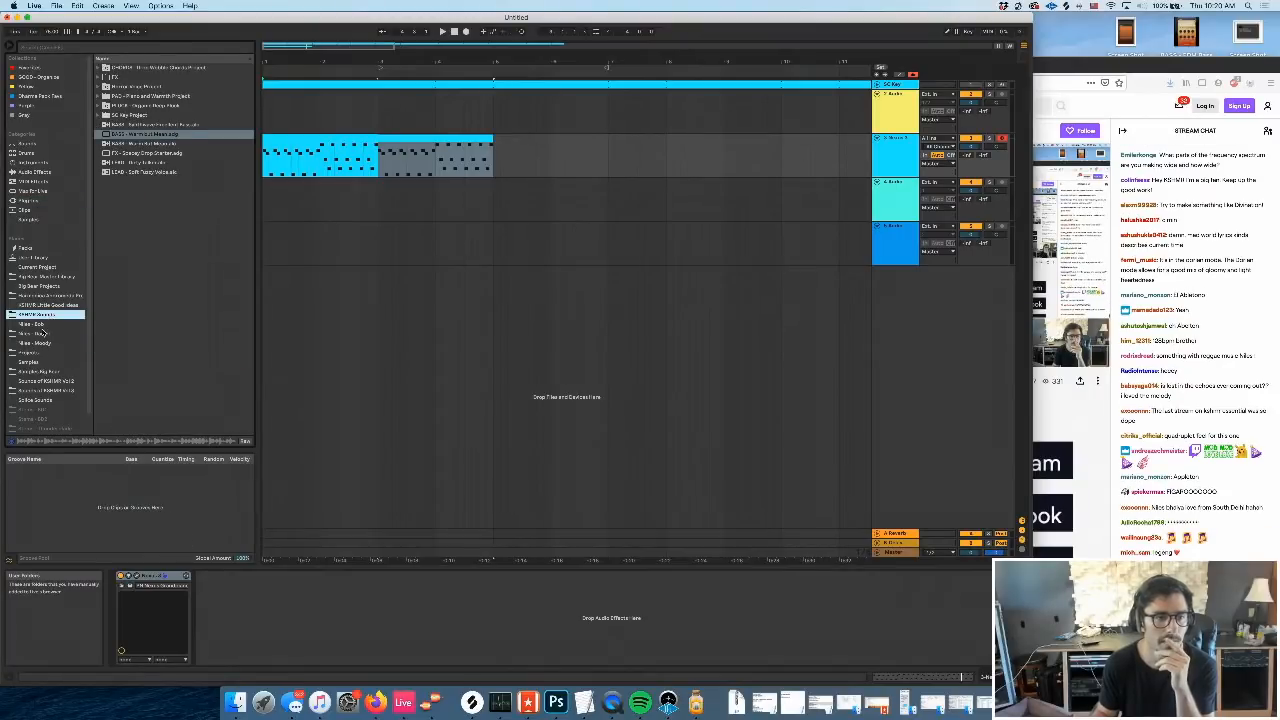
click(43, 333)
click(46, 353)
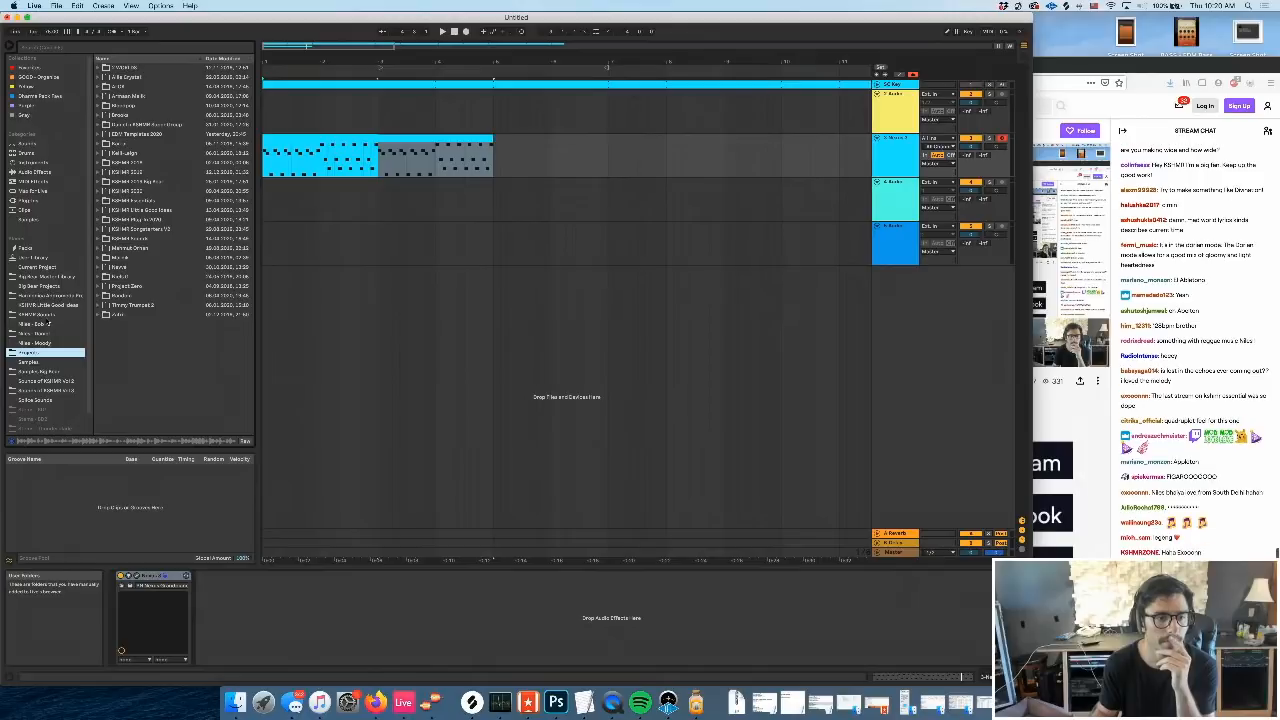
click(45, 315)
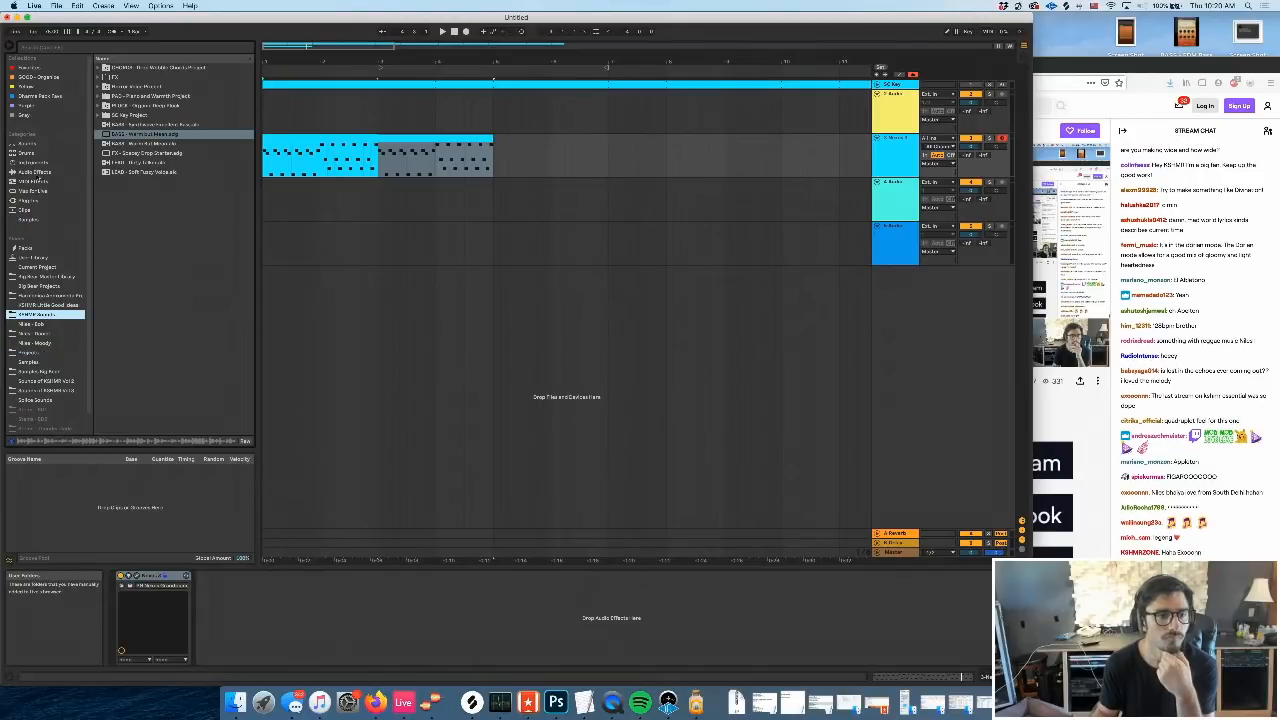
click(42, 362)
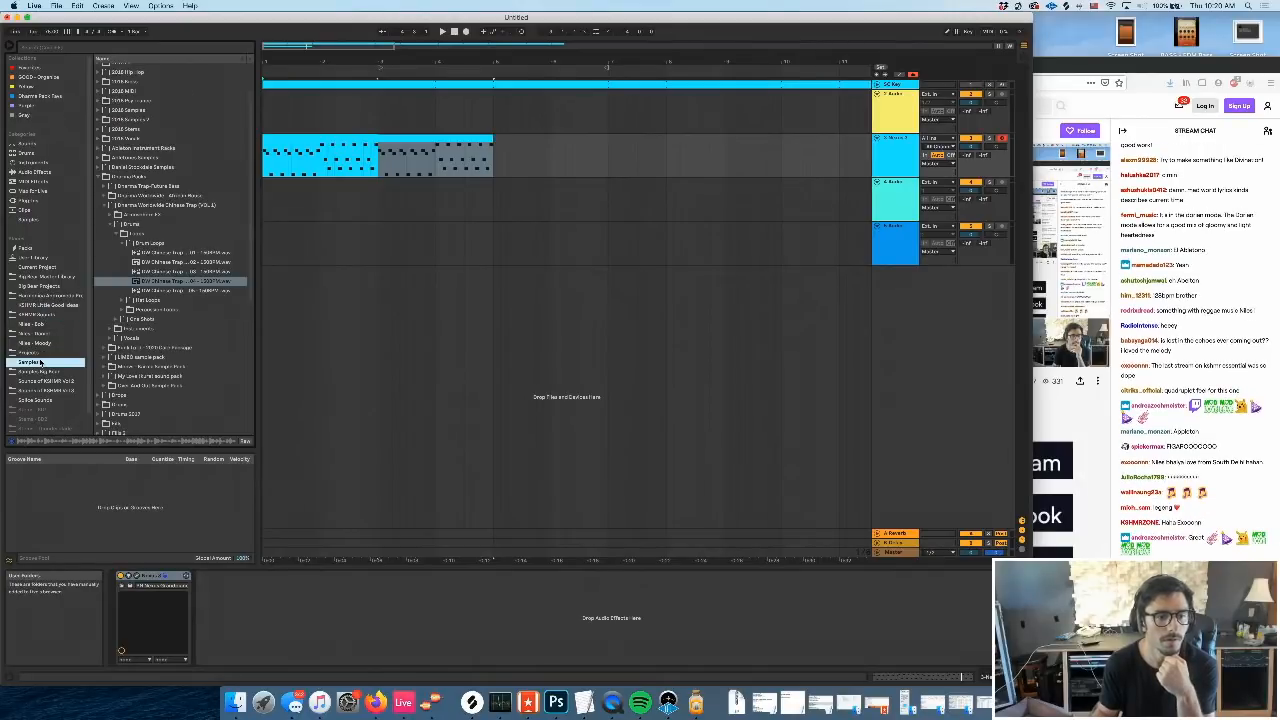
click(105, 205)
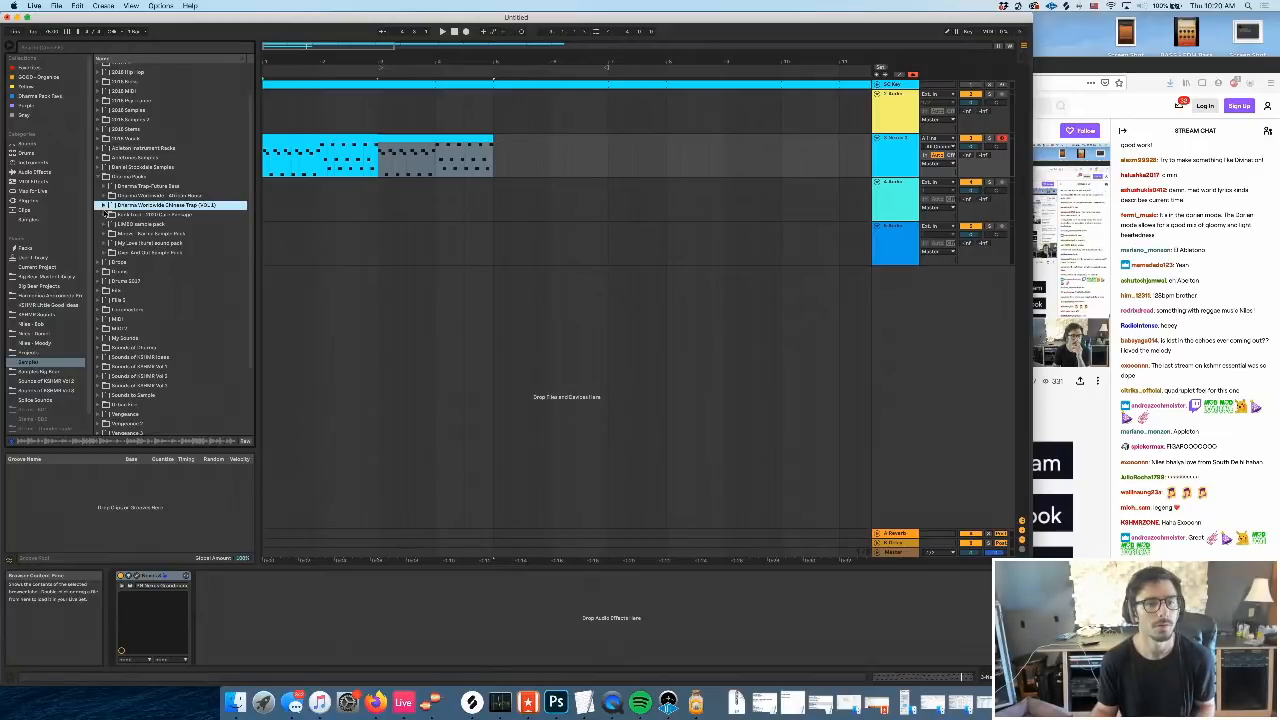
right_click(158, 215)
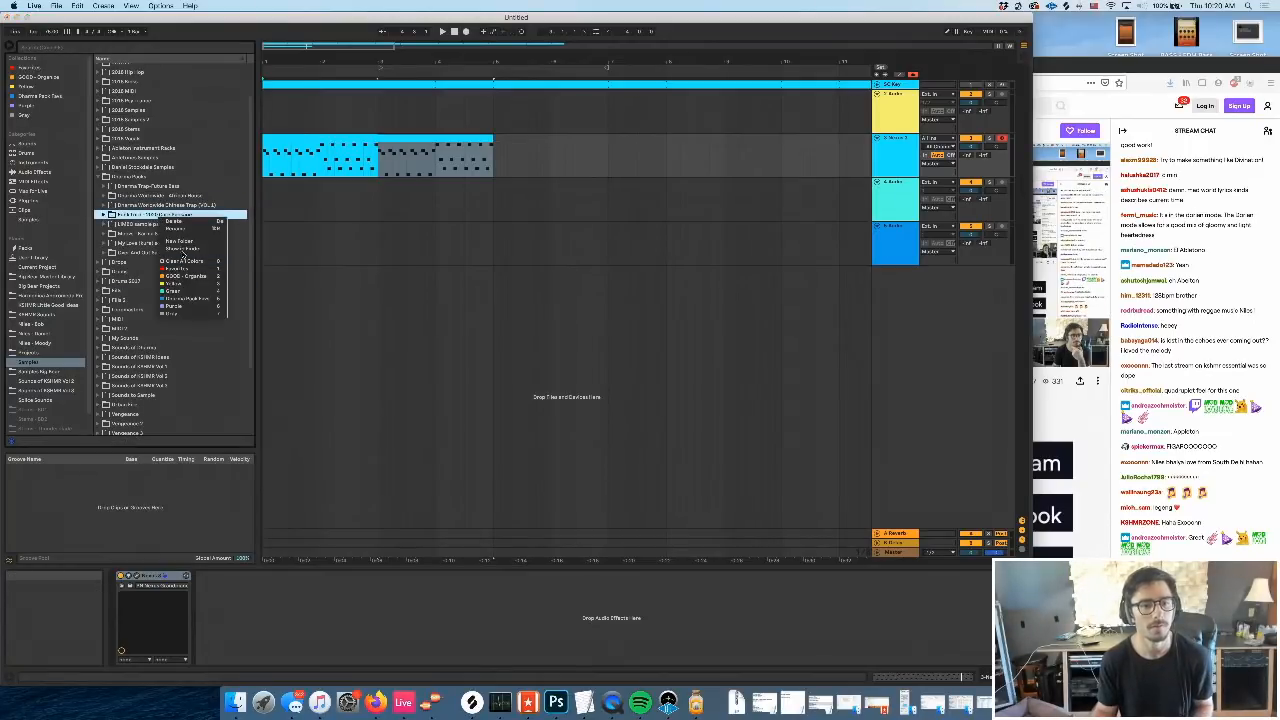
click(183, 249)
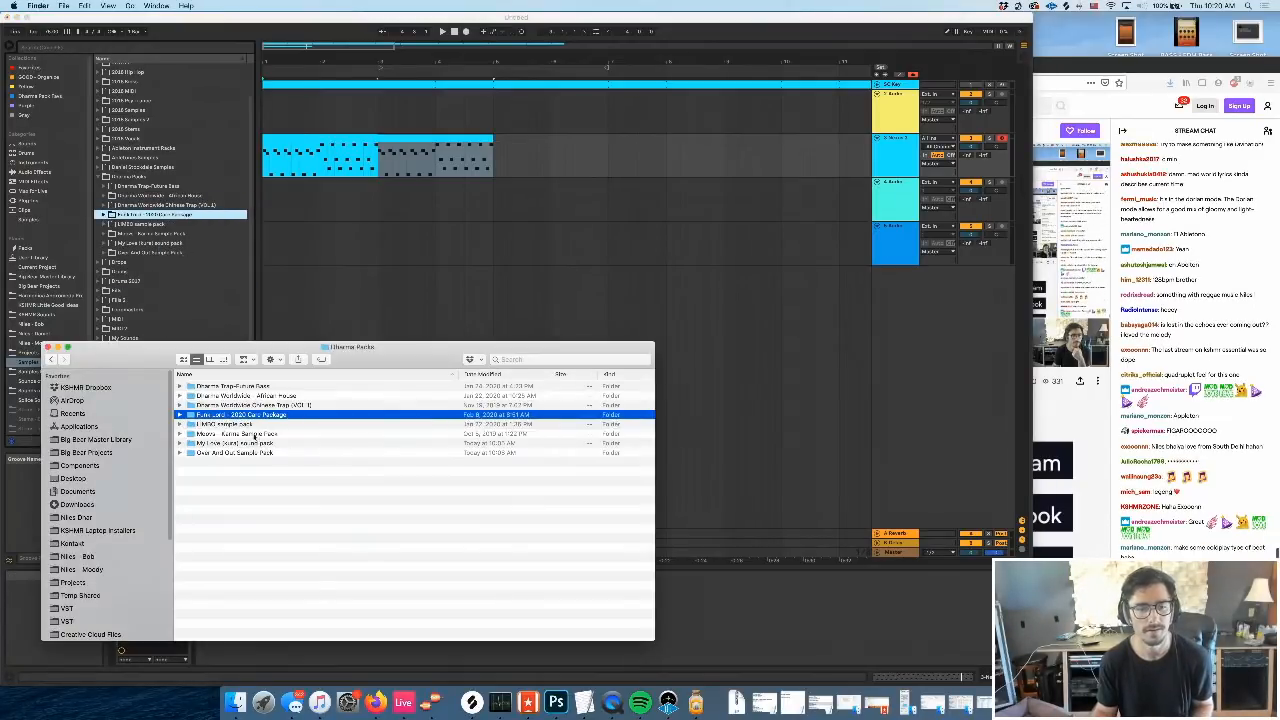
Expand the Funk Lord - 2020 Care Package folder and its Serum Presets folder, and copy Serum Presets
click(181, 414)
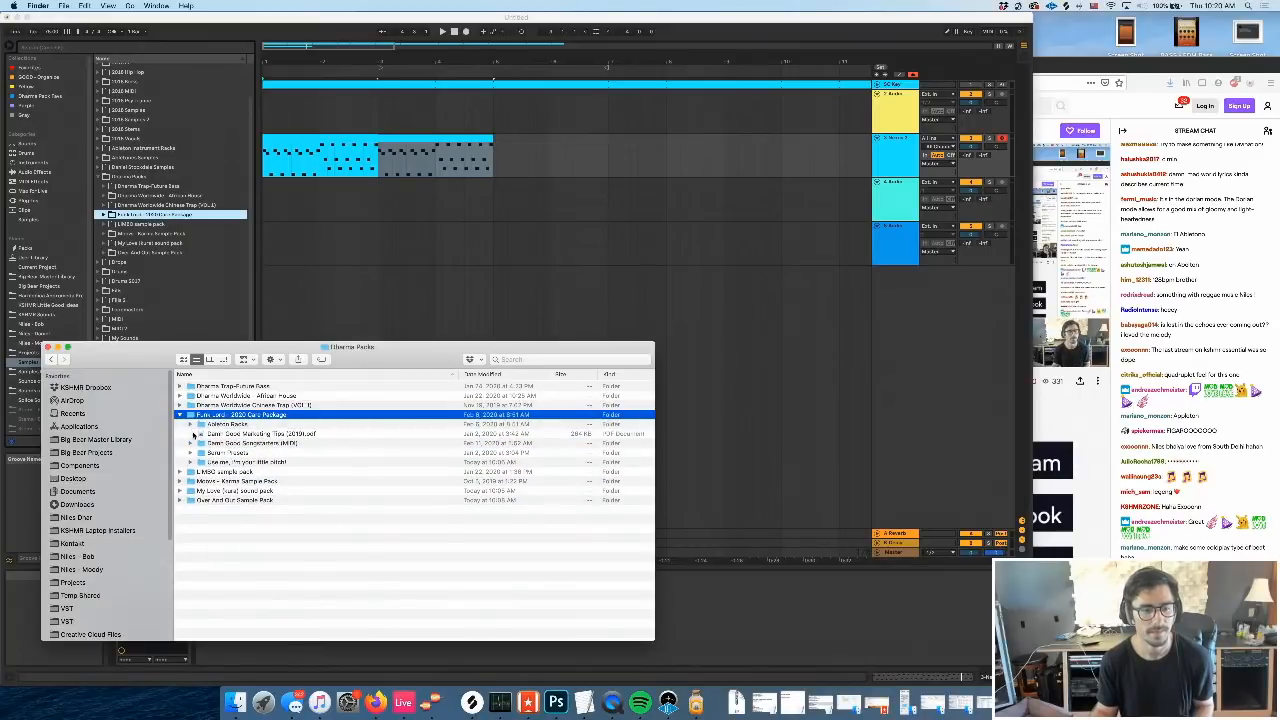
click(197, 452)
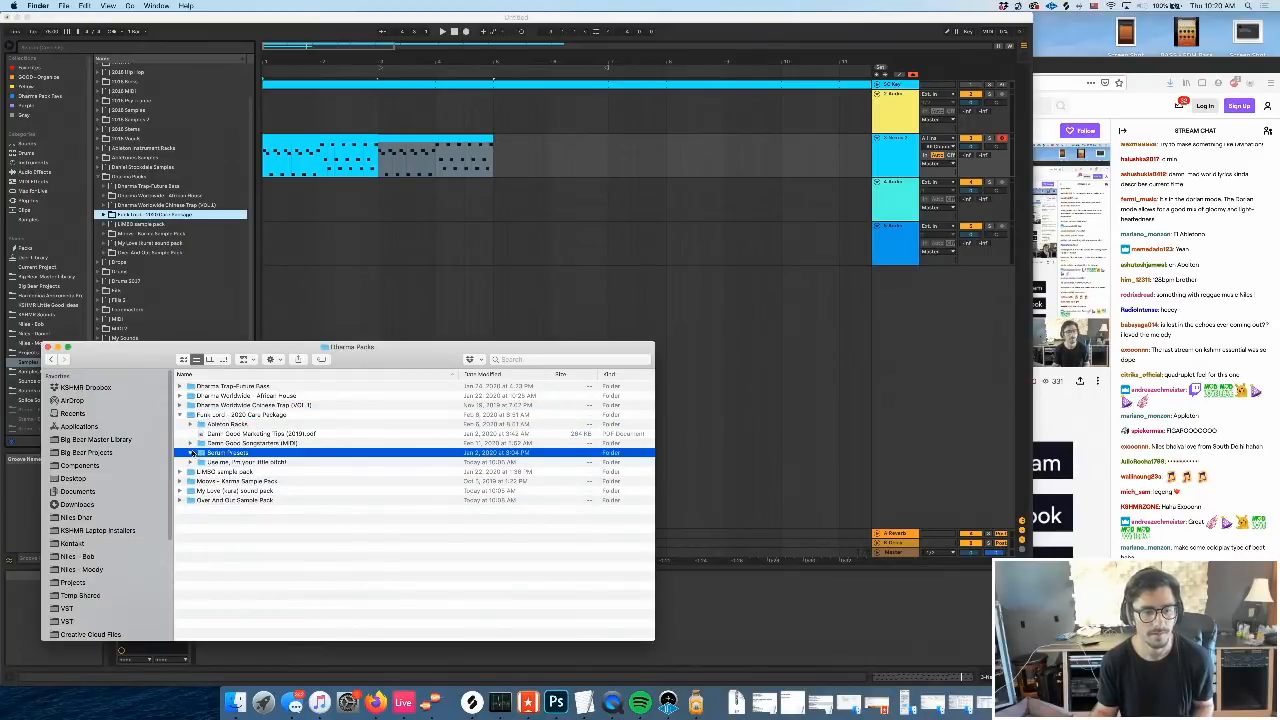
click(191, 452)
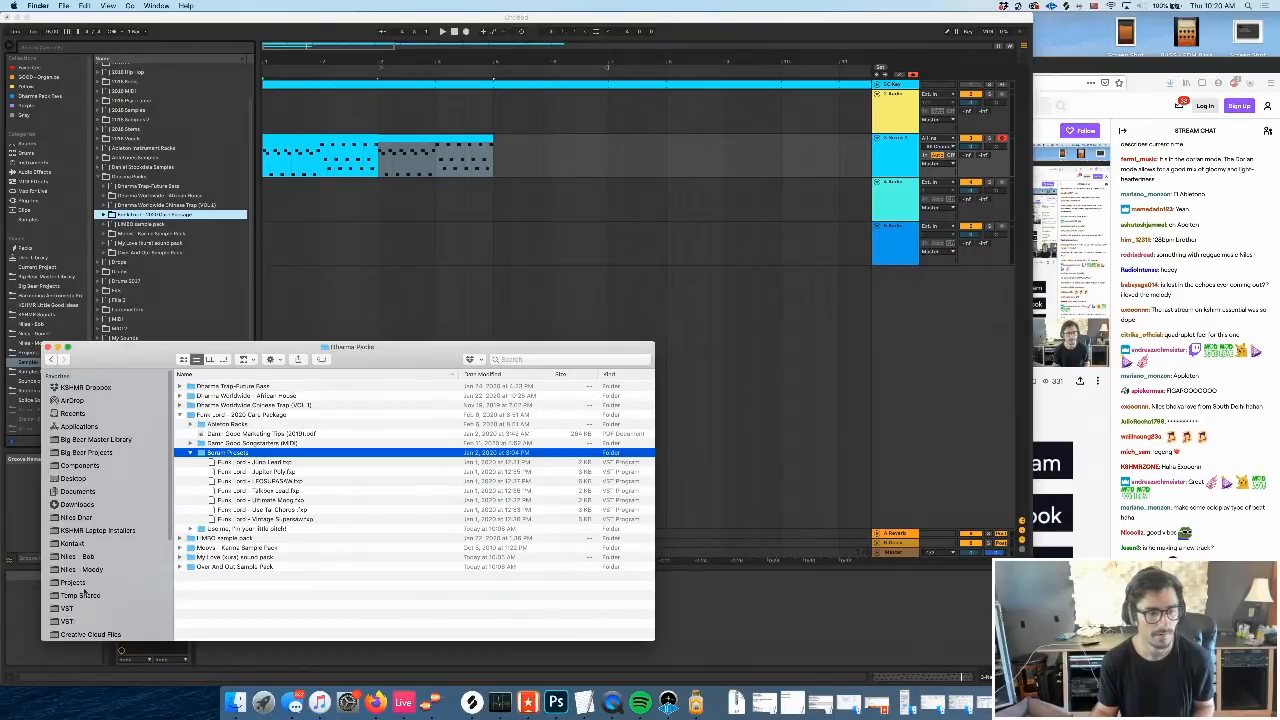
Paste the copied Serum Presets folder into Serum's Presets folder in the VST instrument library
click(89, 620)
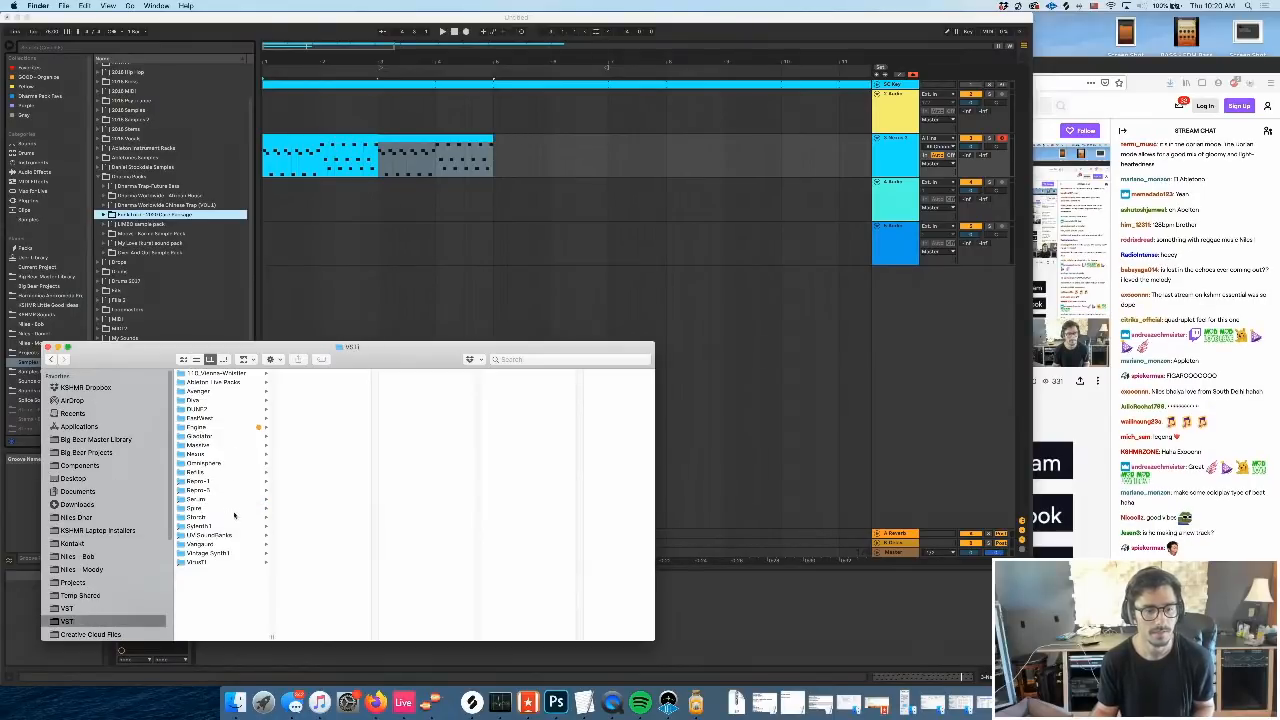
click(218, 499)
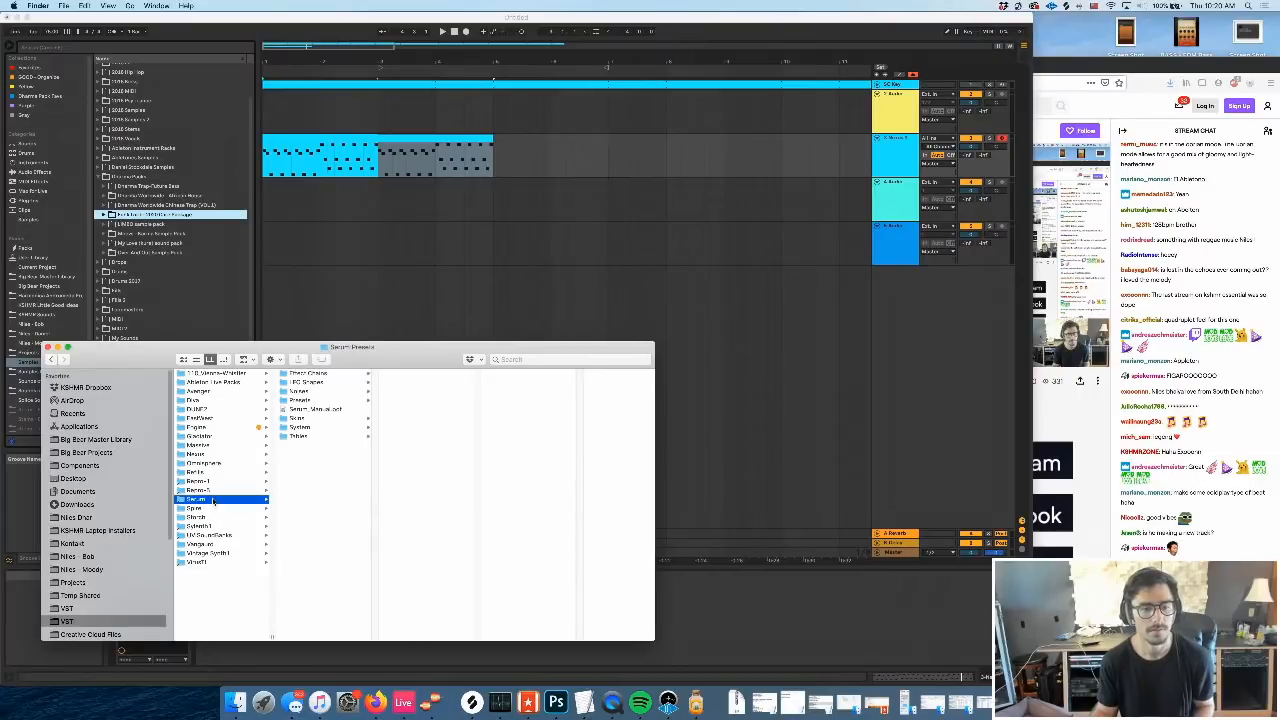
click(317, 401)
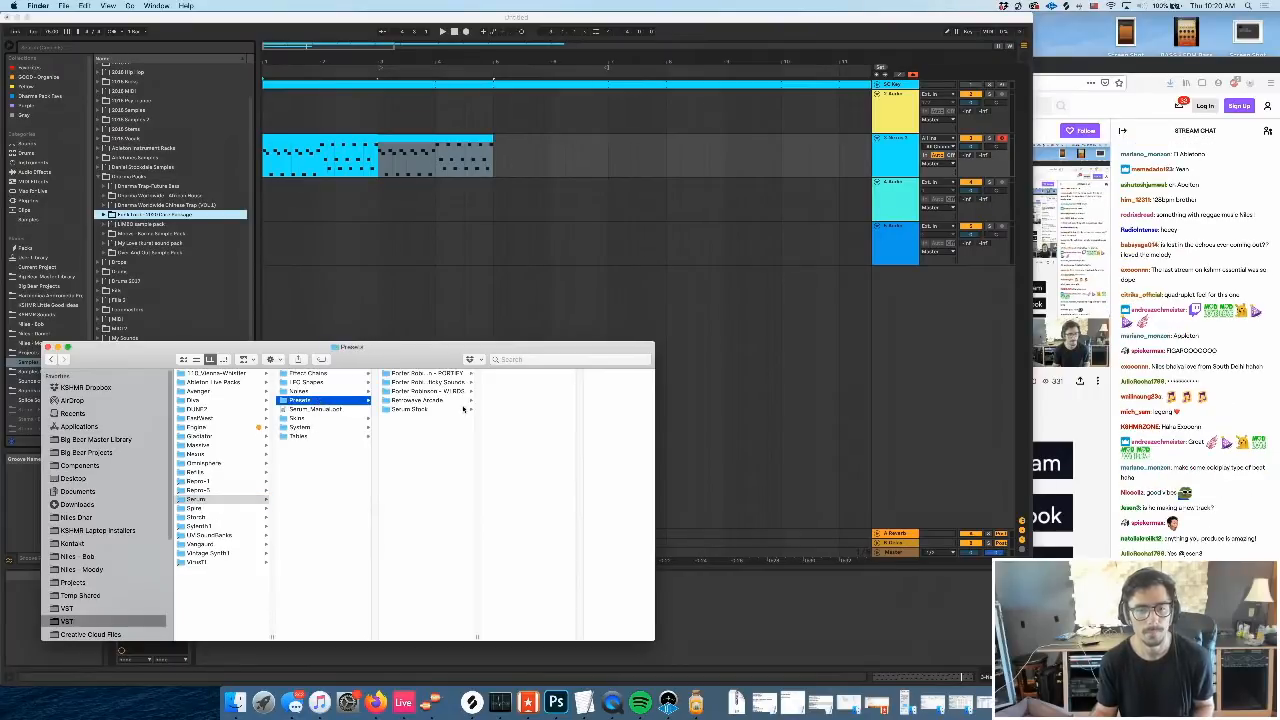
right_click(430, 445)
click(414, 448)
key(super+v)
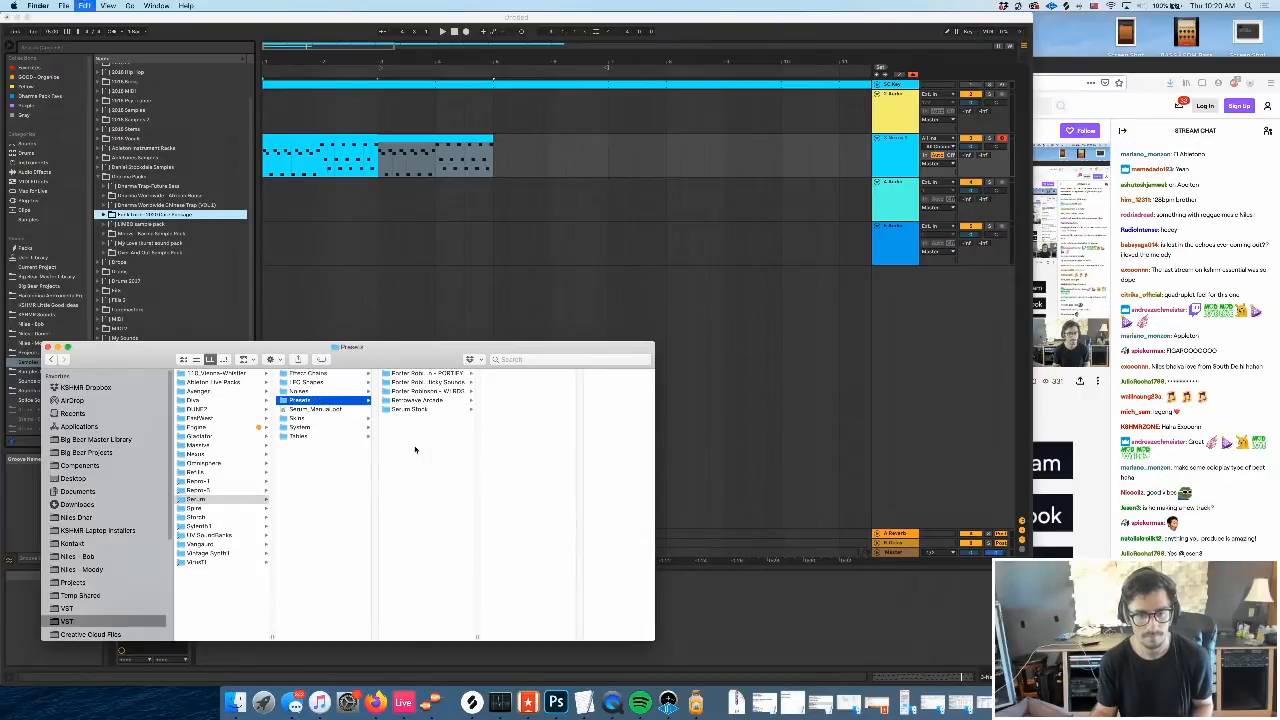
Rename the pasted Serum Presets folder as Funk Lord
click(419, 410)
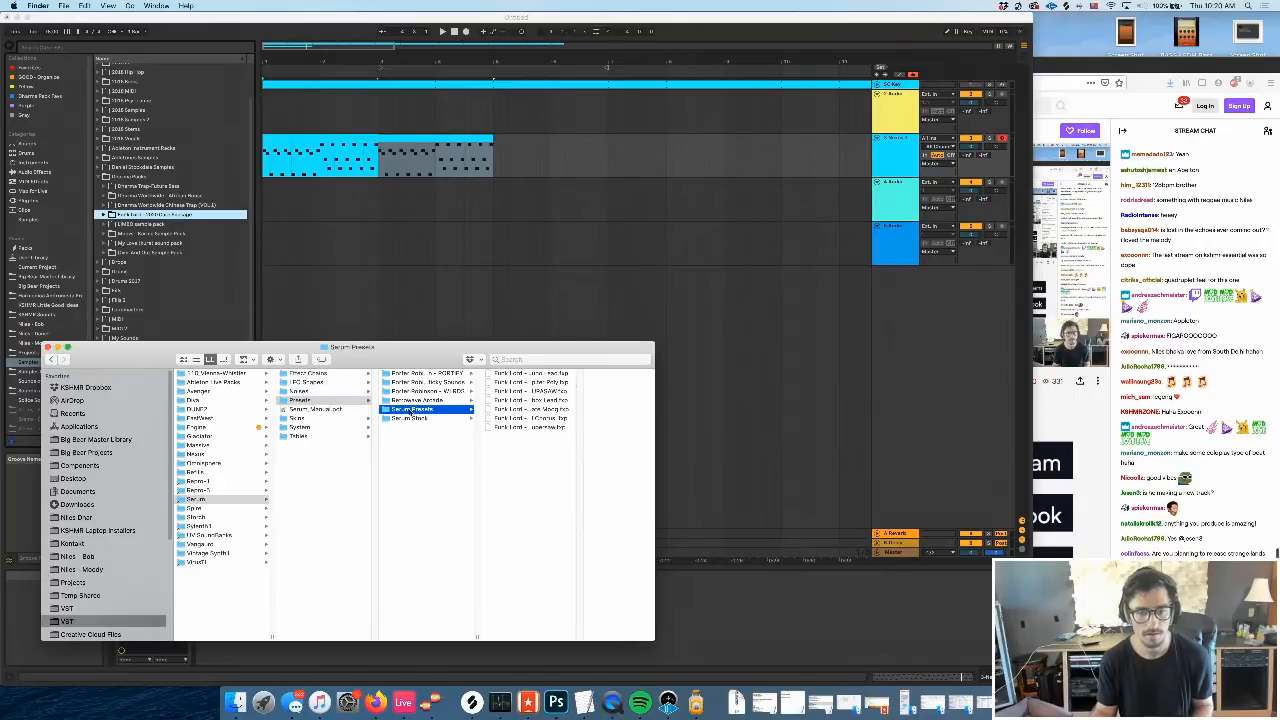
text(Fu)
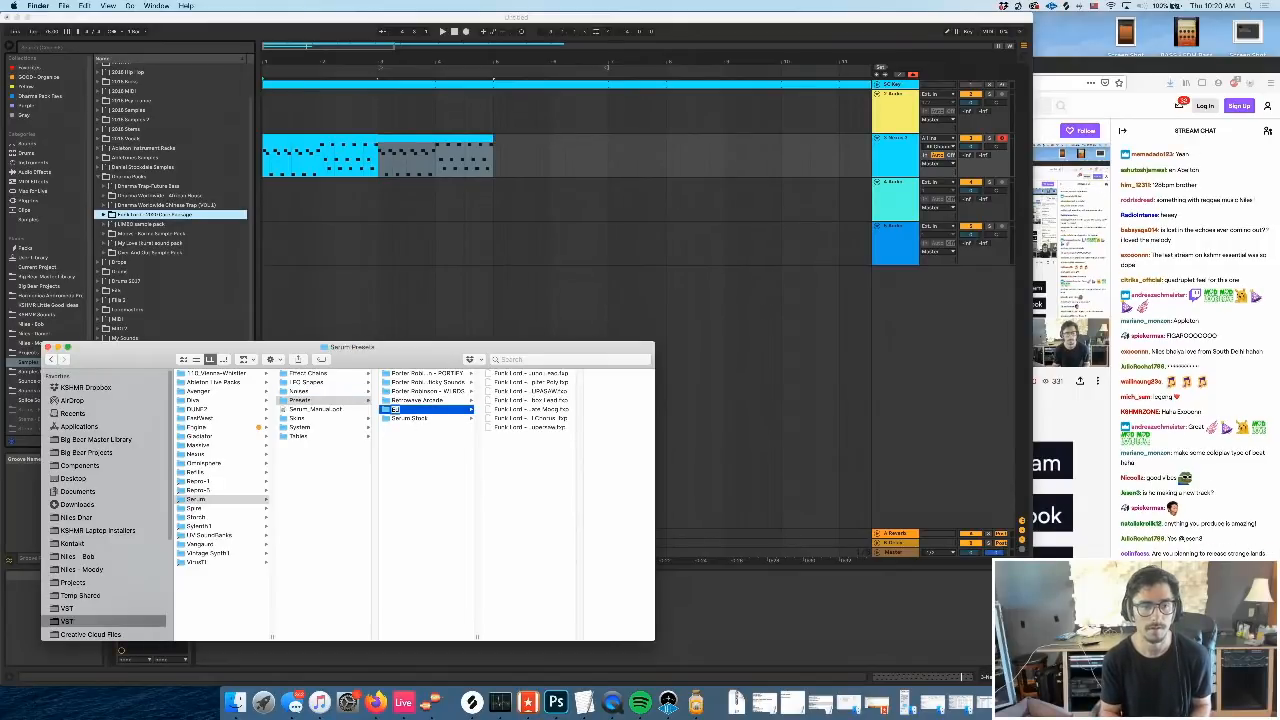
key(BackSpace)
key(BackSpace)
key(BackSpace)
text(unk Lor)
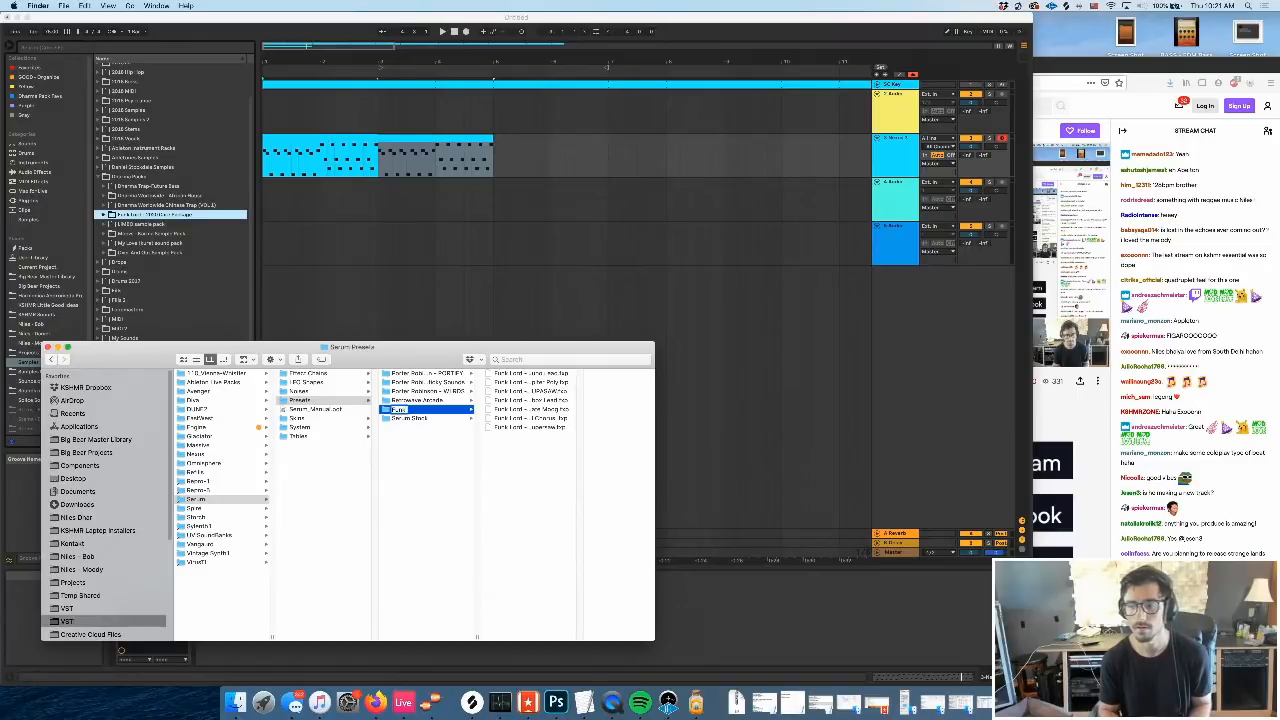
key(Return)
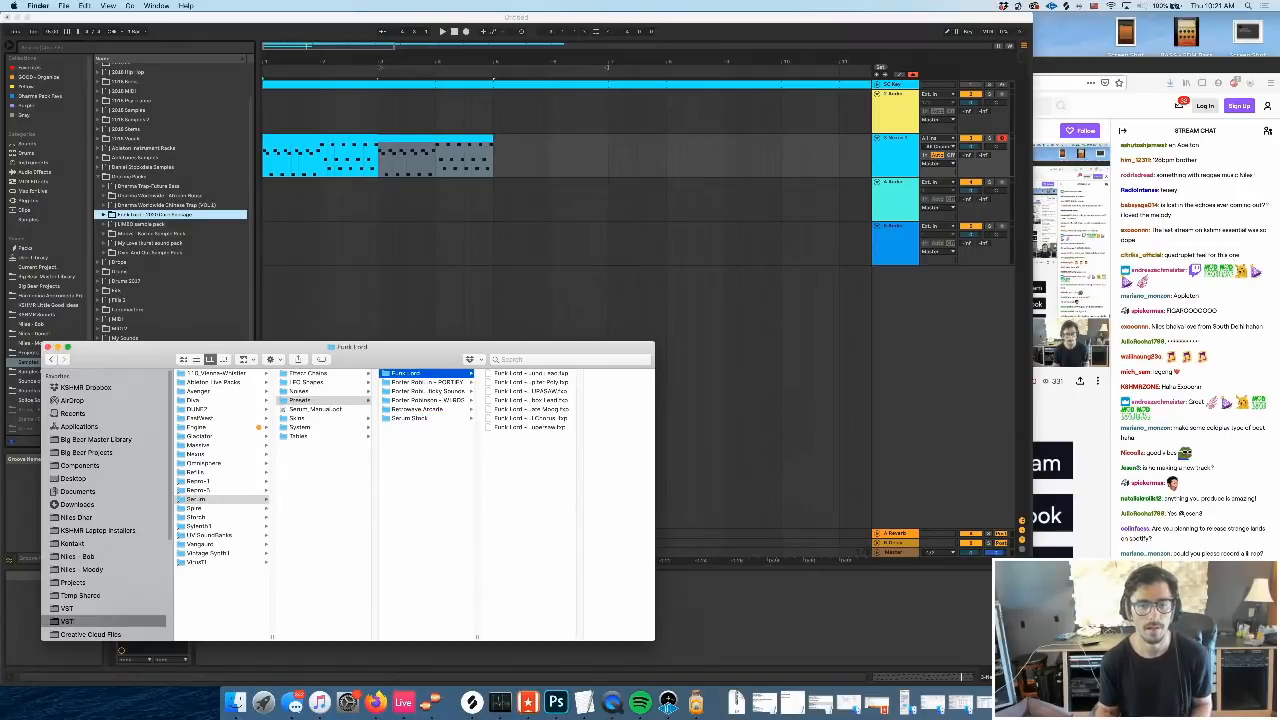
Switch back to Ableton Live, search the plug-ins for "serum" and replace Nexus on the melody track with Serum
click(327, 170)
click(279, 161)
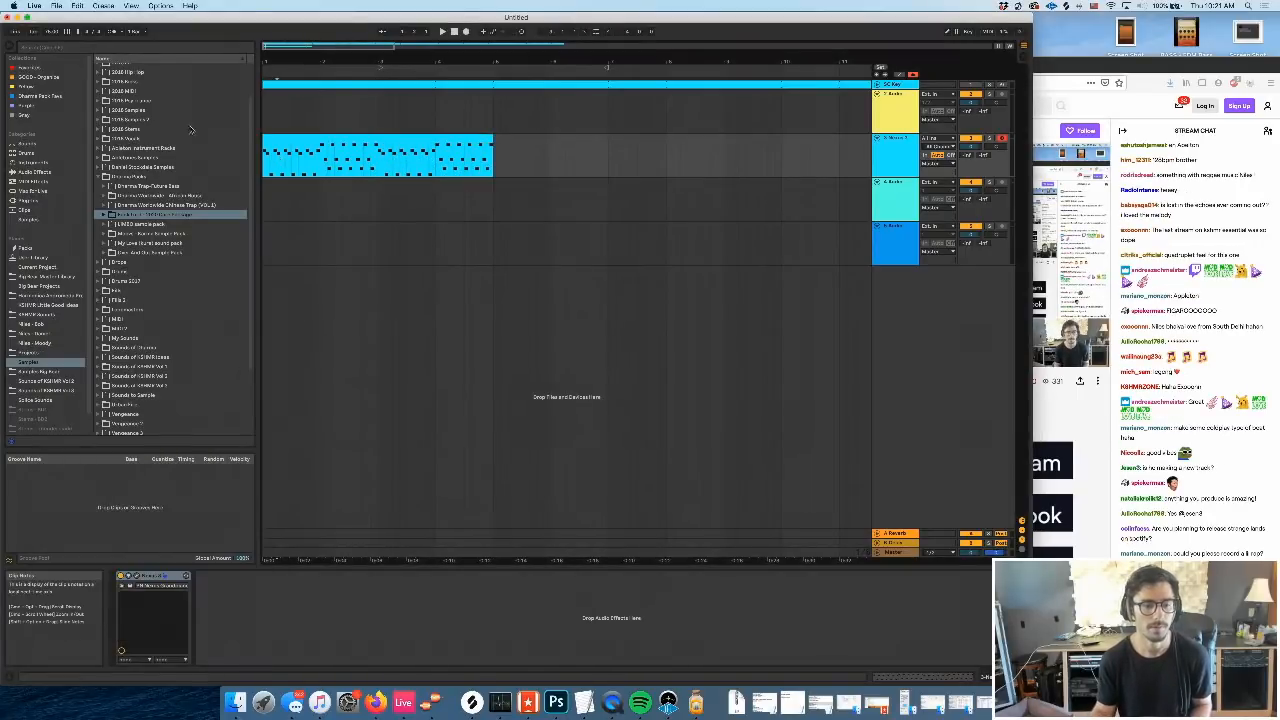
click(30, 201)
click(40, 46)
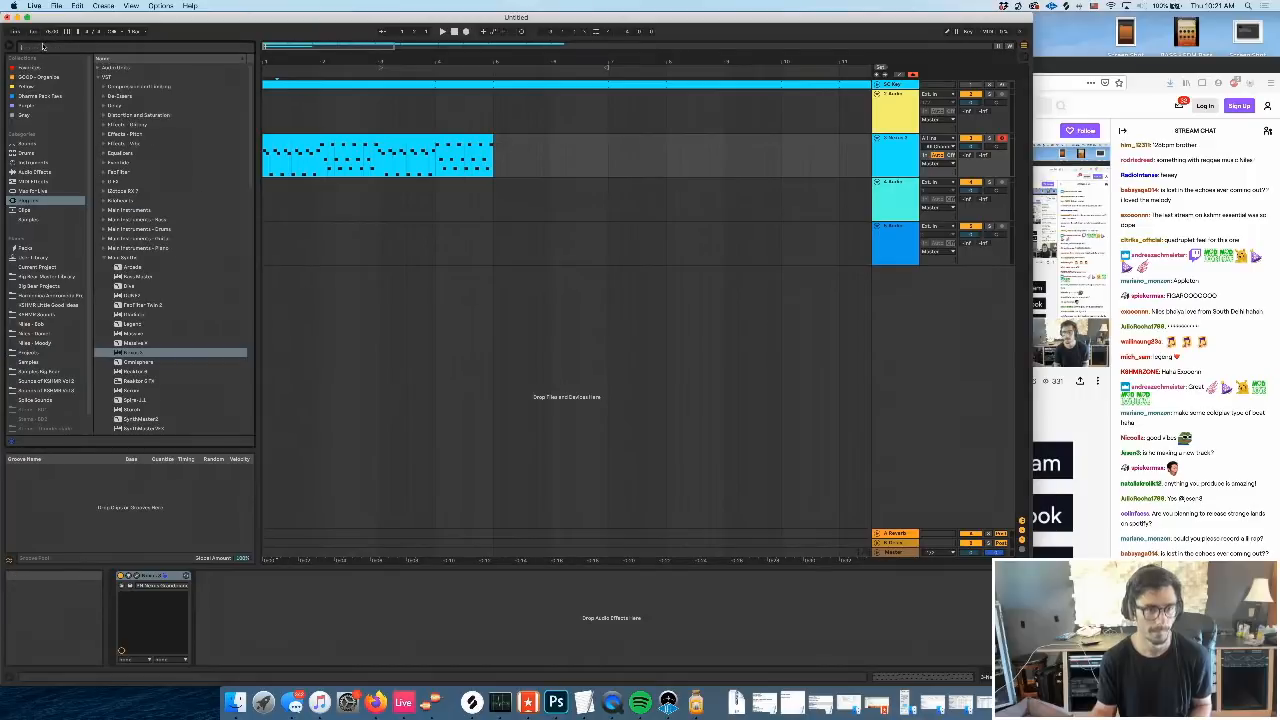
text(serum)
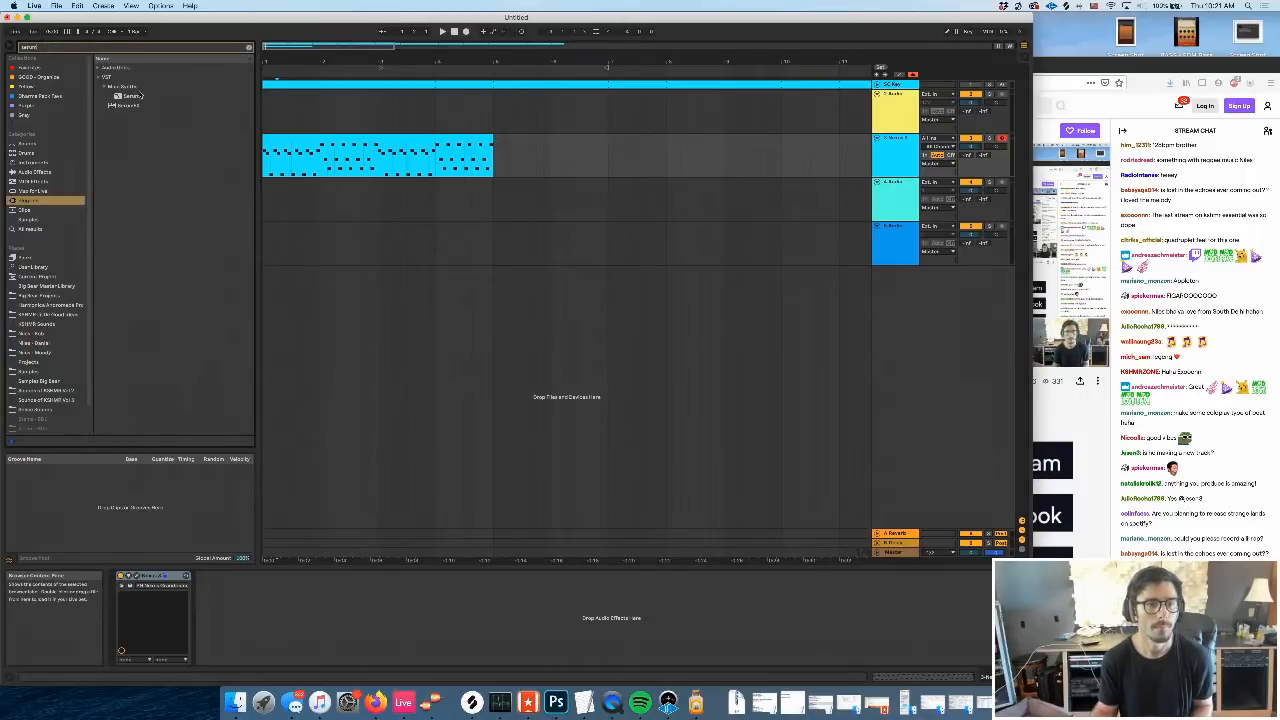
drag(130, 97, 150, 598)
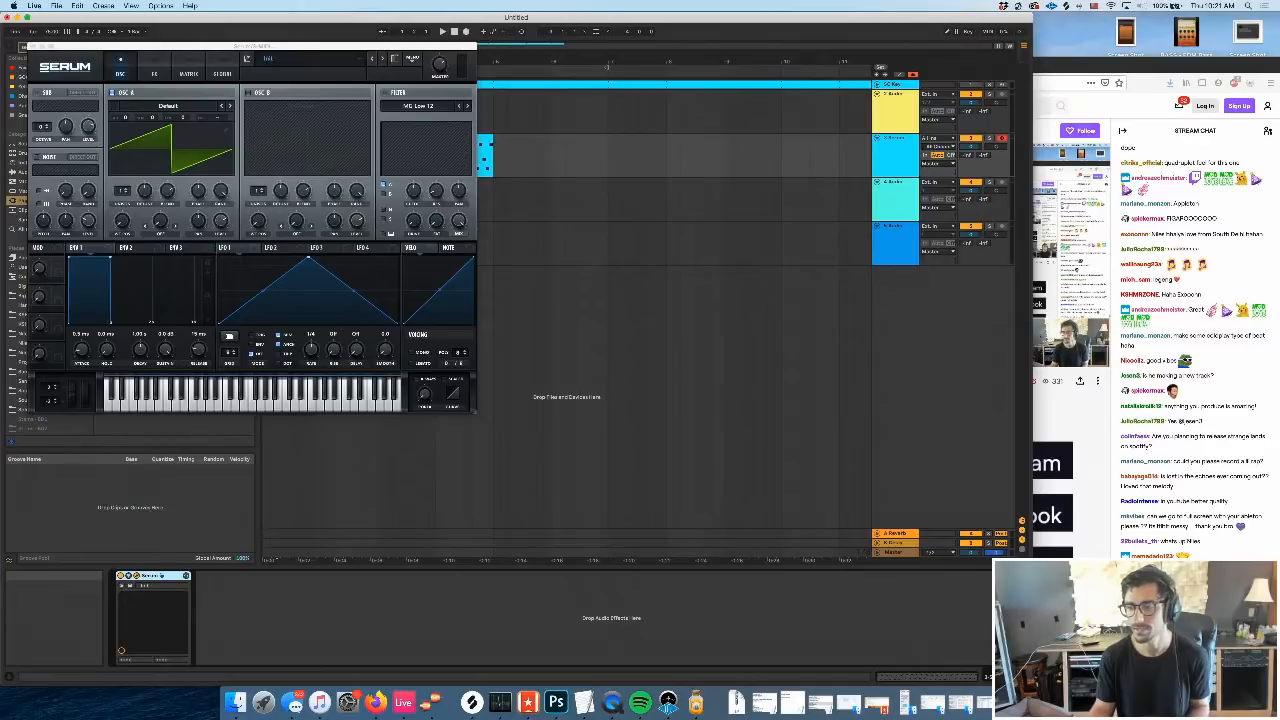
Widen the Live window and load the Juno Lead preset from Serum's Funk Lord folder
drag(1033, 247, 1264, 247)
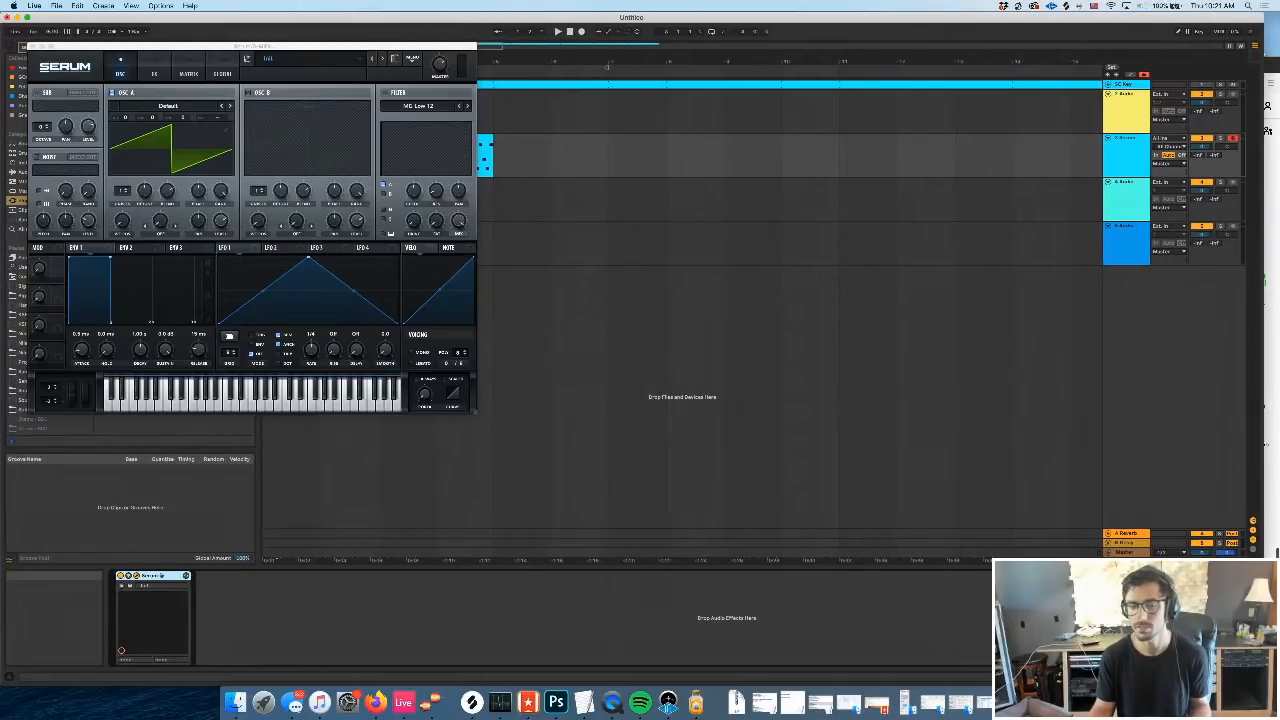
click(268, 58)
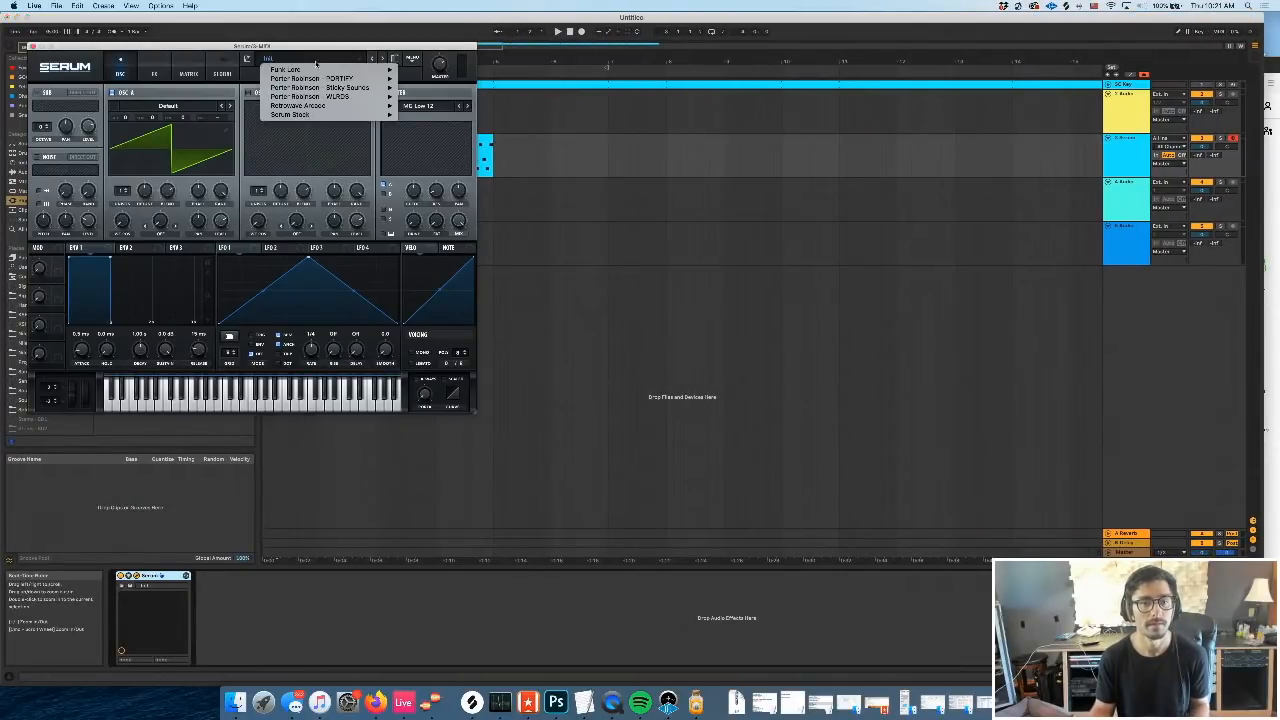
mouse_move(323, 108)
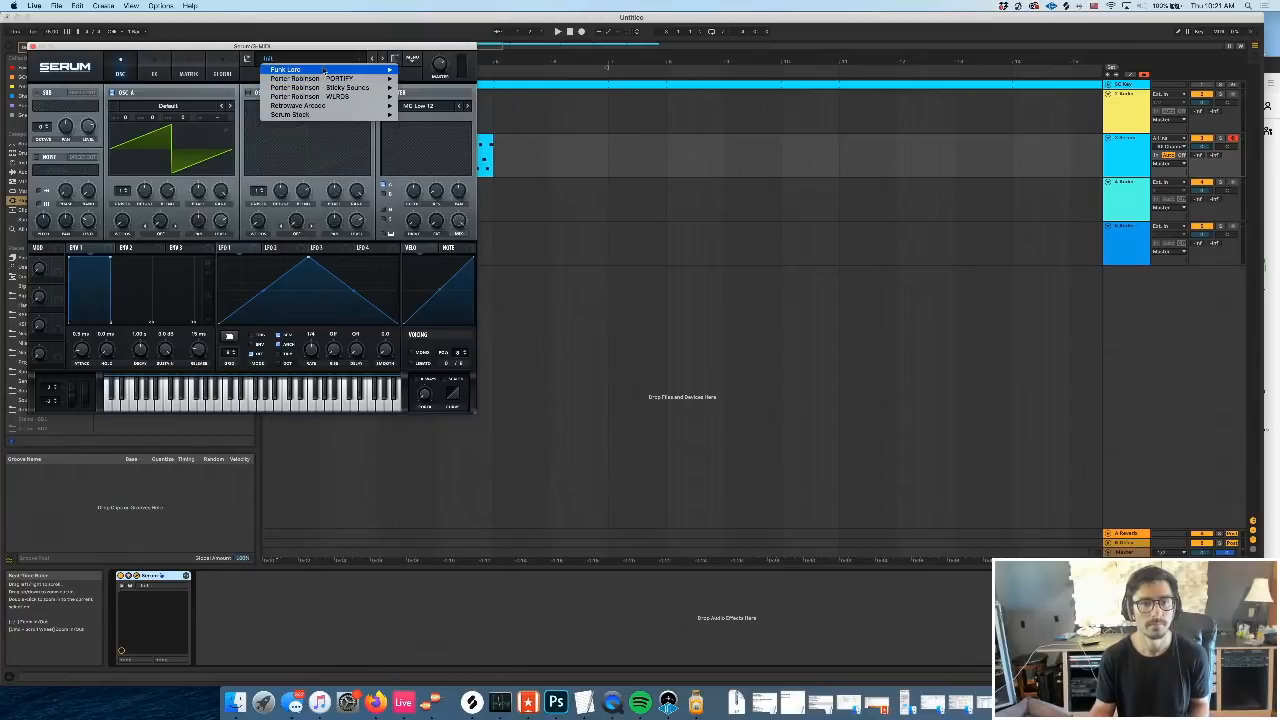
mouse_move(340, 69)
click(413, 68)
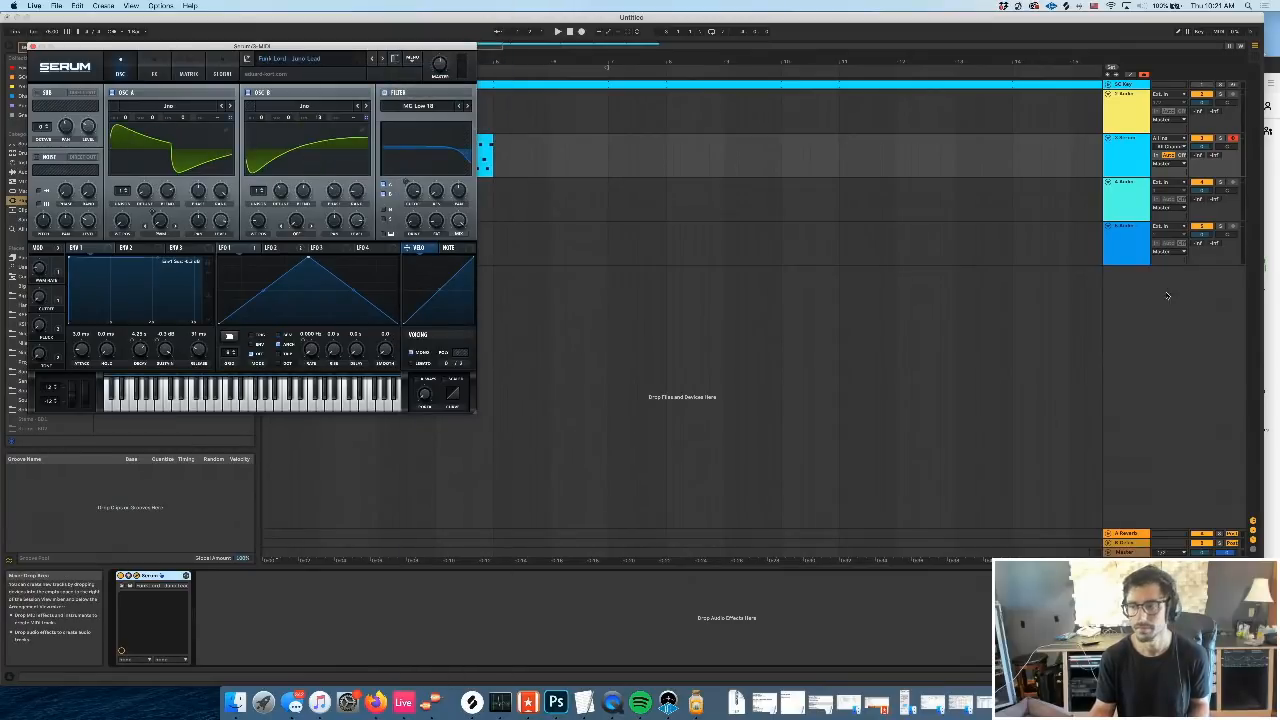
Narrow the Live window to uncover the stream chat, keeping the Help view closed
click(1261, 277)
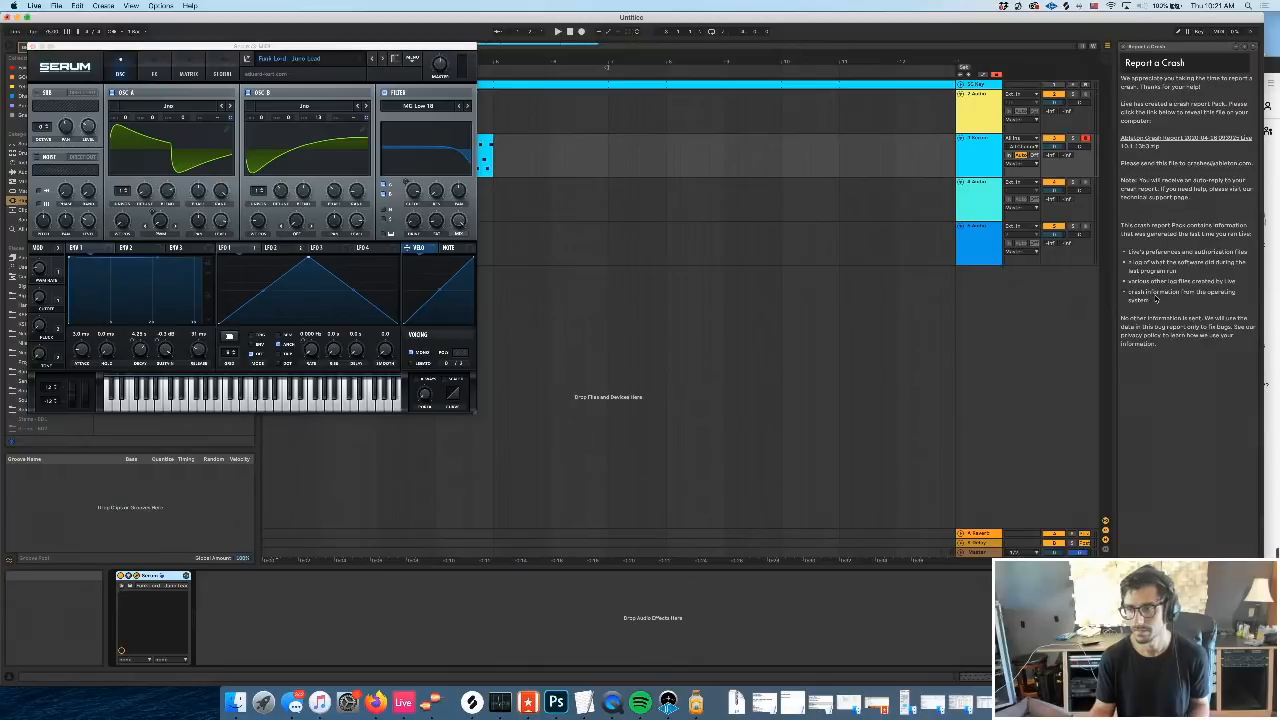
click(1277, 303)
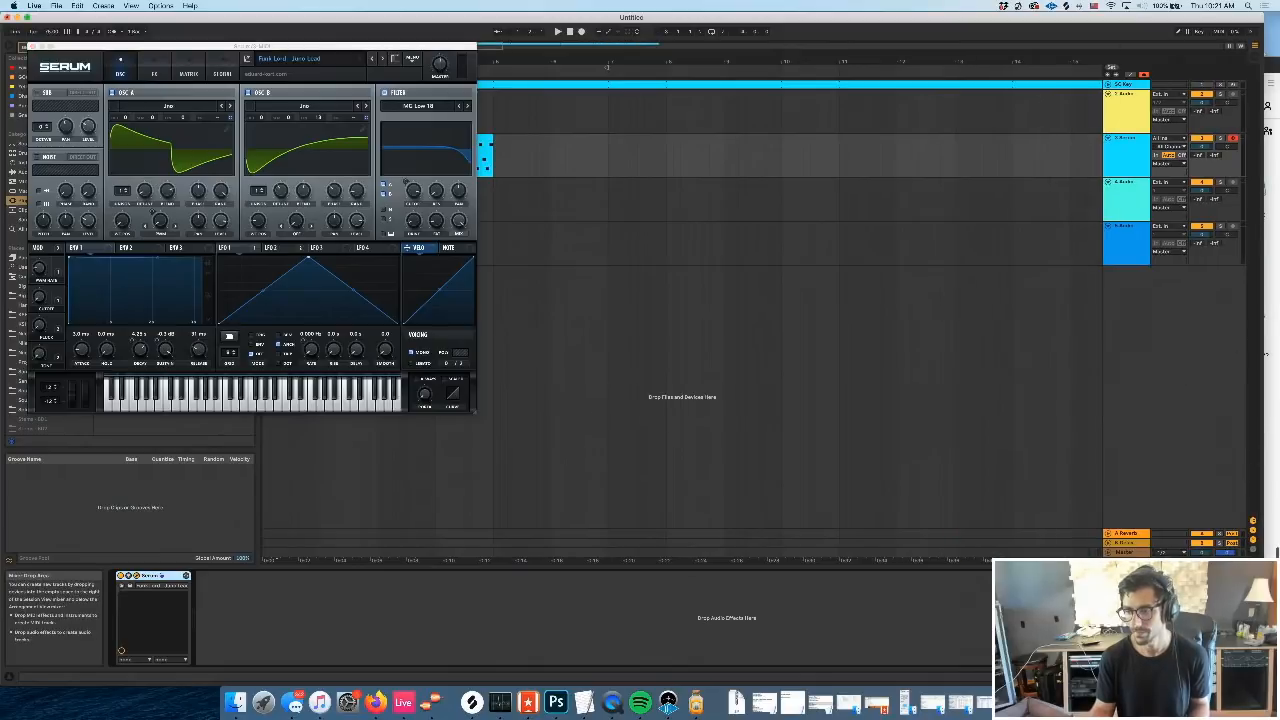
drag(1264, 385, 1110, 385)
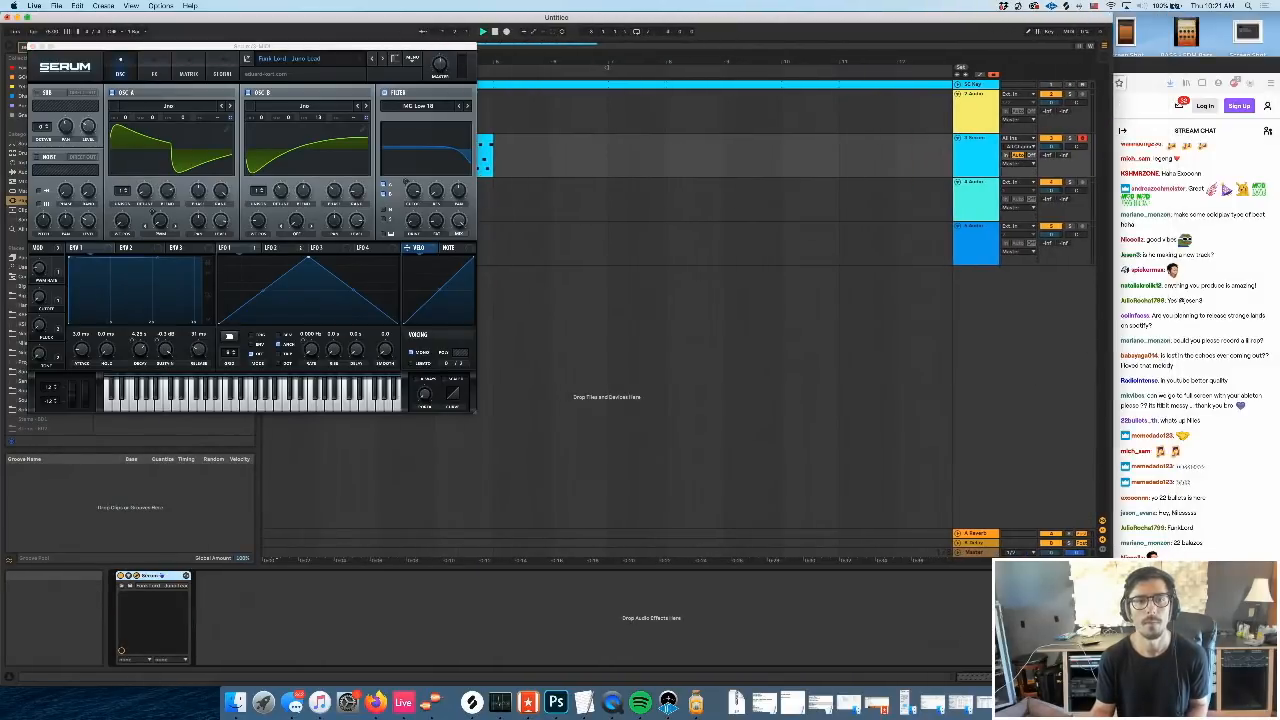
Play the melody and advance through Serum's Funk Lord presets from Jupiter Poly to LFOSUPASAW
key(space)
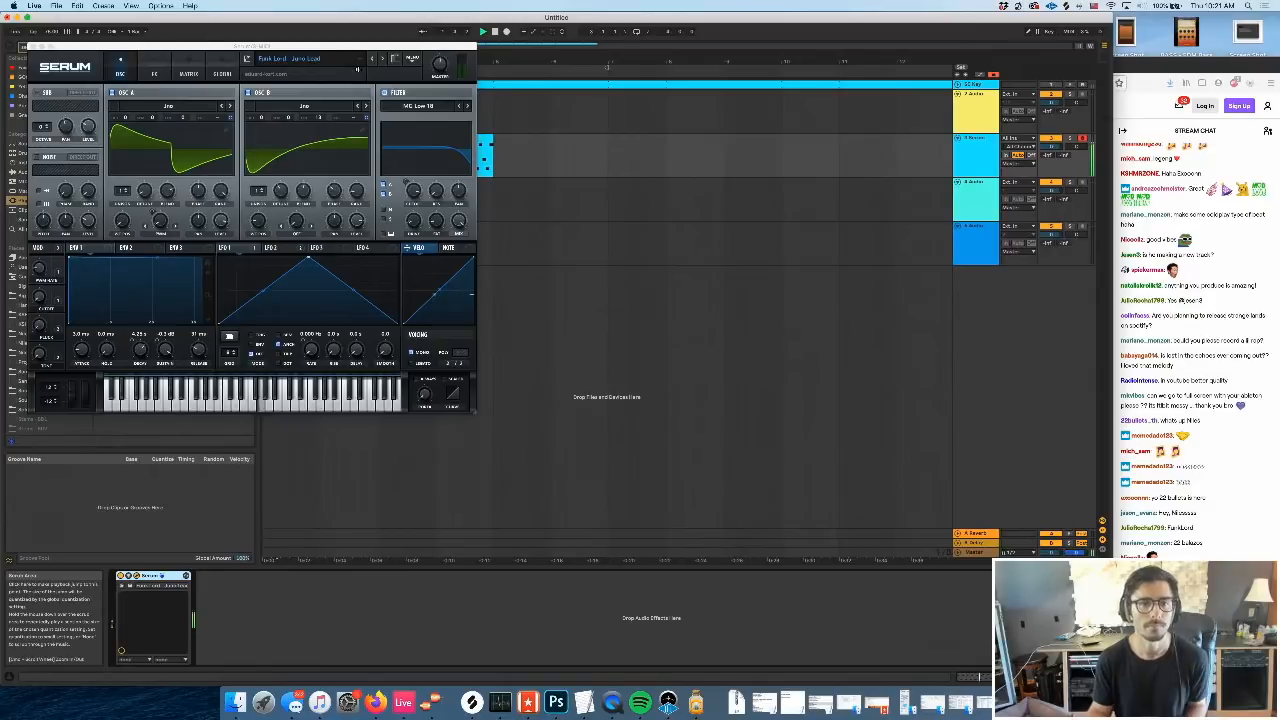
click(384, 58)
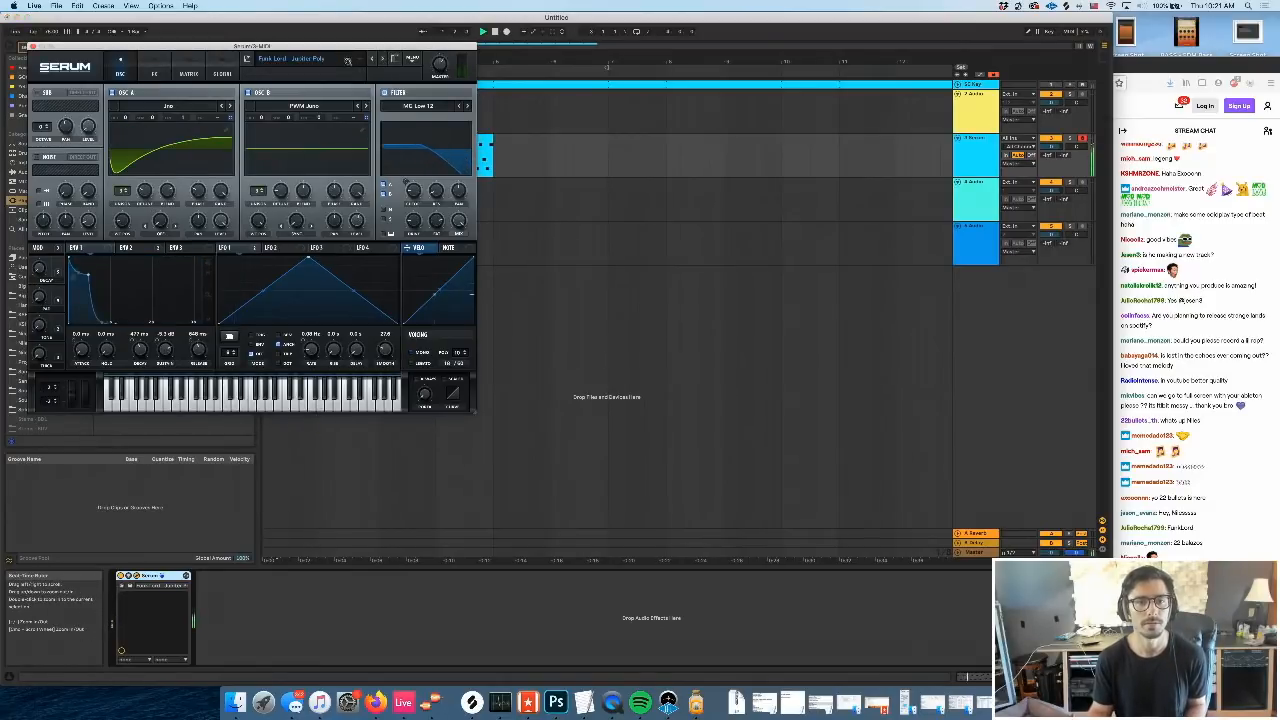
click(381, 58)
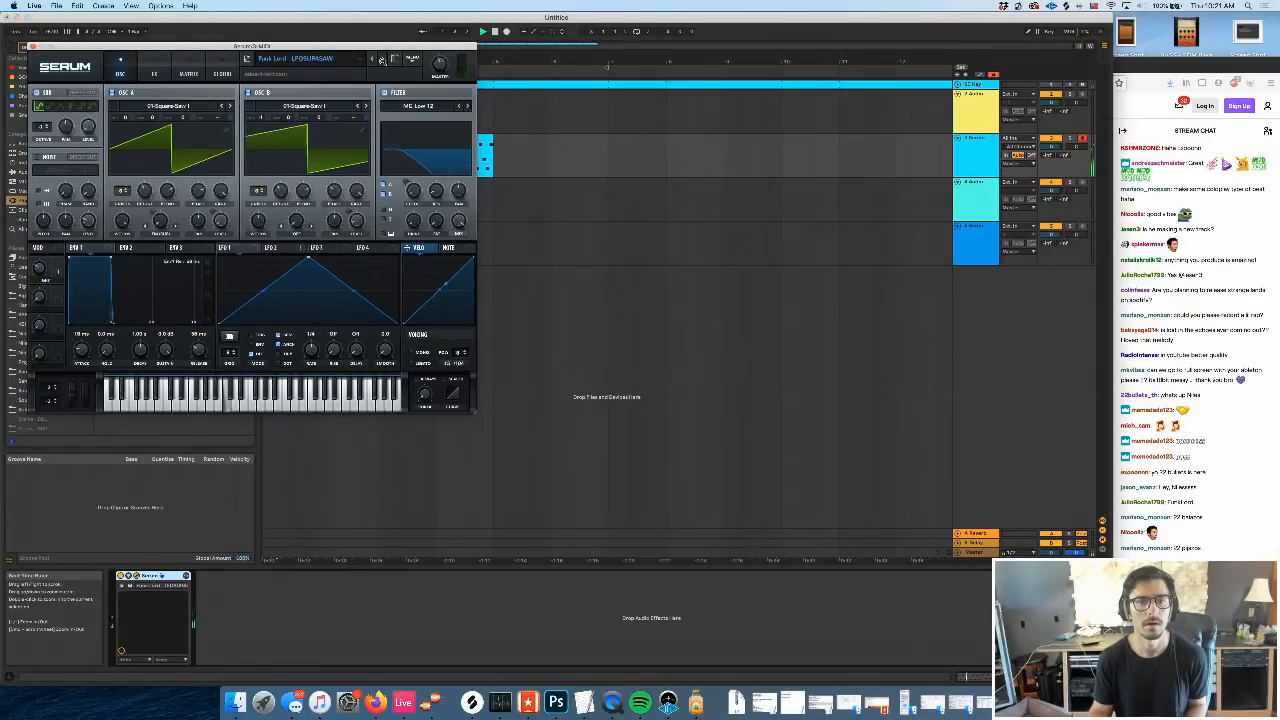
Audition the Funk Lord presets after LFOSUPASAW, including Talkbox Lead, and return to the Jupiter Poly preset
click(375, 58)
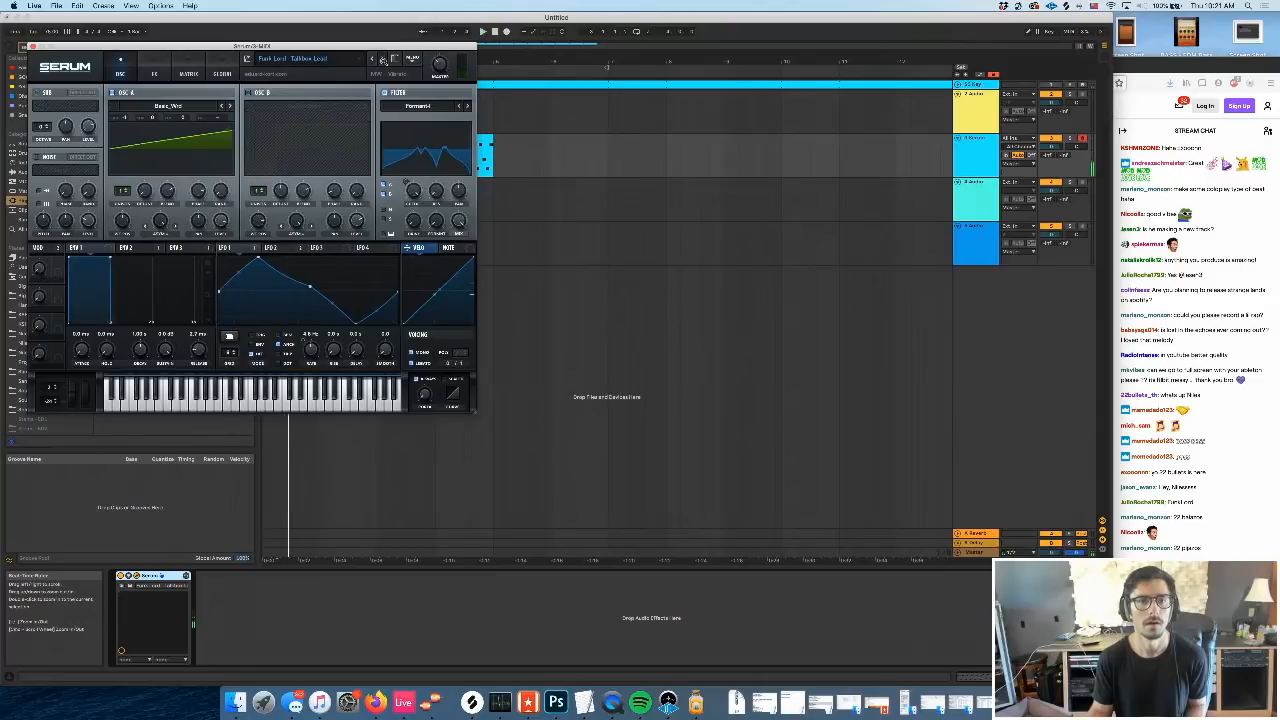
click(382, 59)
click(370, 59)
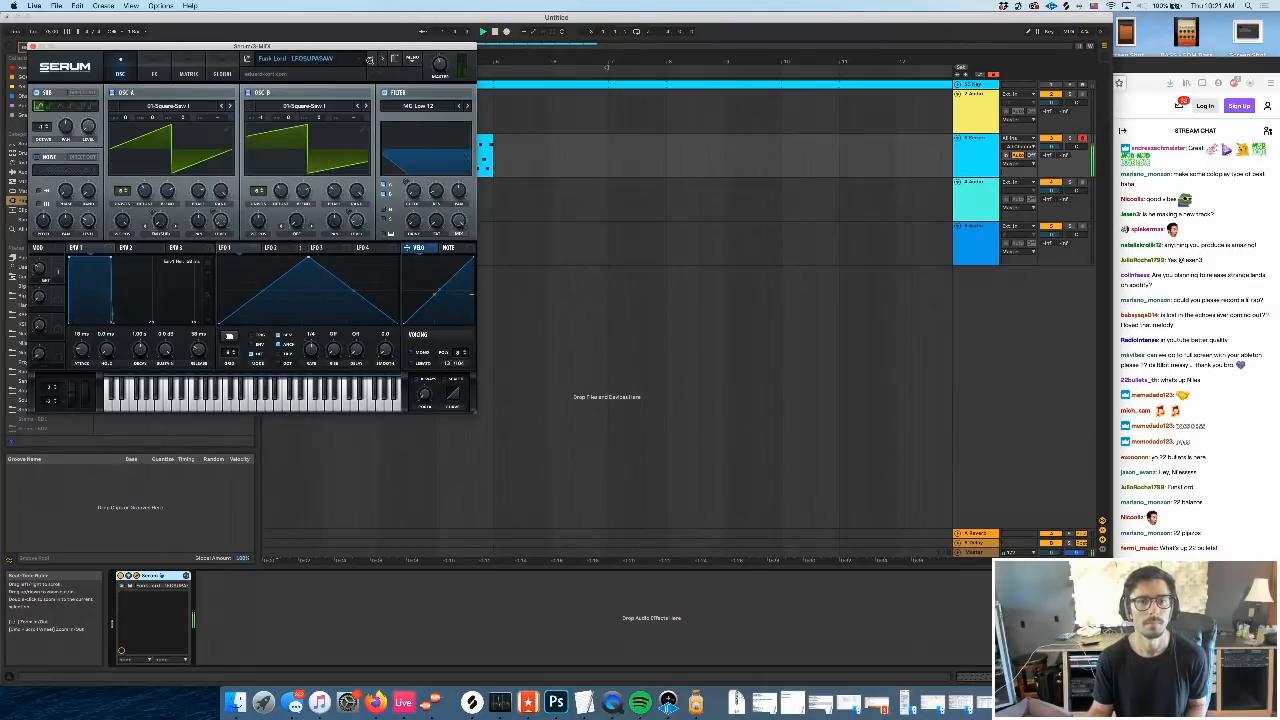
click(370, 59)
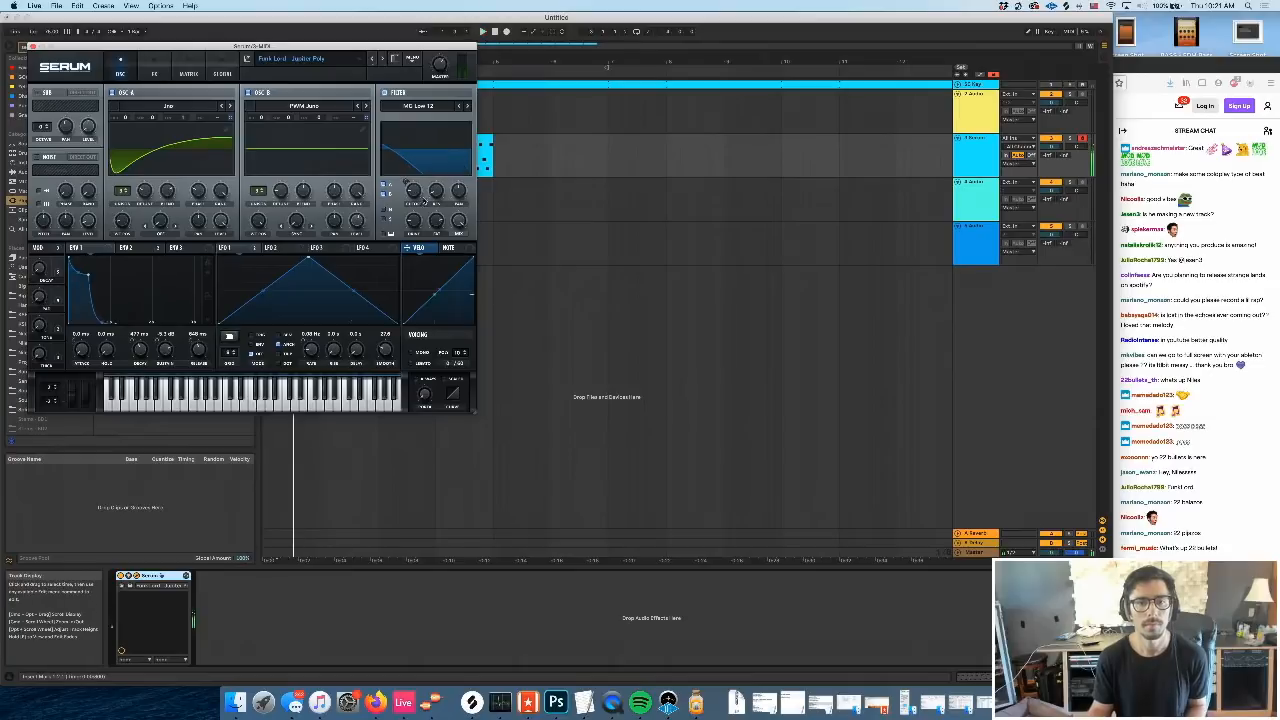
Reduce the Env 2 modulation amount on the filter cutoff in Serum's modulation matrix while the melody plays
click(188, 74)
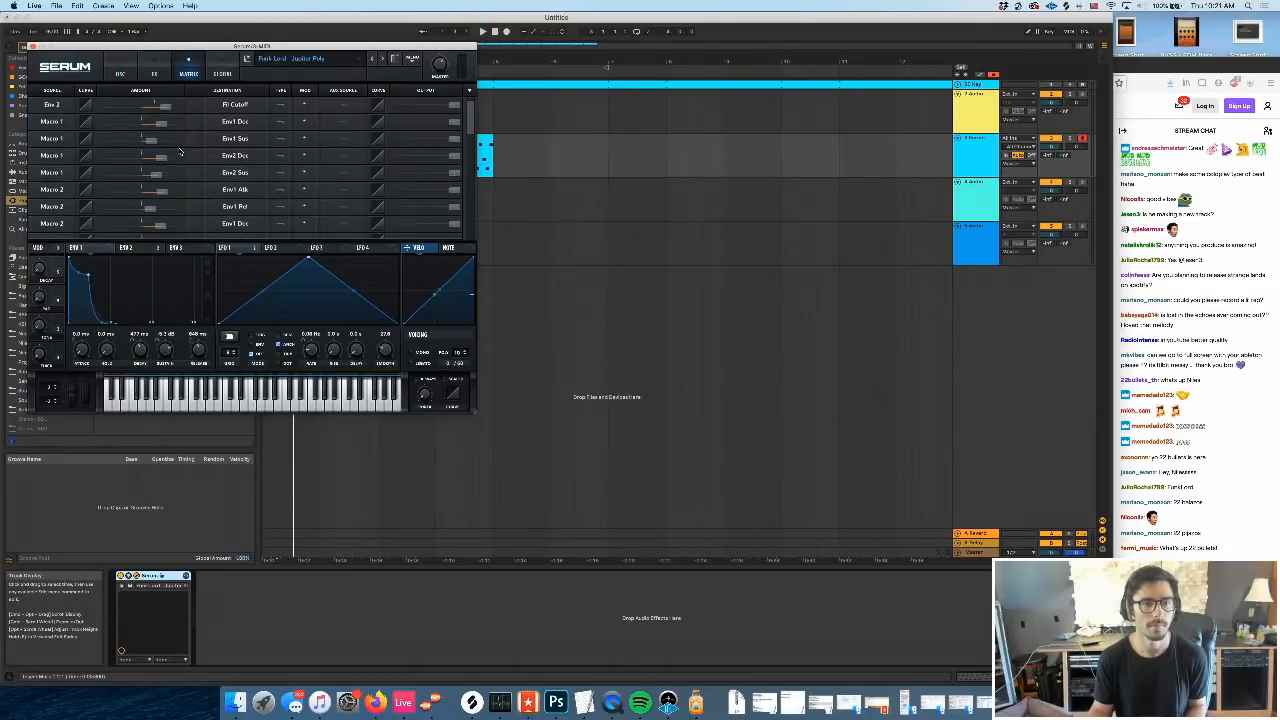
key(space)
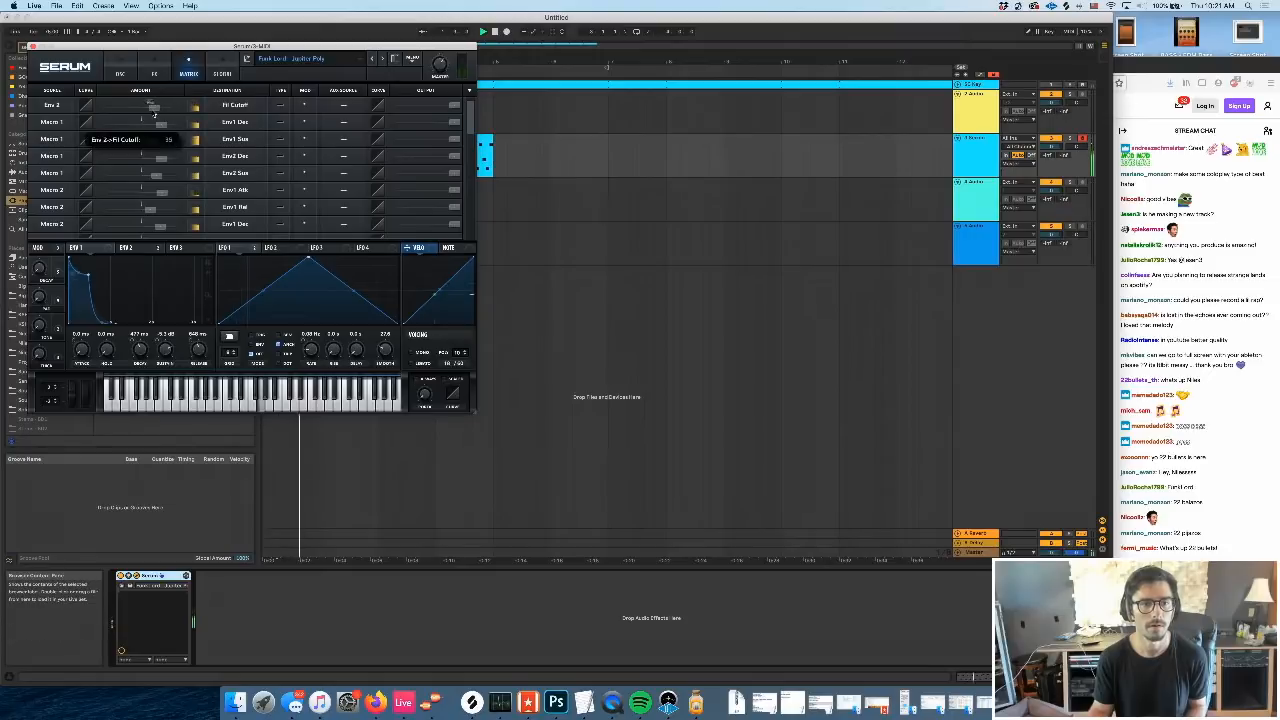
click(120, 74)
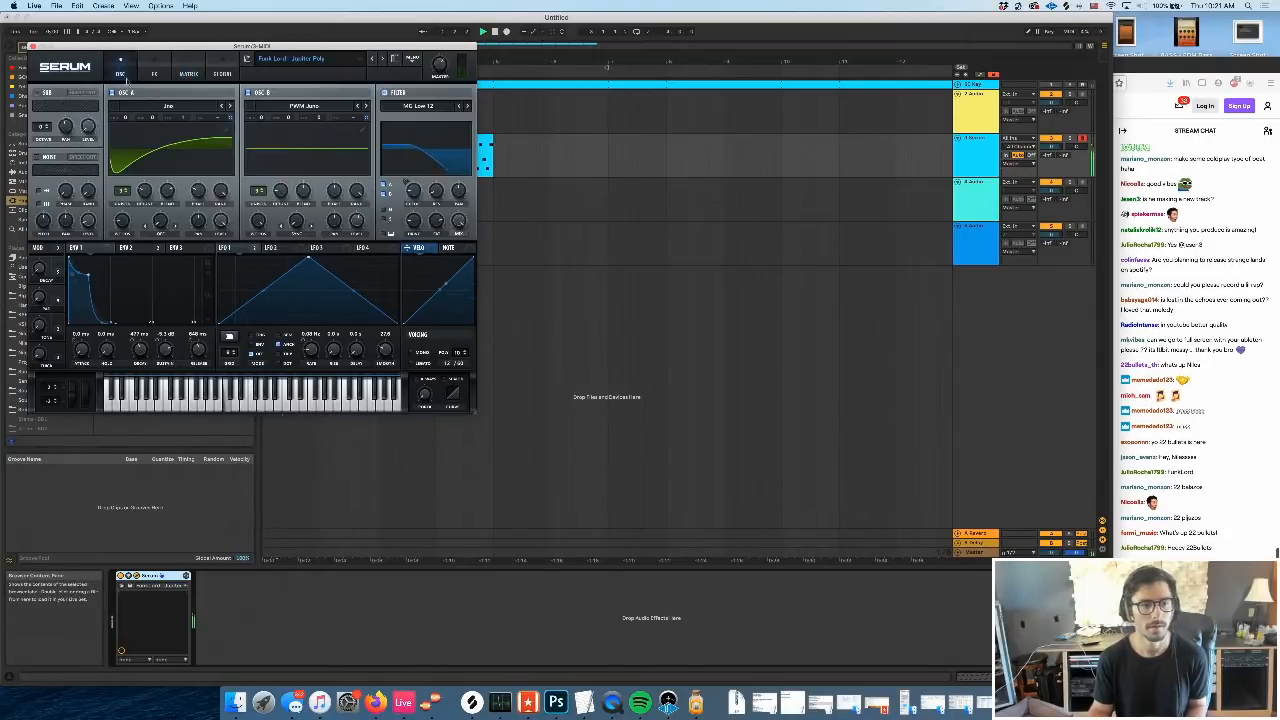
click(154, 70)
click(188, 72)
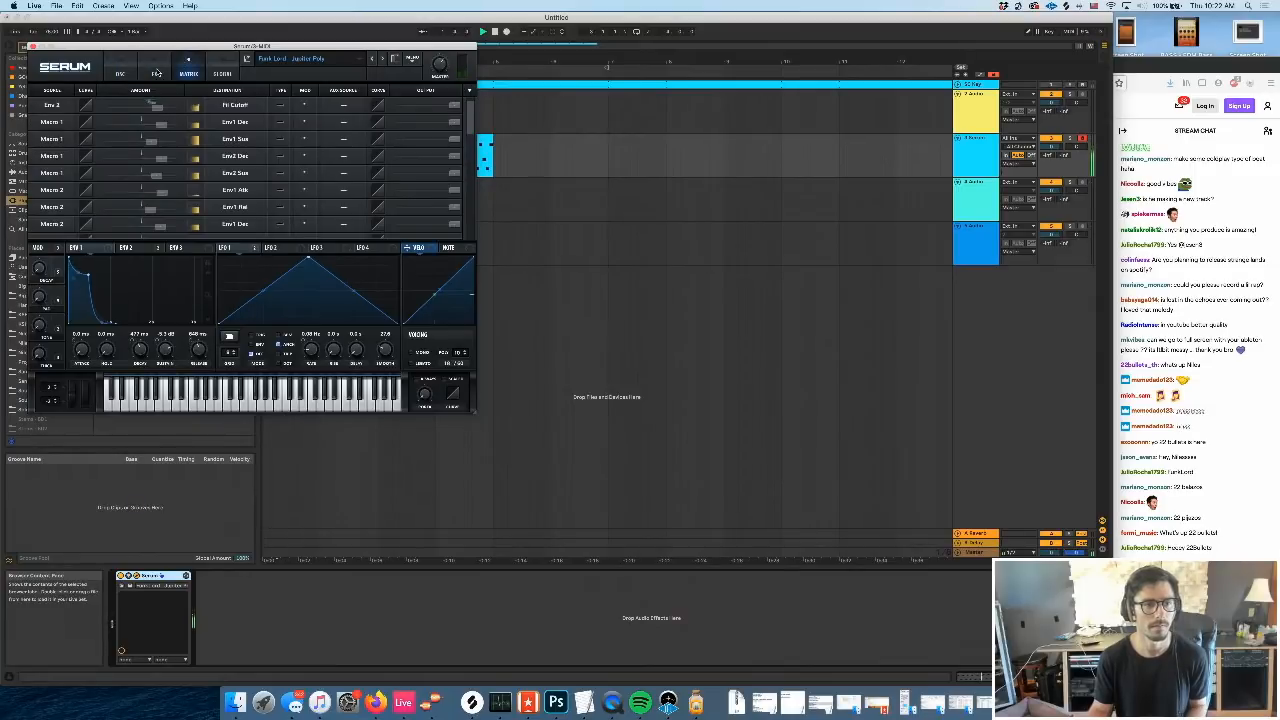
Raise the attack of Serum's envelope 2 to 61 ms and close the Serum window
click(120, 72)
click(131, 249)
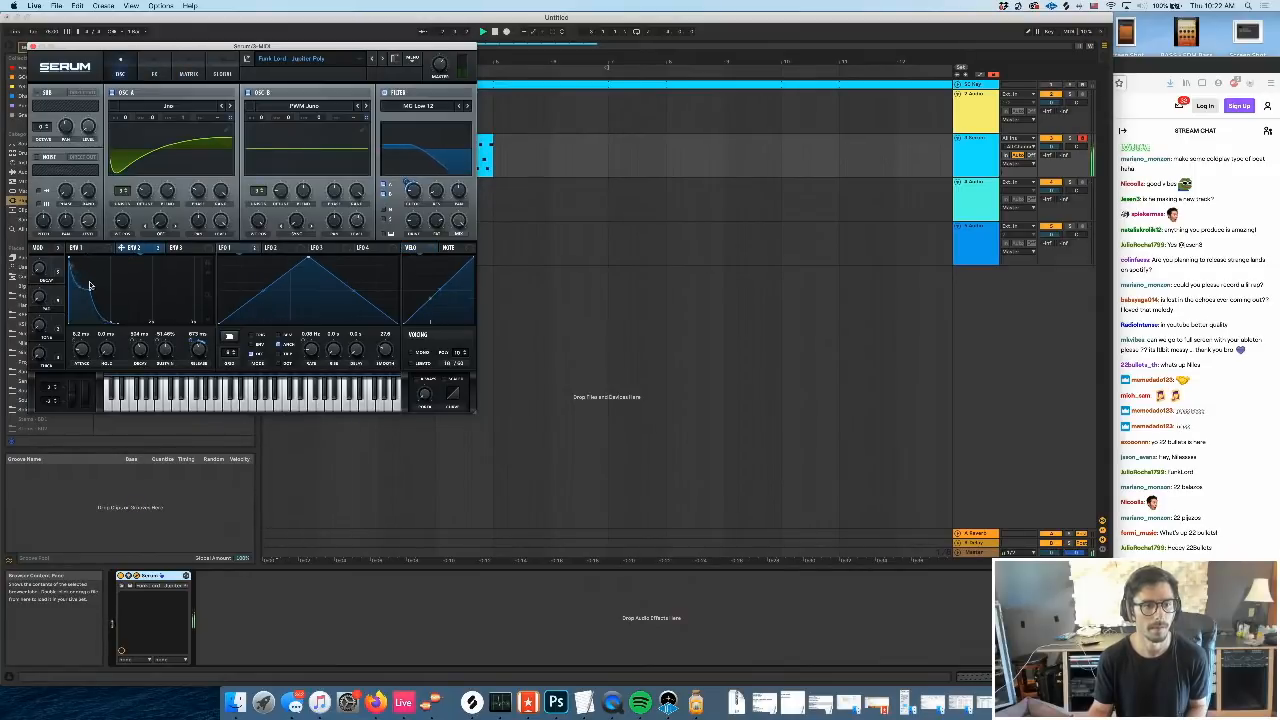
drag(86, 344, 86, 340)
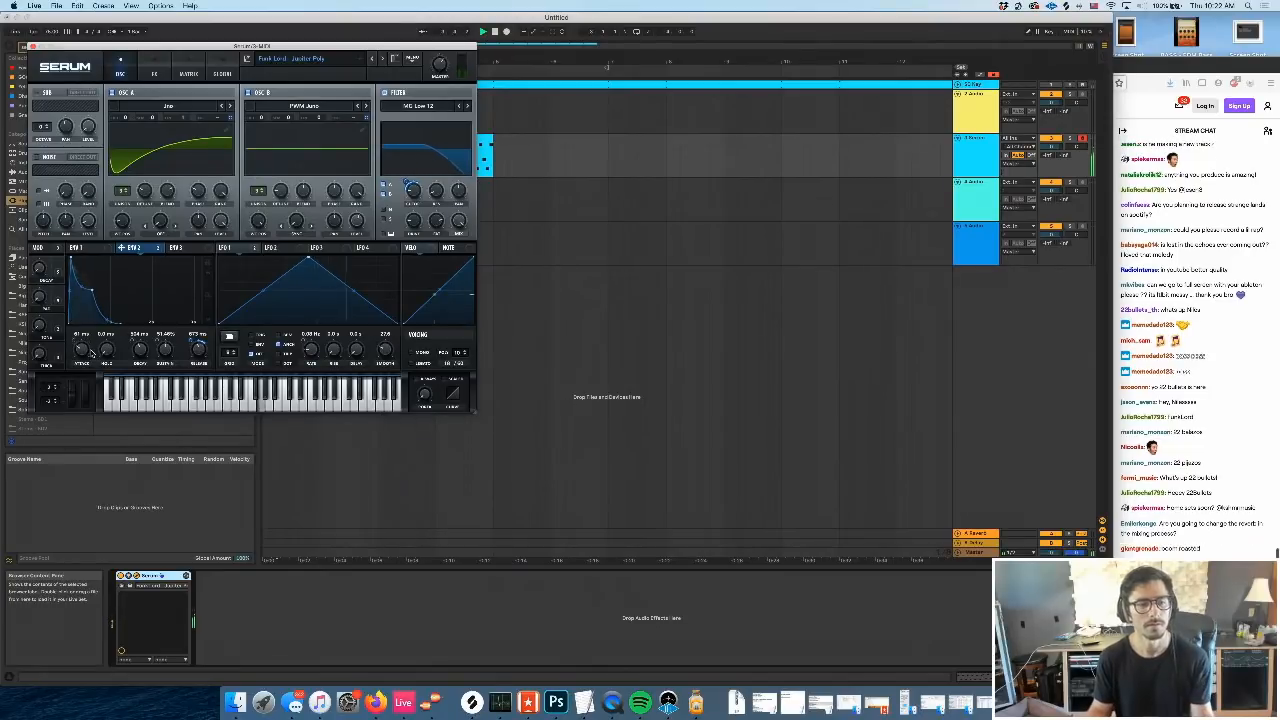
click(31, 47)
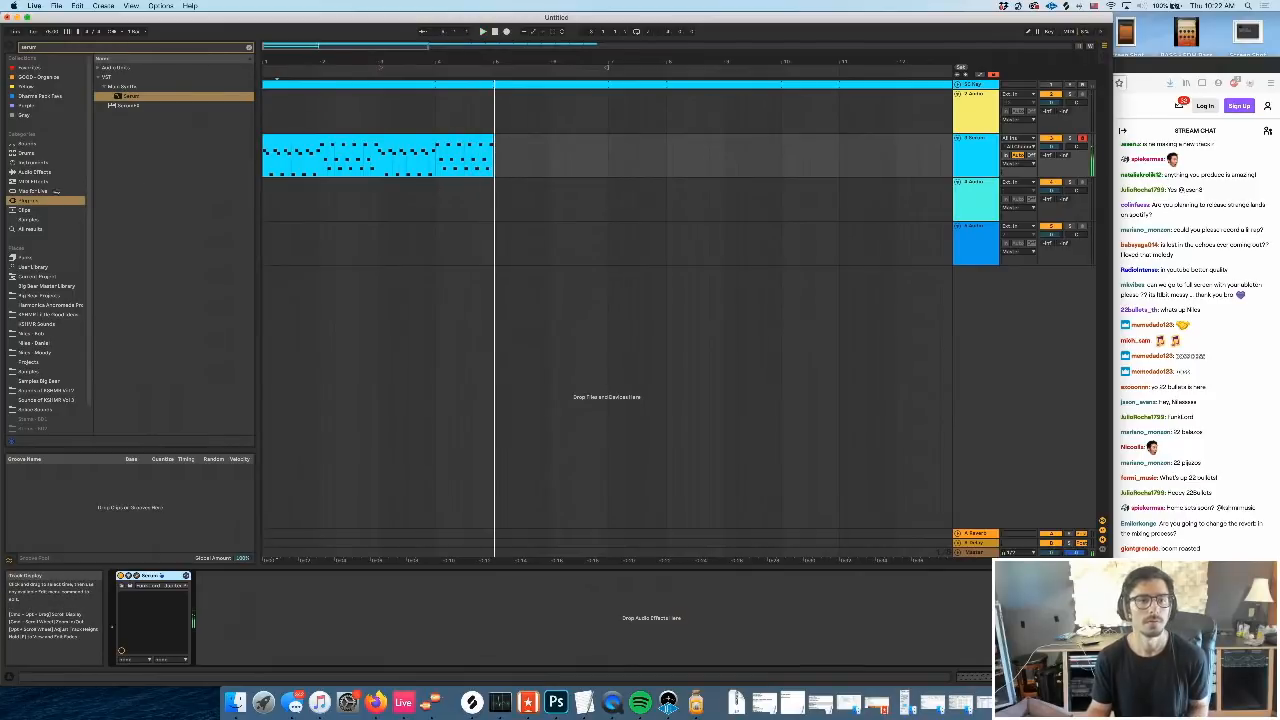
Show the Dharma Pack collection without the "serum" search filter and widen the browser
click(58, 97)
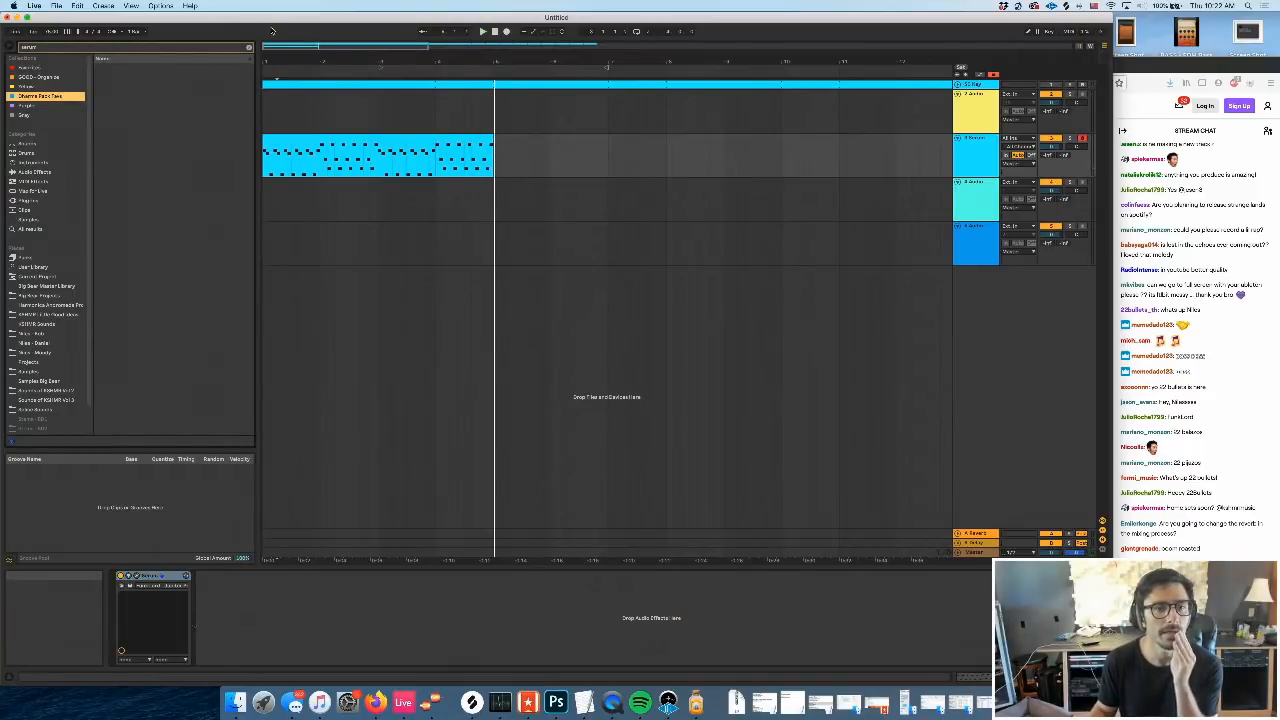
click(249, 47)
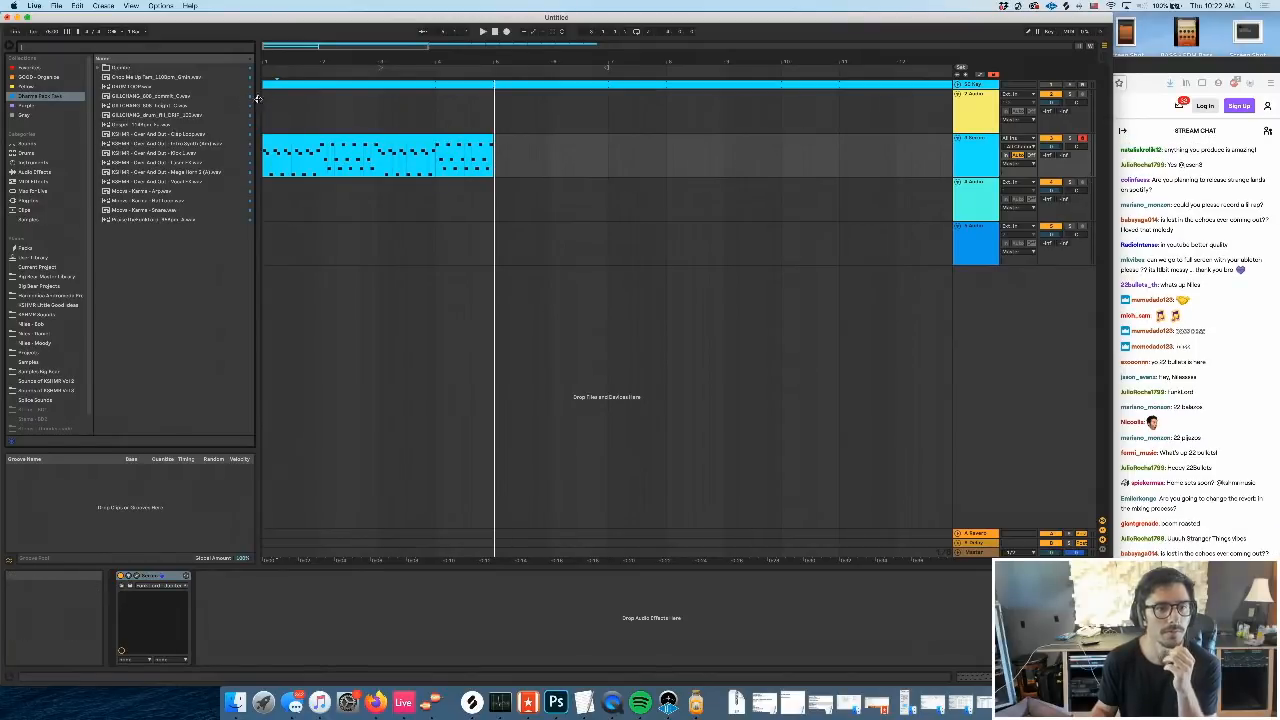
drag(255, 100, 322, 100)
Audition samples in the Dharma Pack collection, from the Moove - Karma snare up to the Chop Me Up Tom loop
click(143, 211)
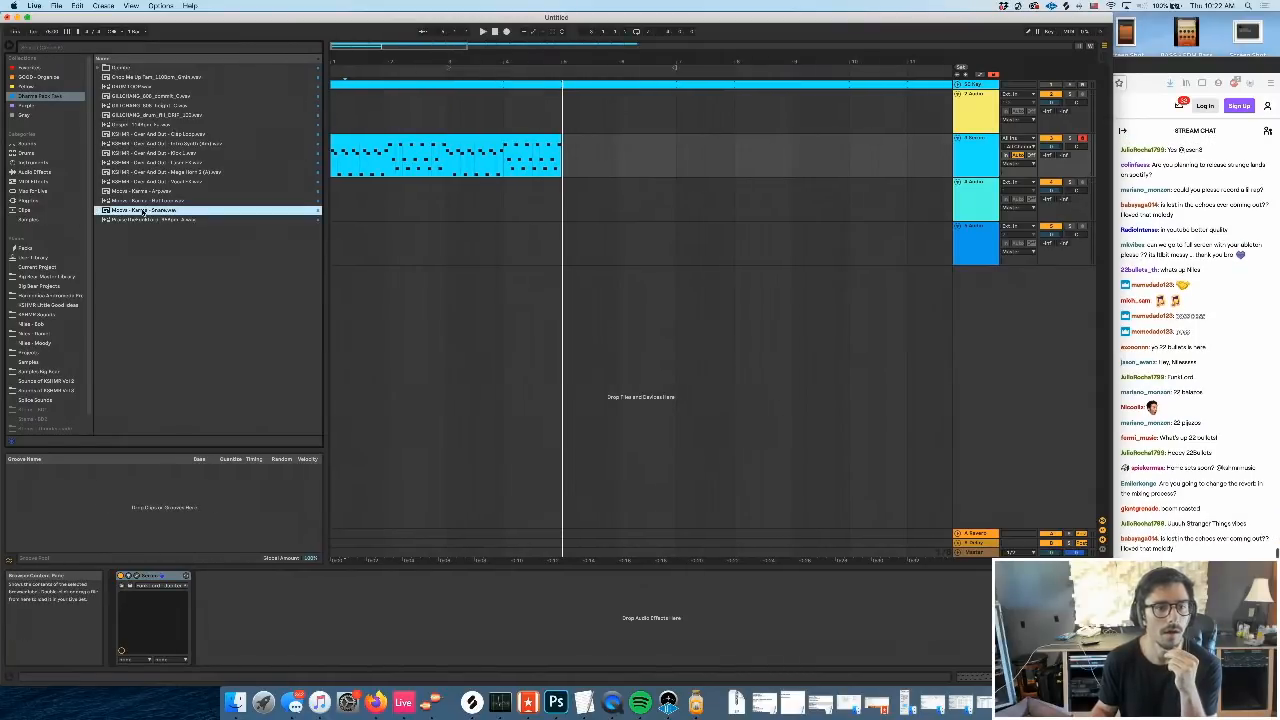
click(160, 172)
click(170, 153)
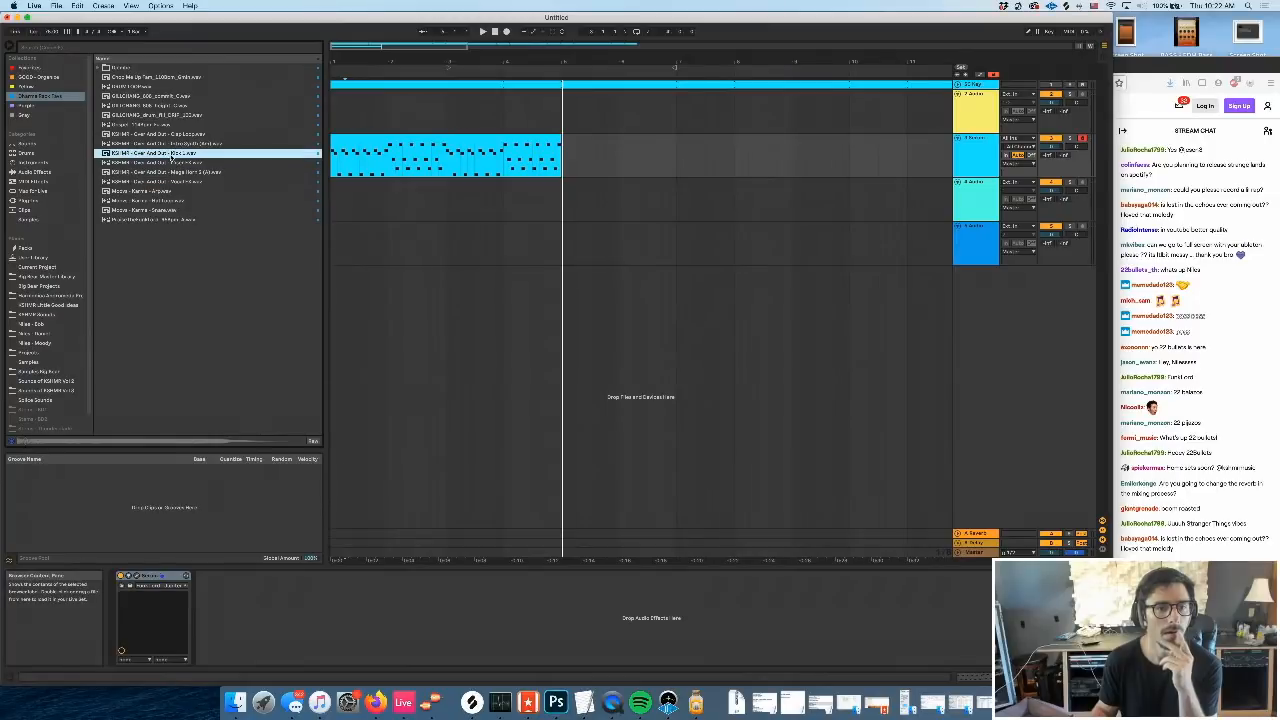
click(166, 105)
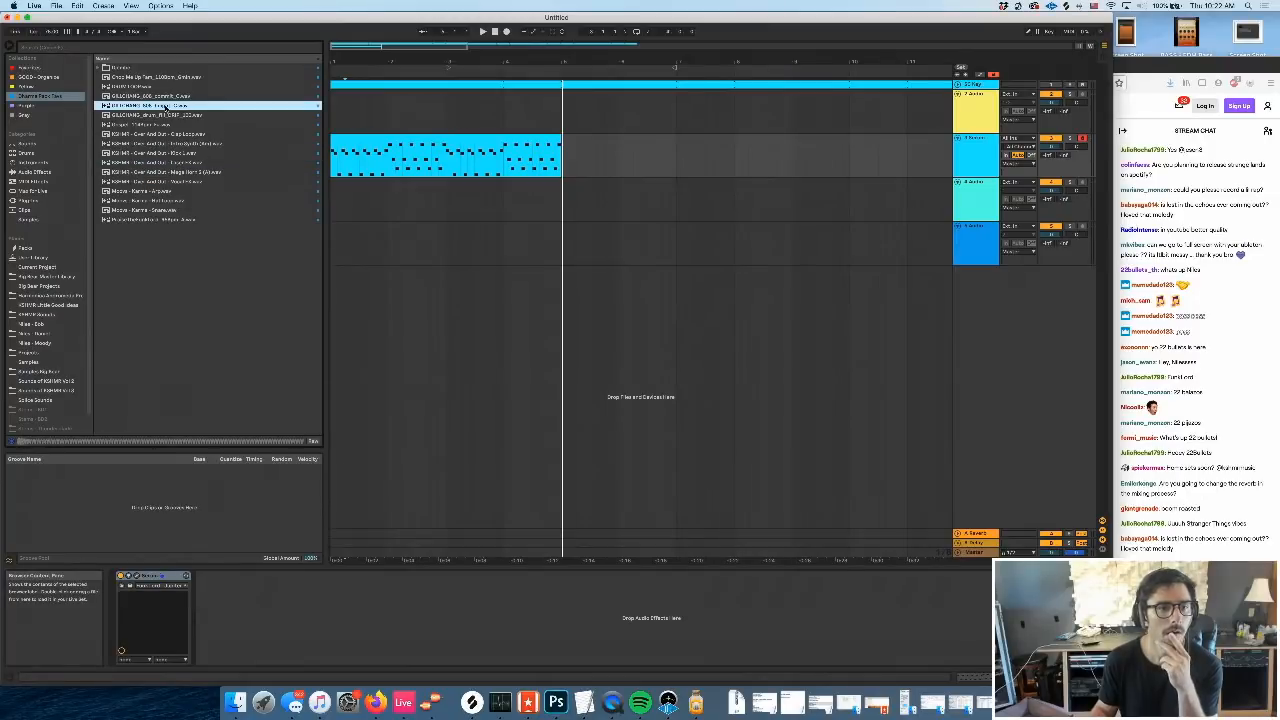
click(160, 87)
click(158, 77)
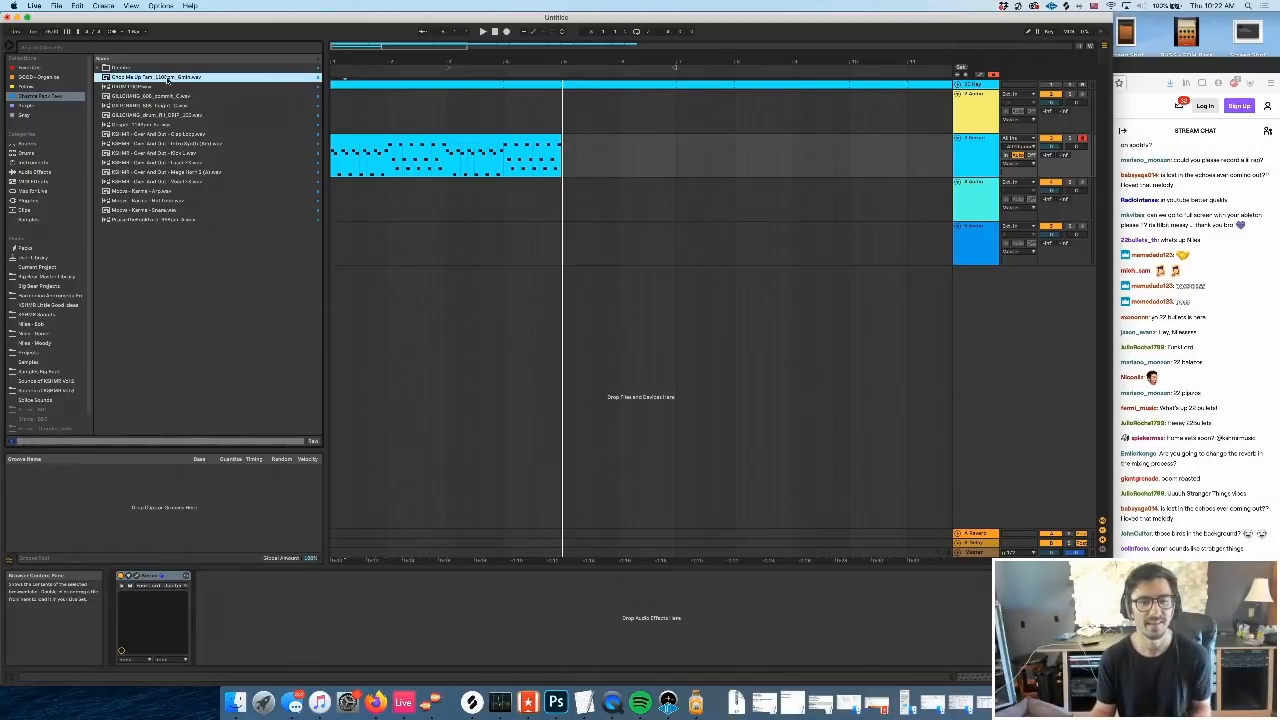
Search the Samples folder for "kick"
scroll(50, 350, down, 1)
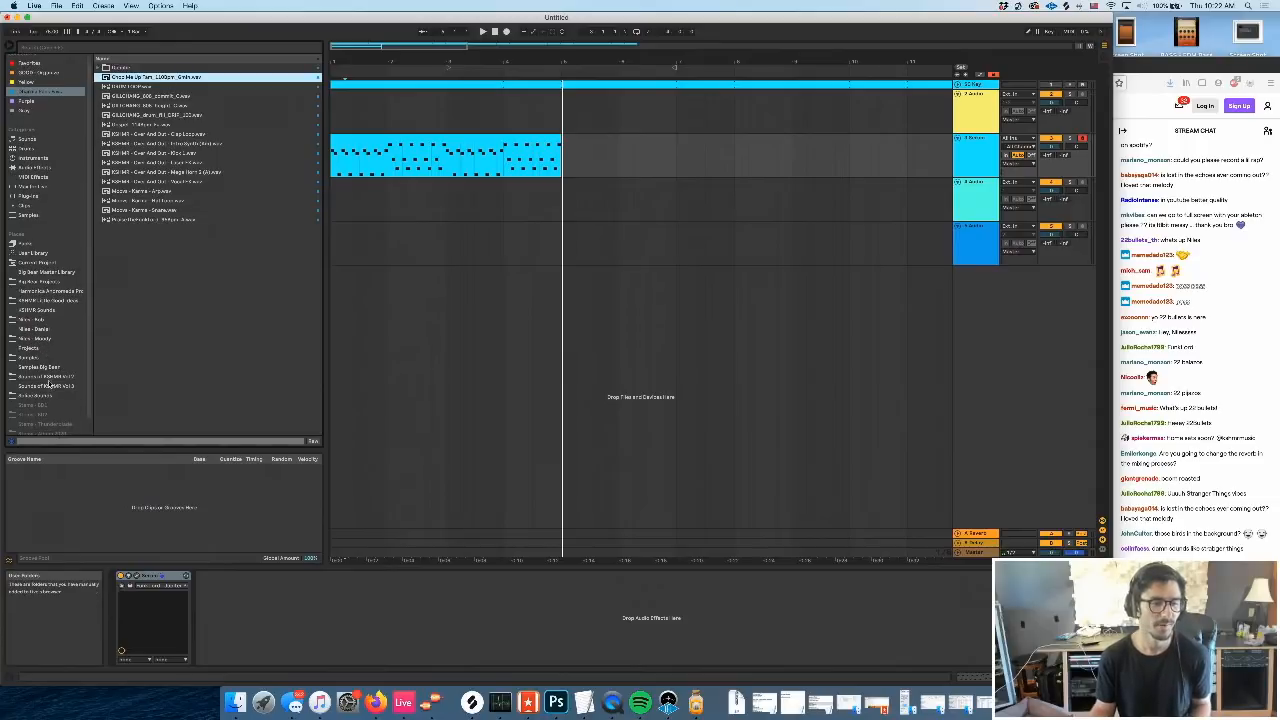
click(40, 355)
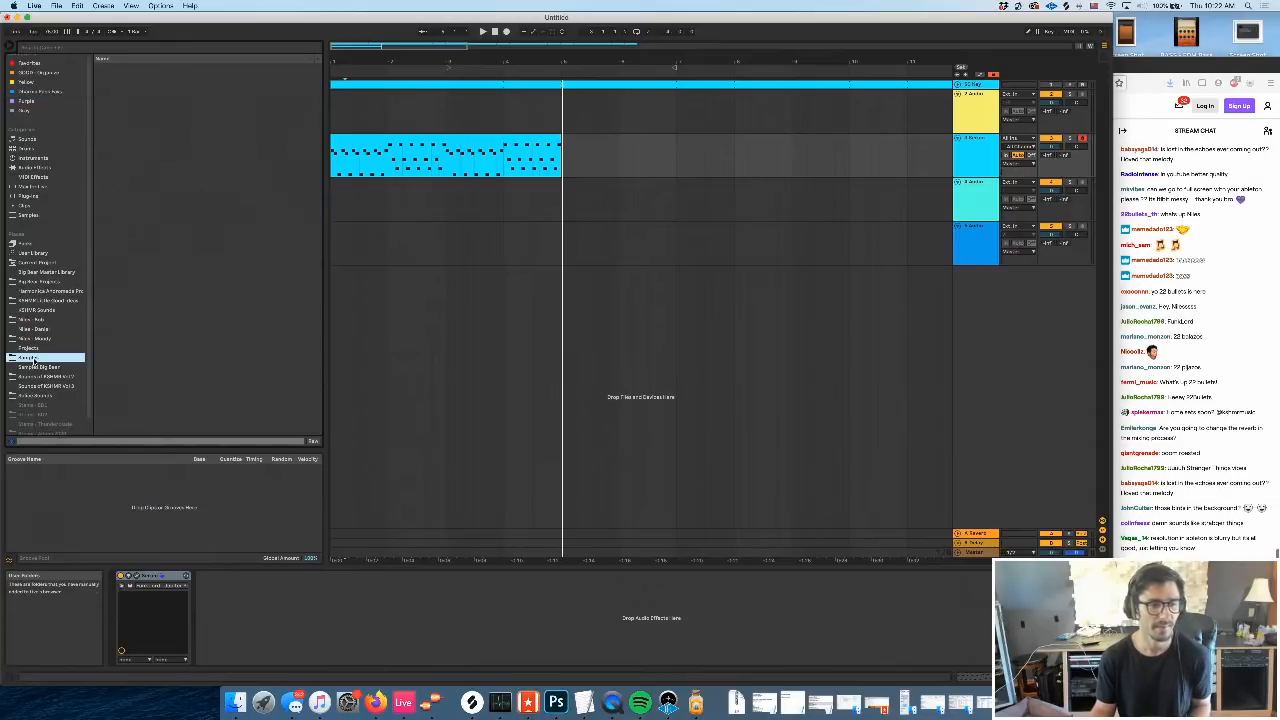
click(101, 48)
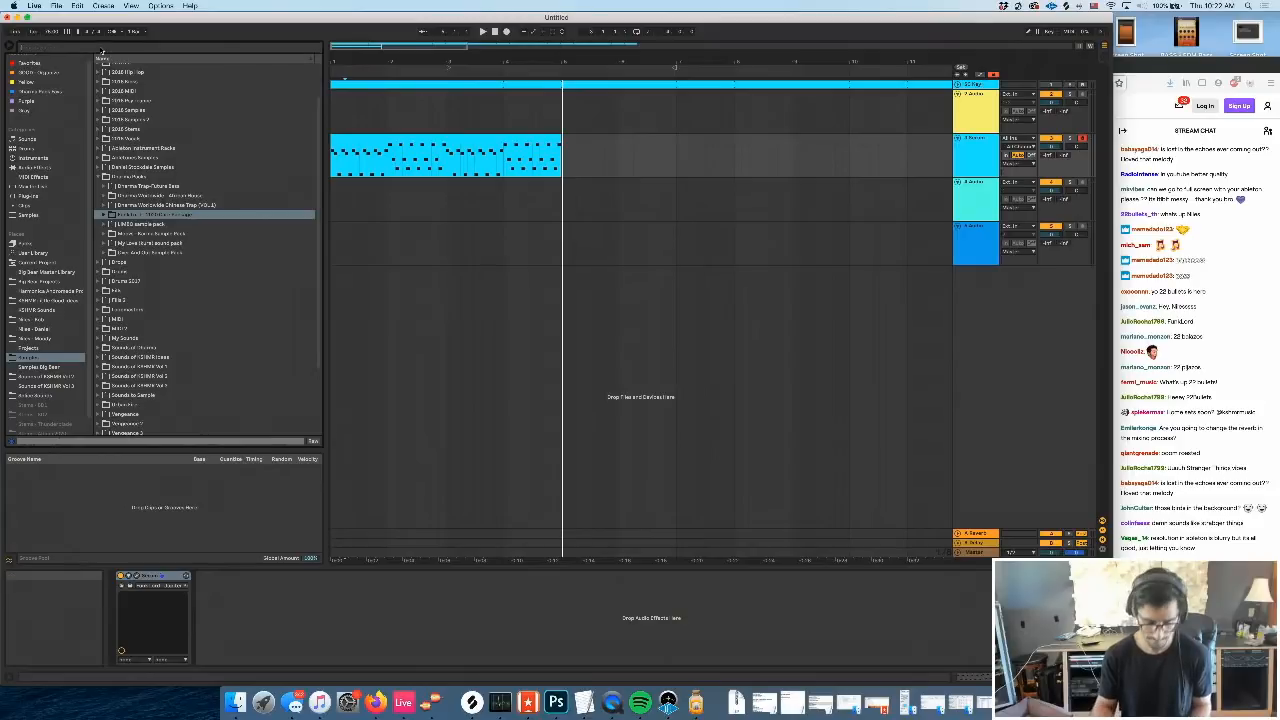
text(kick)
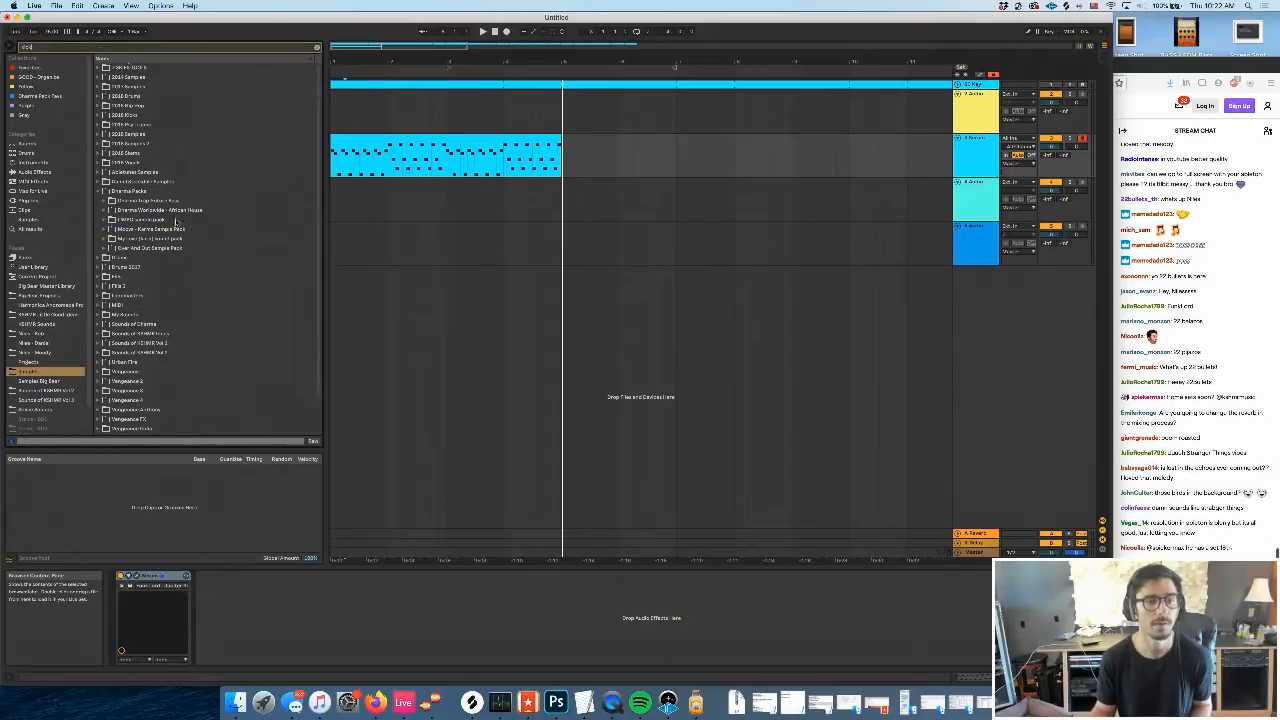
Expand the Dharma Trap-Future Bass pack's Drums folder down to its Kick folder
double_click(170, 203)
click(163, 213)
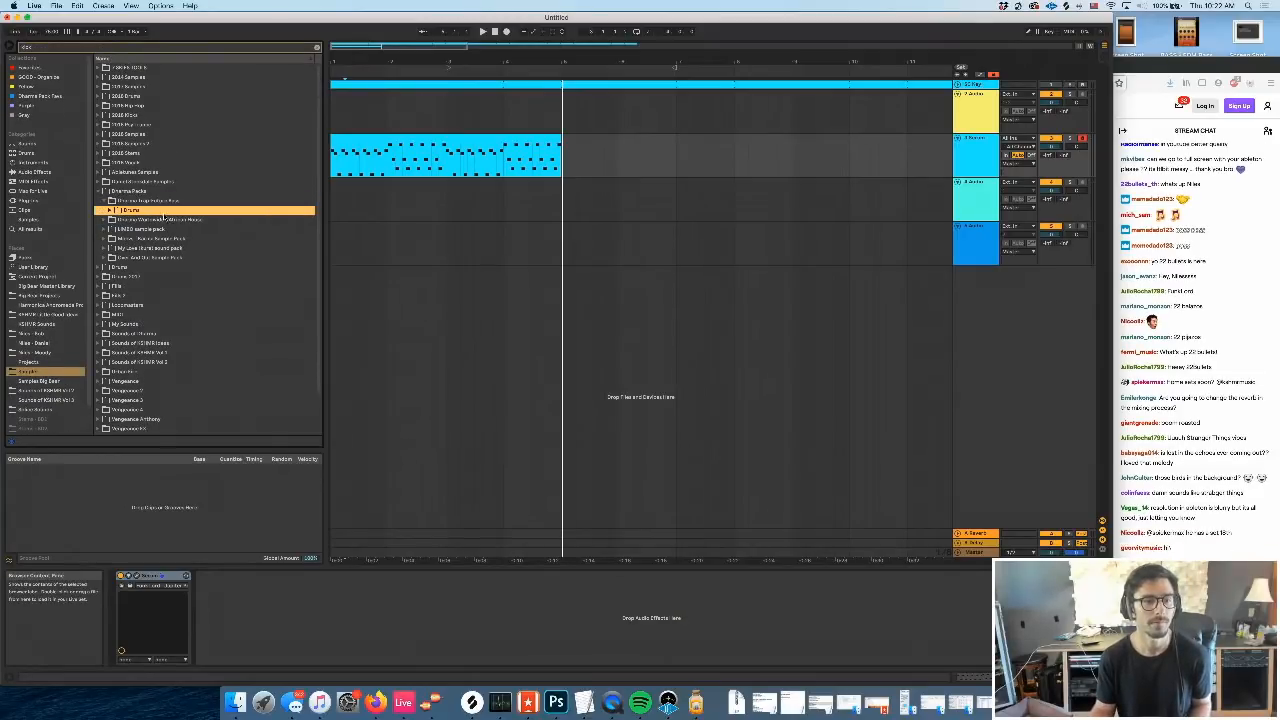
double_click(163, 219)
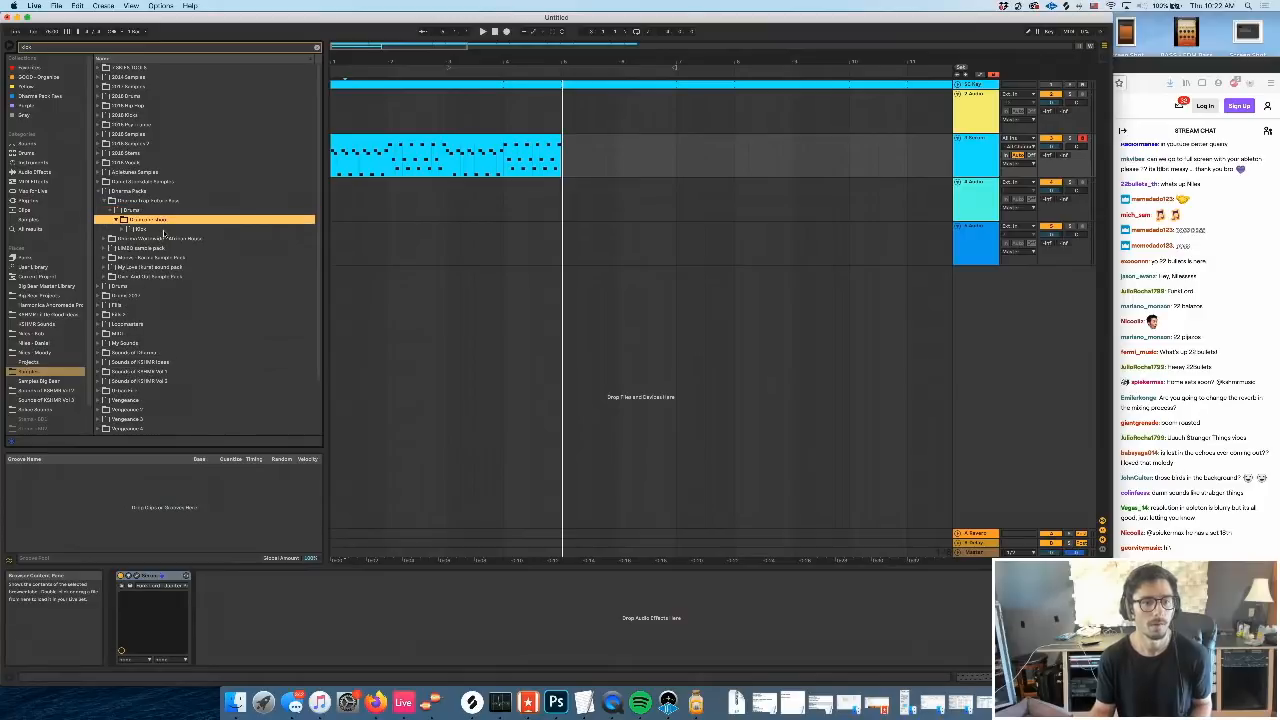
click(164, 230)
double_click(164, 231)
Audition the kick samples in the Dharma Trap-Future Bass pack, ending on 02 Kick.wav
click(163, 239)
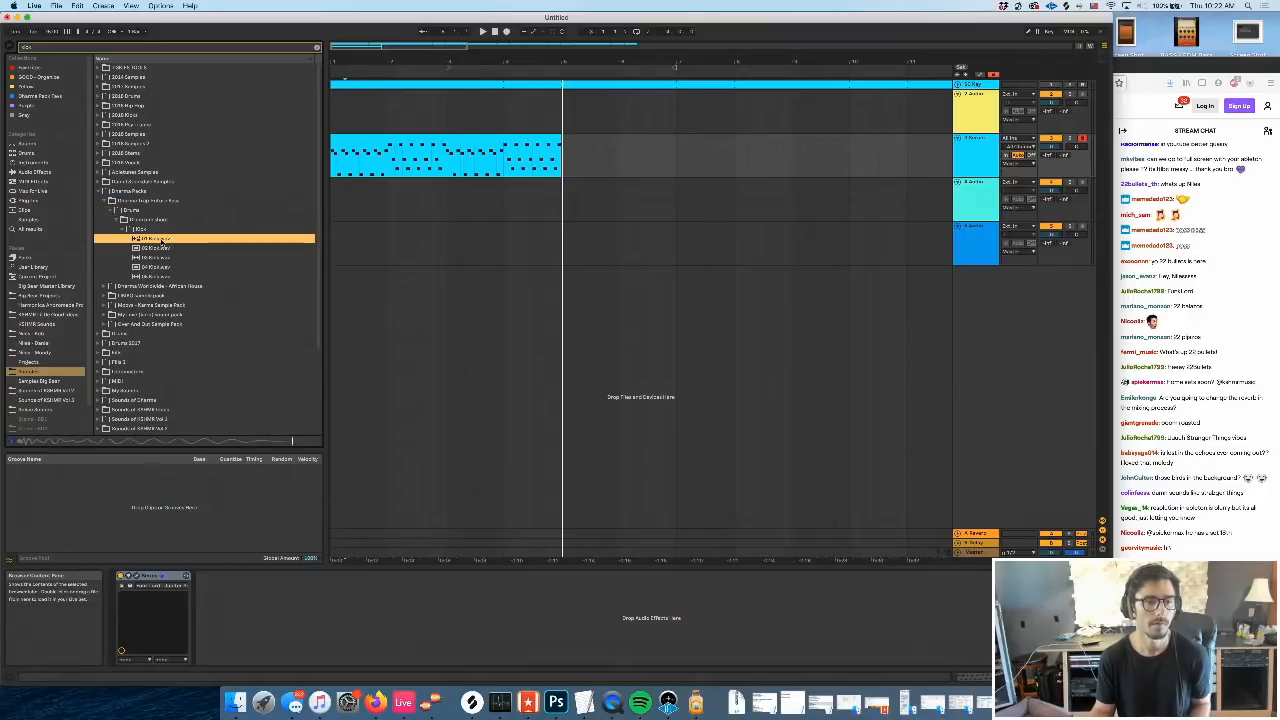
click(161, 260)
click(164, 267)
click(165, 277)
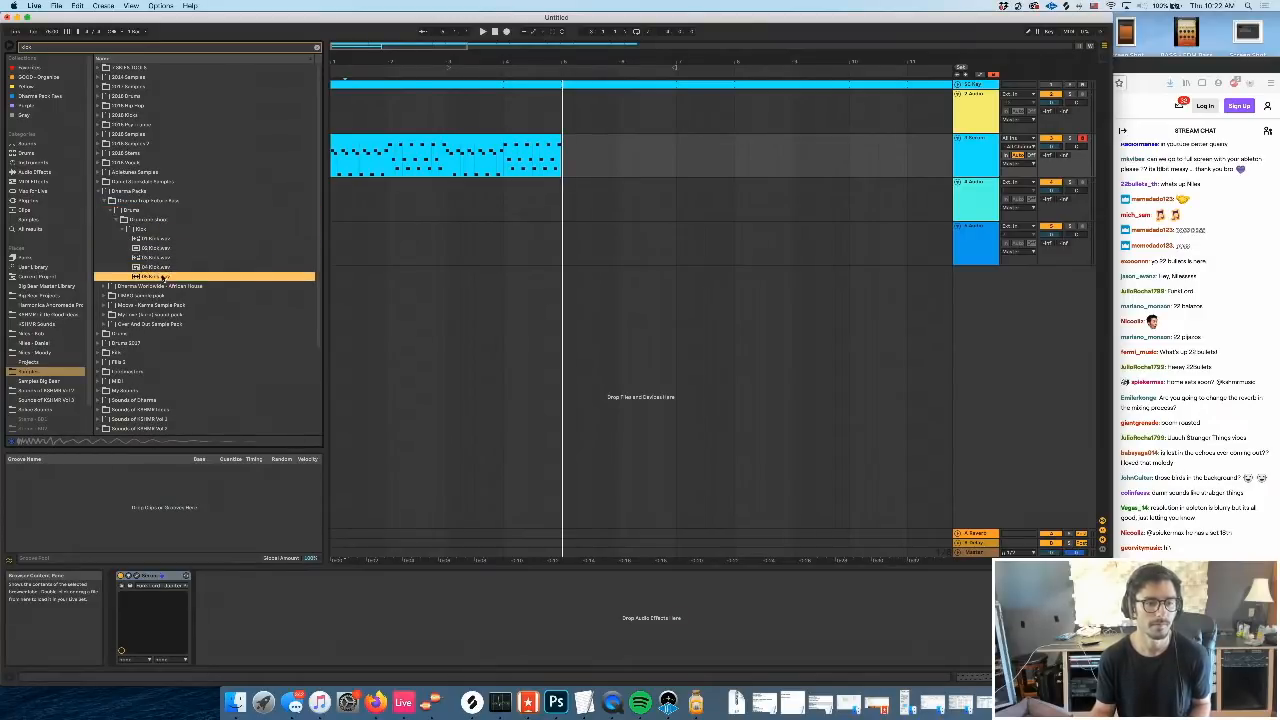
click(161, 249)
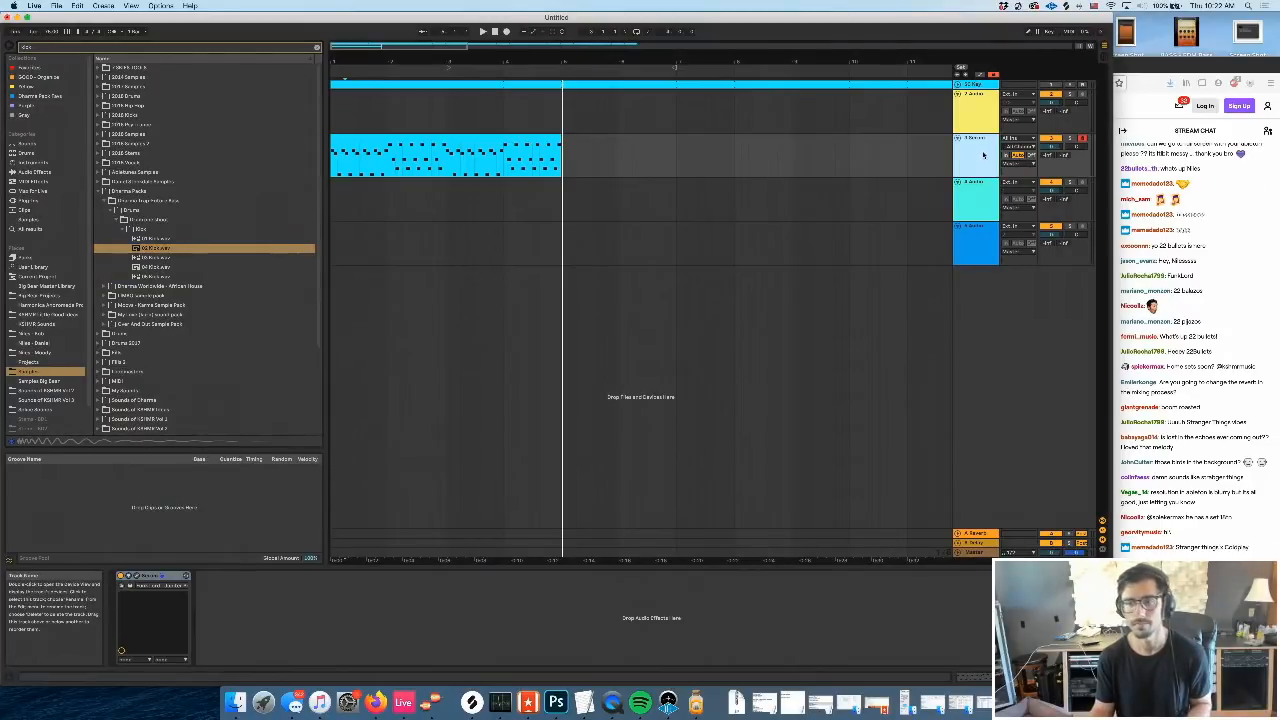
Insert a MIDI track below the melody track and open the Kicks folder containing the GILLCHANG samples
key(super+shift+t)
double_click(193, 286)
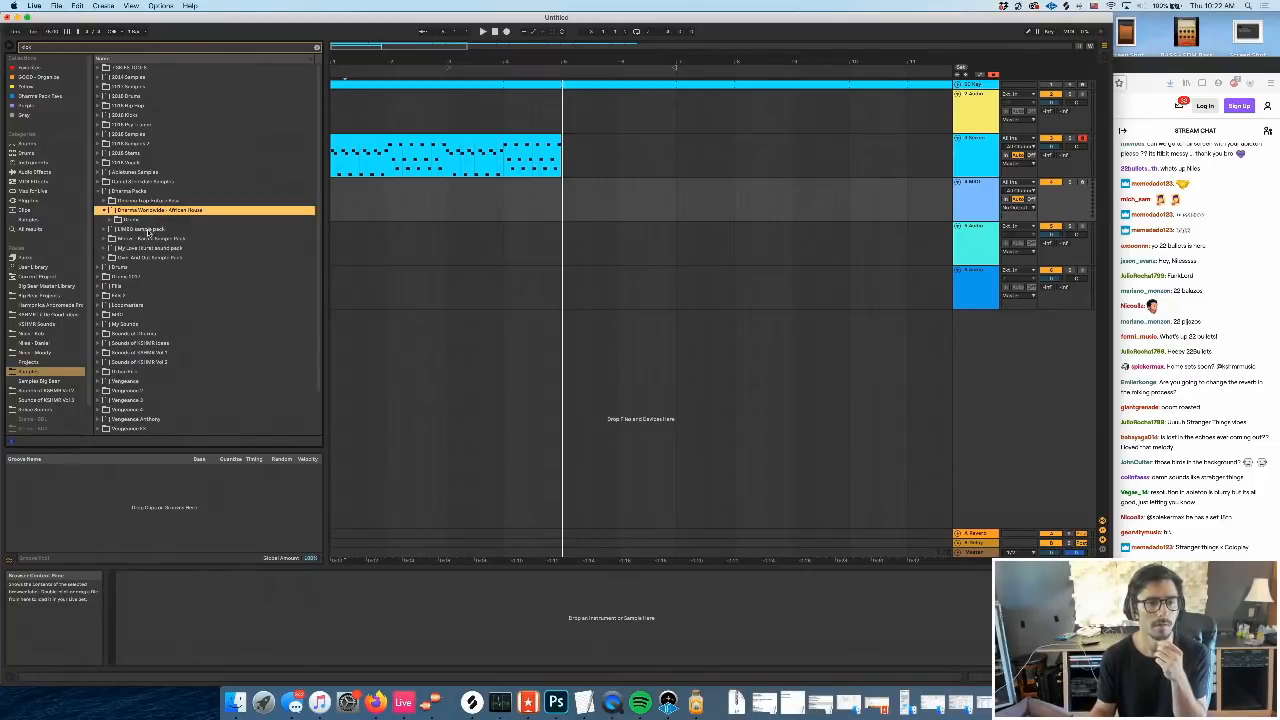
double_click(148, 232)
click(146, 238)
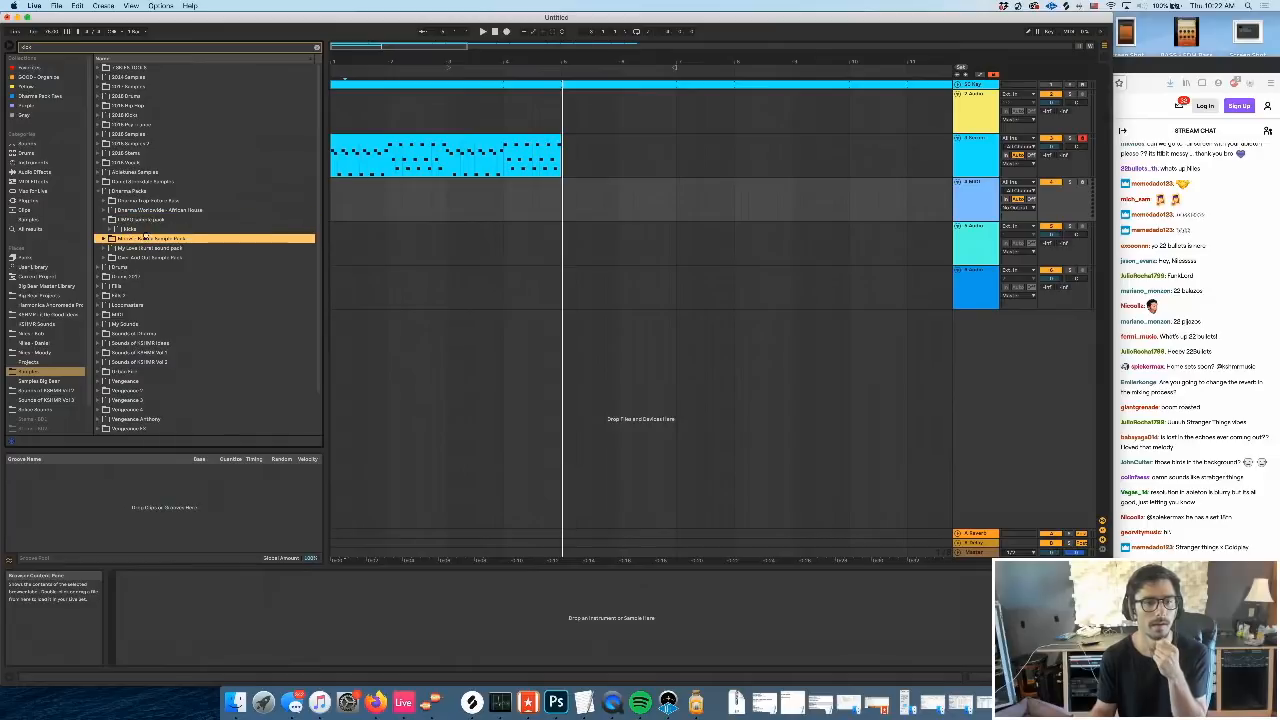
click(151, 221)
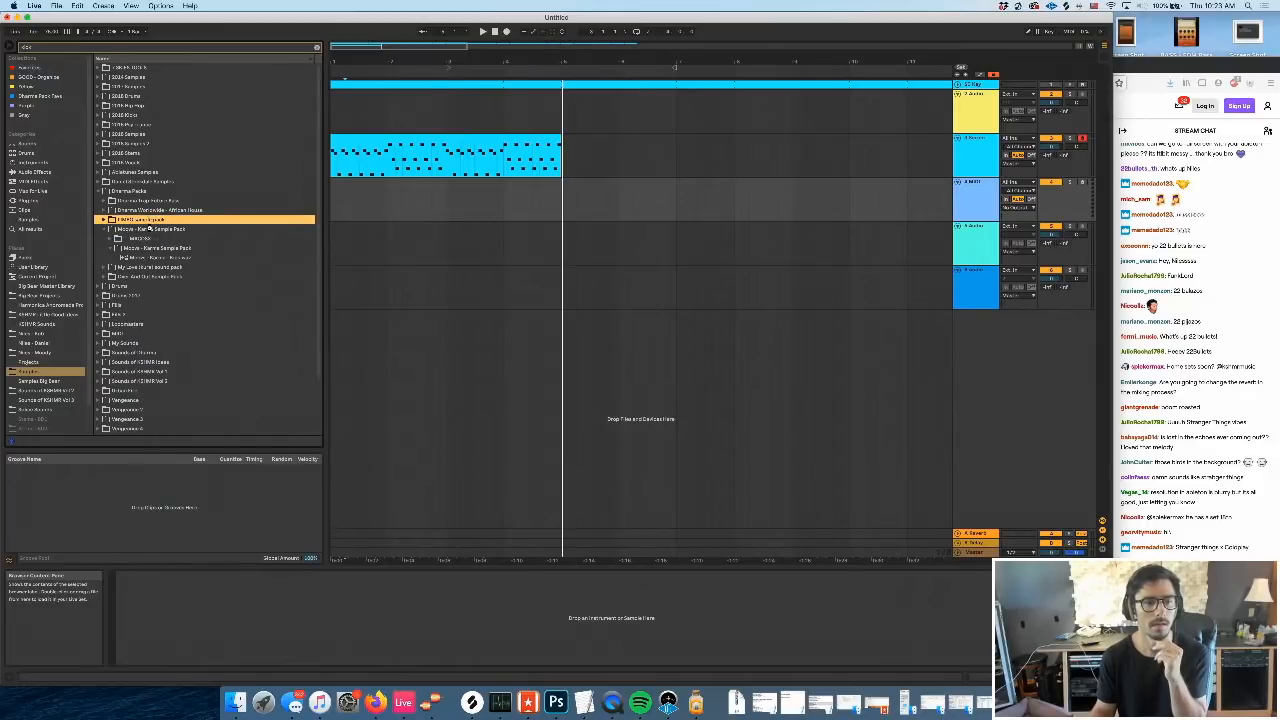
click(148, 230)
Audition the GILLCHANG kick samples one after another
click(161, 239)
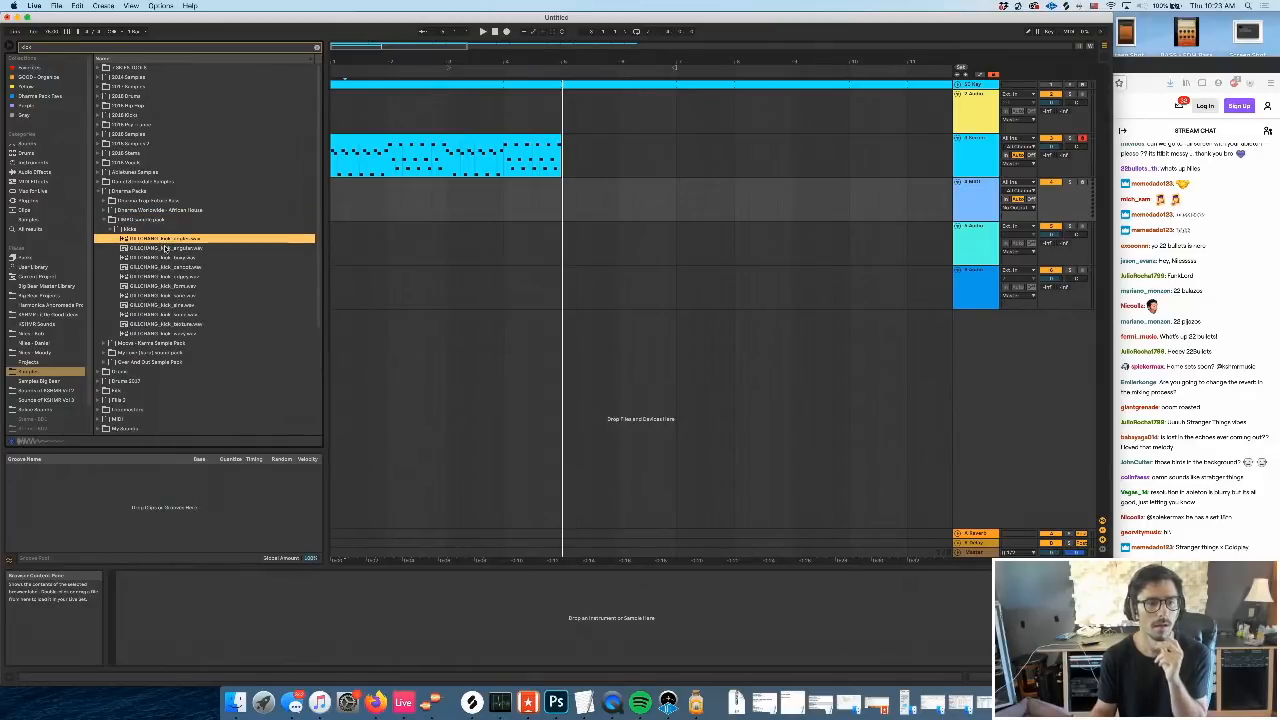
click(165, 248)
click(176, 267)
click(179, 287)
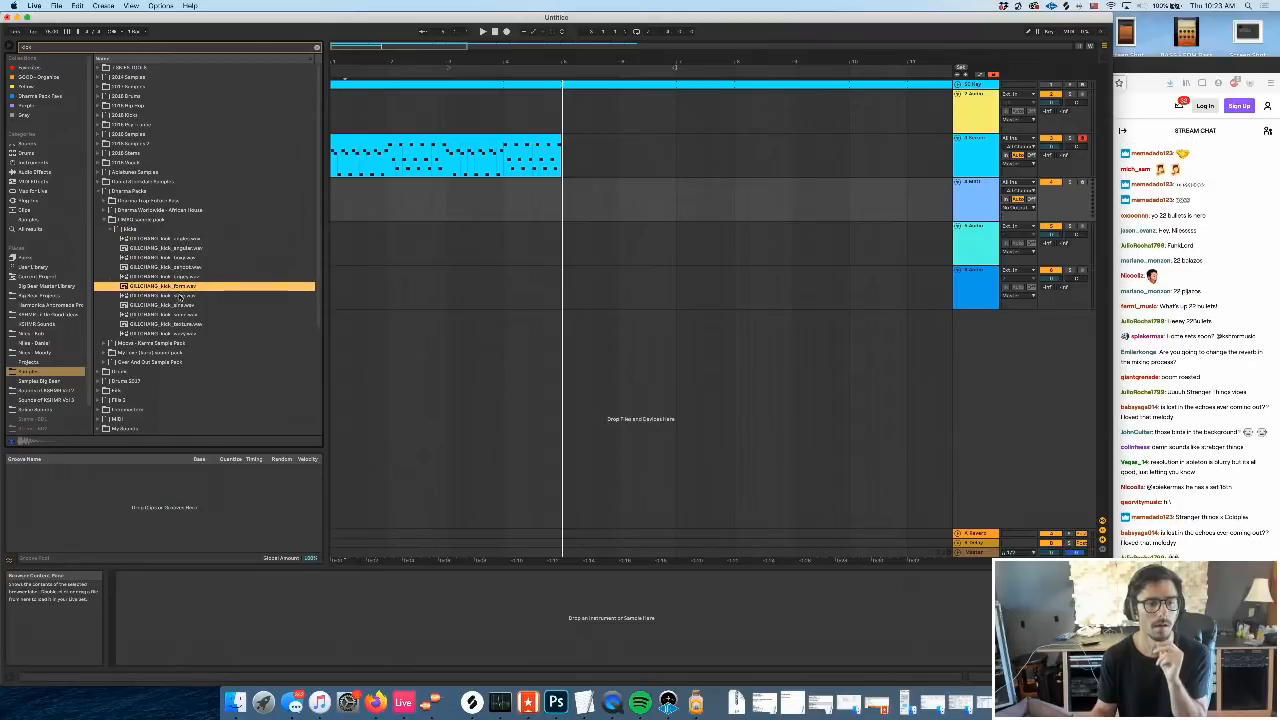
click(185, 305)
click(188, 314)
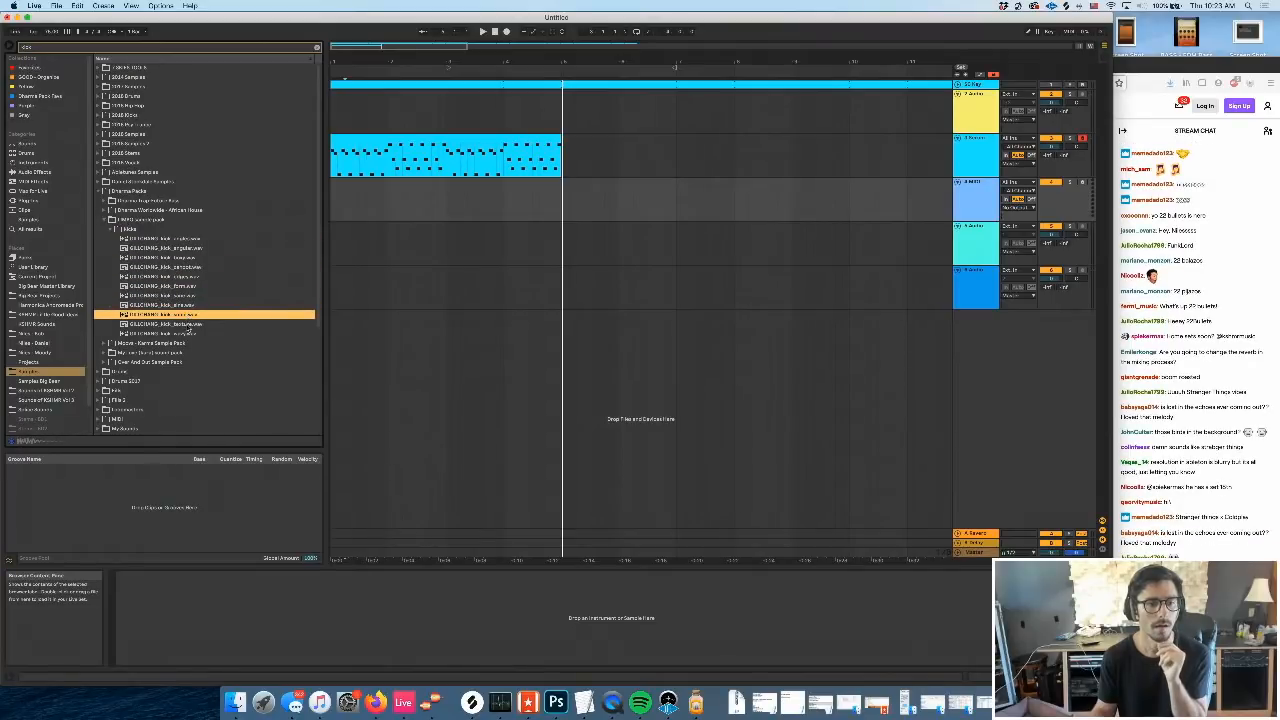
click(188, 325)
click(185, 334)
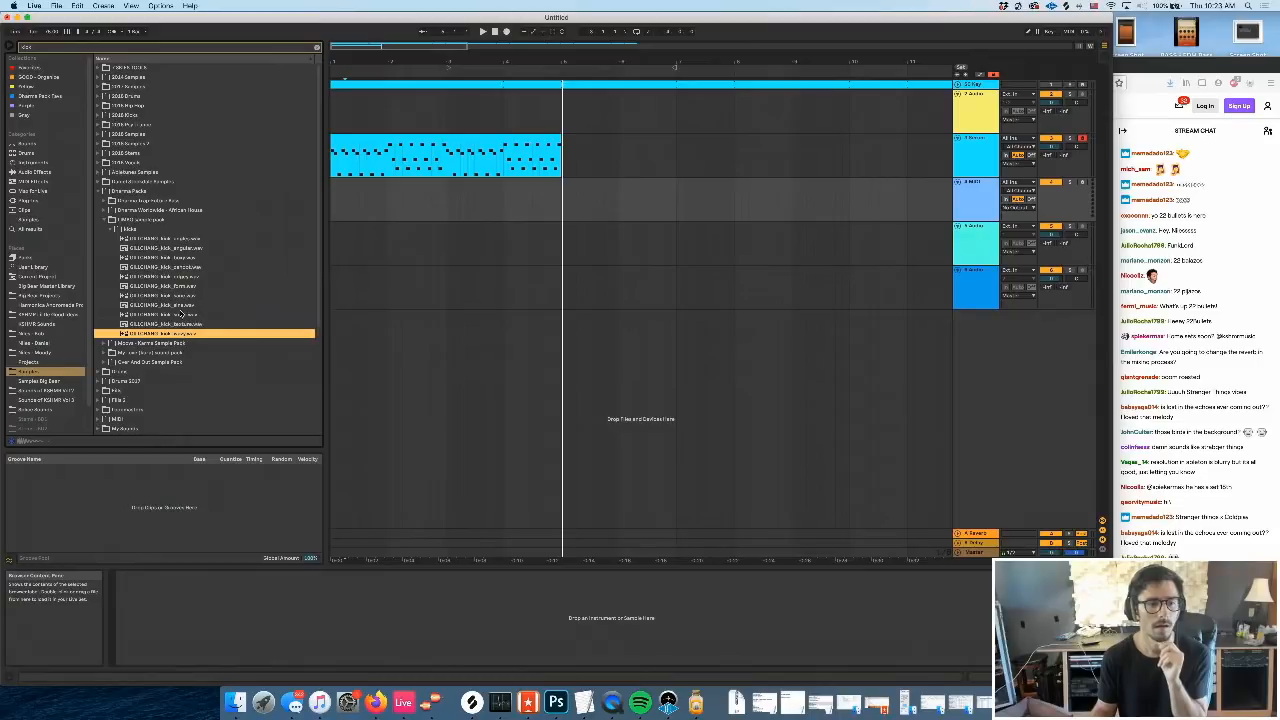
click(178, 296)
Reopen the Dharma Trap-Future Bass pack and audition 01 Kick.wav and 03 Kick.wav again
click(170, 201)
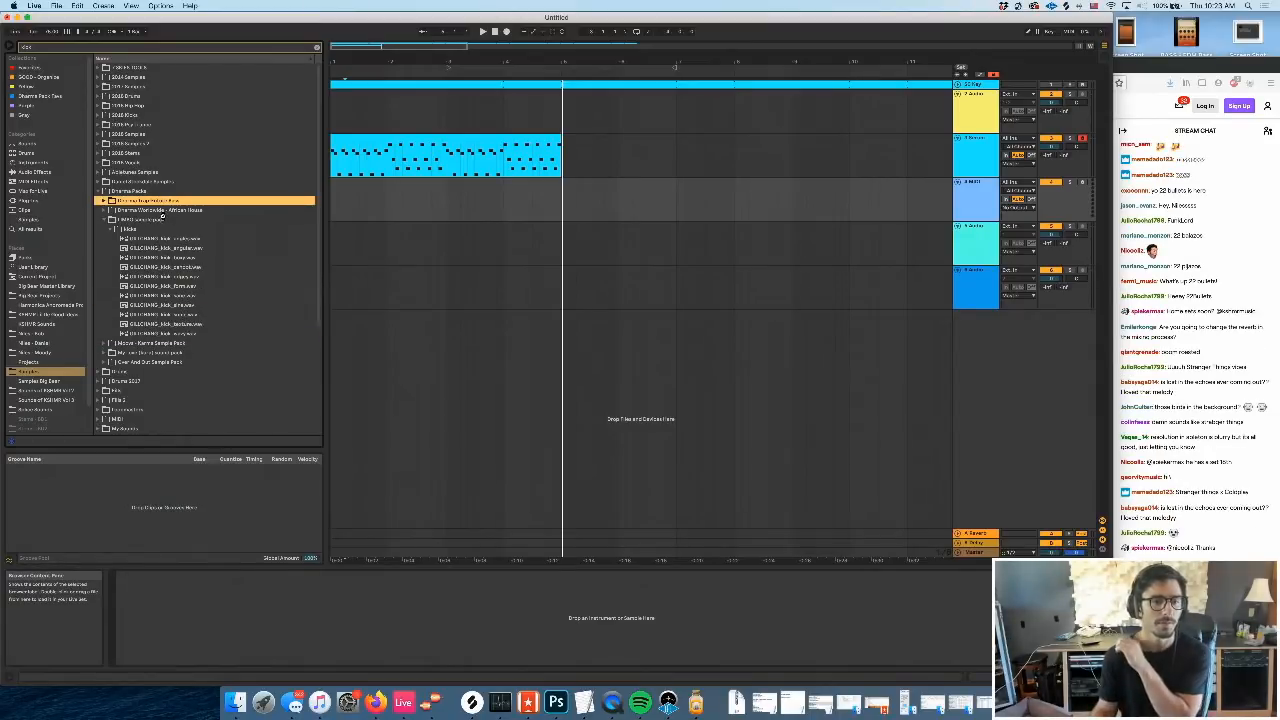
click(163, 240)
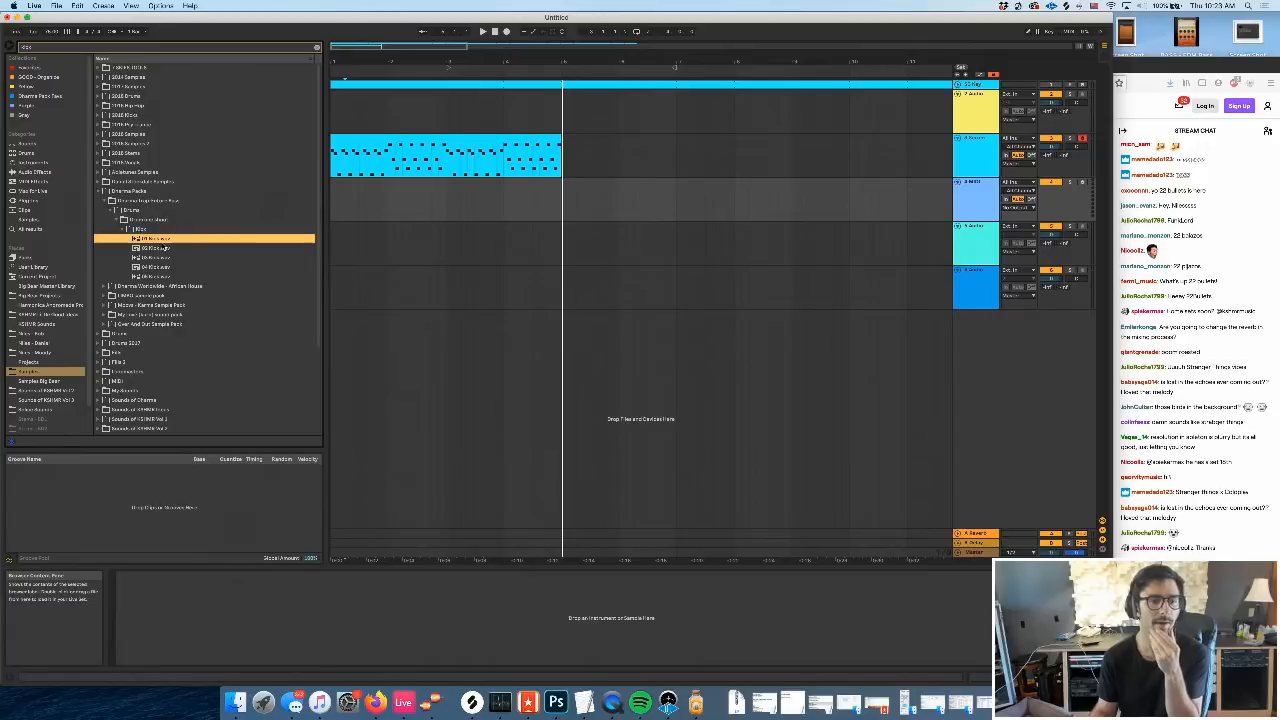
click(164, 258)
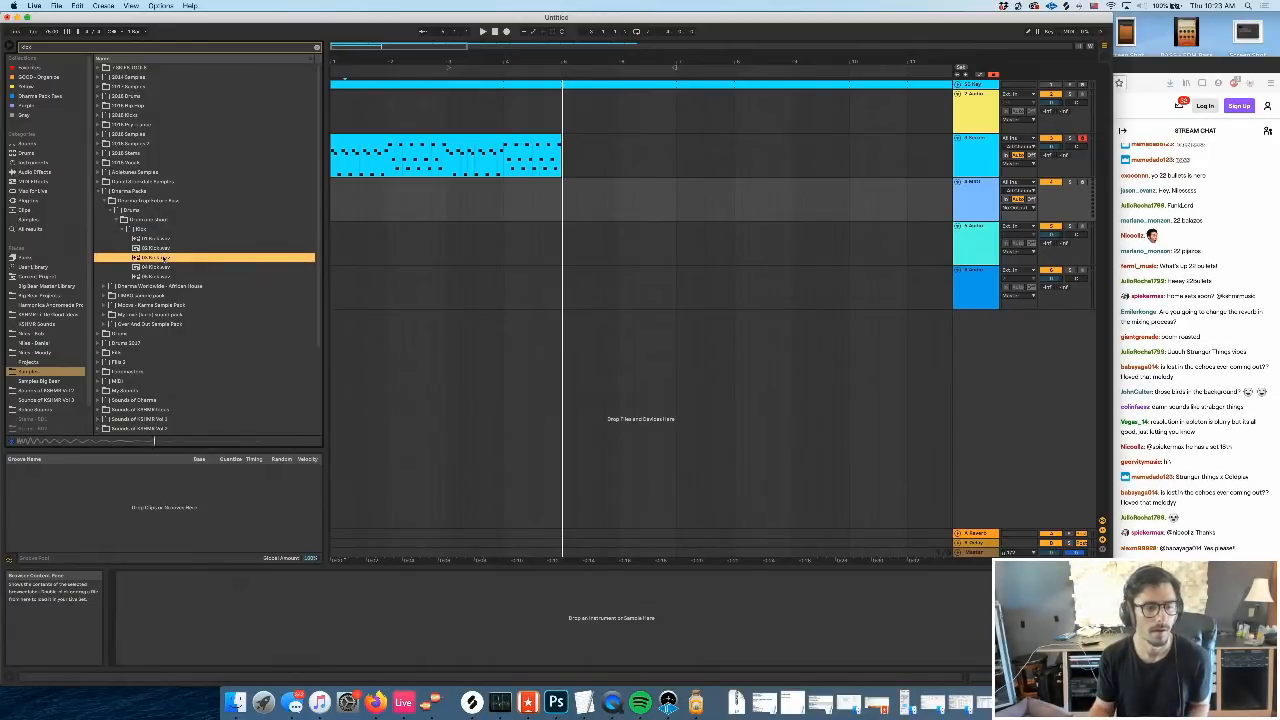
Audition the remaining kick samples and place 02 Kick.wav on the audio track below the empty MIDI track
key(Up)
key(Down)
key(Down)
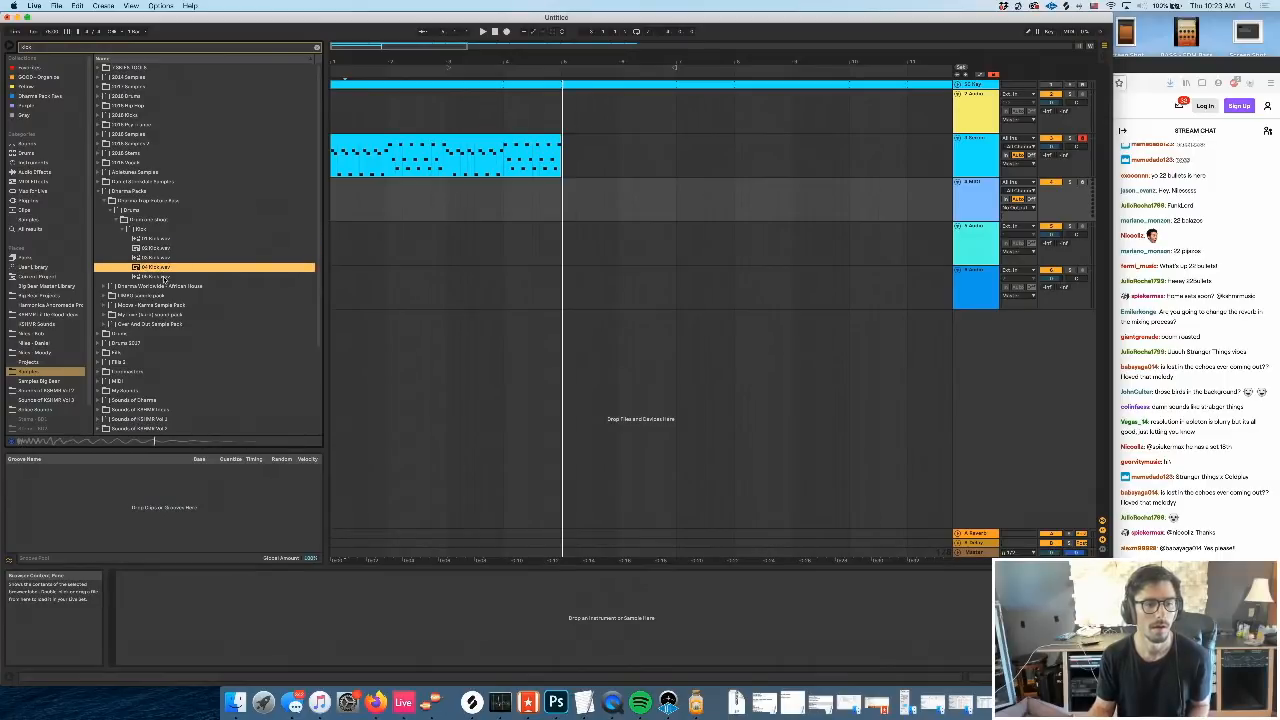
key(Down)
click(160, 248)
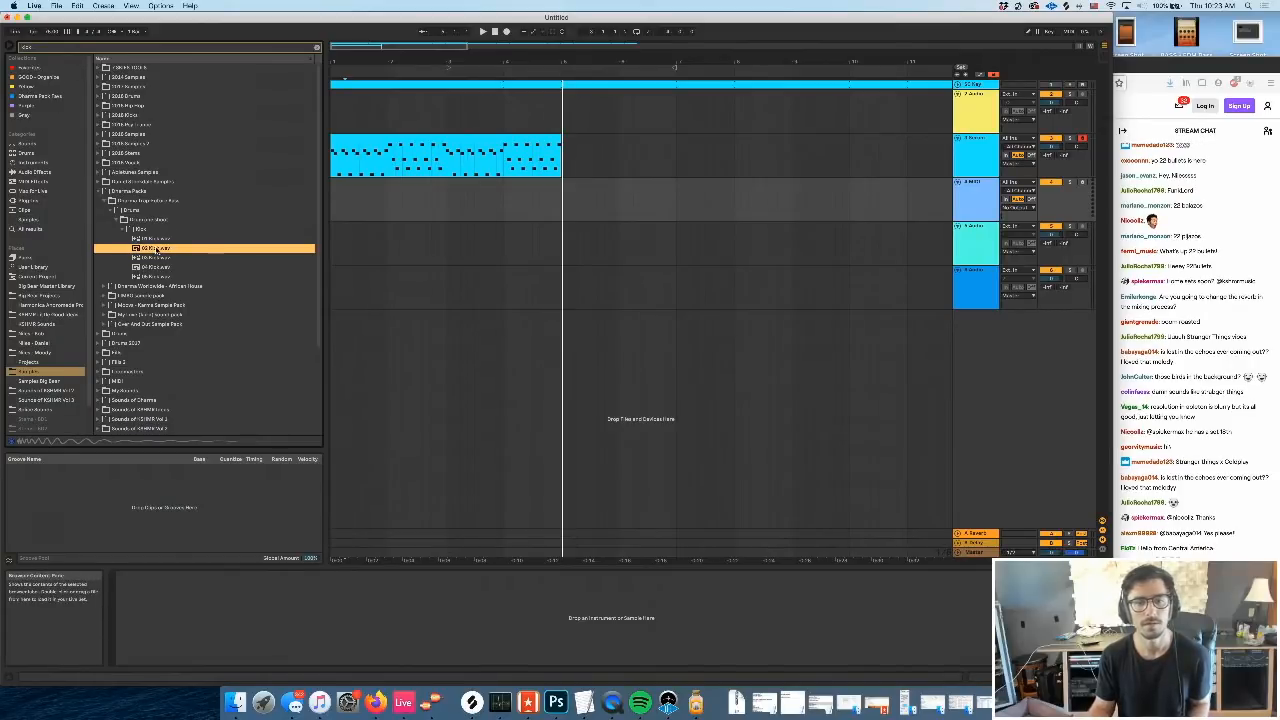
drag(155, 248, 606, 248)
Add a Drum Rack to the empty MIDI track and load the placed kick clip into one of its pads
click(45, 163)
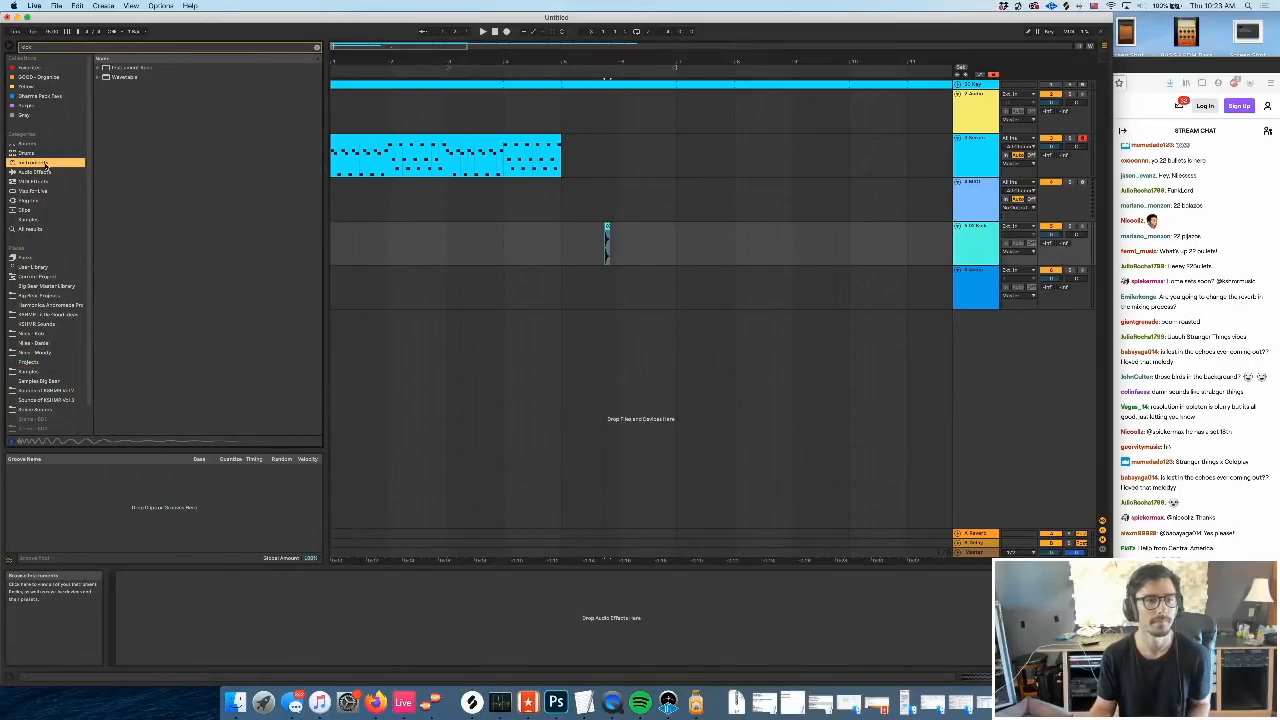
click(317, 48)
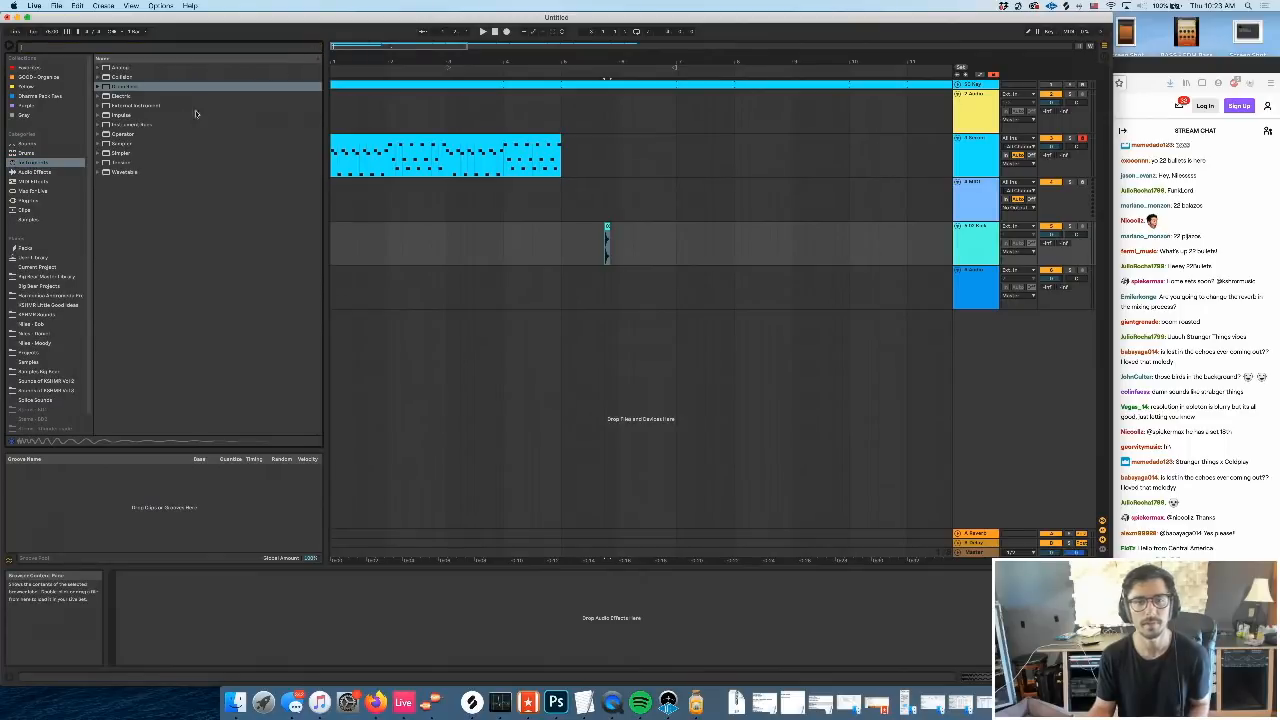
click(202, 90)
drag(203, 97, 430, 214)
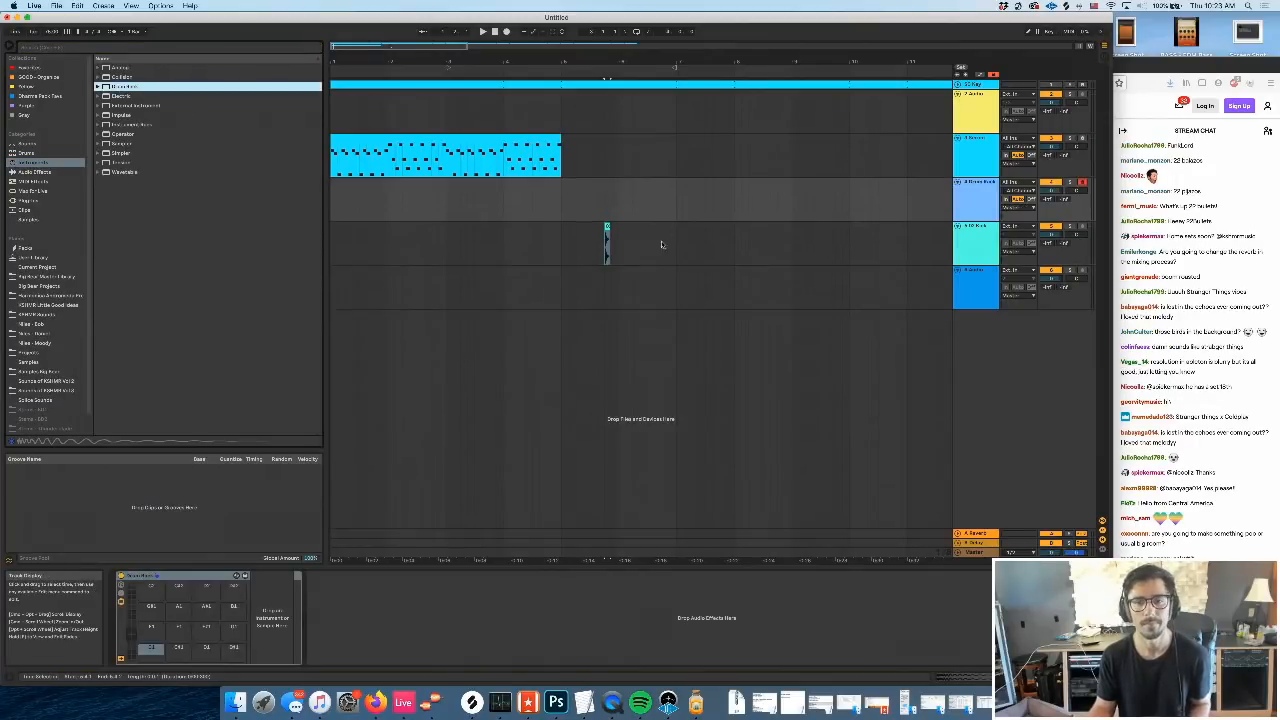
drag(608, 227, 150, 632)
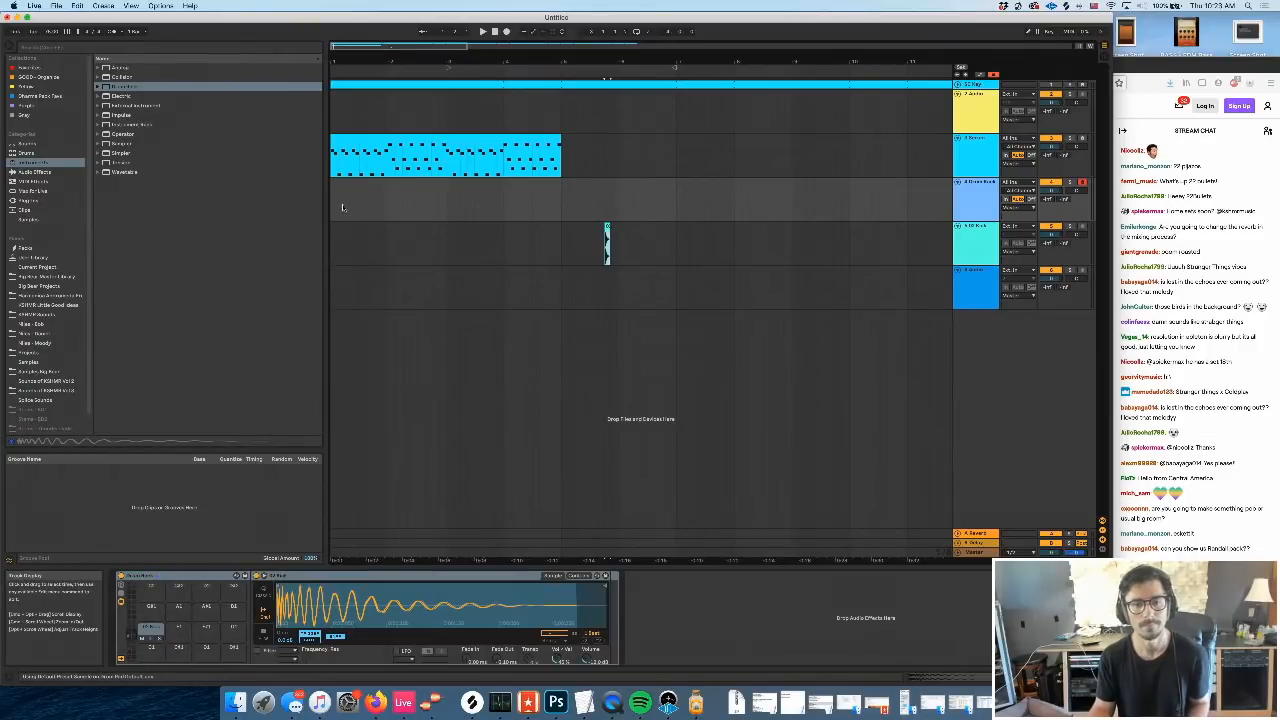
Create a two-bar MIDI clip at the start of the Drum Rack track and draw a kick note on its first beat
drag(331, 201, 484, 207)
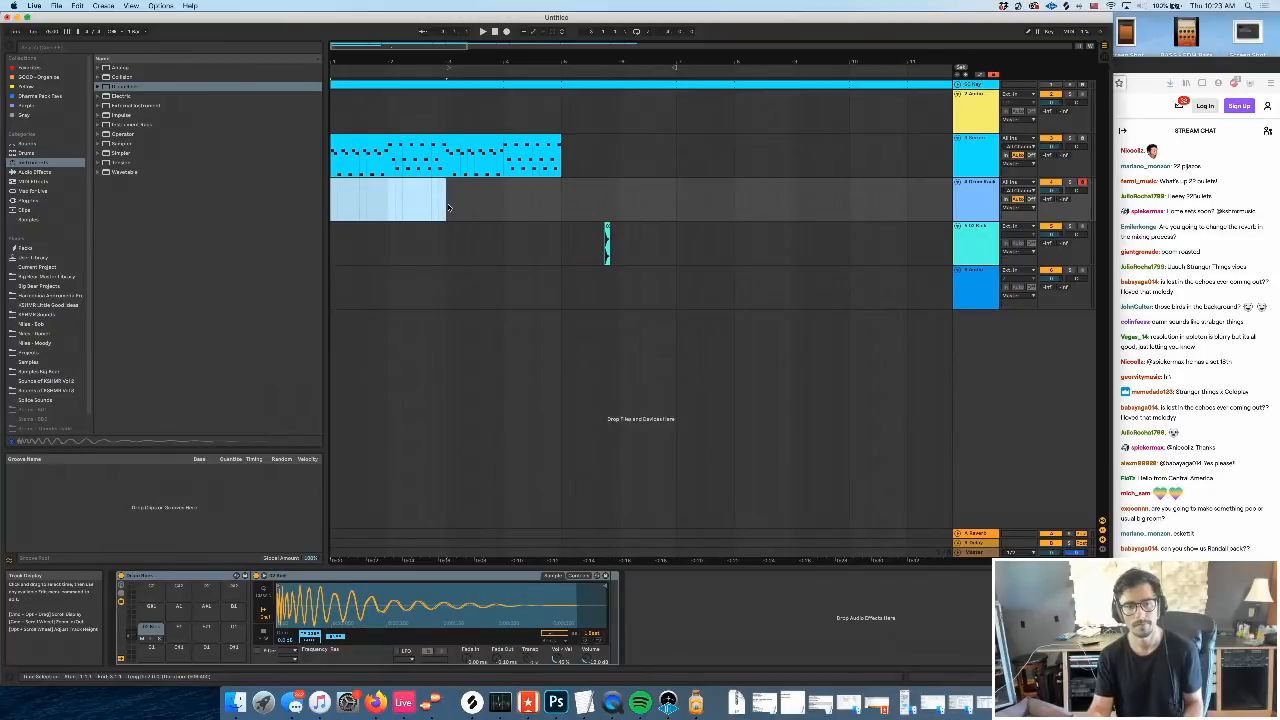
key(super+shift+m)
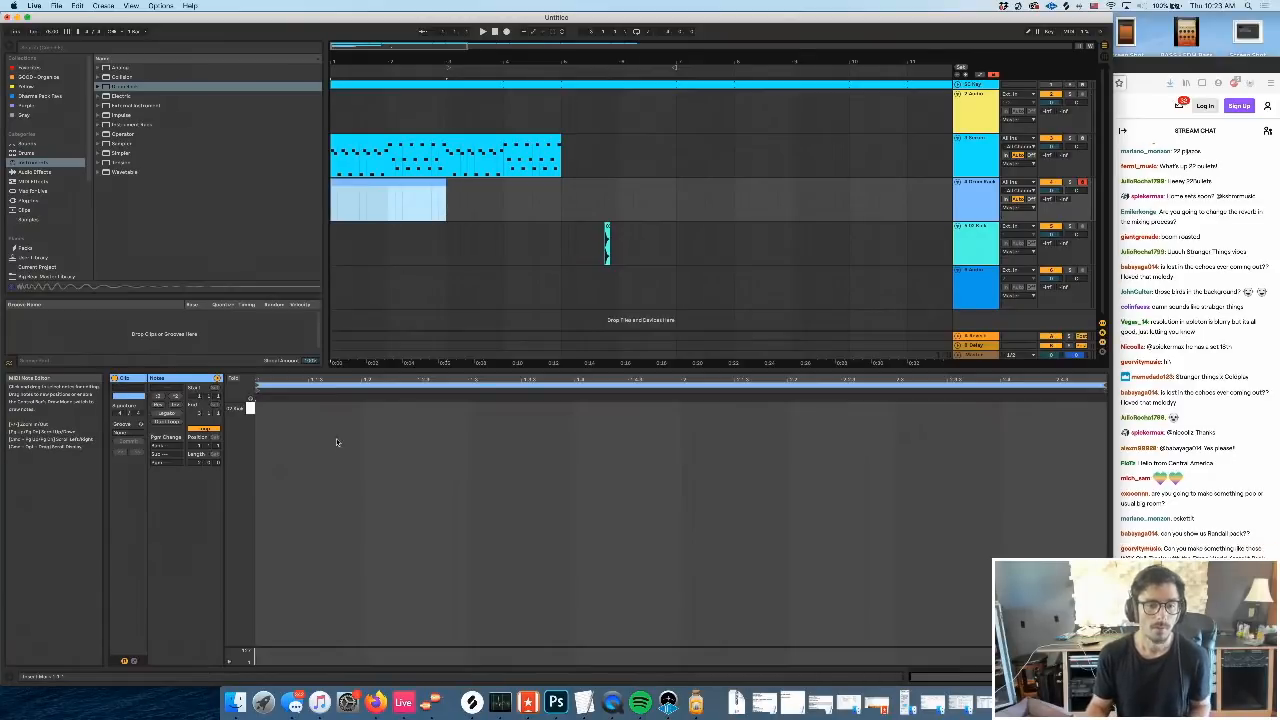
key(b)
click(262, 406)
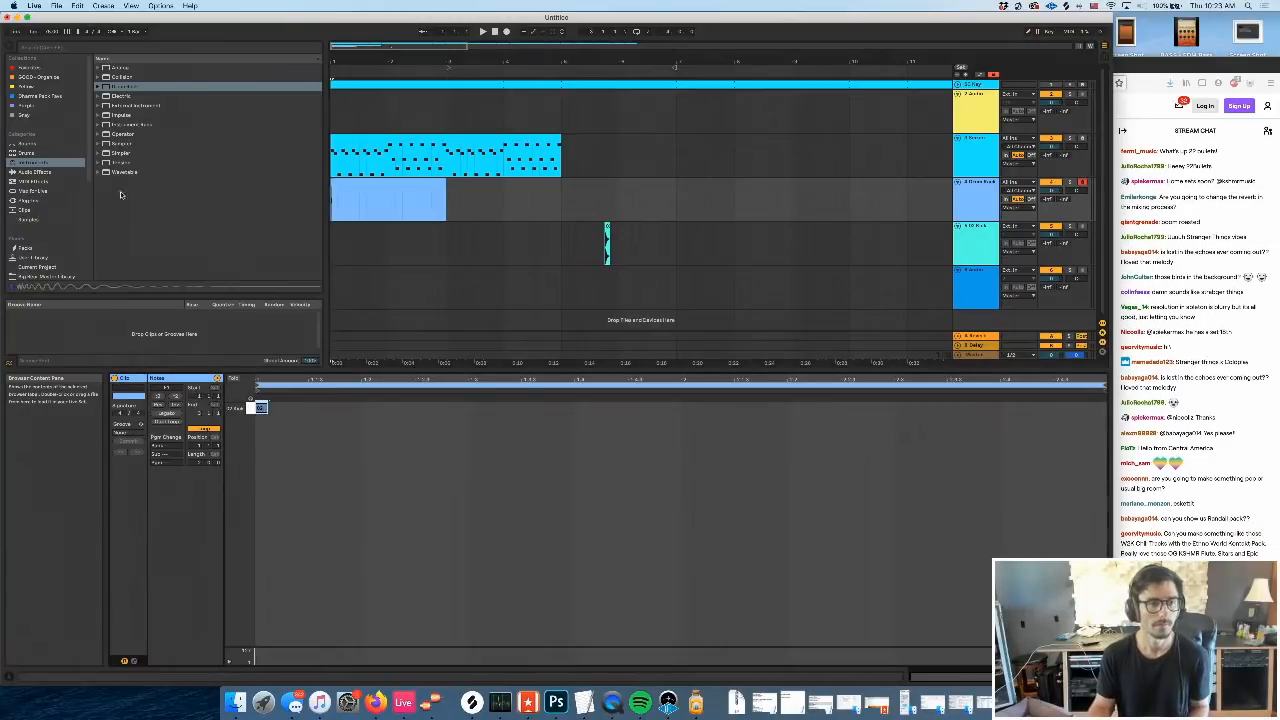
Open the Clap folder of the Dharma Trap-Future Bass pack and audition its first clap samples
scroll(80, 262, down, 4)
scroll(80, 262, down, 3)
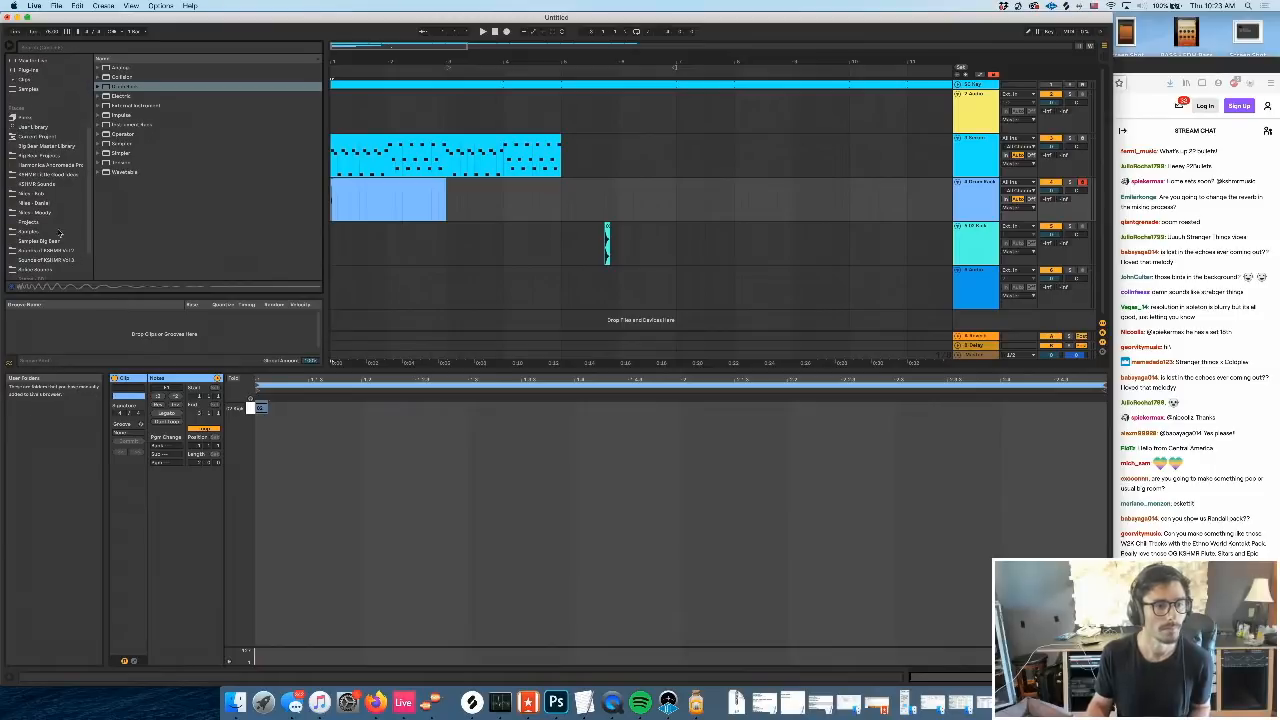
click(59, 233)
scroll(158, 226, down, 1)
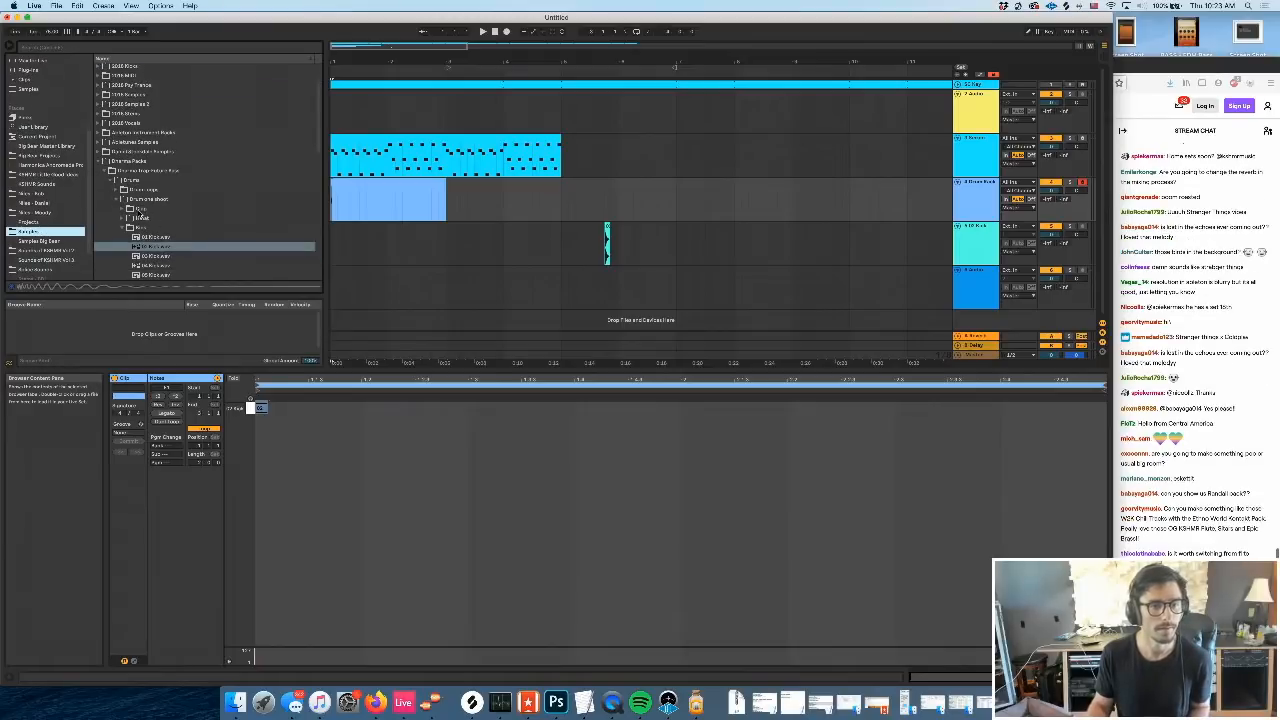
click(141, 211)
click(205, 258)
scroll(204, 257, down, 1)
click(176, 208)
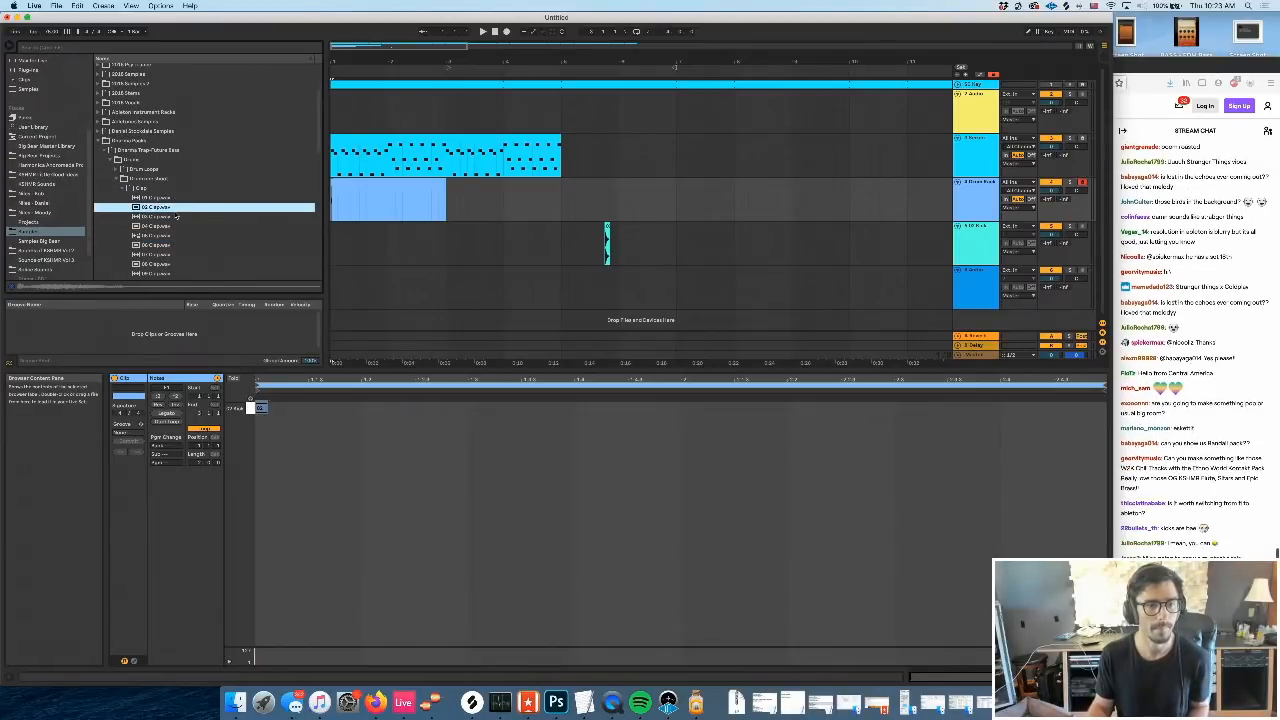
click(189, 216)
Raise the Drum Rack track's volume during playback and delete the leftover kick clip from the audio track below
key(space)
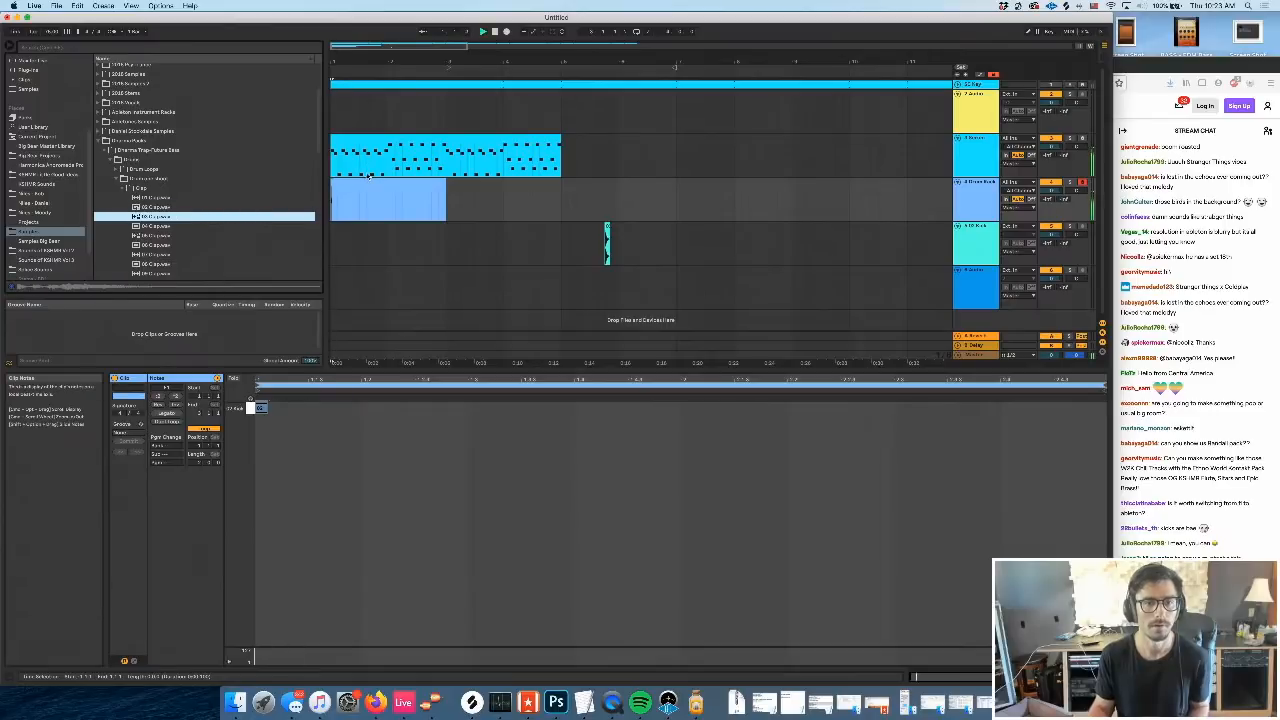
drag(1051, 190, 1051, 155)
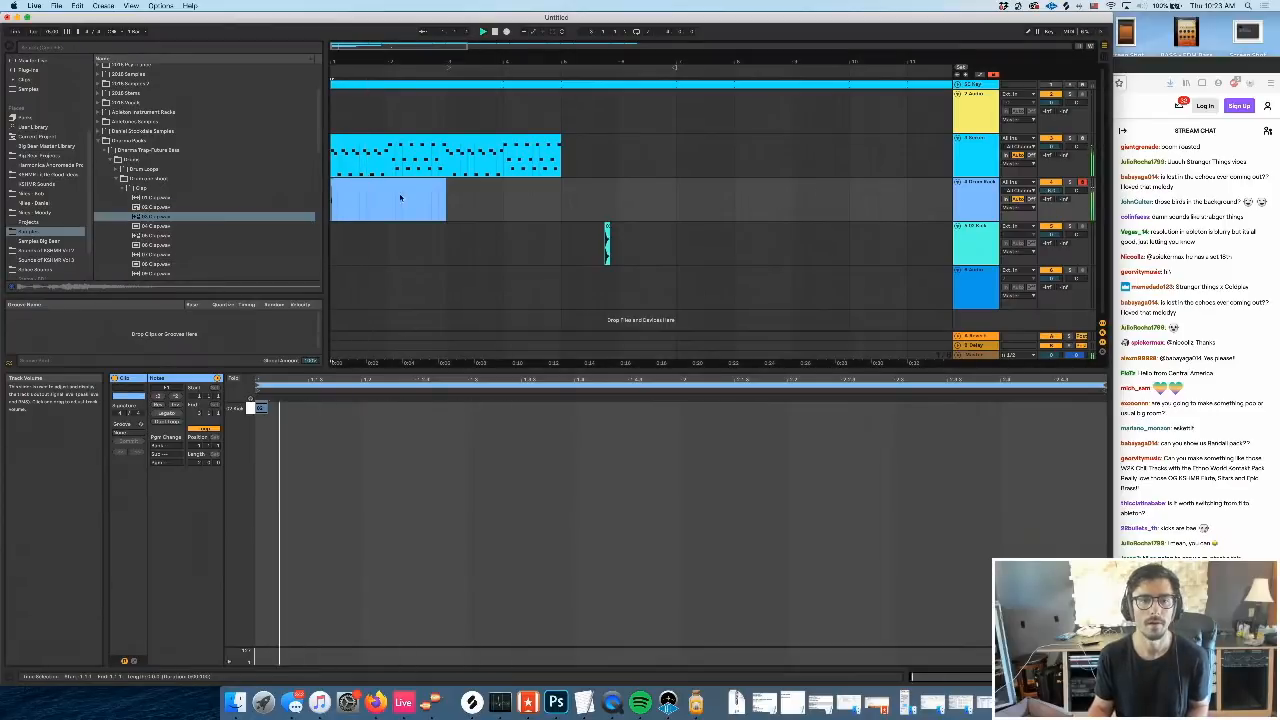
drag(568, 250, 720, 250)
key(Delete)
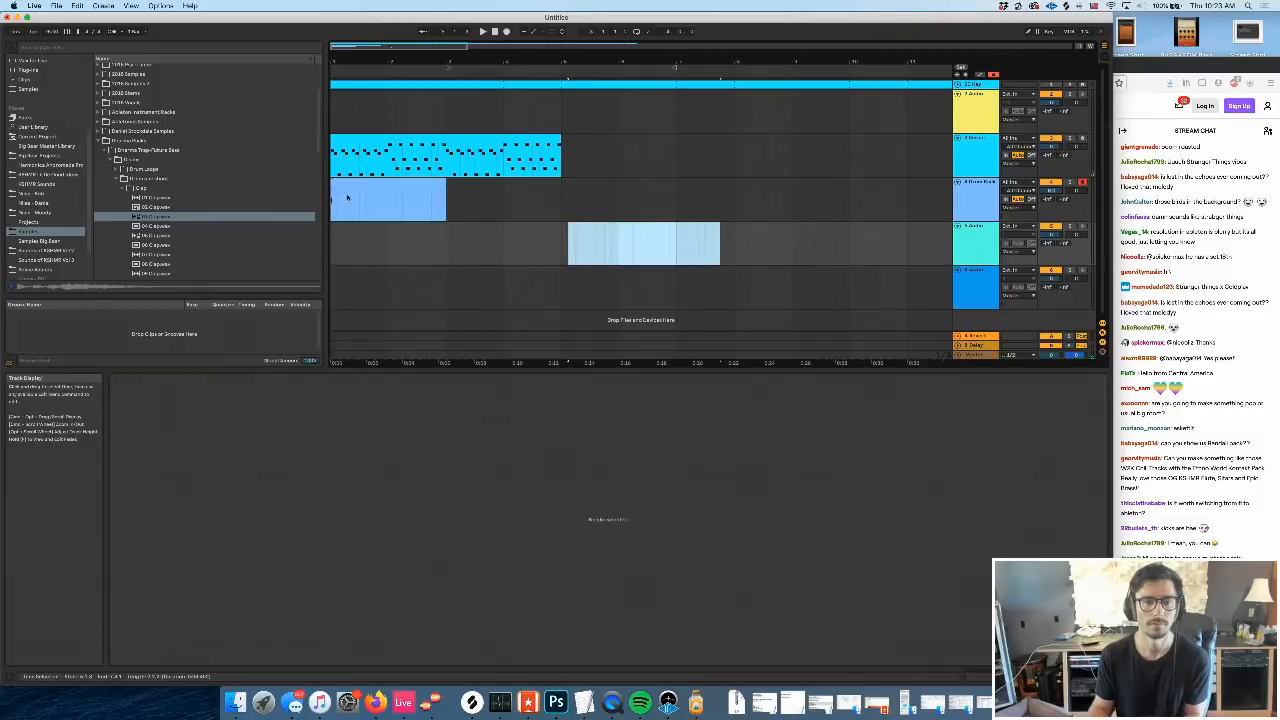
Compare 03 Clap.wav with 02 Clap.wav and load 02 Clap.wav into a free pad of the Drum Rack
click(348, 184)
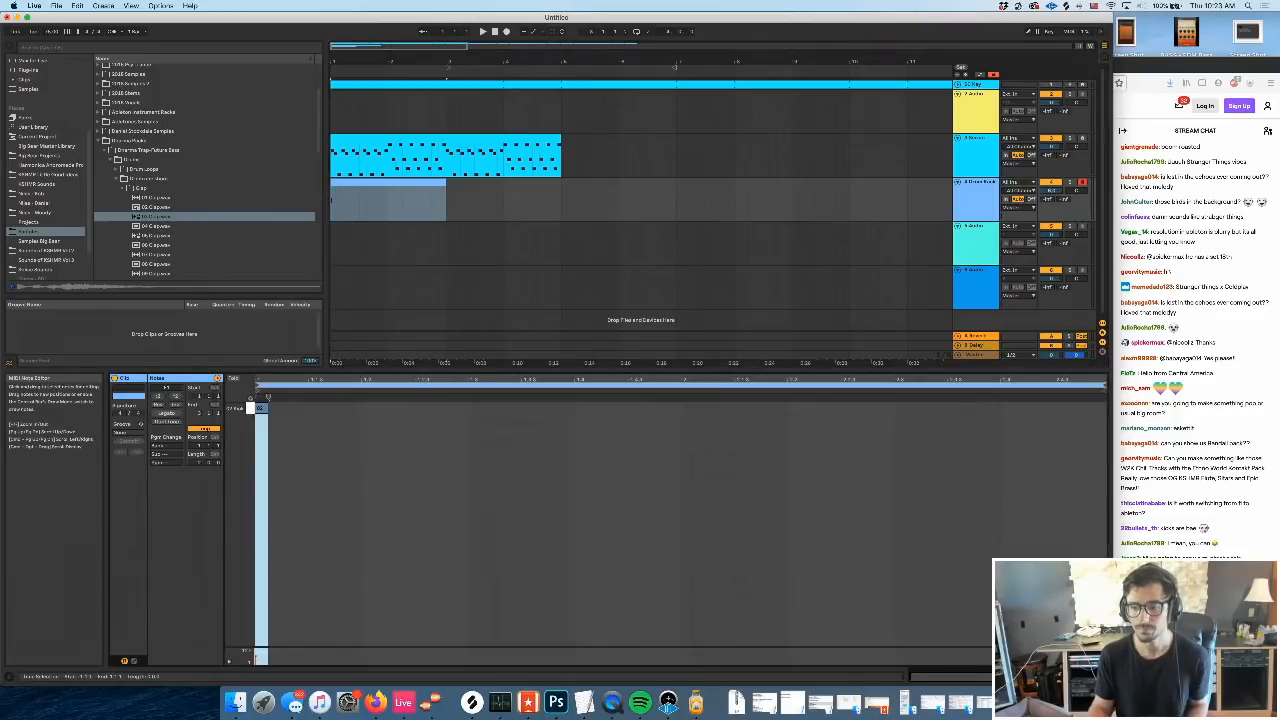
key(shift+Tab)
click(158, 217)
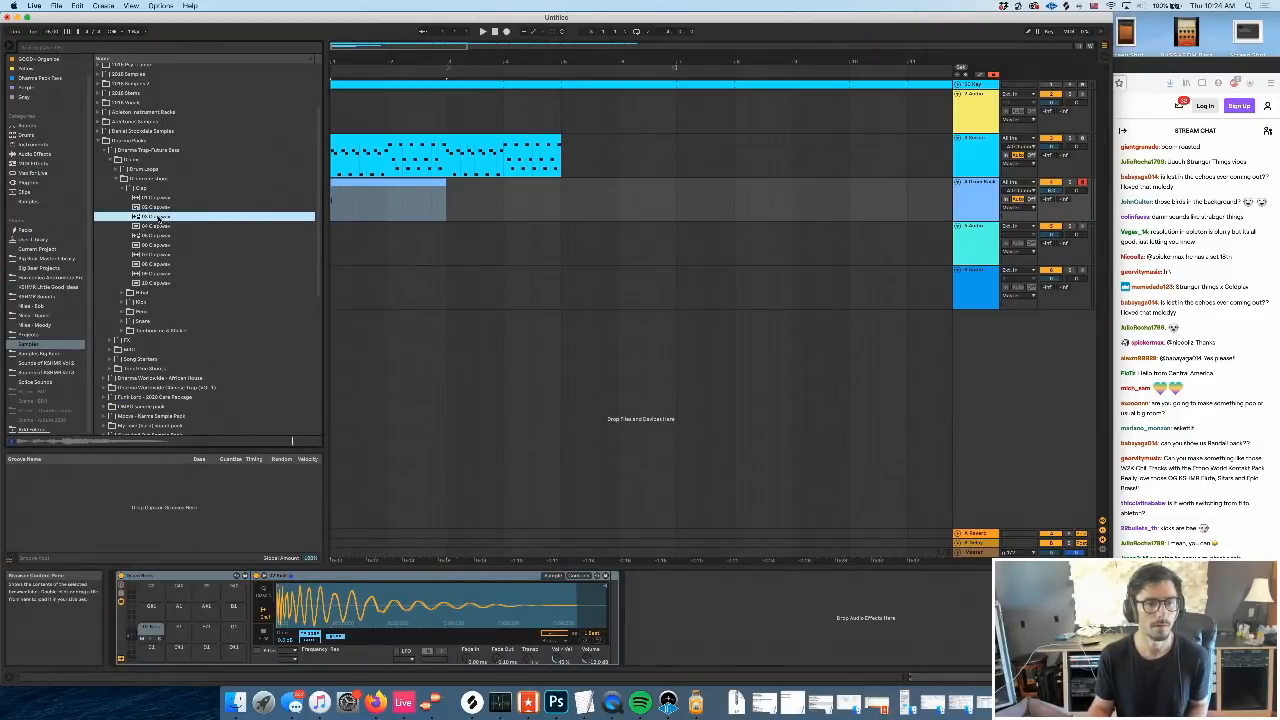
click(156, 207)
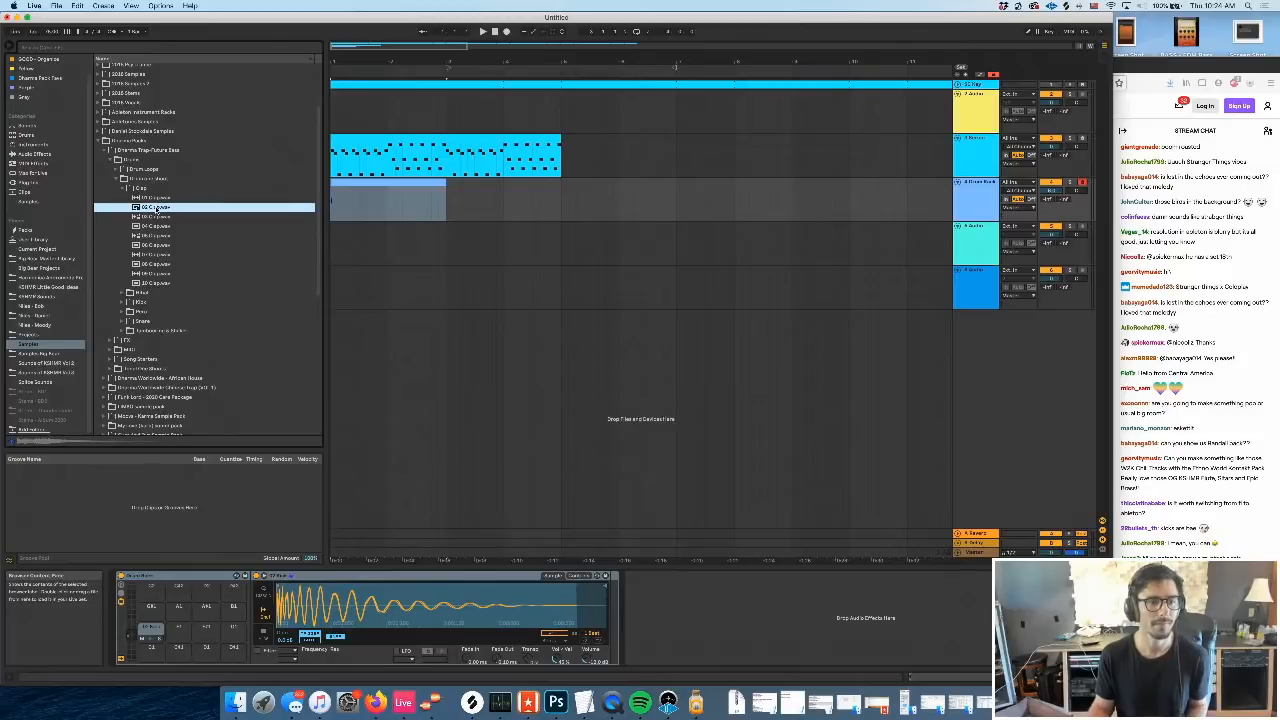
drag(156, 208, 209, 630)
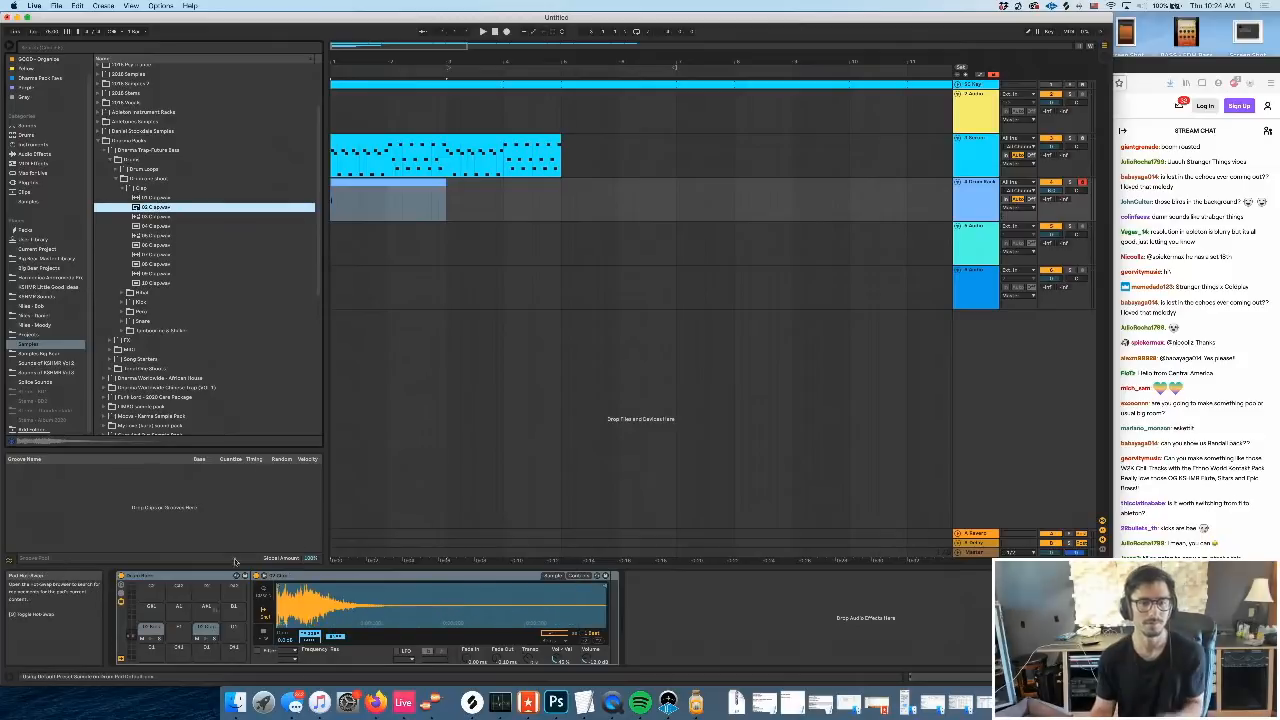
Add a clap note on beat 2 of the drum clip and play the pattern with the melody
double_click(367, 184)
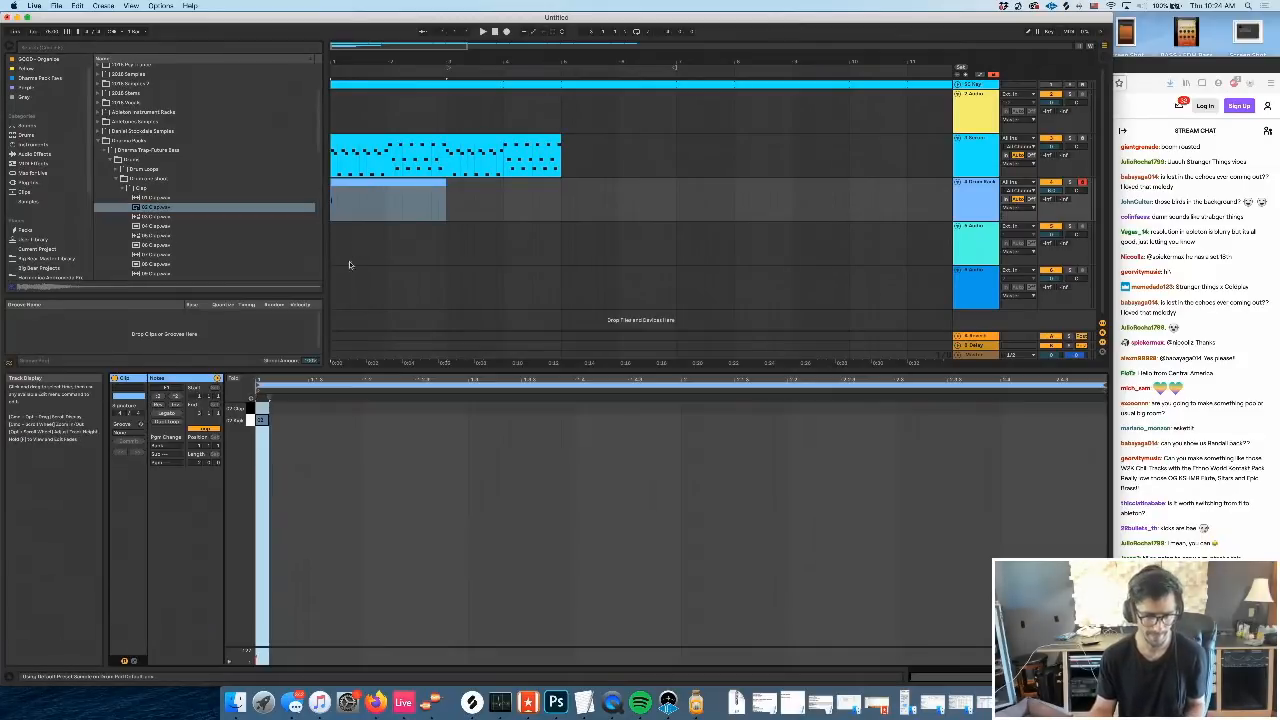
click(281, 434)
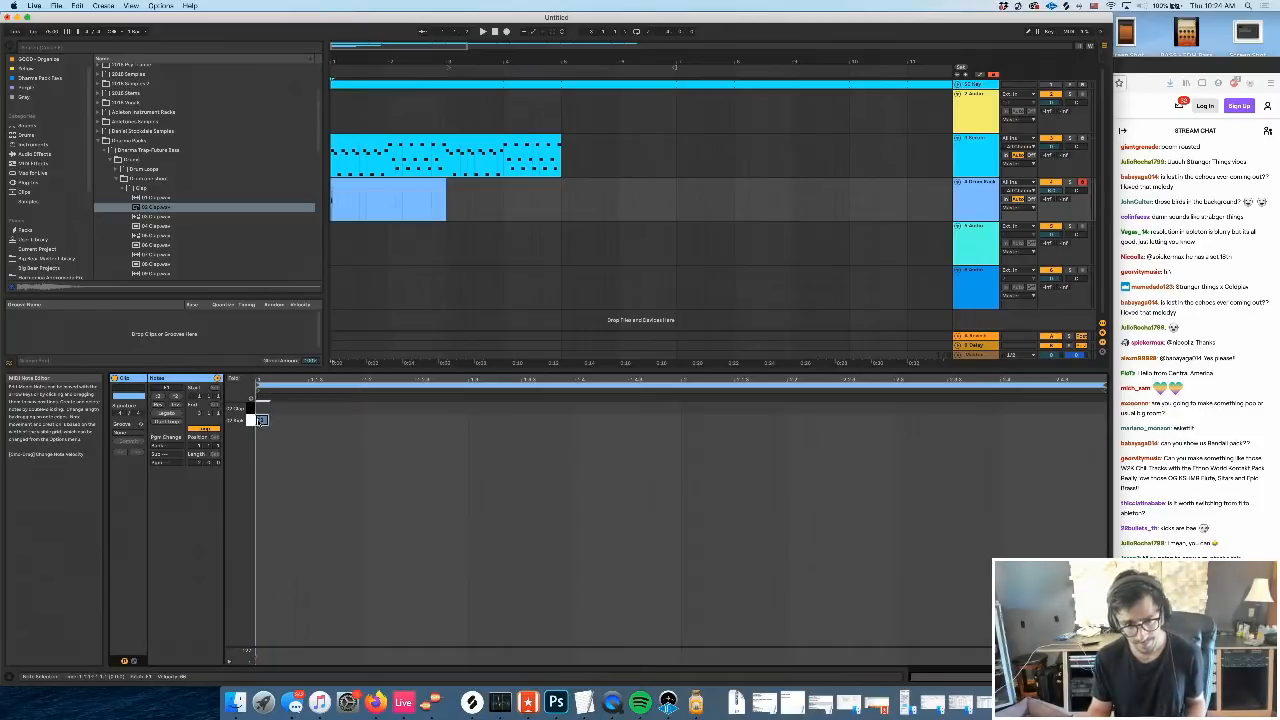
double_click(368, 409)
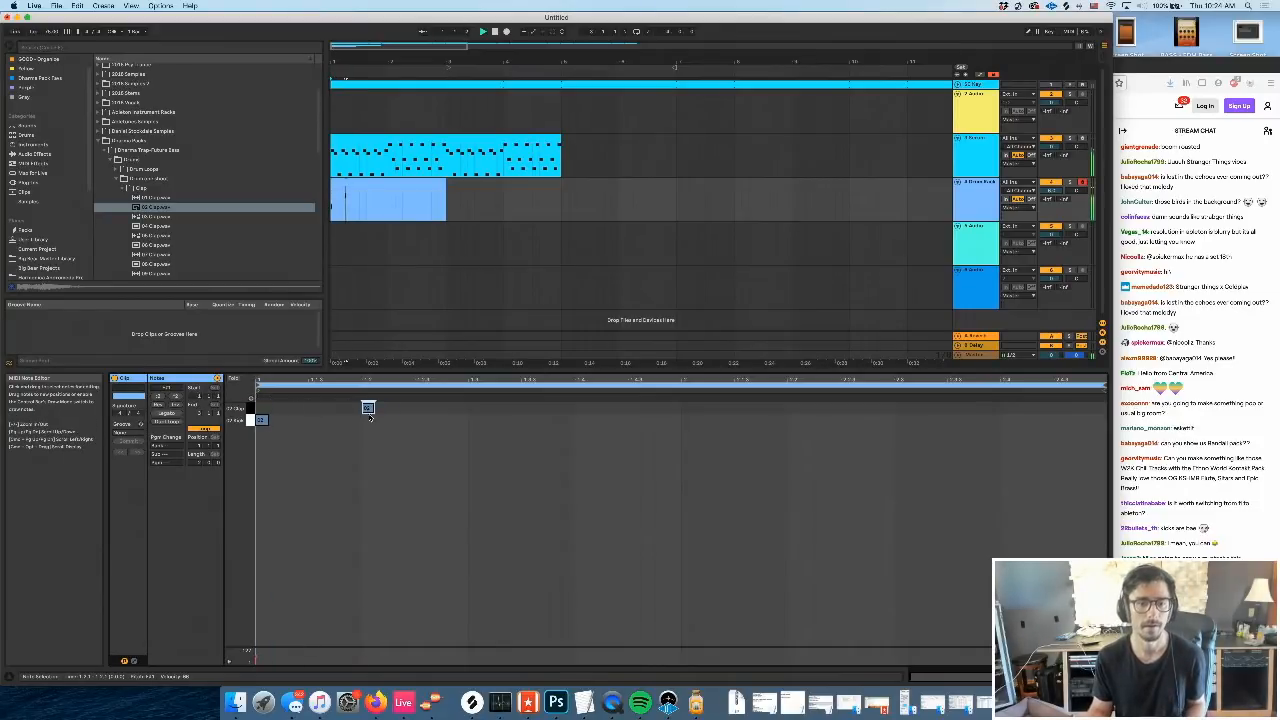
key(space)
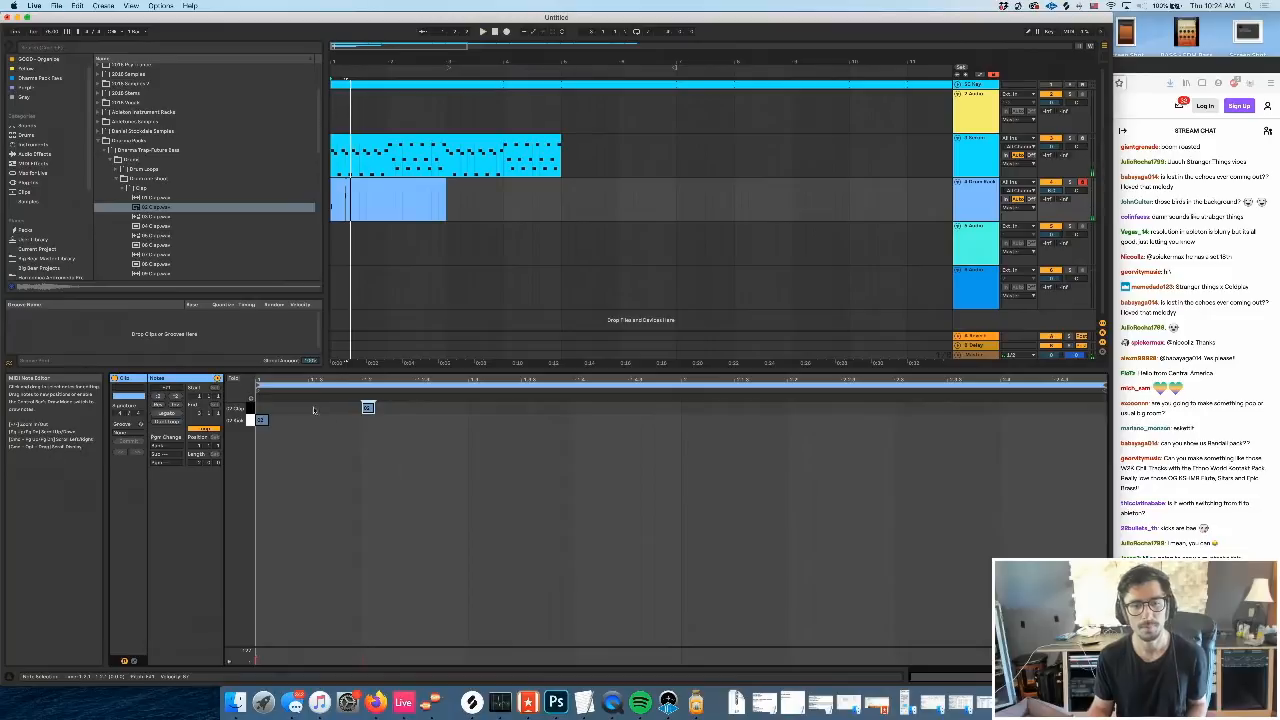
Add four clap notes before the beat-2 clap, compress them to half their length and shift them right up against it
double_click(313, 408)
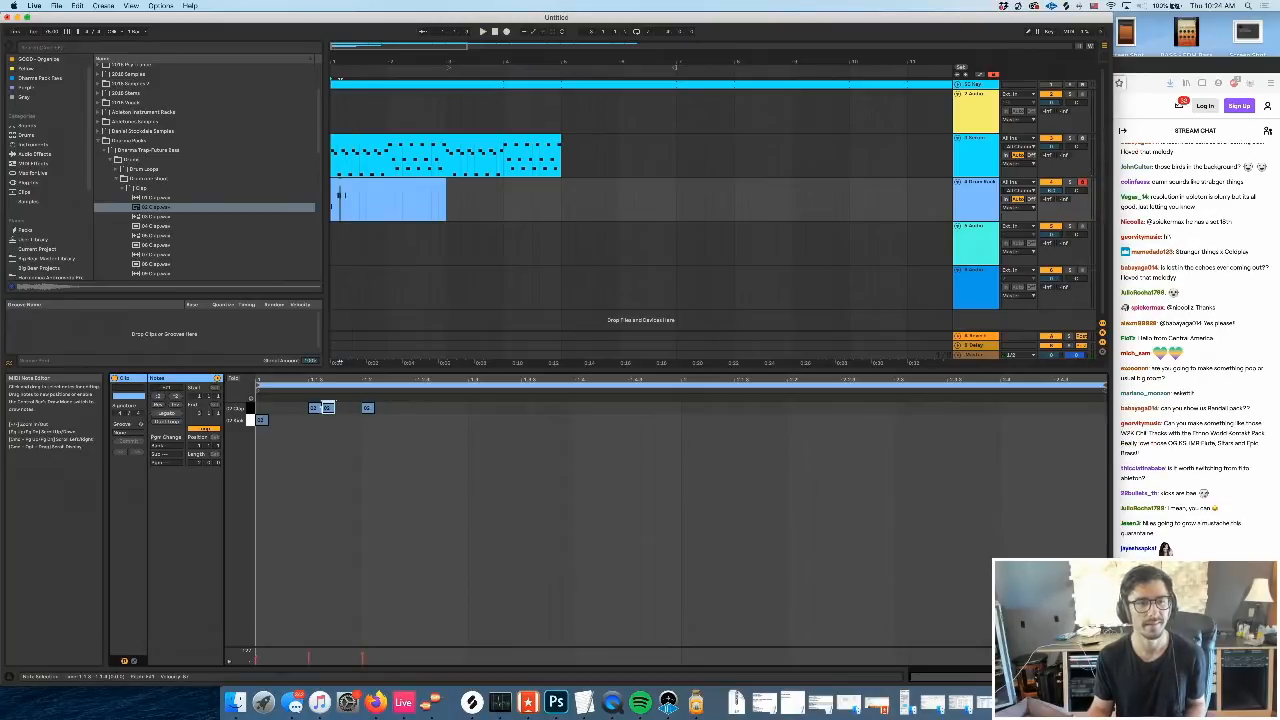
double_click(354, 408)
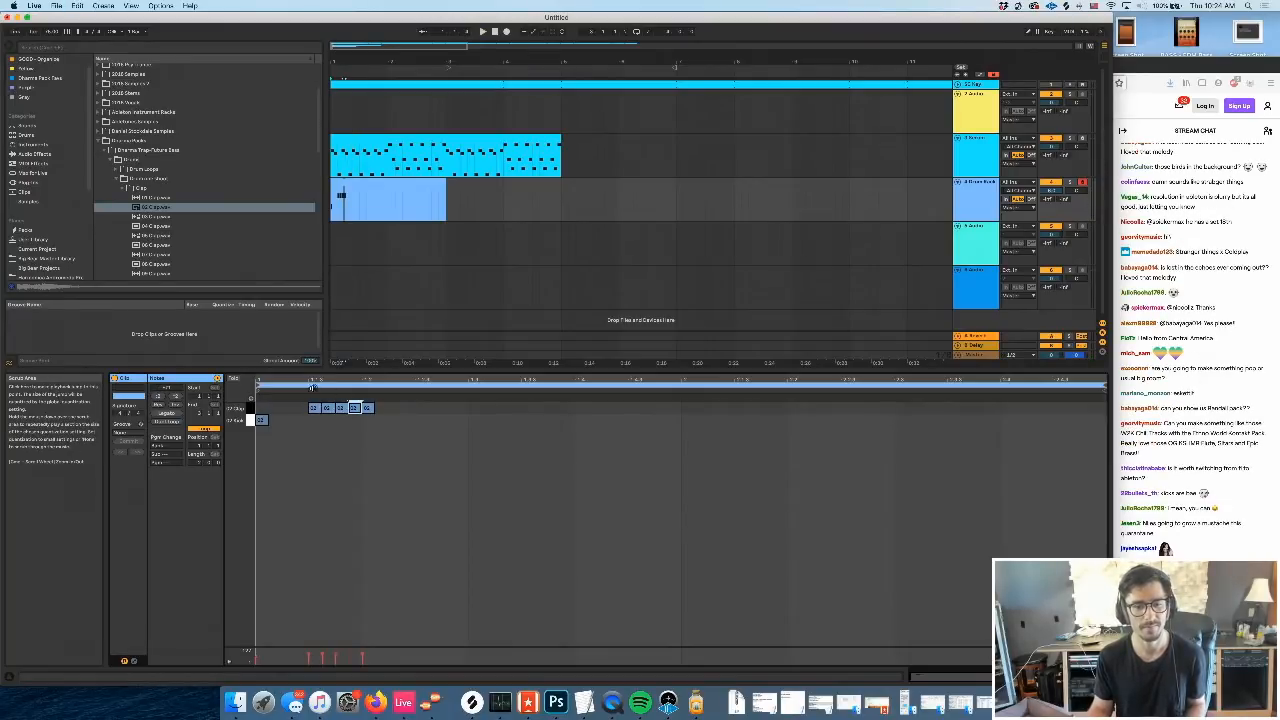
drag(357, 424, 321, 403)
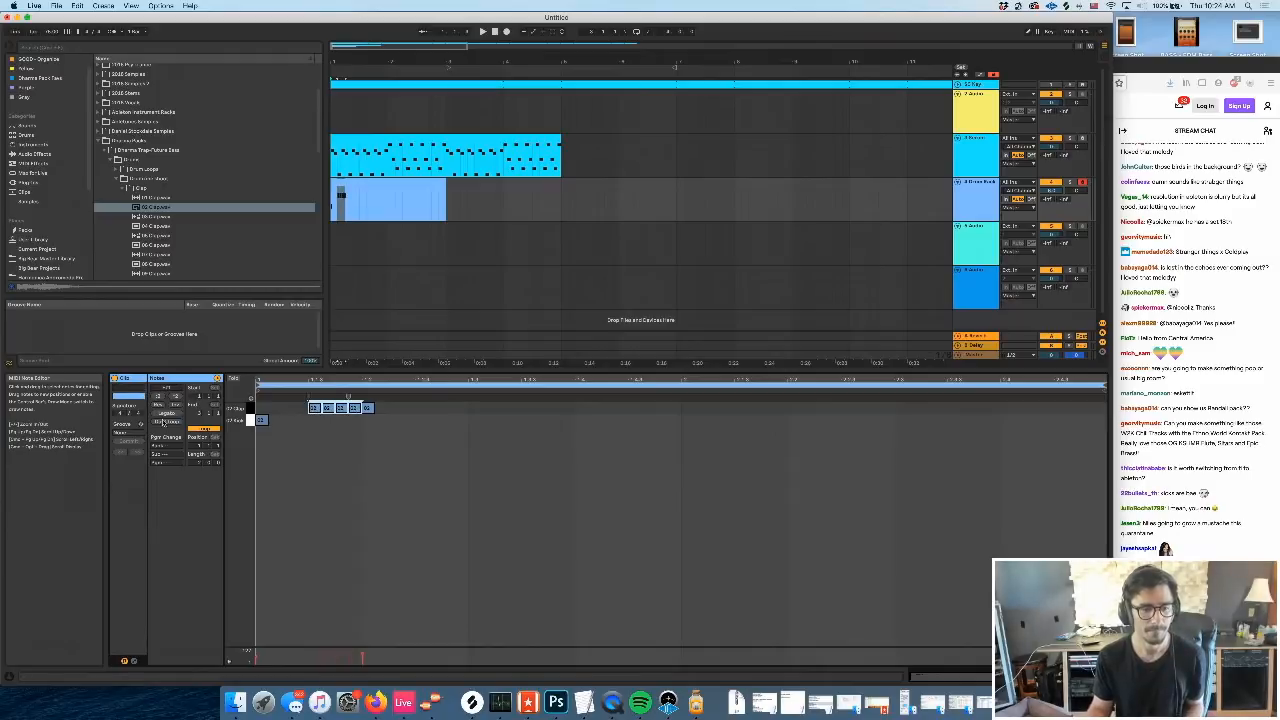
click(158, 397)
key(Right)
key(Right)
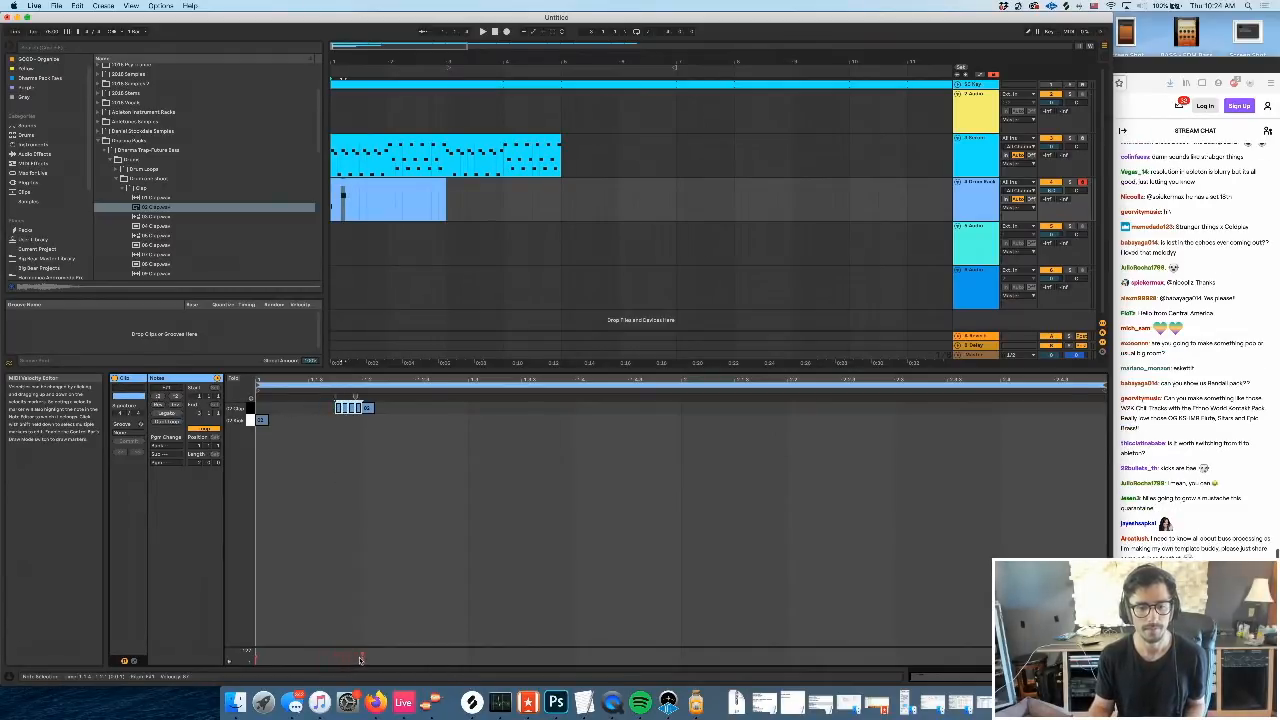
Play back the clap roll with the melody and select the roll's notes
key(space)
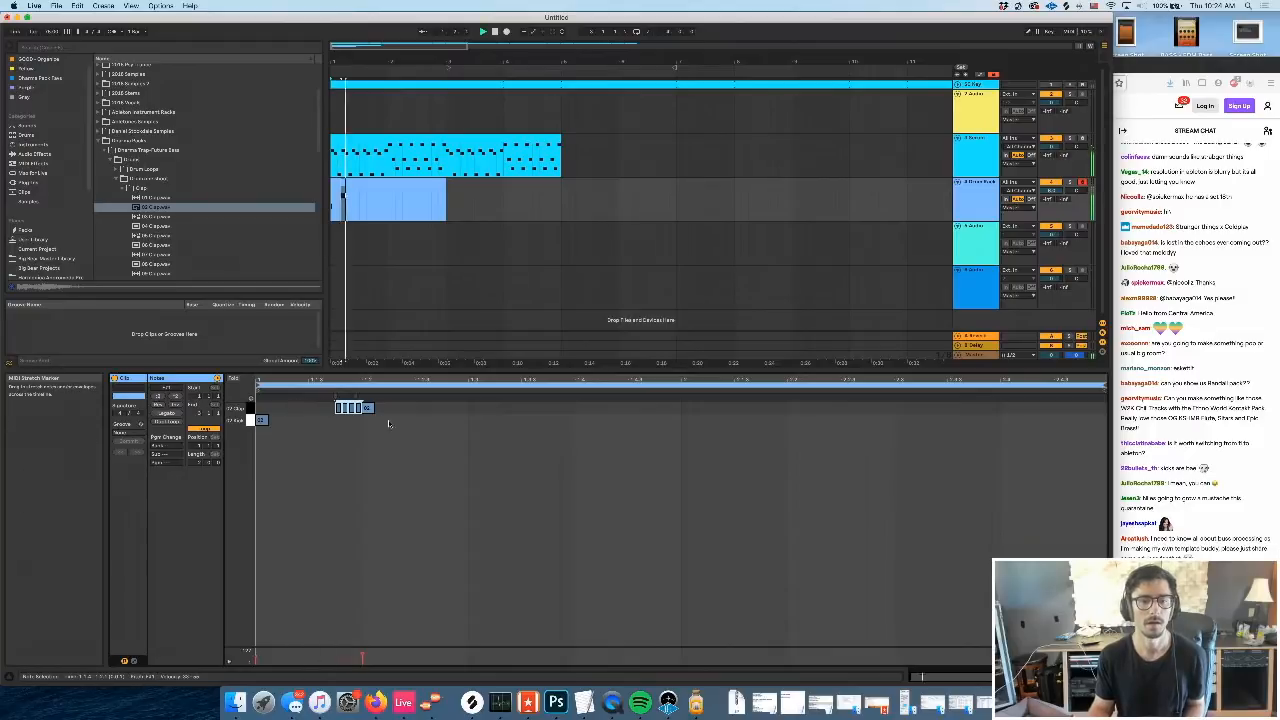
key(space)
click(371, 409)
drag(362, 429, 322, 406)
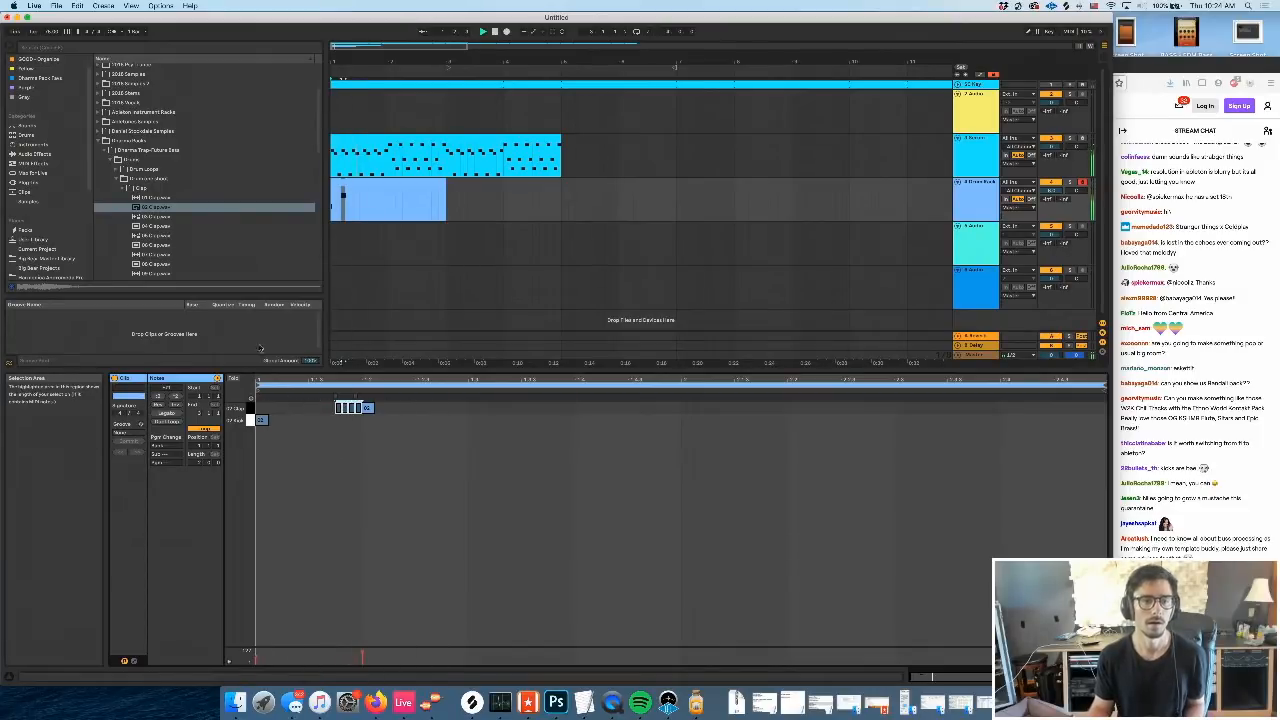
Audition 08 Clap.wav and open the hi-hat loops folder under the pack's Drum Loops
click(153, 229)
scroll(153, 229, down, 2)
click(153, 228)
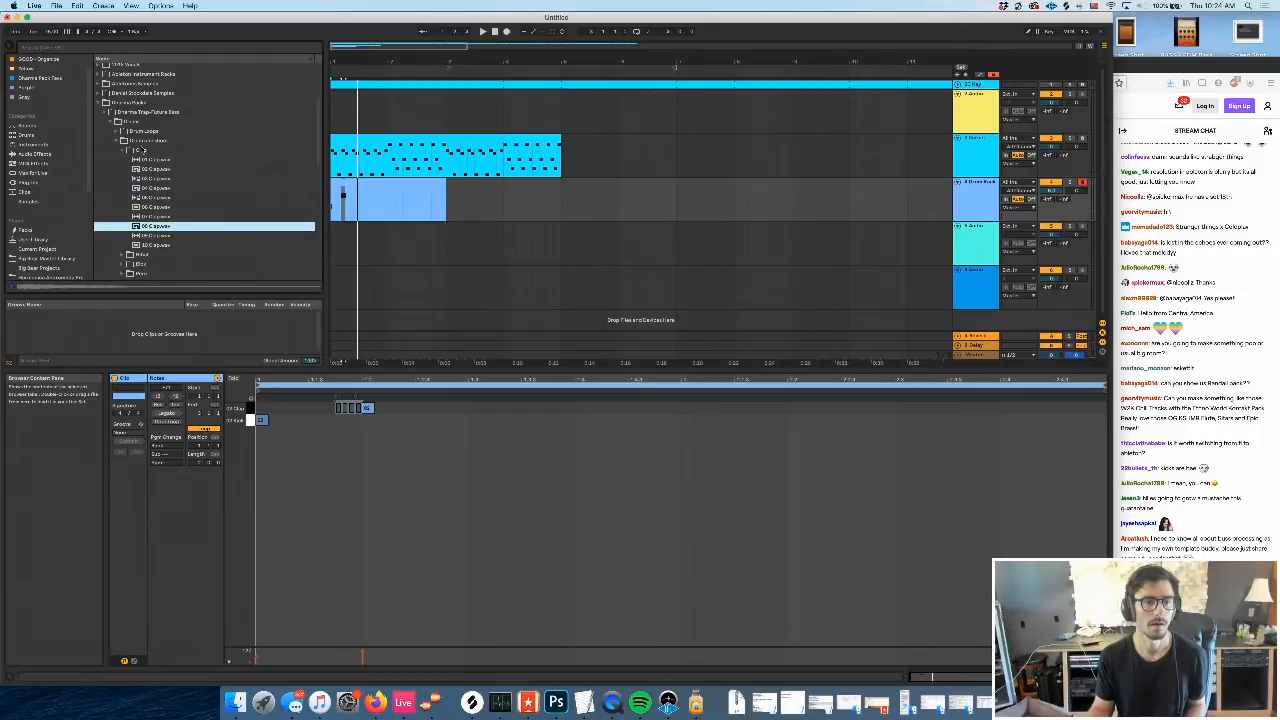
click(117, 141)
click(117, 132)
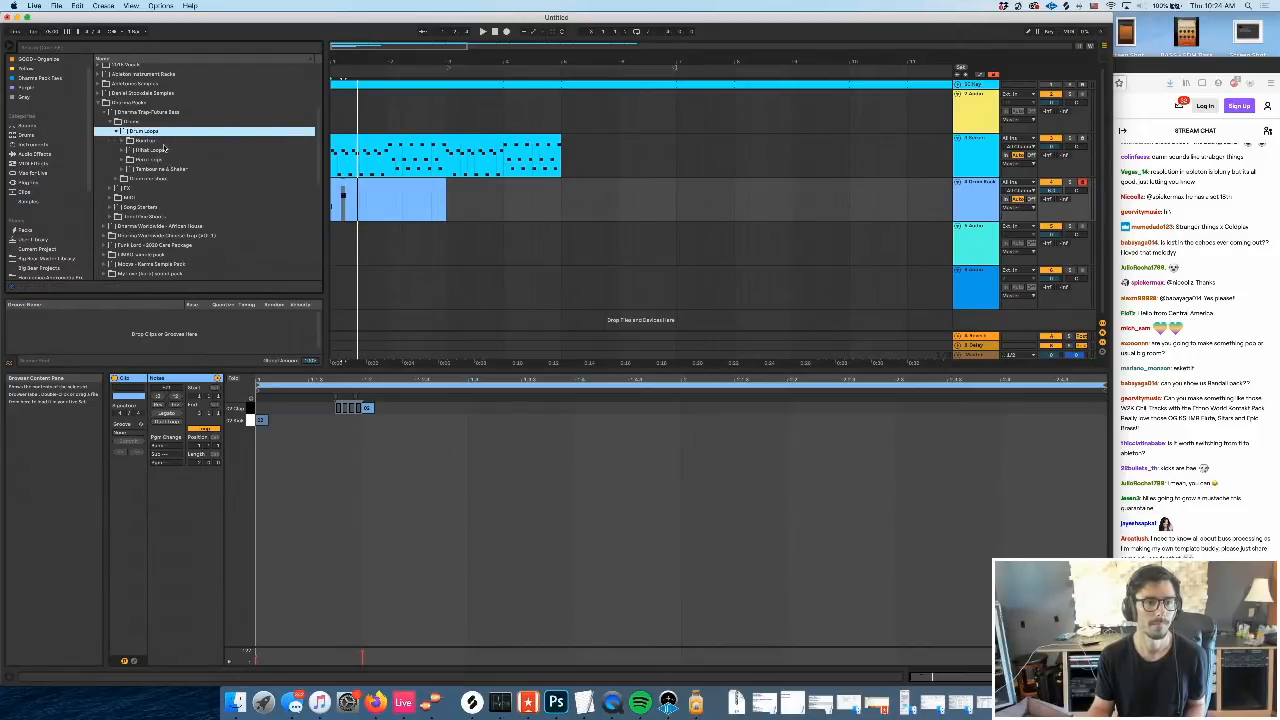
double_click(170, 150)
Audition several of the pack's hi-hat loops, including numbers 02, 06, 08 and 09
click(185, 169)
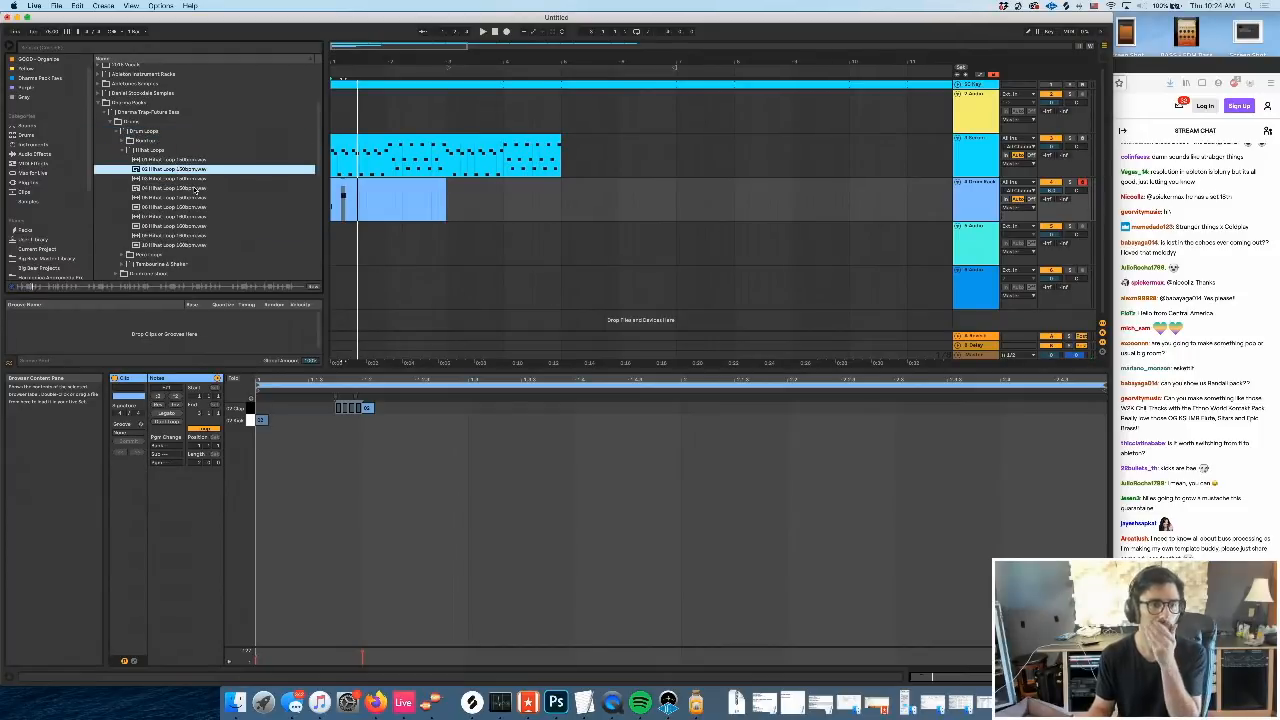
drag(352, 62, 352, 92)
click(190, 207)
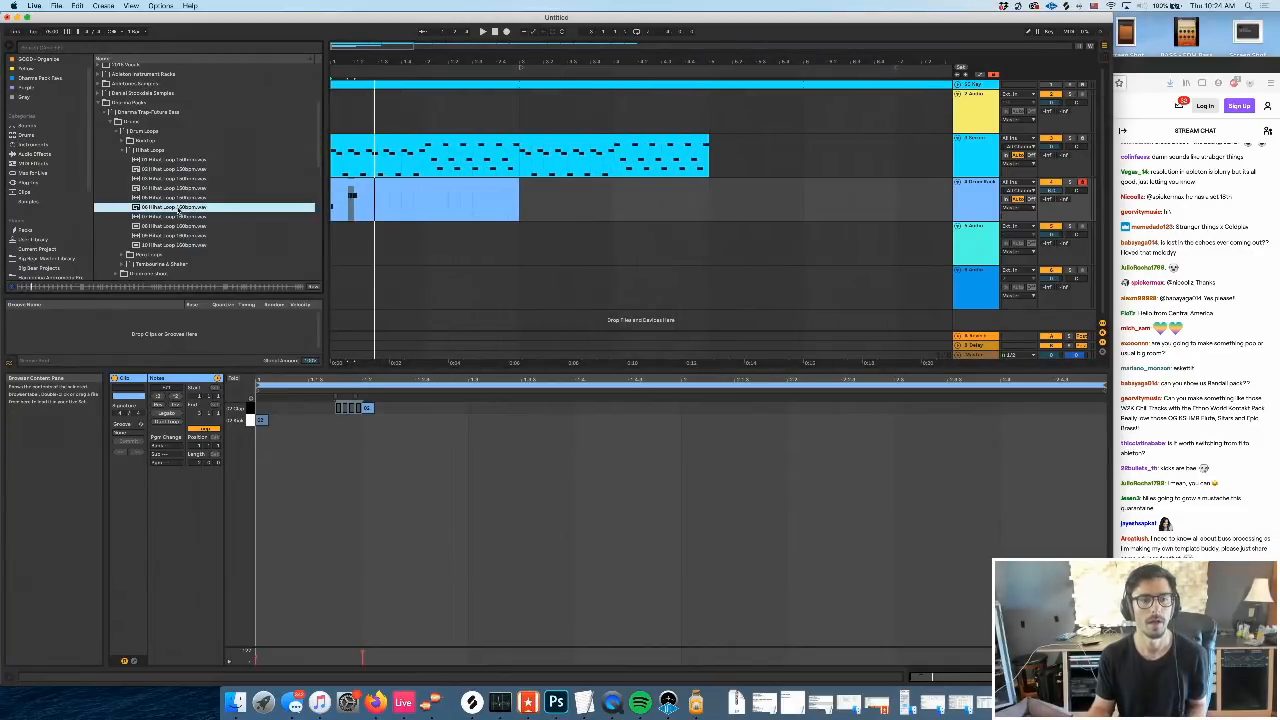
click(176, 226)
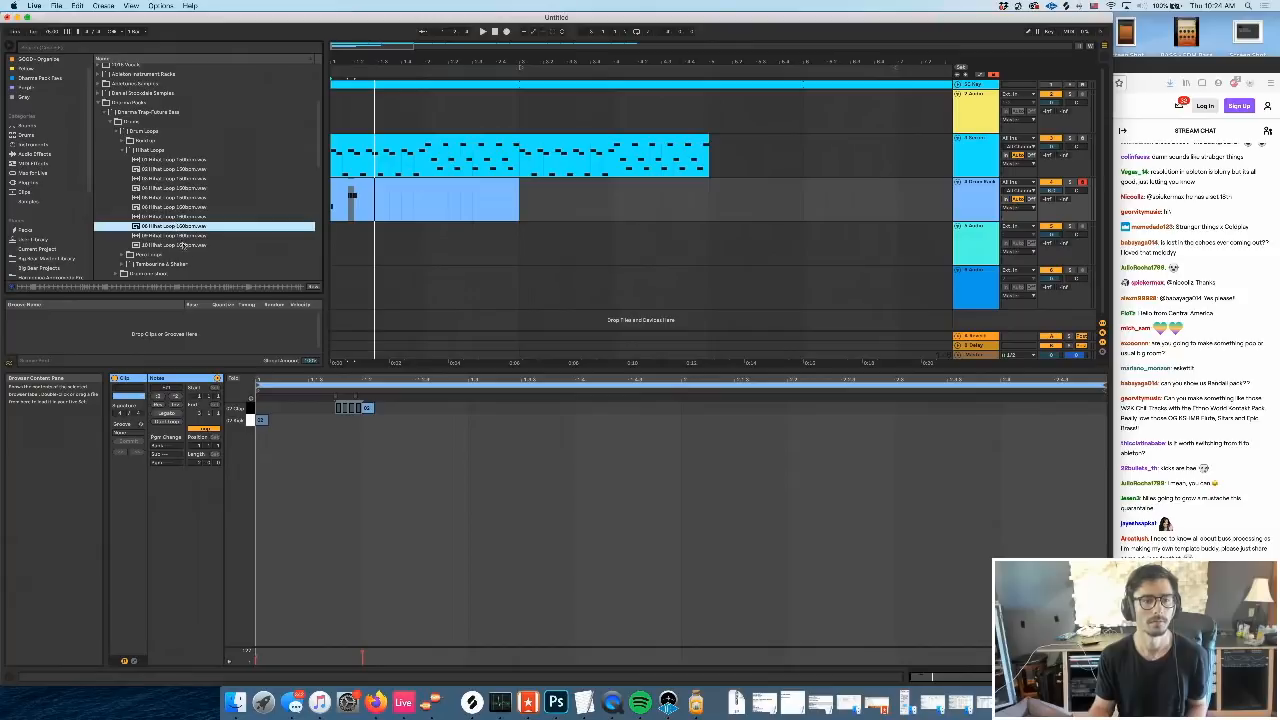
click(186, 236)
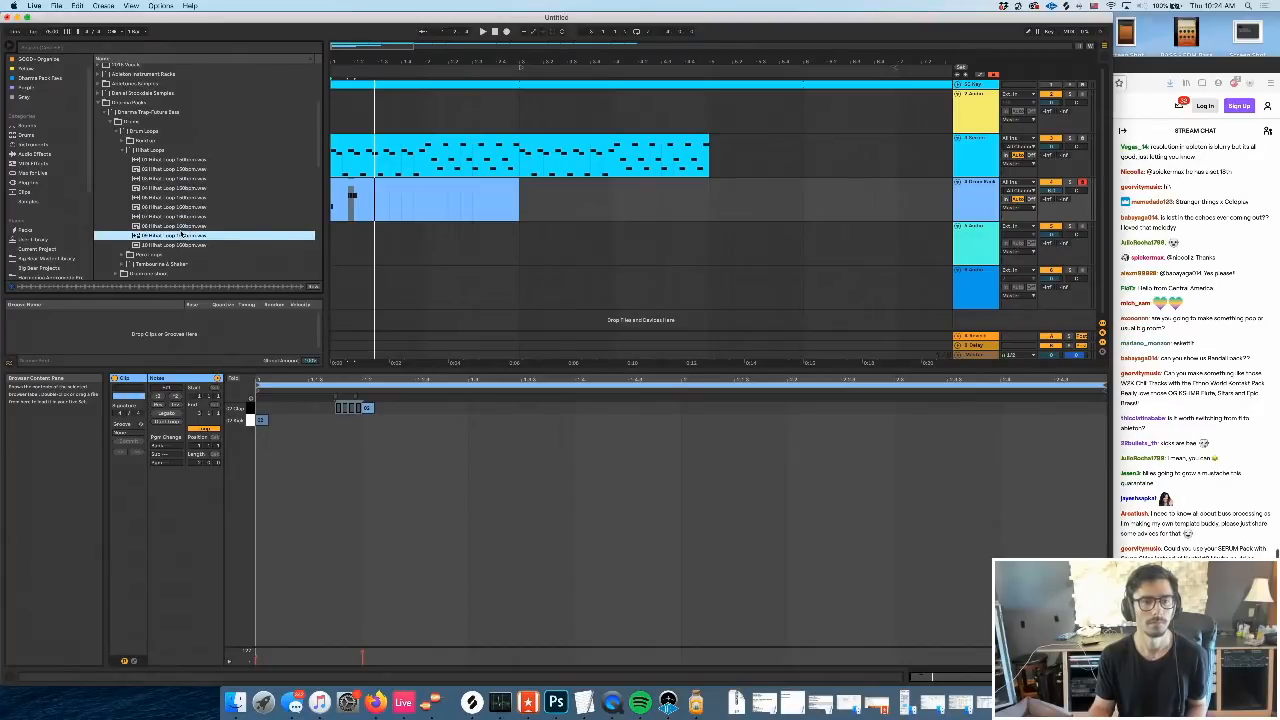
Place 09 HiHat Loop at the start of the track below the Drum Rack, lower that track's volume and play the arrangement
drag(180, 240, 337, 248)
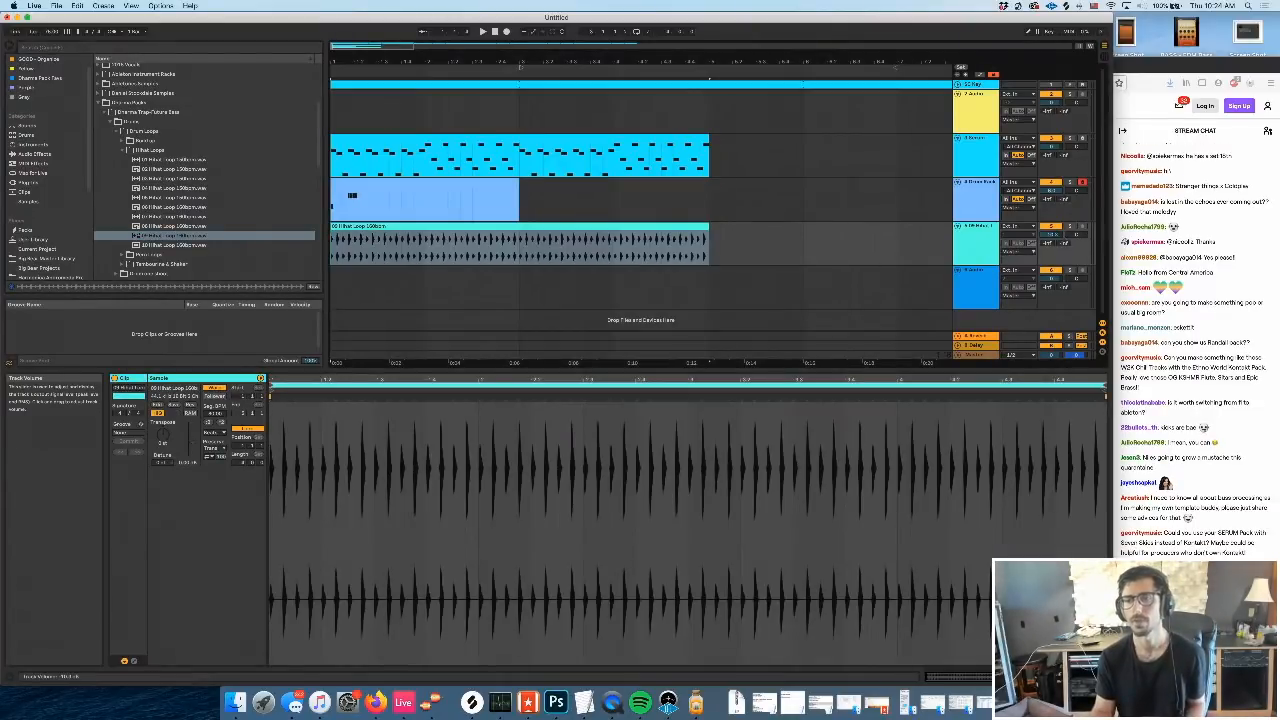
key(space)
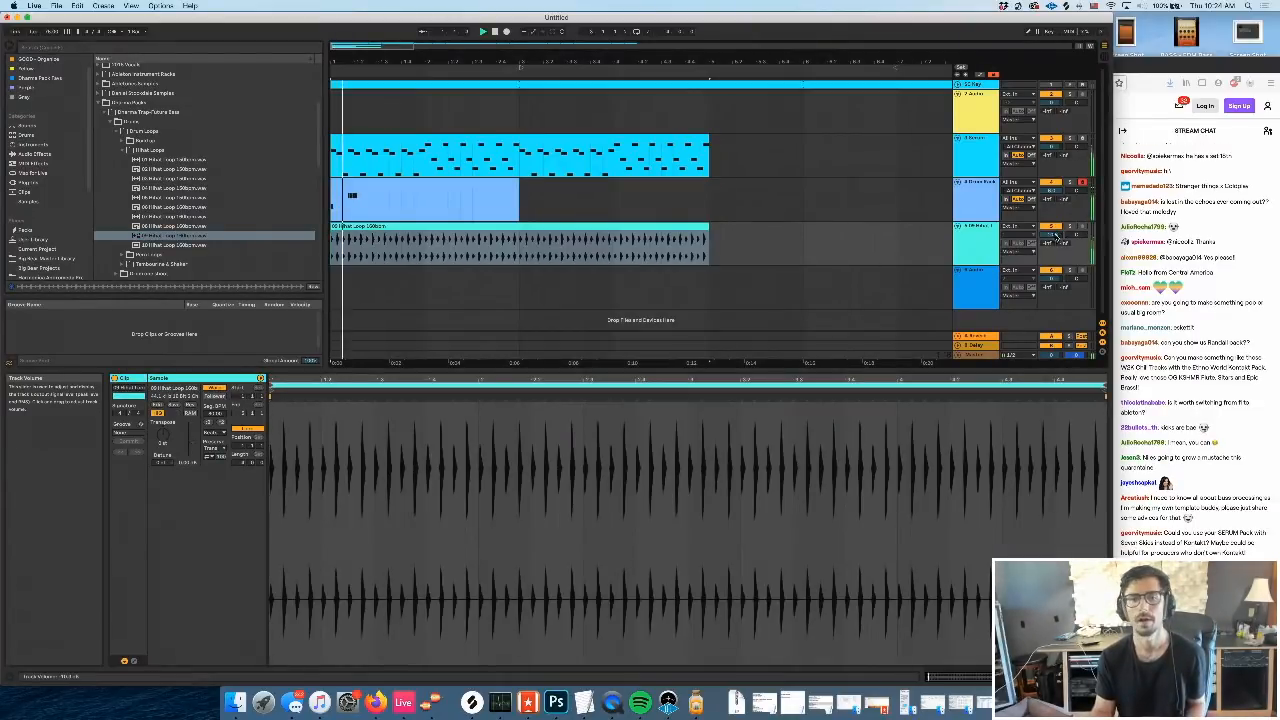
Add four kick notes to the drum clip's first bar: two between beats 2 and 3, and two between beats 3 and 4
click(448, 184)
click(291, 538)
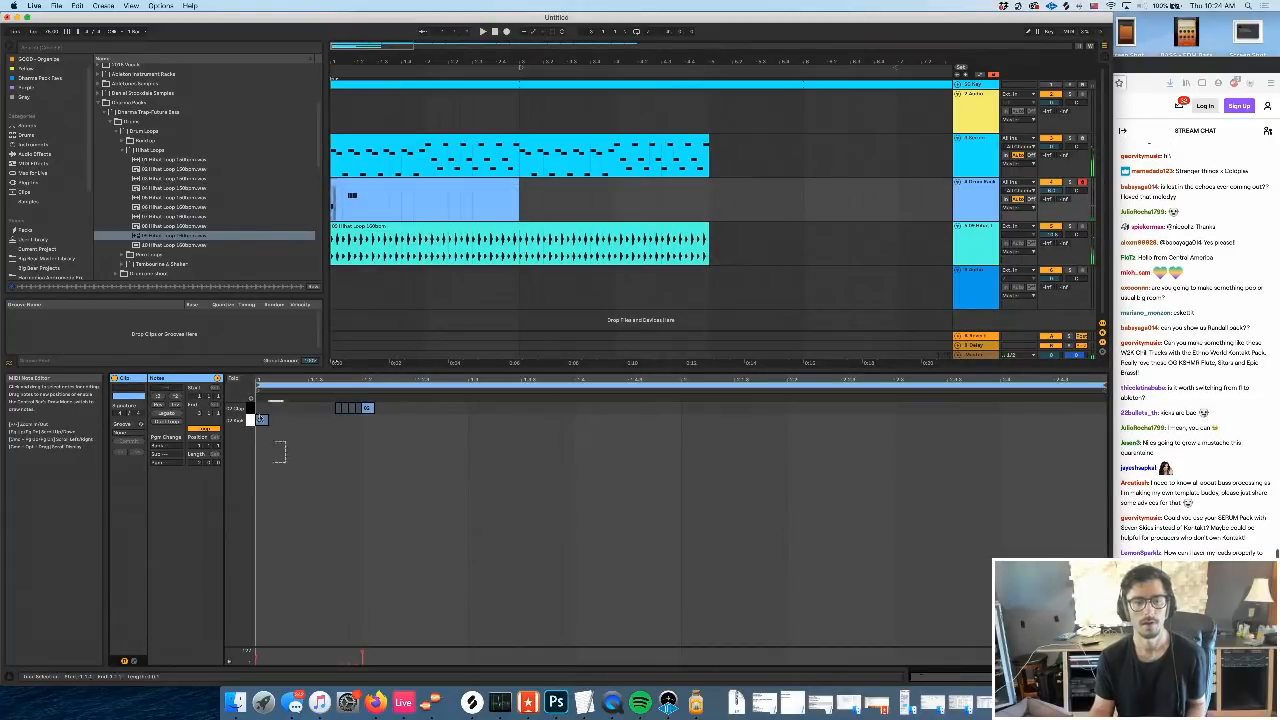
double_click(421, 419)
double_click(448, 419)
click(521, 422)
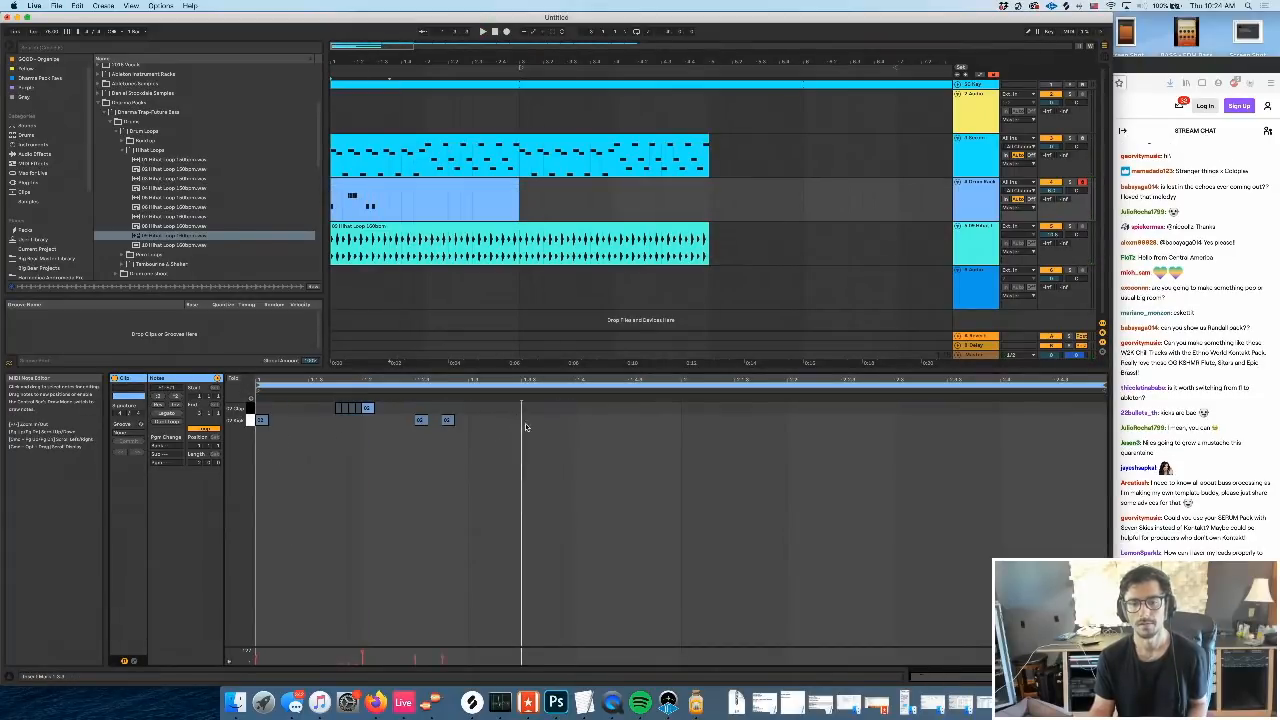
double_click(527, 421)
double_click(501, 419)
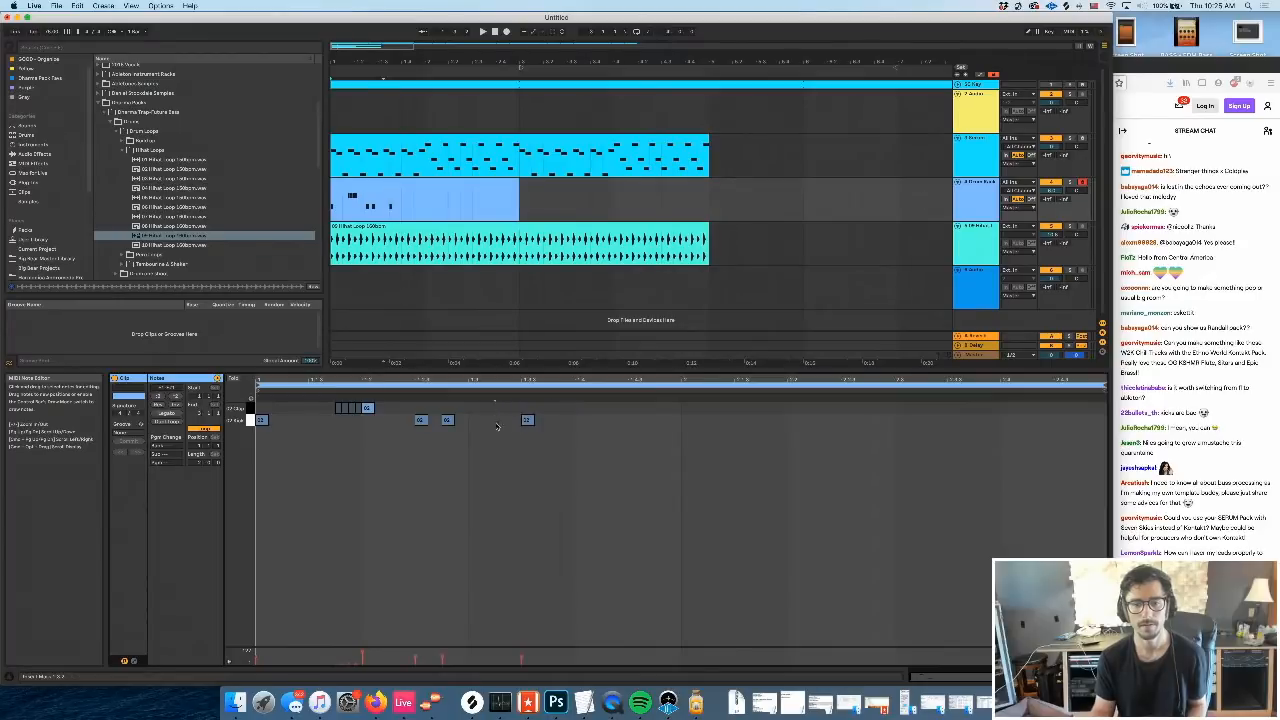
Copy the whole clap roll from beat 2 to beat 4 of the first bar and play the pattern
drag(389, 408, 226, 407)
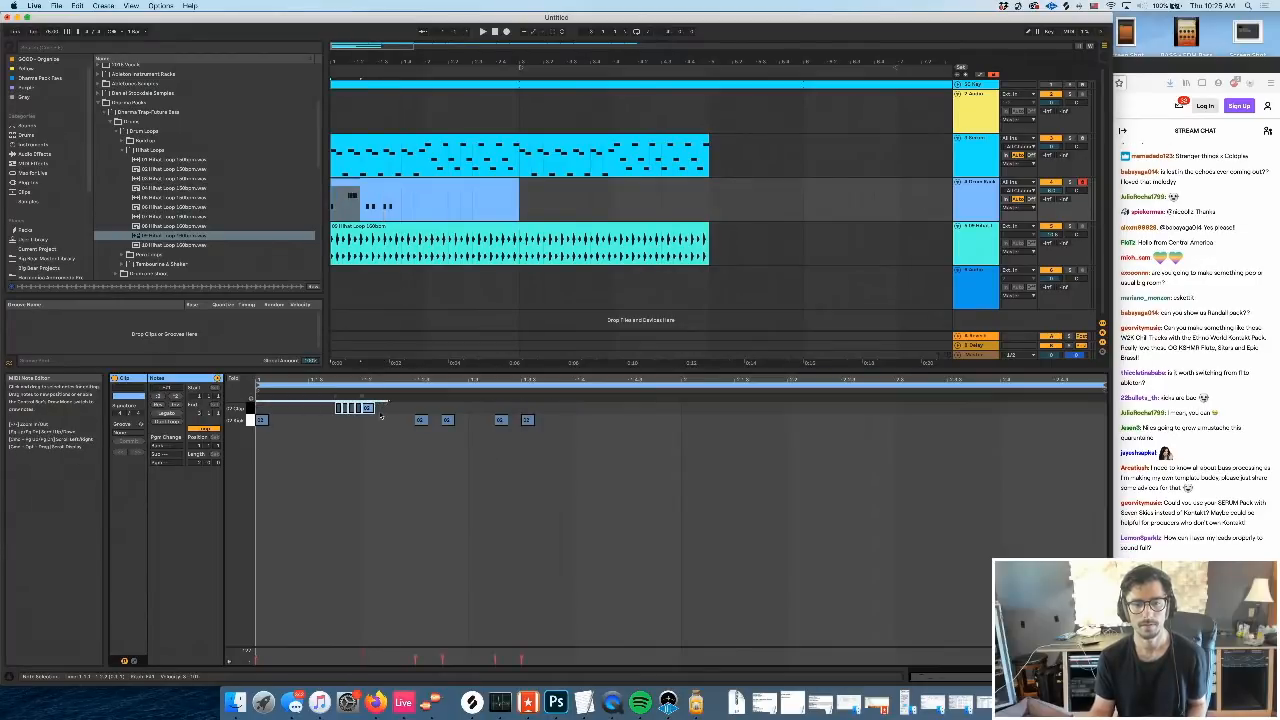
drag(380, 416, 585, 418)
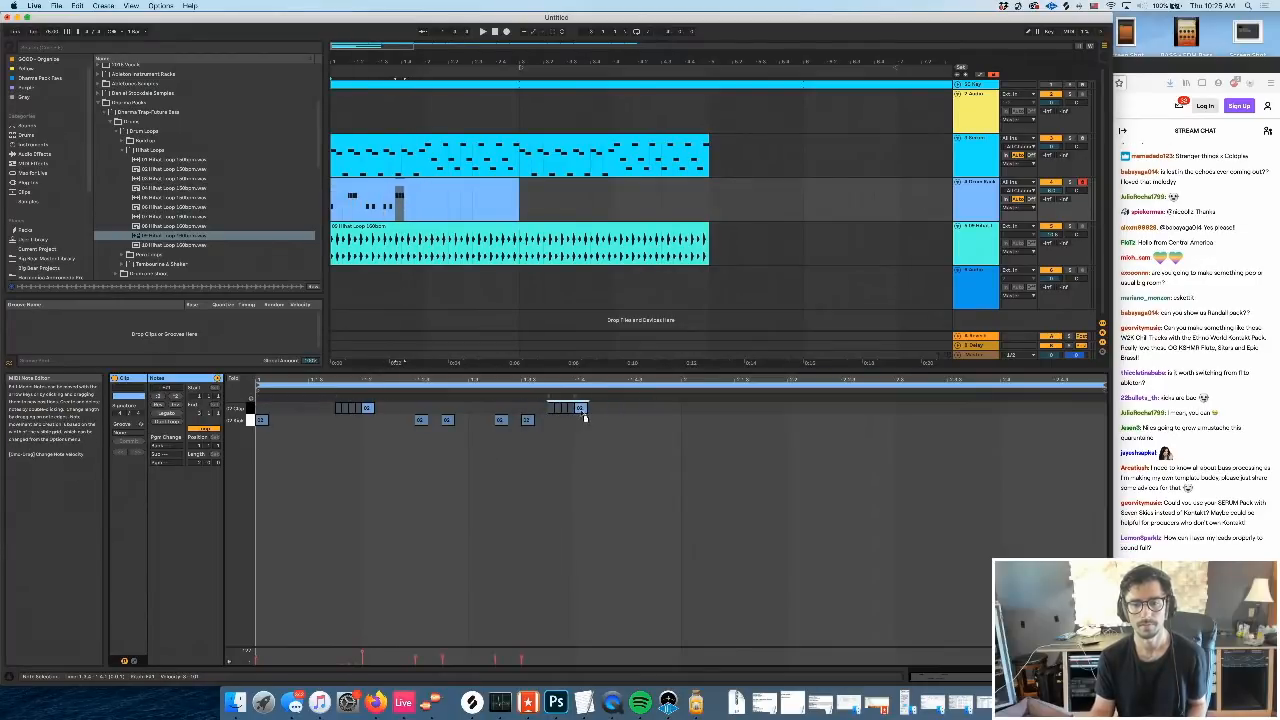
click(593, 461)
key(space)
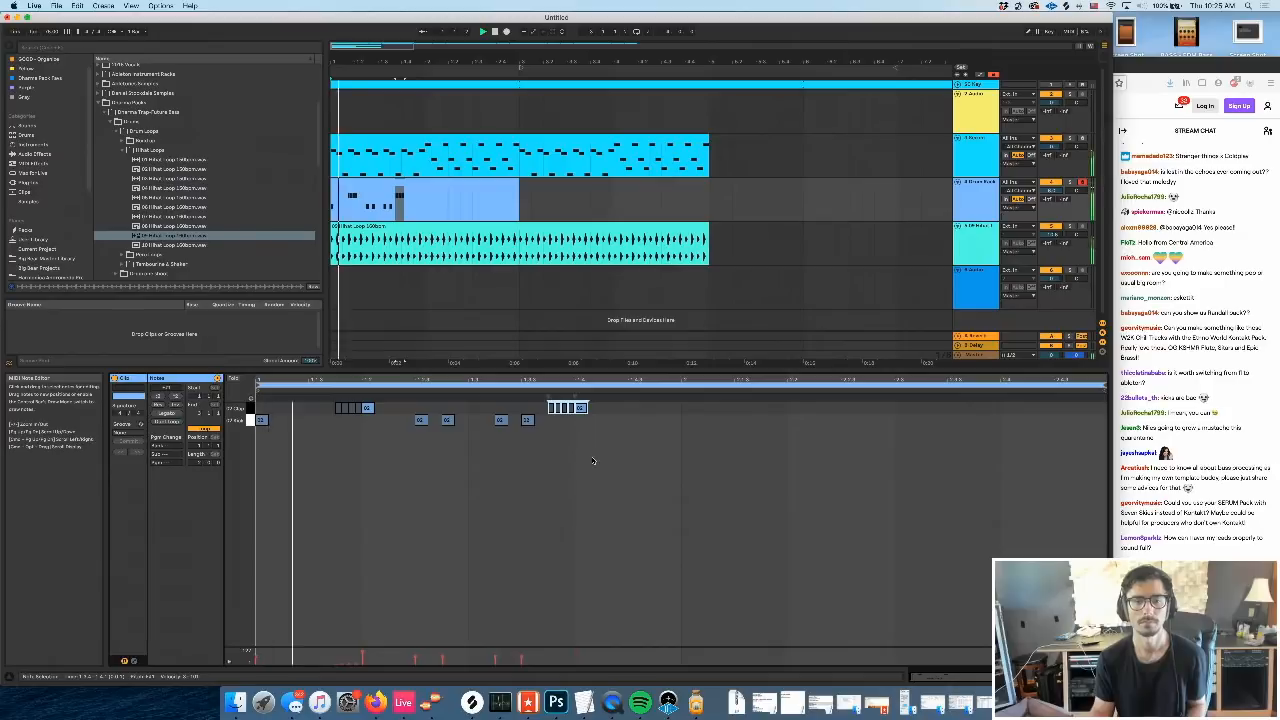
Remove the earlier of the two kick notes between beats 3 and 4 and replay the beat
key(space)
double_click(500, 419)
key(space)
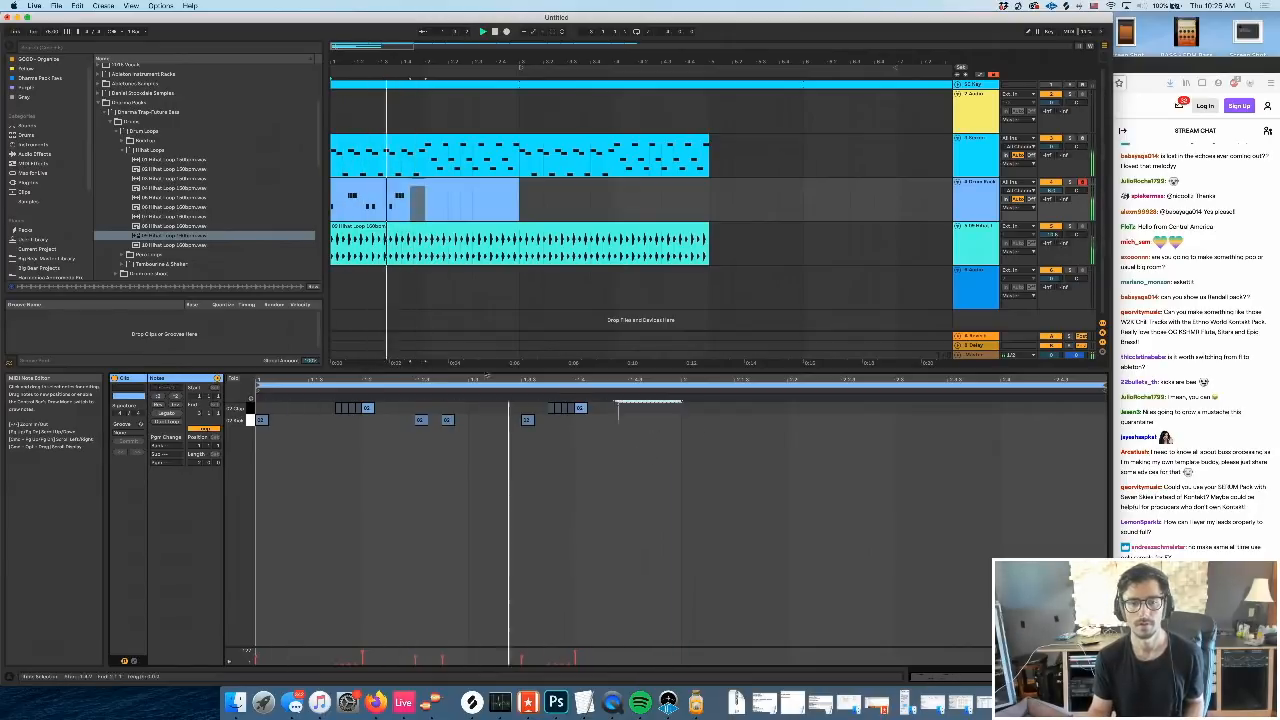
Duplicate the first bar's drum notes into the second bar, and duplicate the drum clip to cover the full melody
key(super+a)
key(super+d)
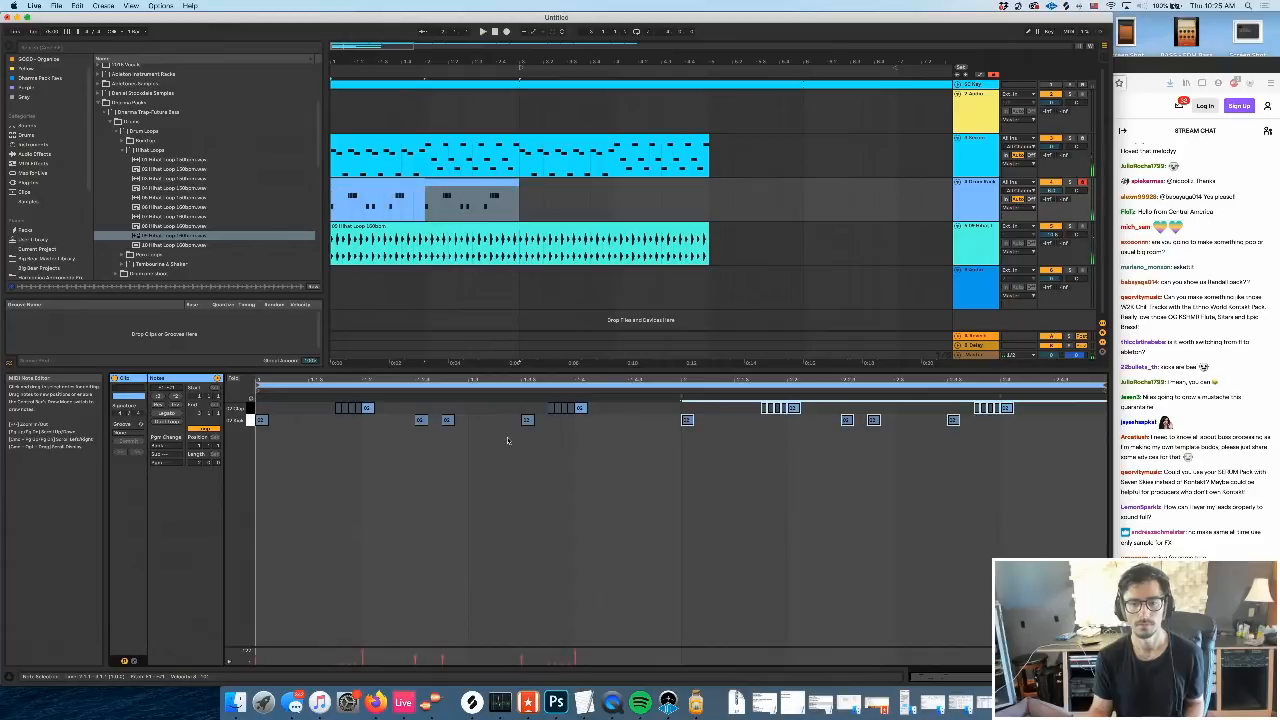
key(space)
click(495, 183)
key(super+d)
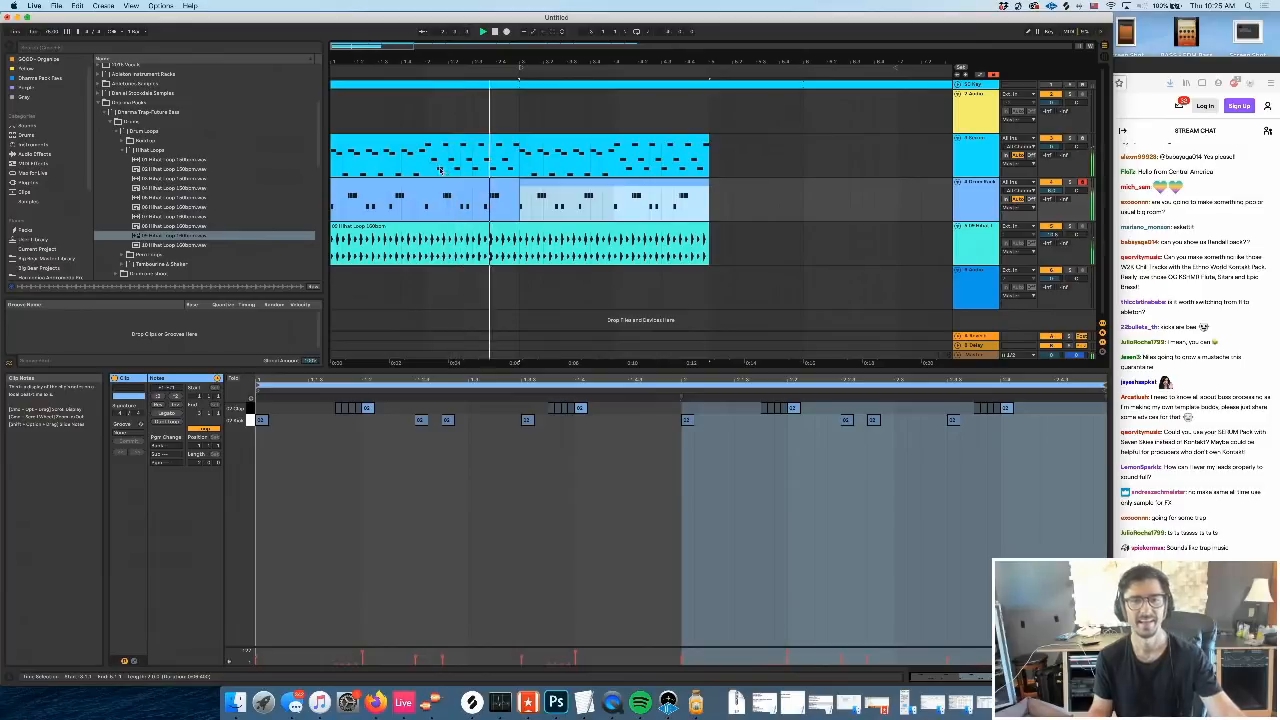
Select both drum clips and loop the arrangement over their length, ending playback
click(450, 173)
click(452, 180)
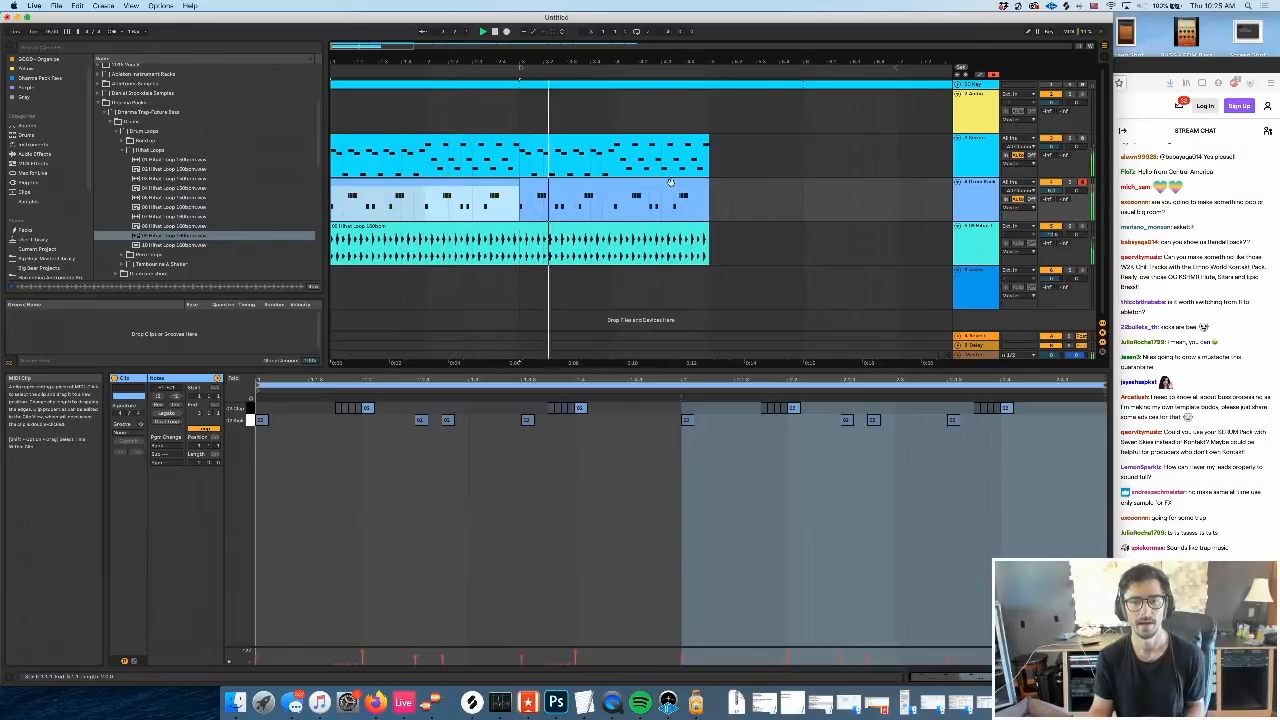
shift+click(670, 182)
key(super+l)
key(space)
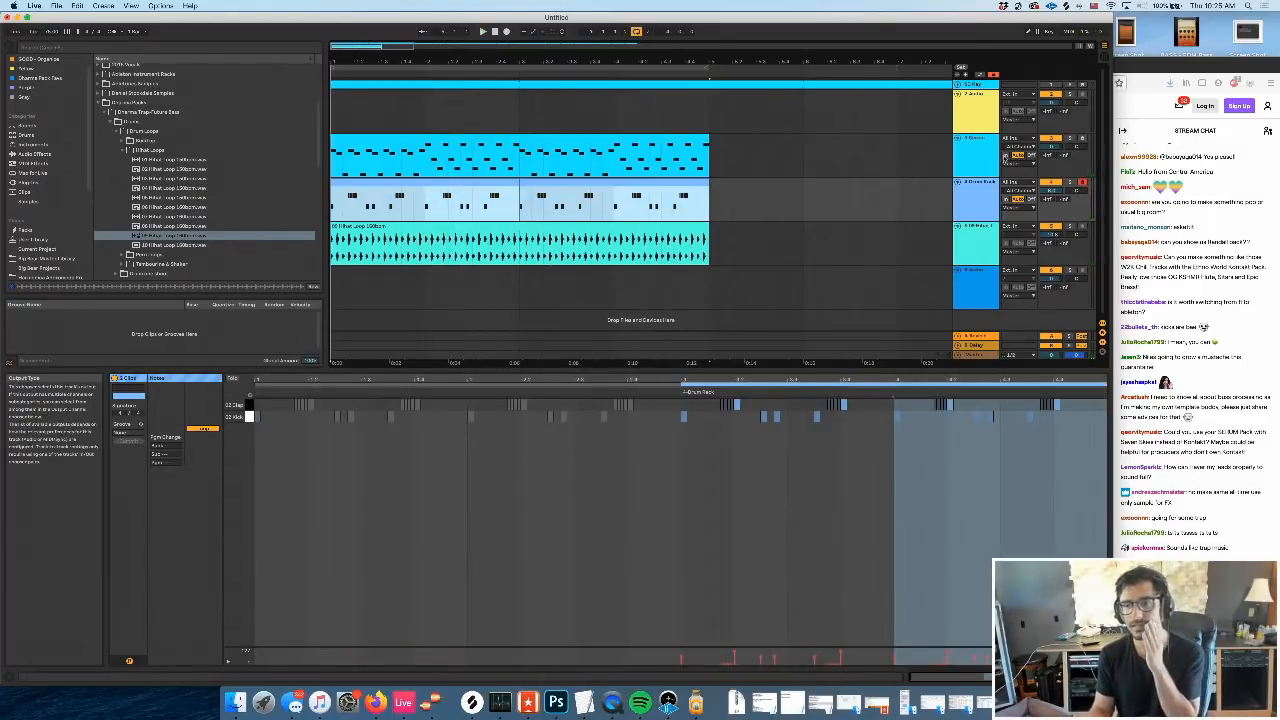
Insert a new MIDI track below the Drum Rack track and load the Sampler instrument onto it
click(976, 150)
double_click(976, 150)
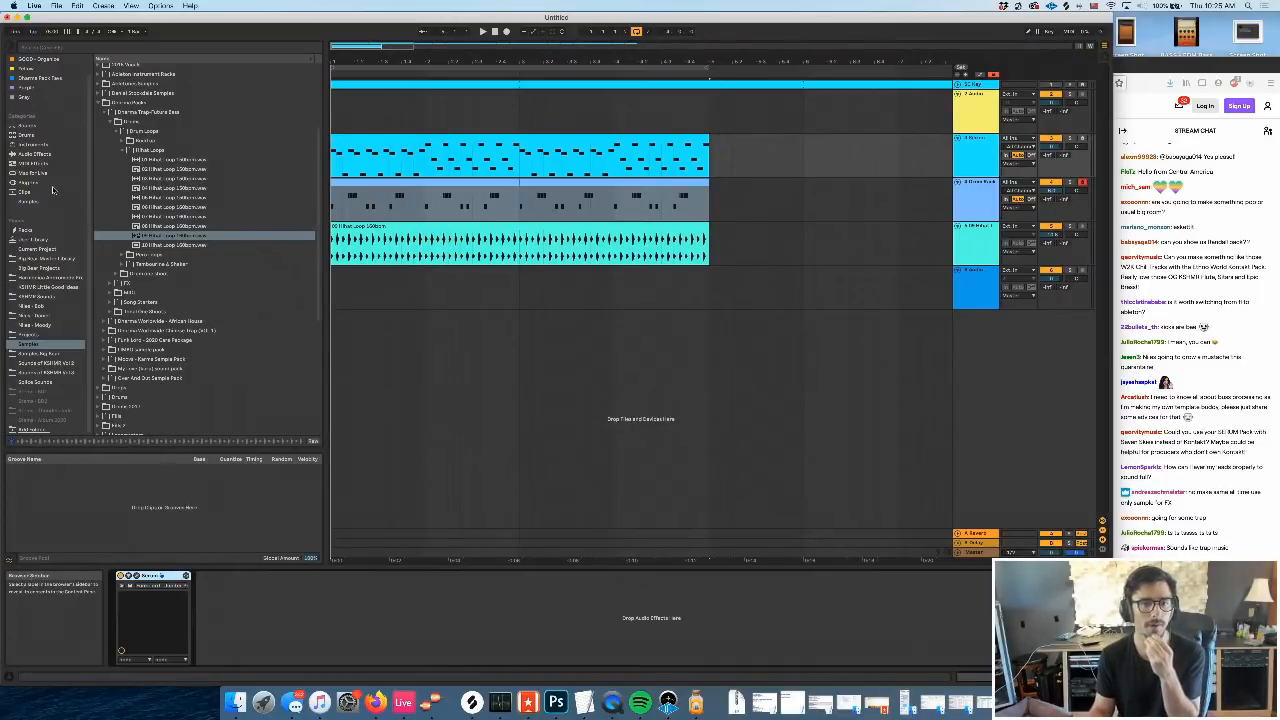
click(981, 205)
key(super+shift+t)
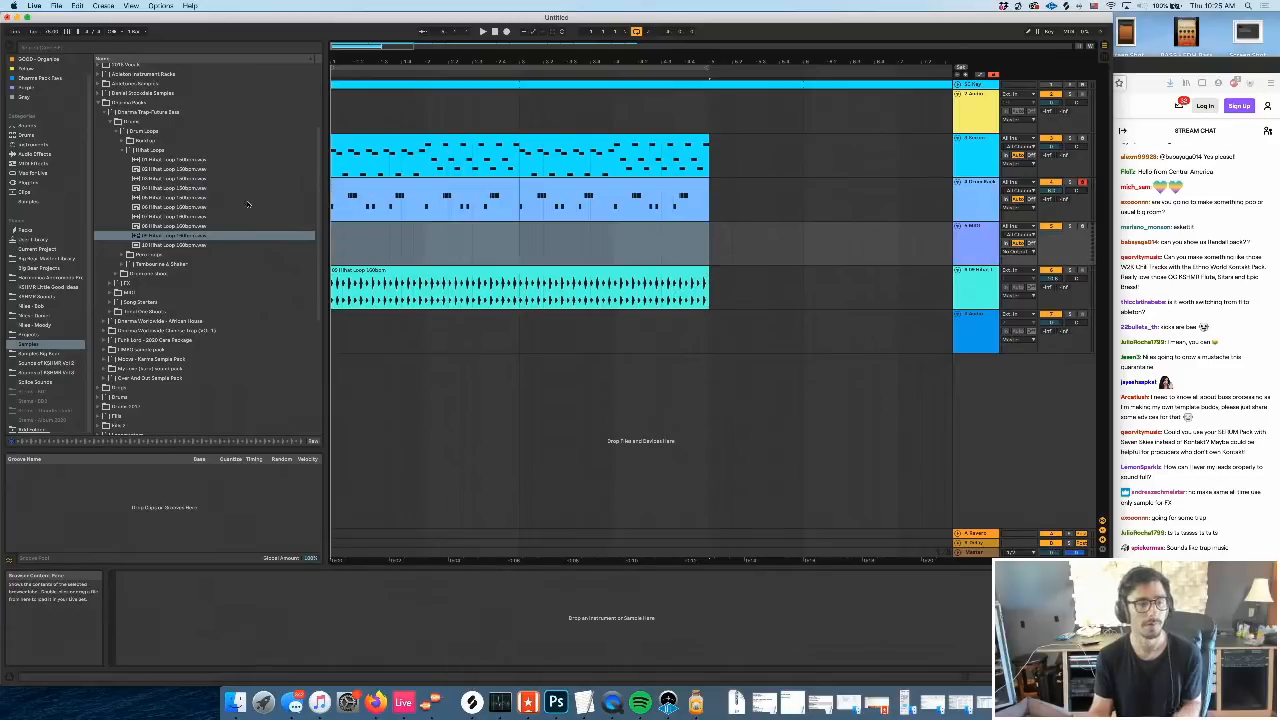
click(35, 145)
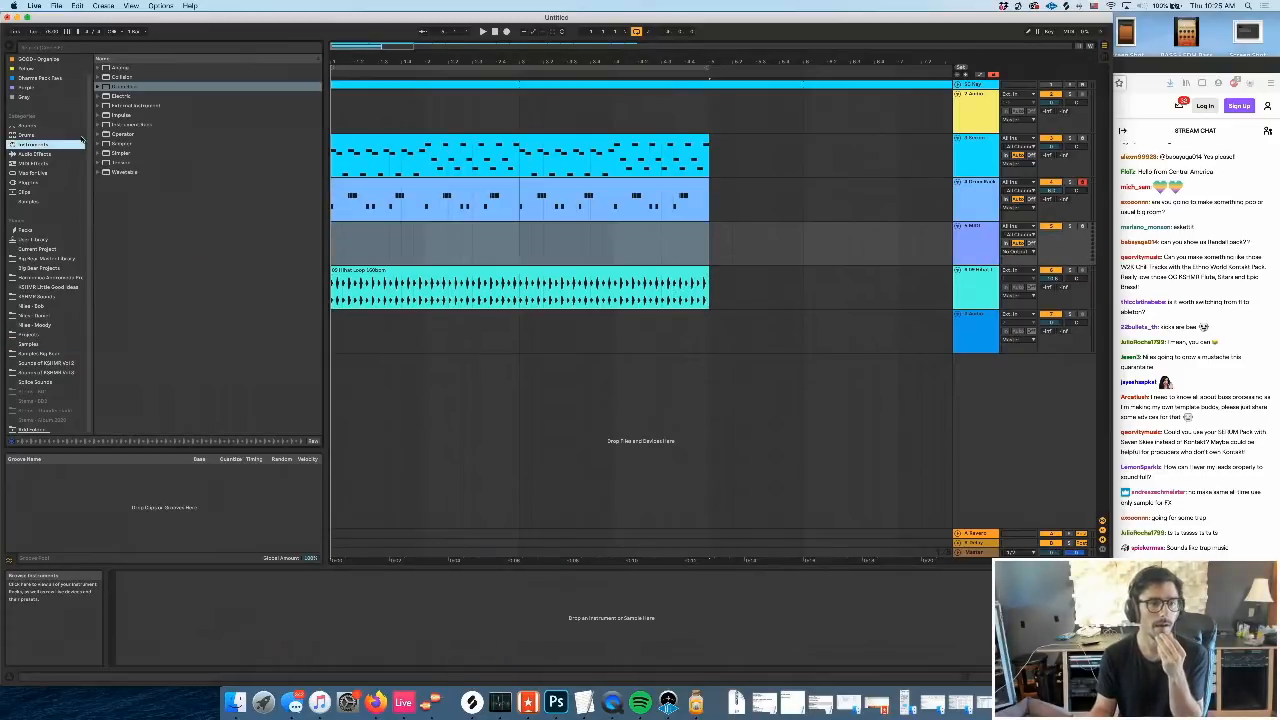
click(122, 144)
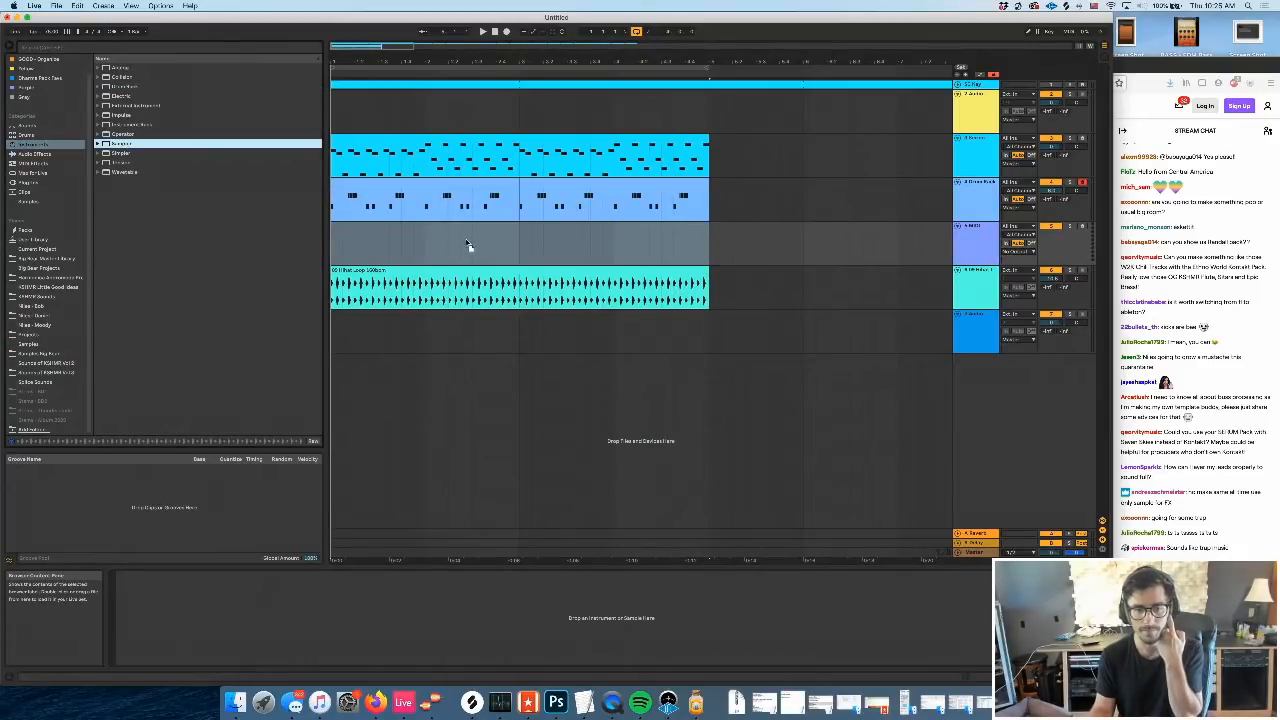
key(Return)
Audition the 808 samples in the Dharma pack collection and load 808_summit_C.wav into Sampler
click(49, 97)
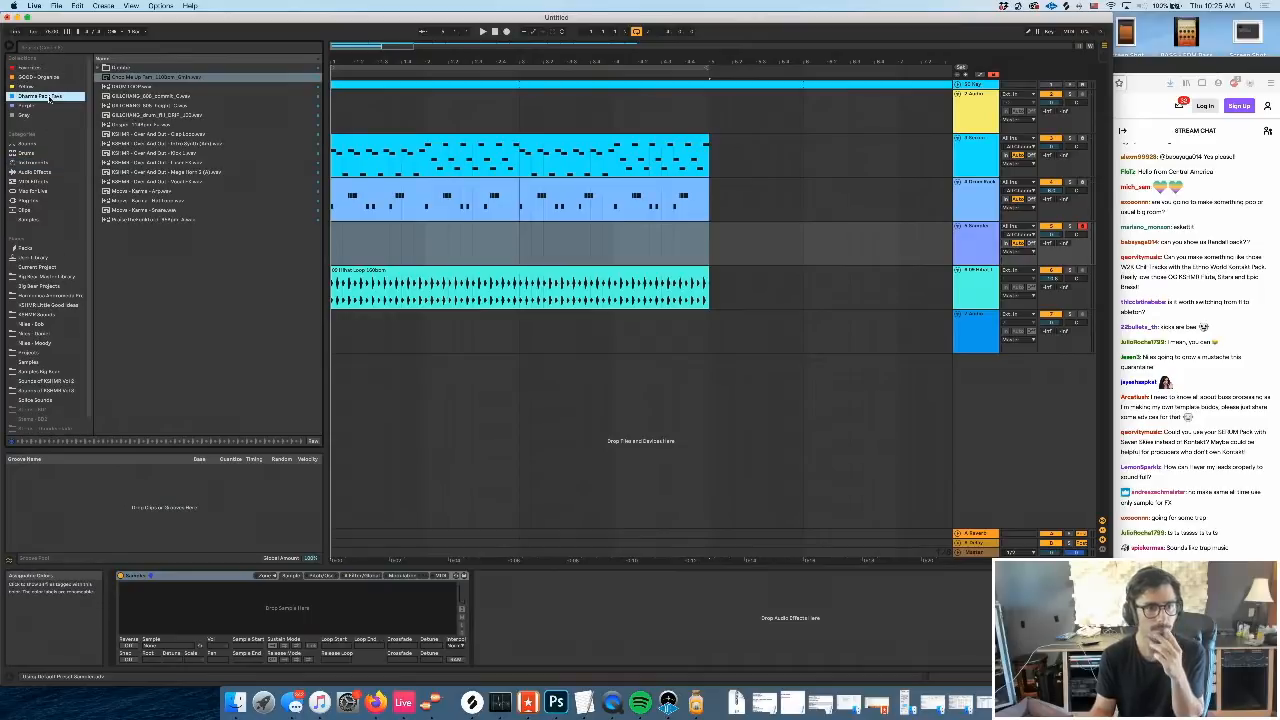
click(181, 97)
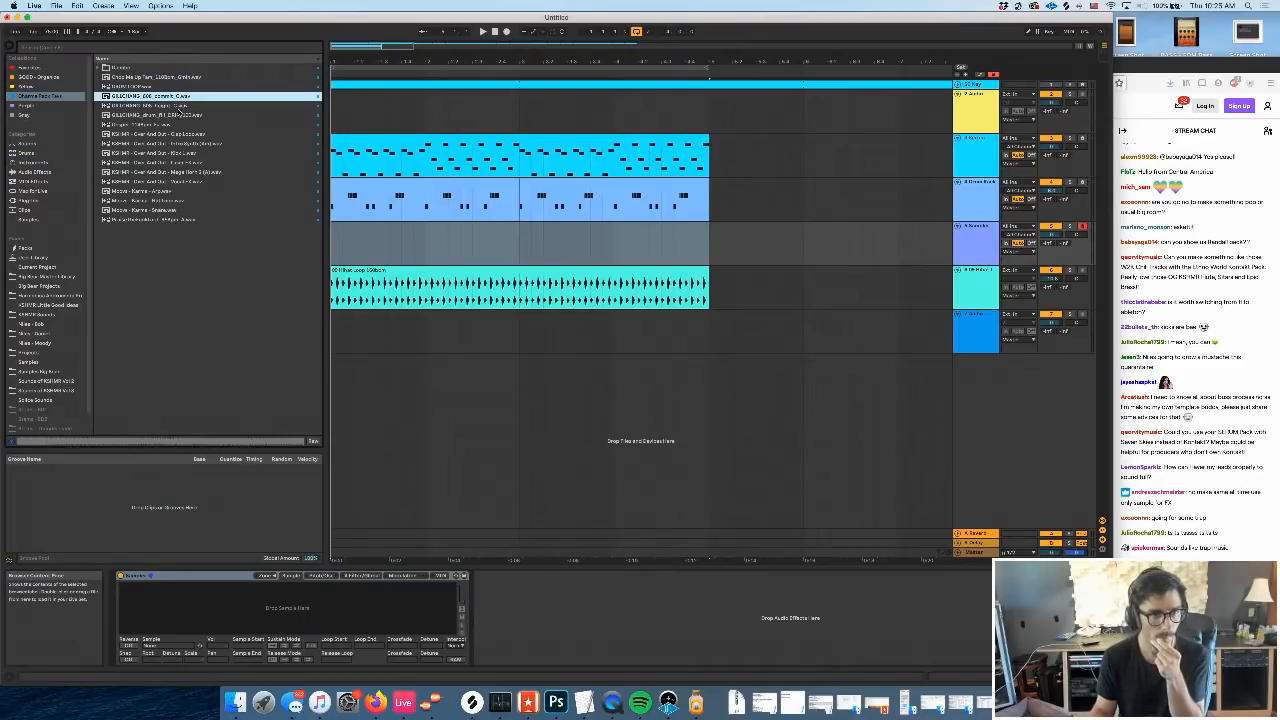
click(180, 105)
click(176, 99)
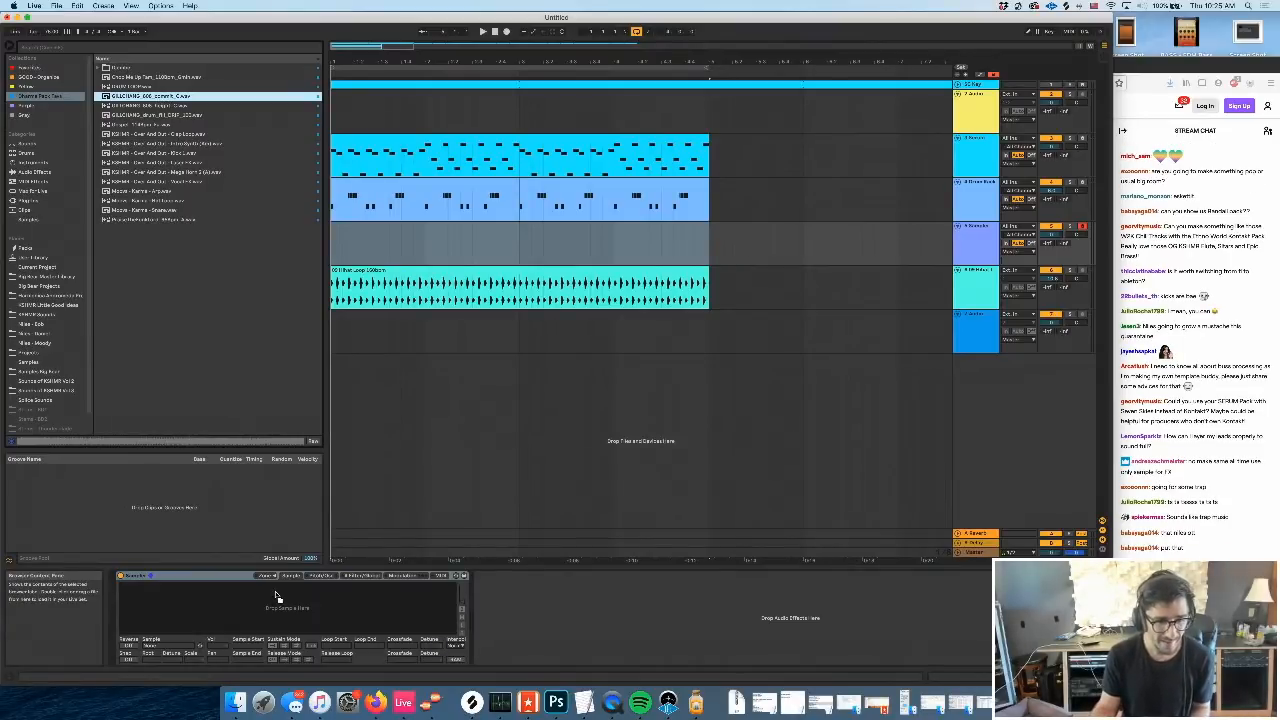
drag(278, 597, 278, 597)
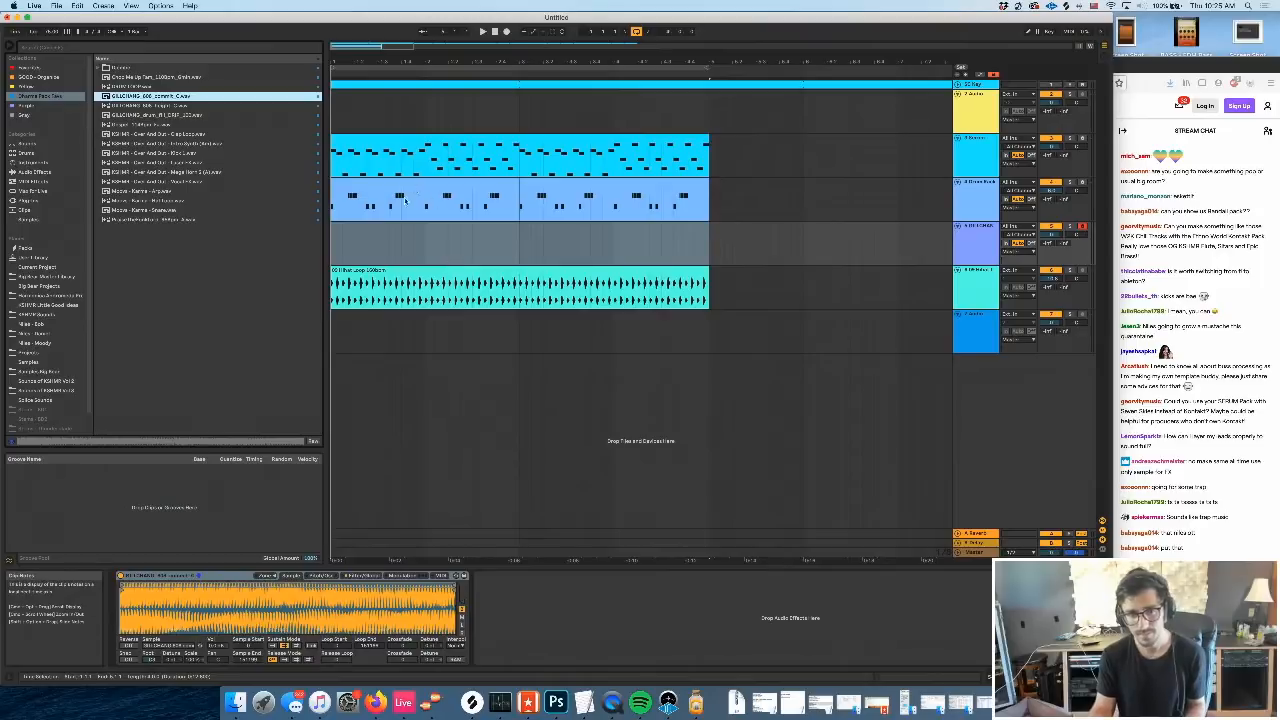
Create a MIDI clip on the 808 track from the start up to the kick after beat 3, draw one long bass note and play it
drag(339, 64, 340, 120)
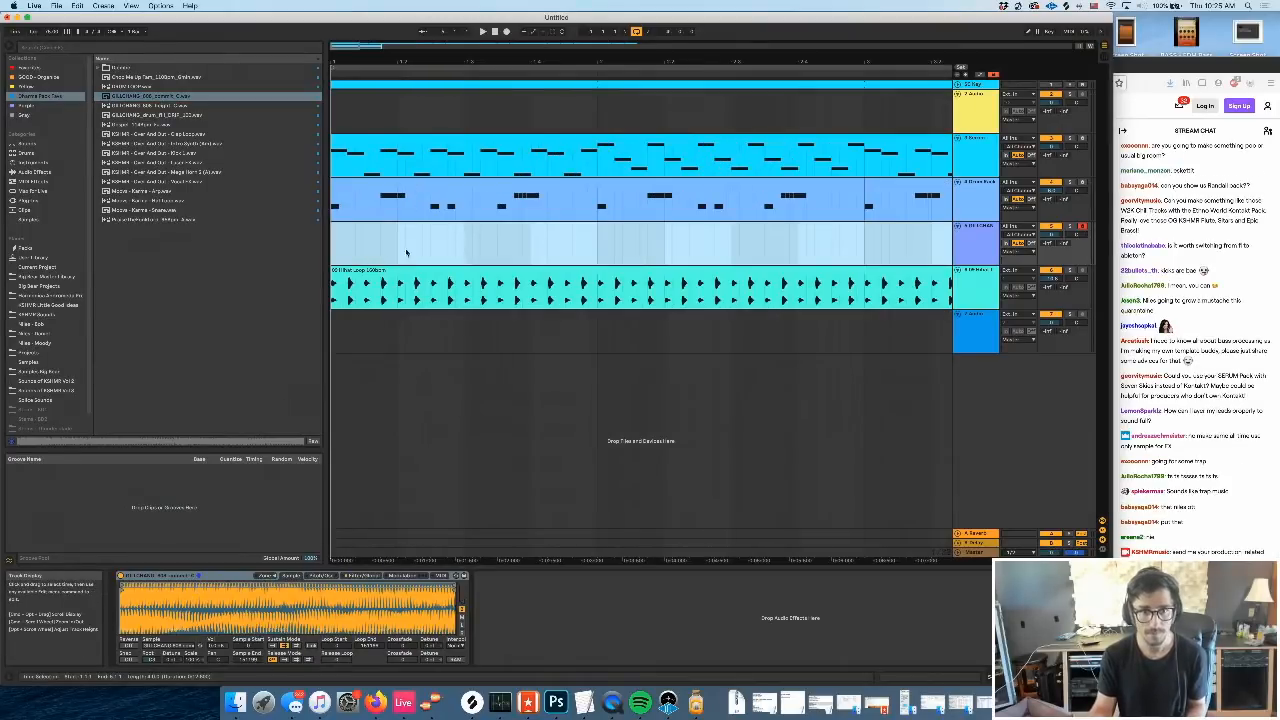
click(423, 252)
drag(498, 250, 186, 263)
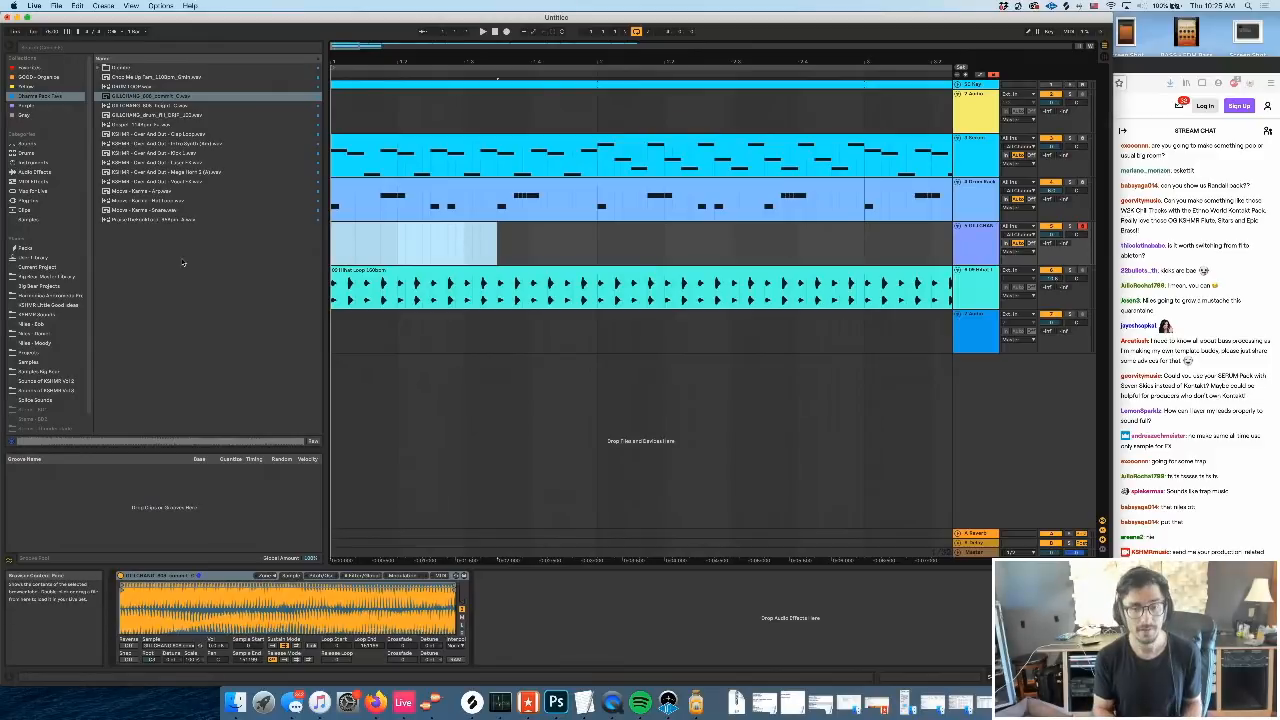
key(super+shift+m)
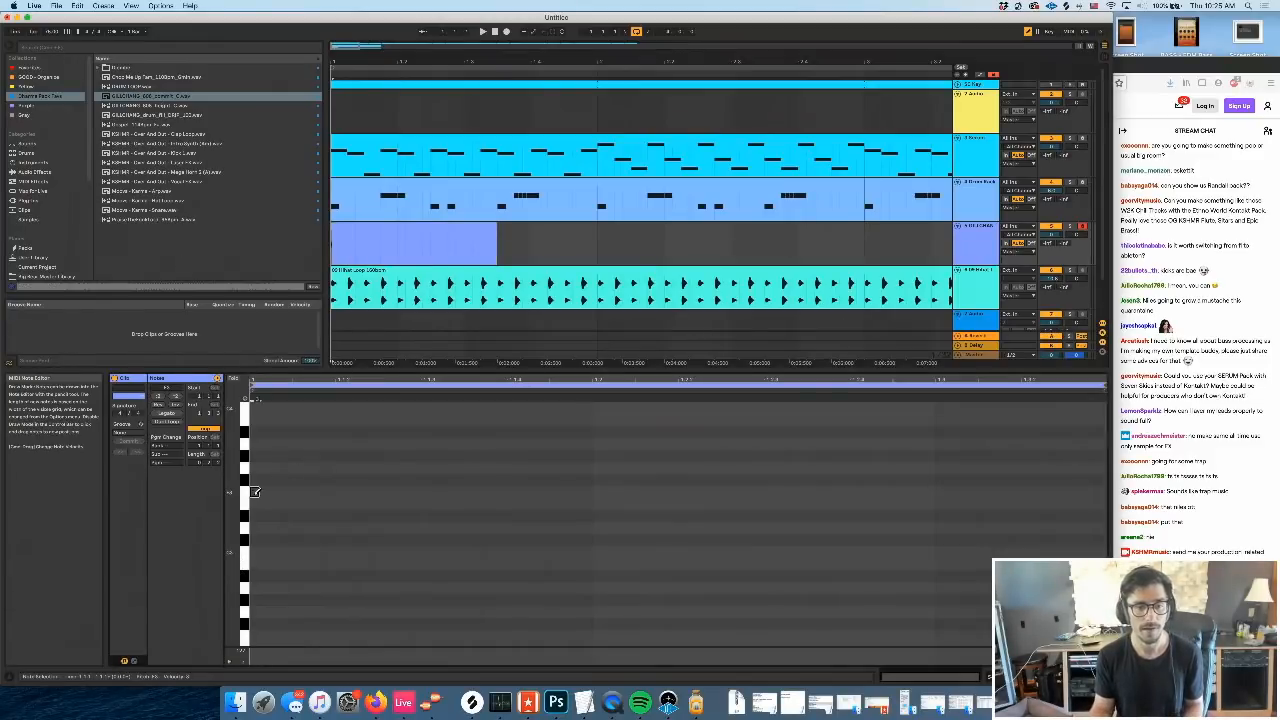
mouse_move(255, 492)
mouse_down()
mouse_move(578, 504)
mouse_move(549, 503)
mouse_up()
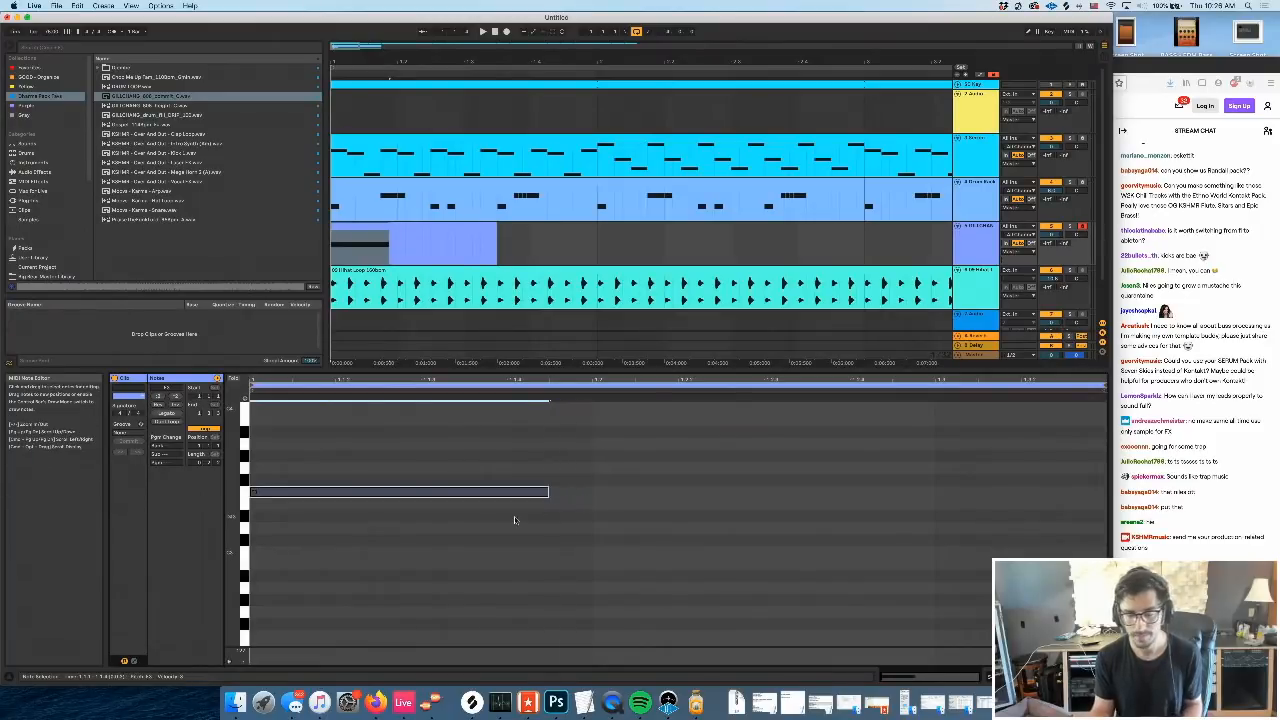
key(space)
key(space)
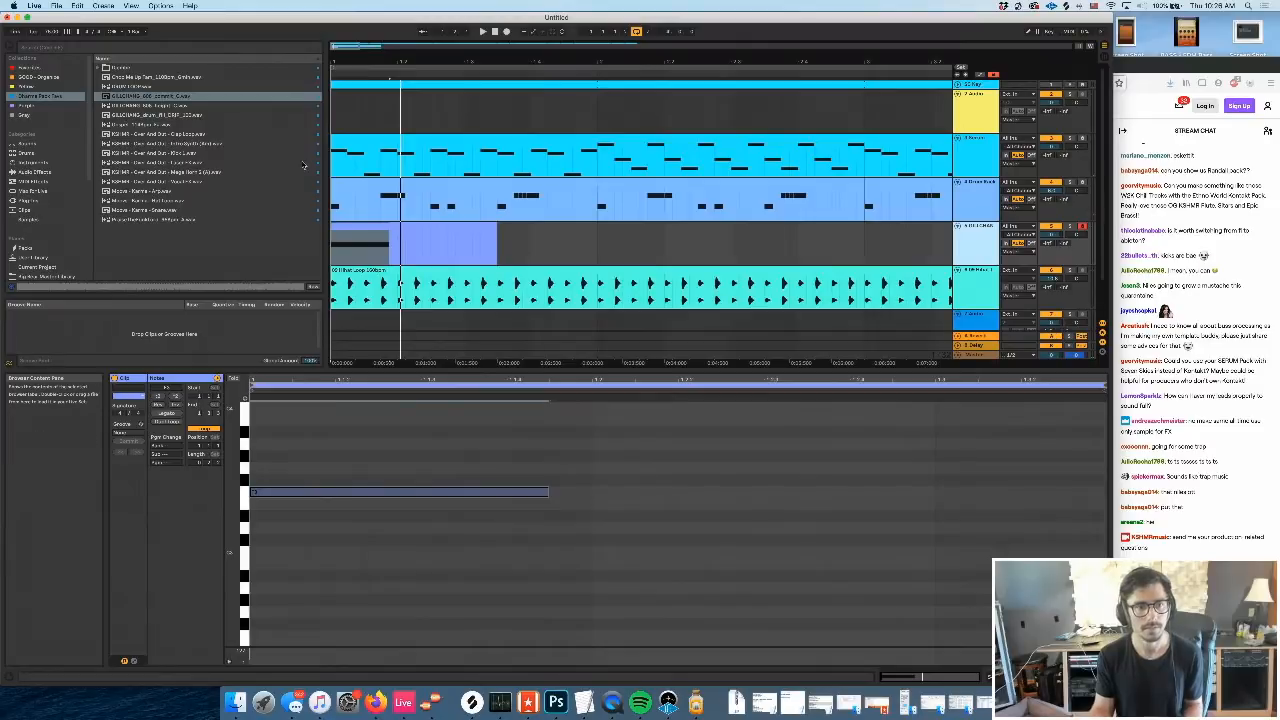
Check the 808 sample's pitch in Melodyne and its Sampler settings, and compare with the notes of the Serum melody clip
click(171, 96)
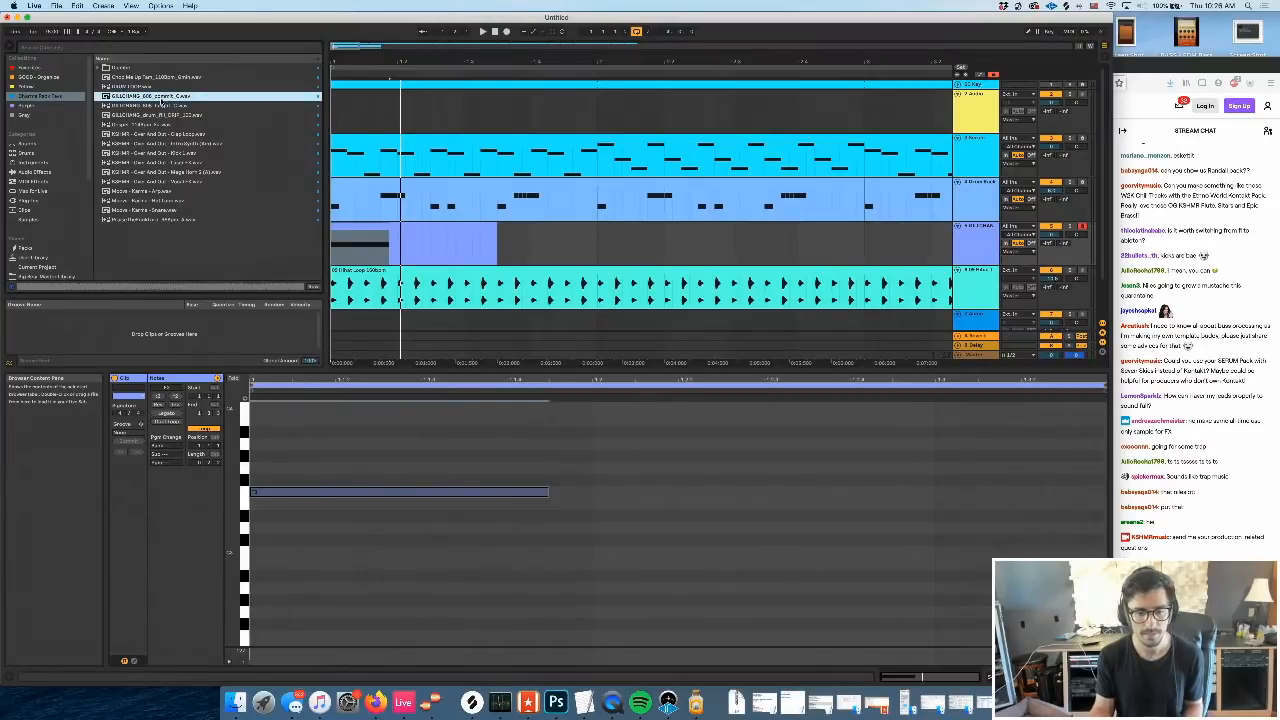
click(432, 703)
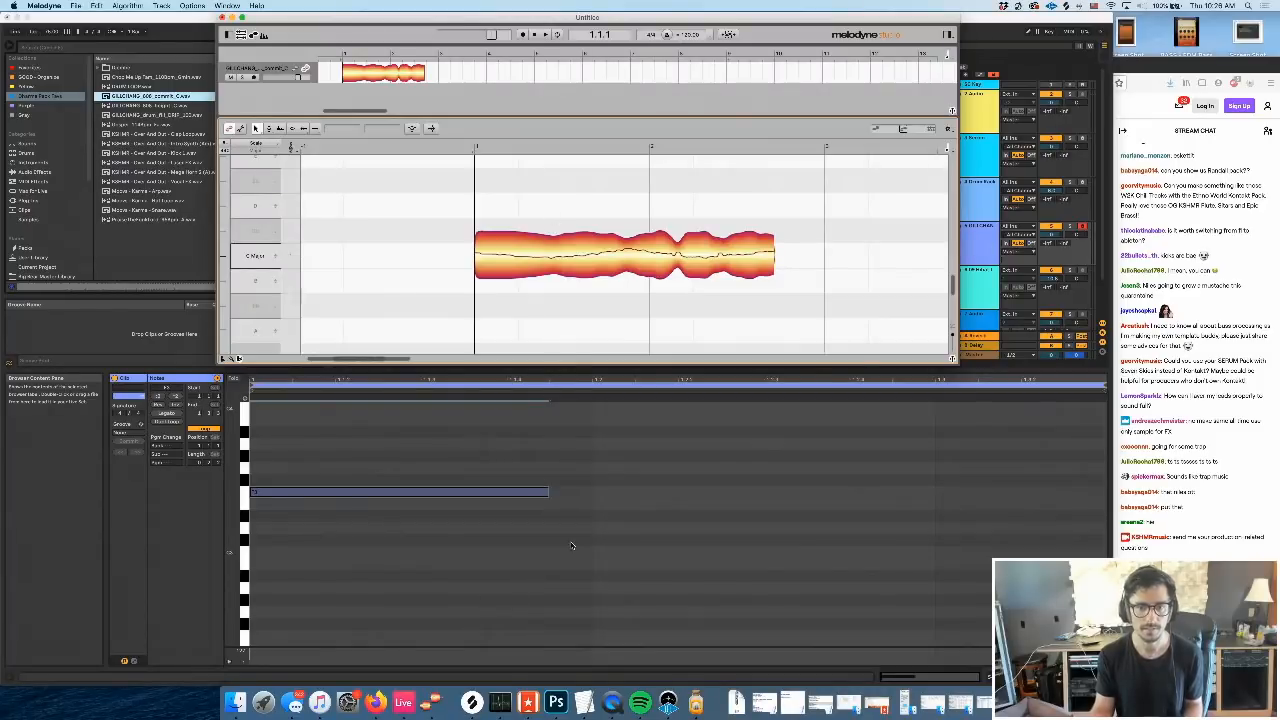
click(533, 539)
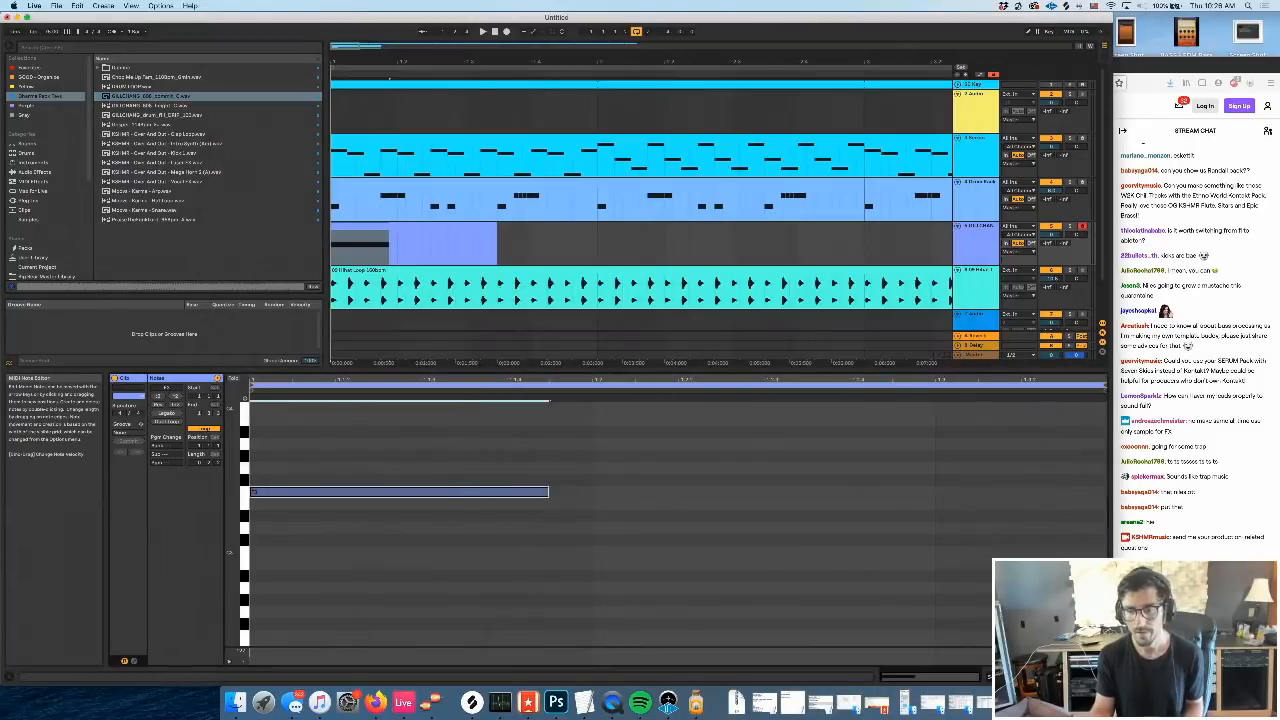
click(1040, 677)
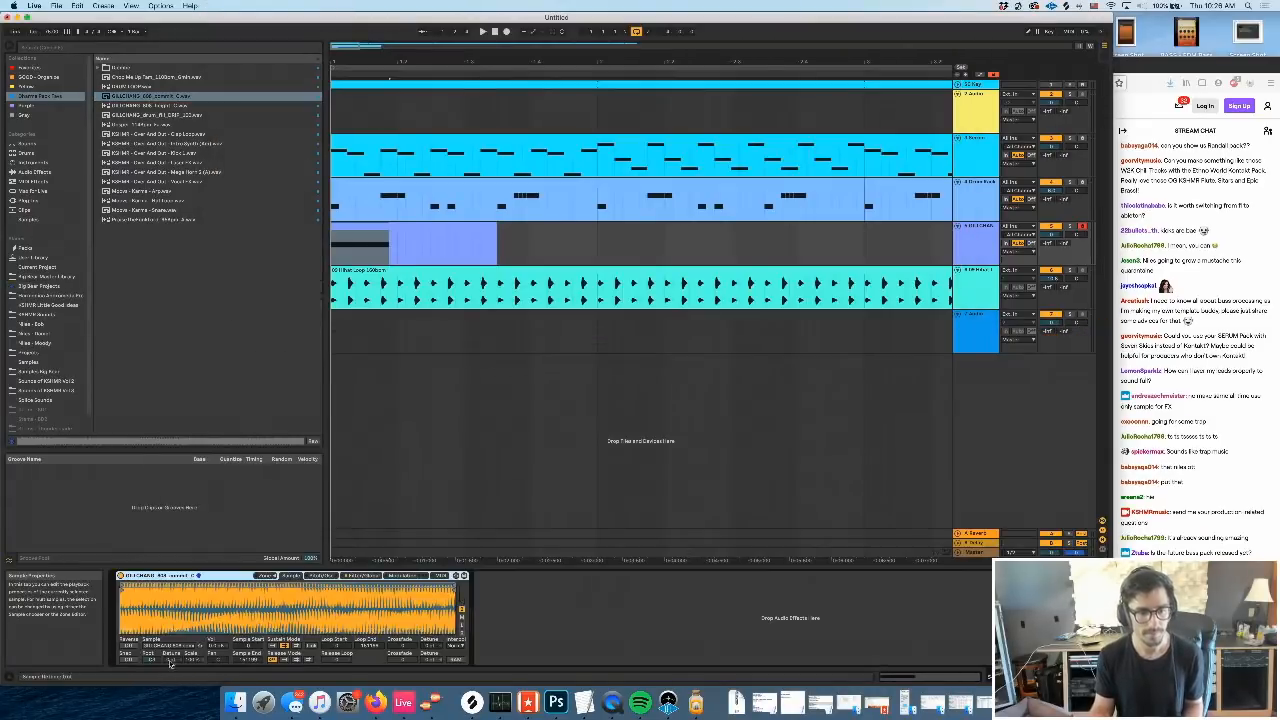
double_click(451, 140)
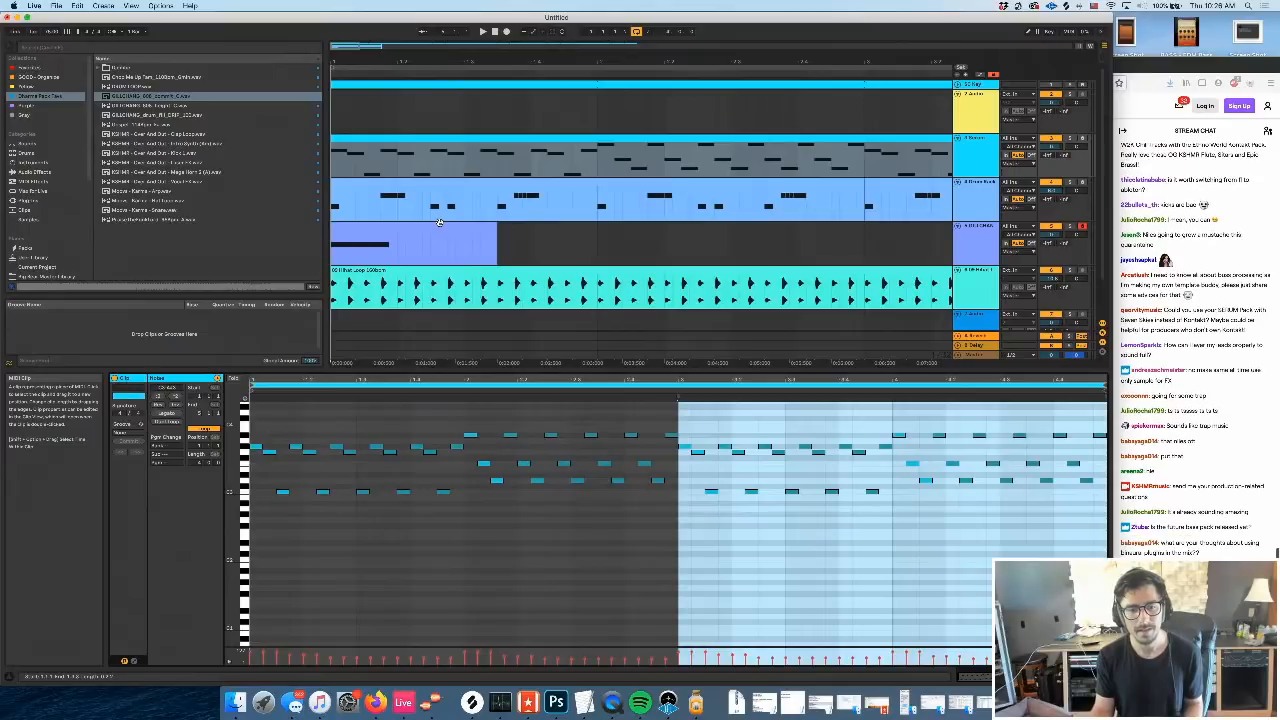
drag(450, 465, 265, 453)
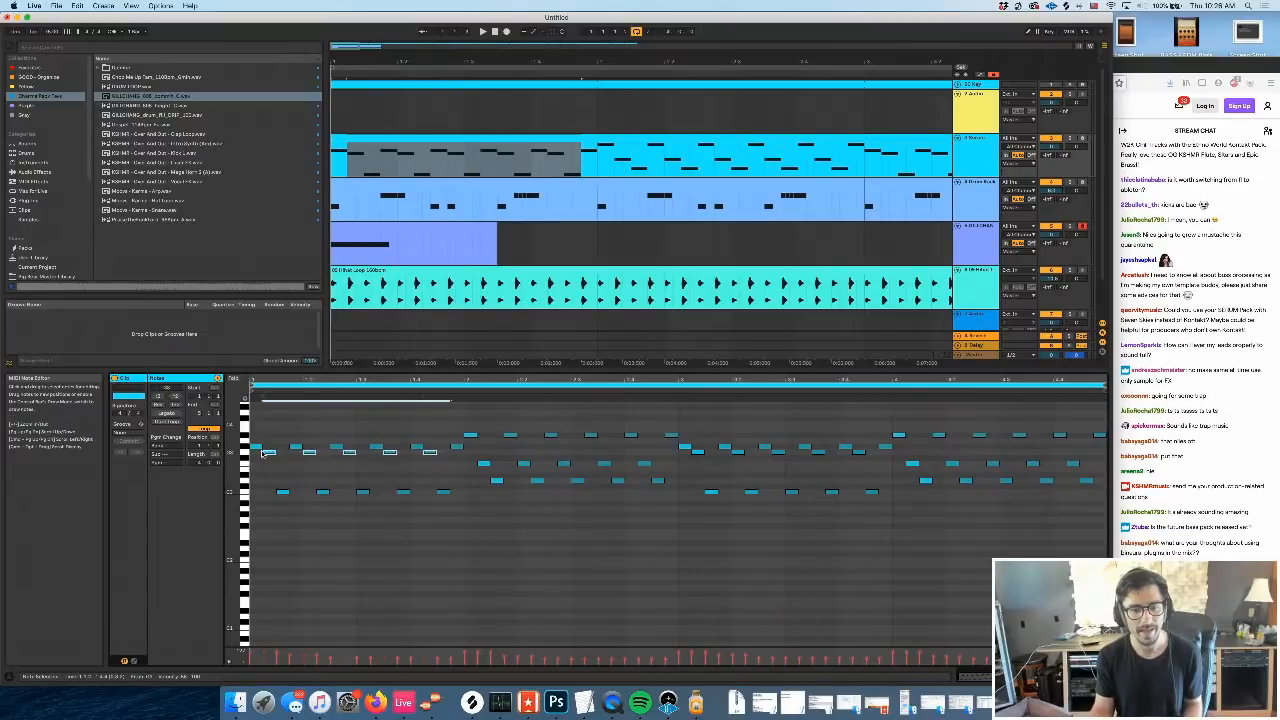
Return to the 808 clip, lengthen its bass note and move it down to C
click(477, 224)
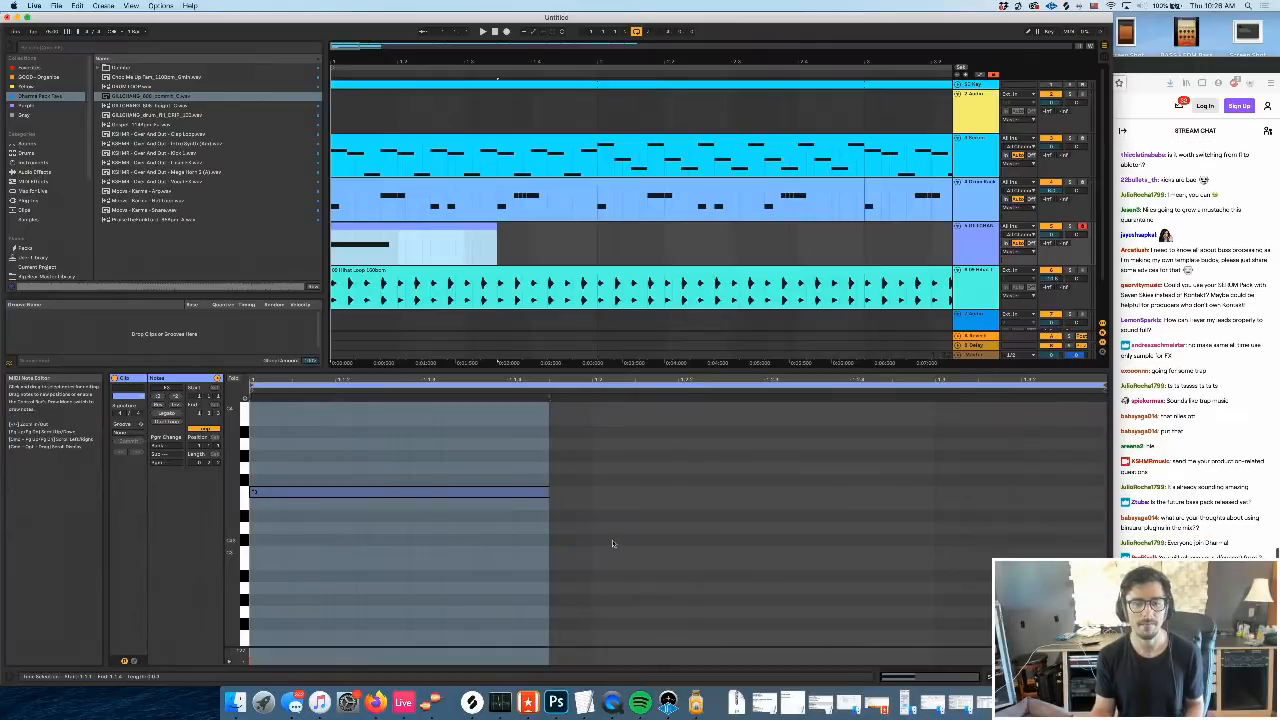
drag(598, 534, 389, 452)
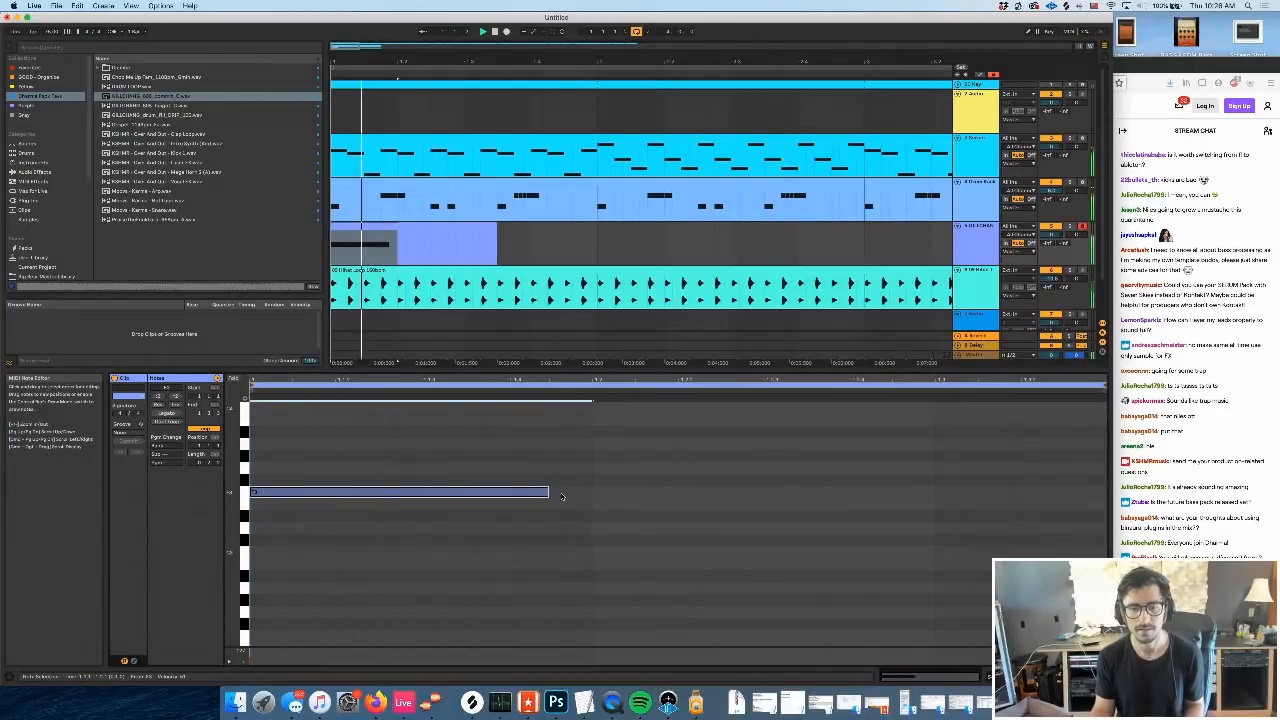
drag(527, 496, 720, 552)
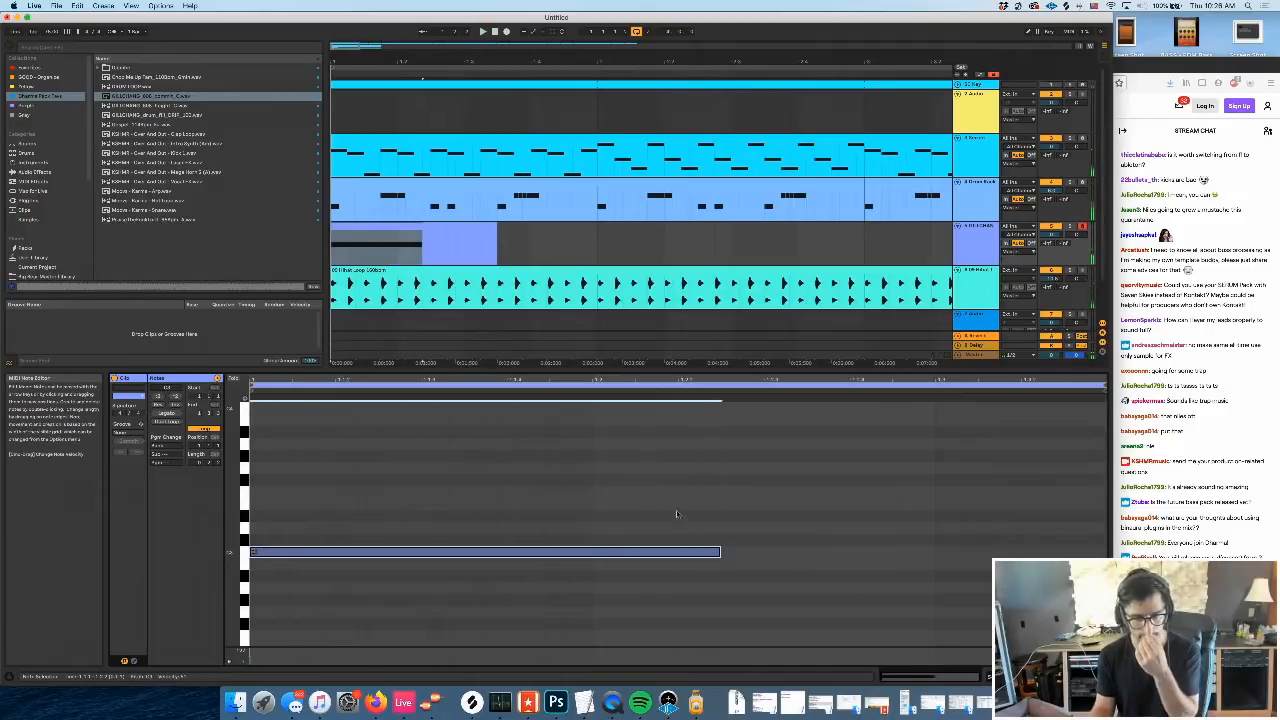
Extend the 808 MIDI clip to the end of the first drum clip by consolidating that range, and play it
click(800, 256)
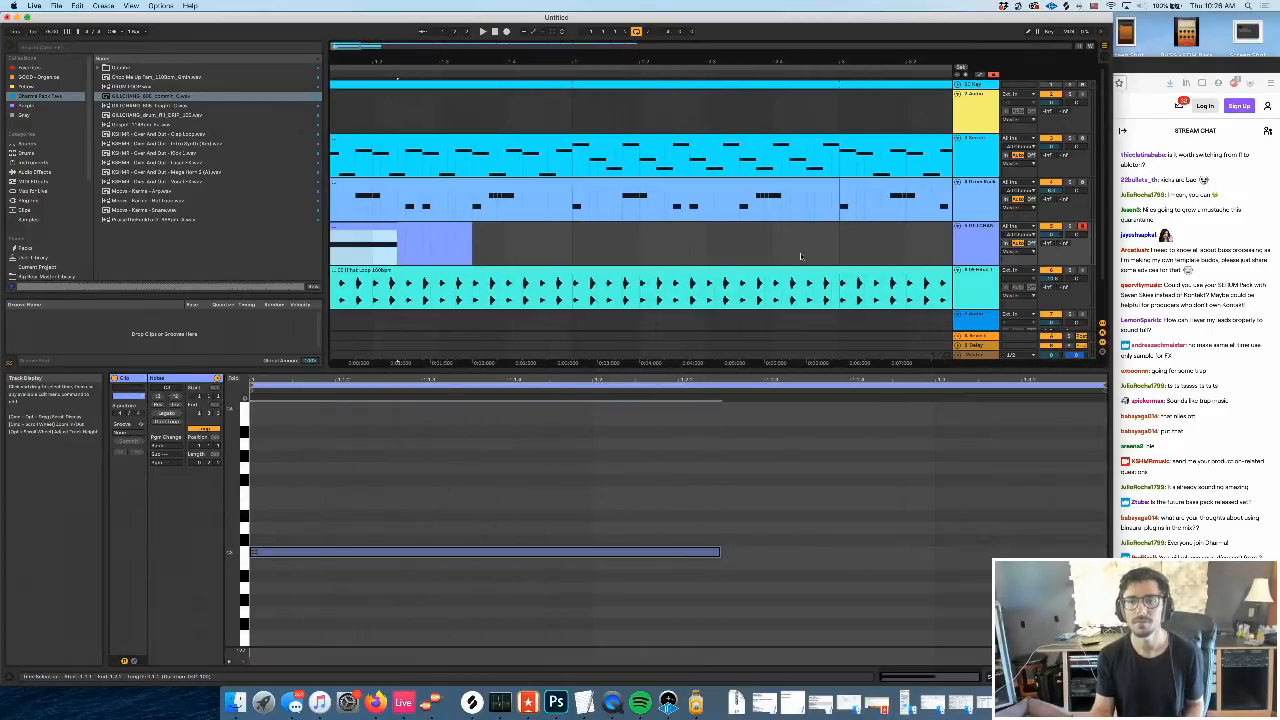
drag(841, 246, 333, 250)
key(super+j)
key(space)
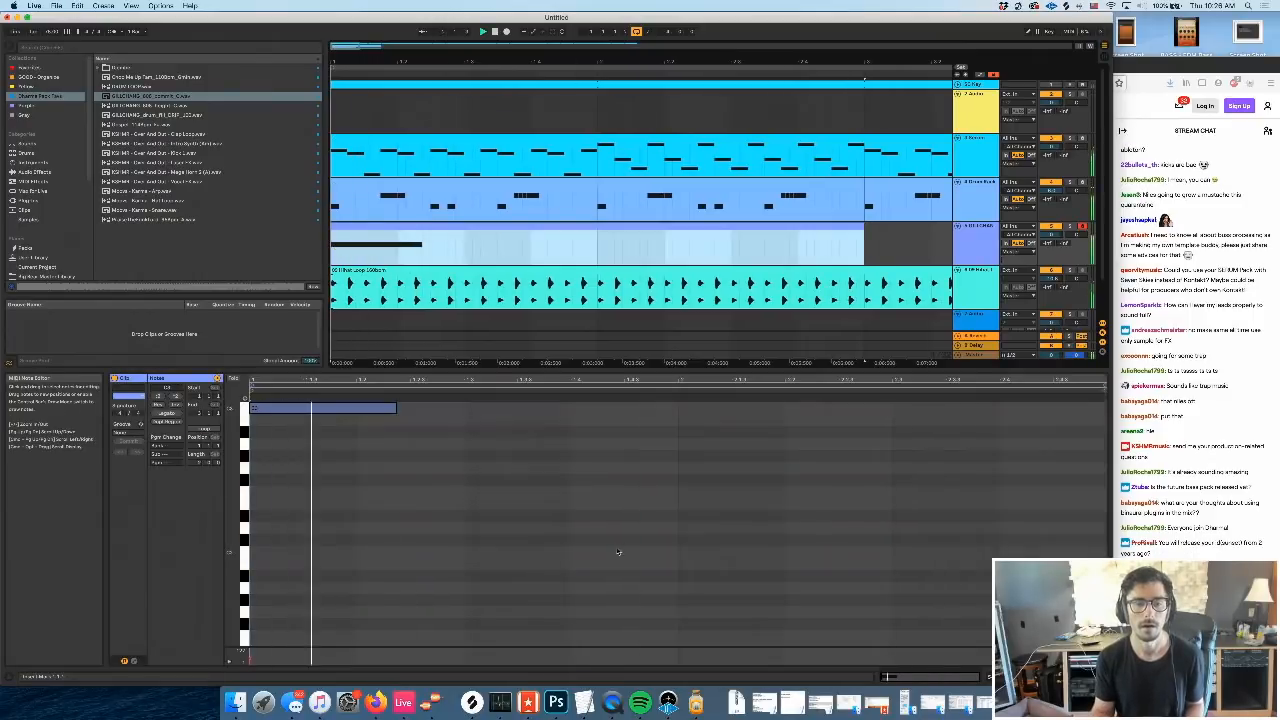
Copy the long C note, paste it at the next kick in the 808 clip and lengthen the copy slightly
scroll(620, 554, up, 2)
click(600, 545)
drag(429, 461, 389, 431)
key(super+c)
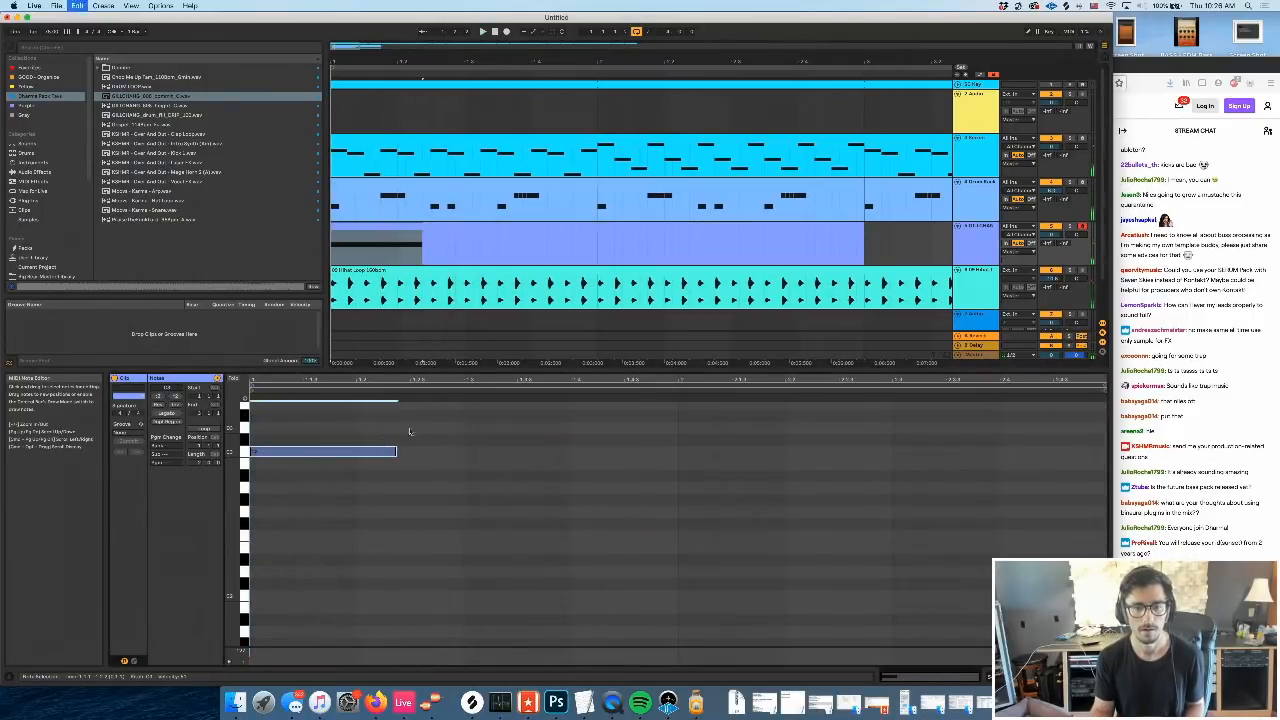
click(412, 429)
key(super+v)
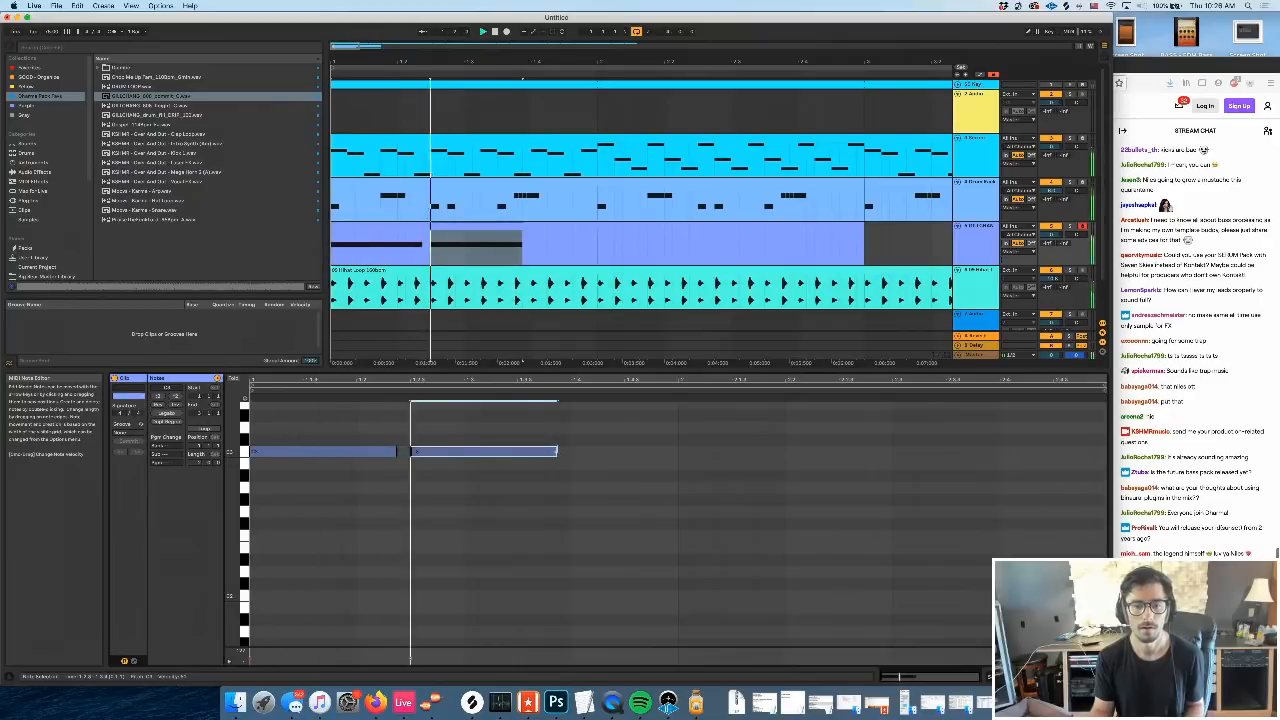
key(space)
drag(556, 451, 570, 450)
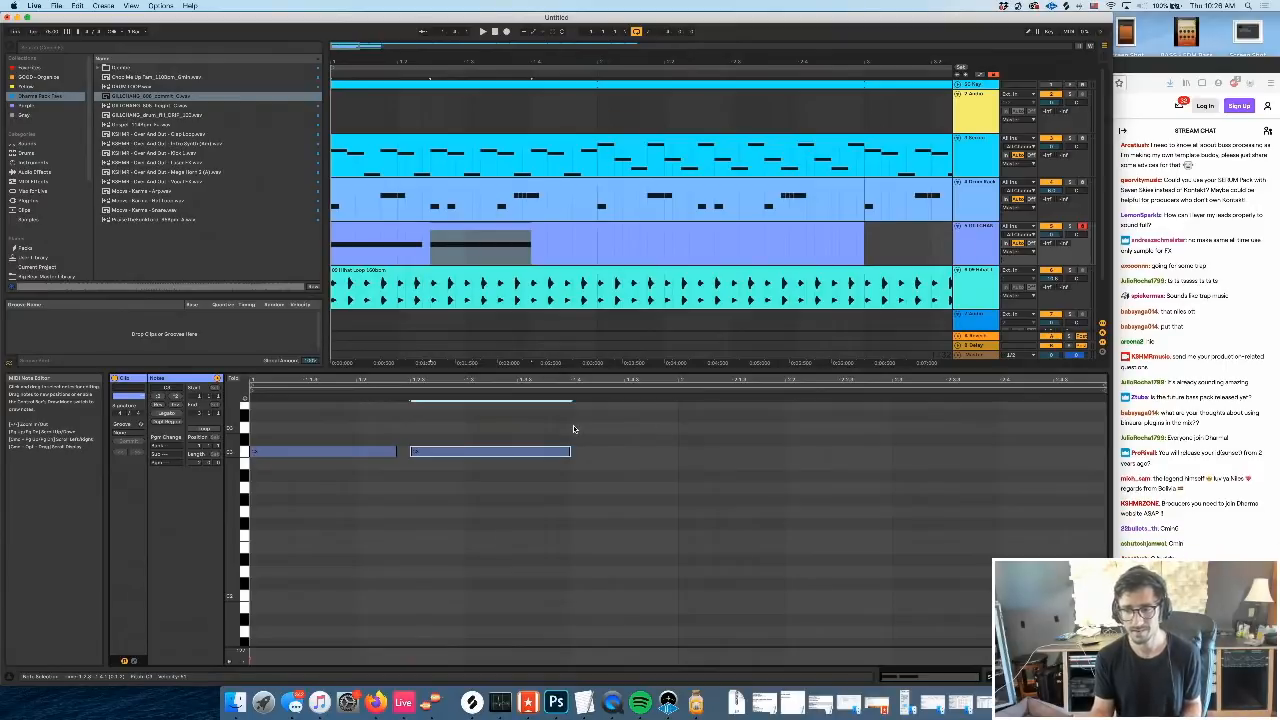
Play the bass line and duplicate both C notes into the second half of the 808 clip on A#
key(space)
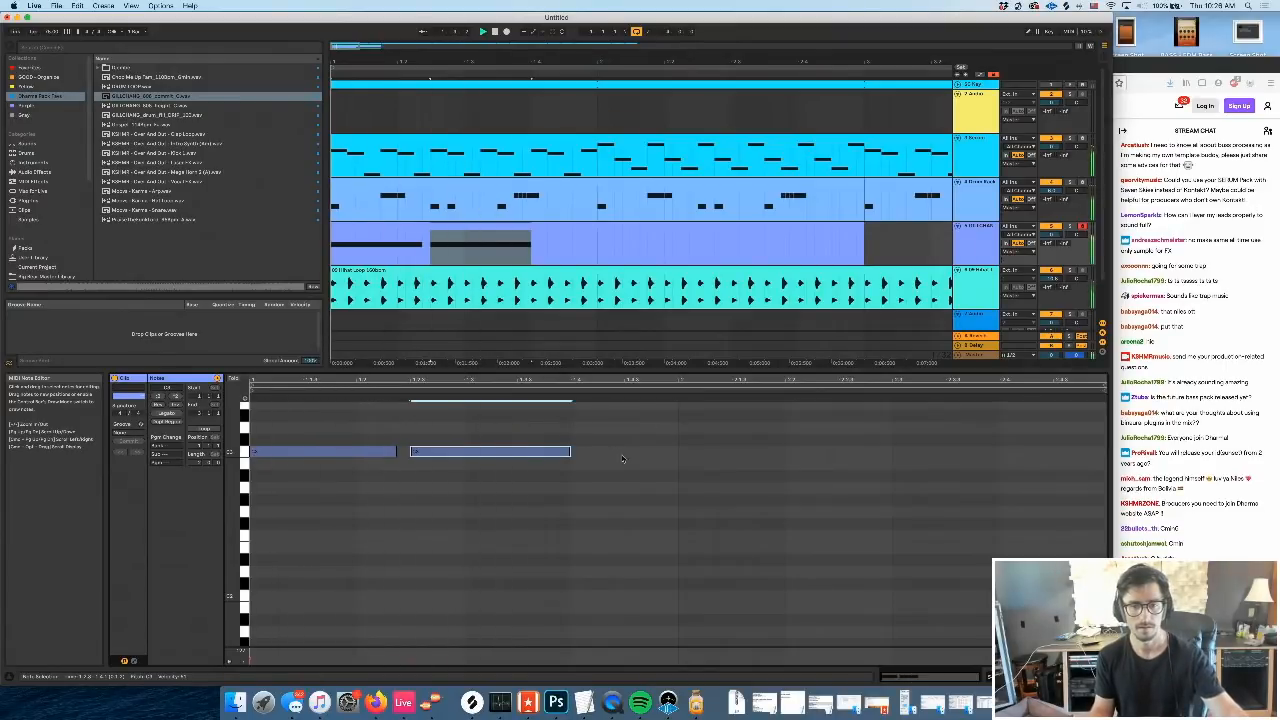
key(super+d)
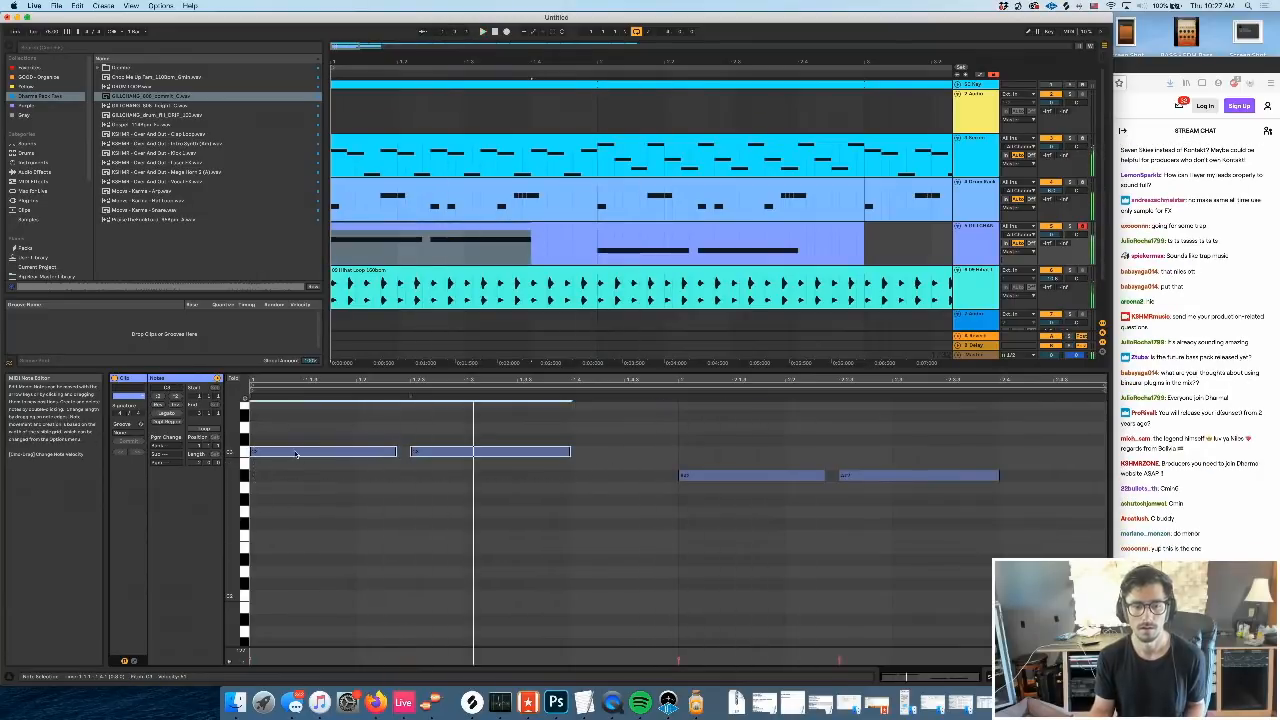
Try the first two bass notes lowered to F during playback, and return them to C
drag(265, 451, 296, 543)
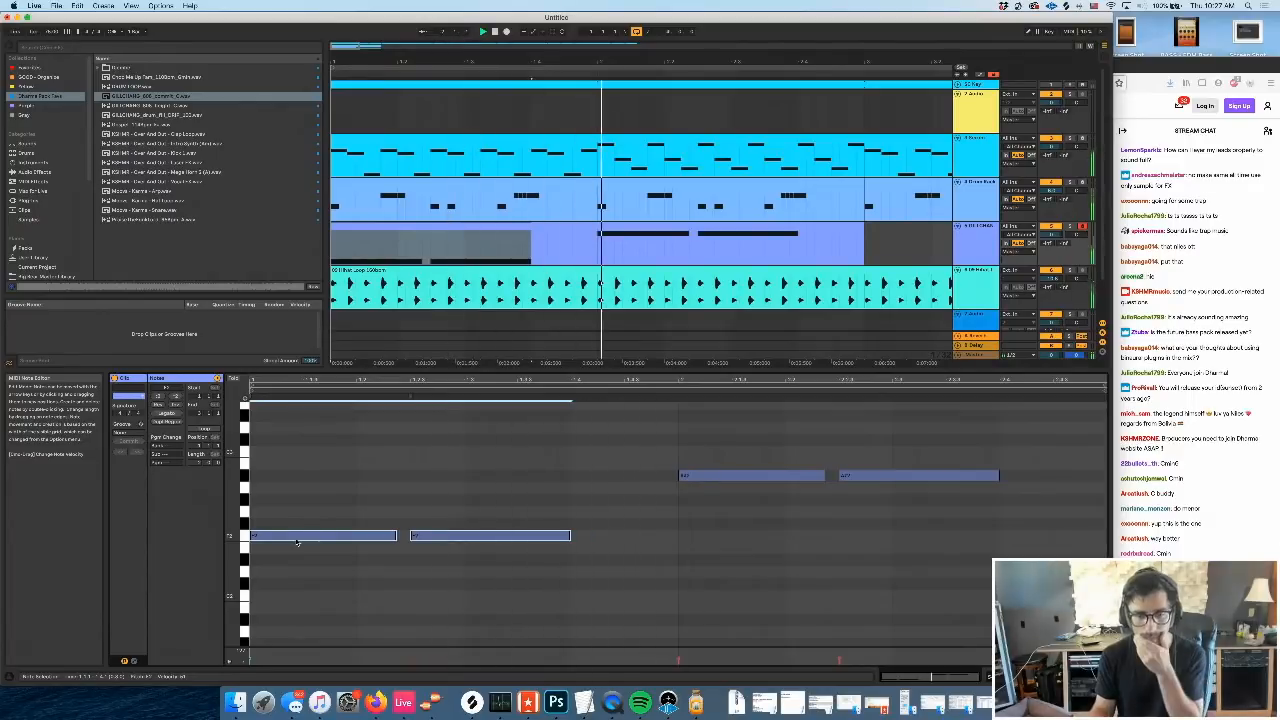
drag(296, 543, 318, 463)
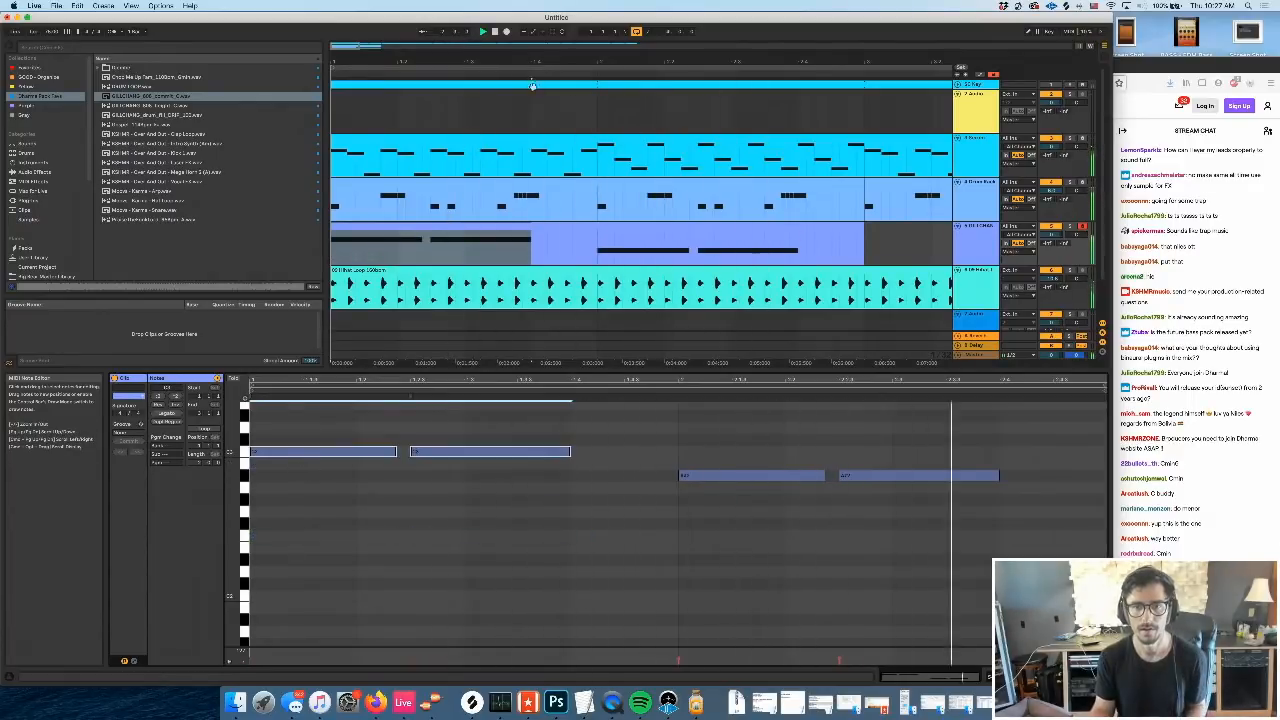
key(space)
Extend the 808 clip to the end of the hi-hat loop by consolidating the range
drag(543, 62, 543, 40)
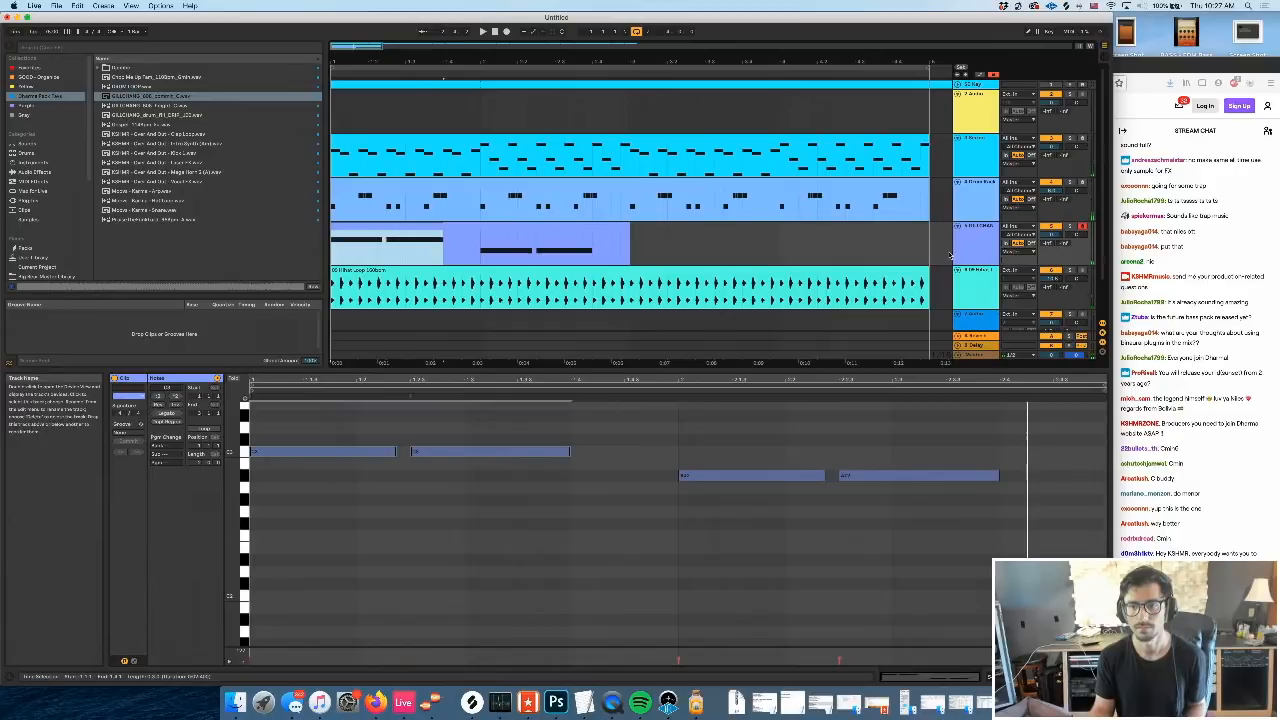
drag(930, 250, 267, 258)
key(super+j)
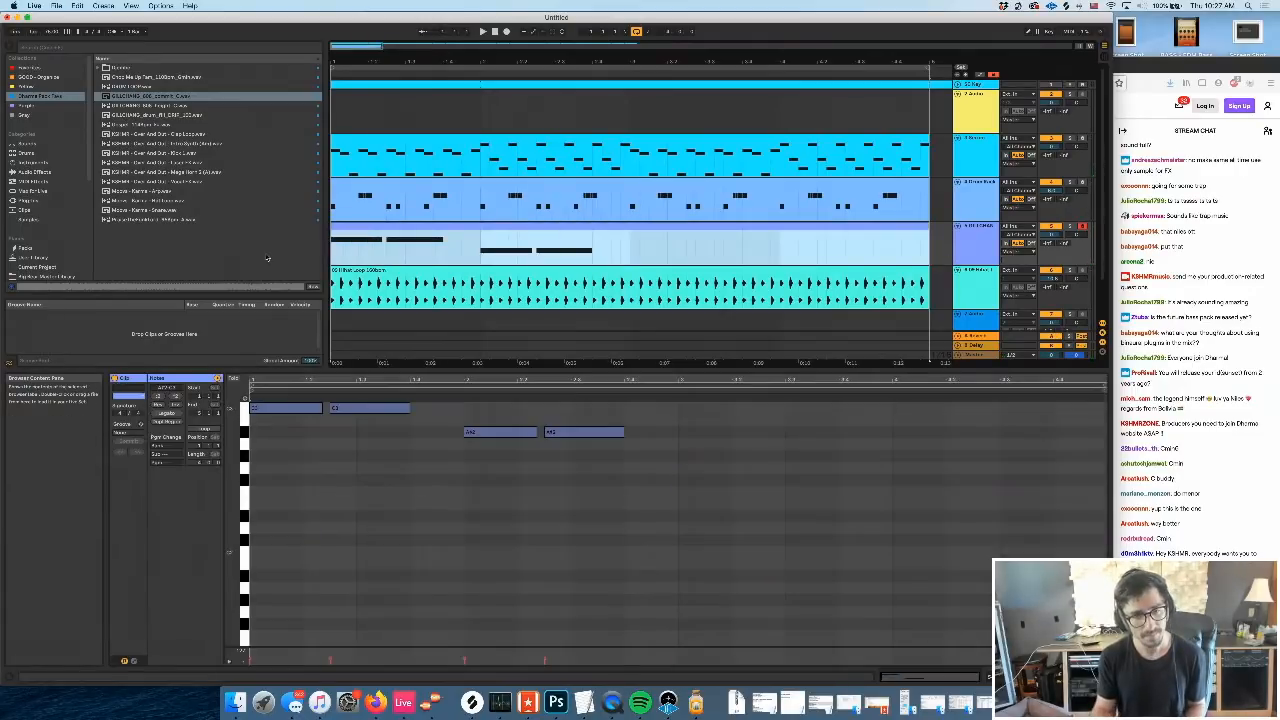
Play the bass line and check the 808's volume envelope in Sampler's Filter/Global settings
click(352, 464)
scroll(370, 500, up, 3)
drag(376, 517, 214, 480)
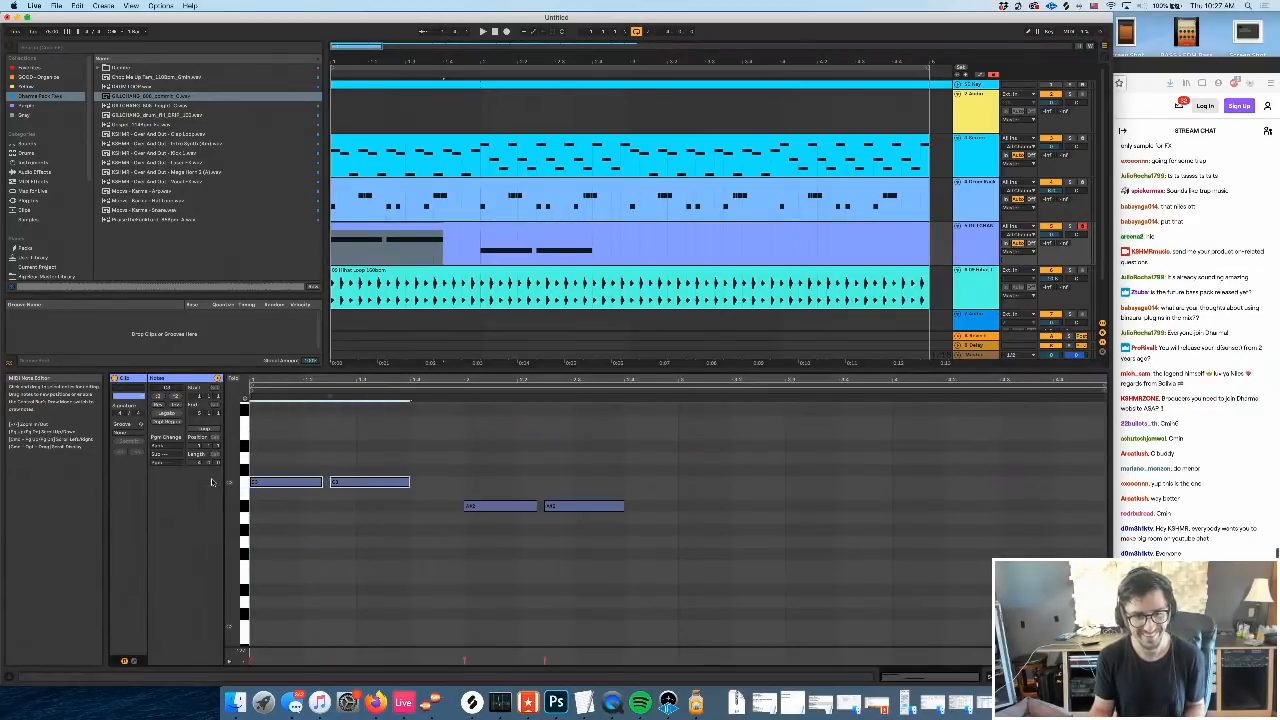
key(space)
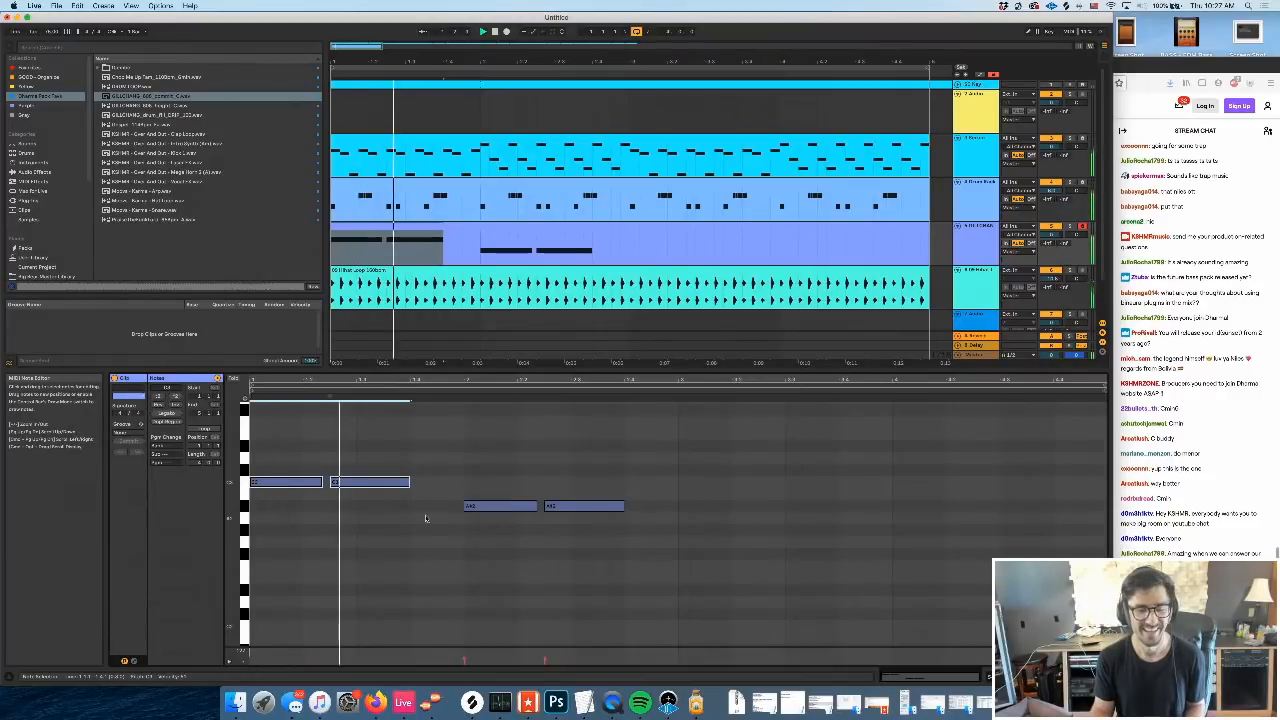
click(423, 485)
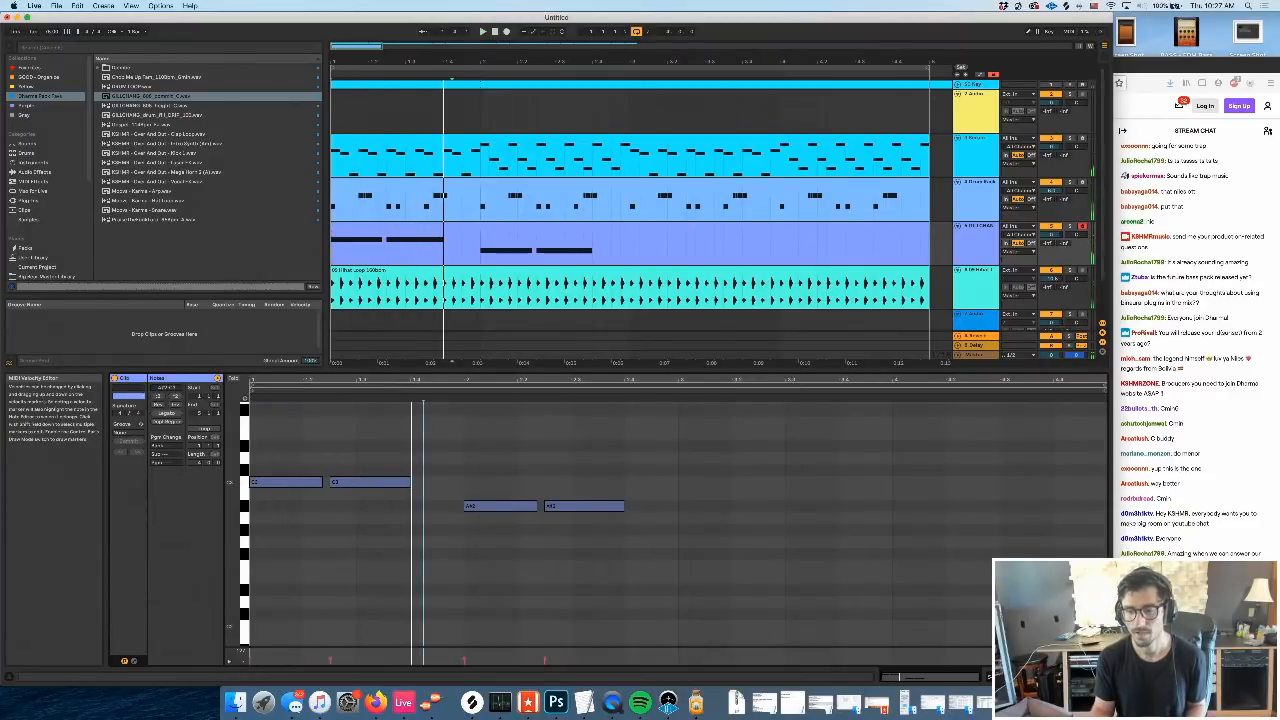
click(1040, 677)
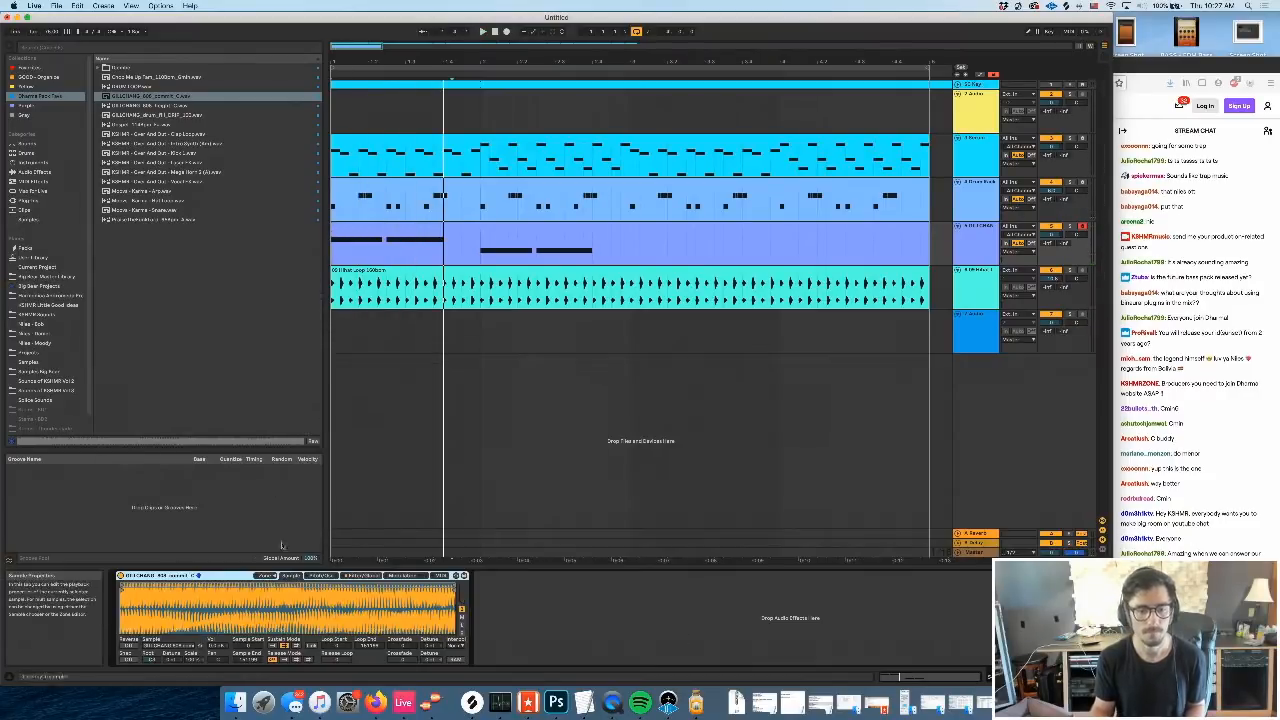
click(362, 576)
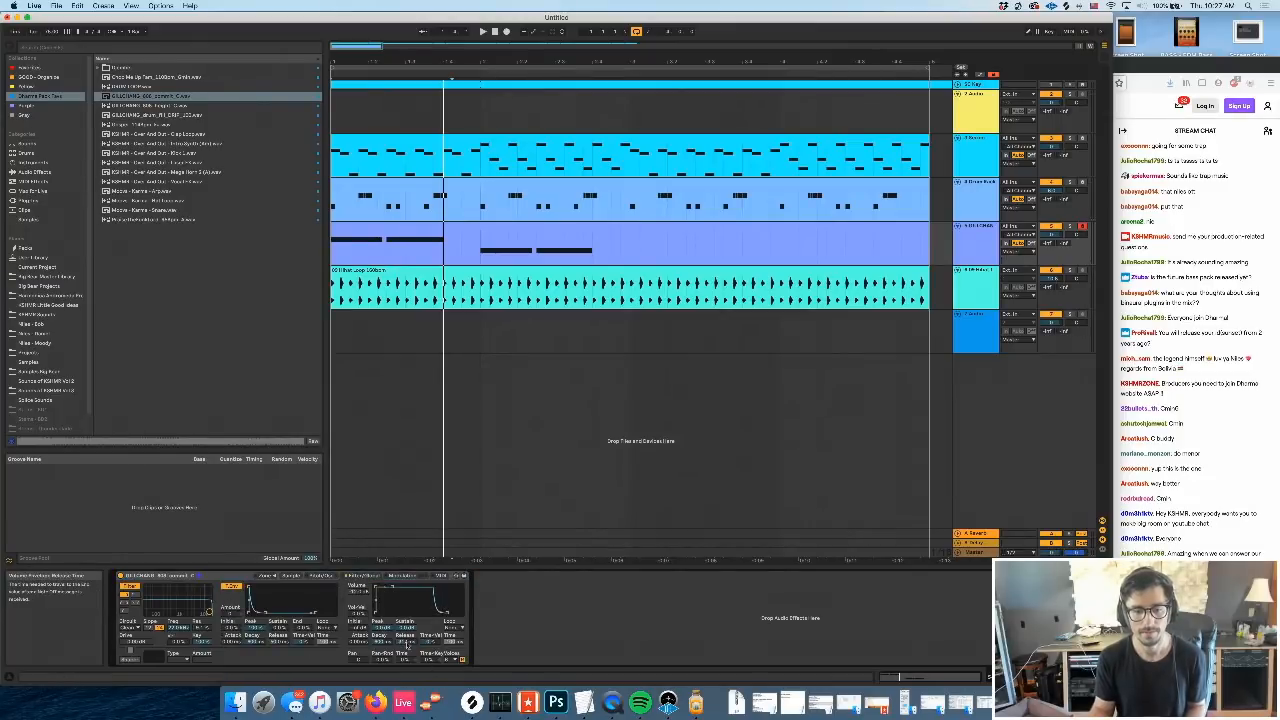
key(space)
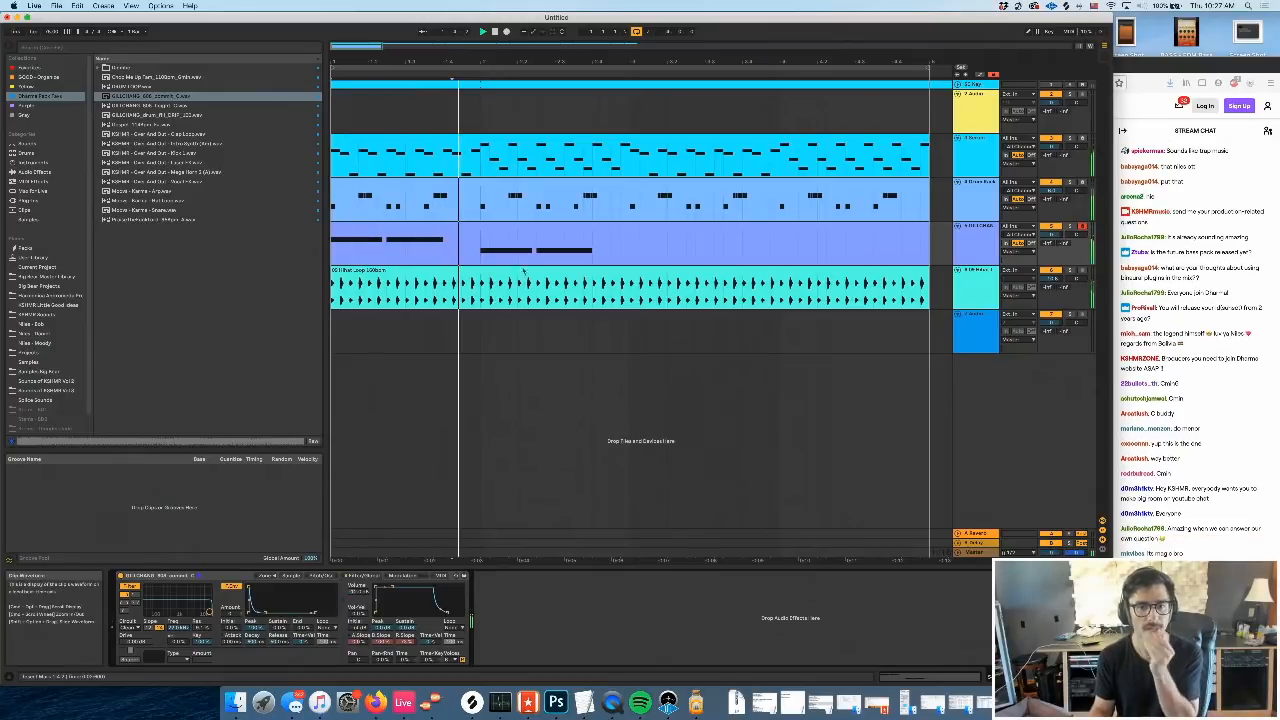
Reopen the 808 clip's notes and shorten the second A# note to about an eighth note
double_click(521, 236)
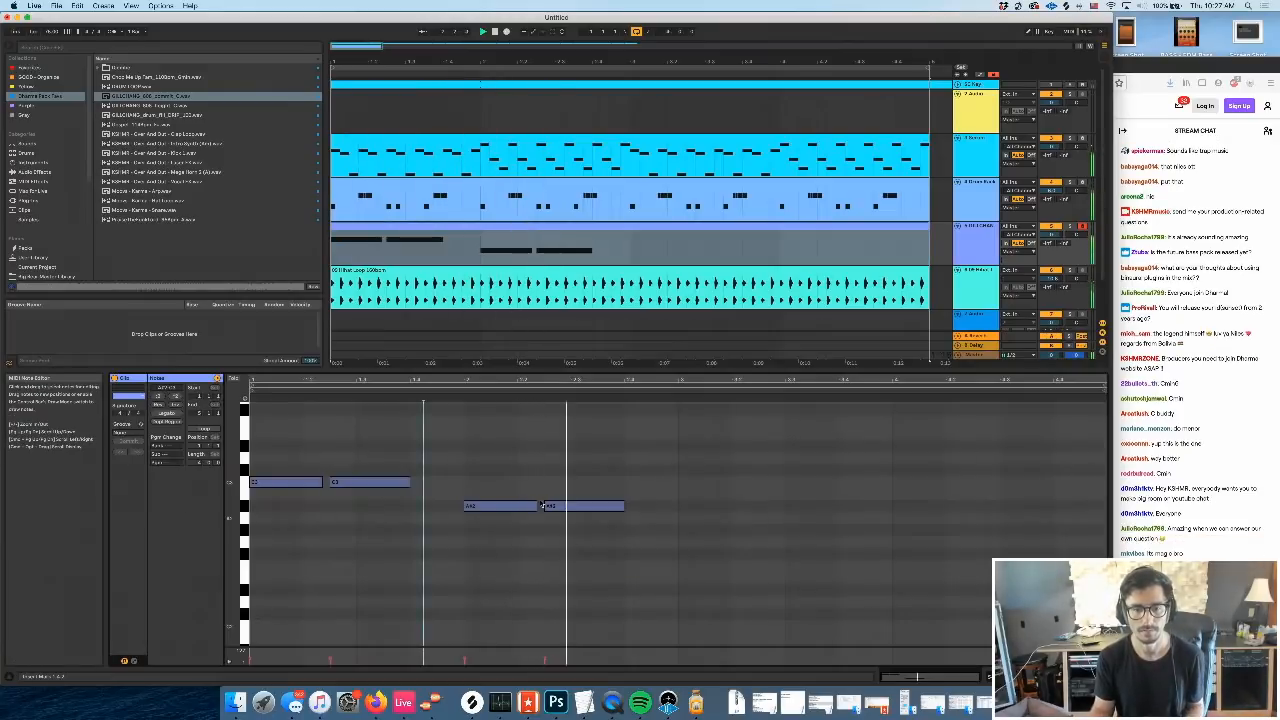
drag(509, 378, 512, 405)
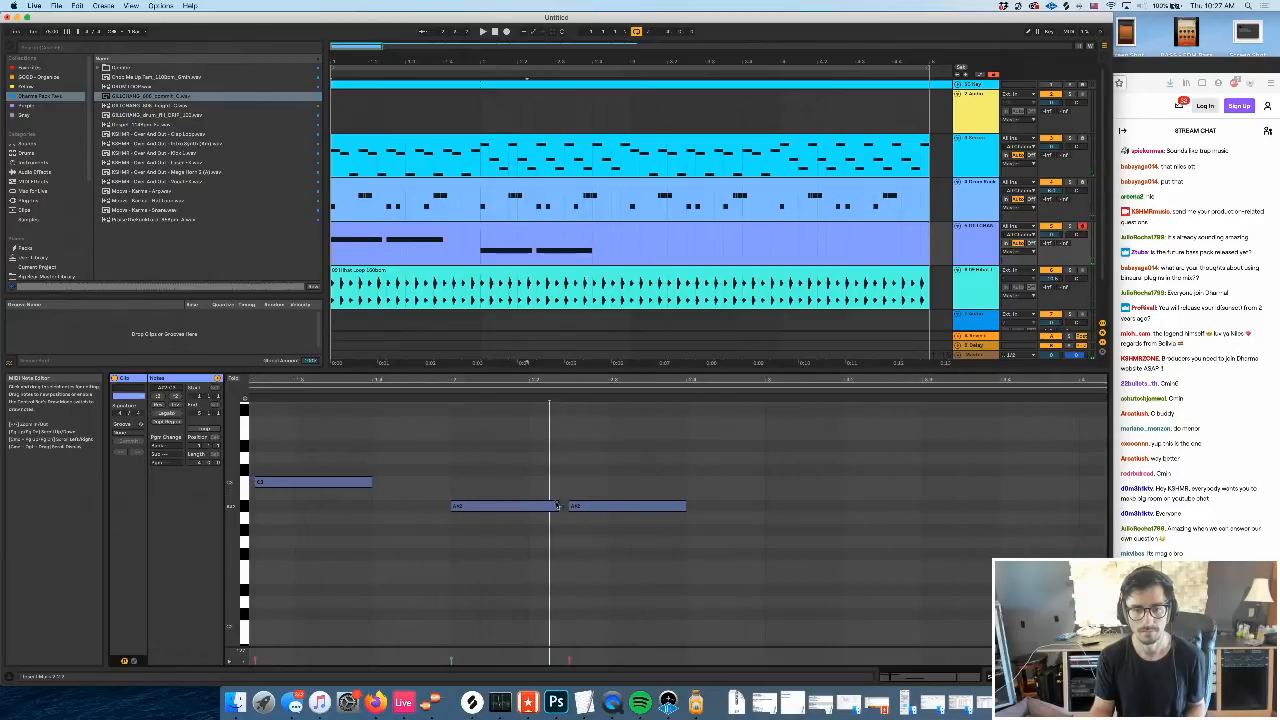
click(555, 505)
mouse_move(557, 505)
mouse_down()
mouse_move(513, 513)
mouse_move(558, 512)
mouse_up()
drag(685, 506, 598, 520)
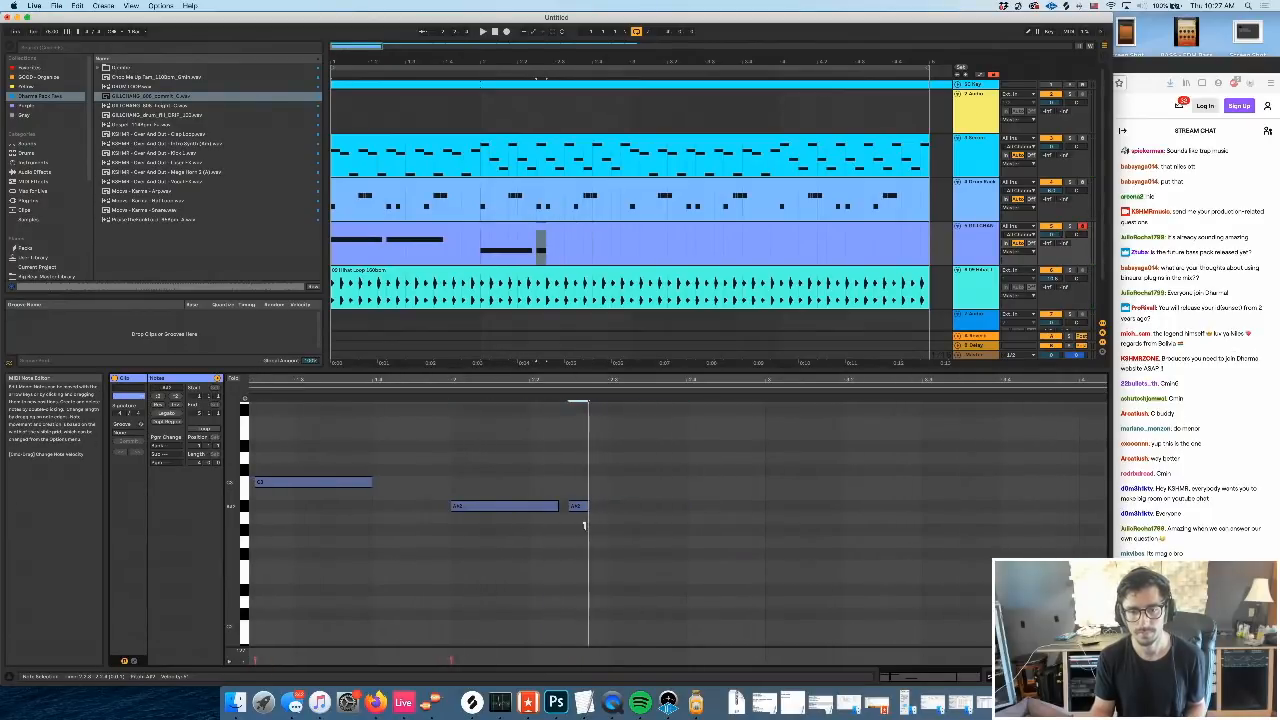
Duplicate the short A# note, lengthen the copy, repeat it twice to fill the second half's end, and play it
key(super+d)
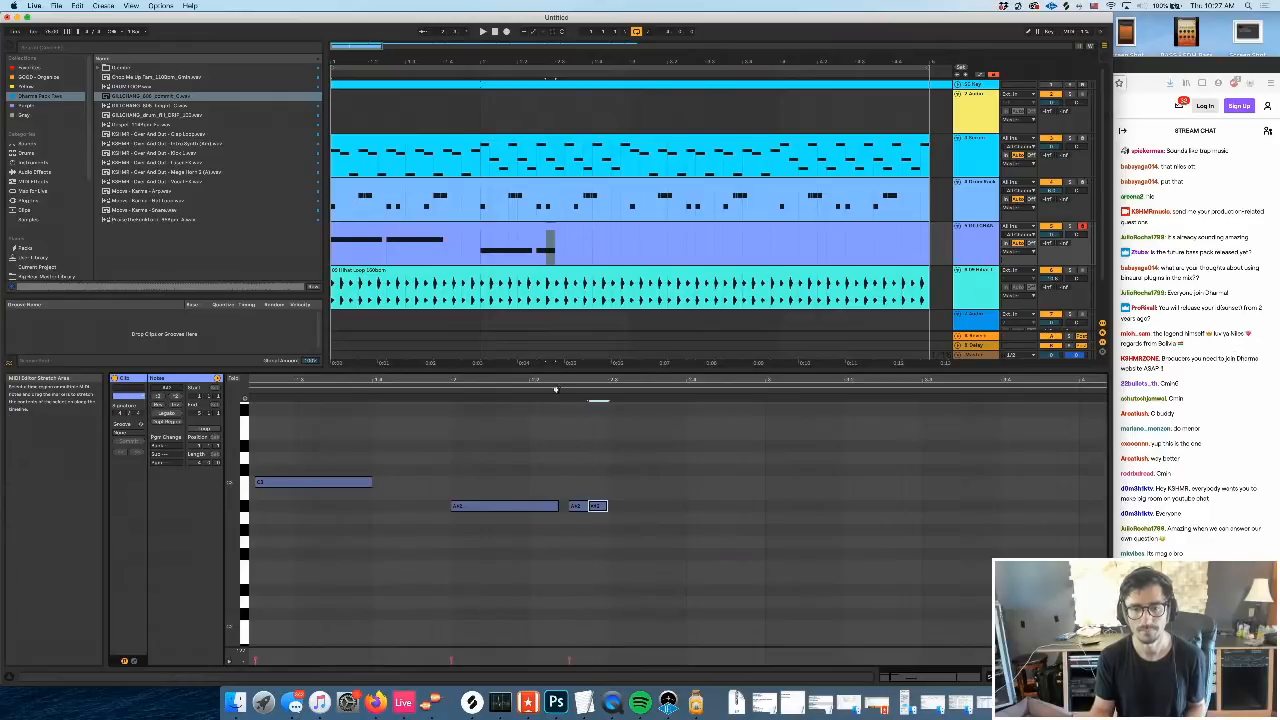
drag(604, 508, 645, 508)
key(super+d)
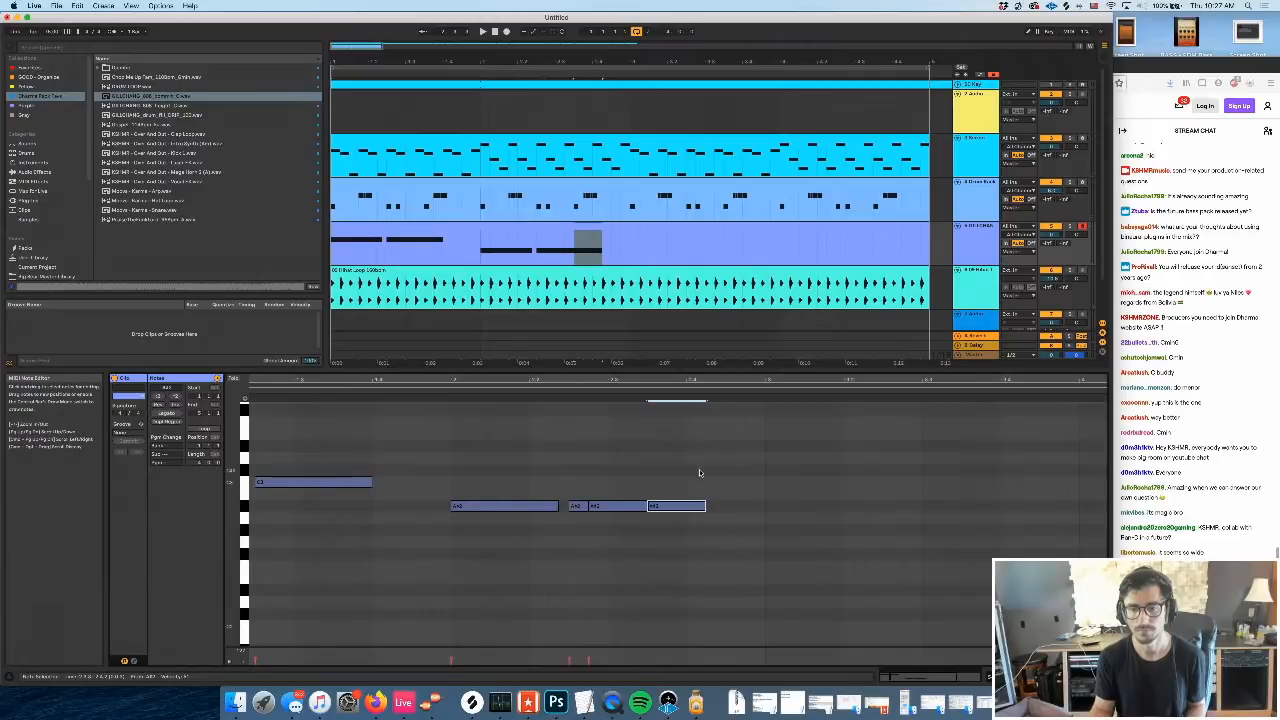
key(super+d)
key(space)
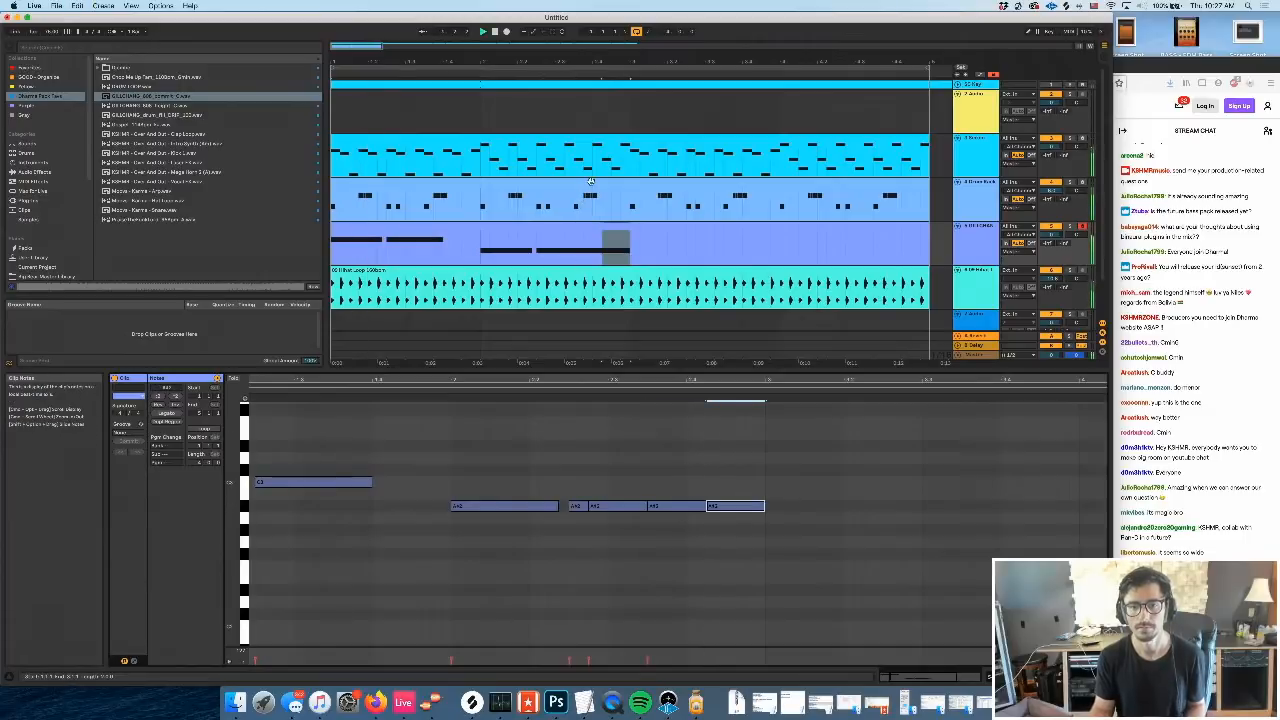
Delete the part of the 808 clip that extends past the end of the first drum clip
click(590, 181)
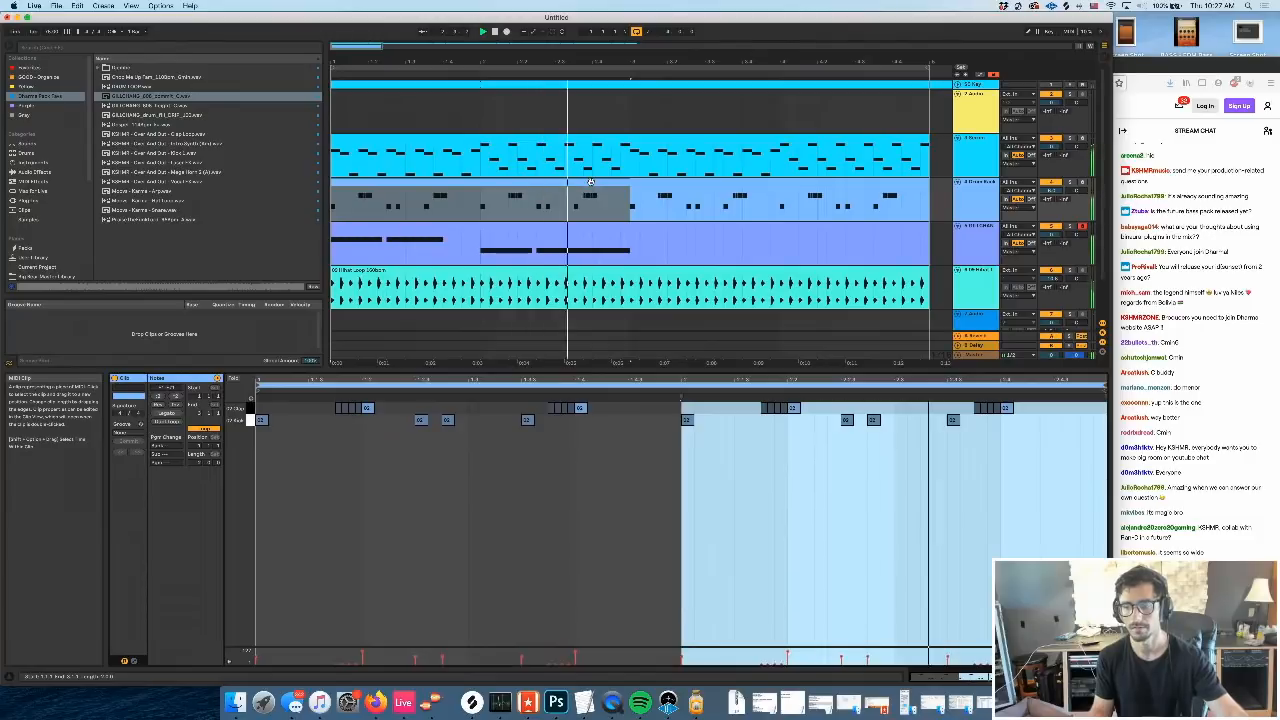
key(space)
click(636, 248)
click(654, 230)
key(Delete)
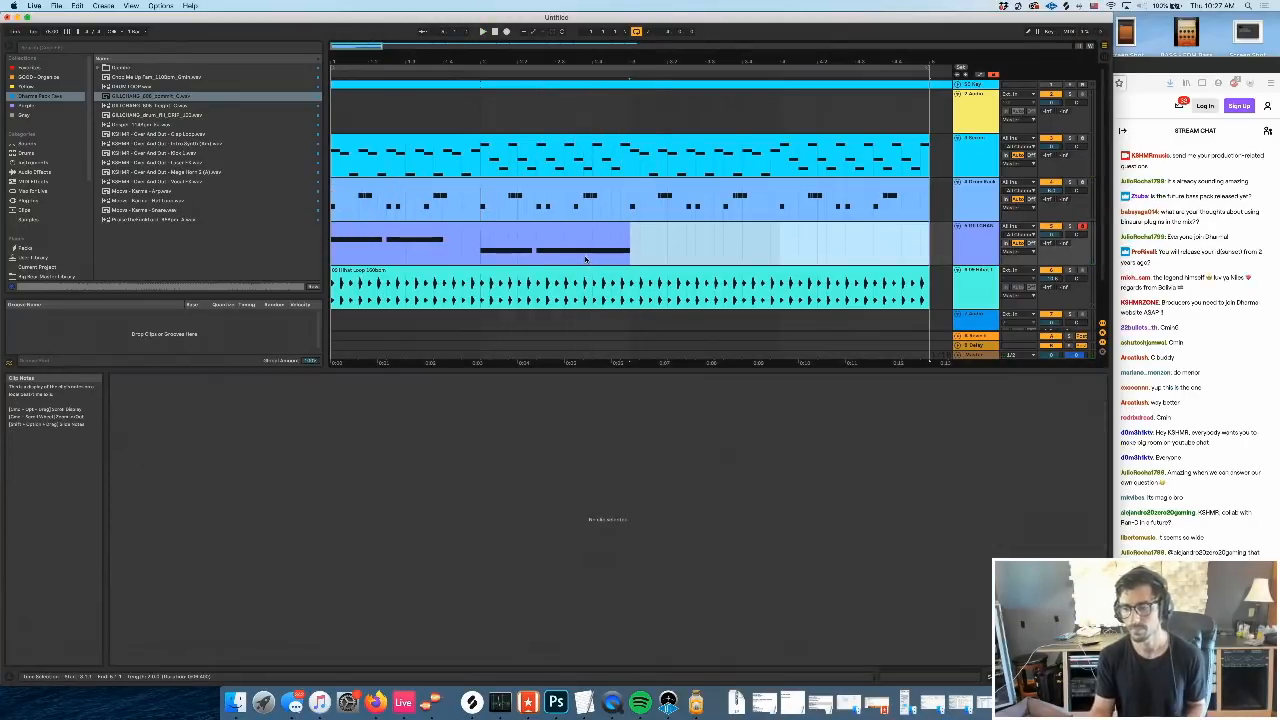
Try the first two bass notes raised five semitones to F during playback, and return them to C
click(541, 237)
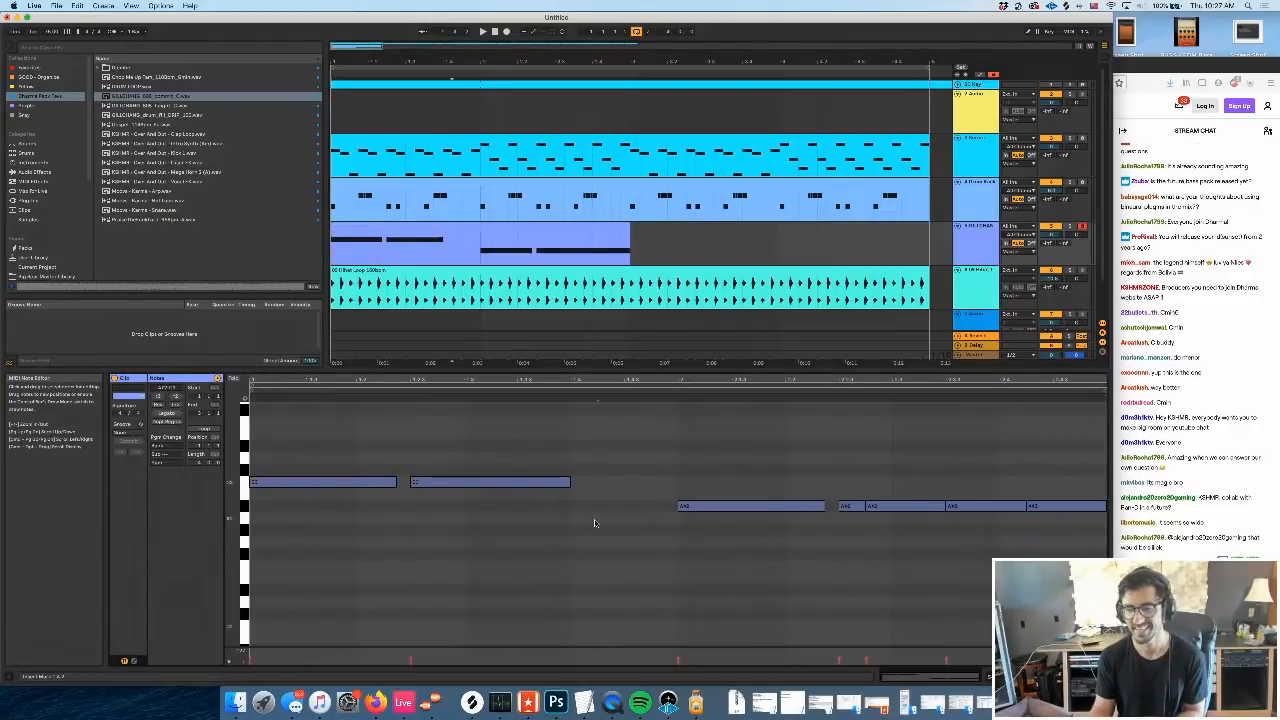
drag(559, 523, 225, 425)
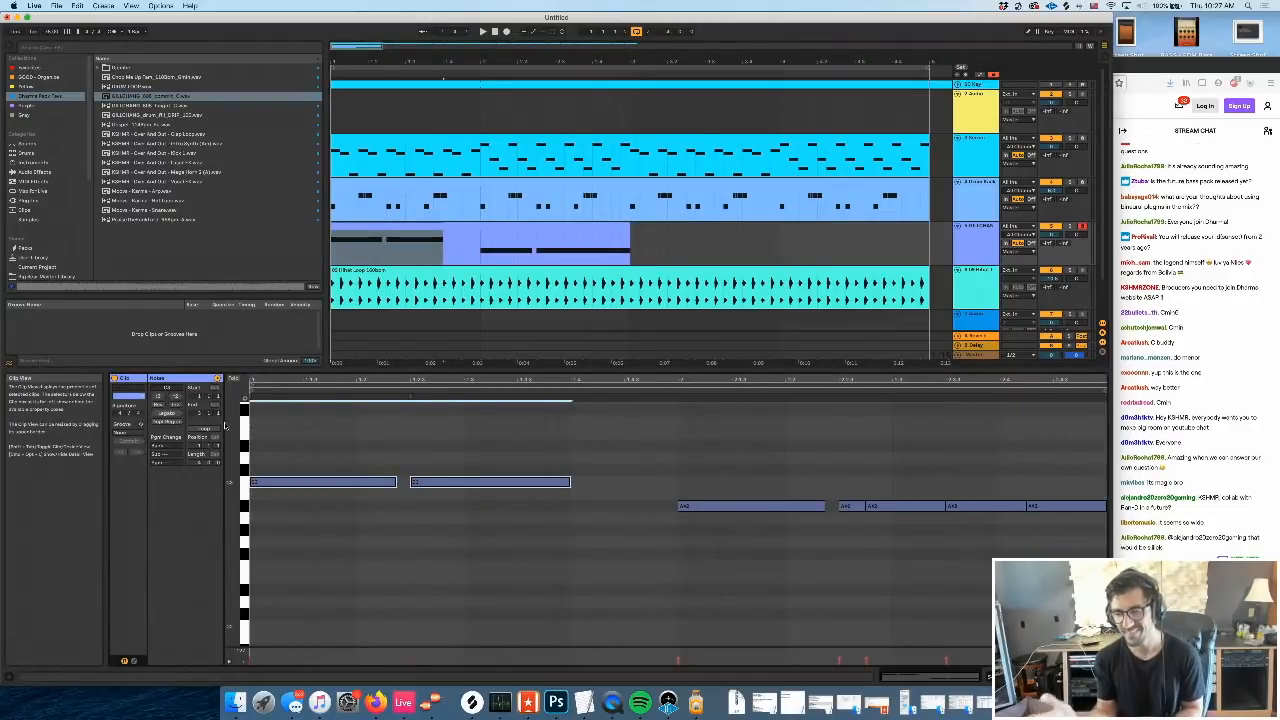
key(Up)
key(Up)
key(Up)
key(Up)
key(Up)
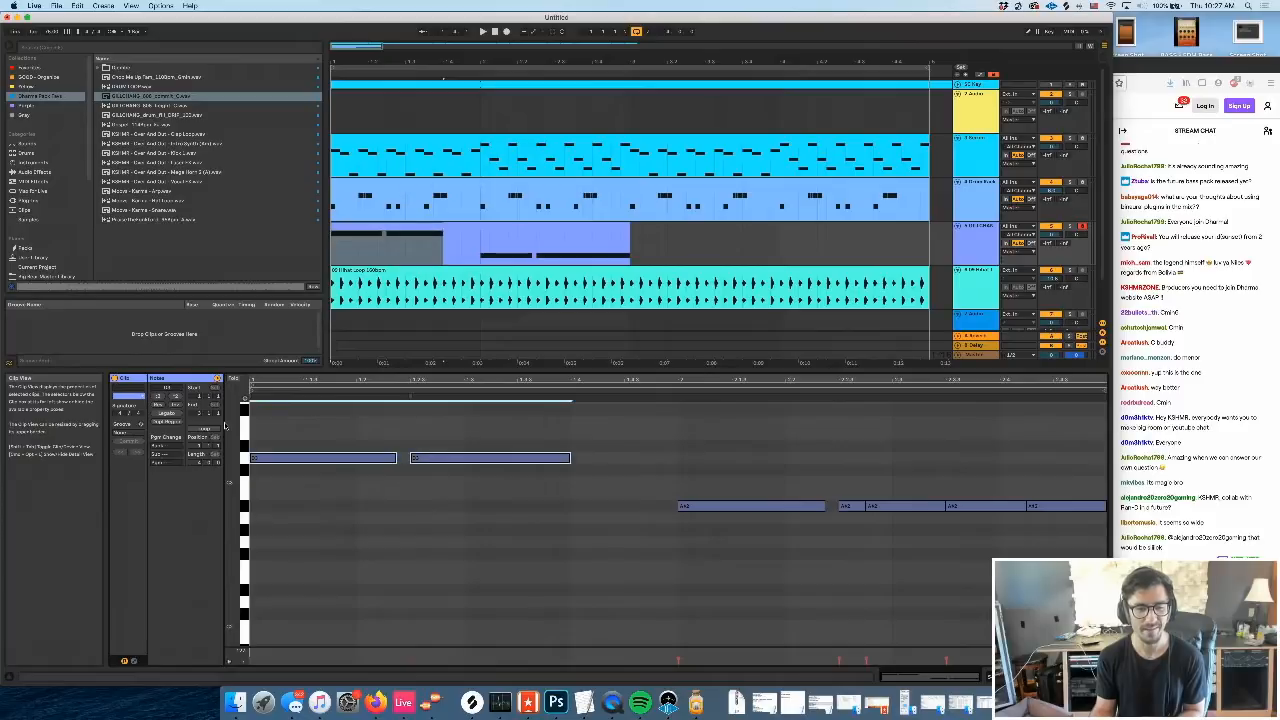
key(space)
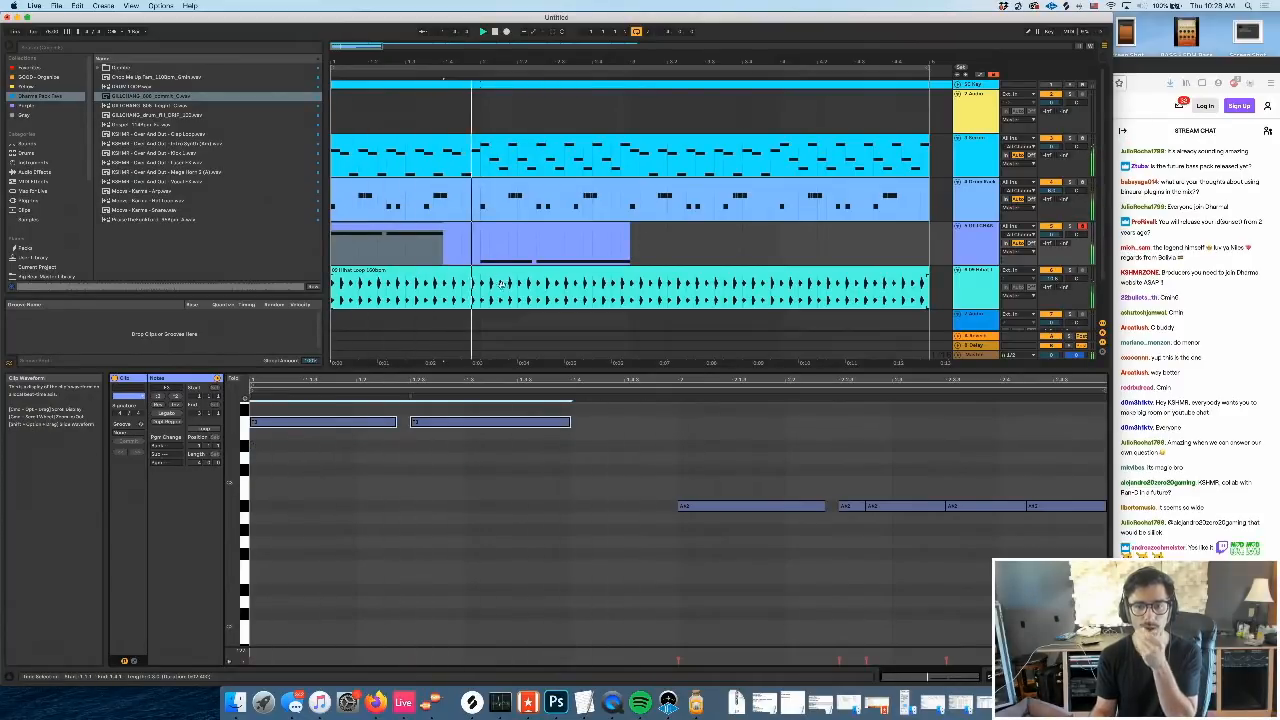
click(542, 228)
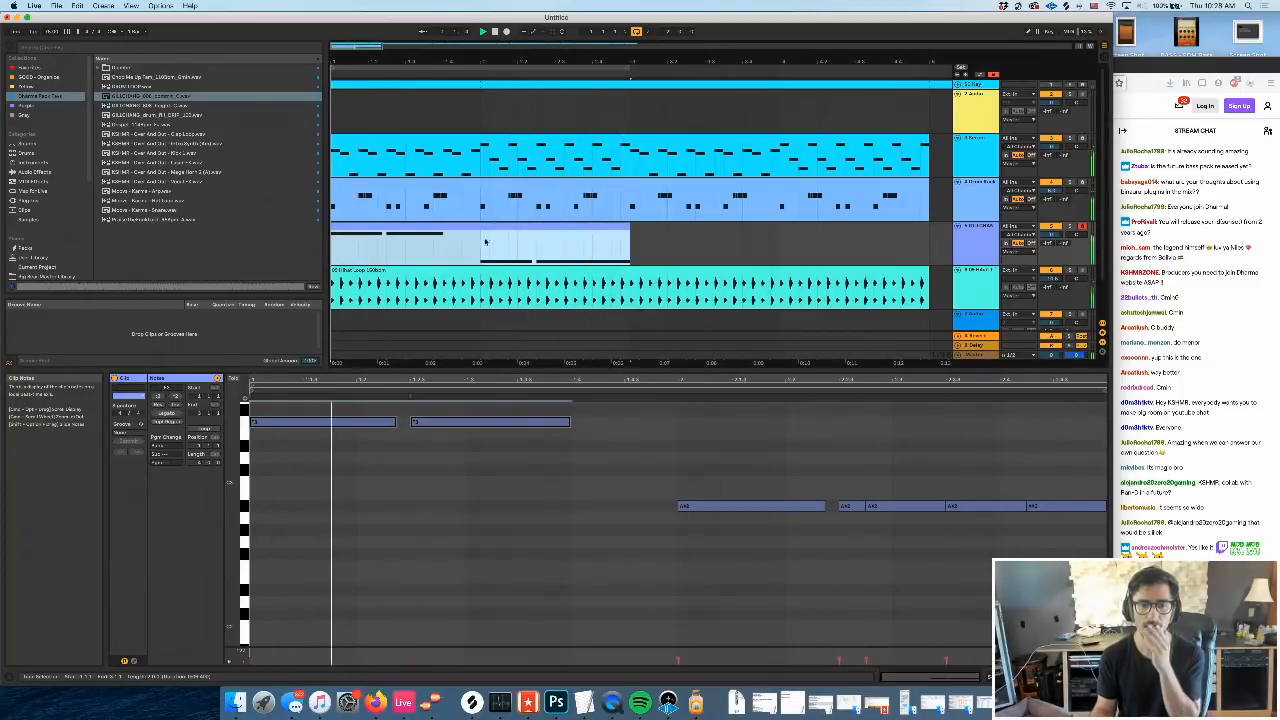
drag(509, 498, 289, 491)
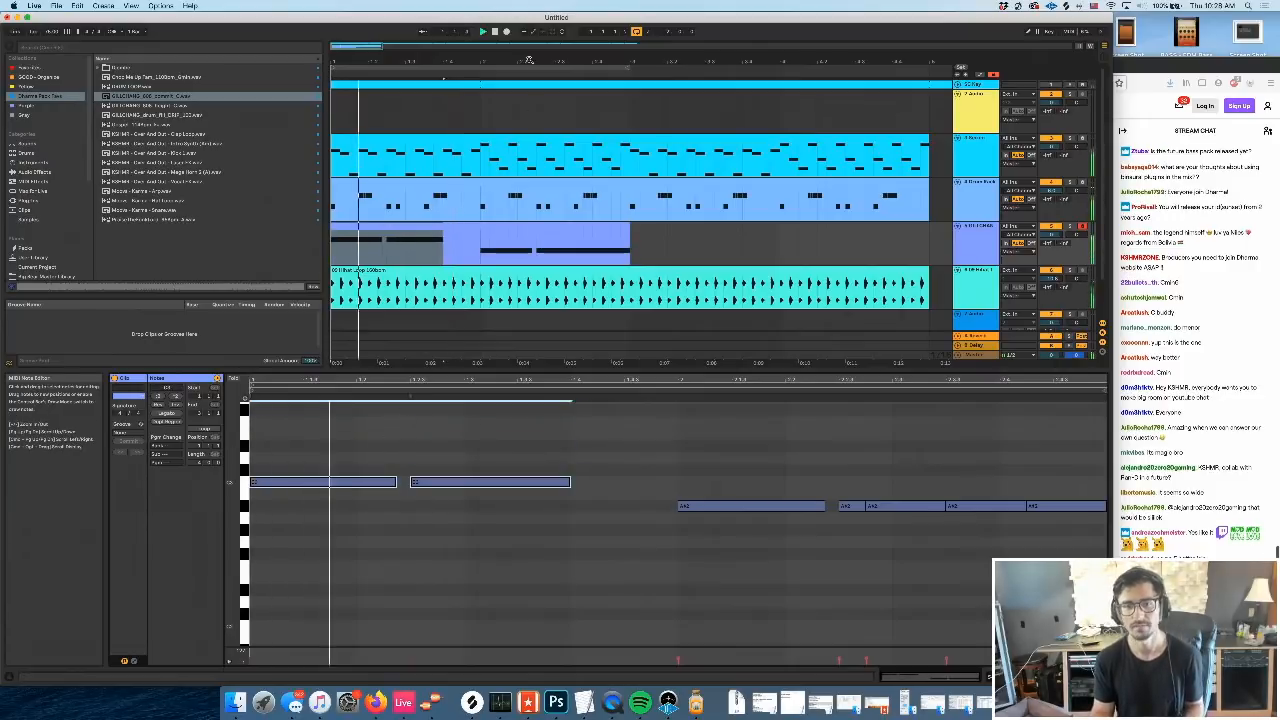
Loop the arrangement from the start to the end of the hi-hat loop, using a time selection on the 808 track
click(636, 32)
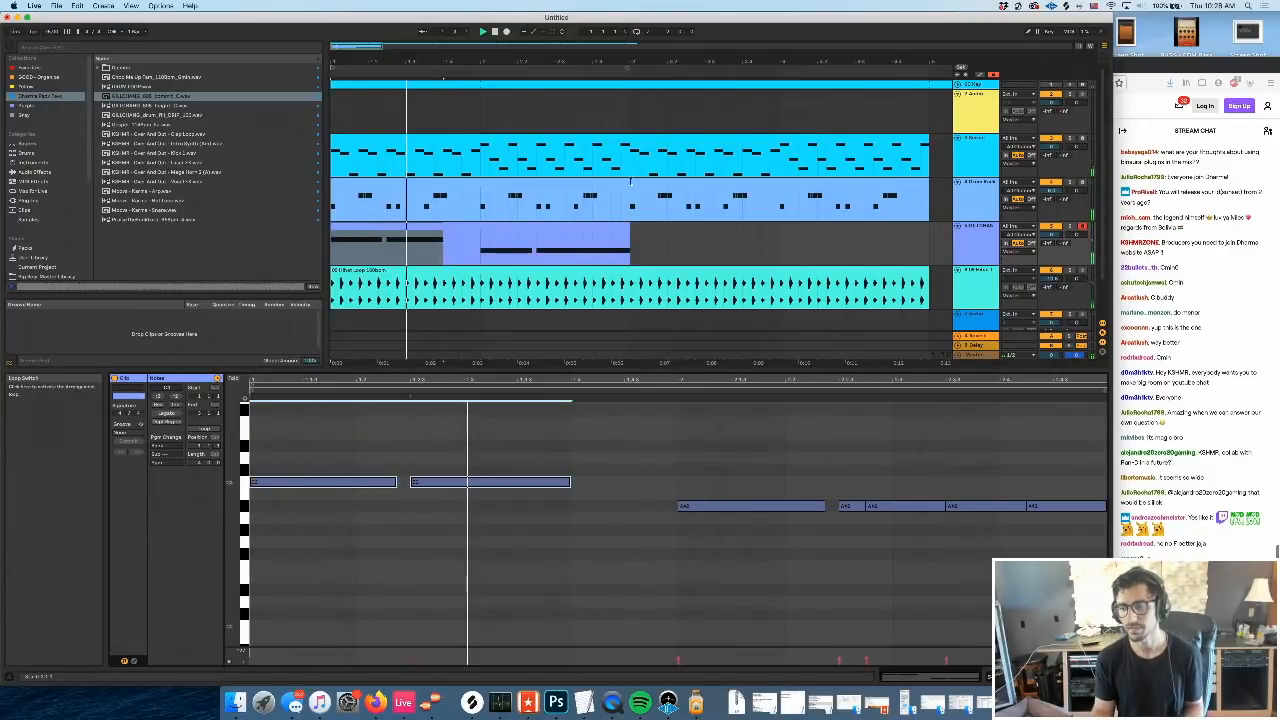
key(space)
key(space)
drag(732, 204, 722, 204)
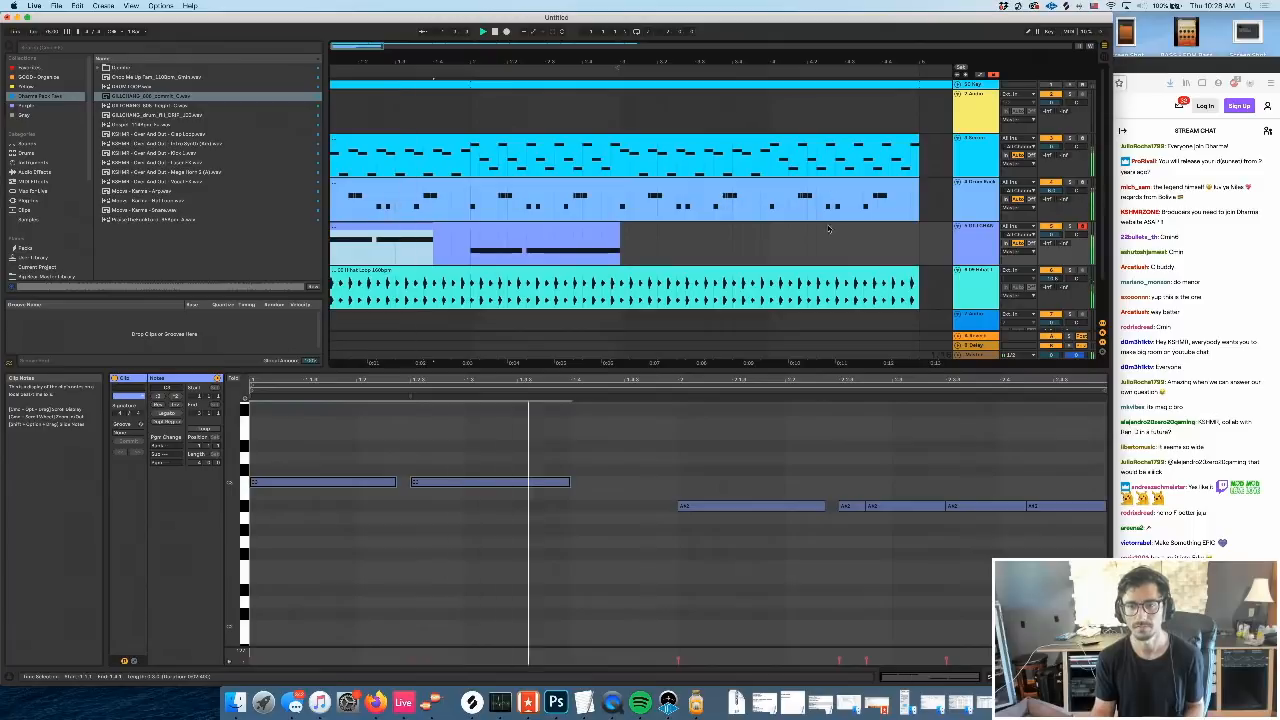
scroll(828, 229, left, 1)
click(927, 245)
scroll(927, 245, left, 1)
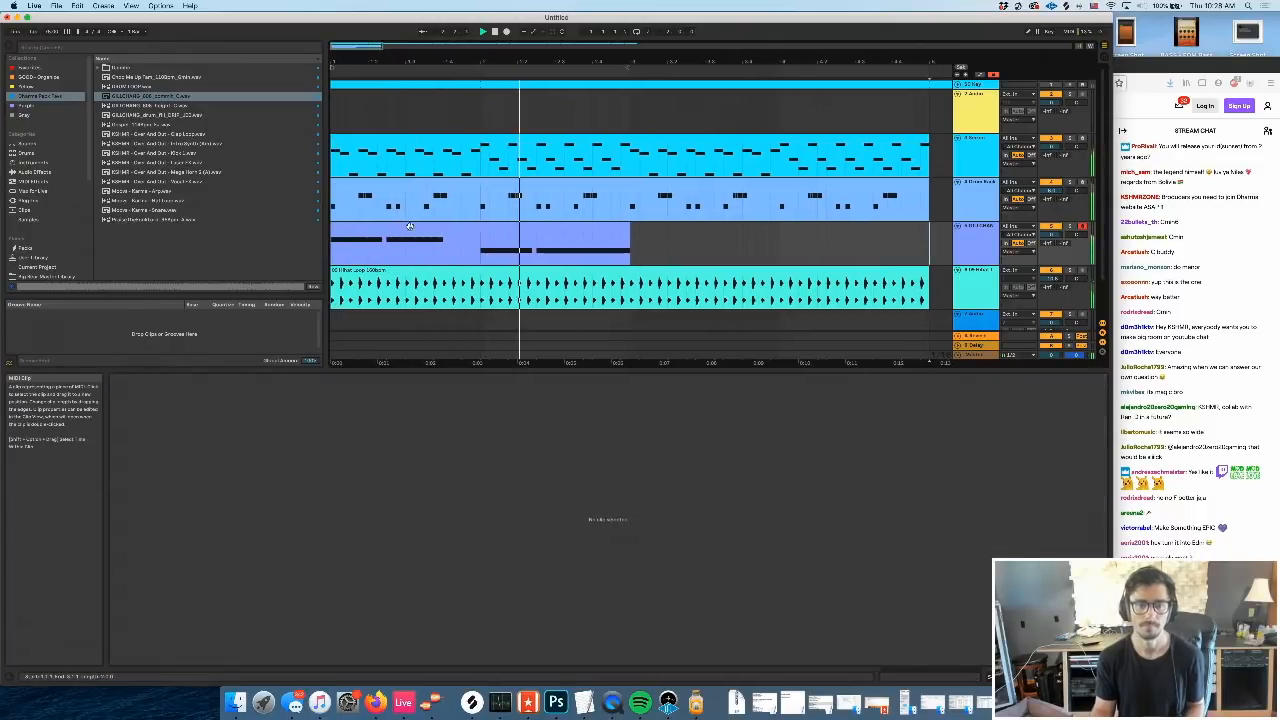
shift+click(410, 226)
key(super+l)
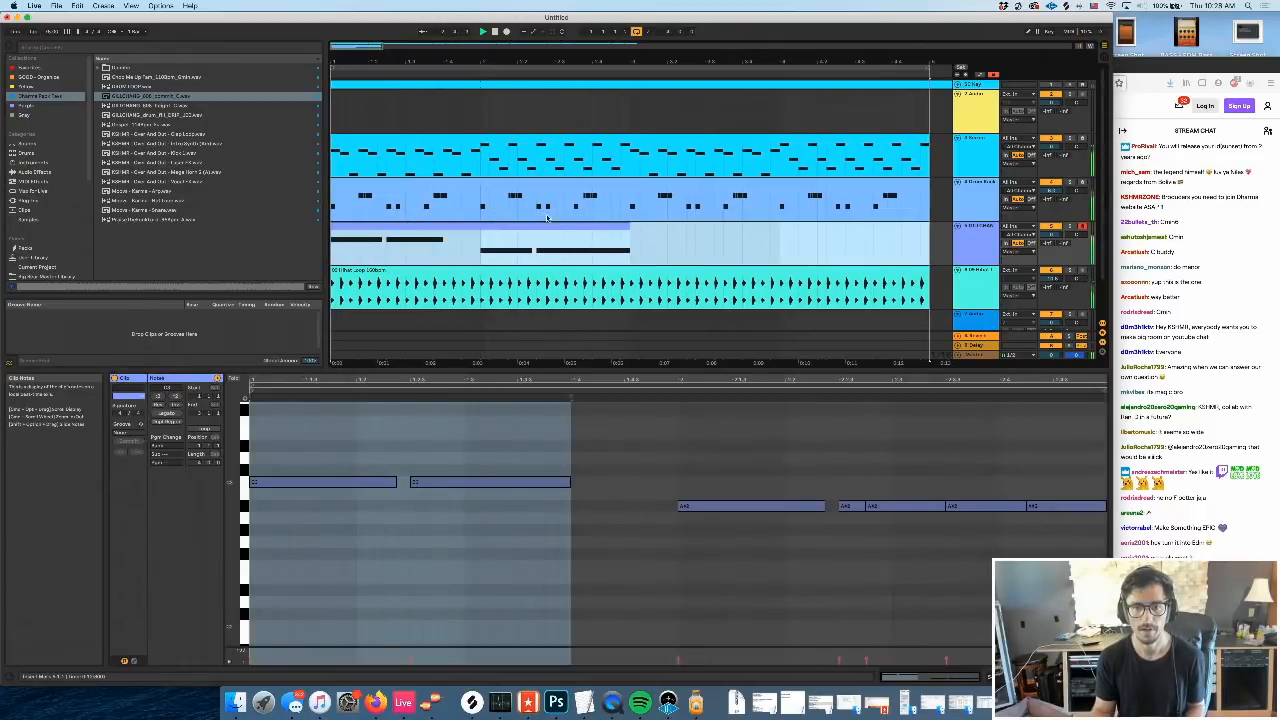
Duplicate the 808 clip so the bass fills the second half of the loop, and listen to it
key(ctrl+d)
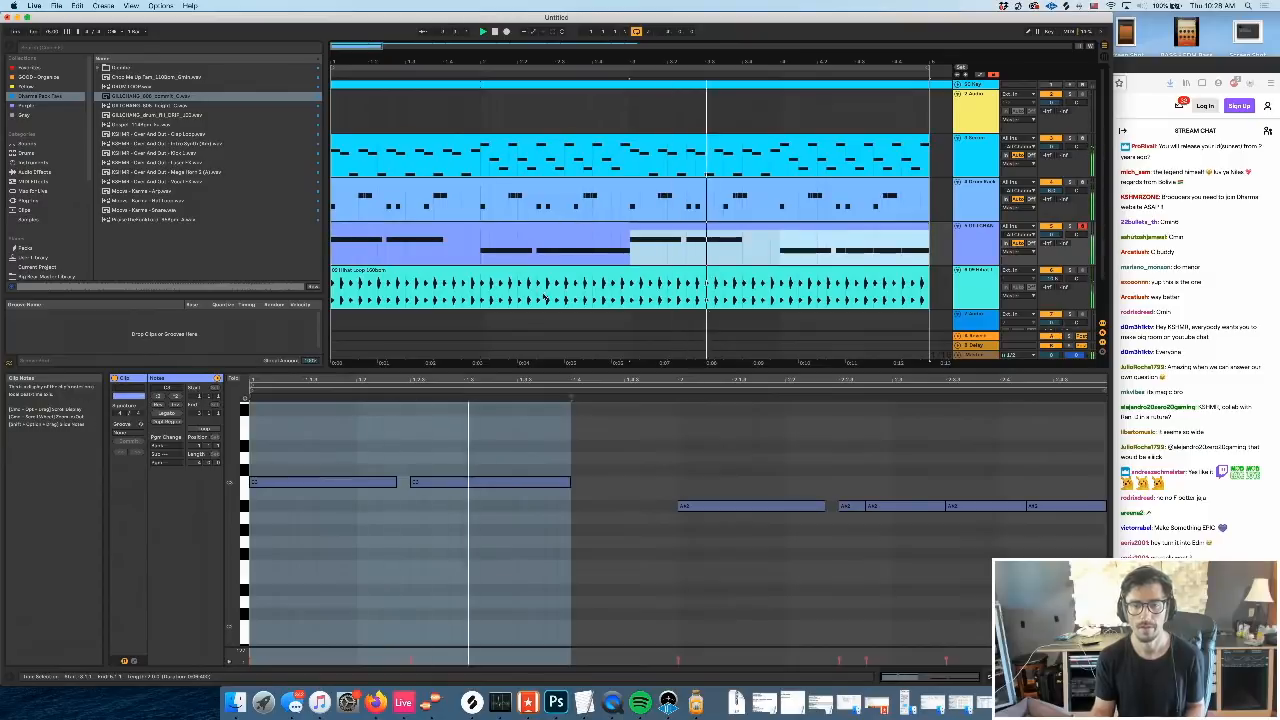
scroll(590, 229, right, 3)
scroll(620, 229, left, 3)
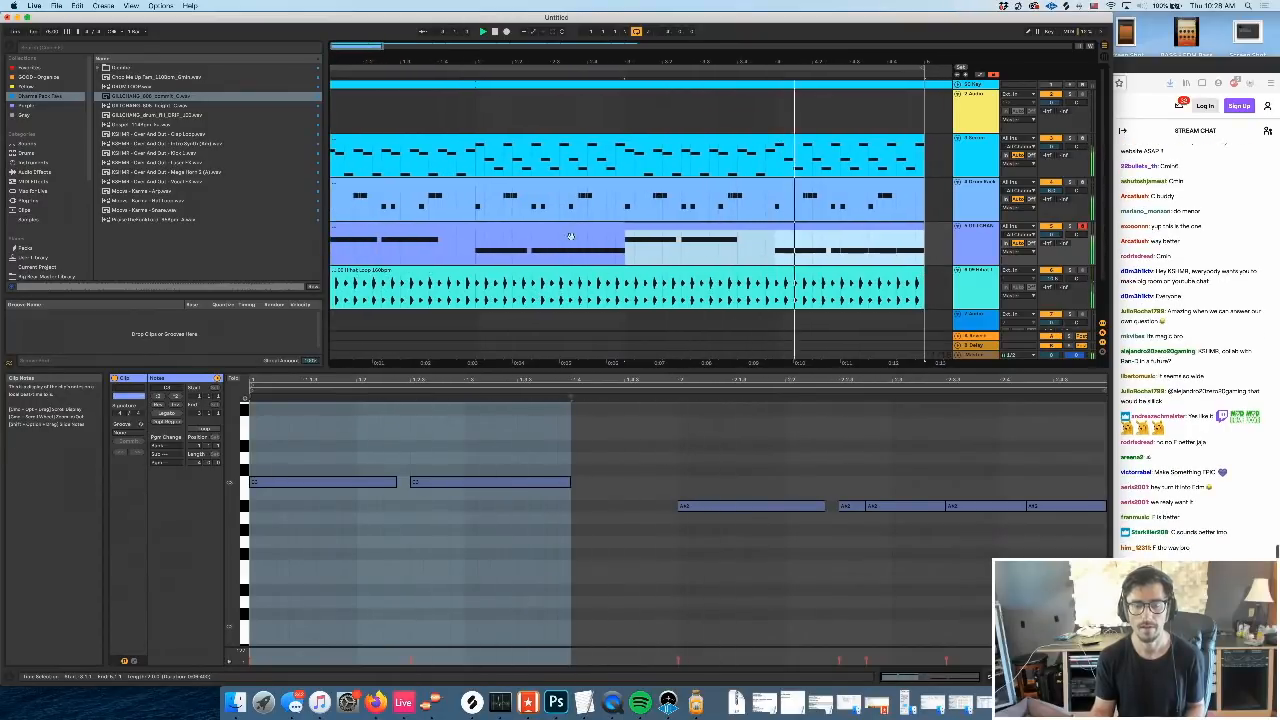
click(510, 227)
key(0)
key(super+z)
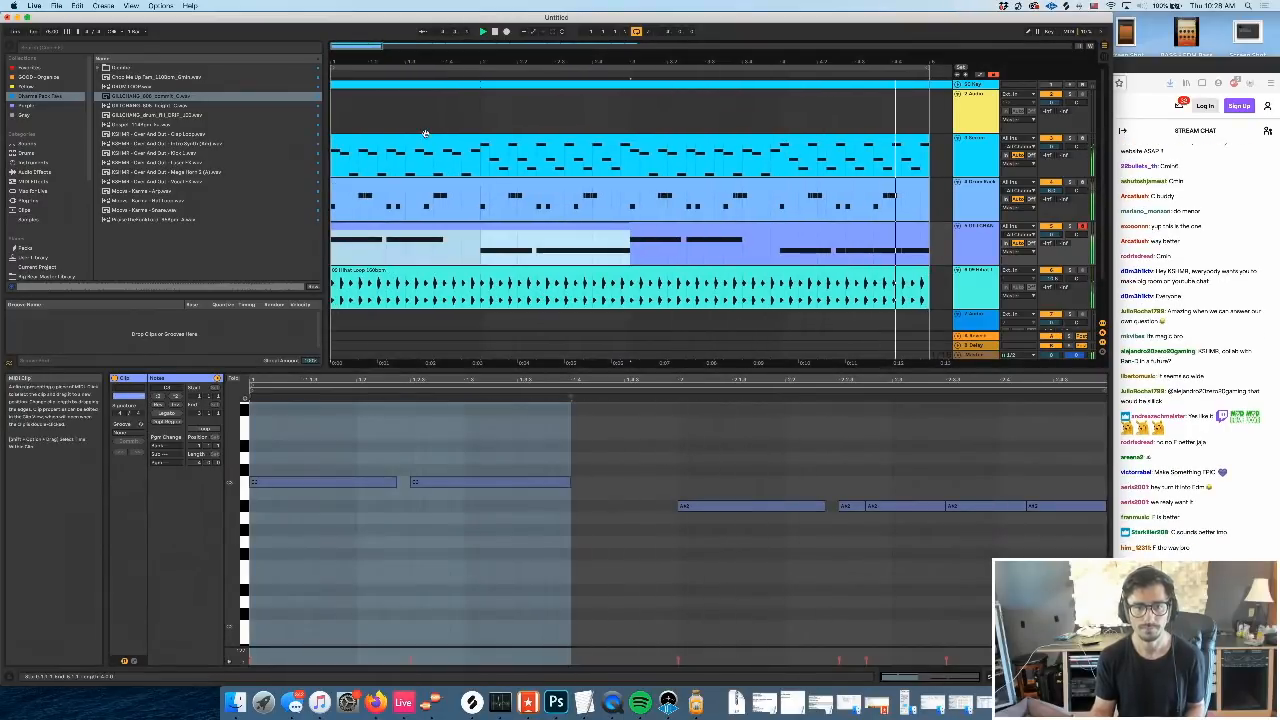
key(space)
Duplicate the Serum melody clip past the loop's end and delete all of the copy's notes after its opening phrase
drag(605, 62, 515, 52)
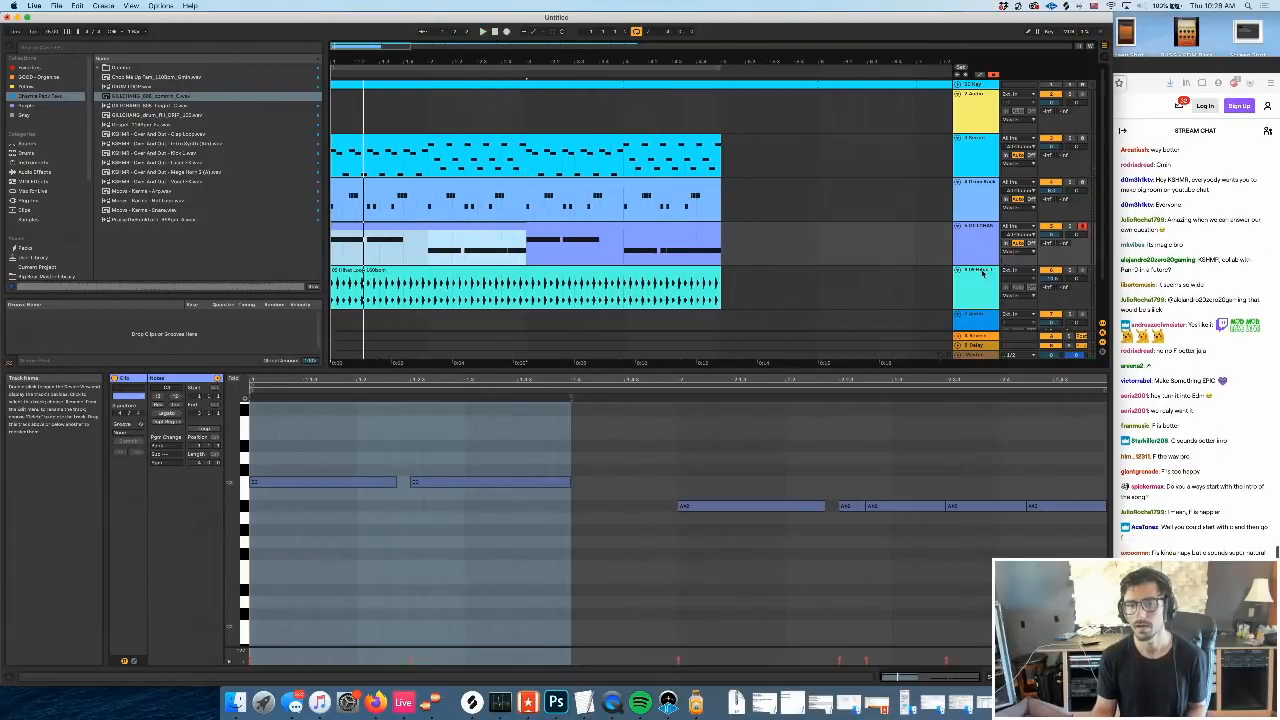
click(988, 237)
key(shift+Tab)
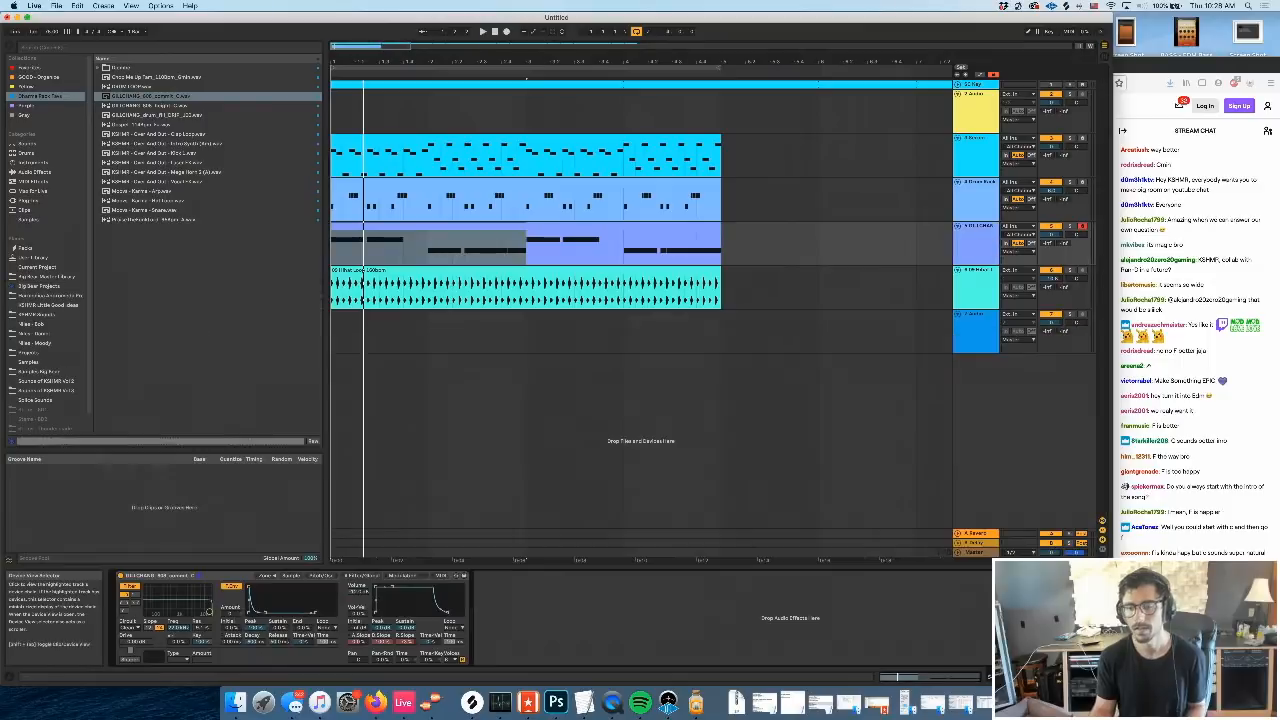
click(583, 139)
key(super+d)
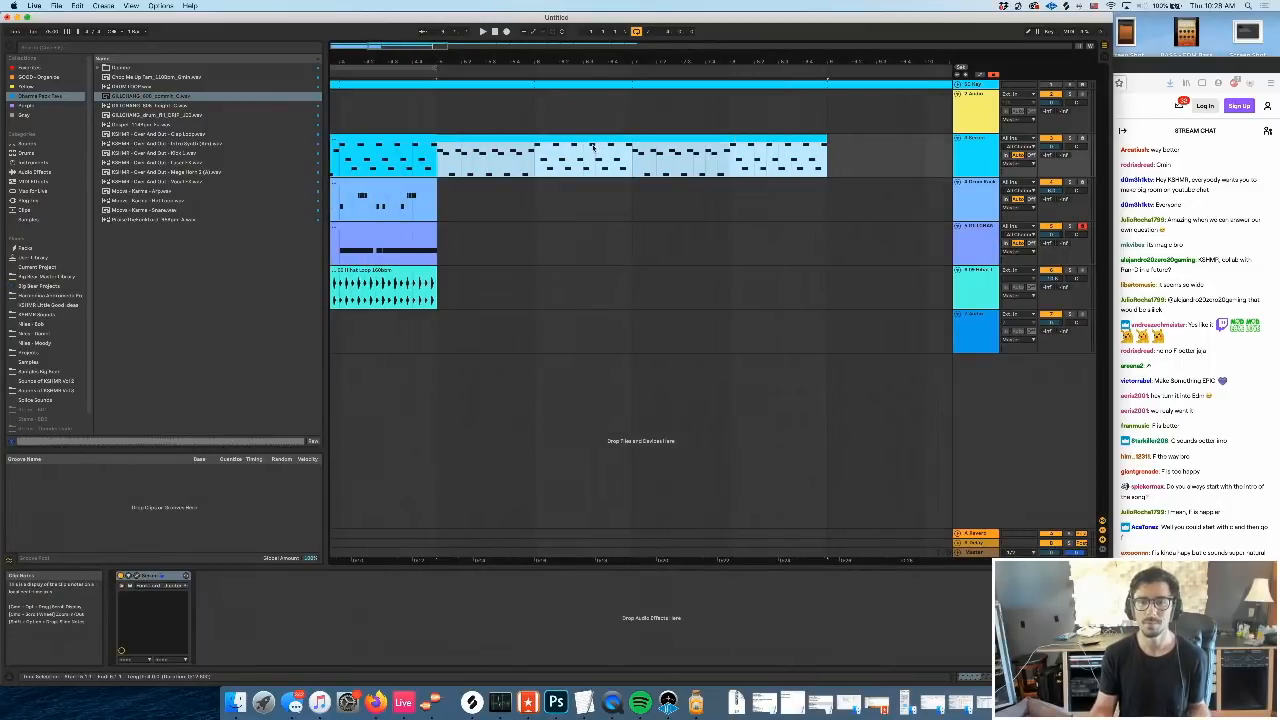
key(shift+Tab)
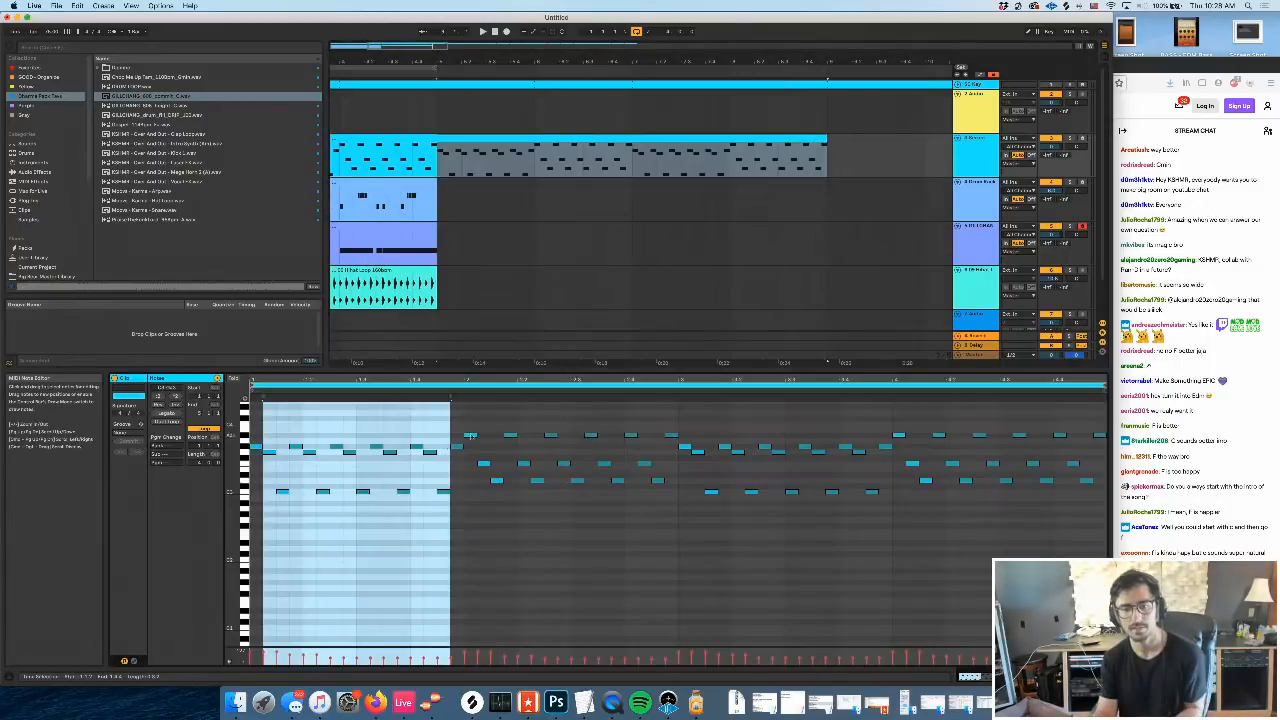
drag(467, 415, 1101, 571)
key(Delete)
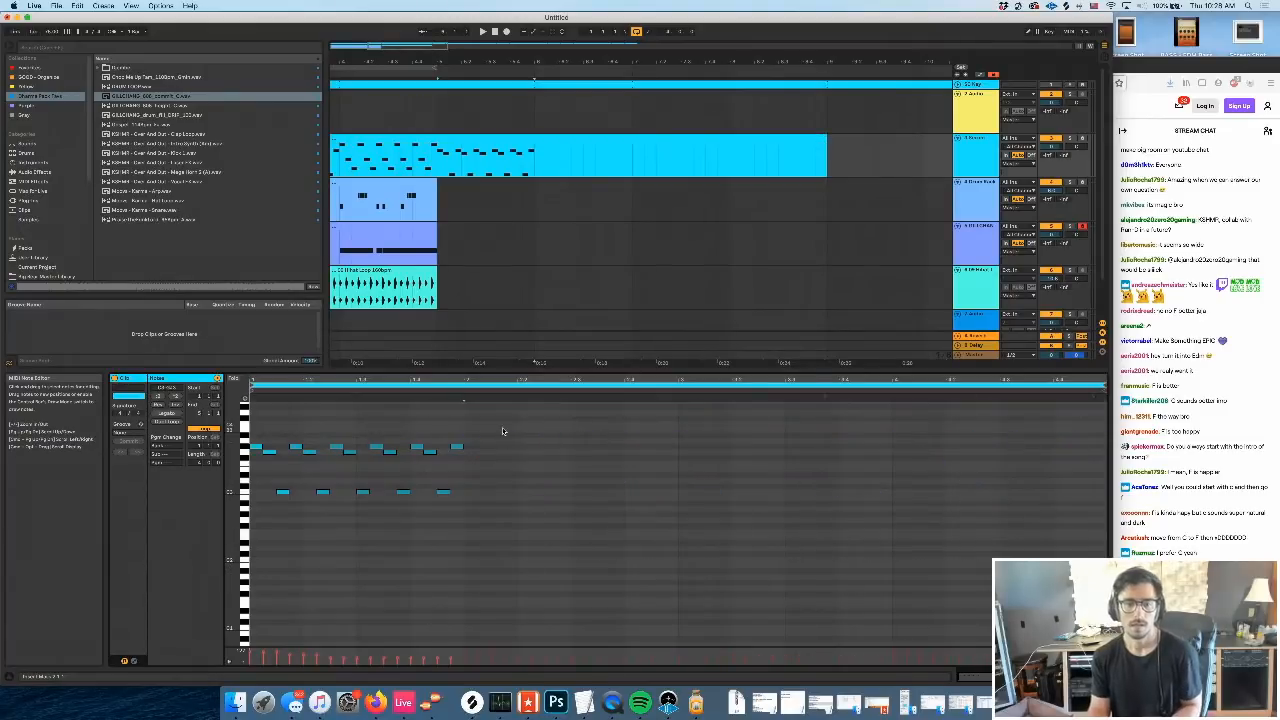
Lower the copied phrase's top note row by one semitone and its middle row by two semitones
drag(503, 420, 183, 463)
key(Down)
drag(480, 475, 265, 459)
key(Down)
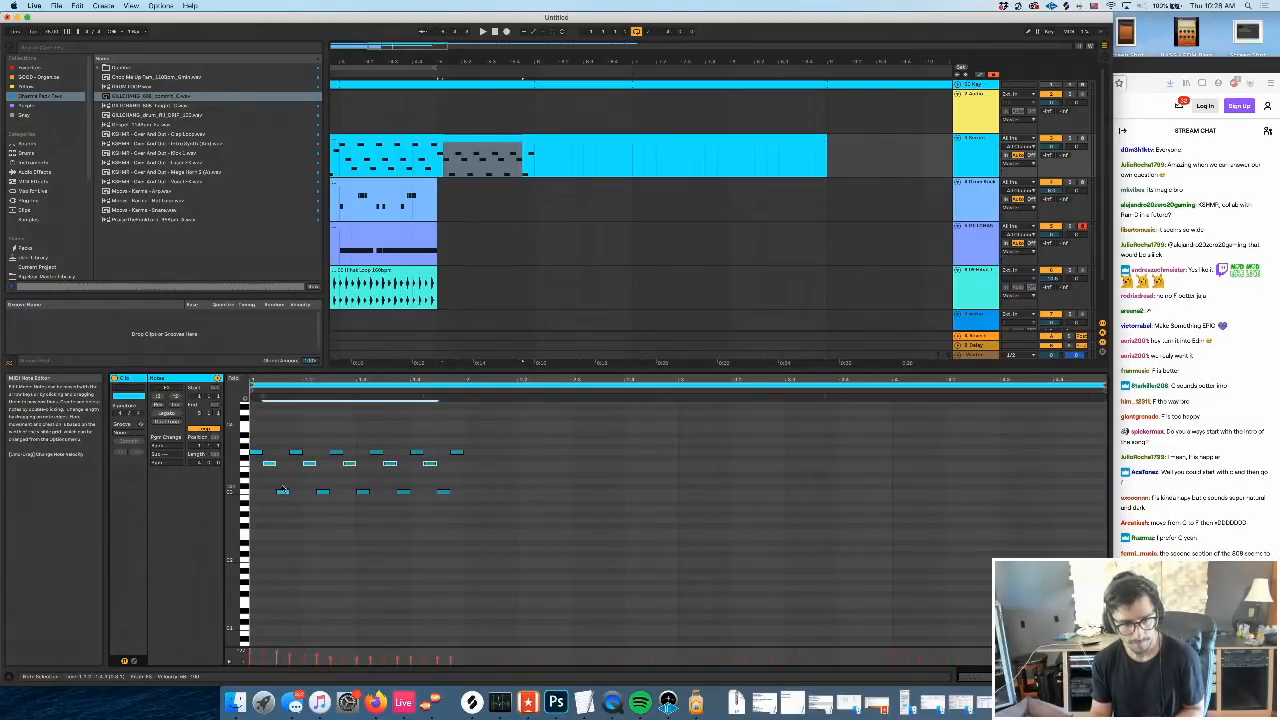
drag(530, 428, 286, 560)
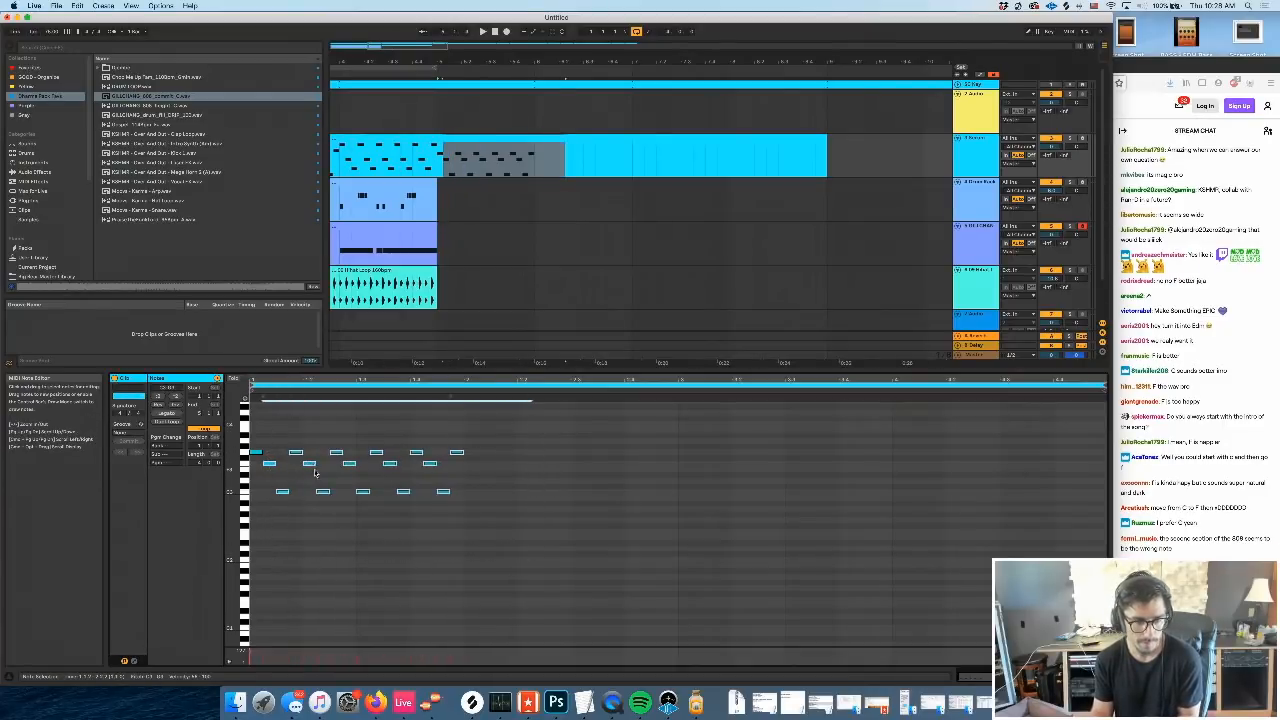
Solo the Serum track and reorder the copied pattern so each low note comes first, followed by the two upper notes
click(1071, 139)
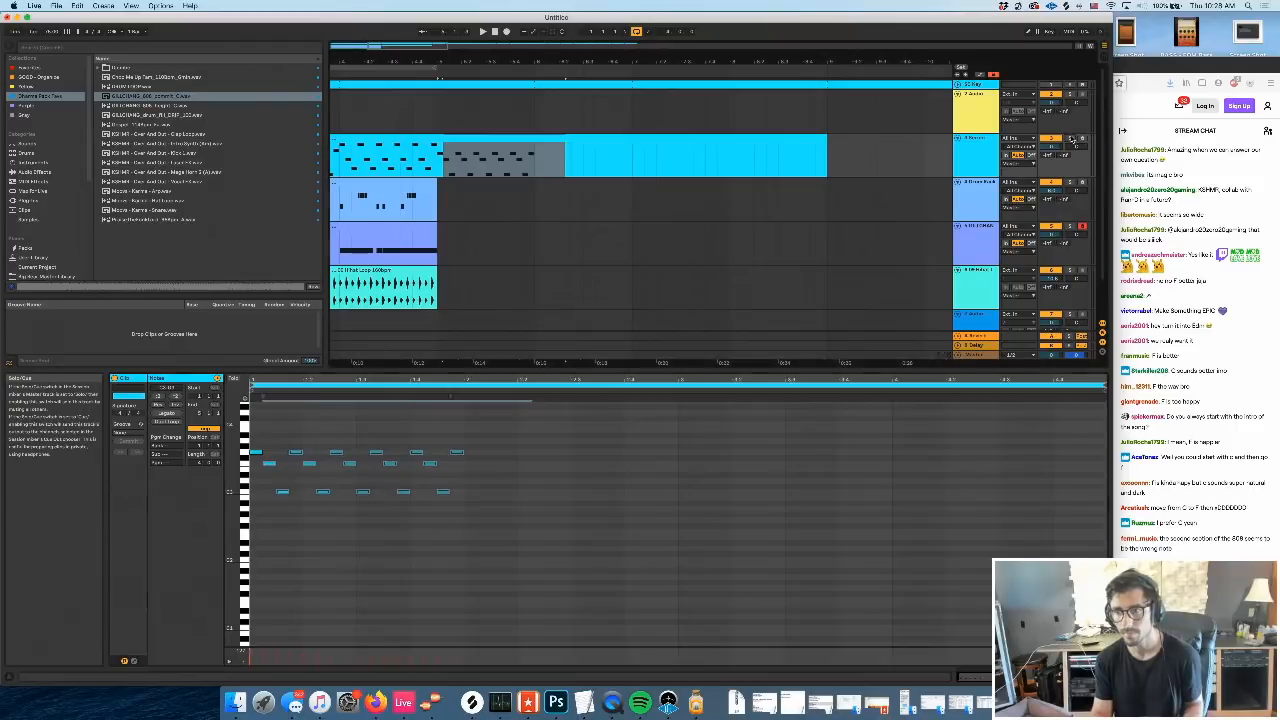
click(528, 138)
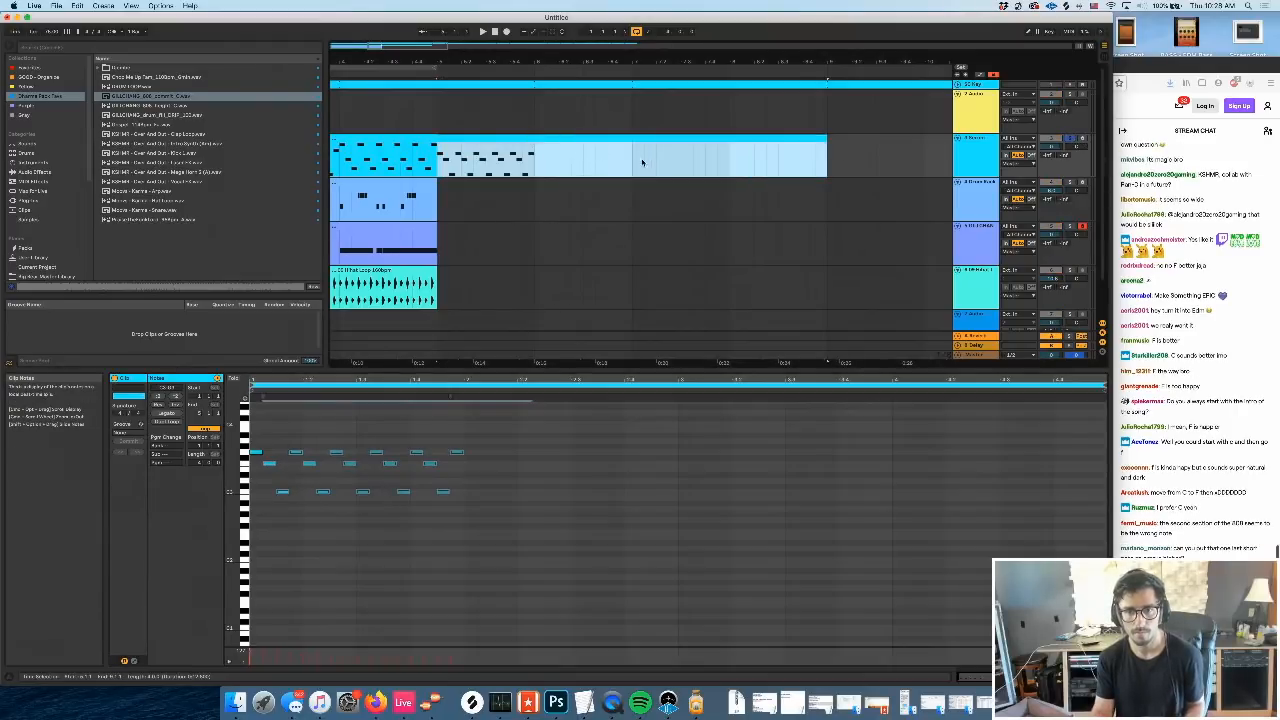
drag(645, 165, 439, 163)
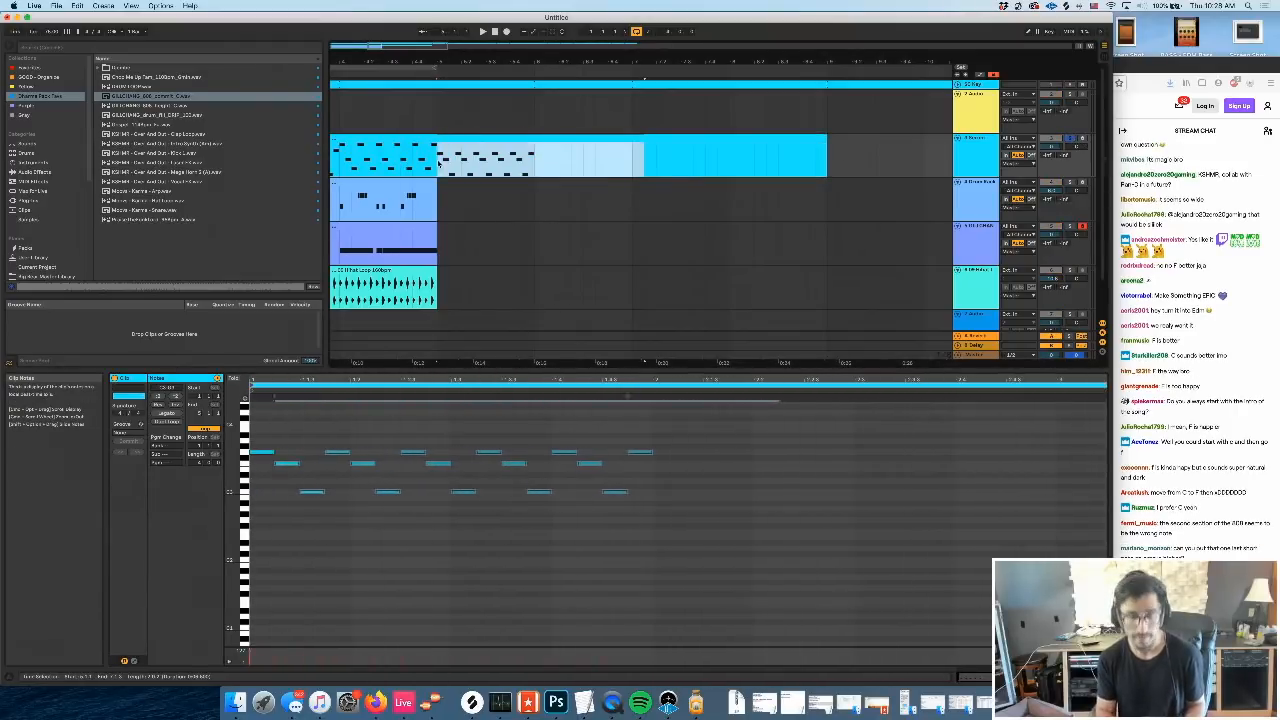
drag(703, 483, 120, 566)
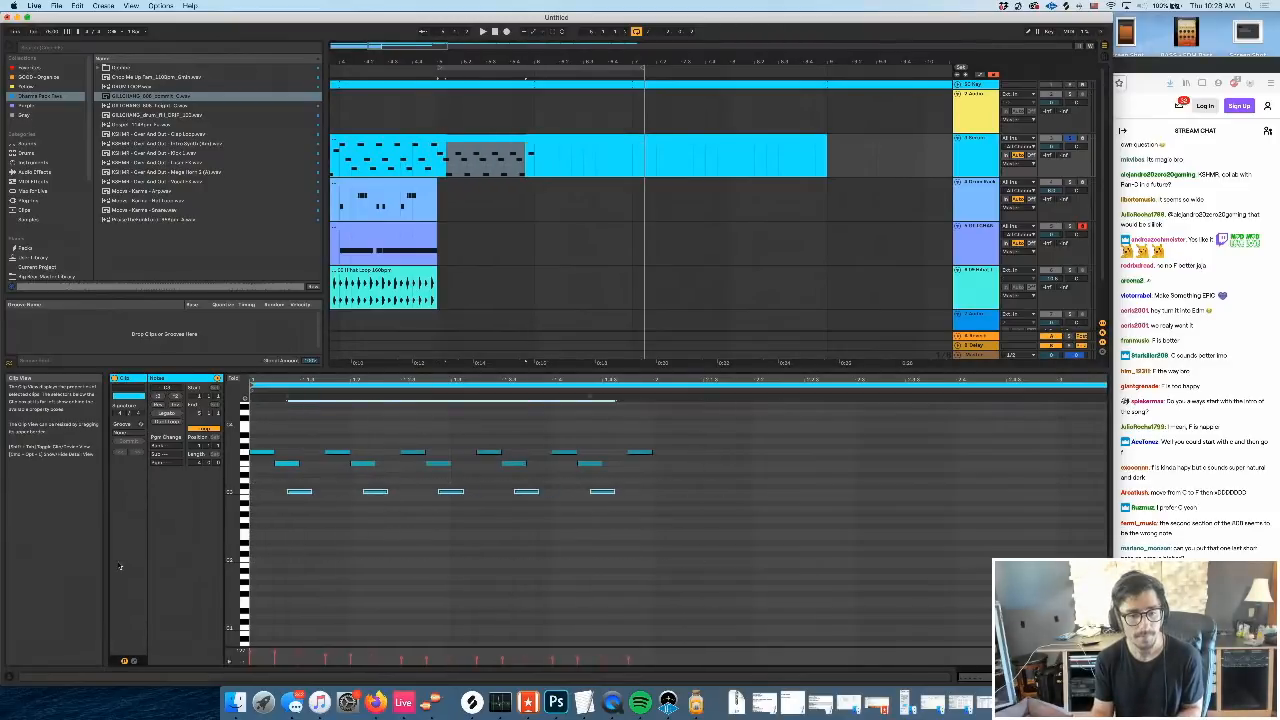
key(Left)
key(Left)
key(Left)
drag(250, 432, 704, 484)
key(Right)
key(Right)
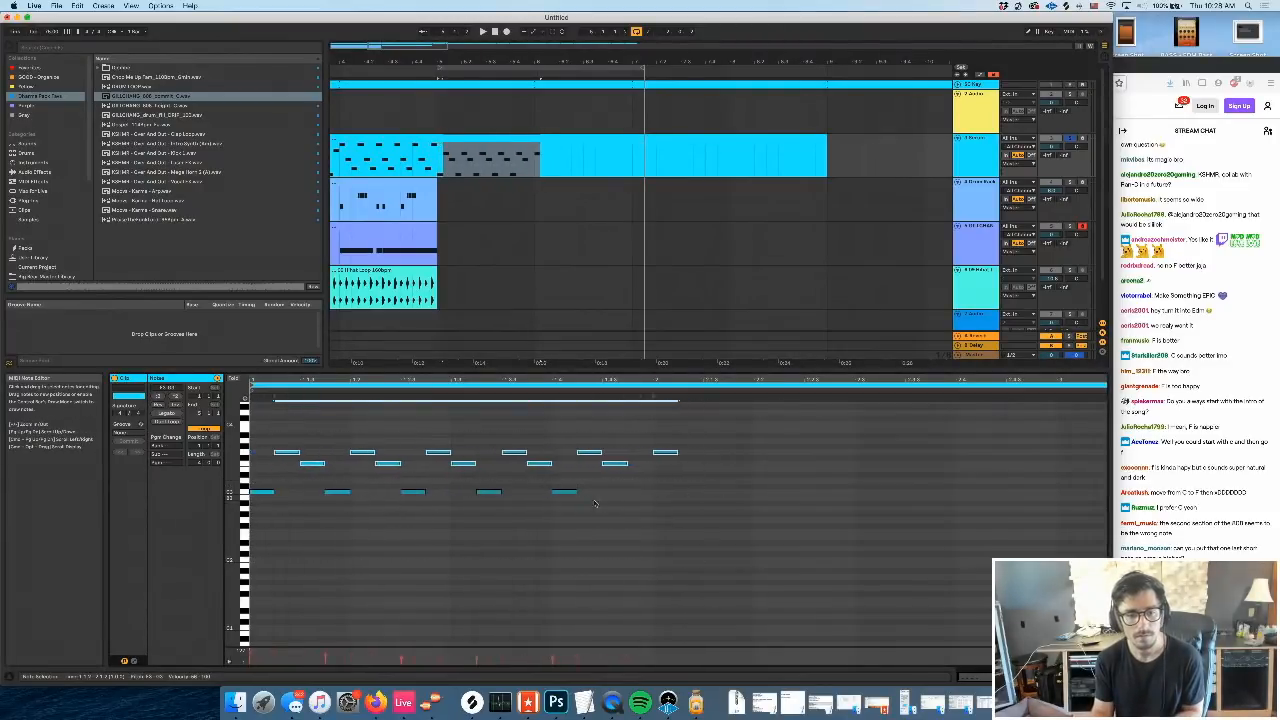
Reduce the pattern to its first three notes and add a fourth note one semitone below the third
drag(340, 432, 1035, 520)
key(Delete)
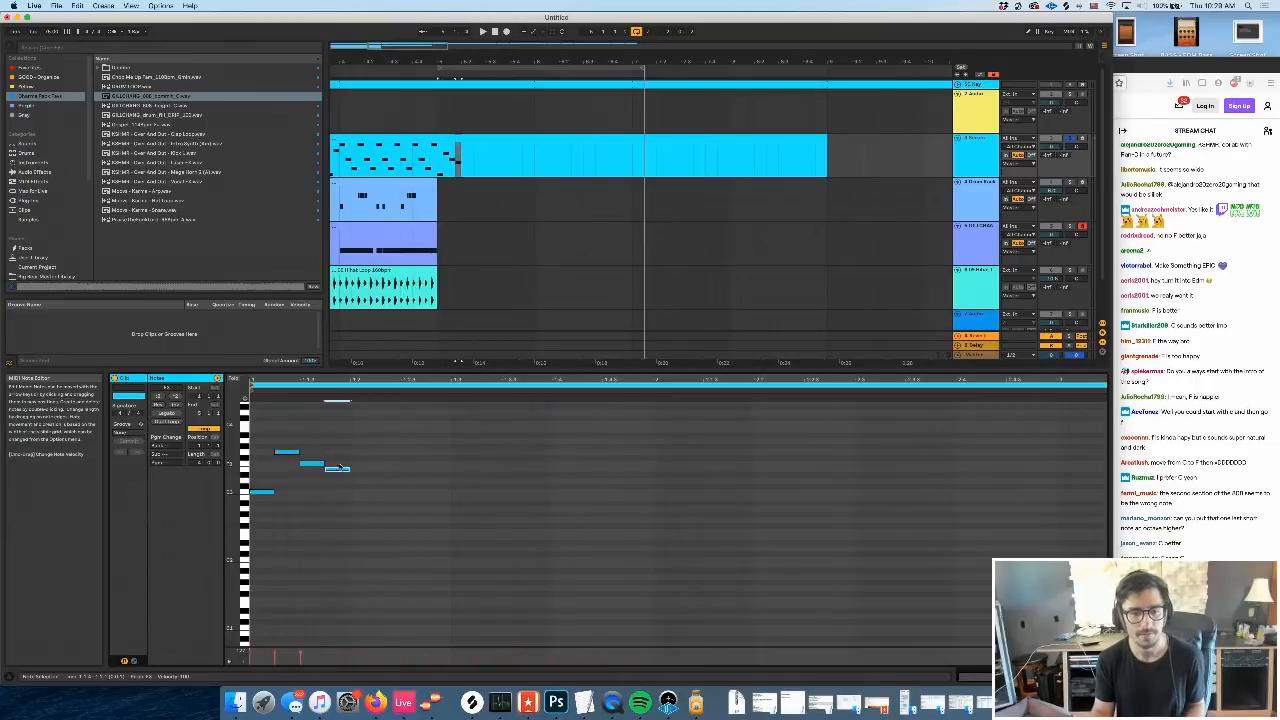
key(space)
key(space)
Repeat the four-note figure three more times and play the resulting phrase
drag(348, 431, 217, 537)
key(super+d)
key(super+d)
key(super+d)
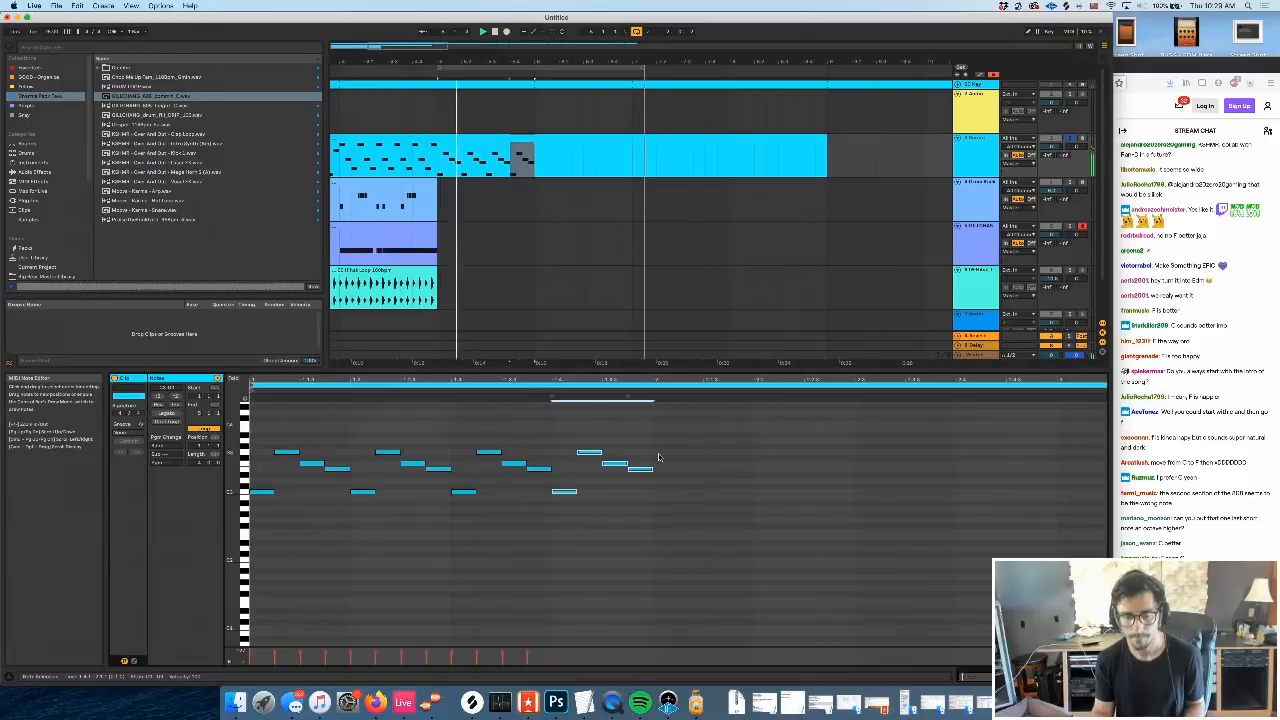
key(space)
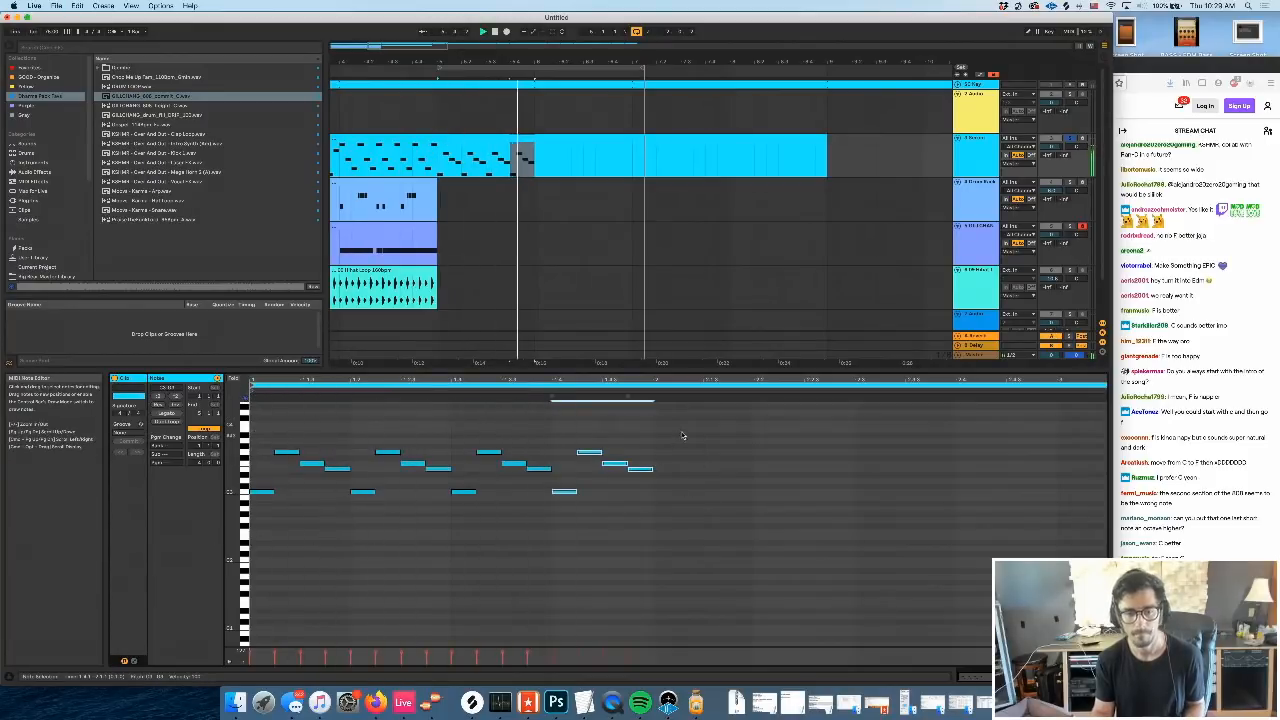
key(space)
Duplicate the whole phrase, raise the copy's upper notes one semitone, and raise each figure's third note one semitone more
drag(652, 418, 250, 535)
key(super+d)
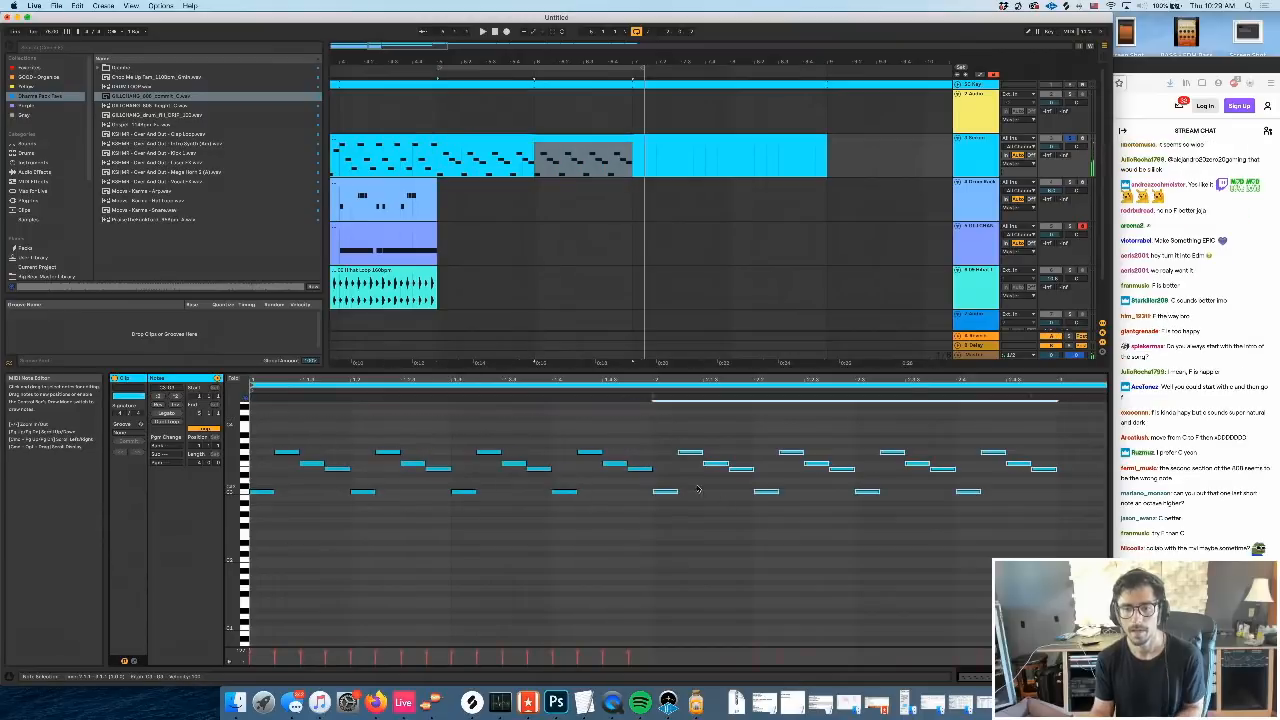
drag(687, 438, 1094, 476)
key(Up)
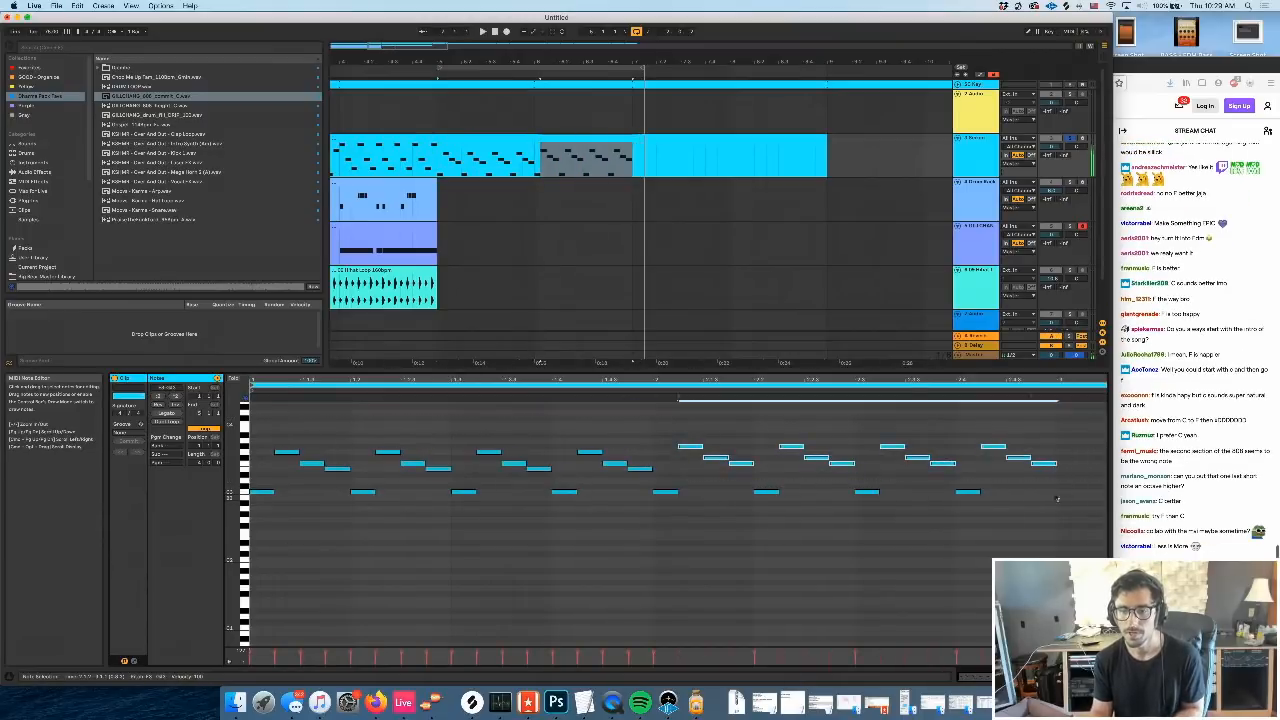
drag(705, 452, 1017, 459)
key(Up)
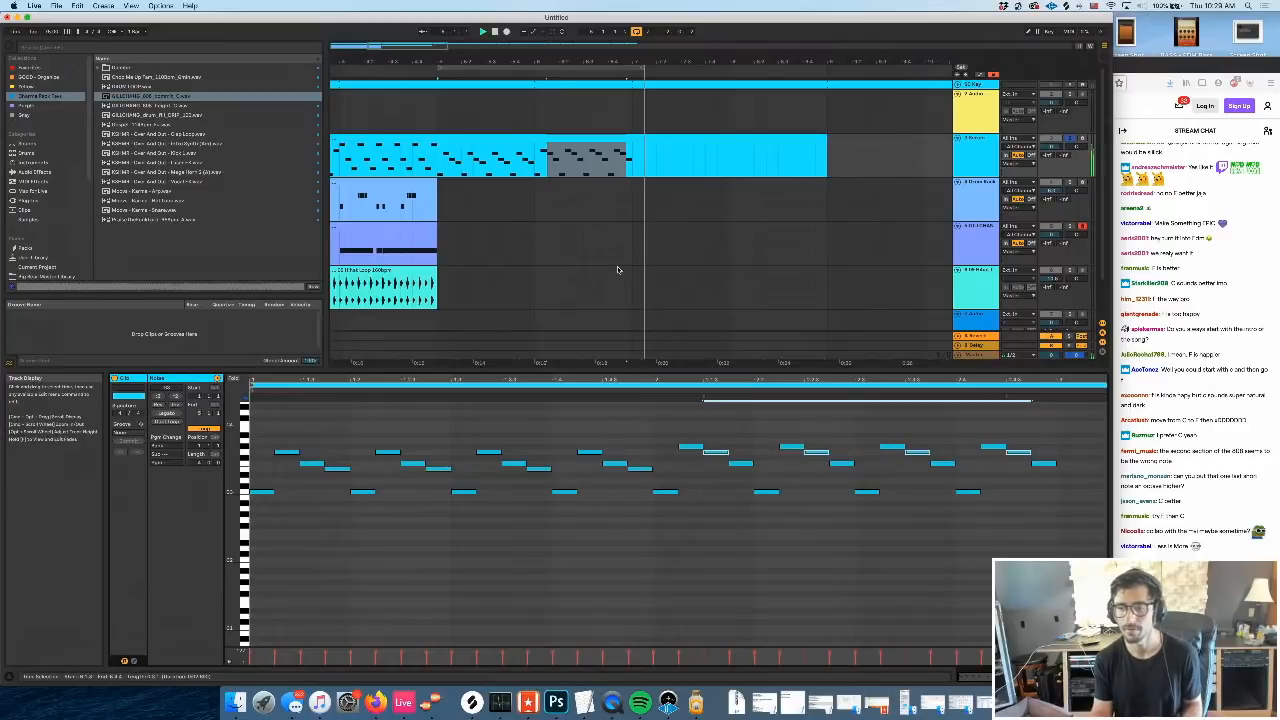
Play the soloed Serum clip's two new phrases, using a time selection over them
click(581, 138)
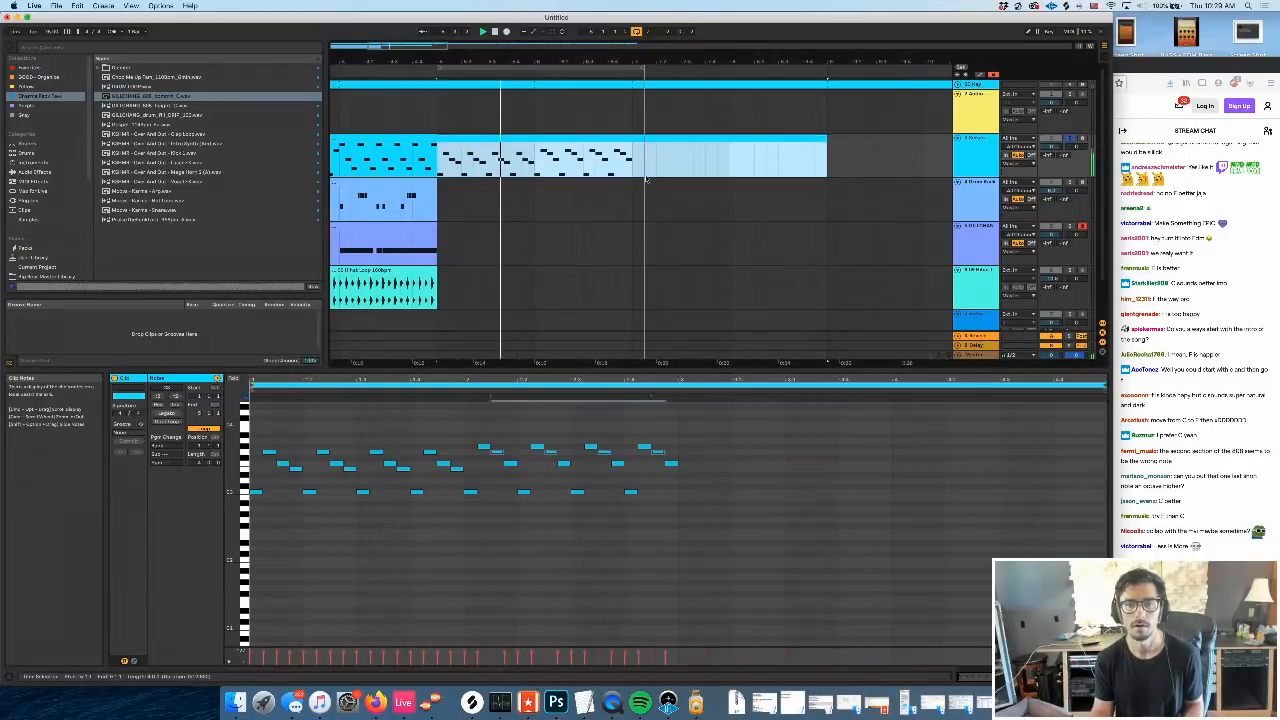
drag(631, 167, 441, 170)
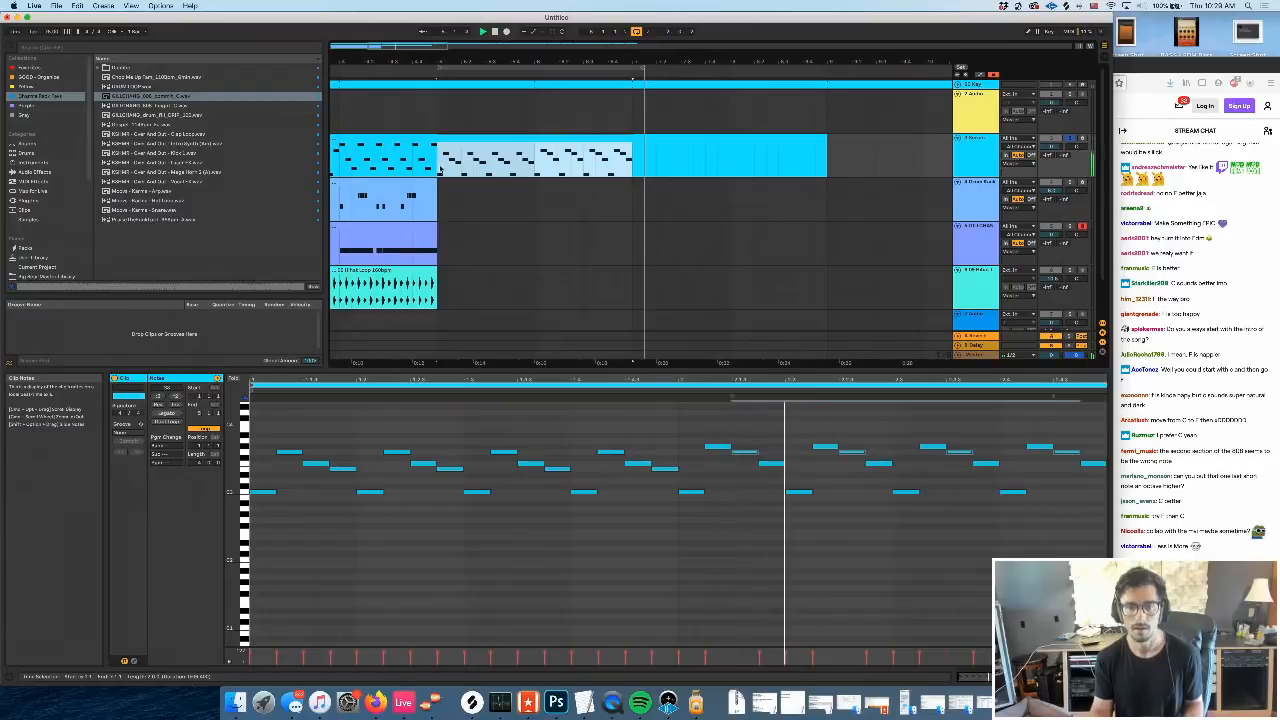
key(space)
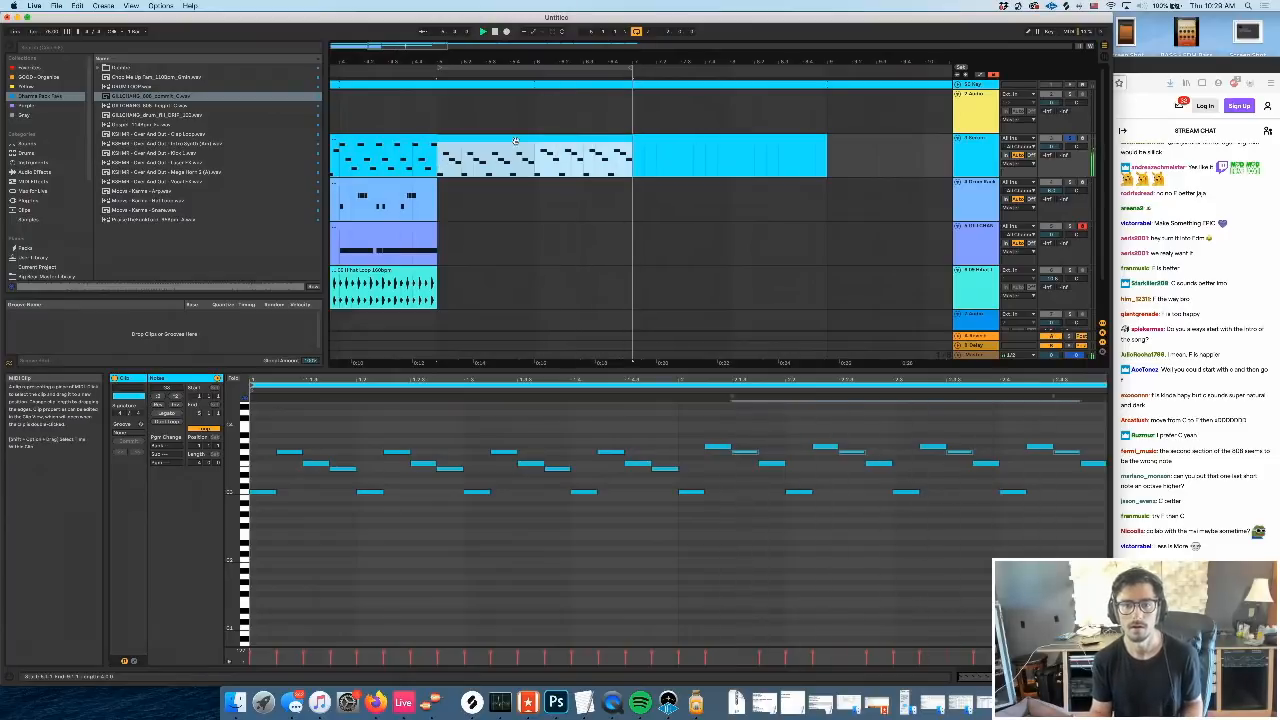
Try duplicating the new Serum clip, undo the duplication, and play the new phrases again
key(super+d)
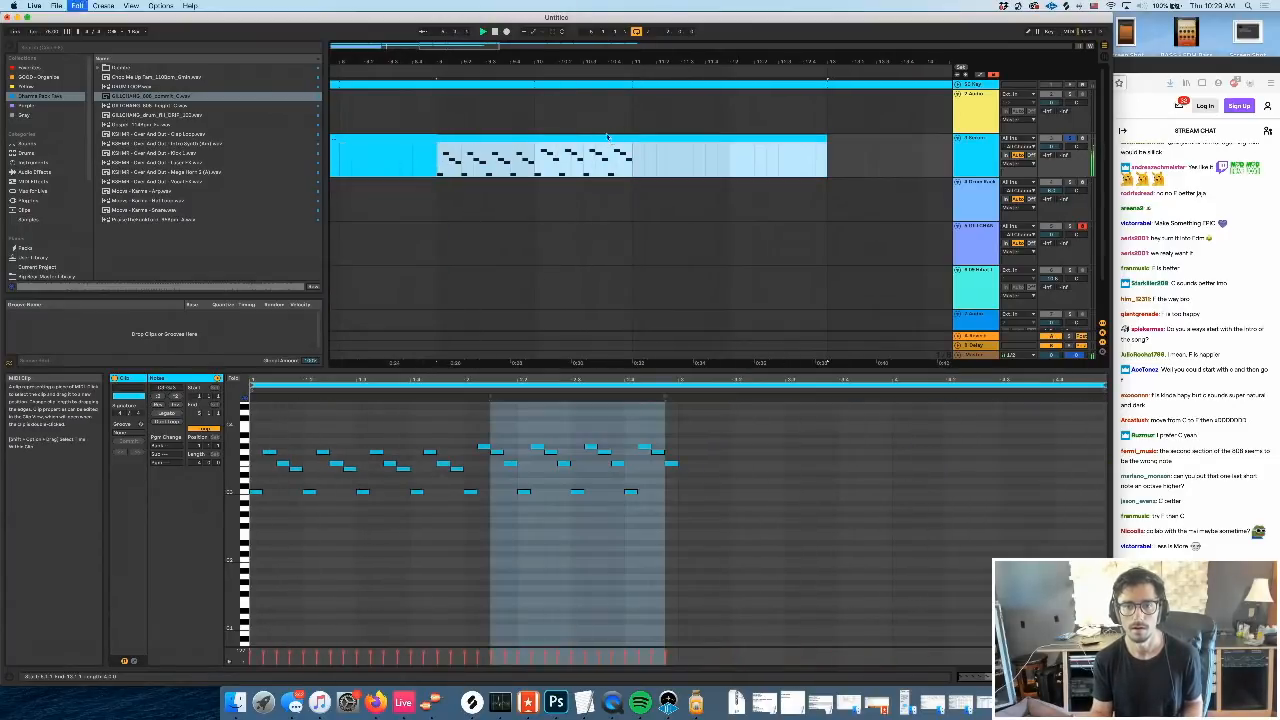
key(super+z)
scroll(607, 137, left, 8)
key(space)
click(631, 166)
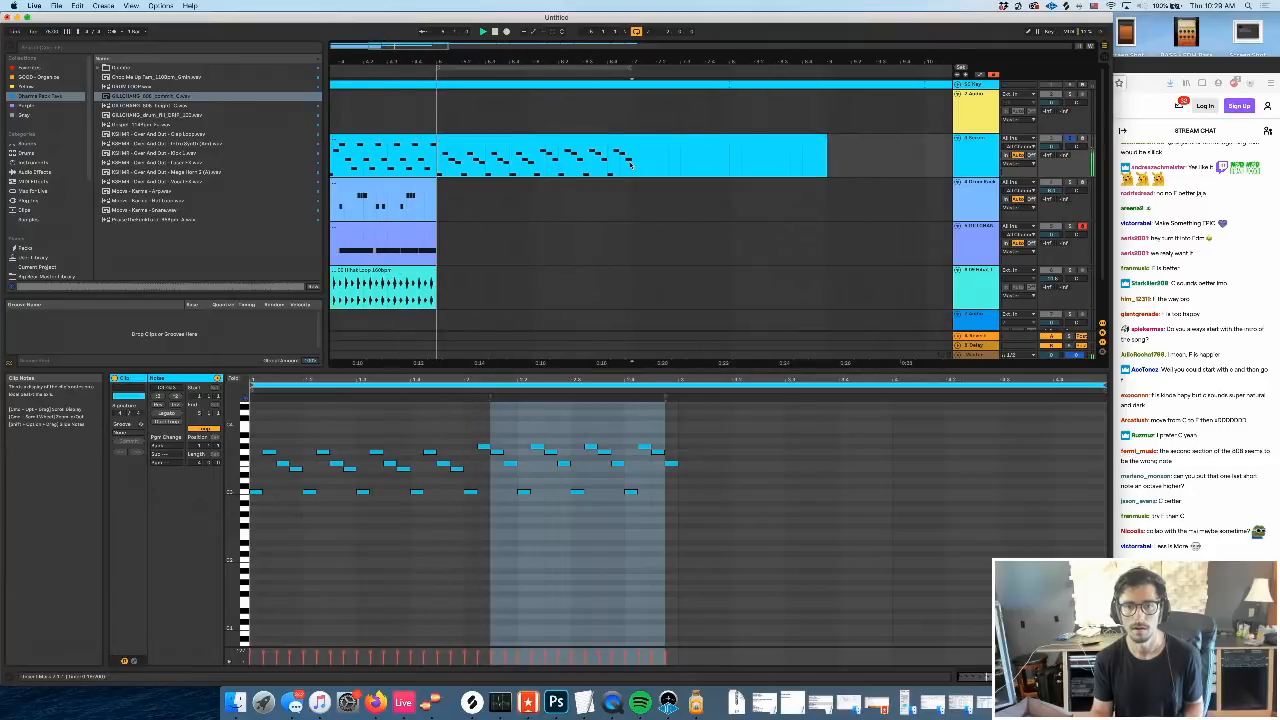
key(space)
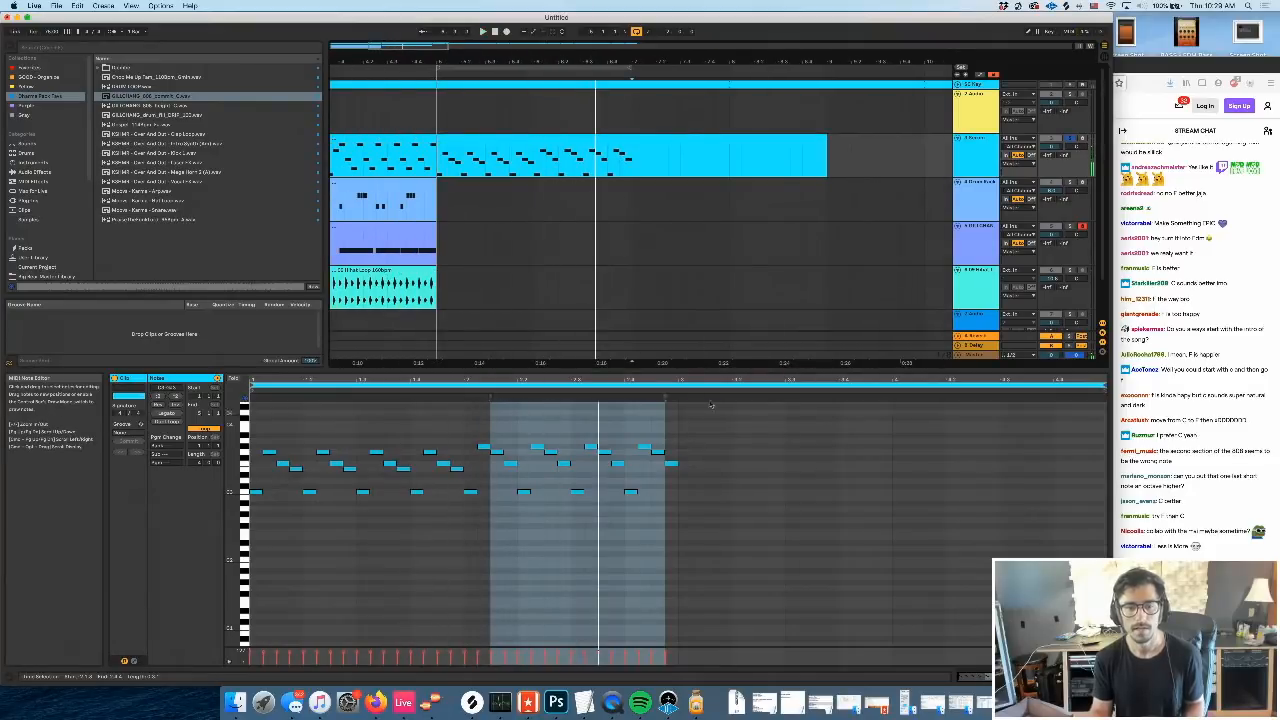
Duplicate the 808 clip under the new melody phrases and arm the Serum track for recording
scroll(640, 240, left, 3)
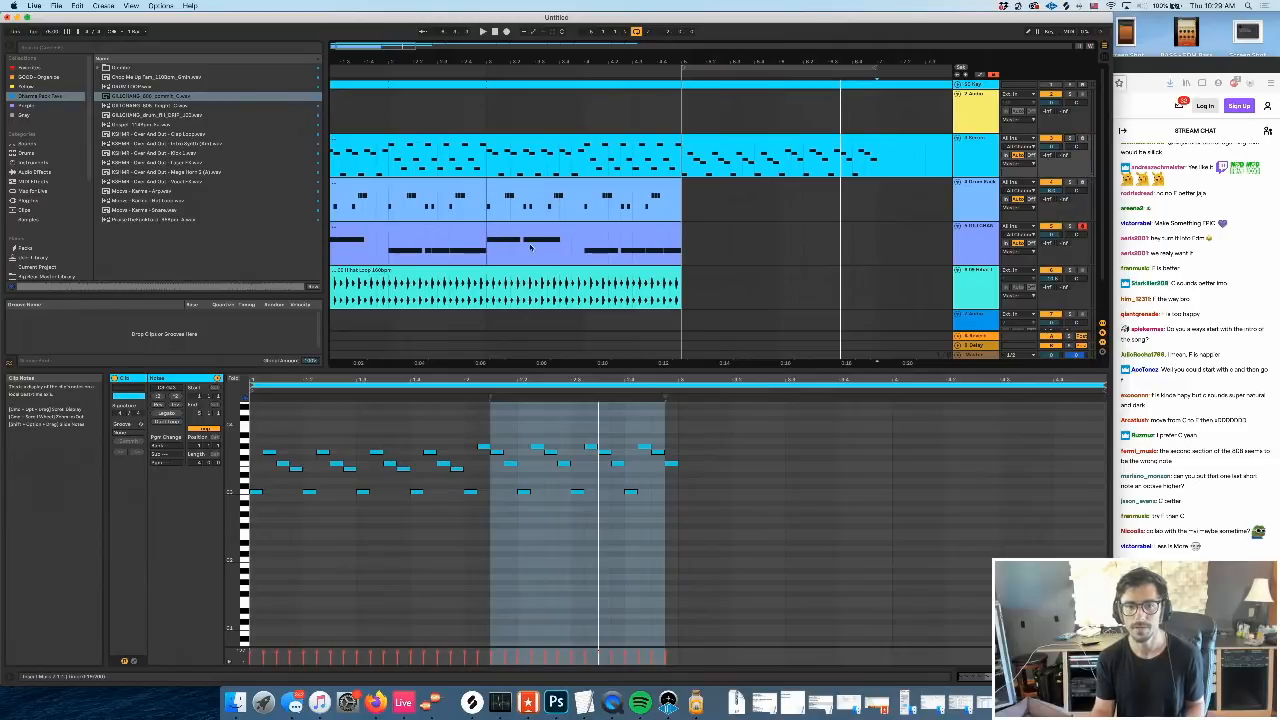
click(530, 247)
key(ctrl+d)
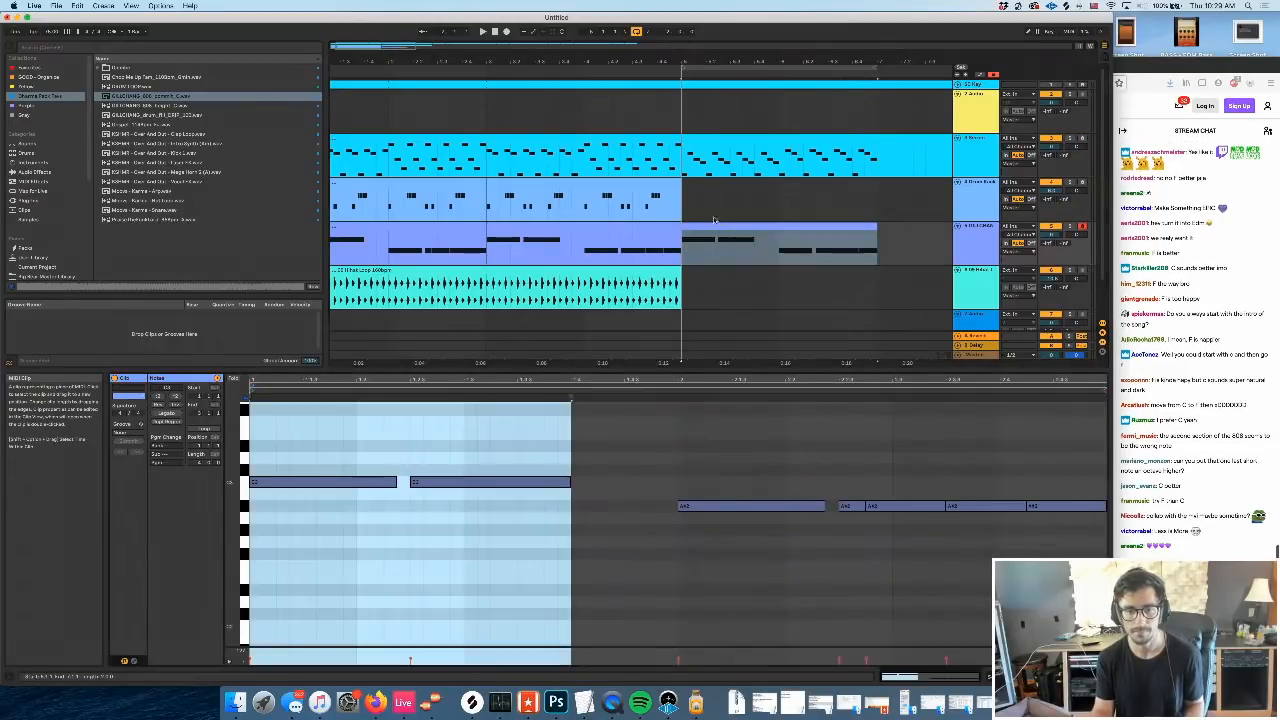
scroll(441, 471, up, 2)
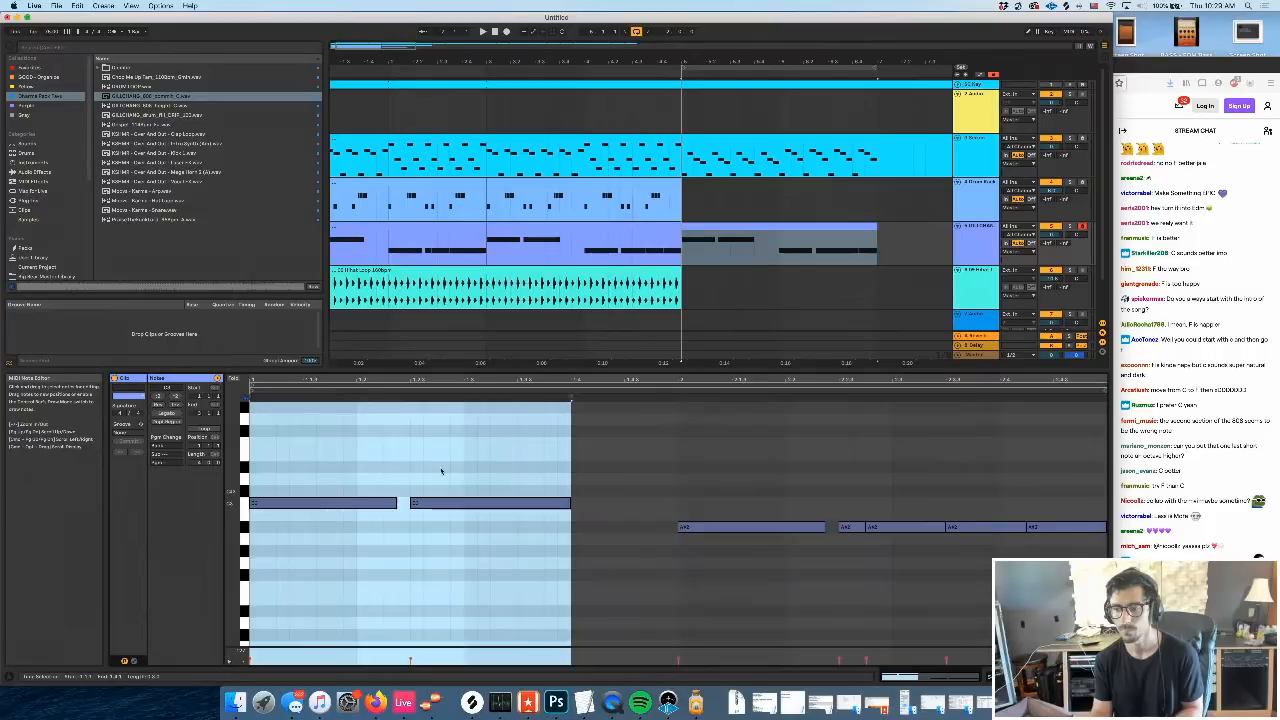
click(695, 140)
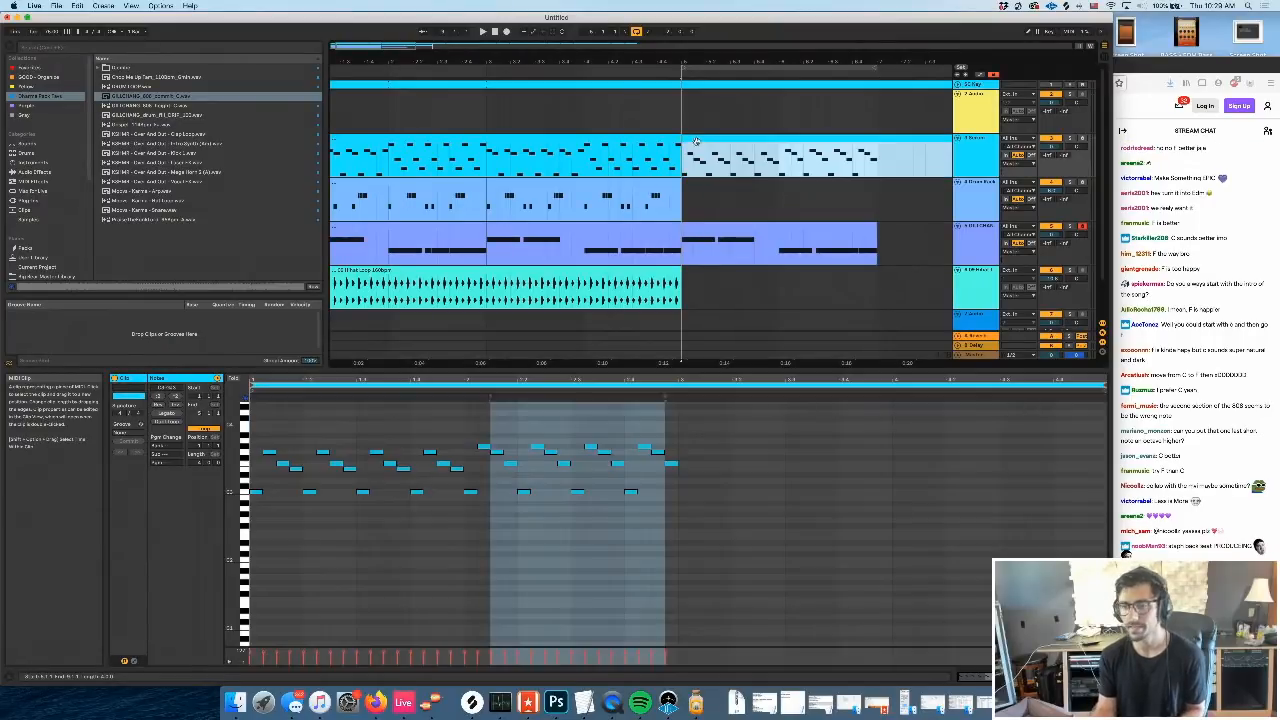
click(1082, 139)
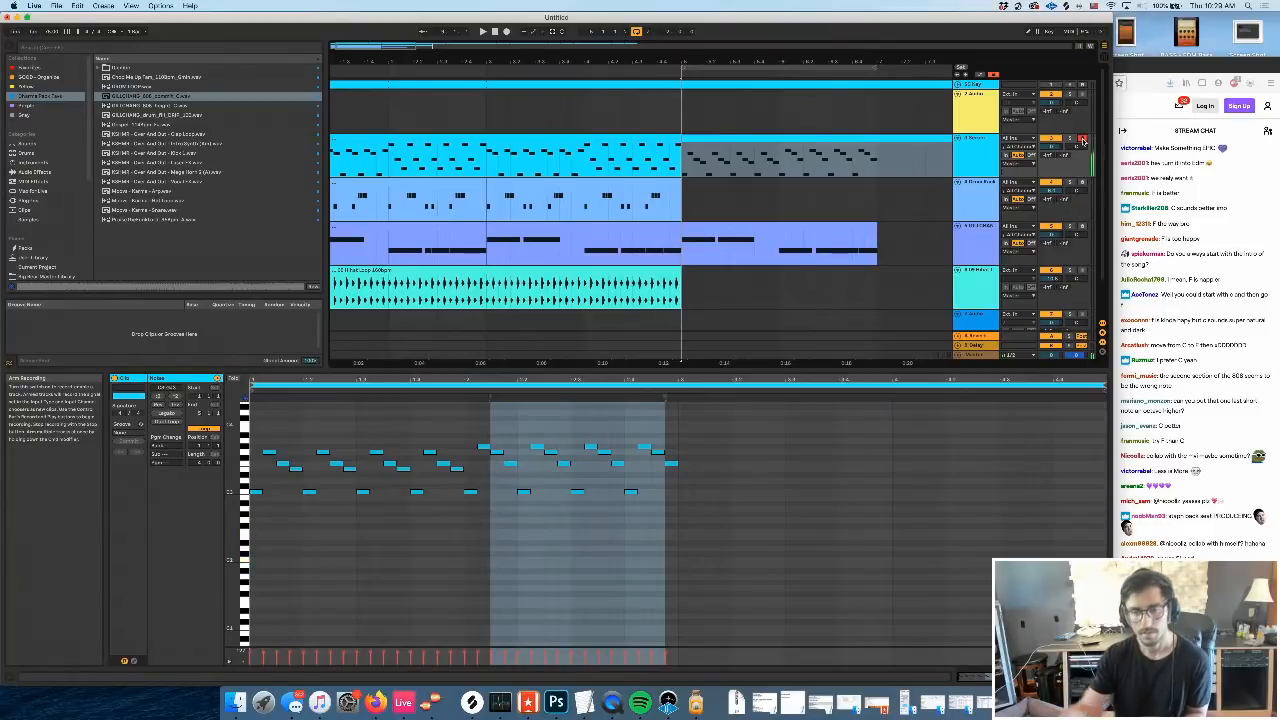
Raise the A# notes in the newest 808 clip's second half seven semitones to F, and play the section
click(716, 221)
click(546, 514)
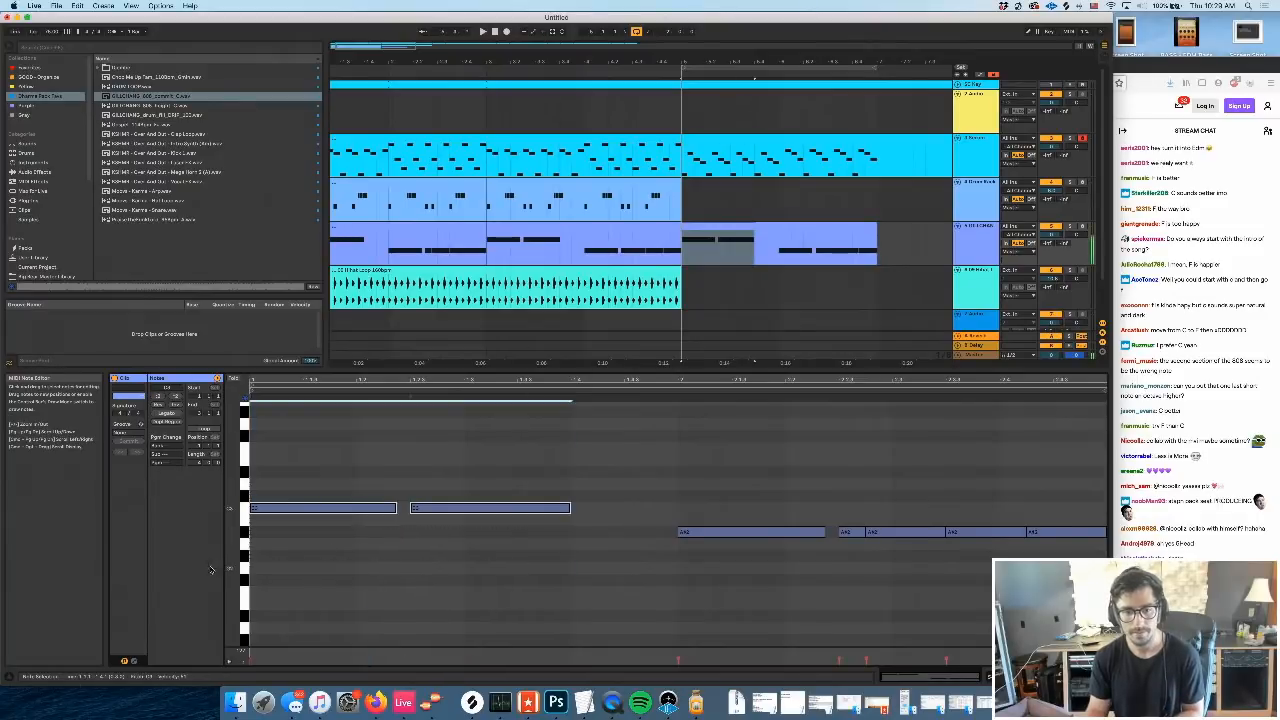
drag(716, 498, 1104, 565)
key(Up)
key(Up)
key(Up)
key(Up)
key(Up)
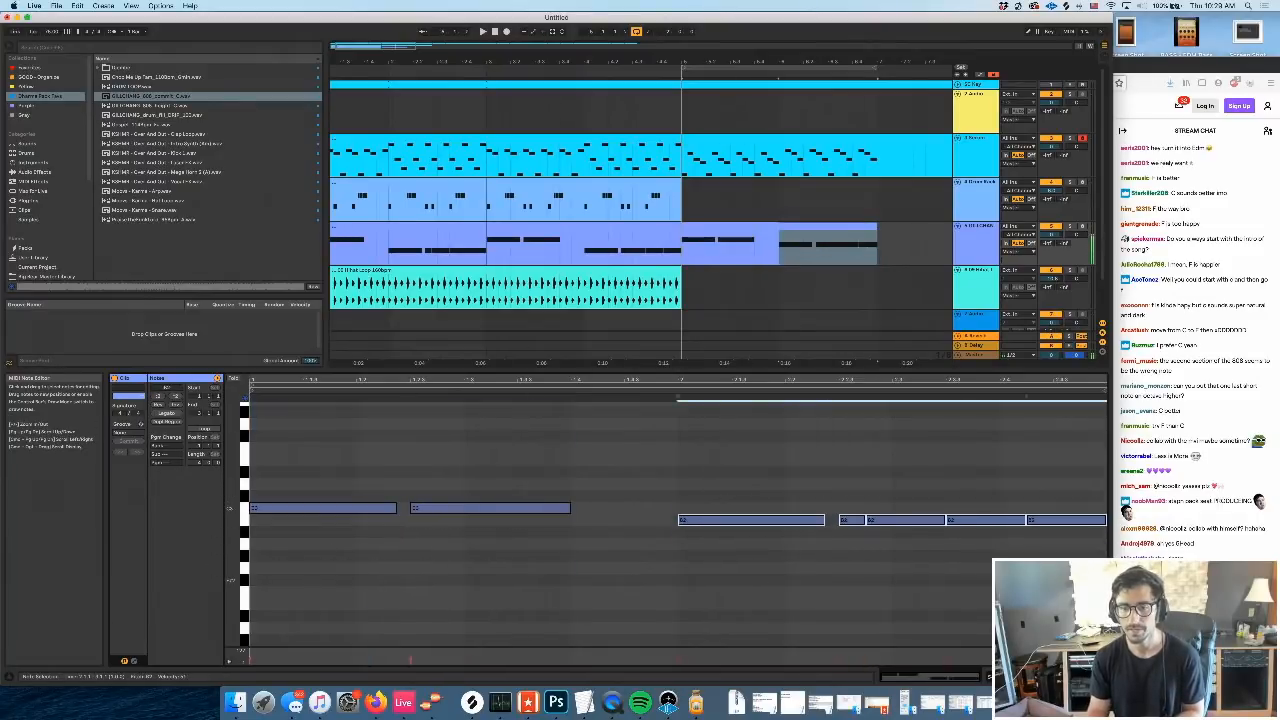
key(Up)
key(Up)
key(Up)
key(Up)
key(space)
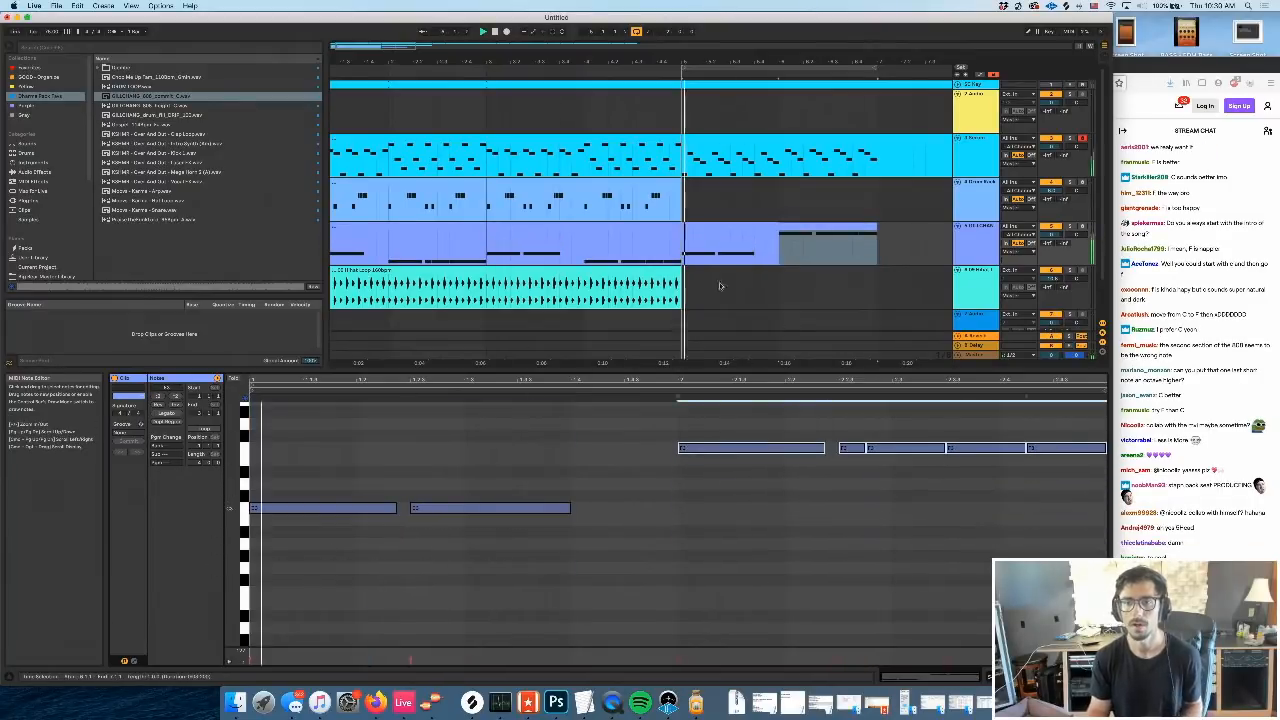
Duplicate the hi-hat loop and the drum rack clip under the new melody phrases and play the section
click(653, 271)
key(super+d)
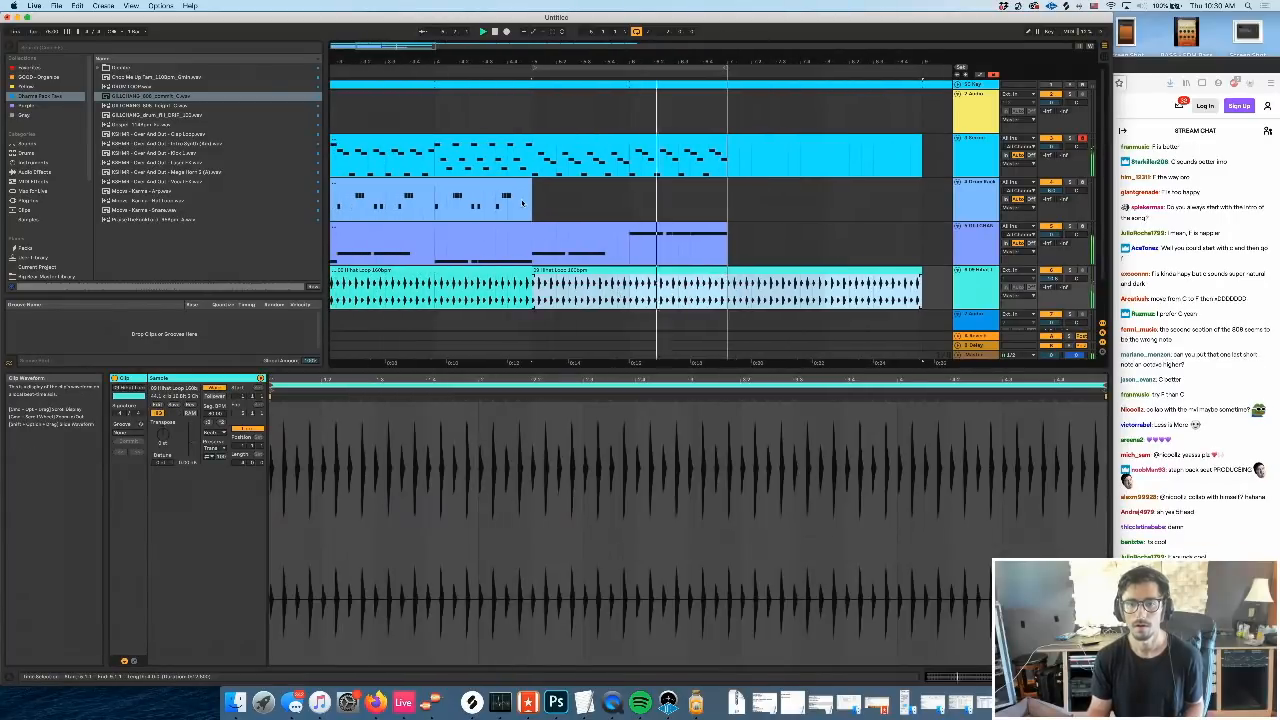
click(511, 184)
key(super+d)
scroll(591, 250, left, 2)
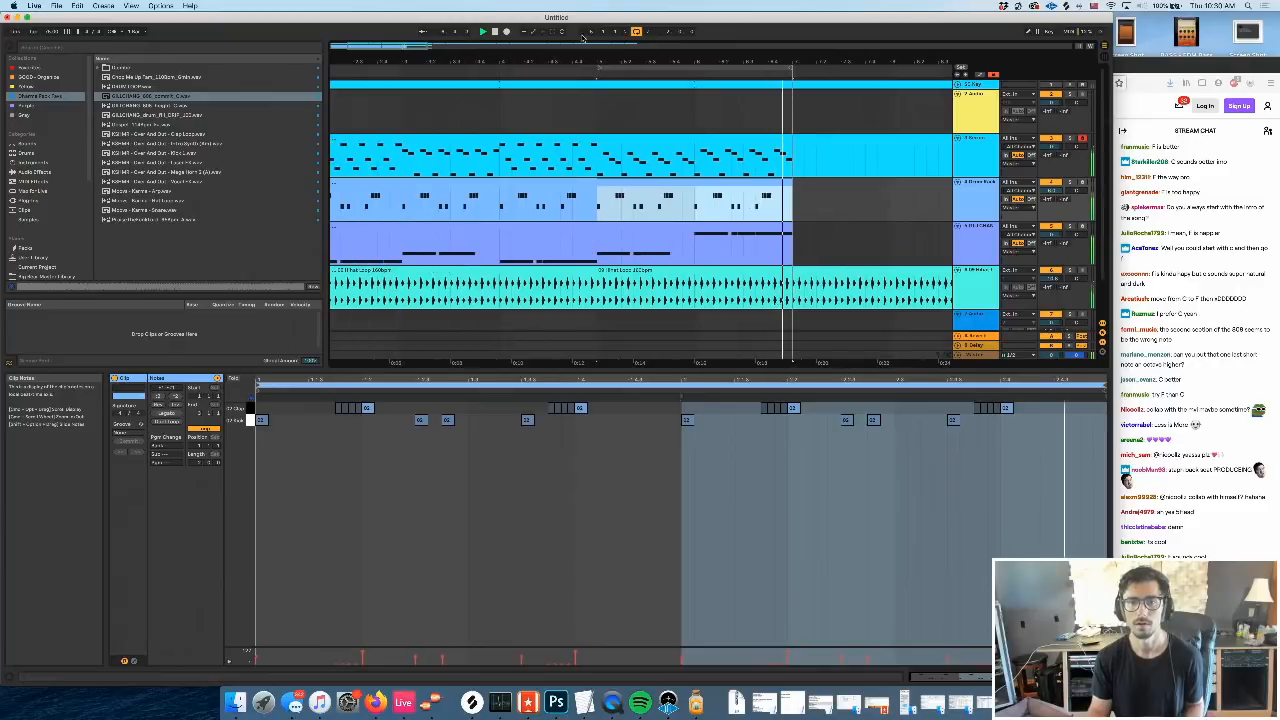
mouse_move(590, 61)
mouse_down()
mouse_move(541, 88)
mouse_move(551, 61)
mouse_up()
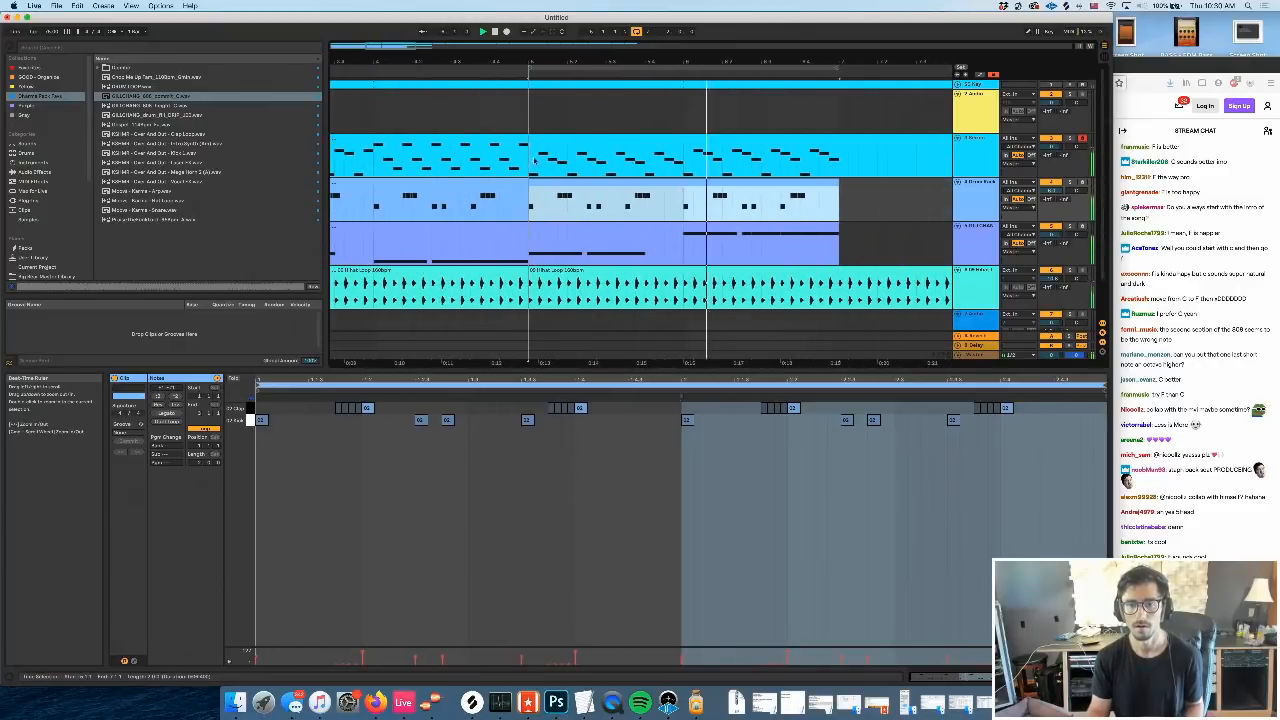
click(530, 160)
scroll(643, 222, right, 3)
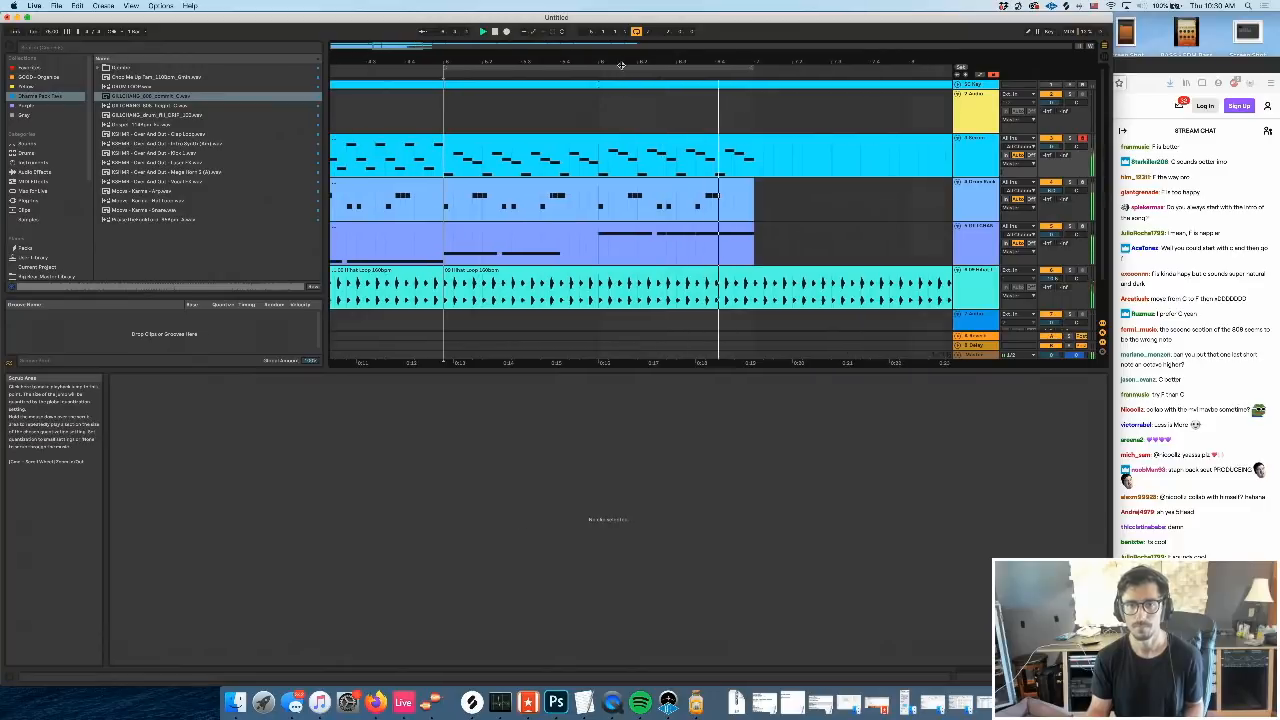
drag(622, 64, 572, 60)
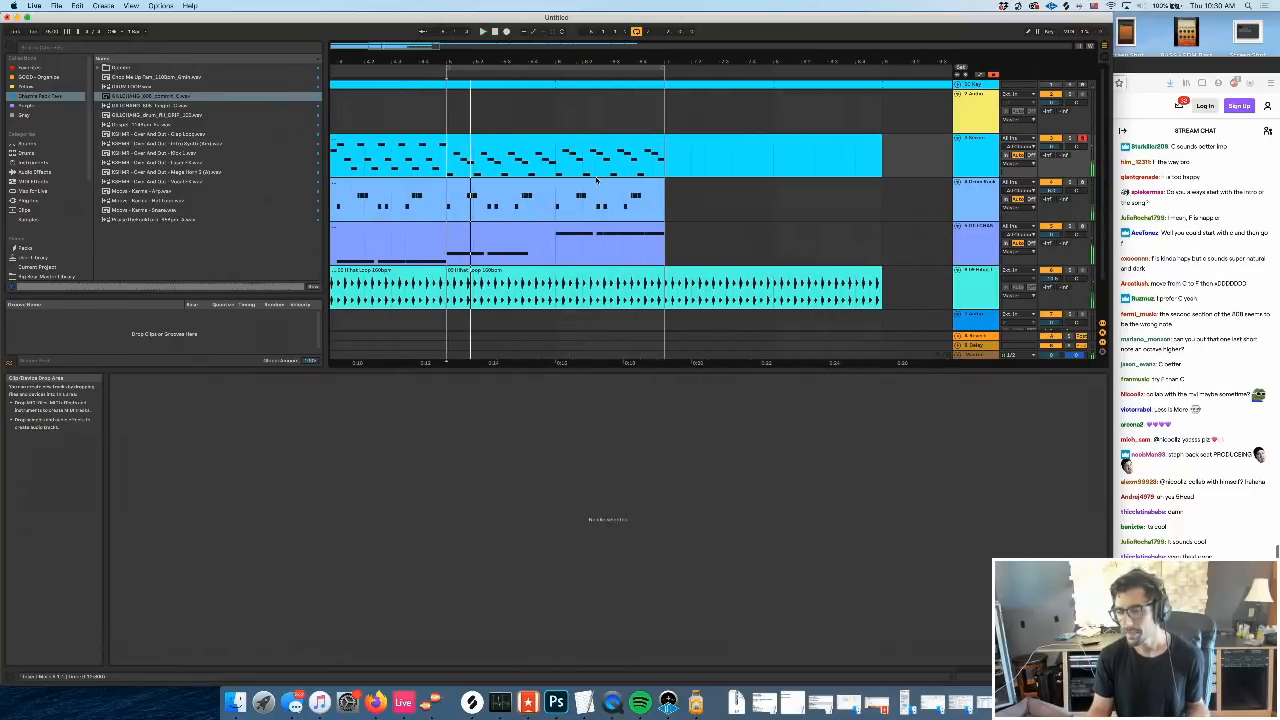
Unfold the SC Key track and examine its clips over the new melody phrases, using a time selection
click(981, 256)
double_click(976, 160)
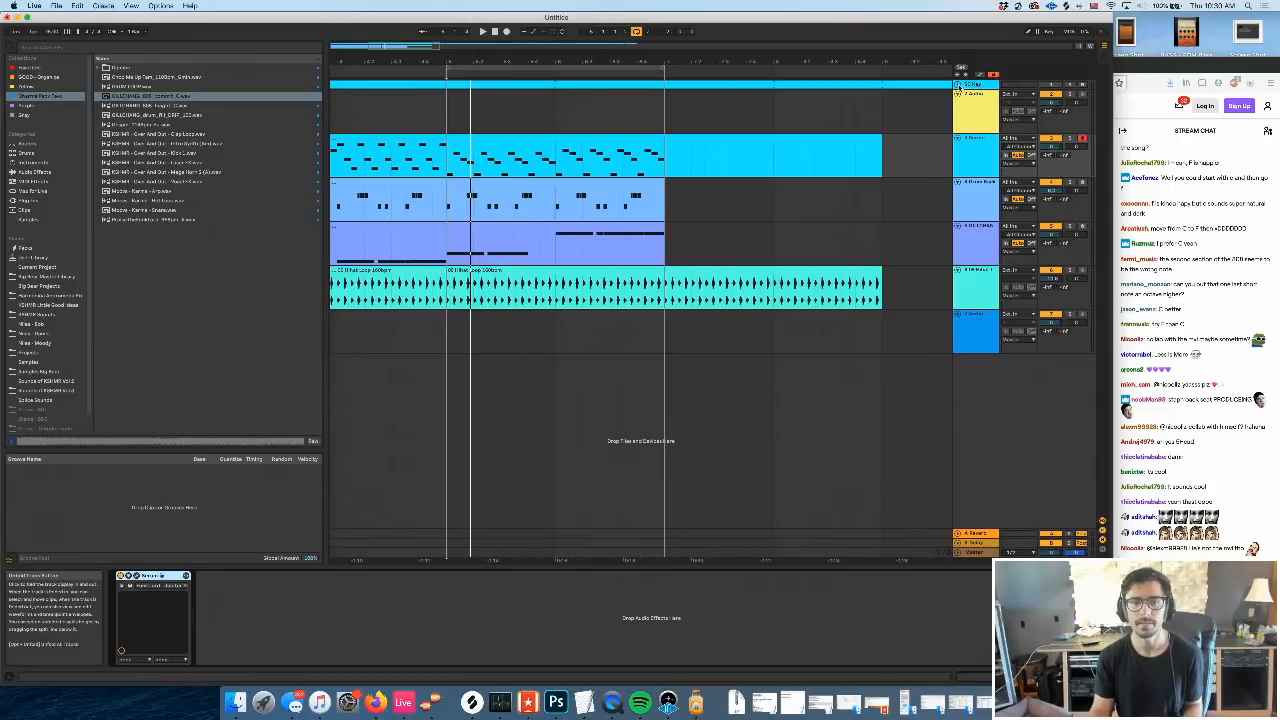
click(957, 86)
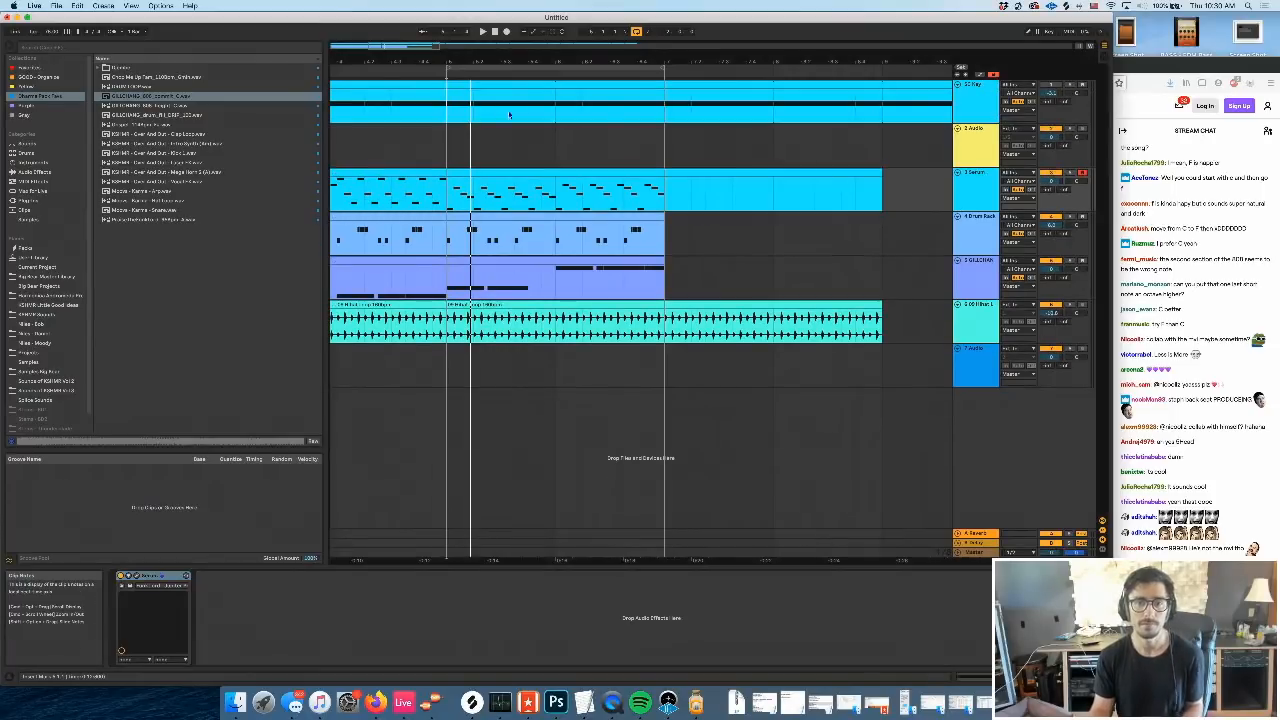
drag(441, 114, 637, 112)
click(964, 231)
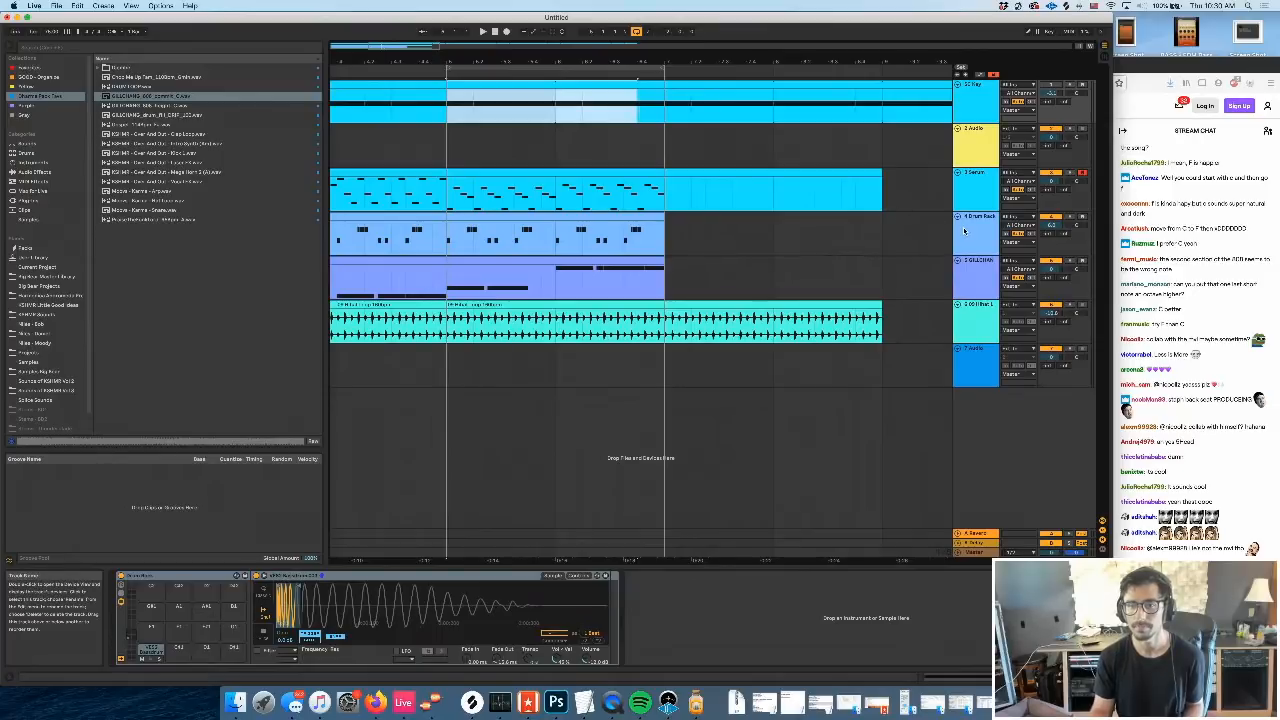
click(447, 100)
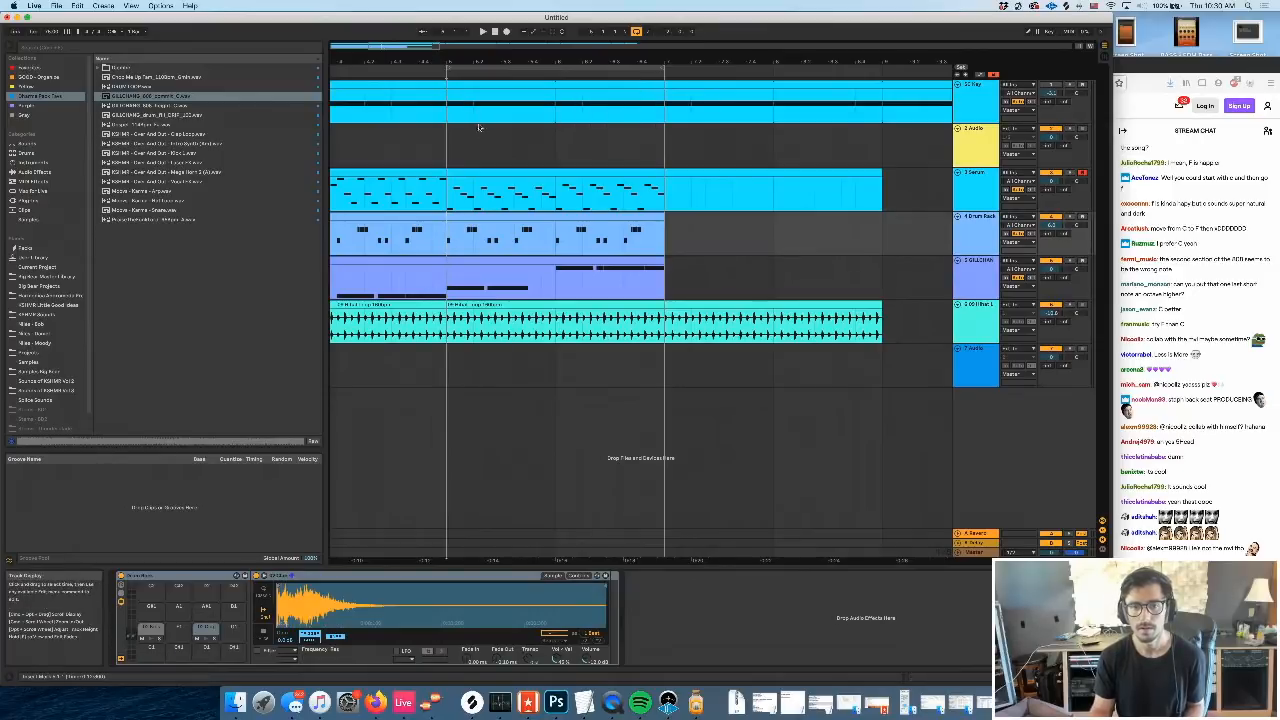
drag(447, 100, 664, 104)
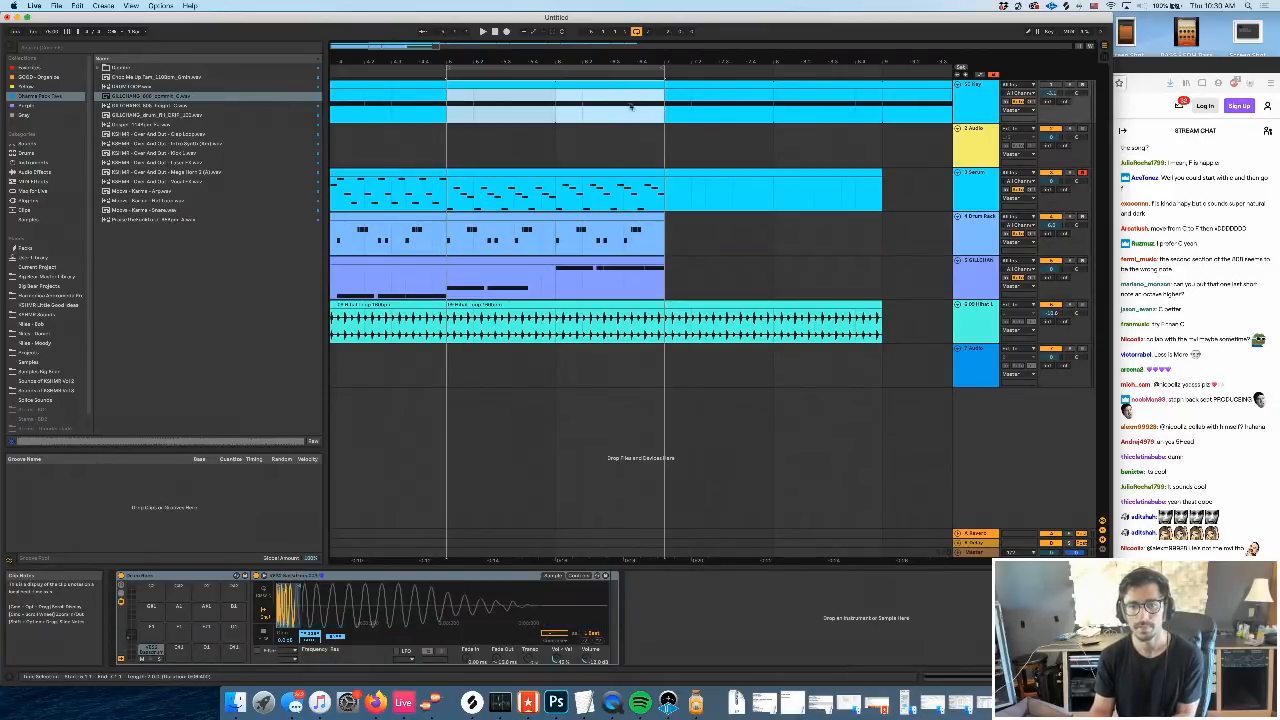
key(super+d)
Copy the Drum Rack's kick to the neighbouring empty pad as SC Key and shorten its sample to a brief hit
click(982, 233)
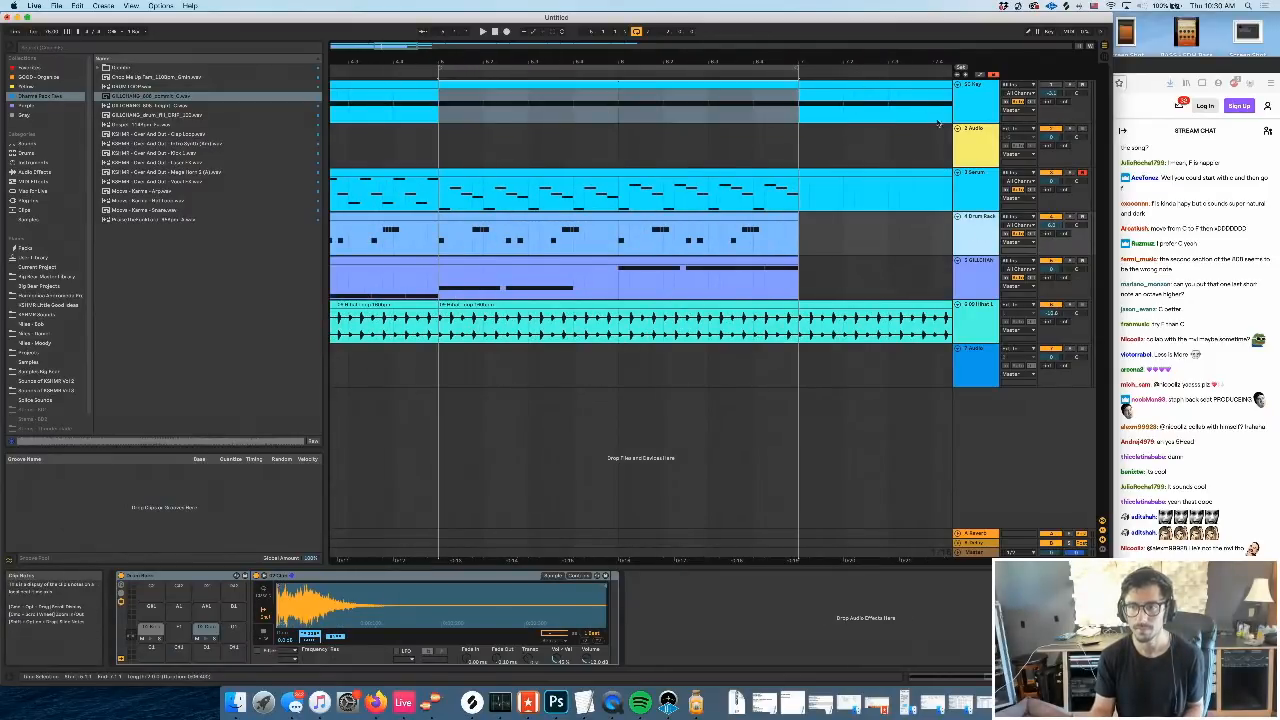
click(150, 632)
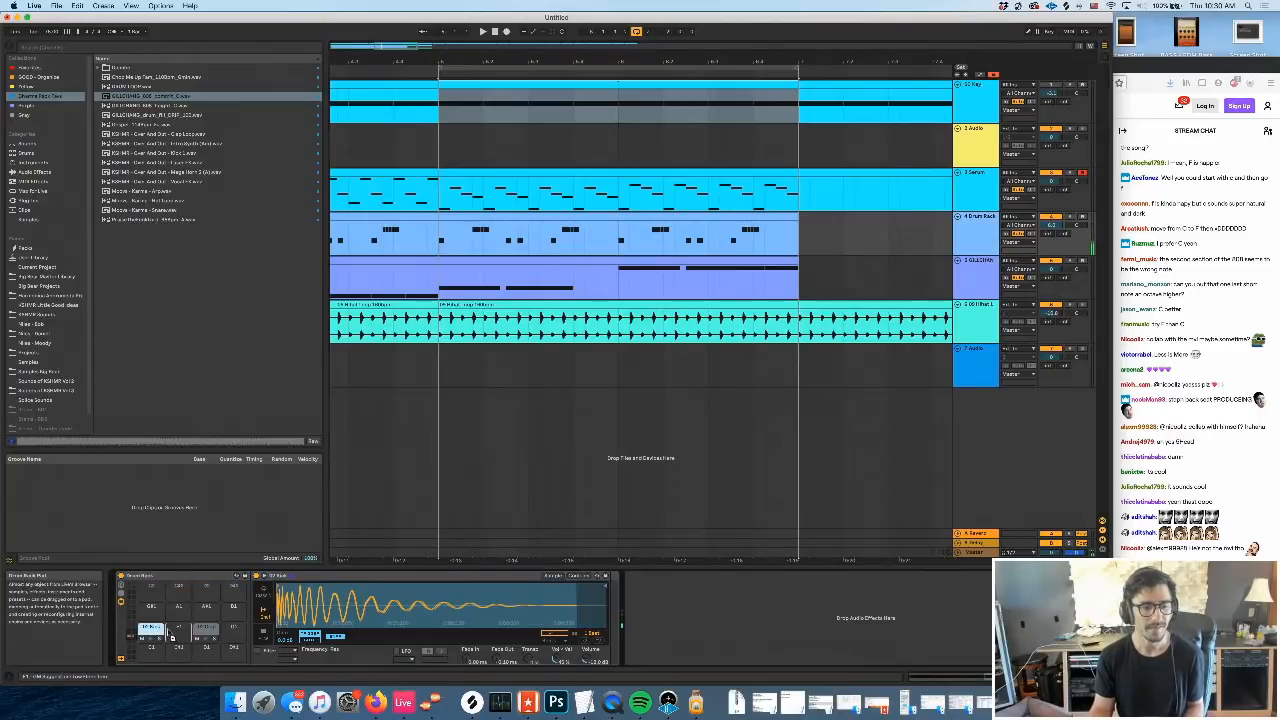
click(177, 630)
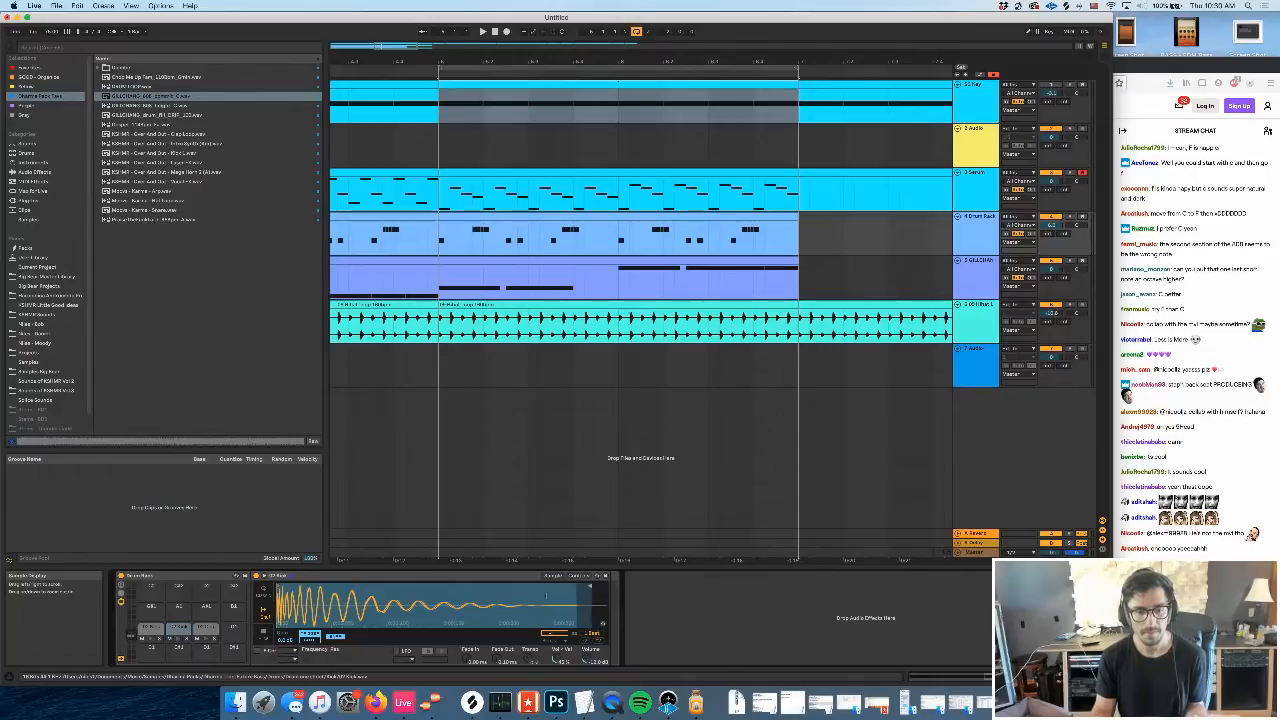
drag(590, 587, 324, 588)
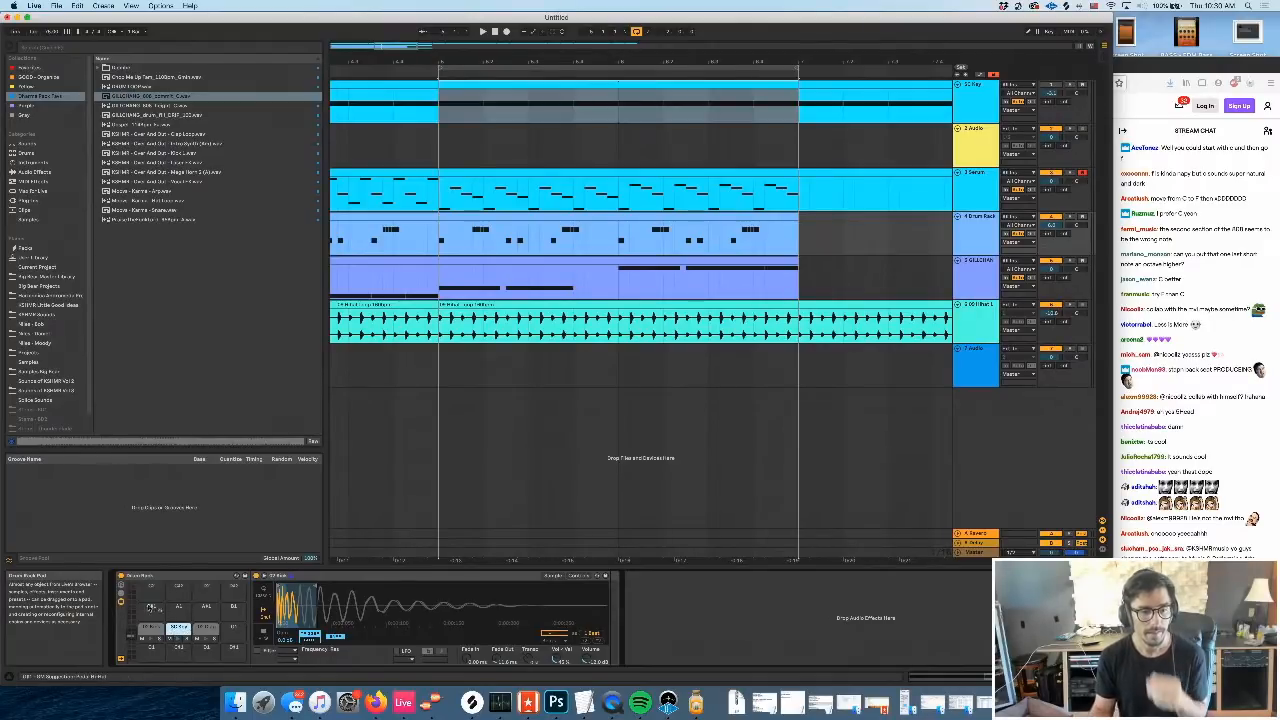
Mute the SC Key chain in the Drum Rack and copy the drum clip's kick notes onto the SC Key row
click(121, 594)
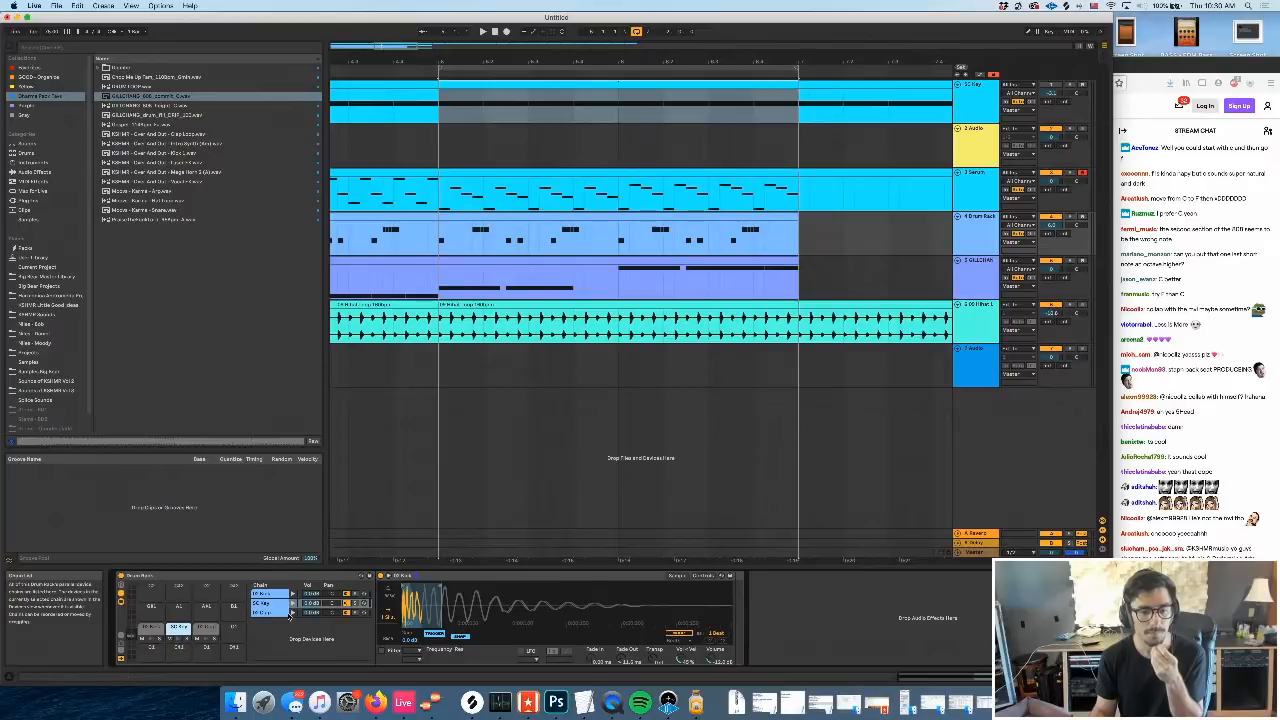
click(345, 611)
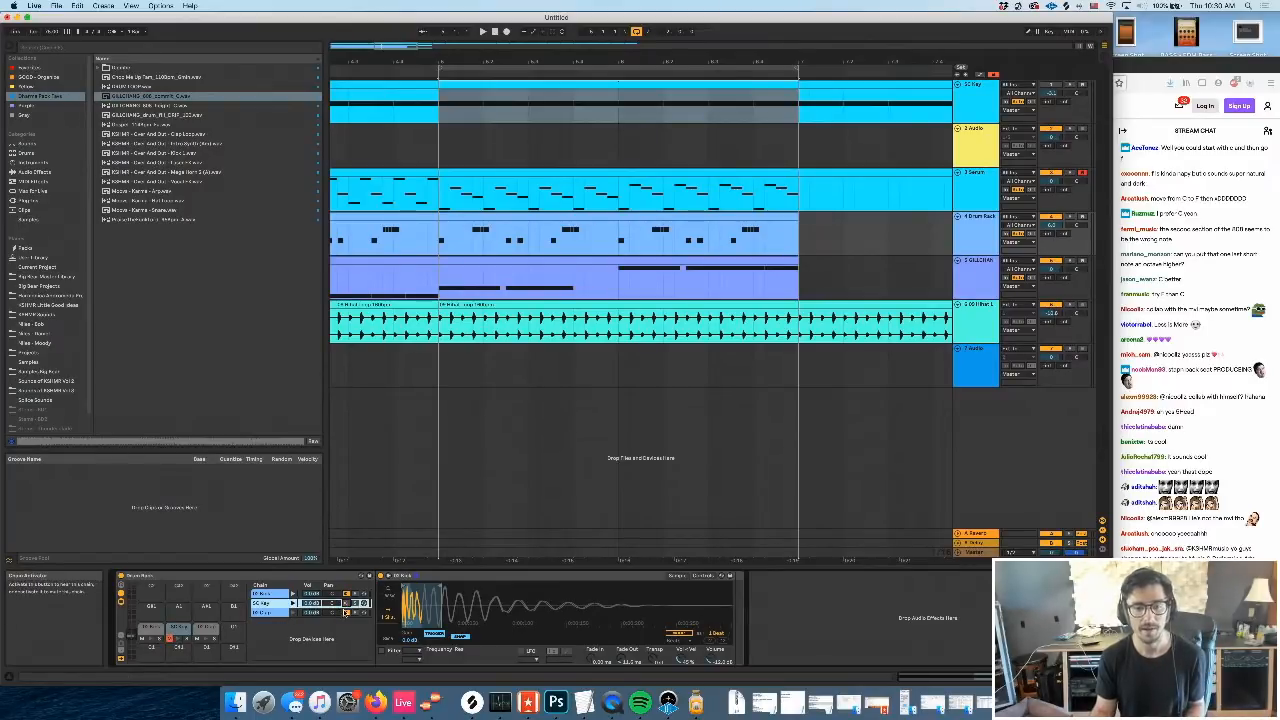
double_click(508, 217)
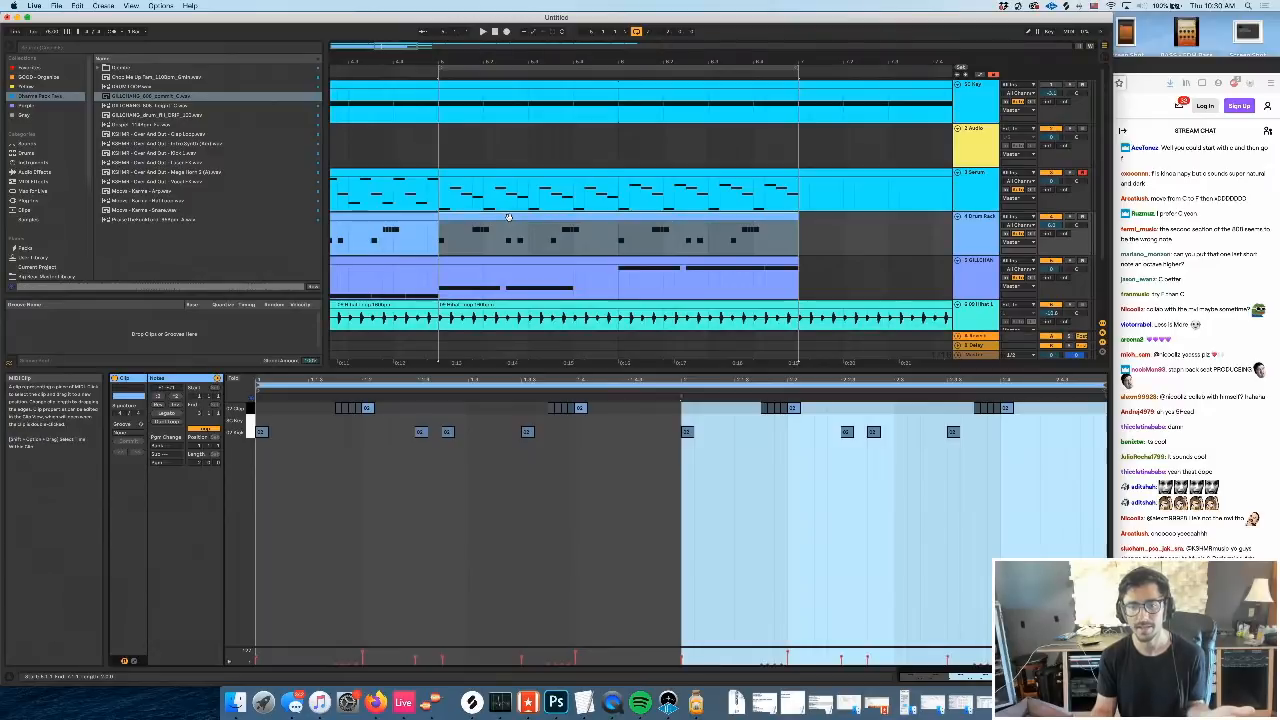
click(405, 485)
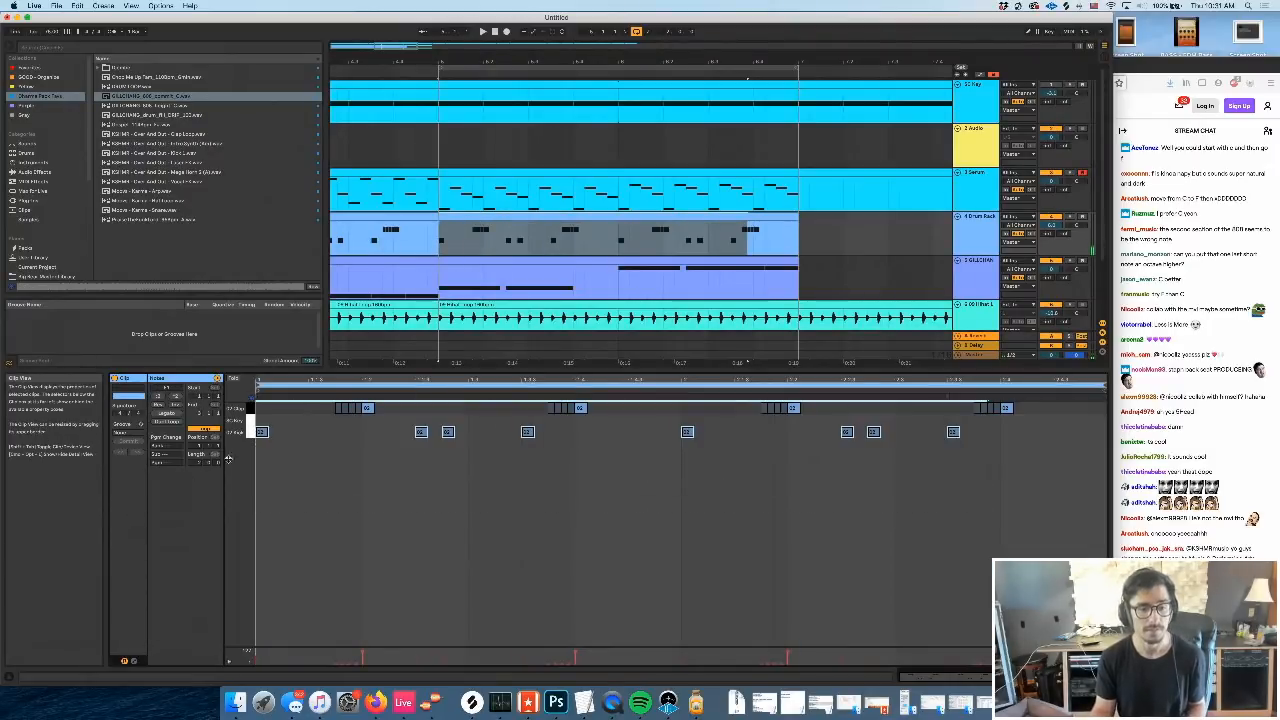
drag(262, 433, 262, 428)
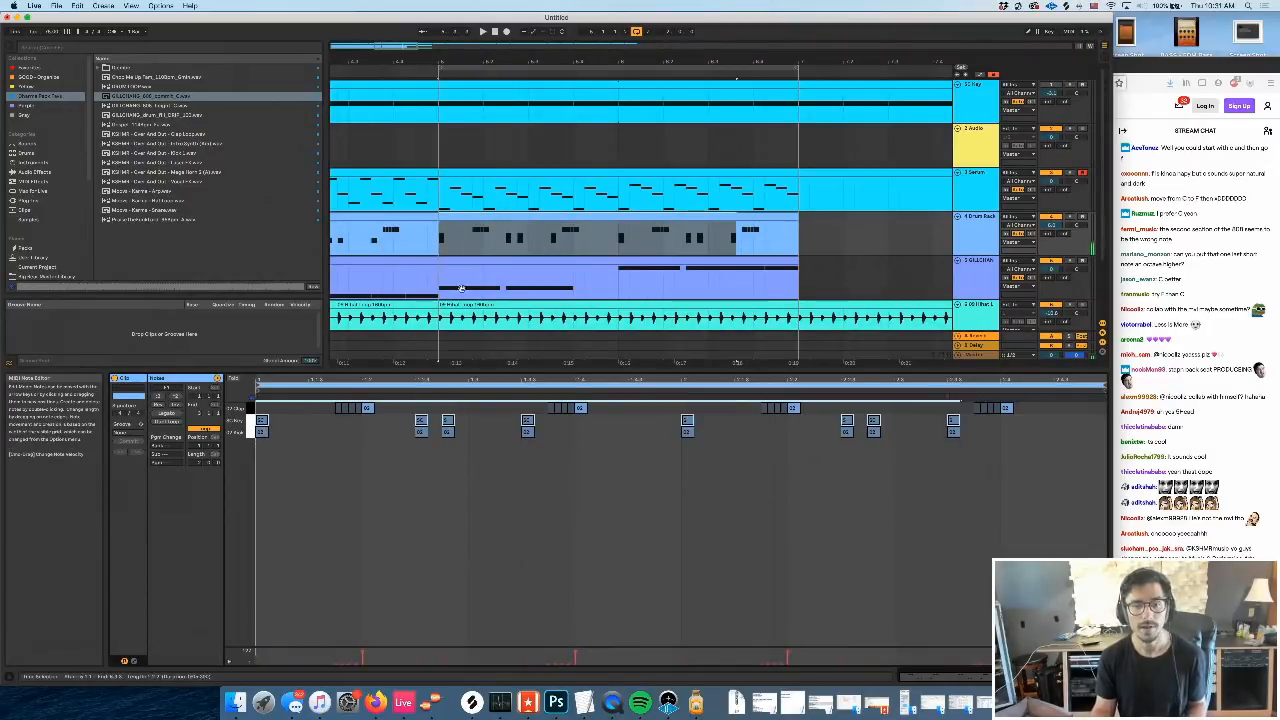
Add a Compressor after Serum on the Serum track
click(973, 236)
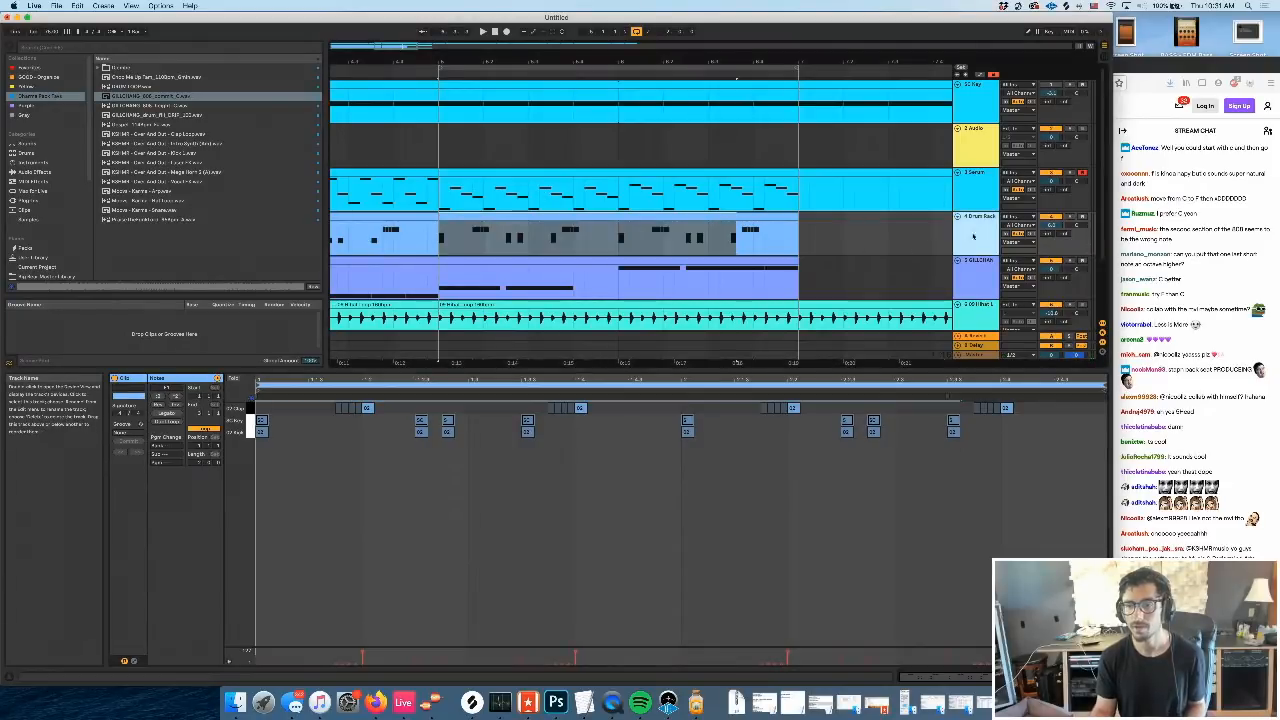
key(shift+Tab)
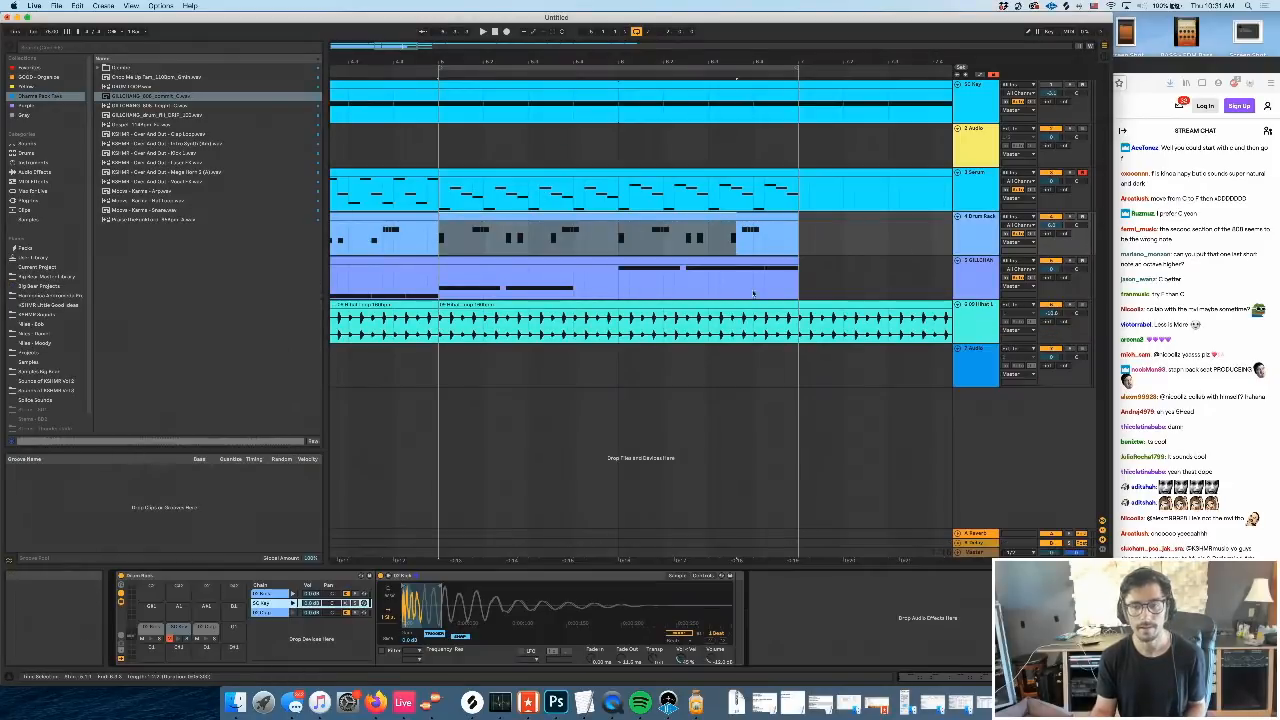
click(975, 184)
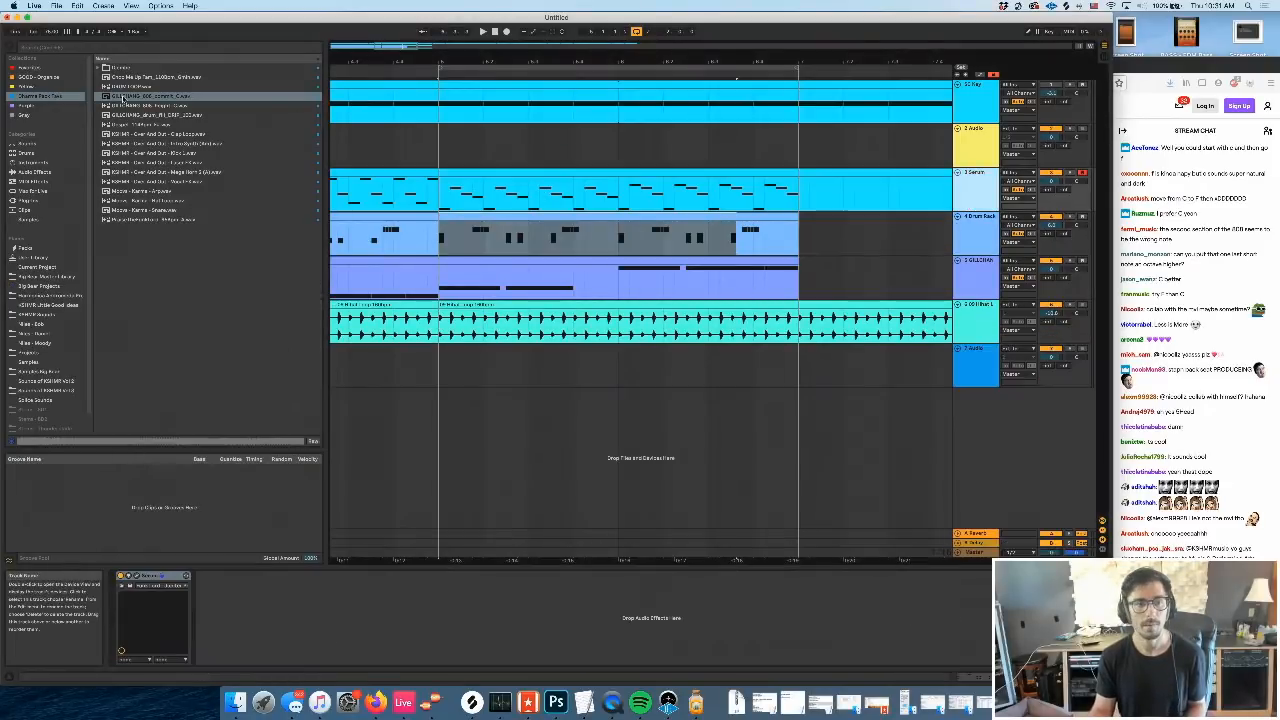
click(36, 172)
drag(134, 146, 210, 577)
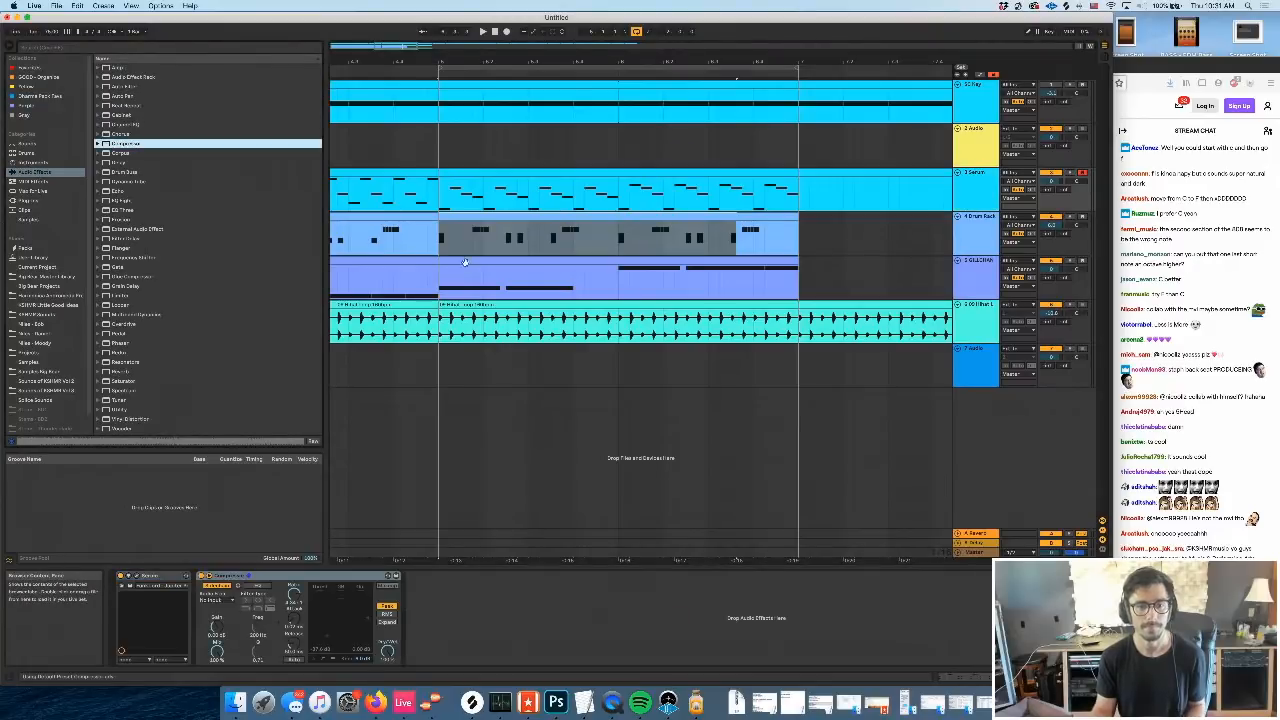
Set the Compressor's sidechain input to 4-Drum Rack, tapped from SC Key Pre FX, and play the section
click(219, 602)
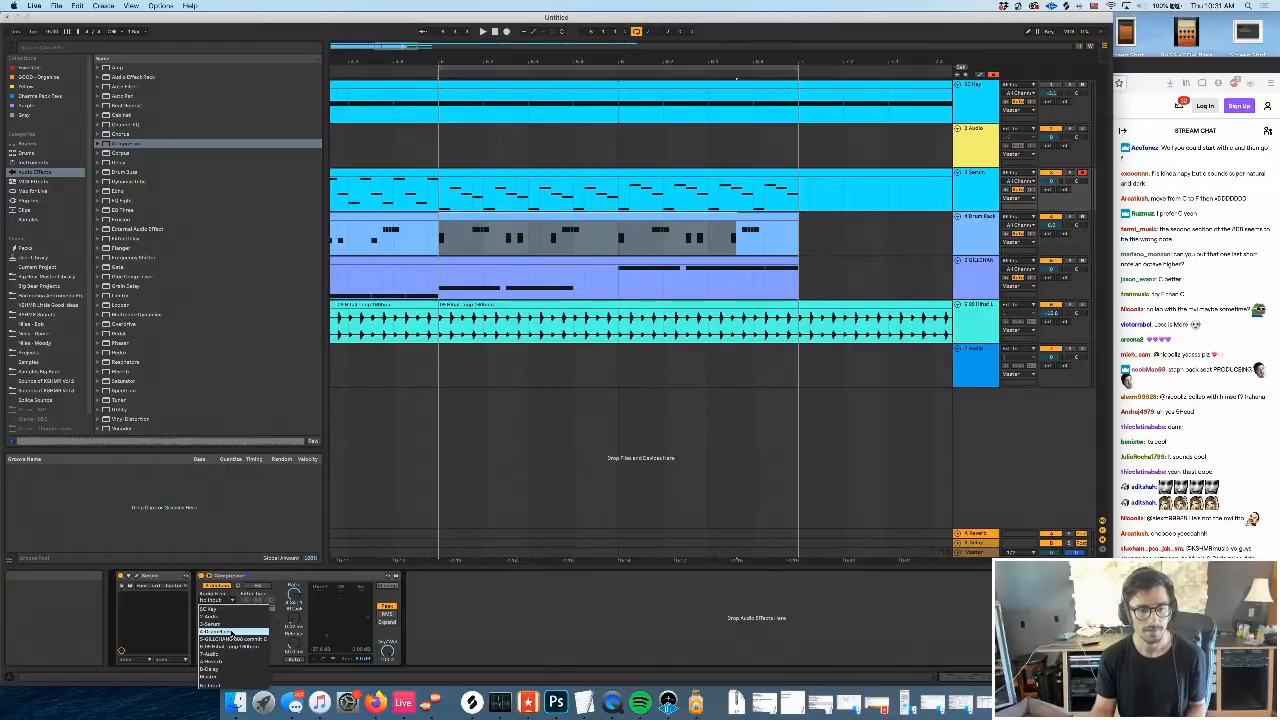
click(228, 632)
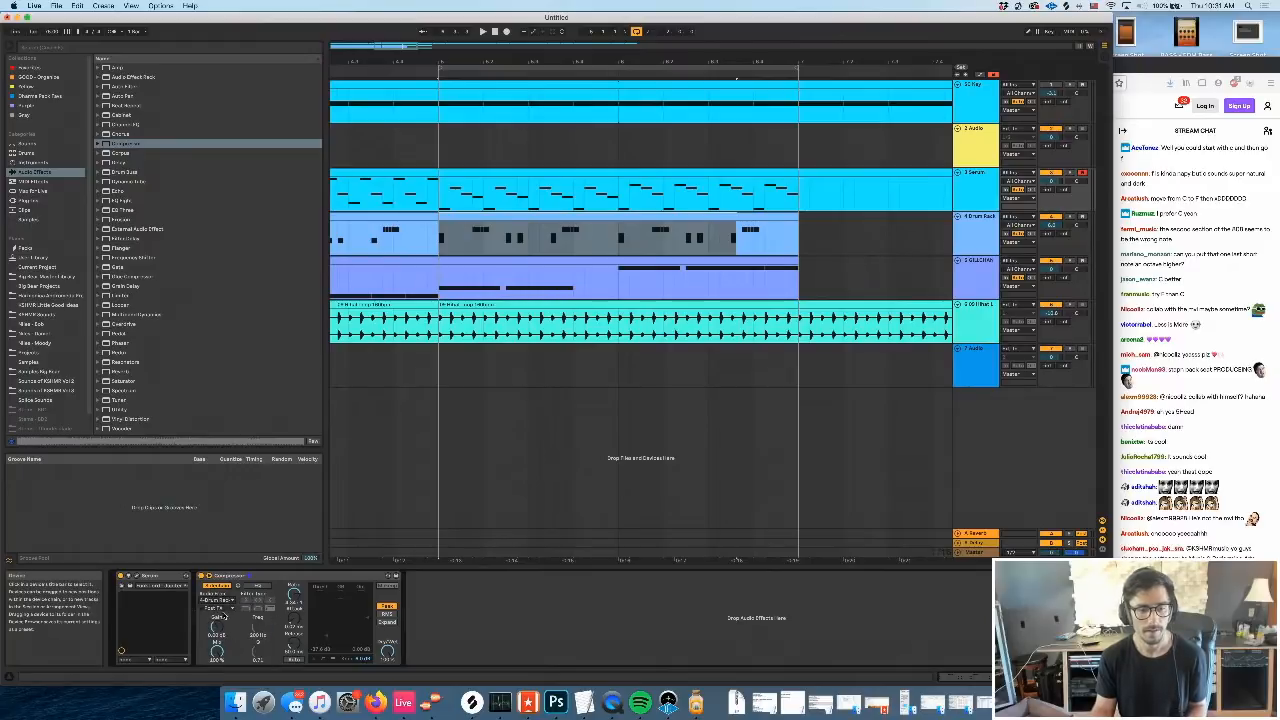
click(219, 609)
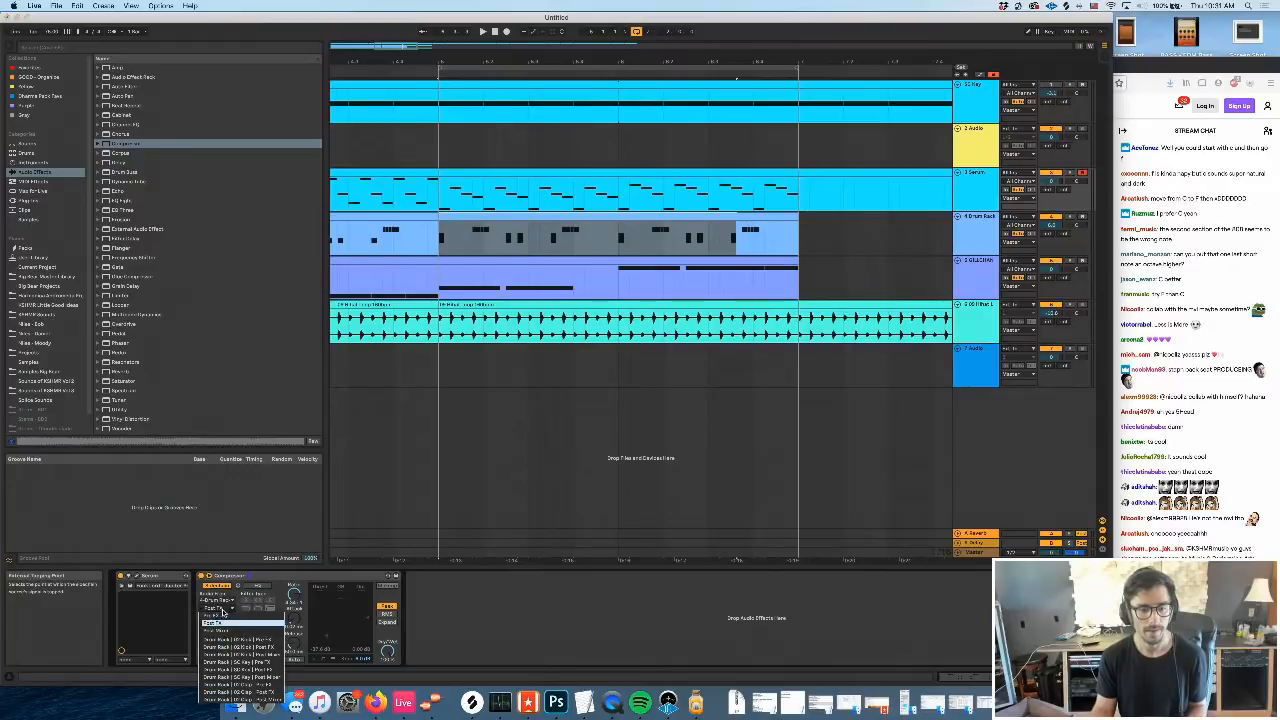
click(266, 661)
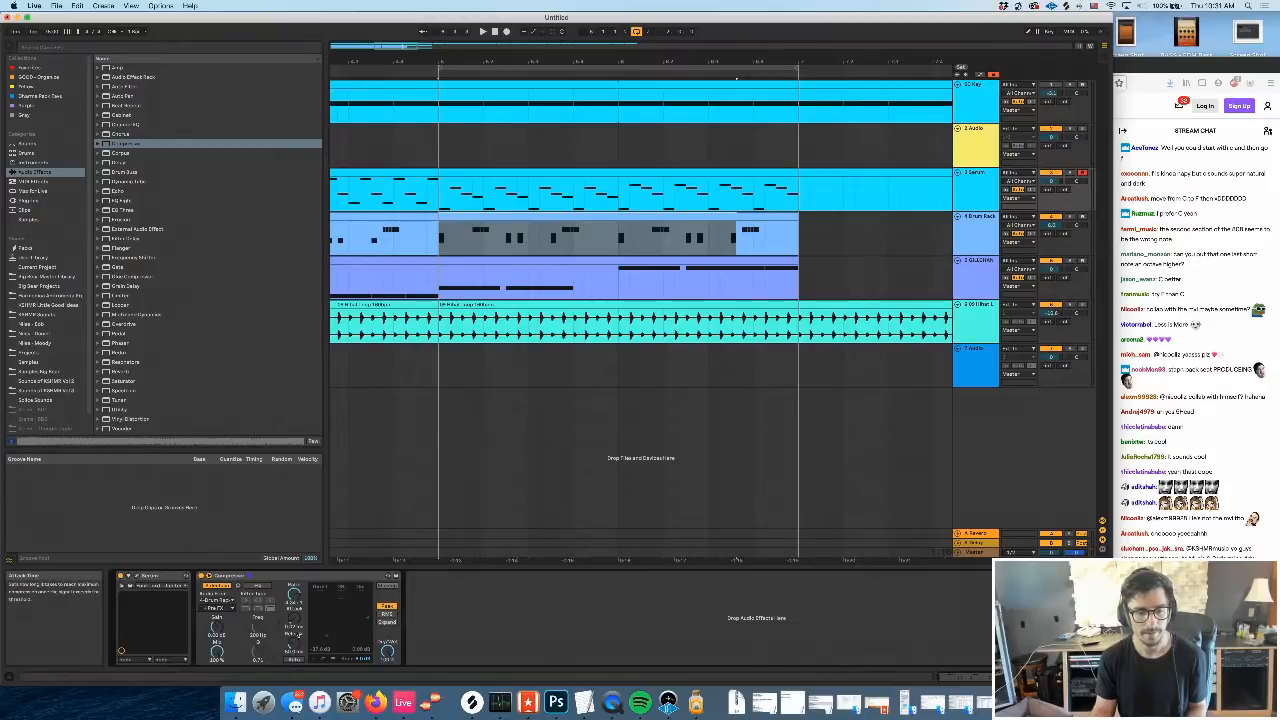
key(space)
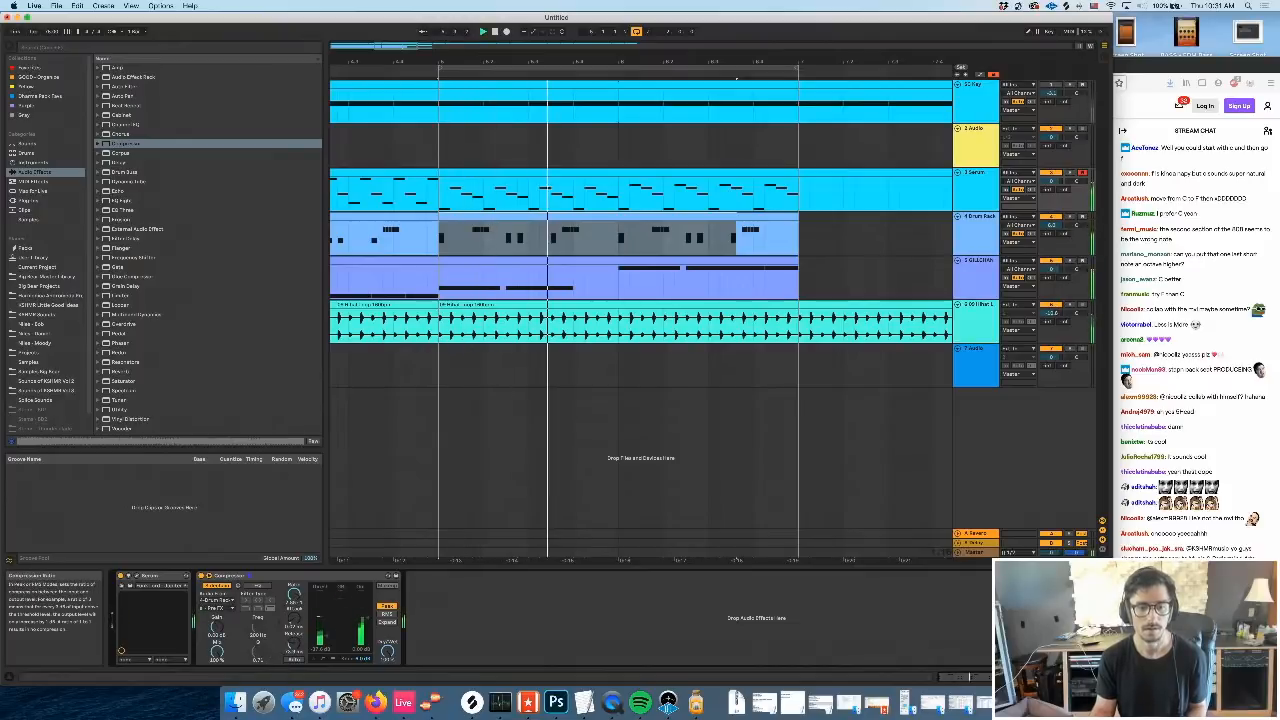
key(space)
key(space)
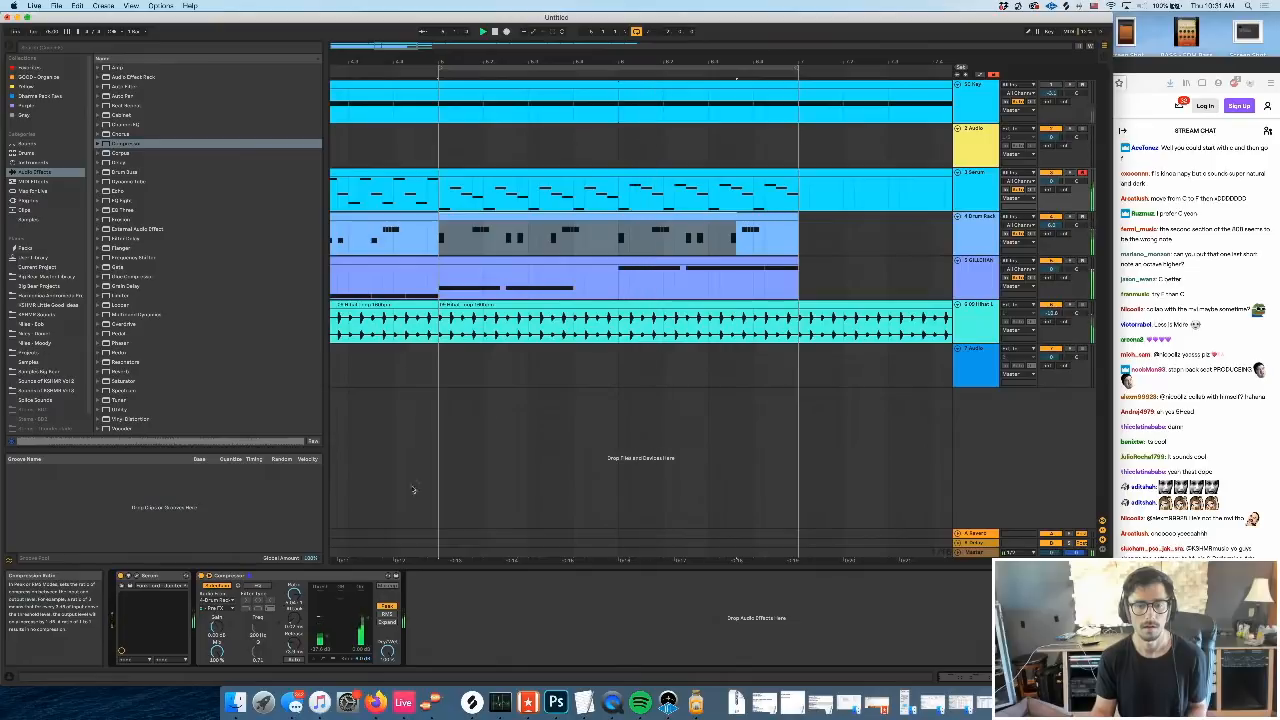
Try lengthening the second C note in the newest 808 clip during playback, and undo the change
double_click(571, 263)
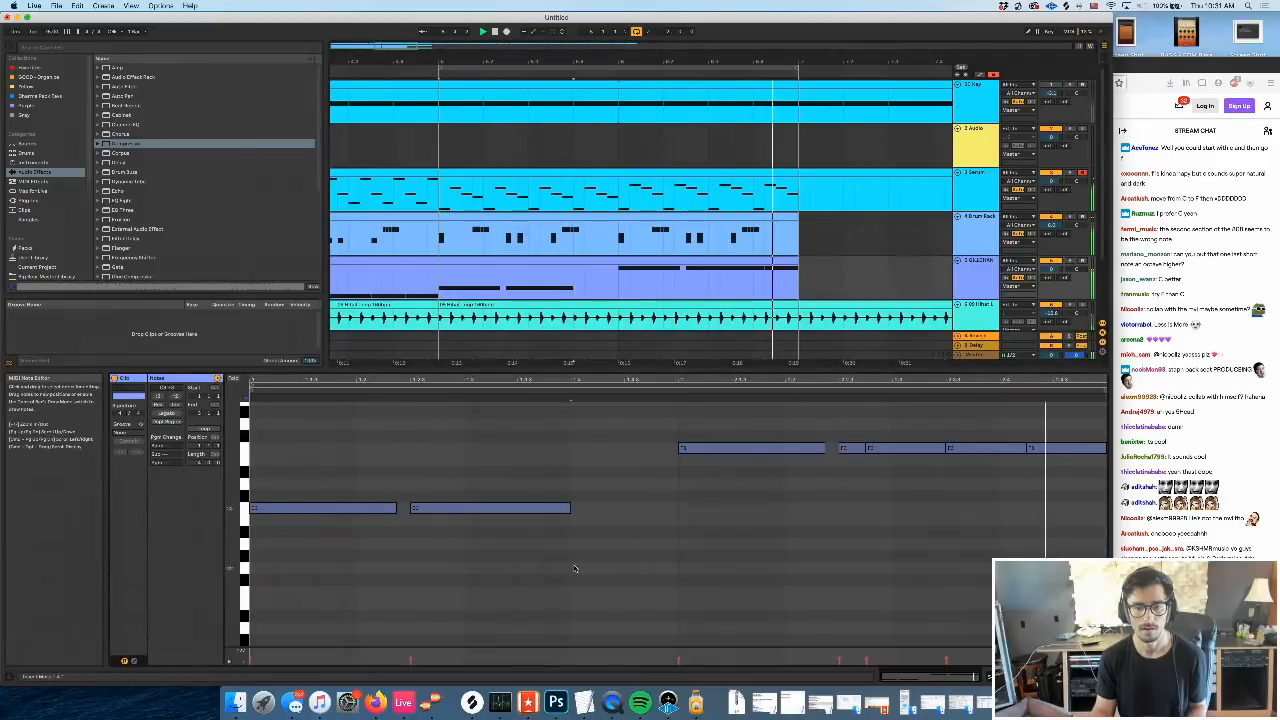
drag(623, 508, 651, 508)
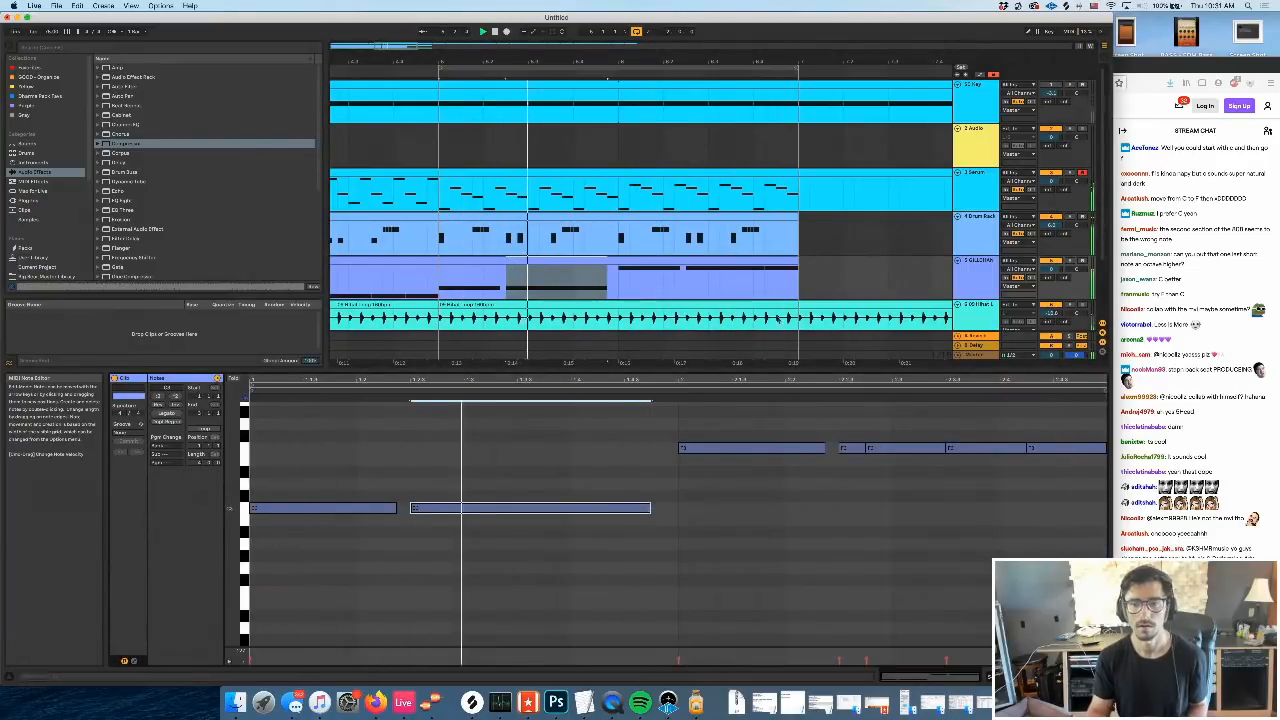
click(658, 484)
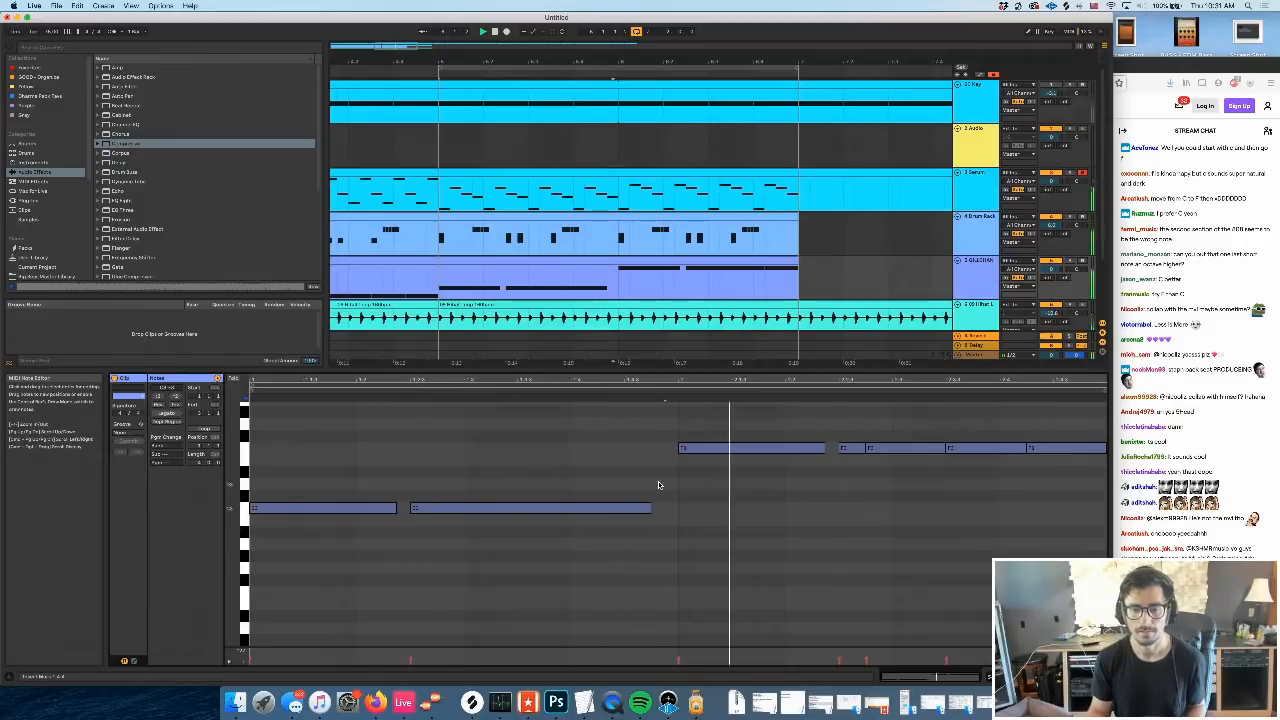
key(super+z)
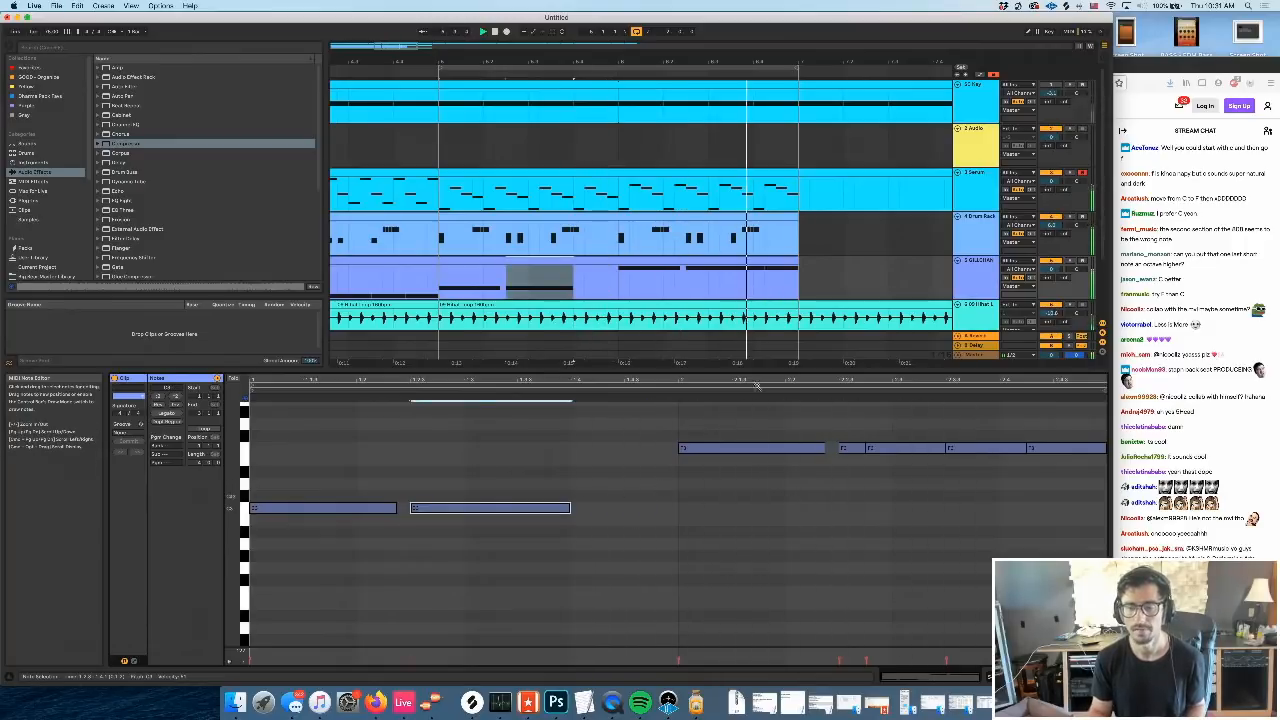
Stop playback and delete the hi-hat loop portion that extends past the end of the newest section
drag(589, 62, 508, 32)
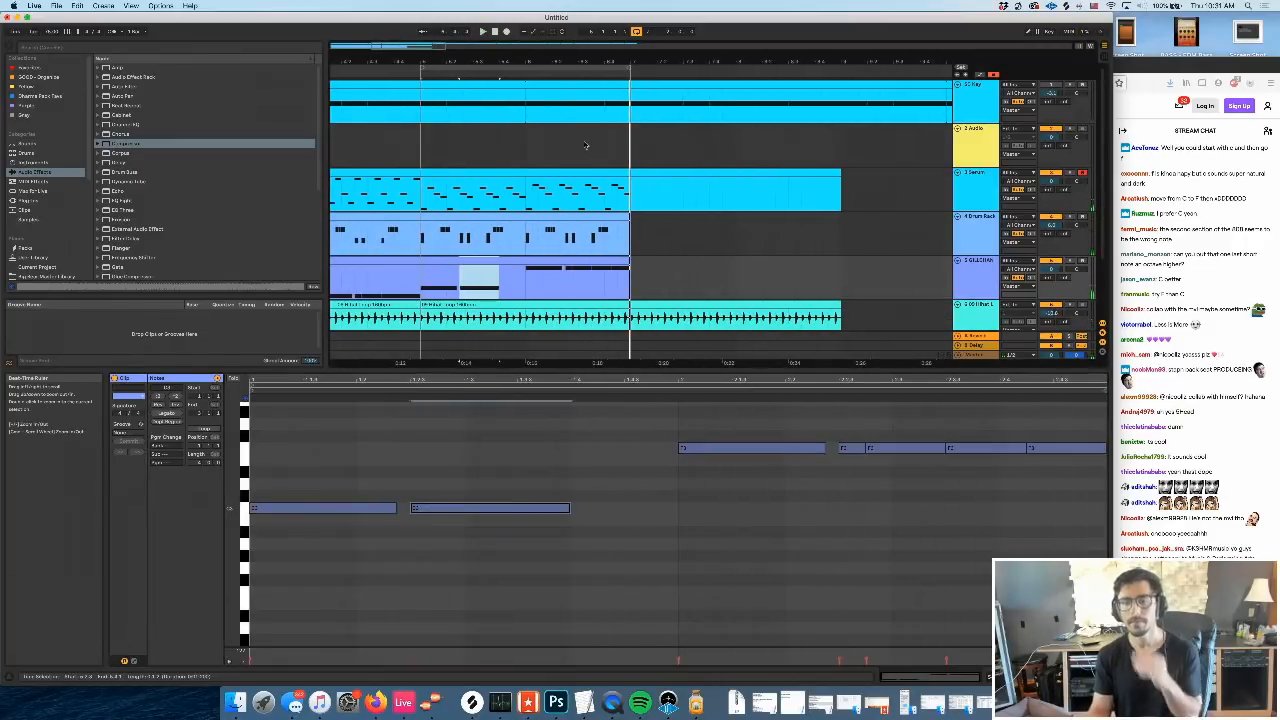
click(982, 274)
scroll(660, 260, down, 2)
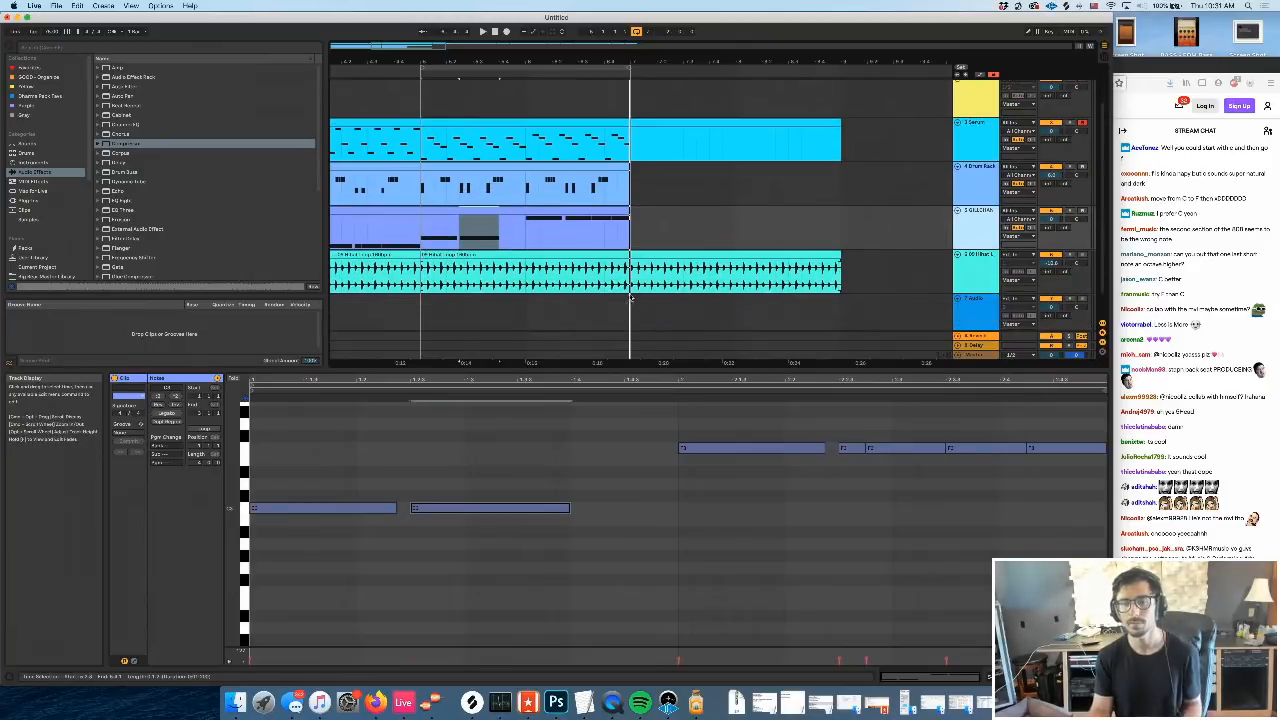
click(656, 256)
key(Delete)
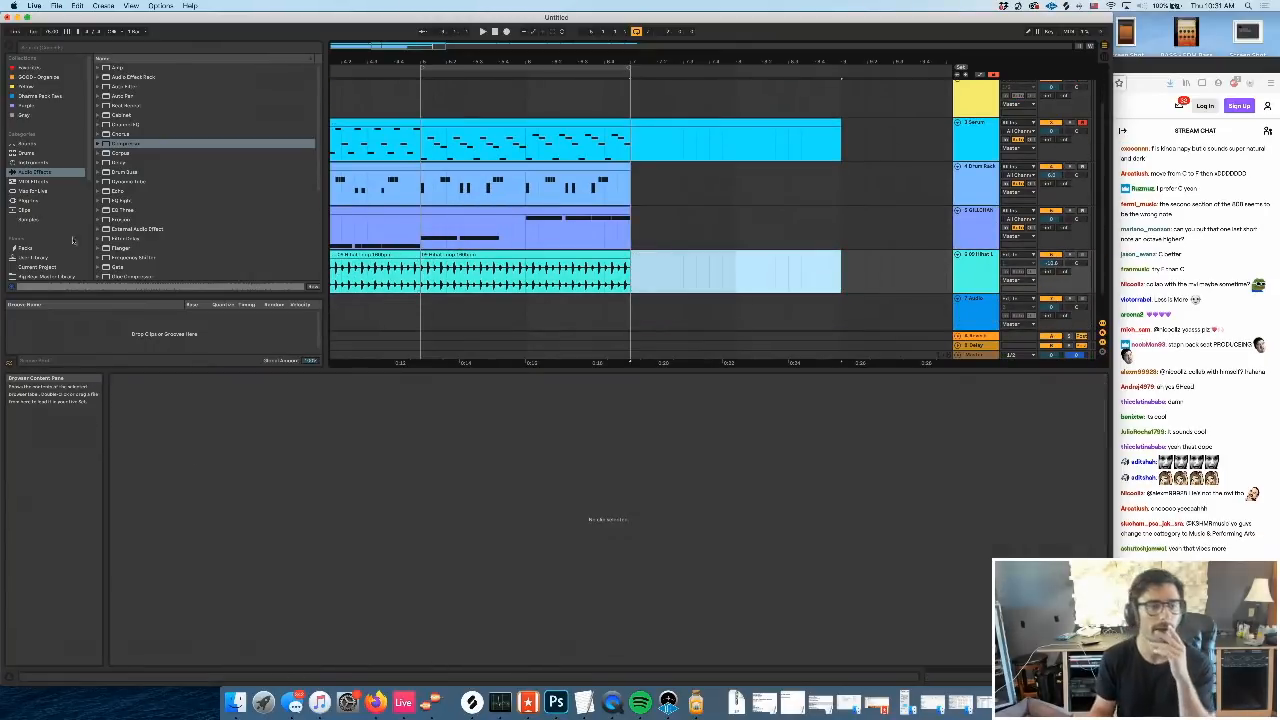
Duplicate the newest section's Serum, Drum Rack, 808 and hi-hat clips directly after itself
key(super+f)
drag(422, 152, 630, 282)
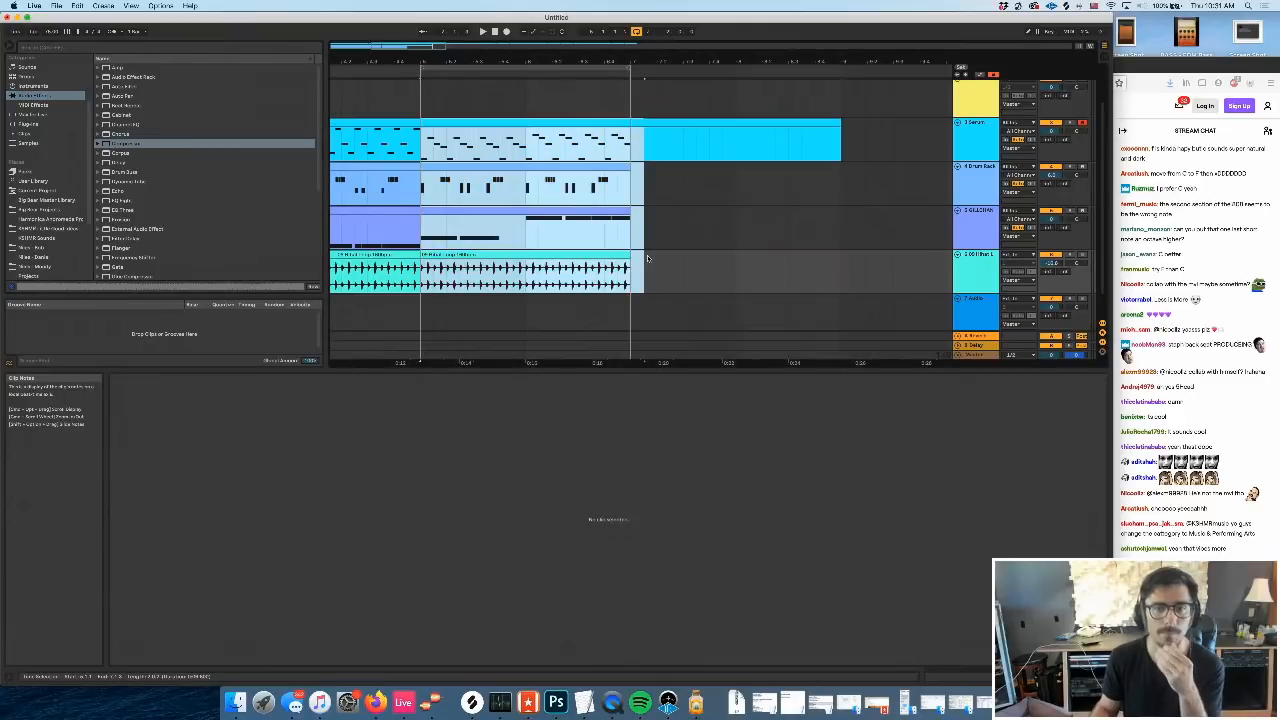
key(ctrl+d)
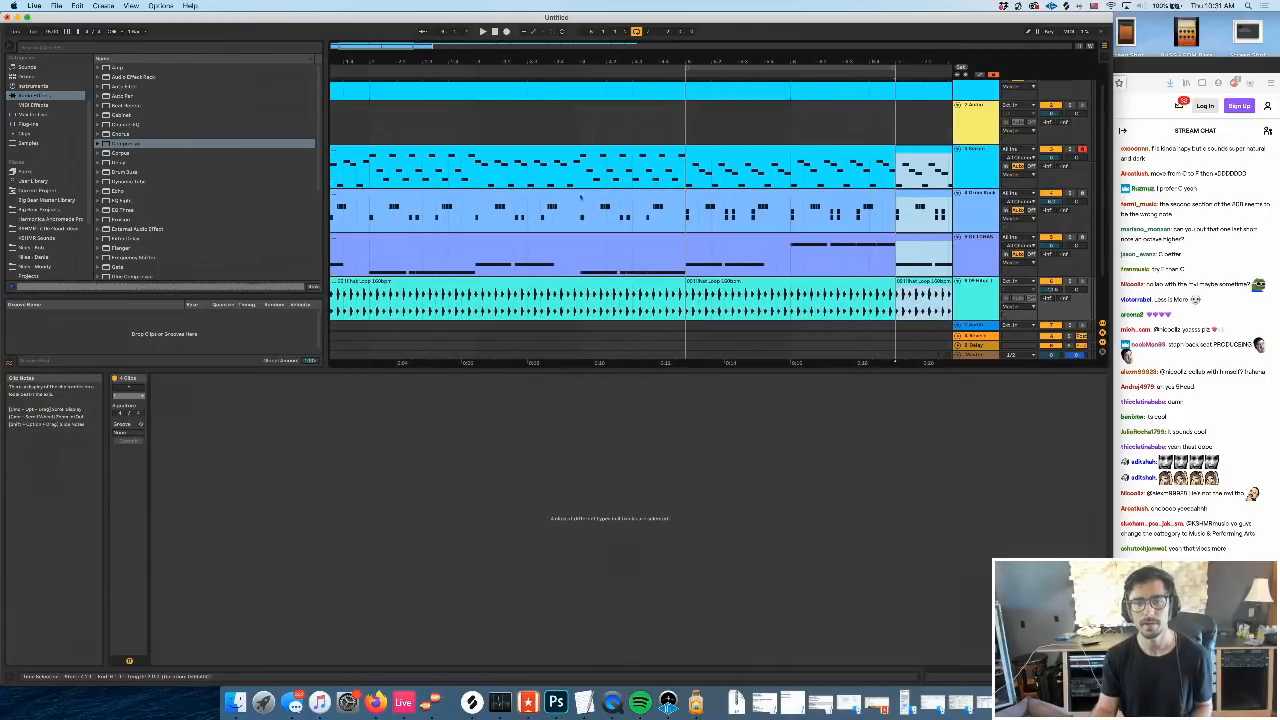
Play the arrangement from the earlier part and from the varied section to compare the two 808 versions
click(688, 183)
key(space)
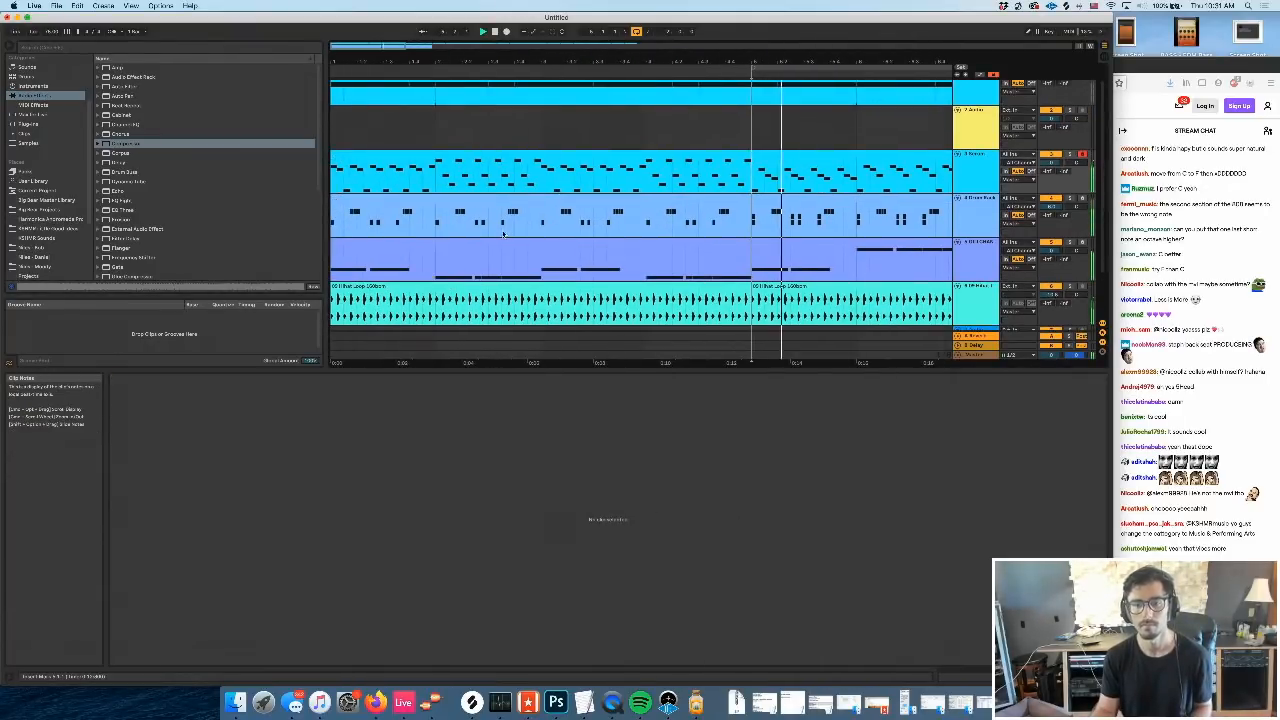
click(336, 183)
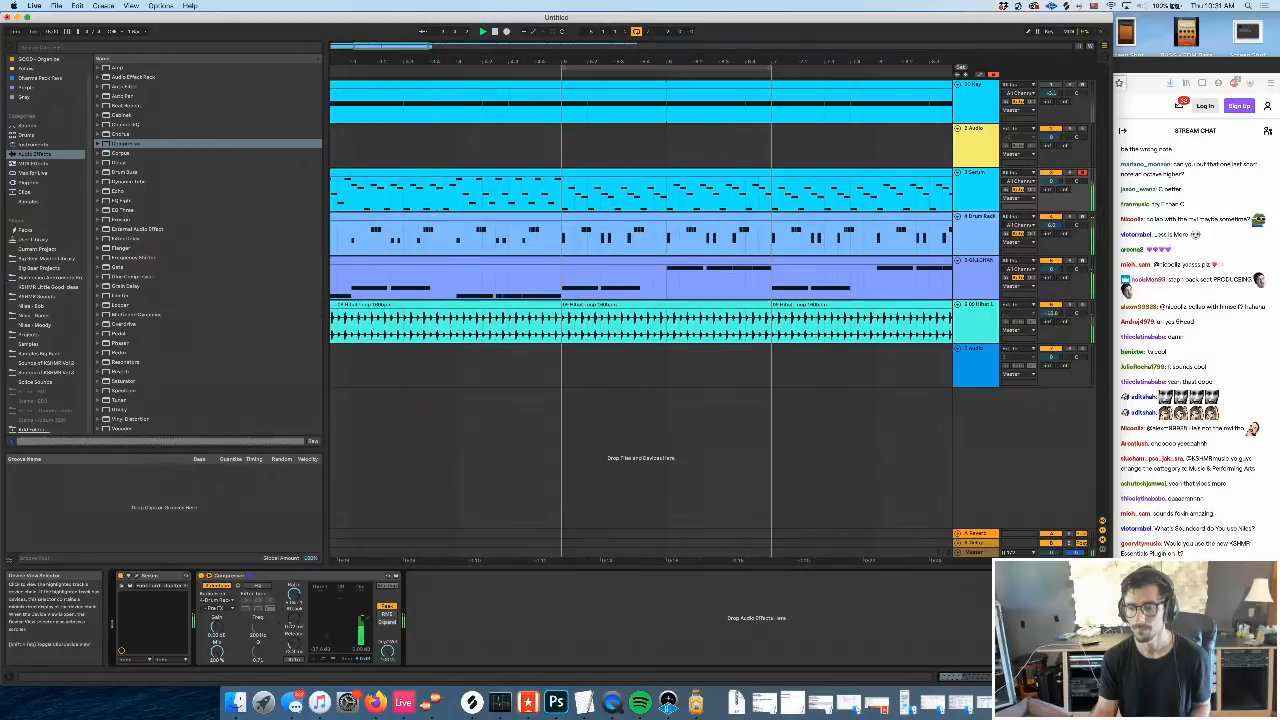
click(564, 207)
key(space)
key(space)
drag(564, 207, 772, 200)
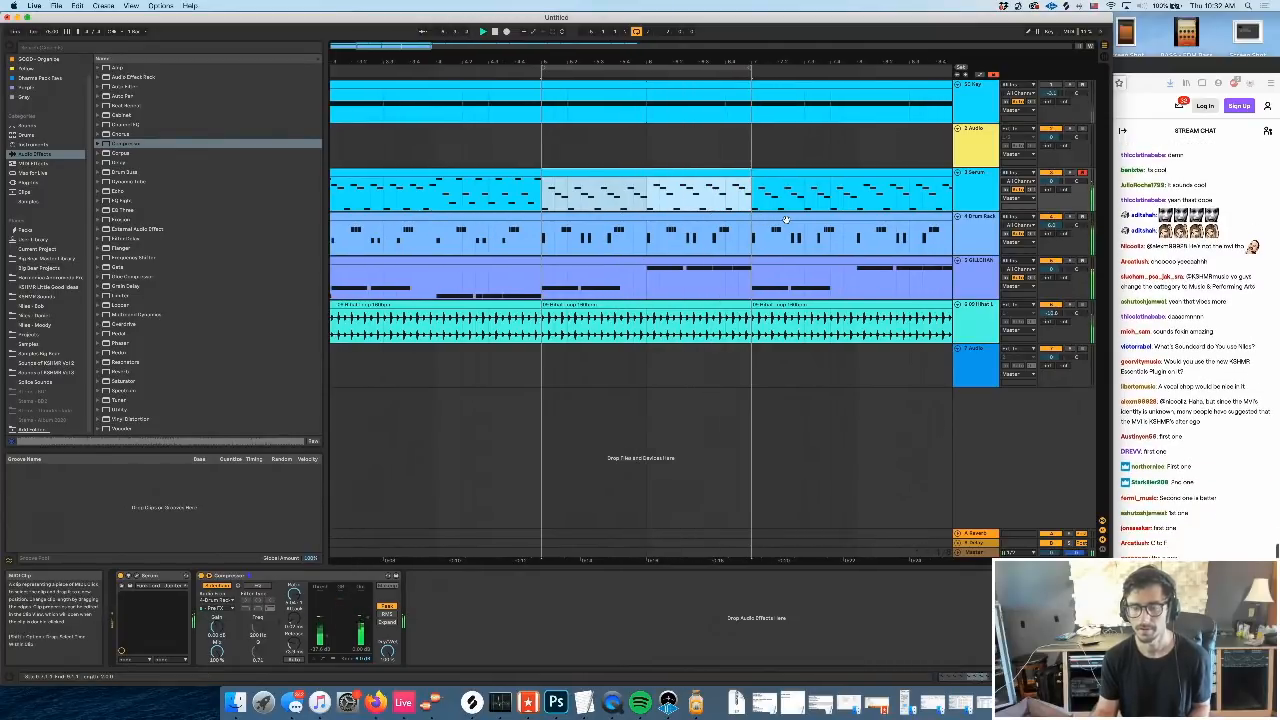
click(986, 196)
key(space)
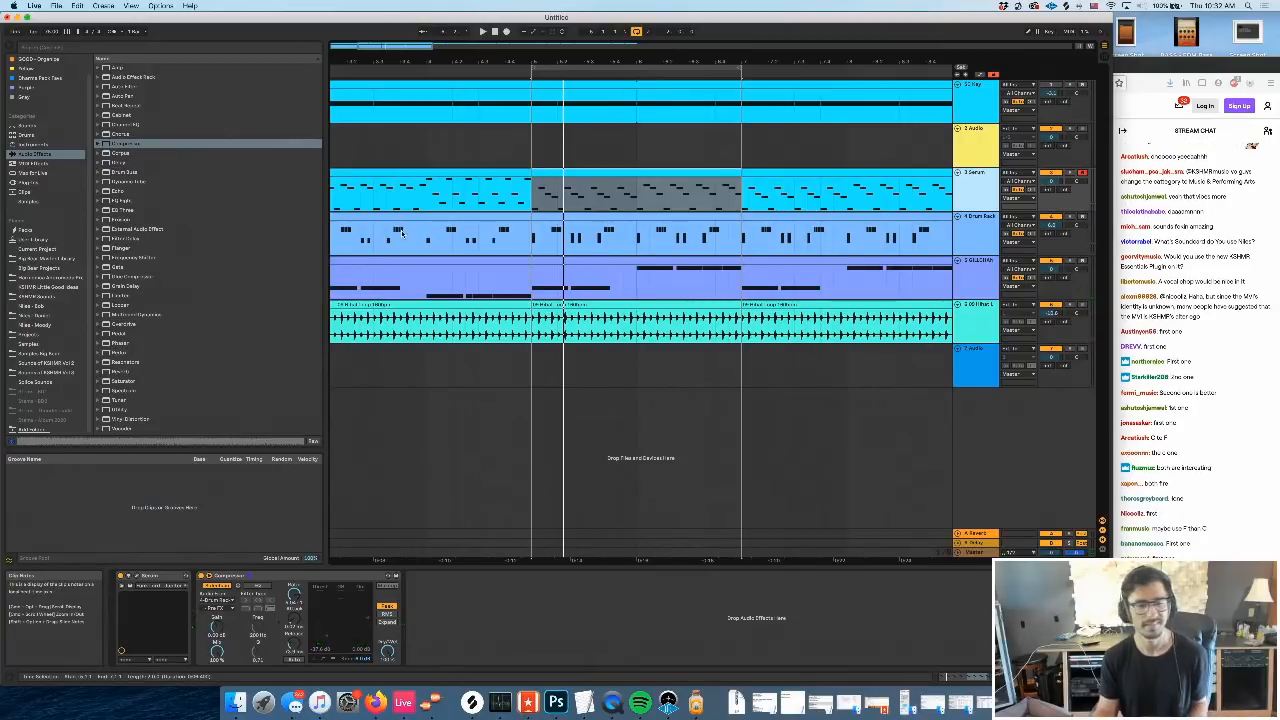
Add a Reverb after the Compressor on the Serum track and adjust its Dry/Wet amount
click(30, 183)
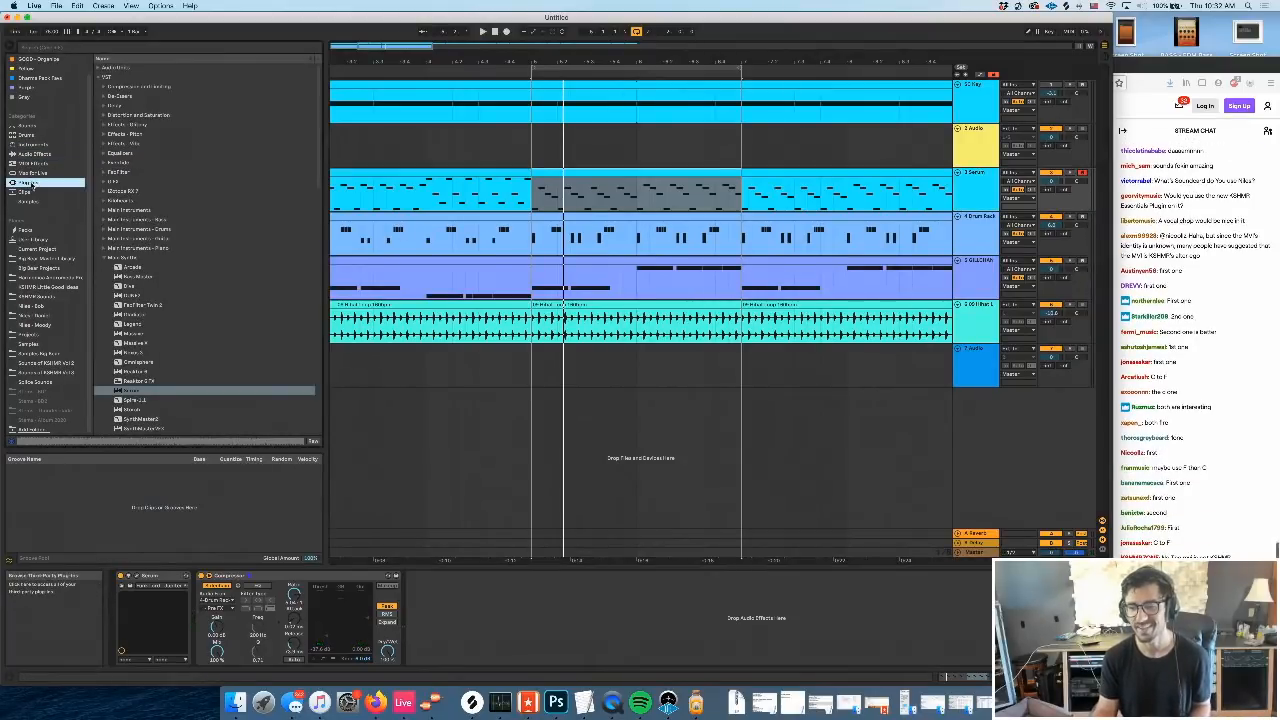
click(35, 154)
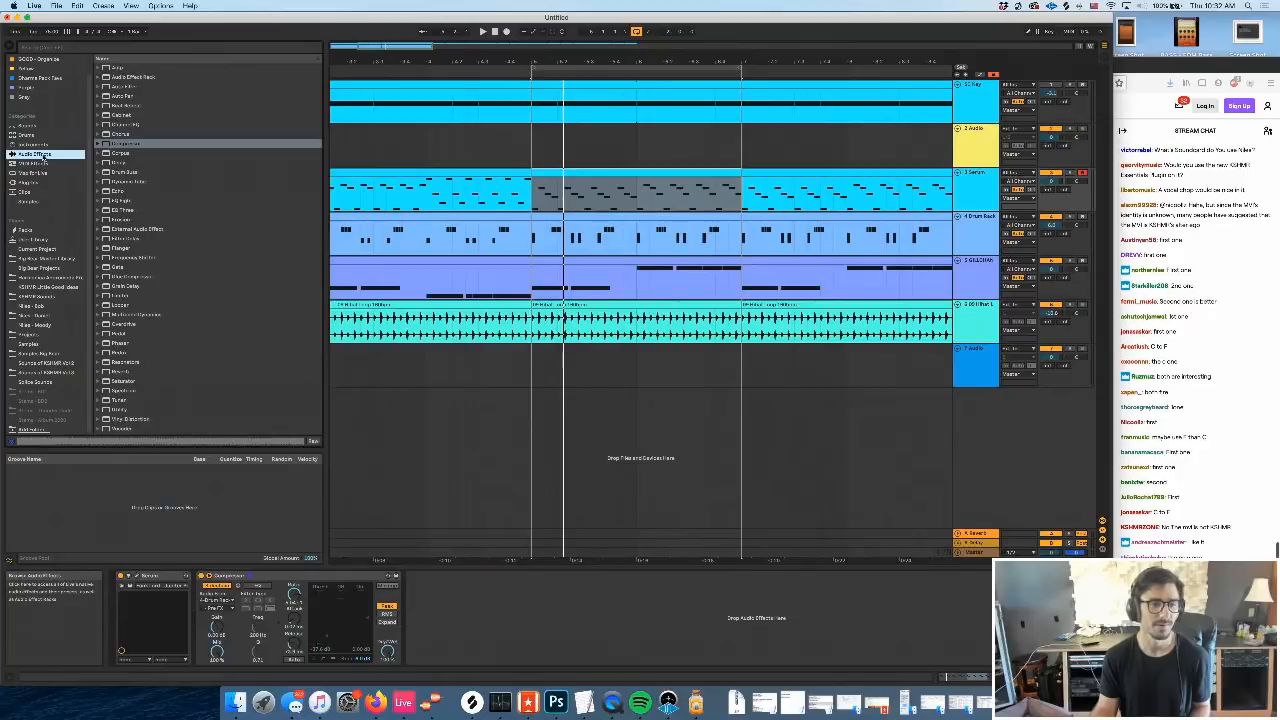
drag(120, 371, 410, 297)
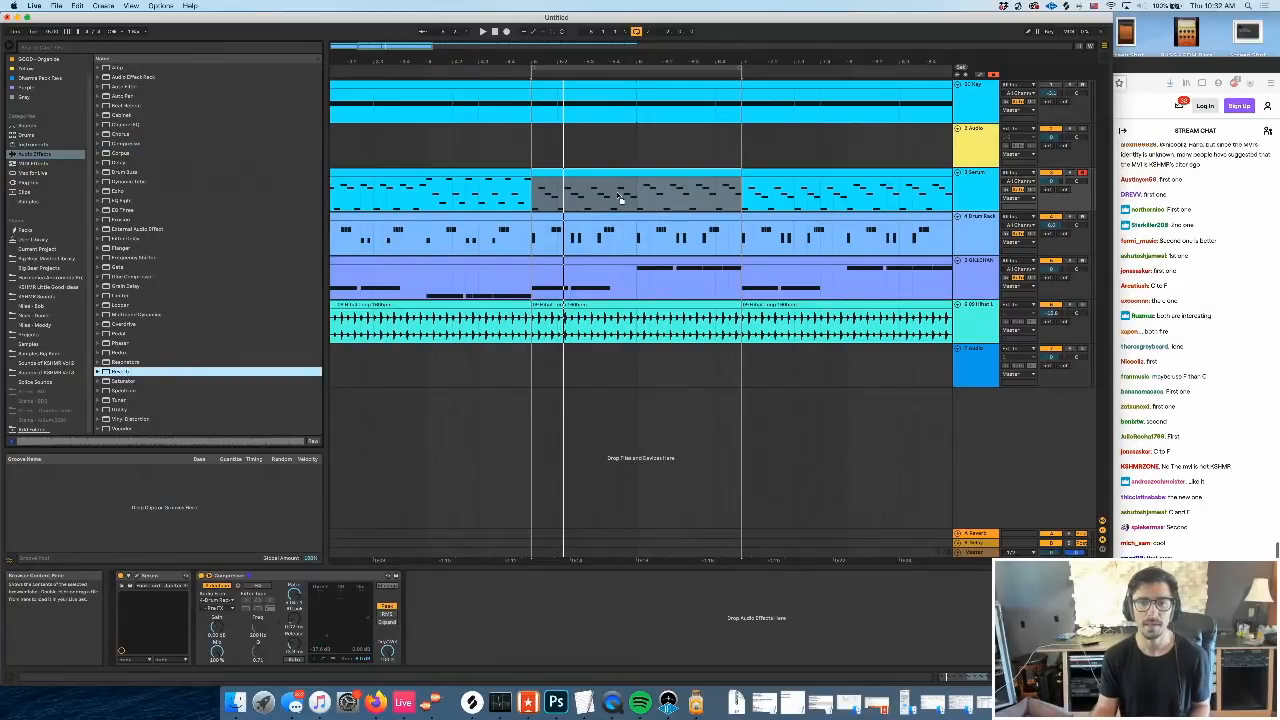
drag(621, 199, 615, 198)
click(547, 202)
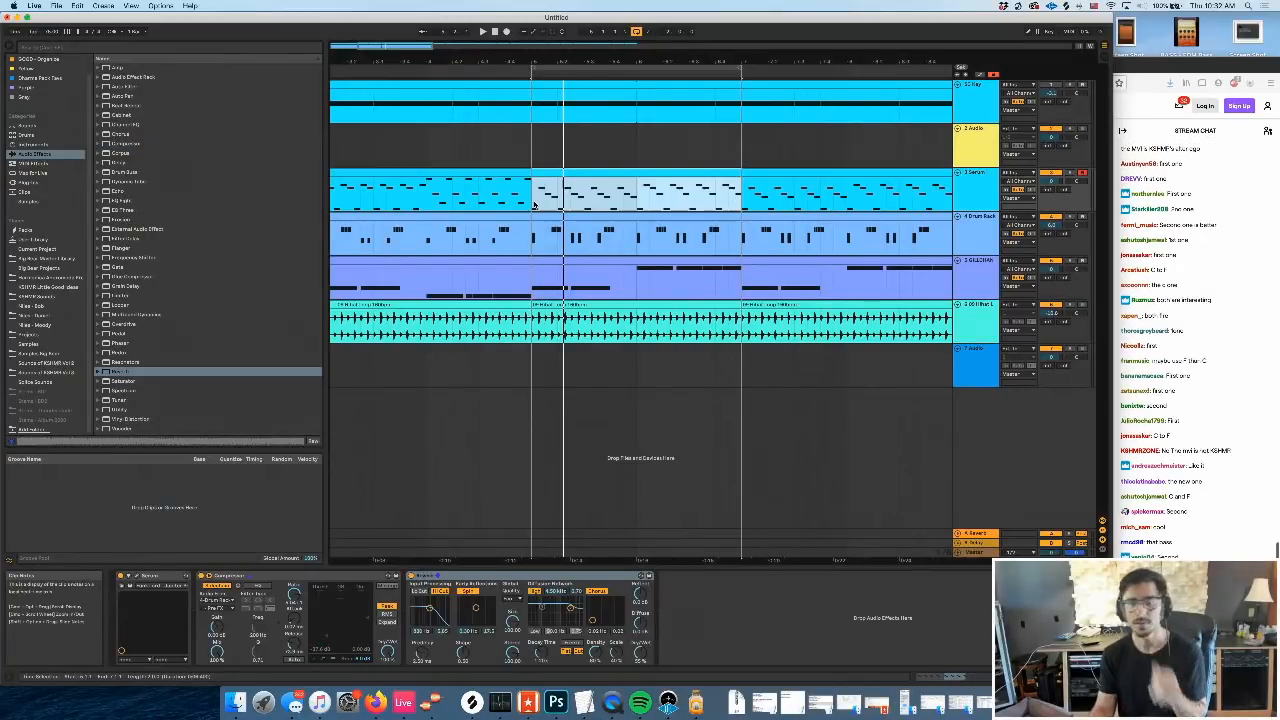
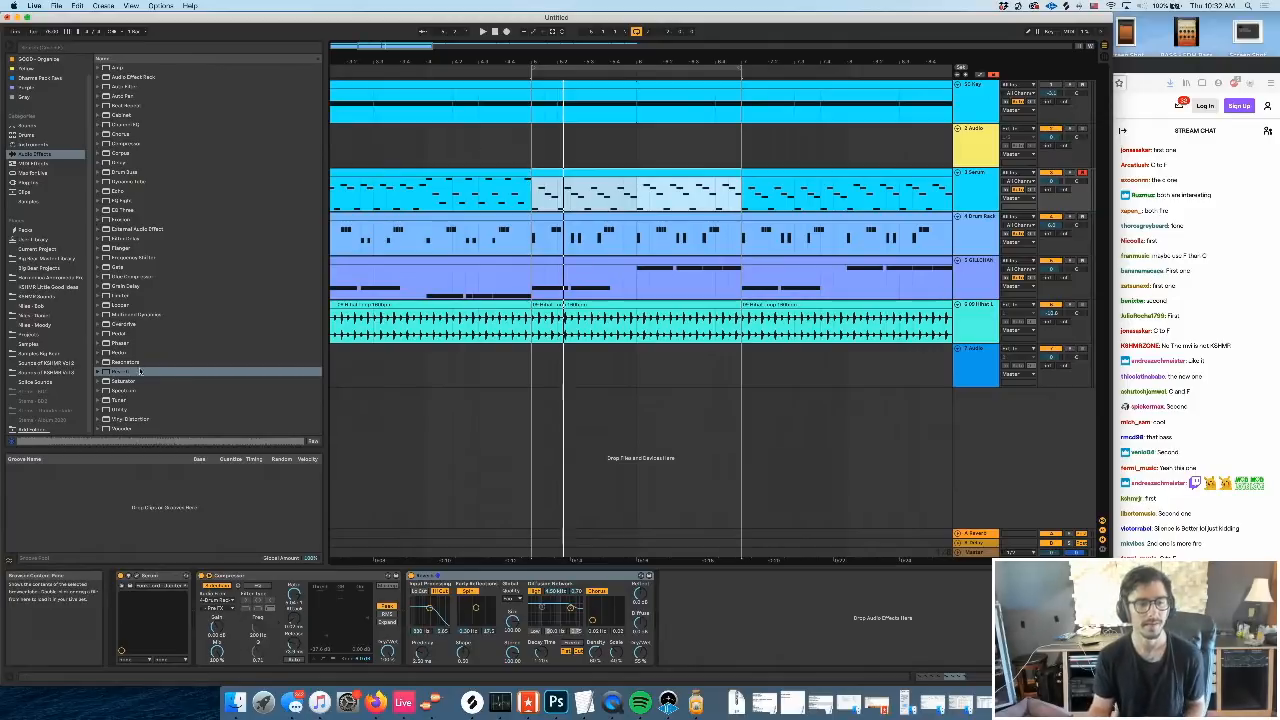
click(642, 657)
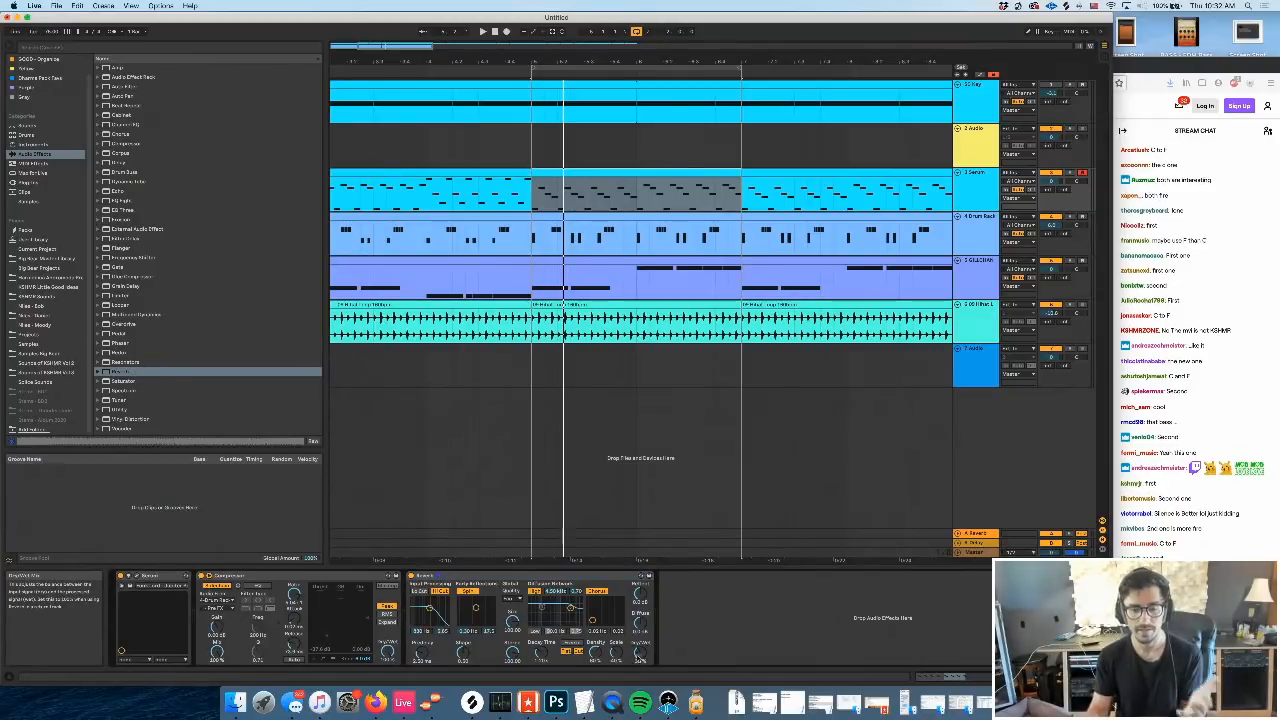
click(459, 576)
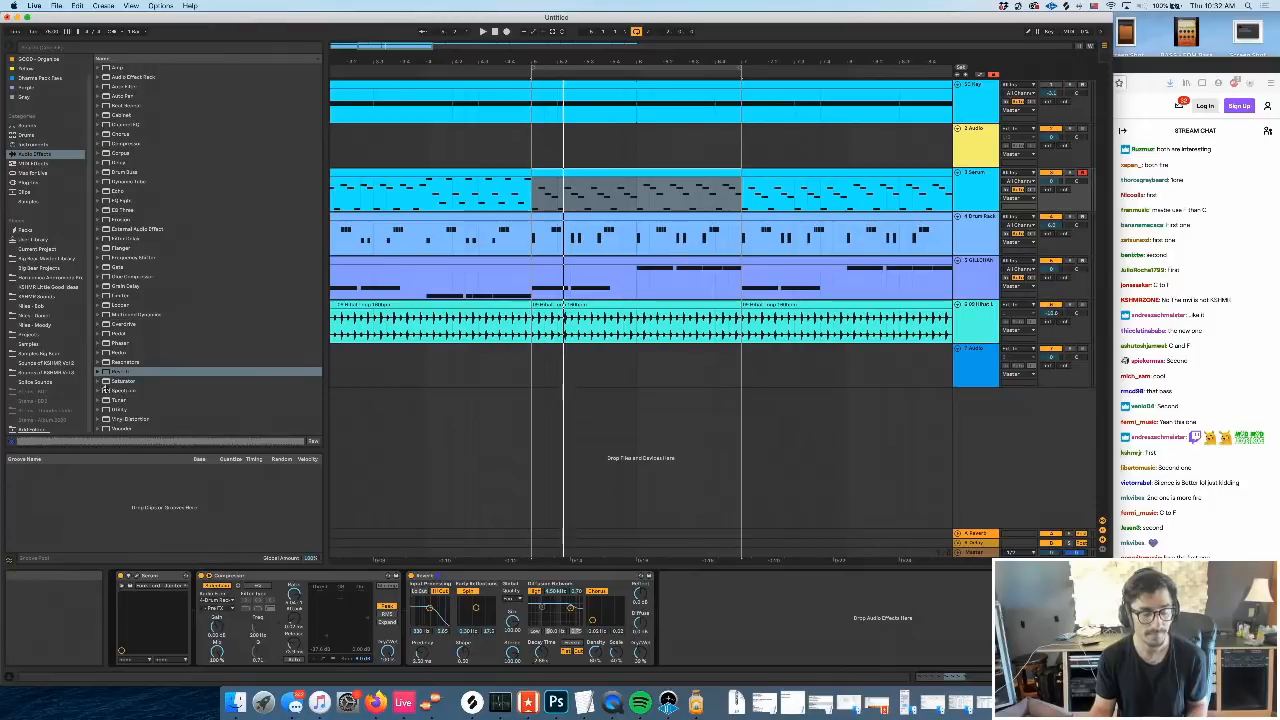
Search the plug-ins for "kshmr" and add KSHMR Essentials after the Reverb on the Serum track
click(32, 183)
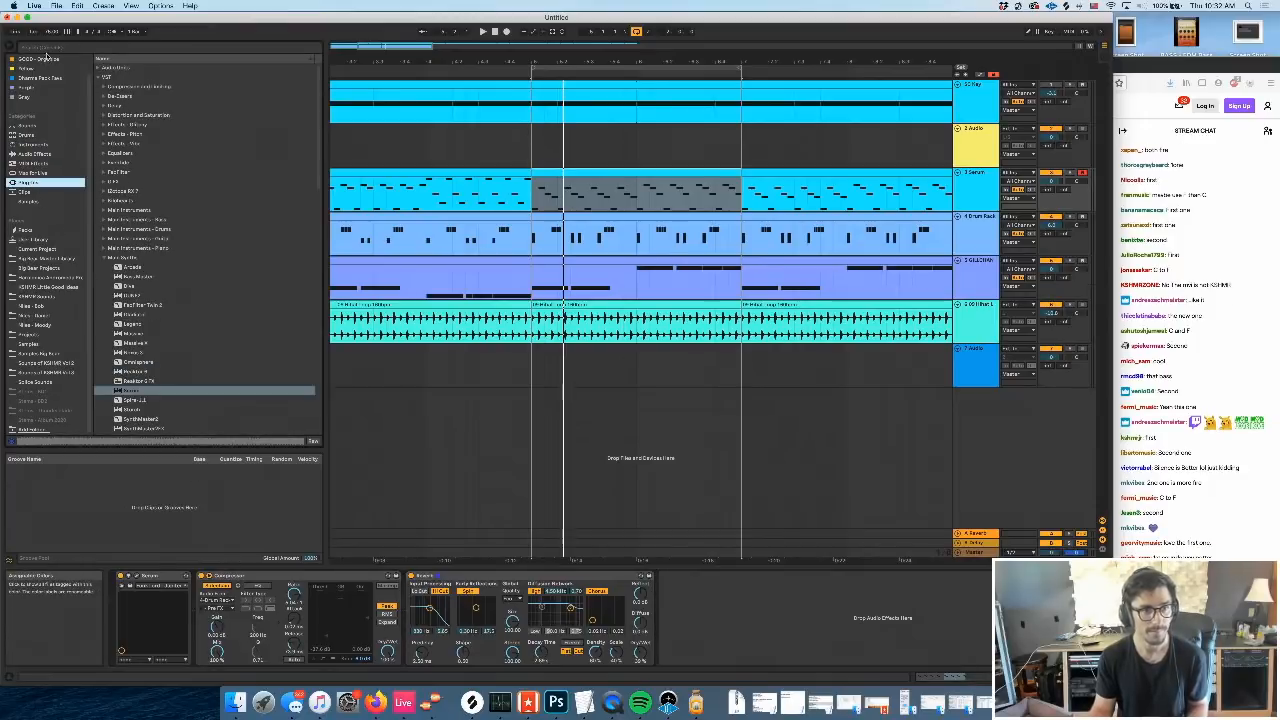
click(48, 49)
text(kshmr)
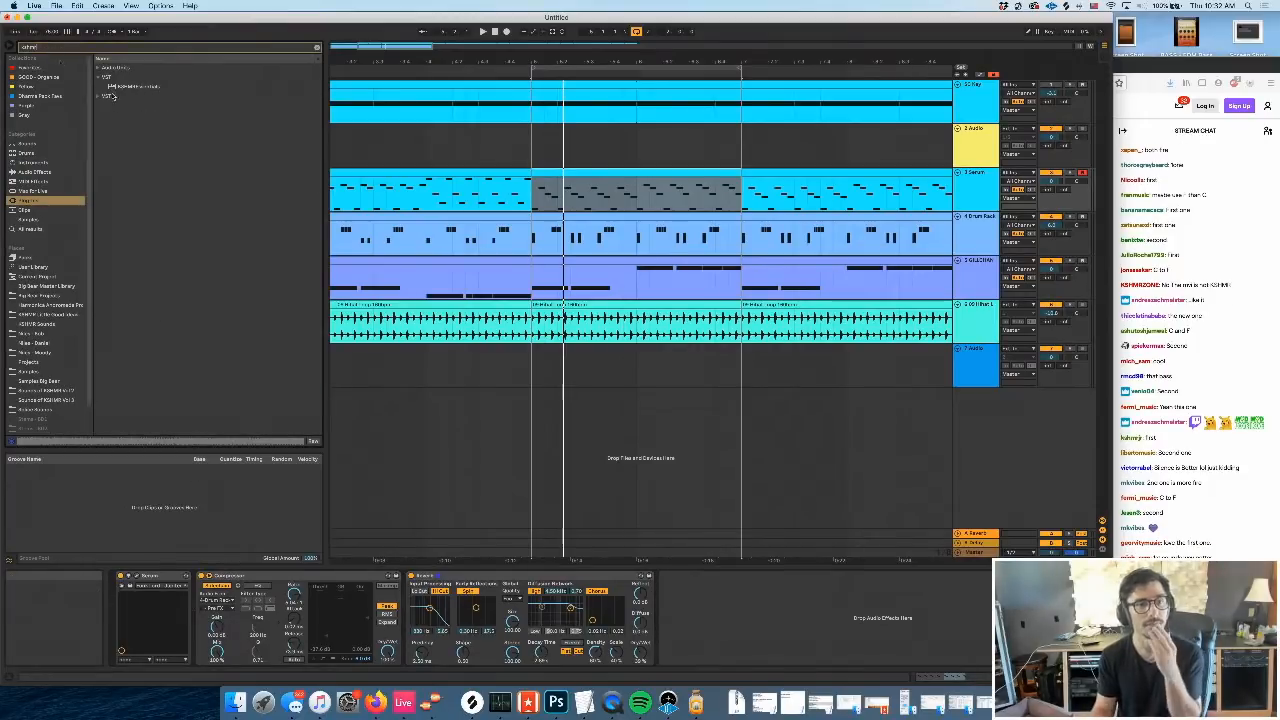
drag(128, 88, 736, 592)
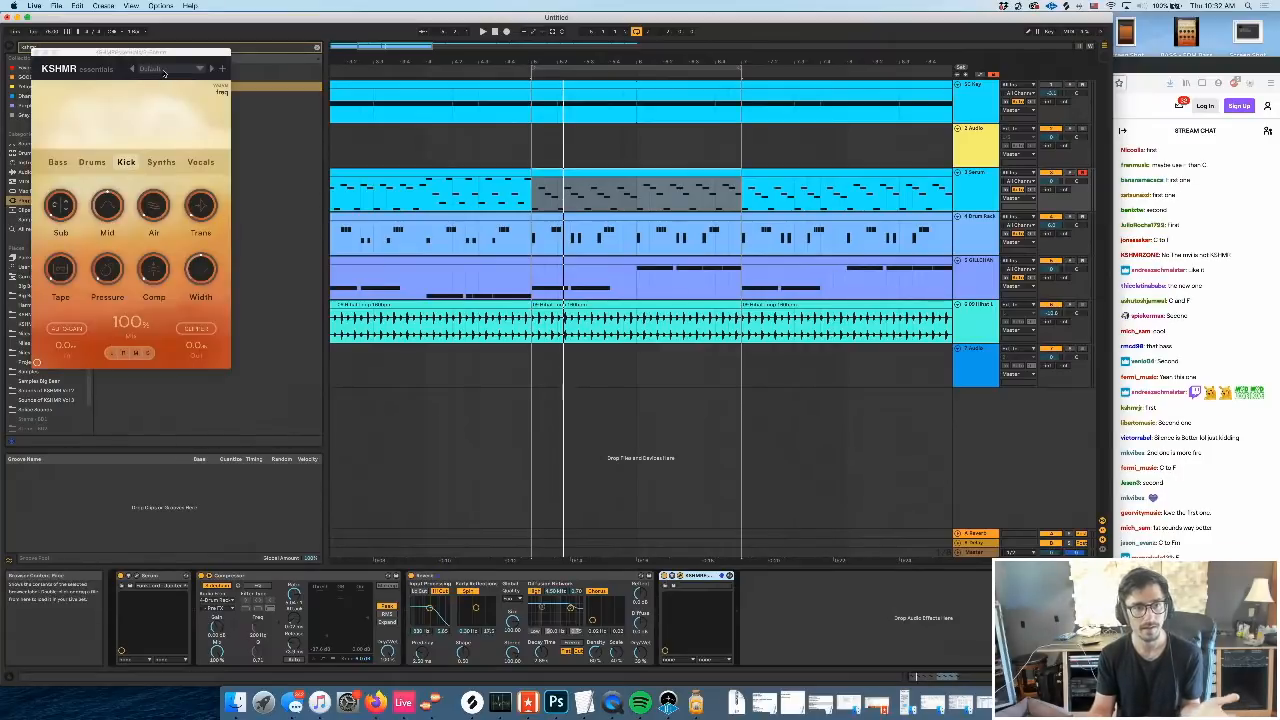
drag(155, 52, 189, 119)
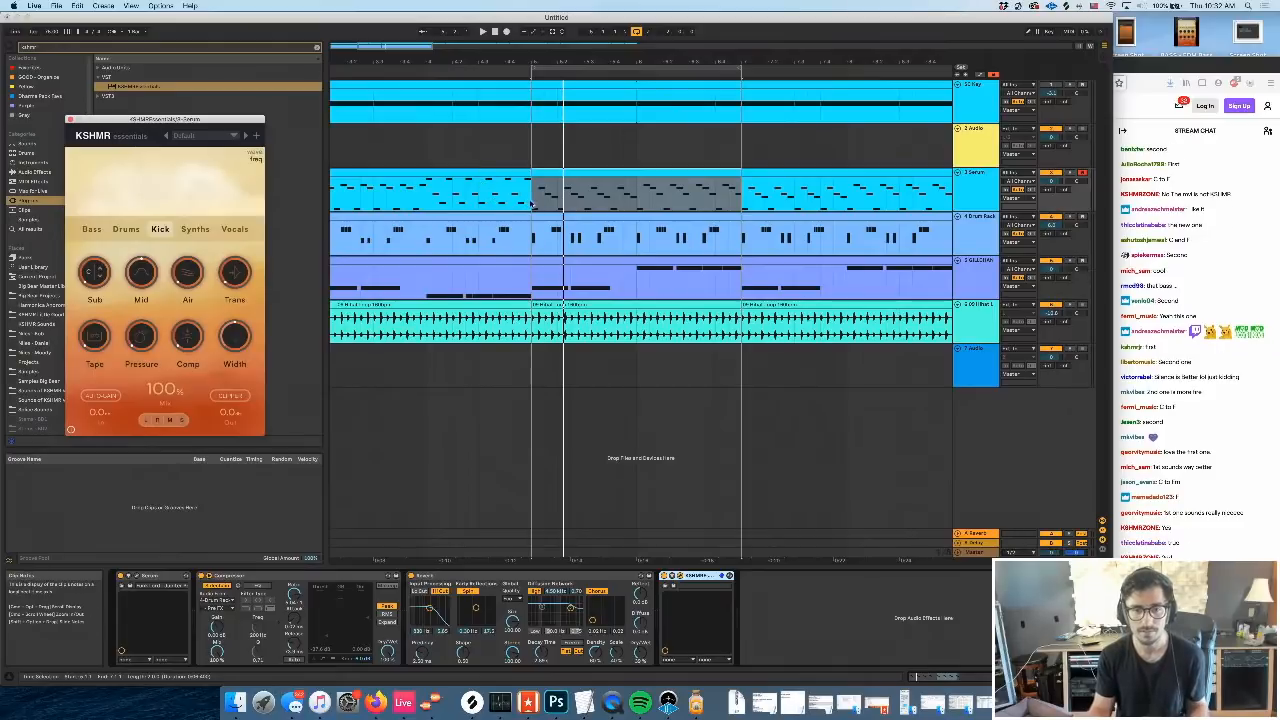
Switch KSHMR Essentials to Synths mode and adjust Details while listening to the Serum track soloed
key(space)
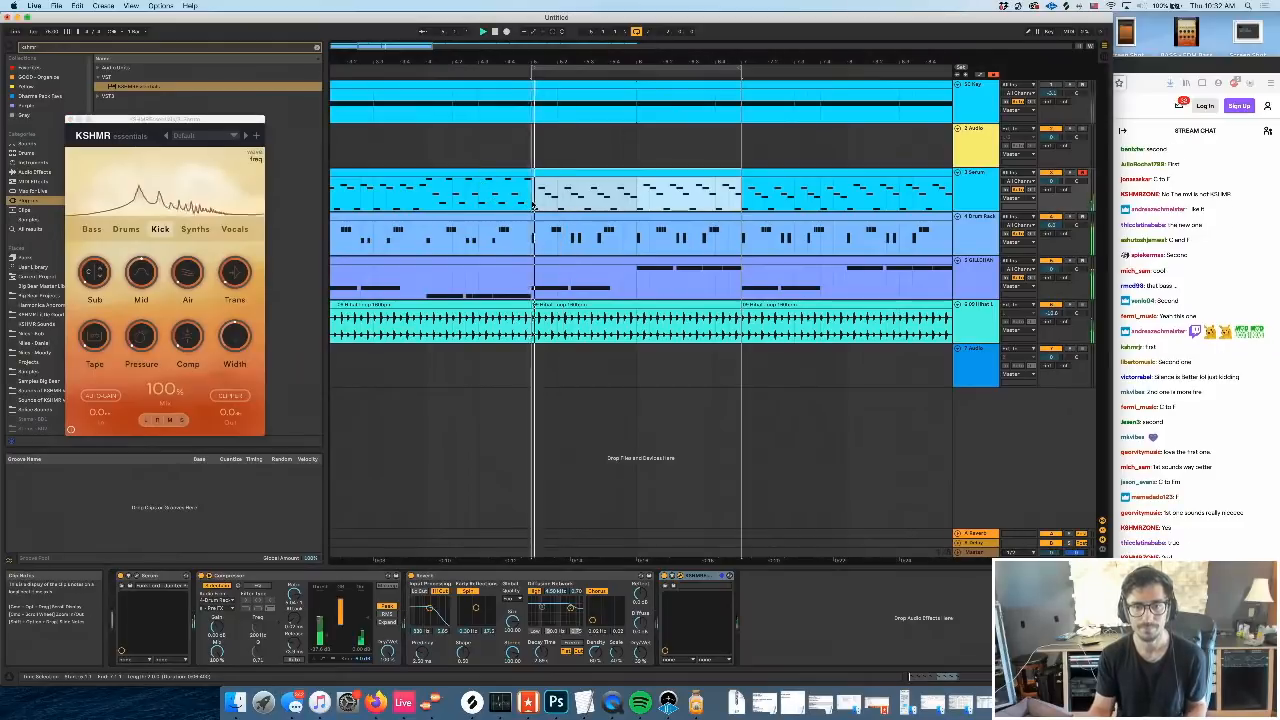
click(194, 229)
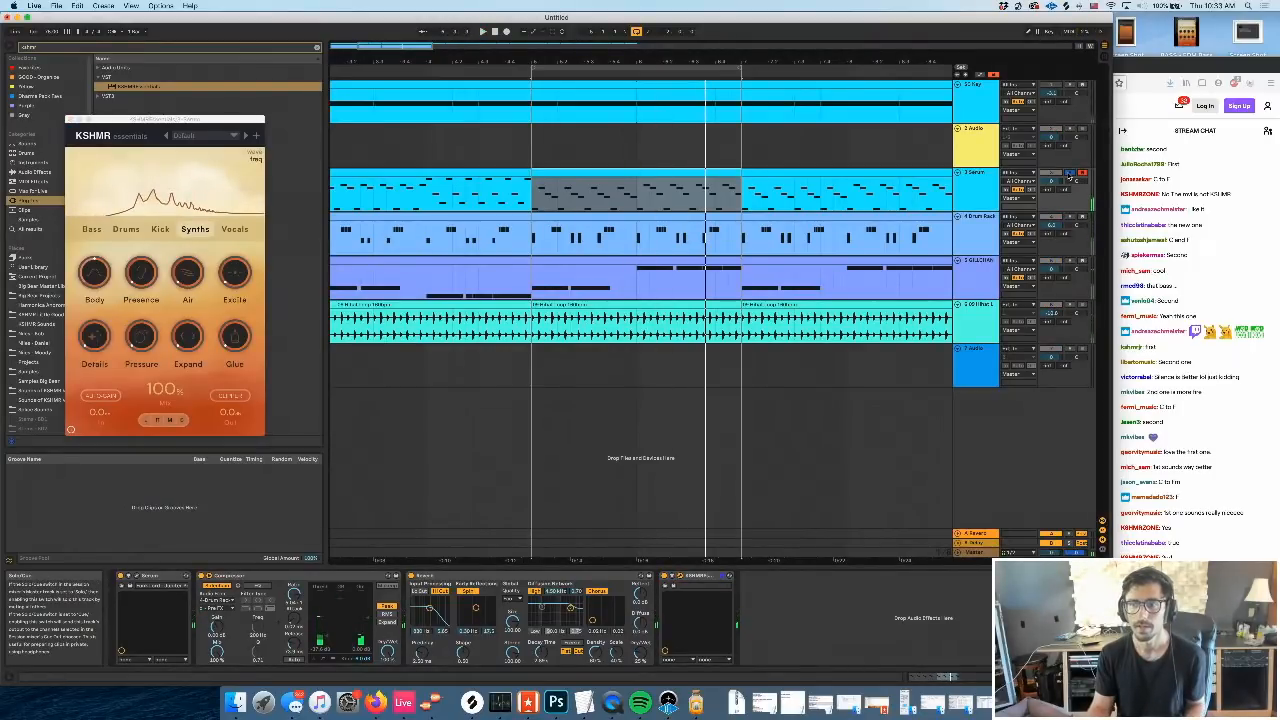
click(95, 341)
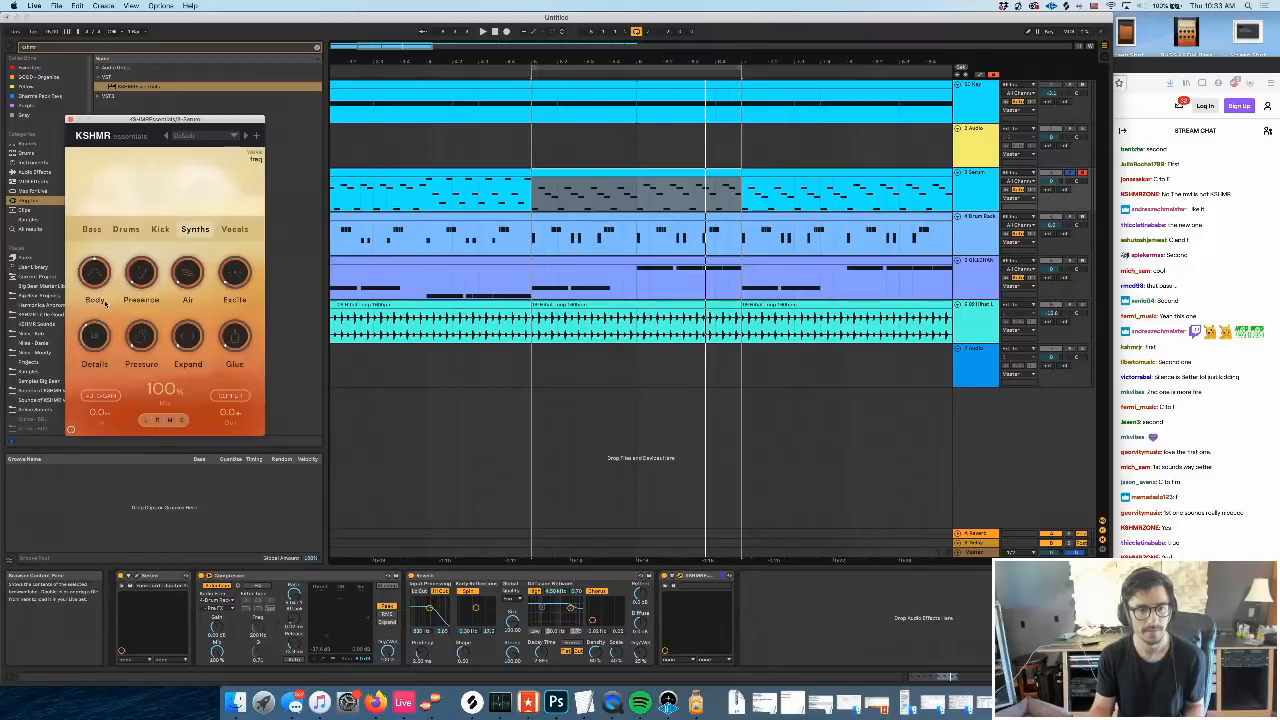
key(space)
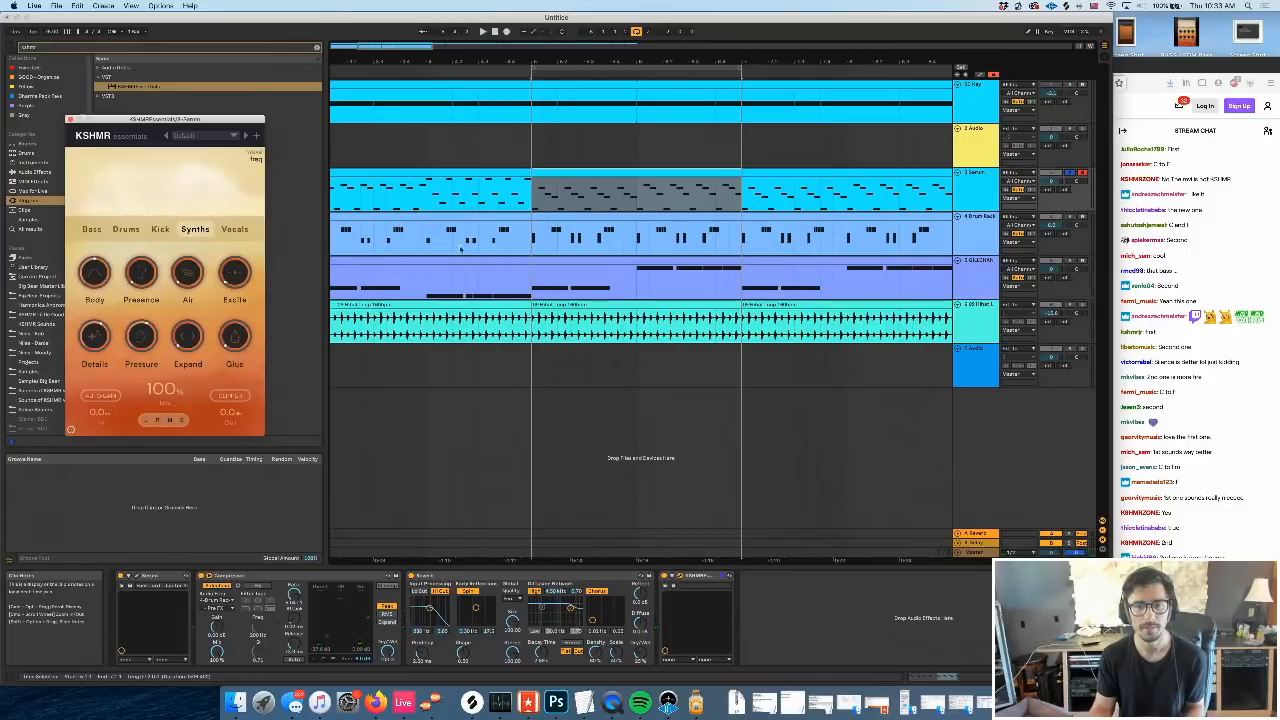
key(space)
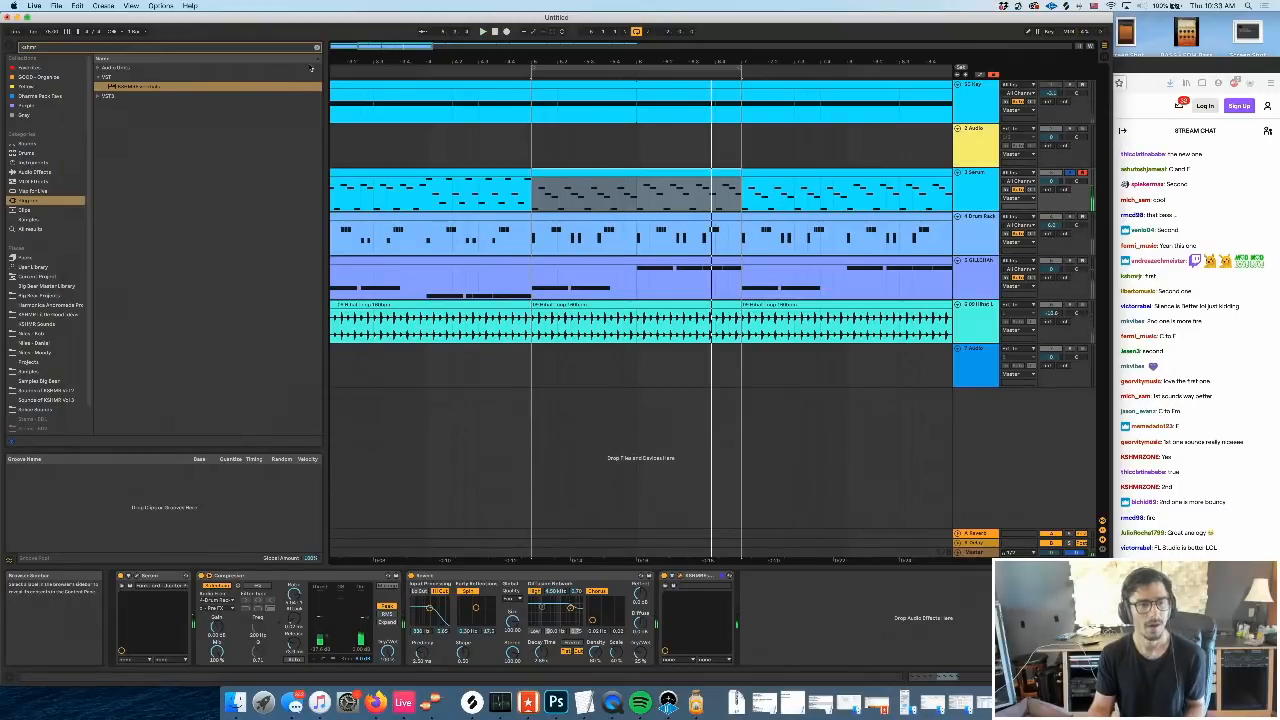
Search the whole library for "ableton" and insert the Ableton Live 9 Compressor preset between the Compressor and Reverb
click(316, 48)
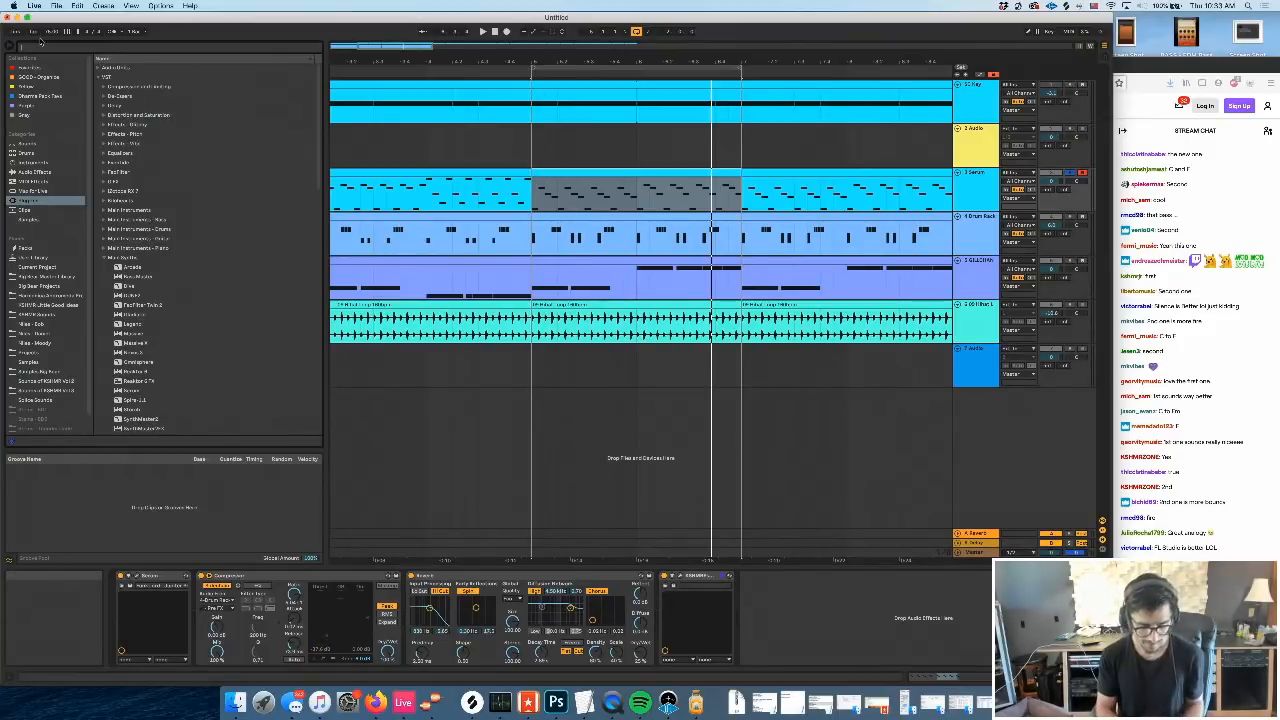
text(ableton)
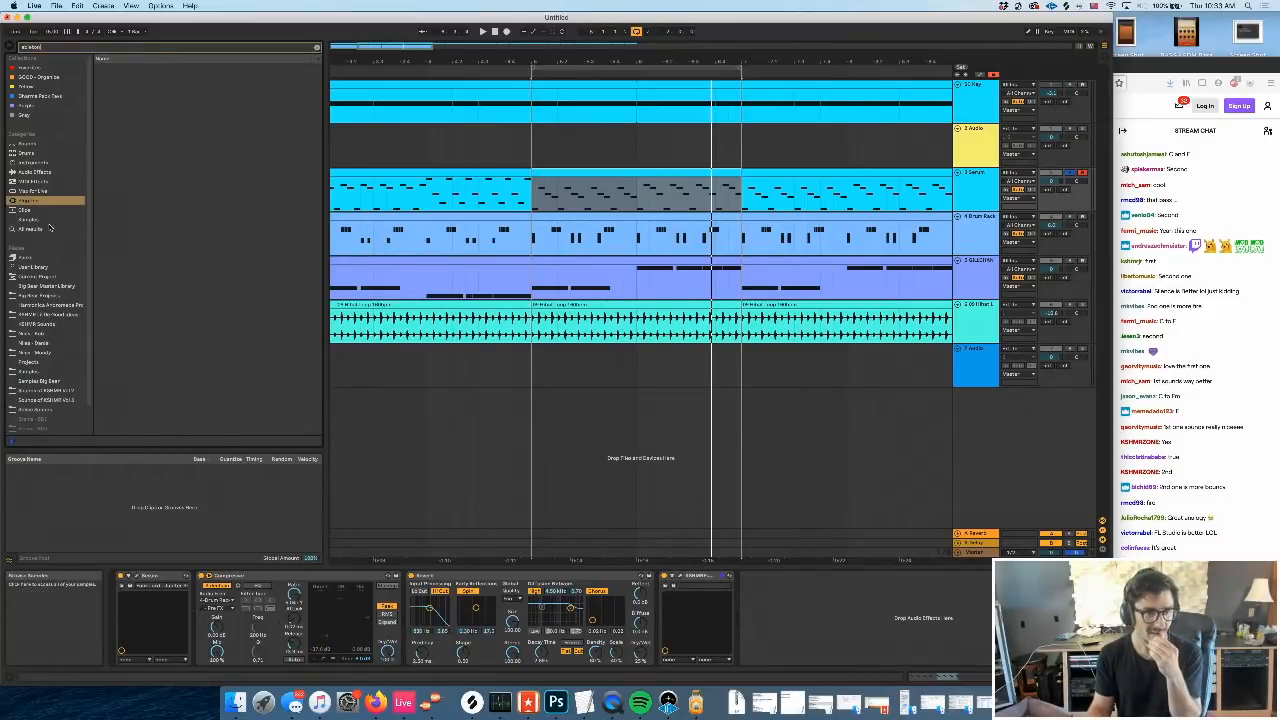
click(30, 229)
click(158, 68)
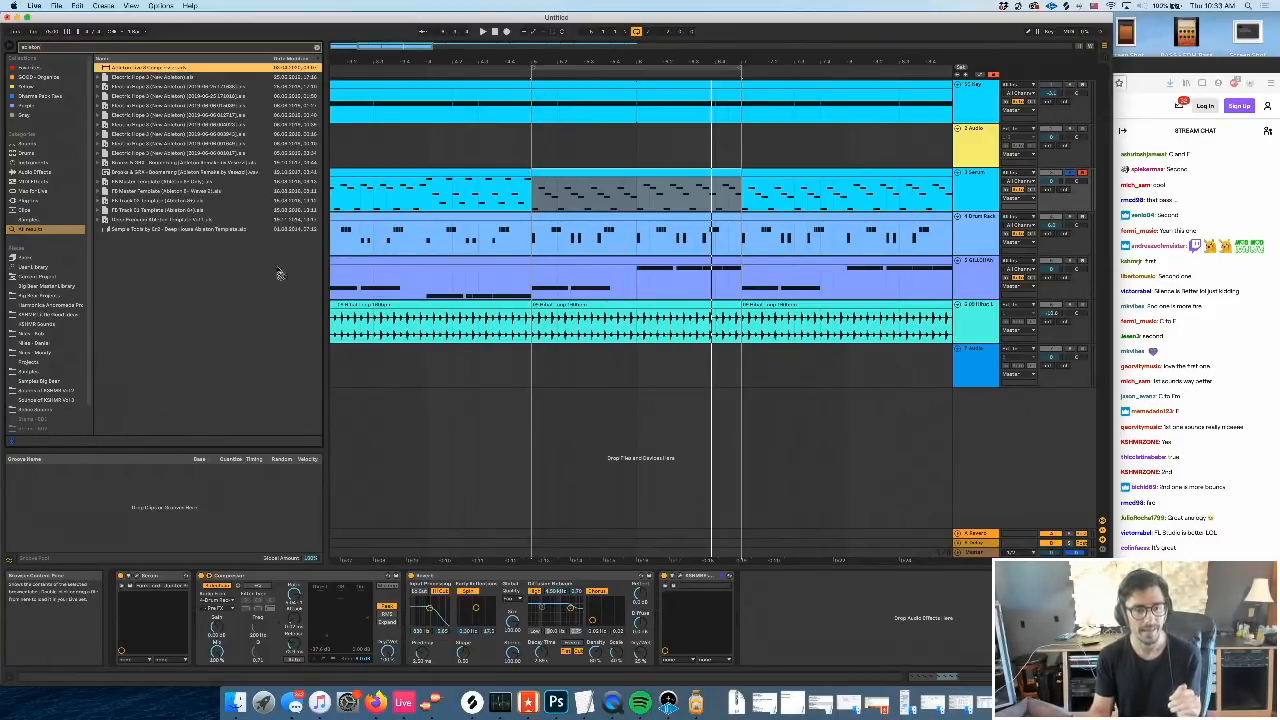
drag(388, 608, 416, 608)
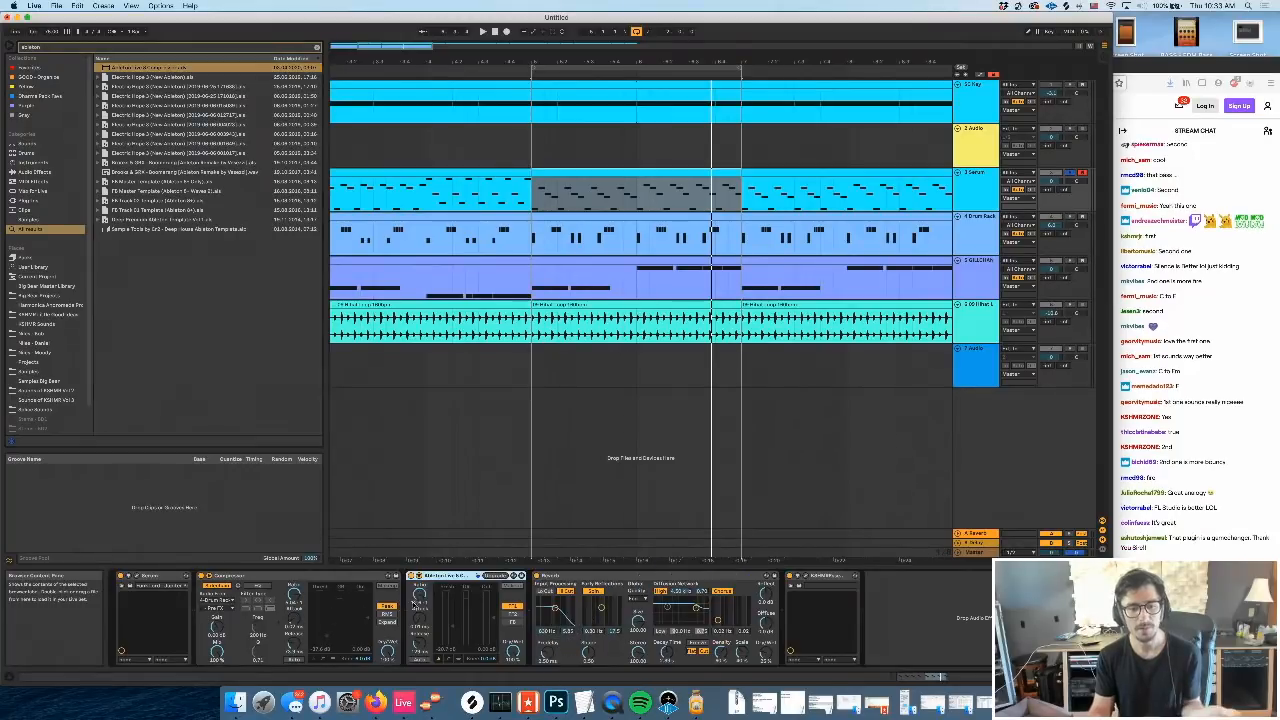
Sidechain the new compressor to 4-Drum Rack from SC Key Pre FX, bypass the original Compressor, and play the section
click(420, 576)
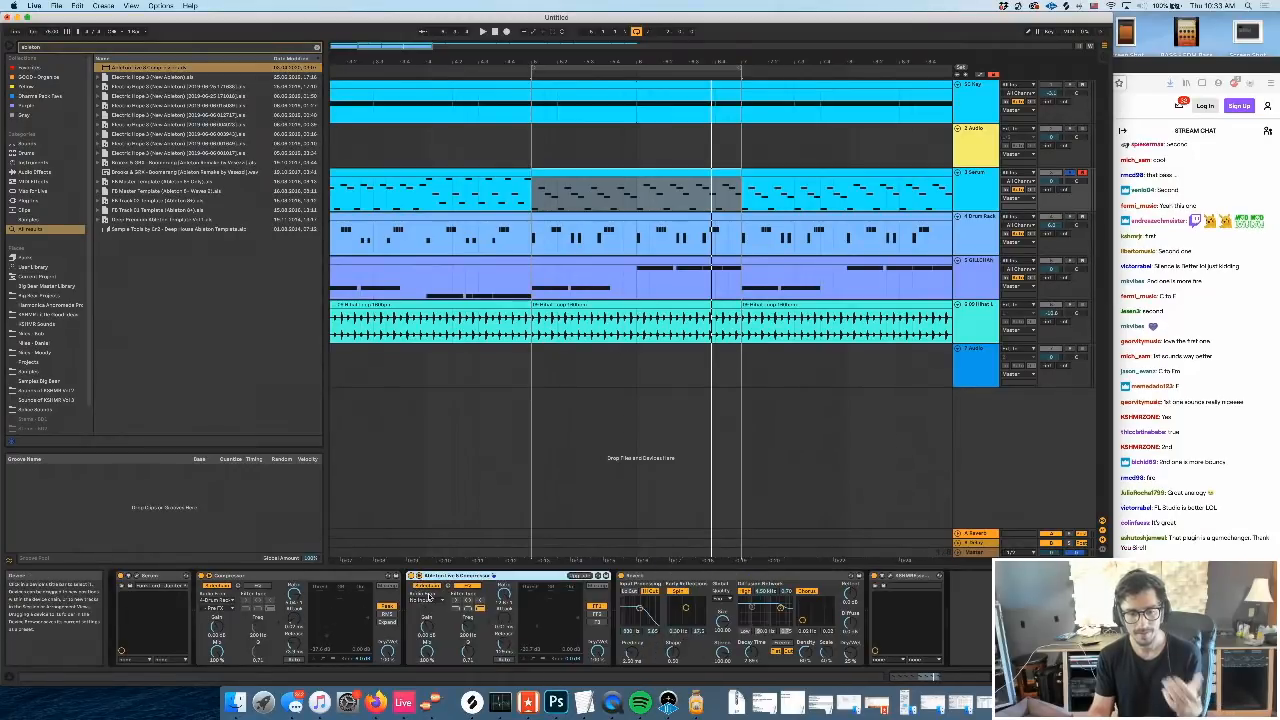
click(428, 600)
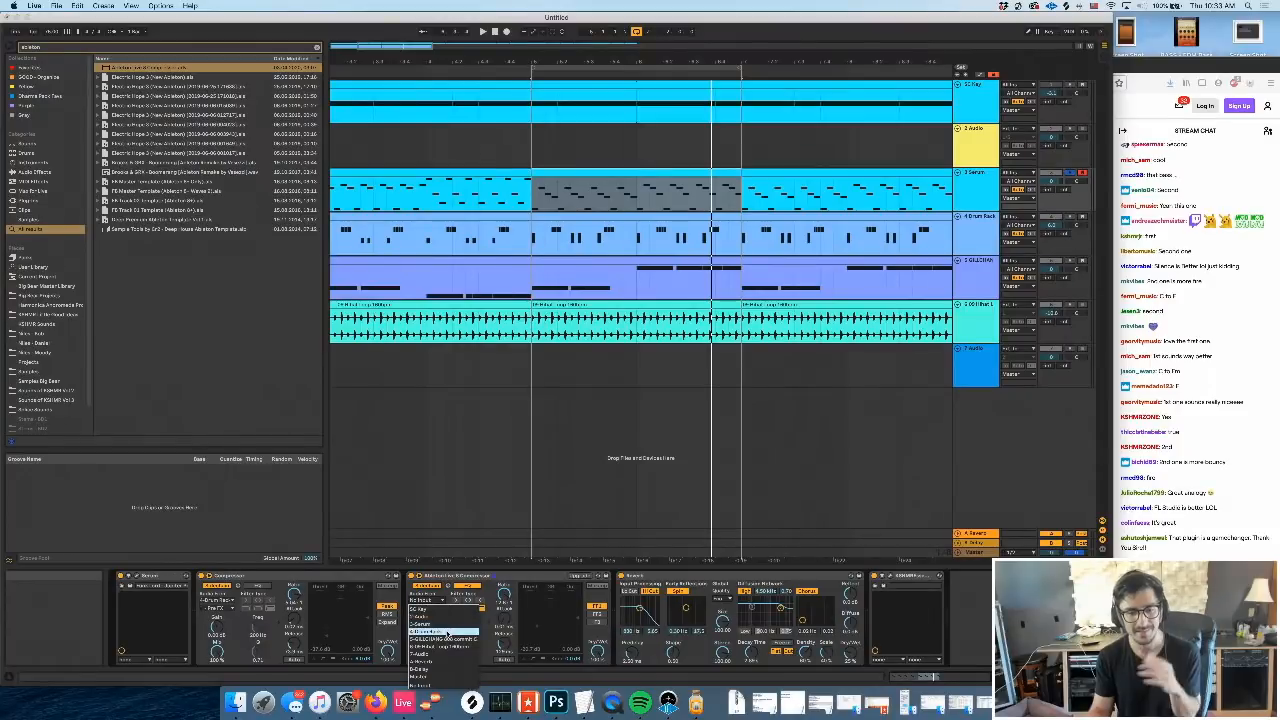
click(447, 636)
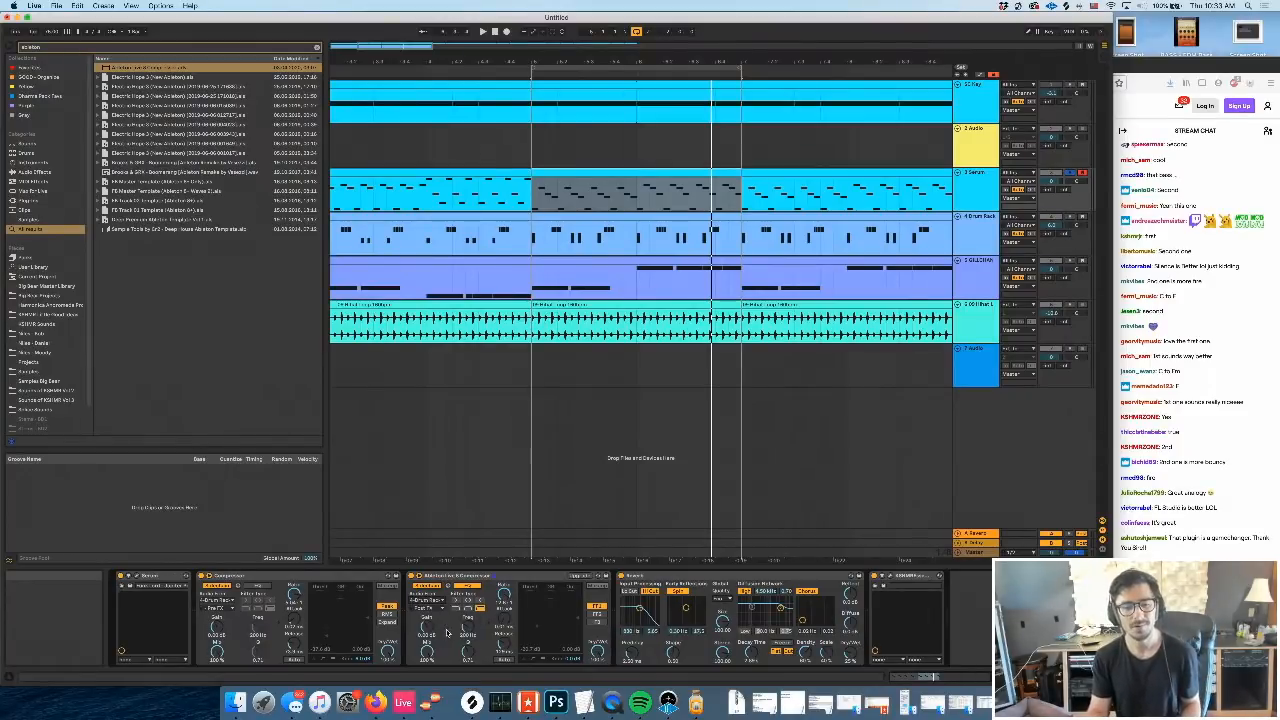
click(430, 608)
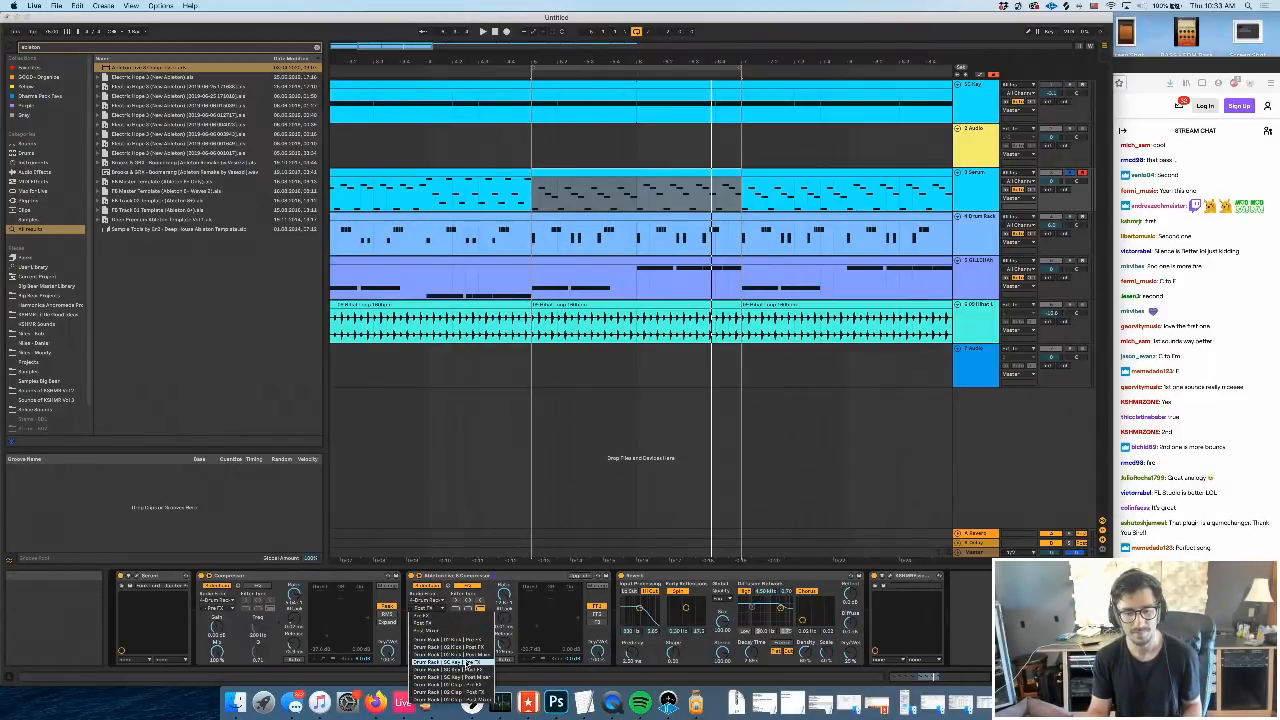
click(467, 663)
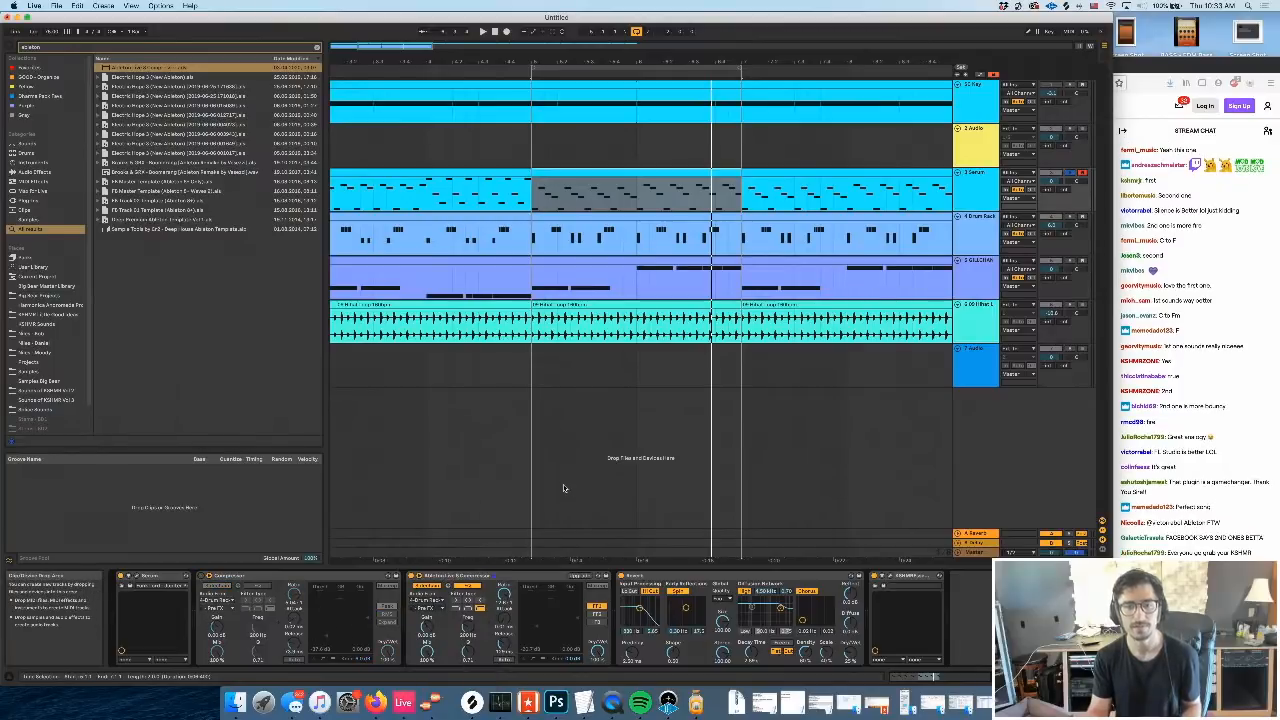
key(space)
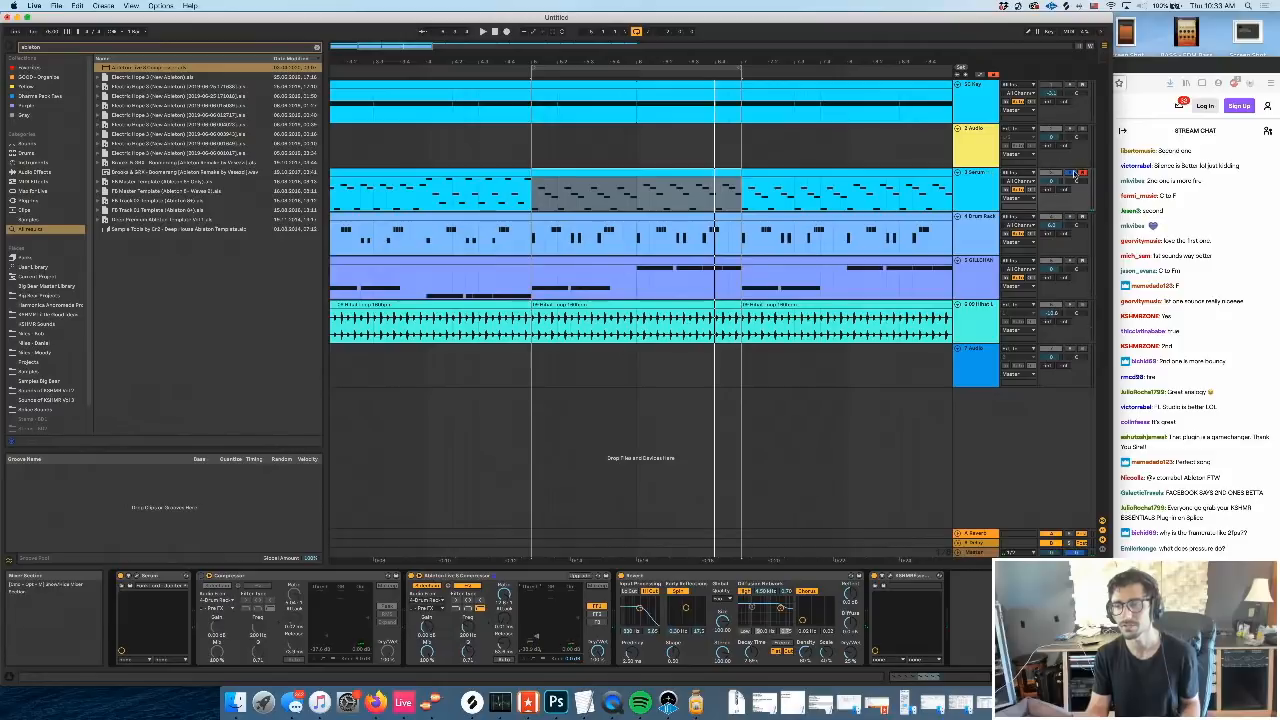
Move KSHMR Essentials ahead of the Reverb and the Ableton Live 9 Compressor to the chain's end, checking the plug-in during playback
drag(907, 576, 428, 583)
drag(605, 577, 944, 580)
key(space)
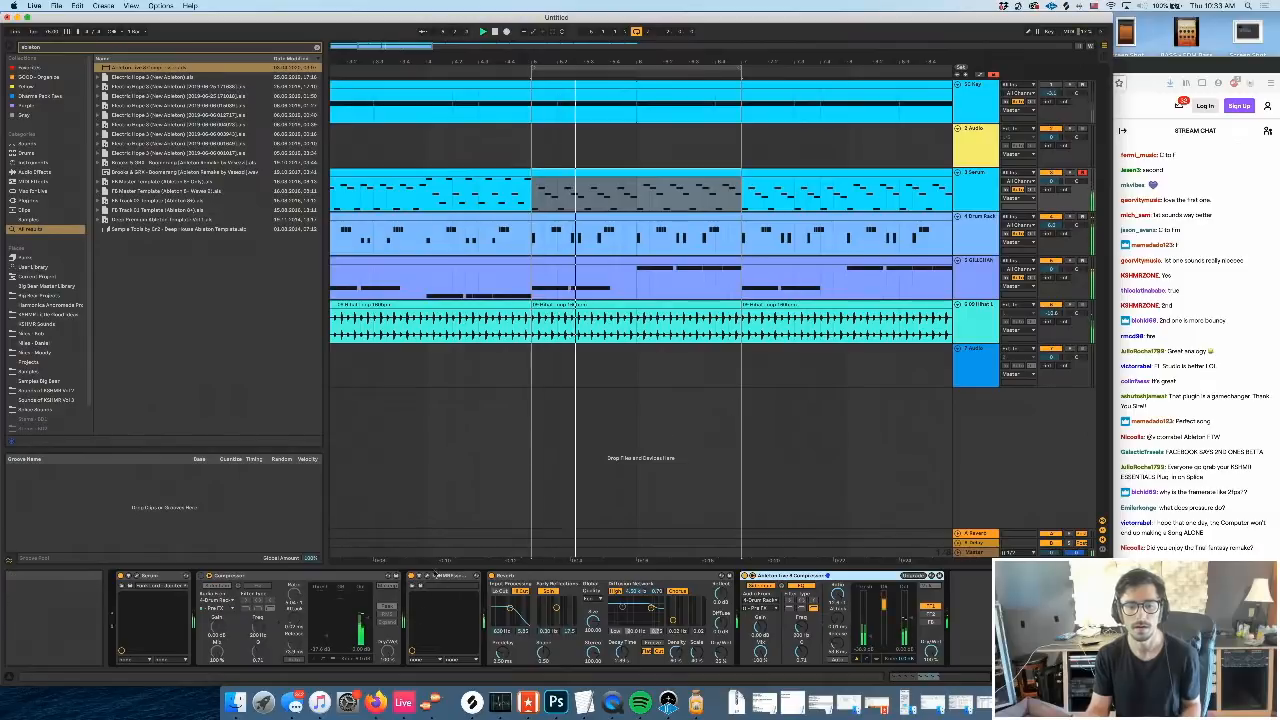
click(427, 576)
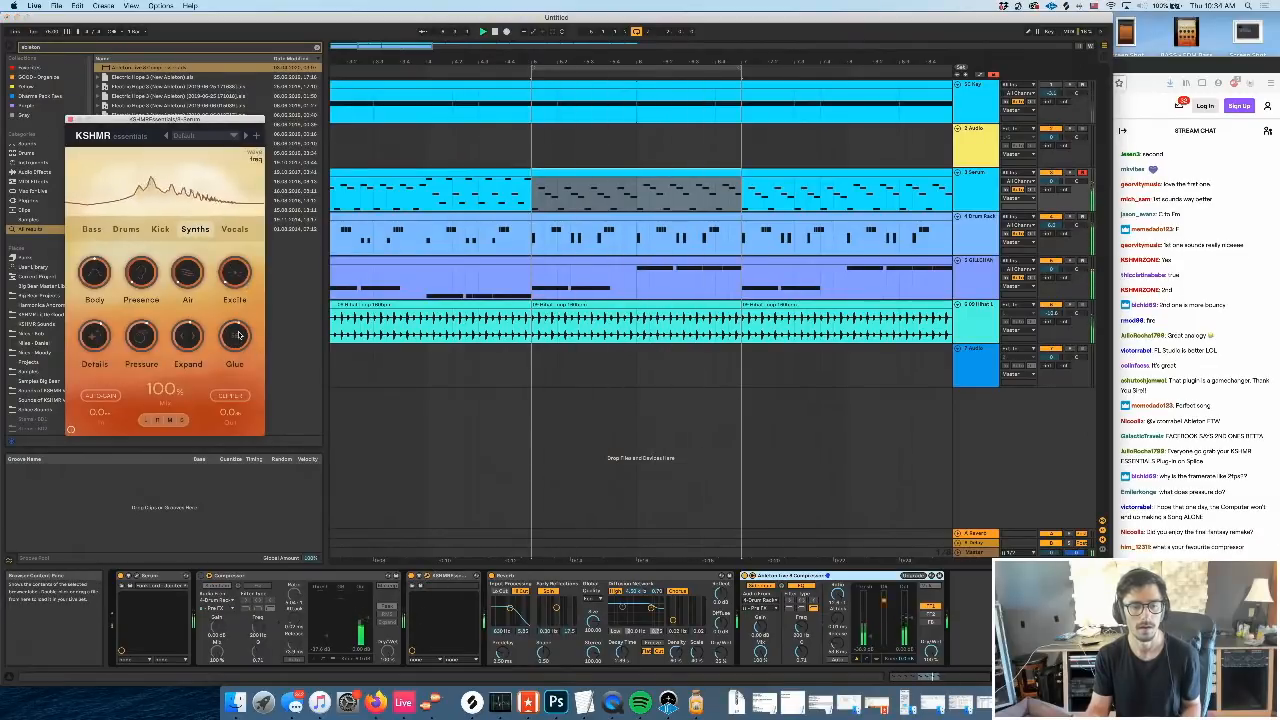
scroll(510, 320, right, 2)
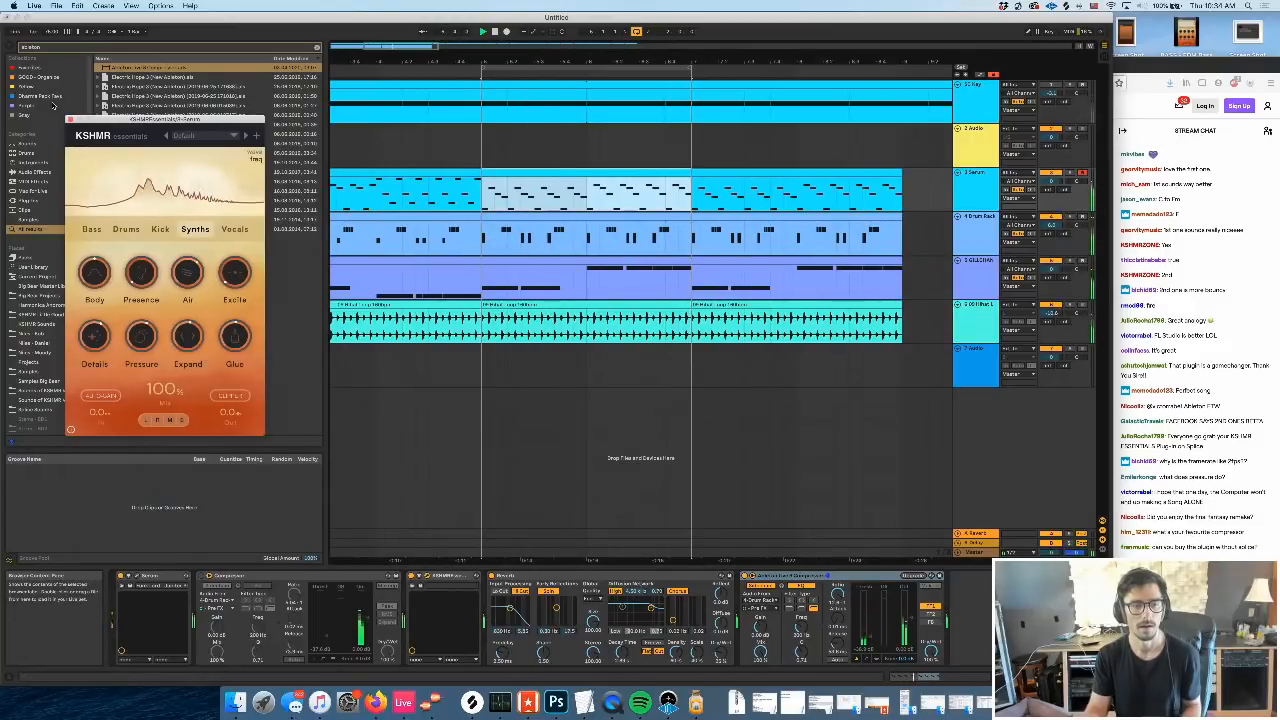
click(71, 121)
Insert a new MIDI track directly below the 808 track
scroll(655, 101, right, 5)
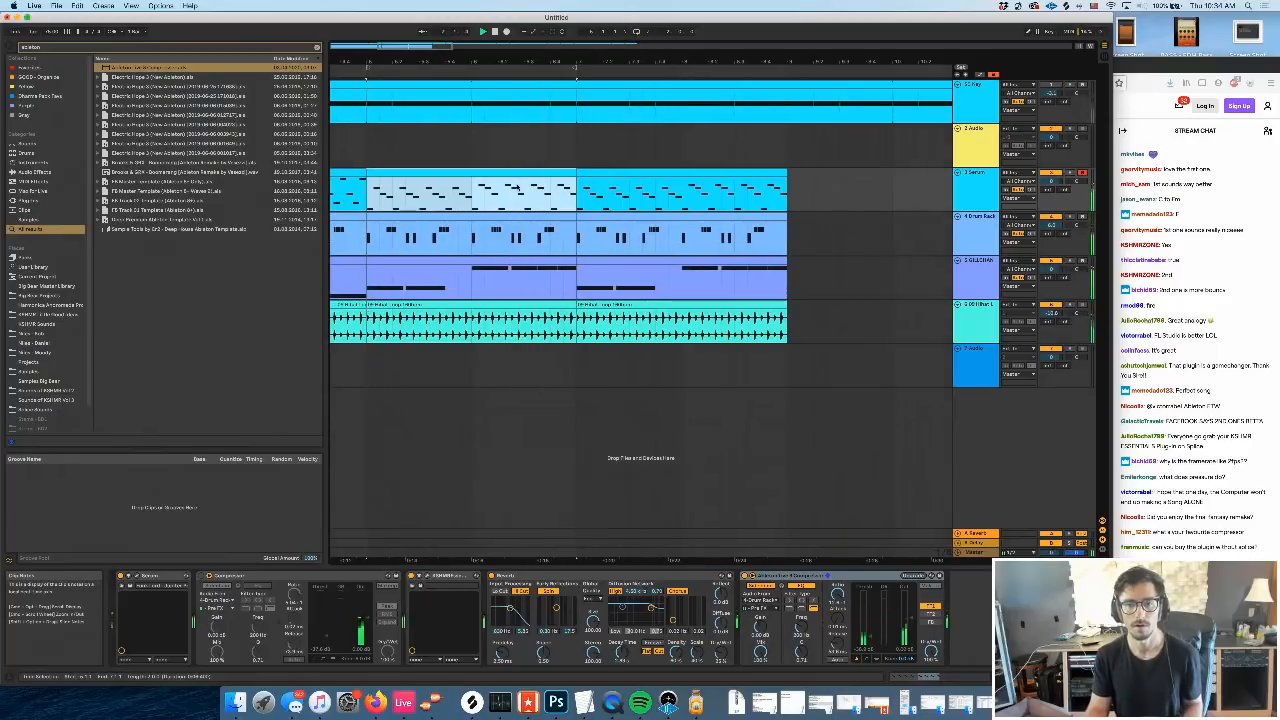
click(968, 279)
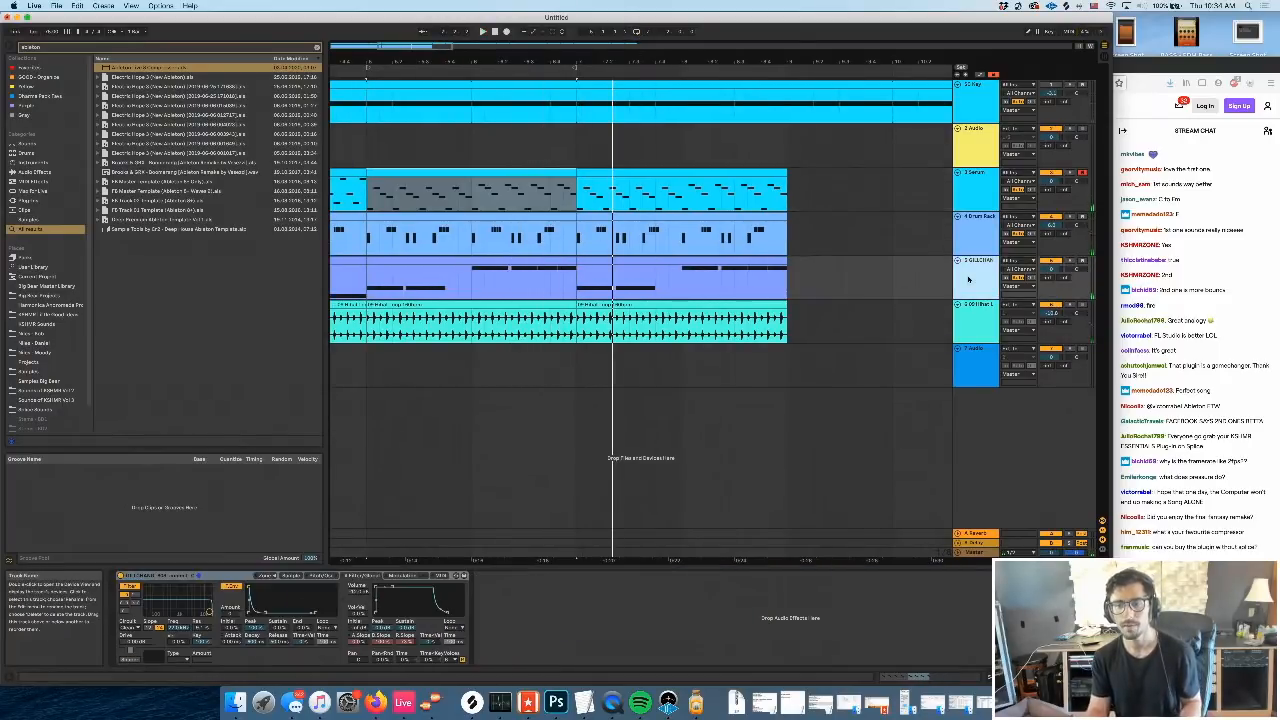
key(super+shift+t)
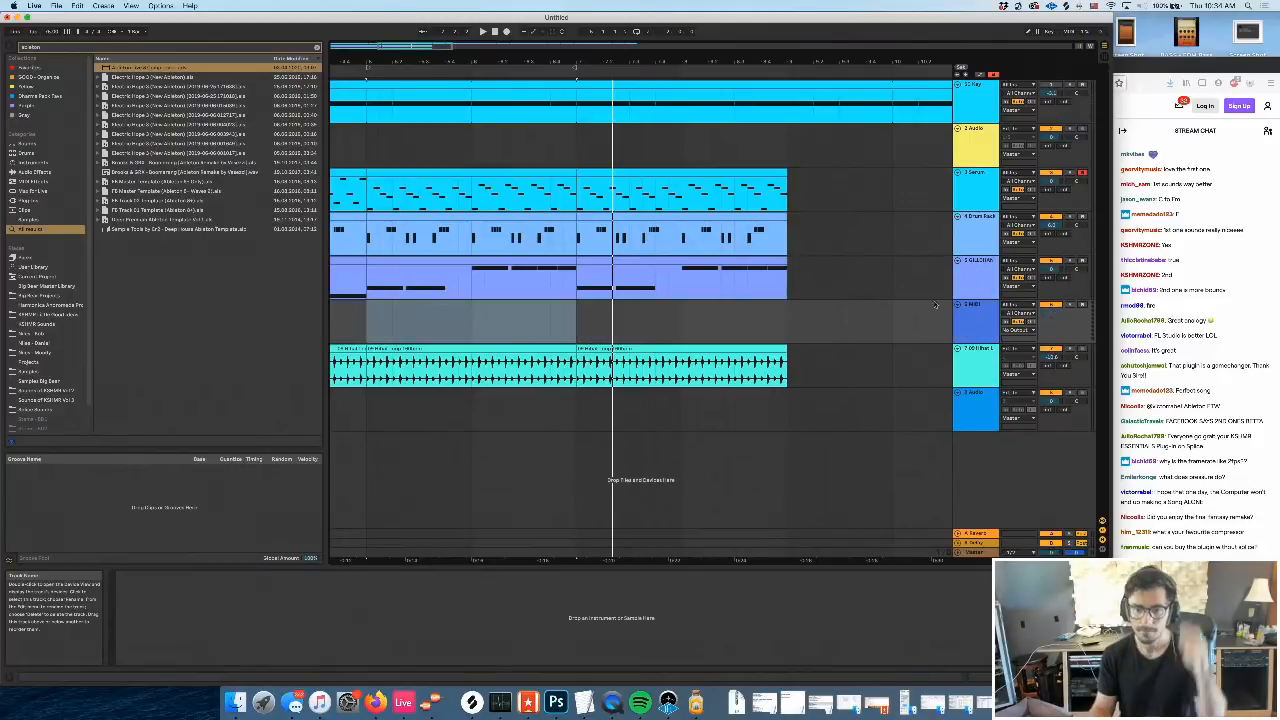
Duplicate the last clips on the Serum, Drum Rack, 808 and hi-hat loop tracks to extend the varied section
click(641, 259)
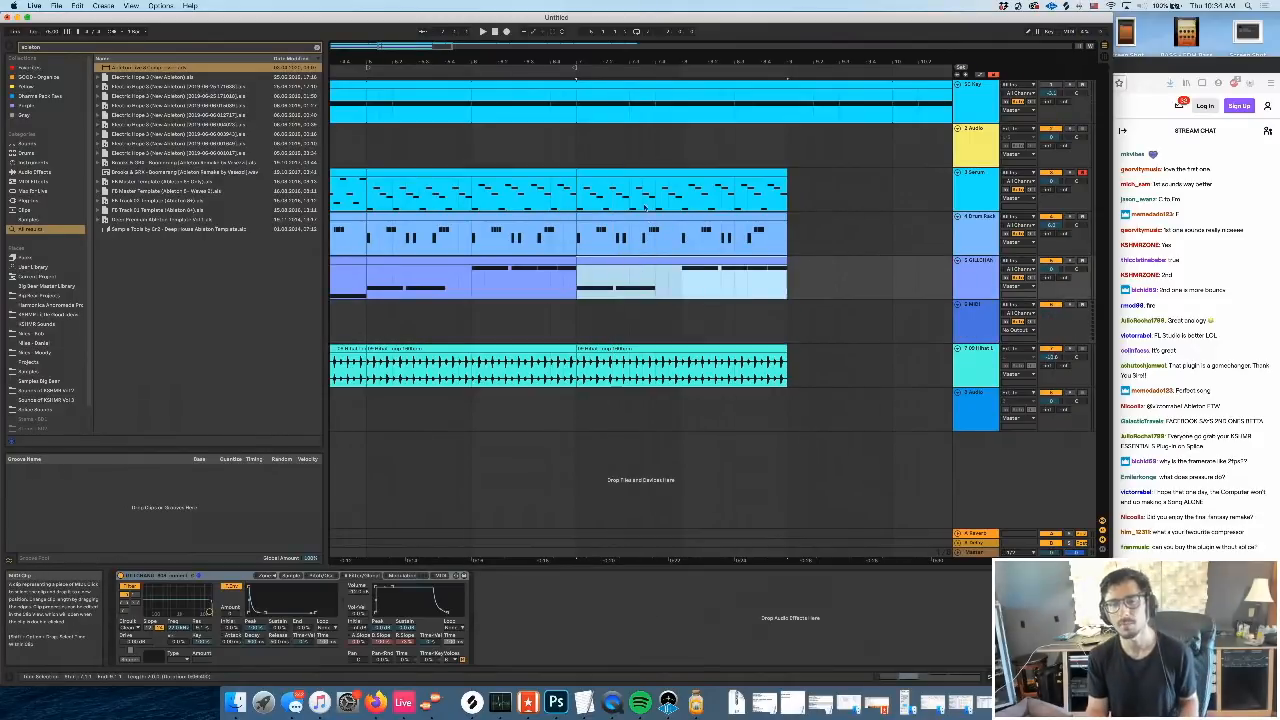
drag(641, 150, 785, 190)
click(641, 173)
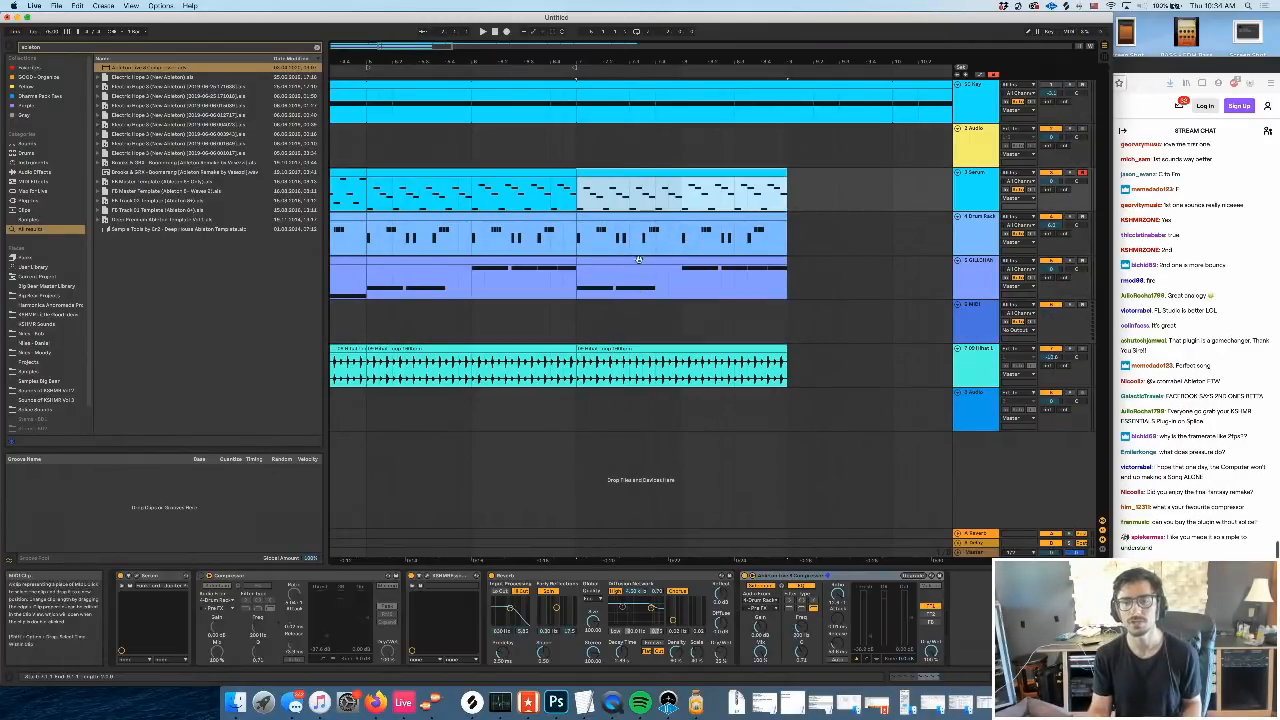
shift+click(643, 285)
key(super+d)
click(635, 346)
key(super+d)
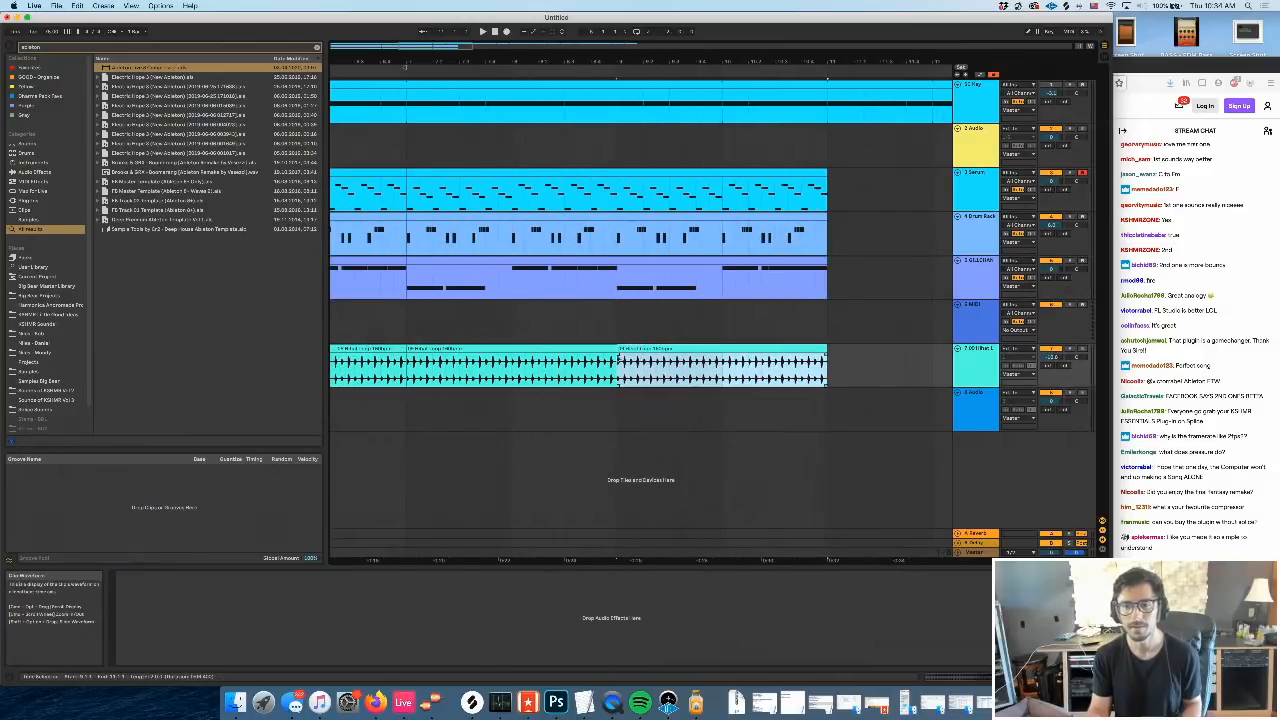
Search the plug-ins for "nexus" and load the VST version of the instrument onto the new MIDI track
scroll(641, 346, left, 3)
key(0)
click(974, 328)
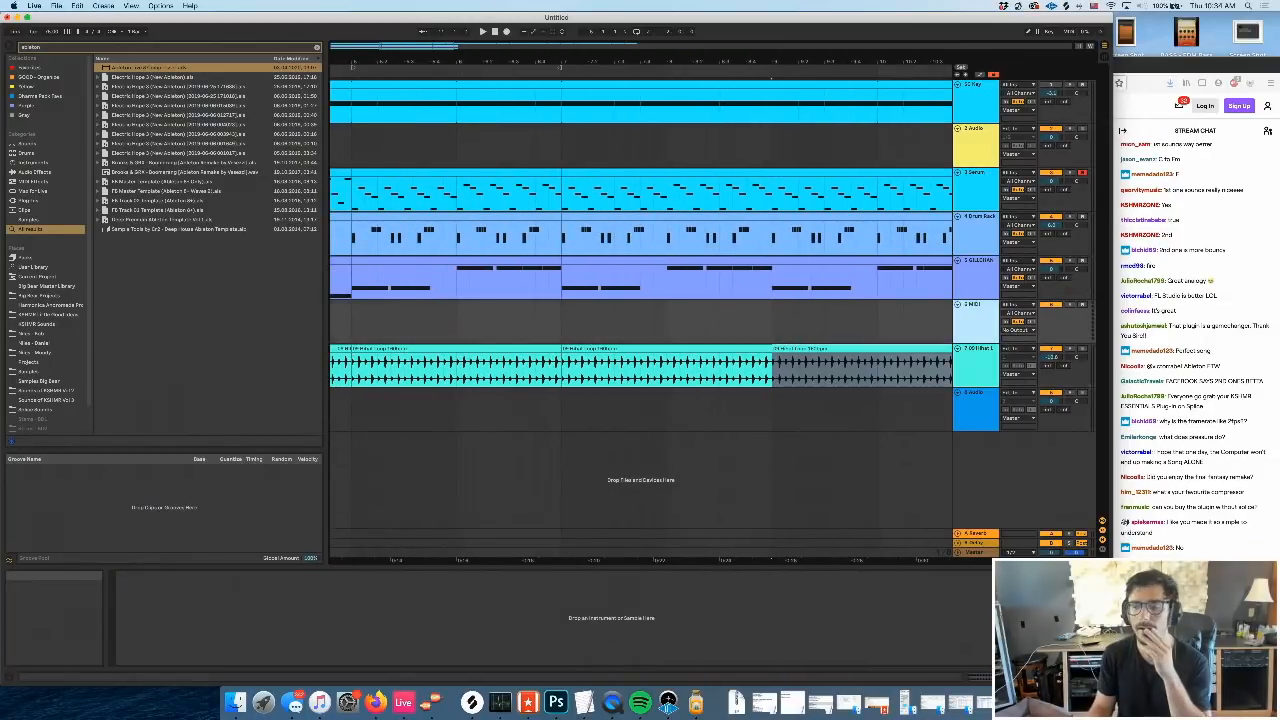
click(26, 200)
key(BackSpace)
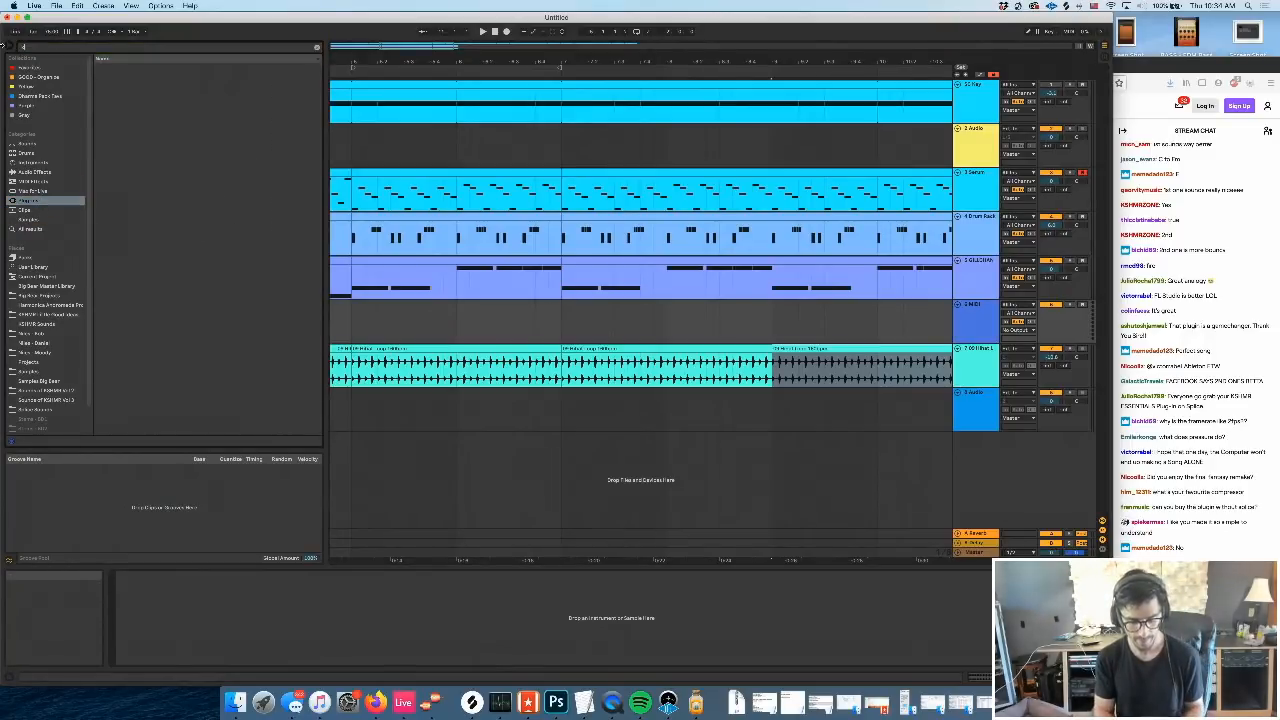
text(nexus)
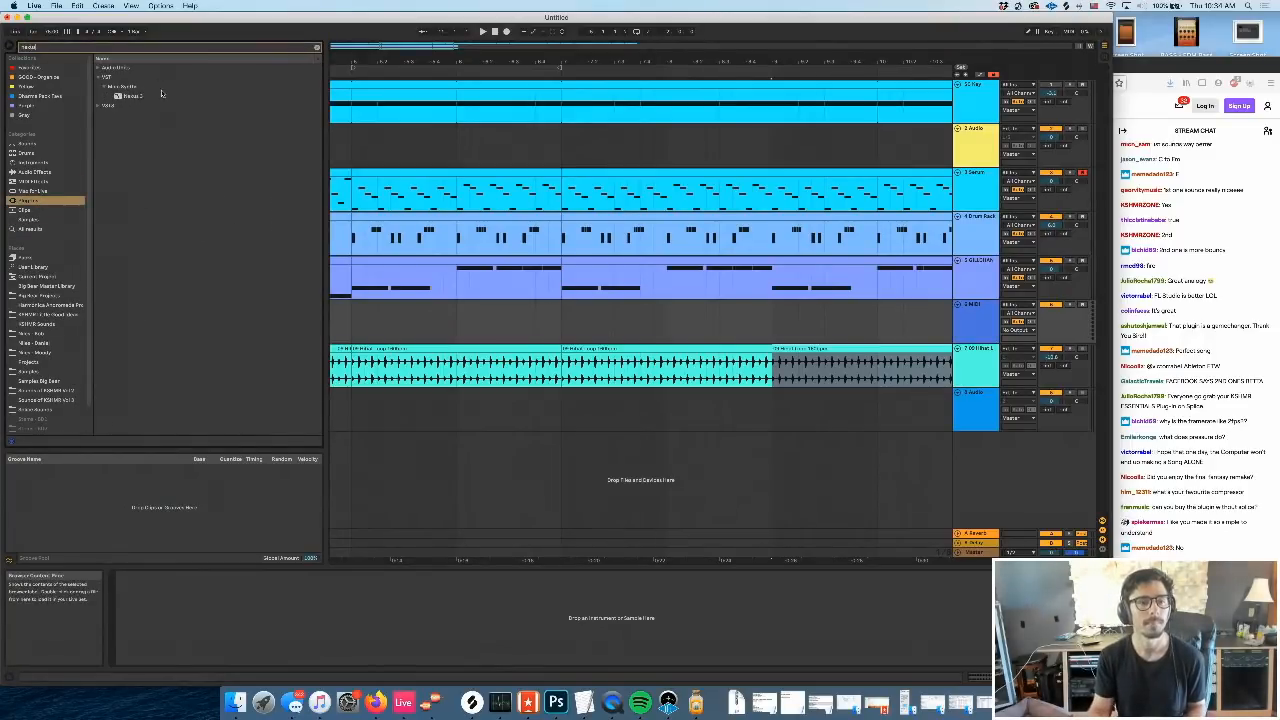
click(120, 98)
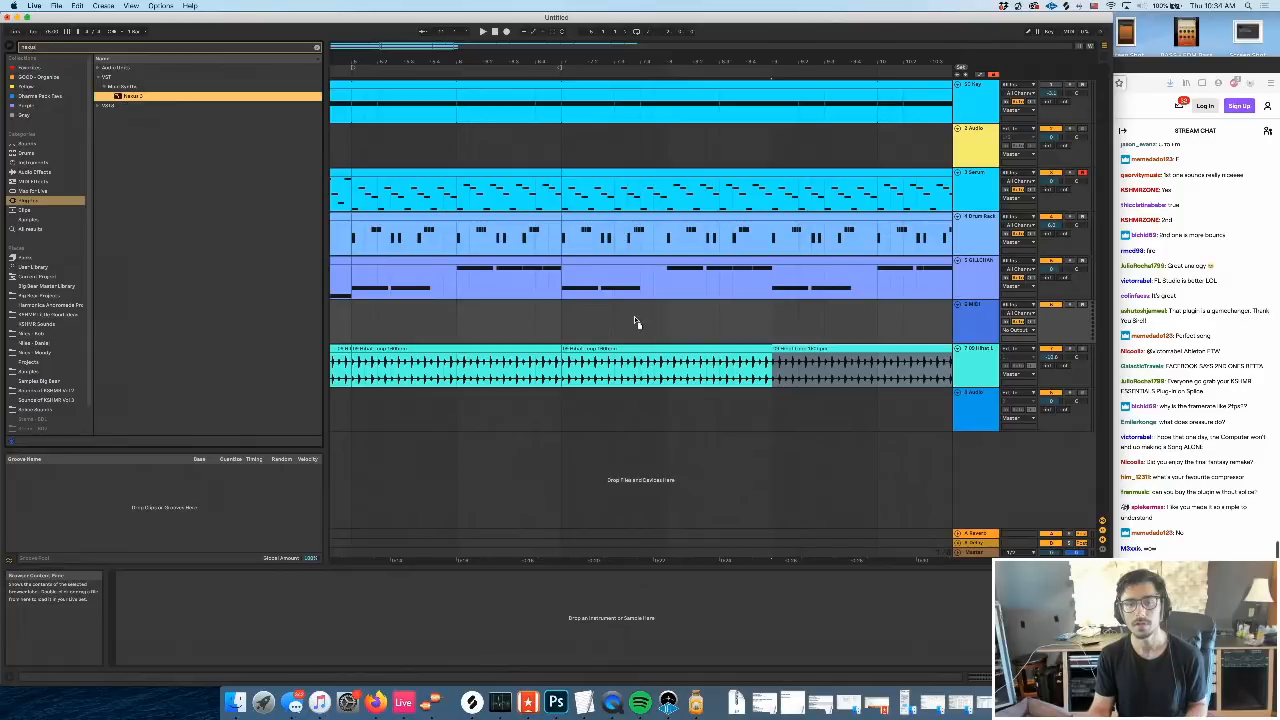
drag(635, 321, 635, 321)
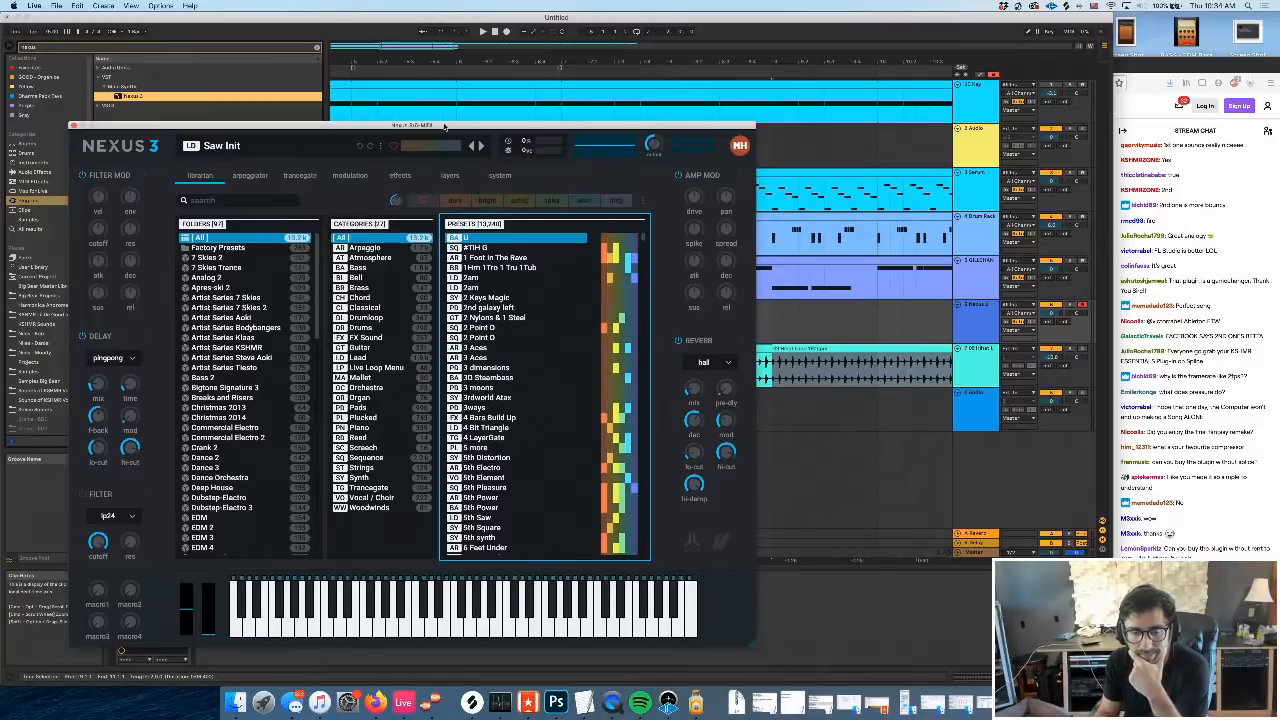
Load the Duduk 1 [MW] preset from Nexus's Artist Series KSHMR folder, adjust its Amp Mod settings and close the plug-in window
drag(445, 126, 445, 120)
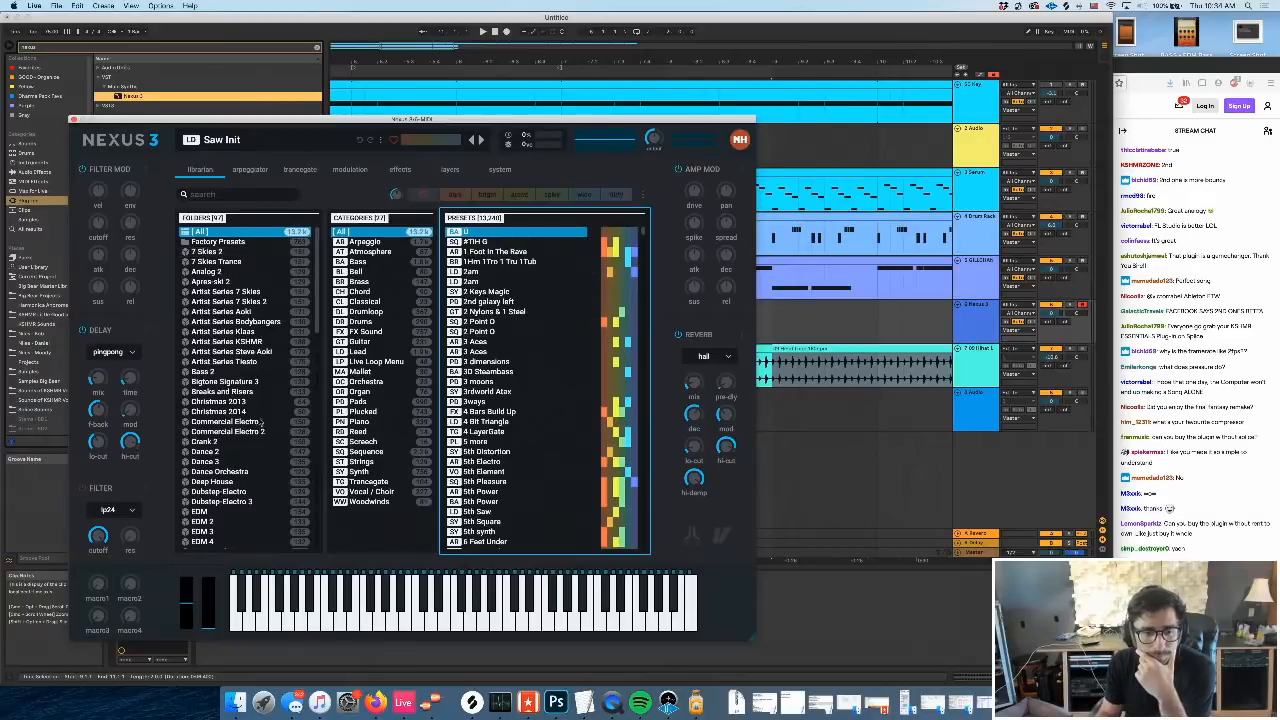
click(258, 343)
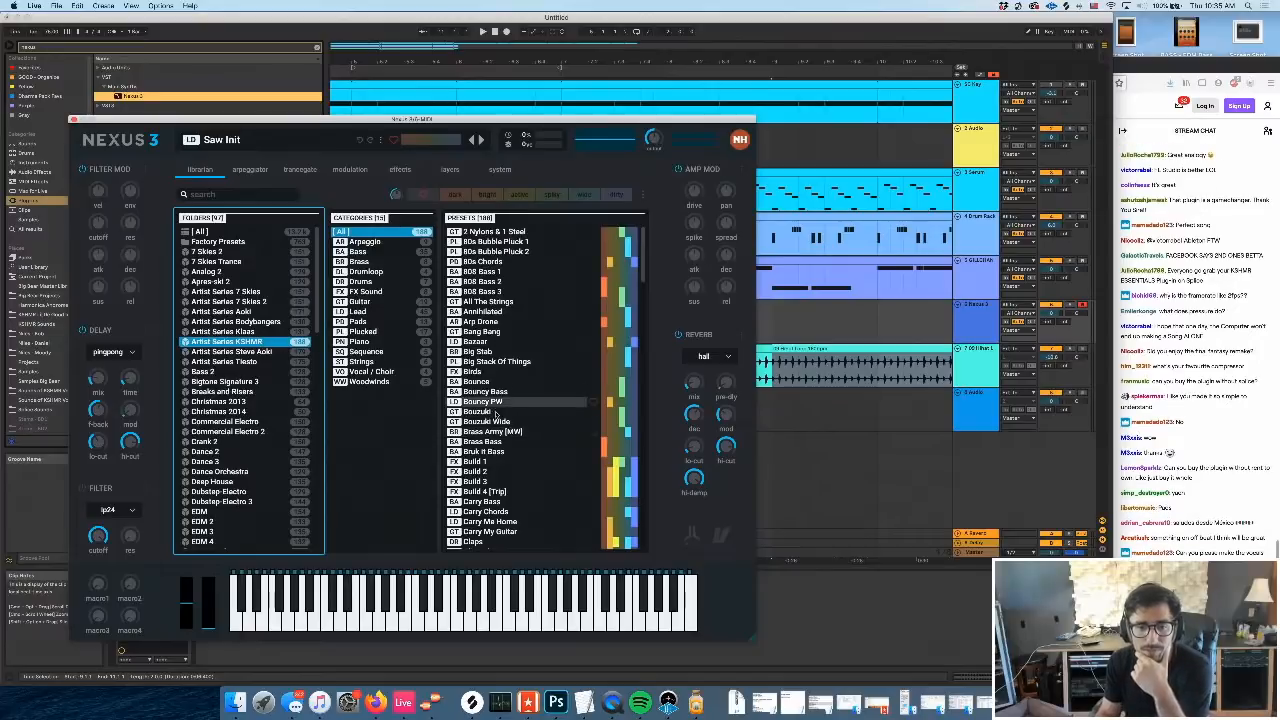
scroll(497, 416, down, 1)
scroll(497, 416, down, 10)
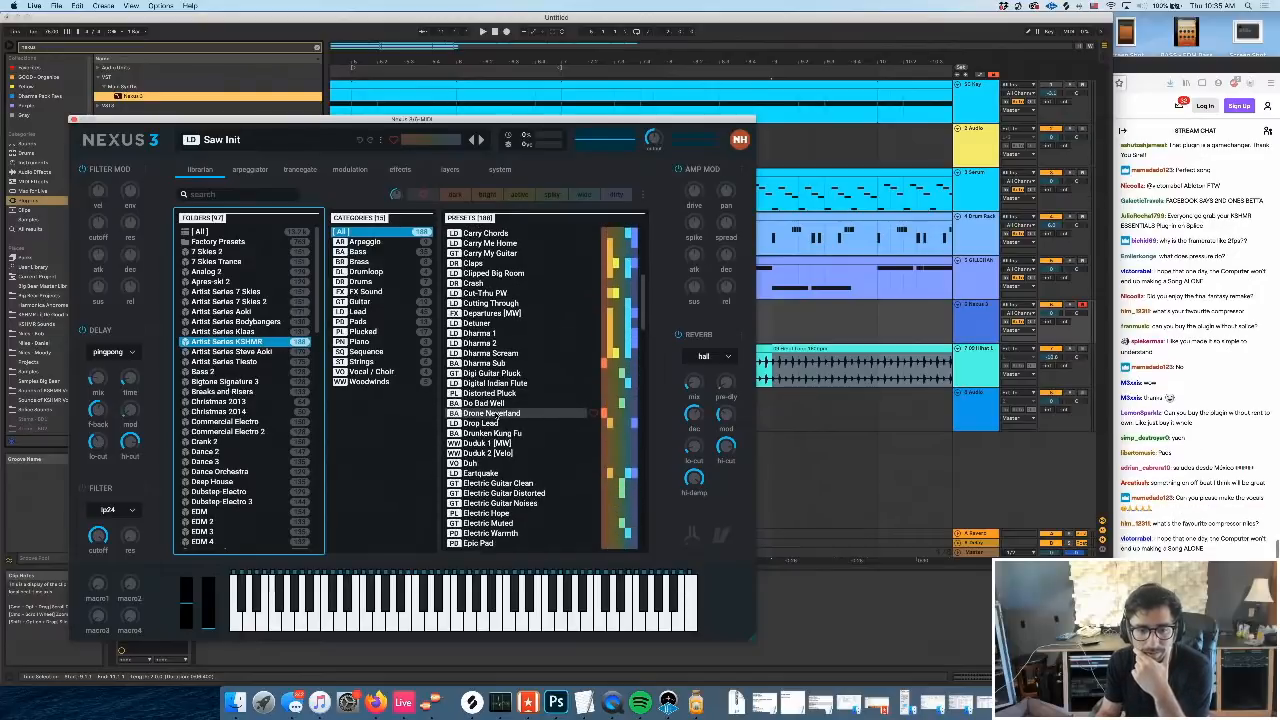
click(487, 420)
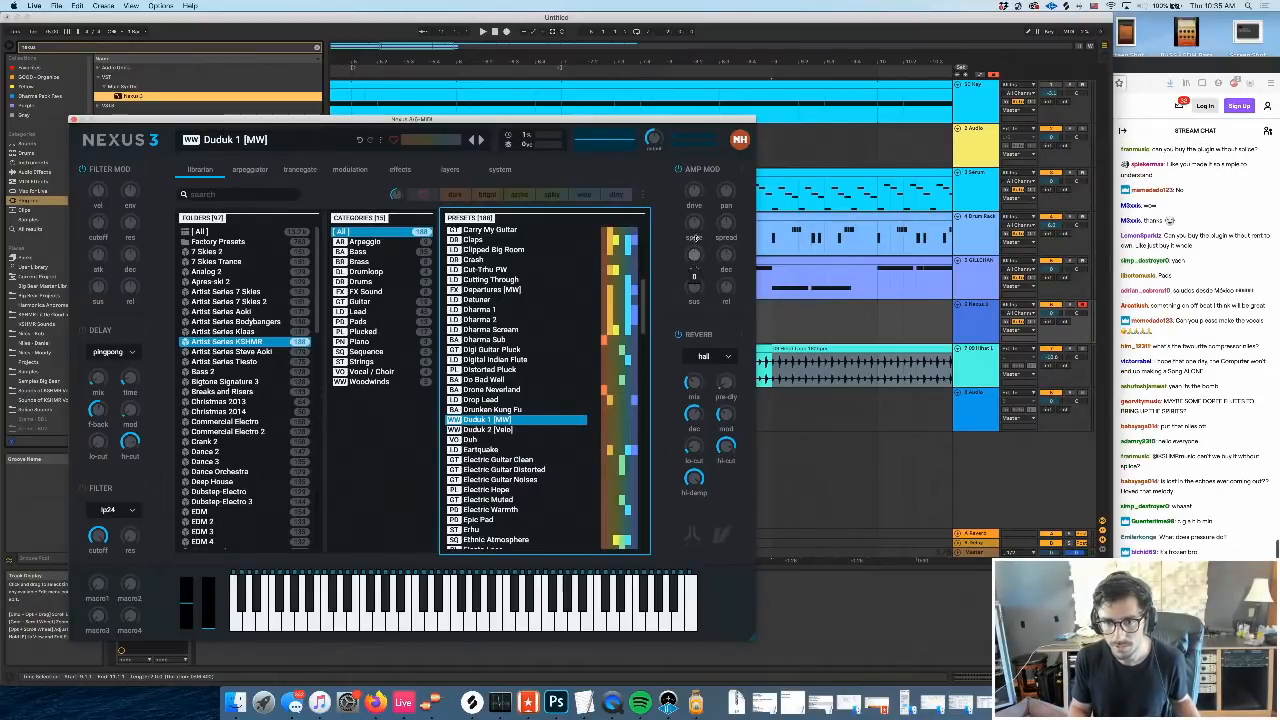
drag(700, 231, 701, 227)
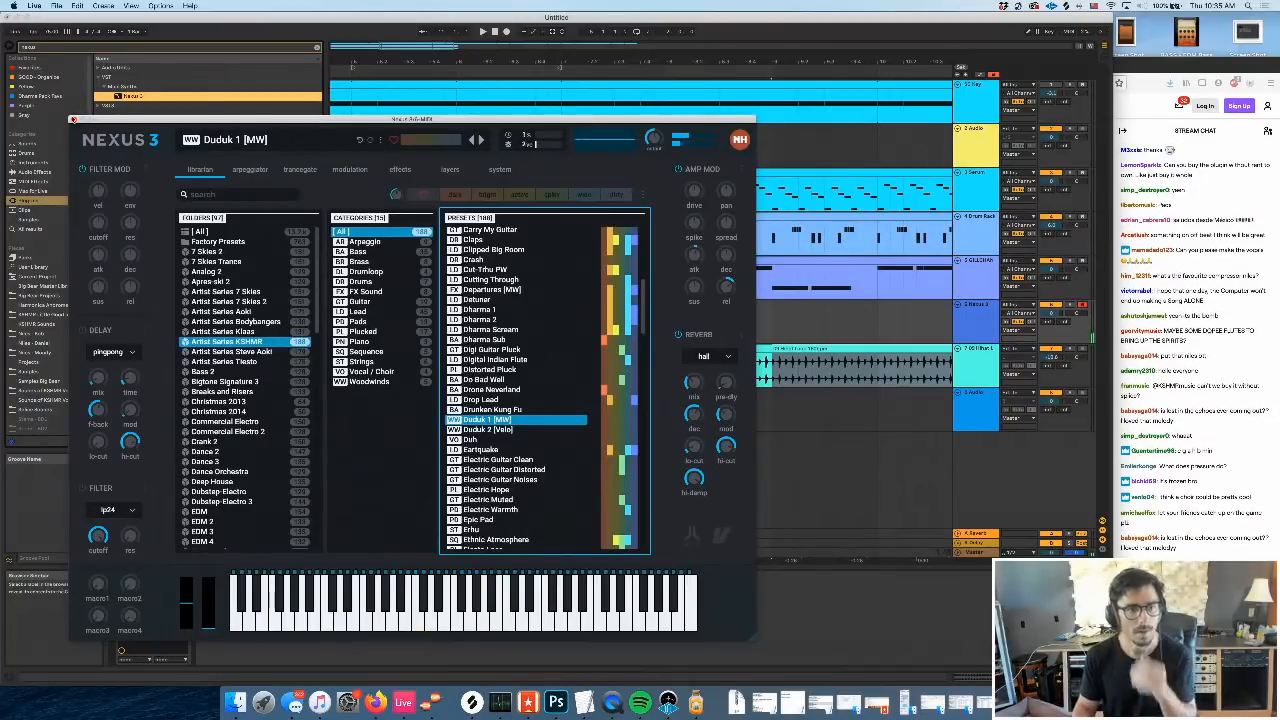
click(73, 120)
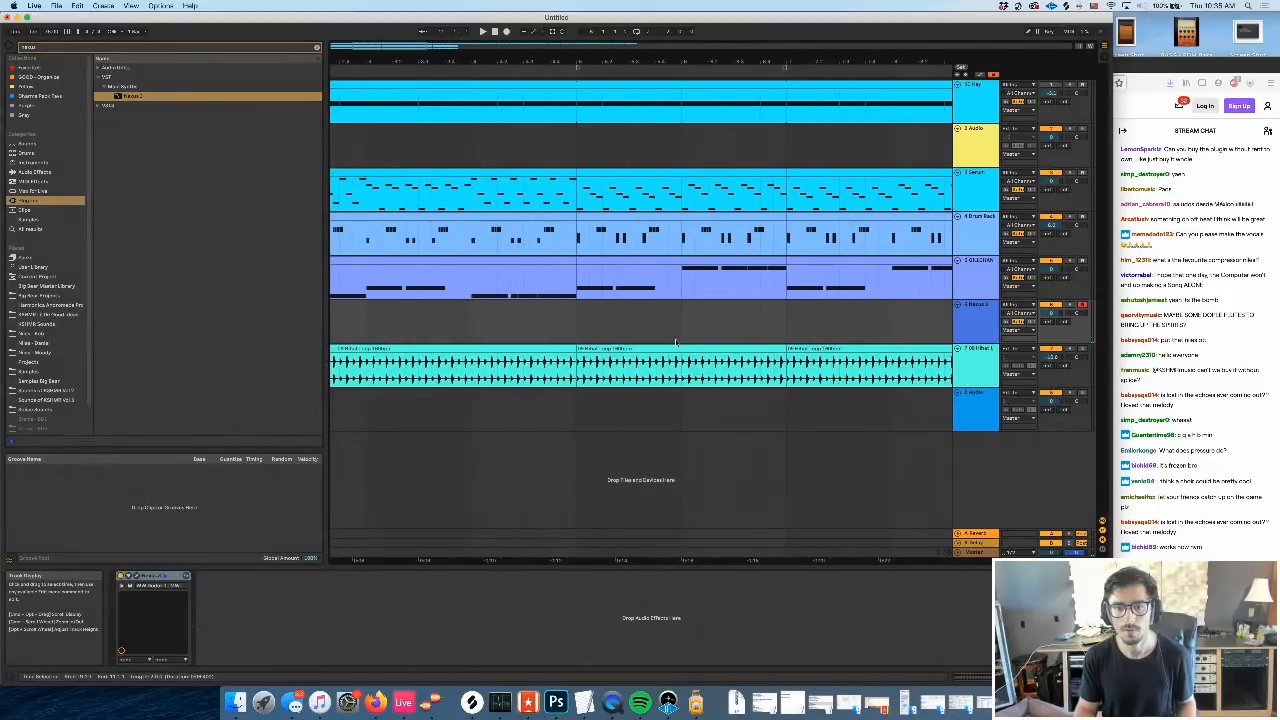
Loop the opening four bars, cut that time from the arrangement and paste it beyond the end of the varied section
drag(506, 60, 506, 25)
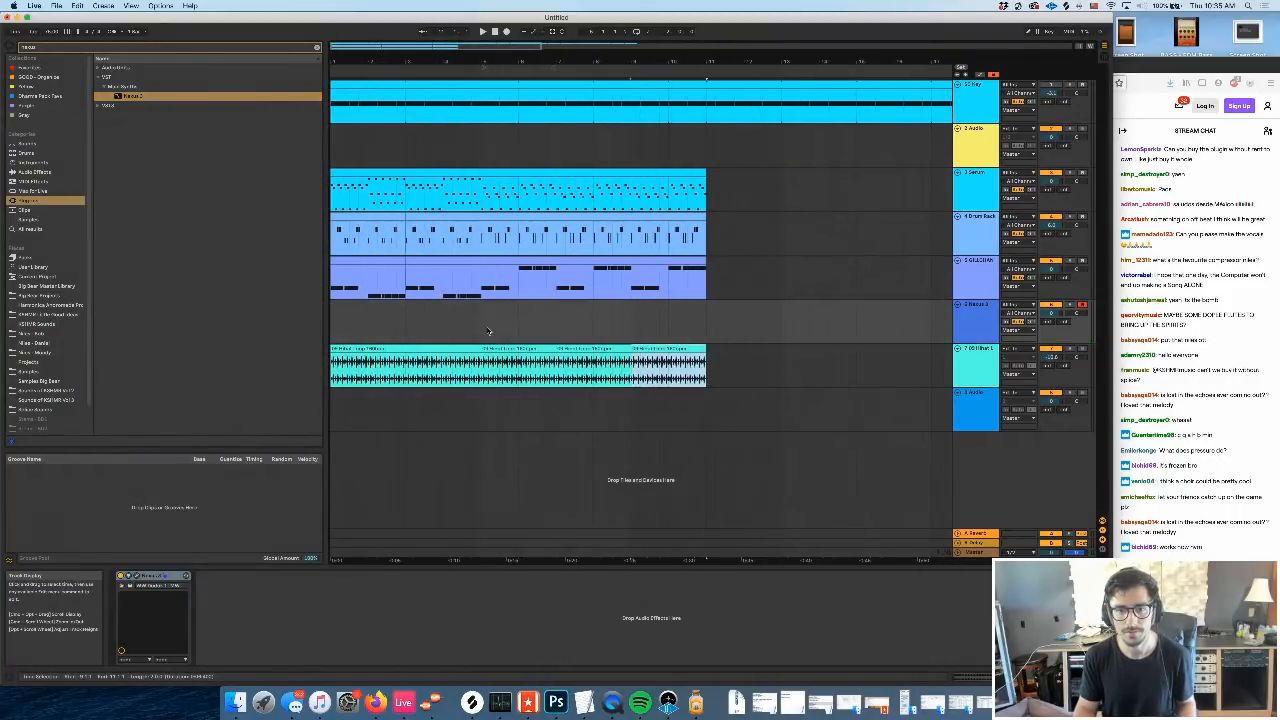
drag(487, 330, 109, 314)
key(super+l)
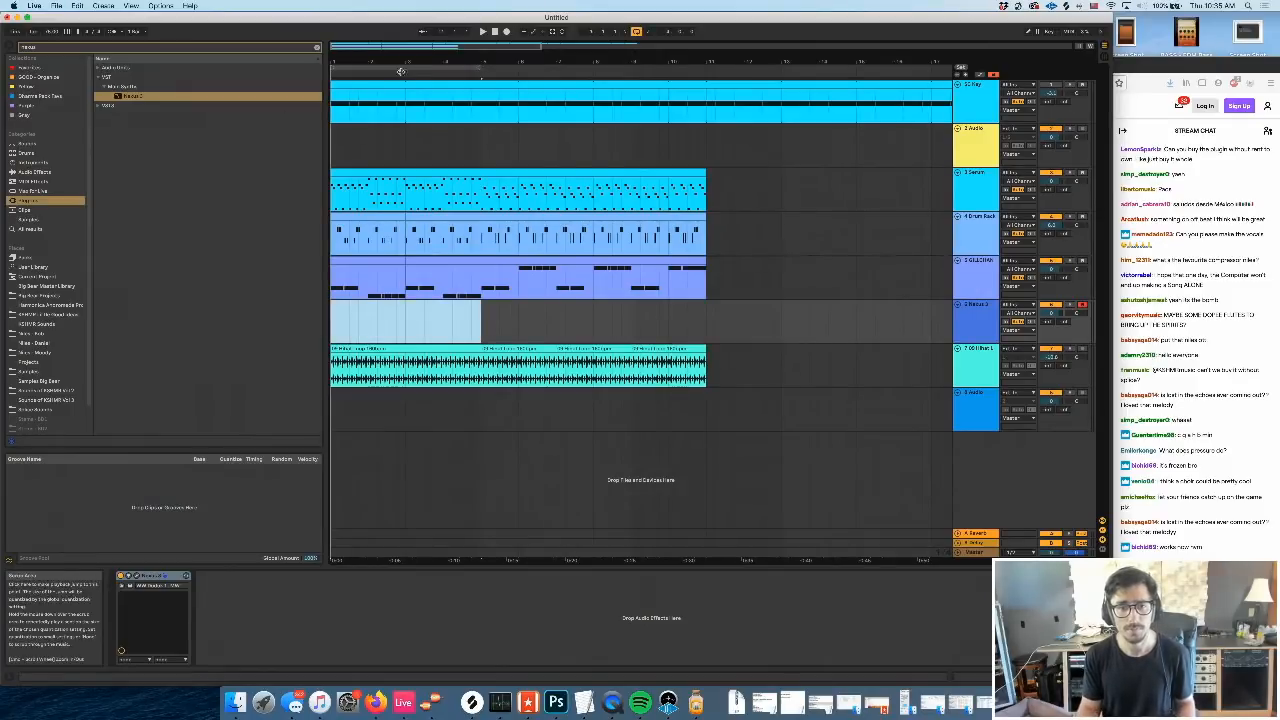
click(398, 67)
scroll(643, 222, right, 8)
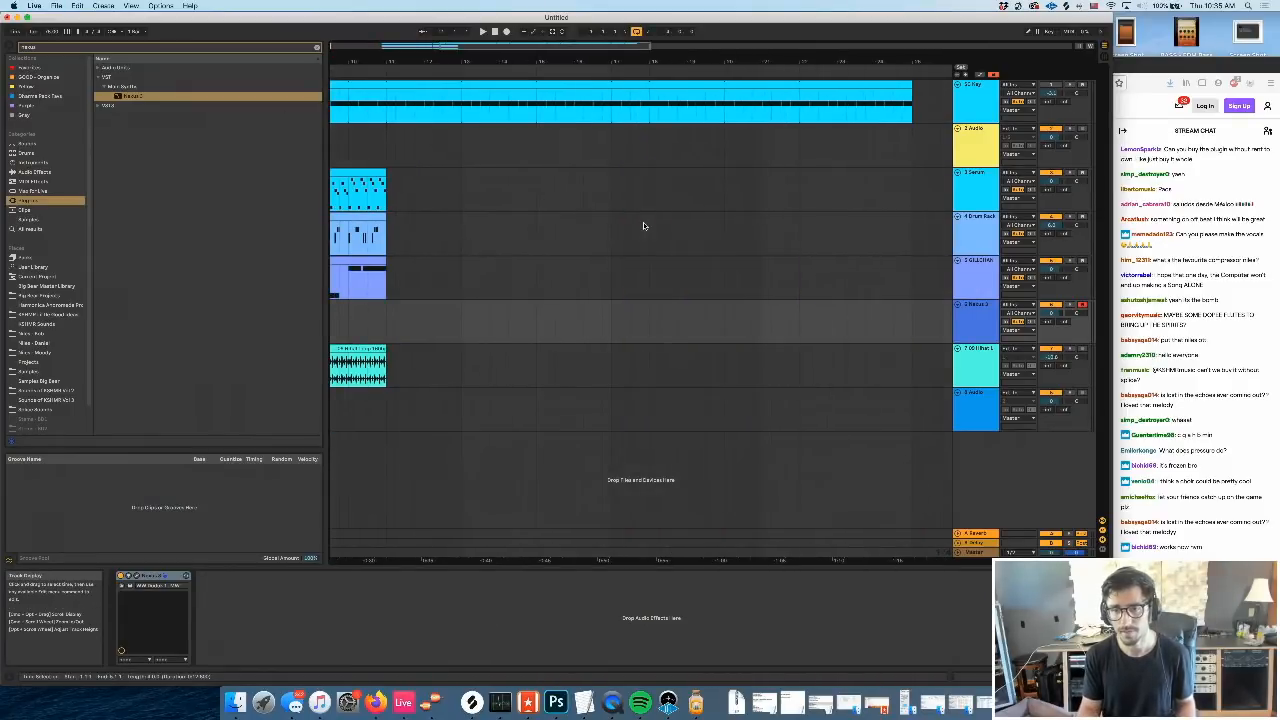
click(614, 103)
key(super+v)
Delete the emptied four bars at the start of the arrangement and switch off the loop
scroll(628, 151, left, 8)
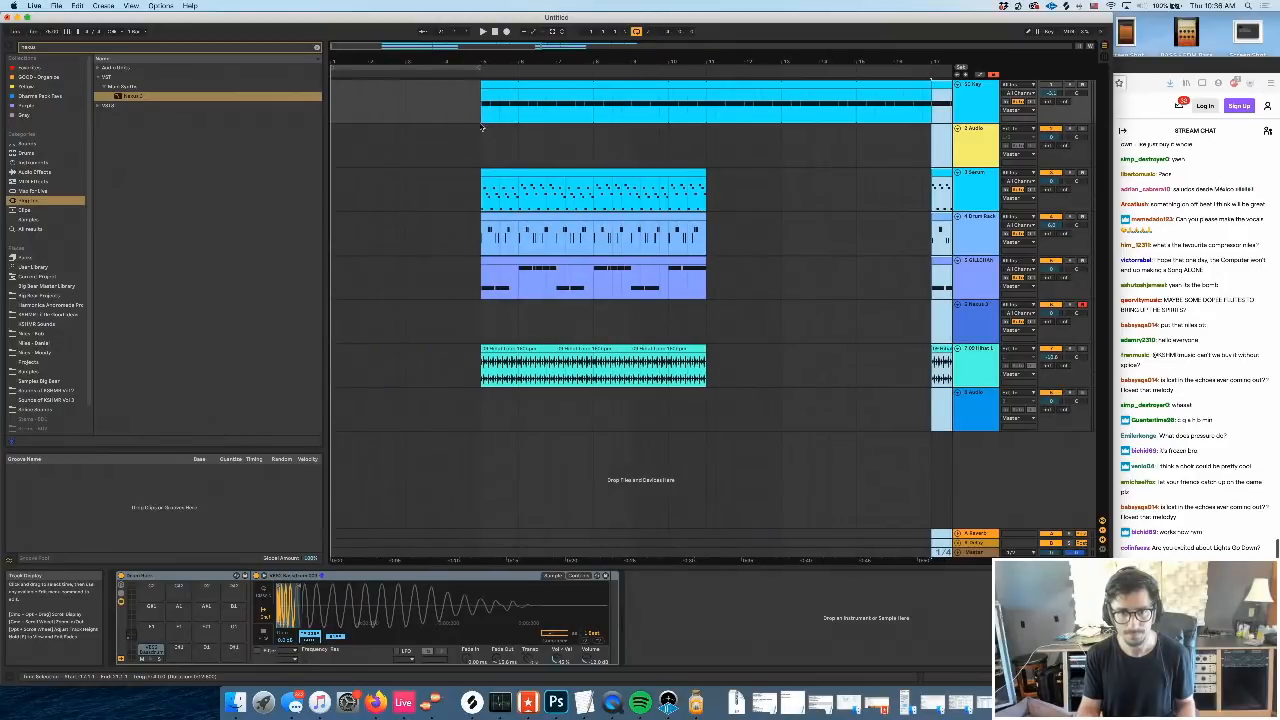
drag(481, 115, 240, 118)
key(shift+super+BackSpace)
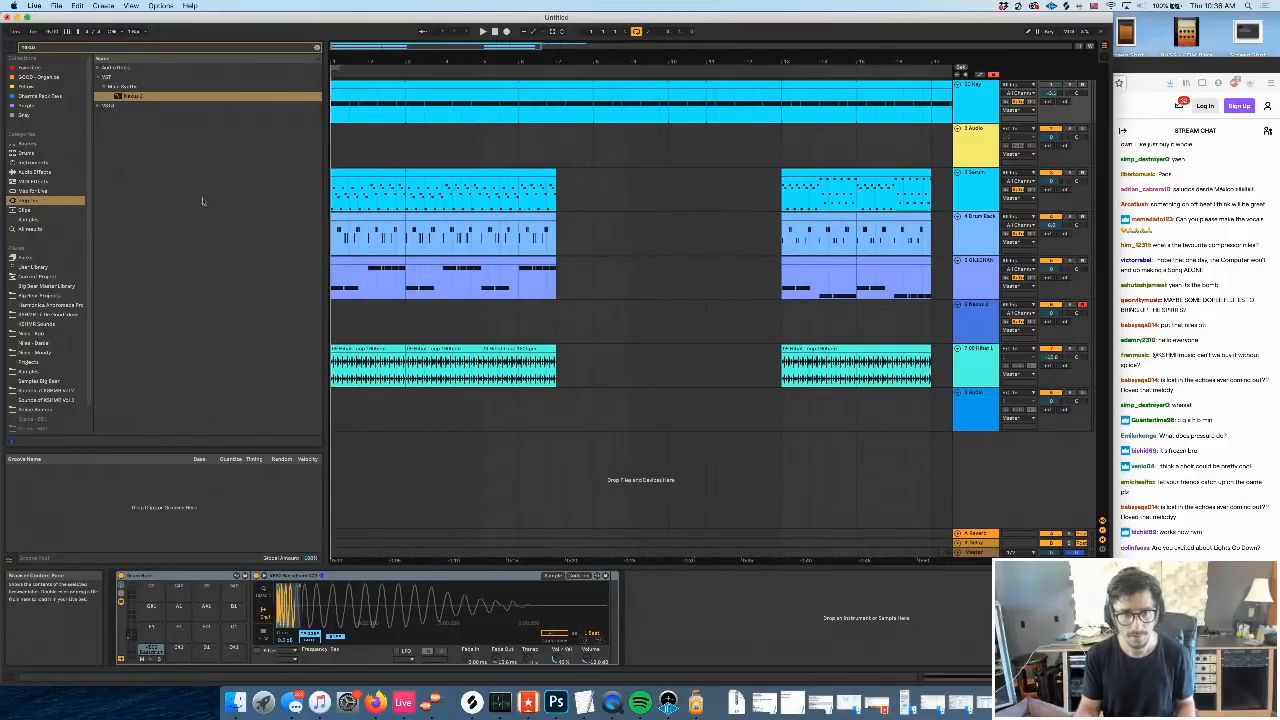
click(636, 32)
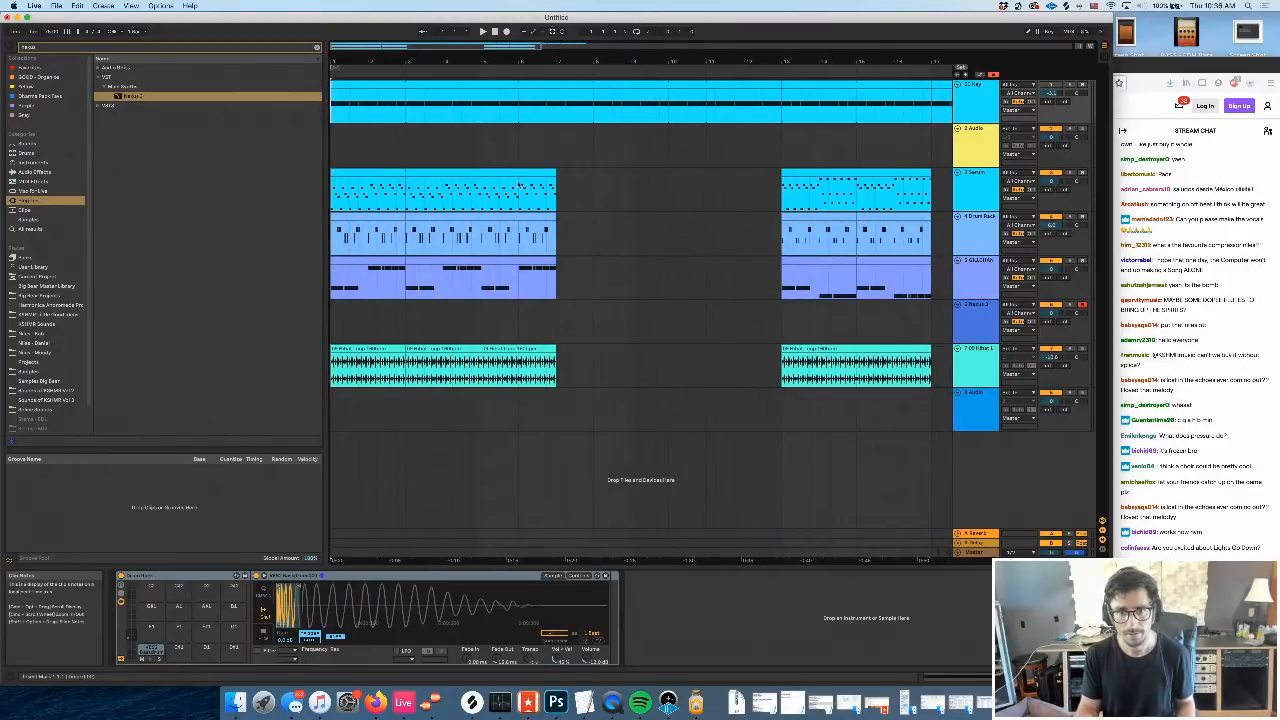
Duplicate the last varied clips from the Serum track down to the hi-hat loop twice, and place the start at the Nexus track's beginning
drag(526, 173, 520, 372)
key(super+d)
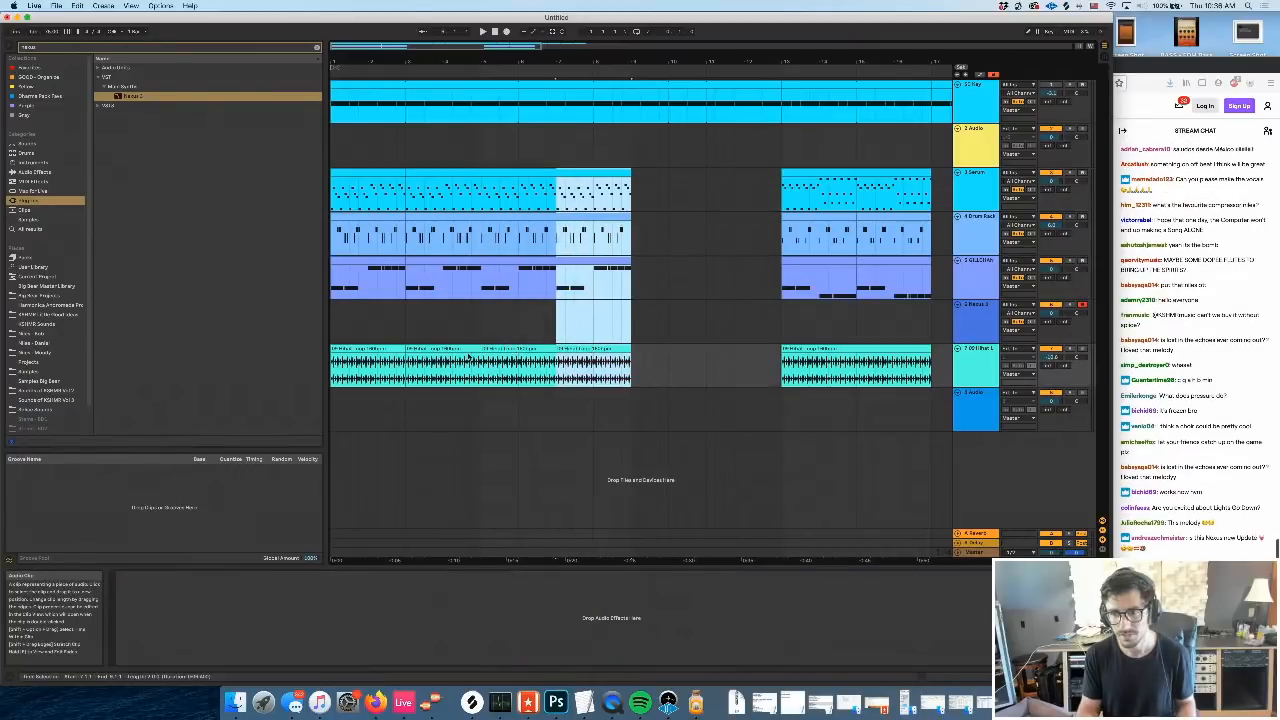
key(super+d)
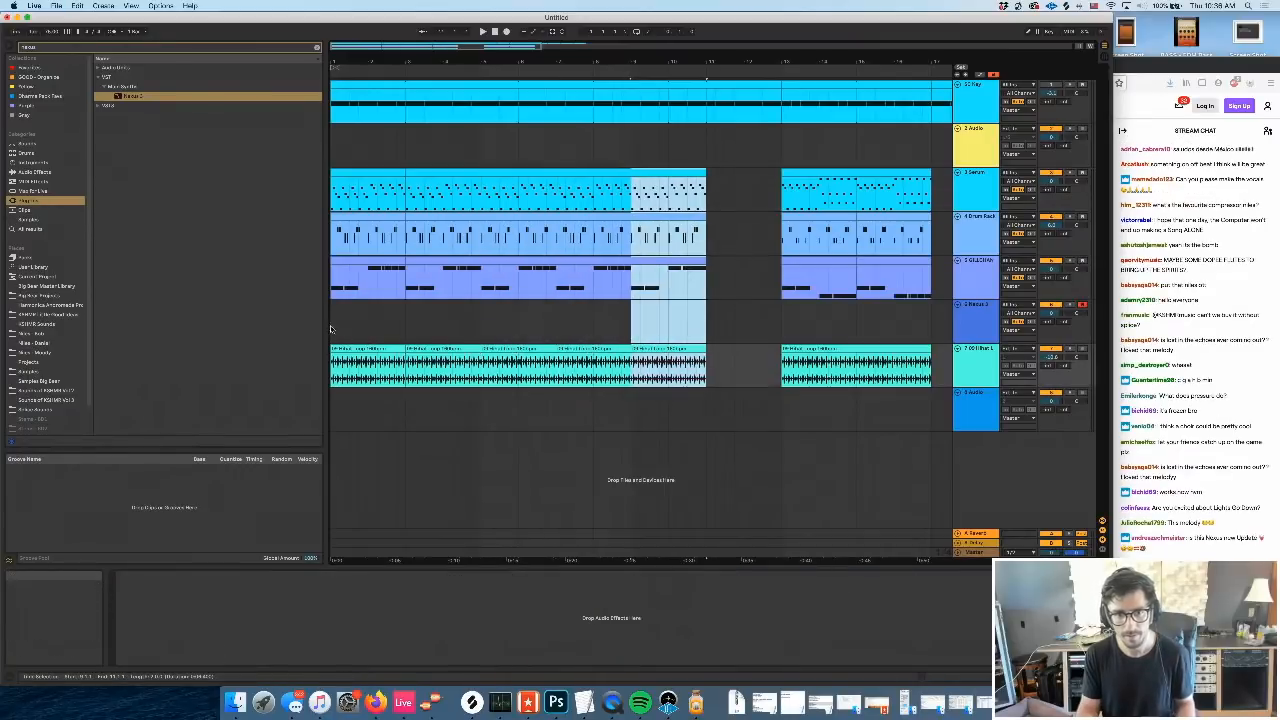
click(331, 345)
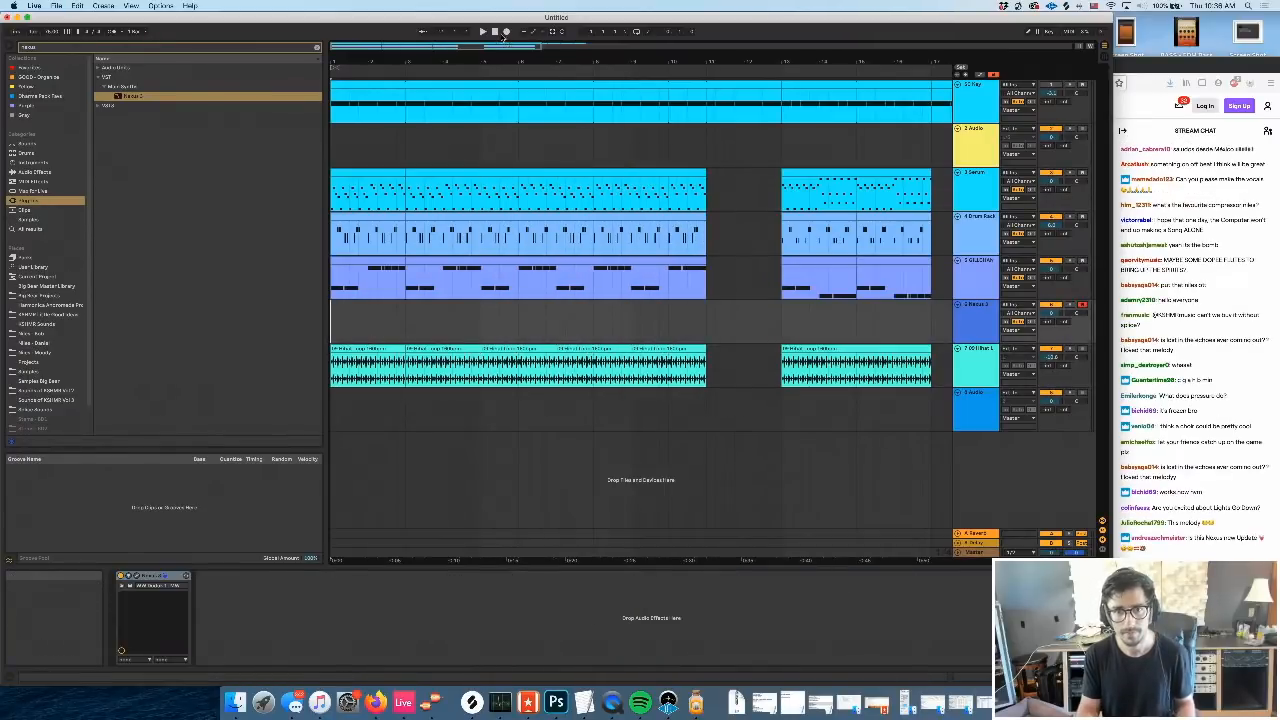
Save the set as Dharma Fam Discovery in a new folder named Dharma Fam inside the Projects folder
key(super+s)
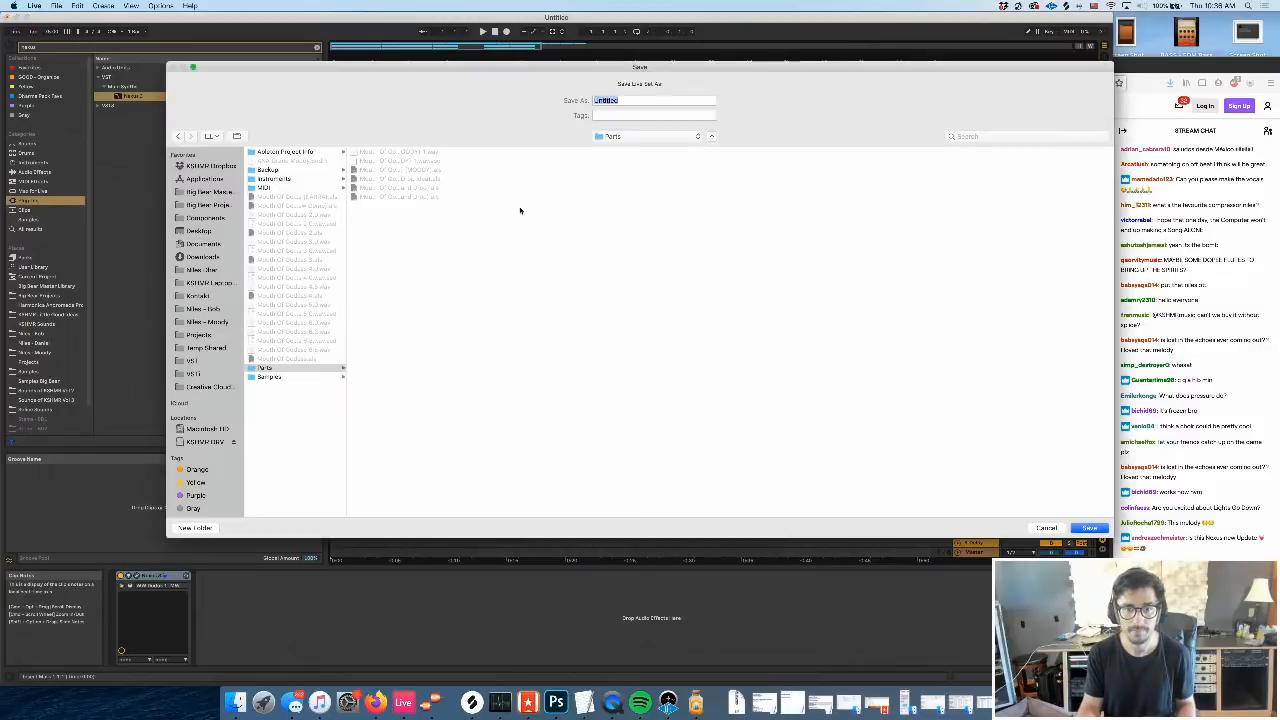
click(648, 137)
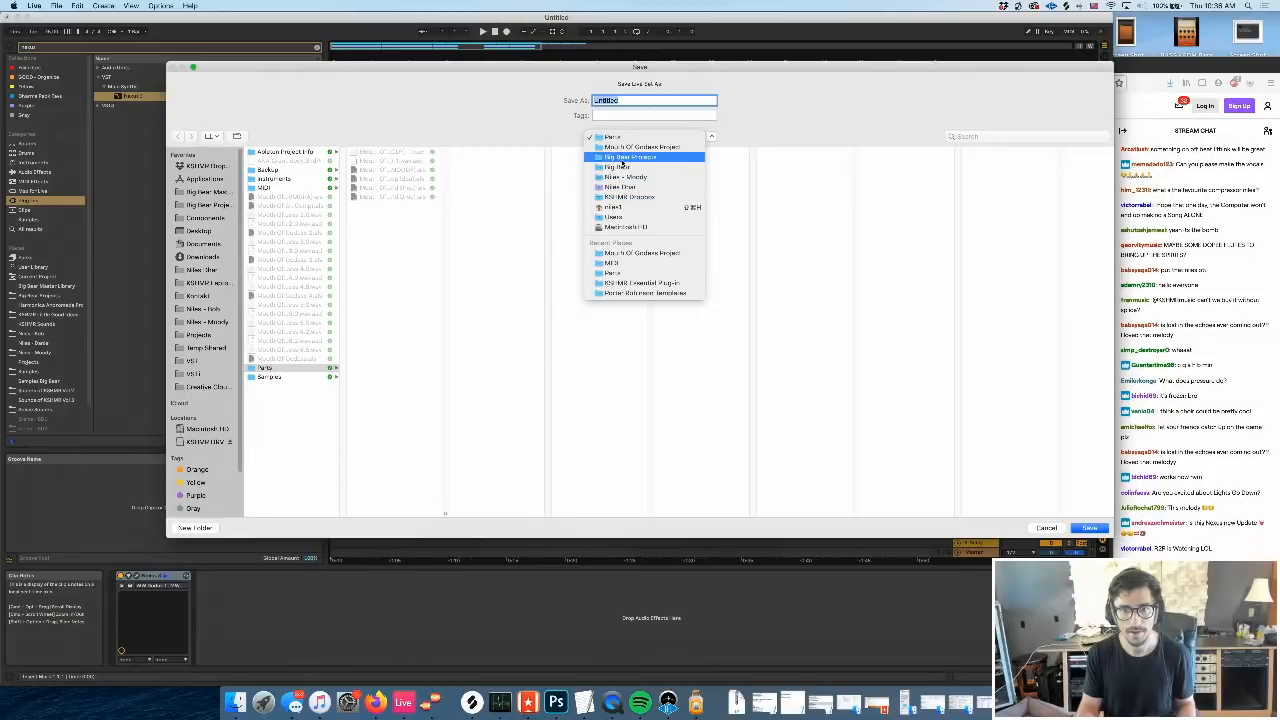
click(207, 316)
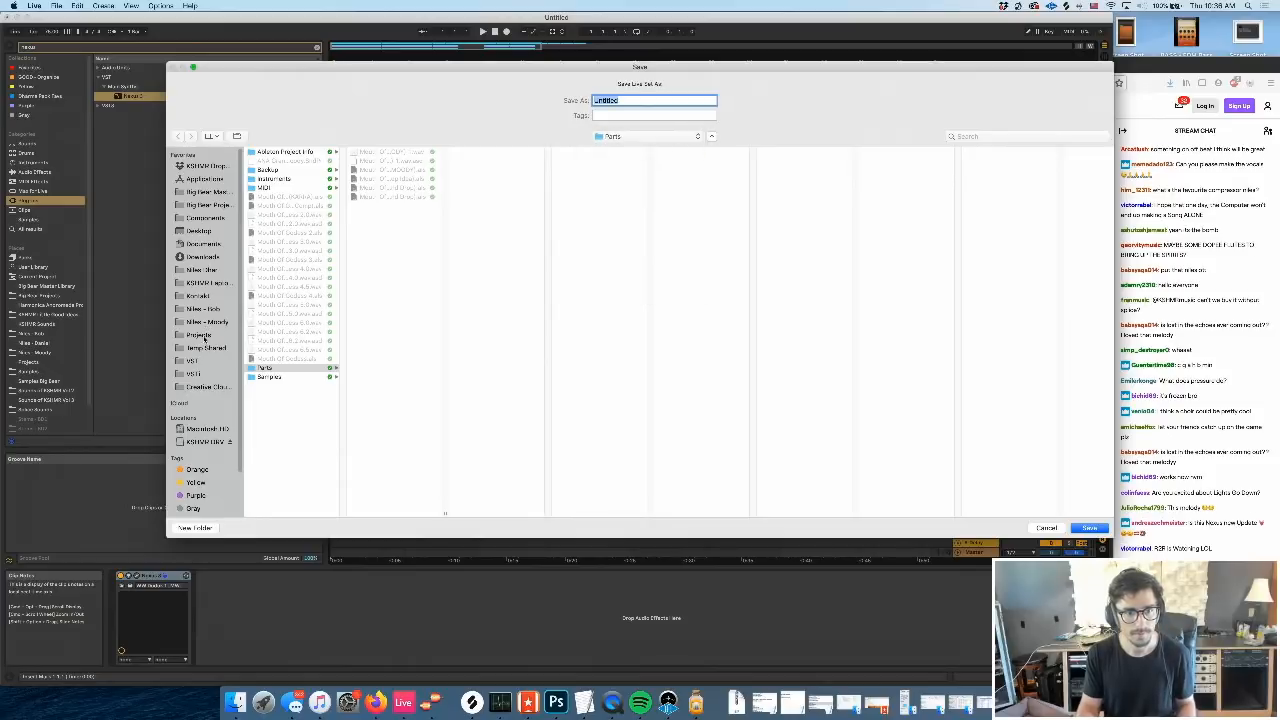
click(205, 337)
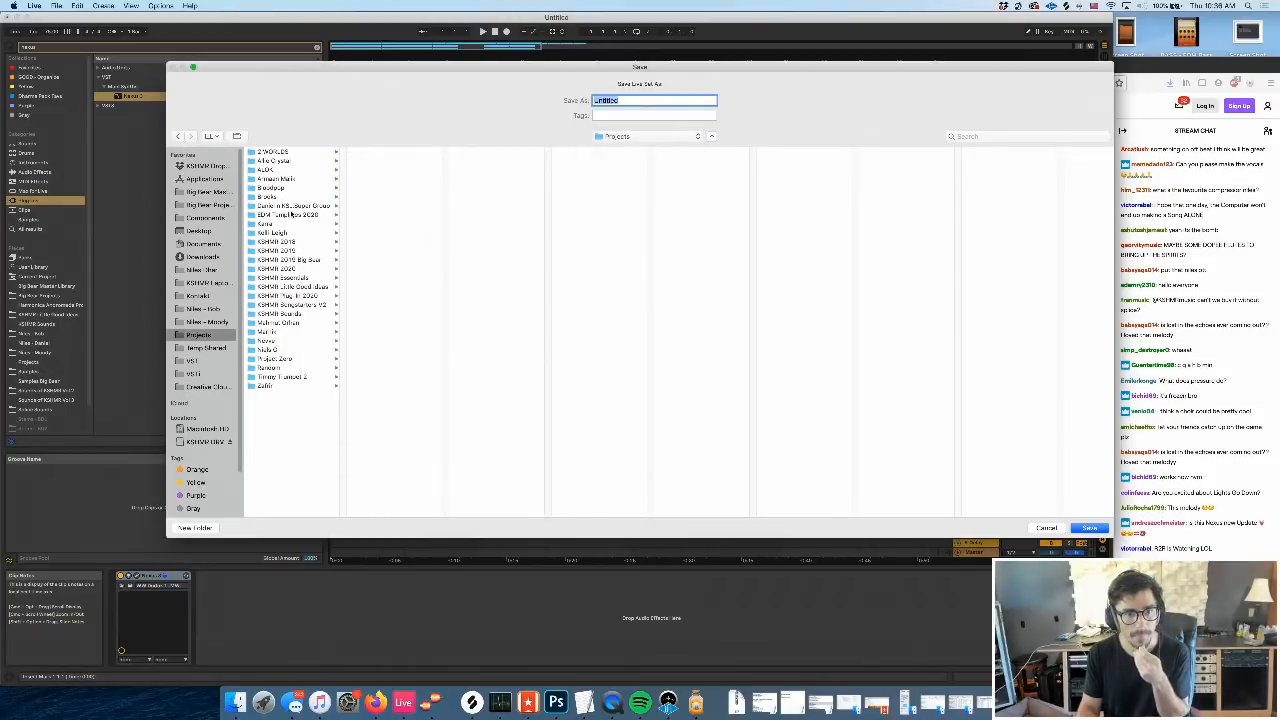
click(195, 527)
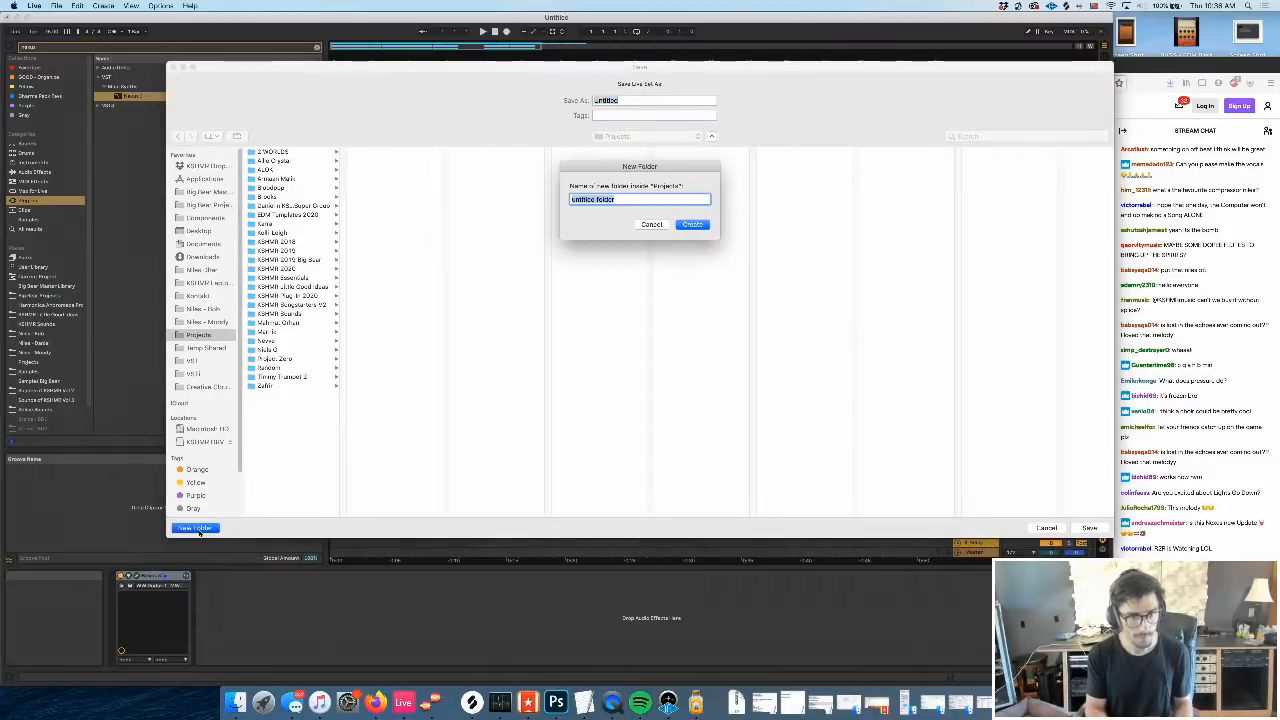
text(Dharma Fam)
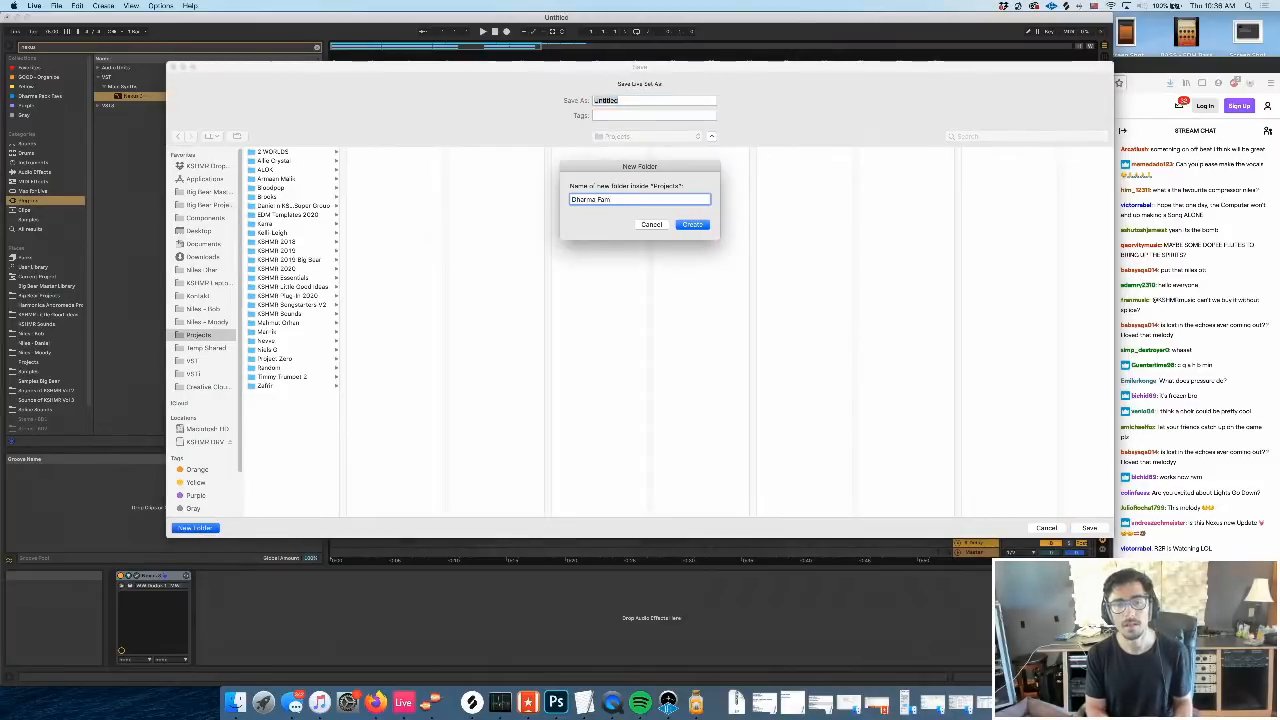
key(Return)
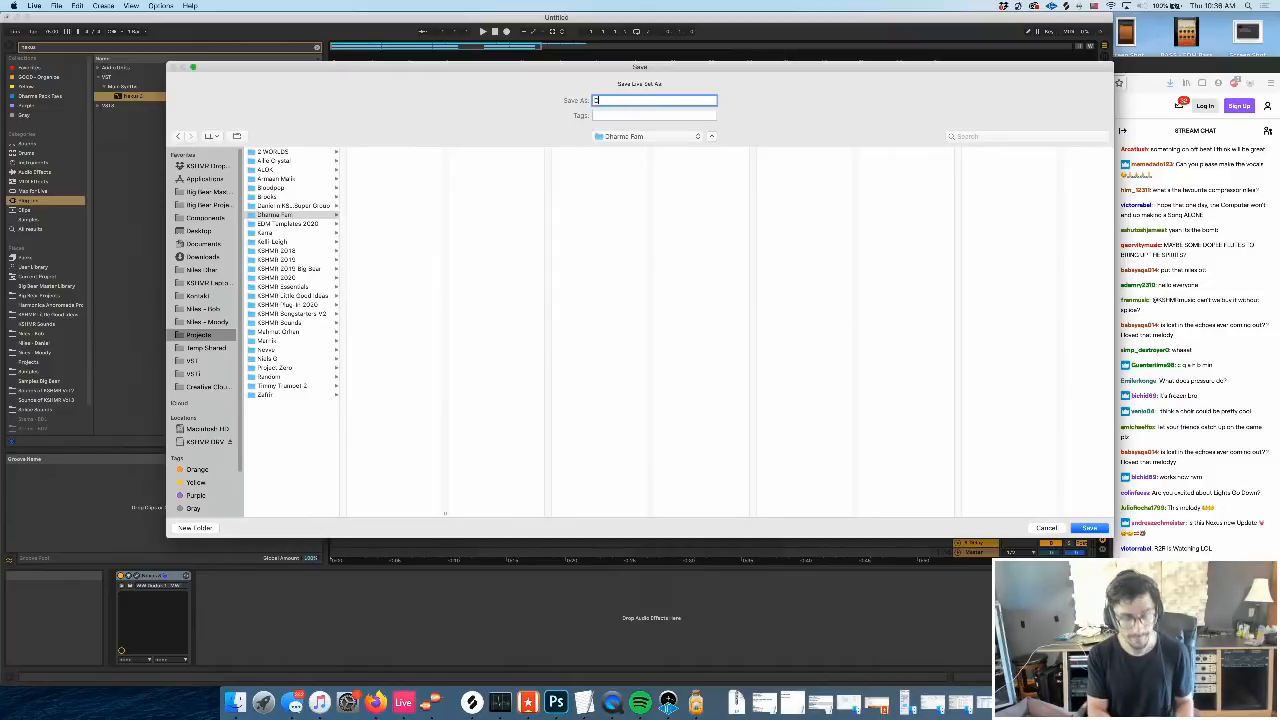
text(Dharma Fam Discovery)
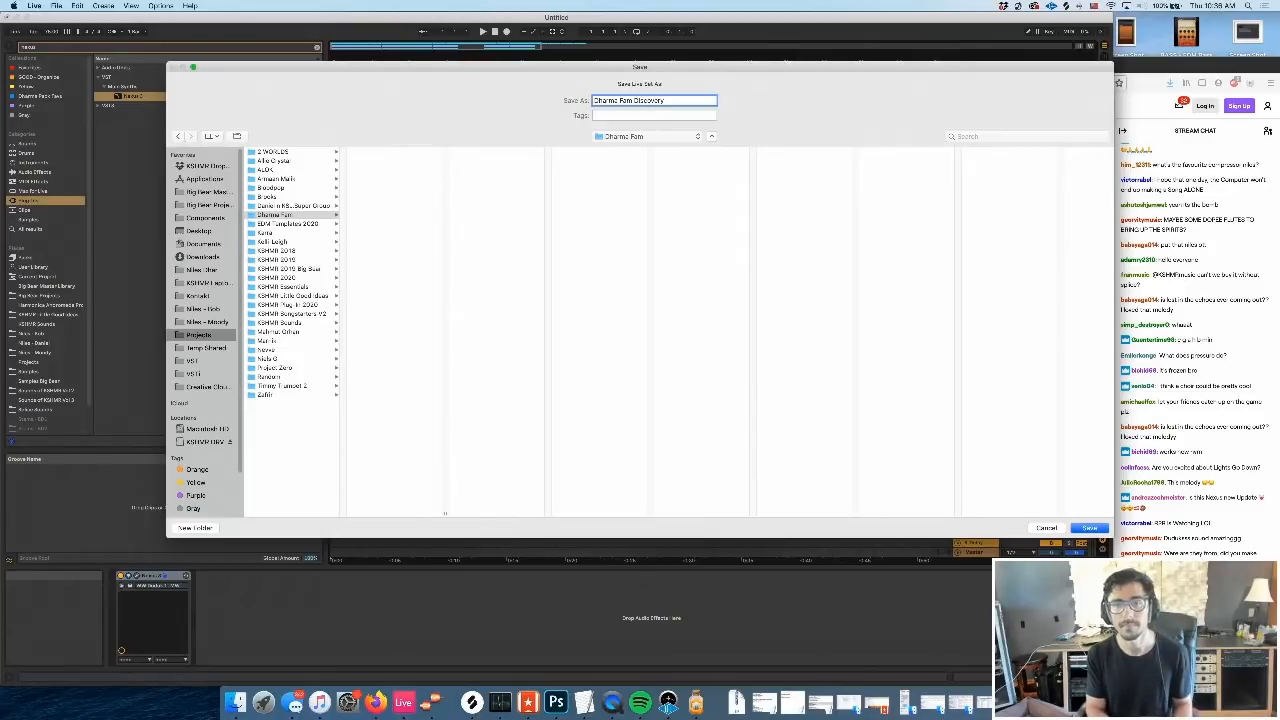
key(Return)
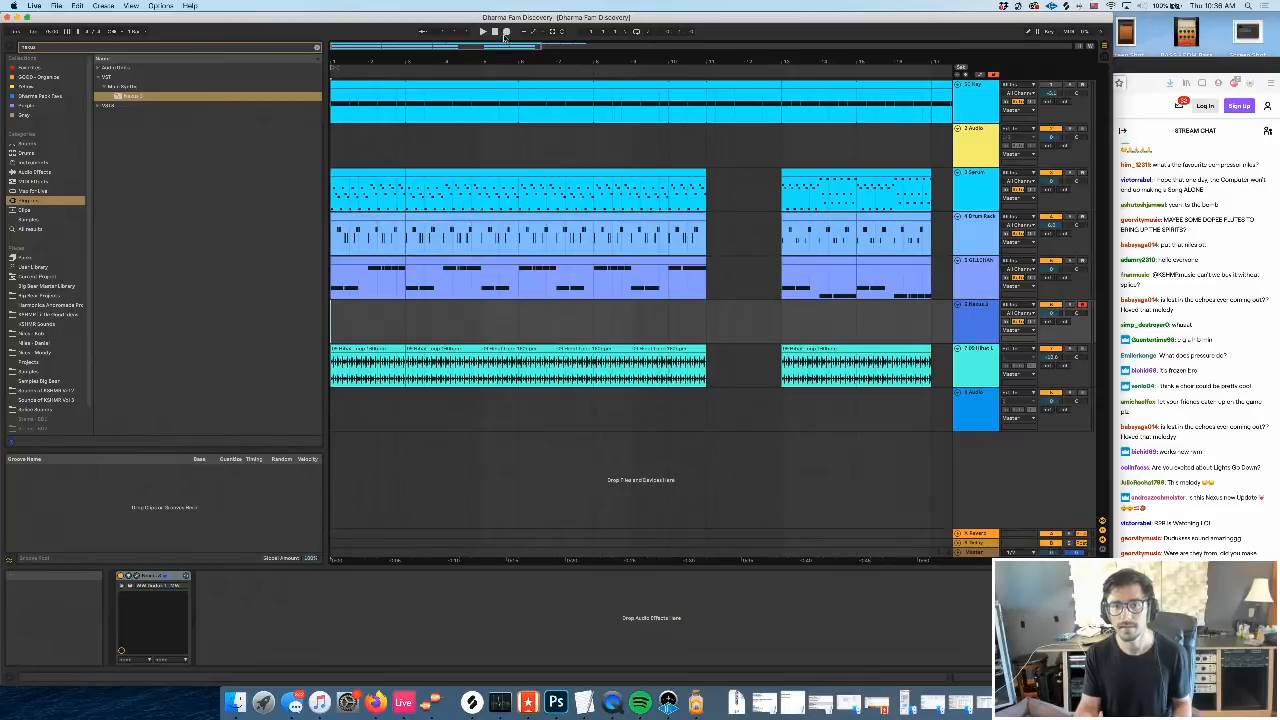
Record a duduk melody of about six bars on the Nexus track and open the recorded clip's notes
click(506, 32)
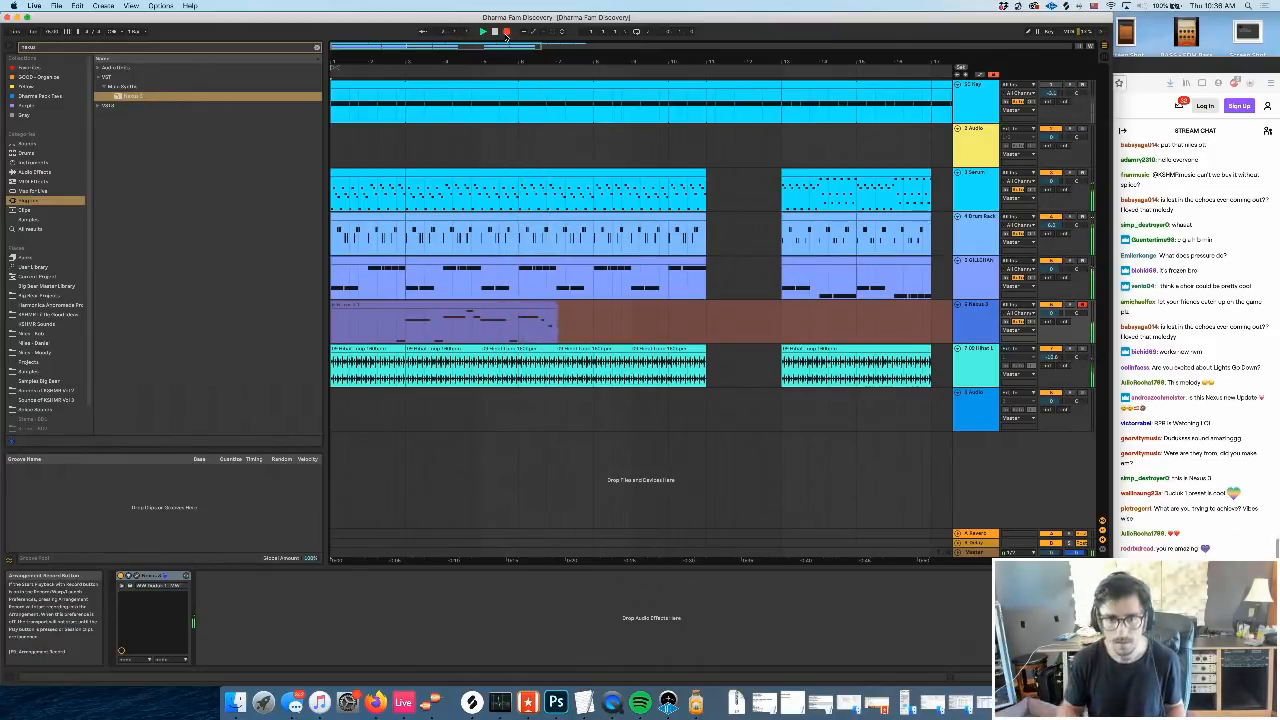
key(space)
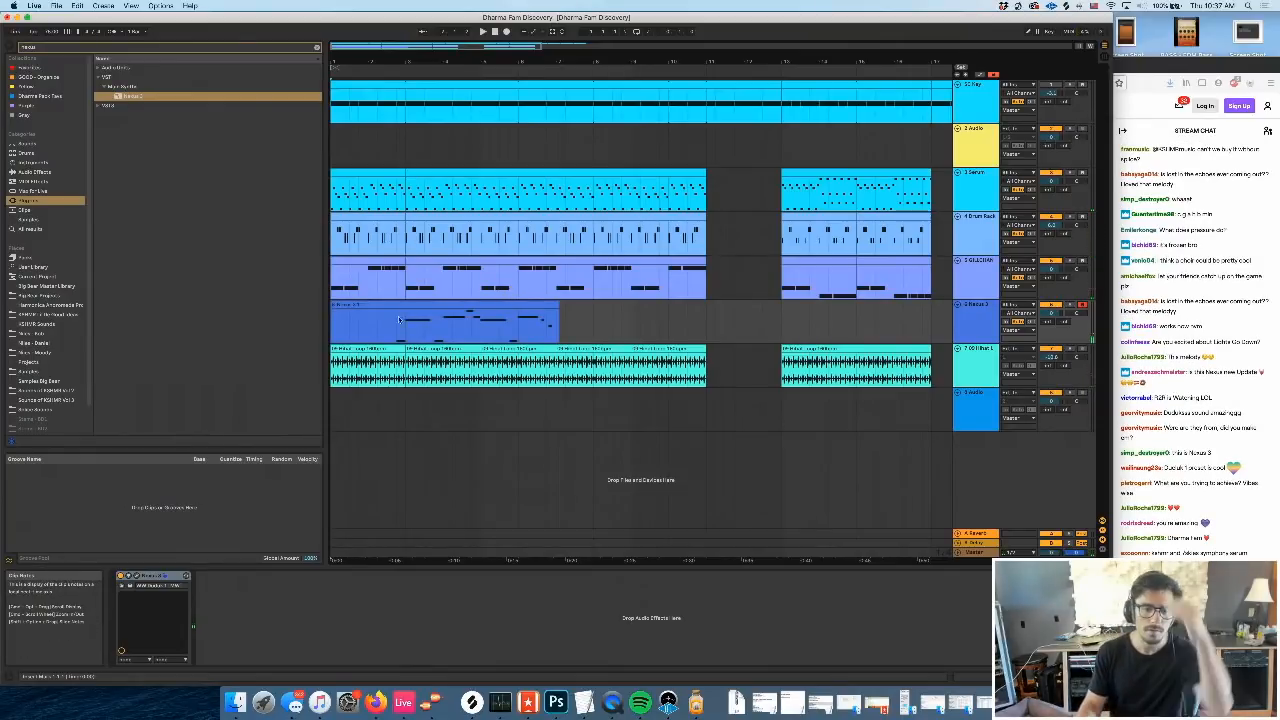
double_click(505, 318)
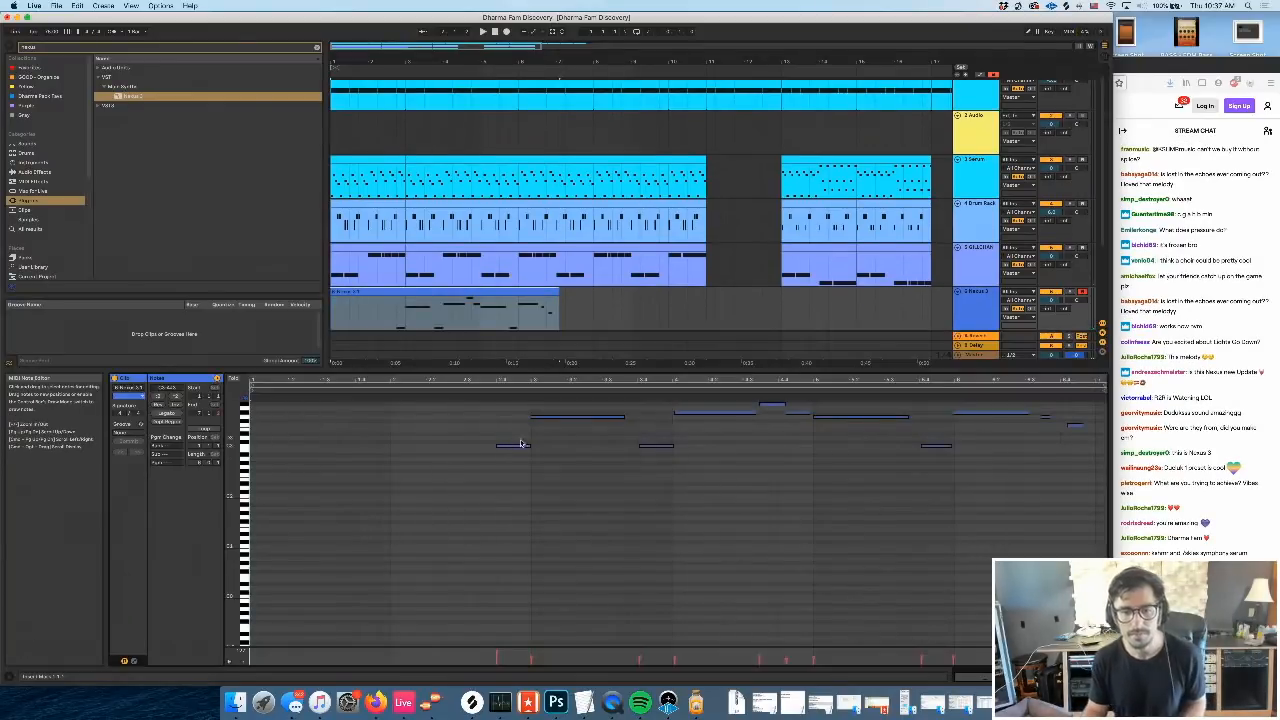
Extend the first long duduk note slightly at both its start and end, and play the clip
click(658, 445)
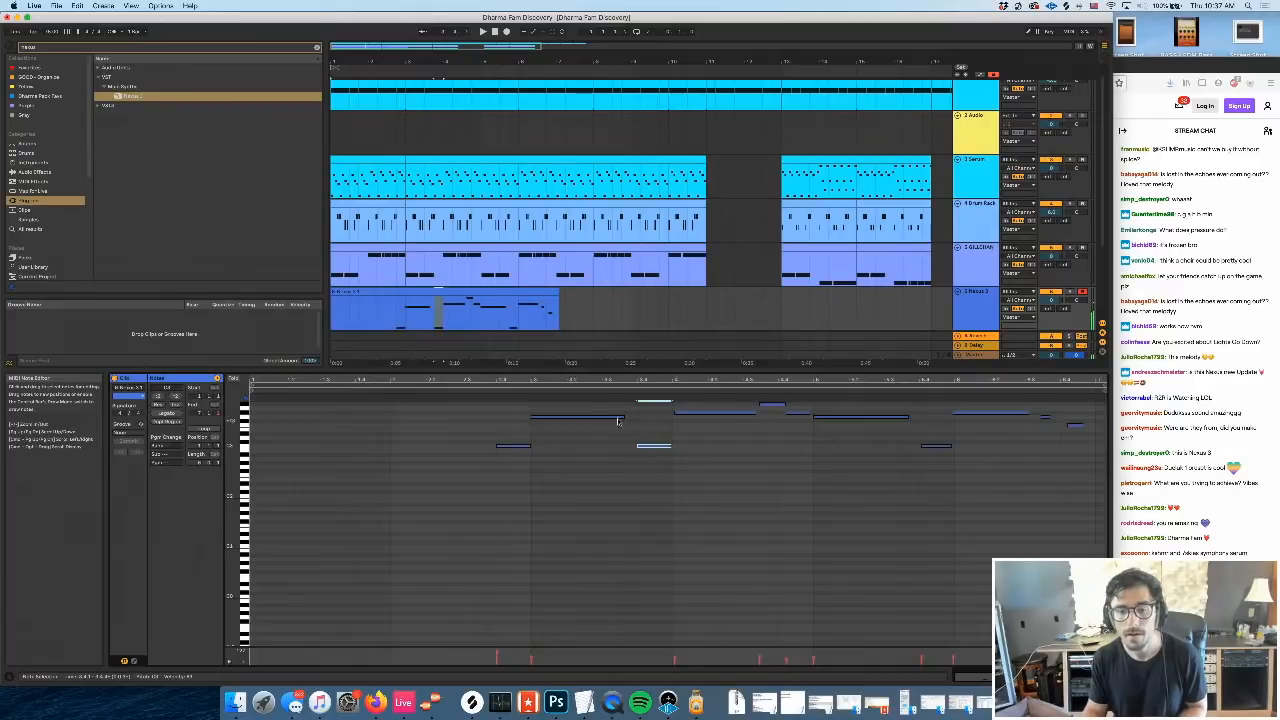
drag(624, 416, 629, 417)
drag(531, 418, 526, 419)
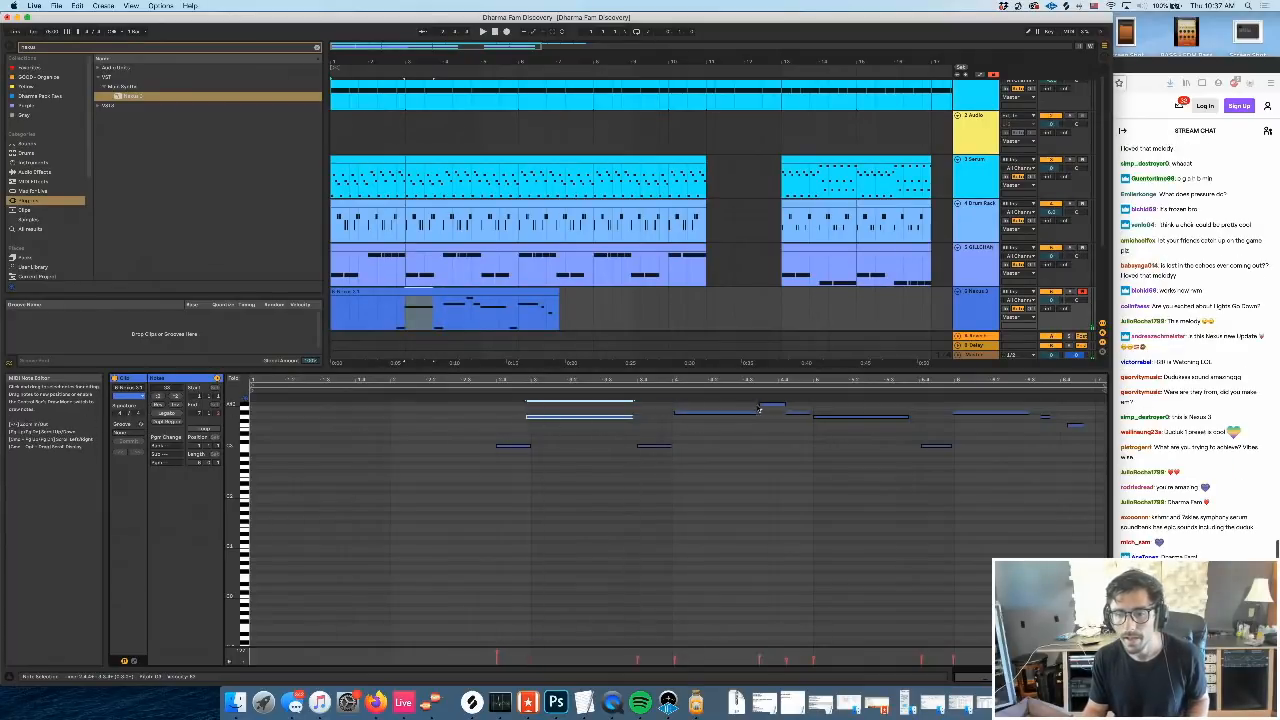
click(790, 447)
key(space)
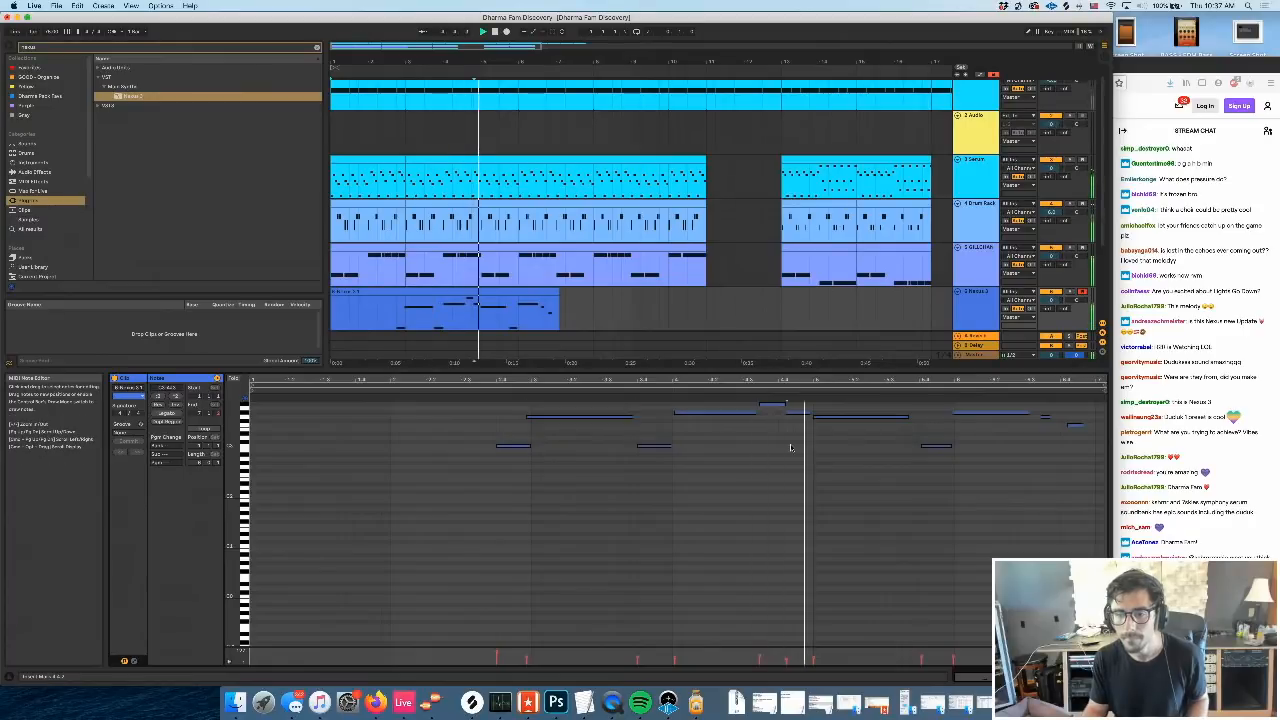
Quantize all the notes in the recorded duduk clip
key(super+a)
key(super+u)
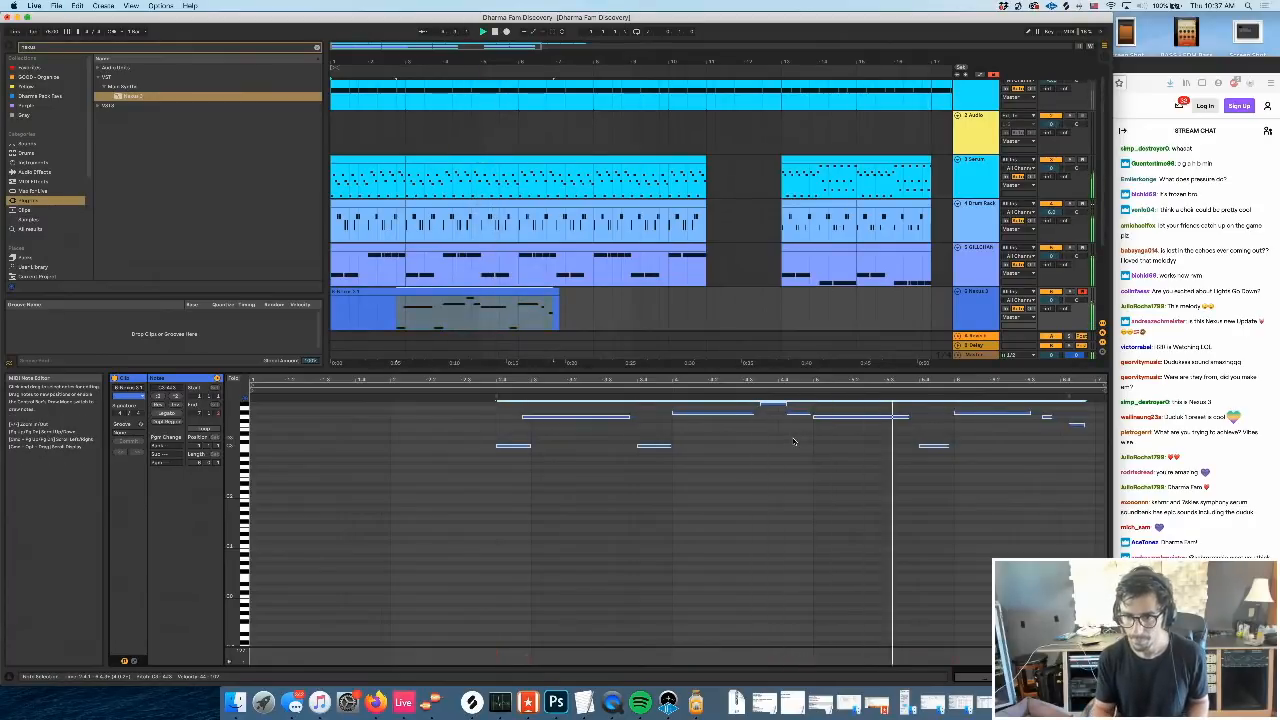
click(793, 435)
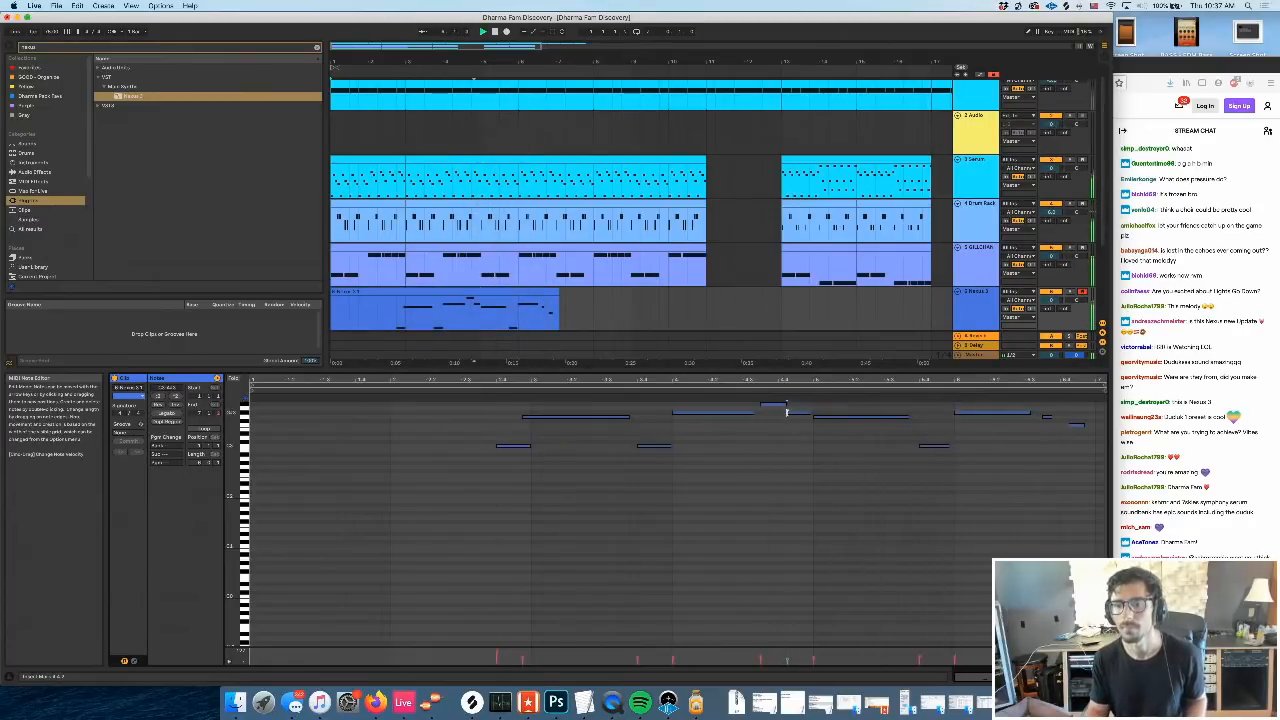
Start the last long duduk note slightly earlier and shape the short closing notes into a descending run
click(790, 405)
drag(955, 413, 948, 413)
key(space)
scroll(1048, 440, up, 1)
click(1046, 440)
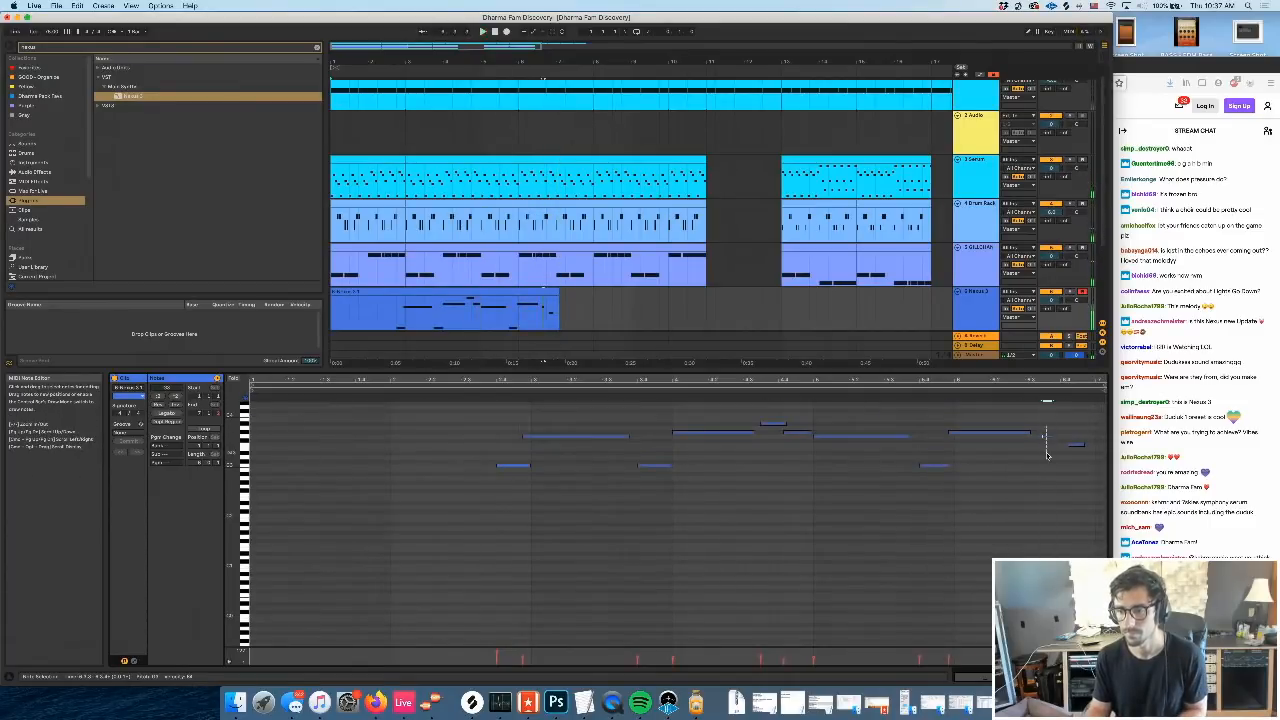
drag(1078, 446, 1064, 444)
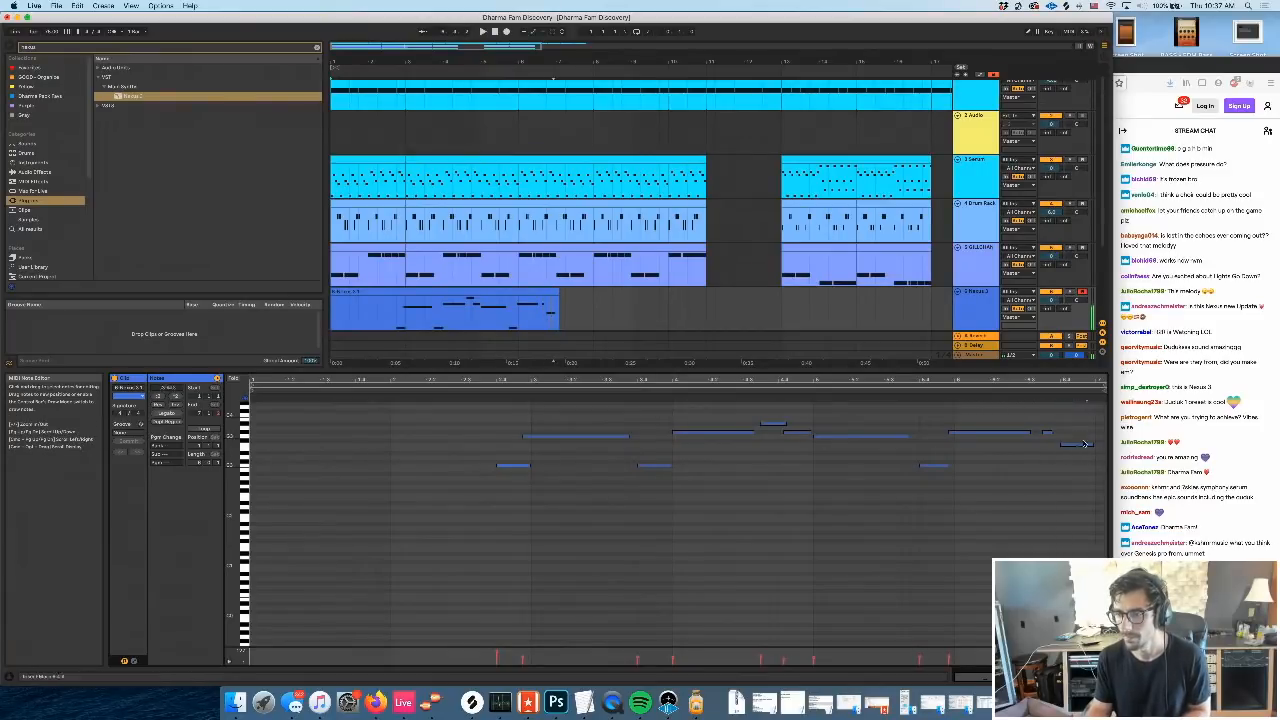
click(1041, 391)
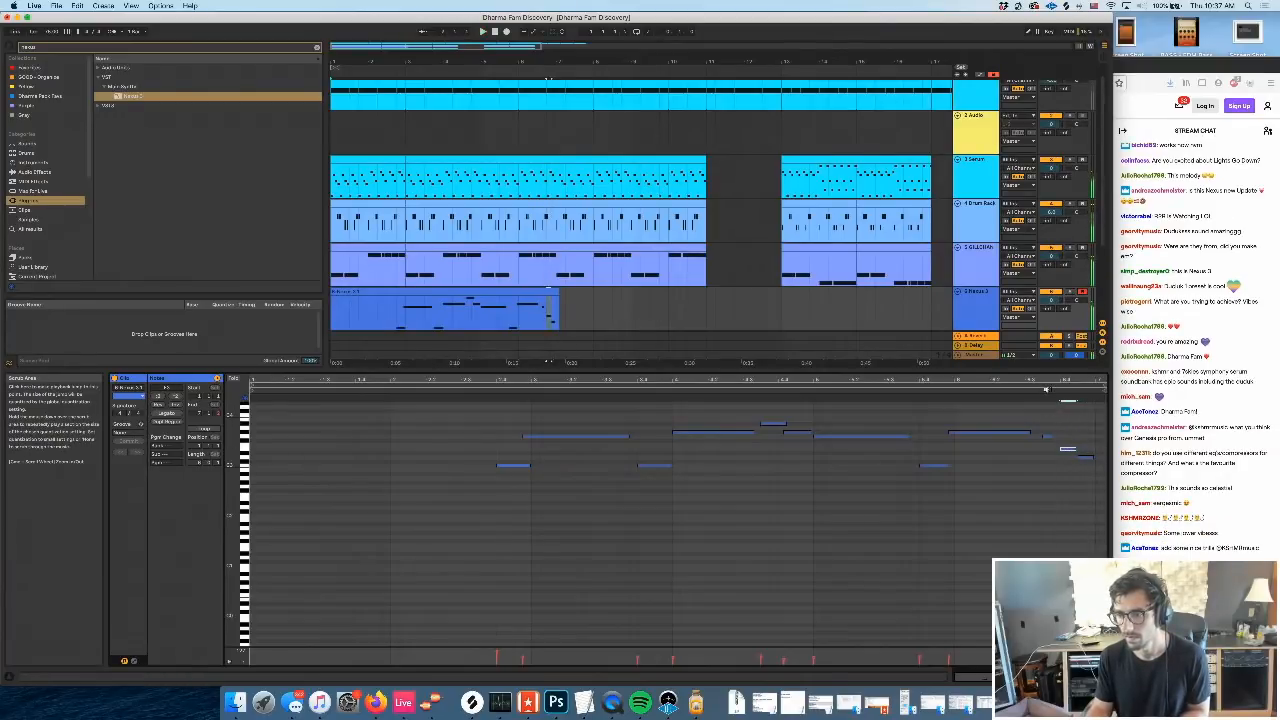
click(1046, 389)
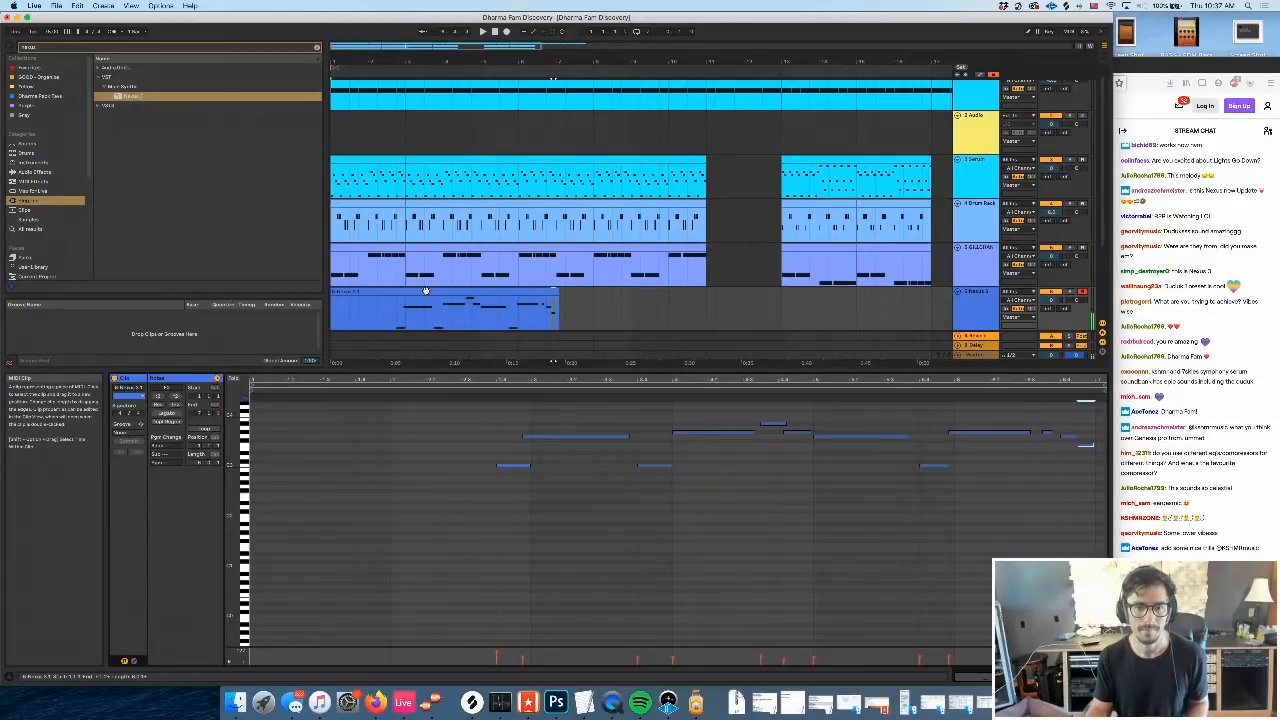
Play the duduk melody, lower the Nexus track's volume and start the first long note on the bar line
key(space)
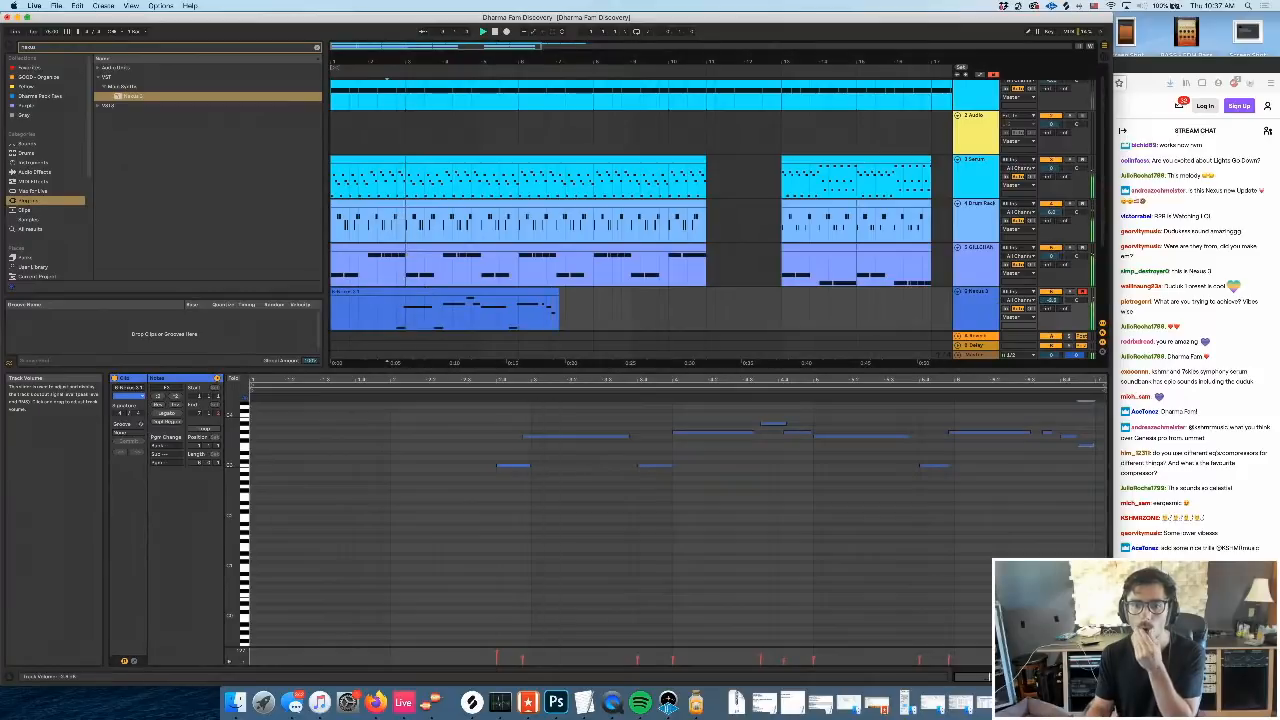
click(521, 437)
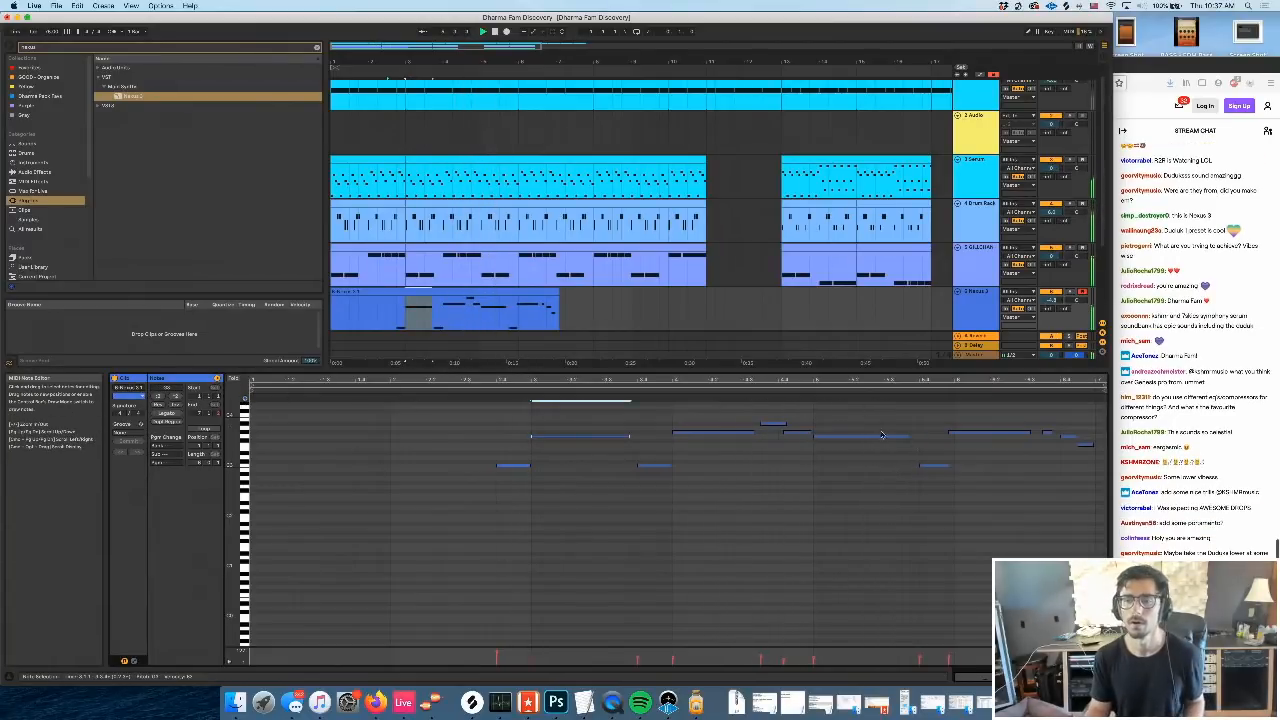
Split the duduk clip two bars in and duplicate its second part directly after itself on the Nexus track
click(546, 291)
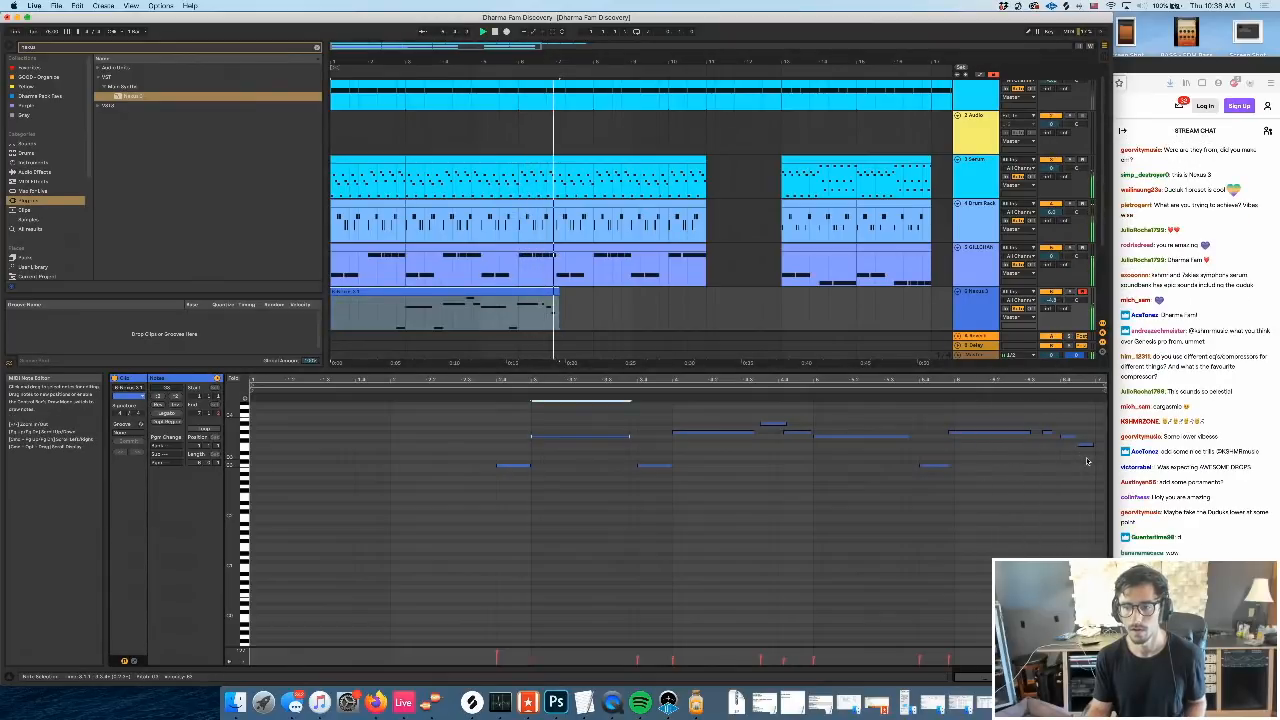
click(407, 318)
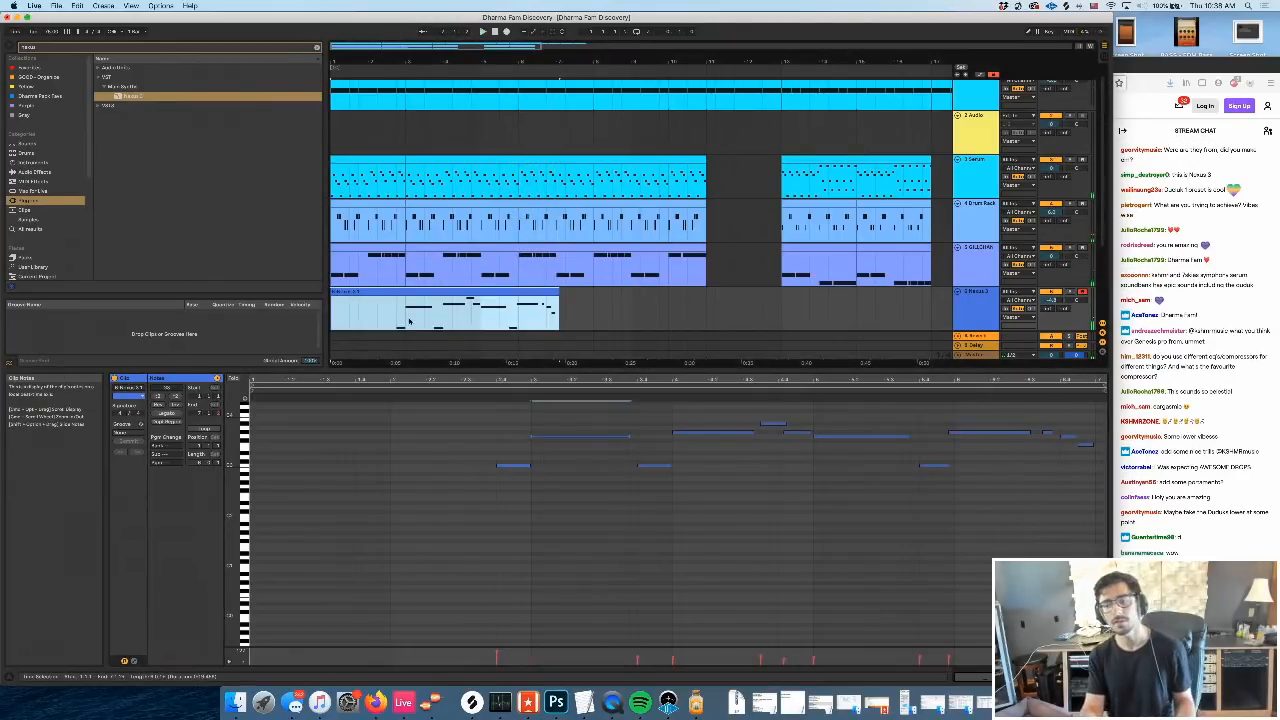
key(super+e)
click(463, 291)
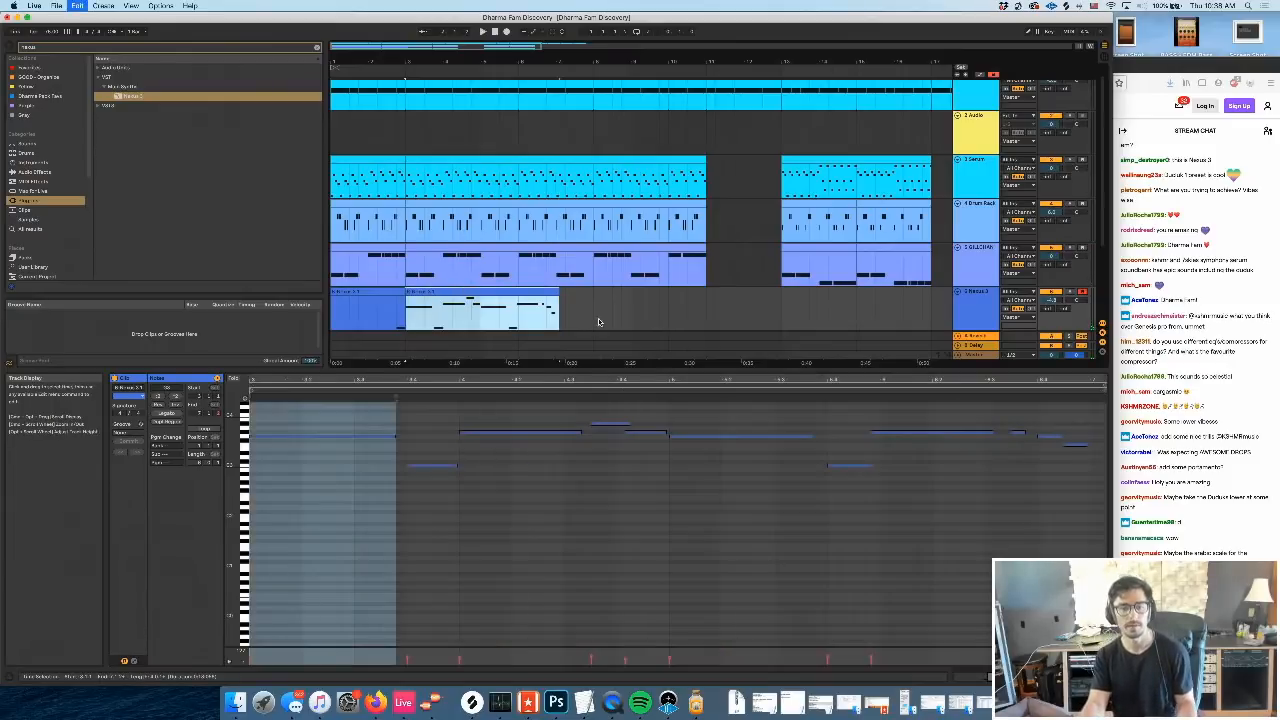
key(super+d)
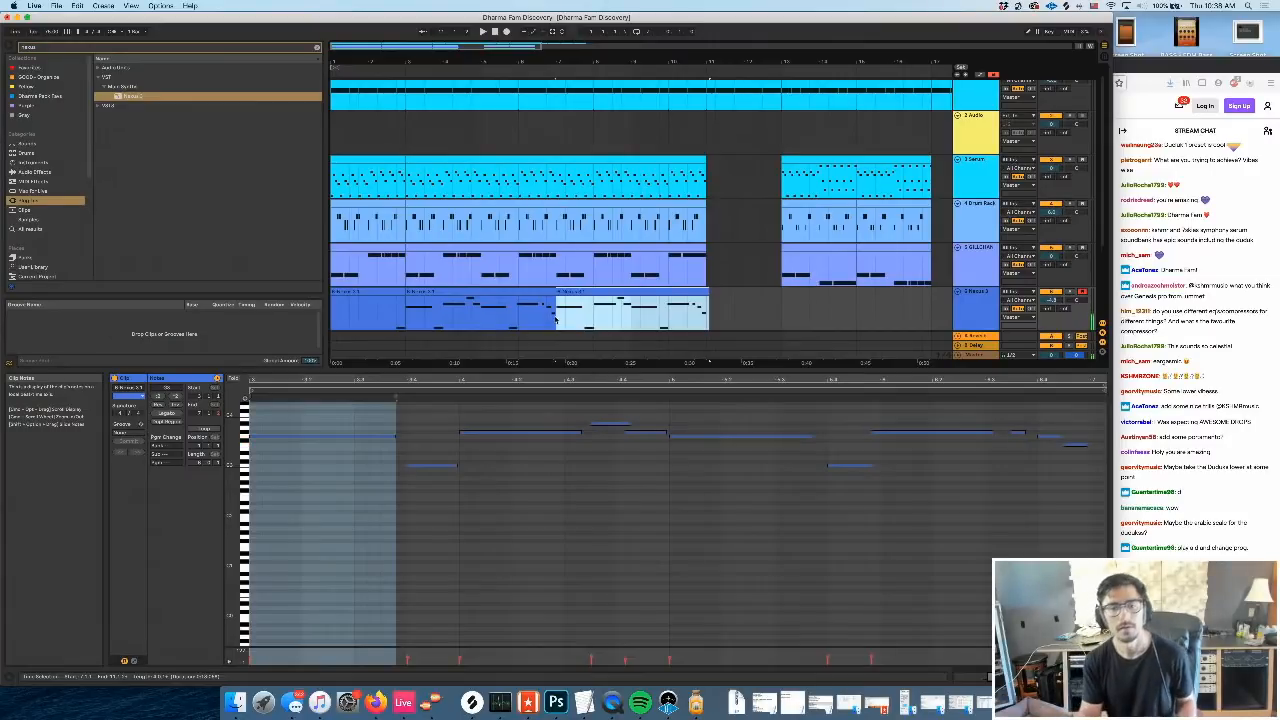
click(361, 315)
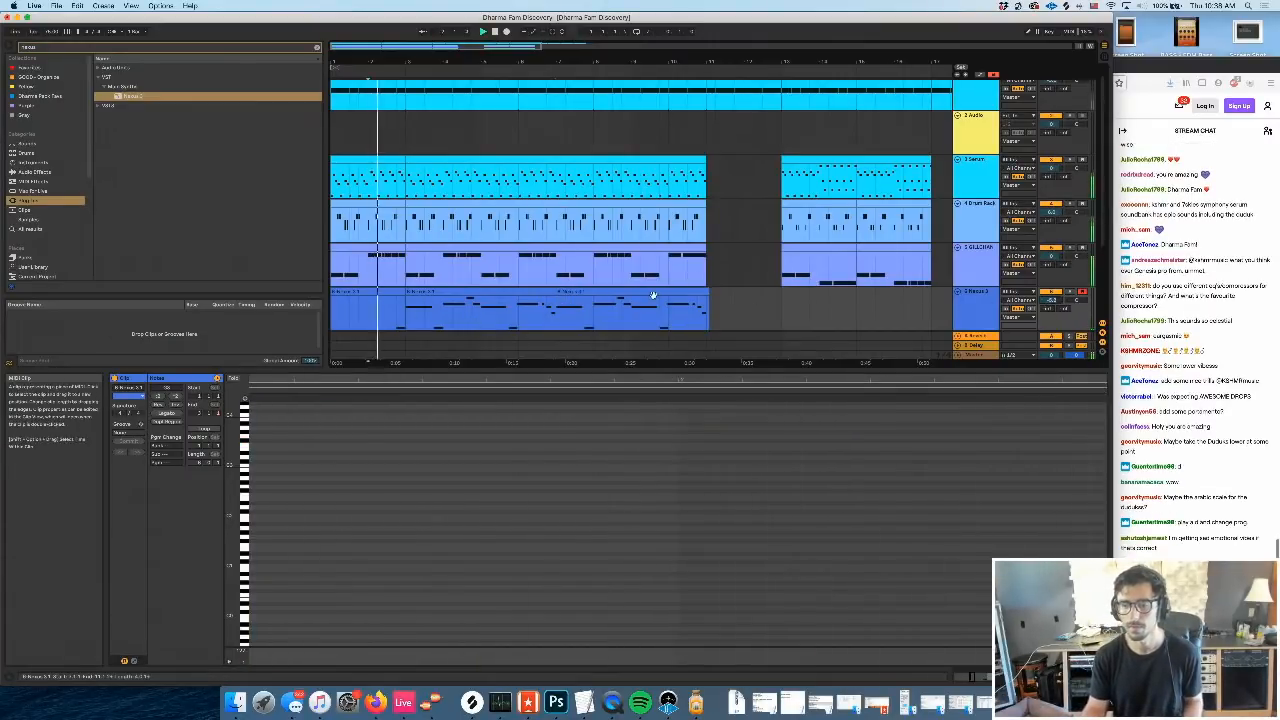
drag(422, 62, 420, 94)
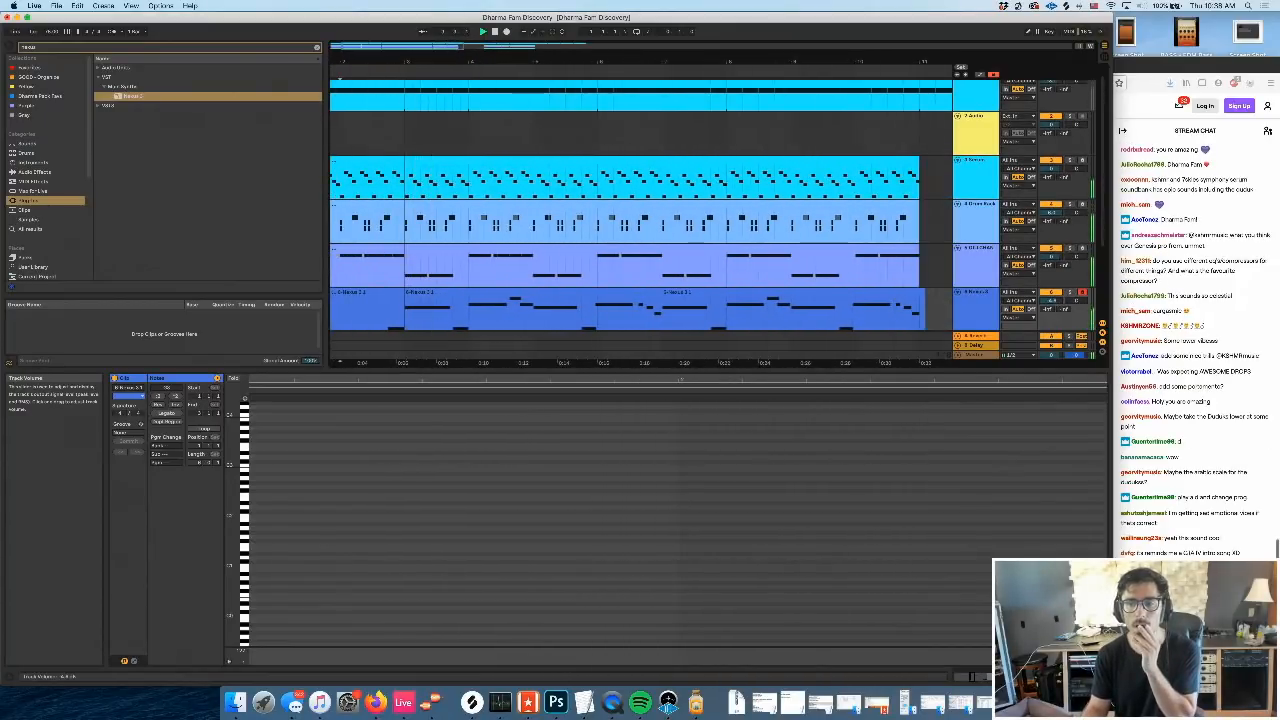
Insert a new MIDI track below the duduk track and load a second Nexus 3 instrument on it
click(494, 293)
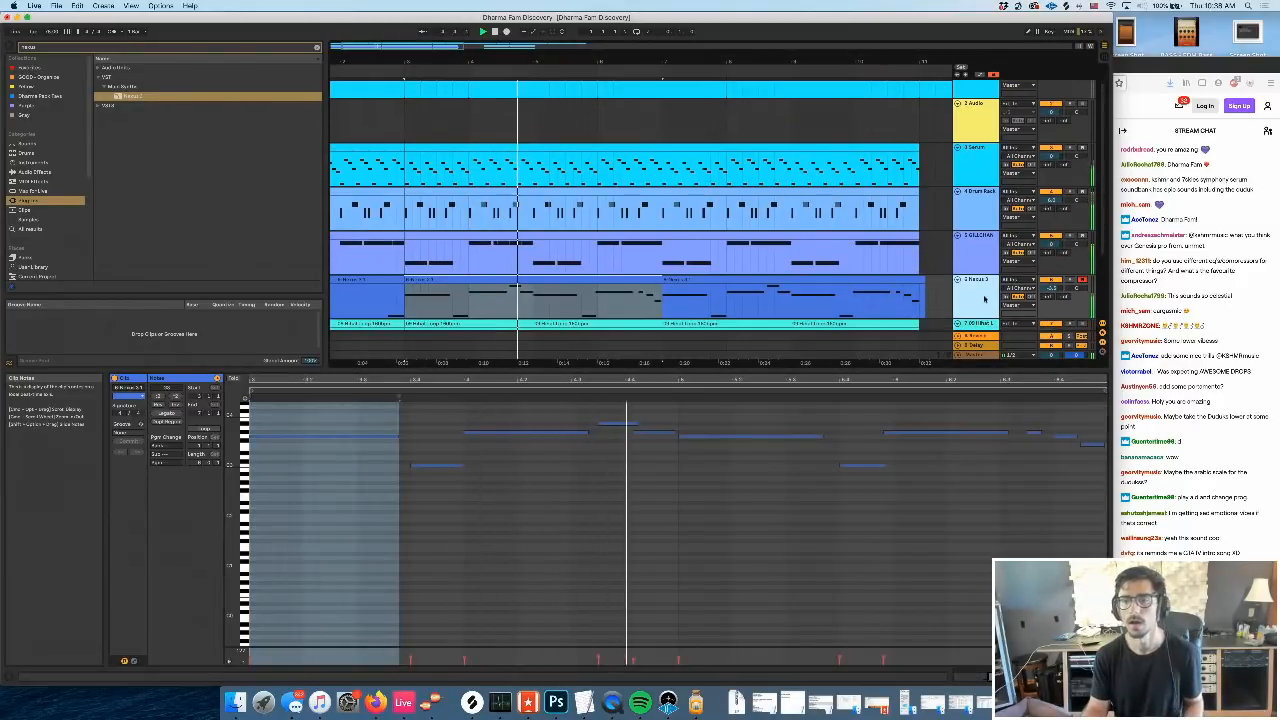
key(super+shift+t)
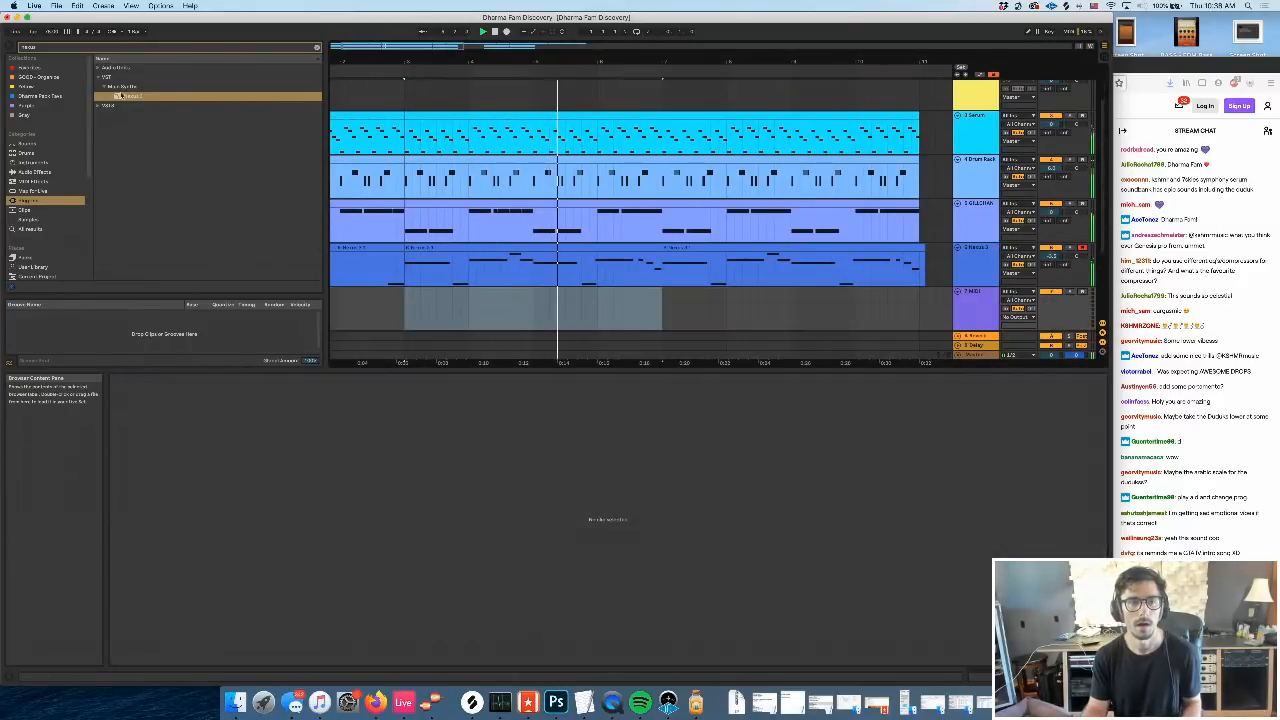
click(119, 95)
drag(504, 305, 504, 305)
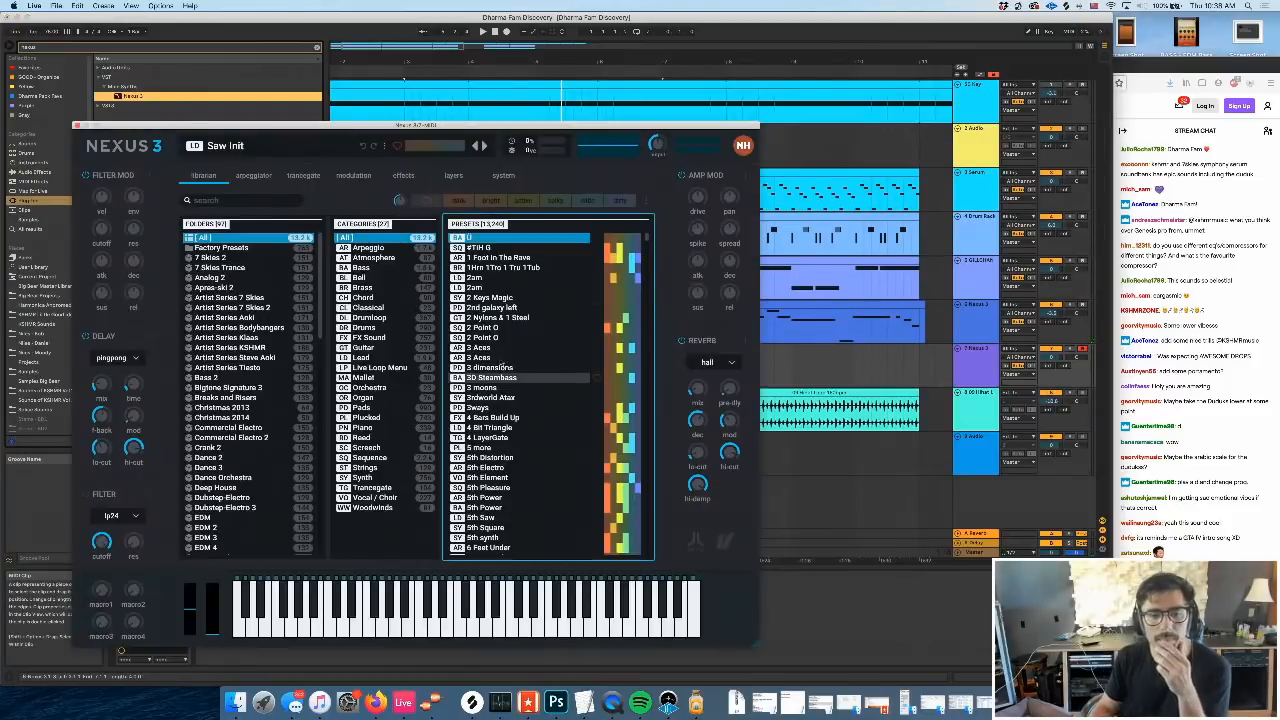
Load the Bouzuki Wide preset from the Guitar category of the Artist Series KSHMR folder and close the instrument window
click(273, 347)
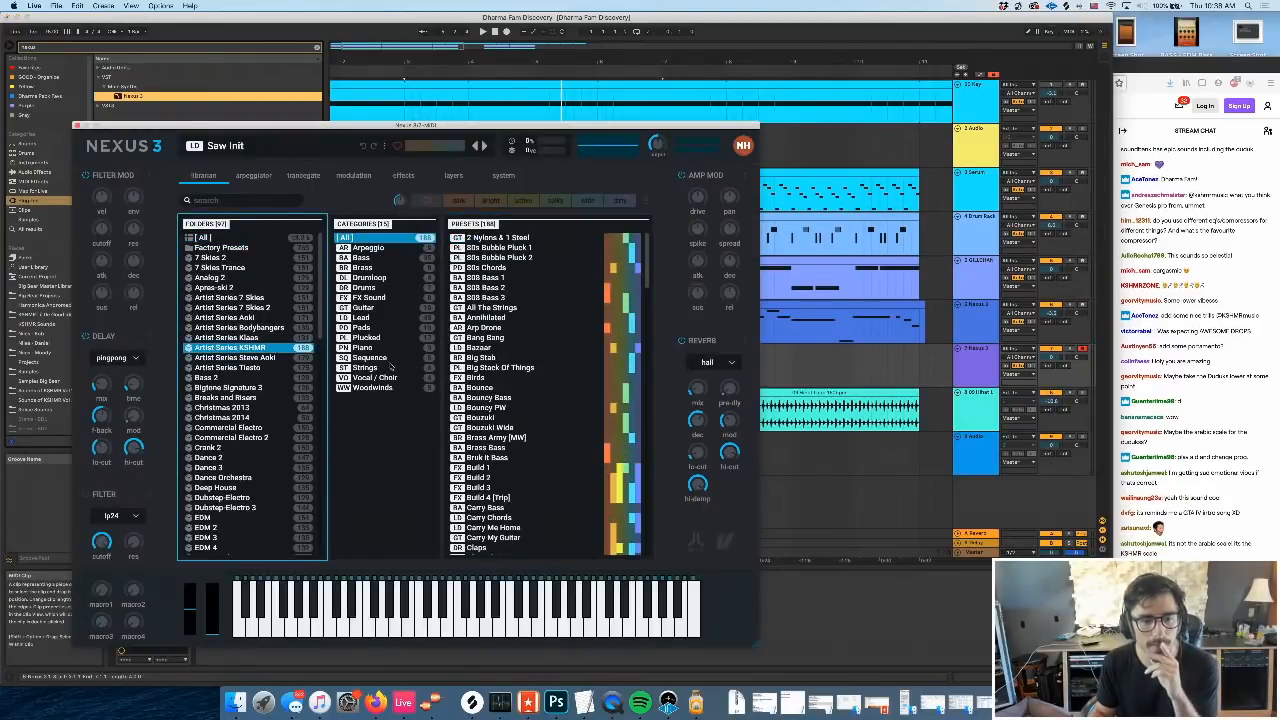
scroll(509, 459, down, 10)
scroll(508, 459, down, 12)
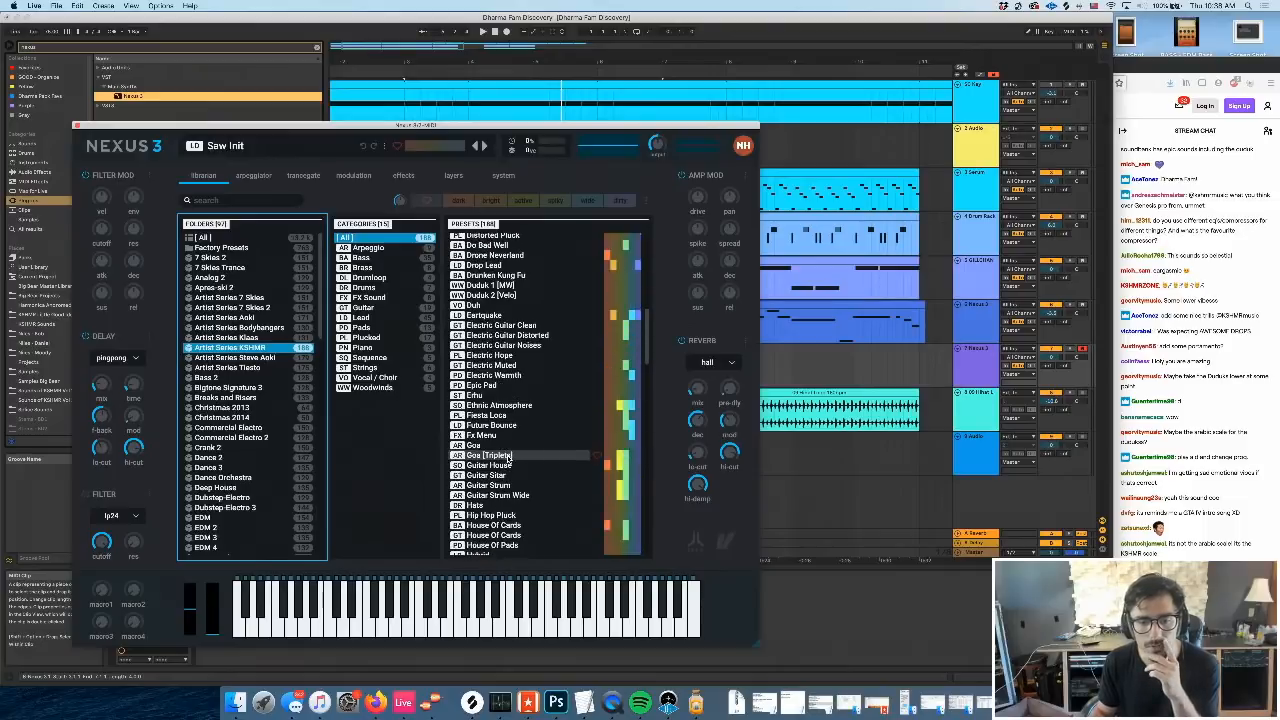
scroll(508, 459, down, 5)
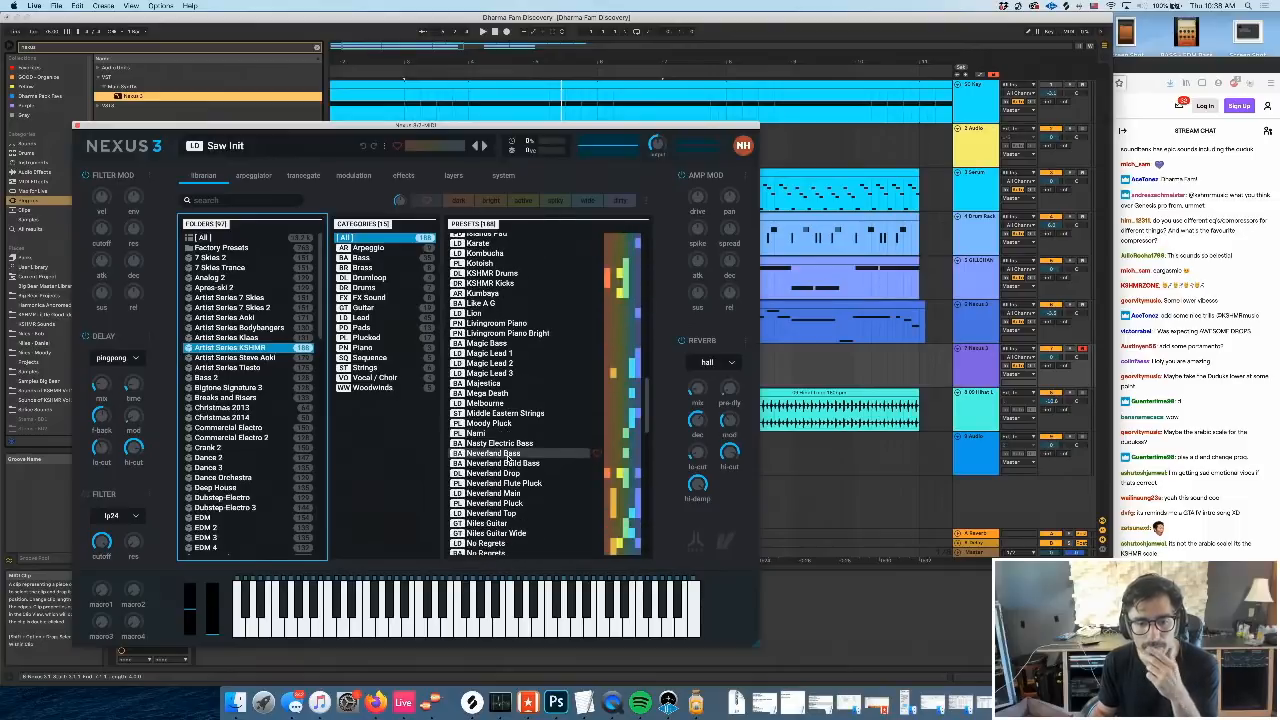
click(362, 307)
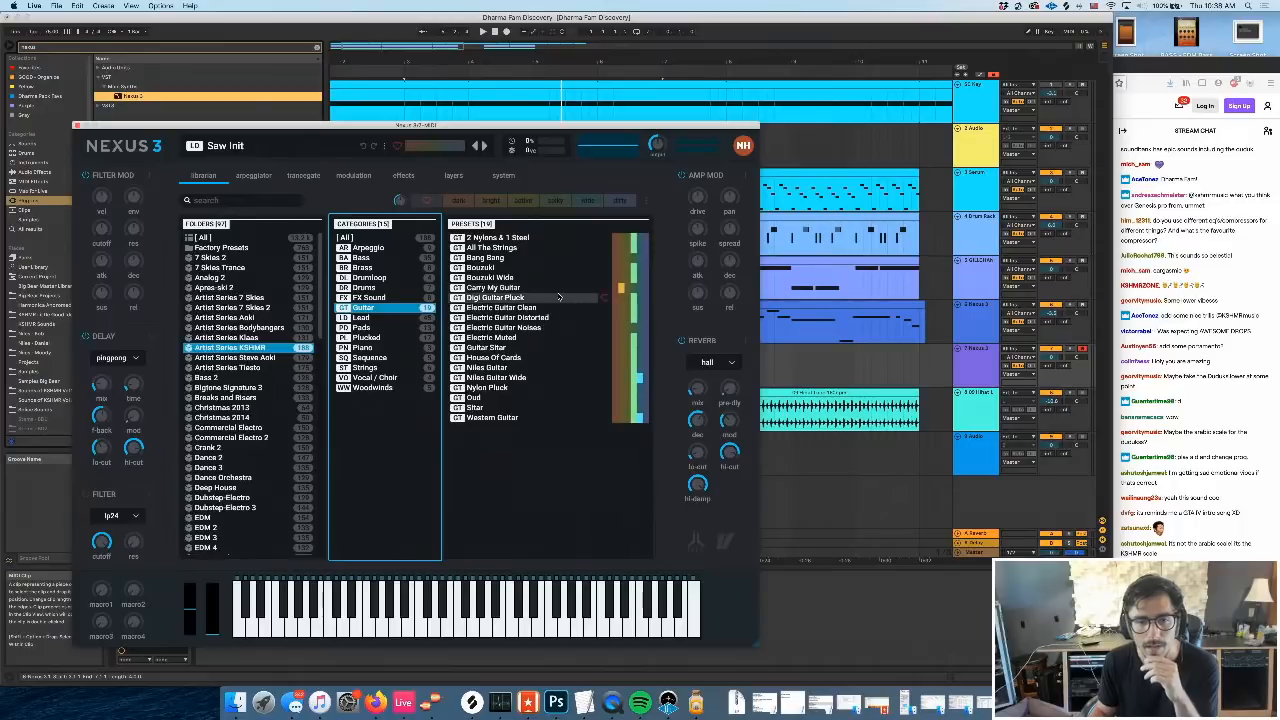
click(517, 277)
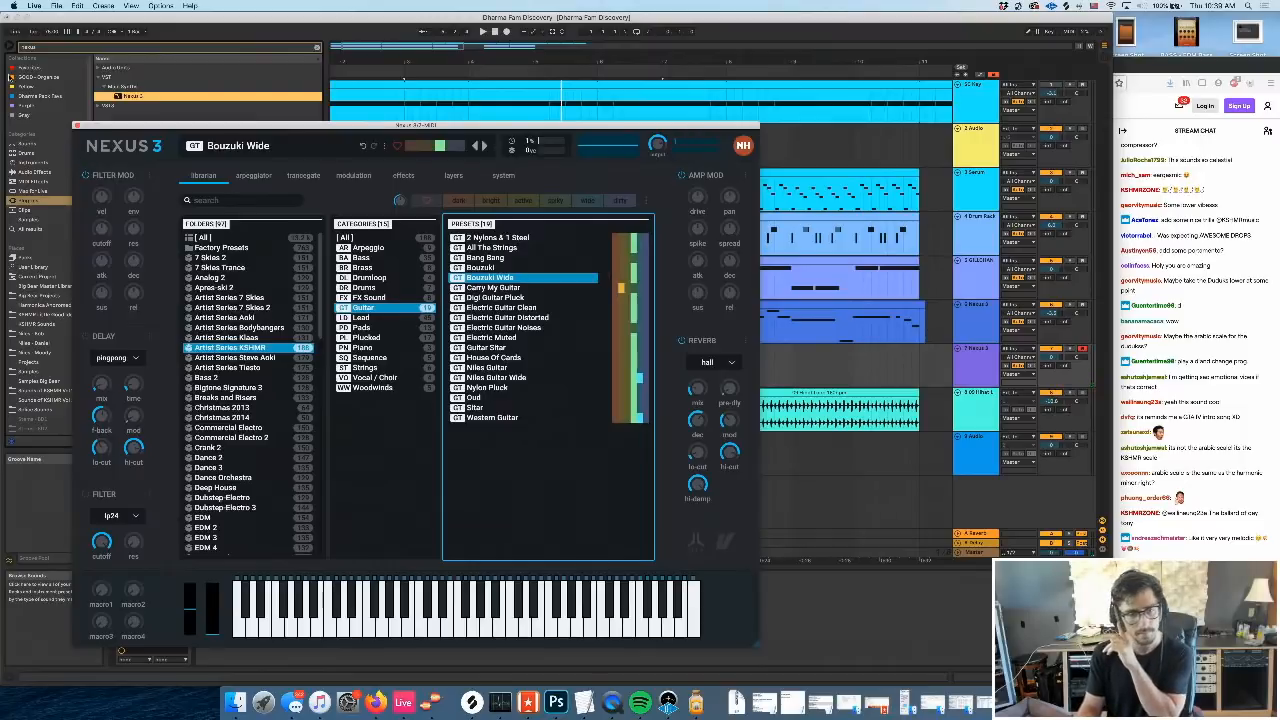
click(79, 128)
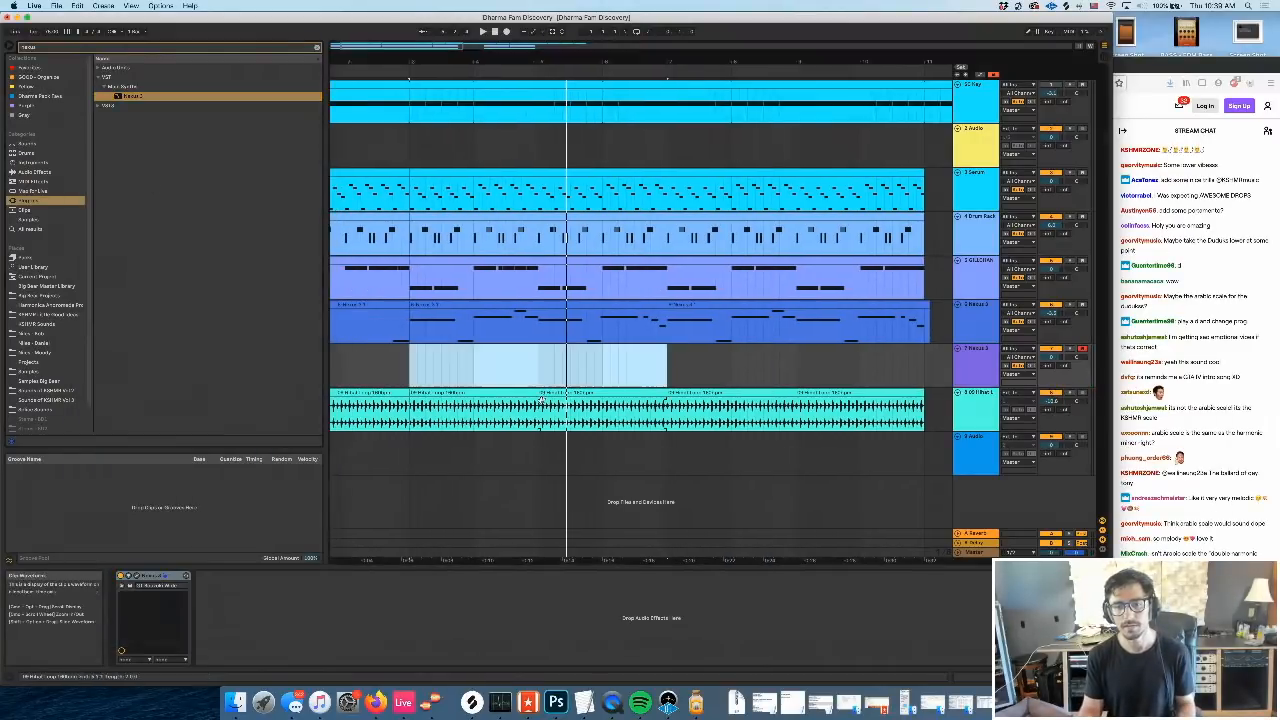
Play the arrangement from before the duduk melody and capture the performed bouzouki part as a MIDI clip on the new Nexus track
click(402, 372)
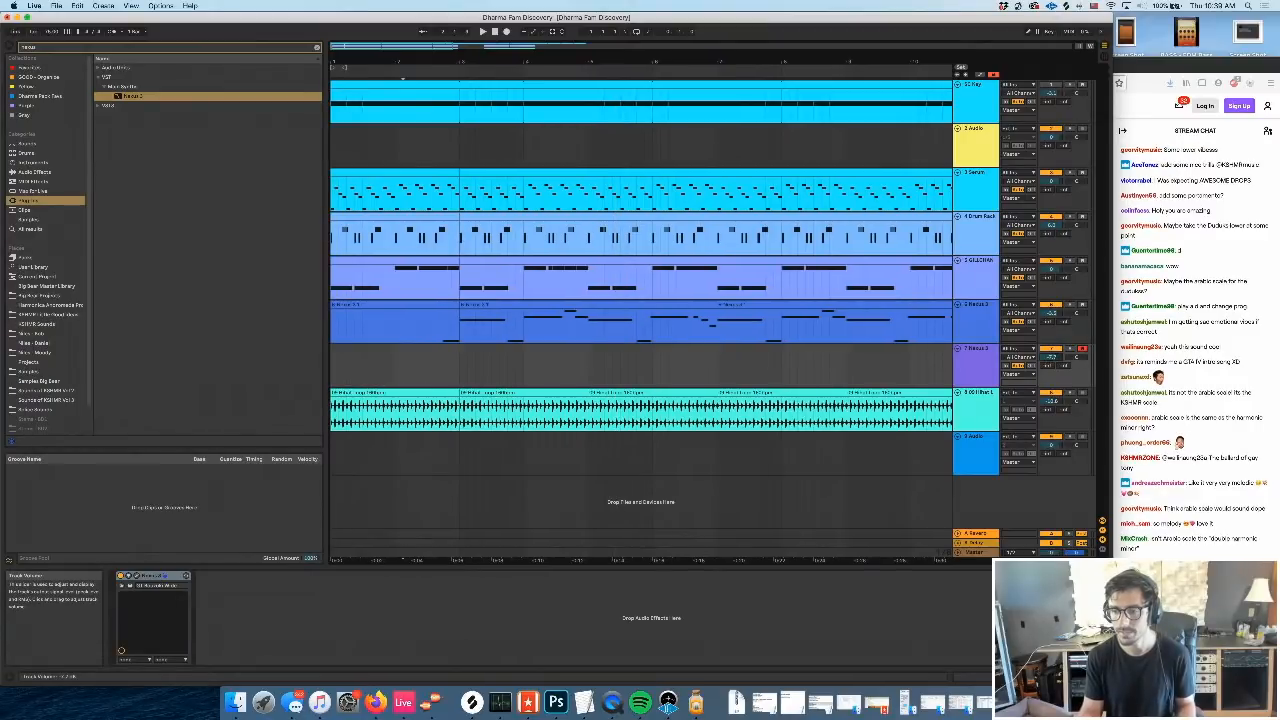
key(space)
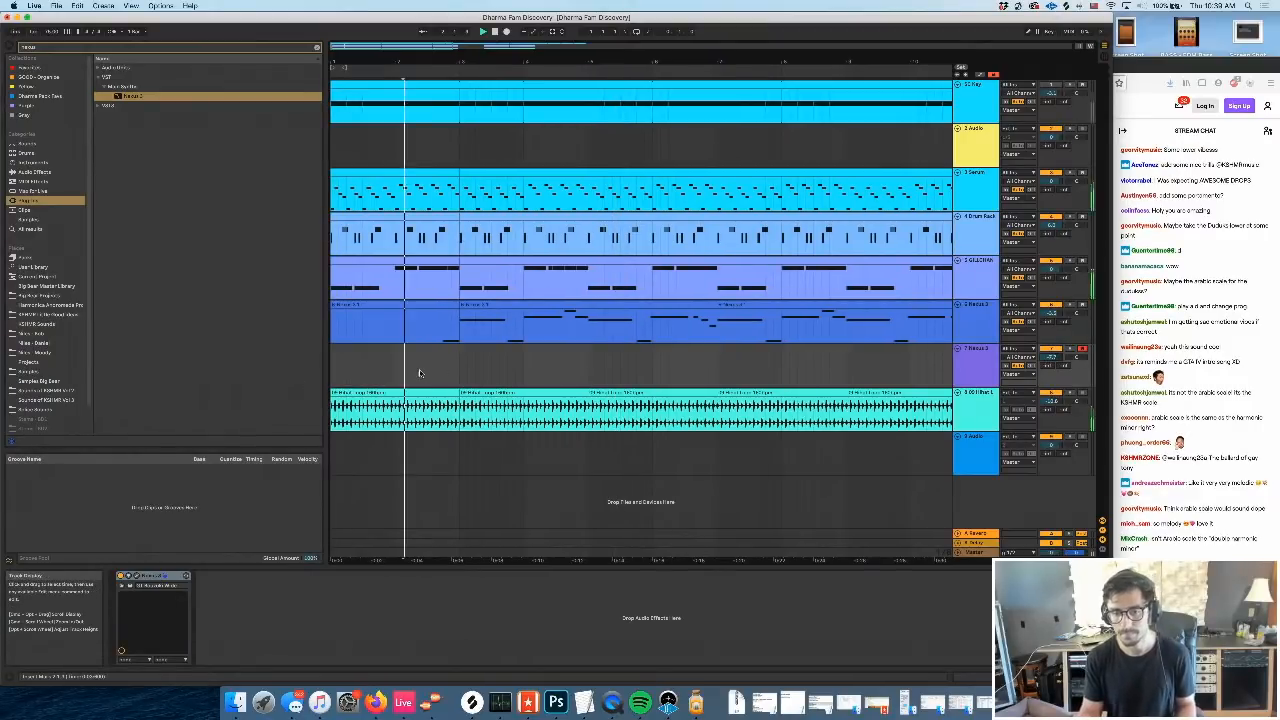
drag(450, 373, 715, 369)
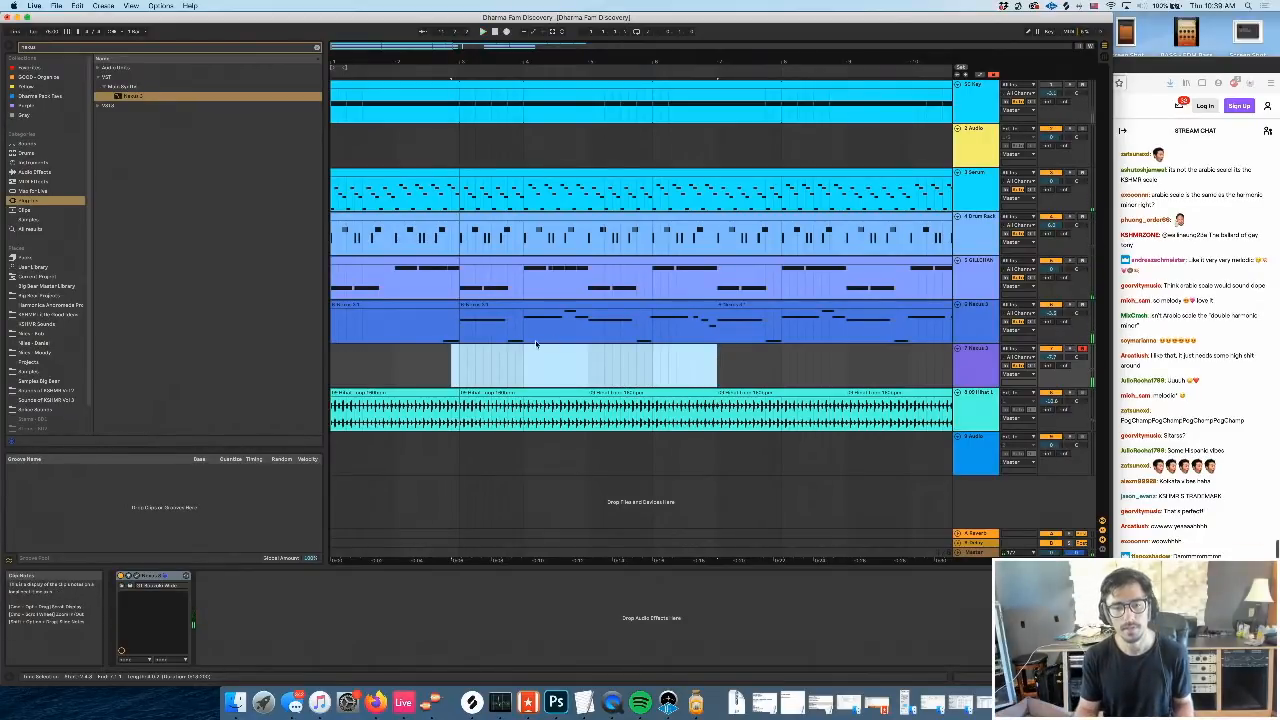
click(452, 373)
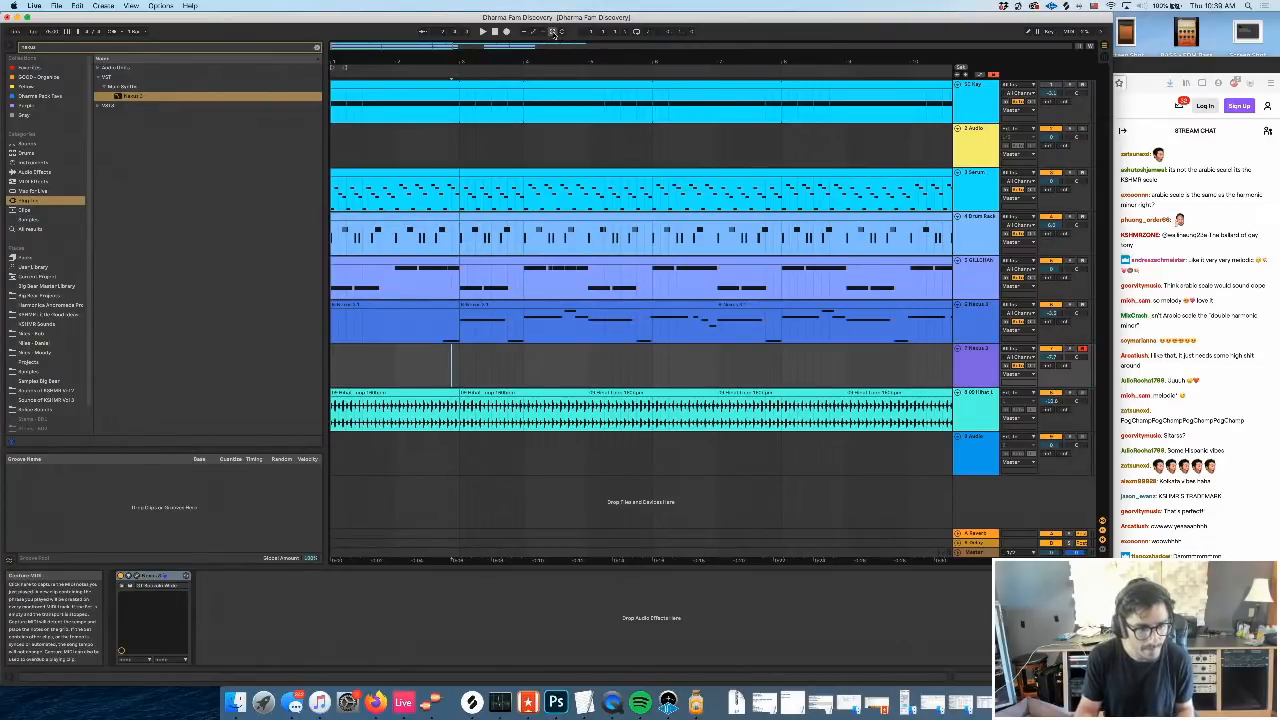
click(557, 33)
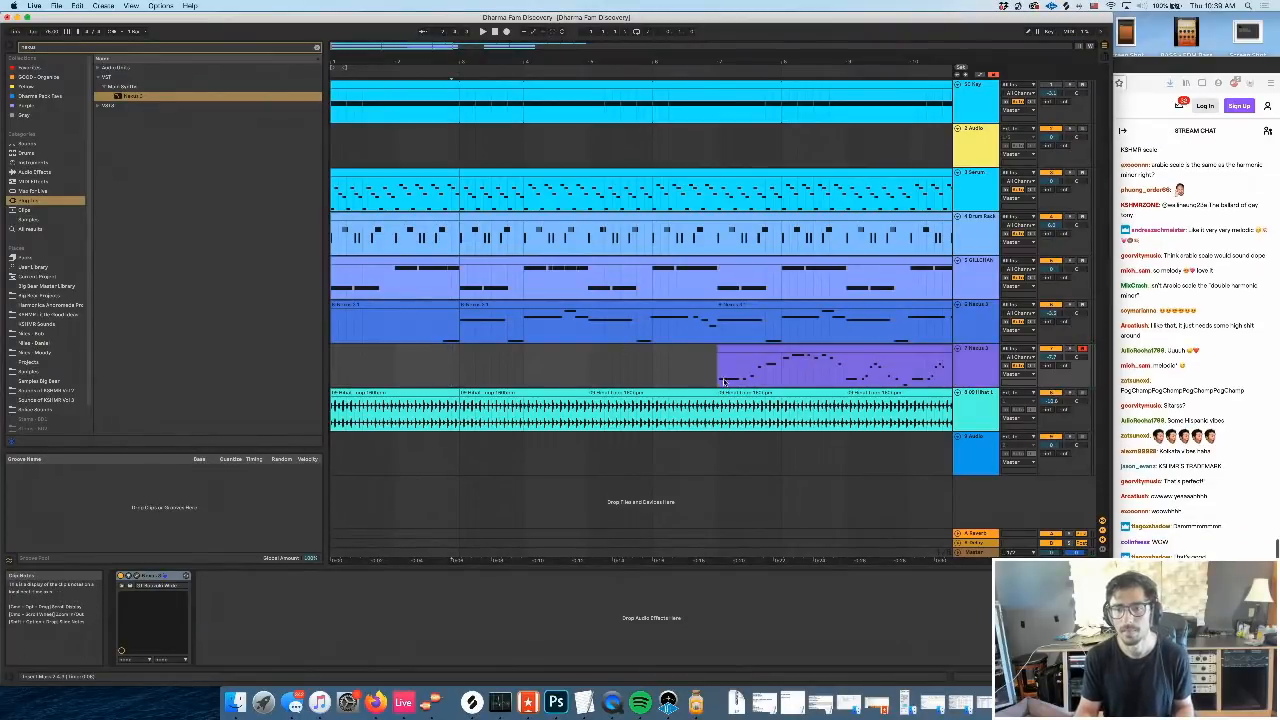
Play the captured bouzouki clip in a loop and open its notes for editing
scroll(720, 375, right, 5)
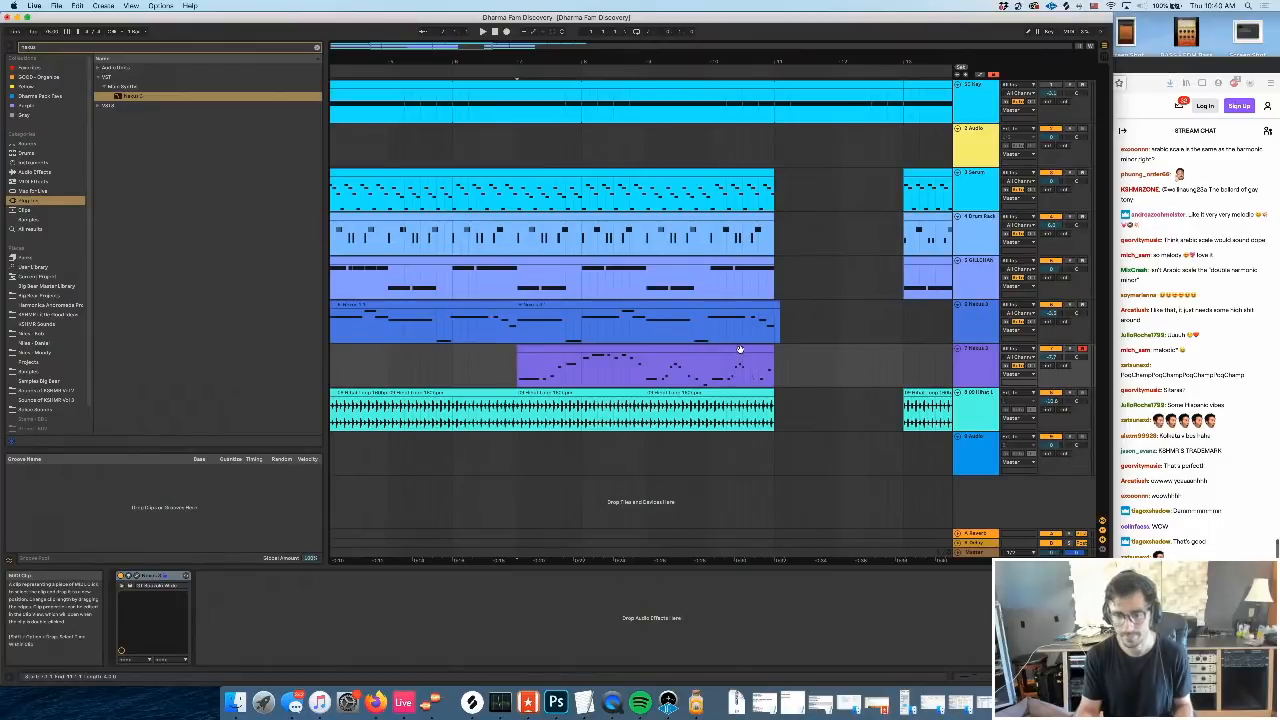
click(740, 349)
key(super+l)
key(space)
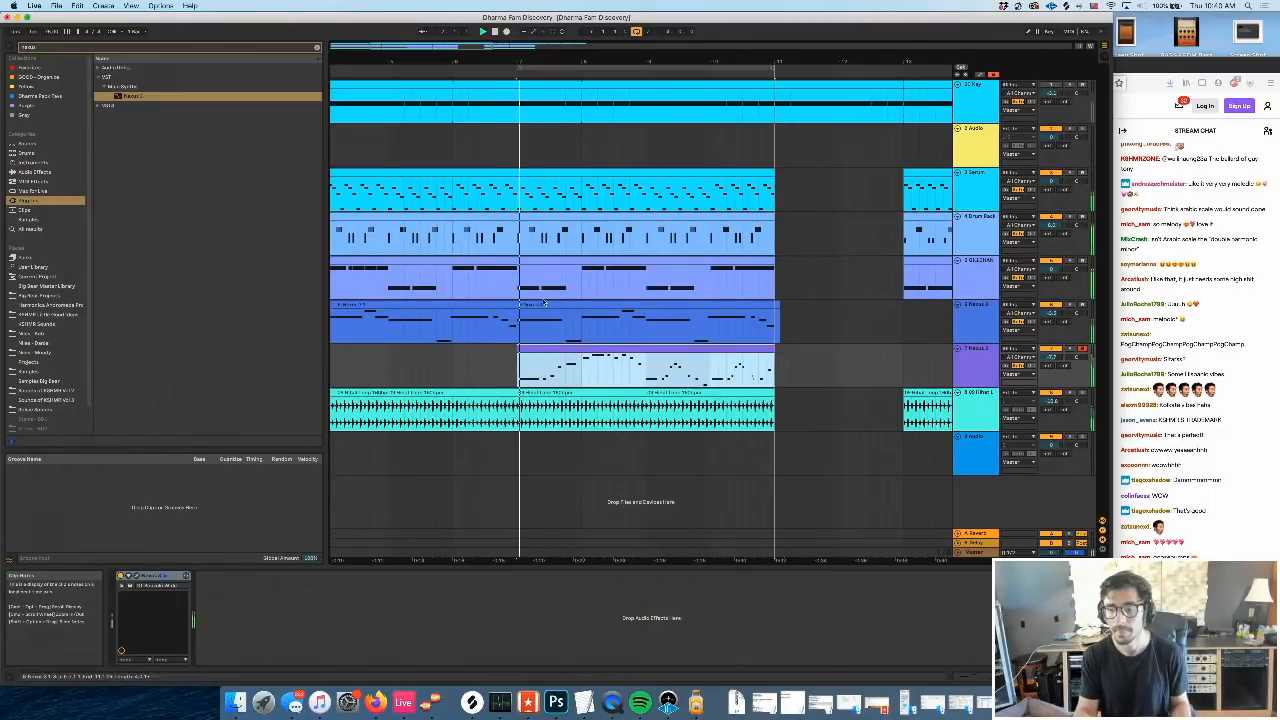
double_click(546, 349)
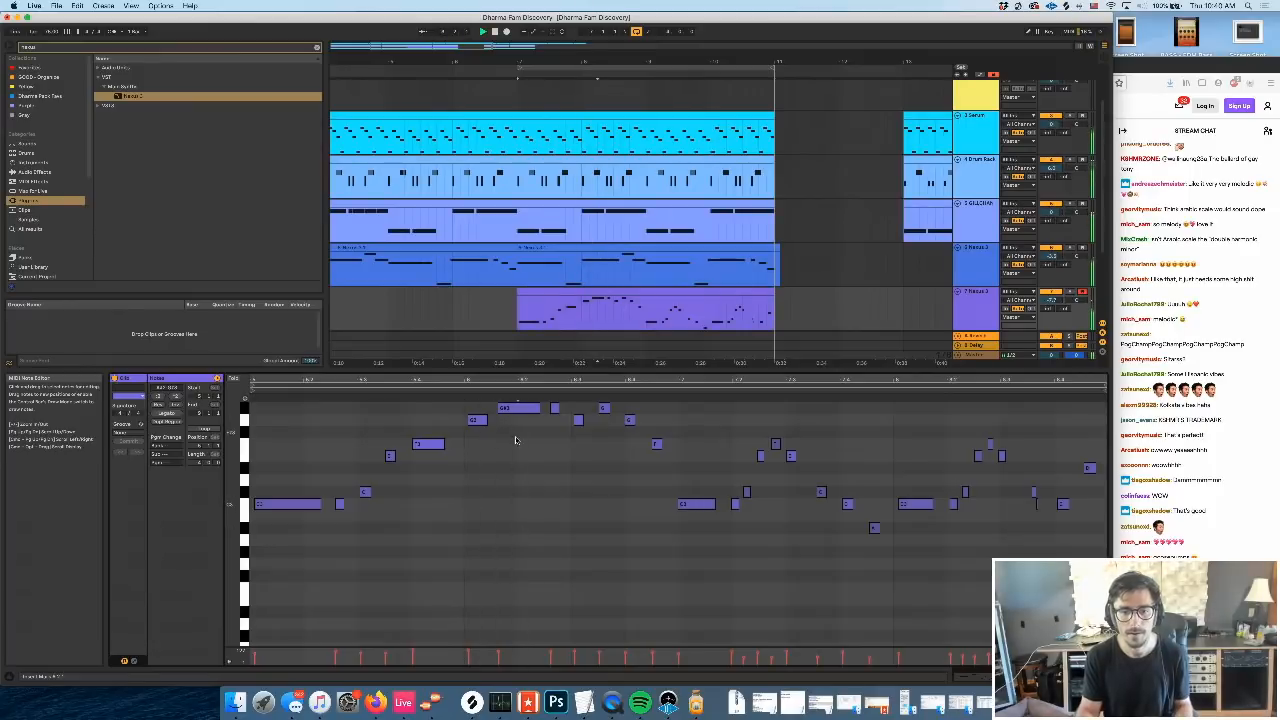
Try to quantize all notes of the bouzouki clip through the quantize settings and stop playback
key(super+a)
right_click(509, 413)
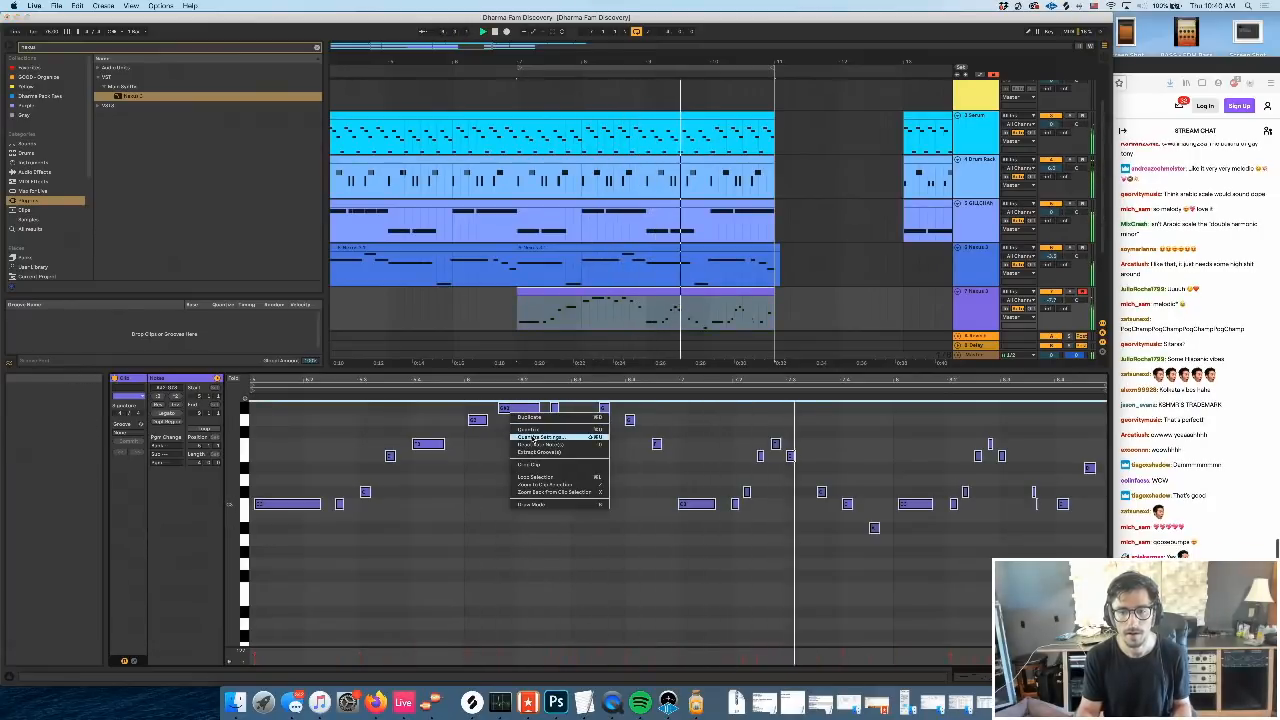
click(535, 437)
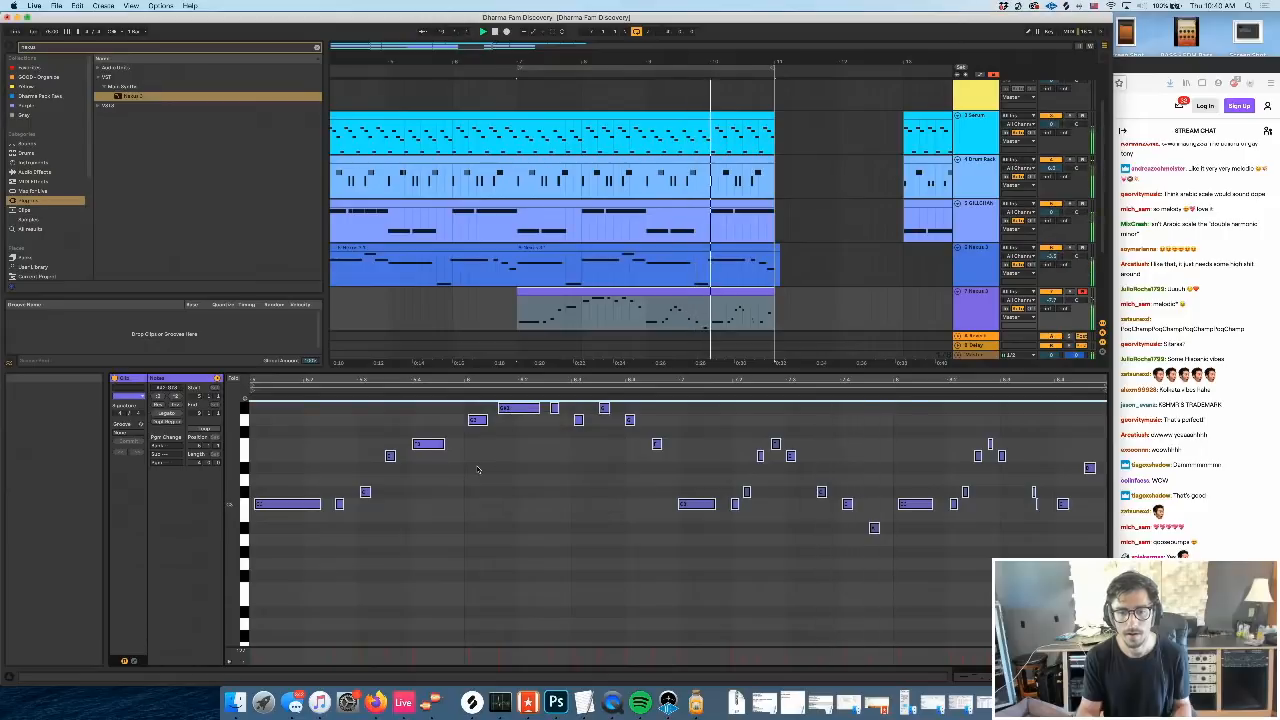
click(549, 450)
key(space)
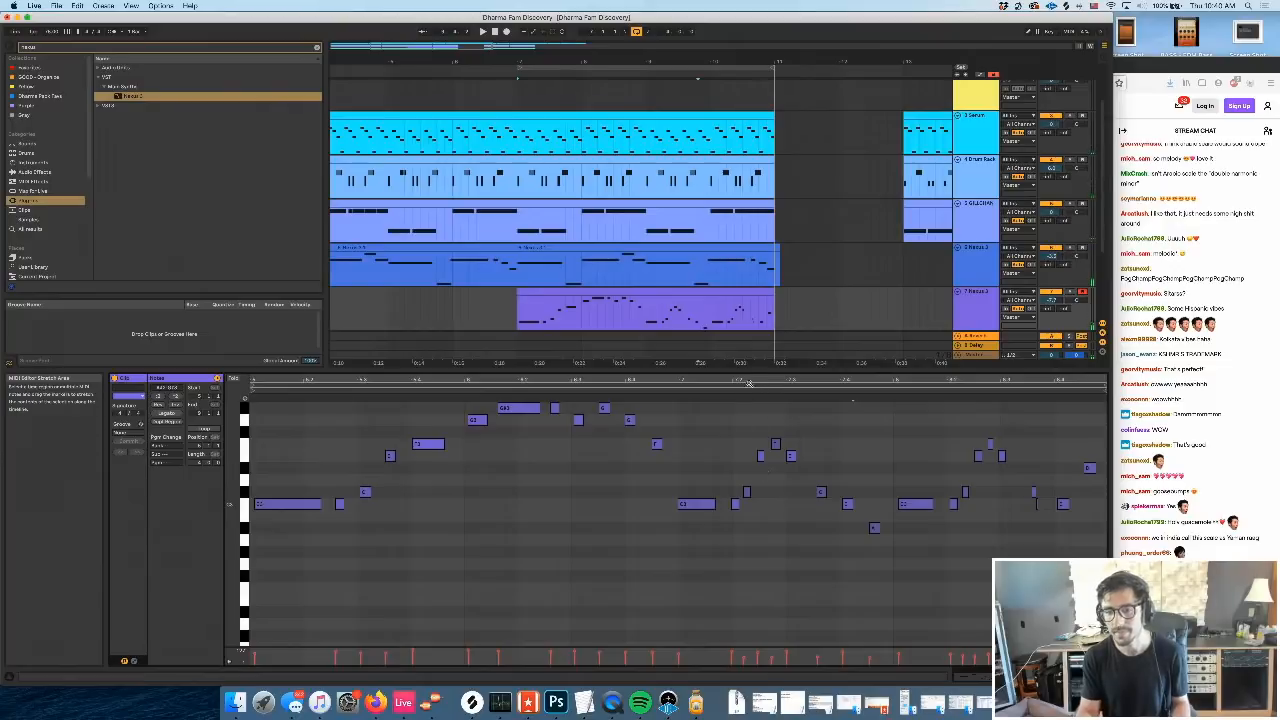
Select every note in the bouzouki clip again and bring up the Quantize command for them
drag(749, 384, 749, 394)
double_click(748, 492)
key(super+a)
right_click(689, 506)
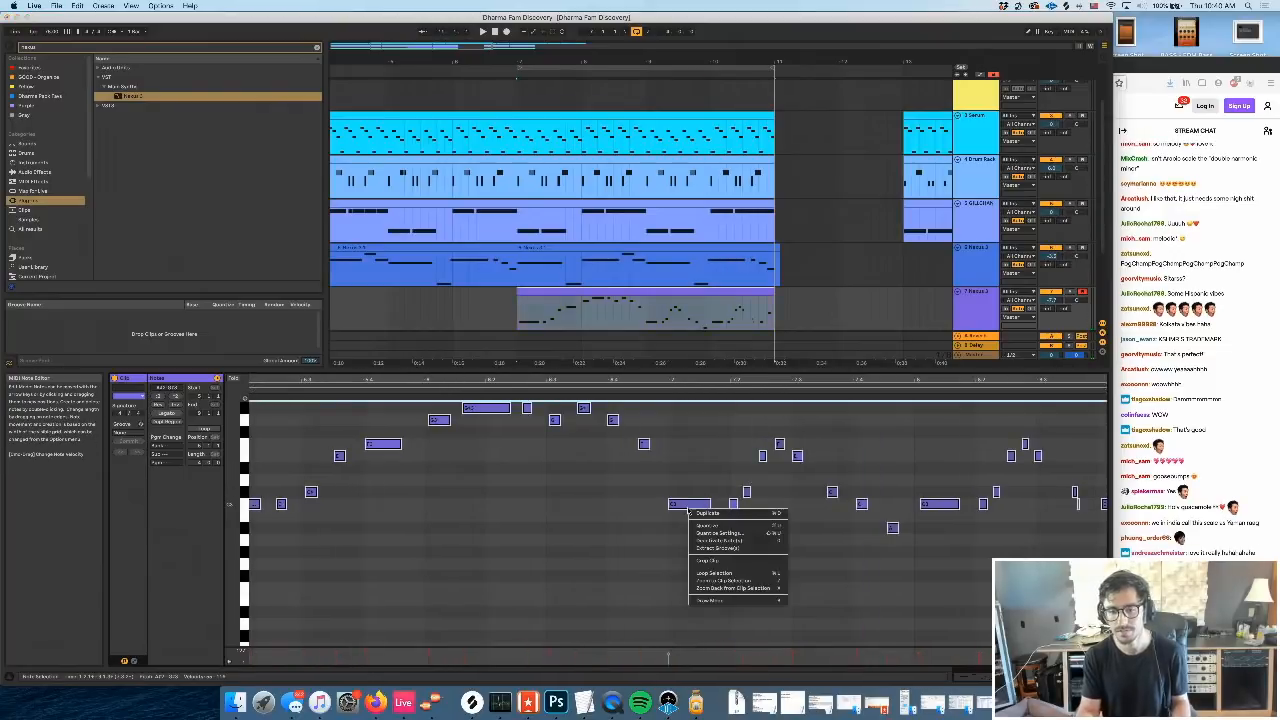
right_click(725, 475)
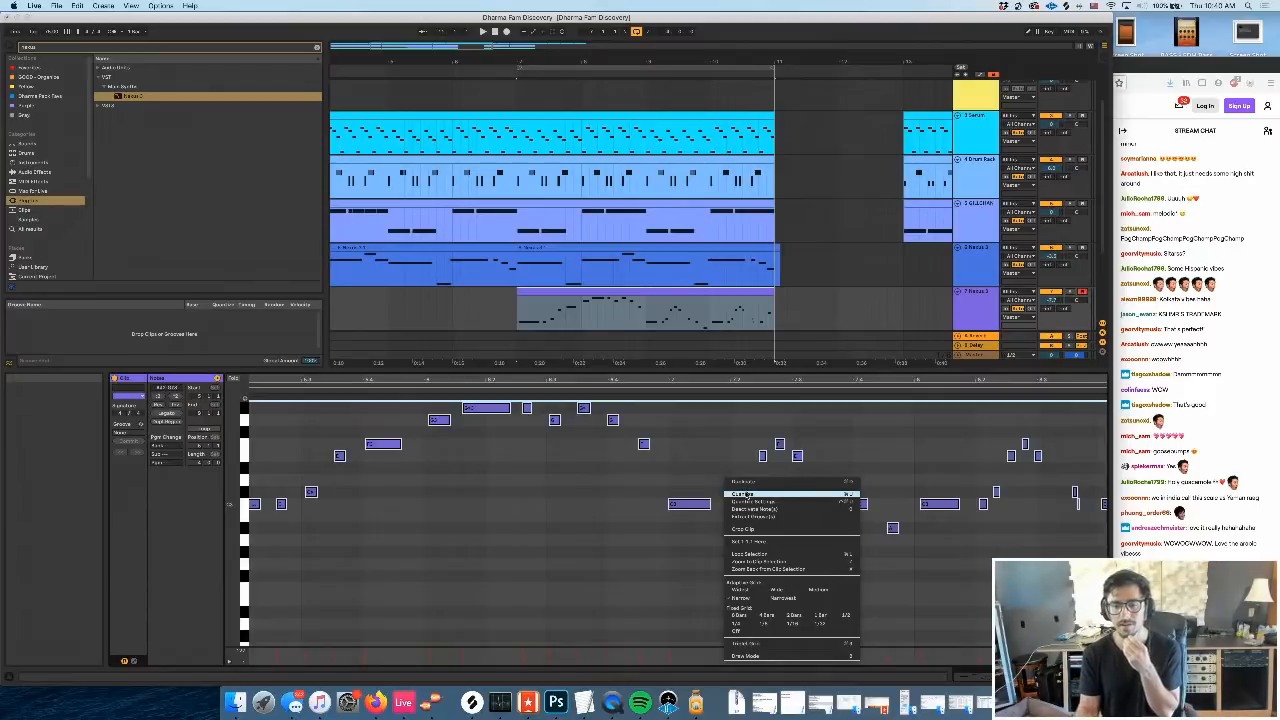
Set the fixed grid to 1/16 and quantize all the notes of the purple Nexus melody clip
click(794, 624)
right_click(693, 503)
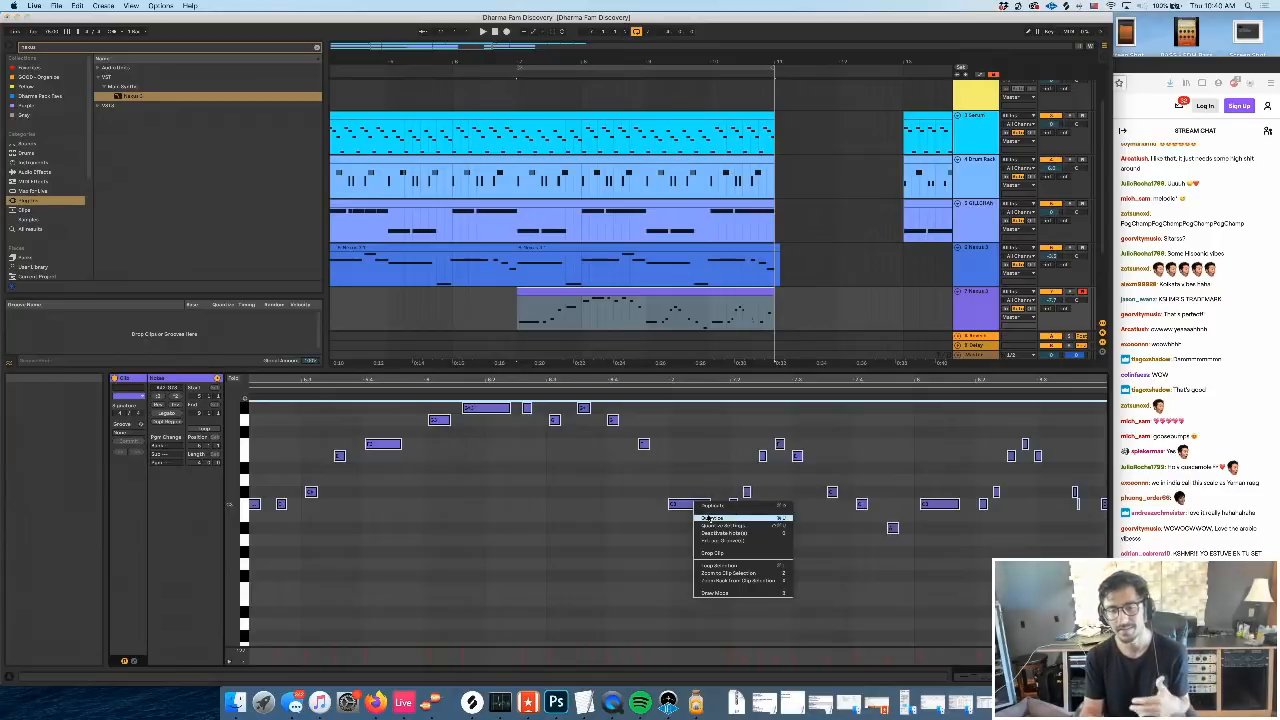
click(712, 518)
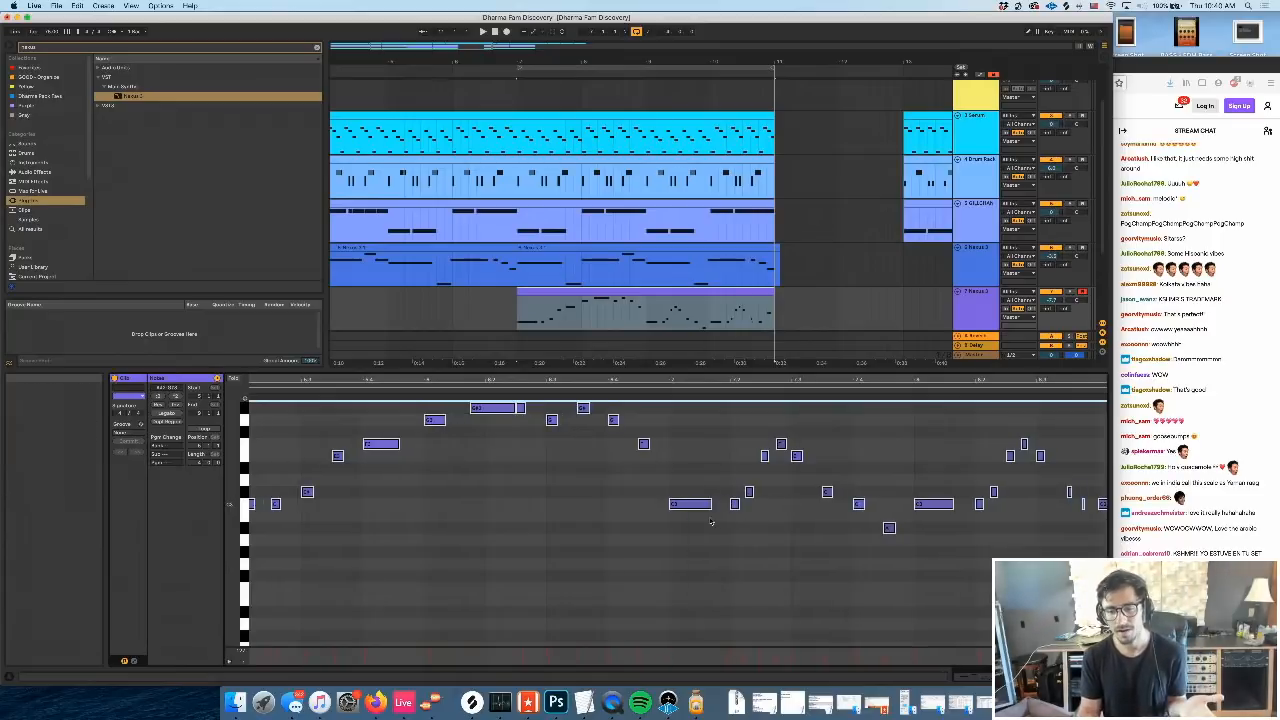
Split the purple Nexus melody clip at its midpoint and consolidate the second half into its own clip
click(517, 320)
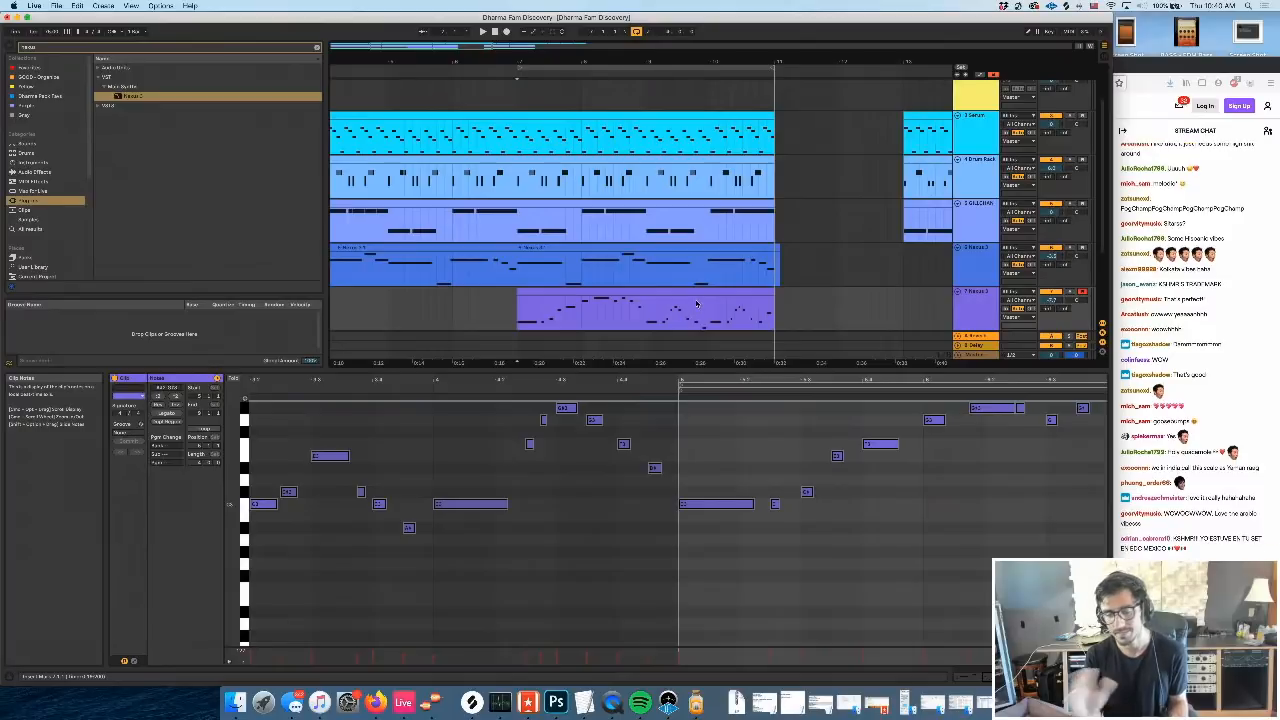
click(644, 318)
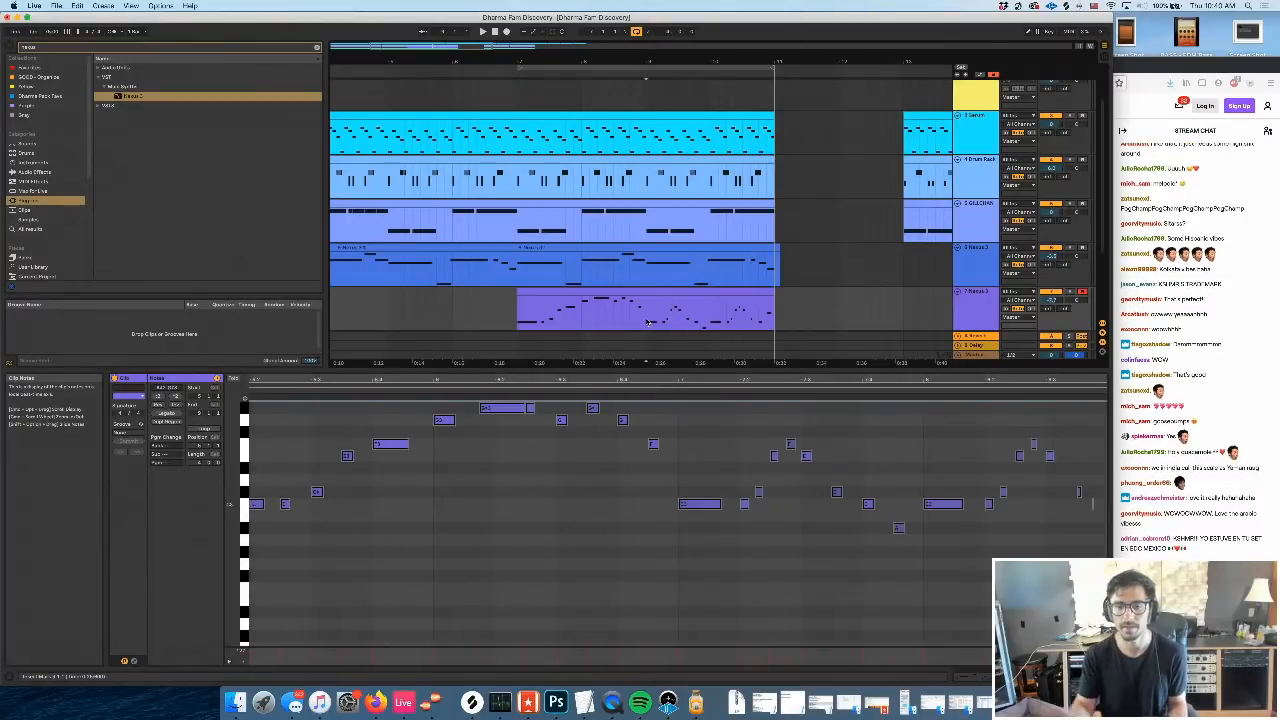
key(space)
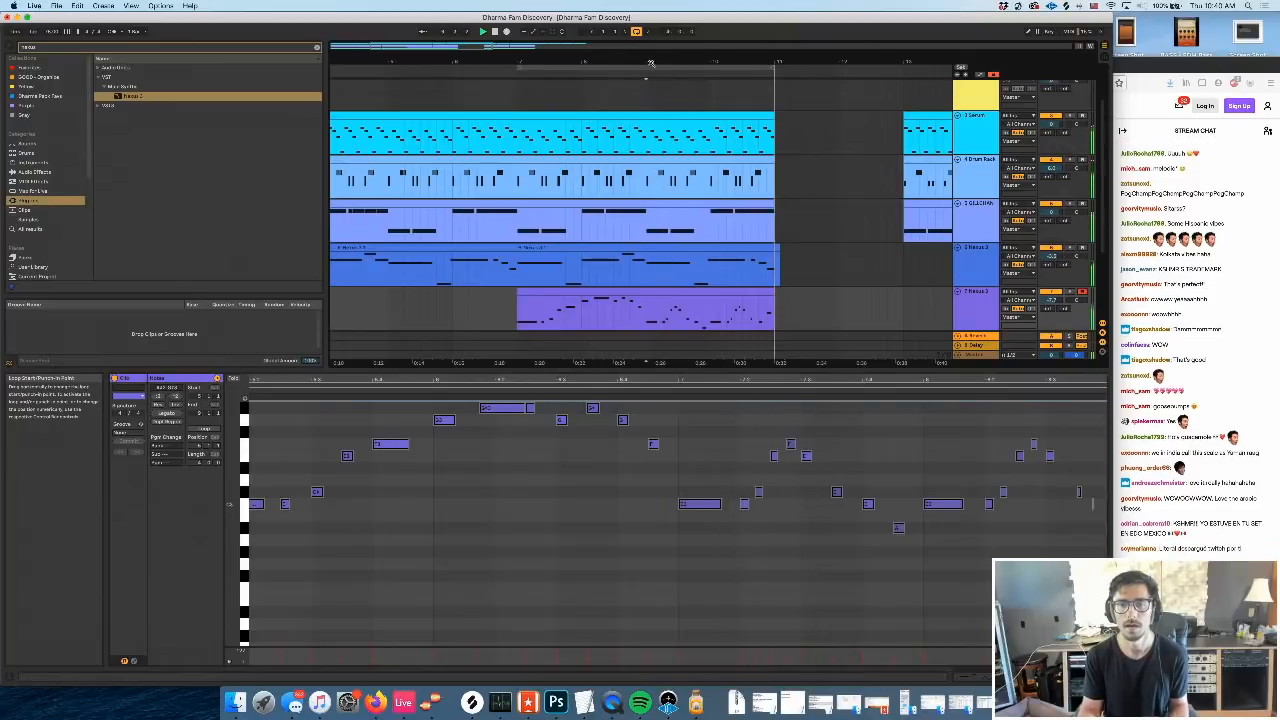
drag(651, 63, 514, 66)
key(super+e)
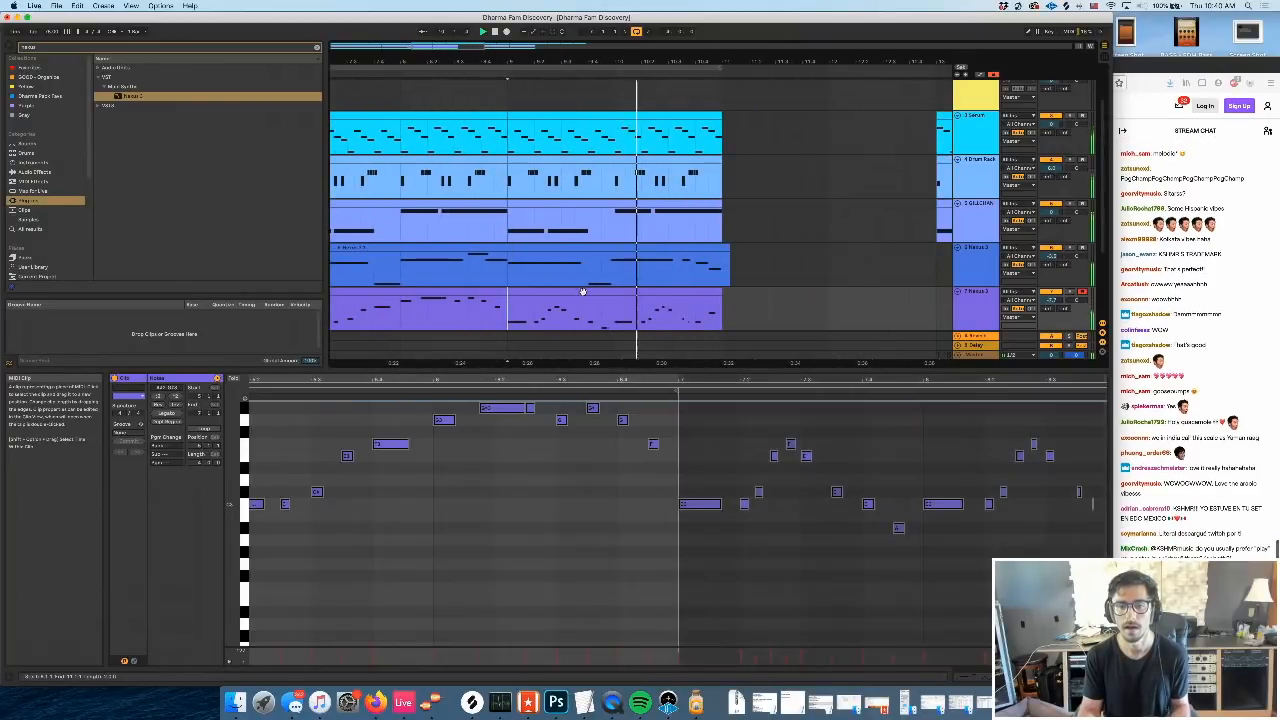
click(583, 291)
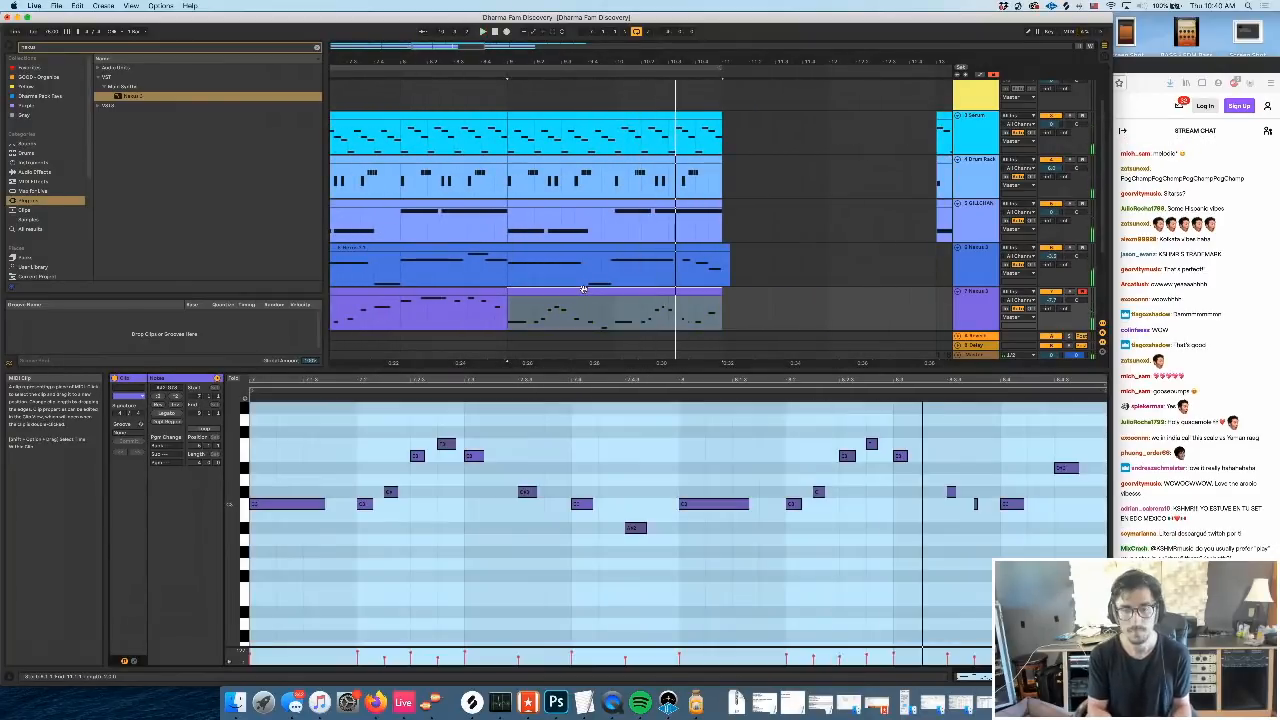
click(585, 291)
key(super+j)
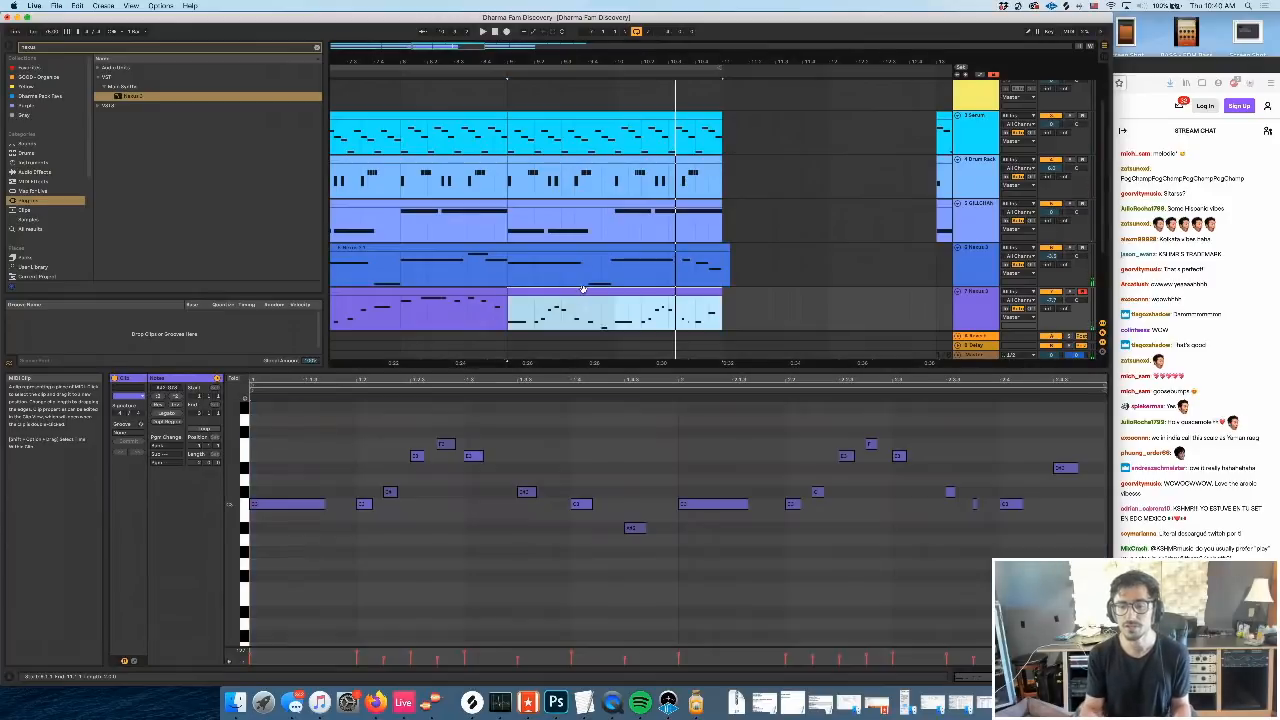
Raise the peak note of the second clip's final rising phrase and the two notes after it, auditioning the changes
key(space)
click(908, 480)
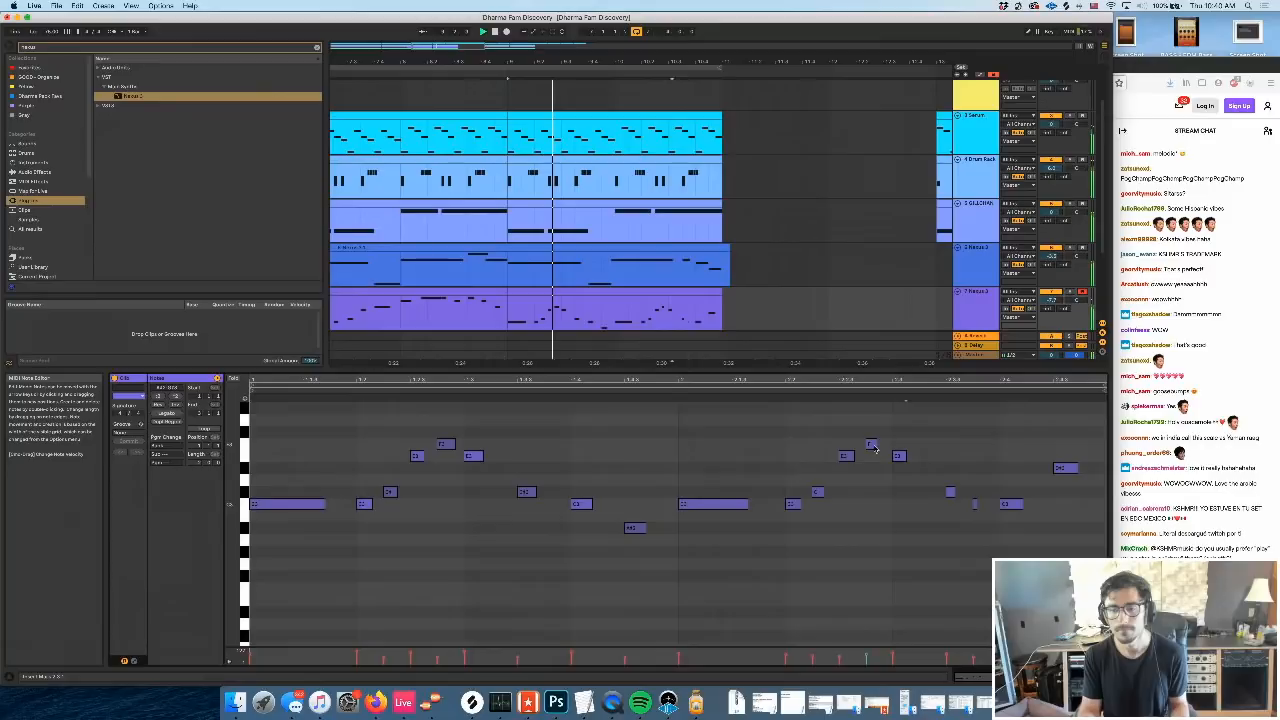
mouse_move(873, 445)
mouse_down()
mouse_move(873, 421)
mouse_move(901, 410)
mouse_up()
key(space)
click(857, 396)
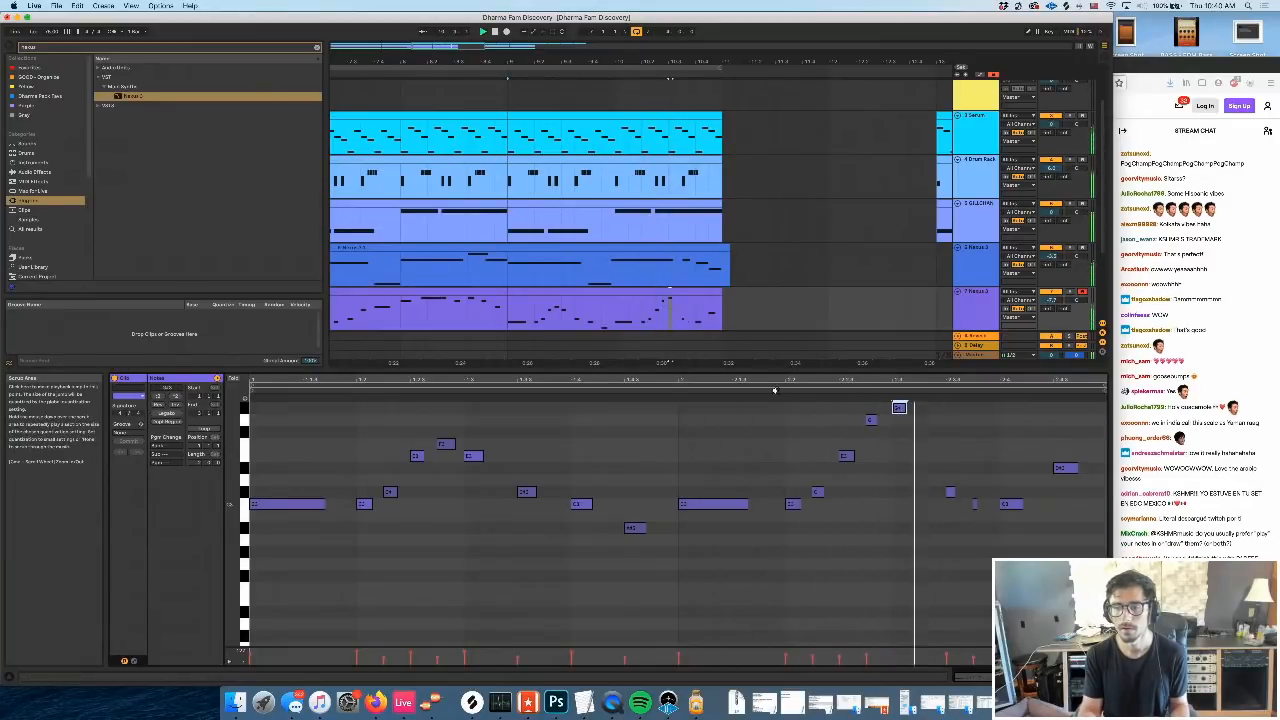
click(950, 492)
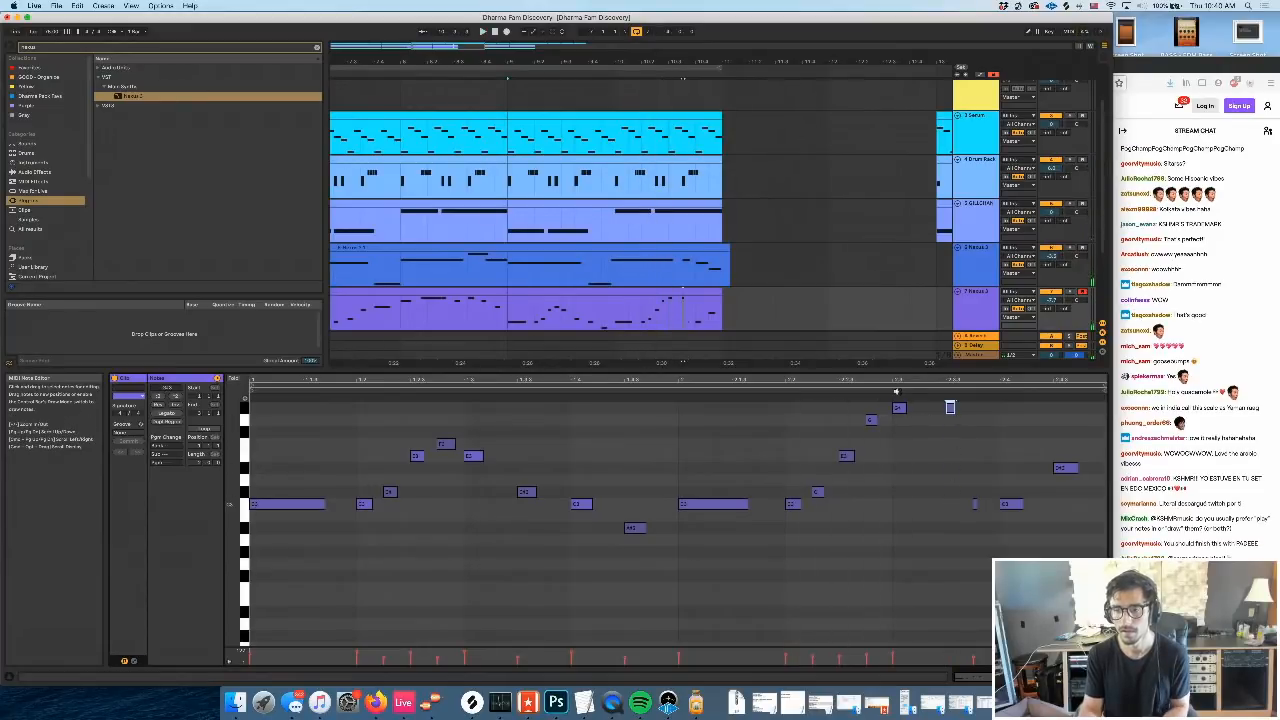
click(894, 392)
Delete the very short note near the clip's end and re-pitch the two notes after it, the first up and the last down
click(975, 503)
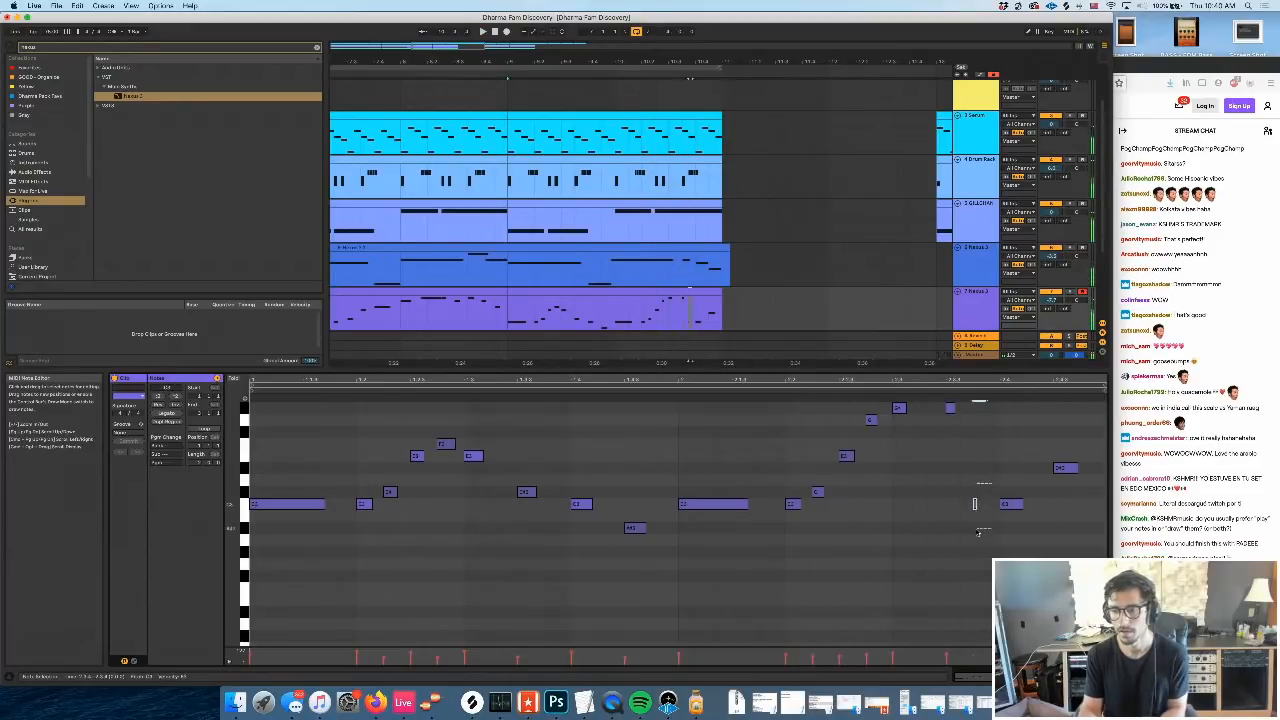
key(Delete)
click(1007, 424)
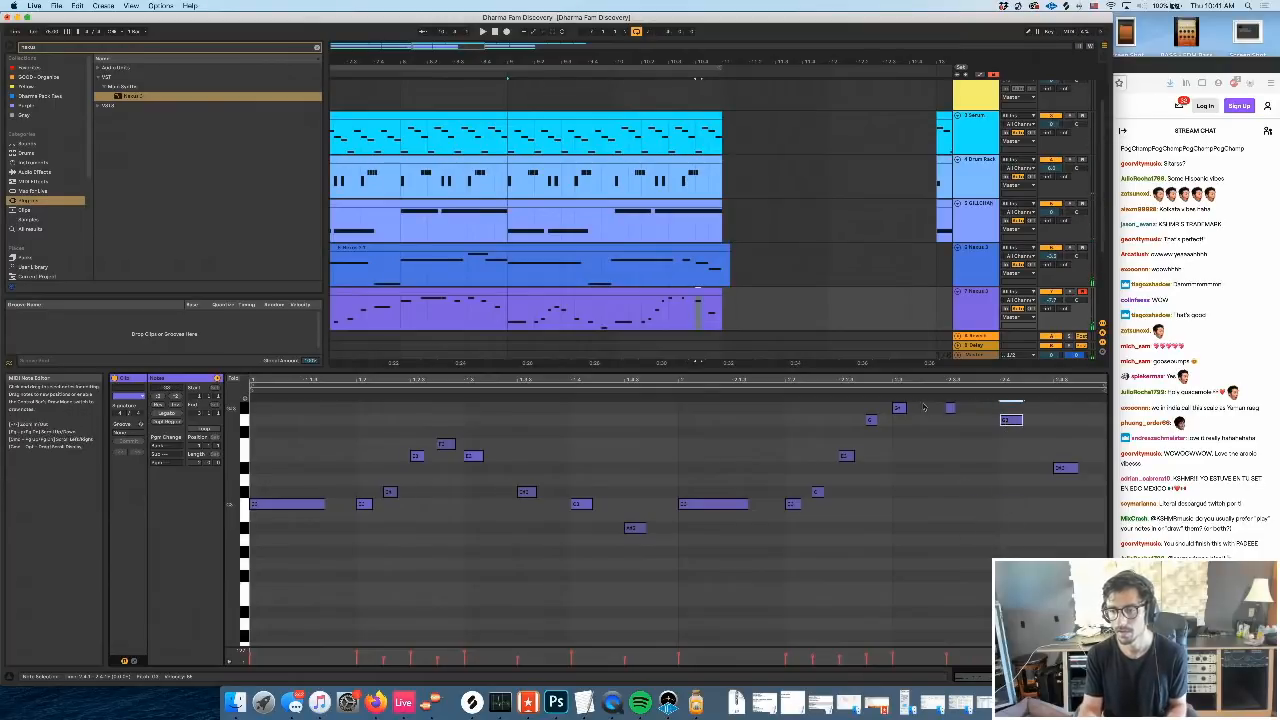
click(888, 392)
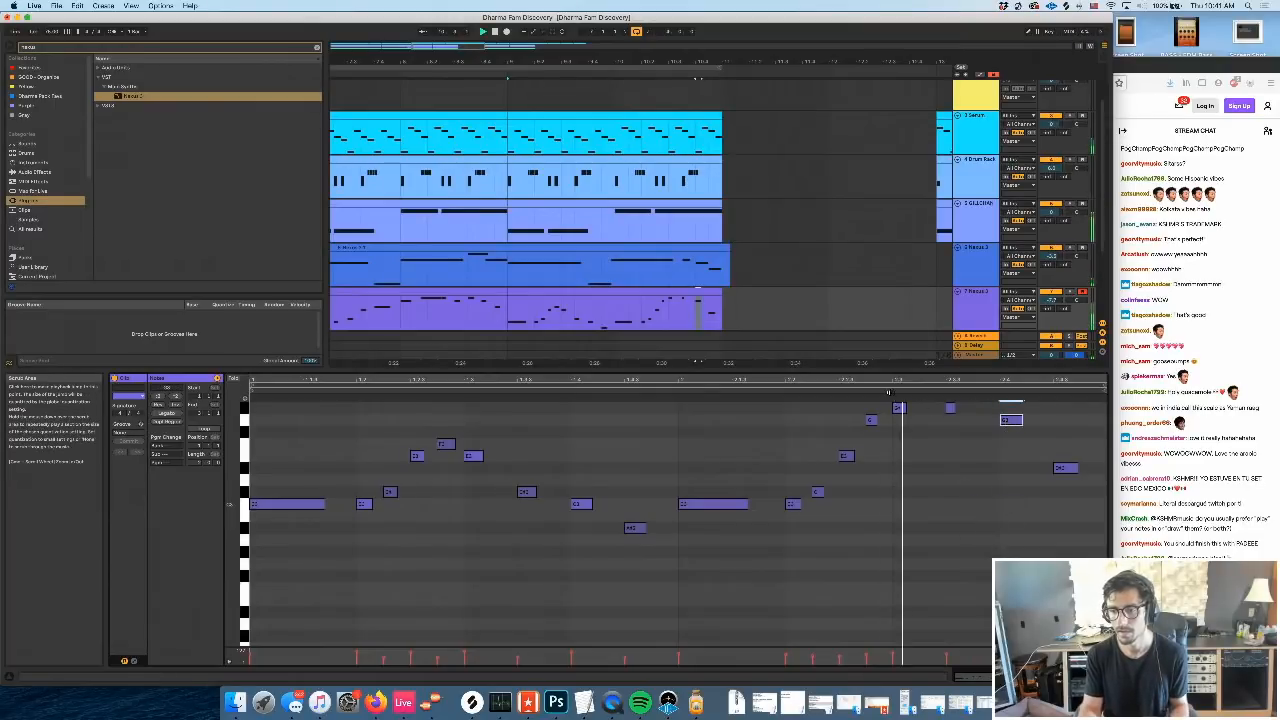
scroll(1066, 553, up, 3)
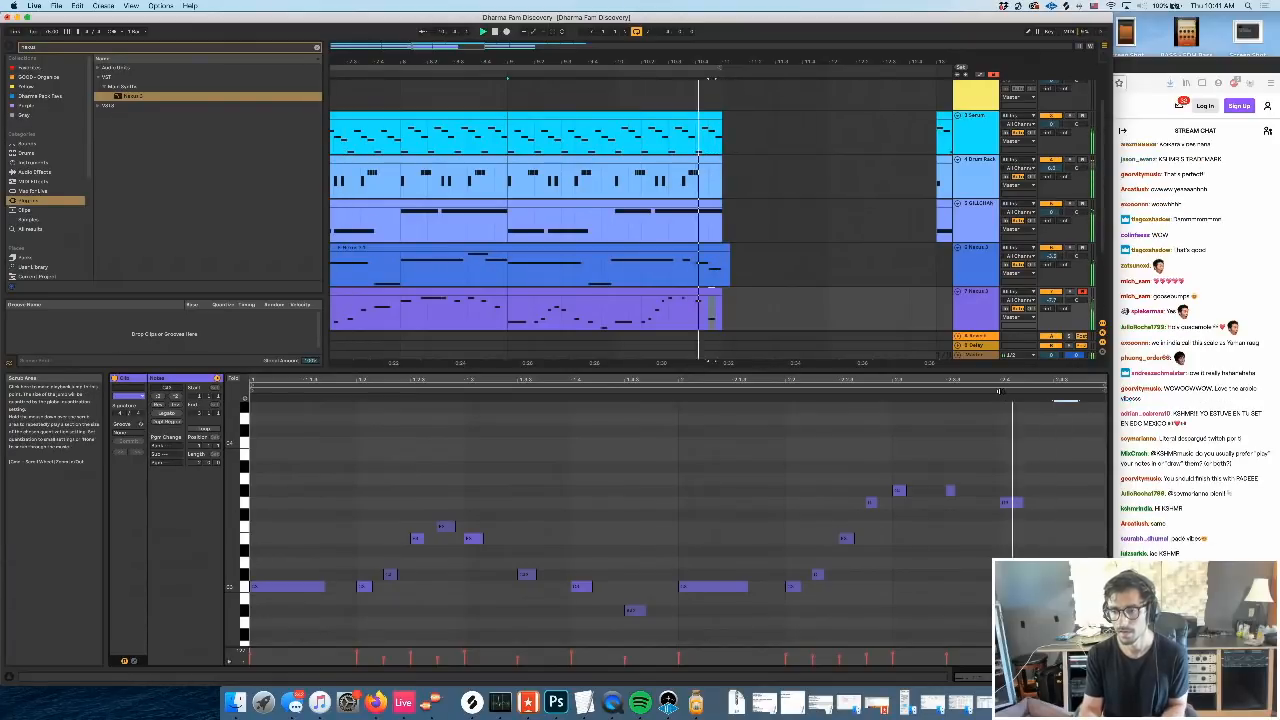
Copy the edited second Nexus melody clip and paste it over the first half of the melody
scroll(636, 289, left, 3)
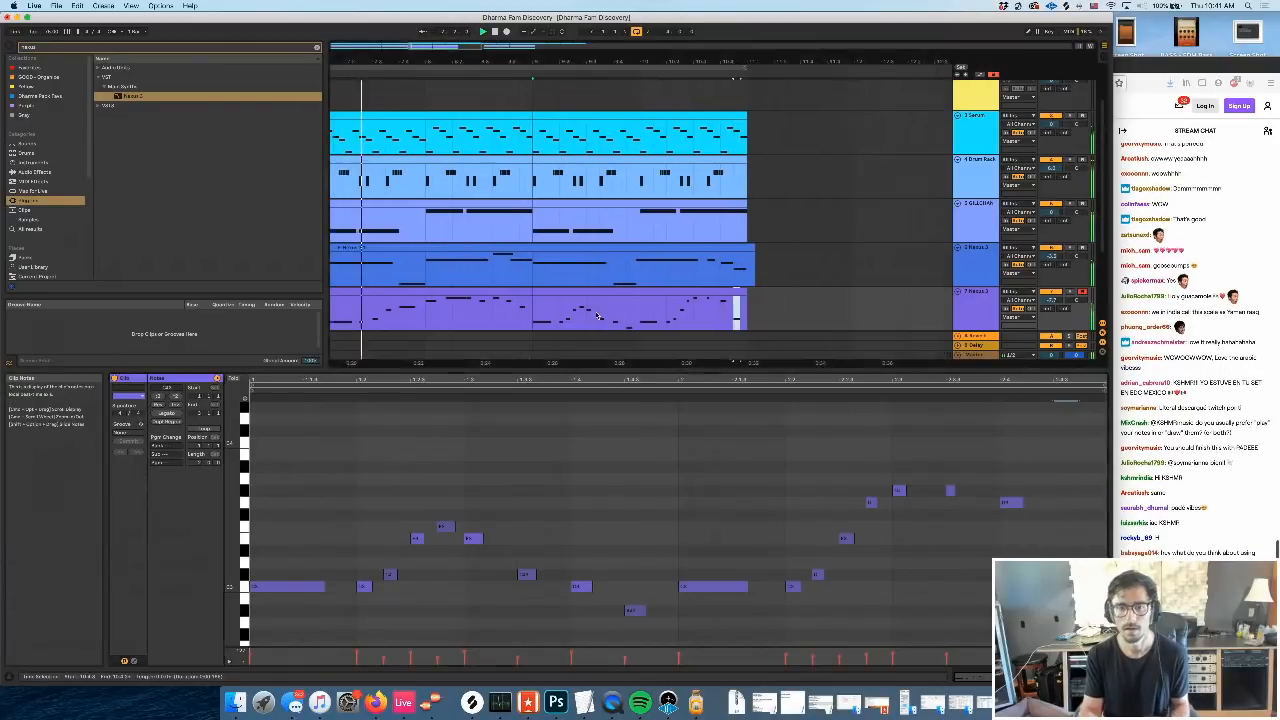
click(670, 292)
key(super+c)
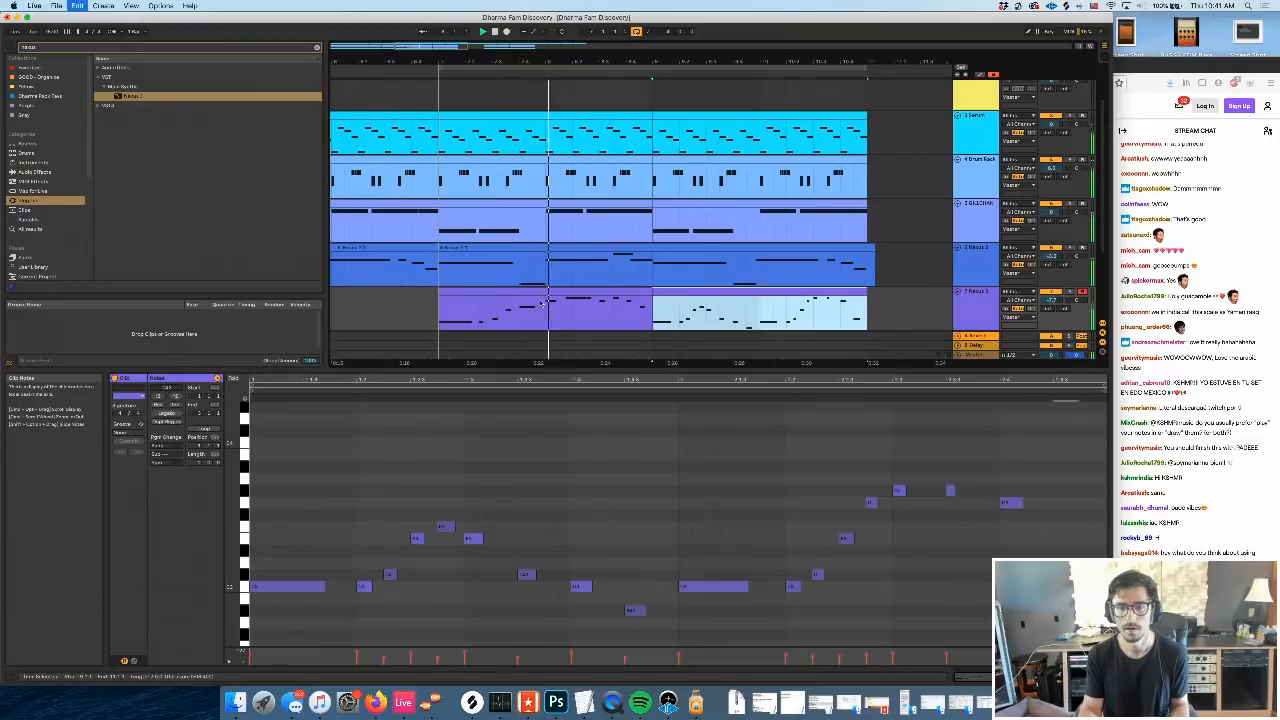
scroll(506, 322, left, 1)
click(452, 313)
key(super+v)
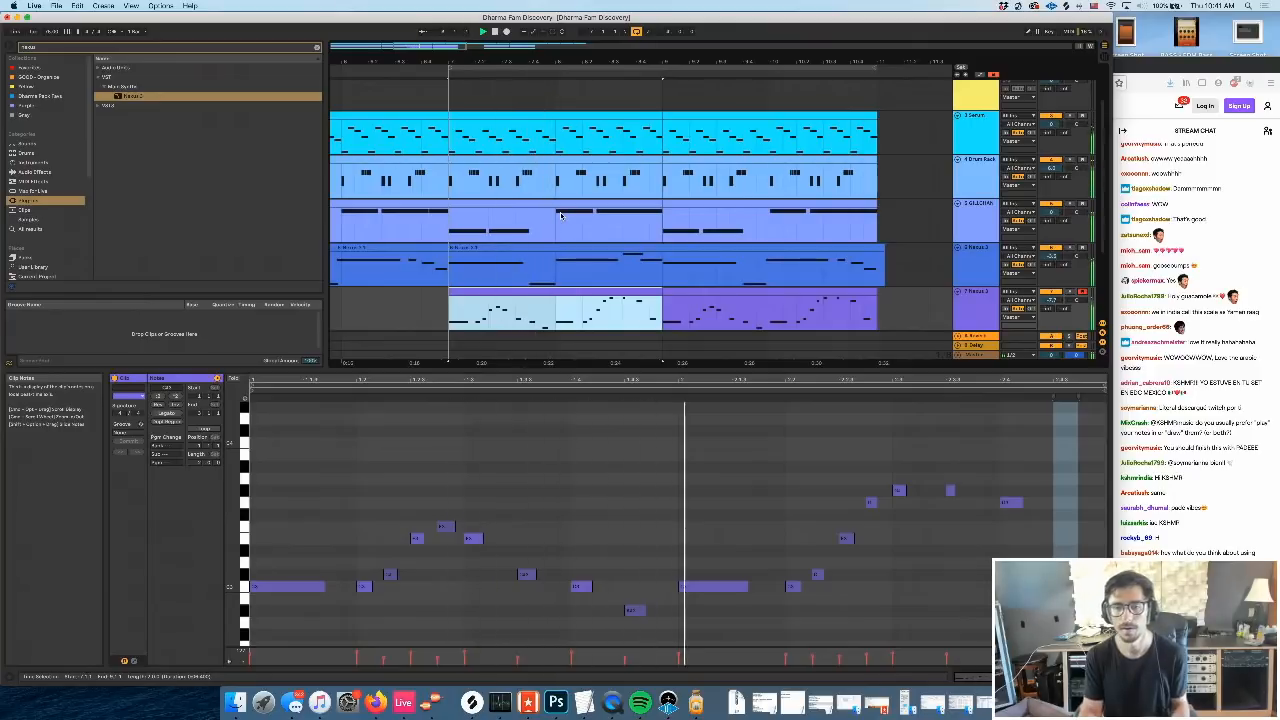
Lower the third note of the final rising phrase in the pasted first clip and audition it
scroll(575, 297, right, 1)
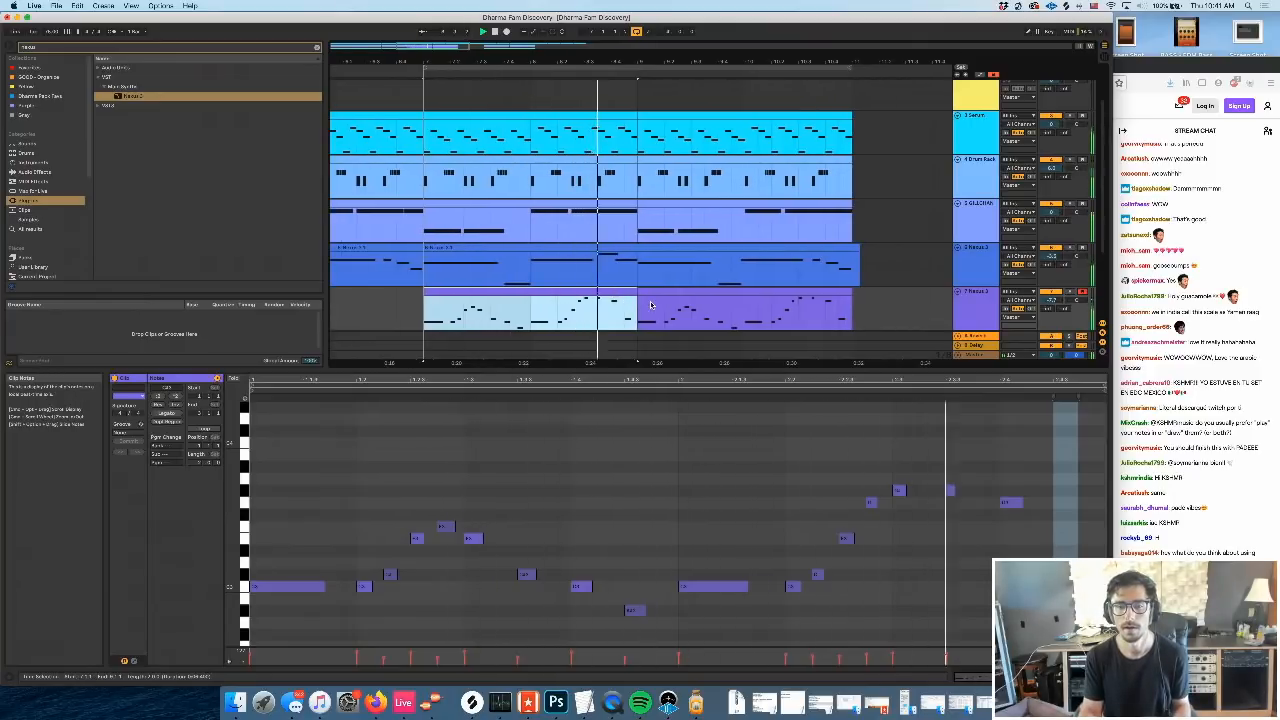
click(558, 299)
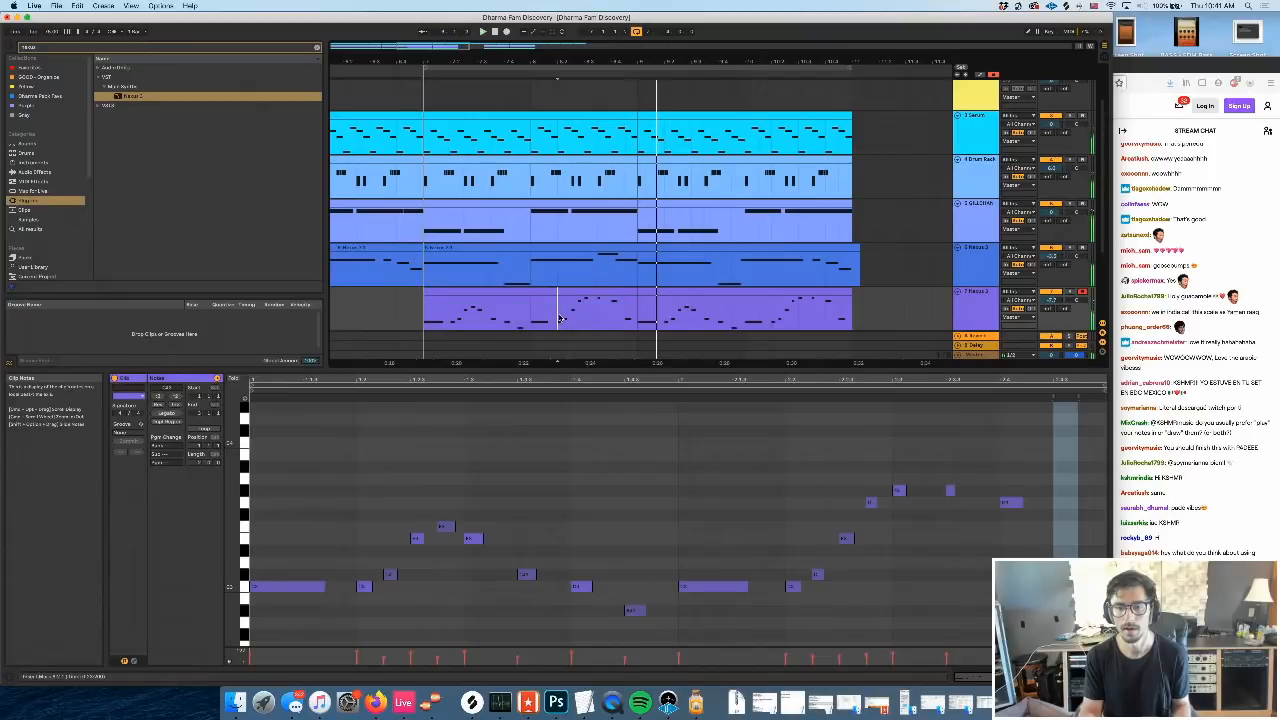
click(884, 517)
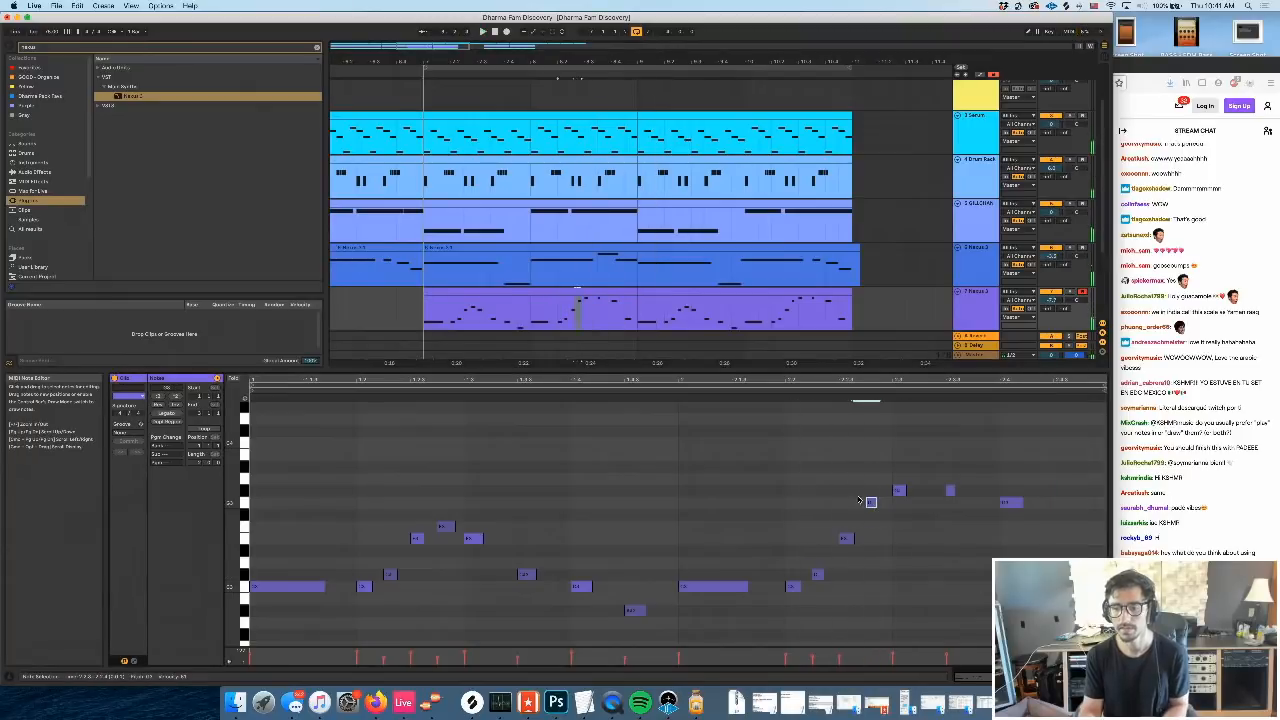
click(782, 392)
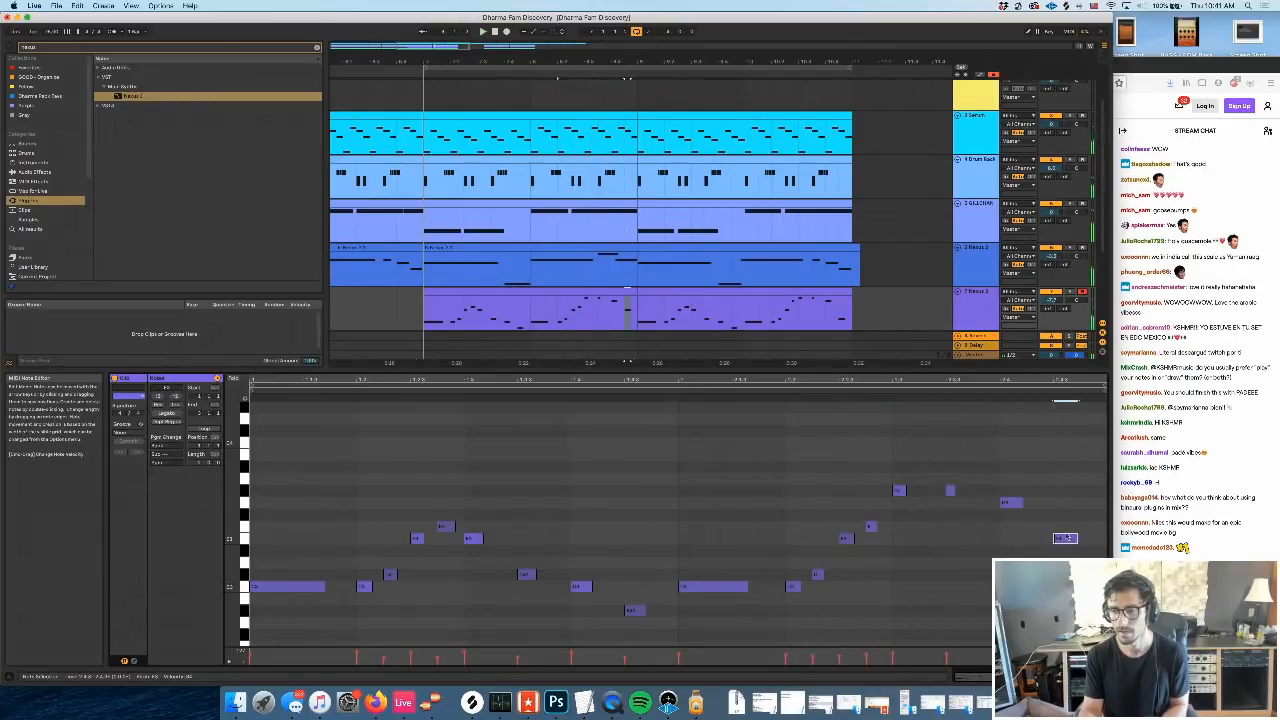
Move the first clip's last note earlier and raise its pitch, auditioning the ending
click(998, 389)
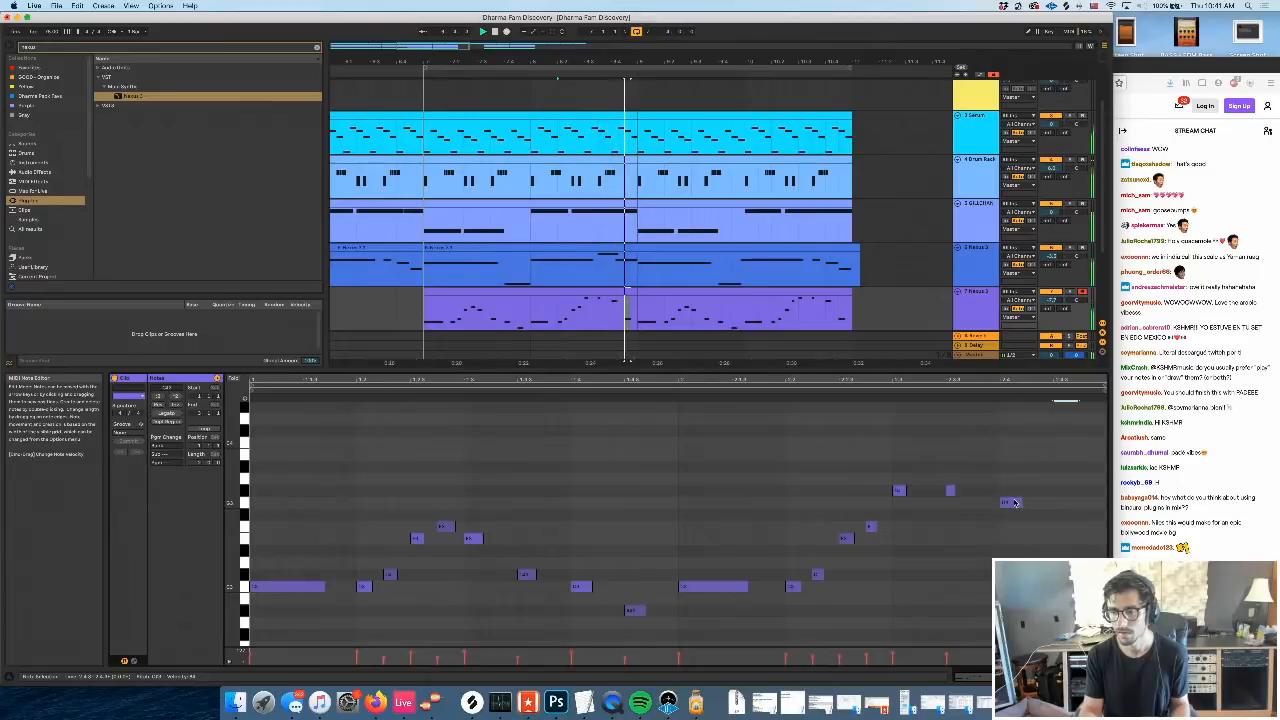
drag(1064, 576, 1038, 541)
key(space)
click(999, 392)
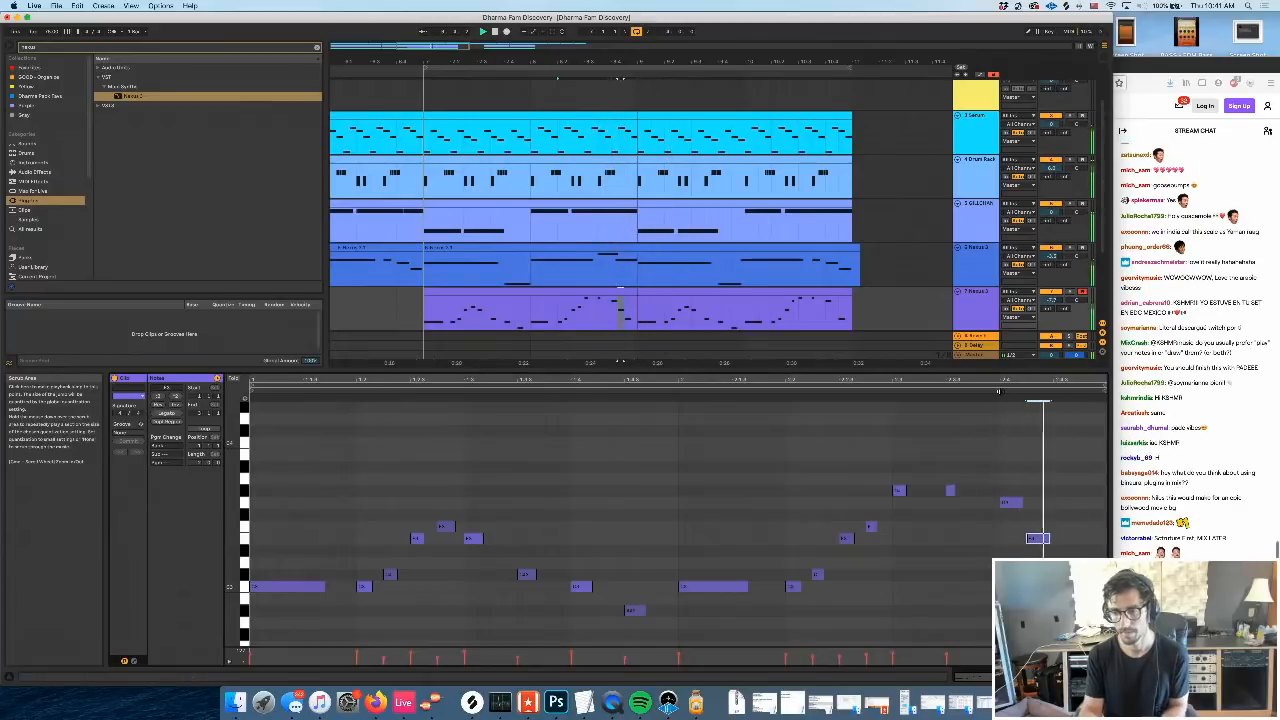
key(Up)
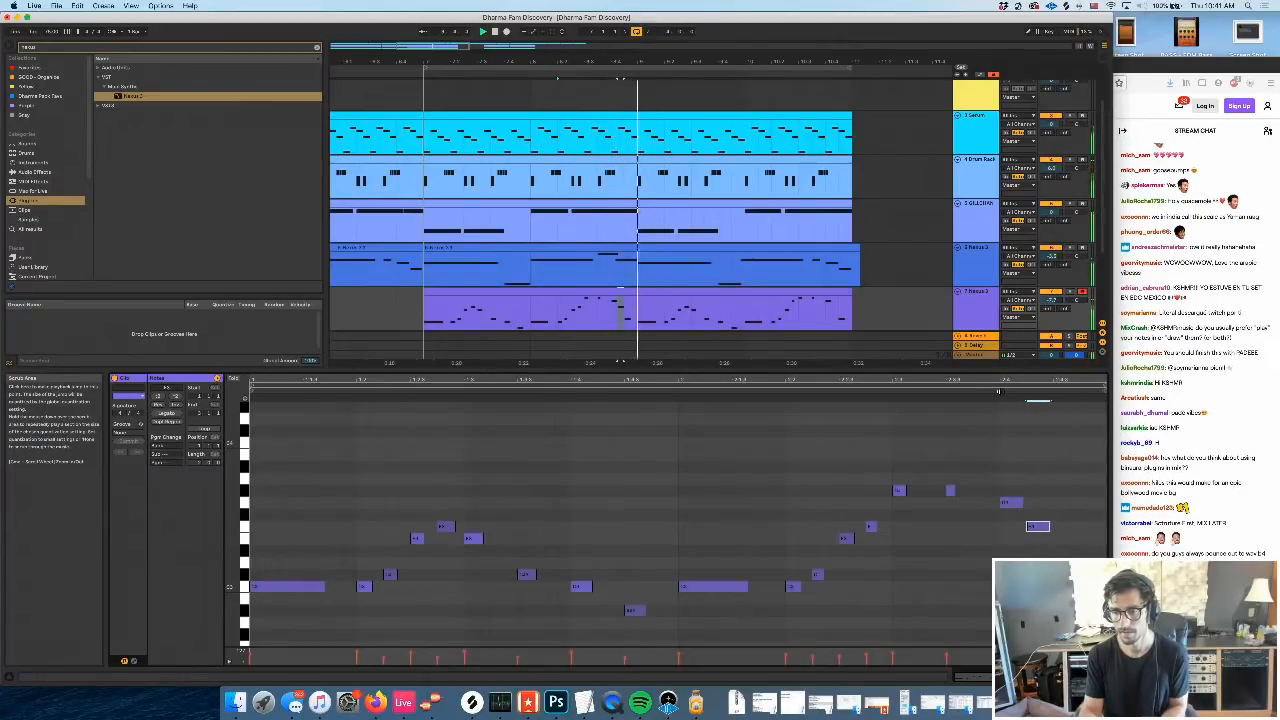
Loop playback over the first Nexus melody clip and delete its last note
key(space)
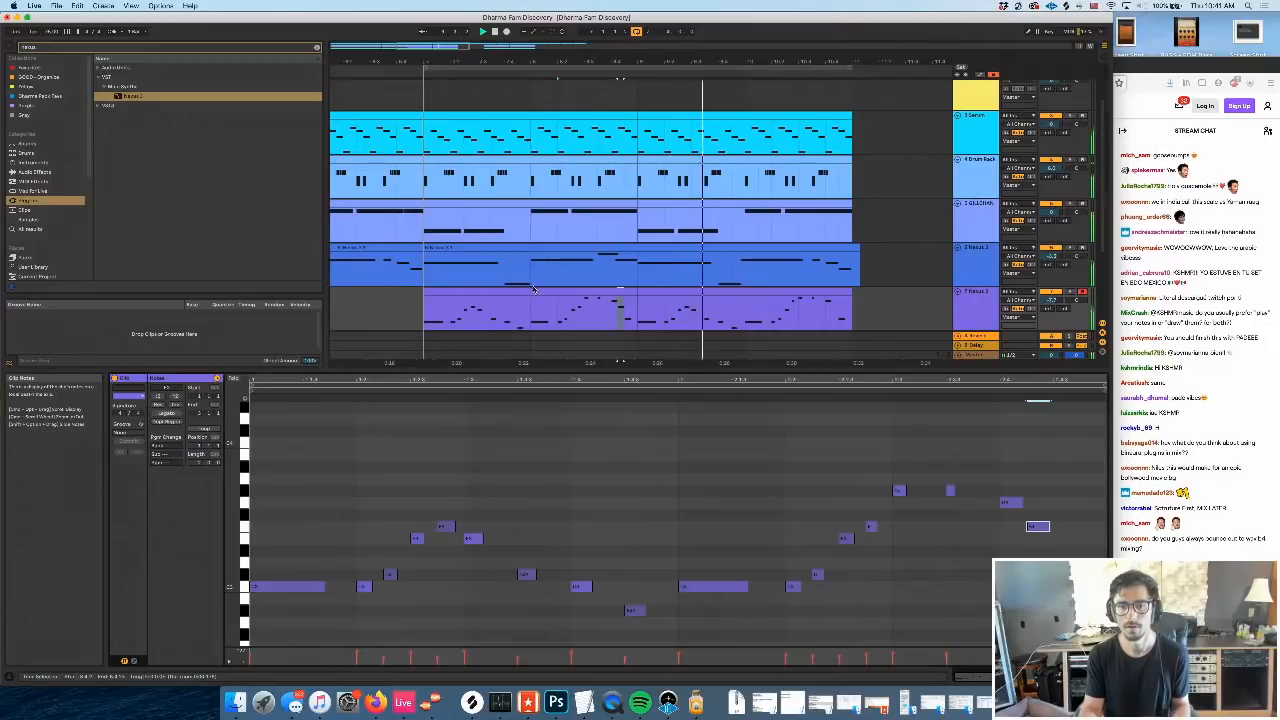
click(533, 289)
key(space)
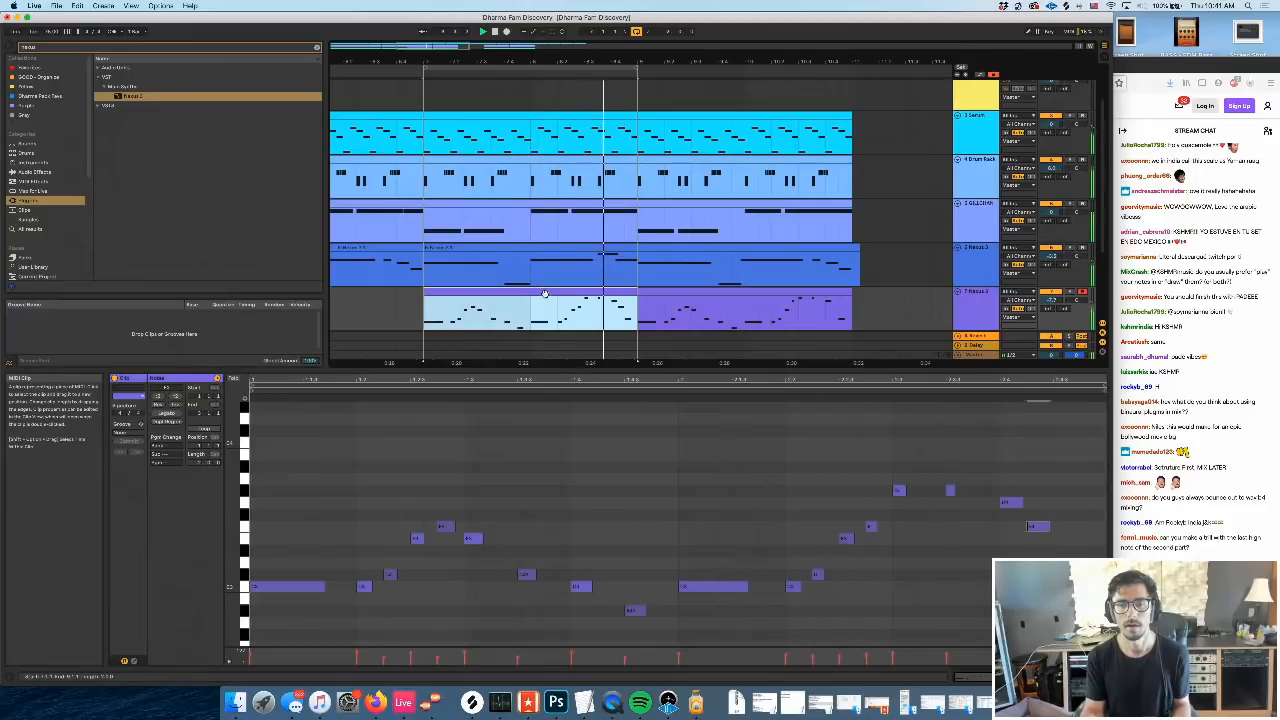
click(1042, 526)
key(Delete)
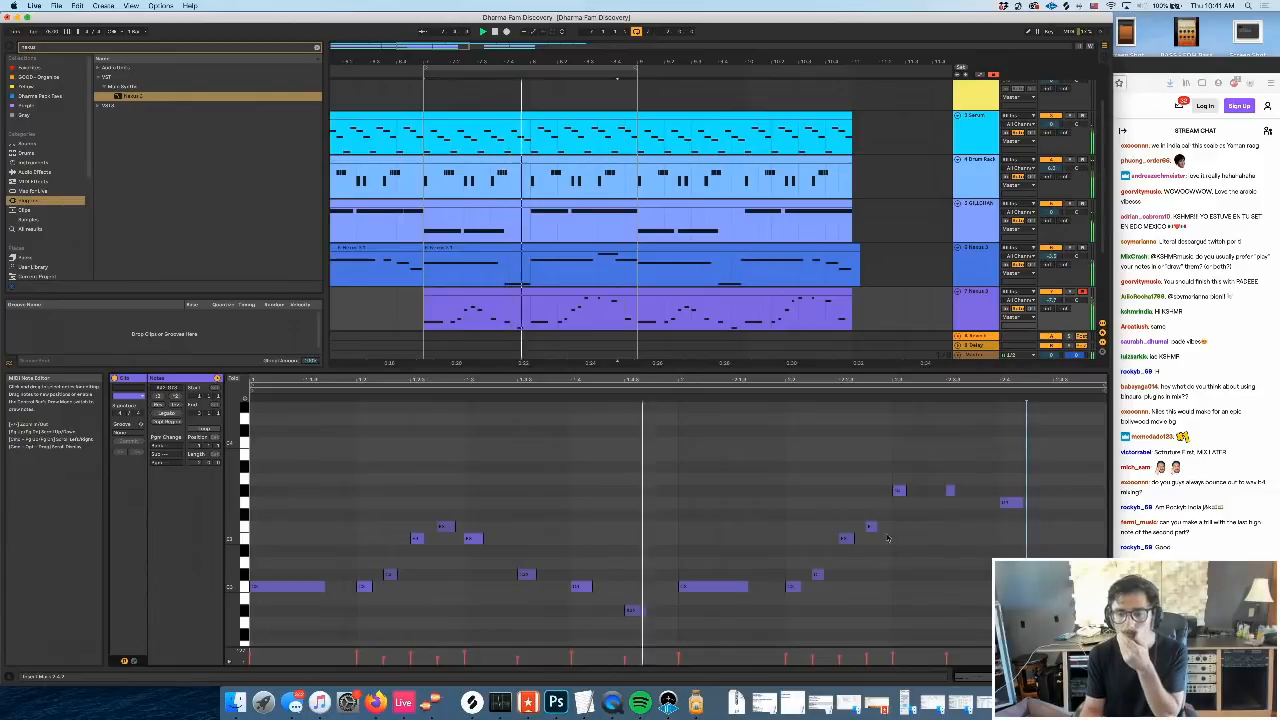
Raise the note just before the phrase's two highest notes, and lengthen the second of those highest notes
drag(871, 526, 876, 514)
key(Up)
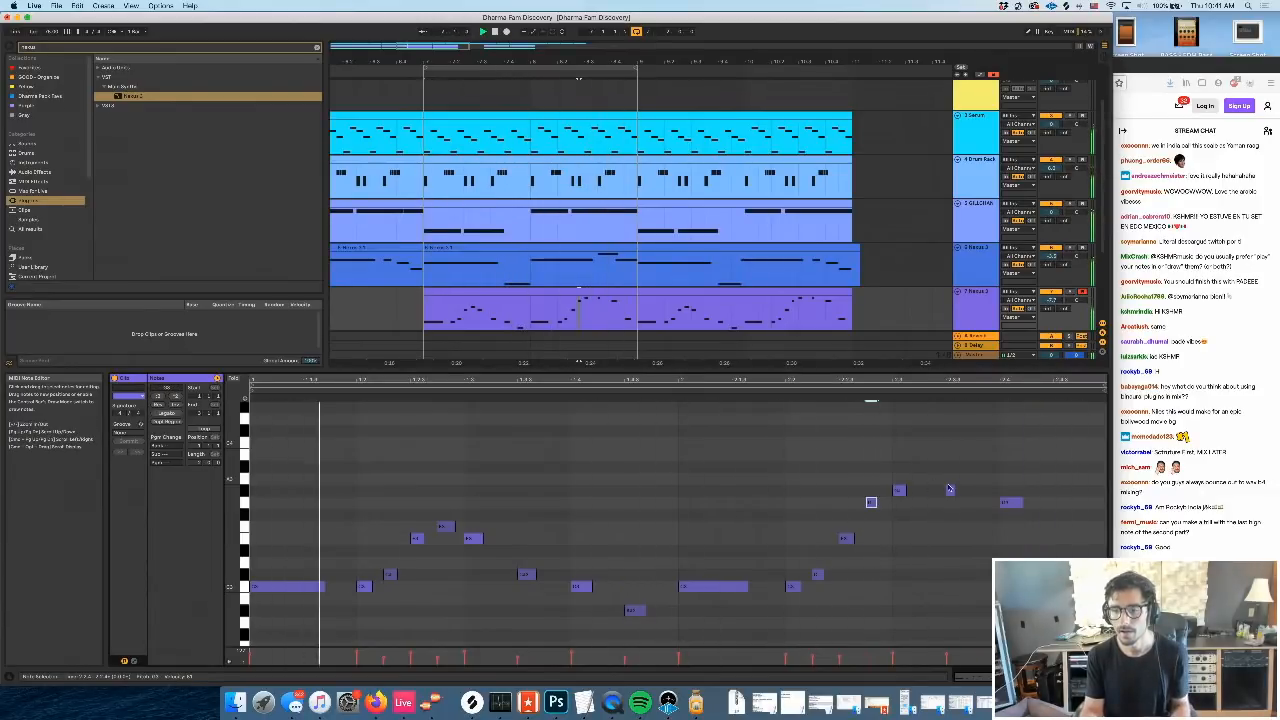
drag(954, 490, 985, 490)
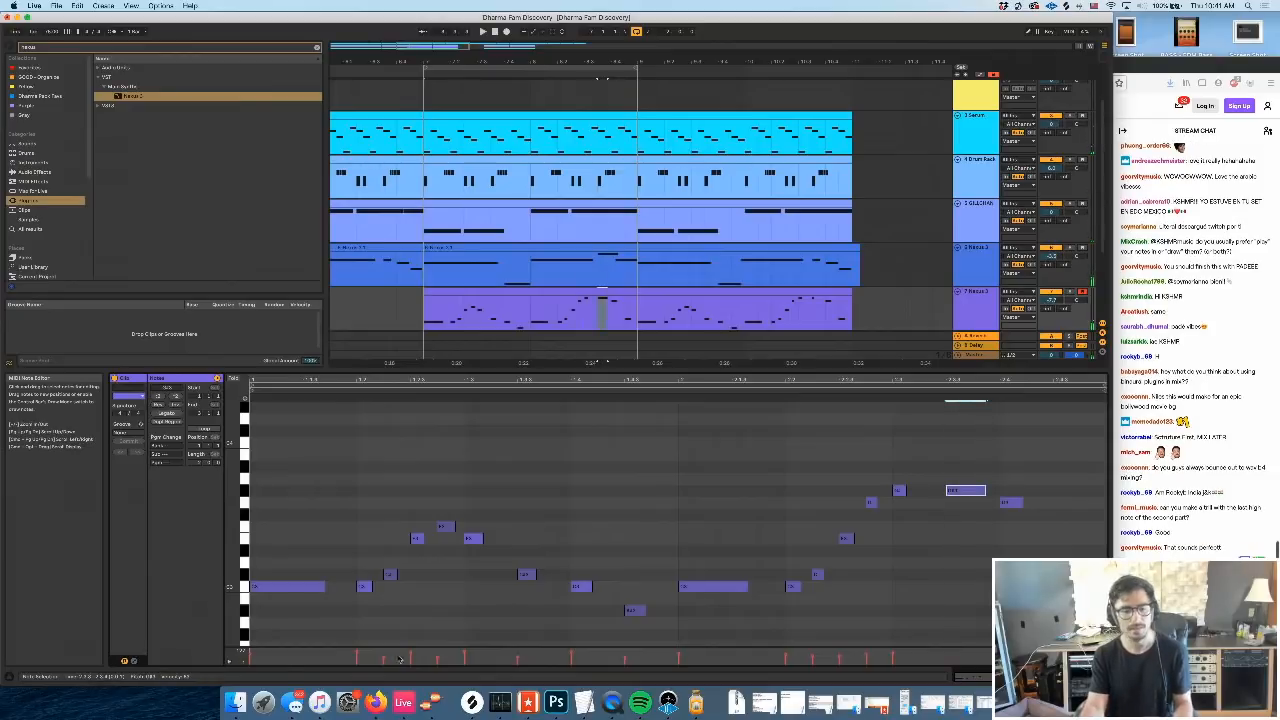
Show the first melody clip's envelopes and choose MIDI Ctrl with Pitch Bend as the edited parameter
click(135, 660)
click(248, 390)
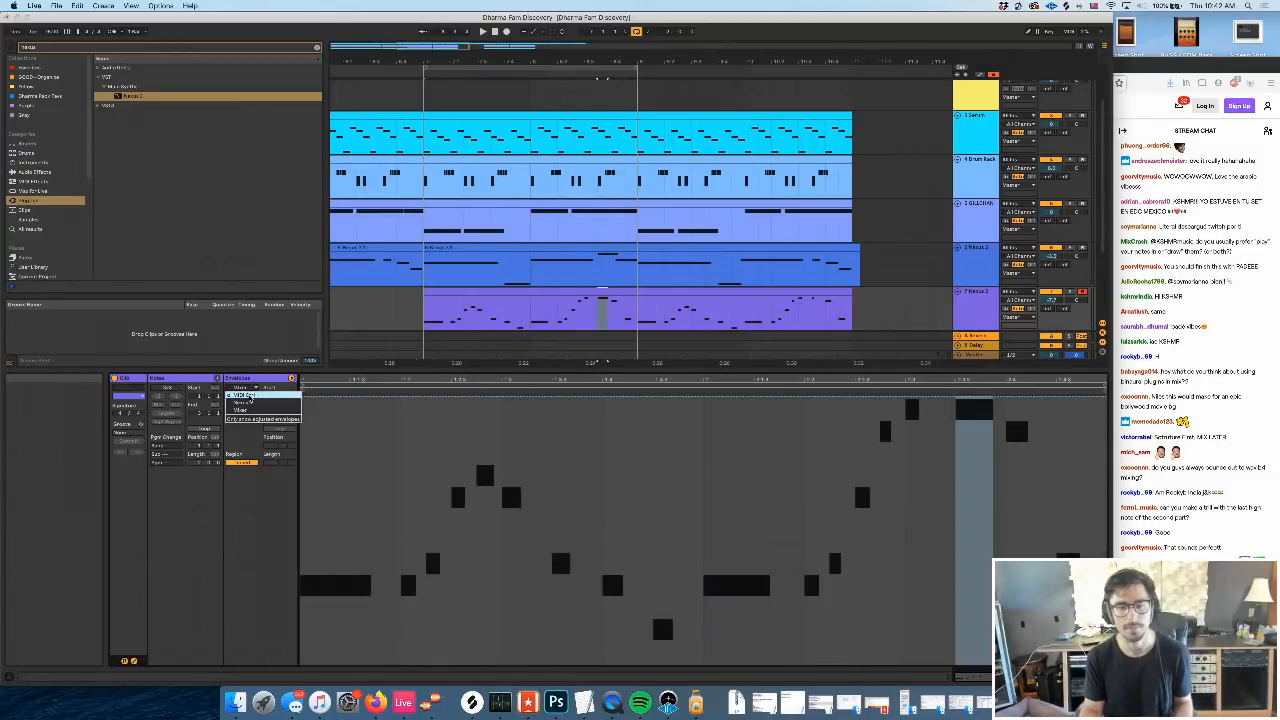
click(249, 395)
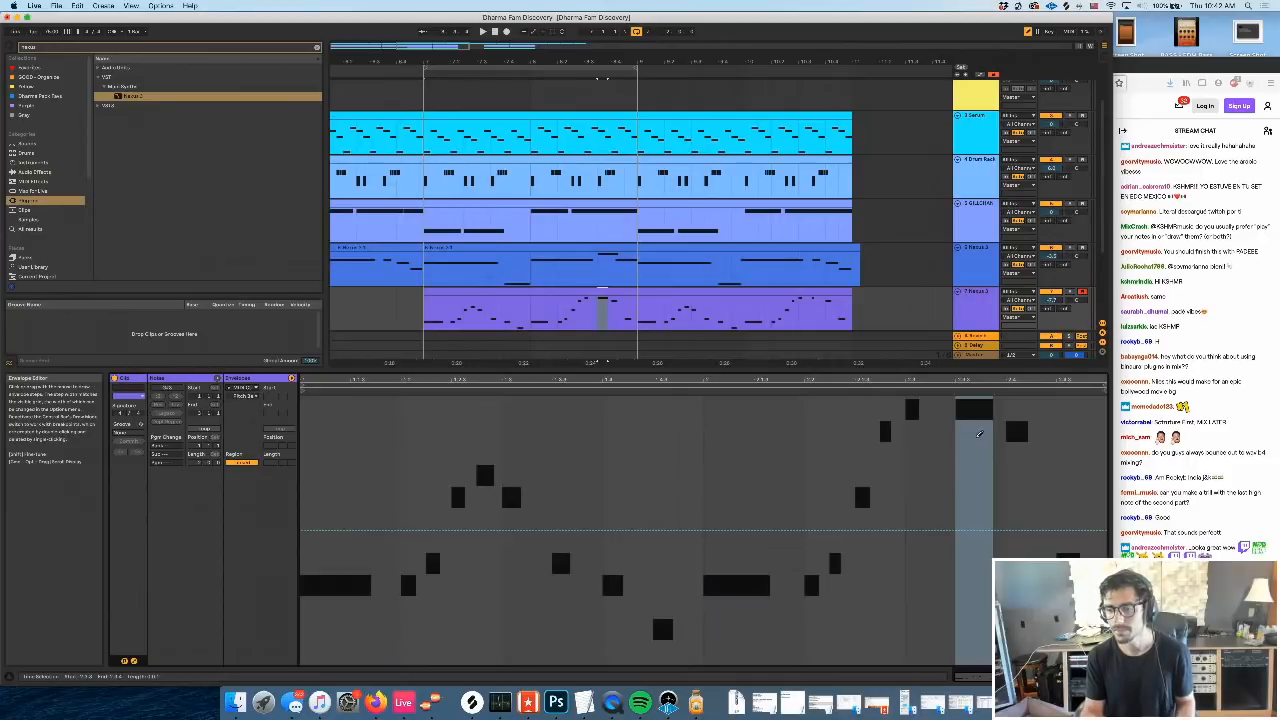
Draw a narrow upward pitch bend spike over the lengthened high note in the clip envelope
drag(981, 435, 972, 413)
click(968, 400)
key(super+z)
click(1019, 410)
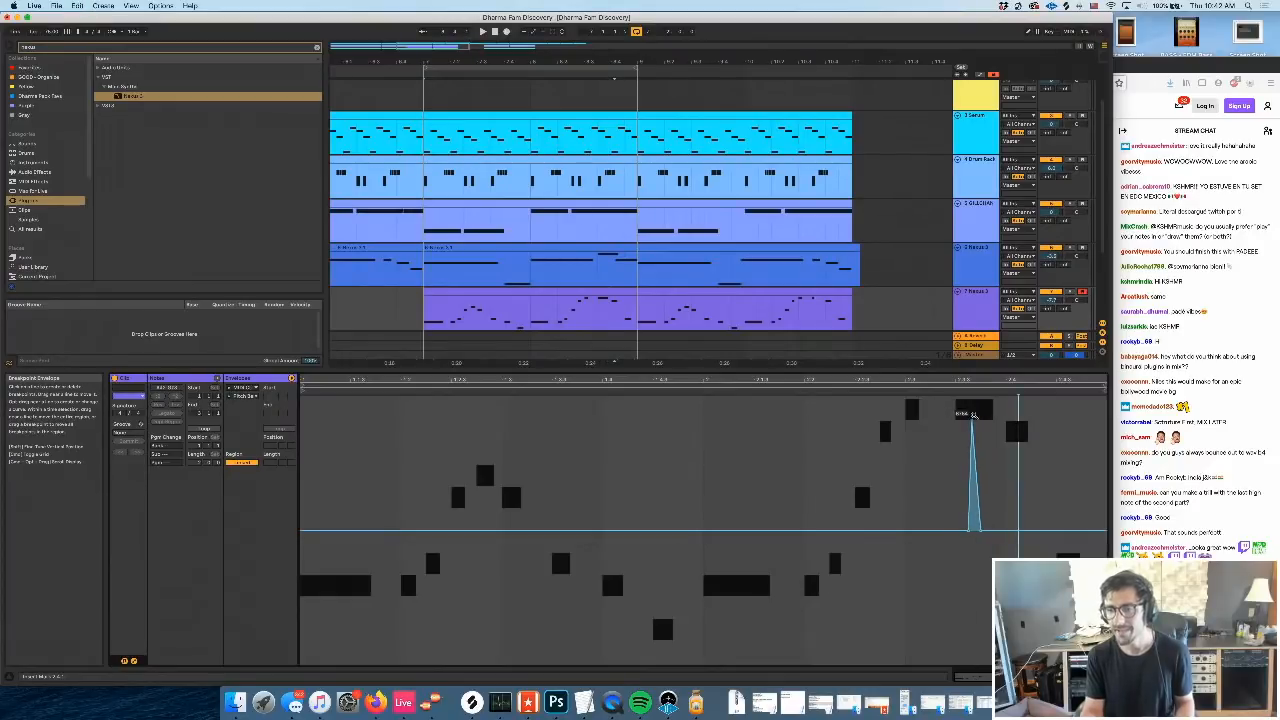
Show the devices of the purple Nexus track and open the Nexus 3 plug-in window
click(976, 292)
key(shift+Tab)
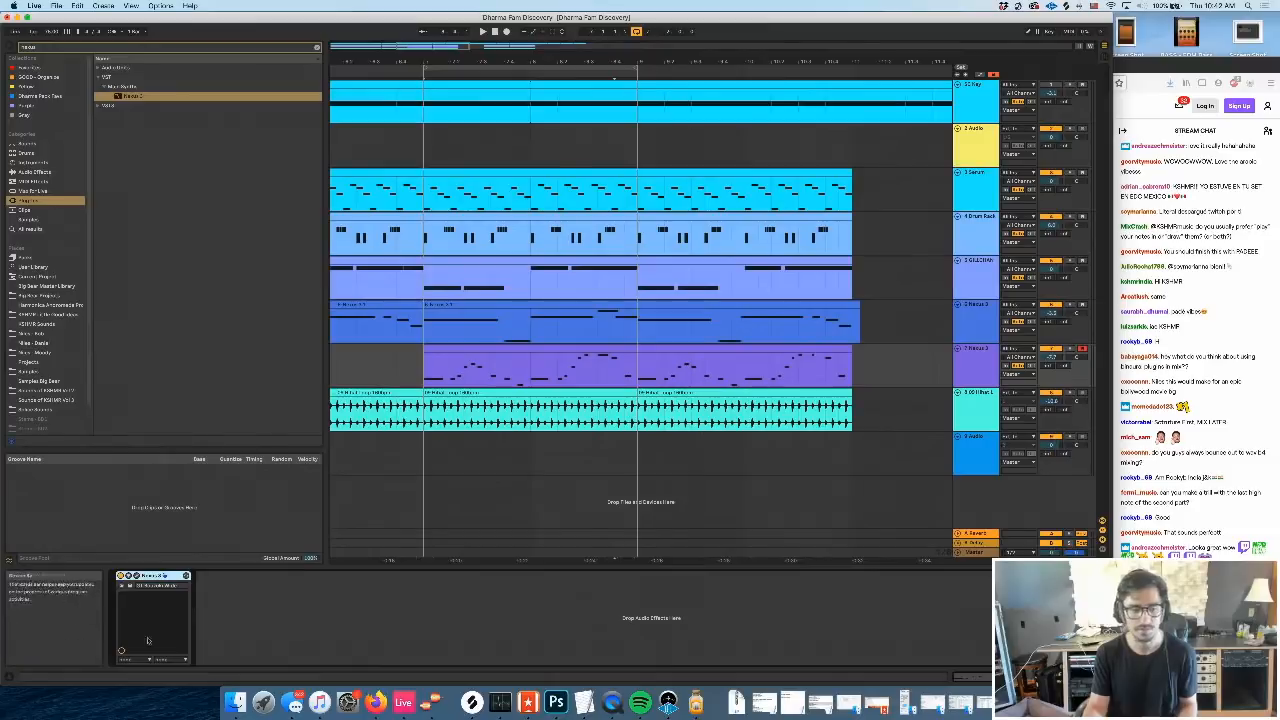
click(146, 580)
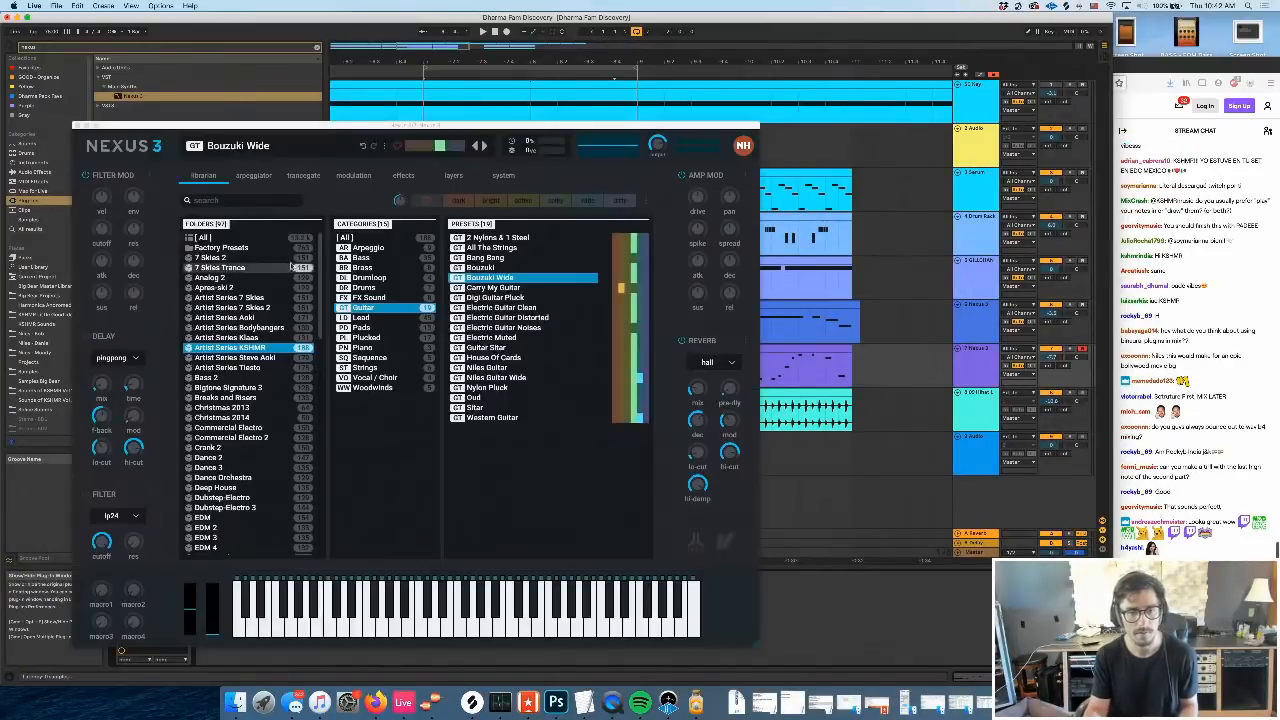
Check the Nexus 3 modulation settings, close the plug-in, and audition the final rise of the second purple melody clip
click(353, 176)
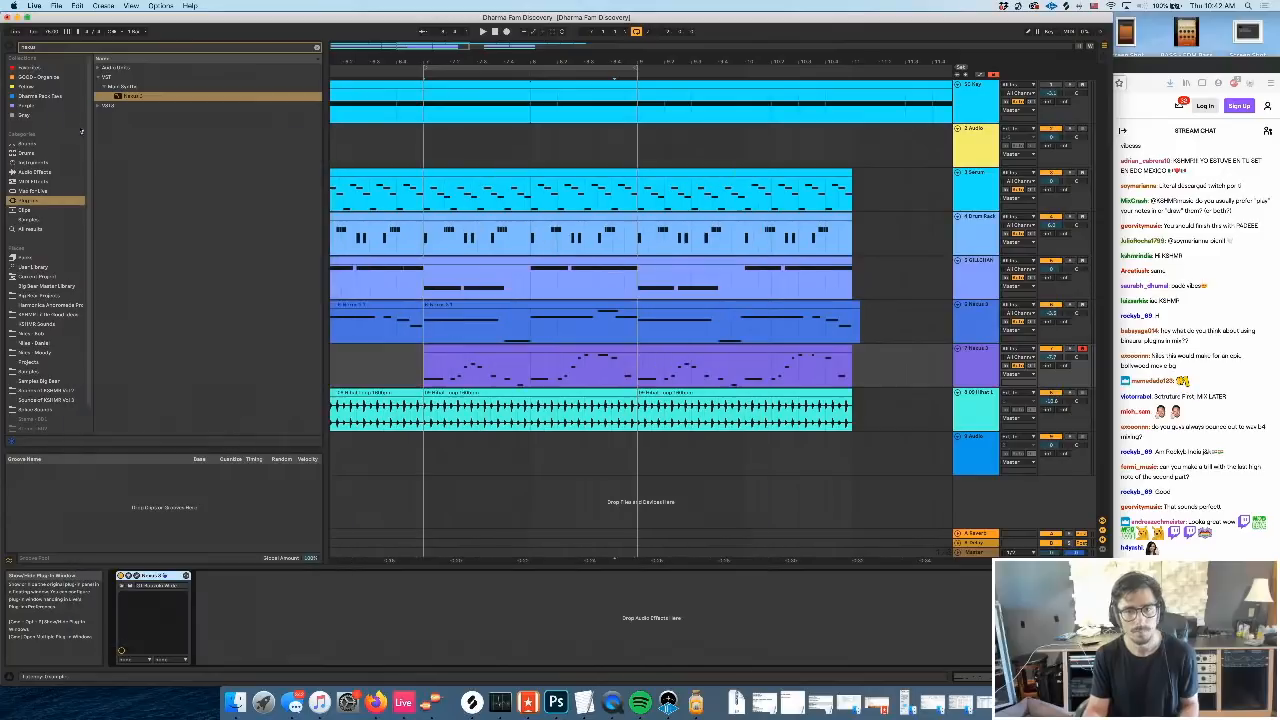
click(78, 127)
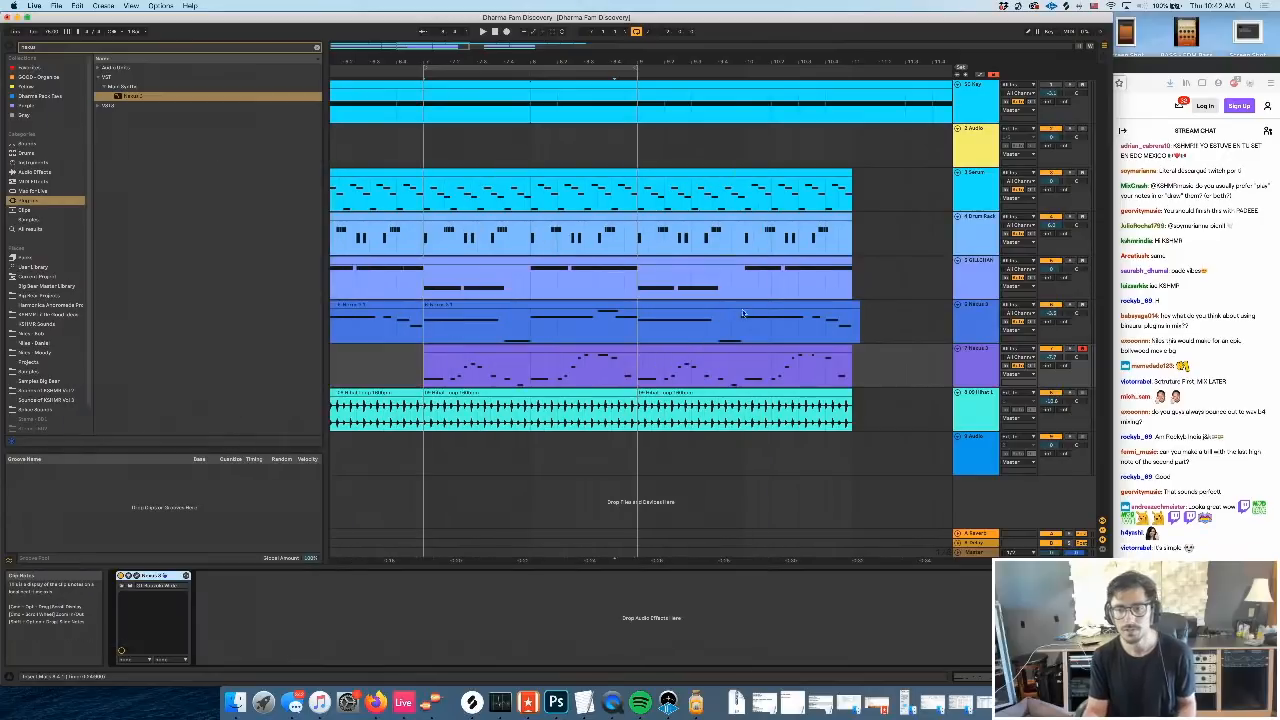
click(784, 366)
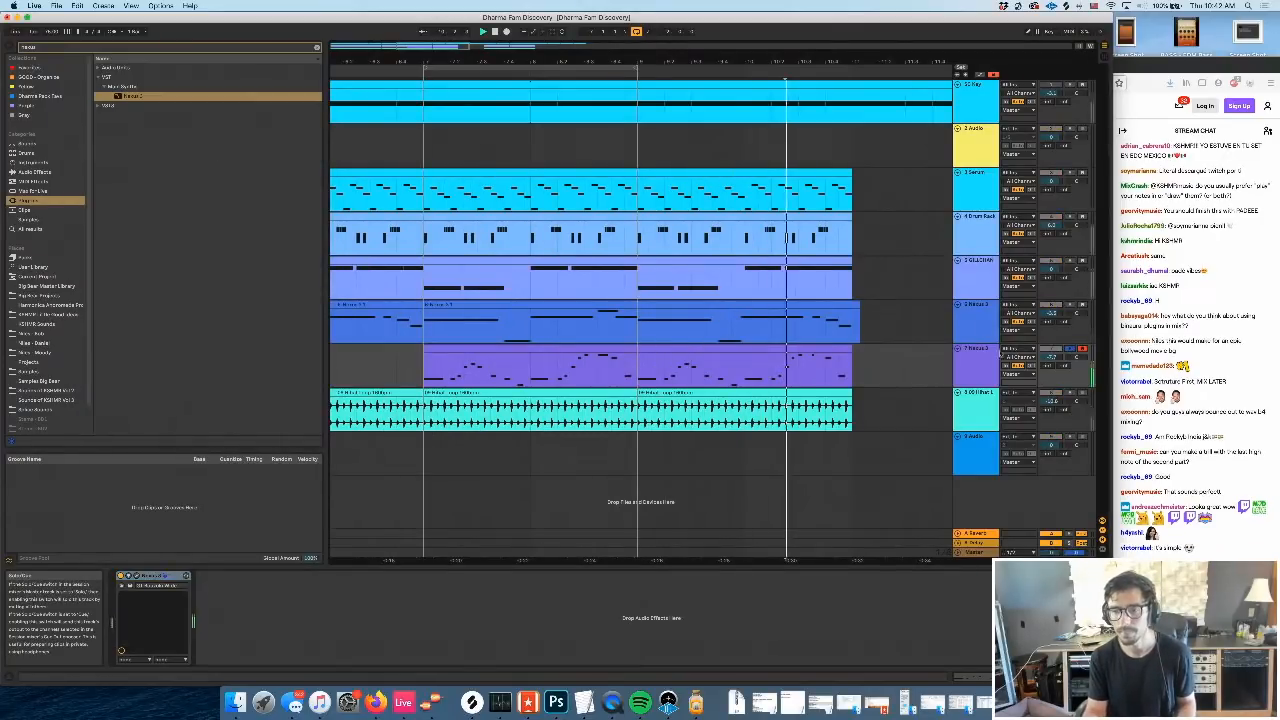
key(space)
click(802, 349)
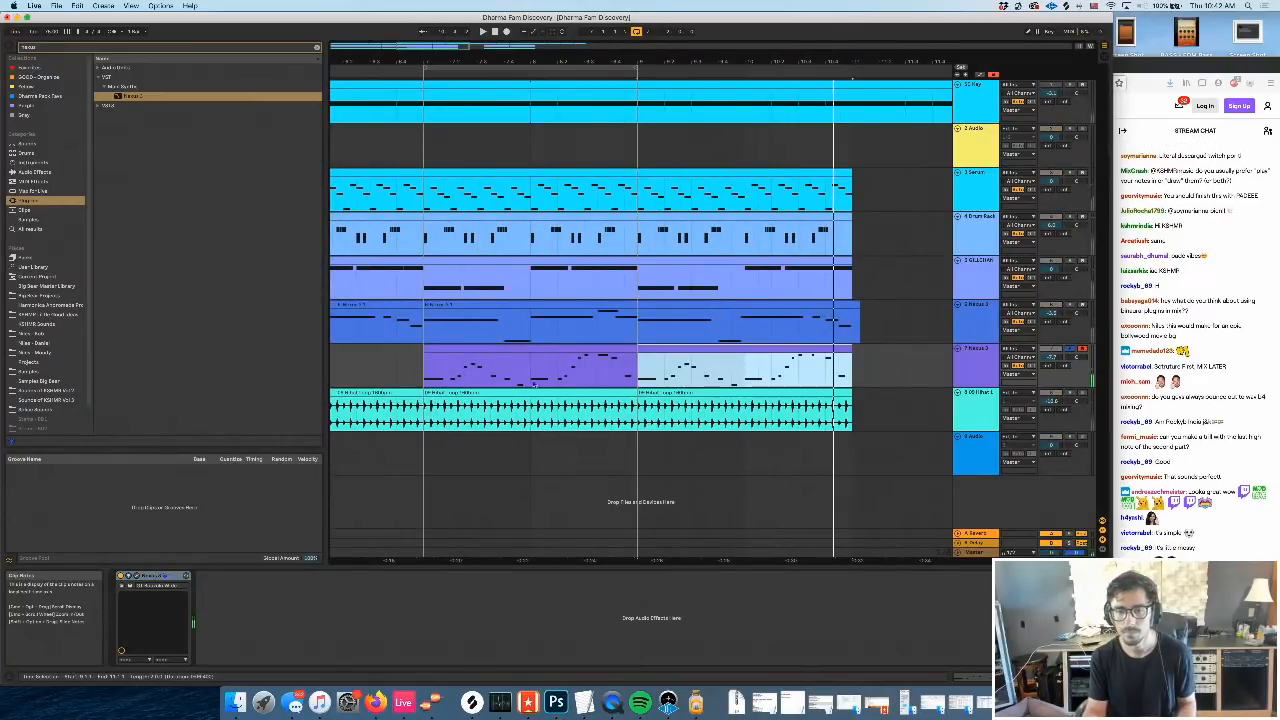
Extend the first purple melody clip across the second clip's range so its edited phrase repeats there
click(573, 348)
double_click(587, 348)
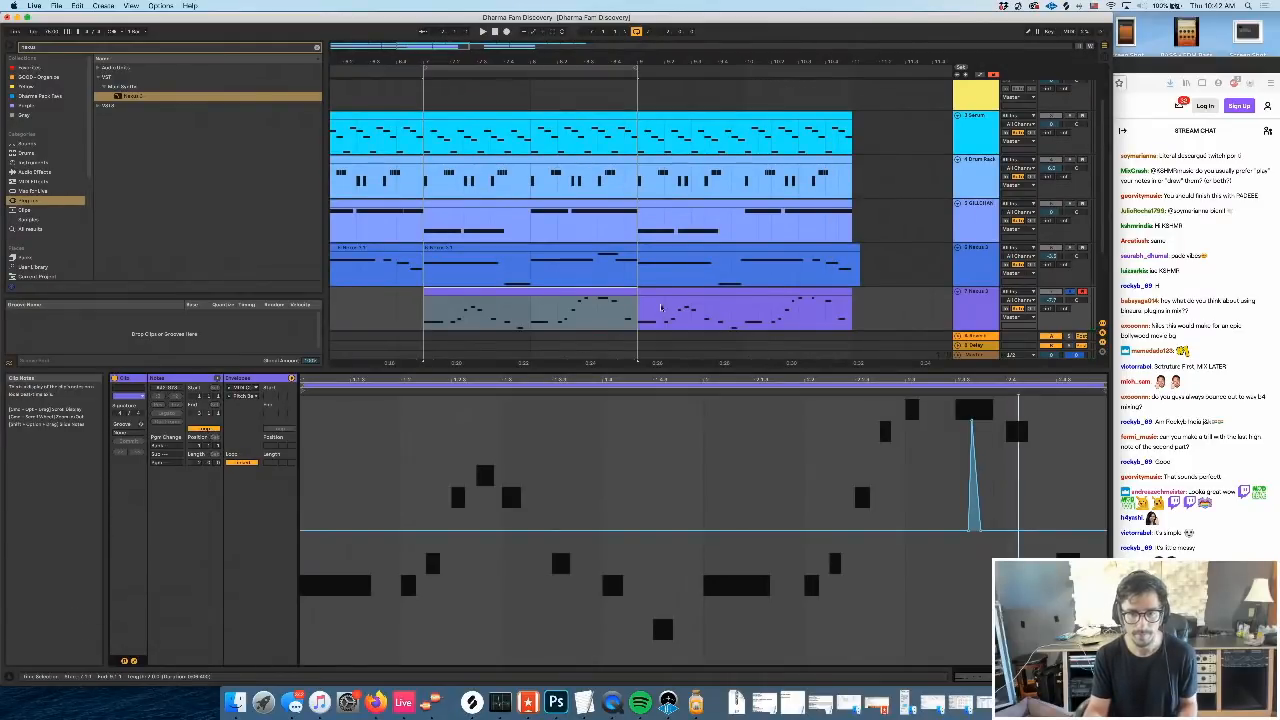
drag(430, 312, 838, 306)
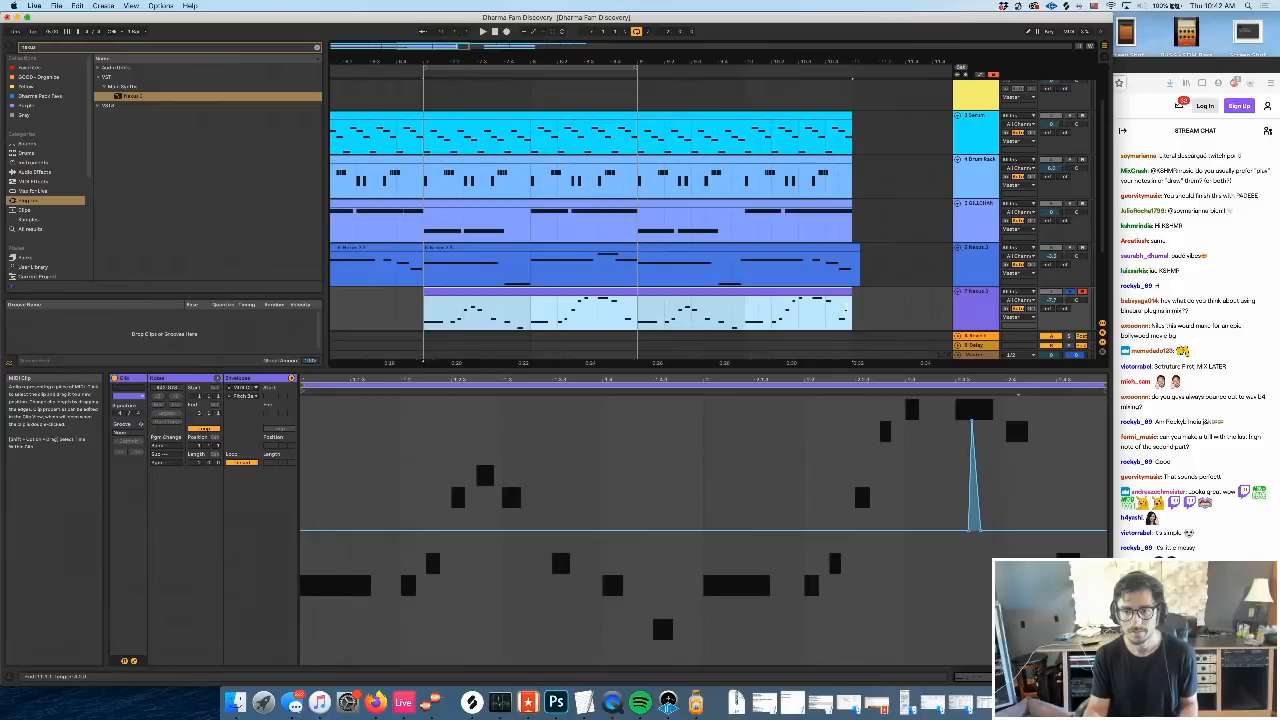
Play the melody, return to its notes, and lengthen the first rise's peak note and the note just before the lowest one
click(584, 345)
key(space)
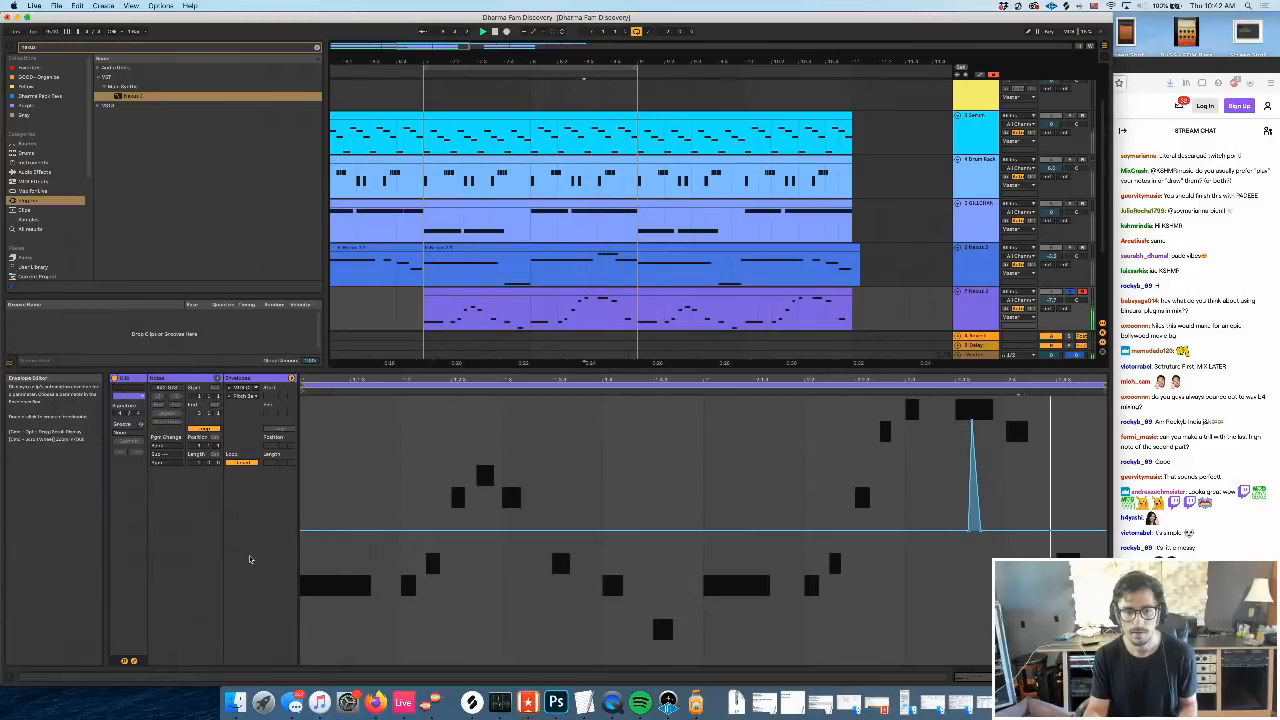
click(133, 661)
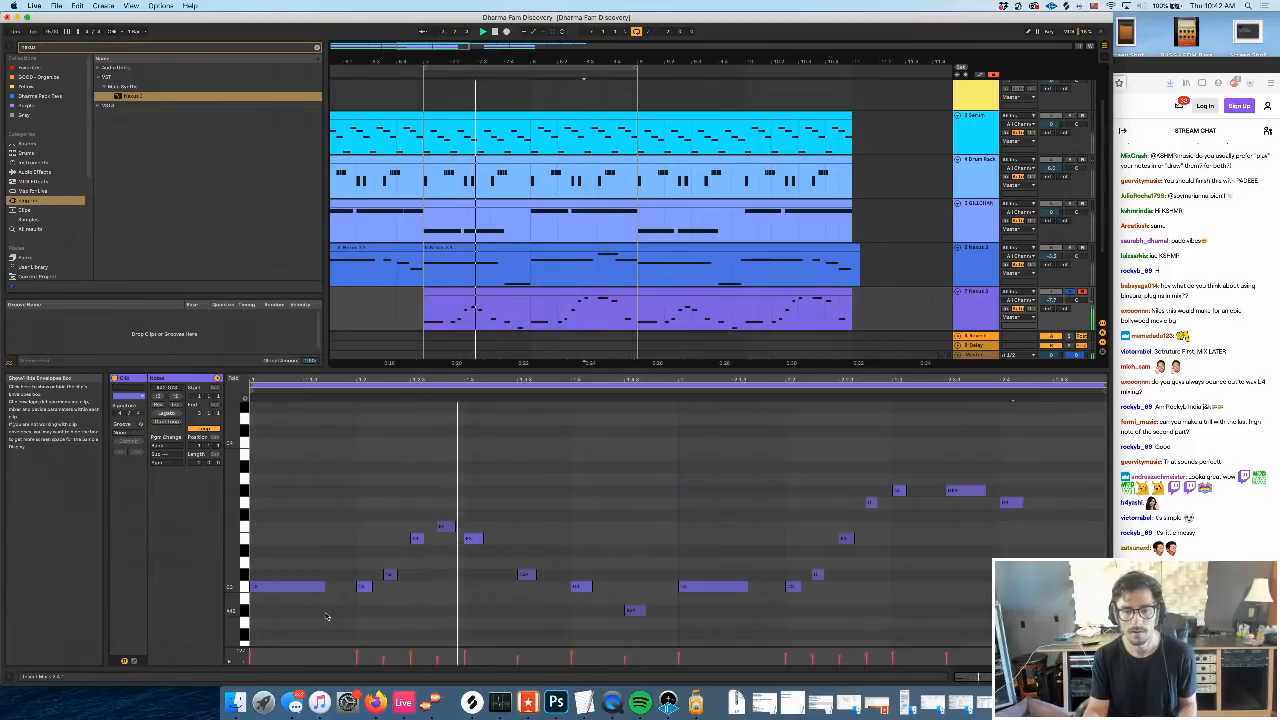
click(445, 526)
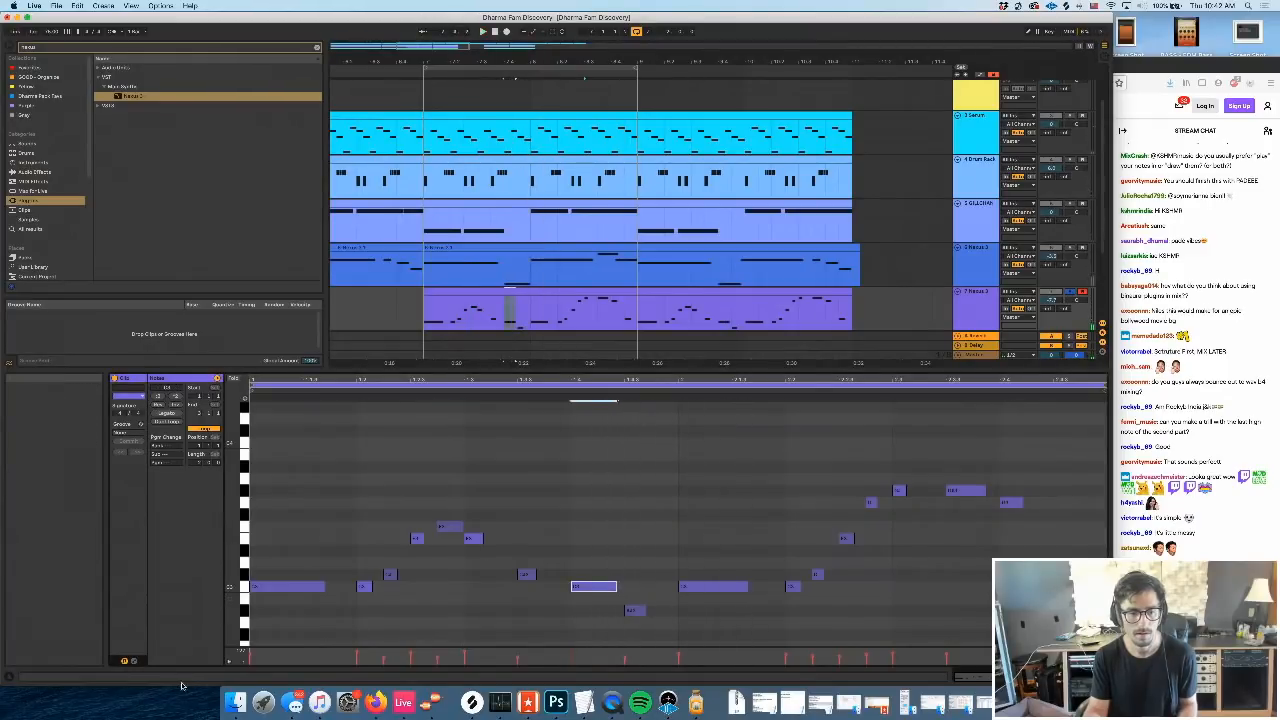
Draw a pitch bend ramp falling to the minimum over the end of the lengthened low note, and play it back
click(133, 661)
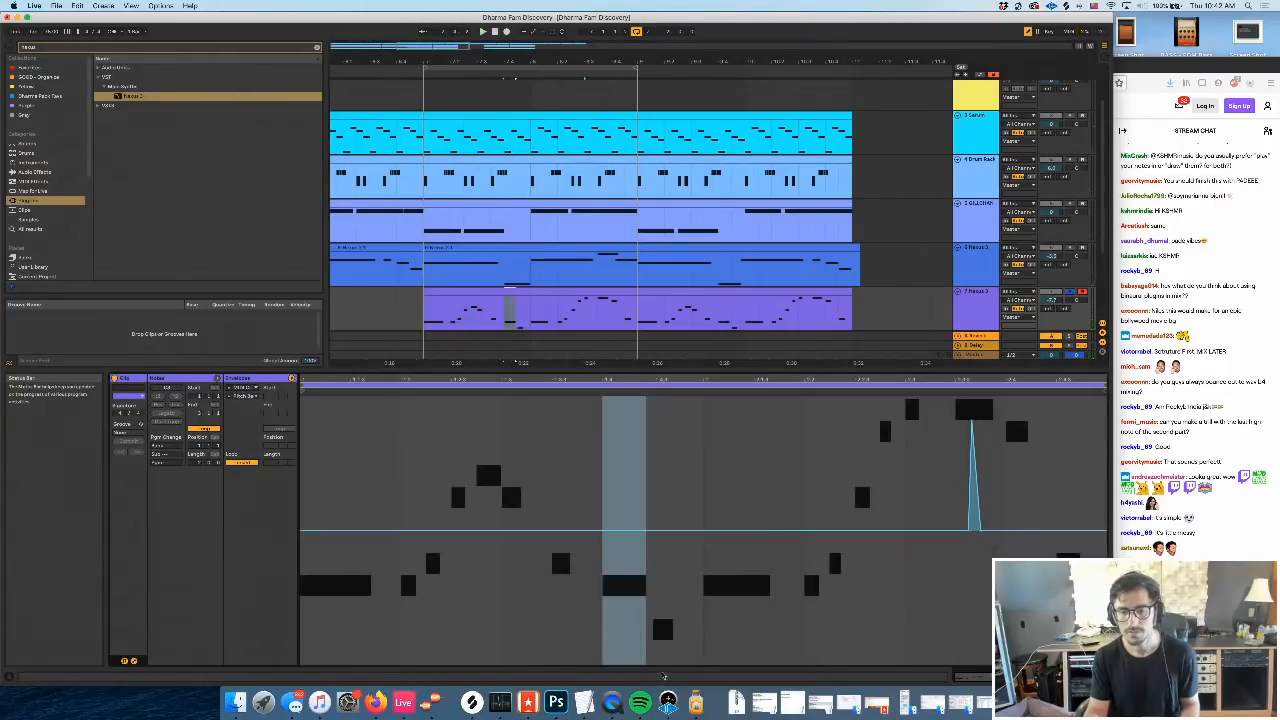
key(b)
drag(649, 664, 638, 662)
key(b)
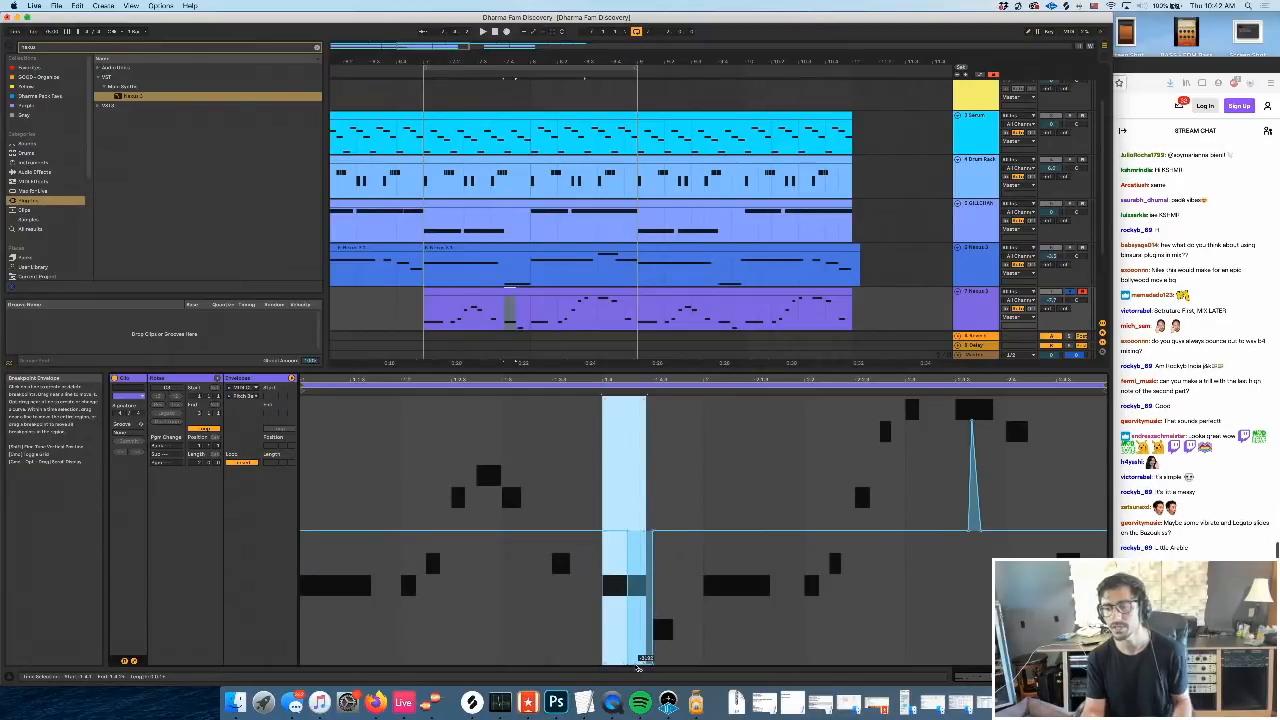
click(629, 666)
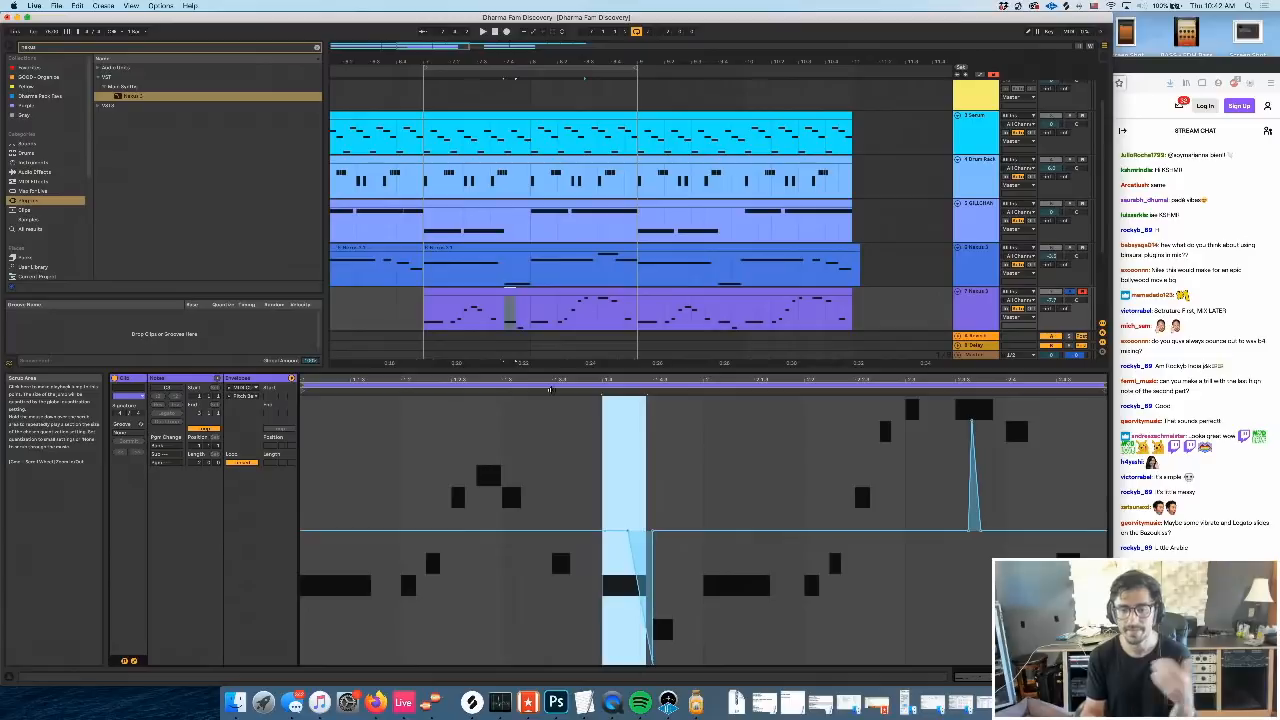
key(space)
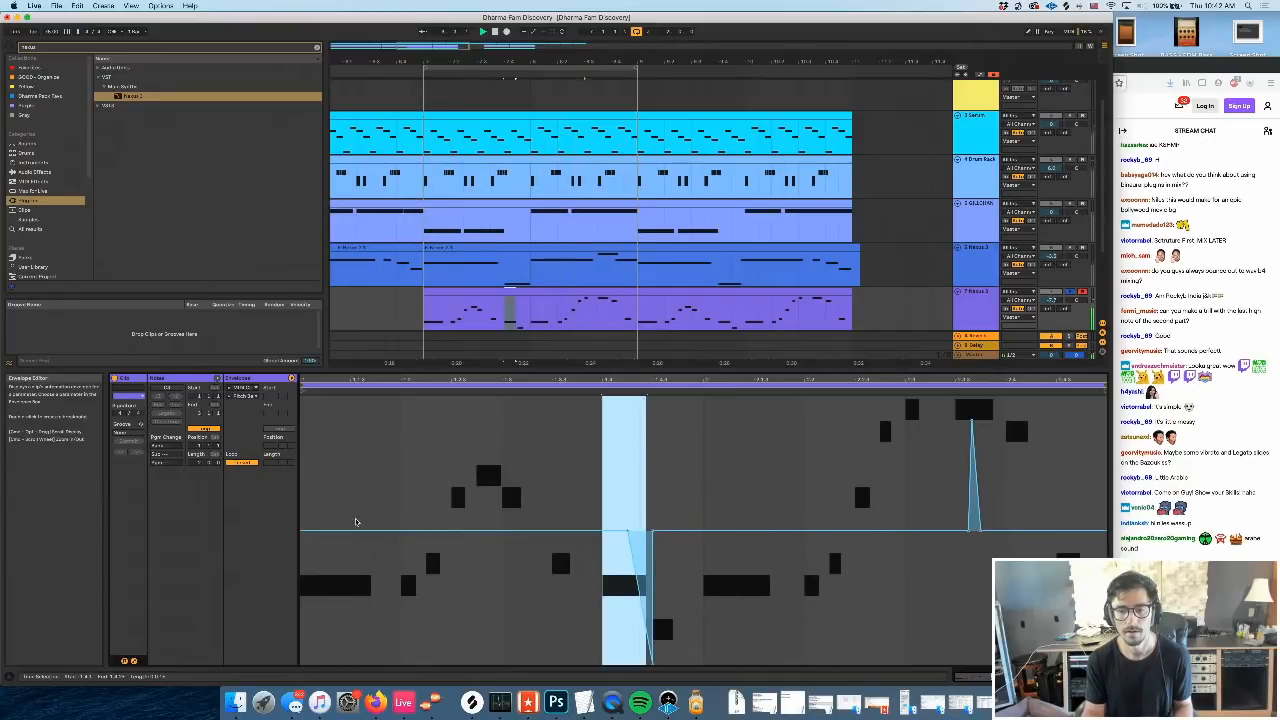
Try lowering the note before the phrase's two highest notes, then raising the long high note, undoing each change
click(134, 661)
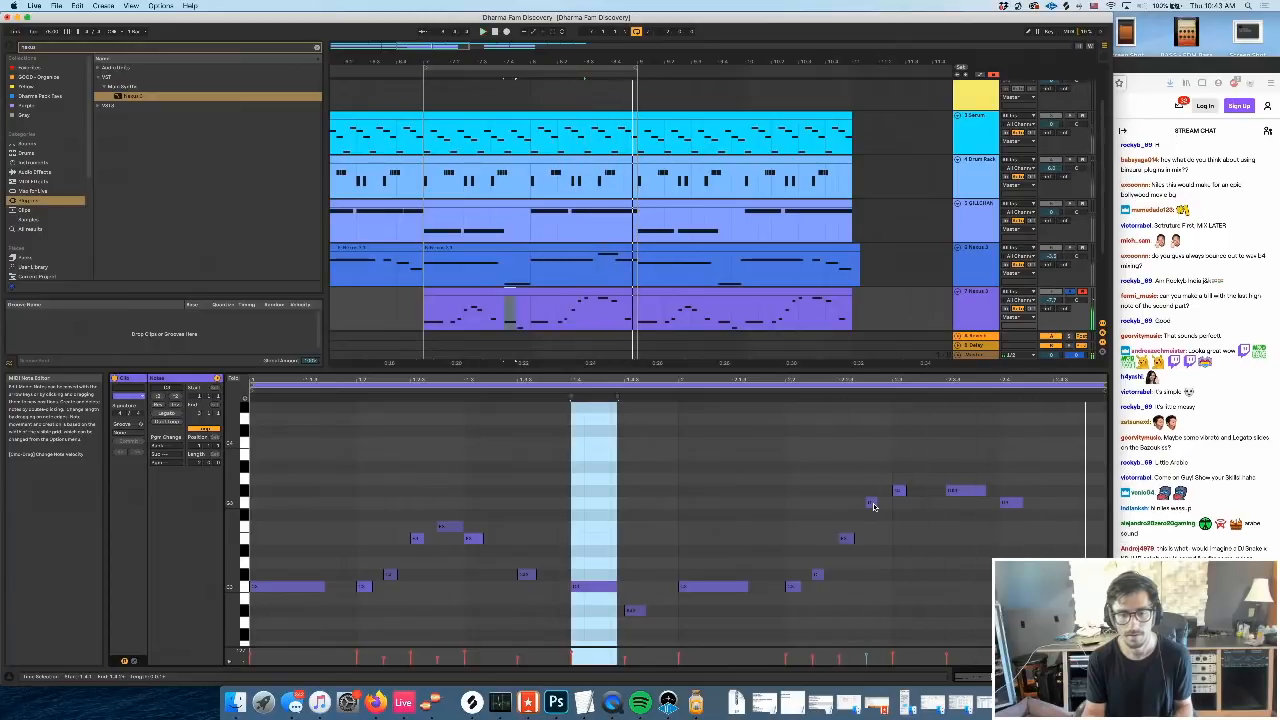
drag(873, 507, 874, 527)
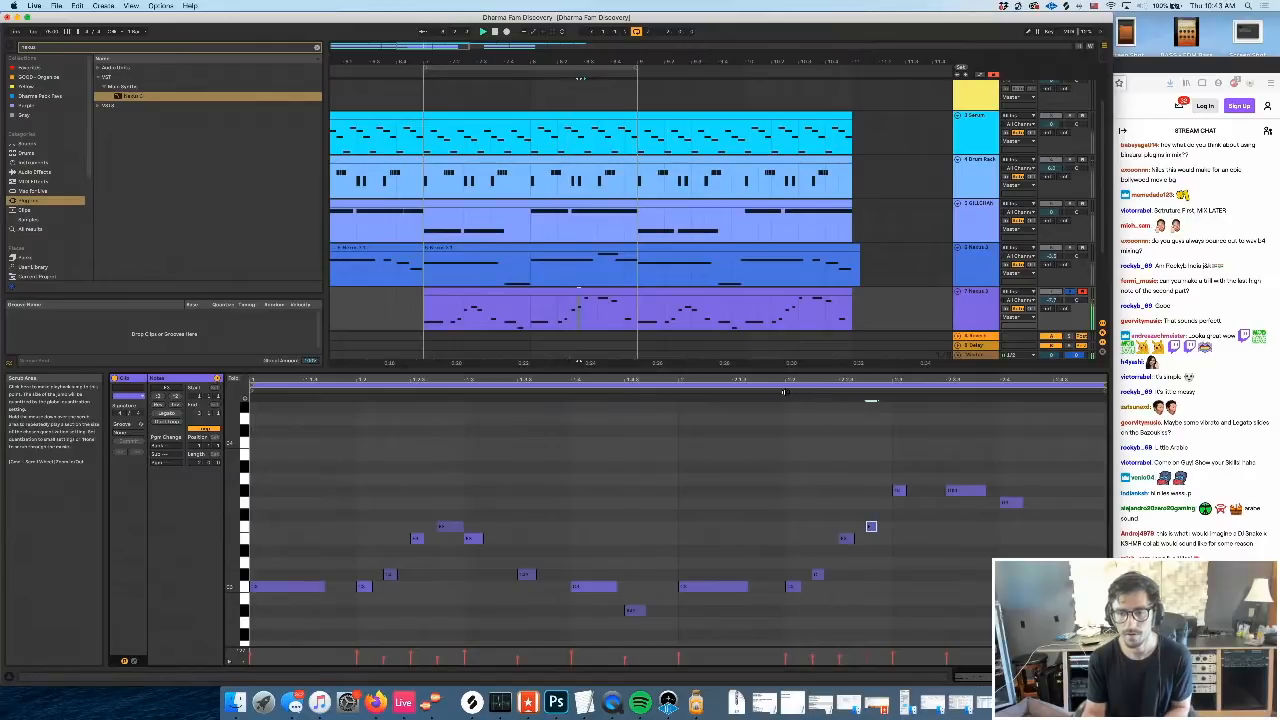
key(super+z)
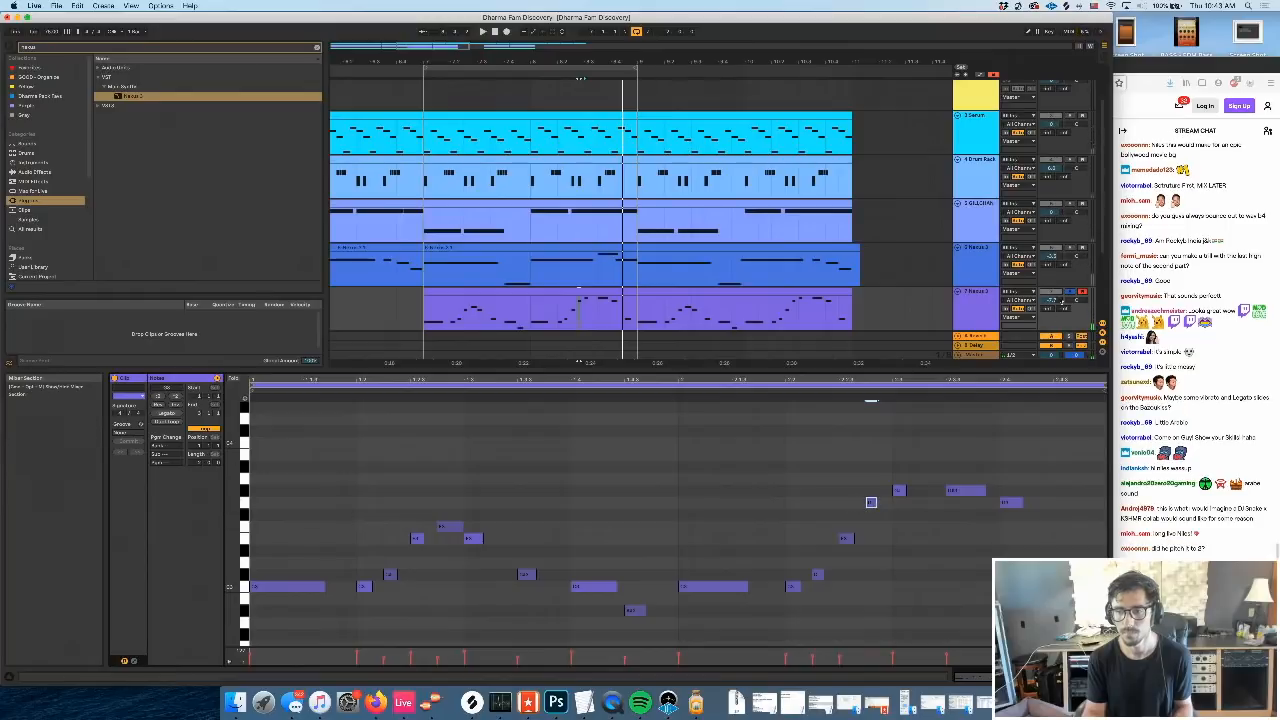
drag(958, 492, 958, 473)
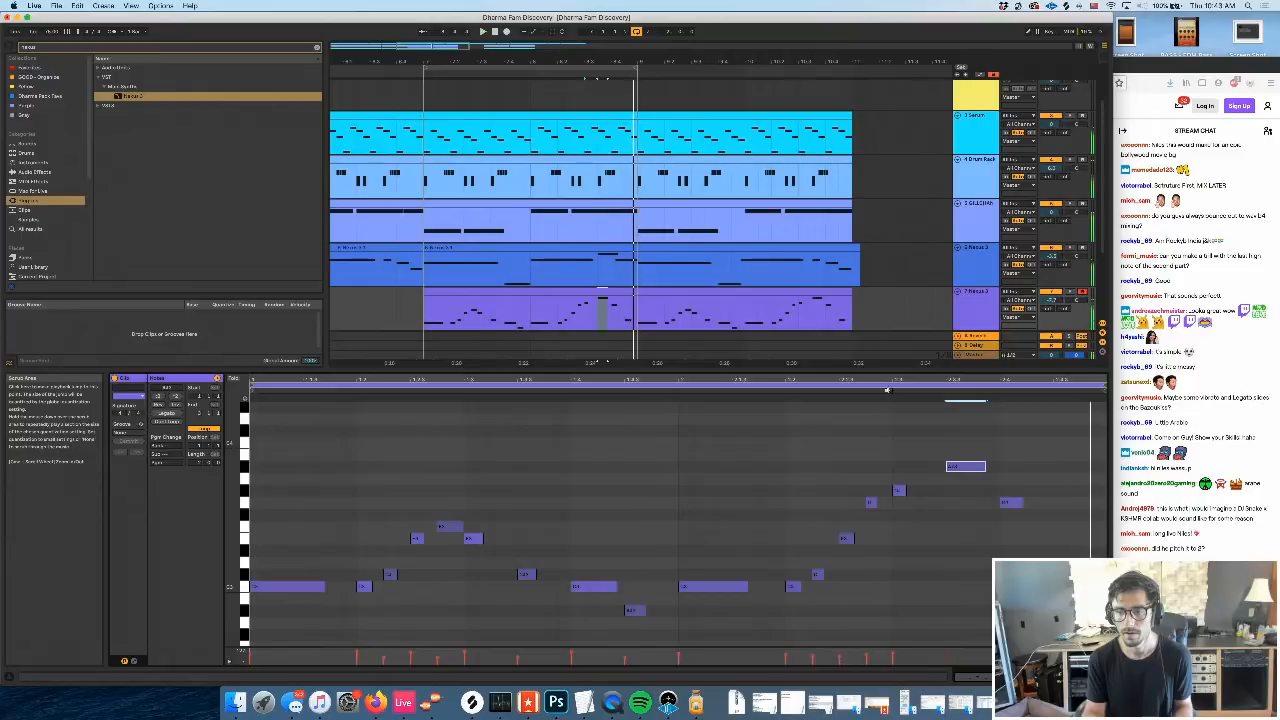
key(super+z)
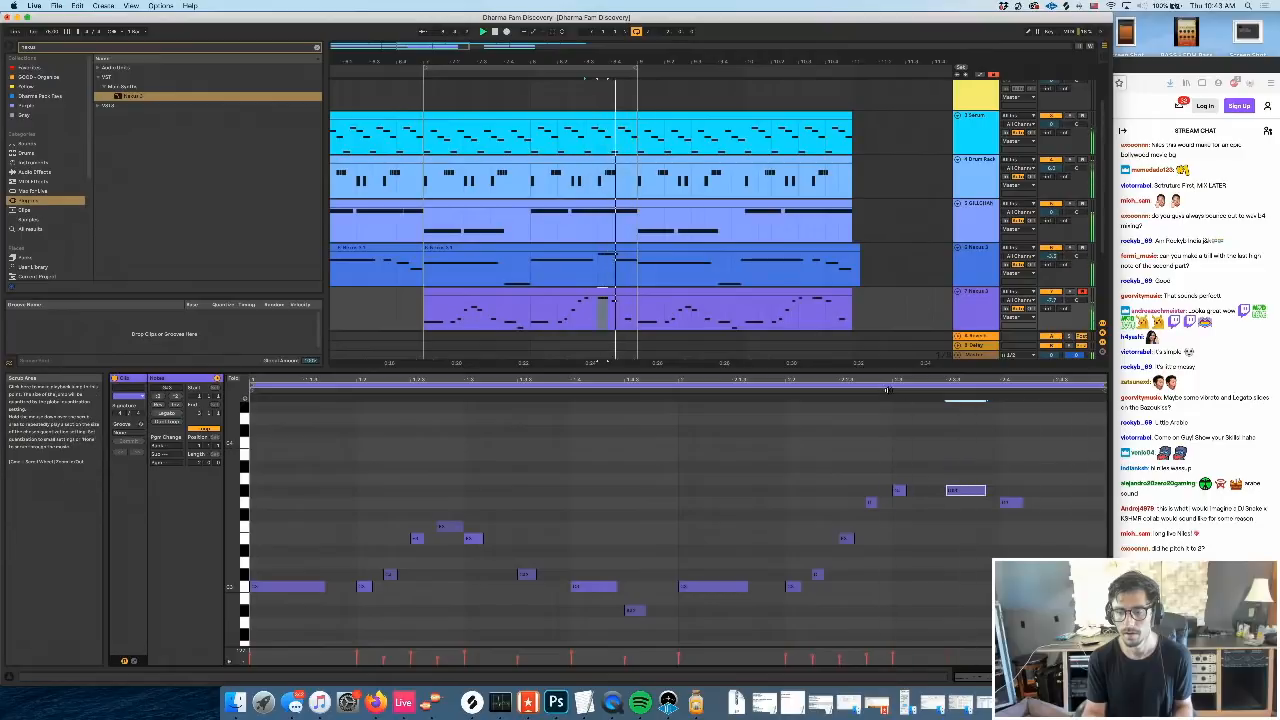
Draw a minimum-level pitch bend block from the end of the second long low note to the following short note
drag(549, 62, 549, 50)
click(588, 290)
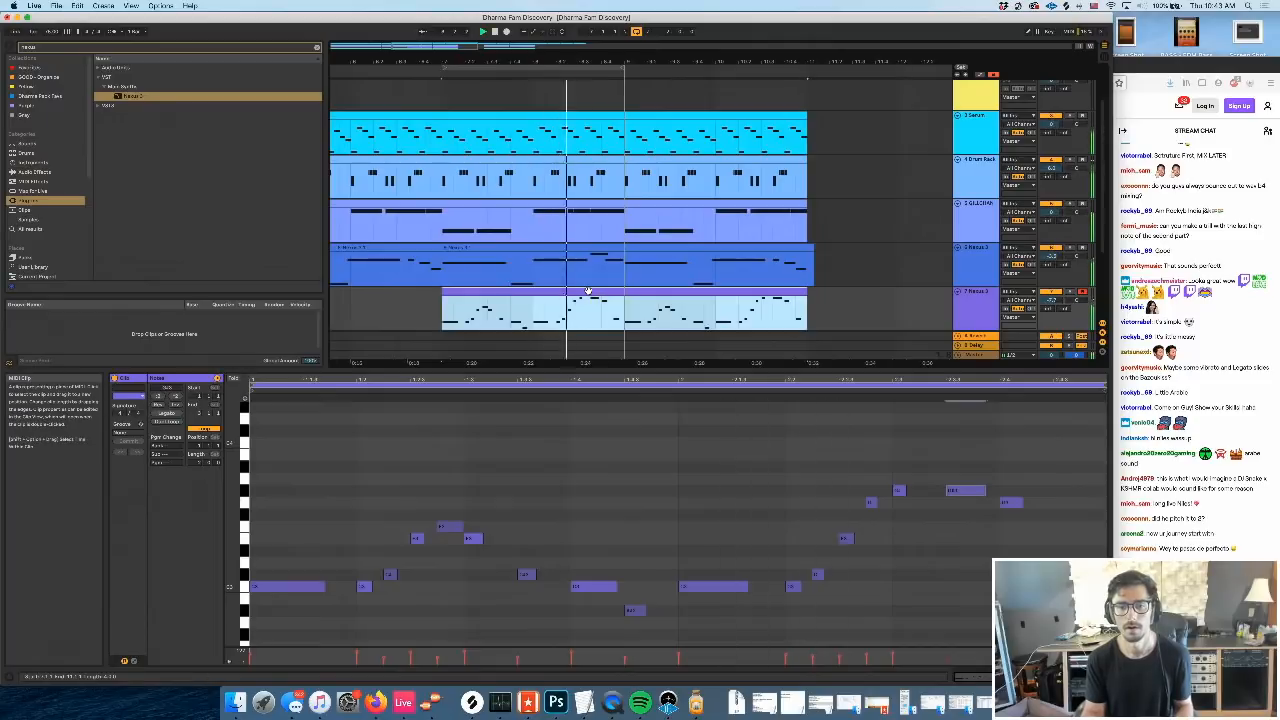
click(133, 661)
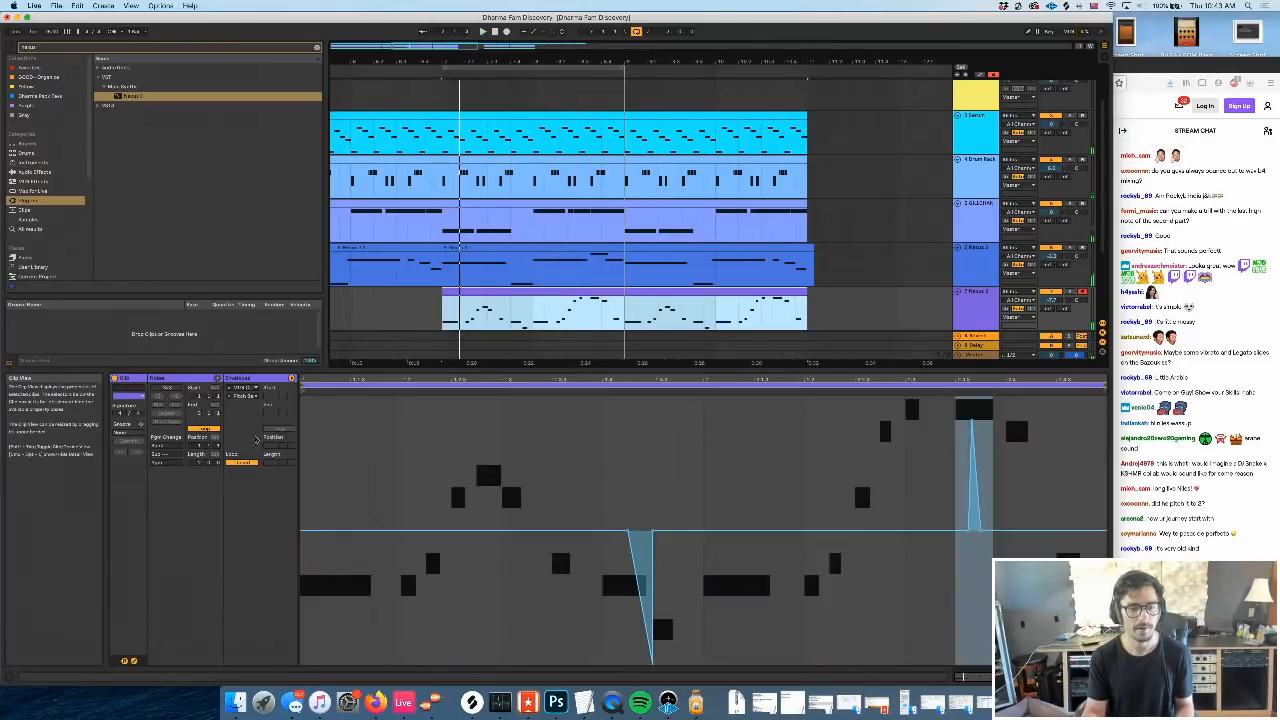
drag(769, 652, 799, 675)
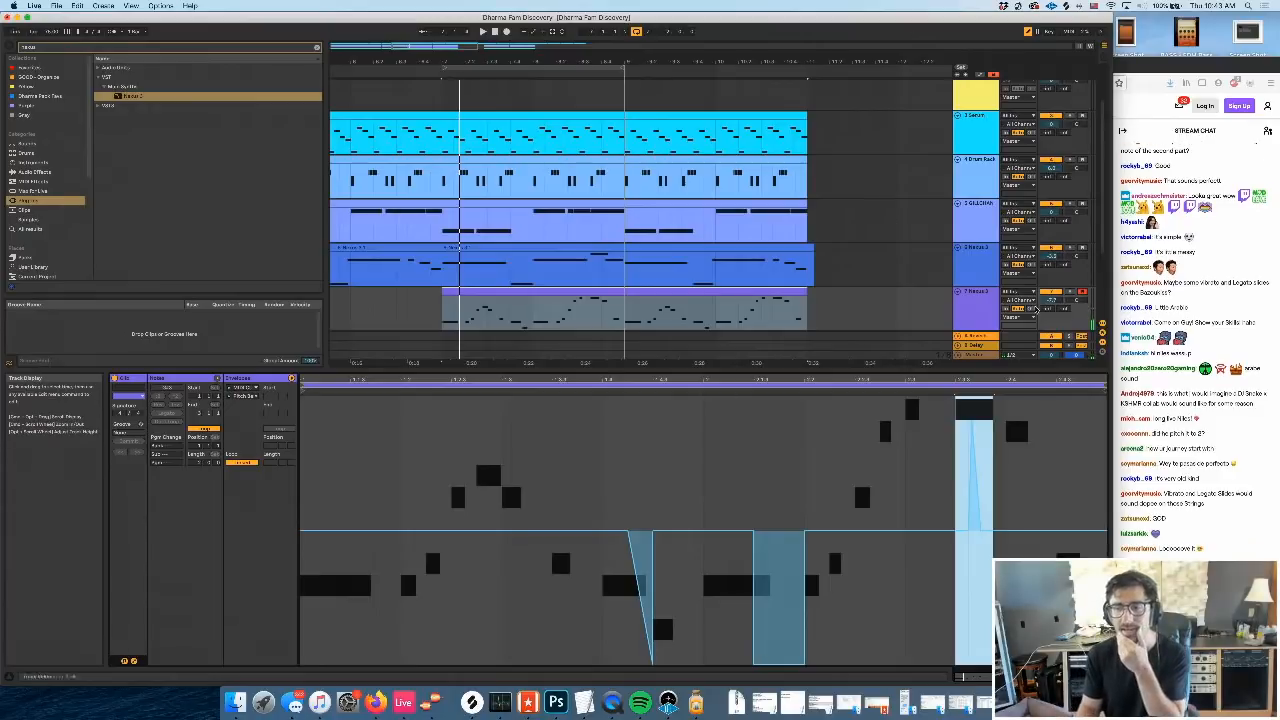
In the purple track's Nexus 3, set the vibrato source to modwheel, speed to 71 and depth to 40, and close the plug-in
click(978, 310)
click(1060, 677)
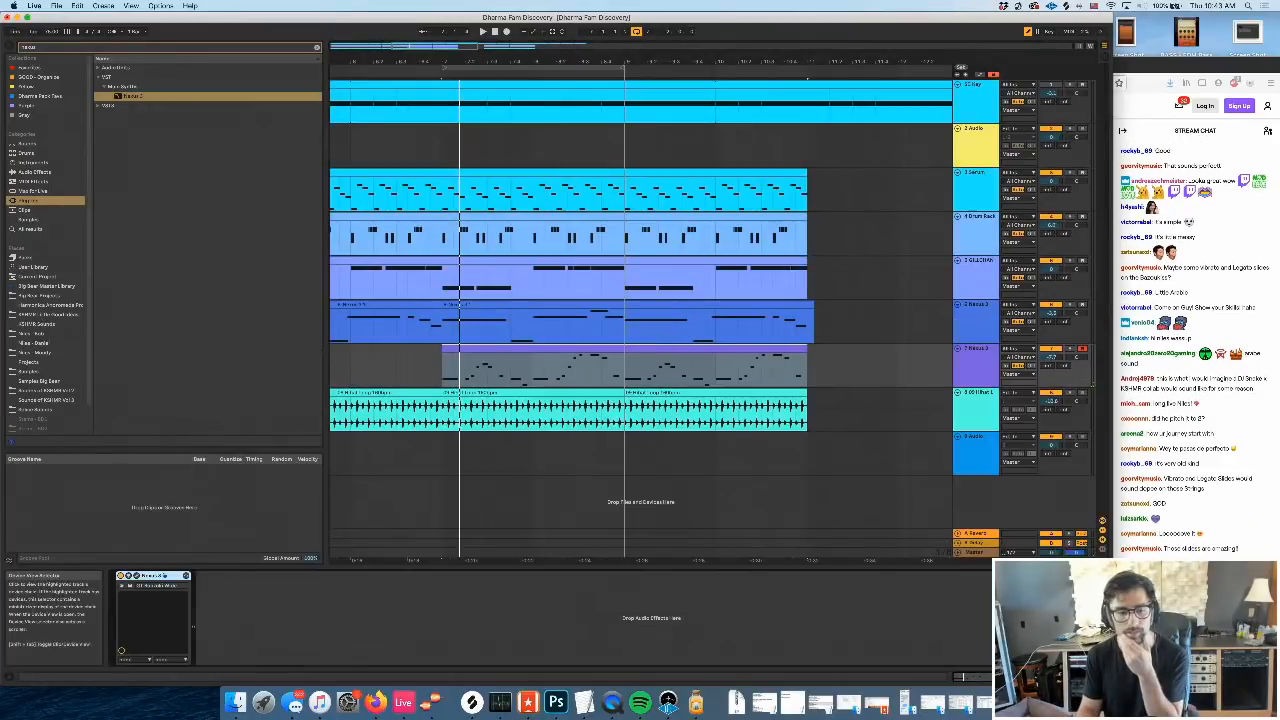
click(137, 577)
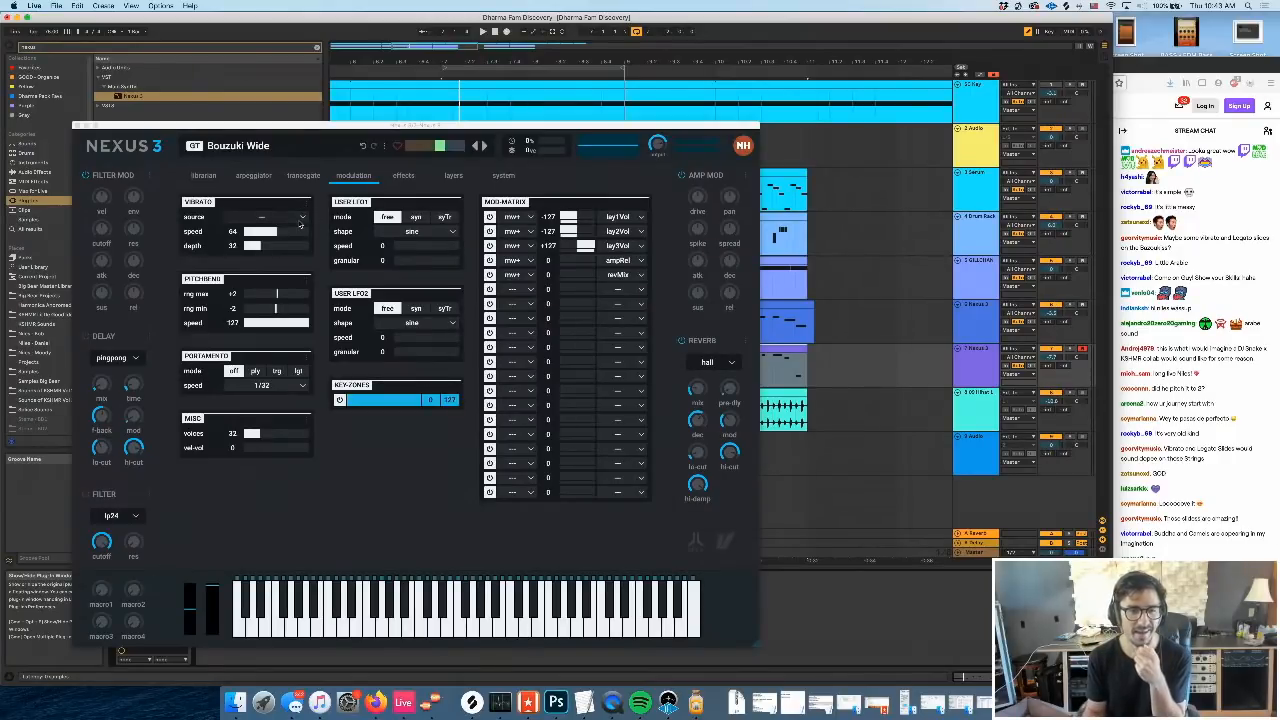
click(299, 224)
click(289, 243)
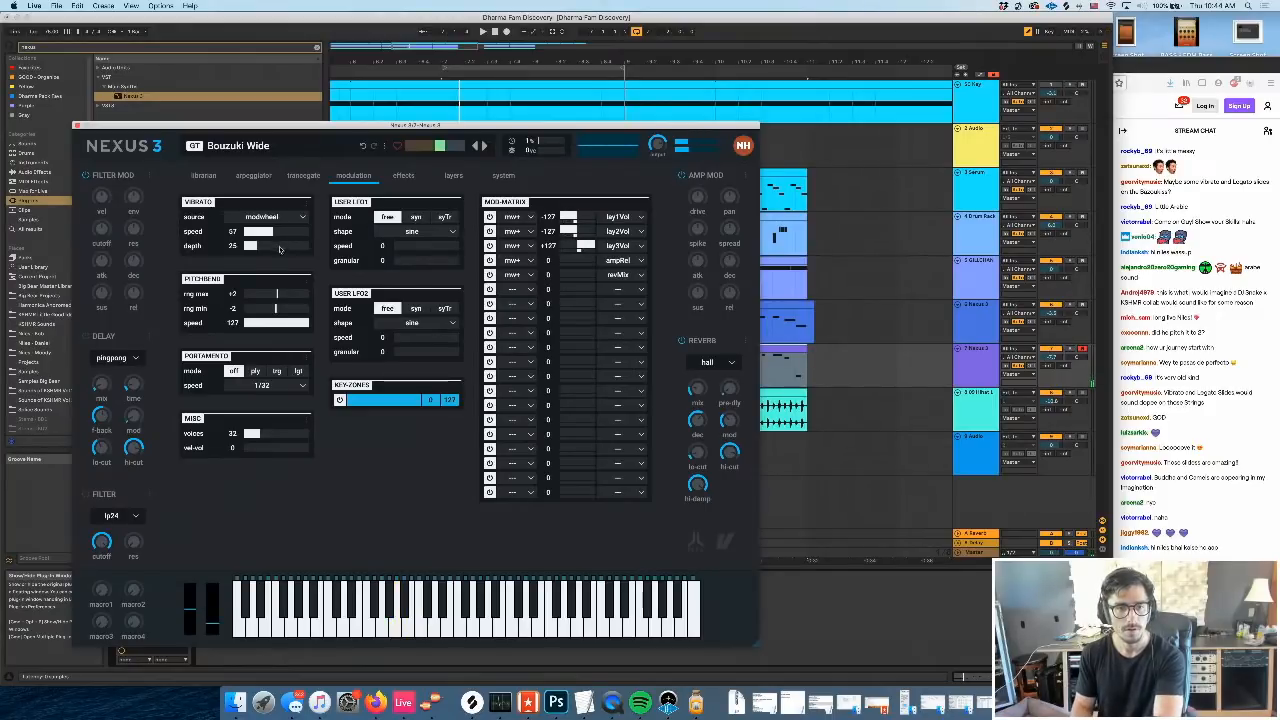
drag(292, 237, 292, 229)
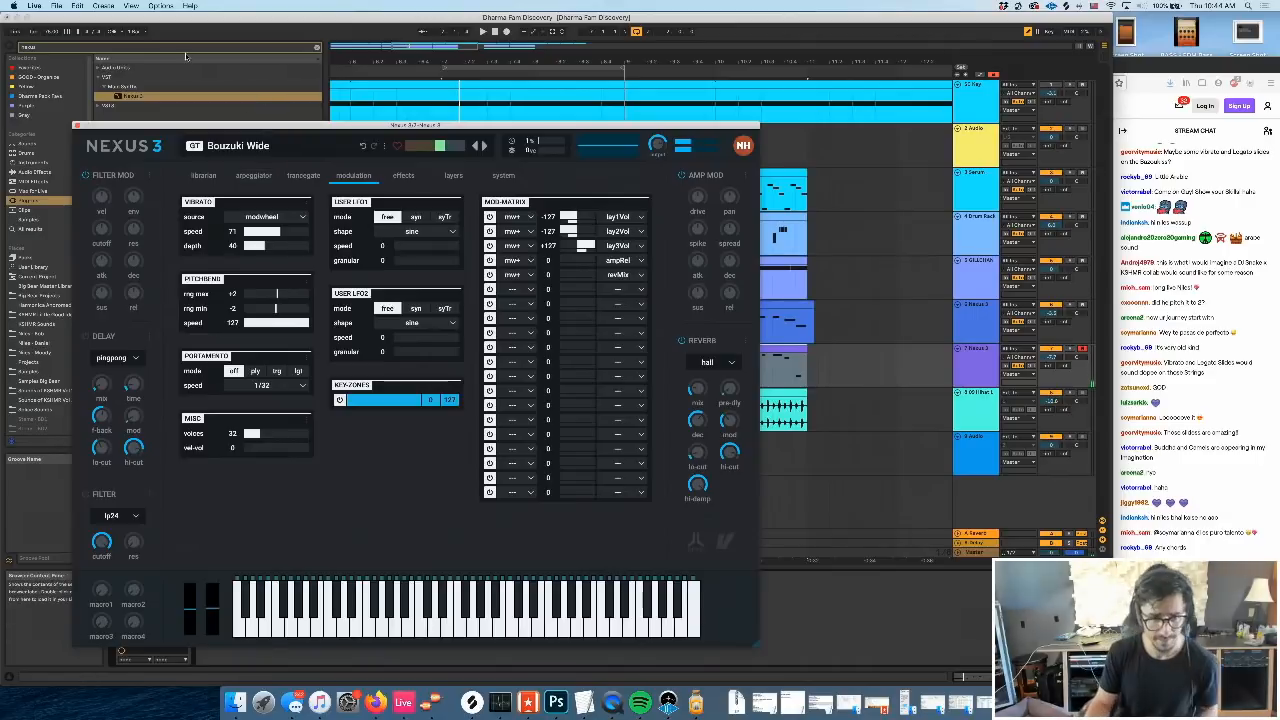
click(77, 125)
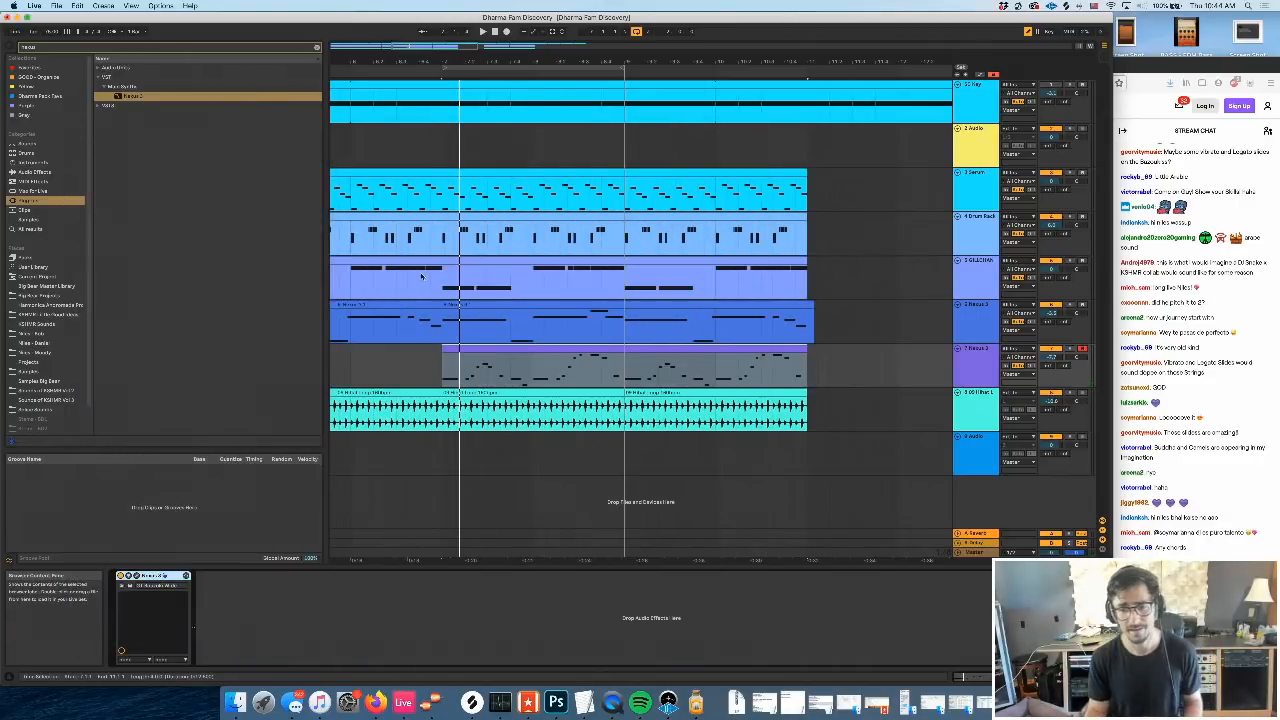
Reshape the pitch bend block at the second long low note into a curved downward slide
double_click(507, 366)
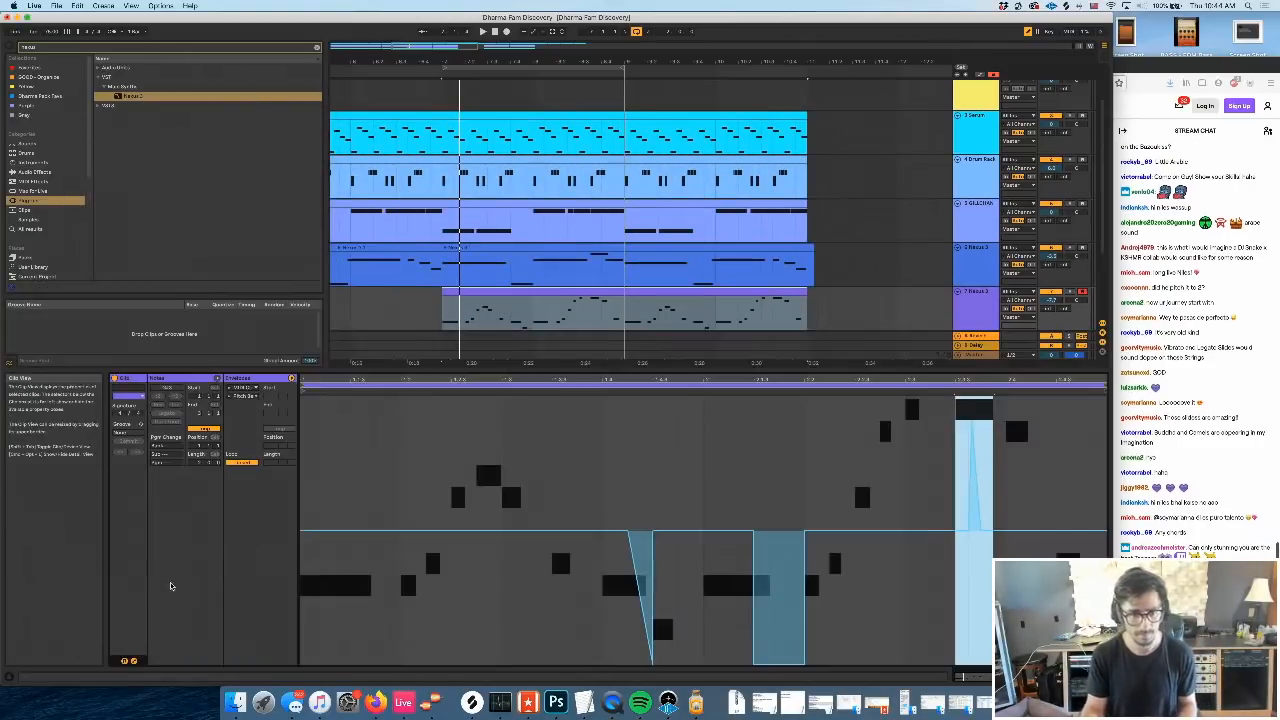
click(741, 664)
click(754, 663)
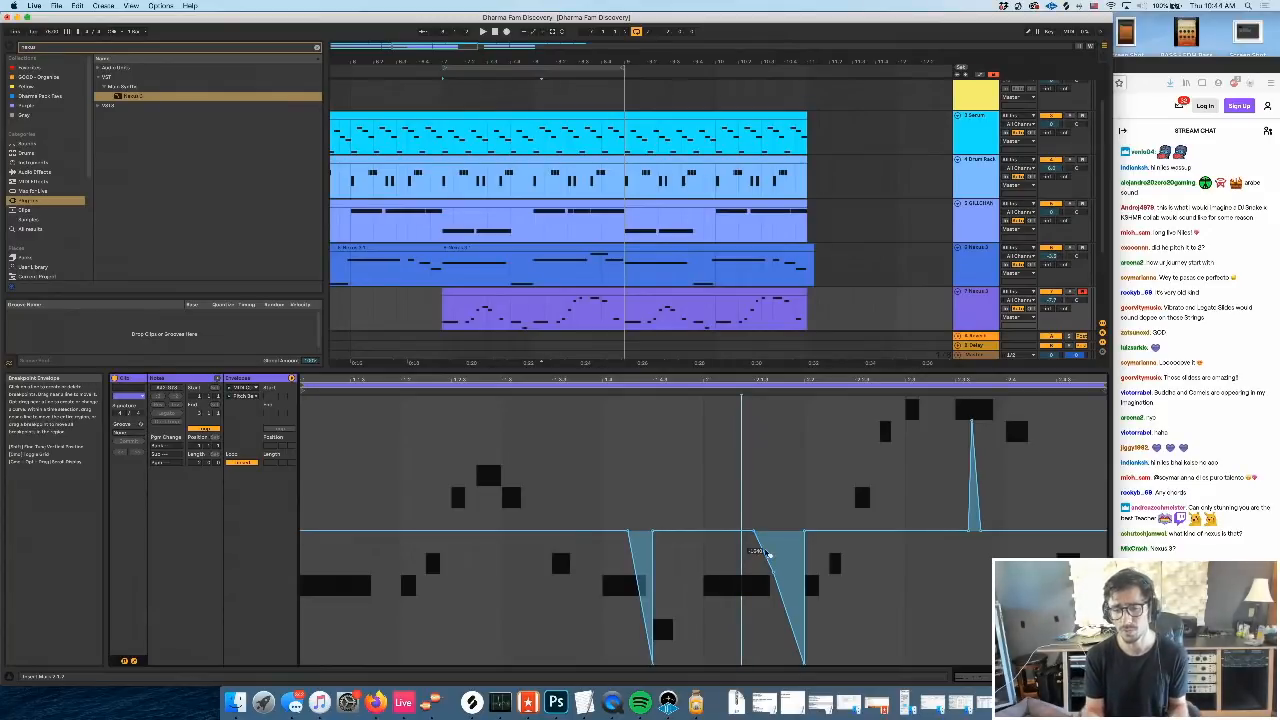
drag(755, 545, 768, 543)
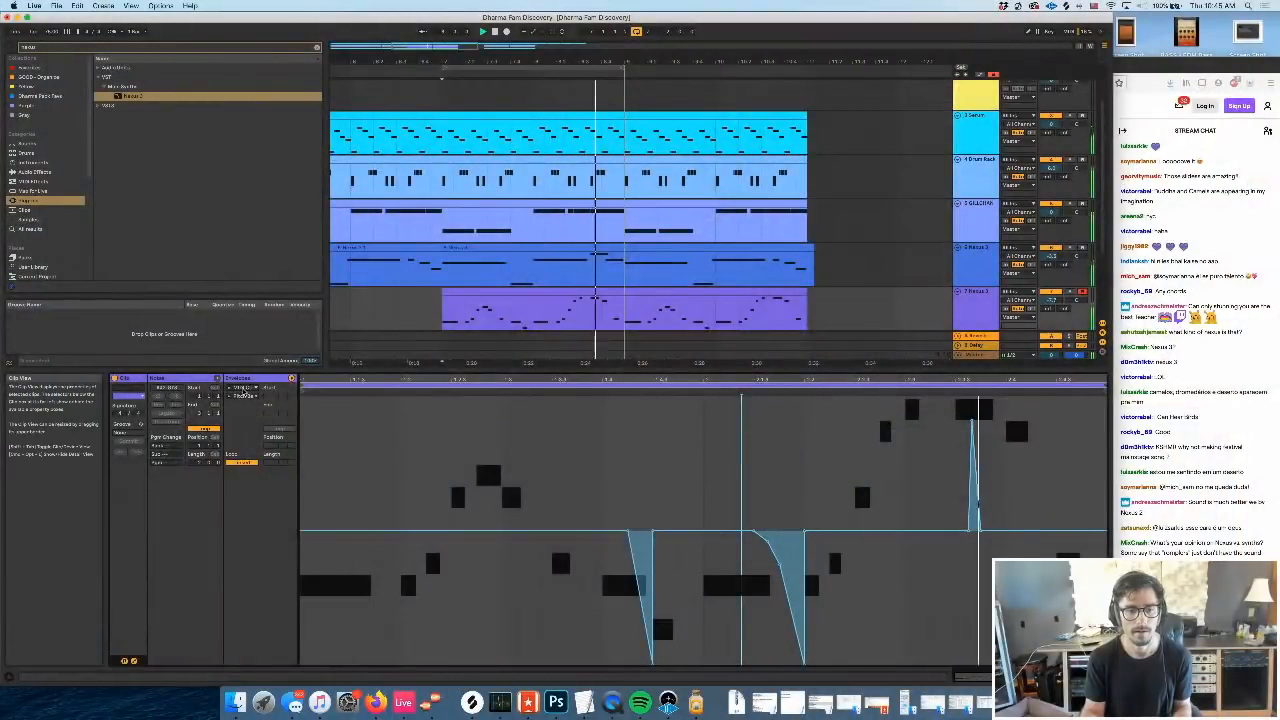
Switch the melody clip's edited envelope parameter from Pitch Bend to 1-Modulation
click(247, 395)
click(247, 396)
click(247, 397)
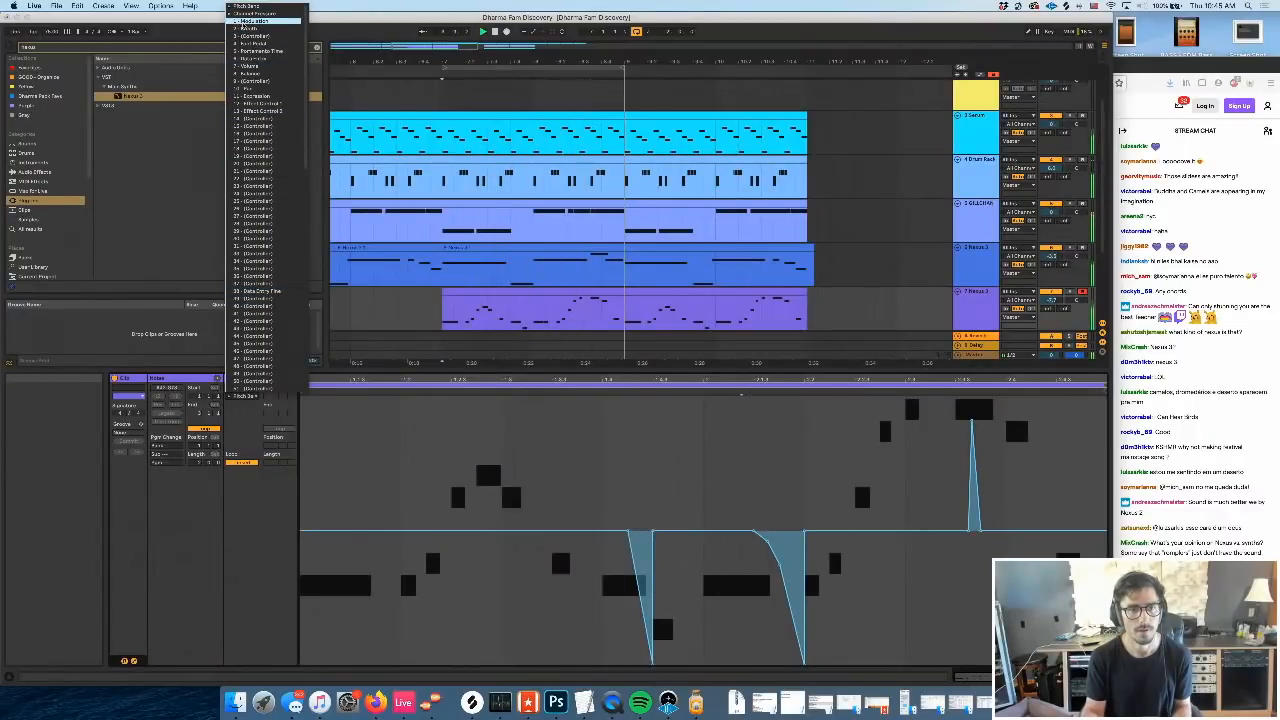
click(250, 20)
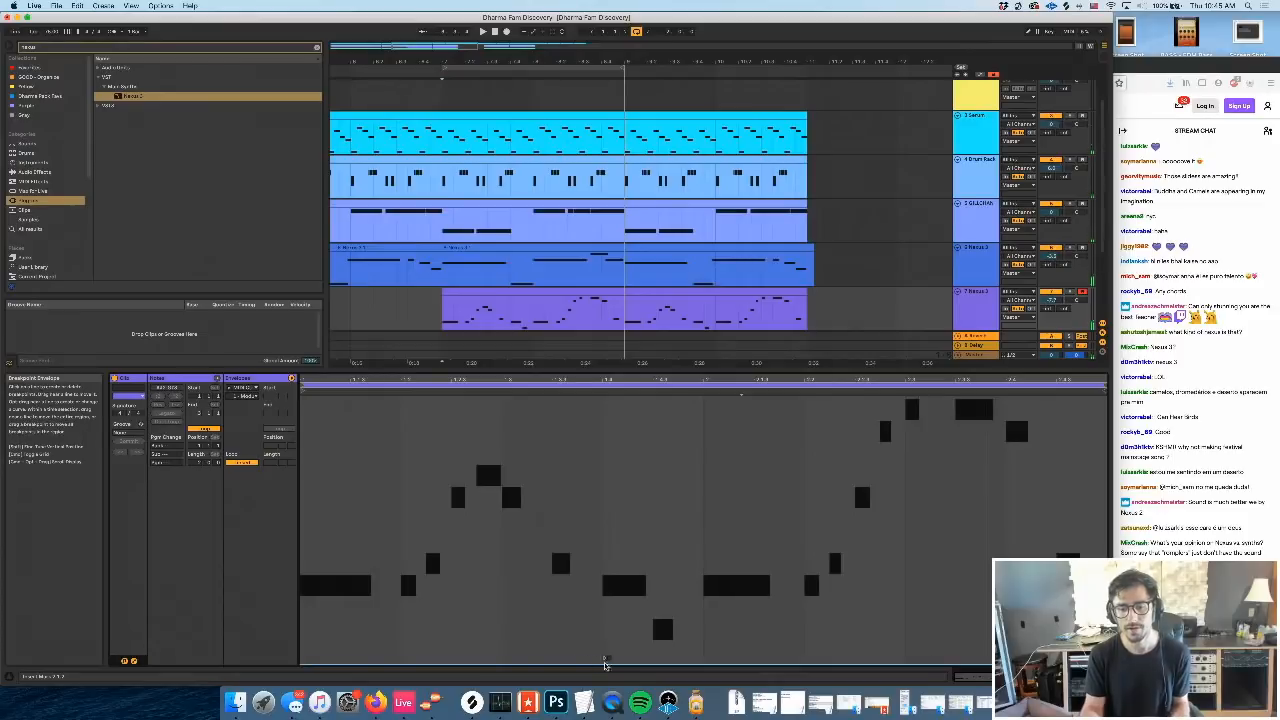
Shape the modulation envelope with a sharp peak at the end of the long low note and a lower hump fading out after the high notes
drag(651, 665, 772, 592)
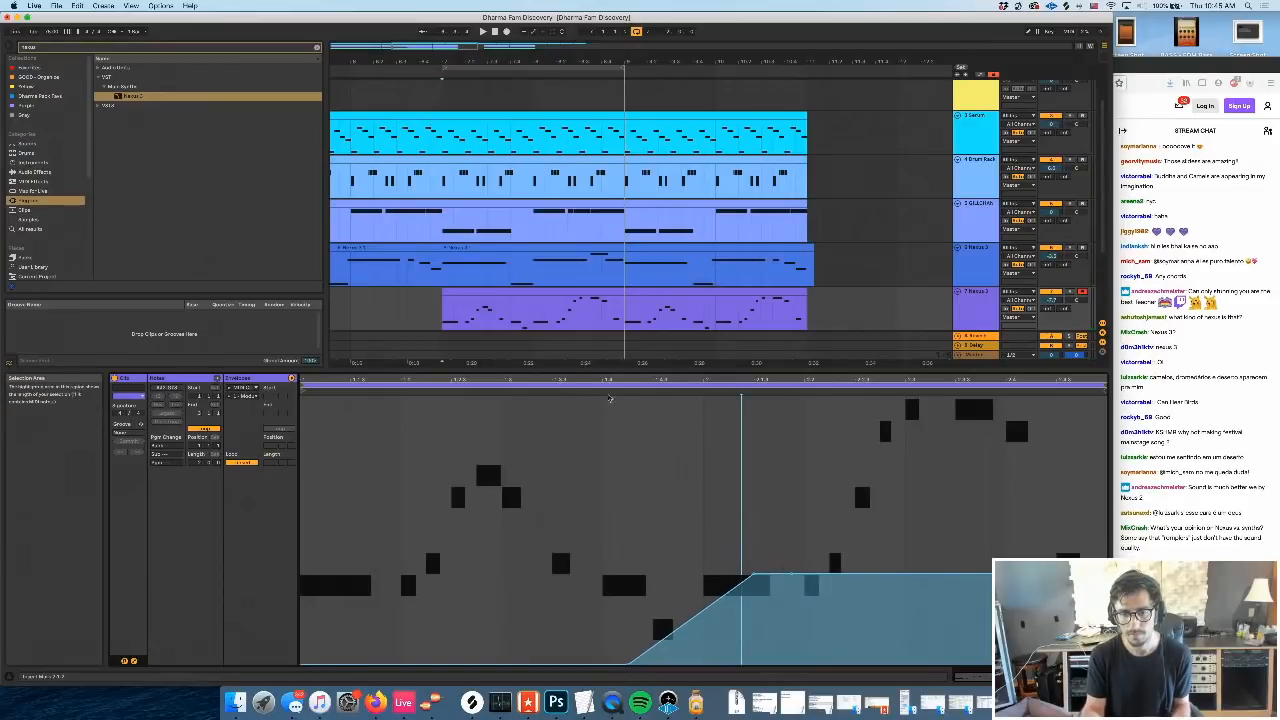
click(609, 394)
click(792, 574)
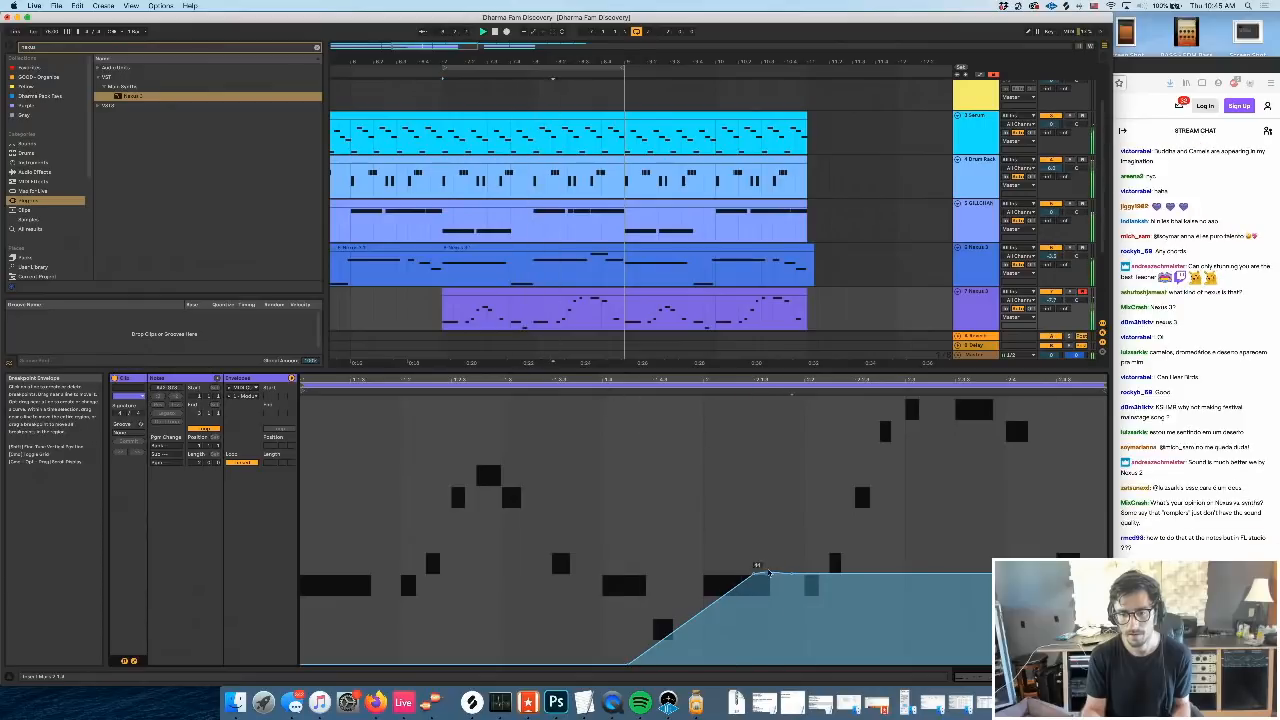
drag(762, 576, 766, 442)
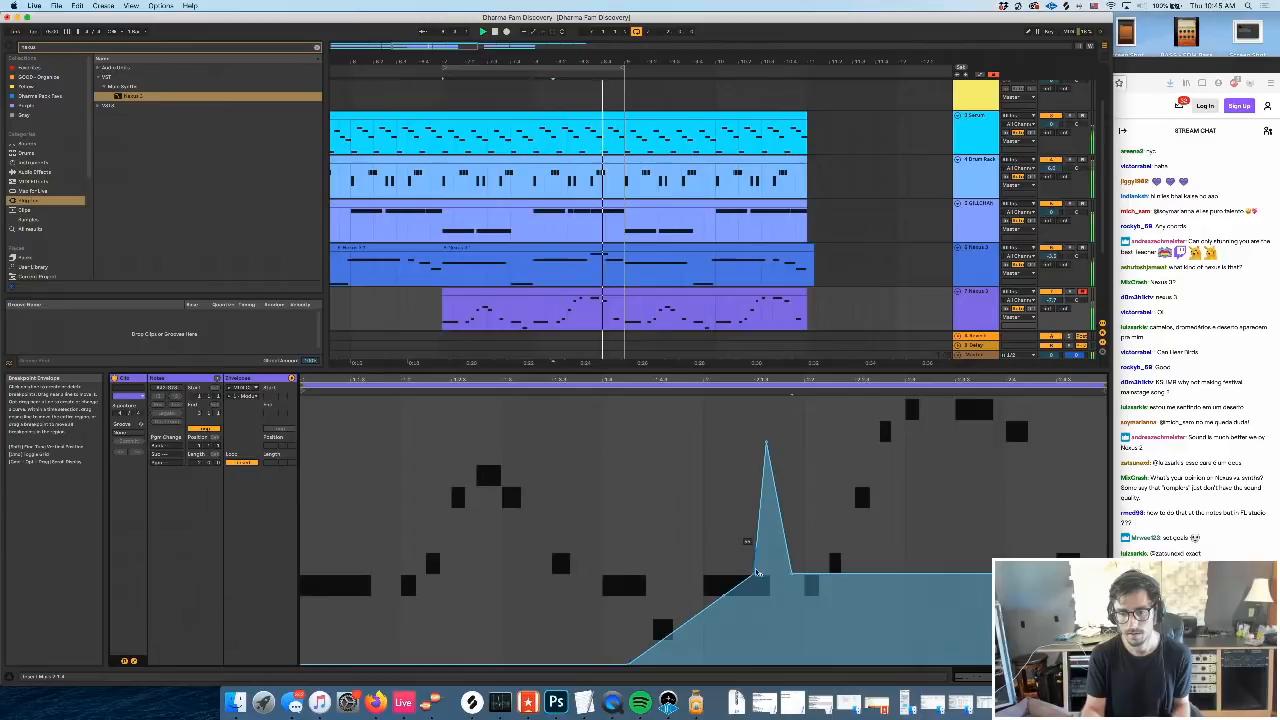
drag(745, 578, 749, 513)
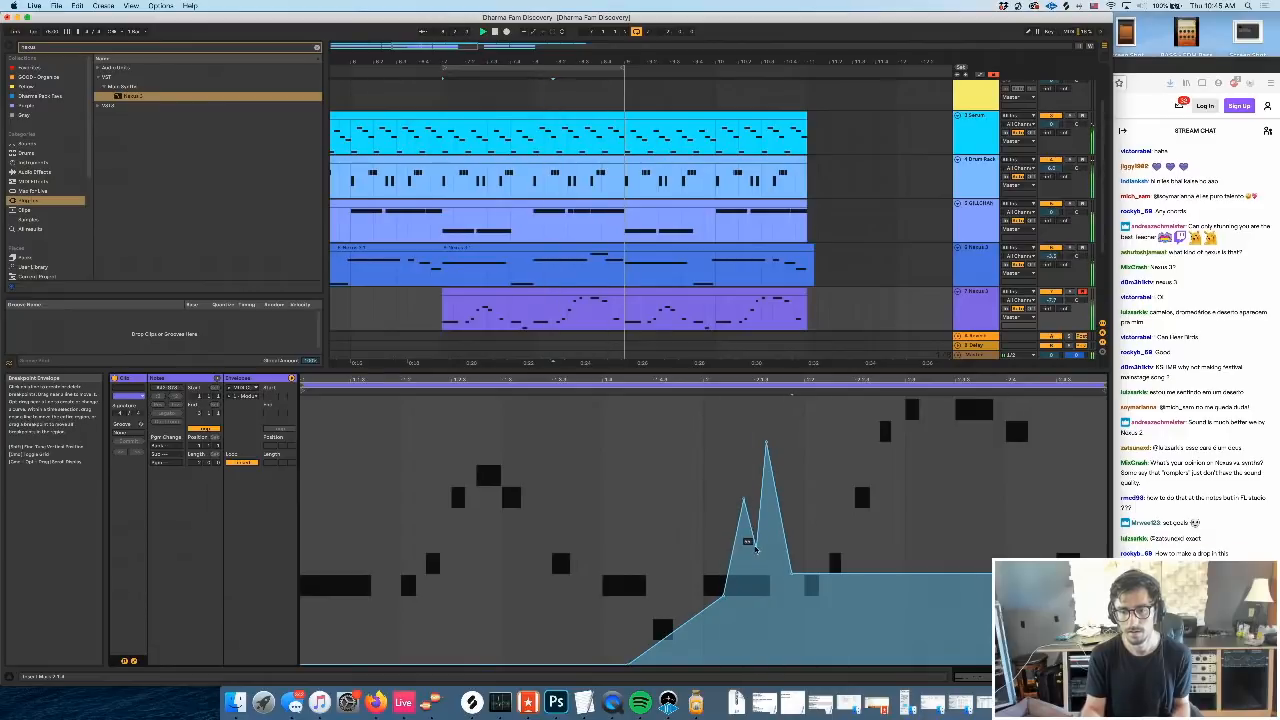
click(756, 548)
key(space)
click(694, 392)
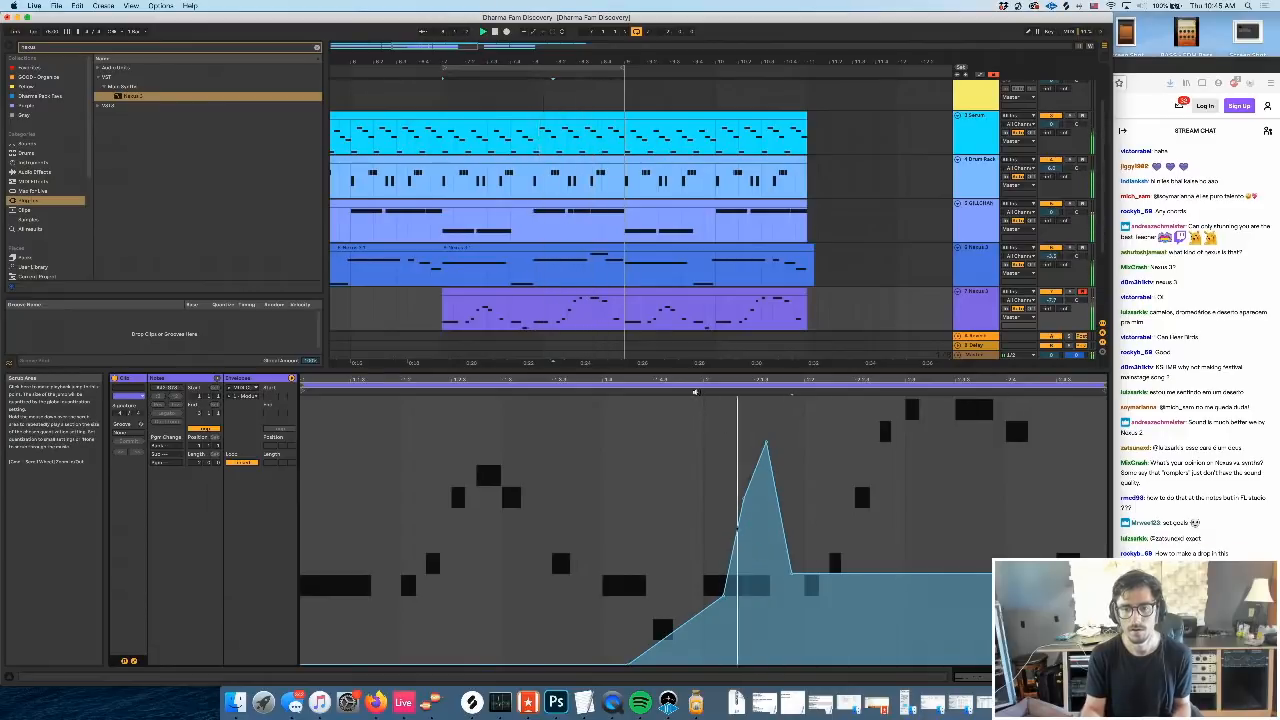
drag(860, 578, 908, 513)
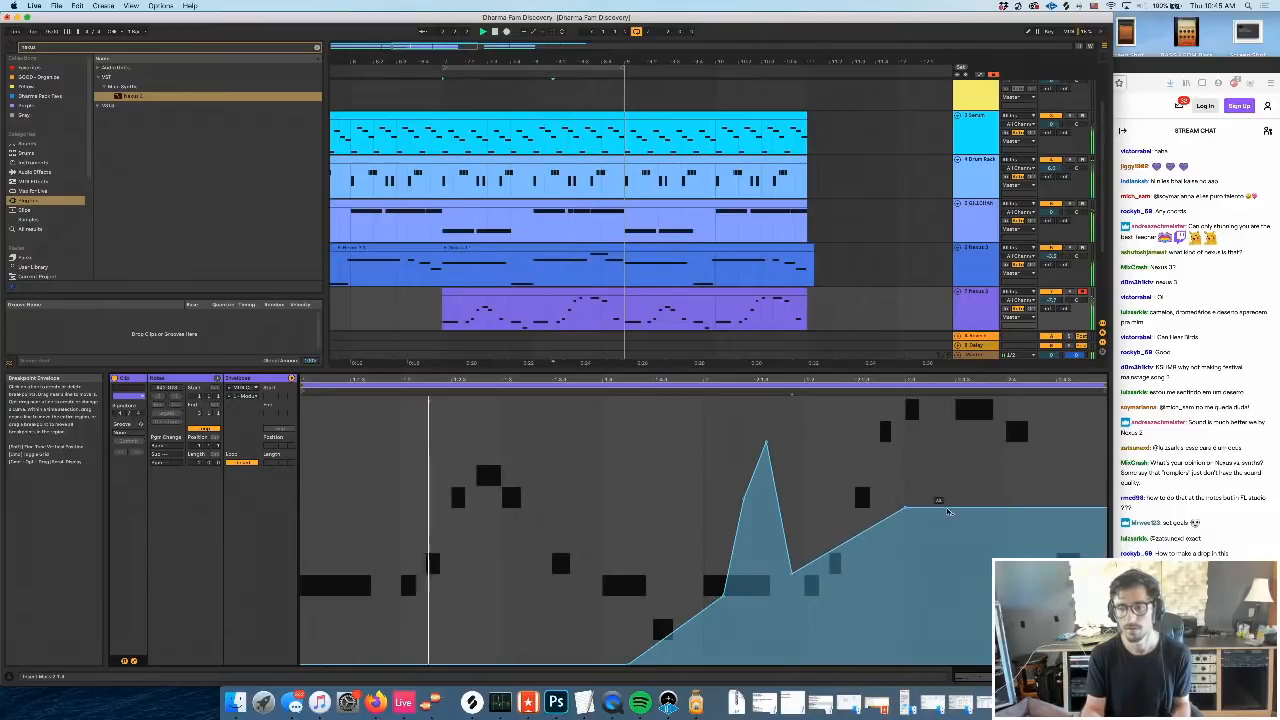
drag(992, 508, 1068, 645)
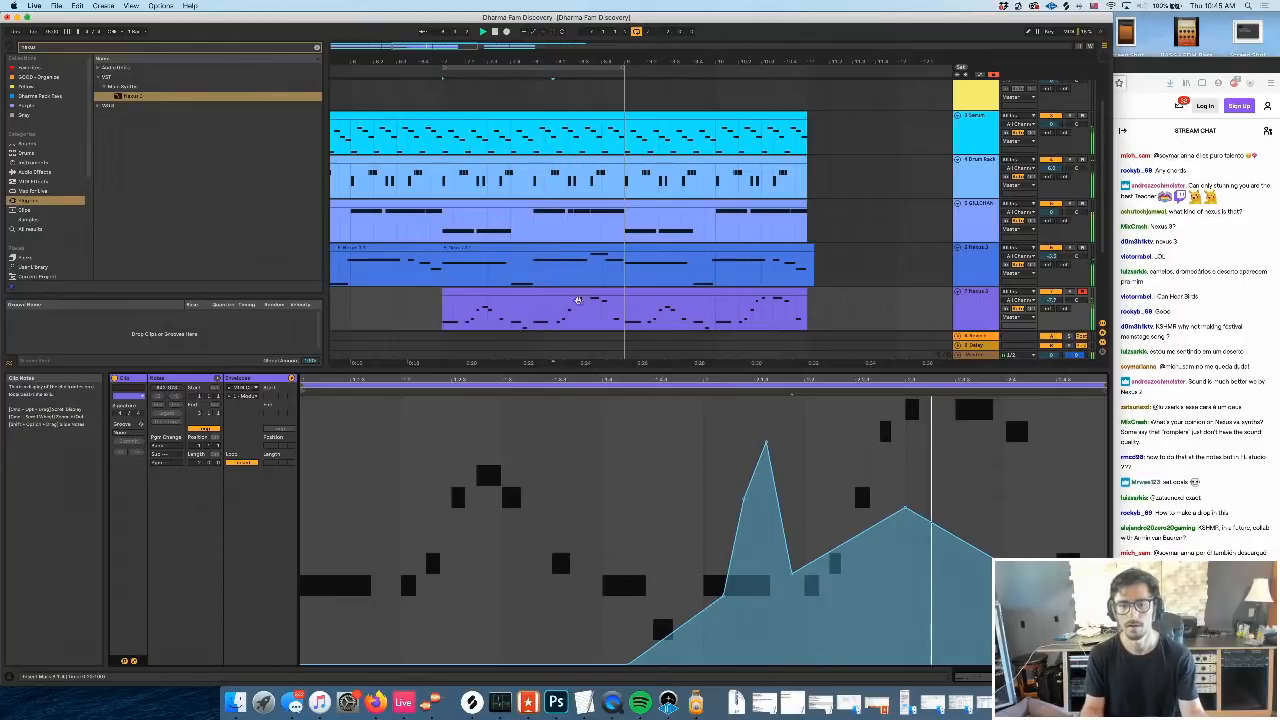
Split the purple Nexus 3 melody clip at its midpoint and duplicate the second half directly after it
click(628, 319)
click(628, 319)
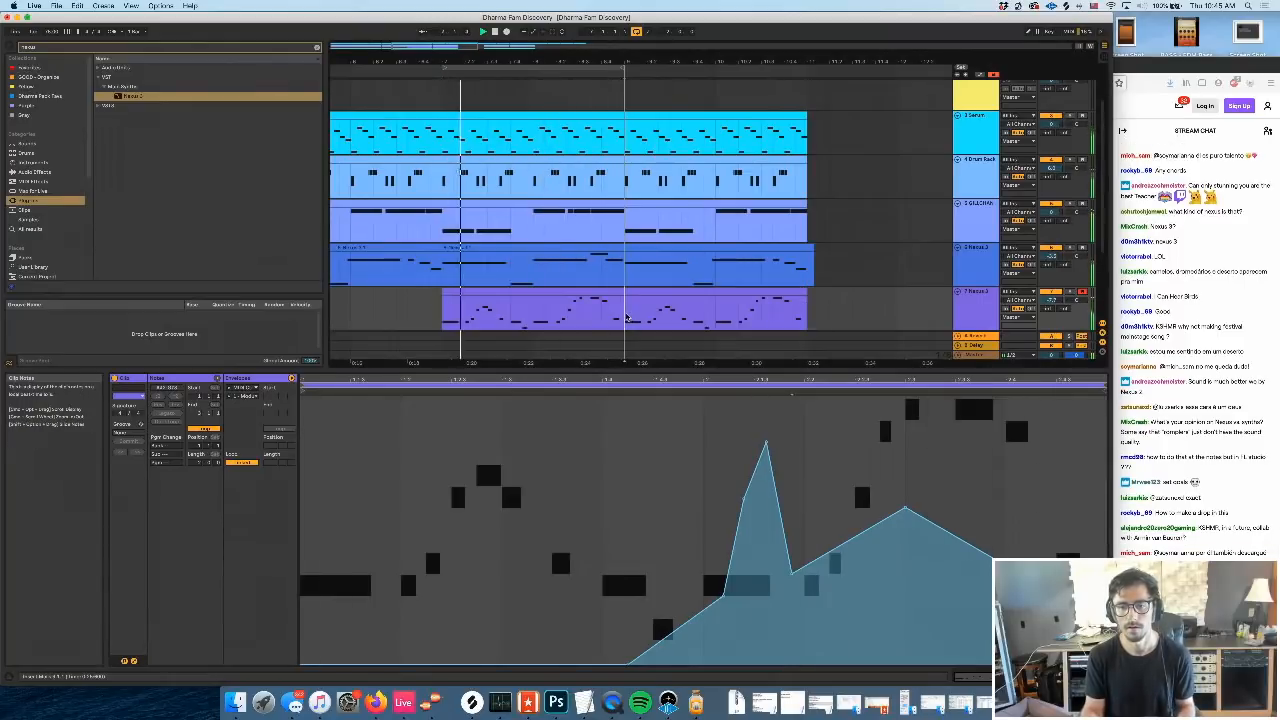
key(super+e)
key(super+d)
scroll(800, 280, left, 4)
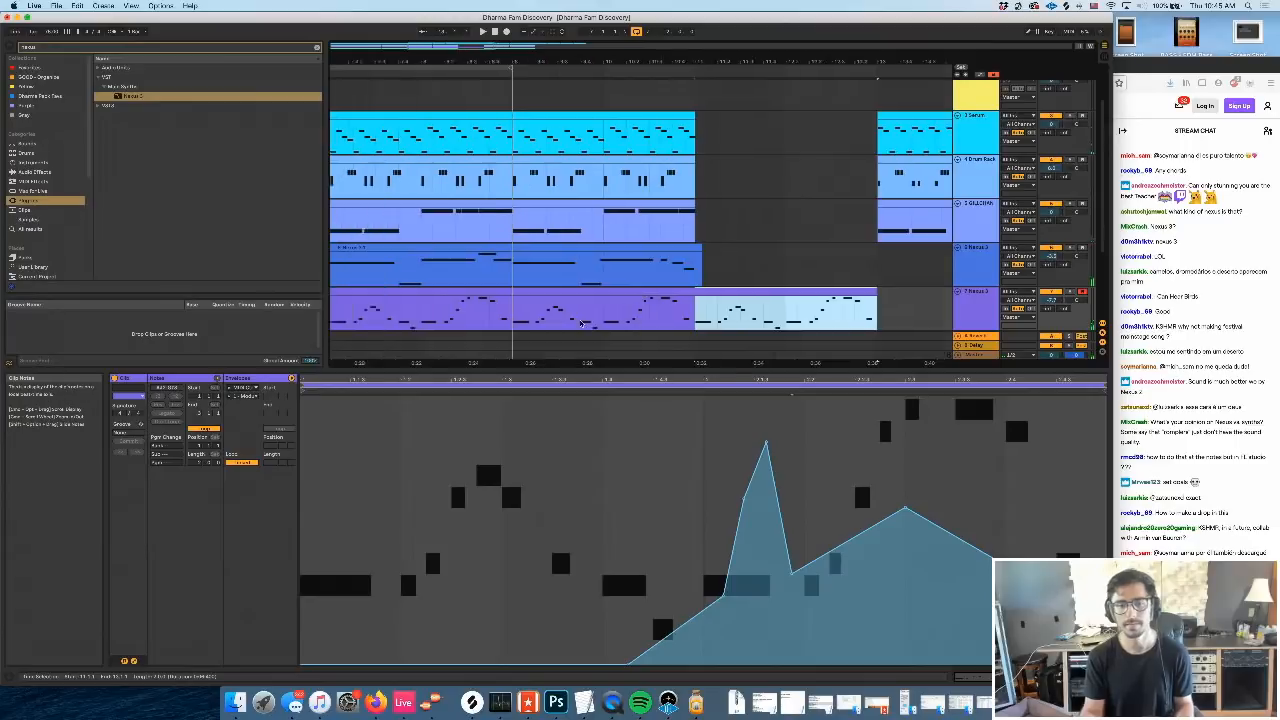
Delete the separate group of clips after the gap on the Serum track, the Drum Rack track and the track below them
scroll(817, 277, right, 7)
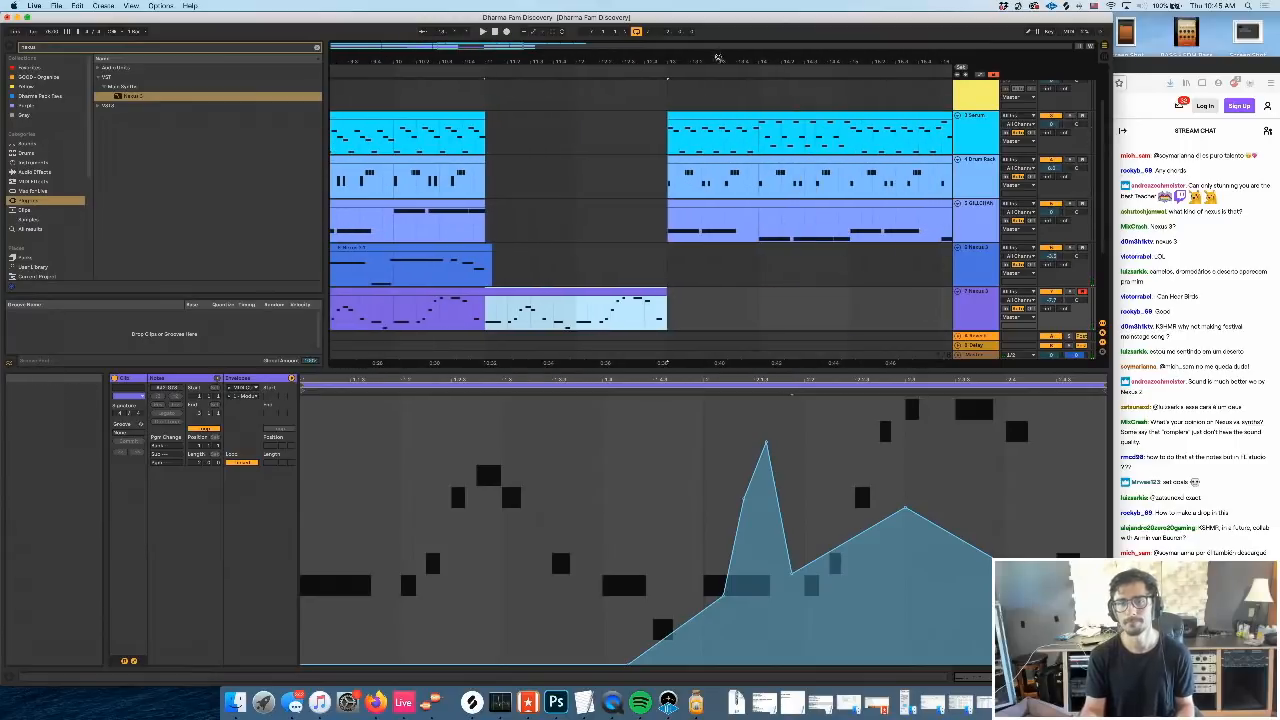
drag(717, 58, 592, 40)
click(650, 126)
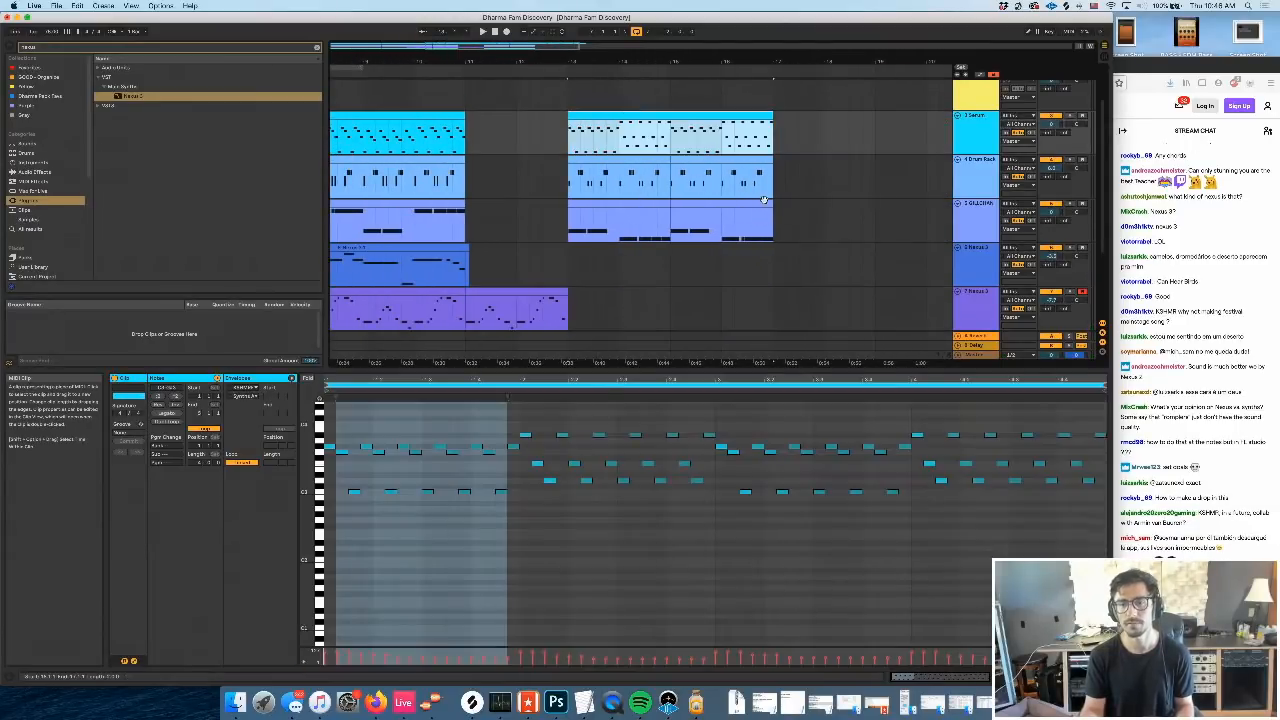
key(Delete)
scroll(780, 170, right, 4)
key(super+z)
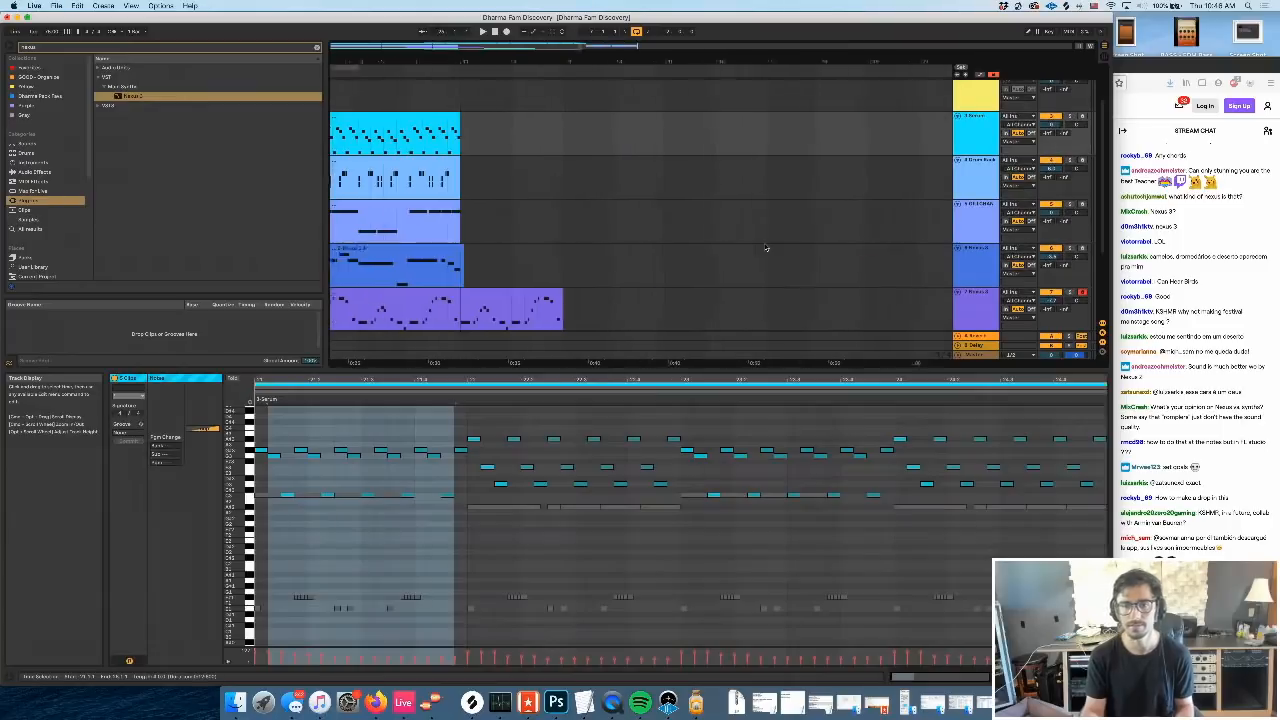
scroll(627, 276, left, 4)
Clear the browser search and set the loop over the first two purple melody clips
click(503, 316)
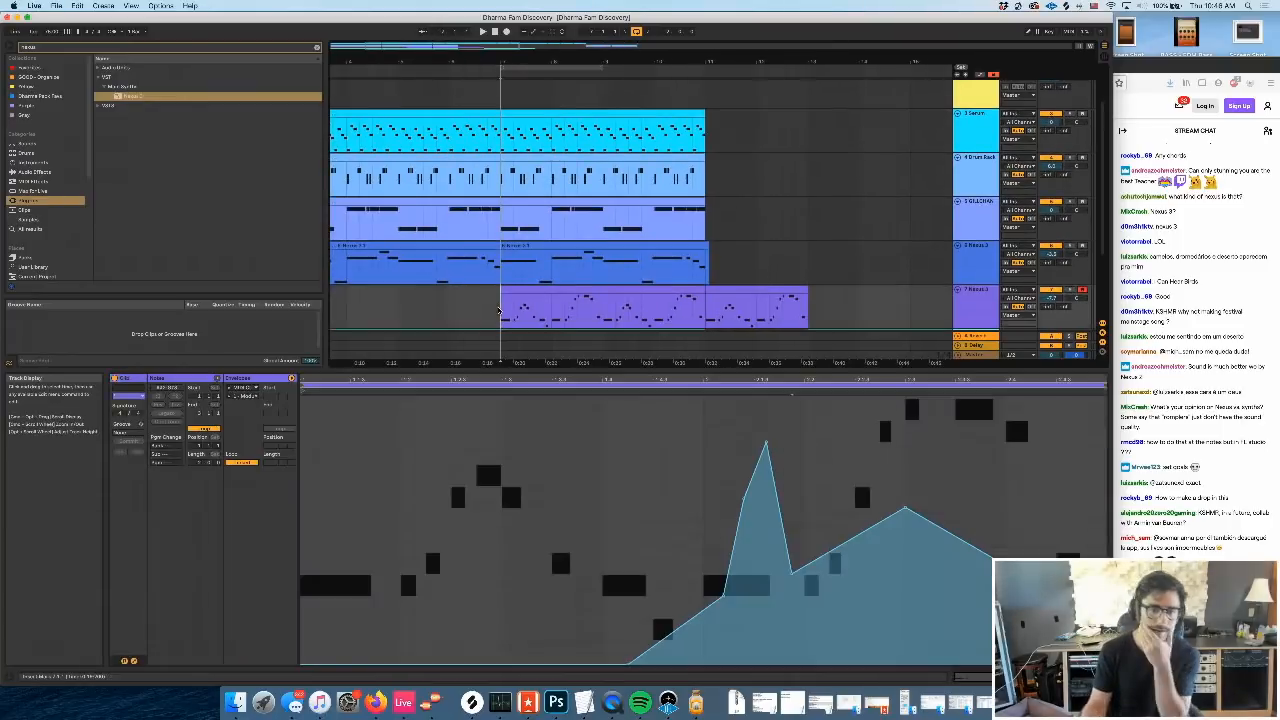
click(317, 48)
scroll(645, 245, down, 3)
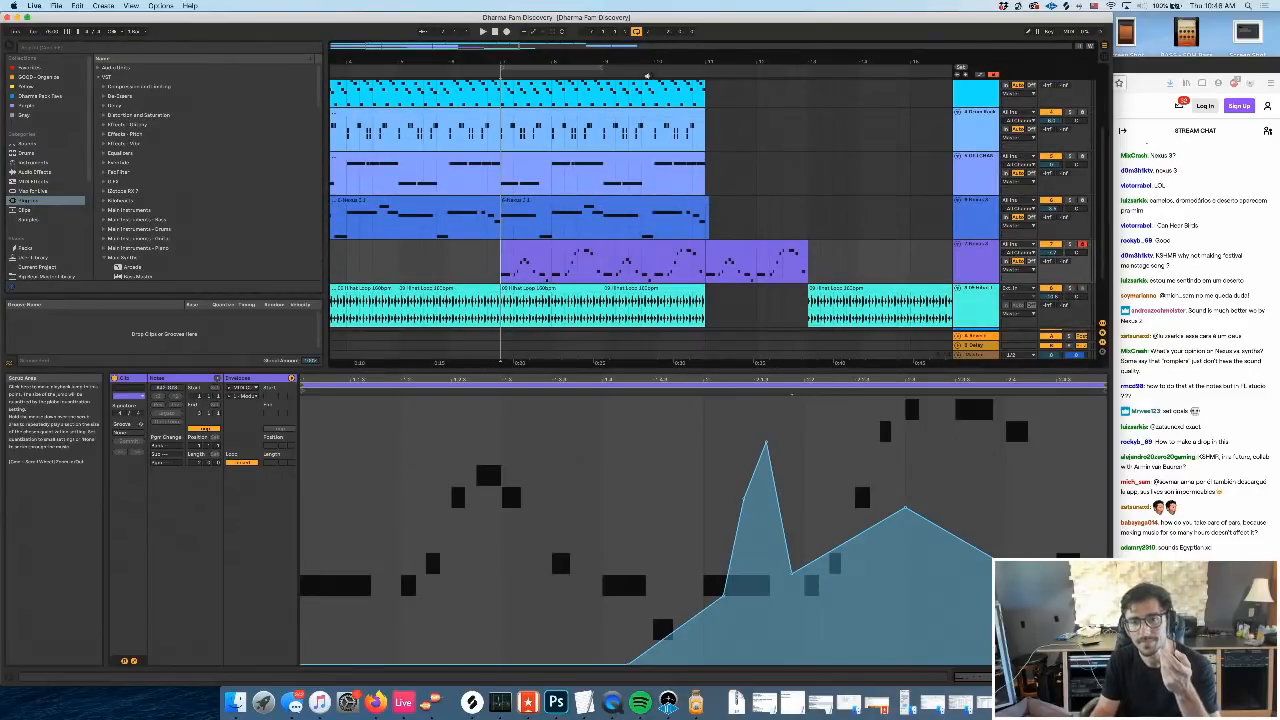
drag(503, 265, 704, 265)
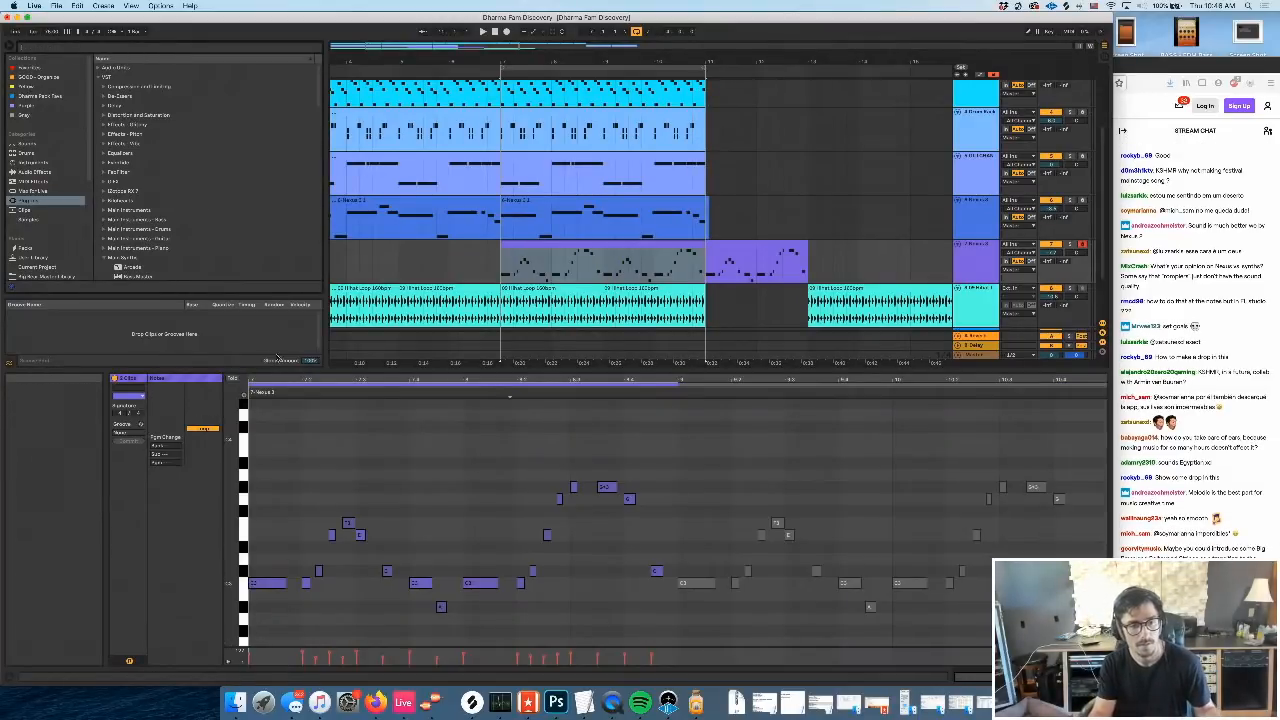
Find RC-20 Retro Color among the plug-ins, add it to the purple Nexus 3 track and open its window
text(retreo)
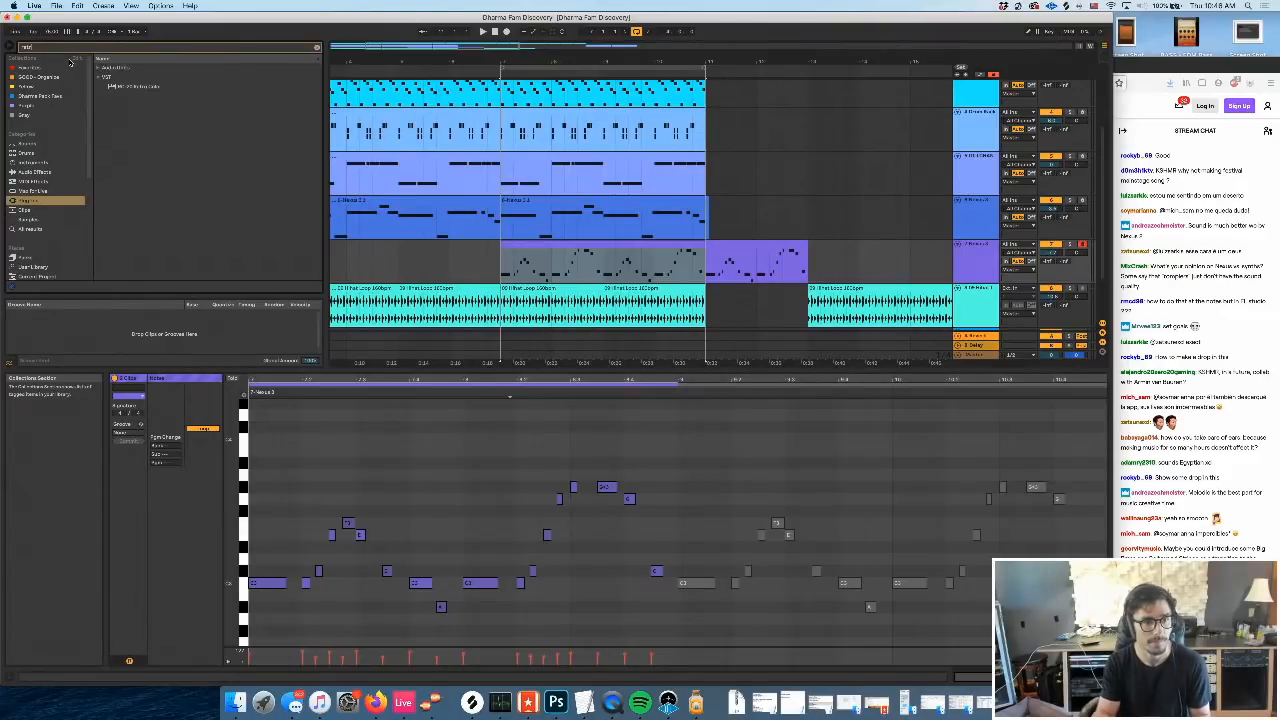
drag(131, 87, 537, 259)
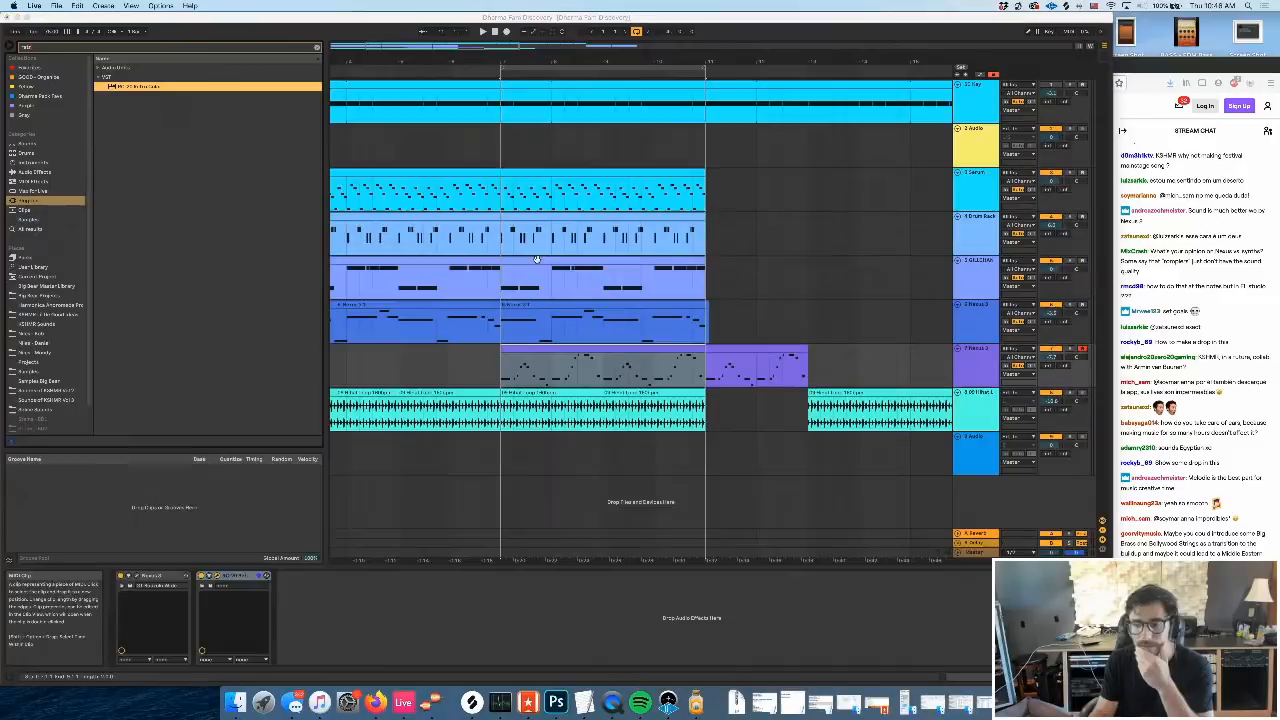
click(218, 576)
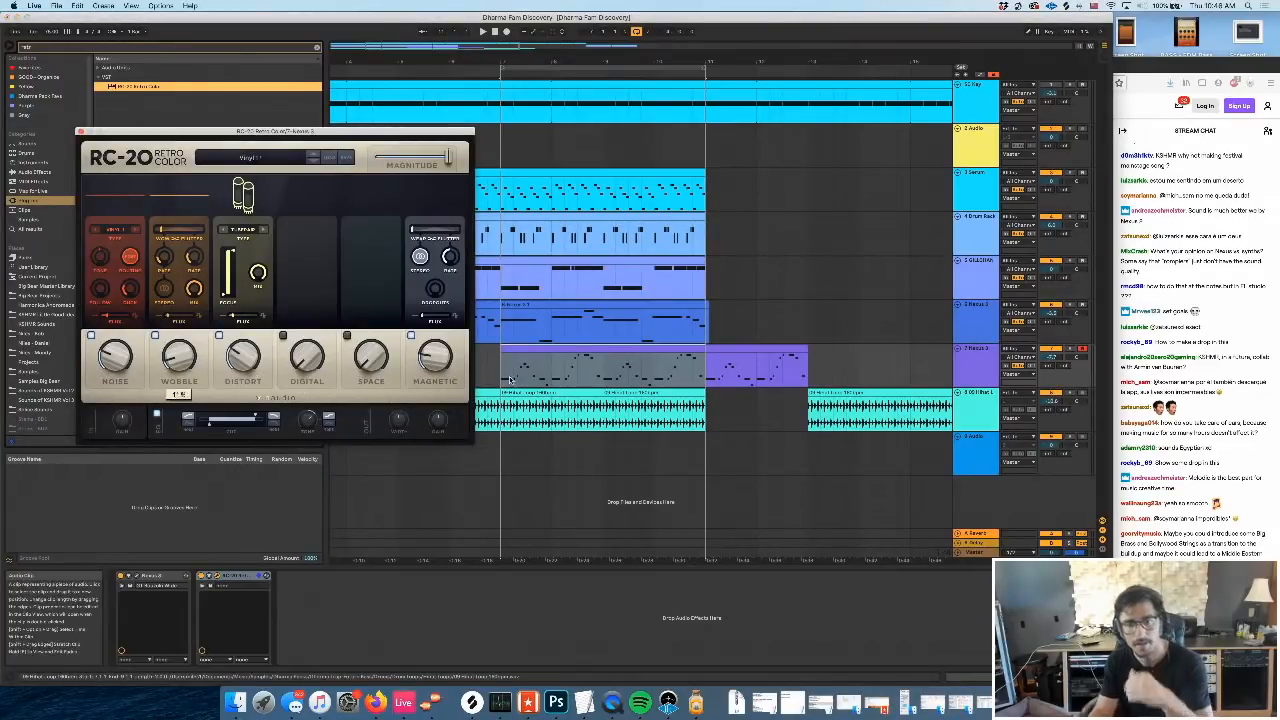
Solo the purple track, raise the Follow amount of RC-20's noise module while auditioning the melody, and close the plug-in
click(980, 372)
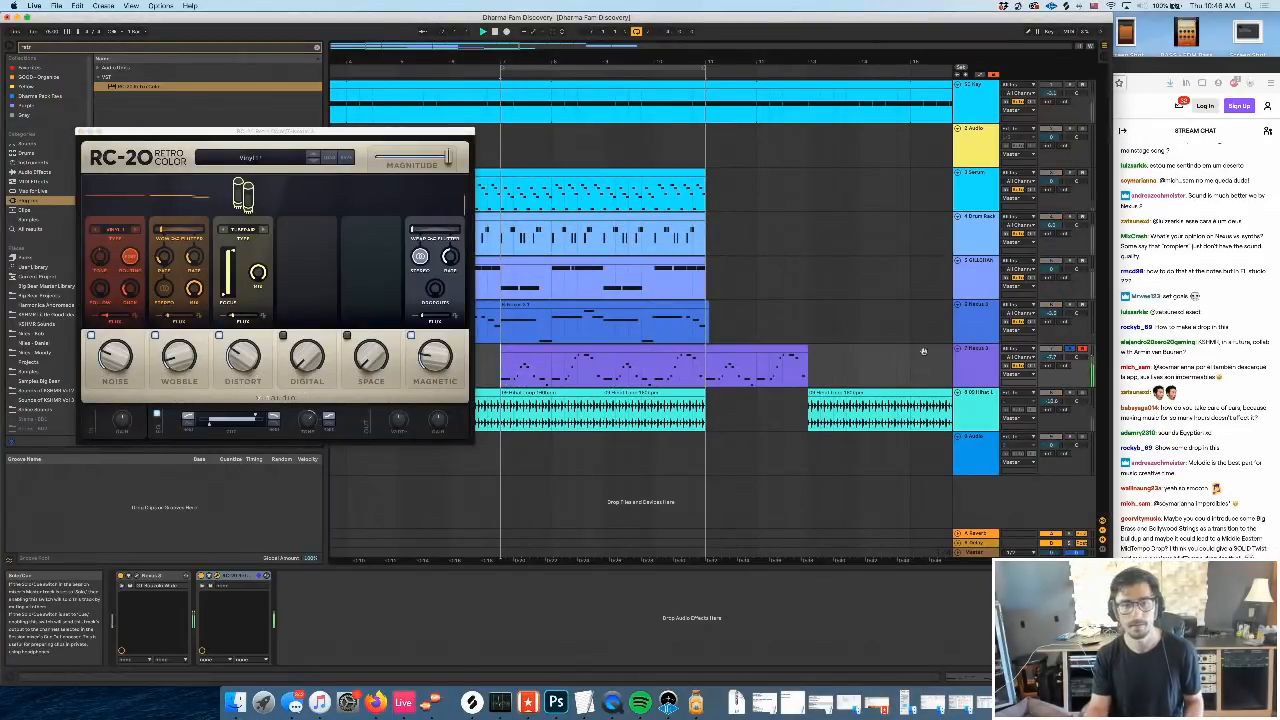
key(space)
key(space)
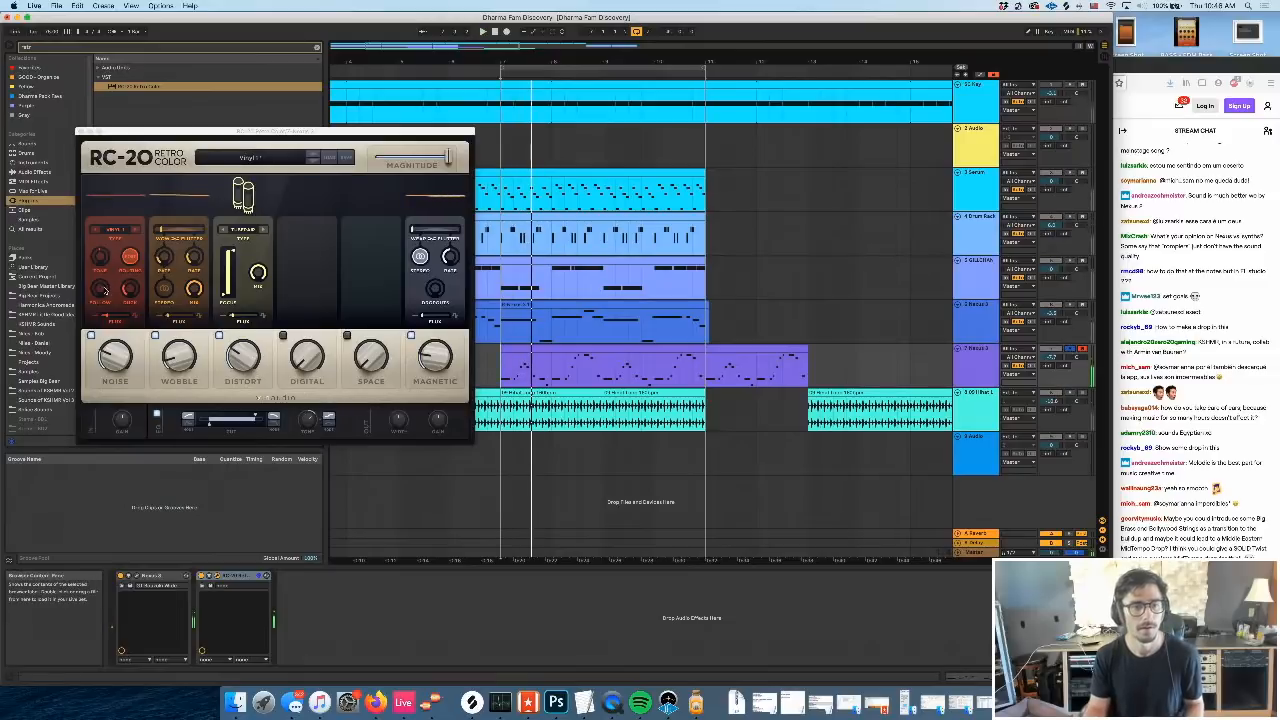
click(101, 290)
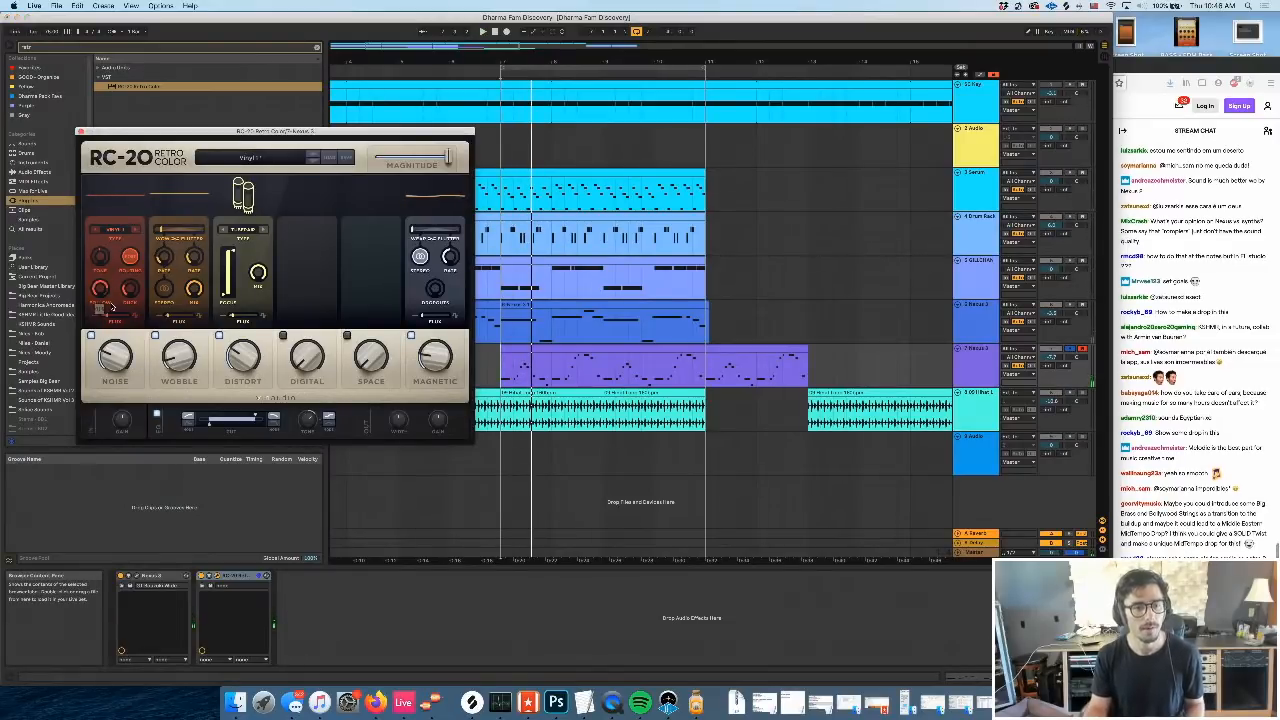
key(space)
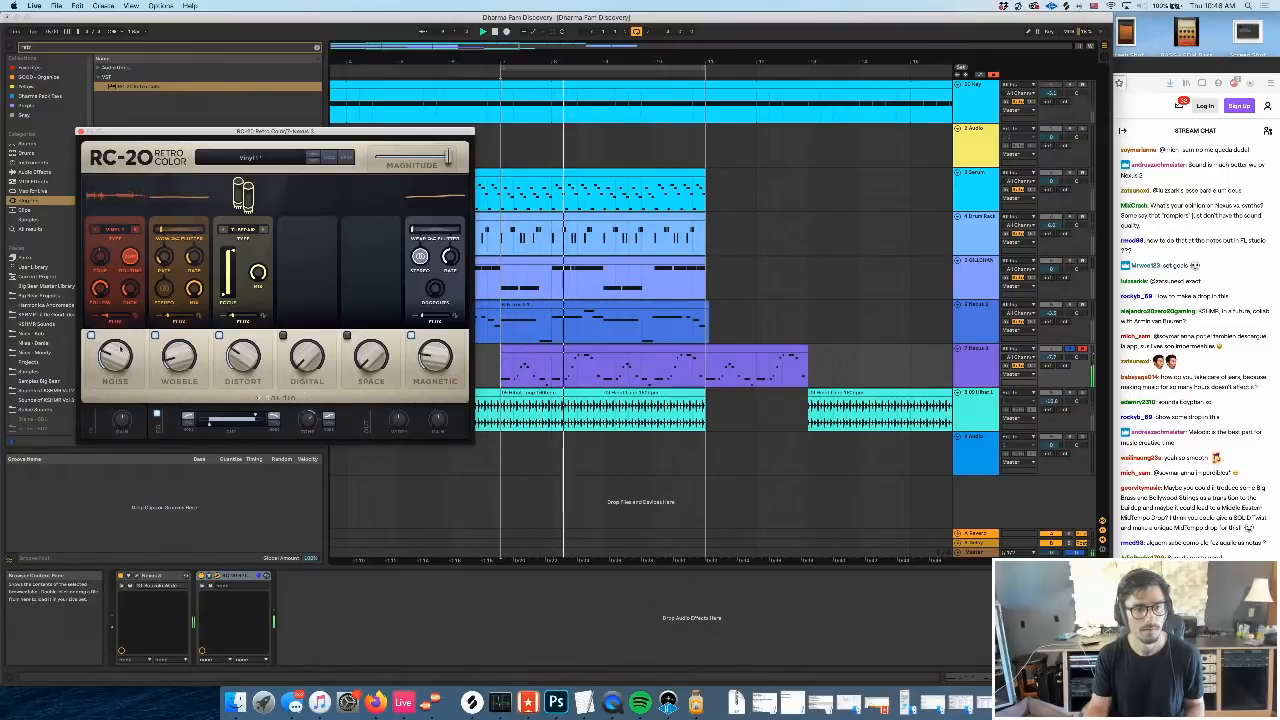
mouse_move(186, 370)
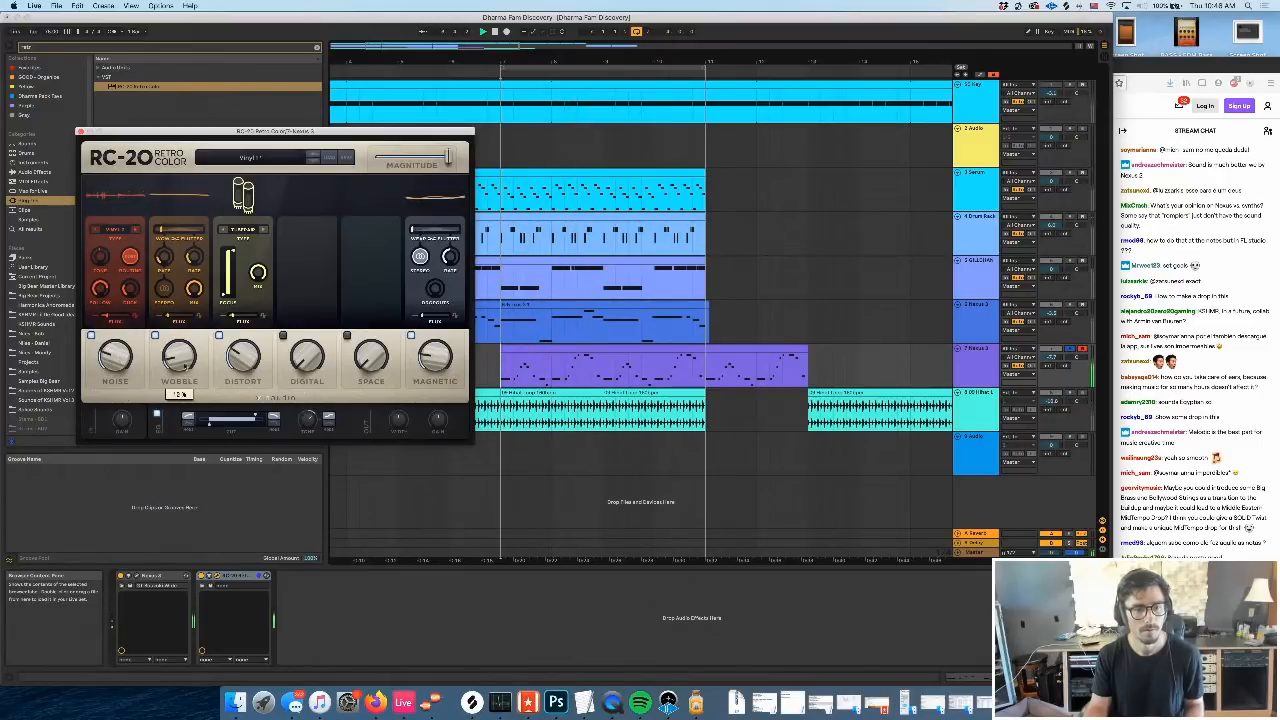
click(86, 131)
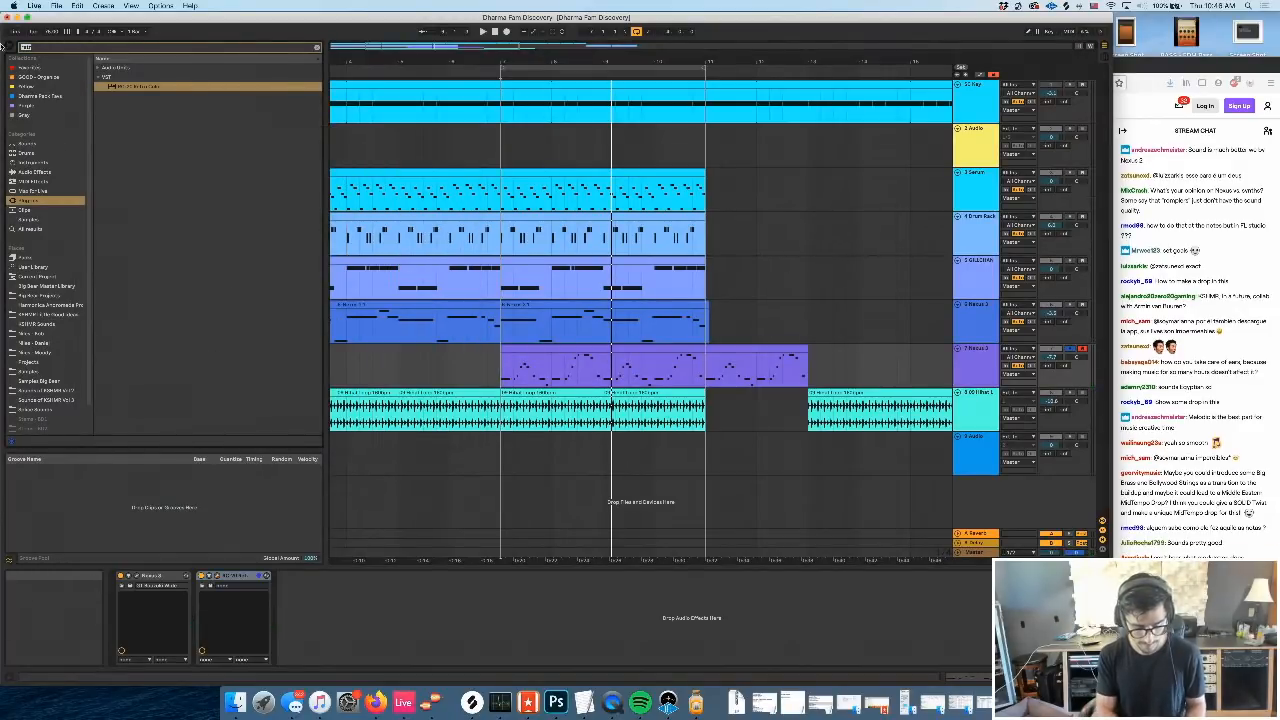
Search the plug-ins for h-delay and insert H-Delay Stereo after RC-20 on the purple track
text(h-delay)
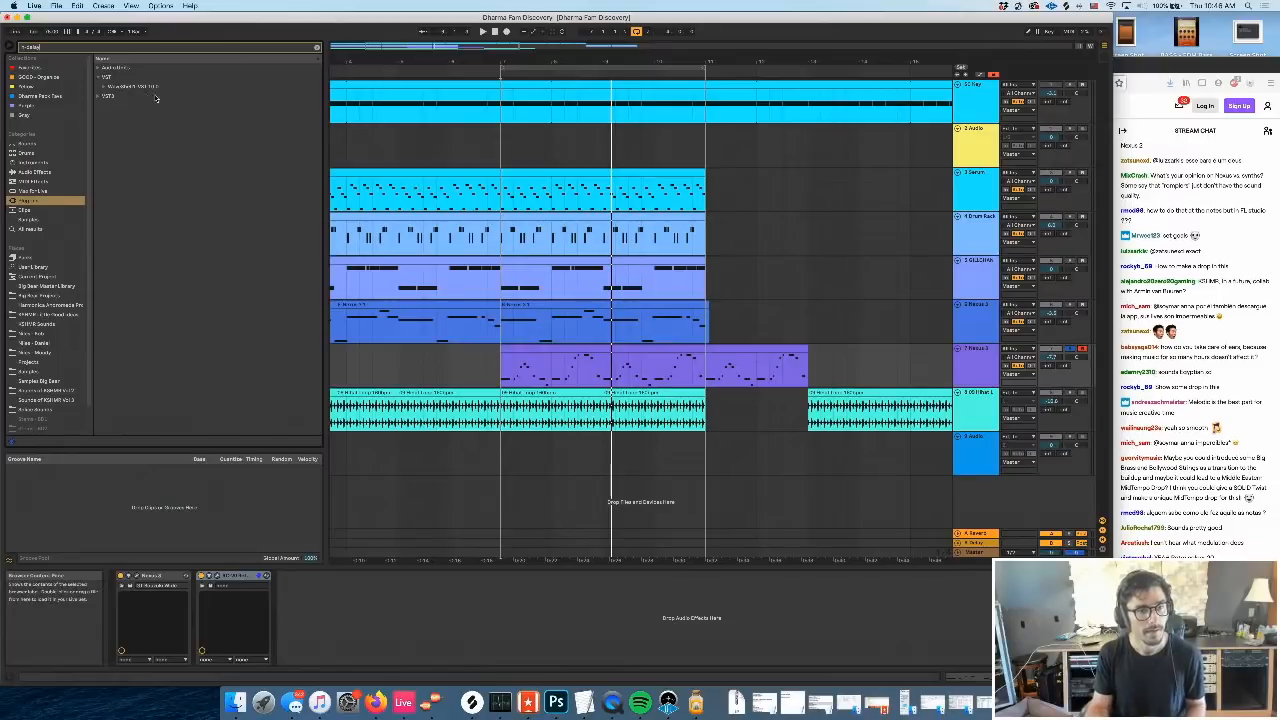
click(104, 87)
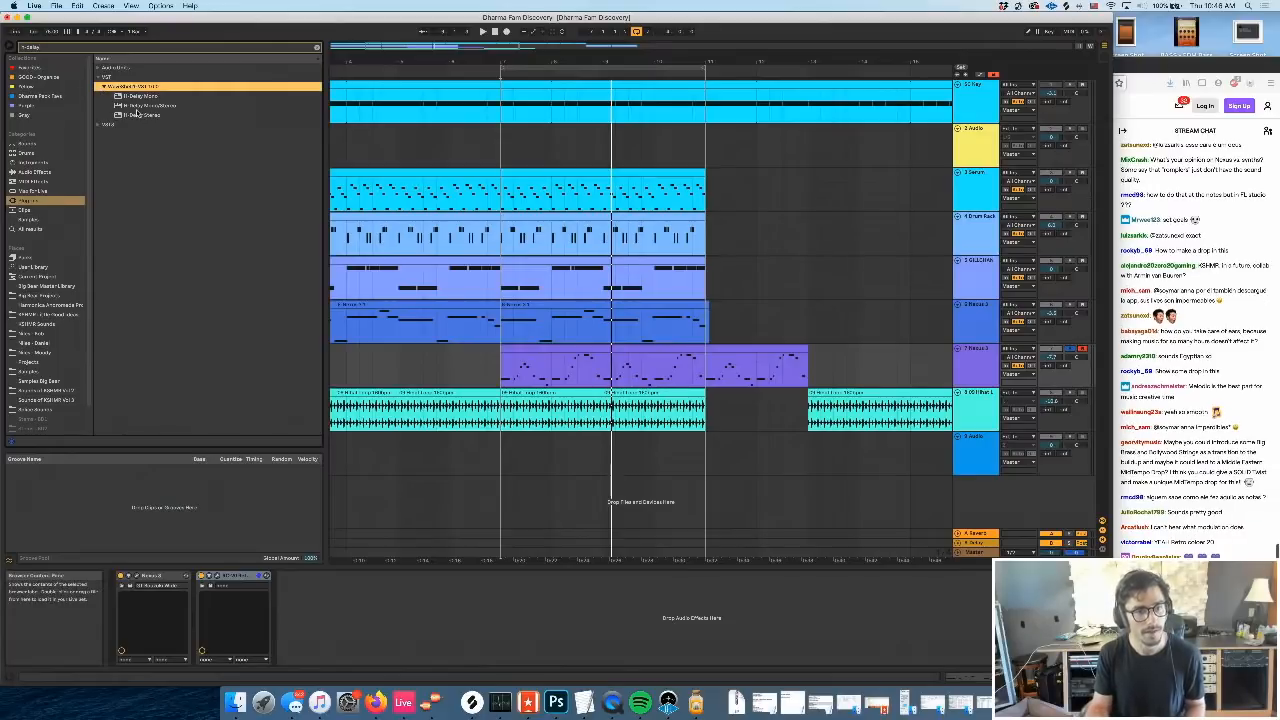
drag(137, 114, 330, 628)
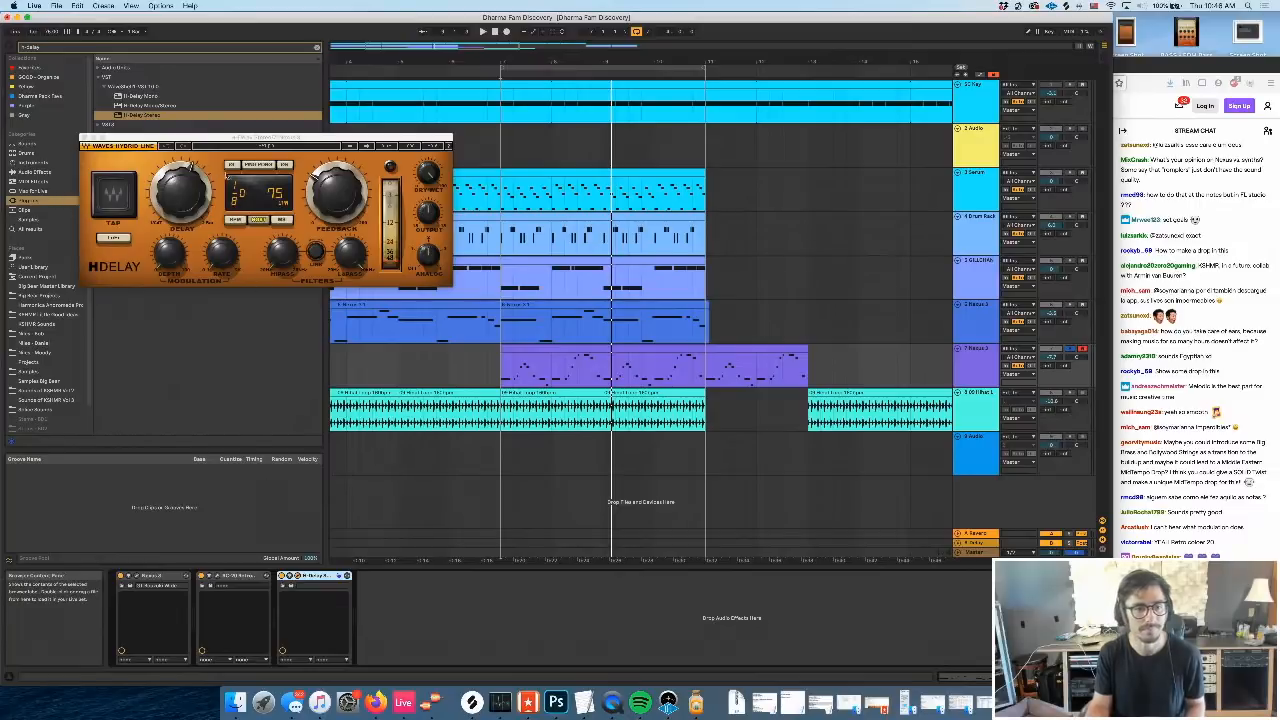
Switch H-Delay to millisecond mode, set the delay time to 6 ms, audition the melody and close the plug-in
click(258, 219)
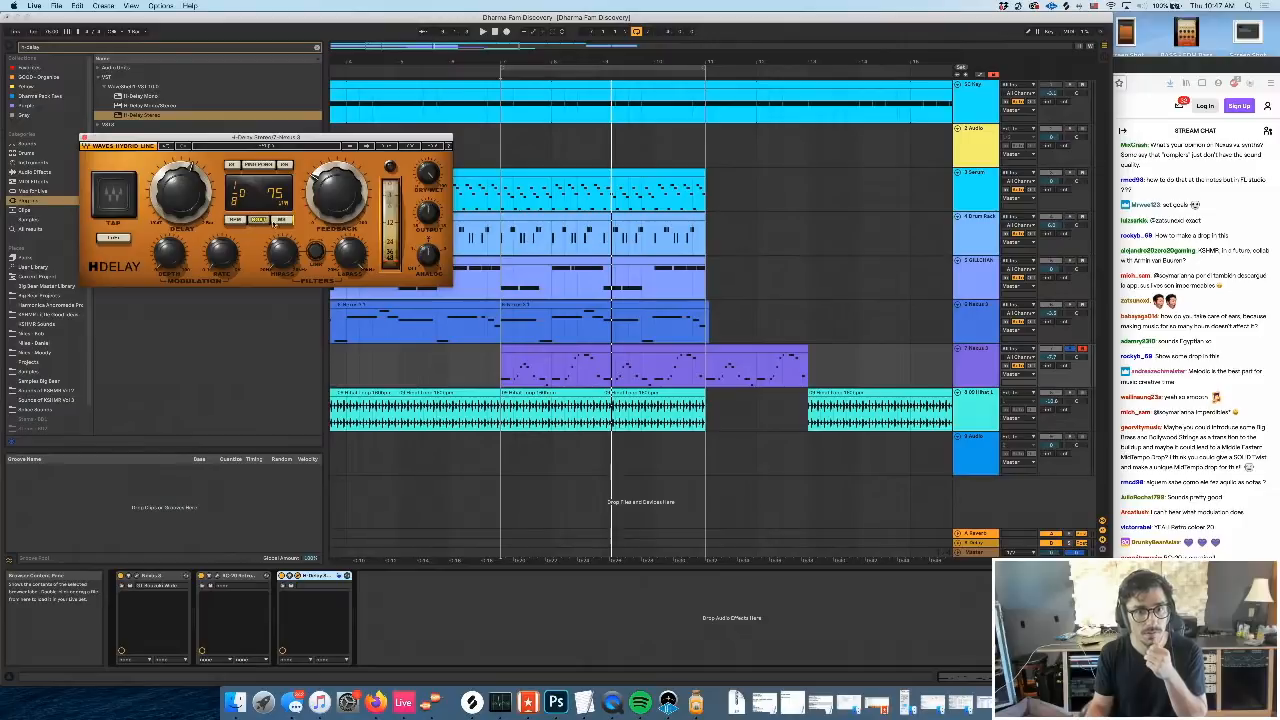
click(281, 219)
drag(179, 203, 179, 262)
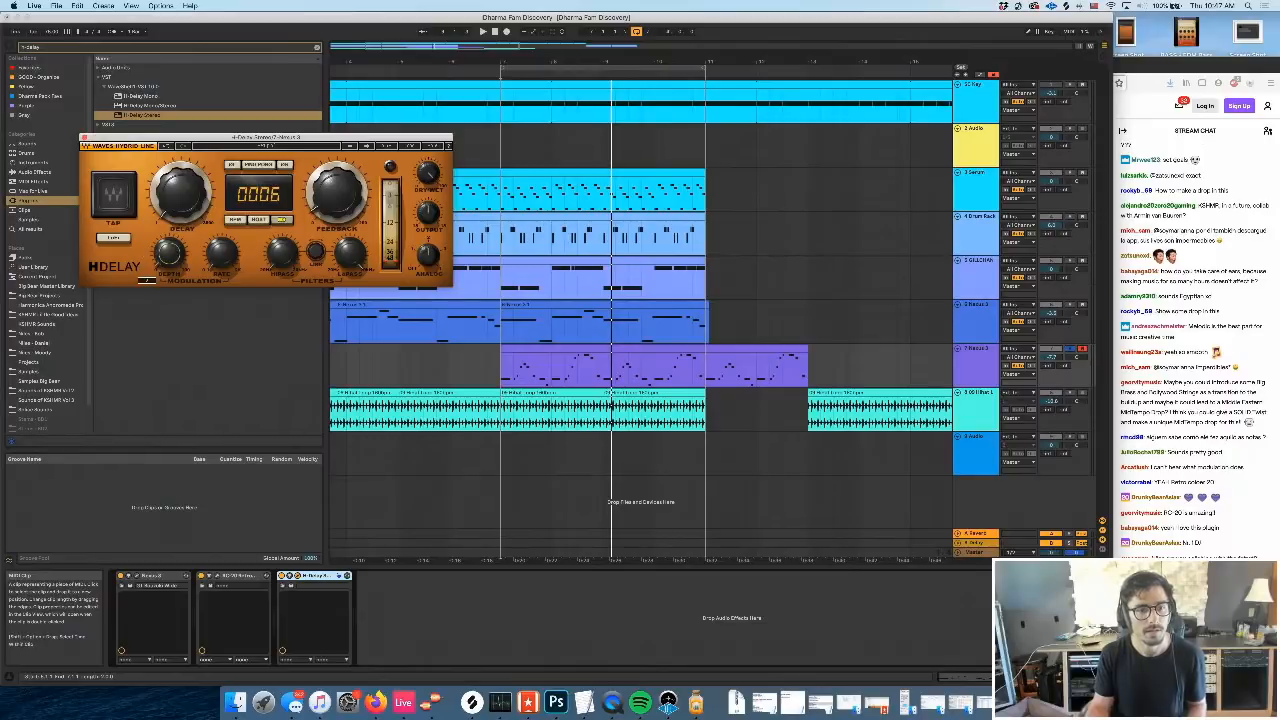
key(space)
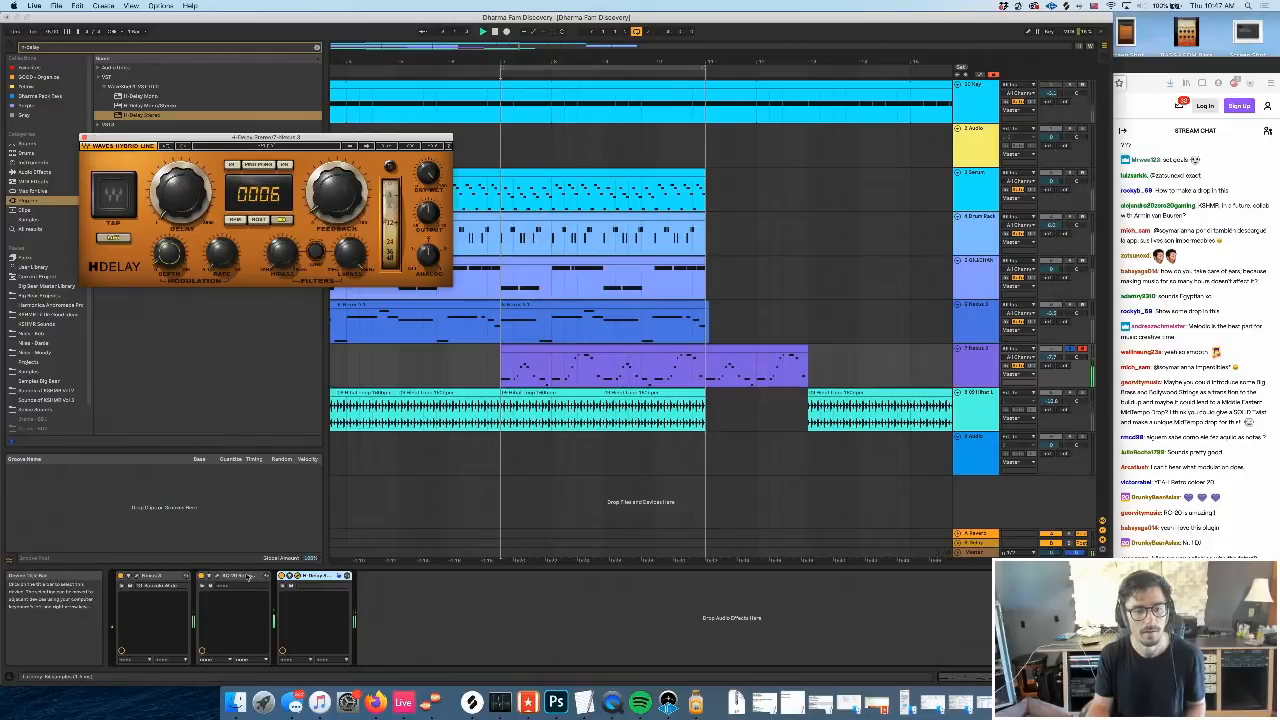
key(space)
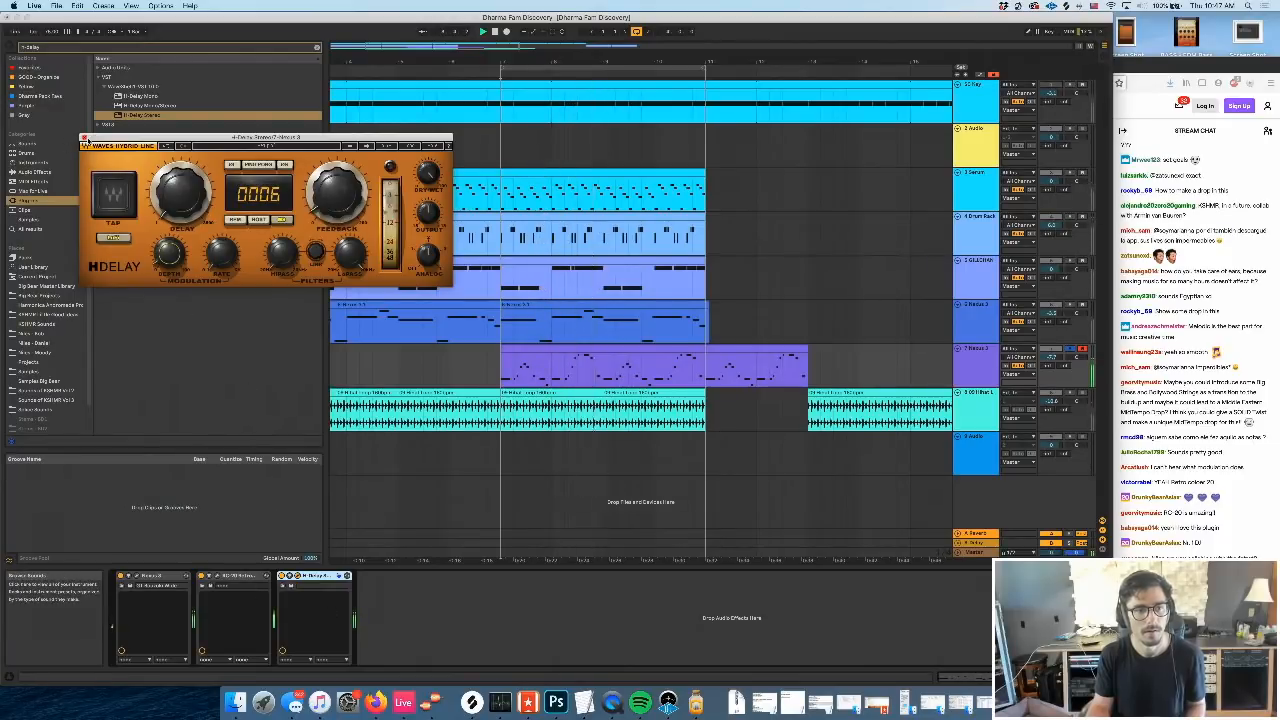
click(84, 138)
Find S1 Imager Stereo among the plug-ins, insert it after H-Delay on the purple track and audition the result
click(50, 173)
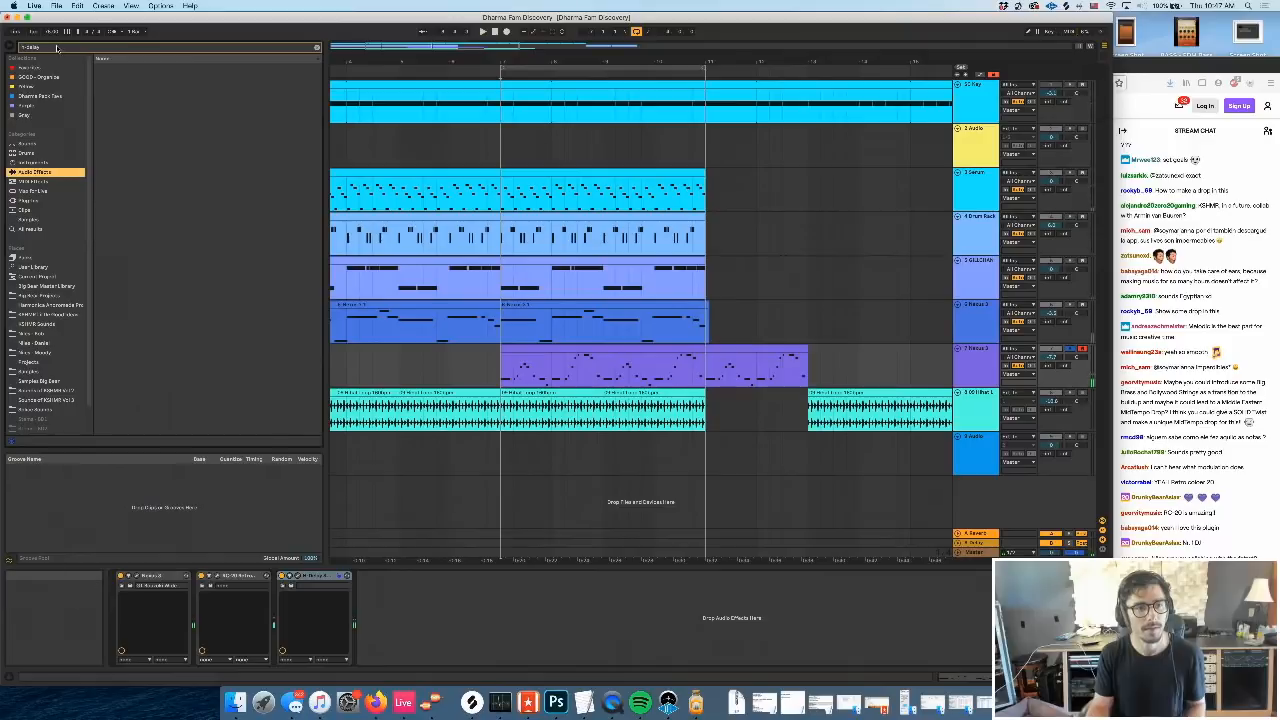
click(57, 48)
key(BackSpace)
text(d)
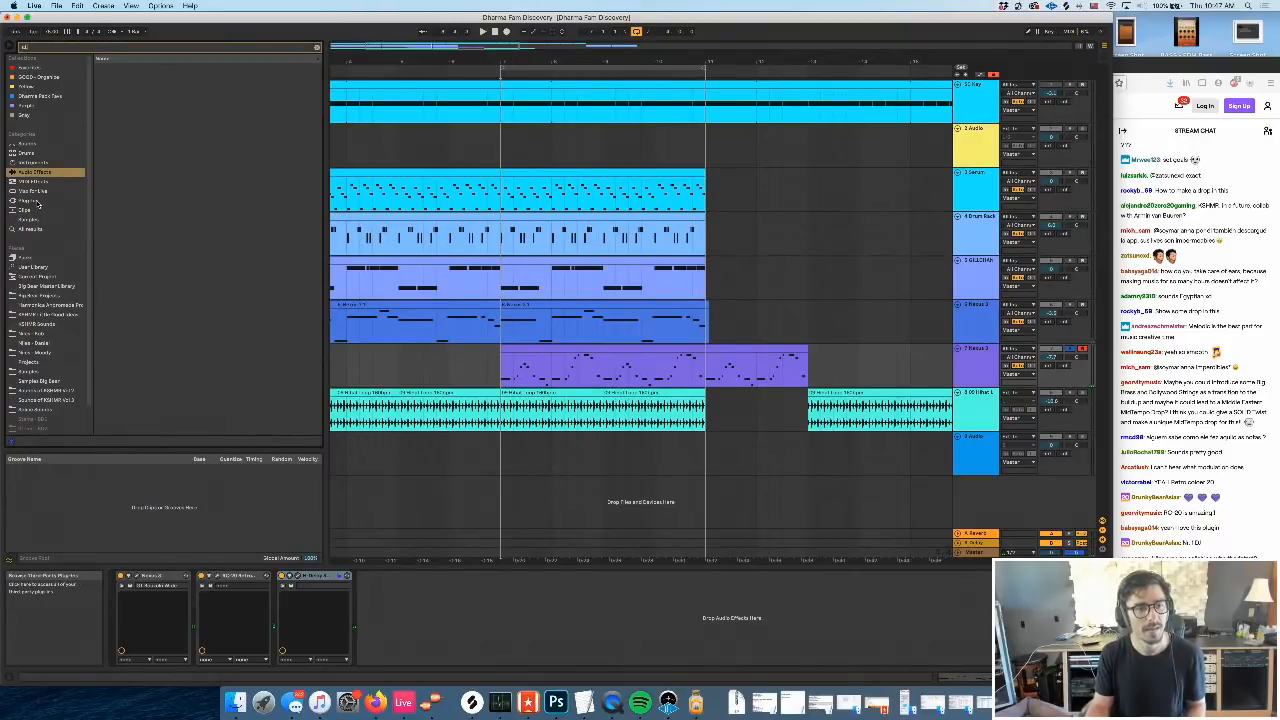
click(30, 200)
click(137, 96)
drag(404, 605, 403, 603)
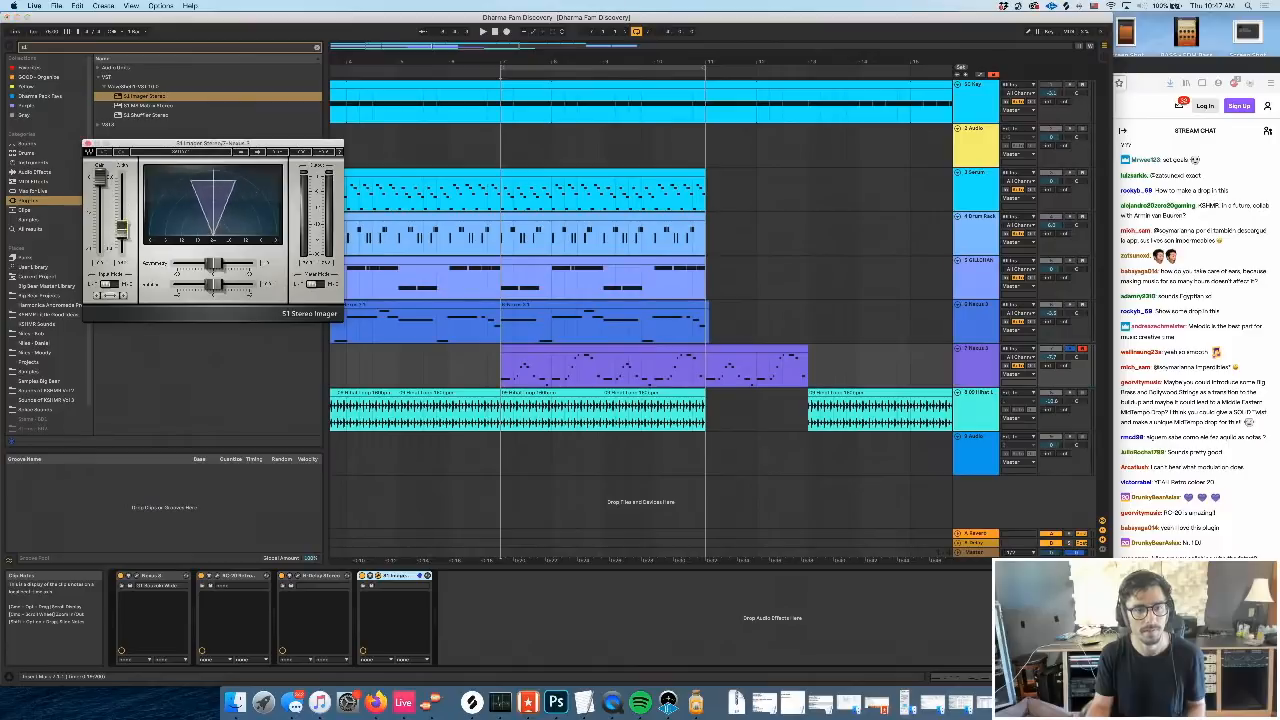
key(space)
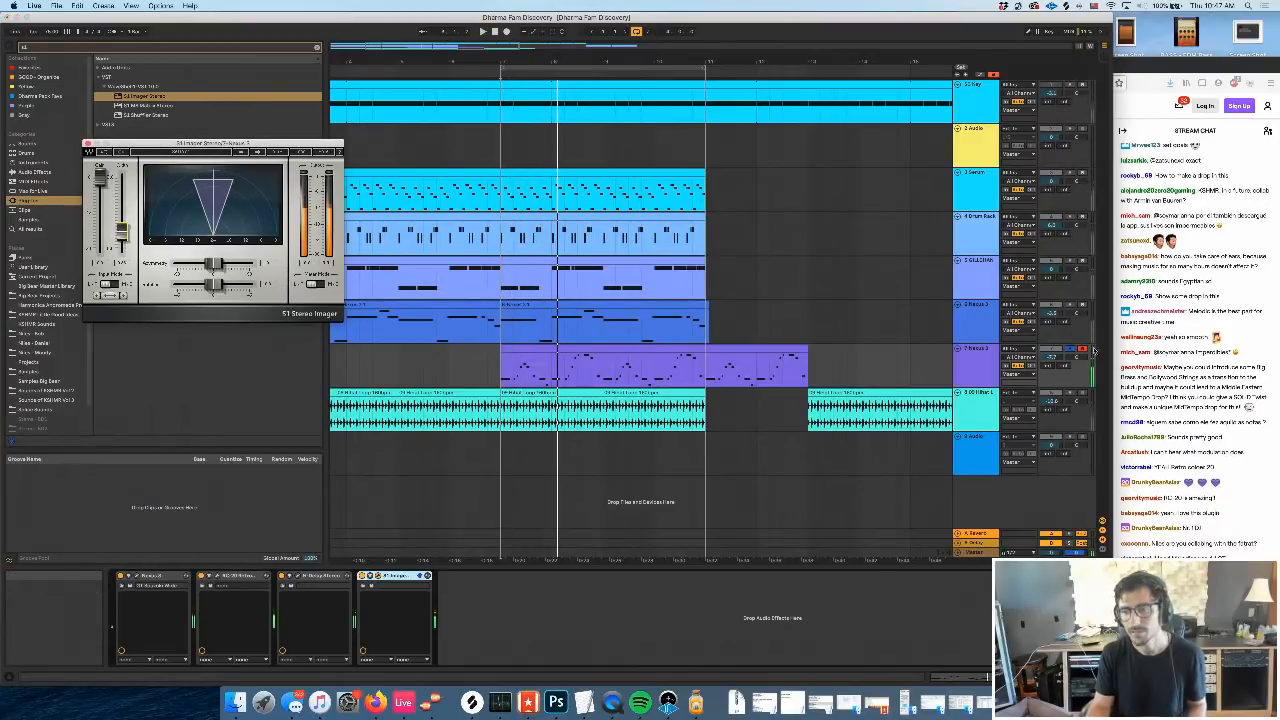
Unsolo the purple Nexus 3 track and widen its sound slightly with S1 Imager's width slider while playing the arrangement
click(1071, 350)
key(space)
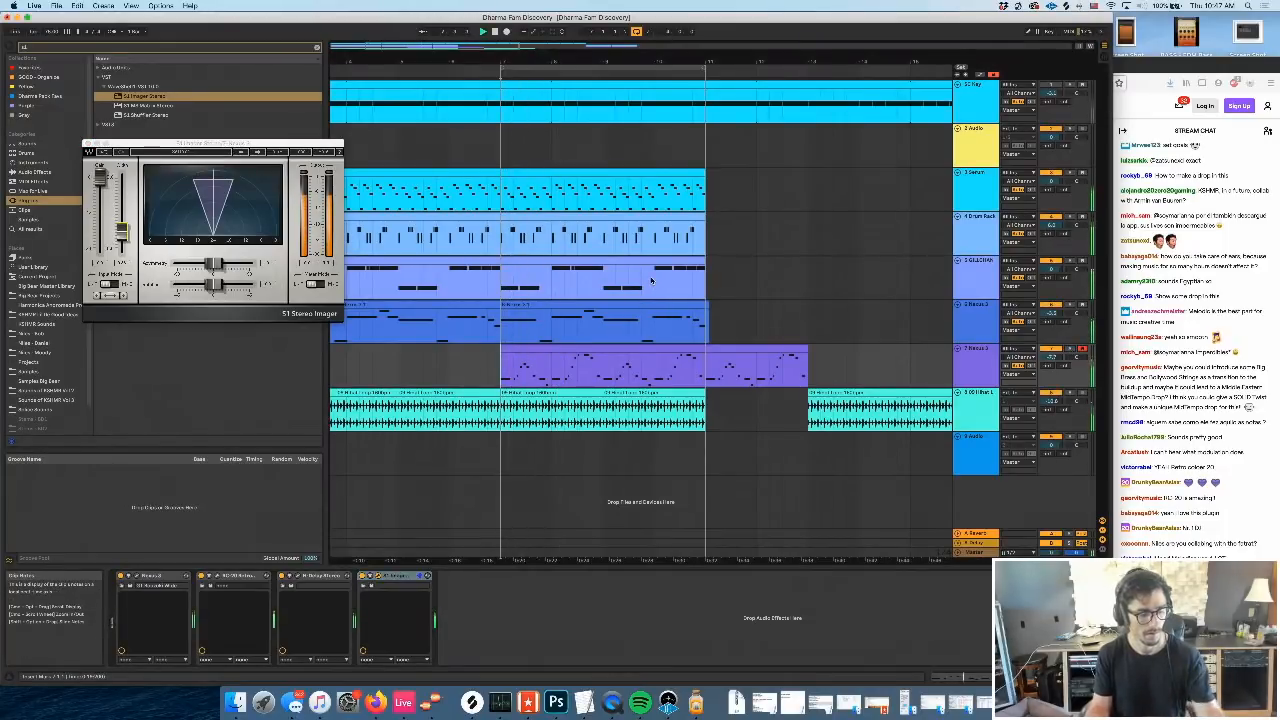
mouse_move(122, 233)
mouse_down()
mouse_move(122, 195)
mouse_move(122, 234)
mouse_up()
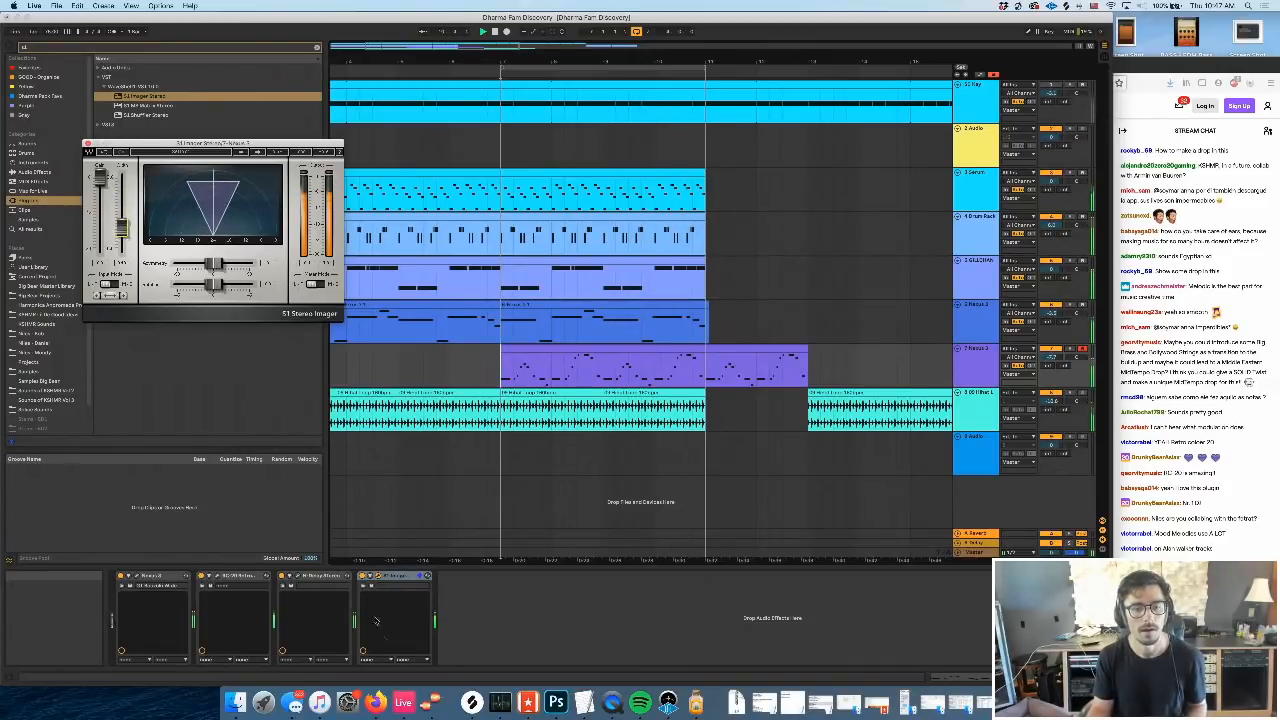
Bypass S1 Imager on the purple track and compare the melody soloed and in the full mix
click(505, 370)
key(space)
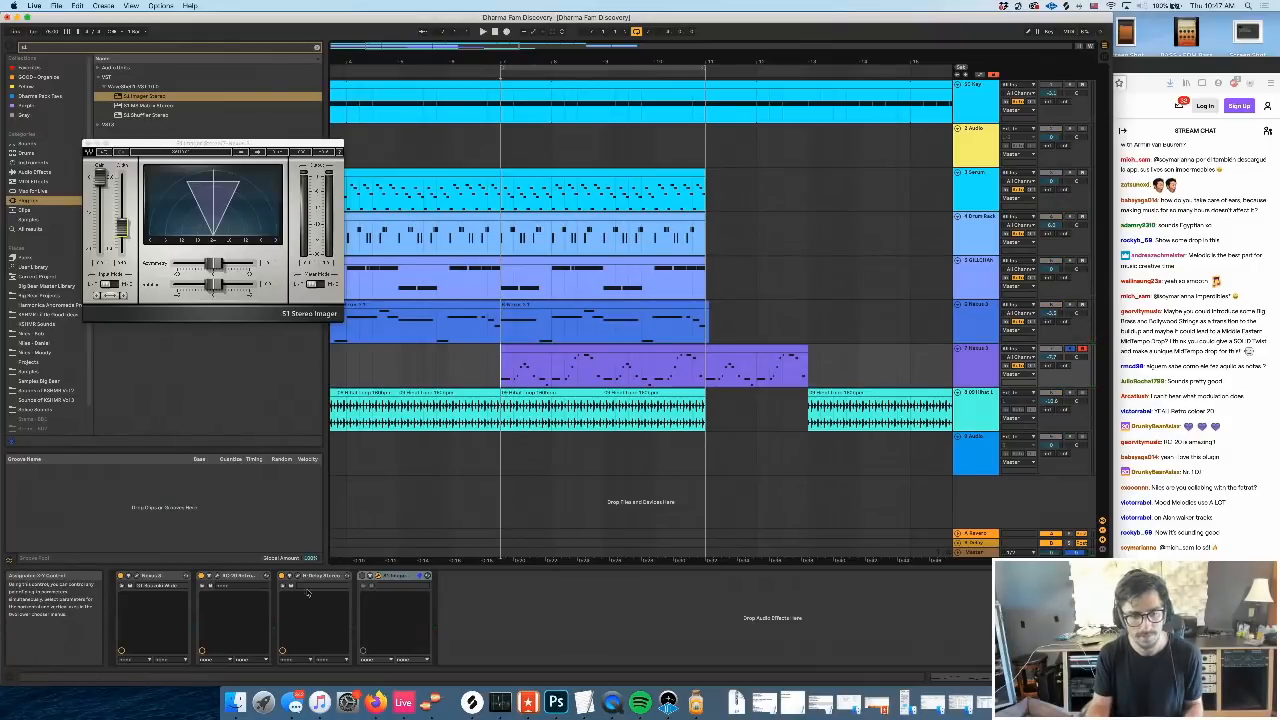
key(space)
key(space)
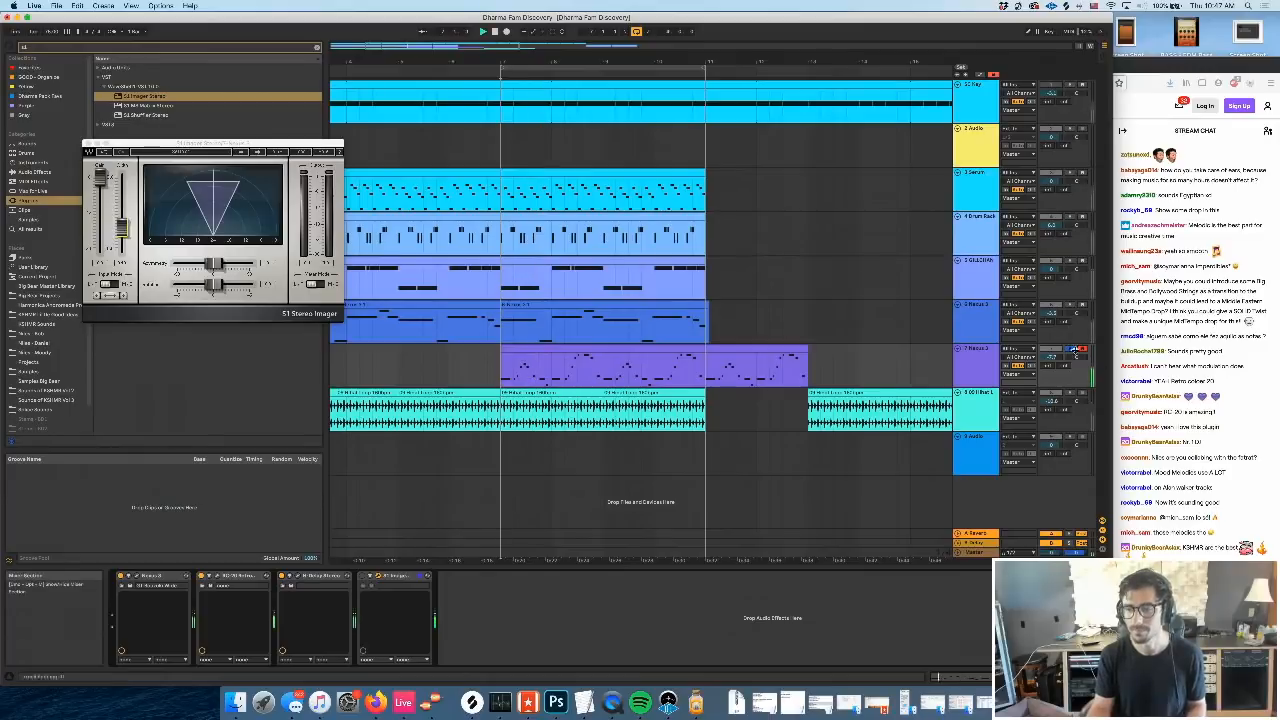
key(space)
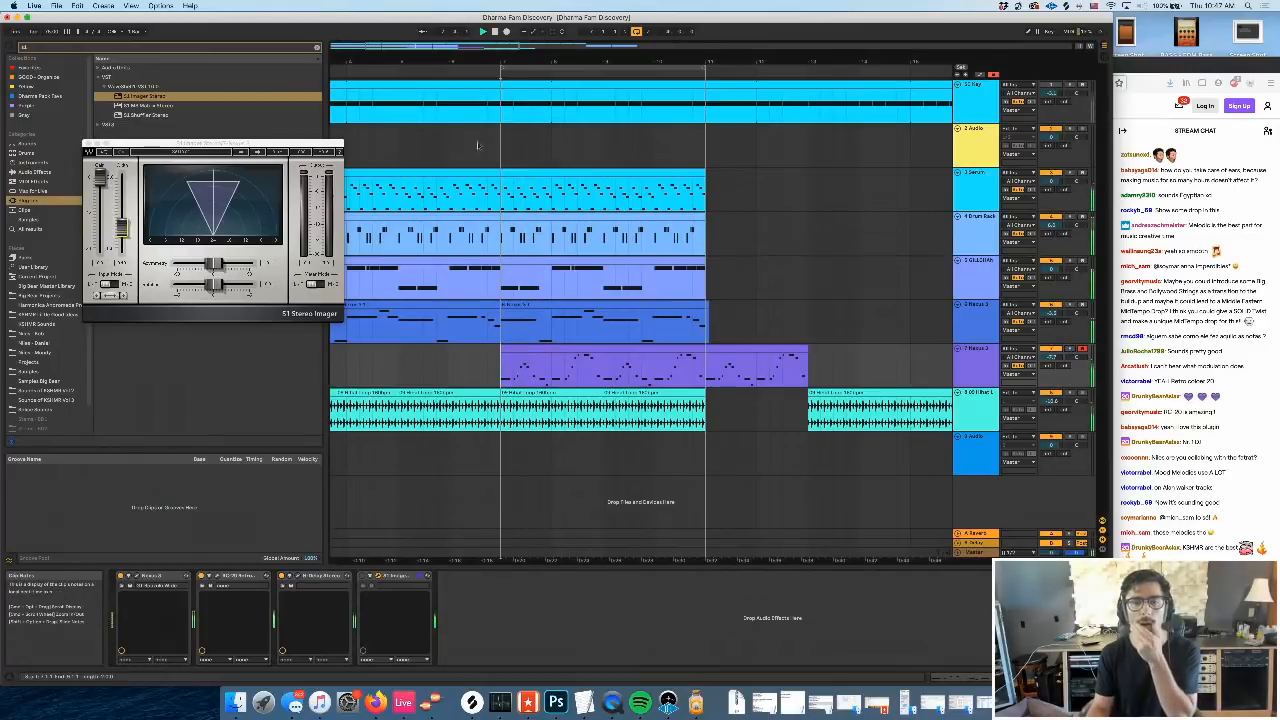
Delete the separate drum loop clips after the purple melody and remove the part of the purple clip extending past bar 11
drag(559, 62, 506, 58)
click(761, 391)
key(Delete)
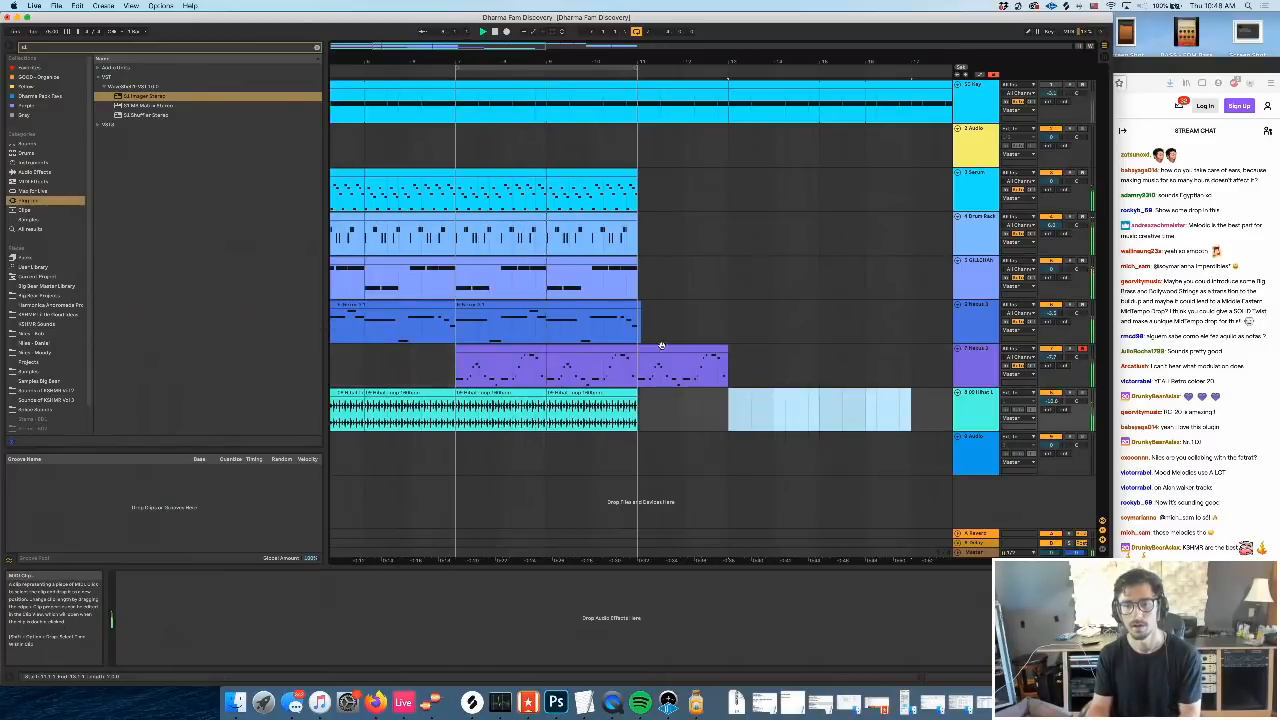
click(663, 348)
key(Delete)
Duplicate the purple melody, the drum loop clips beneath it and the blue Nexus clip into the four bars starting at bar 11
click(489, 348)
shift+click(622, 393)
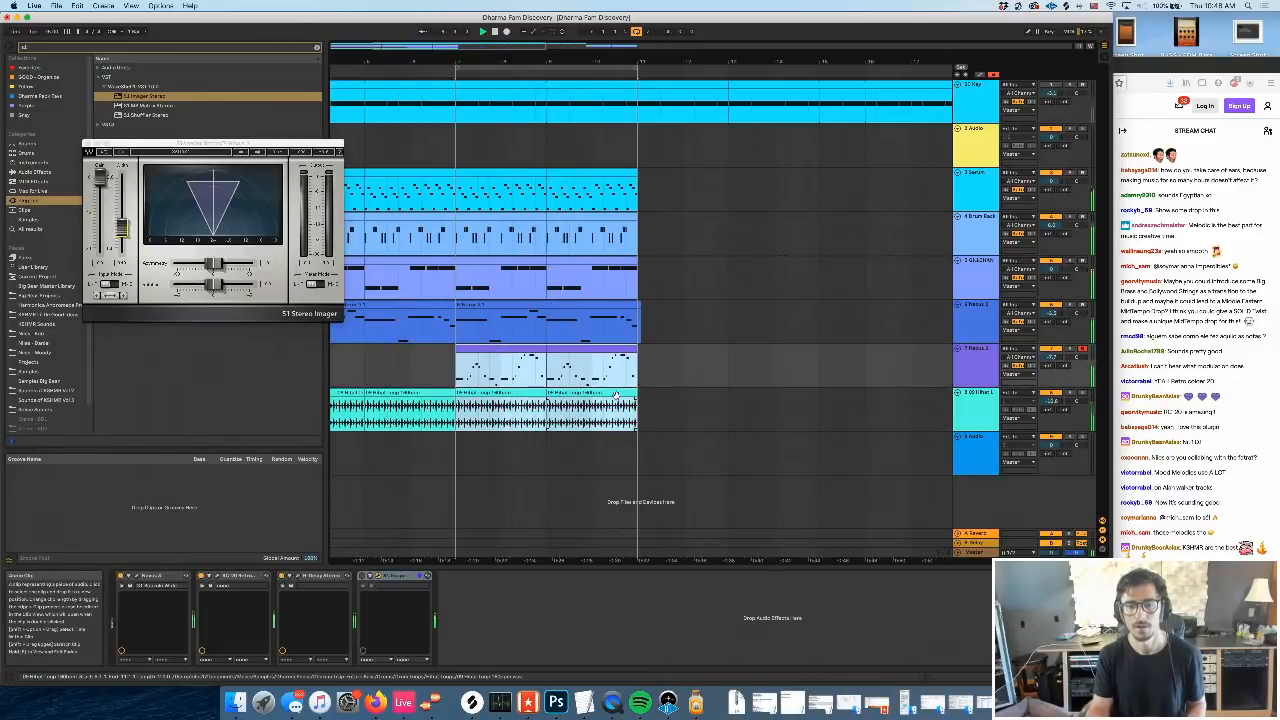
key(super+d)
click(630, 305)
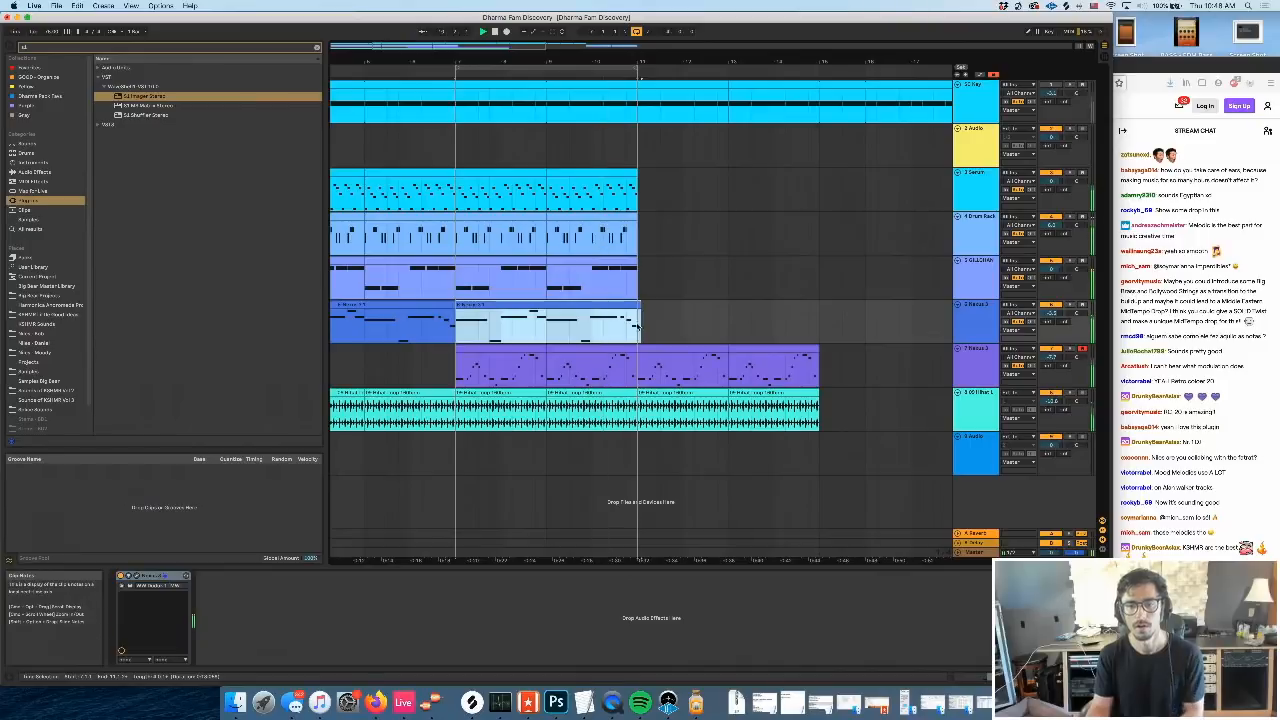
key(super+d)
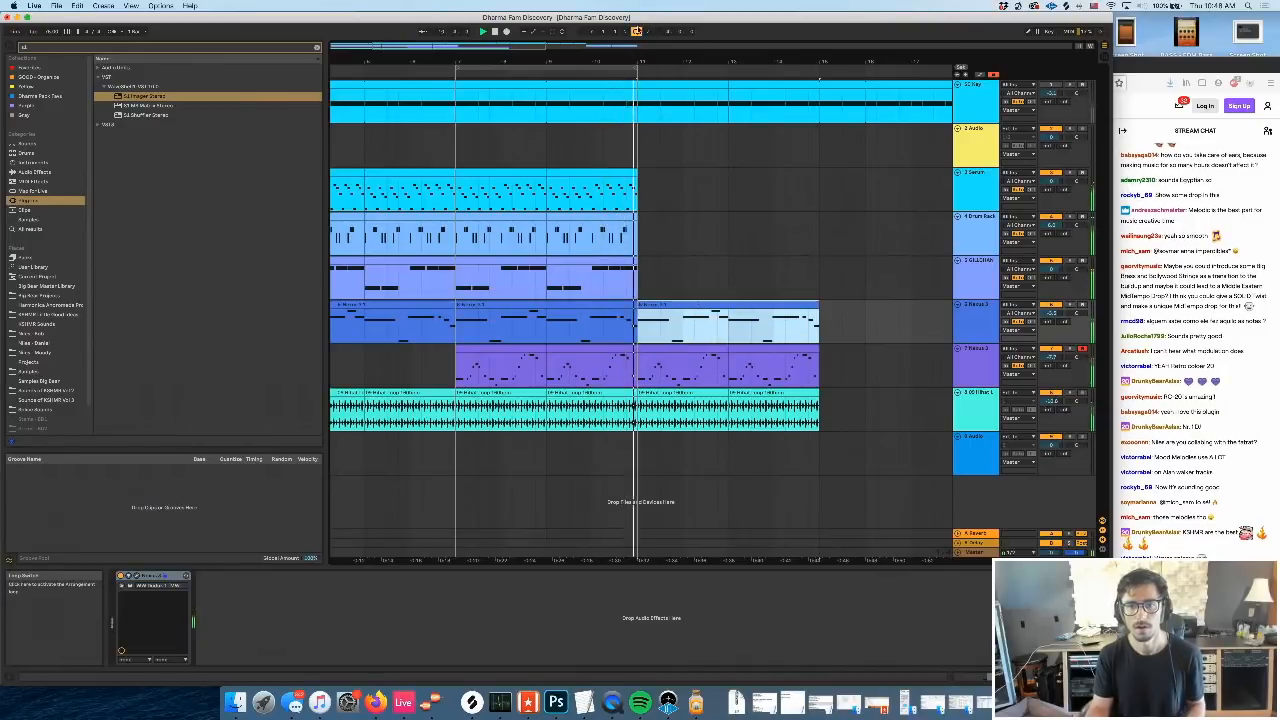
Insert a new MIDI track below the drum loop, search the plug-ins for nexus and load Nexus 3 on it
scroll(567, 263, right, 5)
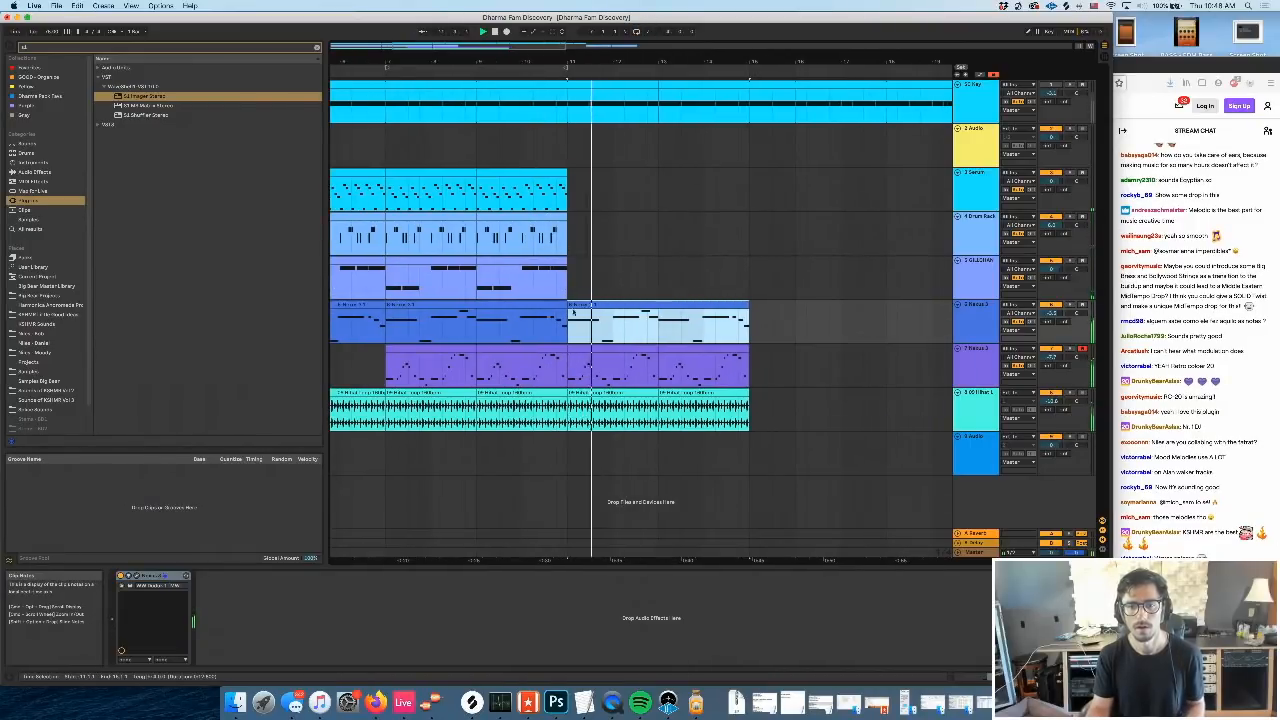
click(966, 369)
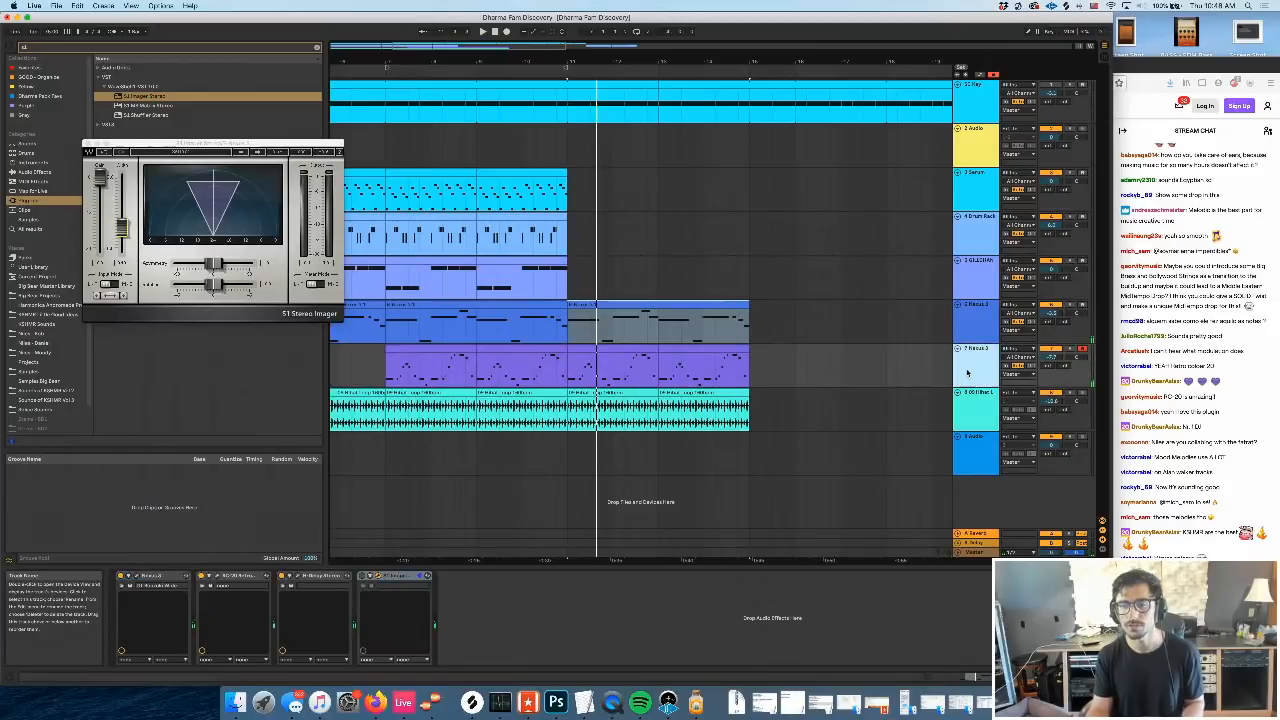
key(super+shift+t)
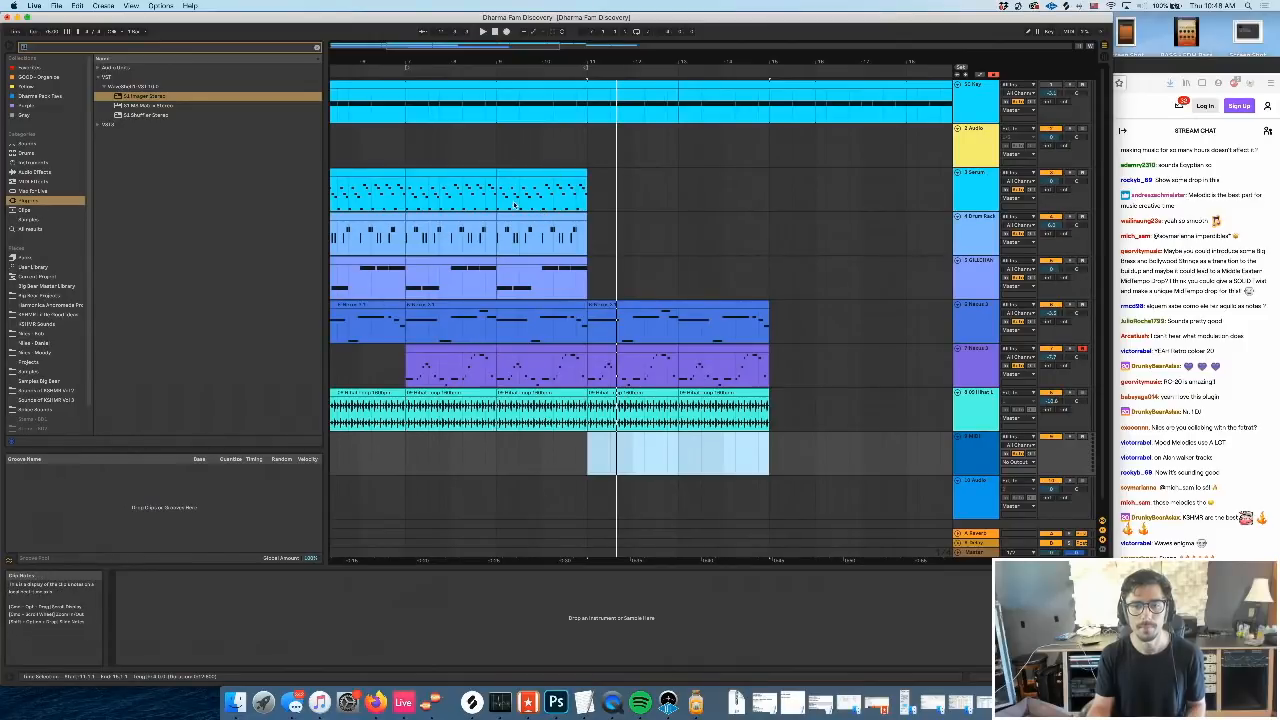
click(496, 452)
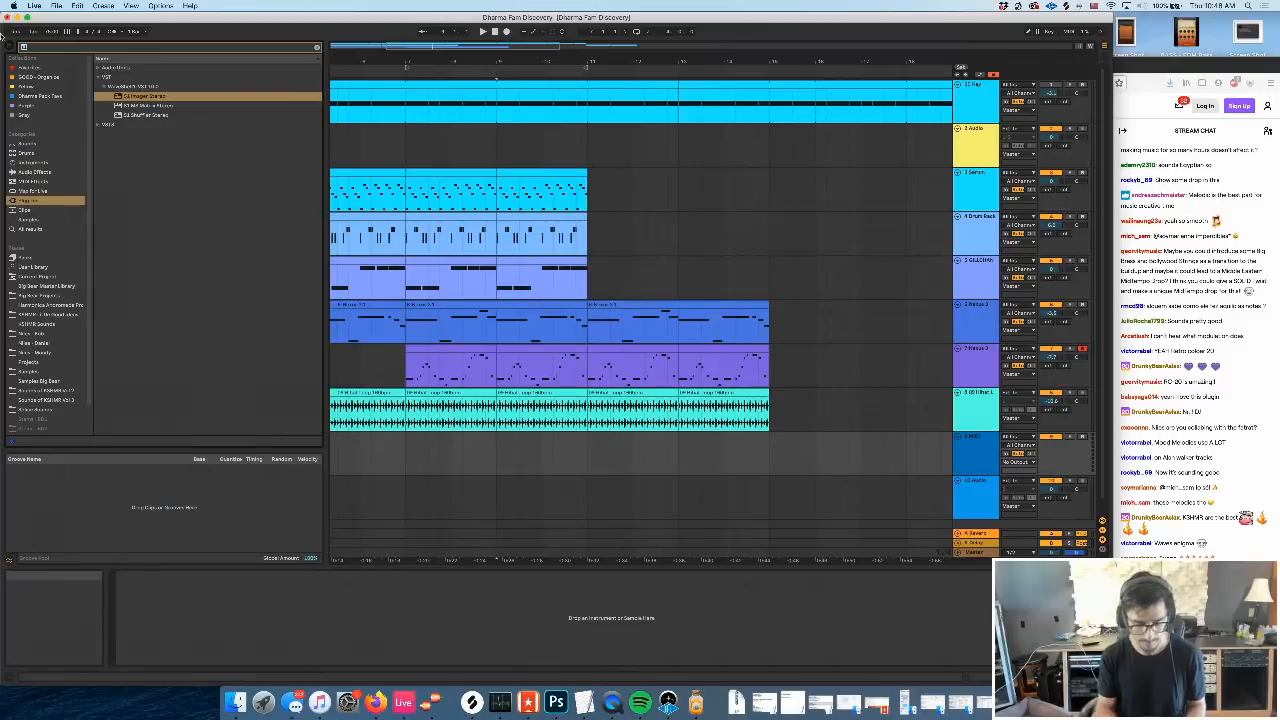
text(nexus)
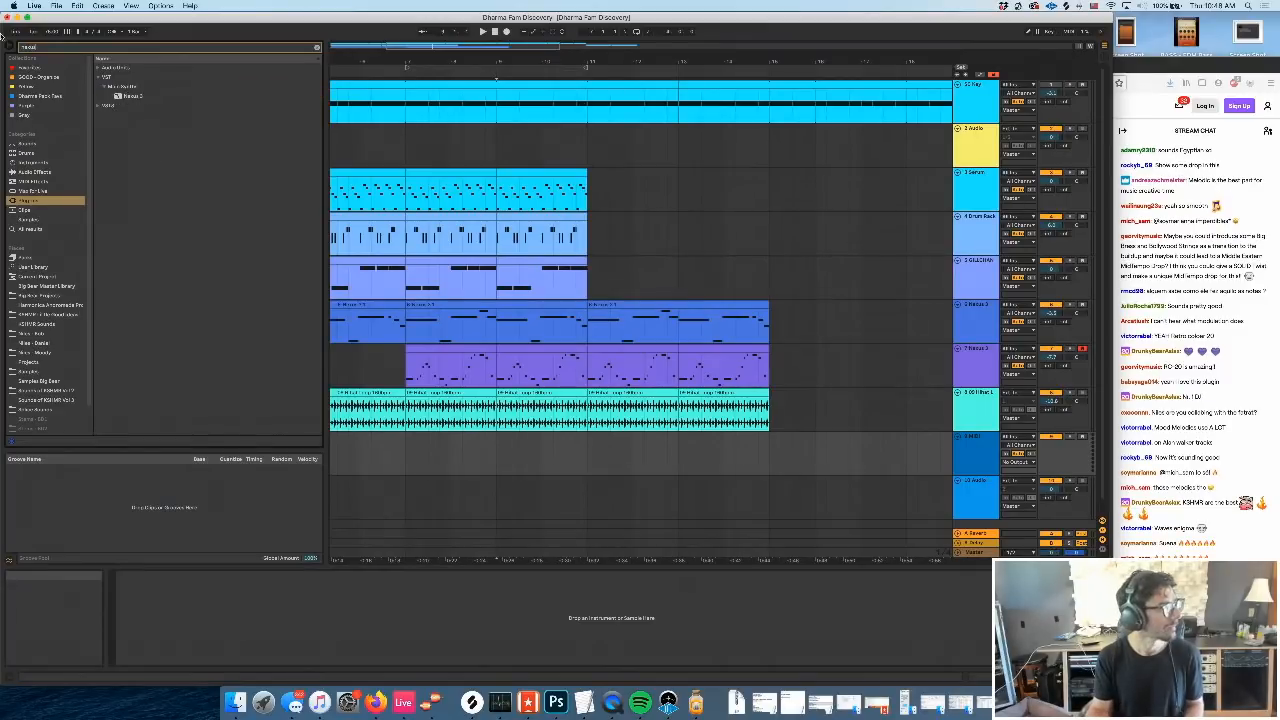
click(150, 96)
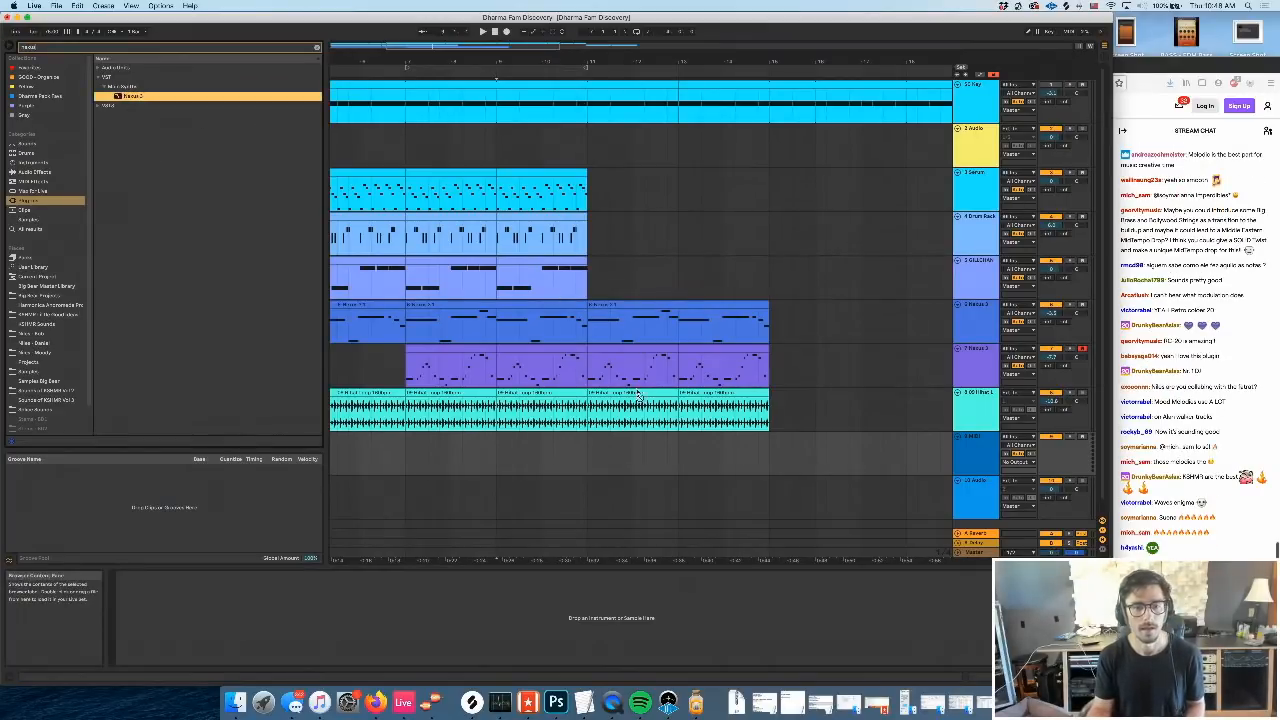
drag(661, 451, 660, 445)
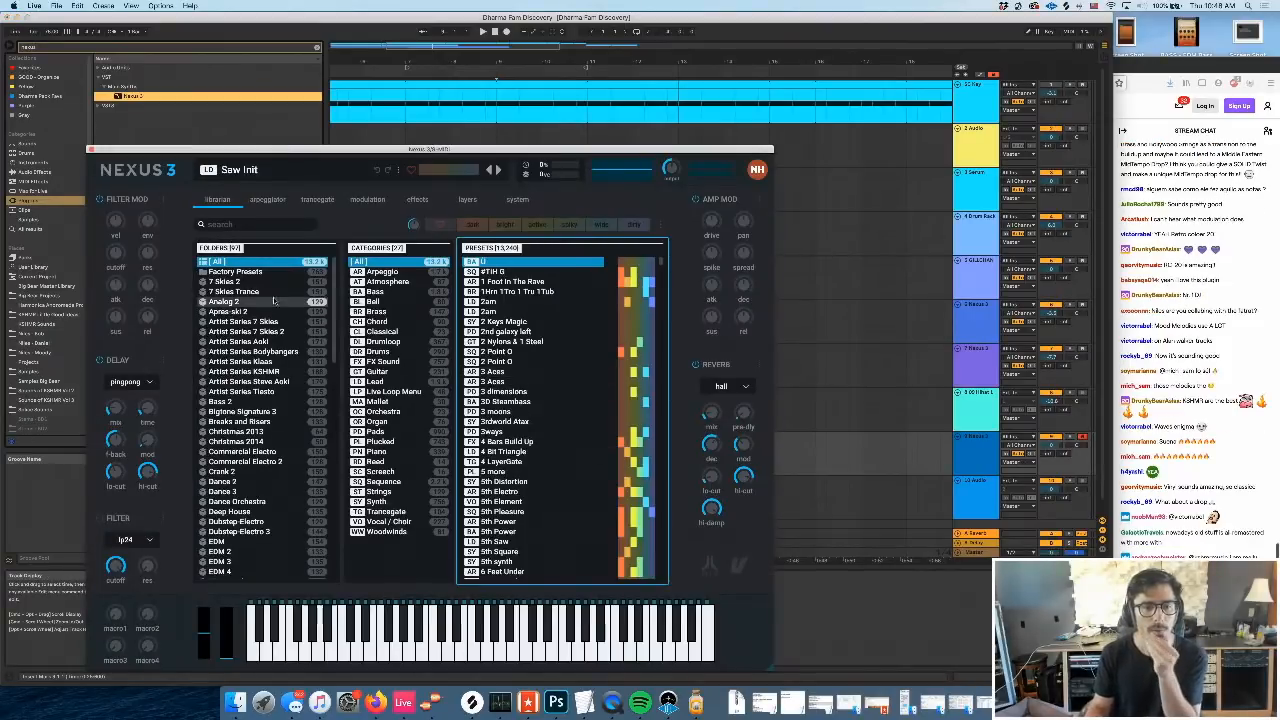
Load the Rain Pad preset from the Pads category of Nexus 3's Artist Series KSHMR folder
click(262, 371)
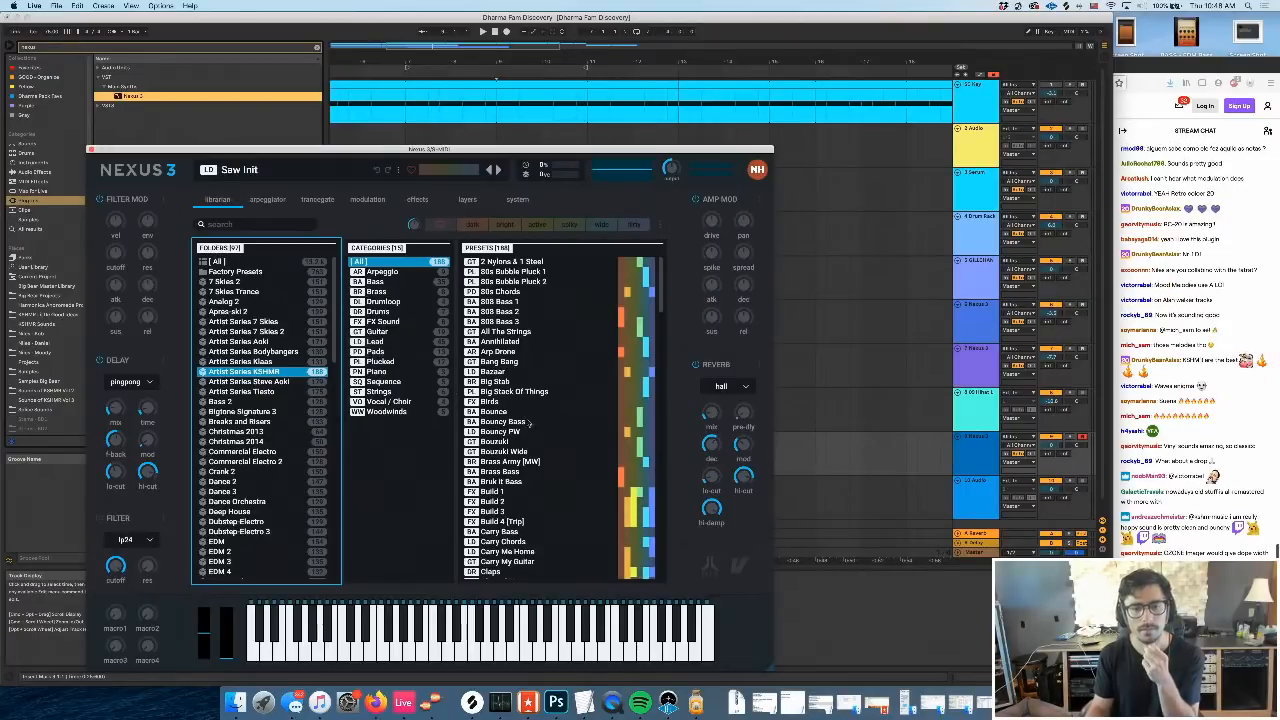
click(393, 393)
click(396, 351)
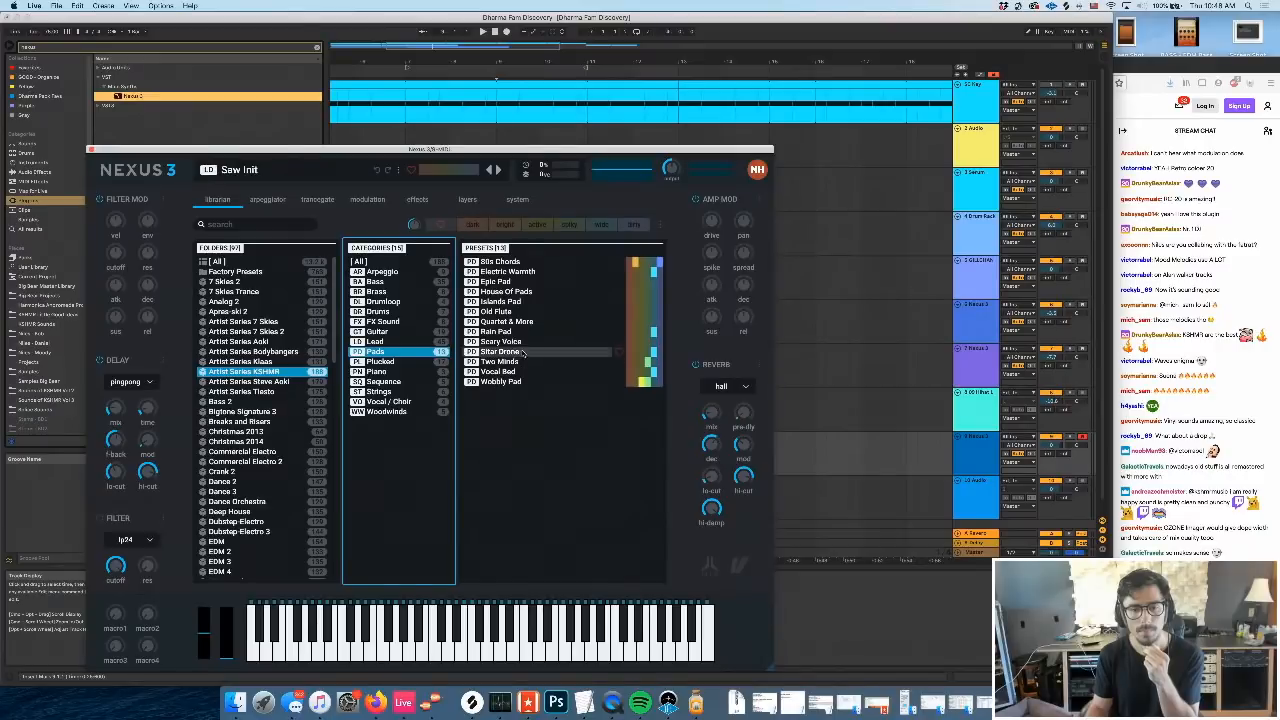
click(517, 332)
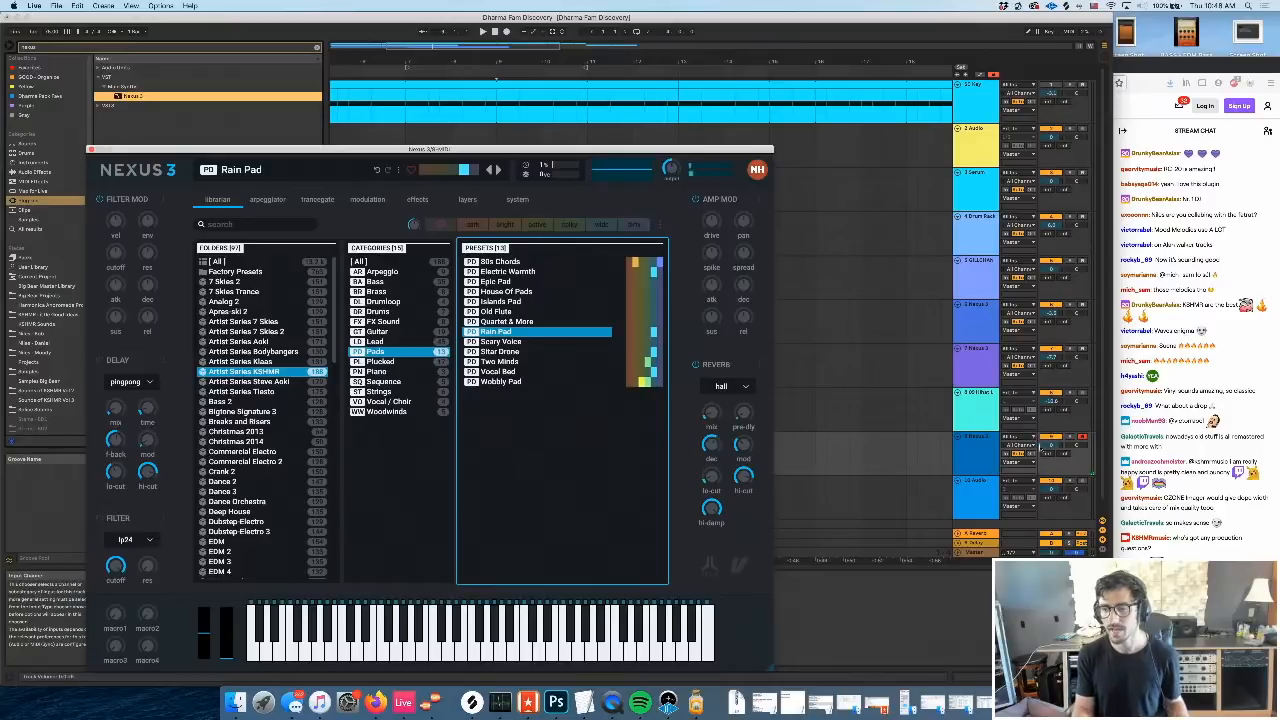
Lower the new Nexus 3 track's volume, close the plug-in and play the arrangement
drag(1051, 445, 1051, 453)
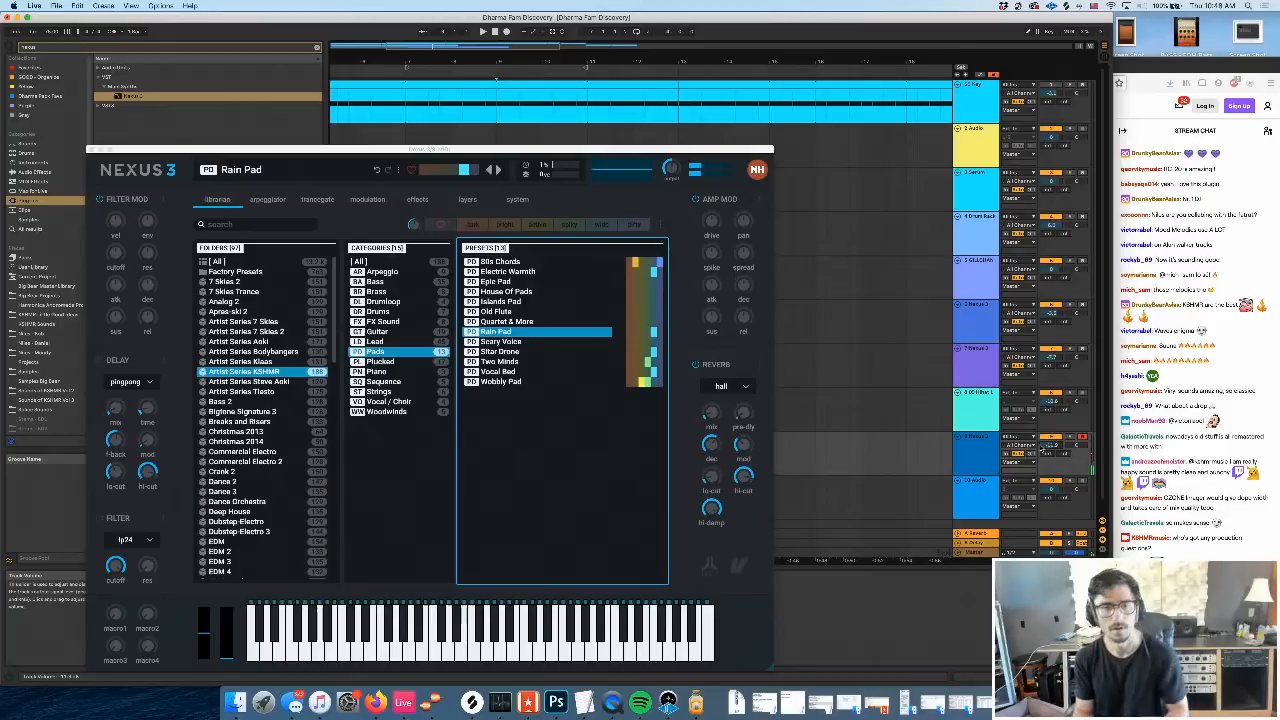
click(91, 150)
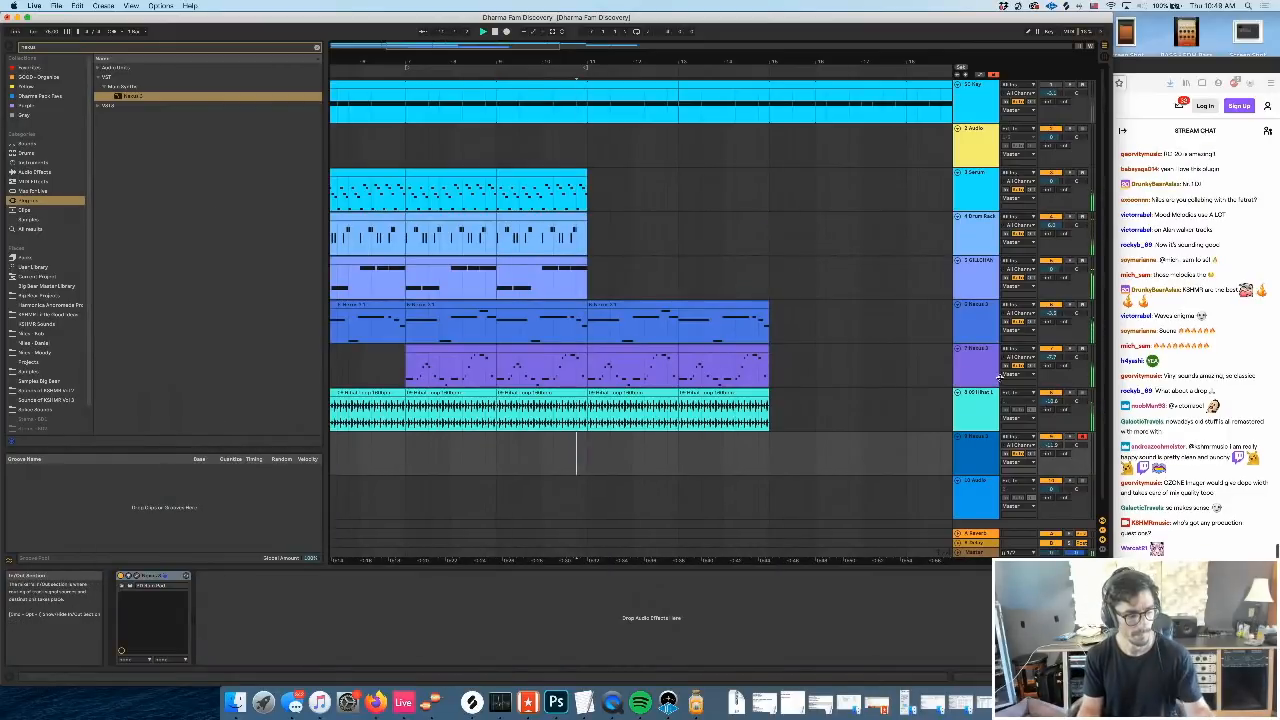
key(space)
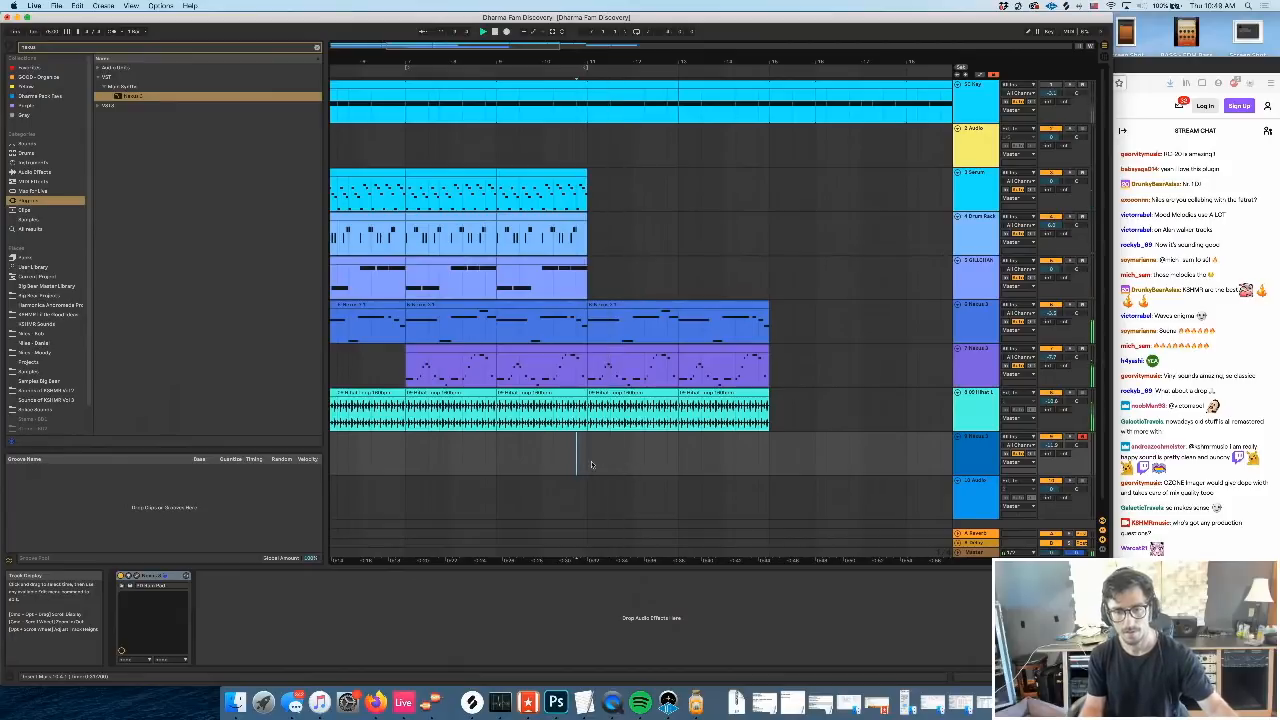
Create an empty MIDI clip on the new Nexus 3 track from bar 11 to bar 15
drag(591, 464, 769, 457)
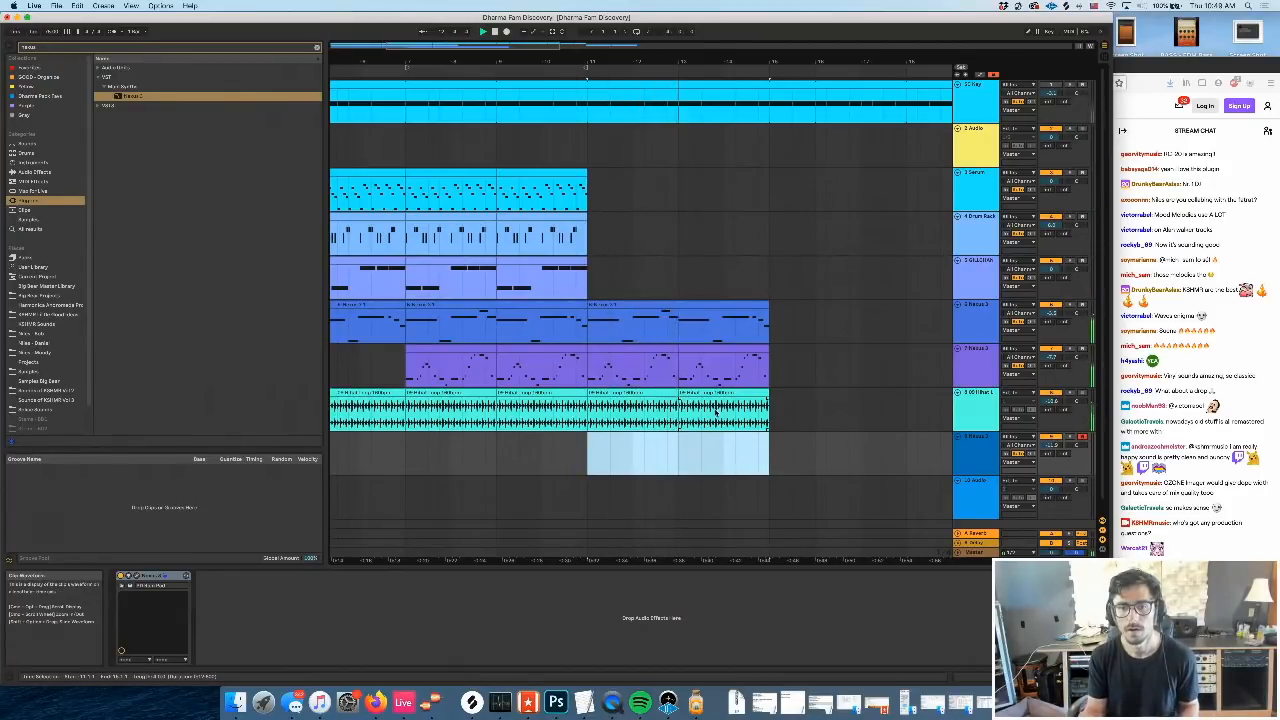
key(space)
key(space)
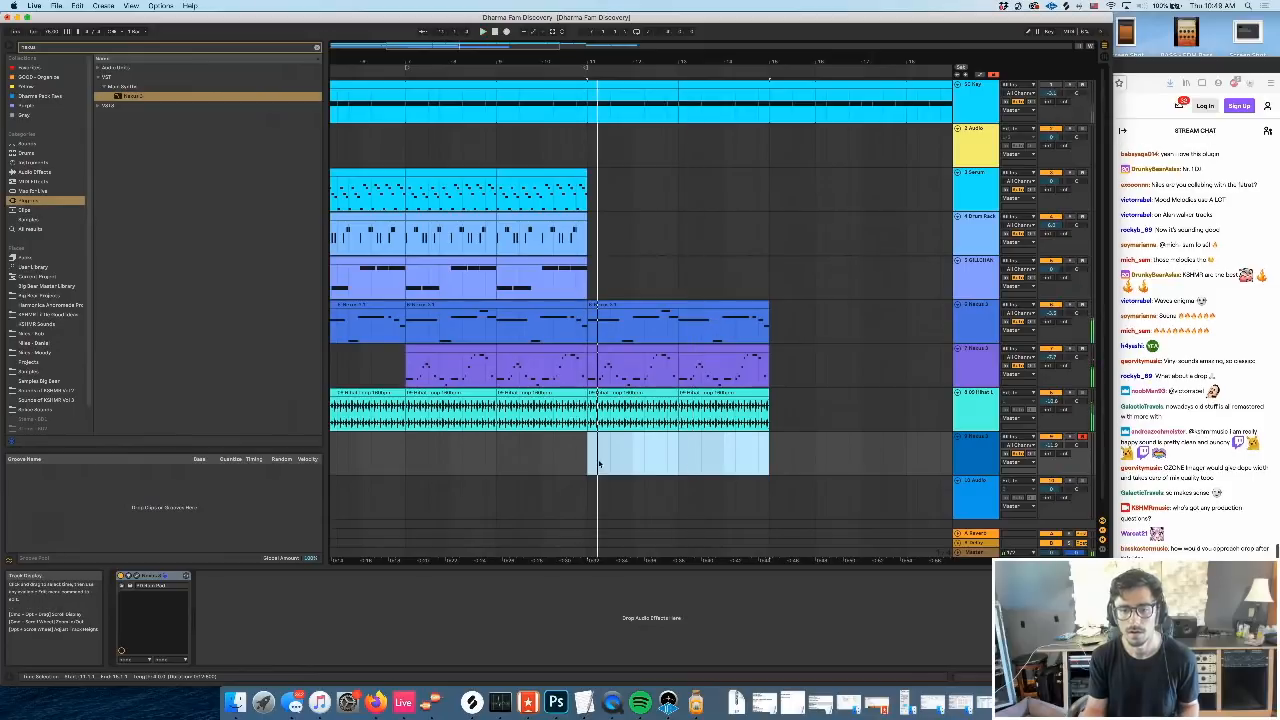
key(super+shift+m)
key(m)
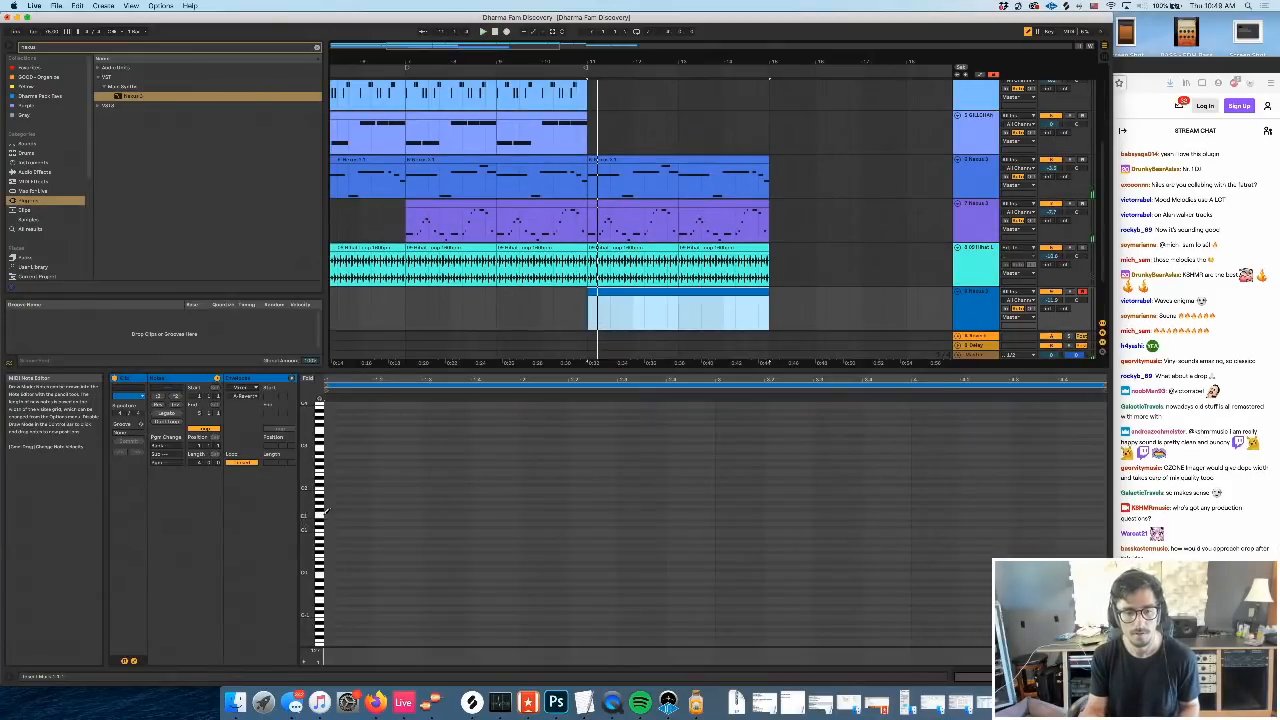
Enter a one-bar, three-note chord at the start of the new clip, transpose it up two octaves and audition it
drag(308, 502, 330, 499)
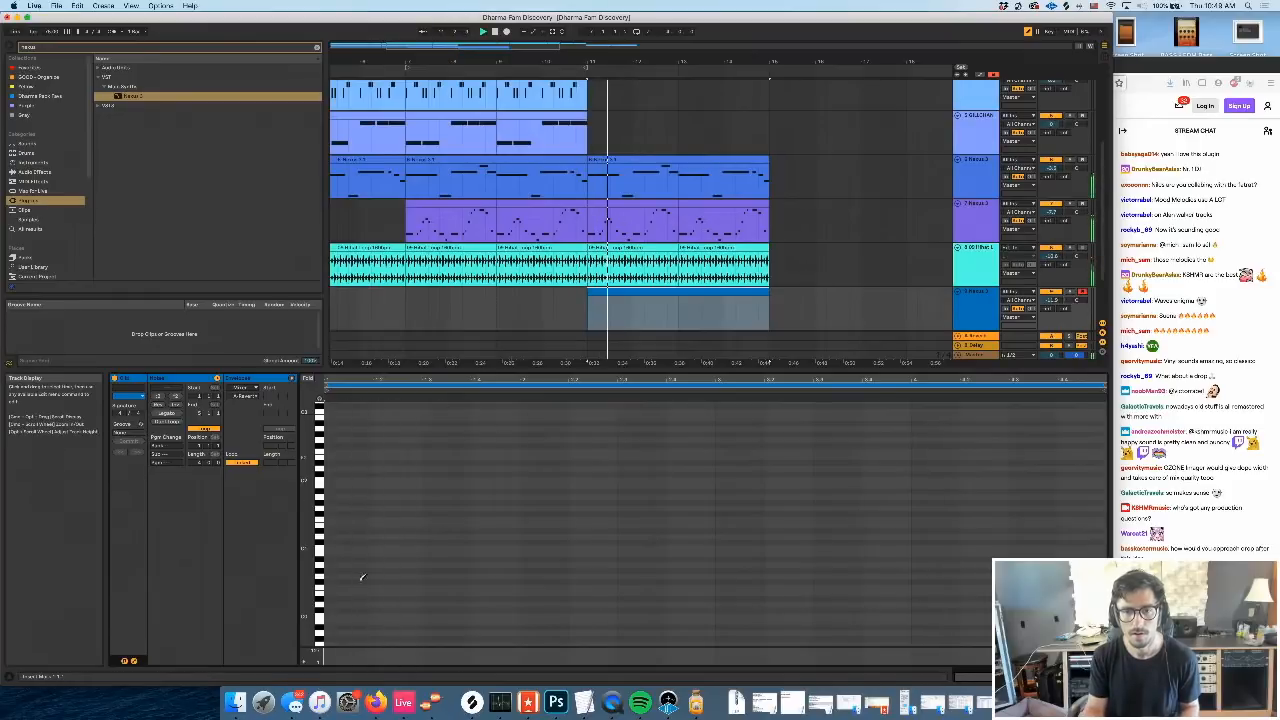
key(b)
double_click(333, 549)
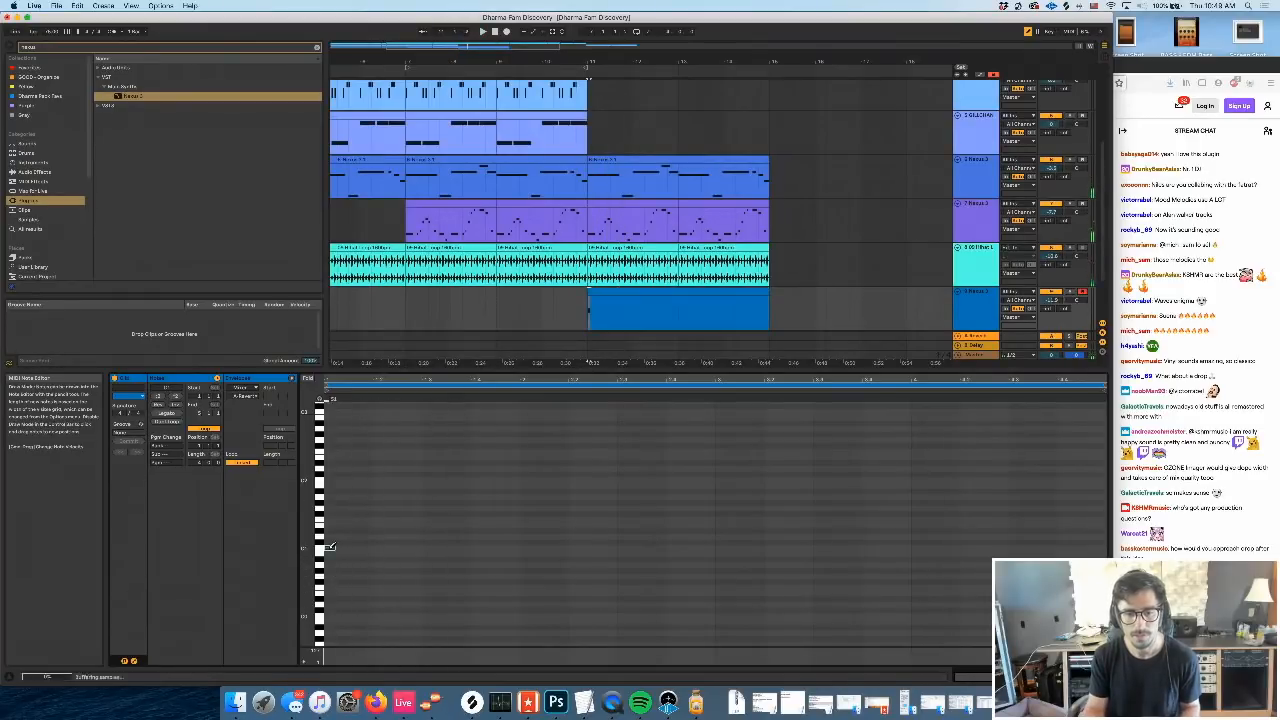
drag(330, 549, 497, 510)
key(super+a)
key(shift+Up)
key(shift+Up)
key(space)
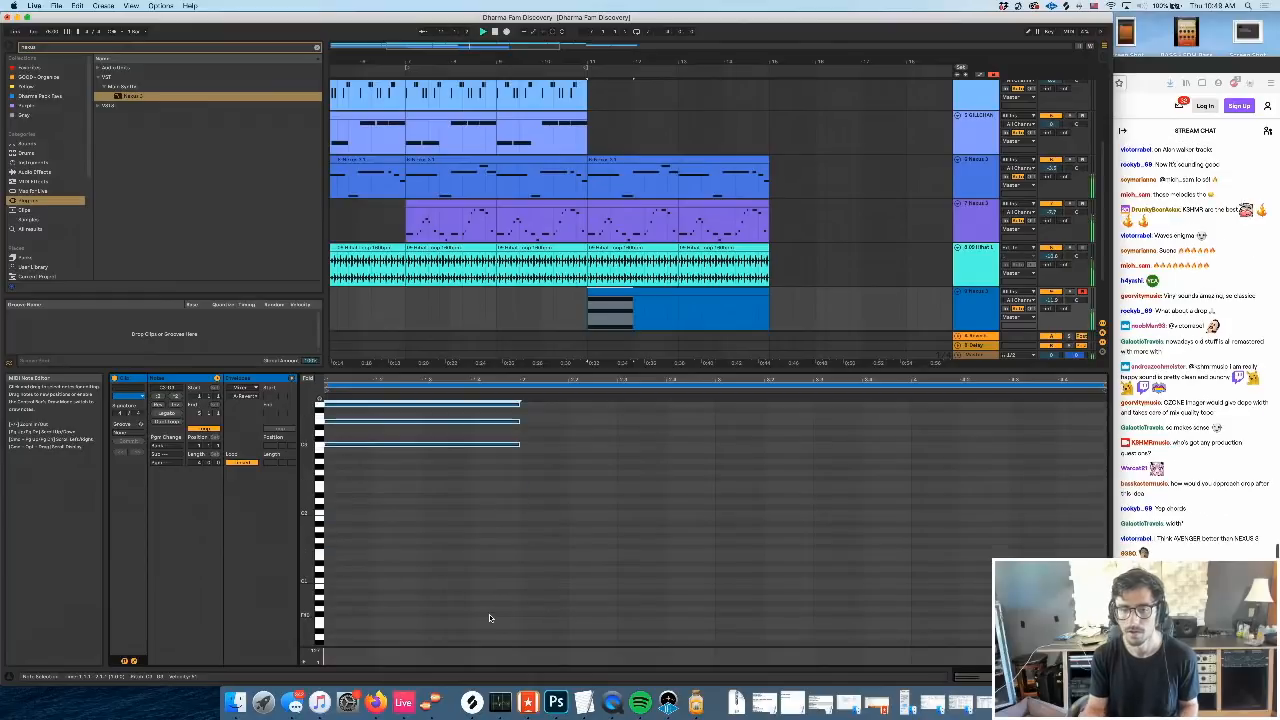
Duplicate the chord into the second bar and raise the copy's upper two notes by one semitone
scroll(576, 567, up, 2)
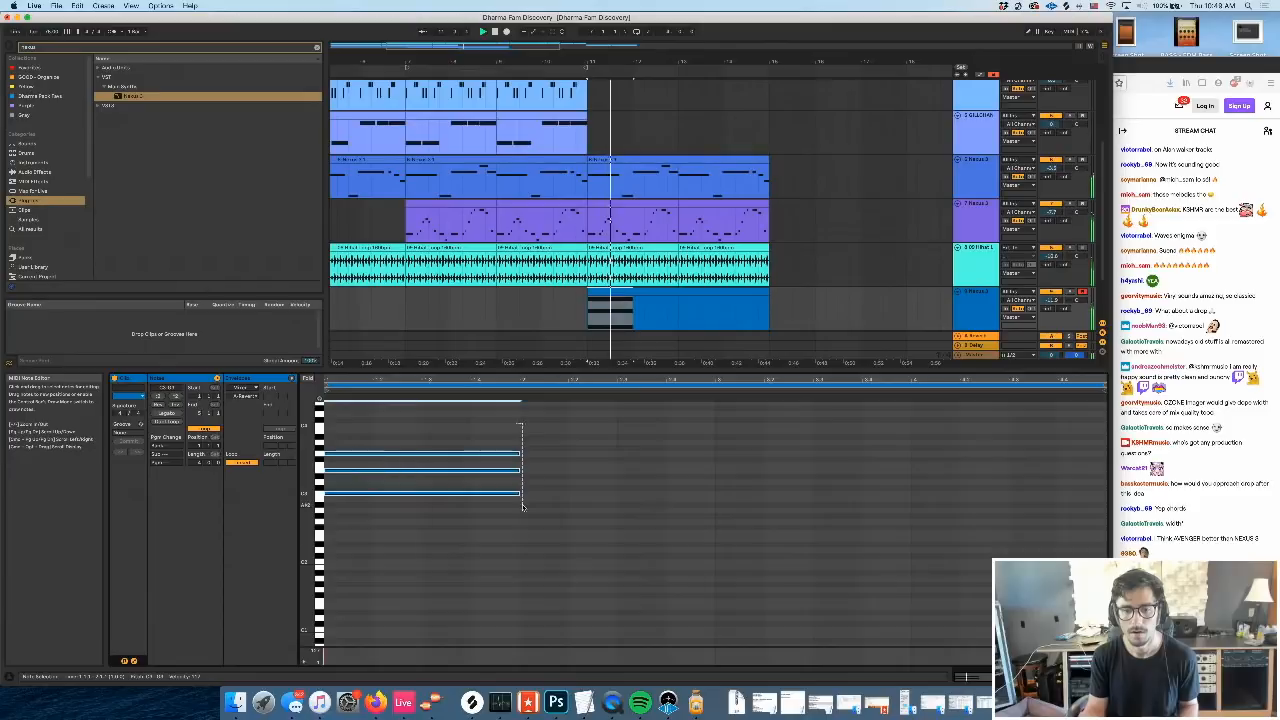
key(super+d)
key(space)
drag(533, 484, 541, 445)
key(Up)
click(541, 448)
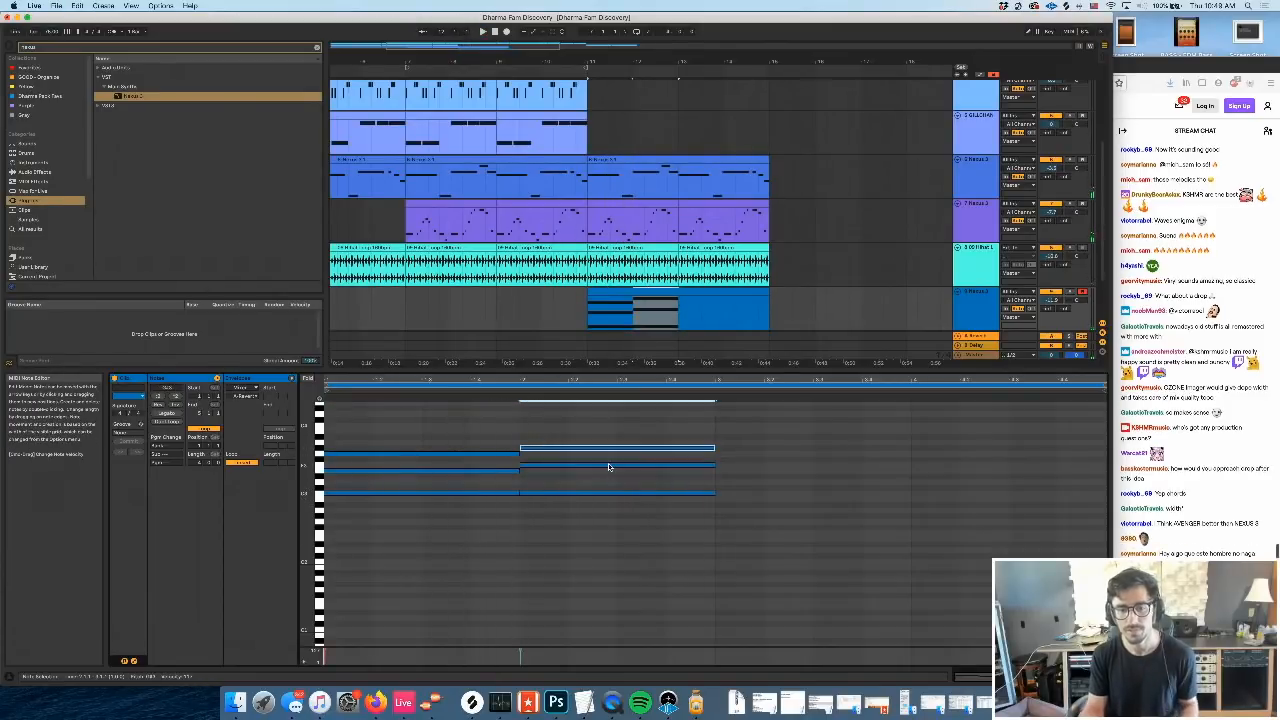
Copy the first bar's chord into the third bar of the pad clip
drag(612, 438, 610, 497)
drag(466, 438, 468, 499)
click(717, 428)
key(super+v)
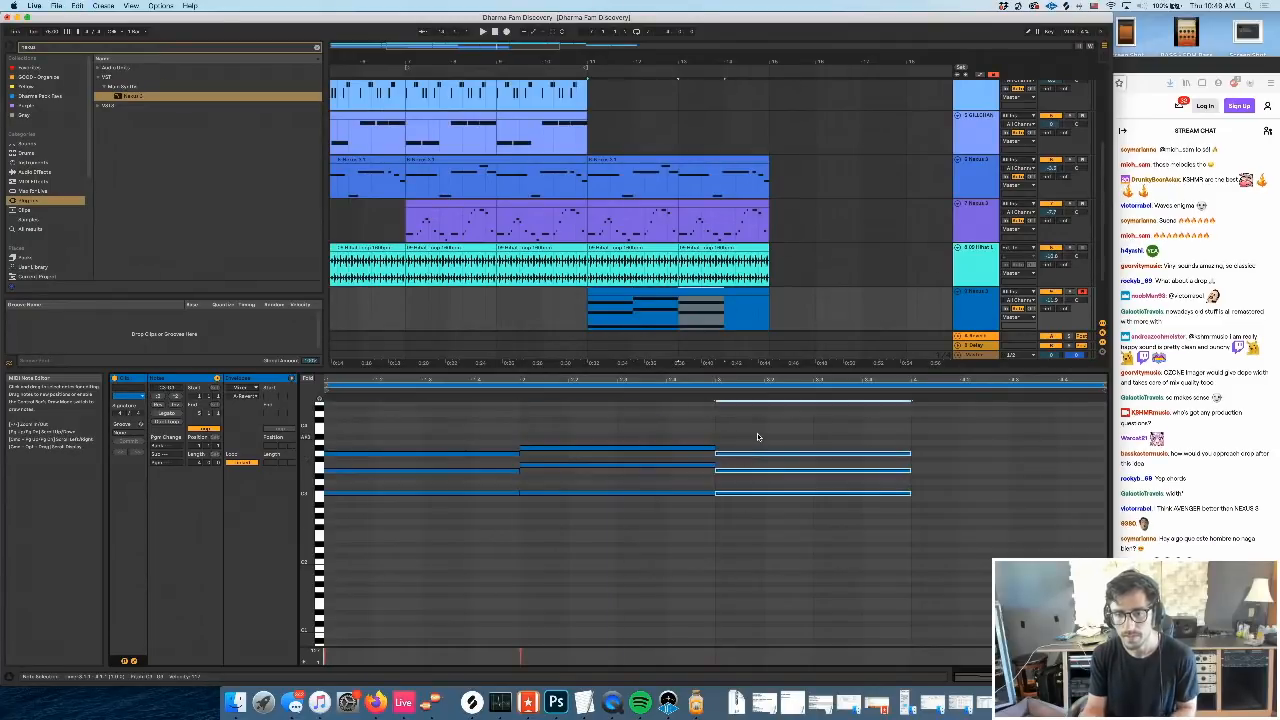
Audition the pad chords, then raise the third chord's middle note by one semitone and its top note by two
click(700, 202)
click(682, 291)
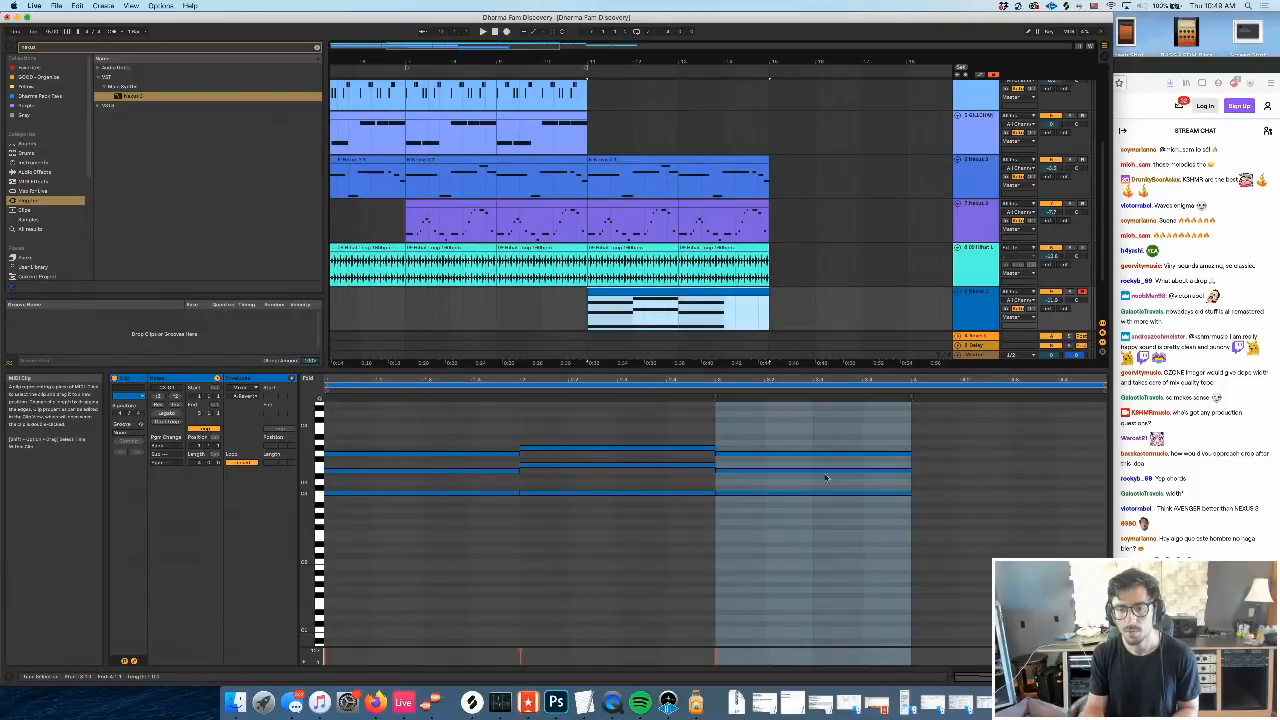
click(777, 421)
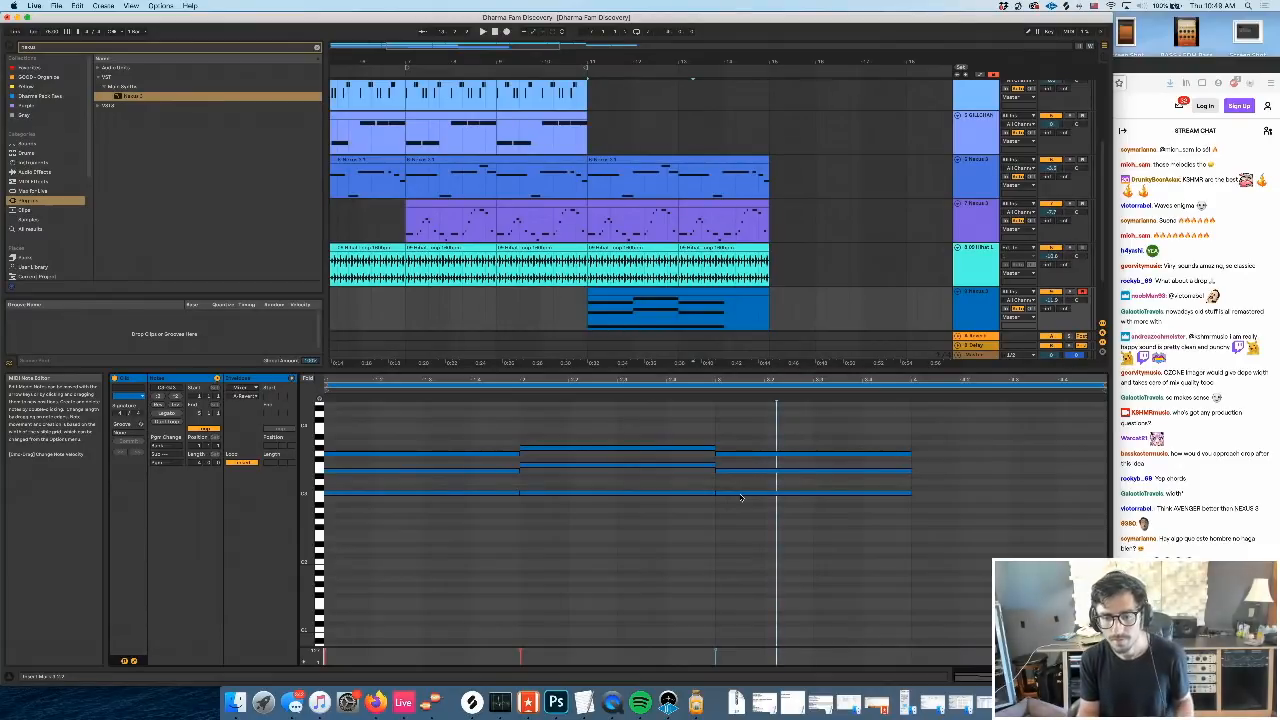
key(space)
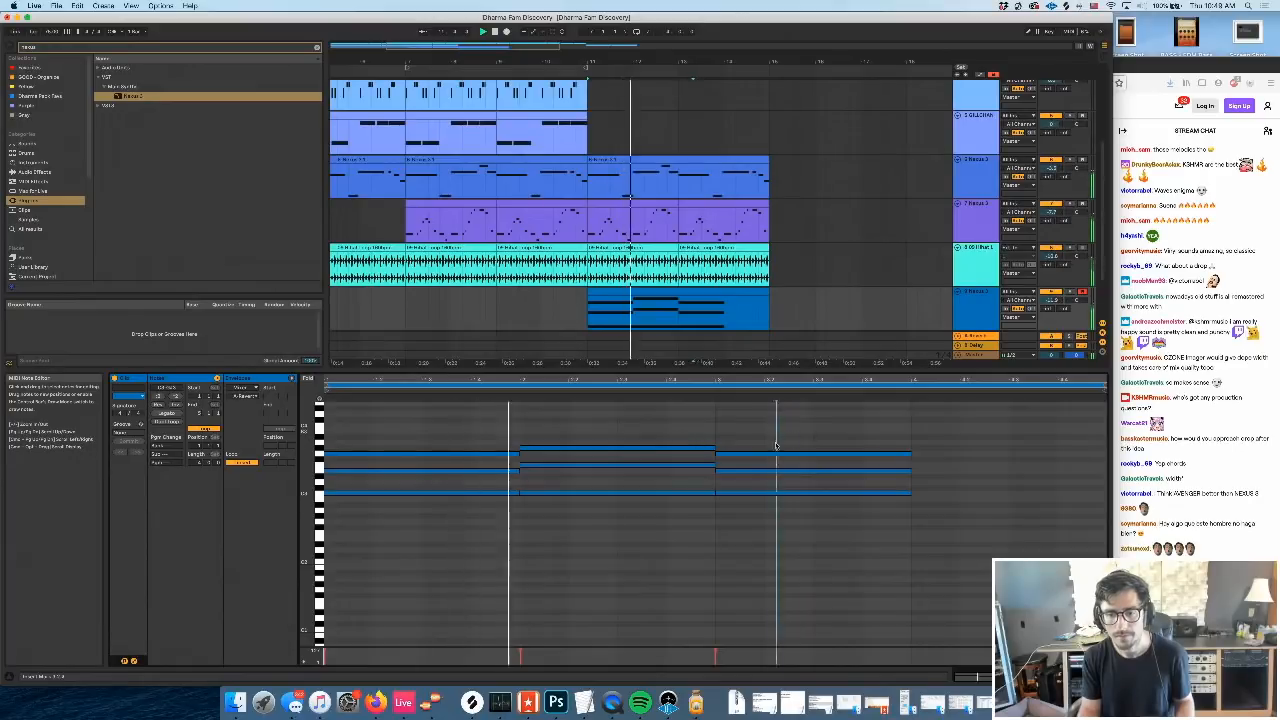
drag(776, 441, 744, 454)
key(space)
key(Up)
key(Up)
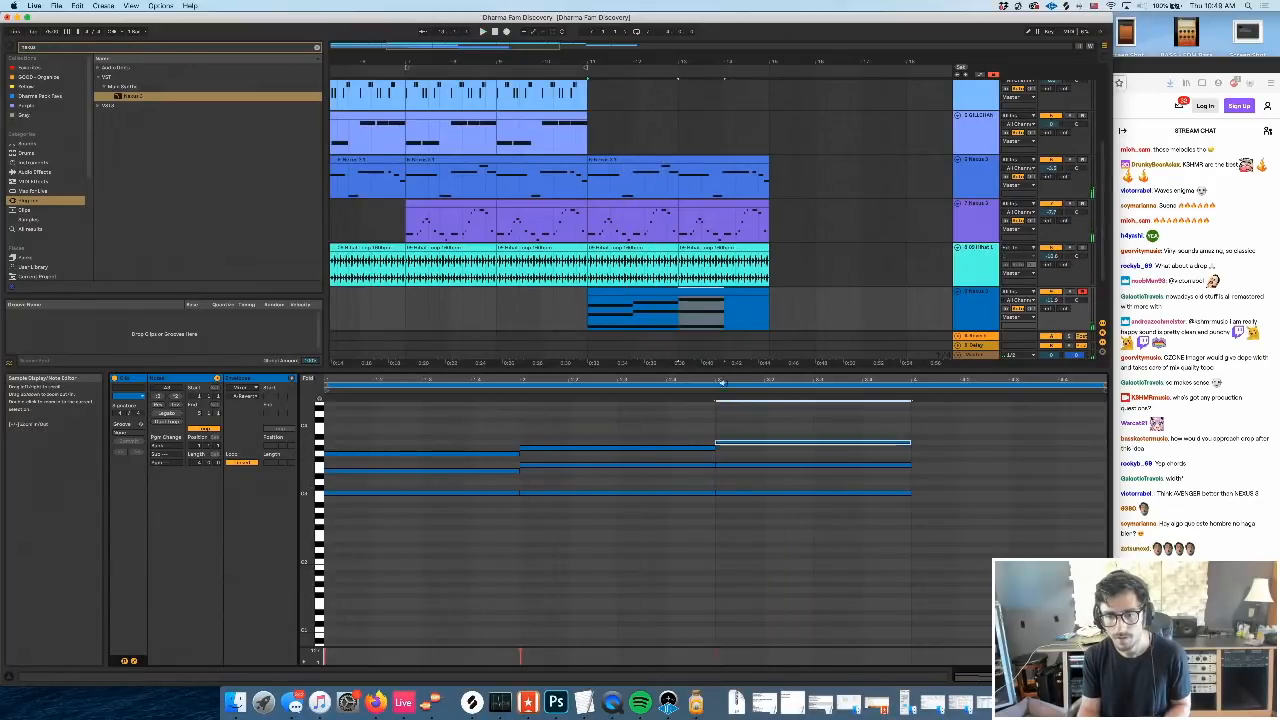
Solo the purple Nexus 3 melody and the pad track, and audition the three pad chords together with the melody
click(708, 392)
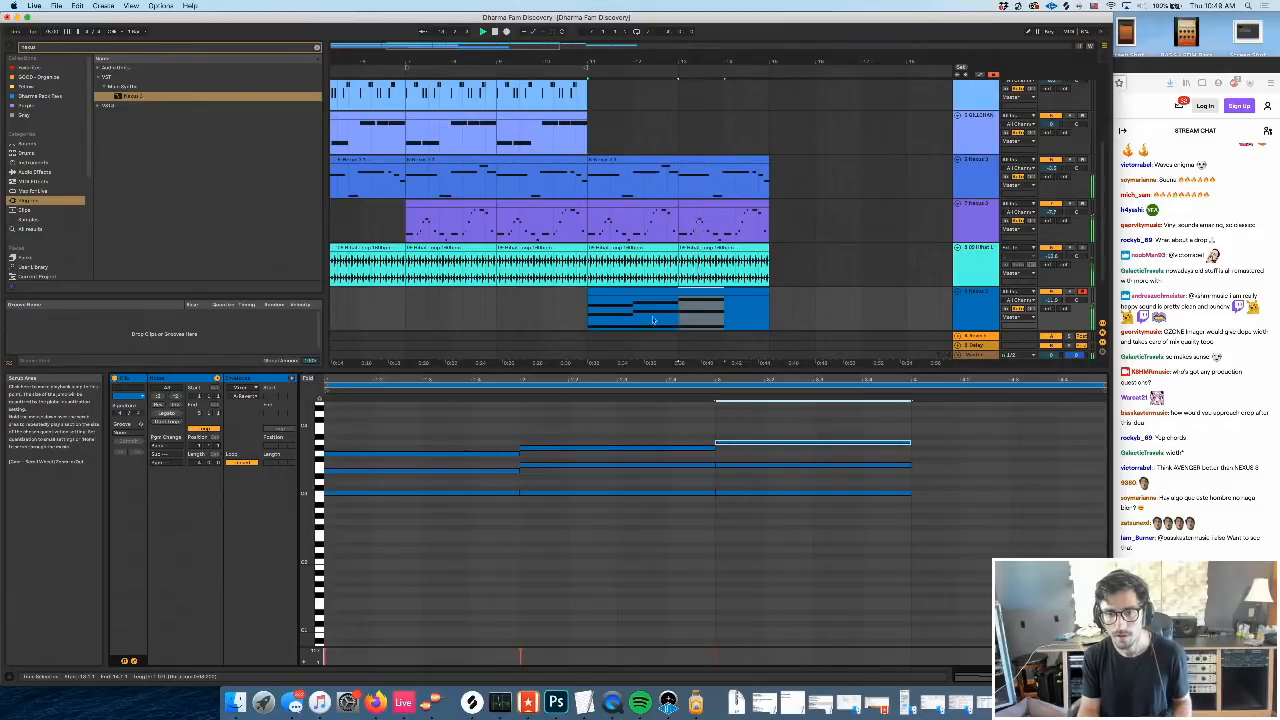
key(space)
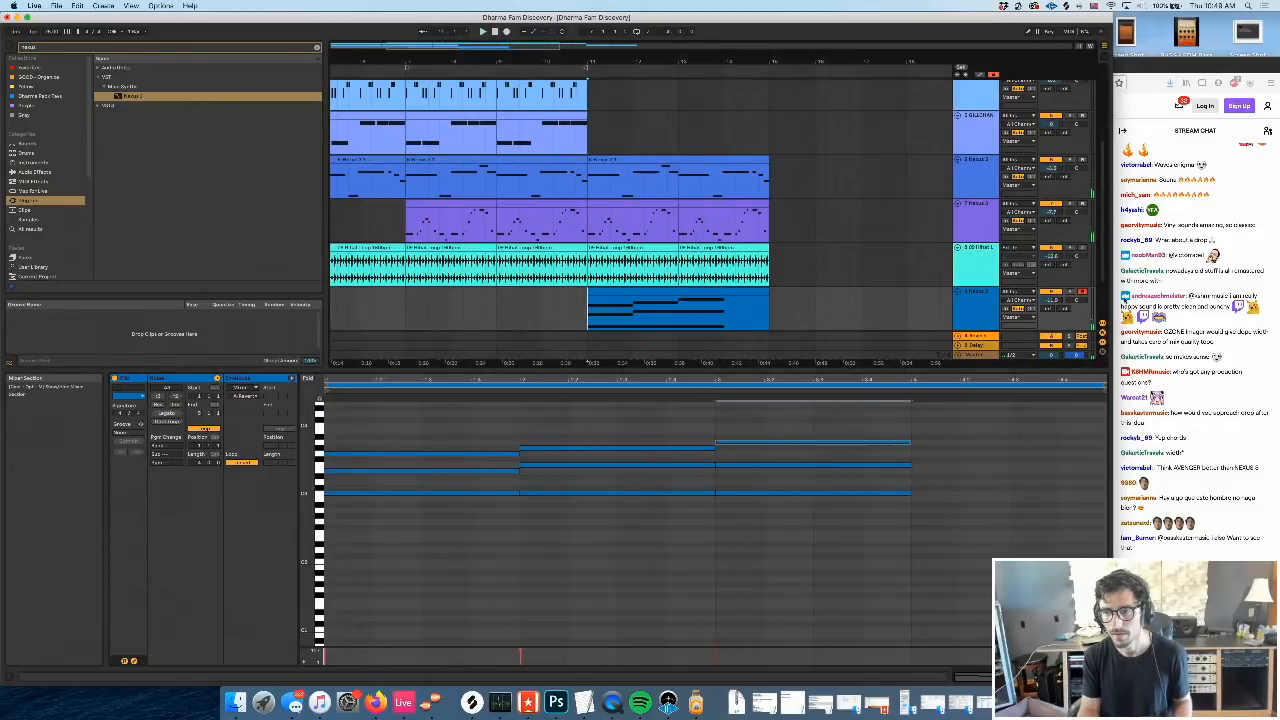
key(space)
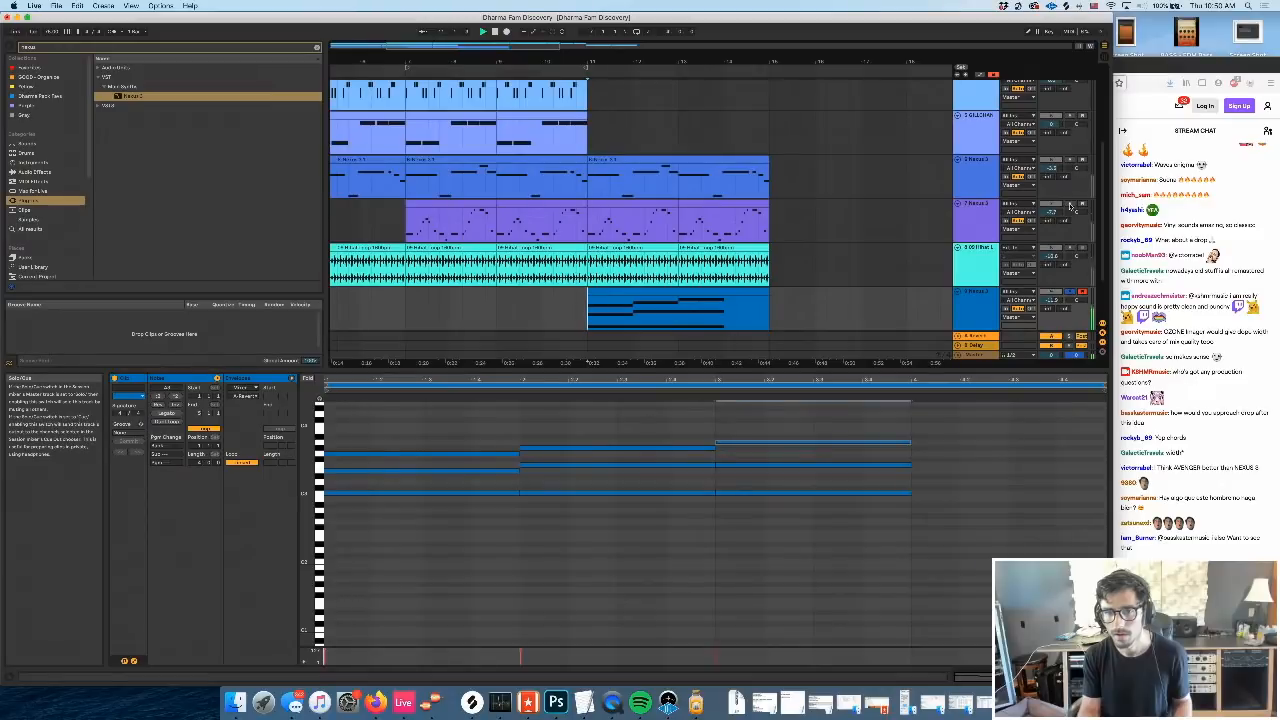
click(770, 443)
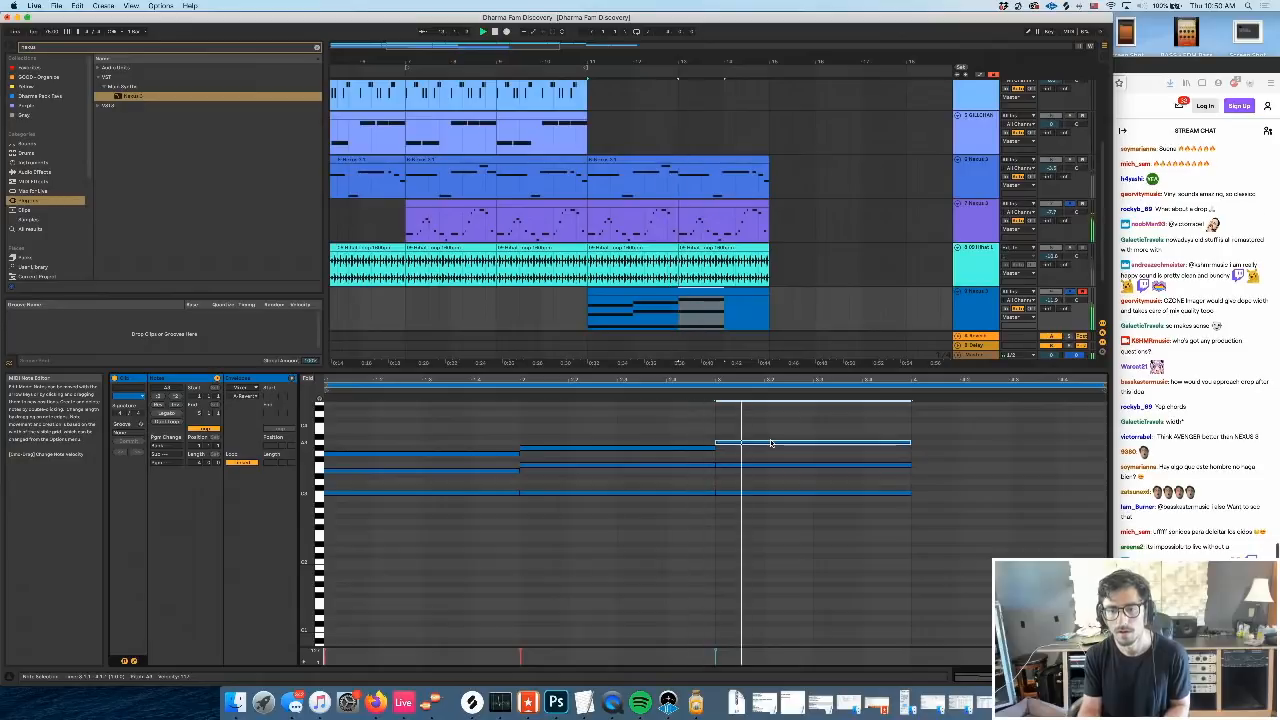
Duplicate the third bar's chord into the fourth bar and loop playback over the whole four-bar pad clip
drag(775, 434, 788, 513)
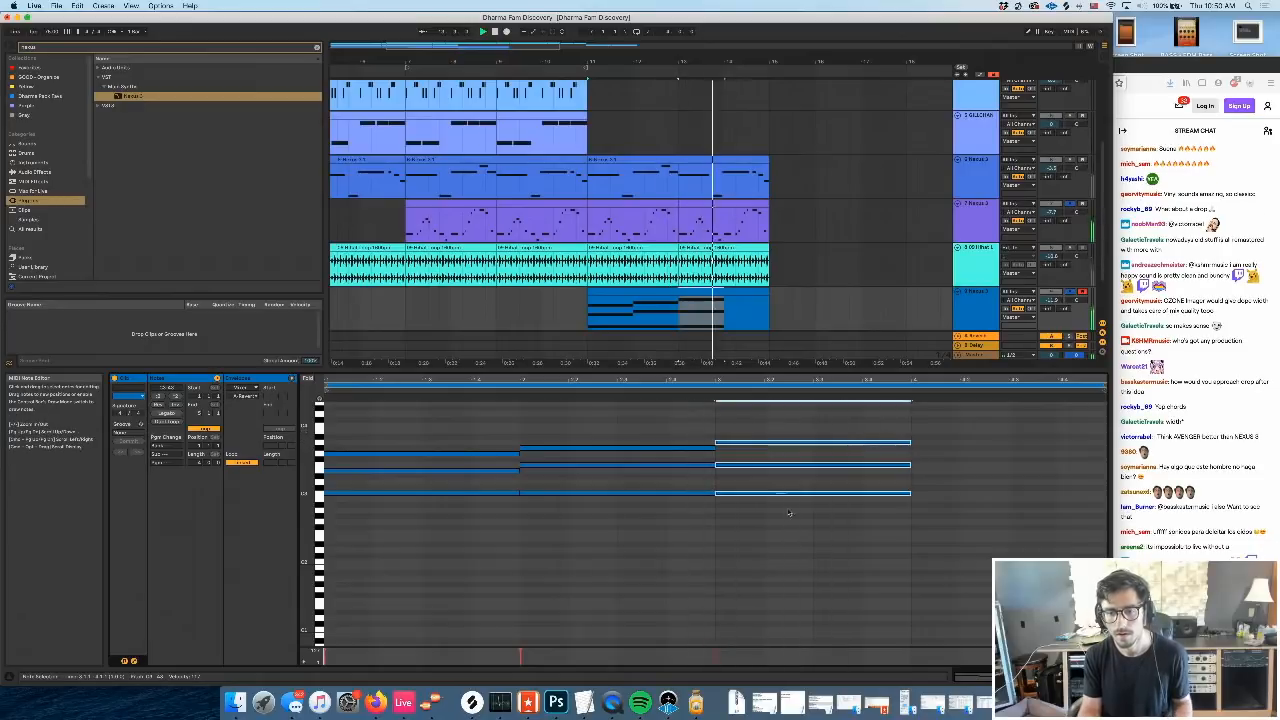
key(super+d)
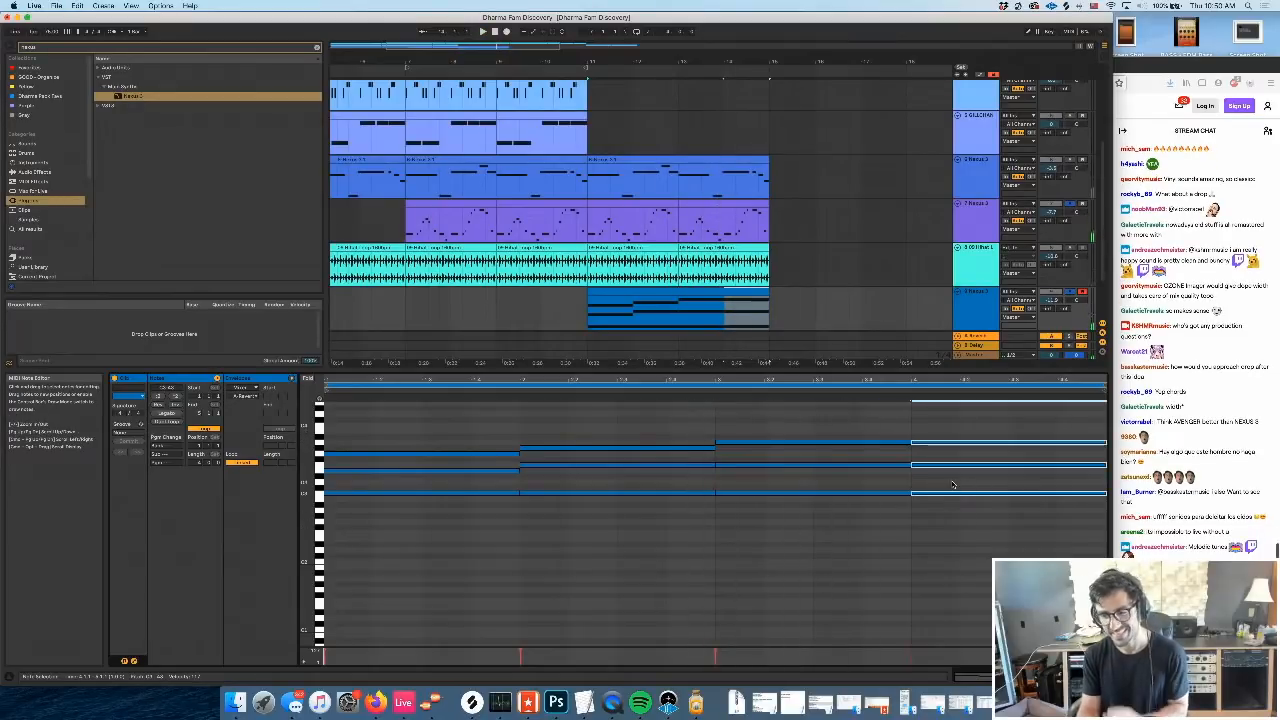
click(716, 292)
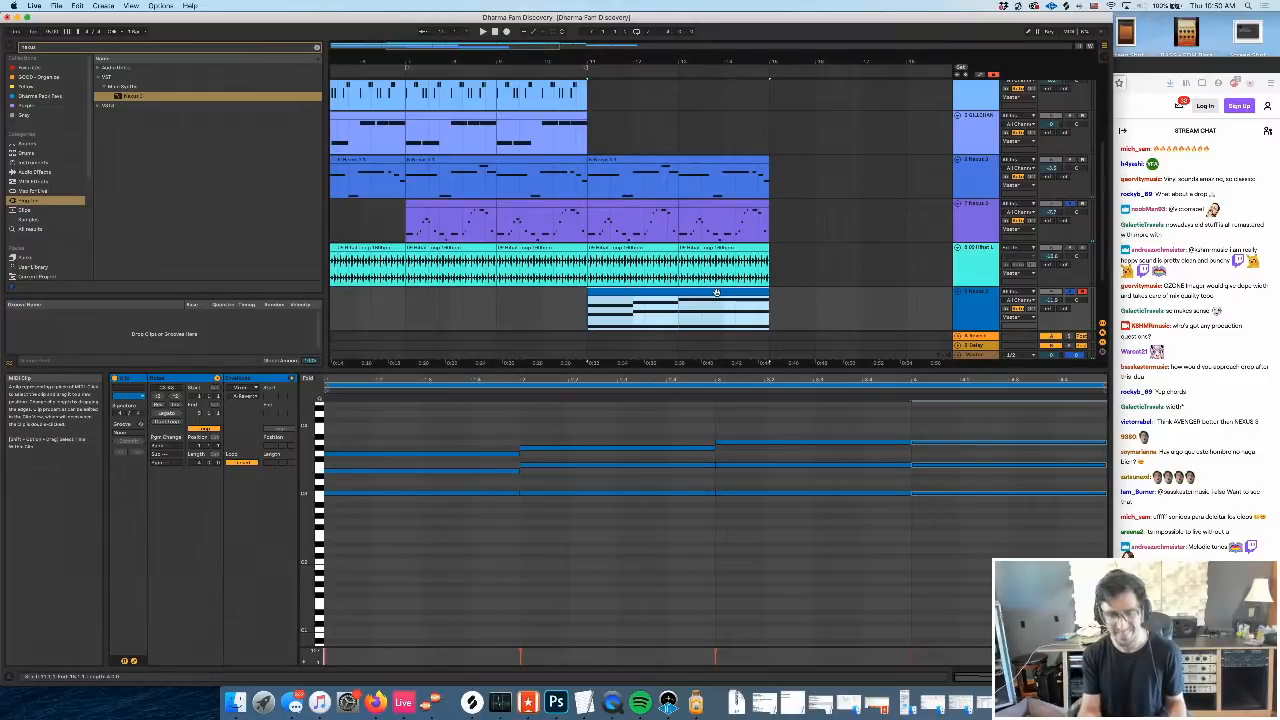
key(super+l)
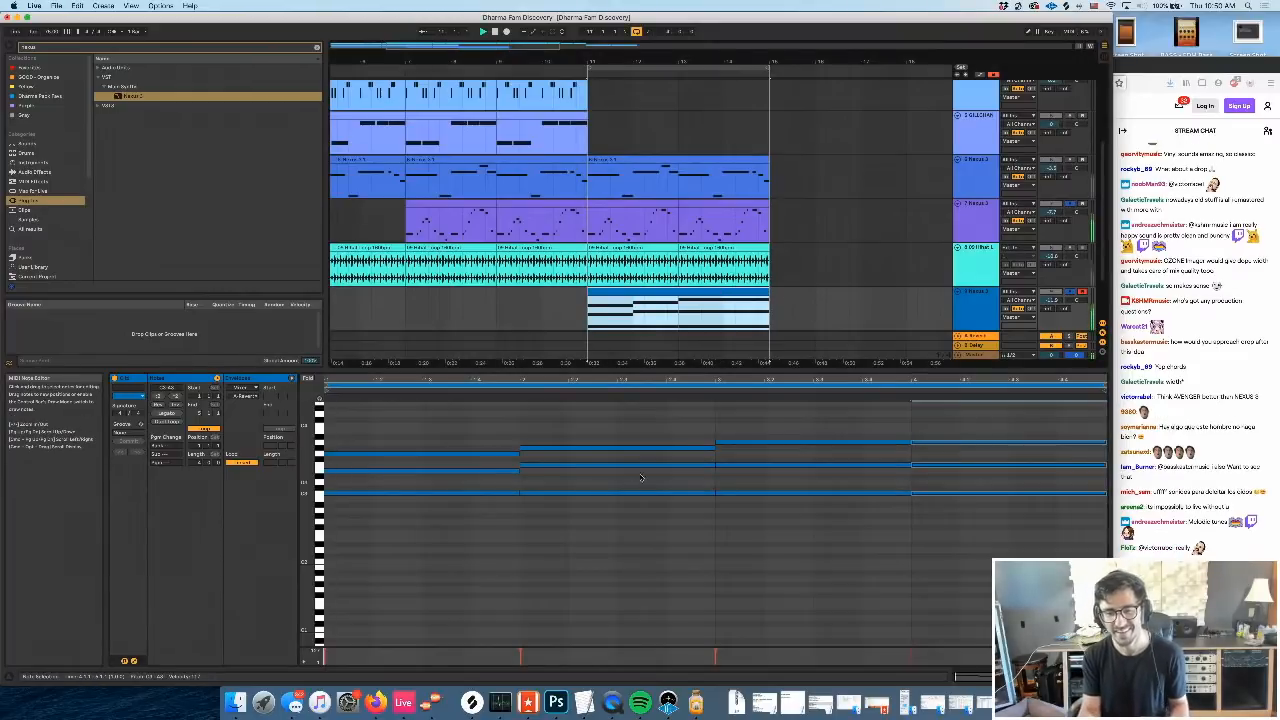
key(space)
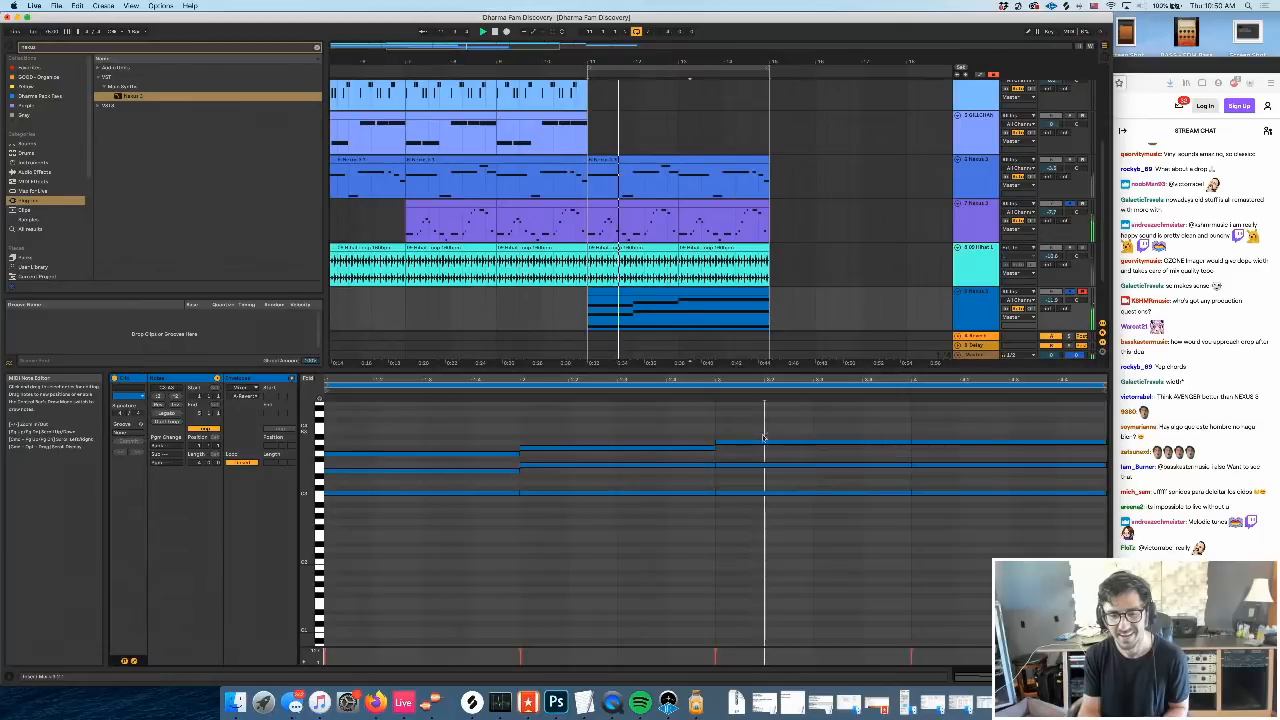
Raise the second chord's lowest note by one semitone and audition the change
click(574, 492)
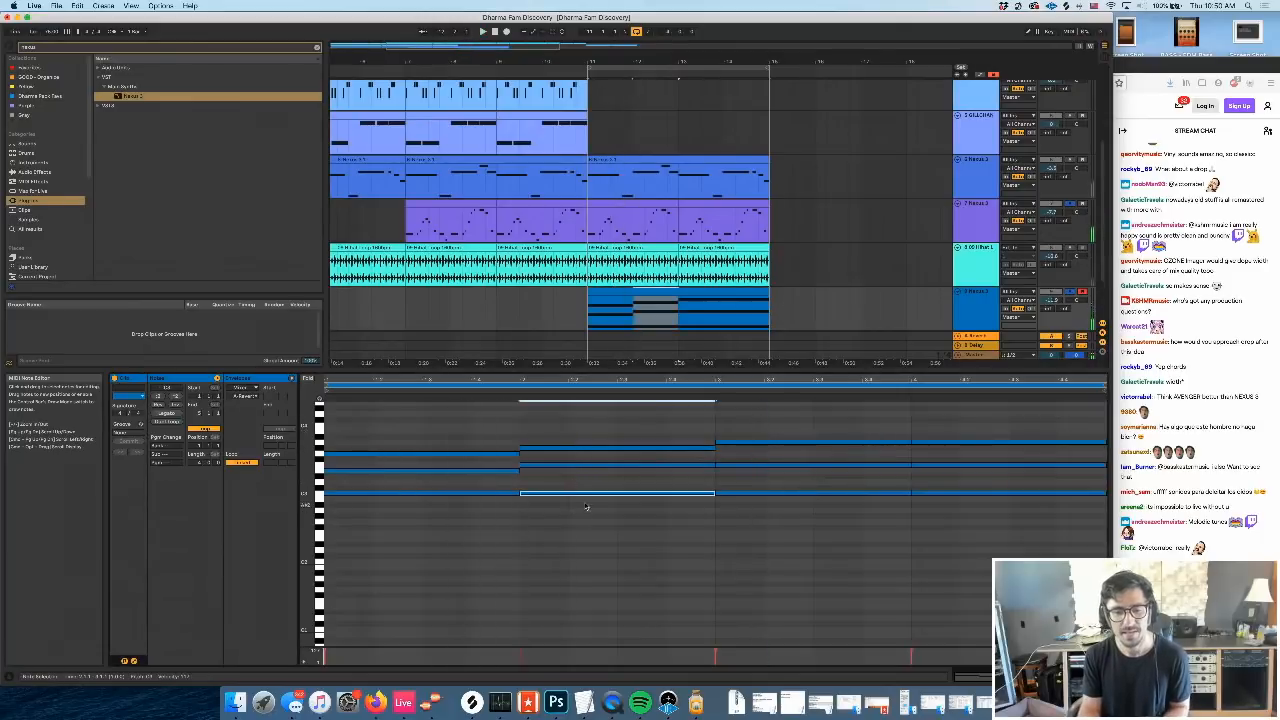
key(Up)
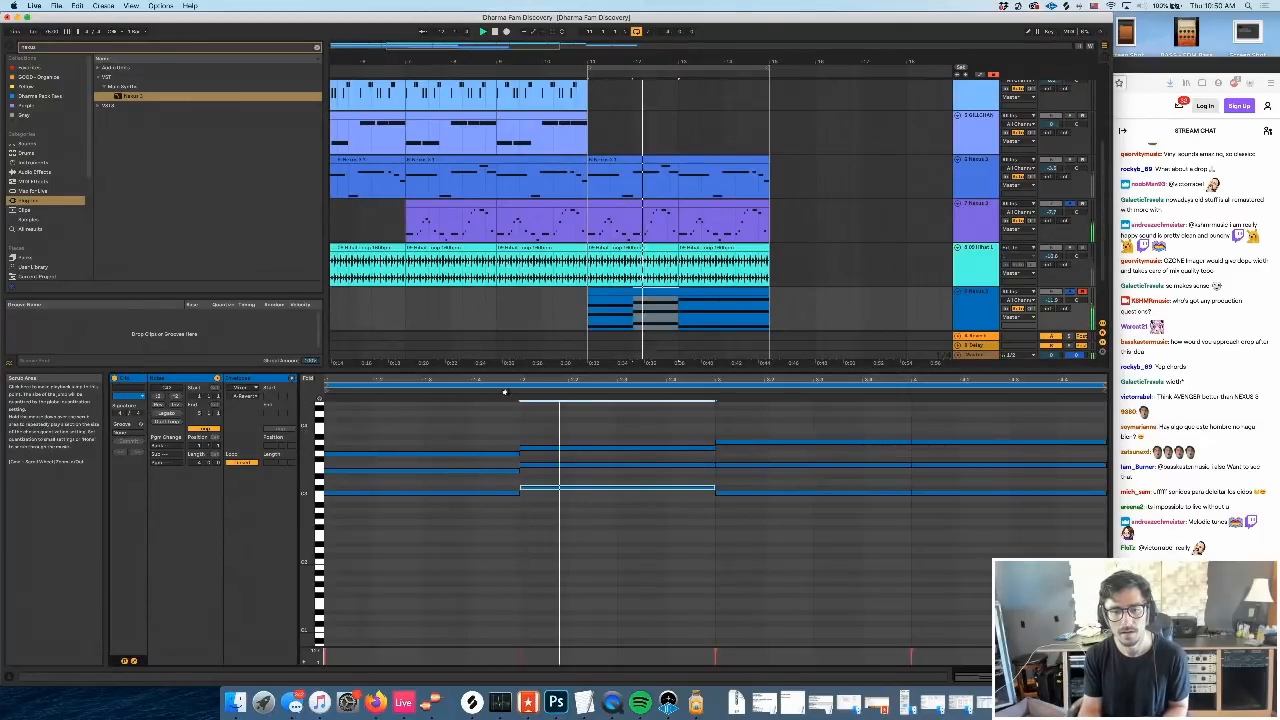
click(765, 484)
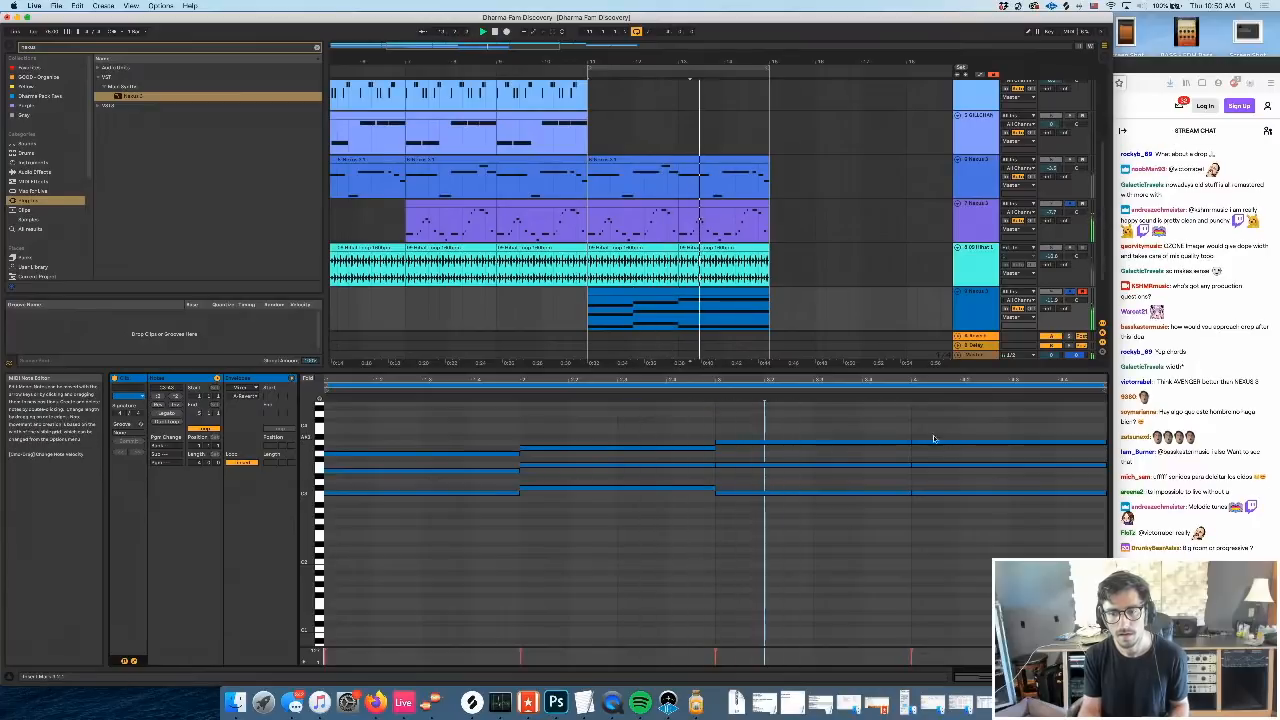
Raise the fourth chord's top note by one semitone, then delete the chords in the third and fourth bars
drag(951, 434, 953, 458)
key(space)
key(Up)
drag(912, 538, 716, 536)
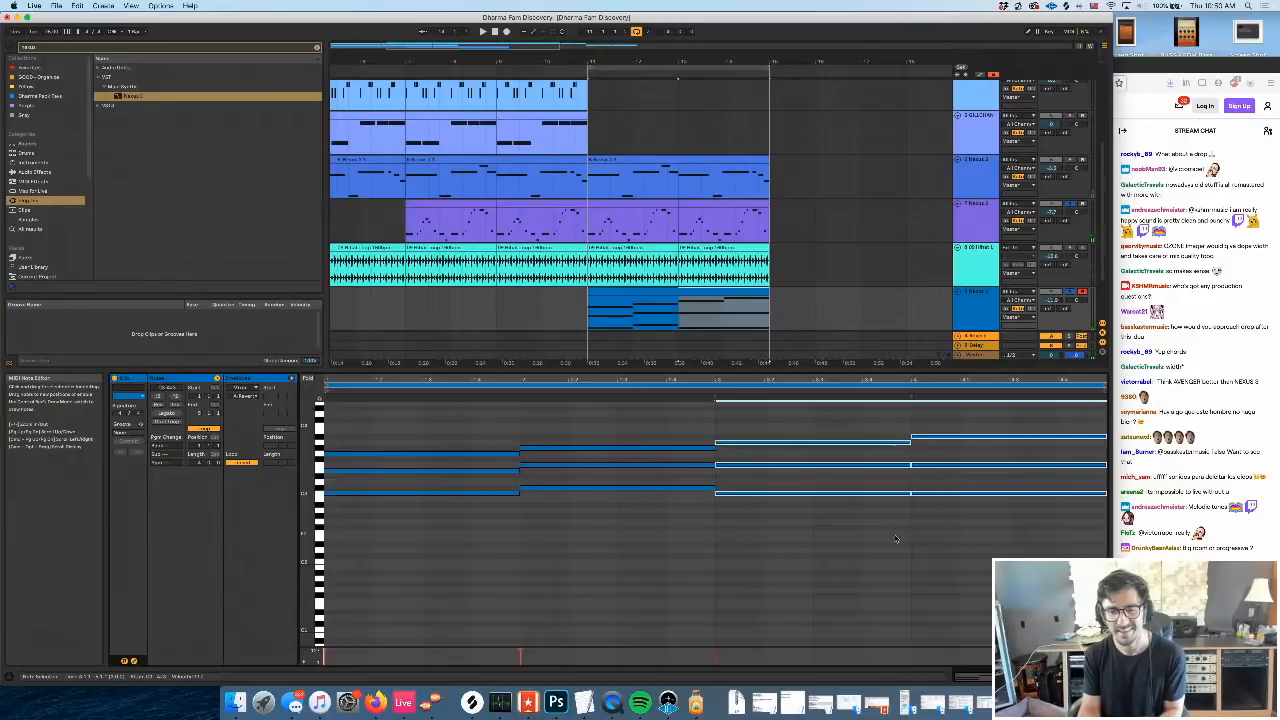
key(Delete)
Shorten the first bar's chord to half a bar and duplicate it into the second half of that bar
drag(456, 428, 480, 546)
key(space)
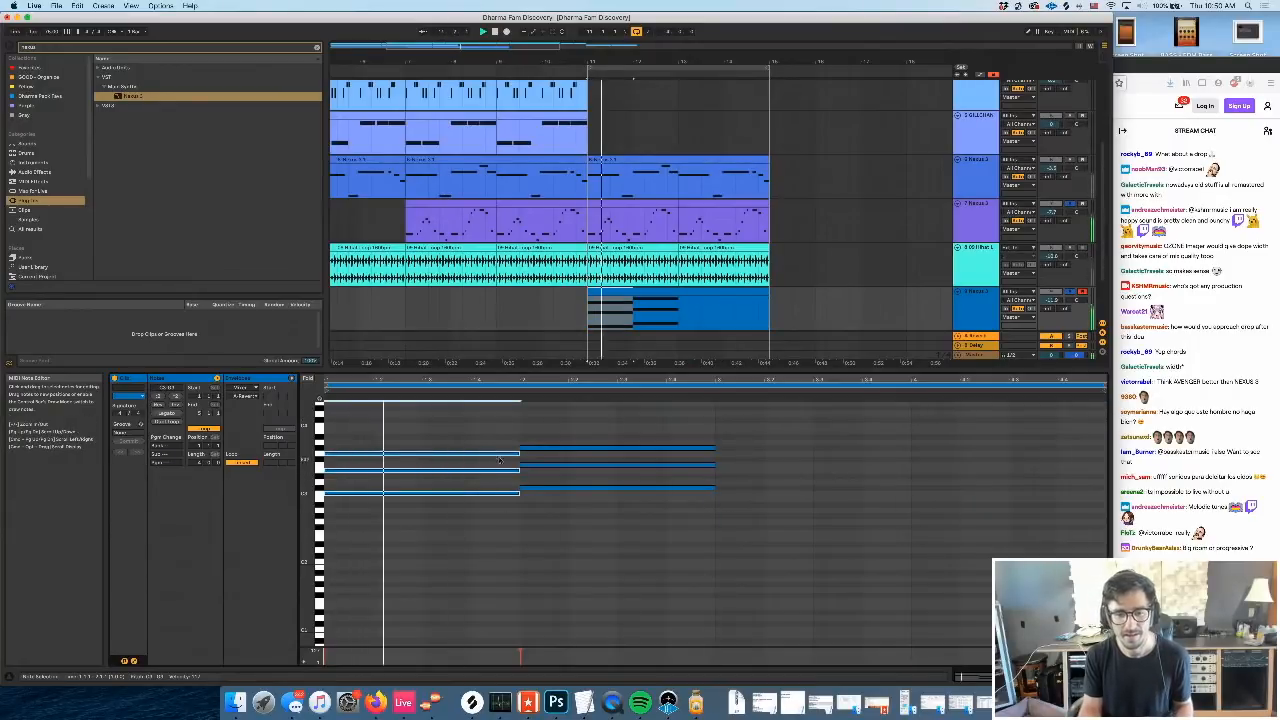
key(space)
drag(518, 454, 423, 475)
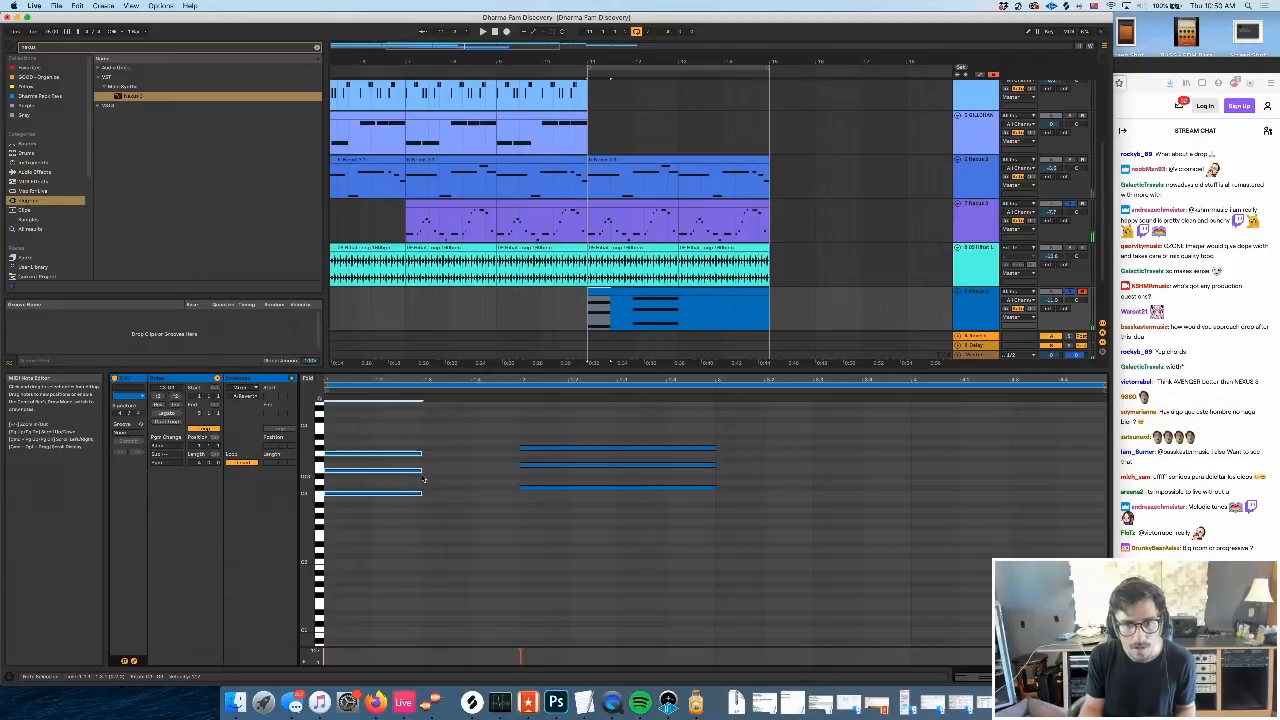
key(super+d)
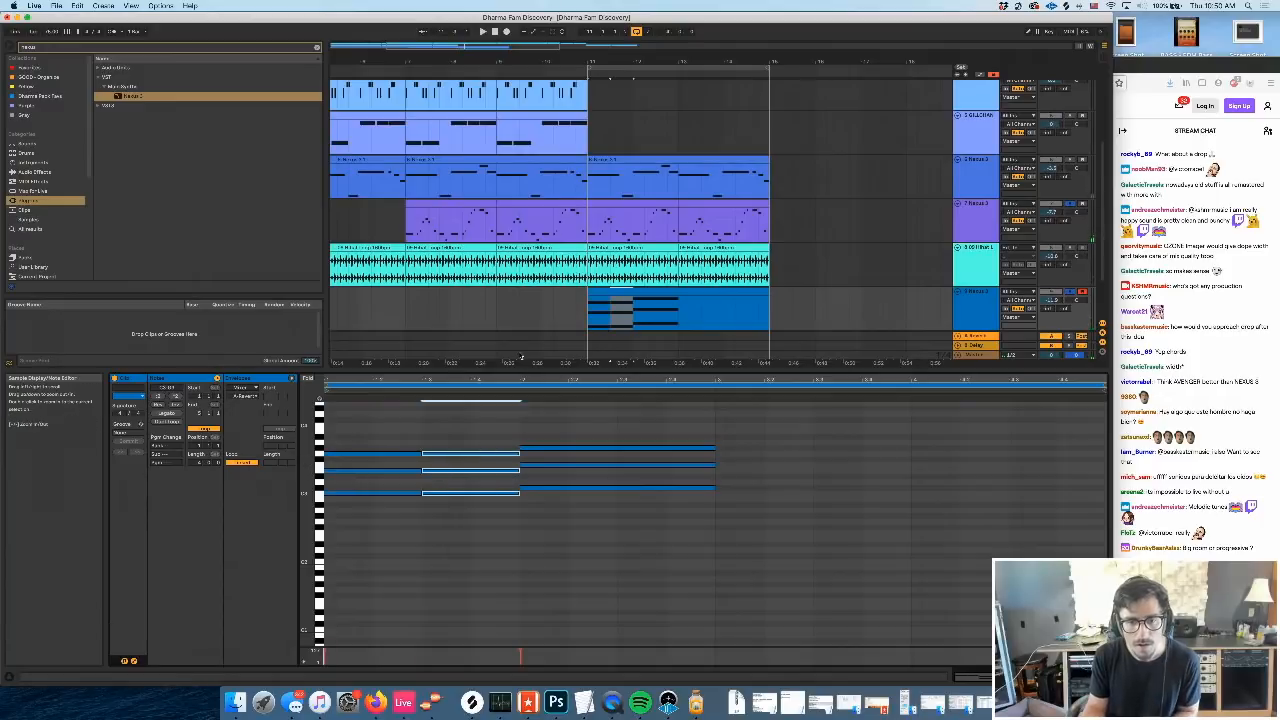
Check the purple melody clip, then try the half-bar chord copy four semitones higher and audition it
click(621, 205)
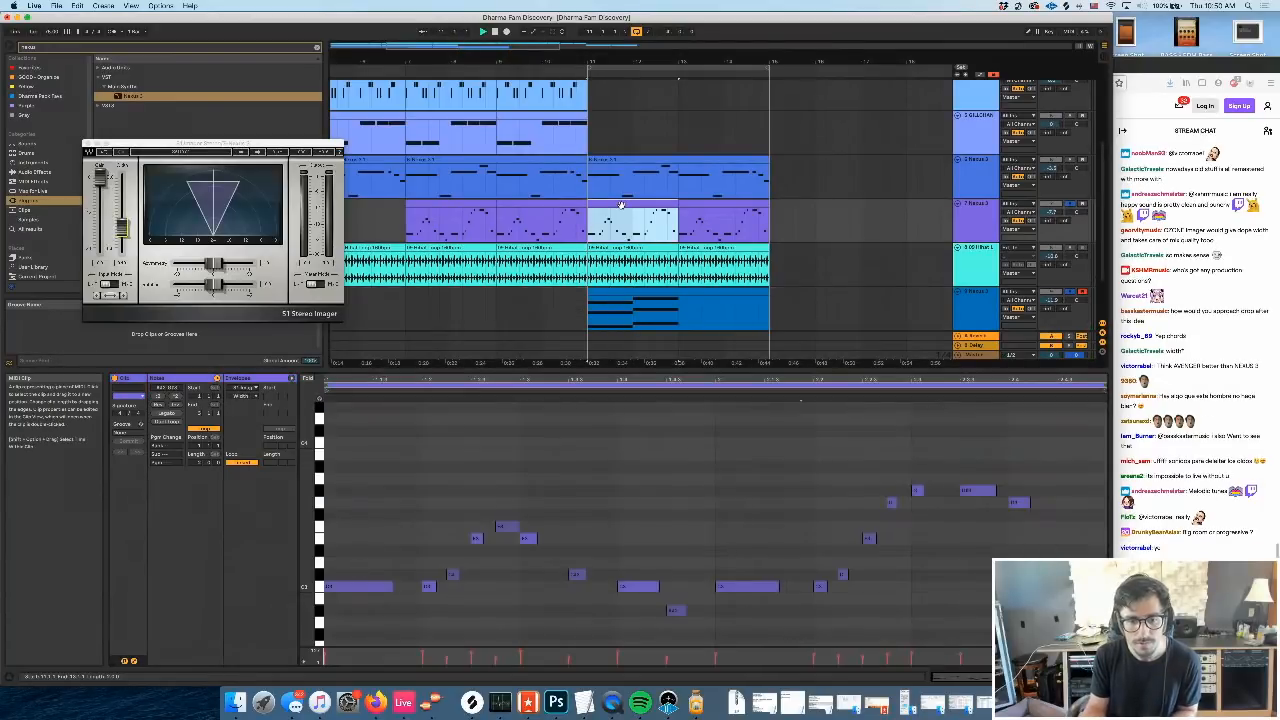
key(space)
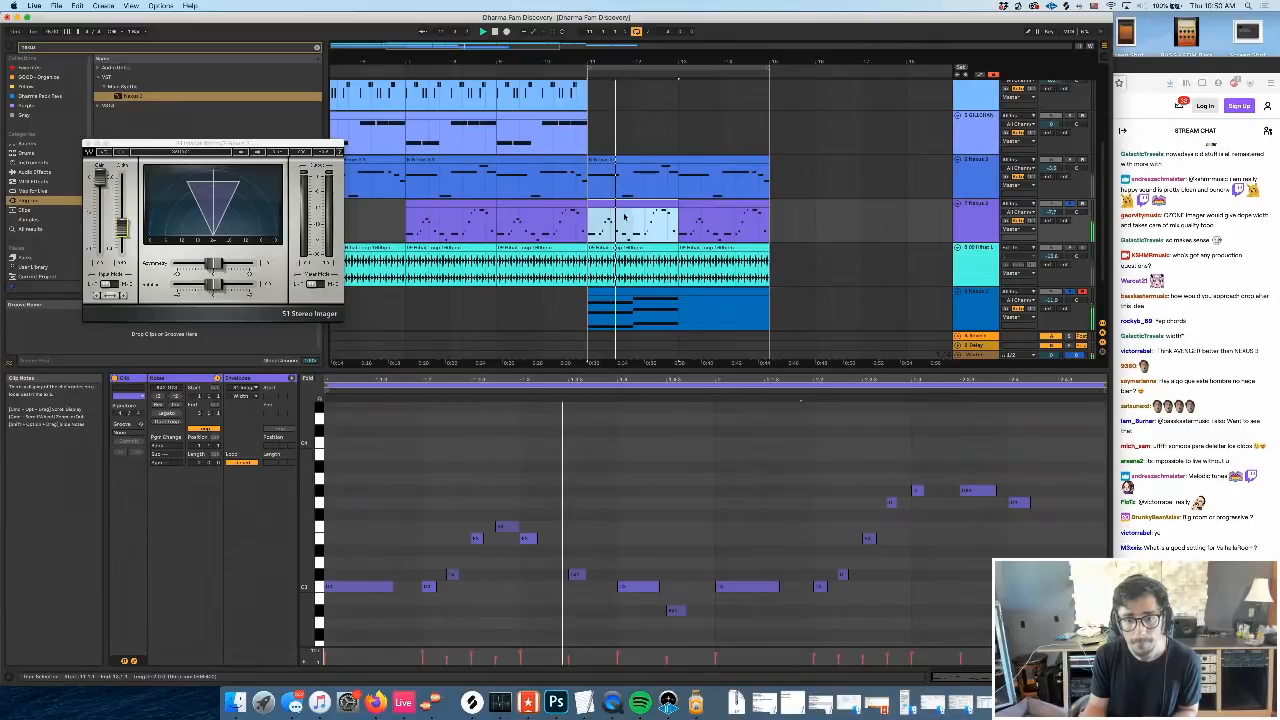
click(630, 290)
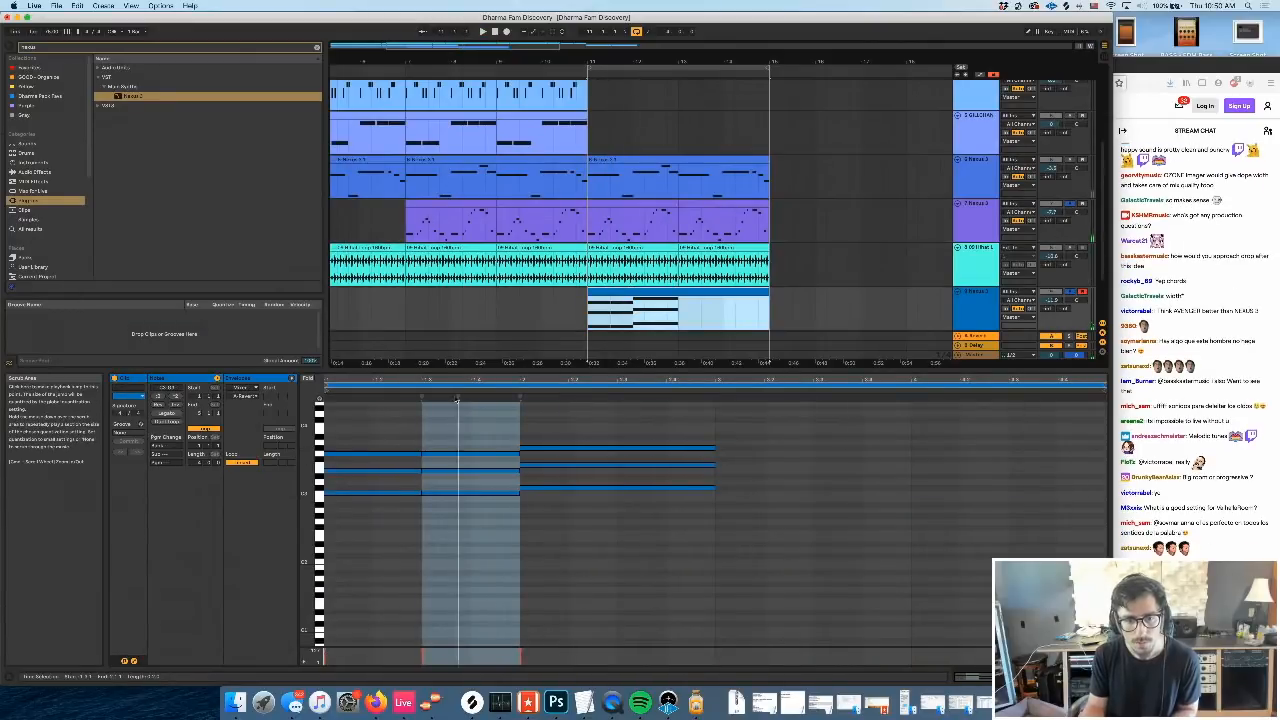
key(Up)
key(Up)
key(Up)
key(Up)
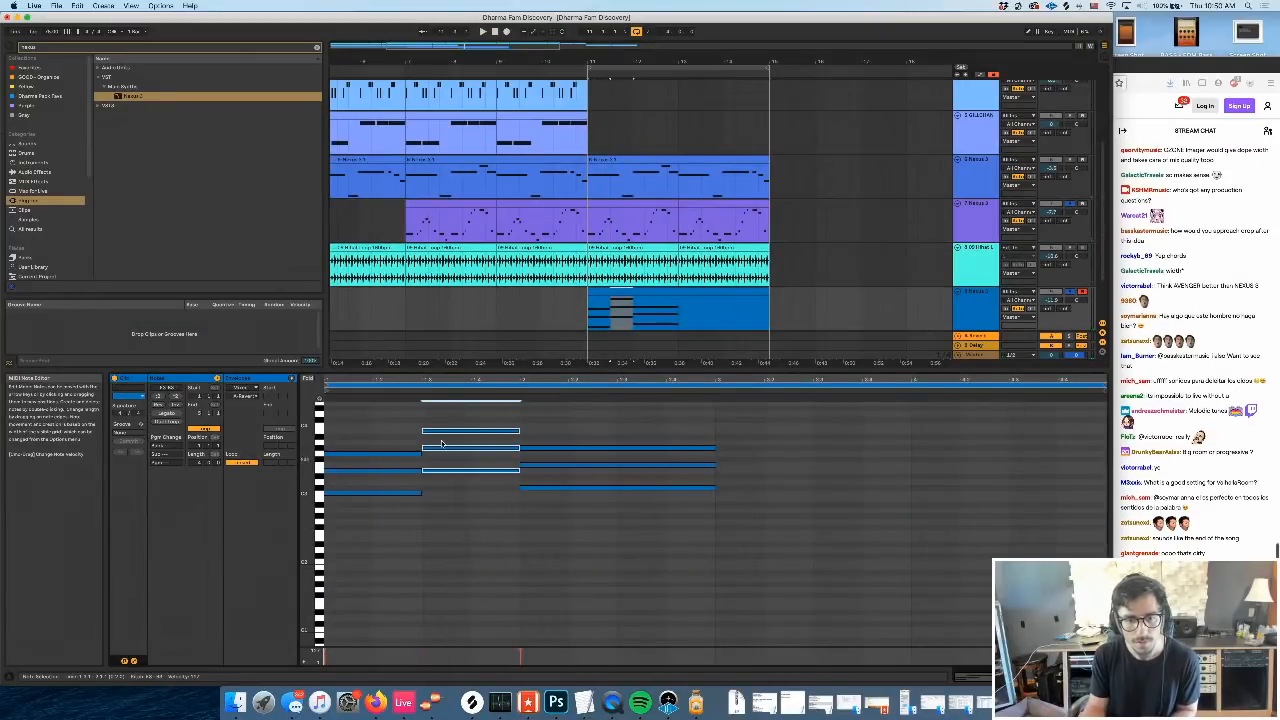
key(space)
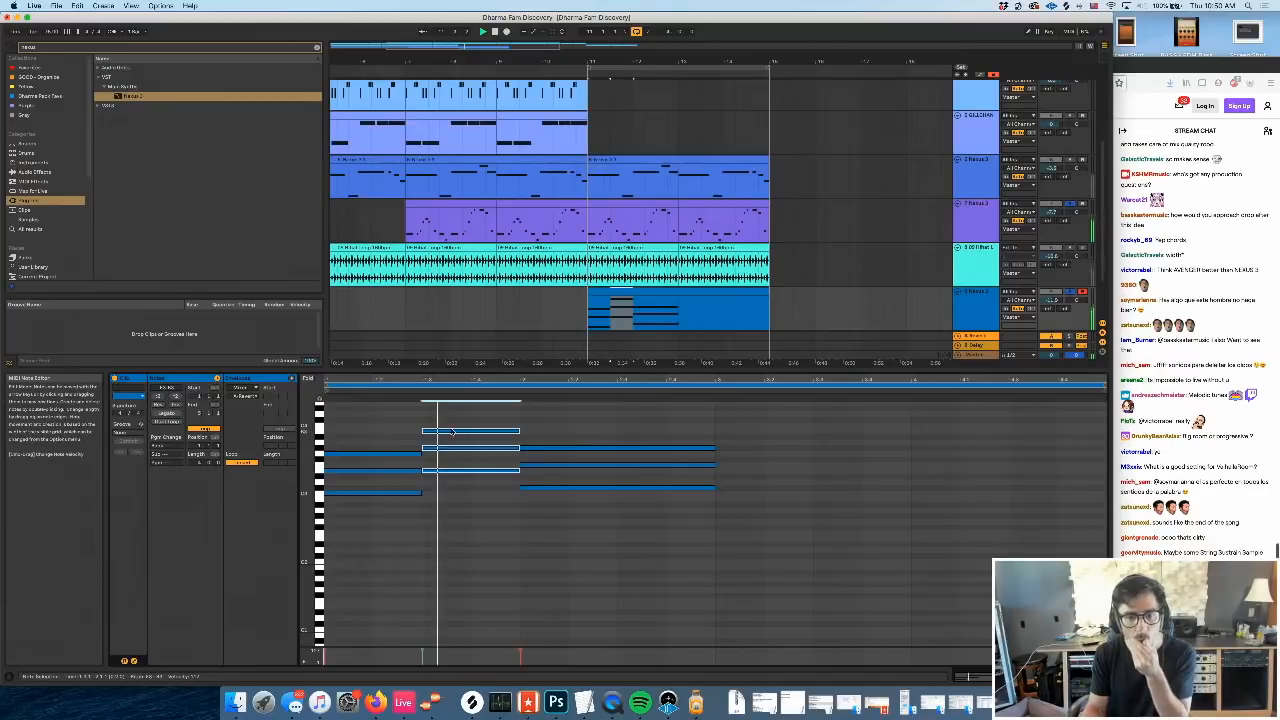
key(space)
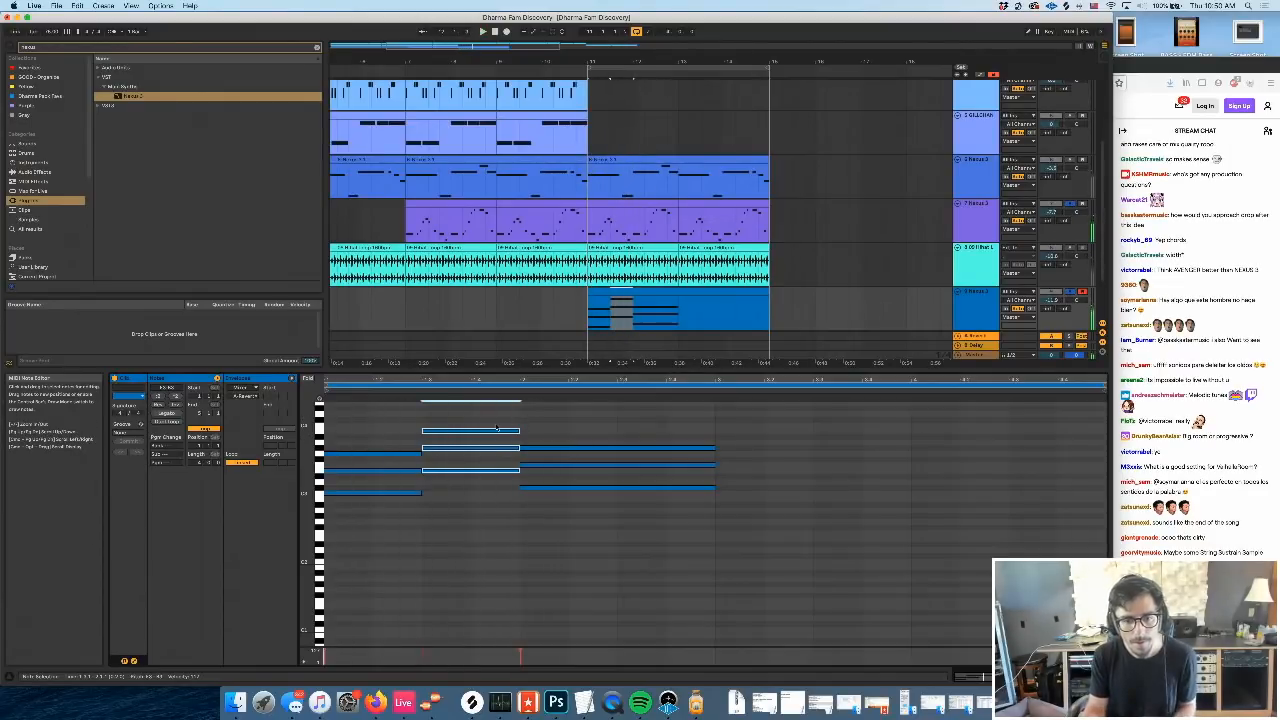
Try the half-bar chord copy two semitones below the first chord, audition it and delete it
key(Down)
key(Down)
key(Down)
key(Down)
key(space)
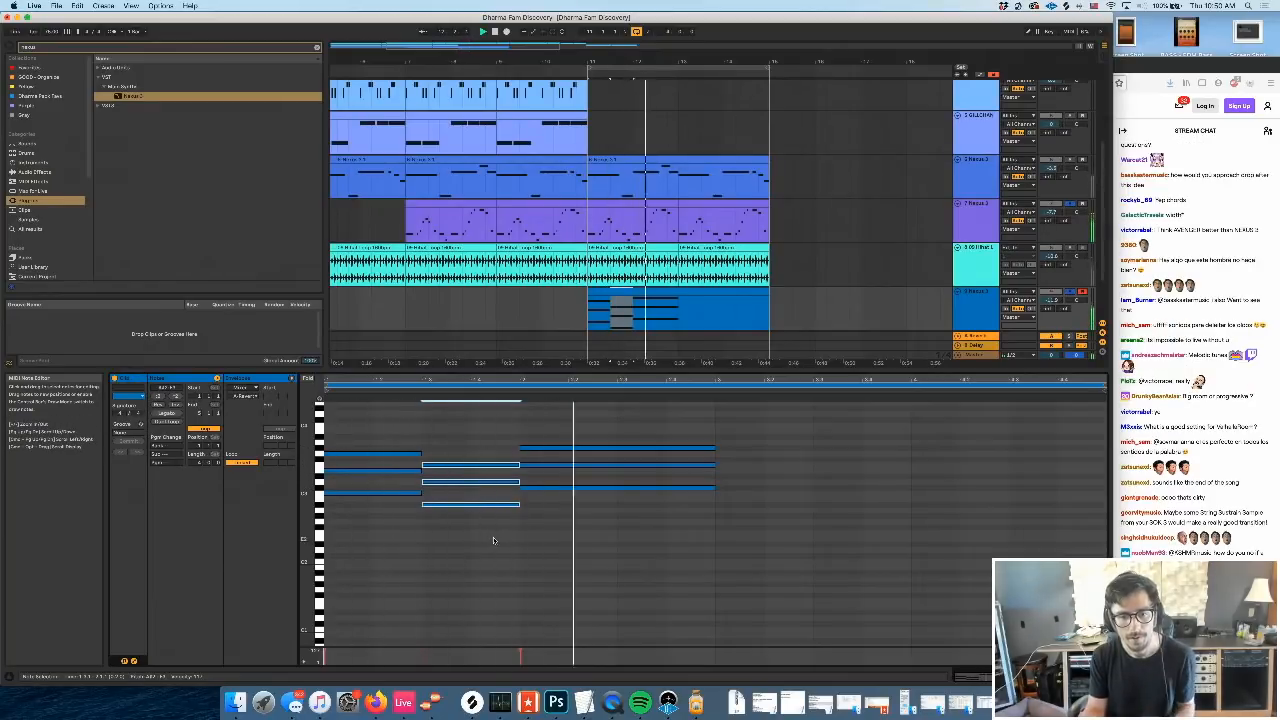
key(Delete)
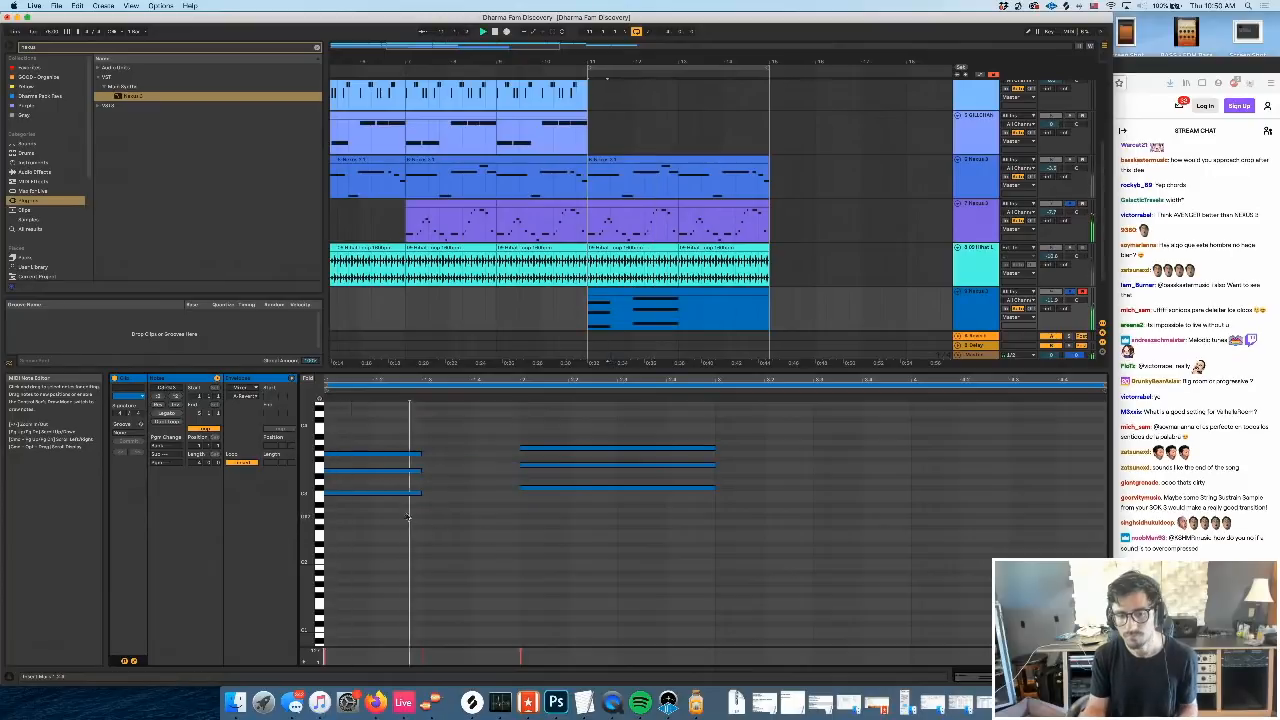
Duplicate the half-bar chord again, try its top and bottom notes one semitone higher, then delete the copy
drag(416, 516, 402, 445)
key(super+d)
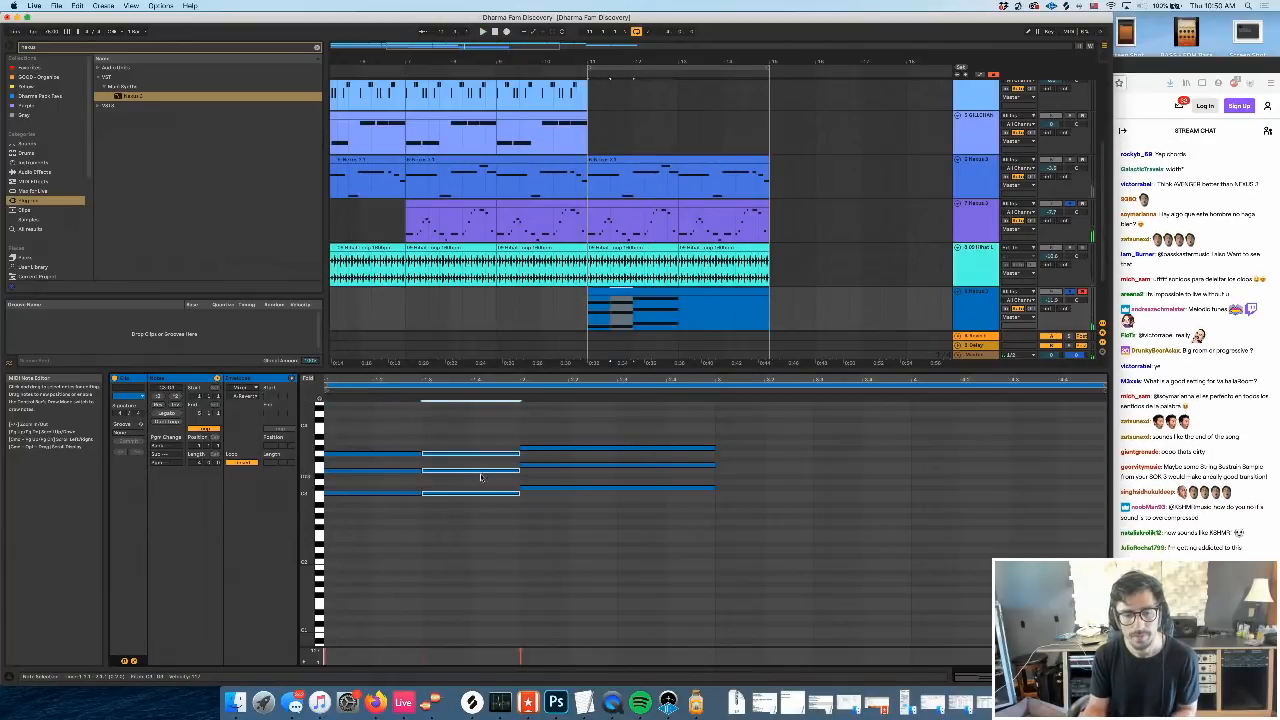
click(457, 464)
key(Down)
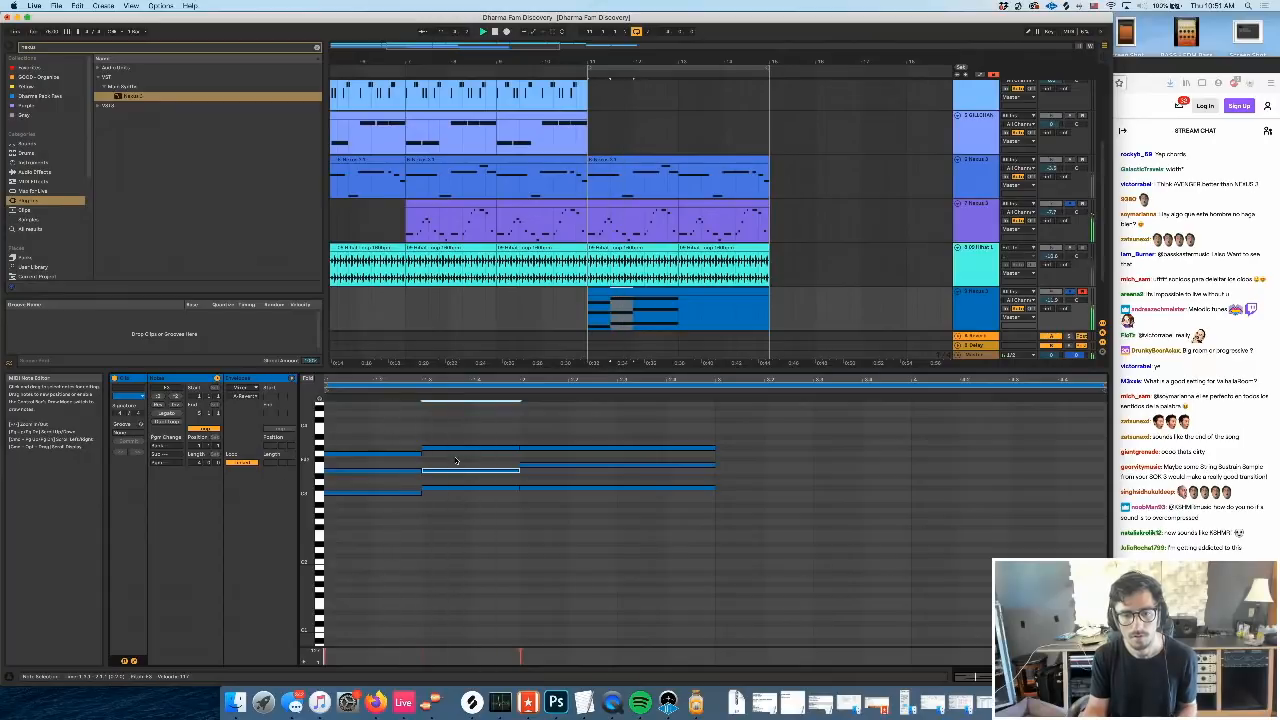
key(space)
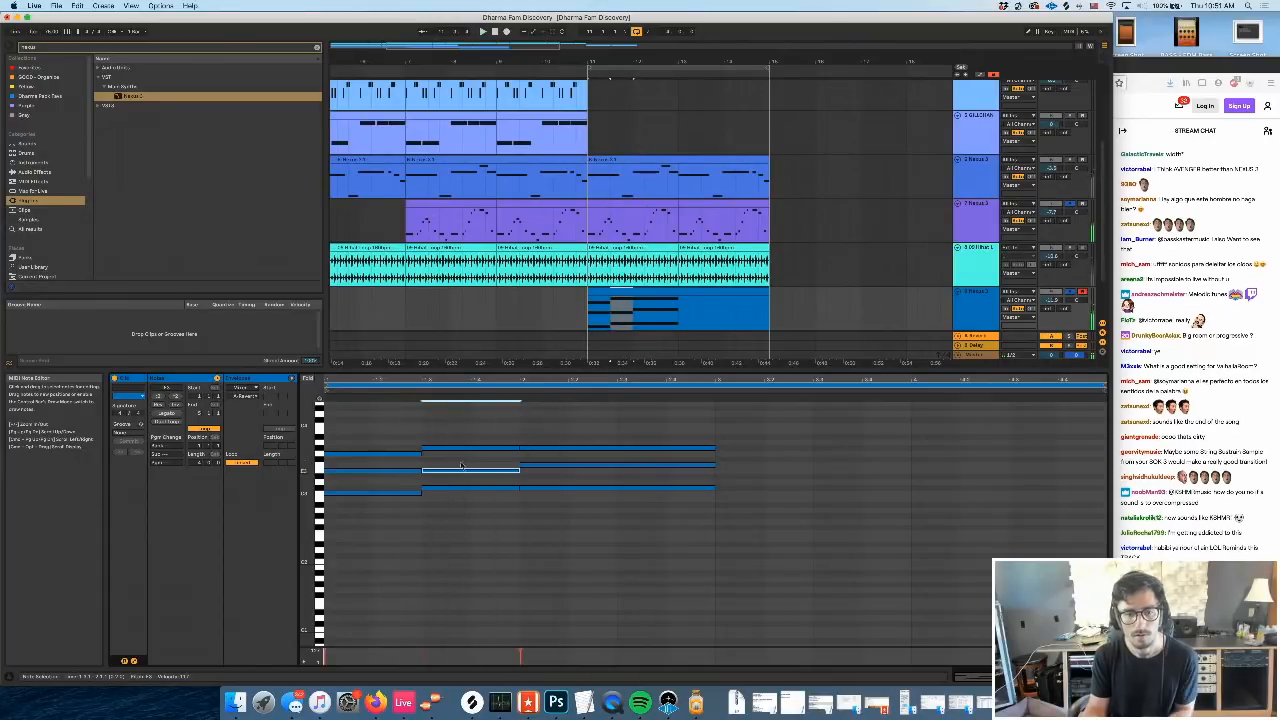
drag(465, 420, 469, 531)
key(Delete)
Lengthen the first chord back to a full bar
drag(408, 414, 403, 514)
key(space)
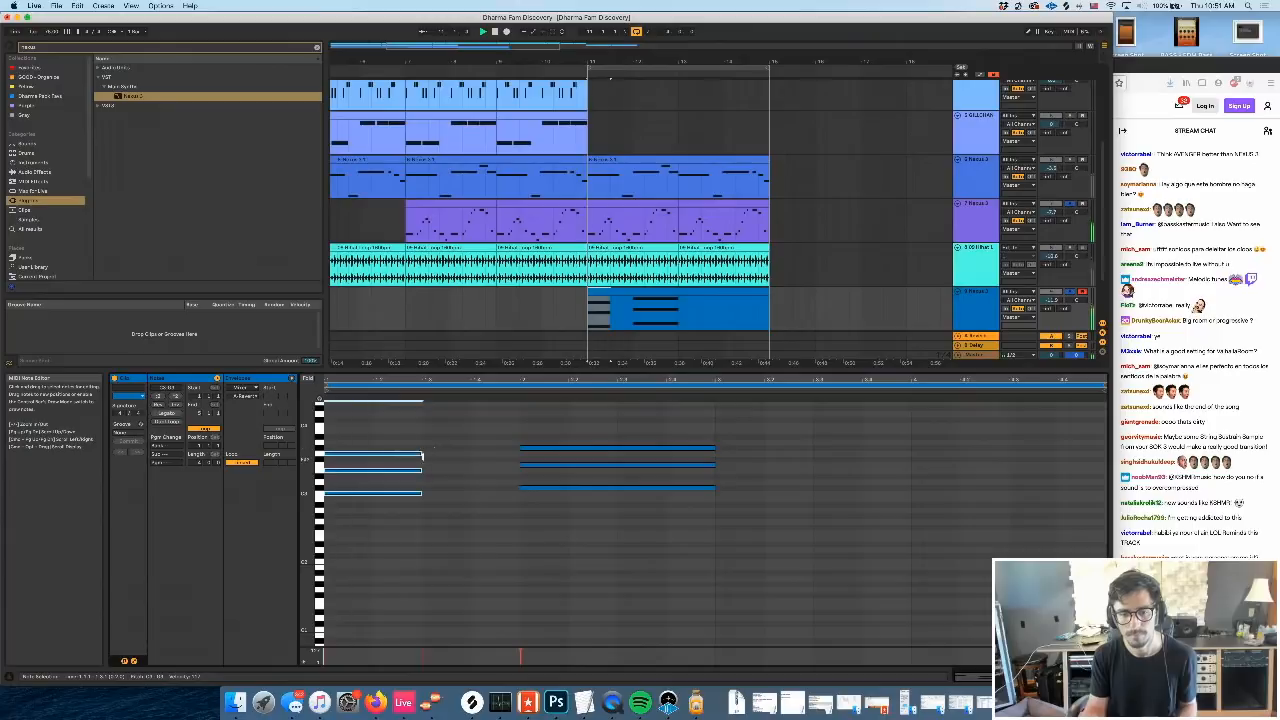
drag(420, 455, 518, 456)
Duplicate the second bar's chord into the third bar of the pad clip
drag(567, 420, 586, 542)
key(super+d)
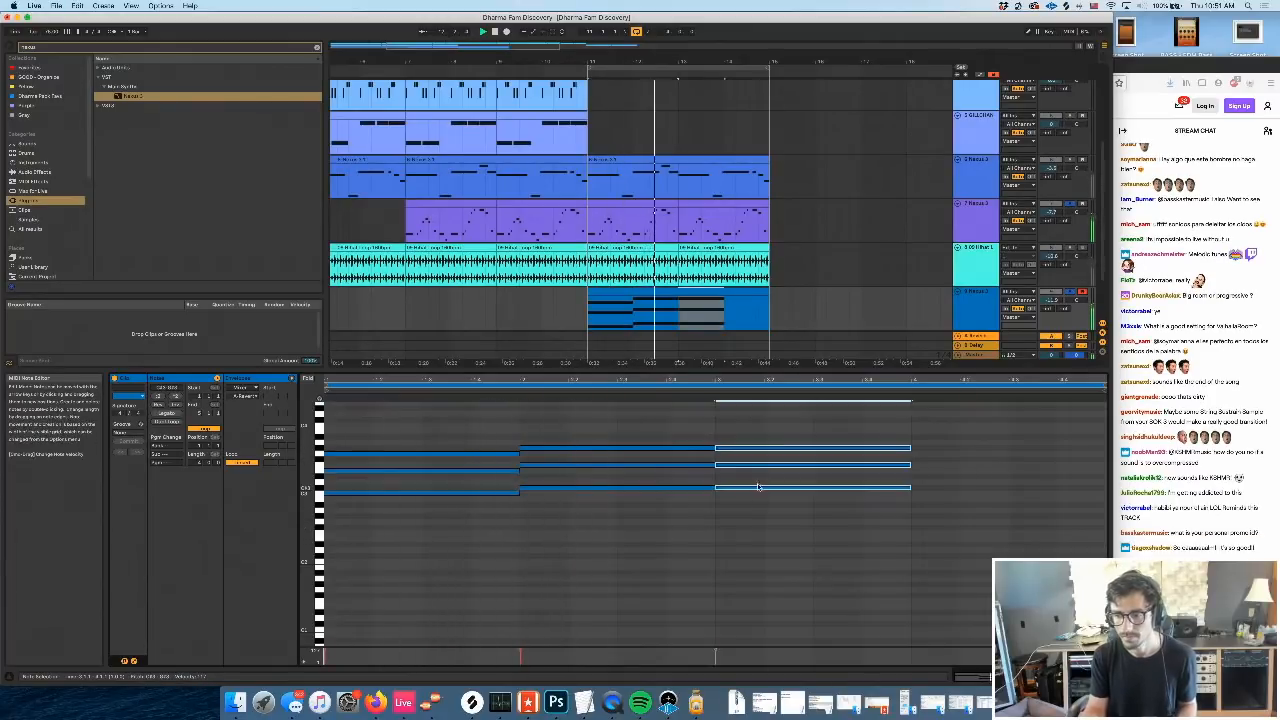
key(space)
Try several transpositions of the third chord and settle on one semitone below the second chord
drag(748, 430, 765, 513)
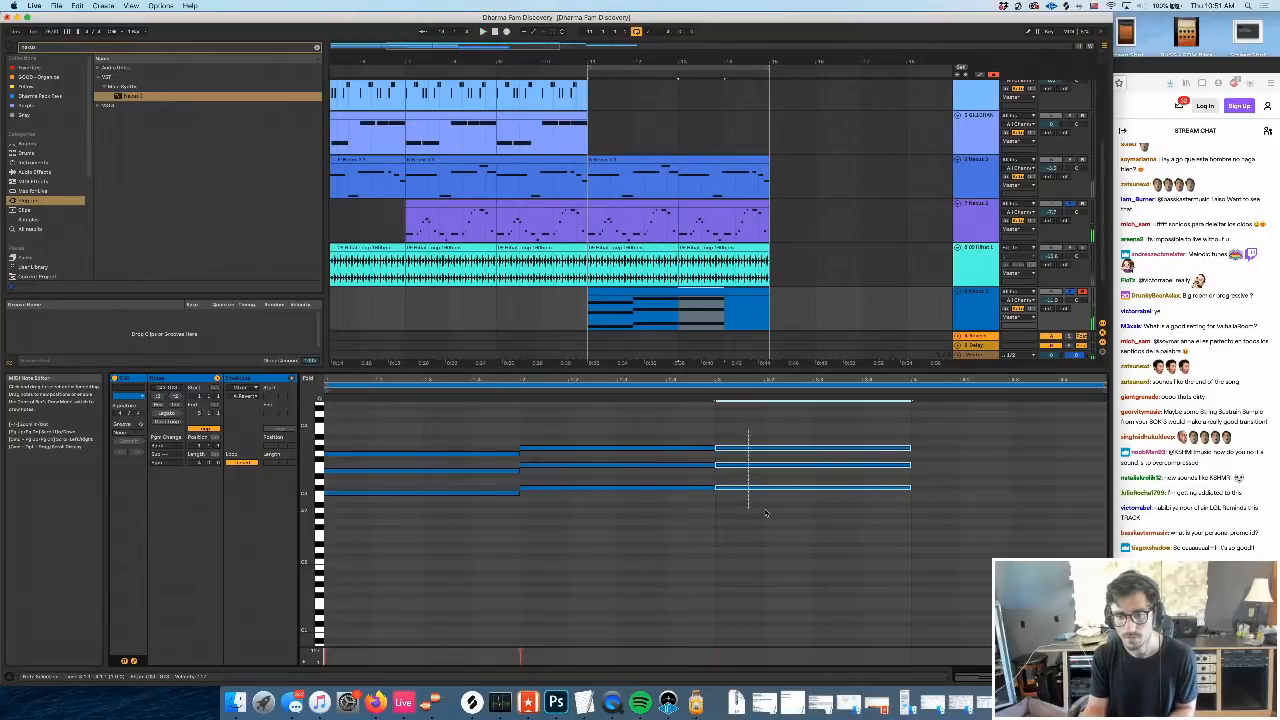
key(Down)
key(Down)
key(Down)
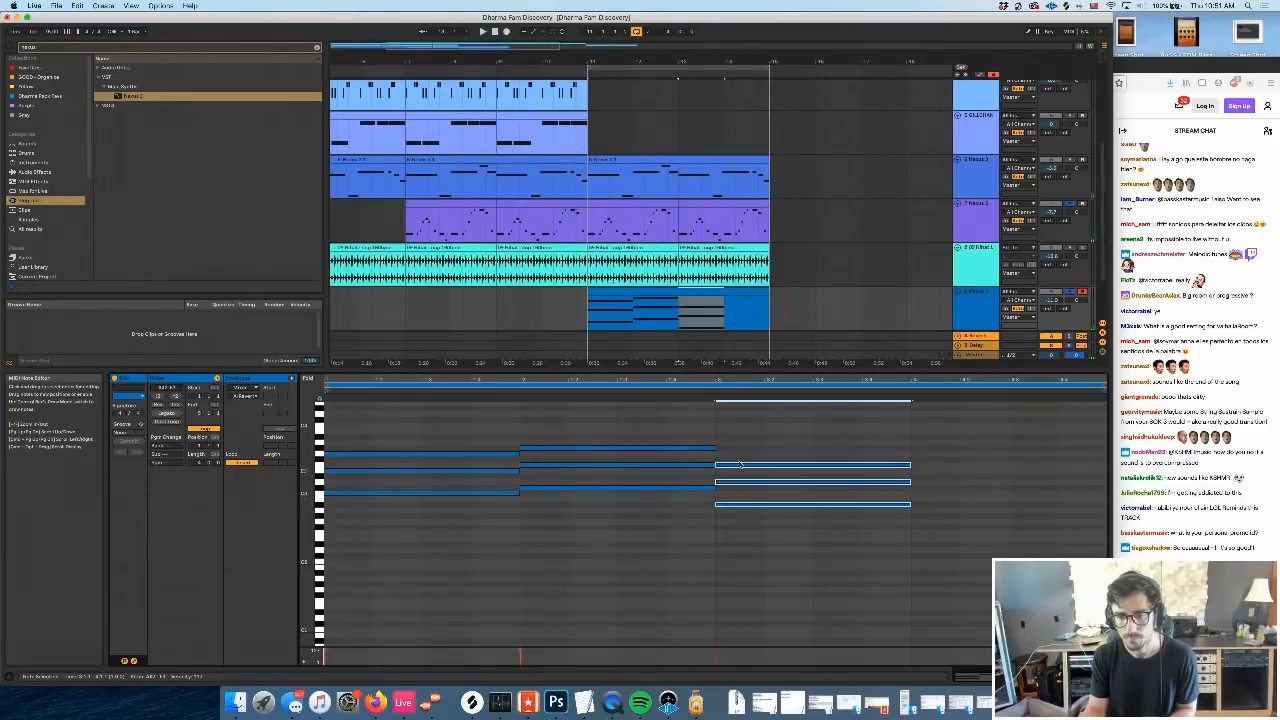
key(Up)
key(Up)
key(Up)
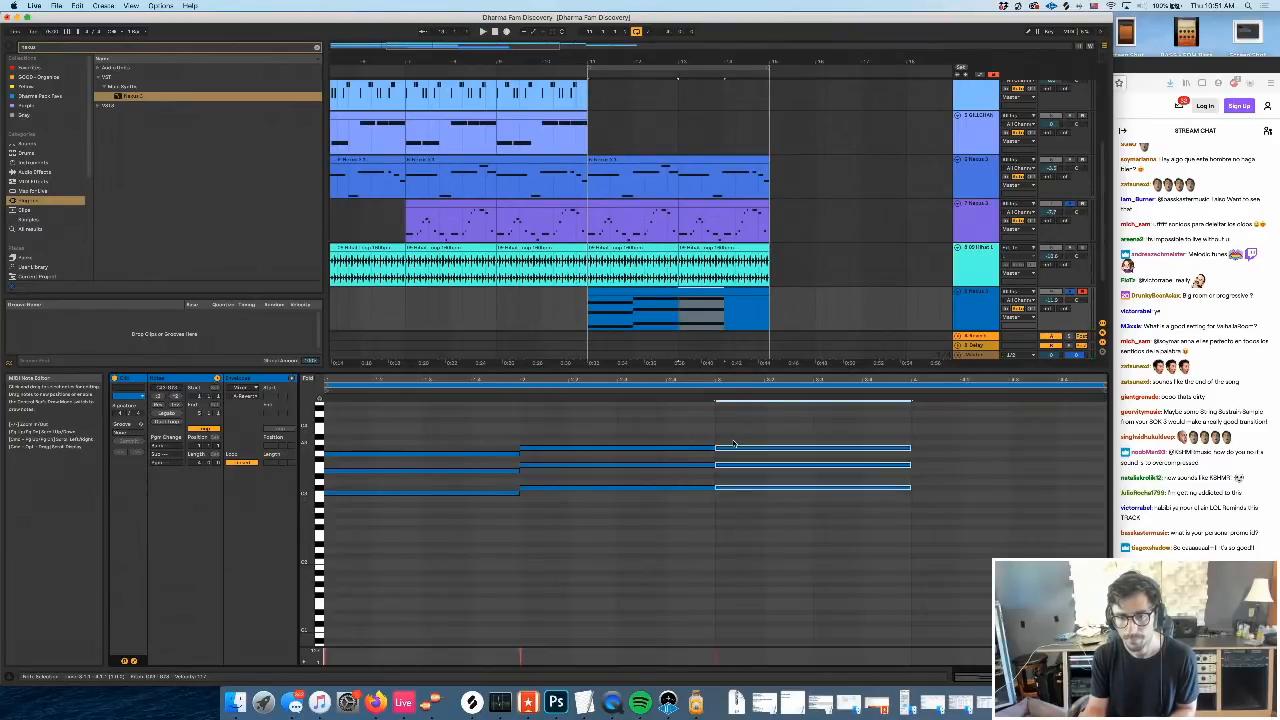
key(Up)
key(Up)
key(Down)
key(Down)
key(Down)
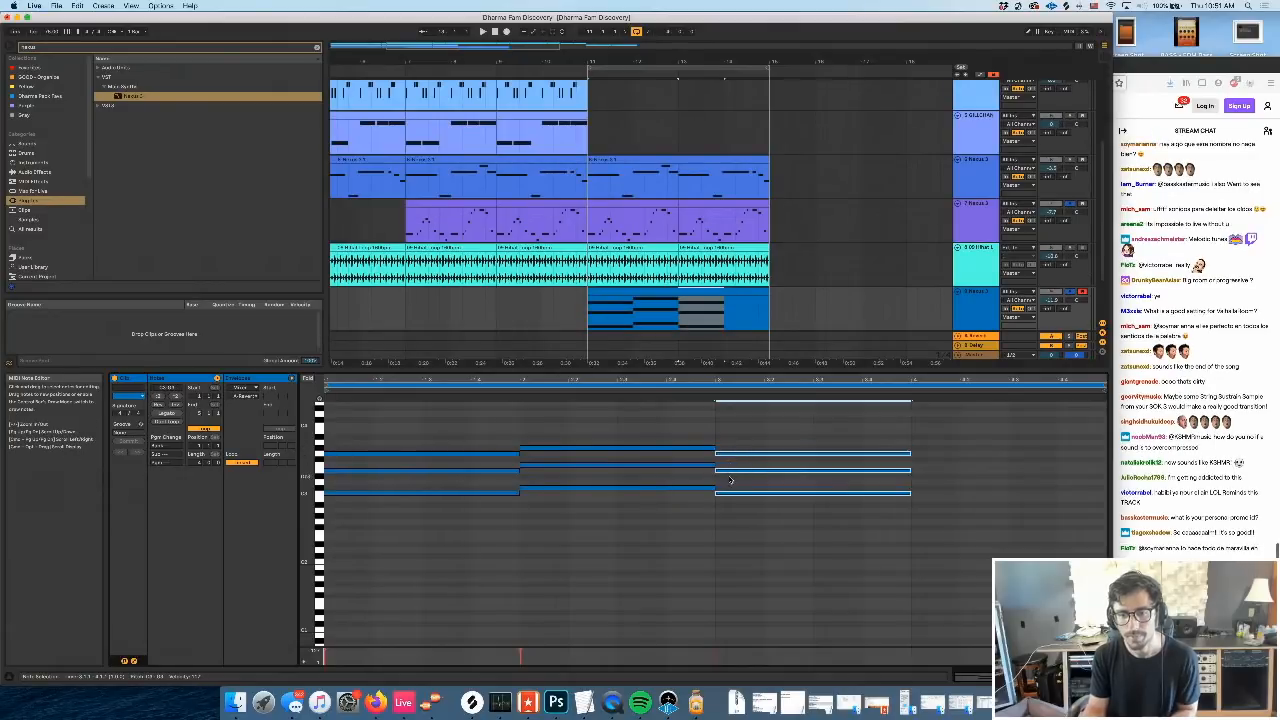
Raise the third chord's middle note by one semitone and its top note by two, then audition the result
drag(730, 480, 734, 451)
key(Up)
key(Up)
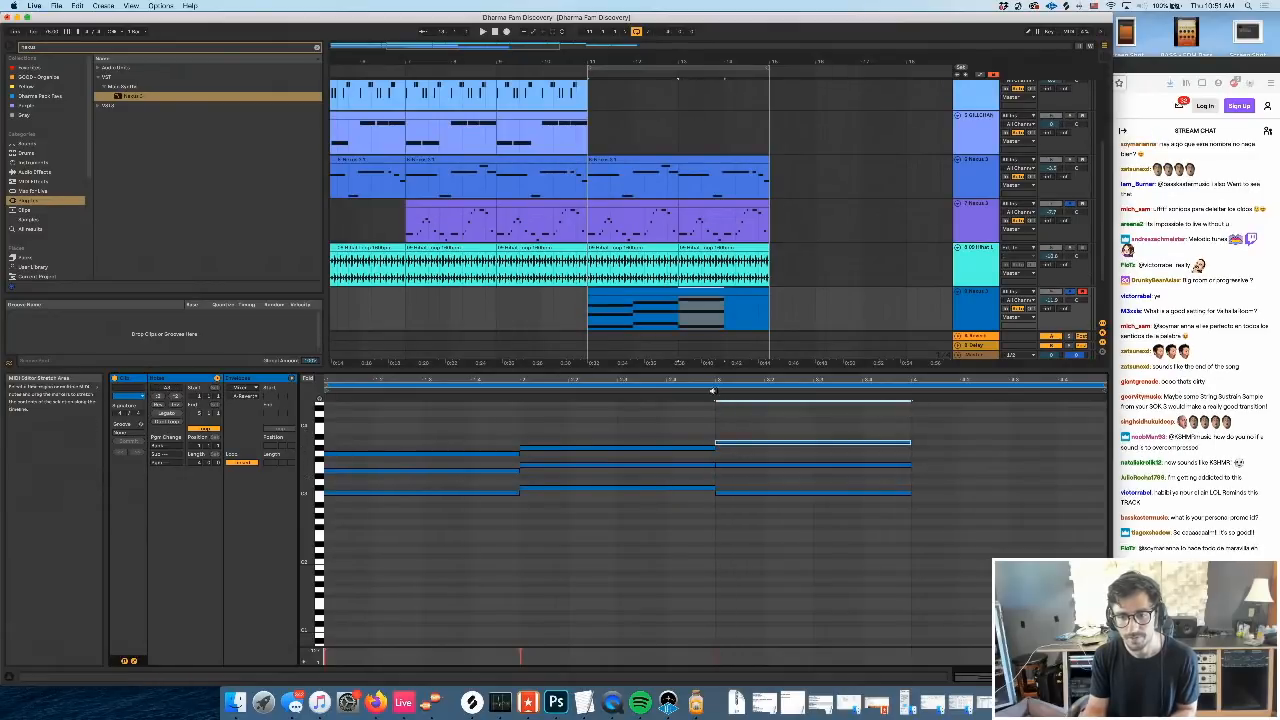
key(space)
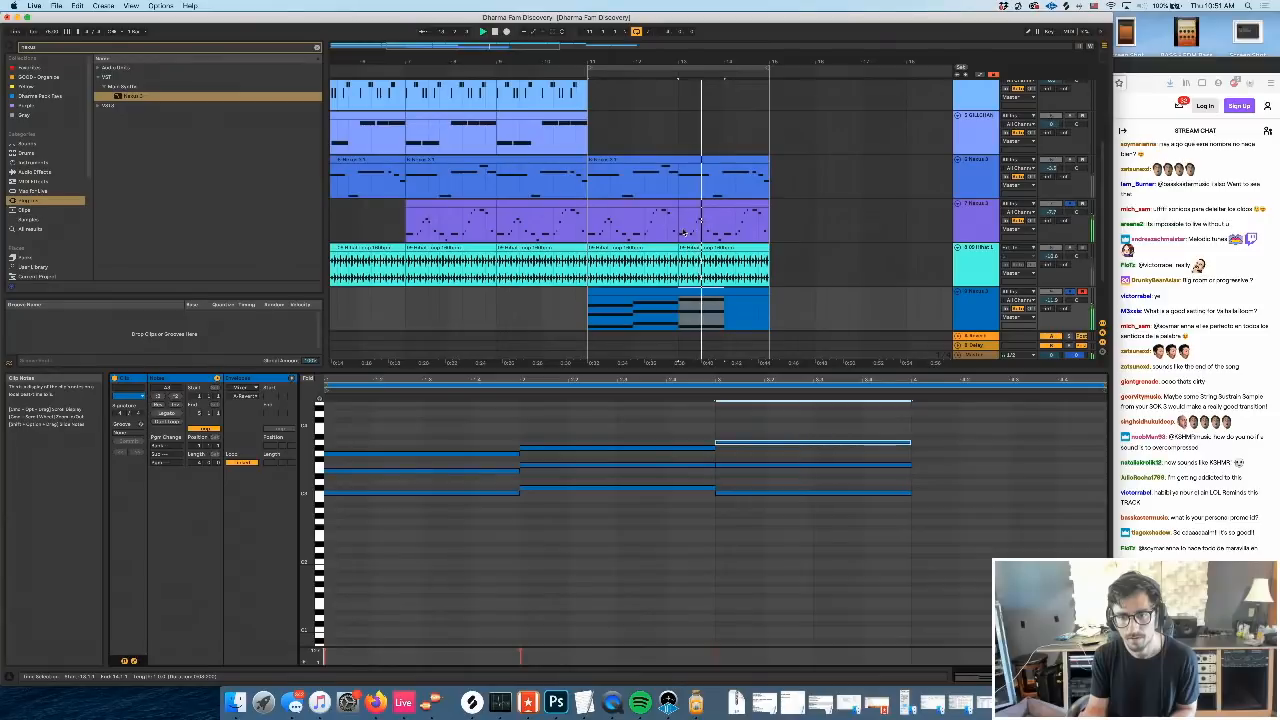
Audition the pad progression while examining the notes of the second and first chords
key(space)
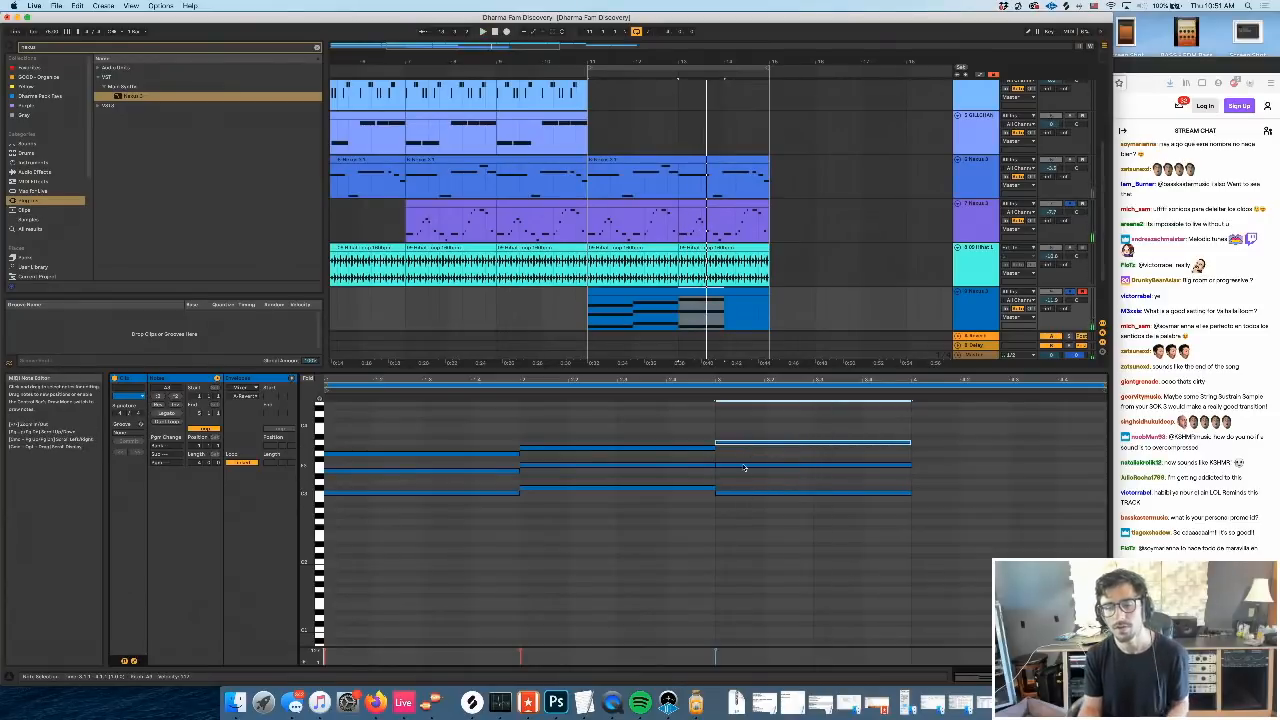
click(744, 466)
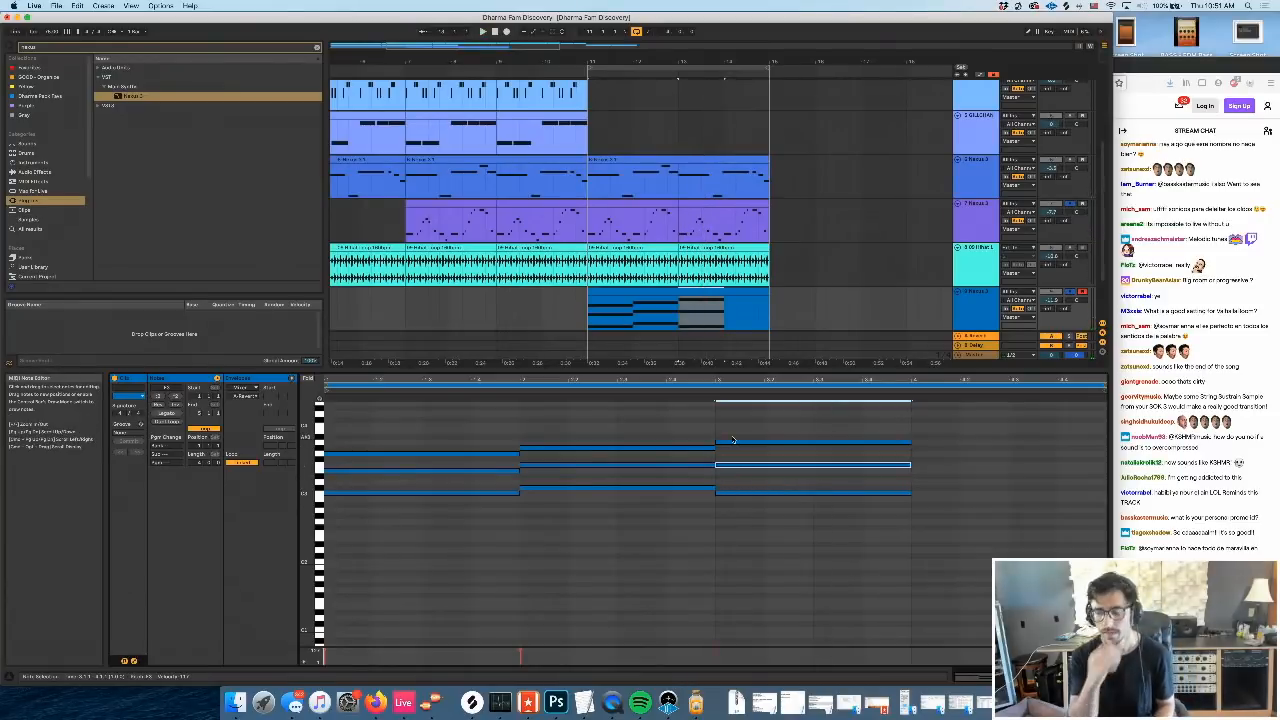
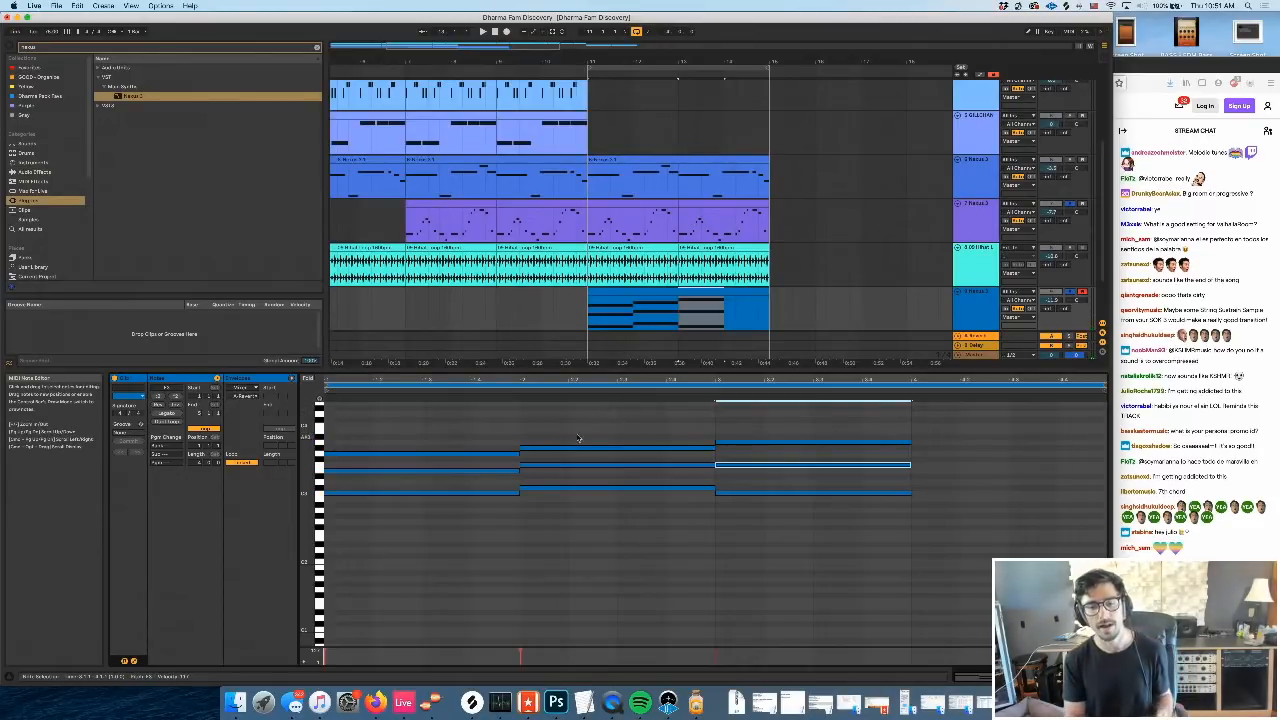
drag(578, 437, 563, 460)
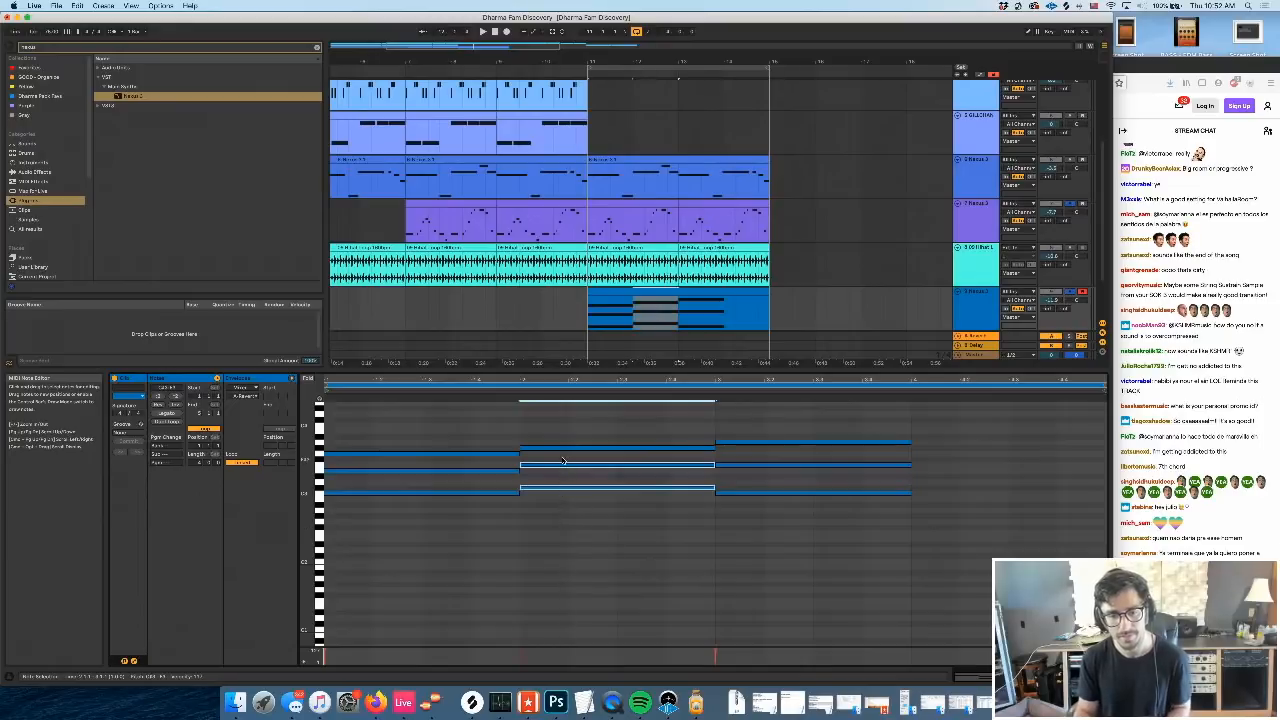
key(space)
mouse_move(501, 520)
mouse_down()
mouse_move(378, 460)
mouse_move(450, 440)
mouse_up()
key(space)
Add a note above the first chord in the second half of bar one, ending it at the bar line, and audition it
click(350, 430)
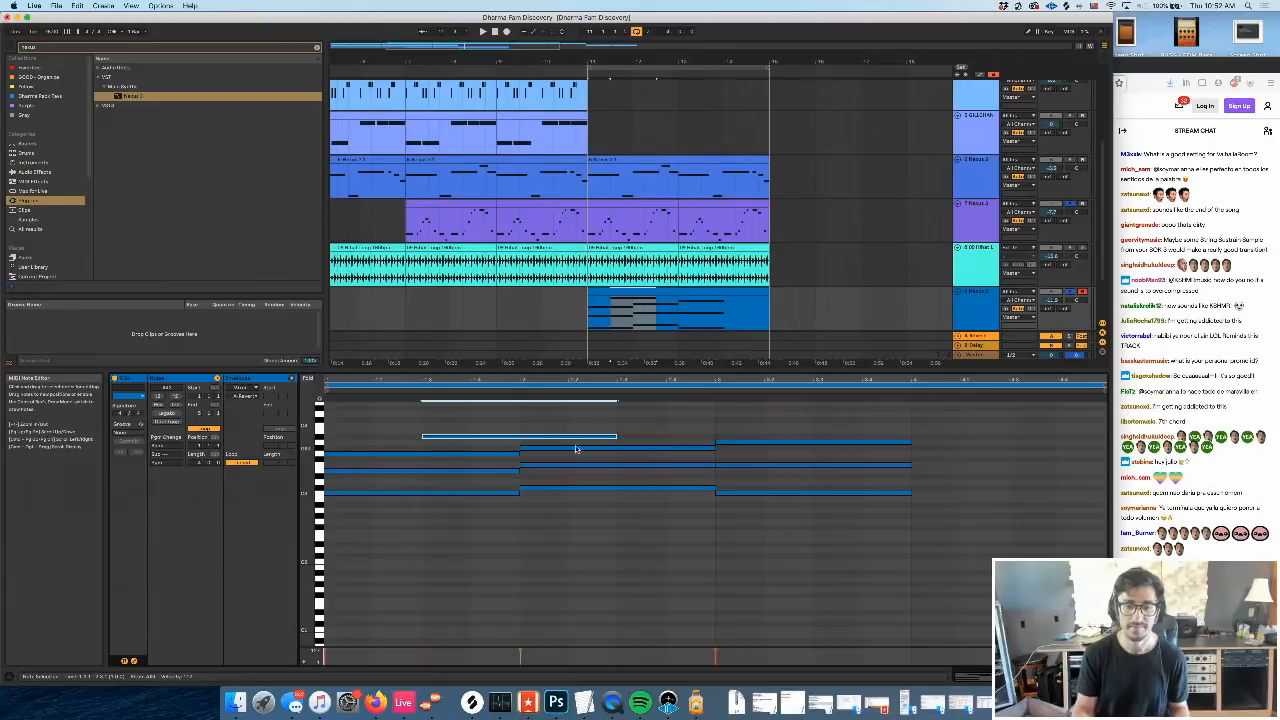
drag(616, 436, 531, 437)
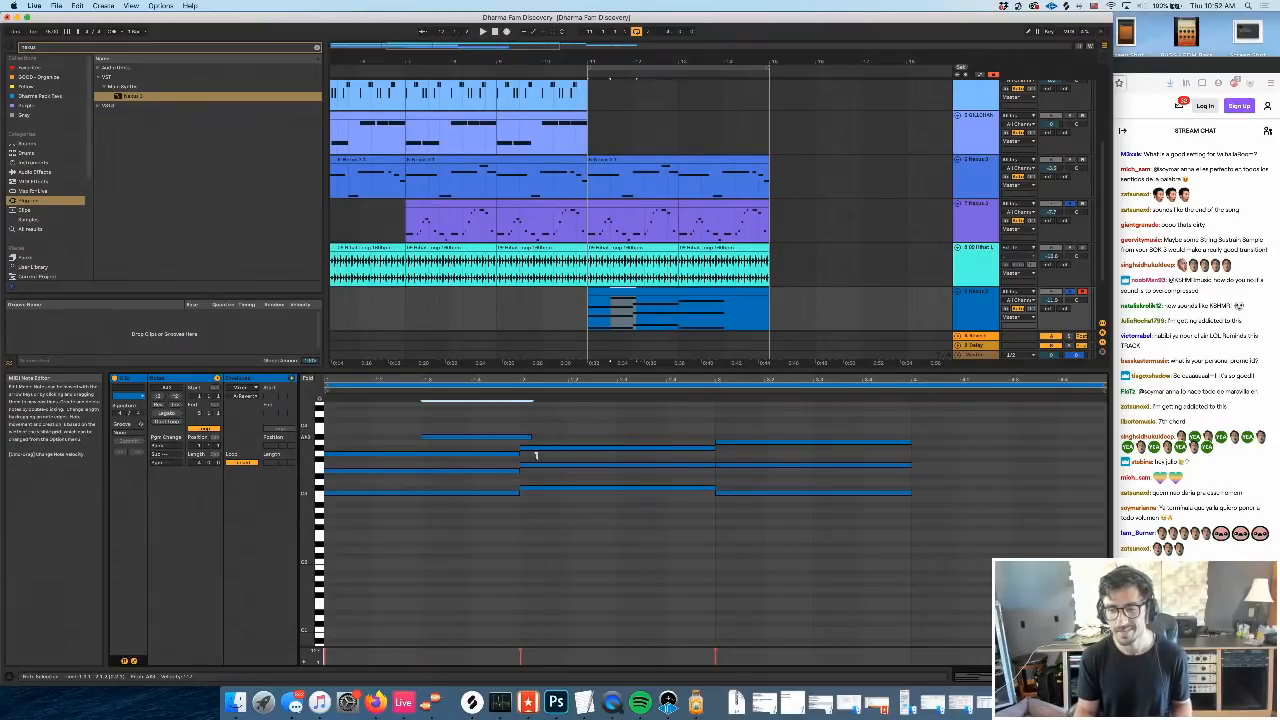
key(space)
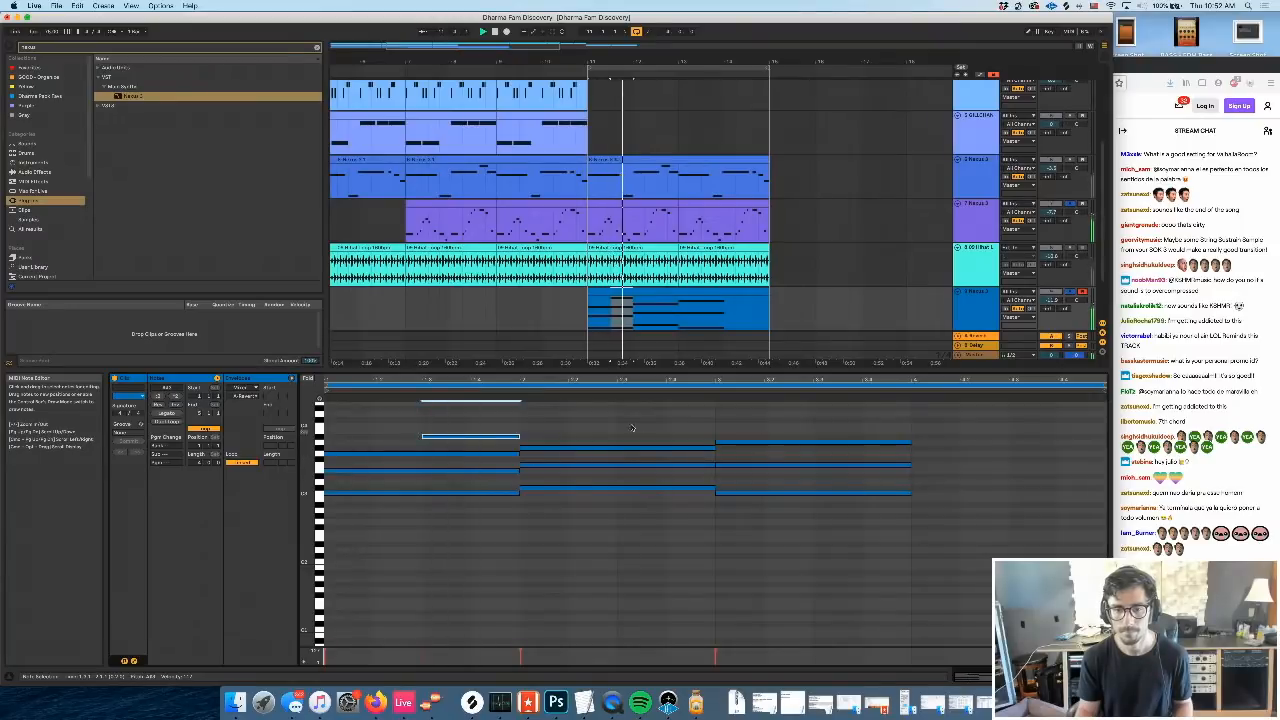
Add a one-bar note above the second chord, raise it by one semitone, and audition the change
click(605, 440)
key(space)
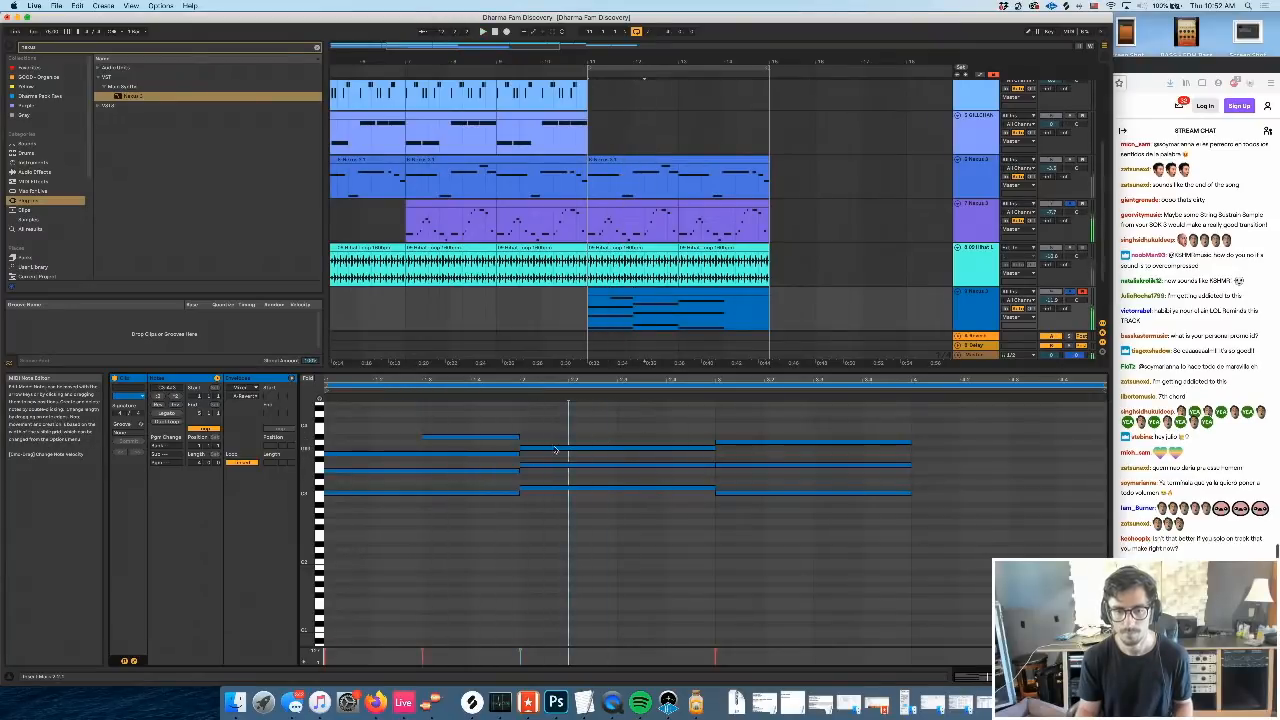
double_click(554, 430)
key(Up)
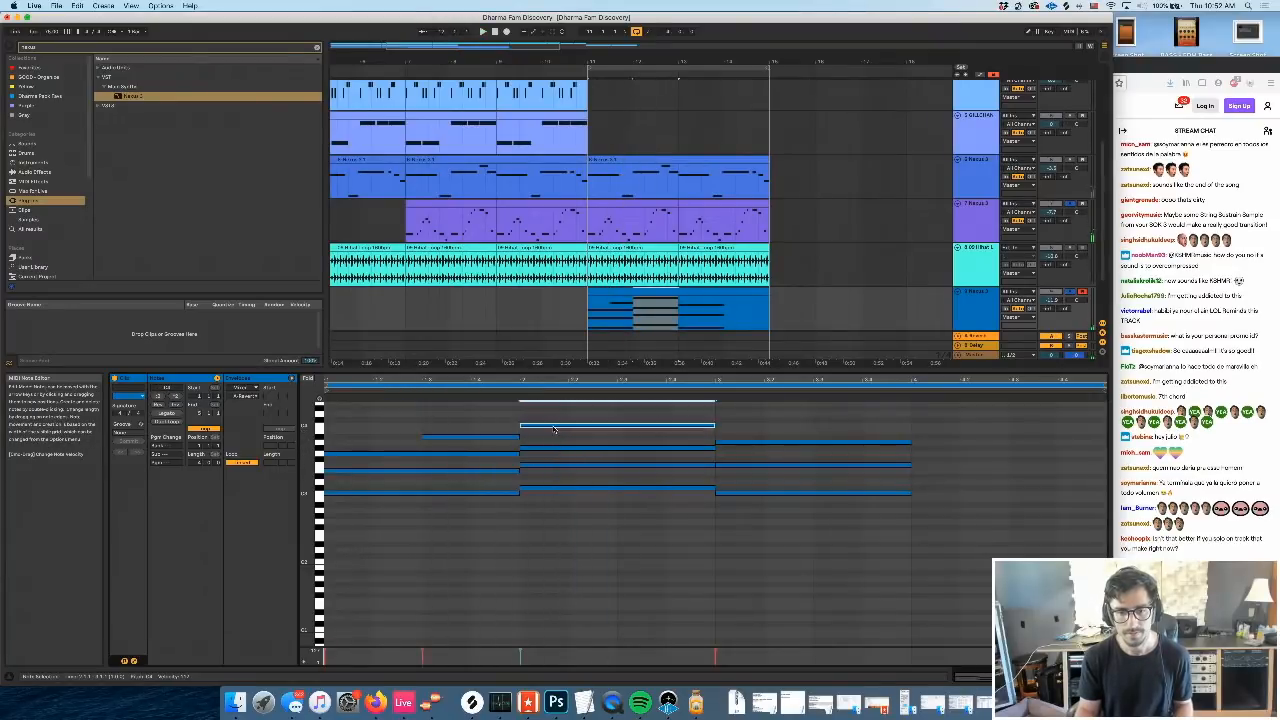
click(511, 390)
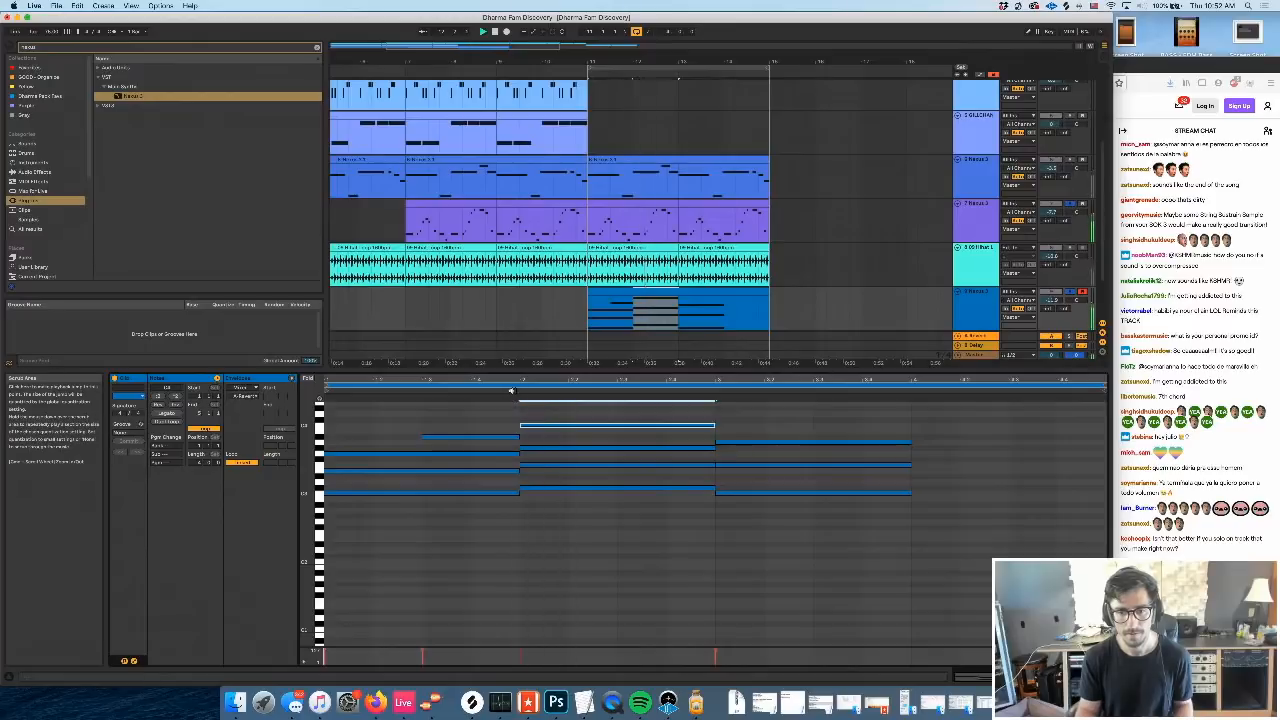
Delete the whole third chord from the pad clip
drag(760, 420, 780, 562)
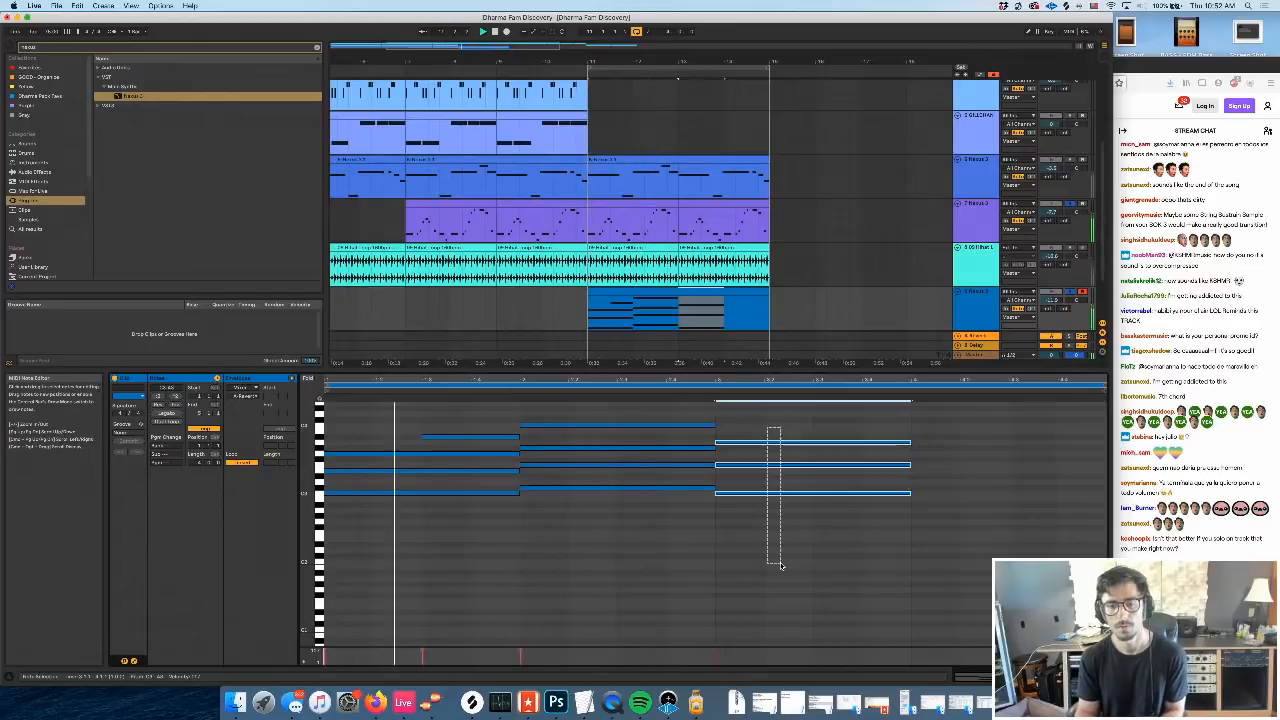
key(Delete)
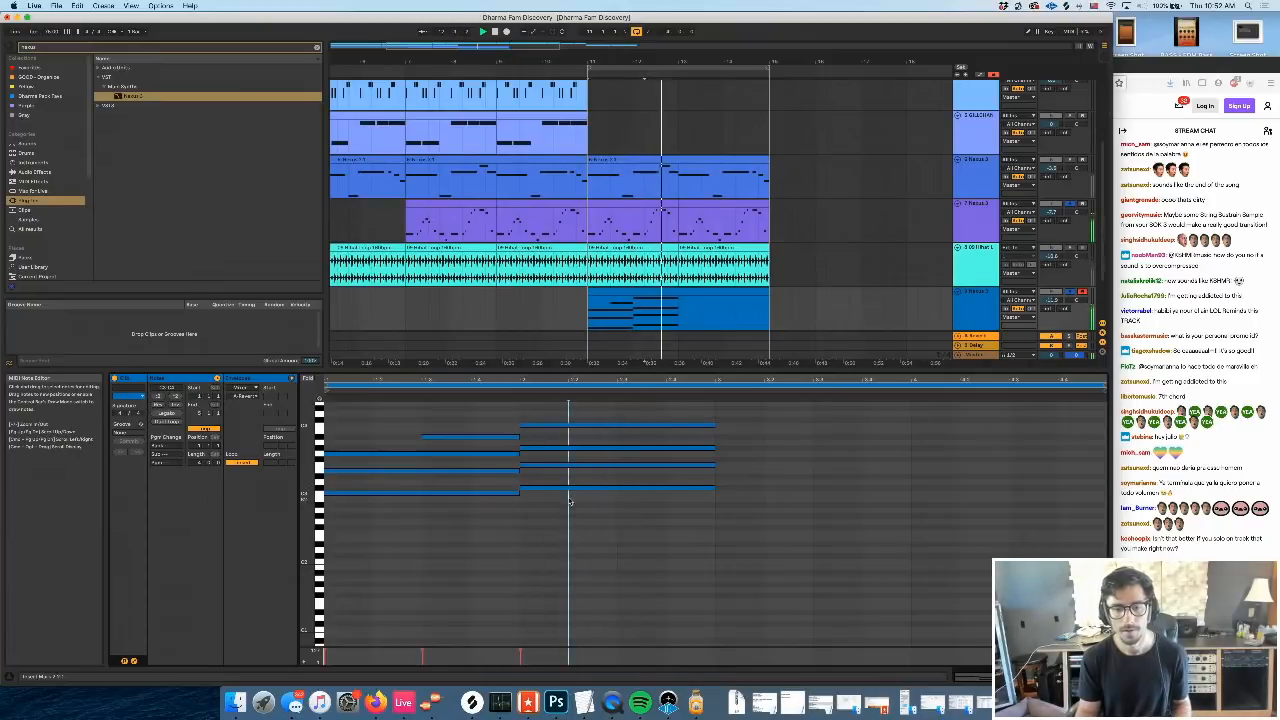
Try shortening all notes of the second chord to half a bar
drag(569, 499, 574, 418)
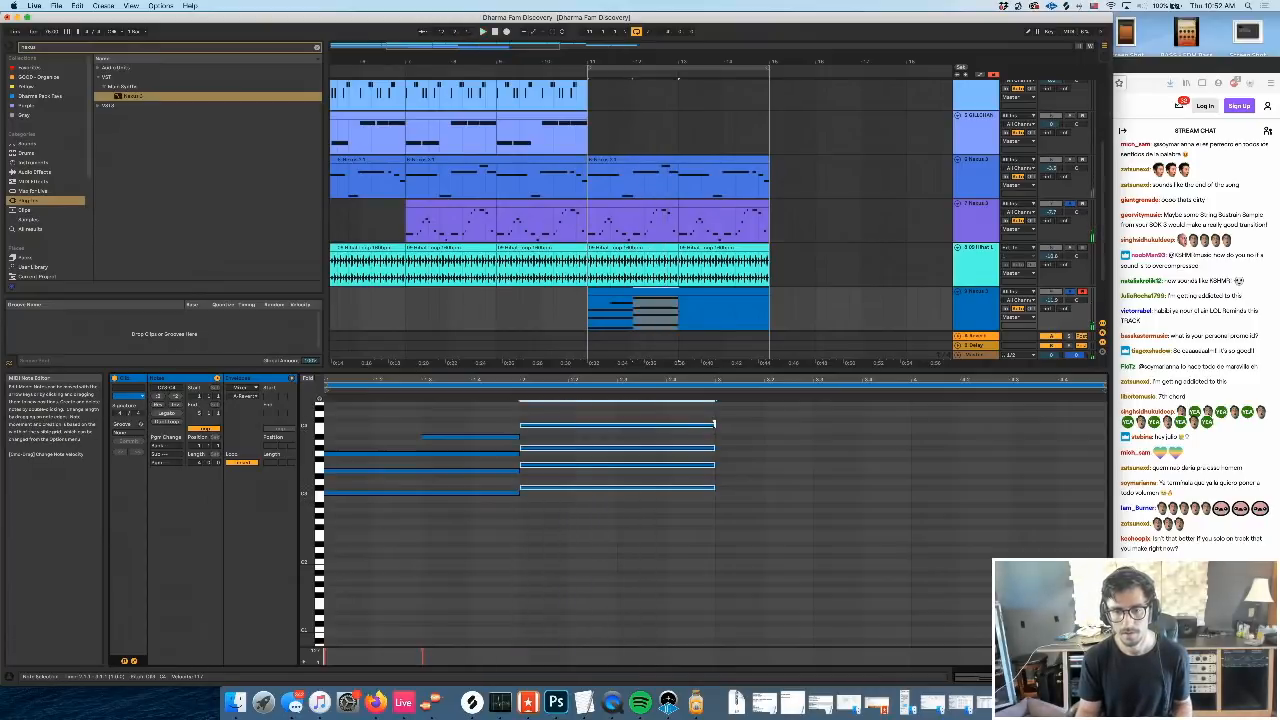
drag(714, 427, 620, 450)
key(space)
key(super+z)
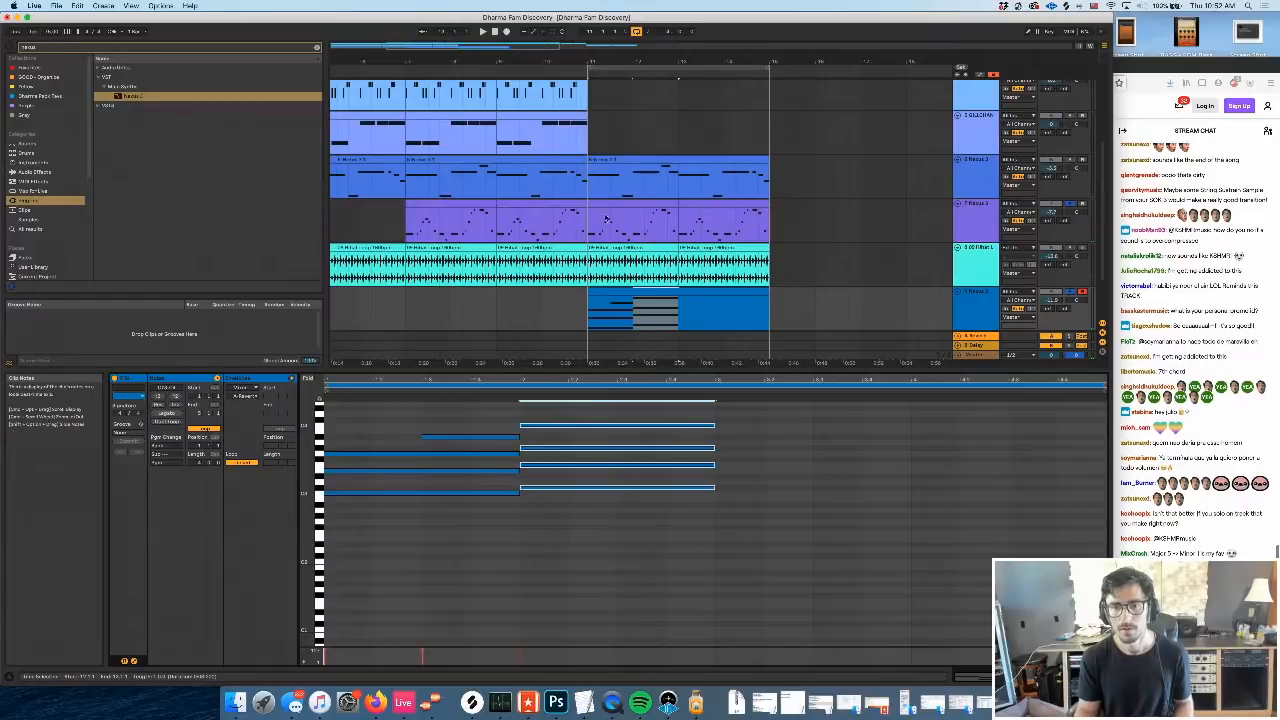
Deactivate the two purple Nexus 3 melody clips inside the looped section
click(653, 203)
key(0)
click(712, 201)
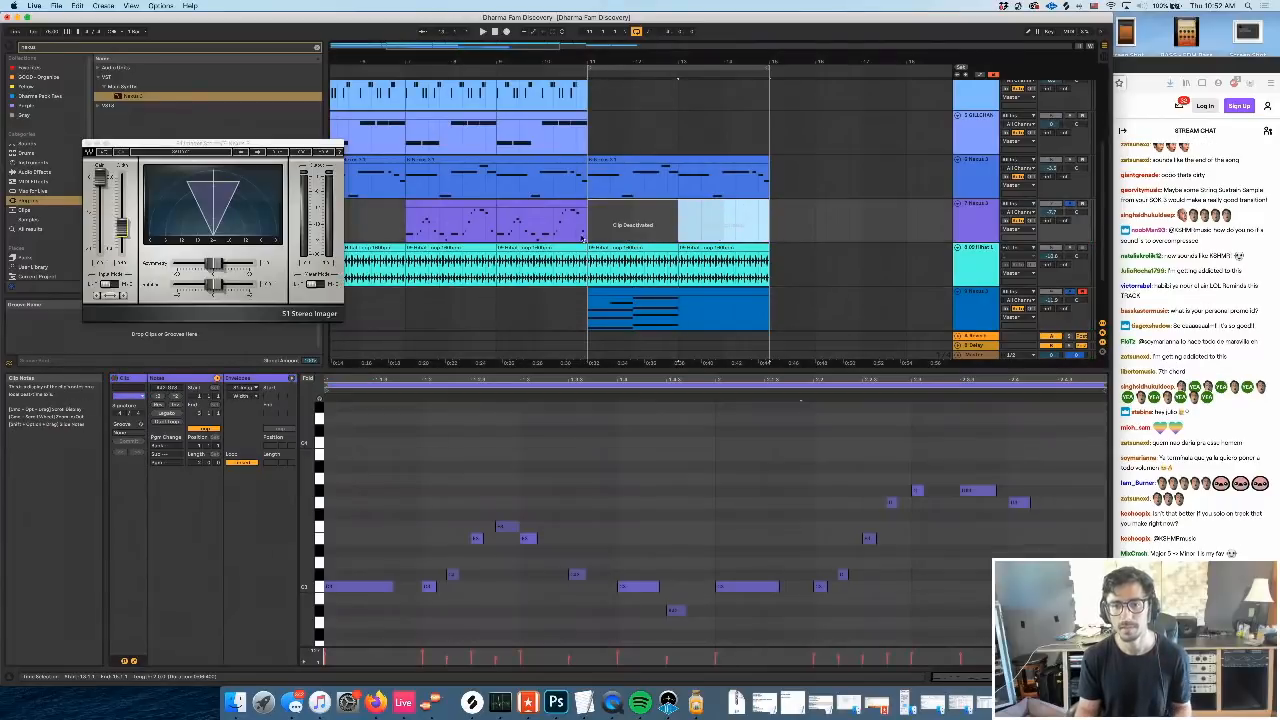
key(0)
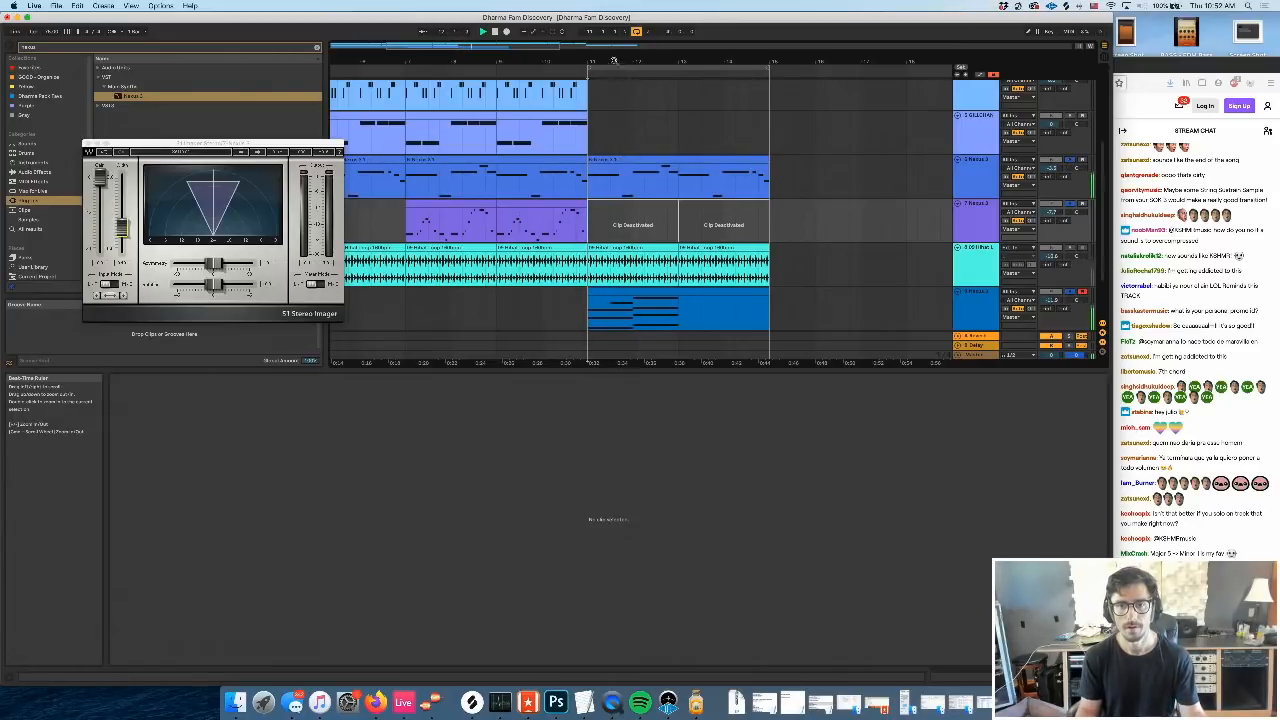
Lower the second pad chord's bottom note by one semitone and audition the progression
drag(614, 60, 613, 80)
click(692, 288)
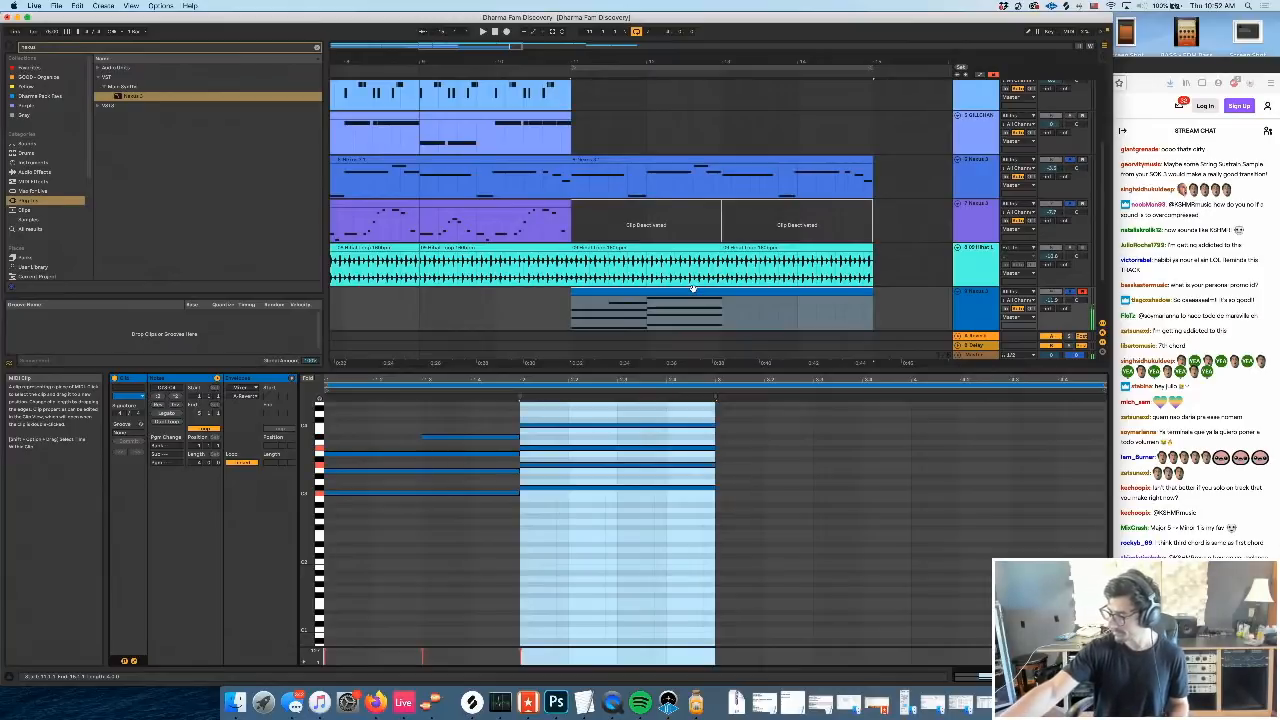
click(547, 434)
mouse_move(547, 418)
mouse_down()
mouse_move(549, 533)
mouse_move(555, 488)
mouse_up()
click(559, 511)
key(Down)
key(space)
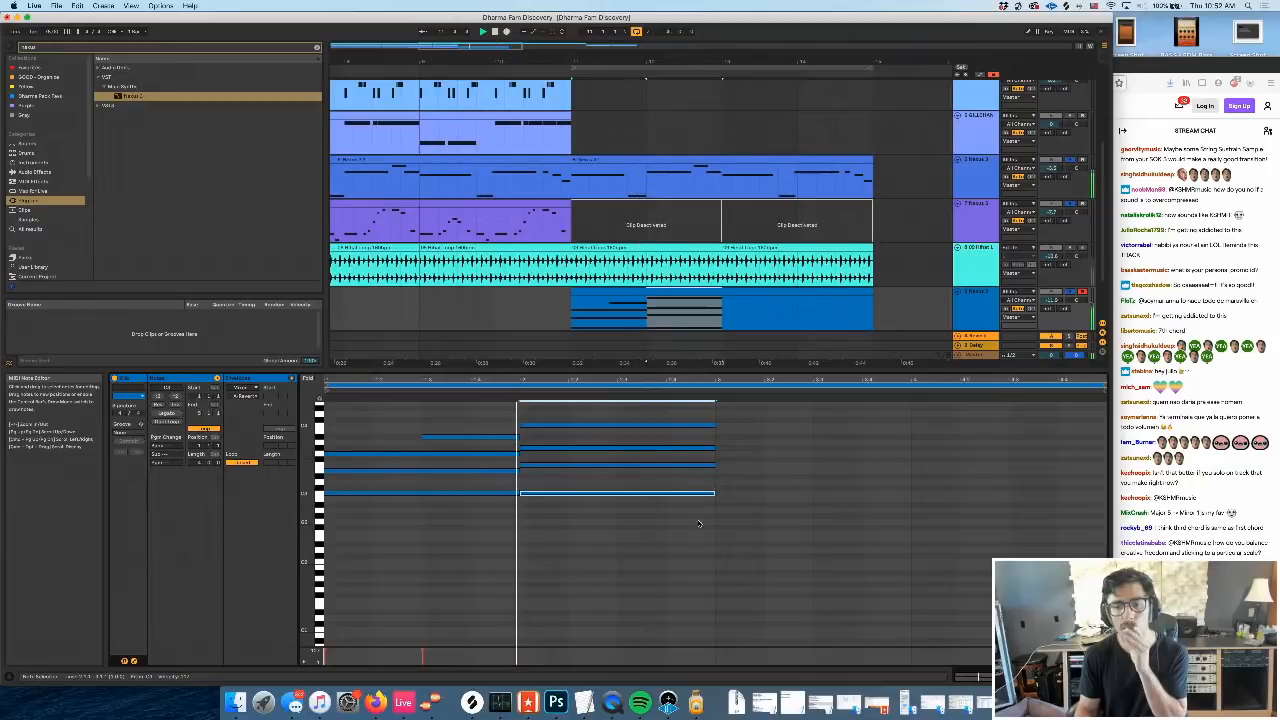
Try duplicating the second chord into the third bar and moving its notes
drag(699, 523, 688, 583)
key(super+d)
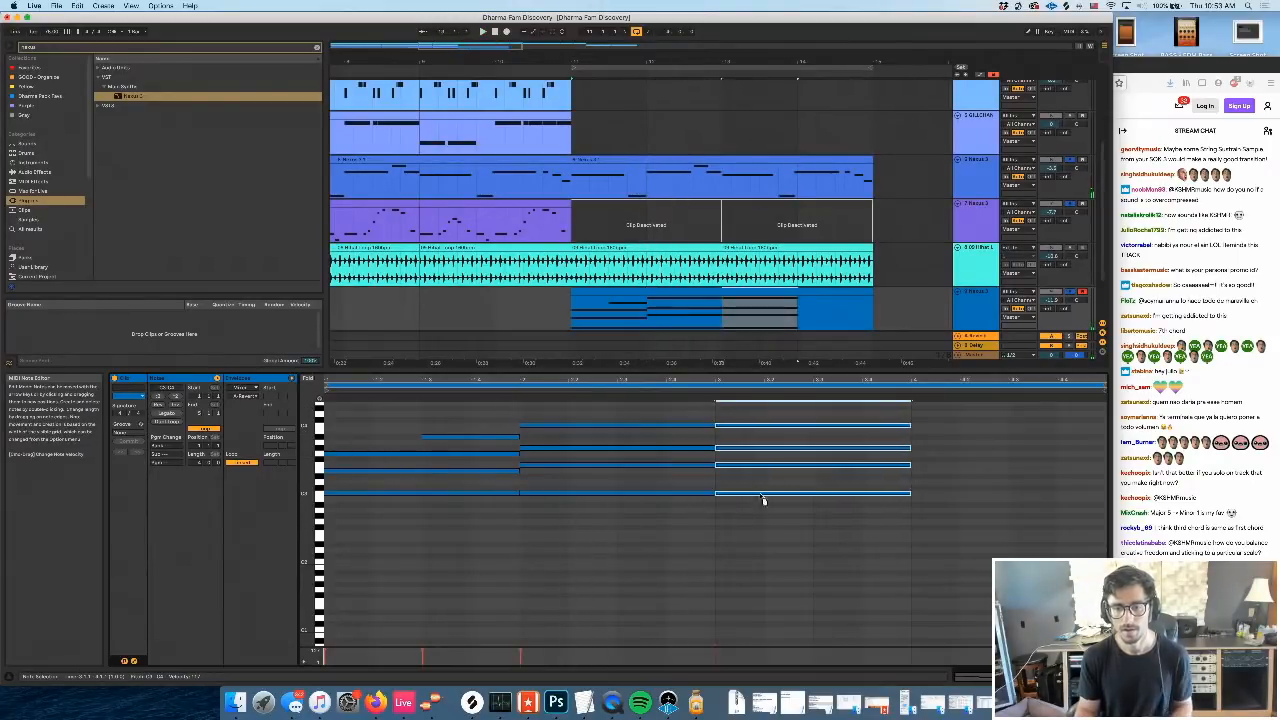
drag(763, 495, 762, 480)
key(super+z)
key(super+z)
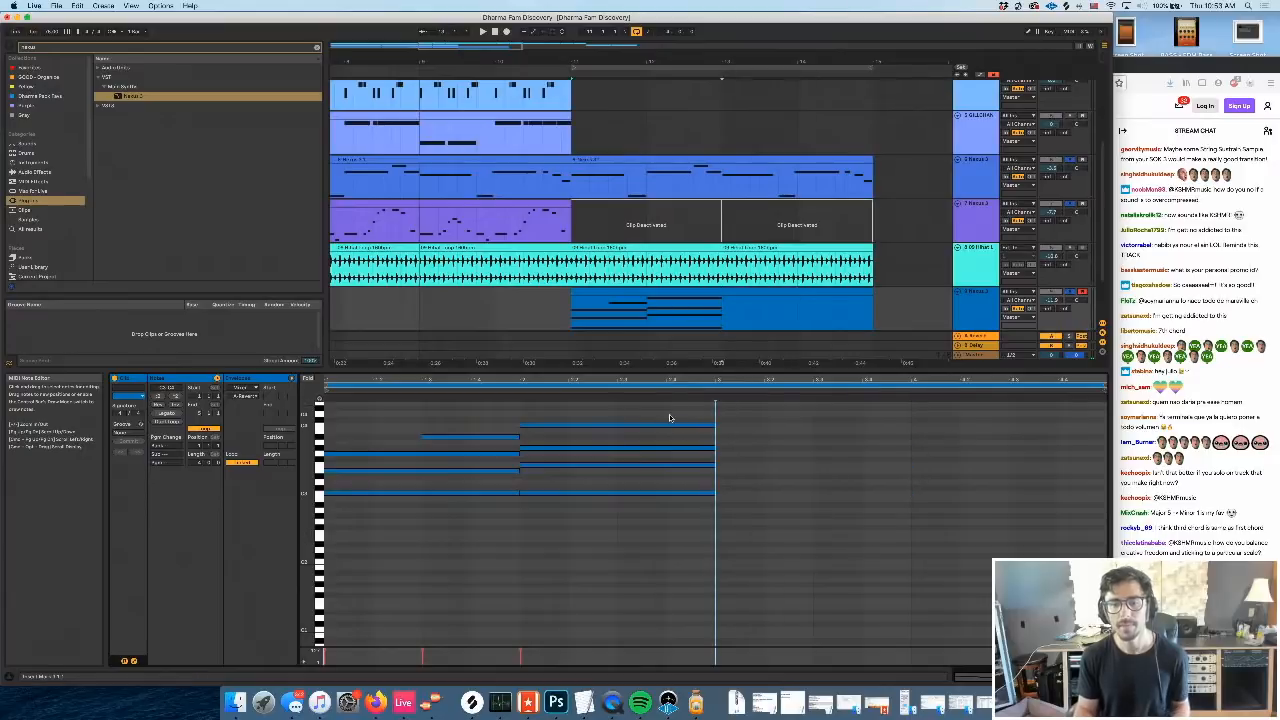
Duplicate the first two bars of pad chords into bars three and four of the clip
key(super+d)
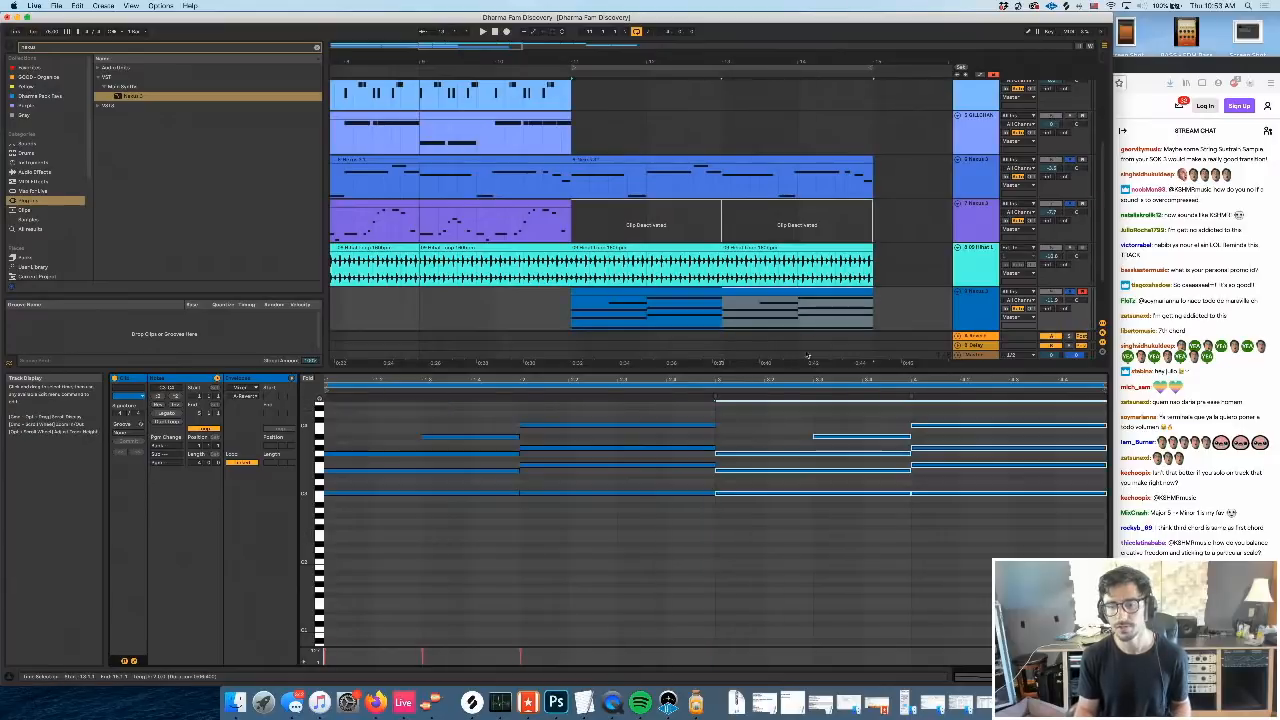
Insert a new MIDI track below the pad track and load Omnisphere onto it
click(984, 300)
key(super+shift+t)
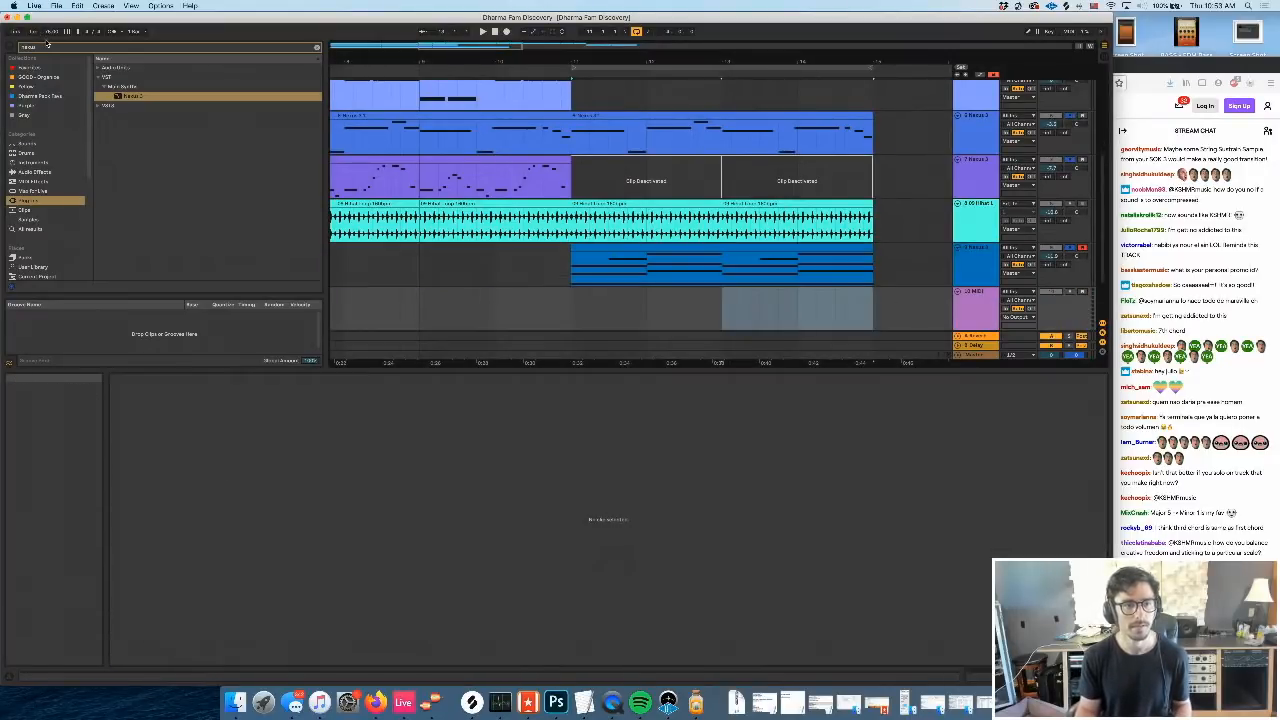
text(omnisphere)
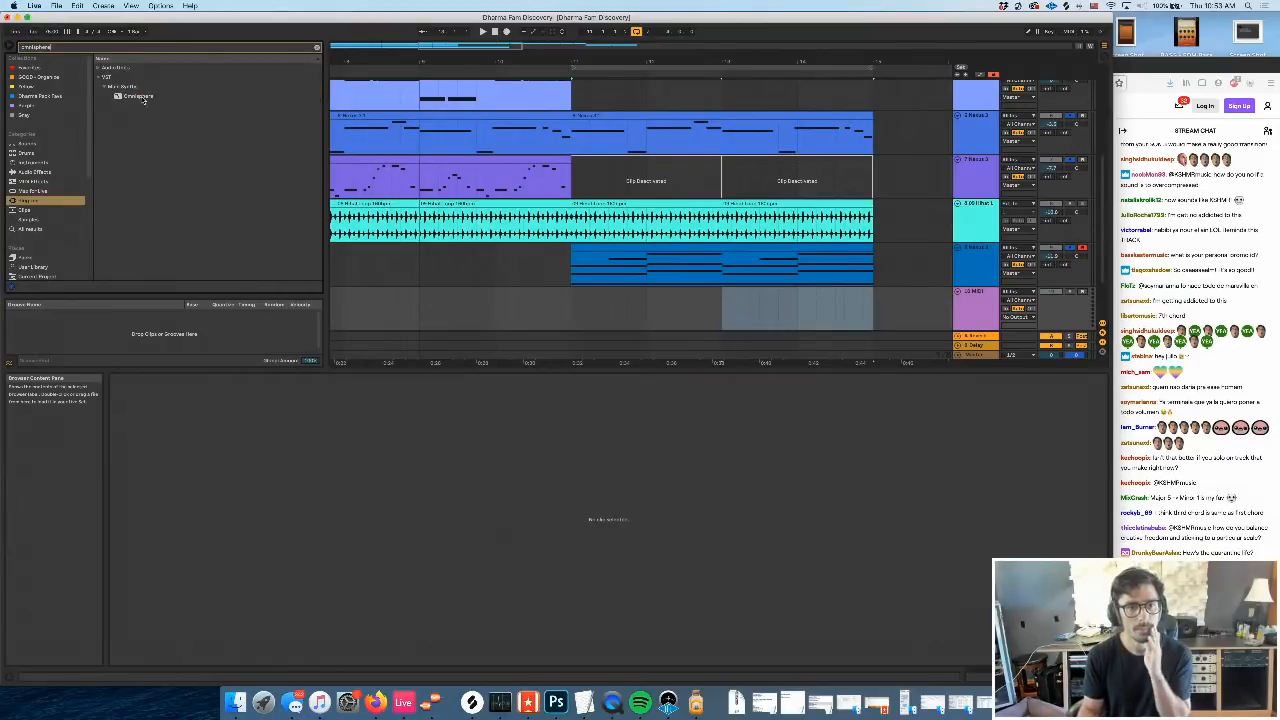
drag(146, 97, 601, 288)
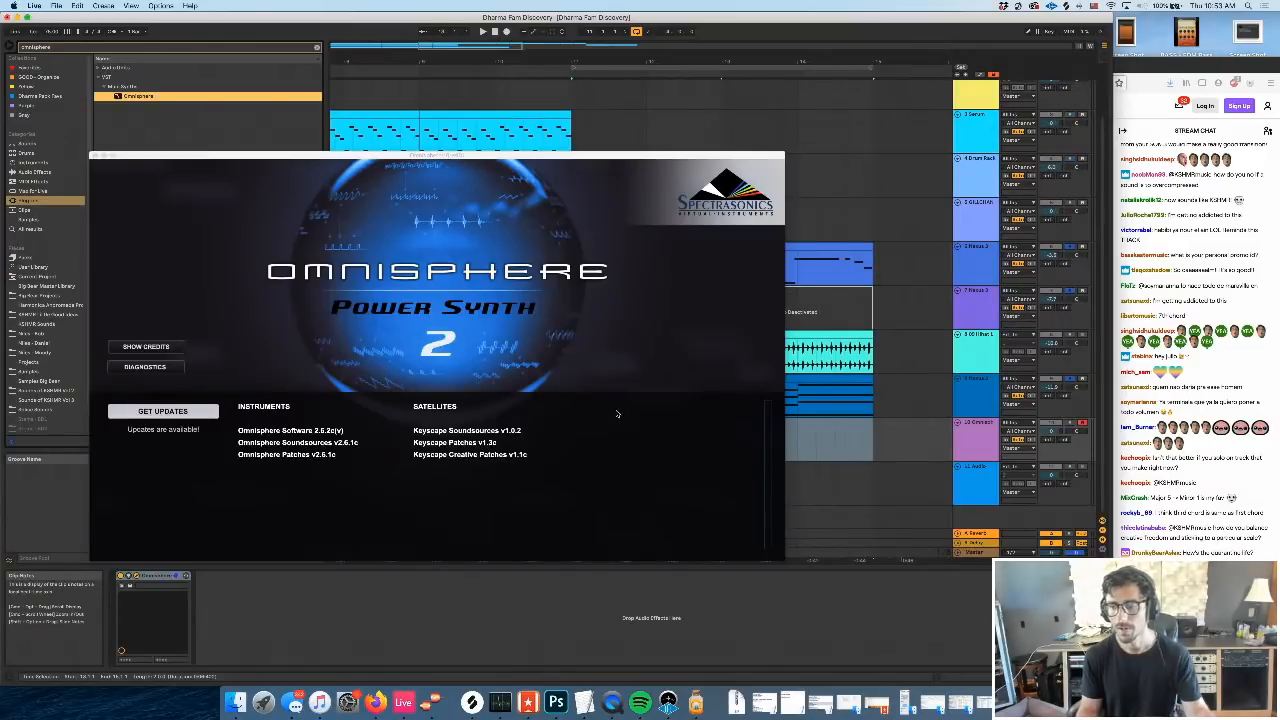
Filter Omnisphere's patches to the Human Voices category and load Boys Choir Ahs - f
right_click(584, 362)
click(566, 340)
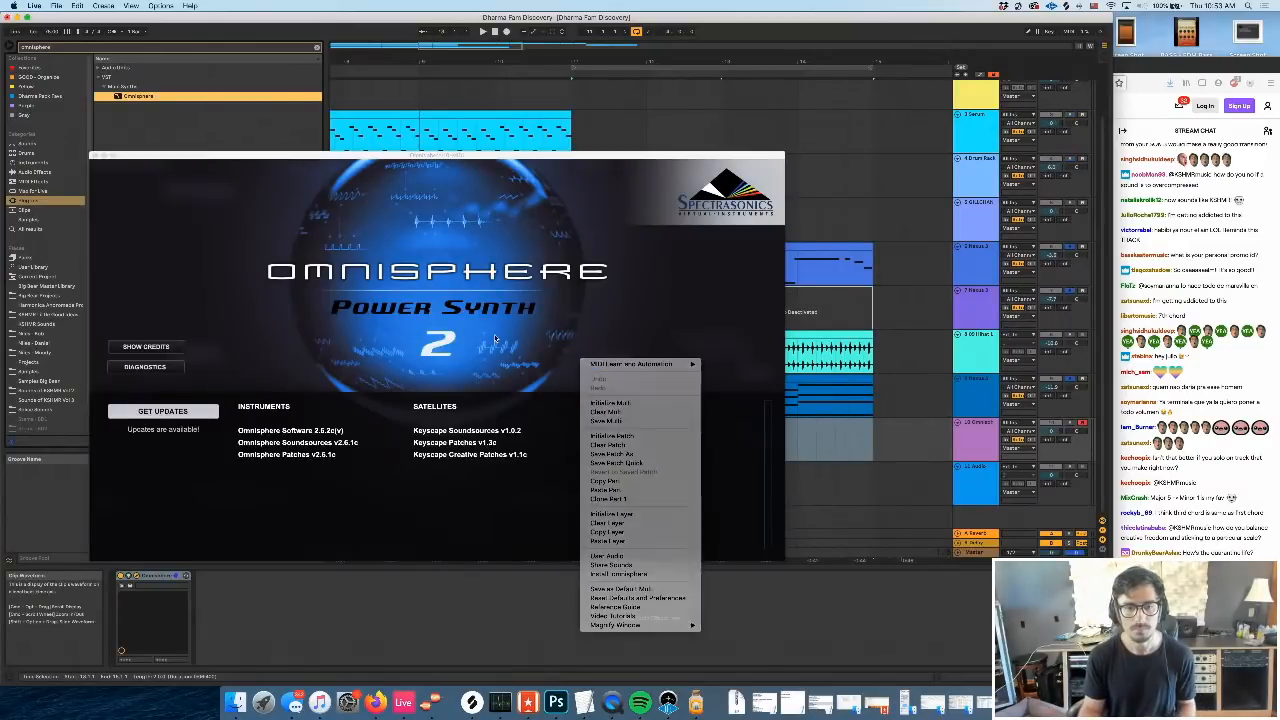
click(483, 339)
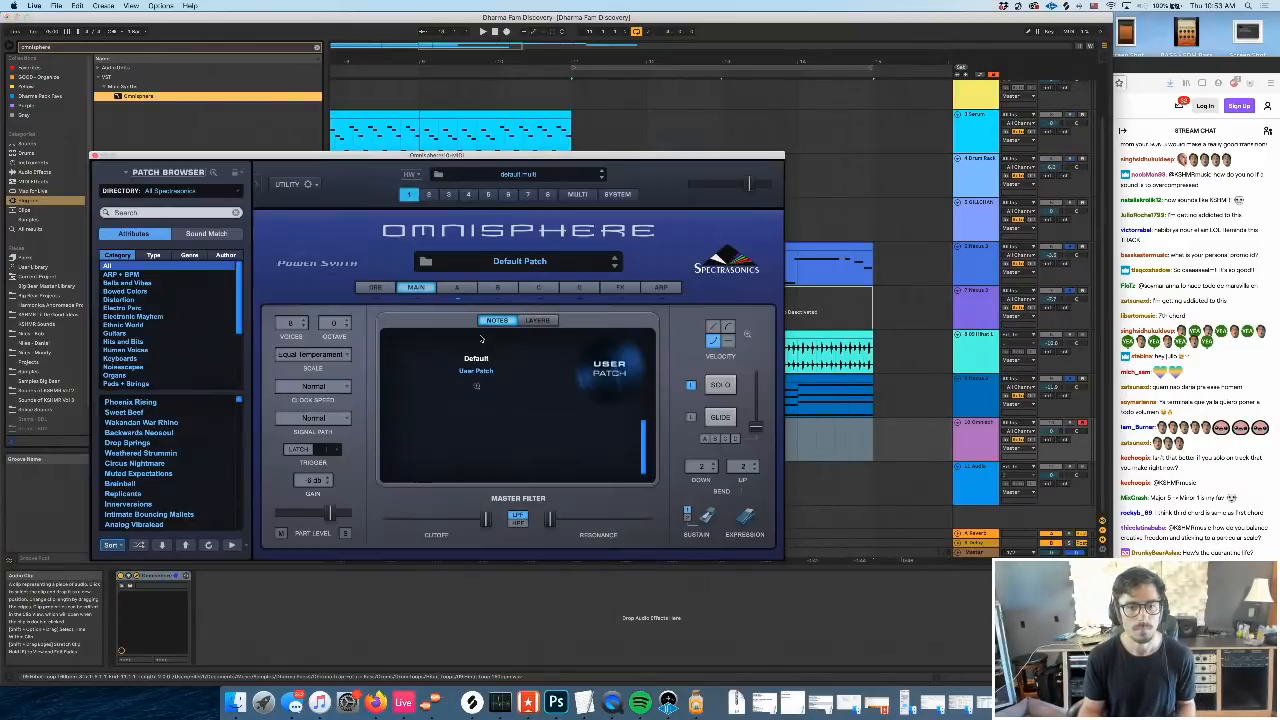
click(142, 351)
scroll(170, 430, down, 1)
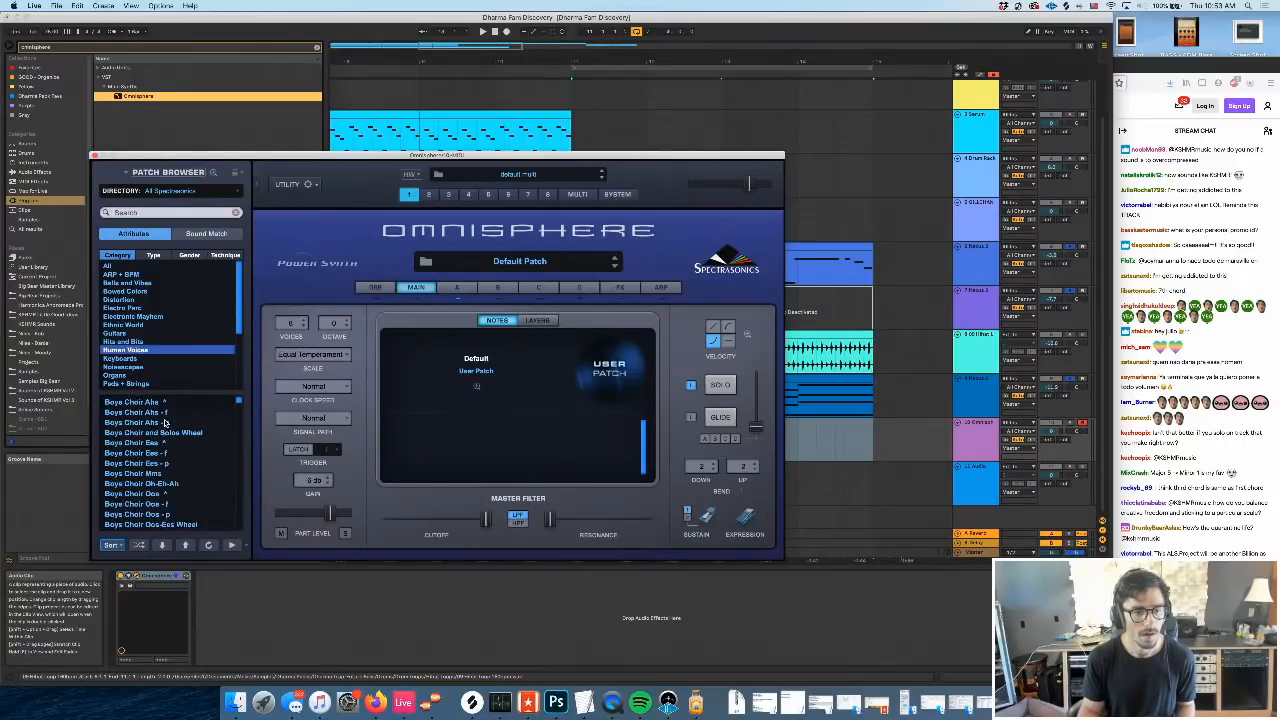
click(160, 411)
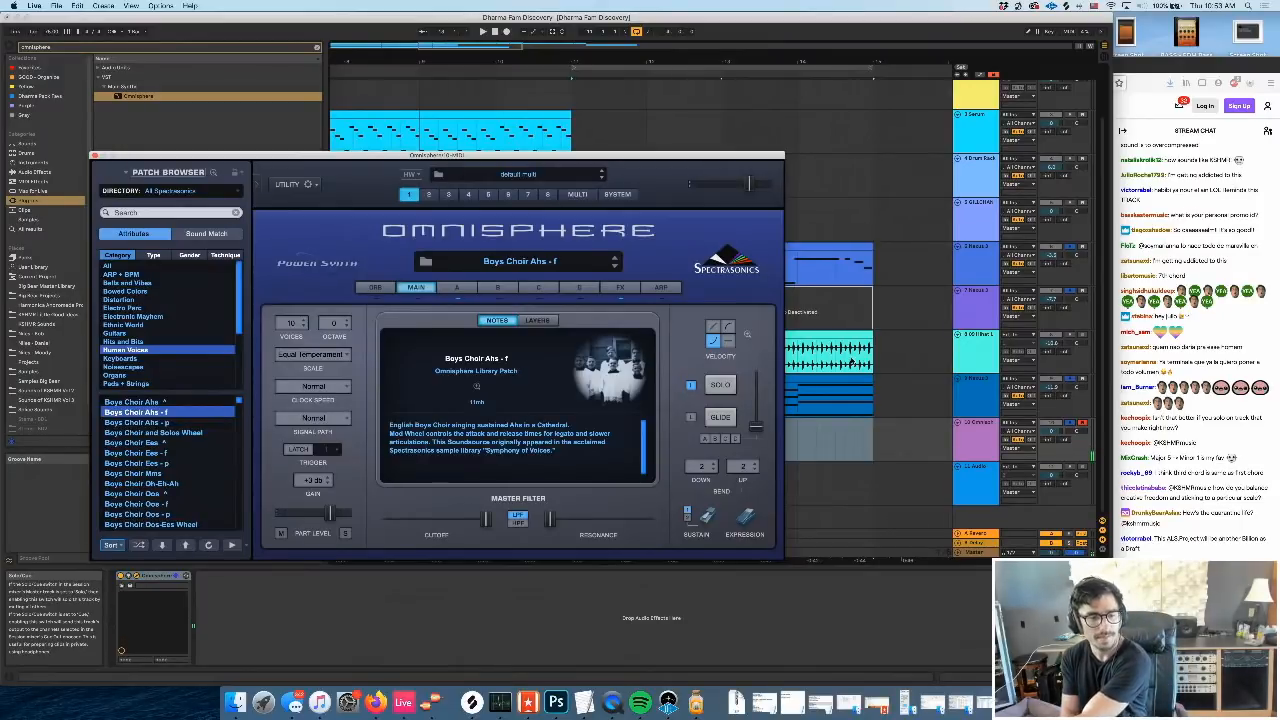
Try the patches Boys Choir Ahs ^, Boys Choir Two Boys Ah and Boys Choir Soloist Oh
click(188, 401)
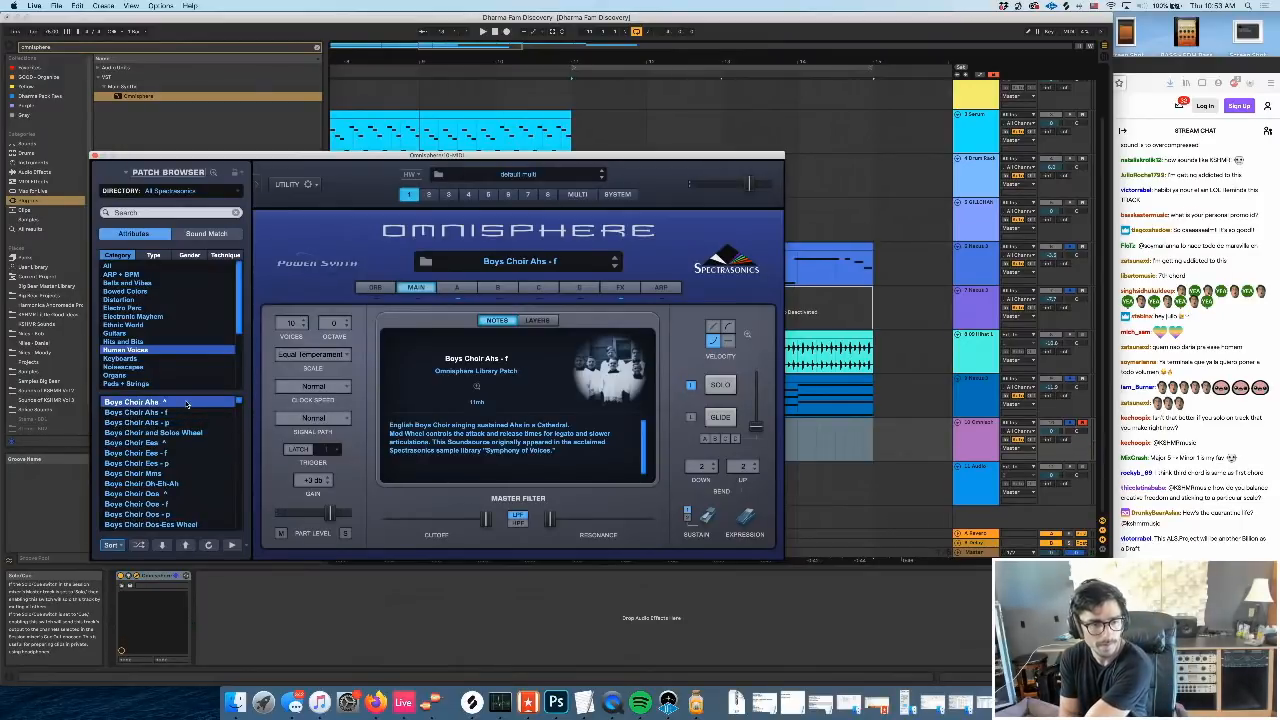
scroll(188, 418, down, 1)
right_click(188, 424)
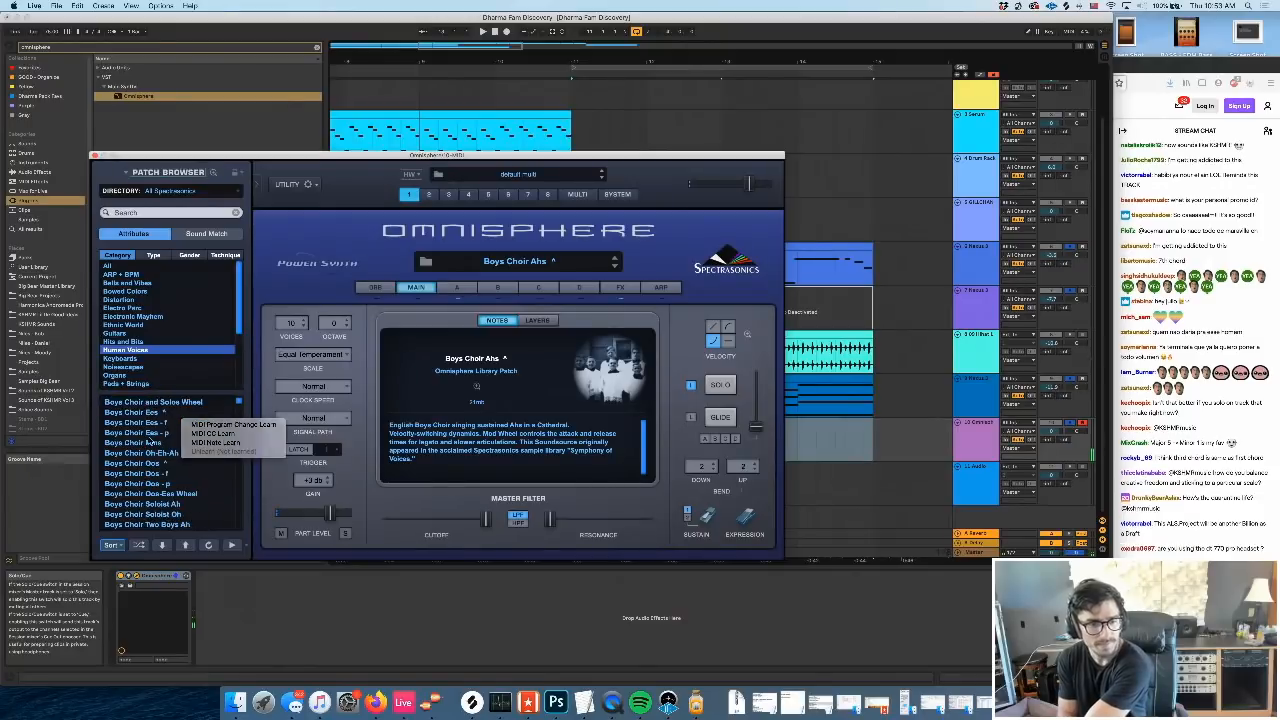
scroll(165, 478, down, 2)
click(165, 504)
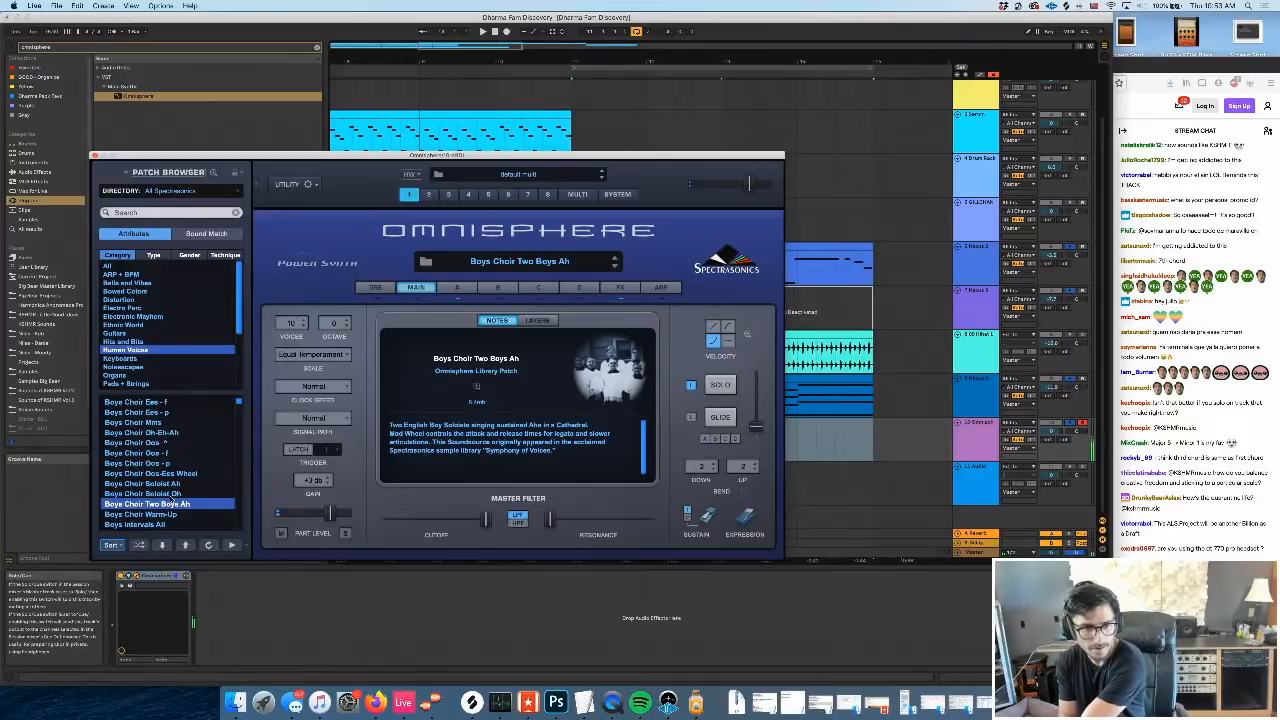
click(174, 493)
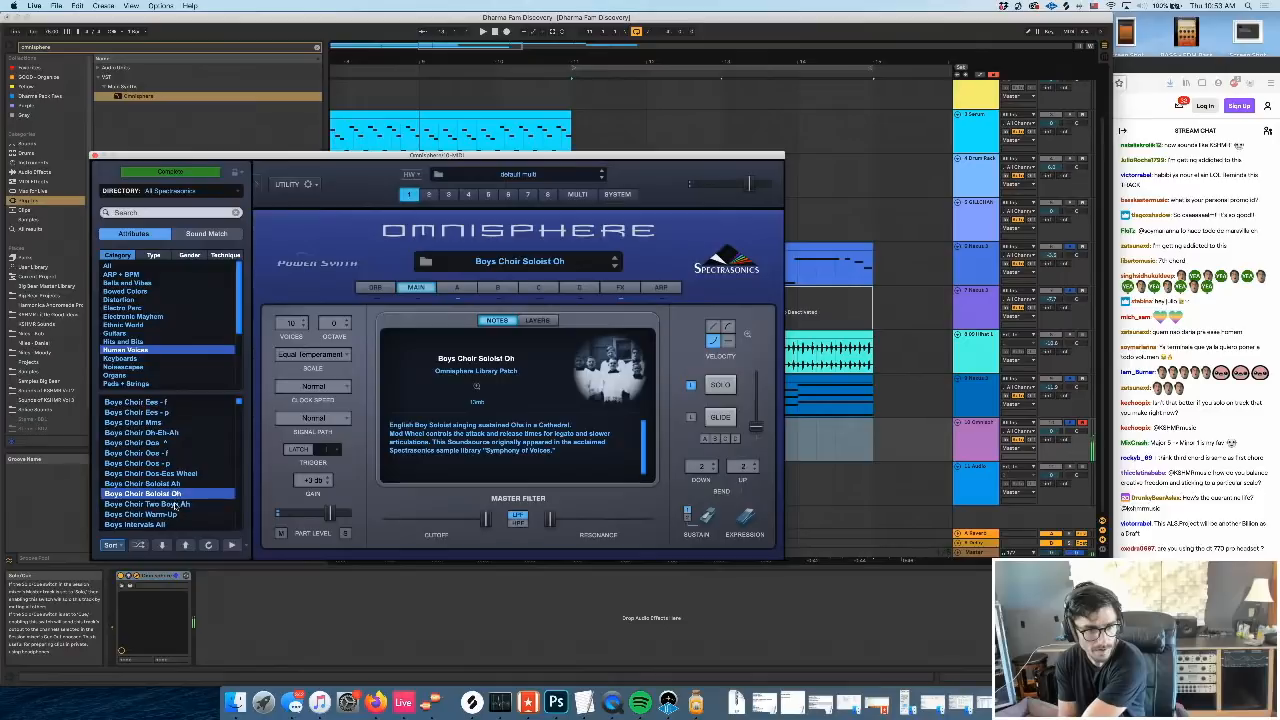
click(174, 504)
Load the Choir Full Ahs ^ patch from the Human Voices category
scroll(174, 506, down, 3)
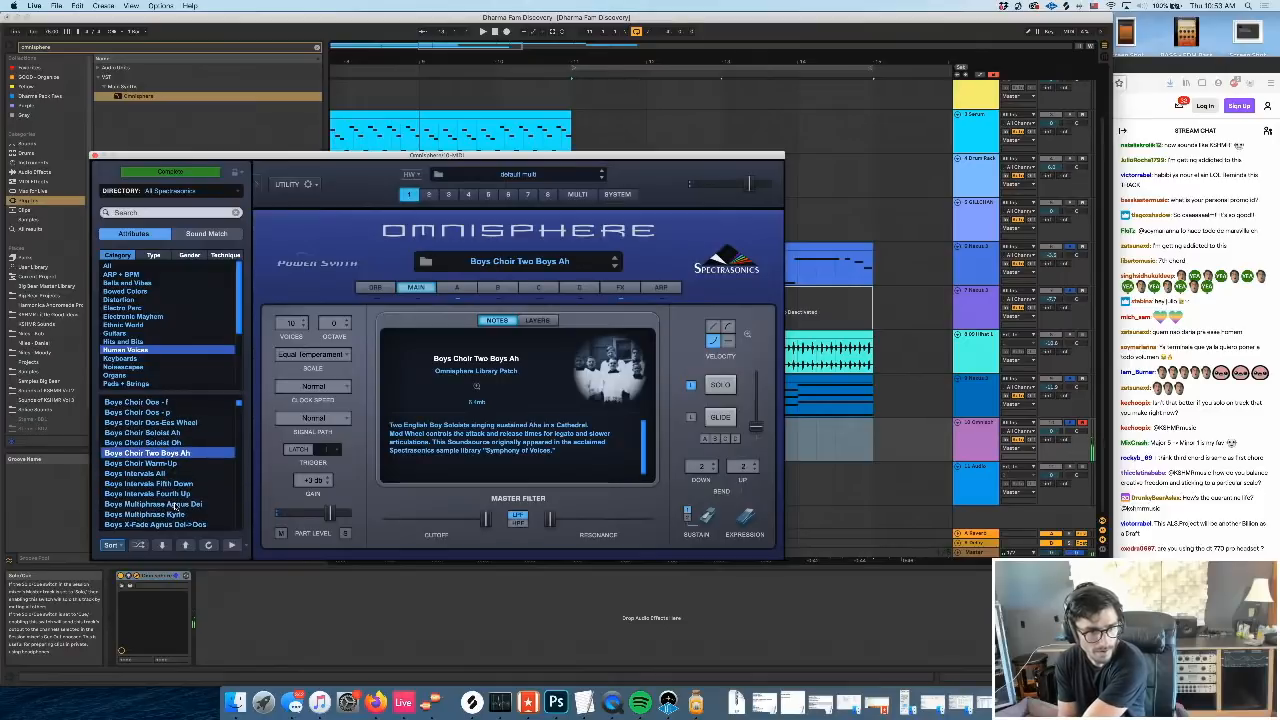
scroll(174, 506, down, 4)
click(163, 475)
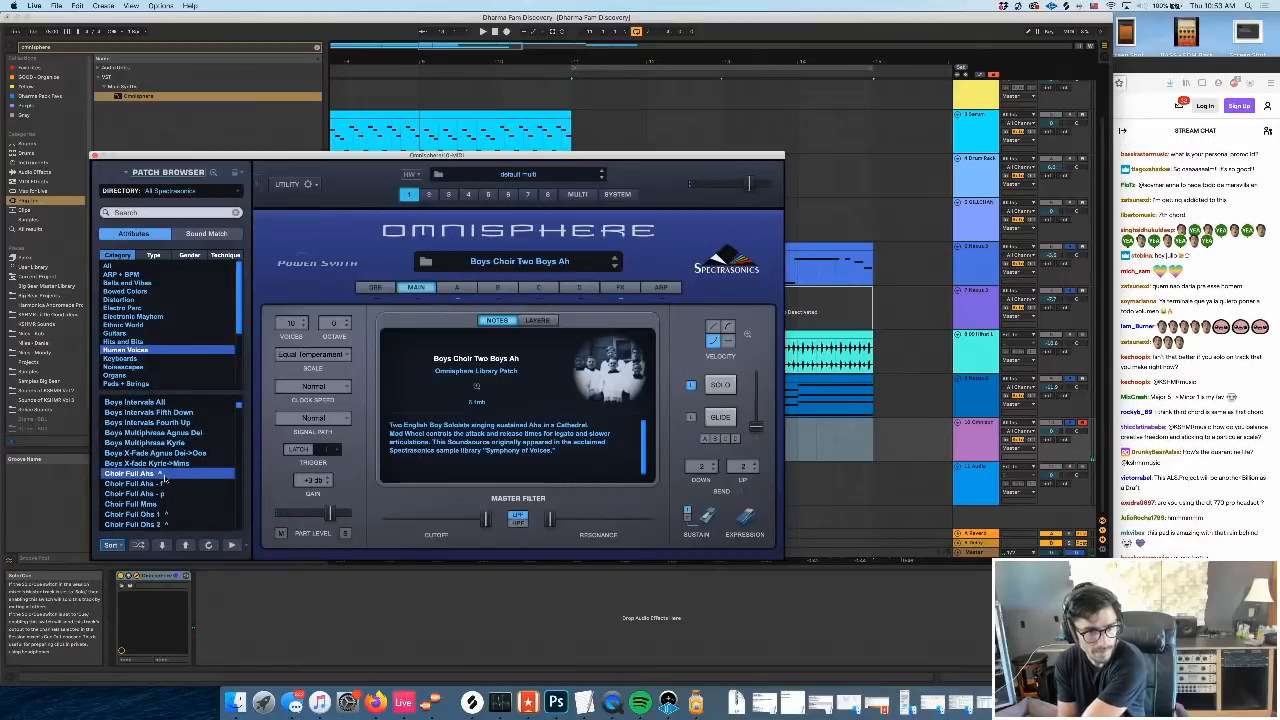
scroll(180, 470, up, 3)
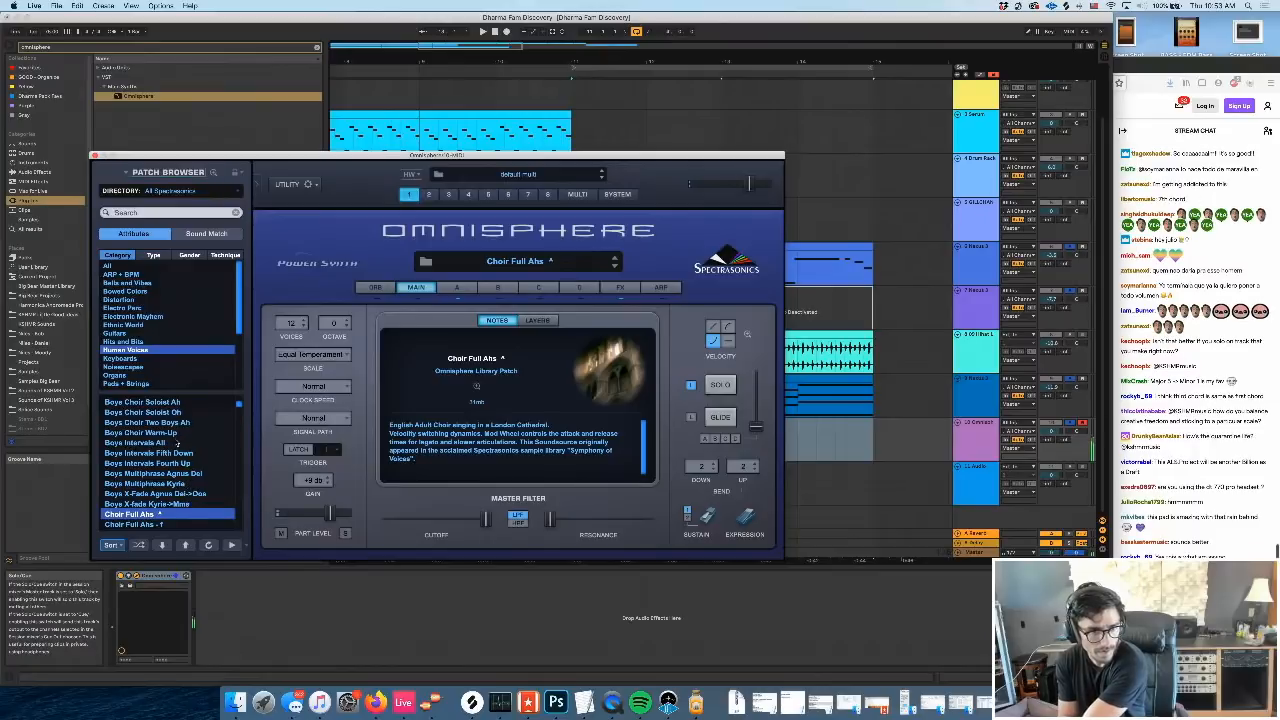
Try the Boys Intervals Fifth Down patch and load Boys Choir Two Boys Ah instead
click(176, 452)
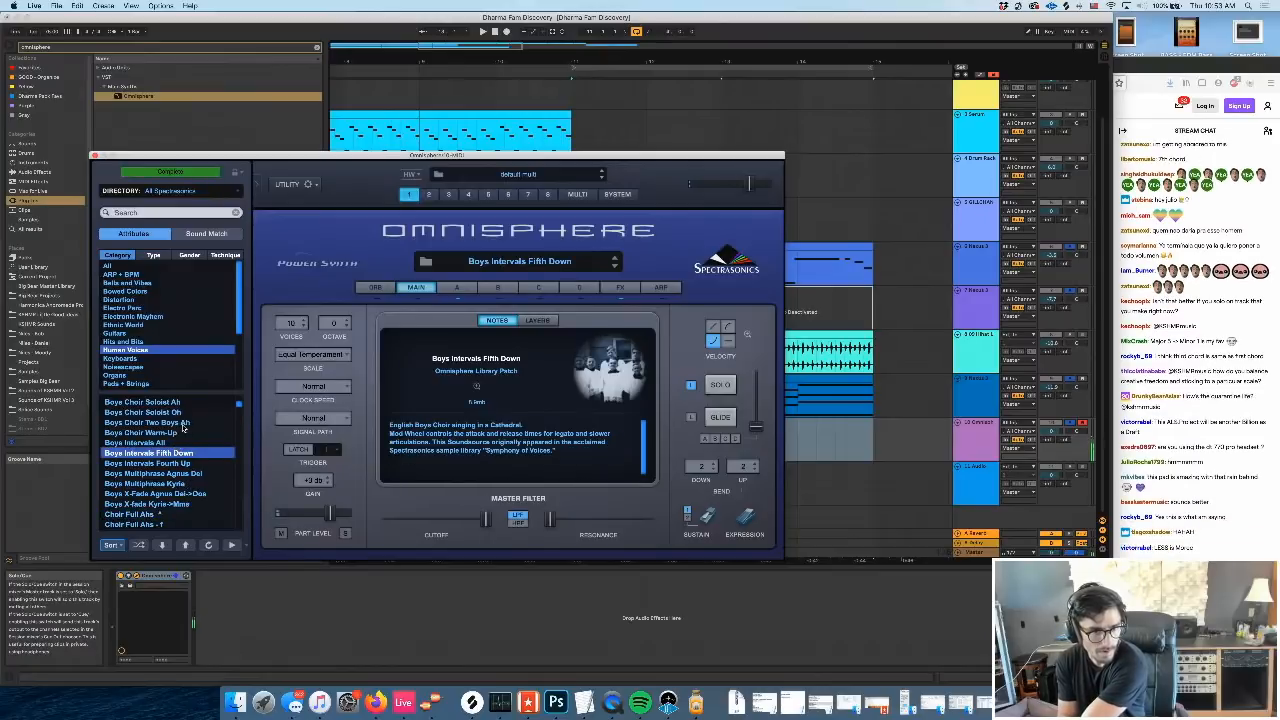
click(183, 424)
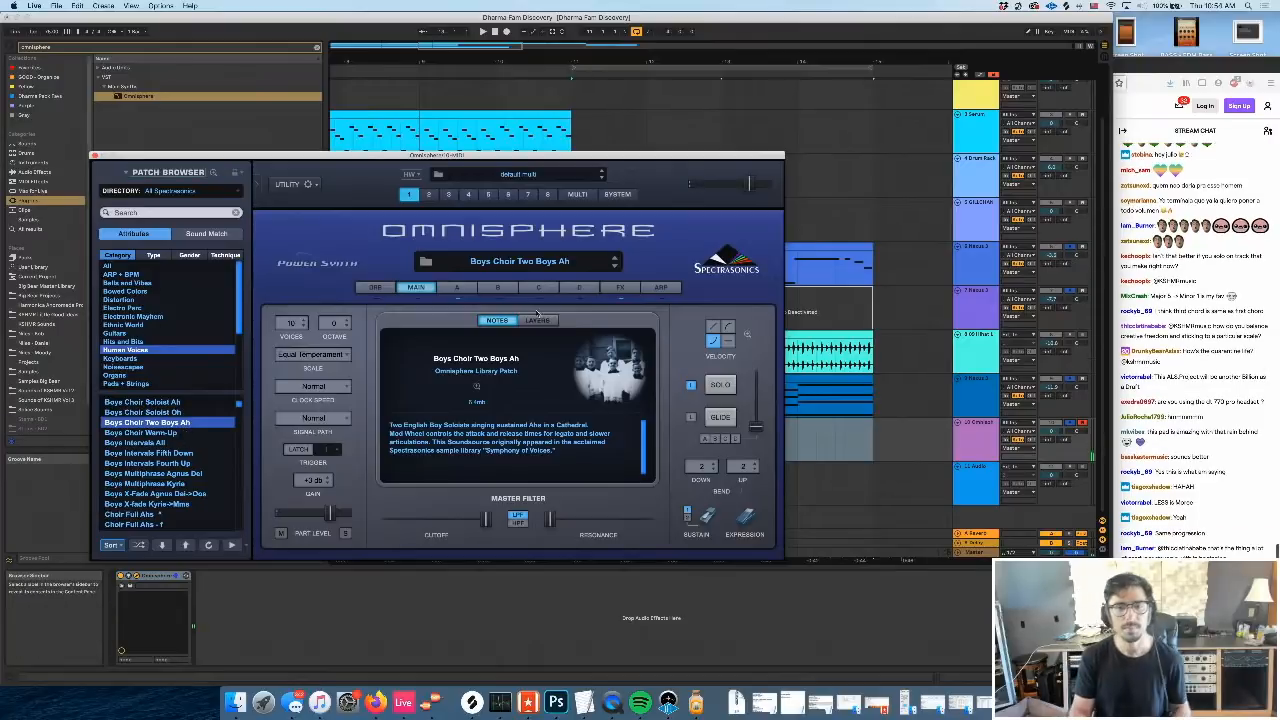
Set Omnisphere's pitch bend range to 12 down and 12 up, and close the plugin window
click(458, 288)
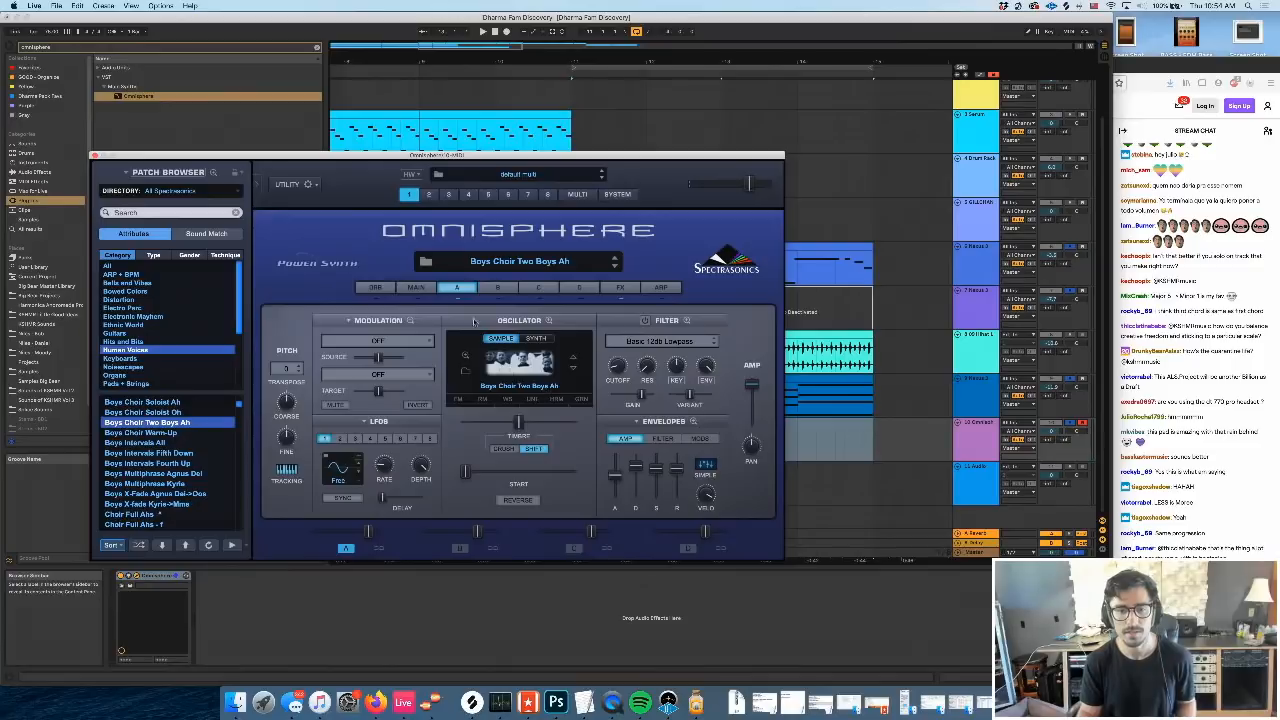
click(428, 288)
click(706, 467)
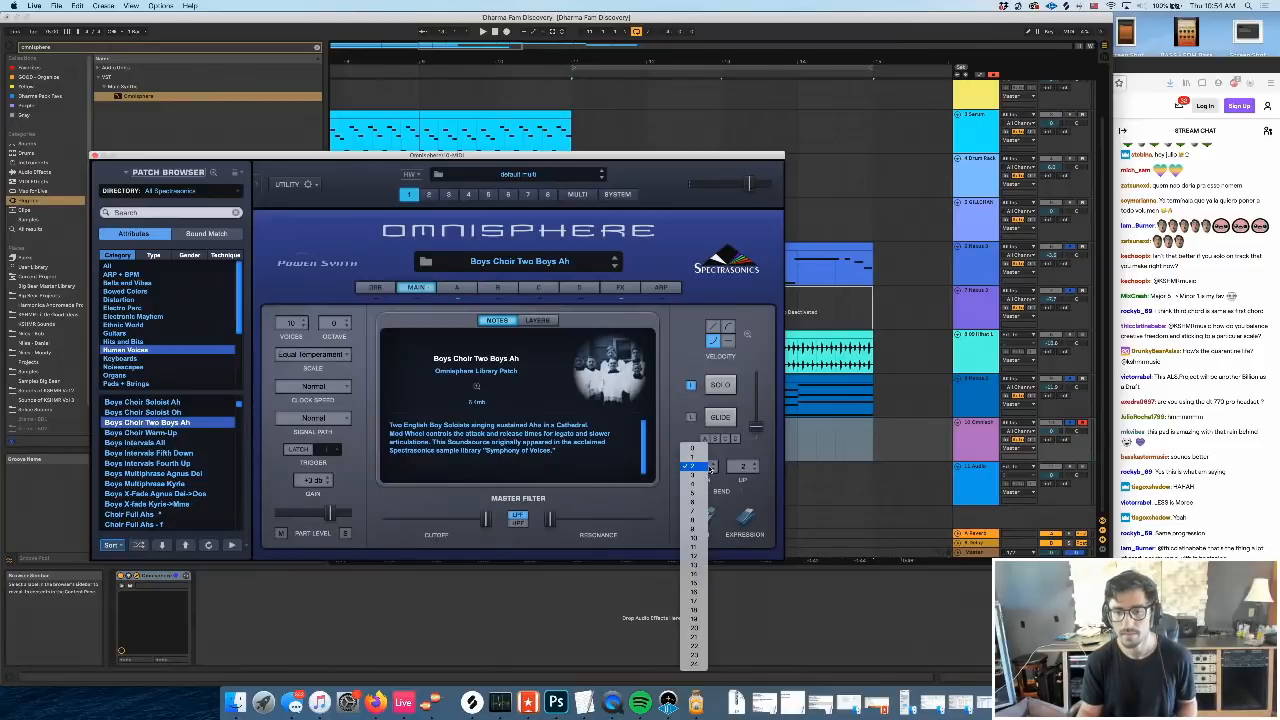
click(697, 556)
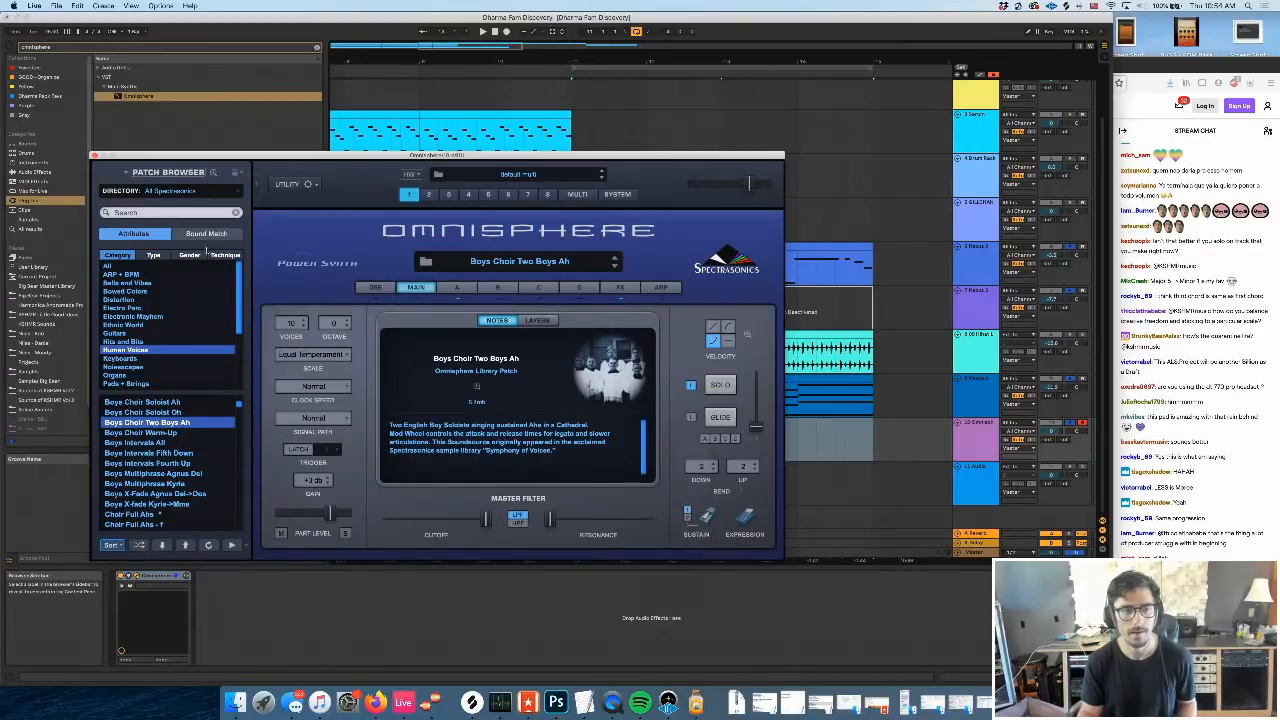
click(752, 468)
click(742, 556)
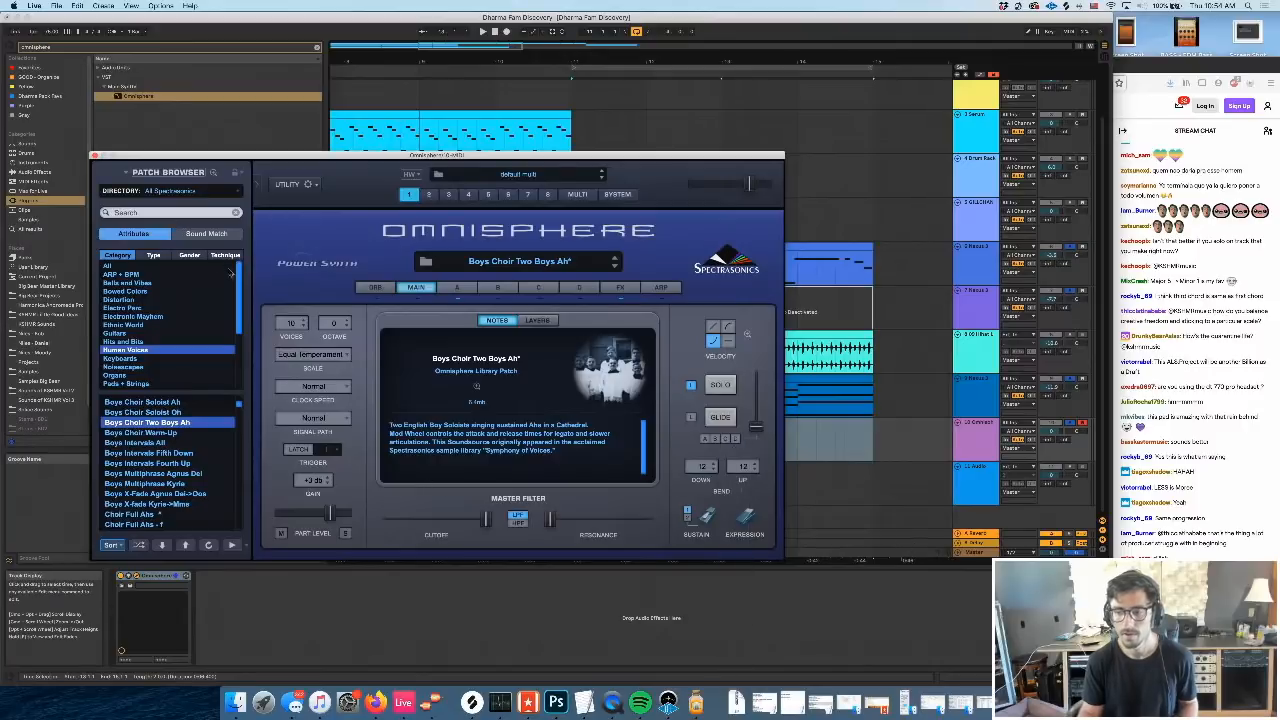
click(95, 156)
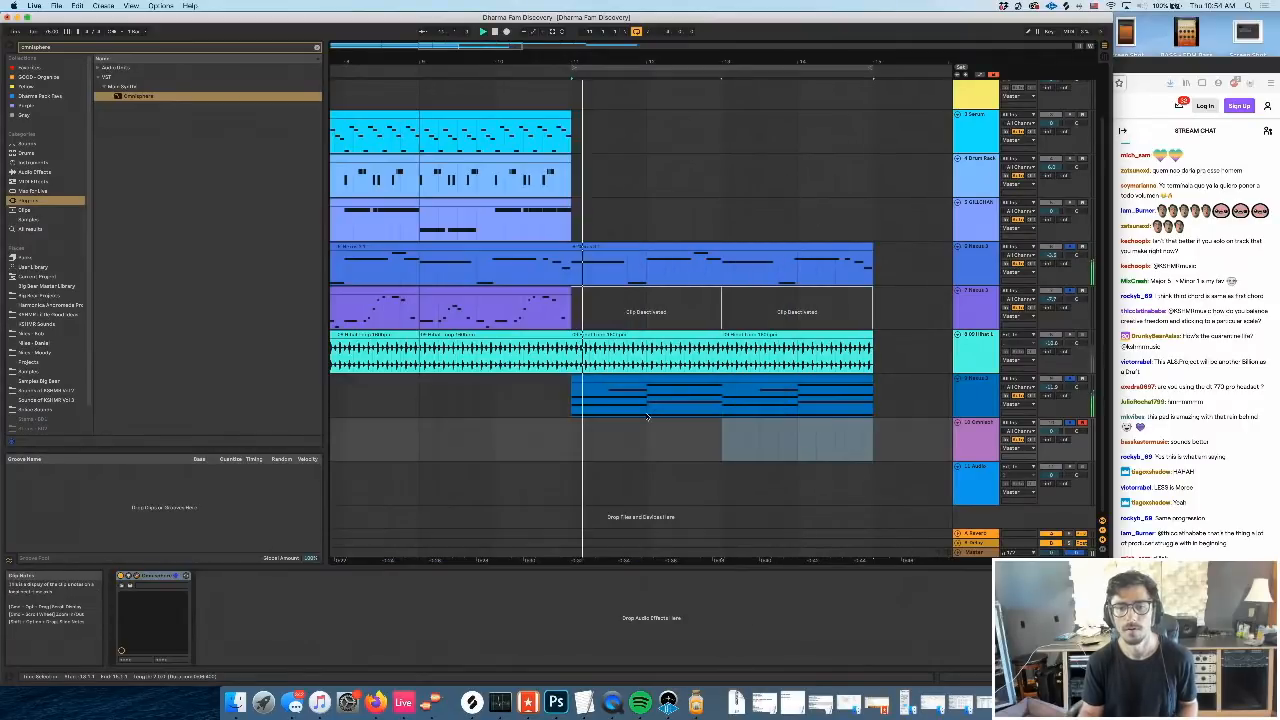
Create an empty MIDI clip on the Omnisphere track spanning the full length of the pad chords above it, and play it back
drag(567, 451, 870, 450)
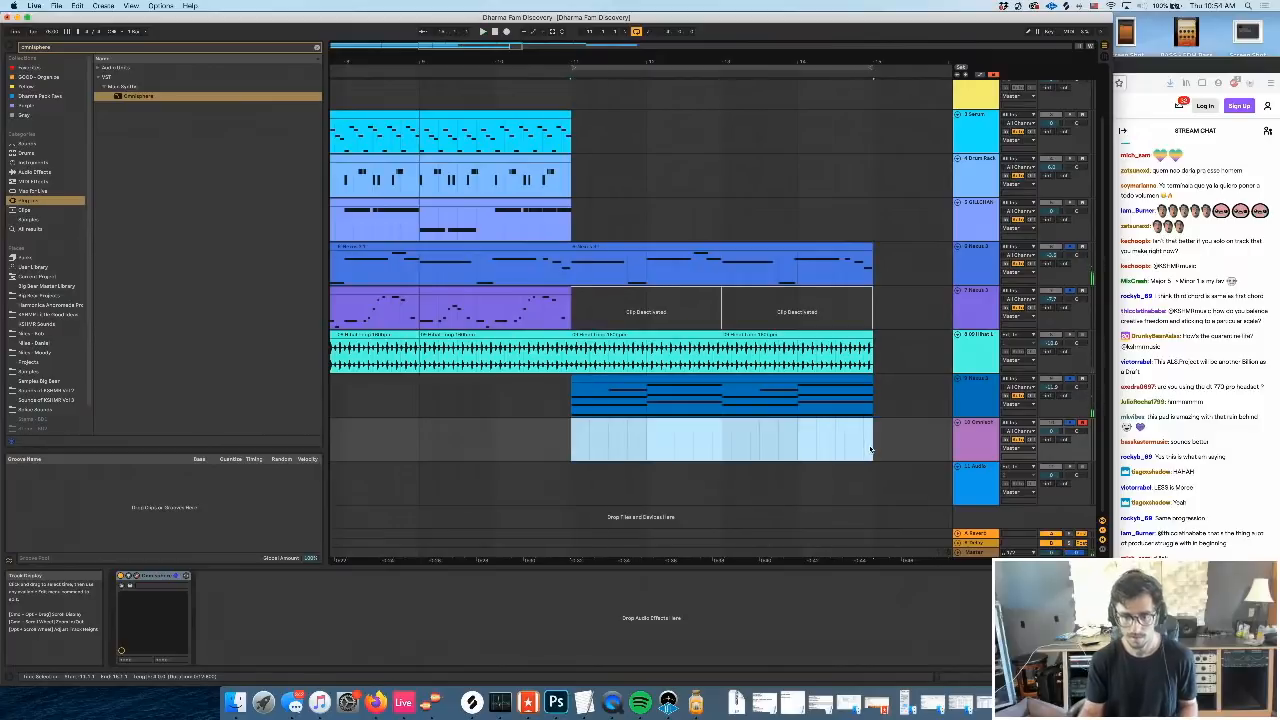
key(super+shift+m)
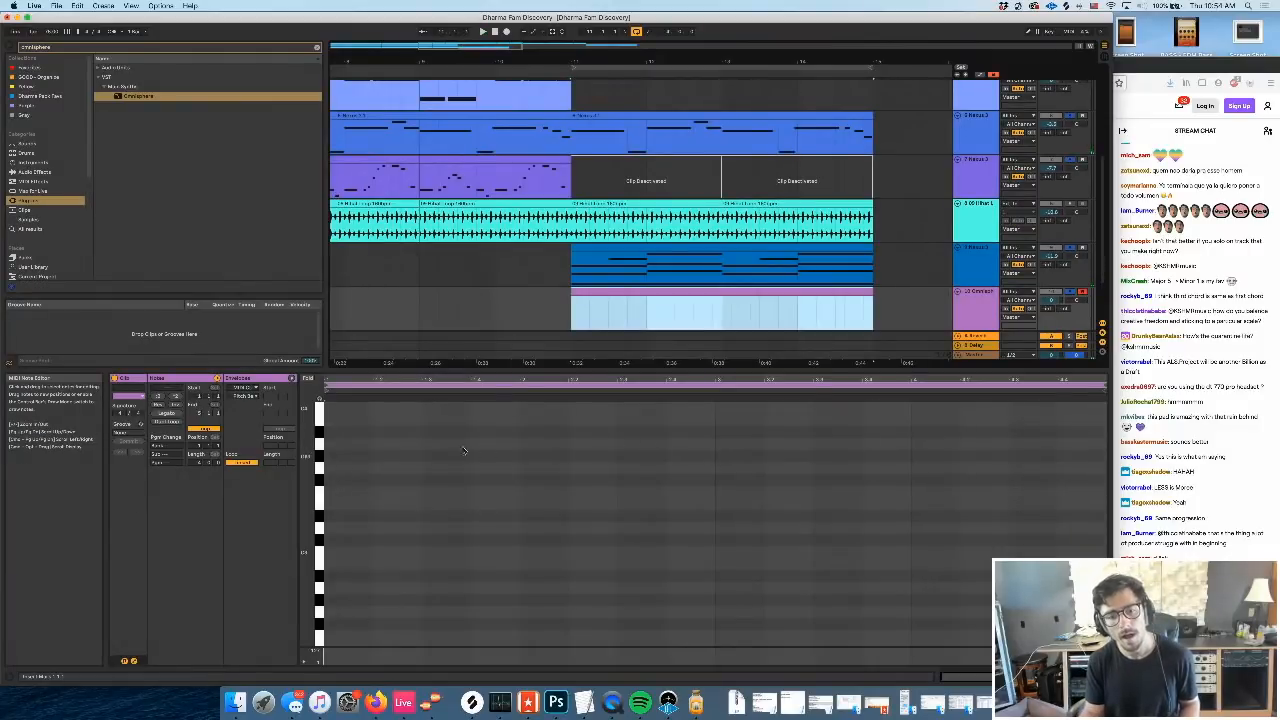
key(space)
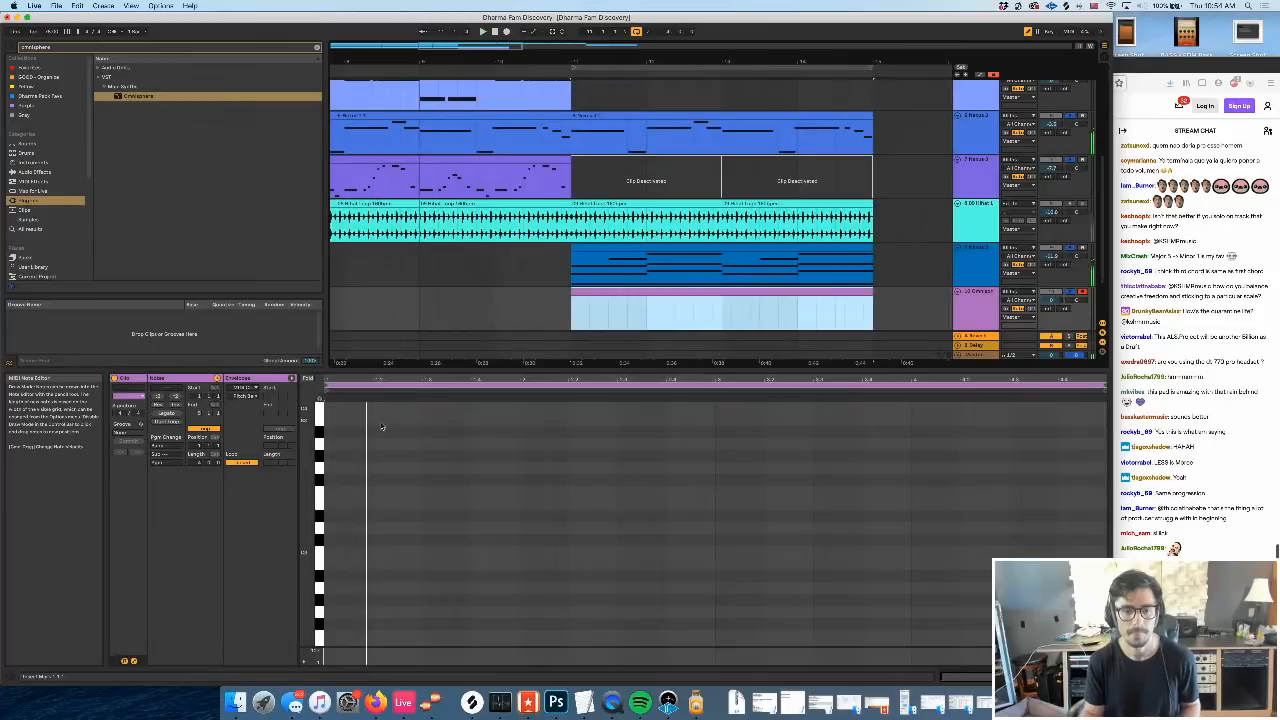
Place a lengthened G3 note near the start of the choir clip, followed by an overlapping C3 note of equal length
click(378, 421)
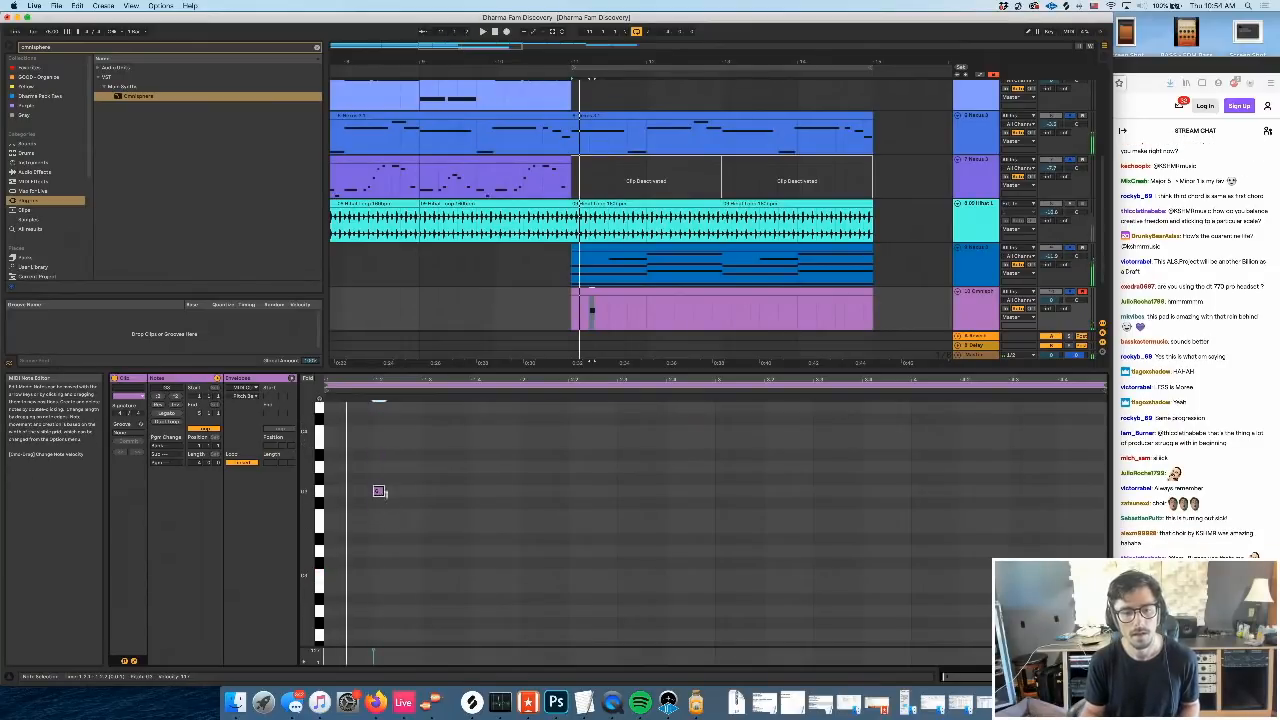
drag(379, 491, 435, 491)
key(space)
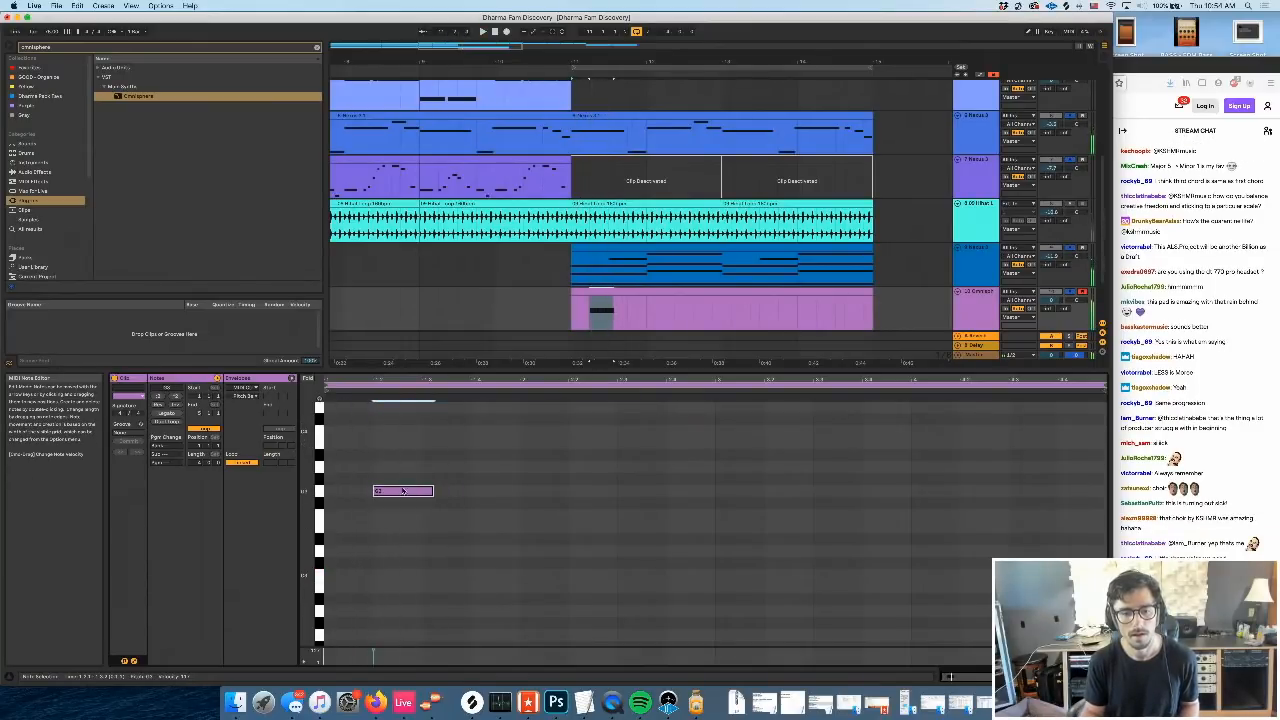
drag(449, 563, 449, 574)
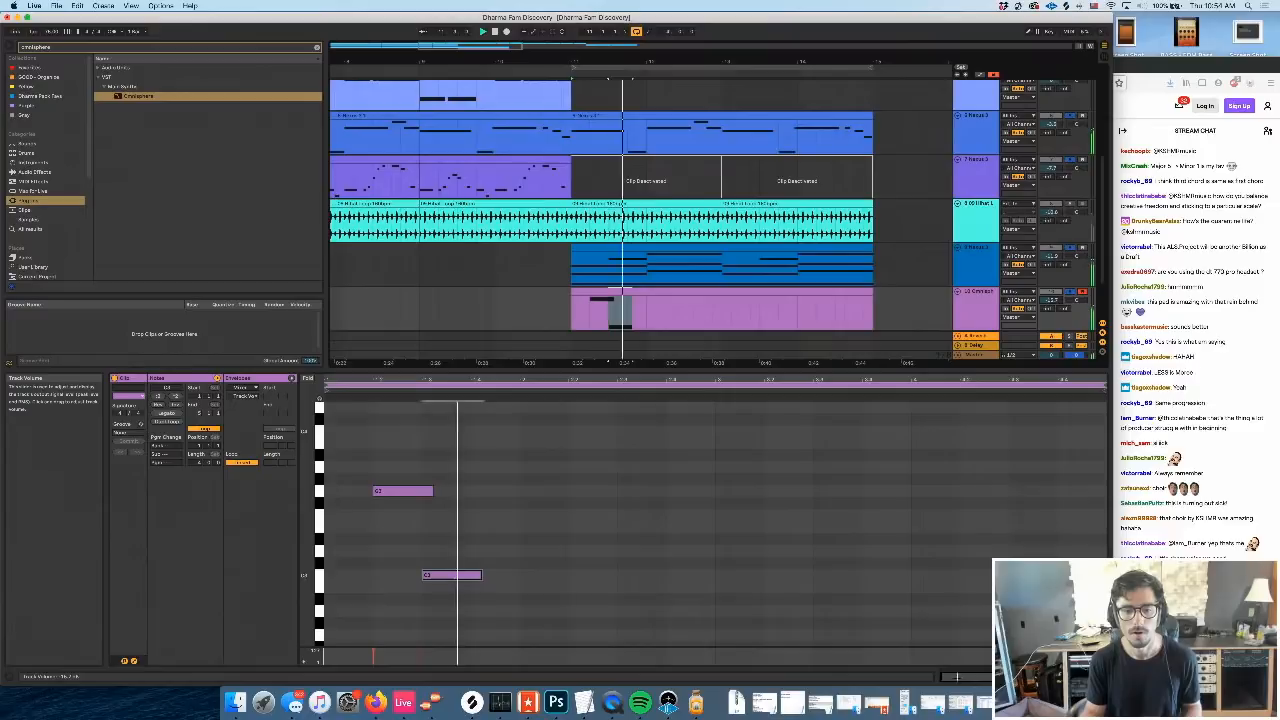
Transpose both choir notes up one octave to G4 and C4 and audition them
key(space)
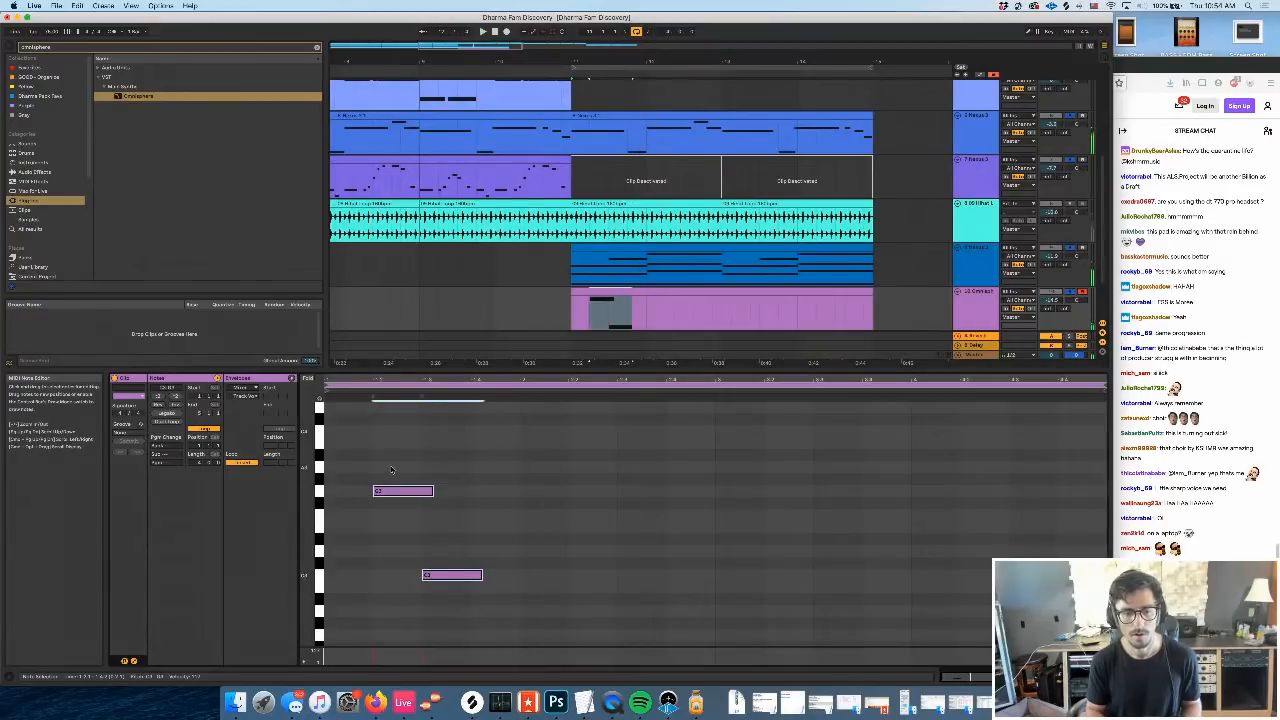
scroll(391, 470, down, 3)
key(space)
click(438, 465)
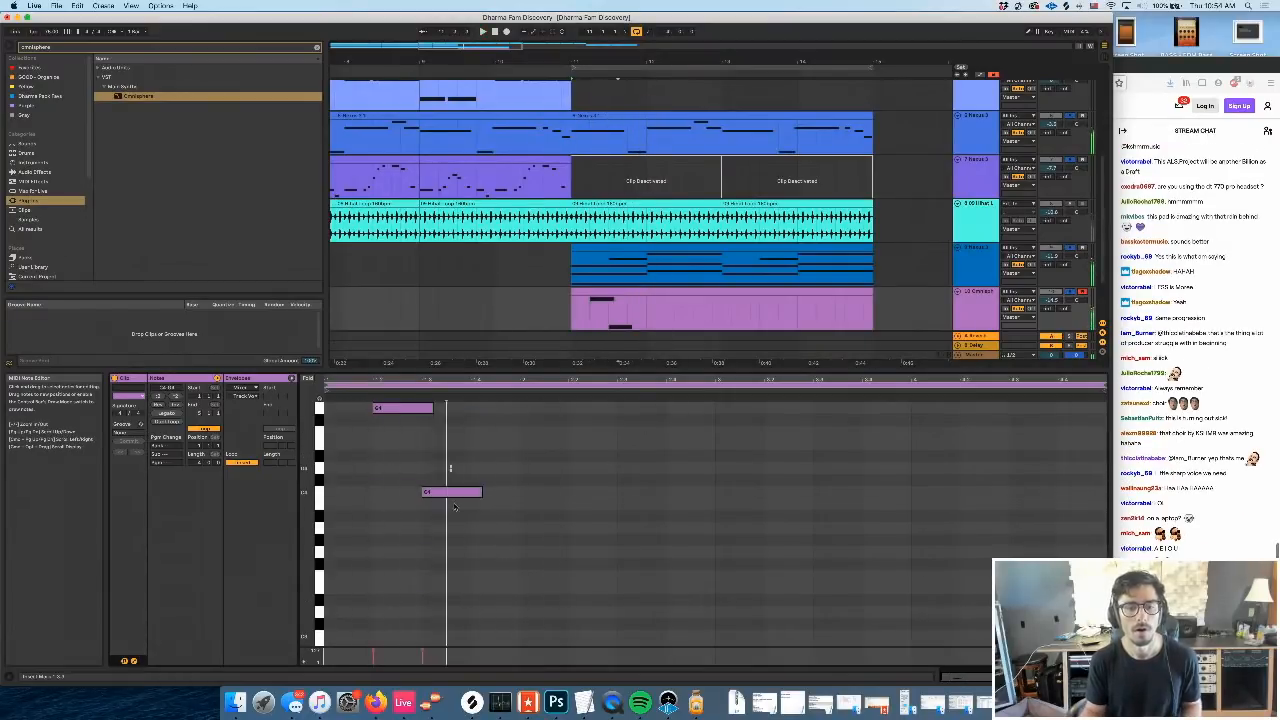
click(451, 492)
key(space)
key(Delete)
drag(432, 407, 494, 407)
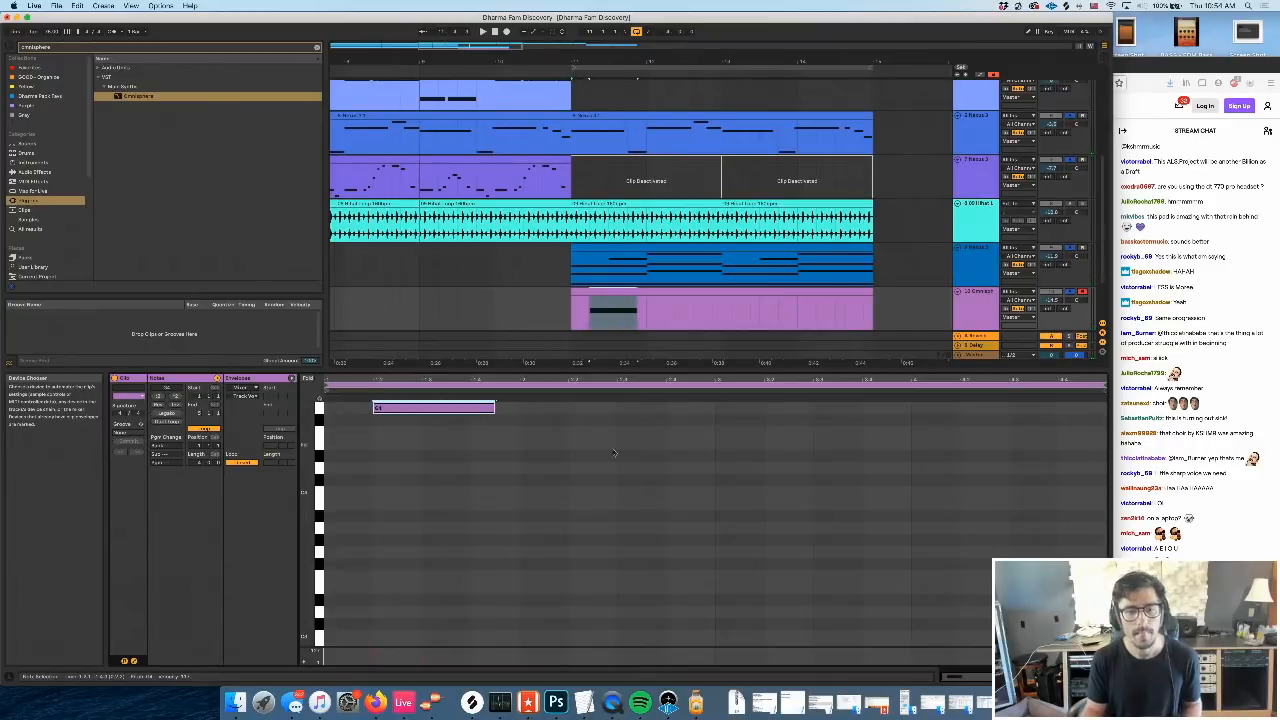
key(super+z)
key(super+z)
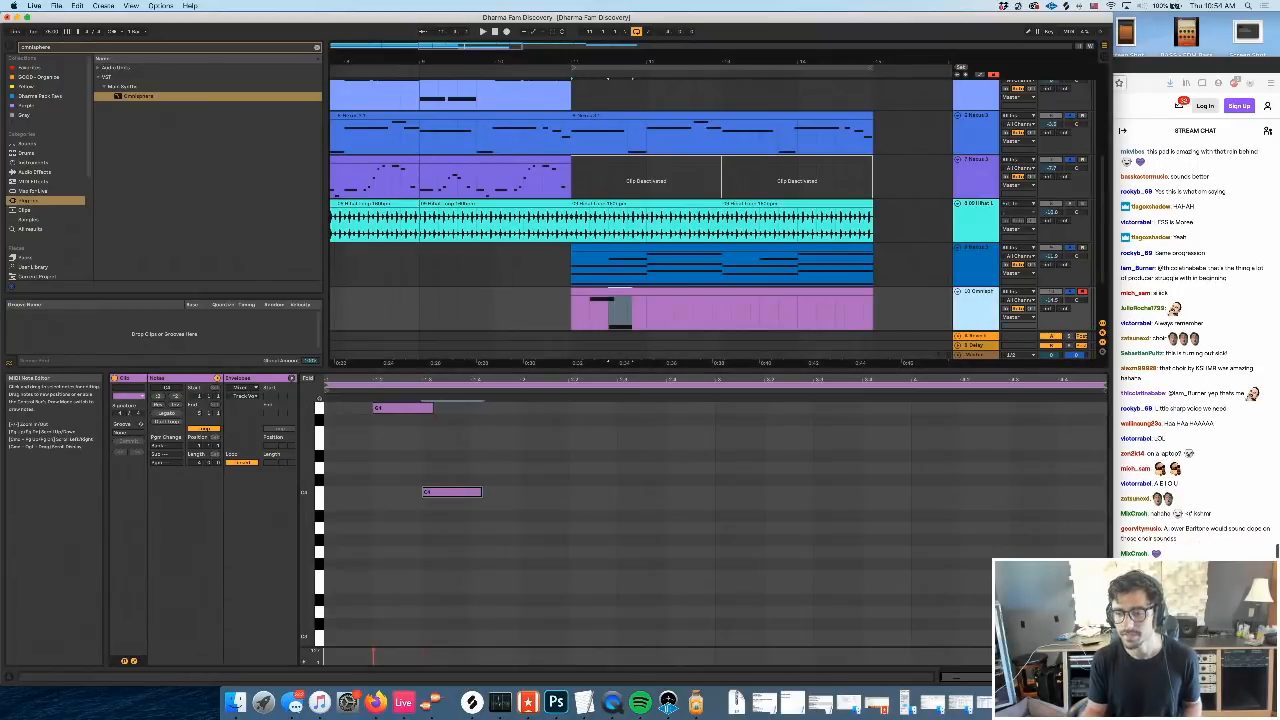
Enable Glide and Solo on the Omnisphere choir patch, increase the glide time slightly, and close the plugin window
key(shift+Tab)
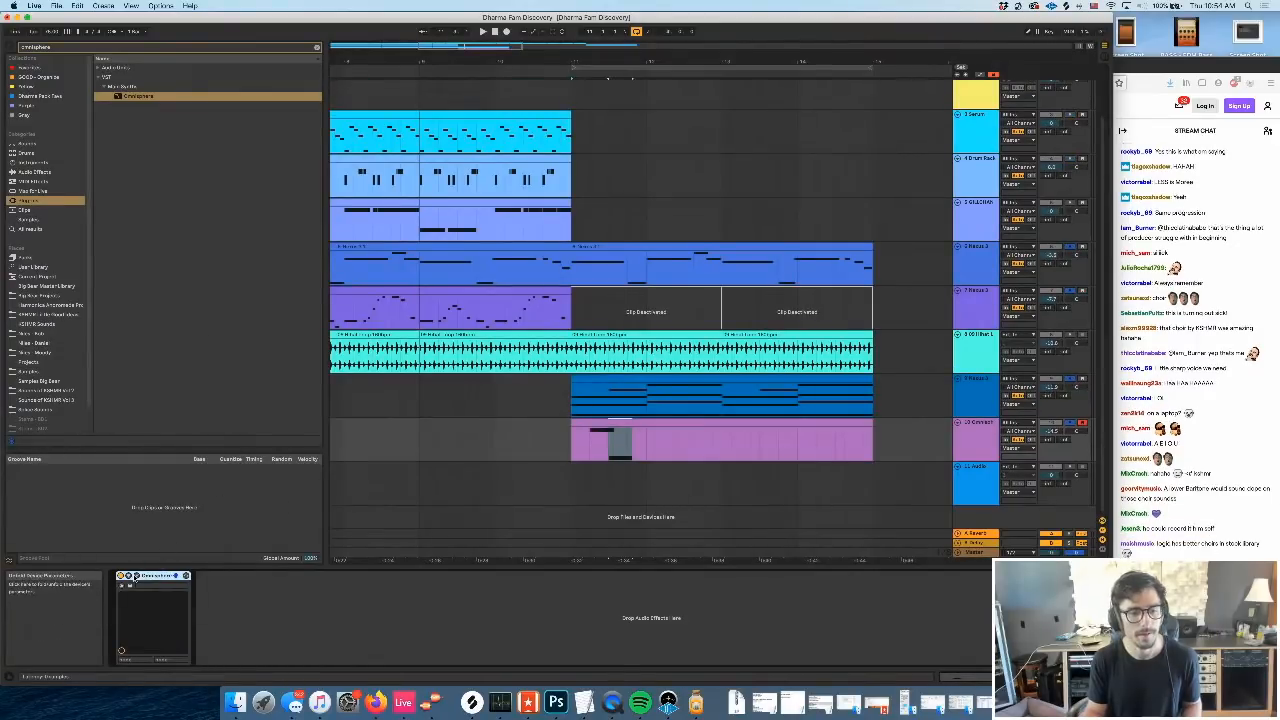
click(136, 577)
click(715, 414)
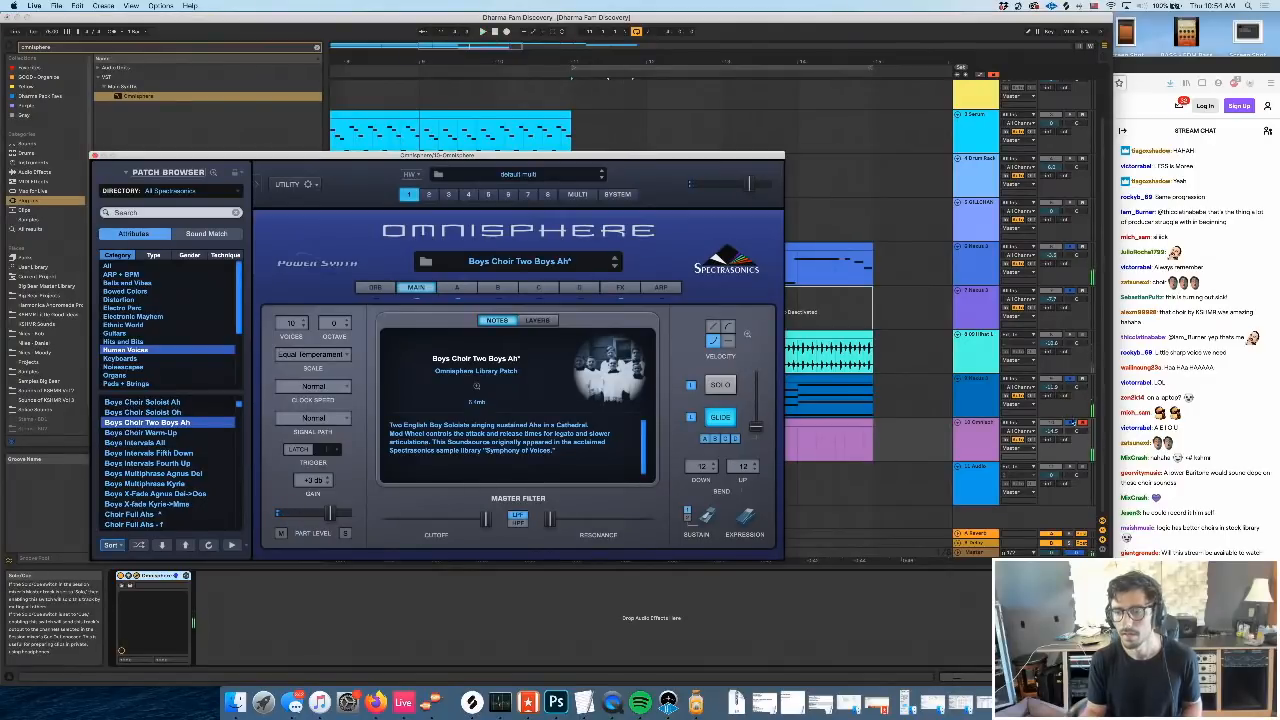
click(719, 389)
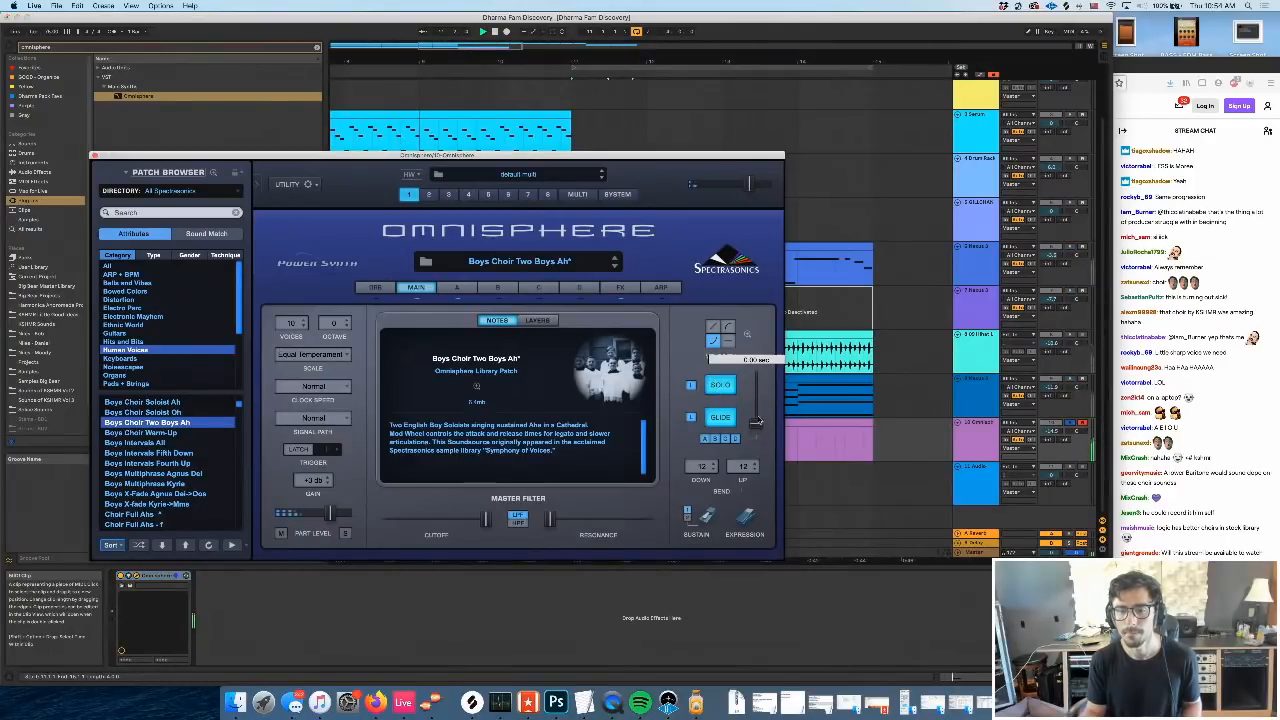
drag(757, 418, 757, 411)
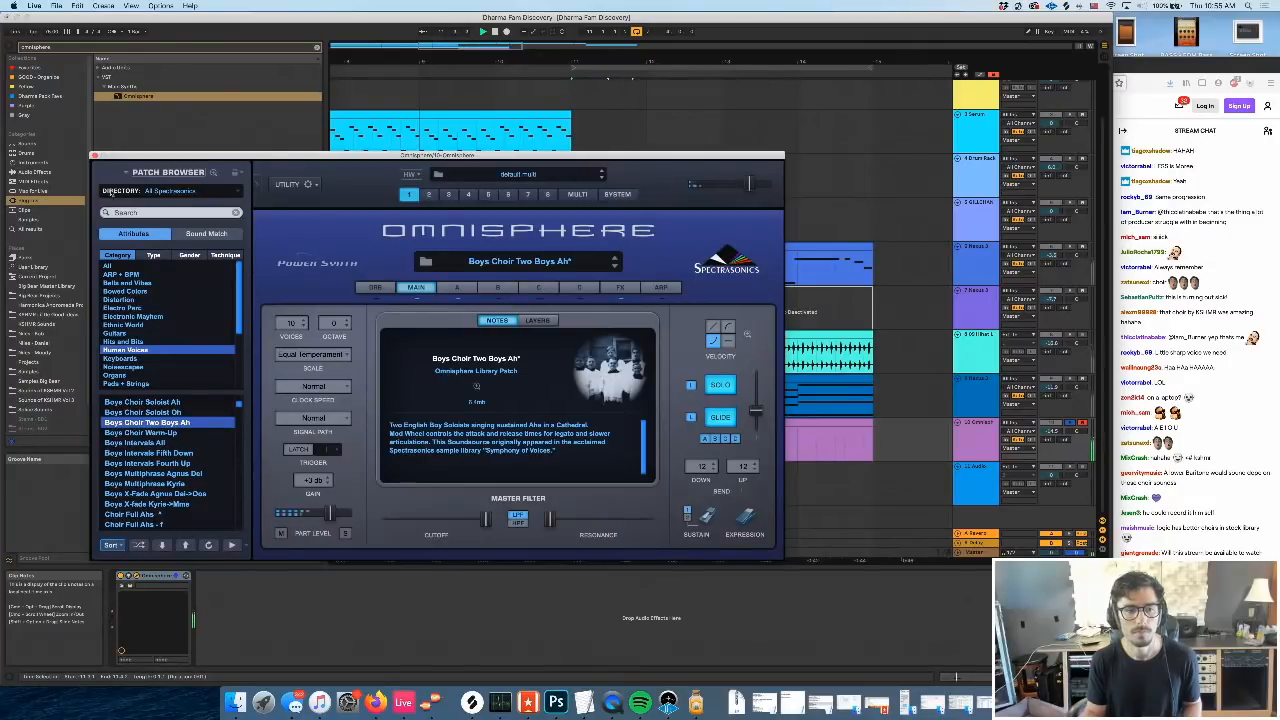
click(95, 155)
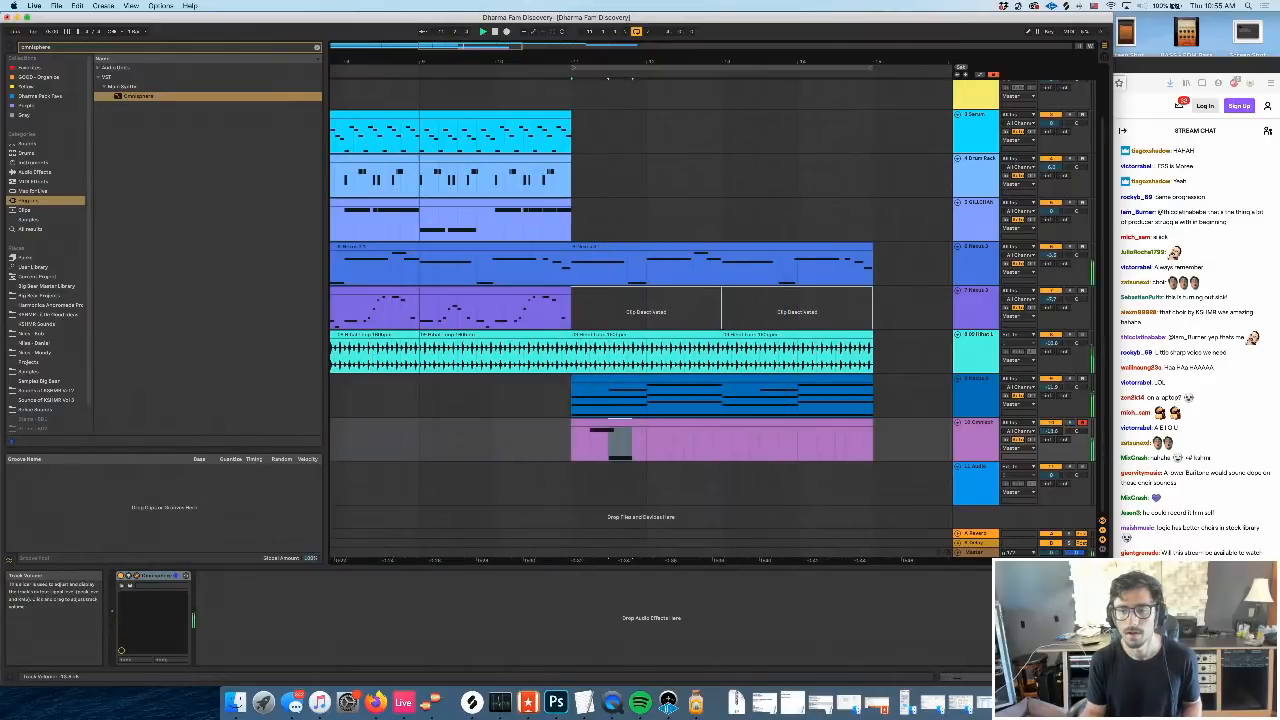
Copy the two-note choir phrase over the second pad chord and raise the copy's first note to G#4
double_click(705, 424)
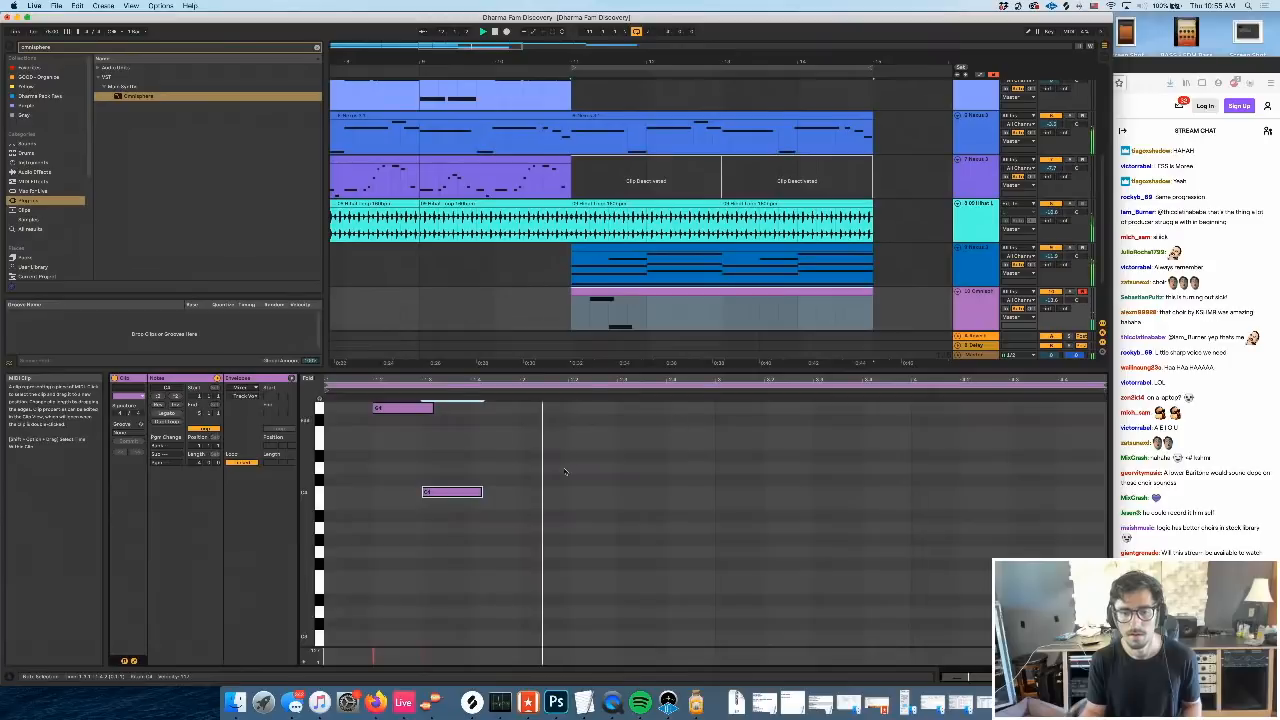
drag(461, 541, 381, 393)
key(super+c)
scroll(559, 458, up, 2)
click(569, 455)
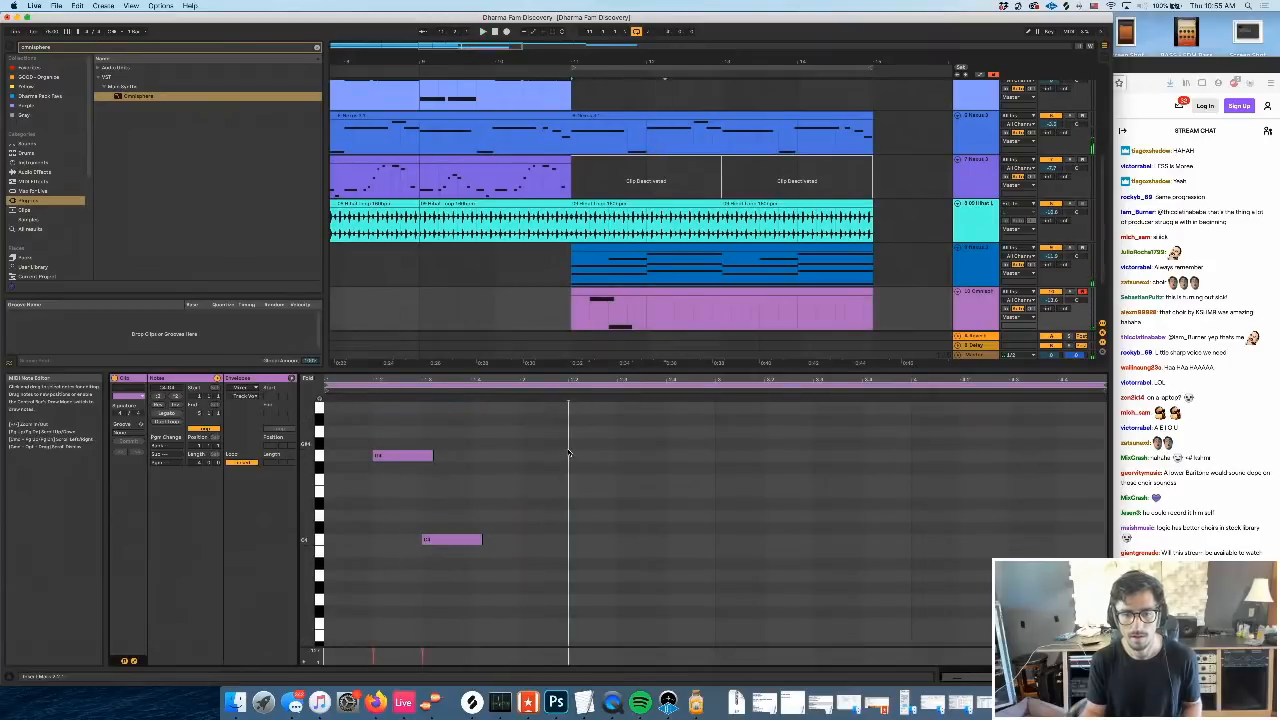
key(super+v)
click(604, 473)
drag(599, 458, 599, 450)
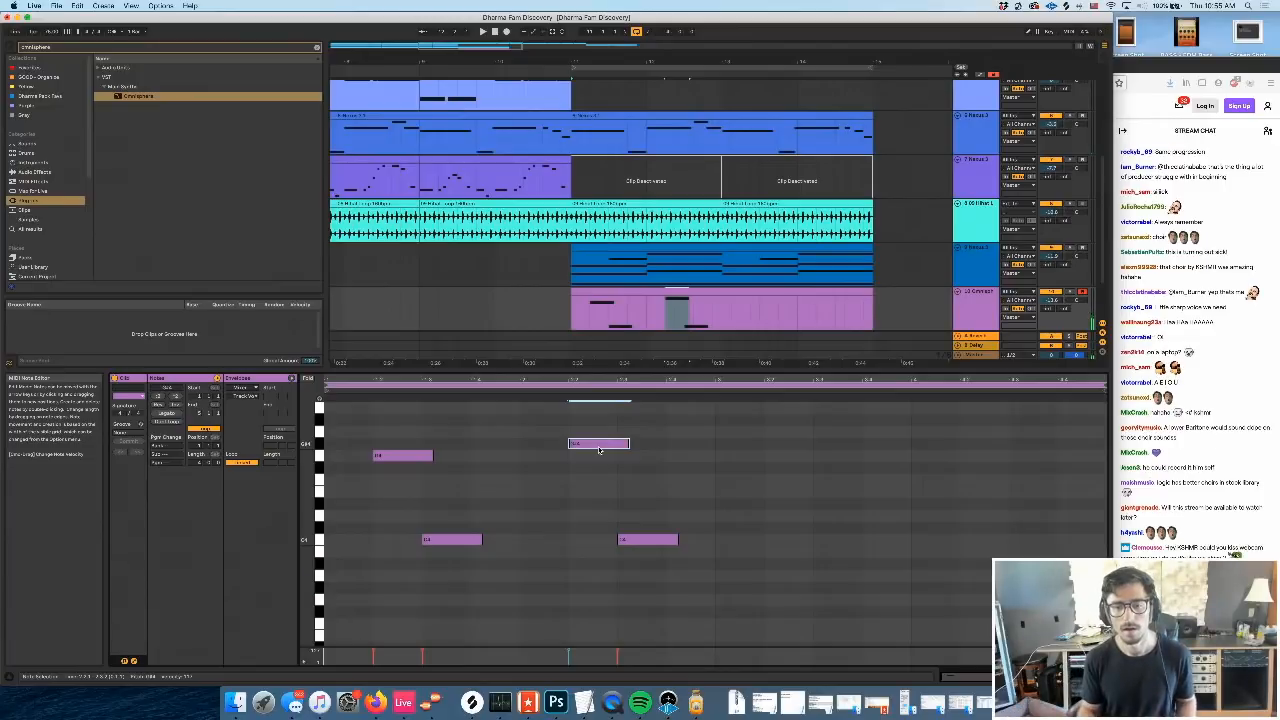
Shift the first phrase's C4 note slightly earlier and raise the second phrase's last note to C#4
key(space)
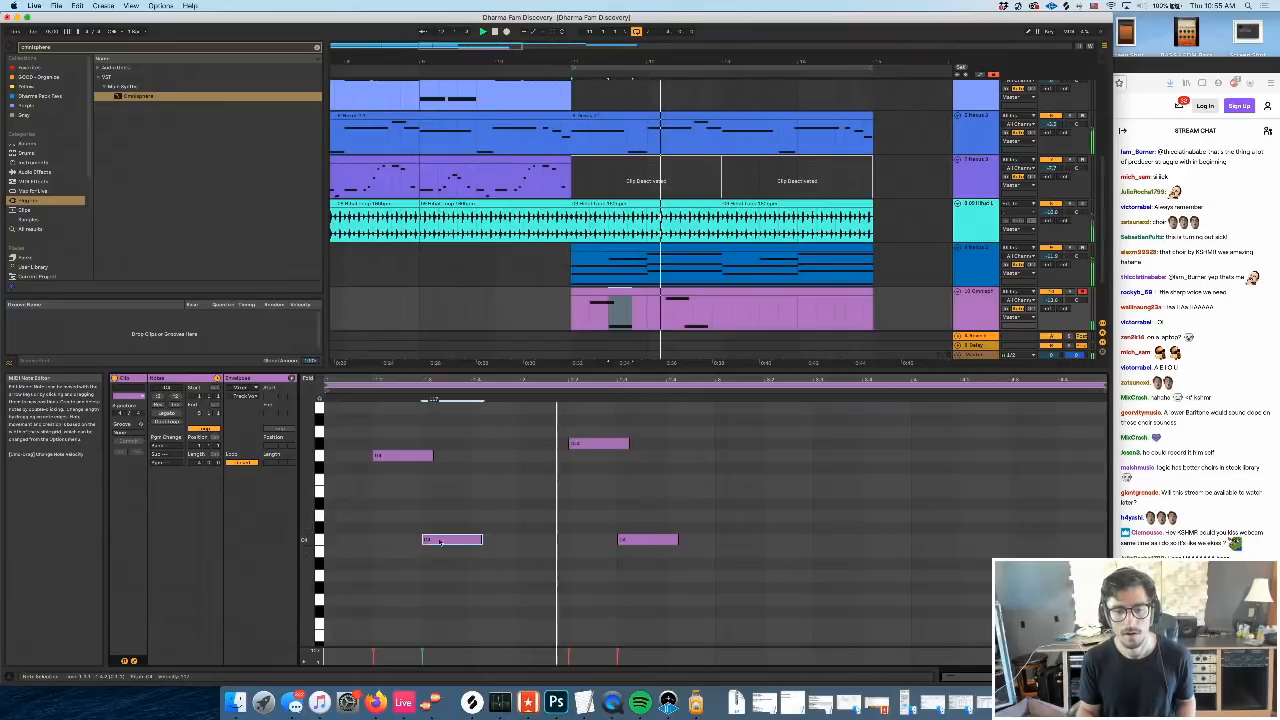
drag(444, 541, 437, 548)
key(space)
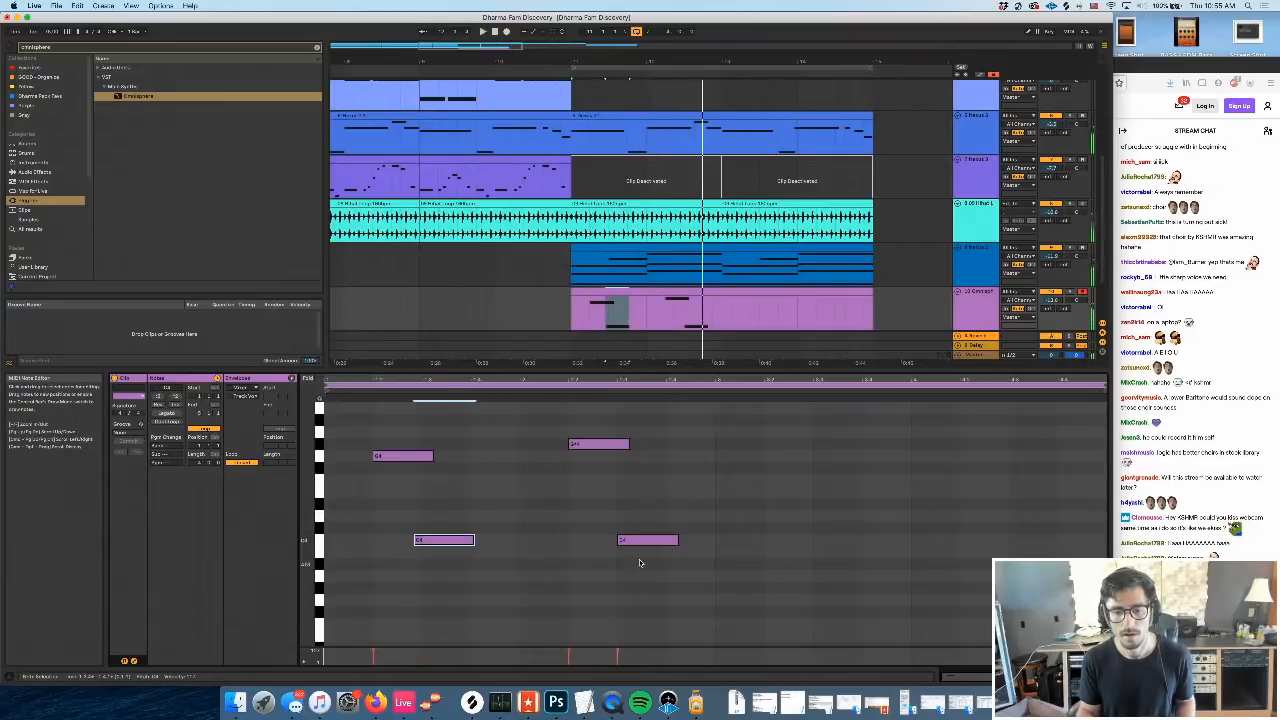
drag(638, 543, 638, 530)
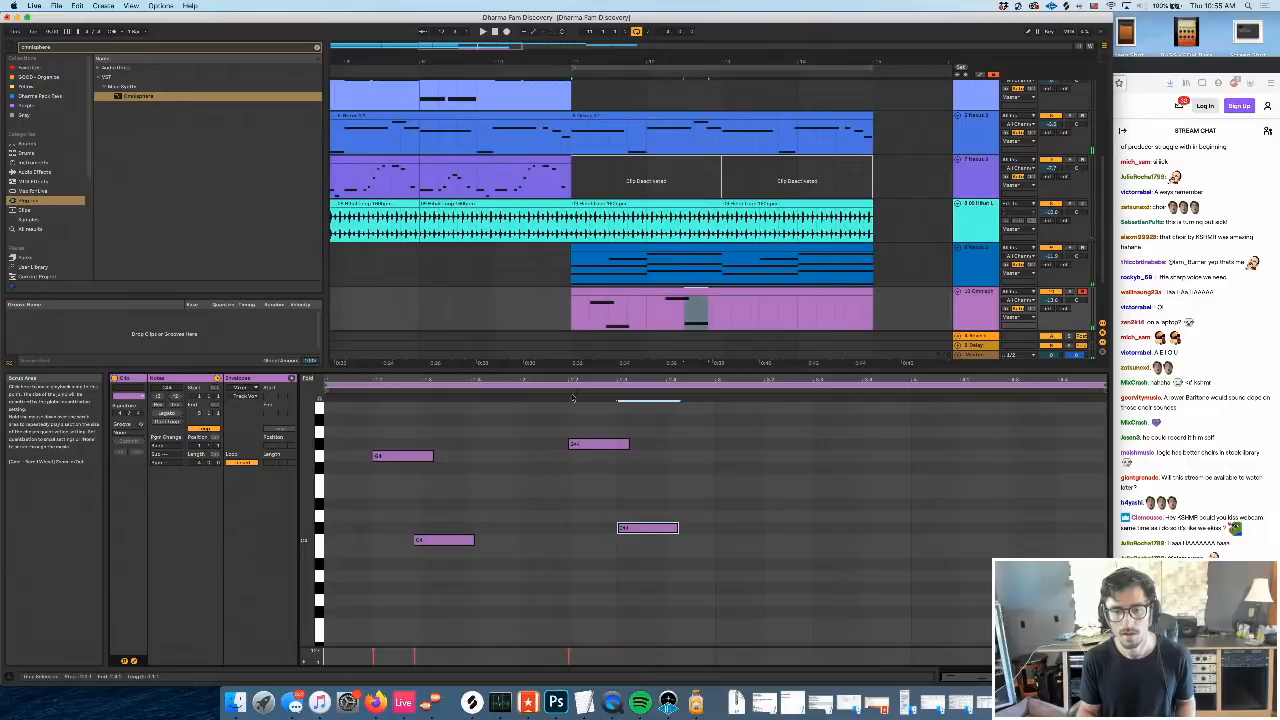
click(576, 412)
click(656, 511)
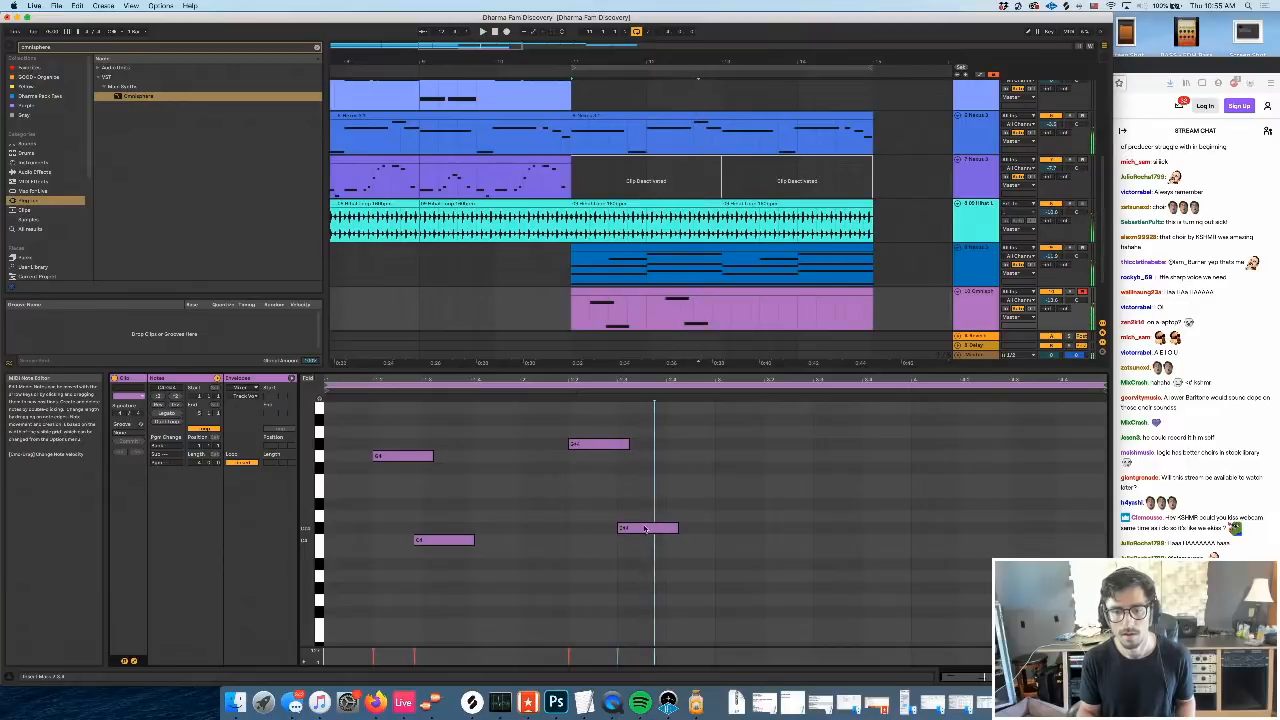
Add an A#4 note in the middle of the second phrase, move its last note up to G4, and audition it
drag(655, 527, 636, 463)
key(space)
key(space)
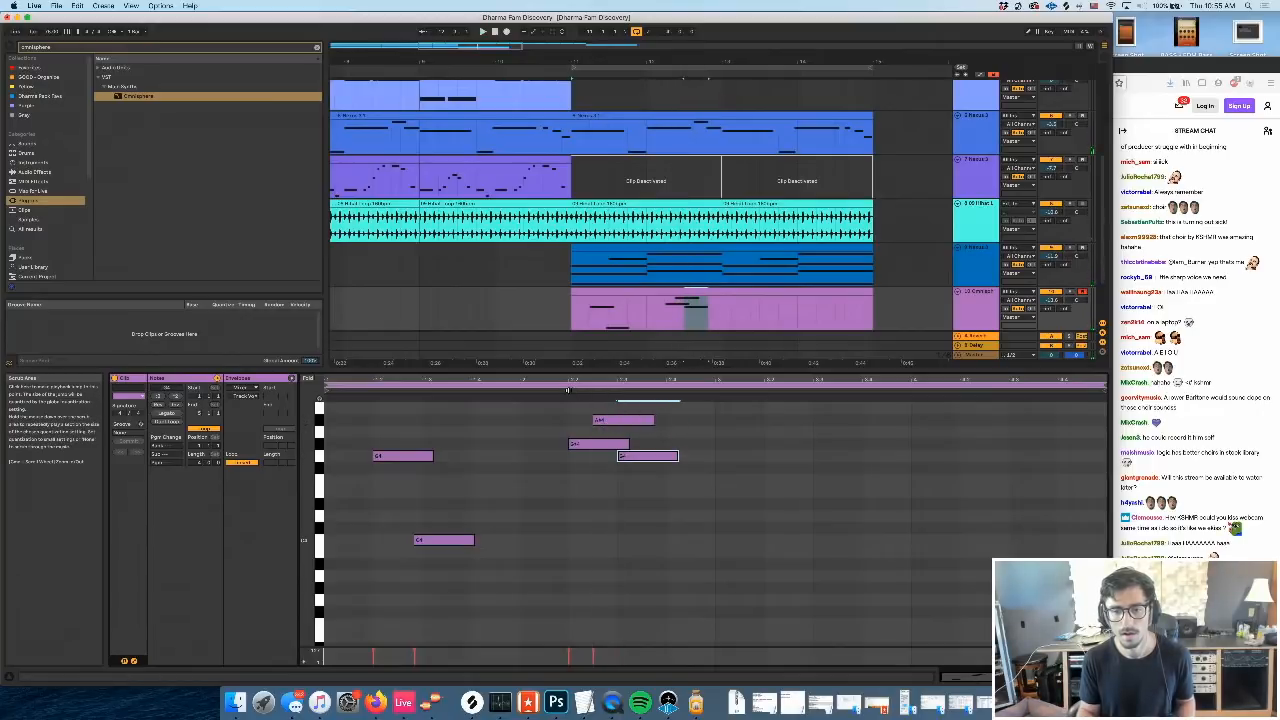
click(570, 393)
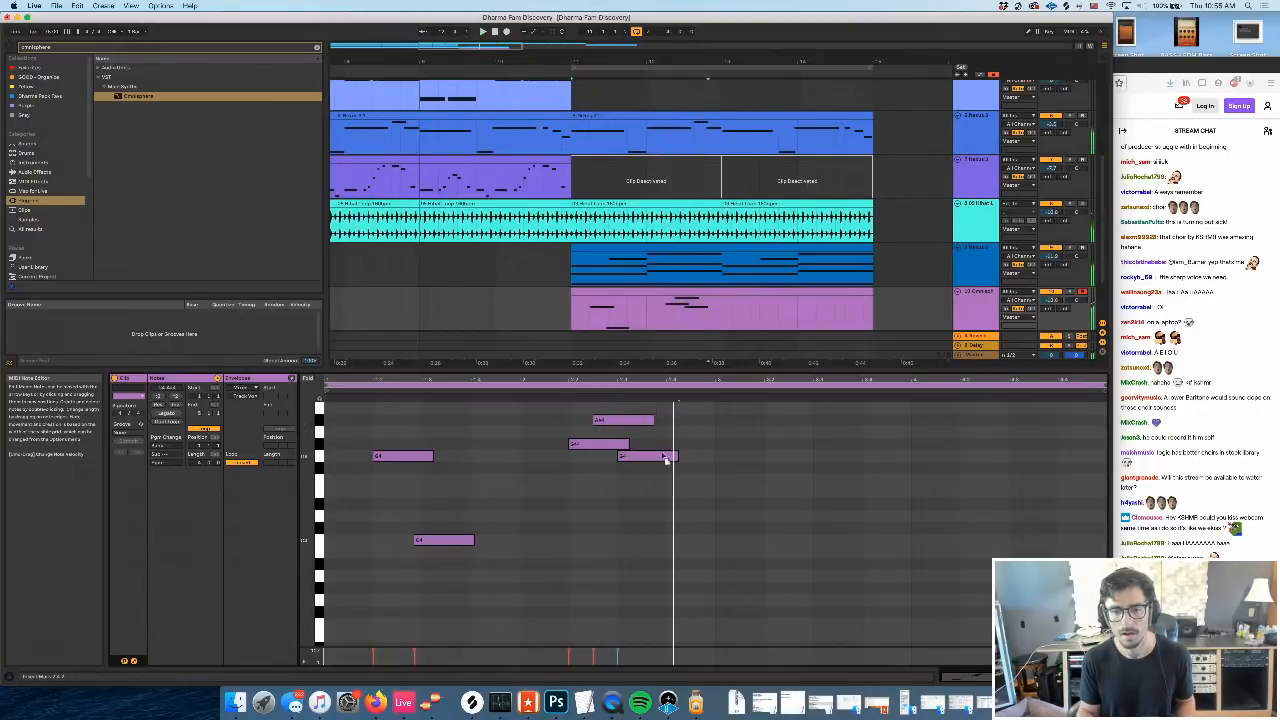
Try F4 as the second phrase's last note and lower that note to C4
key(space)
drag(666, 459, 667, 508)
click(545, 387)
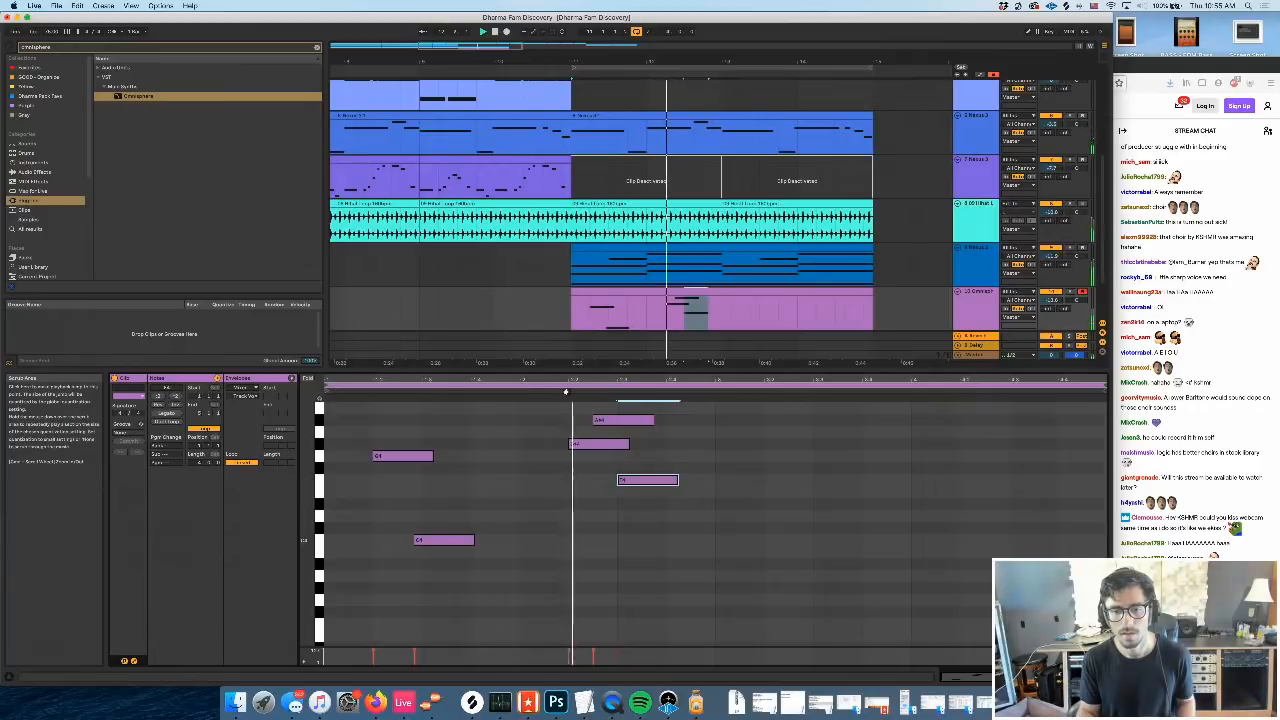
drag(644, 484, 638, 537)
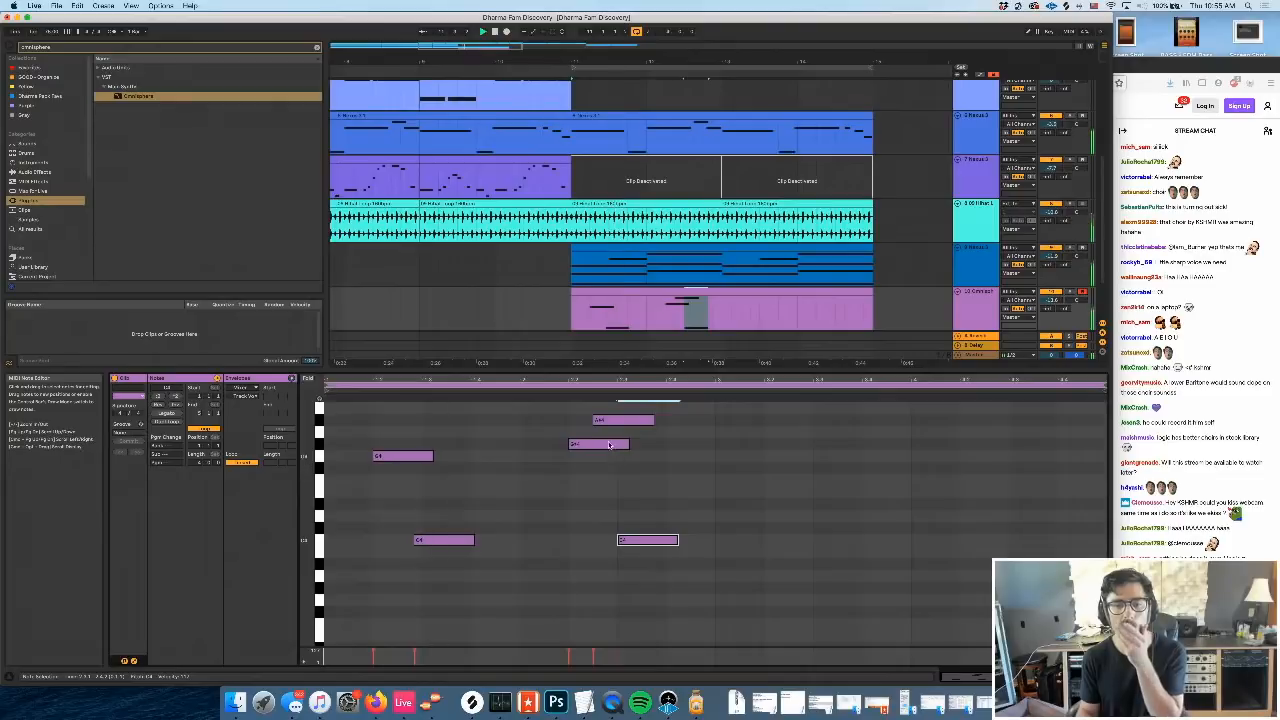
Nudge the first phrase's C4 note slightly later, select the second phrase's A#4 note, and stop playback
click(450, 543)
drag(449, 542, 450, 542)
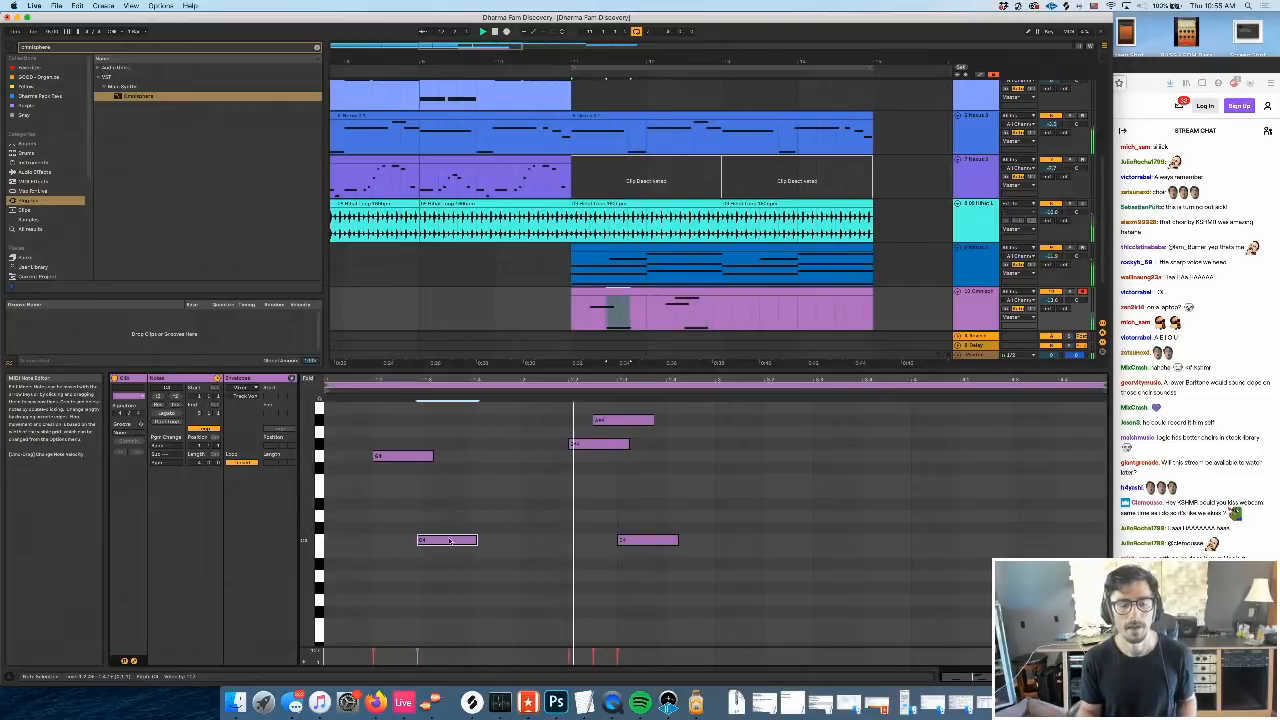
click(629, 421)
key(space)
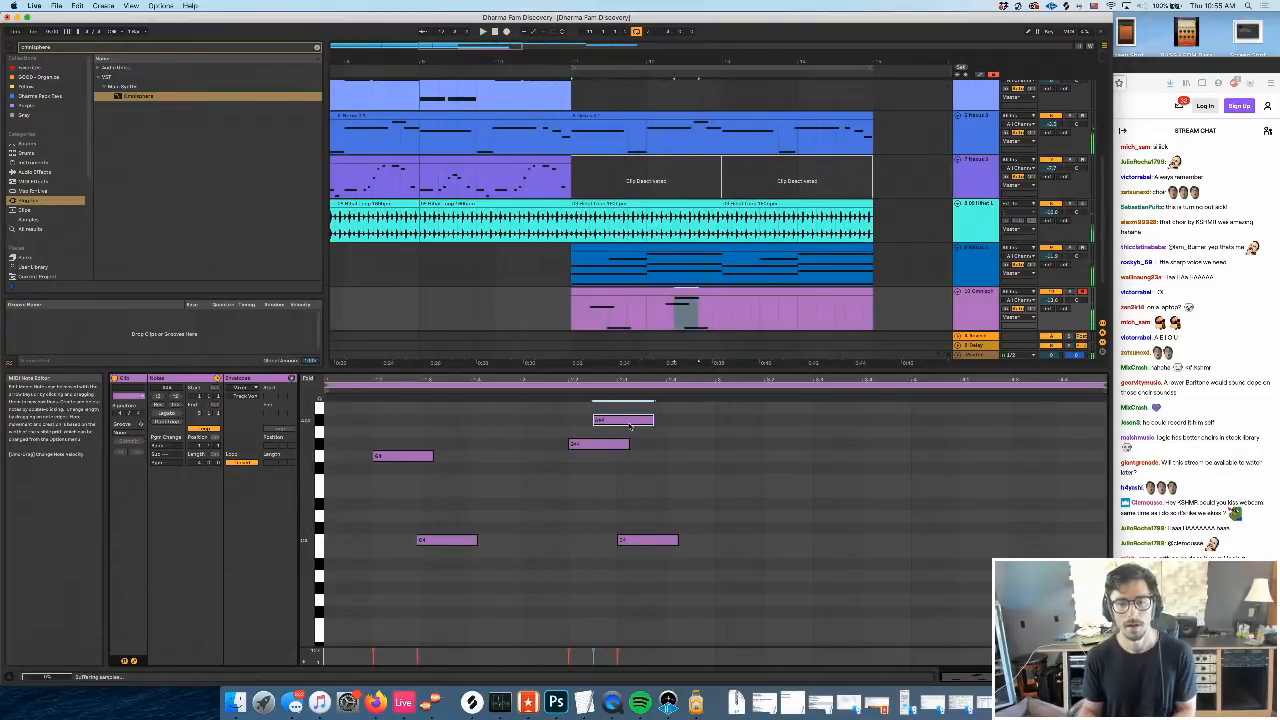
Solo the pad chord track and the Omnisphere choir track, play them, and open the pad chord clip for editing
click(678, 256)
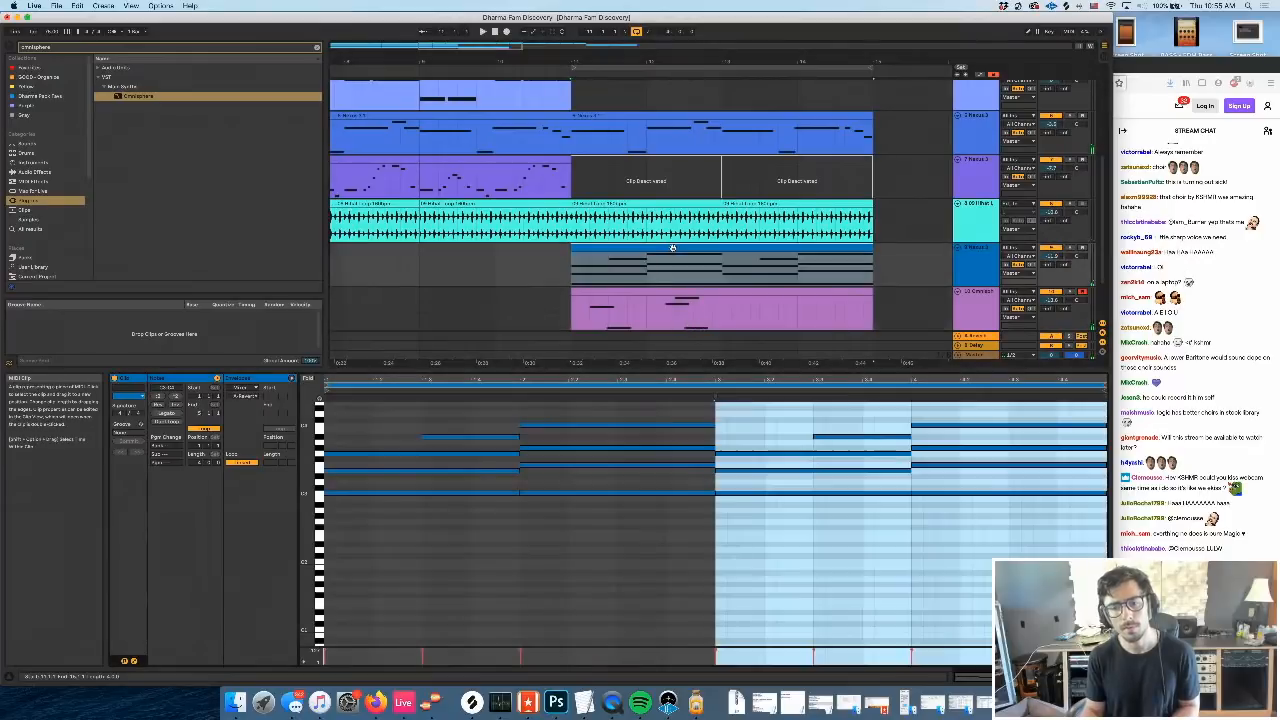
click(532, 388)
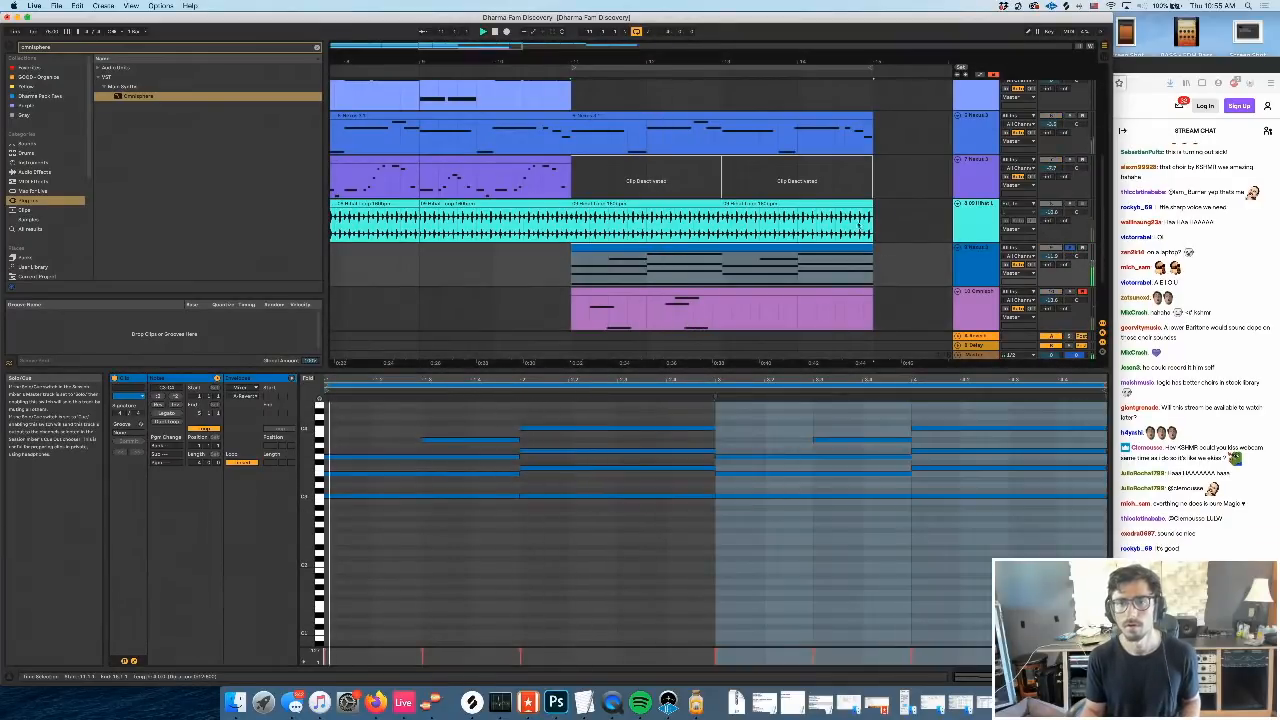
click(663, 116)
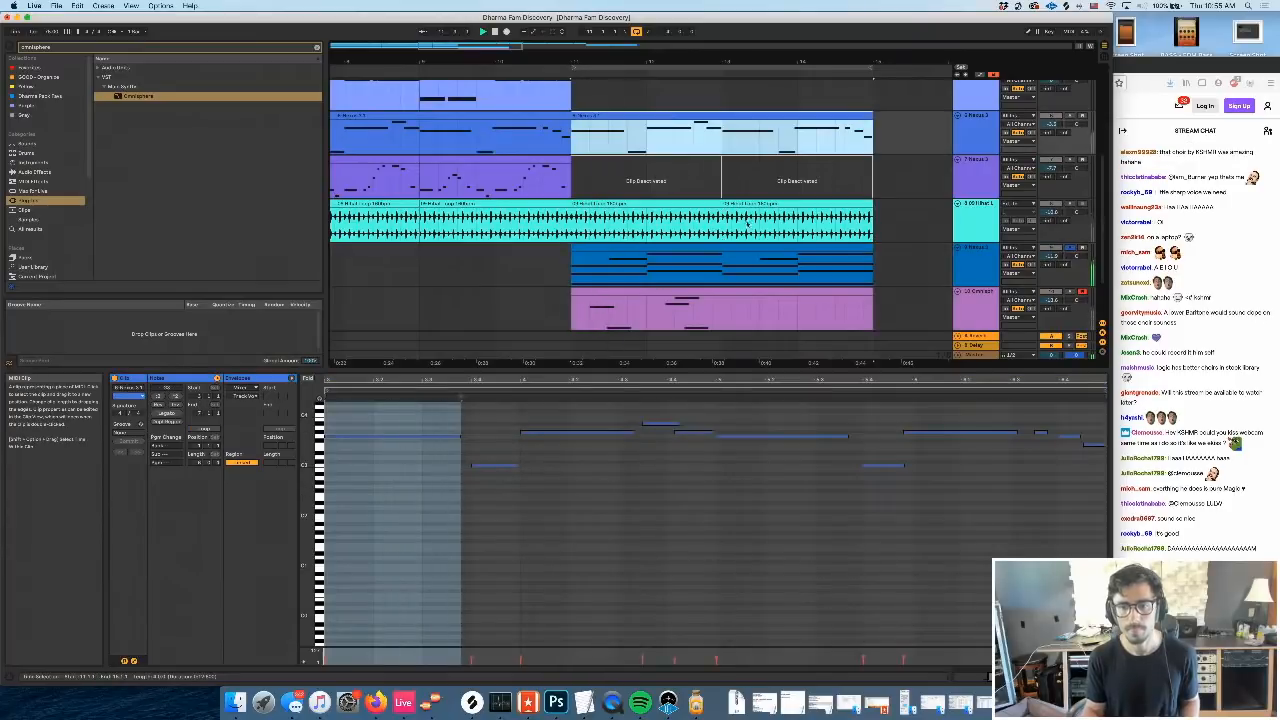
scroll(748, 224, down, 1)
click(1069, 278)
key(0)
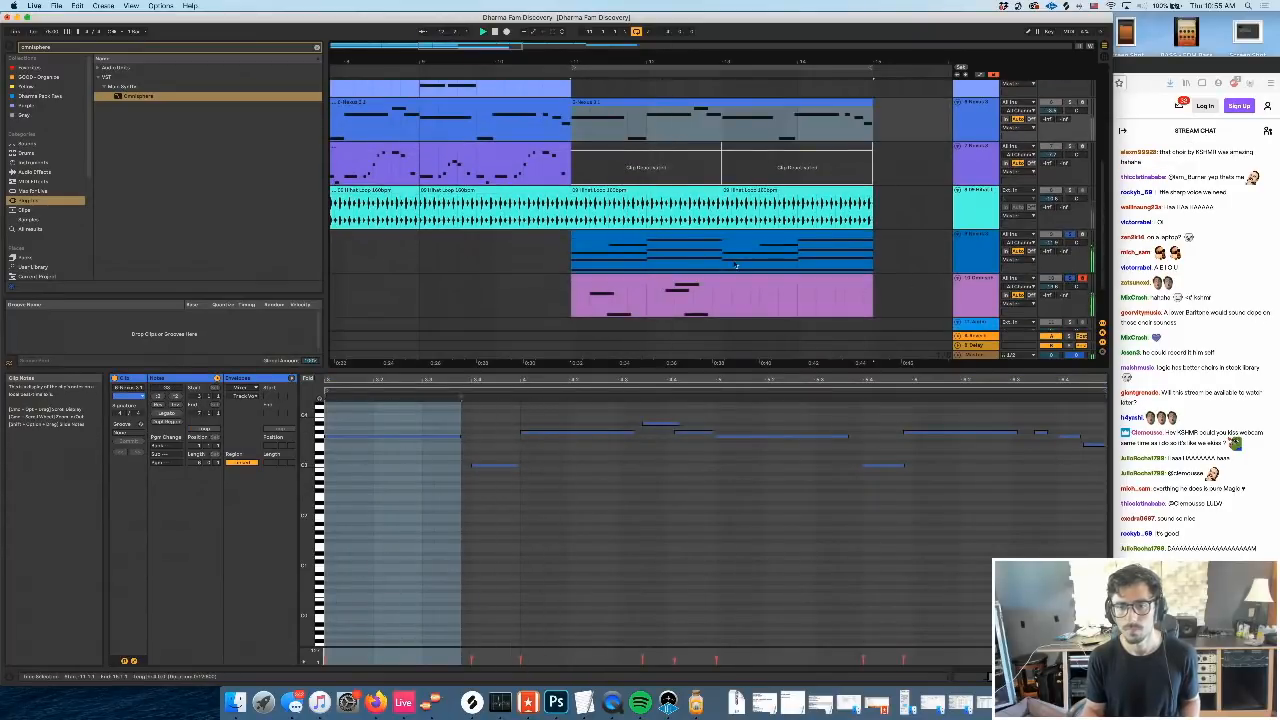
double_click(652, 234)
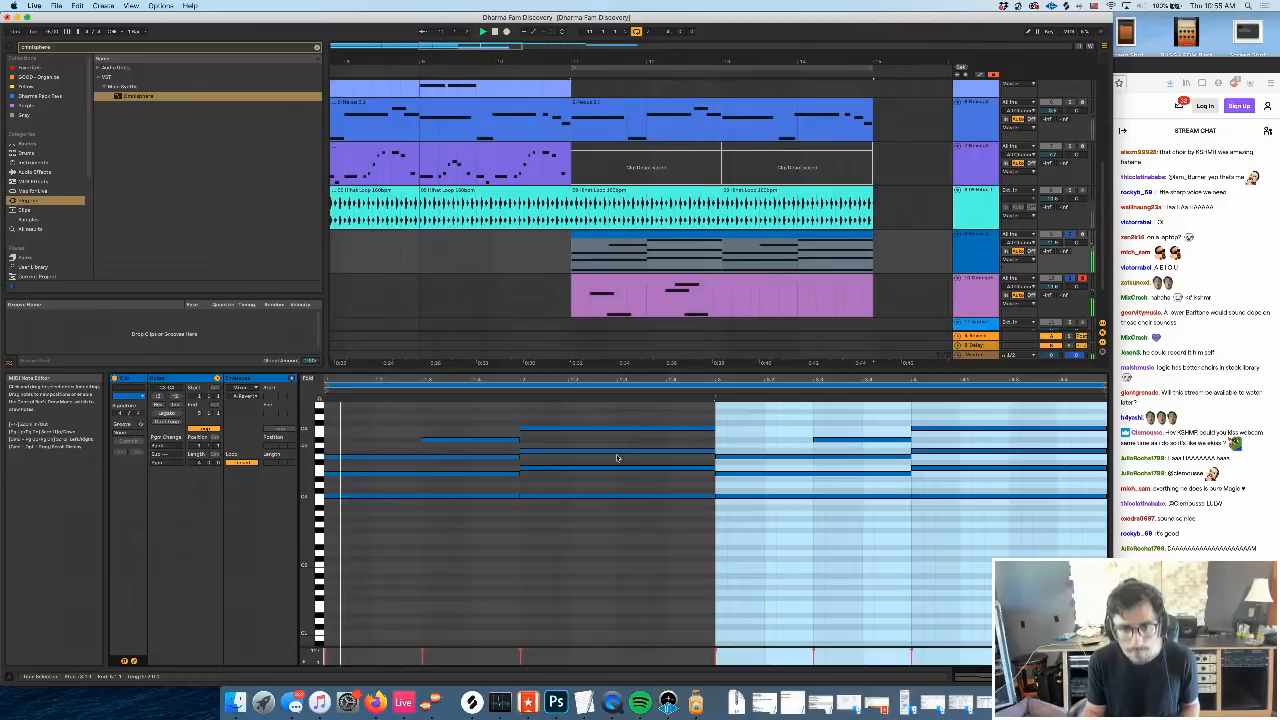
Delete the top note of the pad's second chord and audition the progression
click(576, 496)
key(Up)
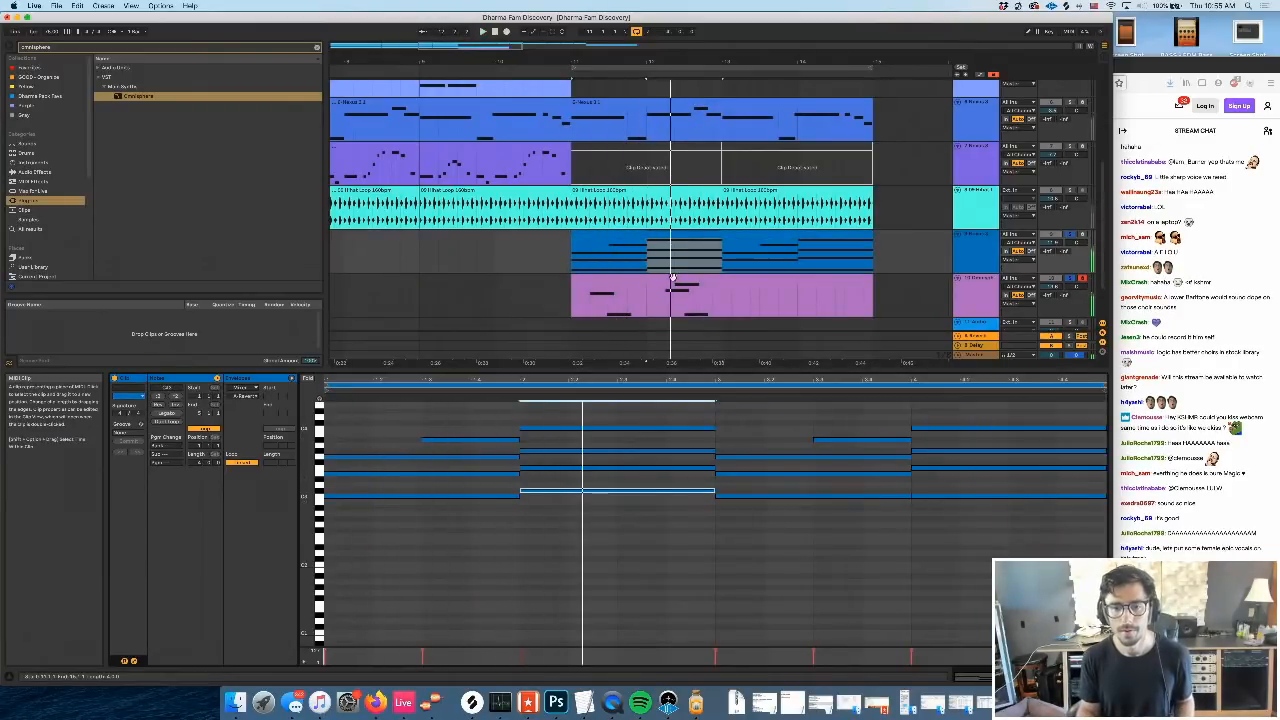
key(space)
key(shift+Up)
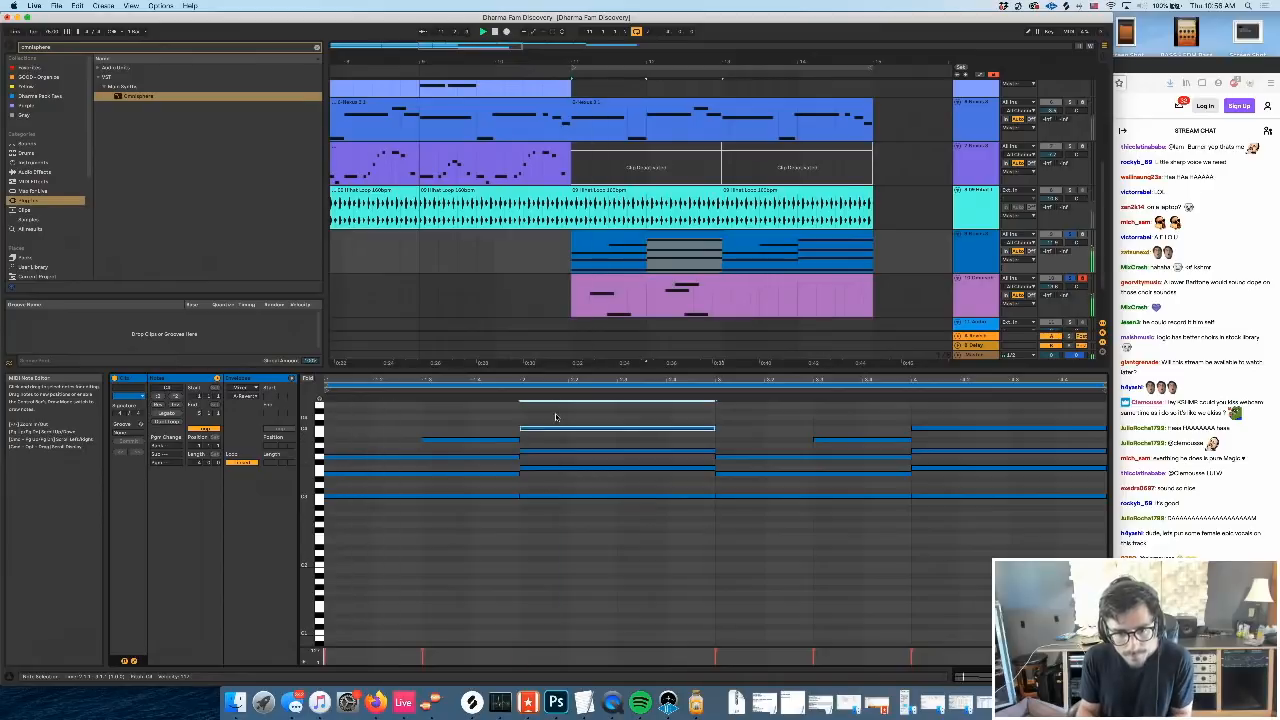
key(Delete)
key(space)
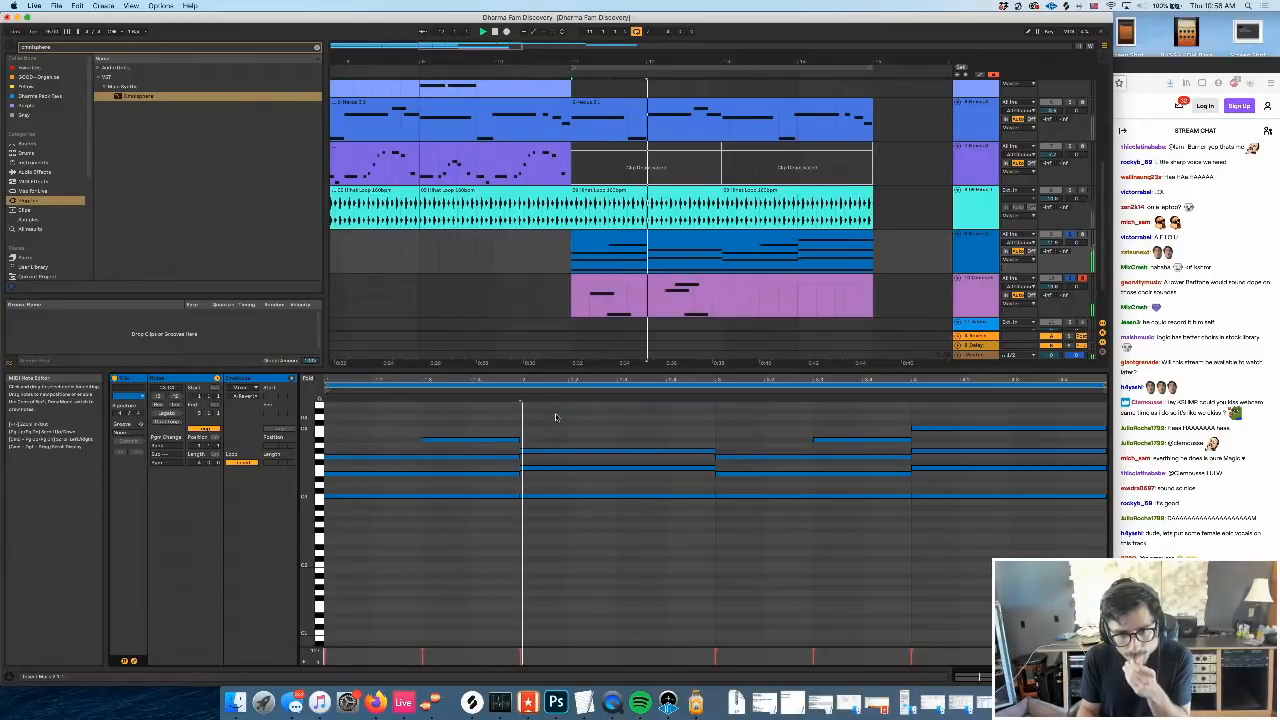
In the choir clip, try the second phrase's A#4 note at G4, audition it, and delete that note
click(666, 280)
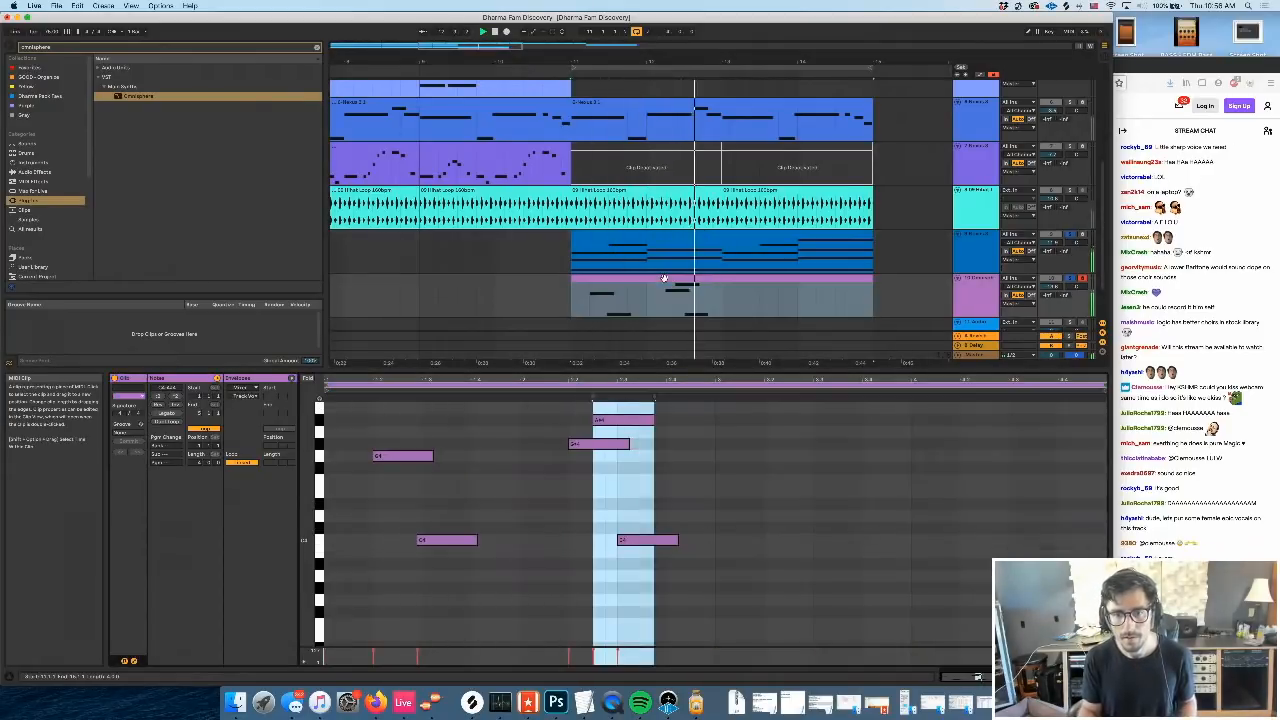
key(space)
drag(618, 424, 618, 462)
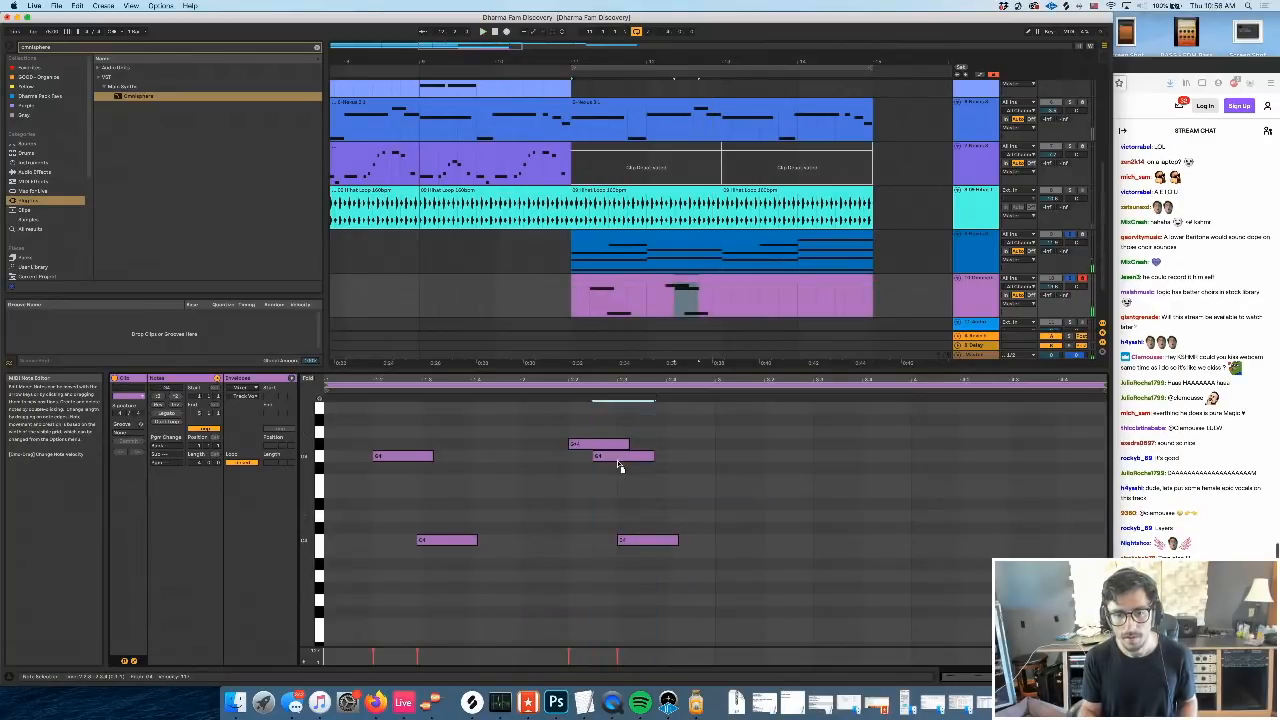
click(568, 390)
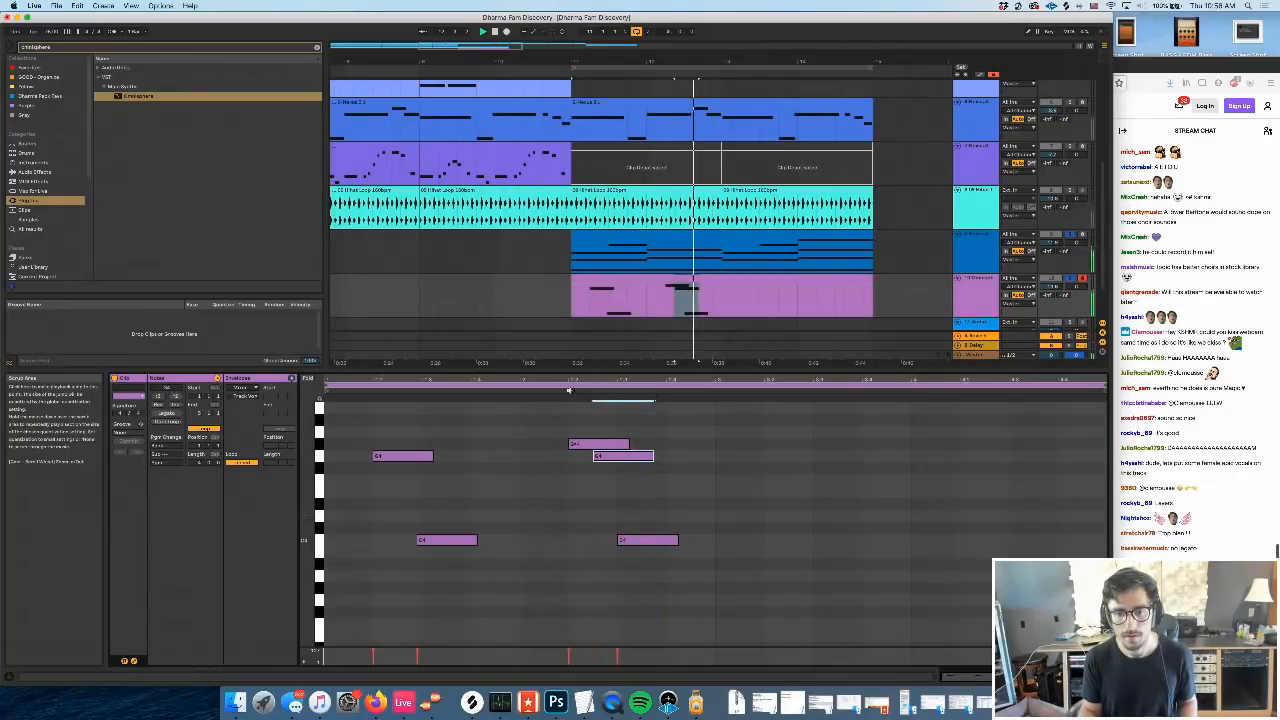
key(space)
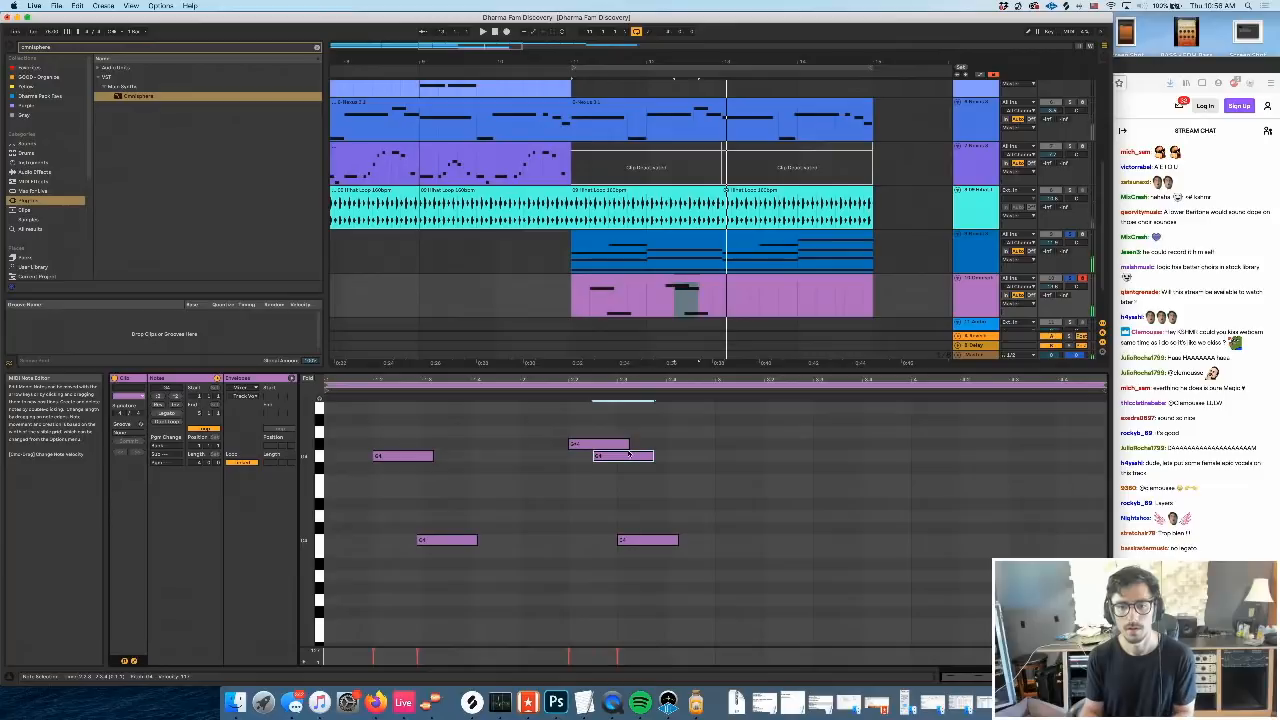
double_click(629, 452)
key(space)
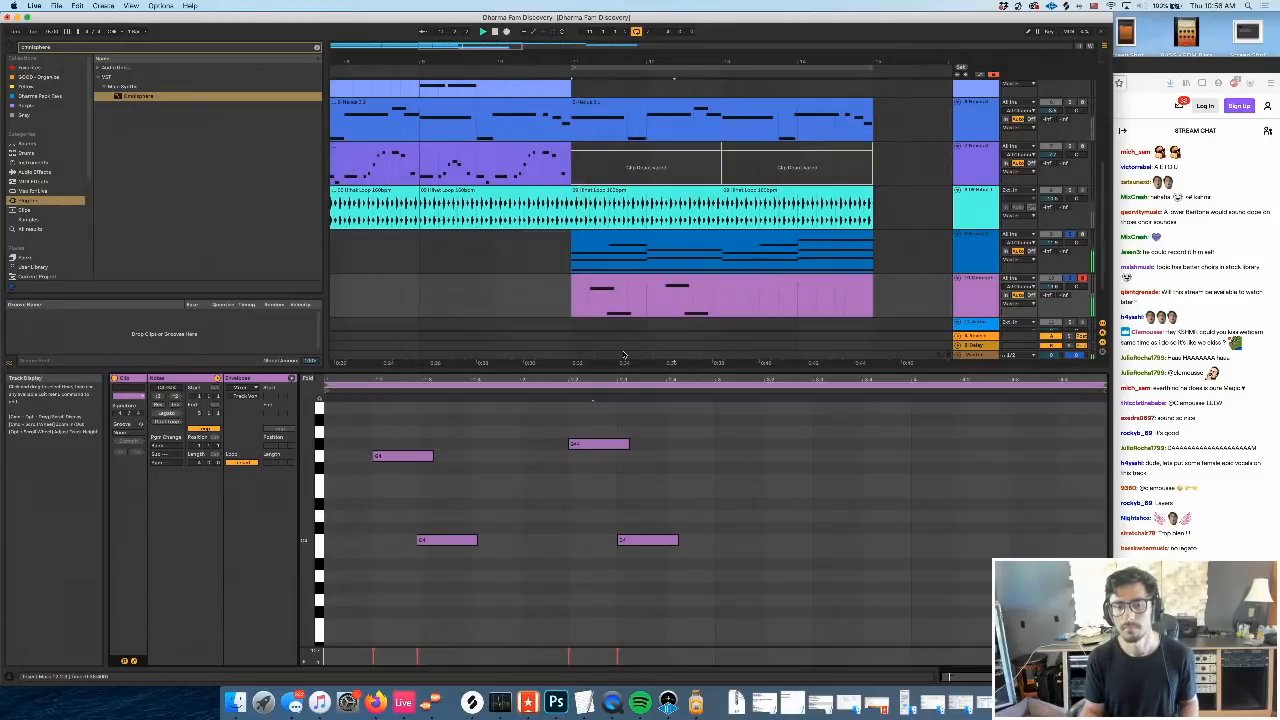
Raise the second phrase's last choir note to F4, audition it, and duplicate the Omnisphere track
click(968, 292)
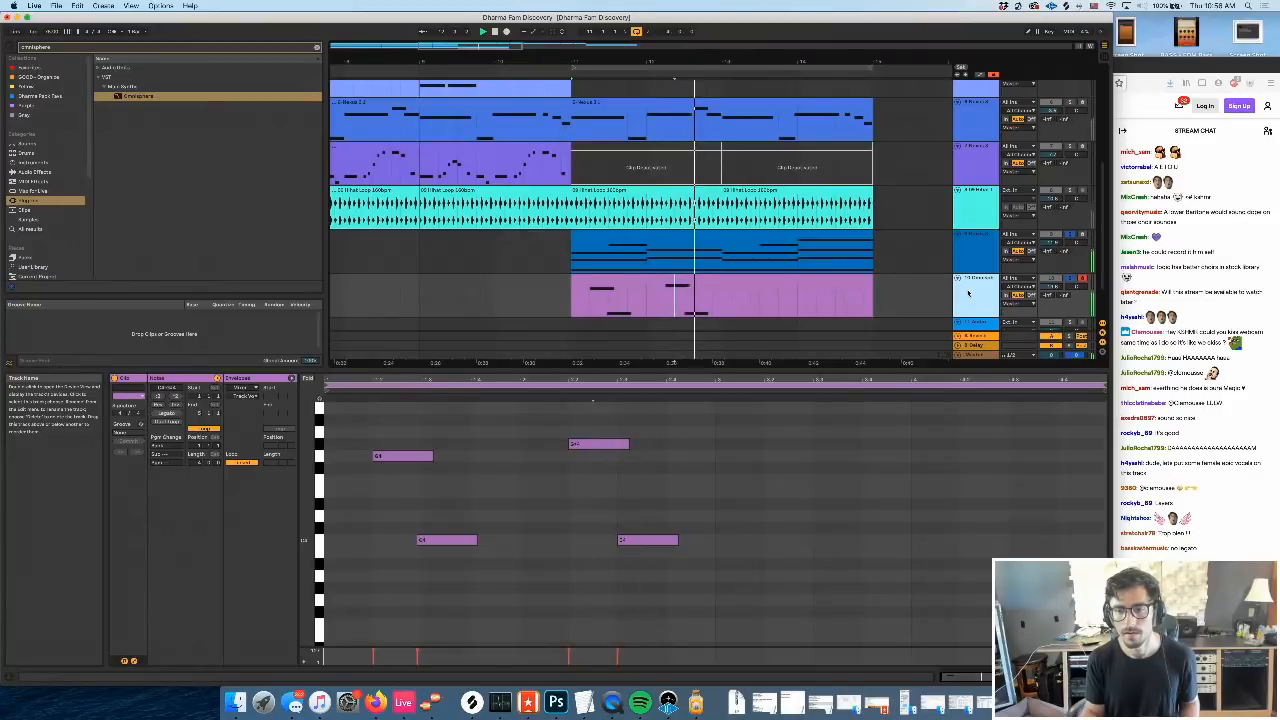
drag(631, 541, 631, 481)
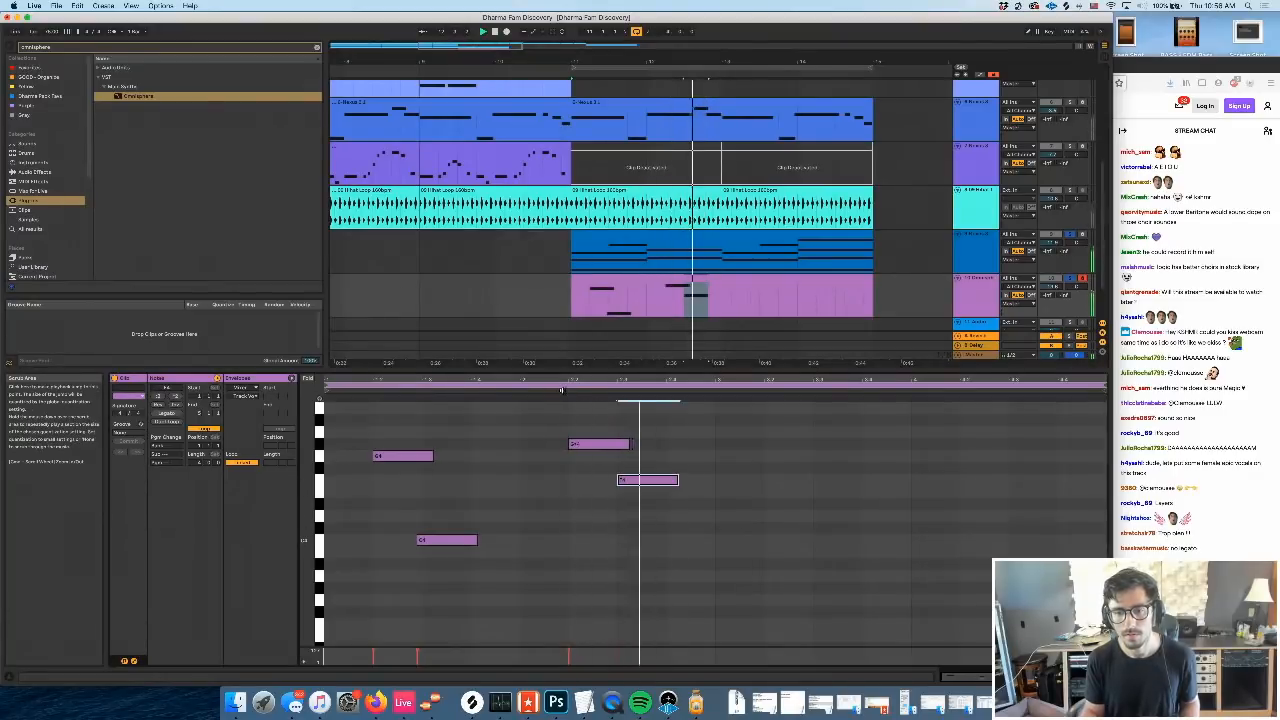
click(974, 300)
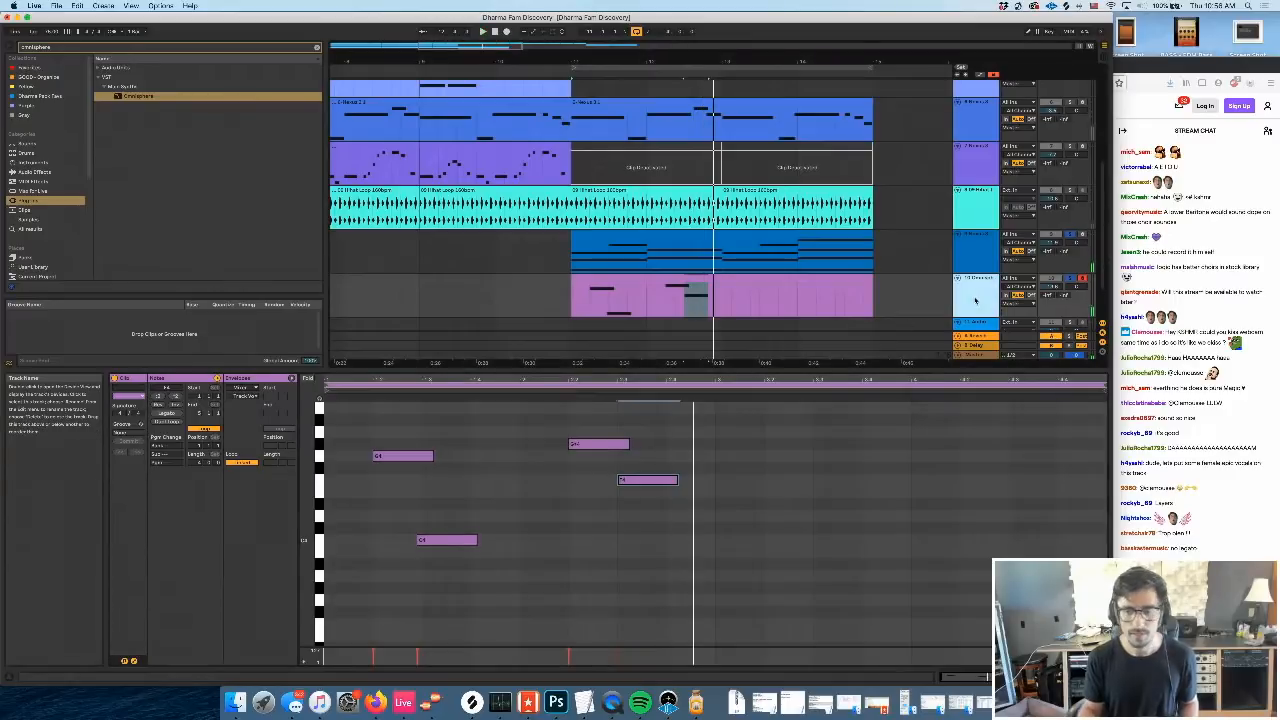
key(super+d)
In the duplicated choir clip, lower the first phrase's opening note to E4
click(683, 292)
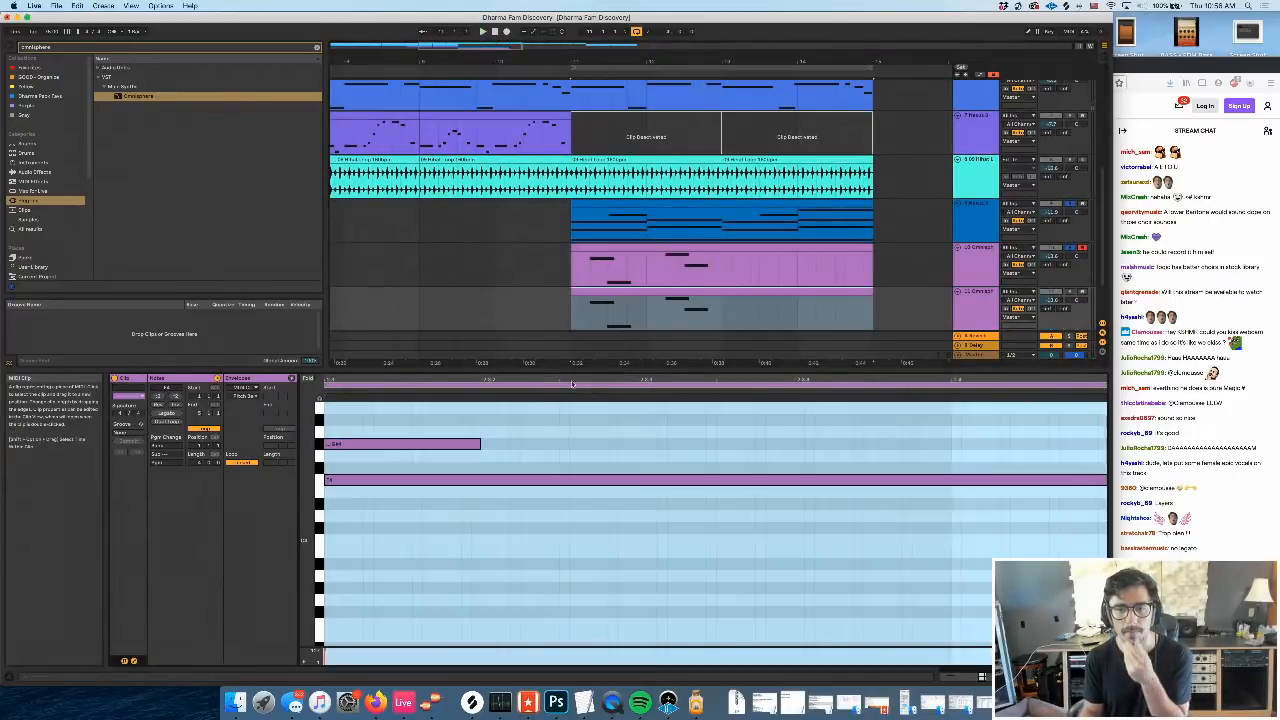
shift+click(650, 248)
click(648, 292)
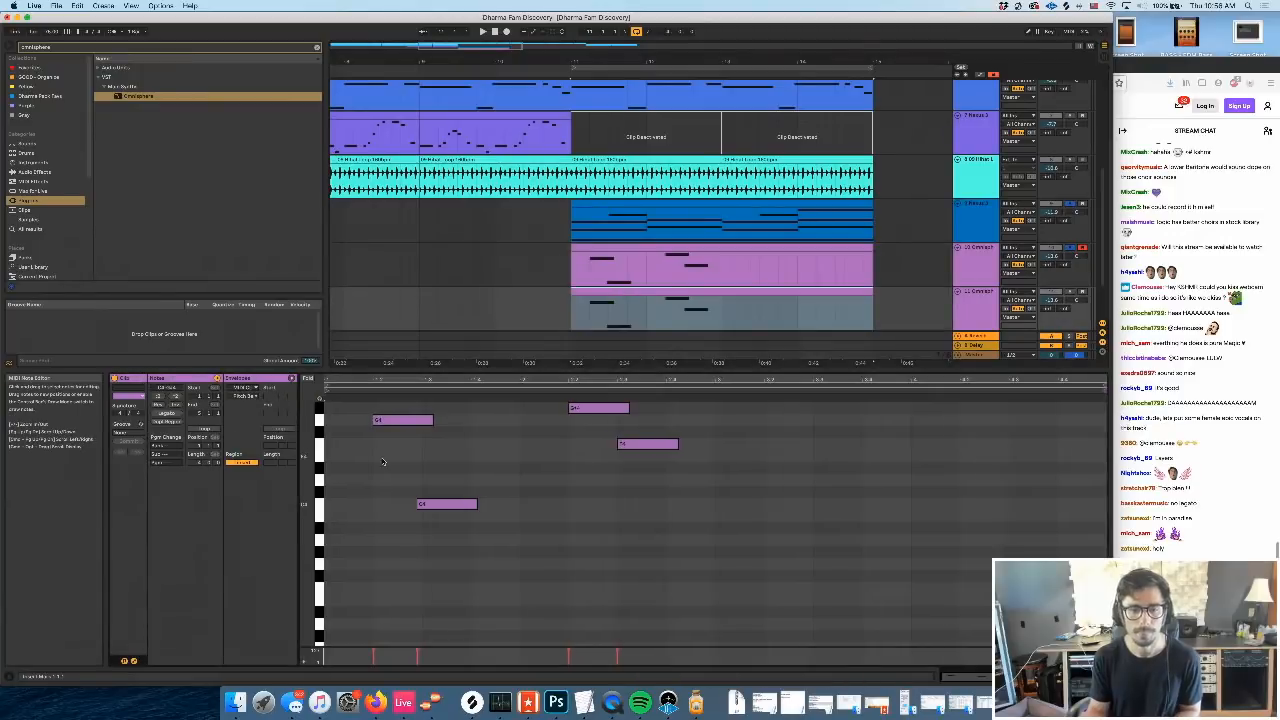
scroll(408, 484, up, 1)
click(400, 461)
drag(400, 459, 393, 437)
scroll(434, 494, down, 2)
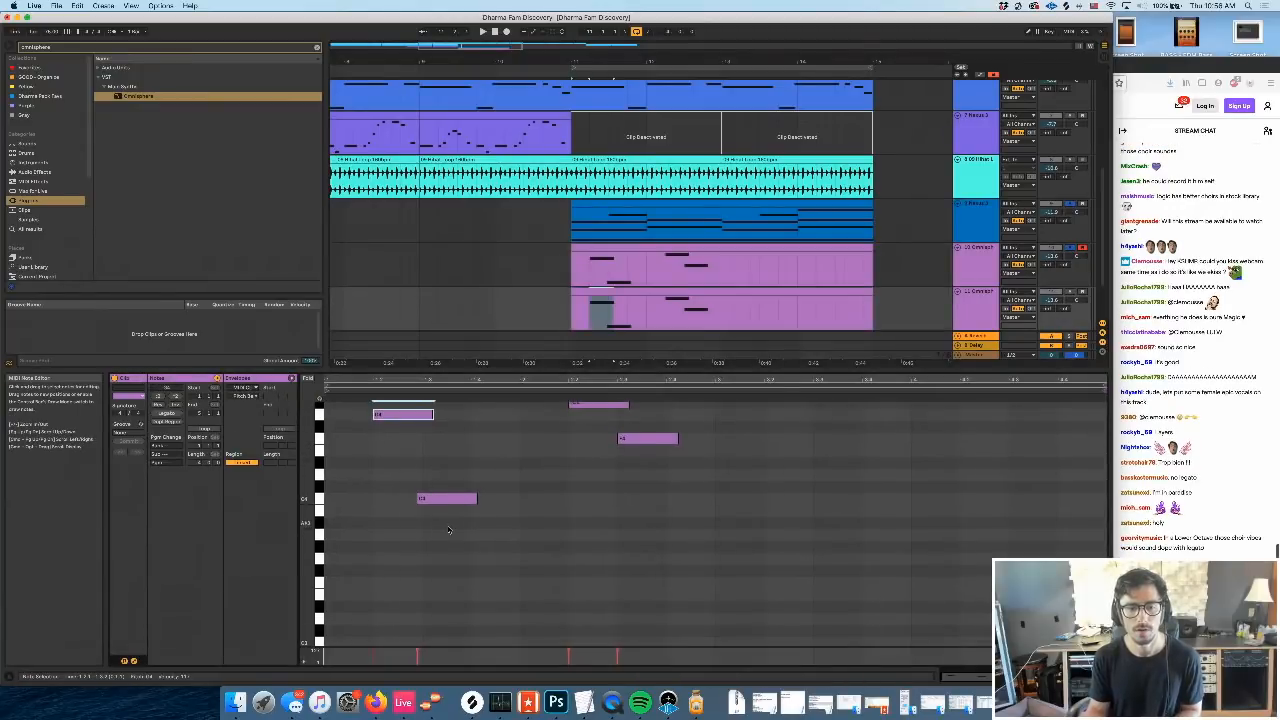
drag(448, 525, 397, 395)
click(420, 426)
click(420, 418)
key(Down)
key(Down)
key(Down)
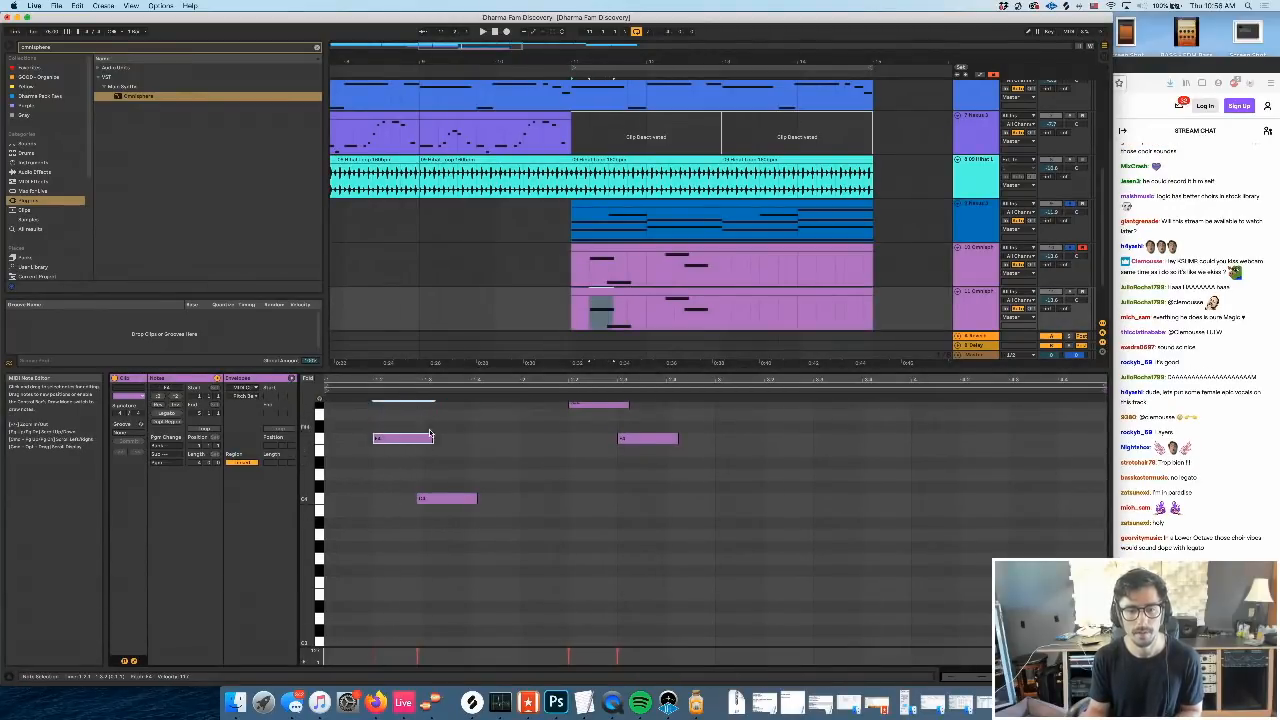
Lower the first phrase's second note in the duplicated clip to G3 and audition it with the original choir
click(464, 502)
key(Down)
key(Down)
key(Down)
key(Down)
key(Down)
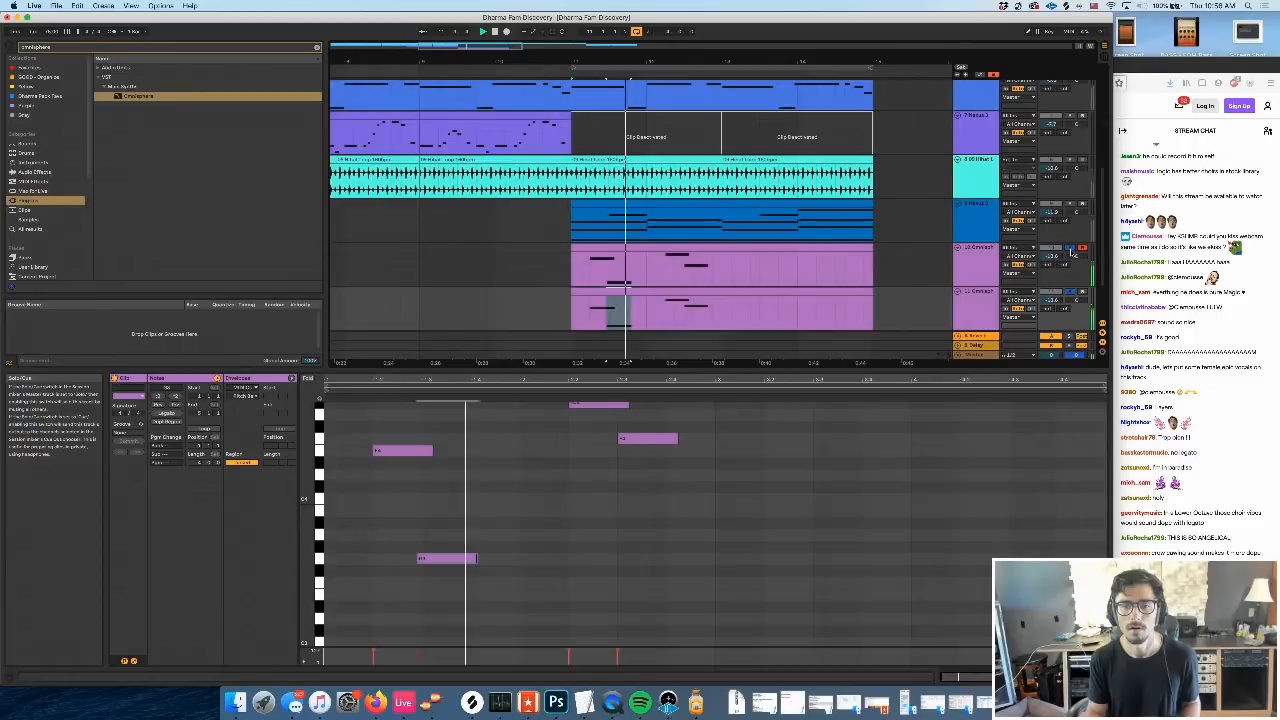
In the duplicated clip's second phrase, lower the first note to F4 and the last note to C4, and audition them
click(656, 292)
scroll(667, 515, up, 1)
drag(668, 504, 597, 393)
key(space)
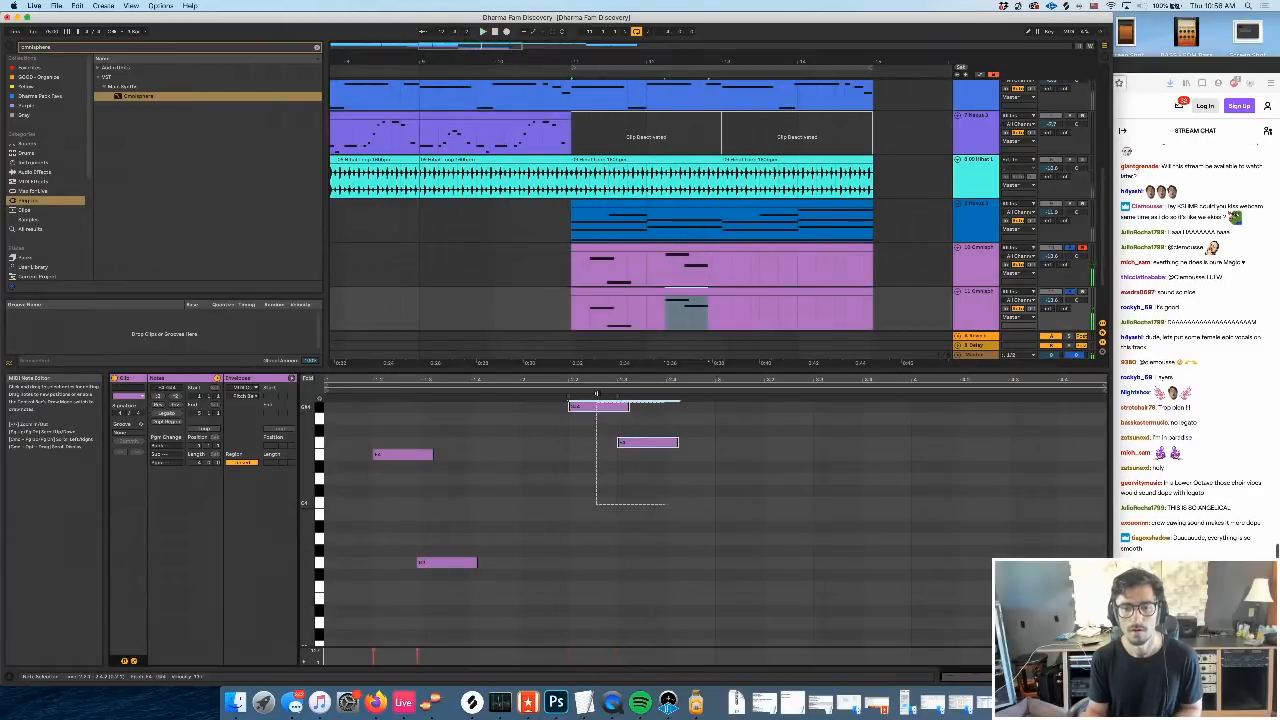
key(Down)
key(Down)
key(Down)
drag(655, 458, 656, 517)
key(Down)
key(Down)
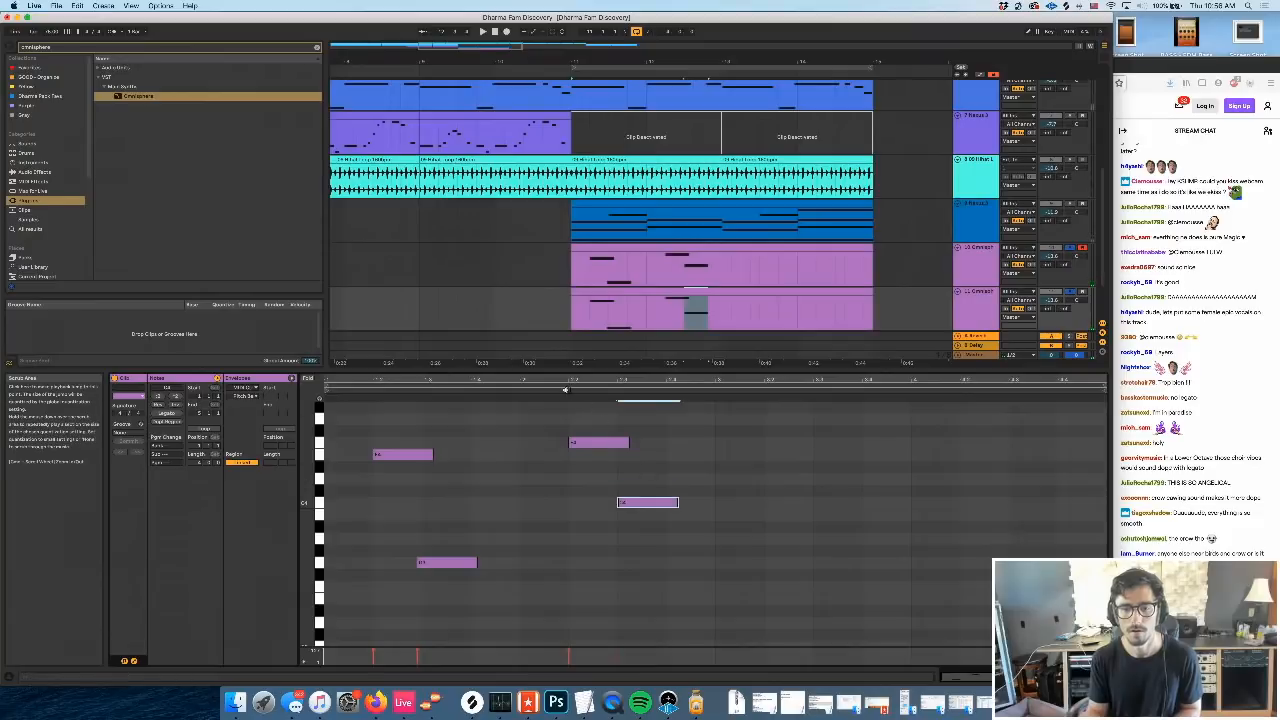
click(565, 389)
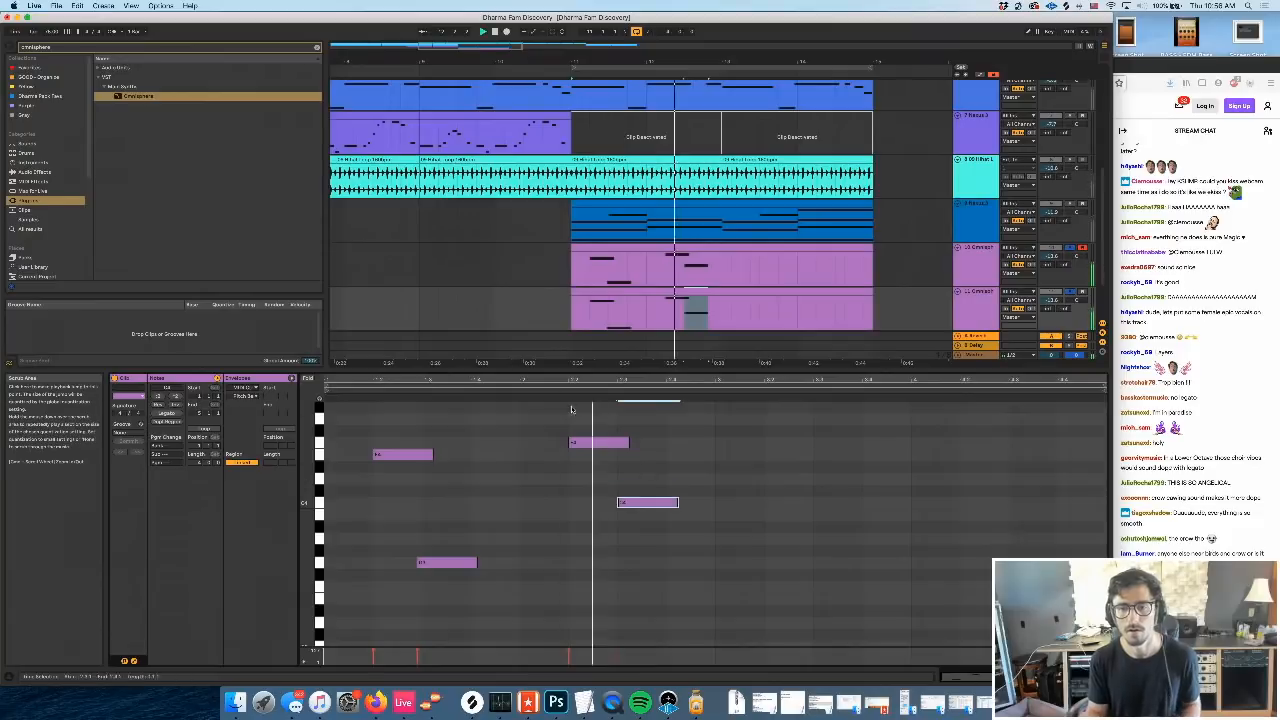
Unsolo the pad and choir tracks and play the section from its start with both choir layers
click(578, 272)
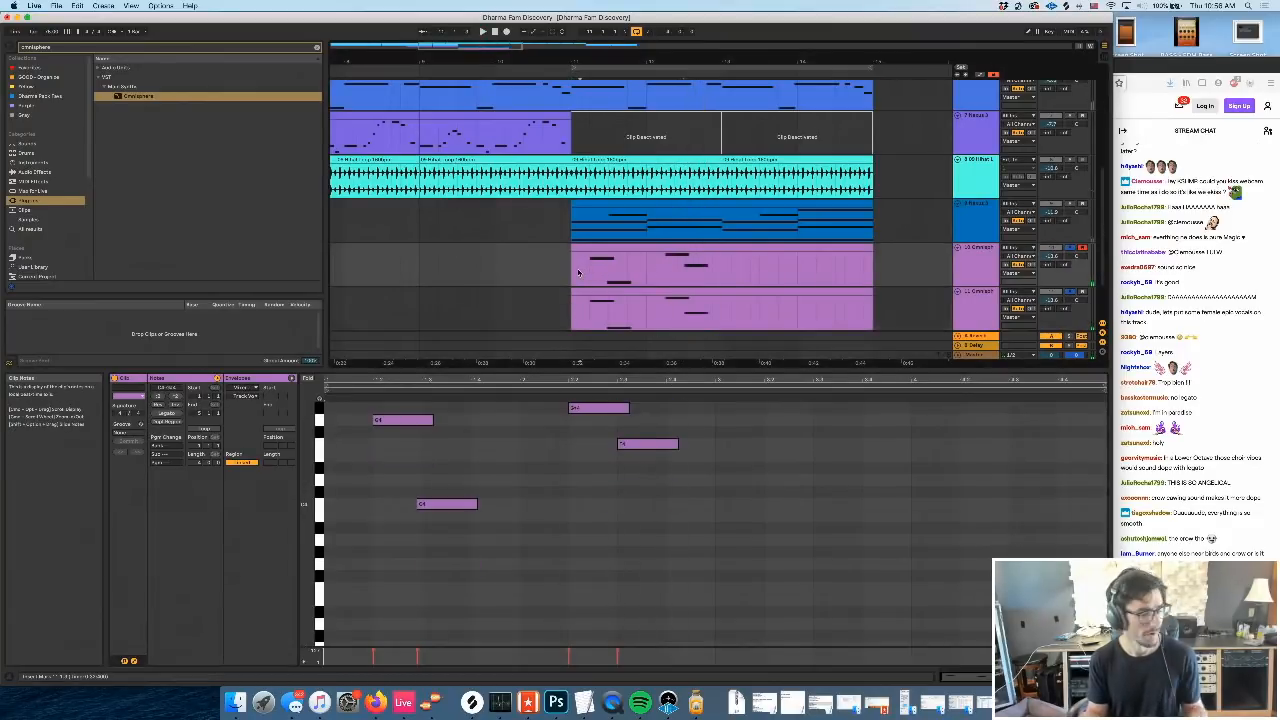
key(space)
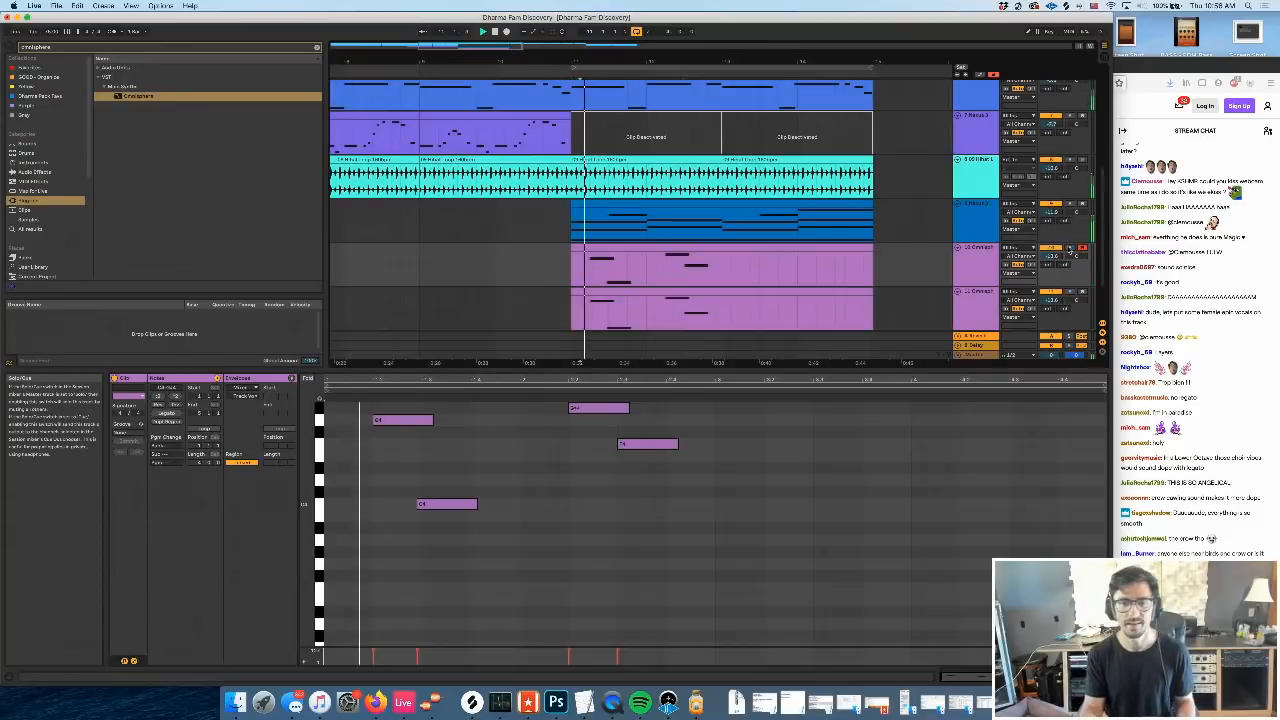
click(979, 268)
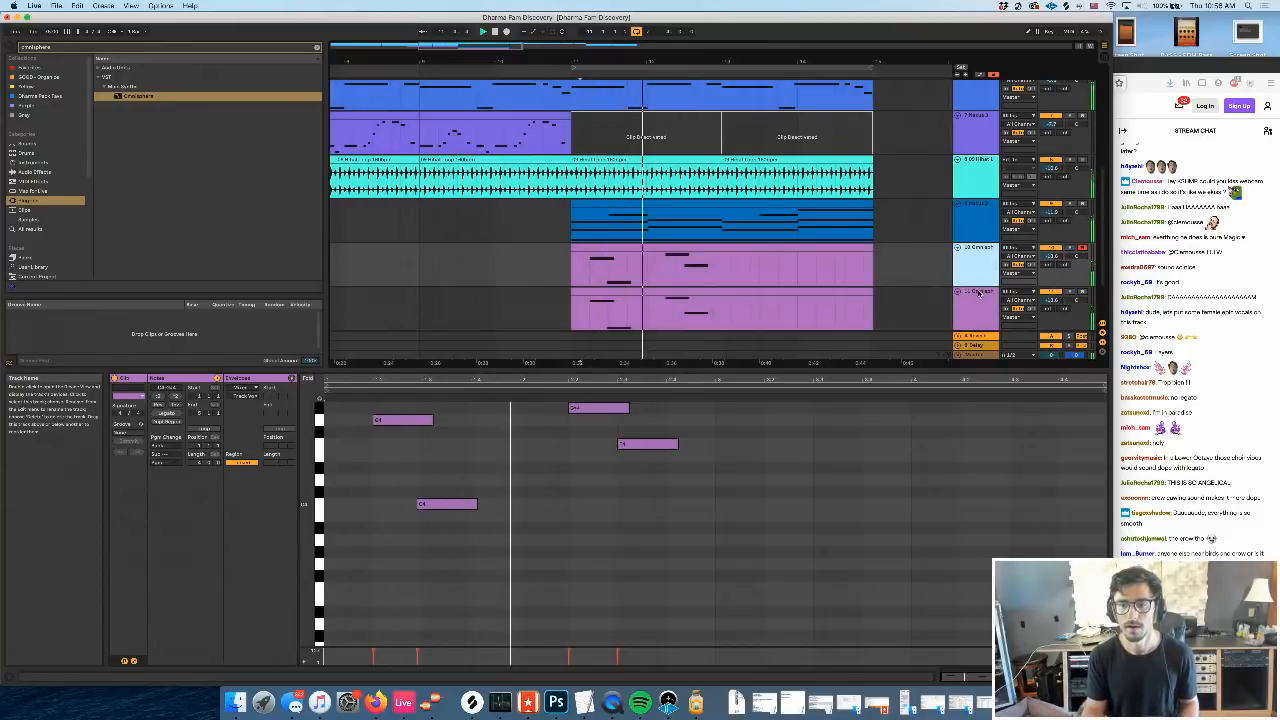
click(679, 249)
key(space)
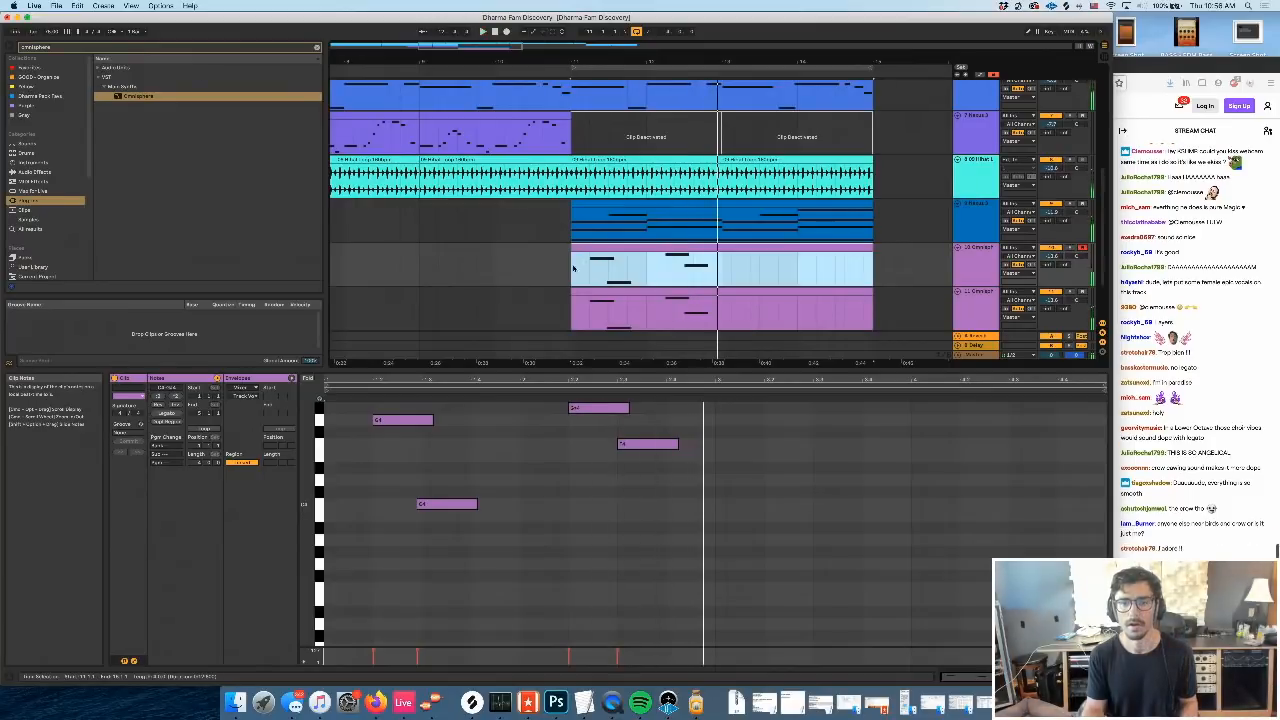
click(574, 268)
key(space)
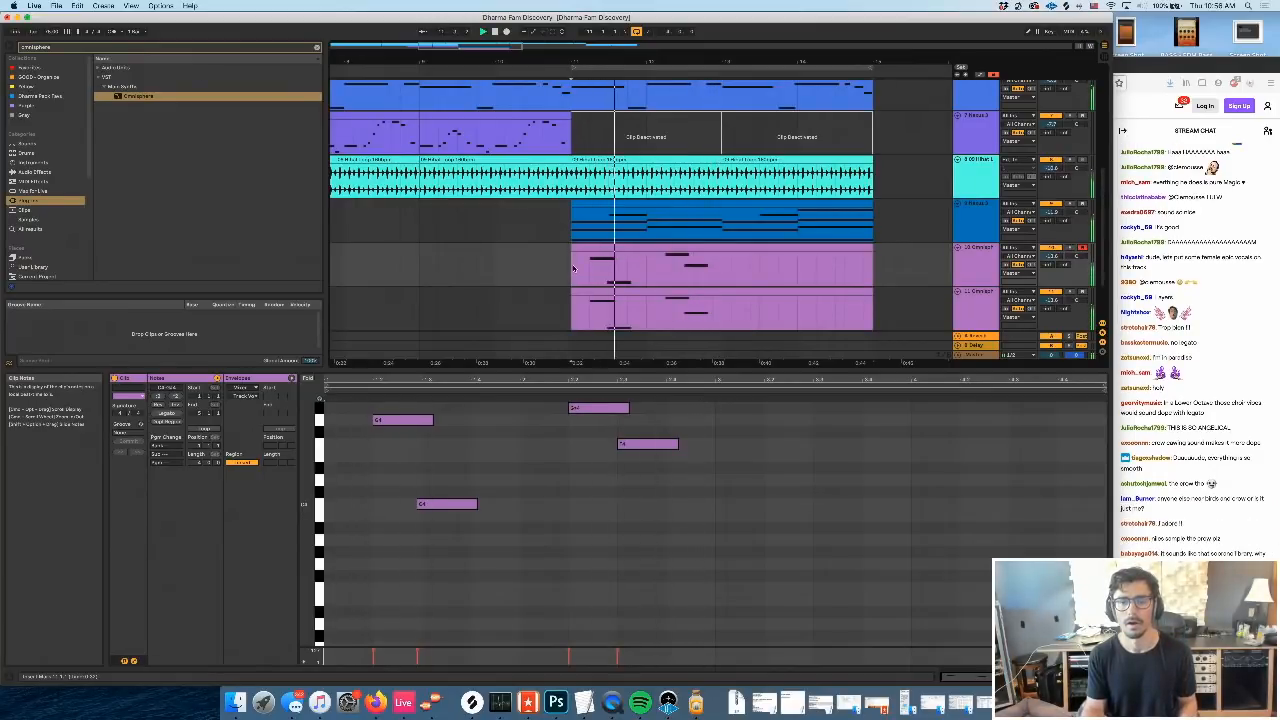
In the original choir clip, trim the start of the first phrase's C4 note slightly later and audition it
double_click(602, 249)
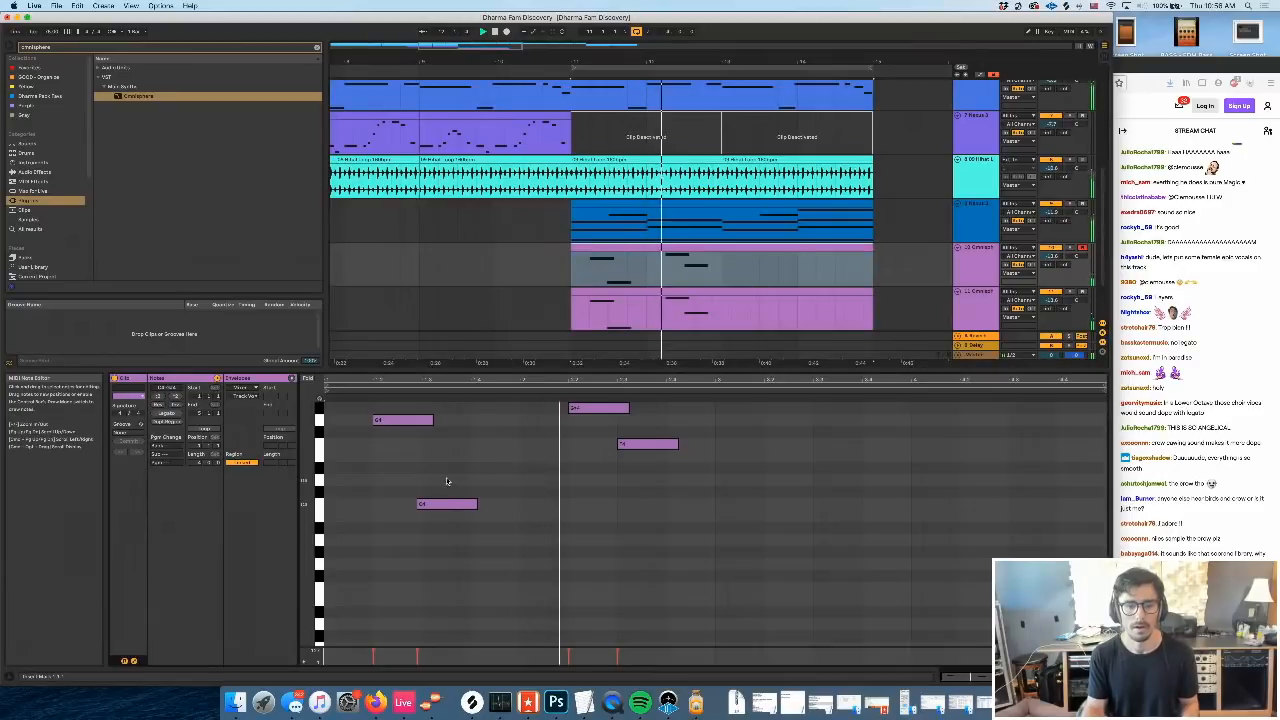
click(446, 522)
key(space)
click(420, 505)
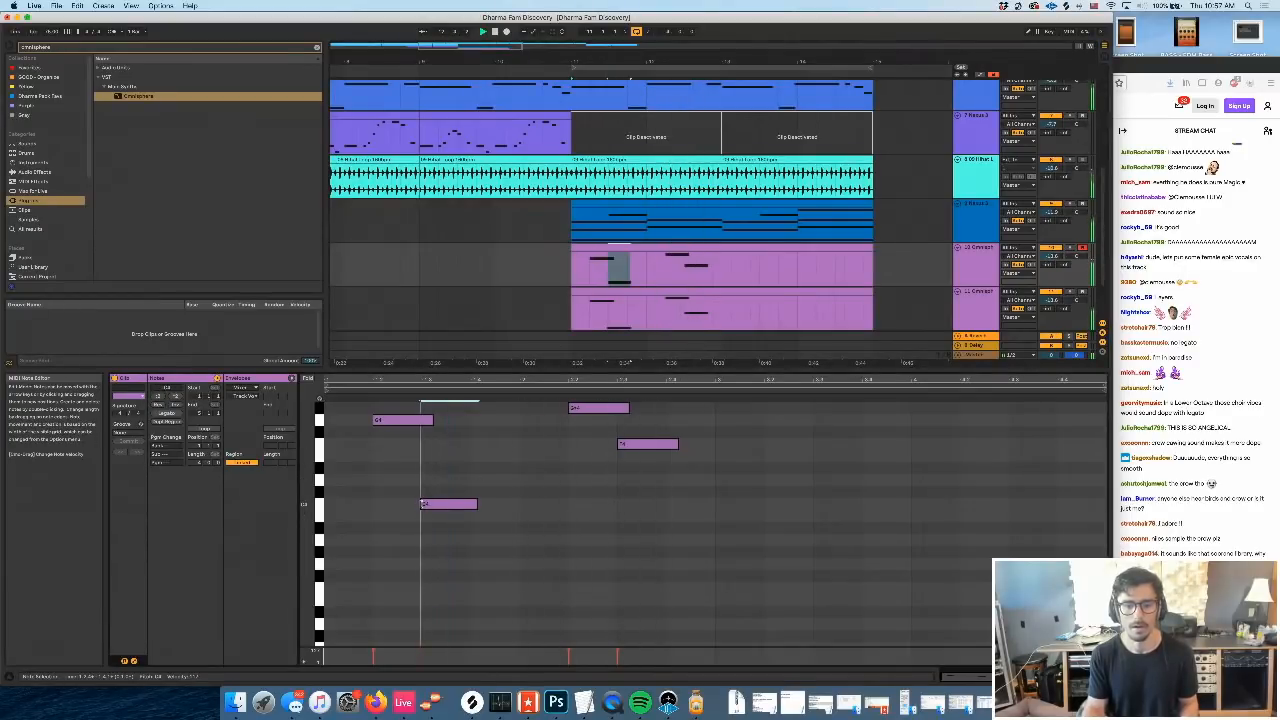
key(space)
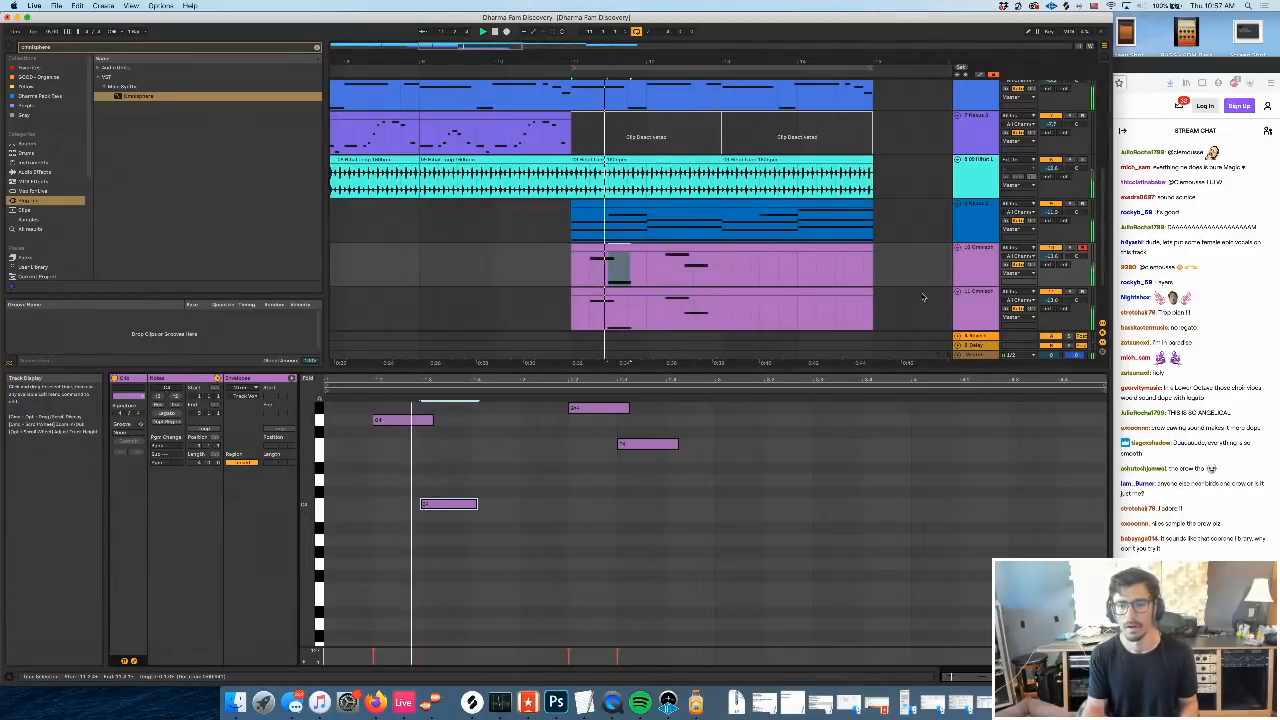
key(space)
Duplicate the original Omnisphere choir track again and transpose all notes in the copy down an octave
click(980, 265)
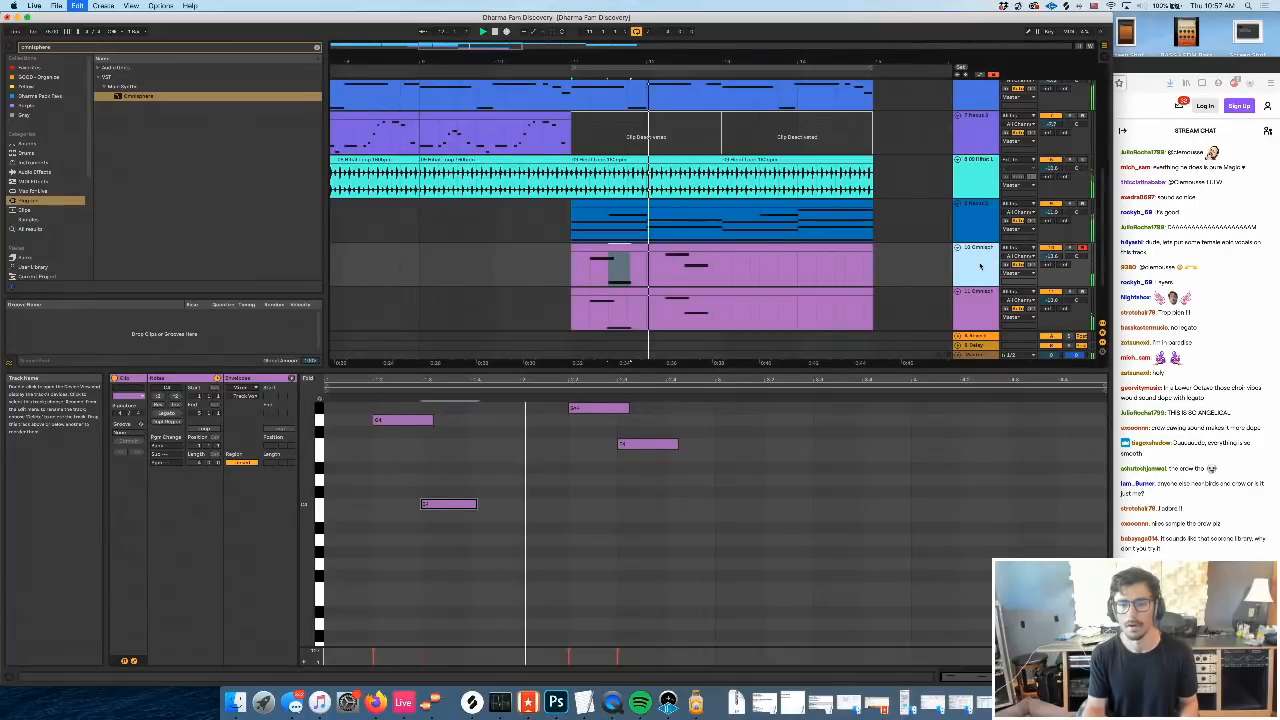
key(super+d)
key(space)
click(644, 440)
key(super+a)
key(super+a)
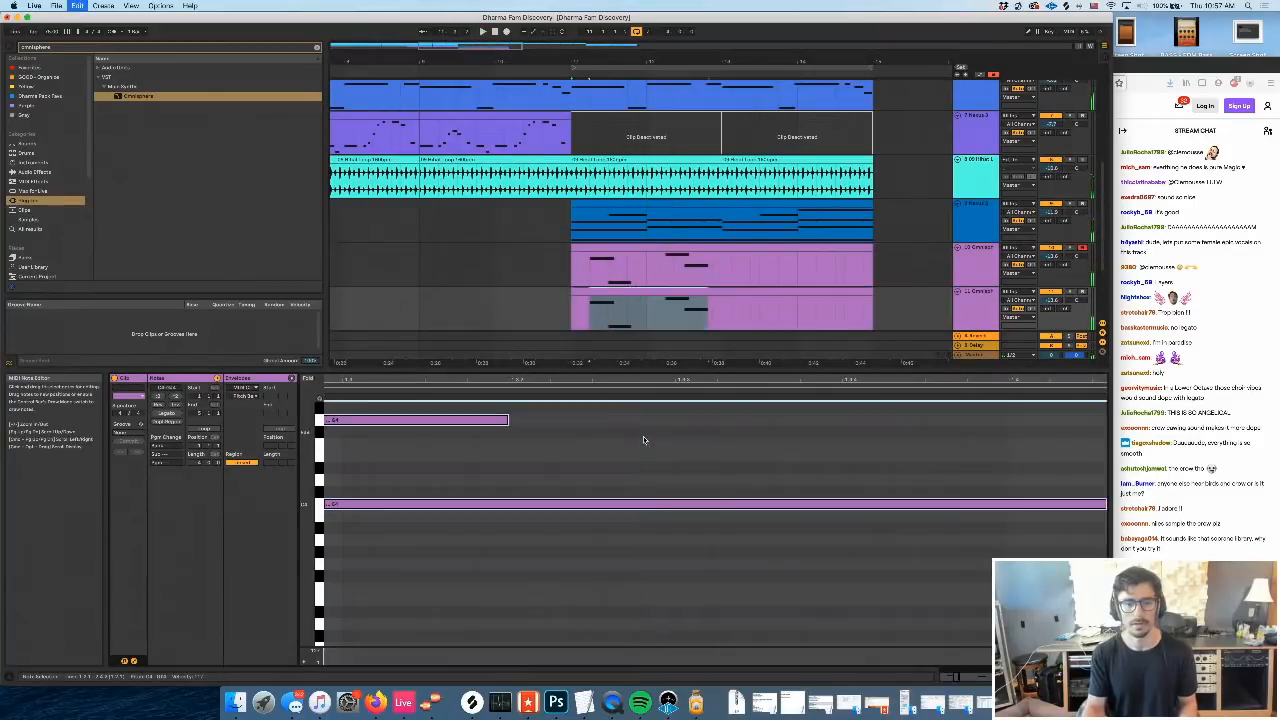
scroll(643, 437, up, 3)
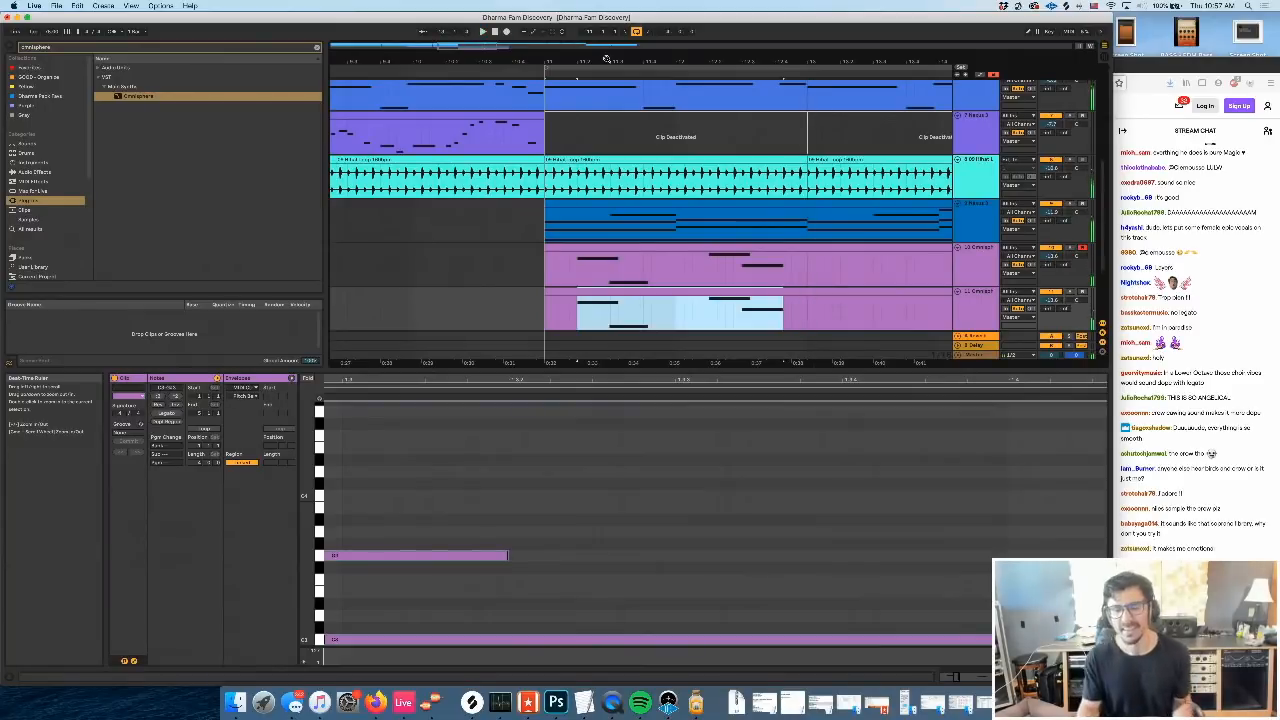
Group the three Omnisphere choir tracks into one group track
drag(996, 372, 1008, 500)
click(979, 375)
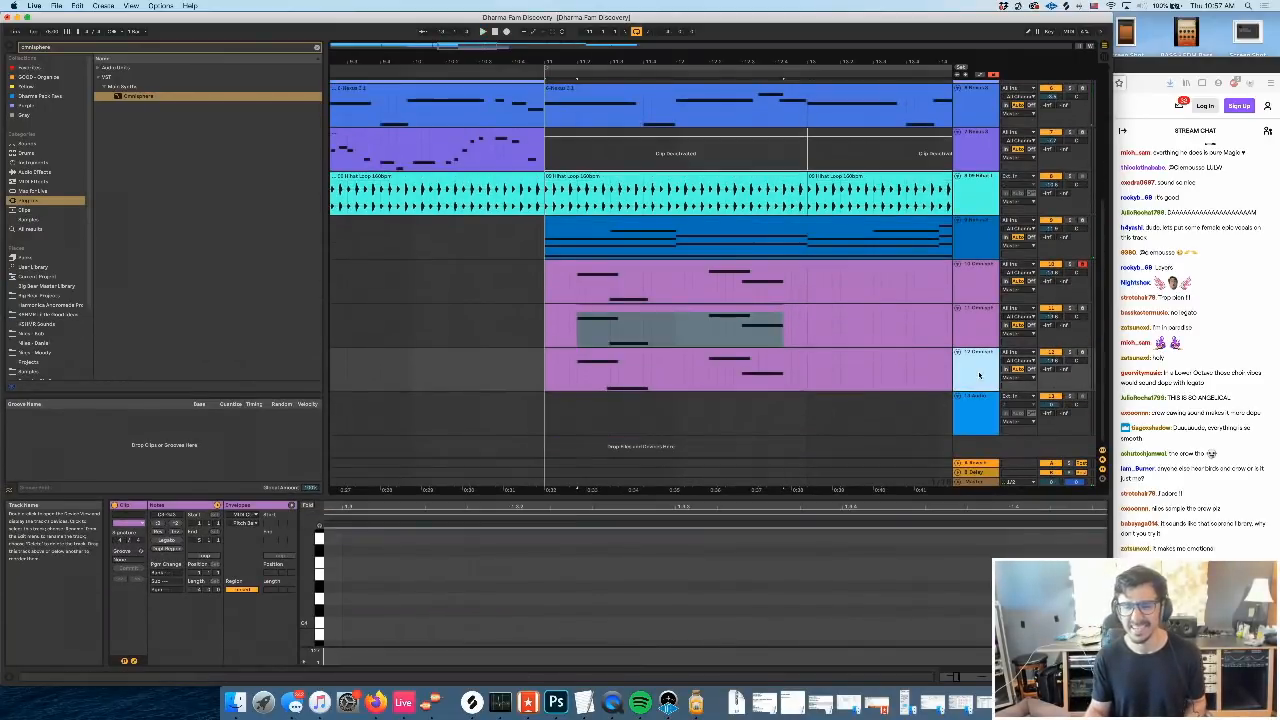
shift+click(982, 292)
key(super+g)
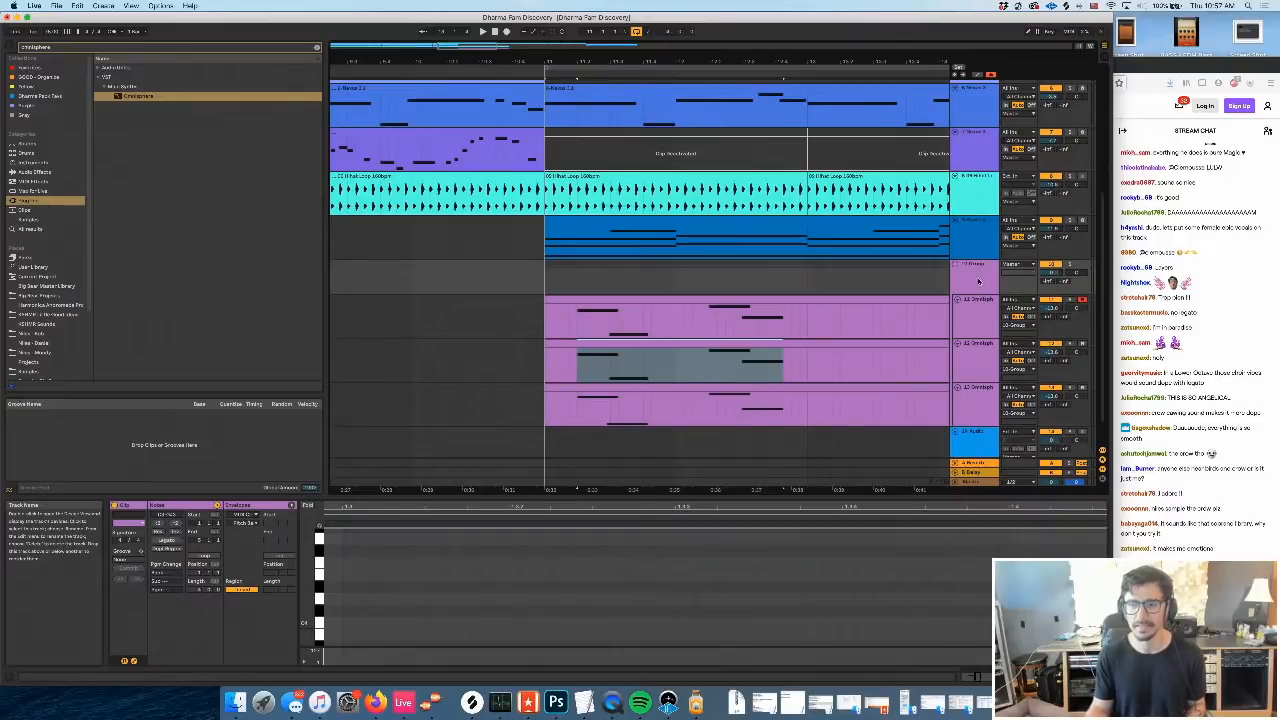
Copy the RC-20 and H-Delay effects from the purple Nexus 3 track onto the choir group, clearing the browser search first
click(60, 46)
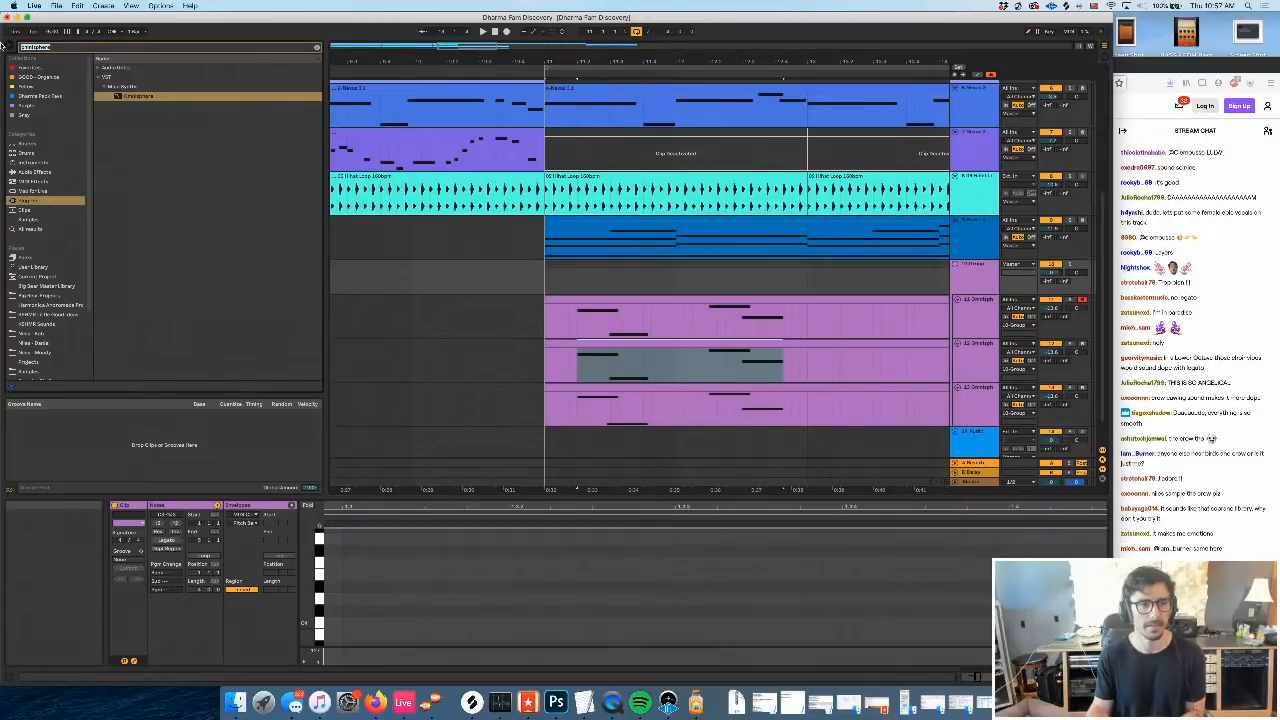
key(BackSpace)
click(973, 148)
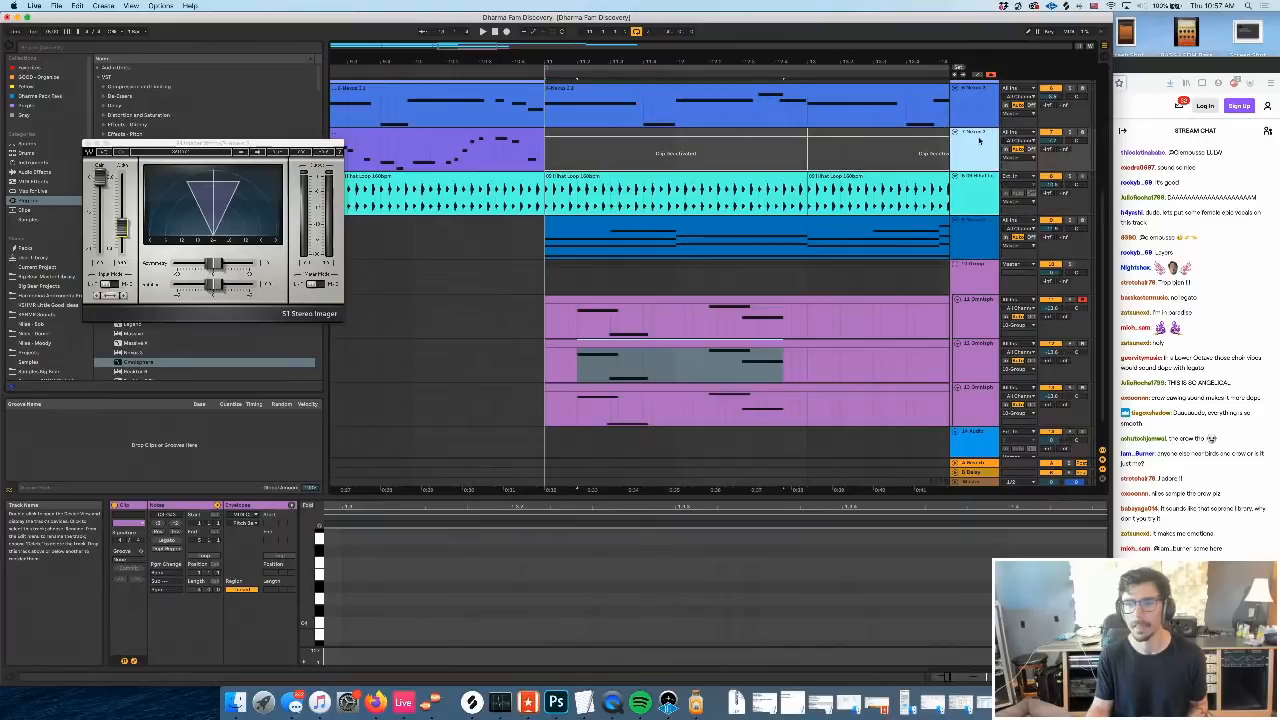
click(1045, 677)
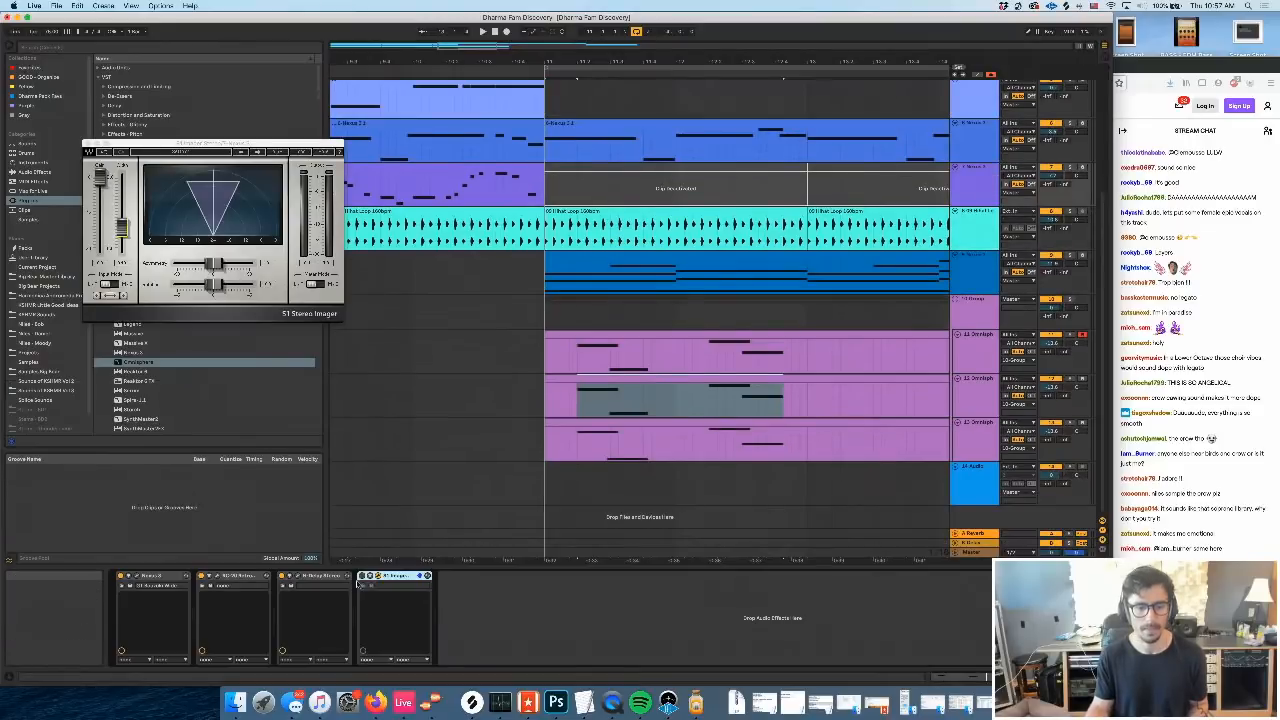
click(238, 576)
shift+click(320, 577)
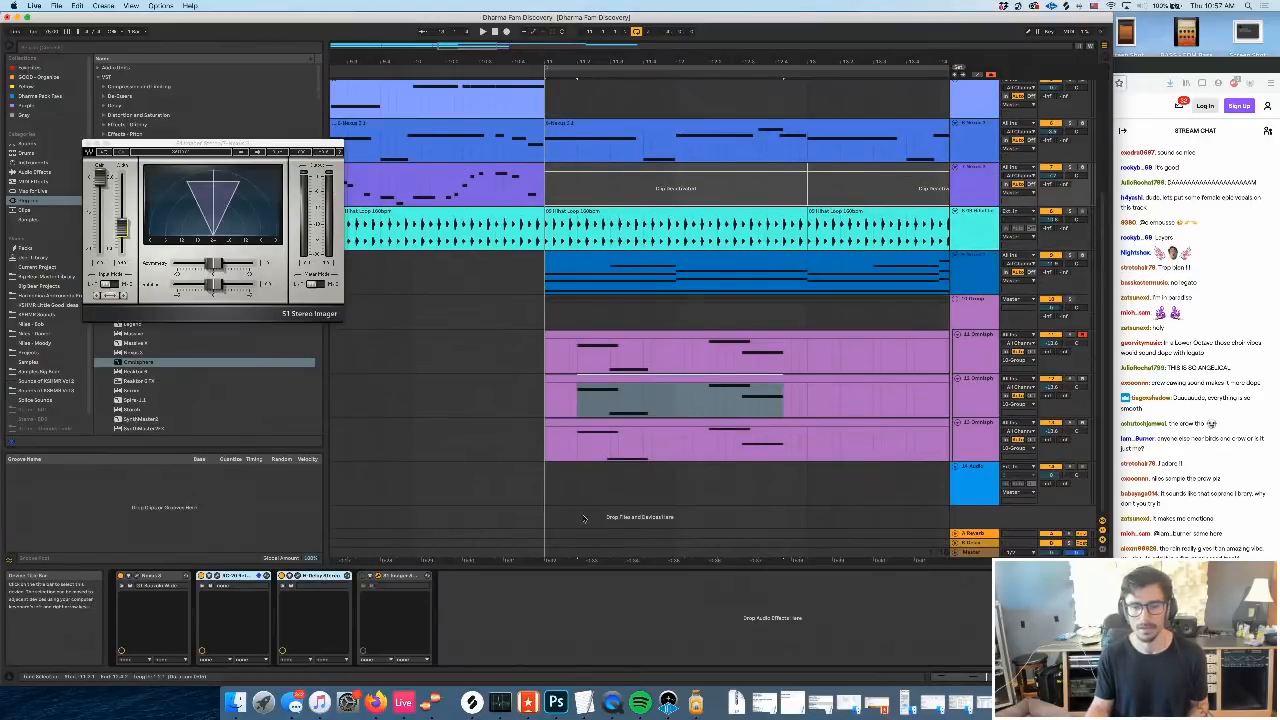
key(super+c)
click(989, 313)
key(super+v)
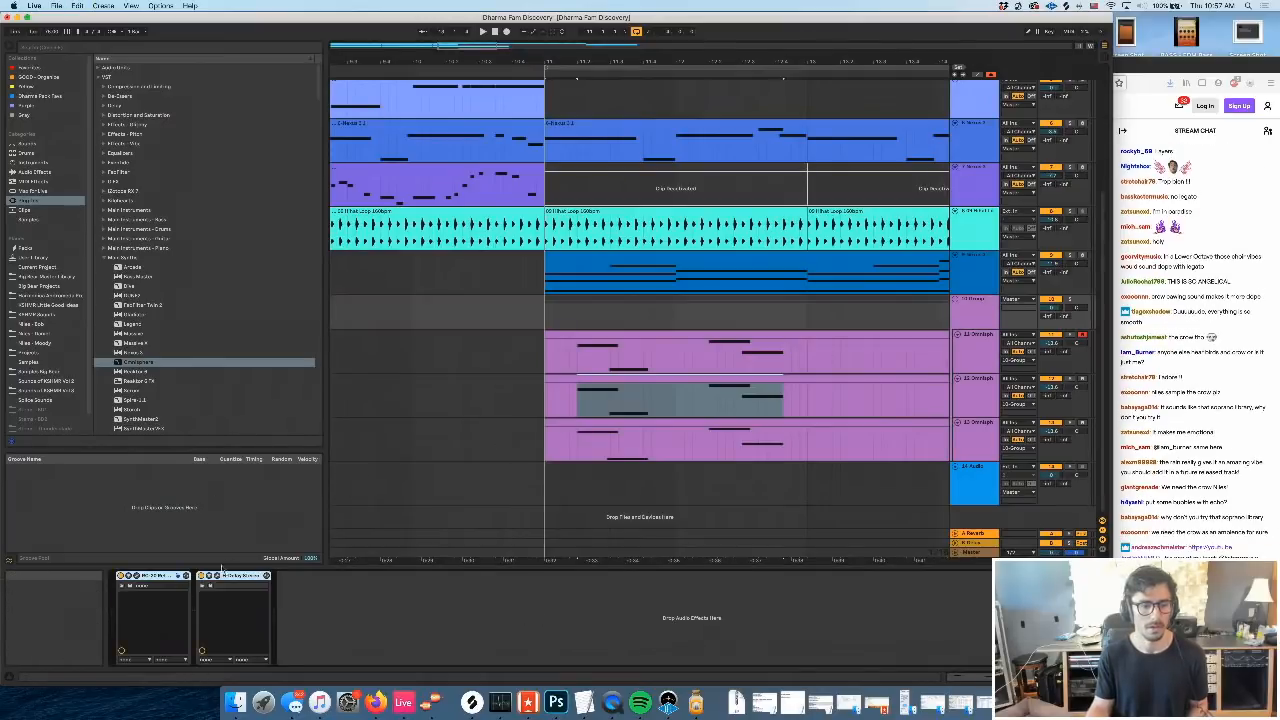
Check the choir group's H-Delay settings while playing the section, and bring up the list of built-in audio effects
click(221, 576)
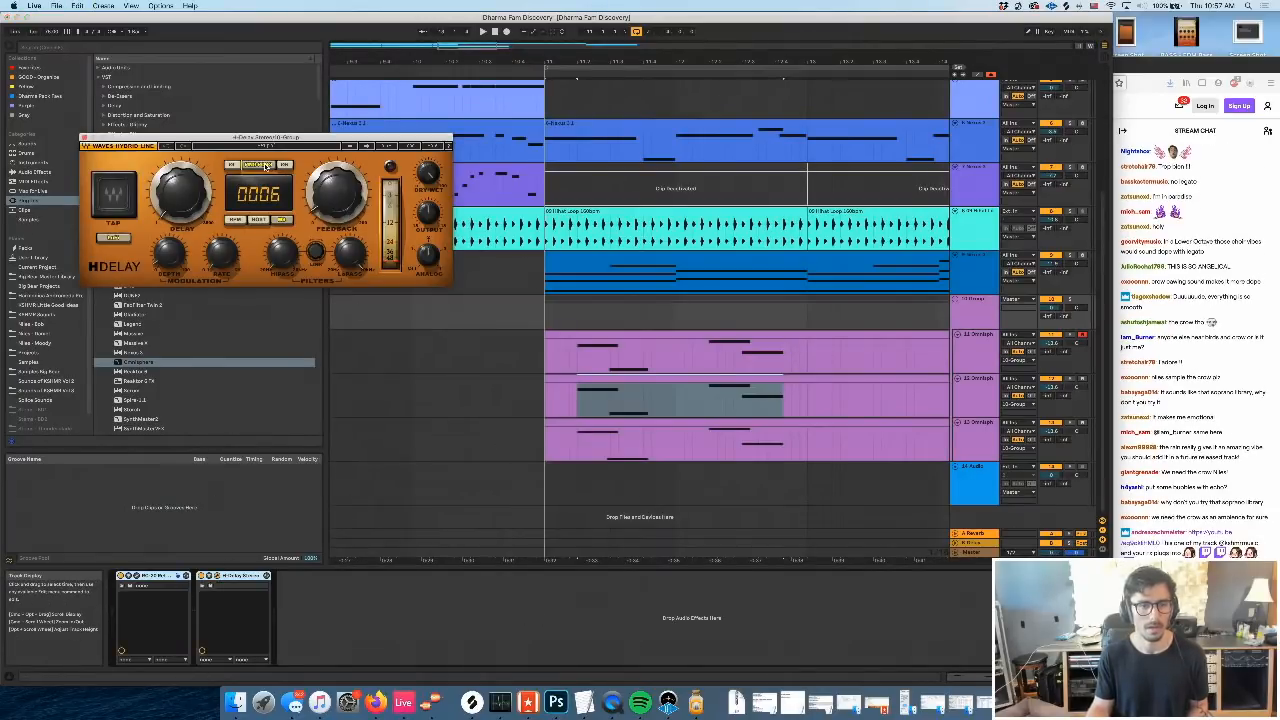
key(space)
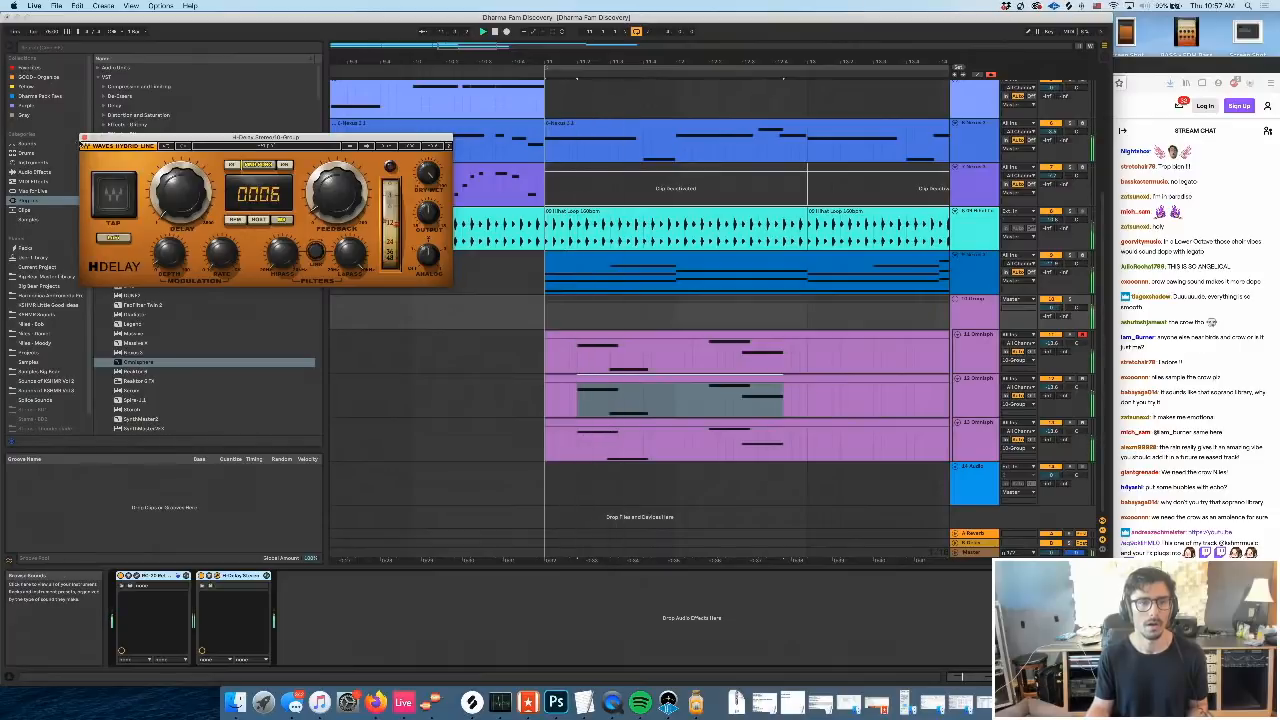
click(84, 139)
click(34, 172)
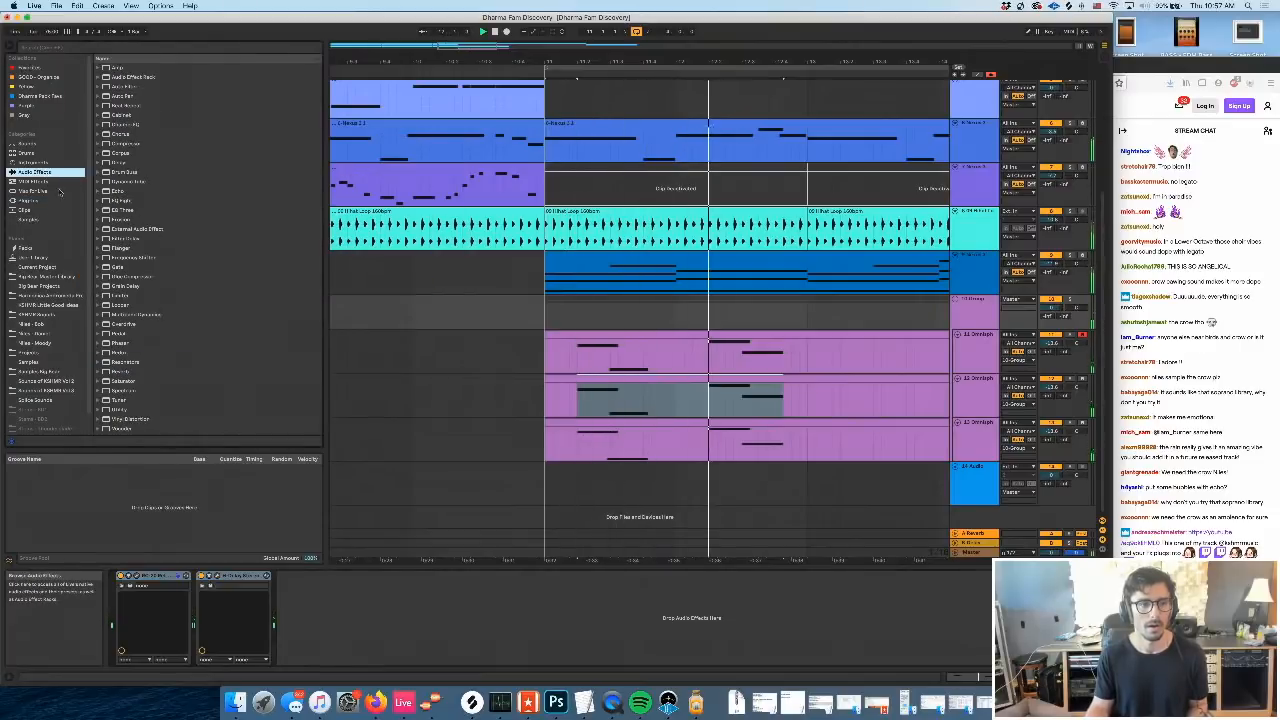
In the original choir clip, raise the second note of the first phrase by four semitones
double_click(598, 335)
key(space)
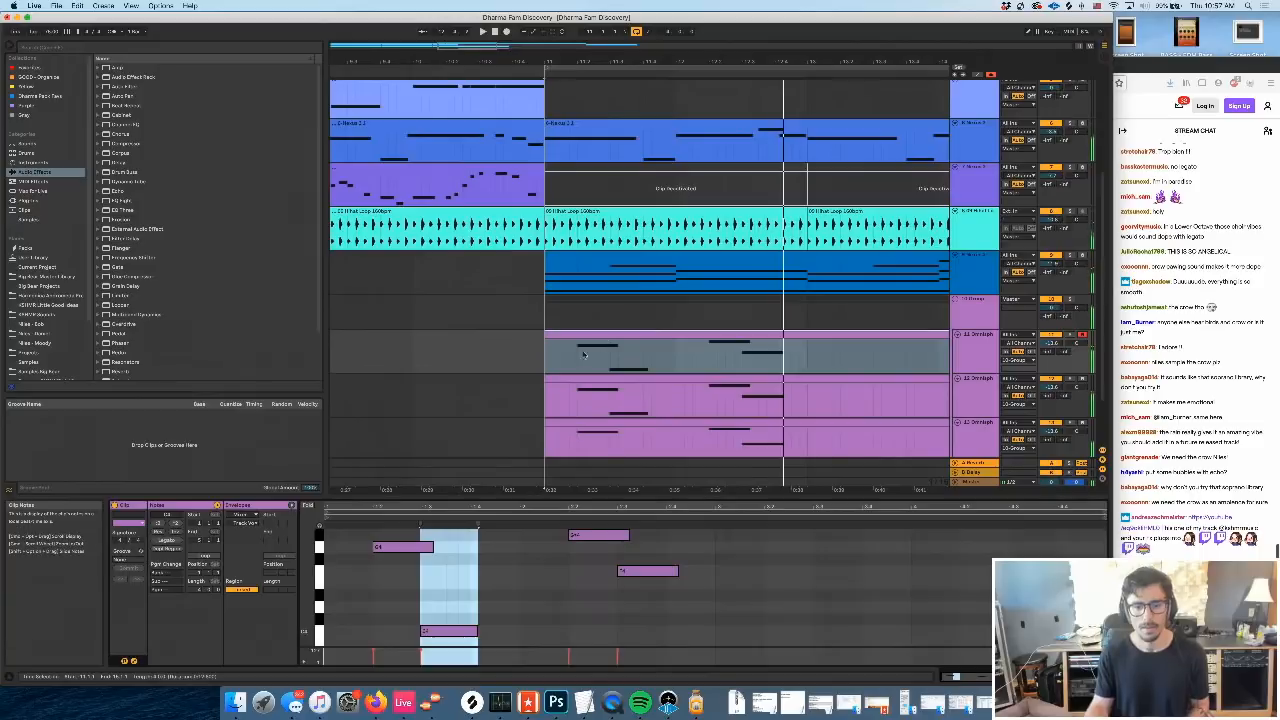
key(Up)
key(Up)
key(Up)
key(Up)
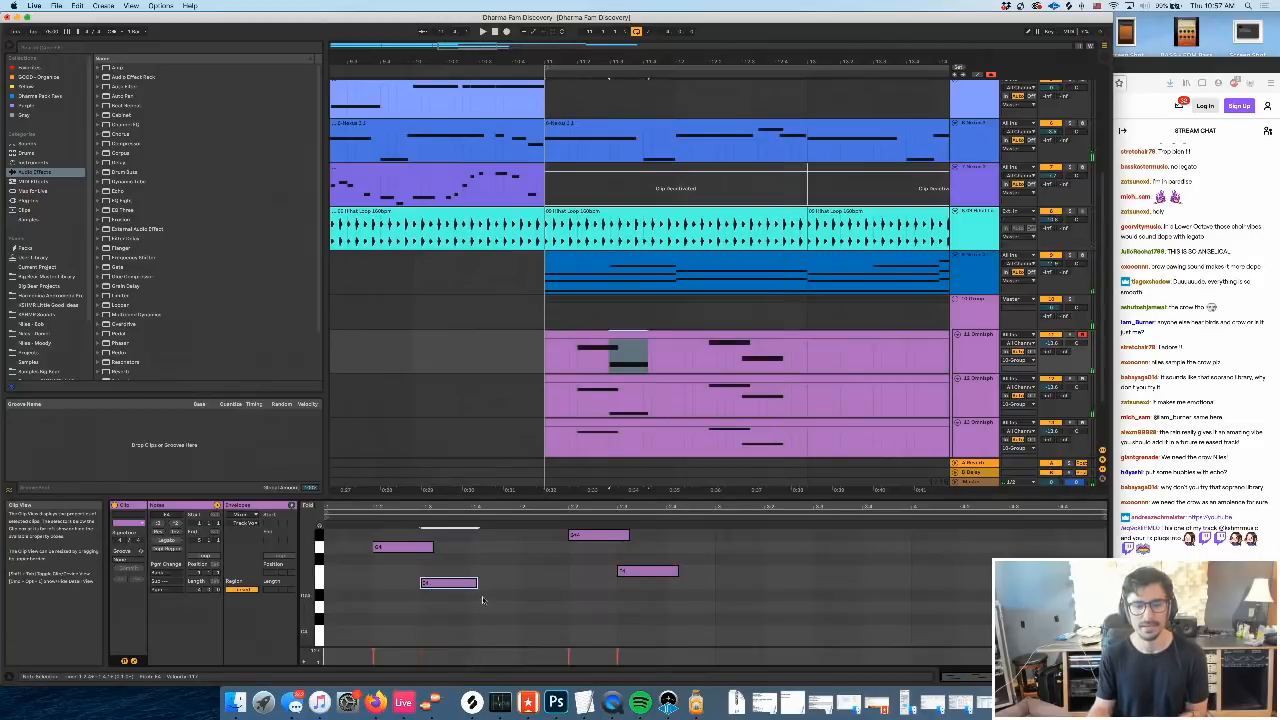
scroll(614, 558, down, 1)
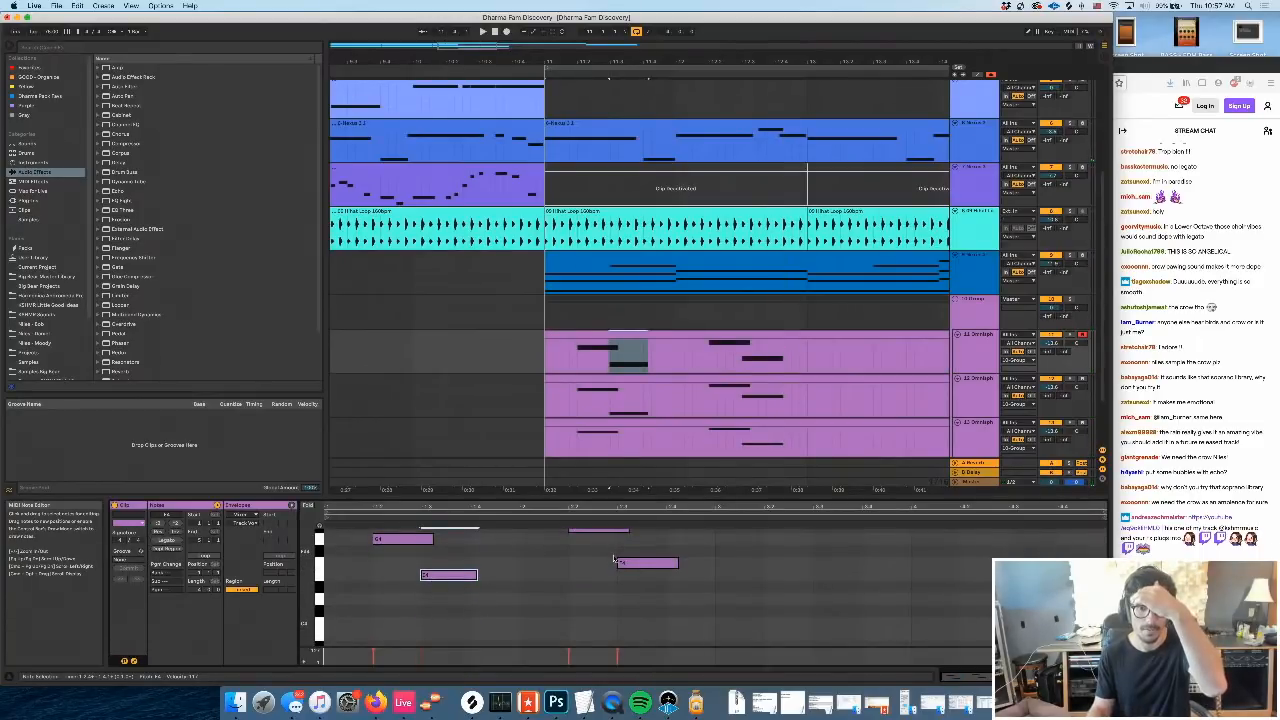
In the middle choir clip, an octave below the original, lower the first note of the first phrase by three semitones
double_click(620, 379)
click(489, 576)
key(super+a)
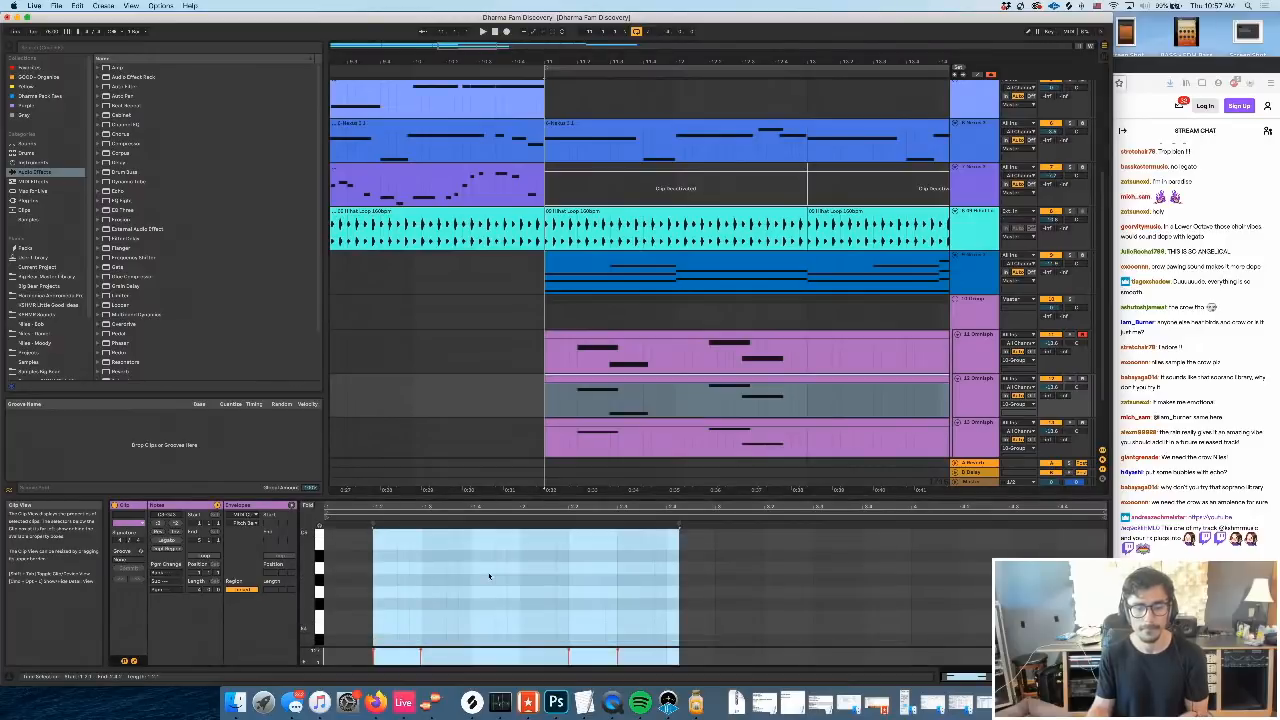
scroll(489, 576, down, 5)
click(391, 552)
key(Down)
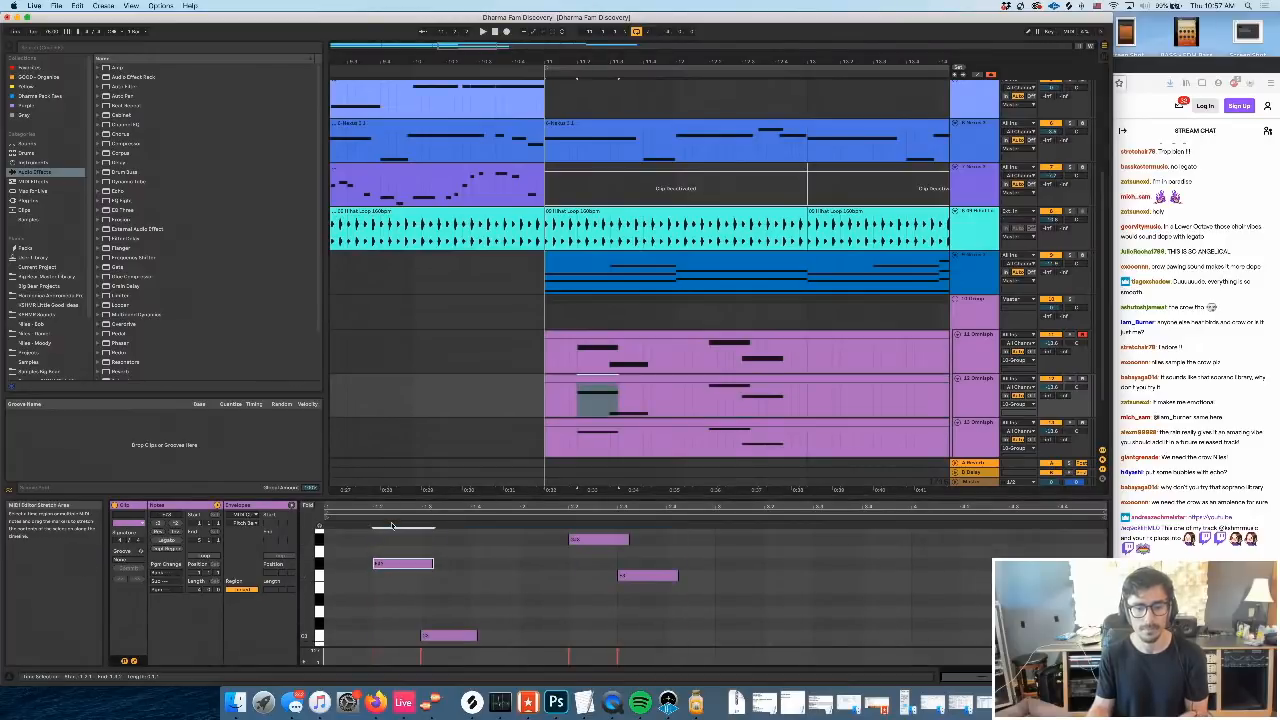
key(Down)
key(Down)
scroll(580, 410, down, 1)
In the lowest choir track's harmony clip, lower the first note by five semitones to B3 and audition the layers
click(583, 410)
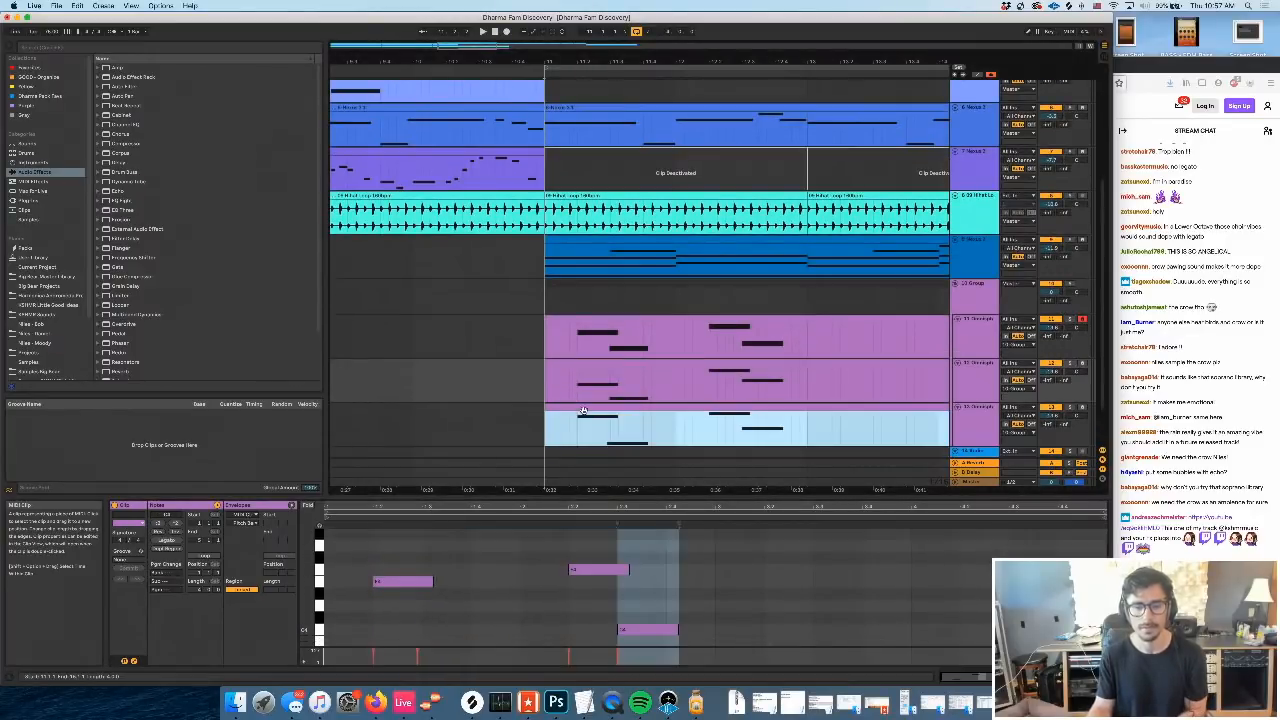
click(441, 591)
scroll(441, 590, down, 2)
click(395, 531)
key(Down)
key(Down)
key(Down)
key(Down)
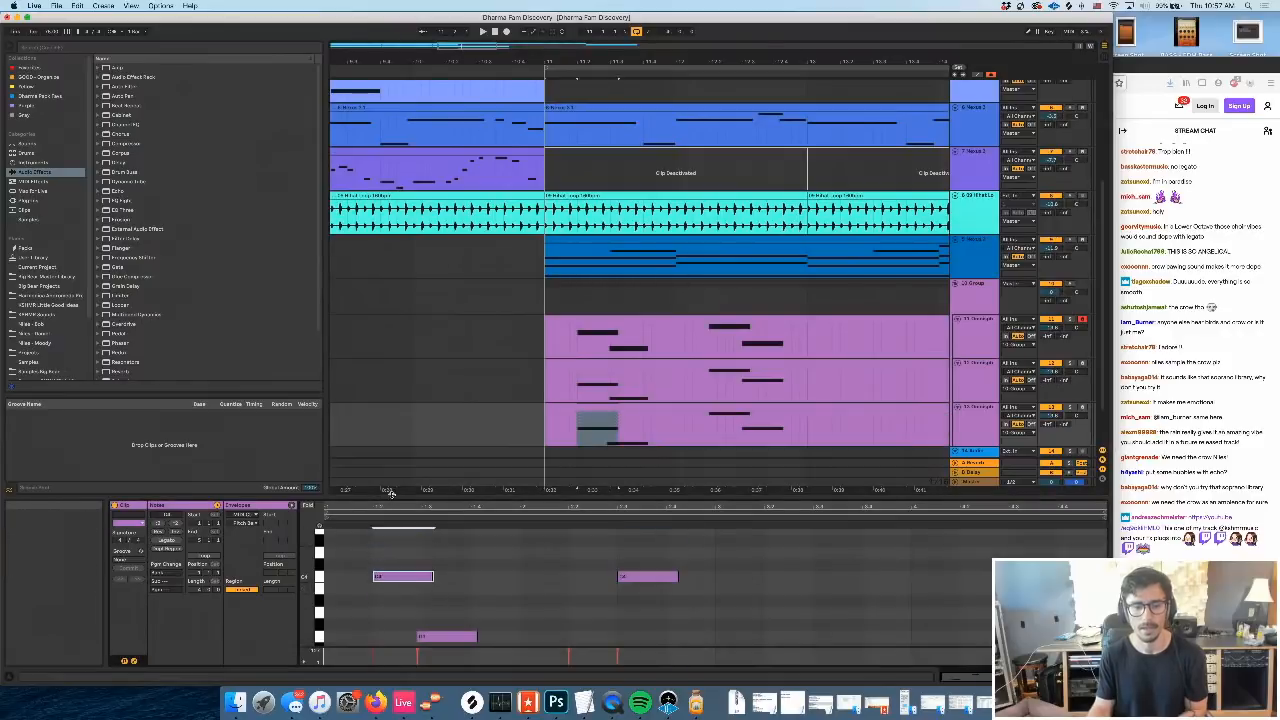
key(Down)
click(571, 430)
key(space)
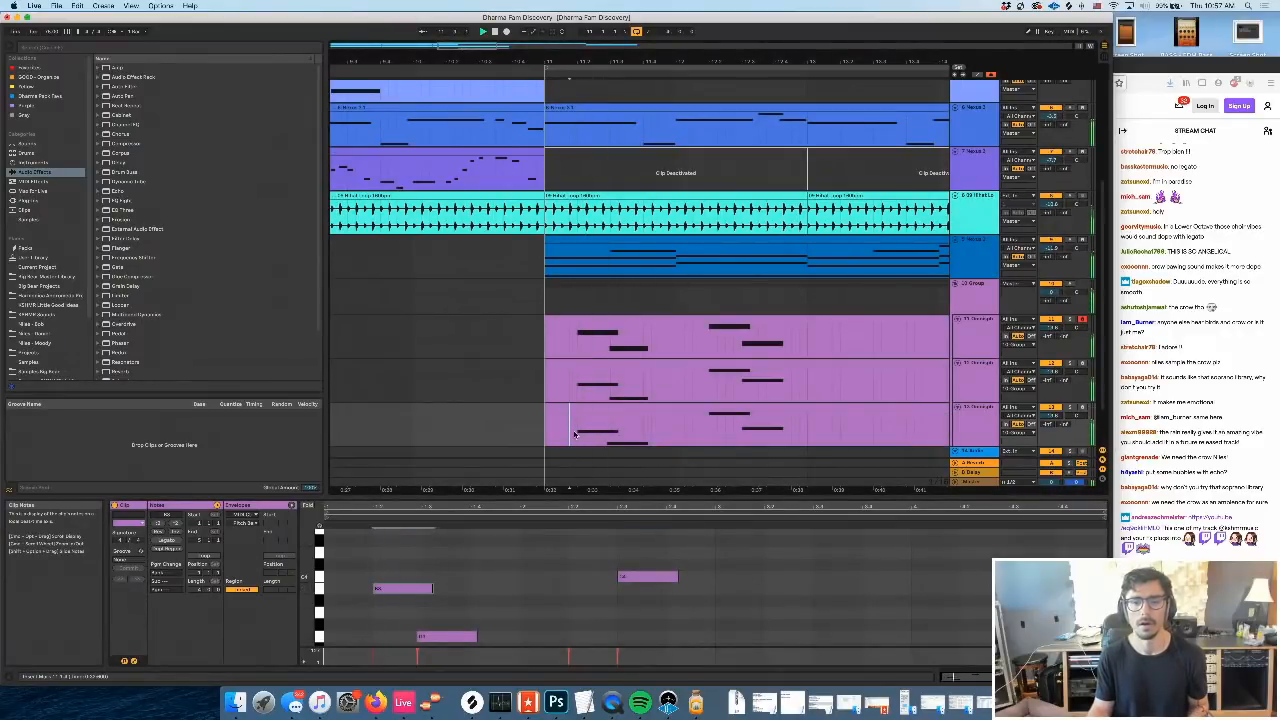
Add a Reverb audio effect to the choir group after its H-Delay
click(974, 286)
double_click(974, 286)
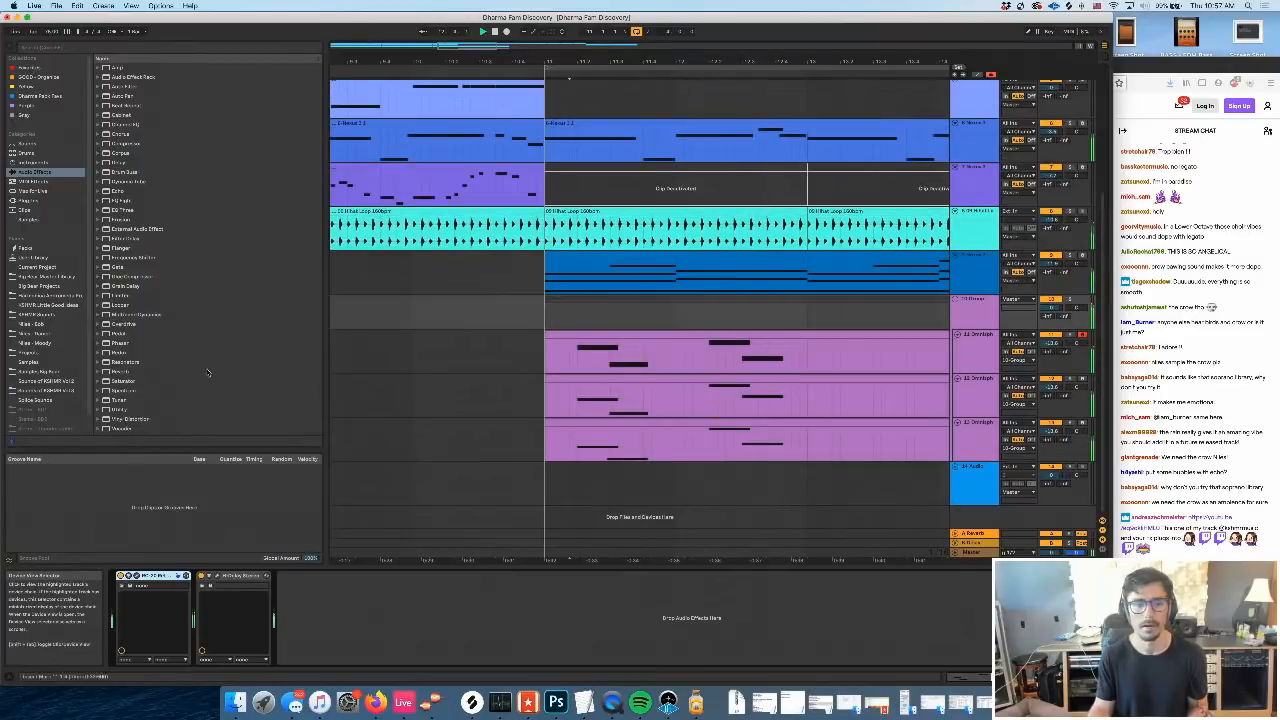
drag(127, 372, 141, 388)
drag(361, 623, 361, 623)
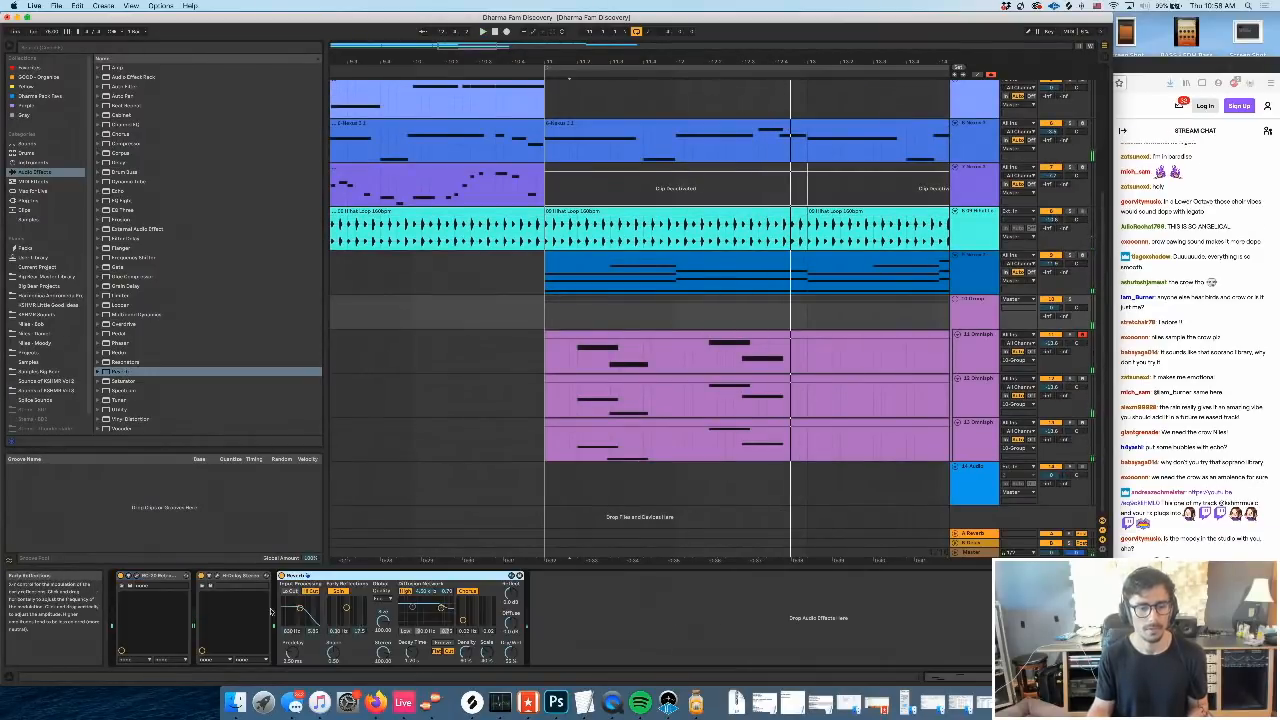
Set the group's H-Delay time to 22 and increase the Reverb's decay time while auditioning the choir
click(216, 576)
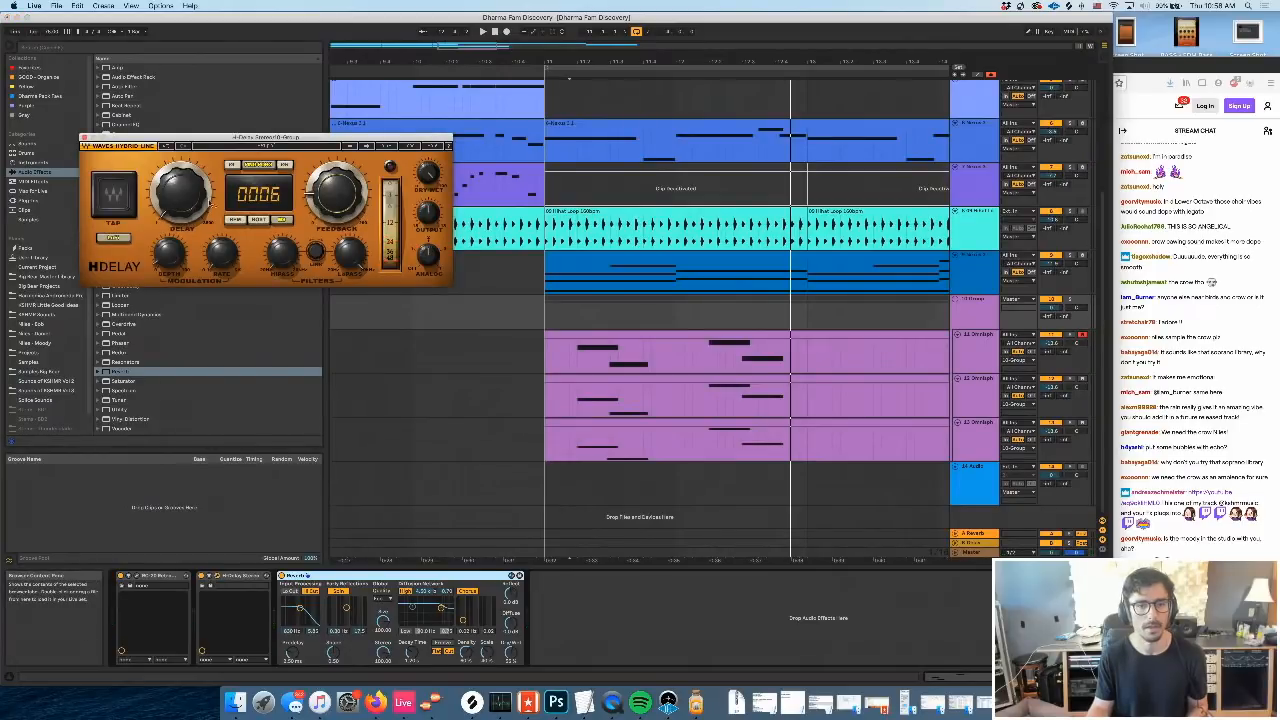
drag(159, 210, 167, 168)
key(space)
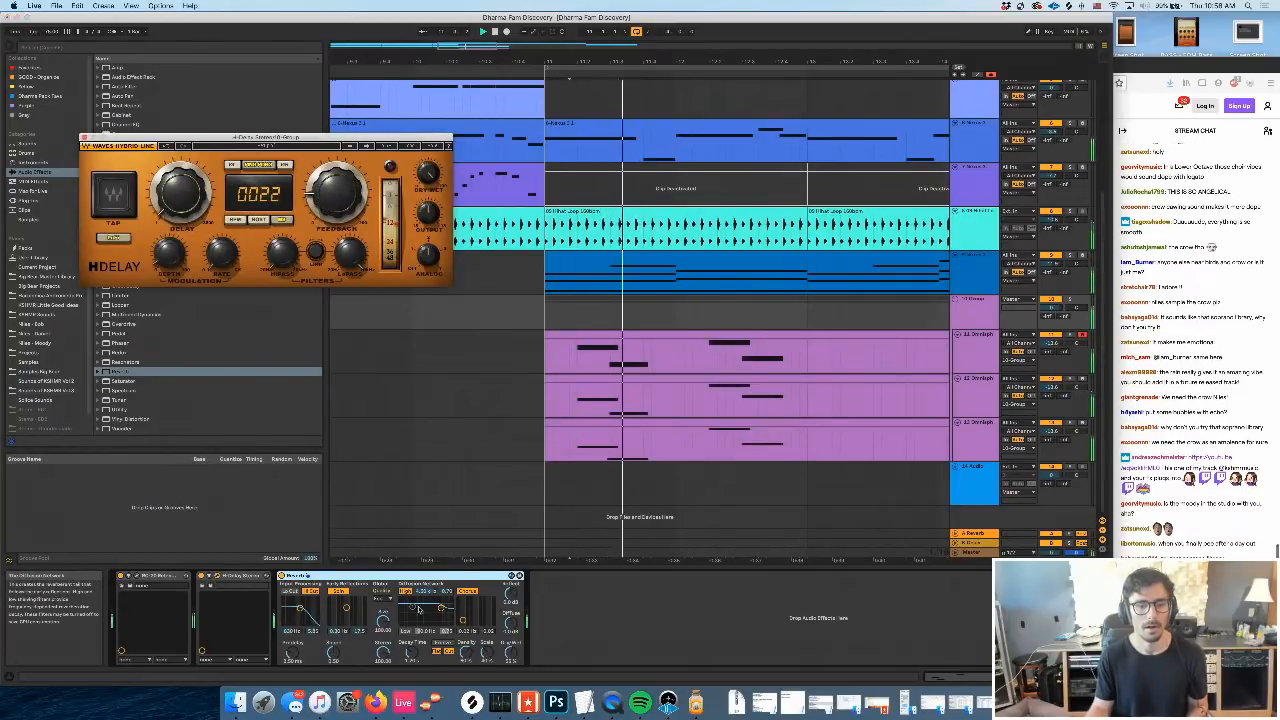
drag(412, 653, 412, 628)
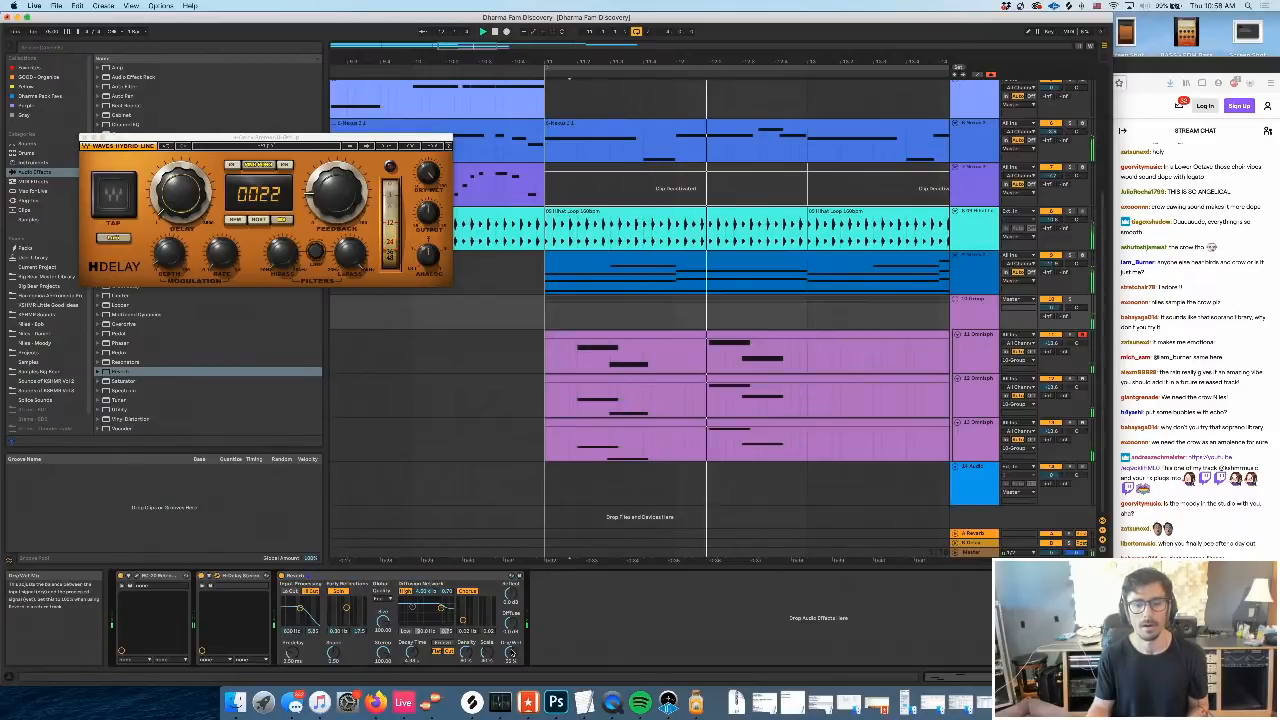
click(86, 138)
key(space)
Duplicate the three choir clips into the empty stretch that follows their phrases, clearing its start first, and save the set
scroll(617, 485, right, 2)
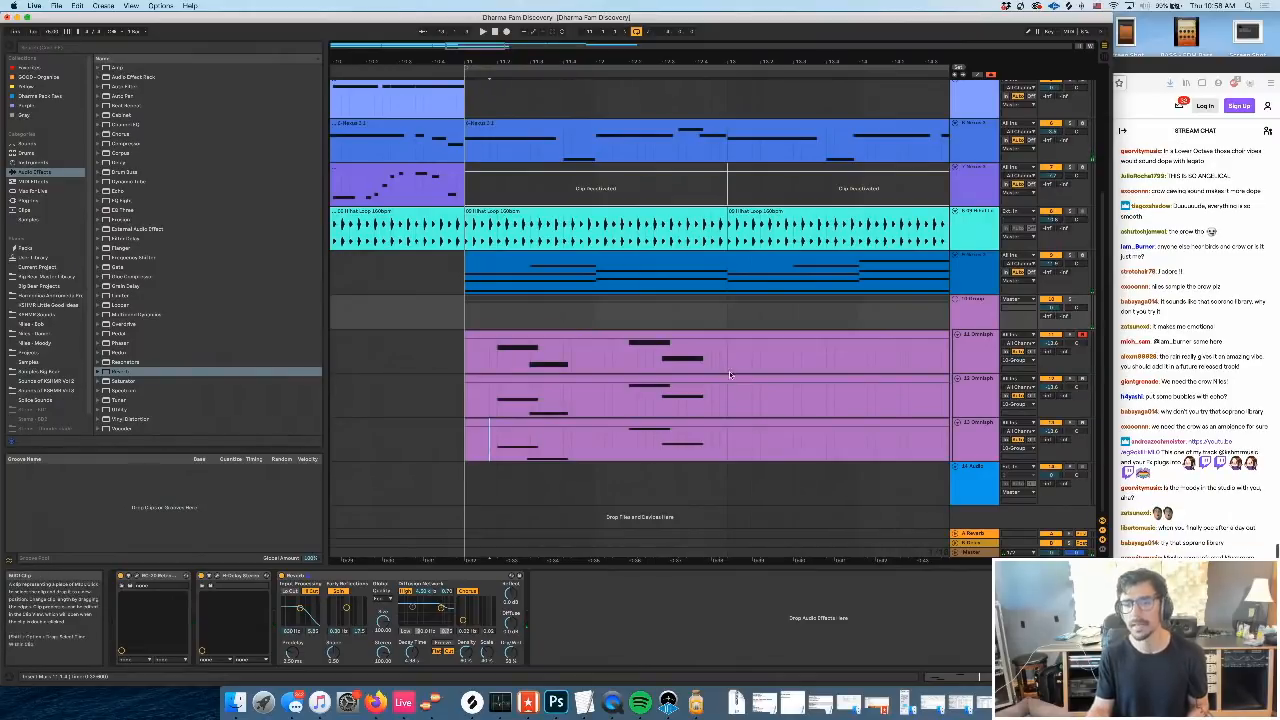
drag(727, 345, 810, 480)
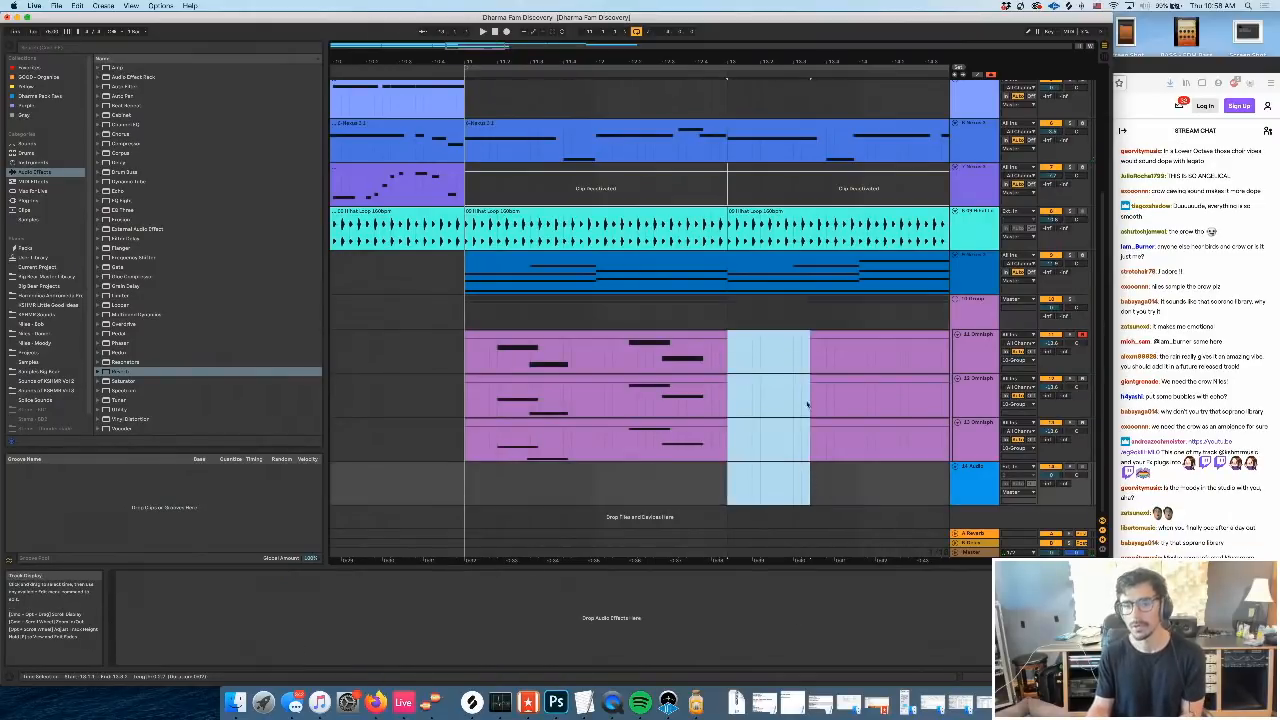
key(Delete)
shift+click(685, 426)
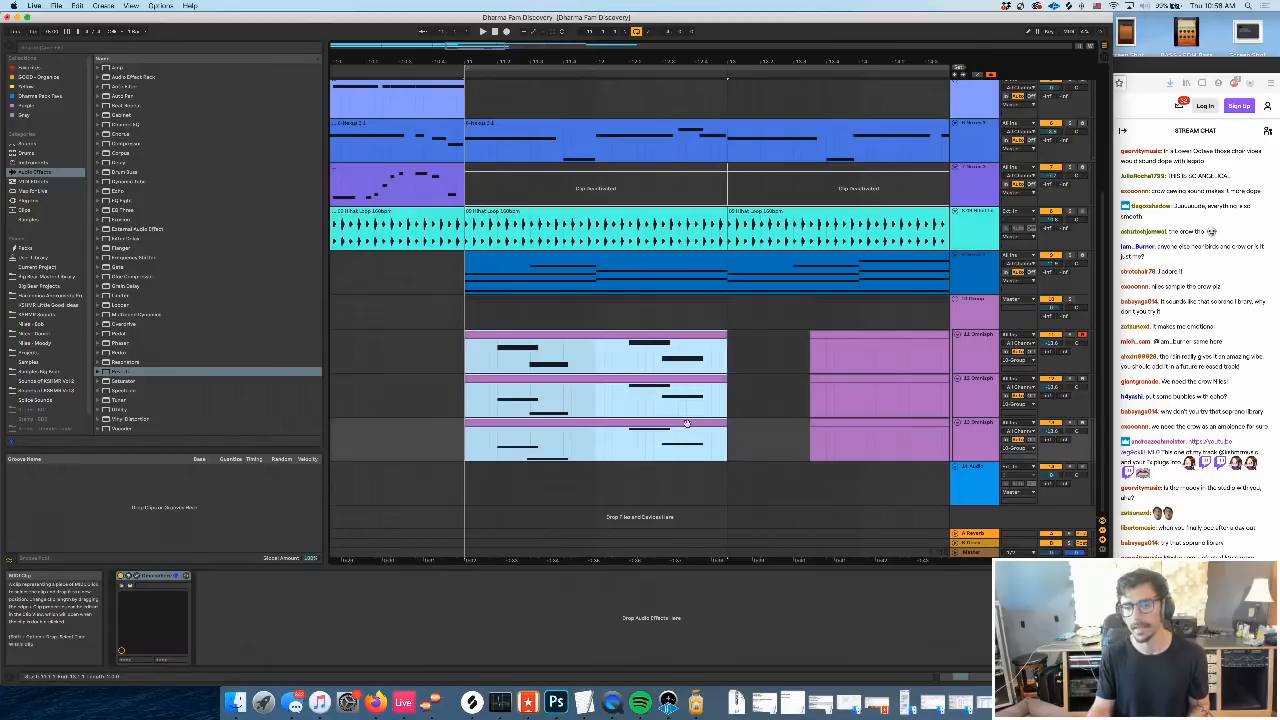
key(super+d)
scroll(610, 425, left, 5)
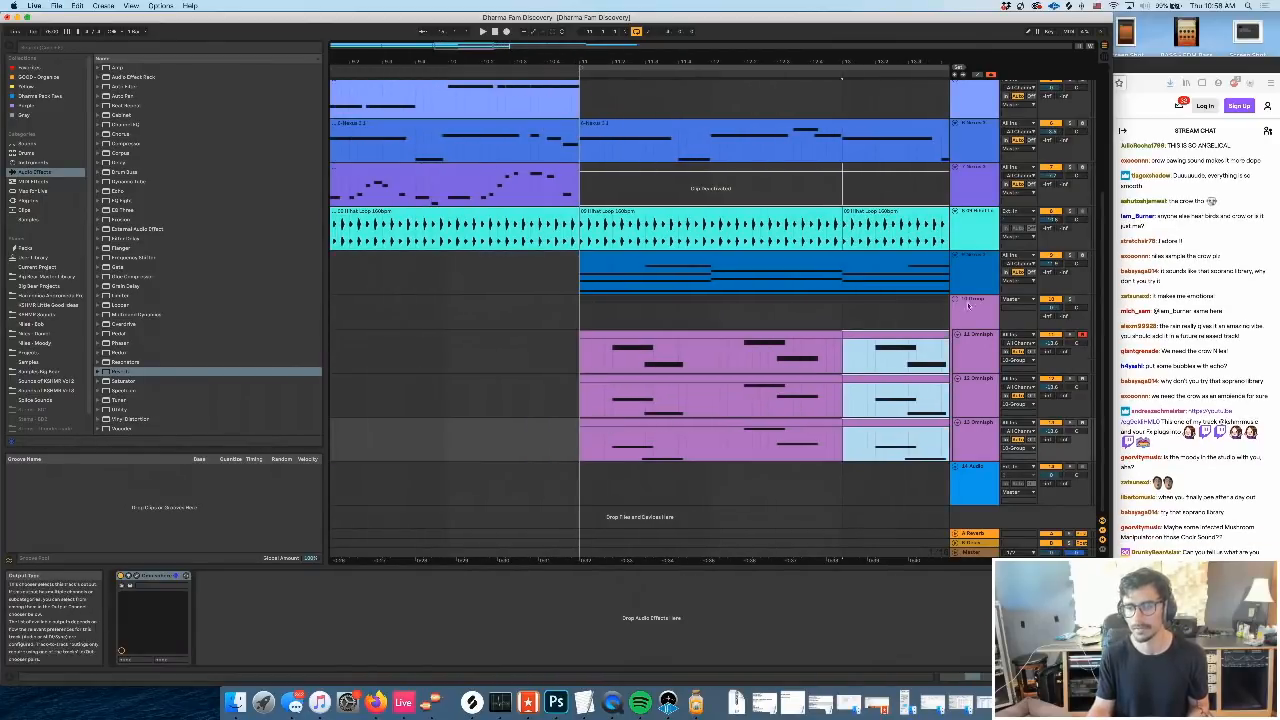
click(575, 330)
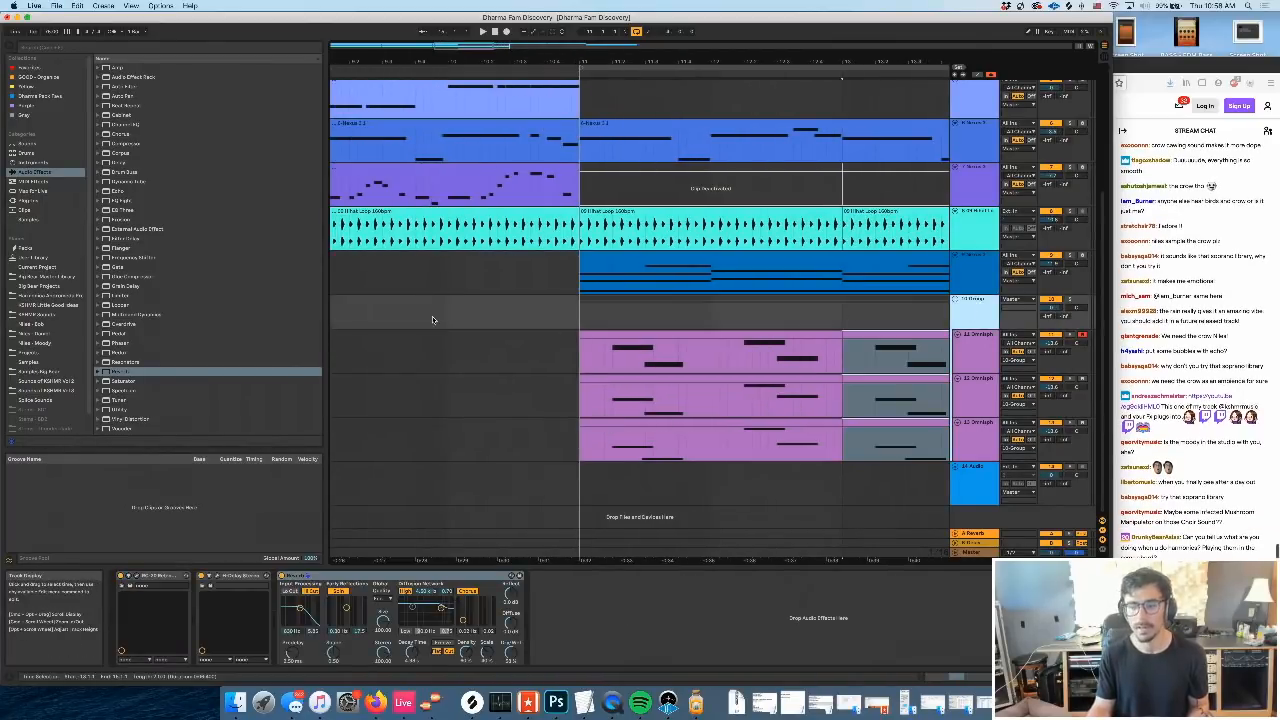
key(super+s)
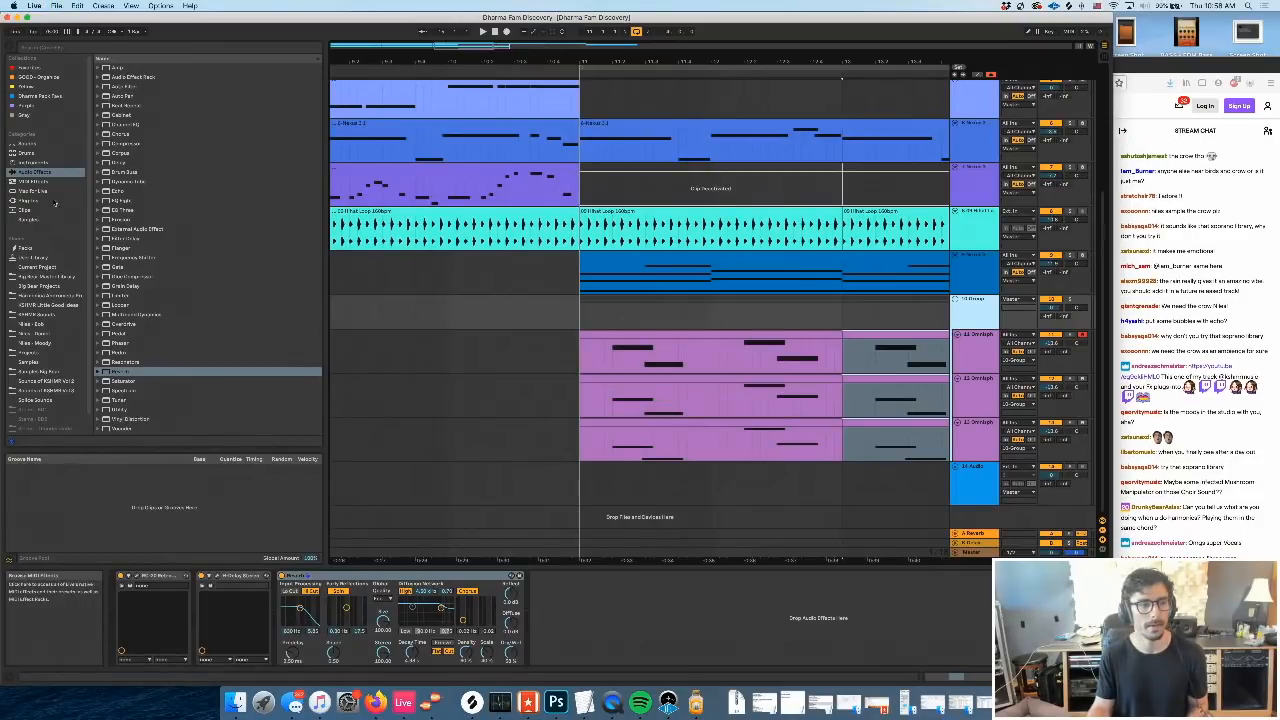
Search the plug-ins for "chorus" and add kHs Chorus to the choir group between H-Delay and Reverb
click(25, 200)
click(52, 46)
text(chroma)
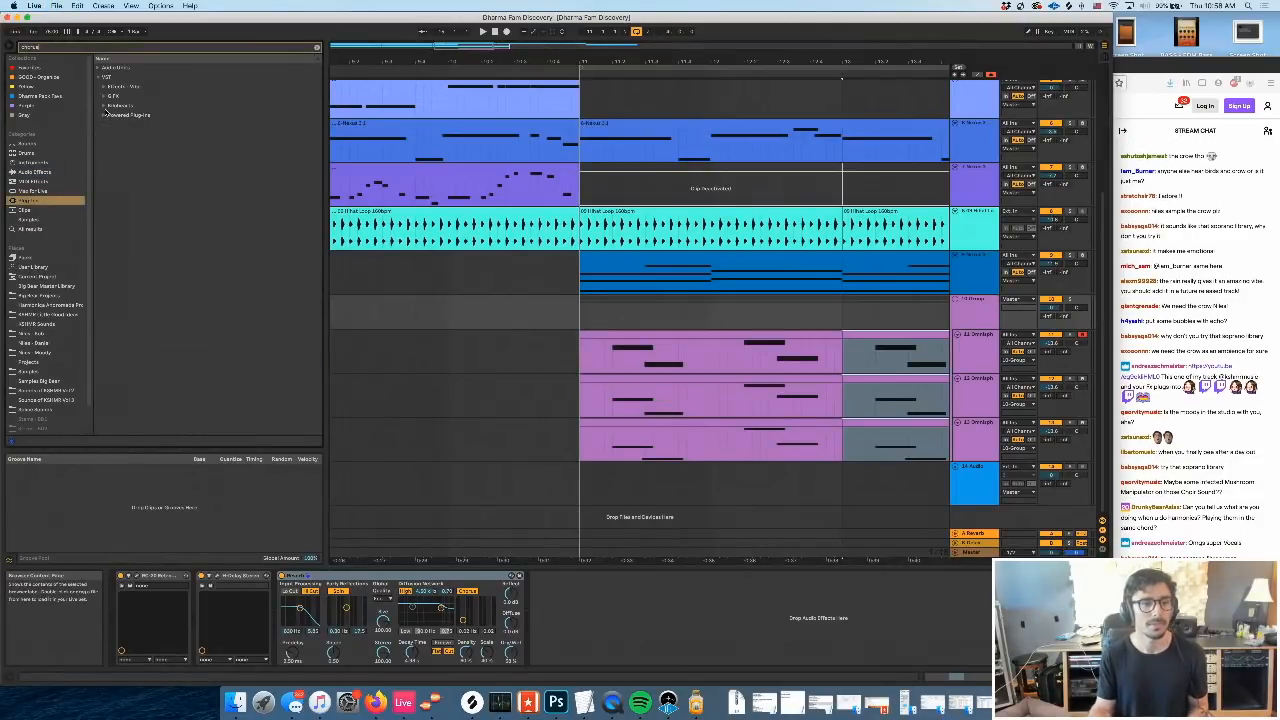
click(104, 106)
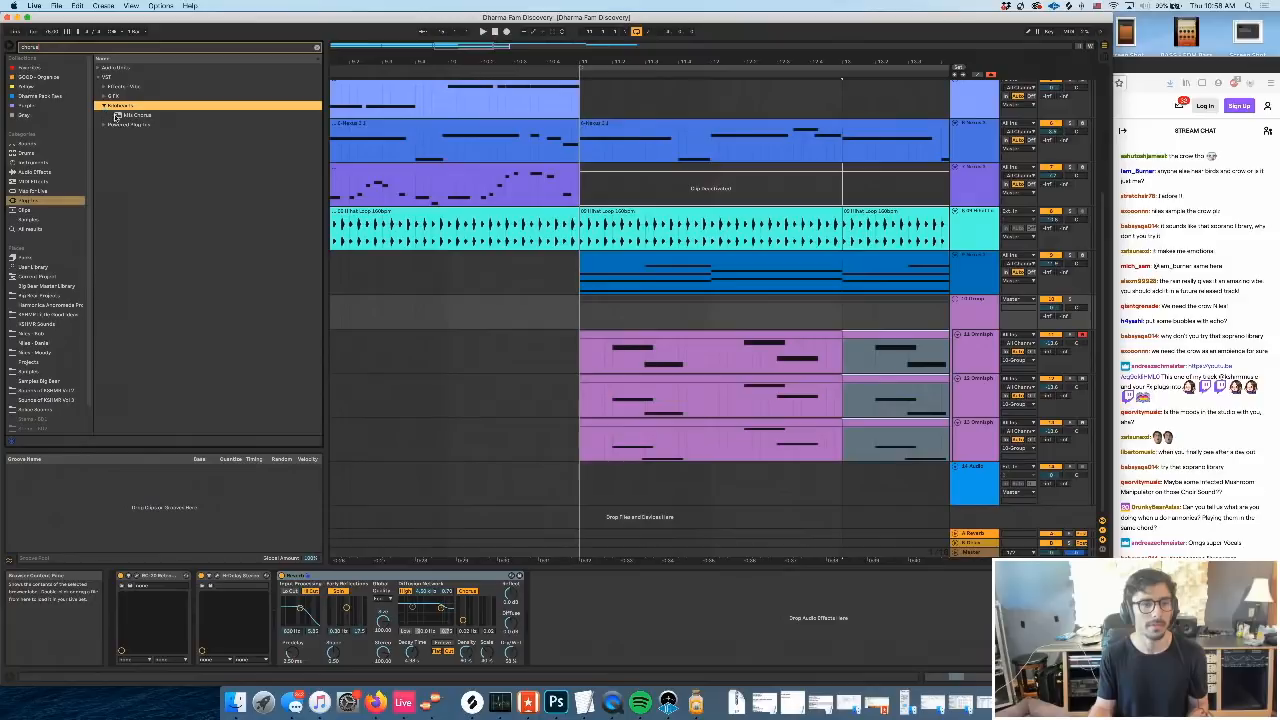
drag(130, 115, 282, 622)
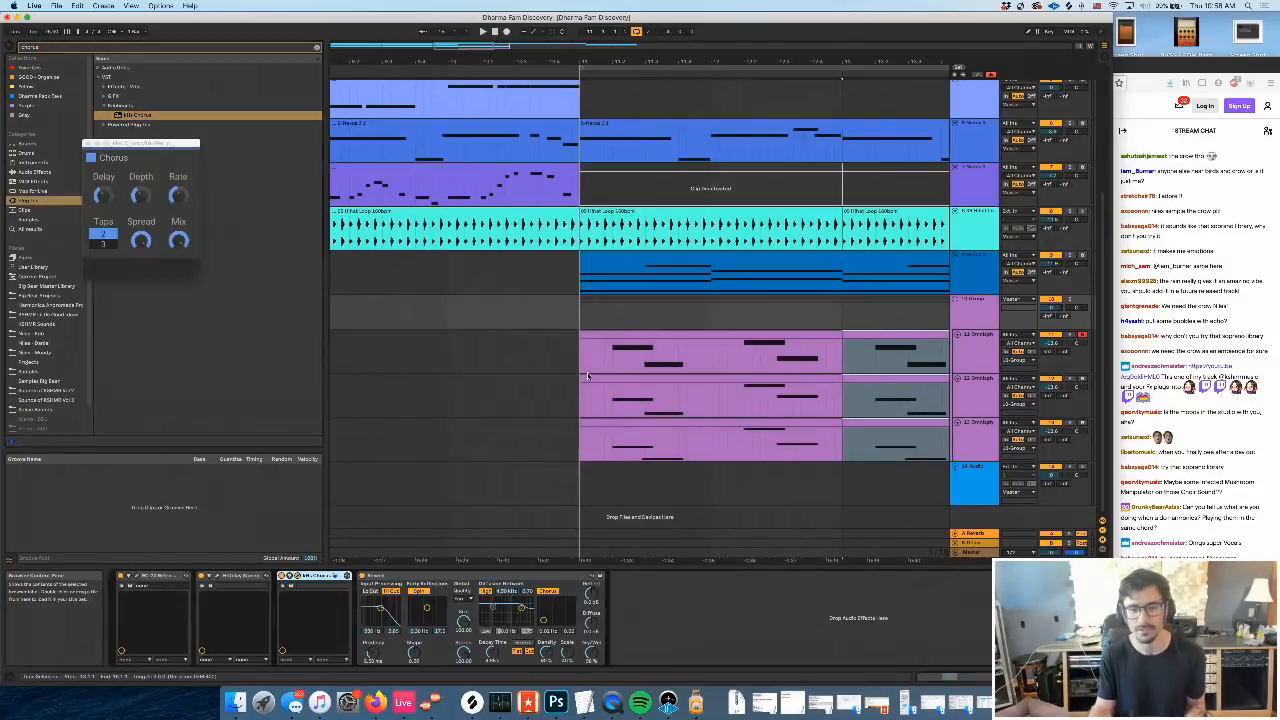
Play the choir section and set the group's kHs Chorus to 3 taps
click(585, 365)
key(space)
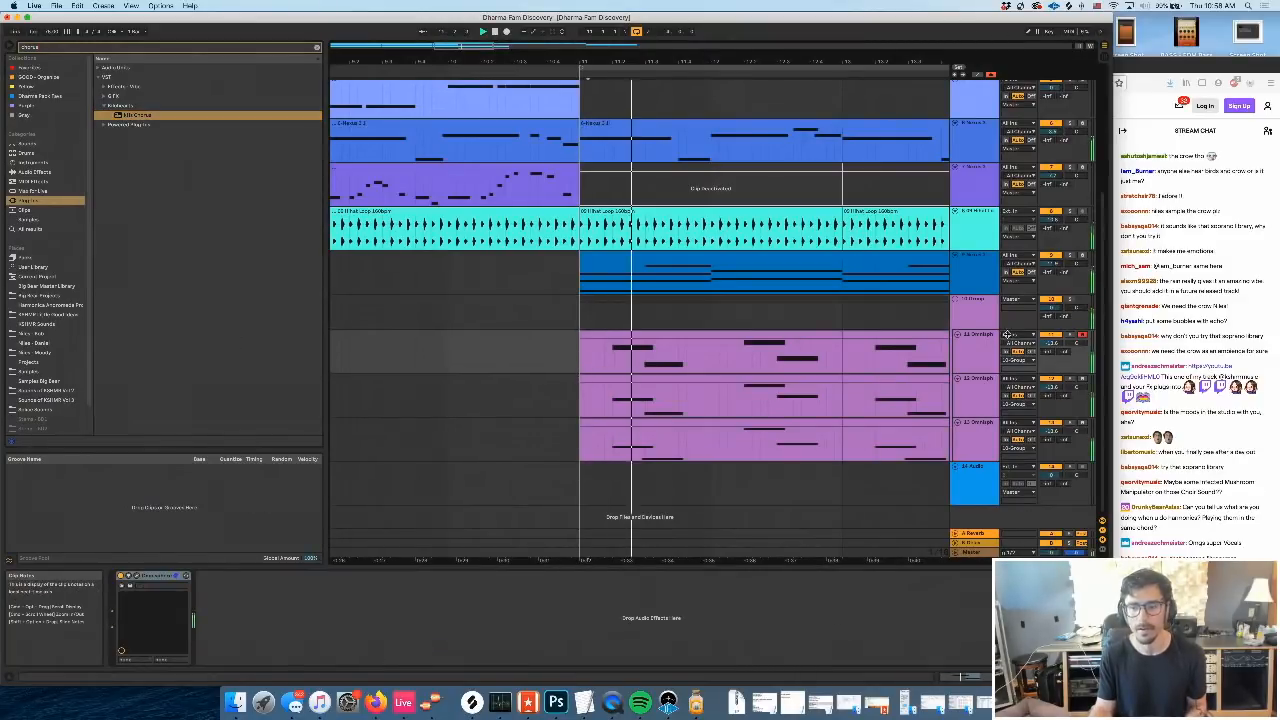
click(981, 315)
click(105, 249)
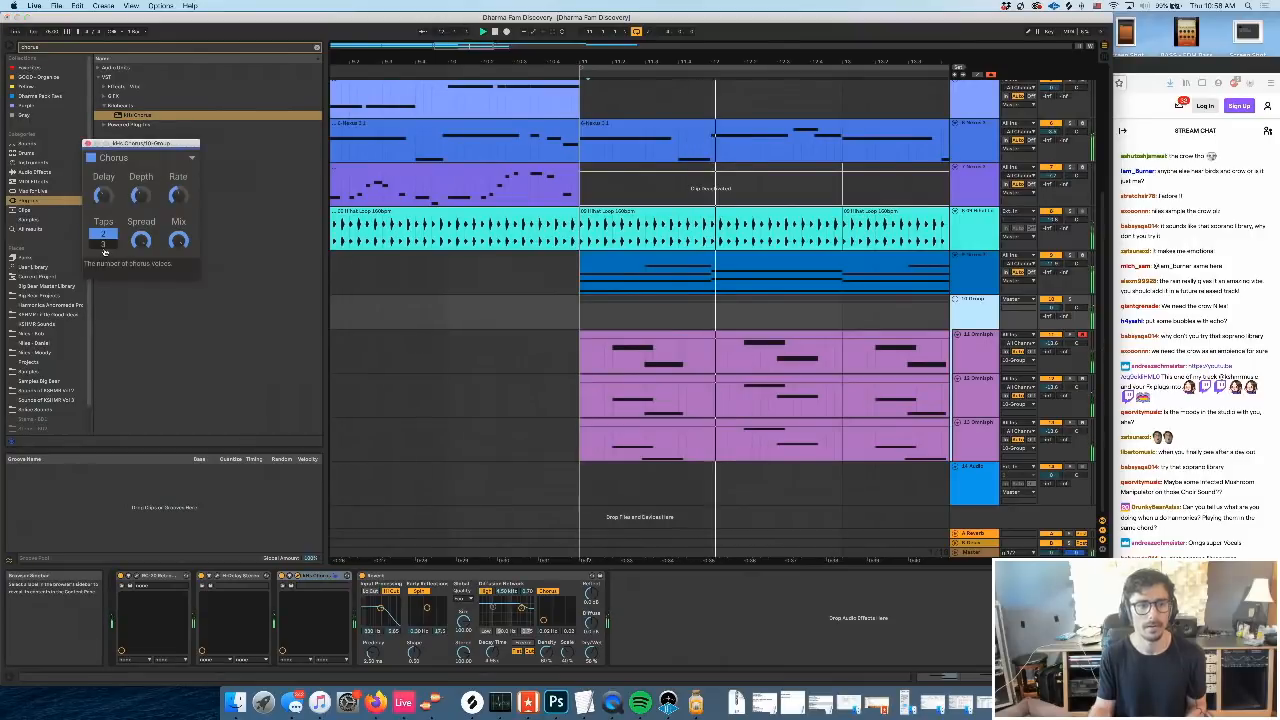
click(105, 246)
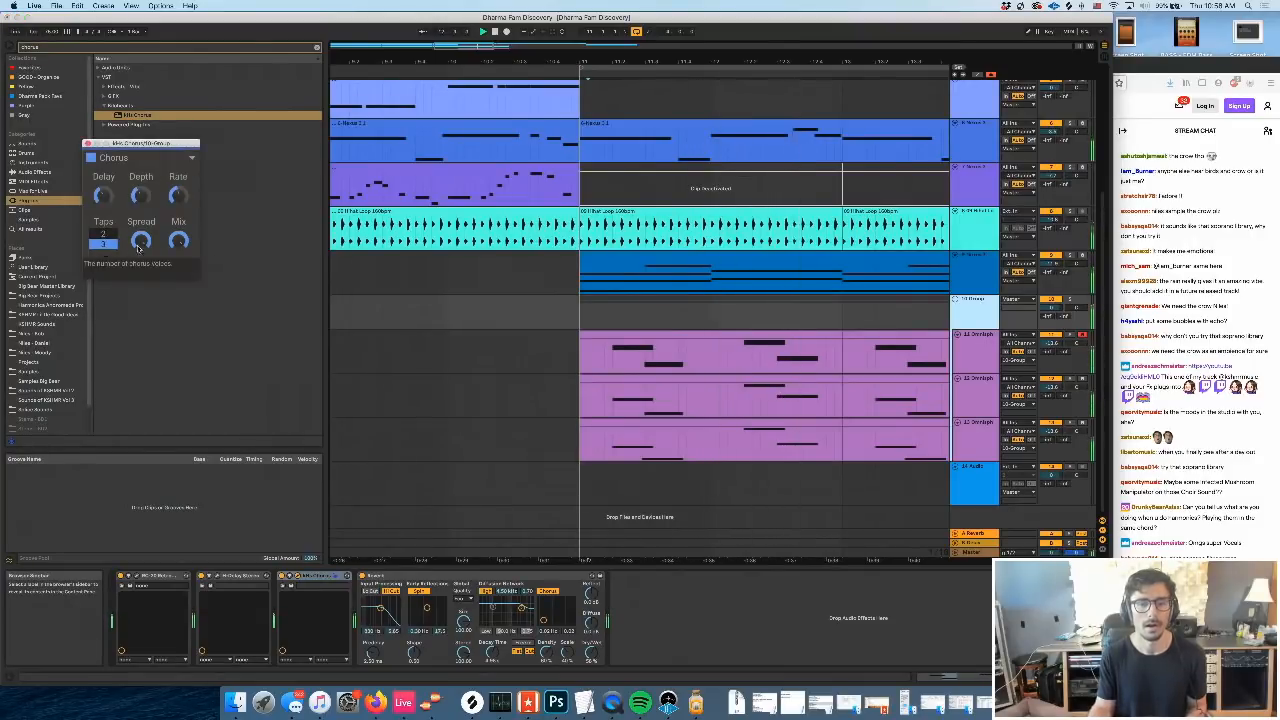
Replay the choir section from its start and examine the notes of the first choir clips
click(579, 318)
key(space)
key(space)
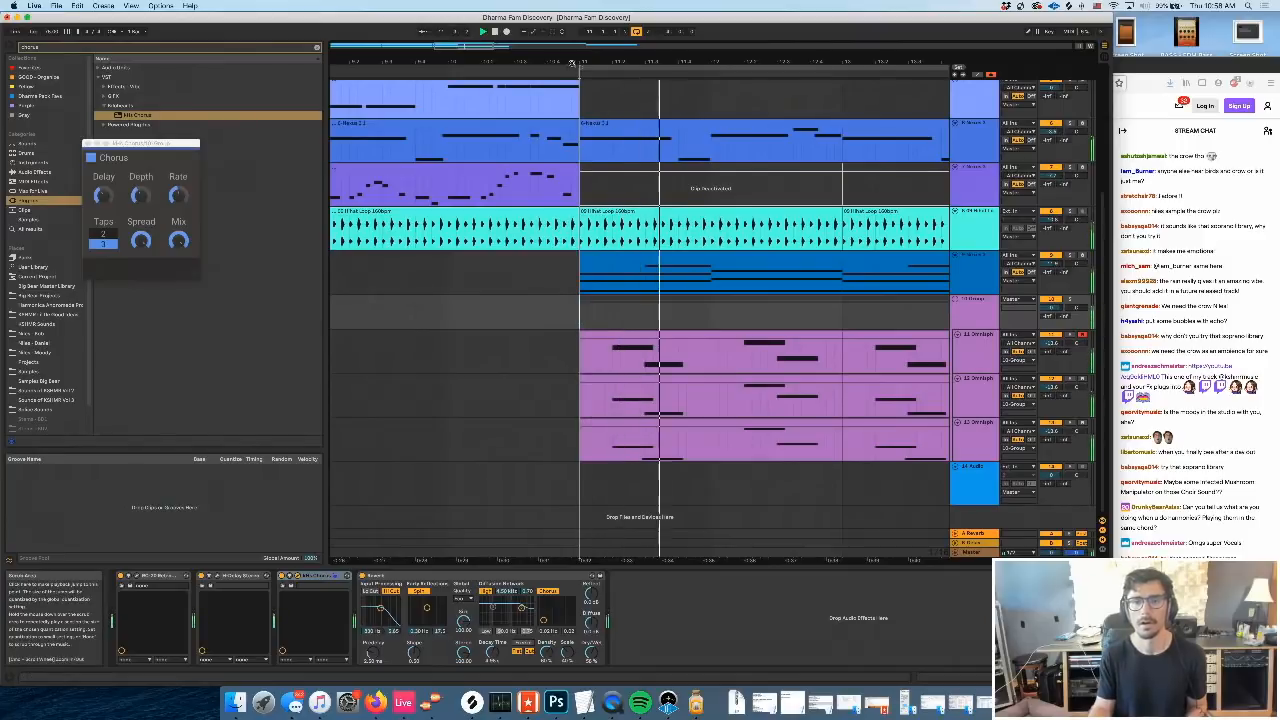
drag(638, 62, 578, 57)
click(580, 377)
double_click(580, 380)
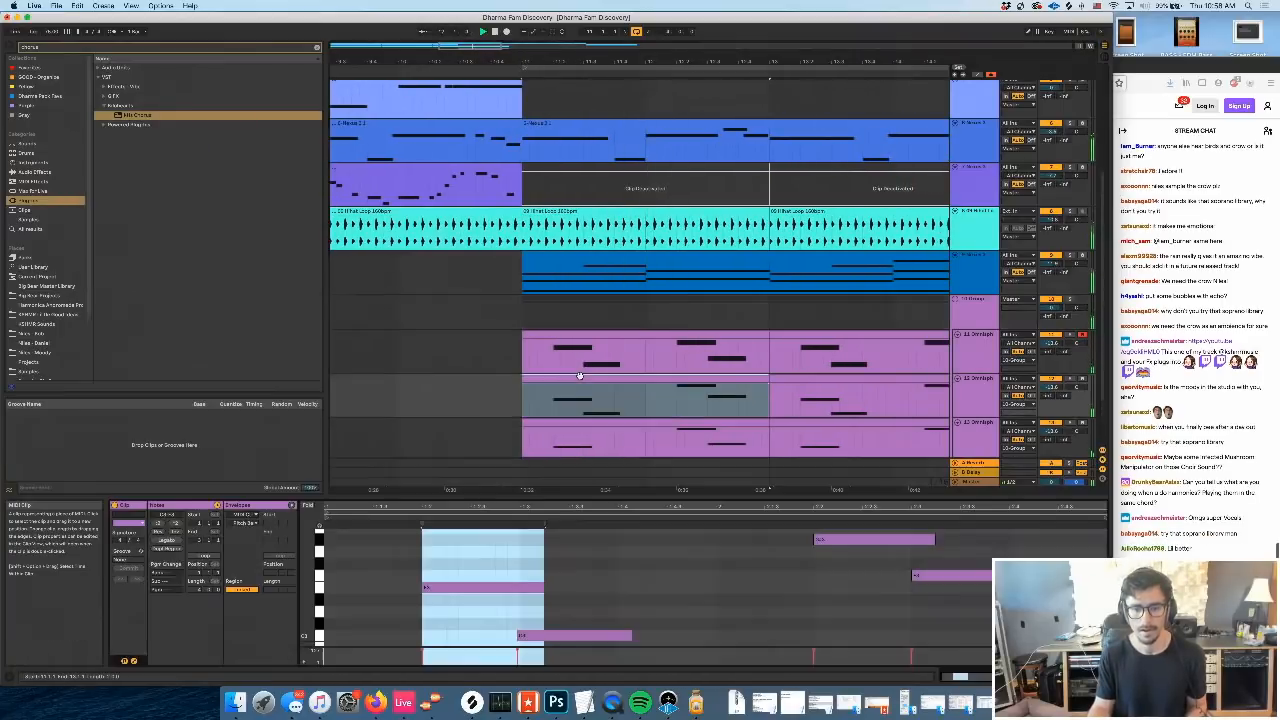
scroll(649, 327, right, 3)
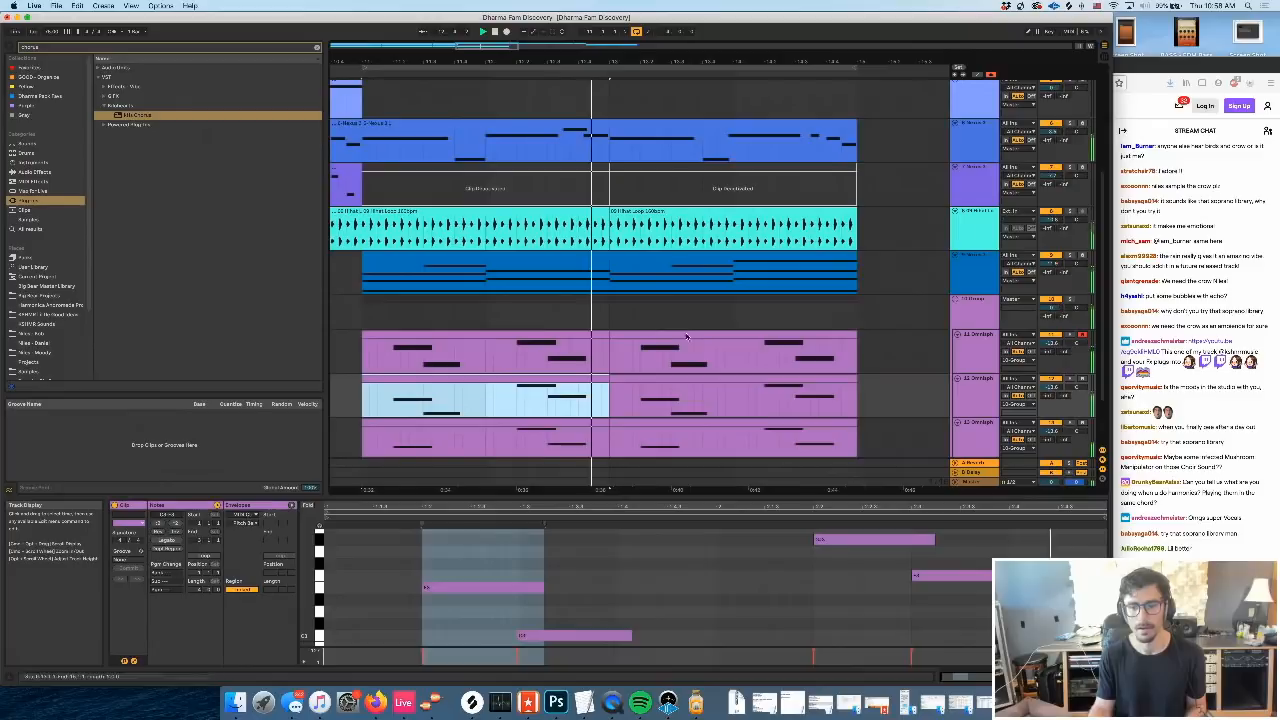
drag(613, 62, 631, 42)
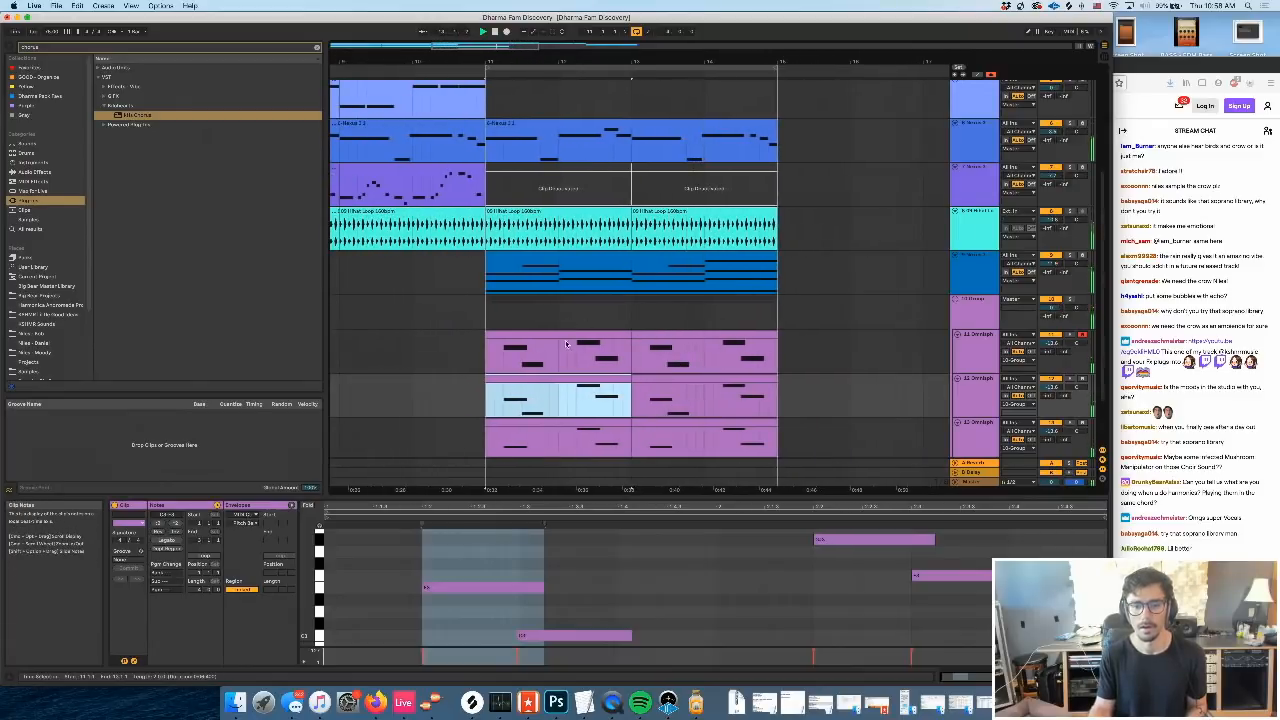
click(558, 362)
click(545, 410)
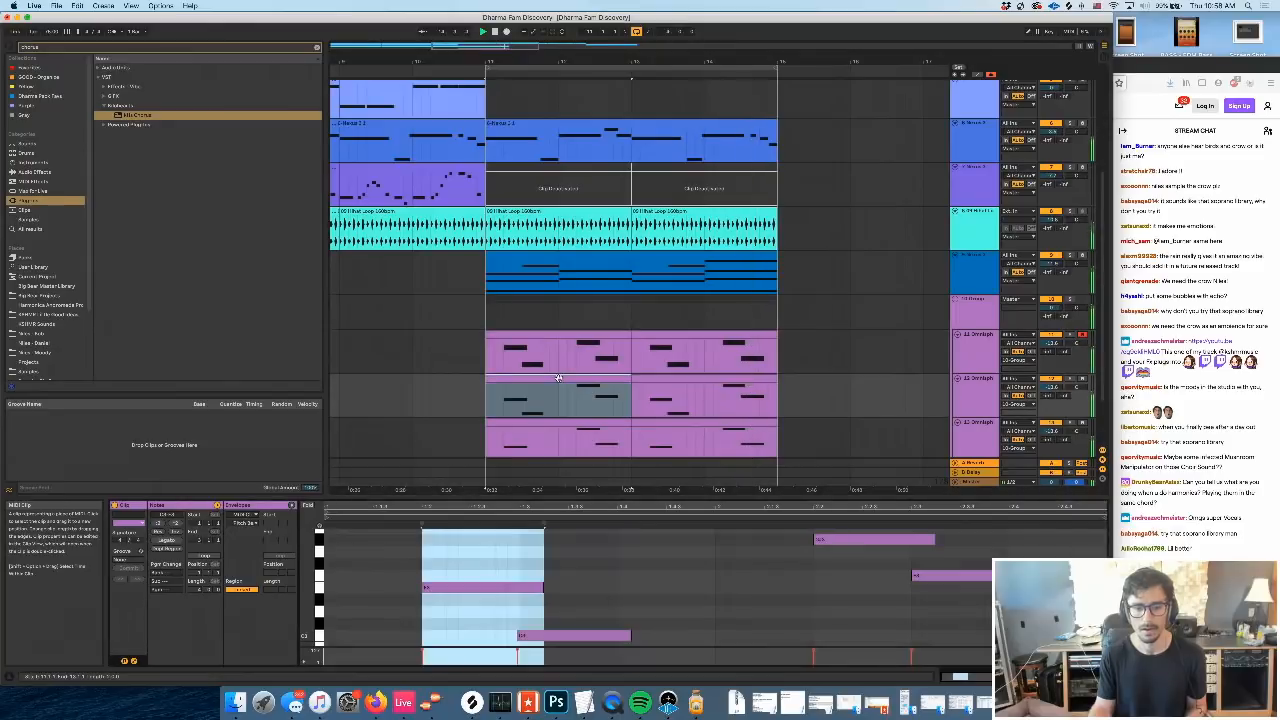
Raise the opening note of the third choir track's first clip to C4 and duplicate that clip over the one following it
click(552, 432)
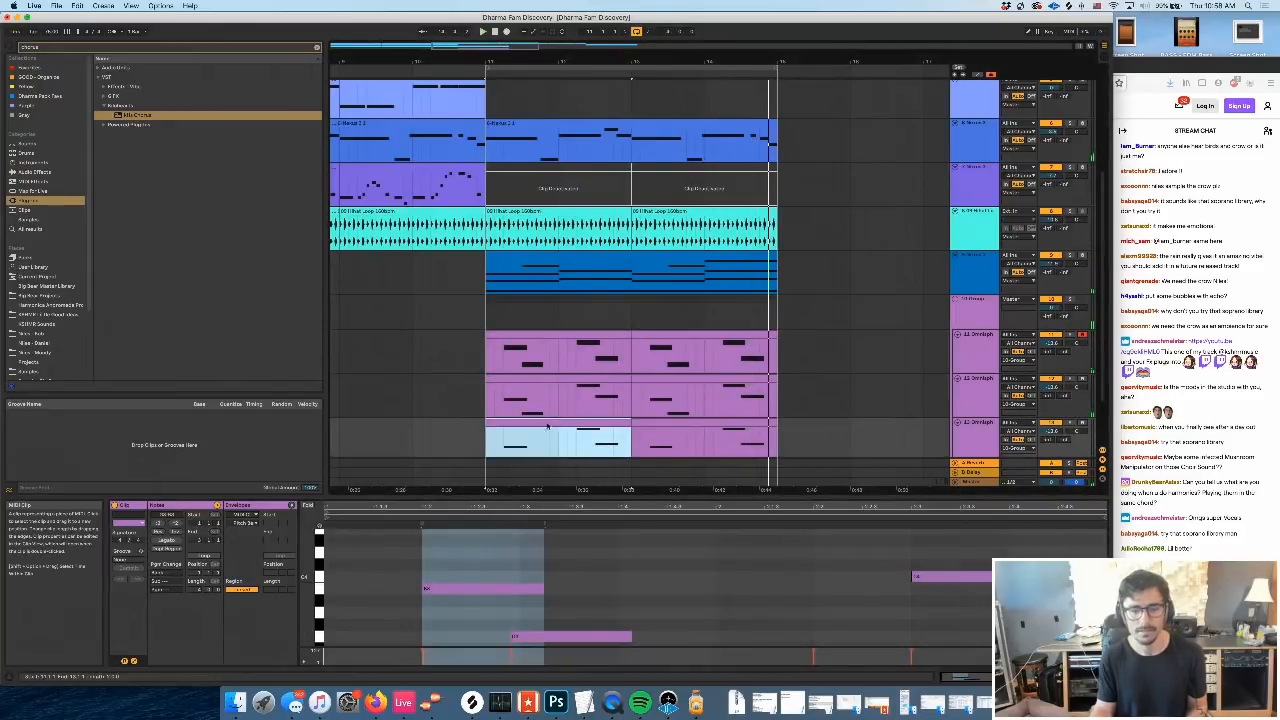
scroll(523, 588, down, 2)
click(522, 583)
drag(518, 552, 518, 543)
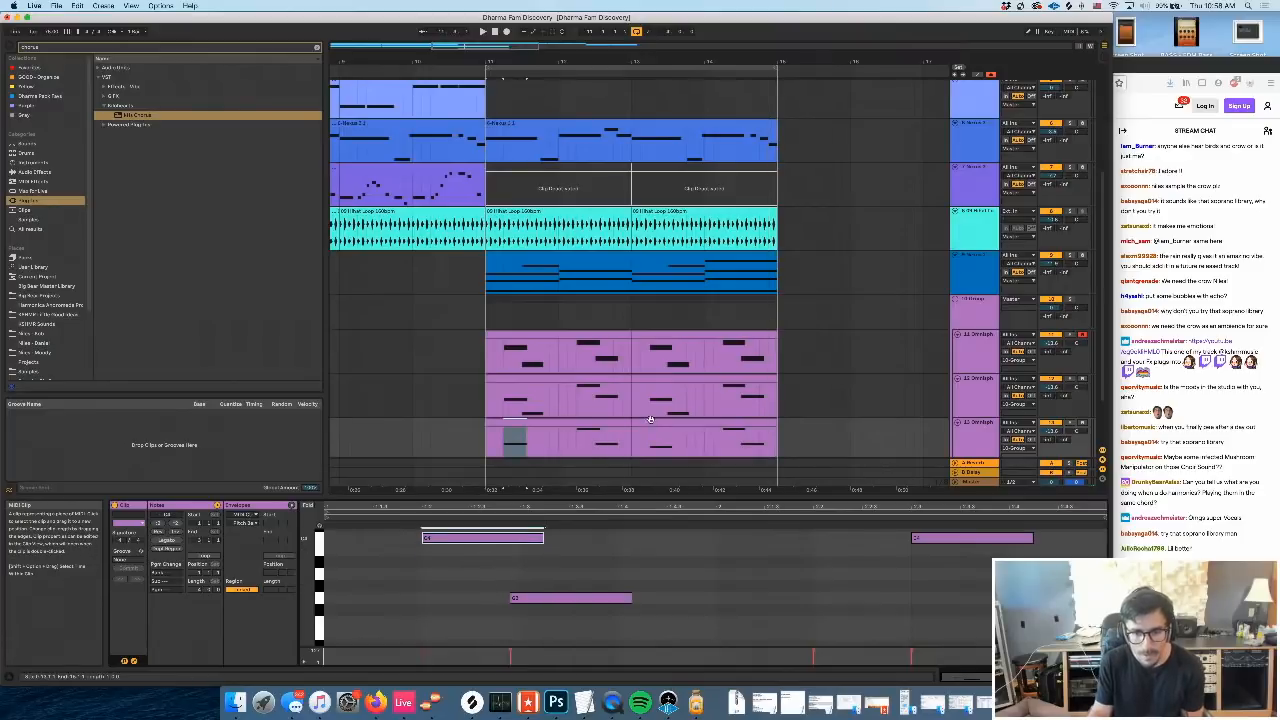
scroll(677, 420, down, 2)
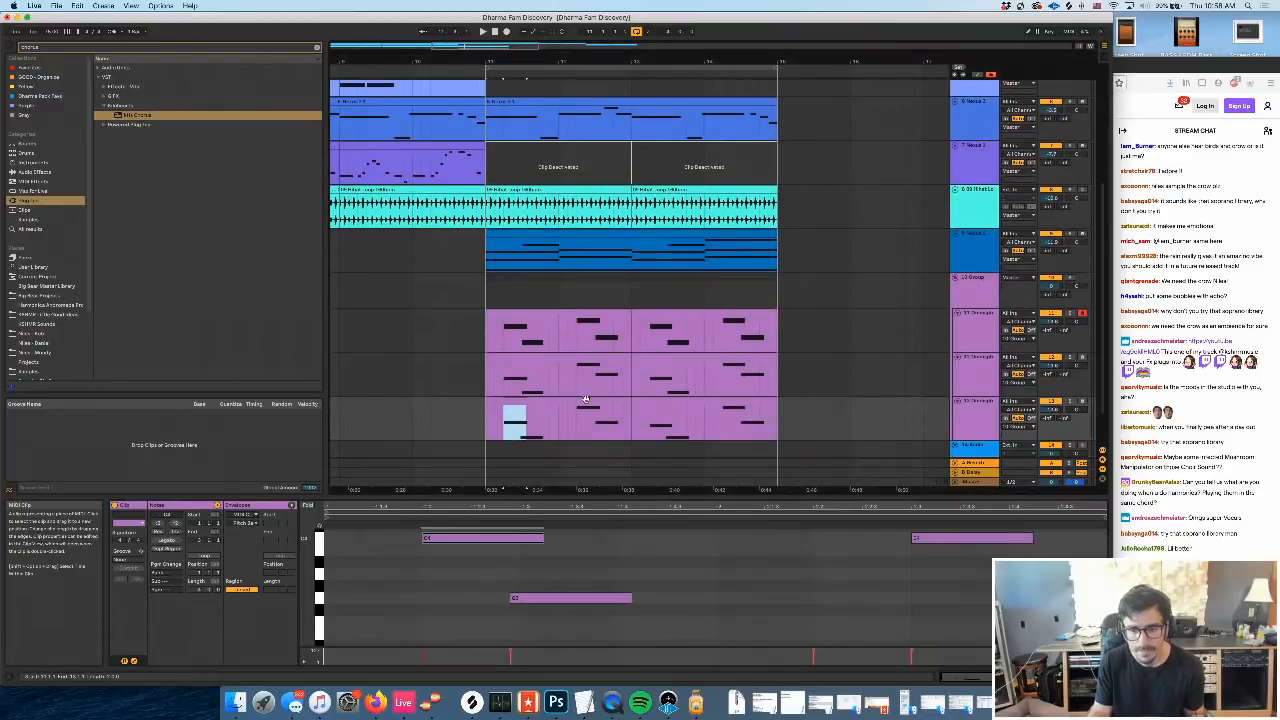
double_click(584, 418)
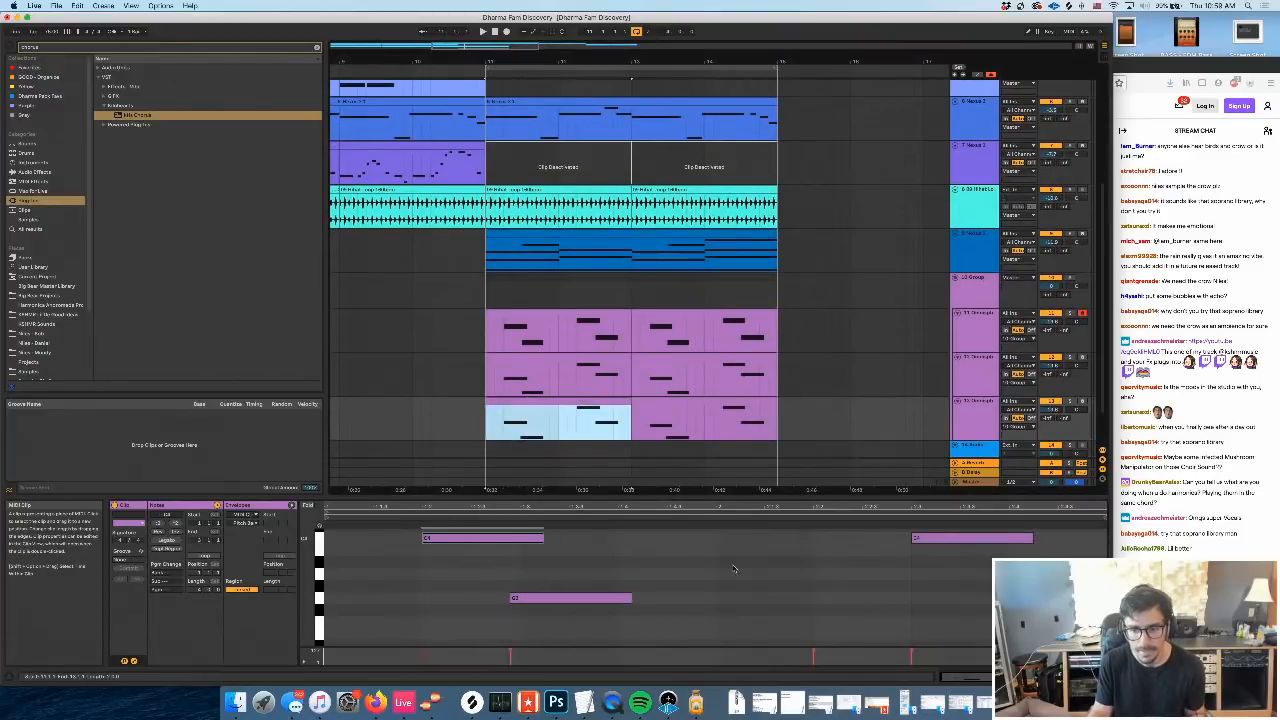
click(581, 403)
key(super+d)
Play the arrangement into the choir section and replace both deactivated clips on the purple Nexus 3 track with active melody clips
click(495, 380)
key(space)
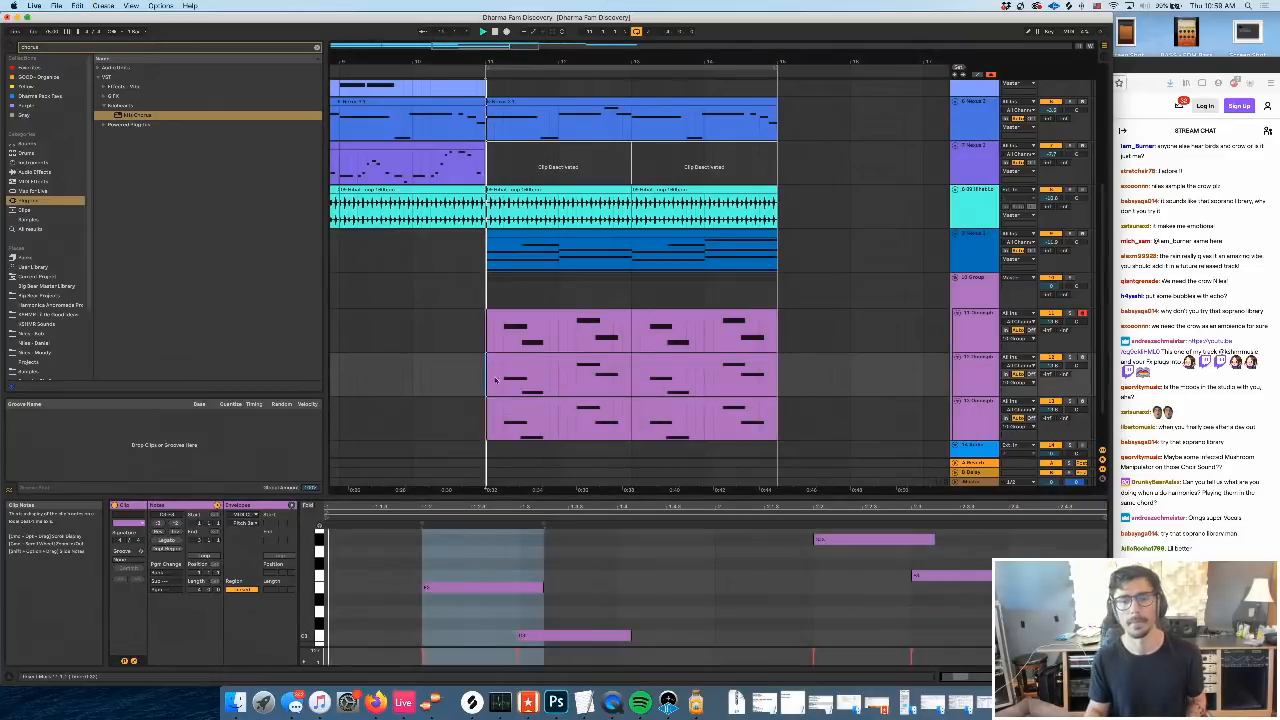
scroll(480, 309, up, 3)
scroll(480, 309, left, 5)
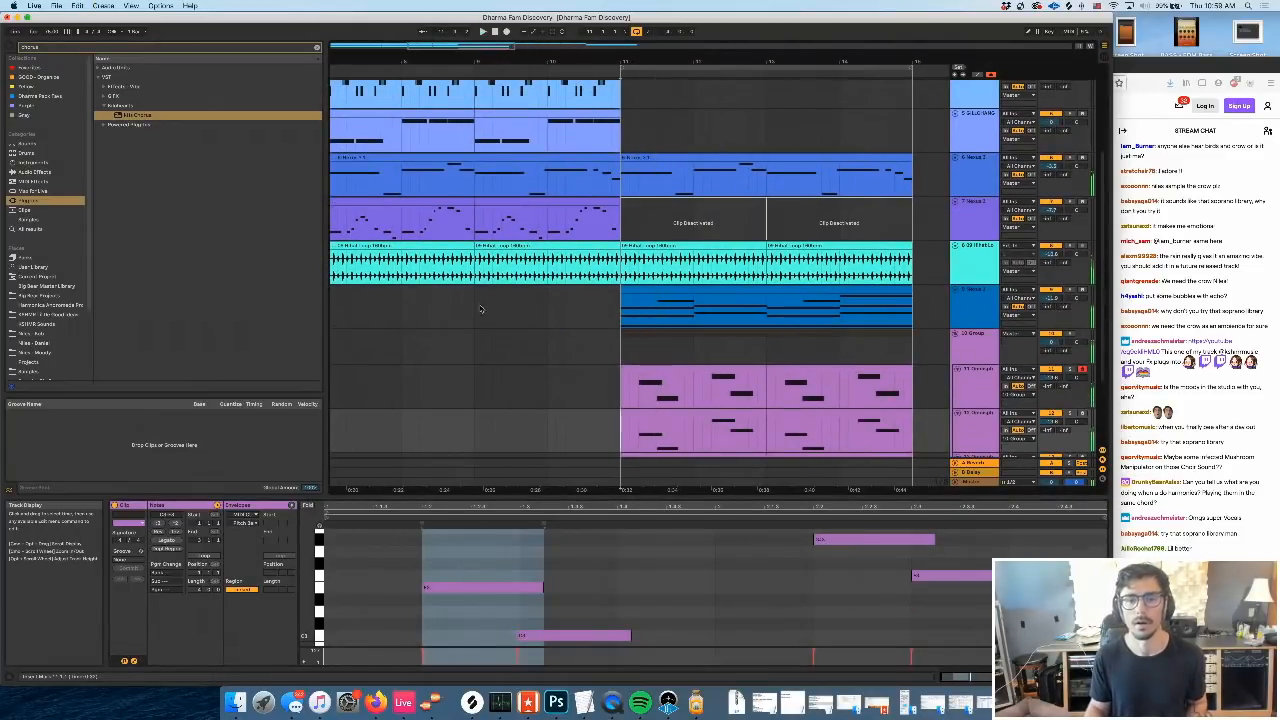
click(482, 309)
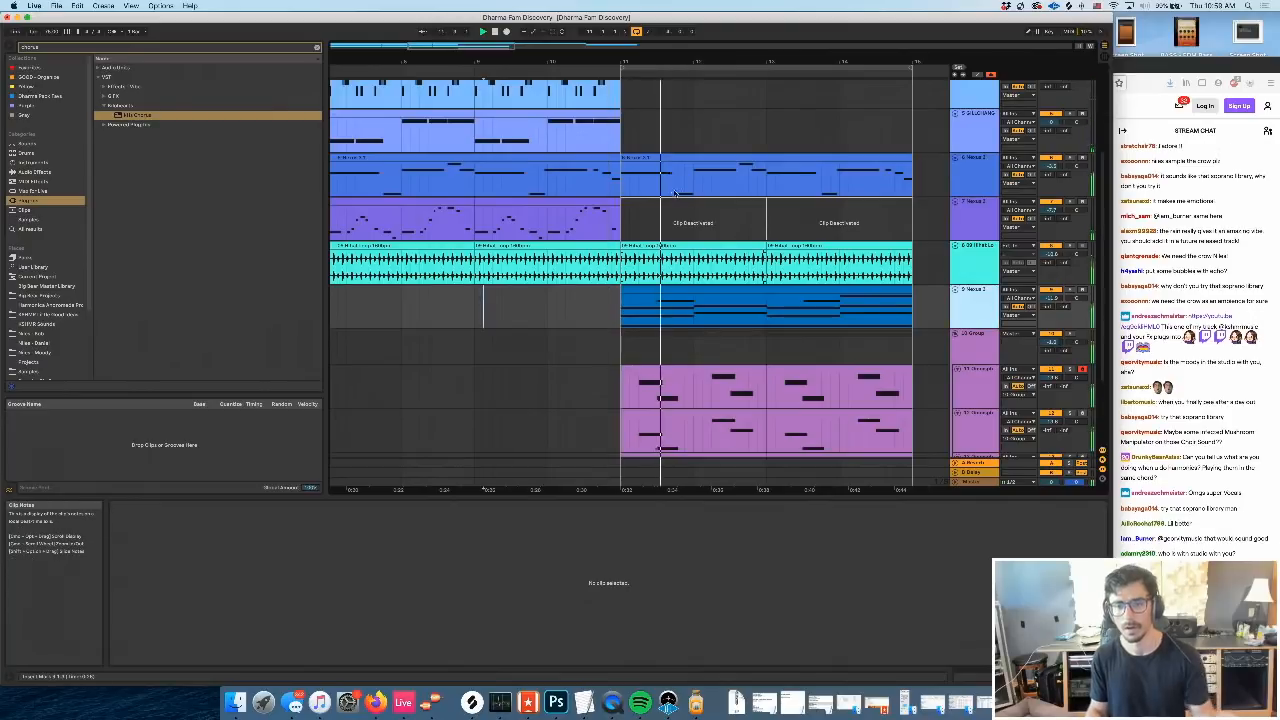
click(766, 201)
key(super+d)
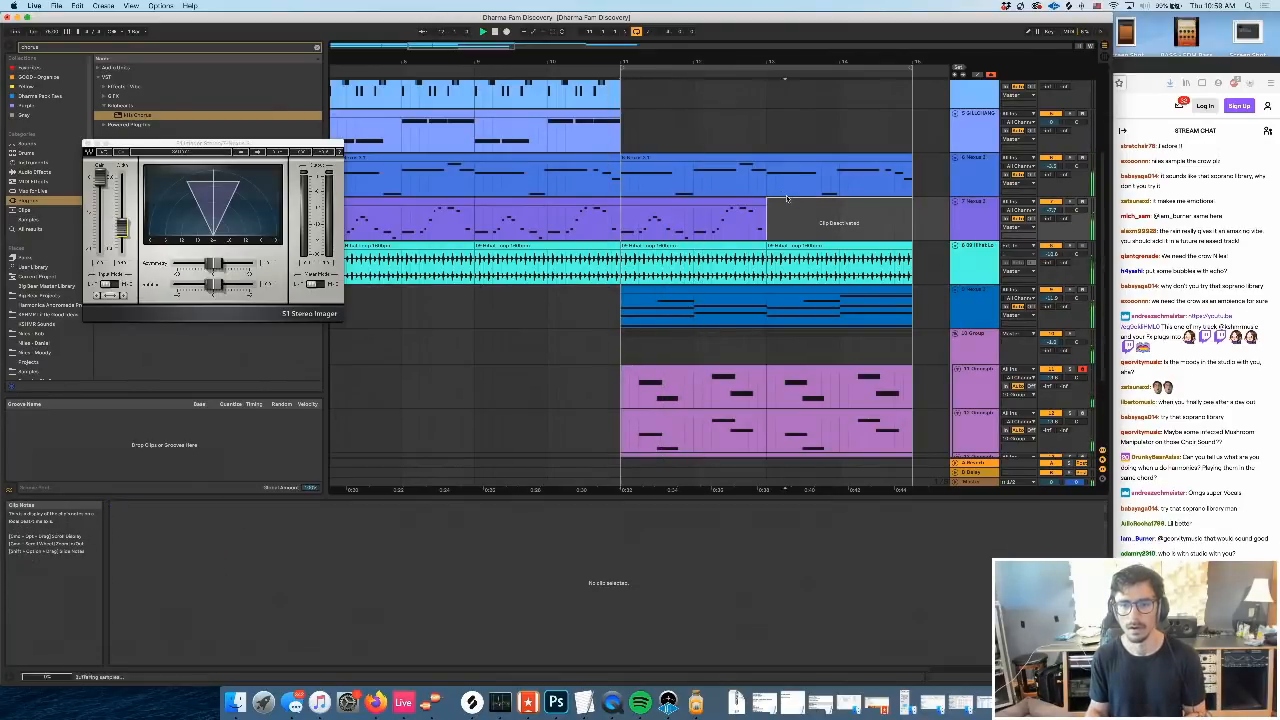
scroll(850, 250, right, 1)
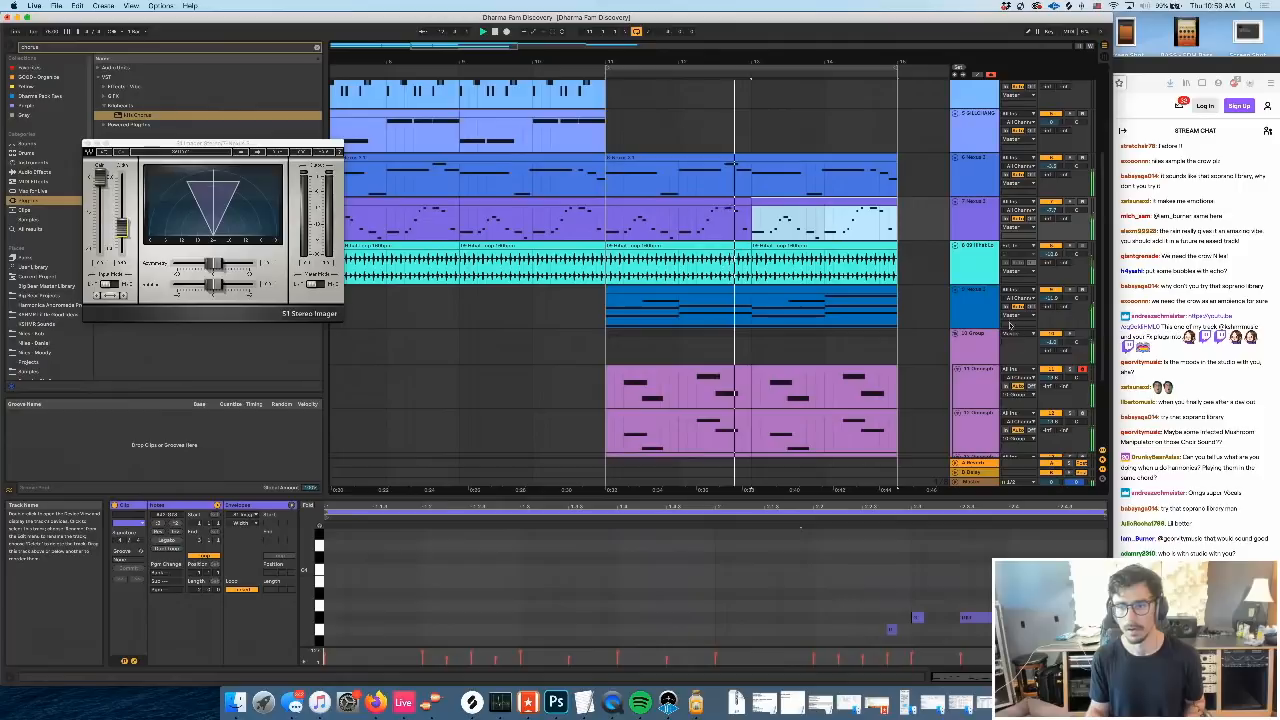
key(space)
Insert a new MIDI track directly below the Drum Rack track
click(968, 299)
click(968, 257)
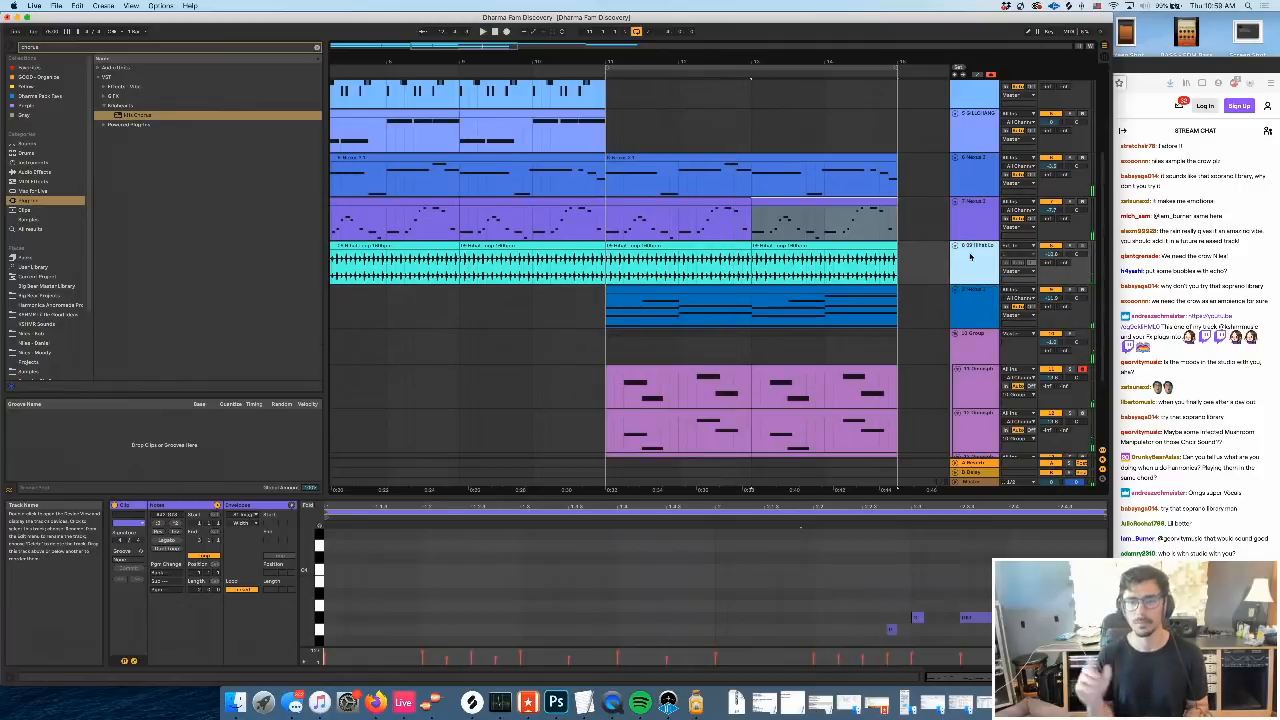
scroll(955, 153, up, 2)
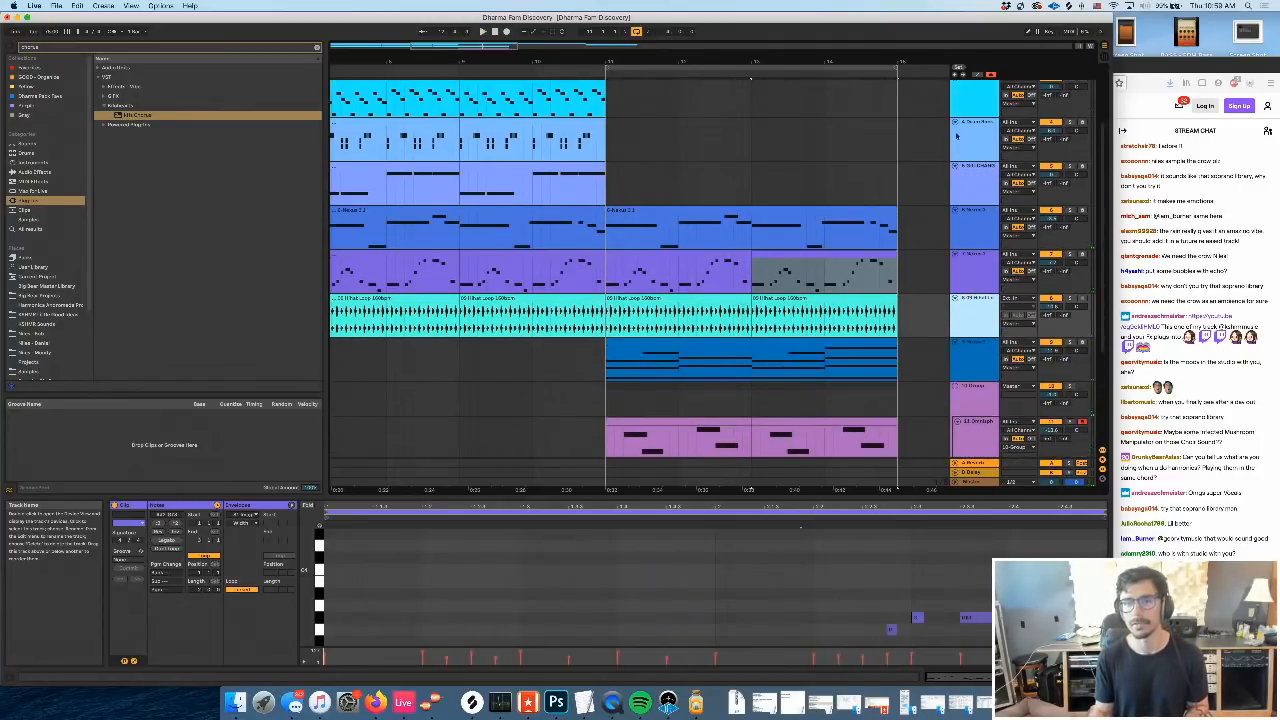
click(967, 142)
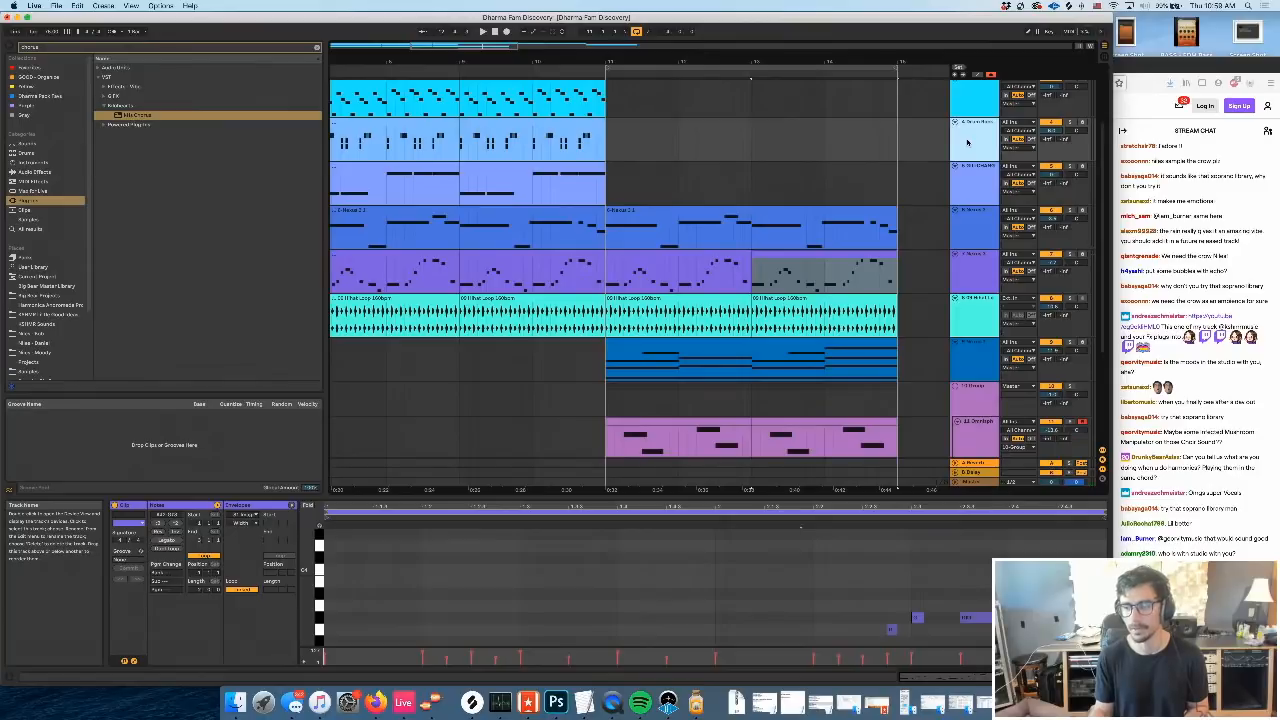
key(super+shift+t)
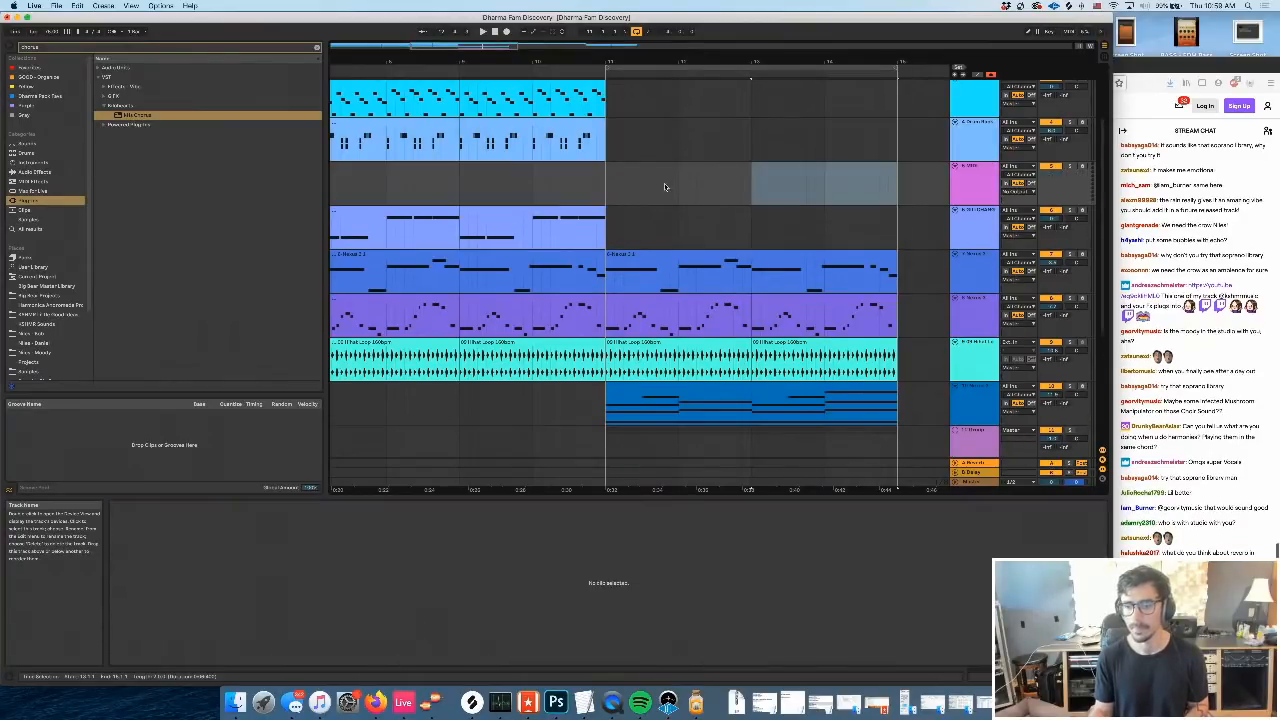
Clear the browser search to list all instruments, and name the new MIDI track Snare
click(40, 163)
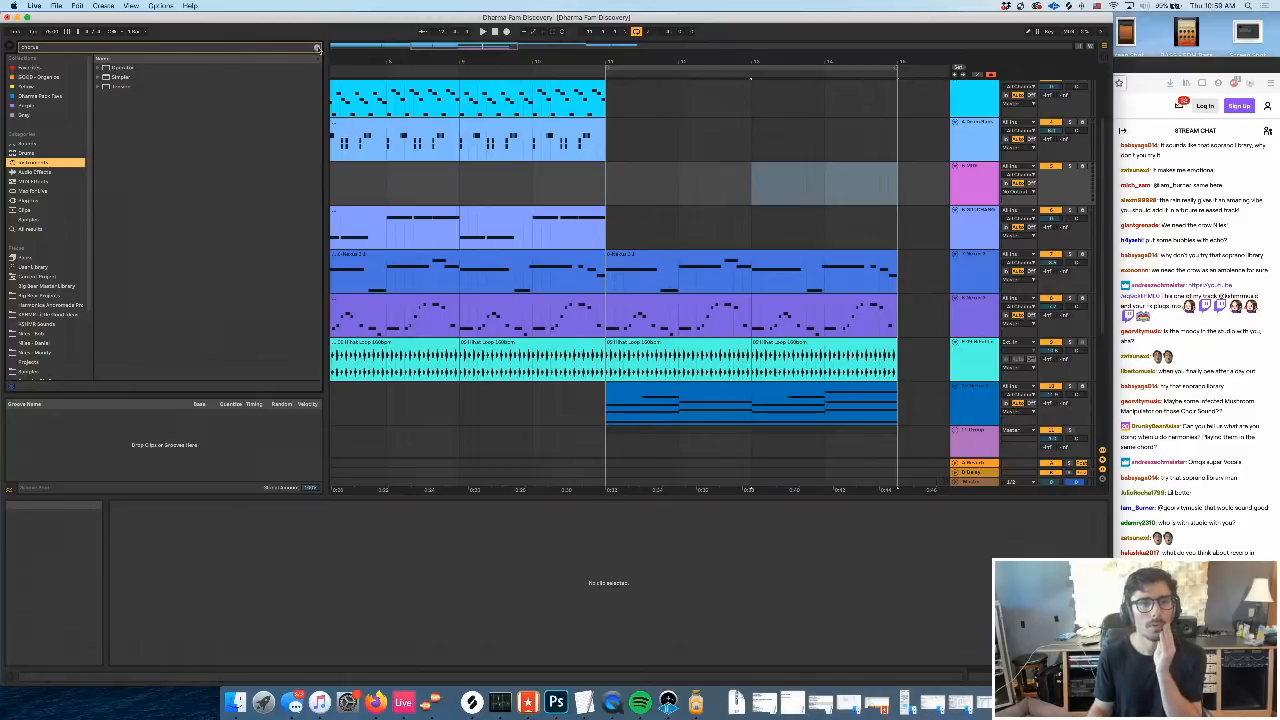
click(317, 47)
drag(609, 146, 892, 147)
click(774, 191)
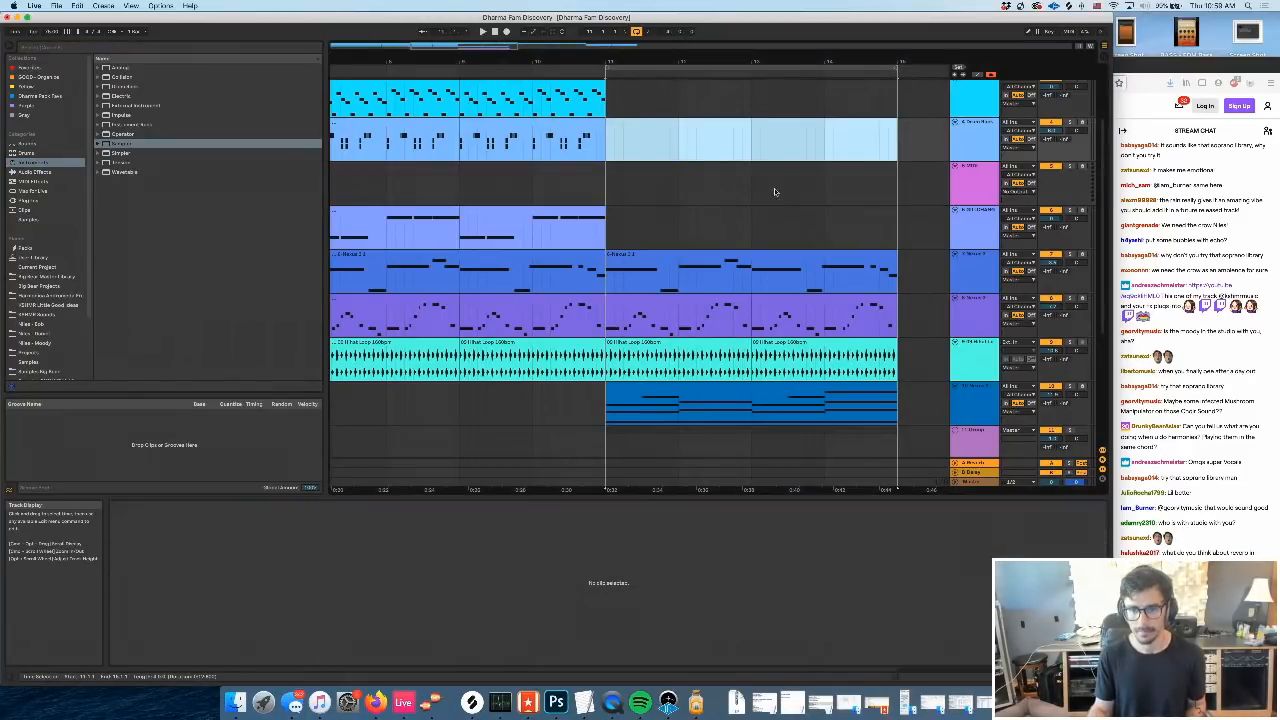
click(965, 181)
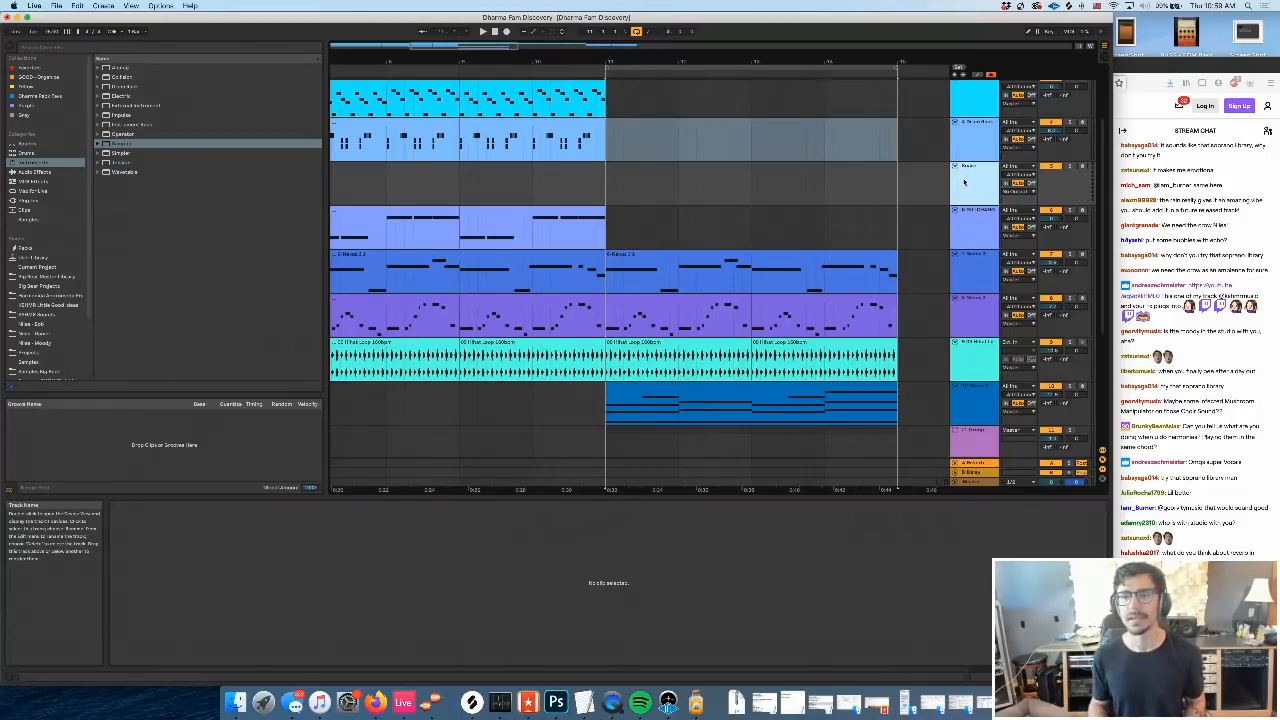
Look through the Sounds of KSHMR Vol 2 folder and the Dharma Pack Favs collection, auditioning the Moove Karma snare sample
scroll(65, 341, down, 3)
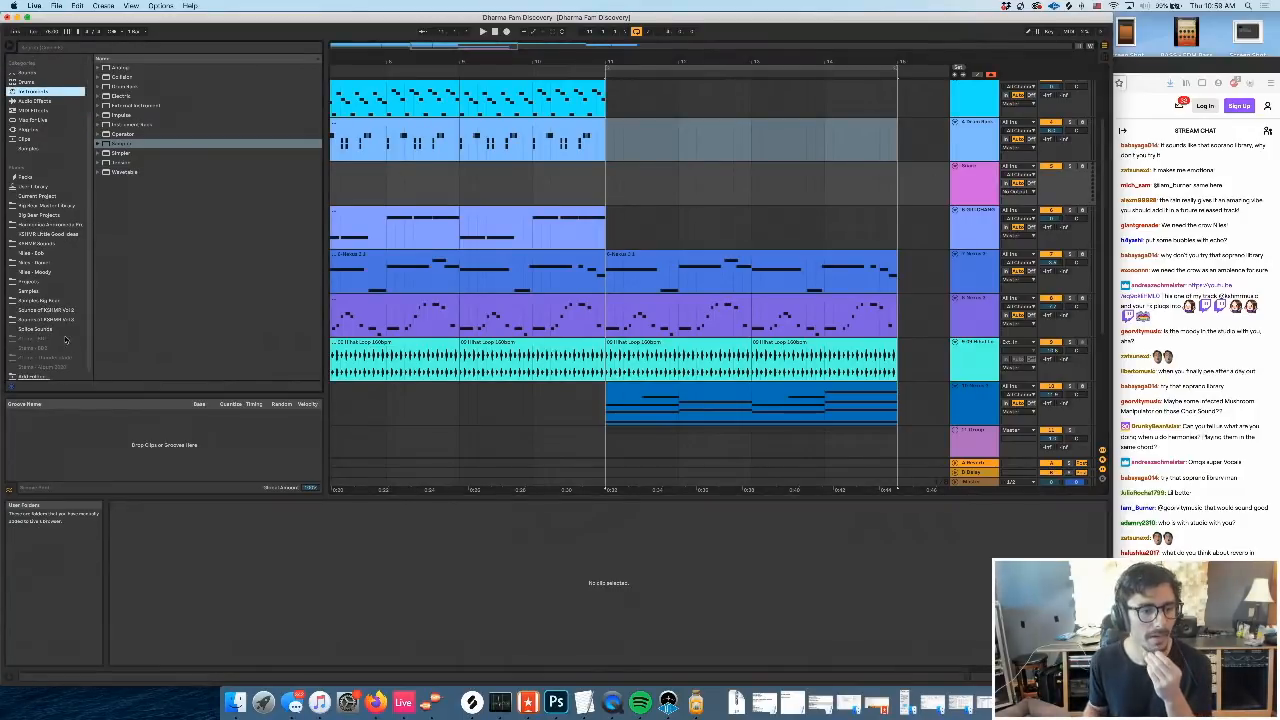
click(55, 319)
scroll(52, 290, up, 3)
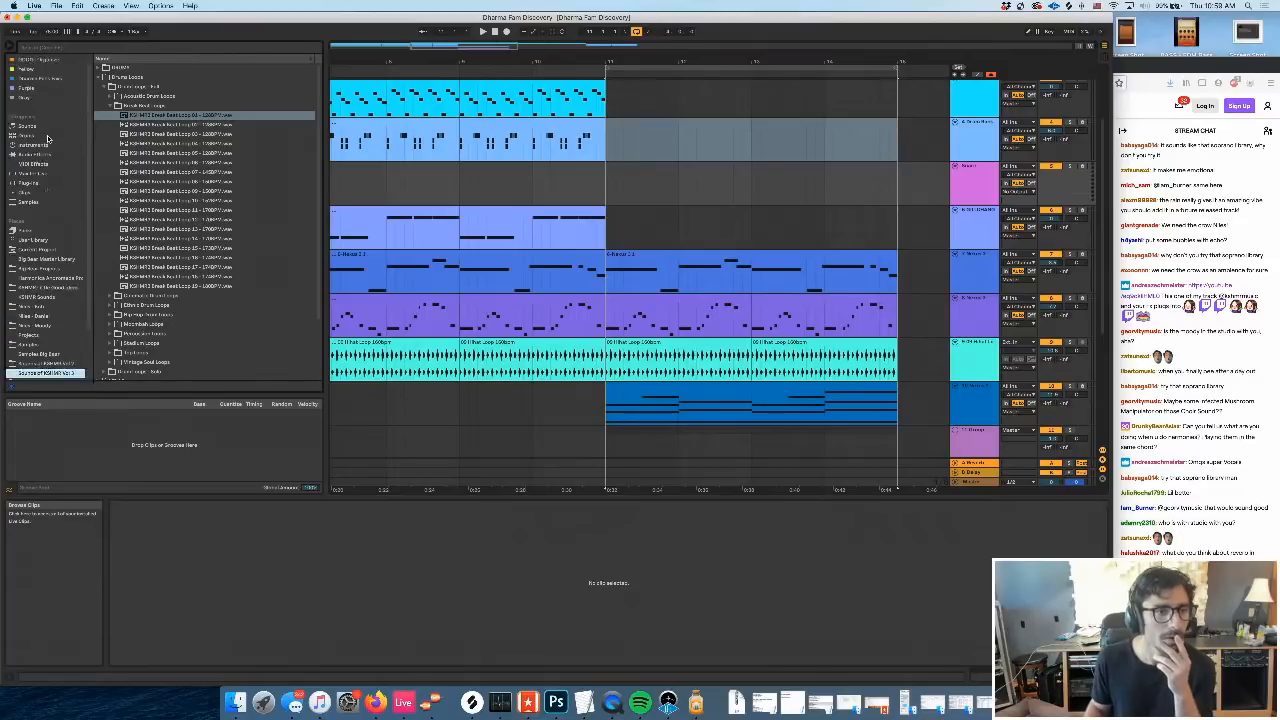
click(44, 96)
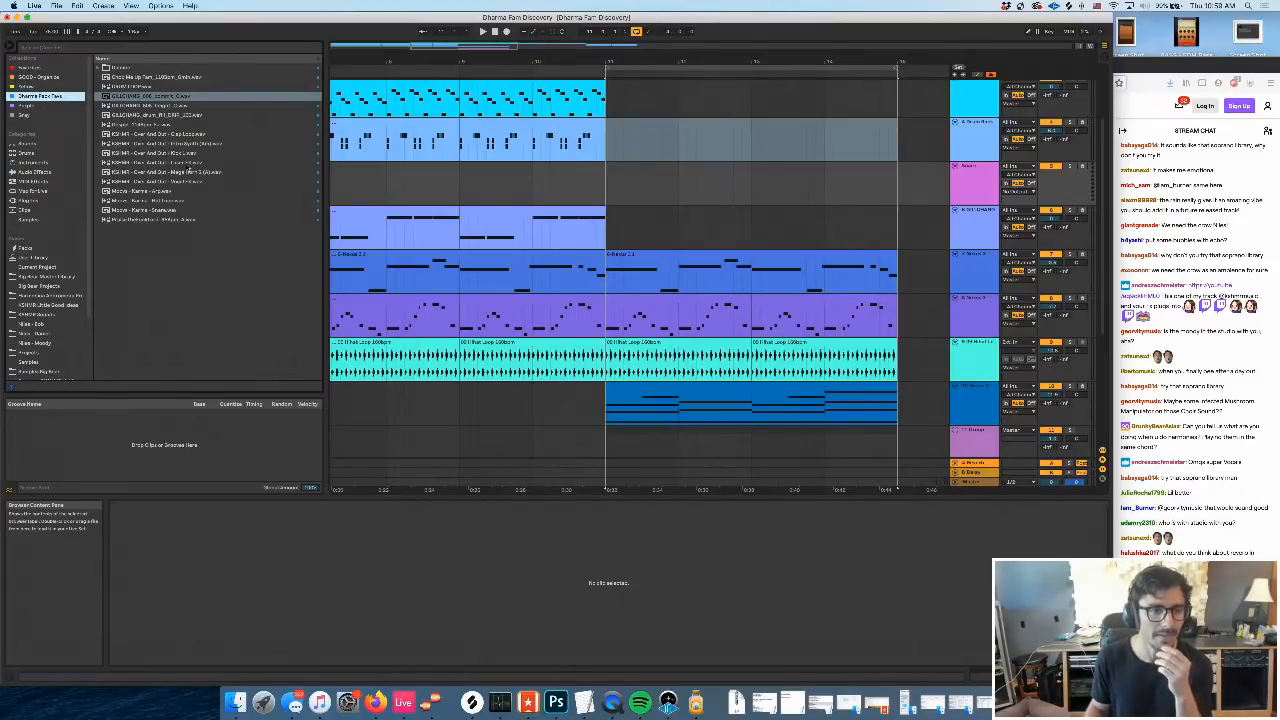
click(152, 211)
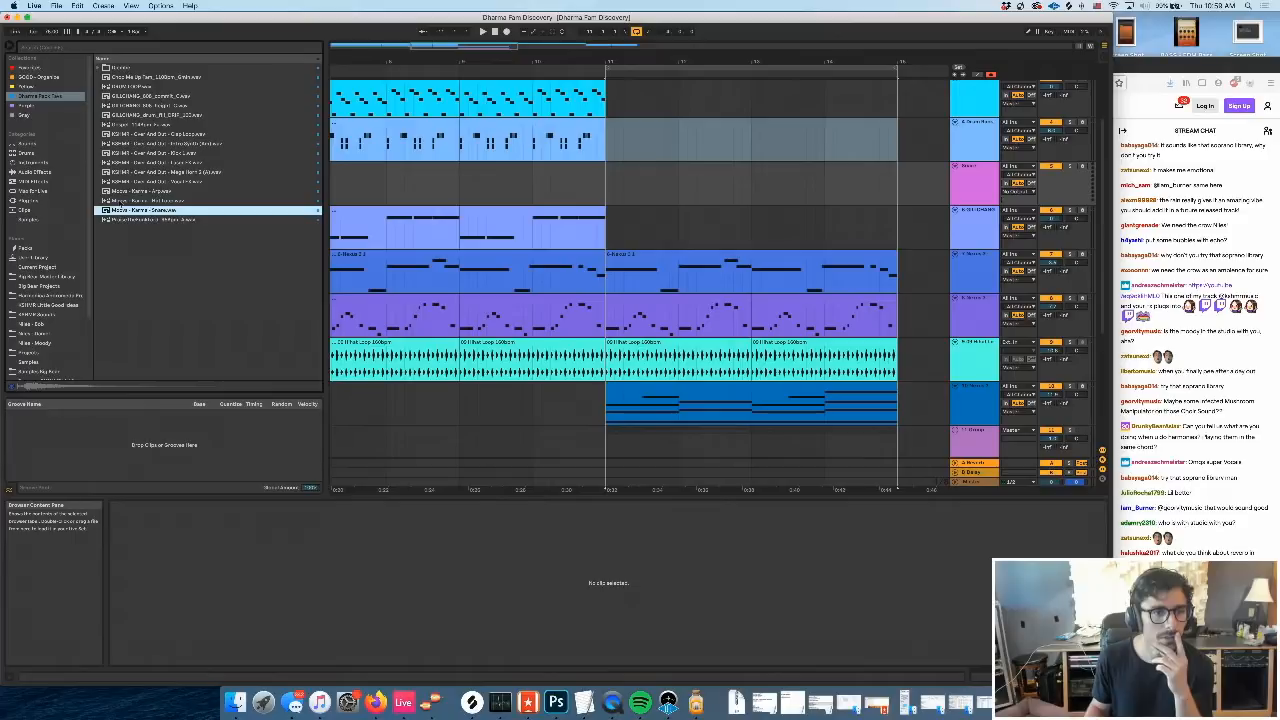
Search the Samples folder for "snare"
scroll(68, 297, down, 3)
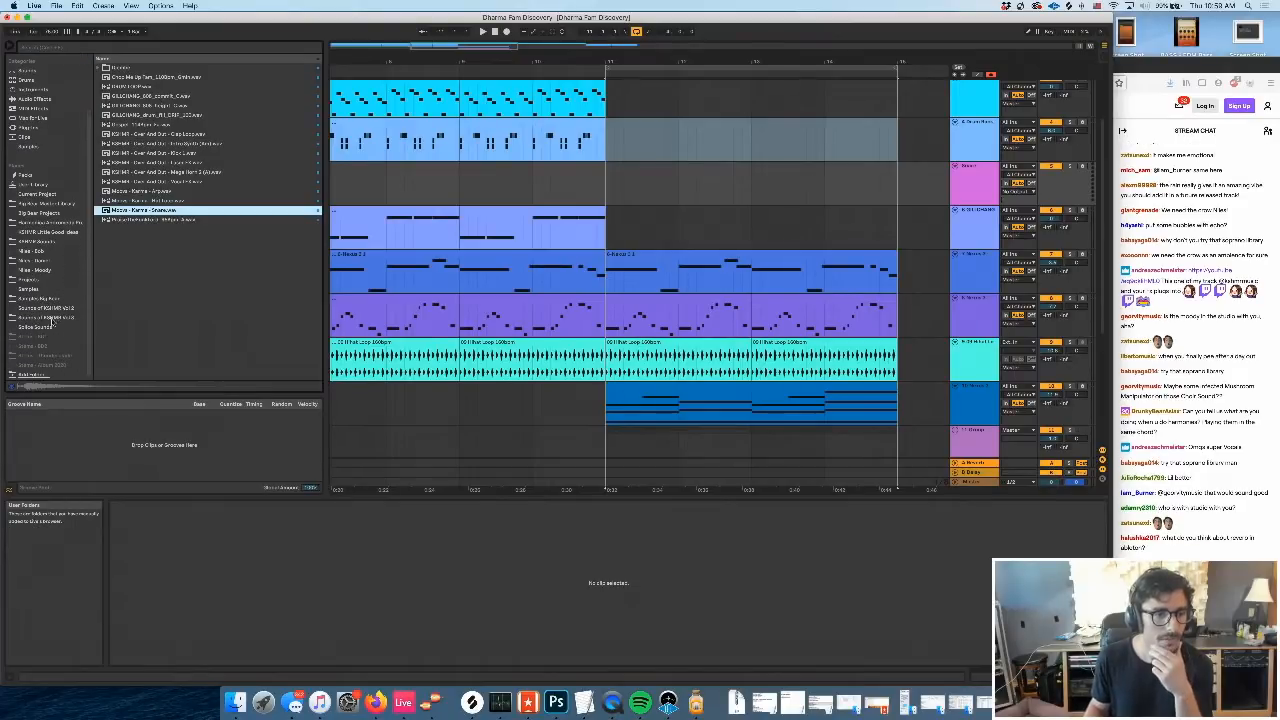
click(30, 289)
click(63, 48)
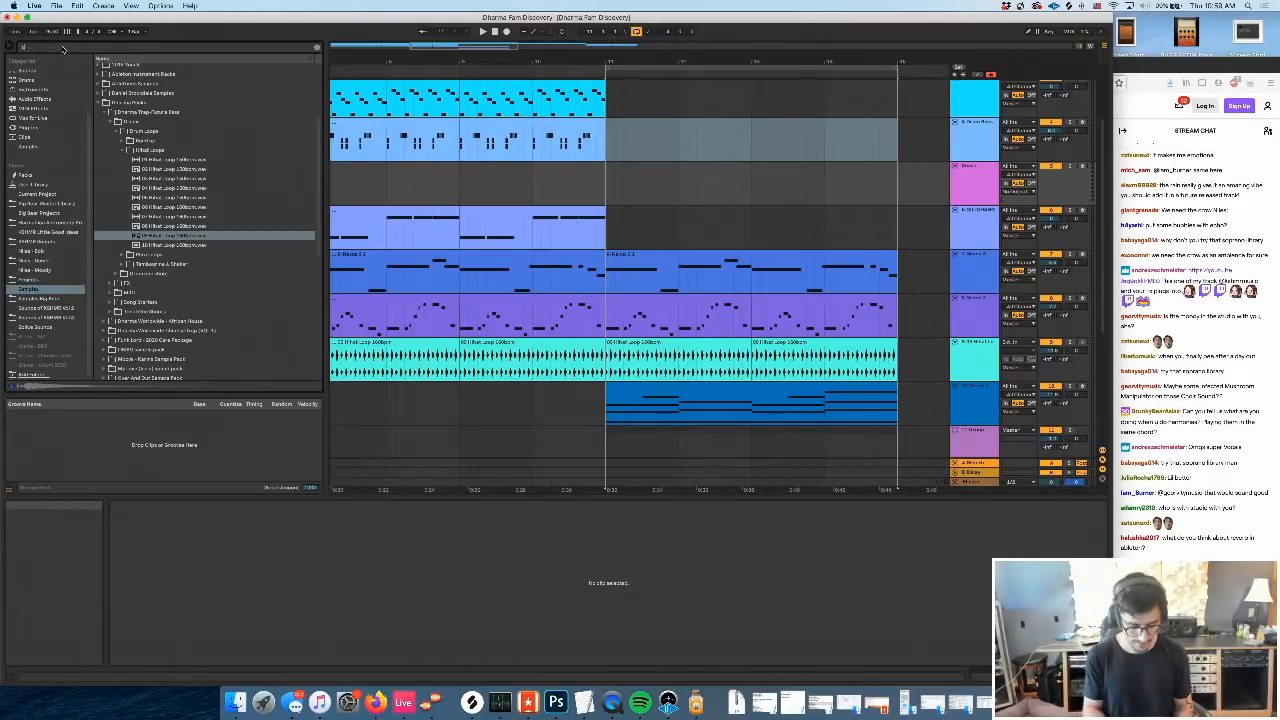
text(snare)
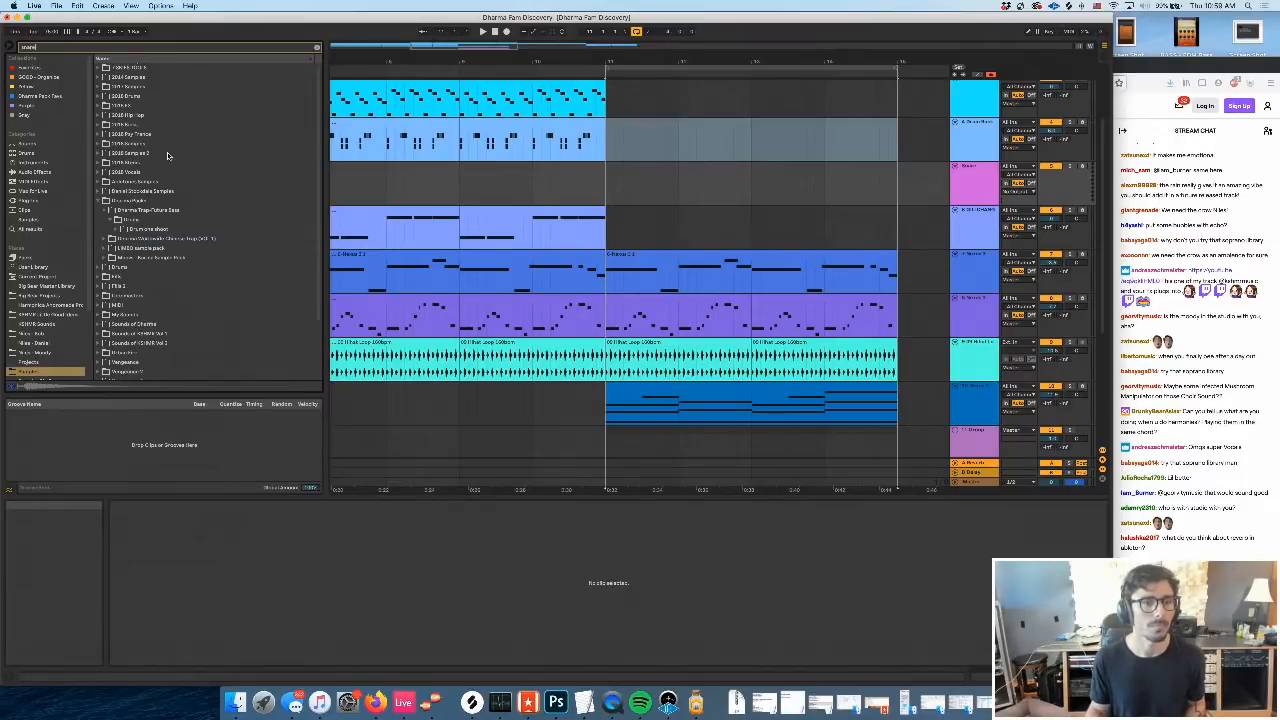
Audition the one-shot snares in the Dharma Worldwide Chinese Trap pack
click(152, 228)
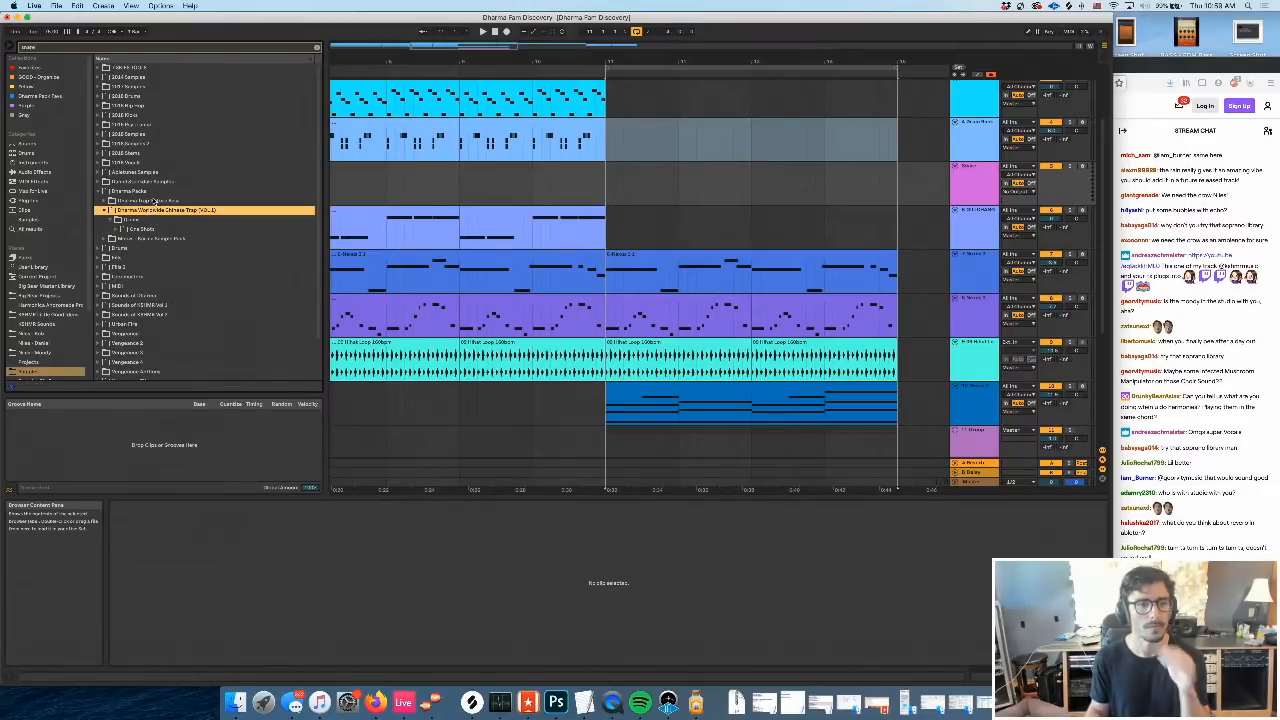
click(148, 229)
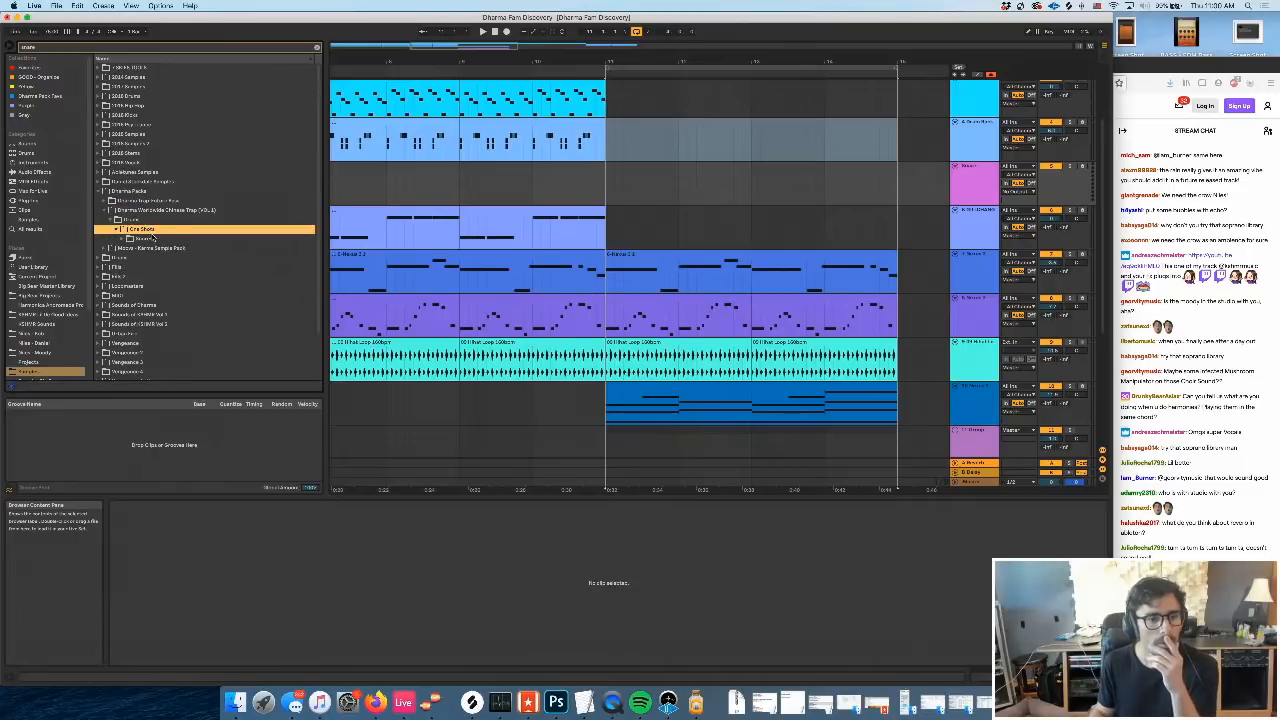
click(153, 238)
click(166, 249)
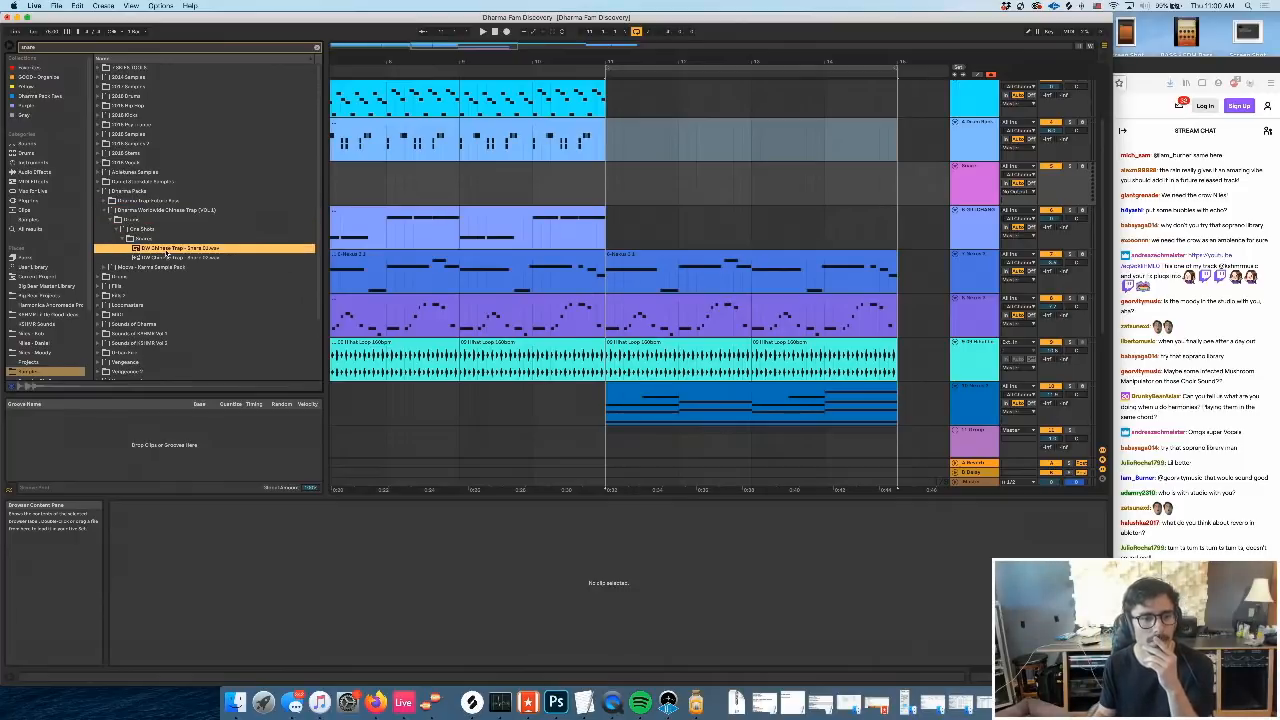
click(172, 257)
click(148, 220)
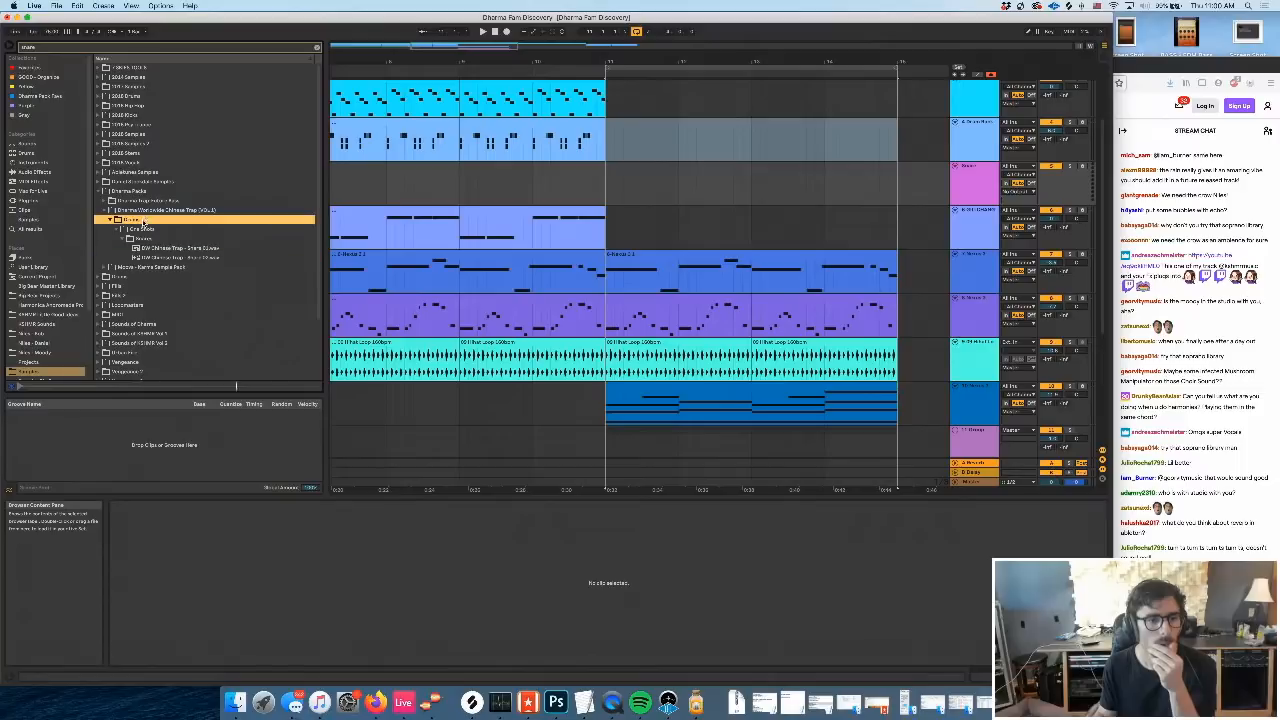
Audition the one-shot snares in the Drums folder of the Dharma Trap-Future Bass pack
click(154, 202)
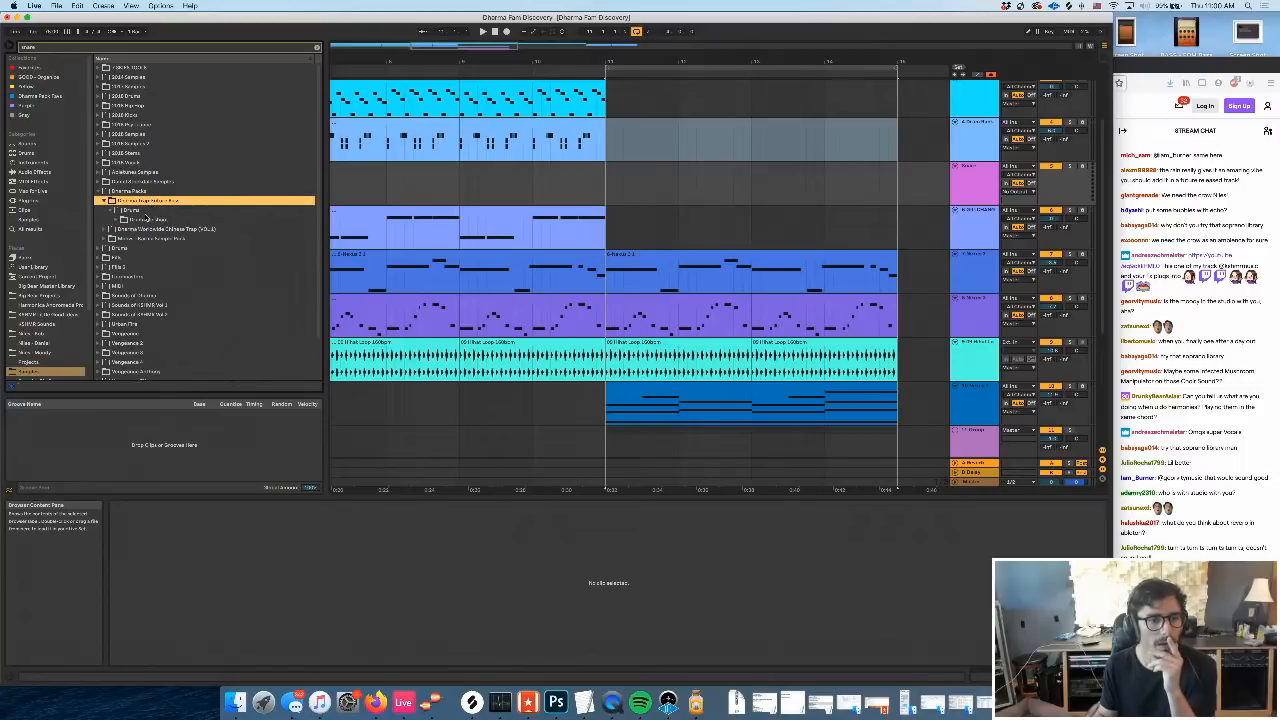
click(146, 219)
click(182, 230)
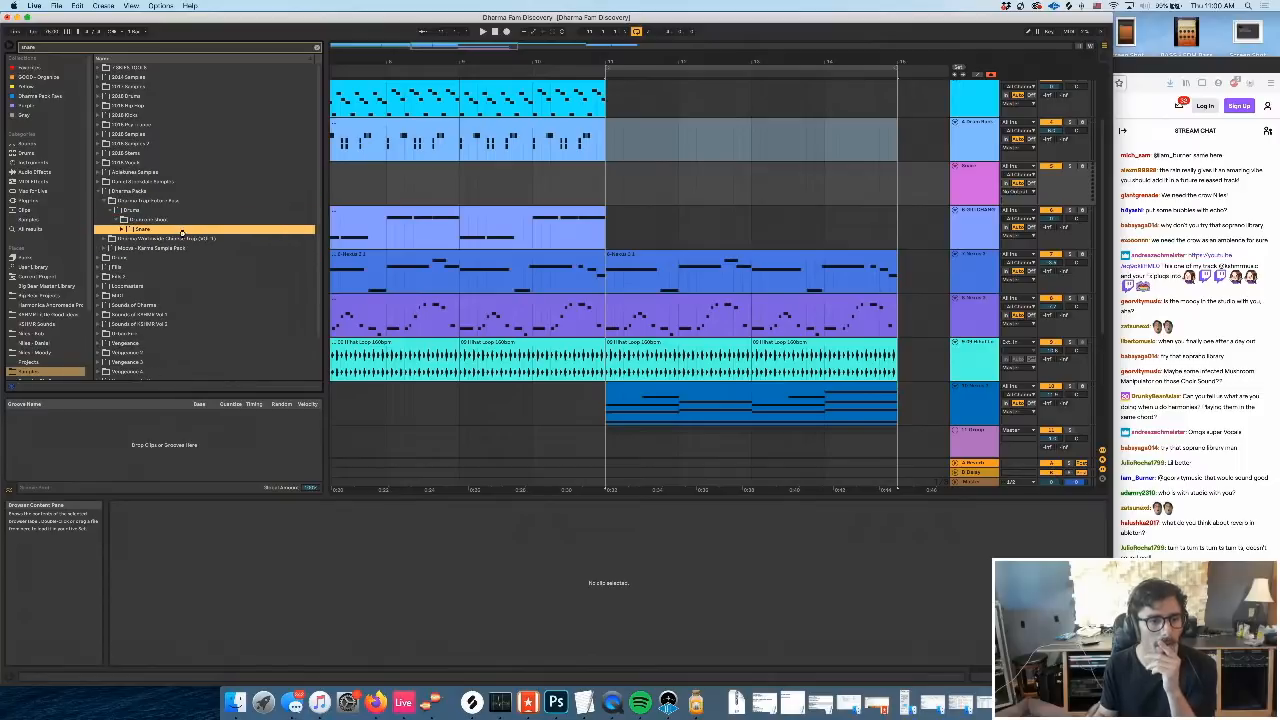
click(183, 238)
click(182, 248)
click(185, 258)
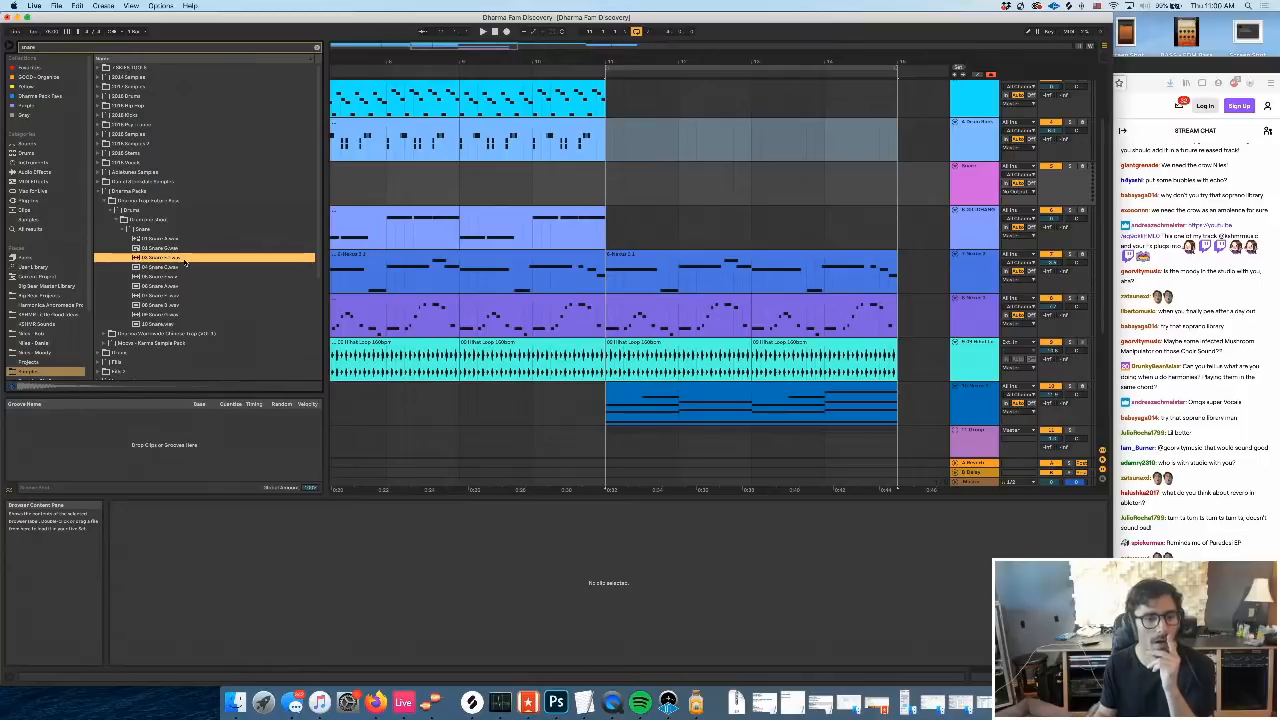
click(185, 277)
click(183, 267)
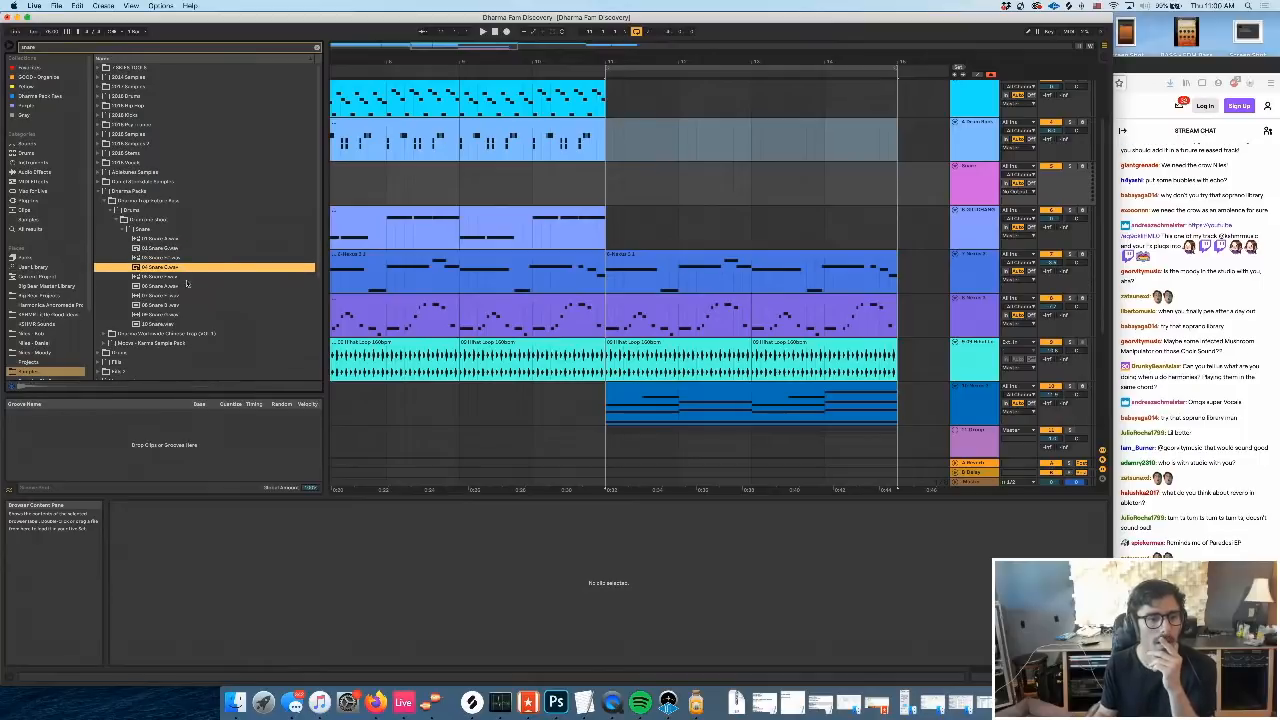
click(184, 286)
click(182, 296)
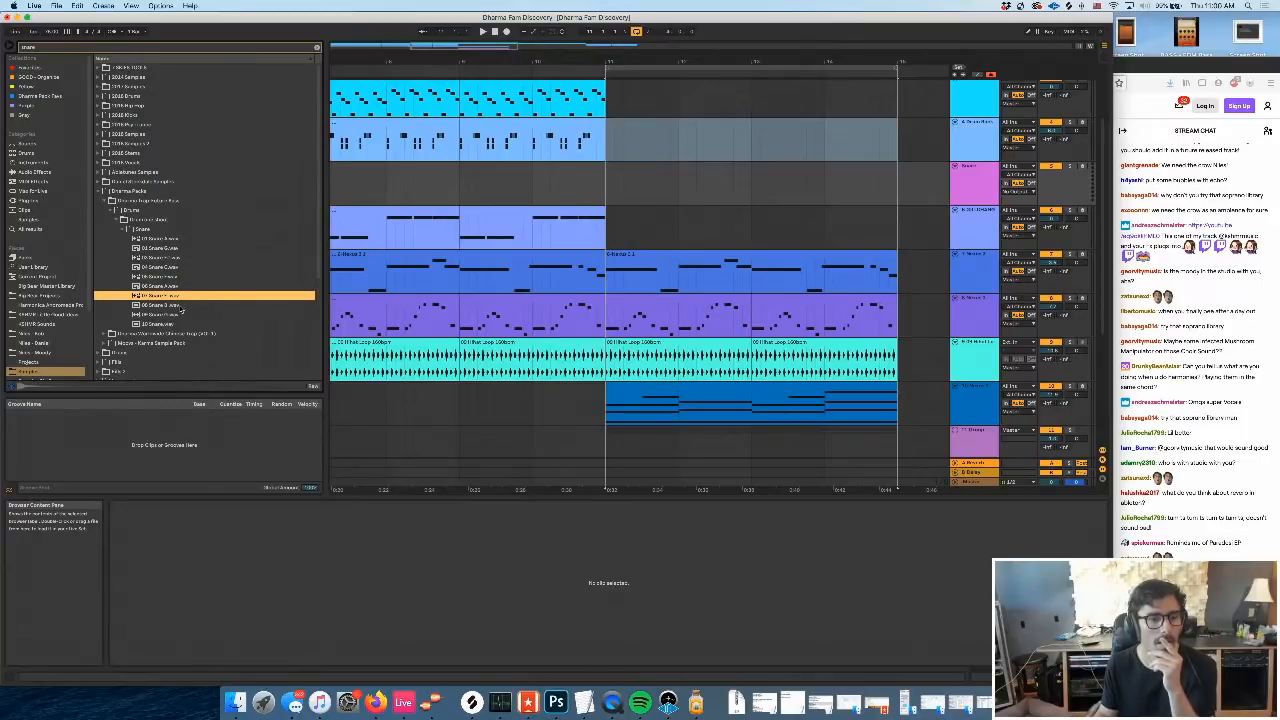
click(178, 305)
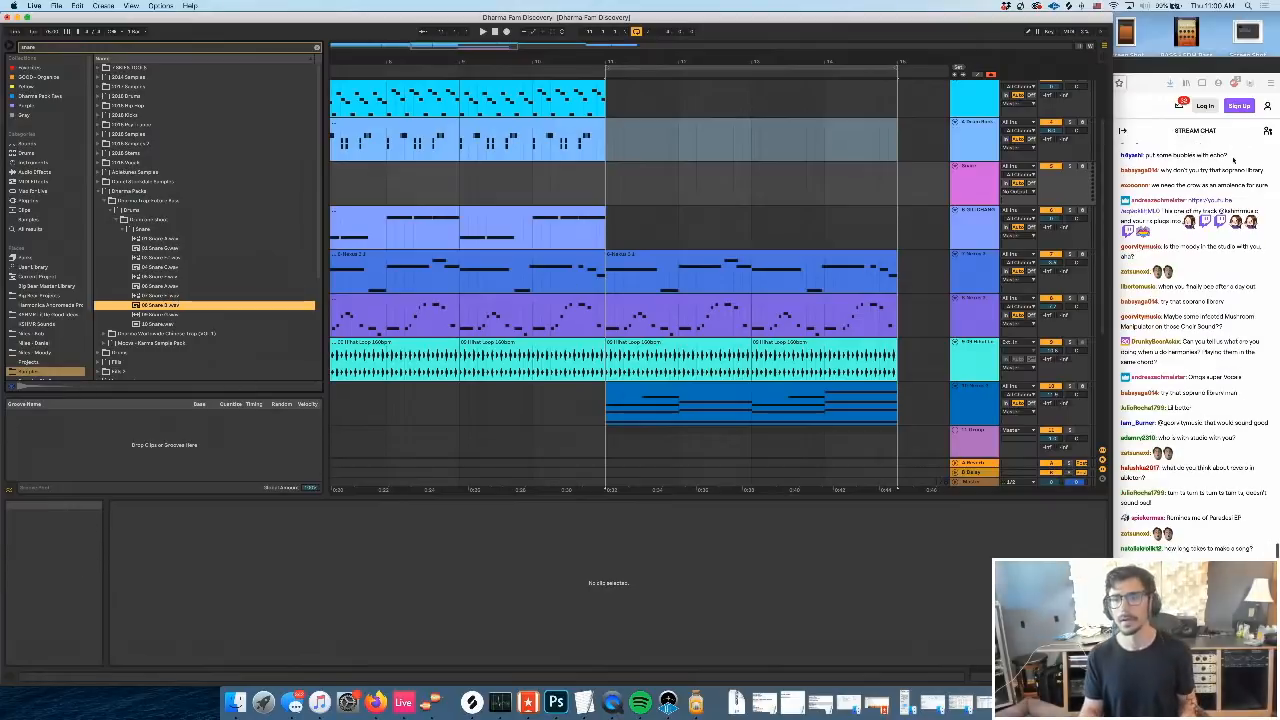
Clear the sample search to list all instruments, and add an empty Drum Rack to the Snare track
click(974, 192)
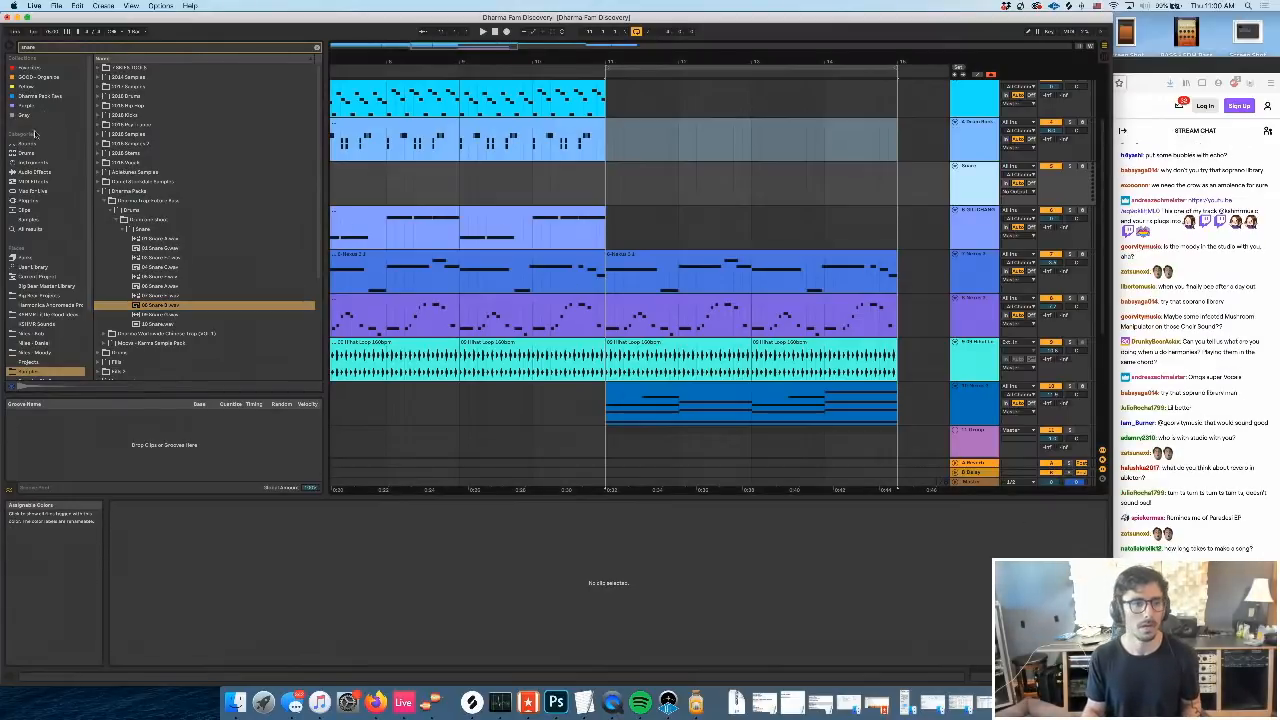
click(35, 162)
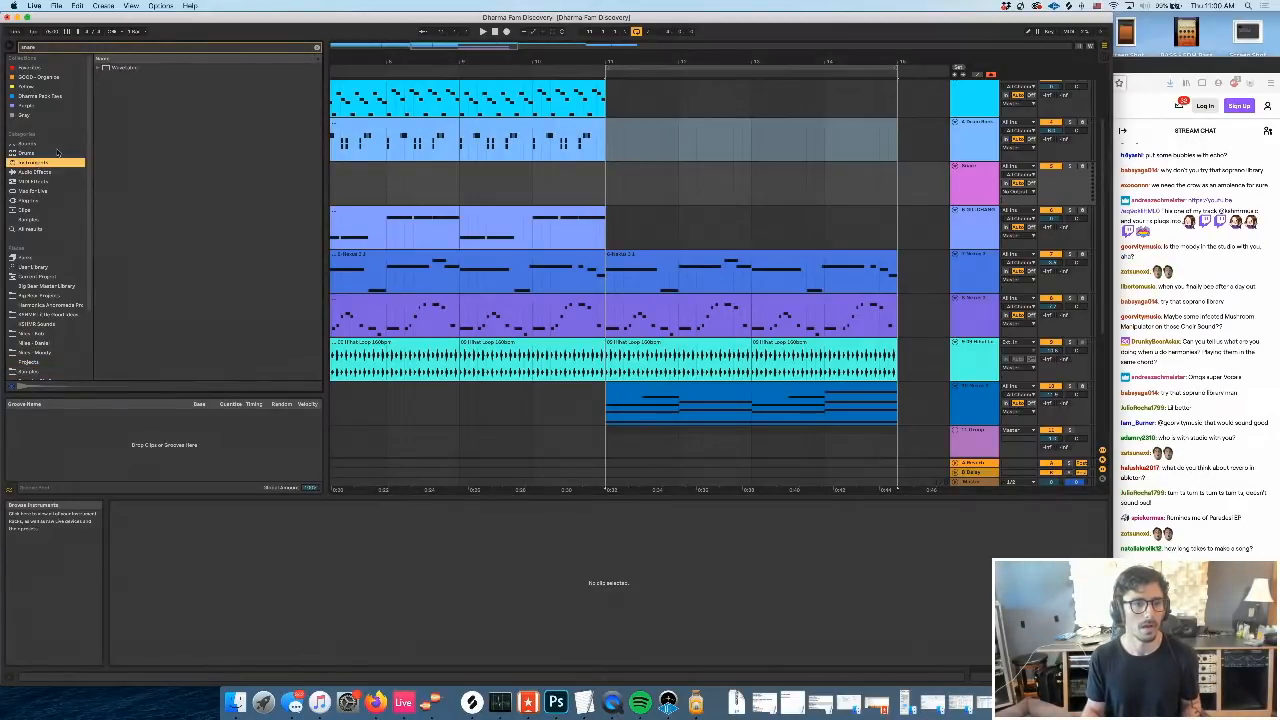
click(316, 47)
click(125, 87)
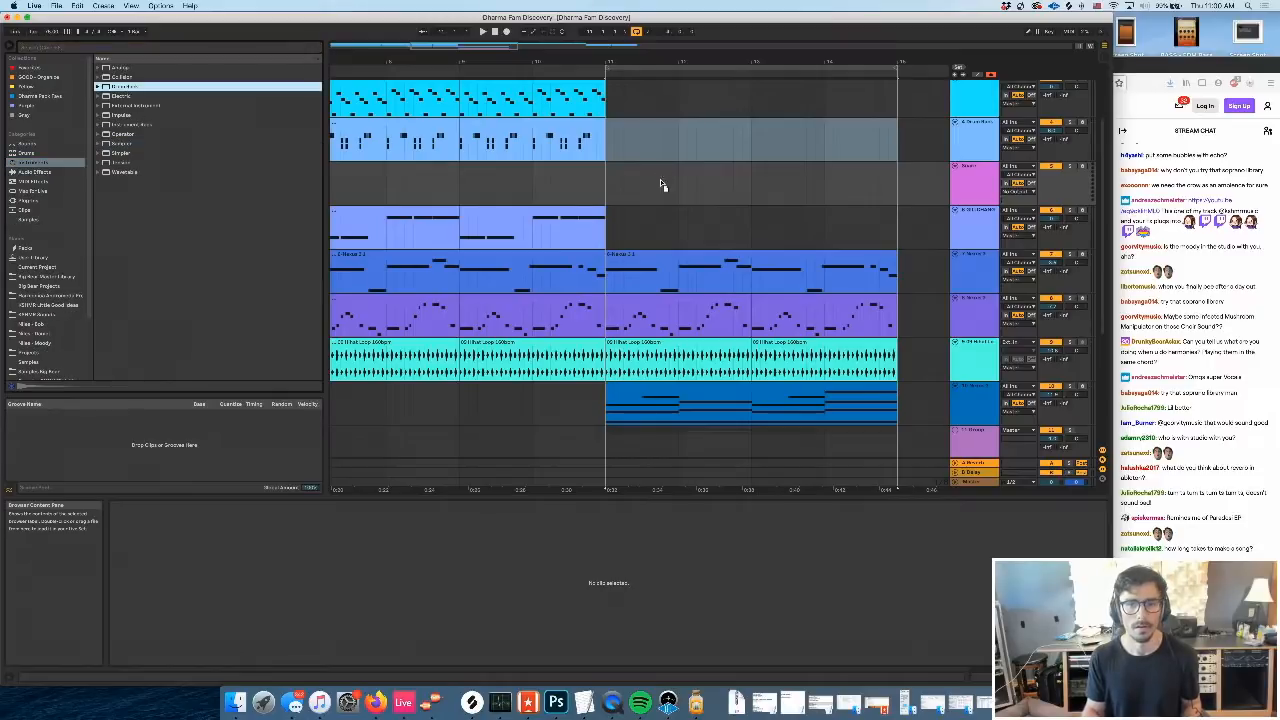
drag(125, 87, 661, 185)
Audition the Dharma Trap-Future Bass snares in the Samples folder, and load 08 Snare D.wav onto the Drum Rack's C1 pad
click(35, 362)
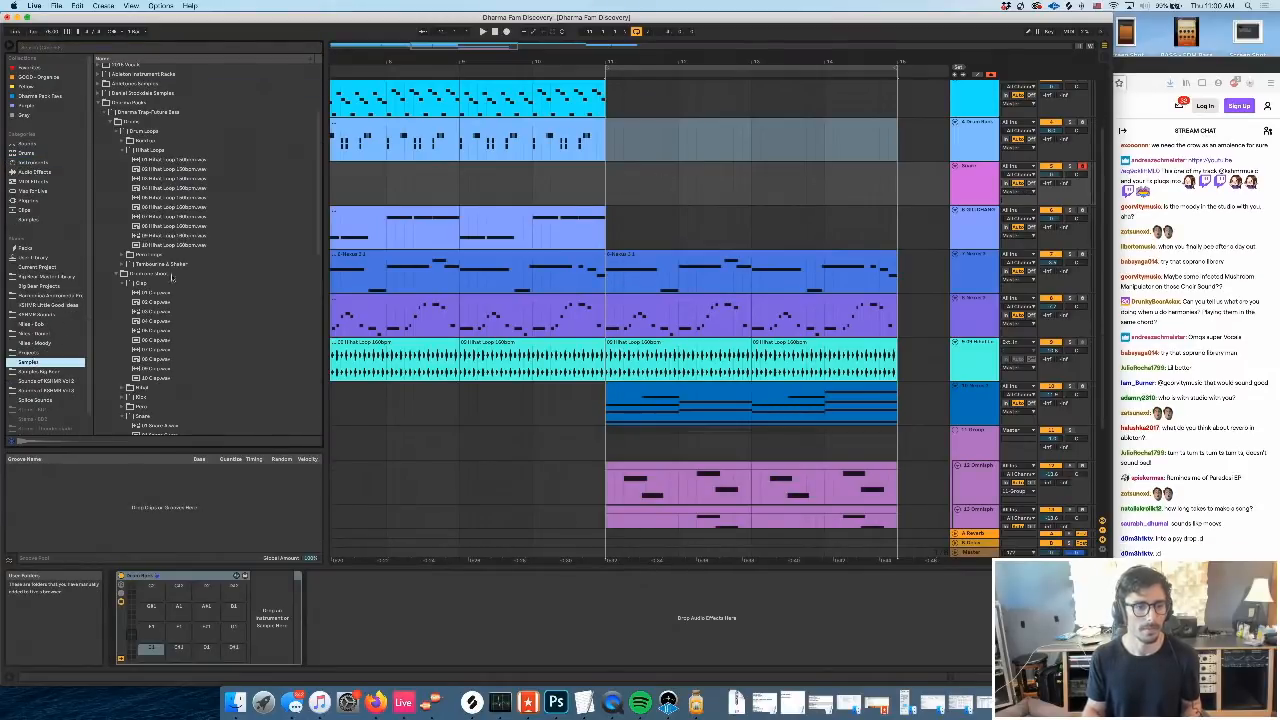
click(175, 169)
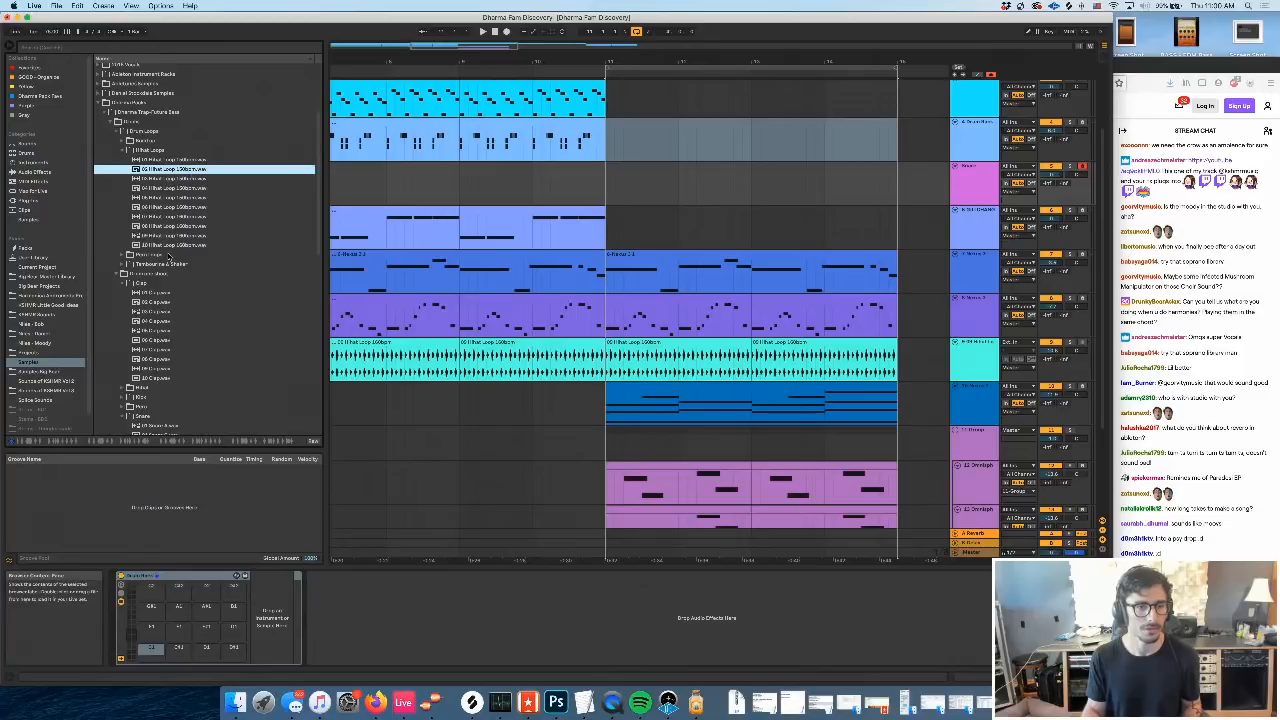
scroll(169, 258, down, 4)
click(170, 344)
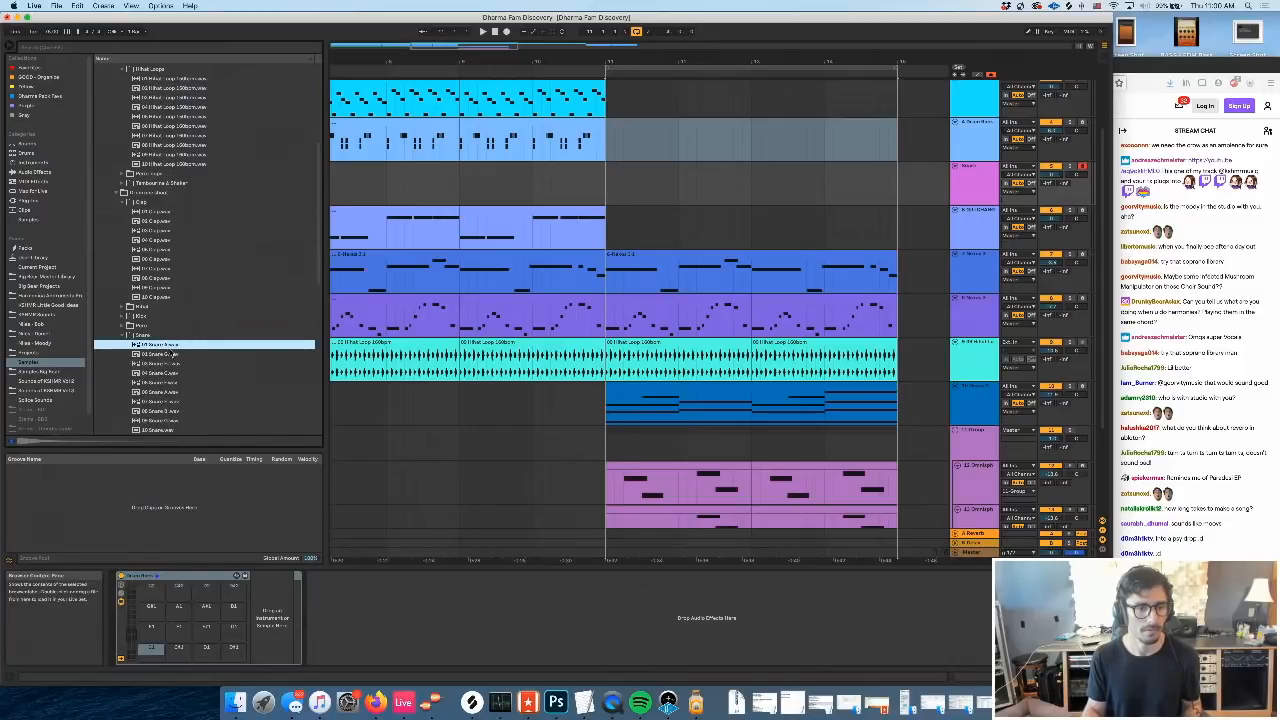
click(172, 354)
scroll(172, 350, down, 1)
key(Down)
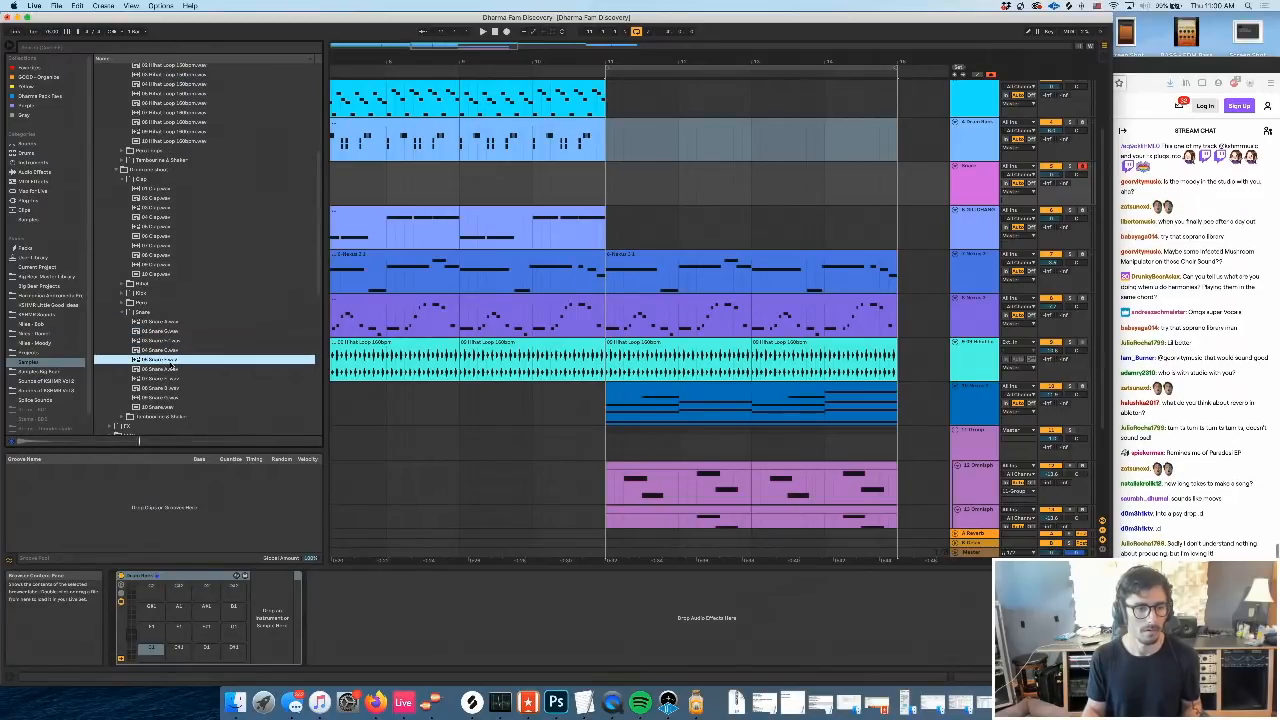
click(171, 369)
click(171, 379)
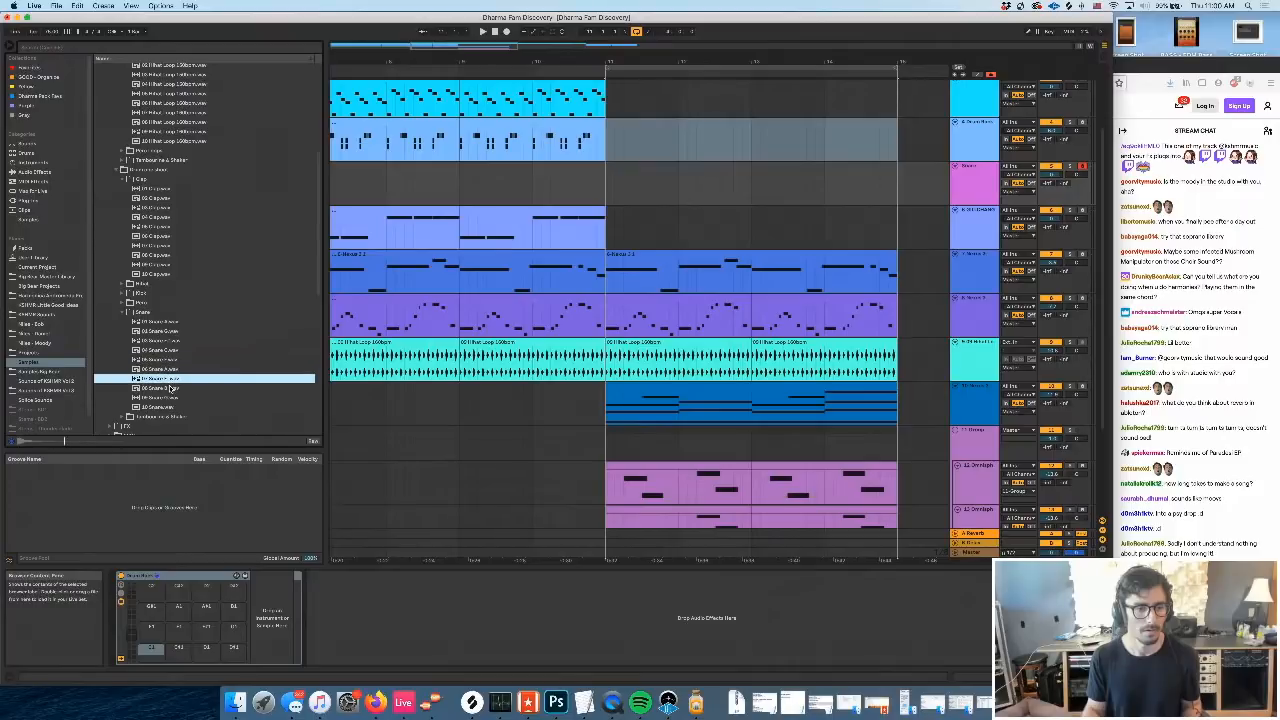
click(171, 388)
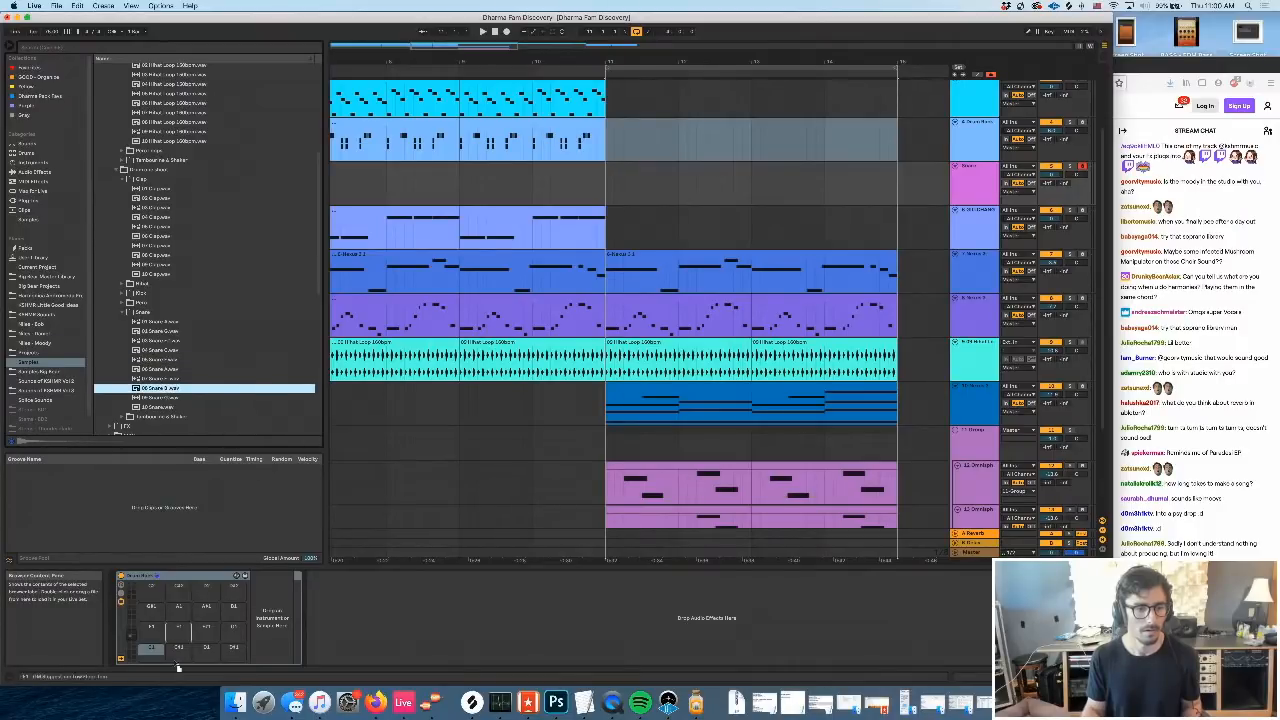
Compare the neighbouring snare samples, and load the 07 Snare sample onto the Drum Rack's C#1 pad
click(175, 380)
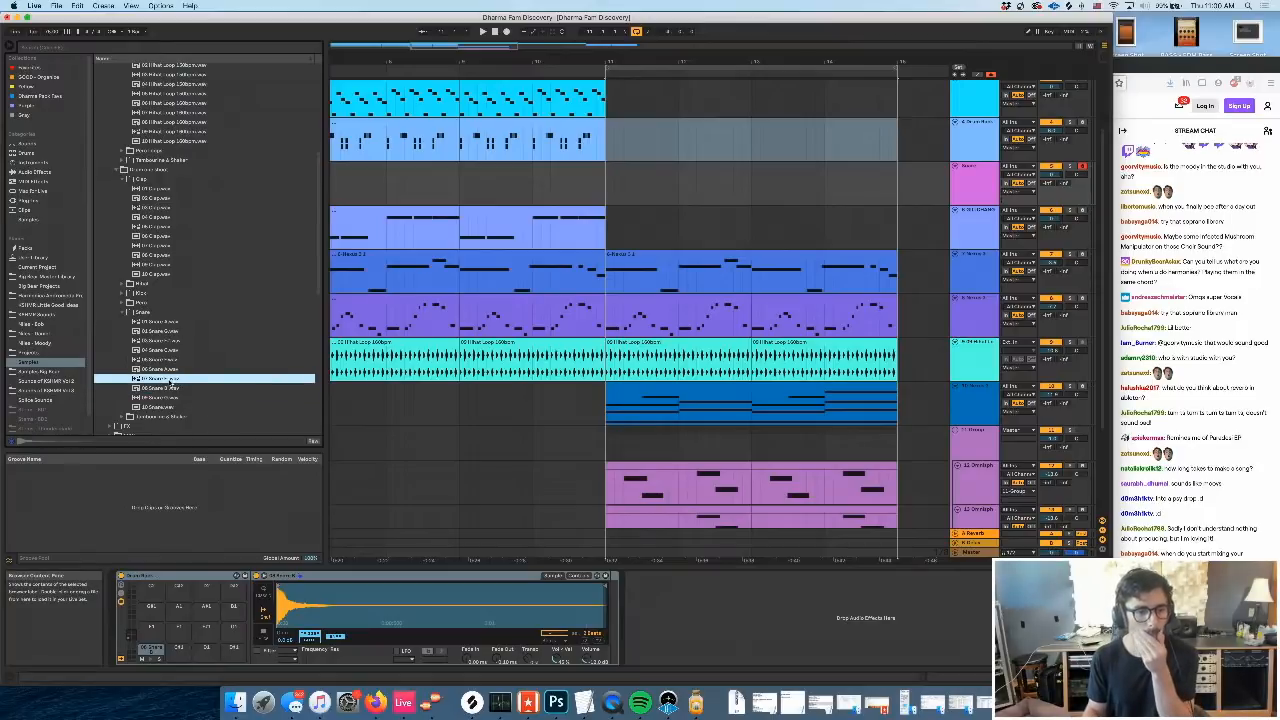
click(172, 388)
key(Up)
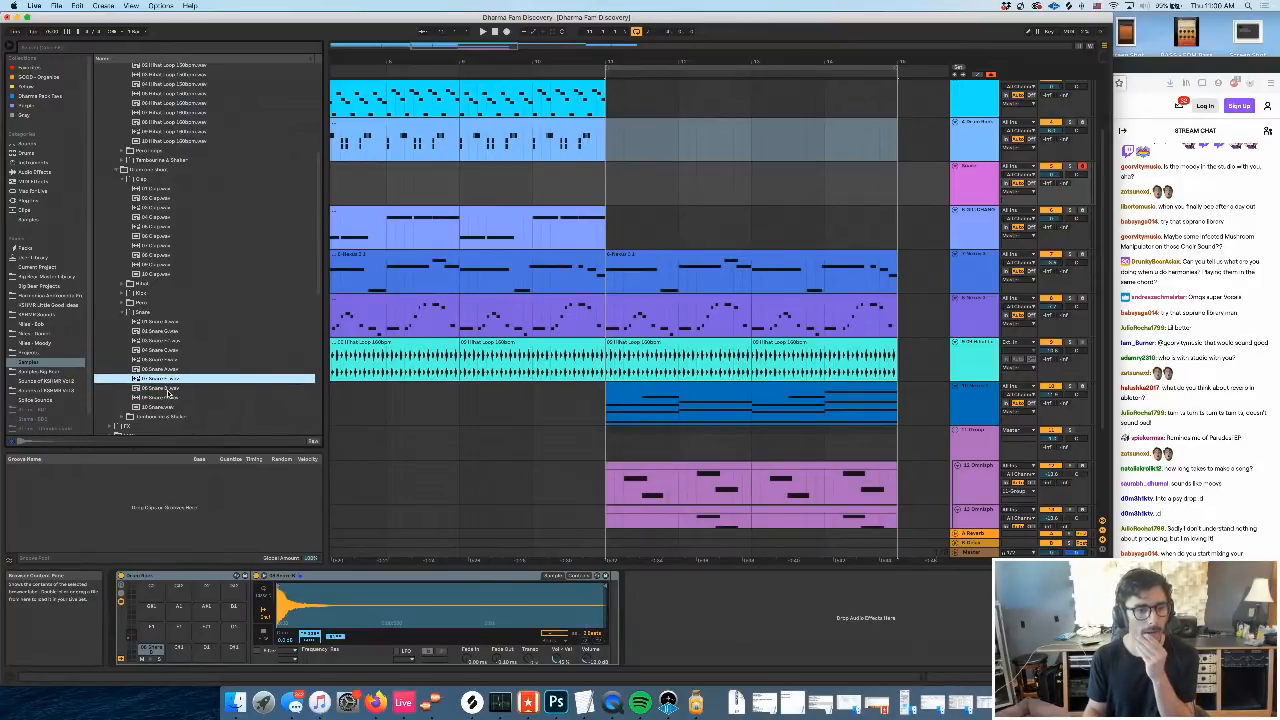
click(167, 371)
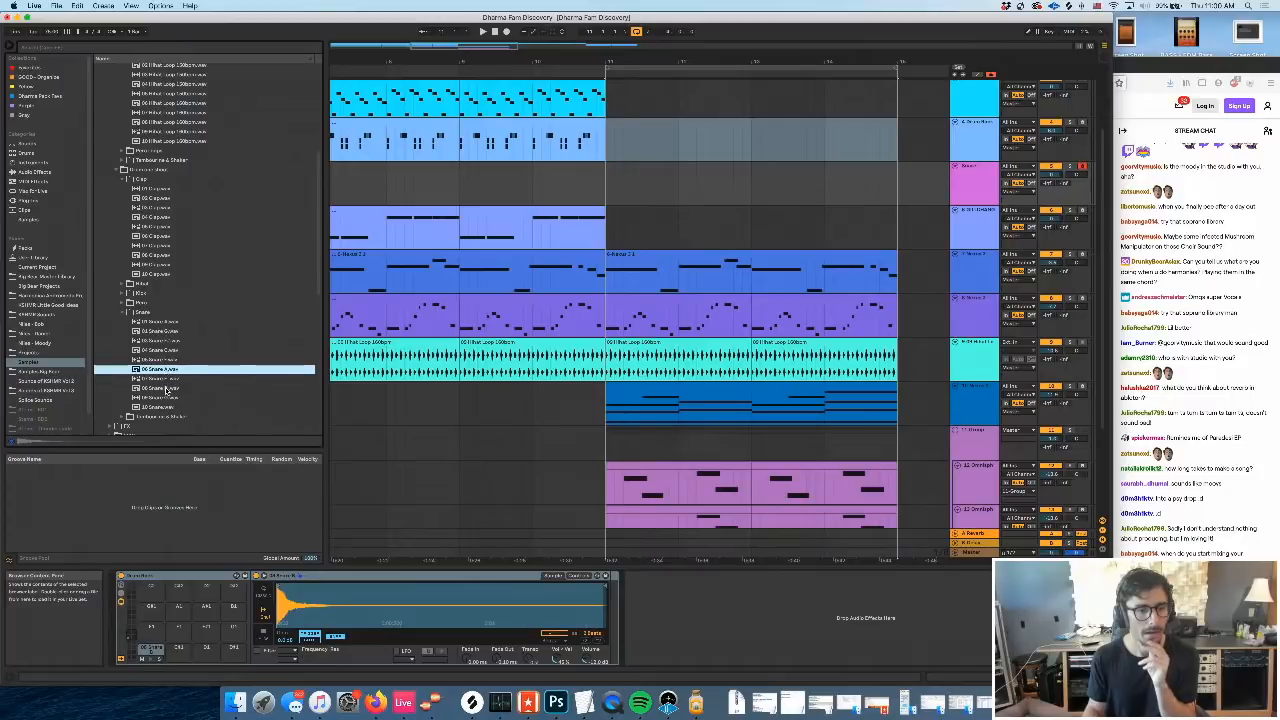
click(167, 380)
drag(168, 381, 180, 650)
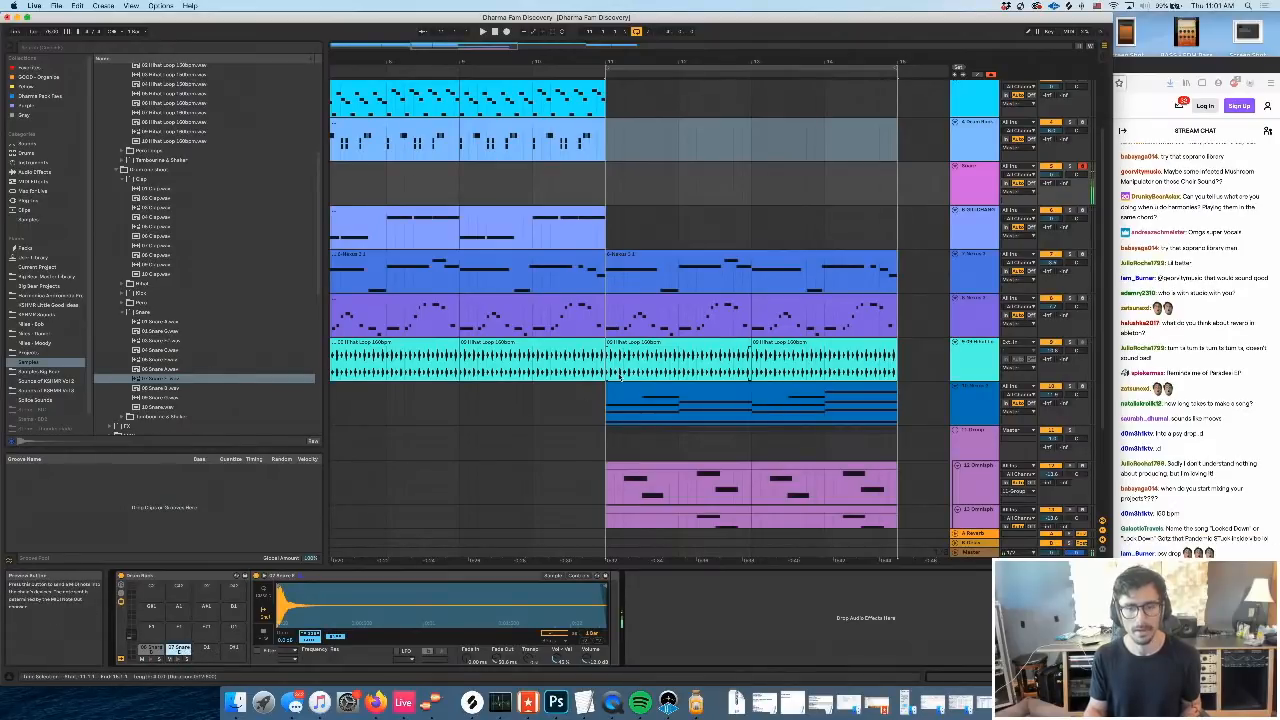
Create an empty two-bar MIDI clip on the Snare track where the choir section begins
click(598, 186)
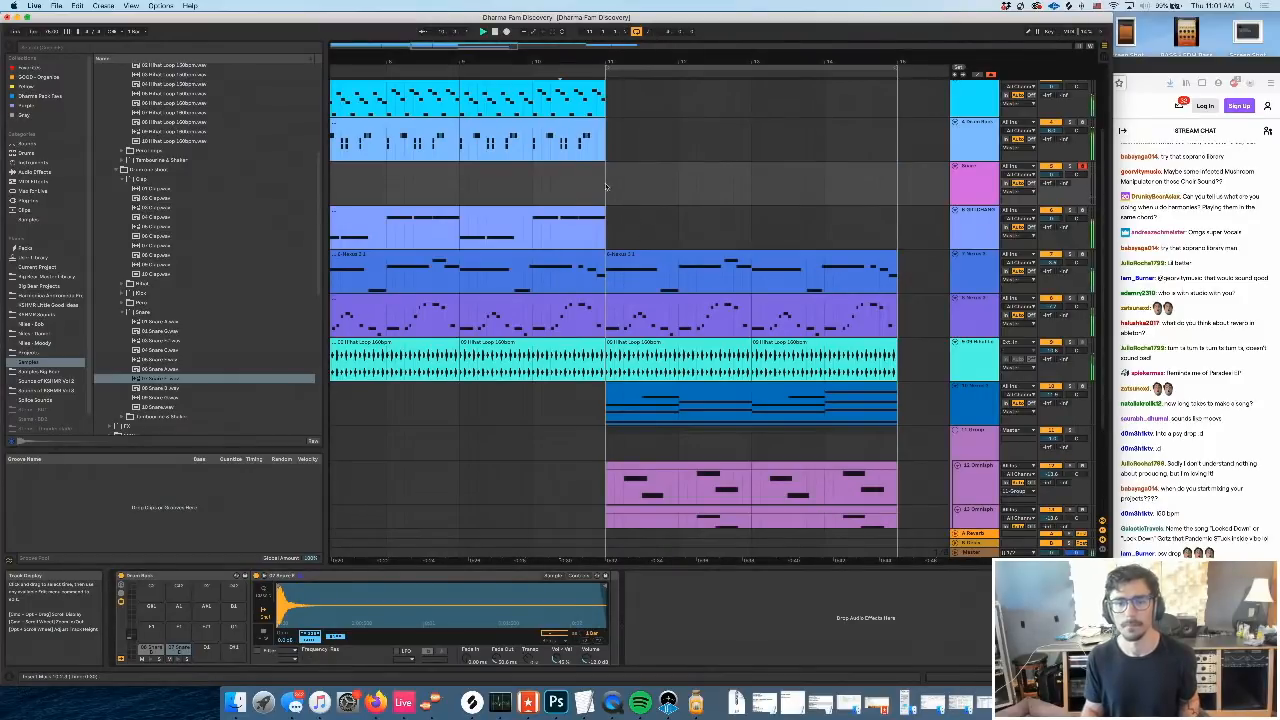
drag(605, 186, 753, 195)
key(super+shift+m)
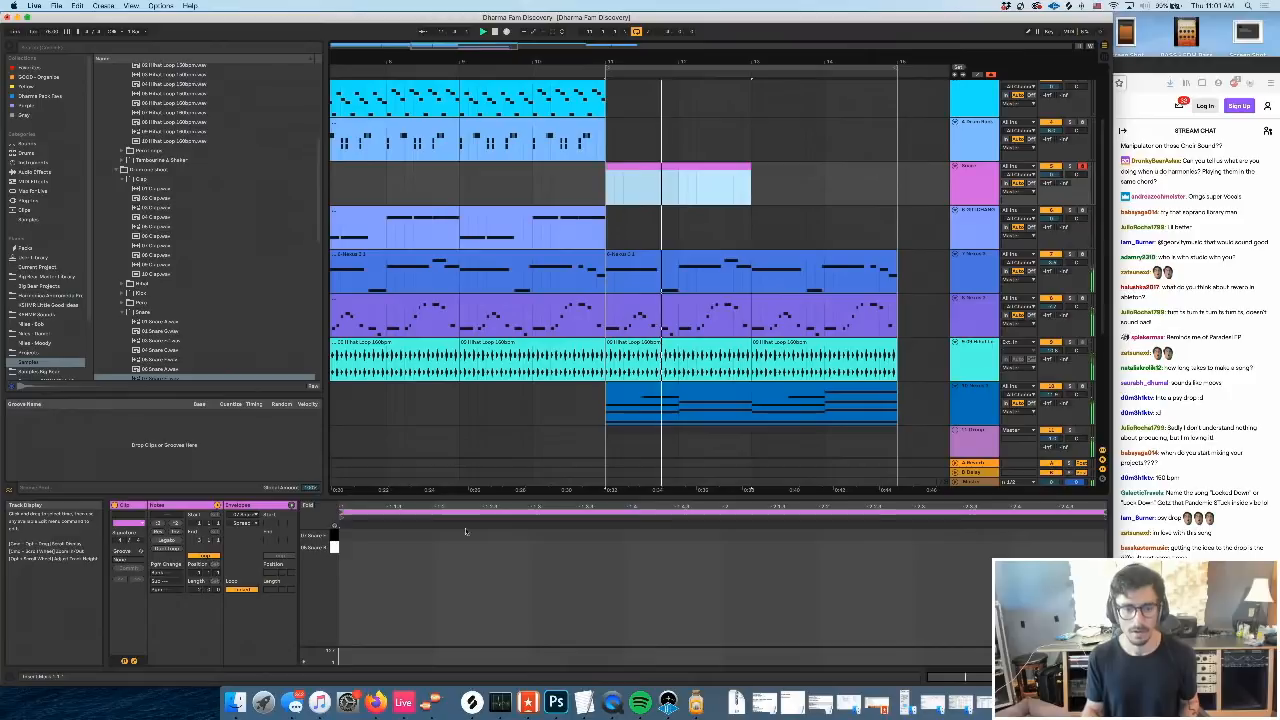
Place a snare hit at the very start of the clip on the C1 row, and play it with the arrangement
click(346, 533)
key(space)
key(space)
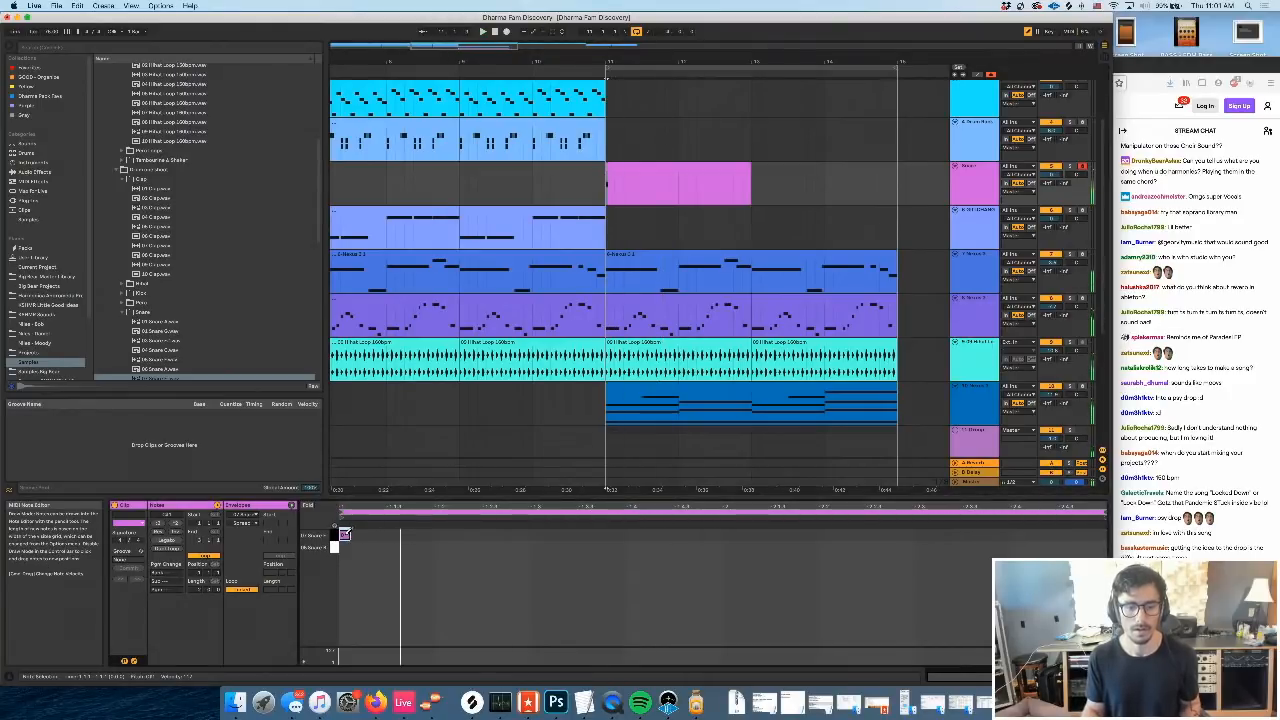
key(shift+Tab)
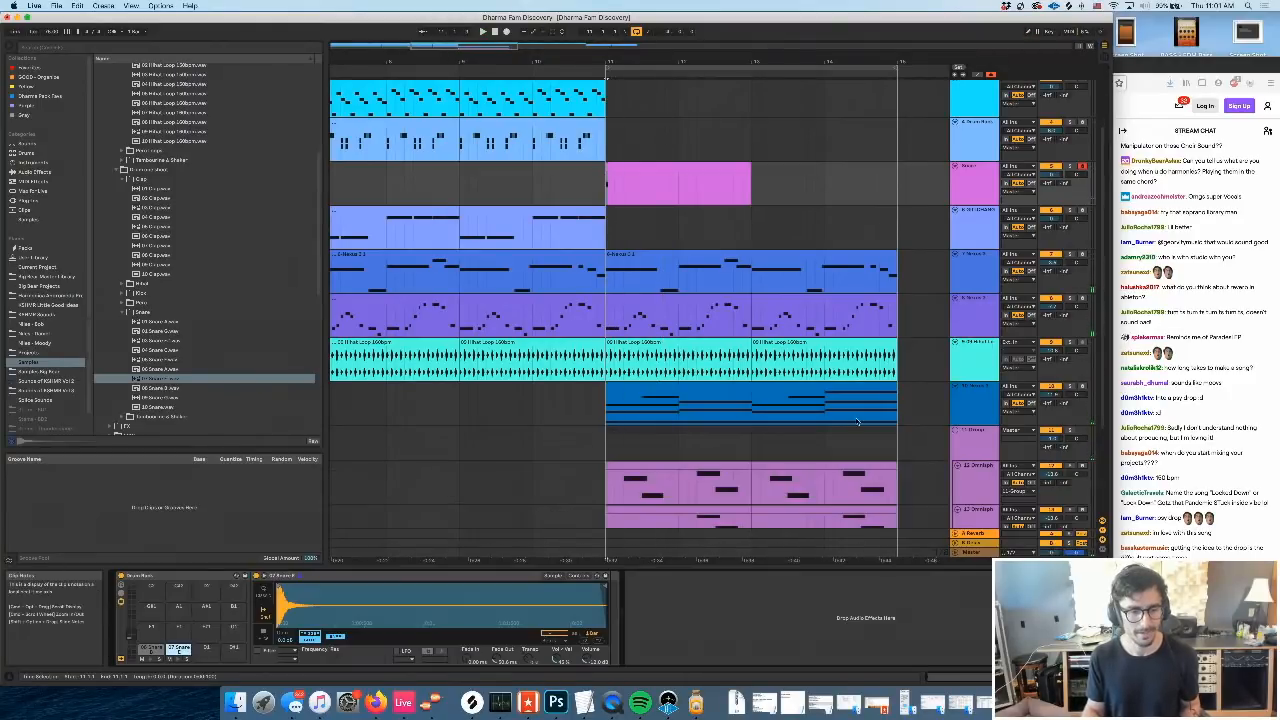
double_click(642, 167)
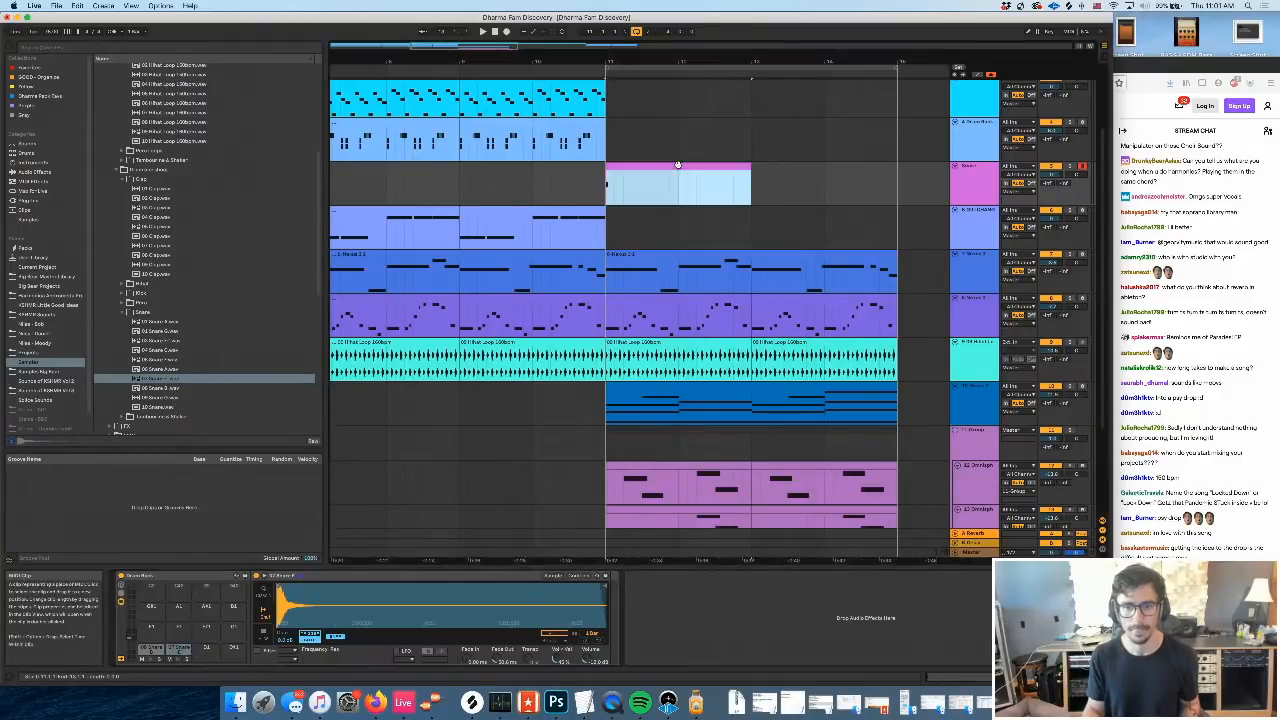
drag(345, 536, 348, 549)
key(space)
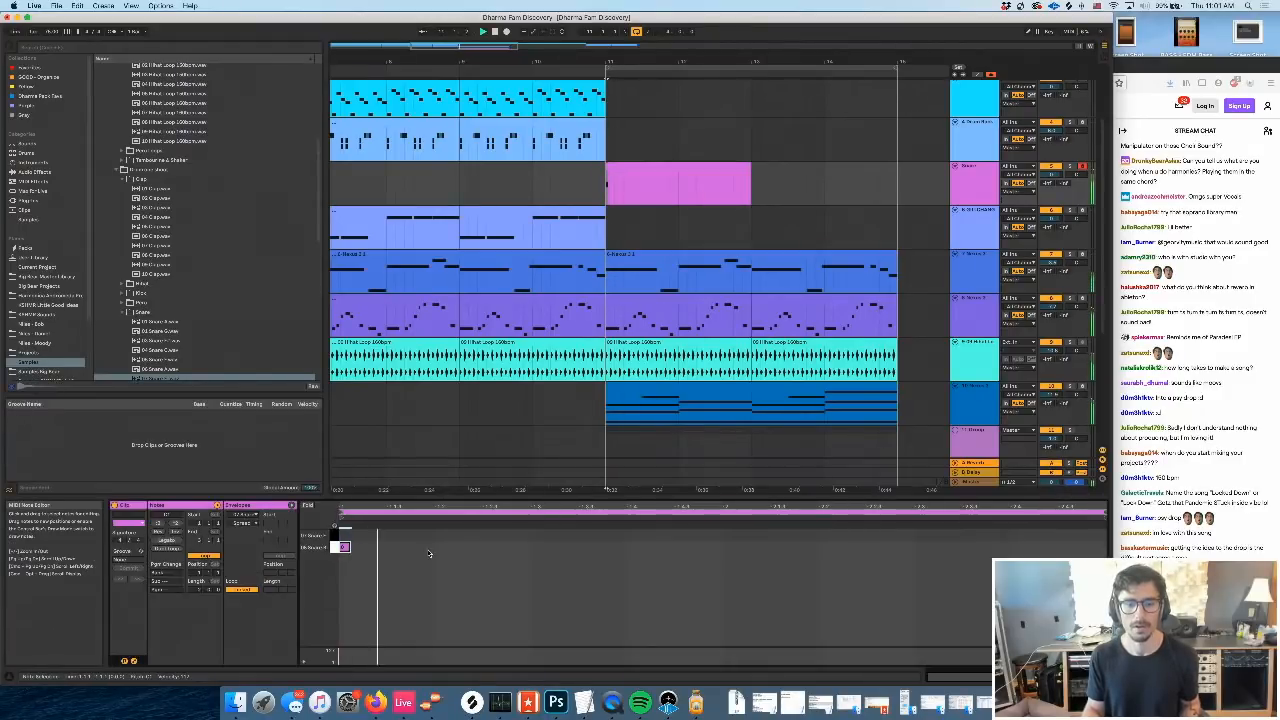
Add further C1 snare hits at 1.1.4 and 1.2.3 in the clip, and play the rhythm back
double_click(444, 545)
double_click(533, 547)
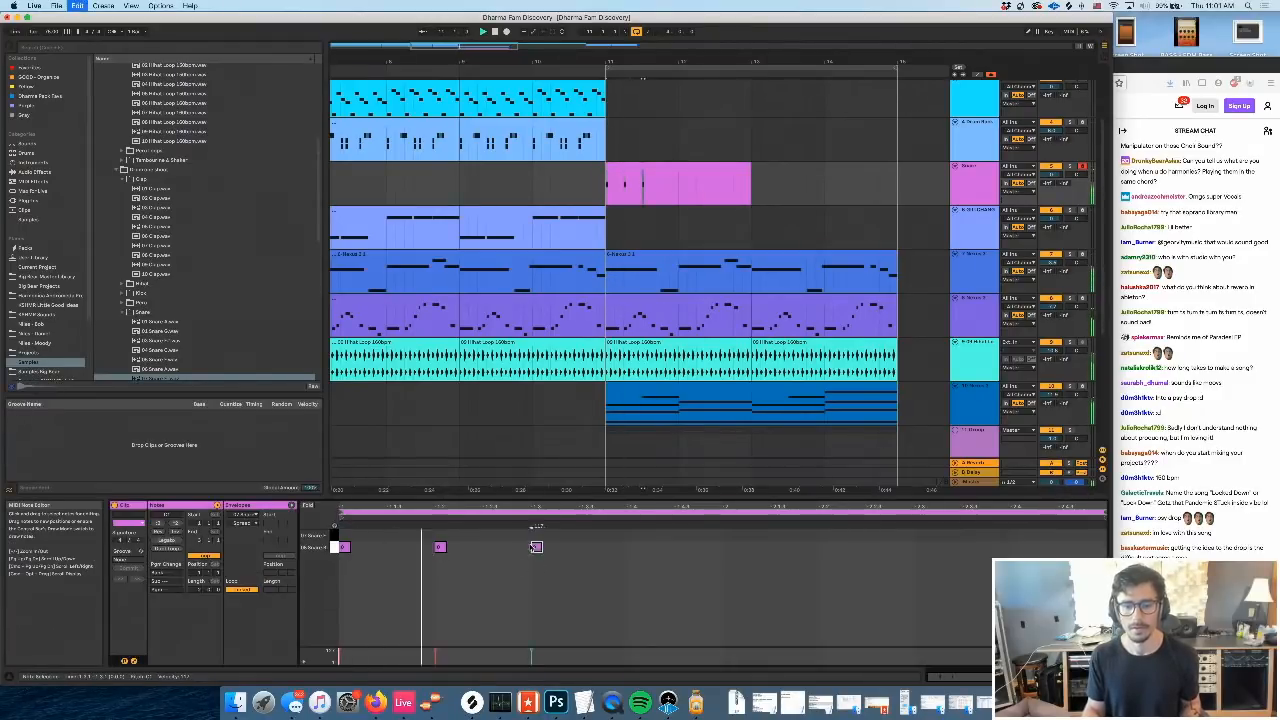
drag(446, 549, 423, 551)
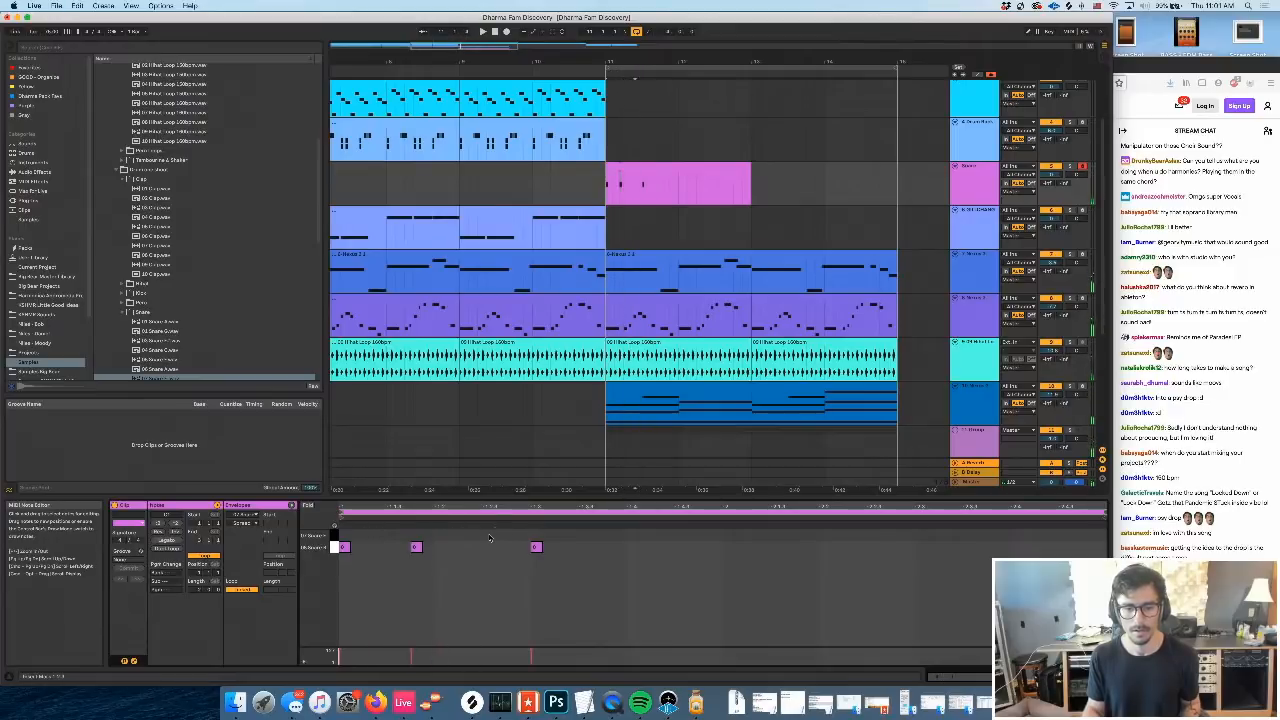
double_click(488, 545)
double_click(537, 547)
key(space)
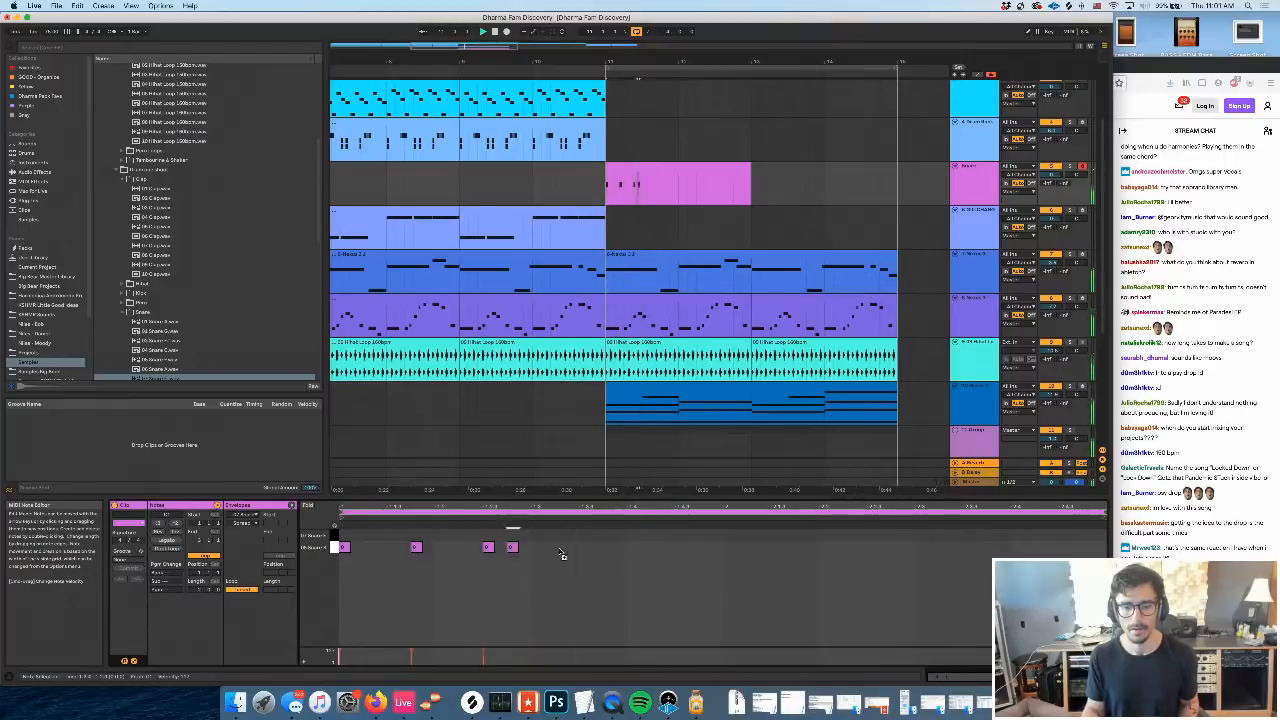
Add a C1 snare hit at 1.4.1, and duplicate the first bar's pattern into the second bar
double_click(632, 547)
key(space)
drag(724, 540, 338, 556)
key(ctrl+d)
Layer C#1 snare hits at 1.1.1, 1.1.3 and 1.2.2 over the pattern, checking them in playback
double_click(343, 535)
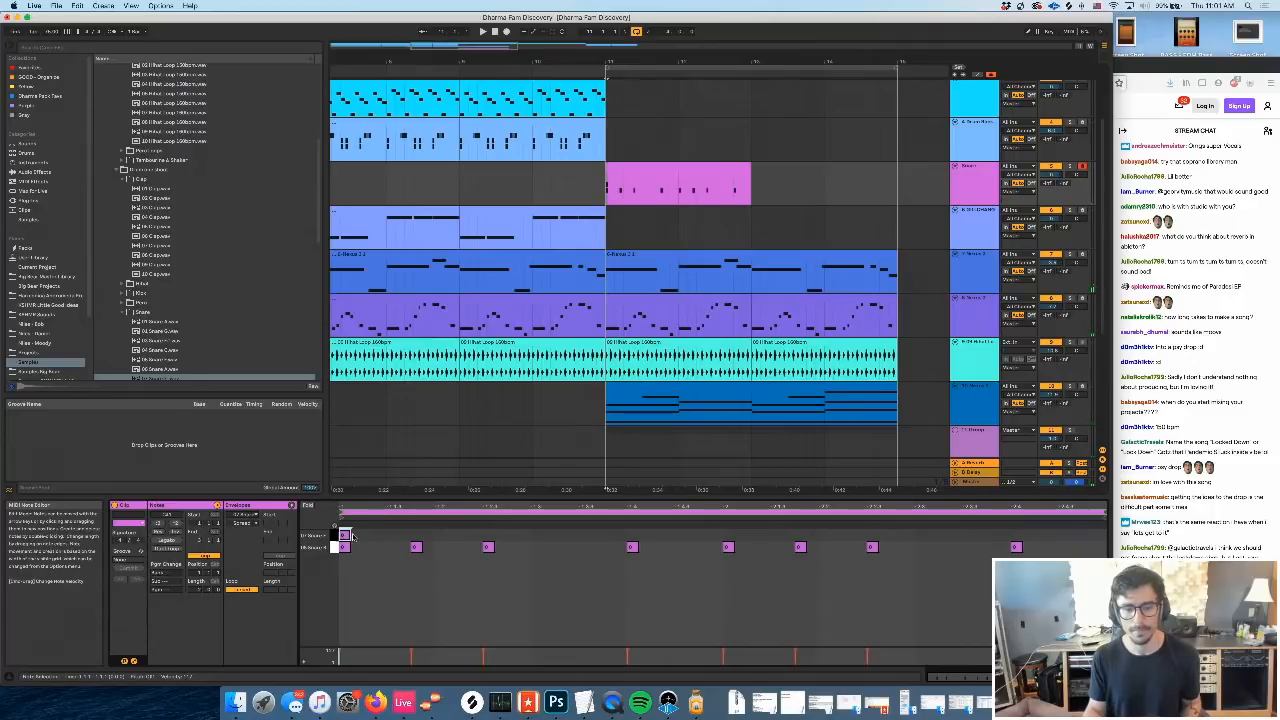
key(space)
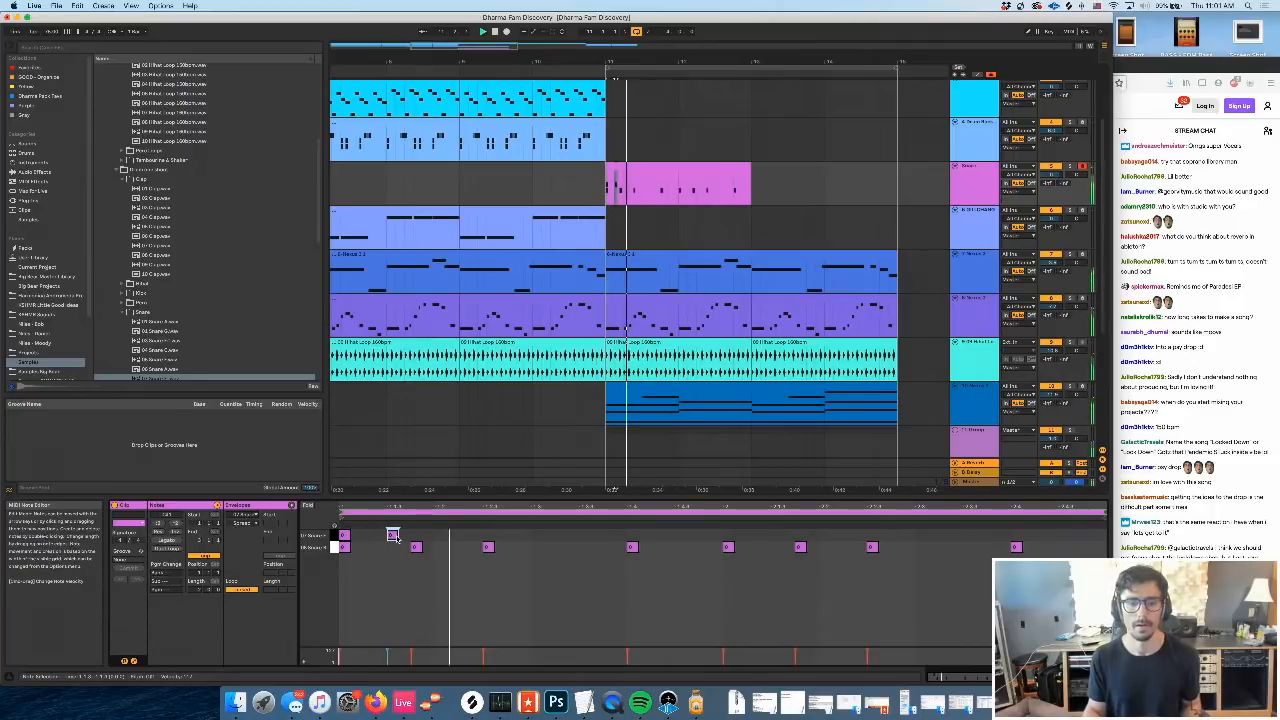
click(343, 537)
key(space)
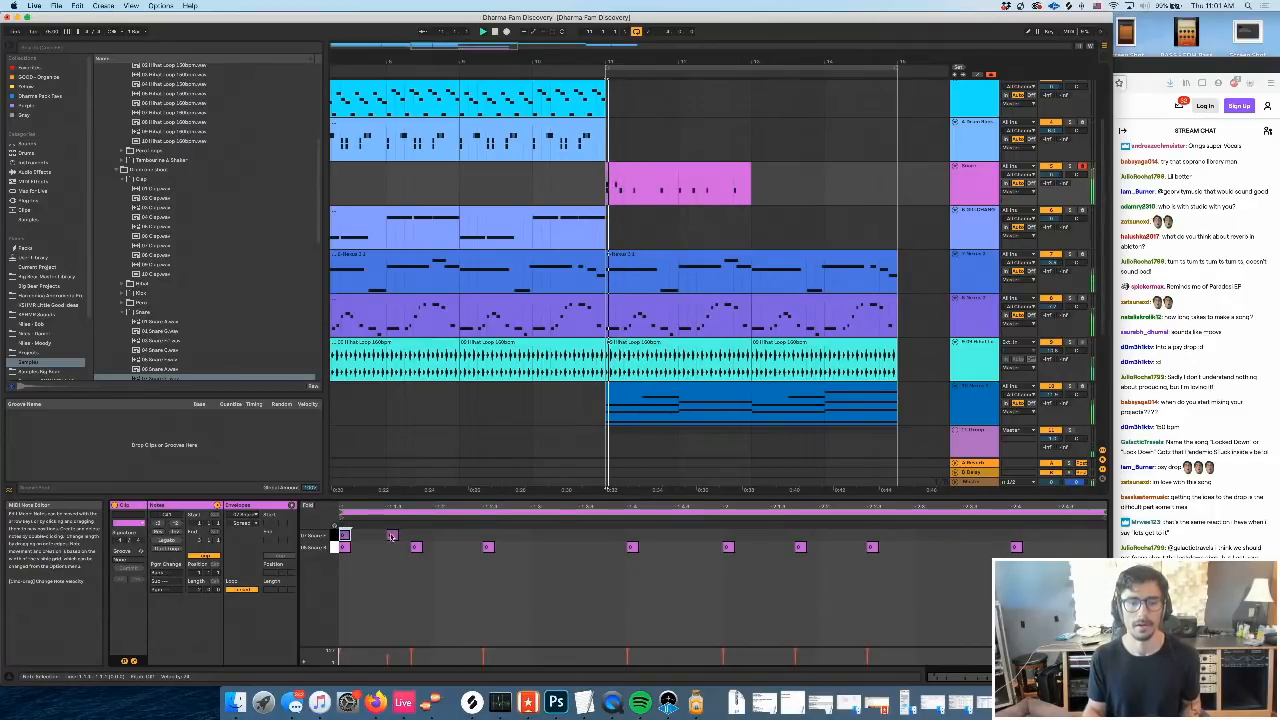
key(space)
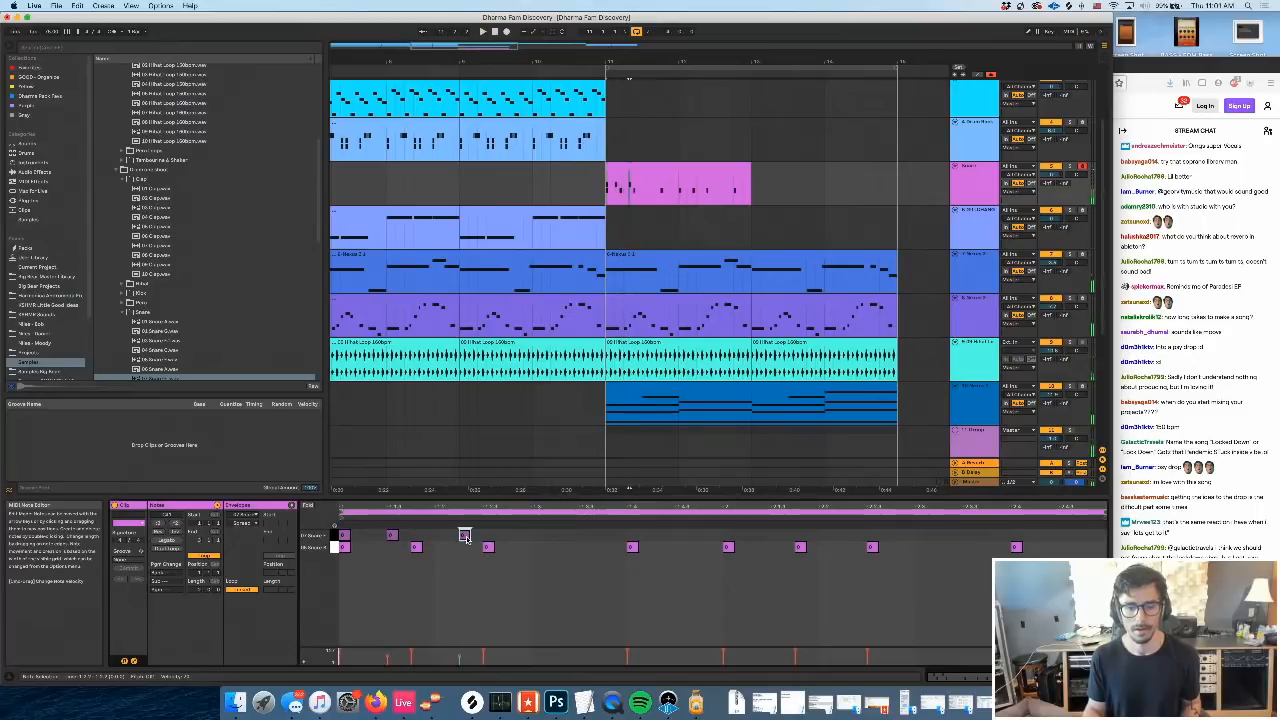
key(space)
click(519, 539)
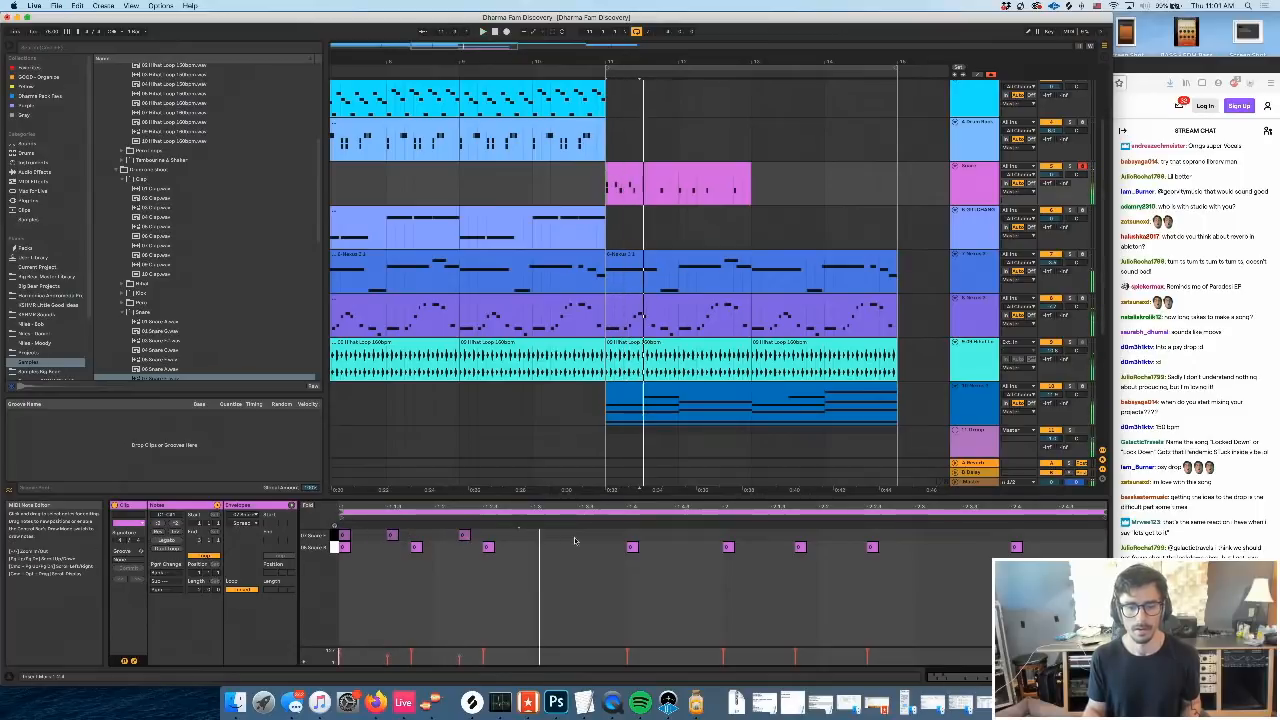
Copy the pair of snare hits at 1.2.2 and 1.2.3 to 1.3.1, and play the result
key(space)
drag(497, 537, 465, 563)
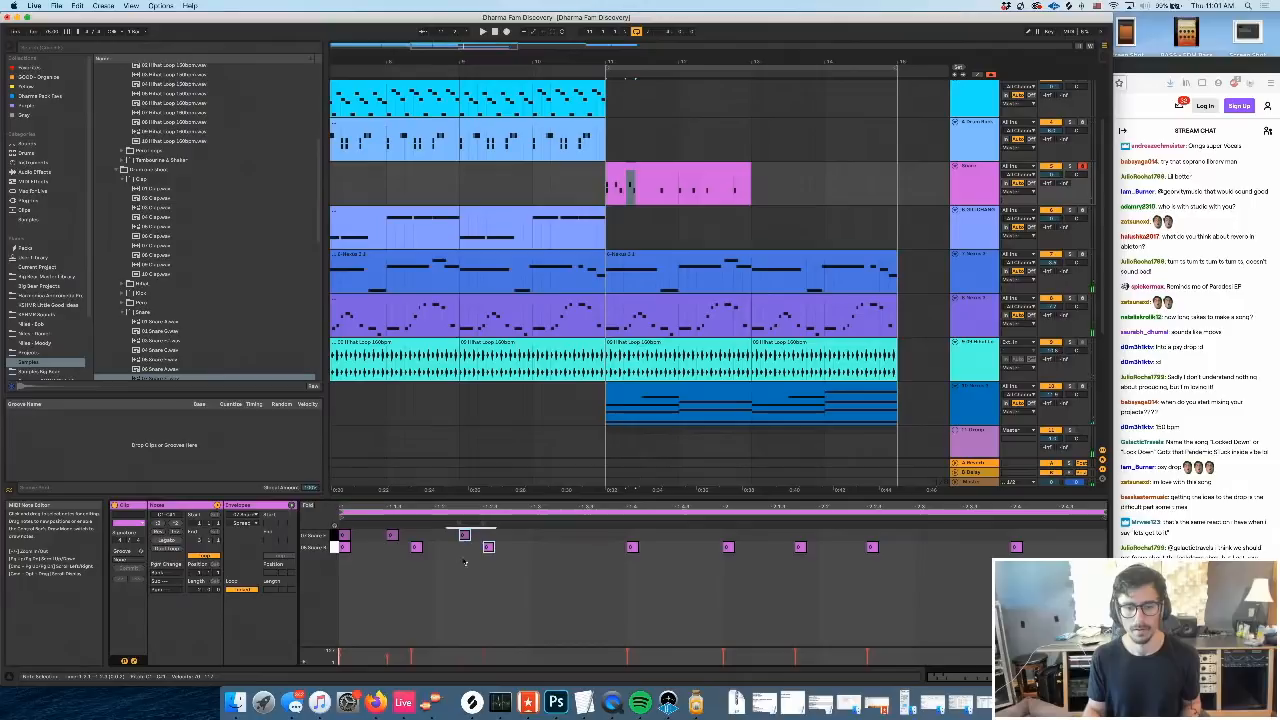
click(533, 541)
key(super+v)
key(space)
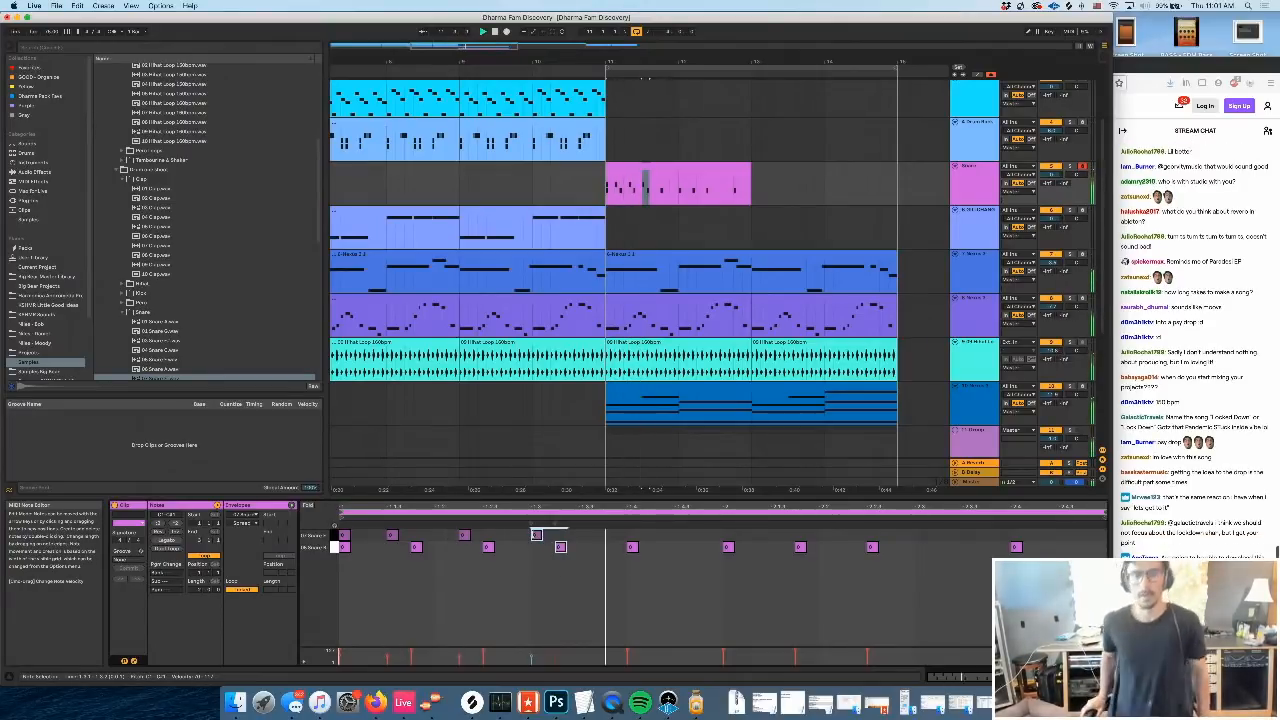
Play the snare pattern back, and copy the C1 snare hit at 1.3.2 to 1.3.3
key(space)
click(564, 559)
key(space)
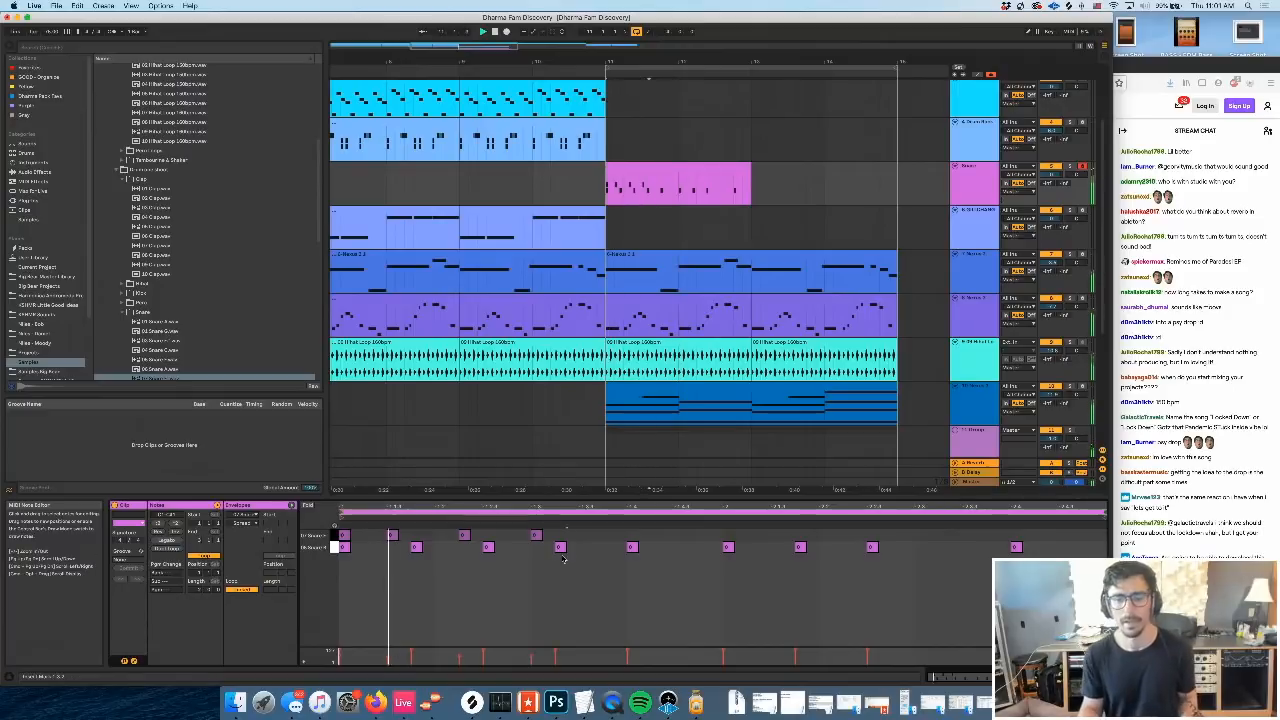
drag(563, 550, 588, 555)
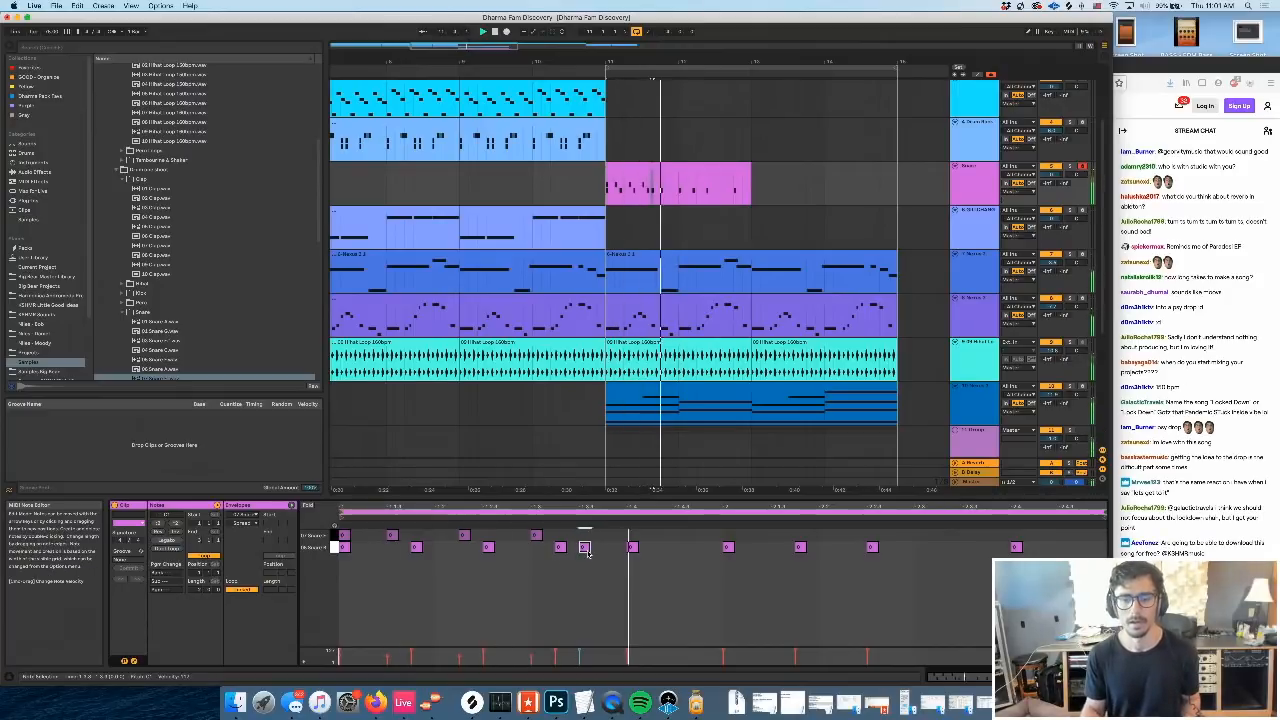
Add a fast roll of four C#1 snare hits from 1.4.3 to the end of the first bar, and play it back
drag(537, 537, 634, 538)
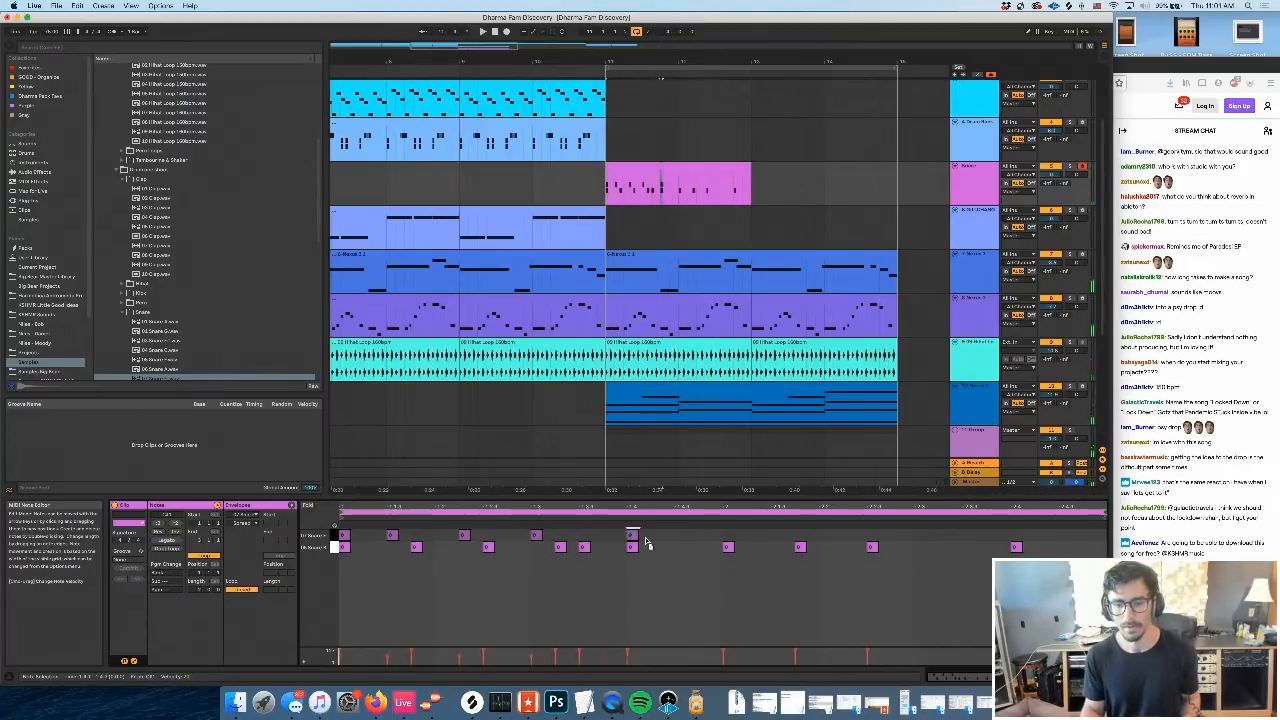
key(ctrl+d)
key(ctrl+d)
key(space)
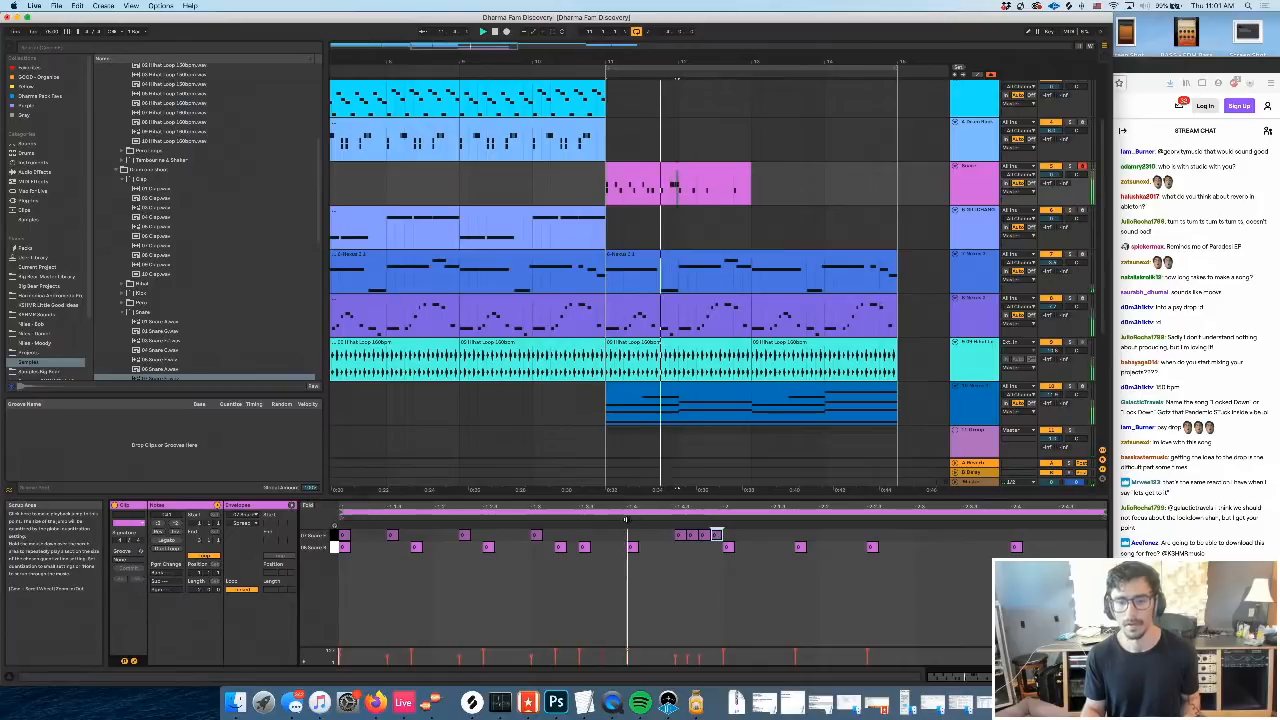
key(space)
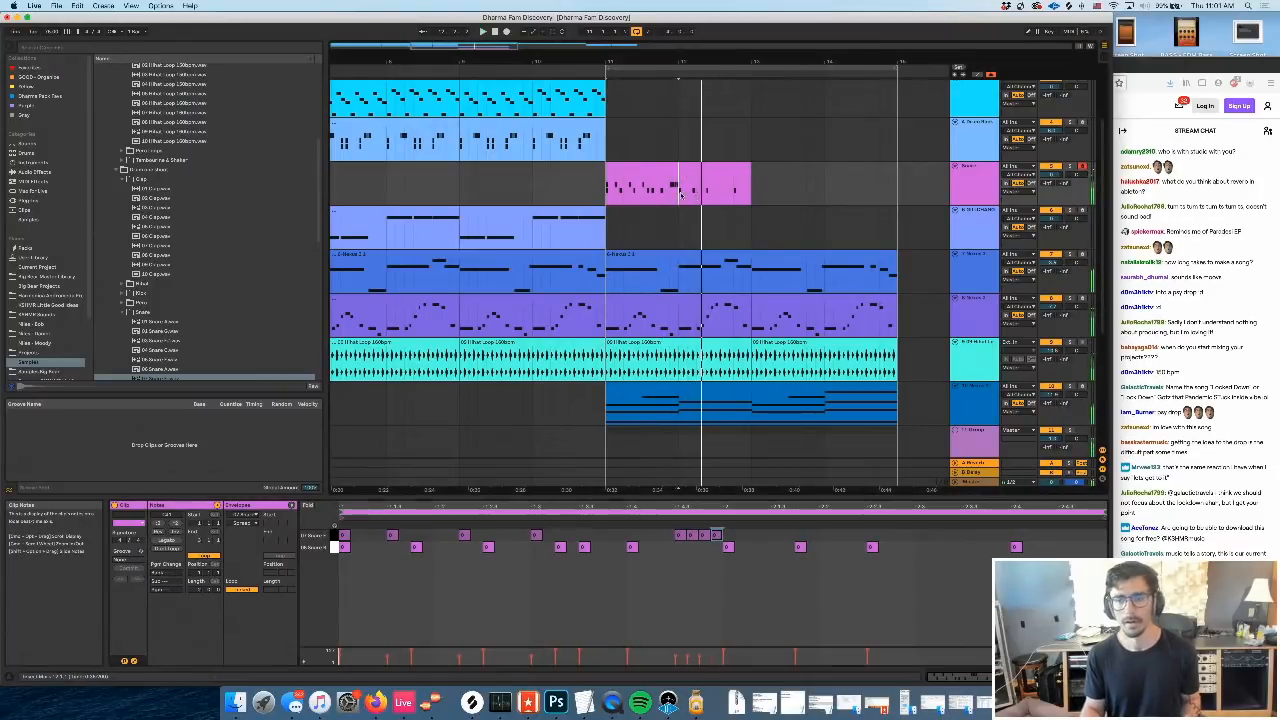
Duplicate the first bar of the snare clip over the following three bars of the arrangement, and play the section
click(683, 167)
key(ctrl+d)
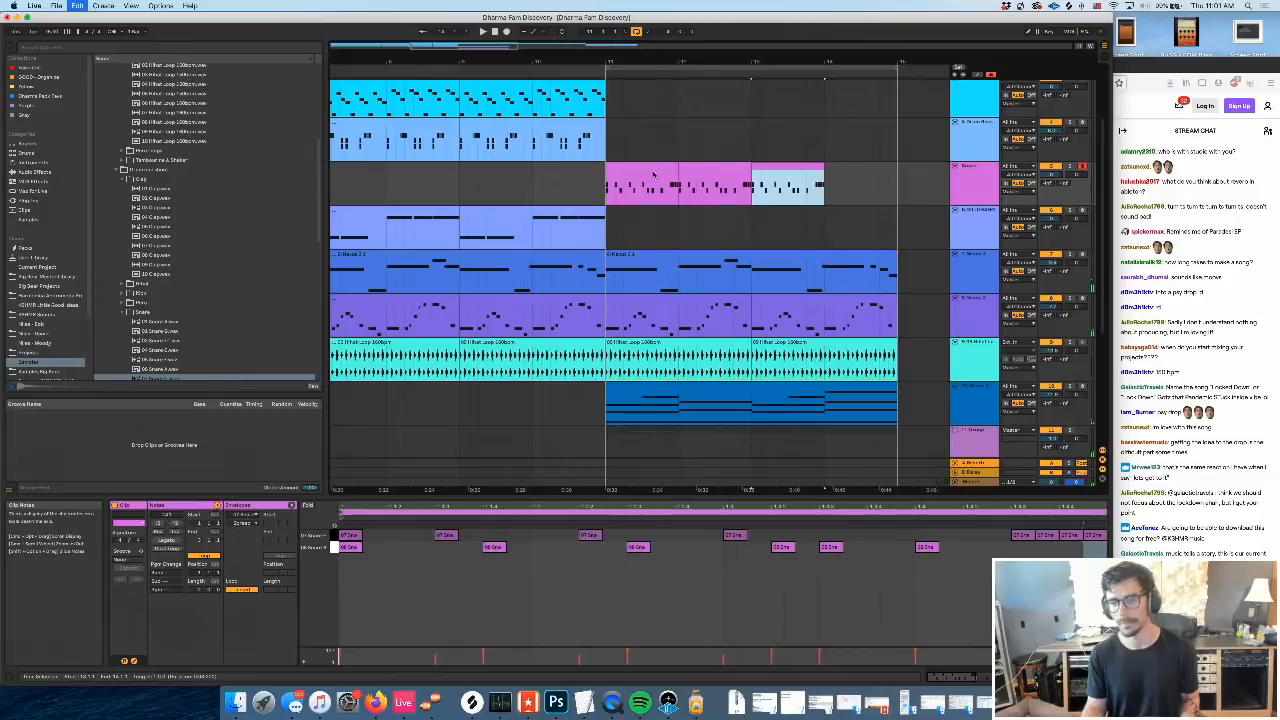
key(ctrl+d)
click(579, 187)
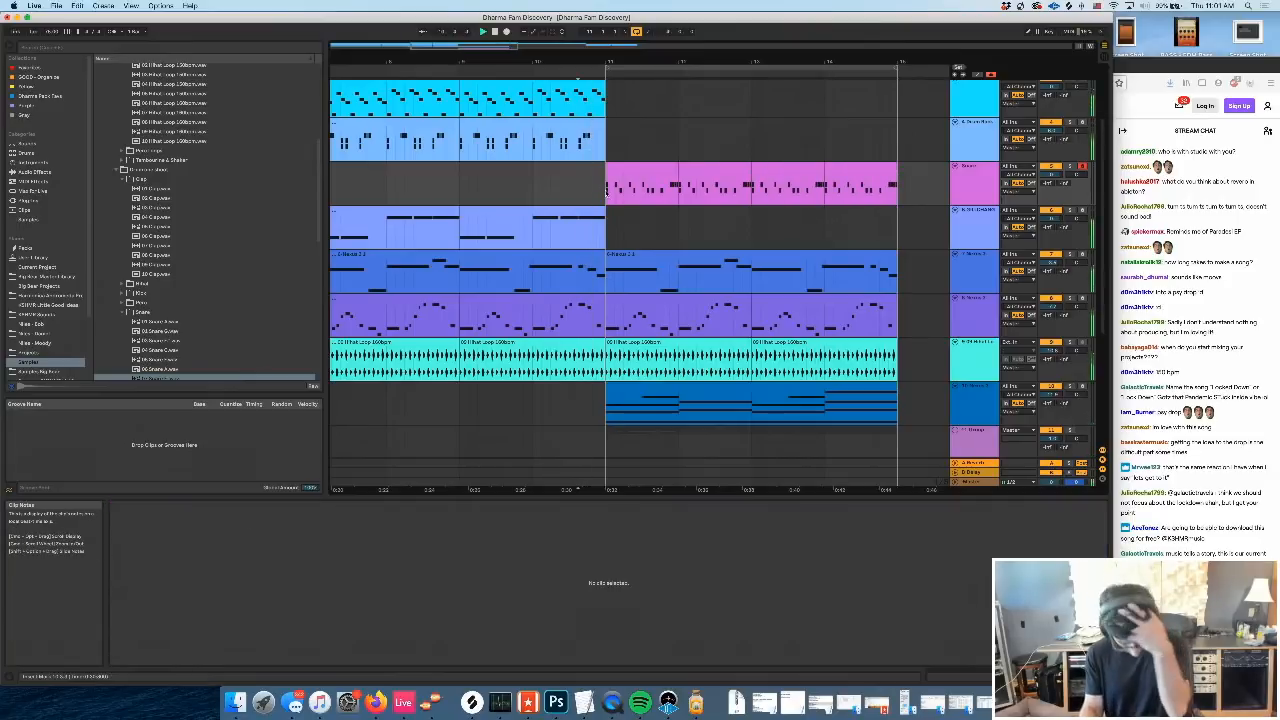
key(space)
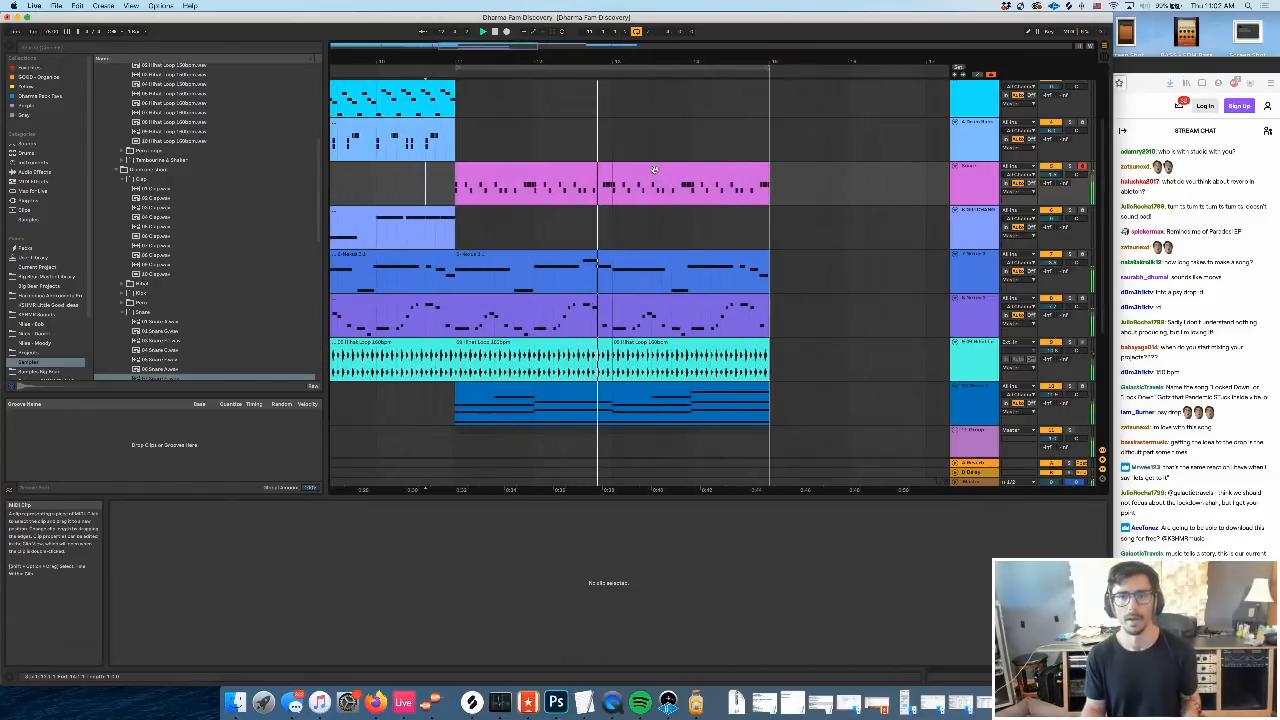
Consolidate the third and fourth snare bars into one clip, and add C#1 hits at 1.1.2, 1.1.4 and 1.2.1 in it
drag(563, 175, 682, 165)
key(super+j)
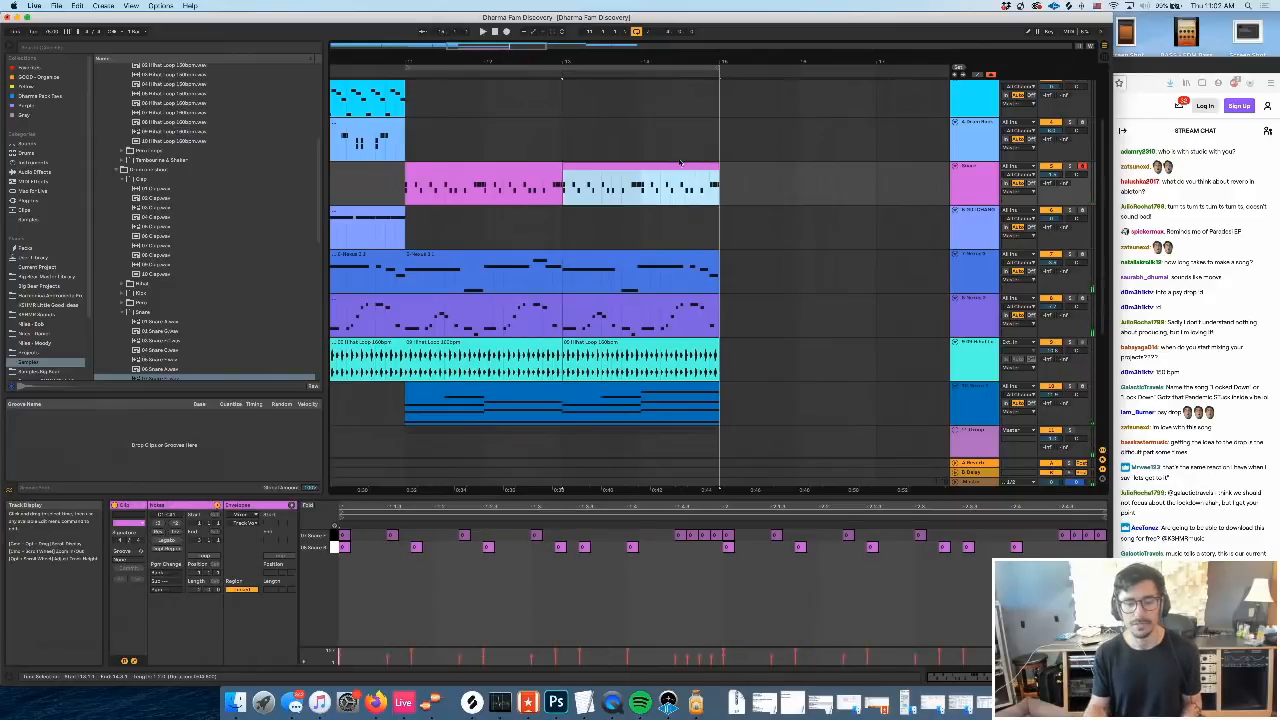
click(386, 559)
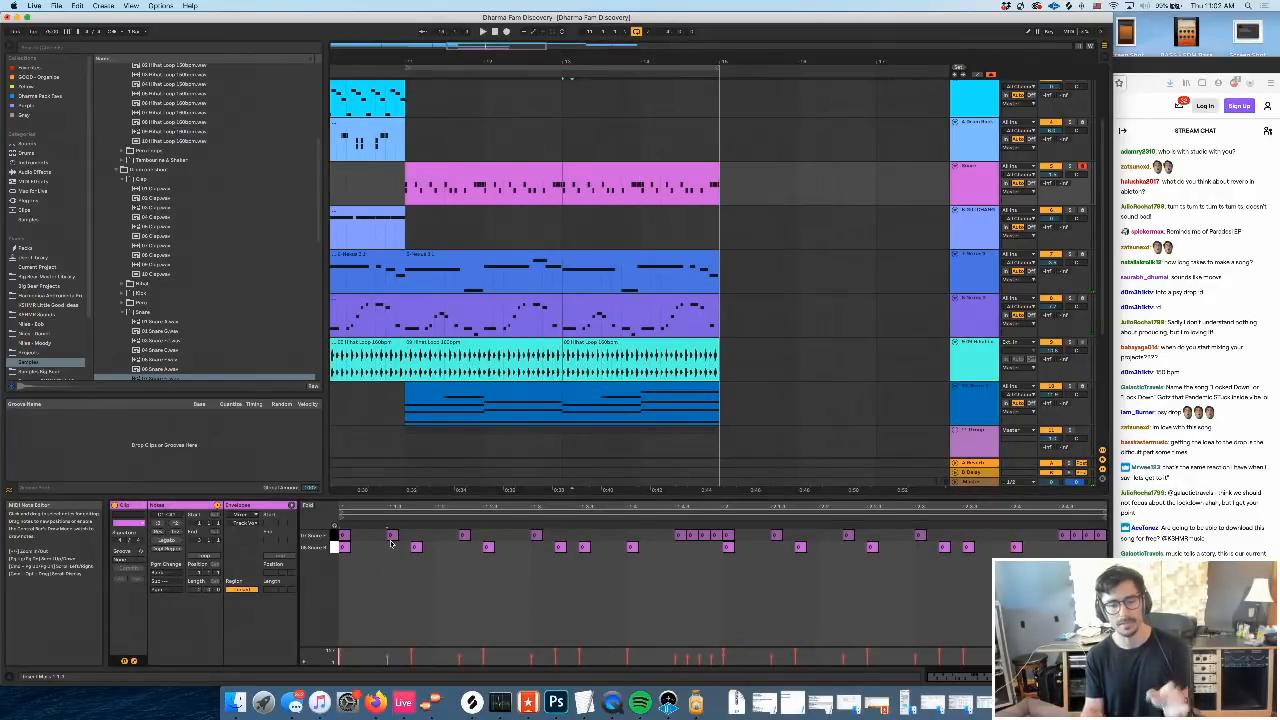
key(super+c)
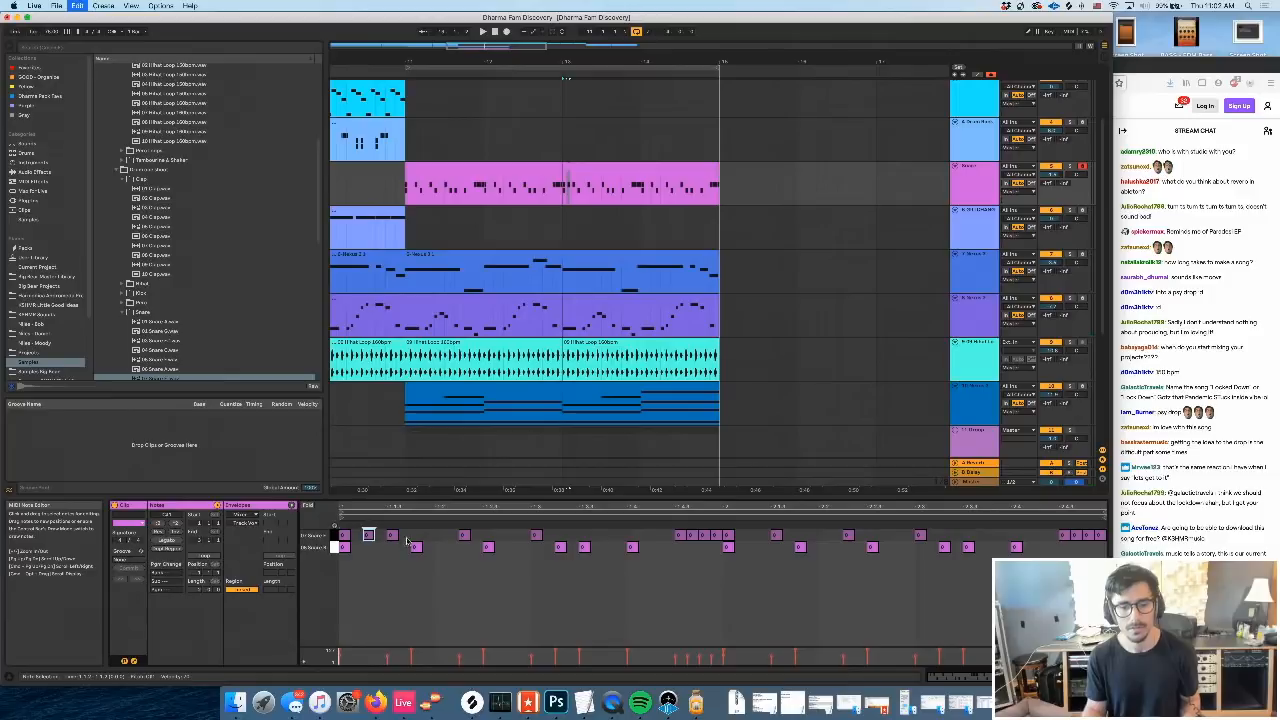
key(super+v)
key(space)
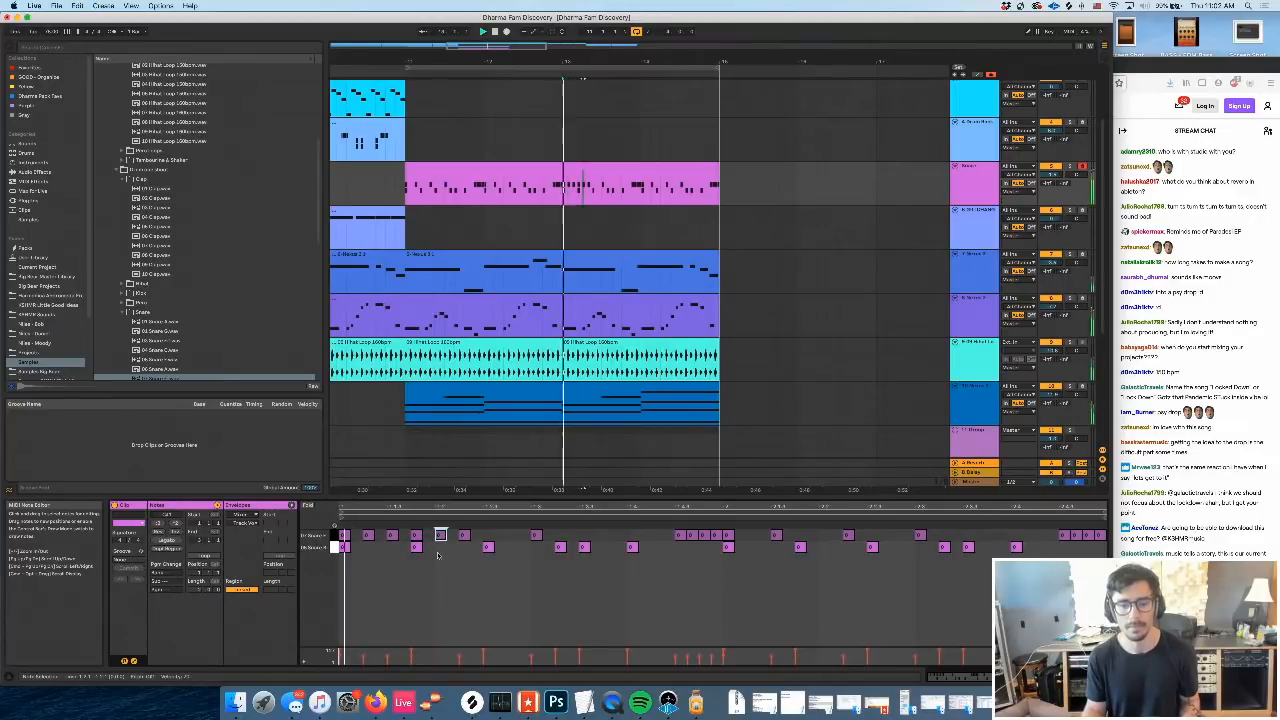
Continue the C#1 snare hits at 1.2.3 and 1.2.4 with one extra quick hit before 1.3.1, checking them in playback
click(465, 535)
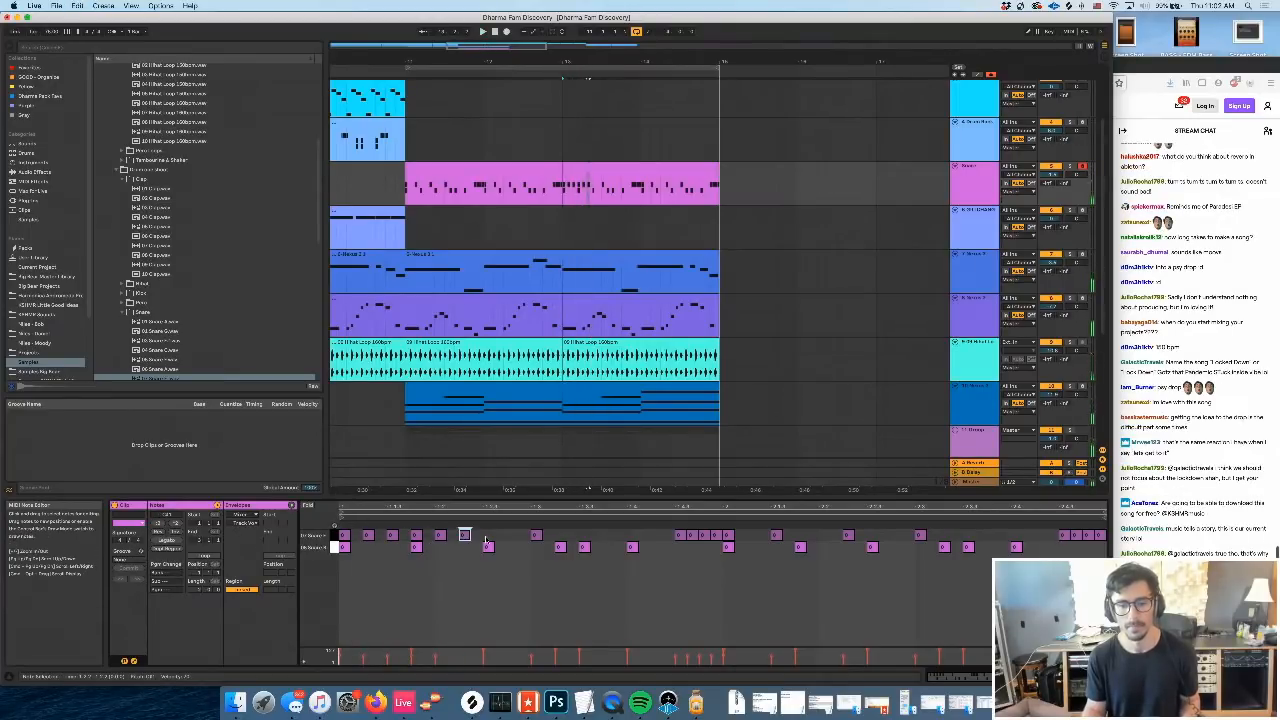
key(super+d)
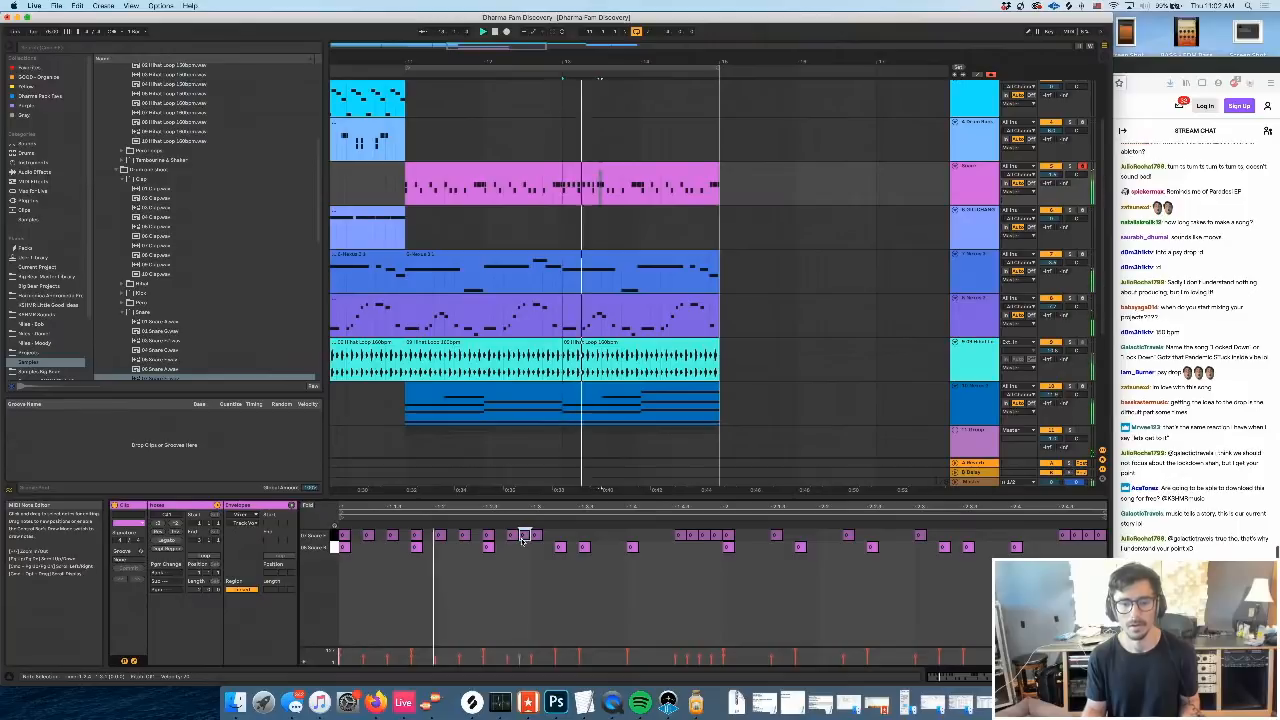
click(543, 551)
key(space)
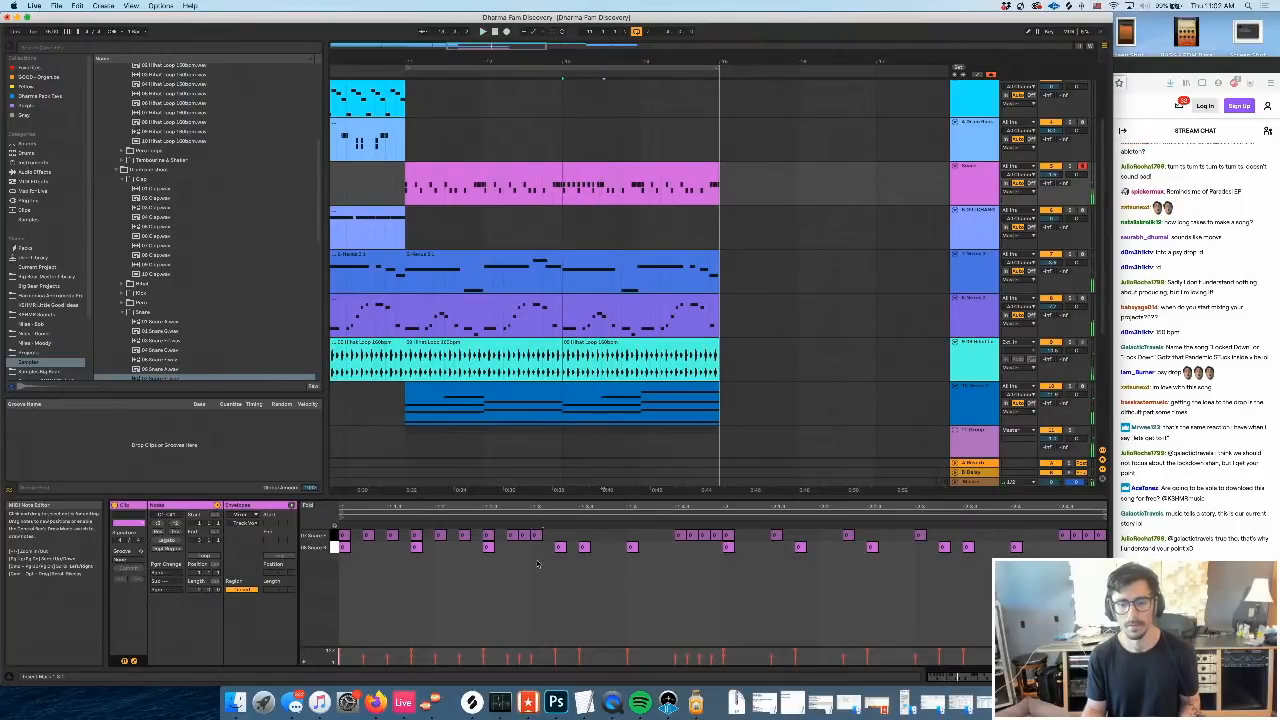
drag(539, 561, 1105, 529)
click(518, 571)
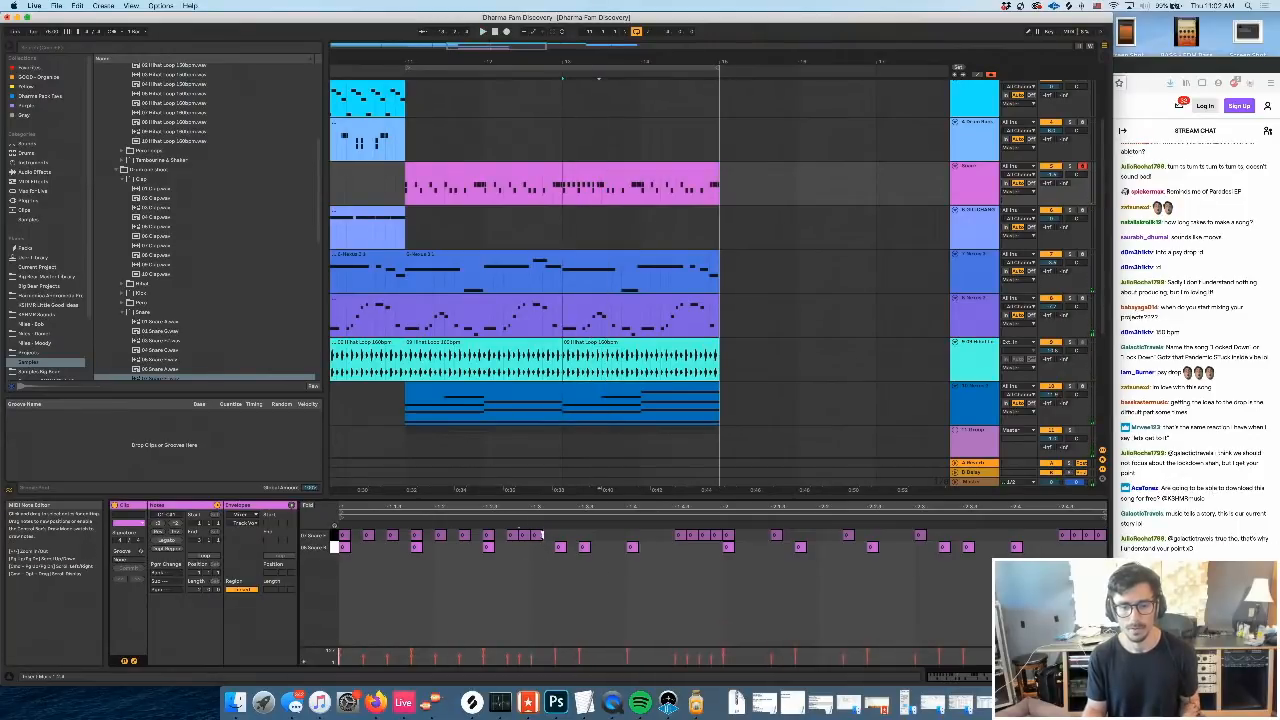
Delete the upper-row snare notes that follow the opening phrase in the snare MIDI clip
double_click(538, 536)
drag(555, 541, 1227, 524)
key(Delete)
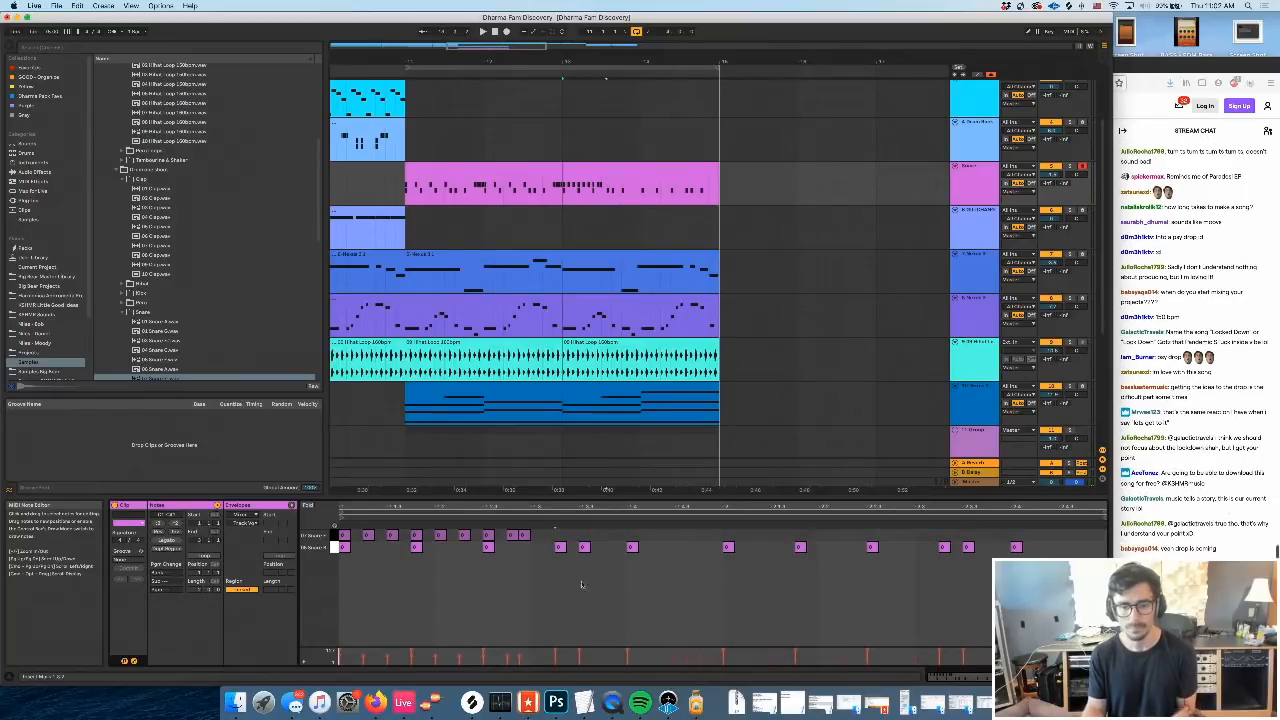
Duplicate the opening upper-row snare phrase directly after itself and play back the repeated pattern
drag(535, 538, 228, 538)
key(super+d)
key(Left)
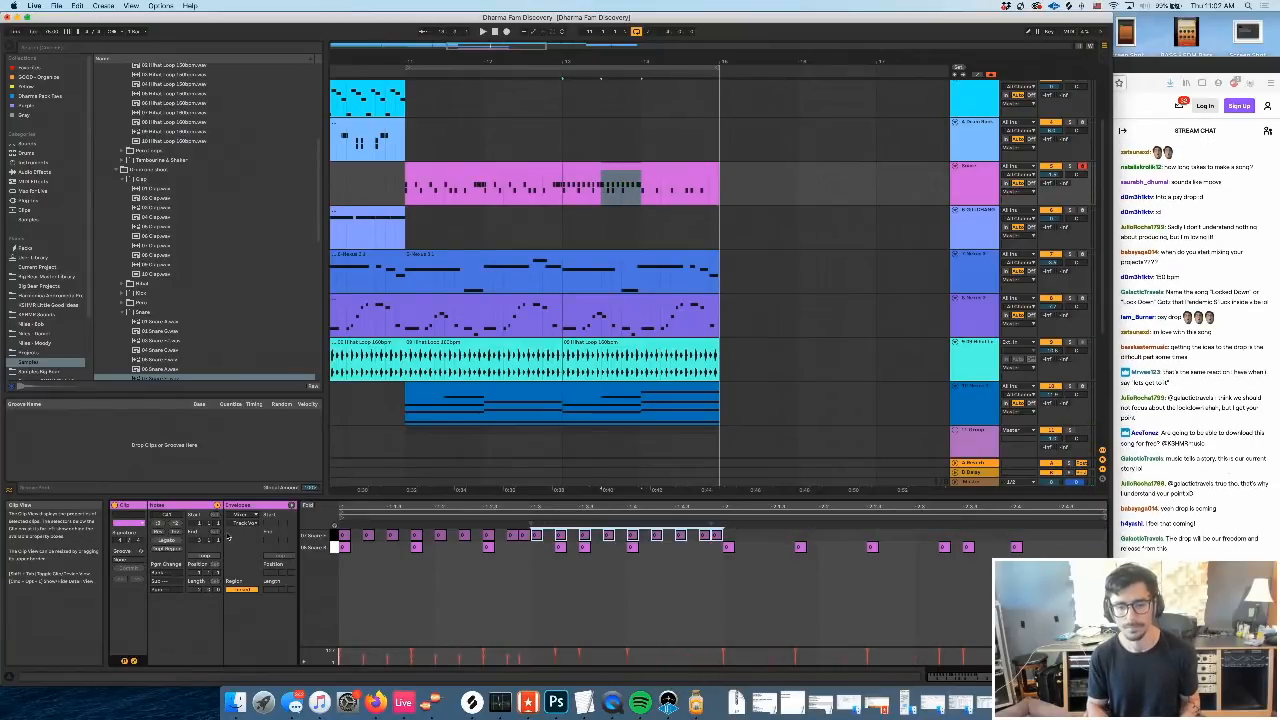
key(space)
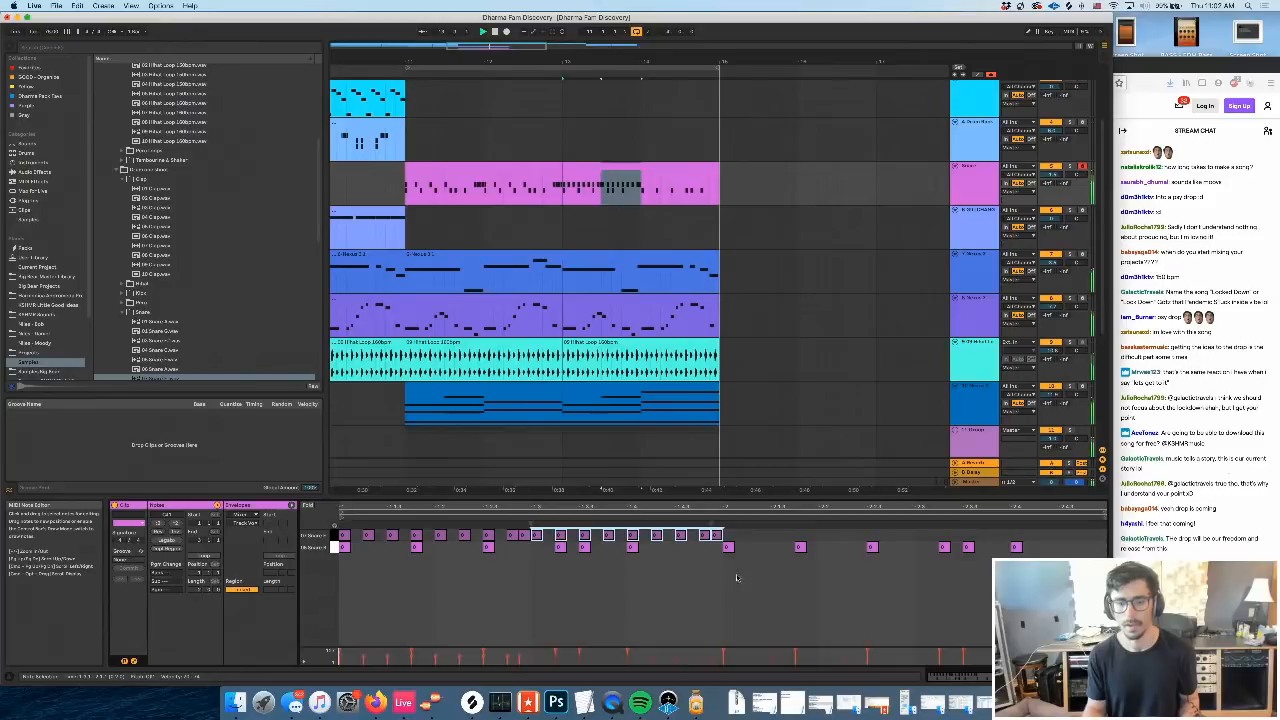
click(727, 564)
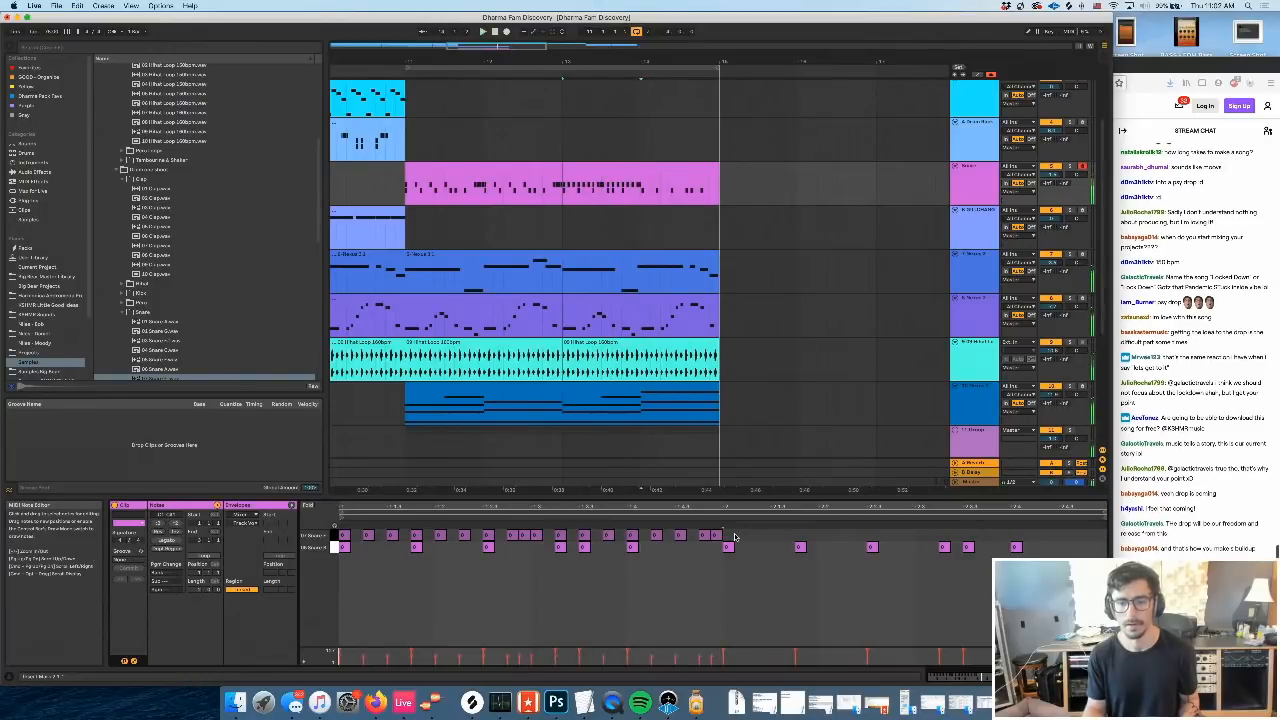
Duplicate the whole upper-row pattern into the second half of the snare clip and align the copy with the bar start
key(super+a)
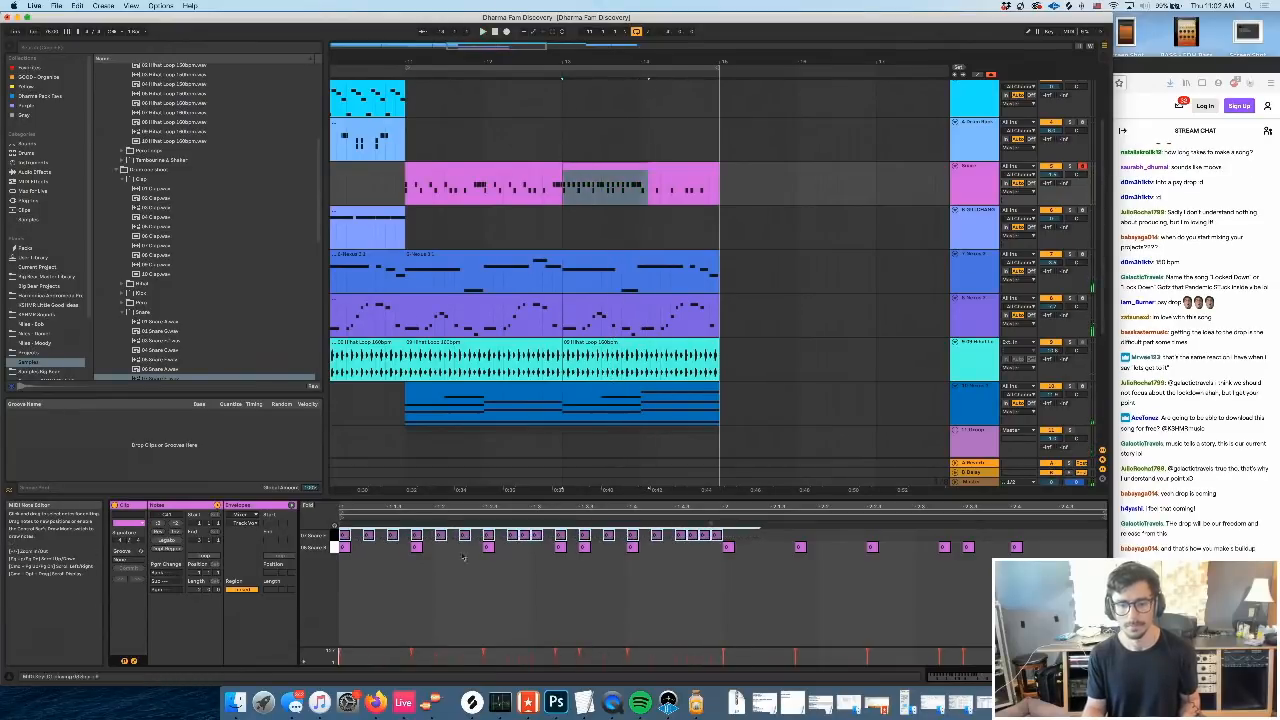
key(super+d)
drag(731, 536, 695, 540)
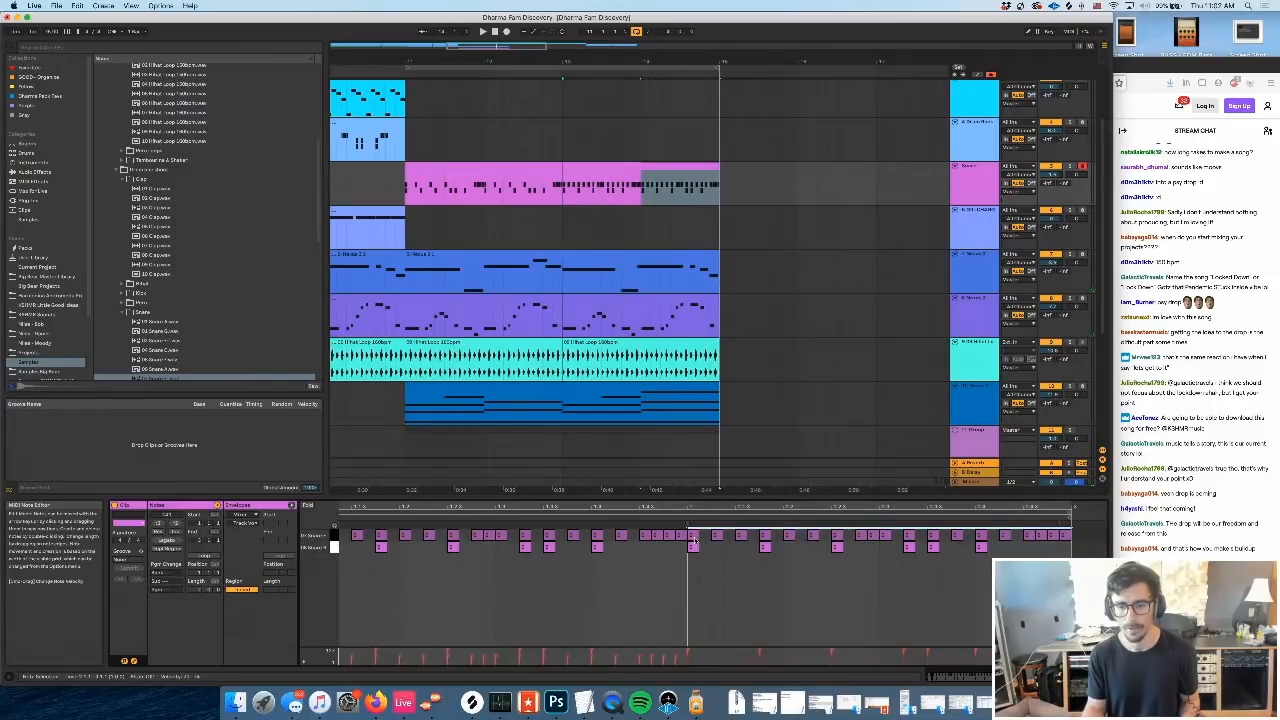
Fill in evenly spaced lower-row snare notes at the start of the second half to make four consecutive hits, auditioning the result
click(762, 583)
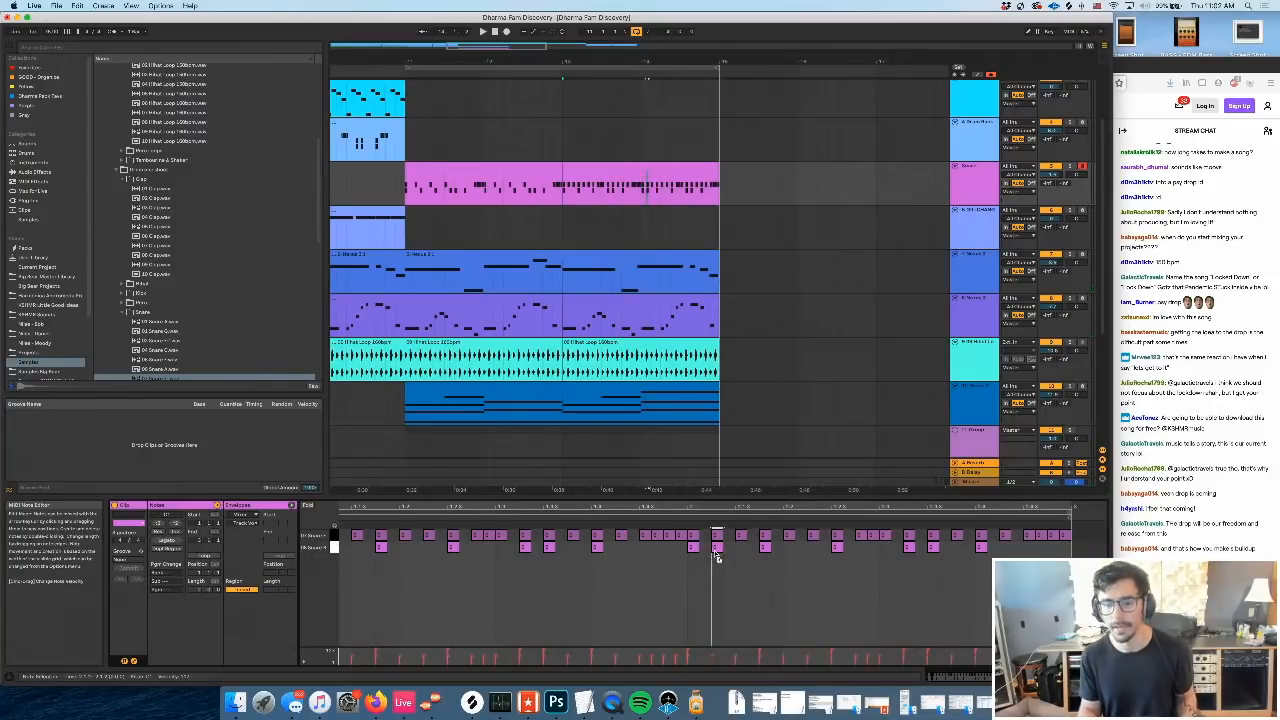
double_click(741, 547)
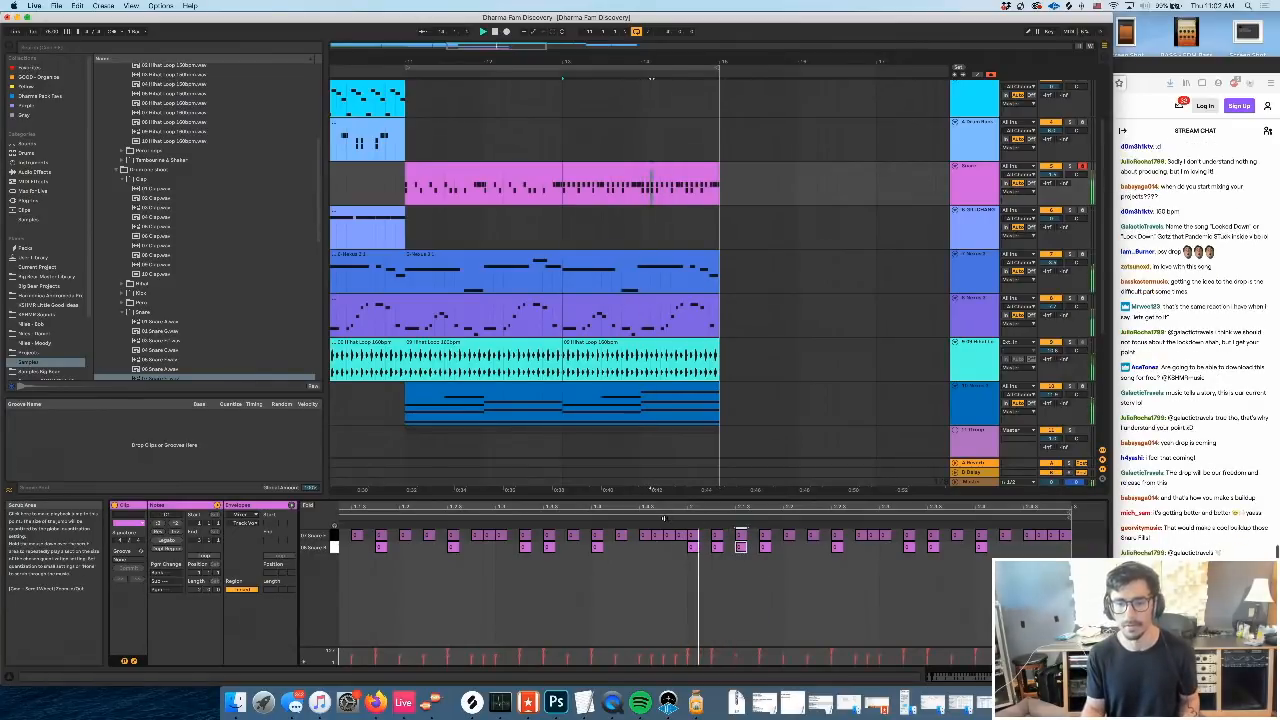
key(space)
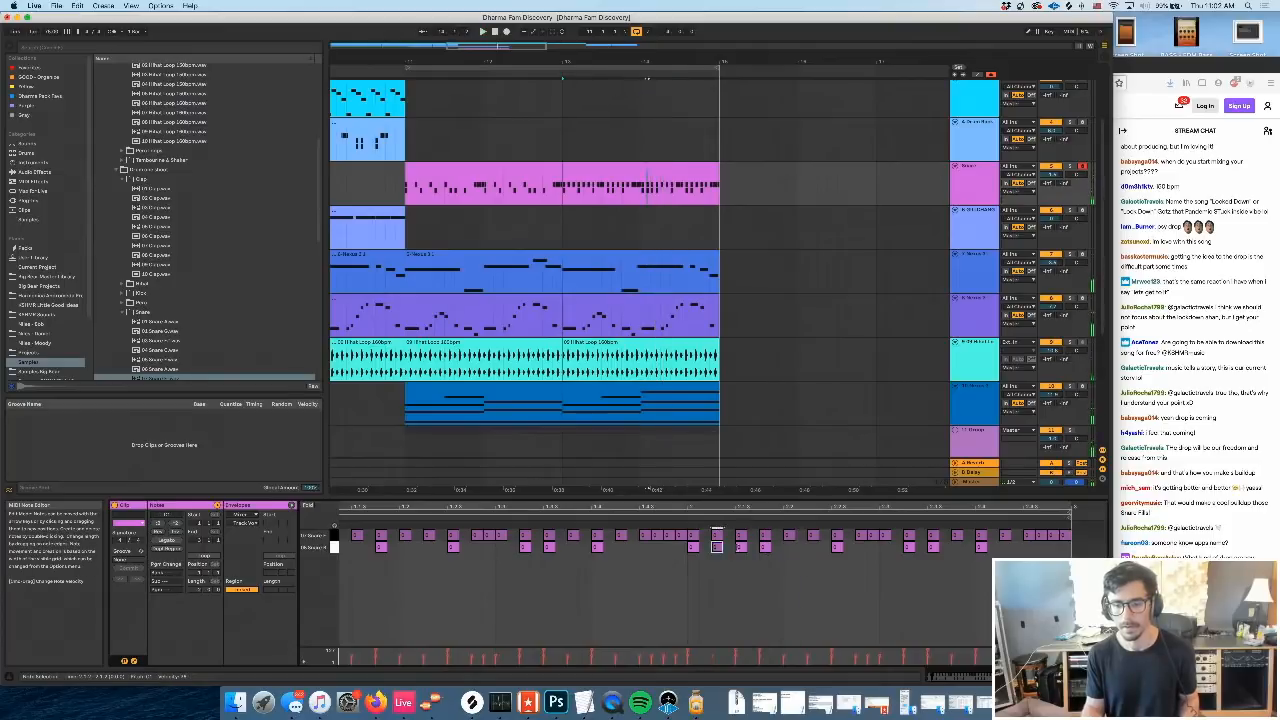
click(694, 525)
click(772, 565)
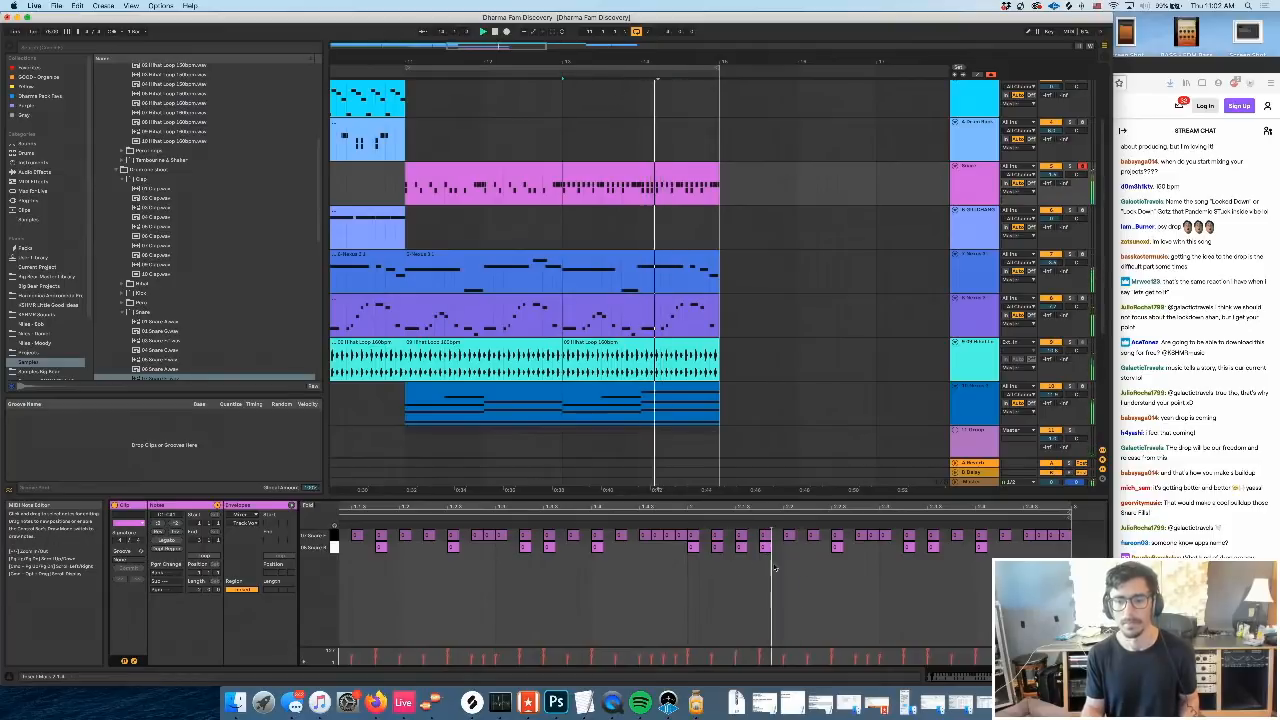
key(space)
double_click(767, 548)
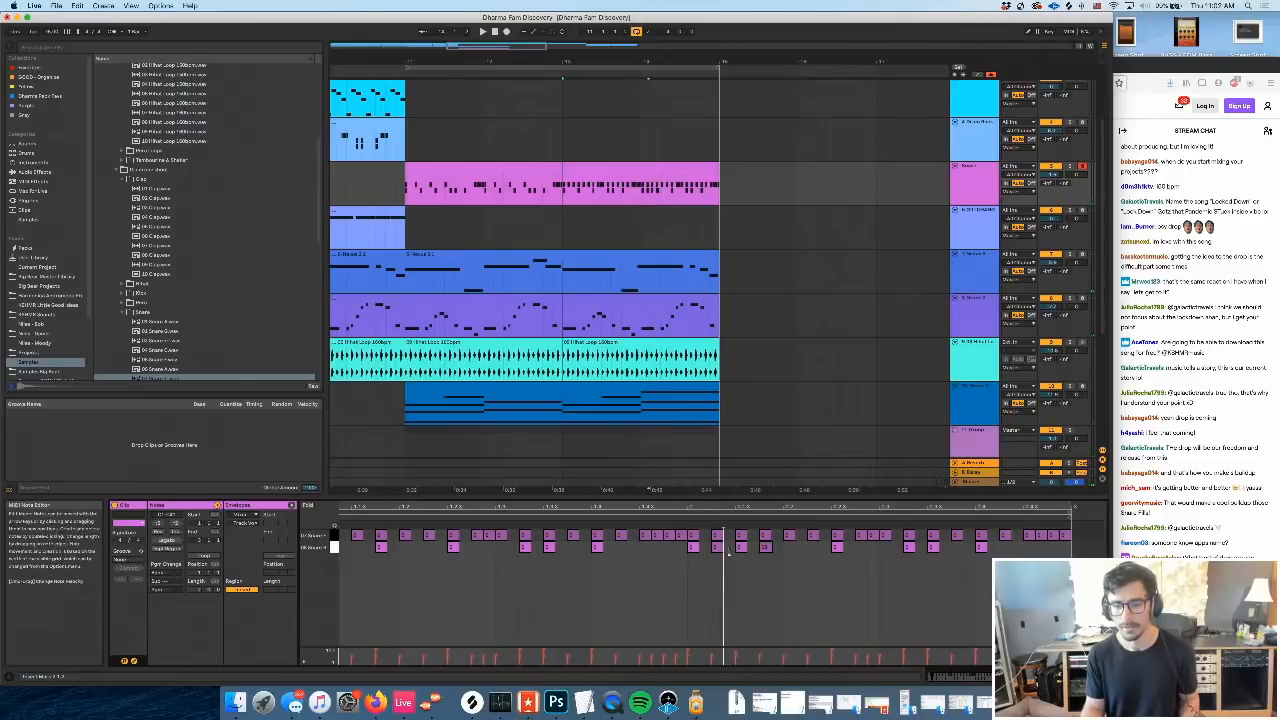
double_click(716, 547)
click(765, 547)
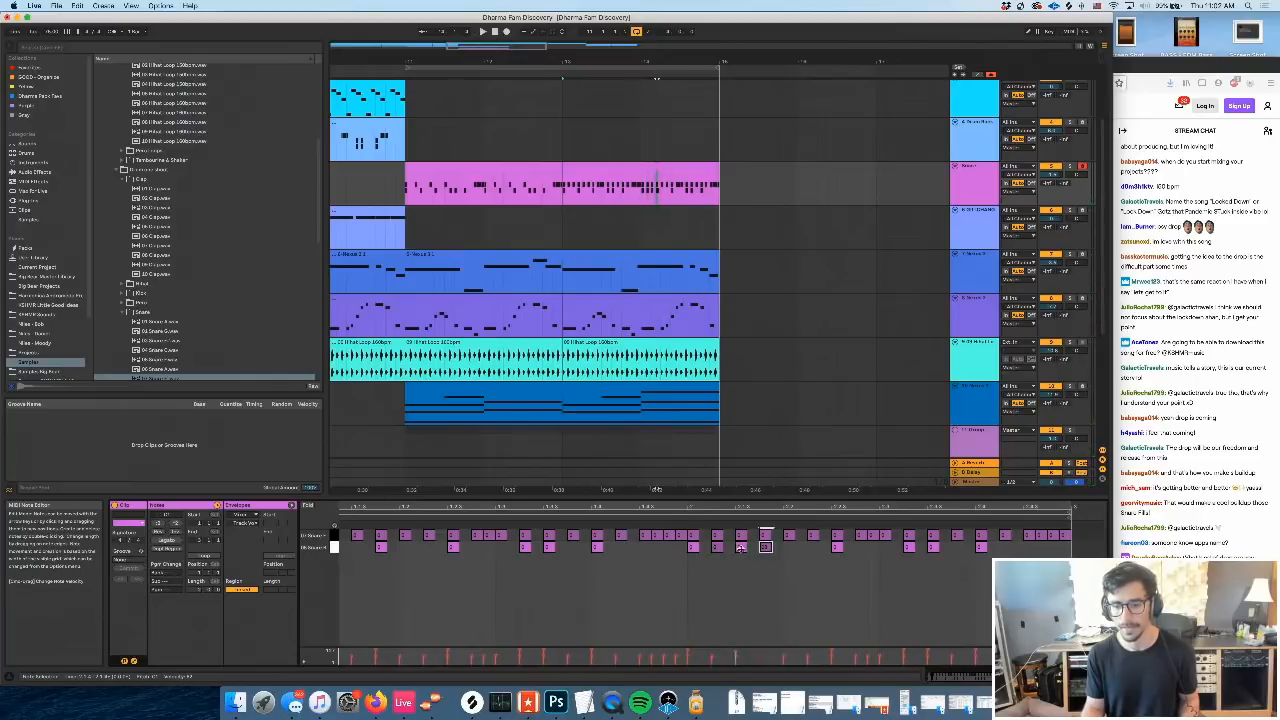
click(679, 508)
click(780, 558)
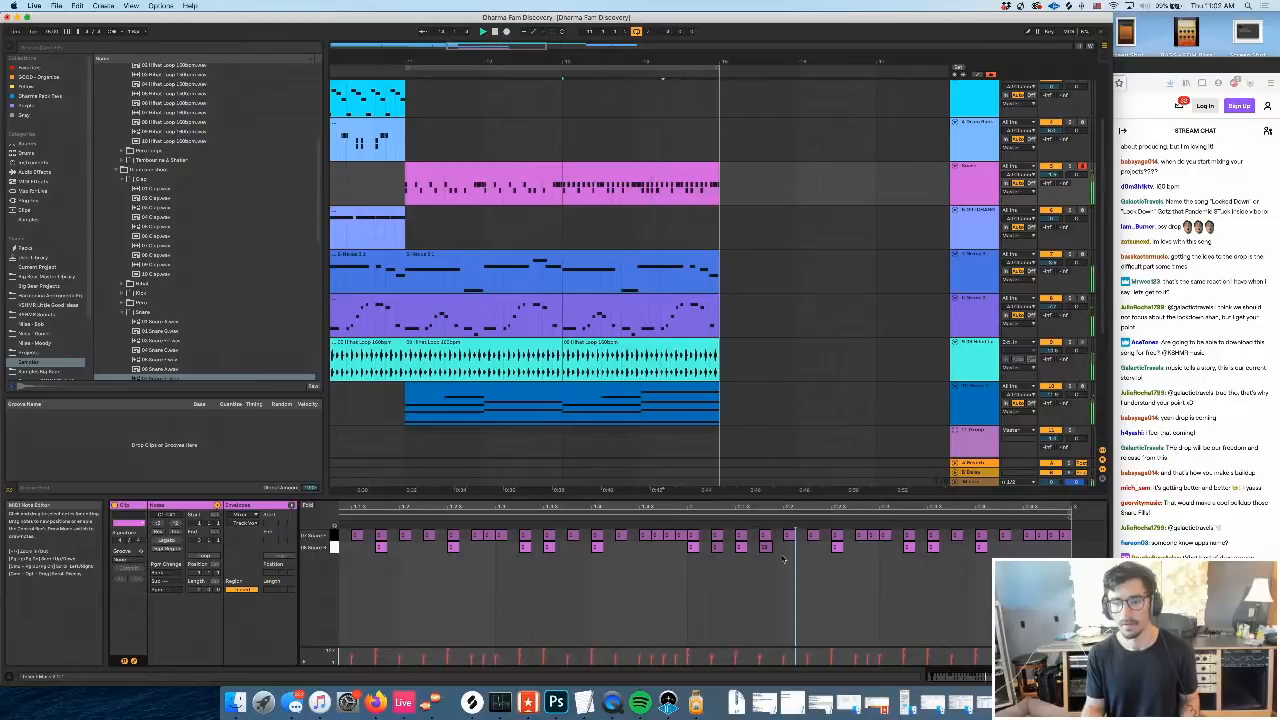
Duplicate the four lower-row snare hits three times to the clip's end, audition them, and add extra notes for a denser finish
drag(782, 560, 693, 547)
key(super+d)
key(super+d)
key(super+d)
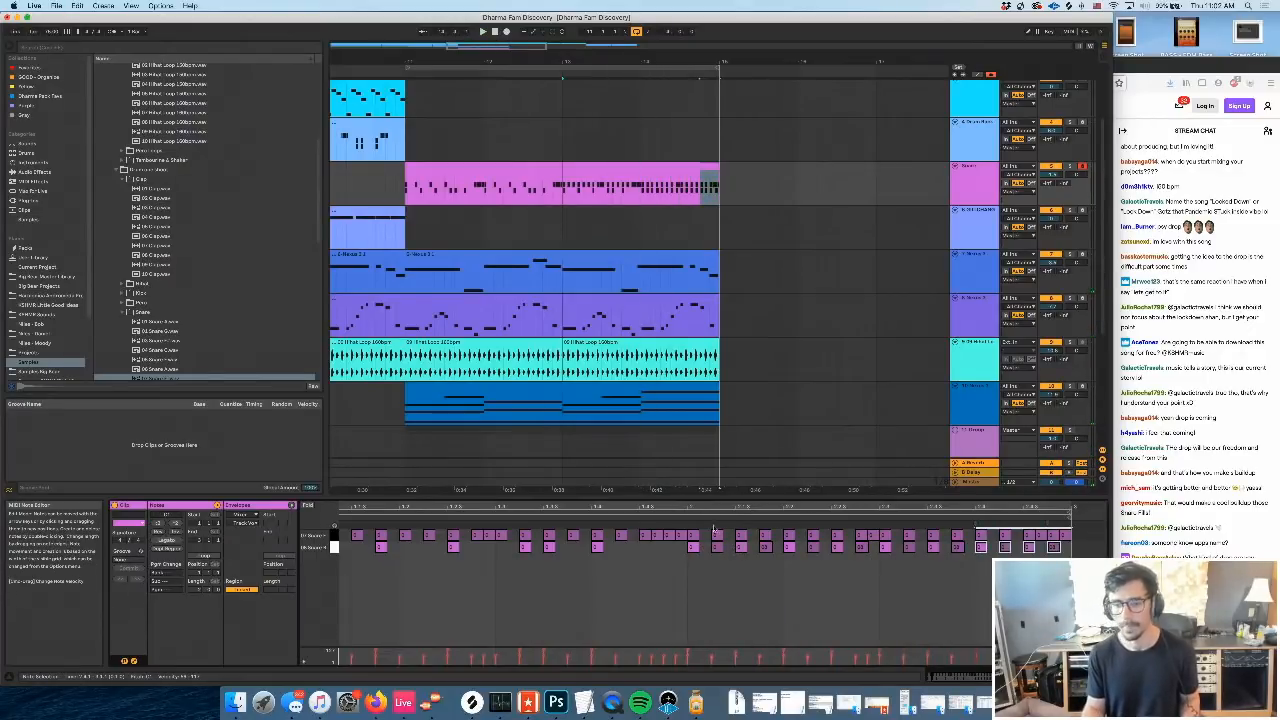
click(895, 604)
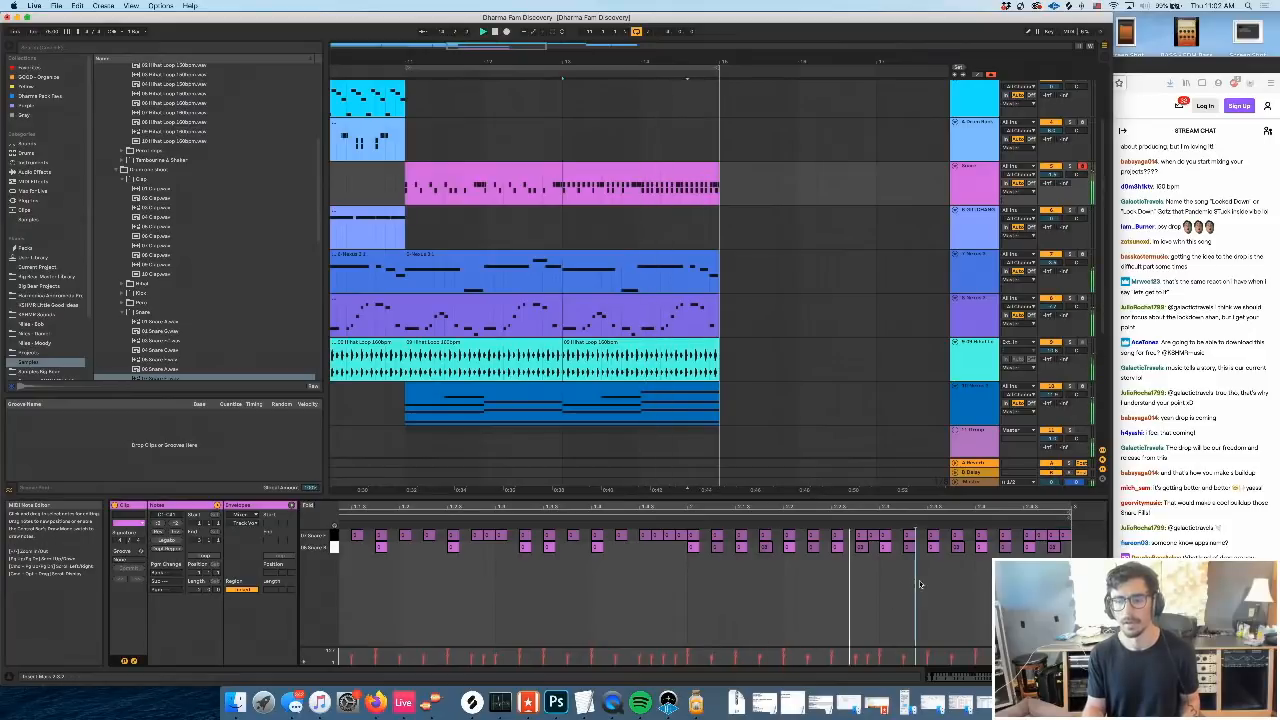
click(884, 549)
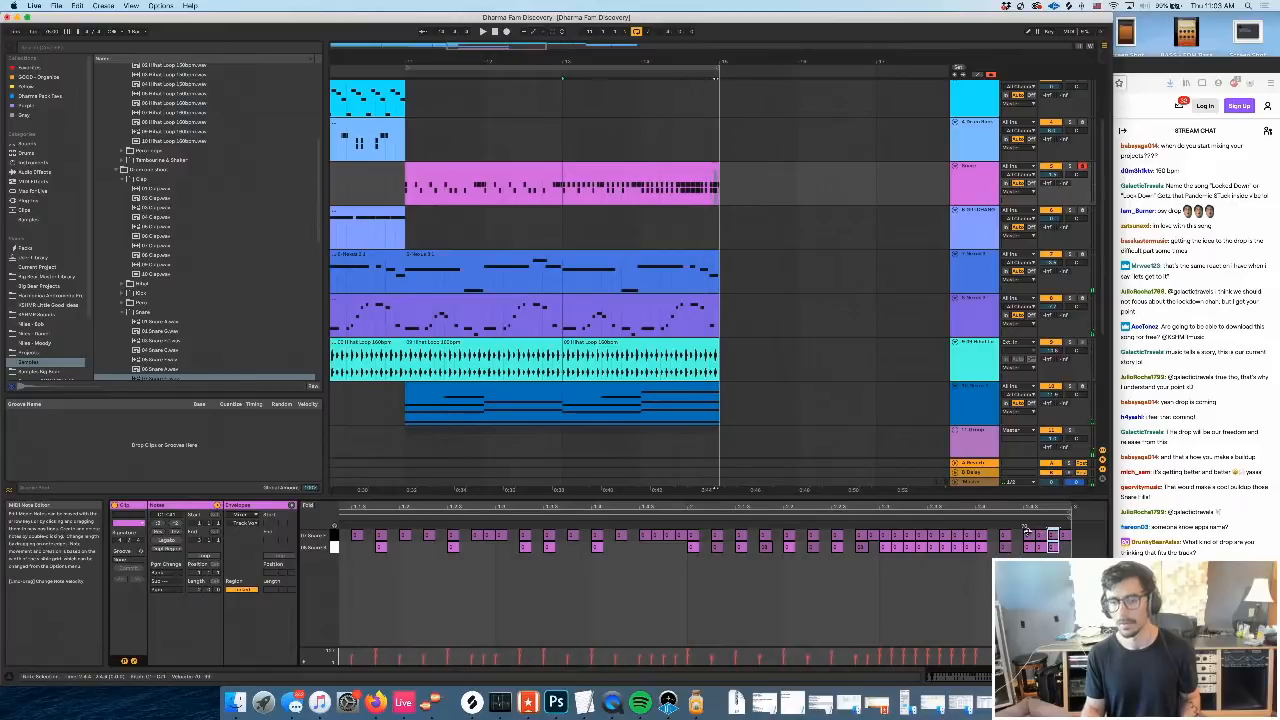
Play the arrangement from just before the snare clip, stop it, and turn off looping
click(385, 192)
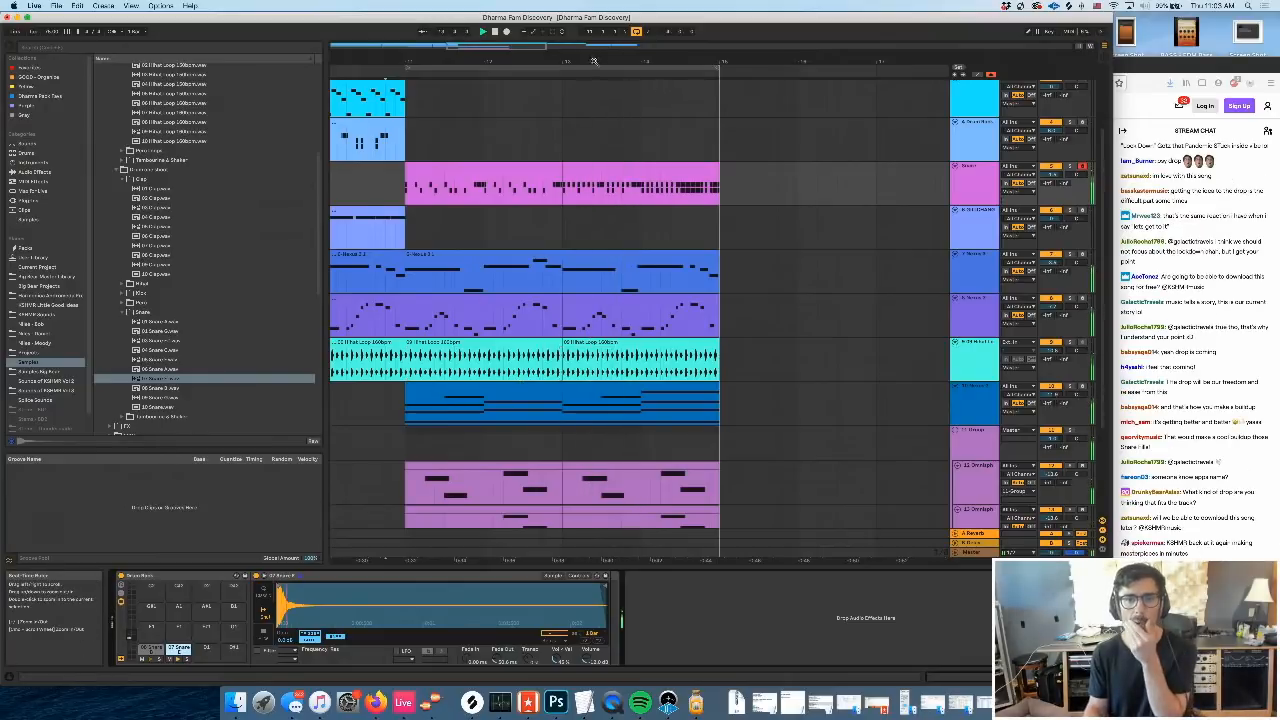
mouse_move(594, 61)
mouse_down()
mouse_move(594, 90)
mouse_move(594, 61)
mouse_up()
key(space)
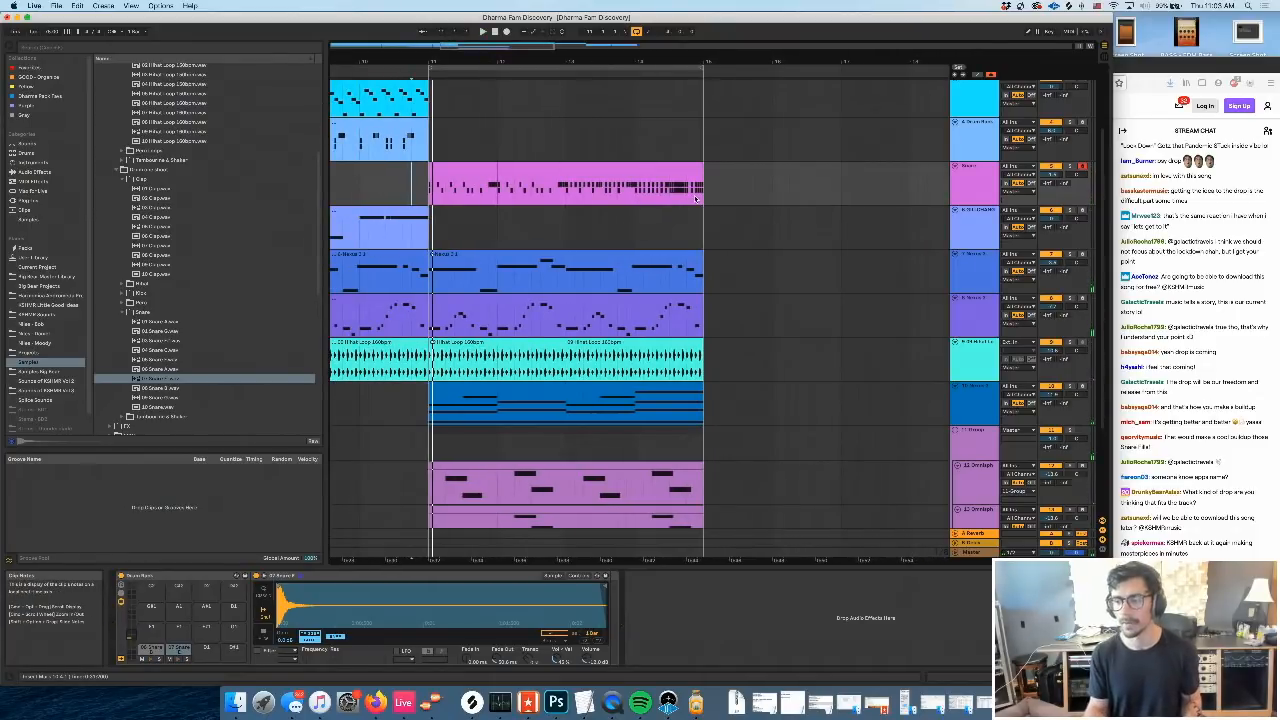
click(638, 33)
Listen to the arrangement leading into the snare build-up, starting shortly before the snare clip
scroll(674, 251, right, 1)
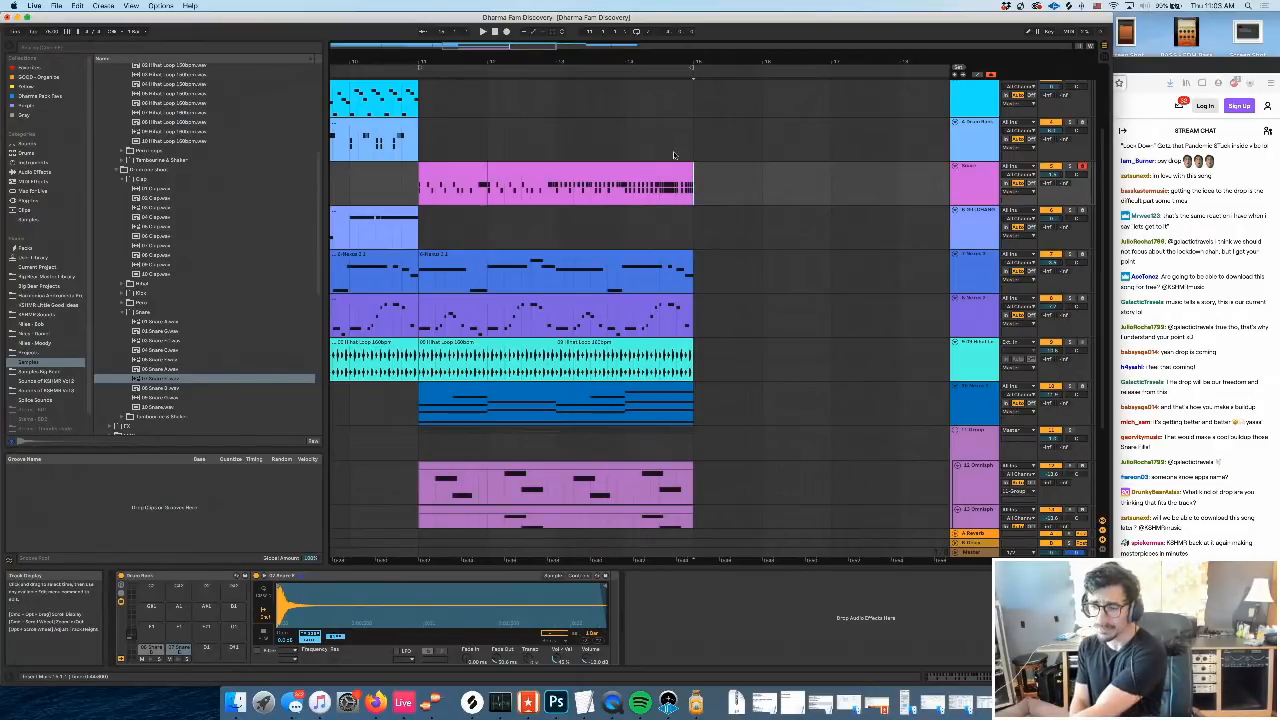
scroll(751, 333, up, 1)
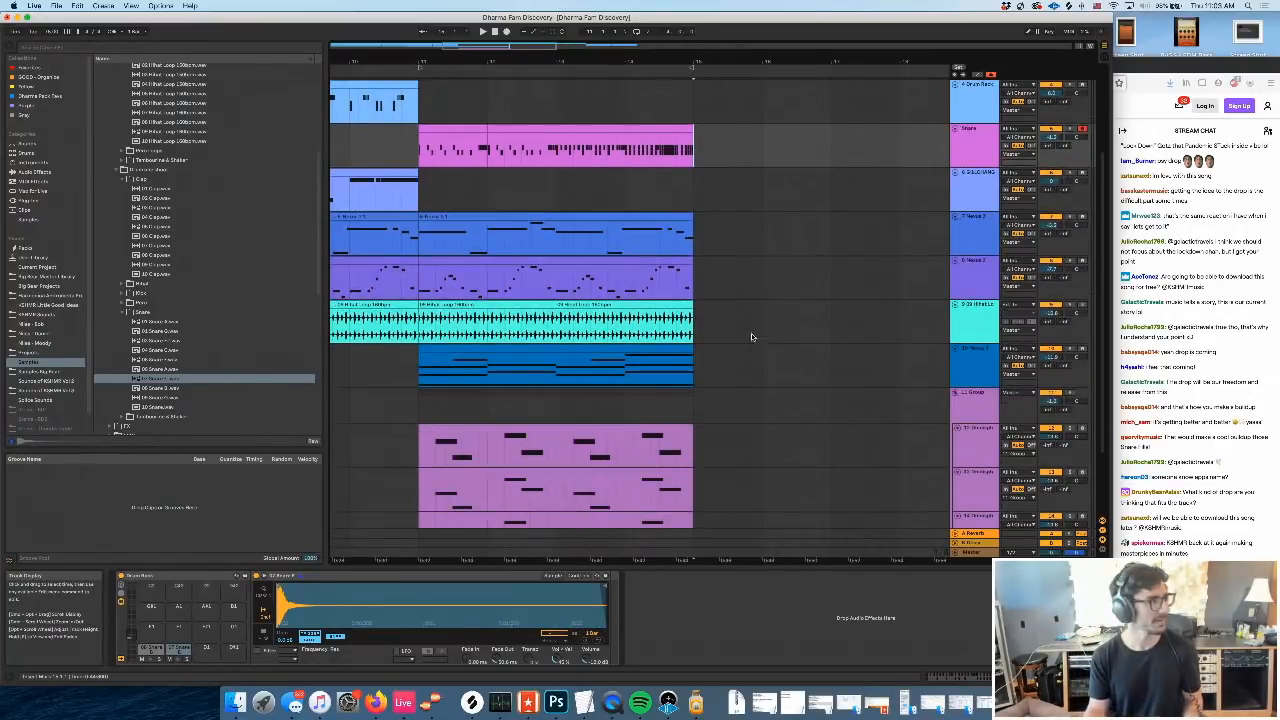
scroll(751, 333, left, 3)
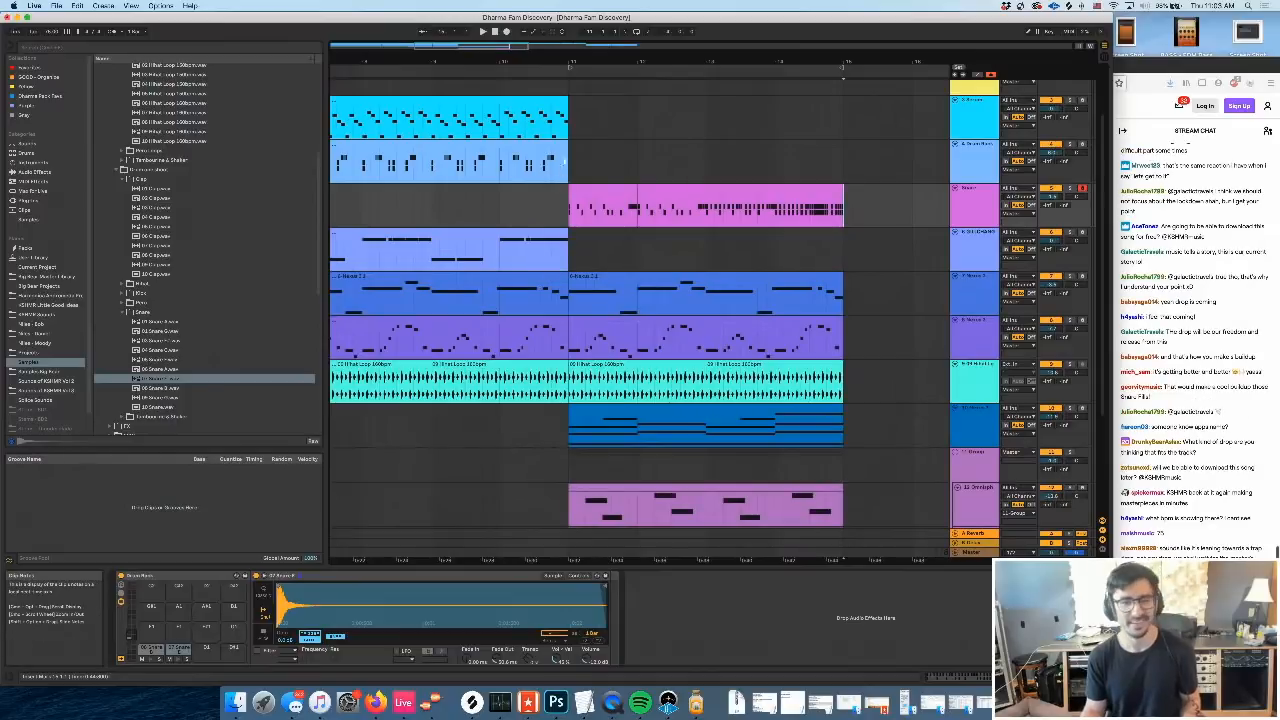
click(541, 195)
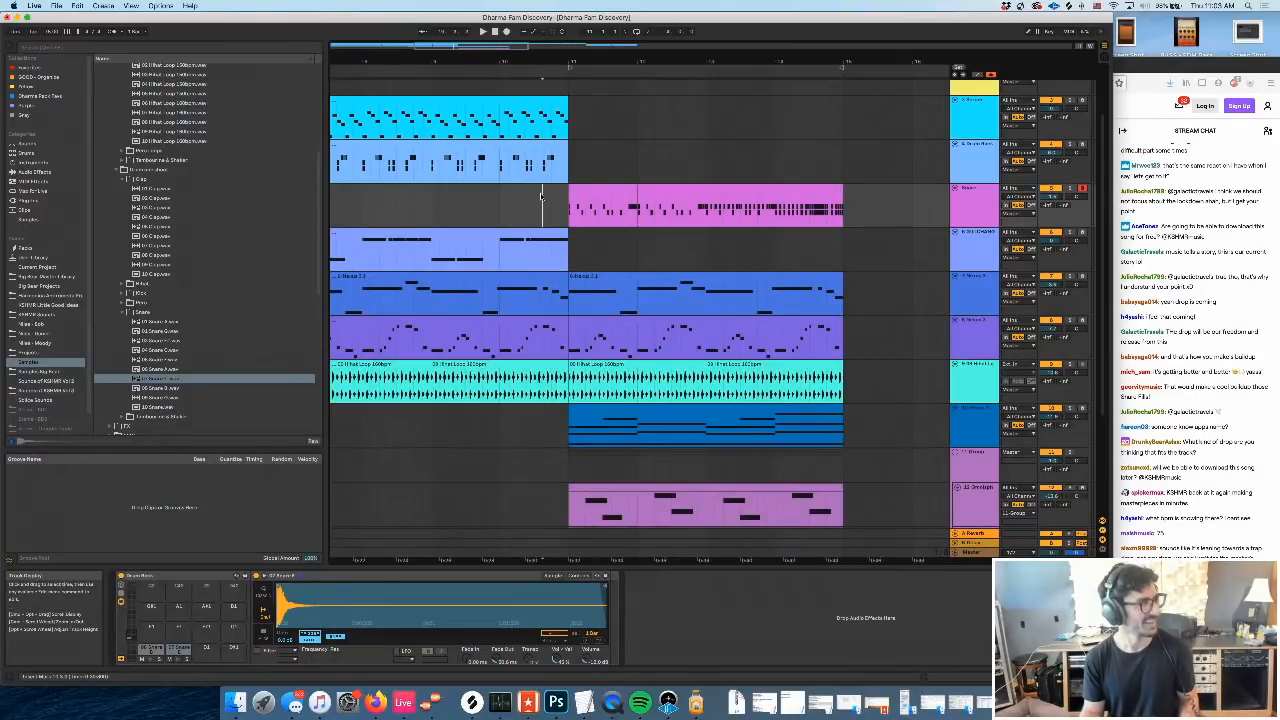
key(space)
scroll(540, 200, left, 3)
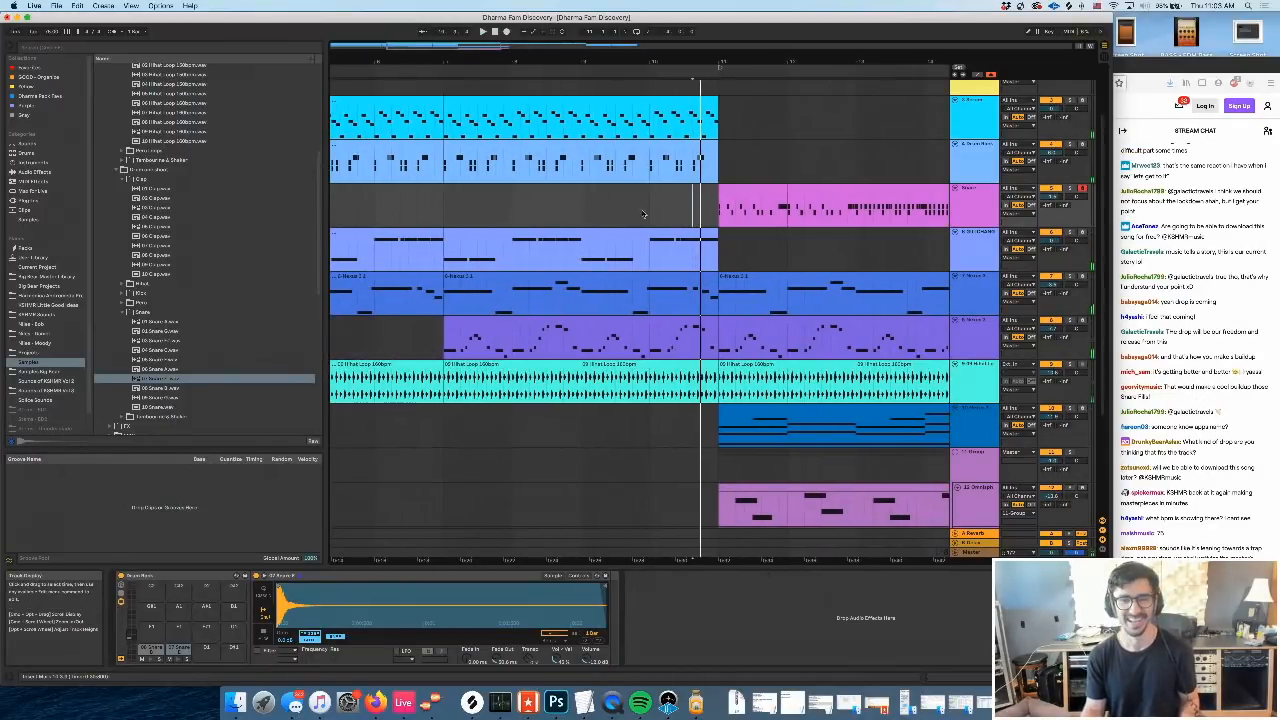
click(585, 224)
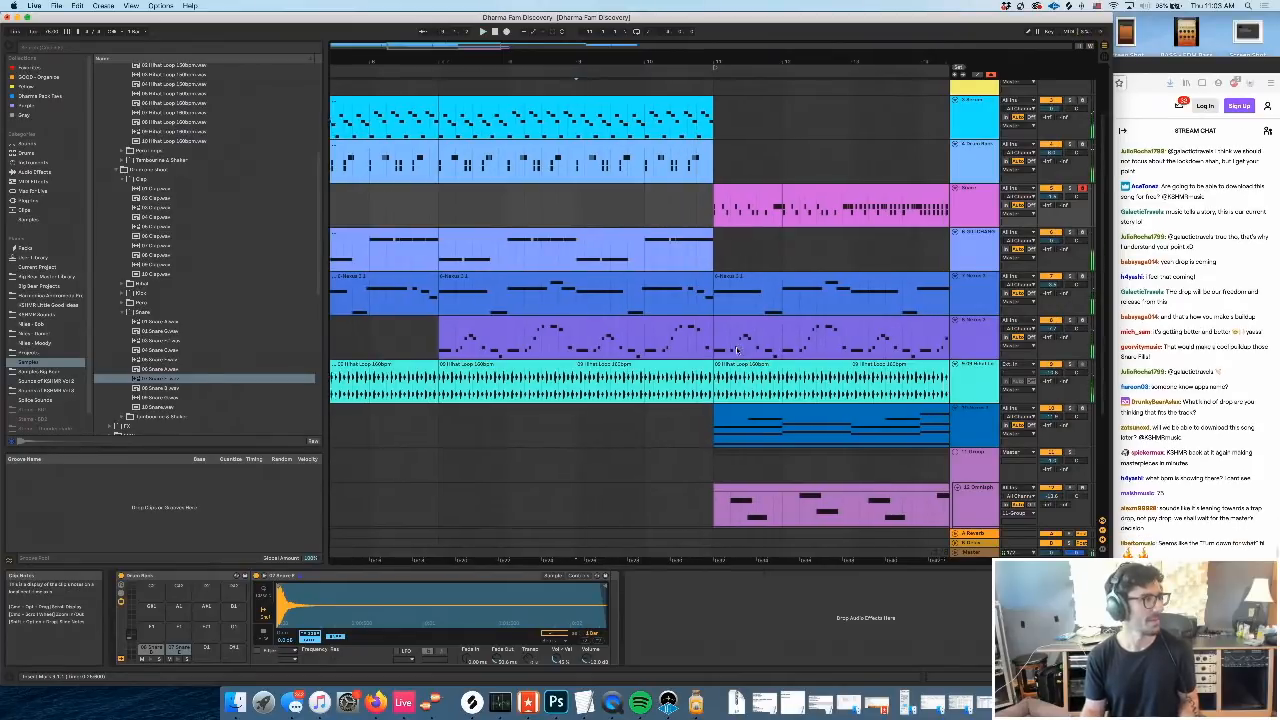
Select the empty 15 Audio track below the grouped Omnisphere tracks
scroll(921, 380, right, 5)
scroll(921, 380, down, 3)
click(980, 478)
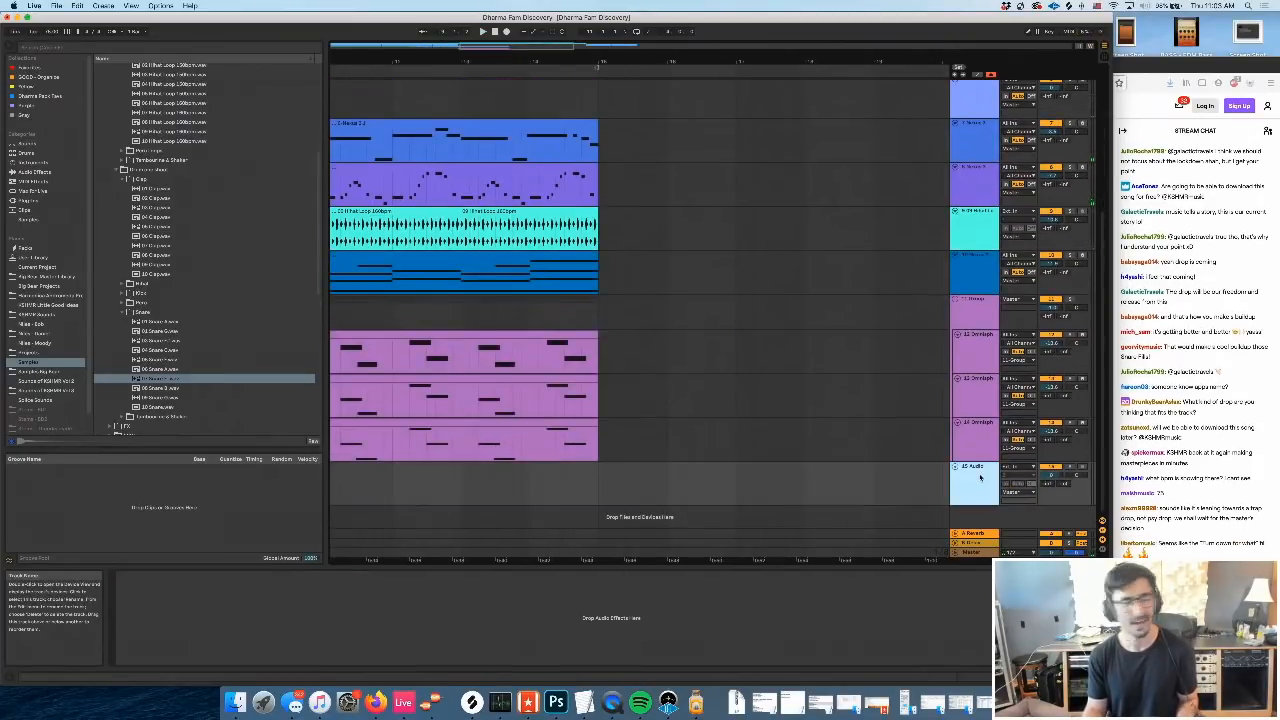
scroll(681, 318, left, 2)
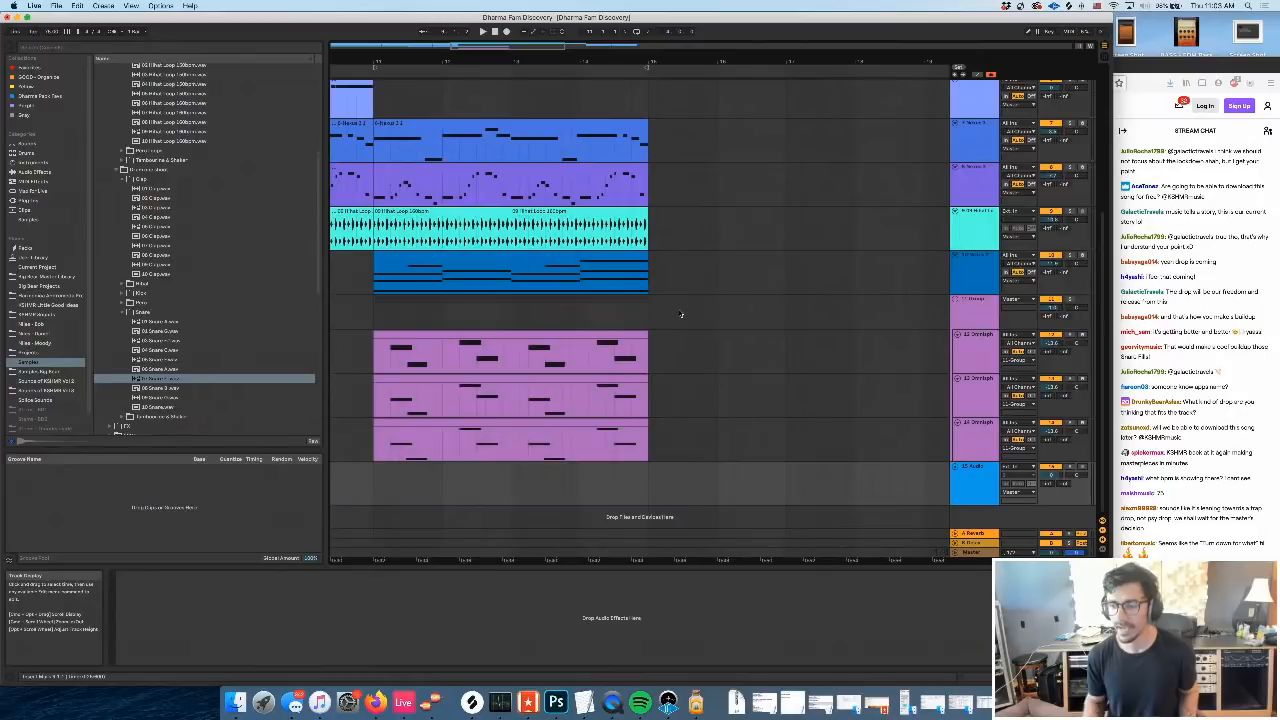
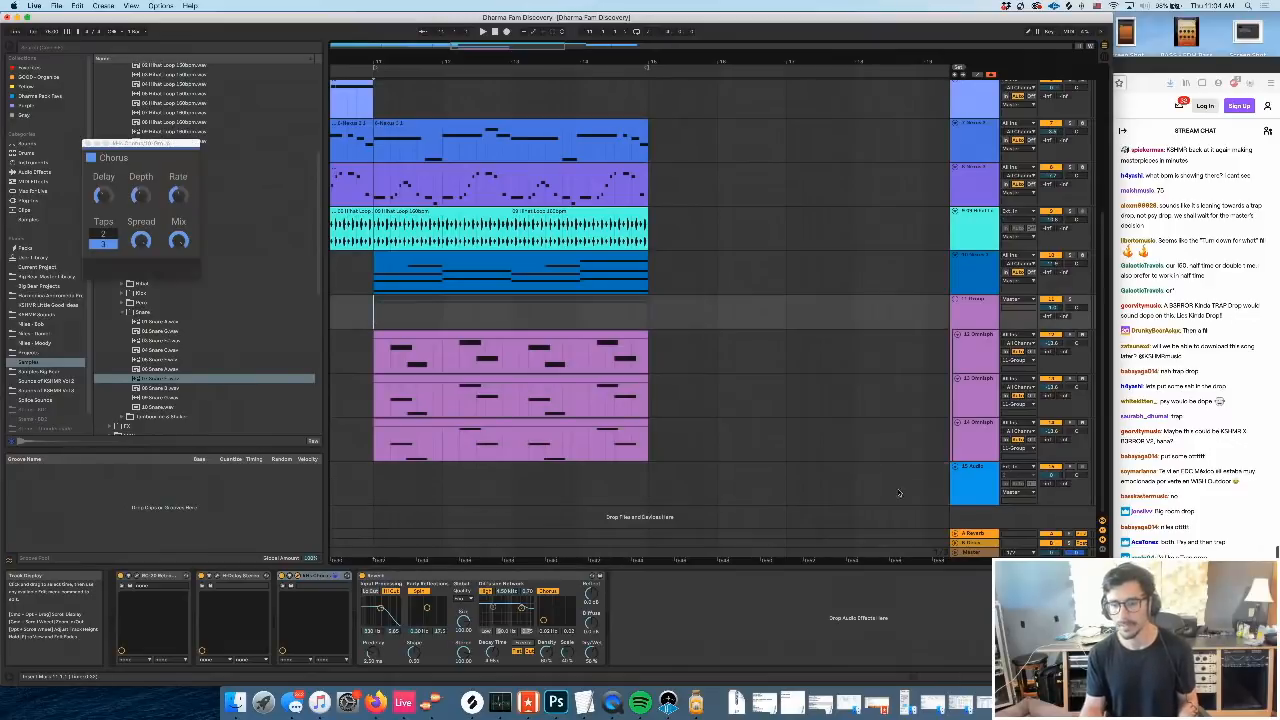
click(986, 486)
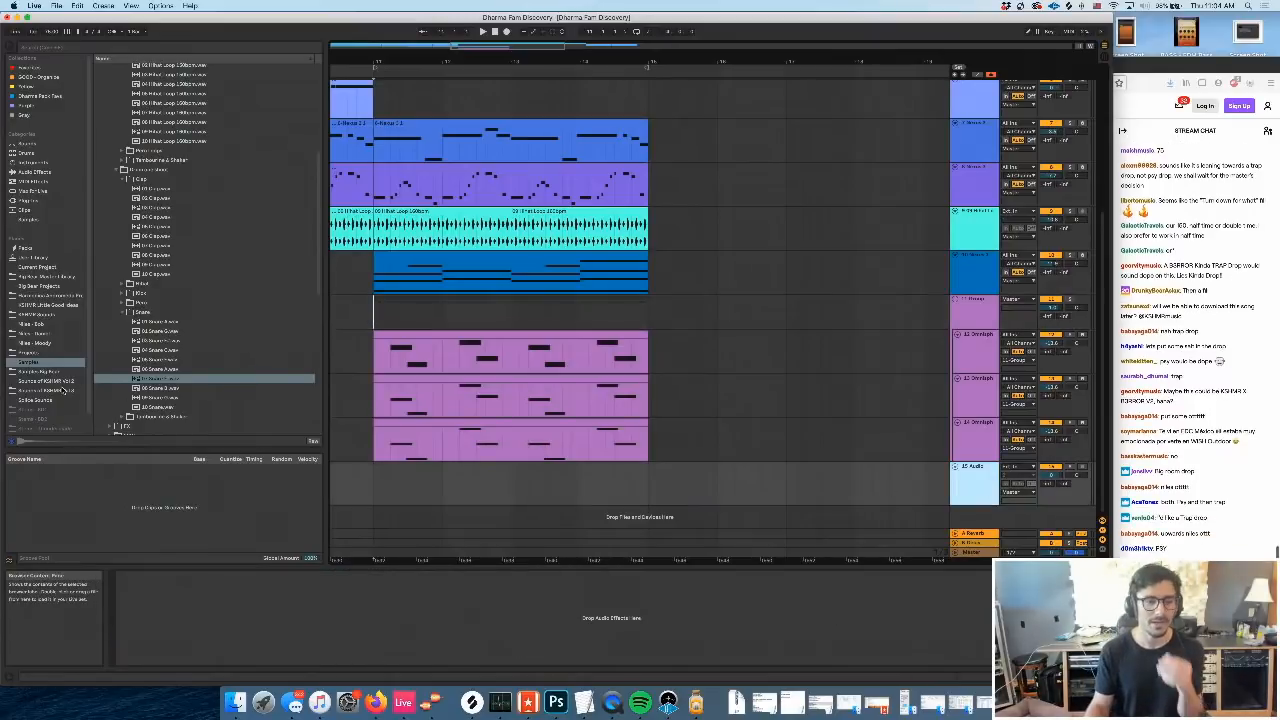
In the newer Sounds of KSHMR sample library, collapse Drum Loops and open the Psy Bass Loops folder within the psytrance bass sounds
click(65, 390)
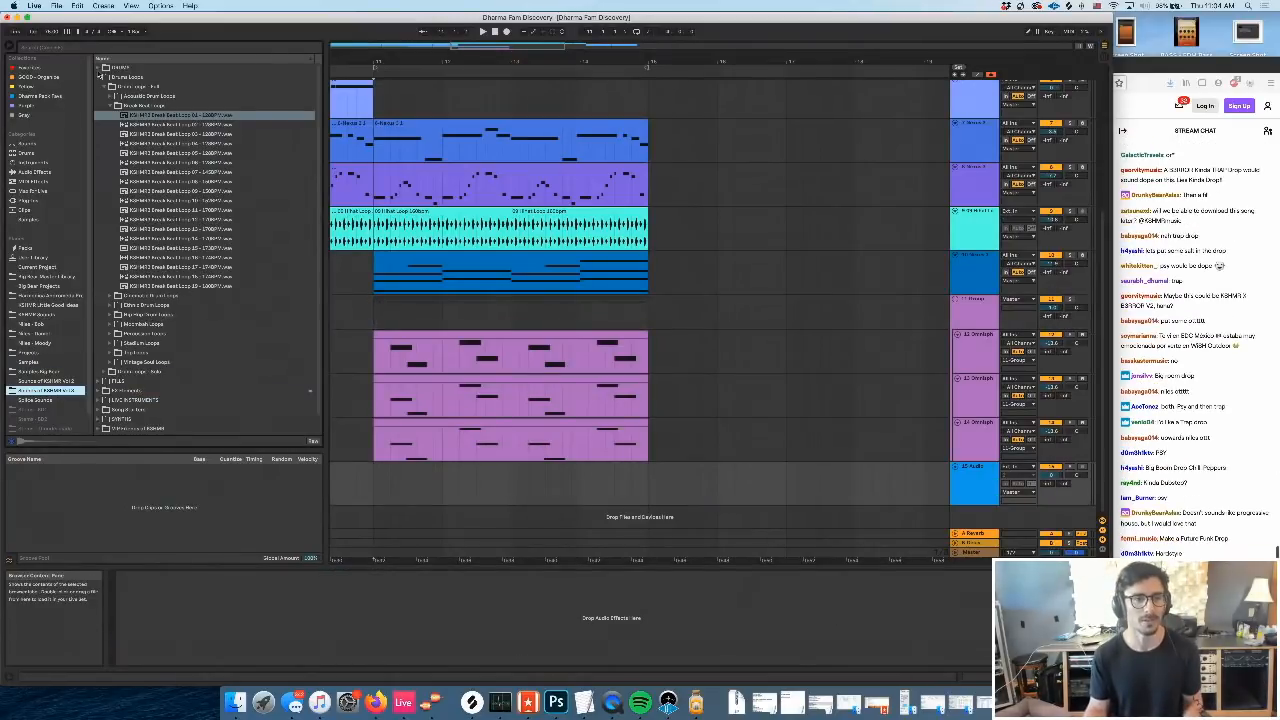
click(99, 77)
click(119, 124)
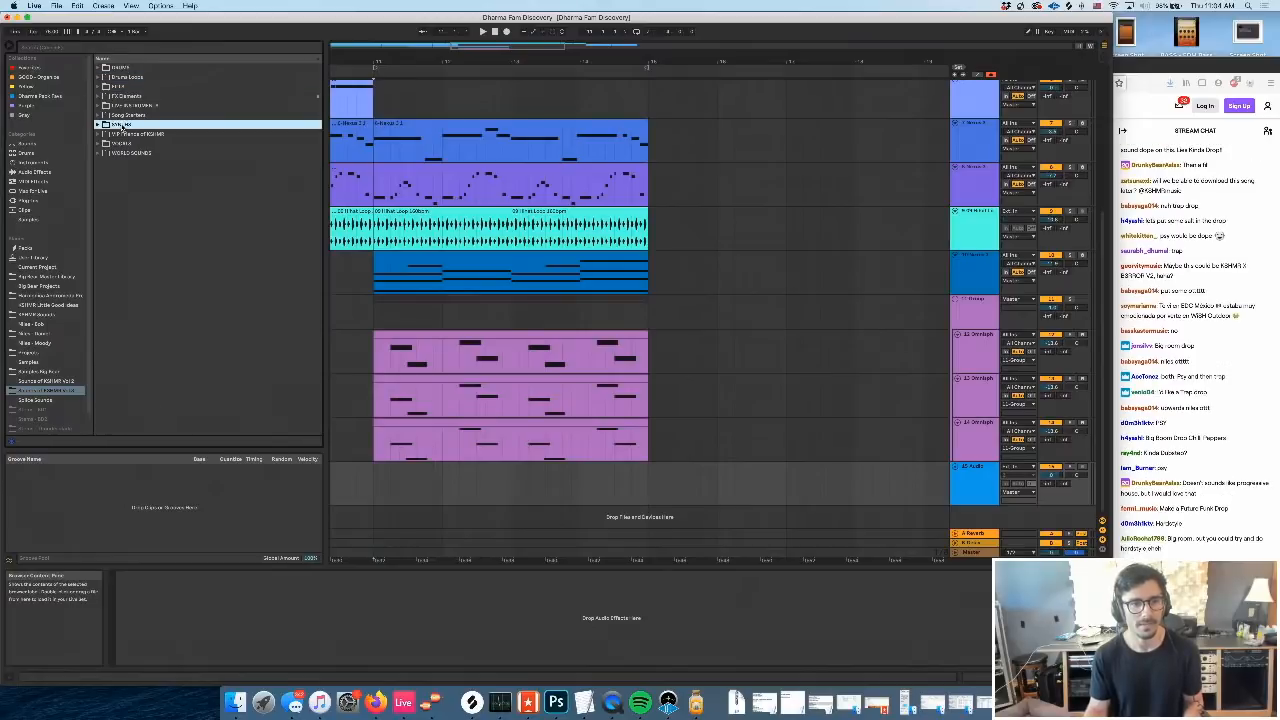
click(130, 134)
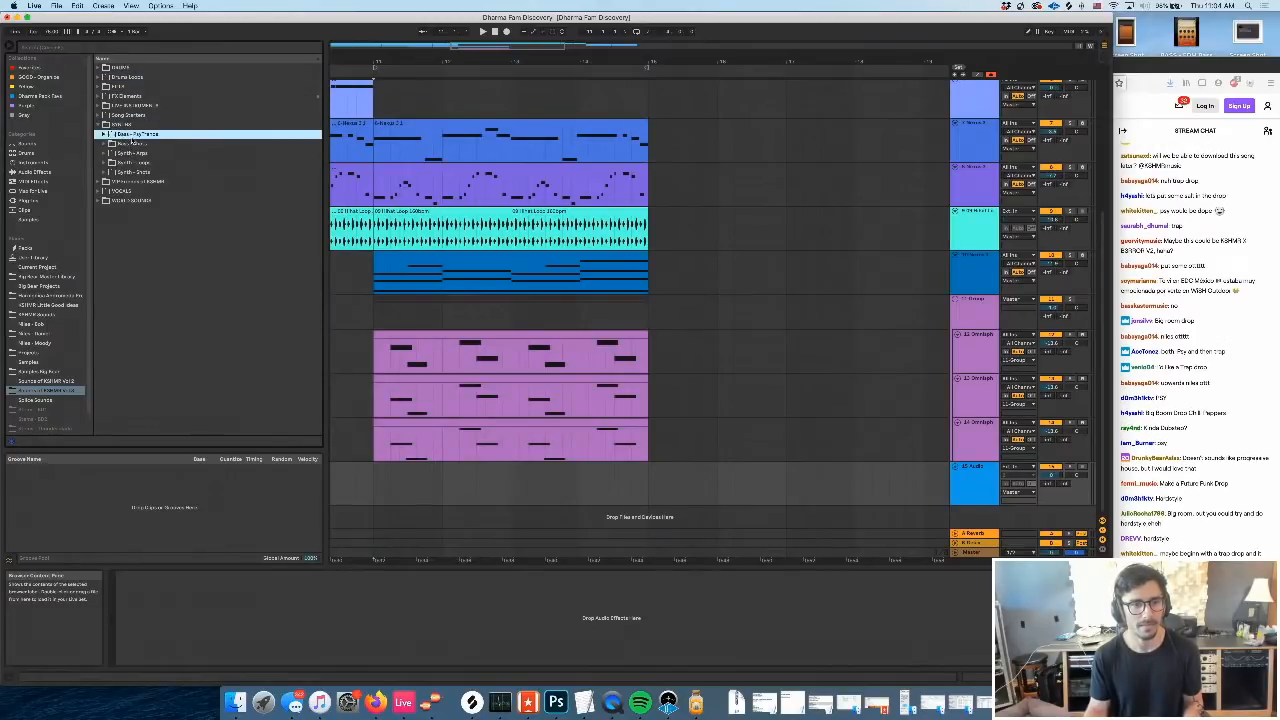
click(141, 153)
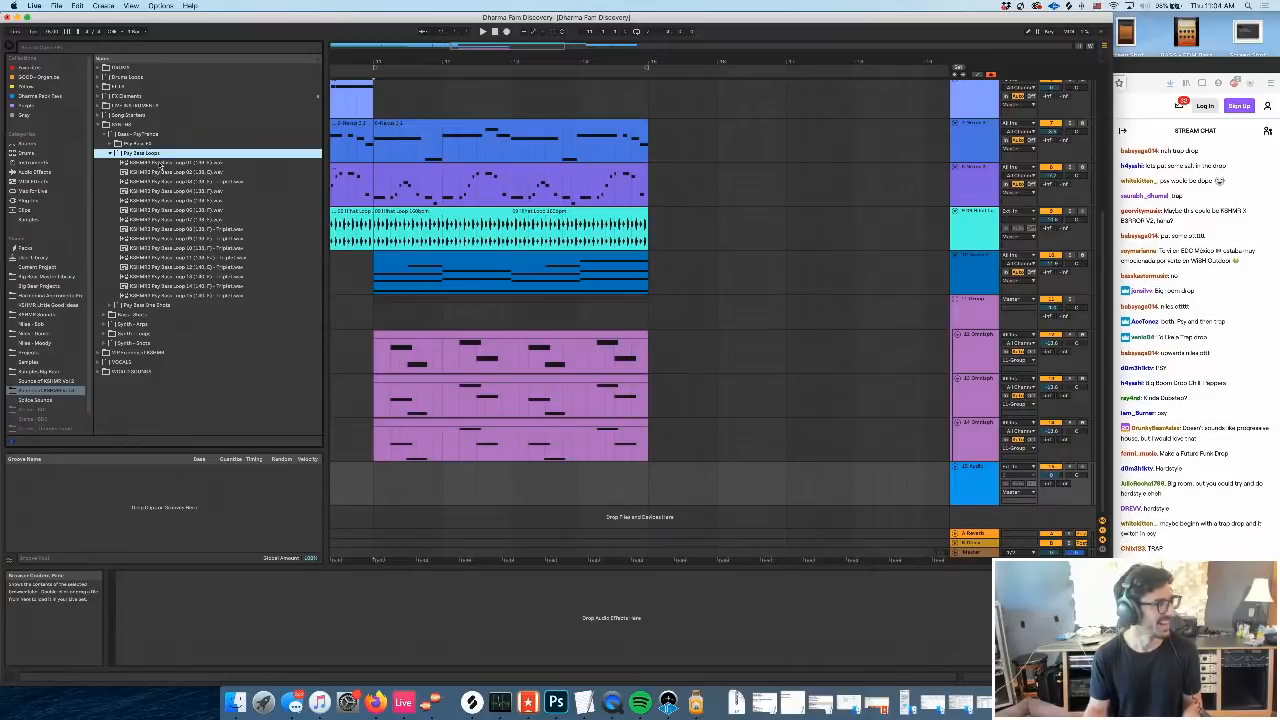
Preview KSHMR Psy Bass Loops 01, 05 and 04 as candidate sounds for the drop
click(166, 162)
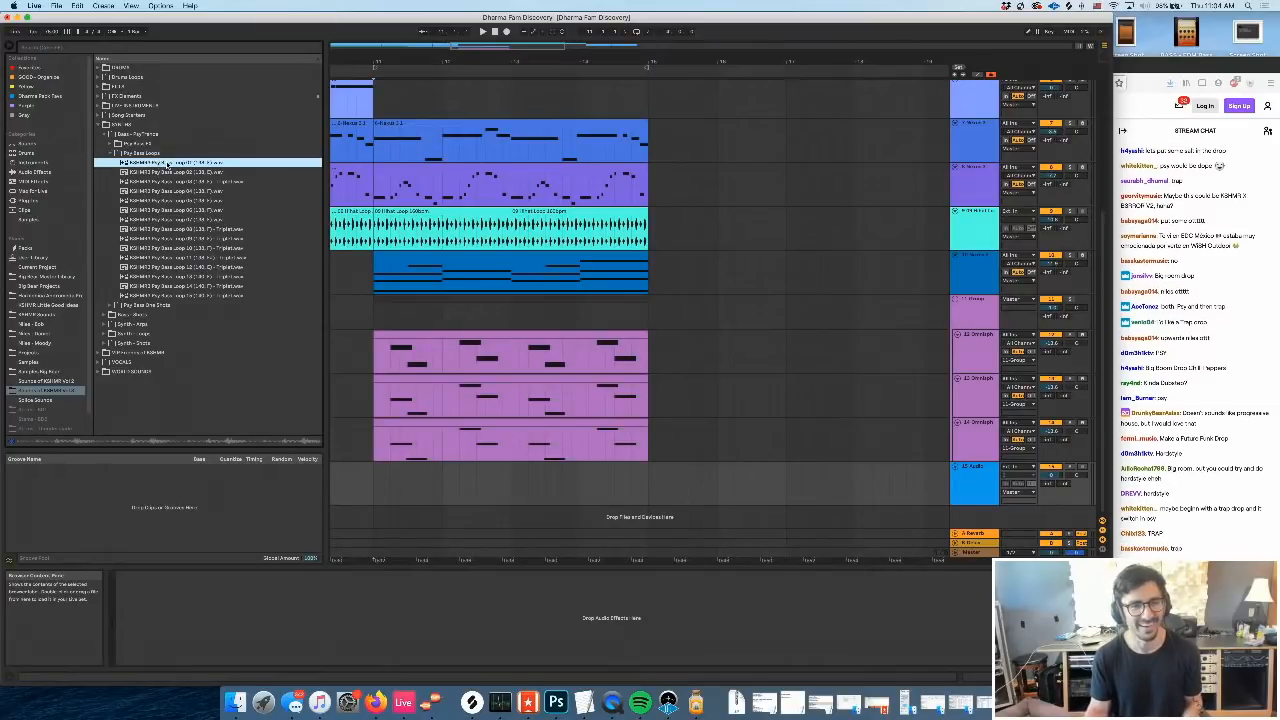
click(185, 200)
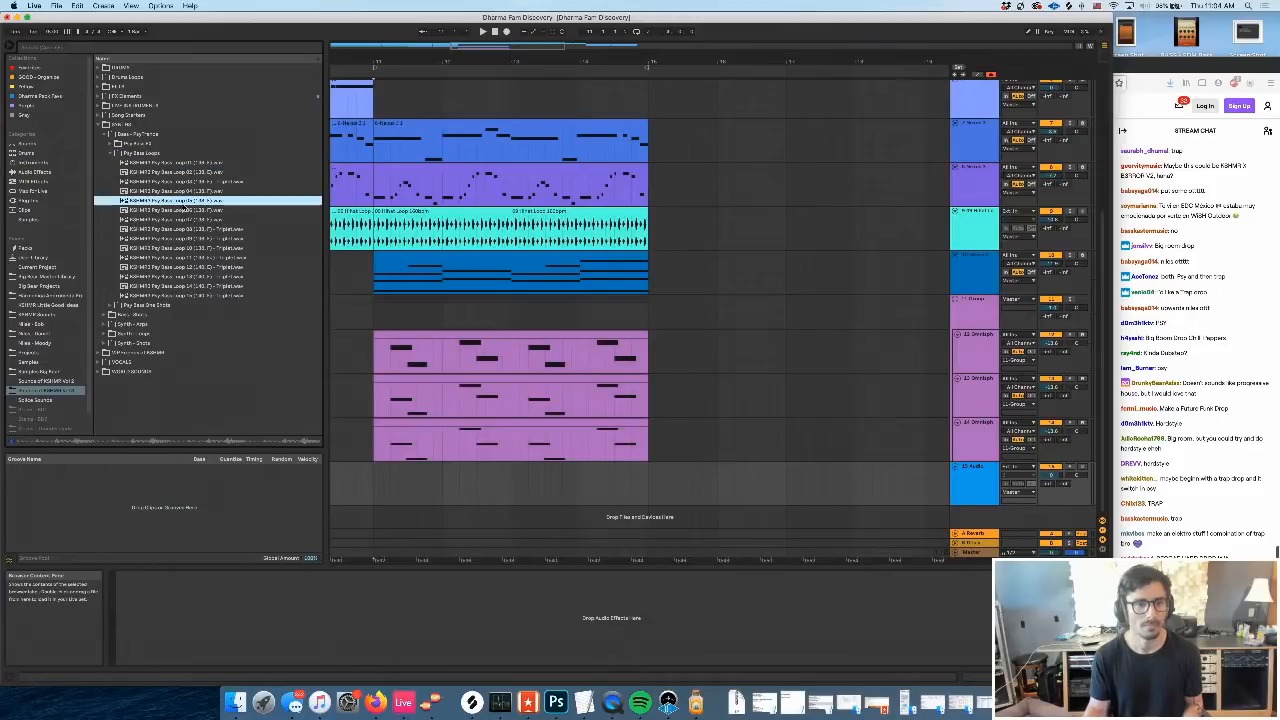
key(Up)
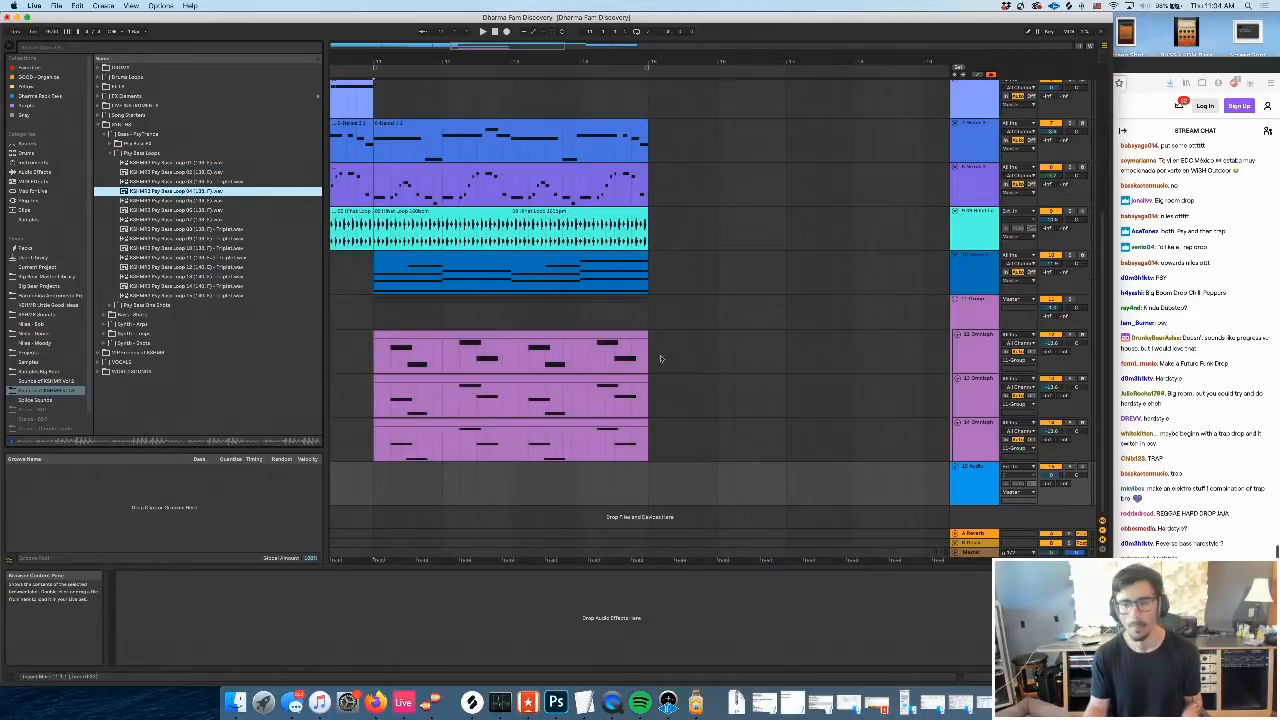
Add a new MIDI track below the 15 Audio track, search the plug-ins for Nexus and load it onto the new track
click(986, 489)
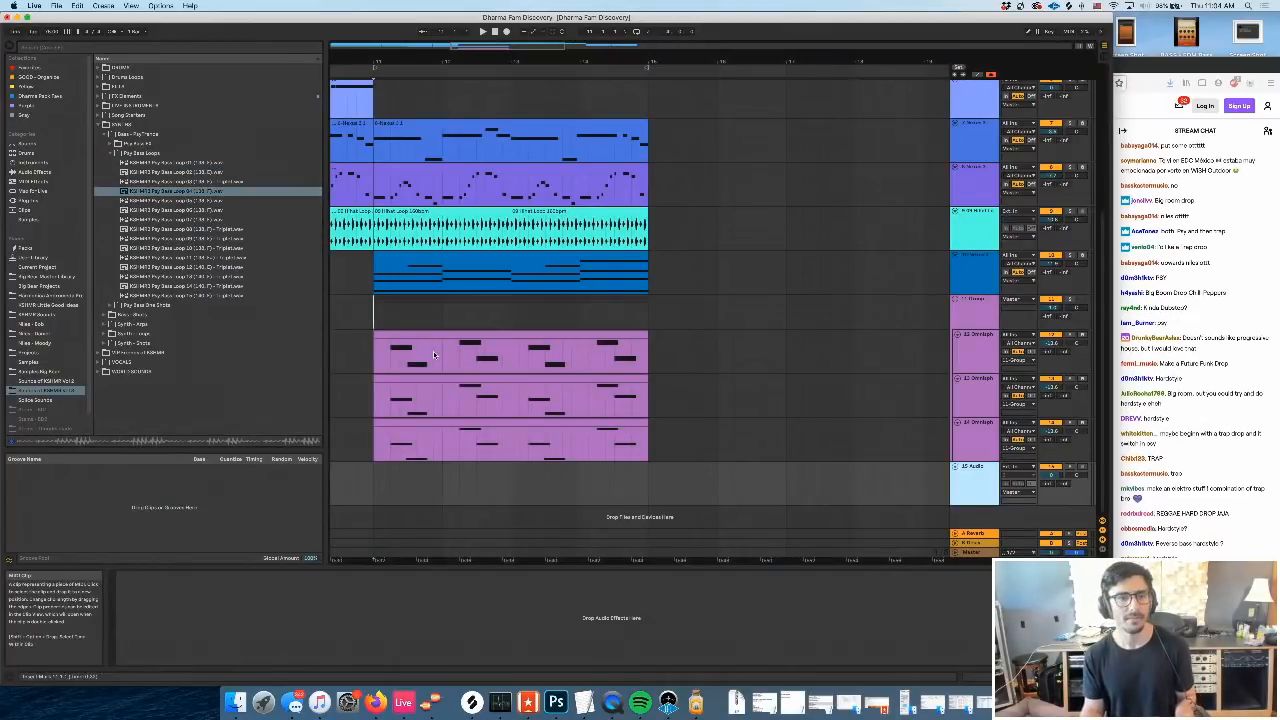
click(216, 201)
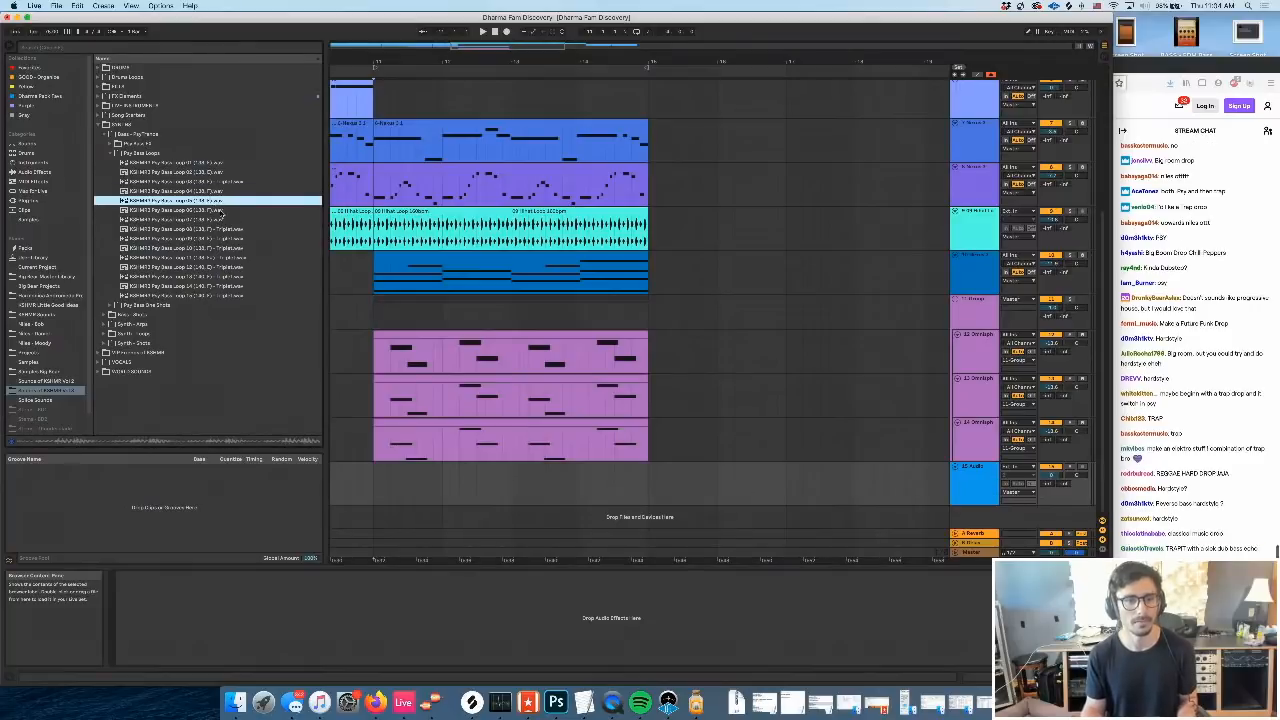
key(super+shift+t)
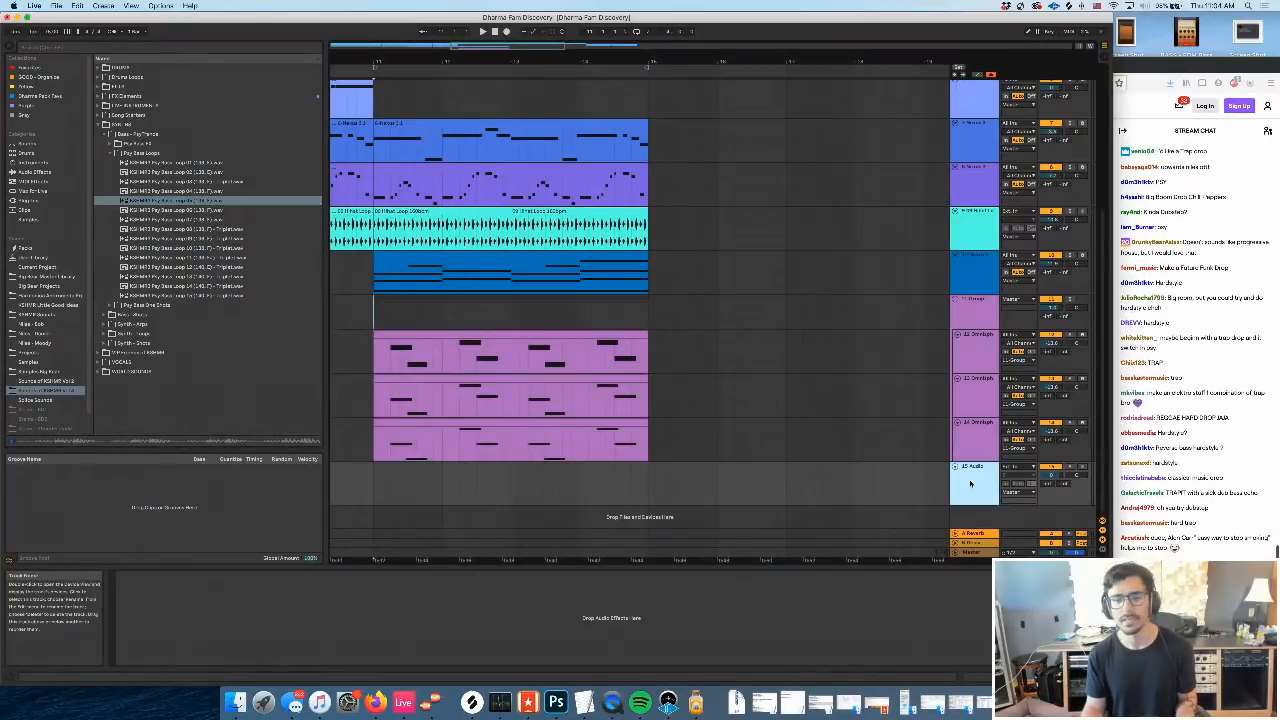
click(24, 200)
click(55, 48)
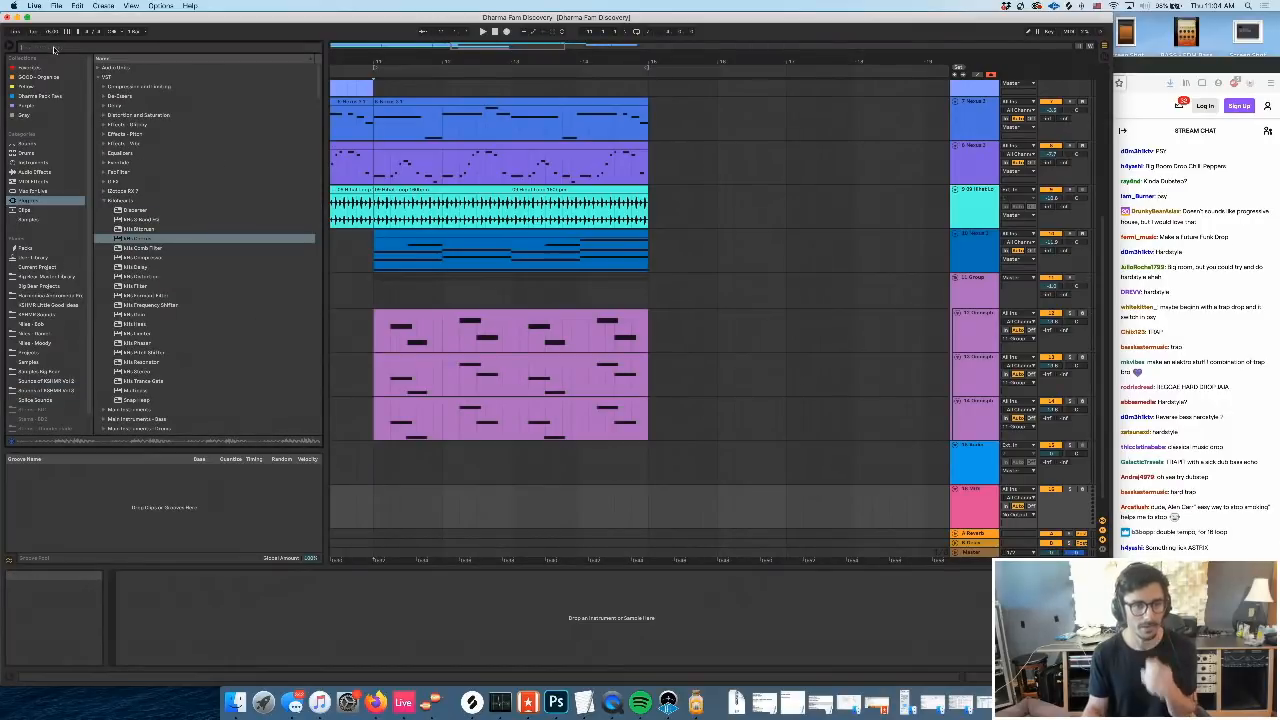
text(reakt)
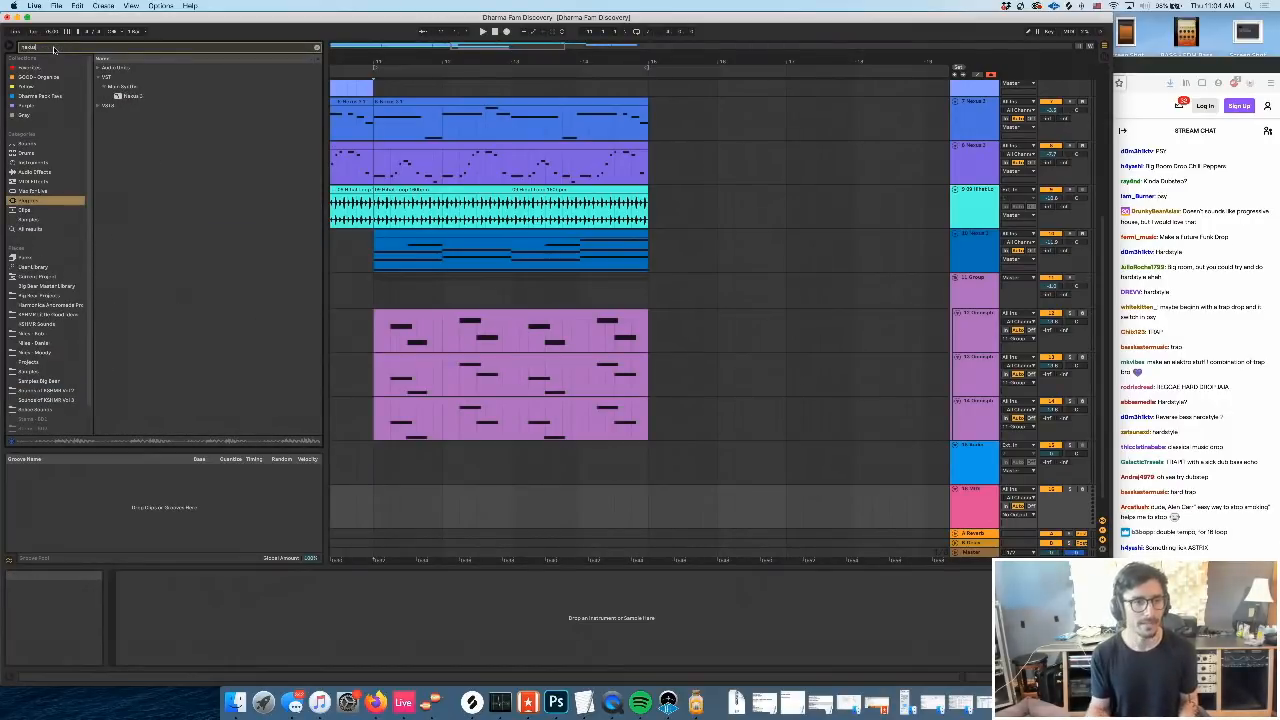
double_click(127, 96)
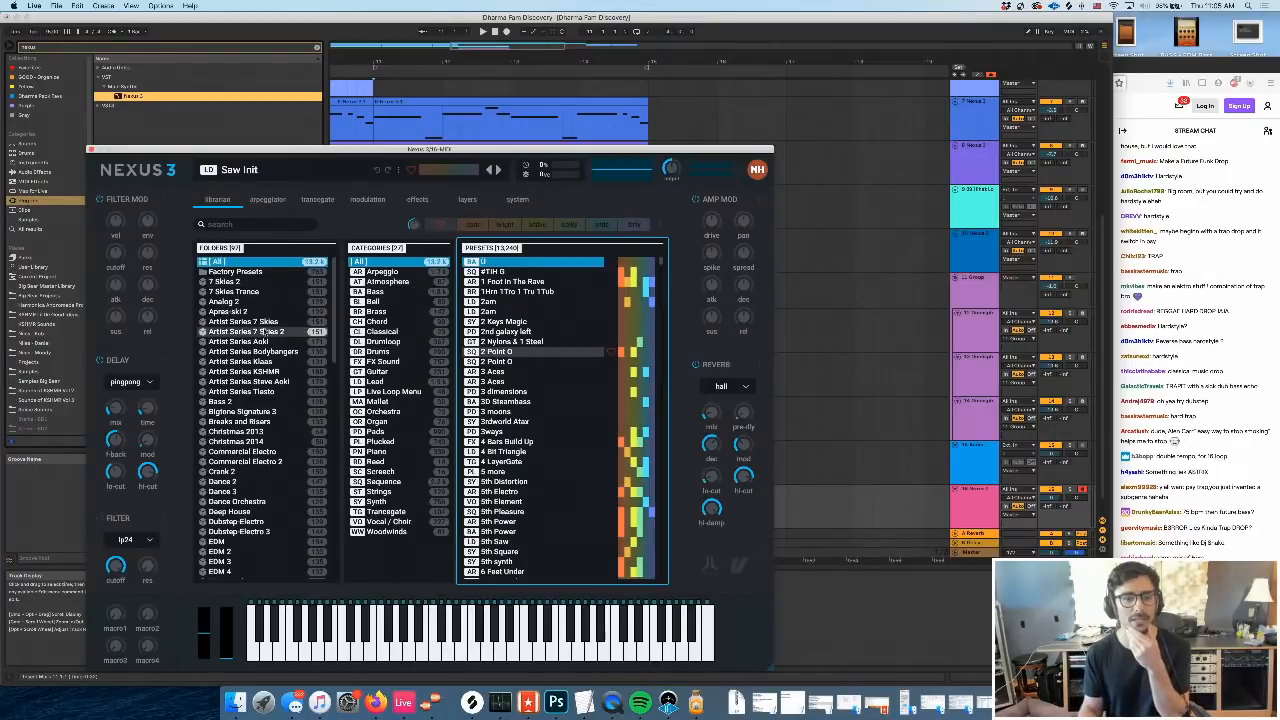
Load the Psy 1 preset from the Bass category of the Artist Series KSHMR folder in Nexus
click(267, 372)
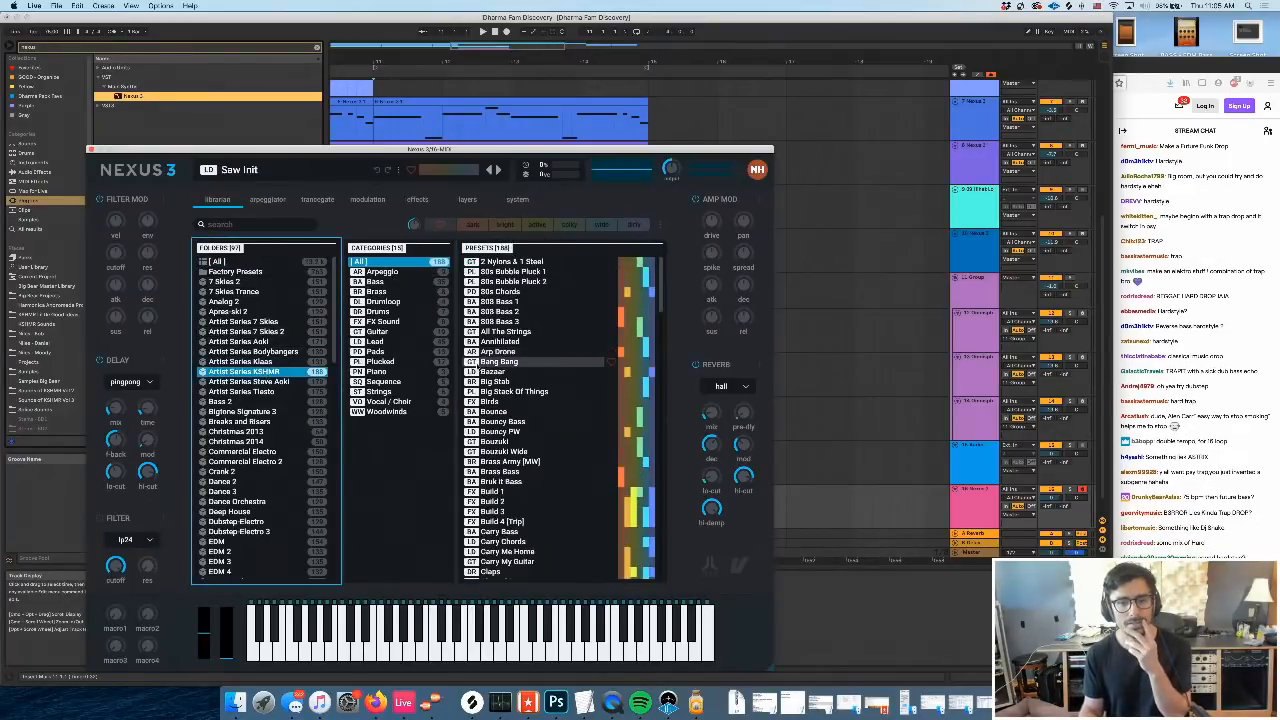
click(378, 291)
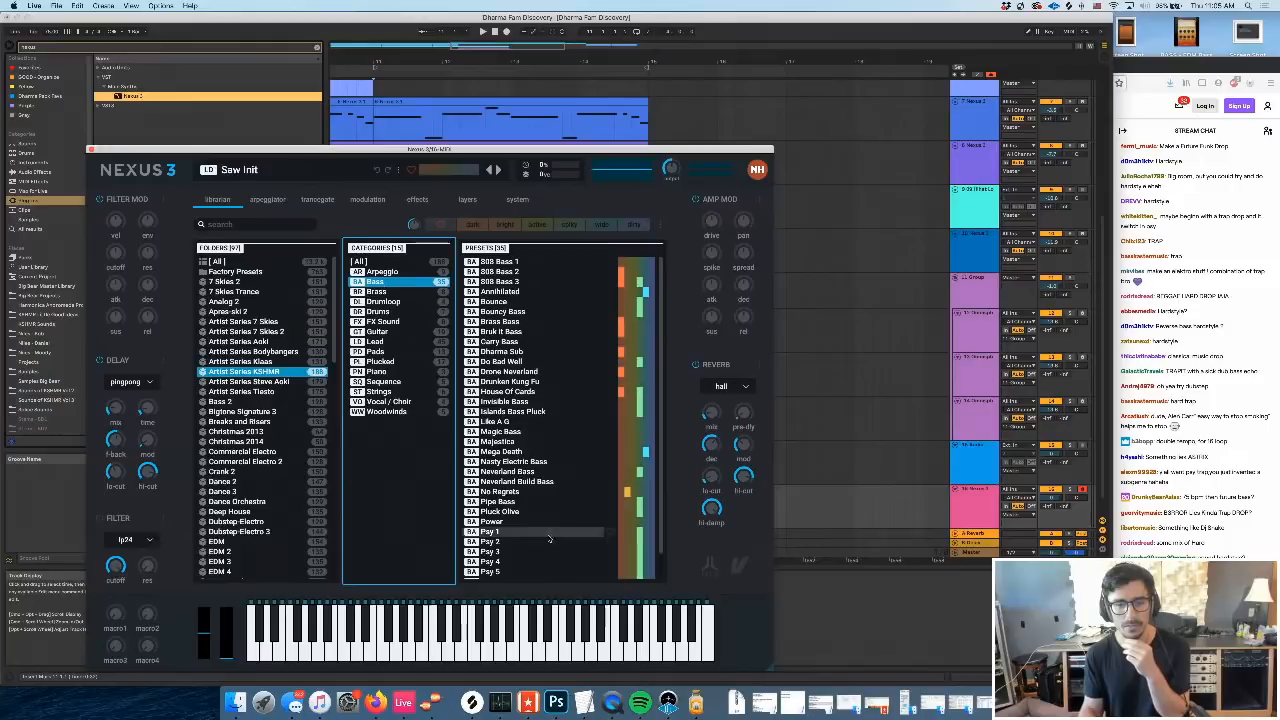
click(518, 532)
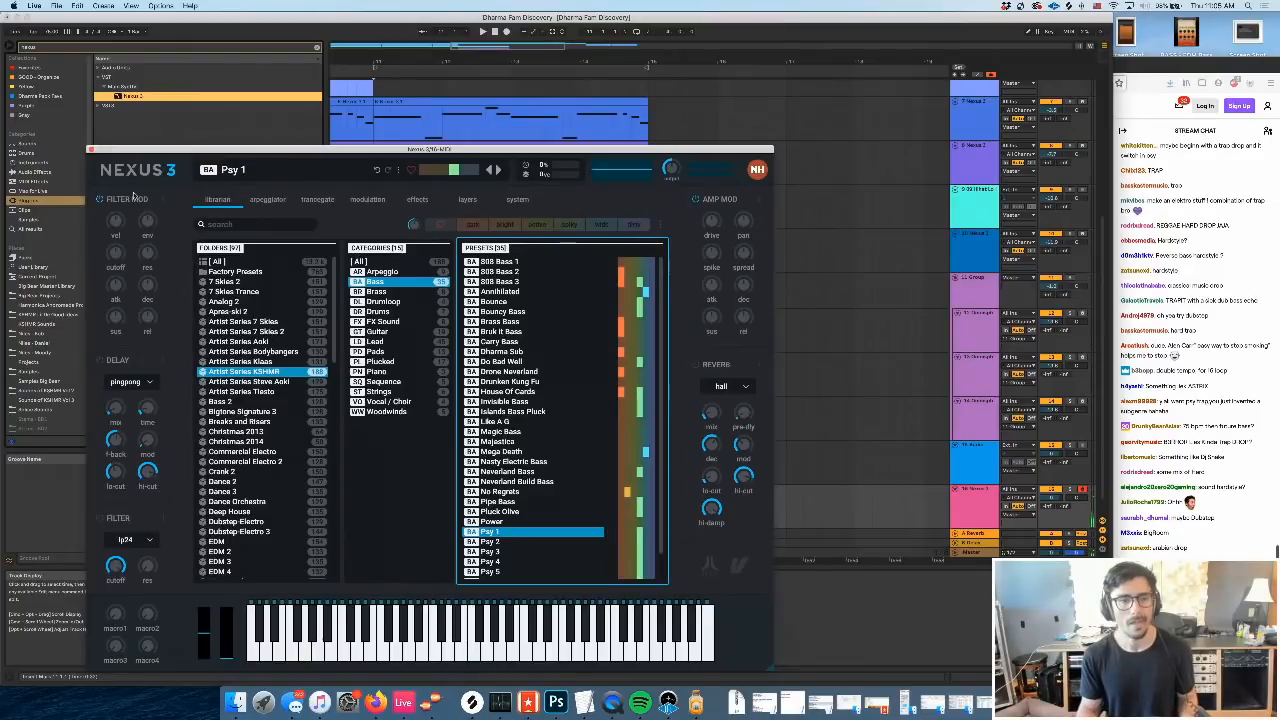
Audition the Psy 2 to Psy 5 bass presets, keep Psy 4 and close the Nexus window
click(524, 541)
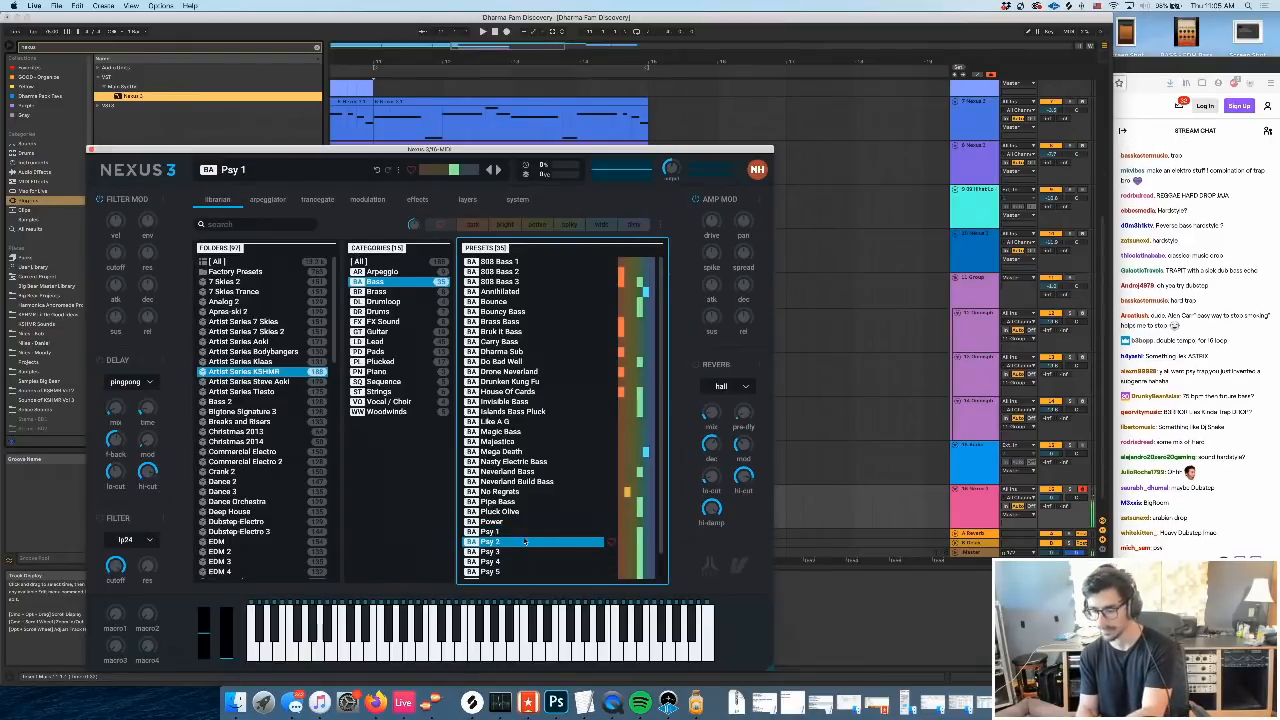
click(506, 552)
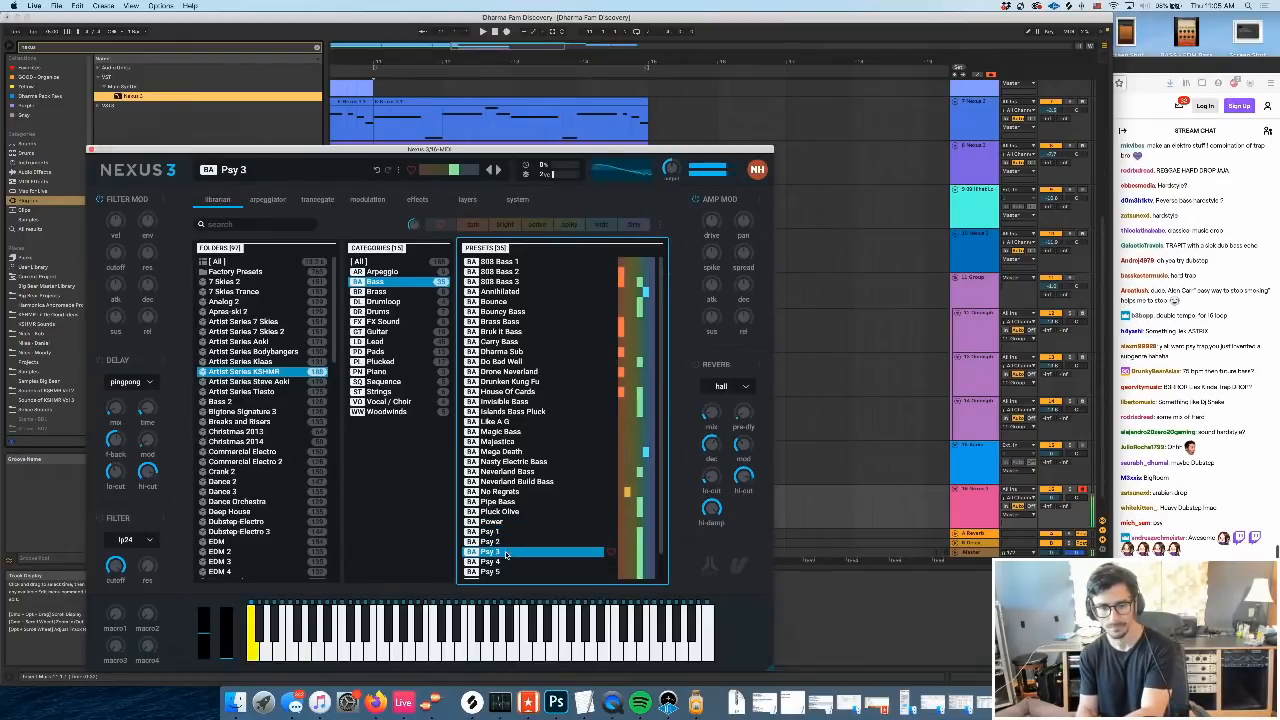
click(506, 562)
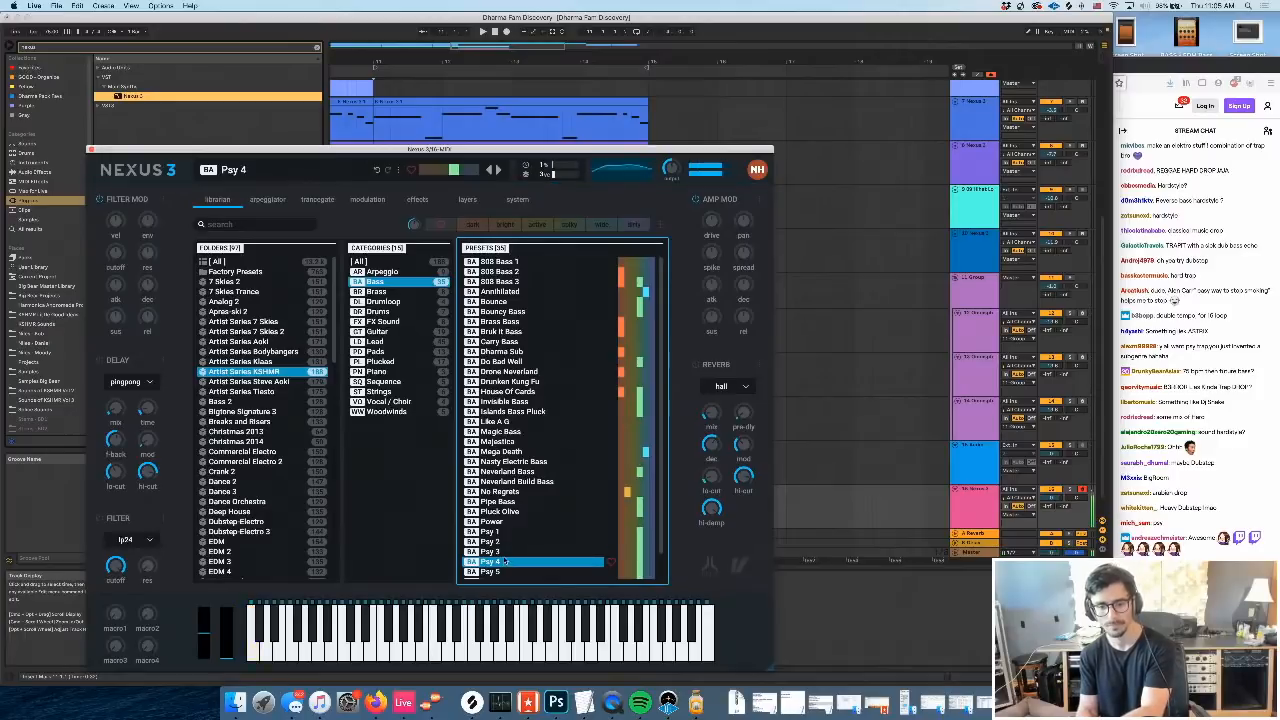
click(502, 572)
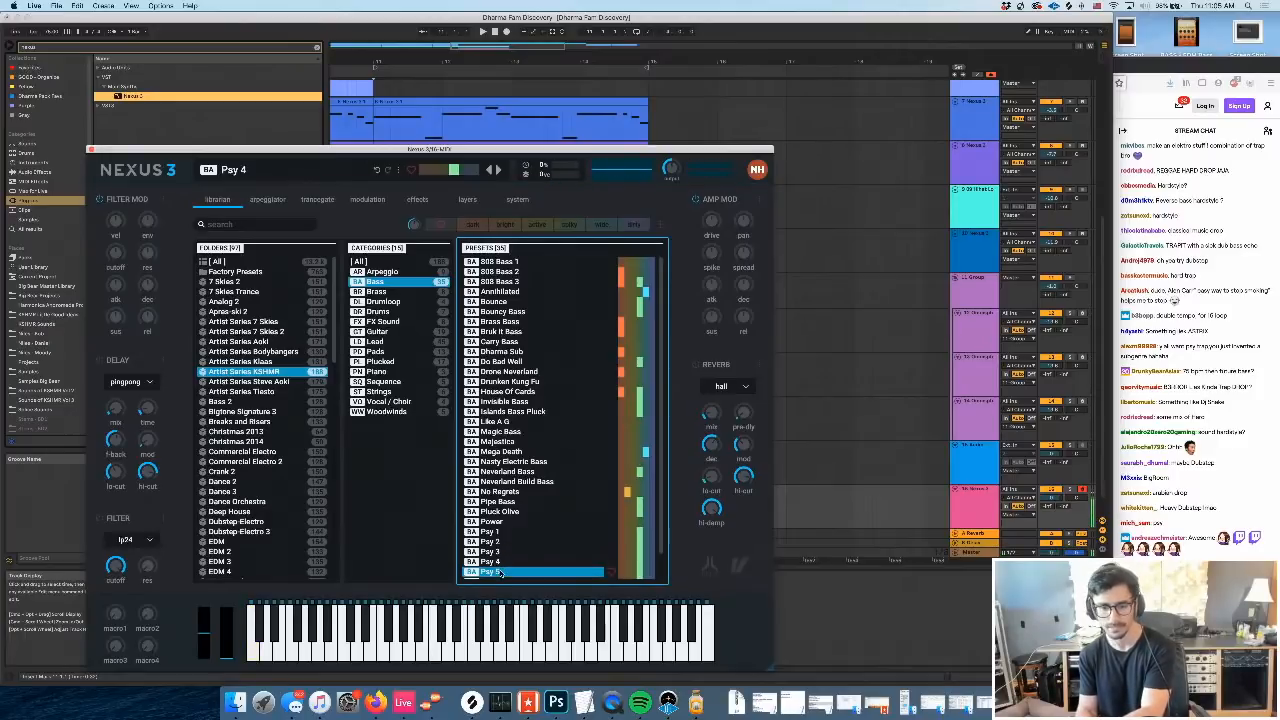
click(502, 553)
click(502, 563)
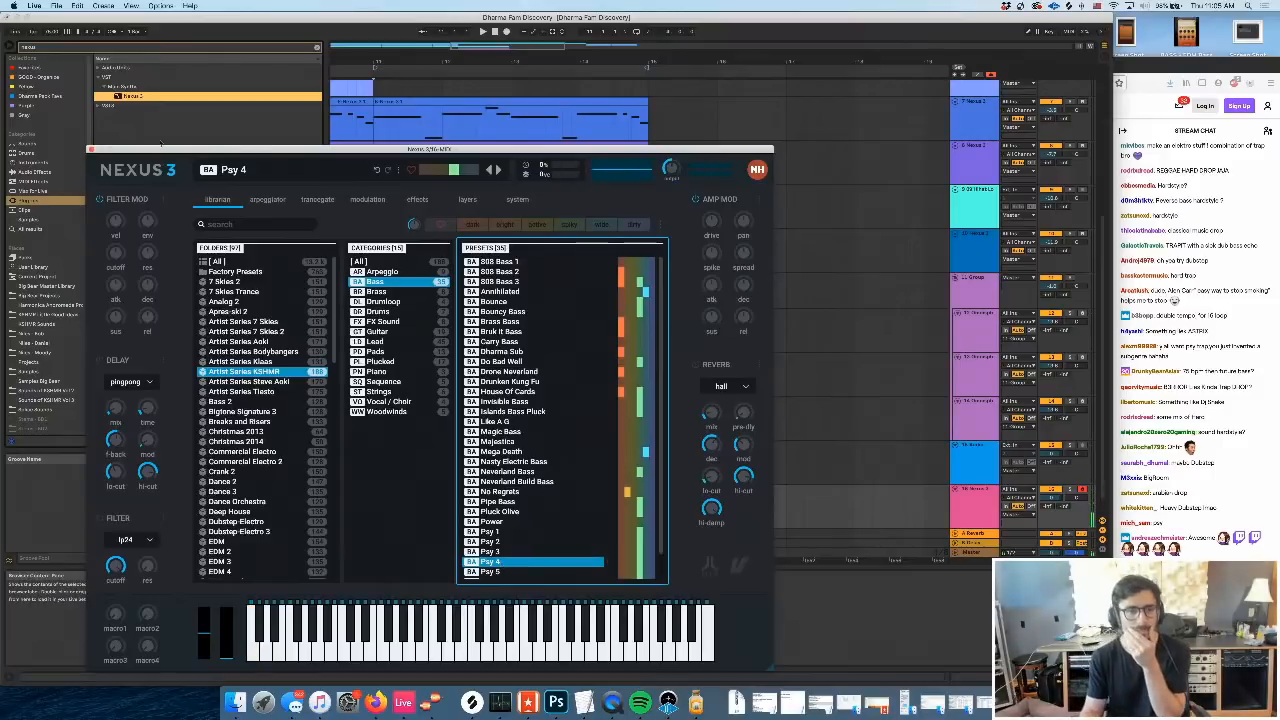
click(90, 149)
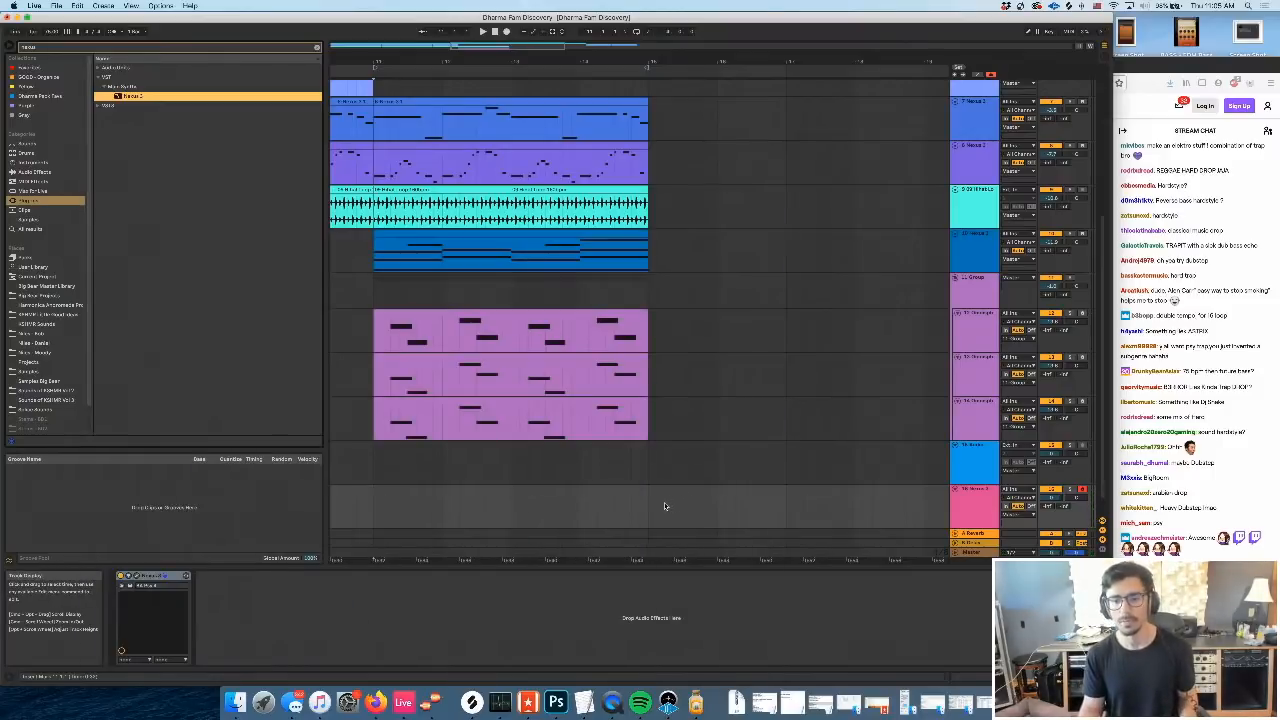
Create an empty four-bar MIDI clip on the Nexus track directly after the Omnisphere clips end, and enlarge its note editor
drag(650, 506, 912, 510)
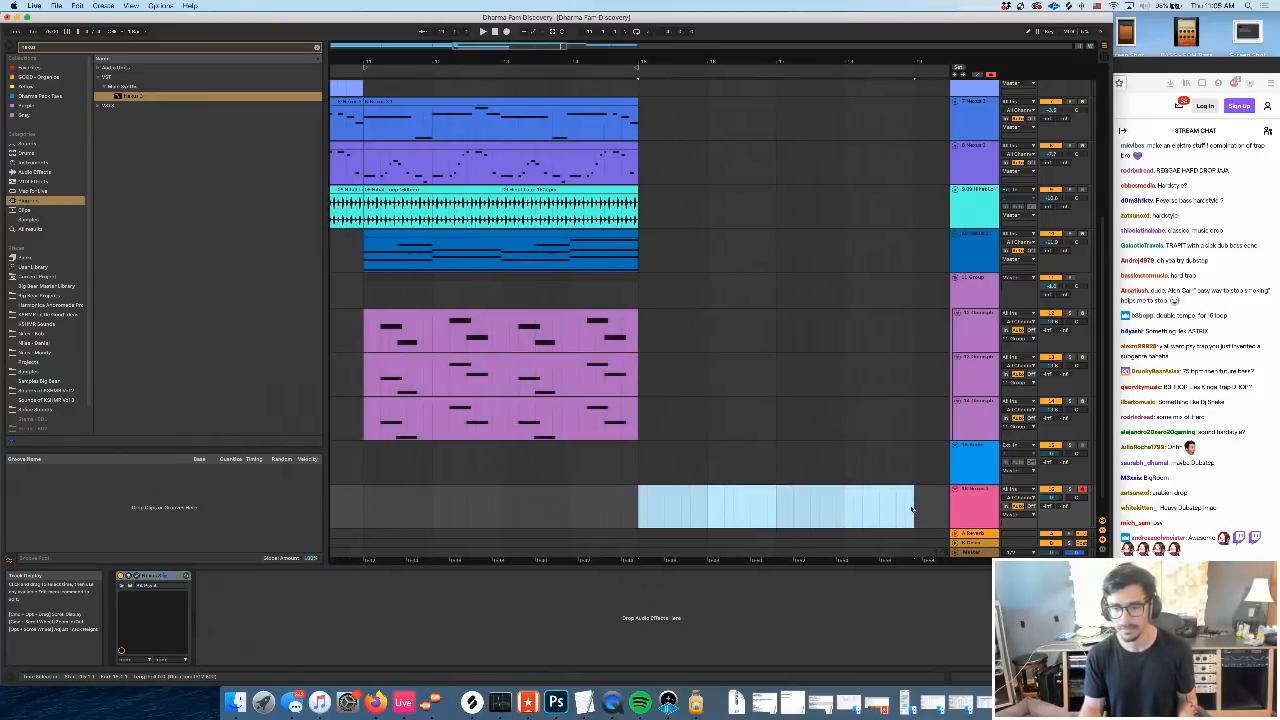
key(super+shift+m)
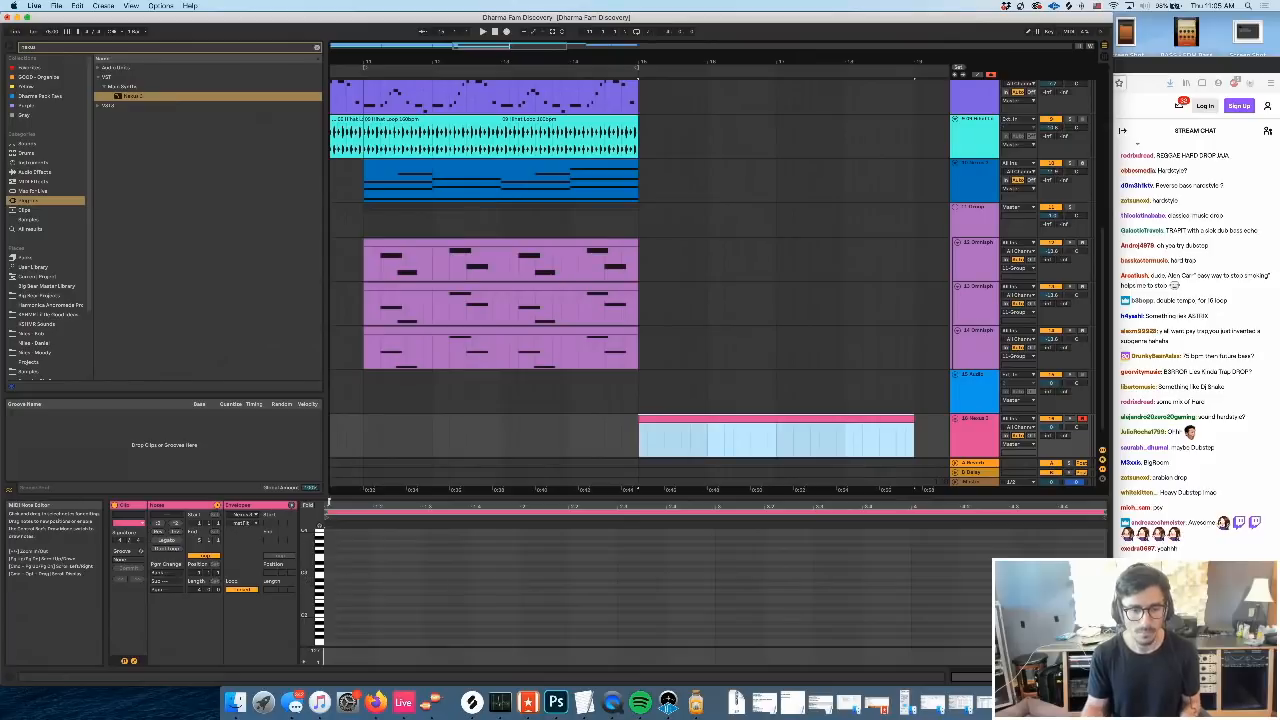
drag(338, 496, 340, 421)
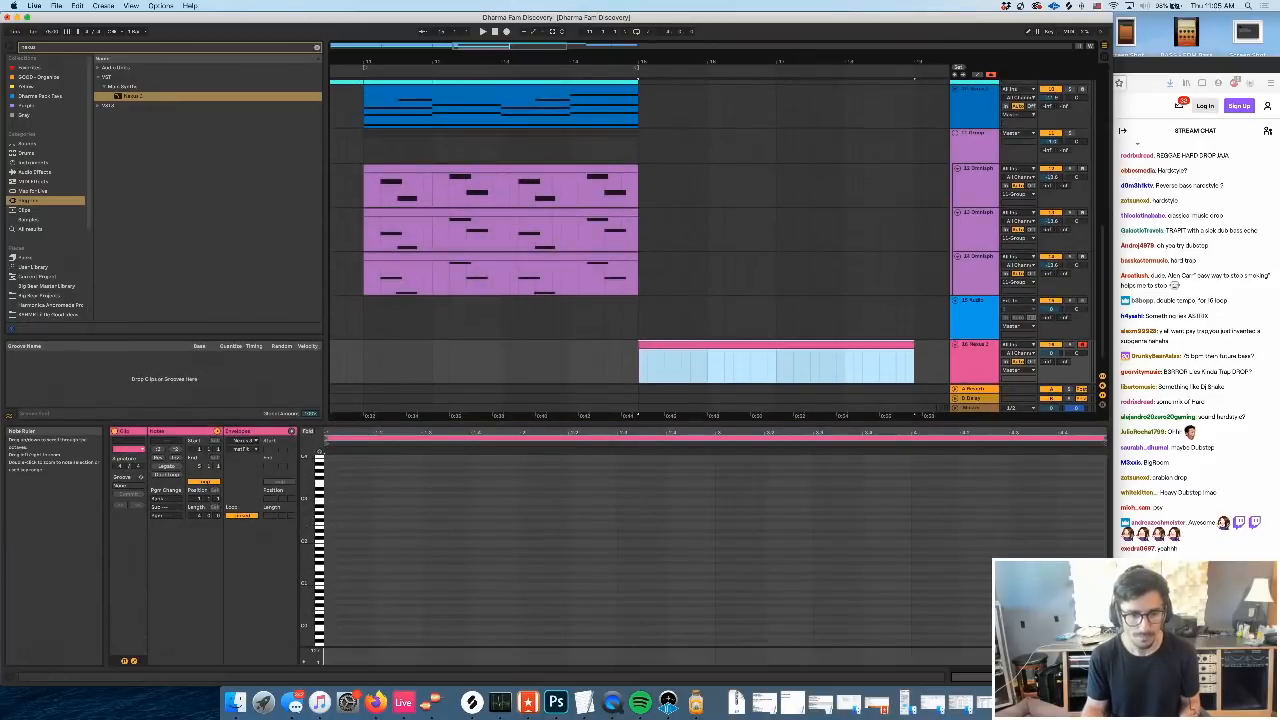
Draw a sixteenth-length C2 note on the second sixteenth of the Nexus clip, replacing any misplaced attempt, and listen to it
click(360, 582)
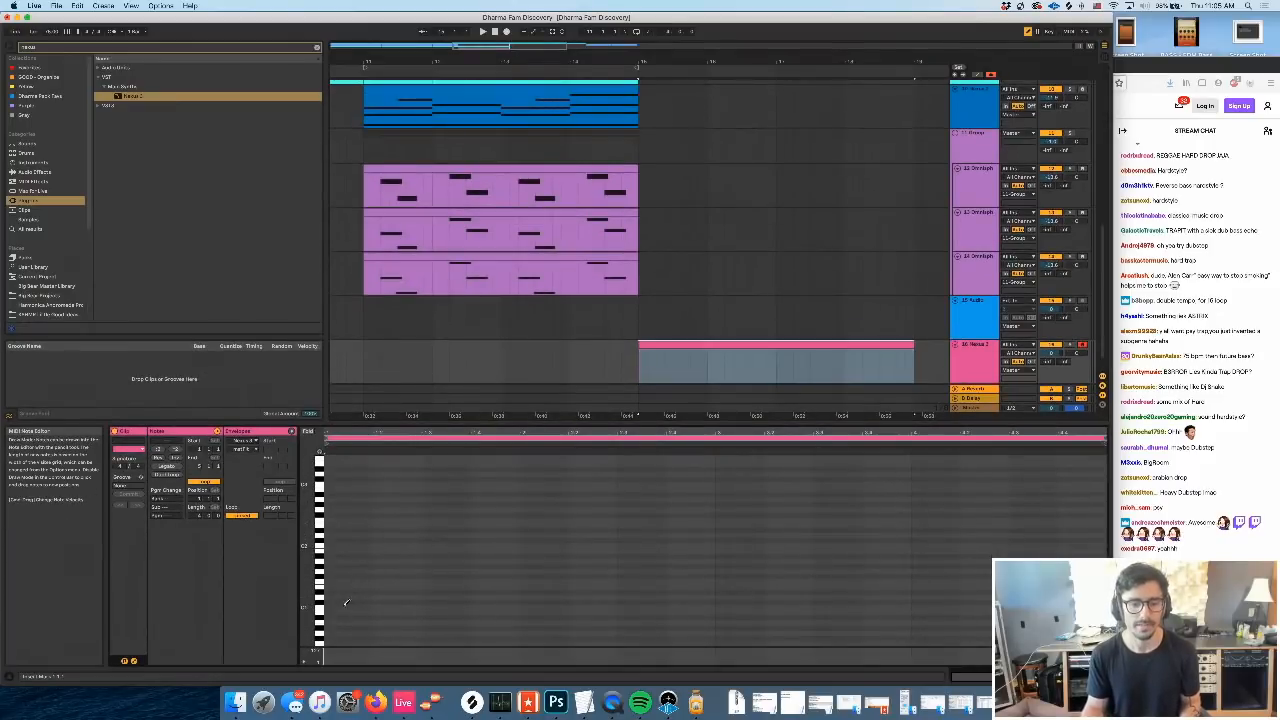
click(339, 541)
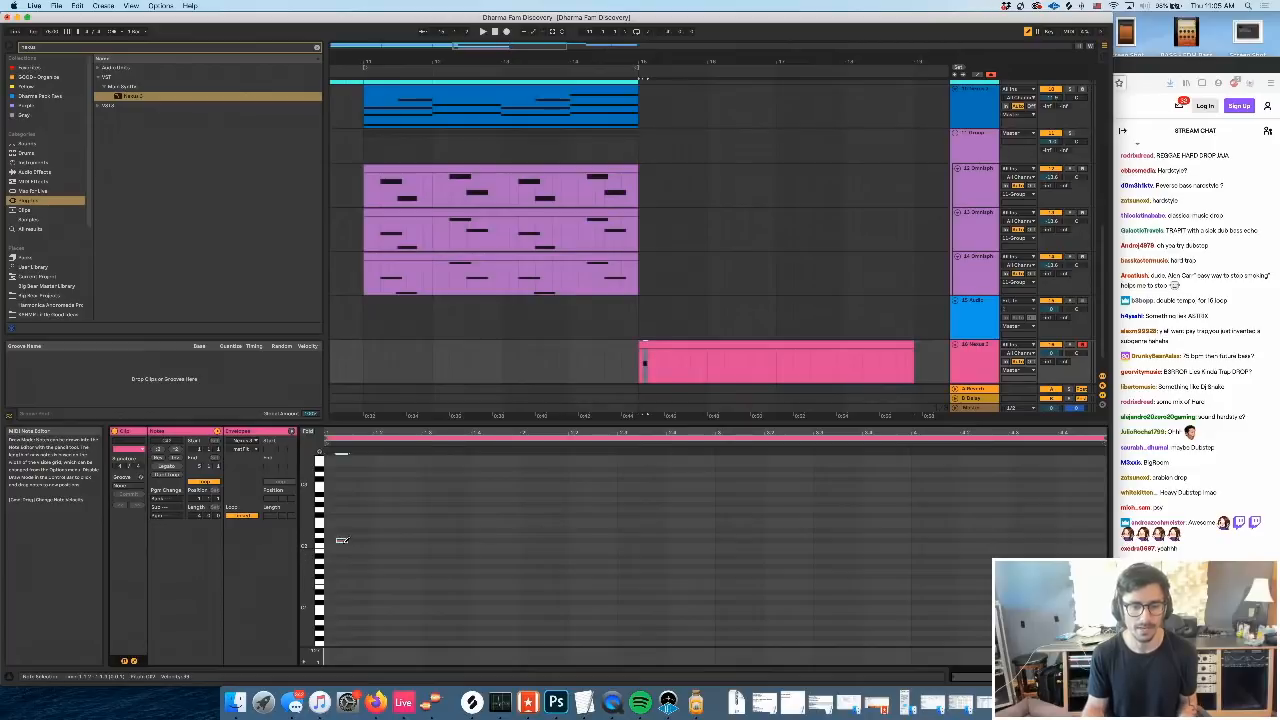
key(super+z)
click(343, 547)
key(b)
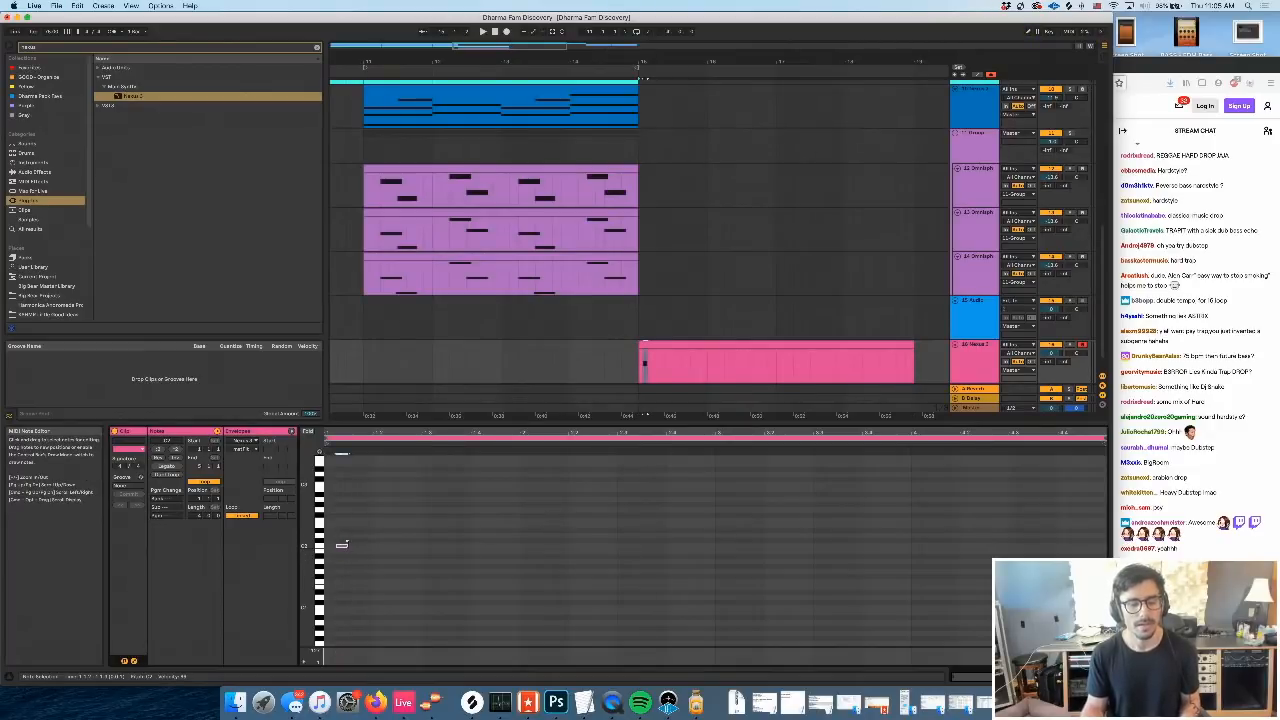
key(space)
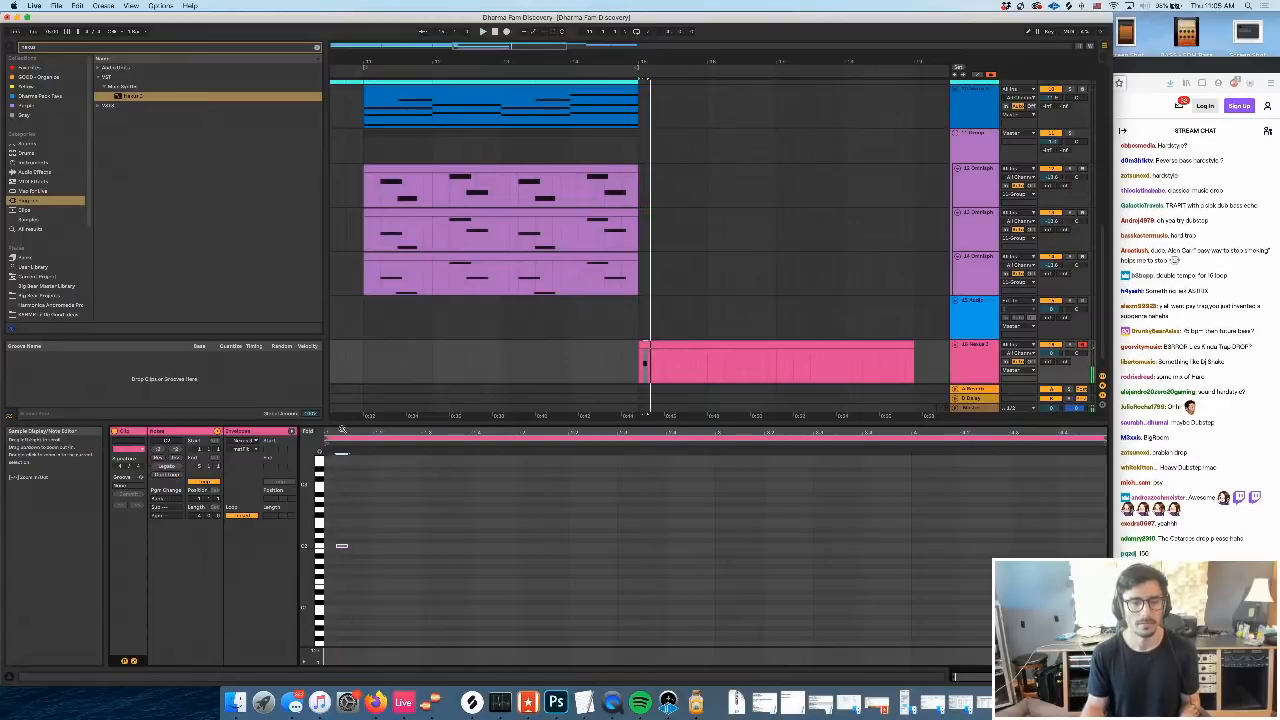
drag(342, 429, 342, 450)
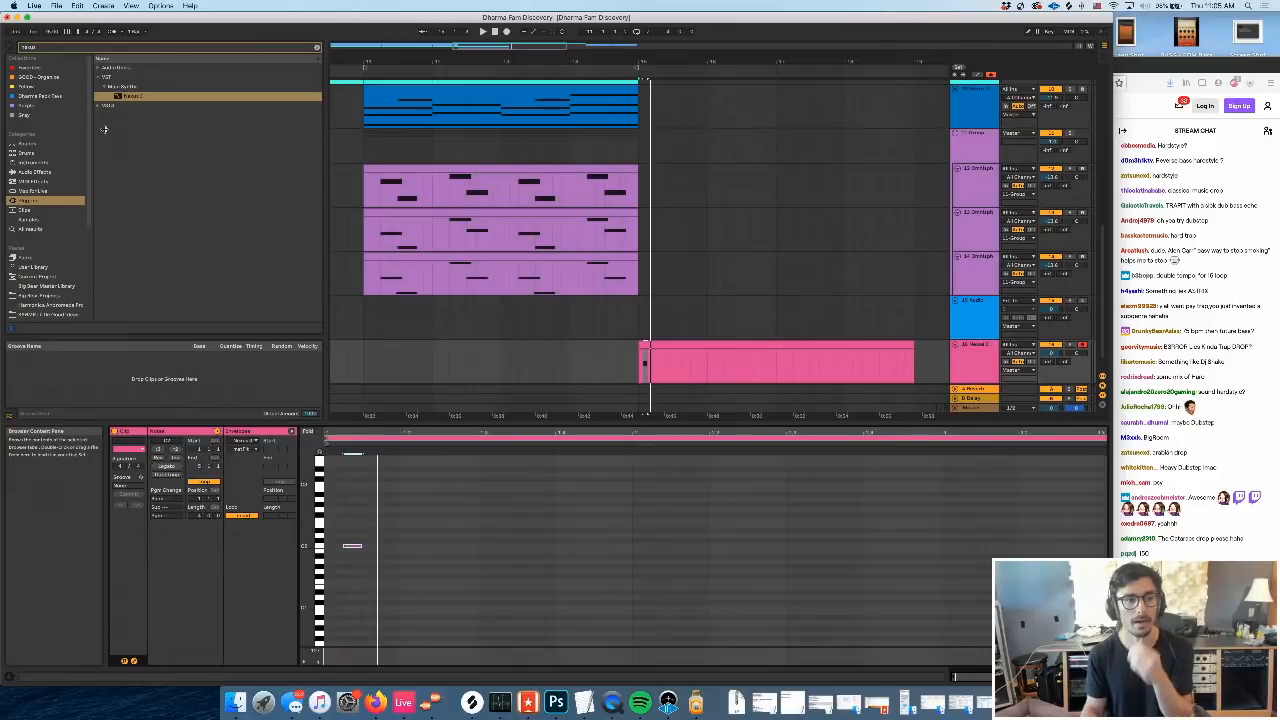
Automate the master track's Song Tempo to step up at the start of the Nexus clip and hold, adjust its minimum range, and play it
click(978, 408)
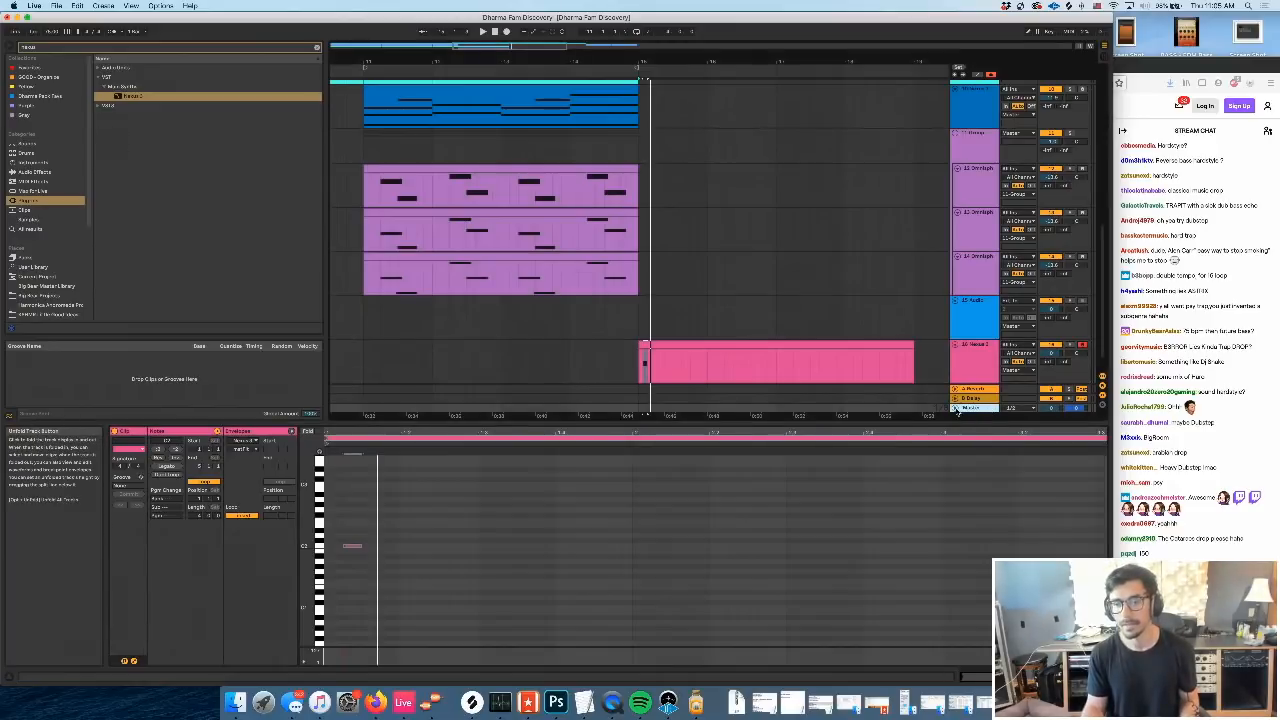
click(955, 408)
key(a)
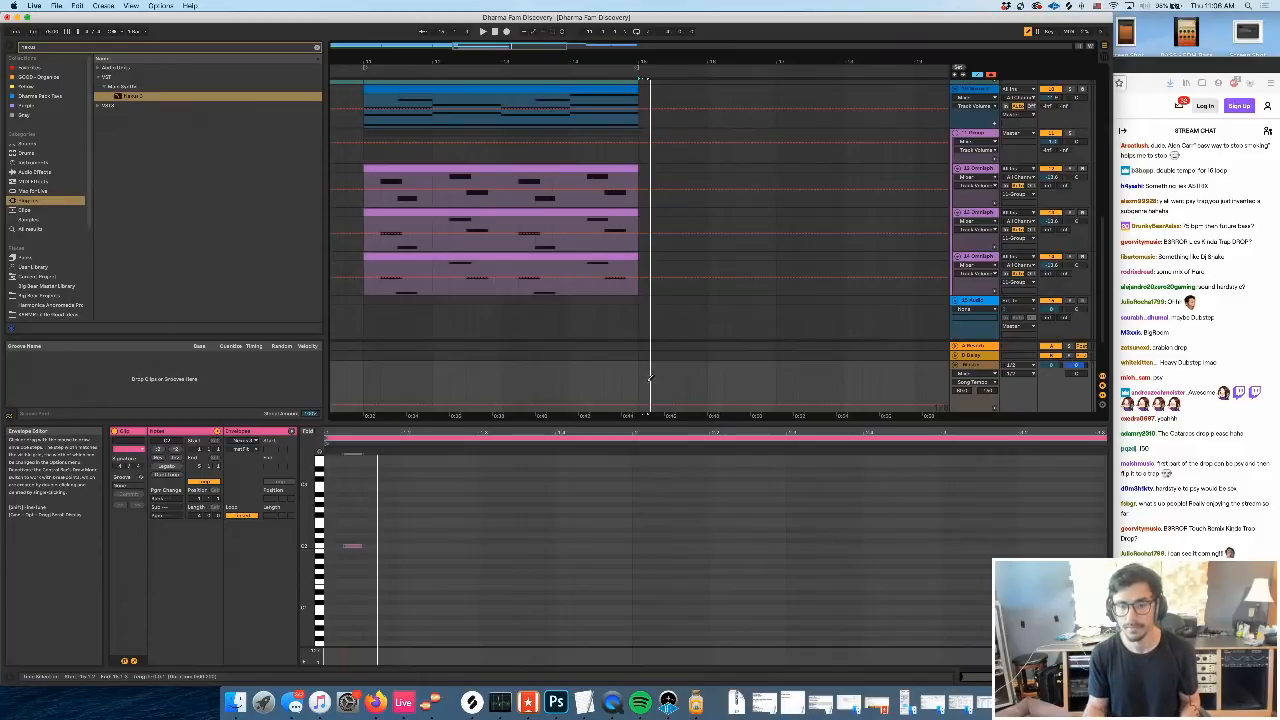
drag(641, 374, 845, 327)
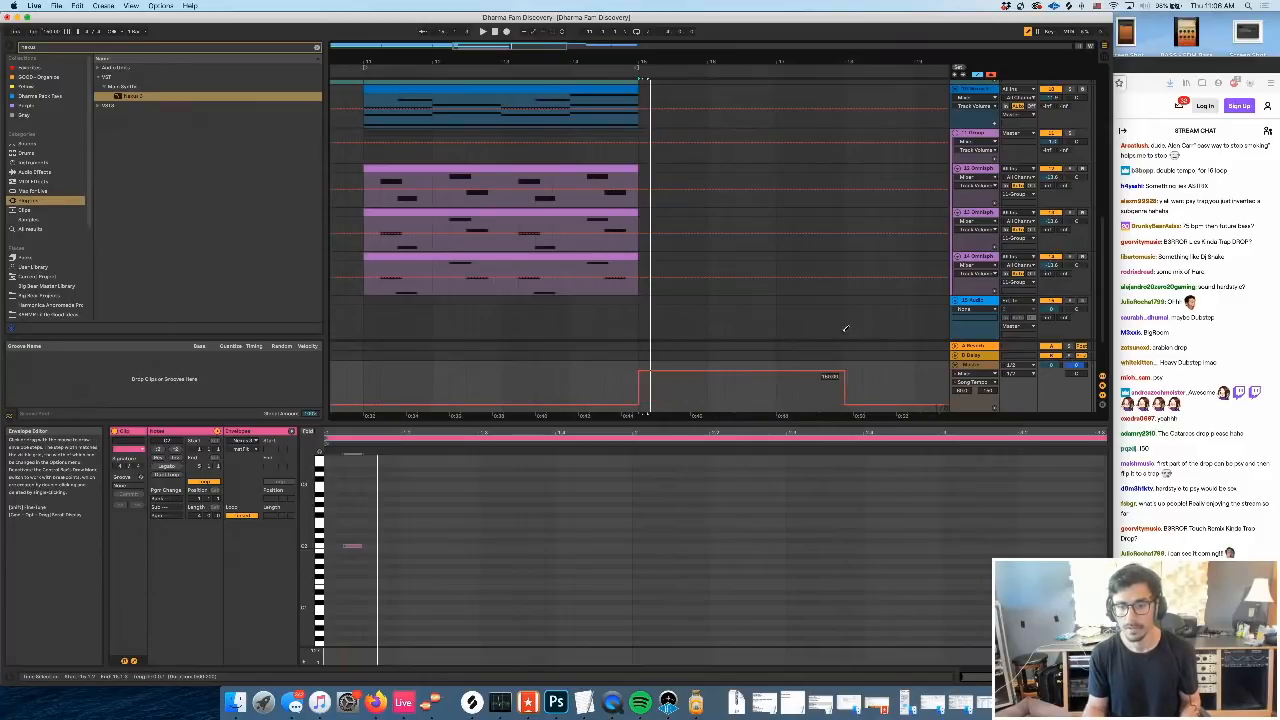
click(846, 402)
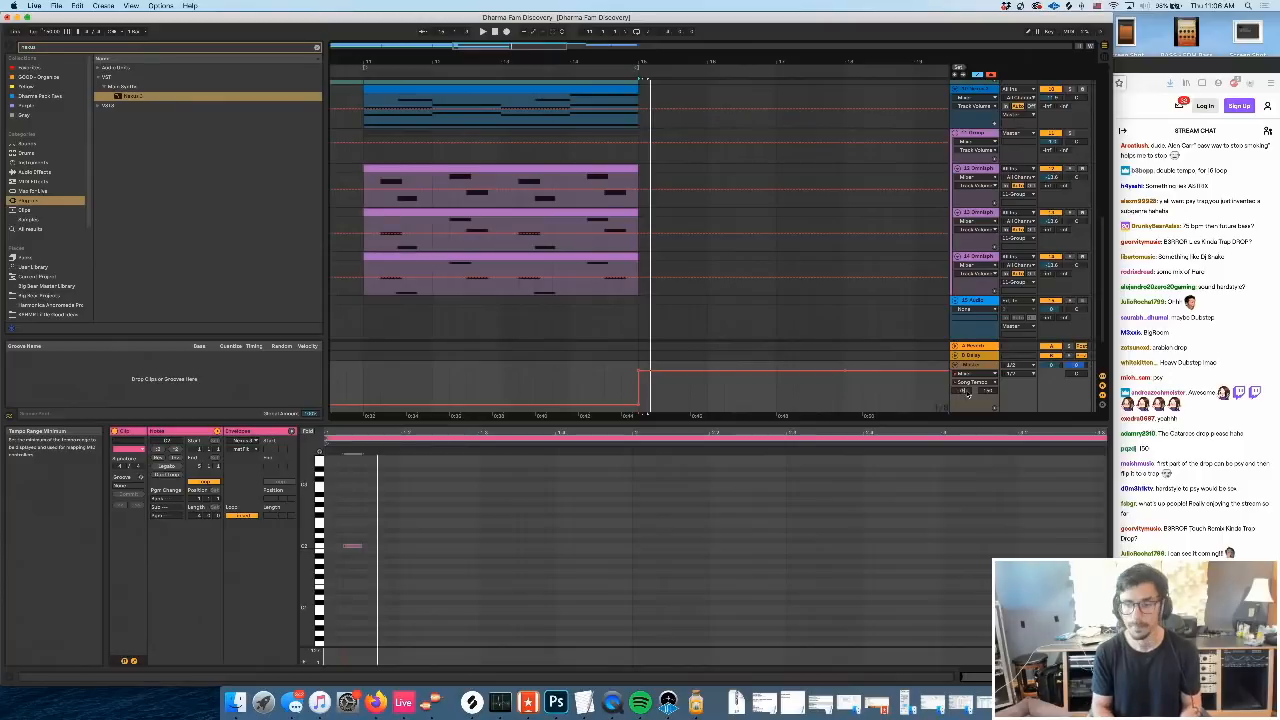
key(Return)
key(space)
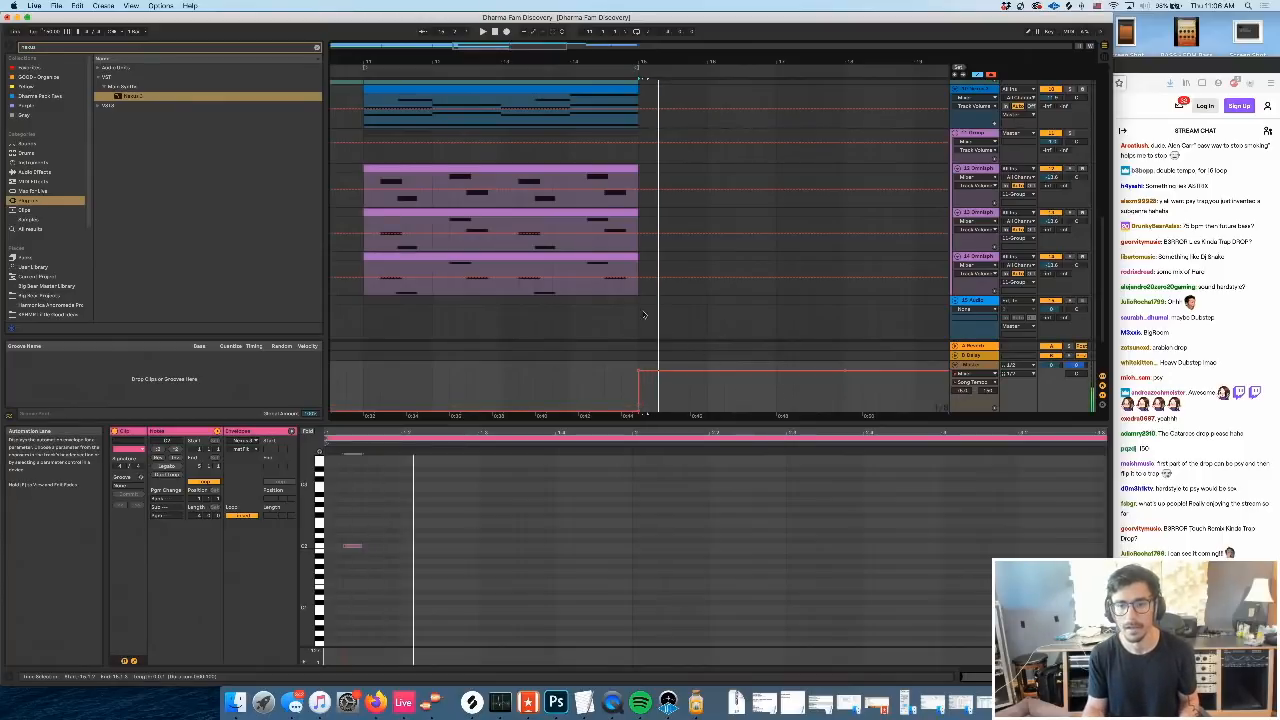
Duplicate the C2 note in the Nexus clip into a run of three consecutive notes, checking the rhythm by playback
scroll(644, 314, down, 3)
double_click(660, 280)
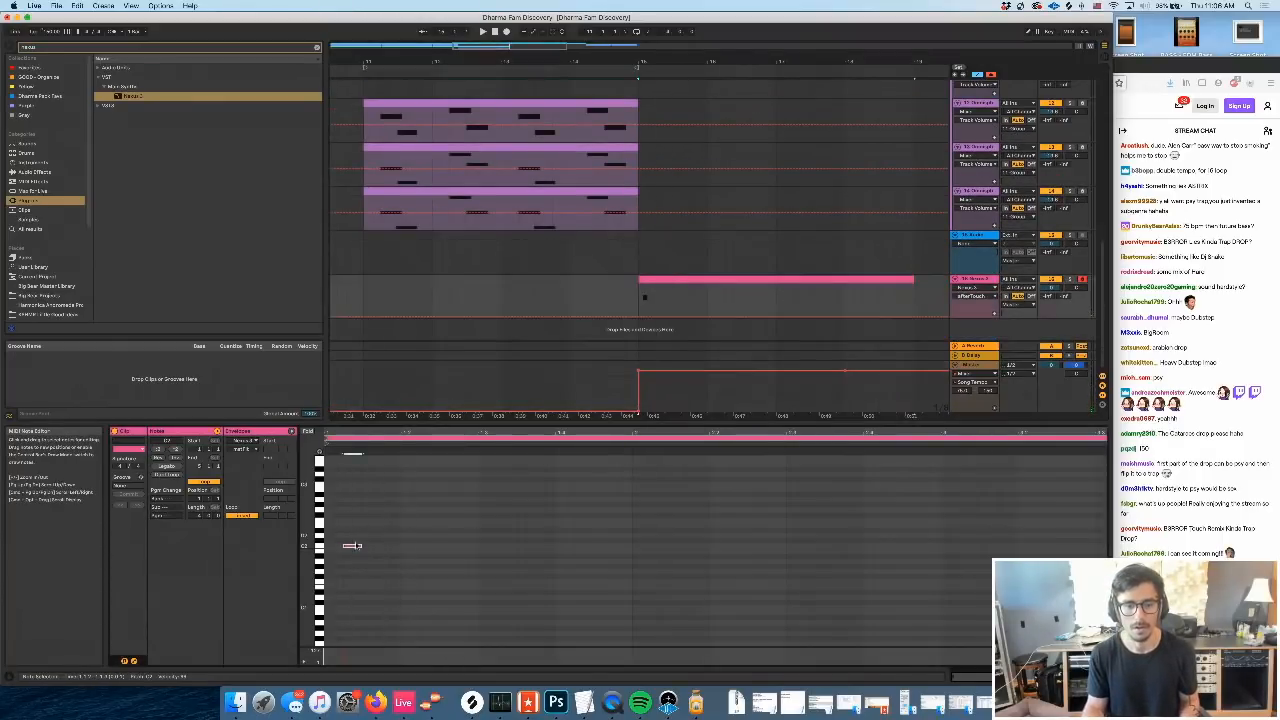
key(super+d)
key(super+d)
key(super+d)
key(space)
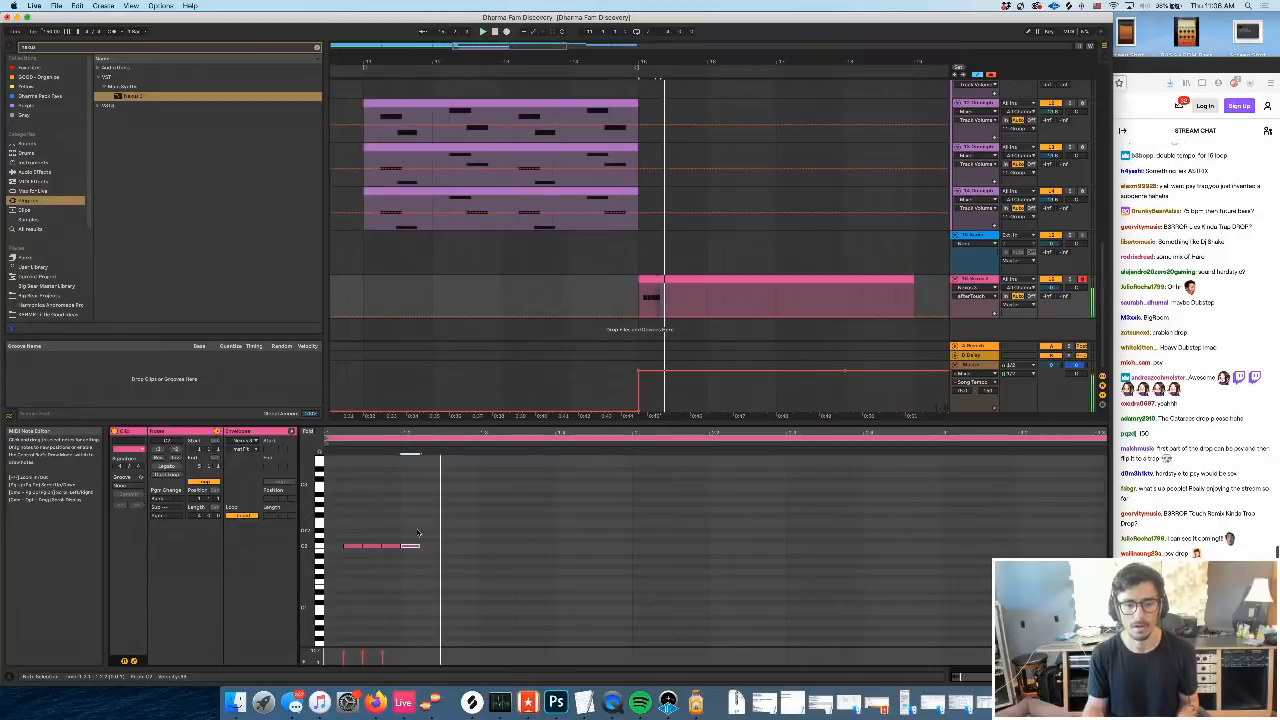
key(space)
key(Delete)
Transpose the three bass notes down one octave to C1 and play them back
drag(402, 526, 222, 599)
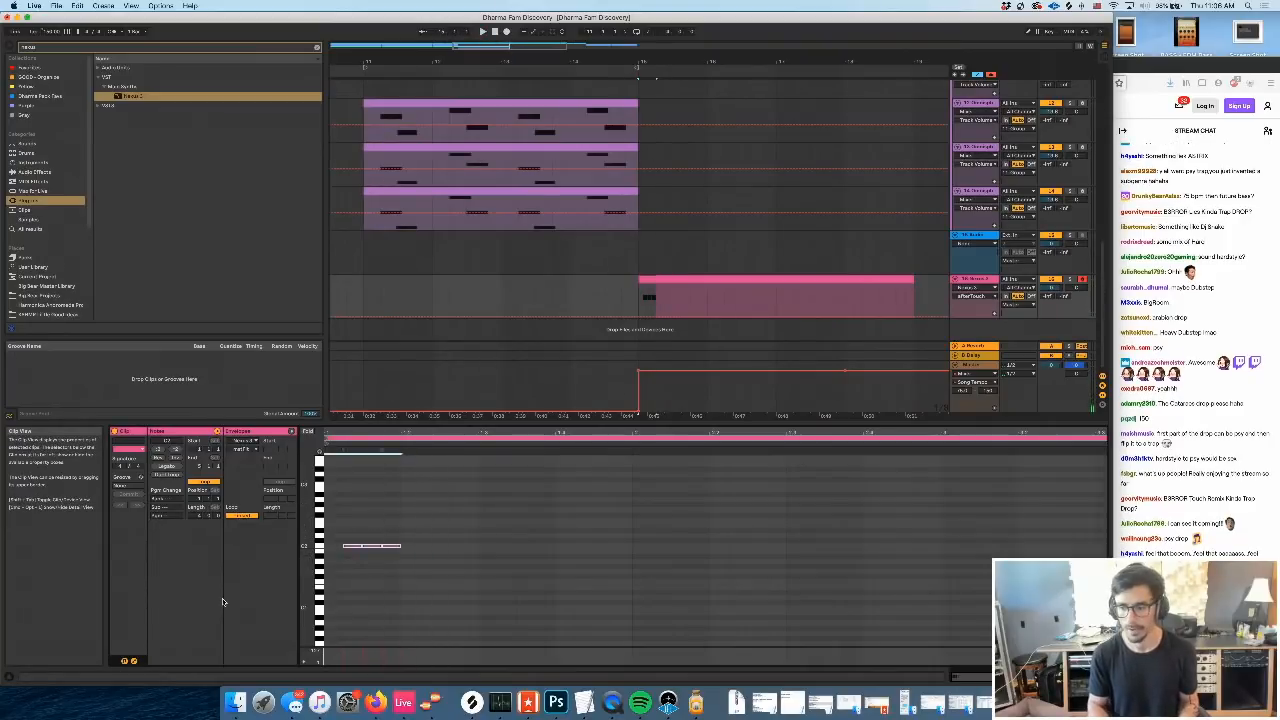
key(shift+Down)
key(space)
scroll(394, 599, down, 1)
key(space)
Repeat the three-note C1 group on every beat of the first bar and copy that bar's pattern into the second bar
drag(396, 574, 156, 652)
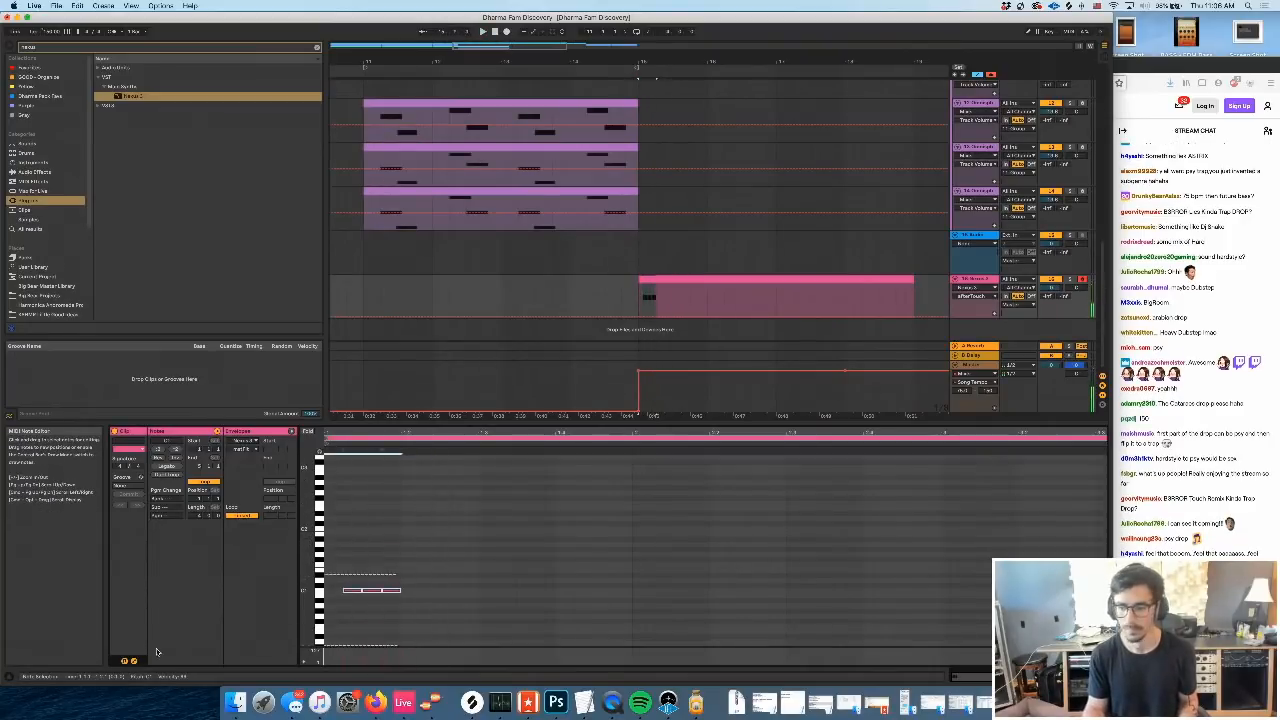
key(super+d)
key(super+d)
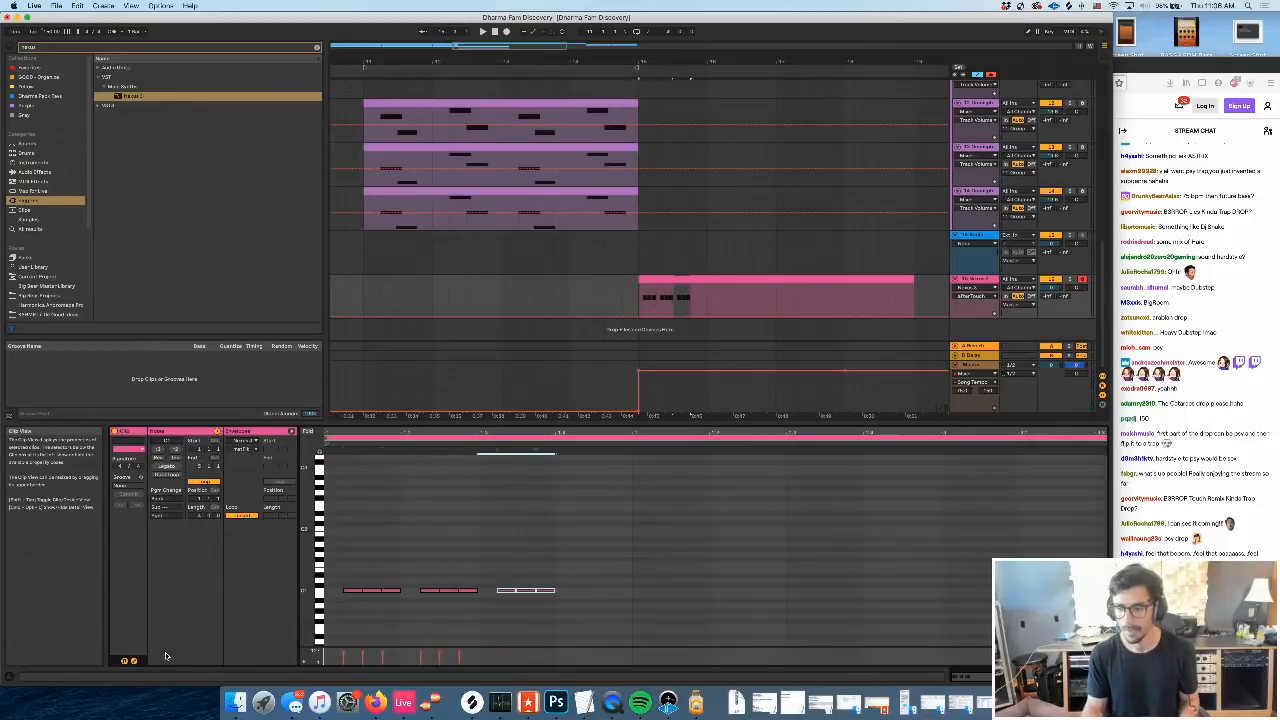
key(super+d)
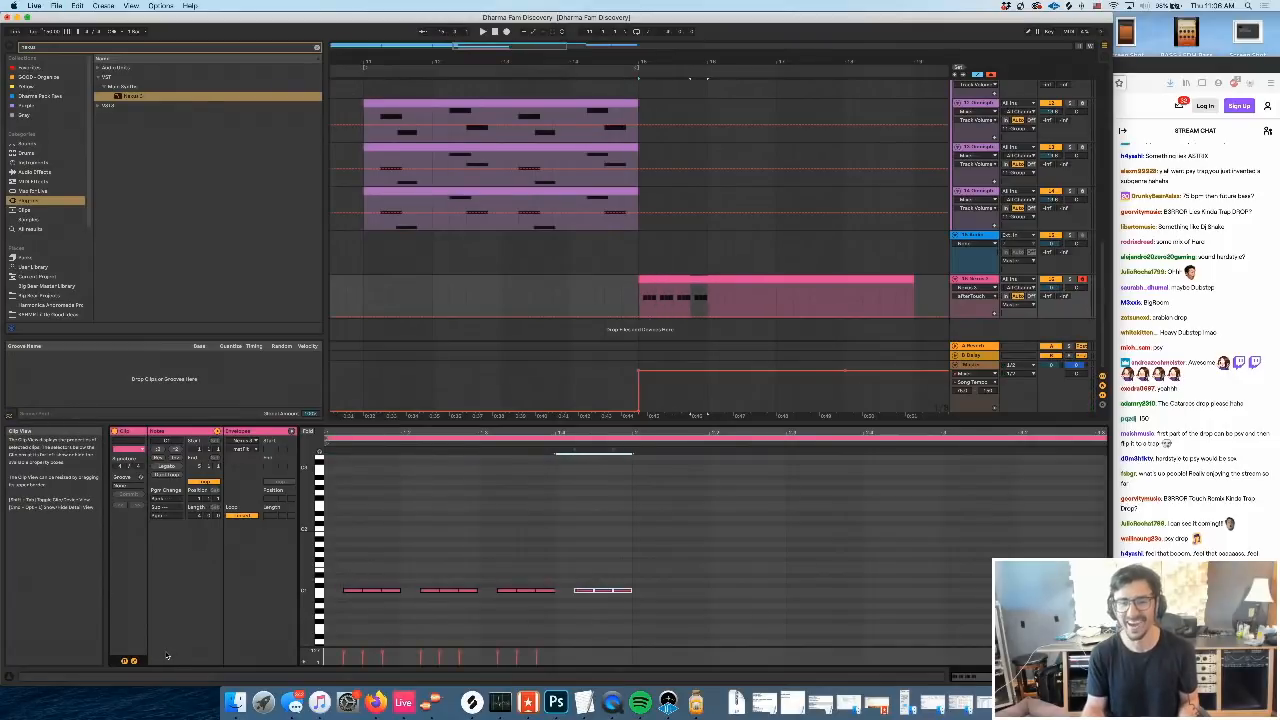
mouse_move(627, 573)
mouse_down()
mouse_move(582, 598)
mouse_move(335, 600)
mouse_up()
key(super+d)
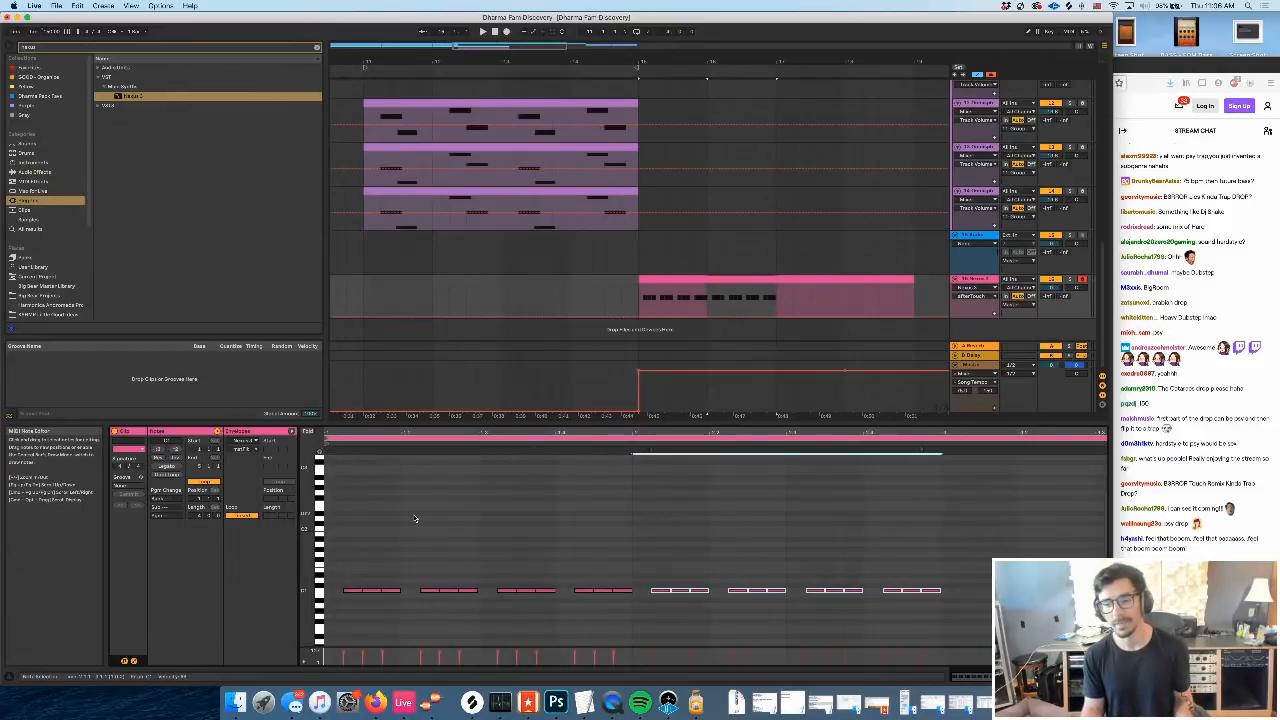
Remove the empty second half of the Nexus clip, duplicate the two-bar bass pattern after it, and play from the melody section
key(a)
click(787, 282)
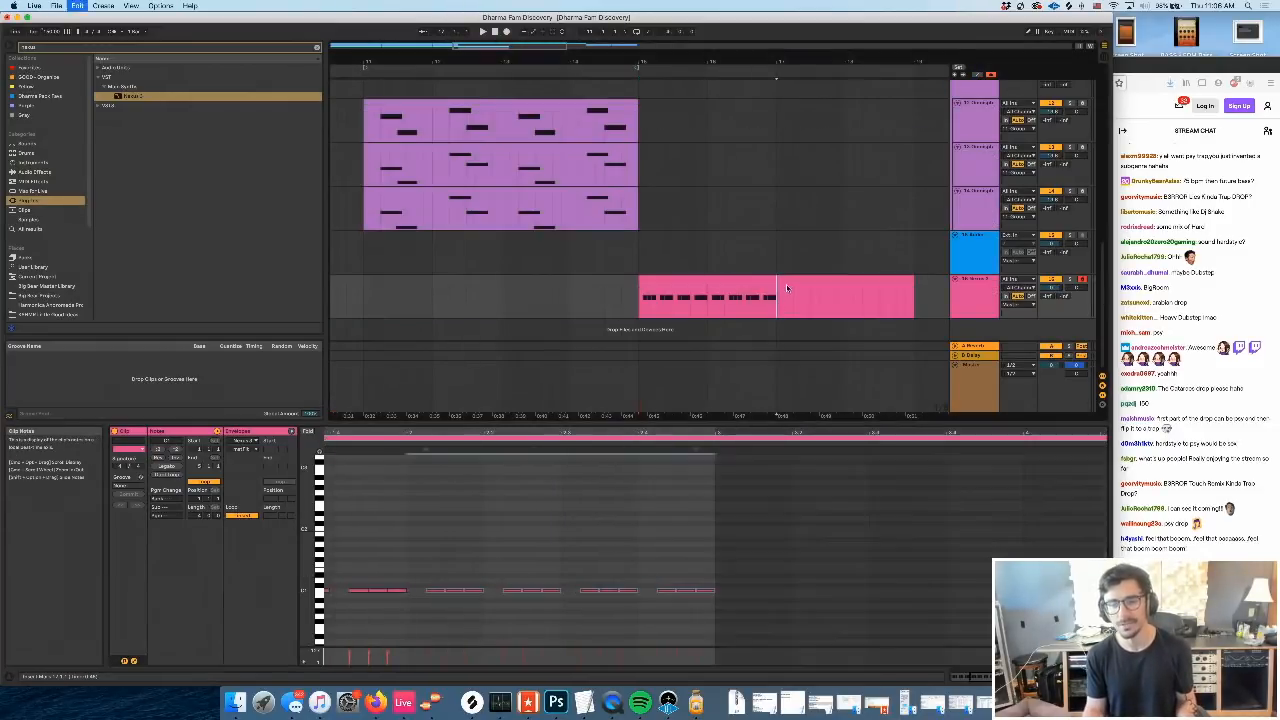
key(Delete)
click(720, 282)
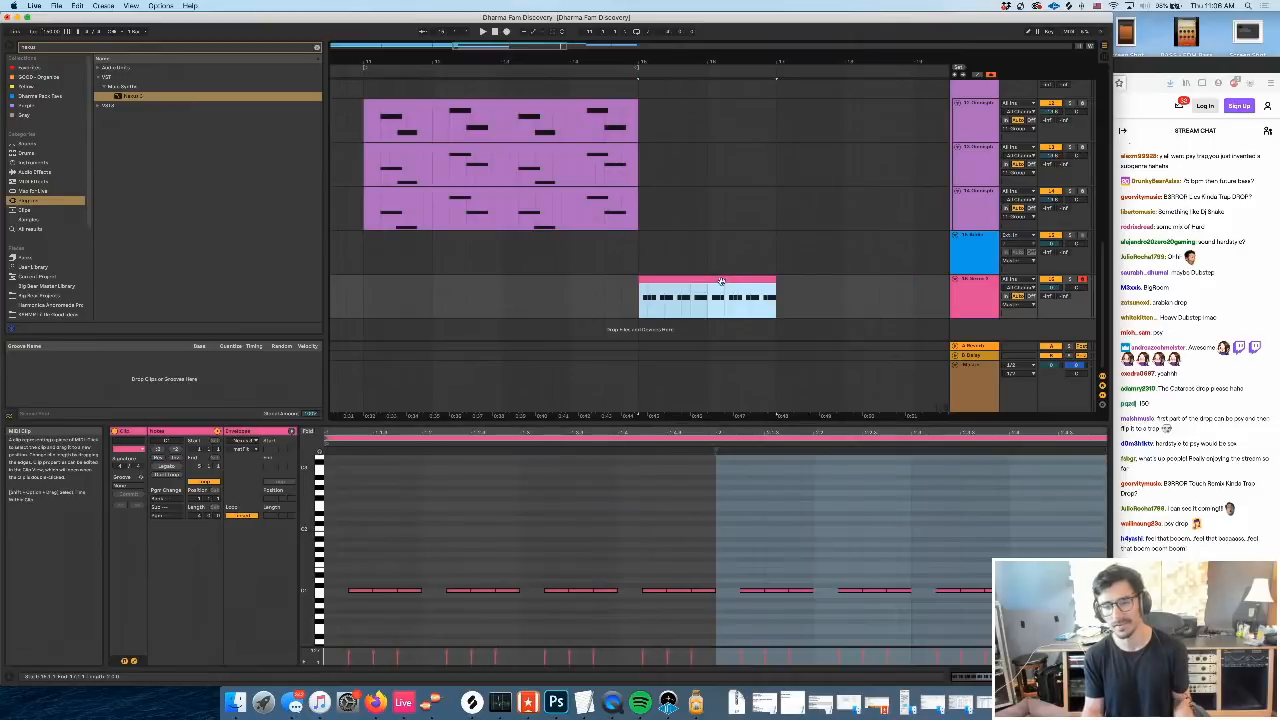
key(super+d)
scroll(650, 290, left, 2)
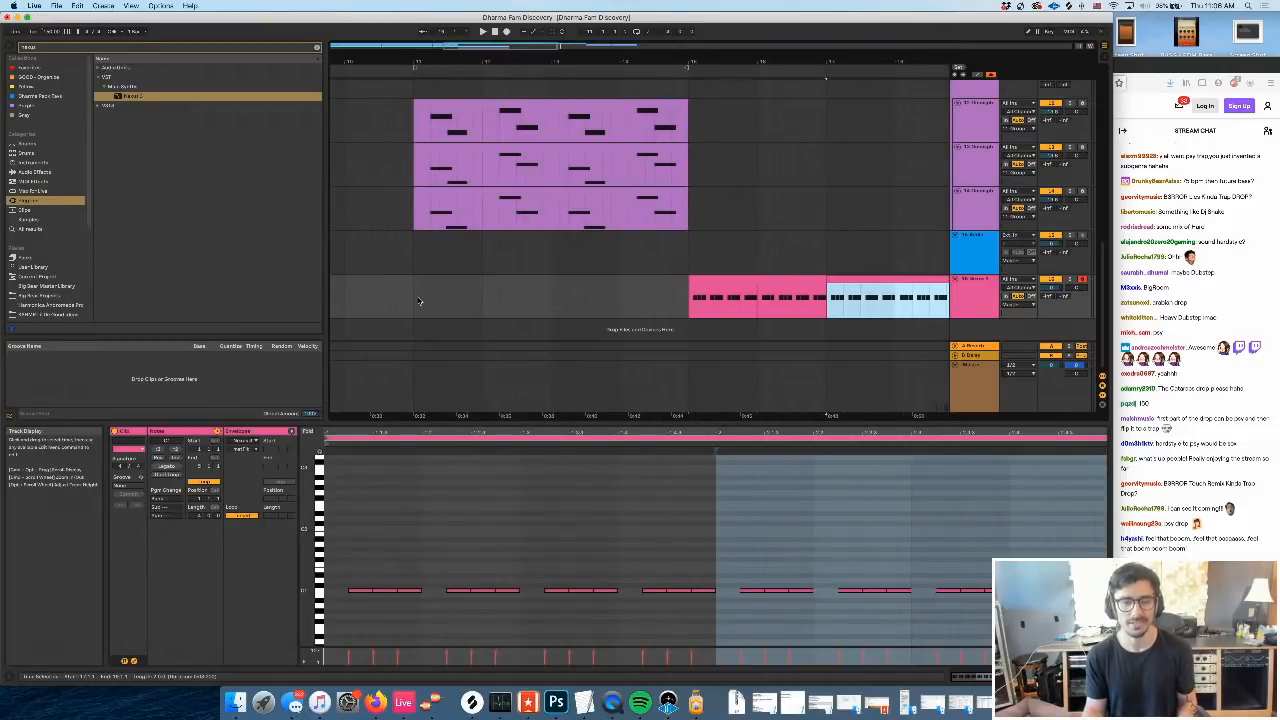
click(419, 301)
key(space)
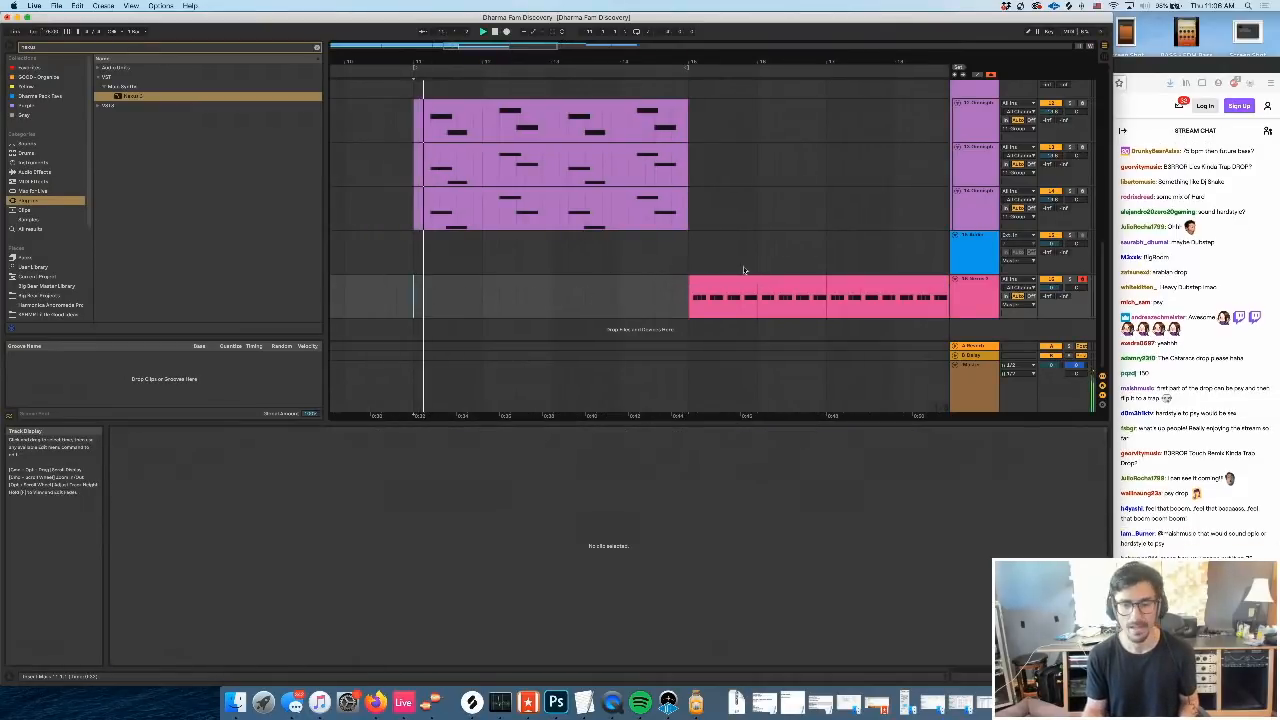
Insert a MIDI track after the Nexus track and load an empty Drum Rack on it
click(974, 297)
key(super+shift+t)
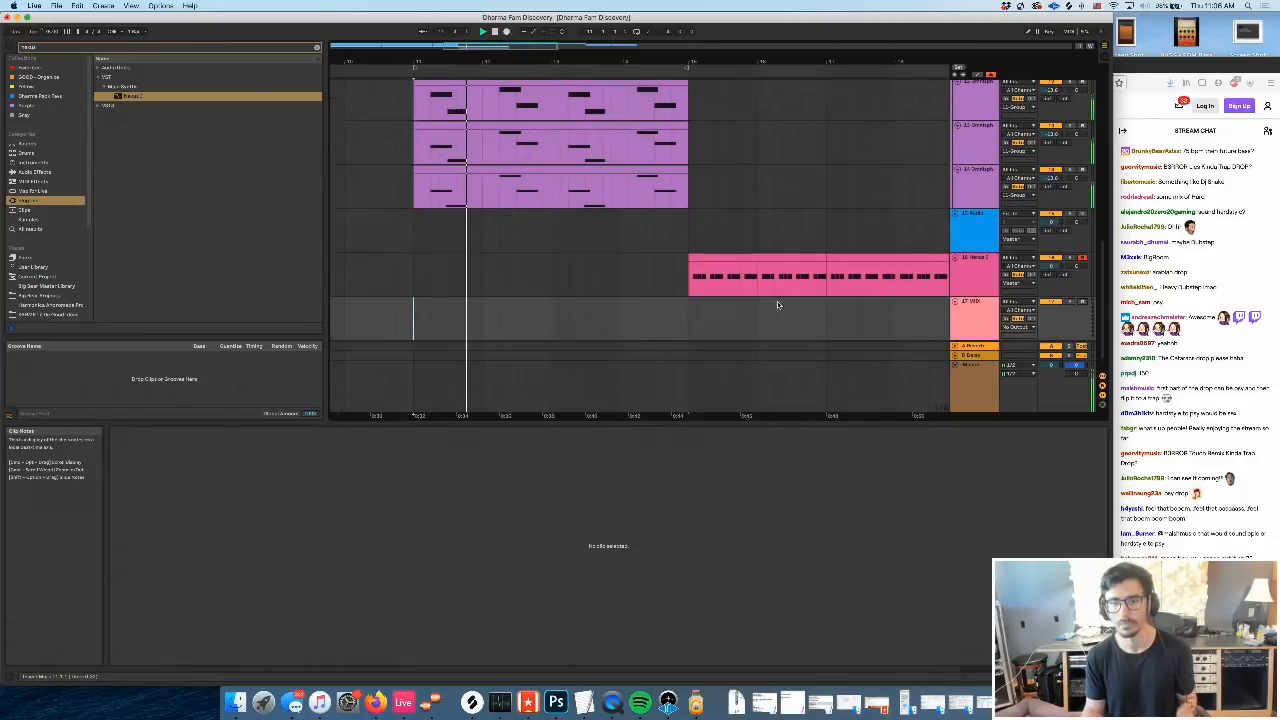
click(33, 163)
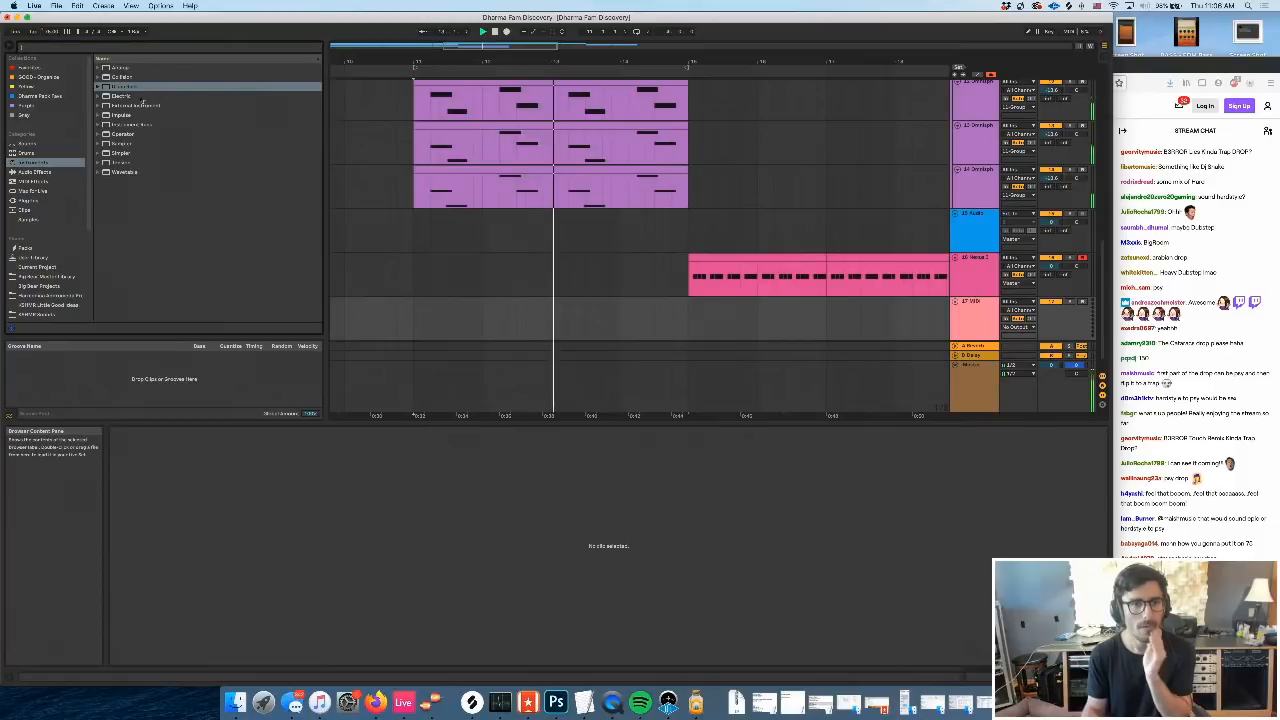
click(126, 87)
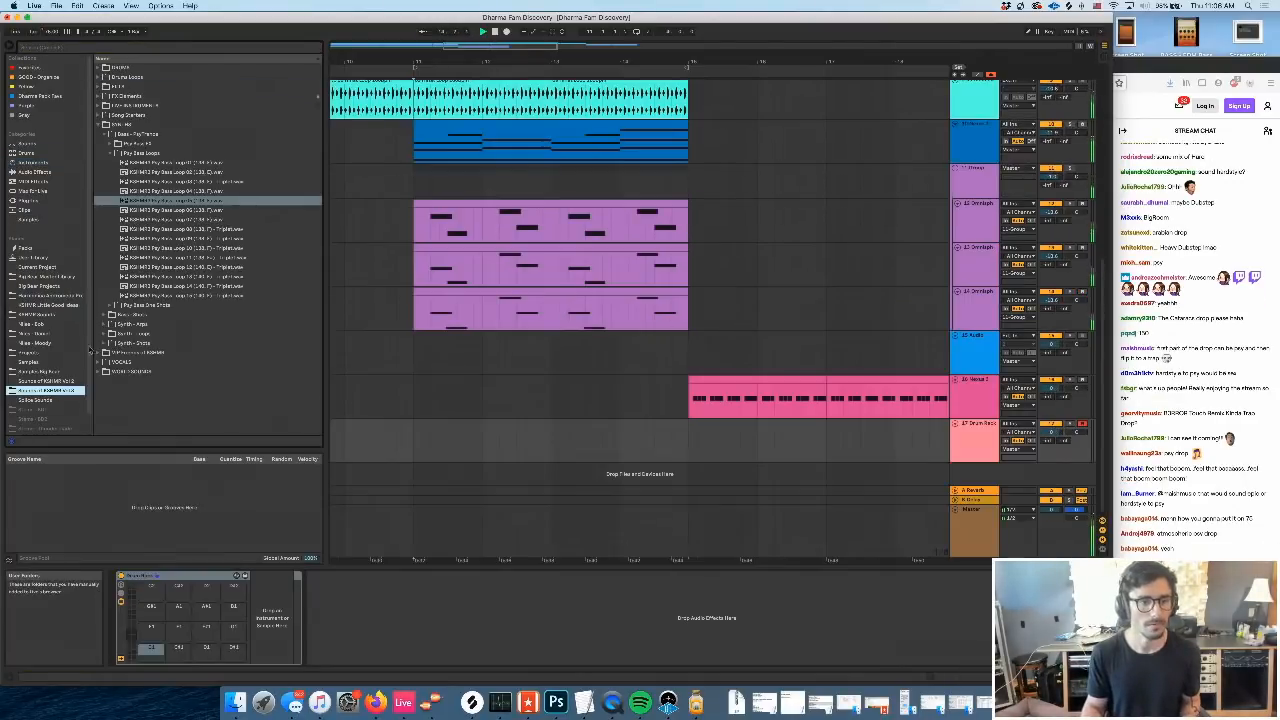
Browse the KSHMR drum kicks to the Psy Kicks folder and audition several kick samples
click(124, 68)
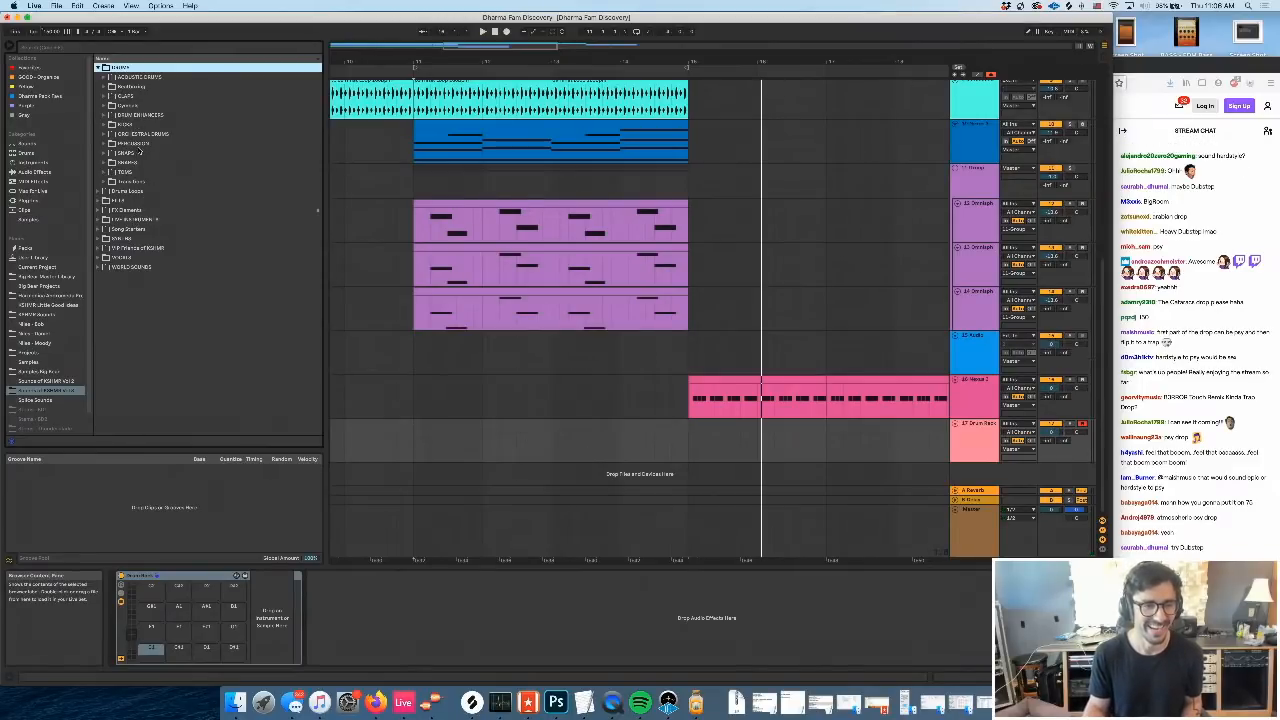
click(143, 127)
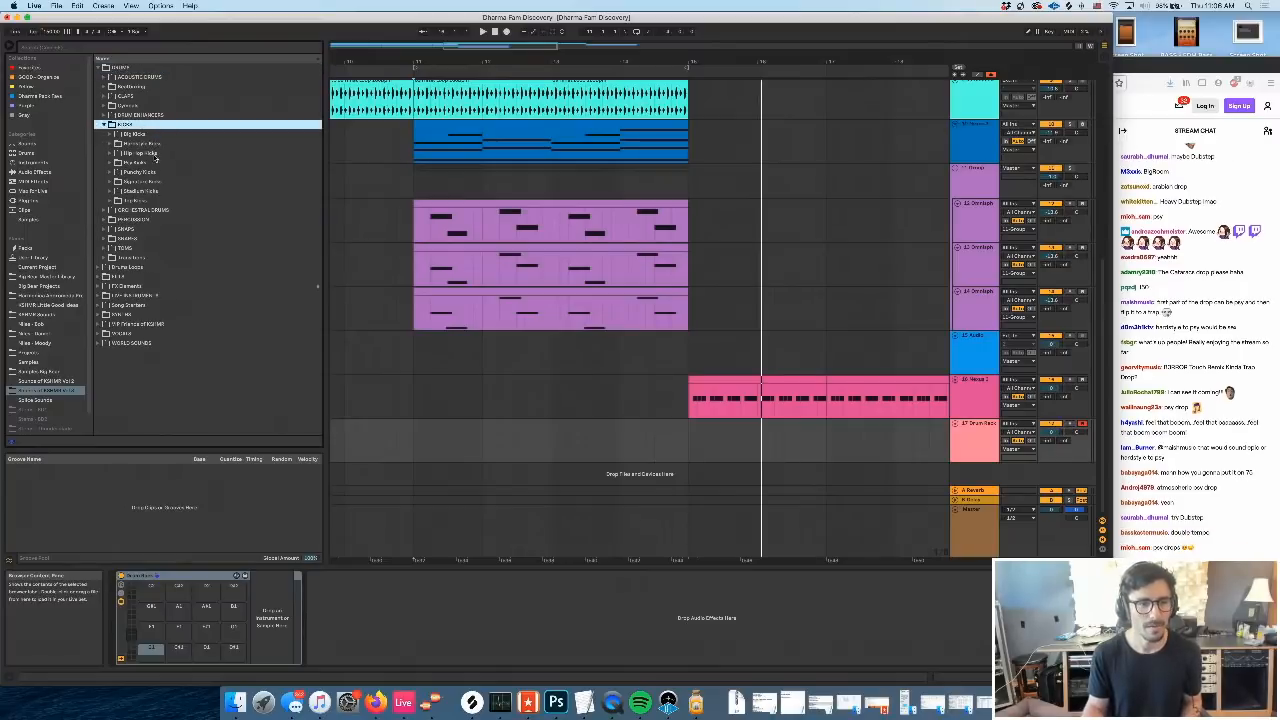
click(156, 162)
click(164, 171)
click(185, 230)
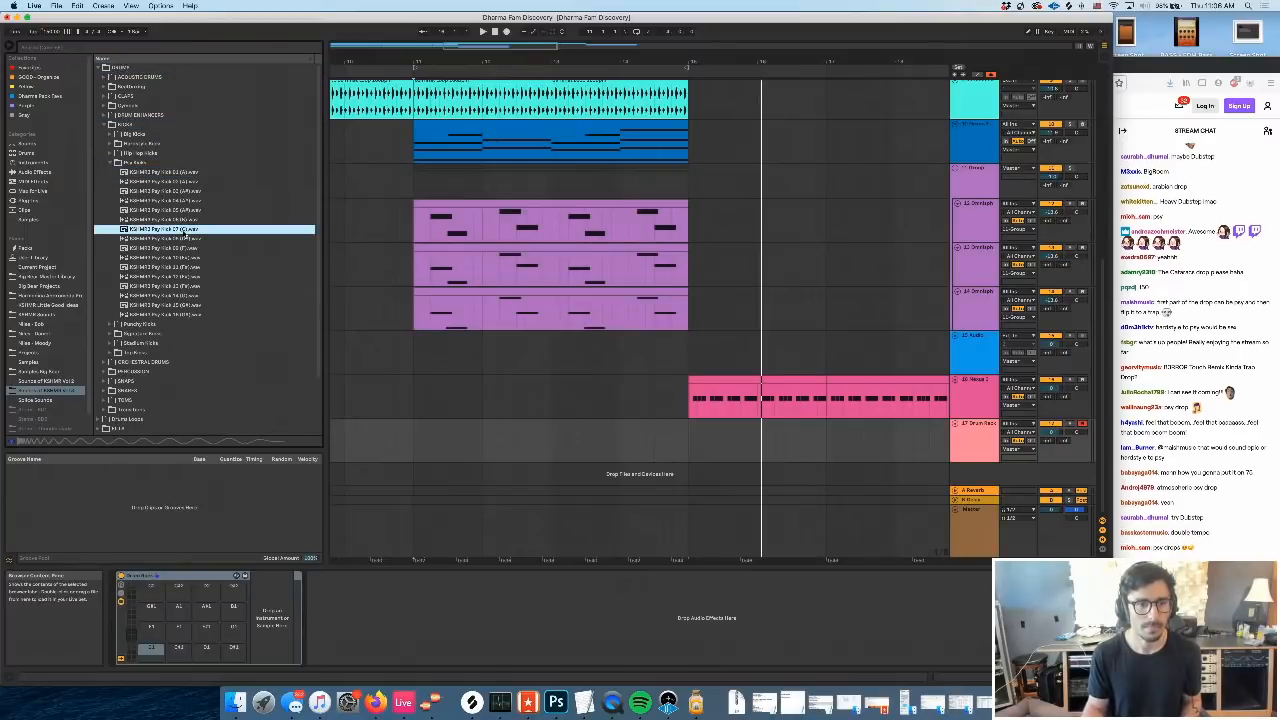
key(Down)
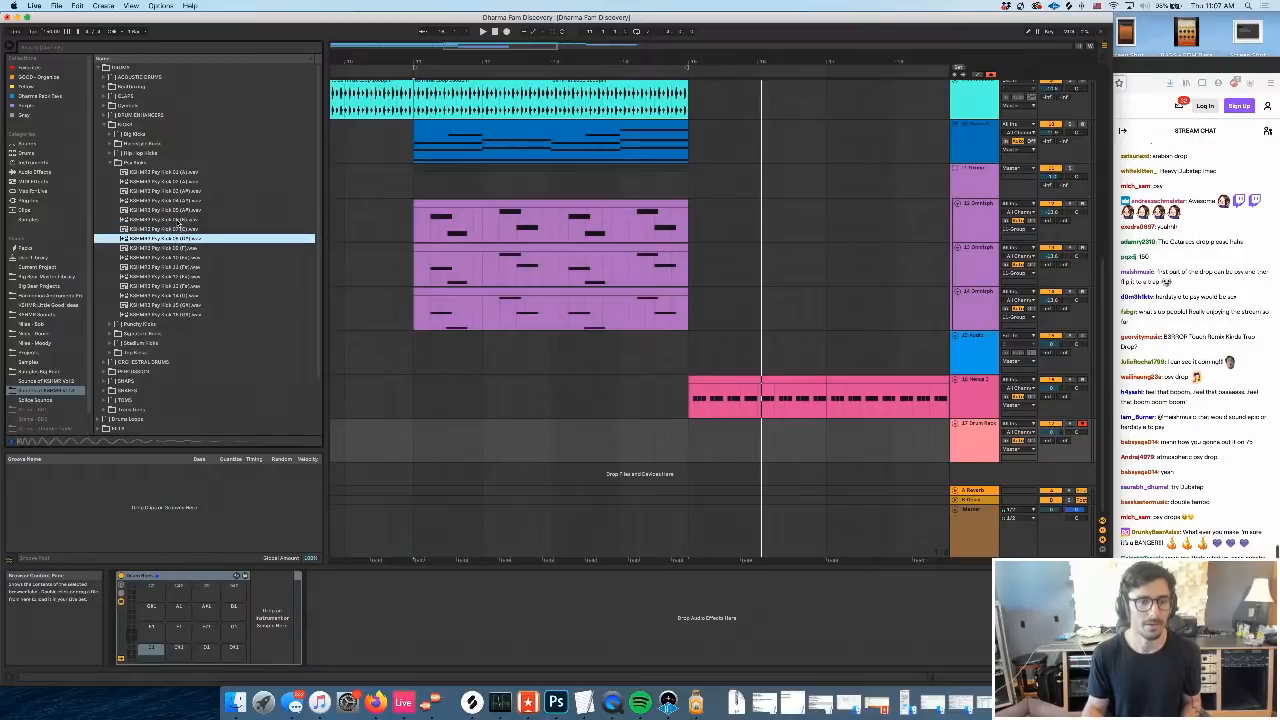
click(177, 220)
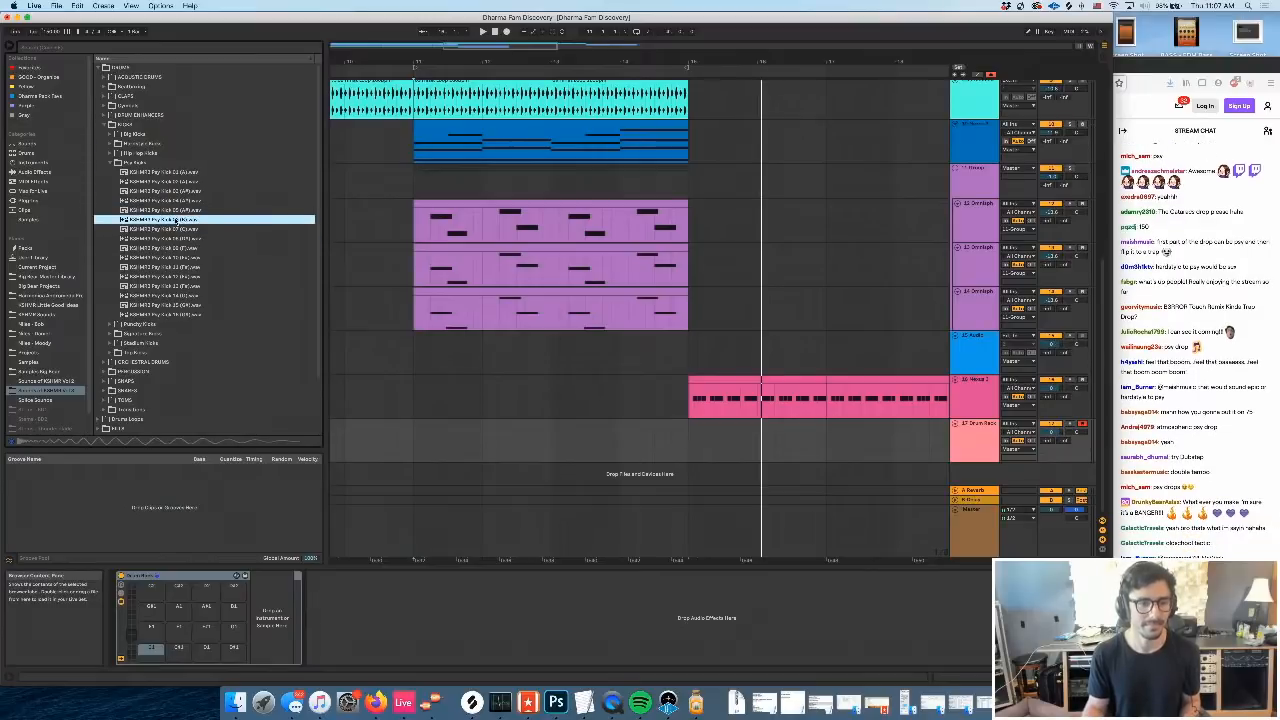
click(180, 191)
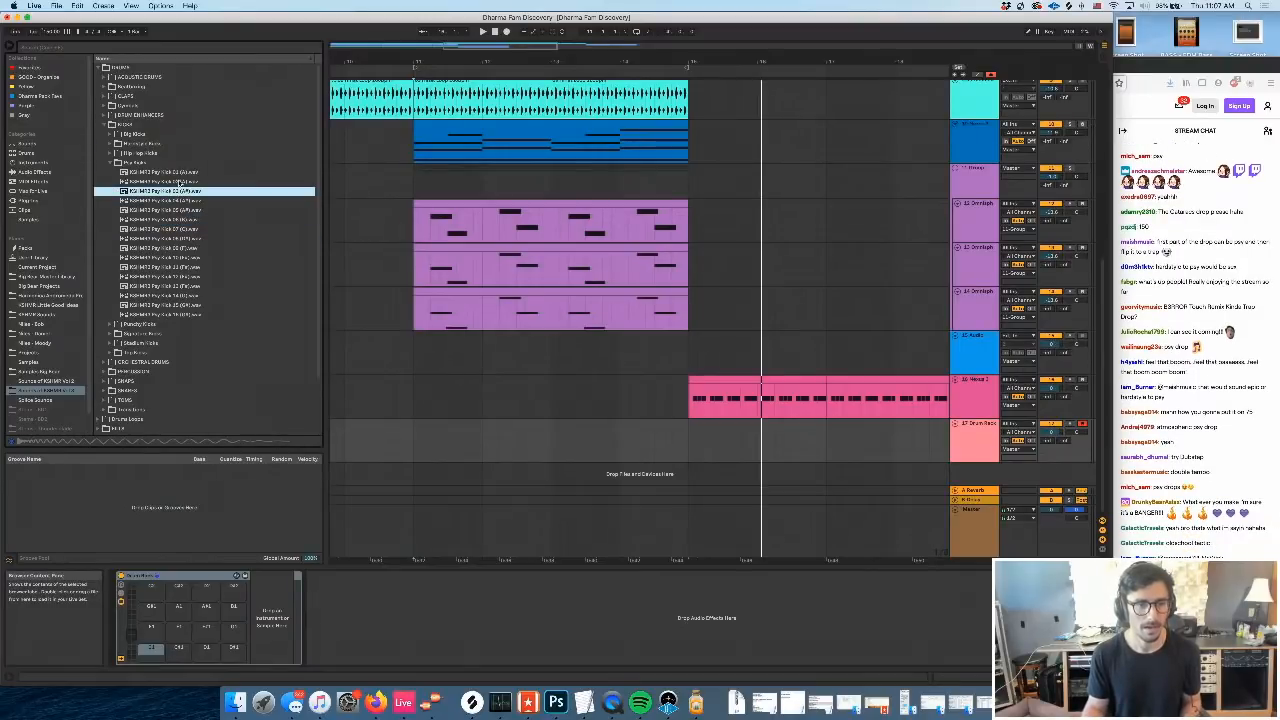
click(180, 182)
click(180, 191)
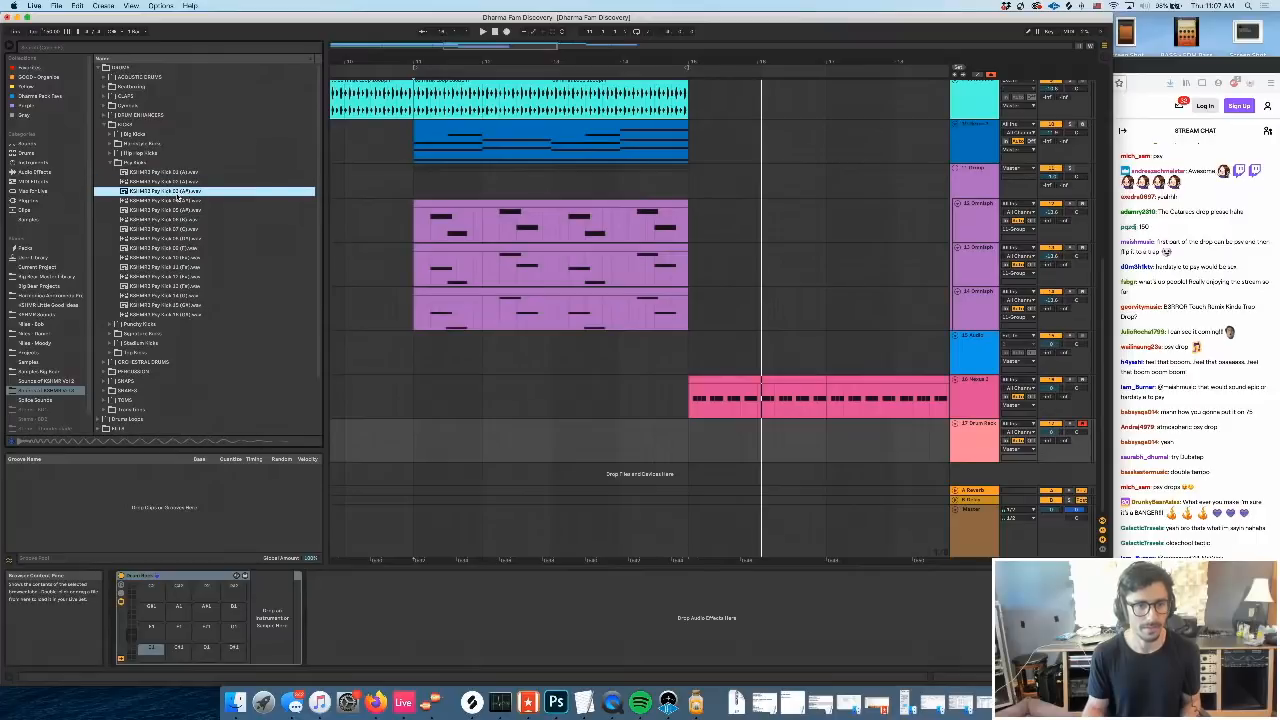
Load the KSHMR Psy Kick 03 sample onto the Drum Rack's C1 pad and trigger it to hear it
drag(177, 193, 150, 650)
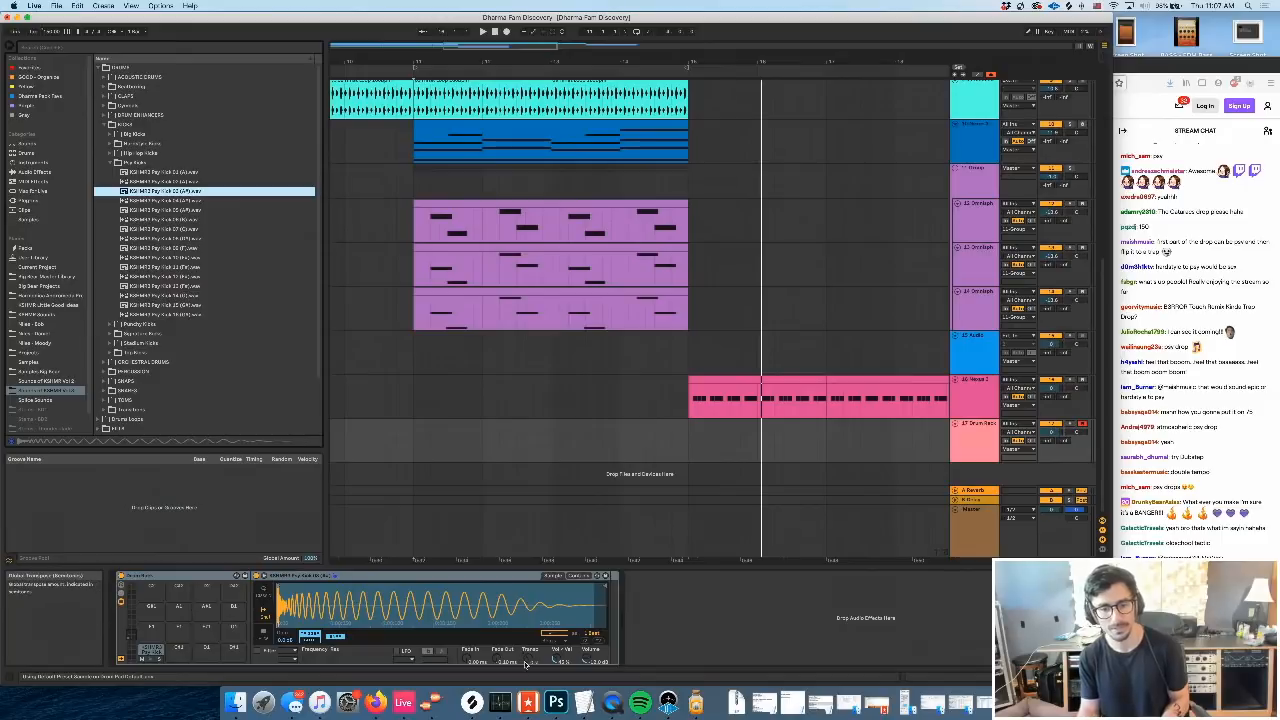
click(152, 650)
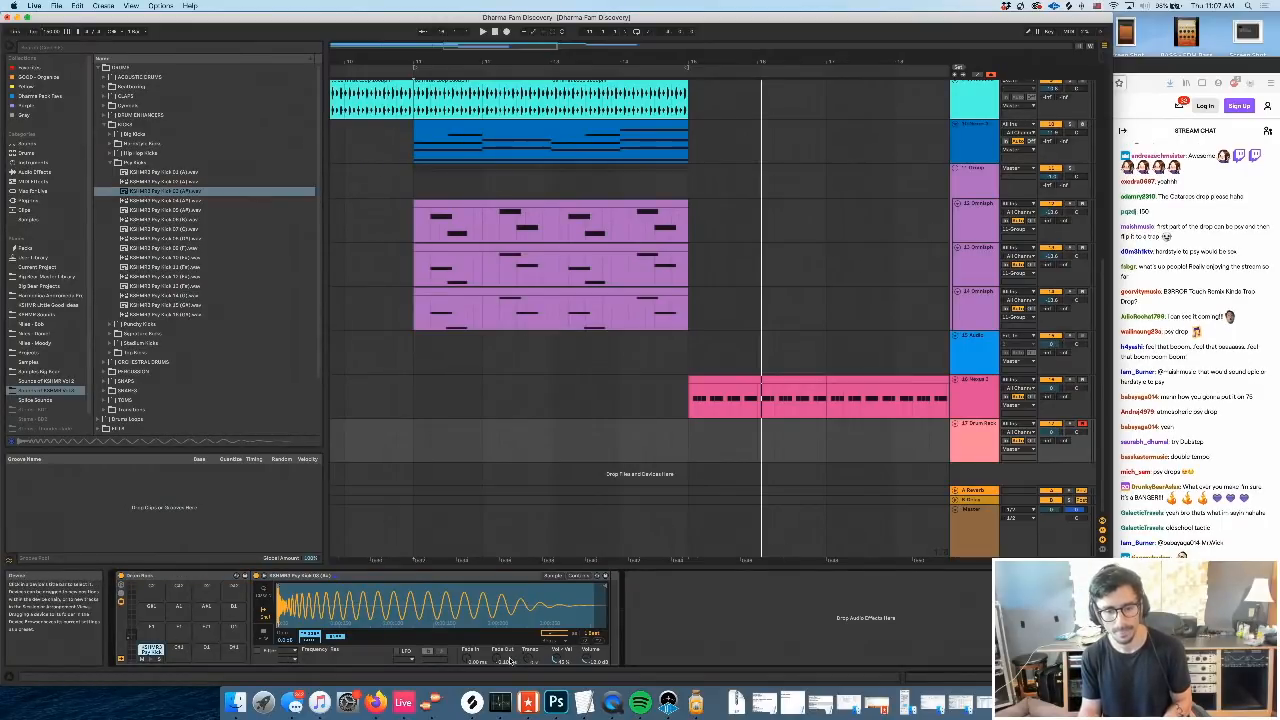
click(150, 650)
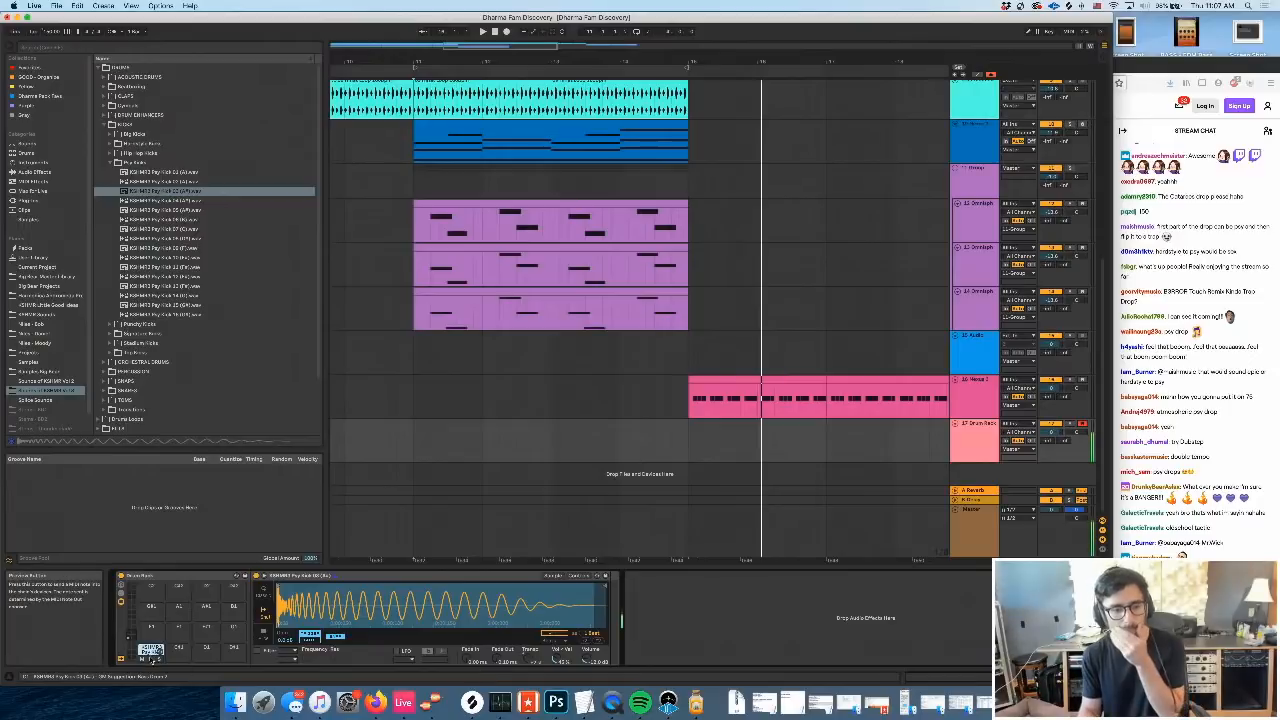
key(space)
key(space)
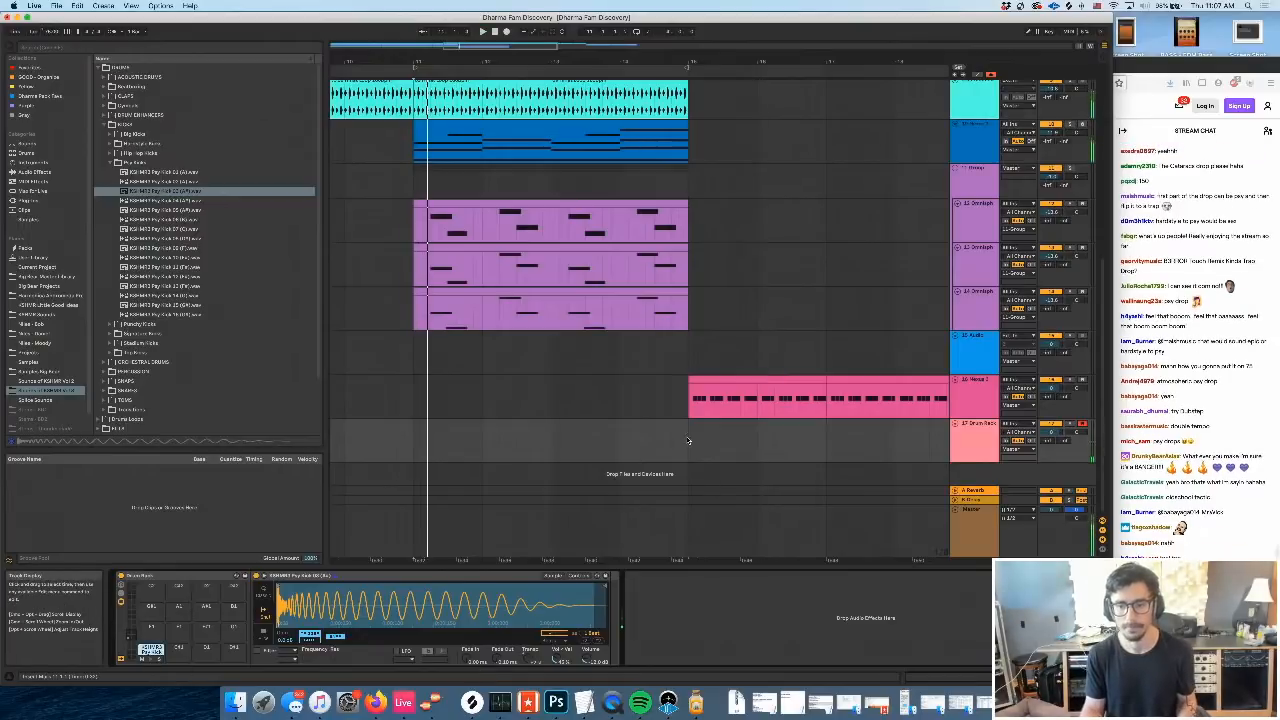
Create a MIDI clip about 2.5 bars long on the Drum Rack track at the drop and enter five consecutive one-beat kick notes
drag(688, 441, 863, 437)
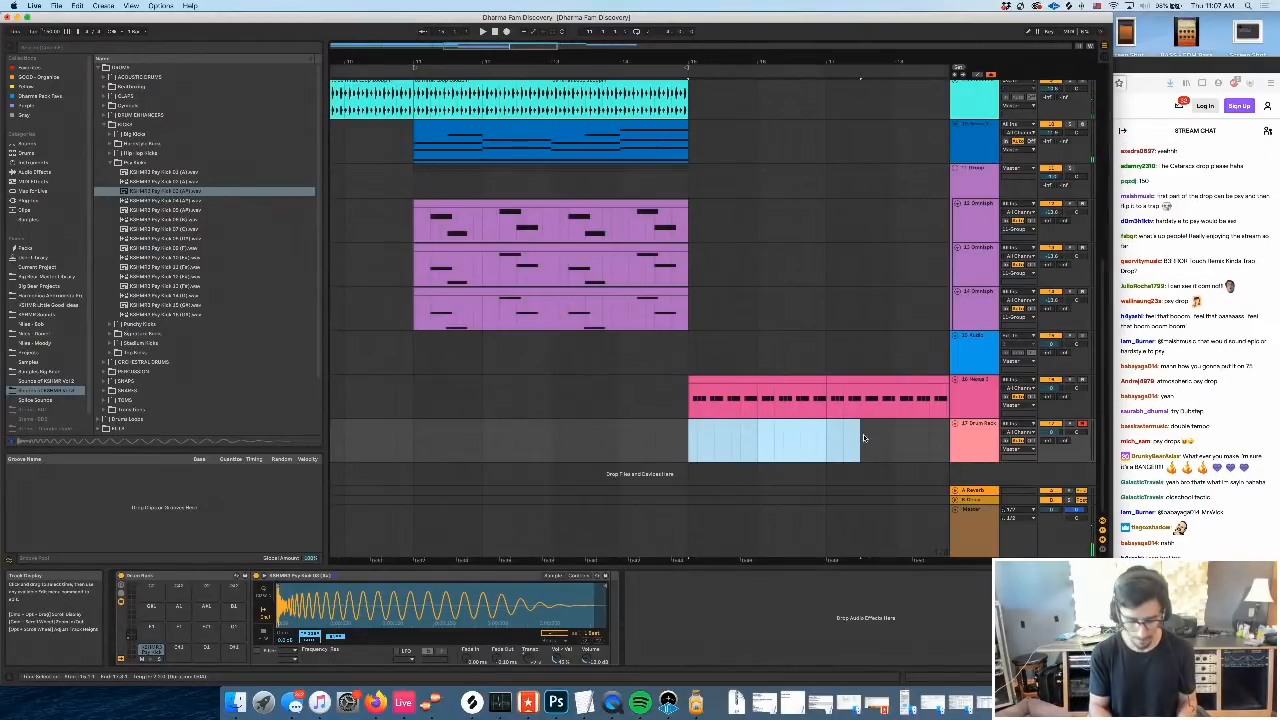
key(super+shift+m)
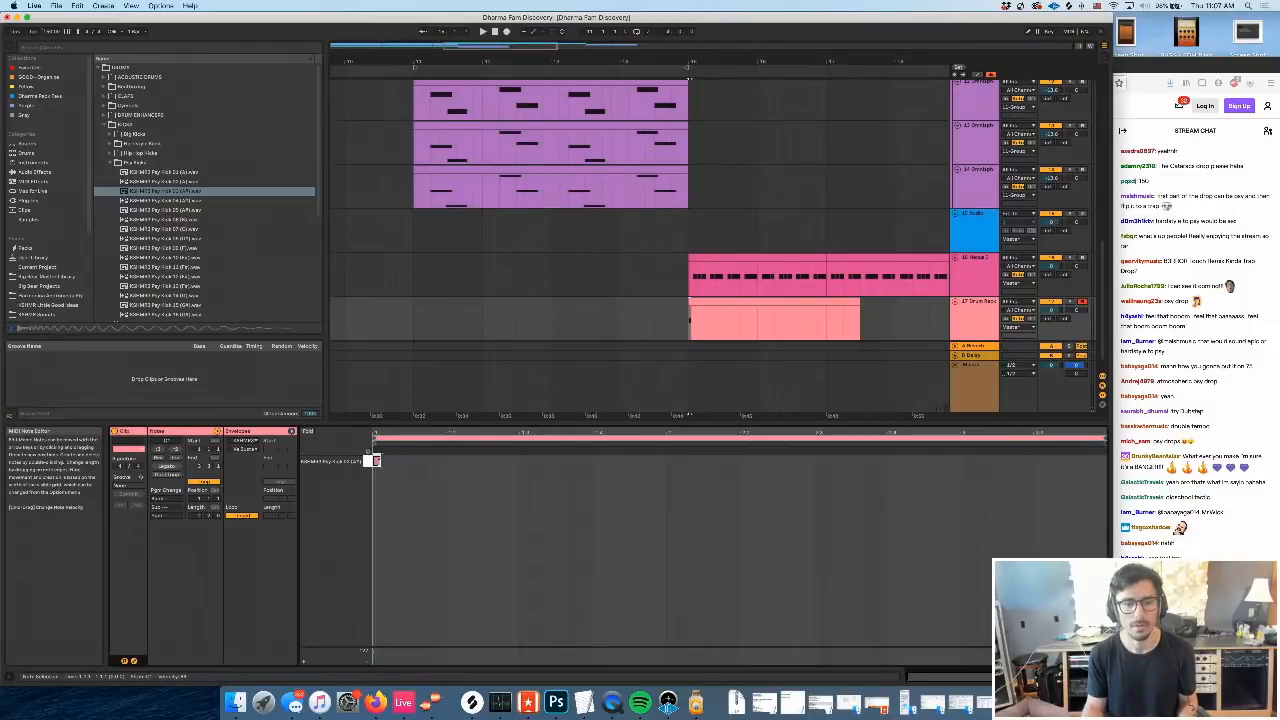
double_click(380, 463)
drag(382, 464, 445, 469)
key(super+d)
key(super+d)
key(super+d)
key(super+d)
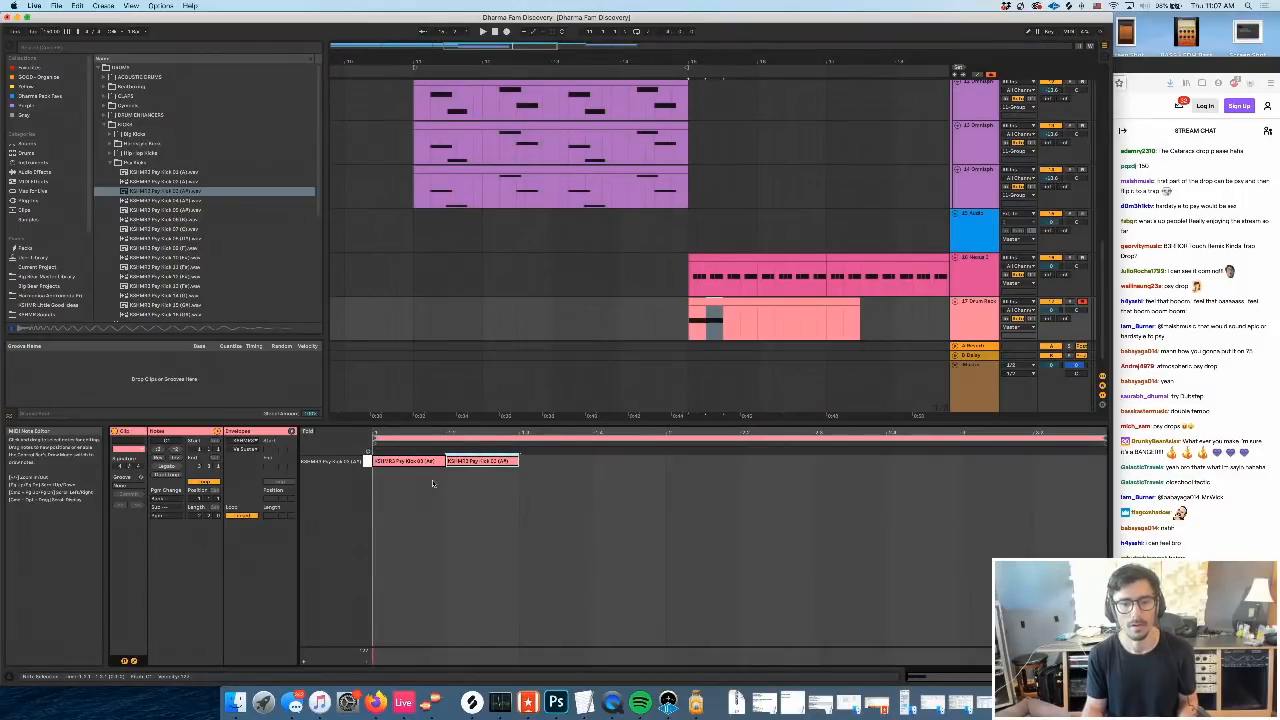
key(space)
scroll(746, 366, right, 4)
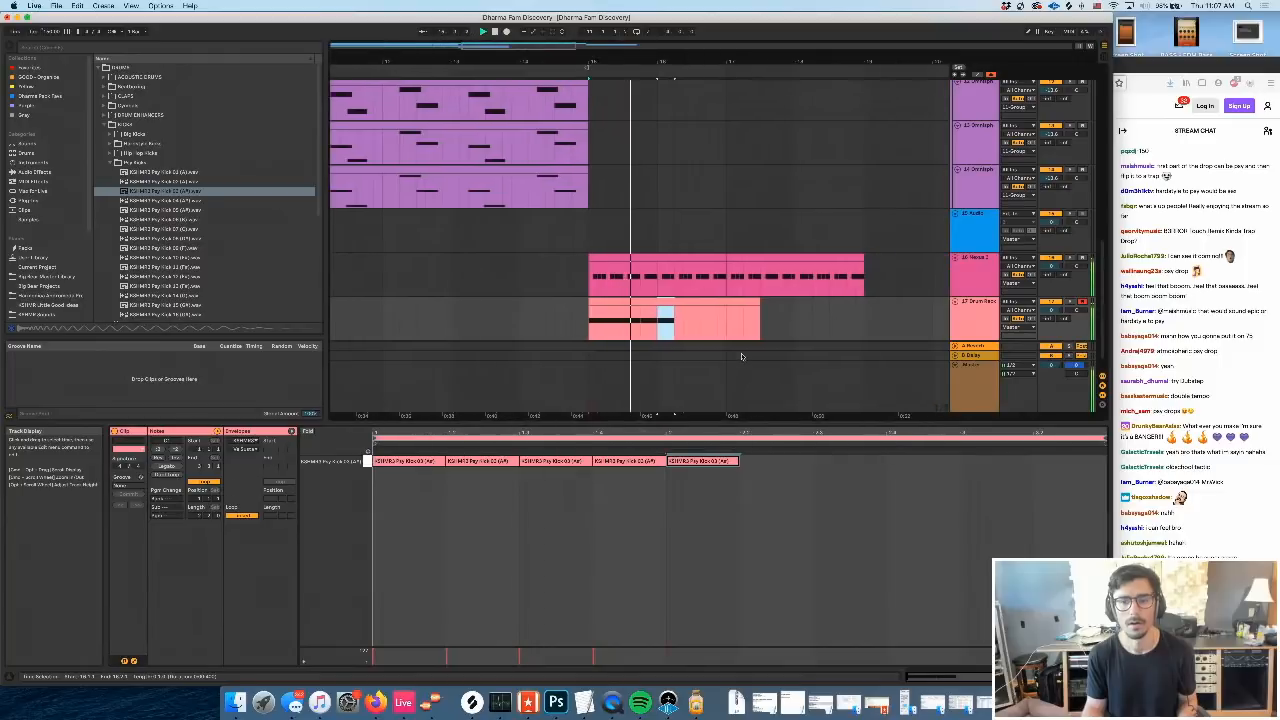
key(space)
Duplicate the kick note on every beat to the end of the drum clip and play it with the bassline
click(668, 301)
drag(734, 475, 738, 450)
key(super+d)
key(super+d)
key(super+d)
key(super+d)
key(super+d)
key(space)
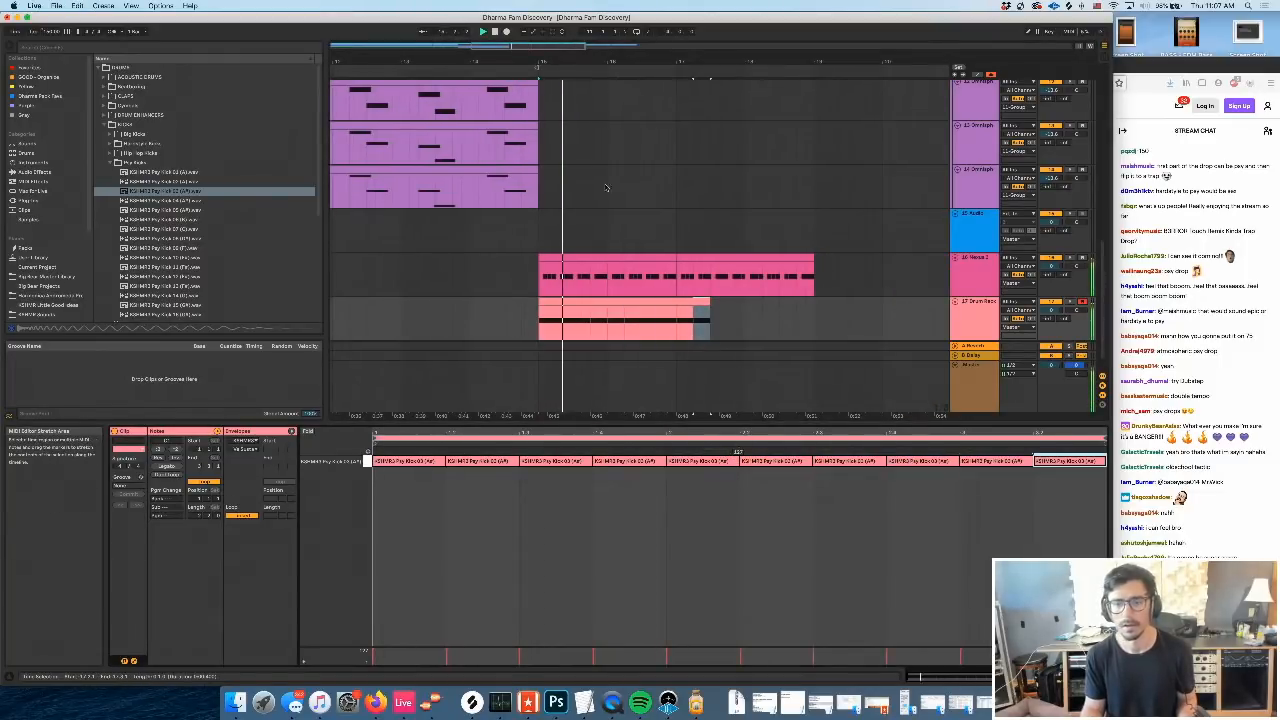
drag(537, 62, 536, 66)
key(space)
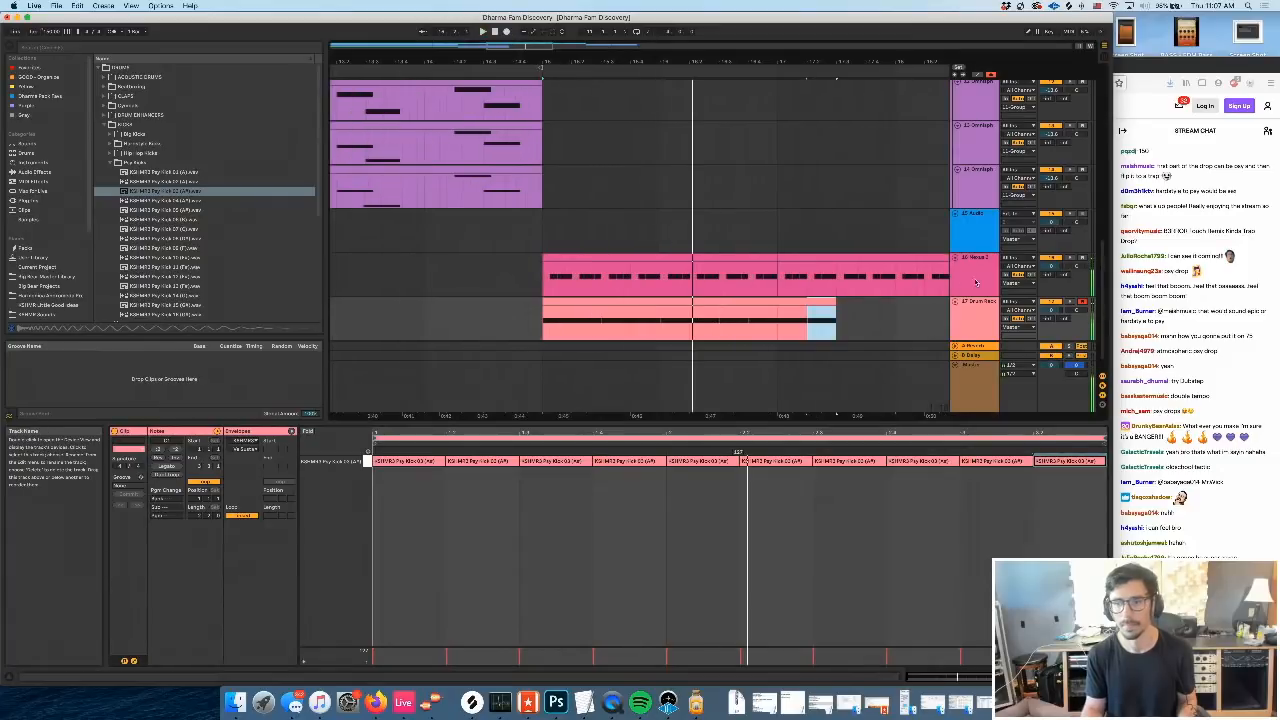
Search the plug-ins for "lfo" and load LFOTool on the Nexus track
click(973, 274)
click(1052, 677)
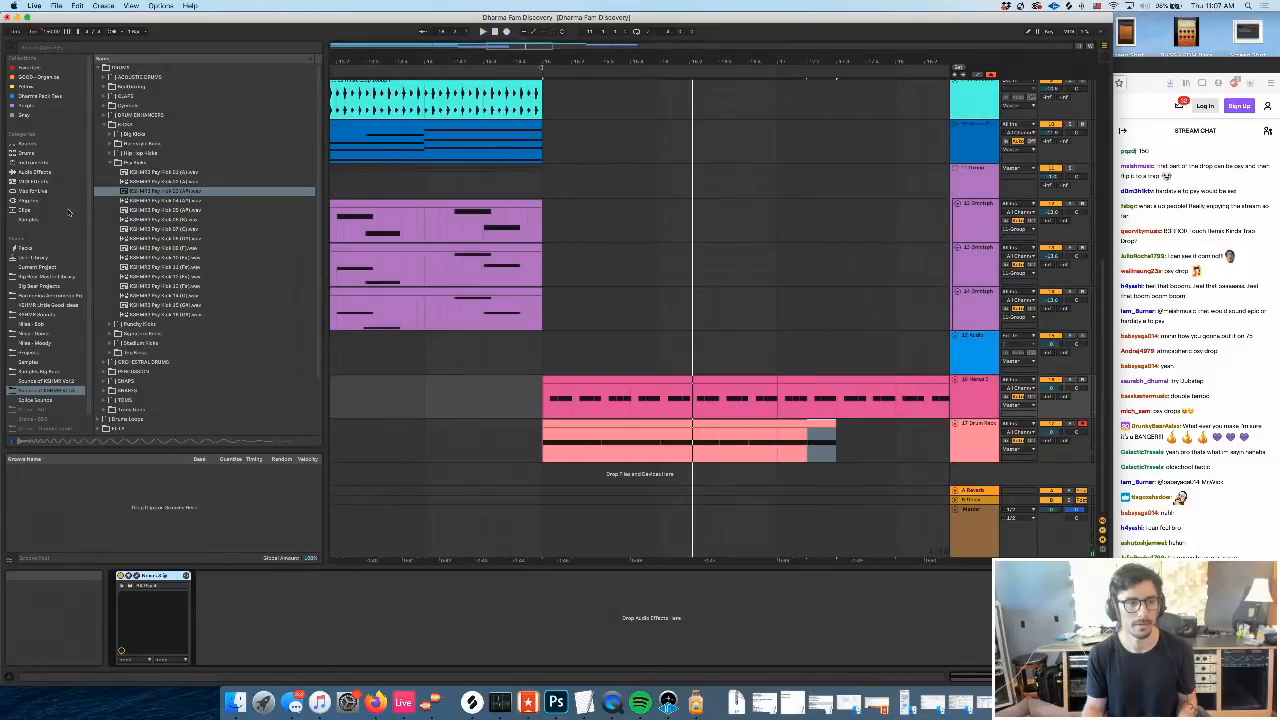
click(40, 200)
click(49, 47)
text(lfo)
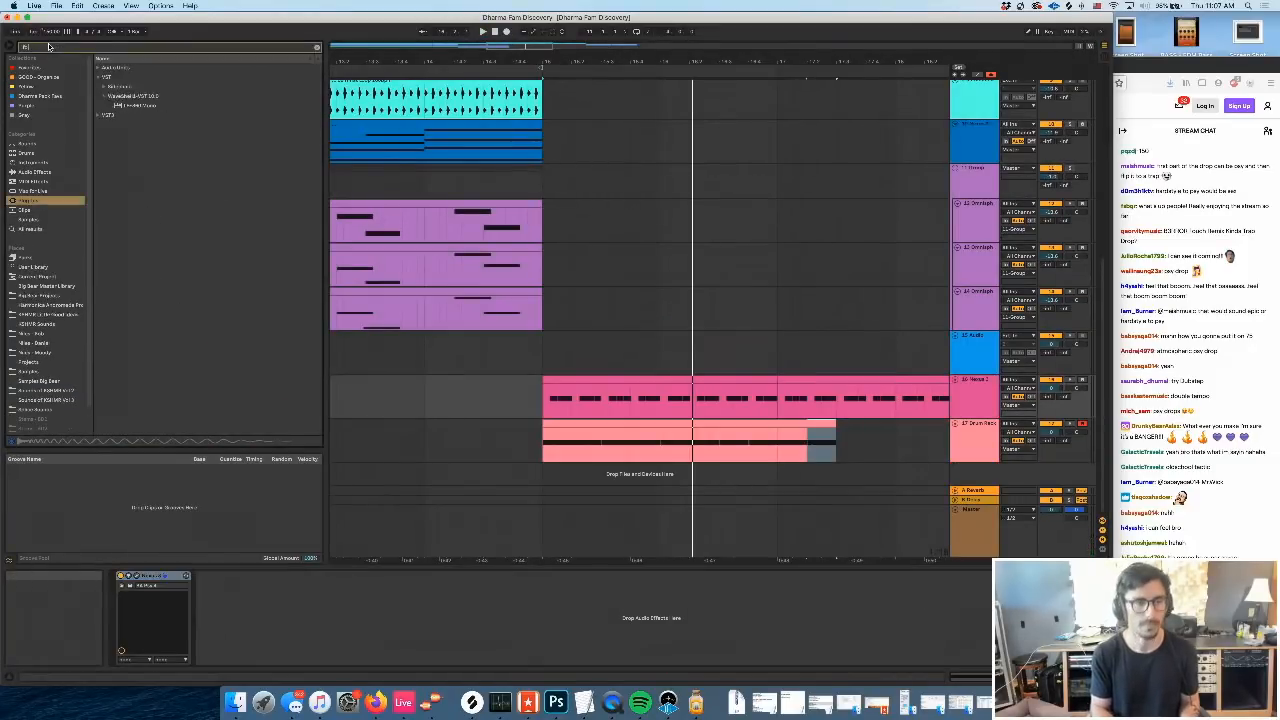
click(104, 87)
drag(118, 97, 463, 343)
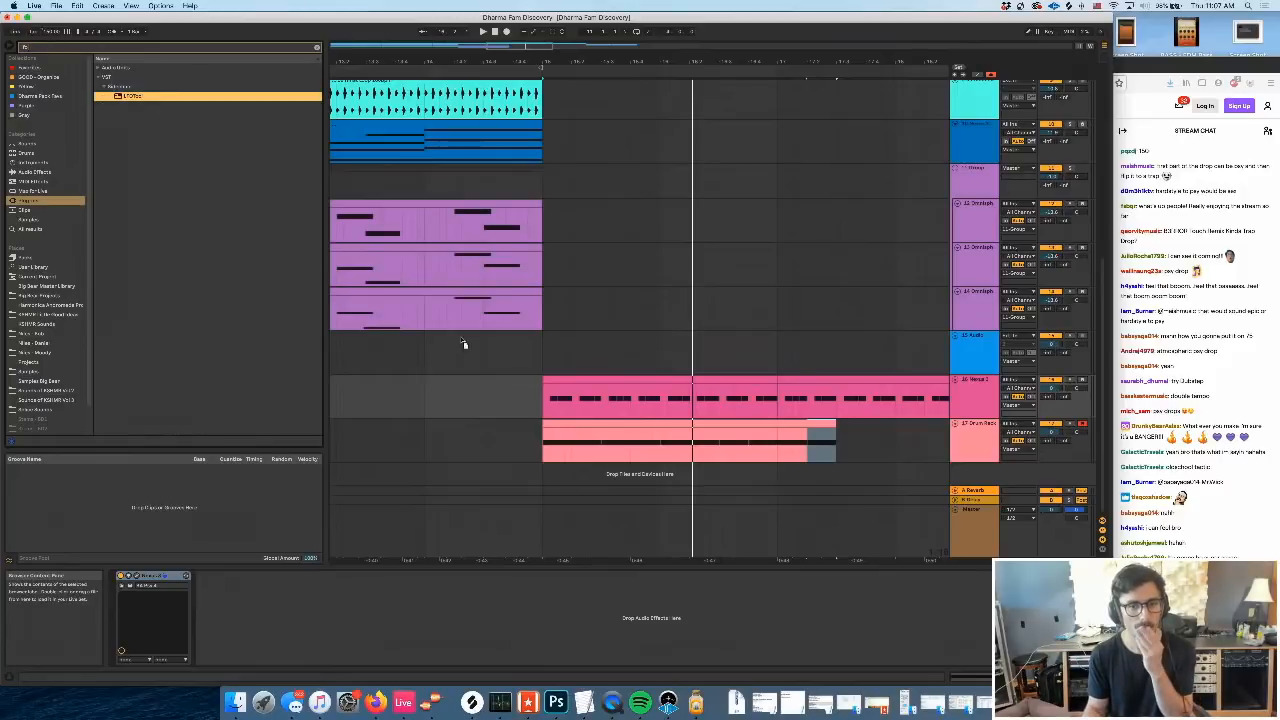
drag(565, 399, 565, 399)
Deepen the LFOTool ducking curve by lowering its start point and moving the middle point later and up to maximum, checking by playback
key(space)
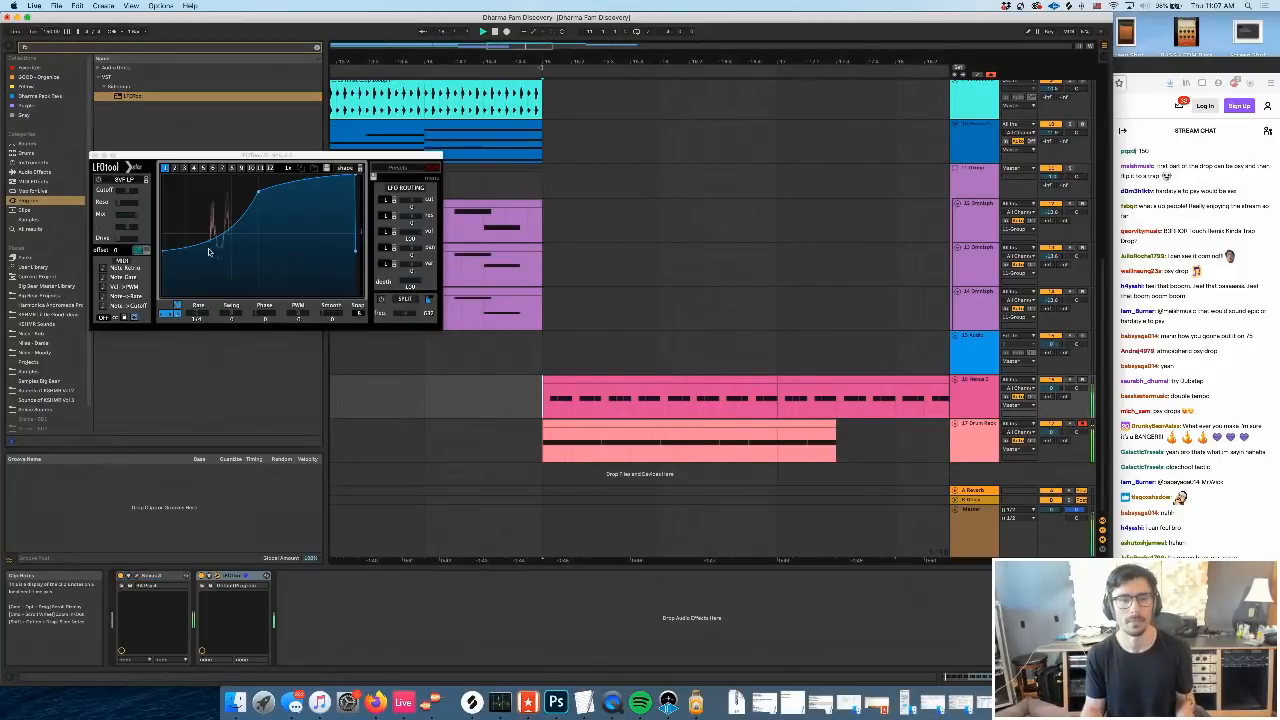
drag(163, 251, 163, 276)
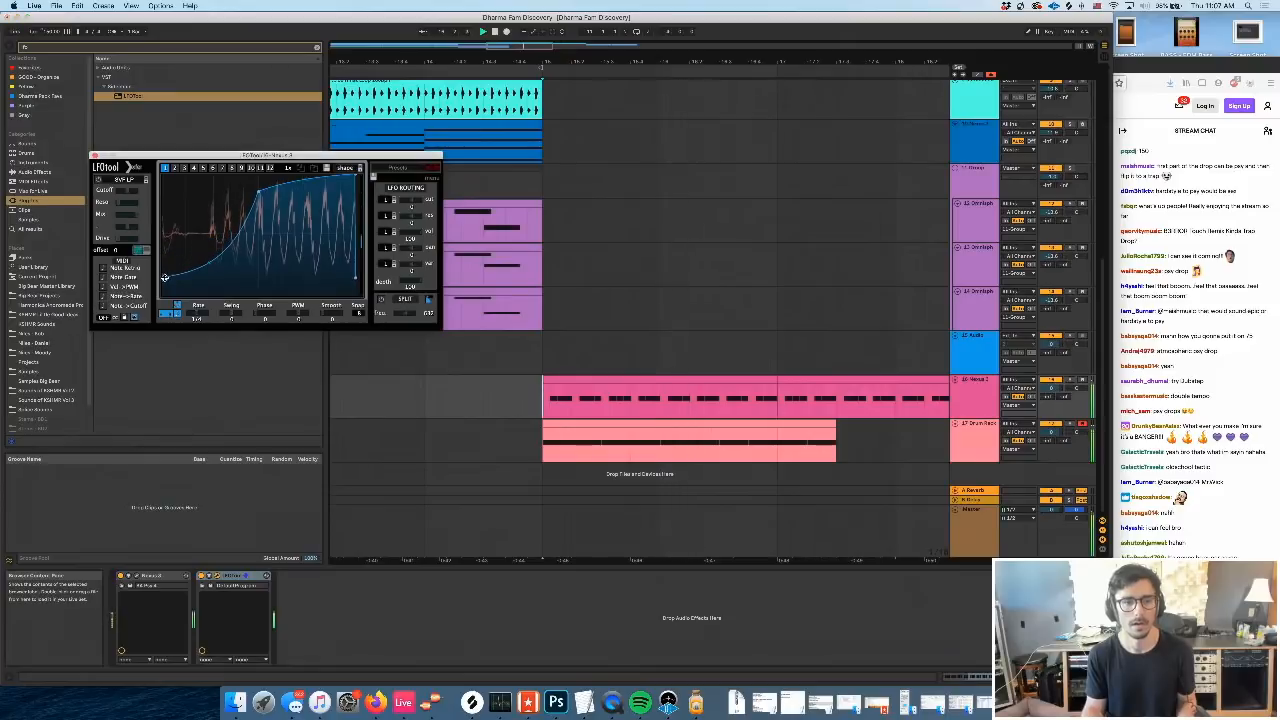
key(space)
drag(258, 194, 260, 174)
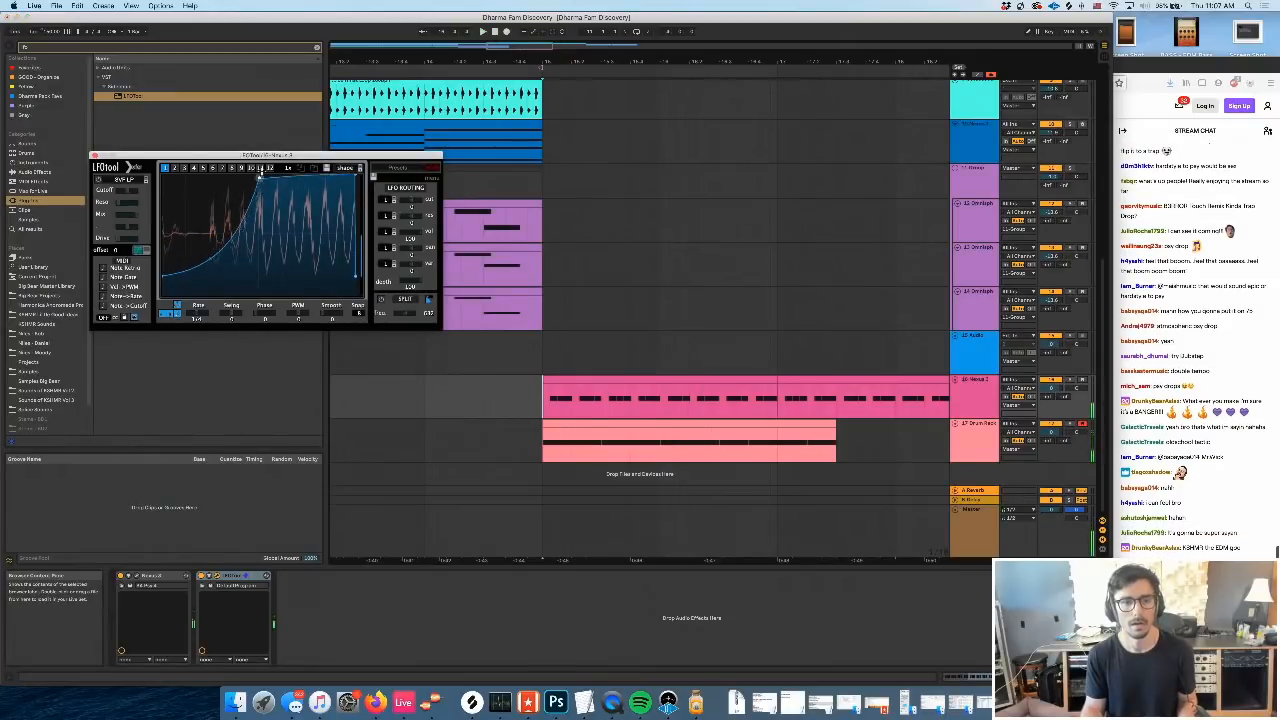
key(space)
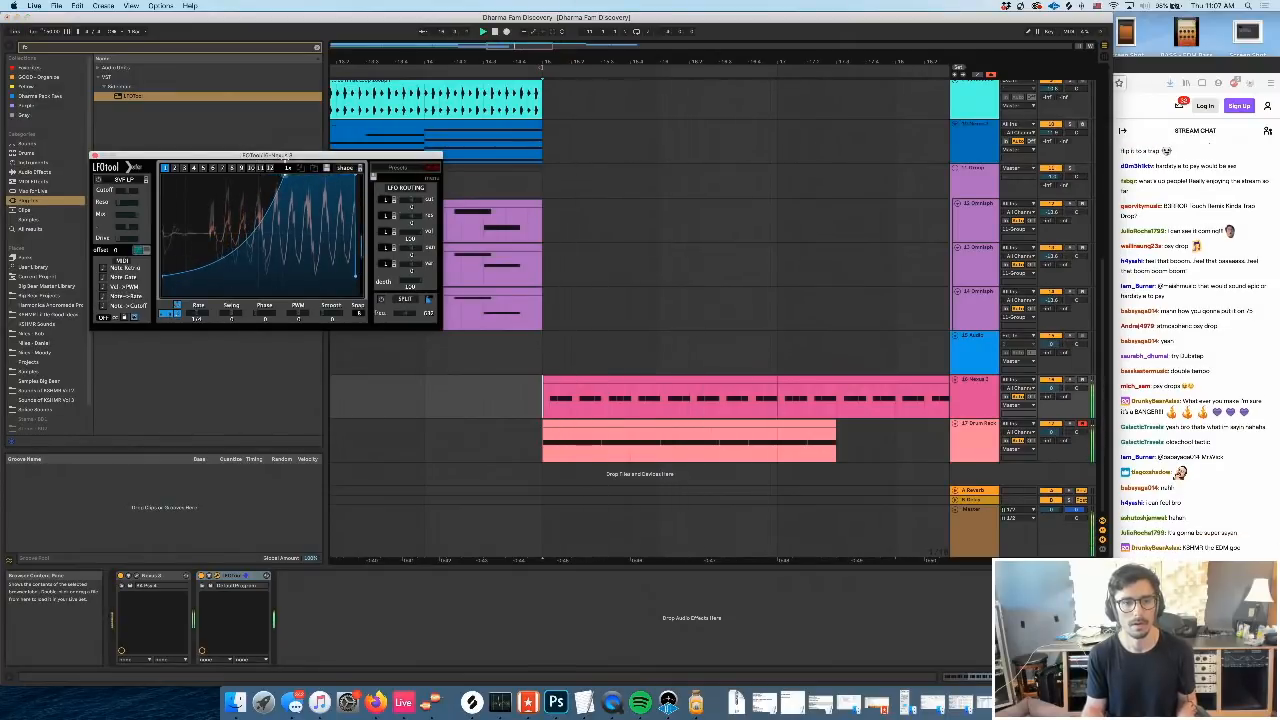
Shorten all bass notes in the first Nexus clip to leave small gaps between them, and play the drop
click(580, 383)
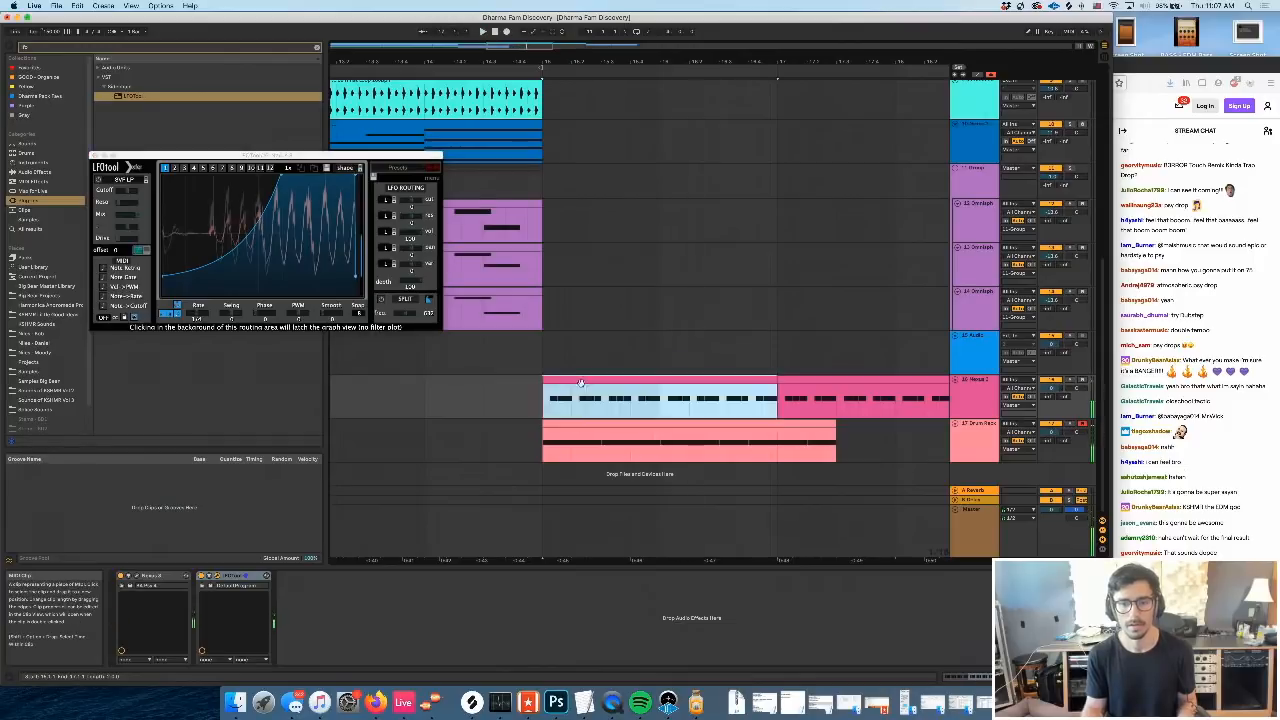
double_click(580, 383)
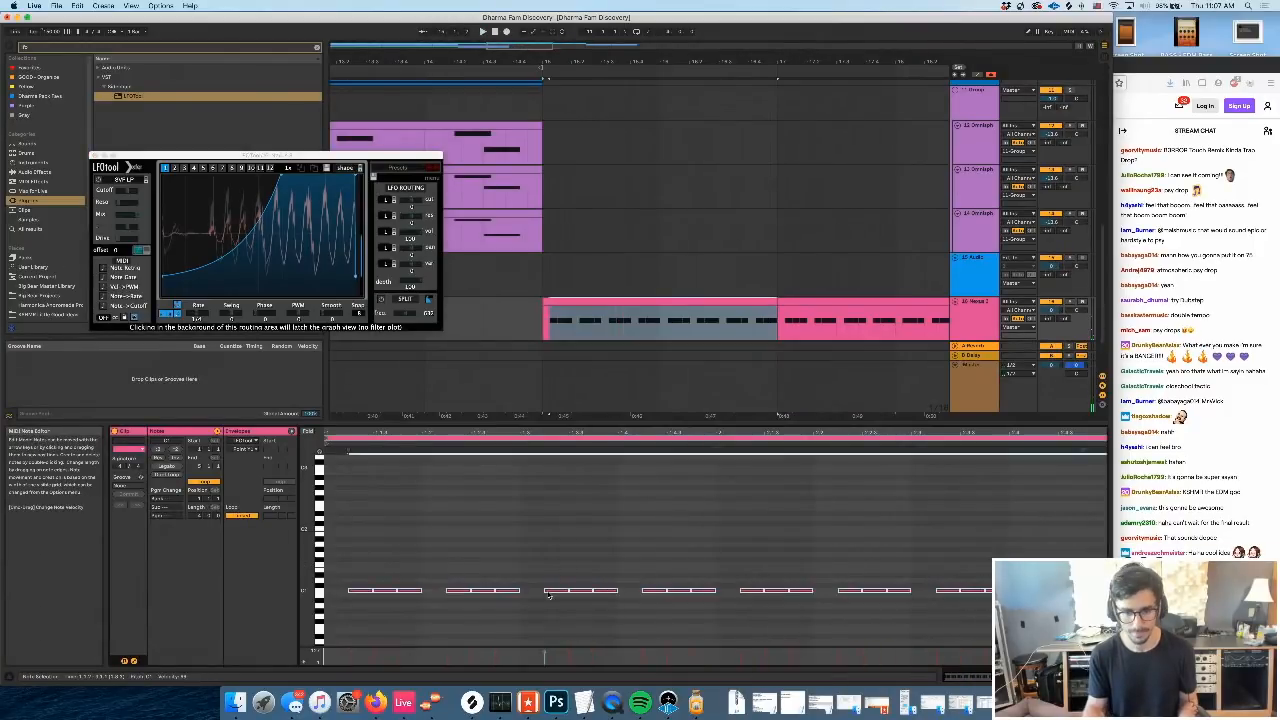
scroll(656, 257, down, 3)
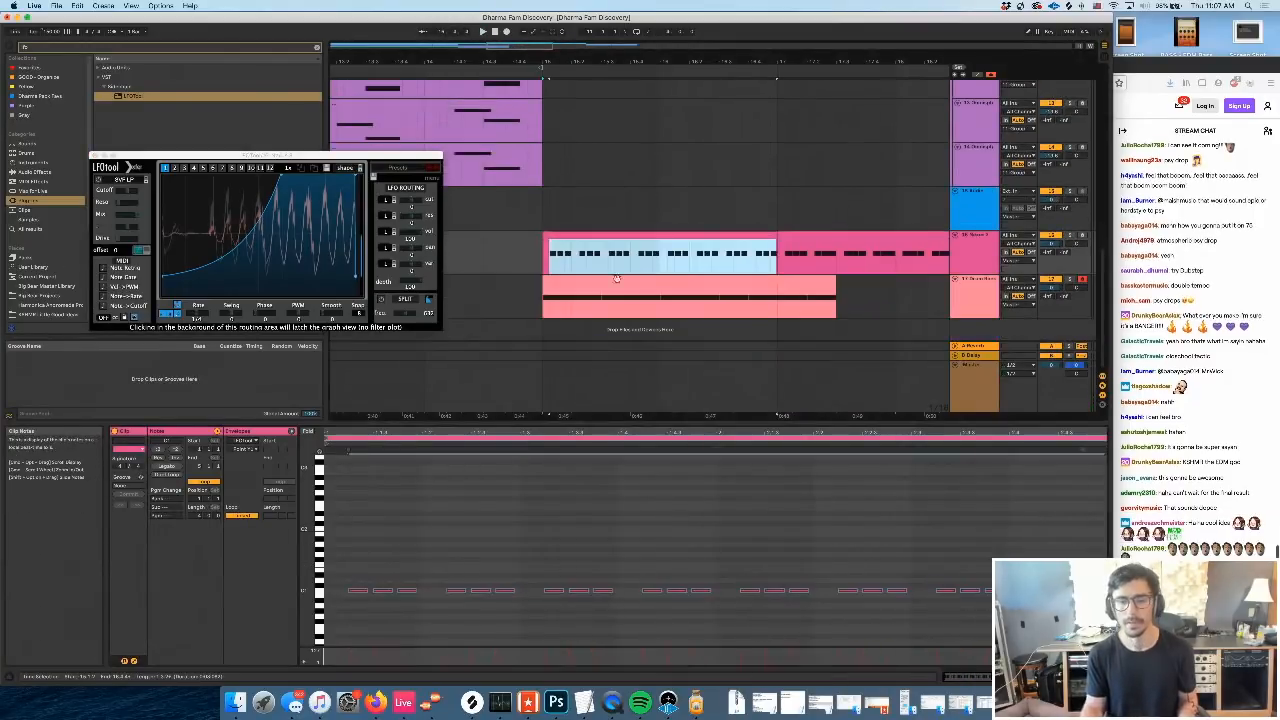
click(543, 308)
key(space)
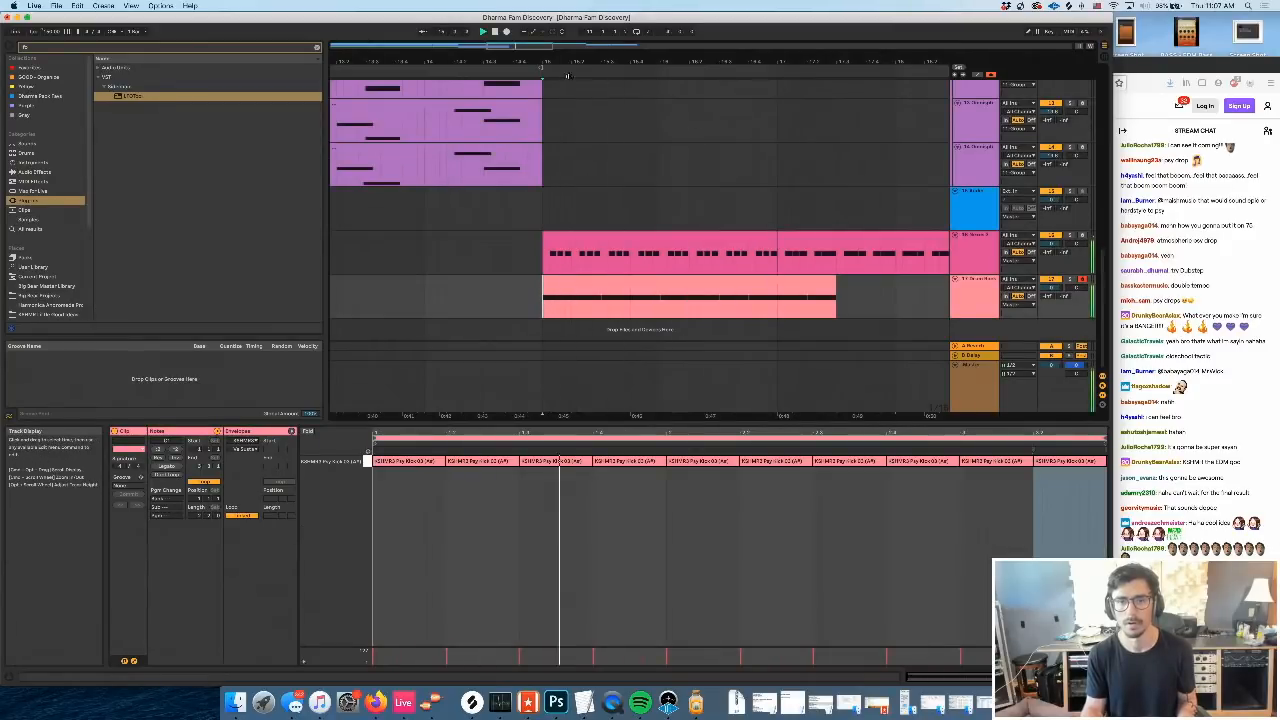
Show the psy kick's device settings on the drum rack track and play the drop
click(983, 306)
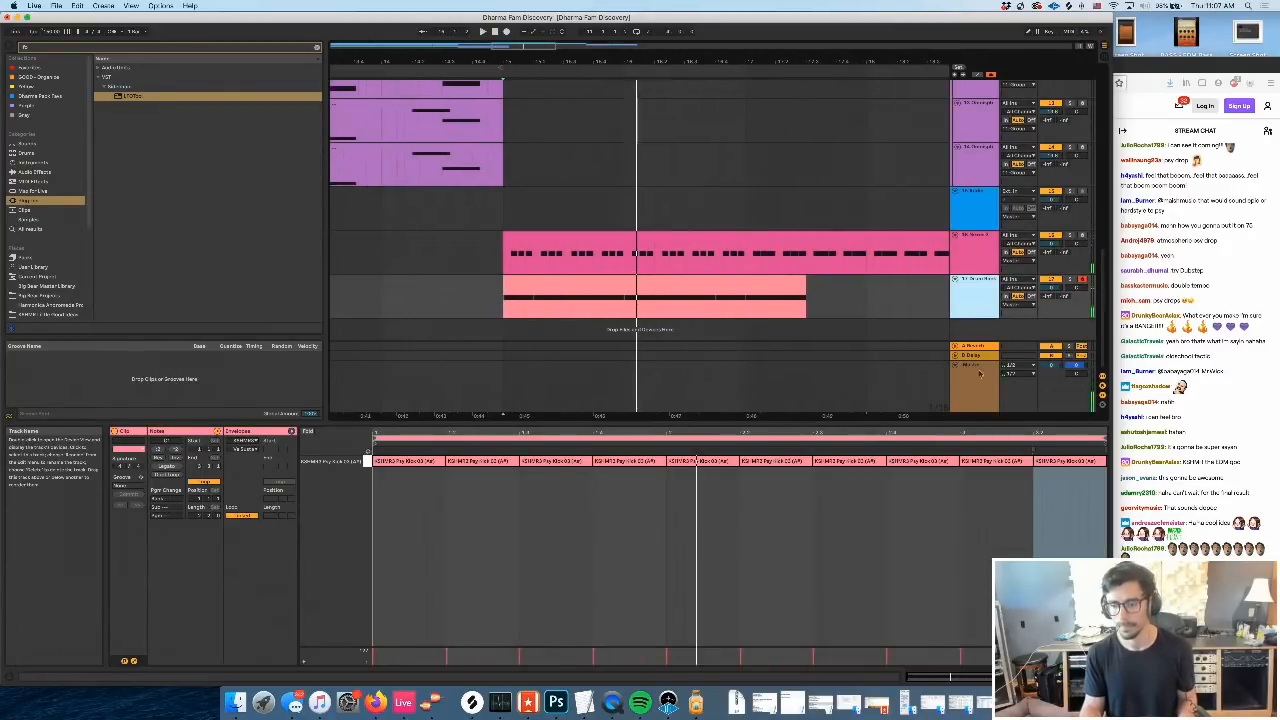
click(1045, 677)
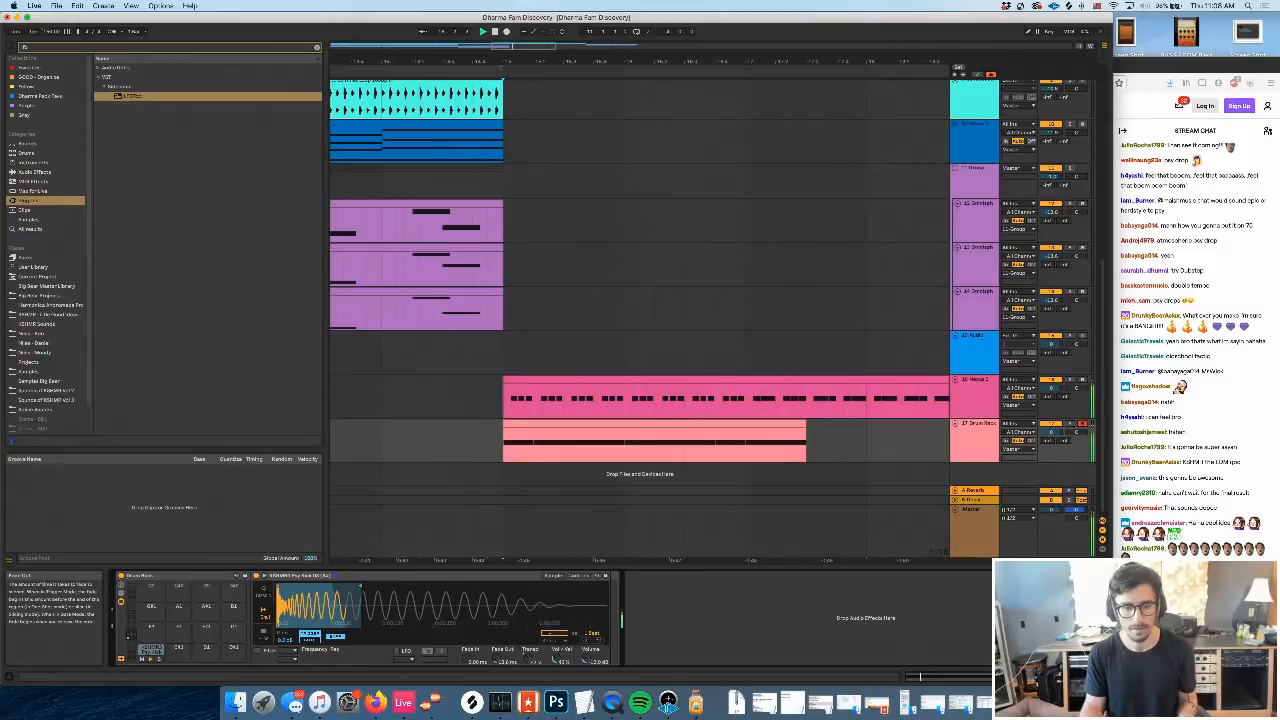
key(space)
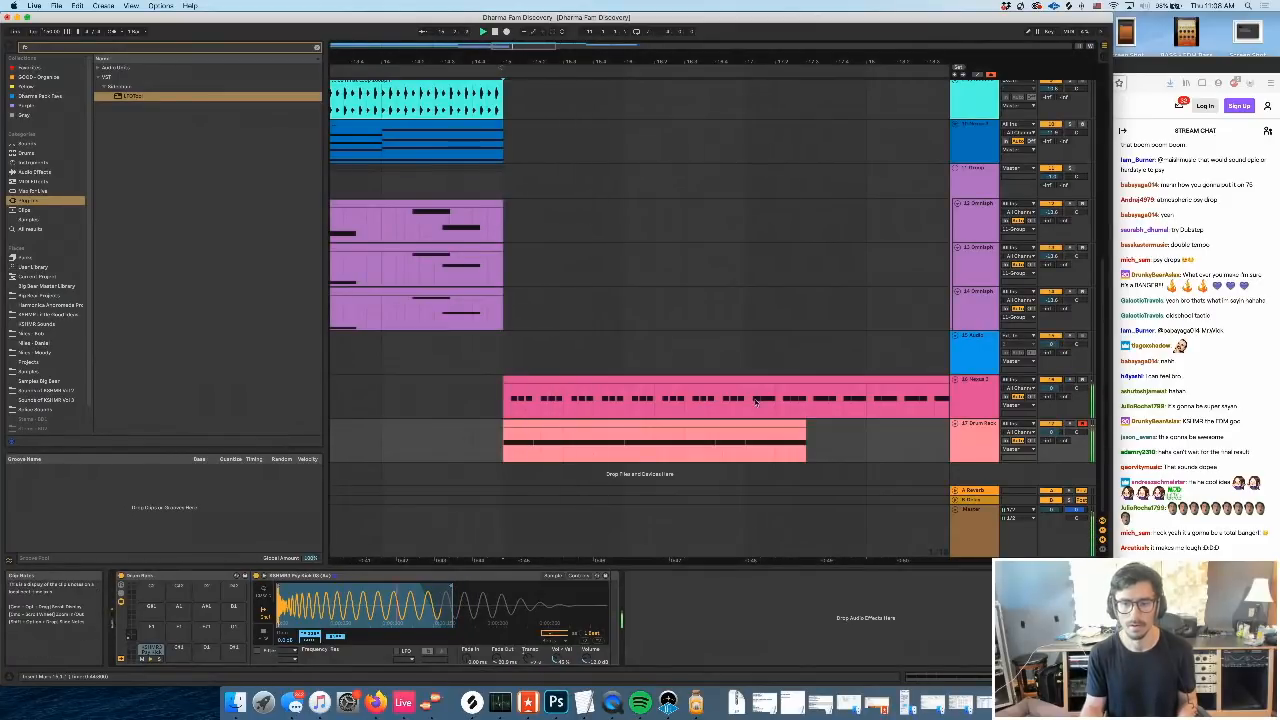
Duplicate the Nexus bass track, deactivate the original, and select the first bass clip on the copy
click(520, 410)
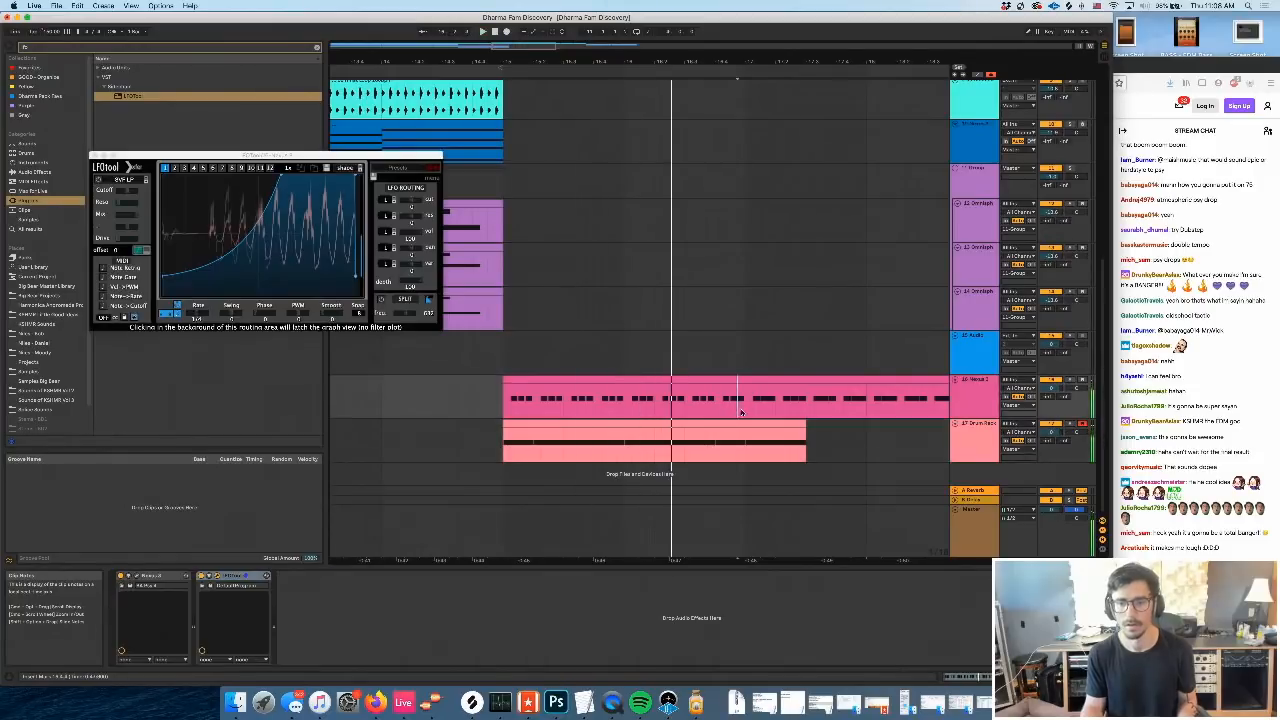
click(973, 394)
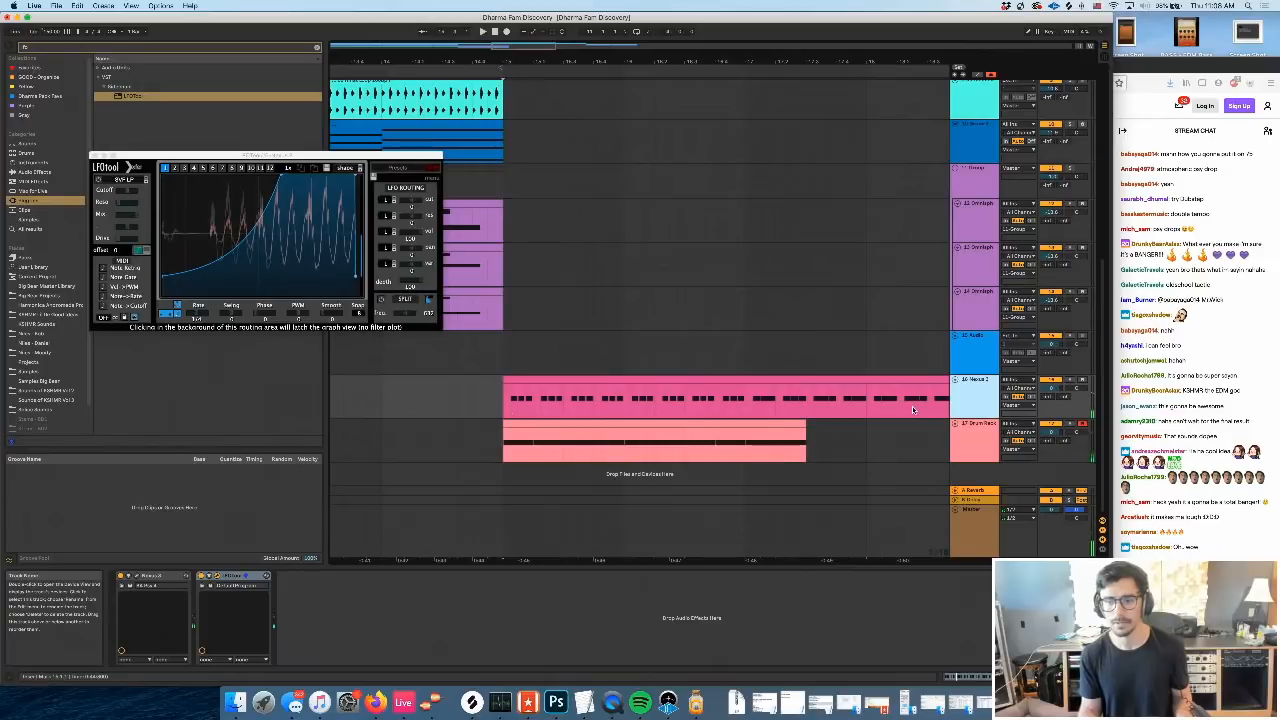
key(super+d)
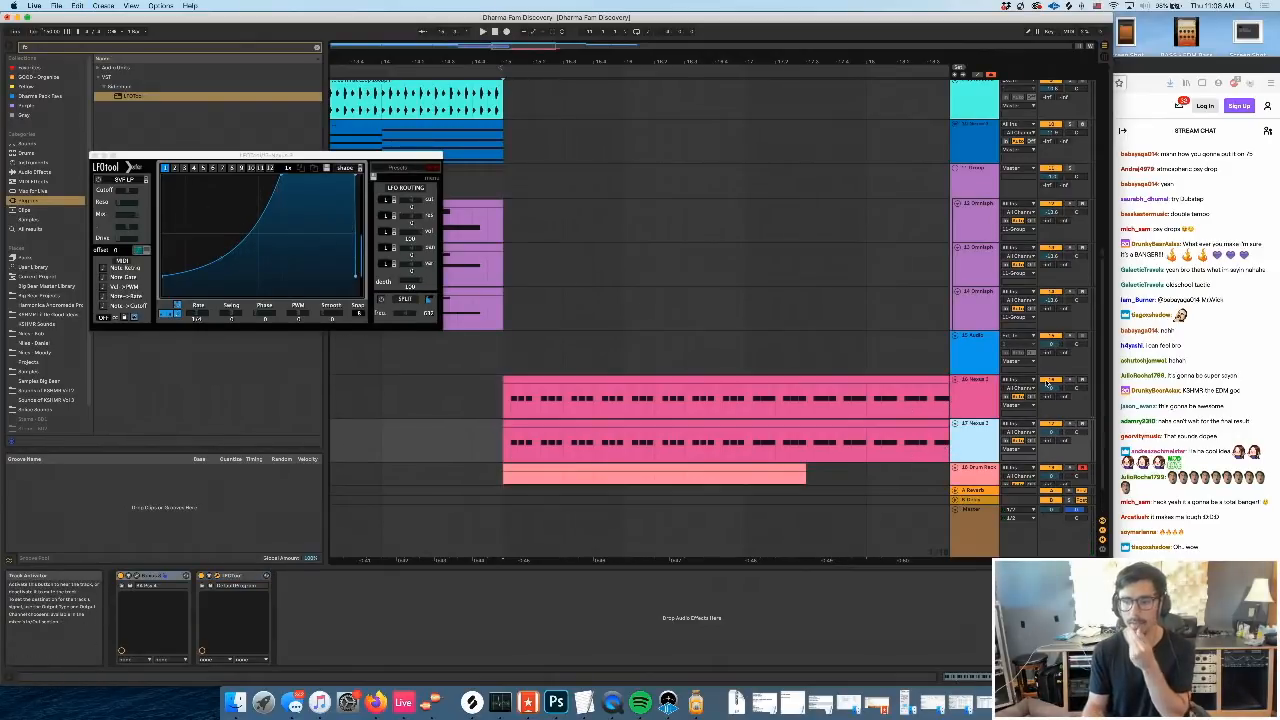
click(1048, 381)
click(975, 436)
key(space)
click(669, 422)
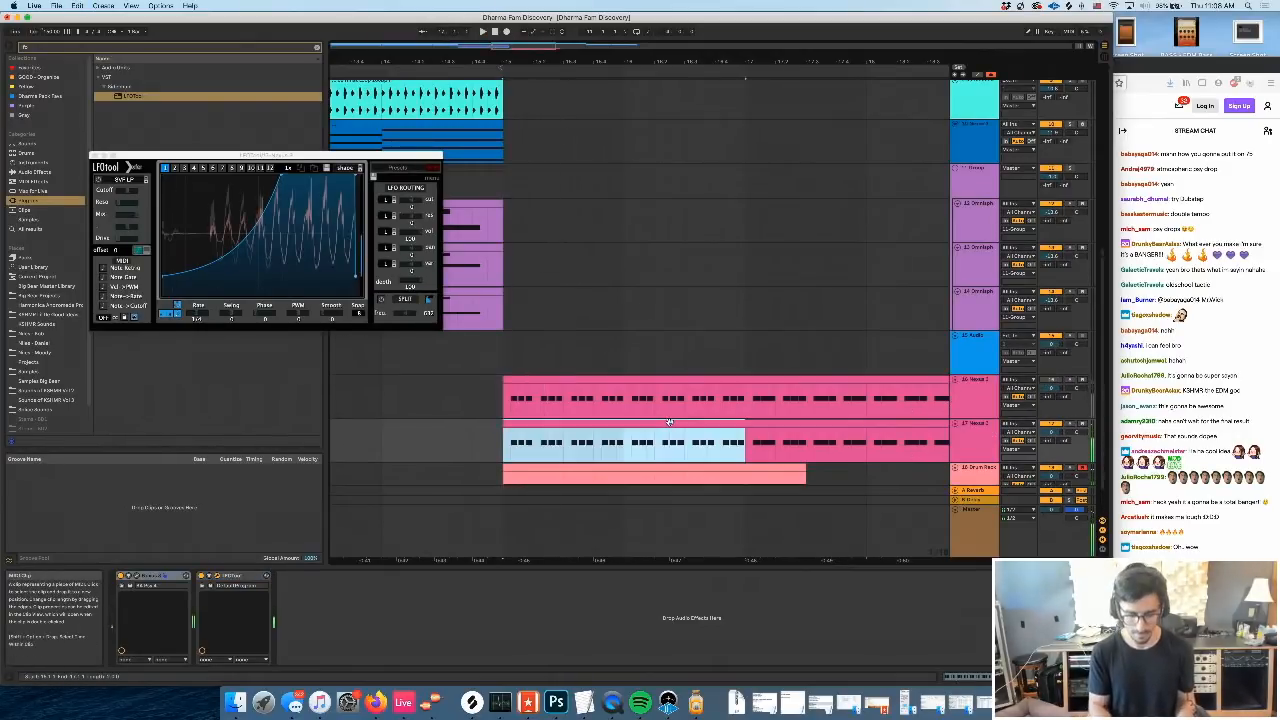
Insert a new MIDI track below the Nexus tracks and load the Sampler instrument on it
key(super+shift+t)
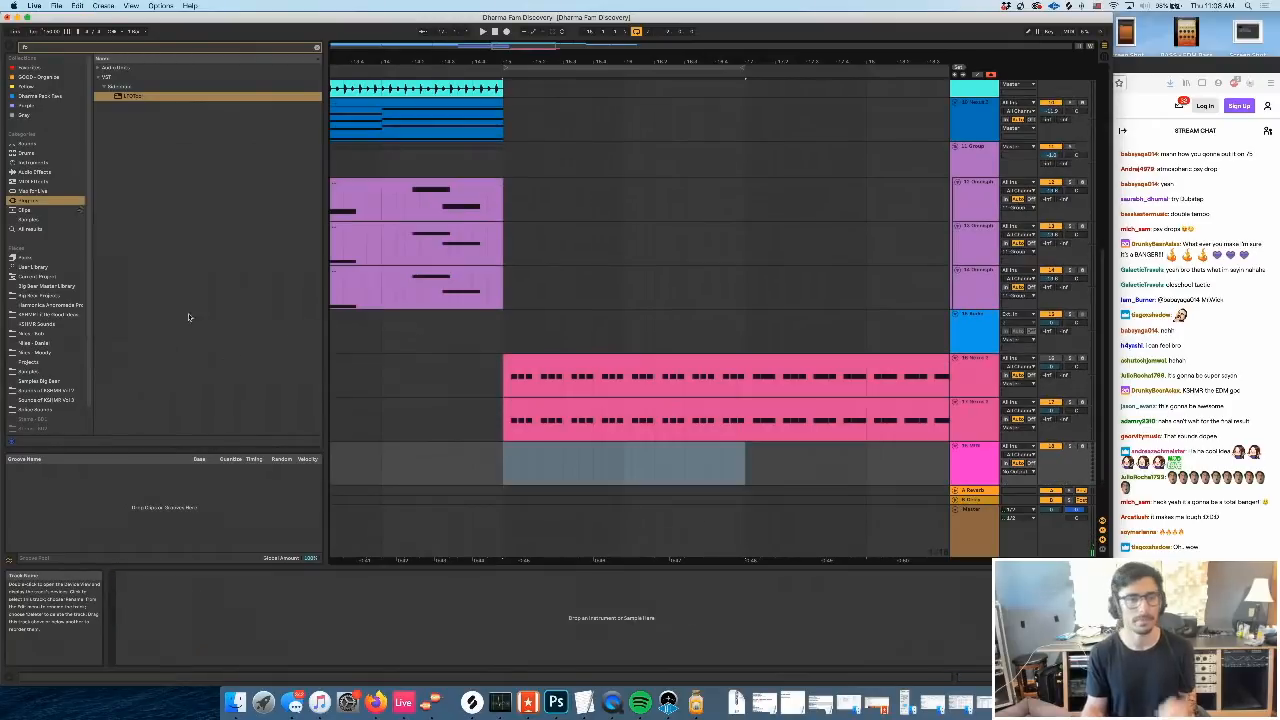
click(44, 172)
click(70, 162)
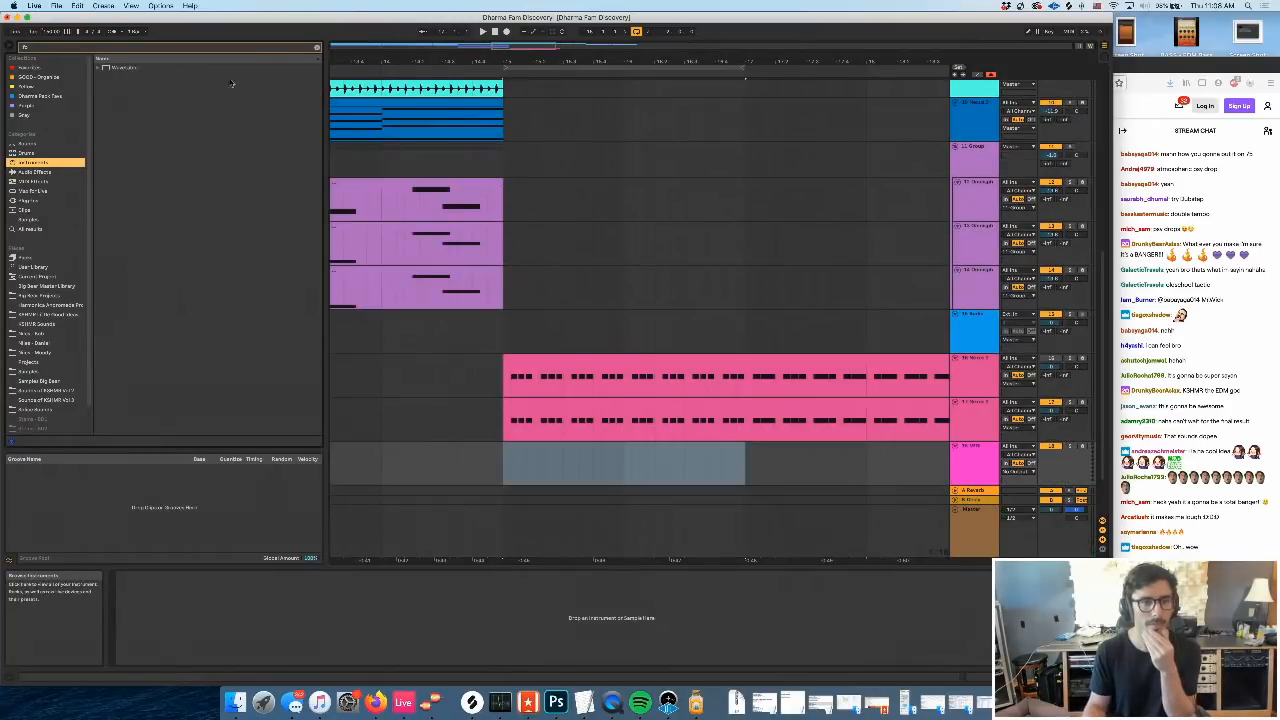
click(317, 48)
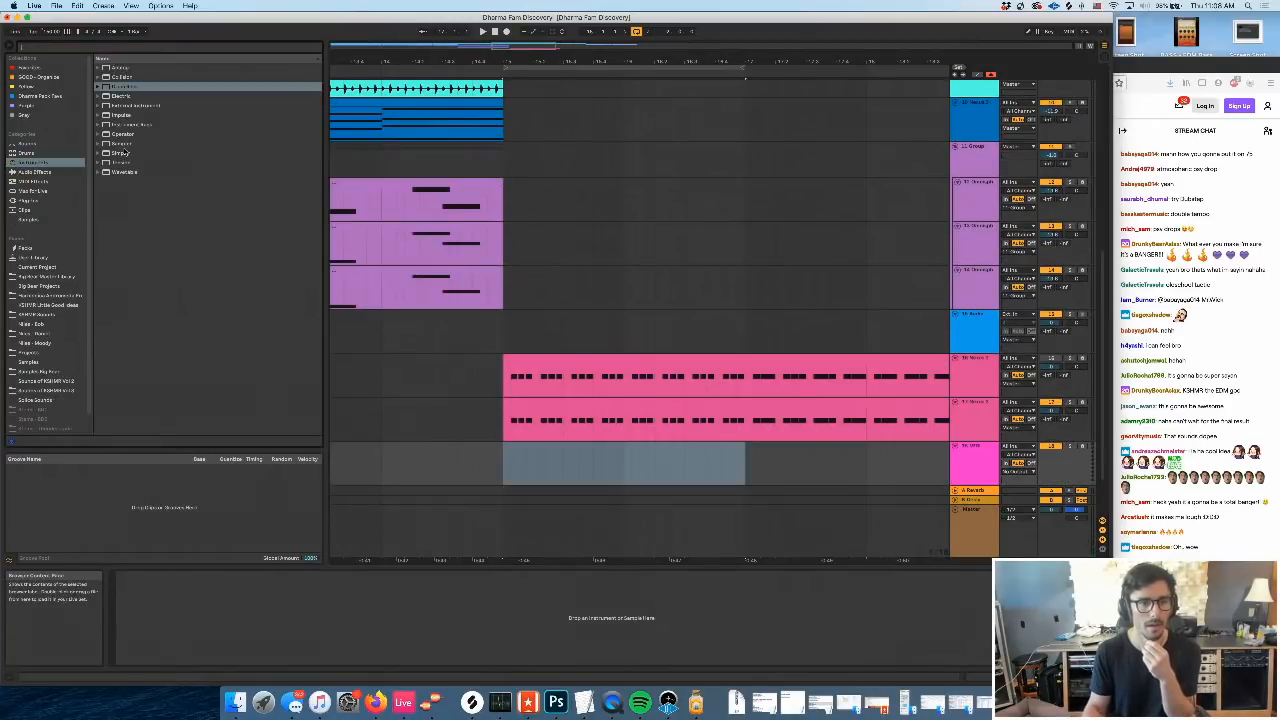
click(122, 145)
key(Return)
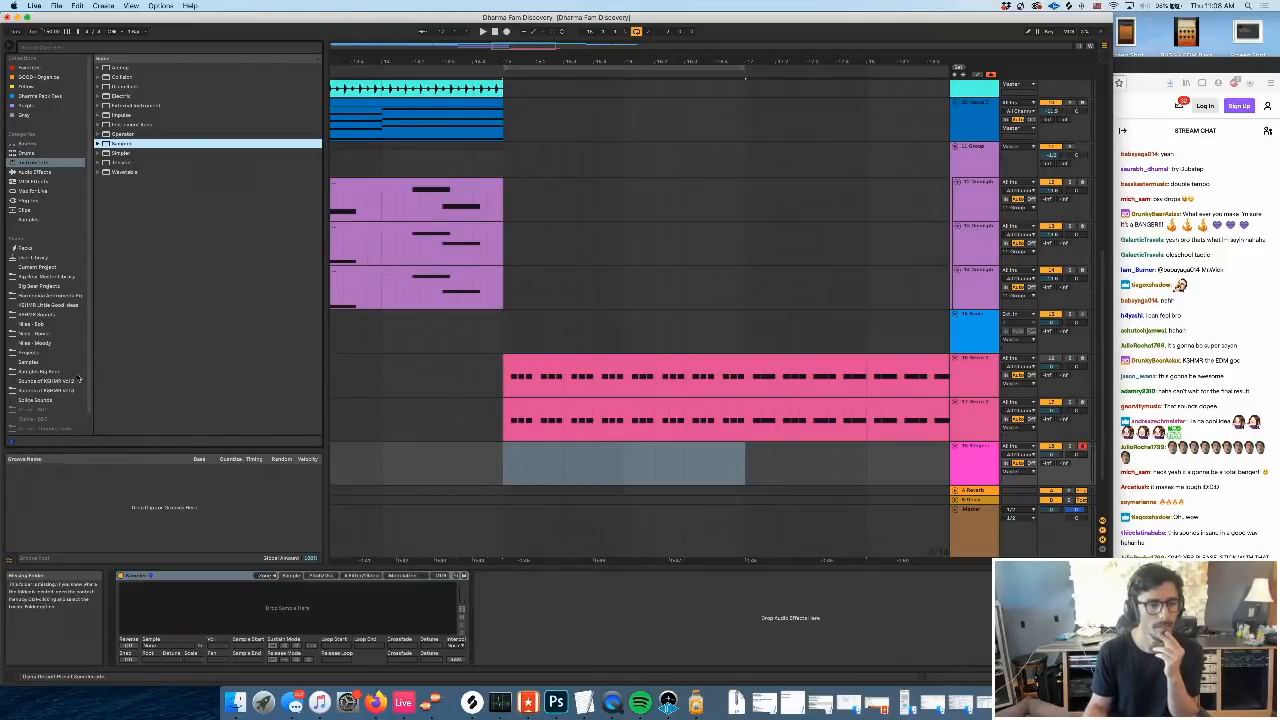
Search the Sounds of KSHMR Vol 3 samples for "psy" and expand the Psy Bass One Shots folder
click(48, 392)
click(38, 45)
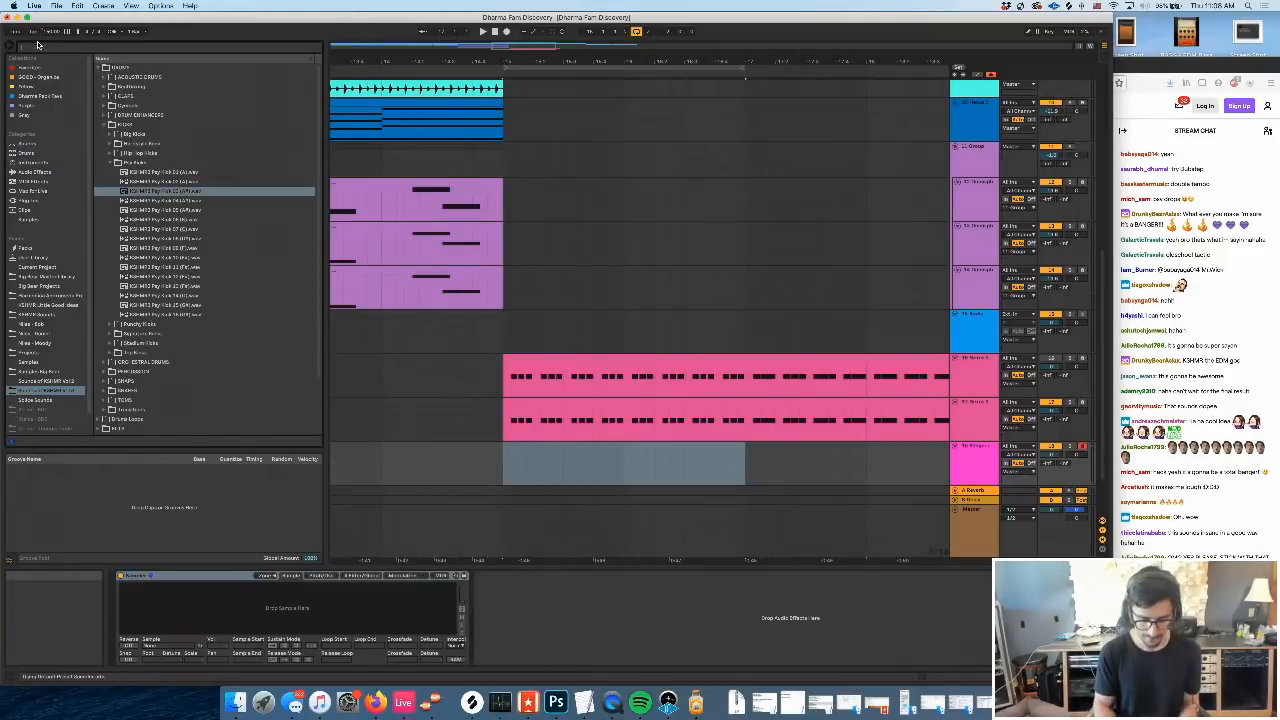
text(kick)
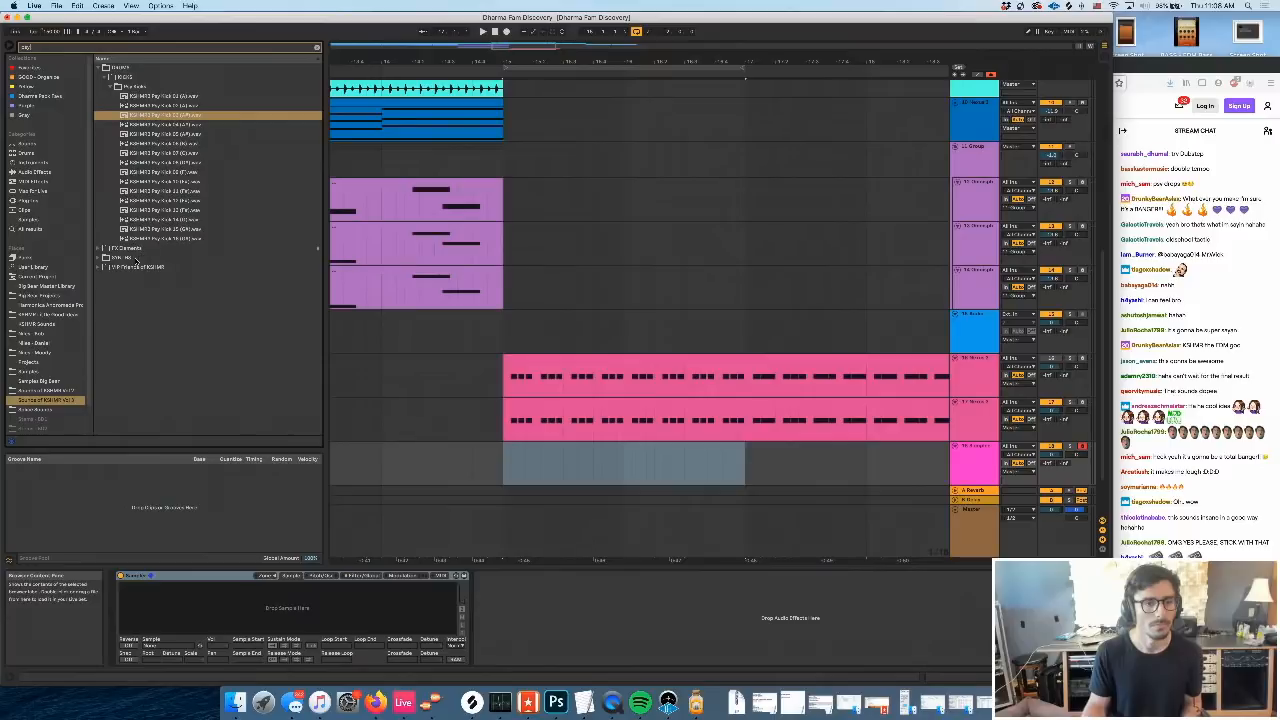
click(128, 258)
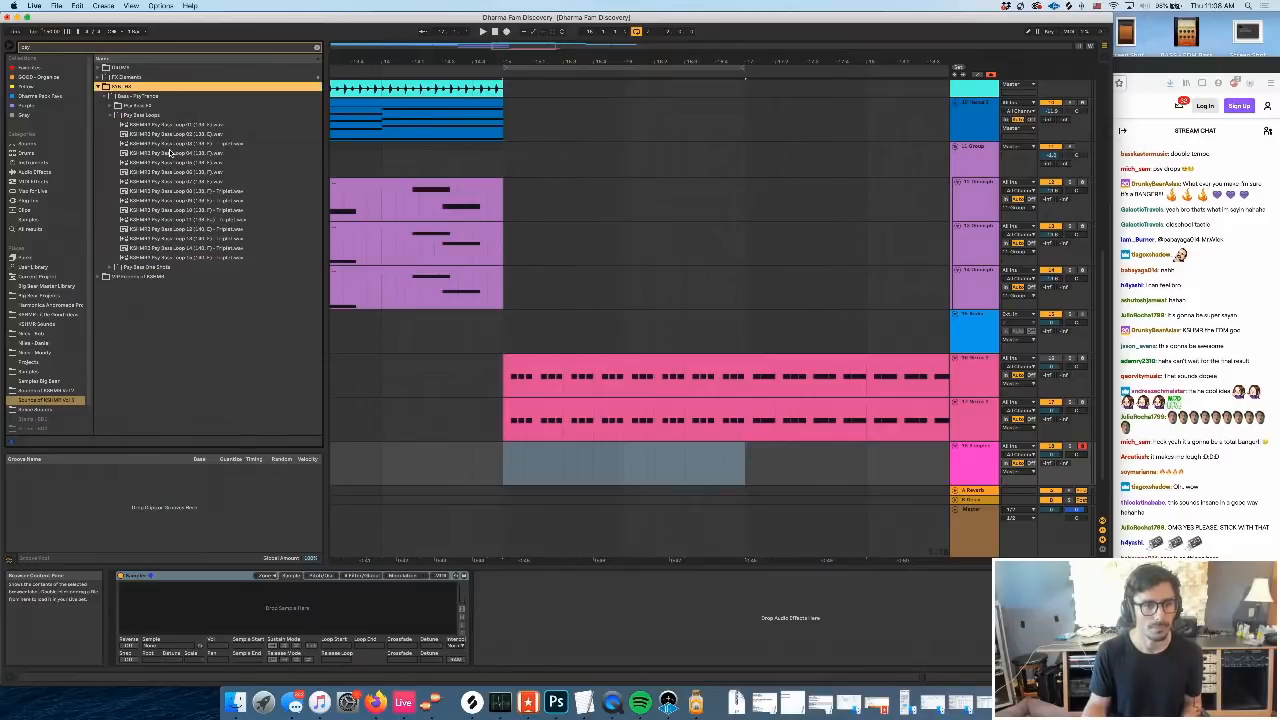
click(170, 153)
key(Left)
key(Left)
click(175, 128)
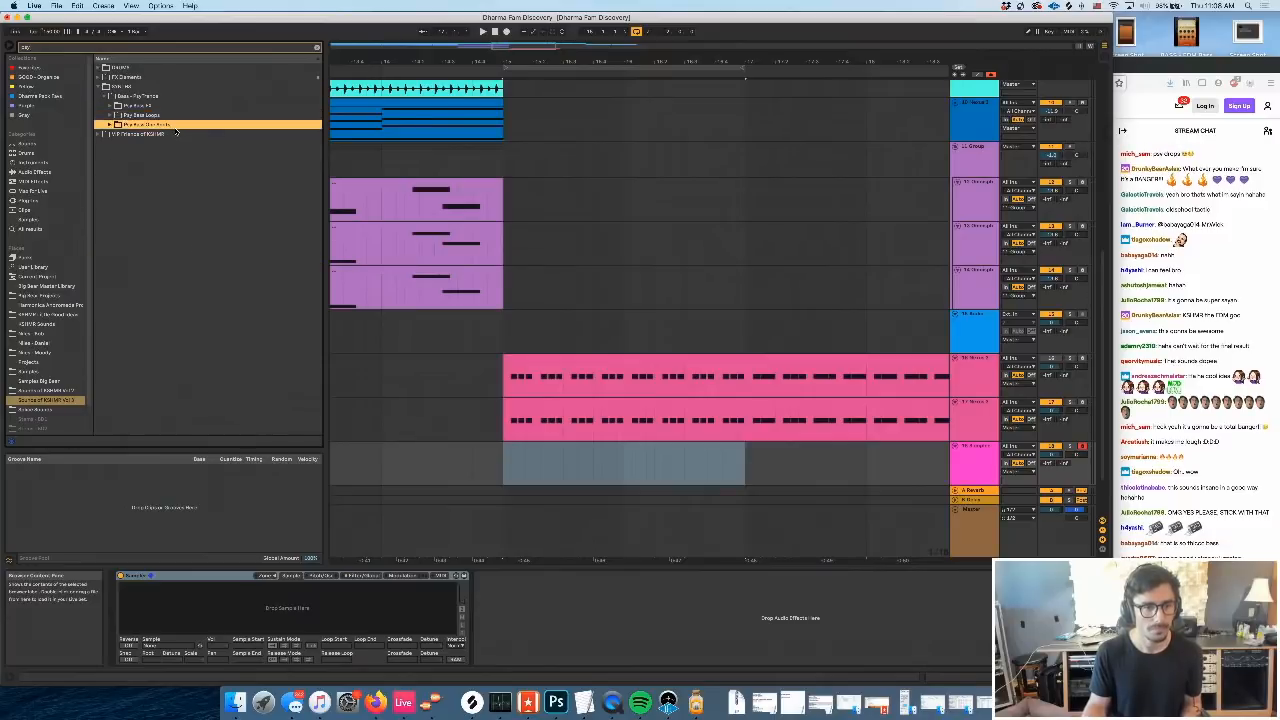
key(Right)
Audition the samples throughout the Psy Bass One Shots folder, comparing Psy Bass 07 to 11
click(178, 143)
click(184, 182)
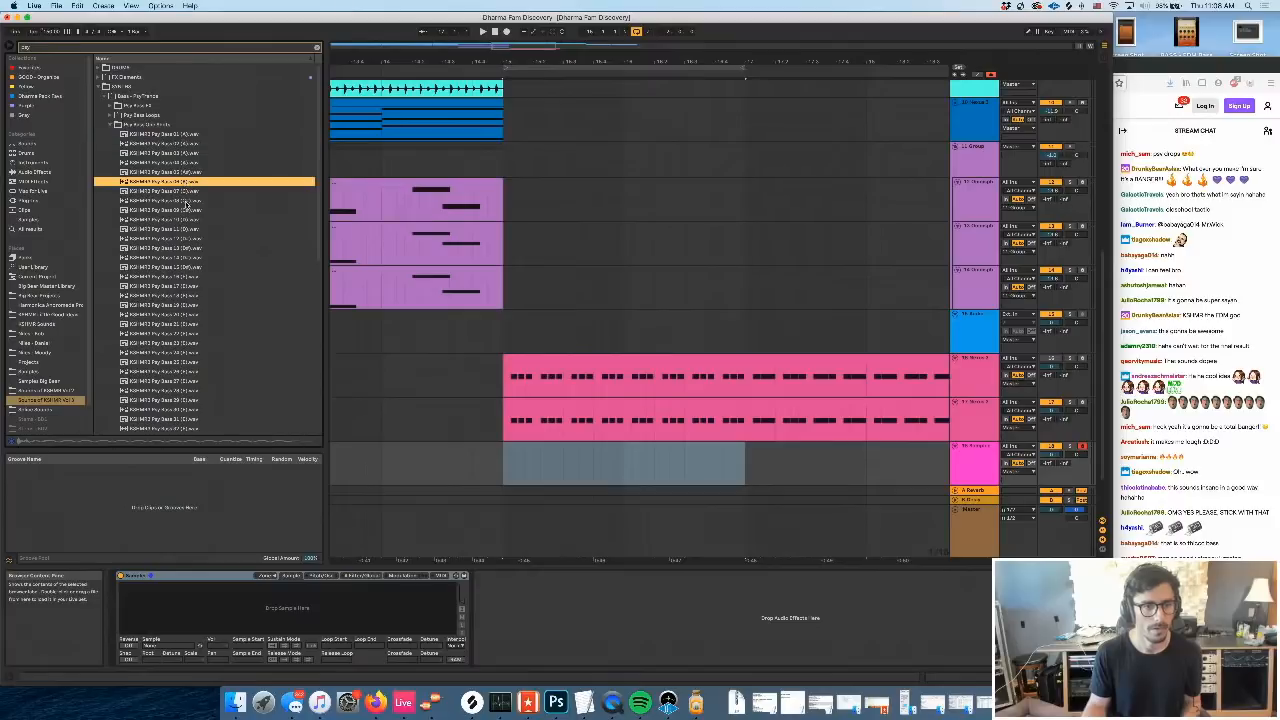
click(190, 266)
scroll(195, 275, down, 1)
click(196, 281)
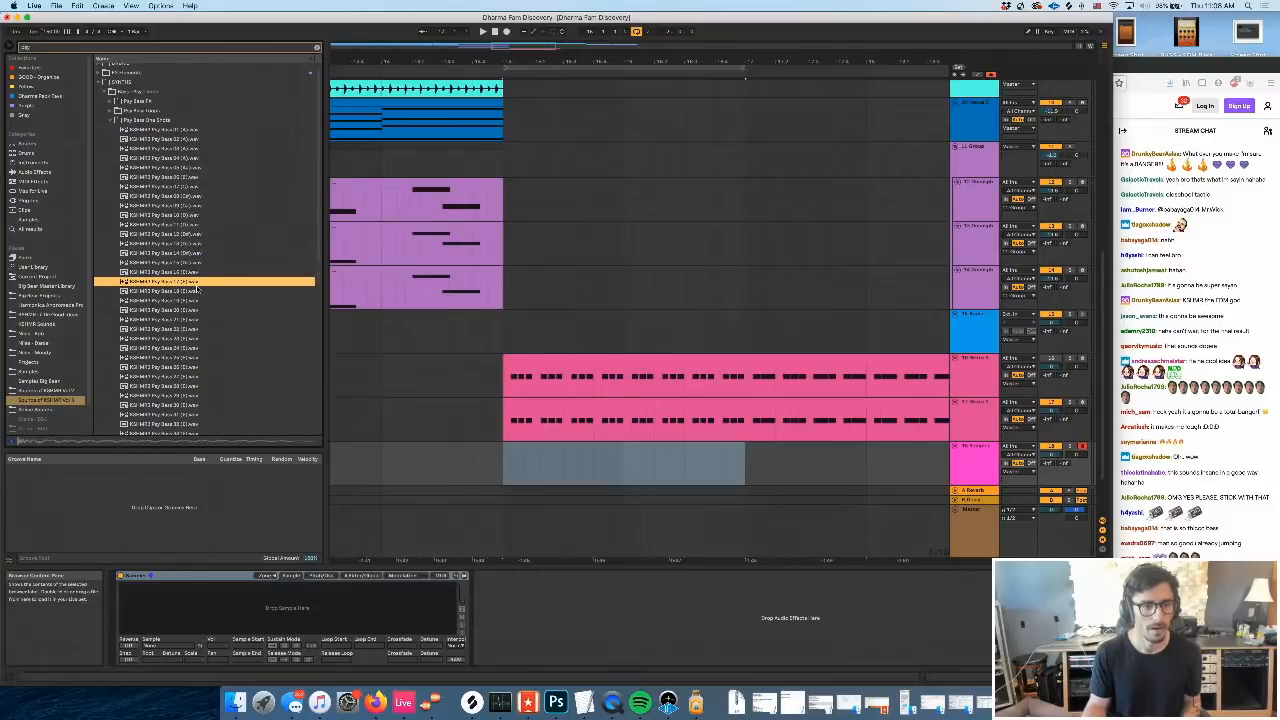
scroll(198, 287, down, 1)
click(183, 290)
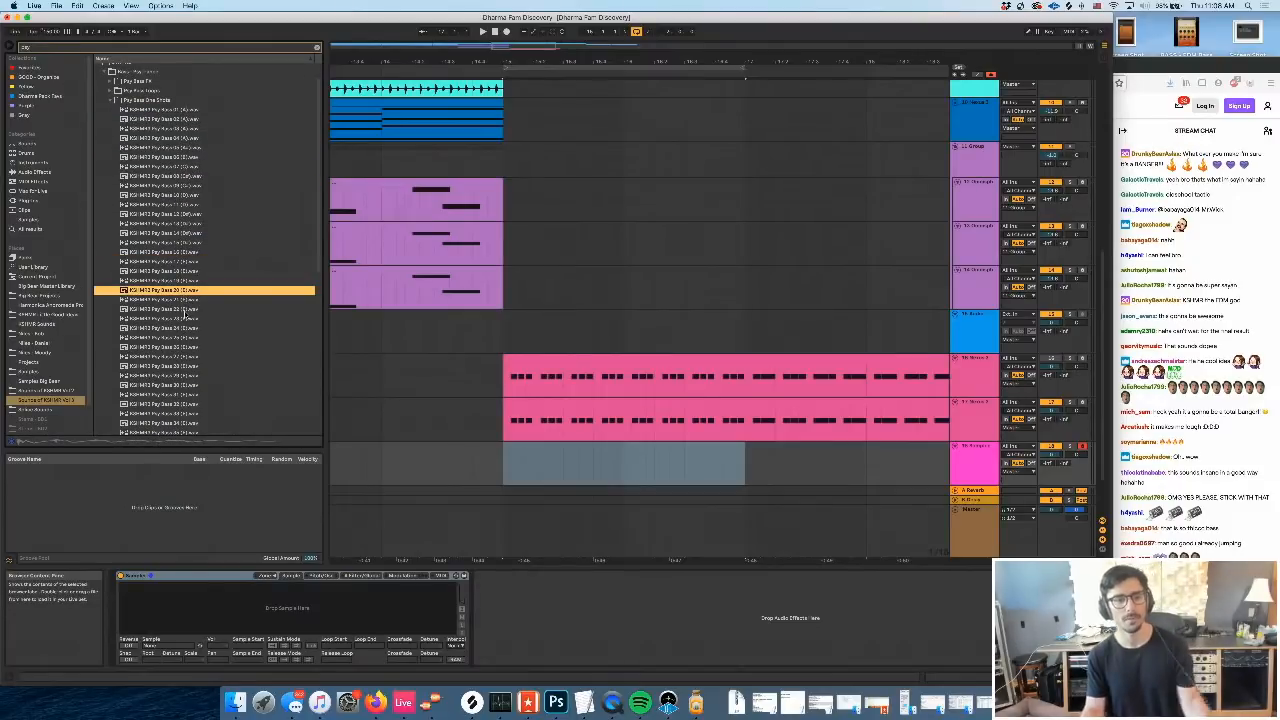
click(184, 310)
click(191, 328)
scroll(193, 333, down, 1)
click(191, 339)
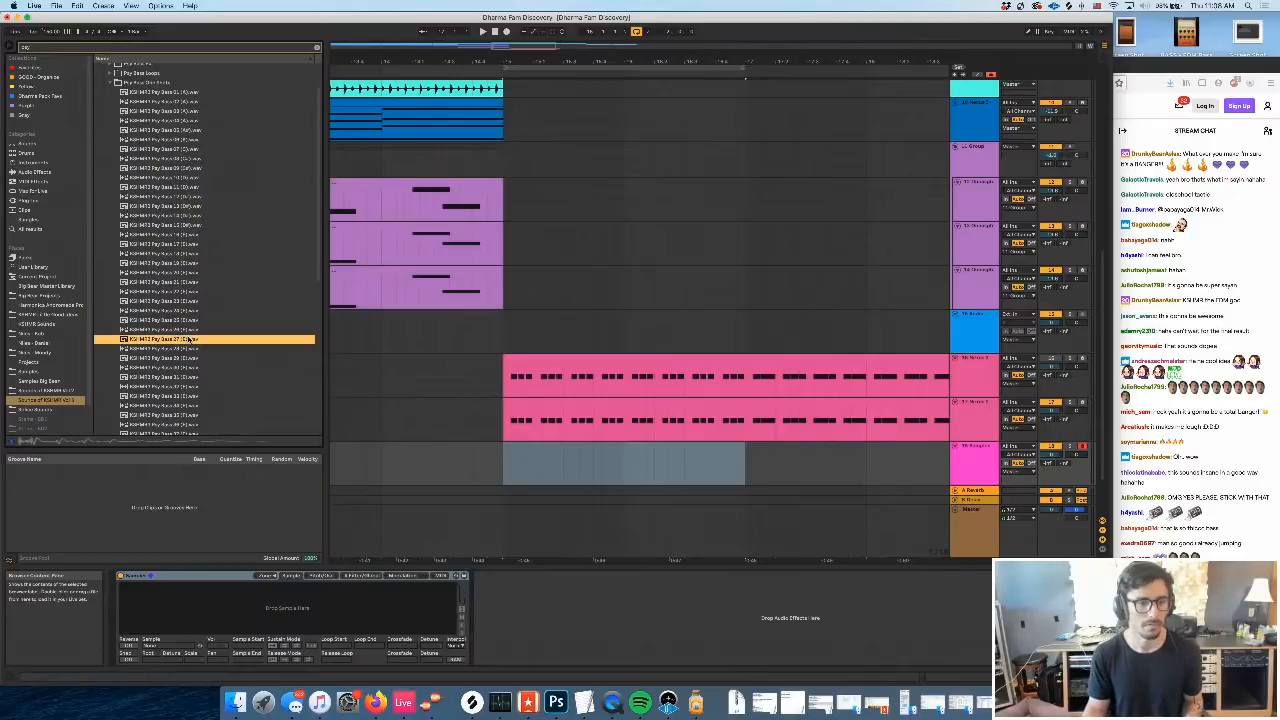
scroll(190, 340, down, 1)
click(189, 346)
click(187, 319)
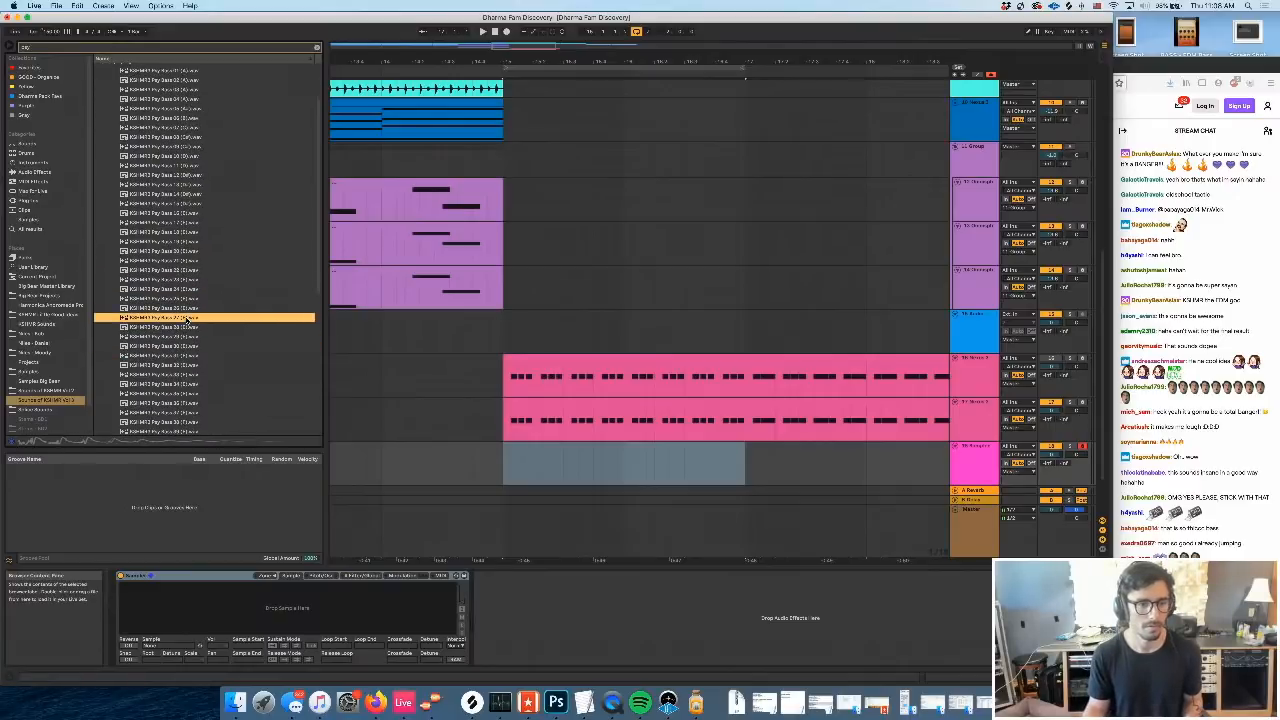
click(201, 386)
scroll(200, 380, down, 2)
click(197, 335)
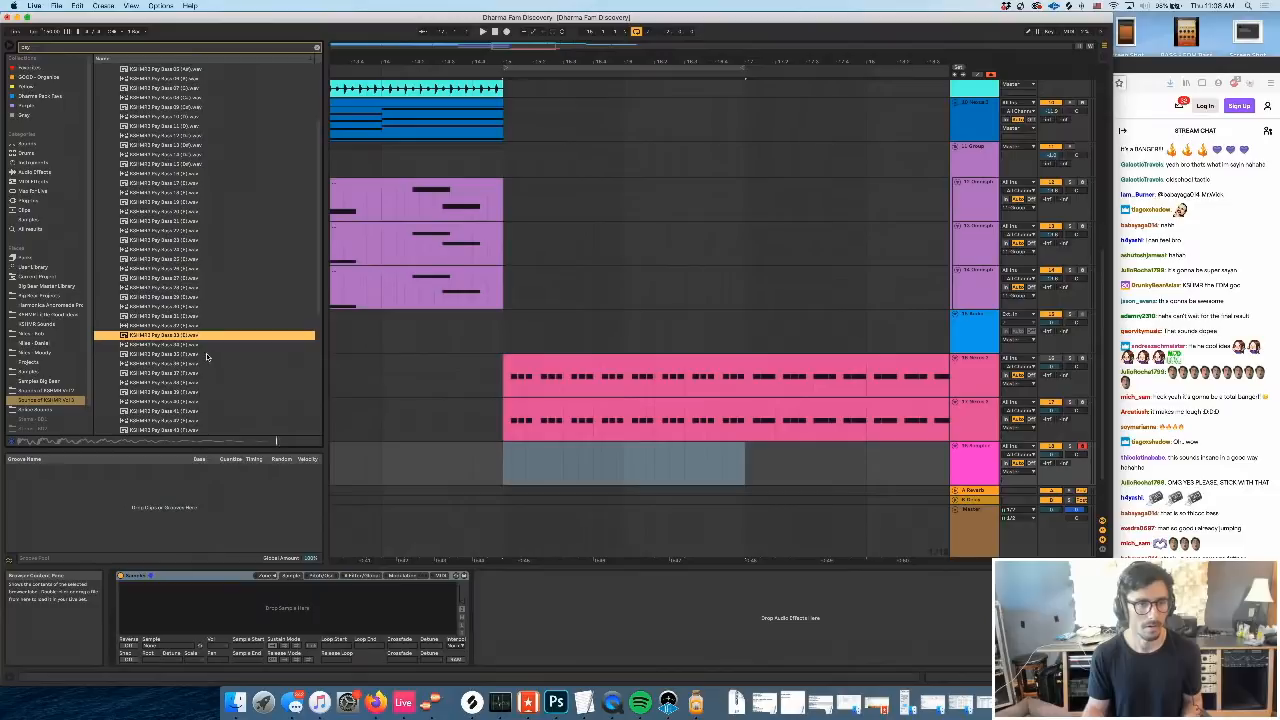
click(185, 88)
click(187, 97)
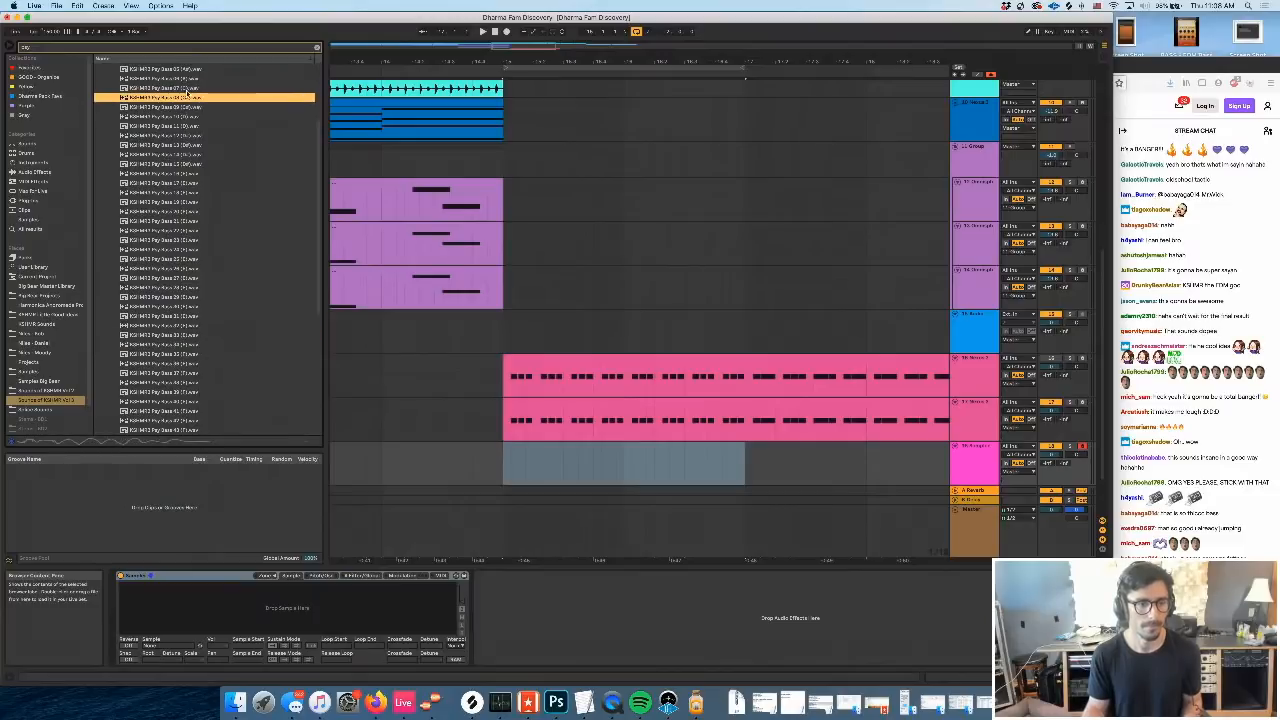
click(188, 89)
click(177, 97)
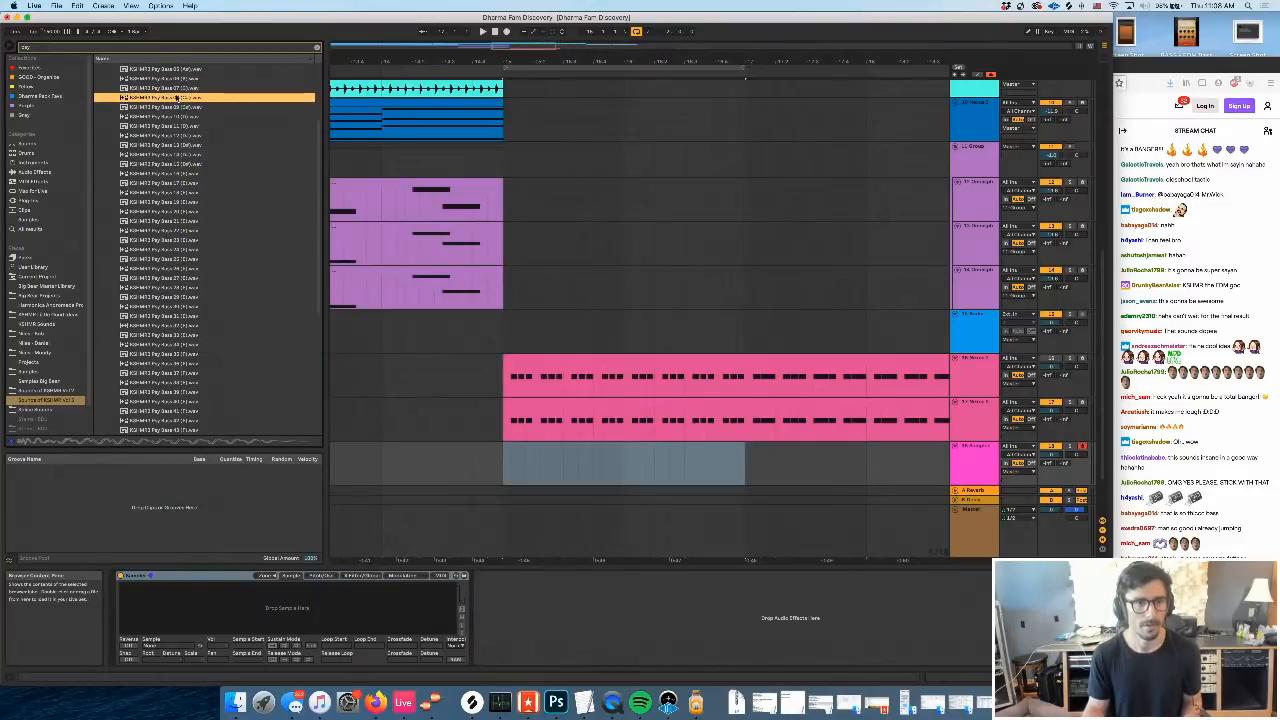
click(181, 107)
click(181, 116)
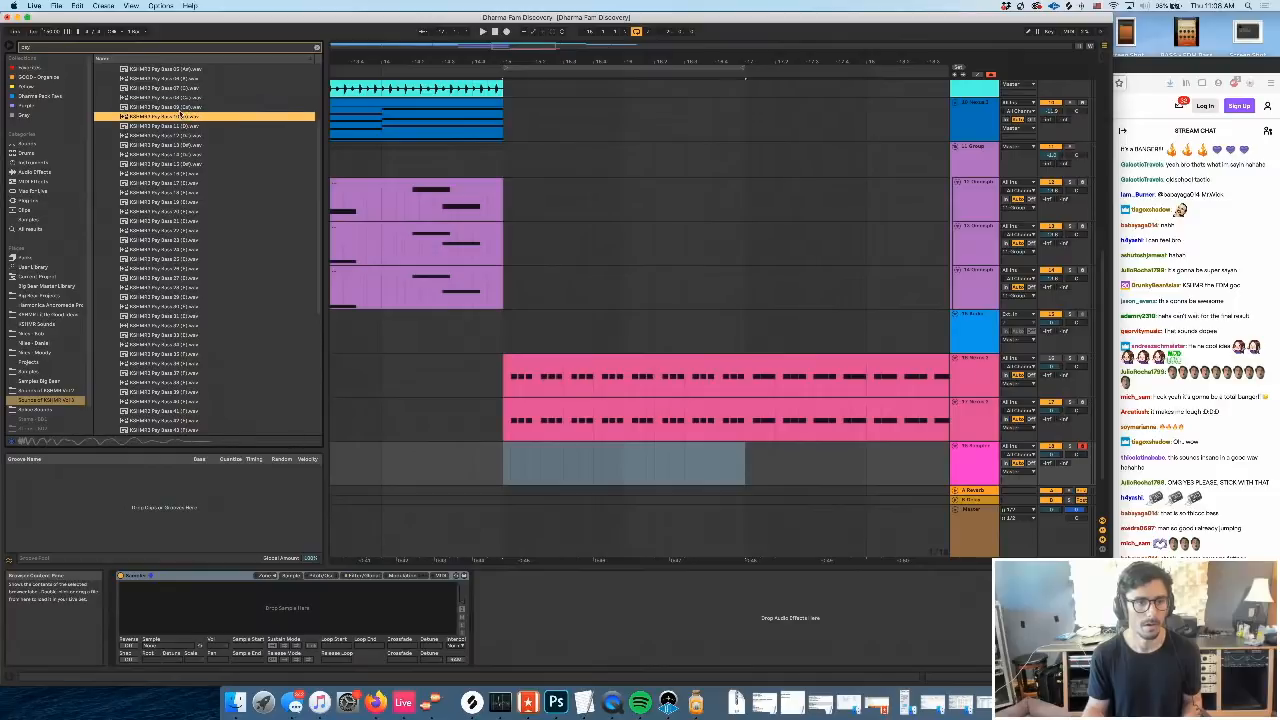
click(182, 126)
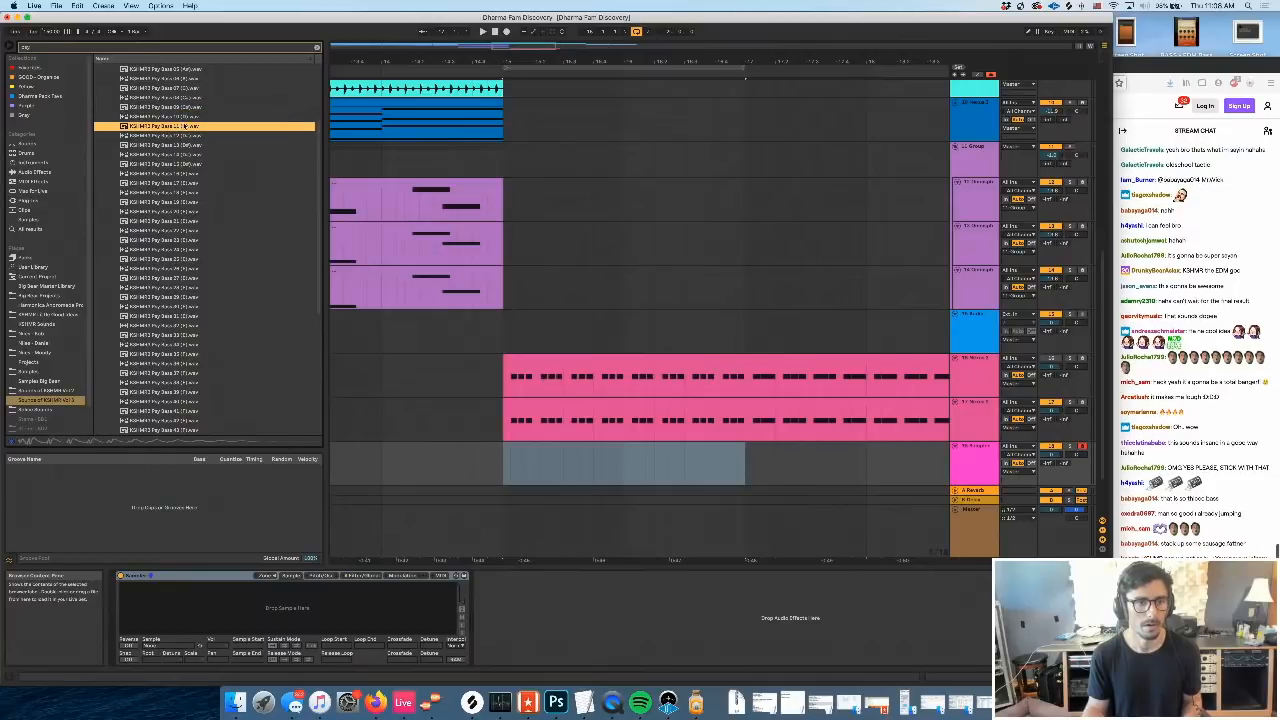
Load the Psy Bass 11 one-shot into the Sampler and raise the sample's root key
drag(237, 608, 237, 607)
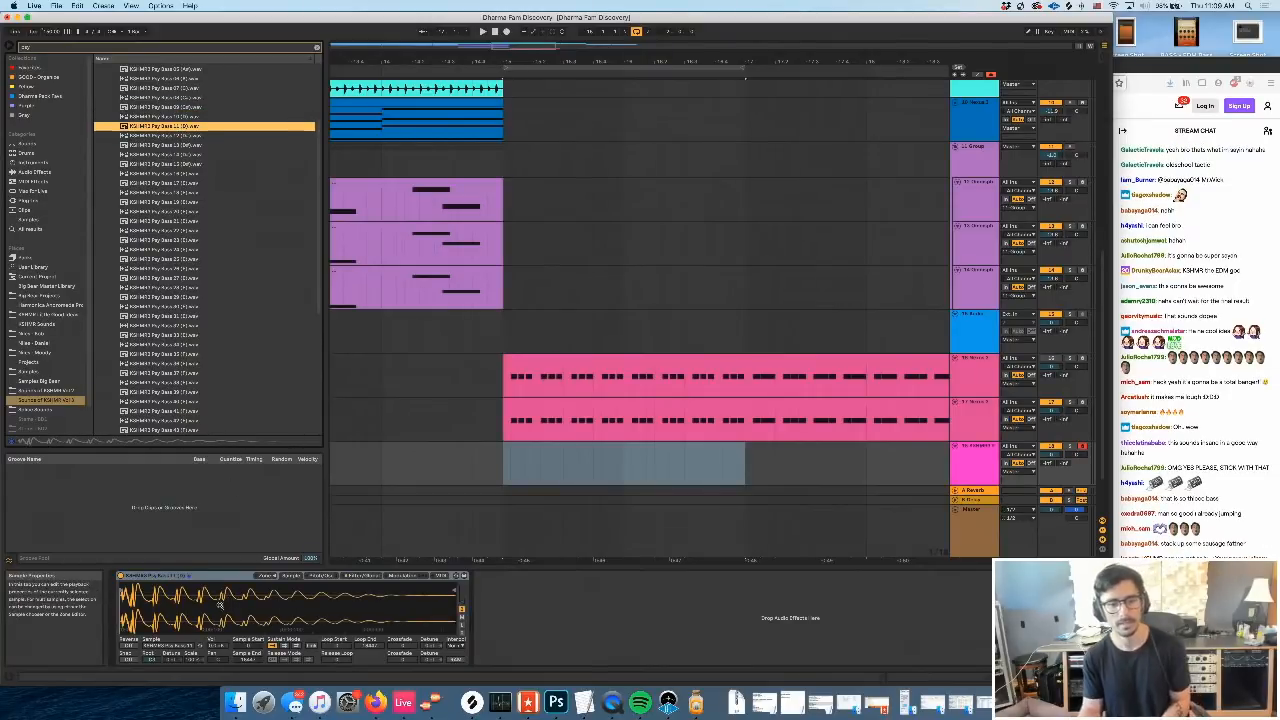
click(151, 660)
key(Up)
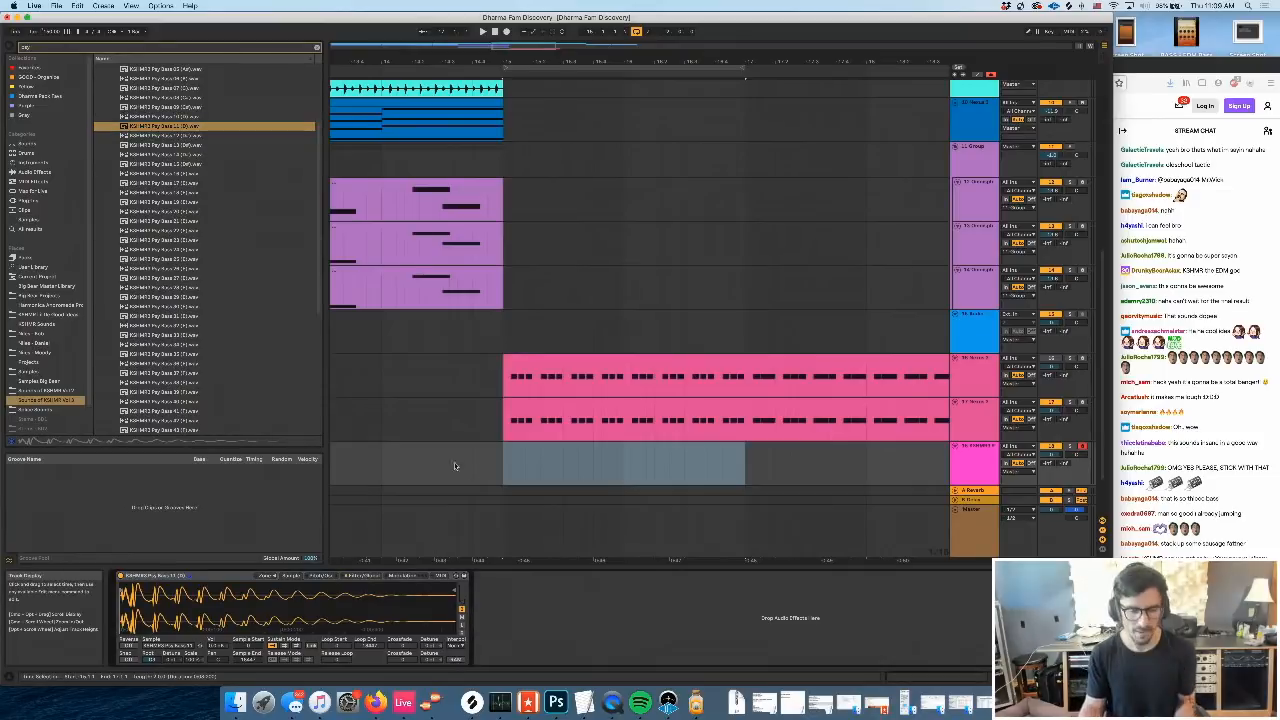
Copy the first Nexus bass clip onto the Sampler track near the drop's start and play that track soloed
drag(450, 464, 496, 480)
click(379, 468)
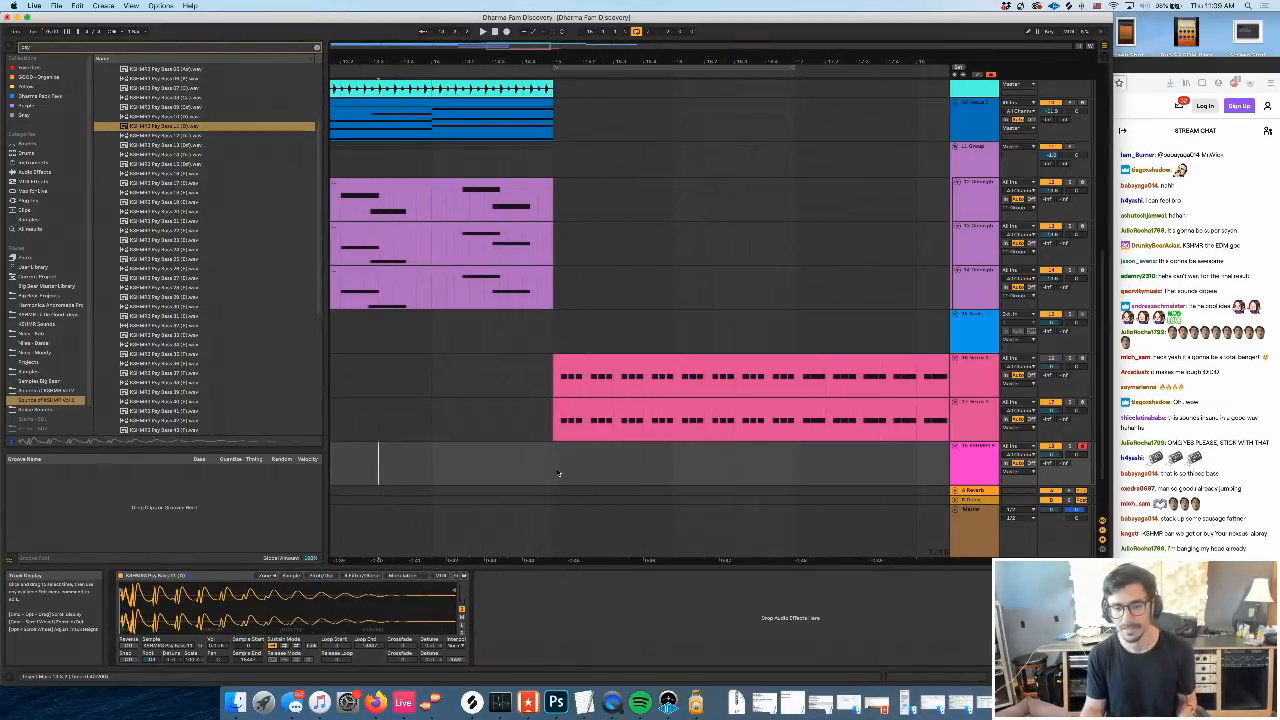
drag(634, 405, 644, 463)
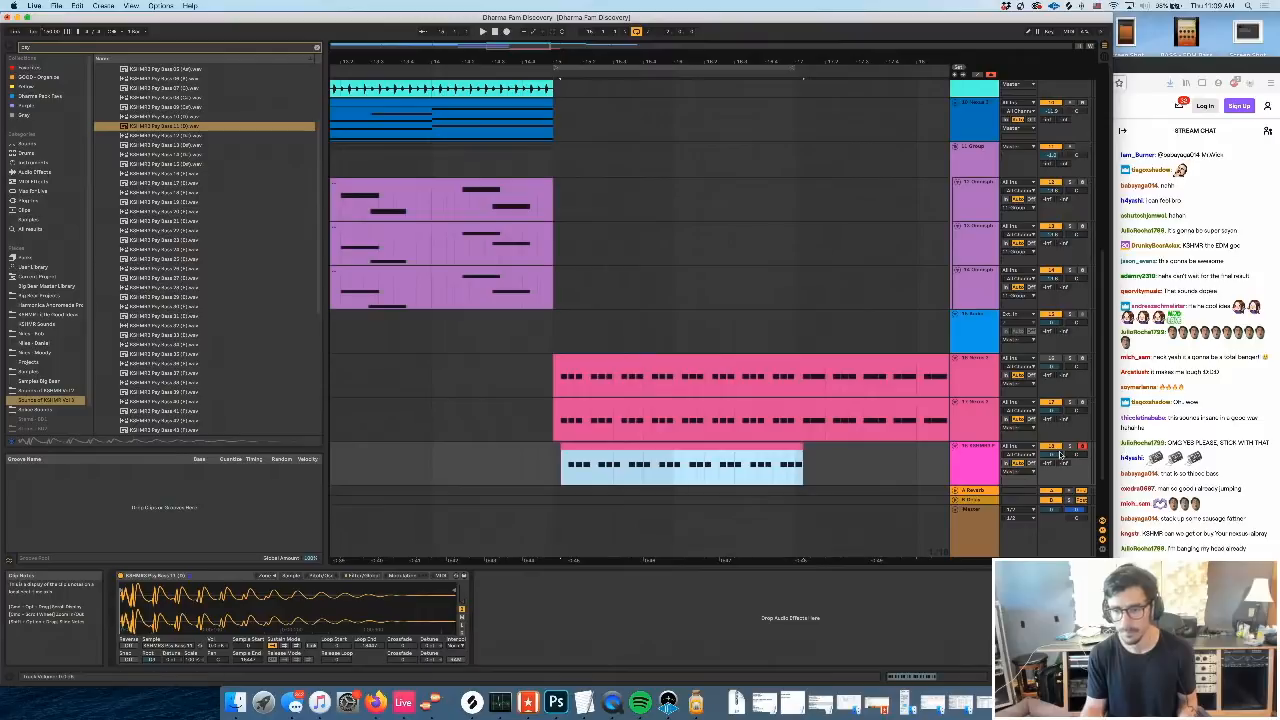
click(1069, 446)
key(space)
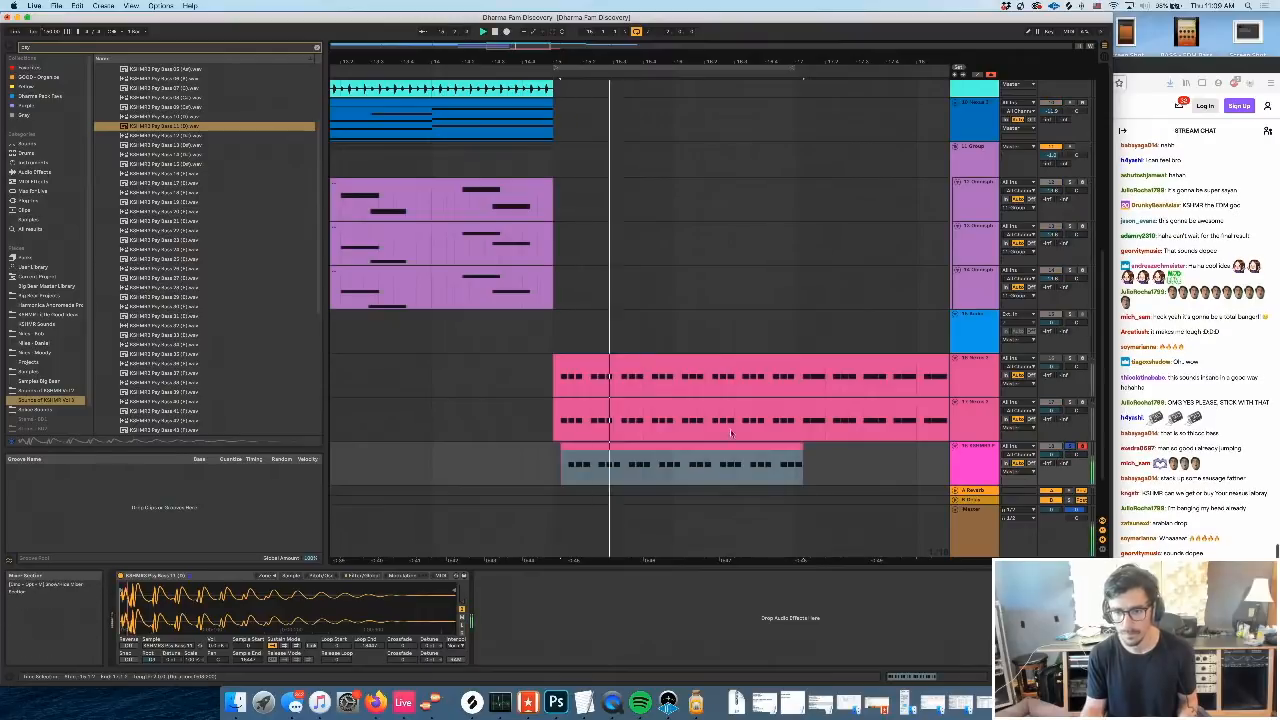
Try shifting the notes of the Sampler bass clip slightly later and listen to the soloed clip
double_click(631, 446)
scroll(607, 580, down, 3)
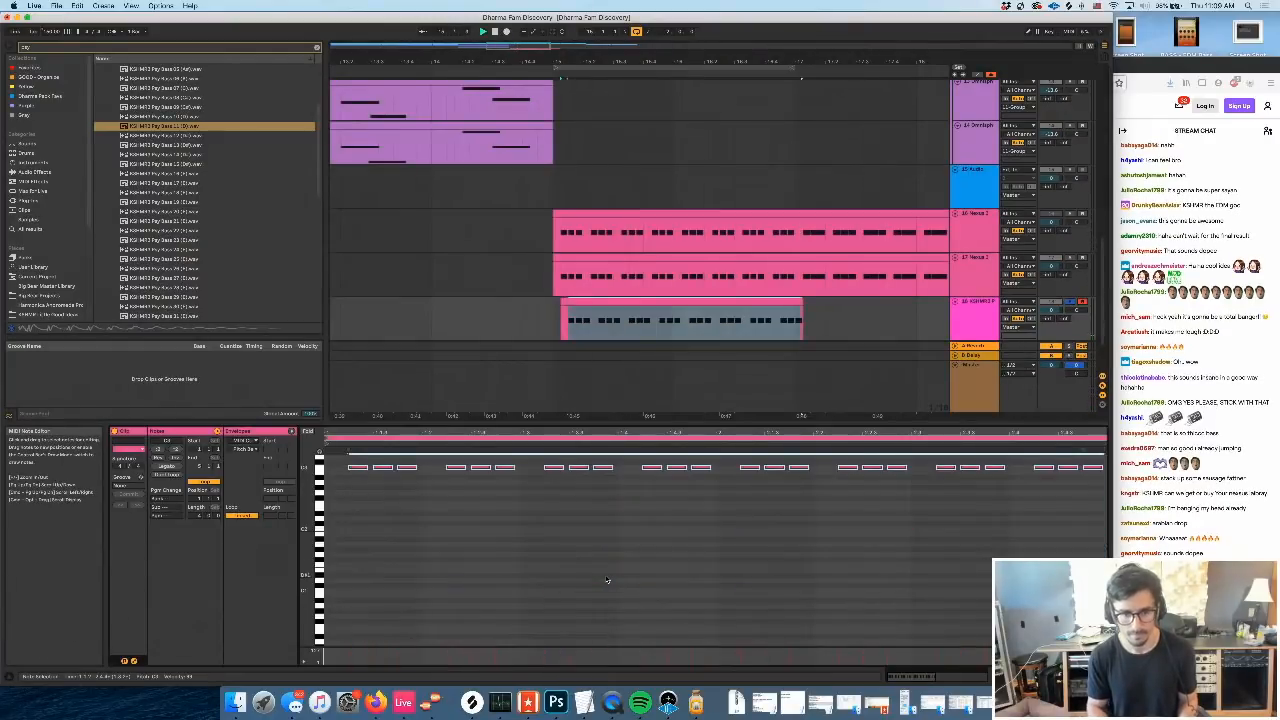
key(space)
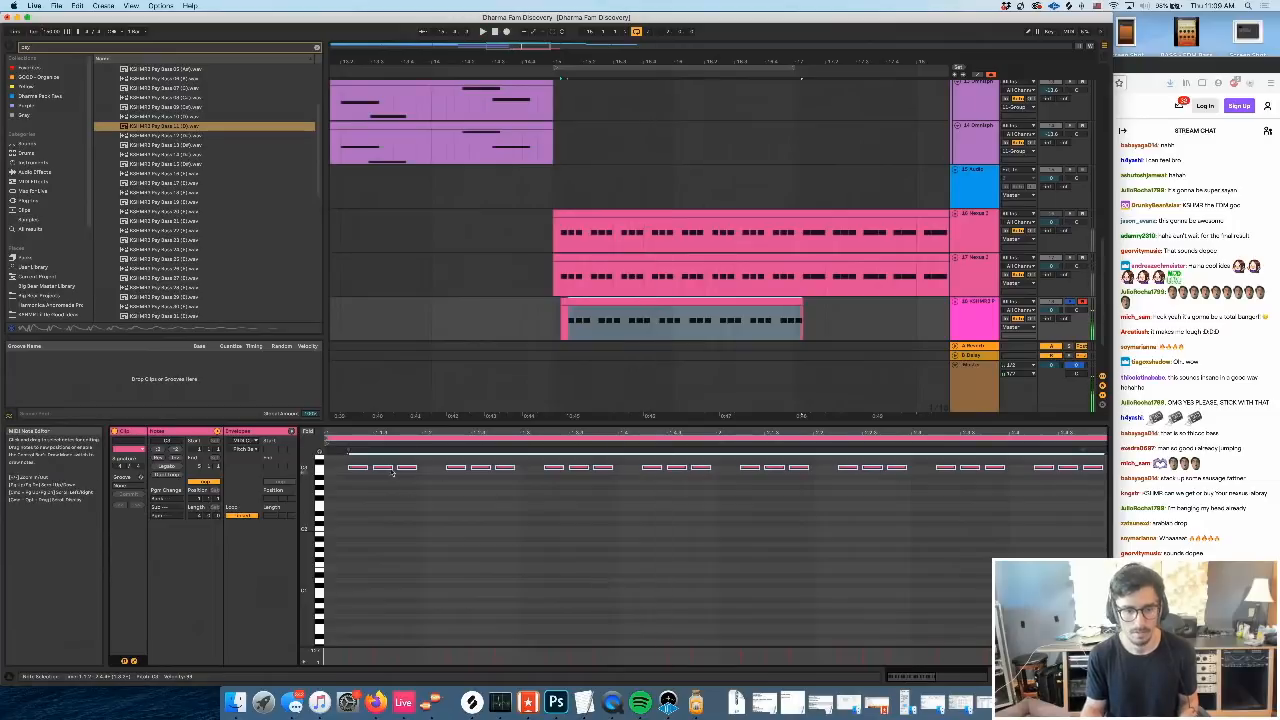
click(363, 472)
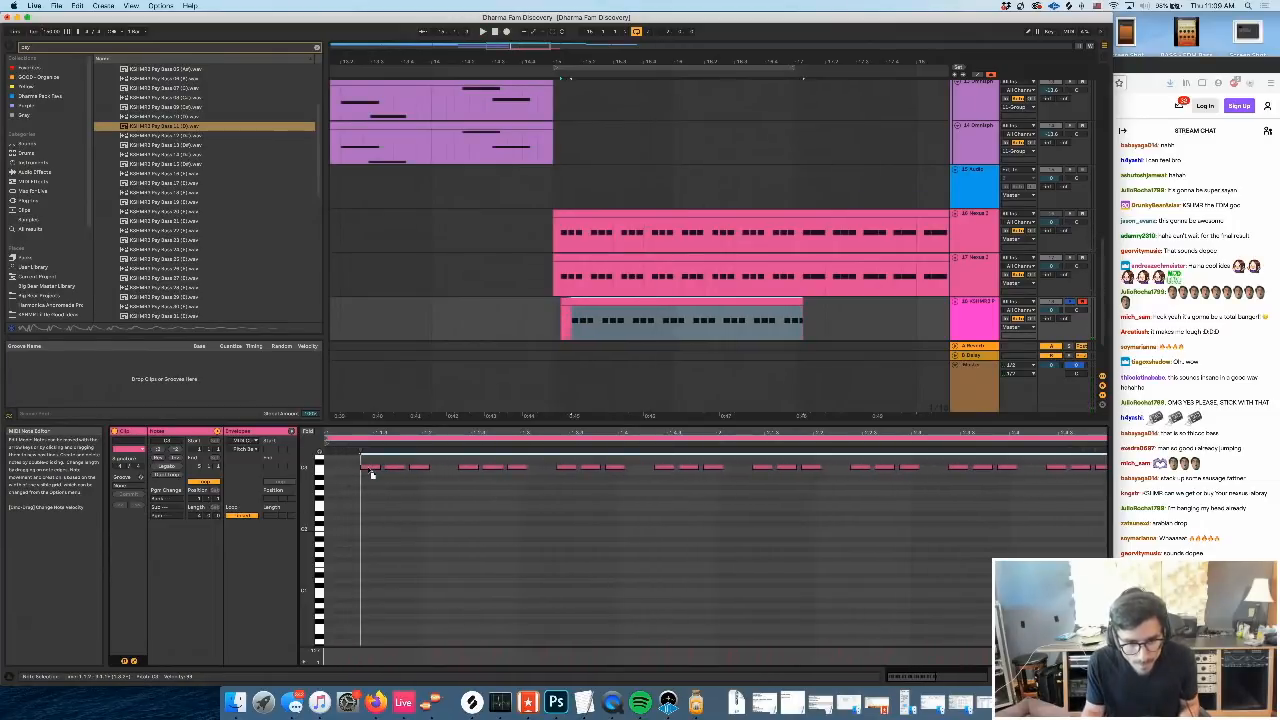
key(space)
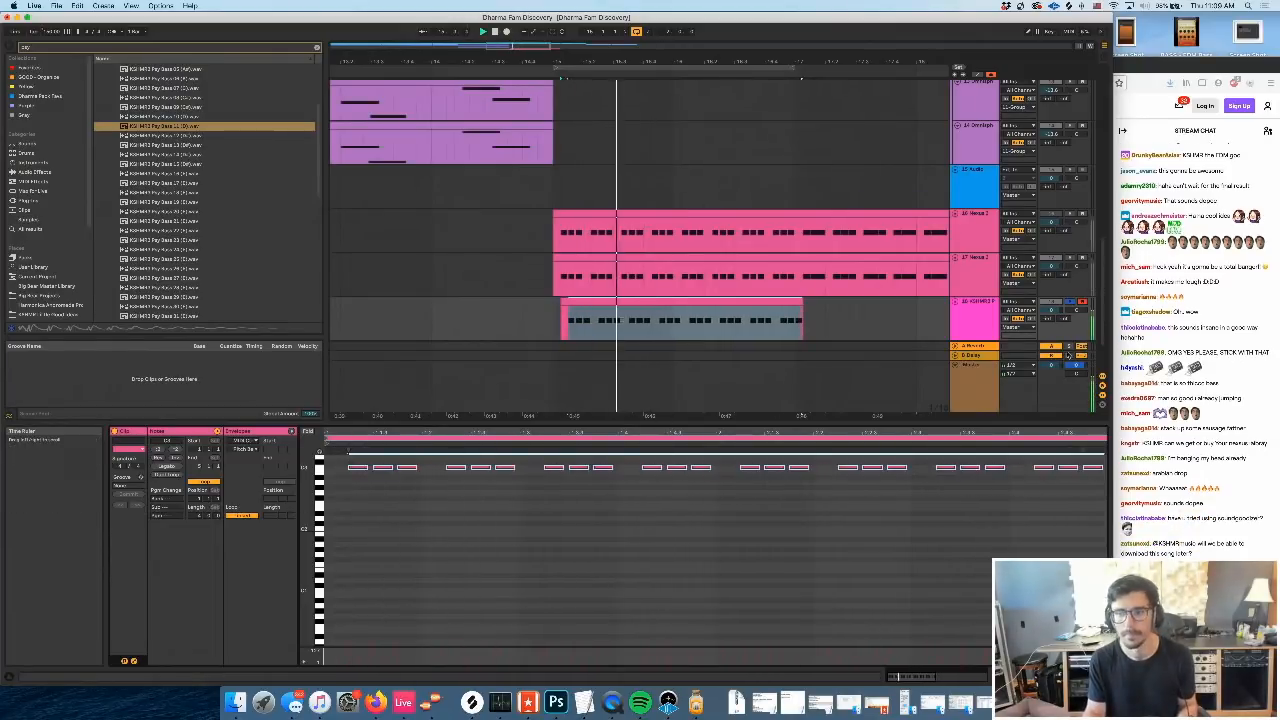
key(space)
key(shift+Tab)
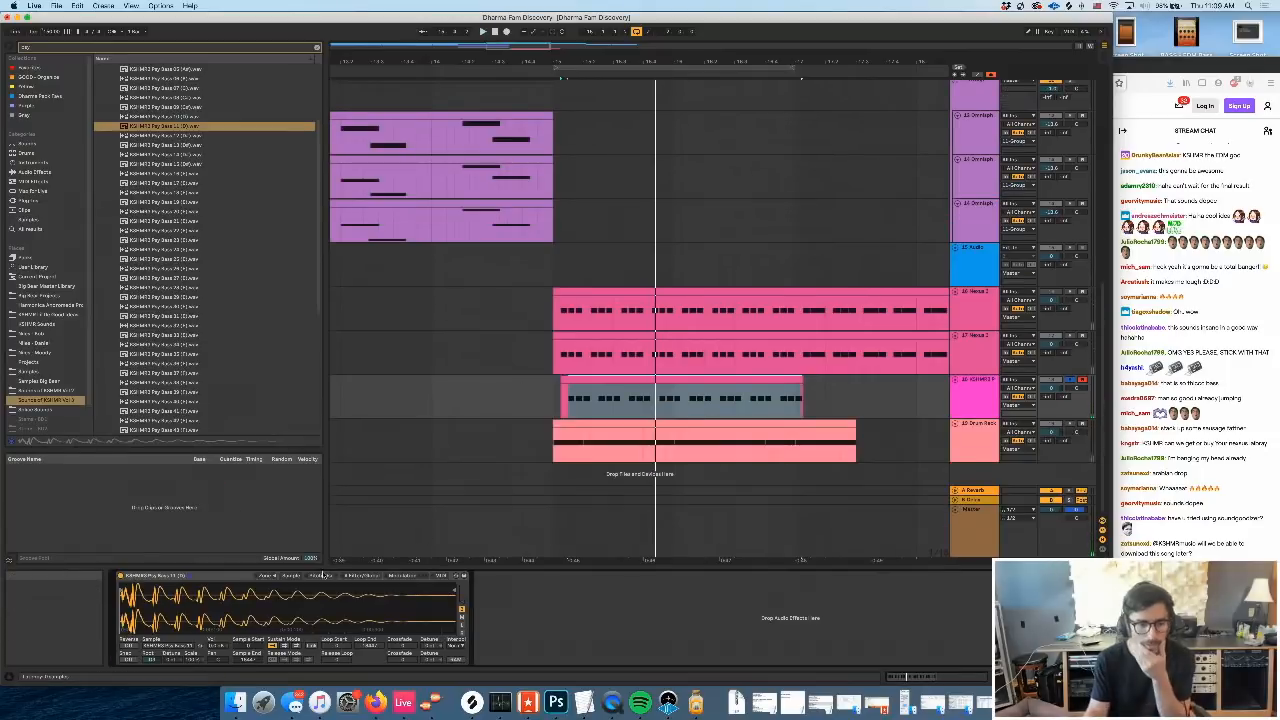
Show the Sampler's filter and volume envelope settings, and listen to its bass clip soloed and with the other tracks
click(321, 576)
click(362, 578)
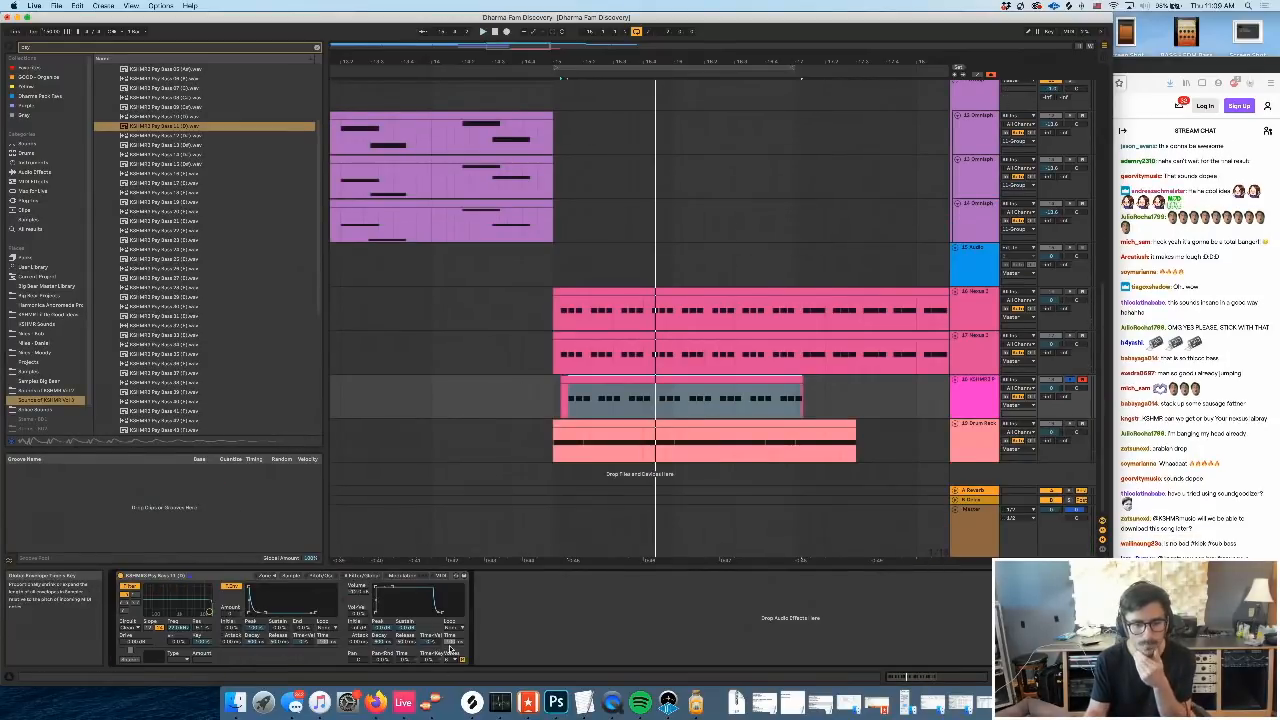
key(space)
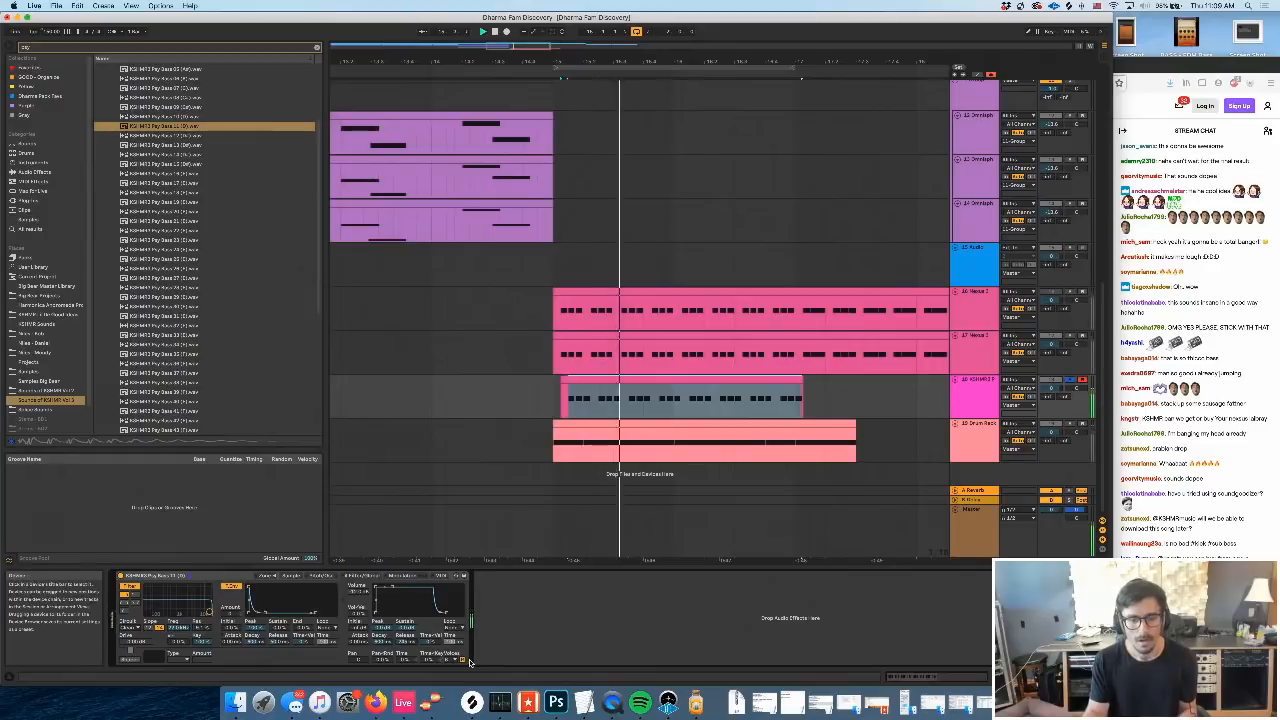
click(449, 547)
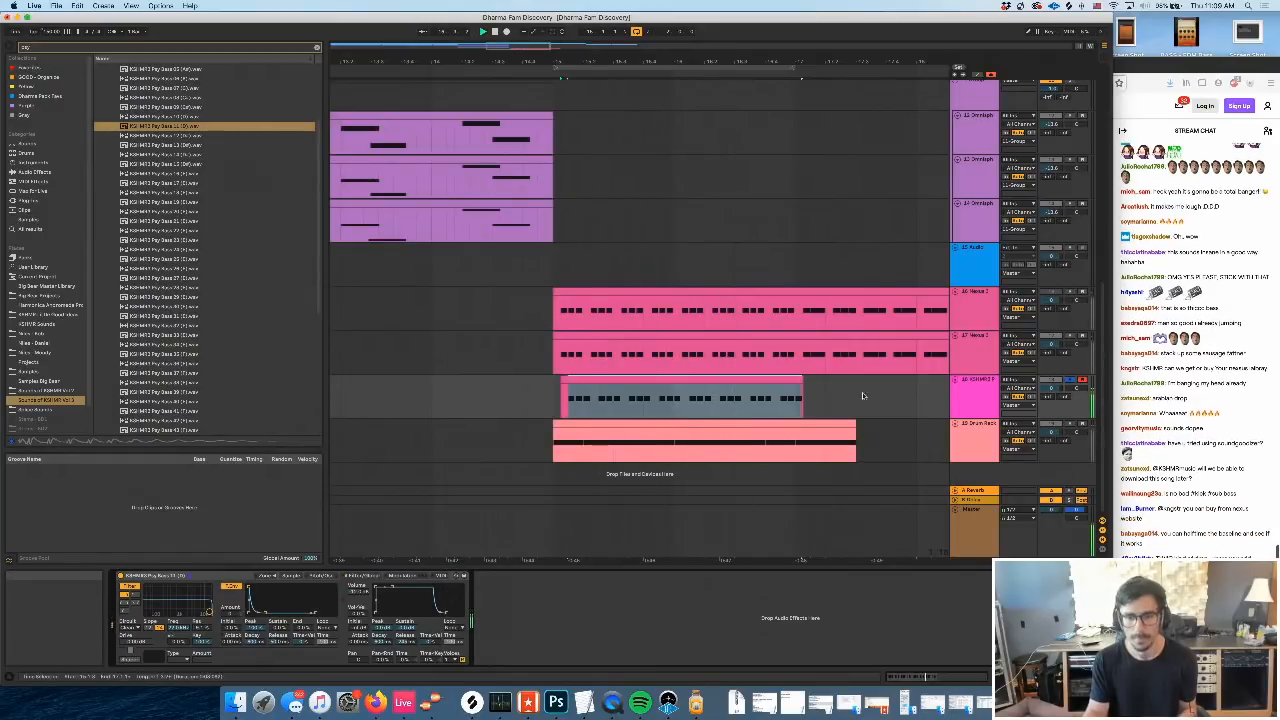
key(space)
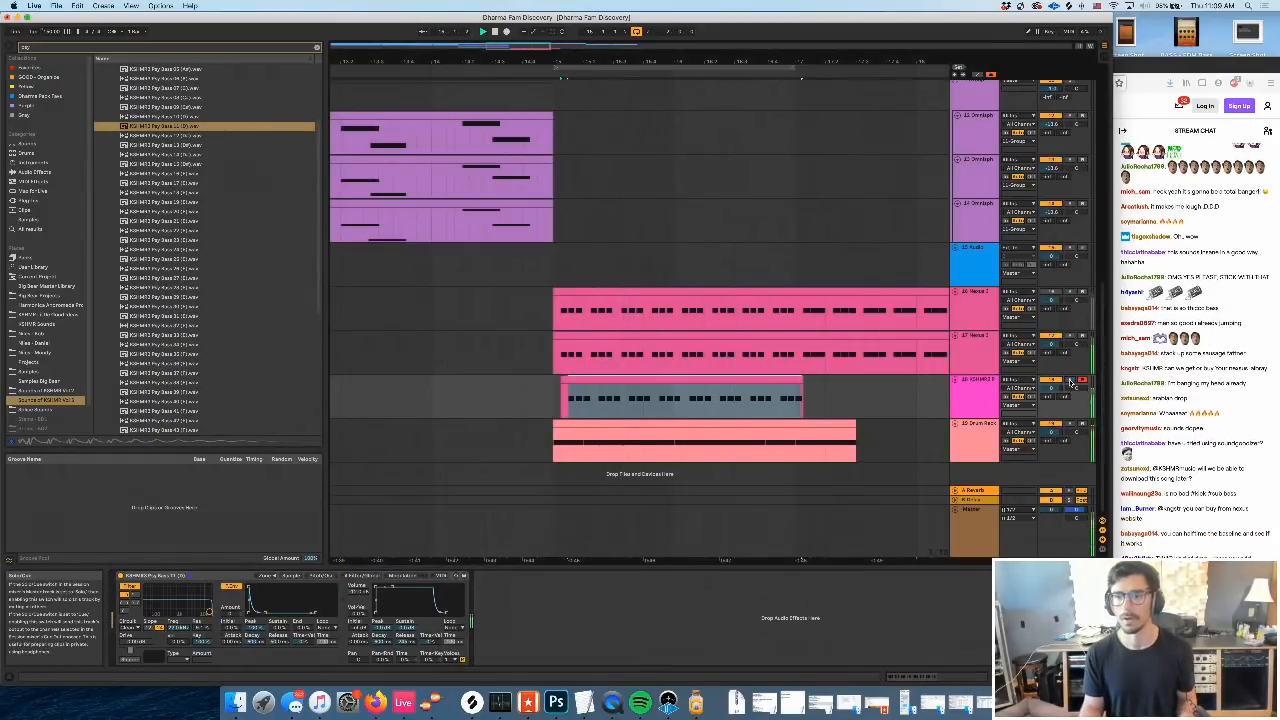
key(space)
Move the Sampler bass clip back to the drop's start and lower the second Nexus track's volume during playback
drag(617, 380, 608, 380)
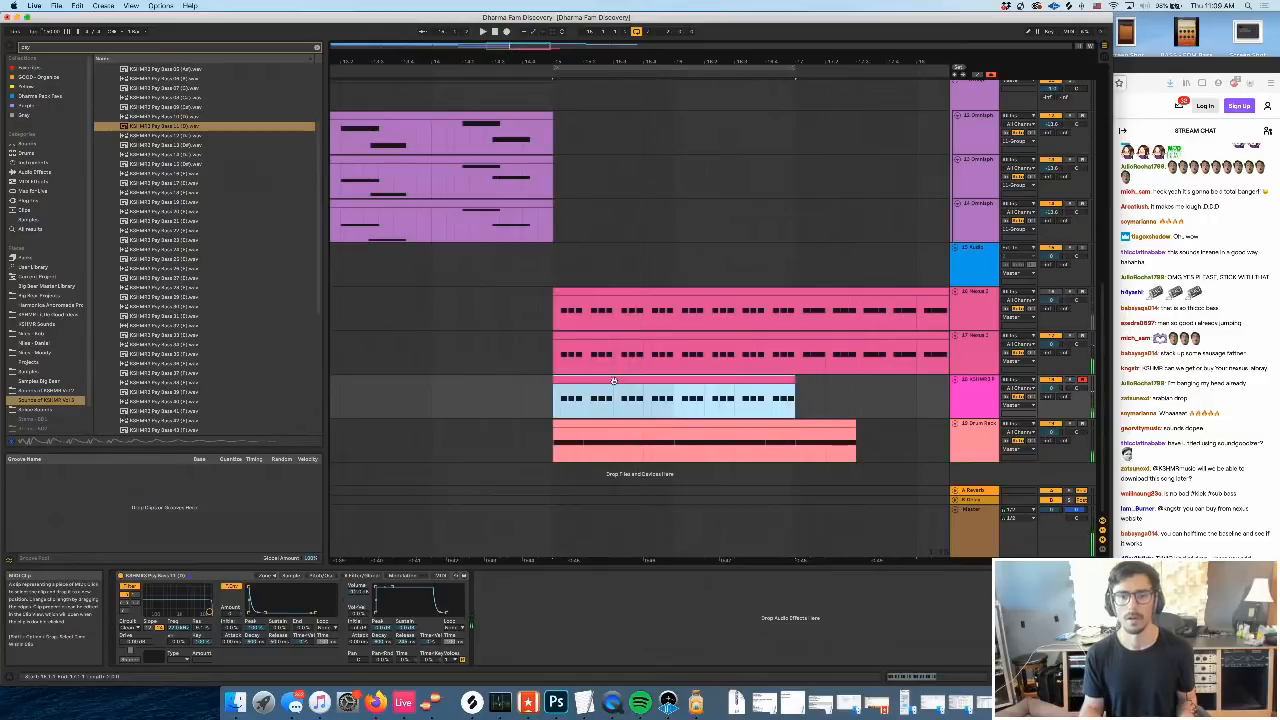
drag(1051, 344, 1051, 355)
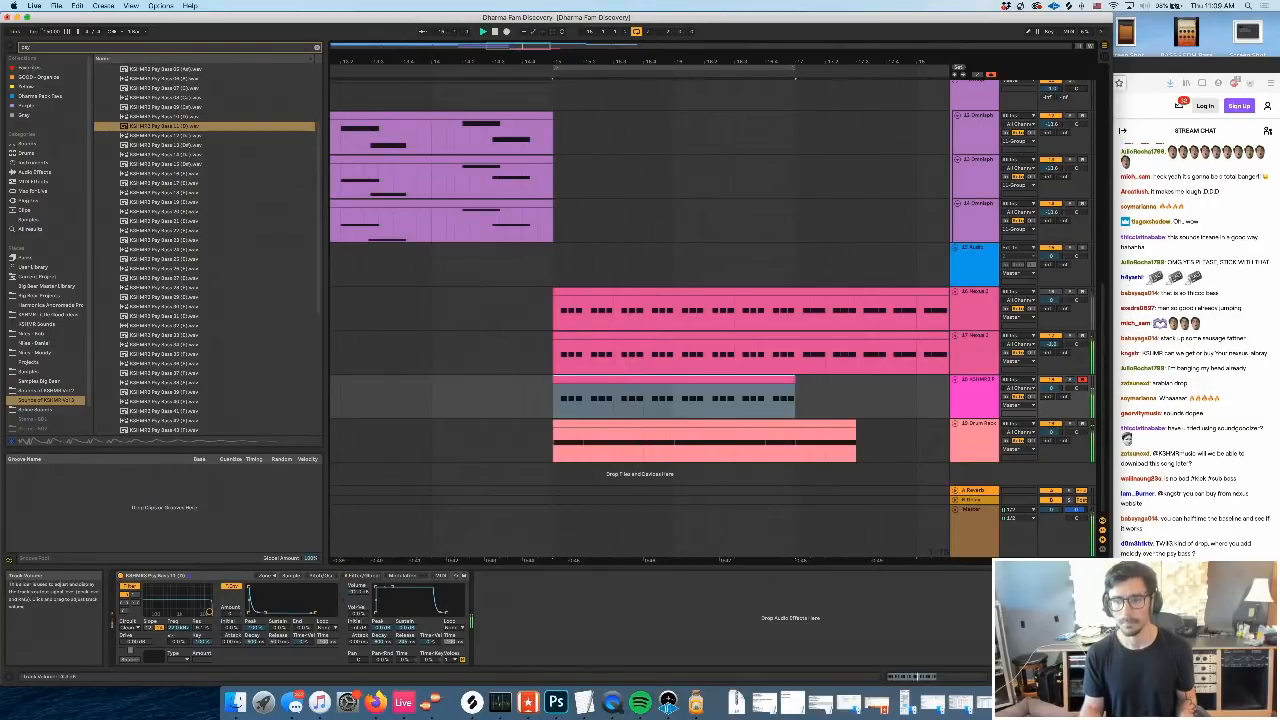
key(space)
Play the lead-in to the drop and copy the LFOTool from the second Nexus track onto the Sampler bass track
scroll(483, 426, left, 5)
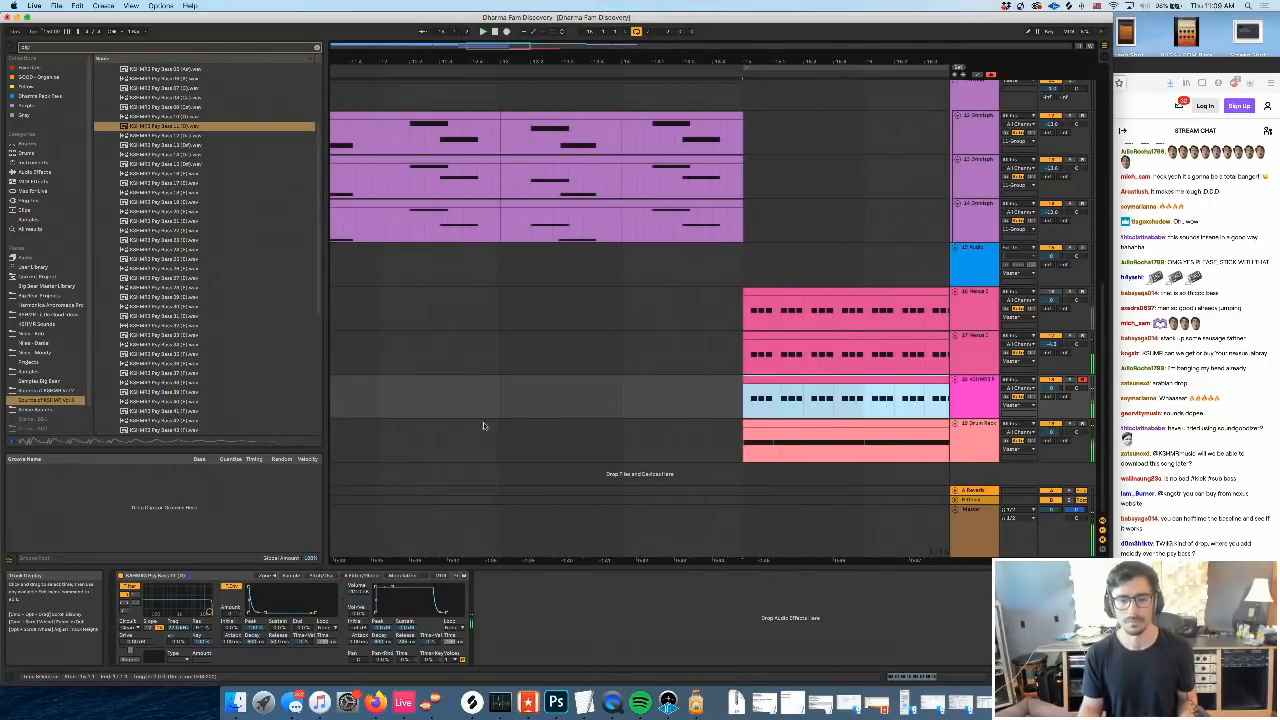
click(417, 402)
key(space)
scroll(711, 466, right, 2)
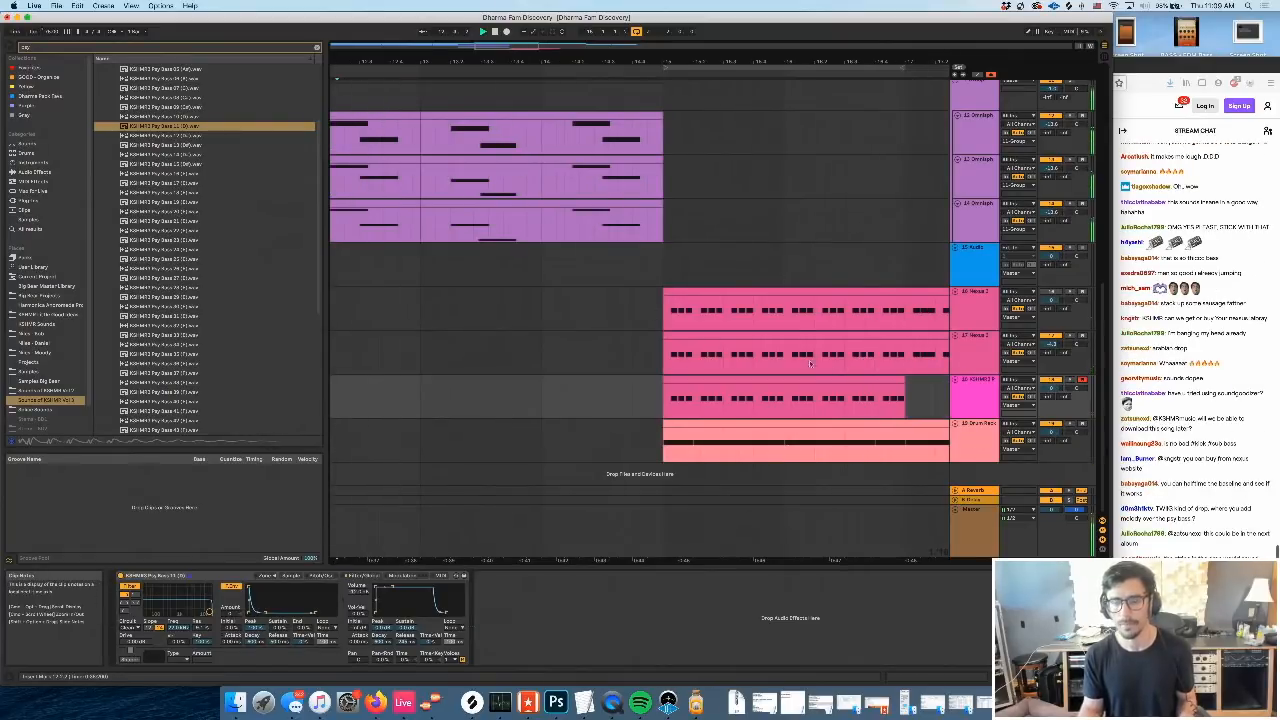
click(990, 400)
click(984, 352)
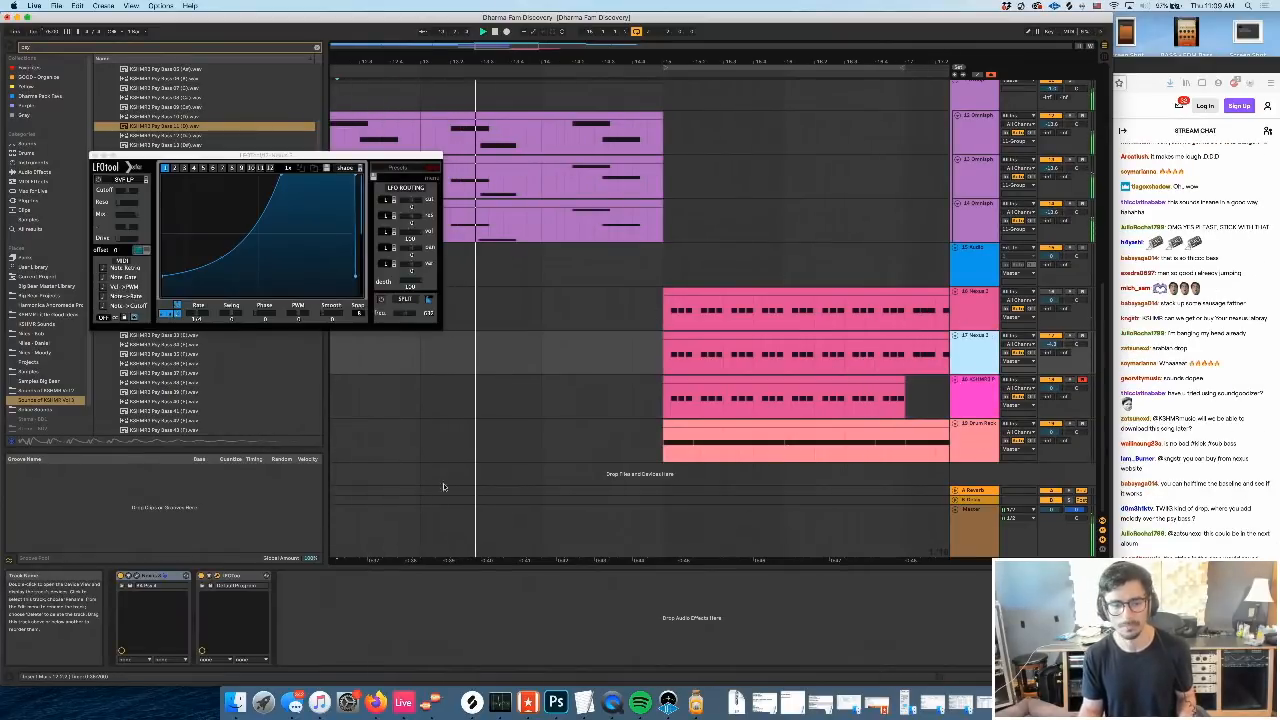
click(232, 576)
key(super+c)
click(980, 396)
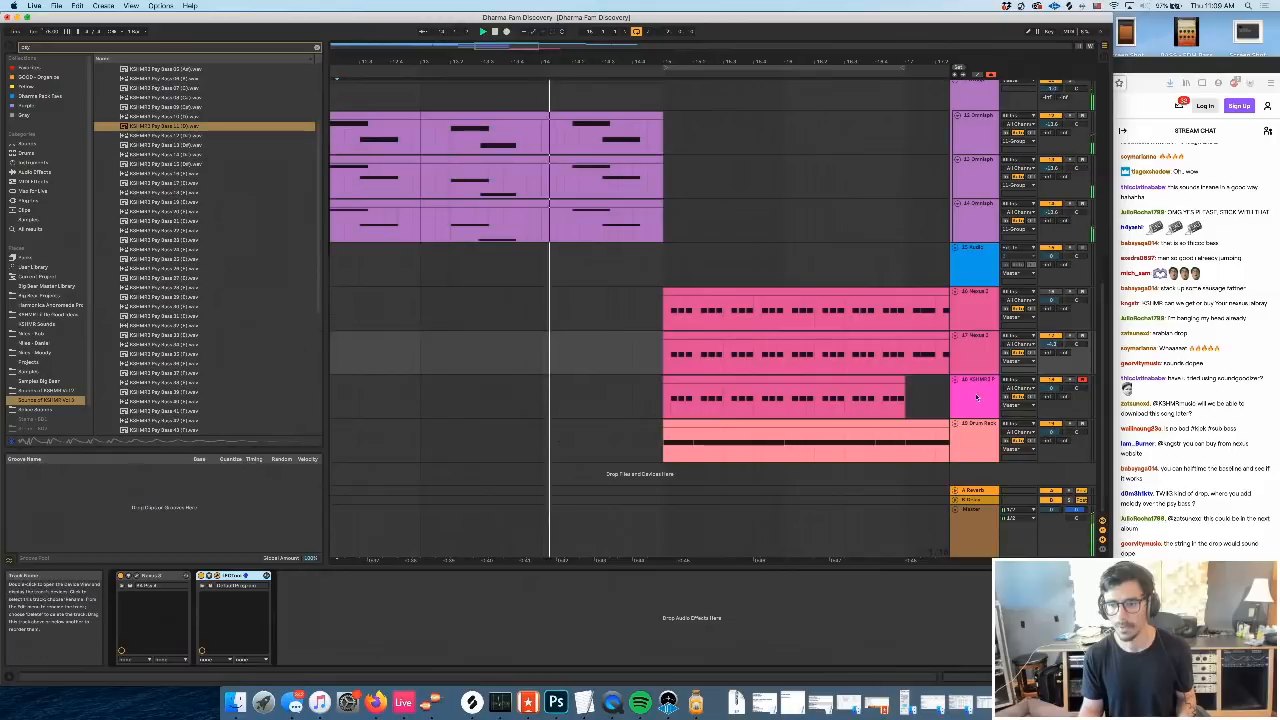
click(695, 609)
key(super+v)
Insert a new audio track below the Drum Rack track
click(964, 432)
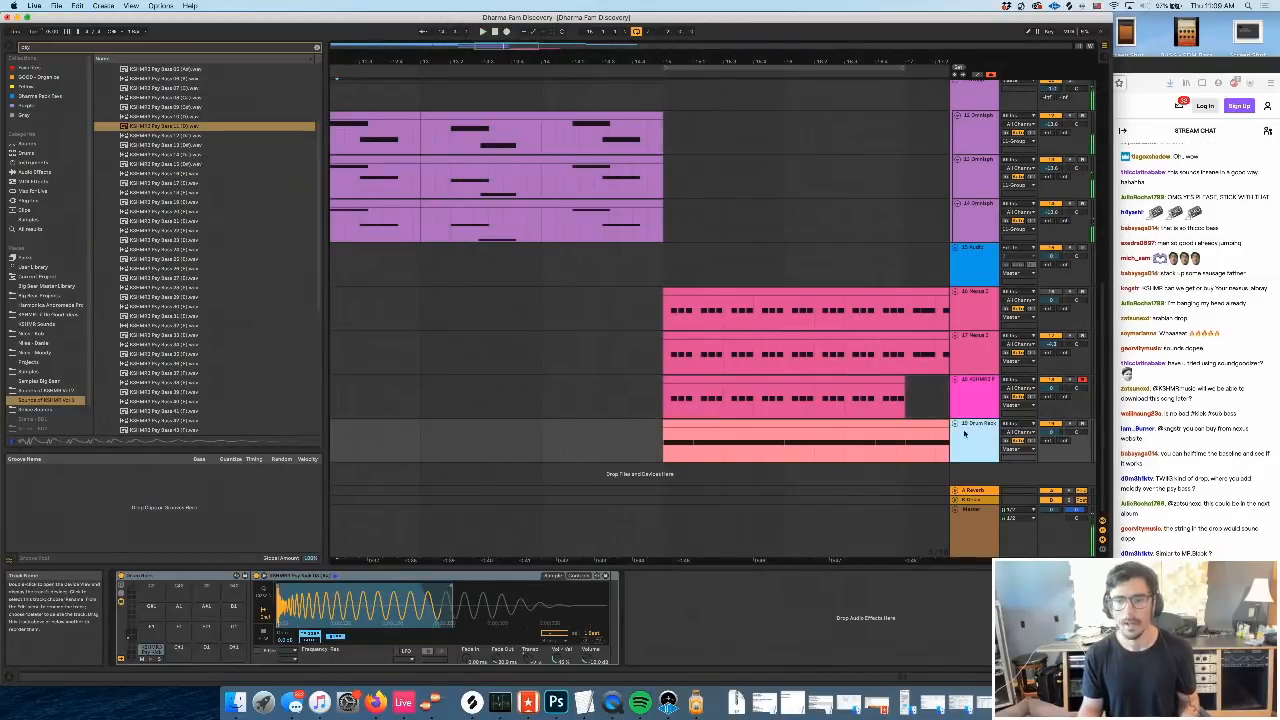
key(super+t)
scroll(230, 254, up, 4)
Clear the sample search and open the exhaust samples inside the White Noise folder of FX Elements
click(200, 230)
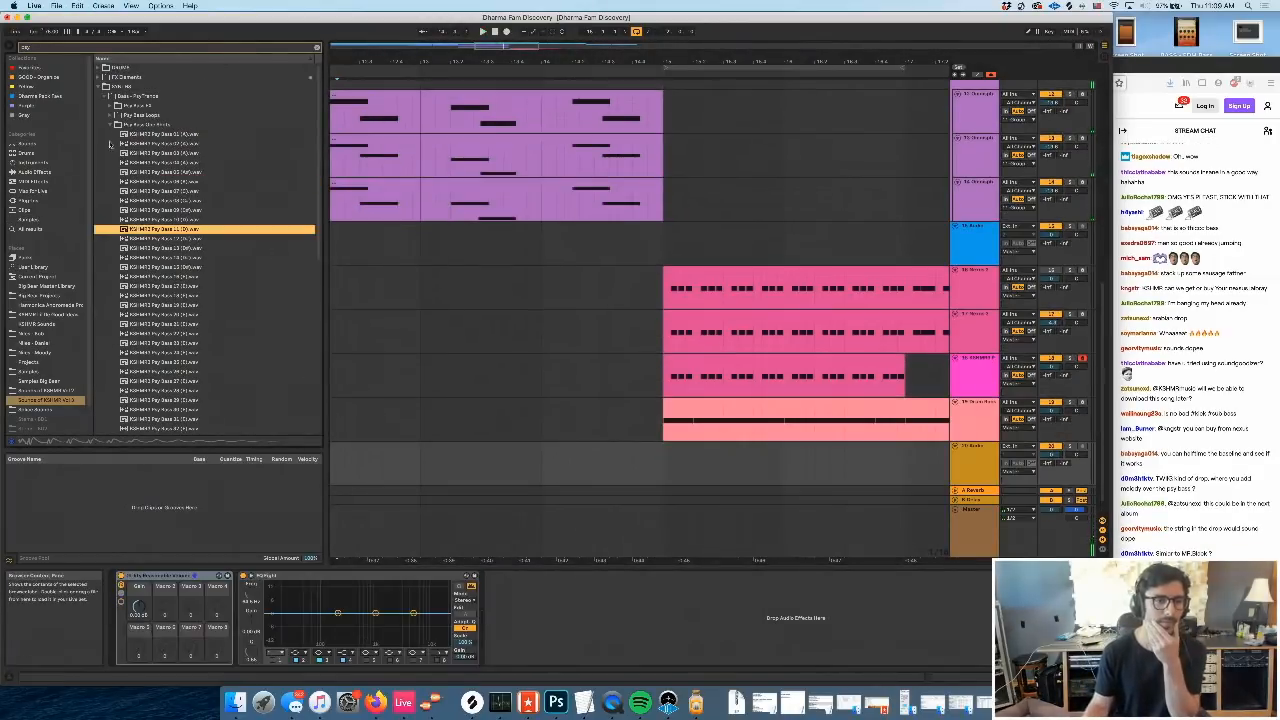
click(98, 87)
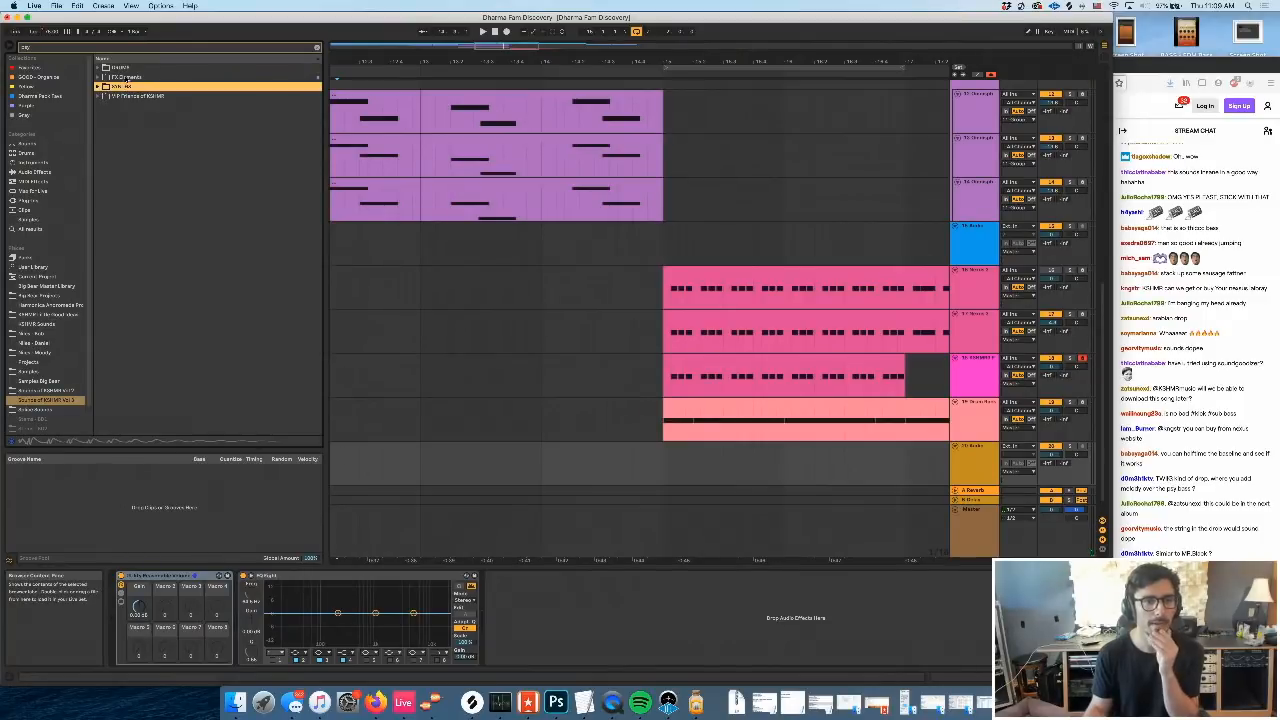
click(127, 77)
click(317, 47)
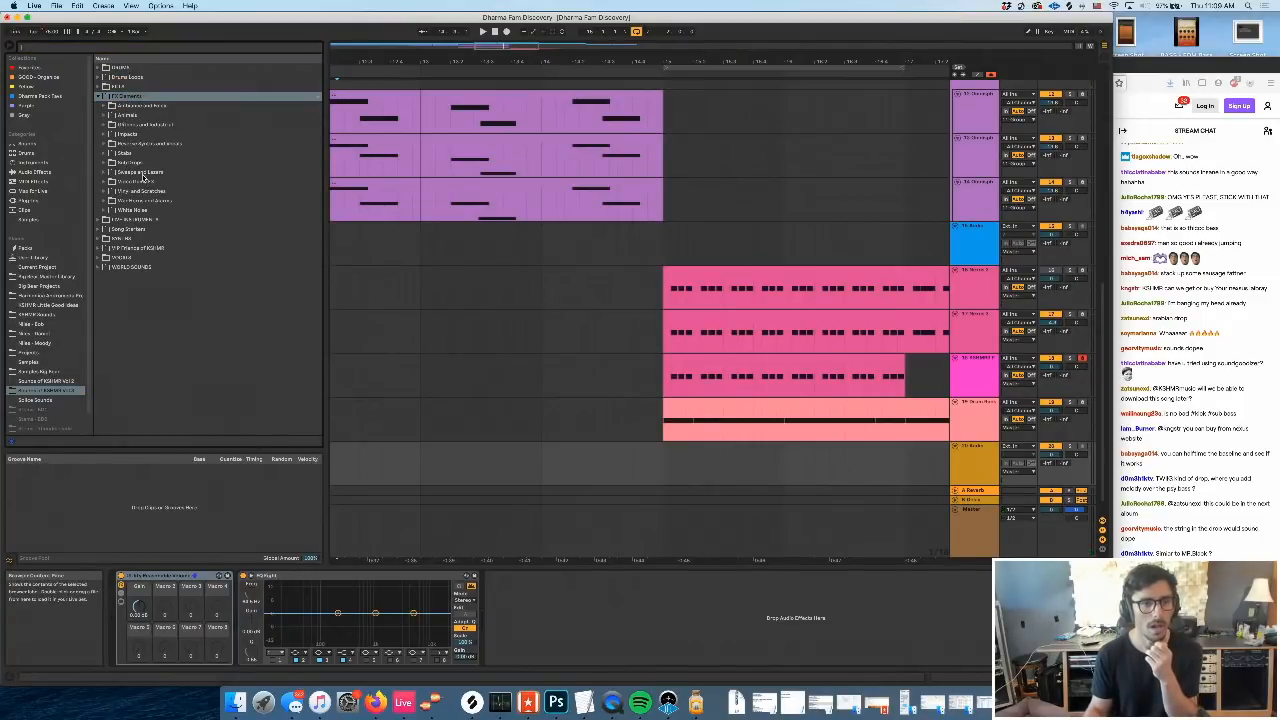
click(145, 211)
click(141, 219)
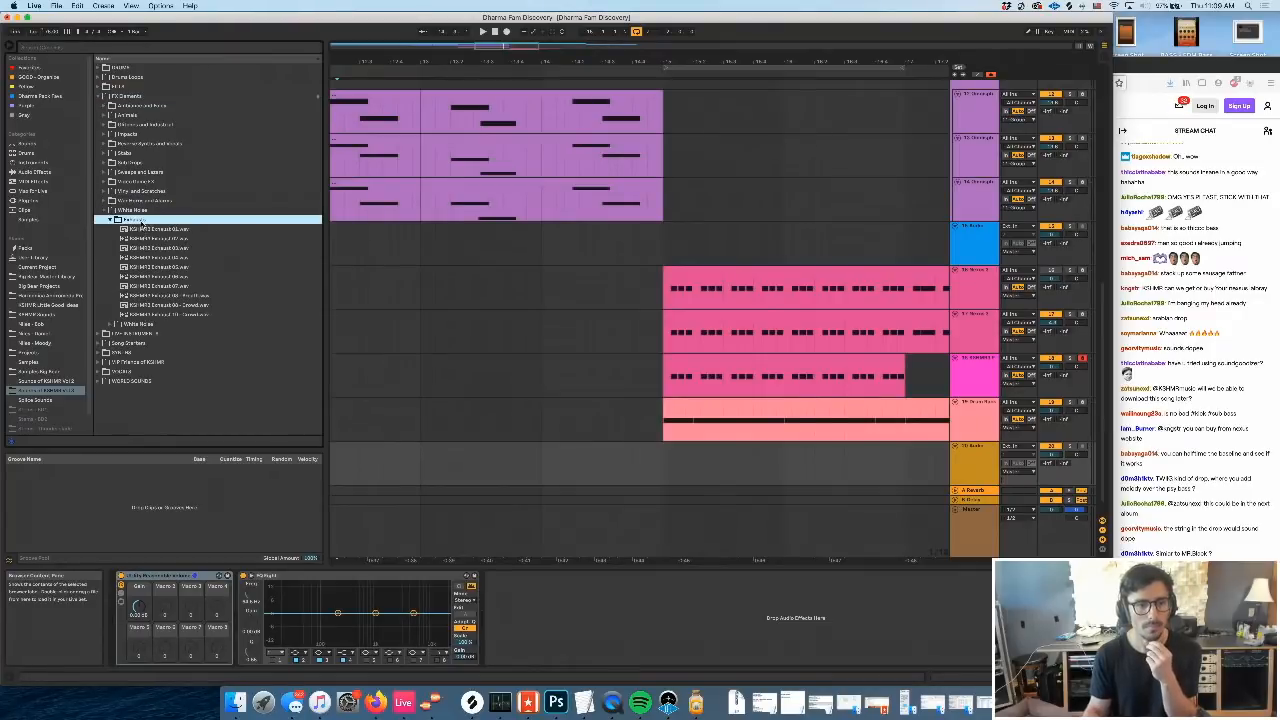
Audition the exhaust samples and place a crowd exhaust on the new audio track at the drop's start
click(165, 258)
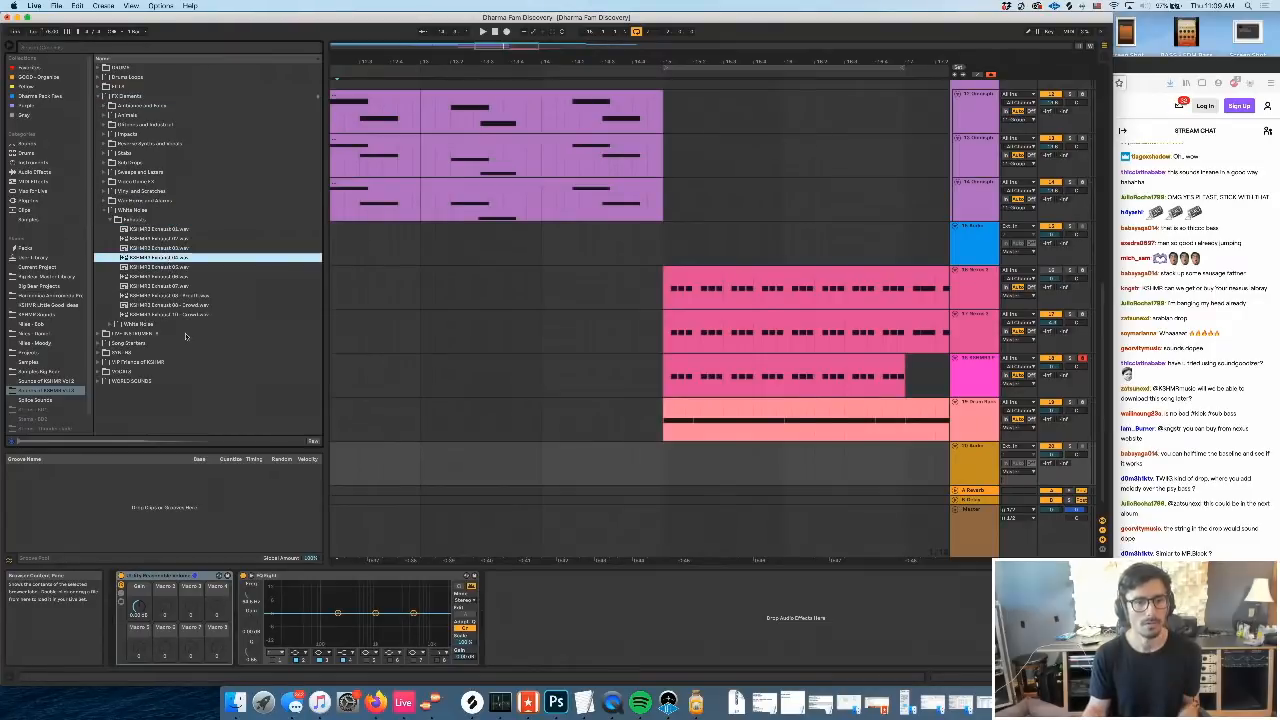
click(183, 306)
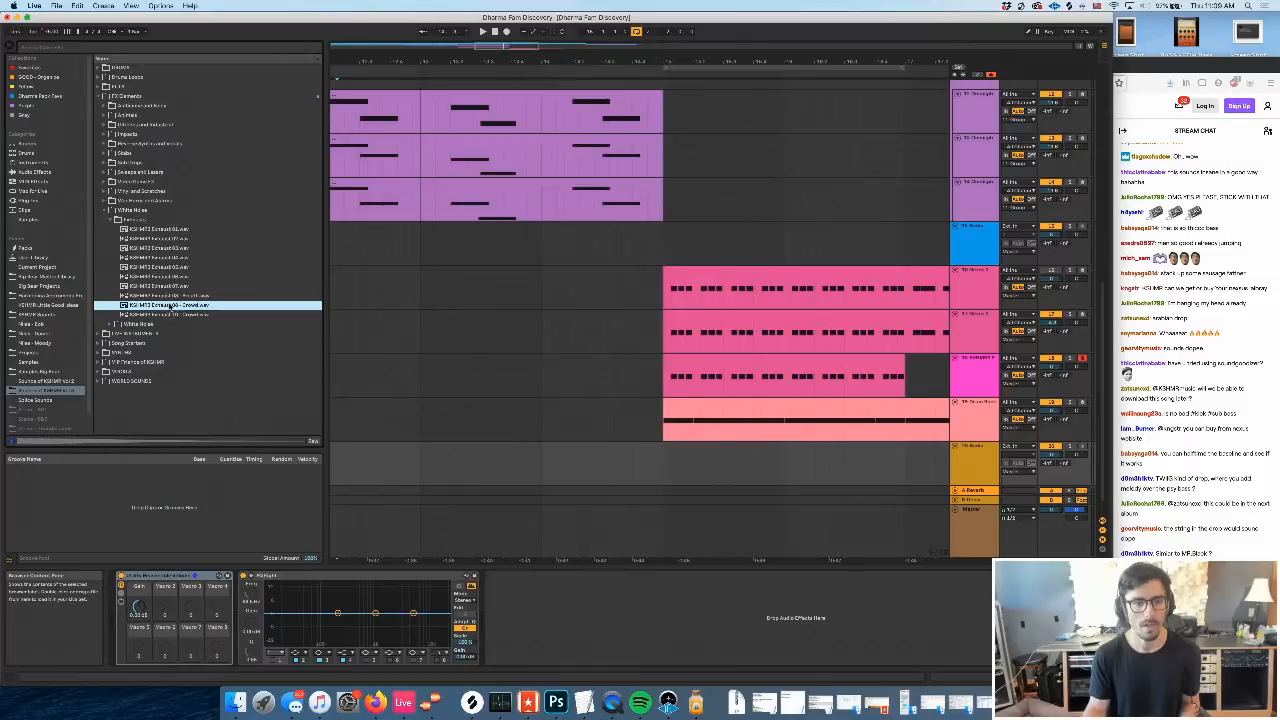
drag(178, 313, 670, 450)
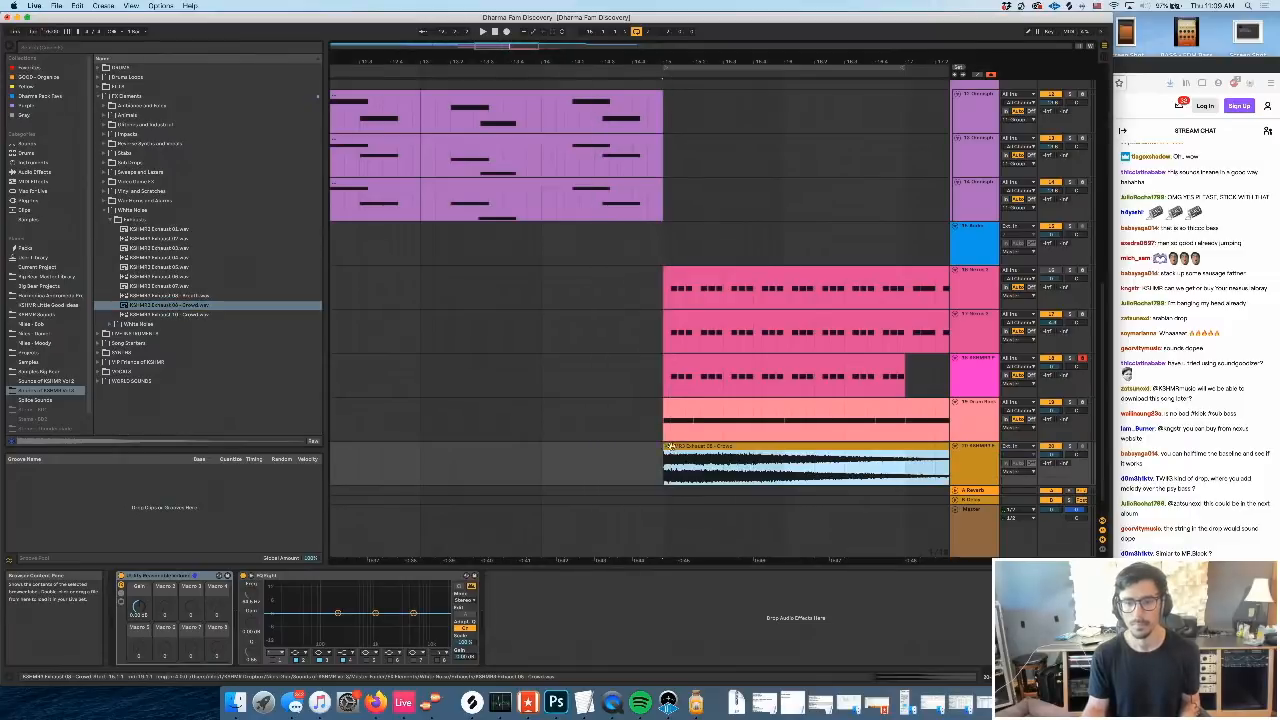
scroll(662, 225, up, 10)
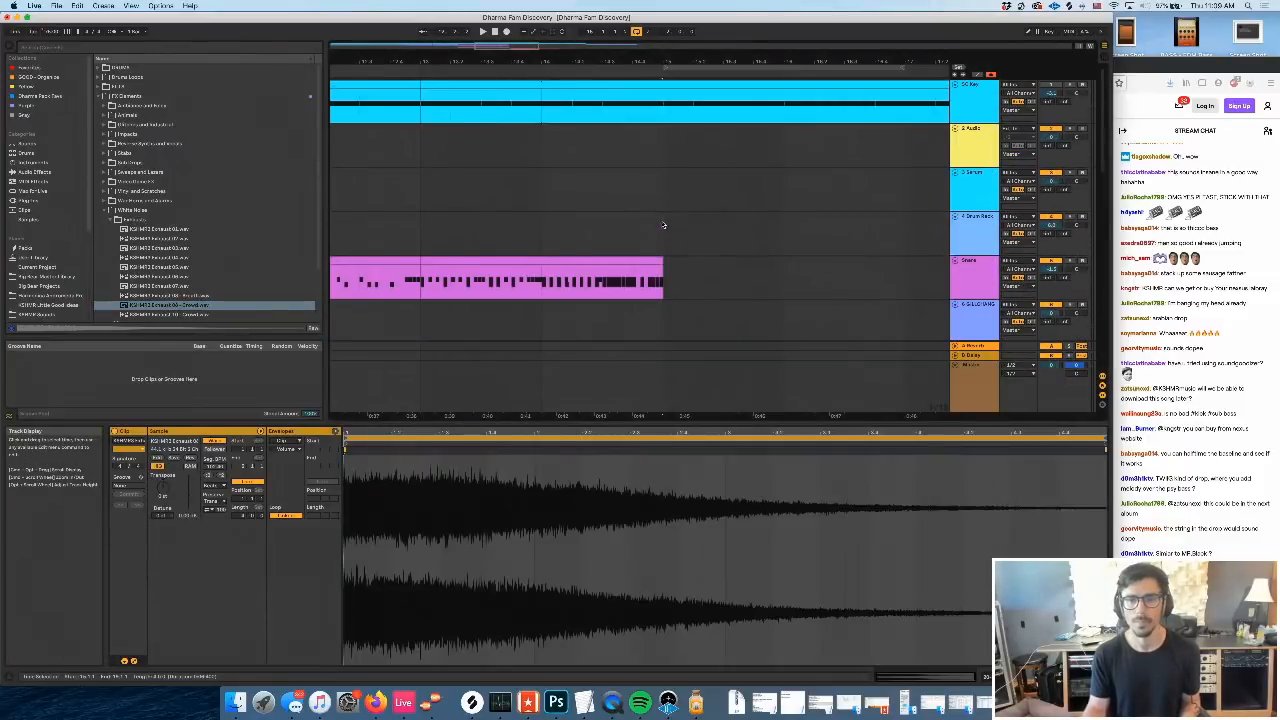
scroll(711, 157, down, 10)
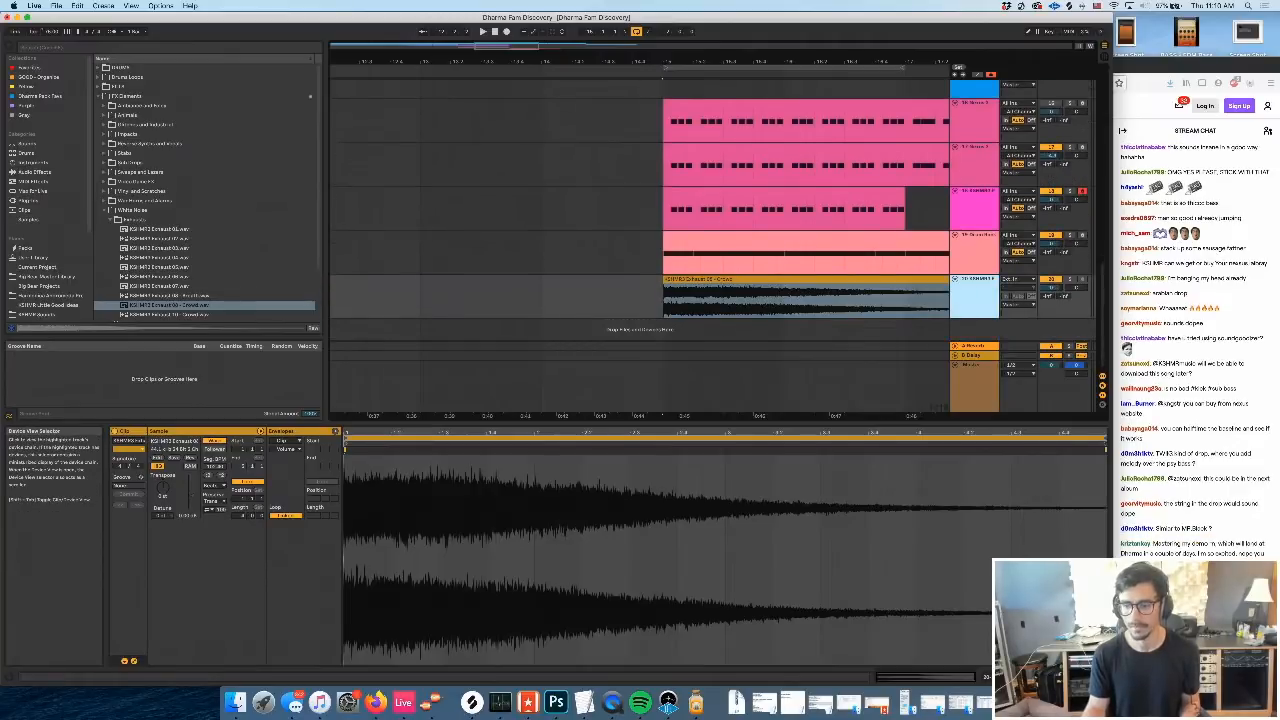
Add a Compressor to the exhaust track's effects and lower that track's volume
click(1035, 677)
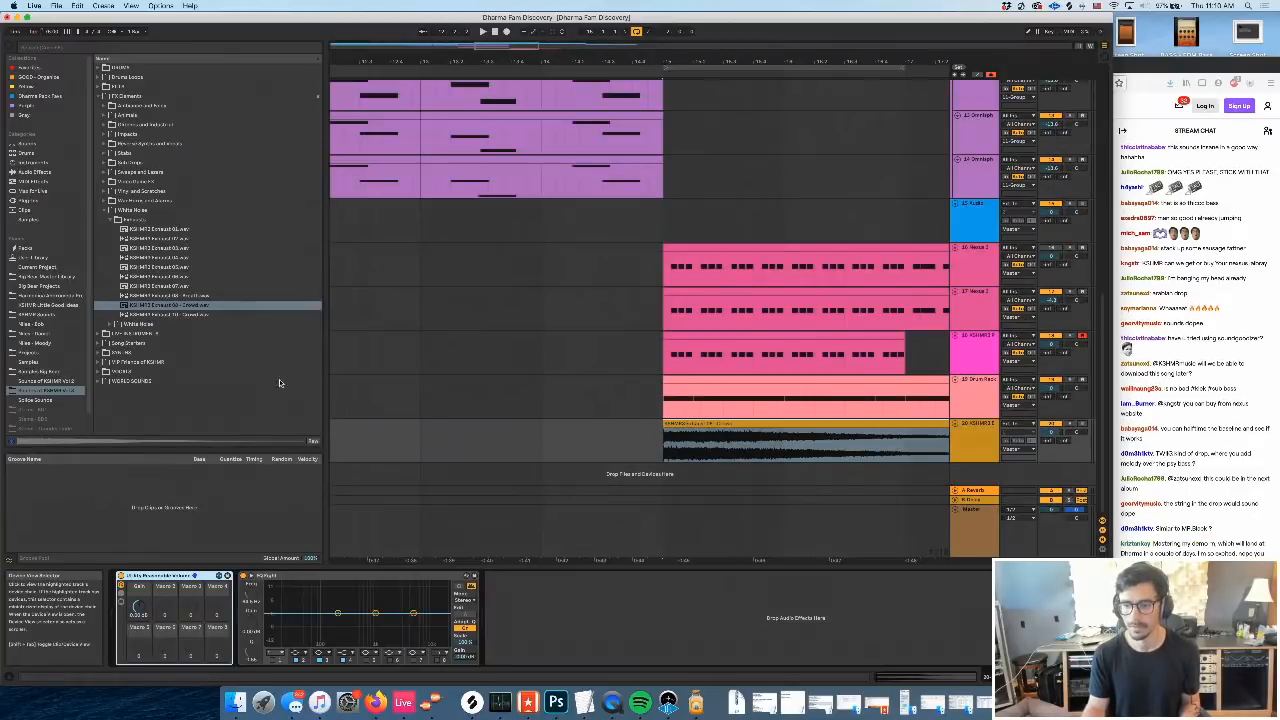
click(44, 173)
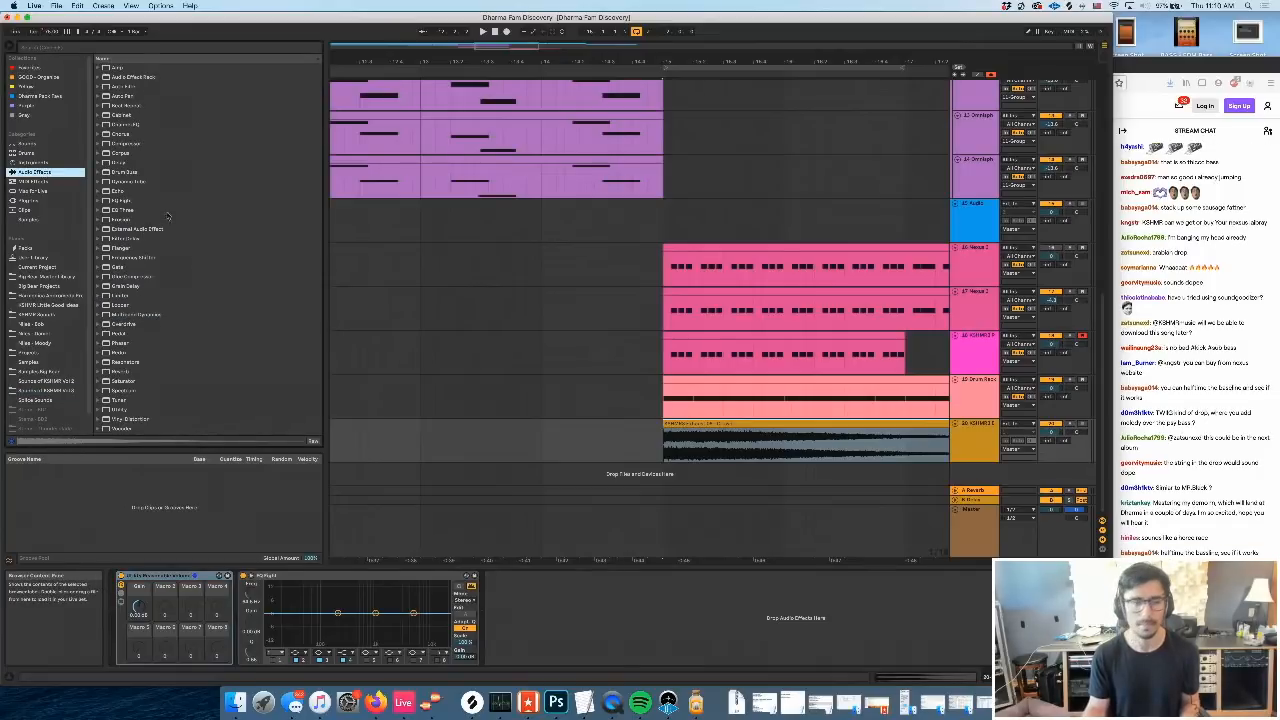
click(138, 146)
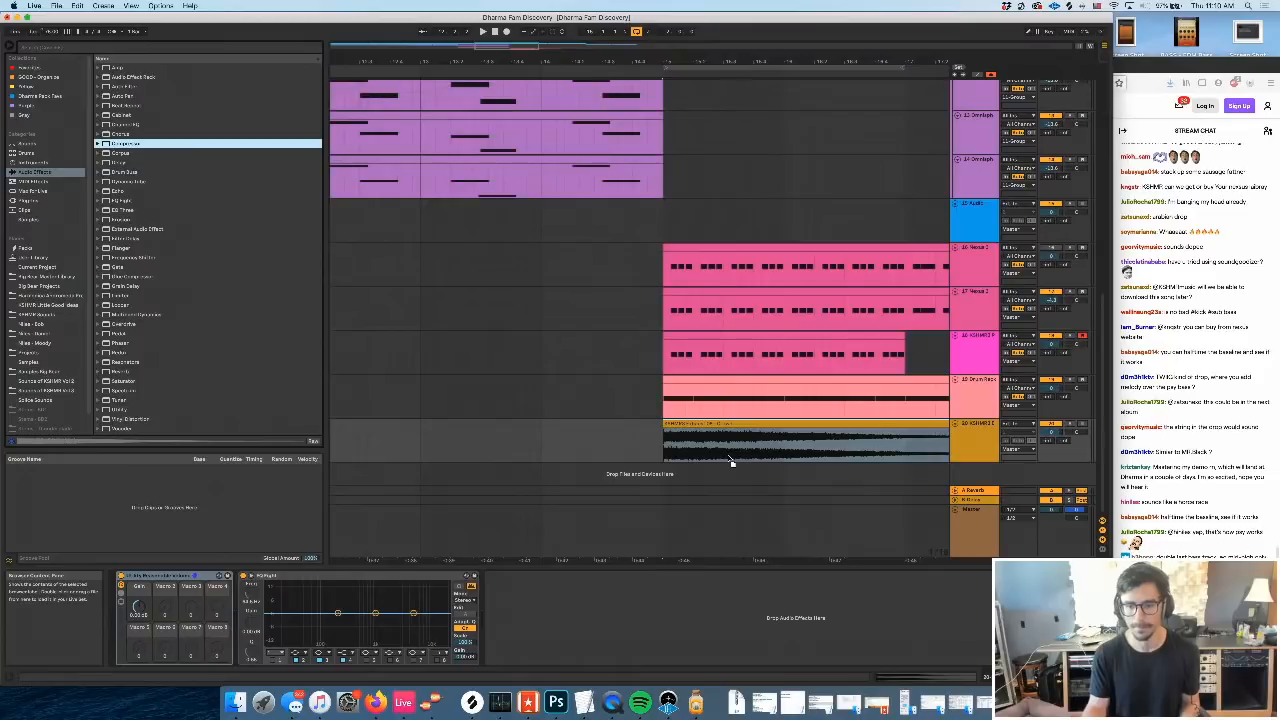
drag(731, 462, 1075, 449)
click(1053, 432)
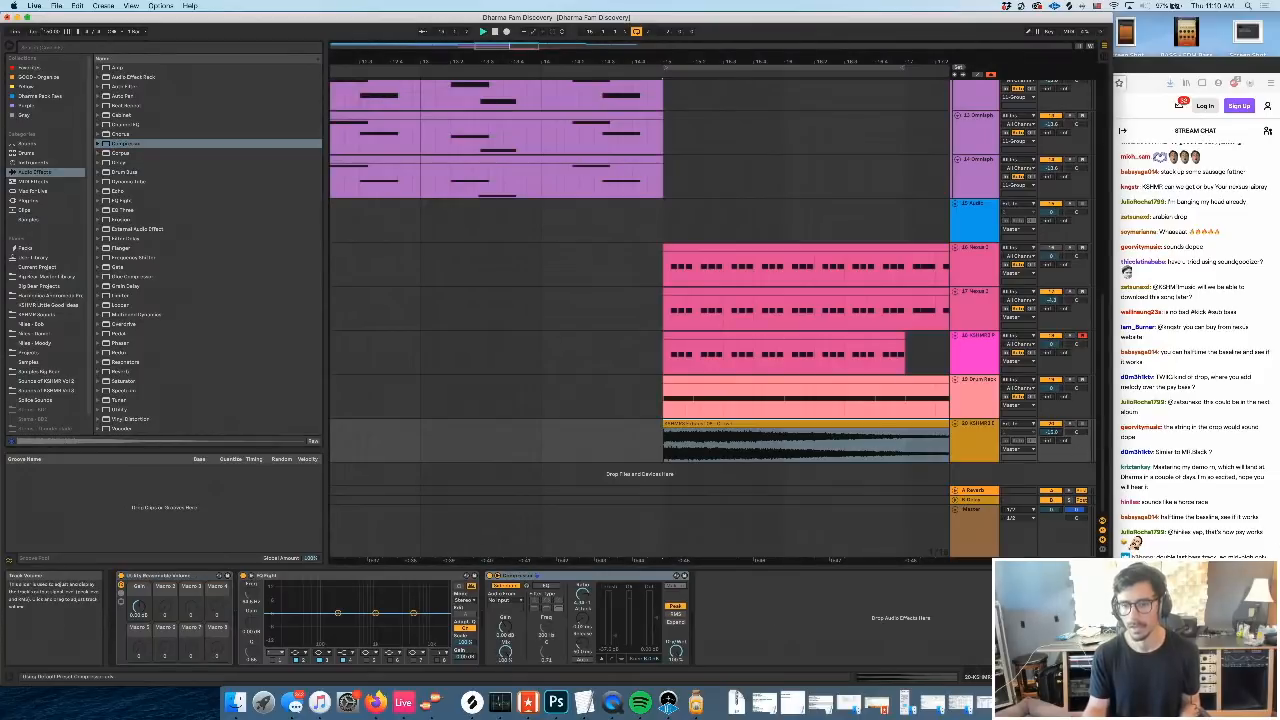
Play the drop with the exhaust and duplicate the Sampler bass clip directly after itself
key(space)
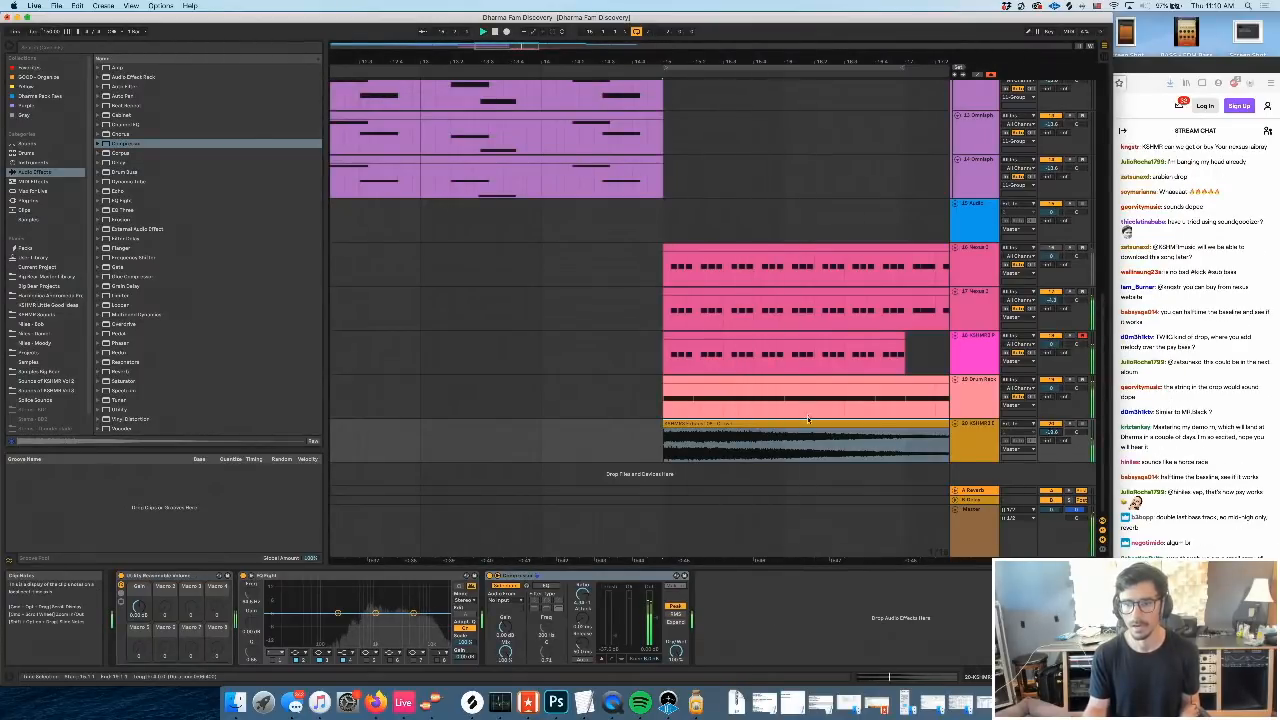
click(880, 424)
key(space)
click(629, 336)
key(super+d)
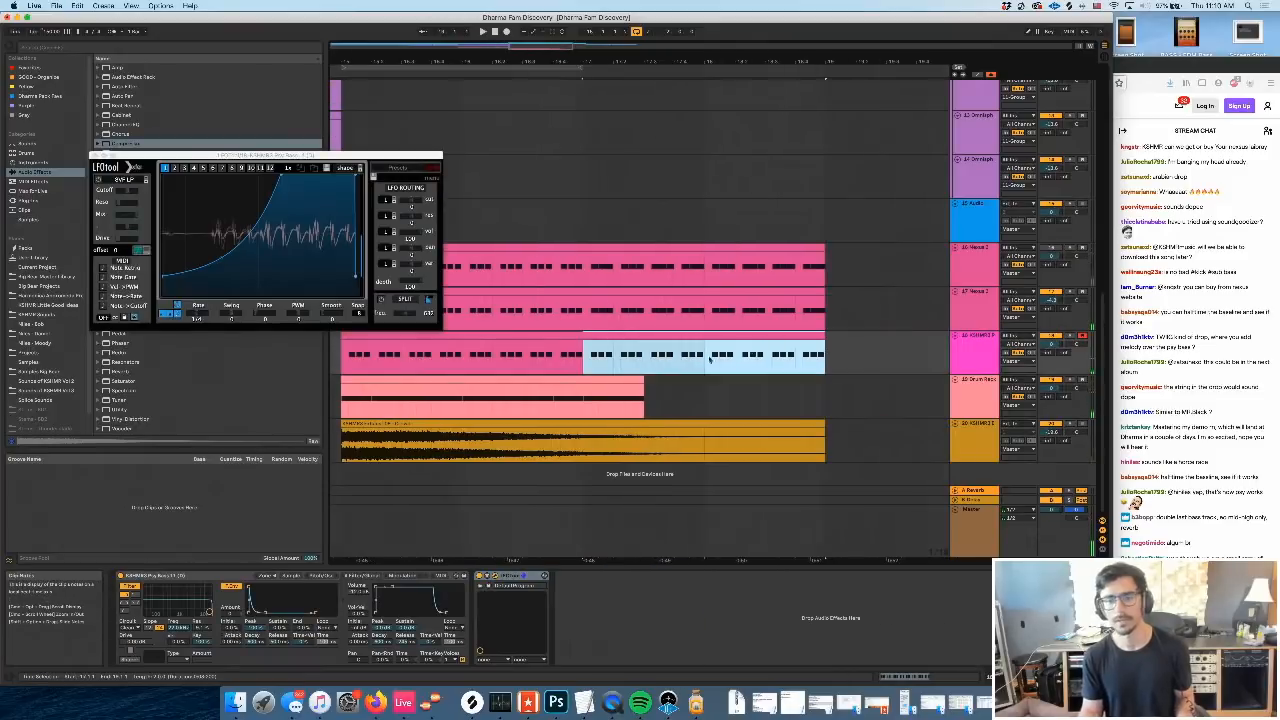
Delete all but the first note of the first Sampler bass clip and move that note slightly later
scroll(690, 352, left, 4)
double_click(603, 344)
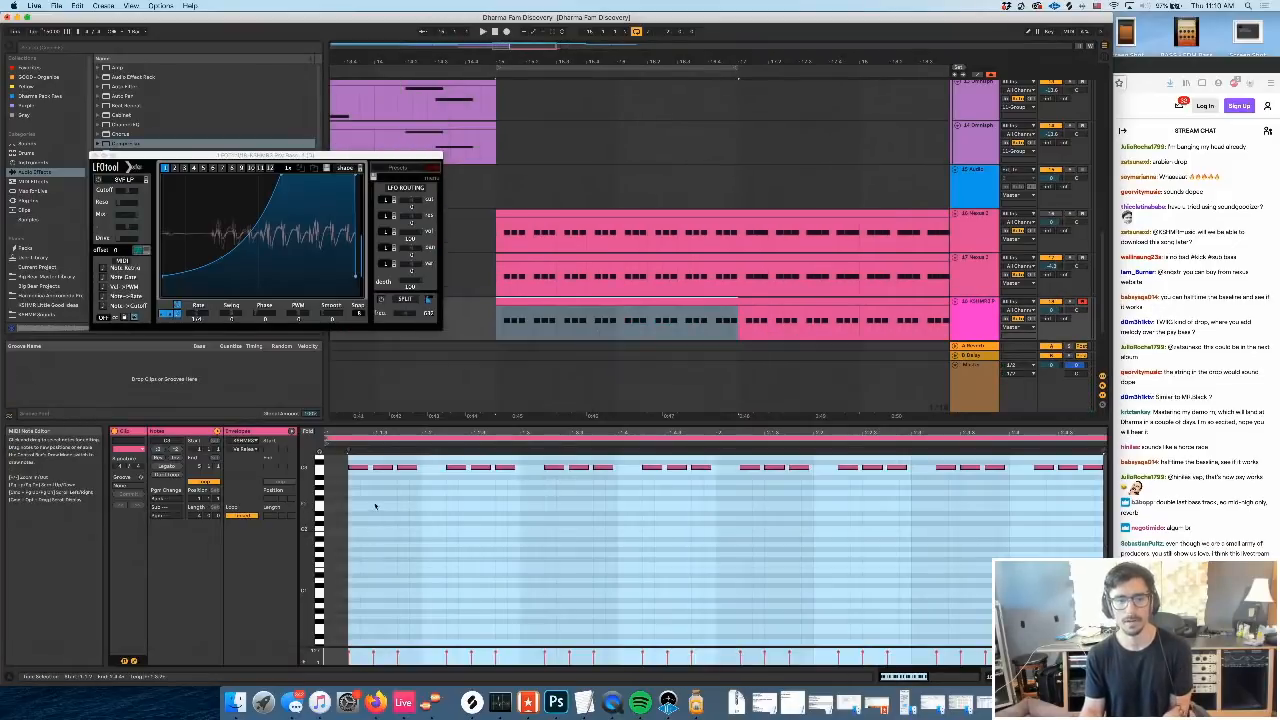
key(Delete)
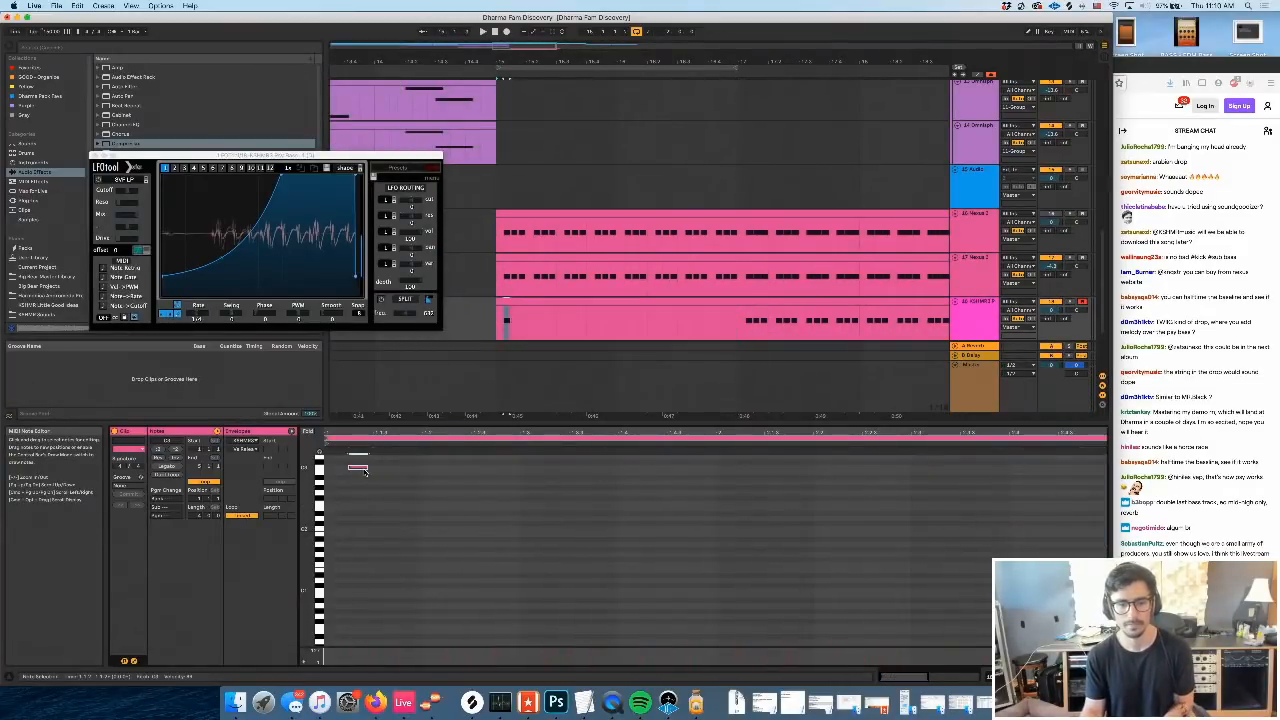
drag(366, 471, 390, 474)
Reduce the first clip on the second Nexus track to its opening note, shifted slightly later and lengthened
click(584, 257)
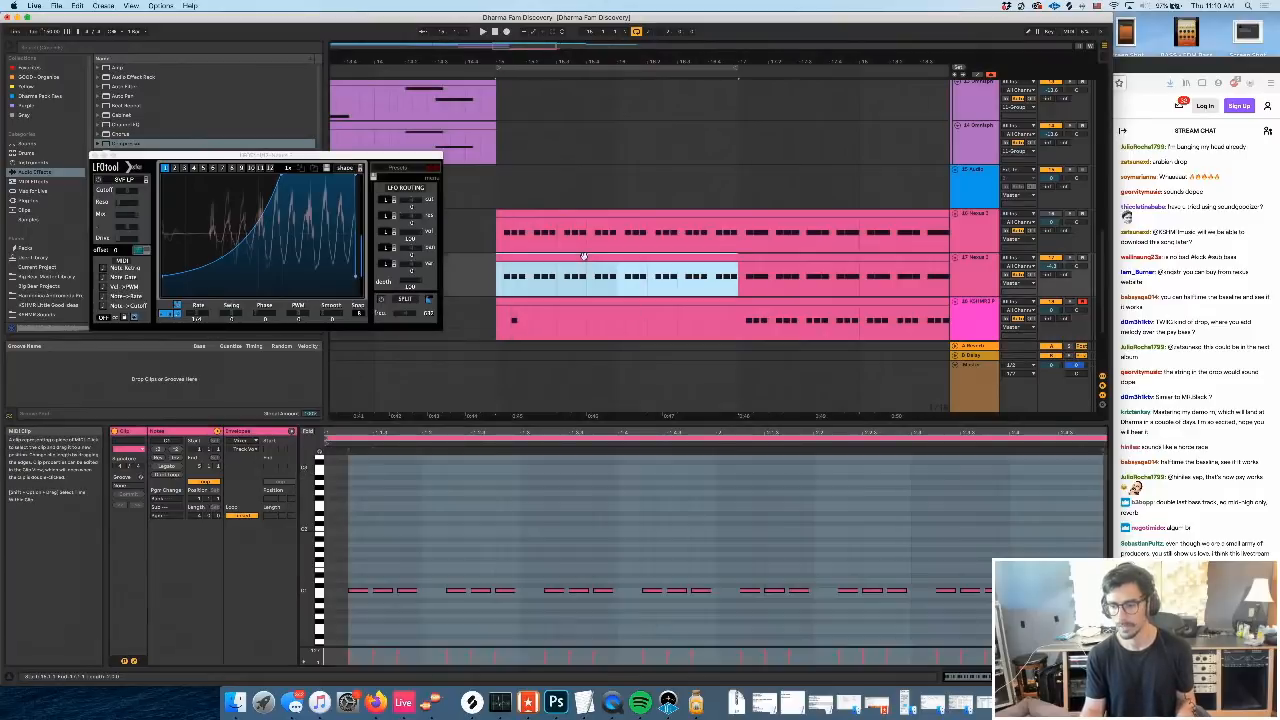
drag(391, 560, 1050, 647)
key(Delete)
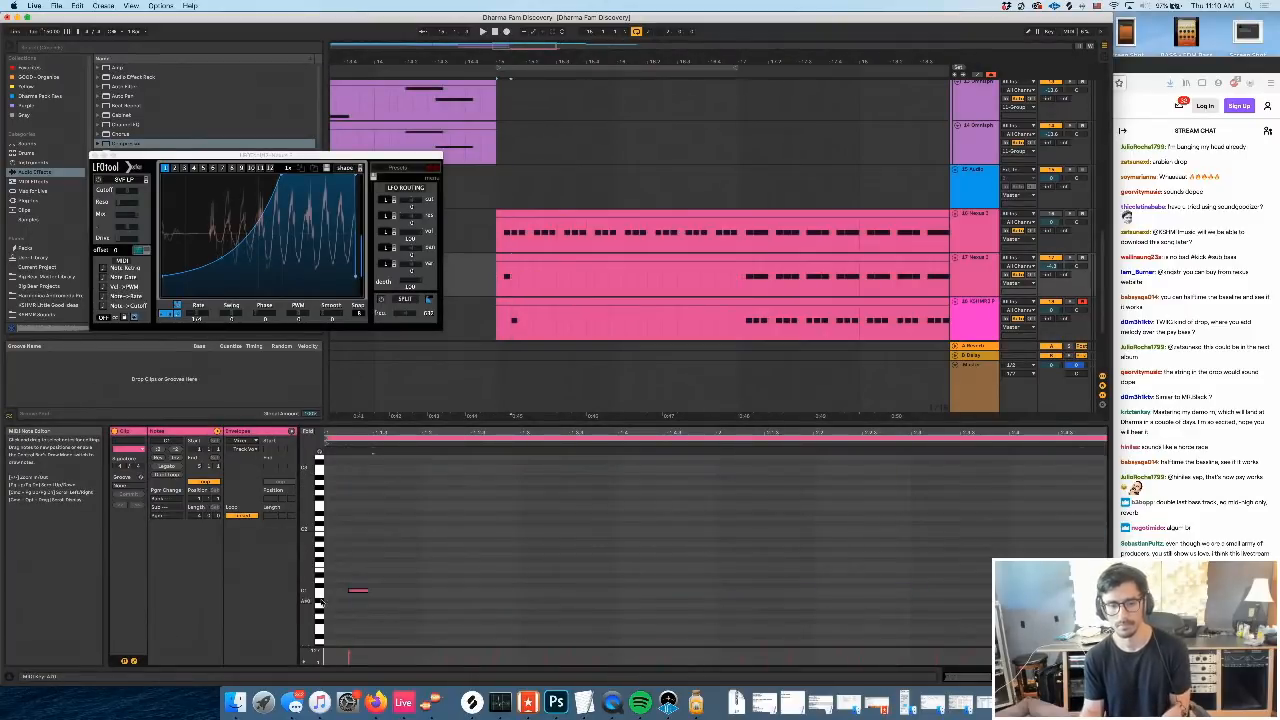
drag(385, 597, 422, 594)
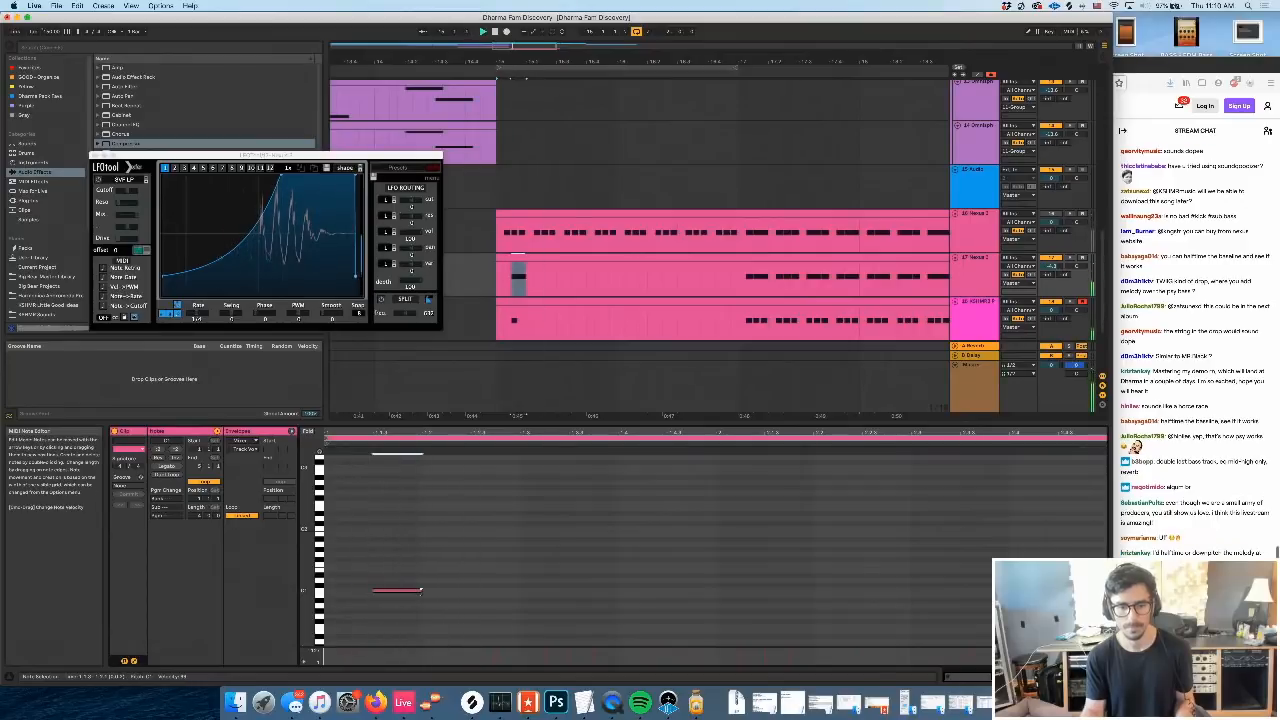
Lengthen the remaining note in the first Sampler bass clip to match the Nexus note and play the drop
click(550, 302)
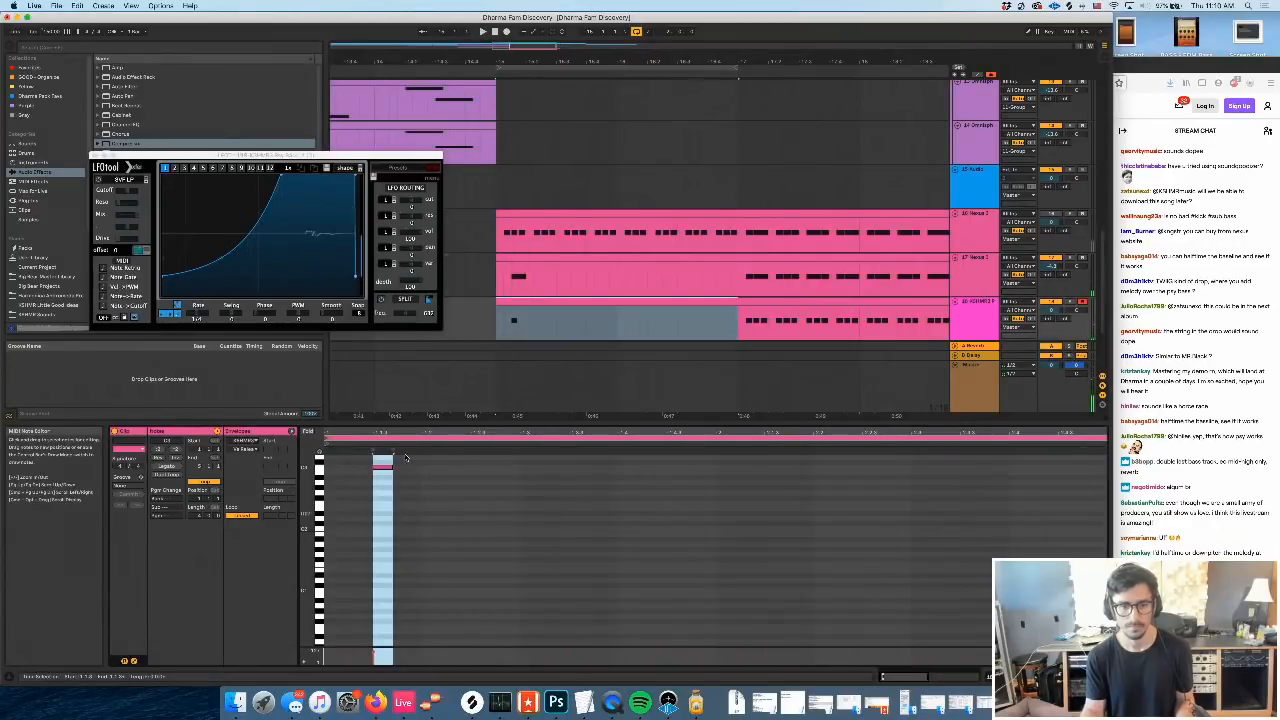
drag(392, 464, 420, 469)
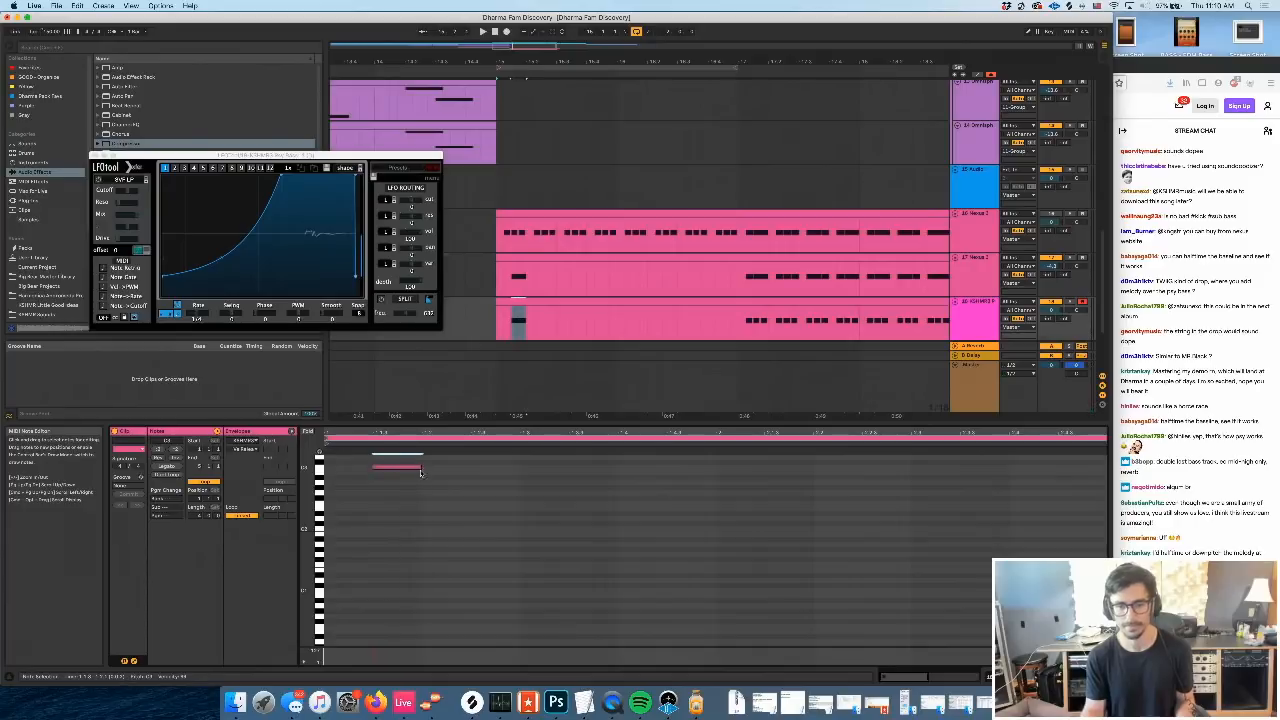
scroll(515, 290, down, 2)
click(501, 258)
key(space)
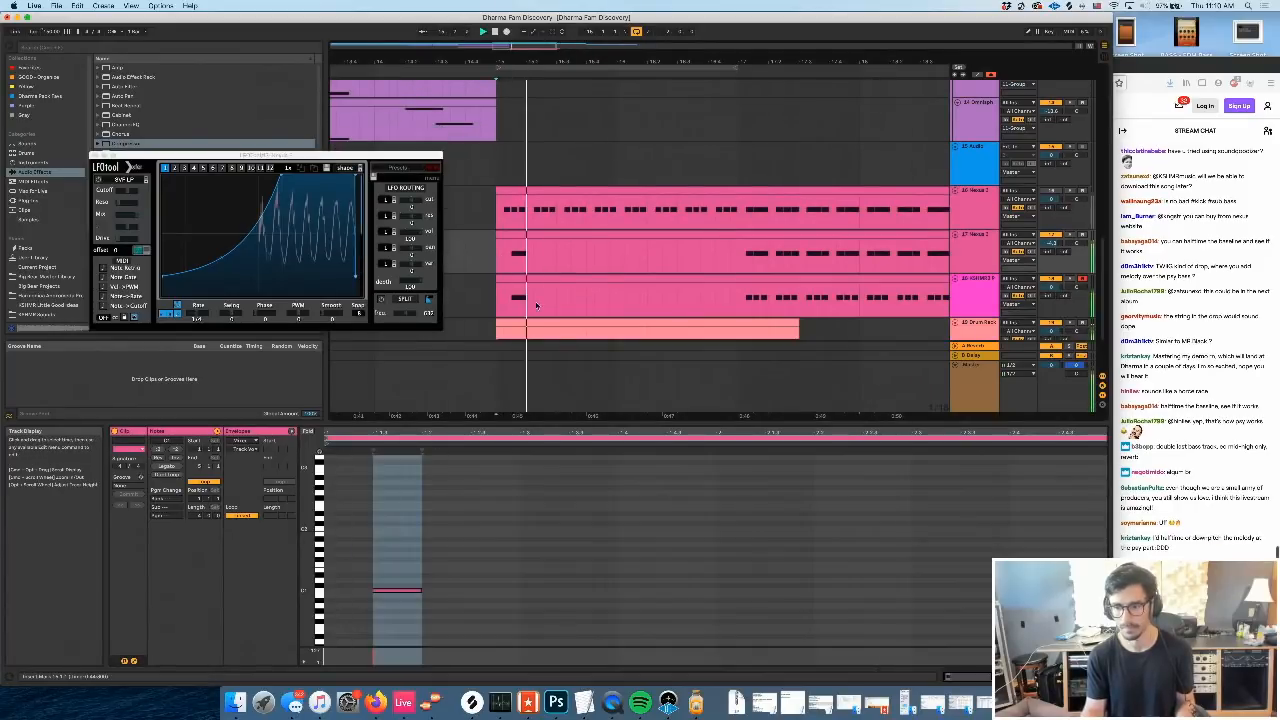
Delete the second Nexus and Sampler bass clip content from just after the opening note up to the later fast pattern
scroll(535, 305, down, 2)
drag(528, 205, 740, 260)
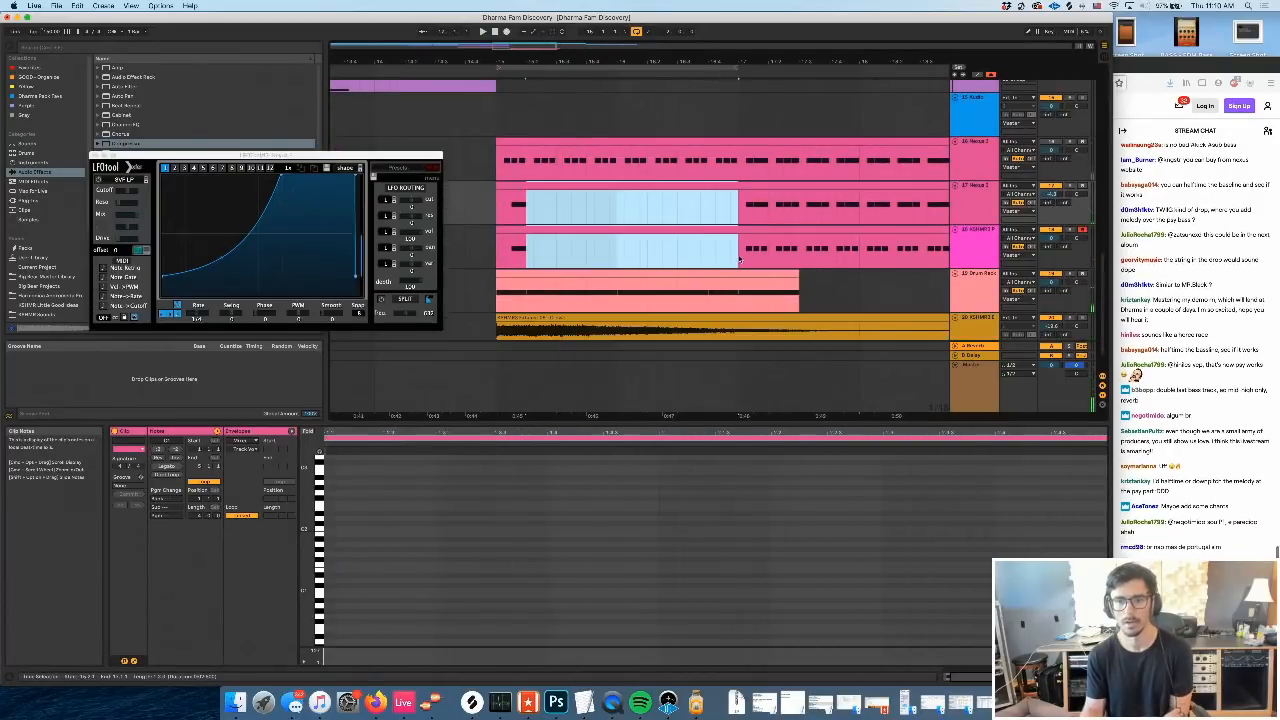
key(Delete)
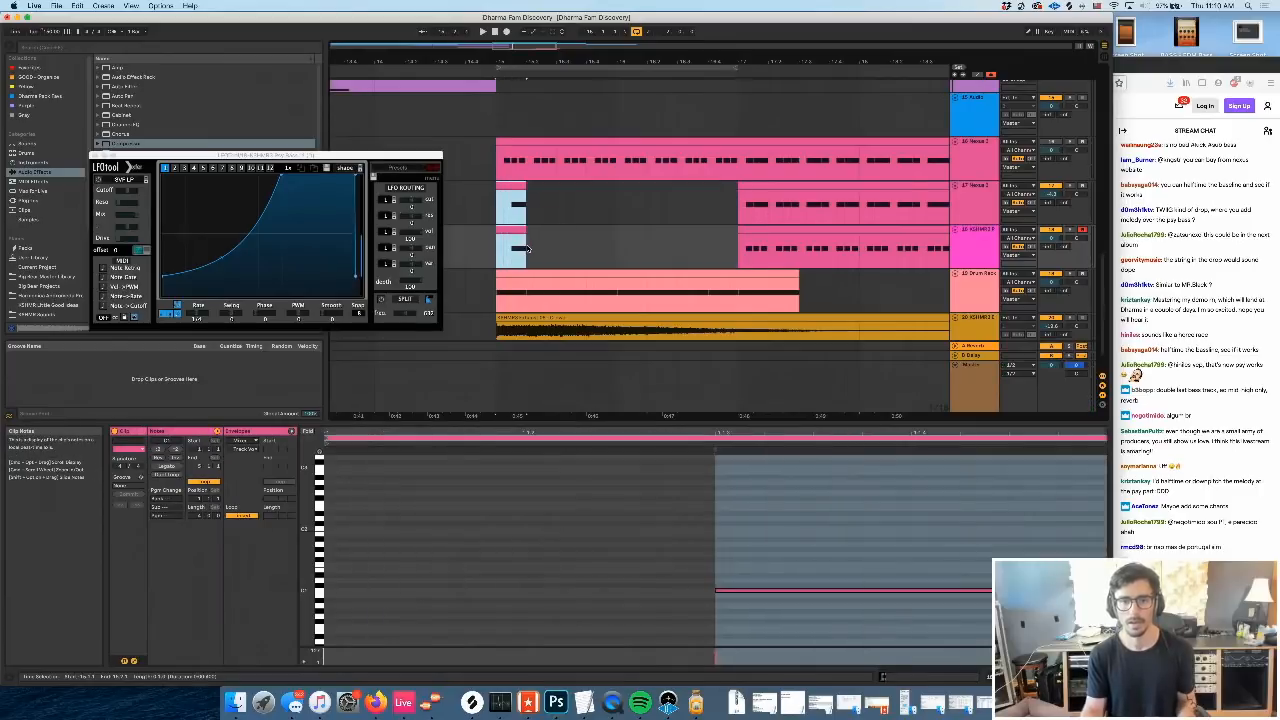
Duplicate the one-note clips on the second Nexus and Sampler bass tracks until the gap is filled, and play the drop
key(ctrl+d)
key(ctrl+d)
key(ctrl+d)
key(ctrl+d)
key(ctrl+d)
key(ctrl+d)
key(ctrl+d)
click(497, 204)
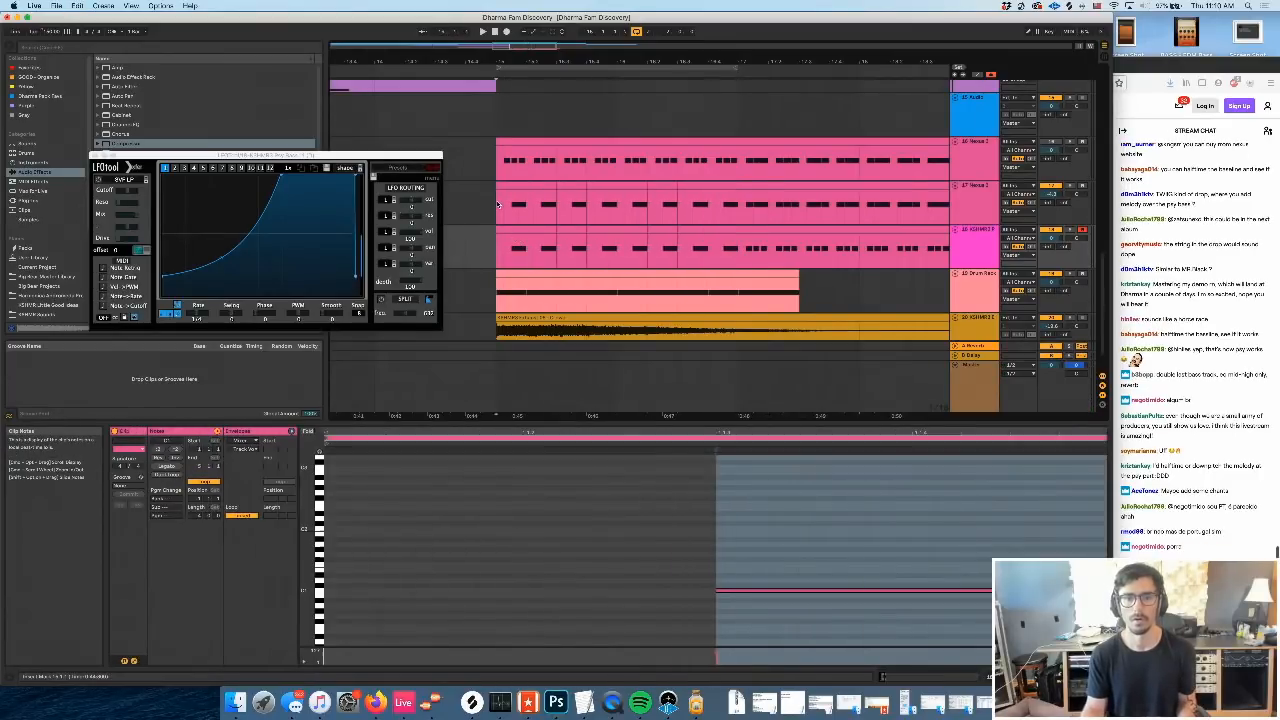
key(space)
Set the crowd exhaust track's Compressor sidechain source to the Key track and play the drop
scroll(600, 280, down, 1)
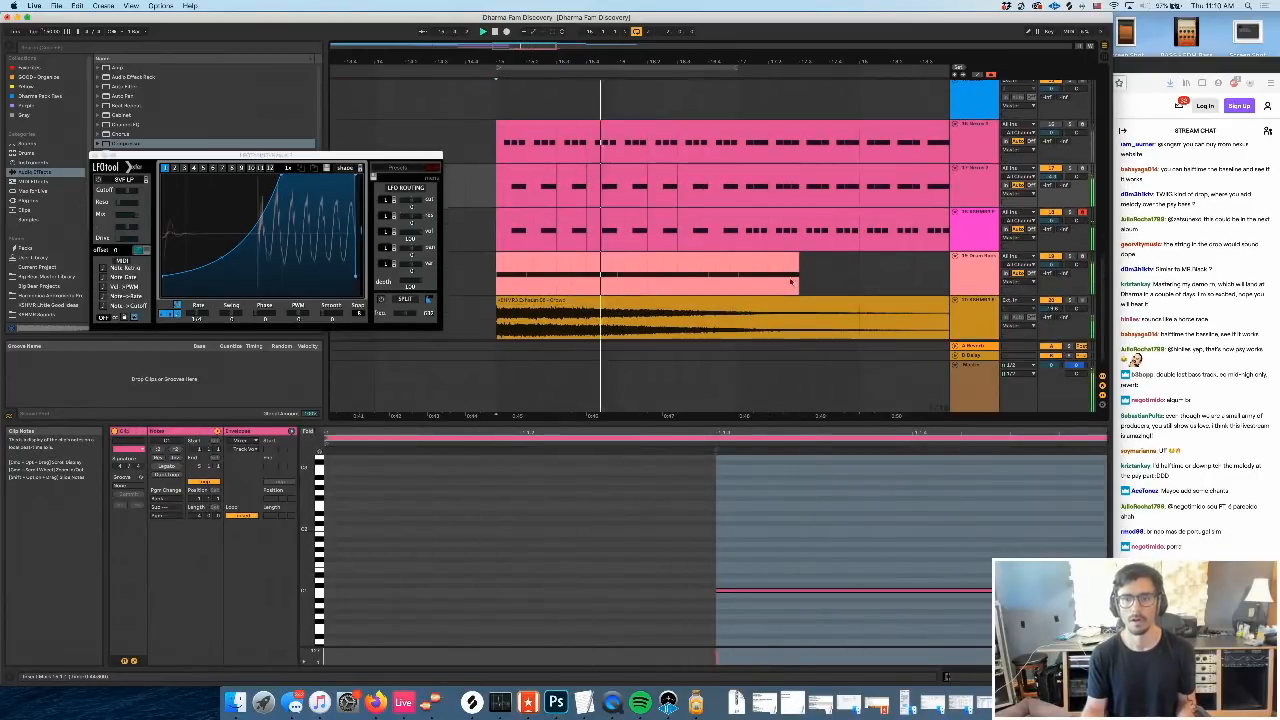
click(970, 278)
click(975, 320)
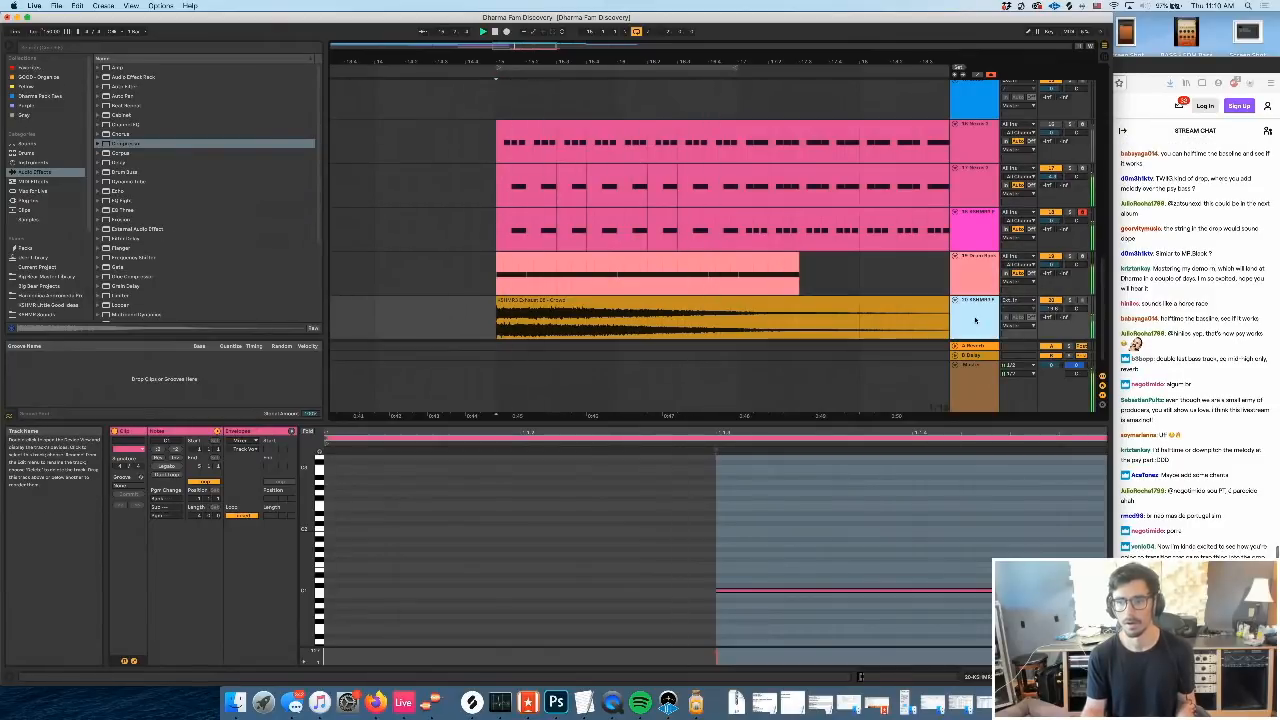
double_click(975, 320)
key(space)
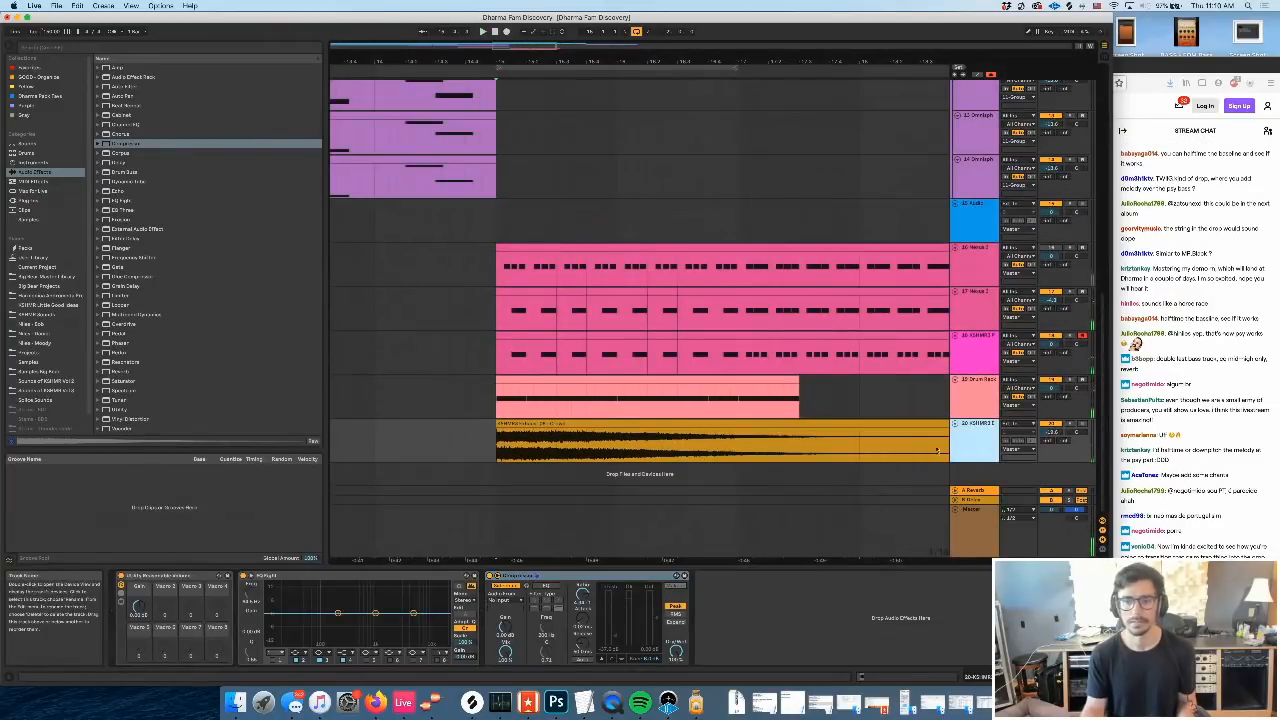
click(492, 600)
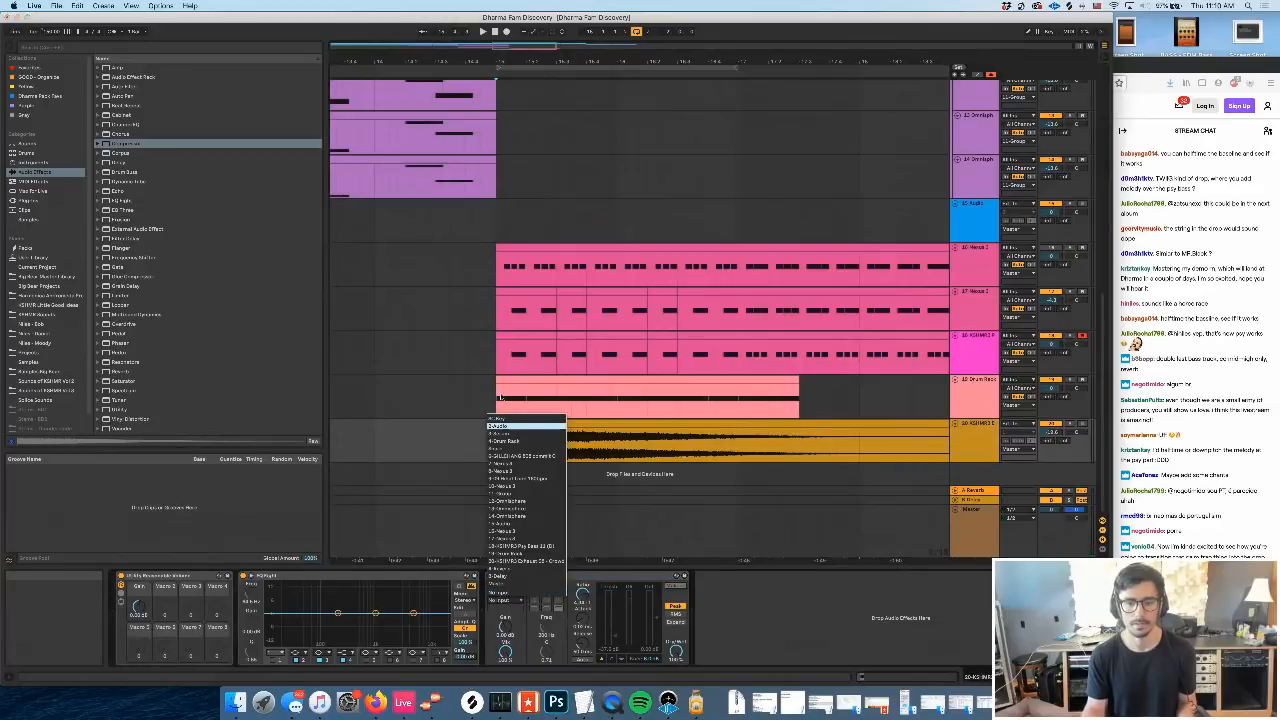
click(503, 423)
key(space)
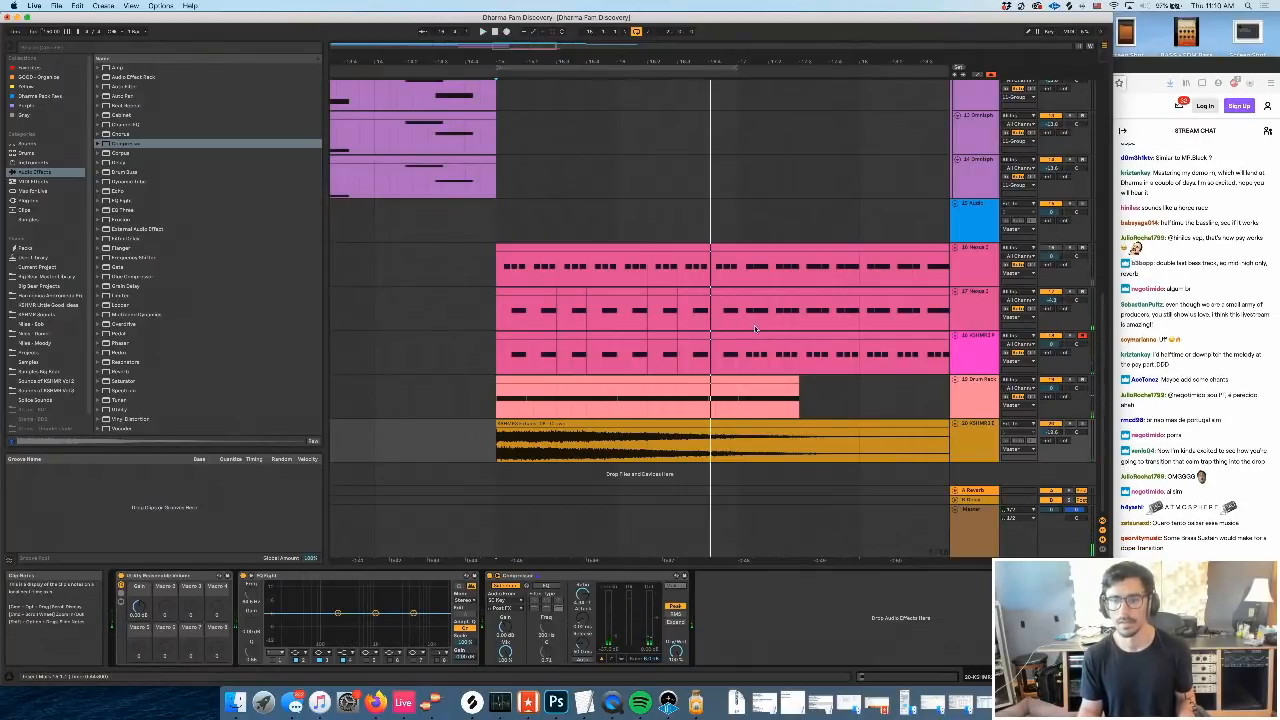
Copy the three-note bass pattern over the last long note before the fast section on the second Nexus and Sampler tracks
drag(747, 322, 761, 349)
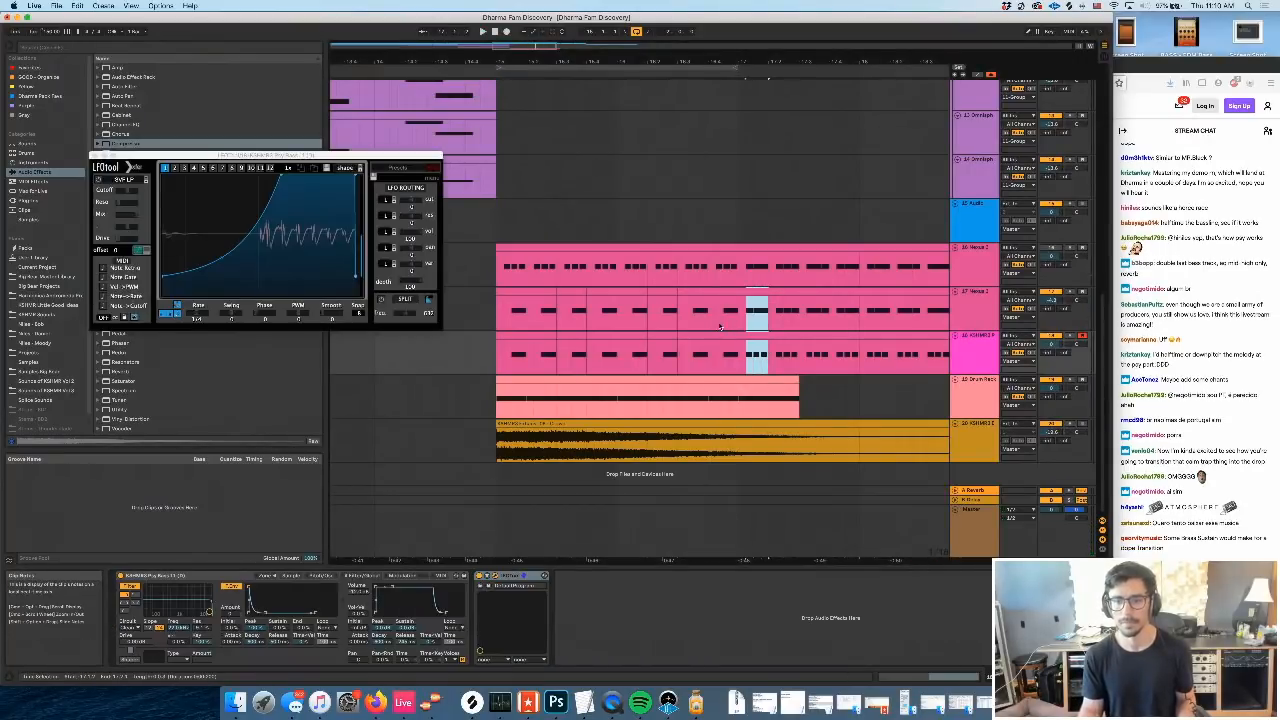
click(712, 324)
key(space)
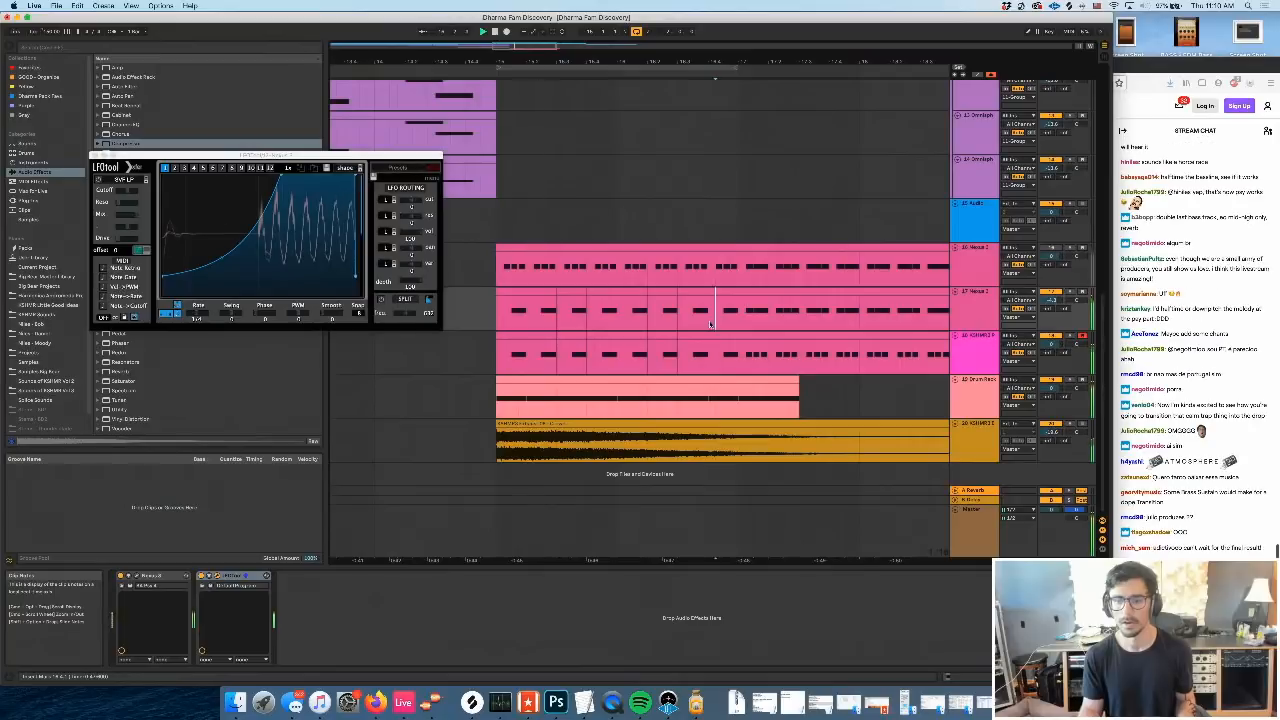
key(super+v)
key(super+z)
key(space)
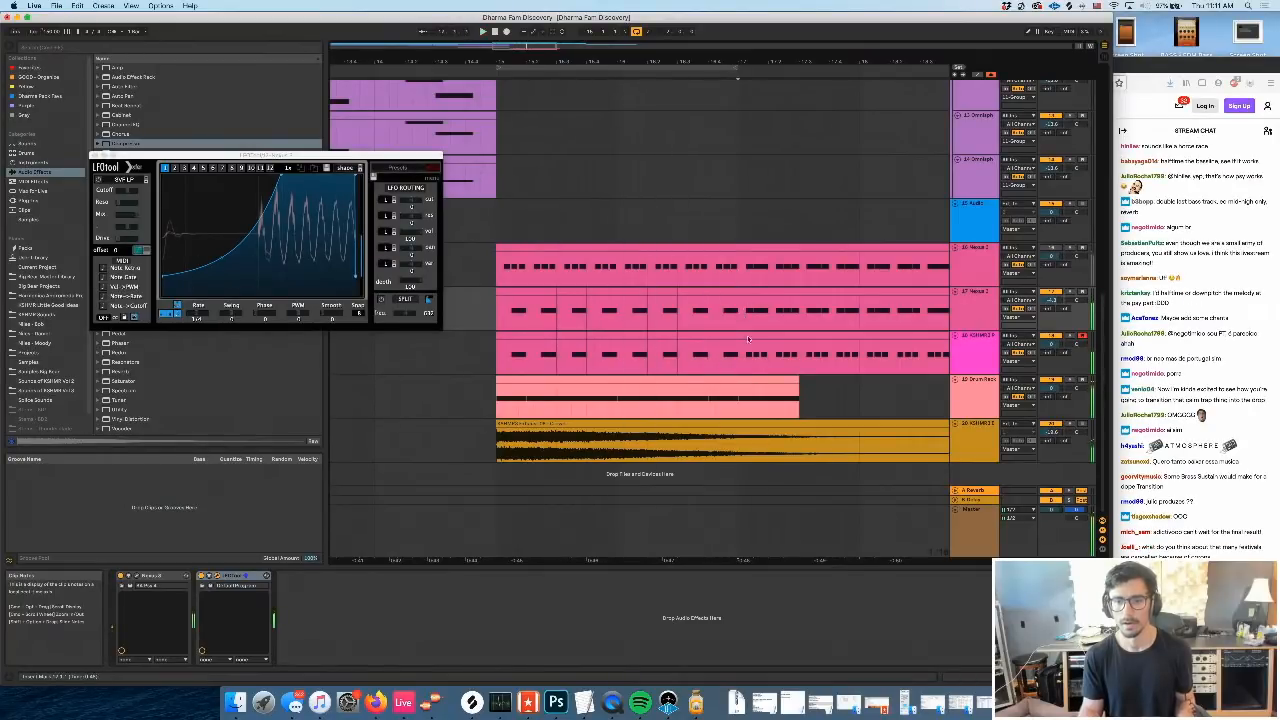
drag(740, 313, 736, 345)
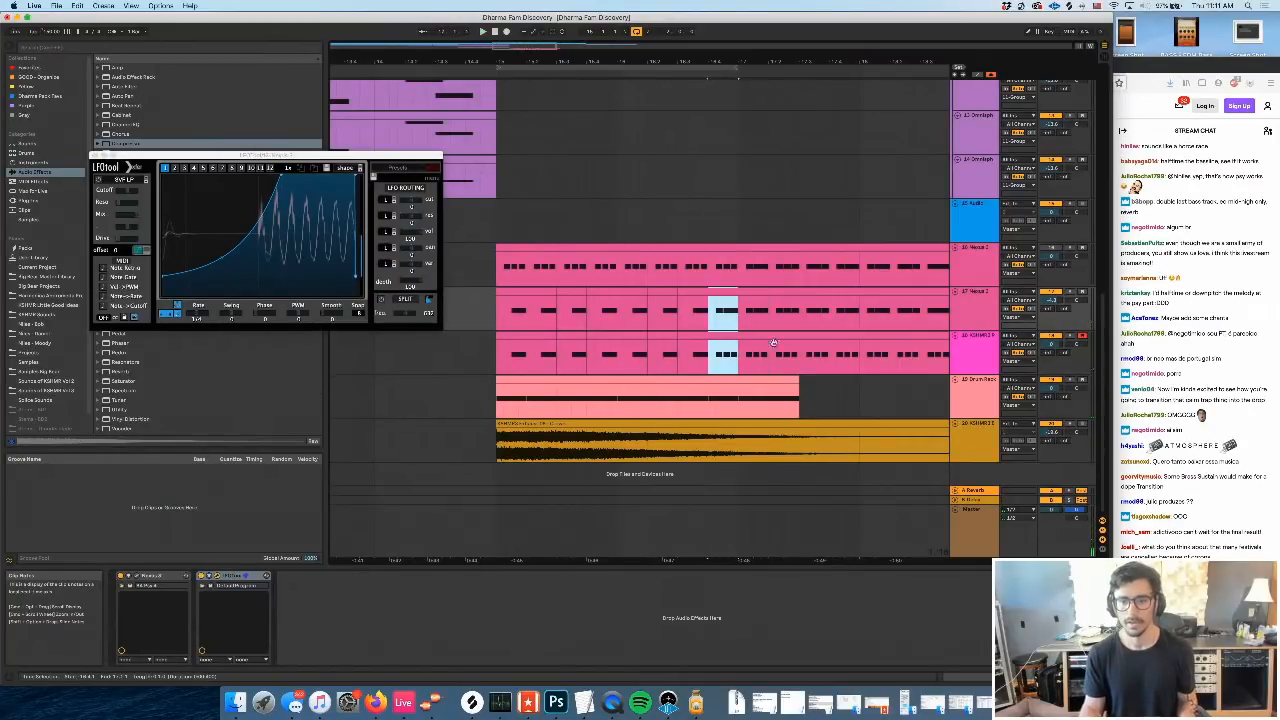
Insert an audio track below the Drum Rack and search the Sounds of KSHMR sample folder for toca
click(980, 405)
key(super+t)
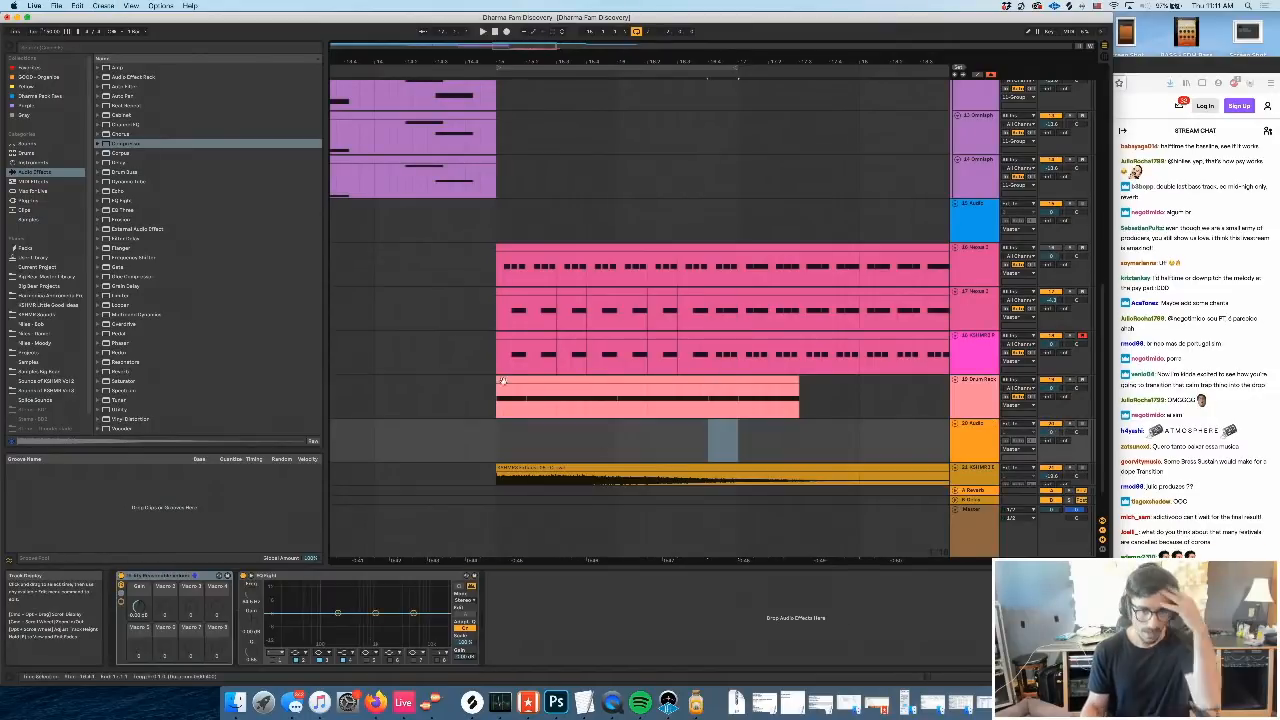
scroll(43, 342, down, 1)
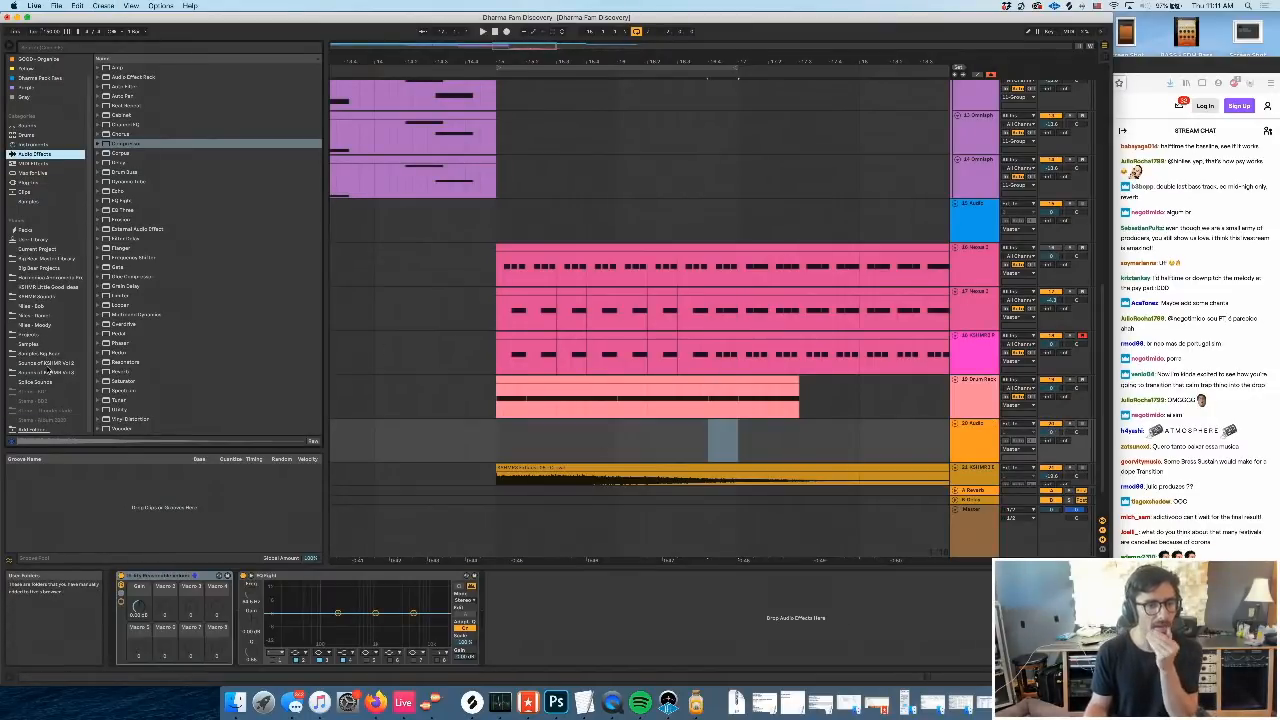
click(48, 364)
click(50, 47)
text(t)
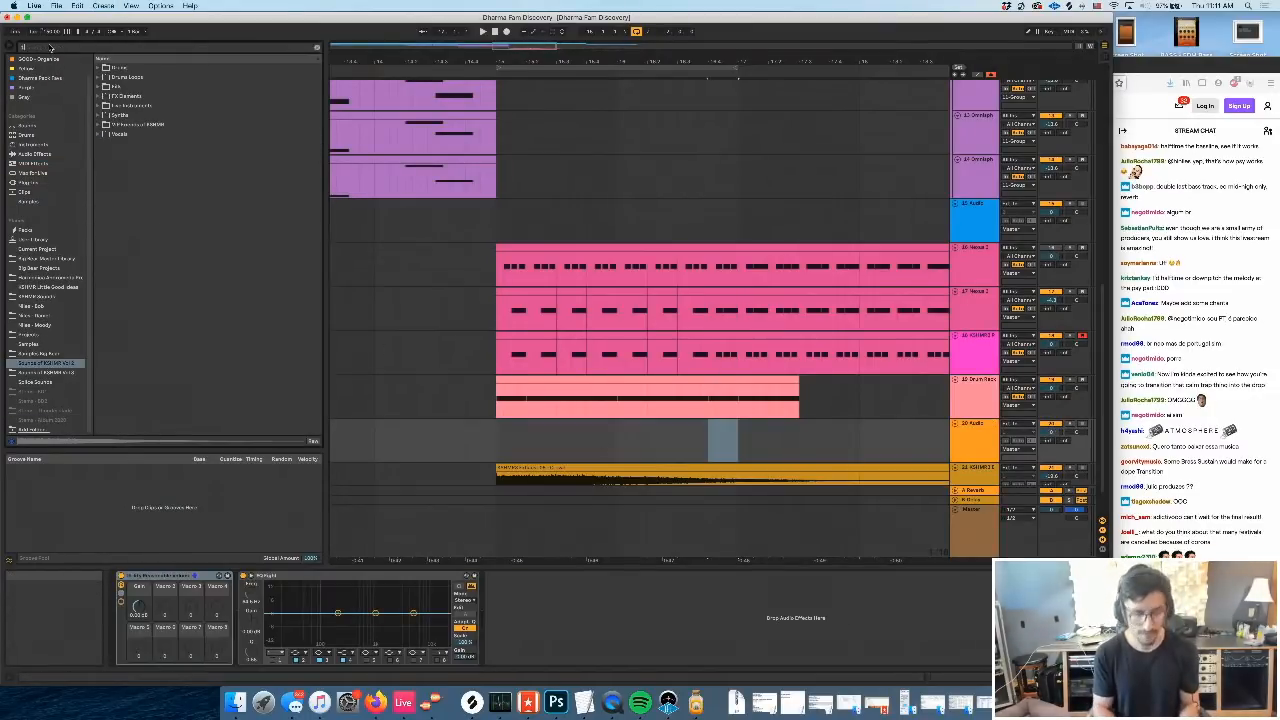
text(ops)
Audition the Toca signature kicks and place the first one on the new audio track at the start of the drop
click(117, 68)
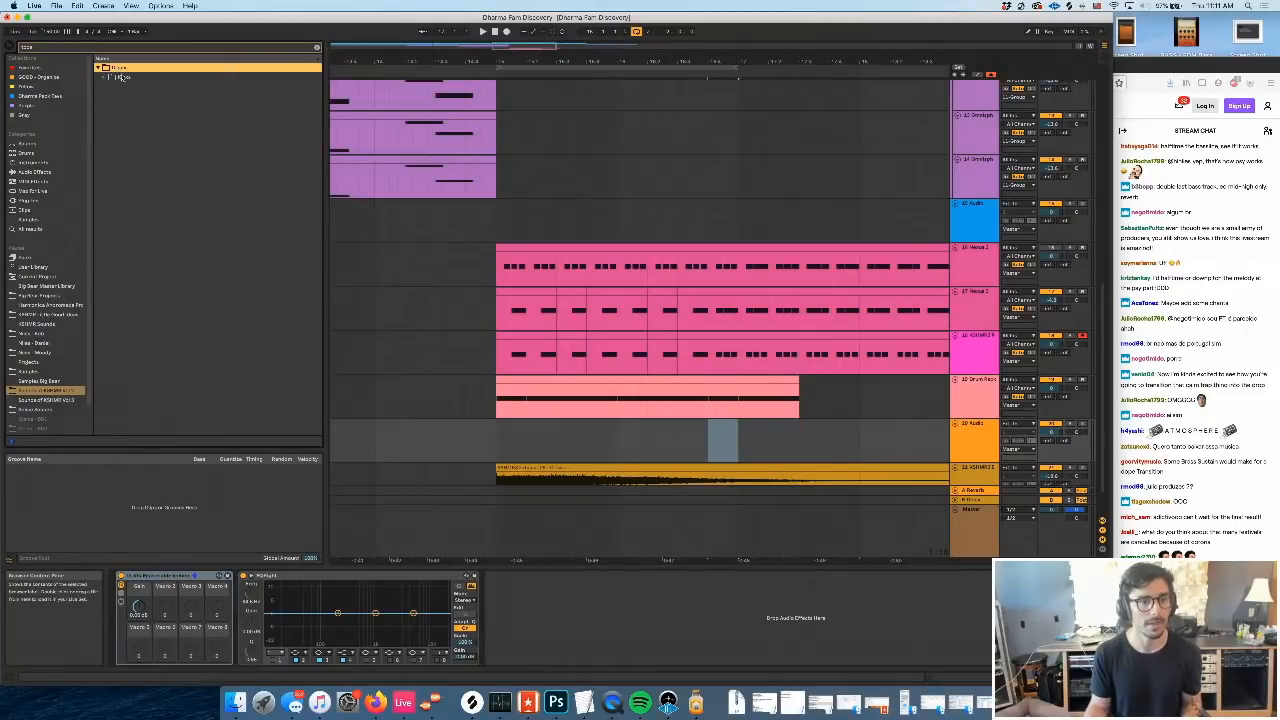
double_click(121, 77)
double_click(131, 87)
click(139, 98)
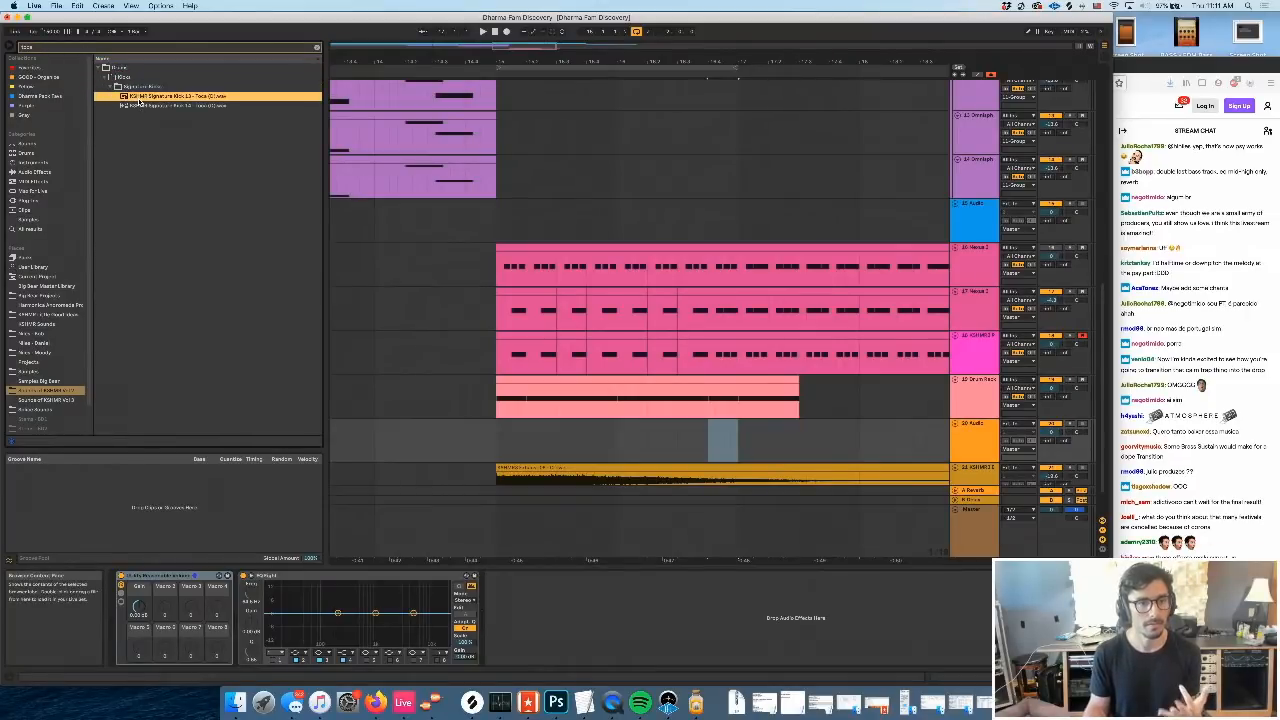
click(143, 105)
click(143, 96)
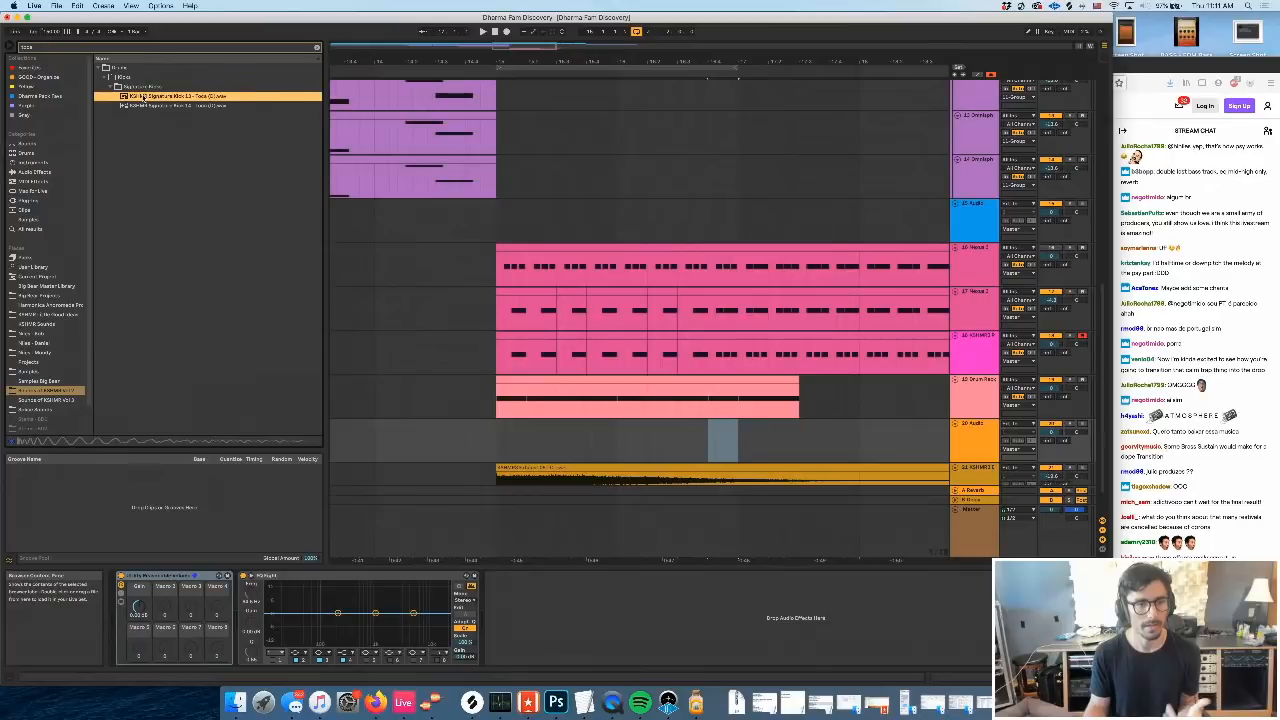
drag(143, 96, 505, 432)
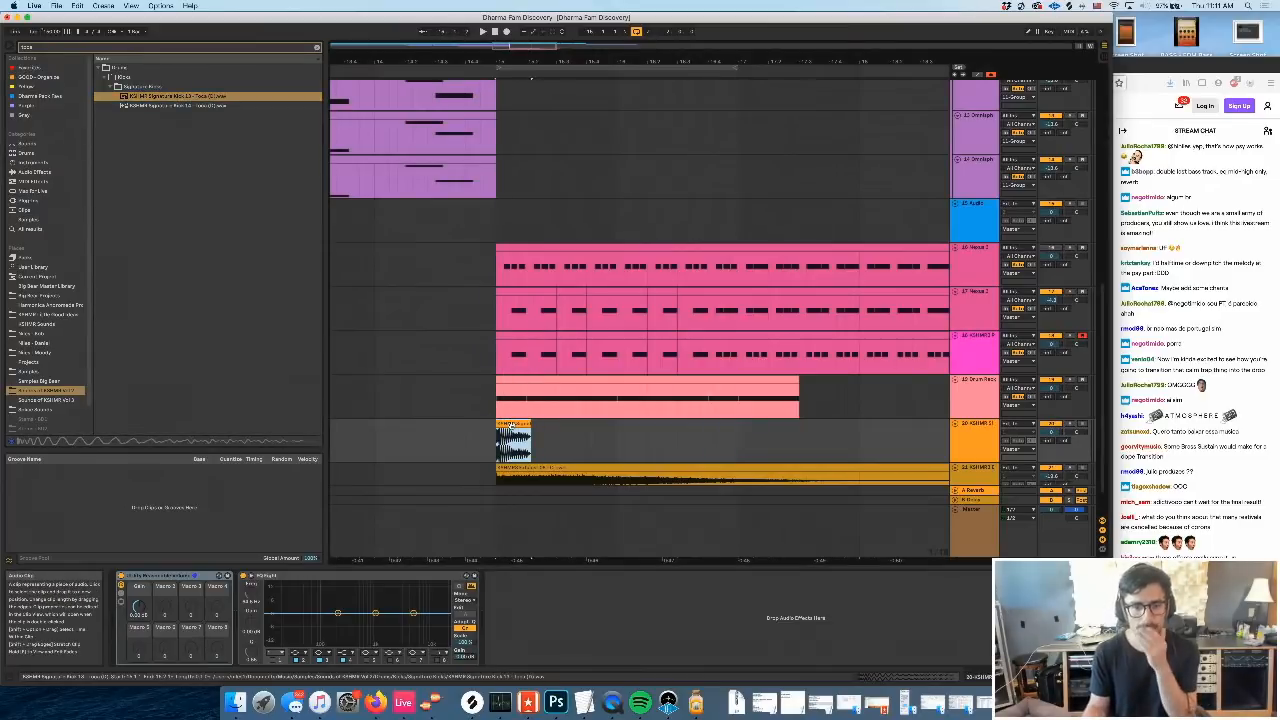
Turn on warping for the Toca kick clip in Complex mode and transpose it down
double_click(513, 435)
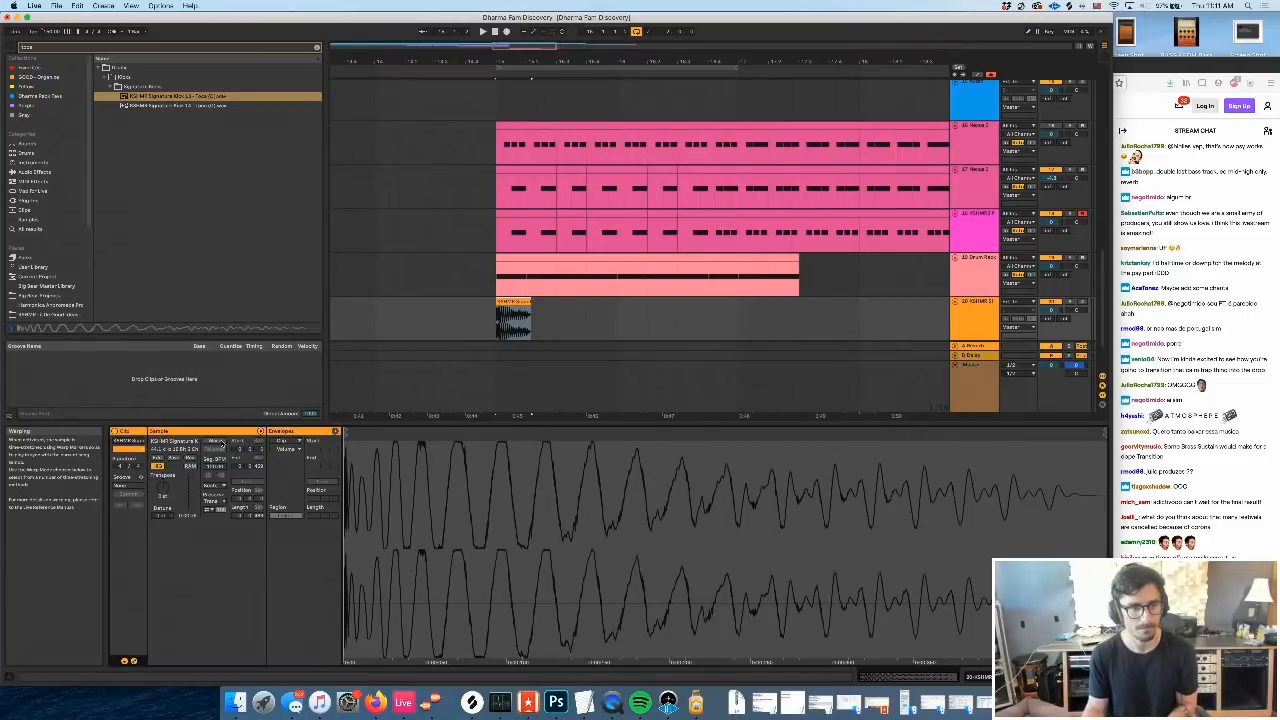
click(214, 441)
click(213, 486)
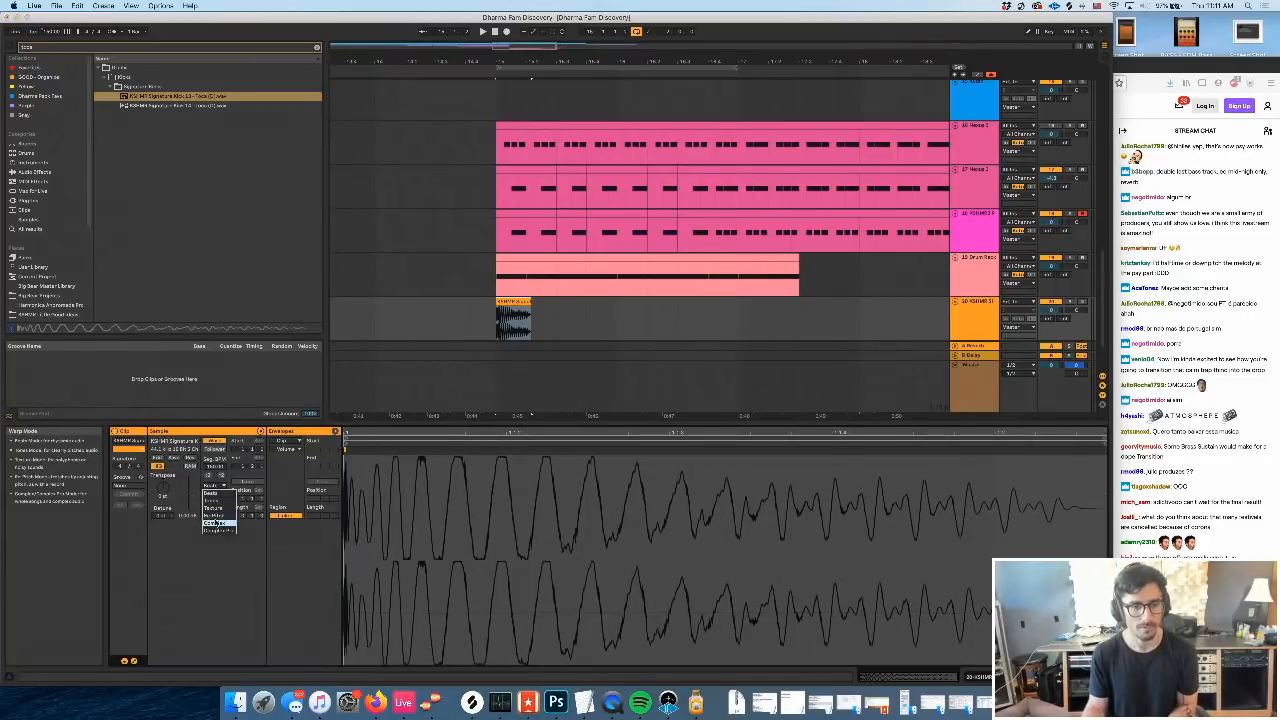
click(216, 522)
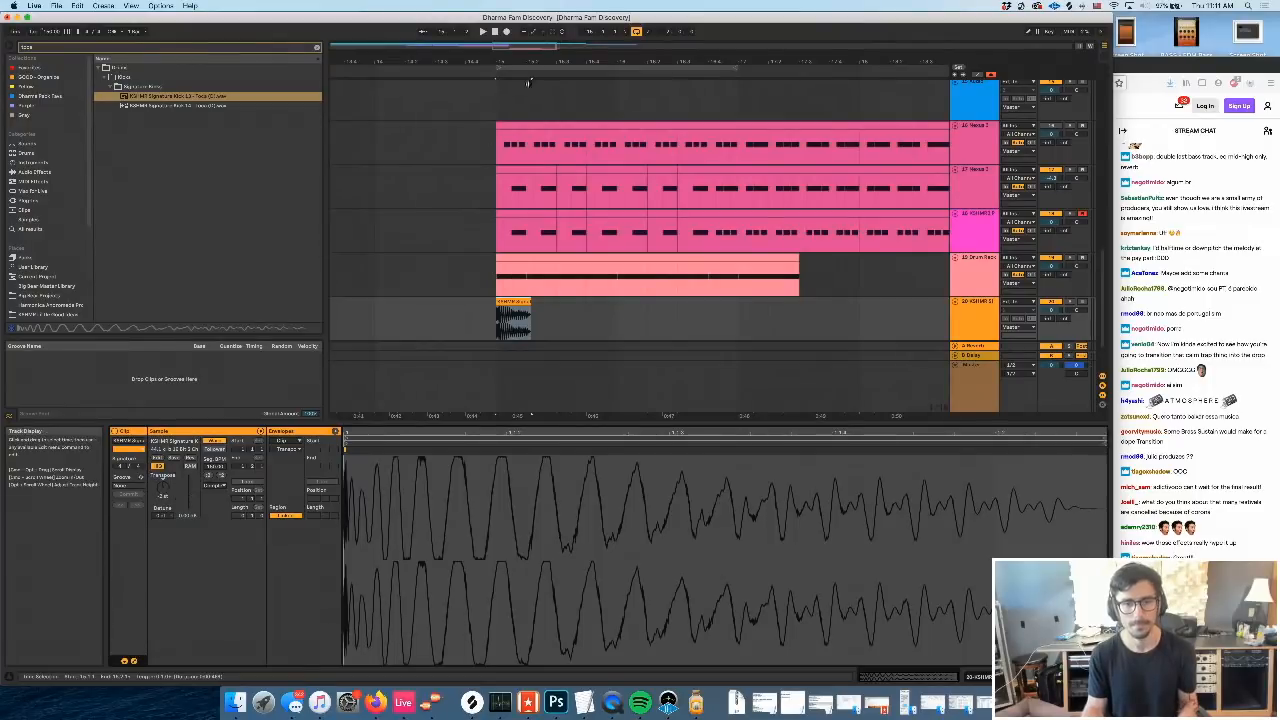
Trim the tail off the Toca kick clip so it ends where the second bass pulse begins
drag(505, 62, 505, 112)
key(a)
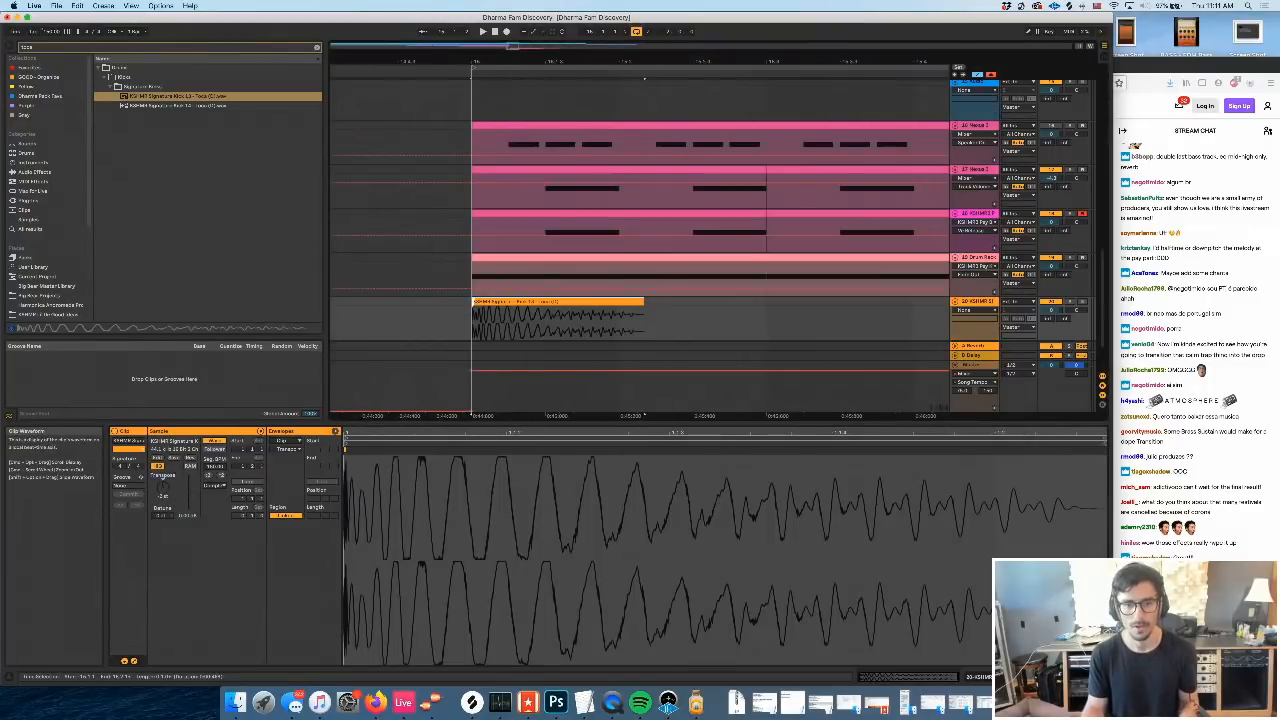
drag(473, 322, 664, 321)
click(537, 319)
key(a)
key(Delete)
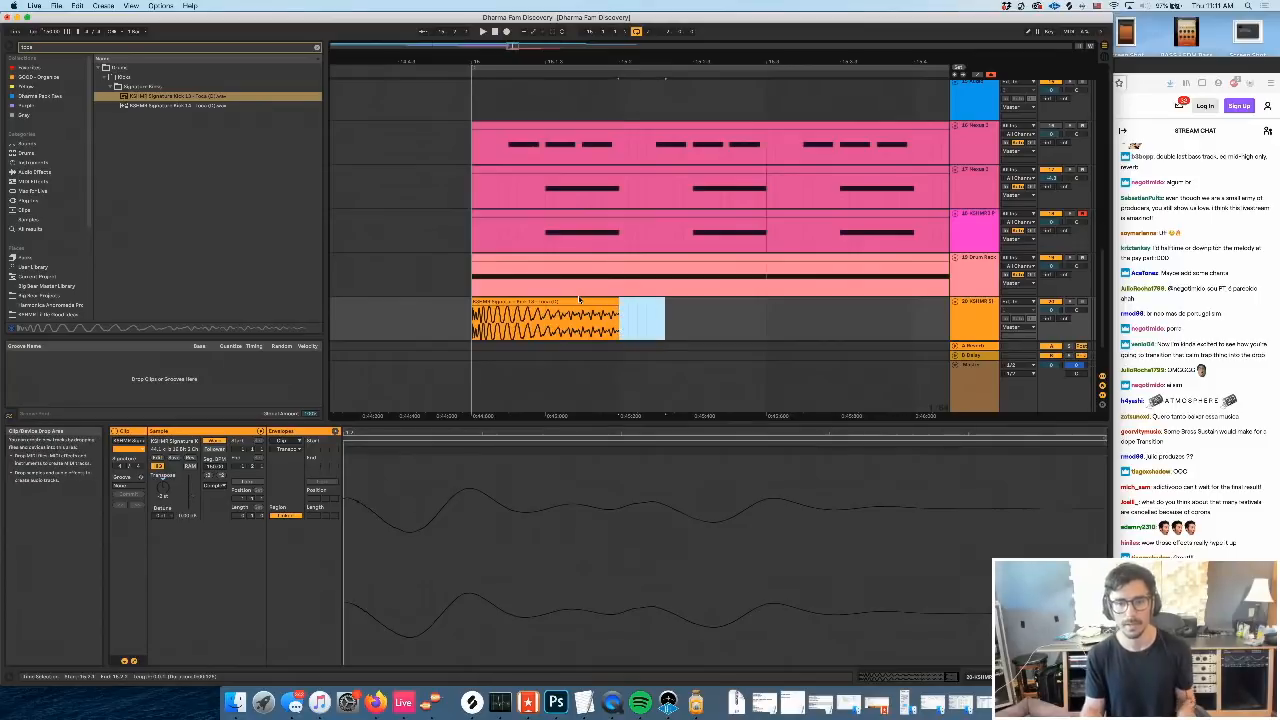
Duplicate the trimmed Toca kick clip seven times so the kicks run up to the fast bass section
click(579, 302)
drag(569, 71, 485, 28)
key(super+d)
key(super+d)
key(super+d)
key(super+d)
key(super+d)
key(super+d)
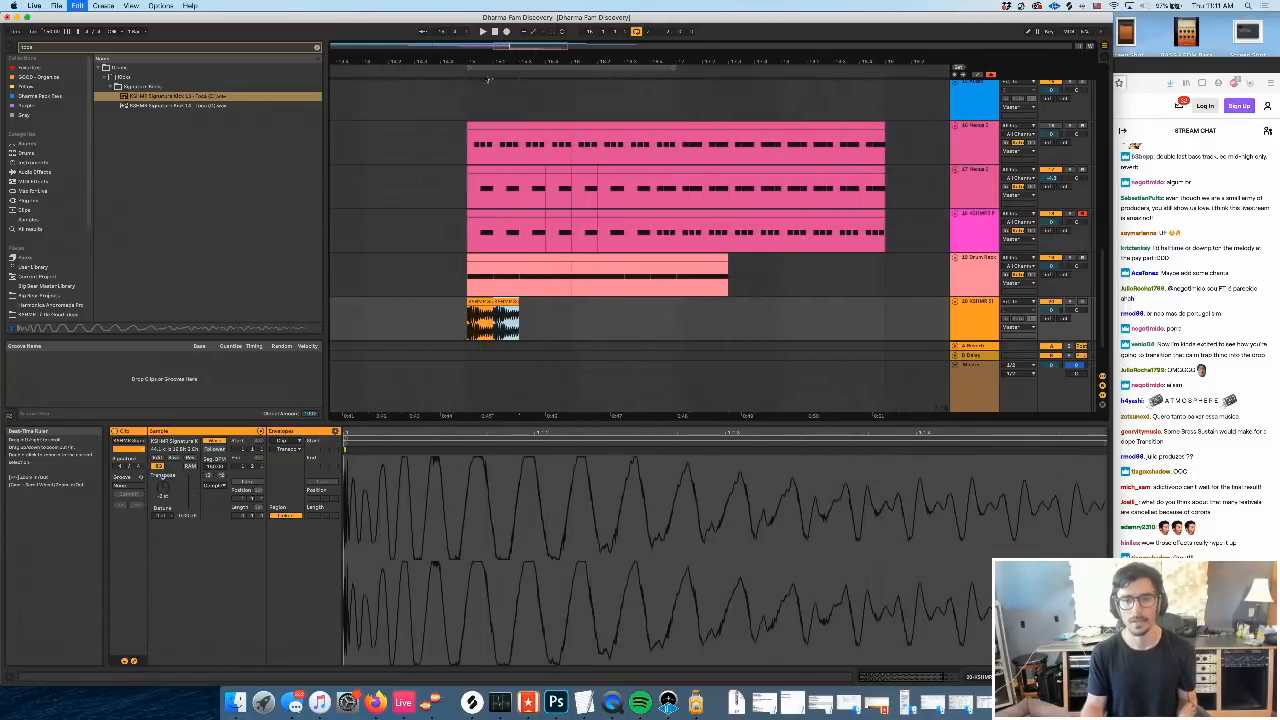
key(super+d)
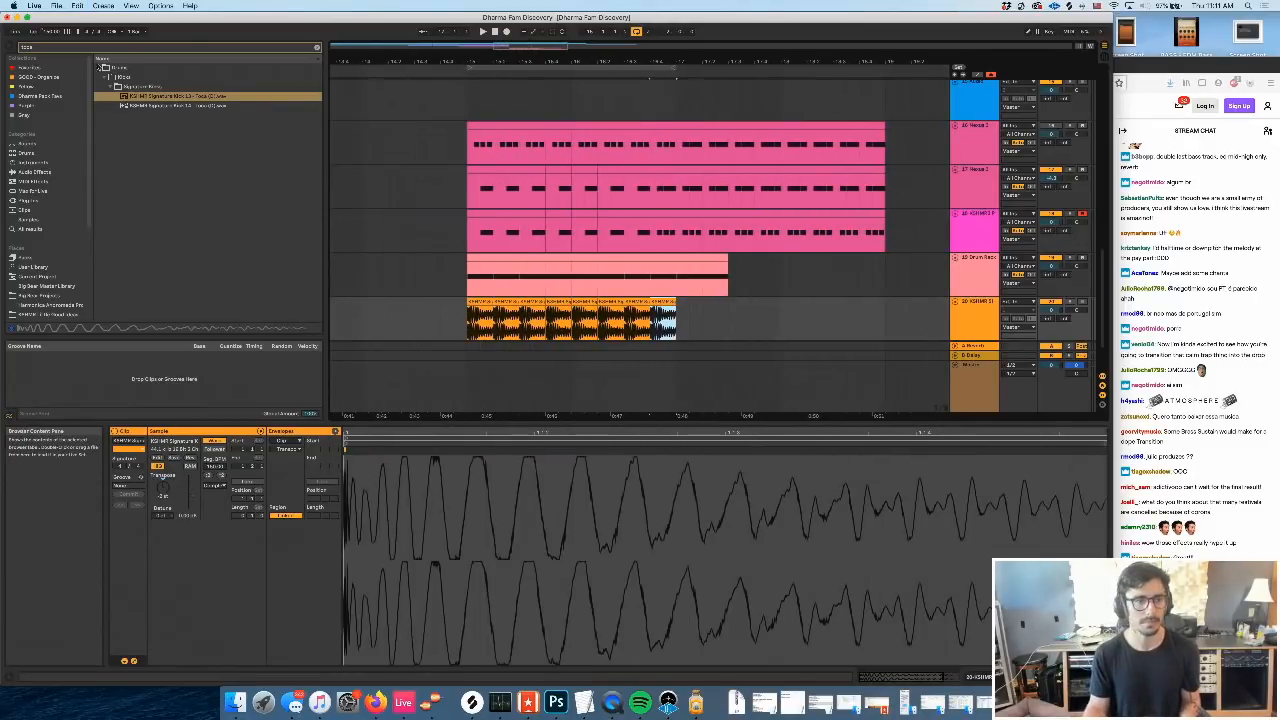
Find the LFOTool plug-in, add it to the Toca kick track and steepen its volume curve from silence to full level
click(38, 201)
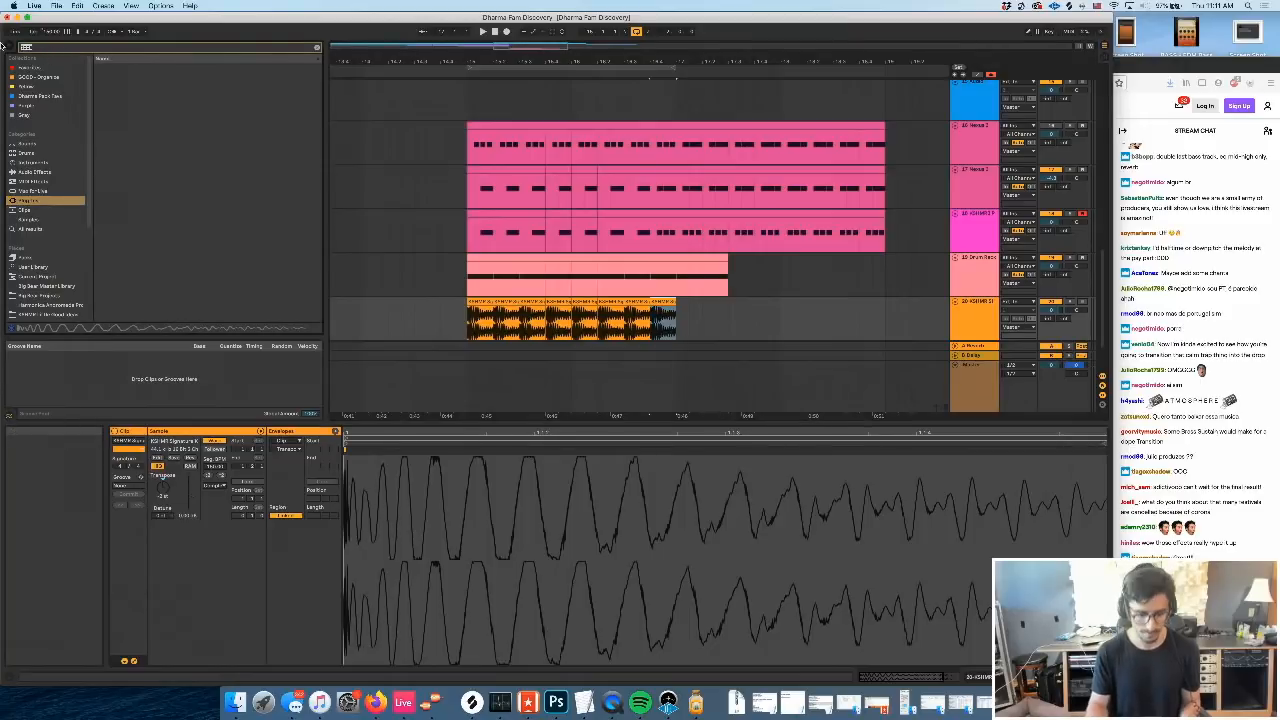
text(lfo)
drag(121, 98, 500, 331)
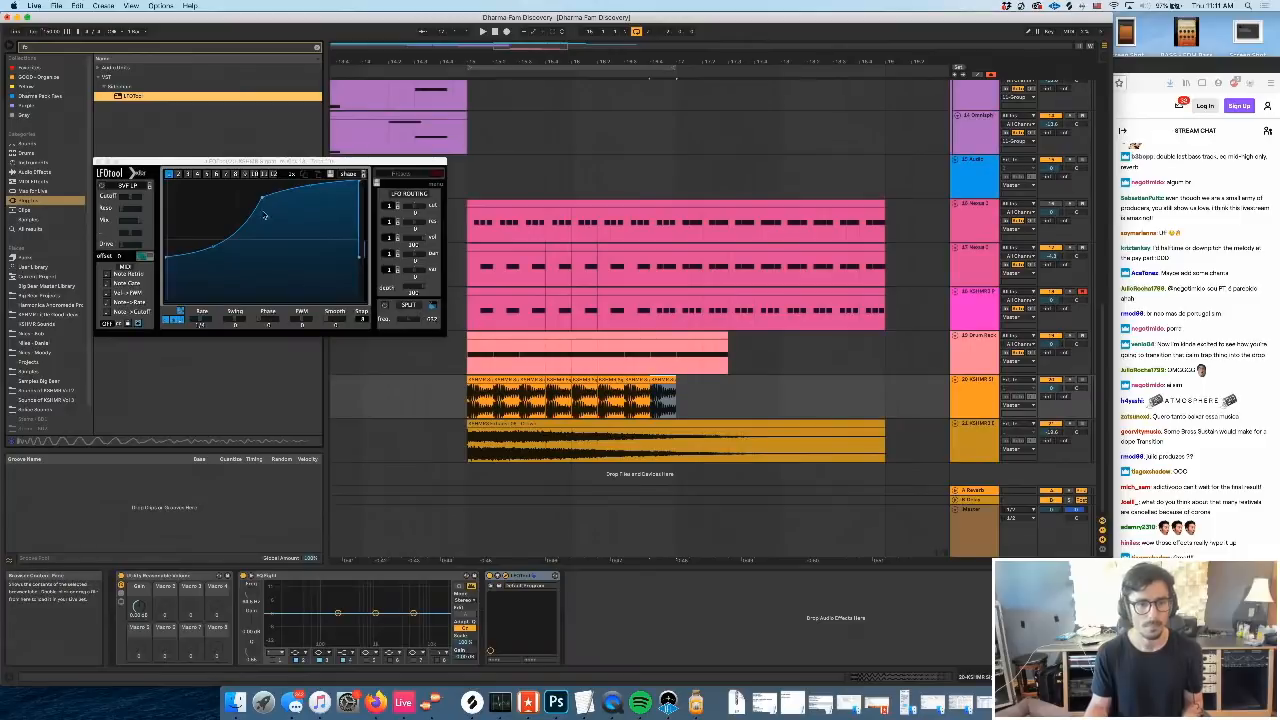
drag(264, 197, 257, 182)
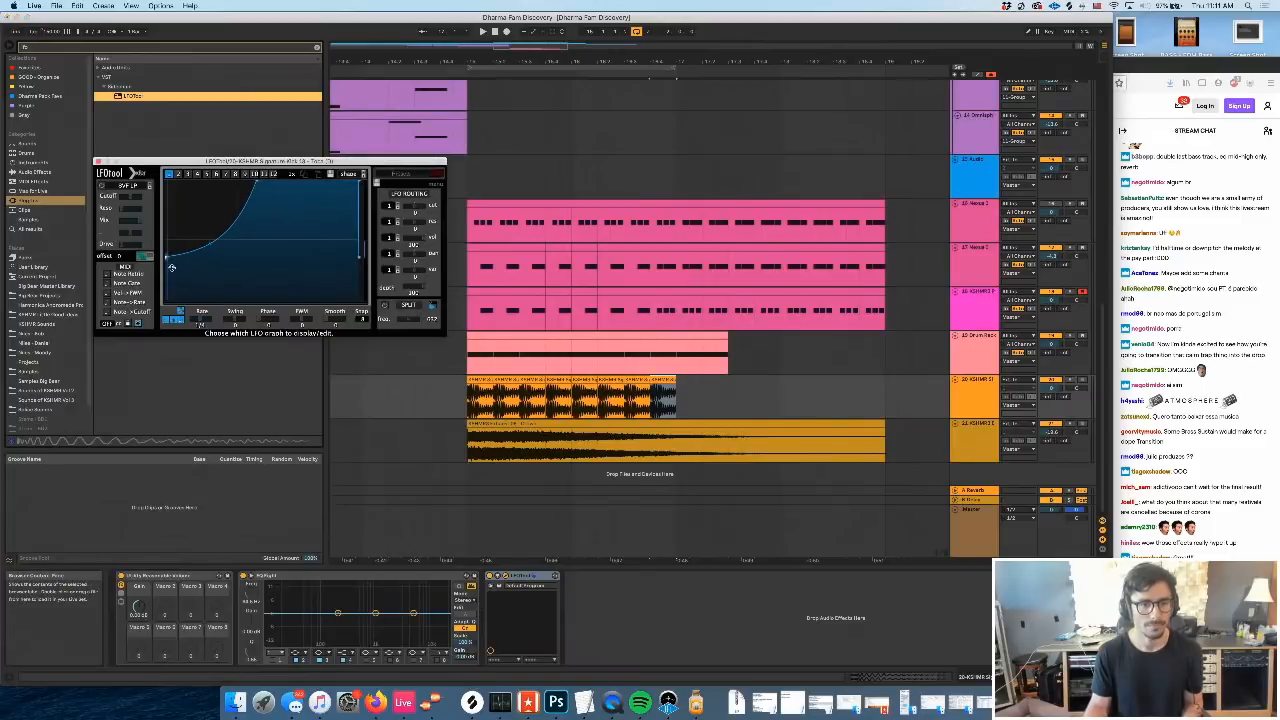
drag(171, 267, 218, 294)
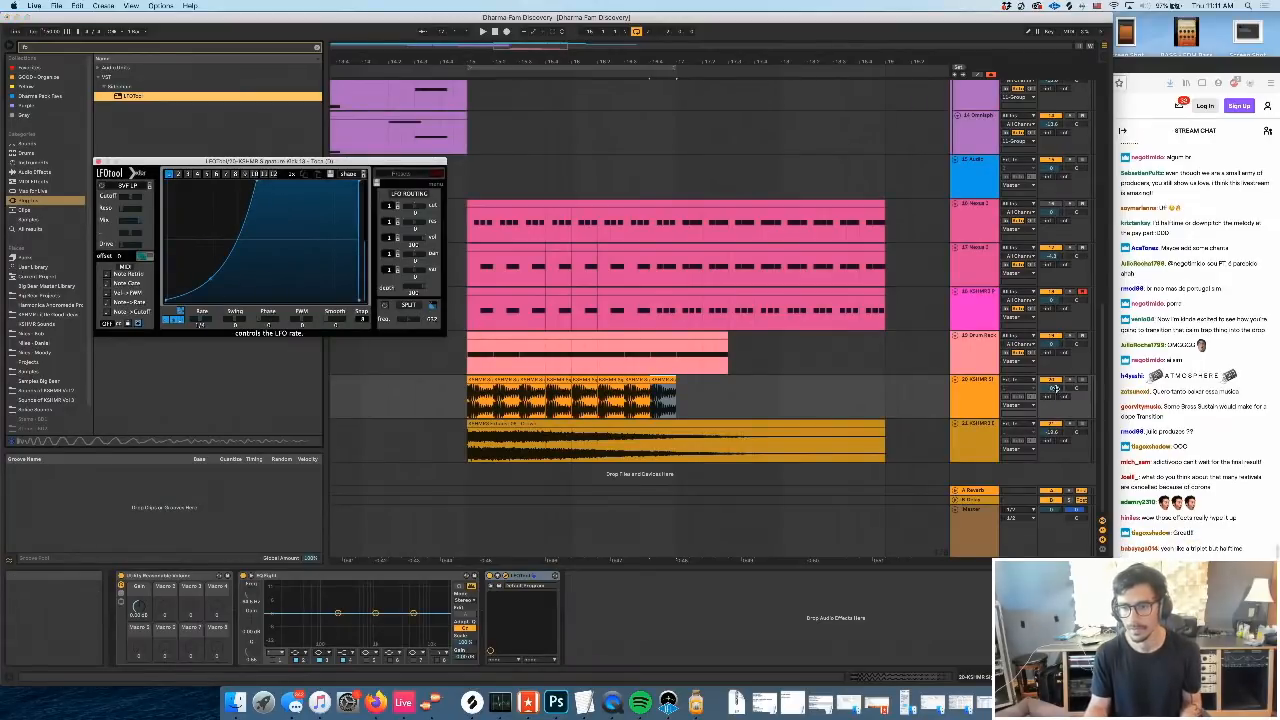
Play the drop and reshape the LFOTool curve with a longer silent start, a steep rise and a fall to silence at the end
key(space)
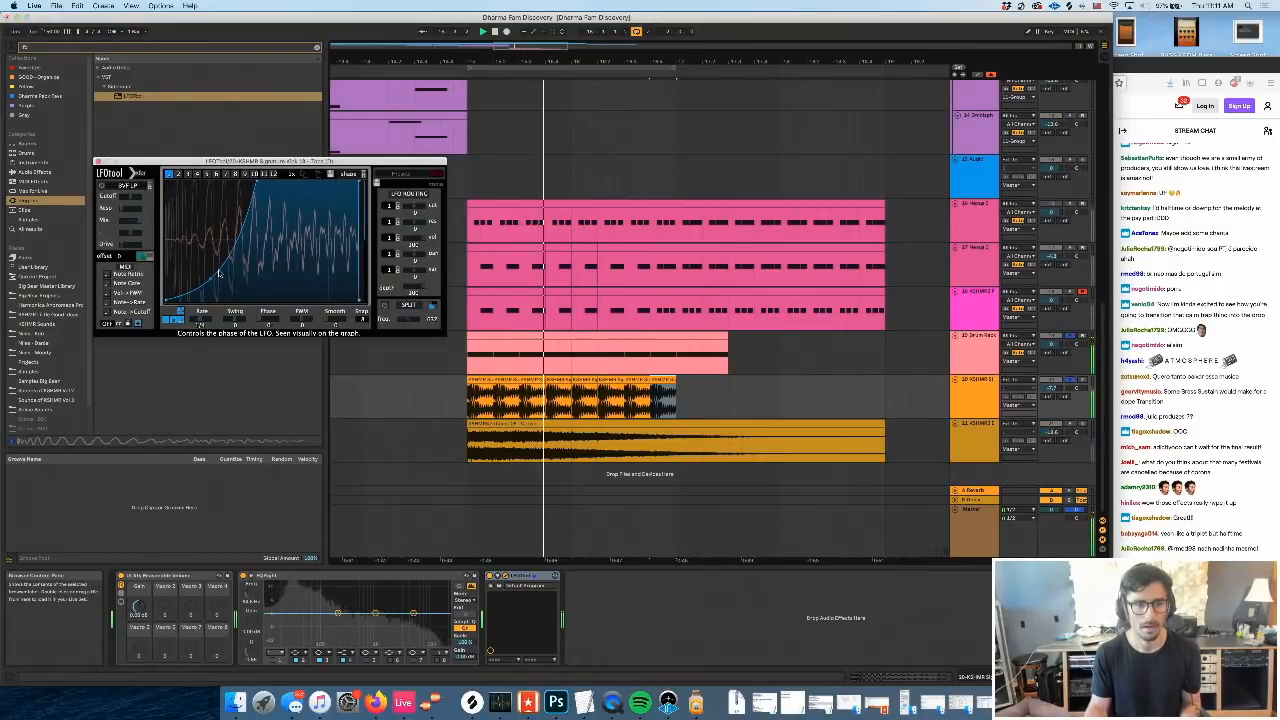
drag(220, 272, 198, 298)
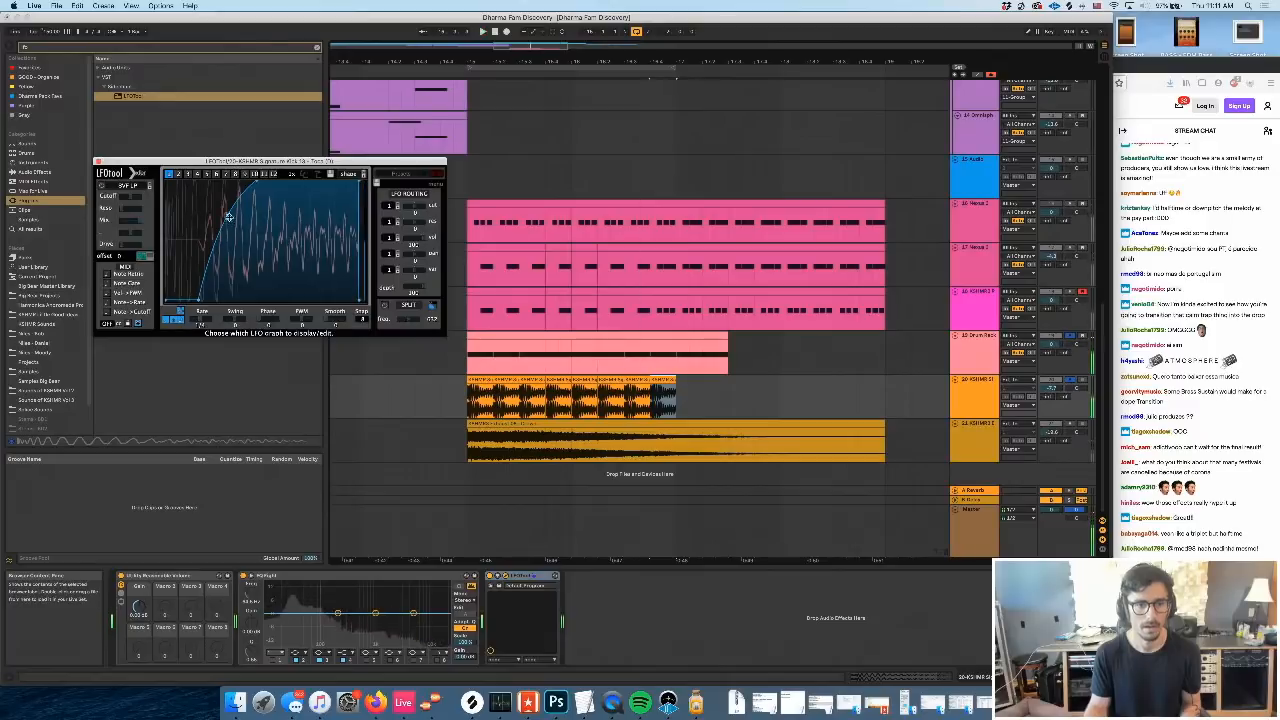
drag(228, 214, 244, 258)
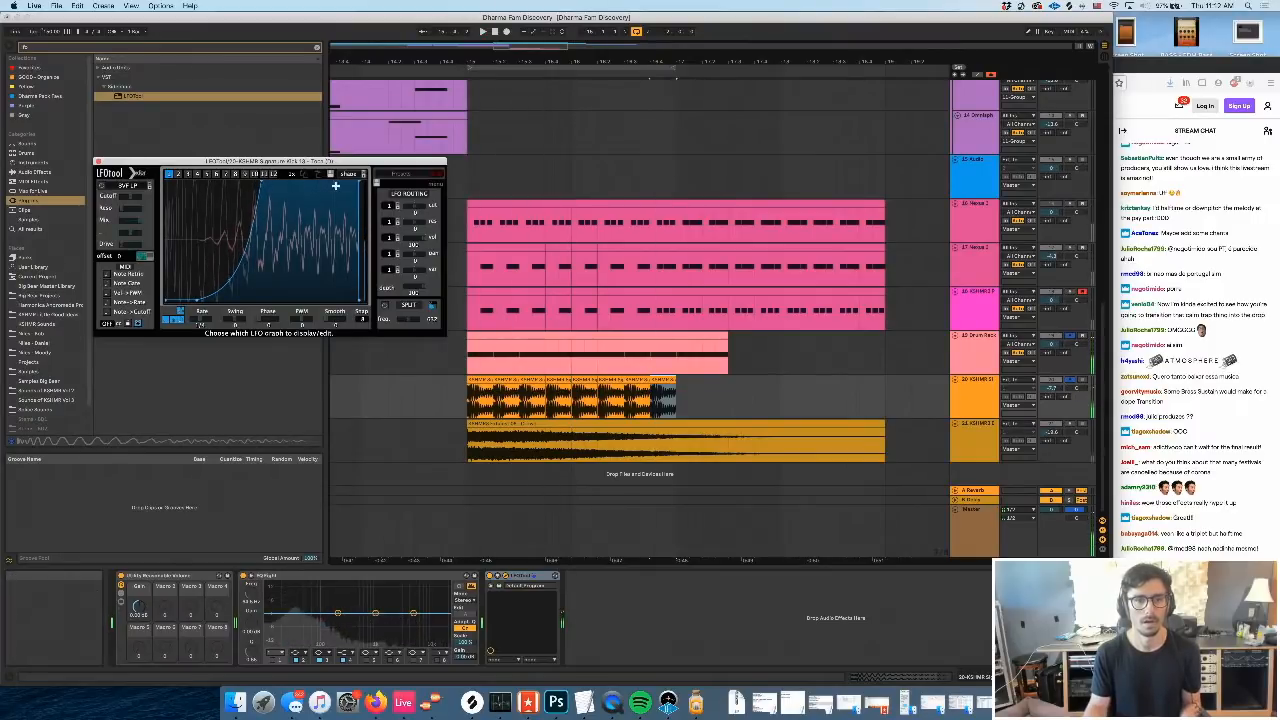
drag(362, 184, 362, 300)
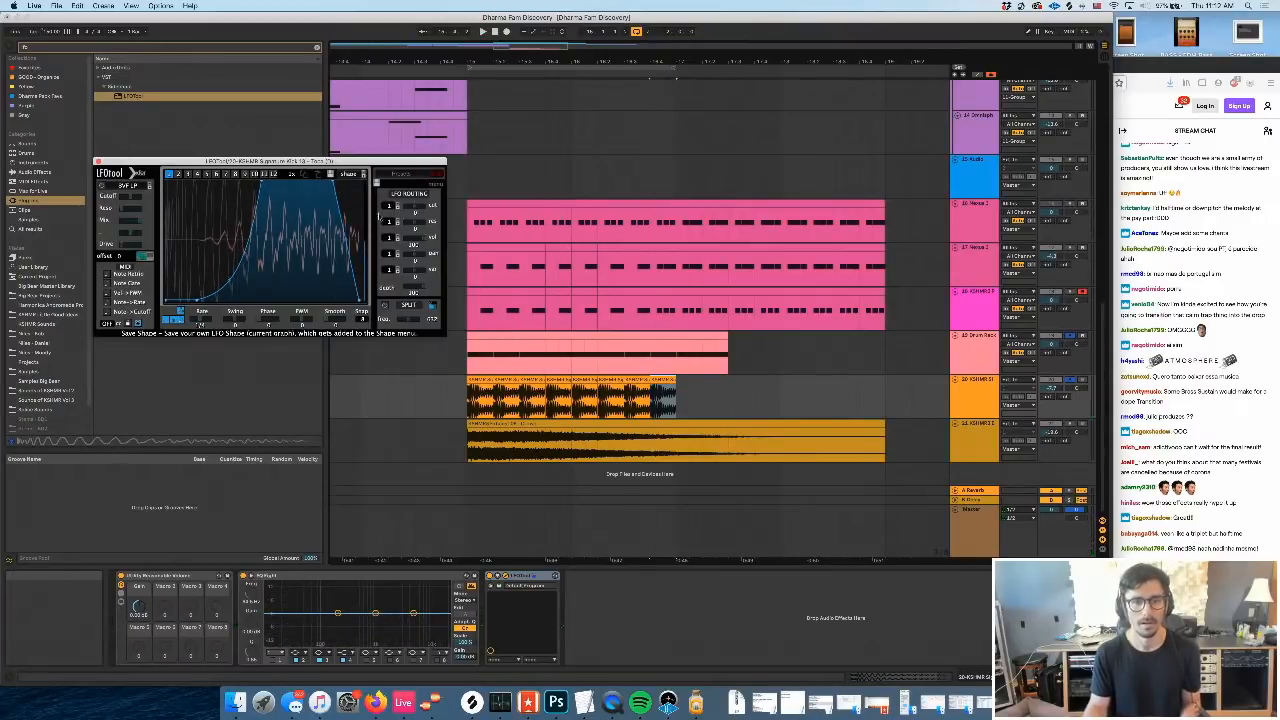
Turn off warping on the first Toca kick clip and duplicate it over the remaining kick clips
double_click(481, 380)
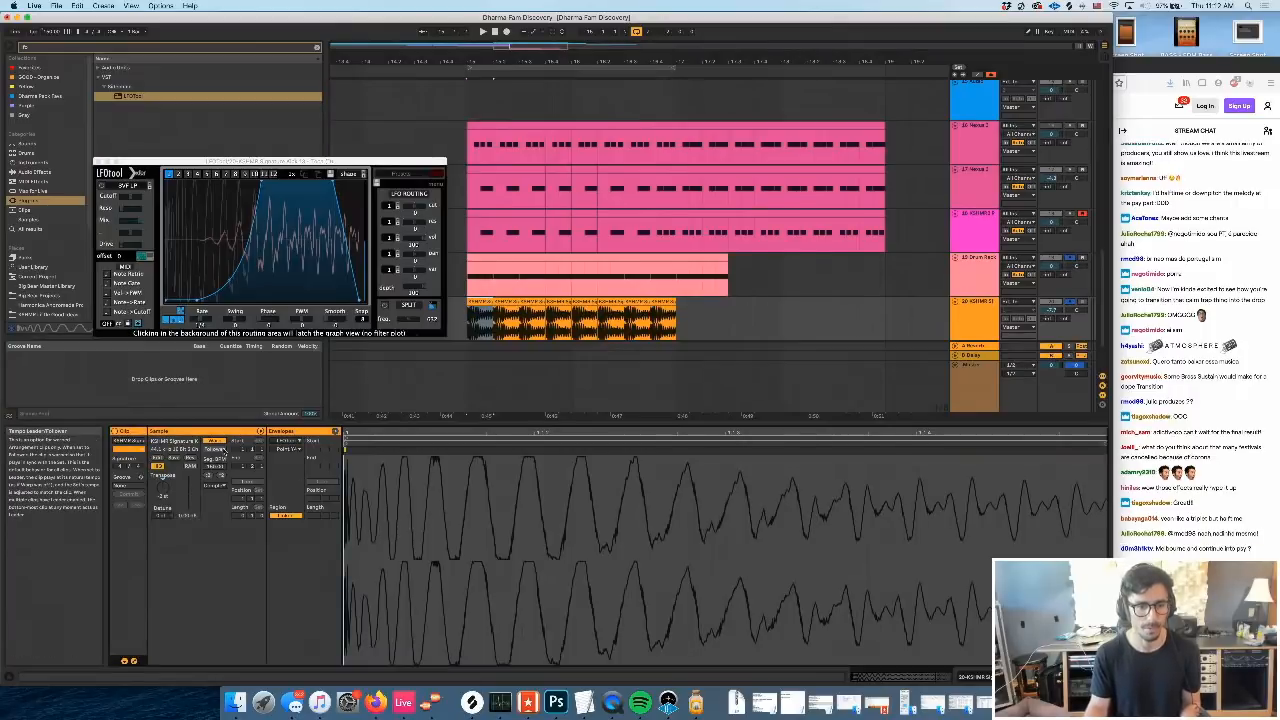
key(space)
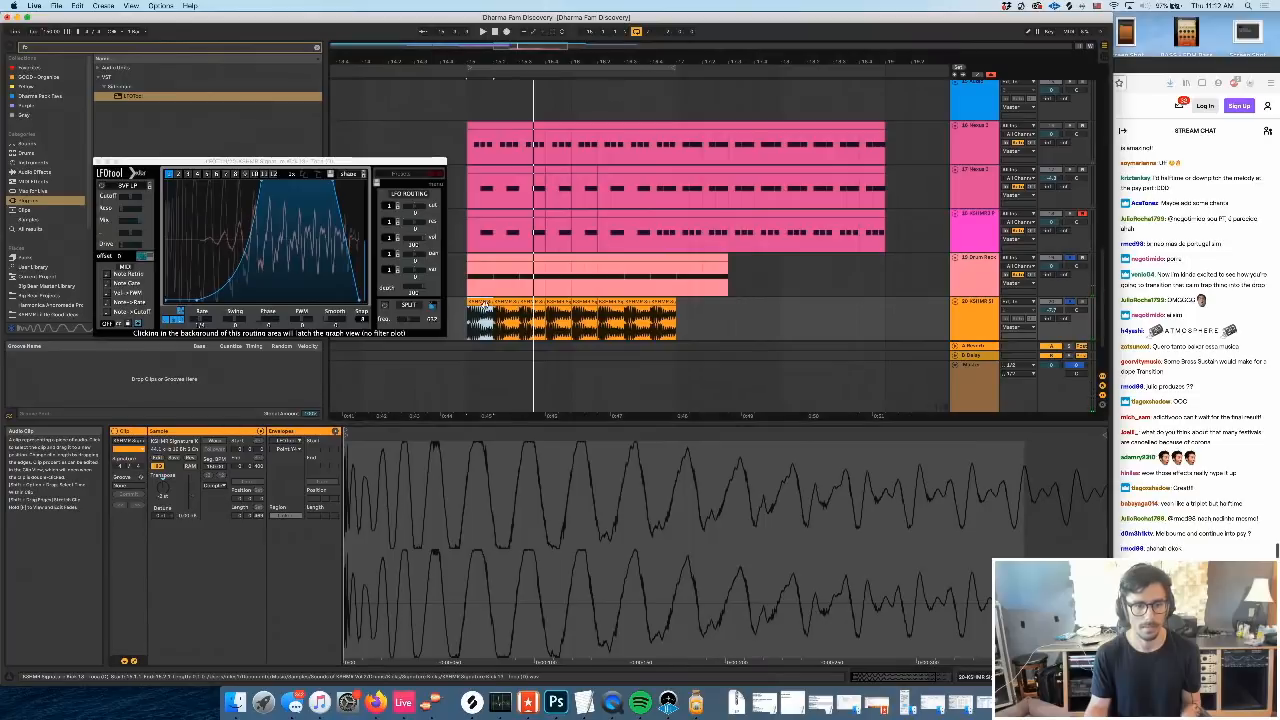
click(558, 302)
click(468, 318)
key(space)
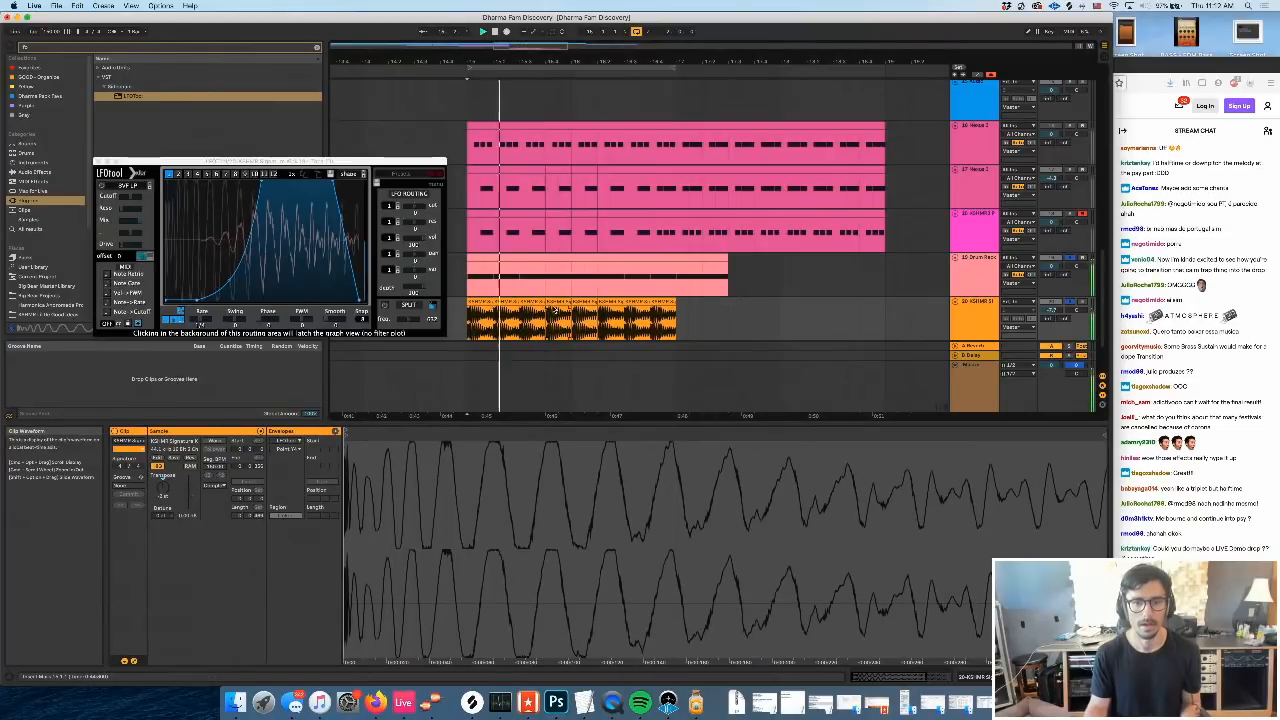
click(558, 302)
key(super+d)
key(super+d)
key(super+d)
key(super+d)
key(space)
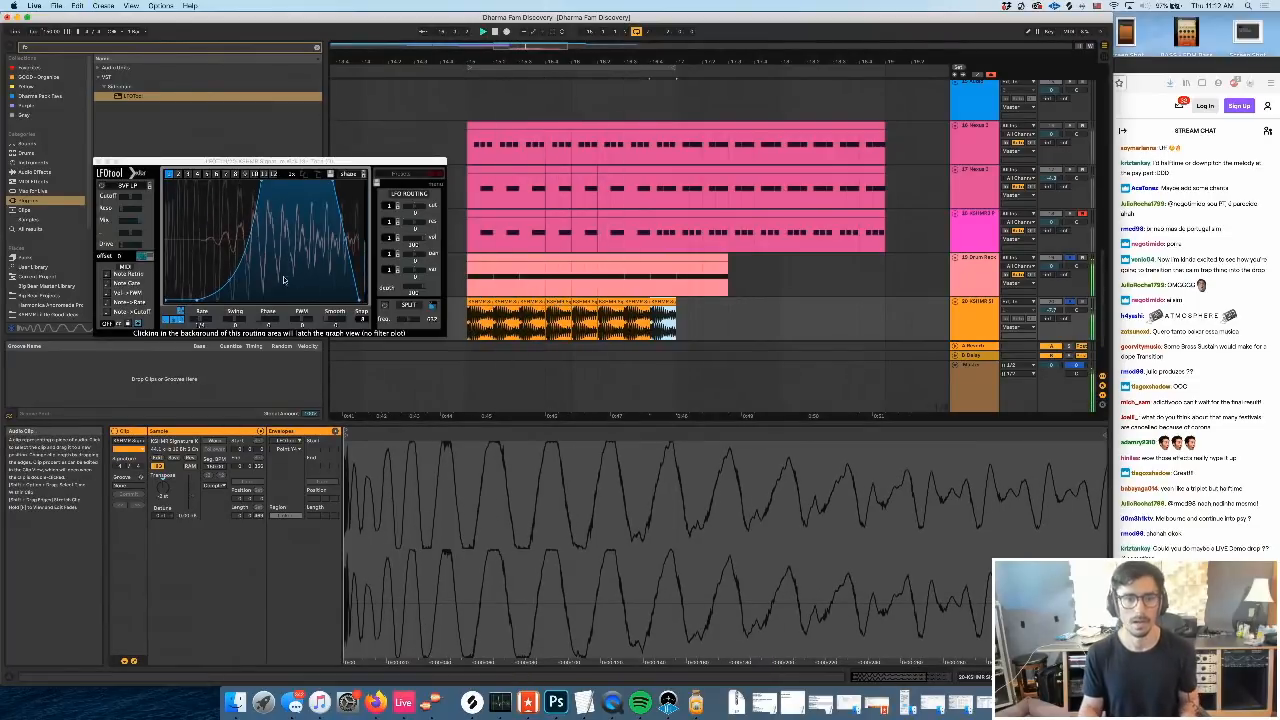
Fine-tune the rise of the LFOTool curve and unsolo the kick tracks to check the Toca kick in the full mix
key(space)
mouse_move(233, 281)
mouse_down()
mouse_move(243, 289)
mouse_move(242, 274)
mouse_up()
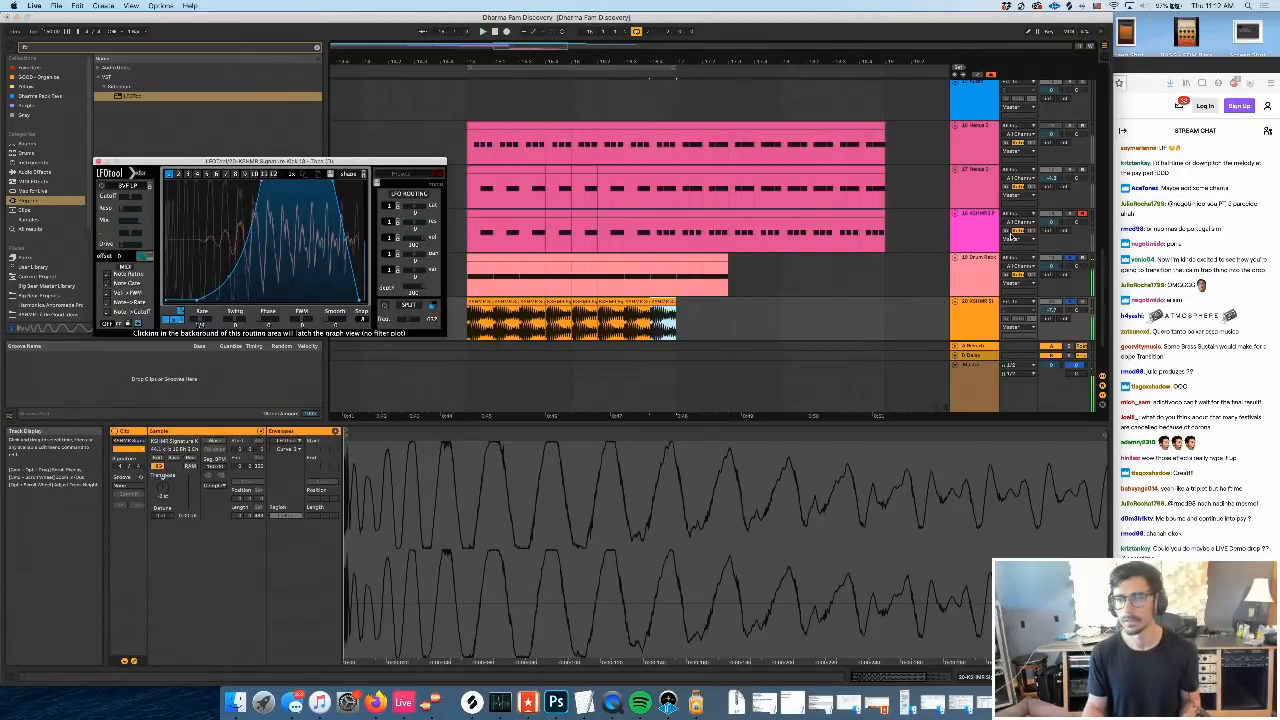
click(1070, 301)
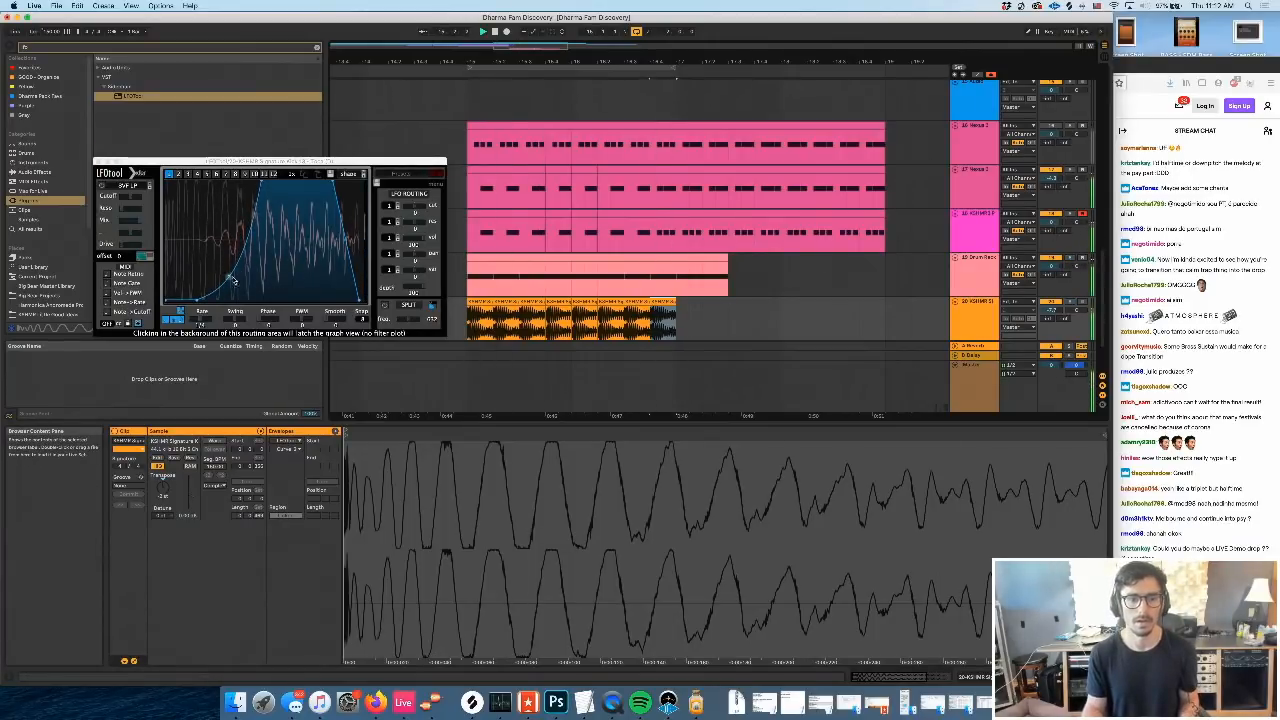
click(982, 313)
click(1052, 301)
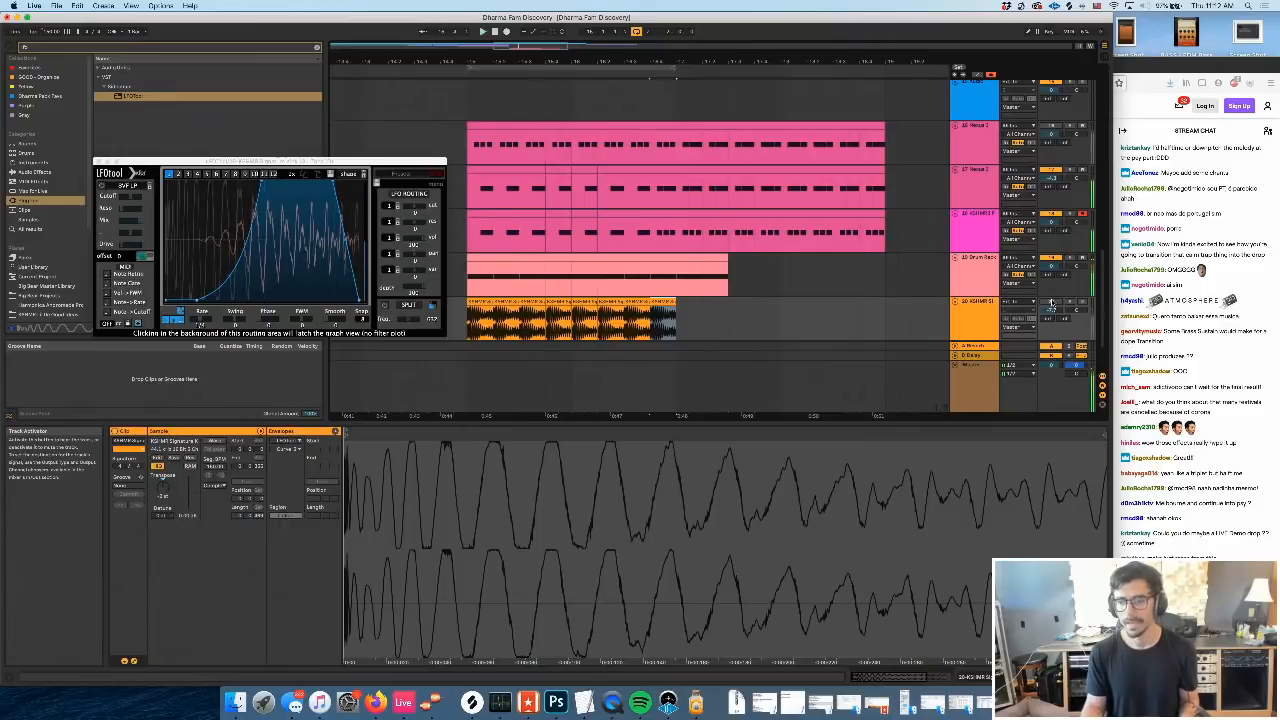
scroll(938, 299, down, 3)
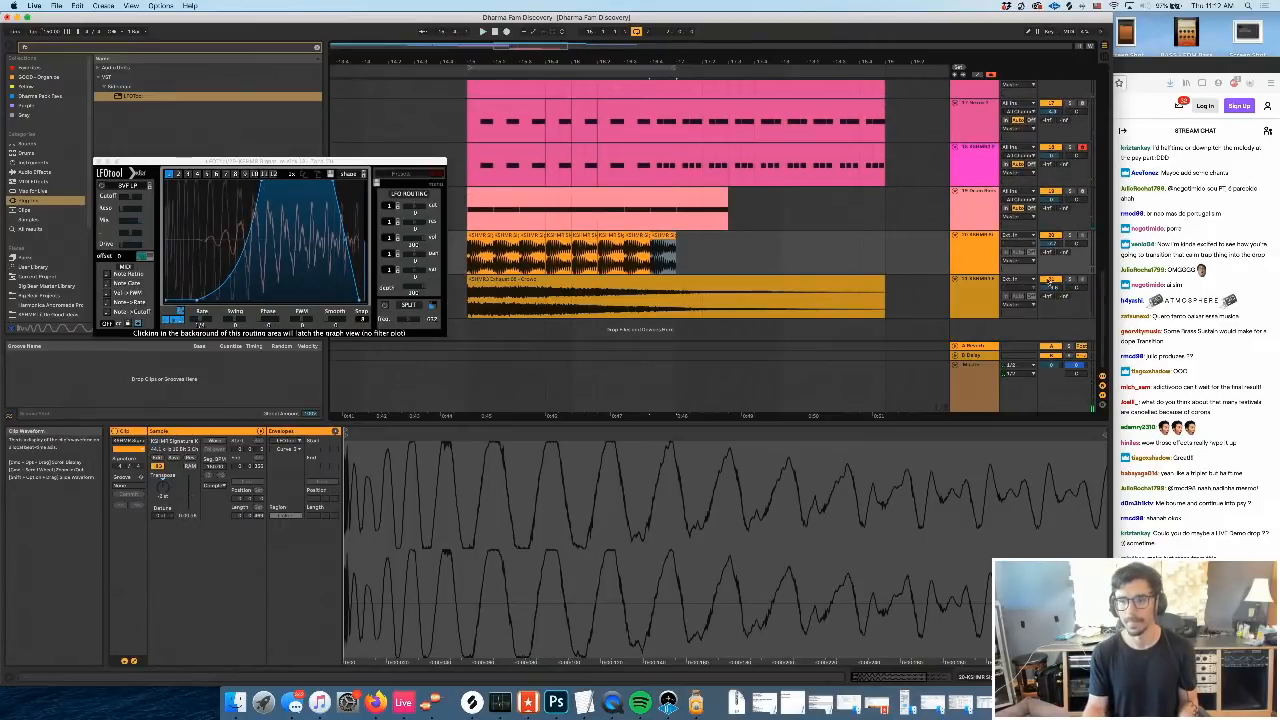
Enable a low cut on the Toca kick track's EQ Eight and pull down its second band while the drop plays
click(969, 254)
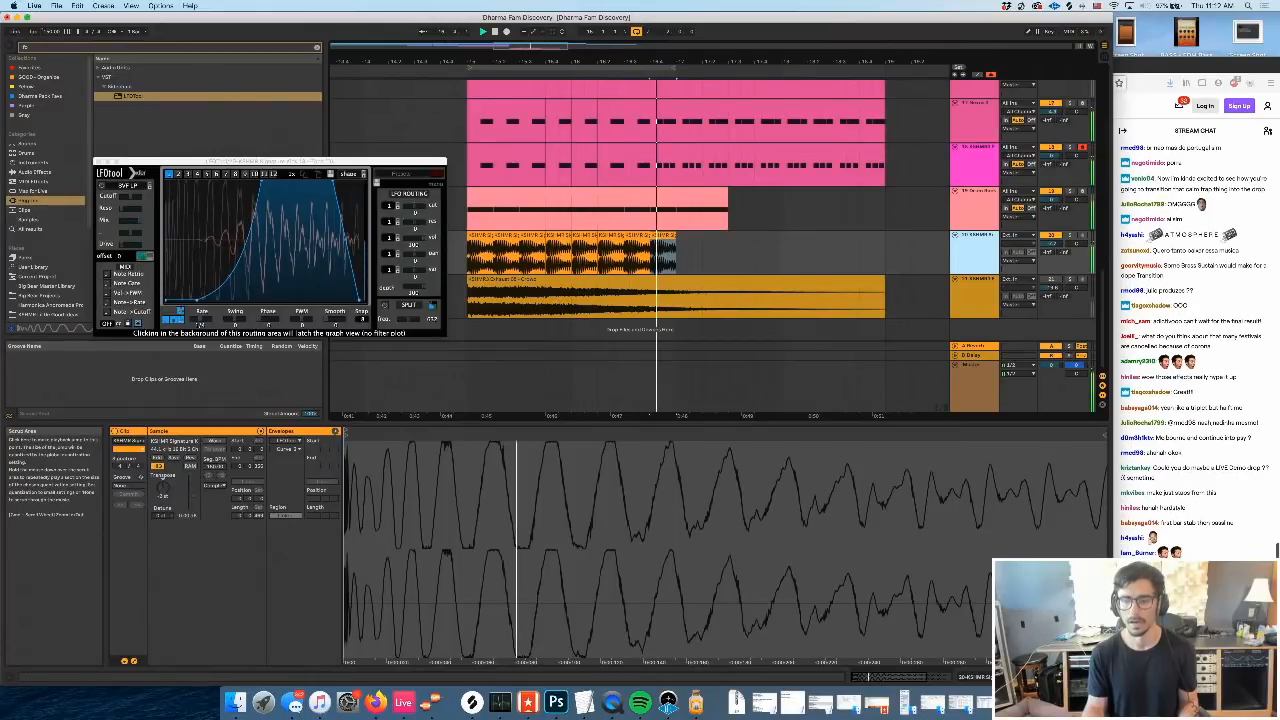
key(shift+Tab)
key(space)
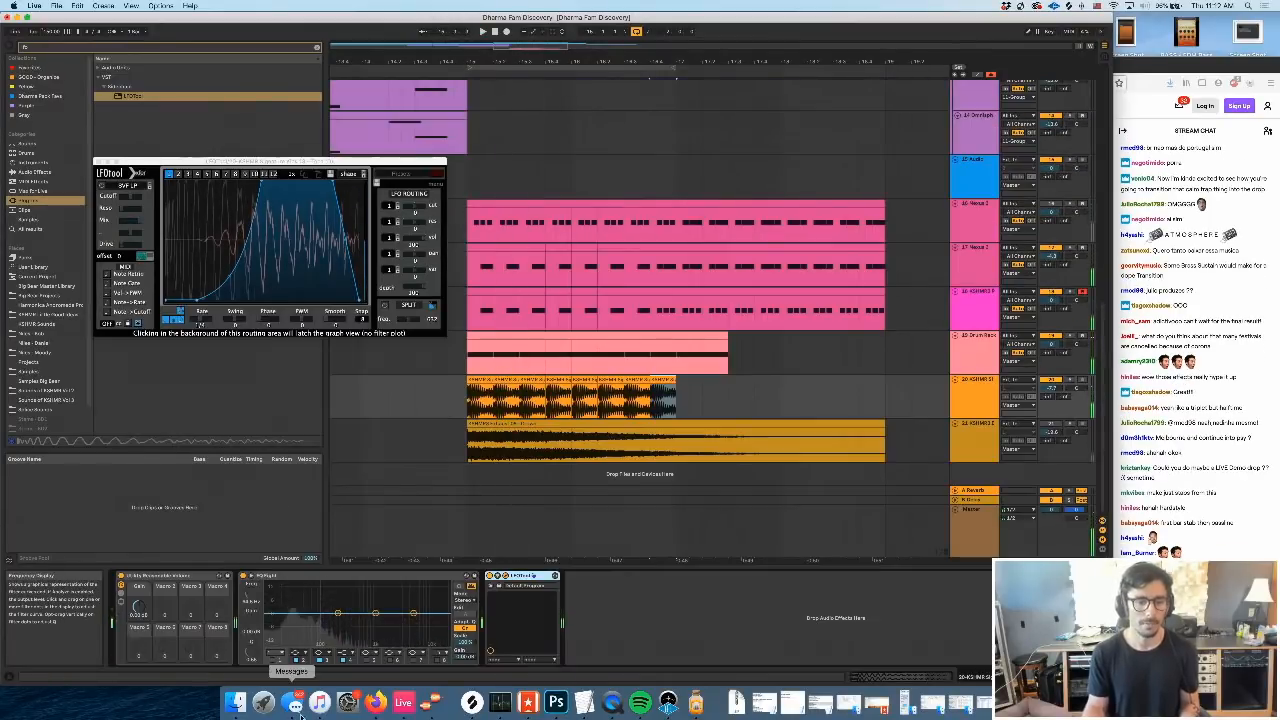
click(274, 659)
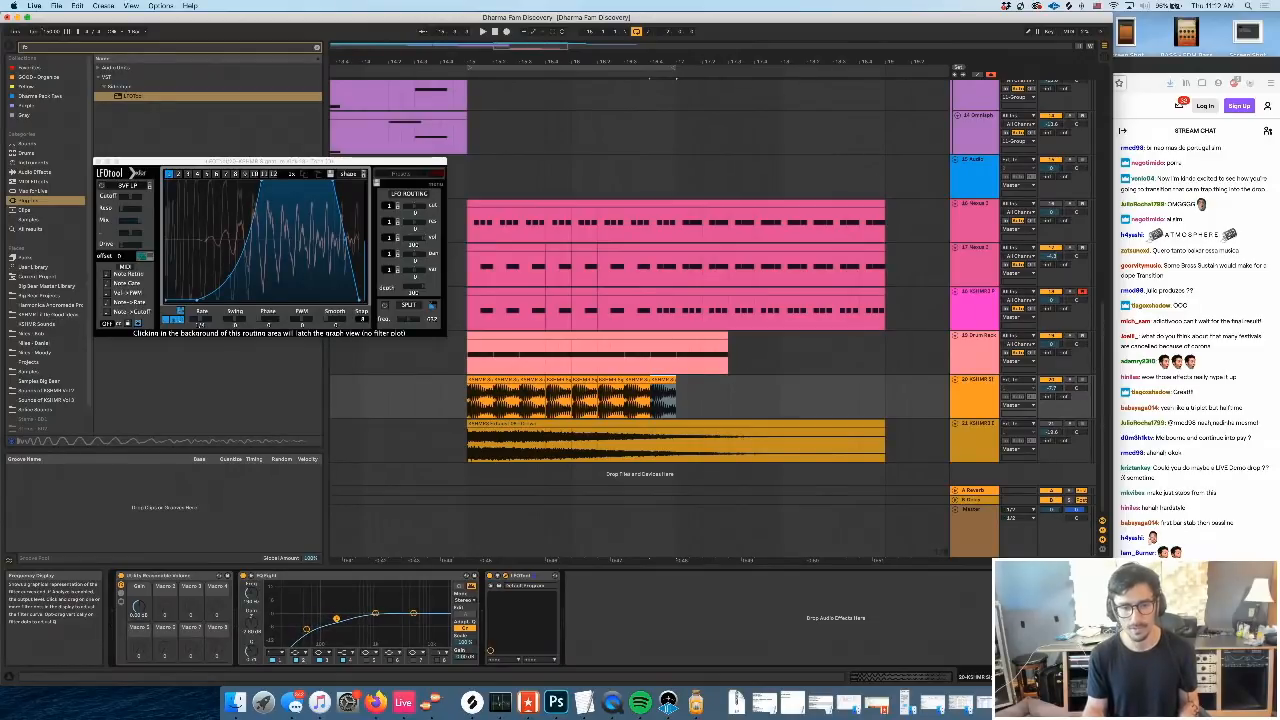
key(space)
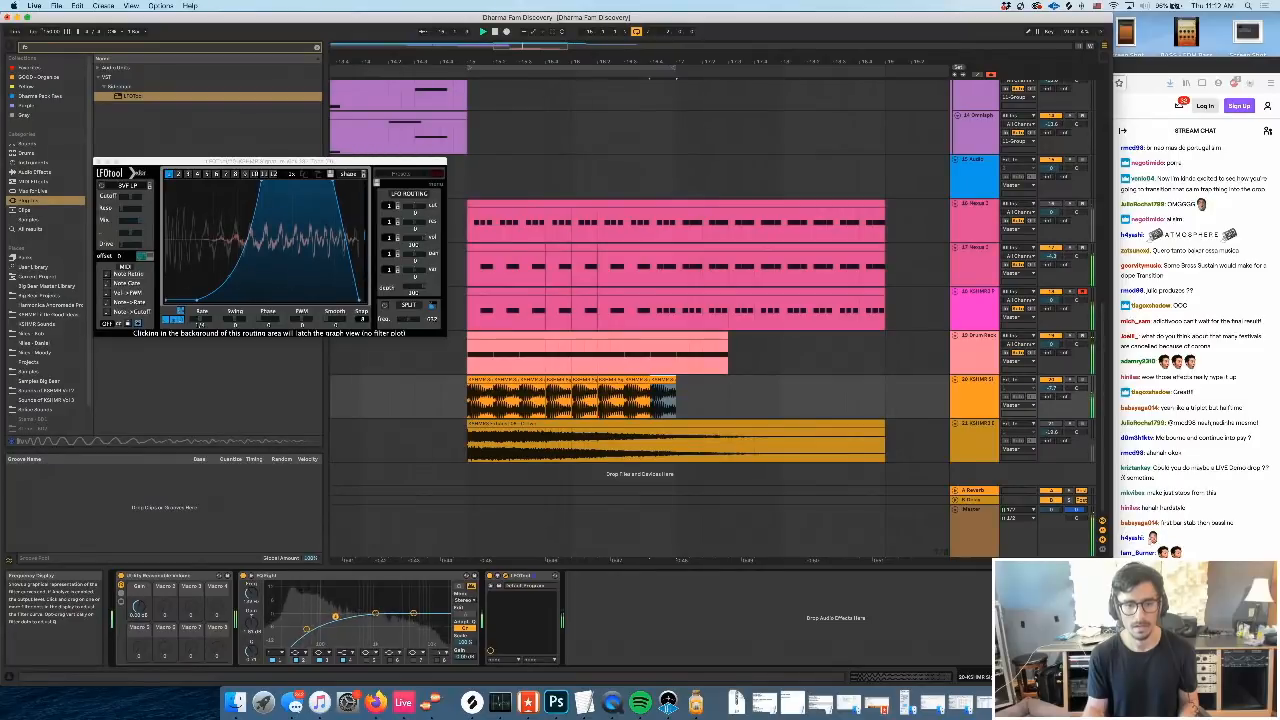
drag(335, 616, 335, 621)
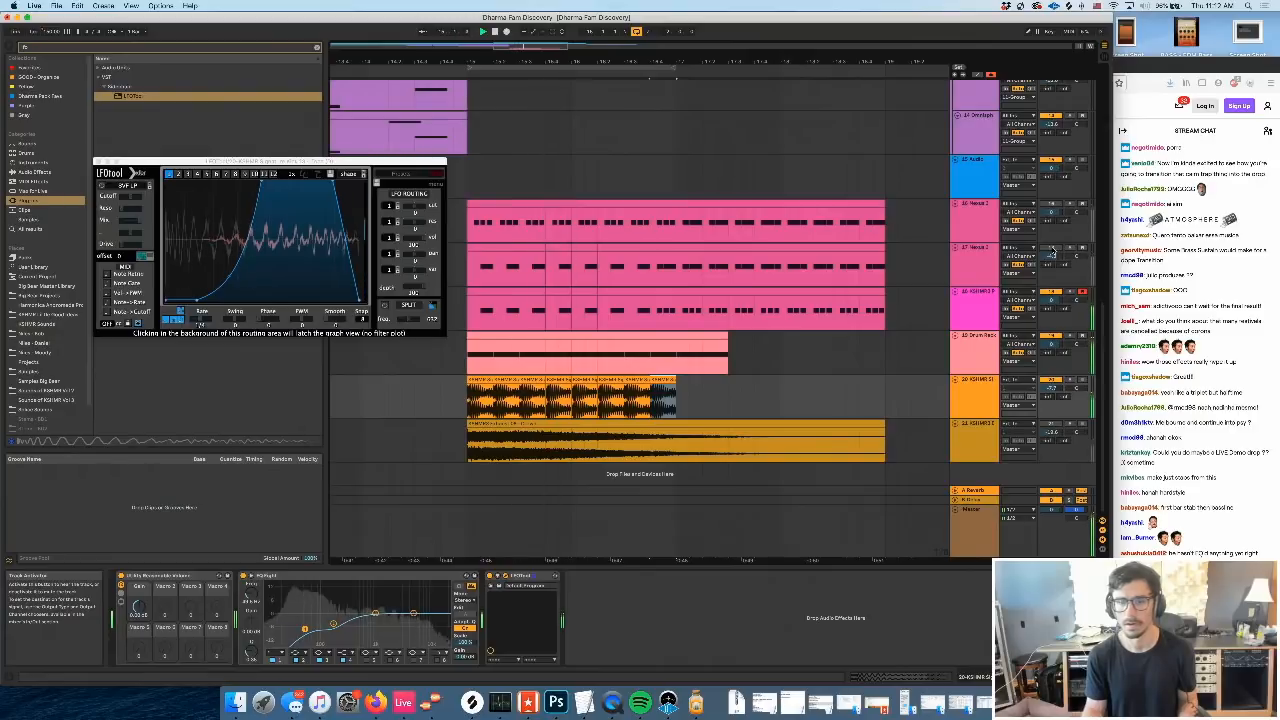
Add a high cut to the Toca kick track's EQ Eight and place it near the upper end of the spectrum
key(space)
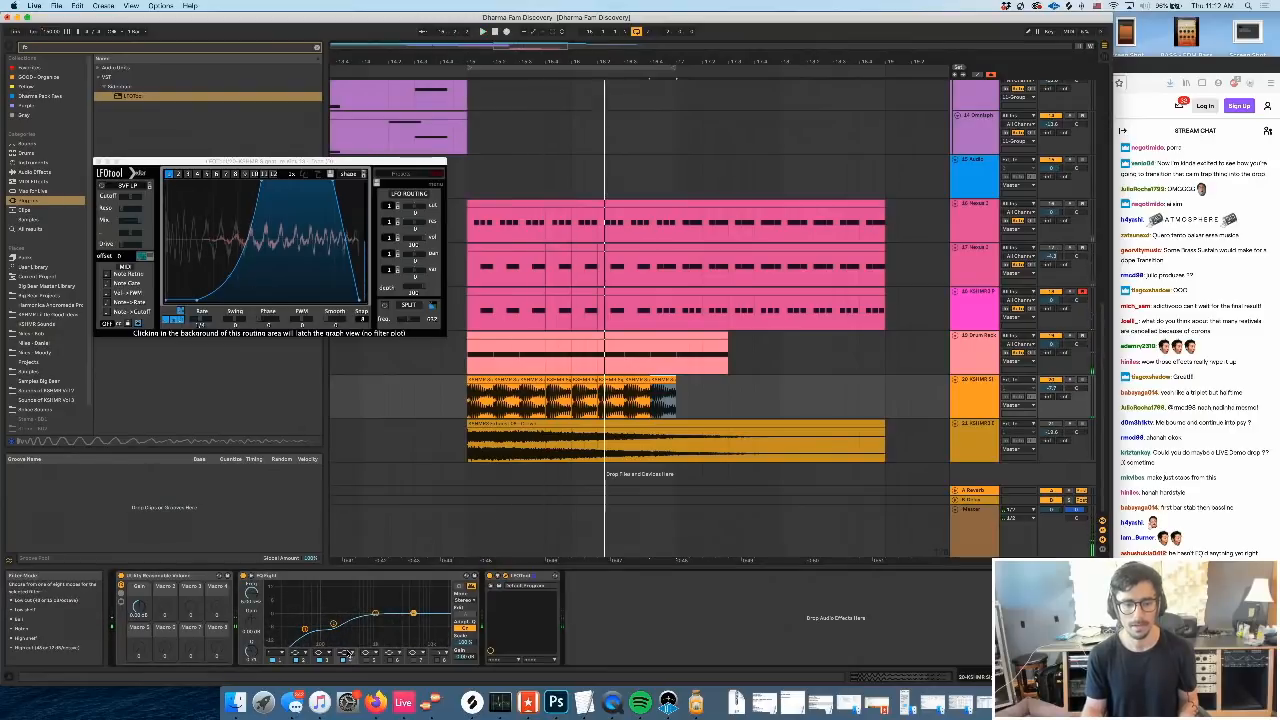
key(space)
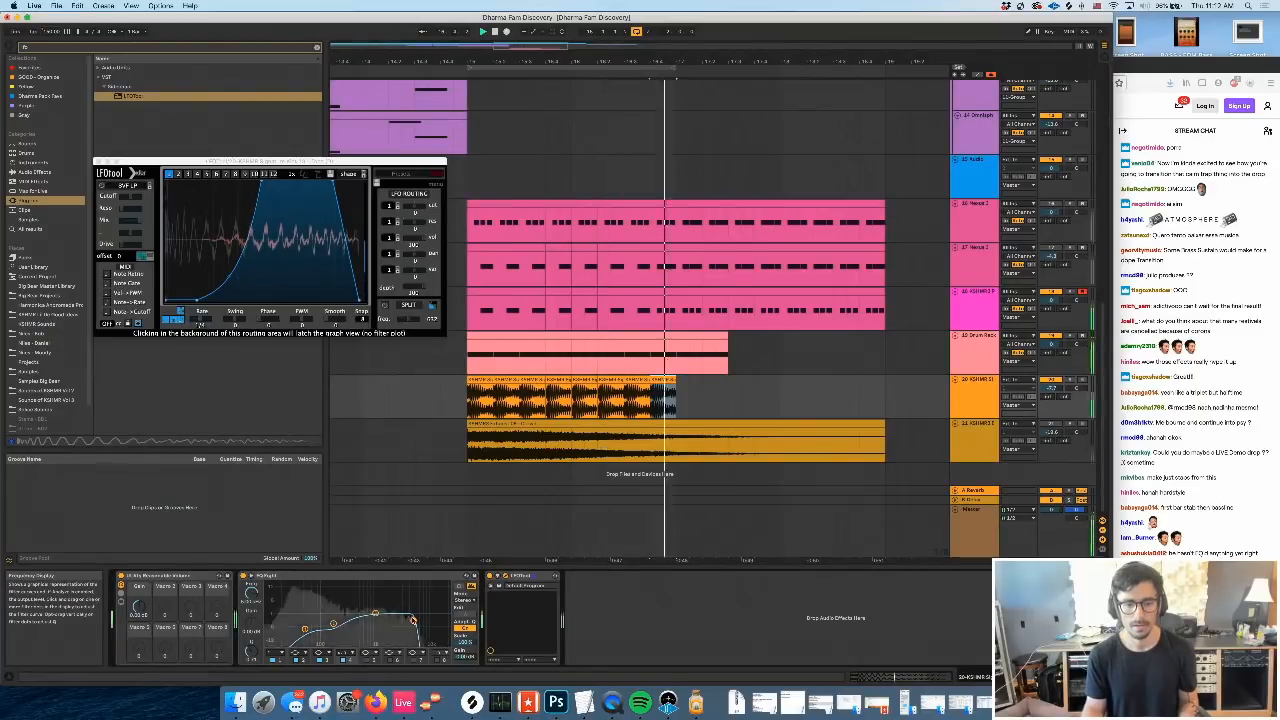
drag(404, 631, 381, 632)
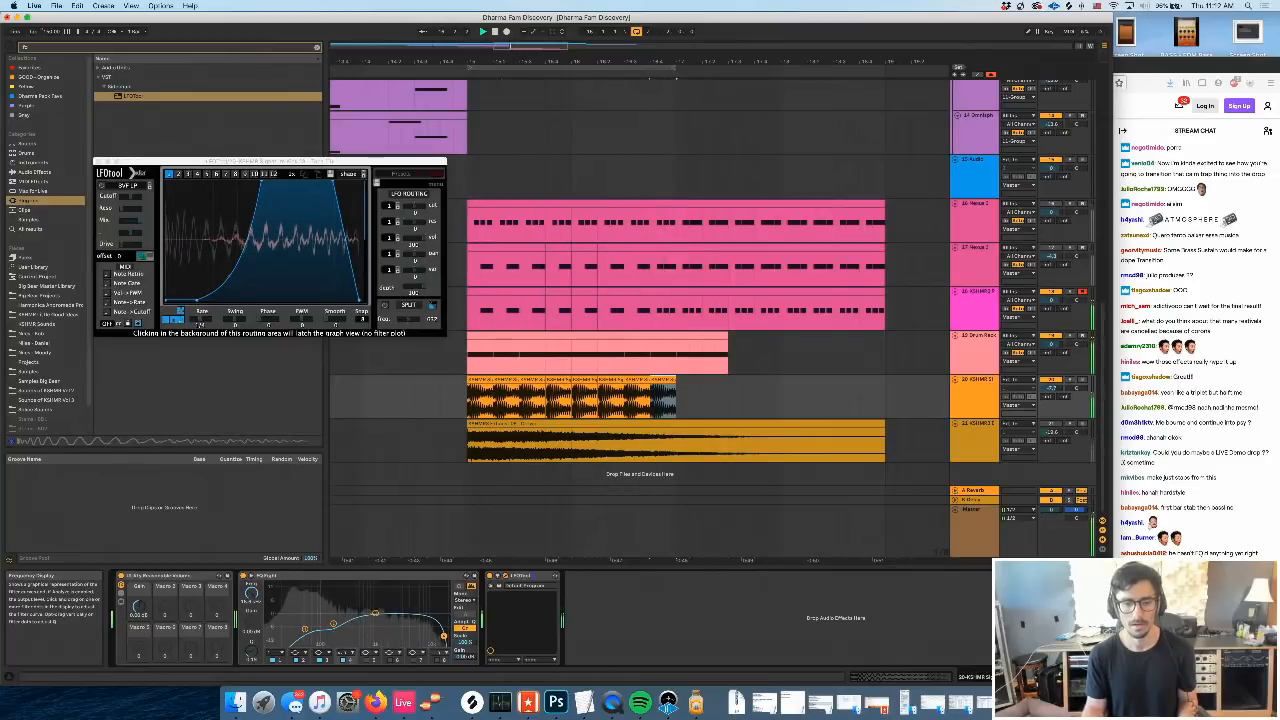
Move the LFOTool curve's full-level point slightly later and lower the bend of its rise
drag(263, 183, 276, 183)
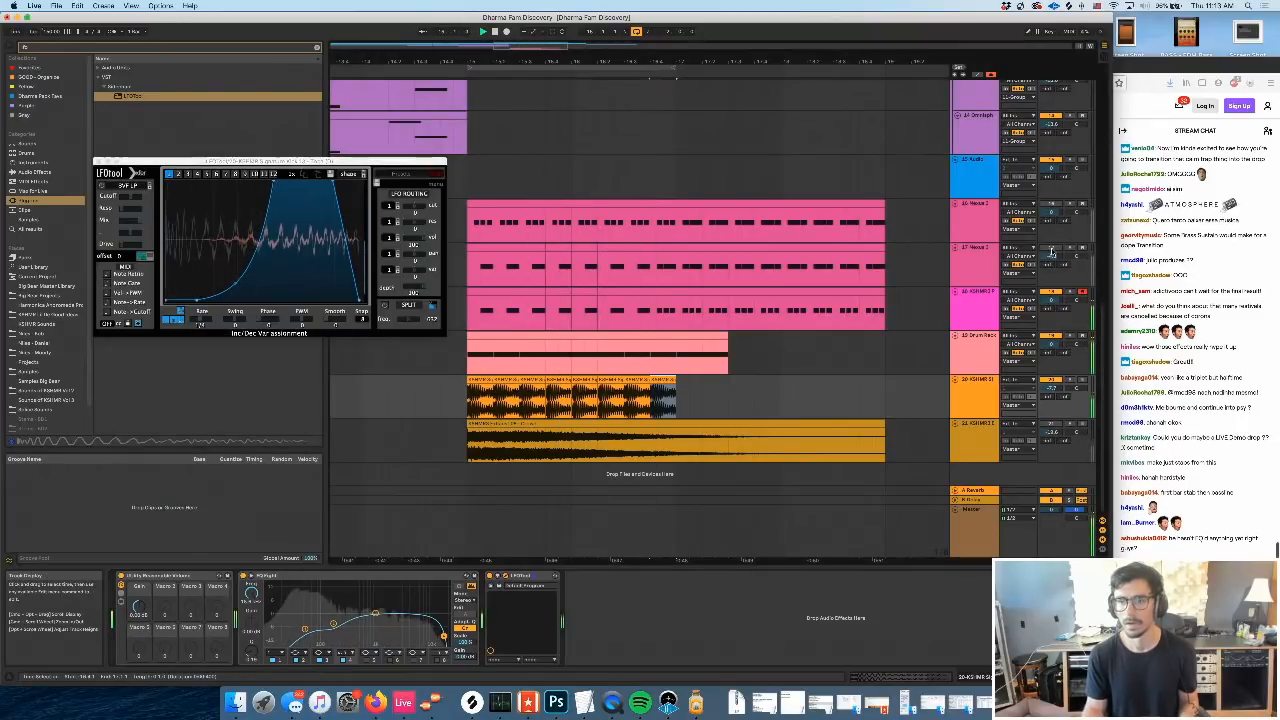
scroll(722, 325, left, 1)
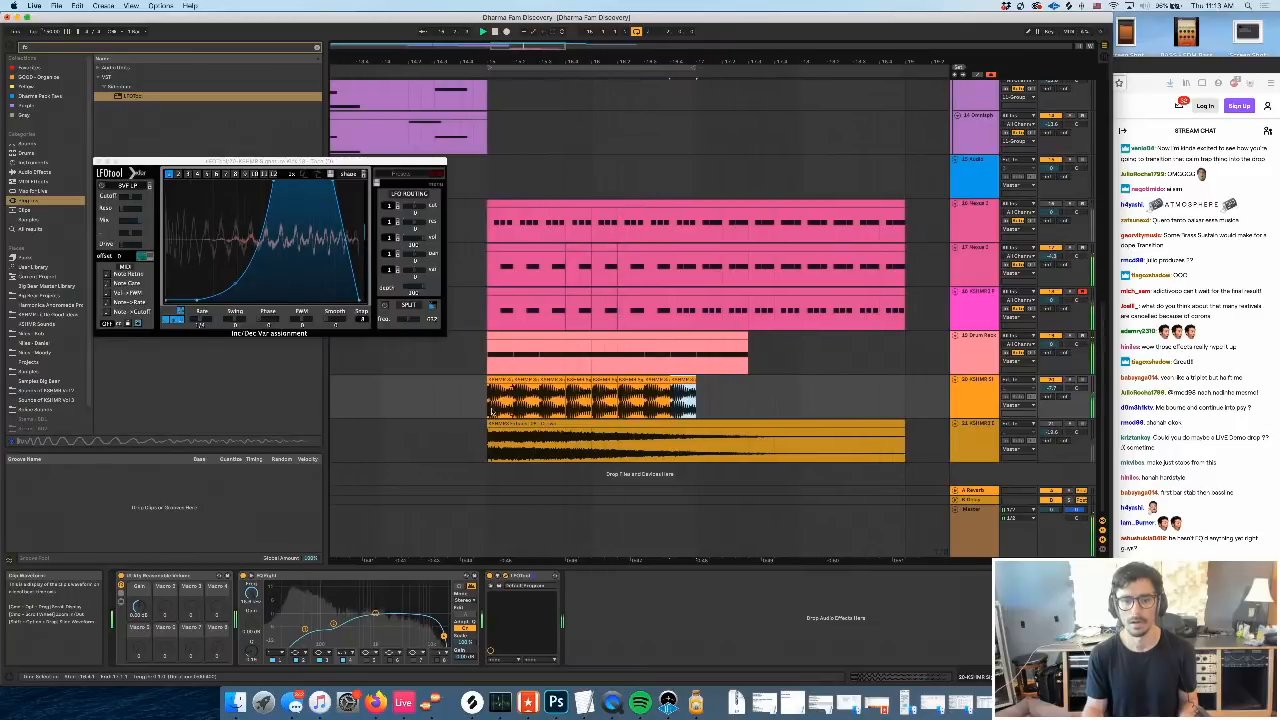
mouse_move(236, 286)
mouse_down()
mouse_move(234, 274)
mouse_move(238, 288)
mouse_up()
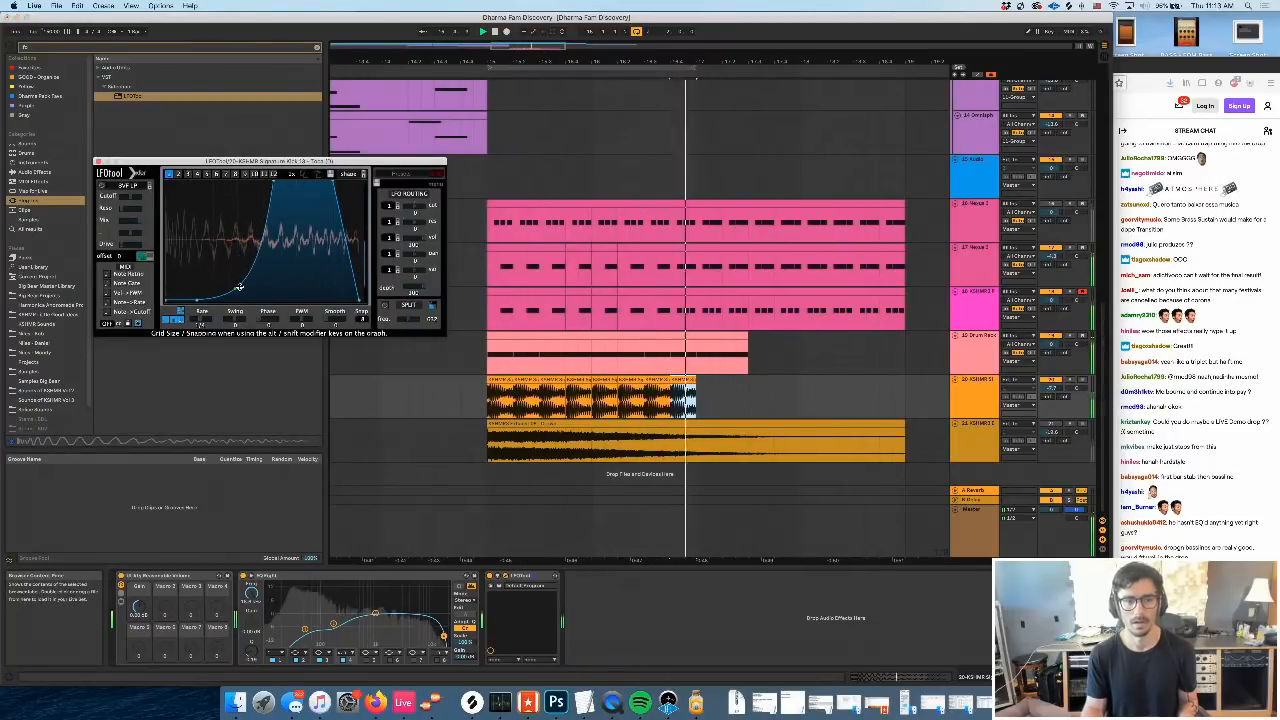
click(1052, 426)
Clear the second half of the bass and drum clips and duplicate the first half of the drop, including the Toca kicks, into it
scroll(659, 430, left, 5)
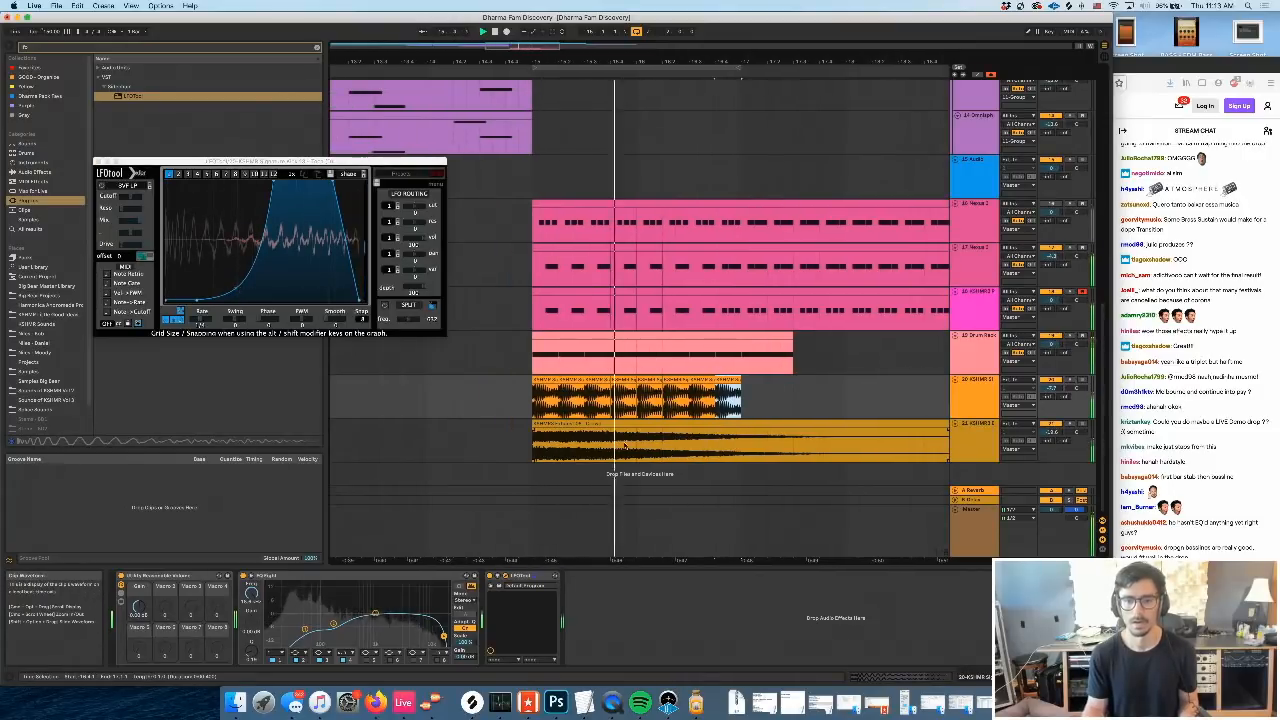
click(558, 407)
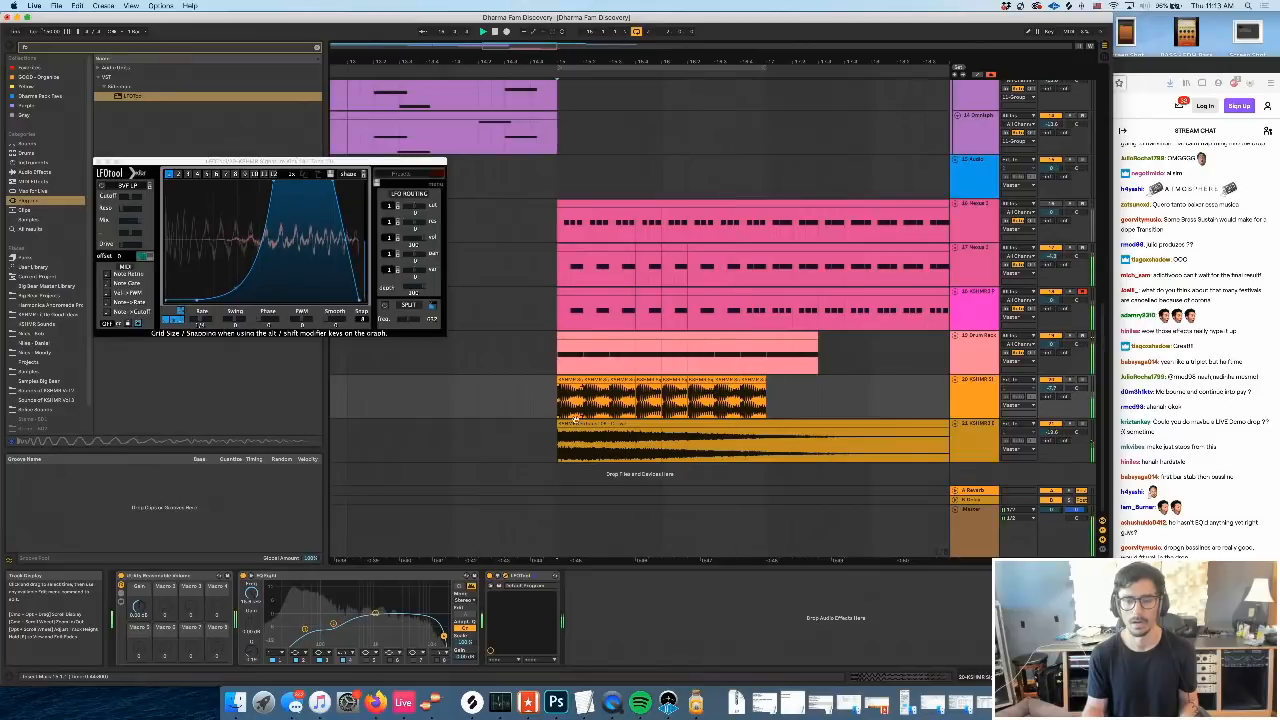
scroll(558, 407, right, 2)
drag(720, 210, 947, 367)
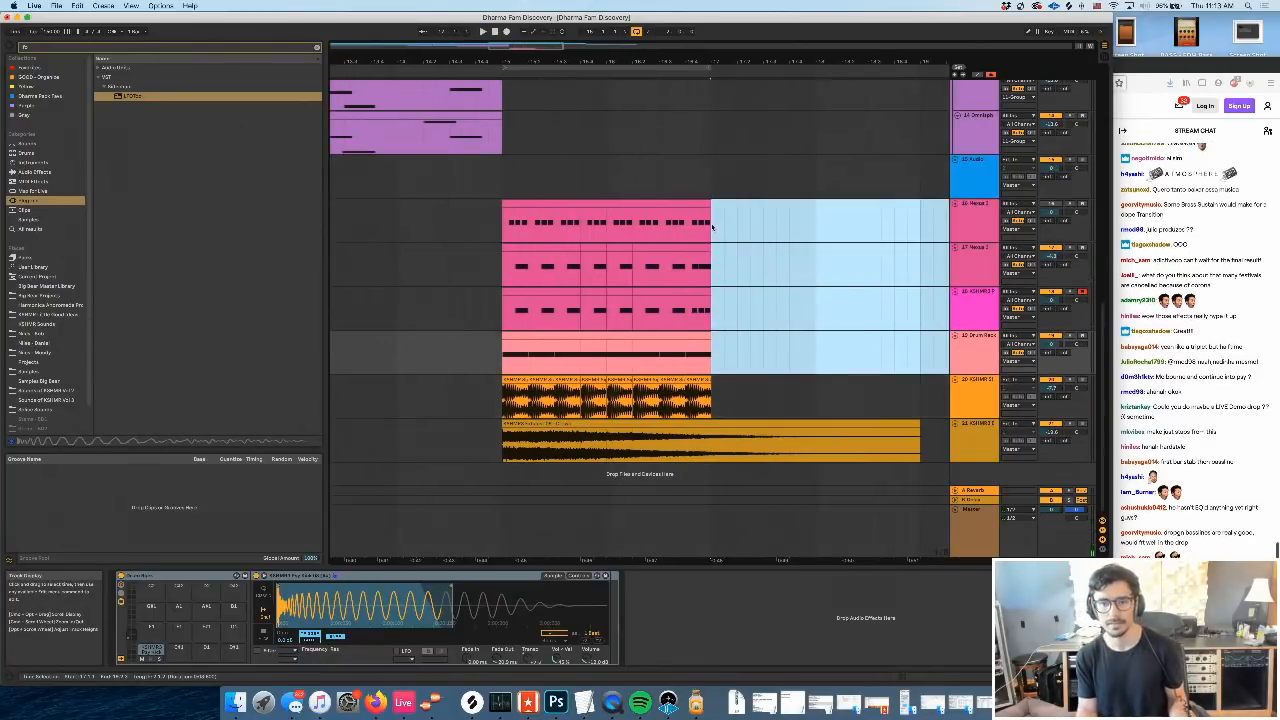
drag(712, 228, 497, 400)
key(ctrl+d)
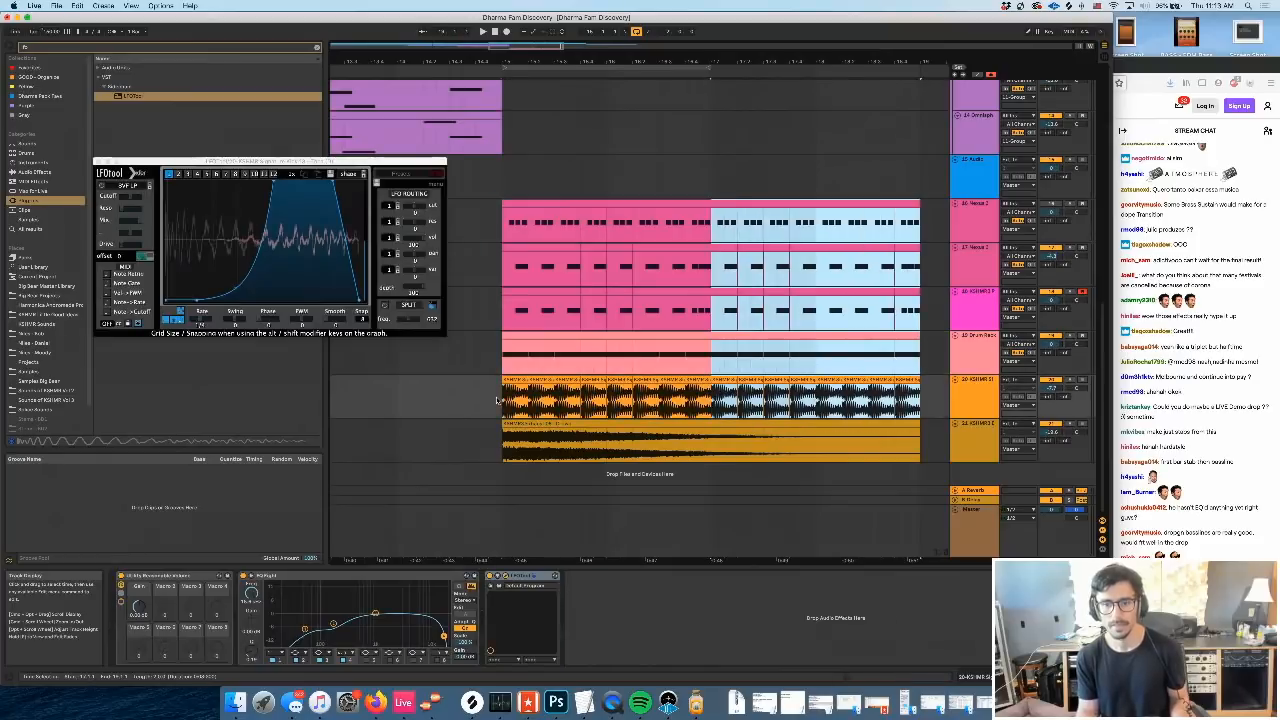
key(super+d)
Play the transition from the build-up into the drop and look over the build-up tracks
scroll(535, 402, left, 10)
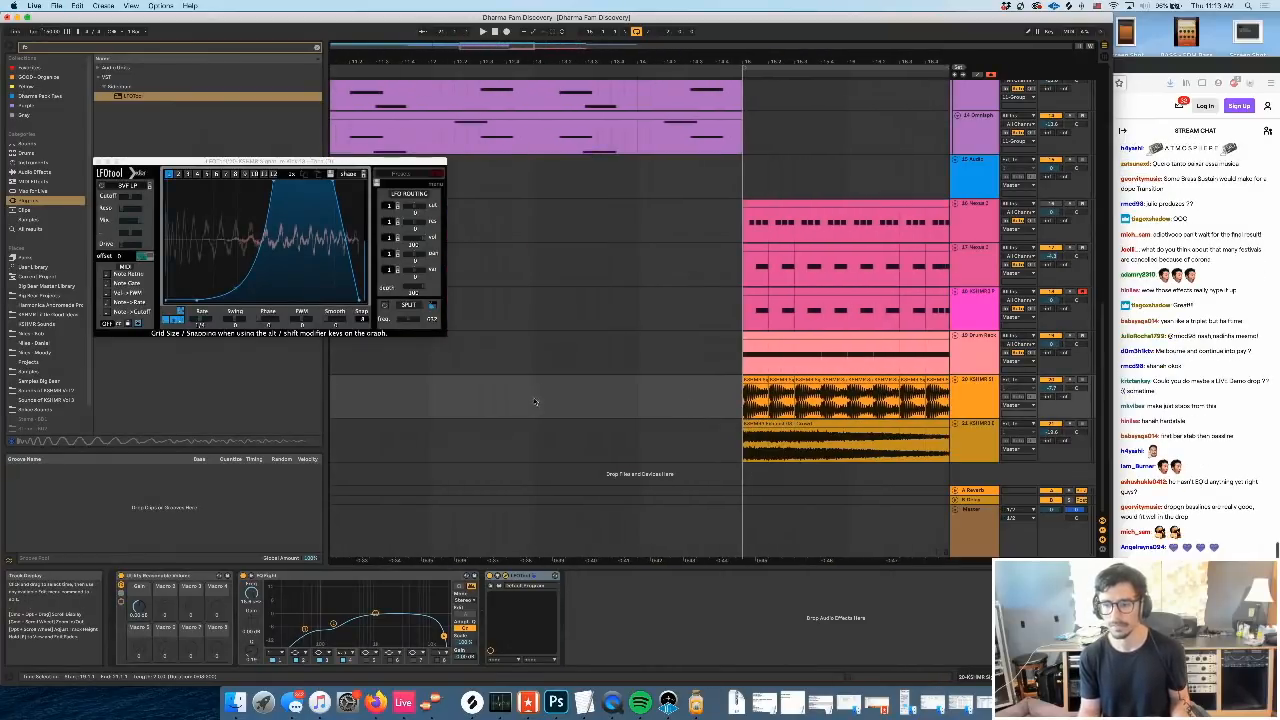
click(514, 220)
key(space)
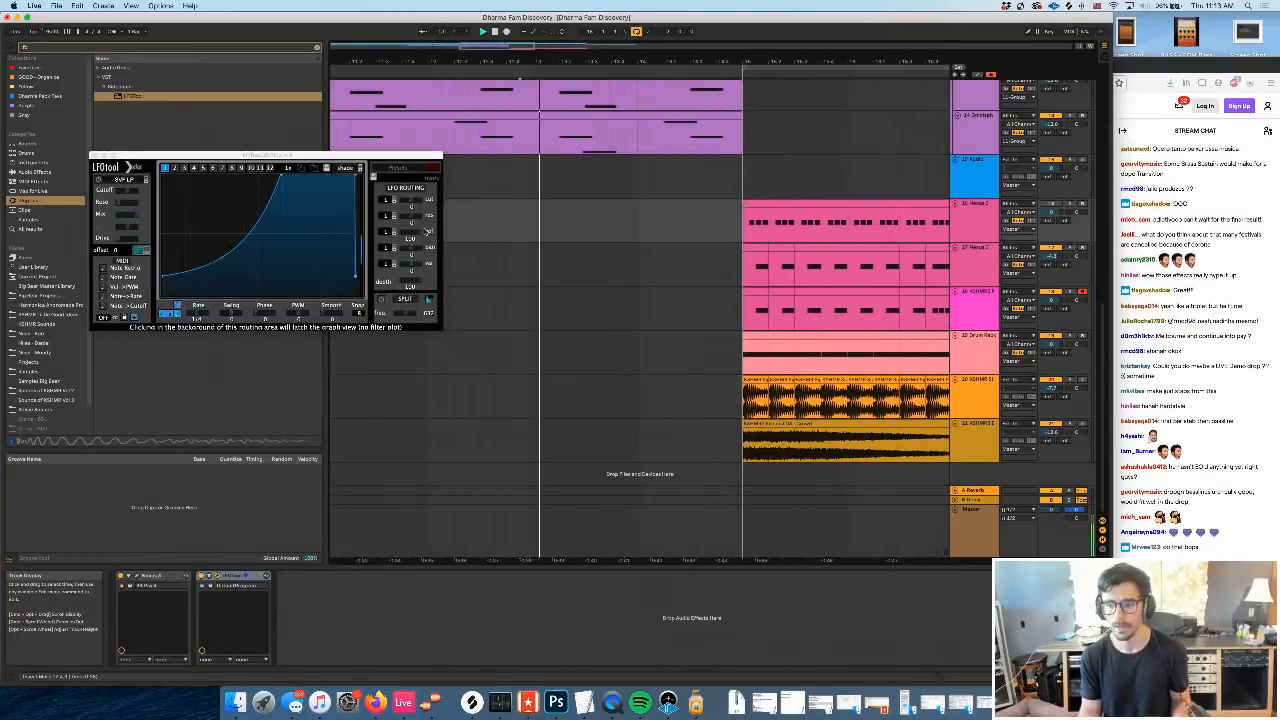
click(95, 155)
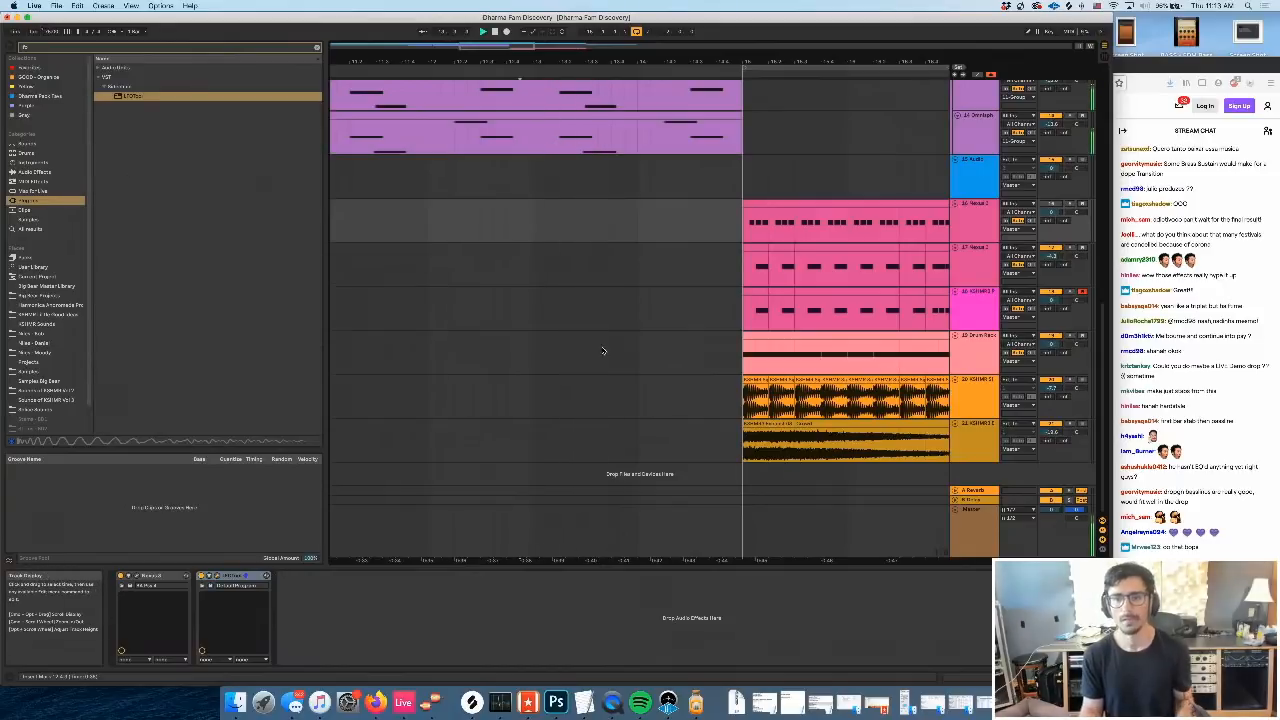
scroll(605, 351, right, 3)
click(966, 401)
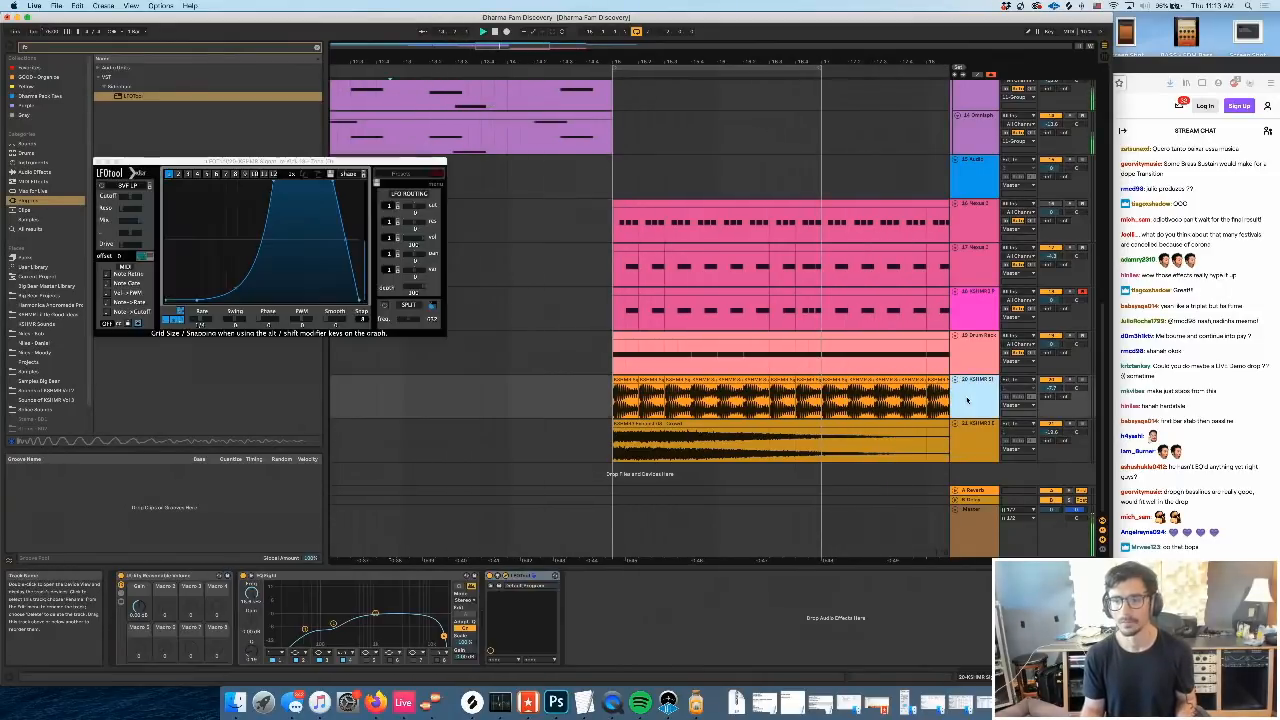
scroll(660, 280, up, 10)
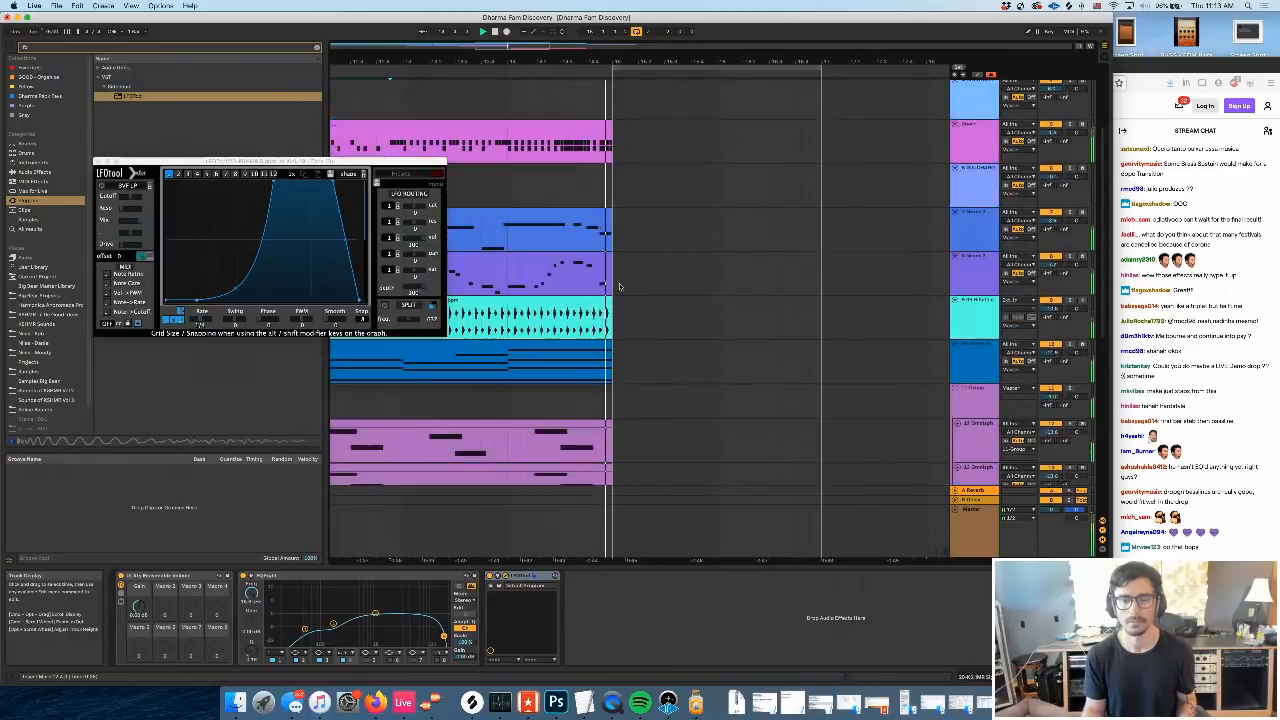
scroll(650, 285, up, 10)
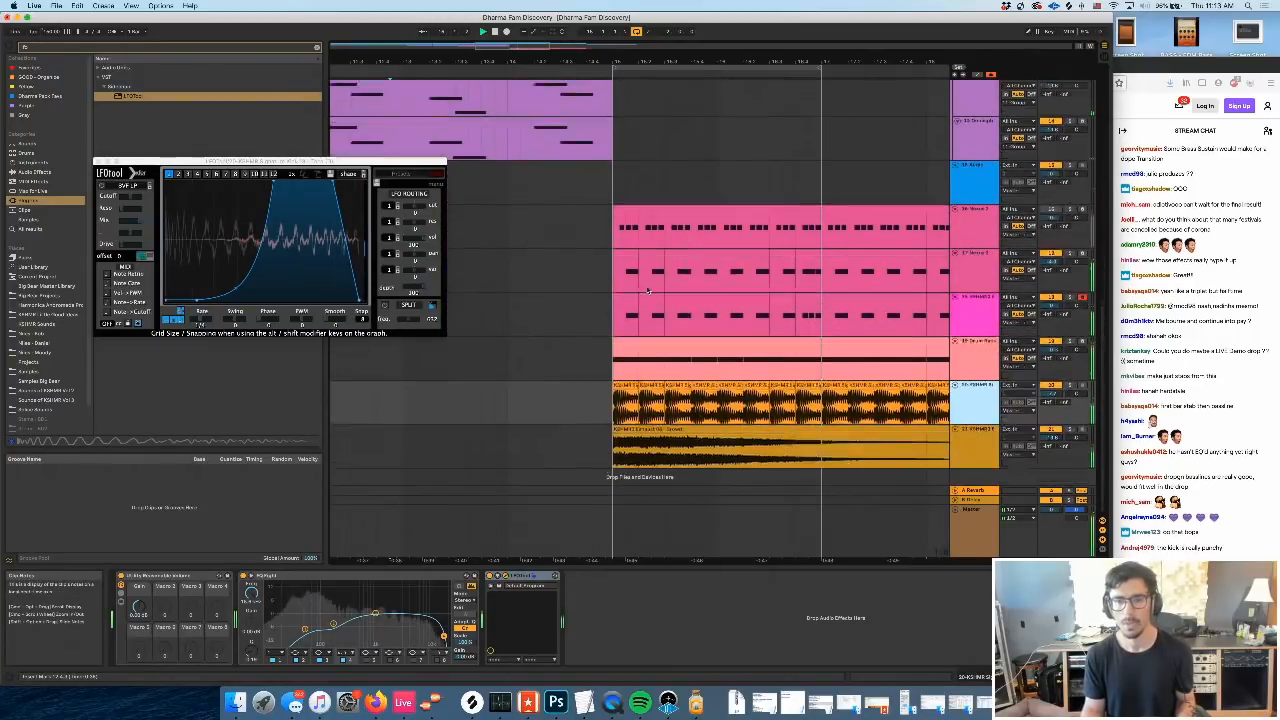
Copy a section of the purple Nexus melody from the build-up and paste it at the start of the drop
scroll(648, 291, down, 5)
scroll(648, 291, left, 8)
click(700, 259)
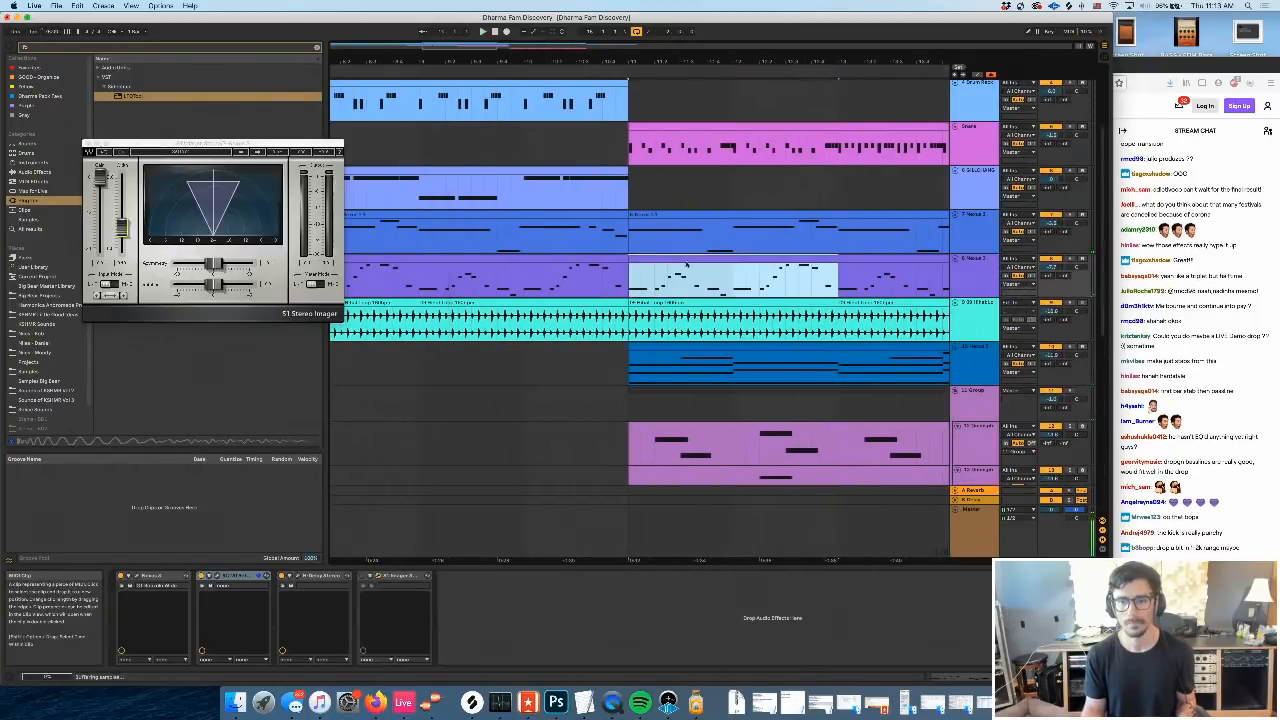
scroll(768, 316, right, 5)
key(space)
scroll(768, 316, right, 1)
key(super+c)
click(779, 282)
key(super+v)
click(792, 315)
key(space)
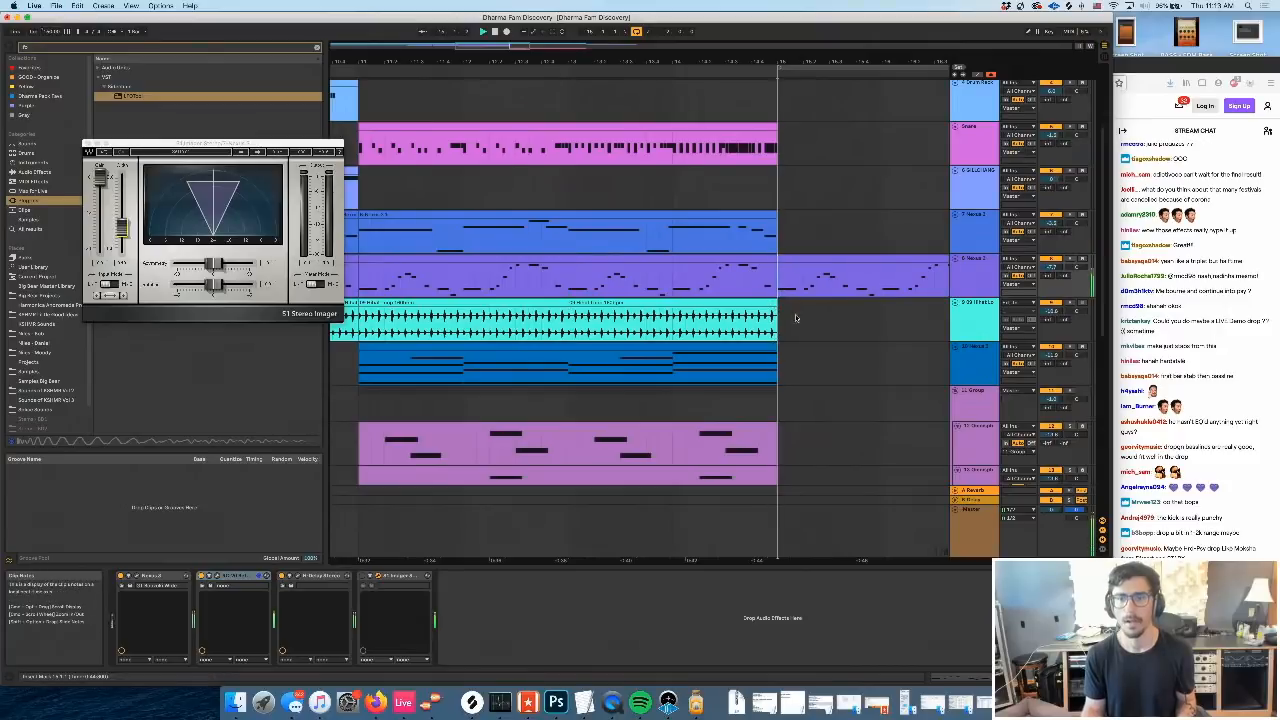
Stretch the pasted Nexus melody's notes to double length and extend its clip to twice the length
scroll(800, 312, right, 3)
scroll(800, 309, right, 1)
key(space)
double_click(726, 253)
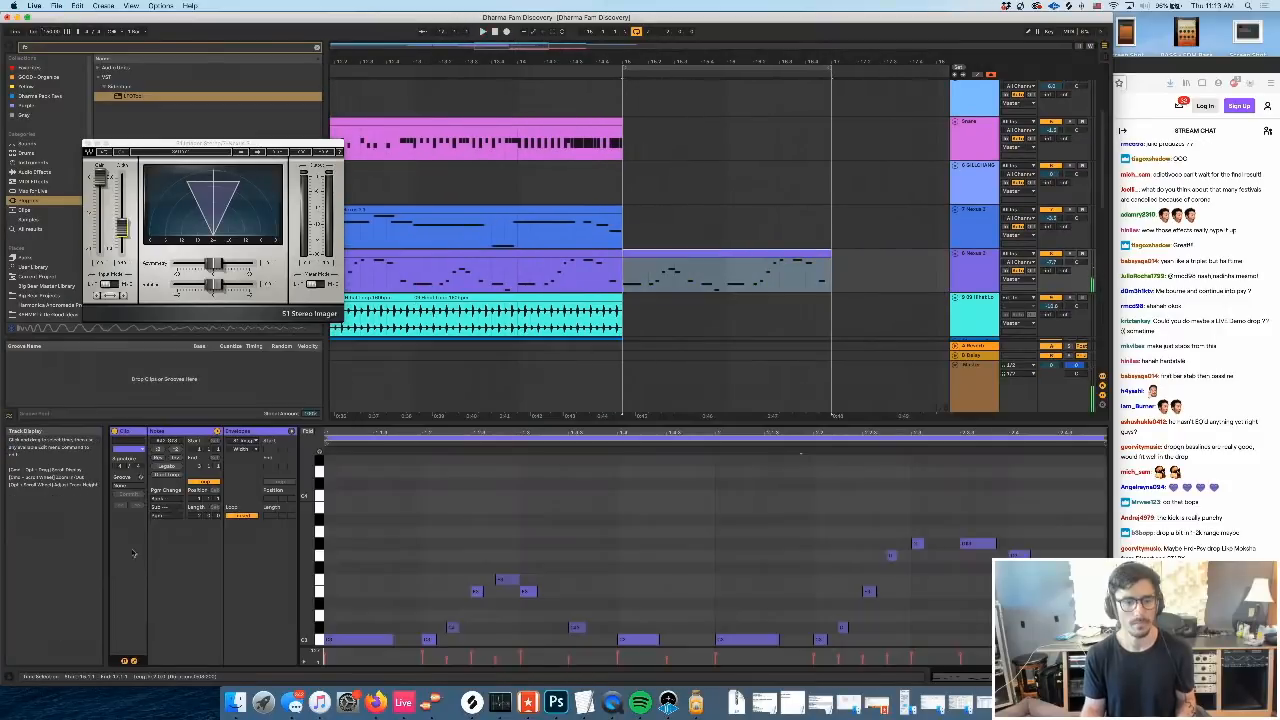
click(175, 449)
key(space)
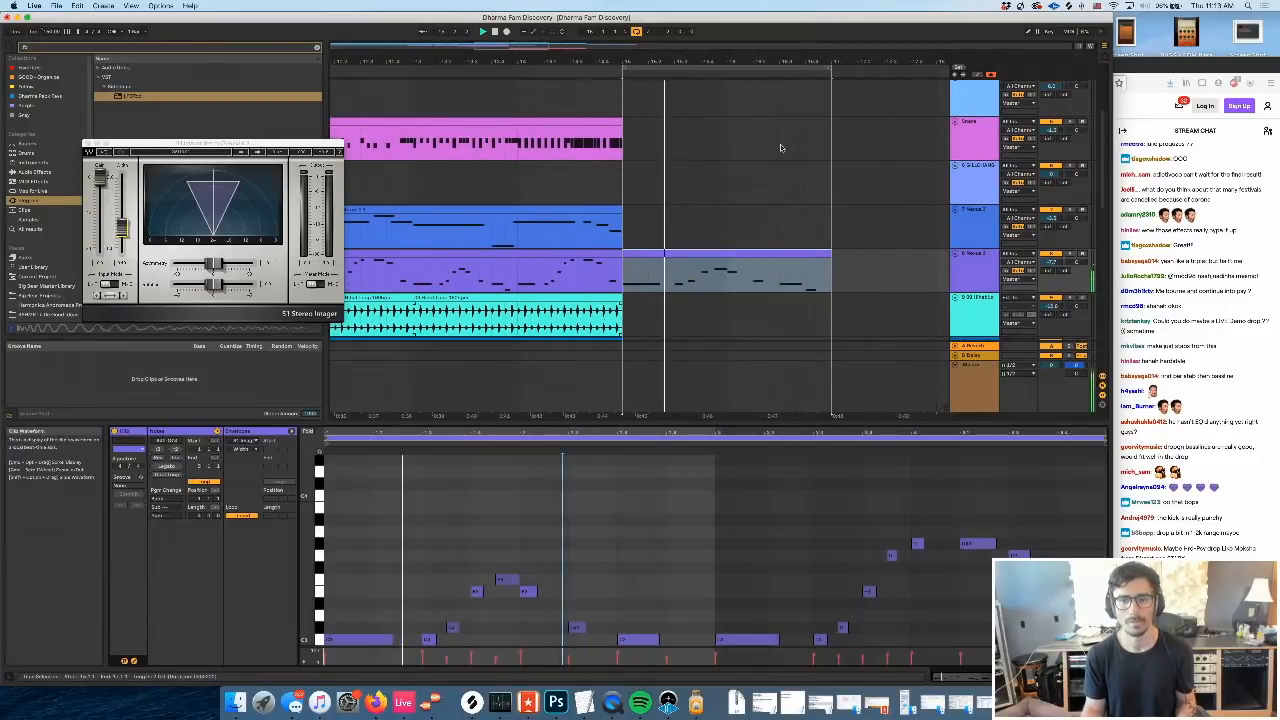
key(space)
drag(661, 62, 521, 43)
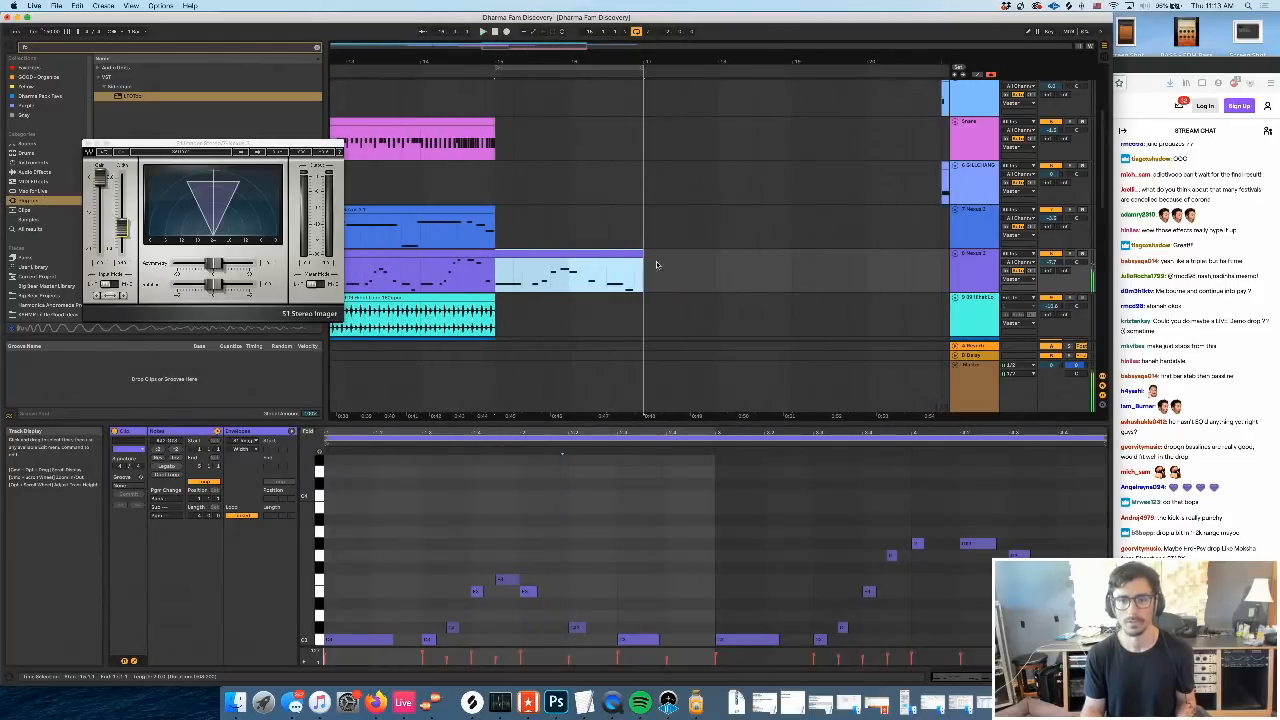
key(super+d)
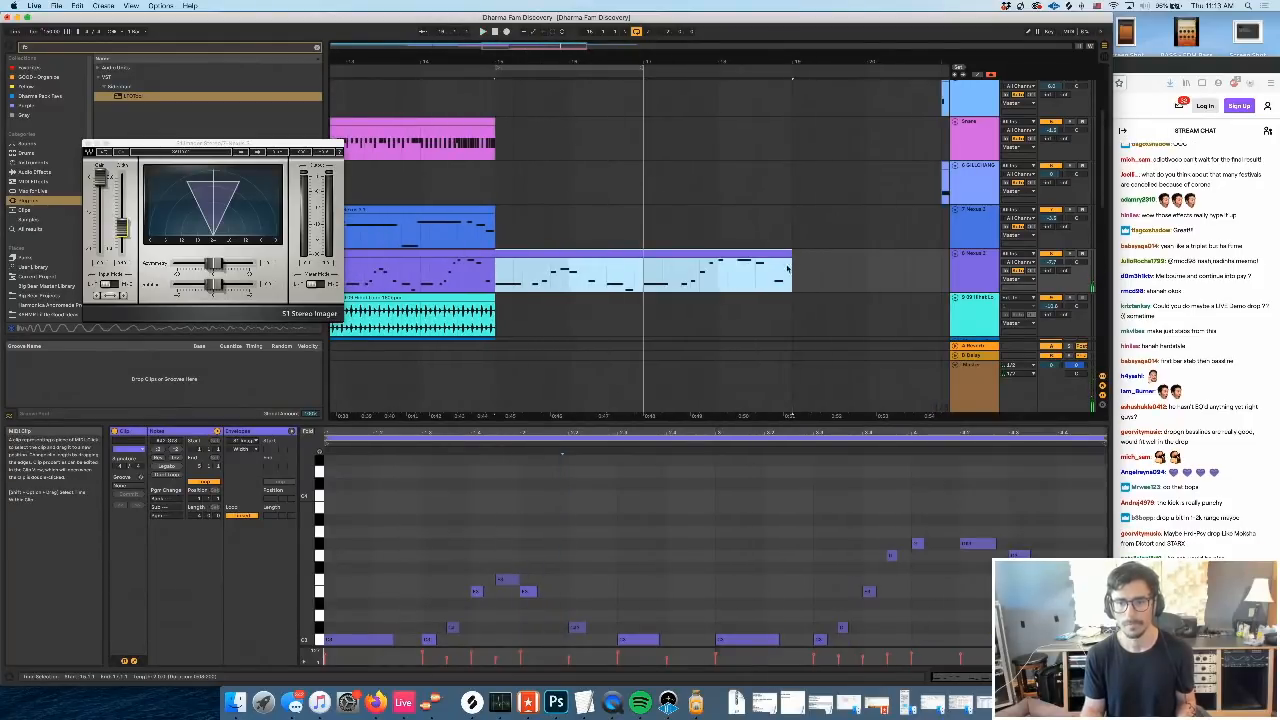
Insert a new audio track below the purple Nexus track, set its input to Resampling and arm it for recording
click(978, 273)
key(super+t)
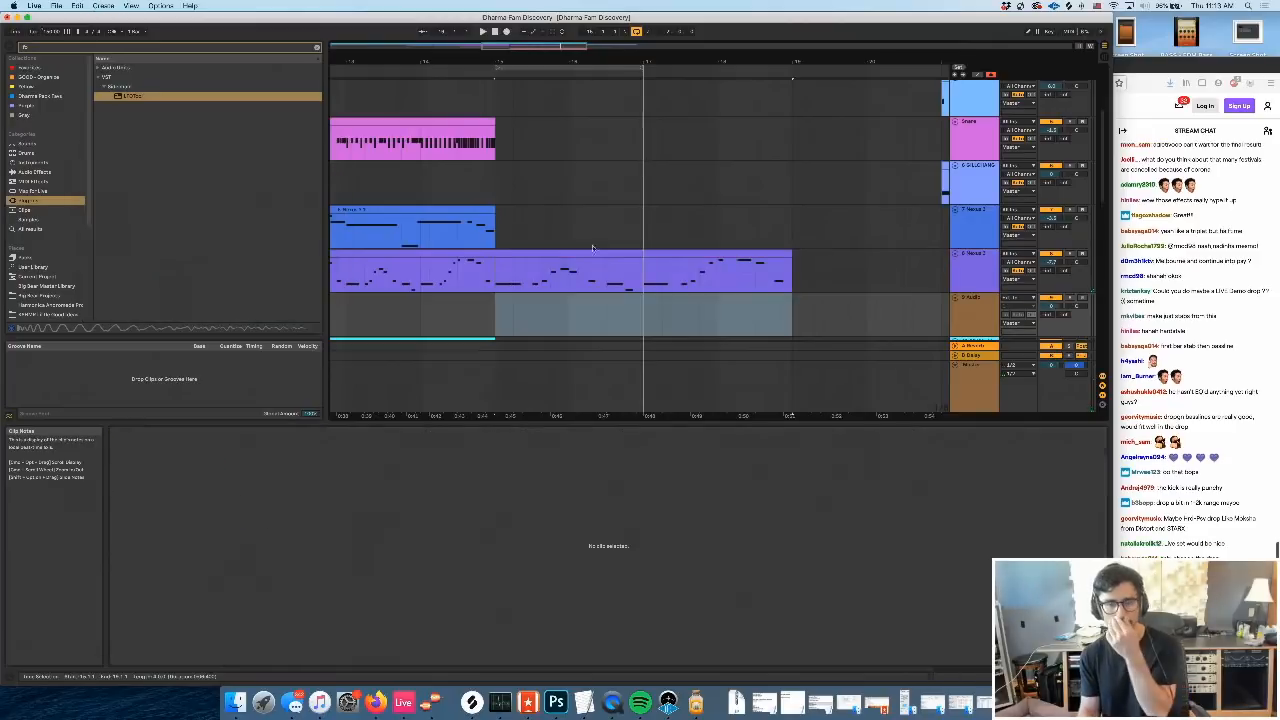
click(968, 254)
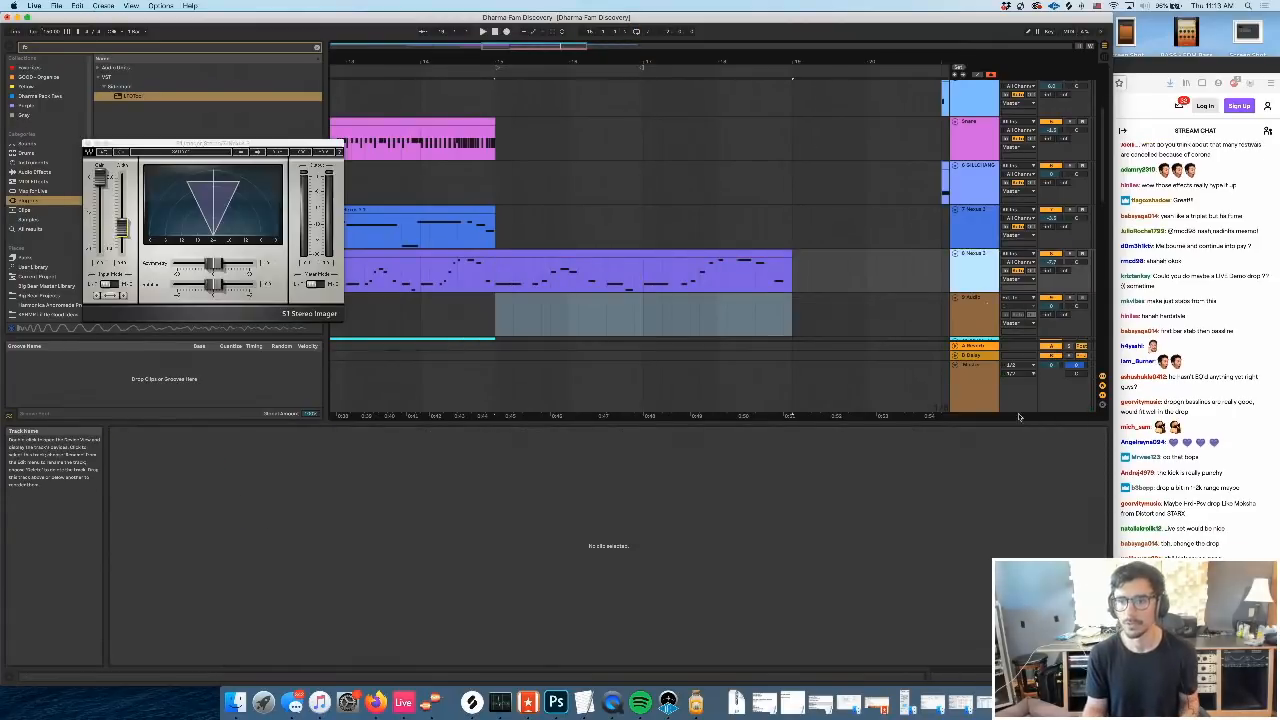
click(1050, 677)
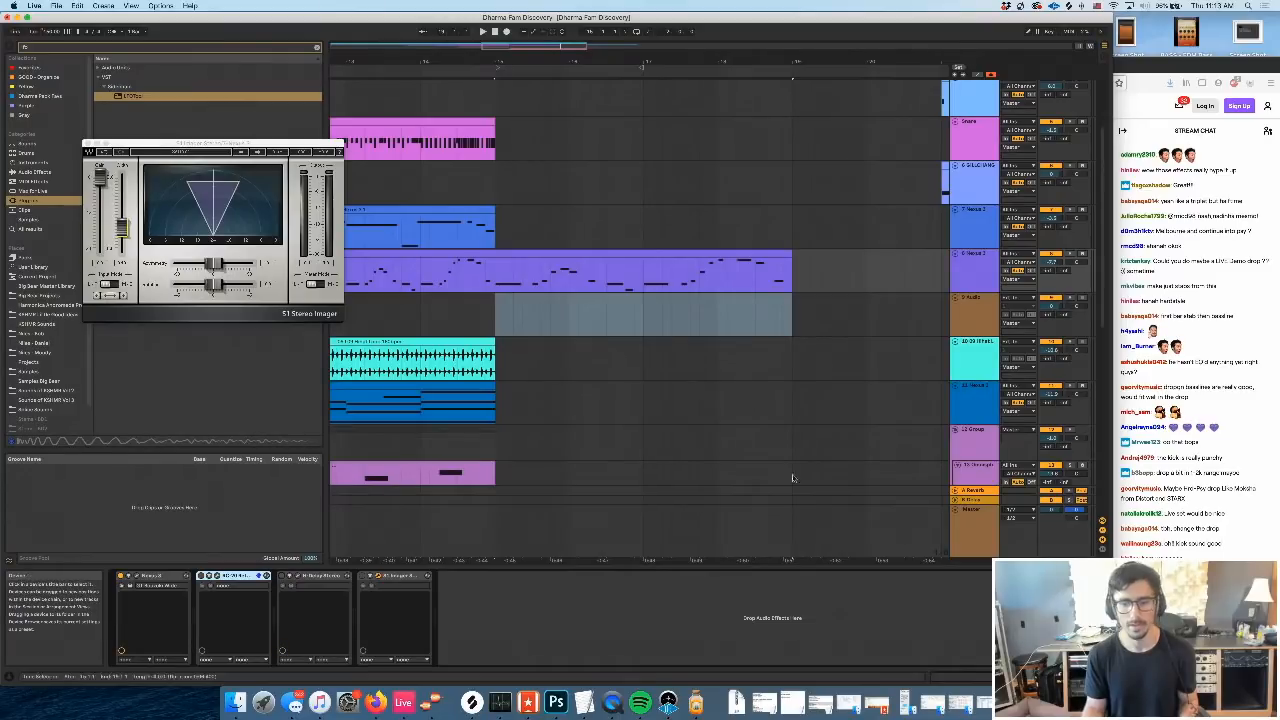
click(1015, 303)
click(1015, 300)
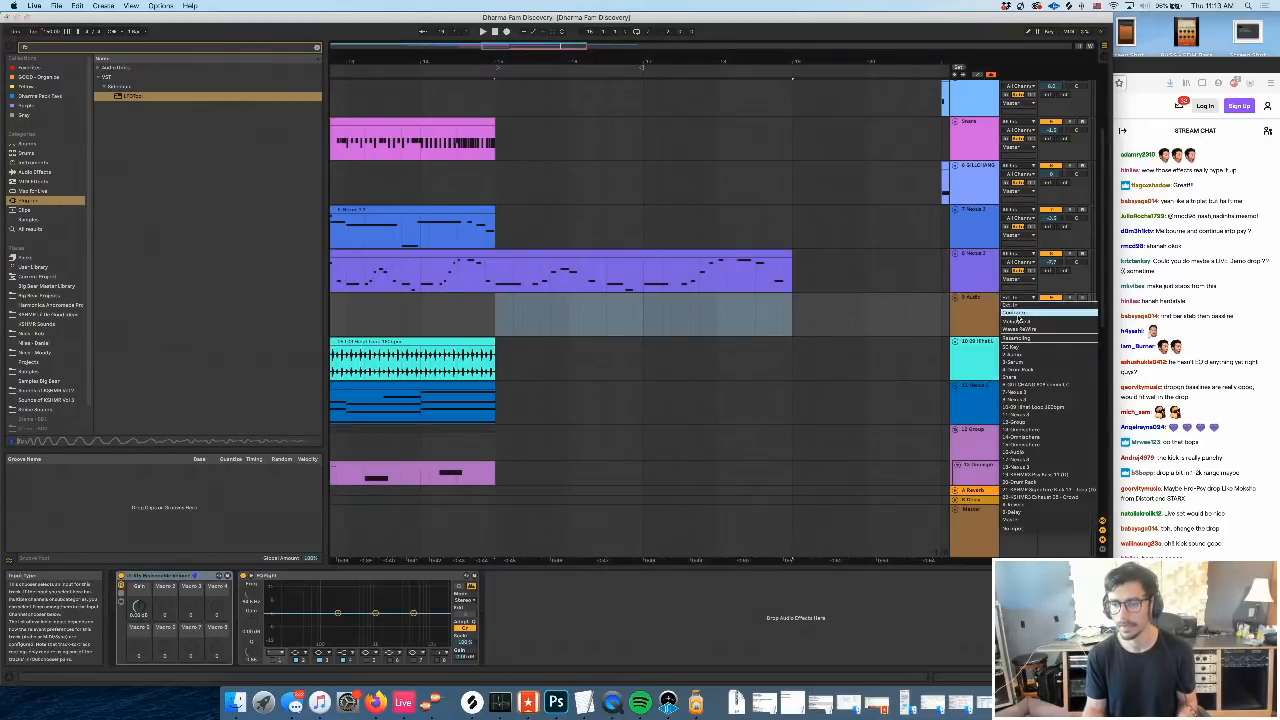
click(1030, 342)
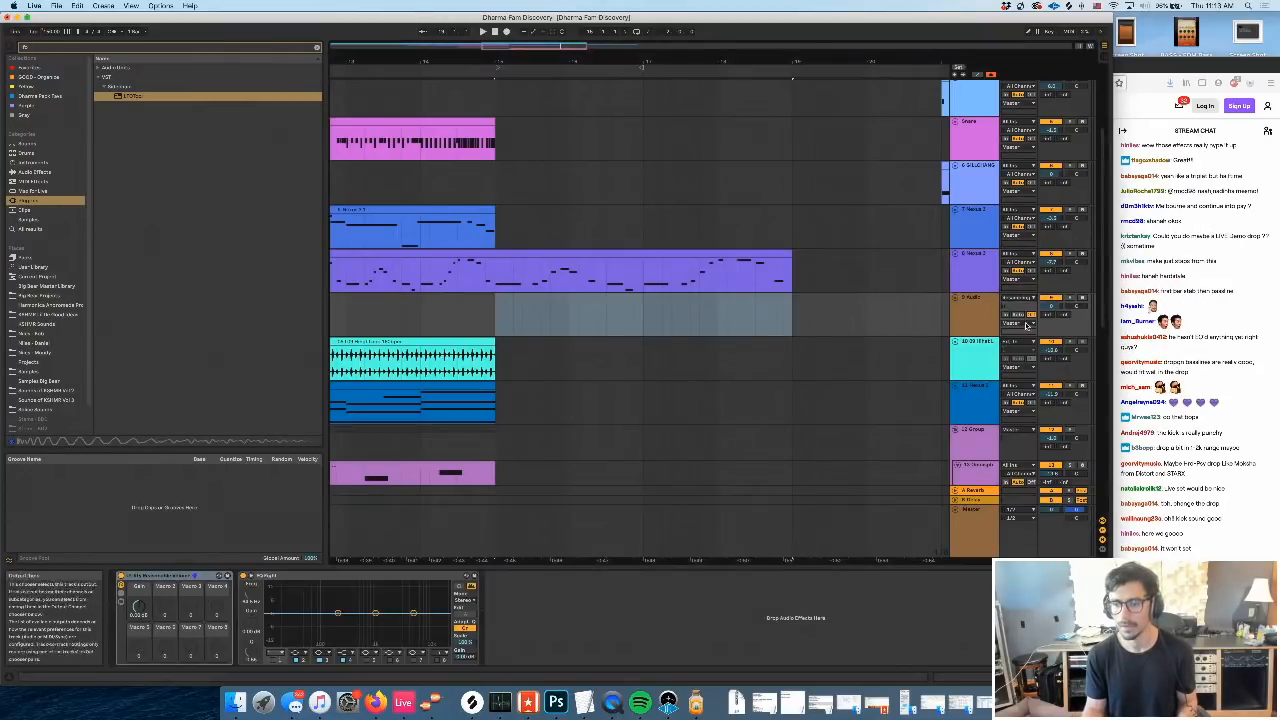
click(1083, 300)
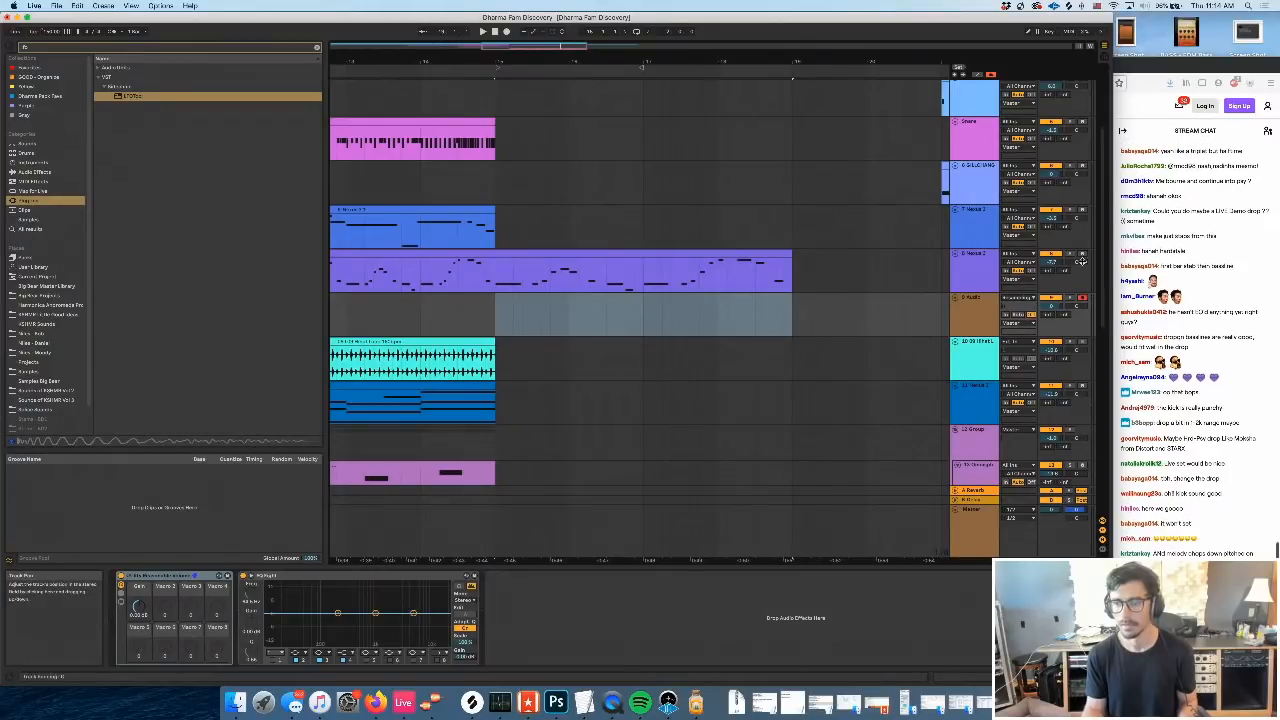
Record the soloed purple Nexus melody onto the new audio track and delete the tail past the melody's end
click(574, 334)
key(F9)
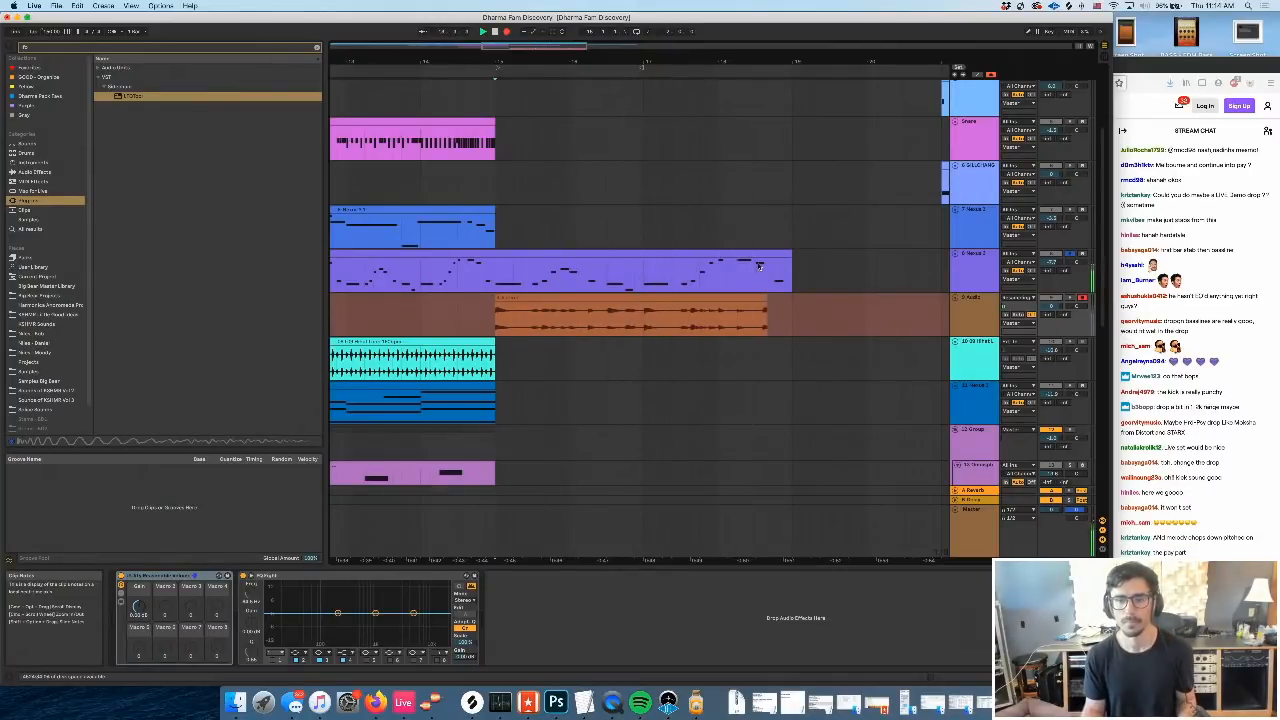
key(space)
drag(793, 326, 847, 325)
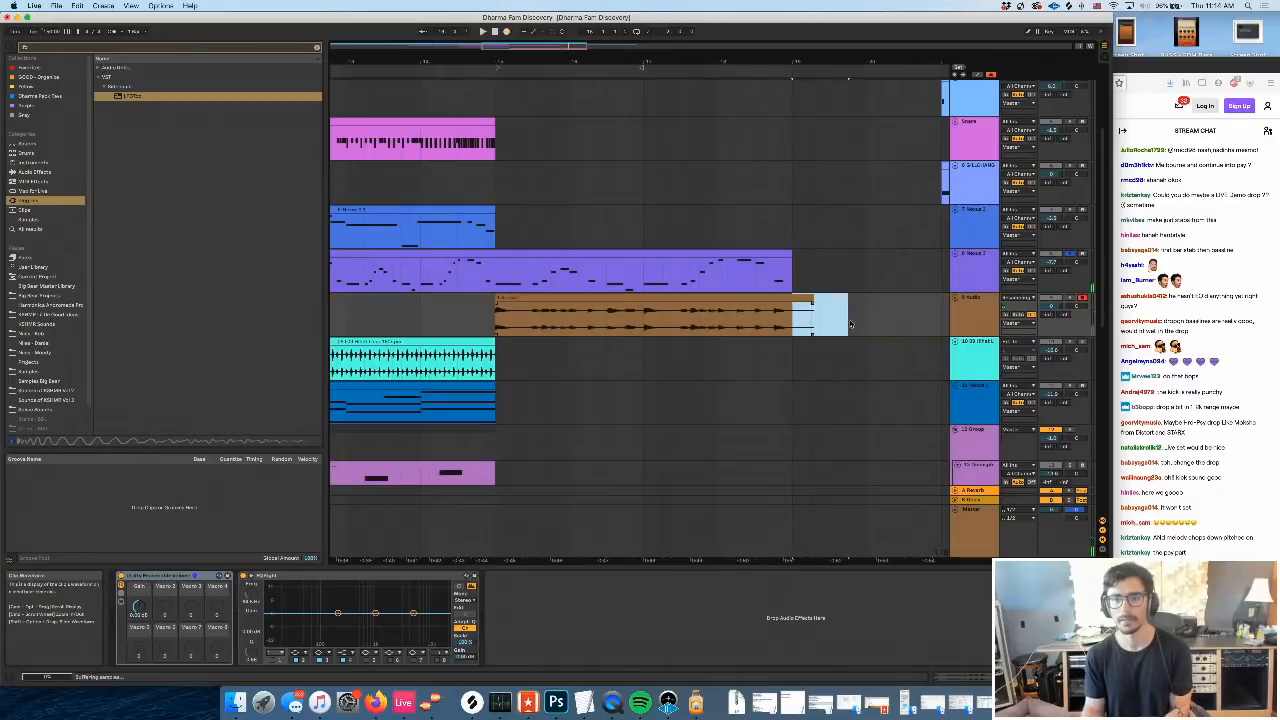
key(Delete)
Deactivate the purple Nexus MIDI clip in the drop and play the recorded melody audio in a loop
click(548, 254)
key(Delete)
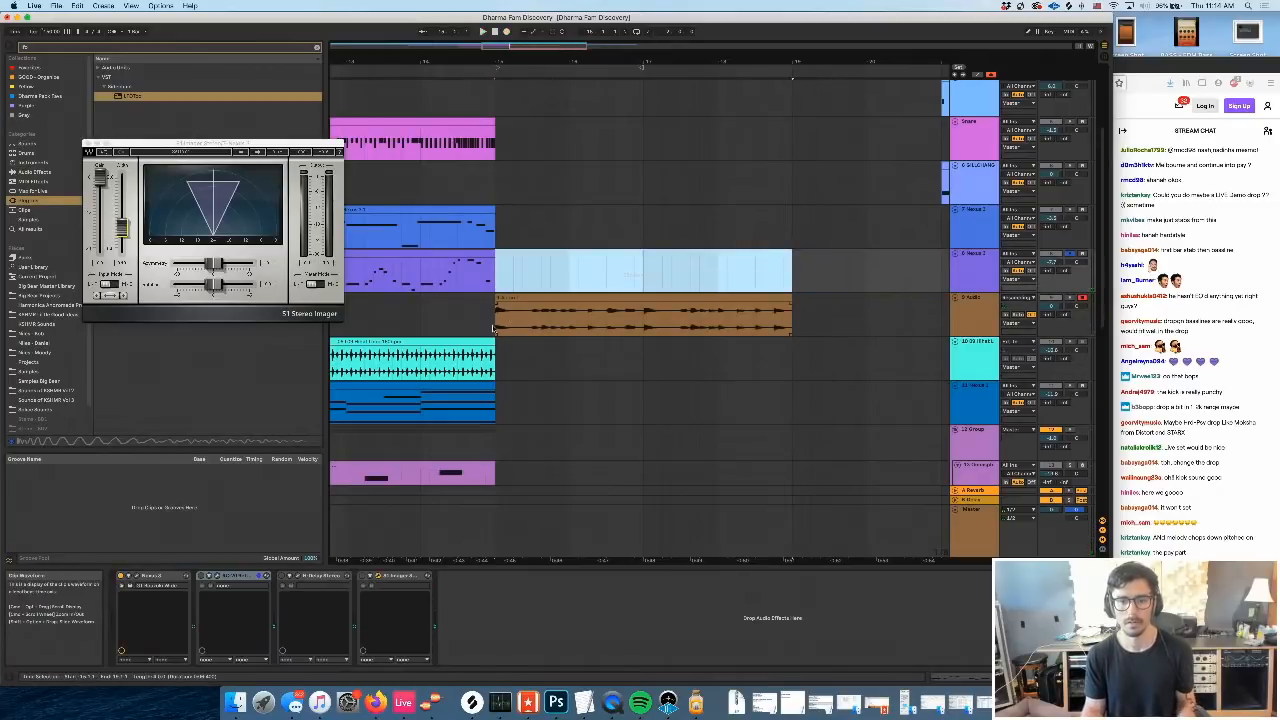
drag(493, 328, 793, 318)
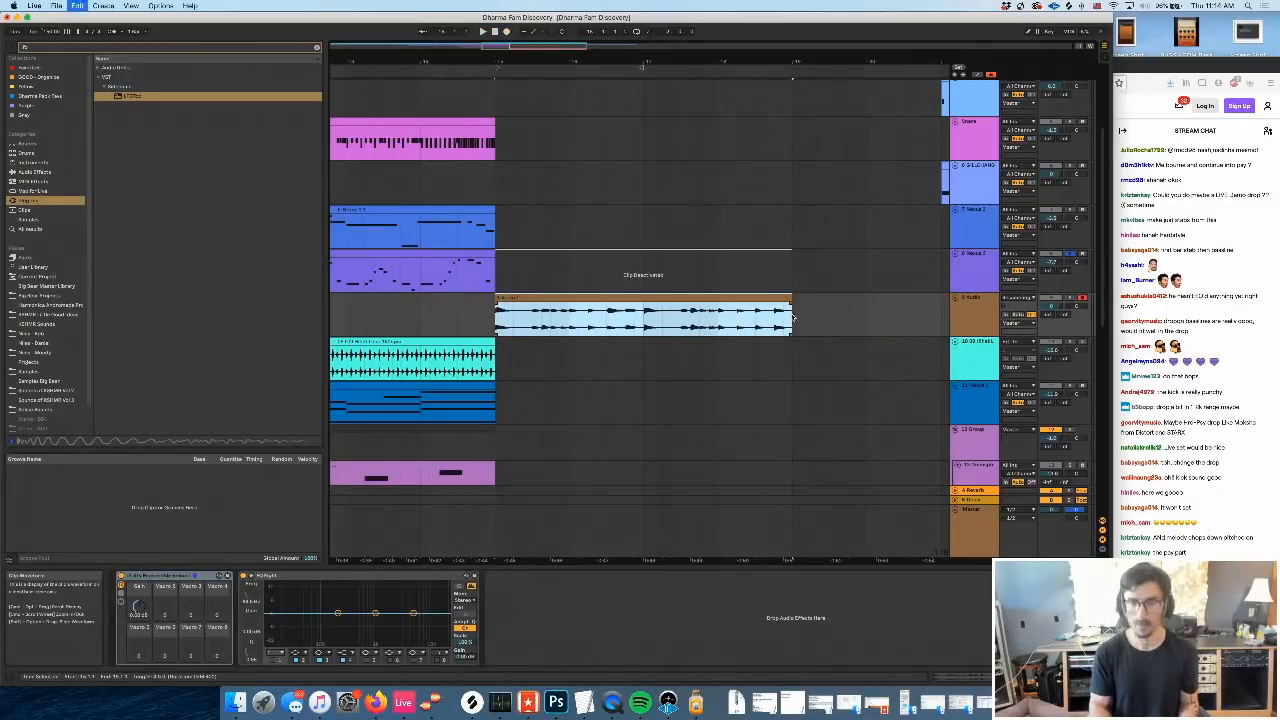
key(super+l)
click(1069, 254)
key(space)
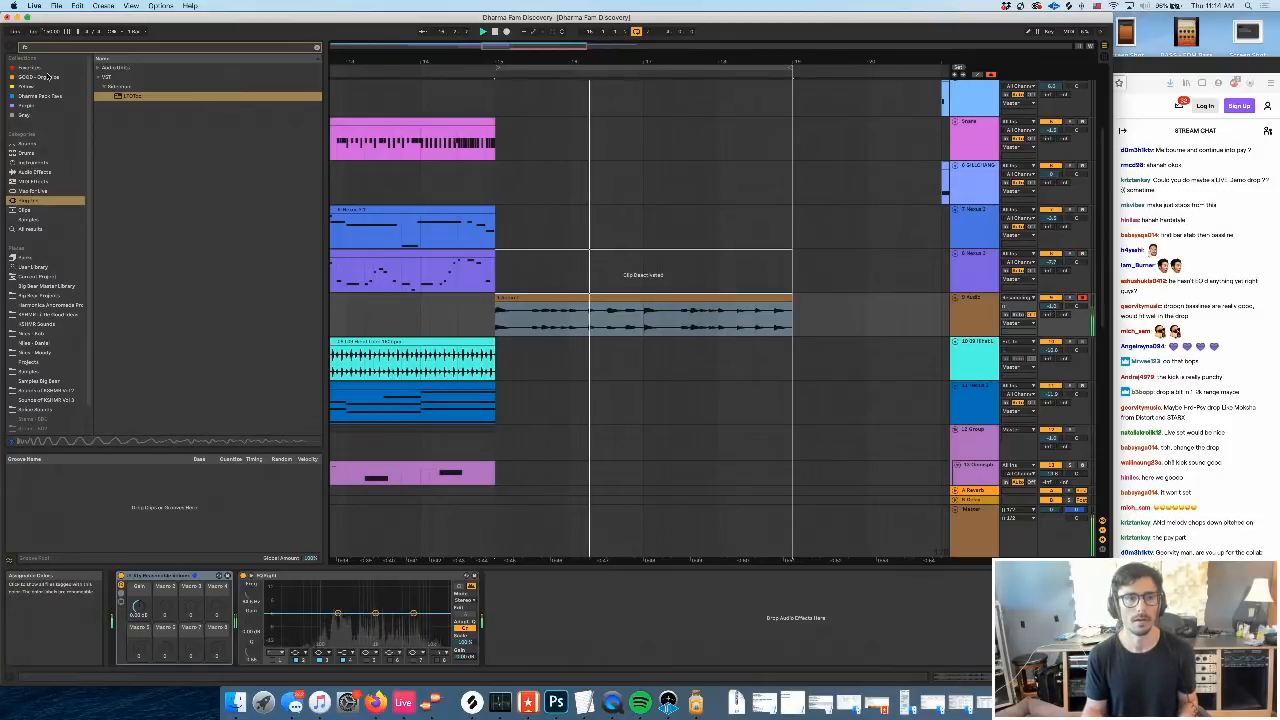
Add a Compressor to the recorded melody track and set its sidechain source to the SC Key track
click(35, 172)
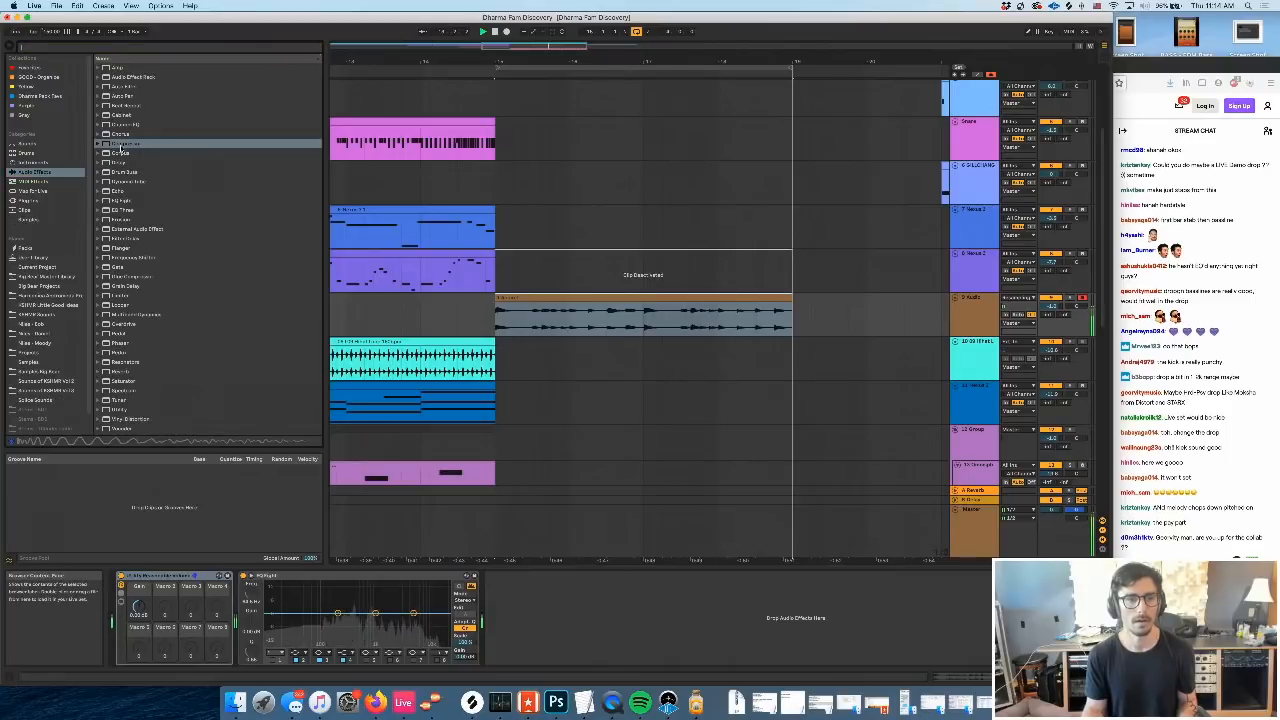
double_click(122, 144)
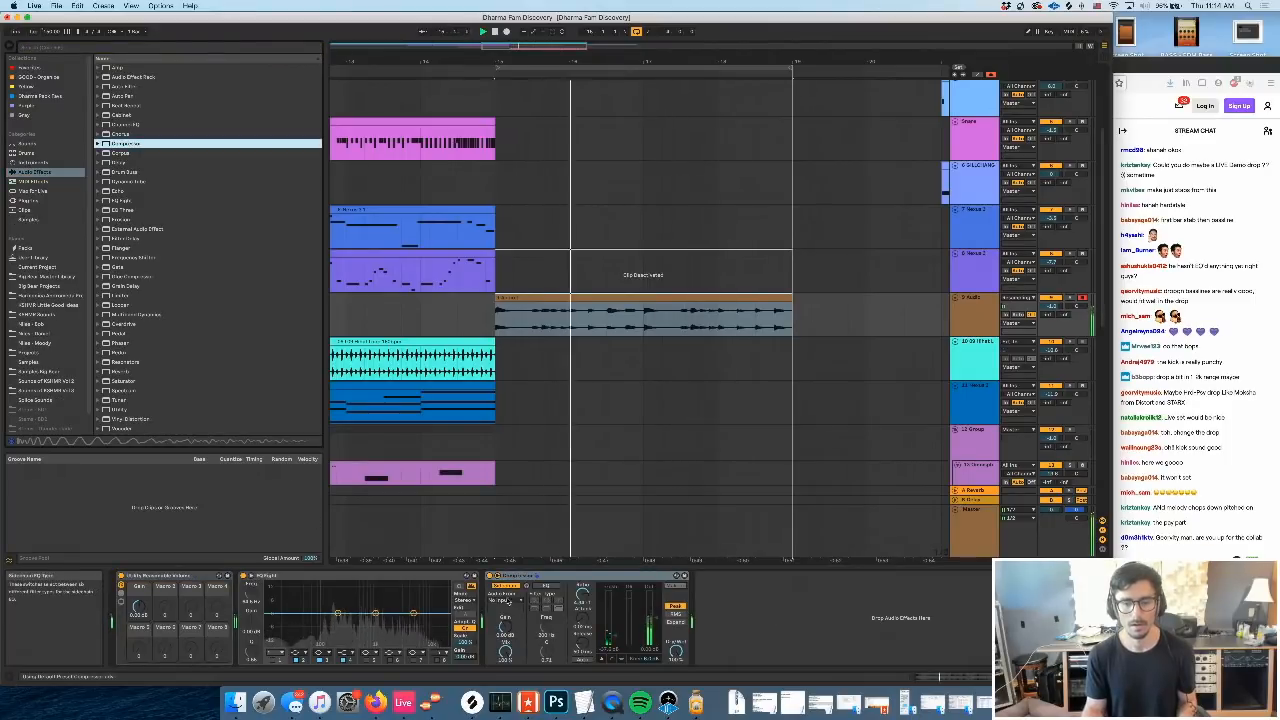
click(506, 600)
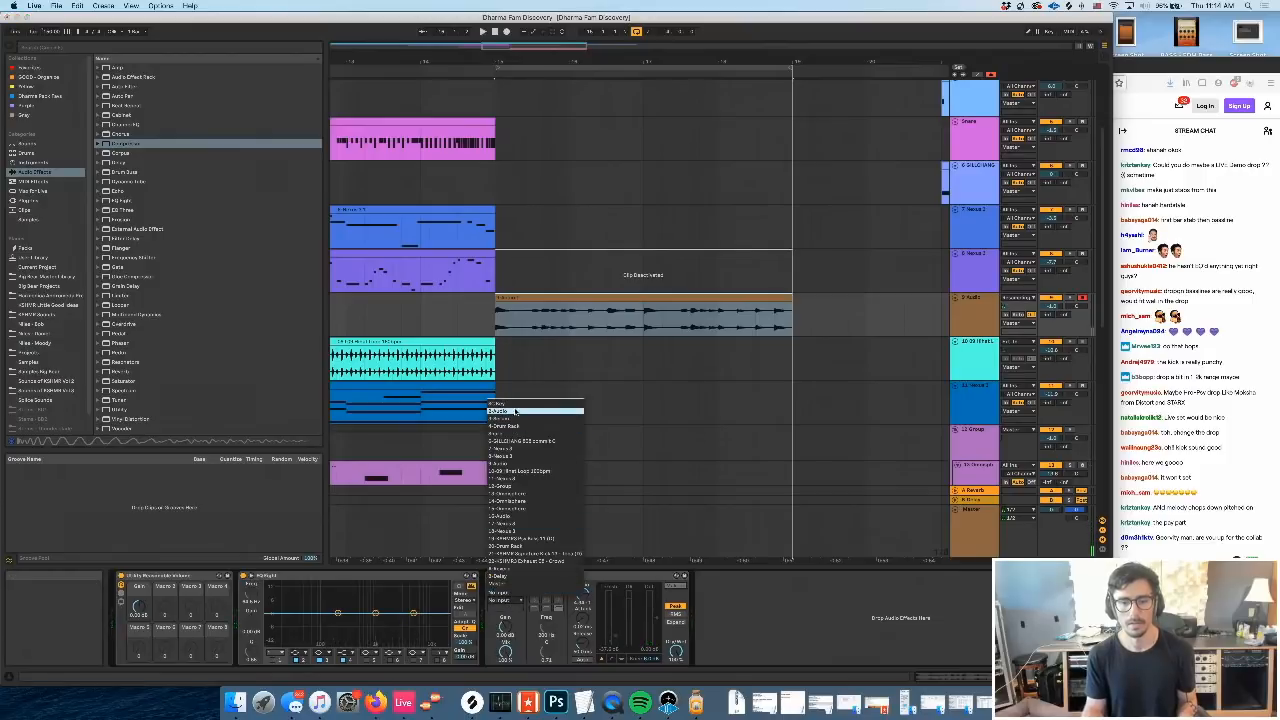
click(514, 410)
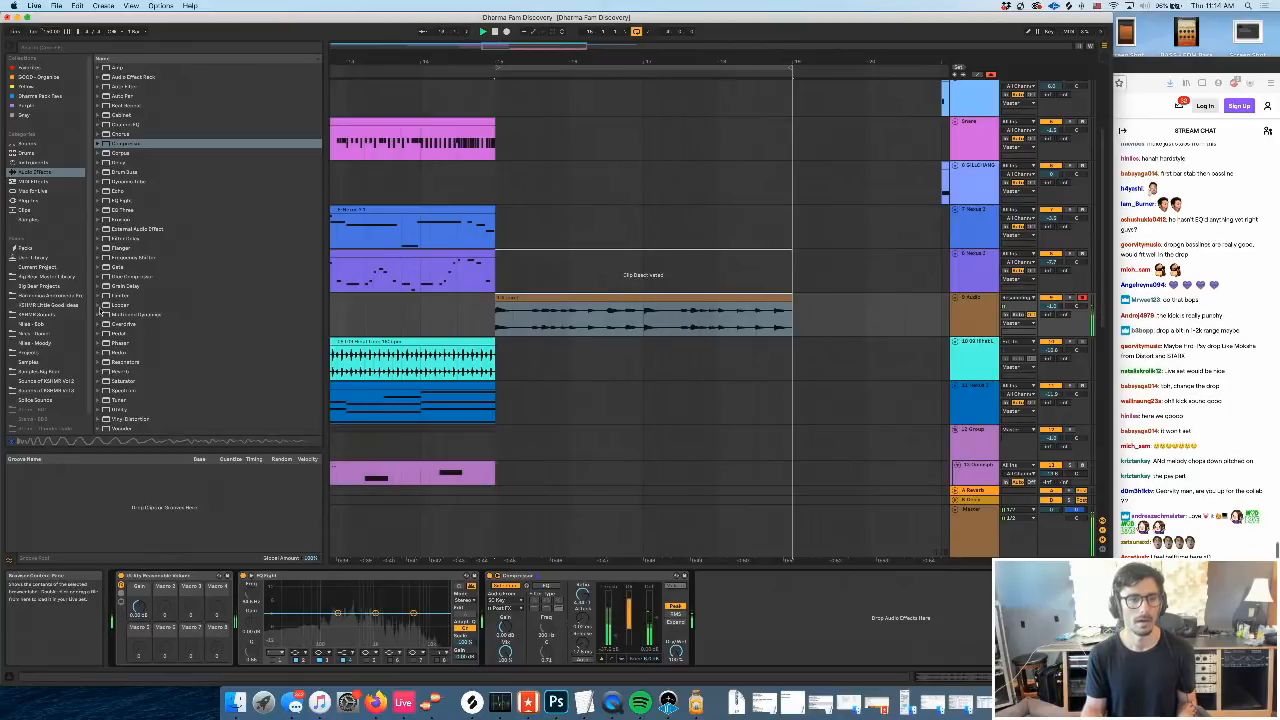
Search the plug-ins for "kshmr", insert KSHMR Essentials before the Compressor and set it to Synths mode
click(30, 200)
click(44, 47)
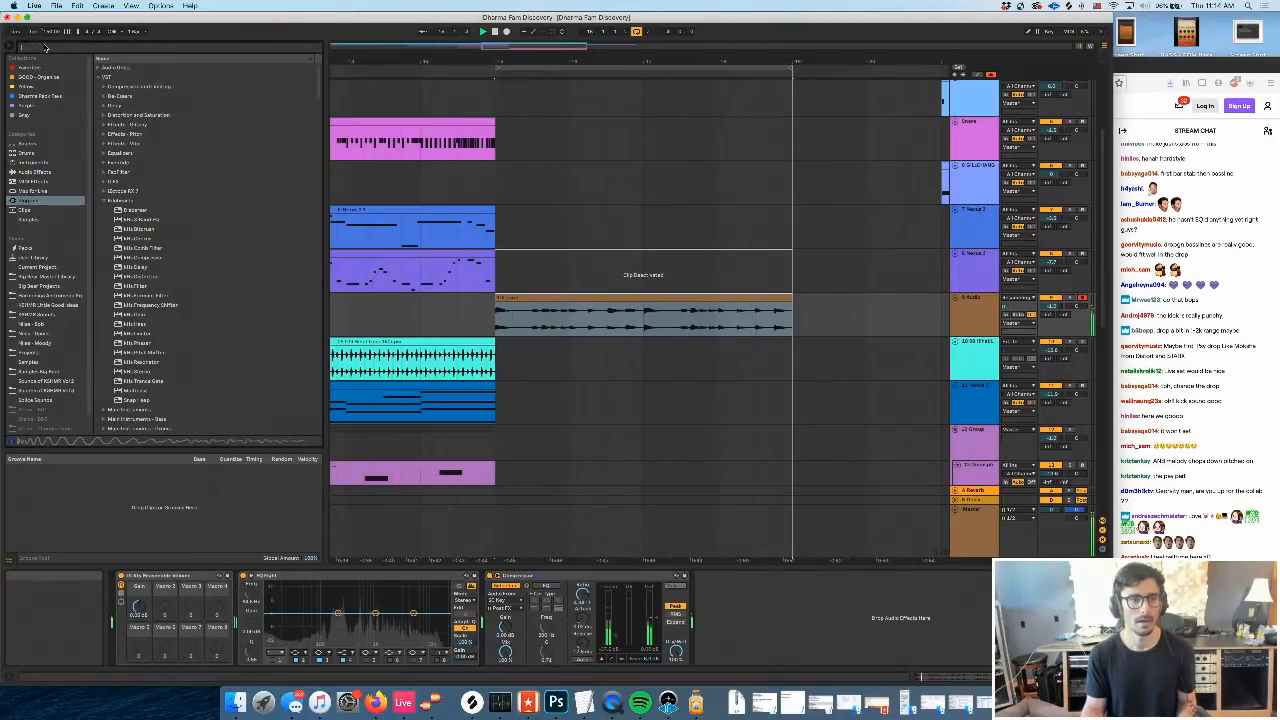
key(space)
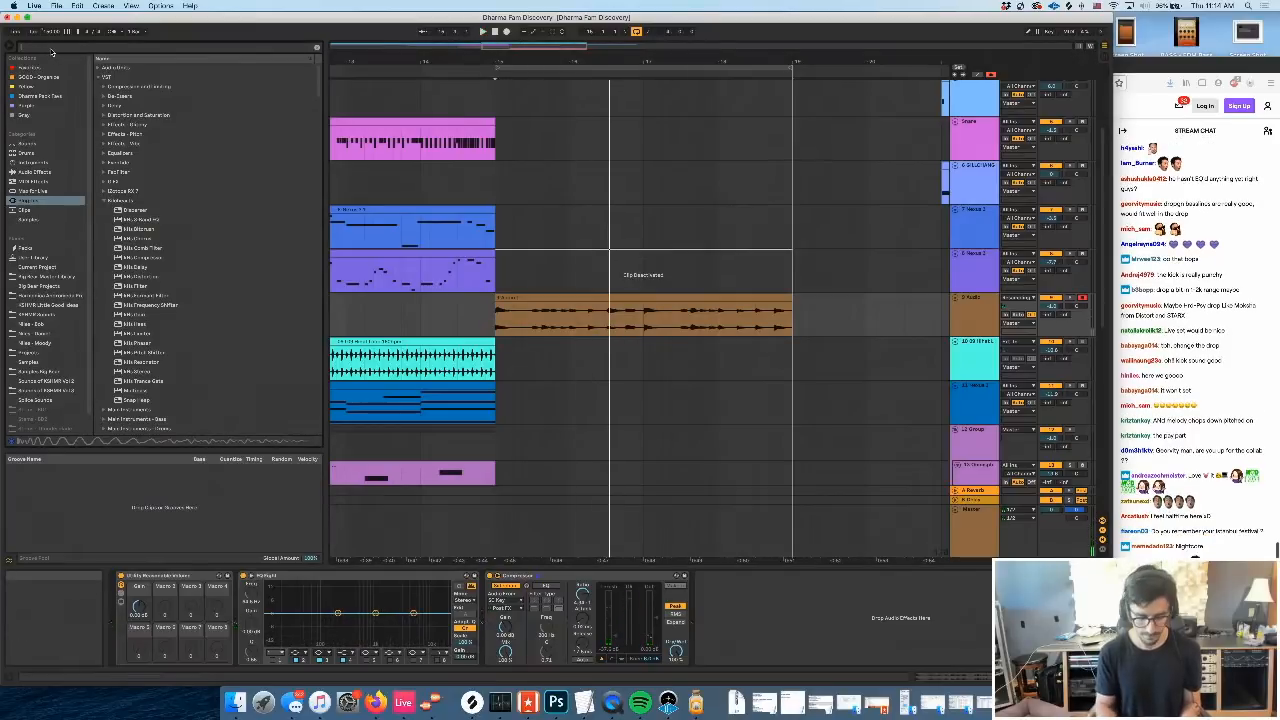
text(kshmr)
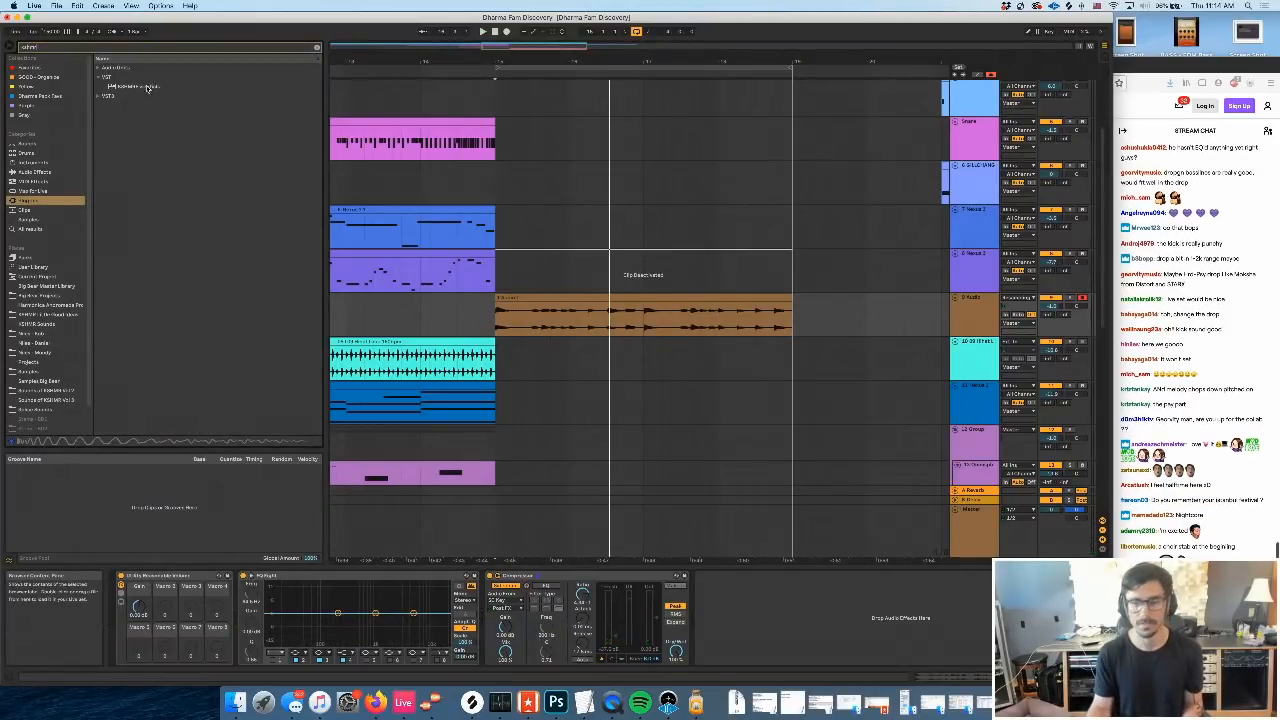
click(143, 87)
drag(489, 488, 496, 598)
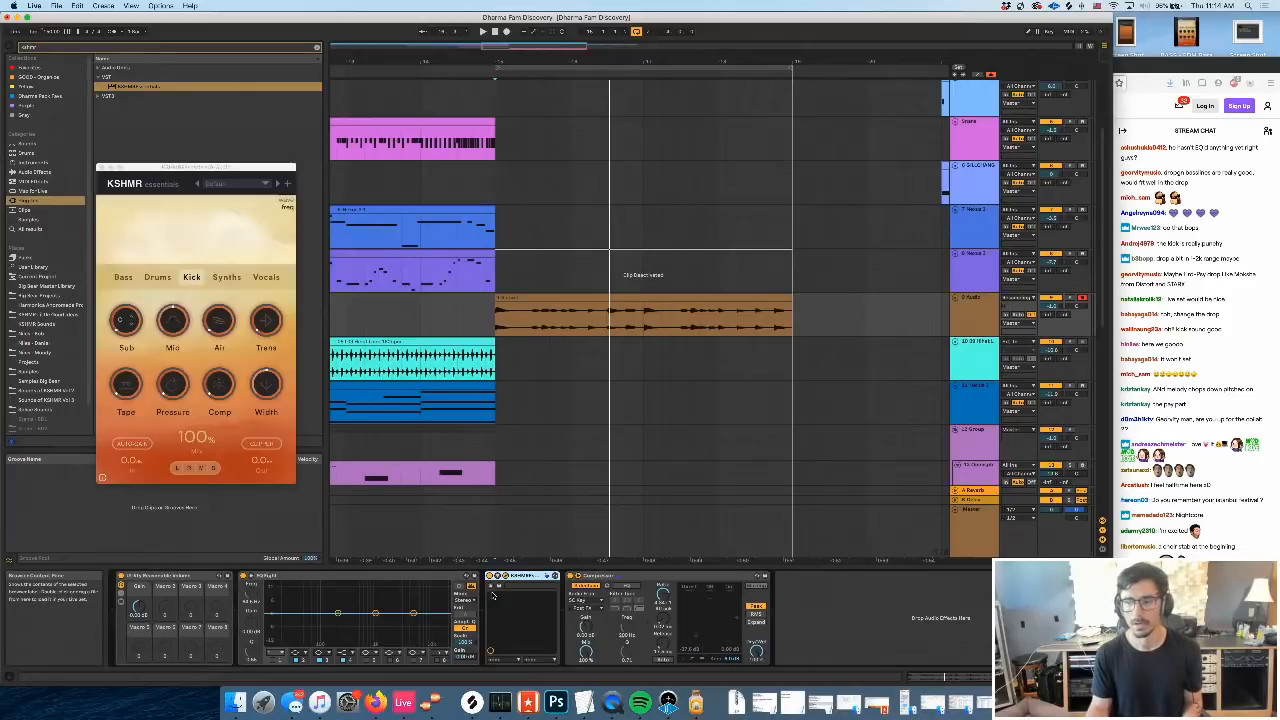
click(225, 278)
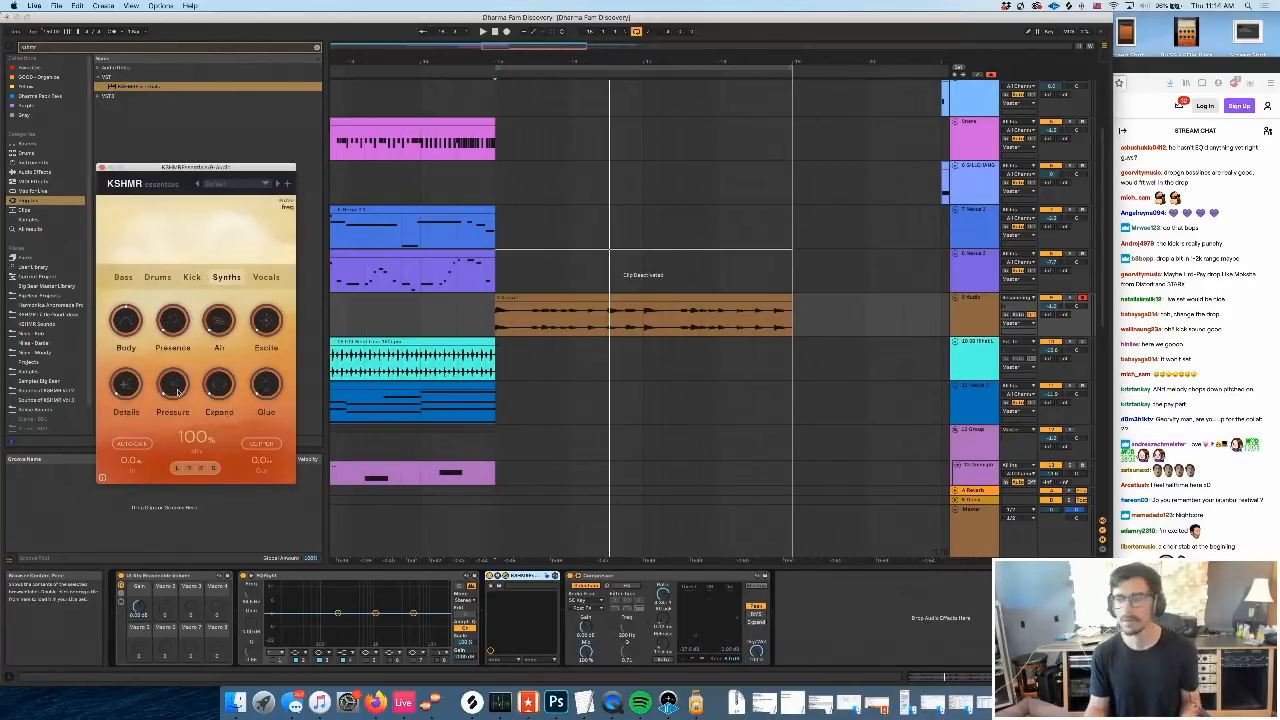
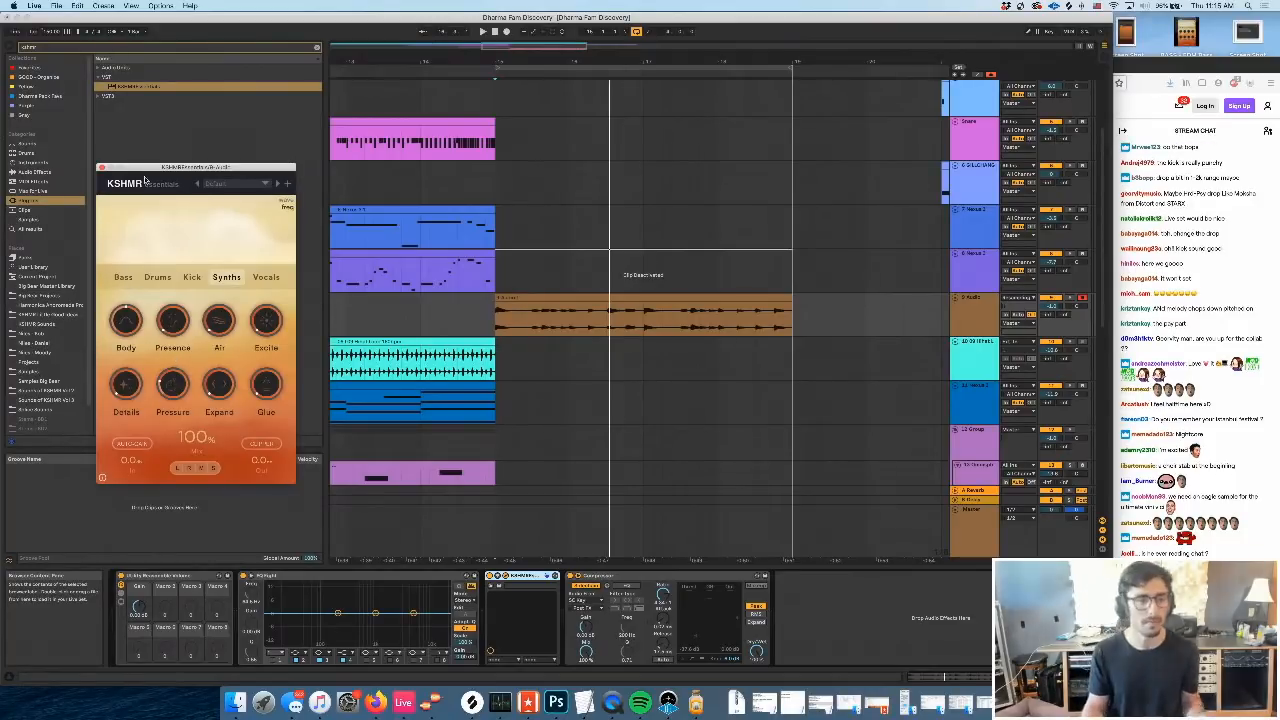
click(102, 168)
Insert the Reverb audio effect before KSHMR Essentials on the recorded melody track
click(36, 172)
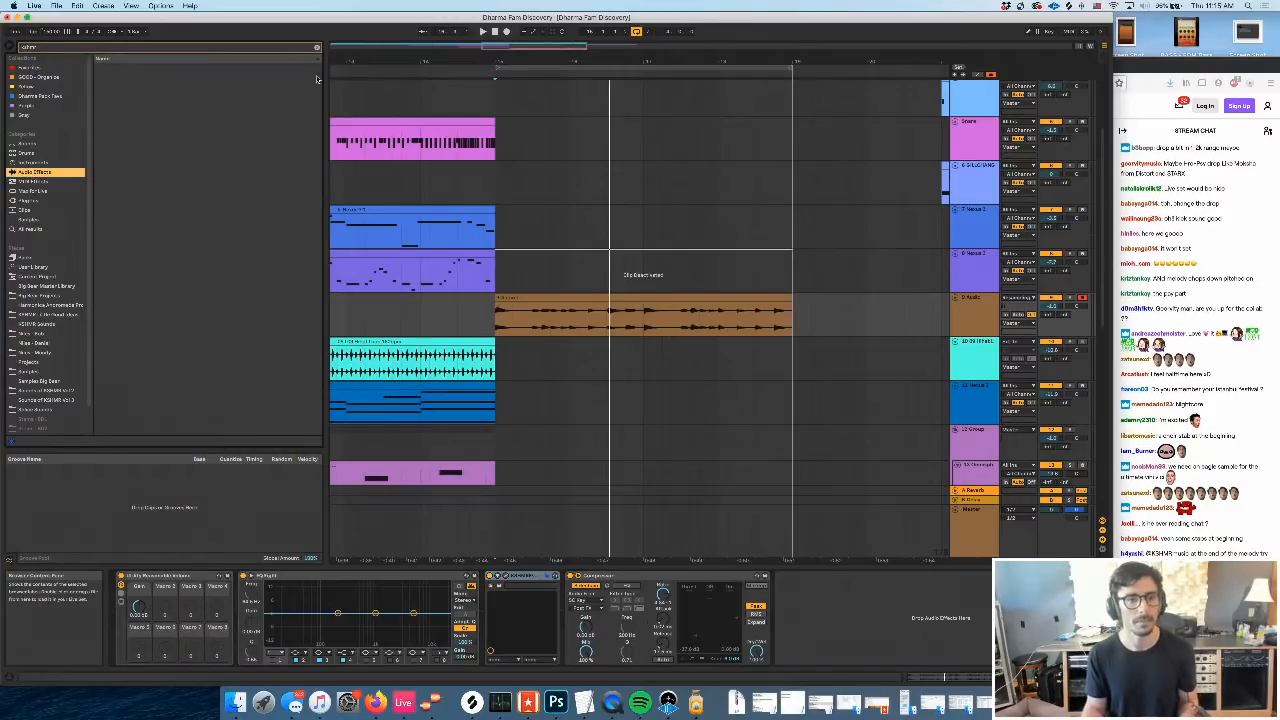
click(317, 47)
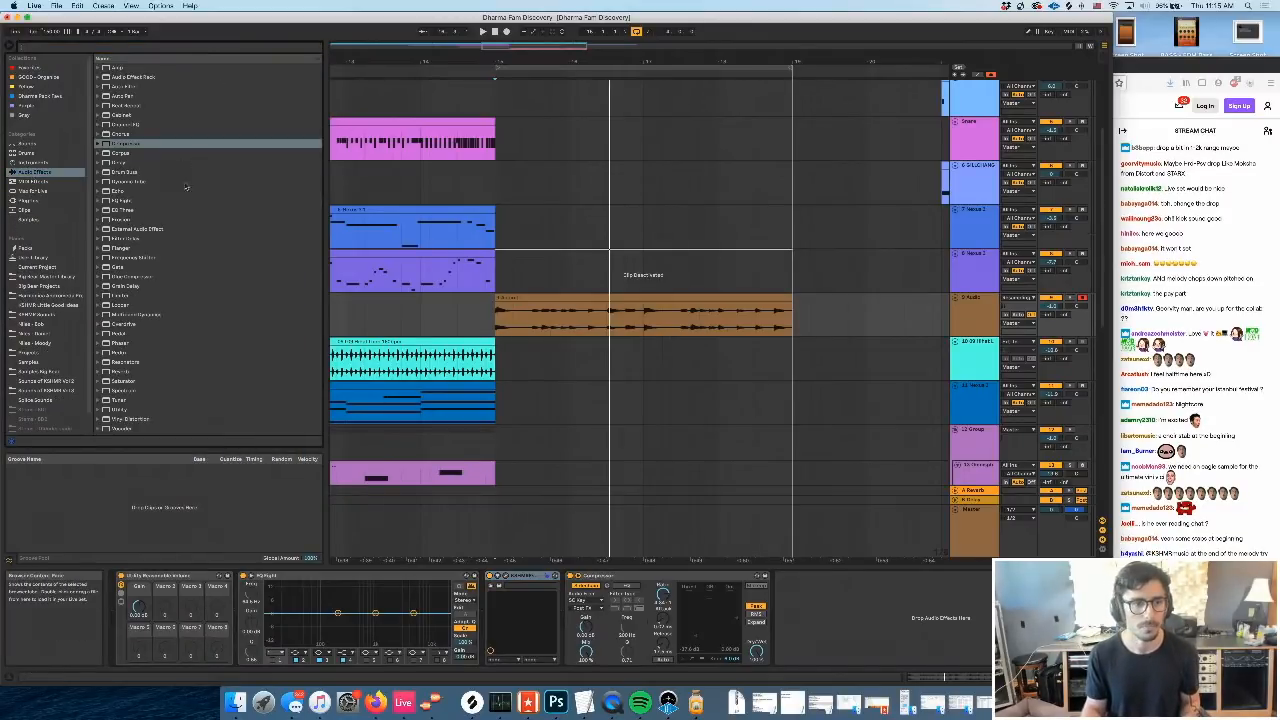
drag(455, 54, 439, 62)
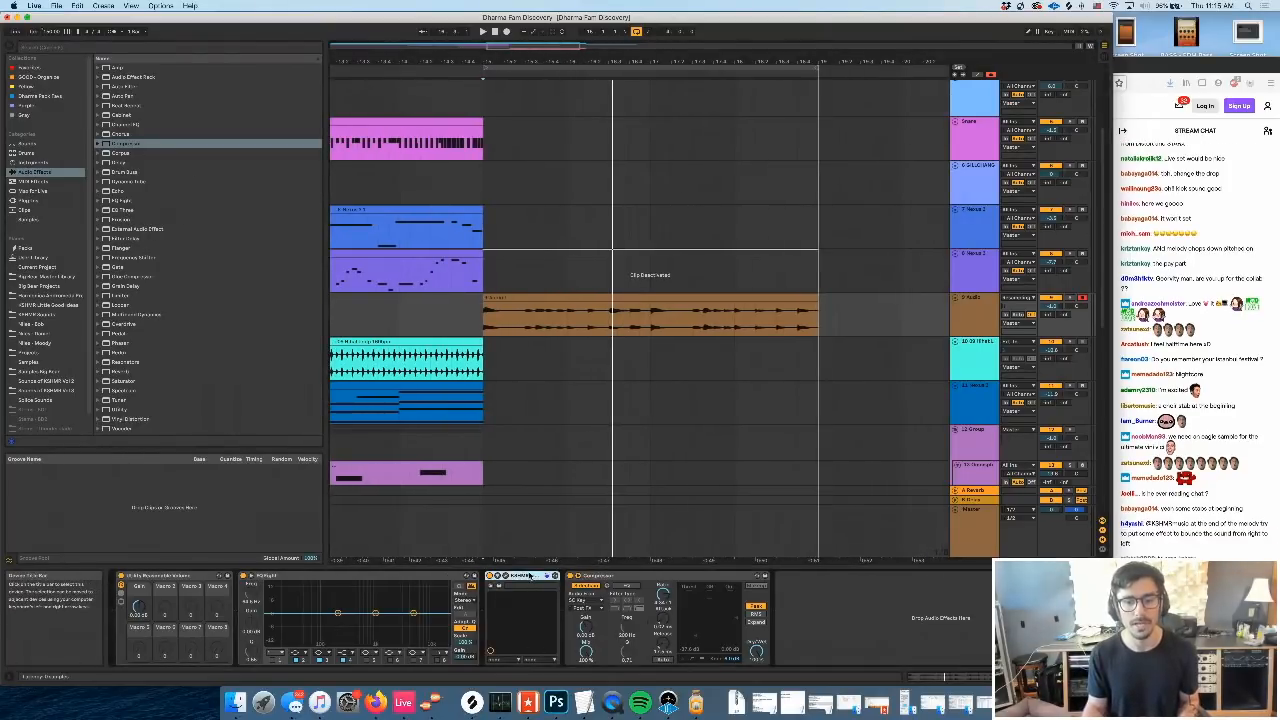
drag(122, 372, 516, 628)
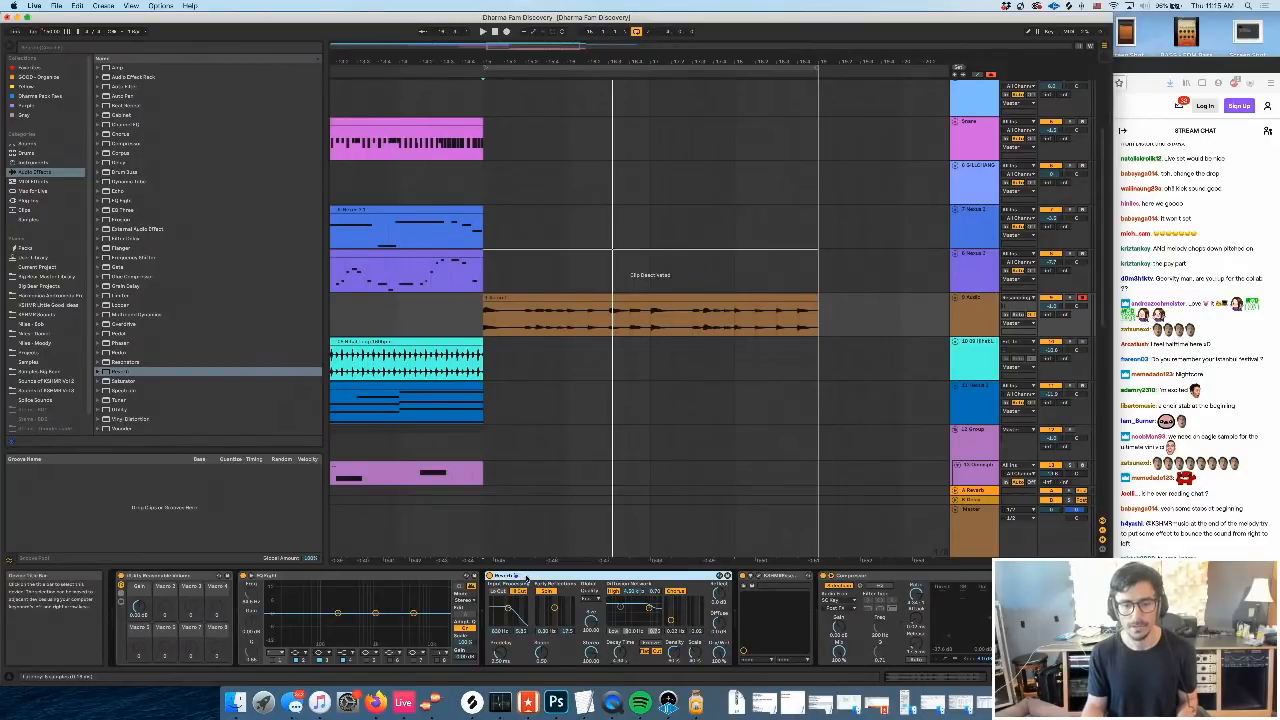
Group the Reverb into an Audio Effect Rack and create a second, empty chain beside the Reverb chain
key(super+g)
click(490, 593)
right_click(539, 643)
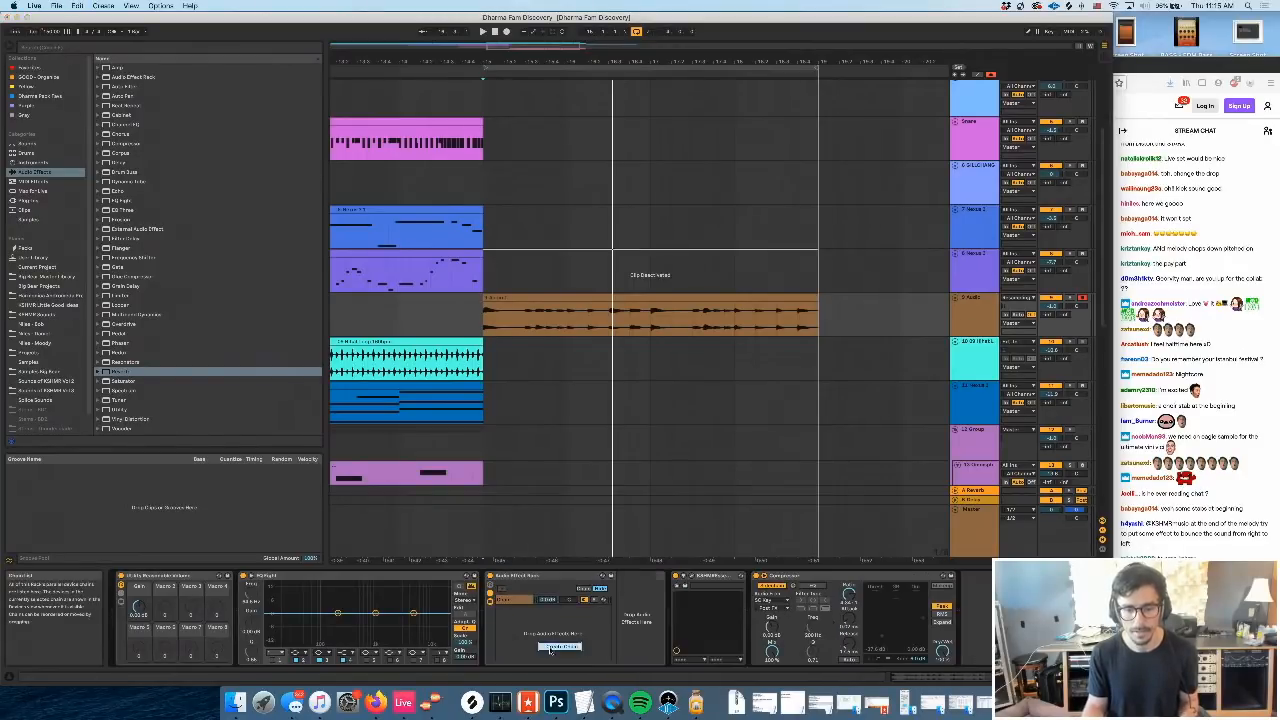
click(556, 648)
click(521, 603)
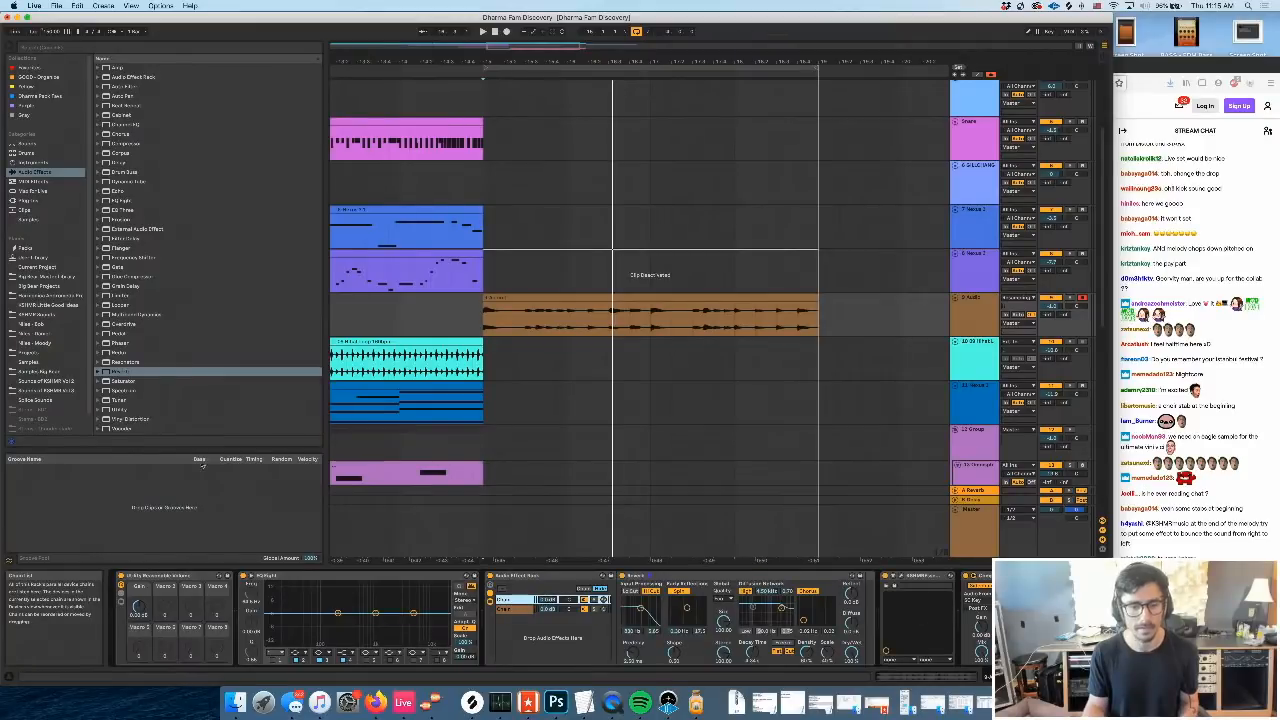
Add Utility after the Reverb and automate its gain with two ramps rising from -inf dB across the recorded melody
click(120, 409)
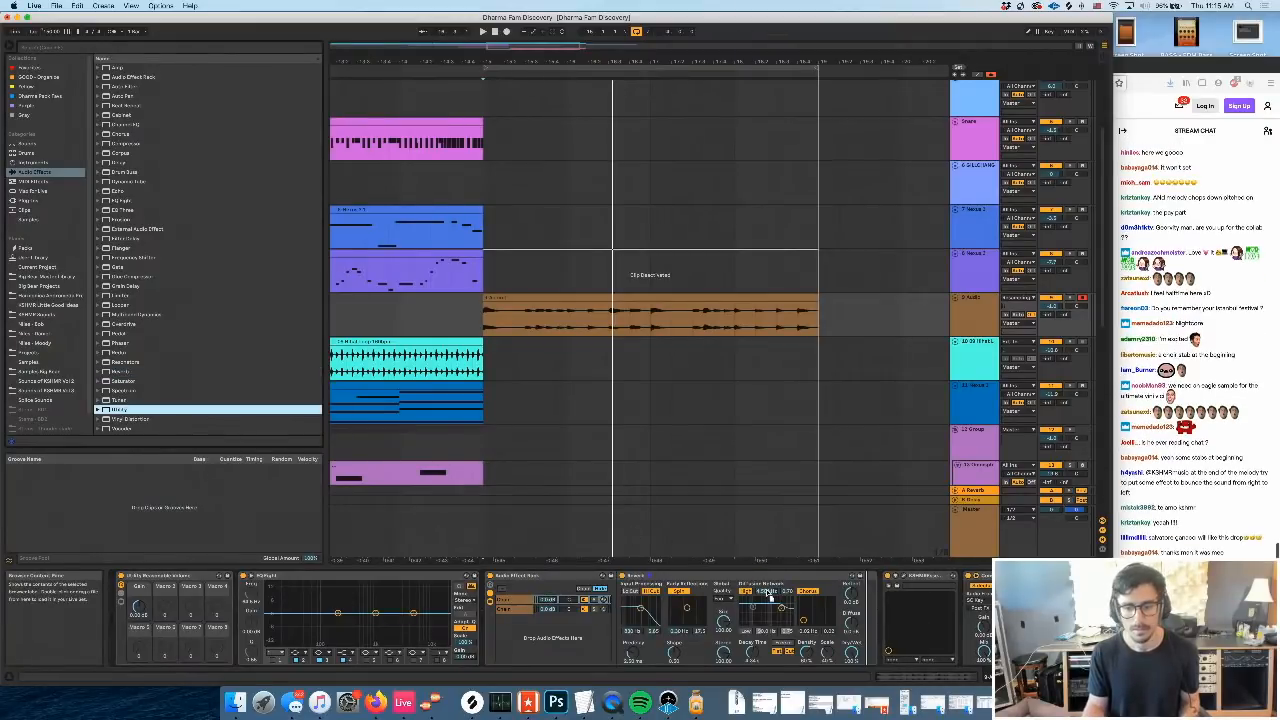
drag(835, 617, 876, 613)
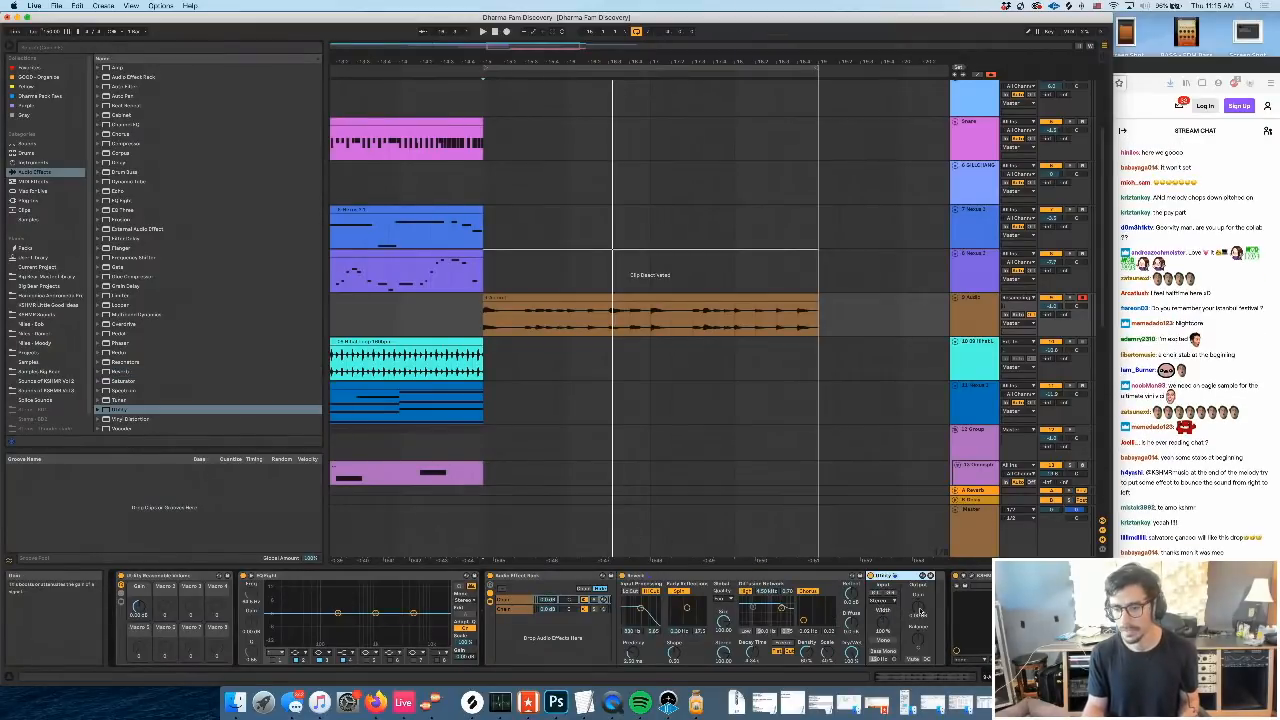
key(a)
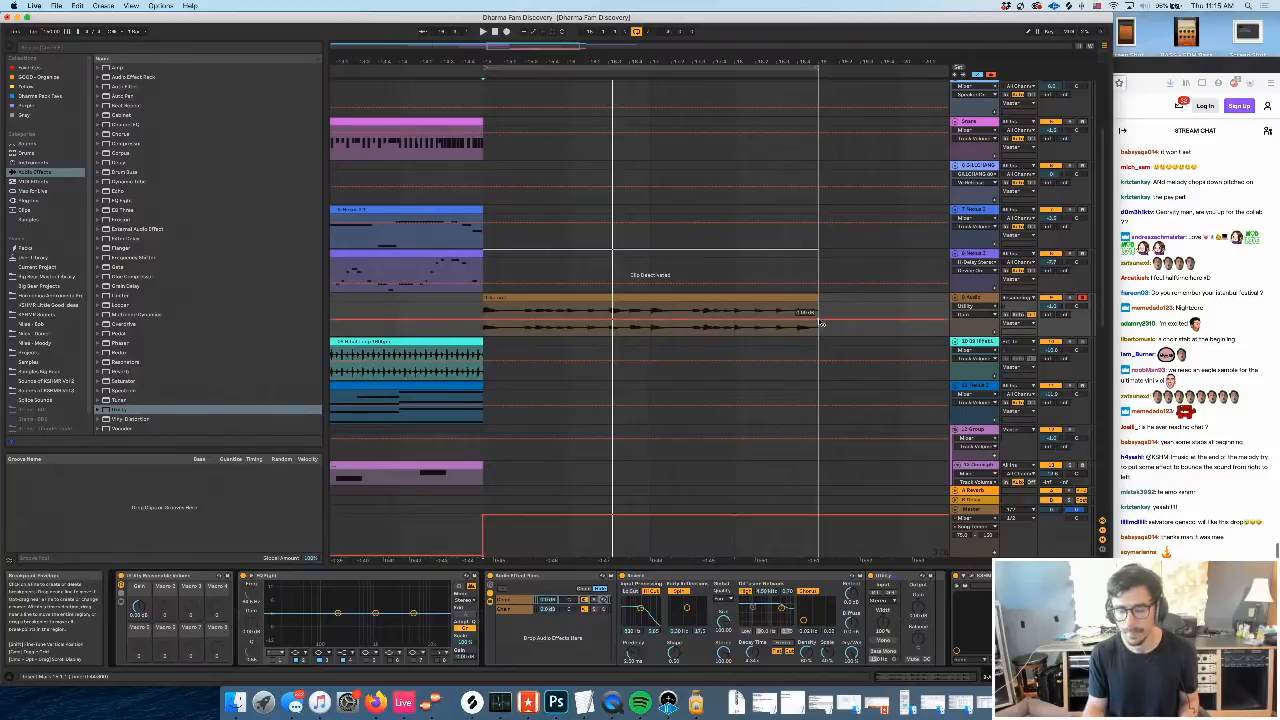
drag(822, 324, 733, 331)
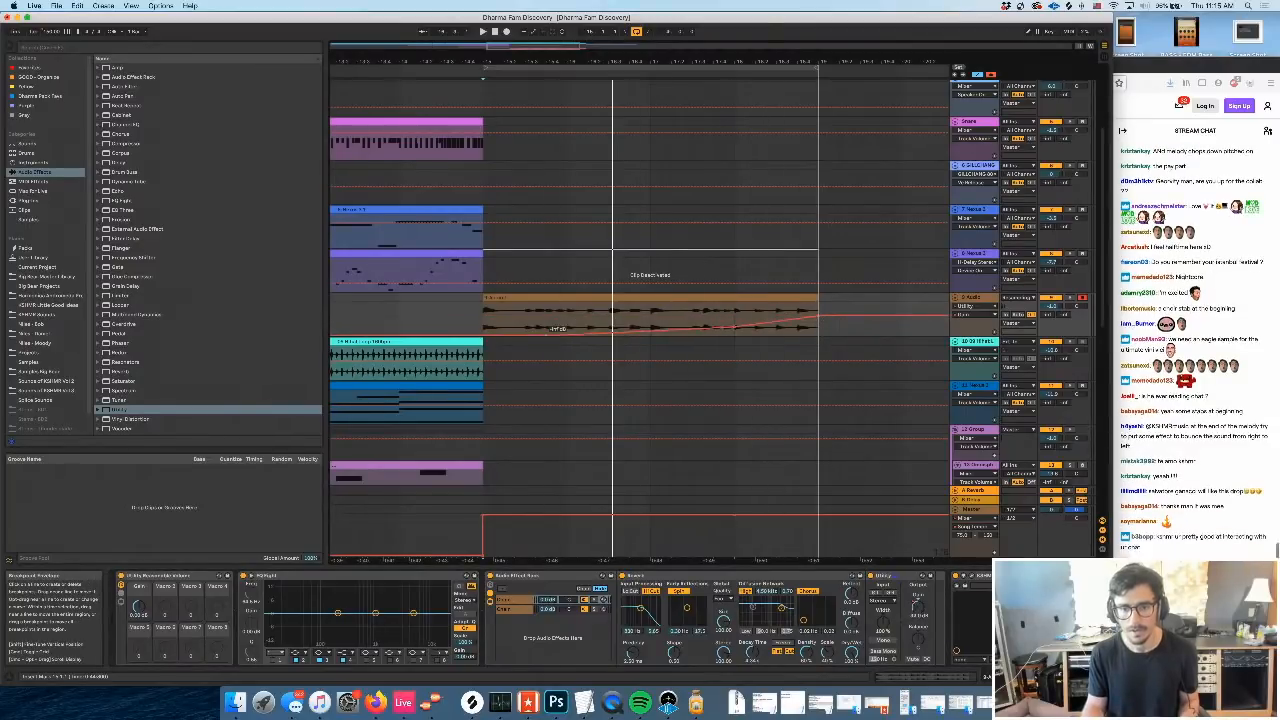
key(space)
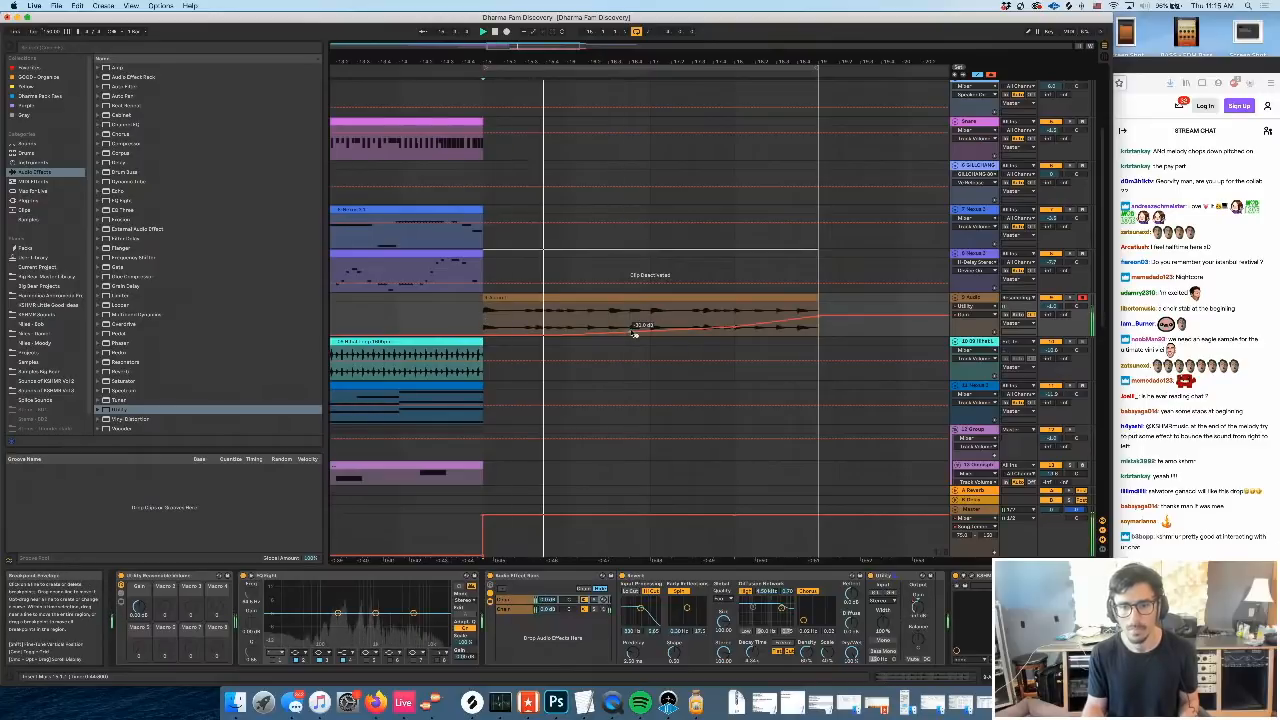
drag(634, 331, 652, 326)
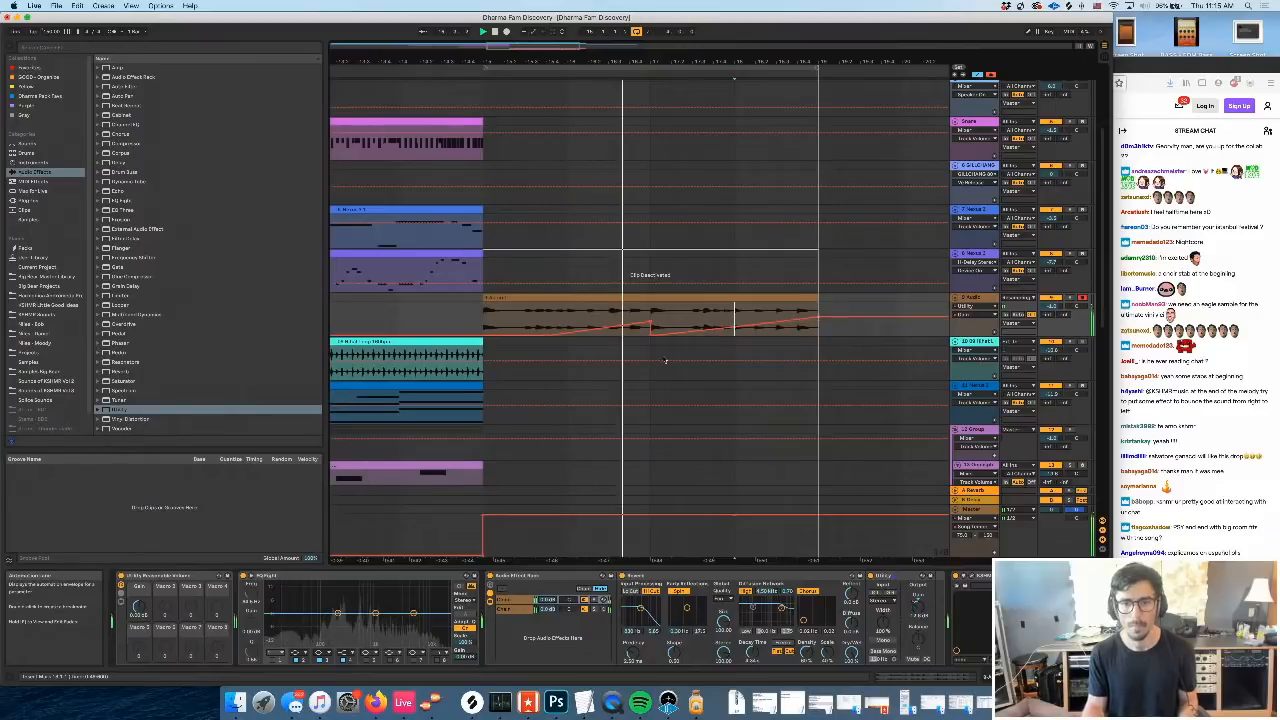
Insert a stretch of empty time directly after the recorded melody clip, pushing the following clips back
scroll(704, 280, right, 3)
drag(690, 61, 586, 38)
key(space)
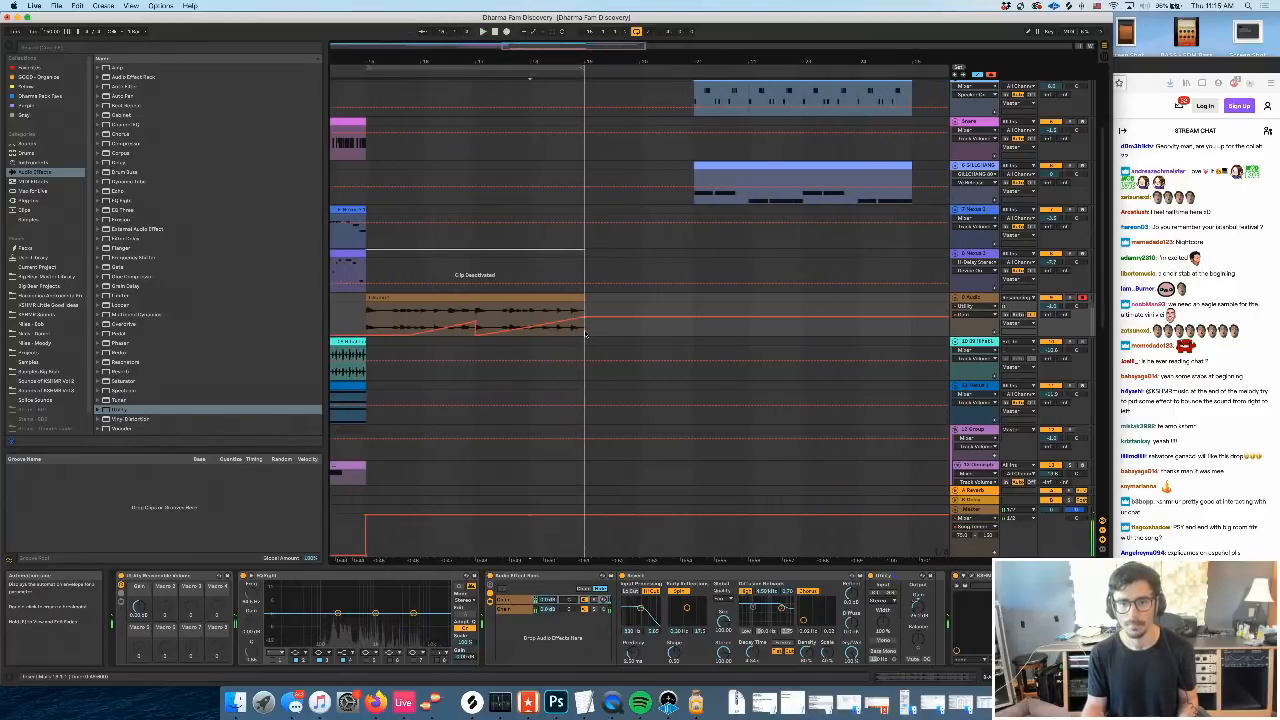
drag(590, 325, 872, 328)
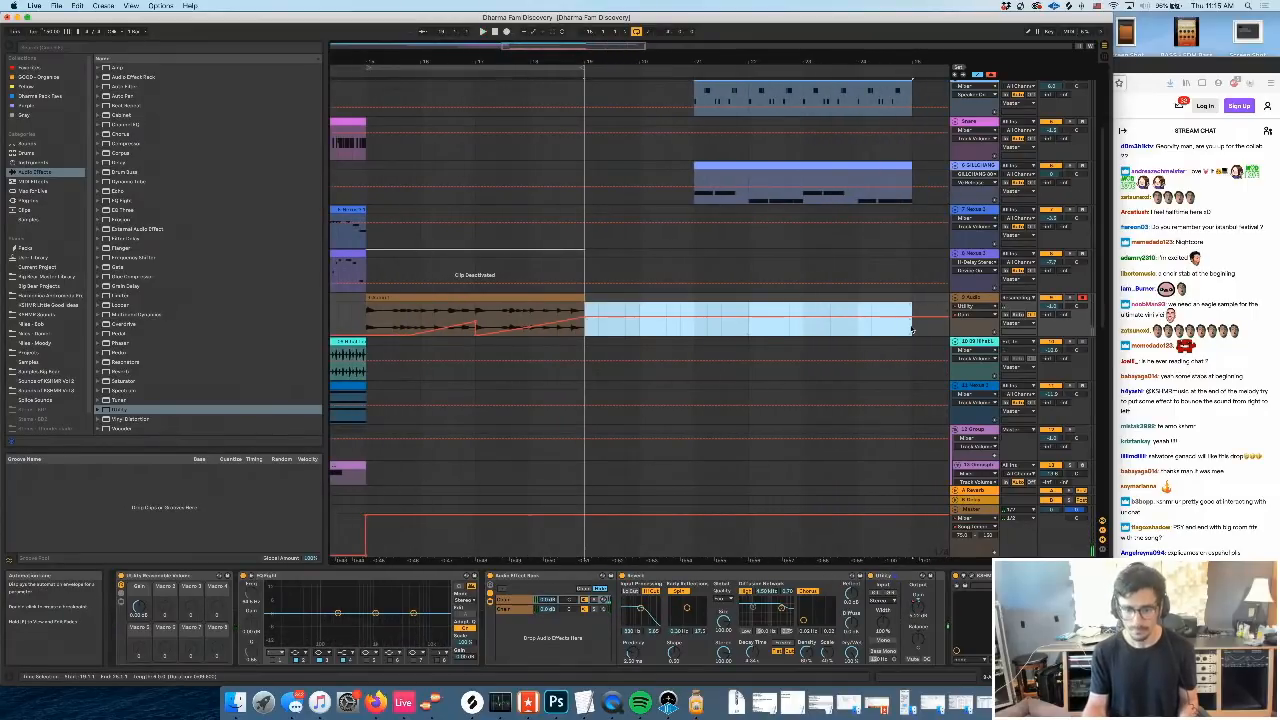
key(super+i)
Set the loop to the recorded melody clip and duplicate the clip directly after itself
click(554, 297)
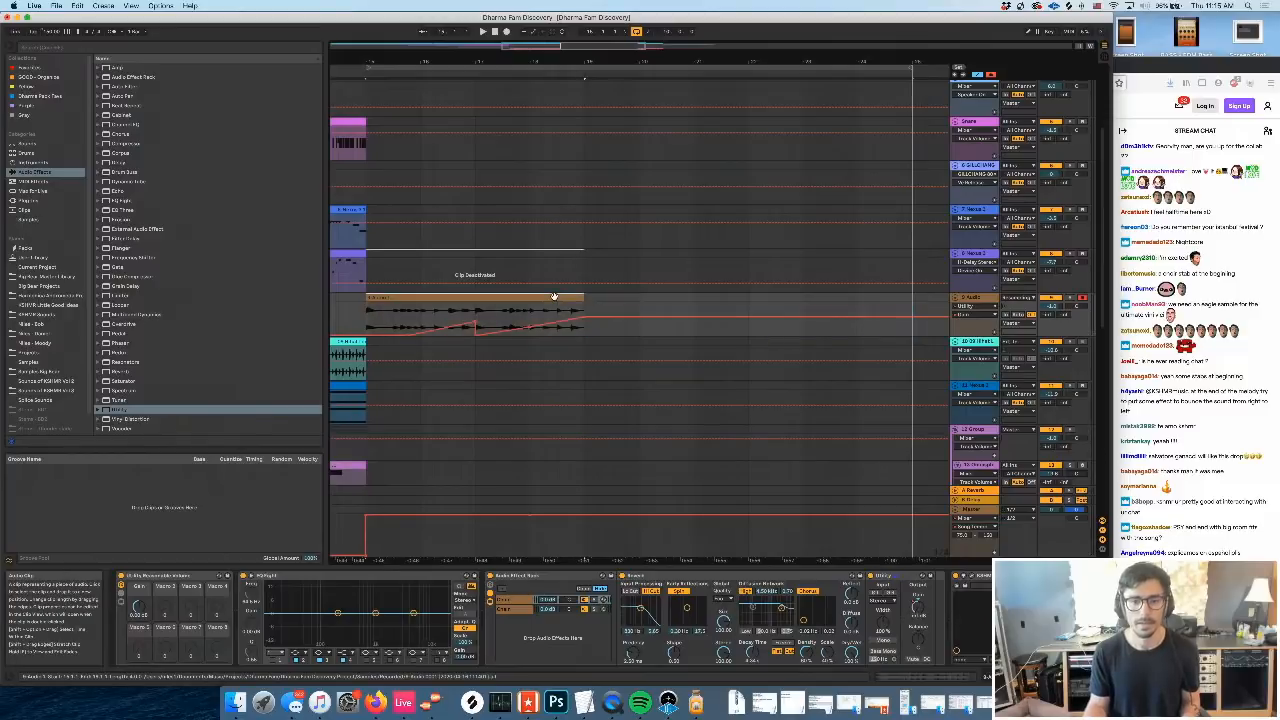
key(super+l)
click(562, 68)
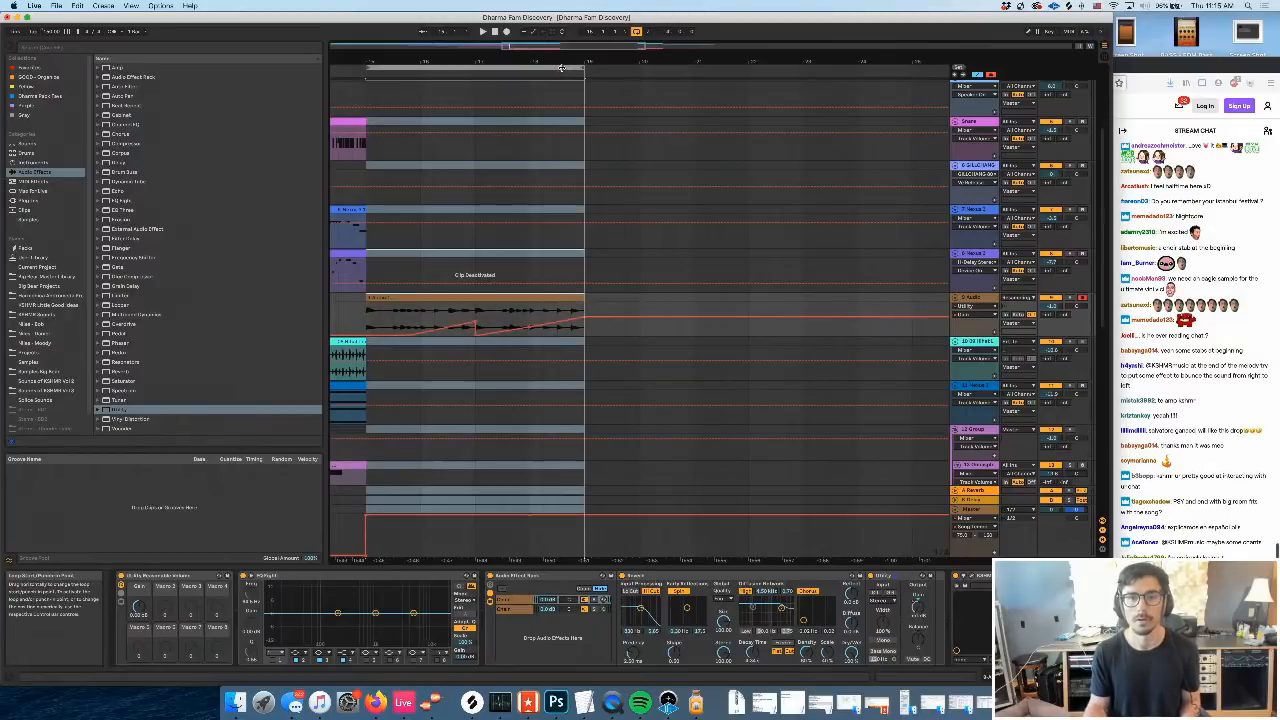
key(super+d)
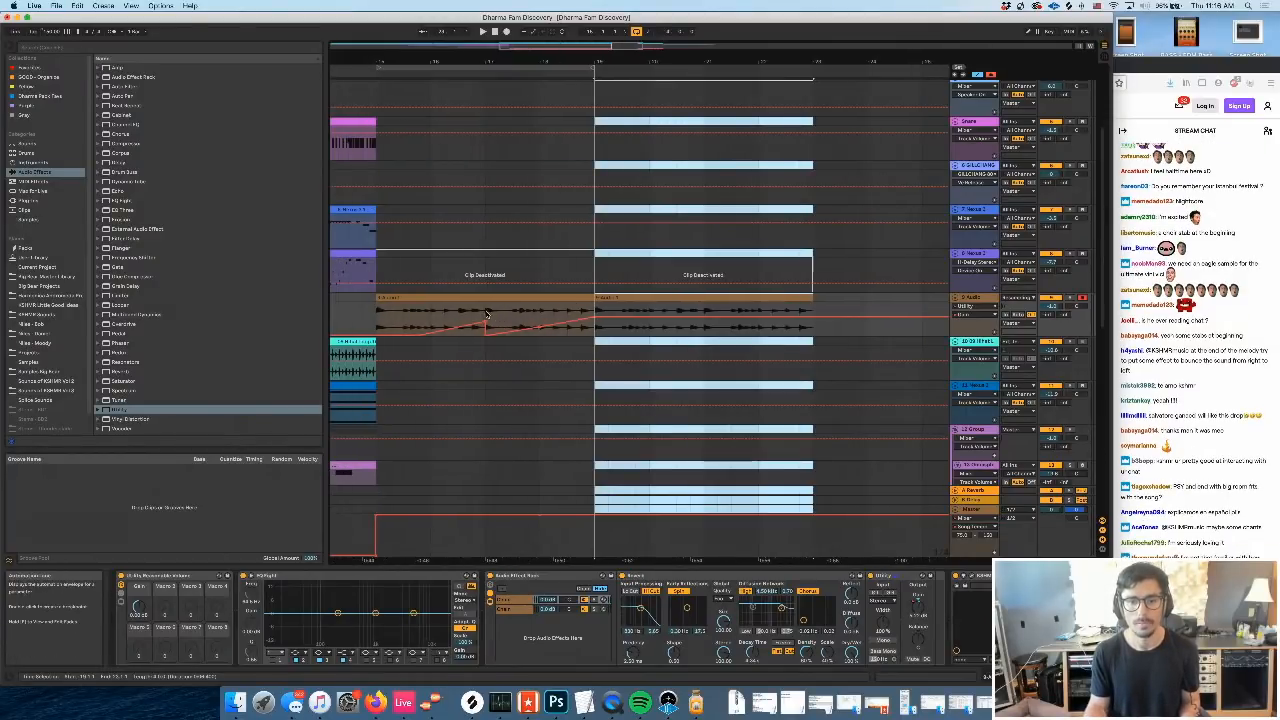
key(super+z)
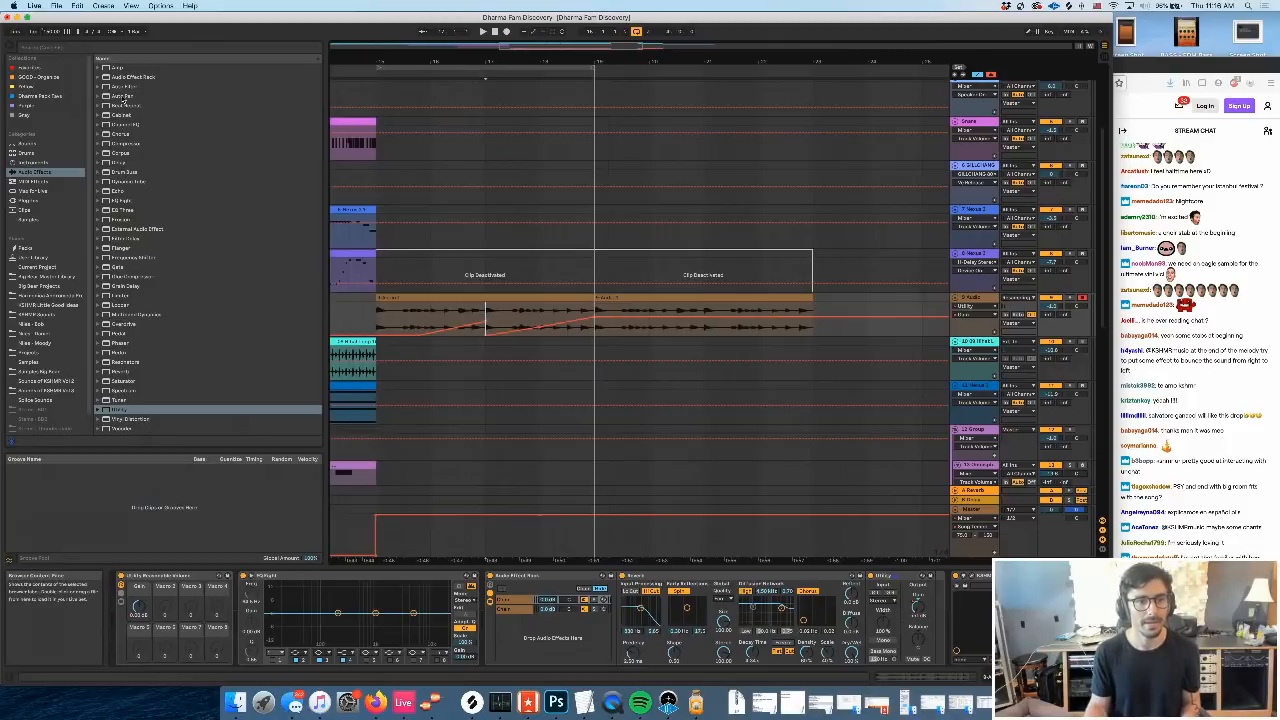
Insert Auto Pan after the Utility, extend the loop over both melody clips and automate Auto Pan's Amount up near the first clip's end
drag(124, 97, 948, 570)
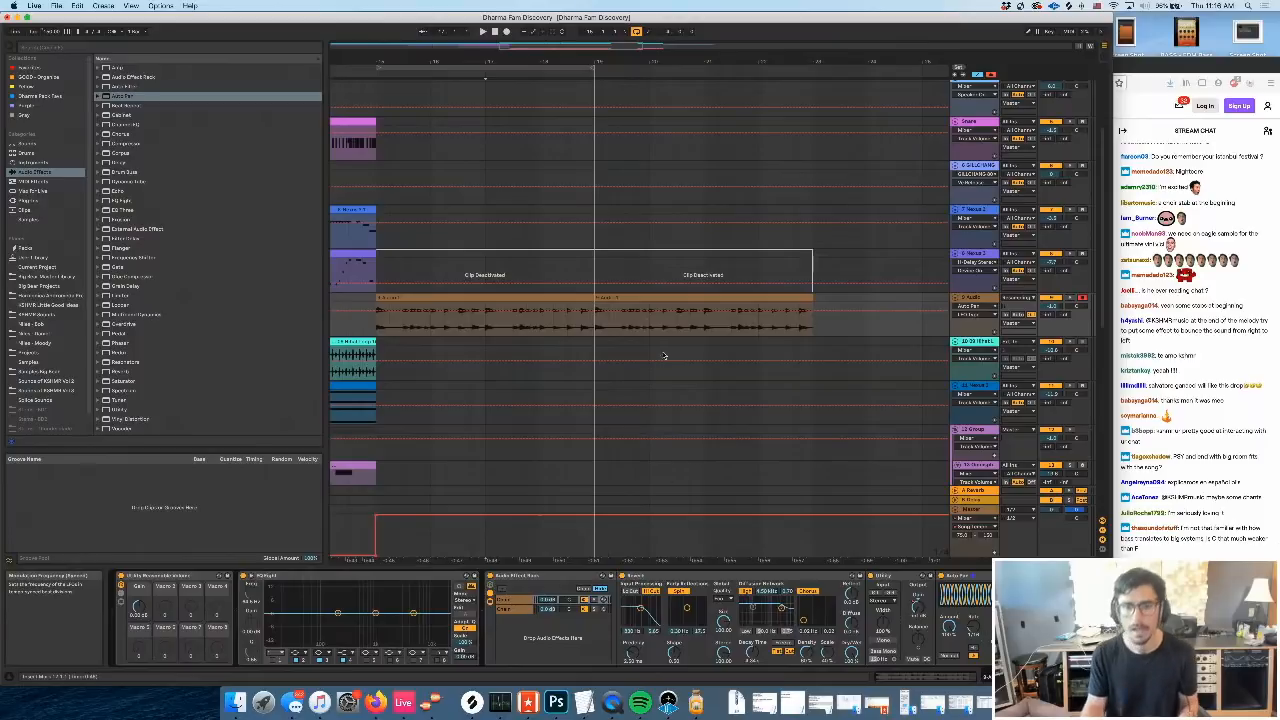
mouse_move(594, 69)
mouse_down()
mouse_move(820, 78)
mouse_move(813, 88)
mouse_up()
mouse_move(974, 625)
mouse_down()
mouse_move(974, 641)
mouse_move(950, 630)
mouse_up()
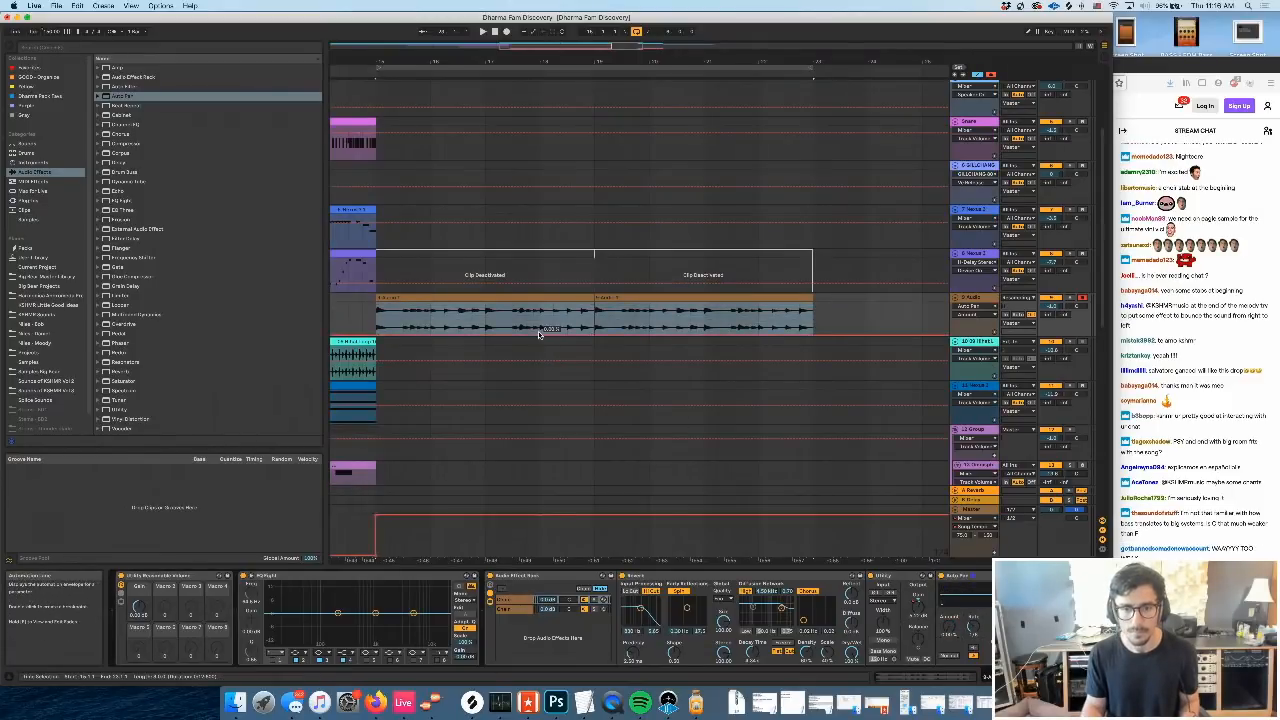
drag(538, 334, 578, 275)
Play the end of the first melody clip and adjust Auto Pan's modulation rate while listening
key(space)
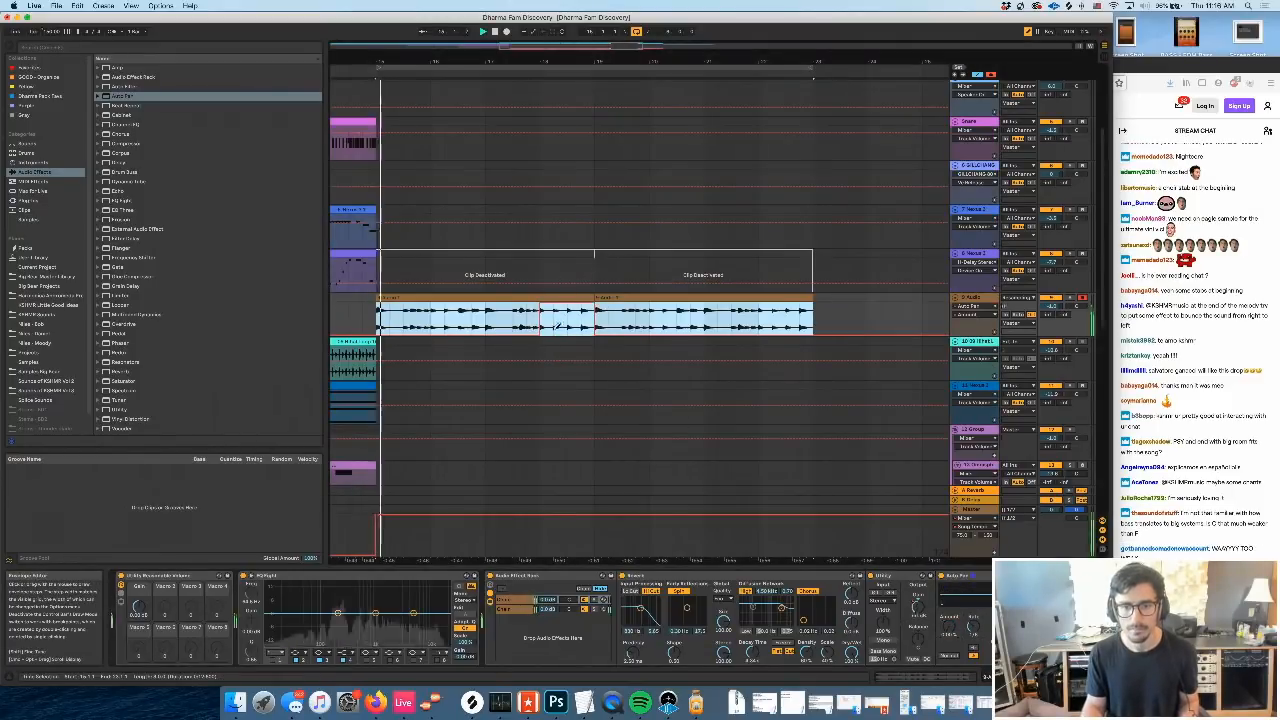
click(528, 320)
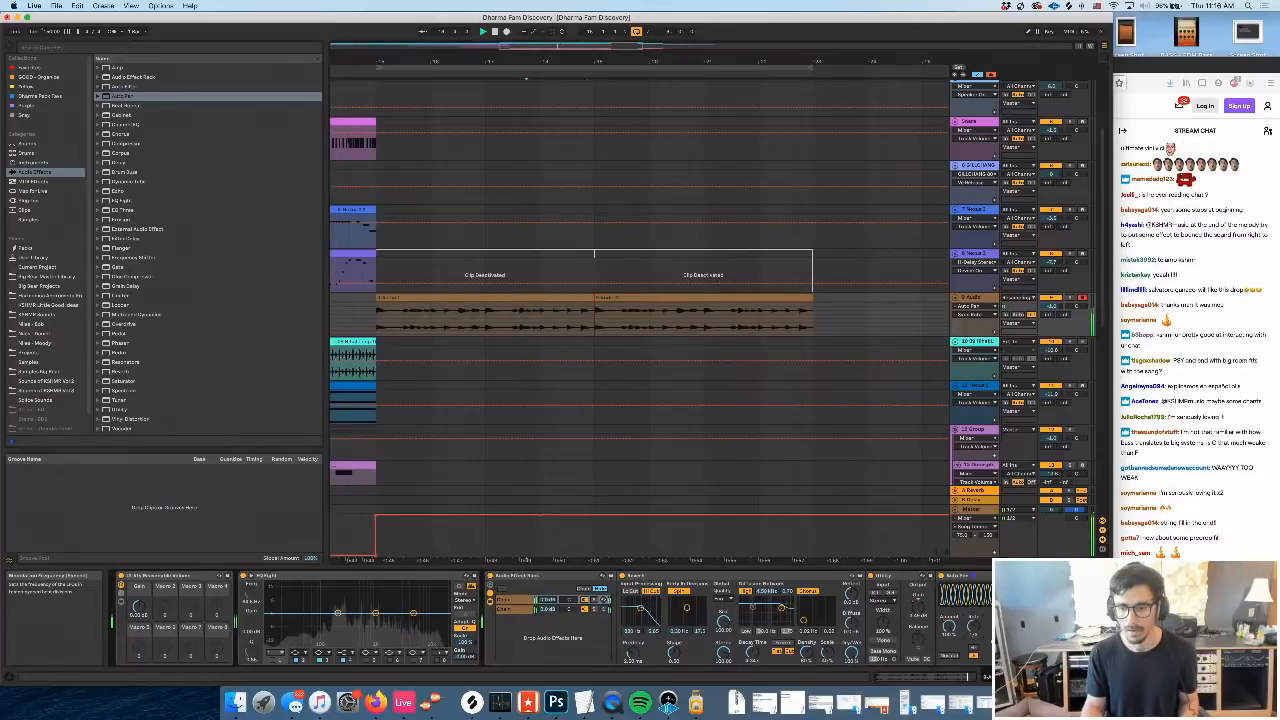
drag(974, 627, 974, 604)
key(space)
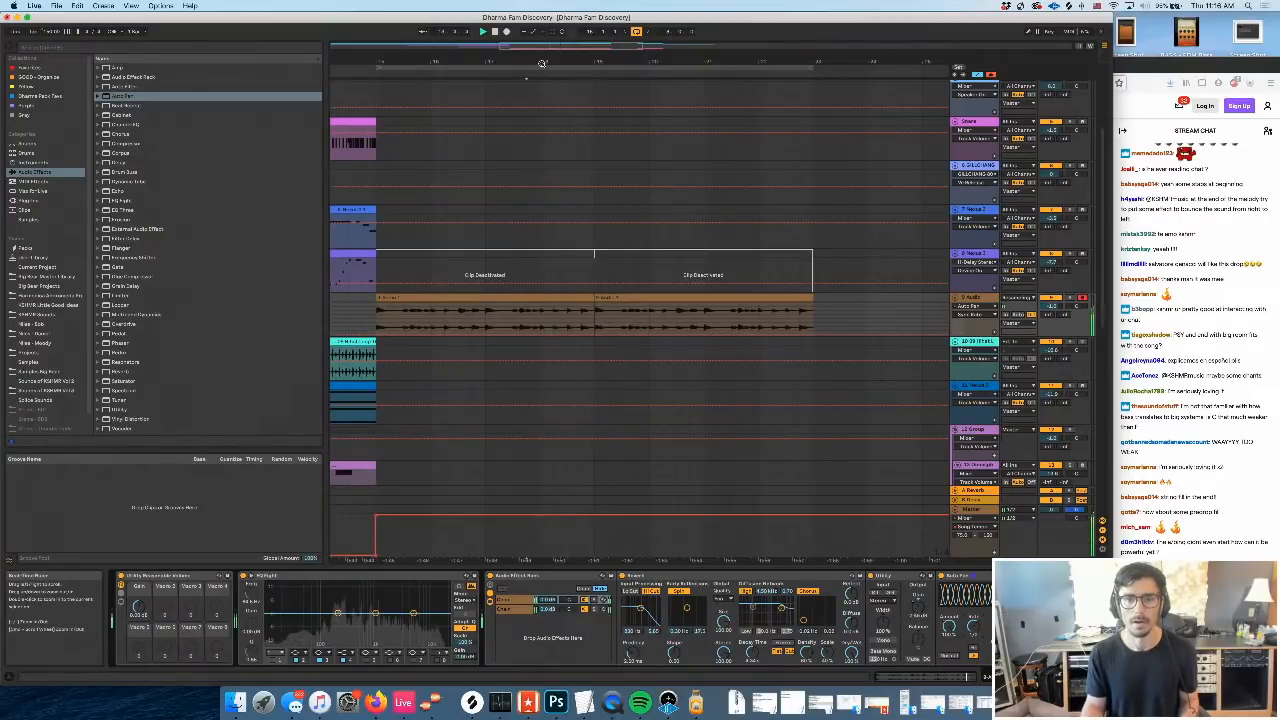
drag(543, 63, 545, 98)
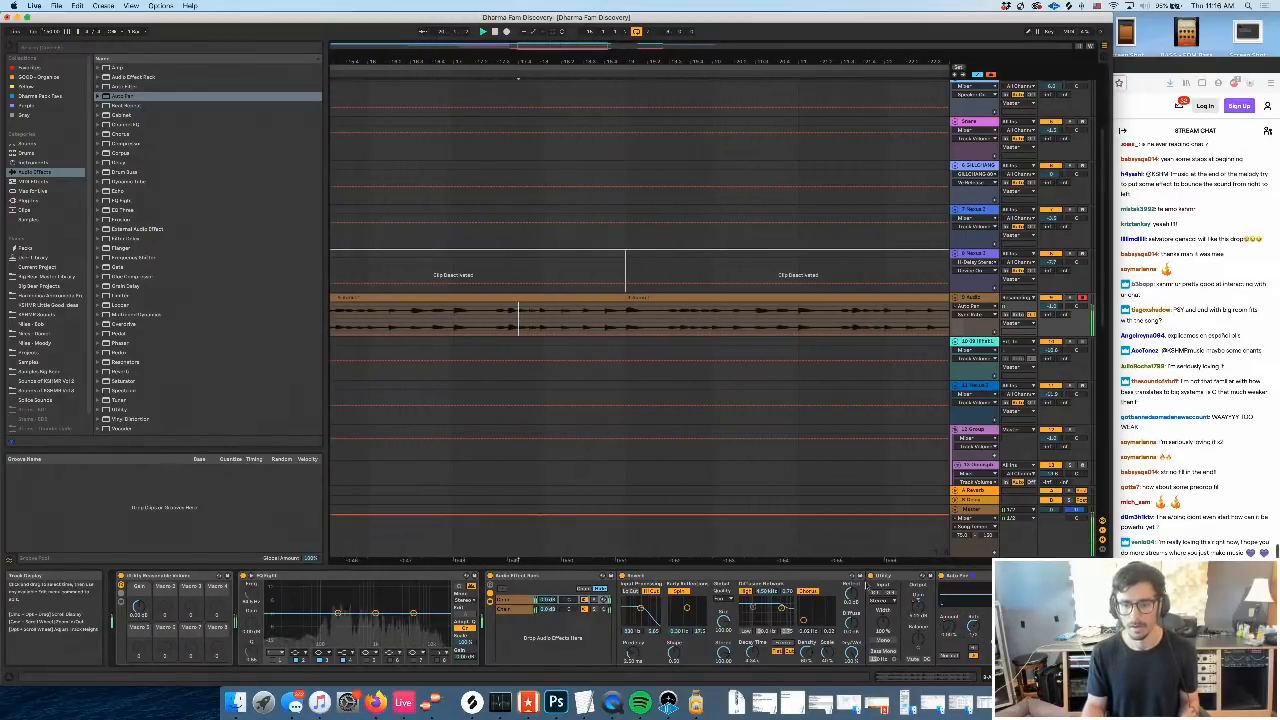
Show the Utility gain automation and duplicate the first melody clip with its two gain ramps over the second clip
click(919, 609)
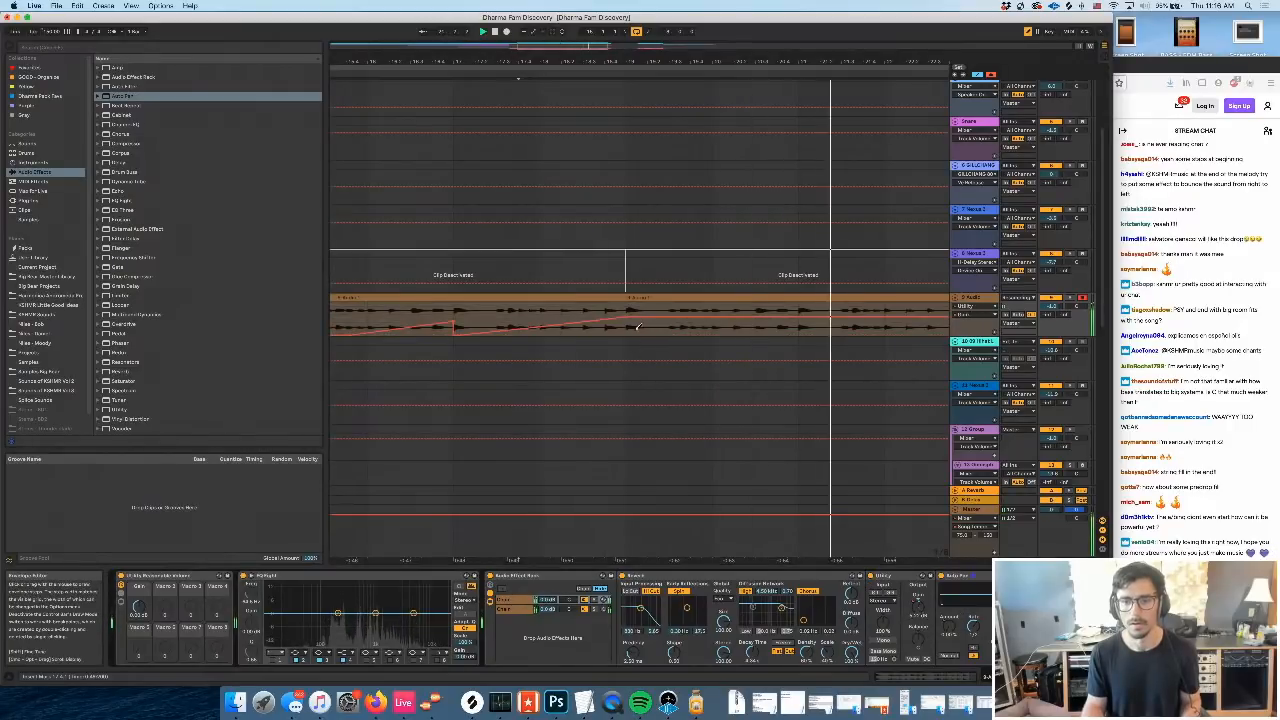
drag(610, 63, 610, 44)
key(space)
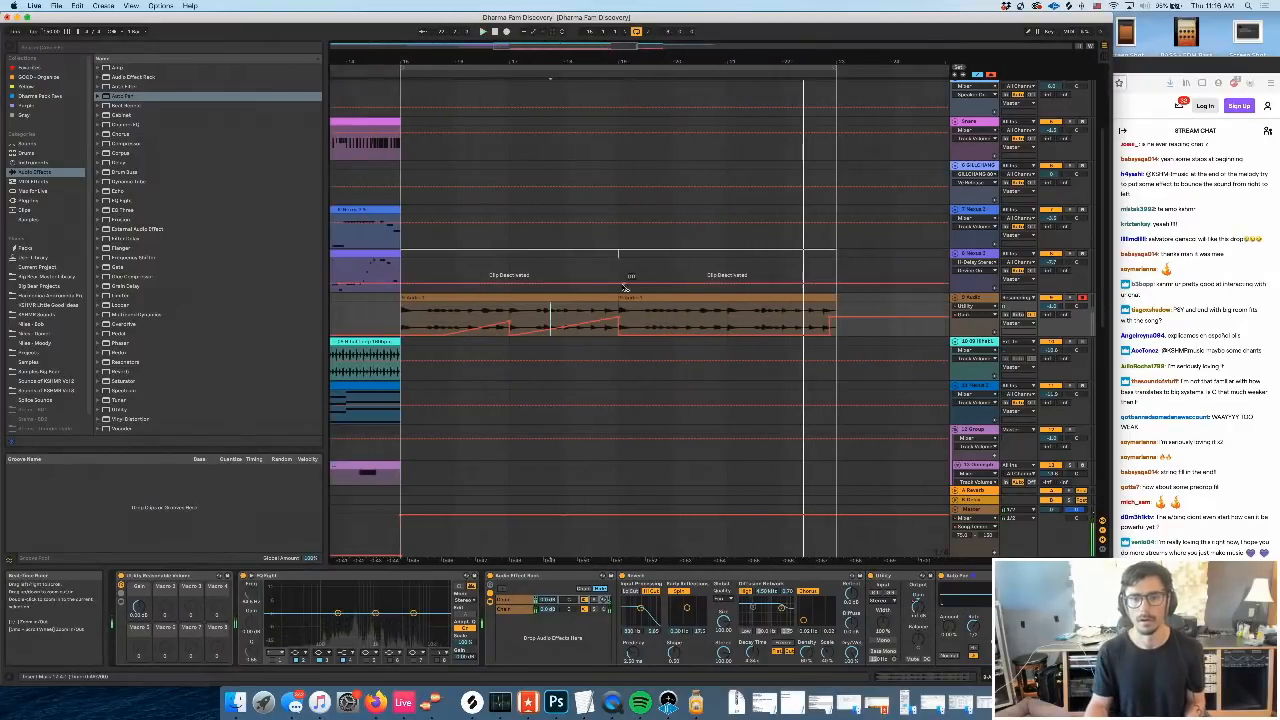
drag(618, 311, 428, 318)
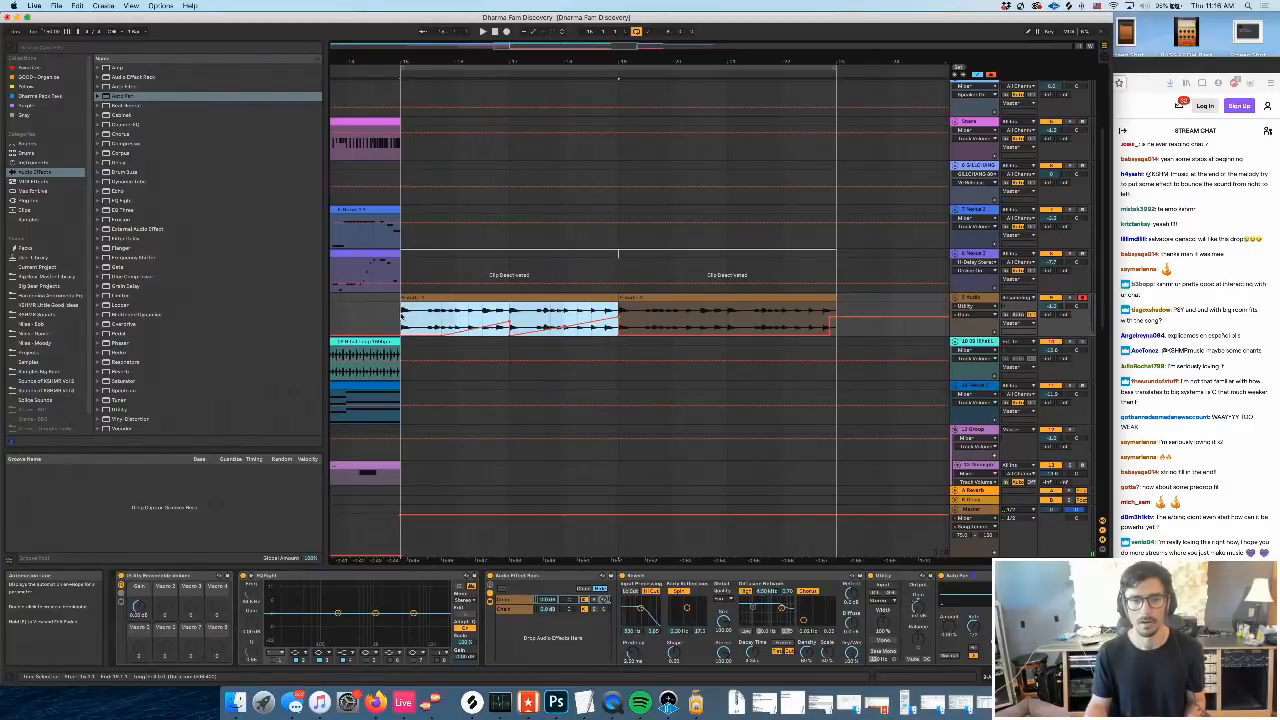
key(super+d)
key(a)
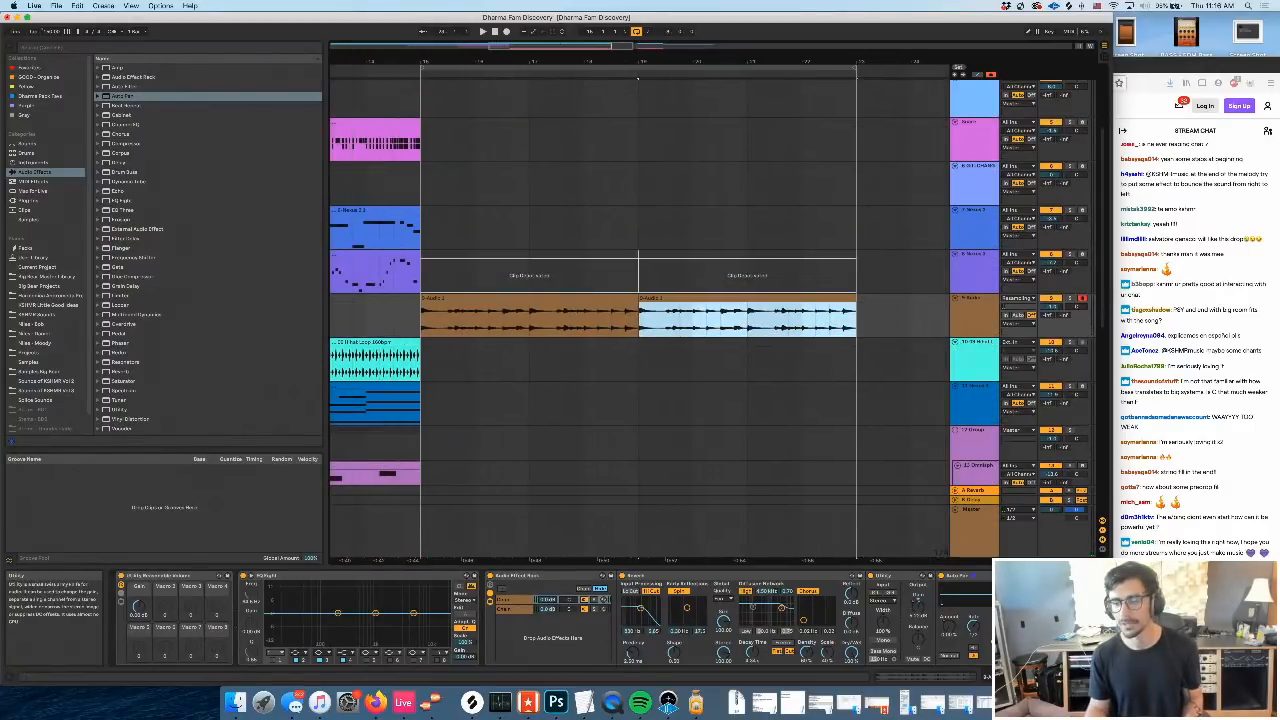
Shorten the Auto Pan Amount automation at the end of the first melody clip and slope its start into a ramp
click(973, 576)
click(598, 318)
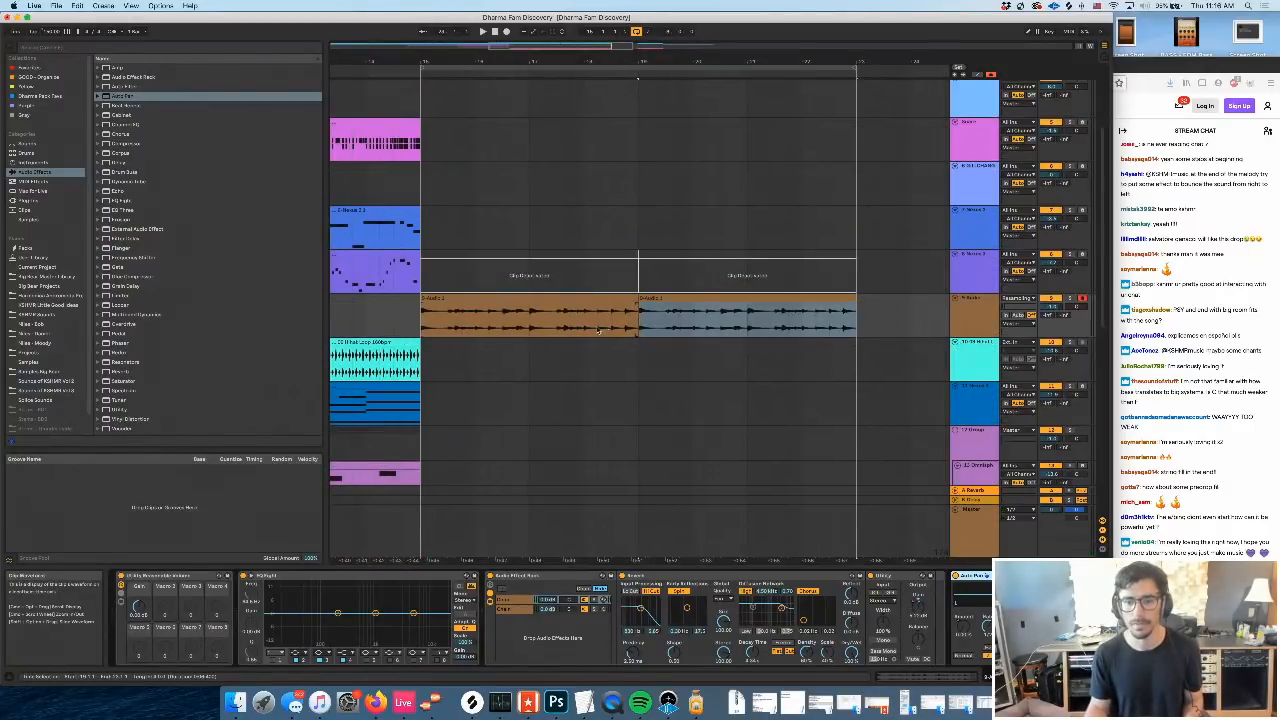
key(space)
click(579, 328)
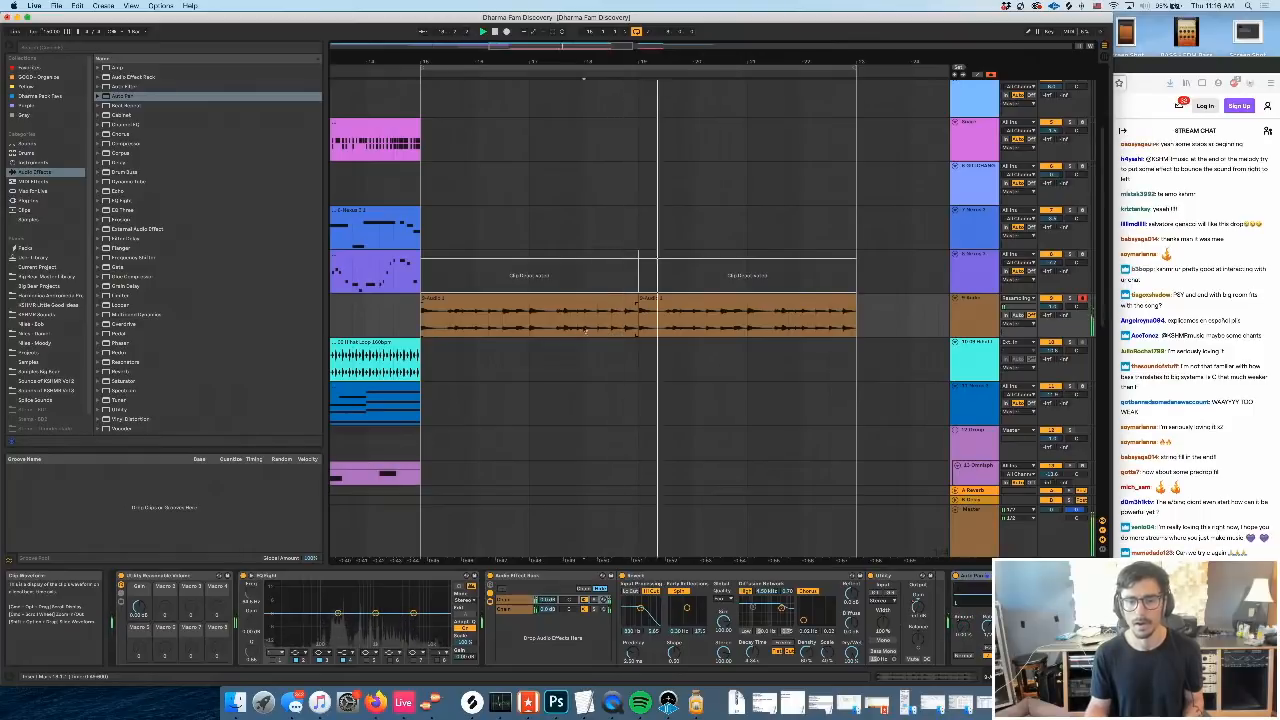
key(a)
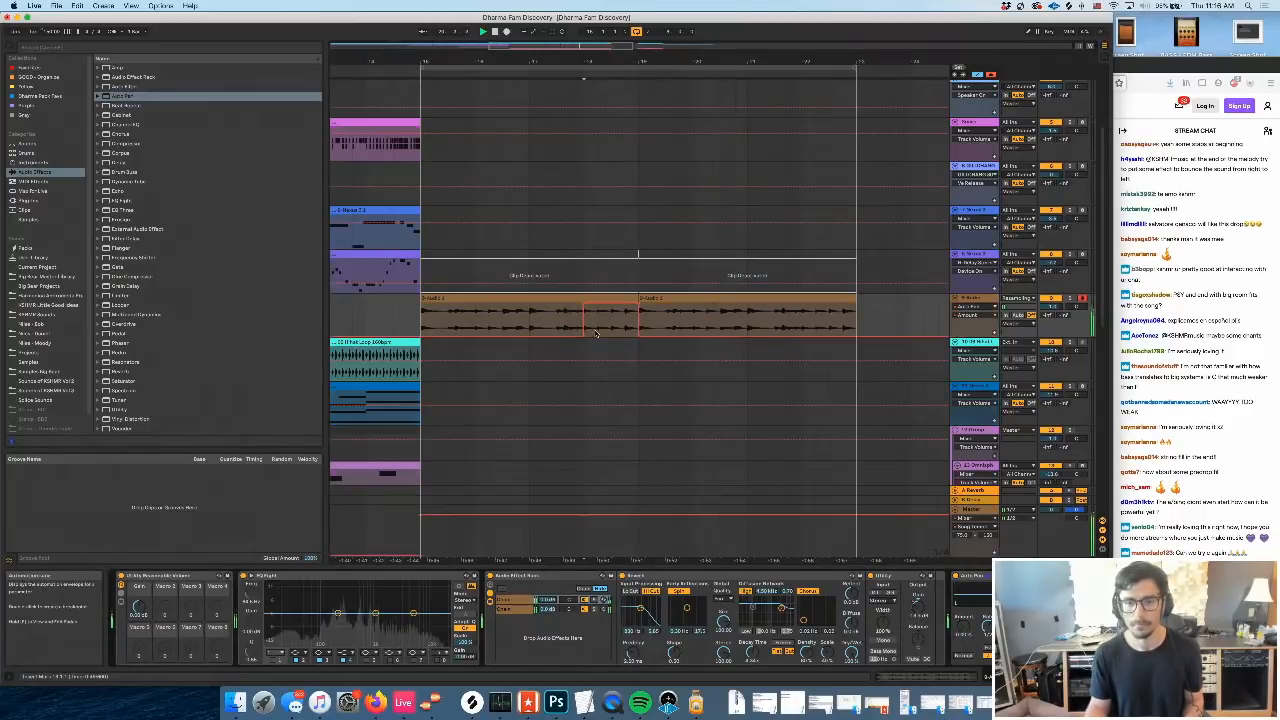
click(571, 319)
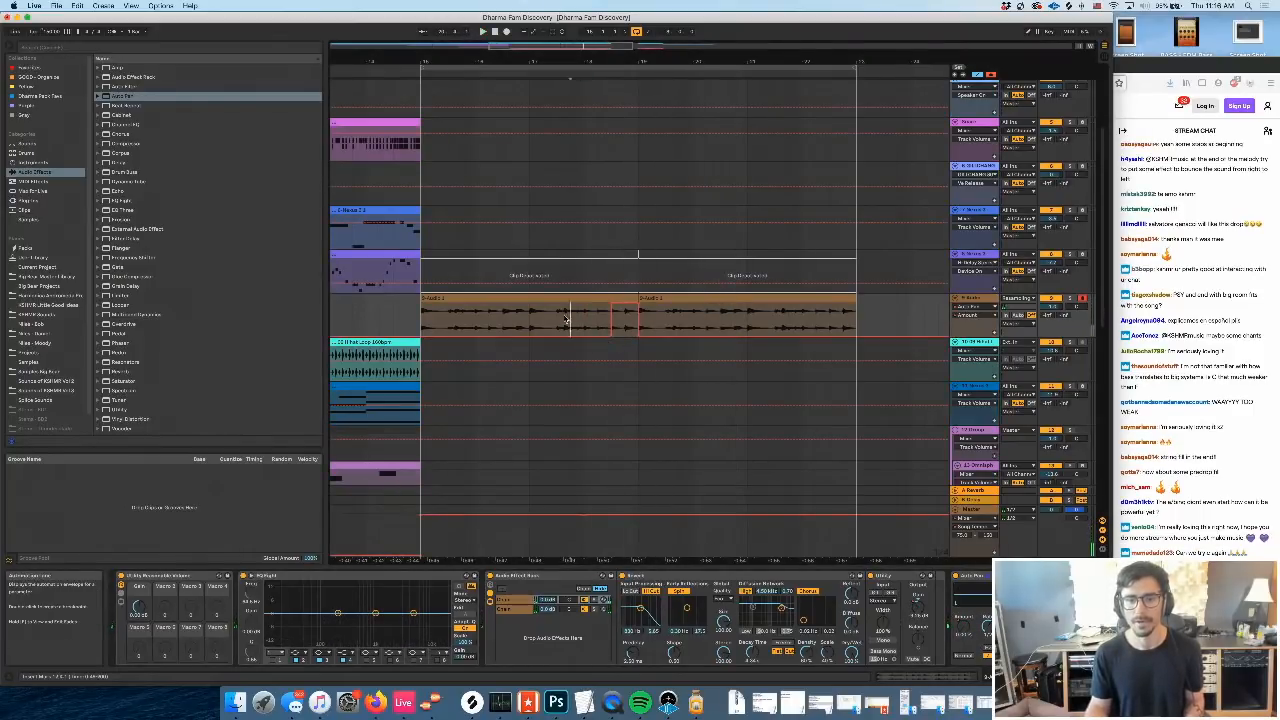
key(space)
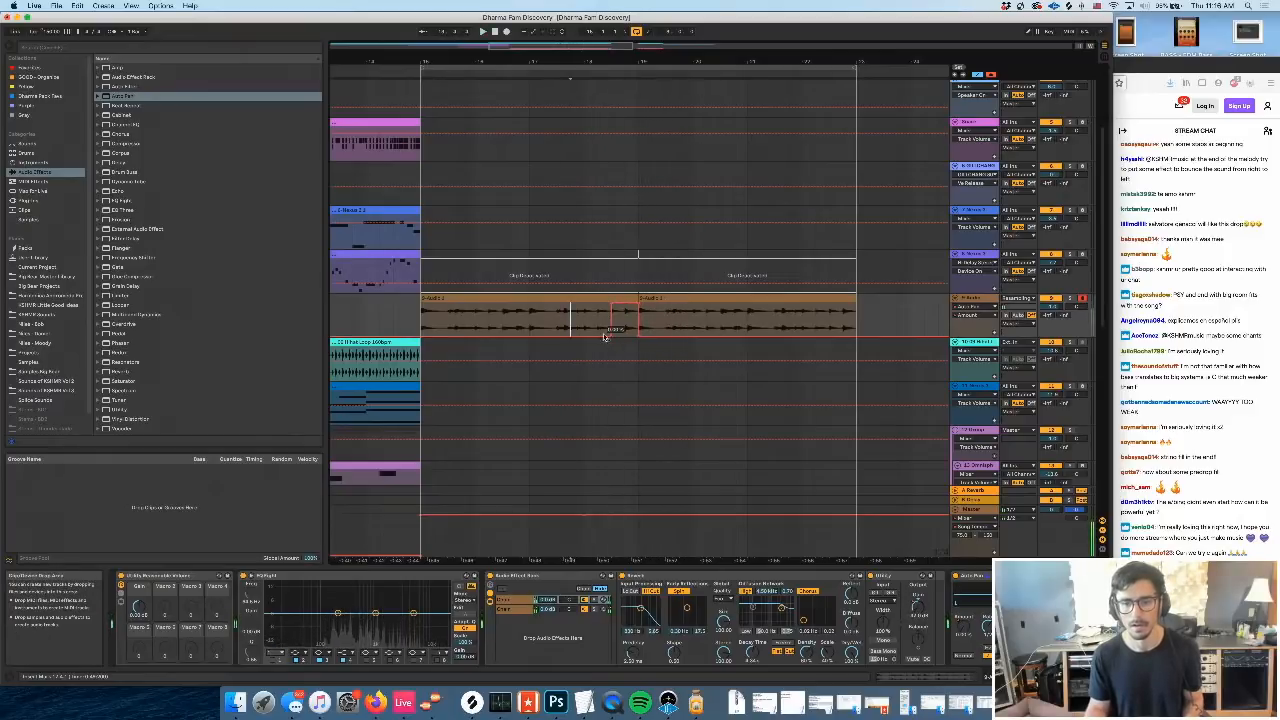
key(space)
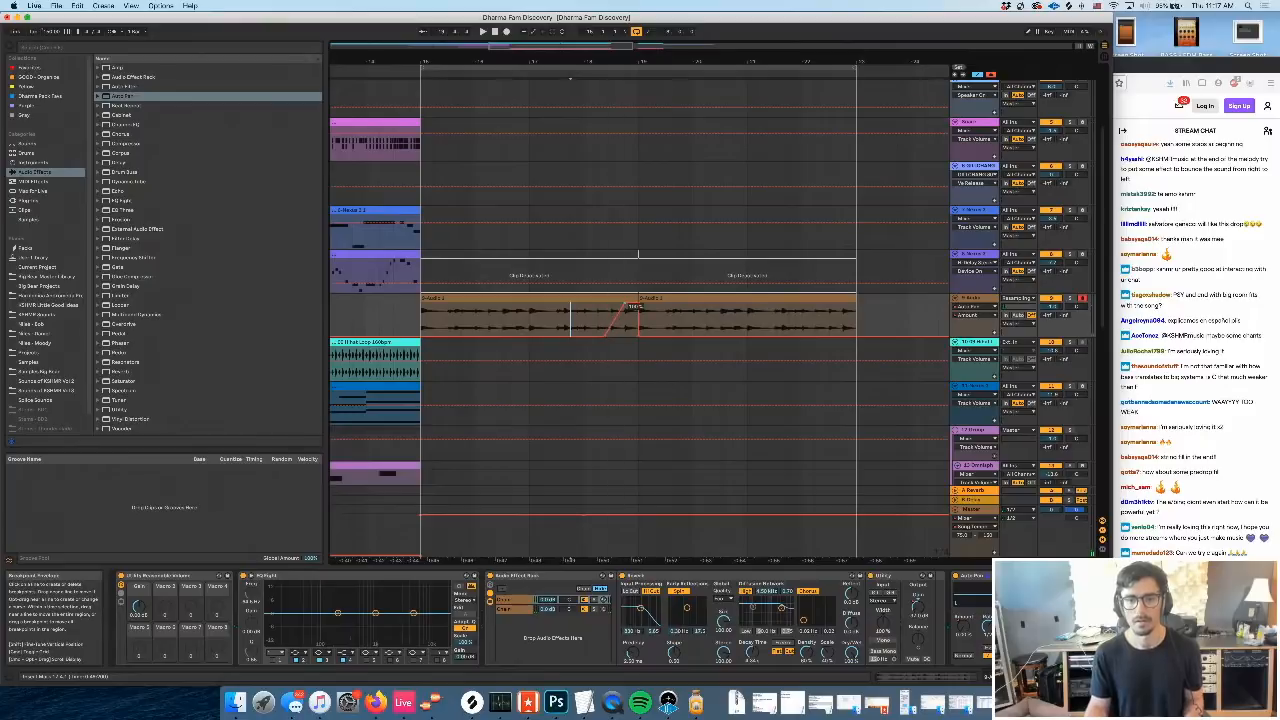
Open KSHMR Essentials on the melody track and adjust its Synths Presence while the loop plays
scroll(900, 368, left, 3)
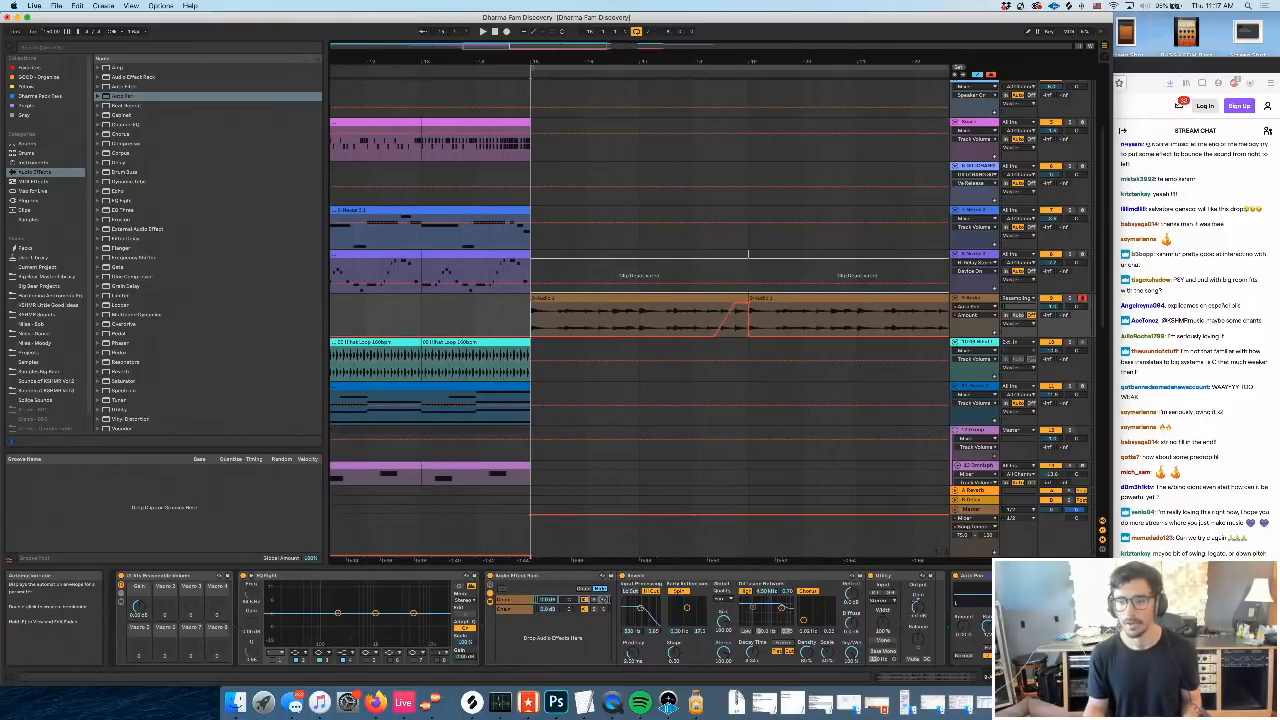
scroll(800, 577, right, 1)
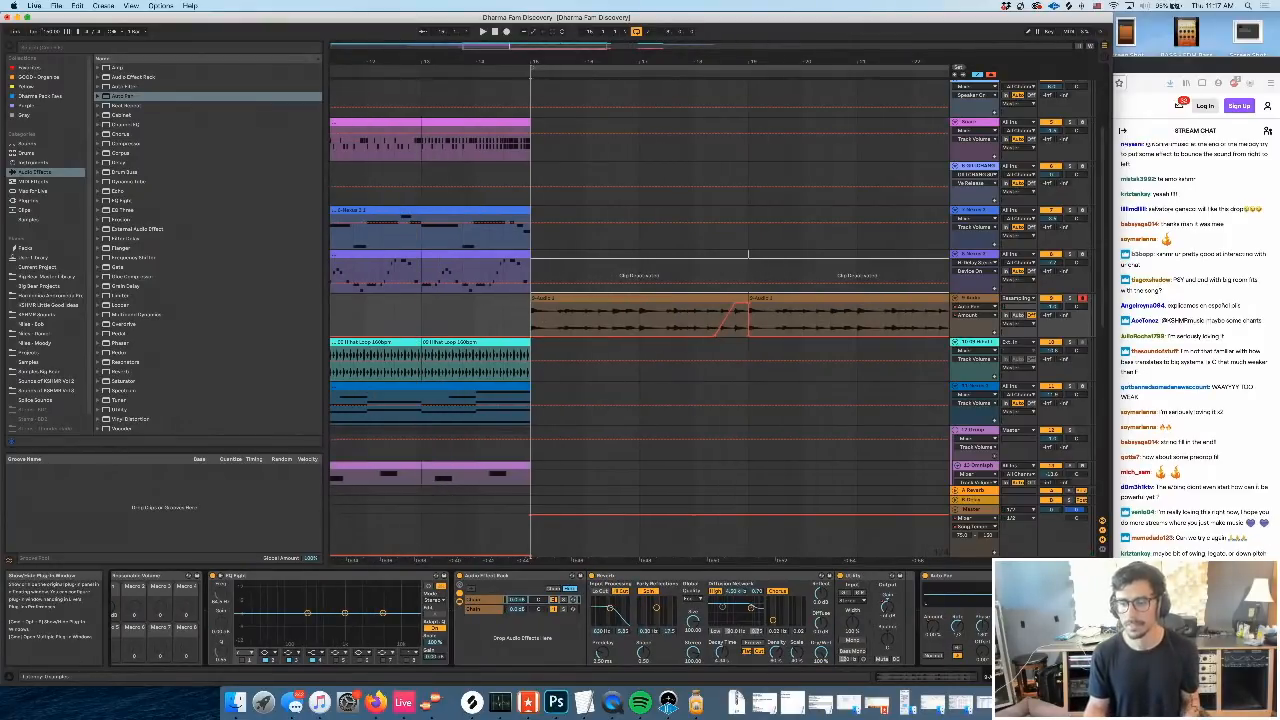
click(1074, 577)
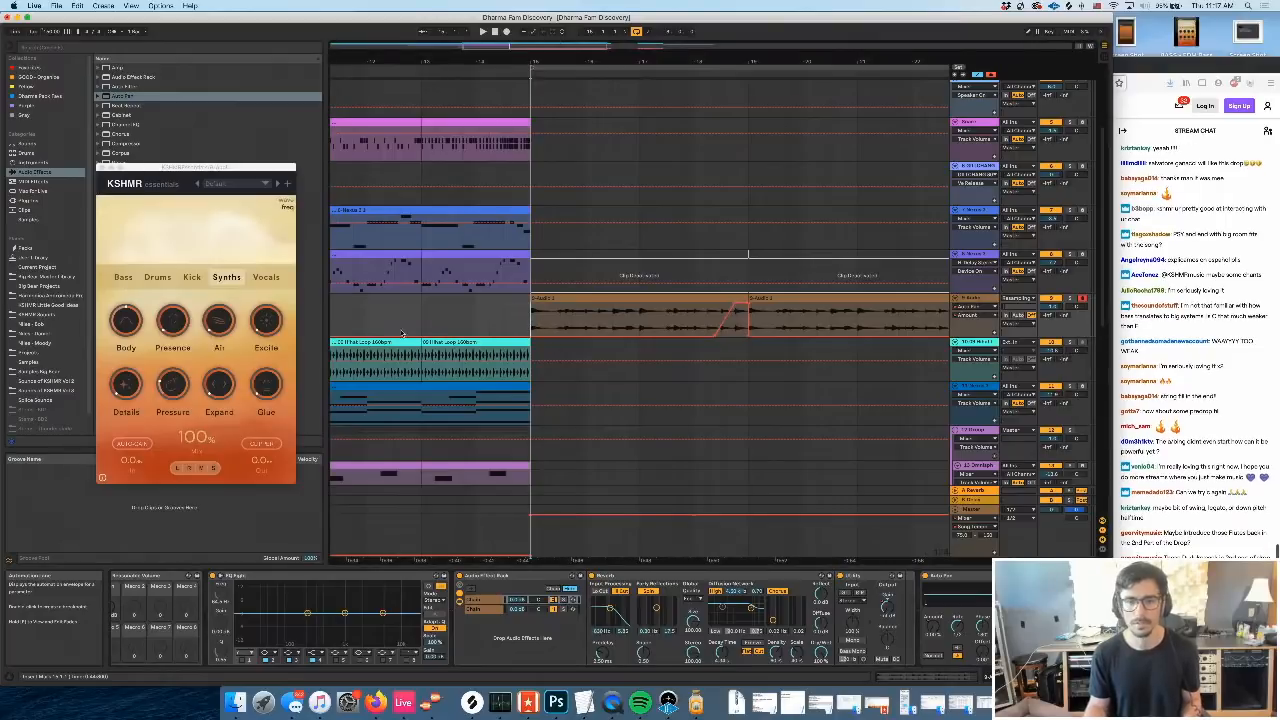
key(space)
click(170, 325)
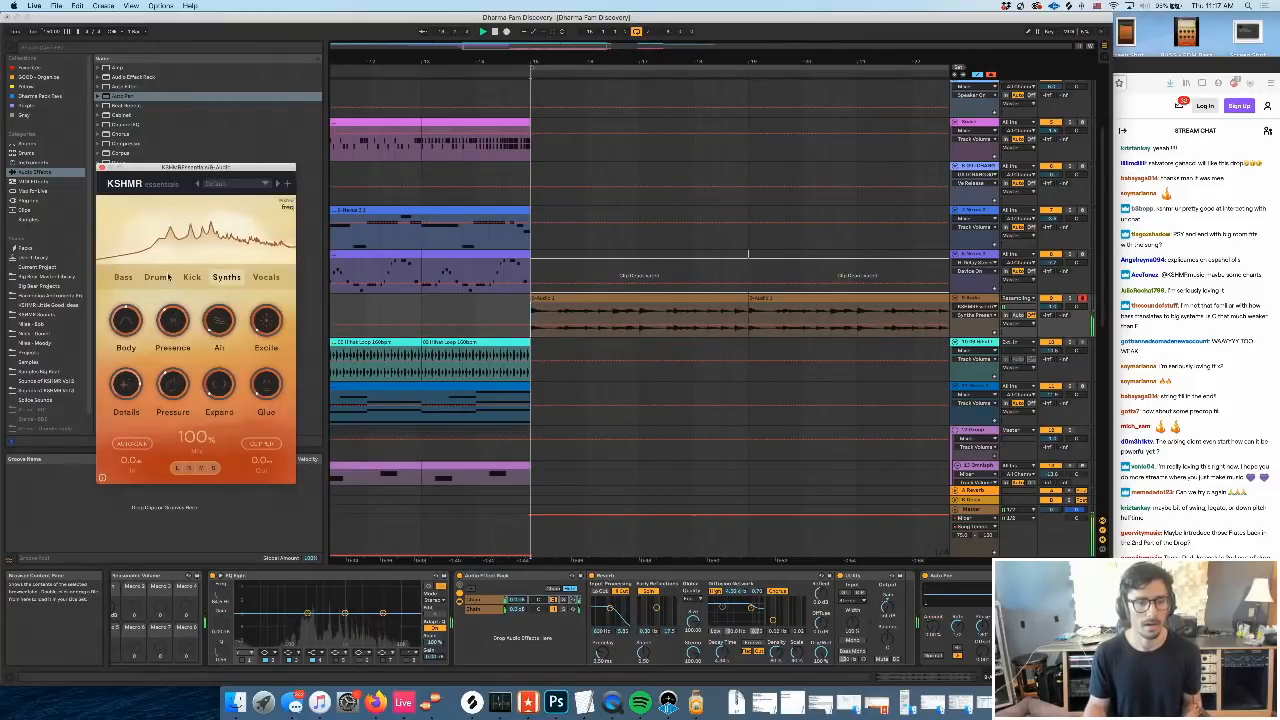
Select a short slice near the end of the second melody clip and duplicate it over the audio that follows
key(a)
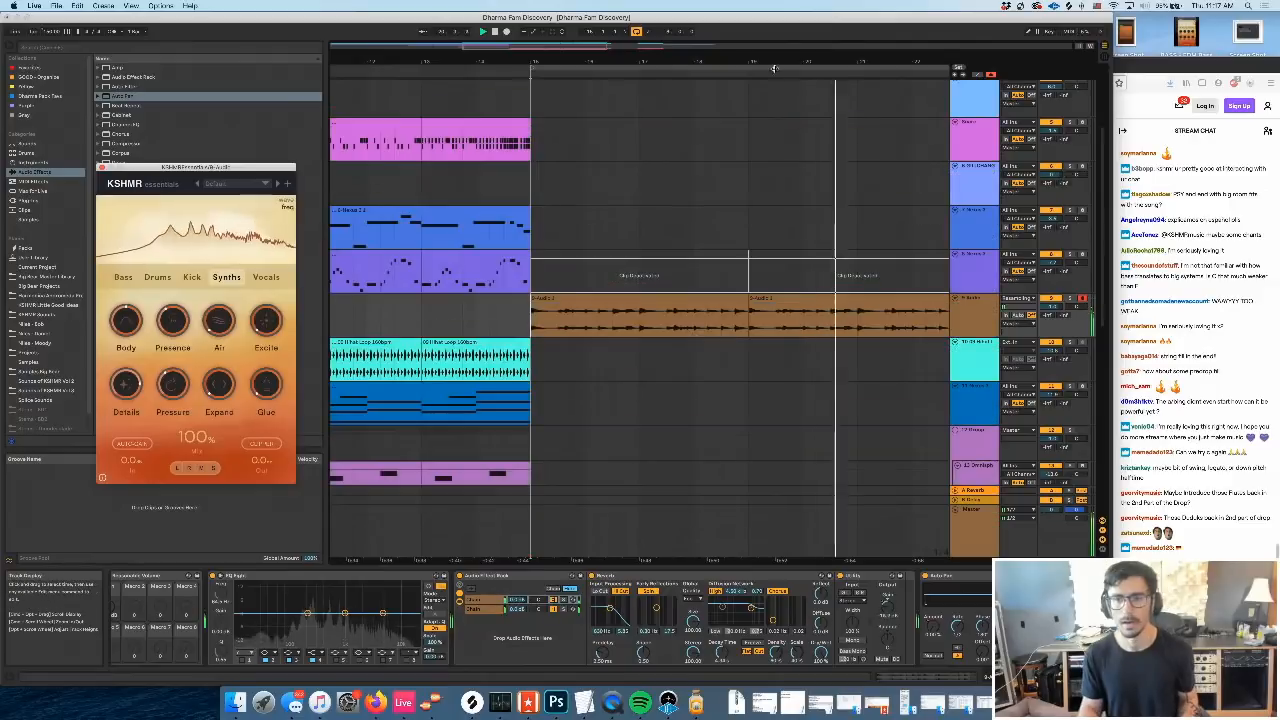
drag(731, 60, 550, 130)
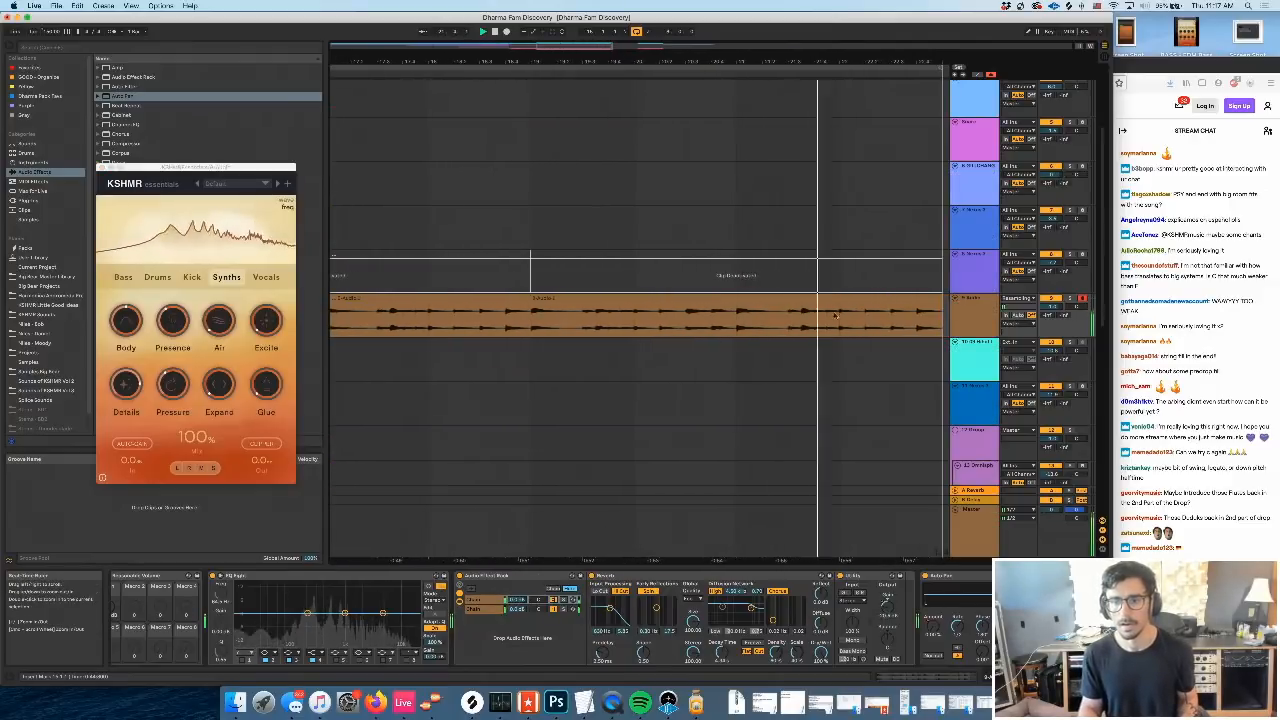
scroll(723, 326, right, 3)
key(space)
drag(685, 326, 698, 326)
key(super+d)
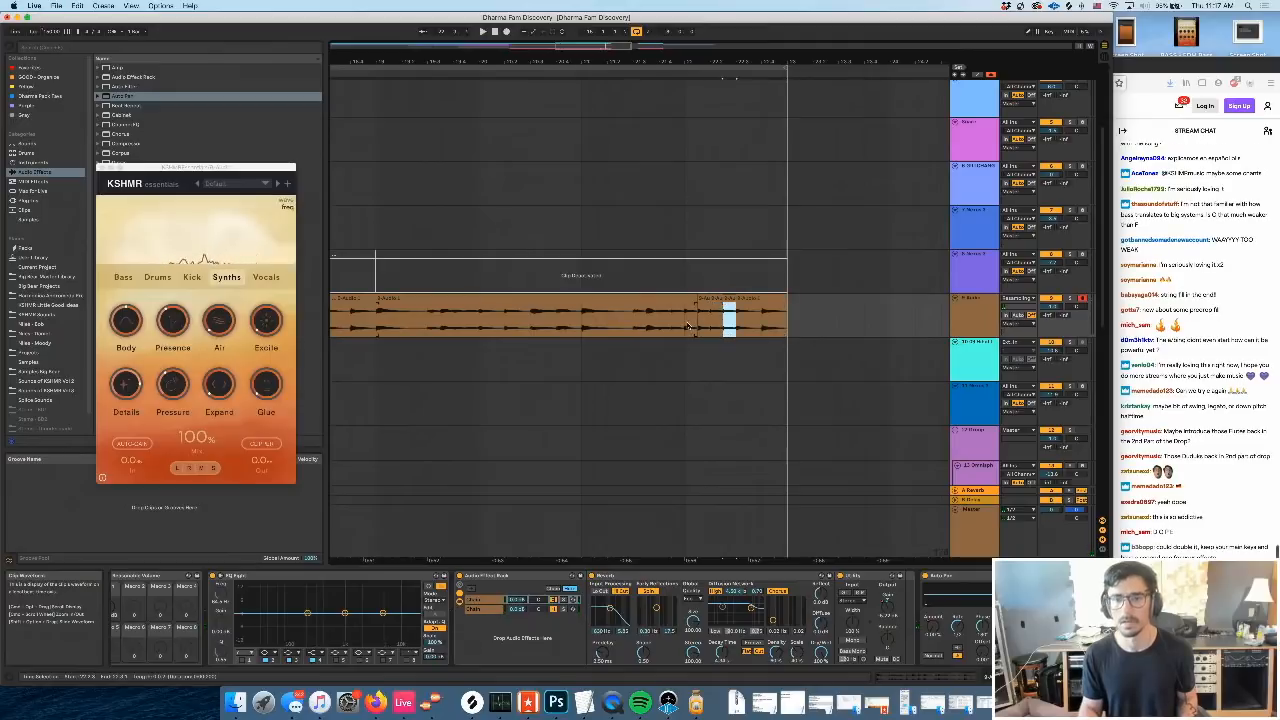
Audition the stutter and repeat the short slice further towards the end of the second melody clip, undoing the surplus repeat
click(687, 326)
key(space)
drag(712, 64, 709, 105)
key(space)
key(super+d)
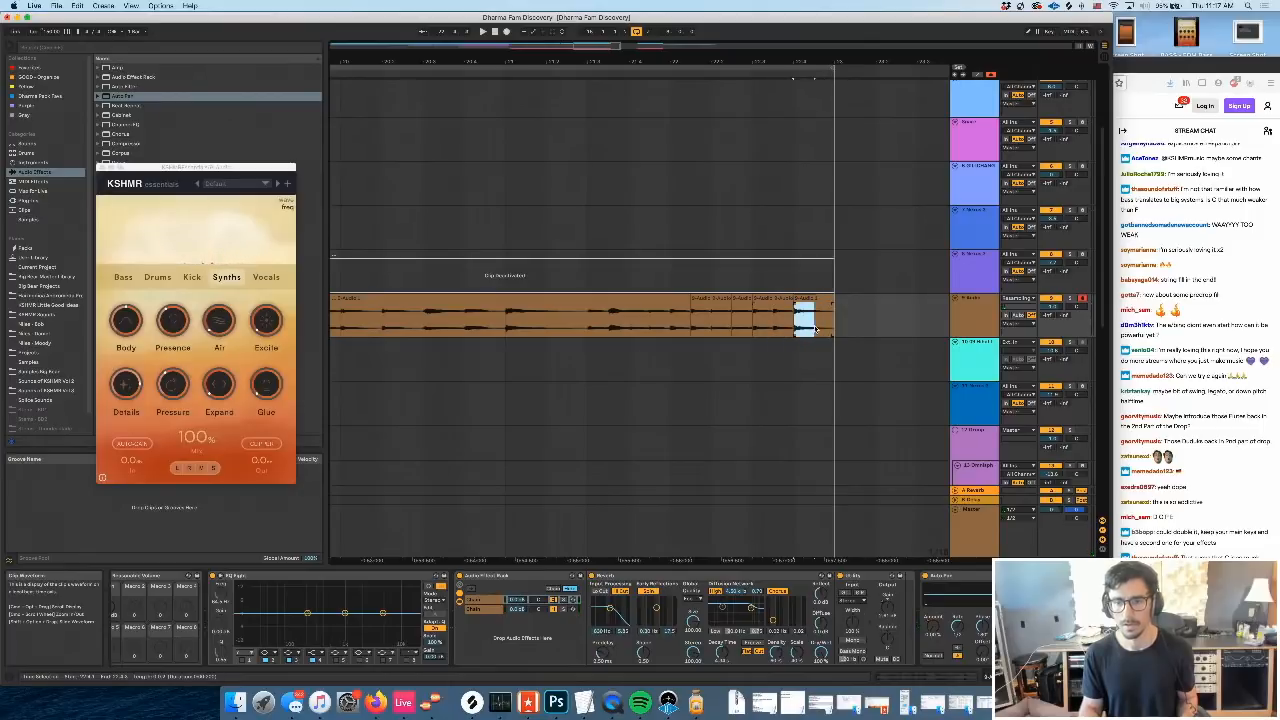
key(super+d)
key(super+z)
click(676, 329)
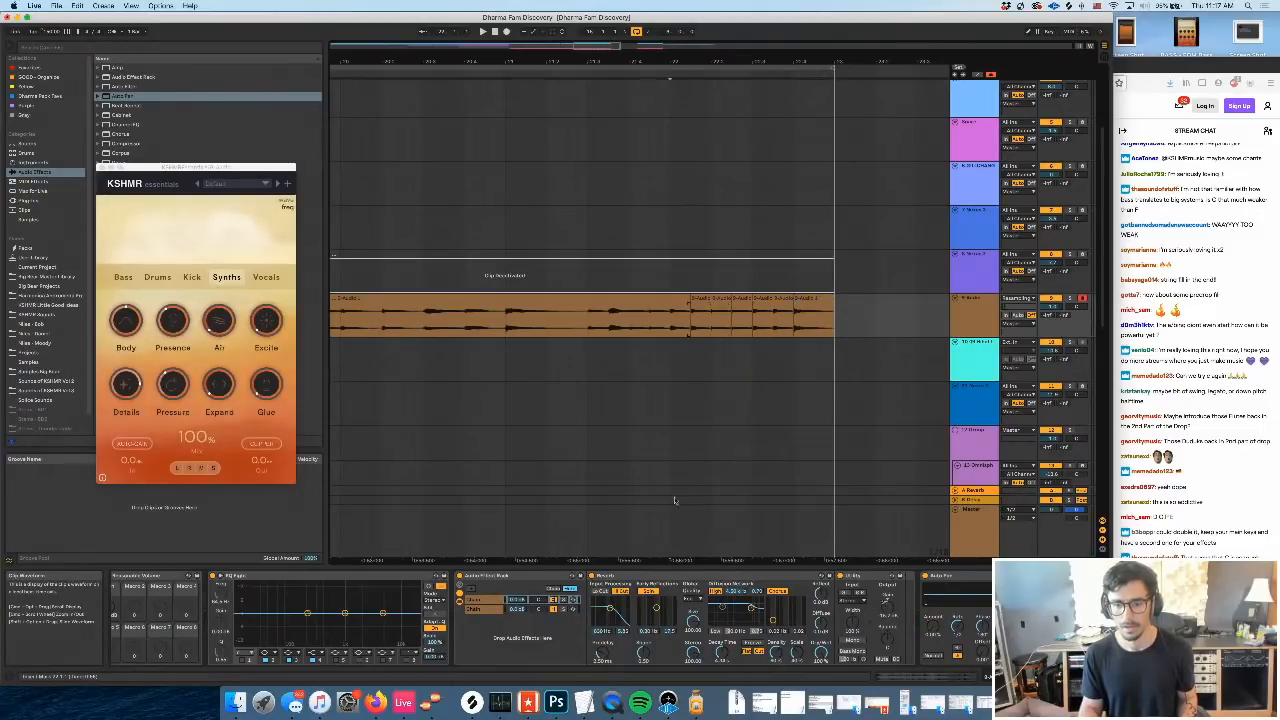
Draw the Utility gain down to its minimum across the second half of the second melody clip and play back the stutter
key(a)
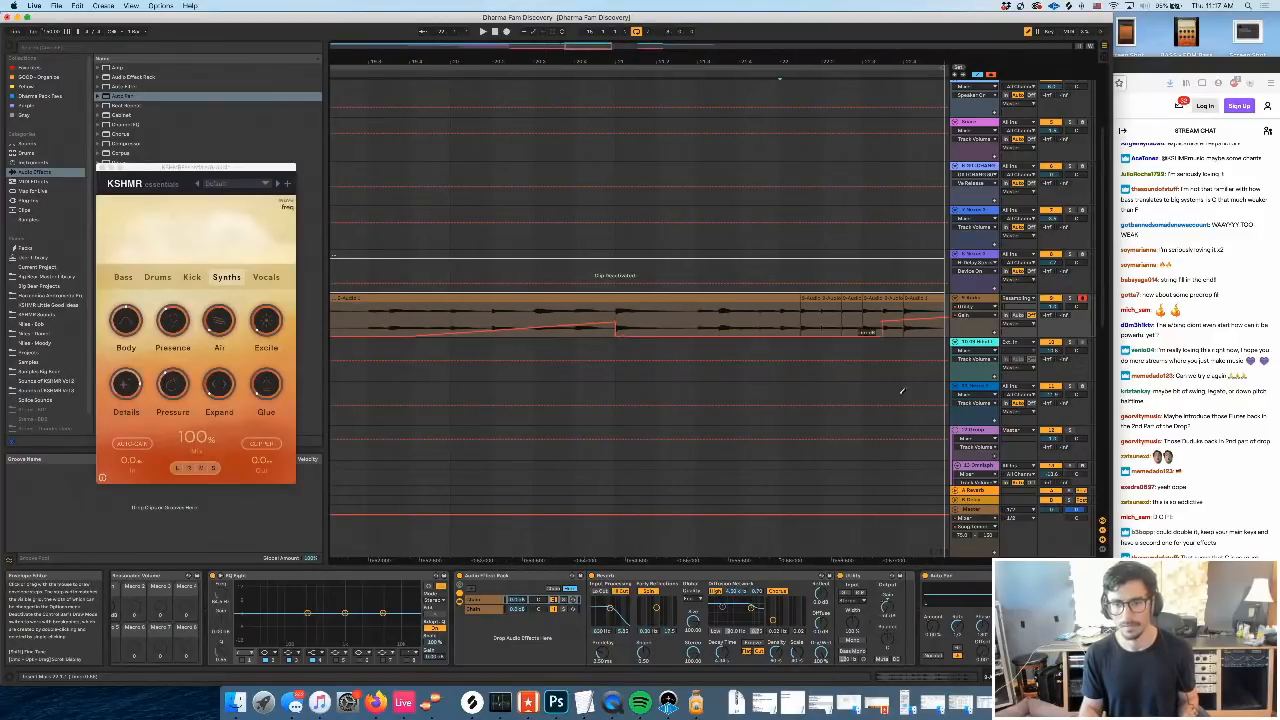
key(space)
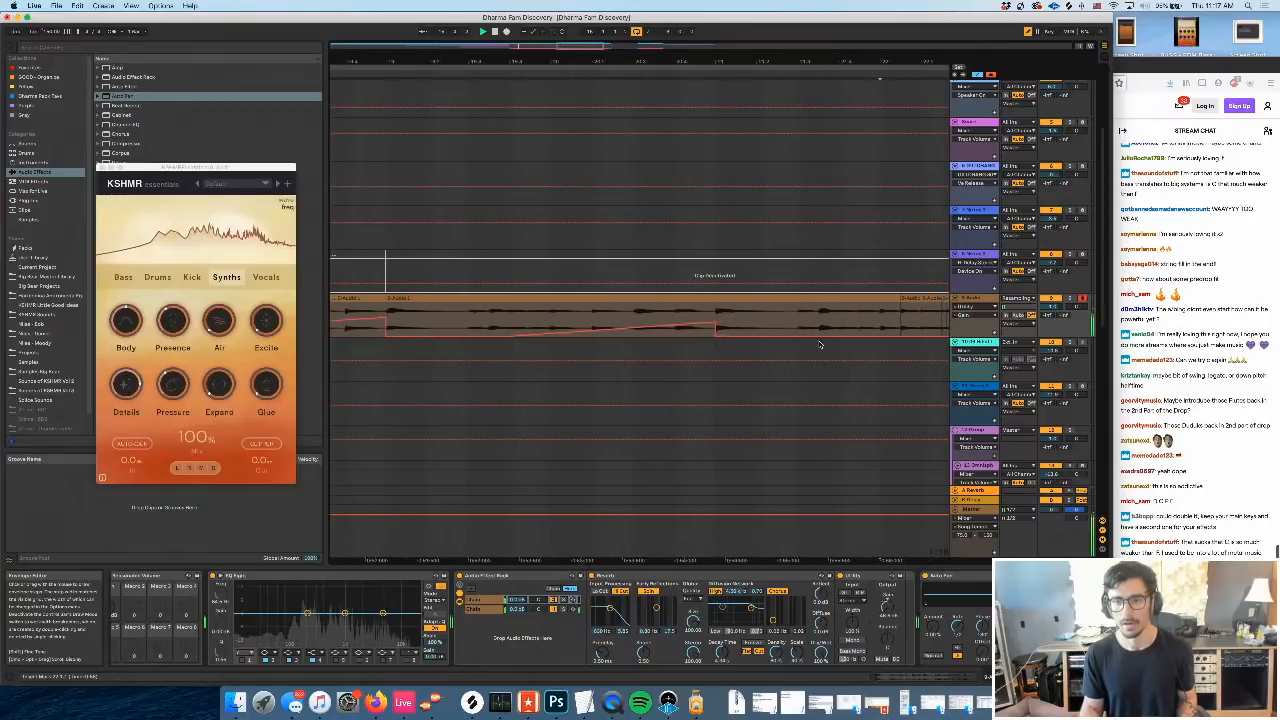
key(a)
click(762, 328)
key(space)
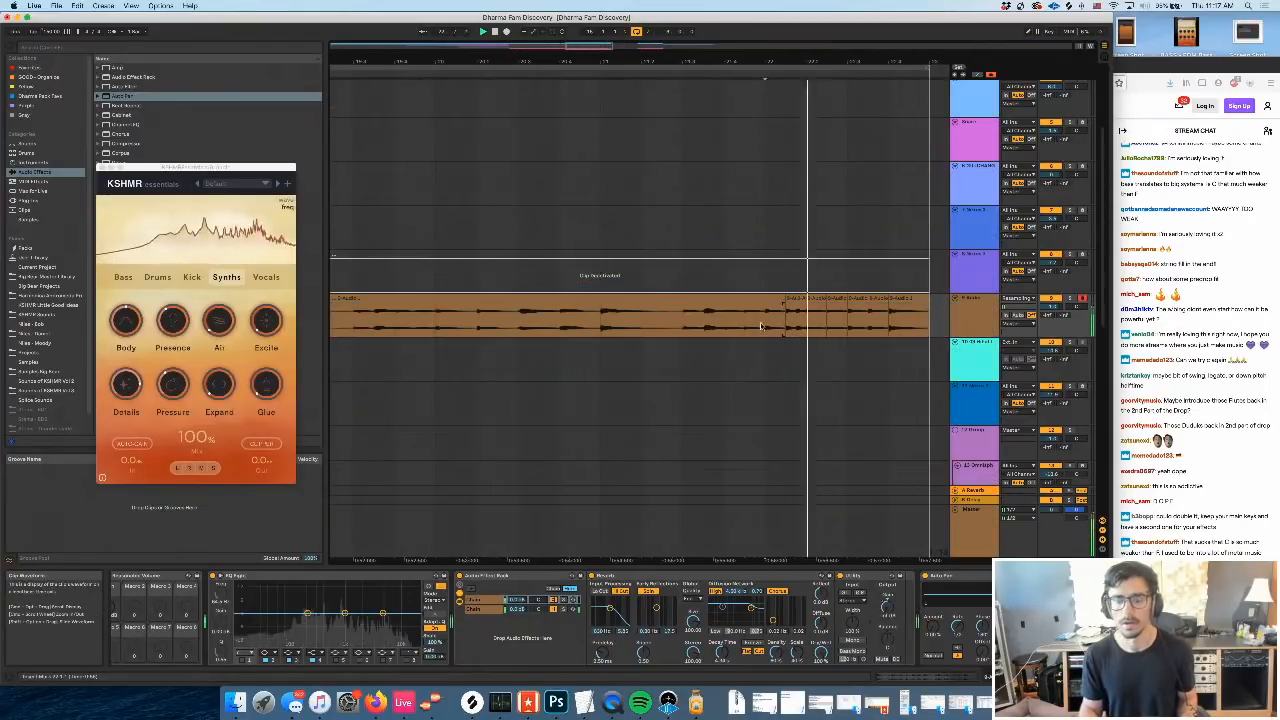
scroll(648, 350, left, 4)
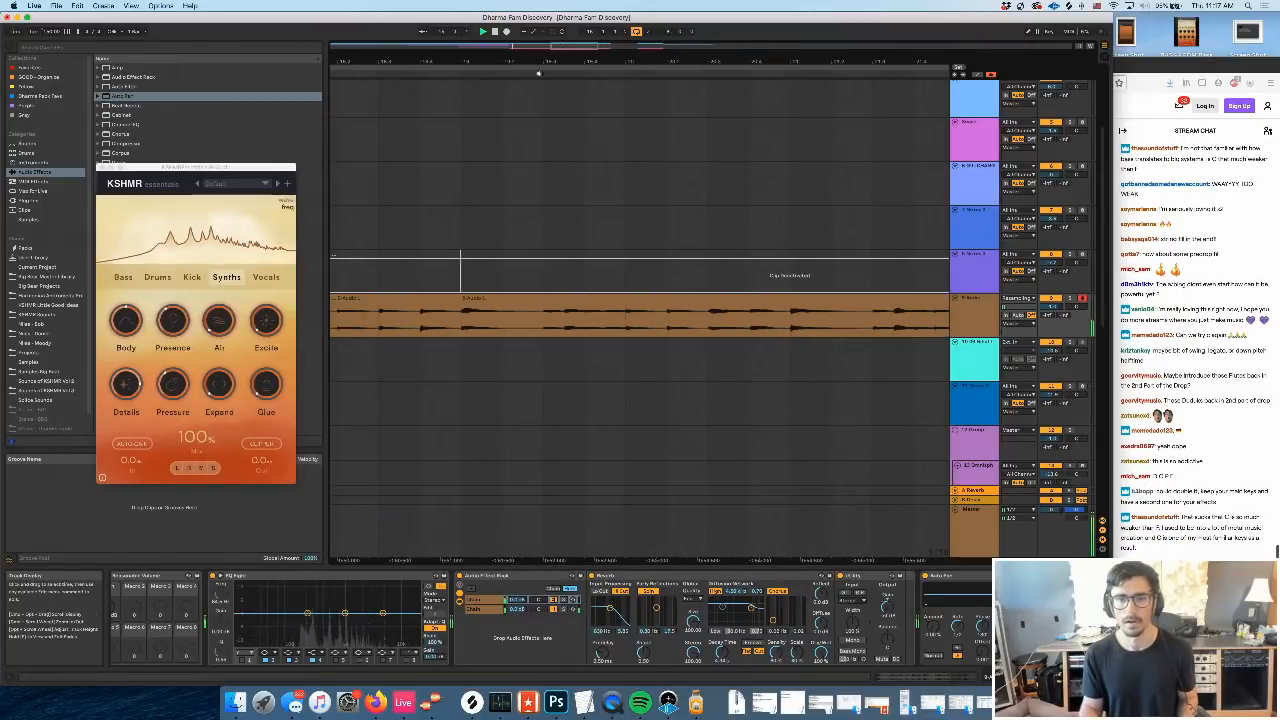
Delete the last bar of the Drum Rack clip and the orange KSHMR audio clips at the end of the drop
drag(529, 64, 529, 40)
scroll(704, 387, down, 6)
scroll(704, 387, down, 3)
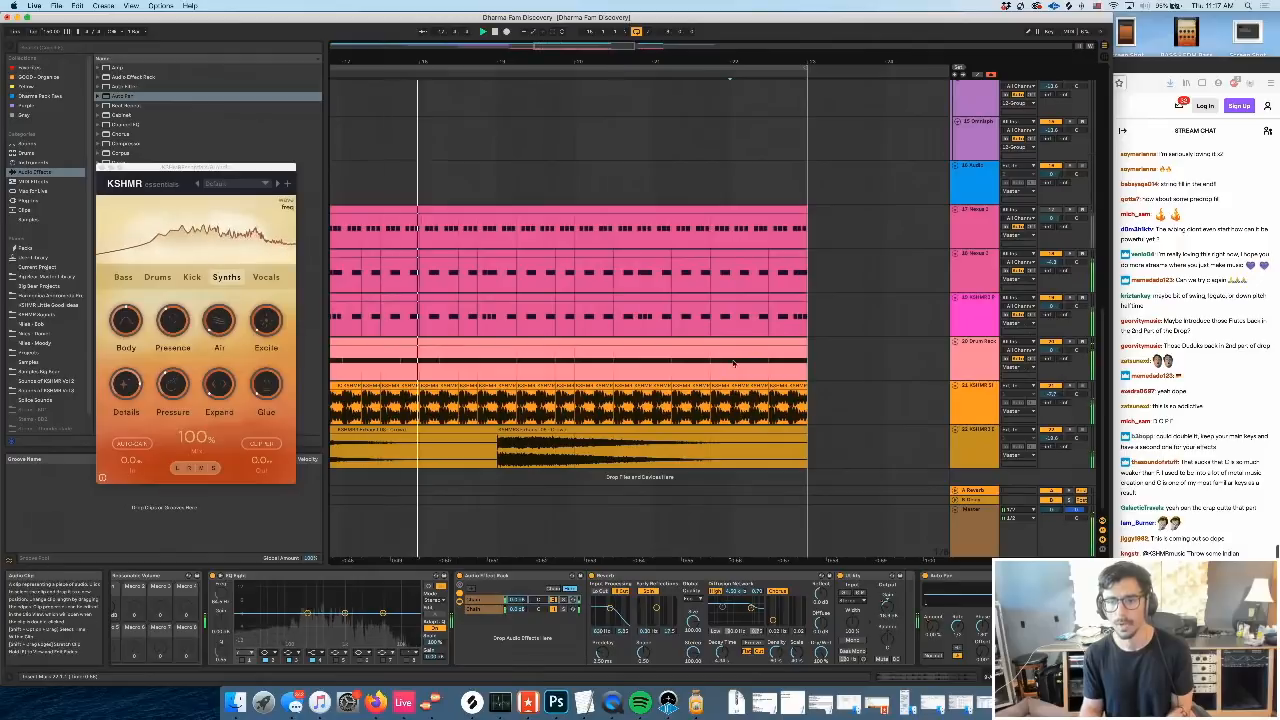
drag(731, 360, 808, 403)
key(Delete)
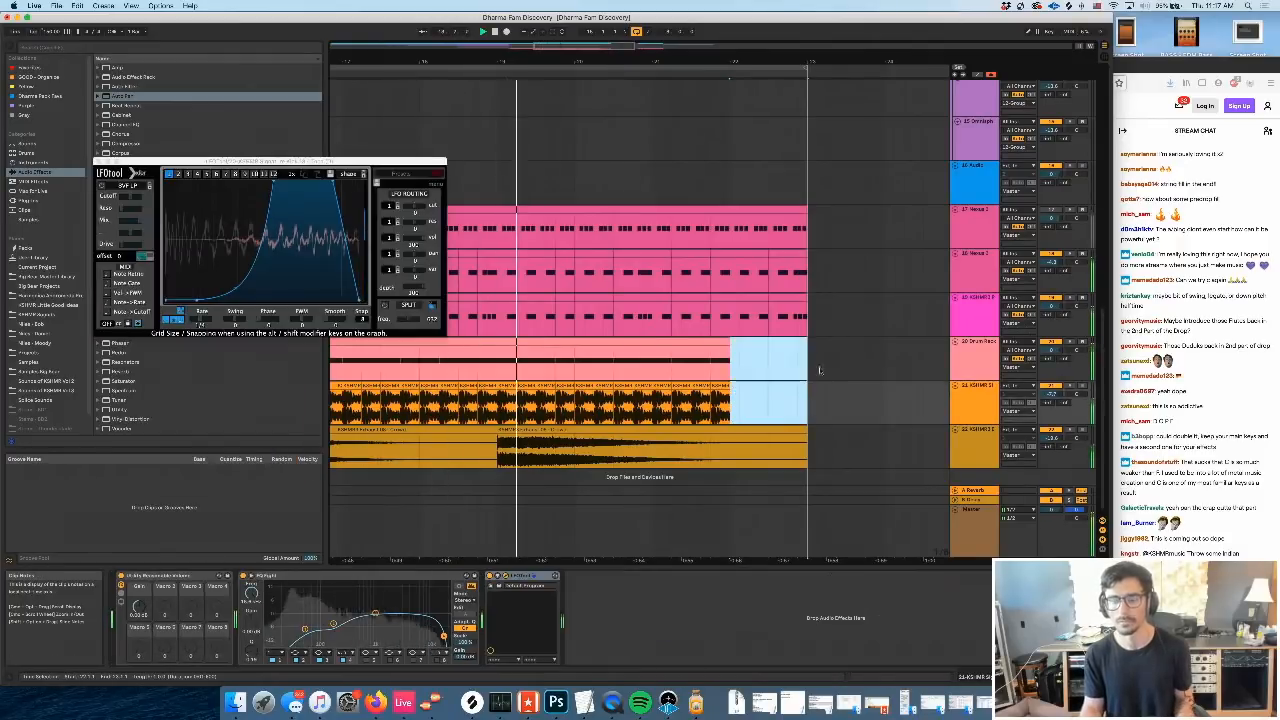
Try copying a short section of the build-up's percussion clip to the end of the drop and extending it to the drop's end
scroll(786, 272, up, 10)
scroll(785, 272, left, 5)
scroll(785, 272, left, 5)
scroll(782, 276, up, 1)
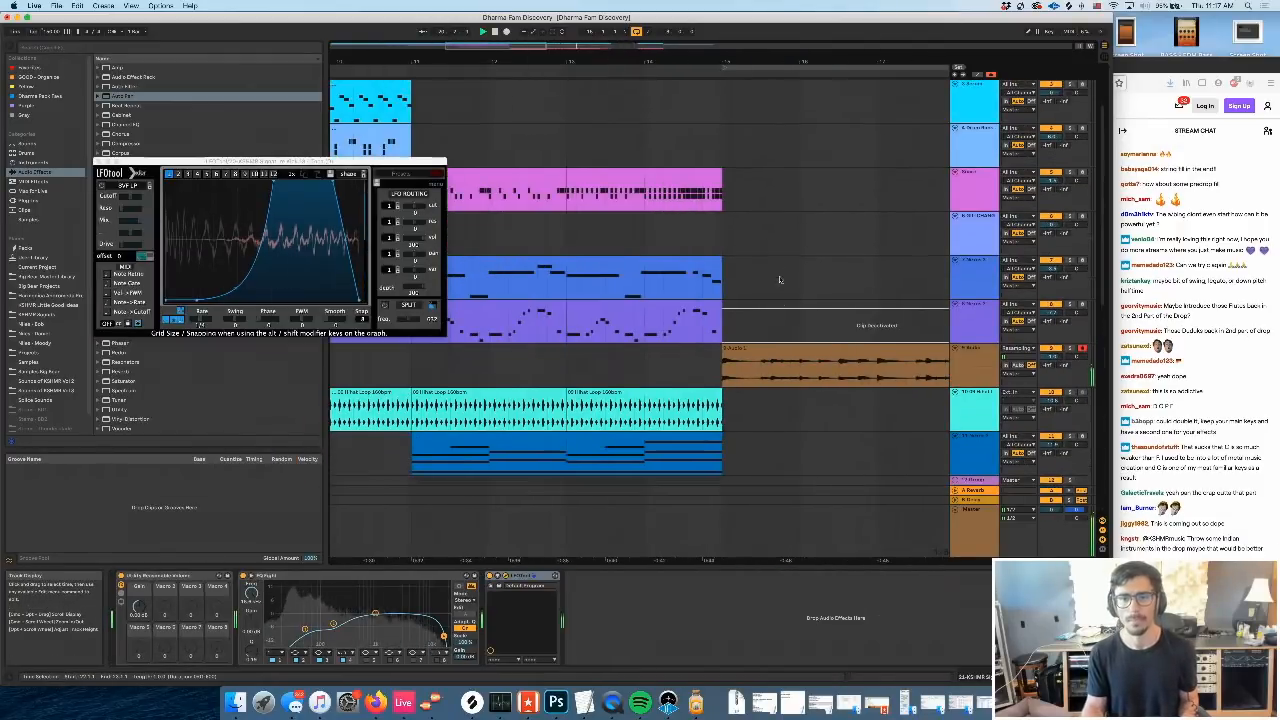
drag(570, 198, 606, 204)
scroll(926, 277, right, 8)
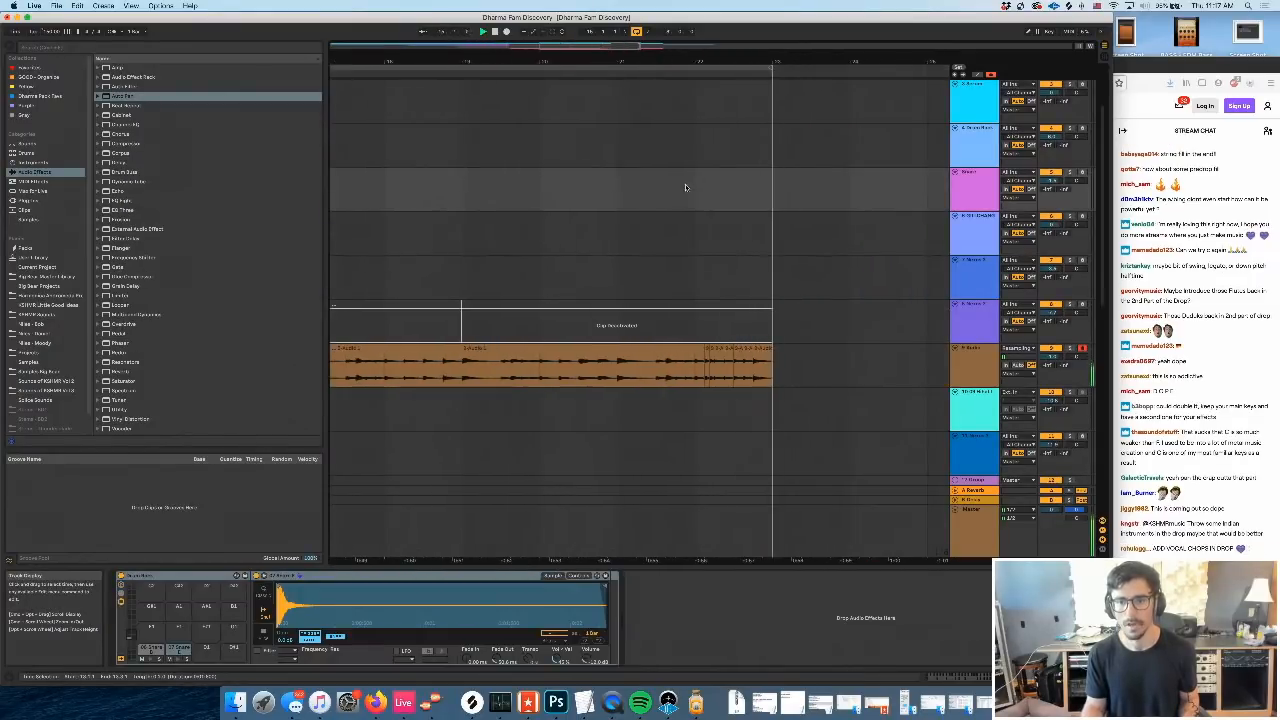
key(super+v)
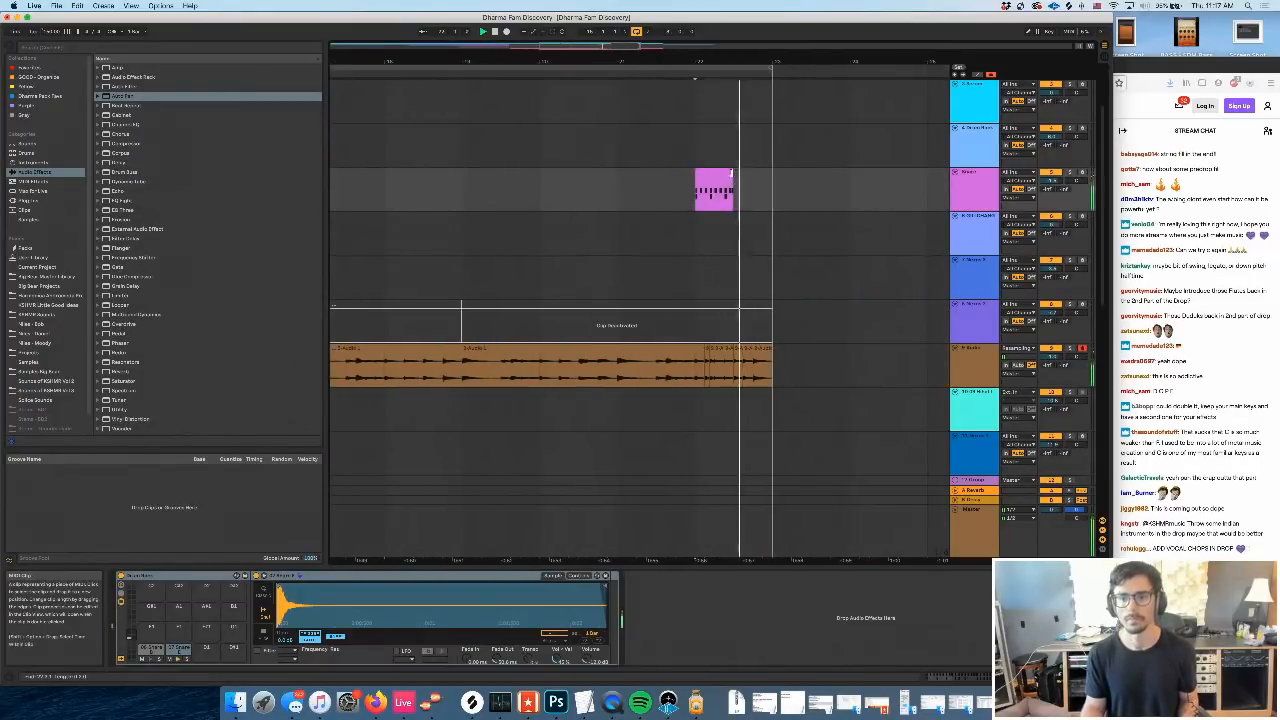
drag(733, 181, 779, 181)
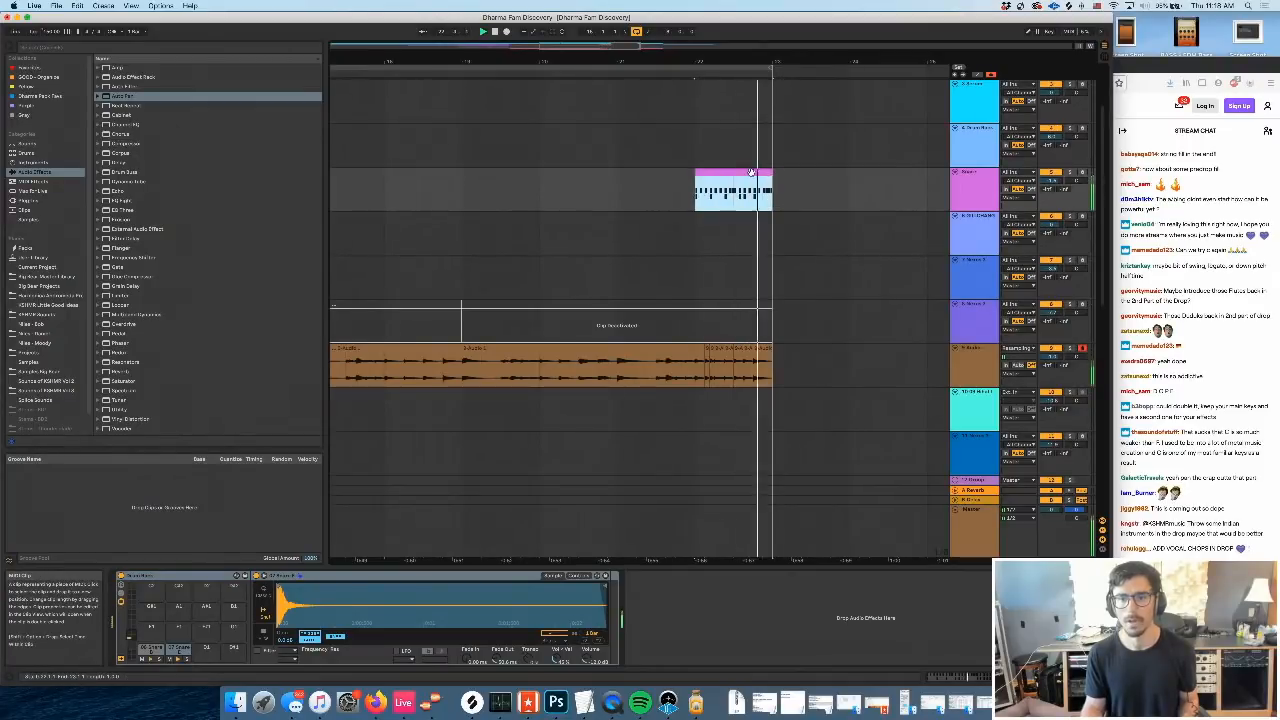
drag(661, 181, 626, 186)
key(super+z)
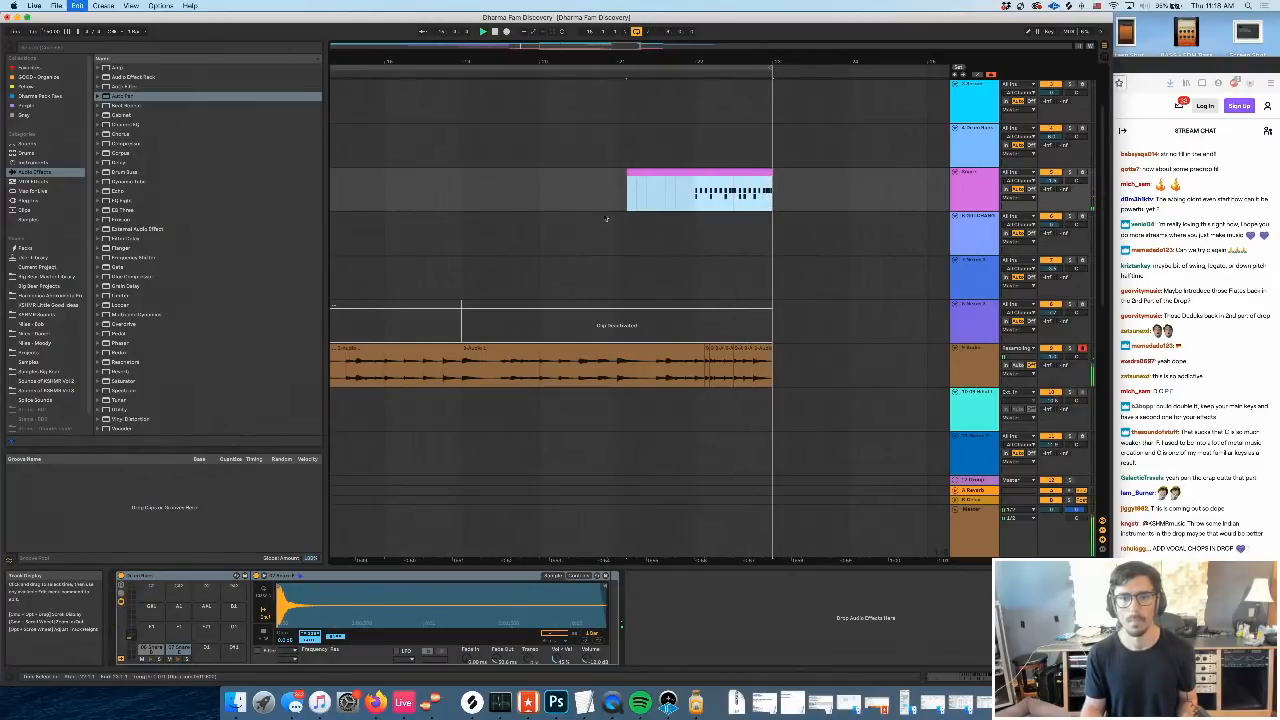
Copy a two-bar section of the build-up's percussion clip, paste it over the last two bars of the drop and play it
scroll(606, 216, left, 8)
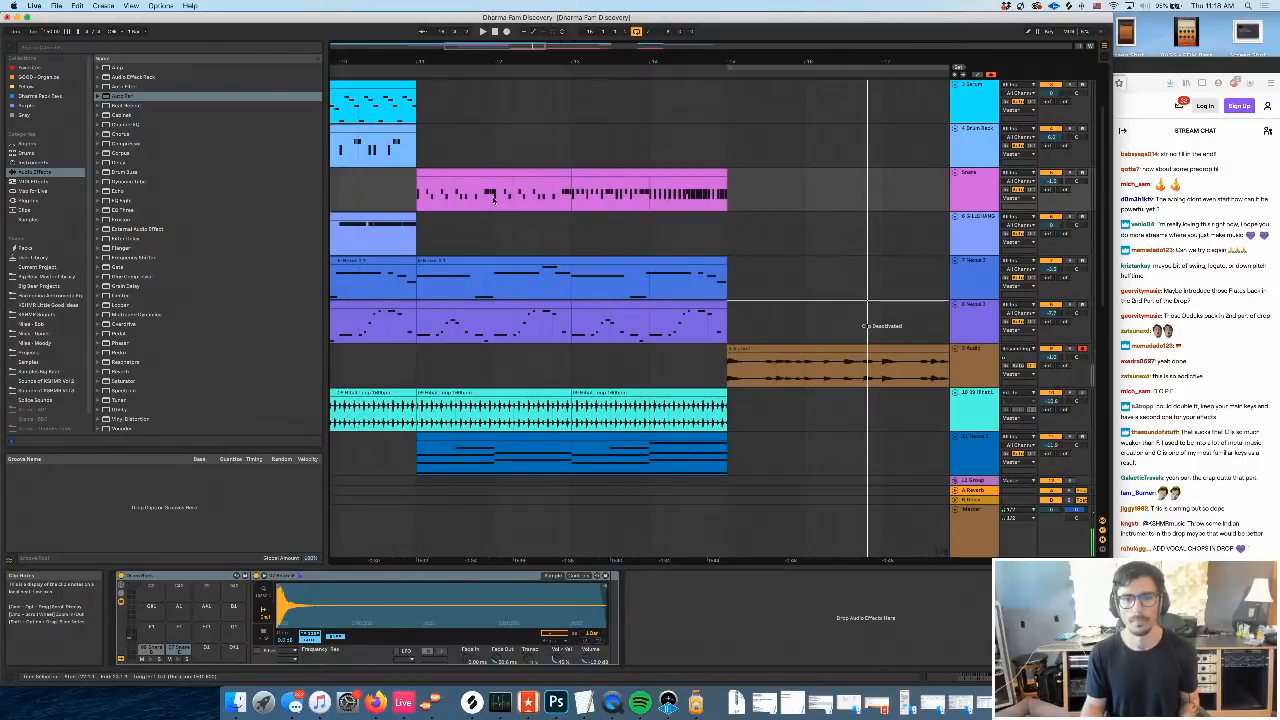
drag(492, 198, 642, 198)
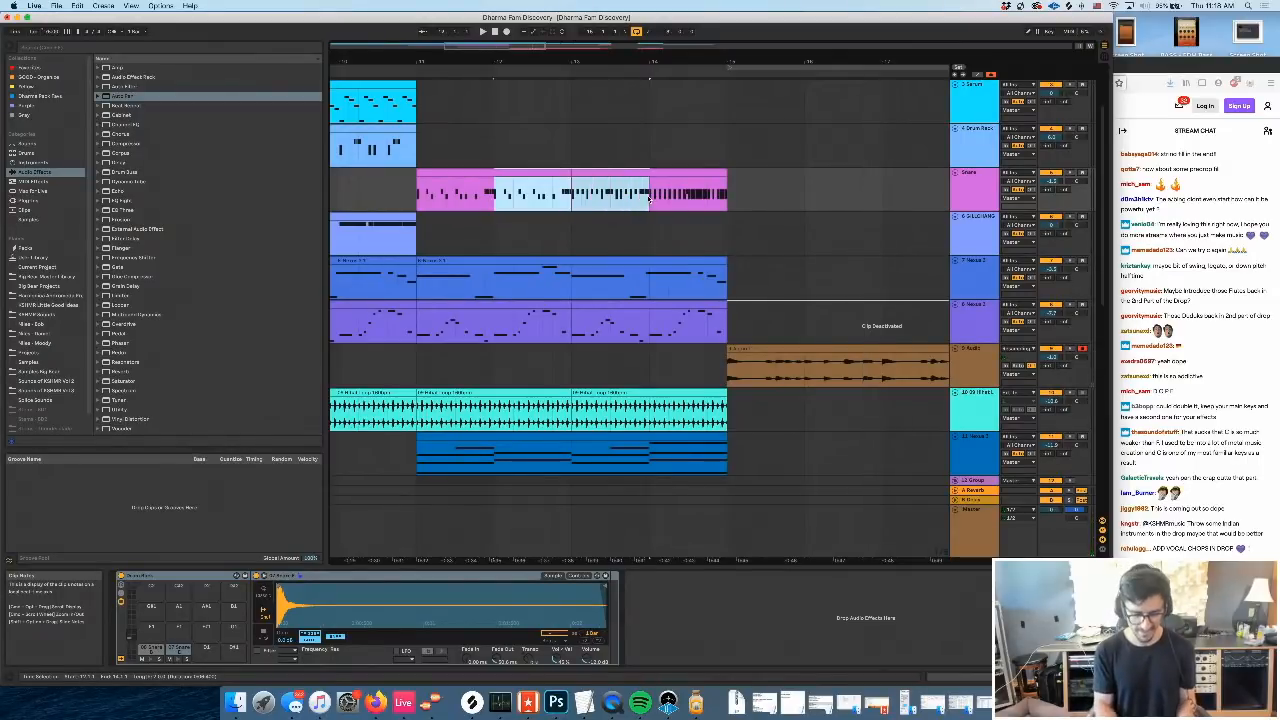
scroll(666, 231, right, 10)
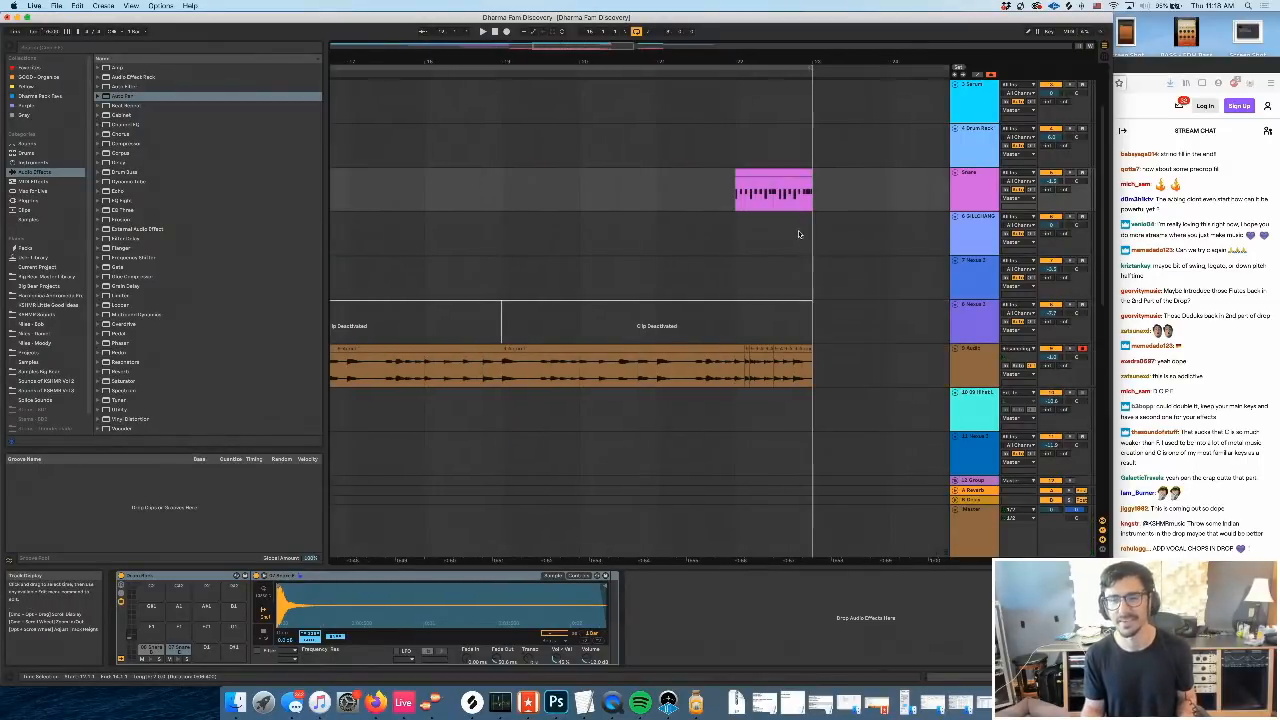
click(657, 196)
key(super+v)
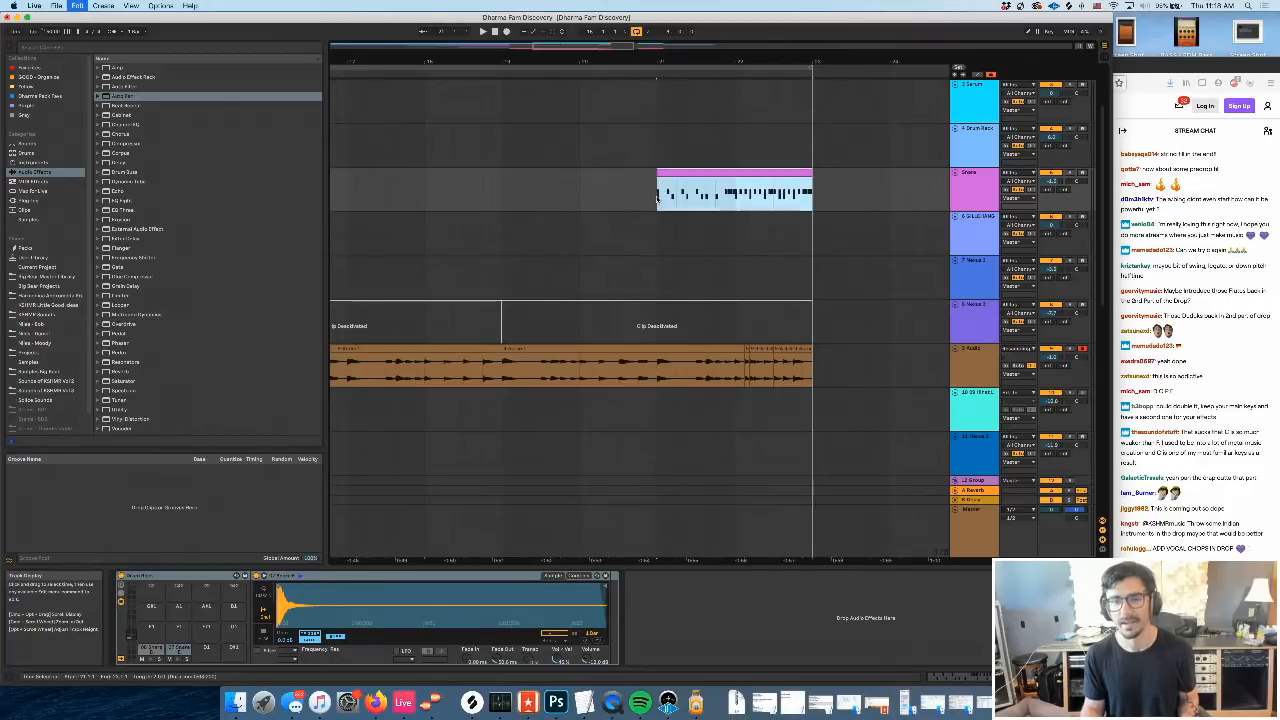
click(657, 194)
key(space)
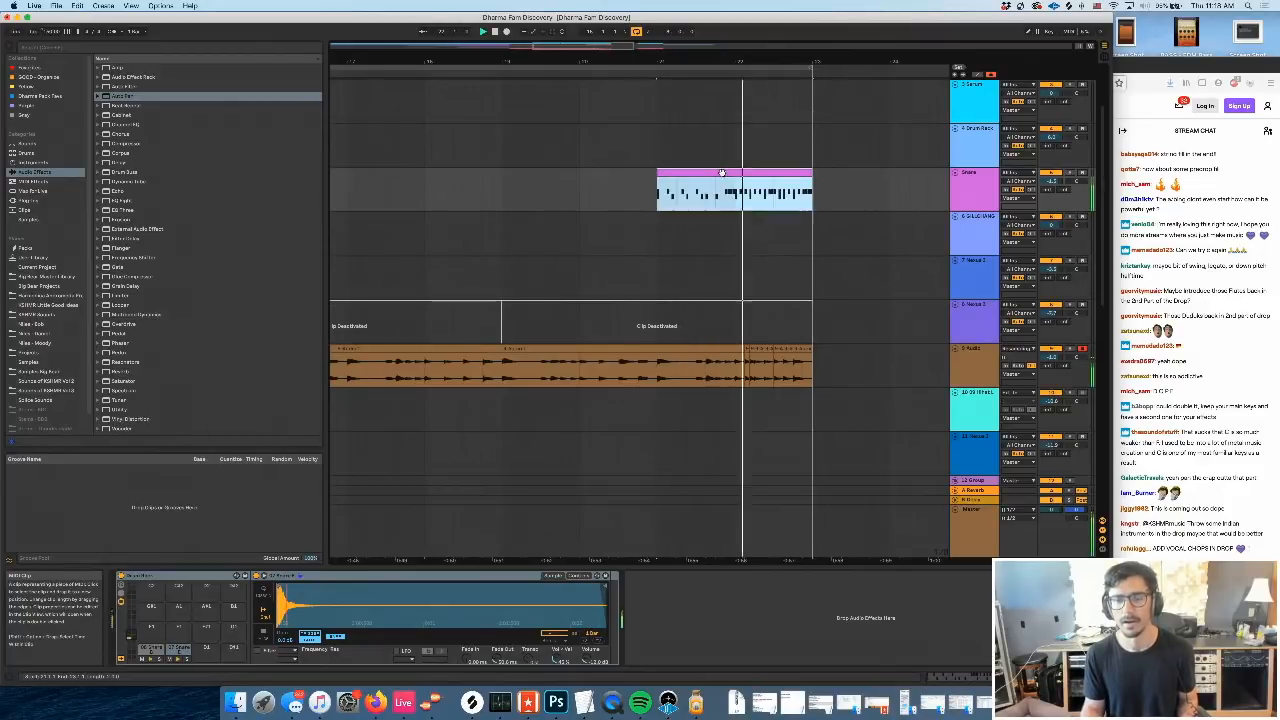
Open the pasted percussion clip's notes, try stretching them to double length, undo the stretch and play the clip again
double_click(722, 171)
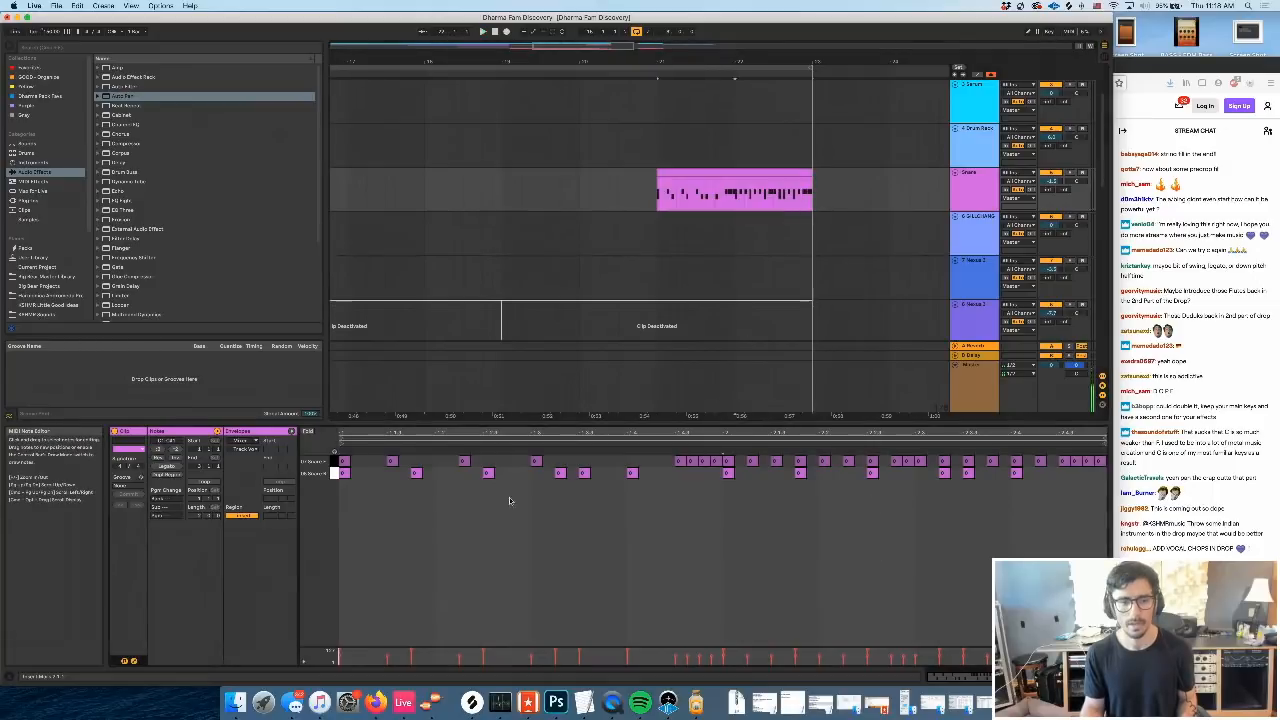
click(509, 497)
click(175, 449)
key(space)
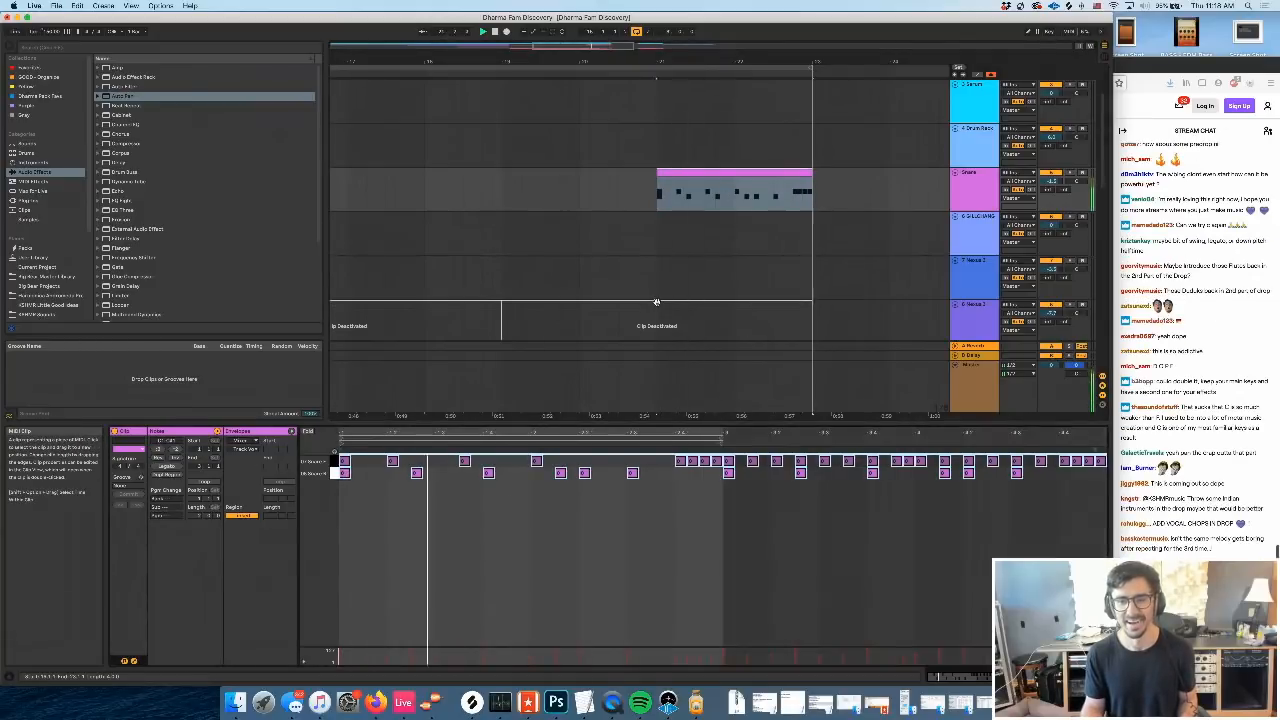
key(super+z)
click(736, 201)
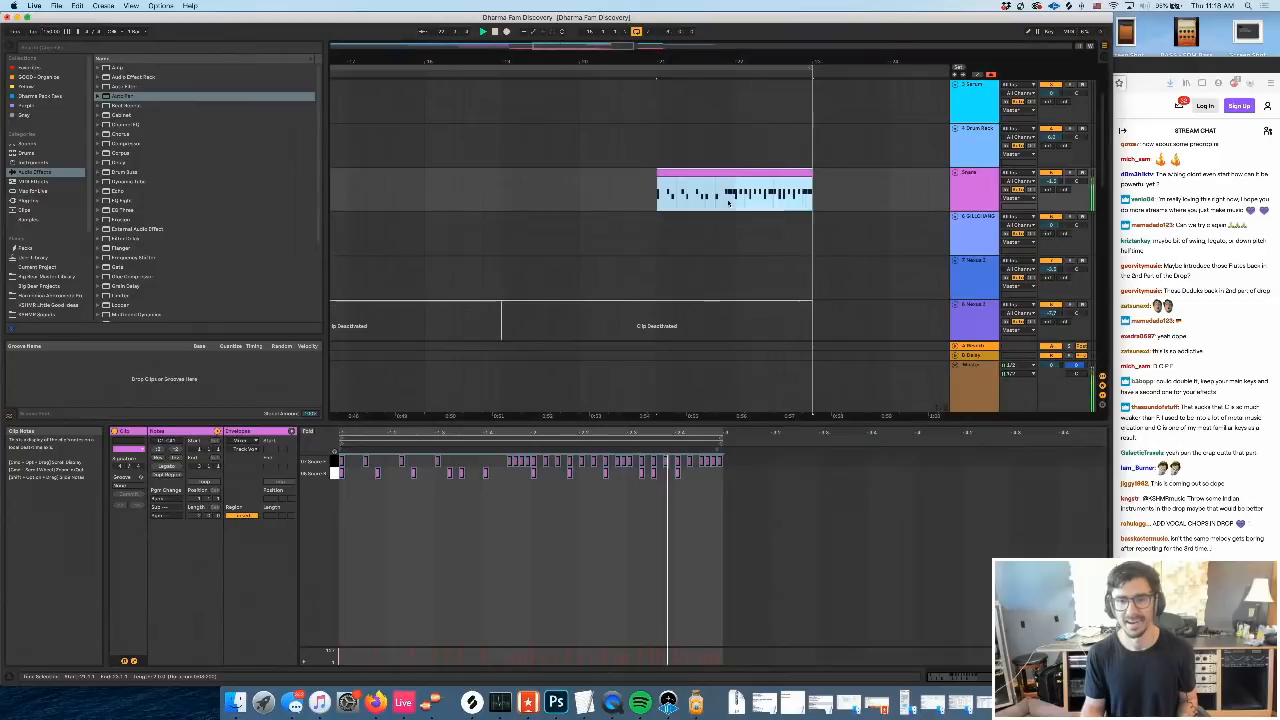
key(space)
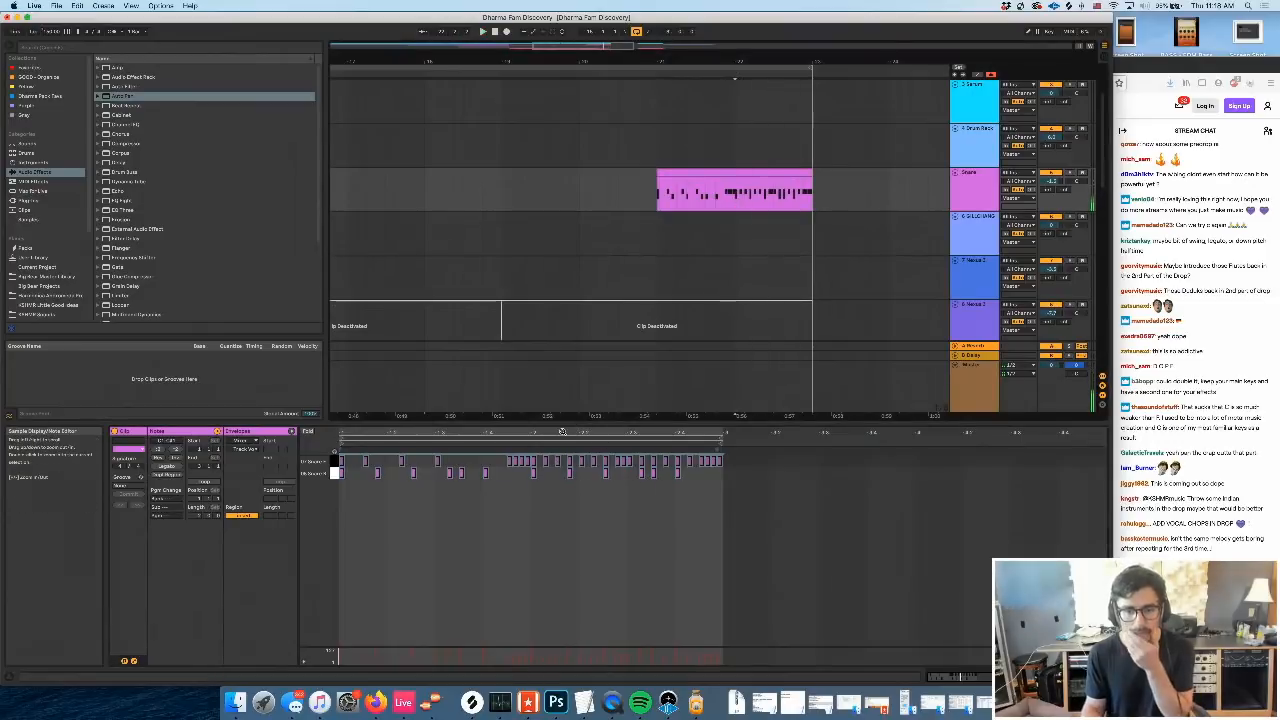
Line up lower-row notes with the main hits early in the clip's second half and remove the upper-row notes between them, auditioning the pattern
drag(575, 434, 580, 529)
click(573, 474)
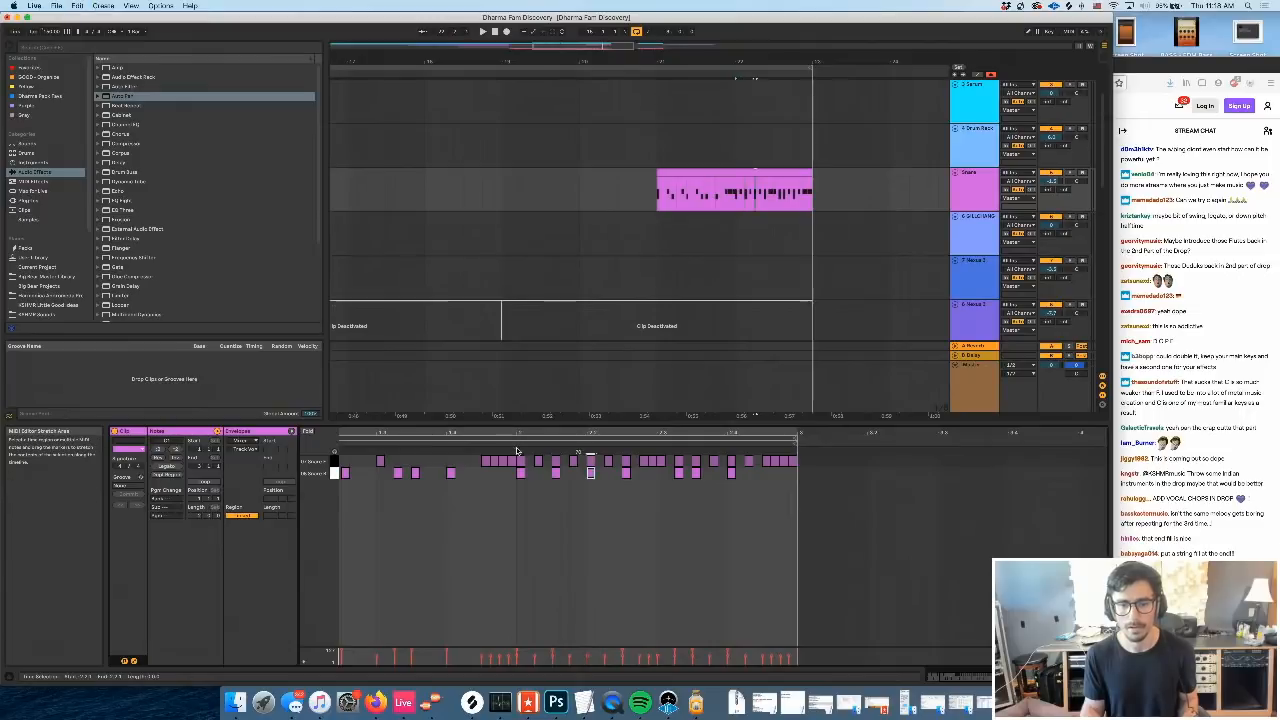
click(519, 438)
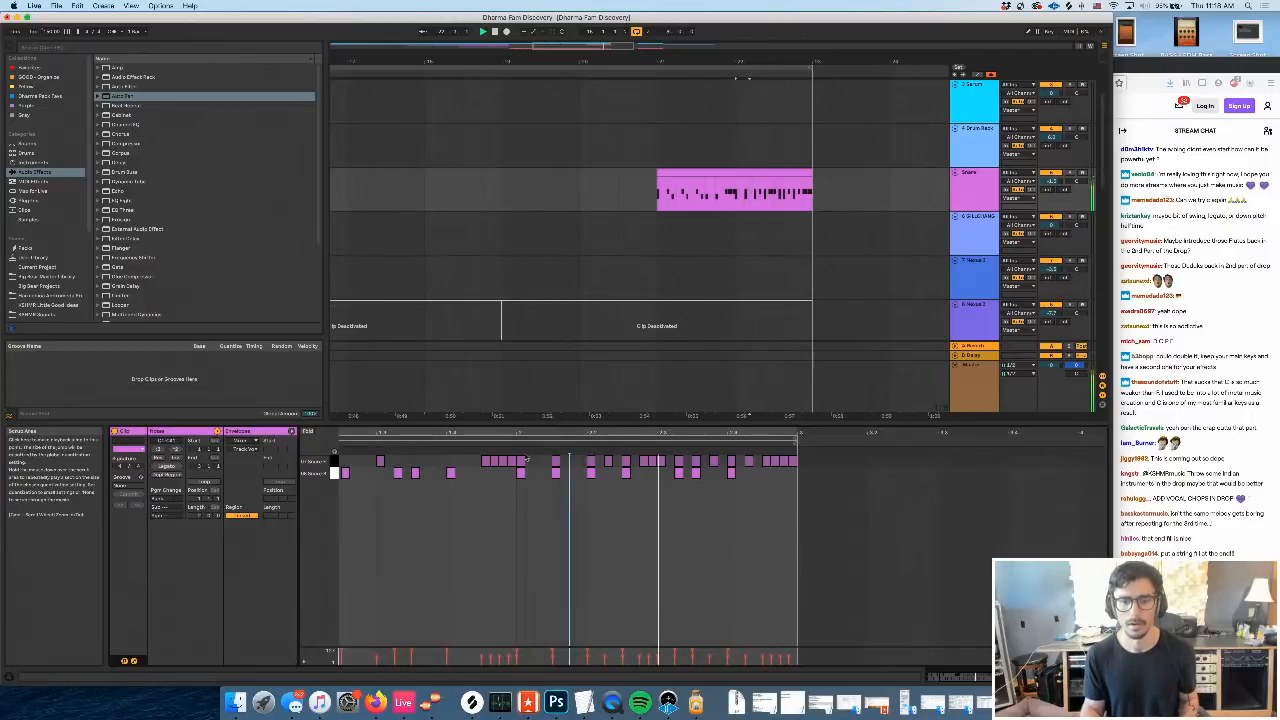
click(609, 459)
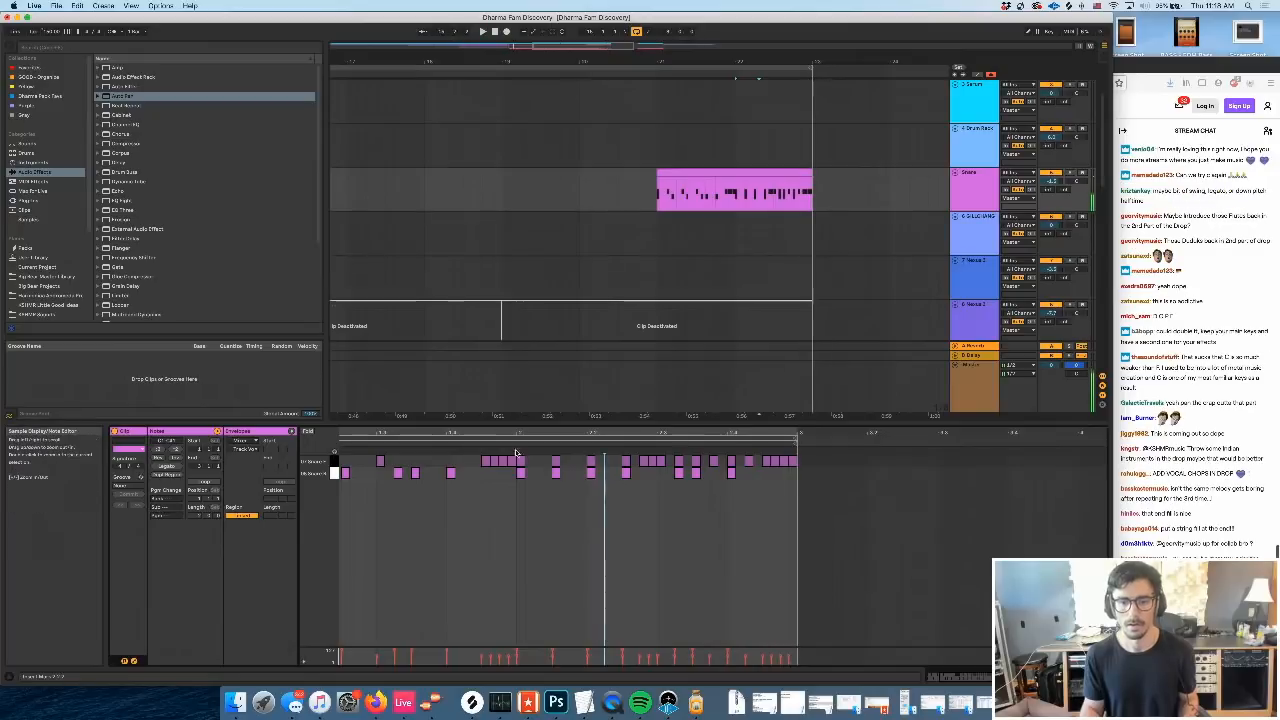
click(655, 516)
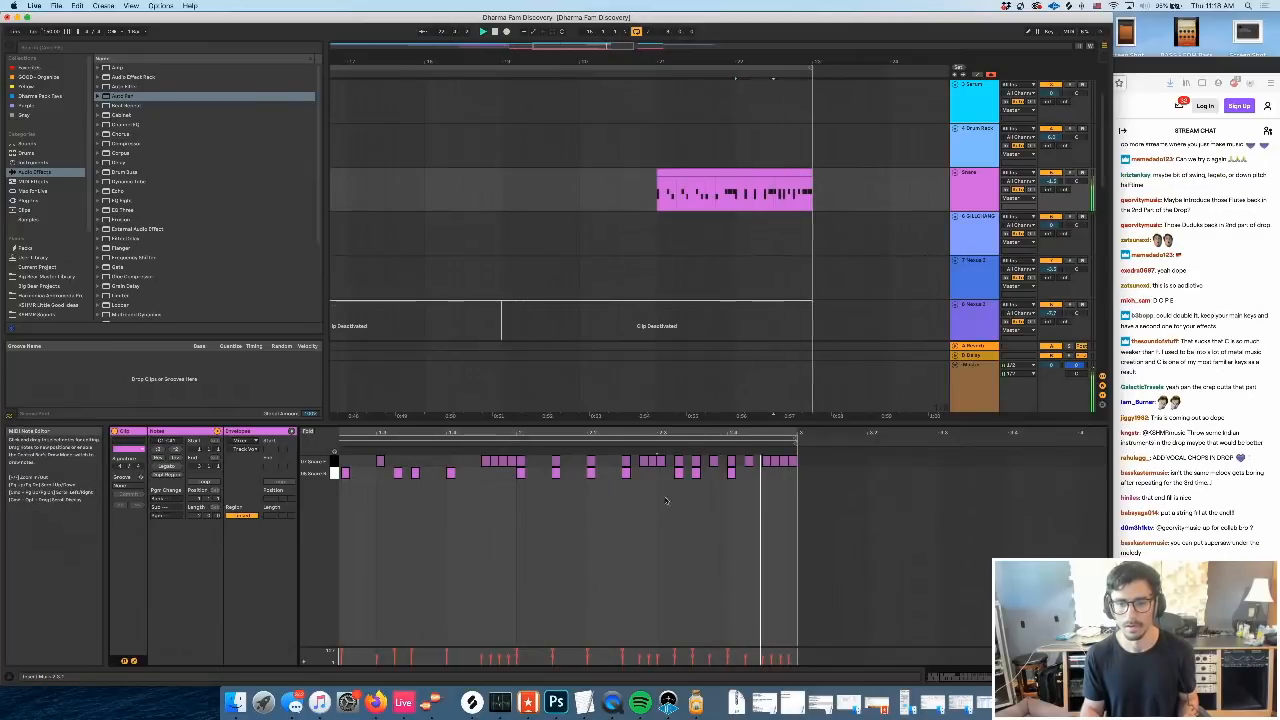
Place a lower-row note under the last hit of the second fast roll, remove an upper-row note shortly after it and replay the clip
drag(676, 474, 662, 475)
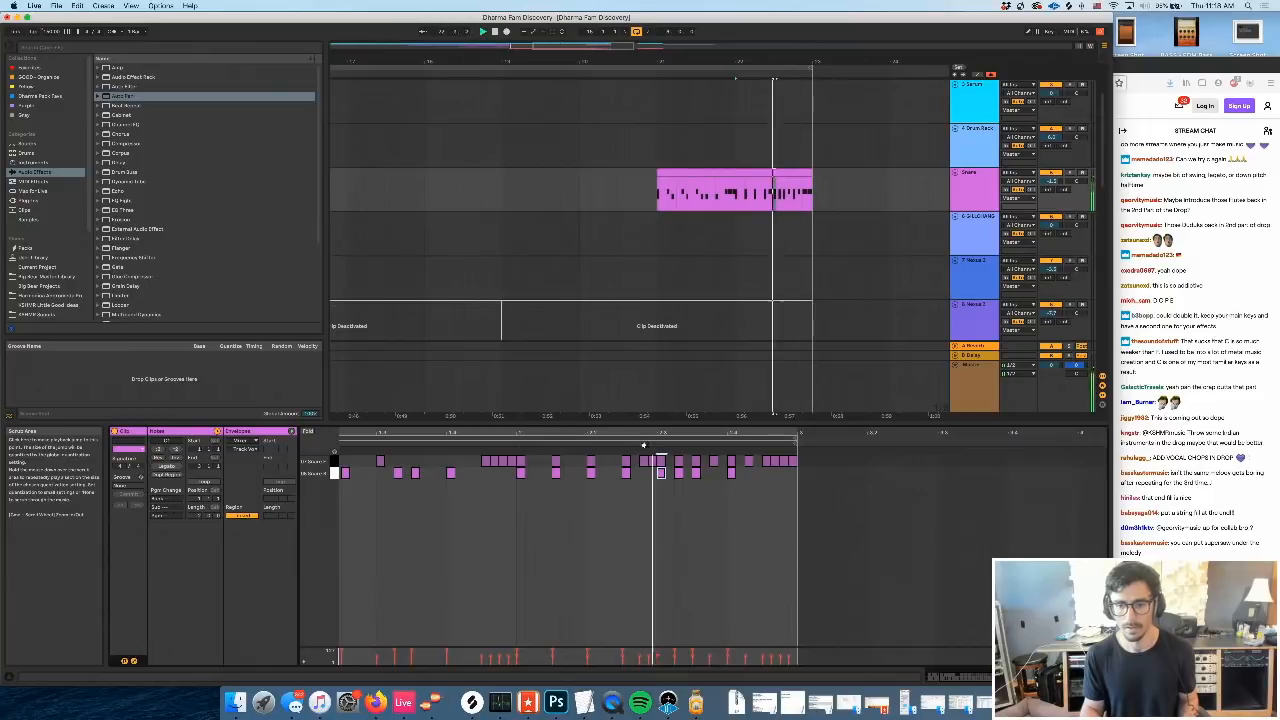
click(710, 462)
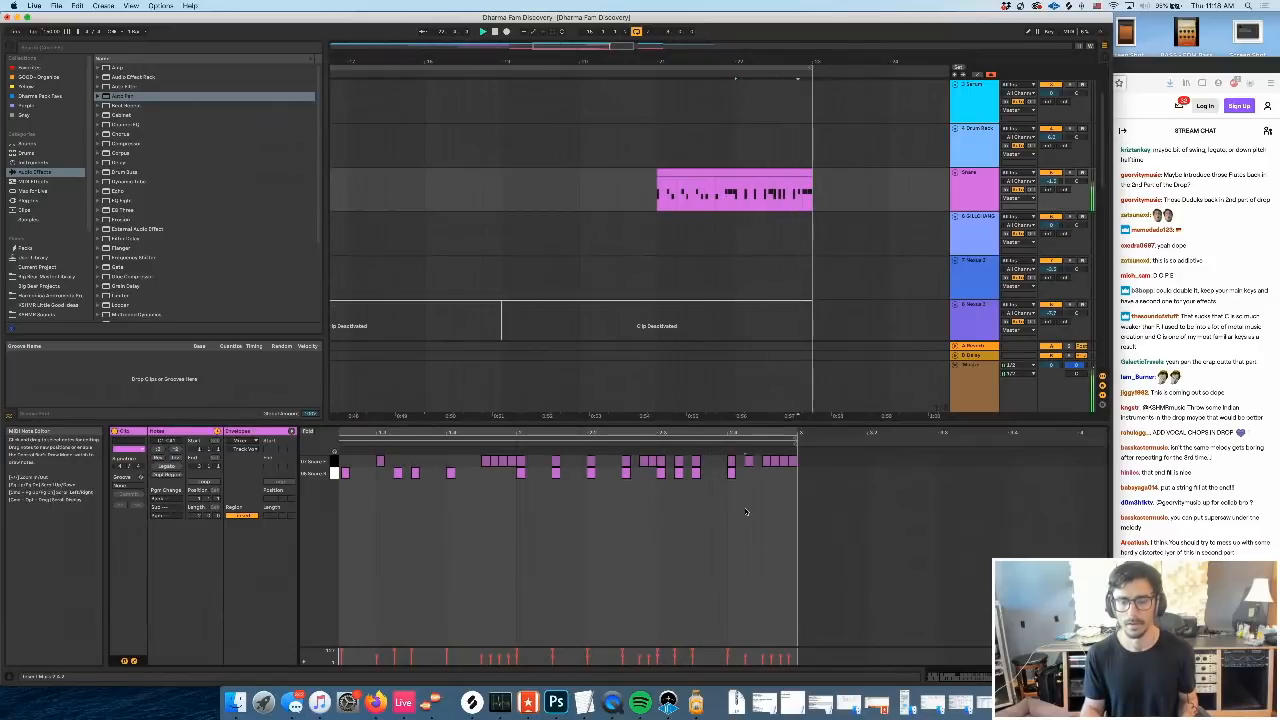
click(657, 199)
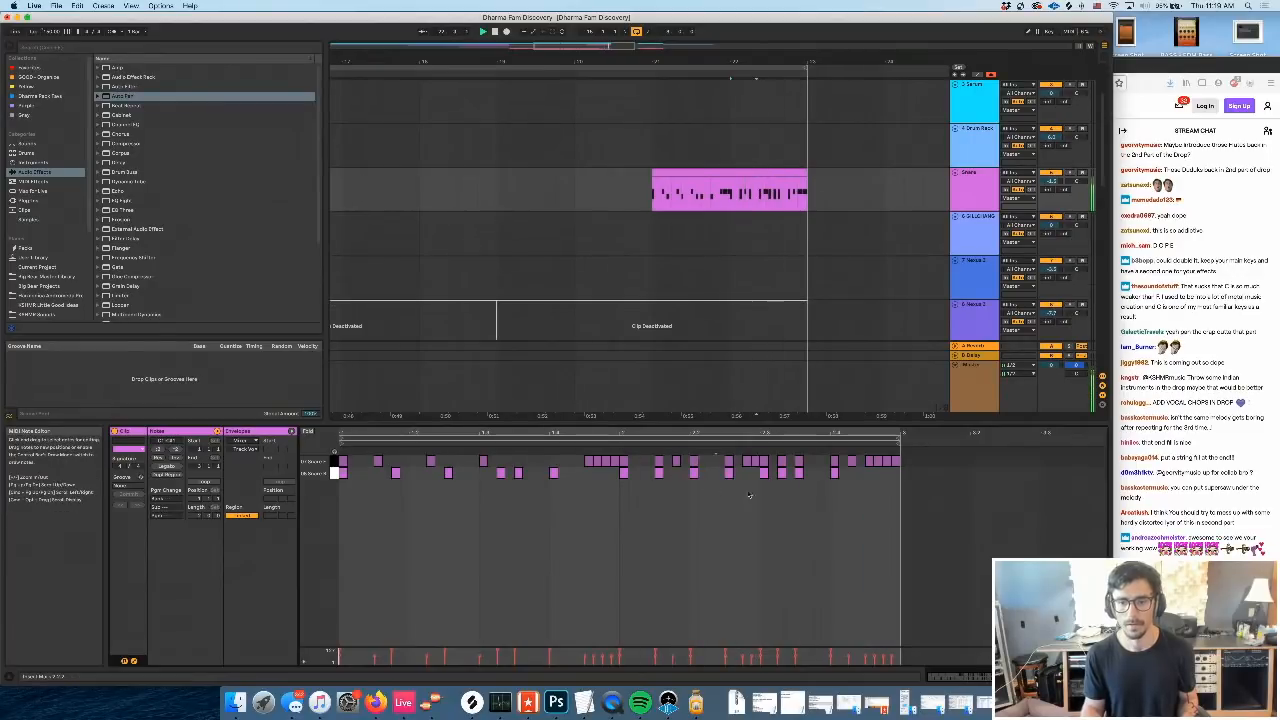
Copy a lower-row note under the start of the closing roll, delete the upper-row note just before it and audition the ending
drag(800, 477, 874, 482)
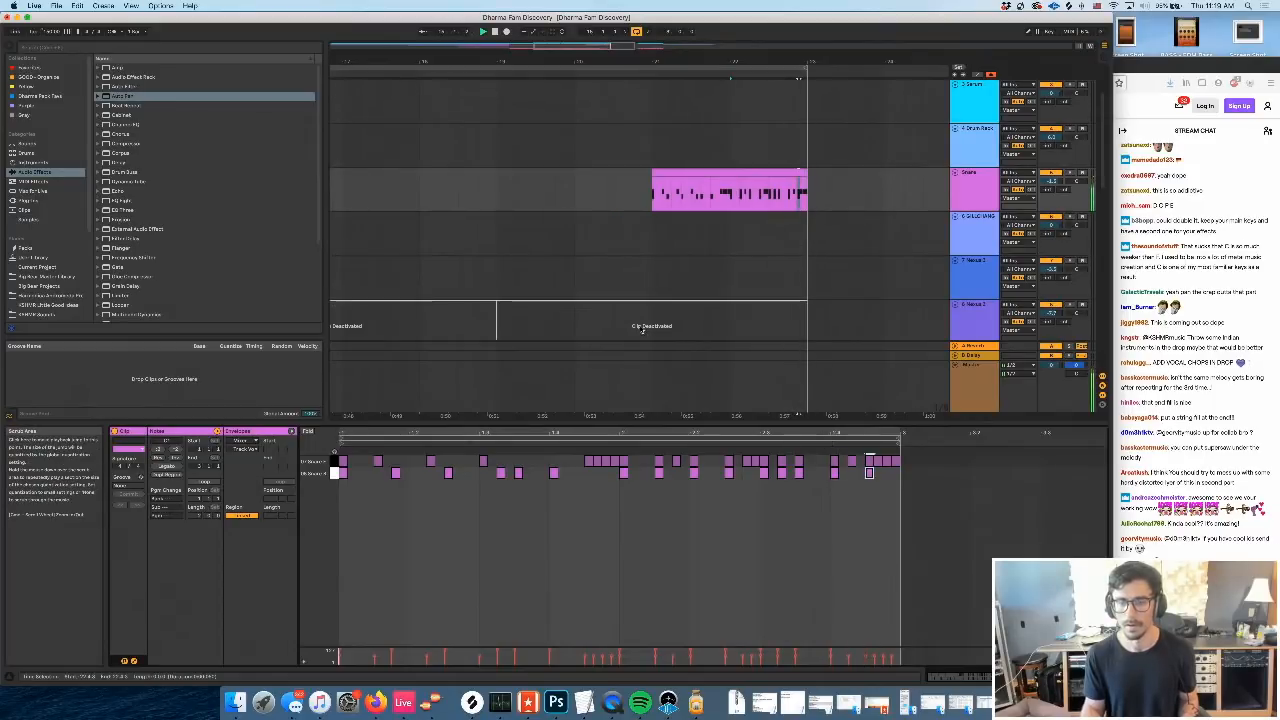
click(851, 461)
key(Delete)
click(830, 444)
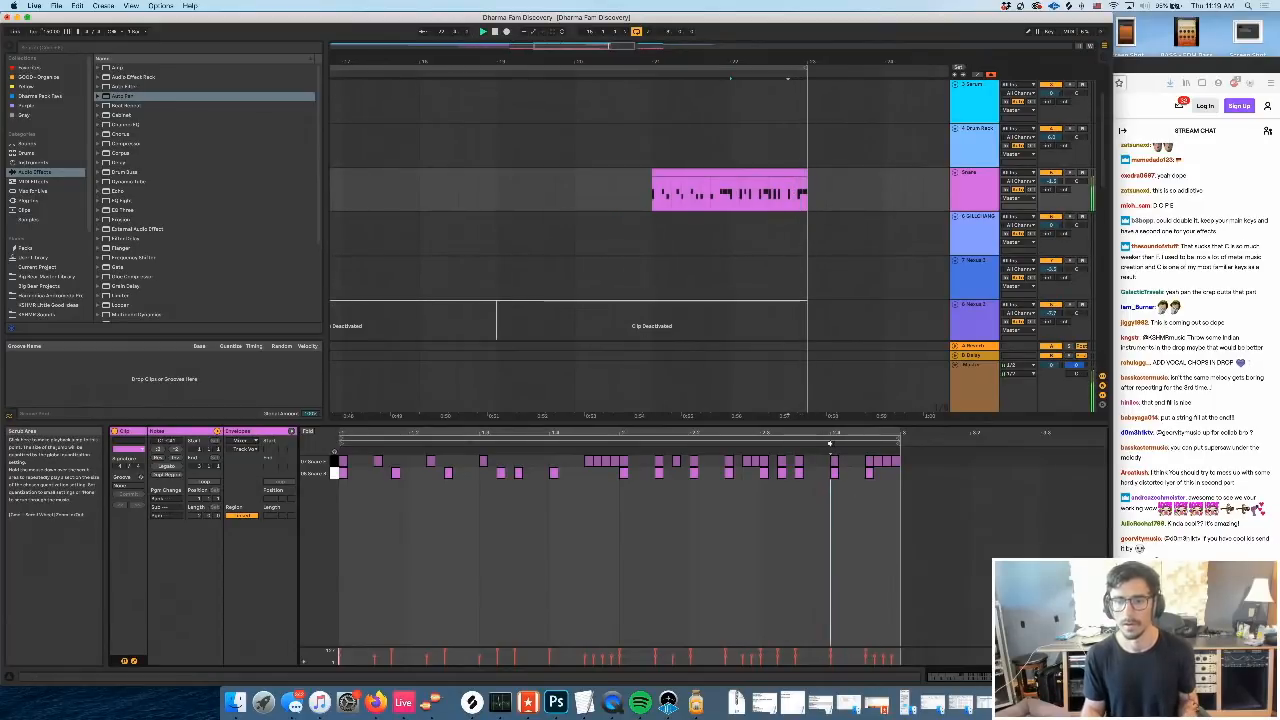
Add a Reverb to the percussion track's device chain and raise its decay time
mouse_move(735, 61)
mouse_down()
mouse_move(735, 82)
mouse_move(691, 64)
mouse_up()
click(973, 190)
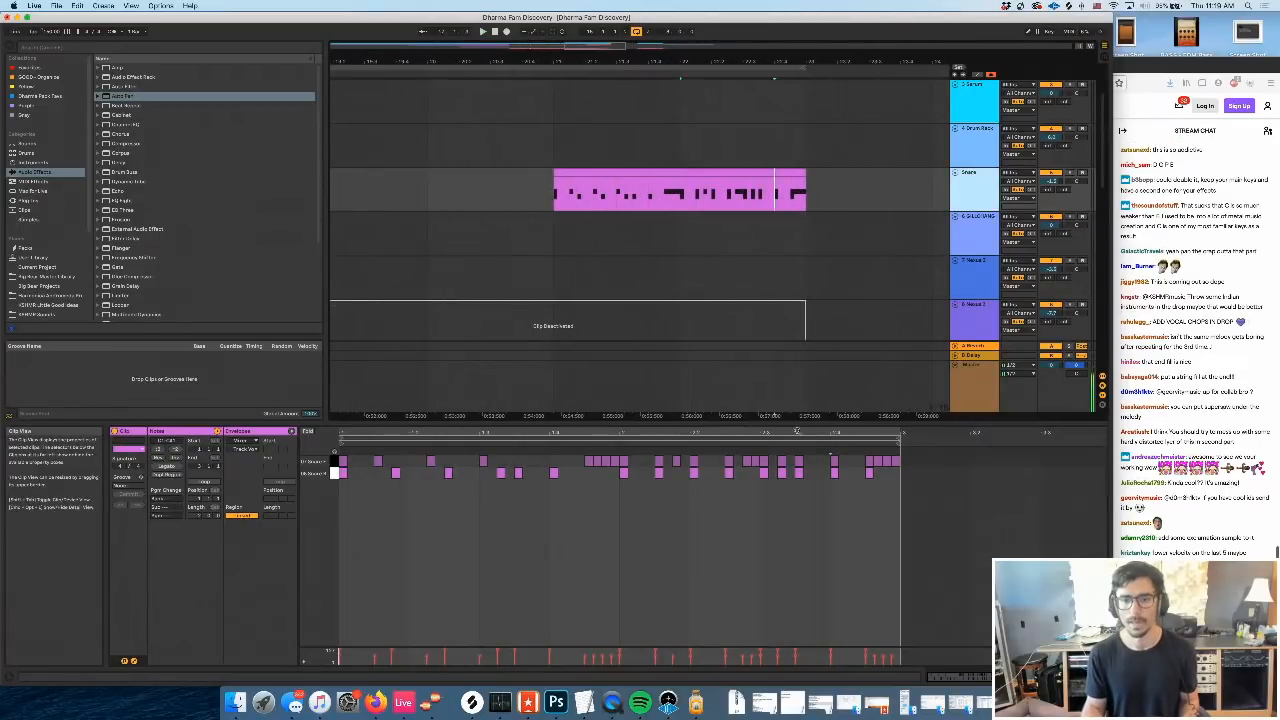
key(space)
click(1045, 677)
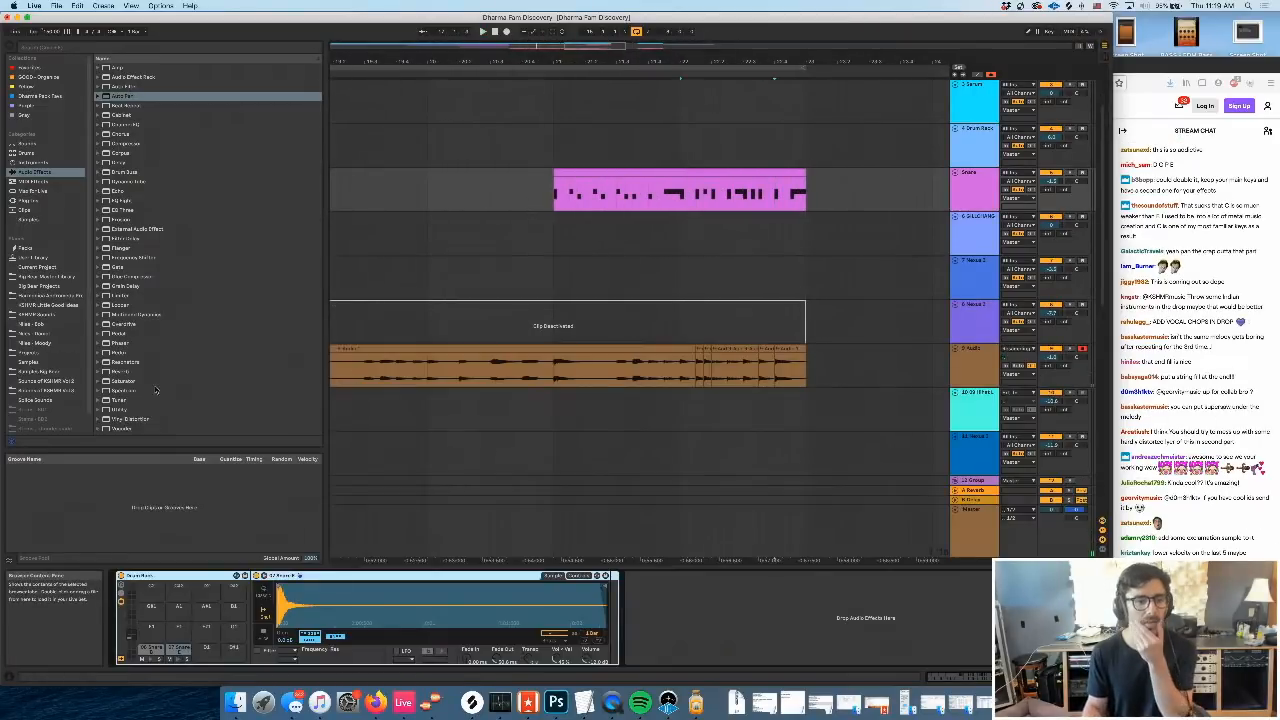
click(114, 371)
key(Return)
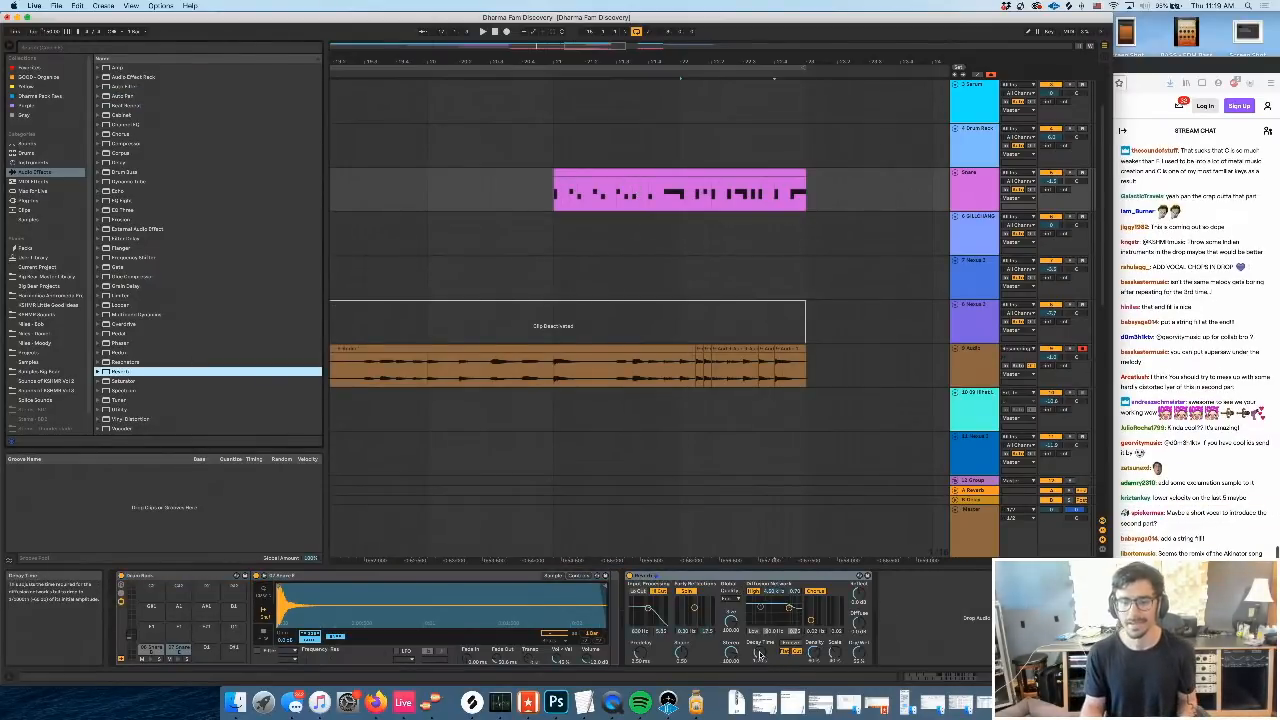
drag(760, 652, 760, 638)
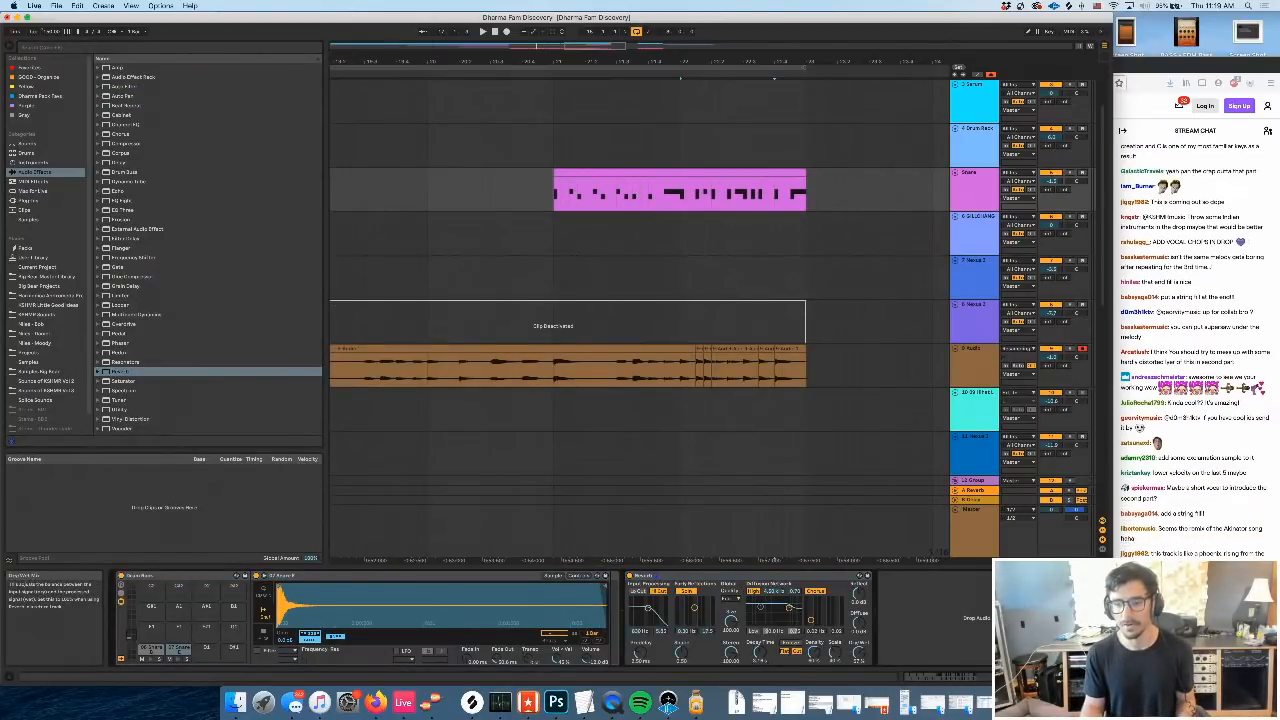
Automate the percussion Reverb's Dry/Wet to rise into the start of the fill and fall to zero by its middle, playing it back
key(a)
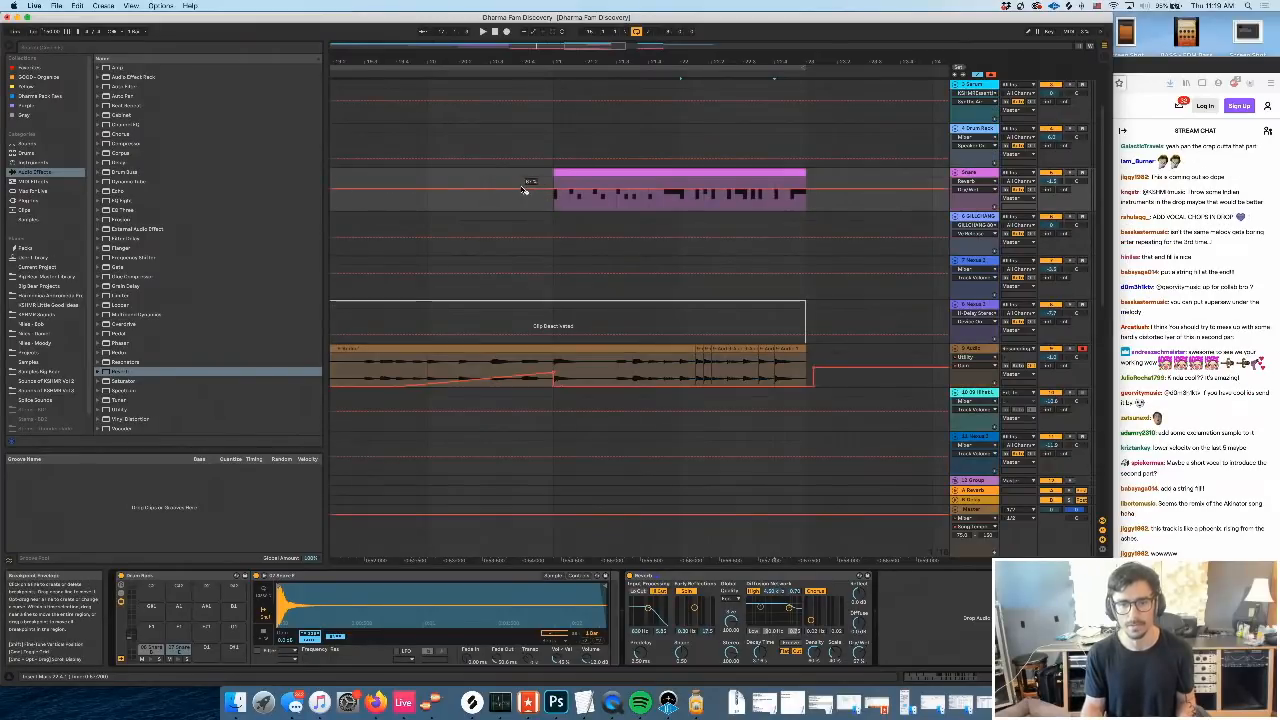
click(548, 190)
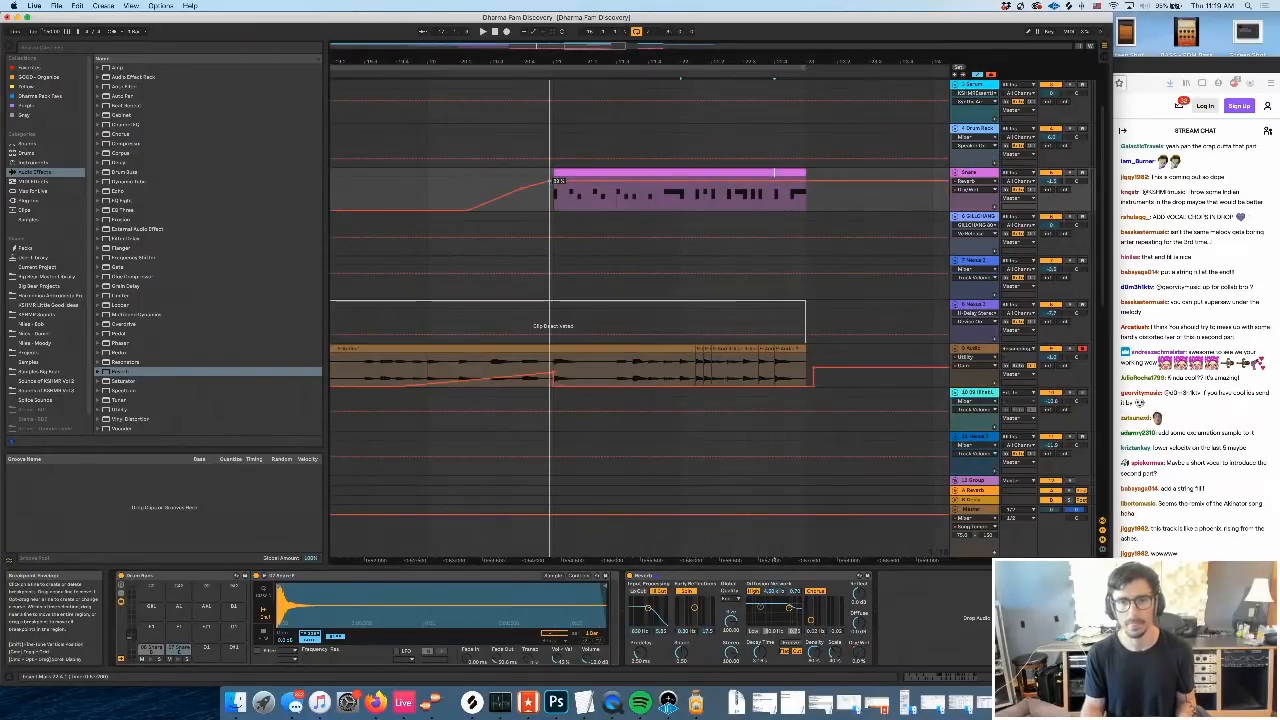
key(space)
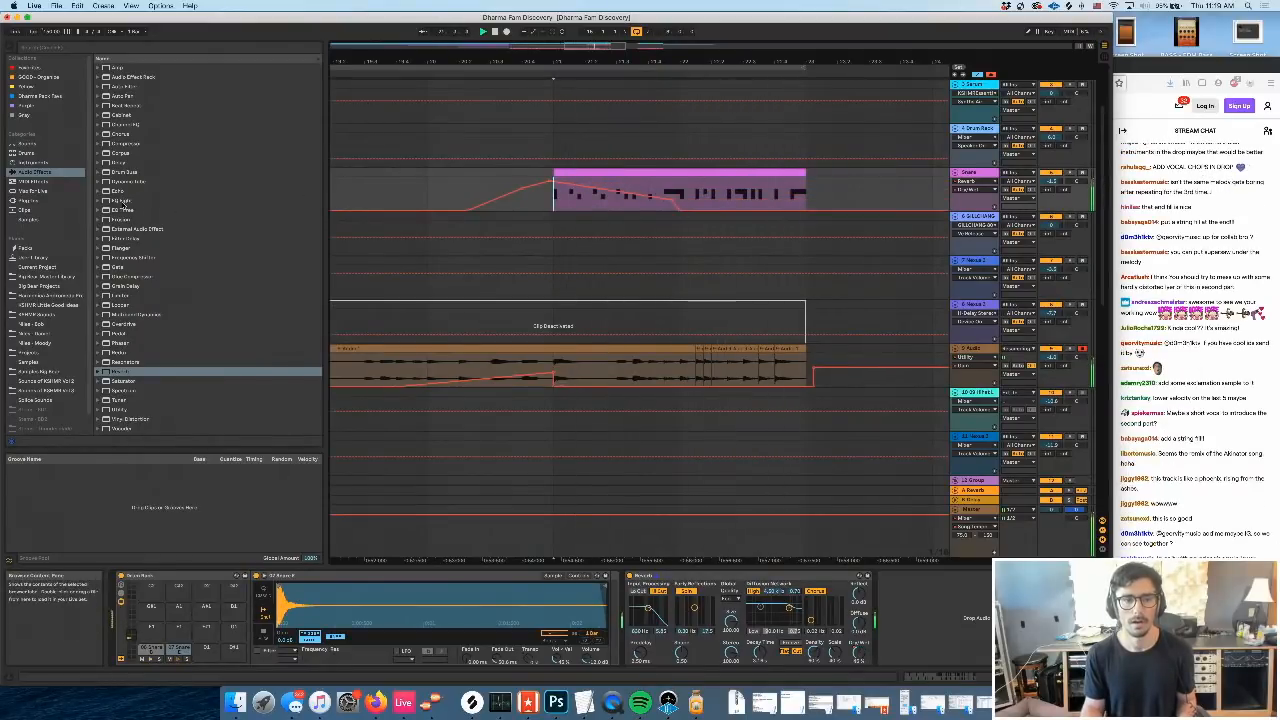
Add EQ Eight after the percussion Reverb, automate its high-cut frequency to fall into the start of the fill and play it back
drag(123, 203, 957, 609)
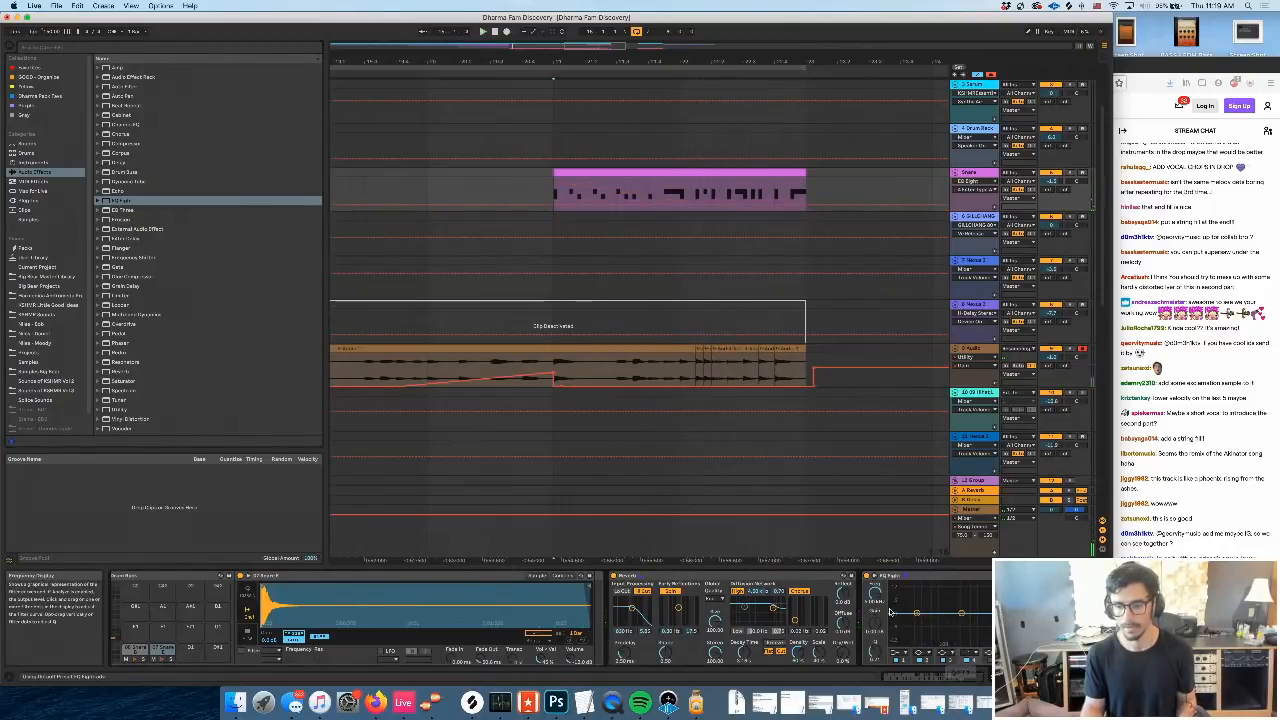
click(477, 178)
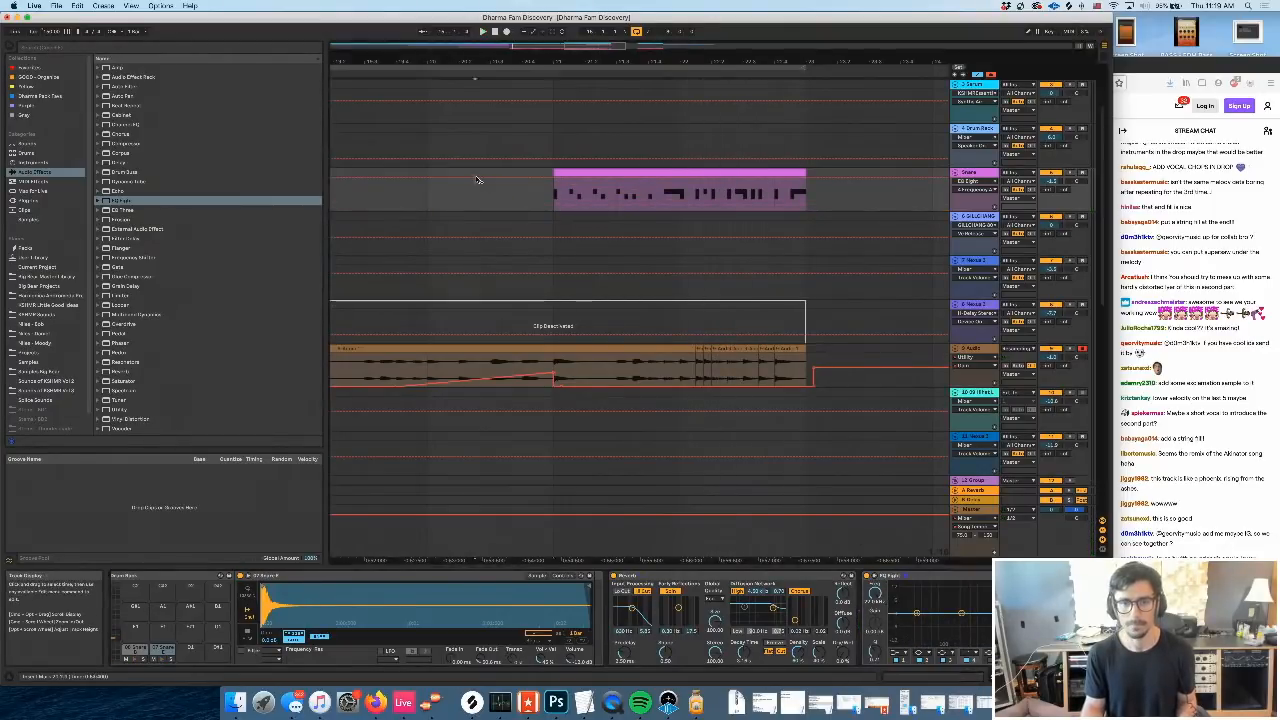
drag(553, 178, 553, 196)
click(551, 205)
key(space)
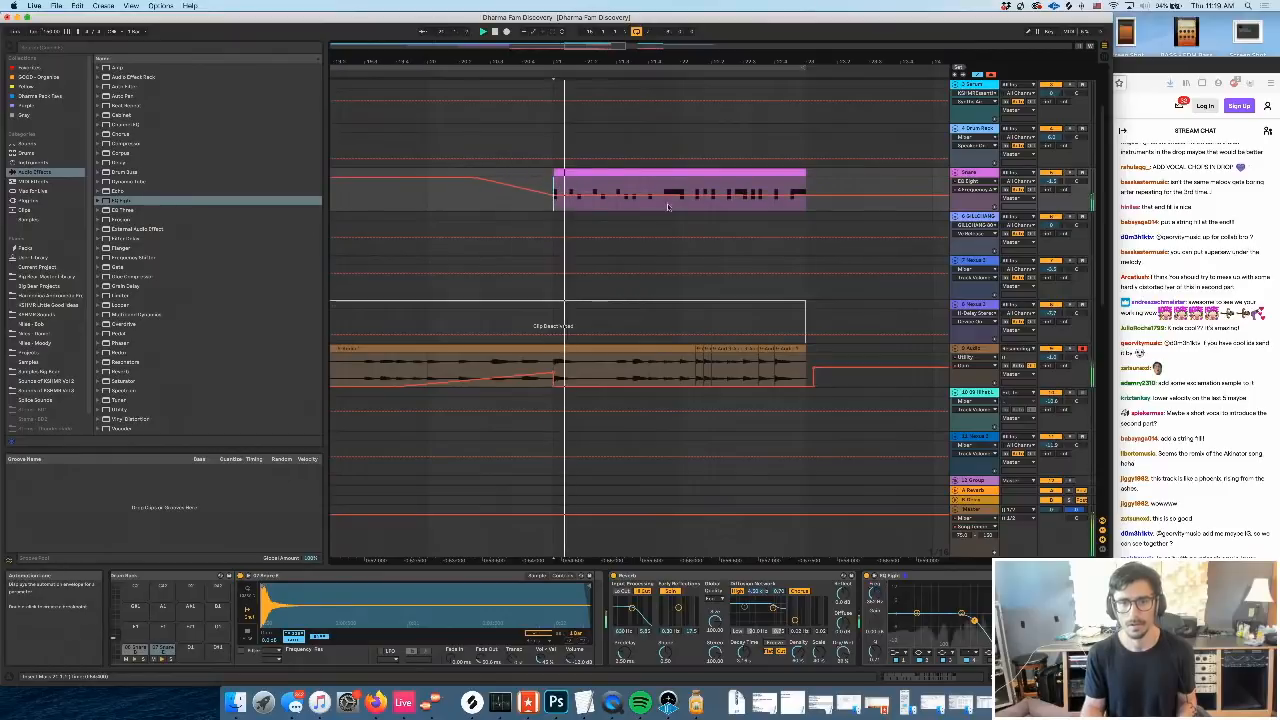
Automate the percussion EQ Eight's high-cut frequency to rise back up by the middle of the fill and play it back
drag(678, 195, 678, 178)
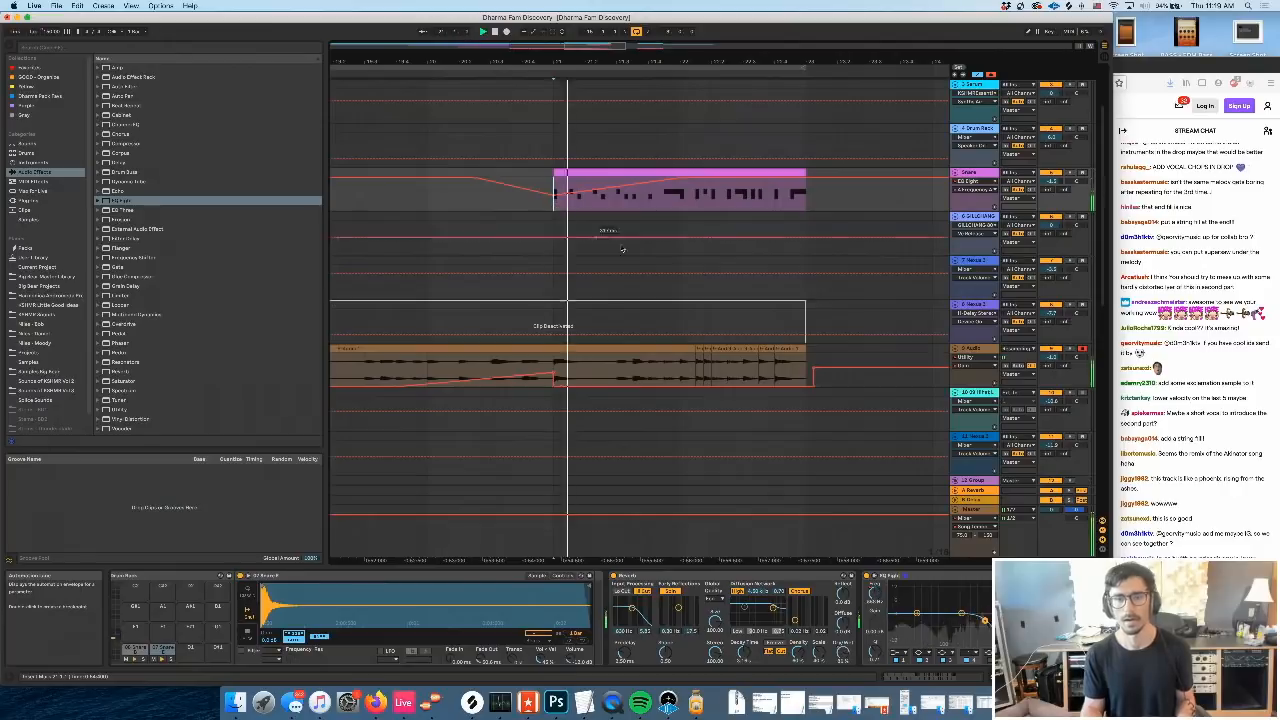
key(space)
key(space)
scroll(902, 317, left, 5)
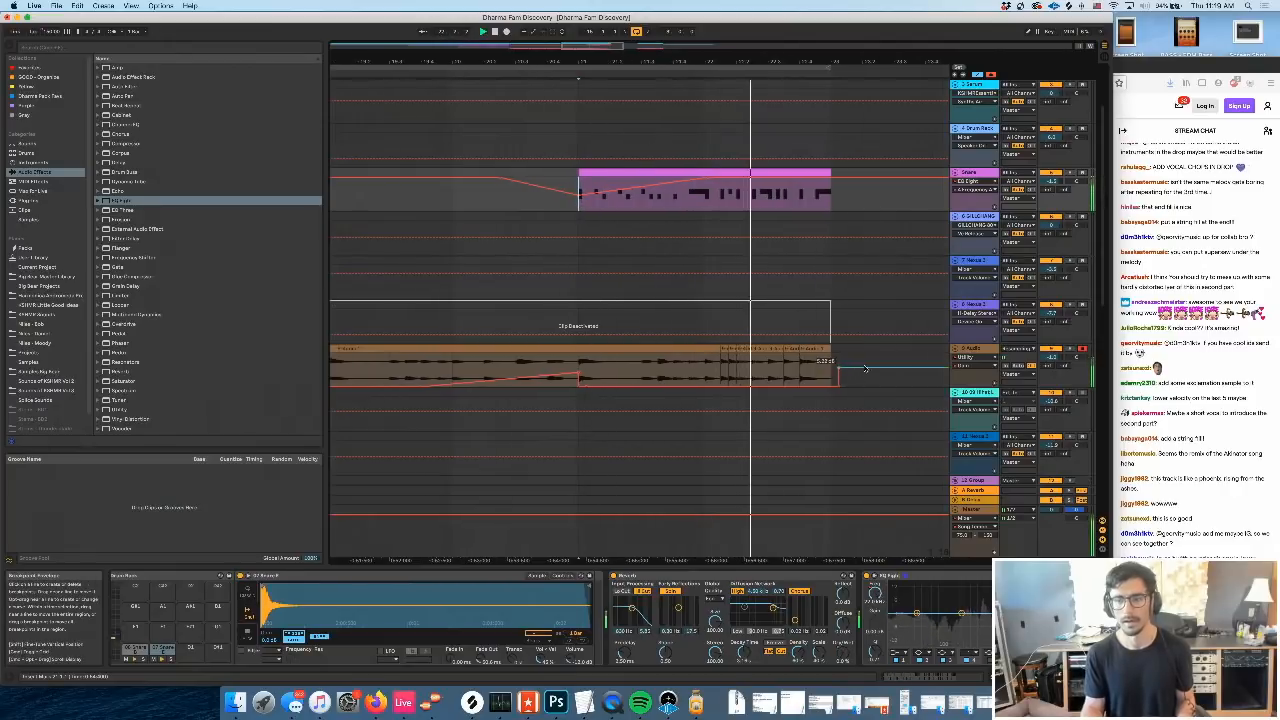
Solo the audio track at the drop's start, play it and duplicate the KSHMR Essentials plugin in its device chain
scroll(902, 317, left, 20)
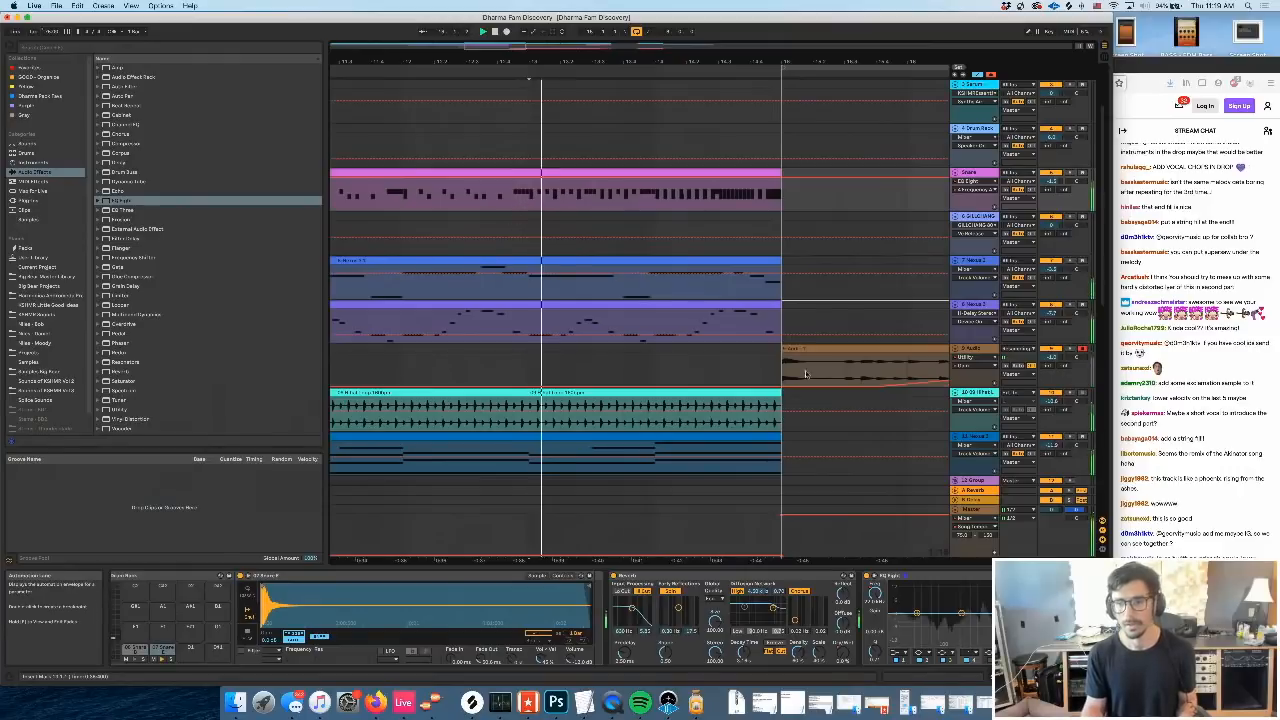
click(1068, 350)
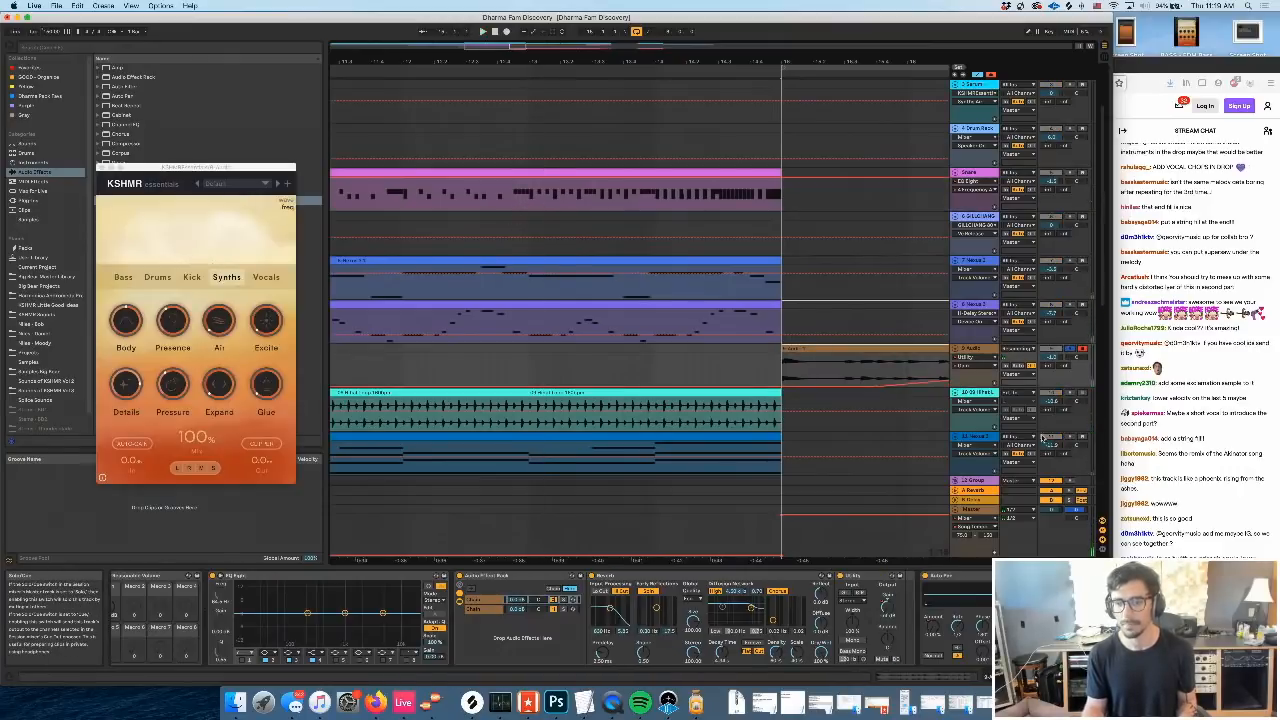
key(space)
scroll(915, 577, right, 4)
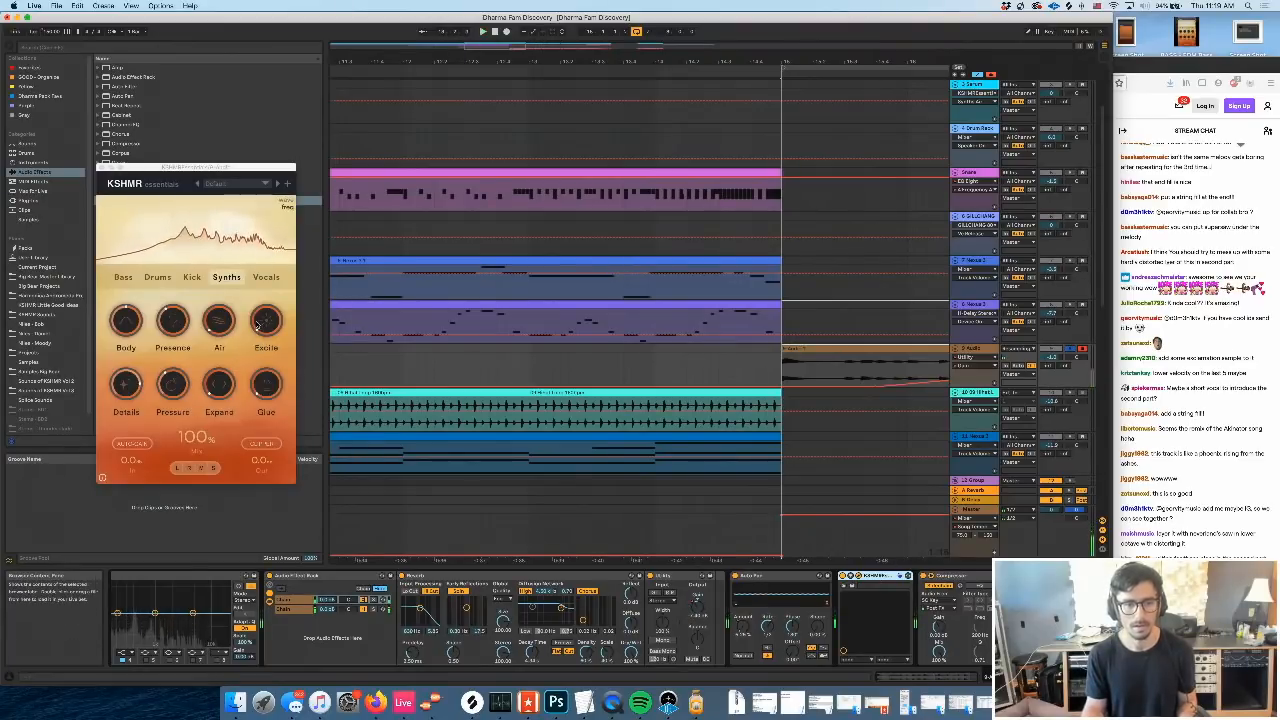
click(873, 576)
key(super+d)
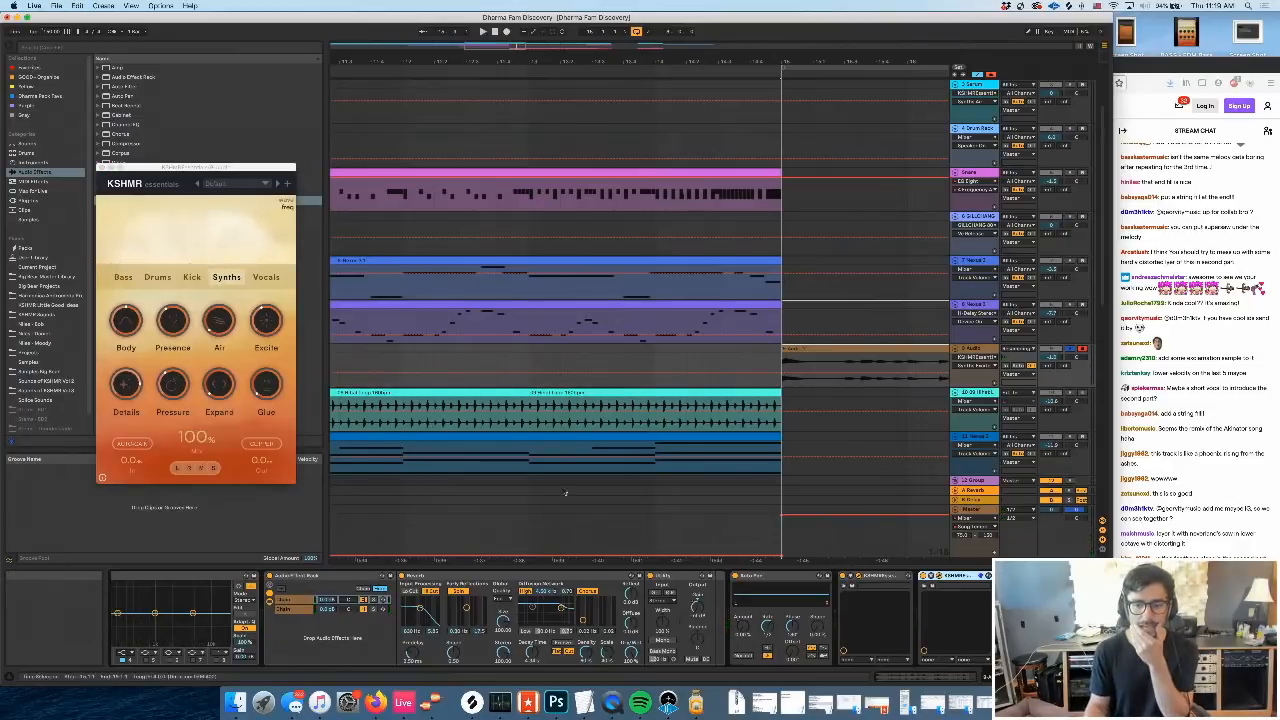
Switch the duplicated KSHMR Essentials to Bass mode, audition the entry into the drop and close both plugin windows
click(128, 284)
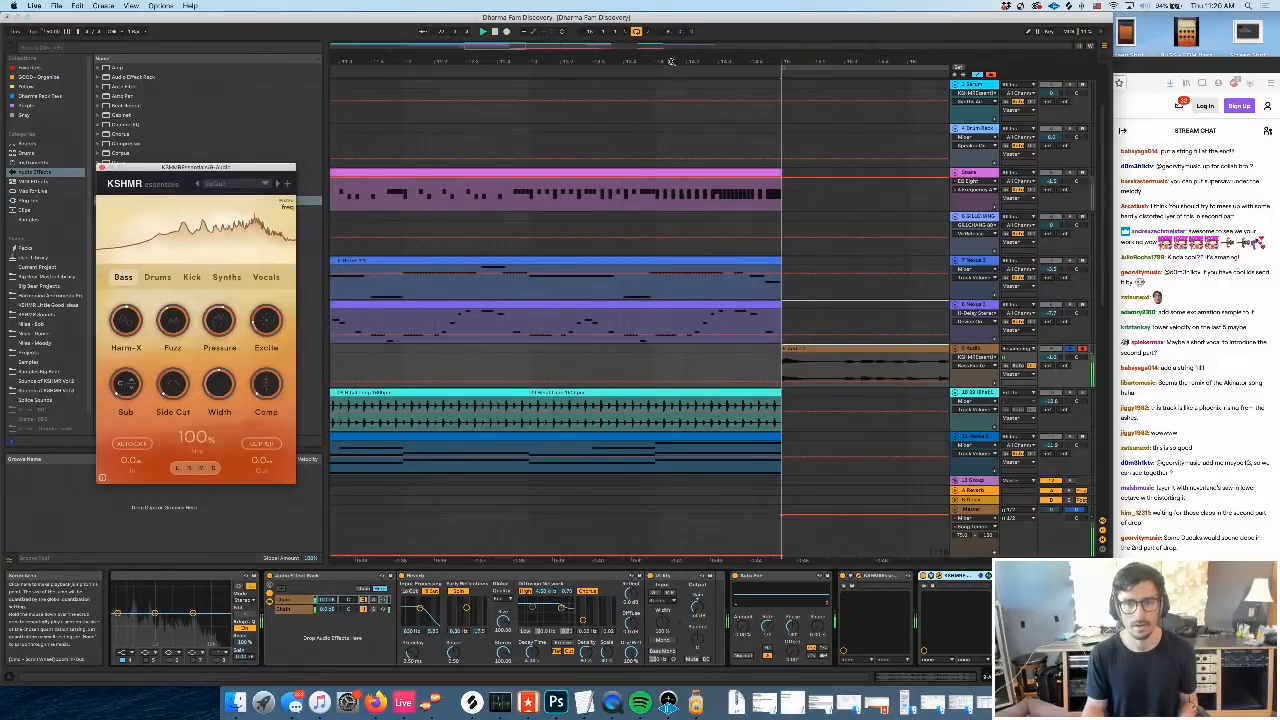
drag(522, 62, 350, 131)
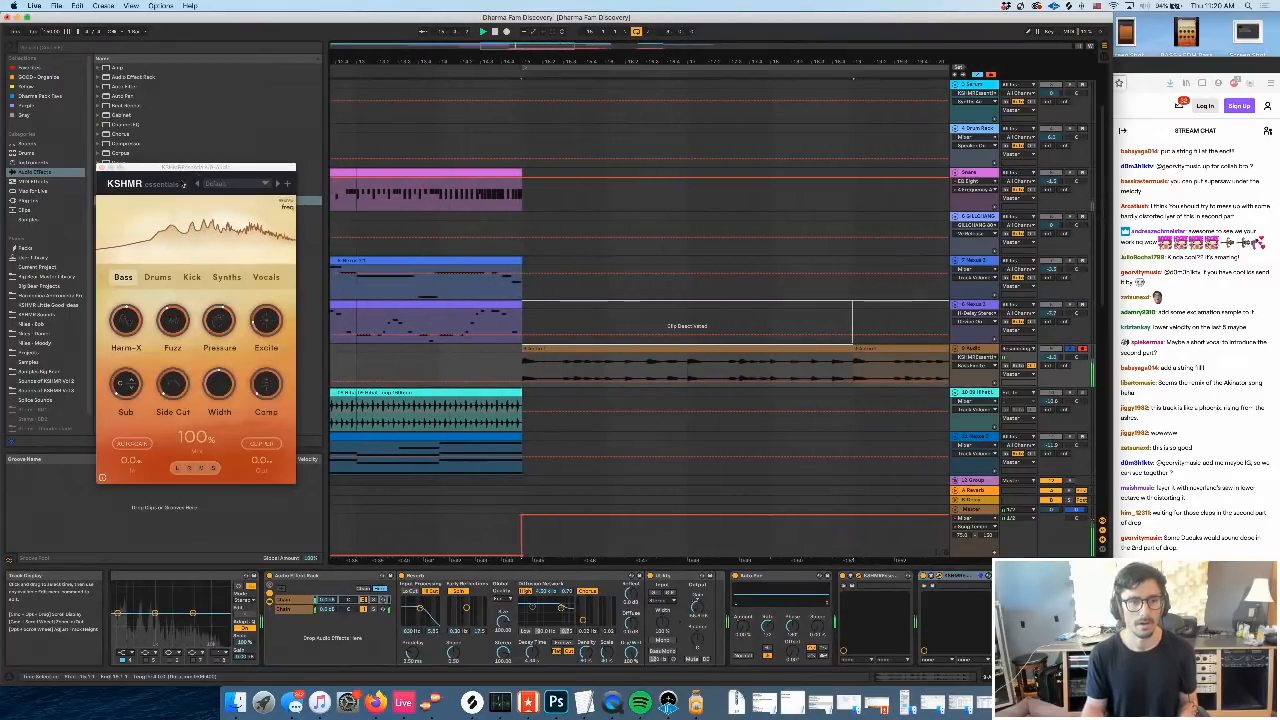
click(102, 167)
scroll(855, 597, right, 3)
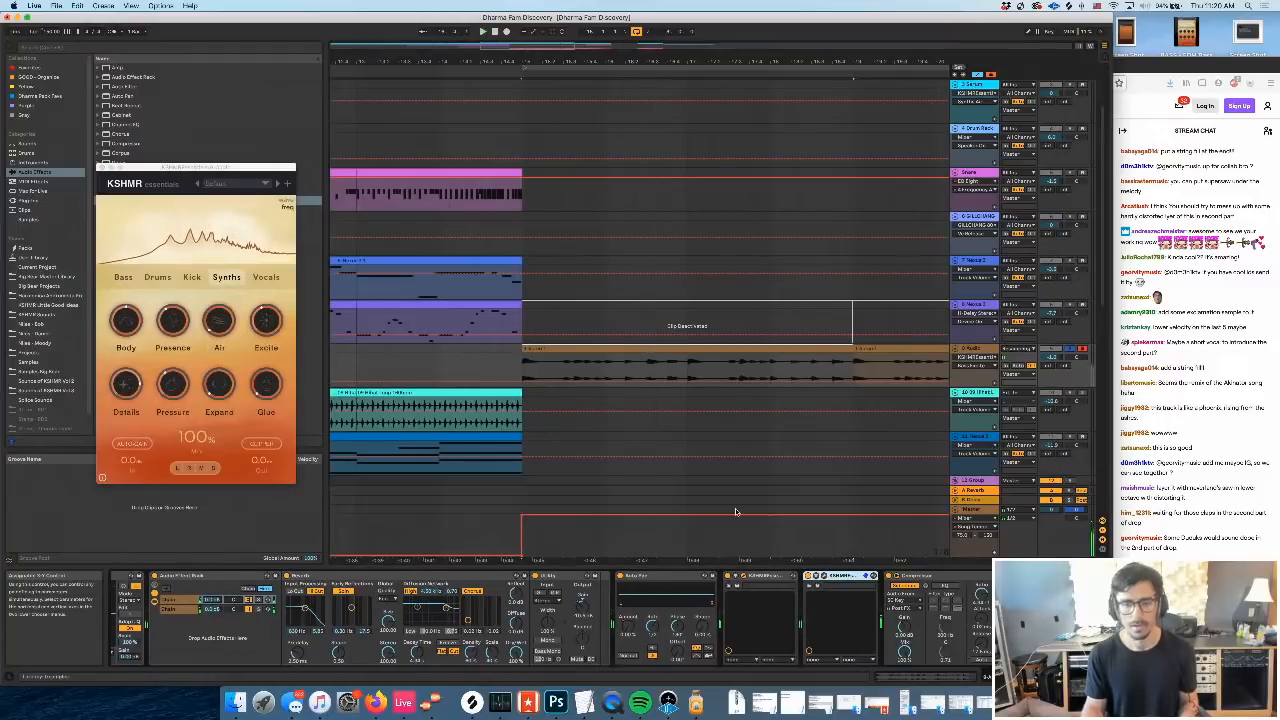
click(101, 166)
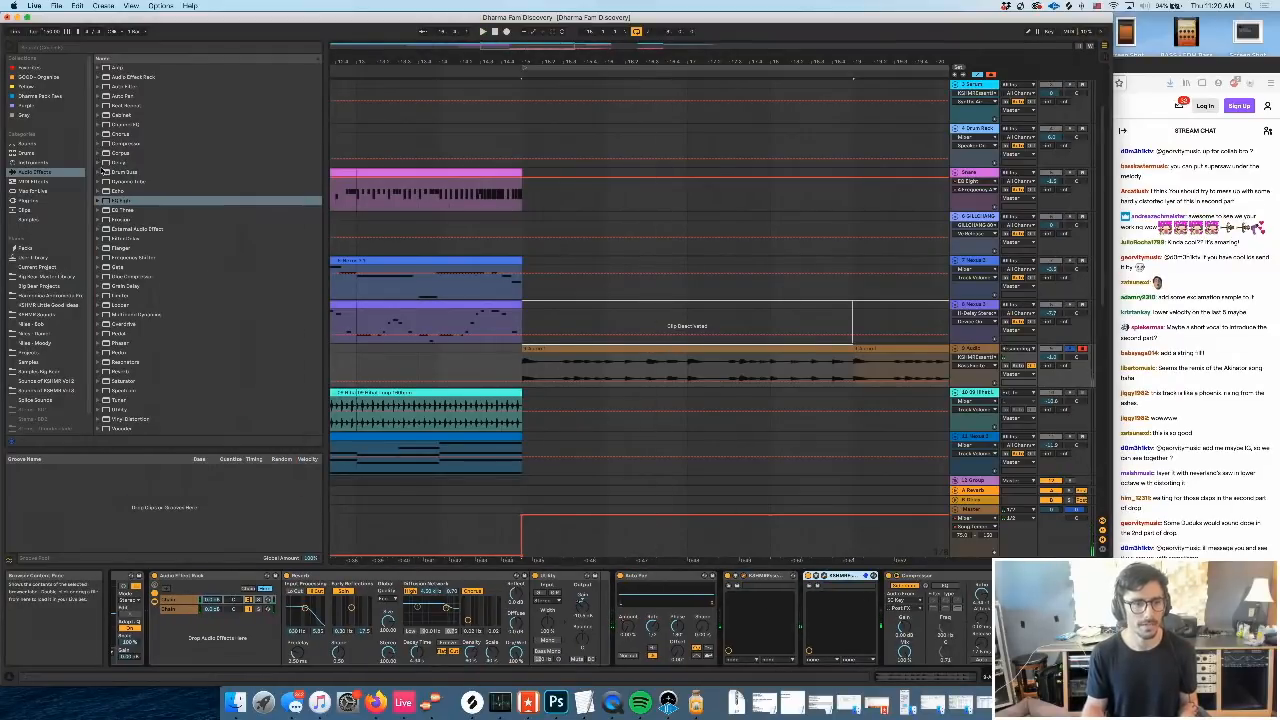
Add EQ Eight after the duplicated plugin on the audio track, make its first band a low cut and play from the build's start
drag(122, 205, 912, 605)
click(902, 654)
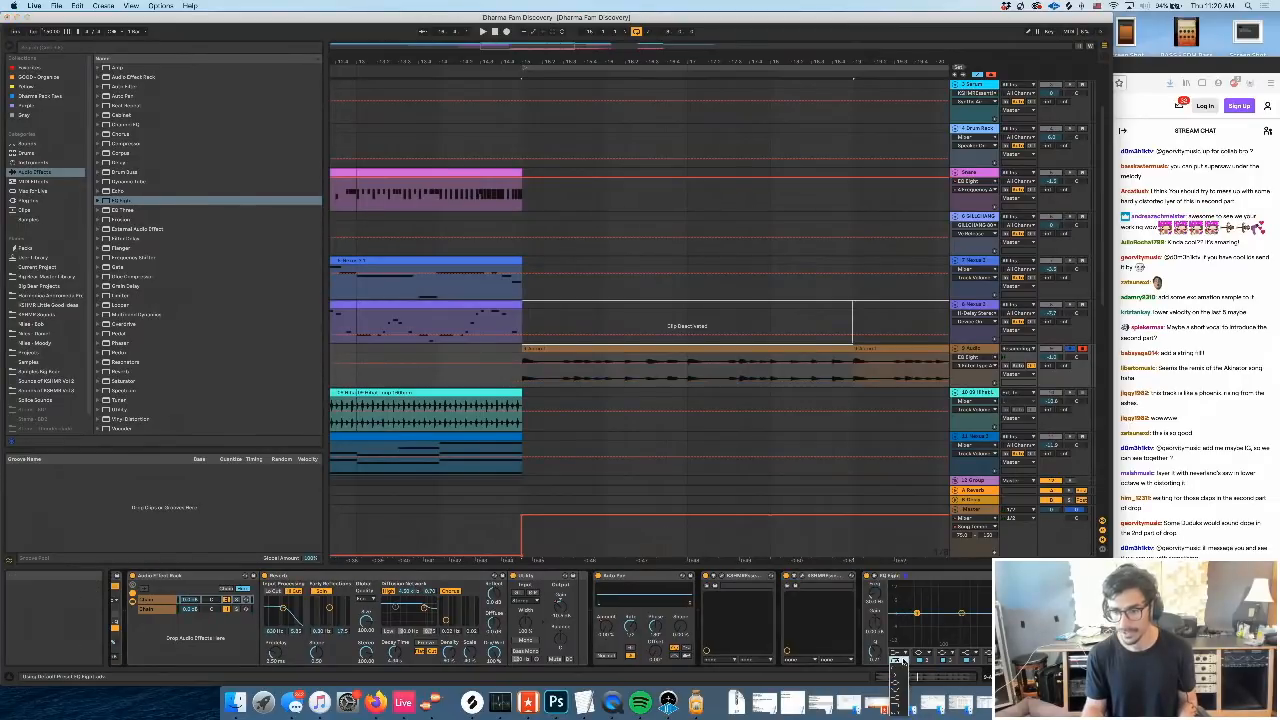
click(902, 661)
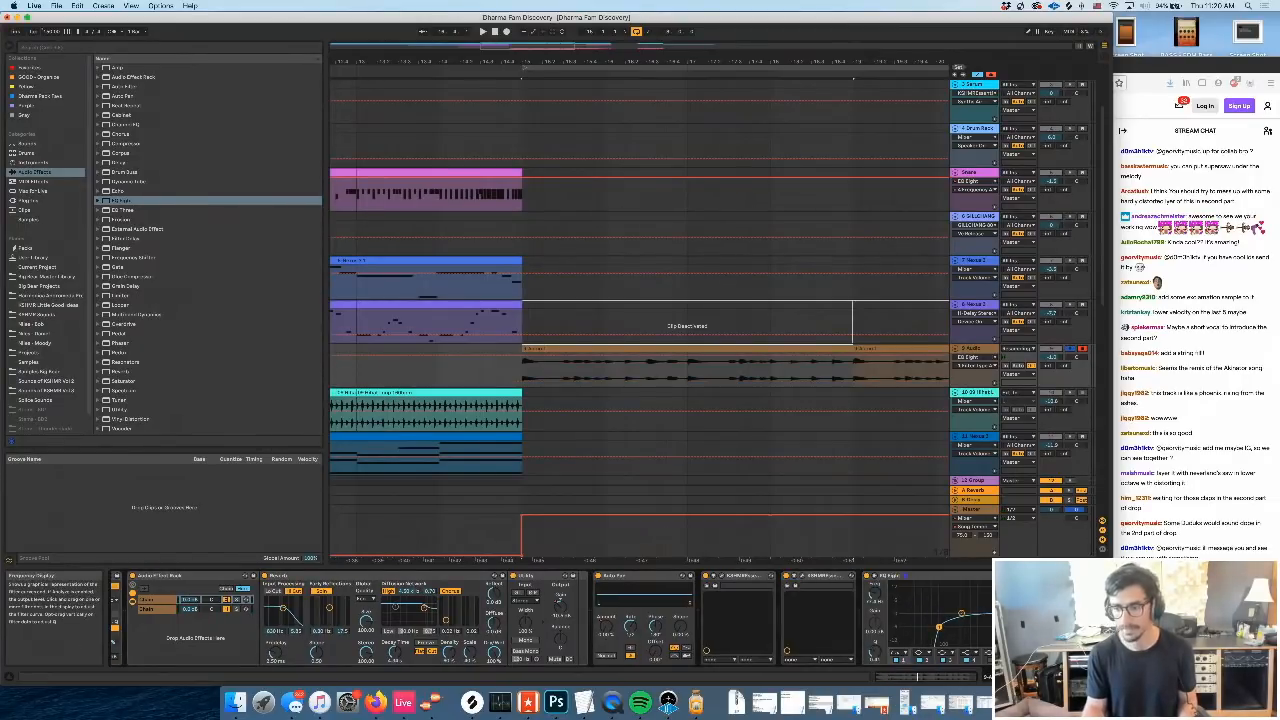
scroll(455, 386, left, 5)
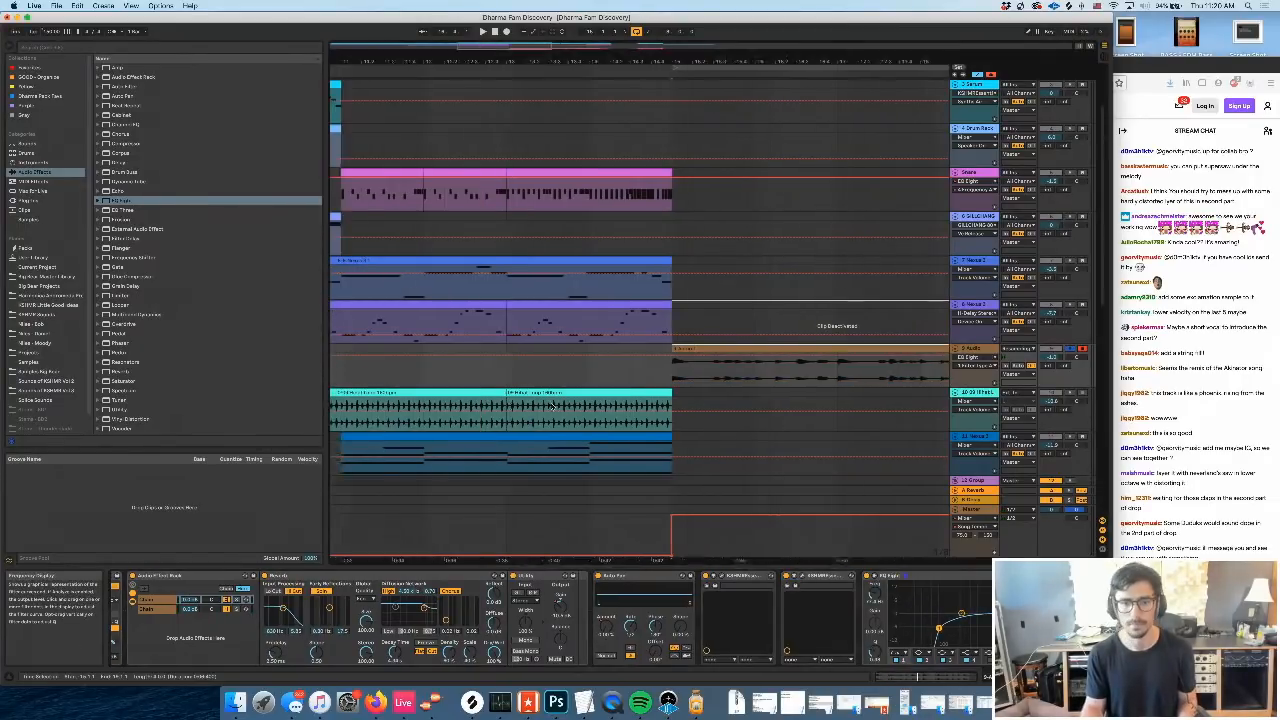
click(401, 376)
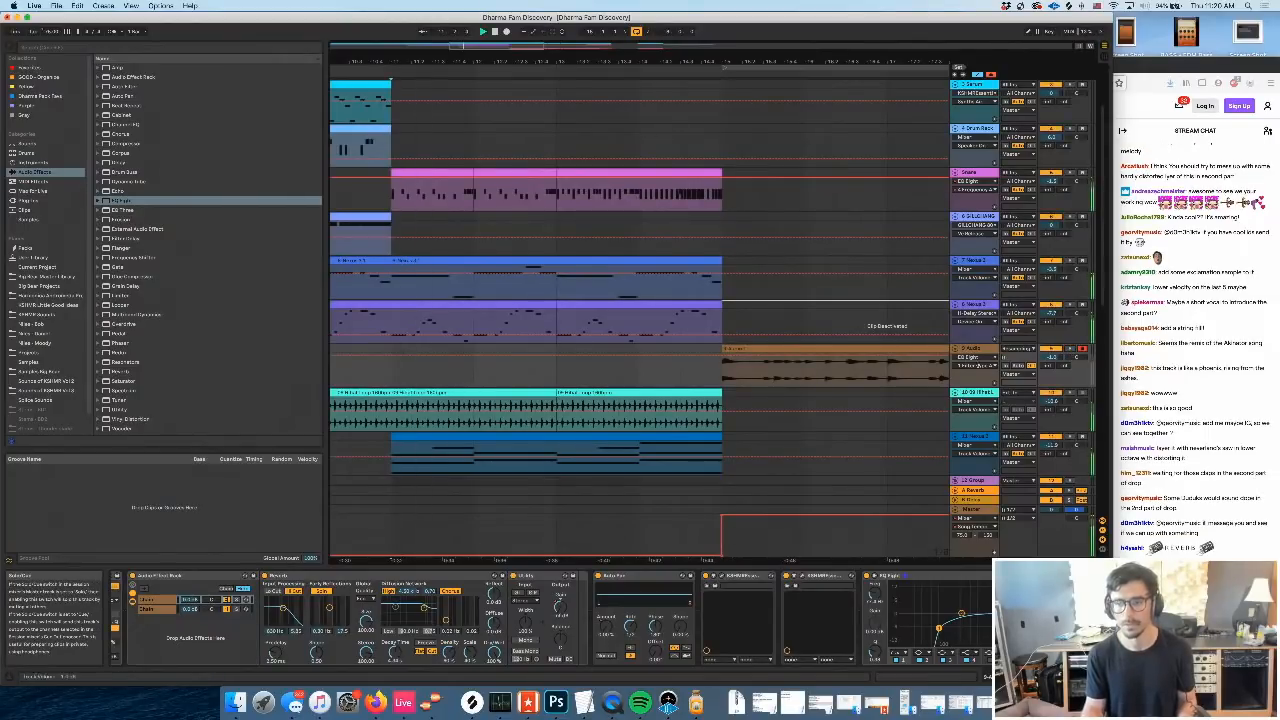
Insert an audio track below the drop's audio track, search the Sounds of KSHMR library for "sweep" and open the medium sweeps-up folder
click(972, 349)
key(super+t)
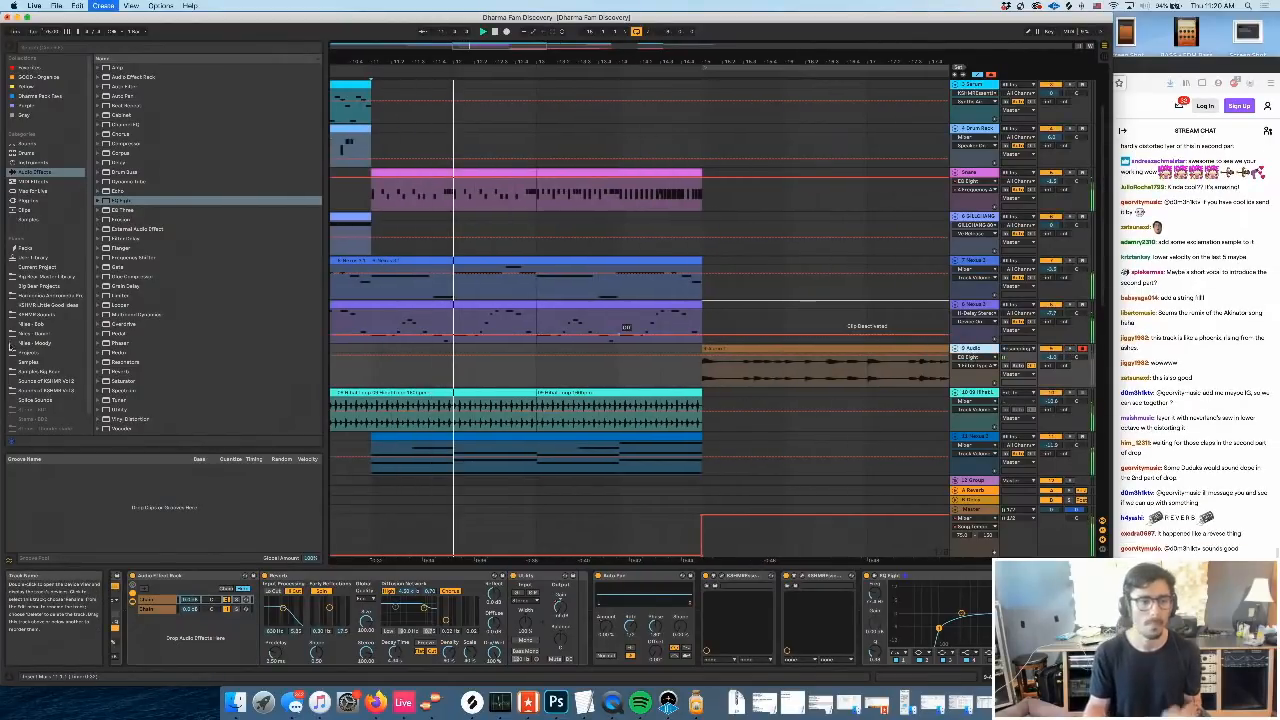
click(46, 390)
click(57, 48)
text(s)
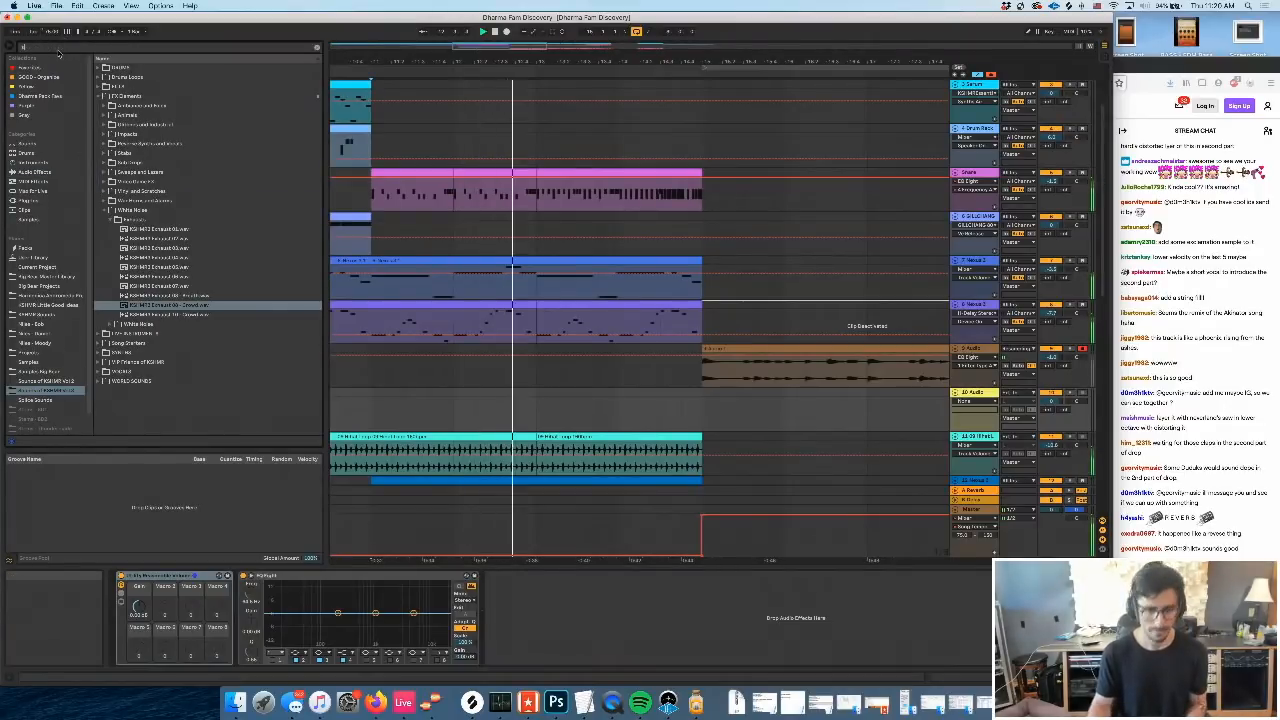
text(weep)
click(137, 106)
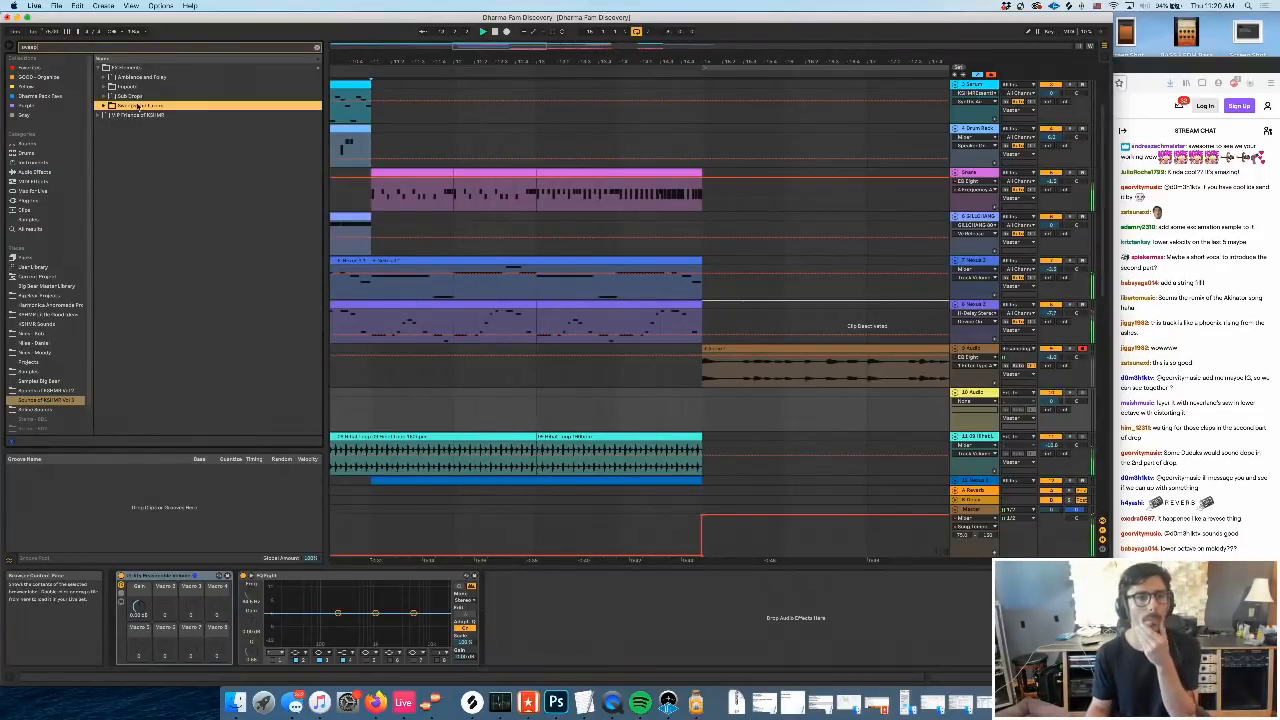
click(138, 106)
click(141, 135)
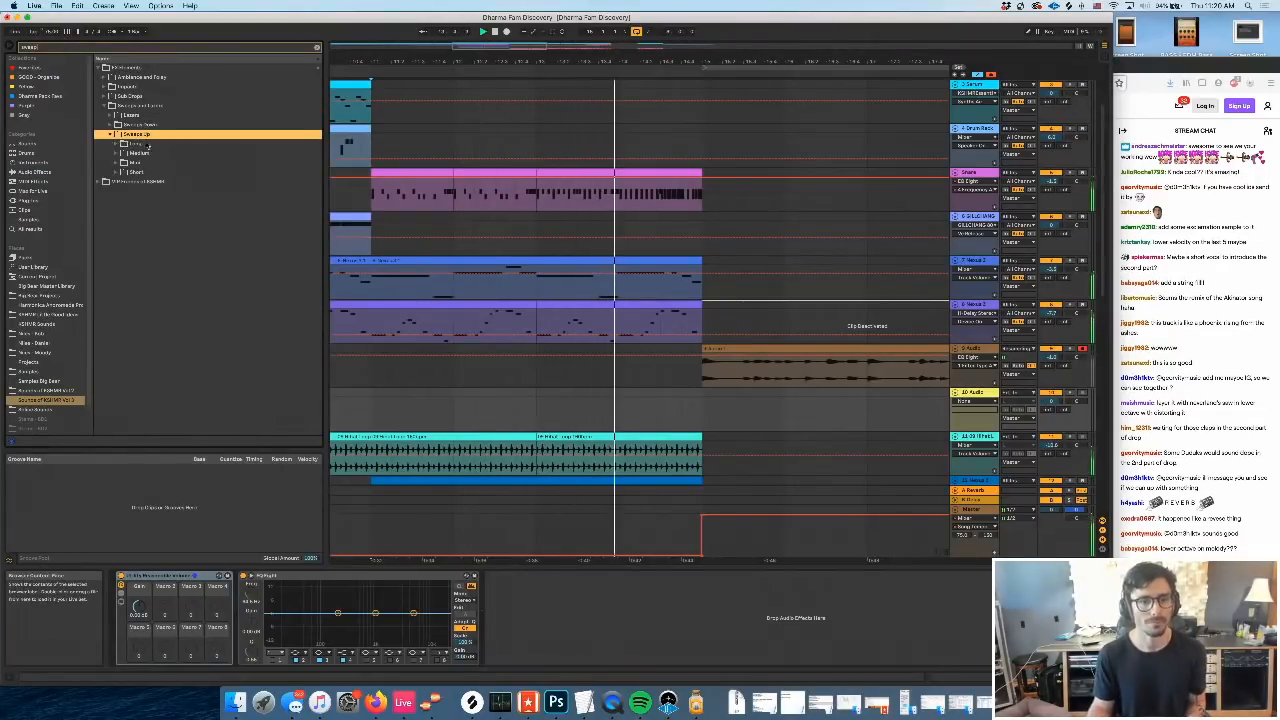
click(140, 152)
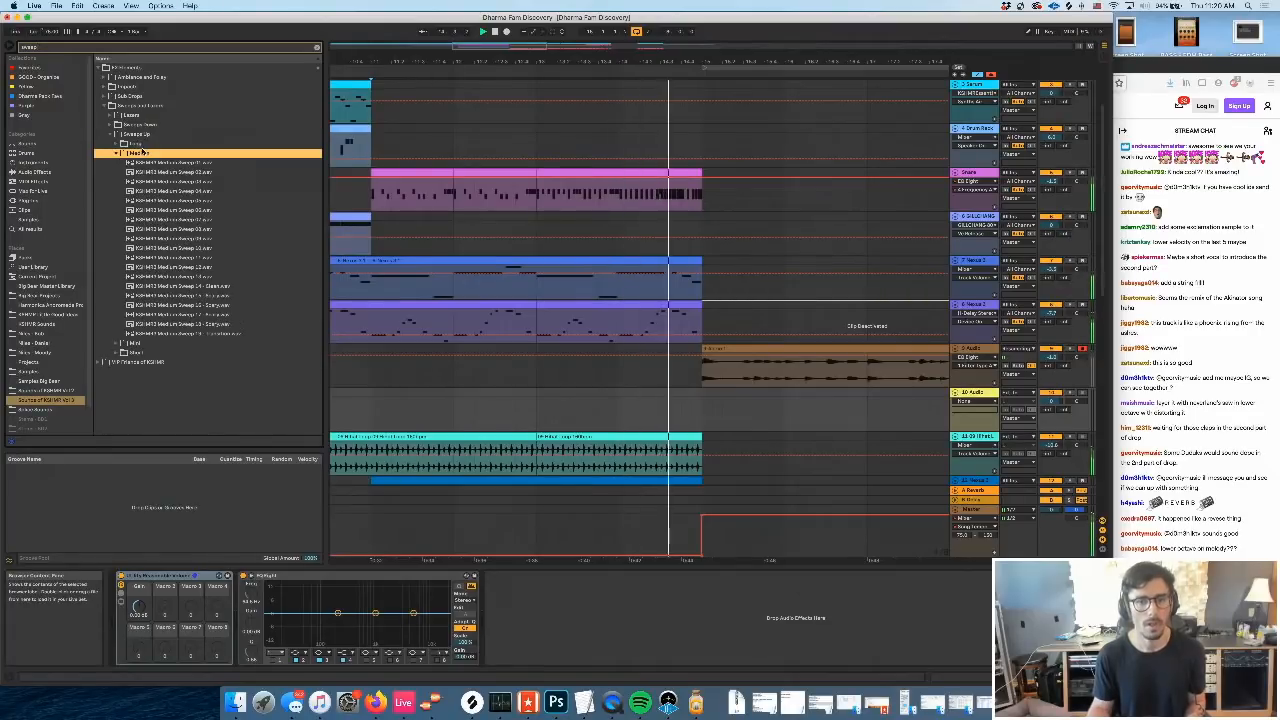
Play back and examine the transition from the end of the build into the drop
drag(604, 61, 394, 75)
scroll(621, 387, left, 3)
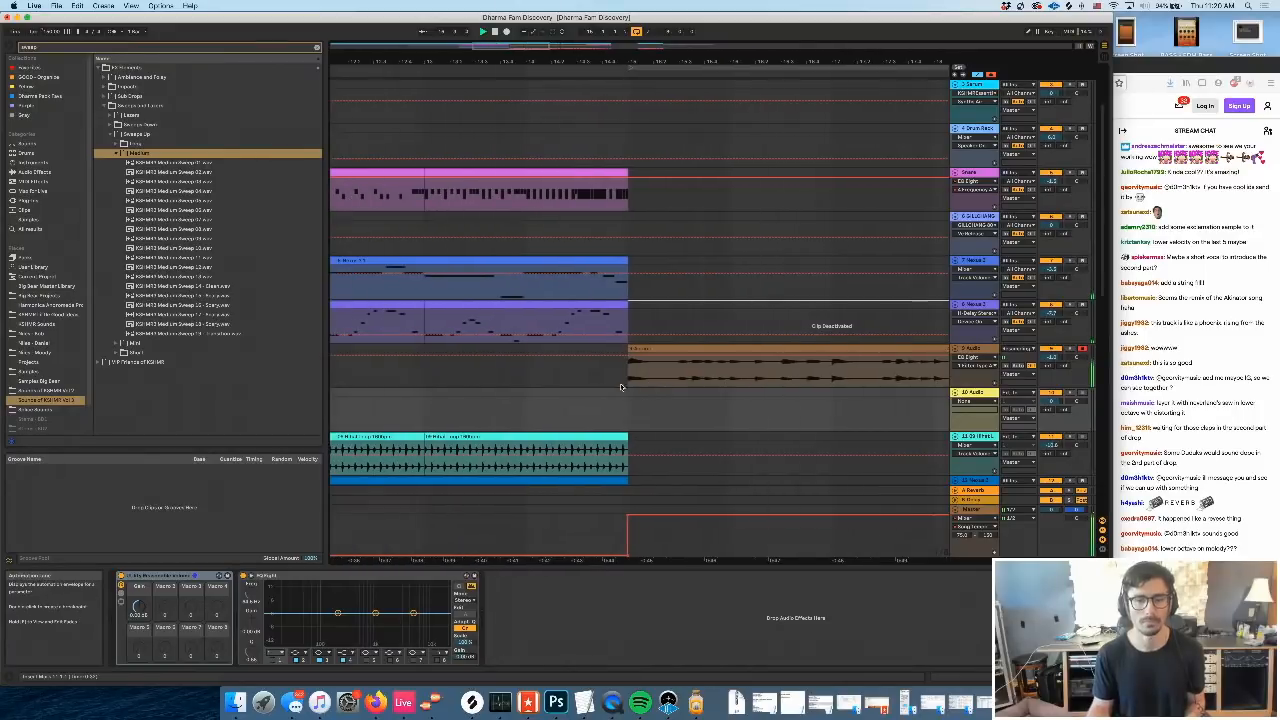
scroll(621, 387, left, 5)
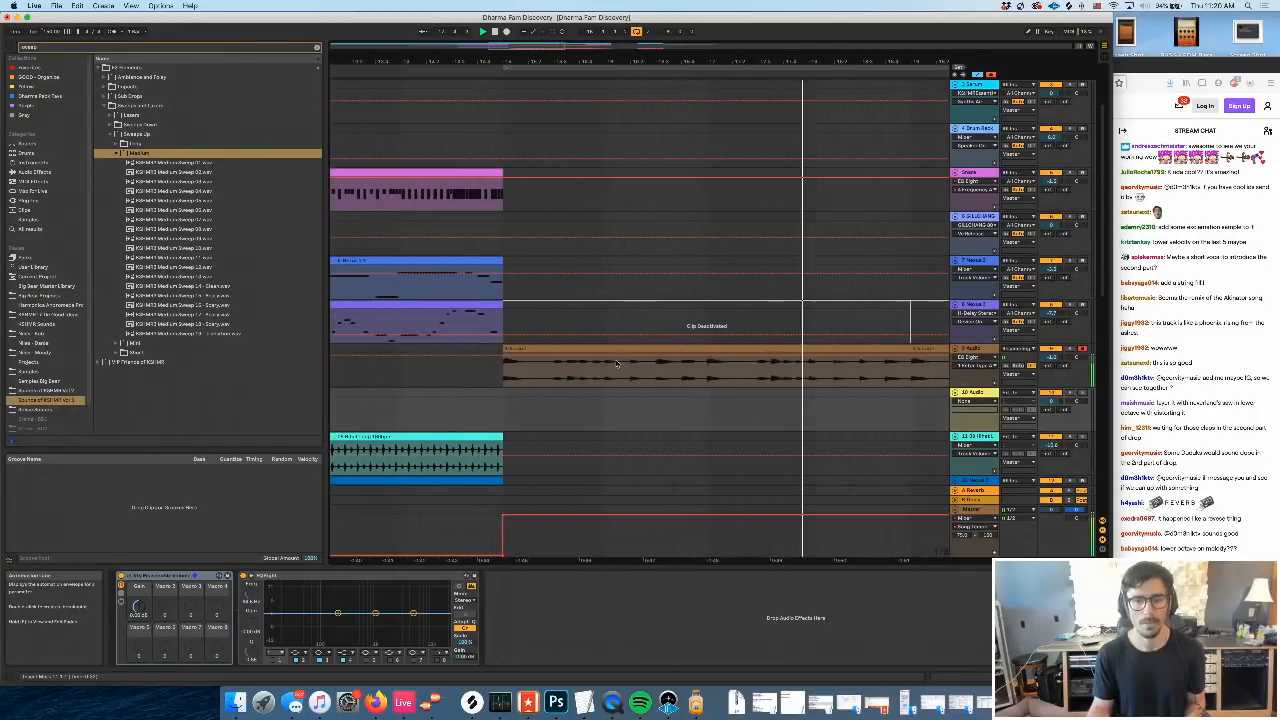
scroll(617, 365, right, 2)
scroll(618, 365, left, 4)
scroll(620, 365, right, 5)
scroll(623, 365, left, 4)
scroll(625, 365, right, 2)
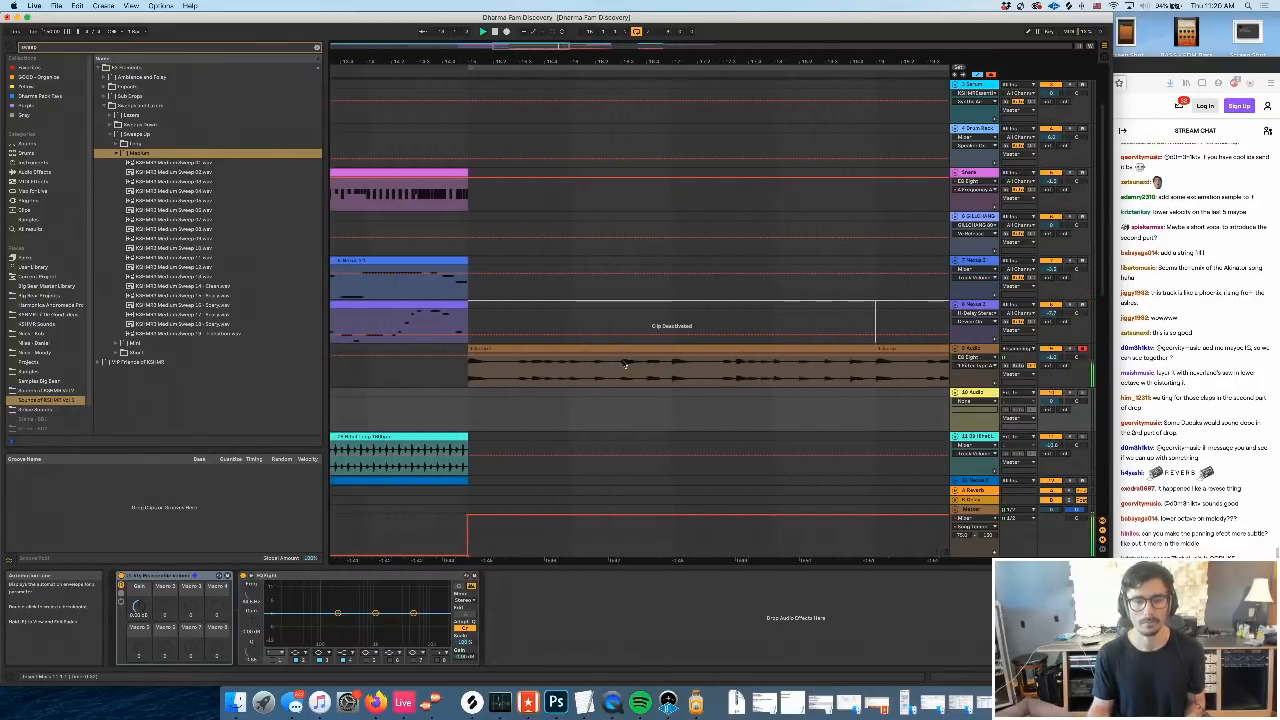
scroll(625, 365, left, 5)
Place KSHMR Medium Sweep 07 on the new audio track across the last part of the build, leading into the drop, and audition it
click(177, 219)
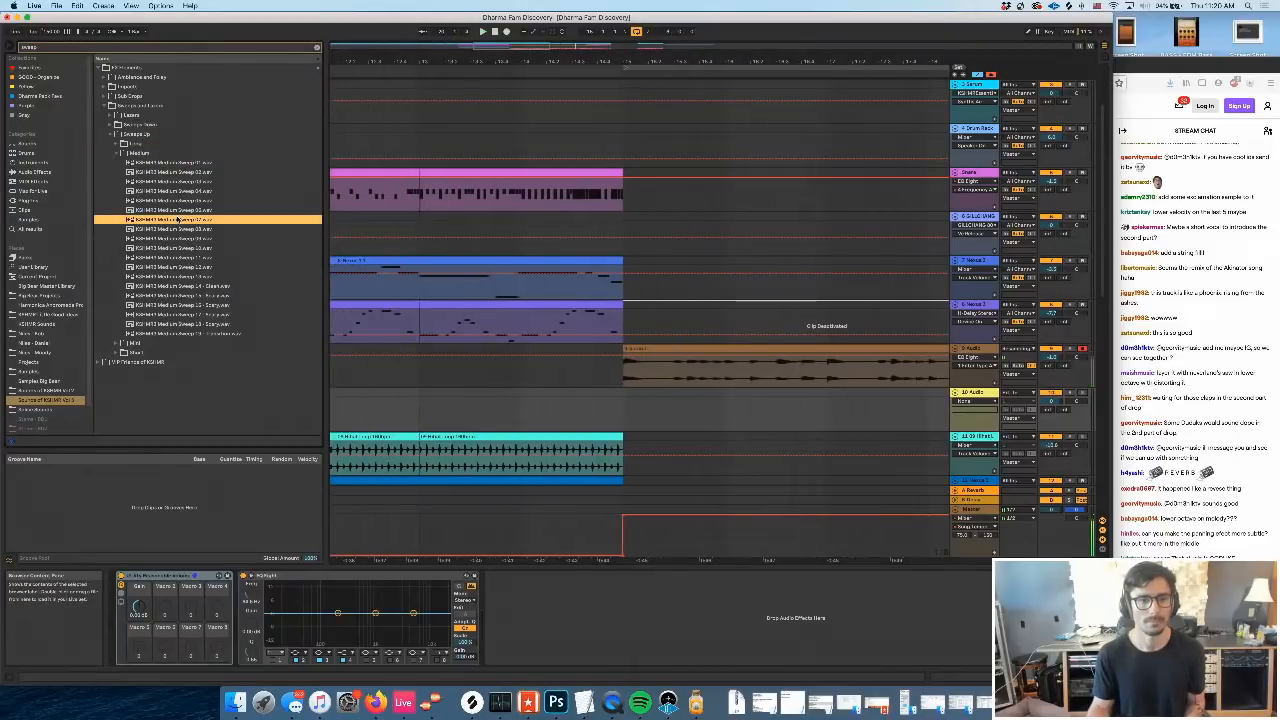
drag(168, 220, 424, 405)
key(space)
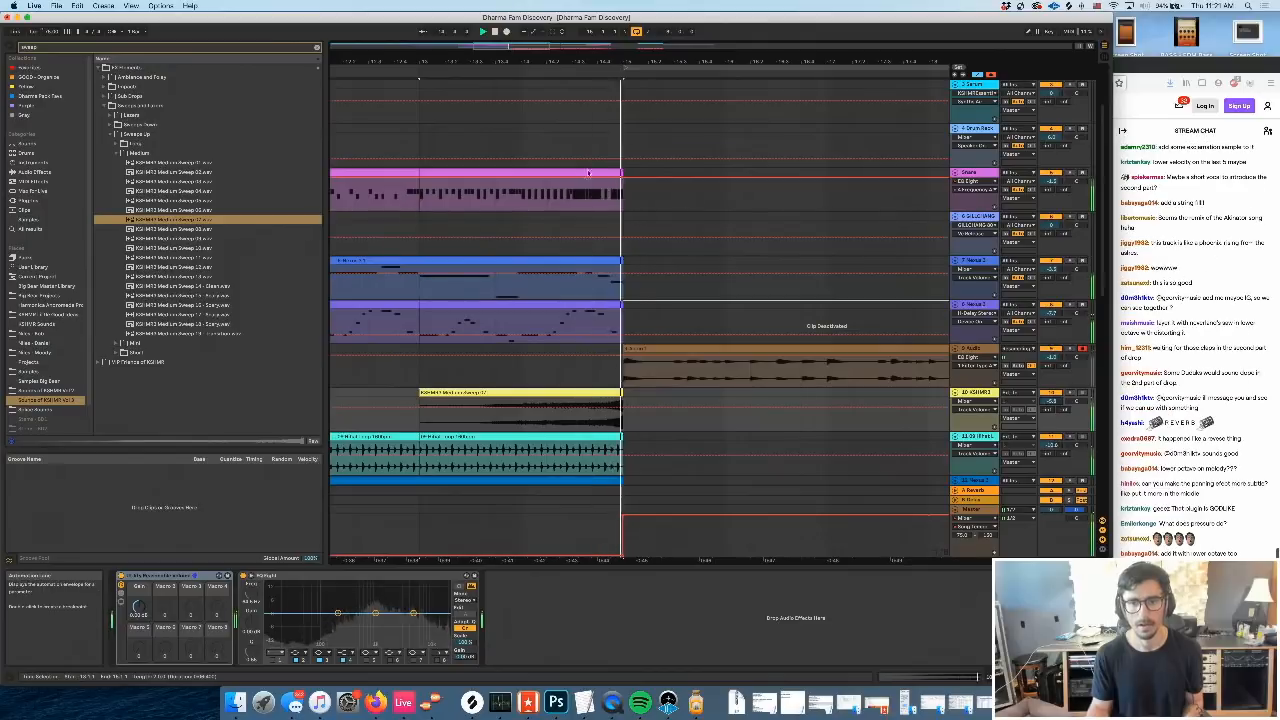
scroll(559, 383, left, 3)
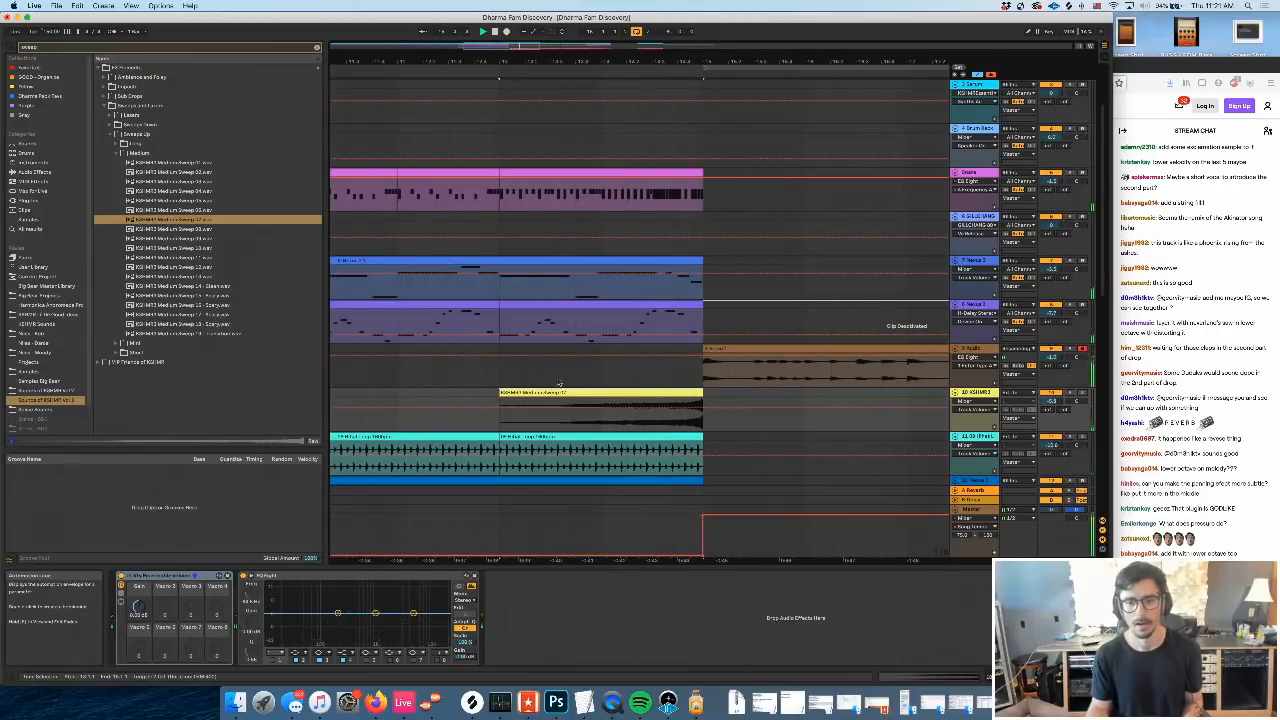
click(497, 378)
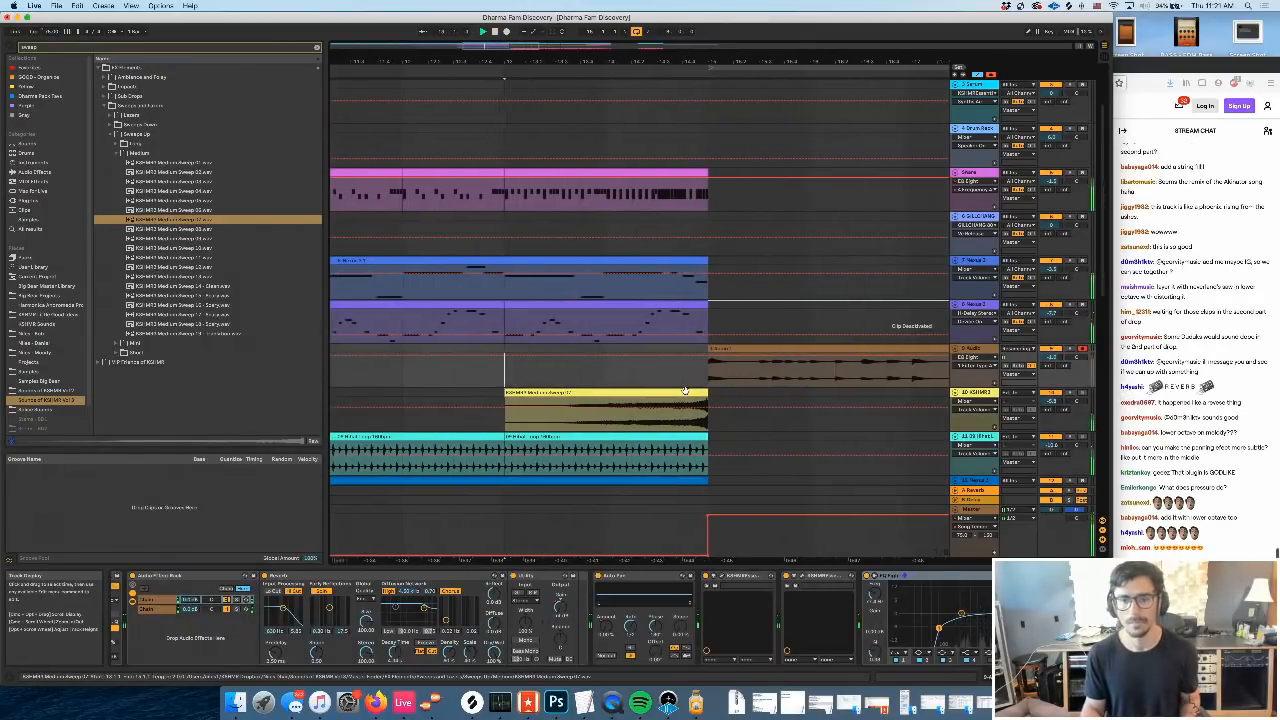
Add the Utility Reasonable Volume rack after EQ Eight at the end of the percussion track's device chain
scroll(640, 380, left, 3)
scroll(670, 300, left, 1)
click(676, 188)
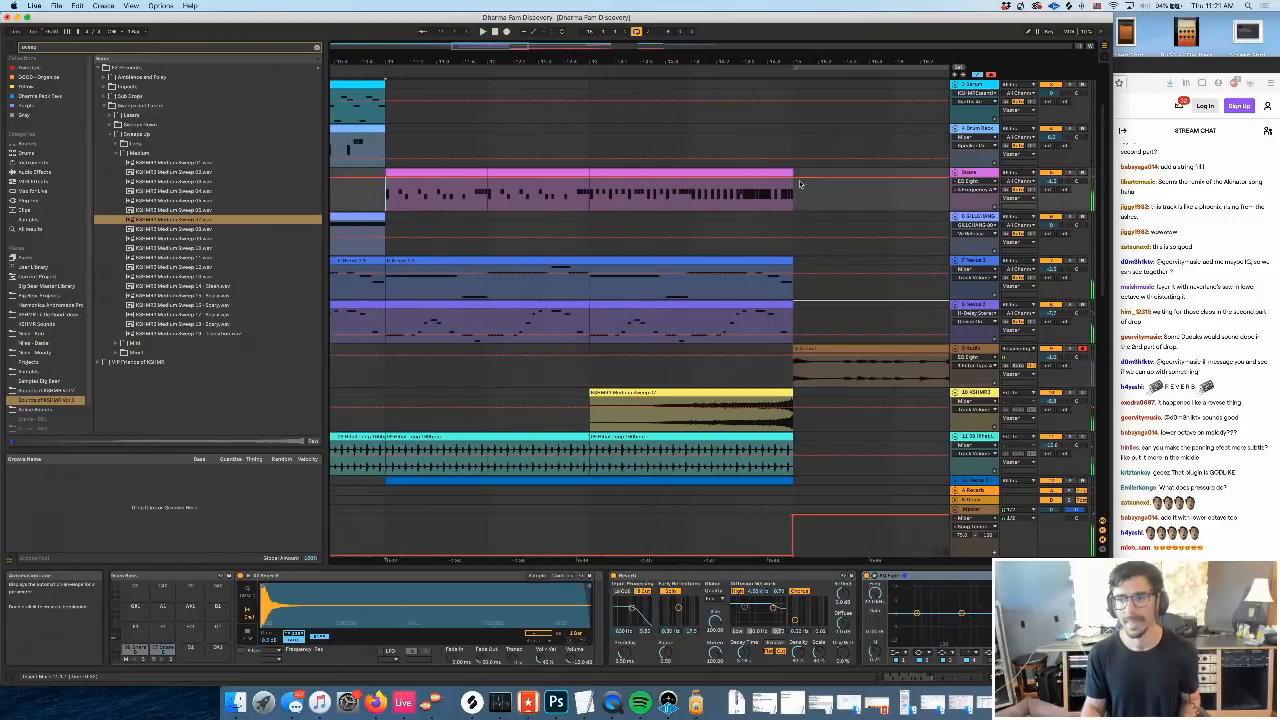
click(659, 174)
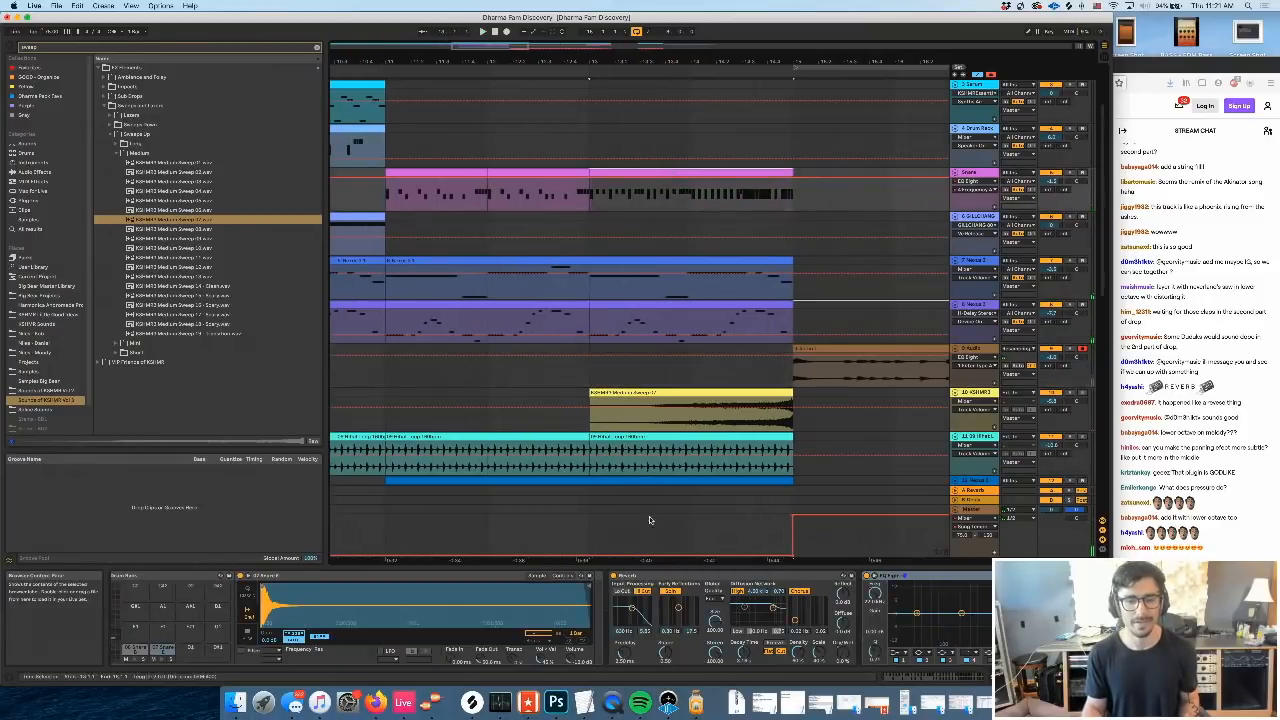
scroll(835, 629, left, 1)
click(33, 172)
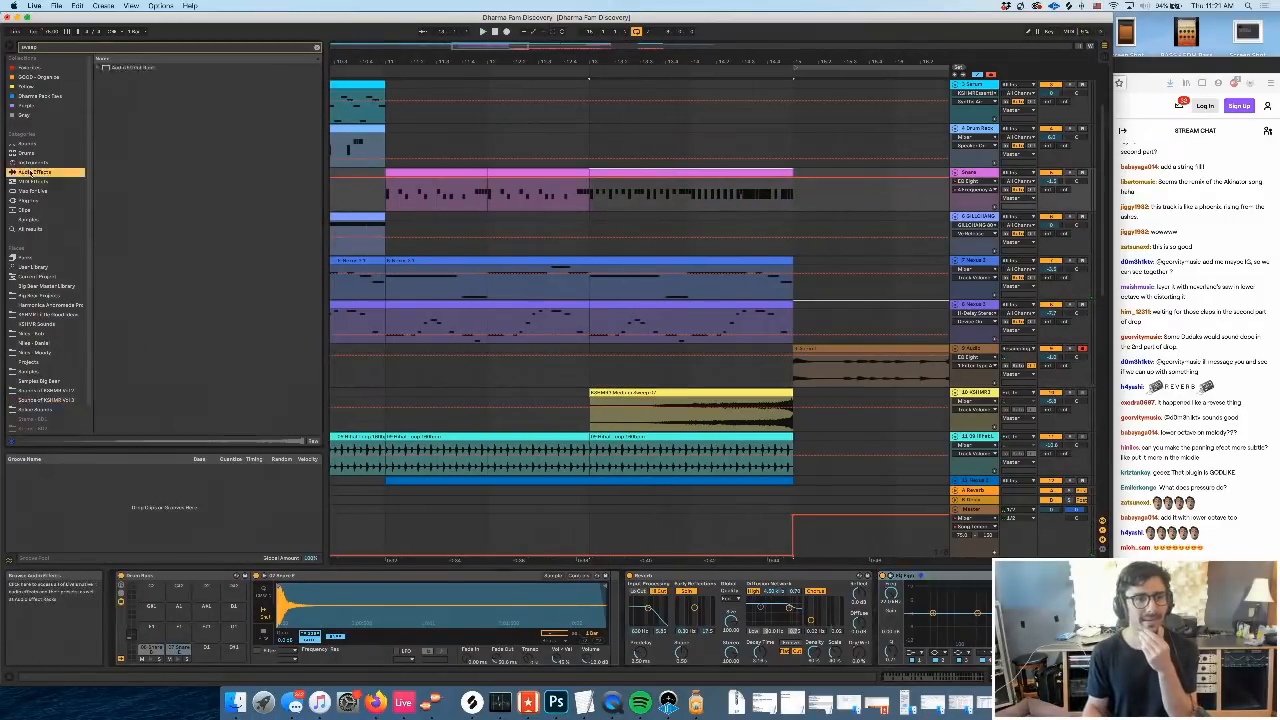
click(316, 48)
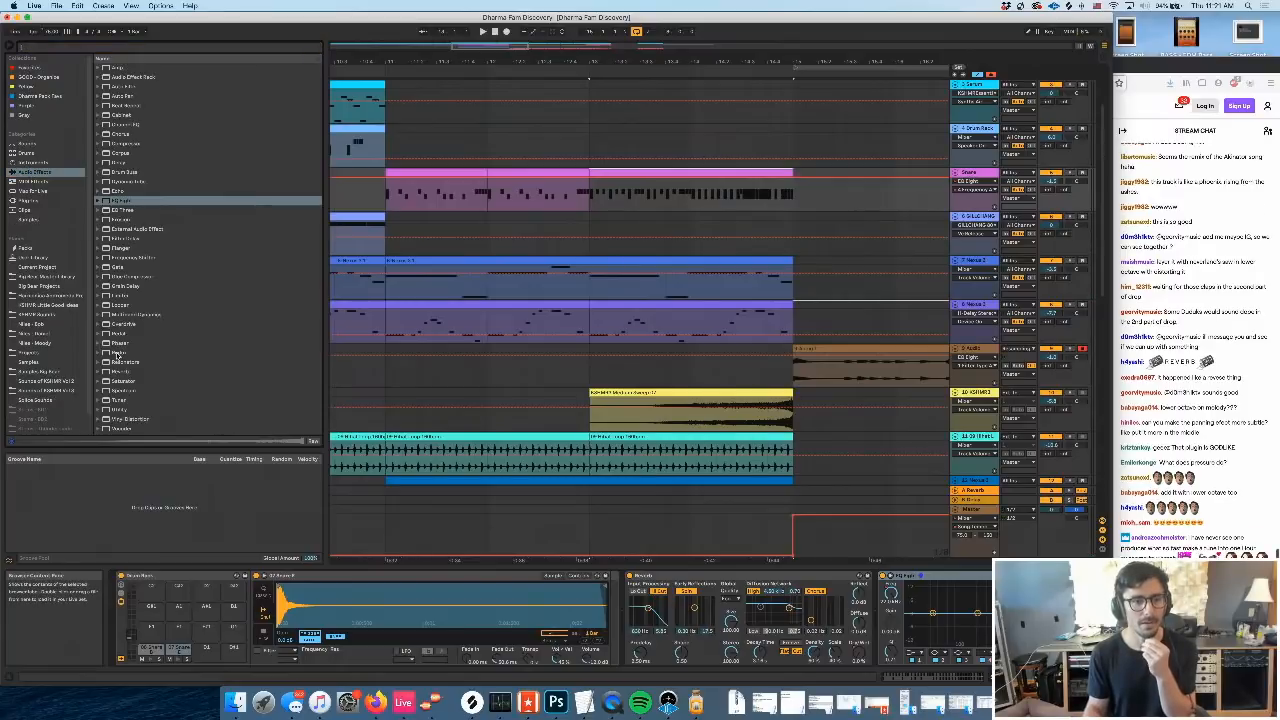
click(97, 82)
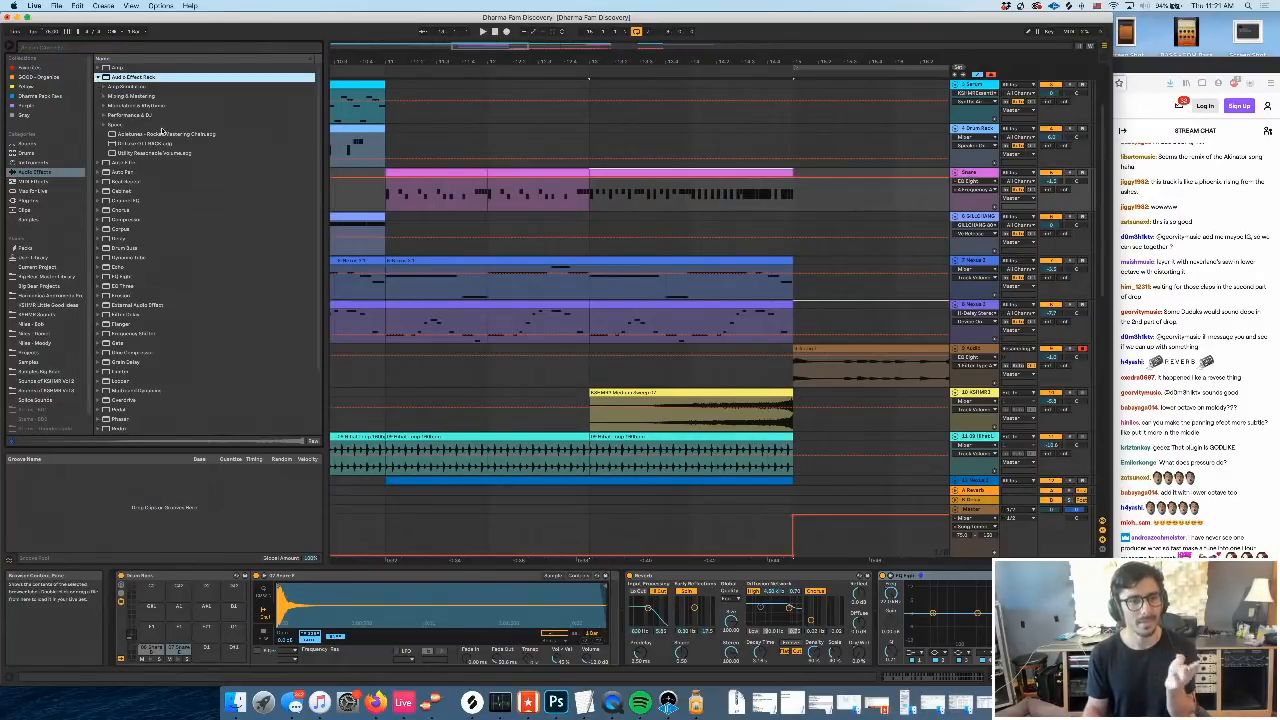
click(166, 153)
scroll(550, 620, right, 2)
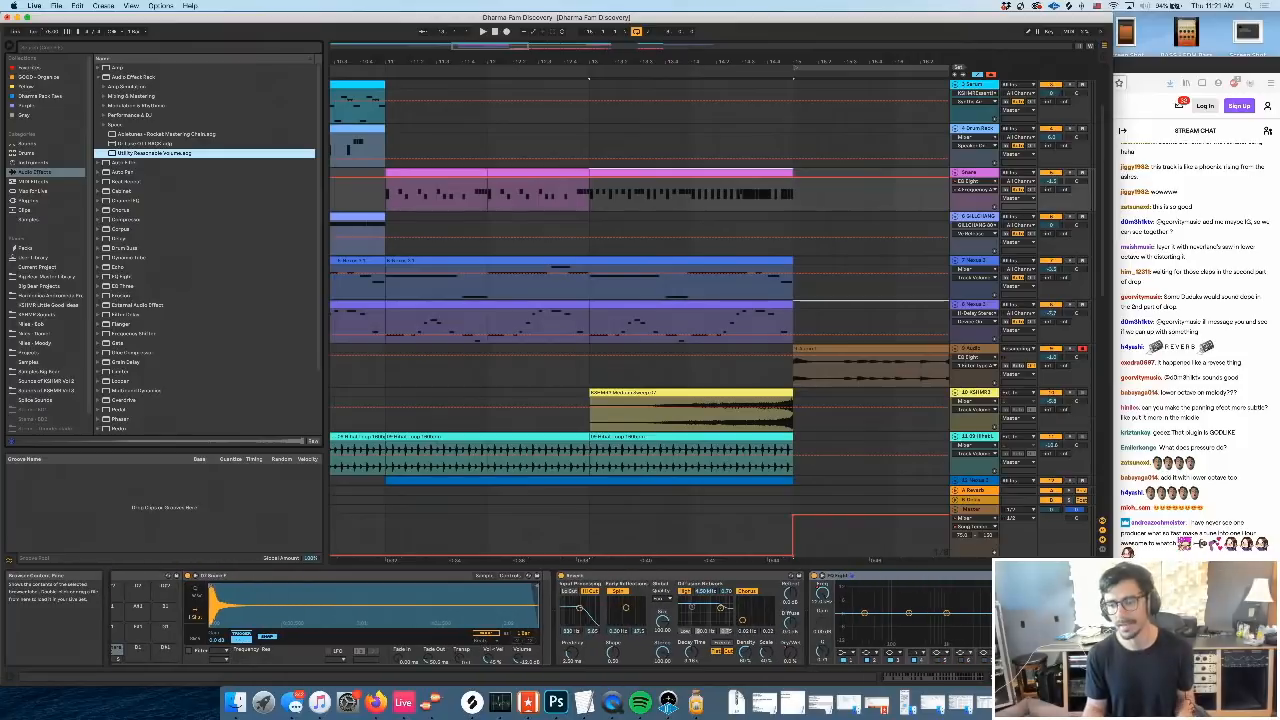
drag(154, 153, 1076, 620)
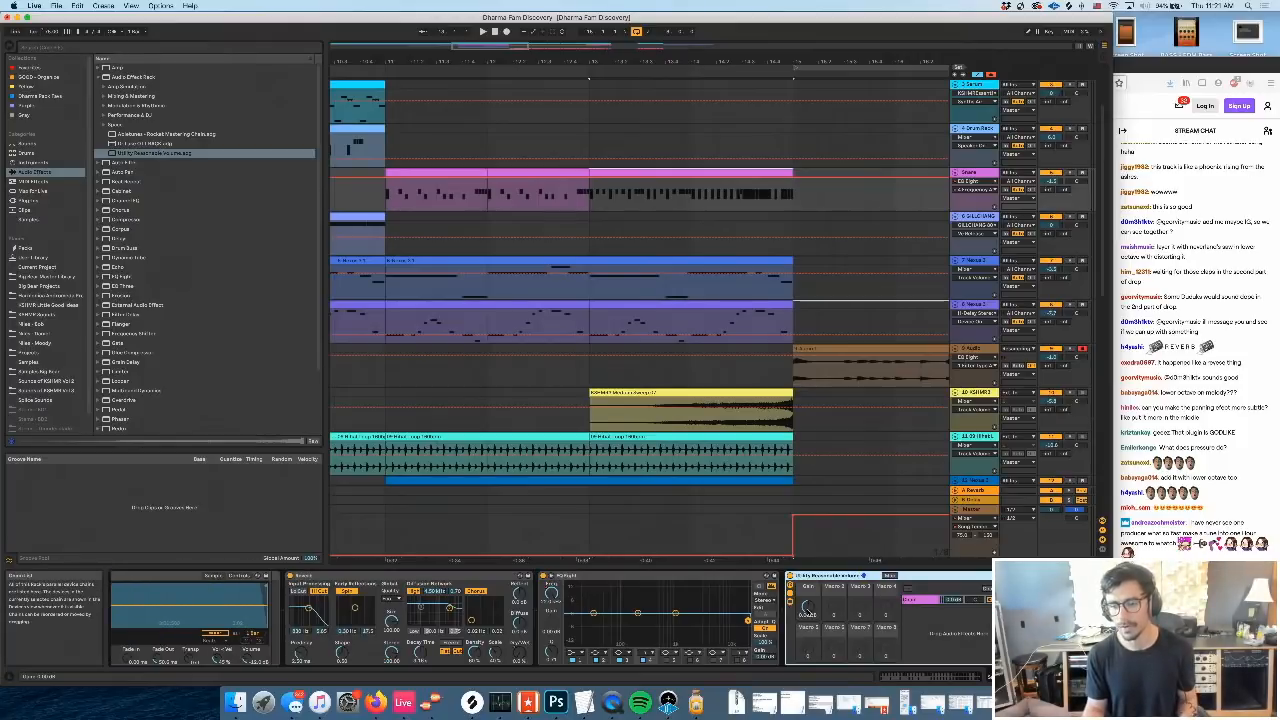
Lower the percussion track's Utility rack Gain automation across all the percussion clips of the build and audition it
click(807, 607)
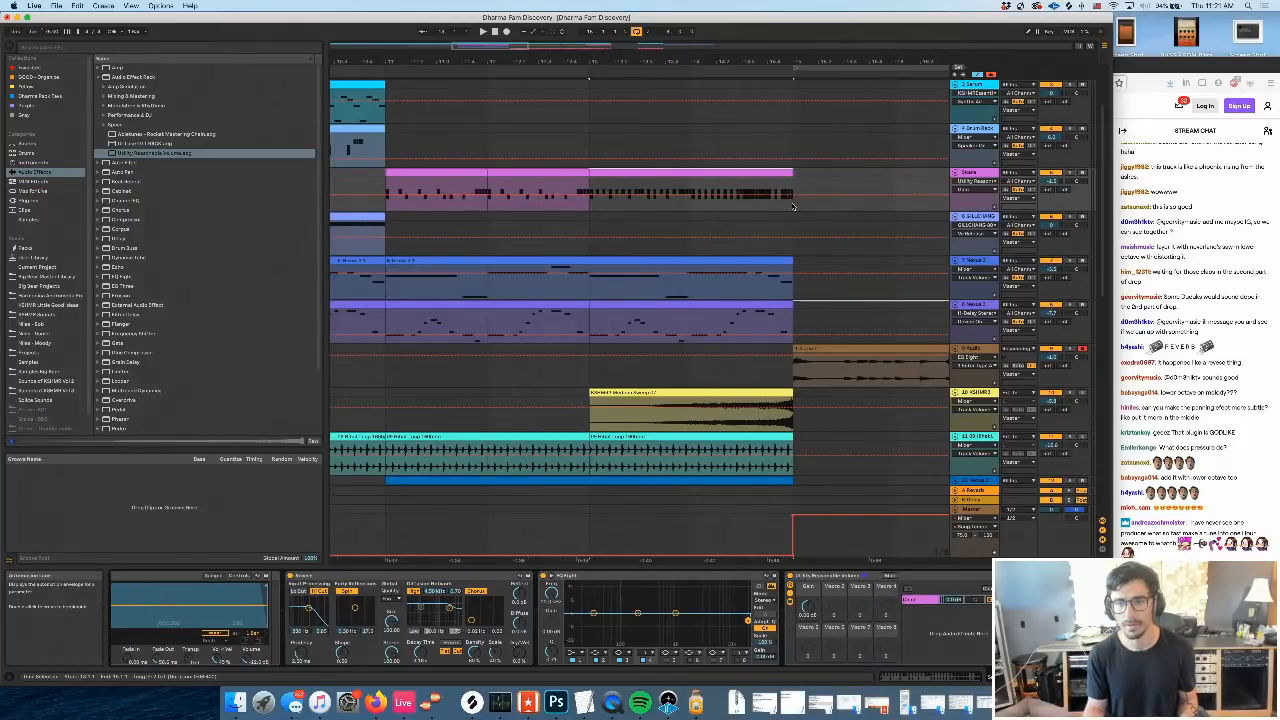
drag(784, 203, 388, 204)
drag(390, 195, 390, 204)
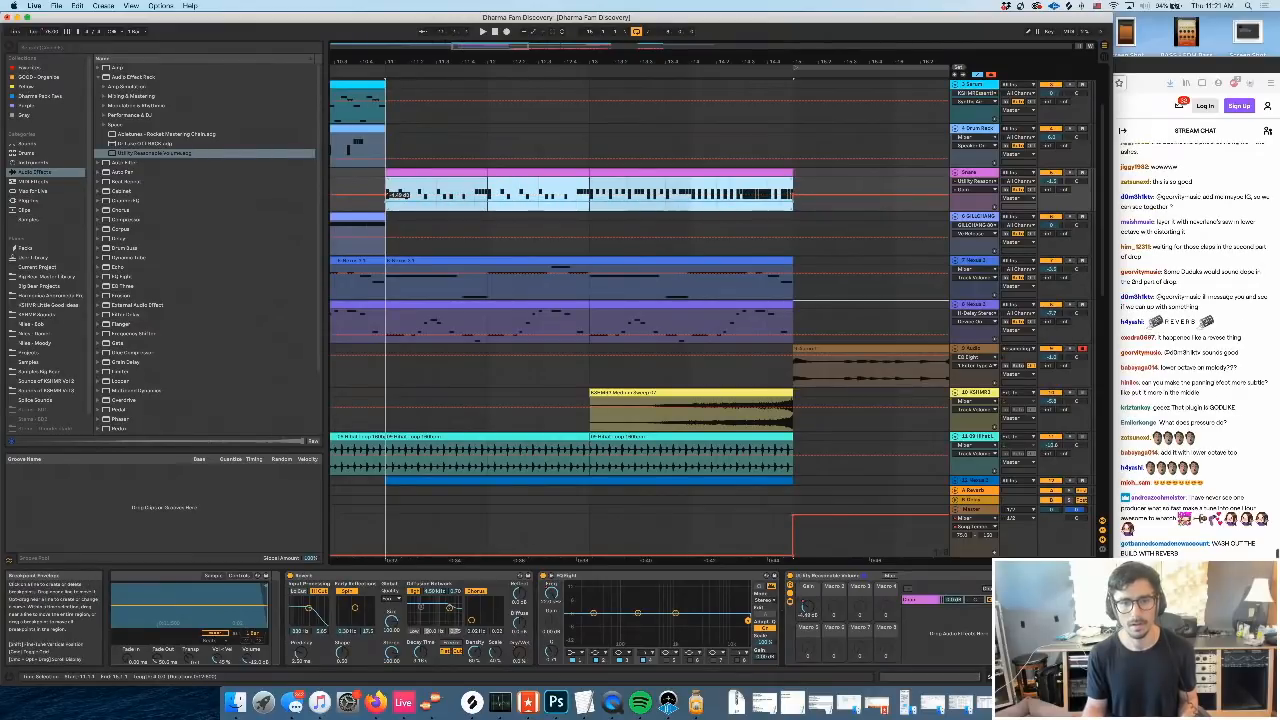
key(space)
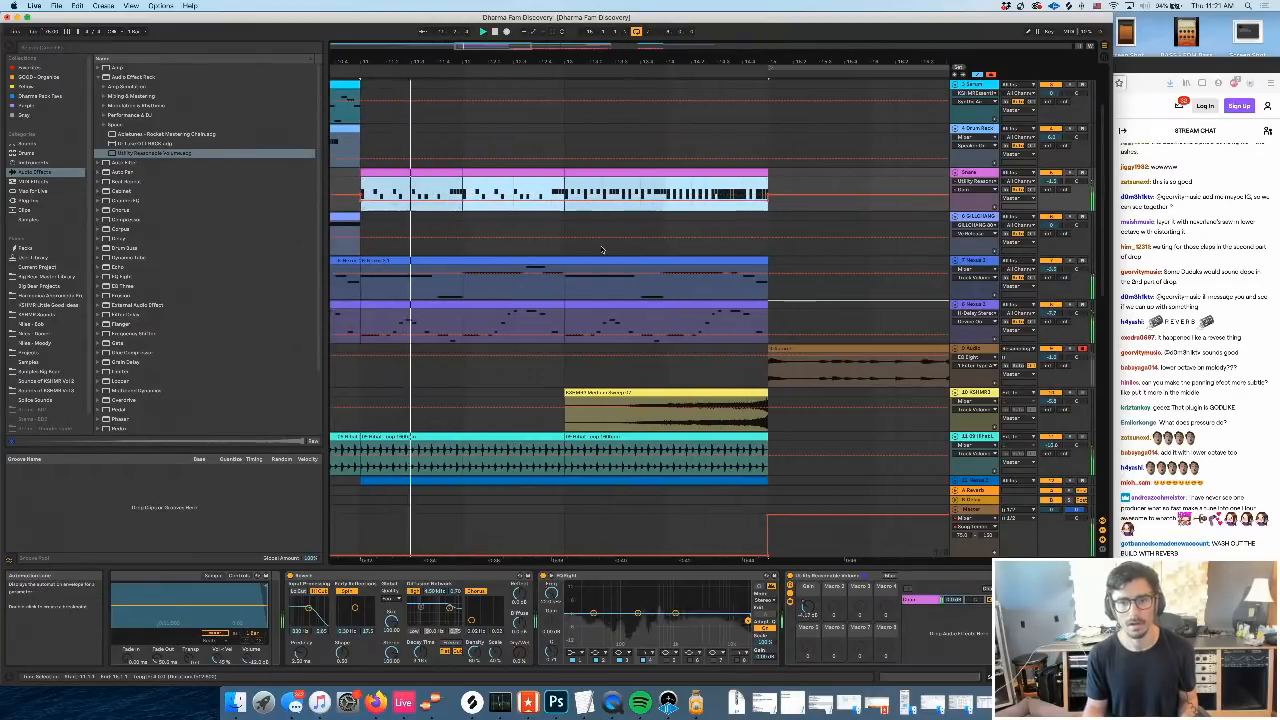
scroll(650, 224, right, 2)
scroll(650, 225, left, 4)
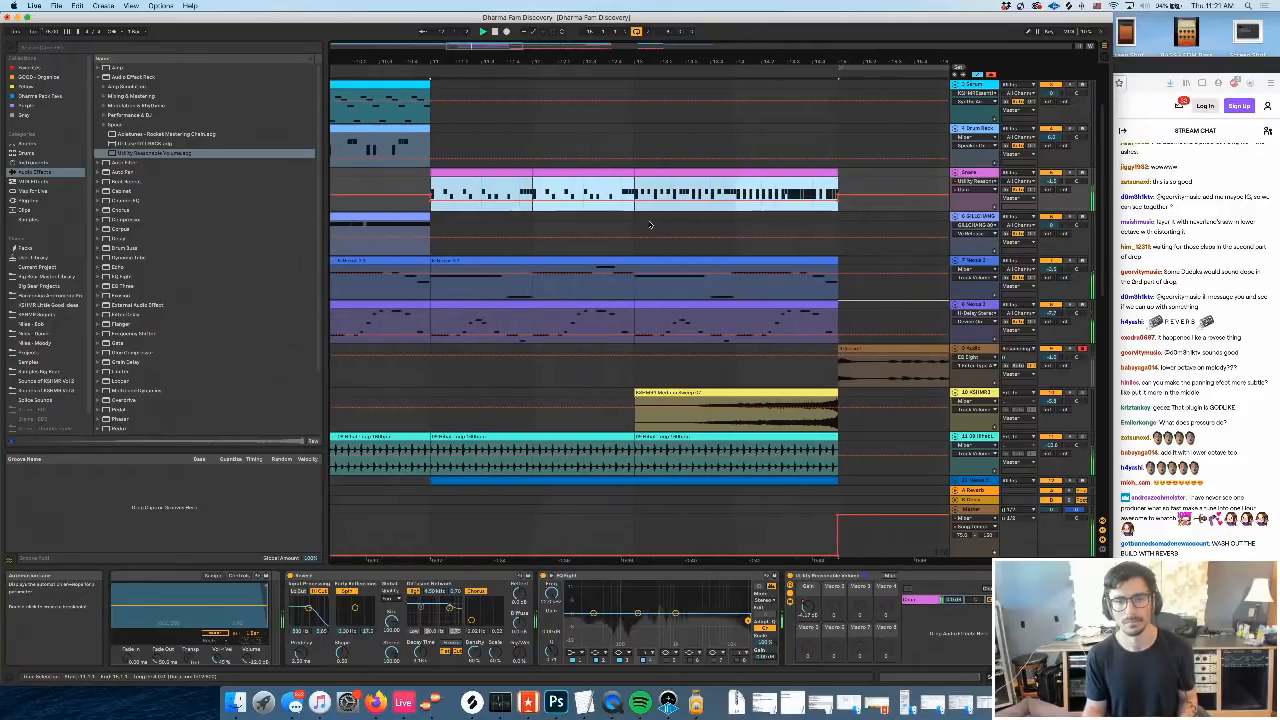
scroll(794, 217, right, 3)
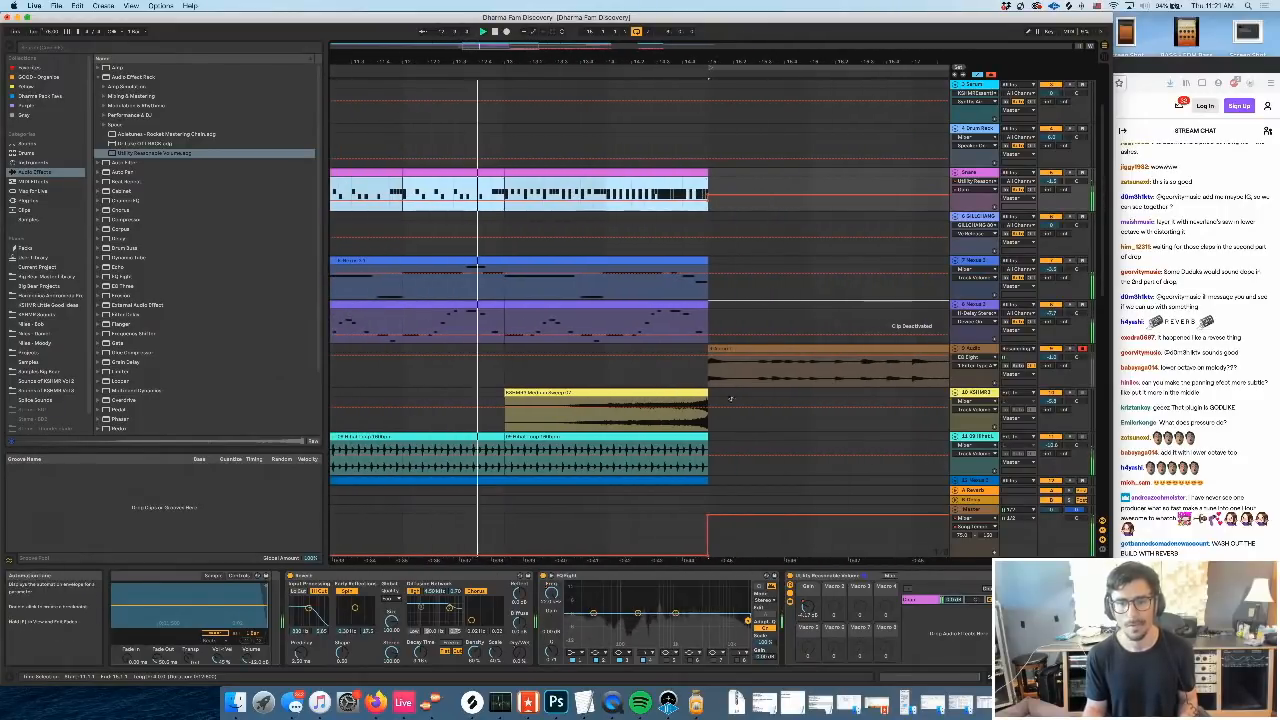
scroll(730, 398, down, 1)
Hide the automation and repeat a short opening slice of the purple melody four times where the sweep starts, playing it back
key(a)
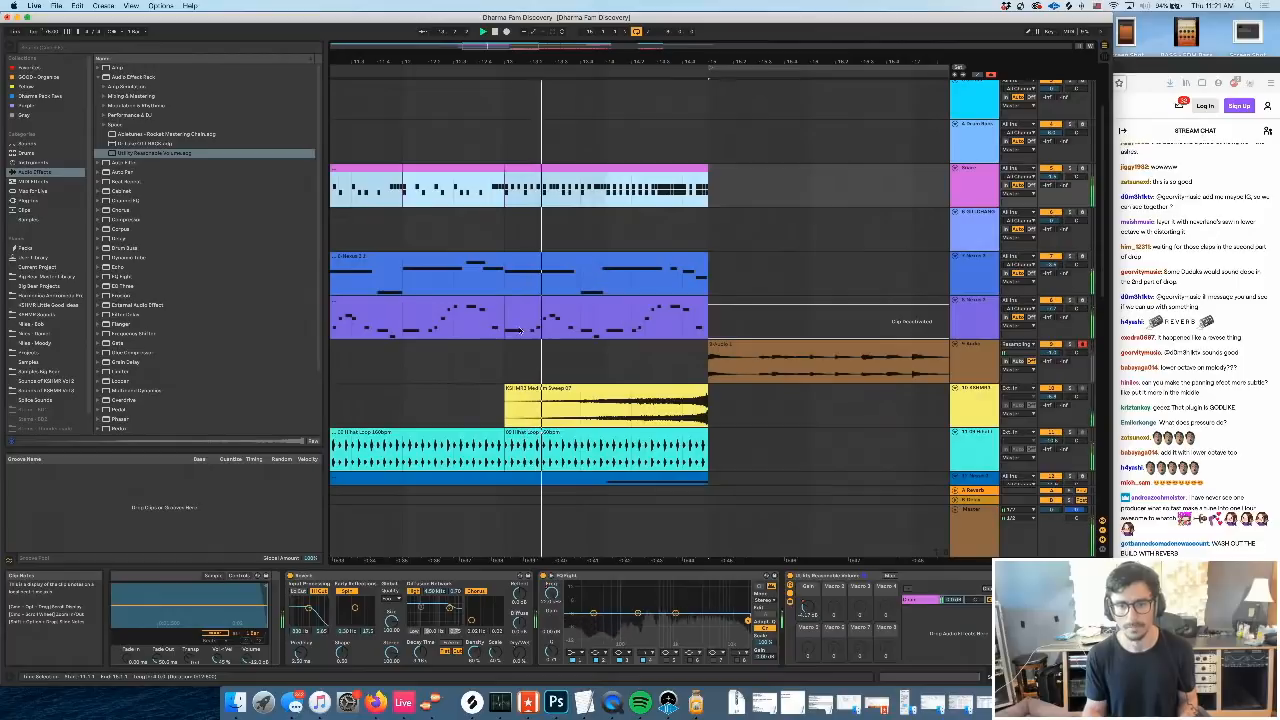
scroll(530, 333, left, 3)
scroll(540, 336, right, 1)
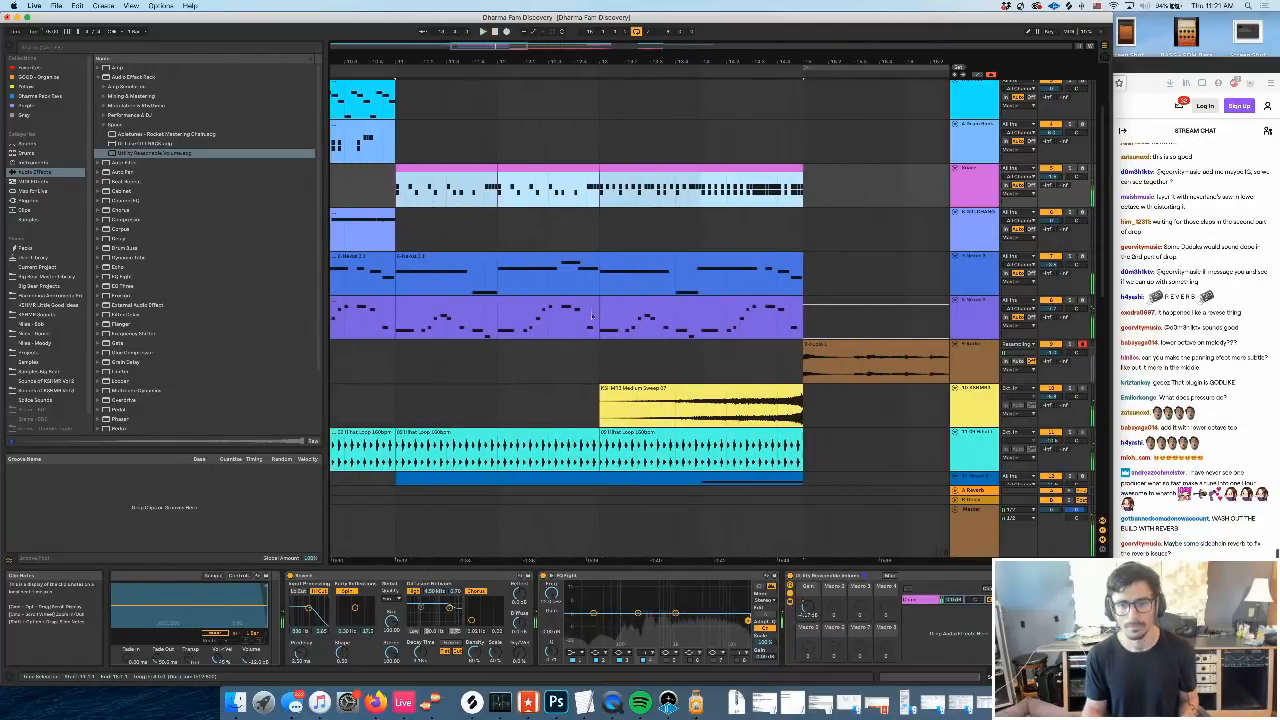
drag(598, 318, 618, 328)
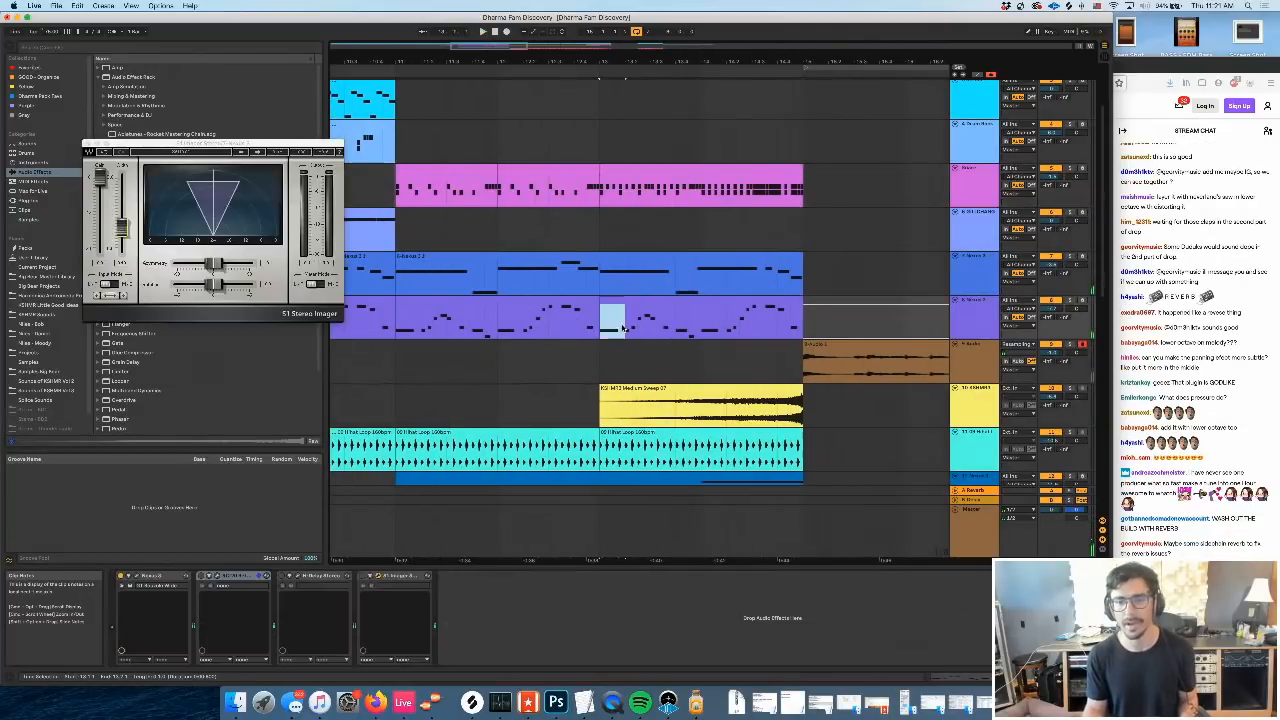
key(super+d)
key(super+d)
key(super+d)
key(super+d)
click(602, 332)
key(space)
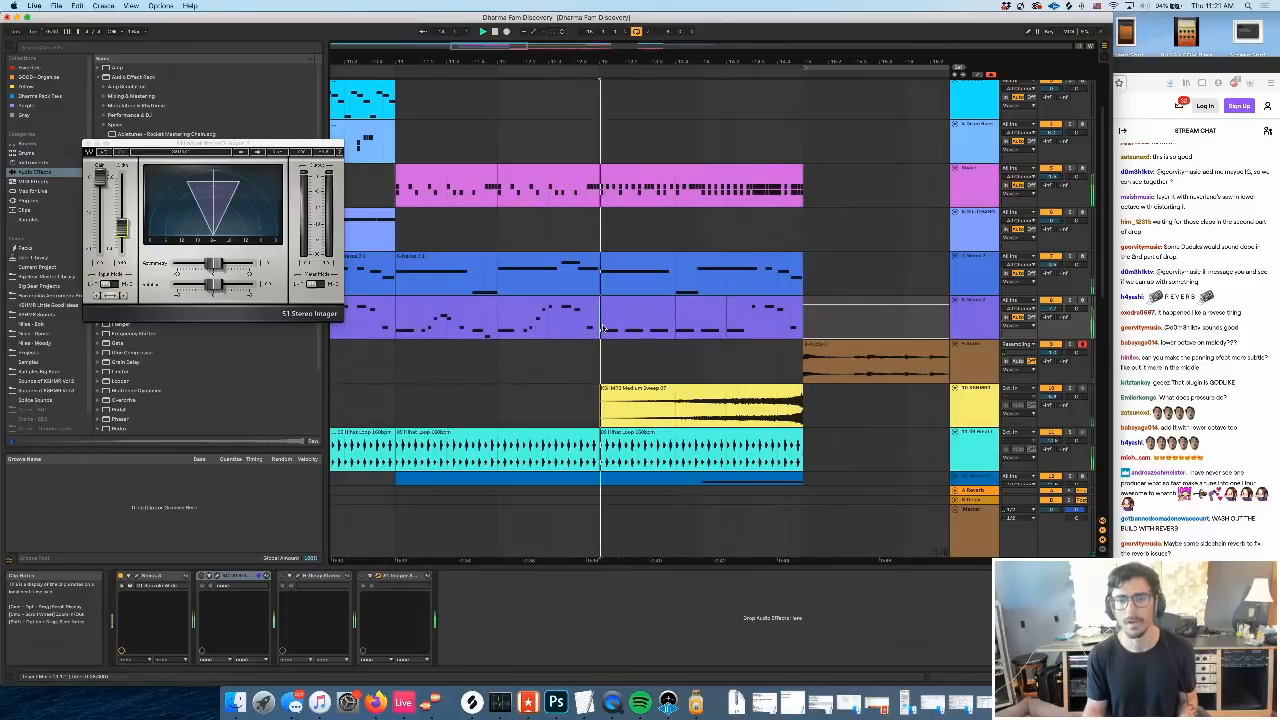
Duplicate a slice half as long of the purple melody four times in the last part of the build during playback
scroll(686, 364, right, 1)
key(space)
drag(580, 330, 593, 330)
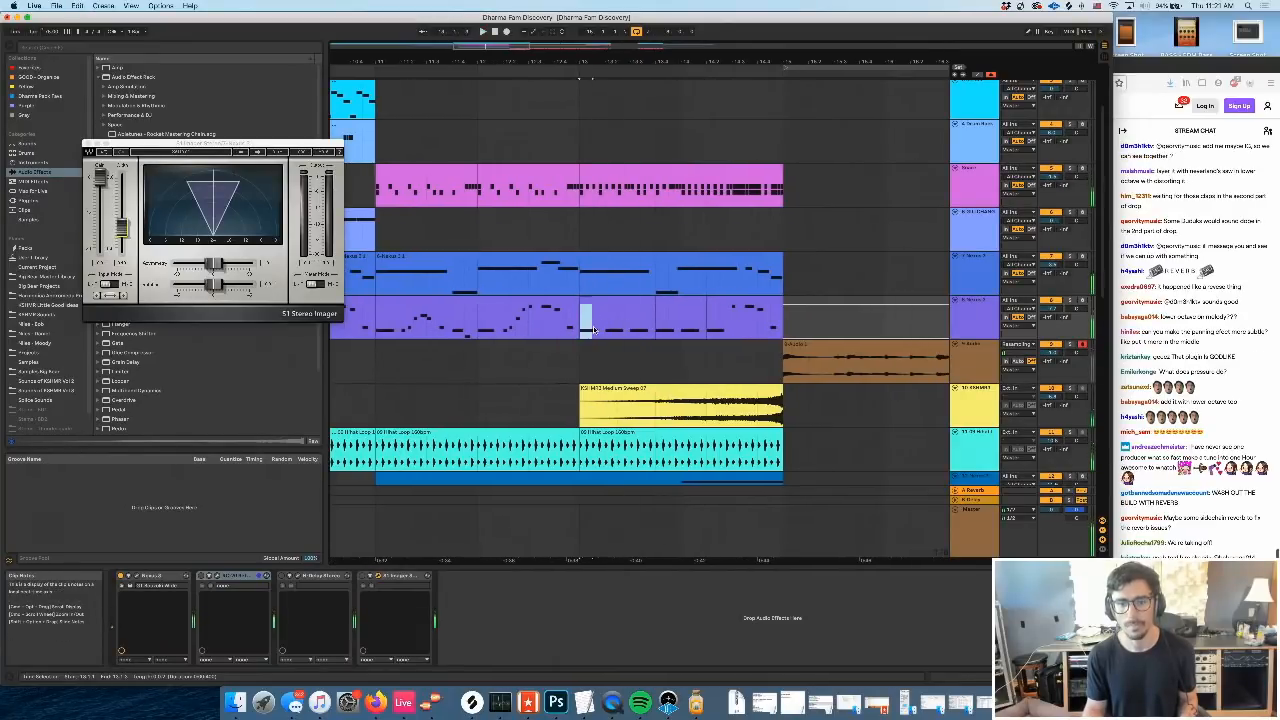
key(space)
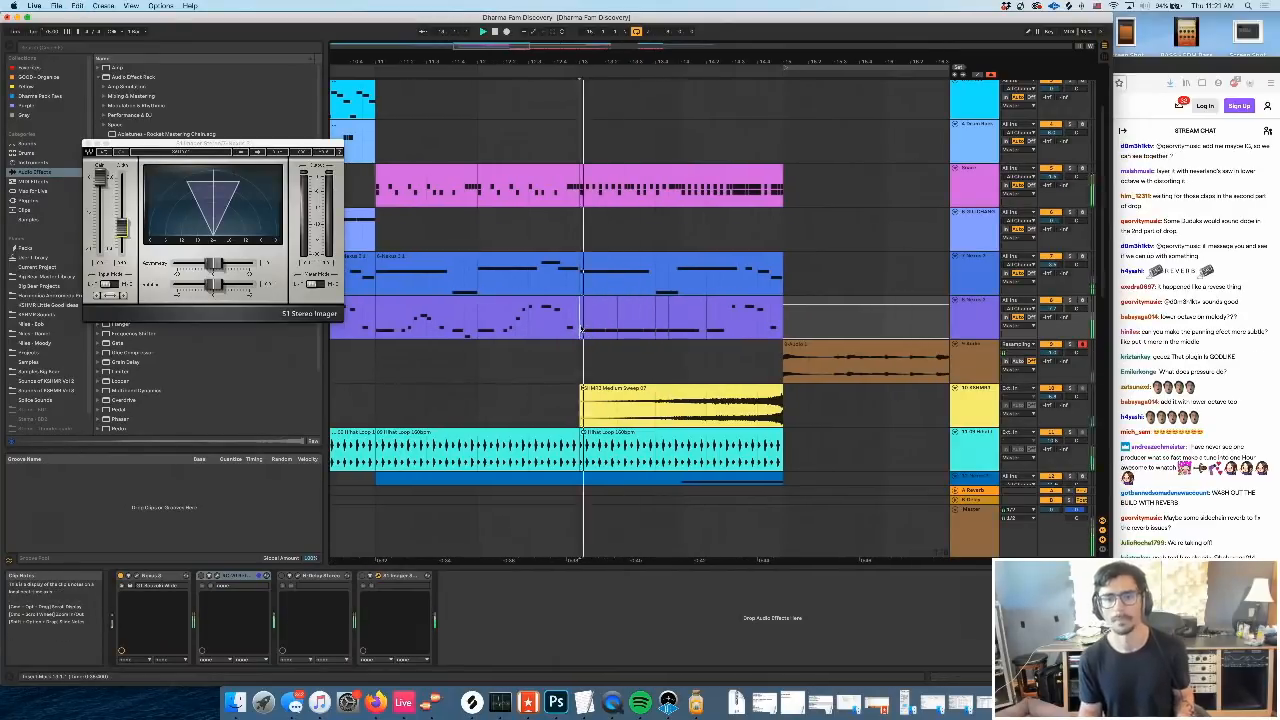
key(super+d)
key(super+d)
key(super+d)
key(super+d)
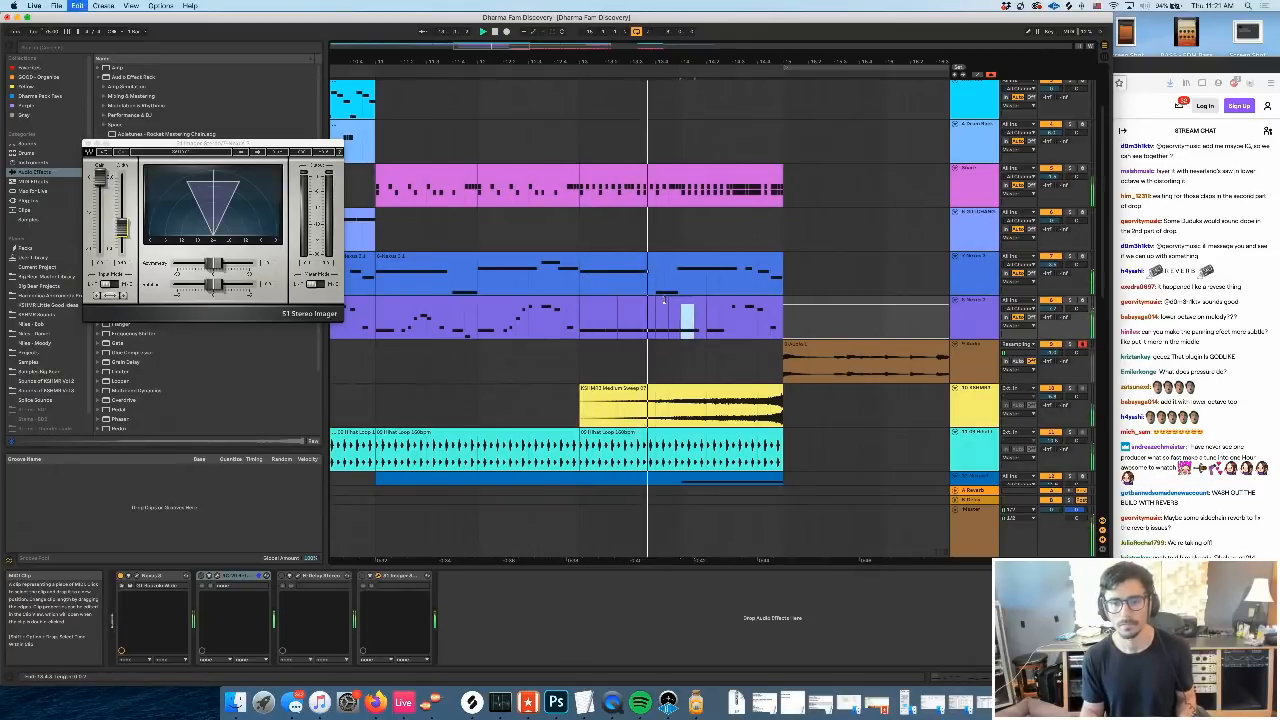
Stop playback and repeat an even shorter slice of the purple melody towards the end of the build to speed up the stutter
key(space)
mouse_move(692, 63)
mouse_down()
mouse_move(706, 313)
mouse_move(685, 332)
mouse_up()
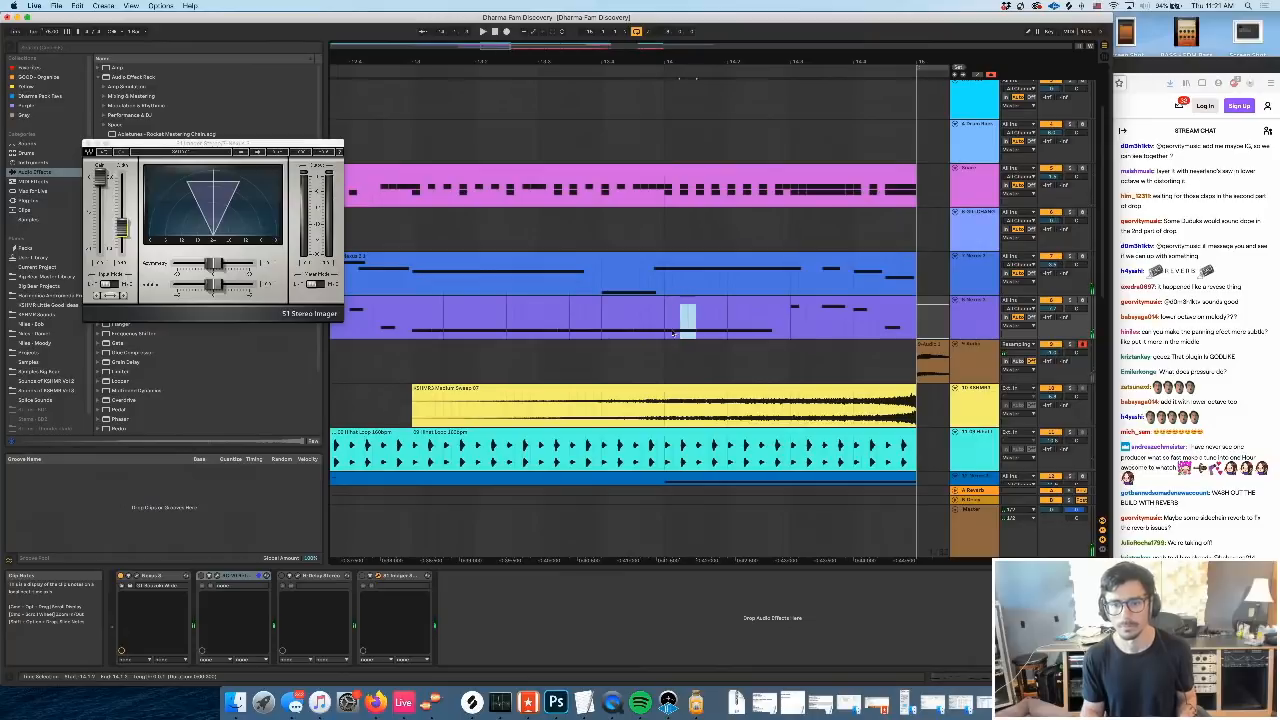
key(super+d)
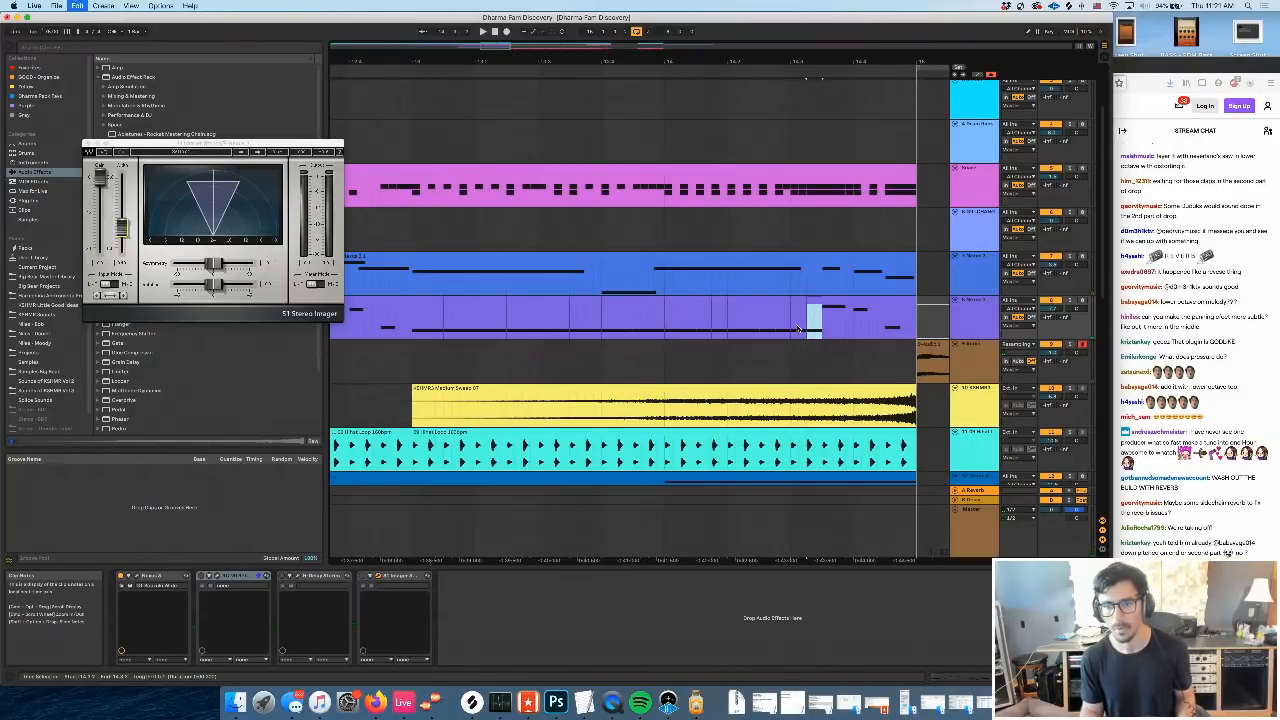
Play back the build-up from the start of the riser and check the ending phrase of the second Nexus lead
scroll(700, 328, left, 5)
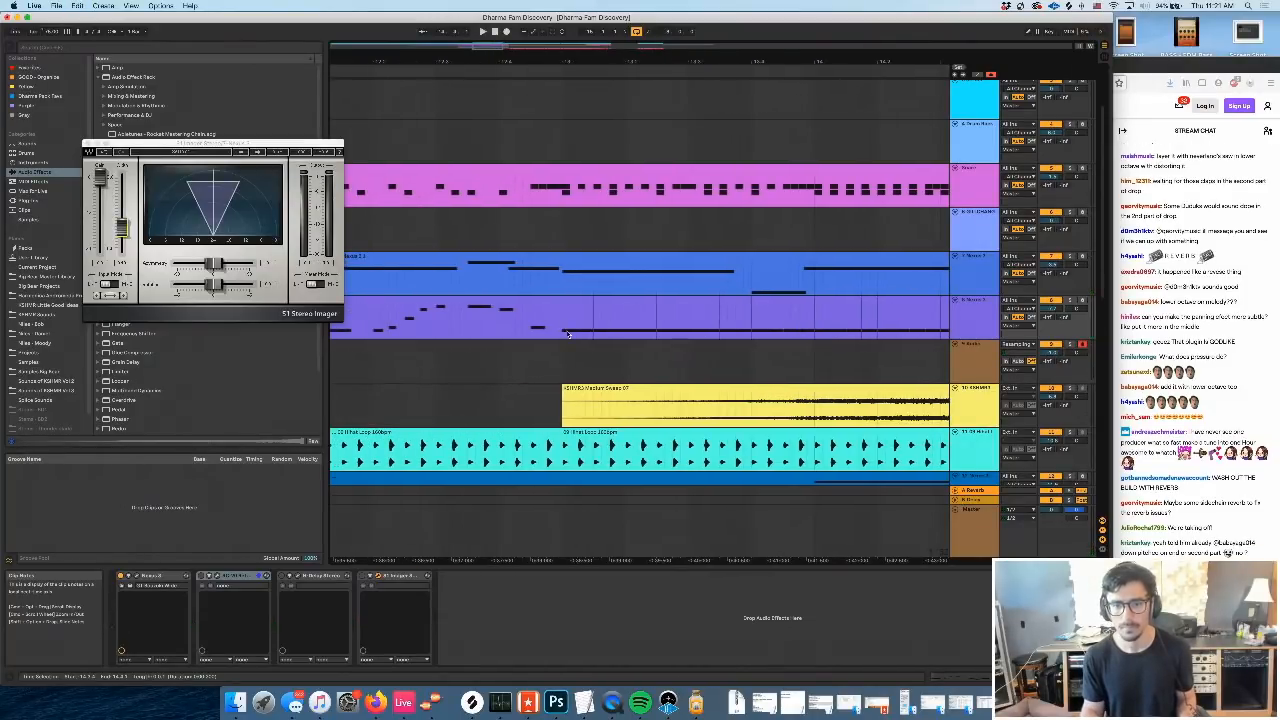
scroll(845, 368, right, 6)
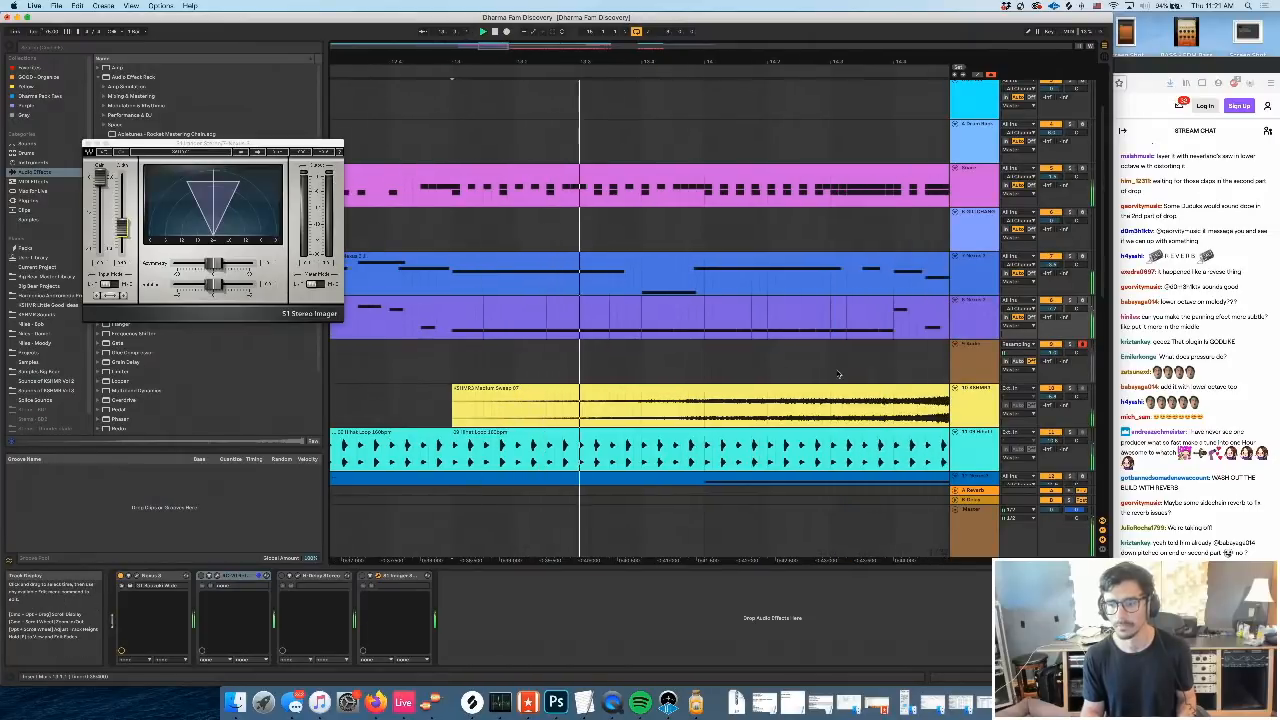
click(774, 302)
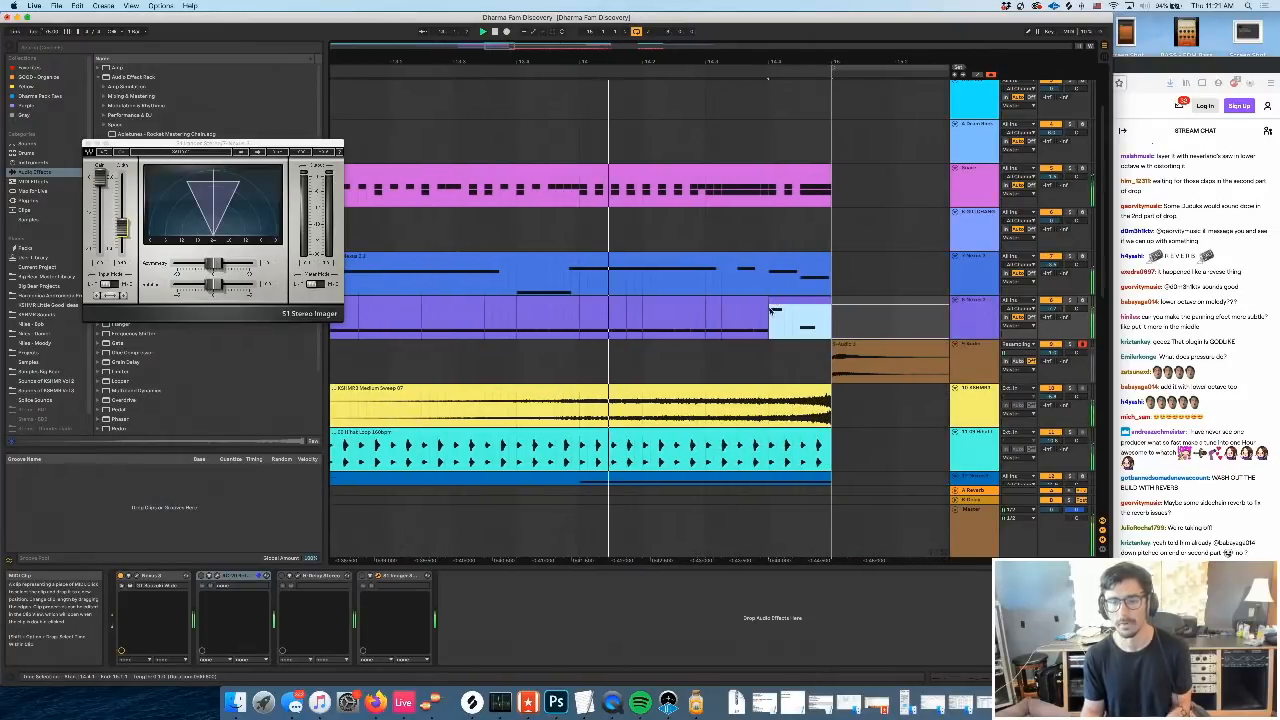
drag(712, 327, 831, 188)
Copy the final dense snare section one section earlier over the existing snares, and delete the original section before the drop
click(714, 192)
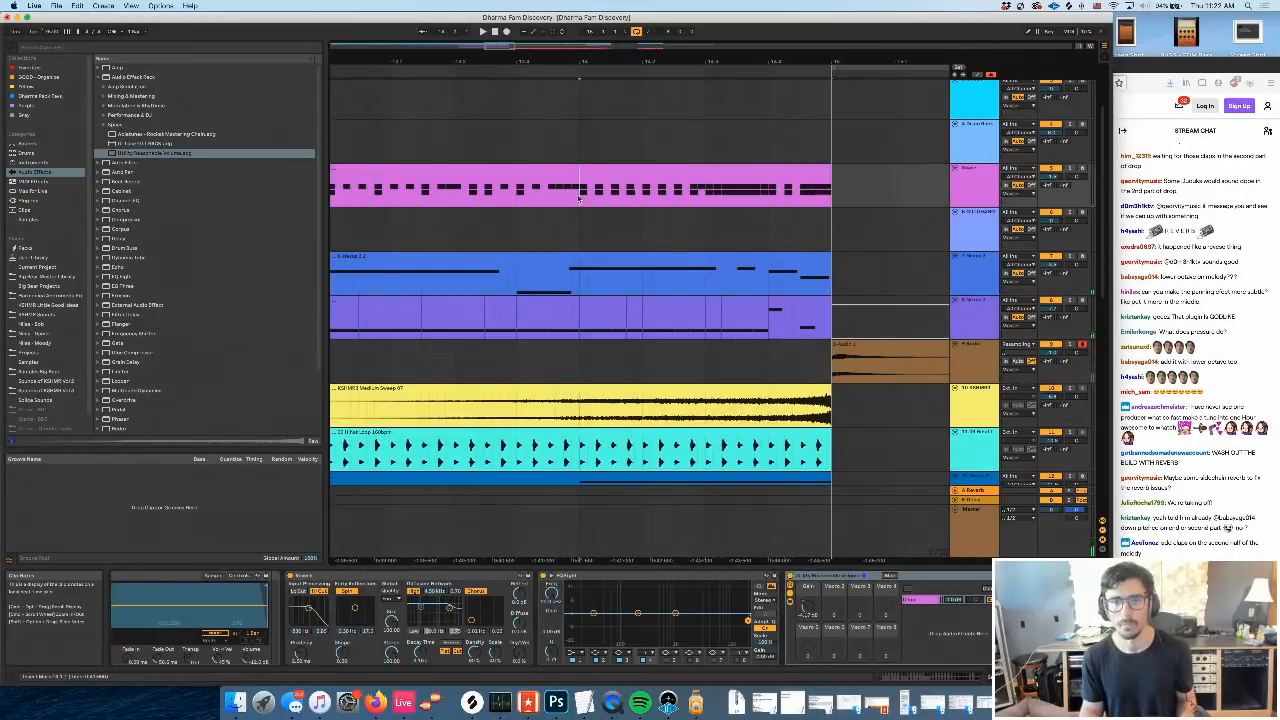
double_click(737, 170)
key(space)
click(738, 170)
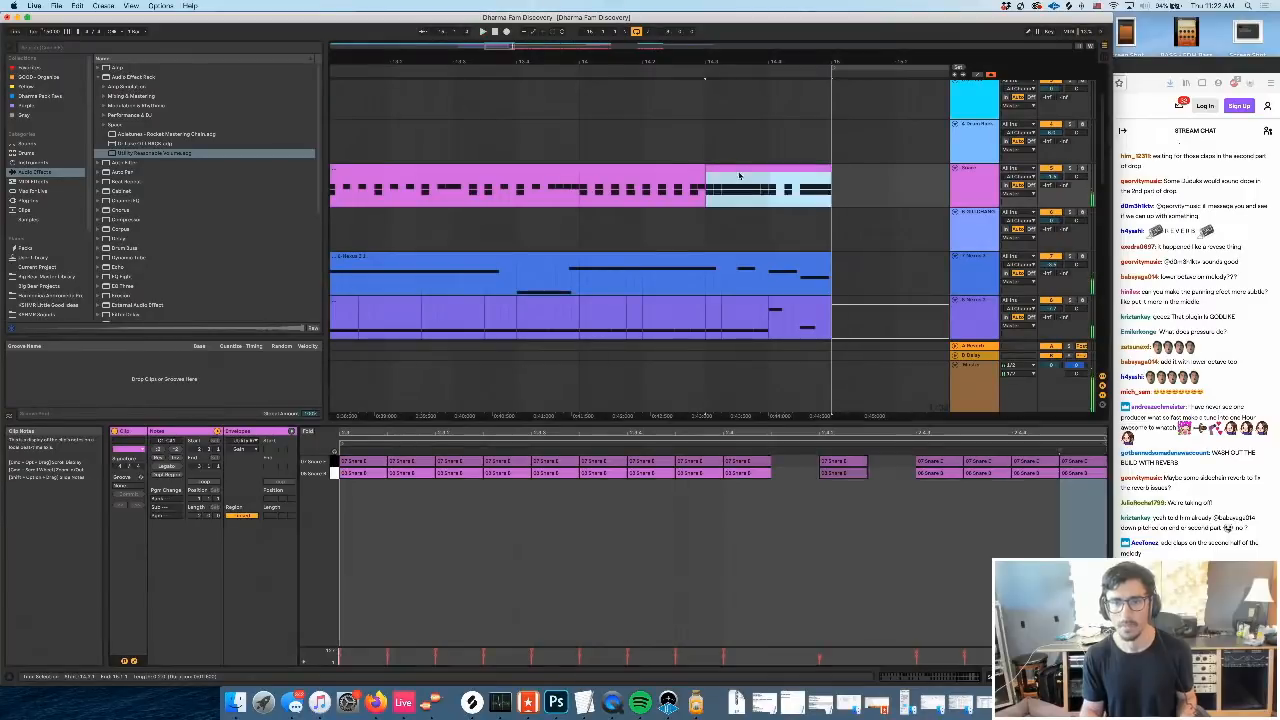
drag(738, 177, 655, 185)
drag(788, 168, 832, 193)
key(space)
key(space)
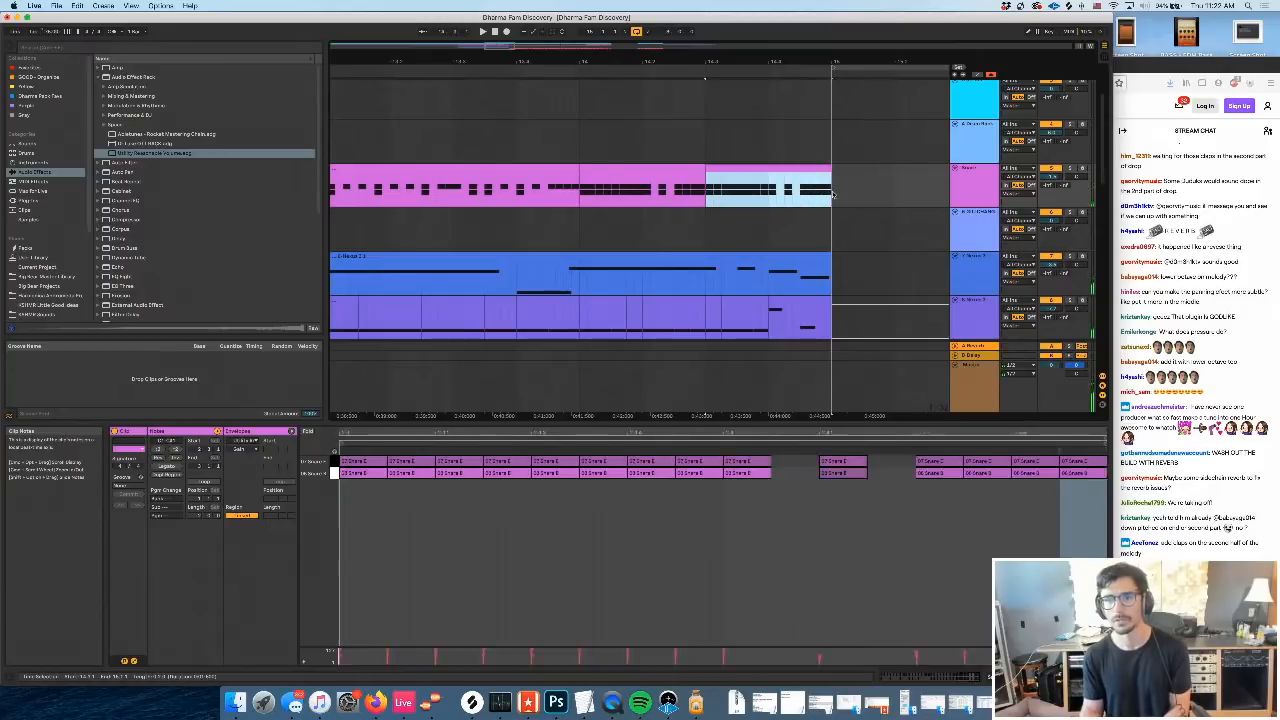
key(Delete)
Add a Utility at the end of the Omnisphere group's device chain and automate its gain down over the last section before the drop
scroll(746, 241, down, 5)
scroll(746, 241, down, 5)
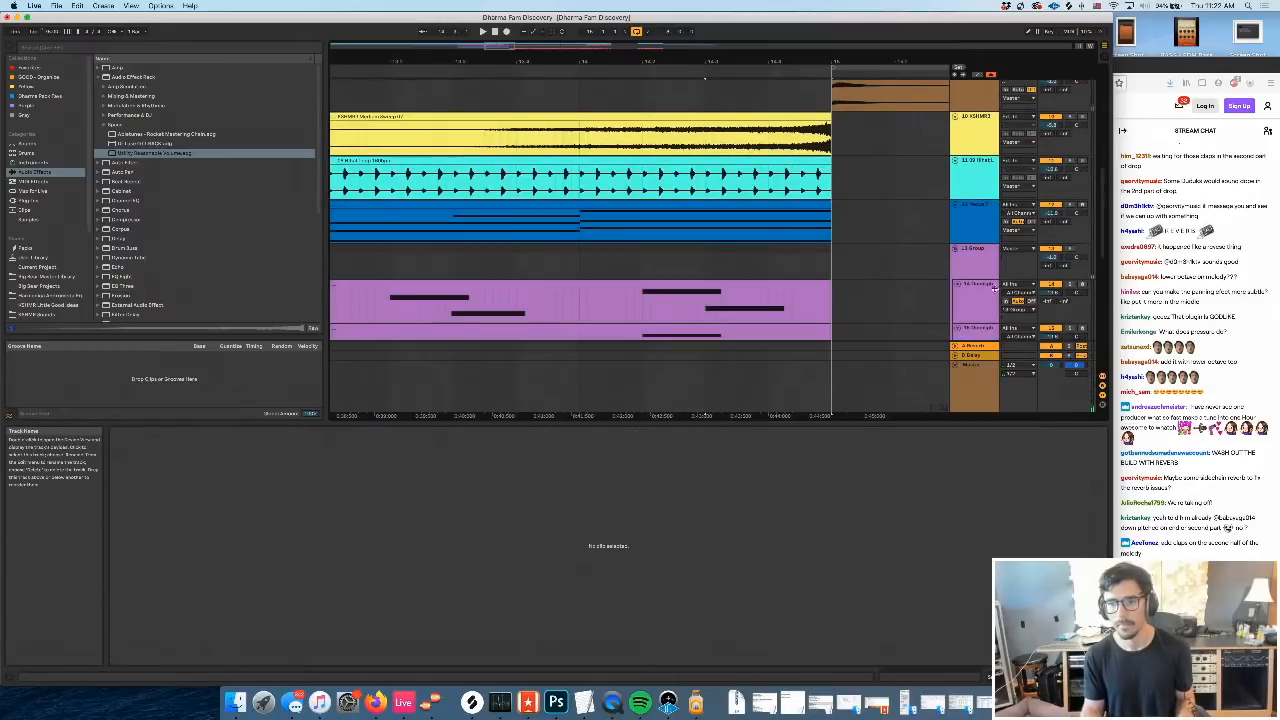
click(1046, 677)
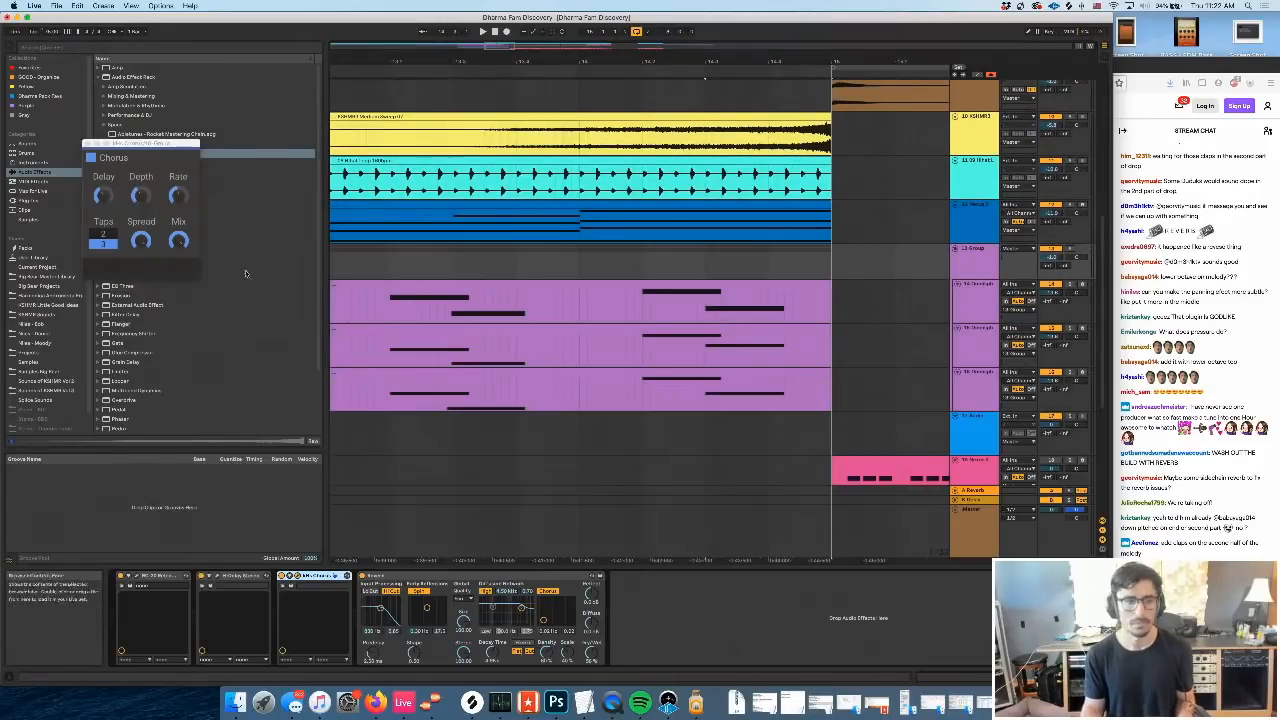
scroll(156, 421, down, 5)
drag(127, 410, 157, 431)
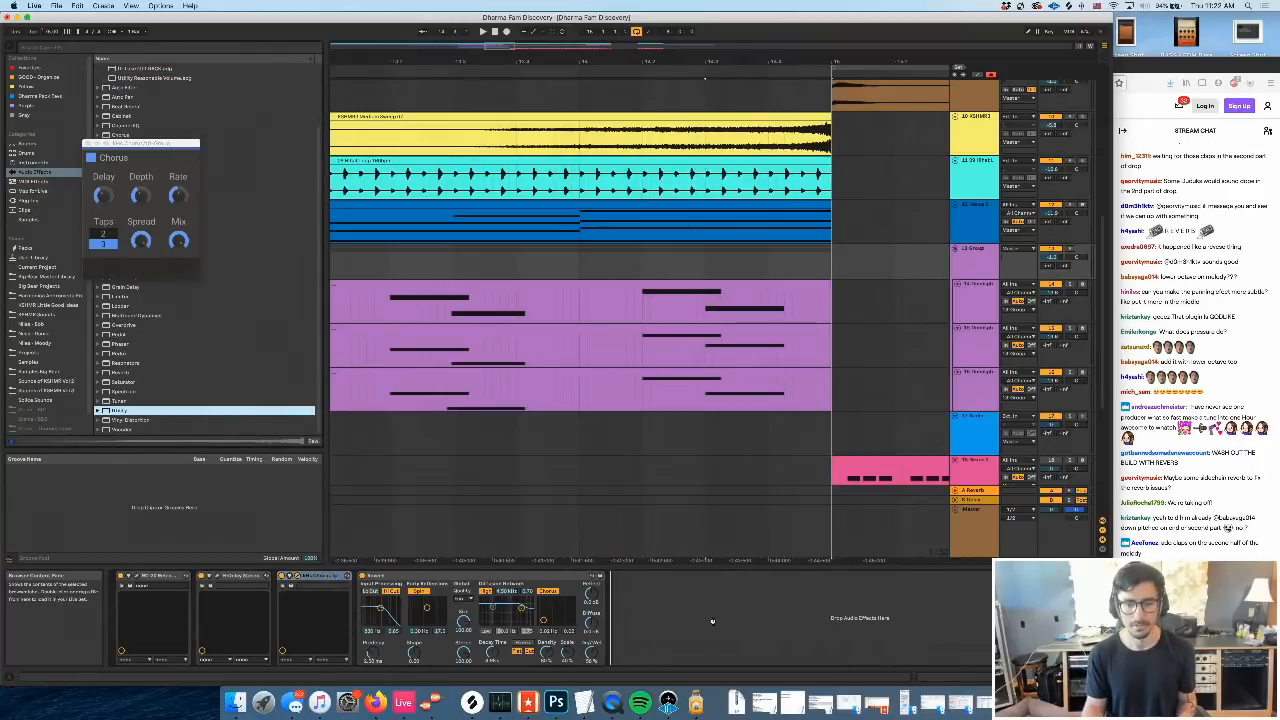
drag(712, 621, 705, 617)
key(a)
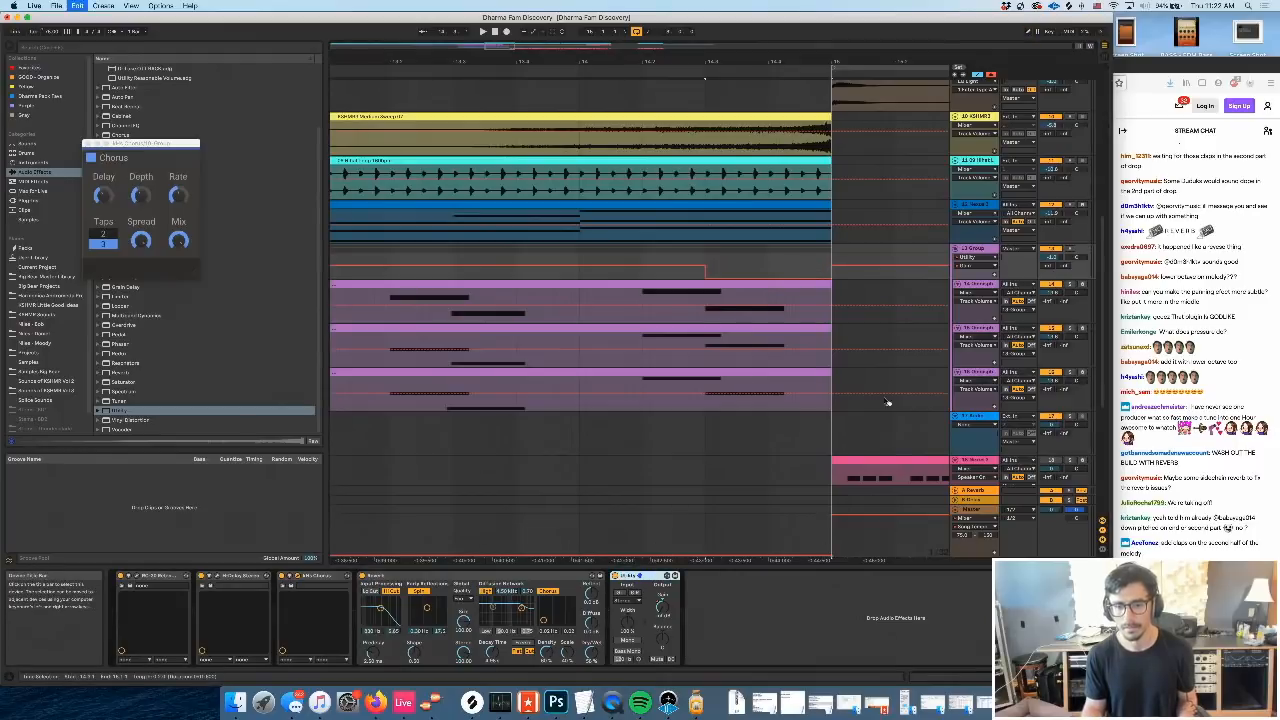
Move the yellow Medium Sweep clip earlier to end with the snares, and delete the hat loop after that point
scroll(887, 402, up, 4)
click(803, 209)
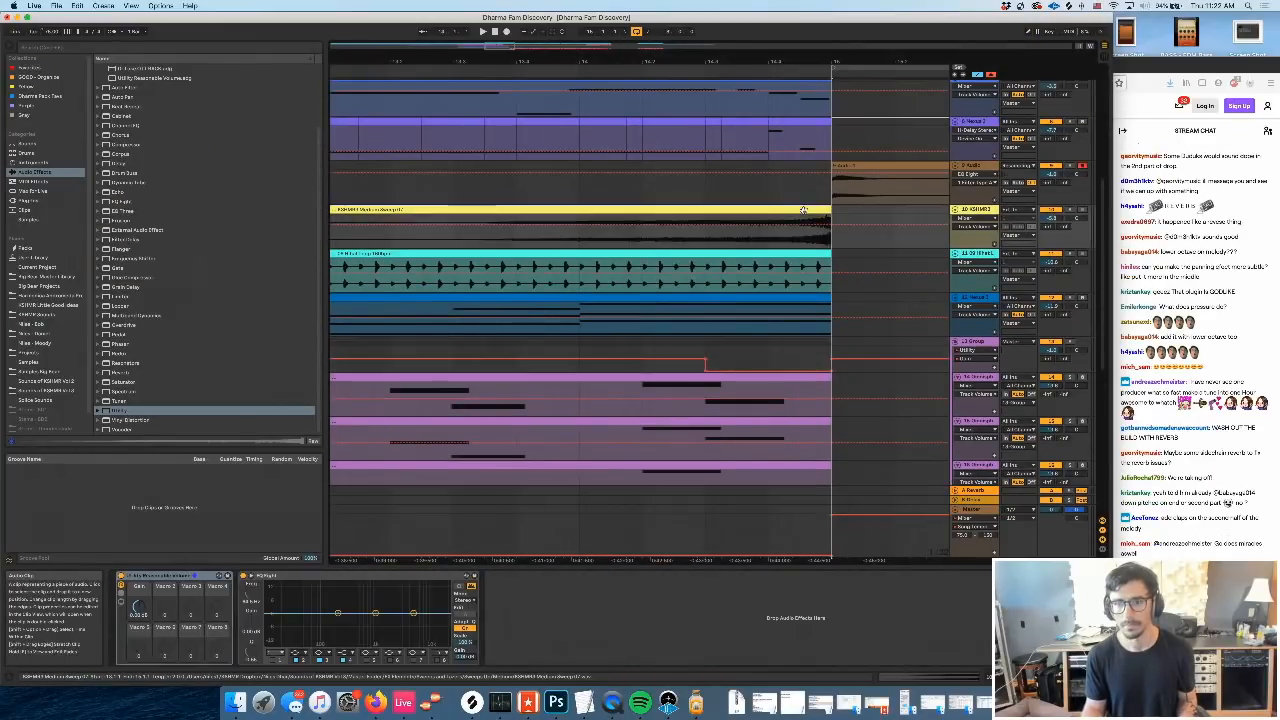
drag(803, 209, 683, 233)
key(a)
drag(707, 284, 909, 284)
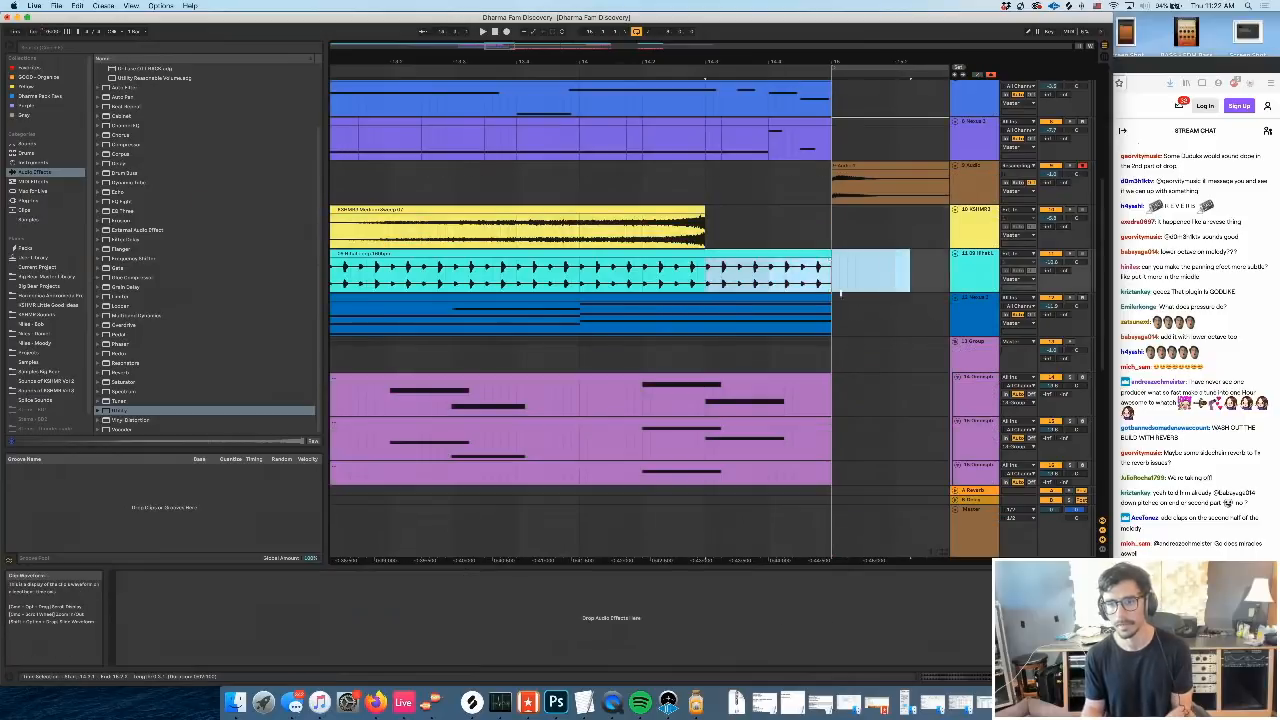
key(Delete)
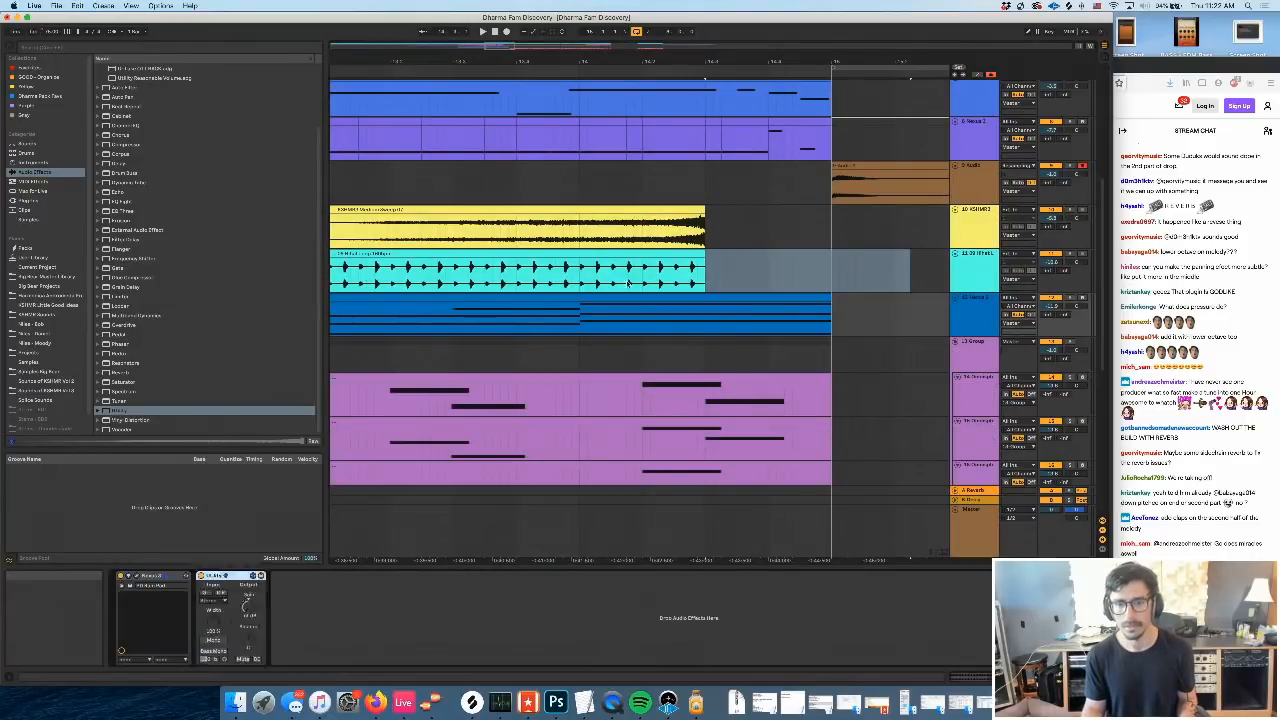
Automate the Utility gain on the dark blue track 12 down to -inf dB from the end of the sweep, and play the section
click(584, 322)
key(space)
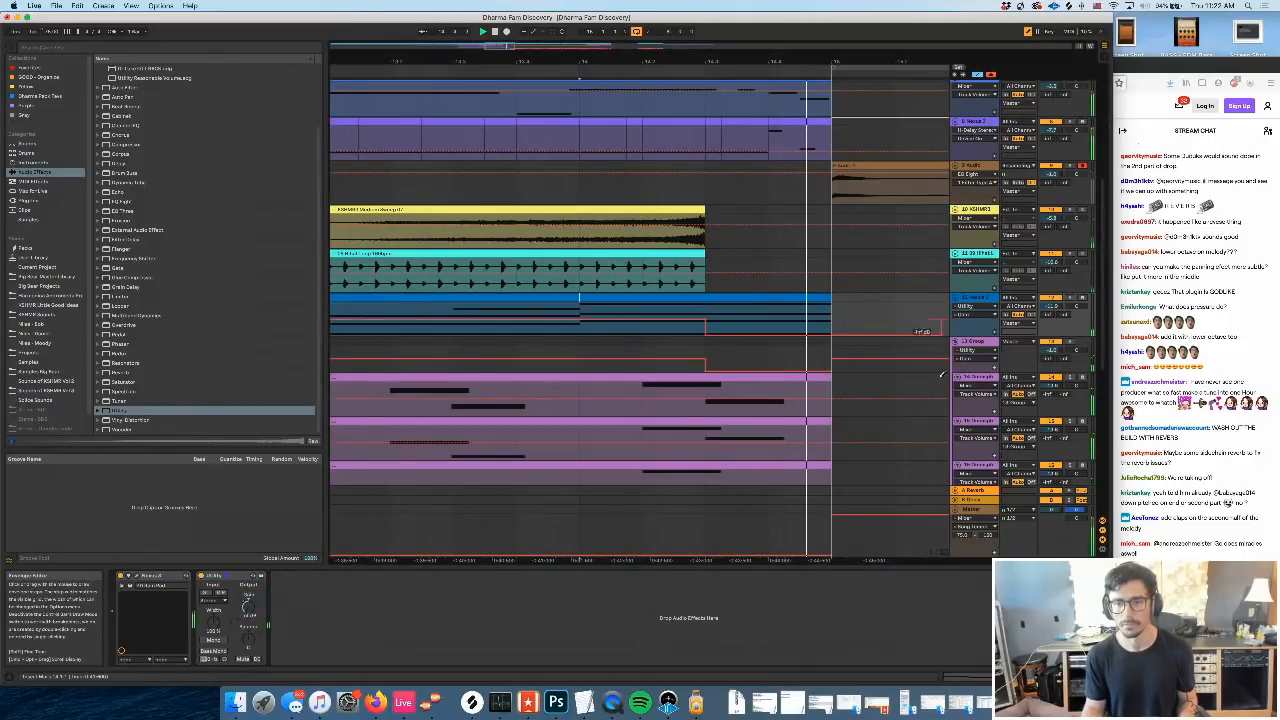
key(a)
Remove the sustained slices of the second Nexus lead after the snares end, and extend its closing phrase back to that point
scroll(786, 355, up, 3)
key(a)
drag(759, 247, 720, 252)
key(Delete)
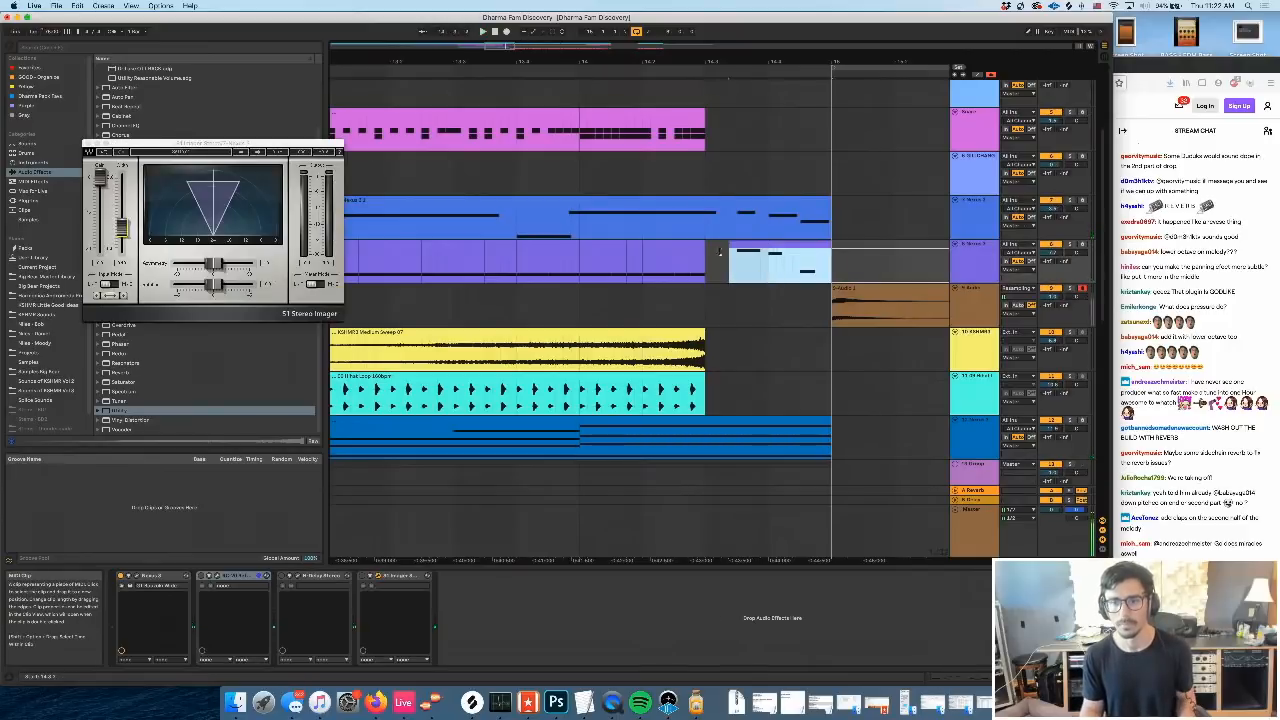
drag(716, 62, 754, 55)
drag(754, 251, 745, 247)
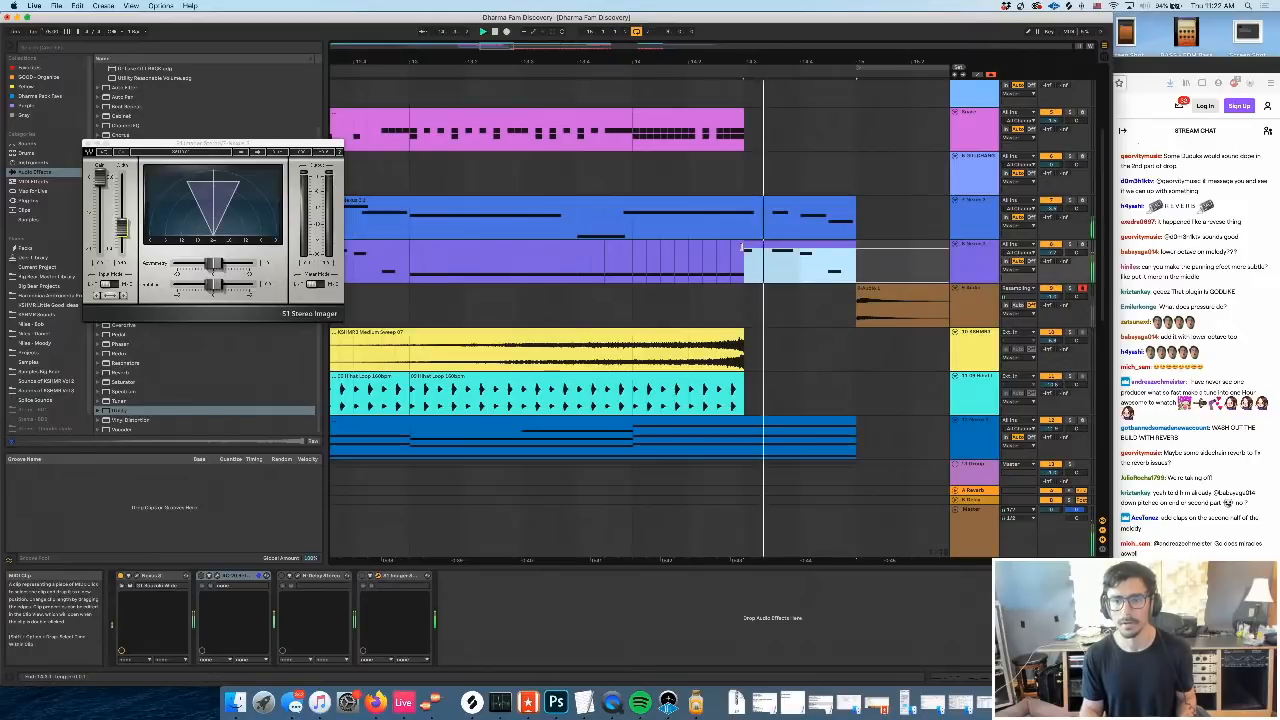
Play back the build-up and listen to how the parts drop out before the drop
scroll(769, 262, left, 2)
scroll(769, 262, right, 3)
scroll(648, 291, left, 2)
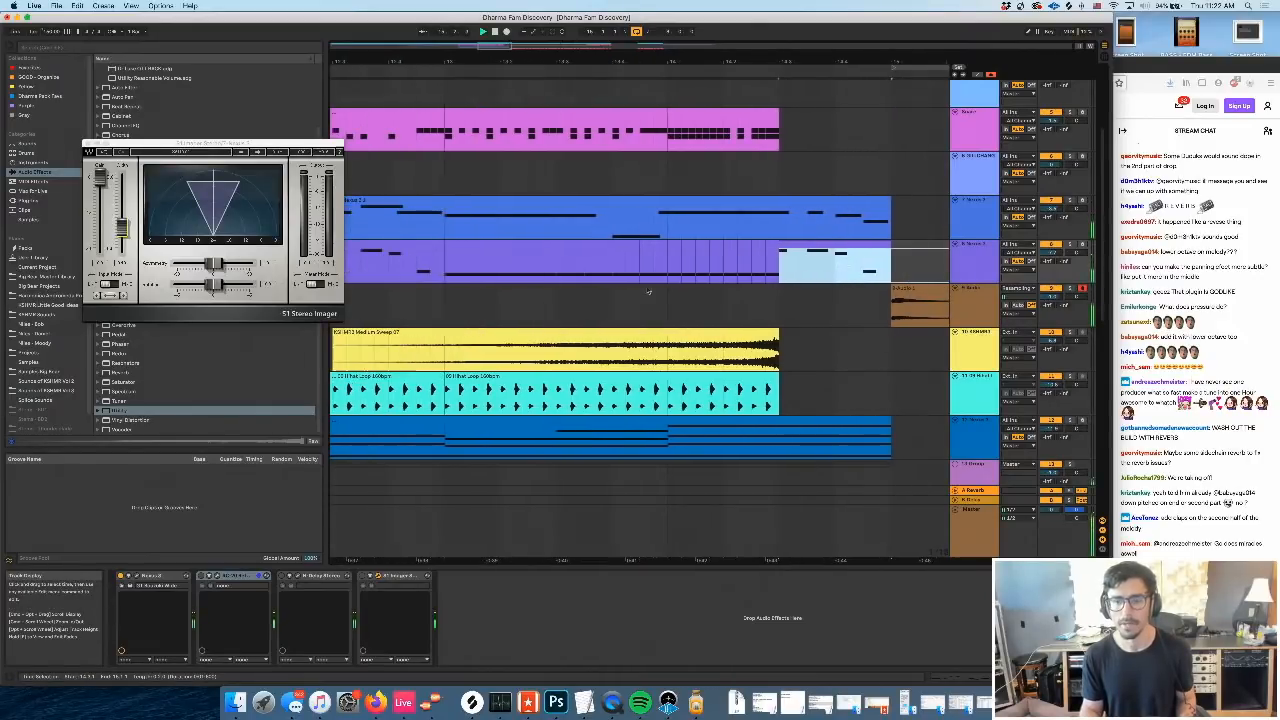
click(447, 275)
key(space)
key(space)
scroll(726, 331, right, 2)
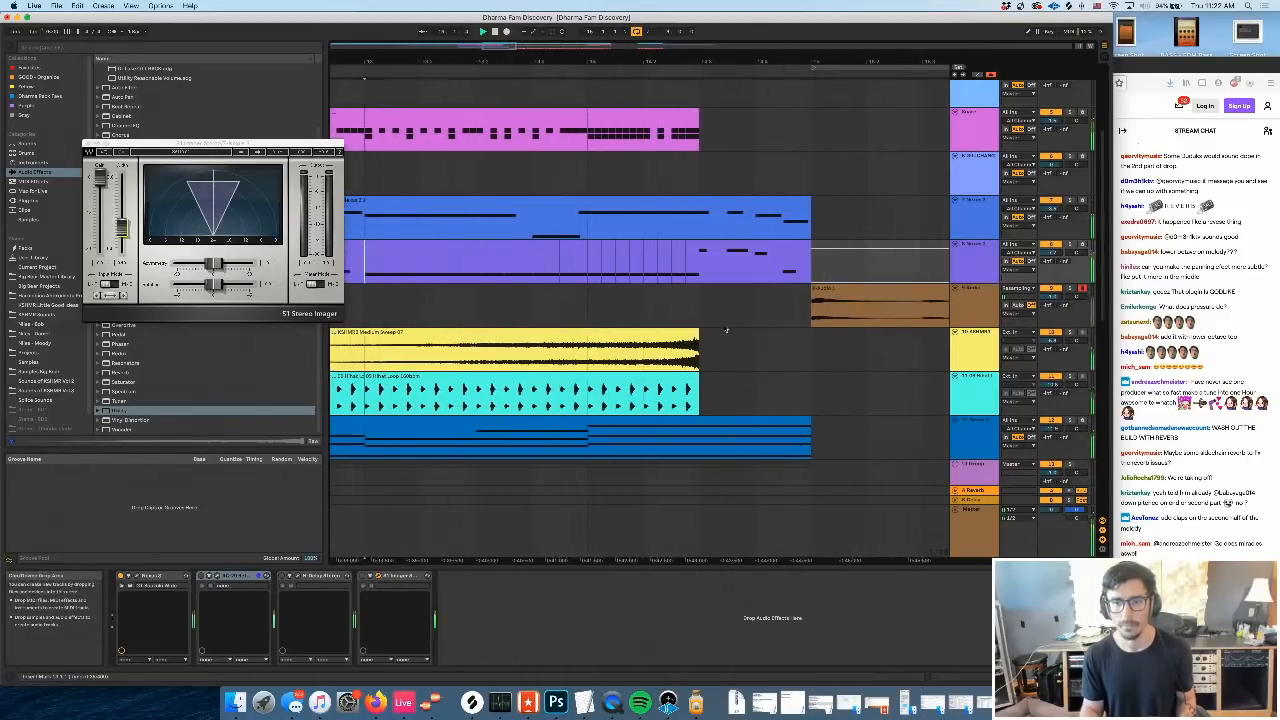
click(978, 139)
scroll(590, 149, left, 2)
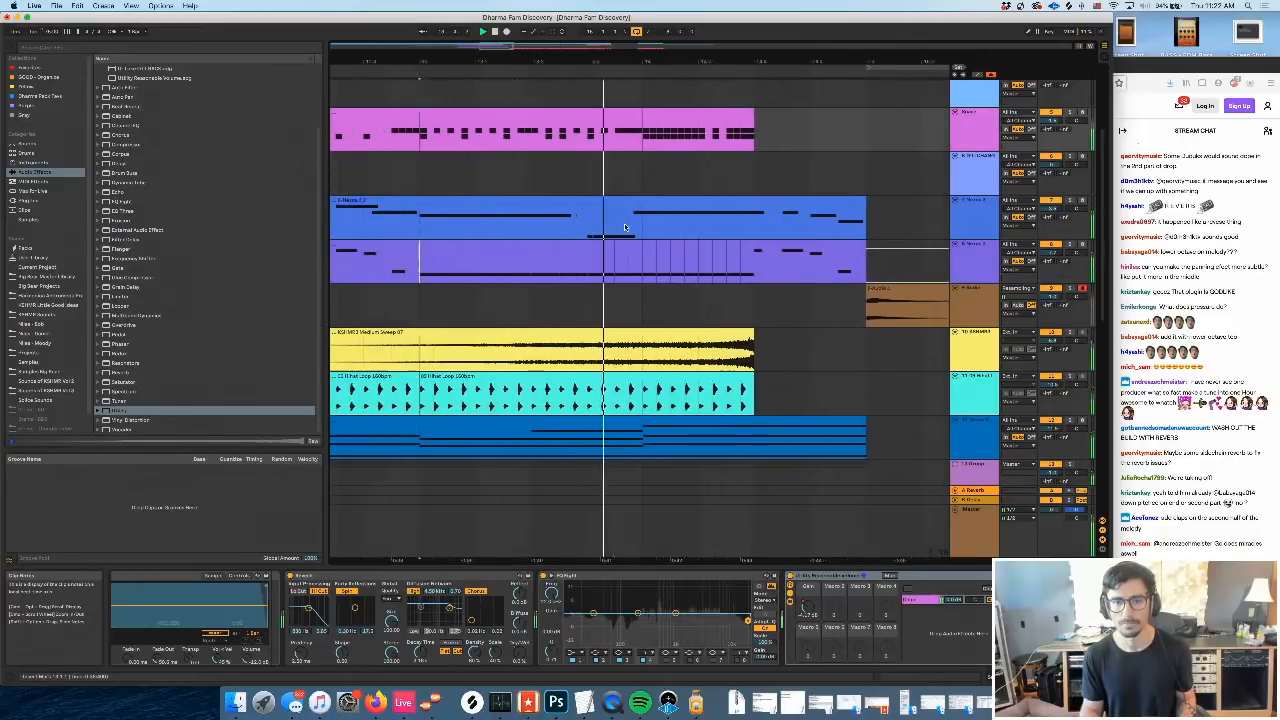
scroll(585, 149, right, 3)
scroll(585, 149, right, 2)
scroll(585, 149, left, 2)
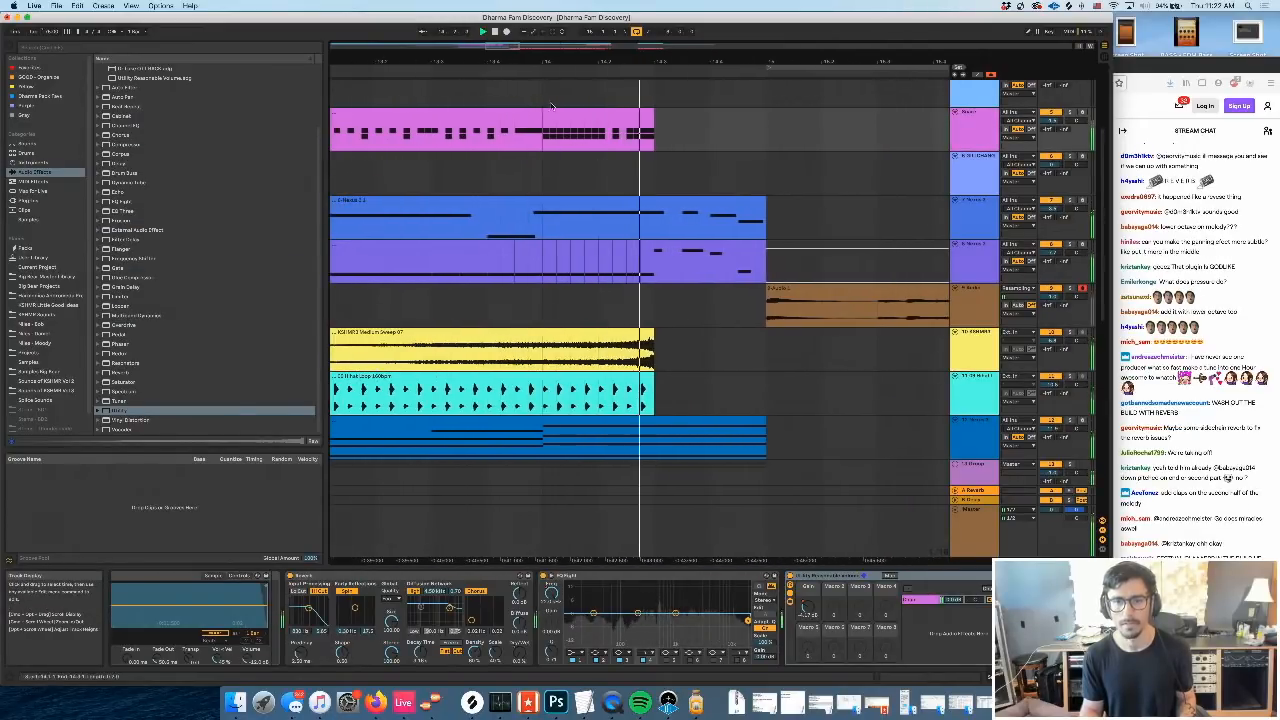
Replace the dense final snare section by extending the earlier snare pattern to the end of the sweep, and play back the build-up
click(540, 113)
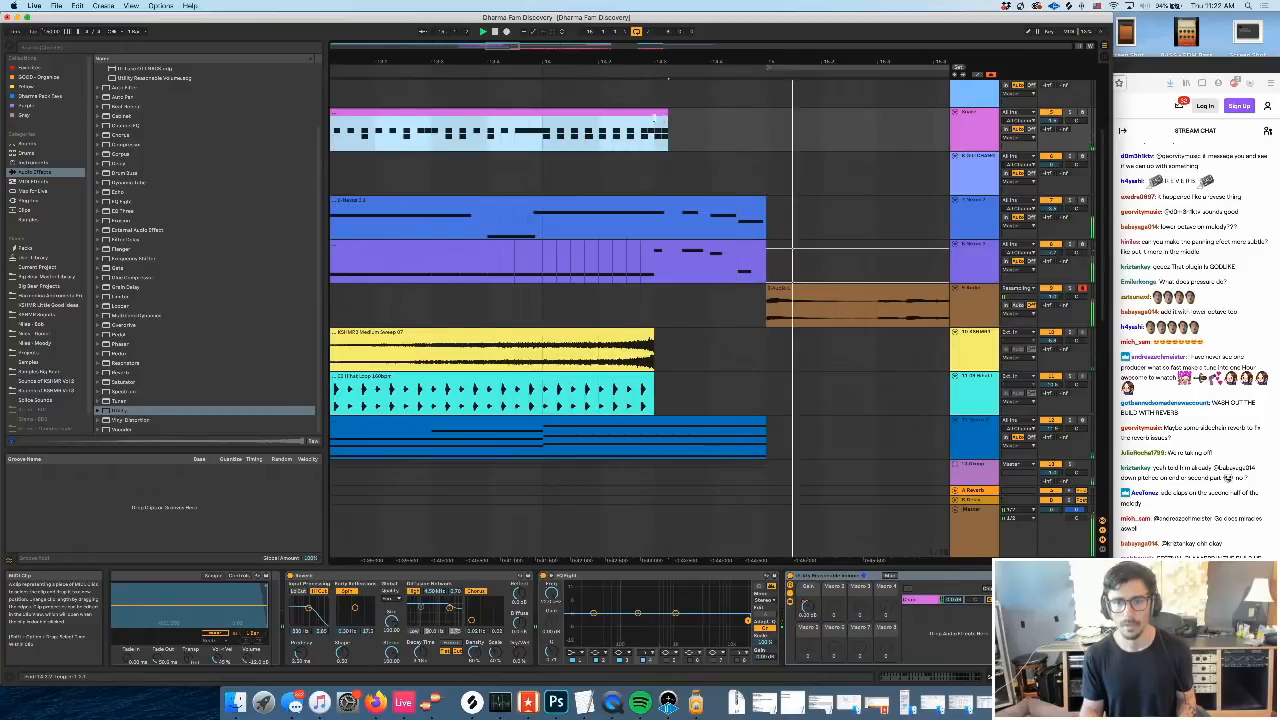
double_click(550, 138)
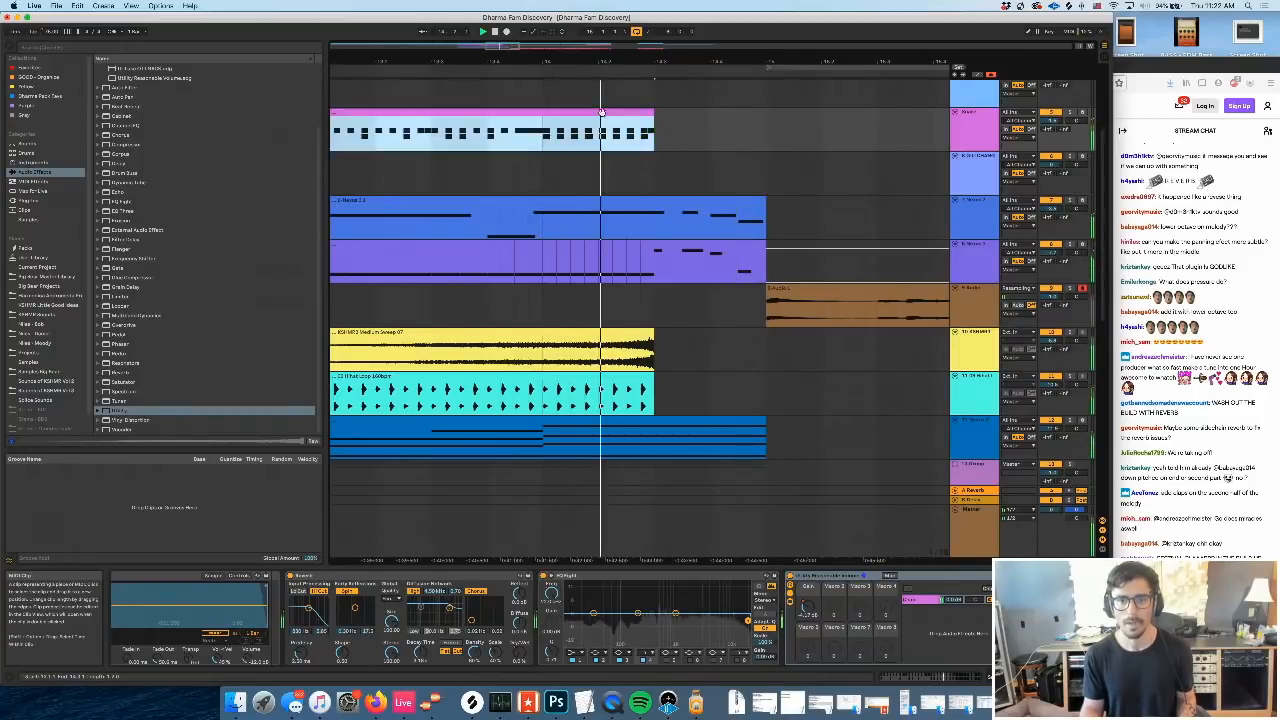
scroll(620, 196, down, 5)
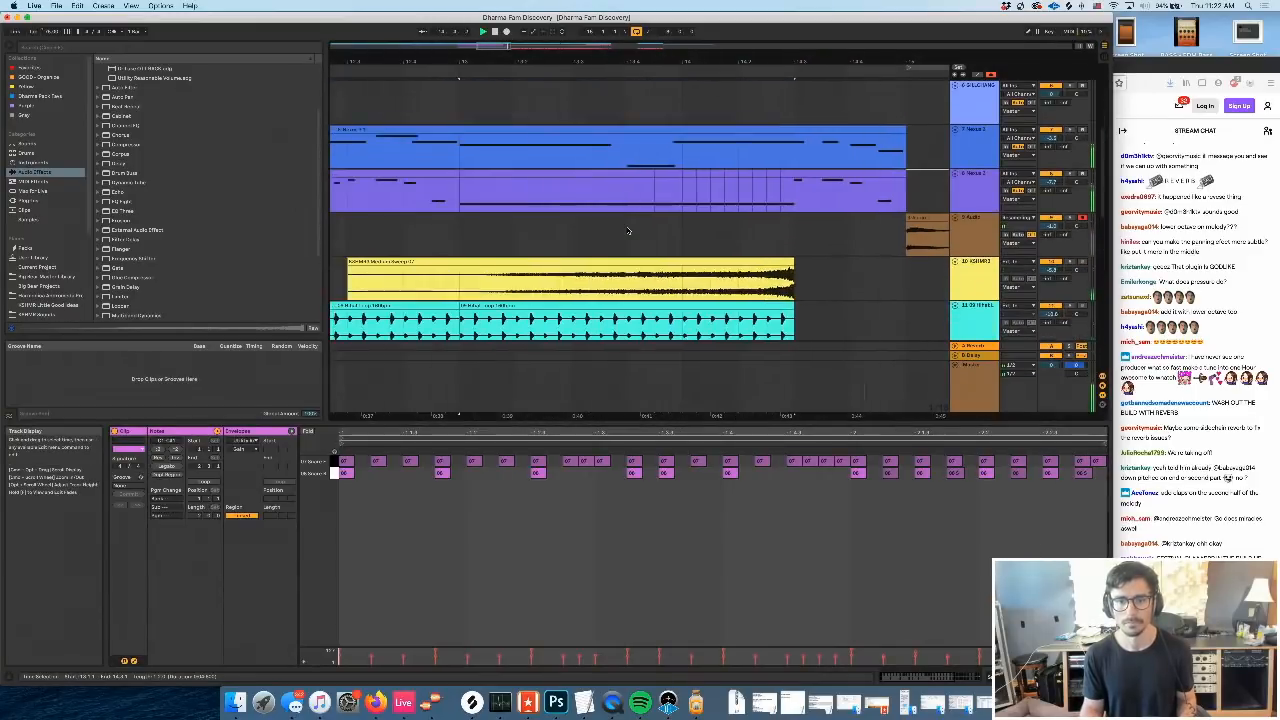
scroll(620, 232, left, 6)
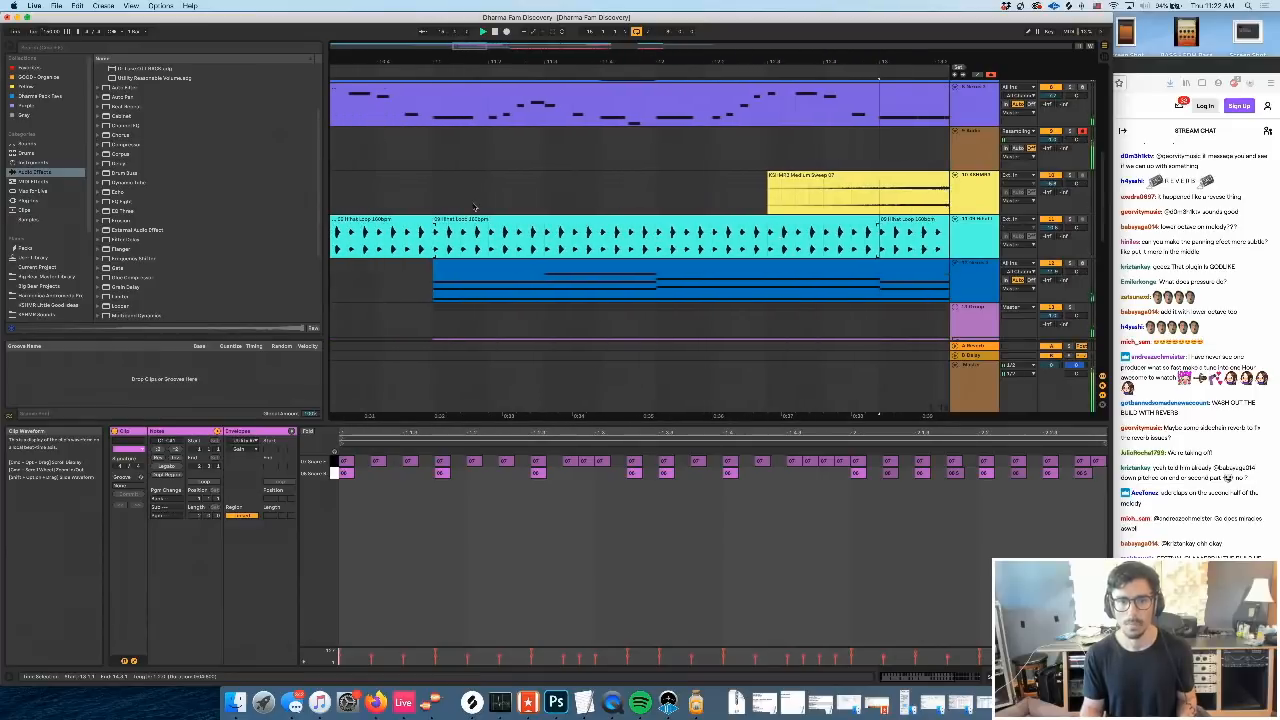
click(440, 198)
scroll(818, 258, right, 5)
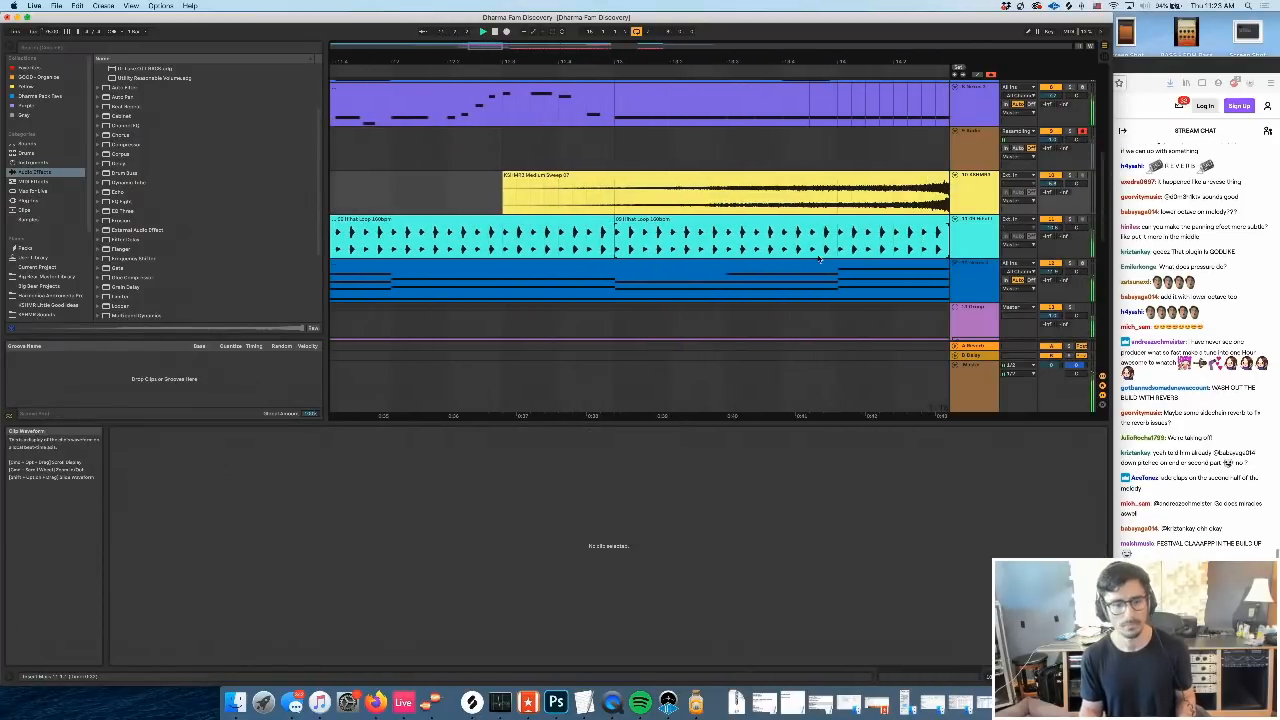
Search the plug-ins for "endless" and insert Endless Smile at the start of the Master track's device chain
click(977, 388)
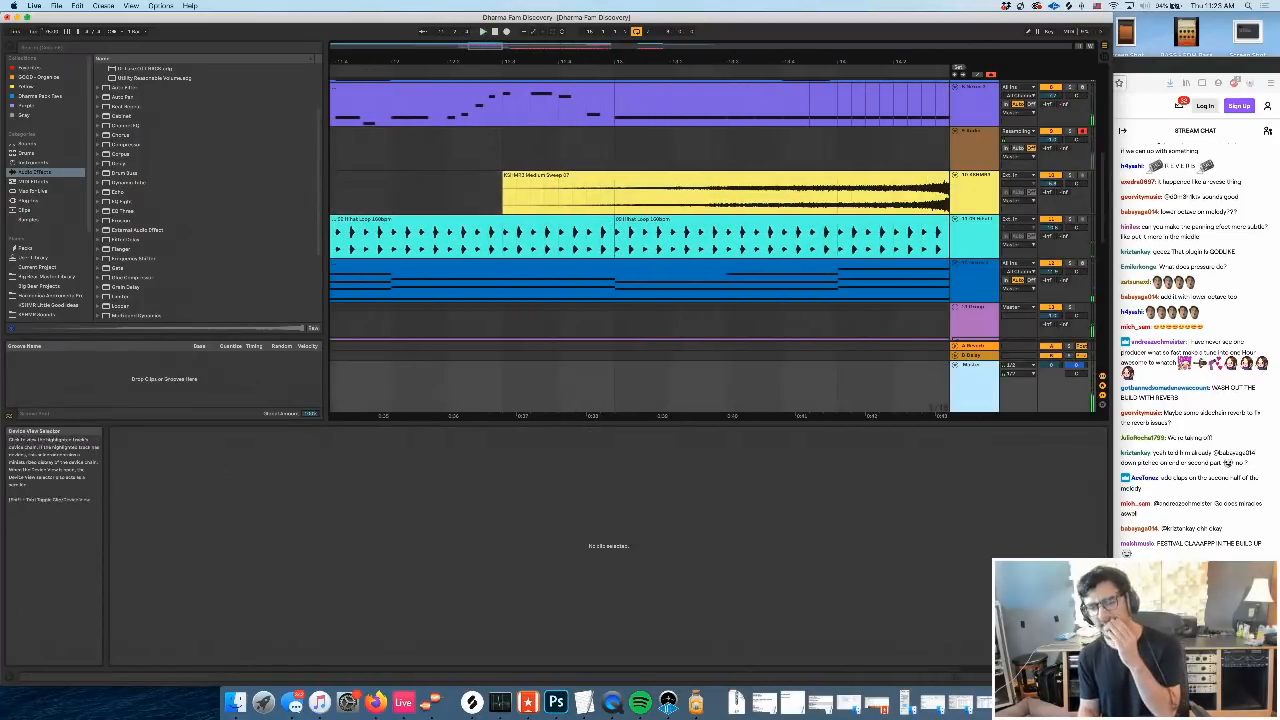
click(1040, 677)
click(27, 201)
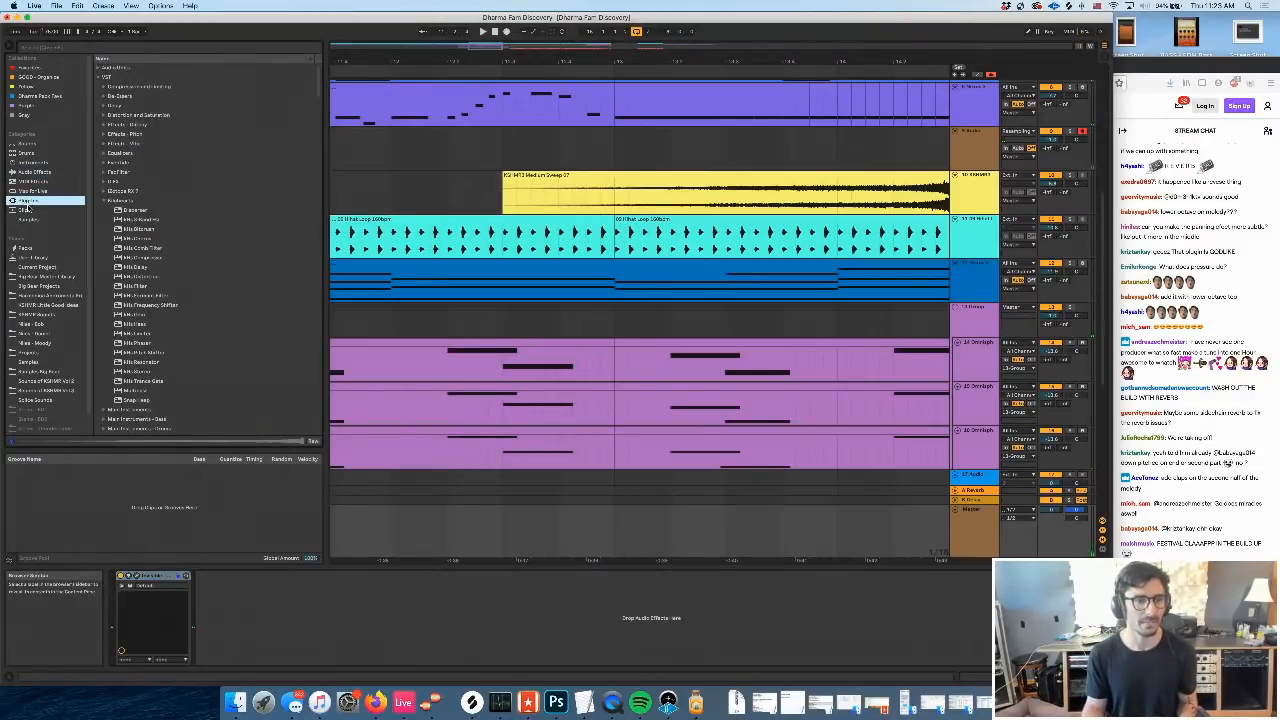
click(38, 47)
text(endless)
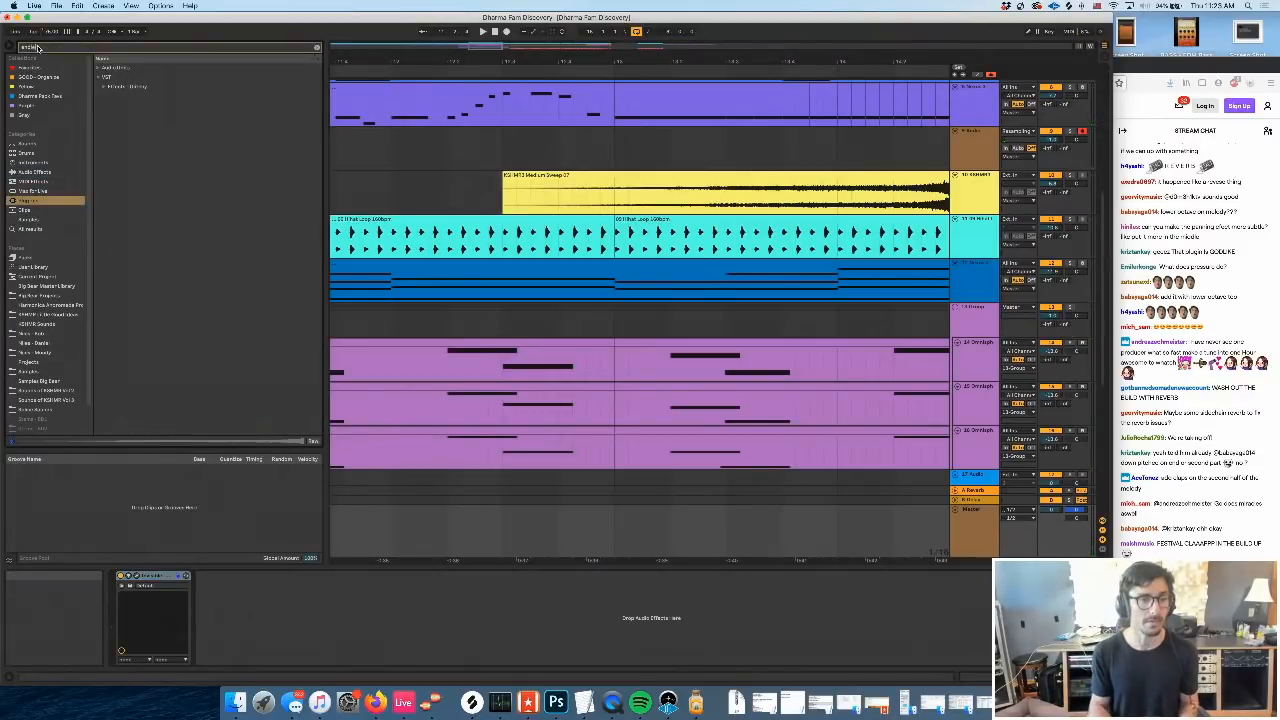
drag(128, 97, 133, 591)
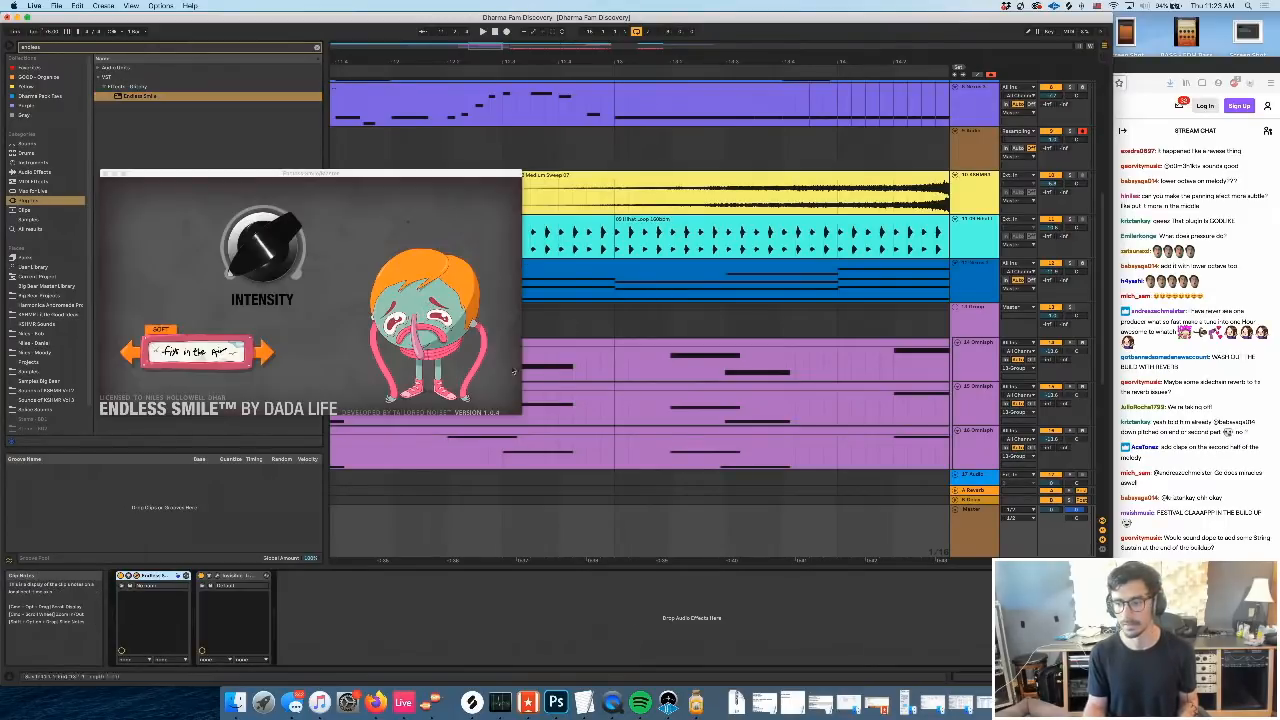
Switch the Endless Smile preset to Face Melting Joy
click(265, 351)
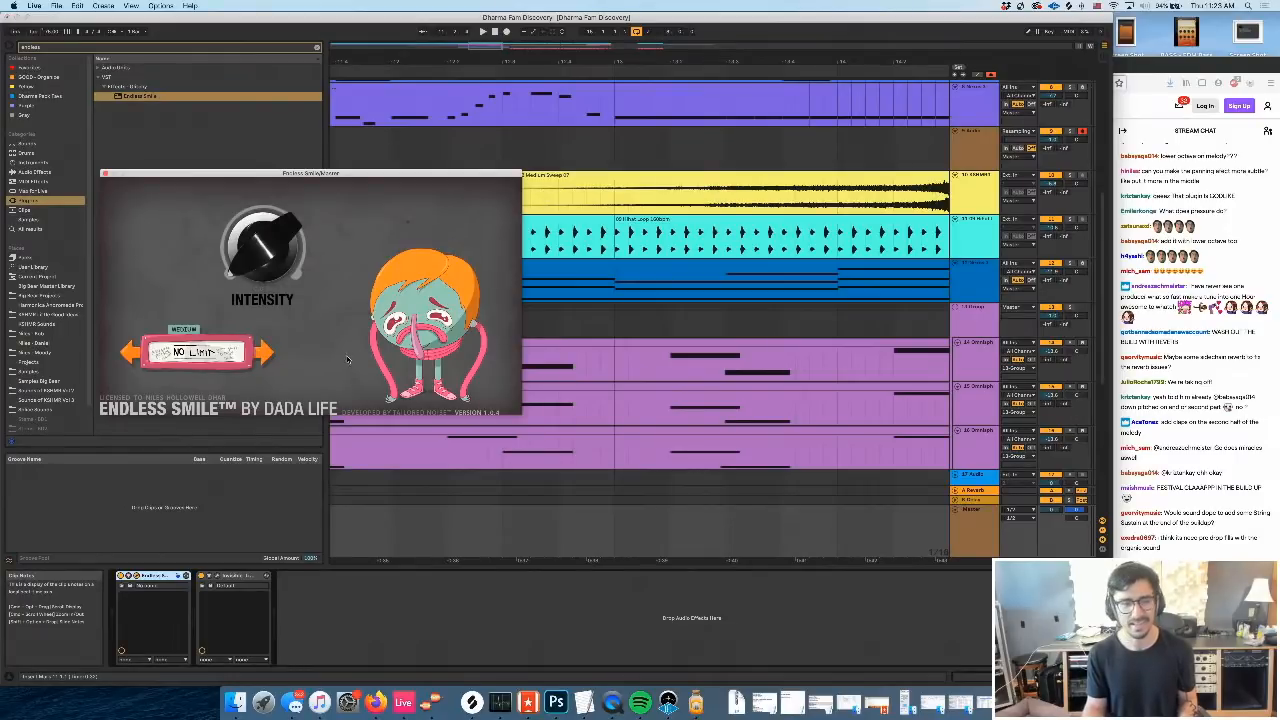
click(265, 351)
scroll(549, 450, down, 5)
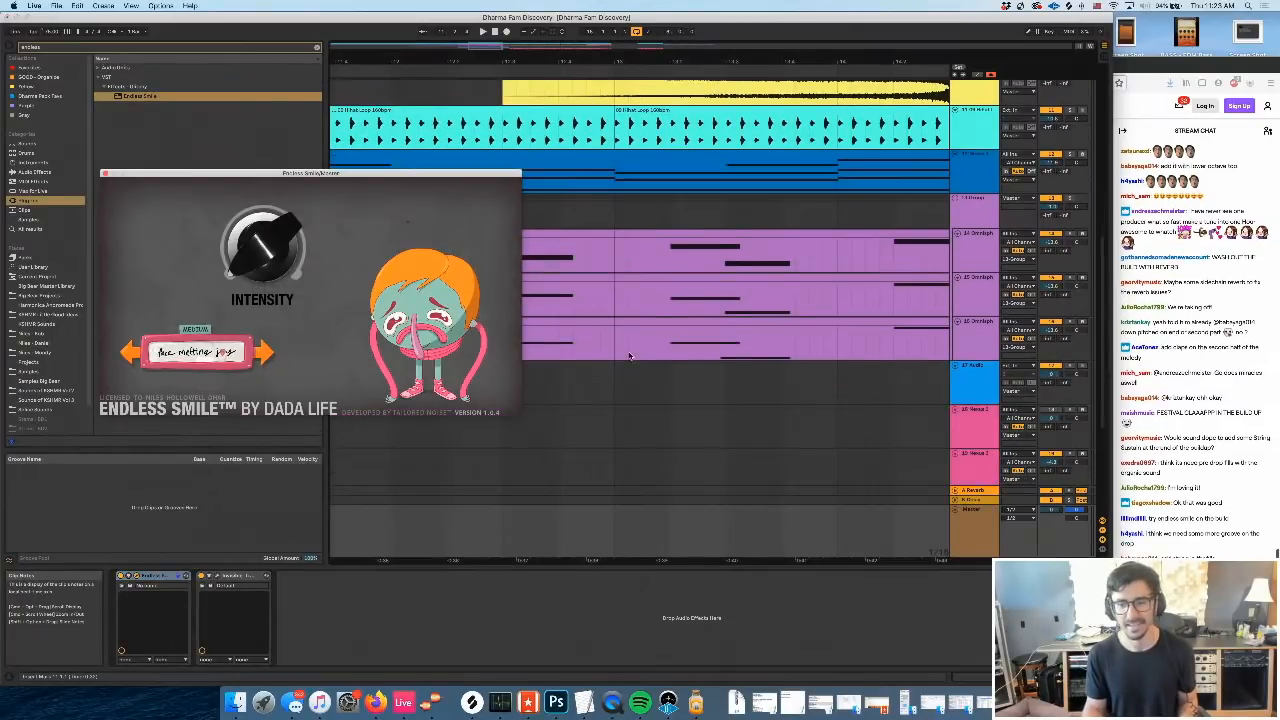
Play the build-up and draw Endless Smile intensity automation on the Master track, ramping up to the end of the sweep
click(497, 558)
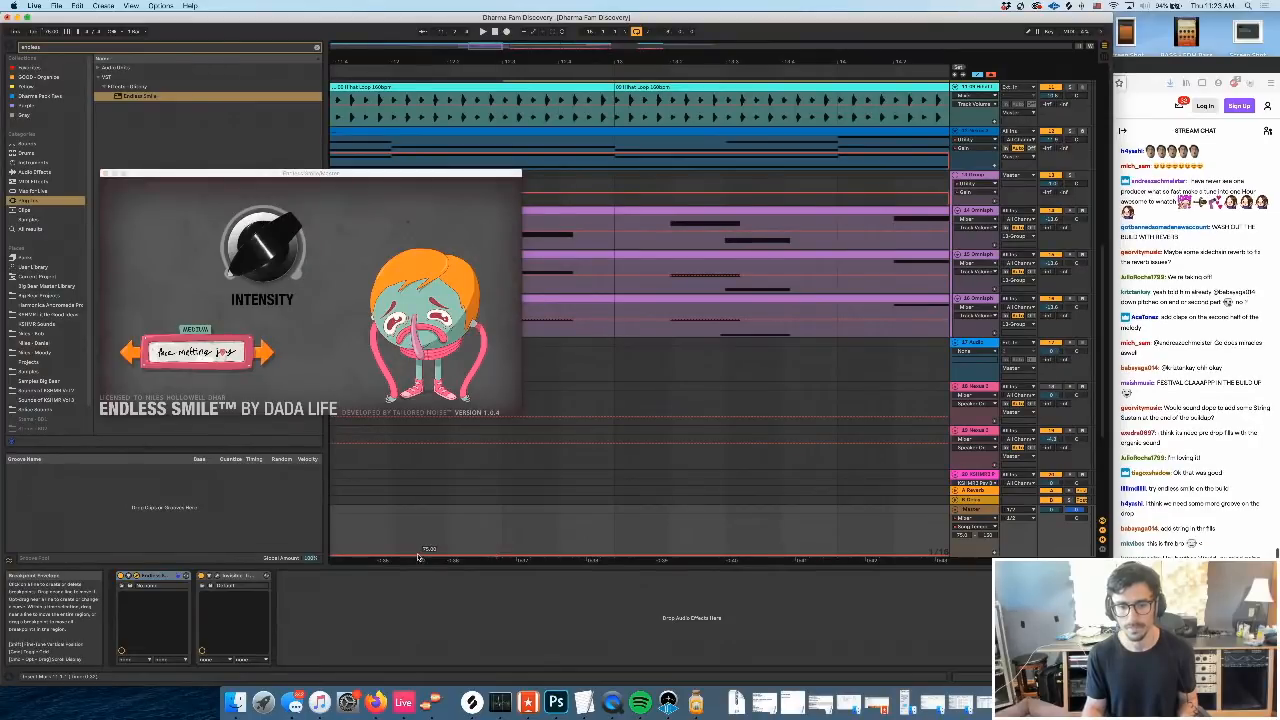
key(space)
drag(578, 61, 552, 442)
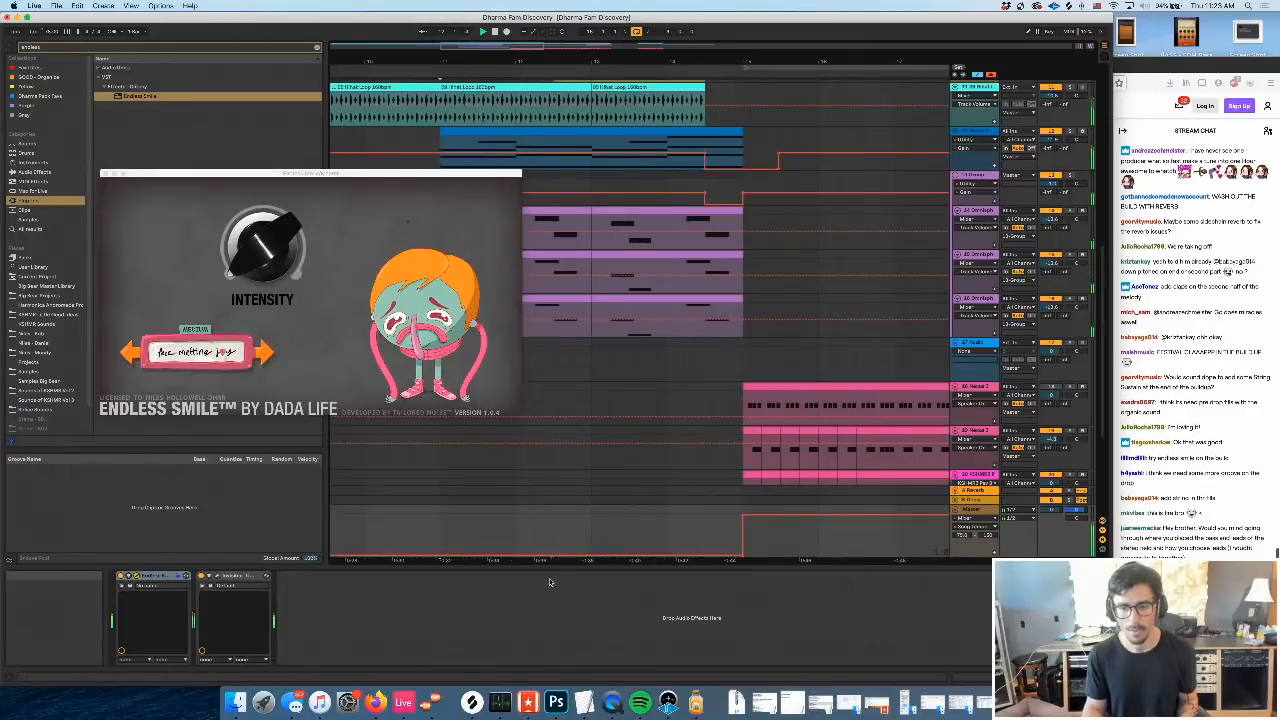
drag(271, 241, 290, 260)
click(481, 557)
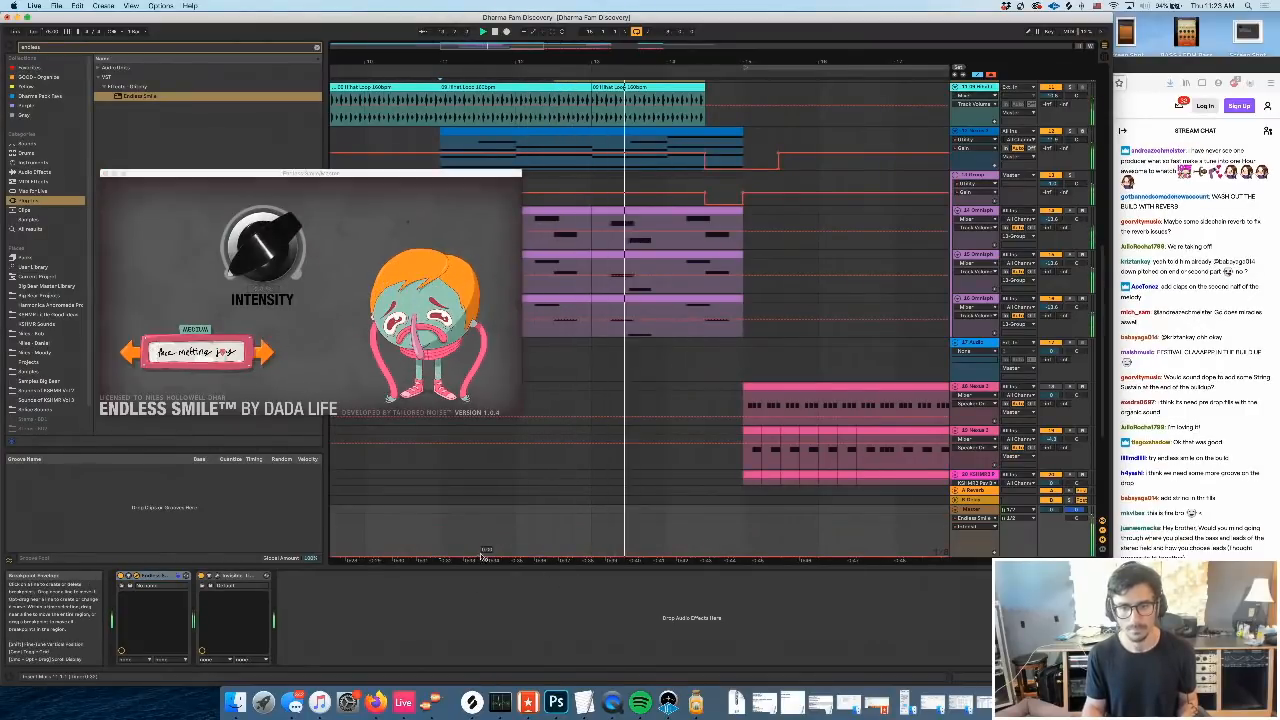
drag(638, 557, 771, 603)
click(712, 529)
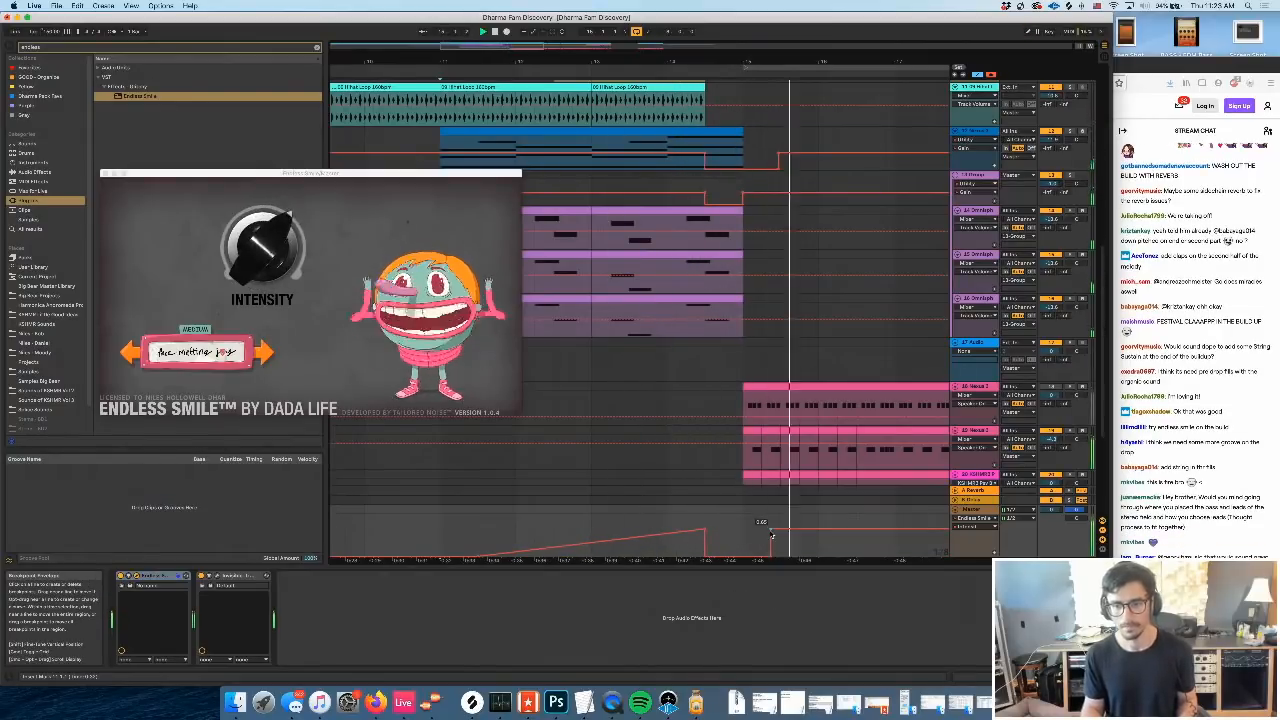
Undo the last automation edit and draw the Endless Smile intensity at zero from the end of the sweep onward
key(super+z)
key(b)
drag(740, 543, 716, 601)
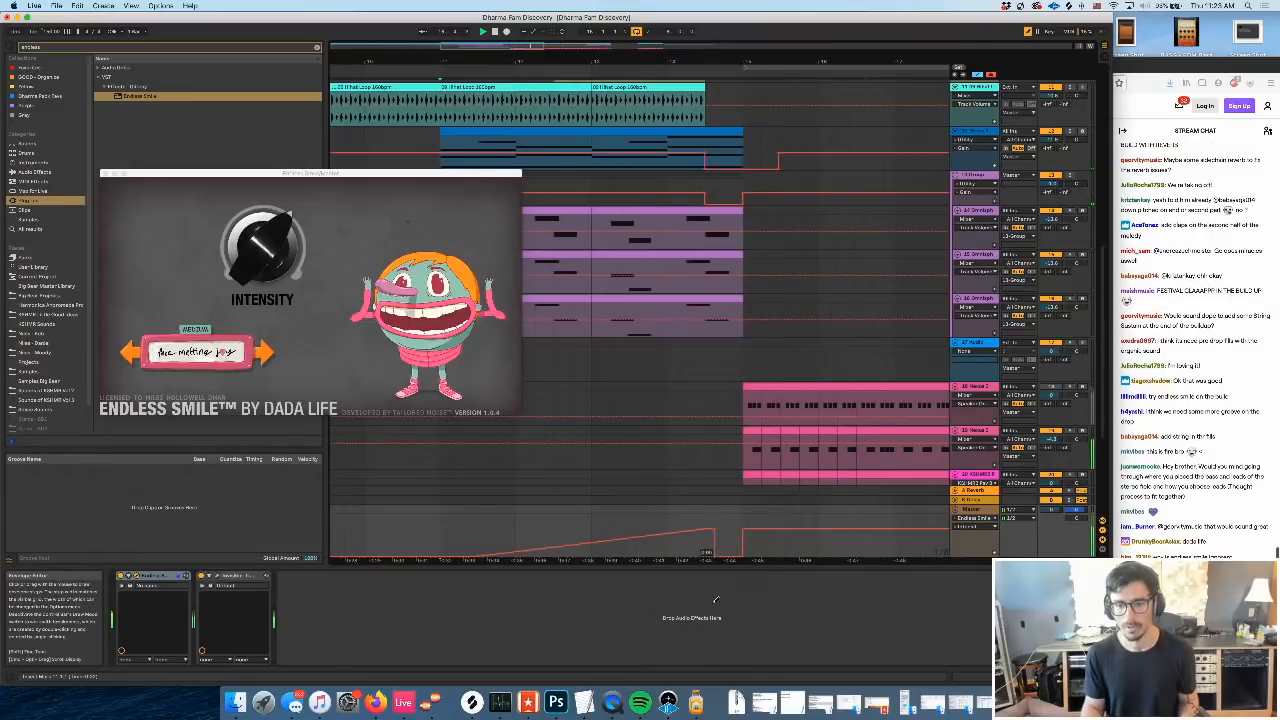
Play back the last part of the build-up into the drop and listen to the Endless Smile effect on the Master track
scroll(741, 355, up, 6)
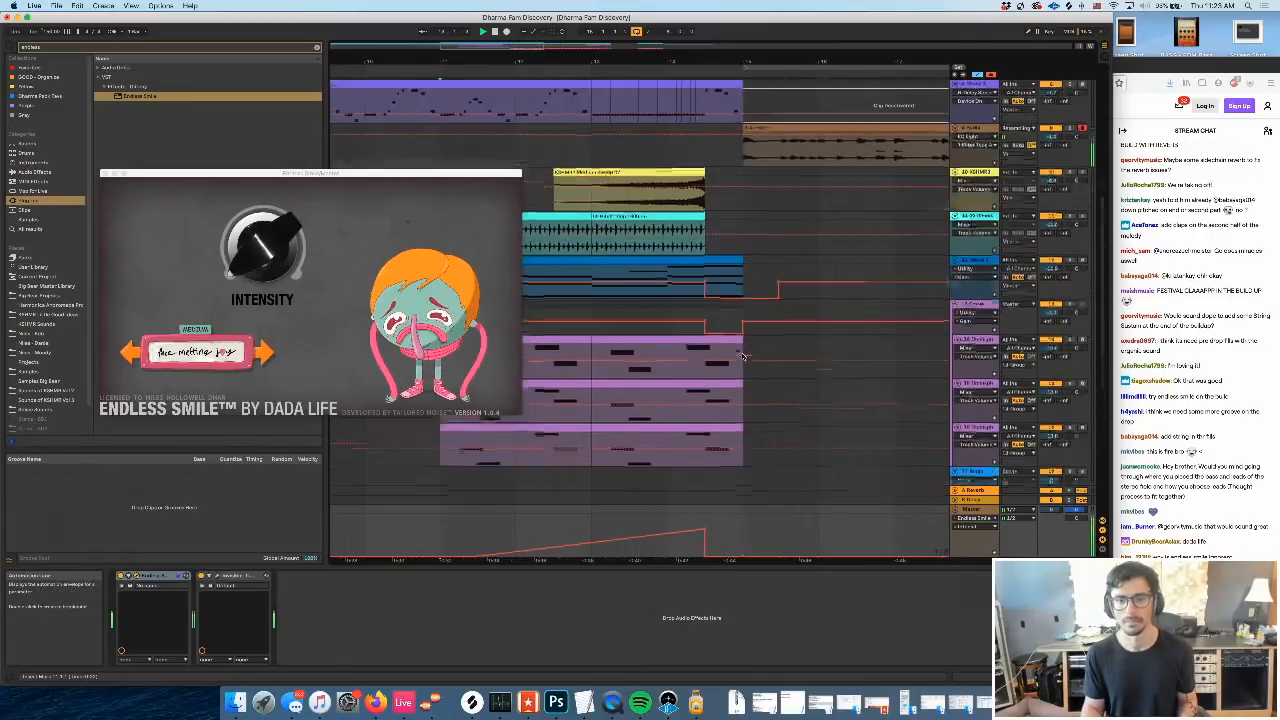
scroll(741, 355, up, 3)
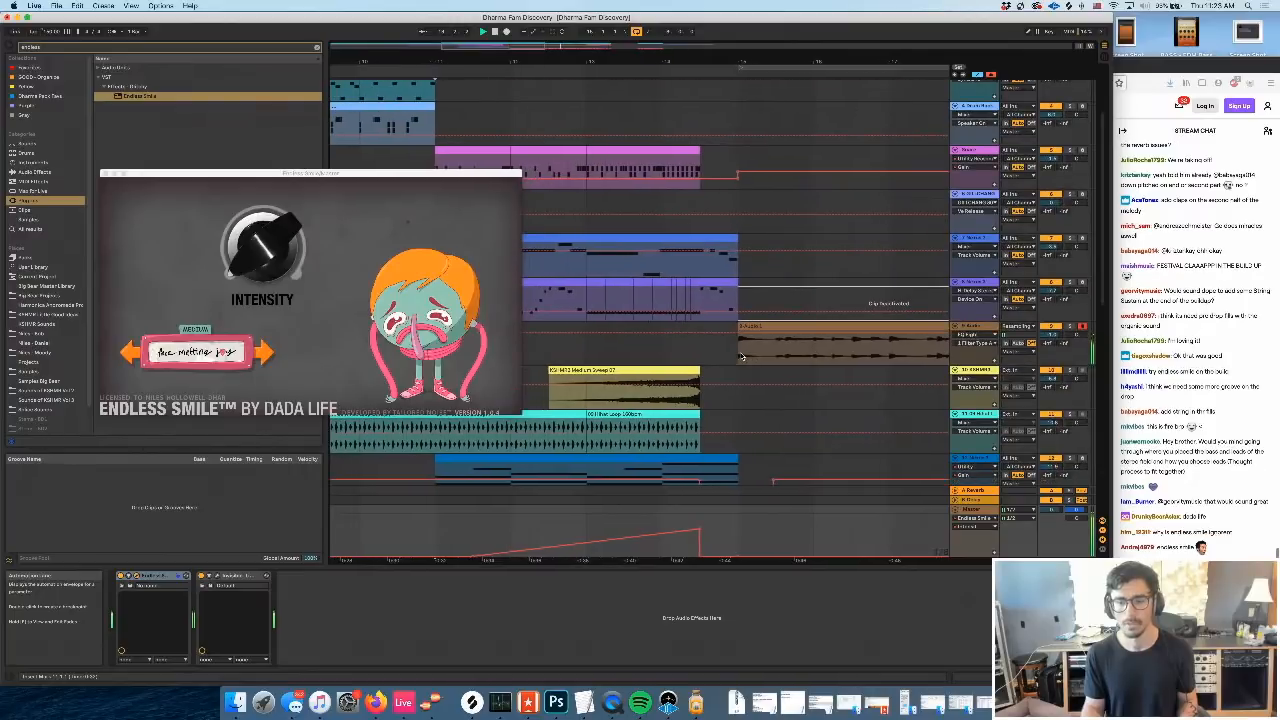
click(661, 282)
key(space)
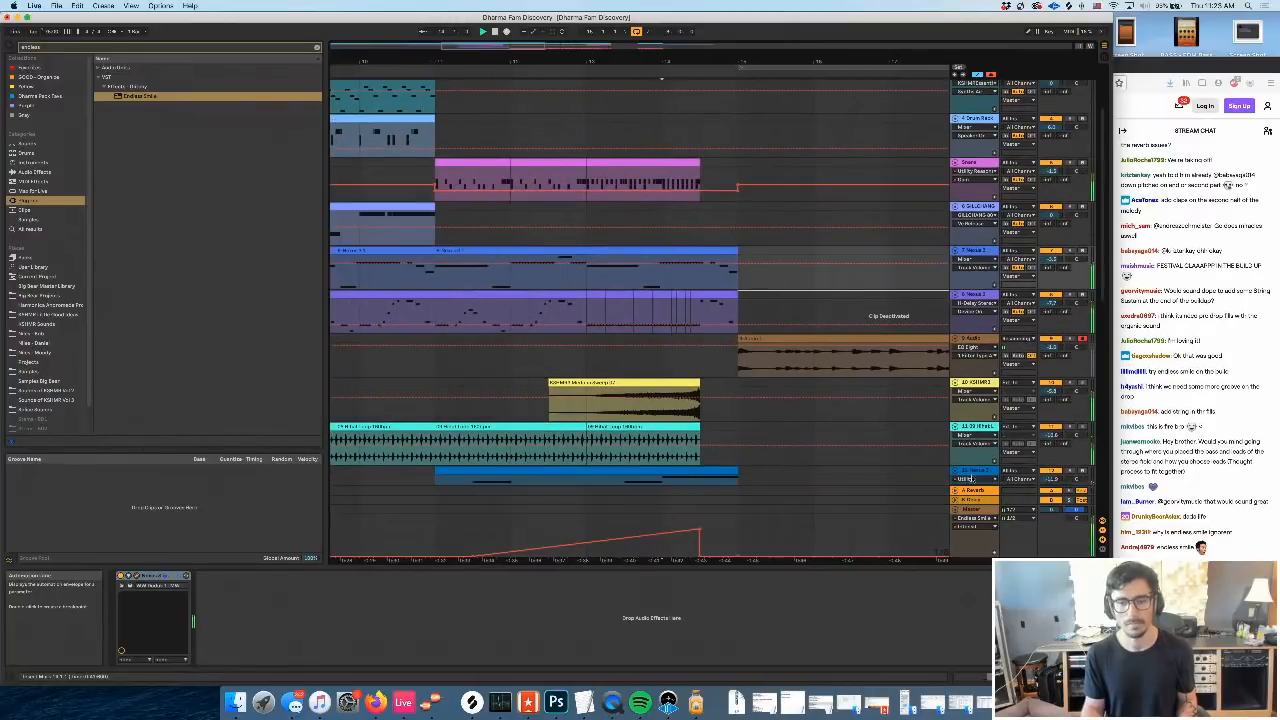
click(974, 507)
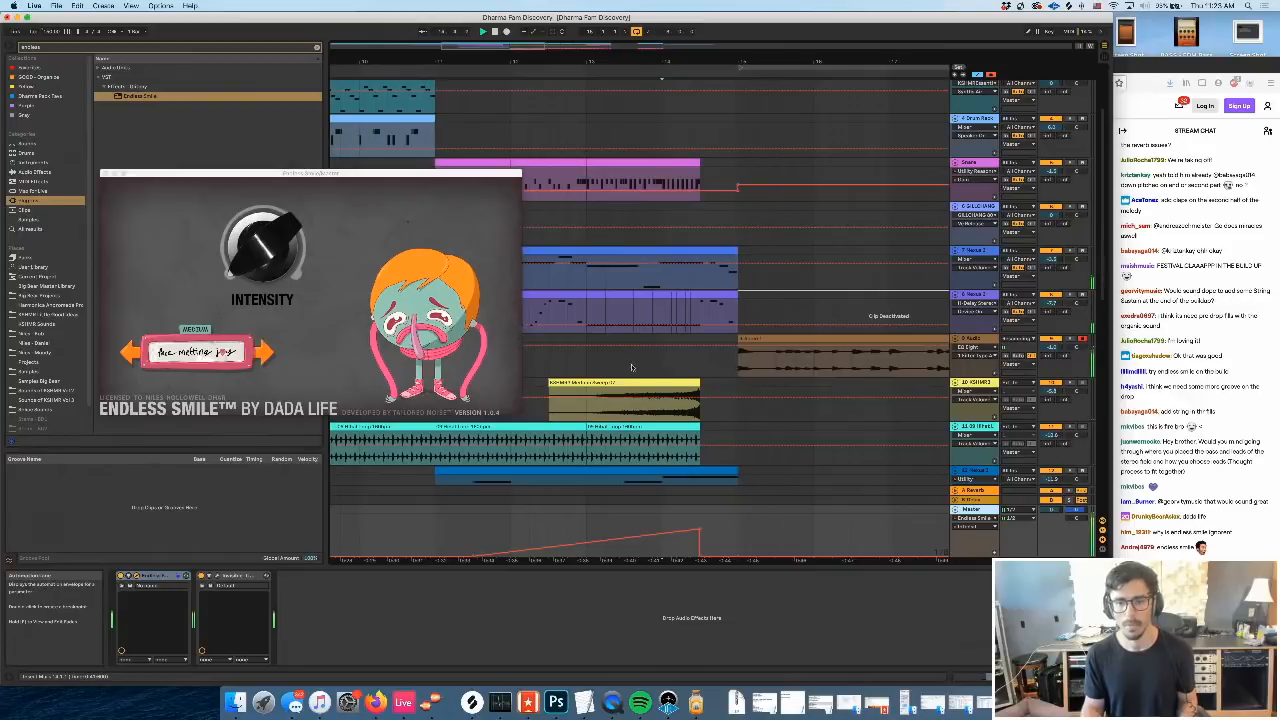
scroll(755, 357, up, 2)
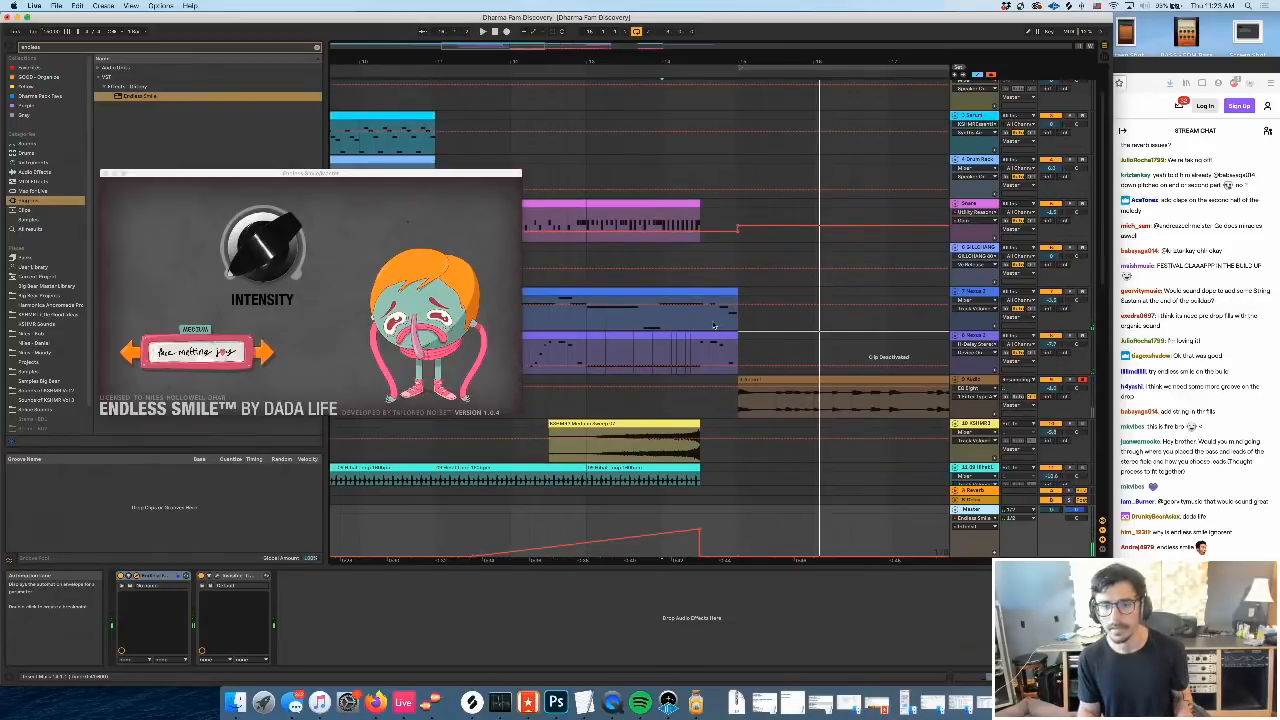
Hide the automation lanes and copy the Utility device from the 12 Nexus 2 track to the 7 Nexus 2 track
key(a)
click(705, 345)
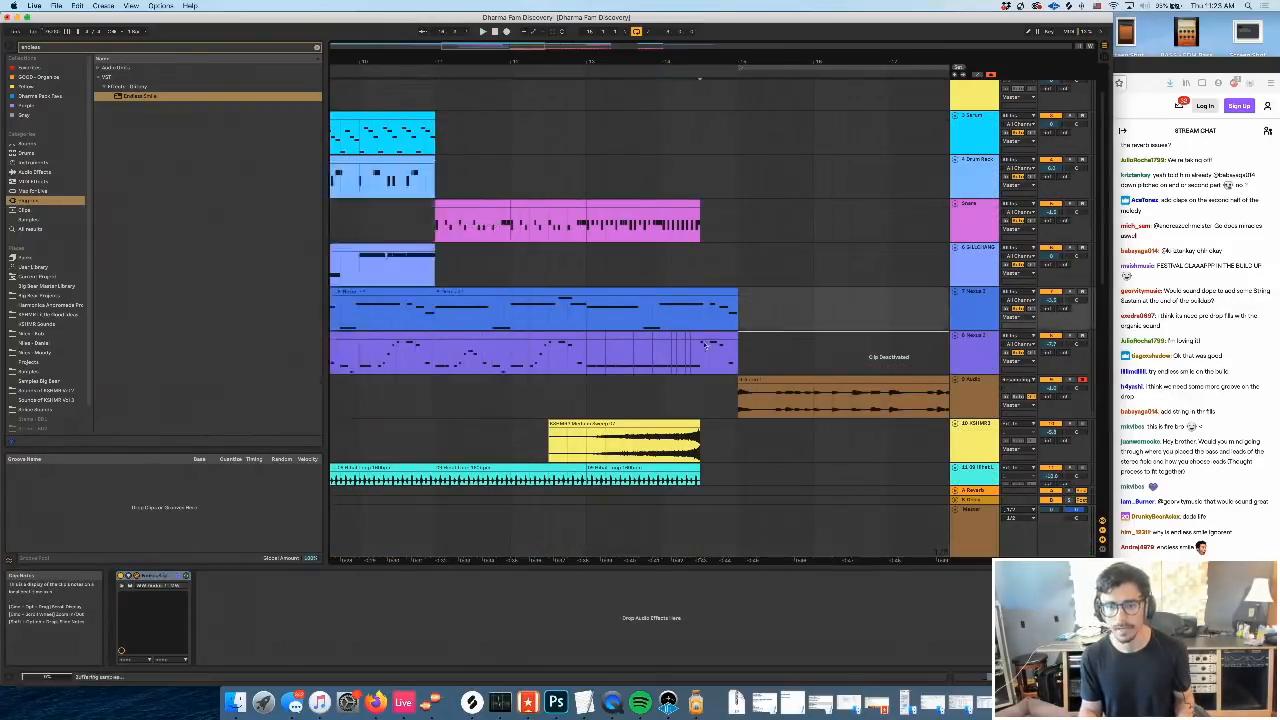
click(817, 472)
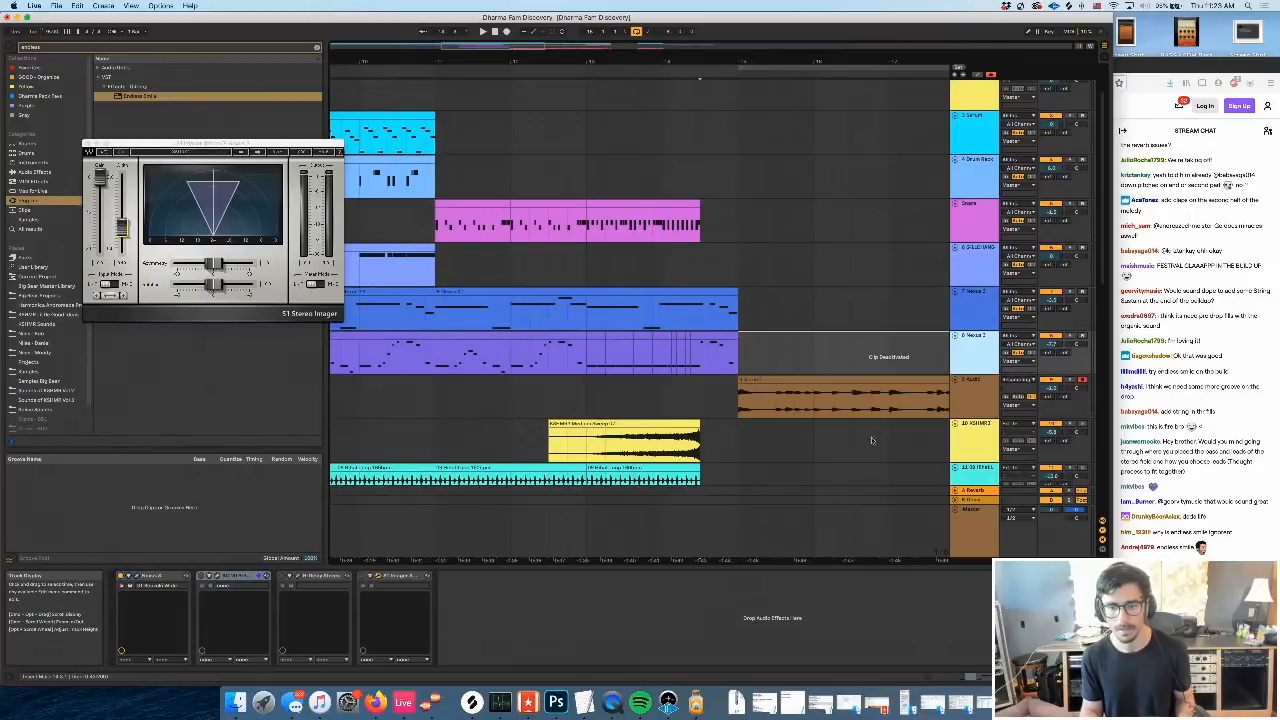
click(991, 441)
click(985, 470)
click(969, 357)
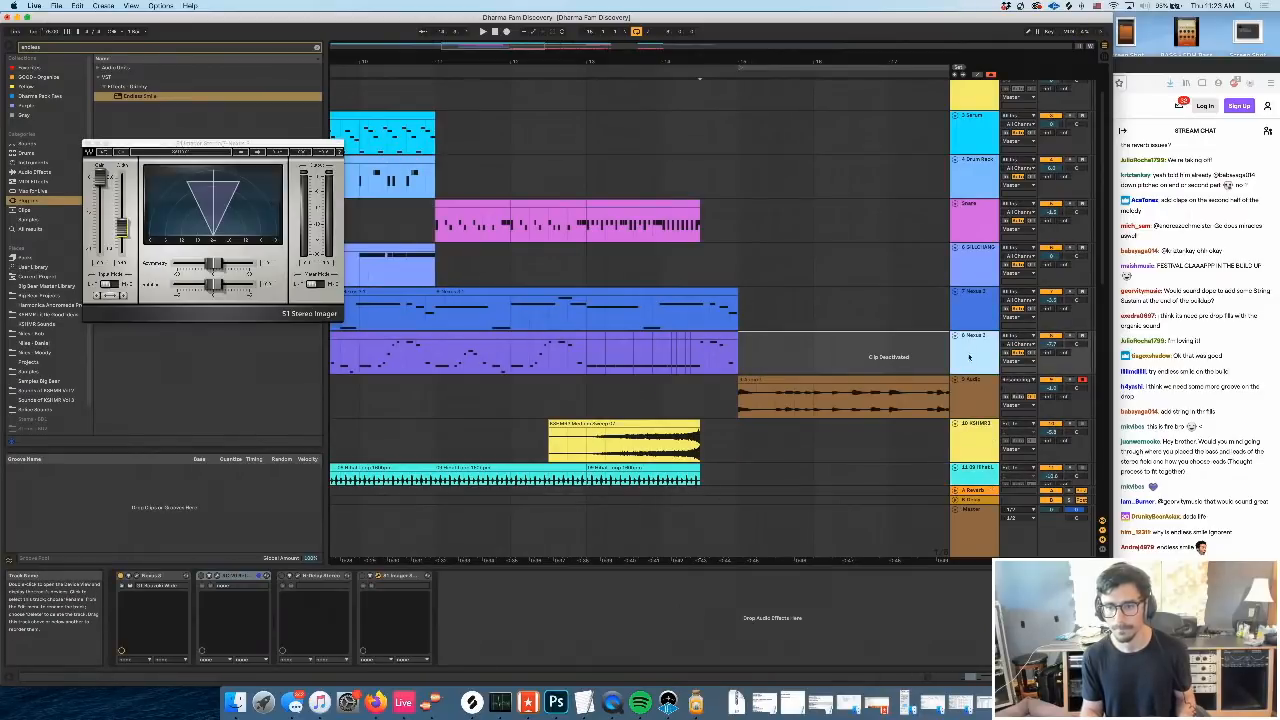
scroll(969, 357, down, 3)
click(966, 437)
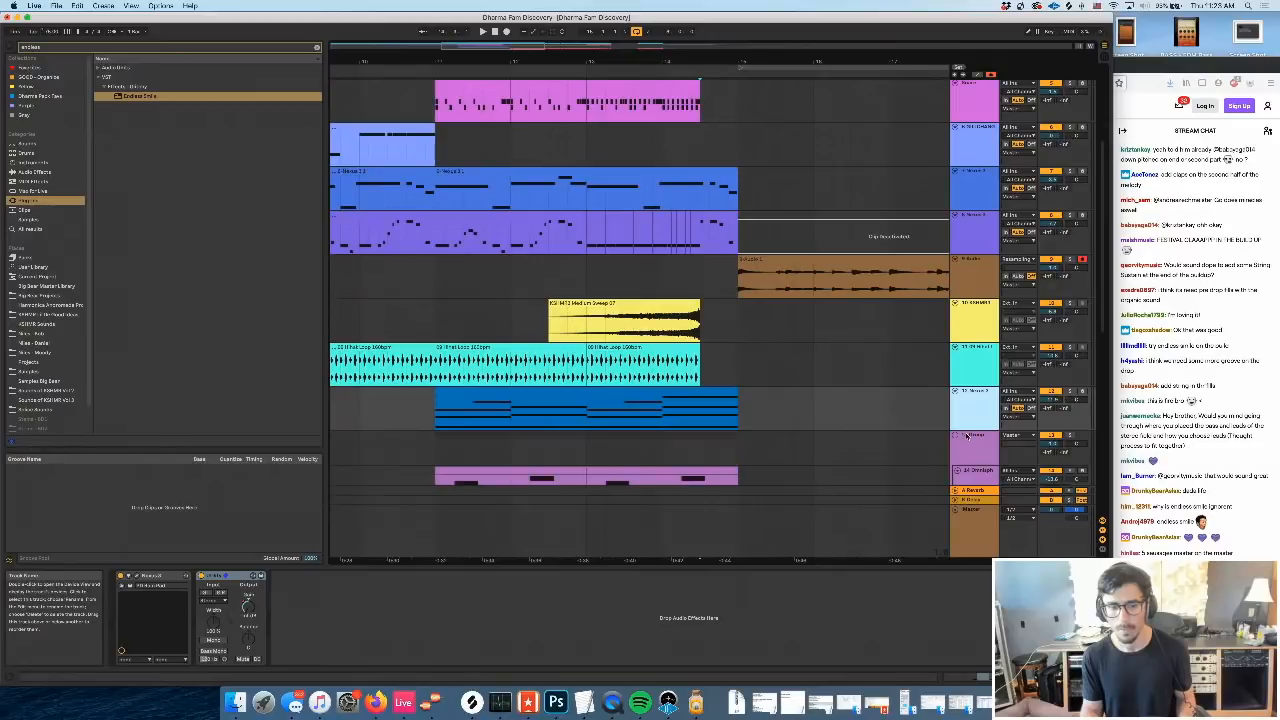
scroll(966, 437, up, 2)
click(972, 234)
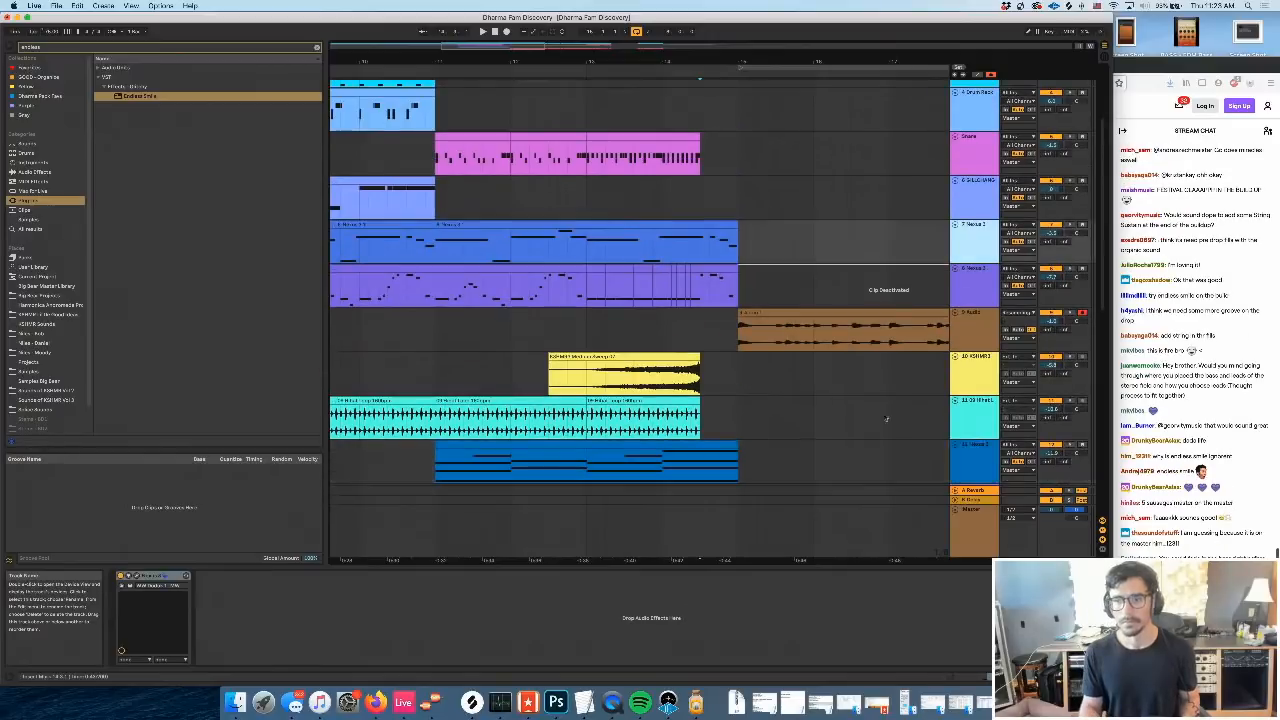
click(734, 640)
key(super+v)
Play back from the last section of the build-up and listen to the transition into the drop
click(589, 250)
key(space)
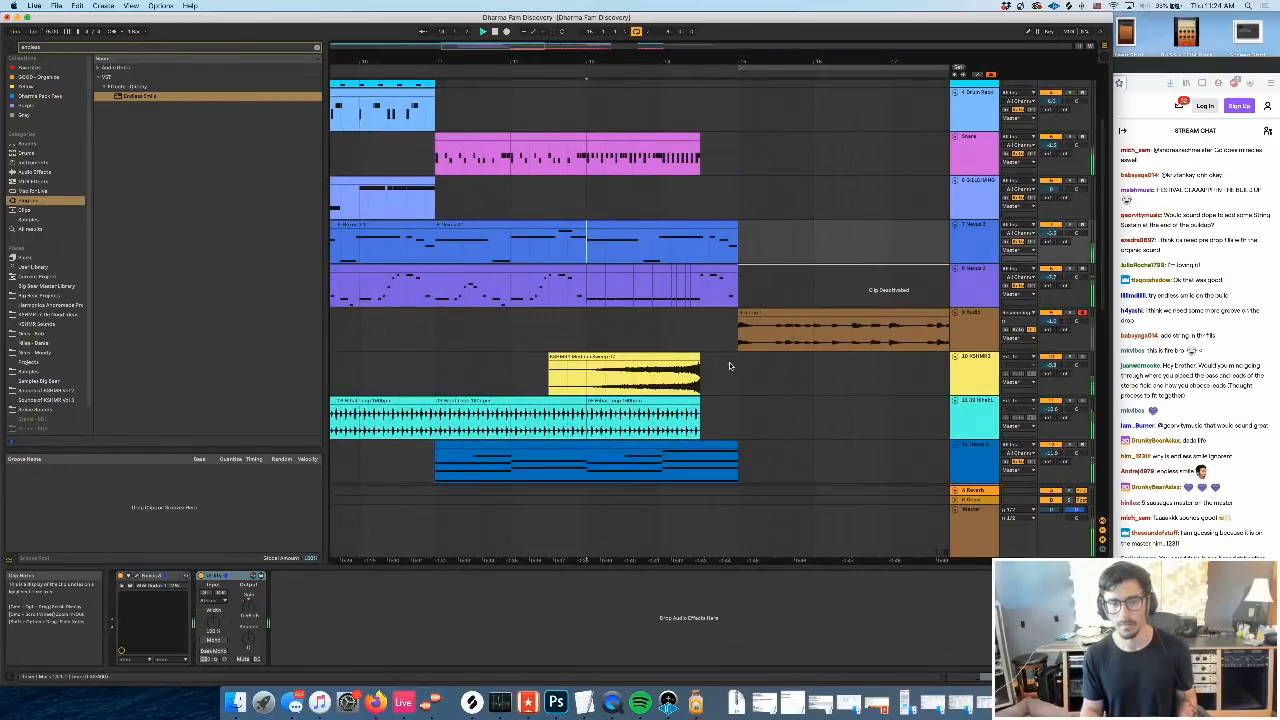
scroll(730, 365, right, 2)
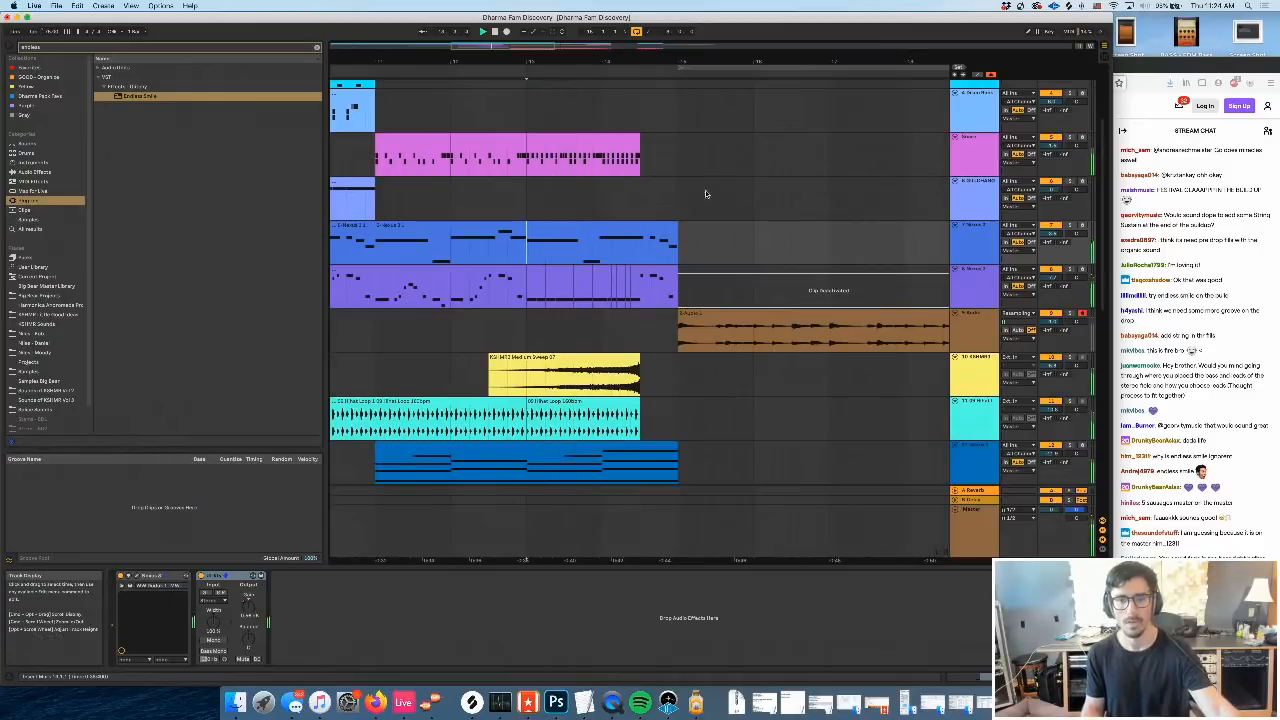
drag(611, 61, 430, 83)
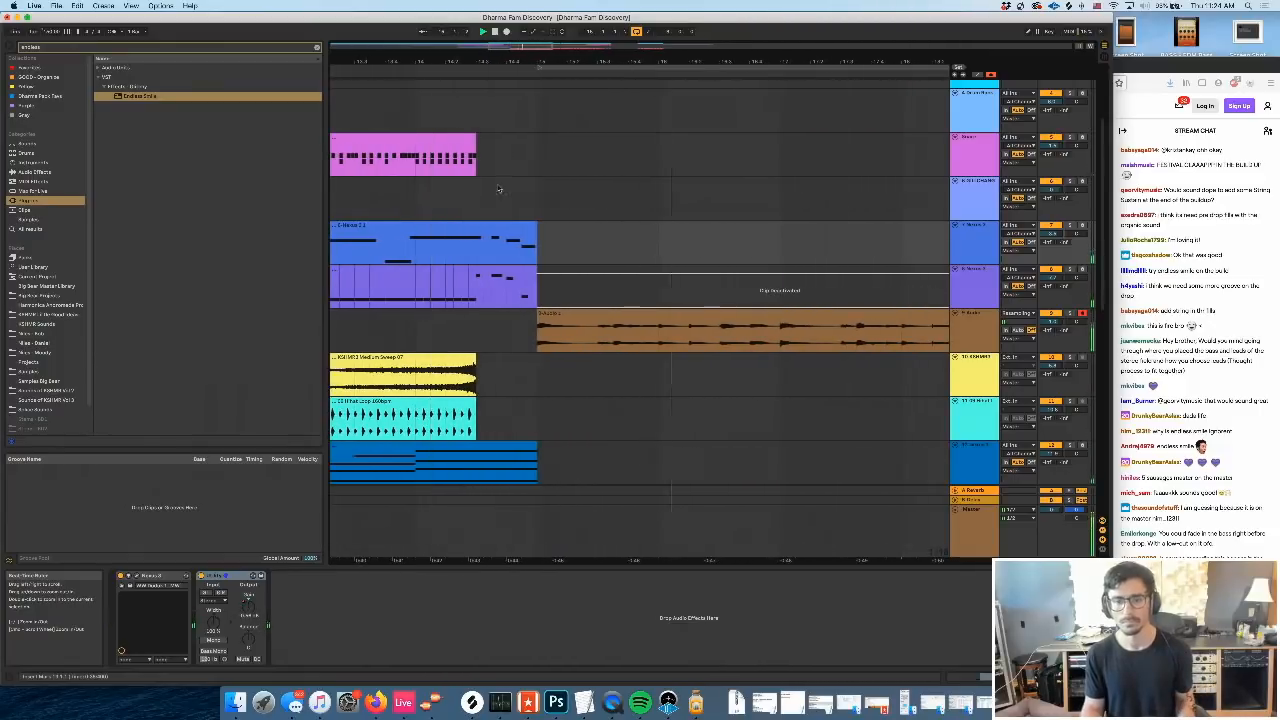
Insert a new audio track below the orange KSHMR loop track in the drop
scroll(866, 338, down, 4)
scroll(866, 338, down, 7)
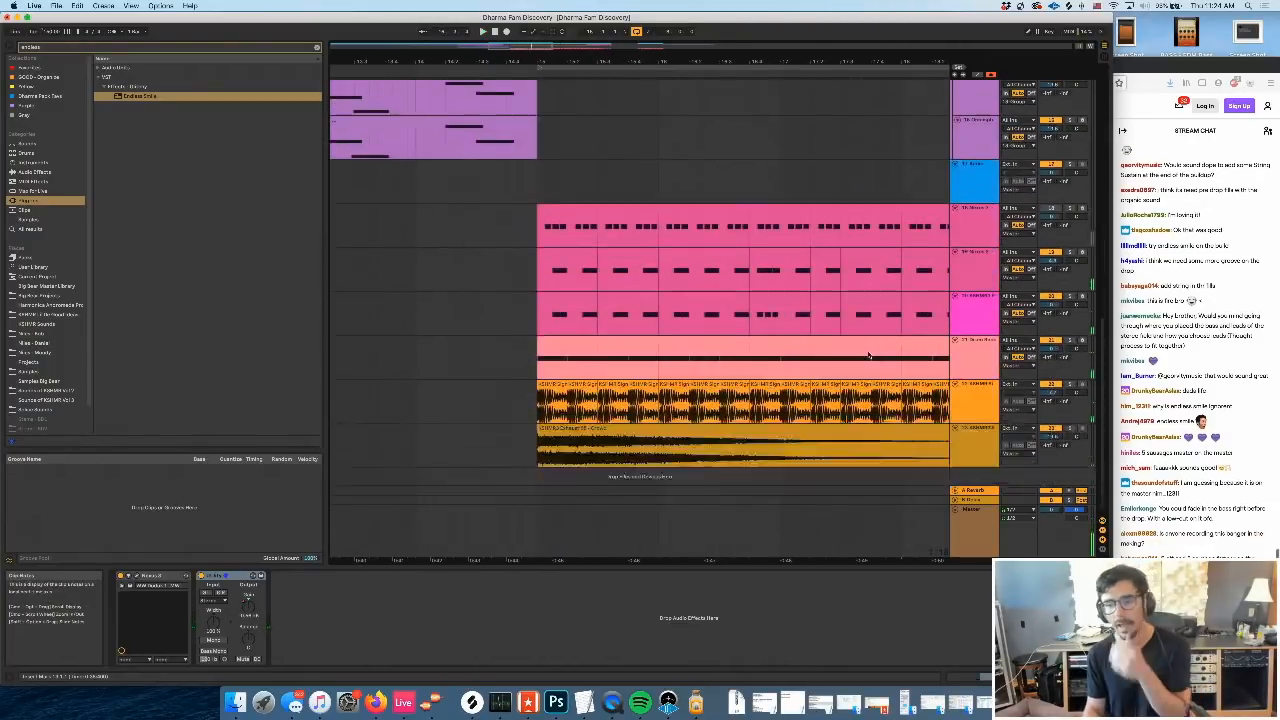
click(978, 388)
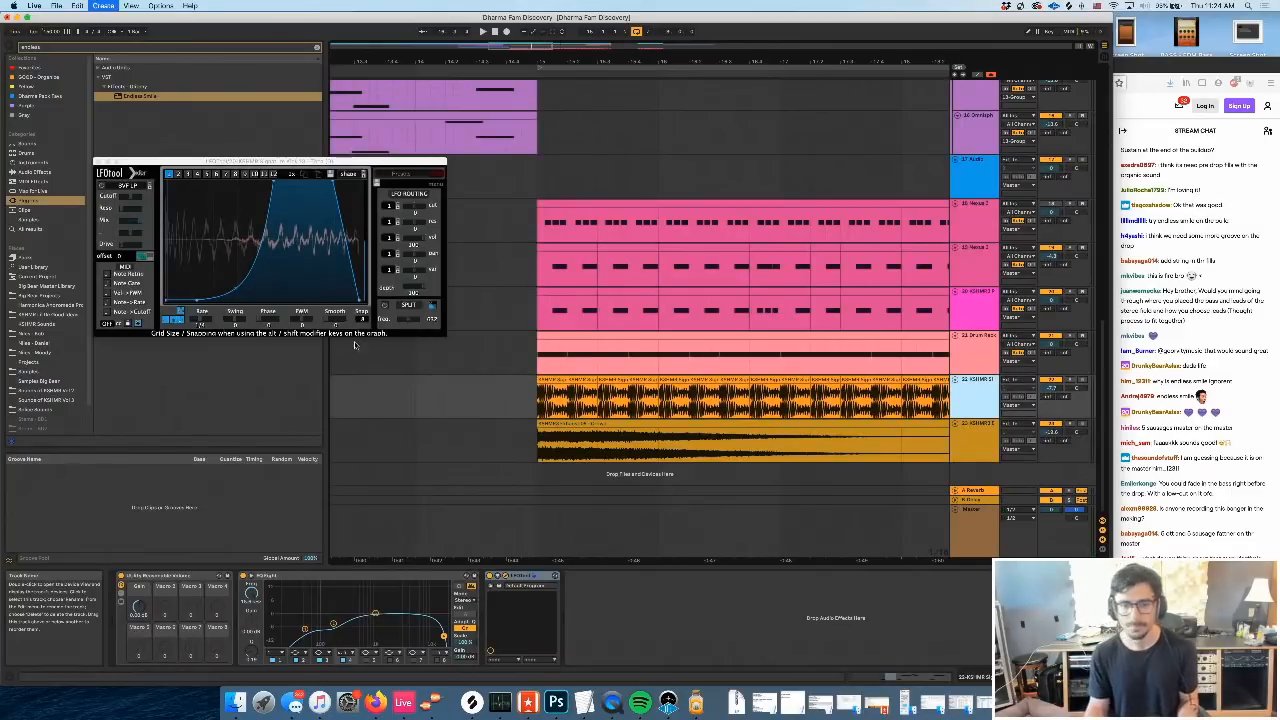
key(super+t)
Clear the browser search and open the Over And Out sample pack inside the Samples folder
click(60, 400)
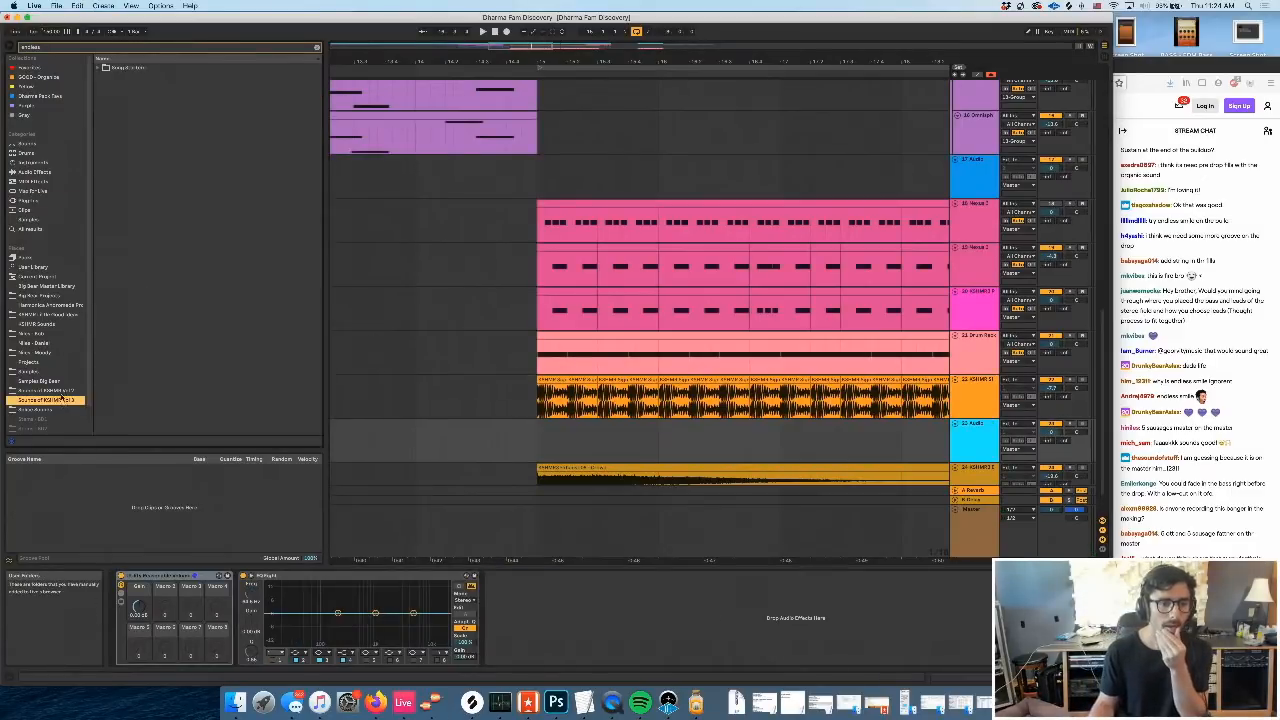
click(50, 372)
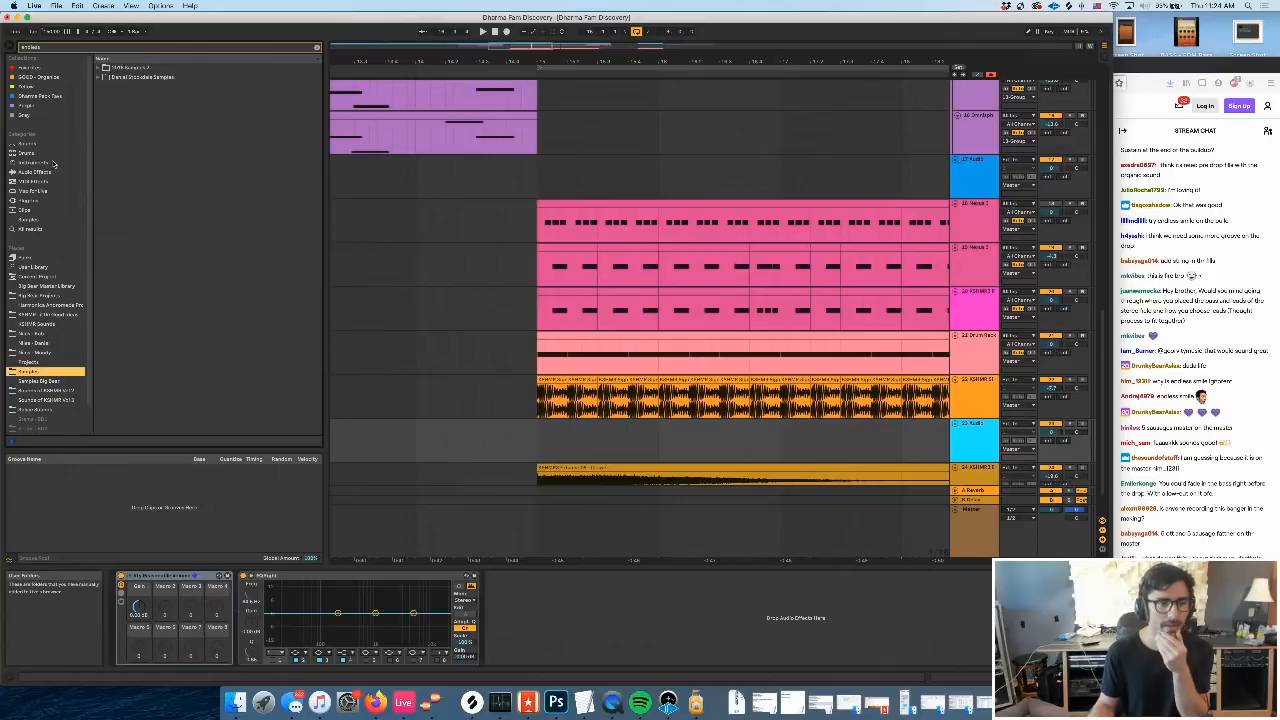
click(316, 48)
scroll(180, 330, up, 8)
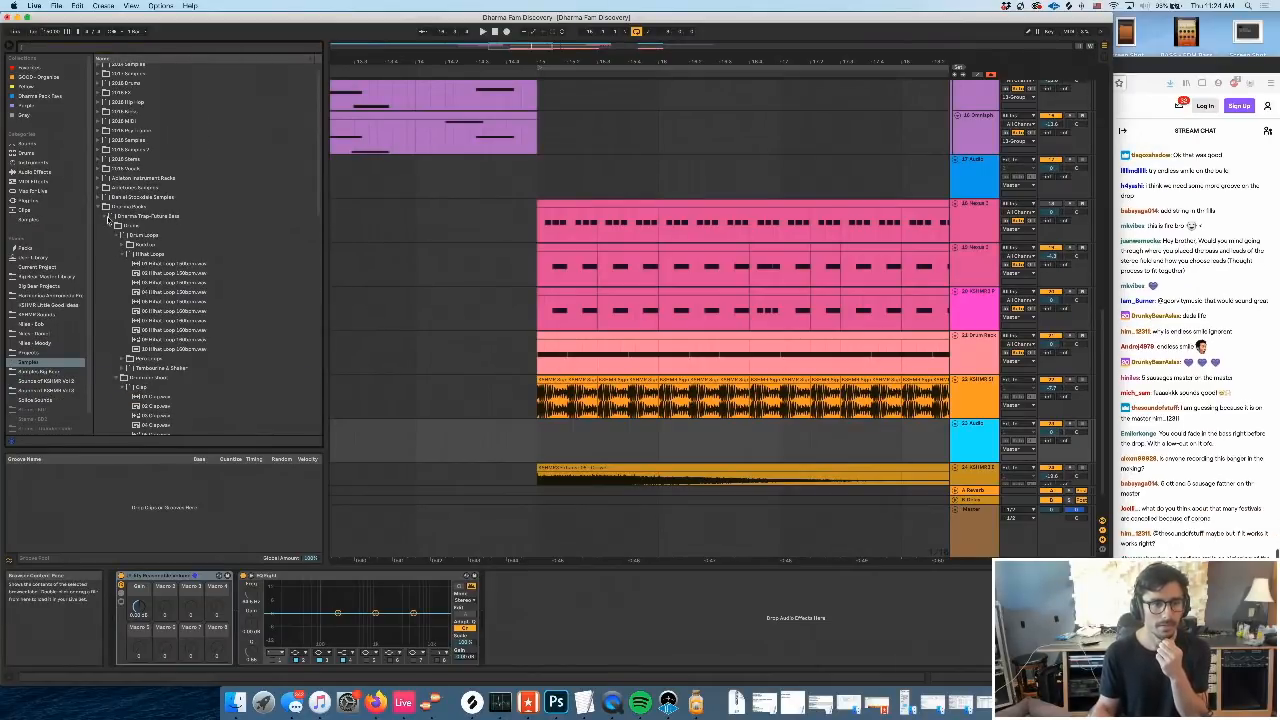
click(109, 217)
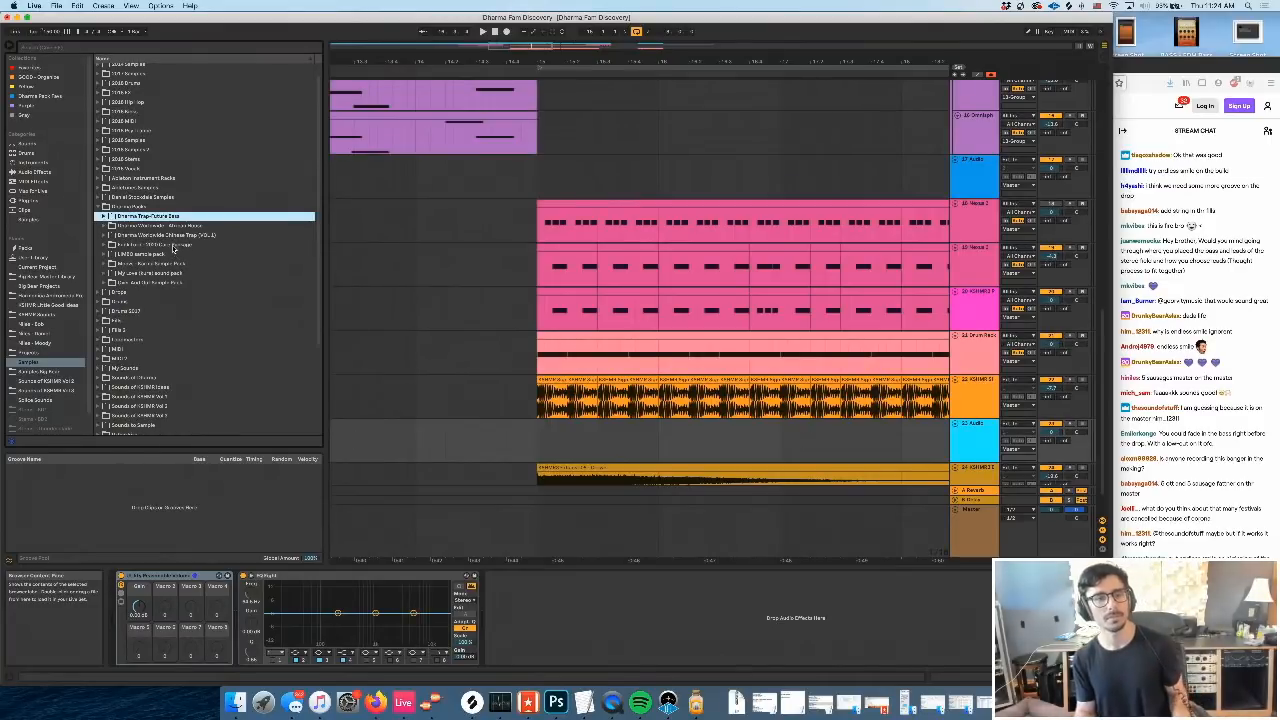
scroll(631, 412, down, 1)
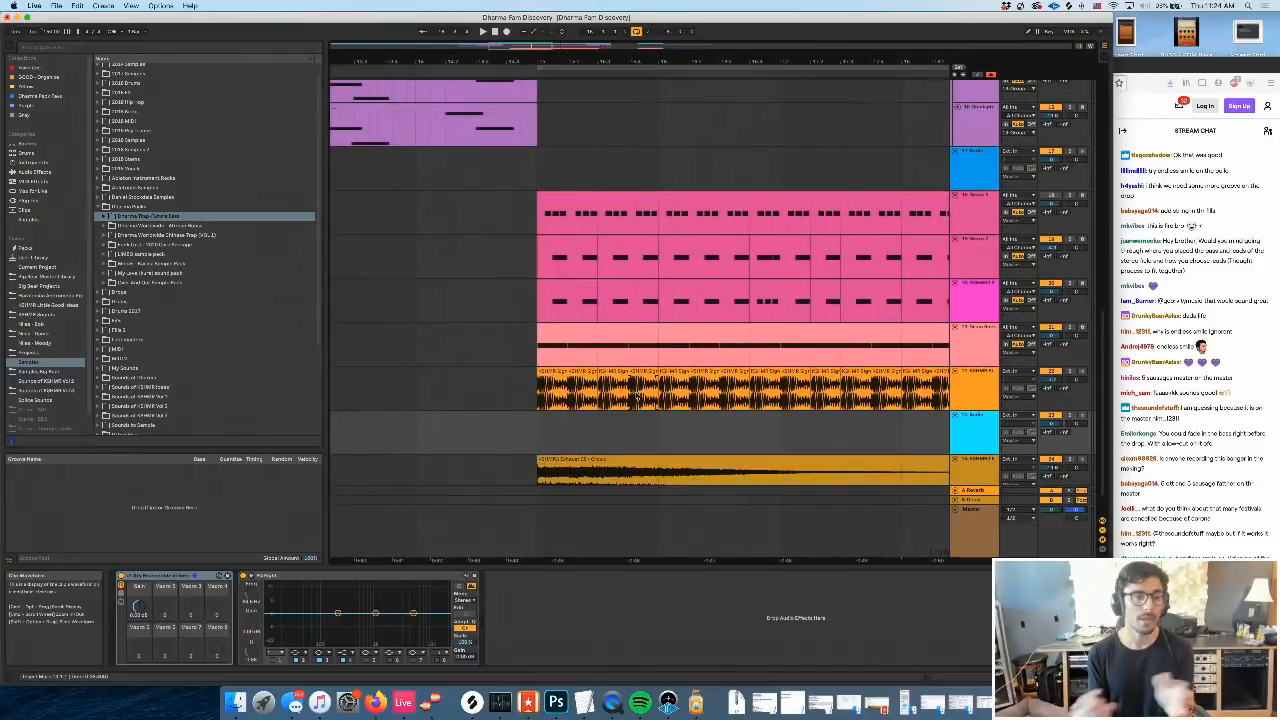
click(143, 283)
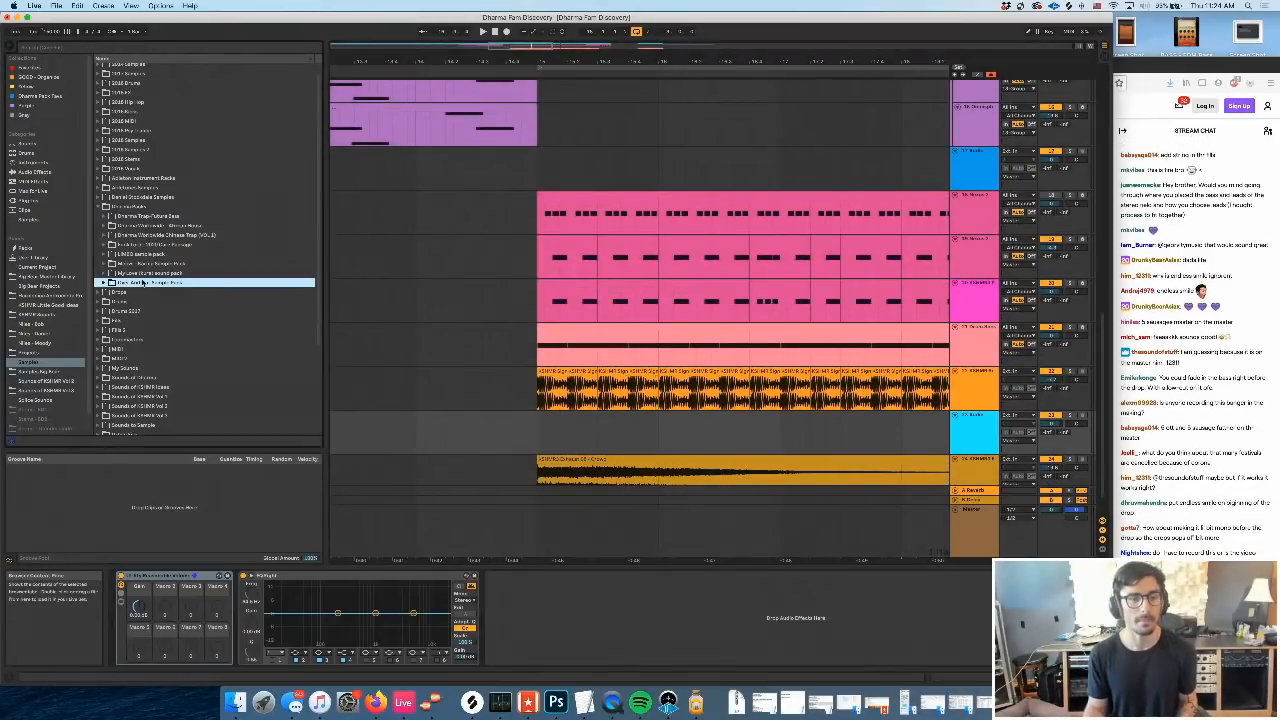
scroll(534, 407, down, 3)
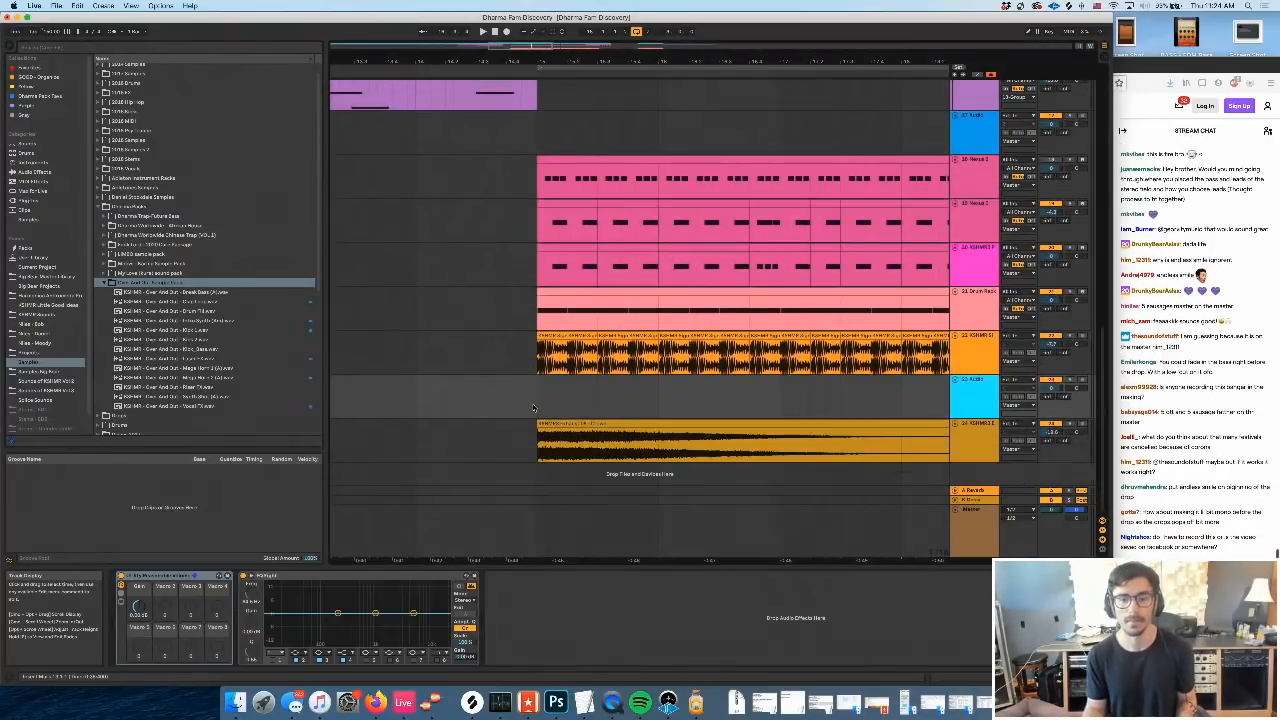
scroll(534, 407, left, 4)
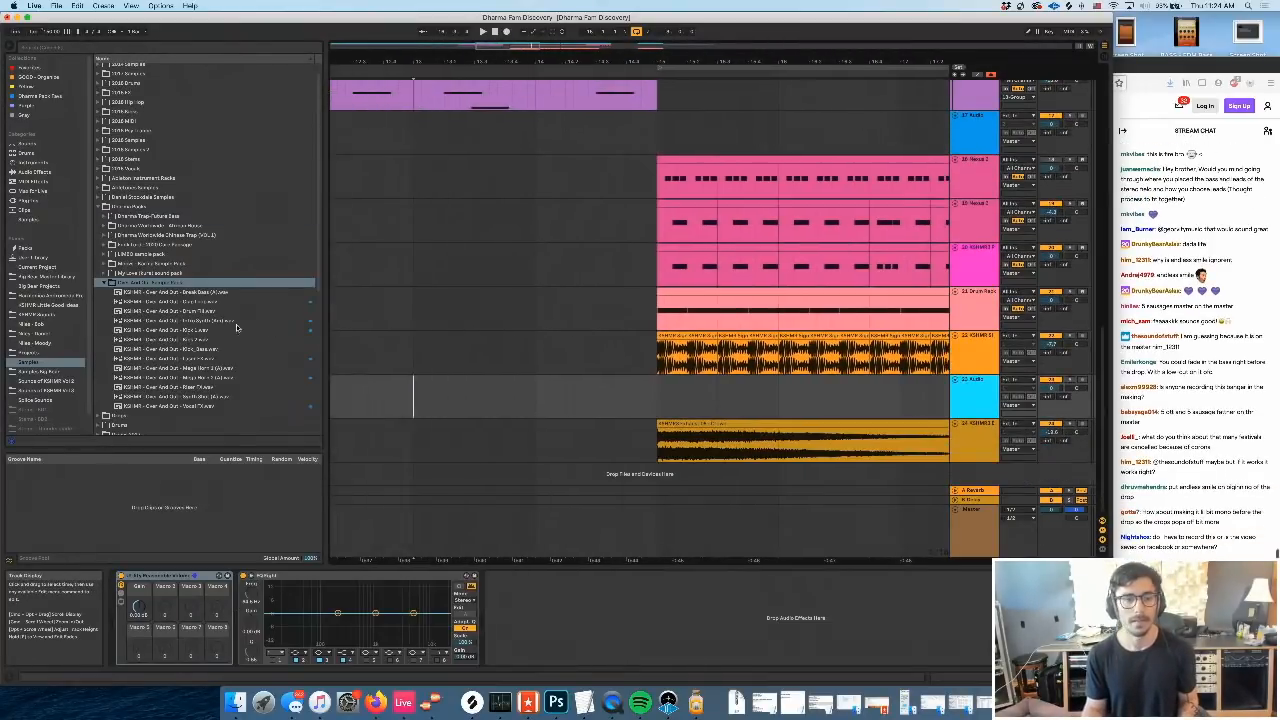
Audition the two Mega Horn samples of the Over And Out pack and lower the new audio track's volume to about -6 dB
click(206, 369)
click(201, 379)
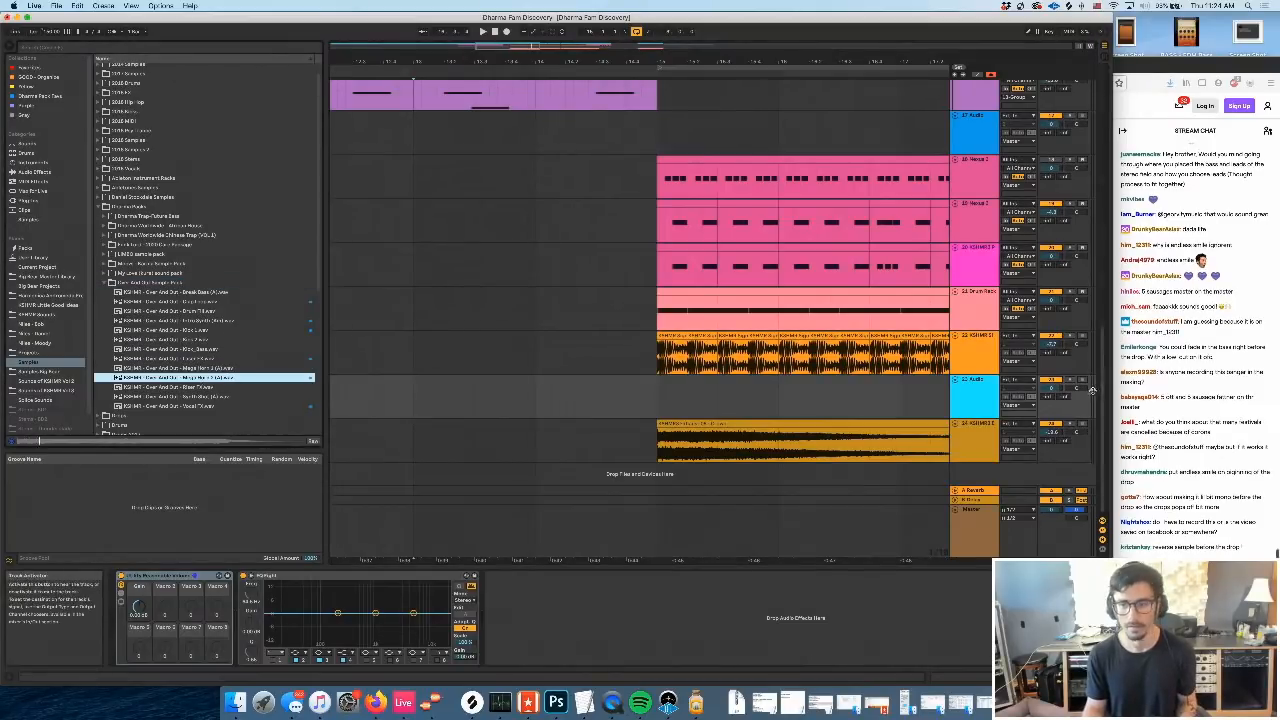
drag(1051, 388, 1051, 408)
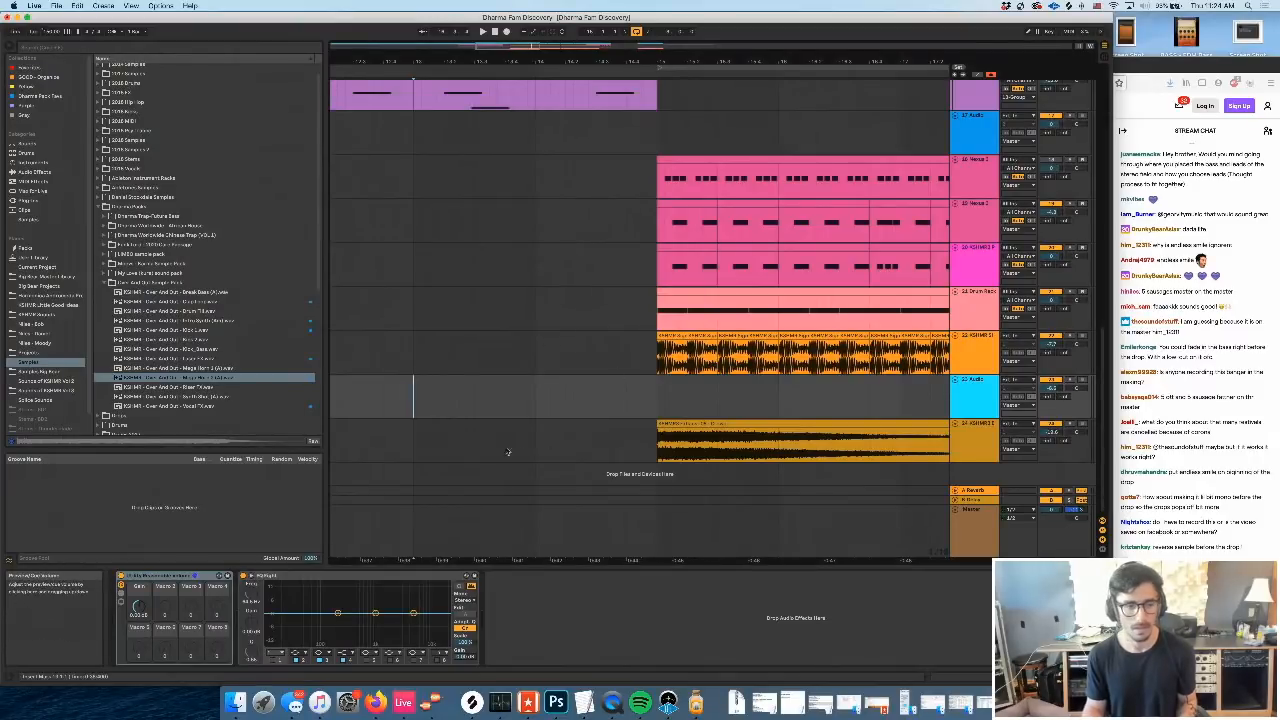
click(185, 369)
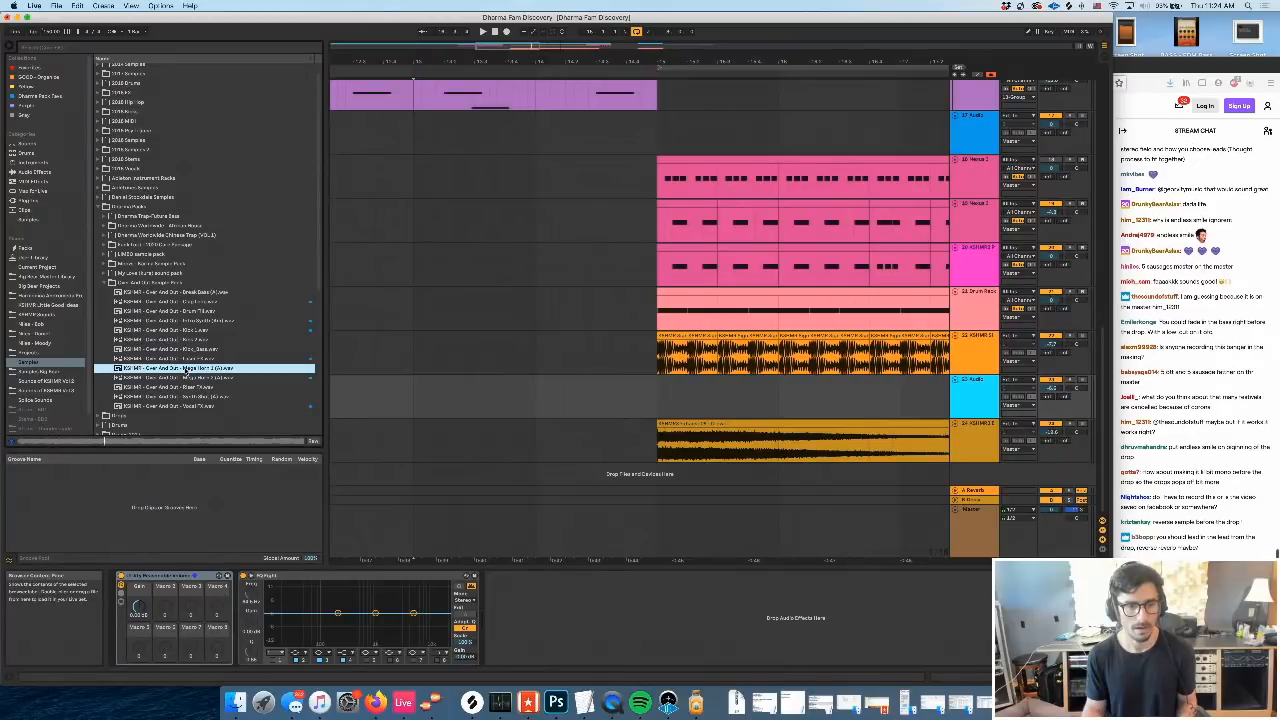
click(185, 377)
click(176, 369)
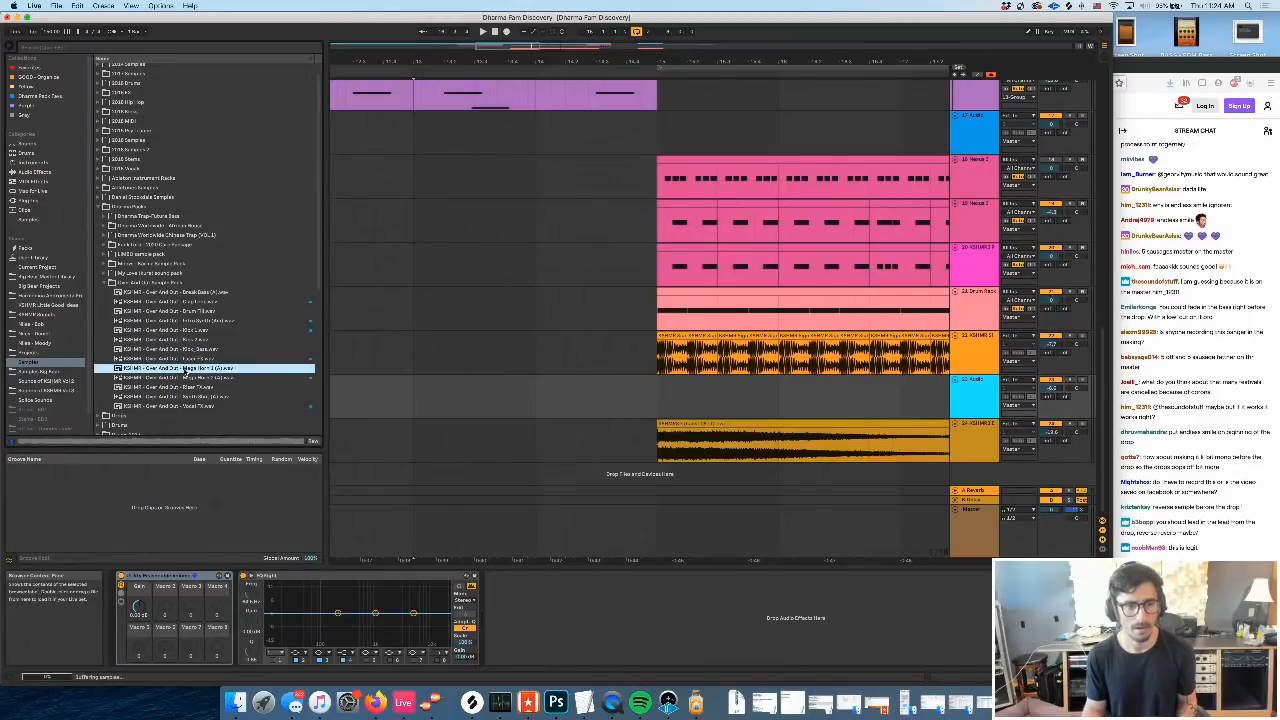
Place the Mega Horn sample on the new audio track, play it back, trim its start and align it with the start of the drop
drag(176, 369, 657, 386)
double_click(686, 380)
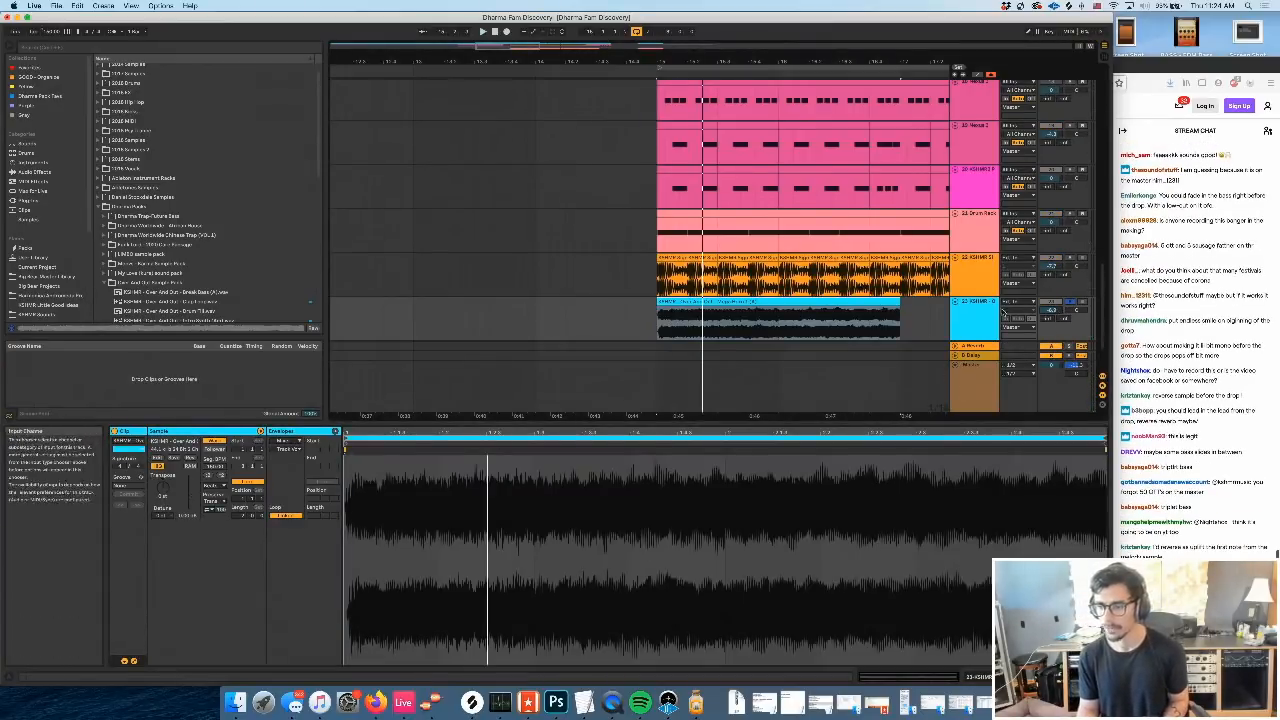
click(757, 321)
key(space)
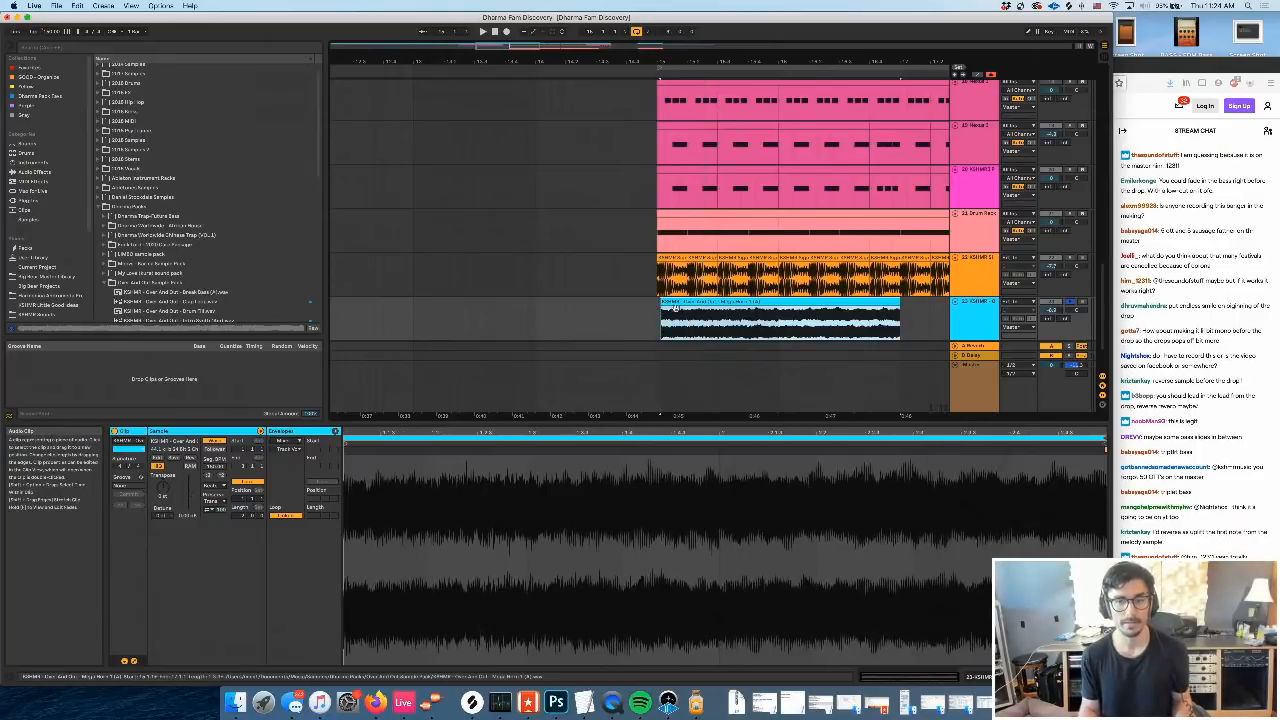
drag(673, 303, 669, 304)
click(104, 536)
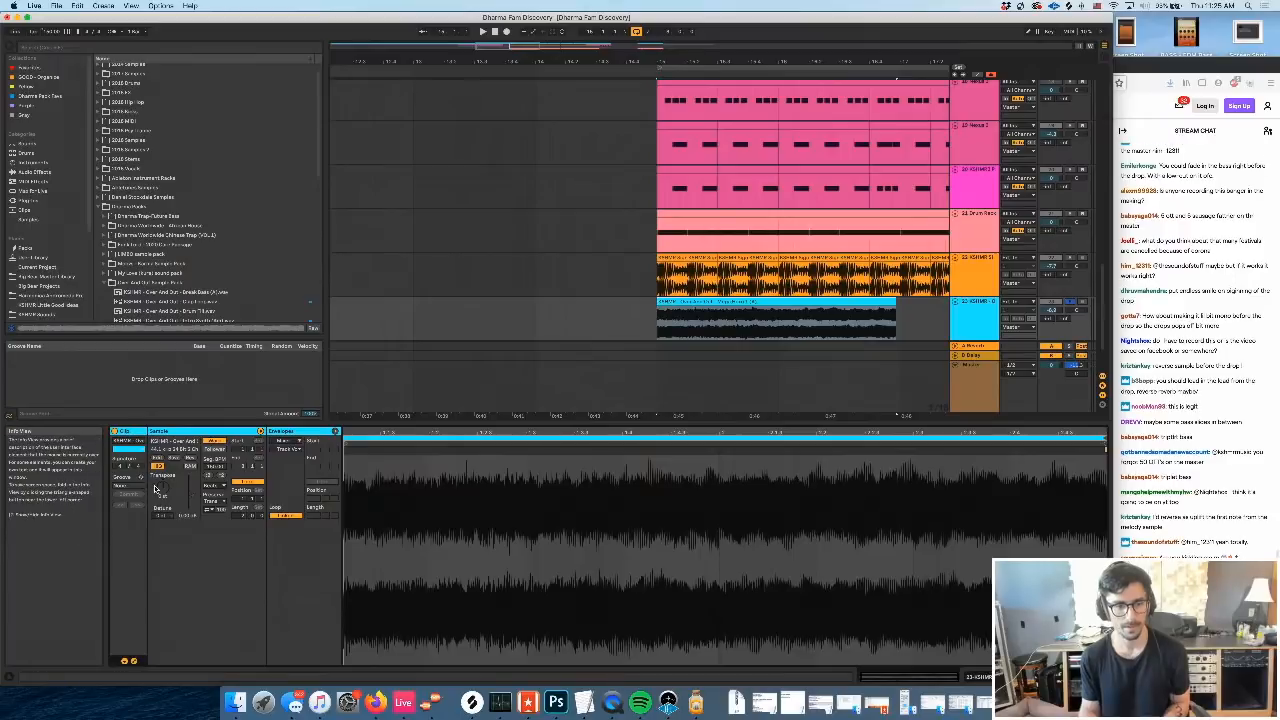
Compare the horn clip with Complex warping and with warping off, then set its warp mode to Complex Pro
click(214, 487)
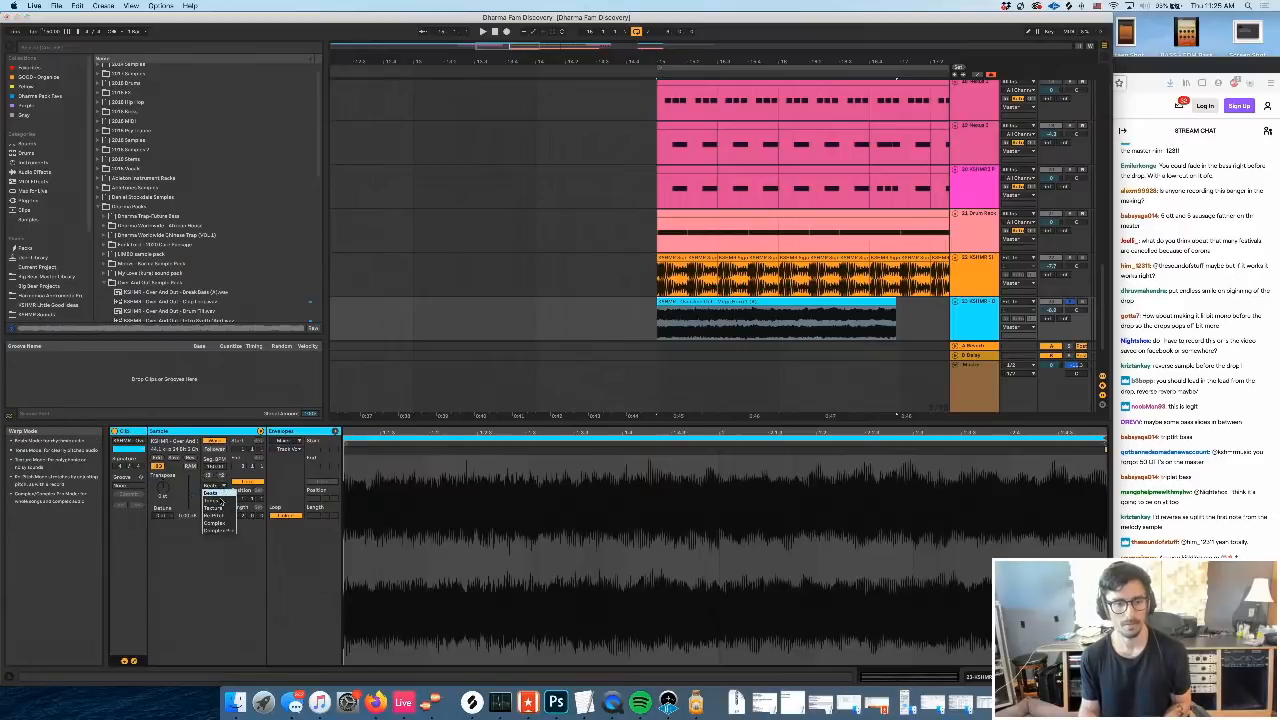
click(214, 522)
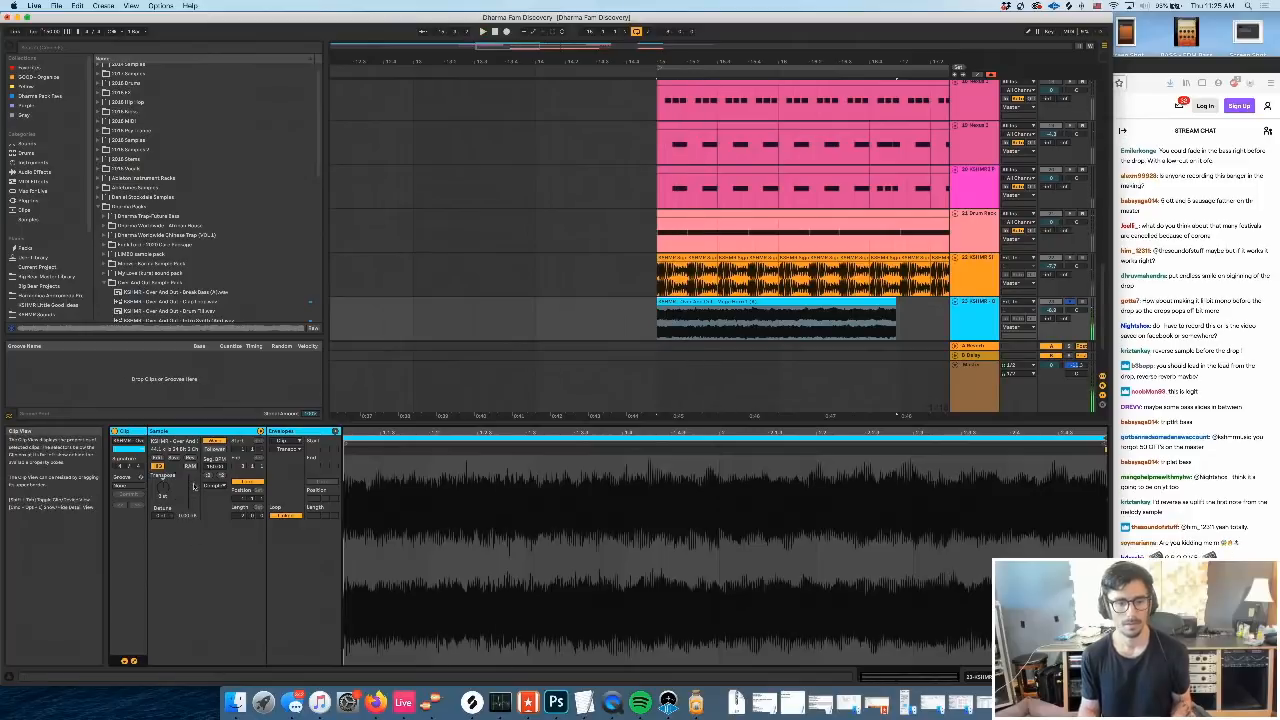
key(space)
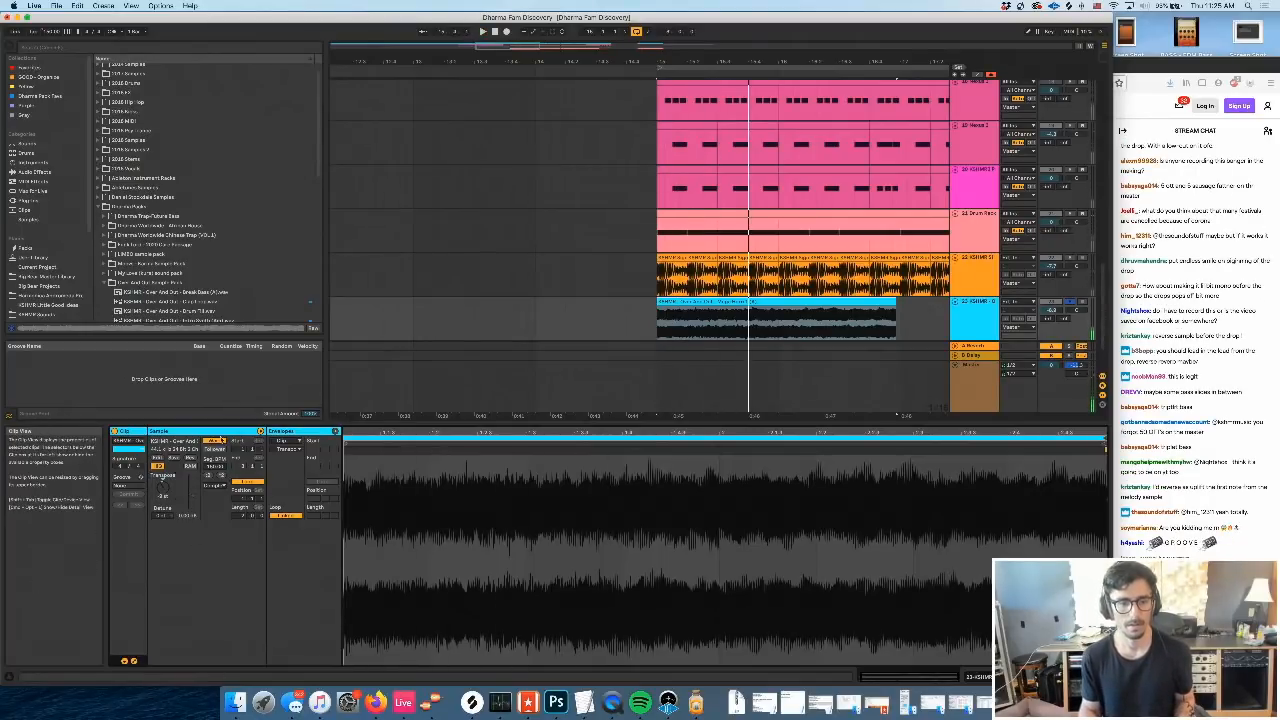
click(218, 441)
key(space)
click(218, 441)
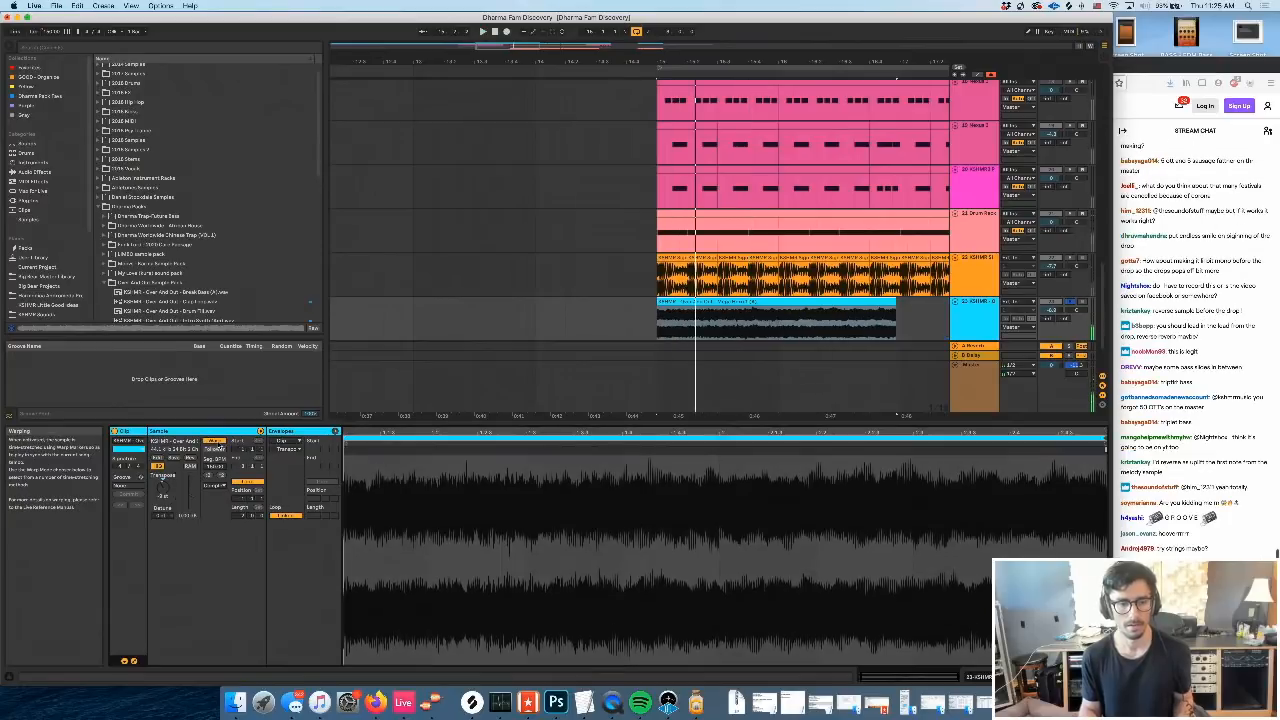
click(215, 486)
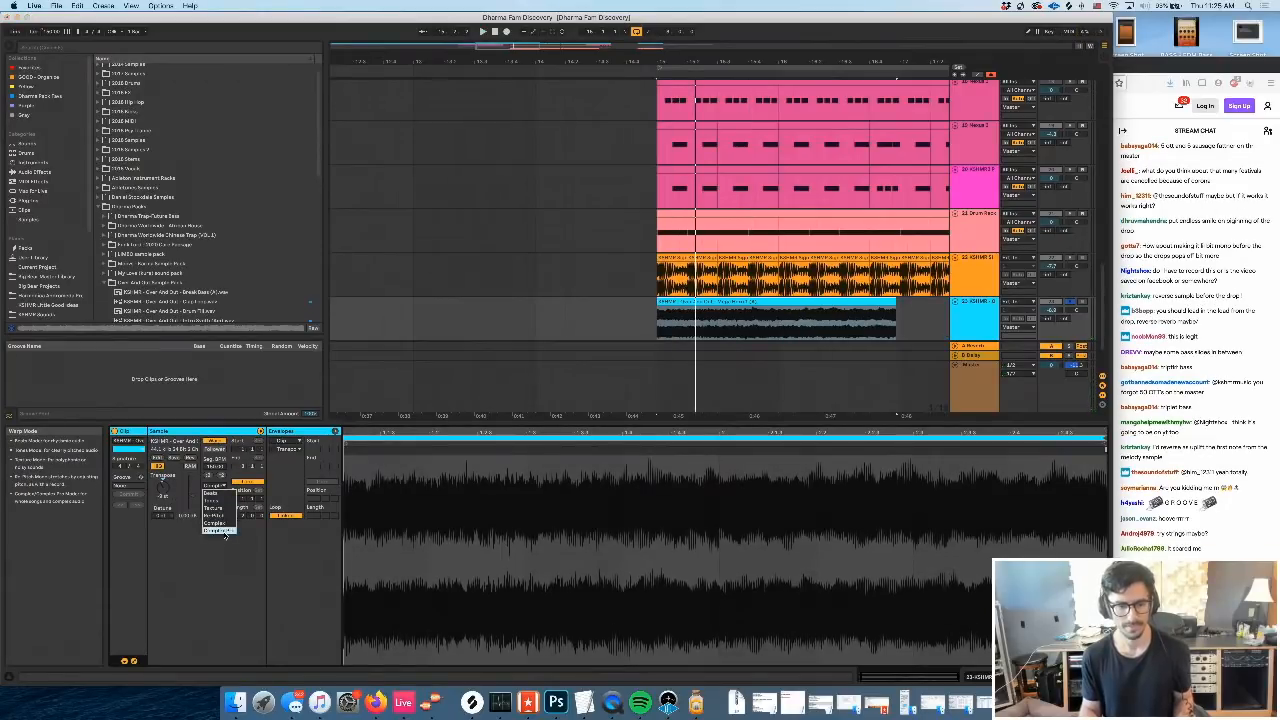
click(224, 531)
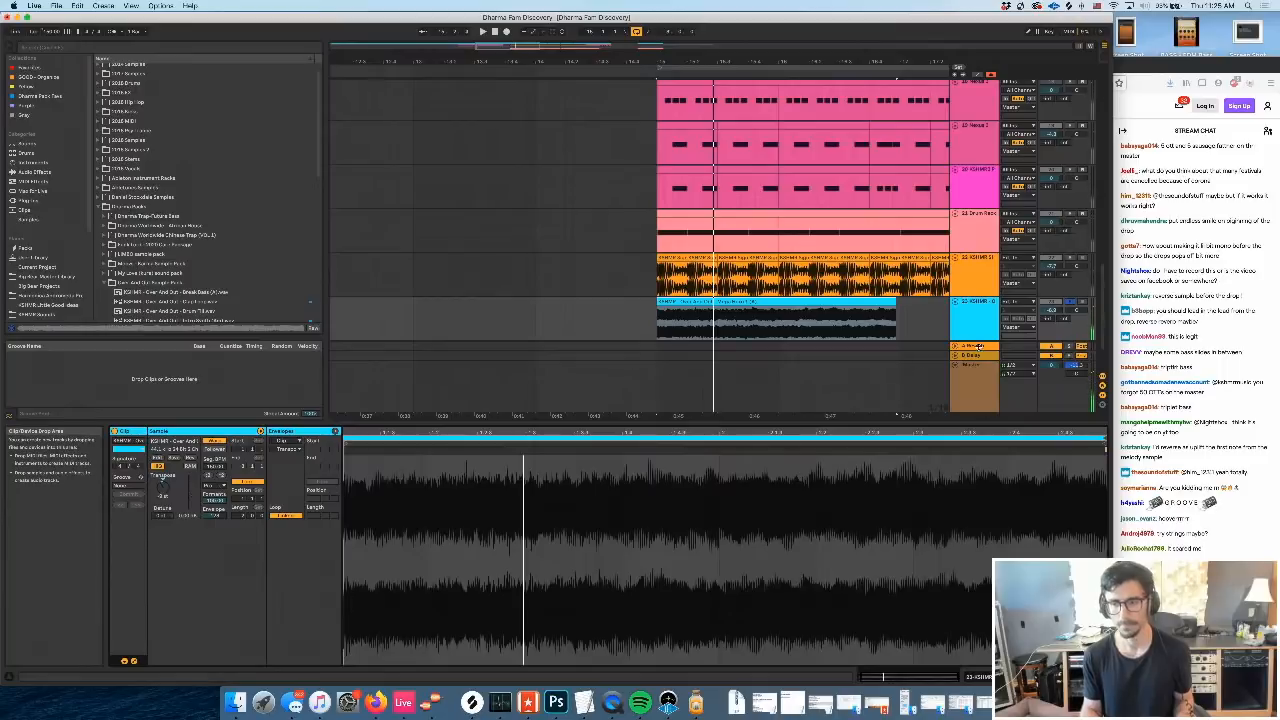
Lower the horn track's volume further and play the transition from just before the drop
scroll(453, 302, left, 4)
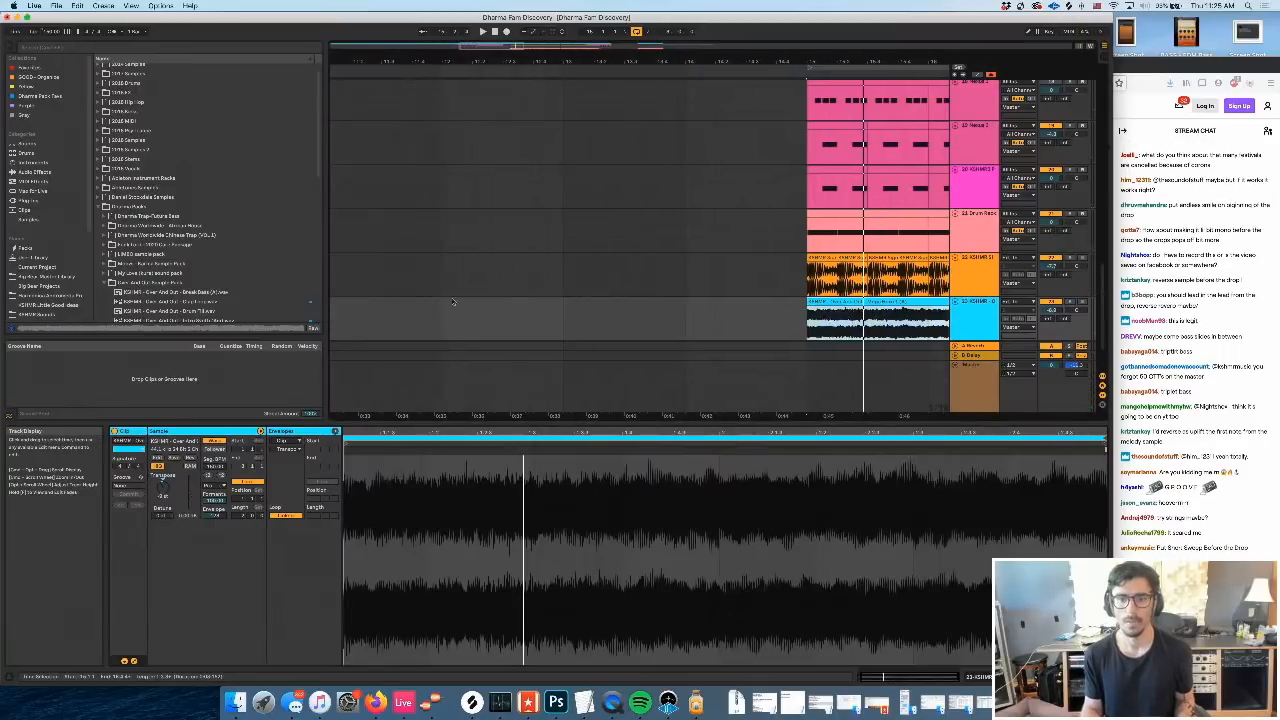
scroll(430, 305, left, 2)
click(385, 318)
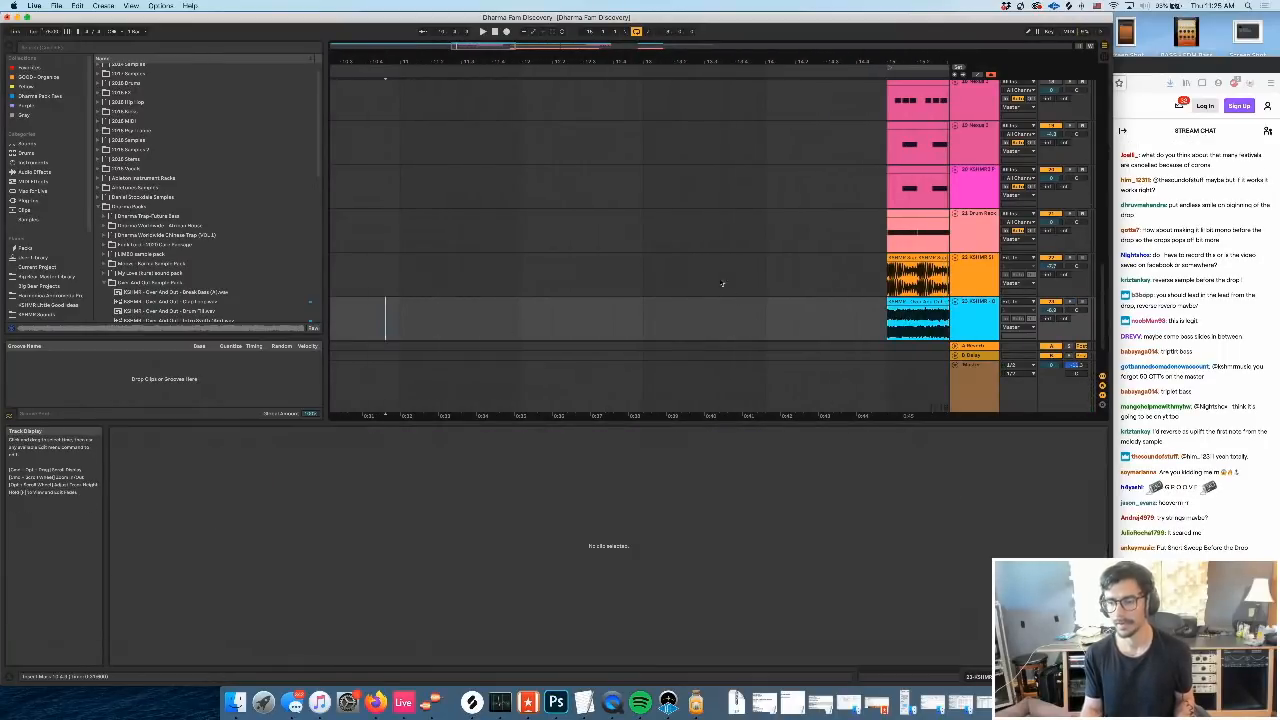
scroll(723, 284, right, 5)
drag(615, 60, 615, 22)
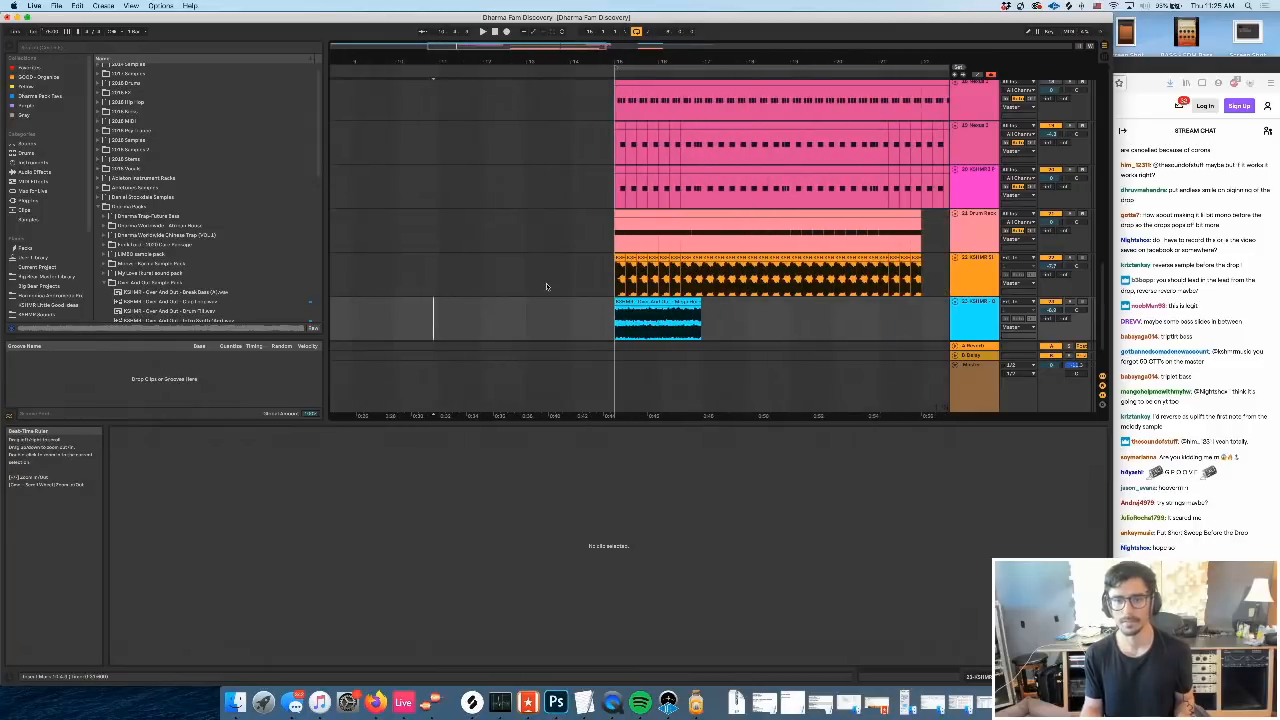
scroll(546, 287, left, 3)
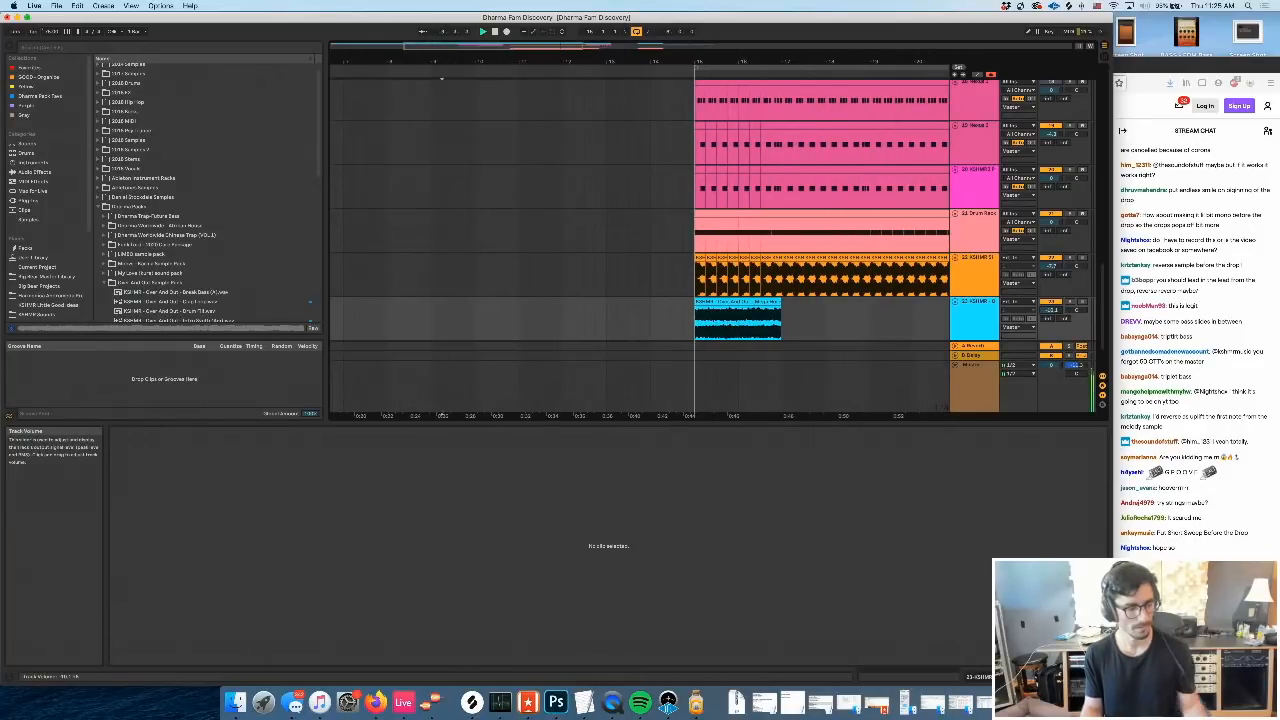
drag(1051, 310, 1051, 313)
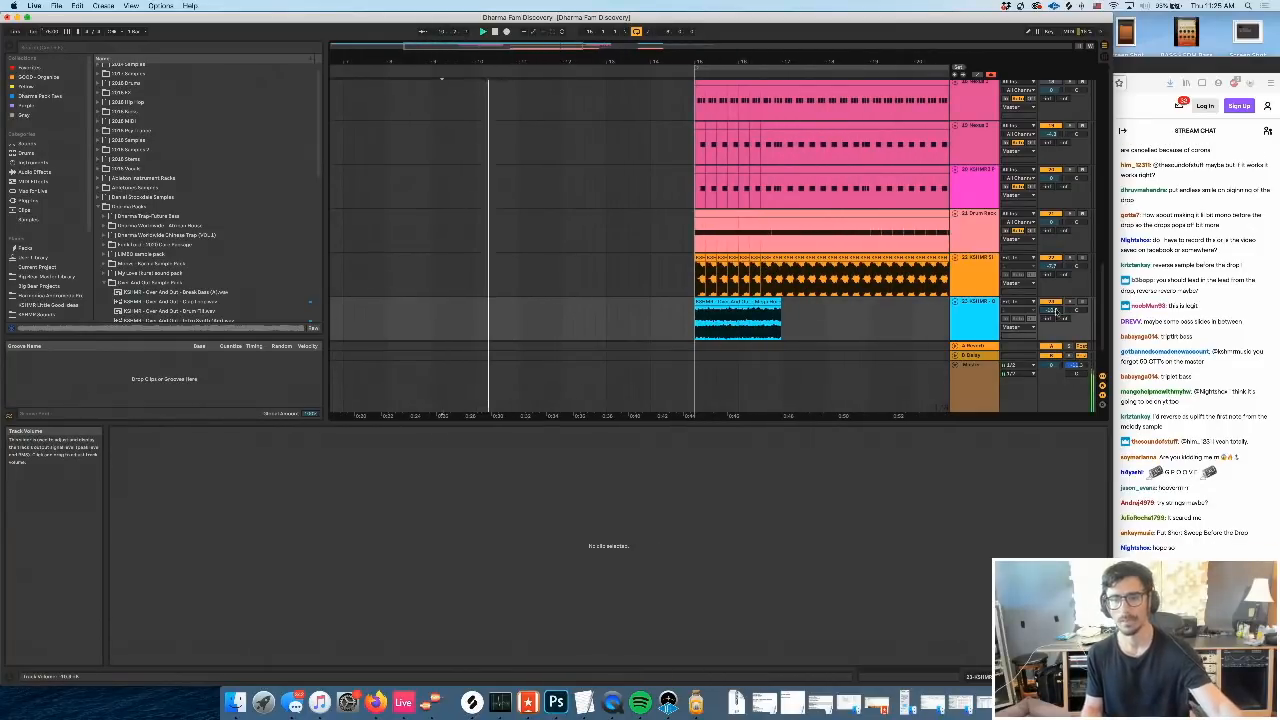
click(607, 318)
key(space)
key(space)
scroll(675, 325, right, 3)
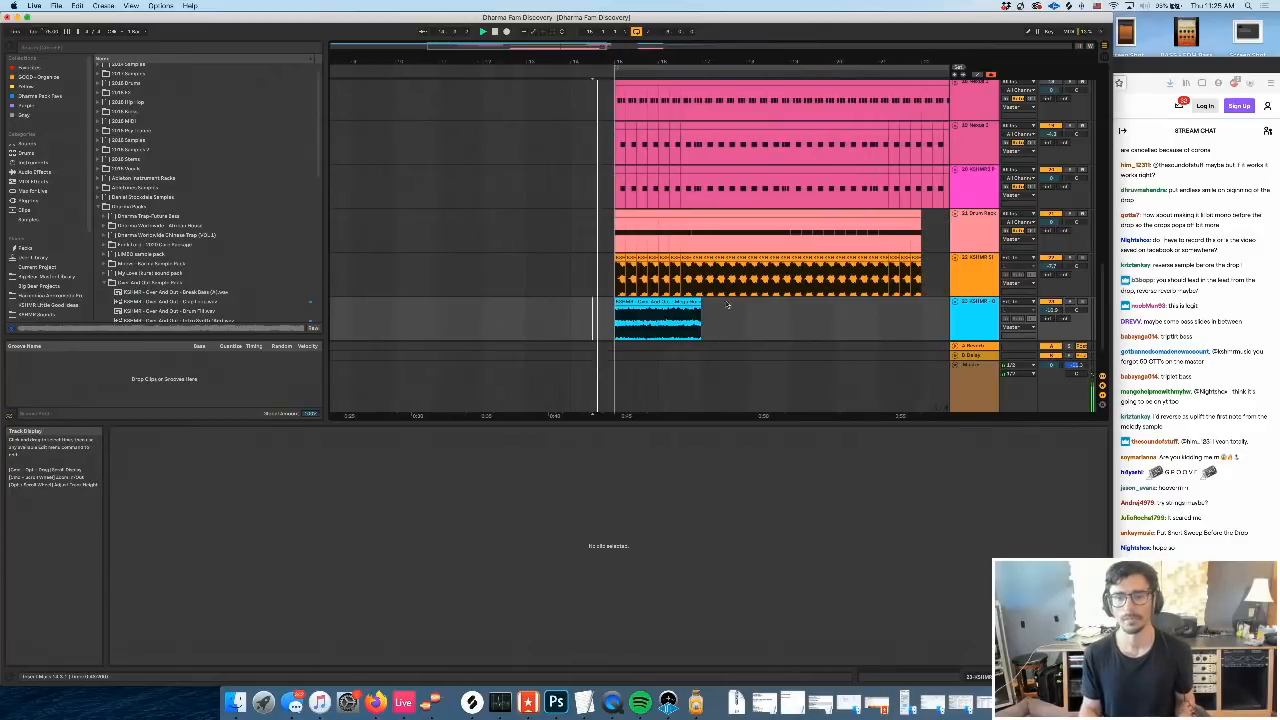
mouse_move(621, 62)
mouse_down()
mouse_move(621, 100)
mouse_move(590, 62)
mouse_up()
key(space)
Play the drop from its start to check how the horn clip sits with the other tracks
click(609, 326)
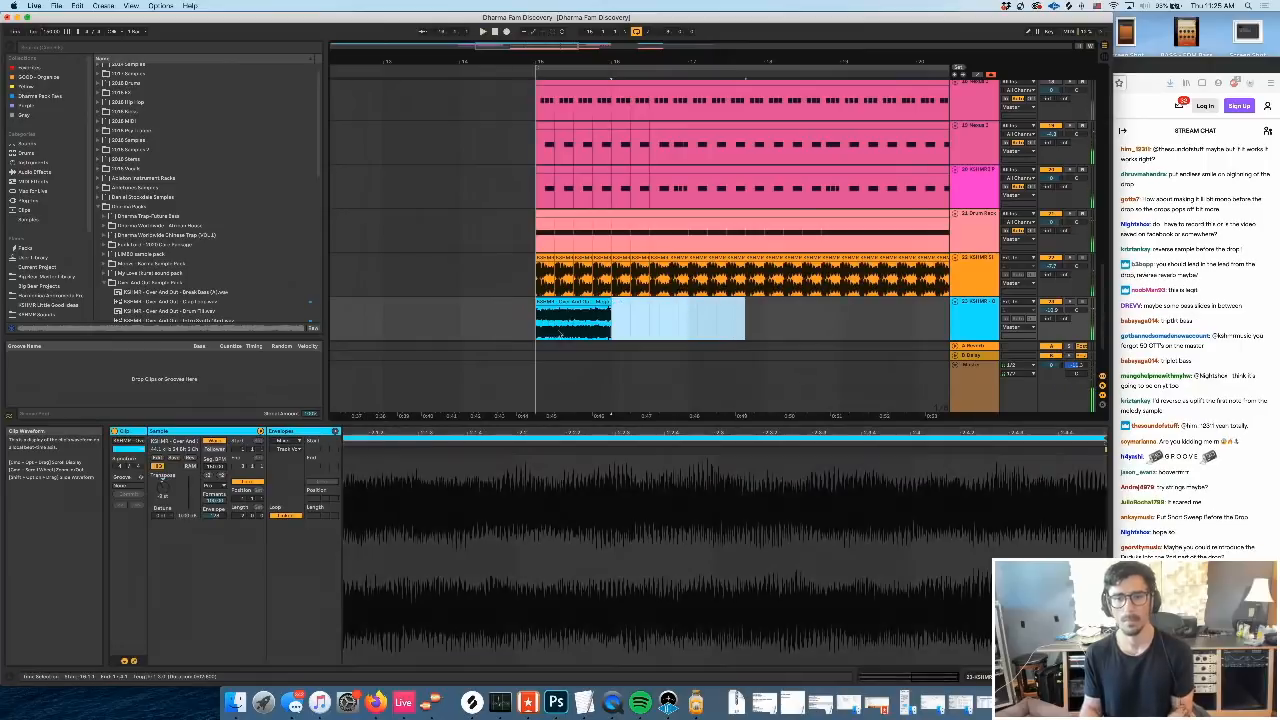
click(532, 328)
key(space)
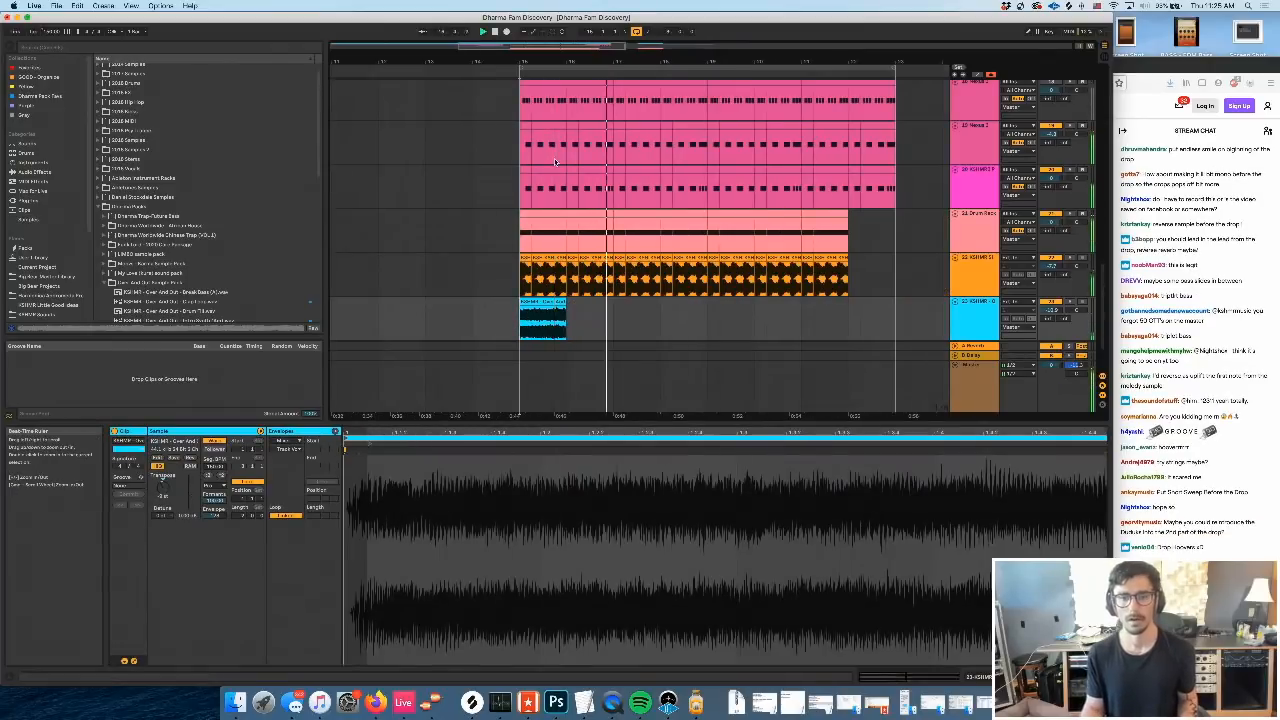
click(545, 300)
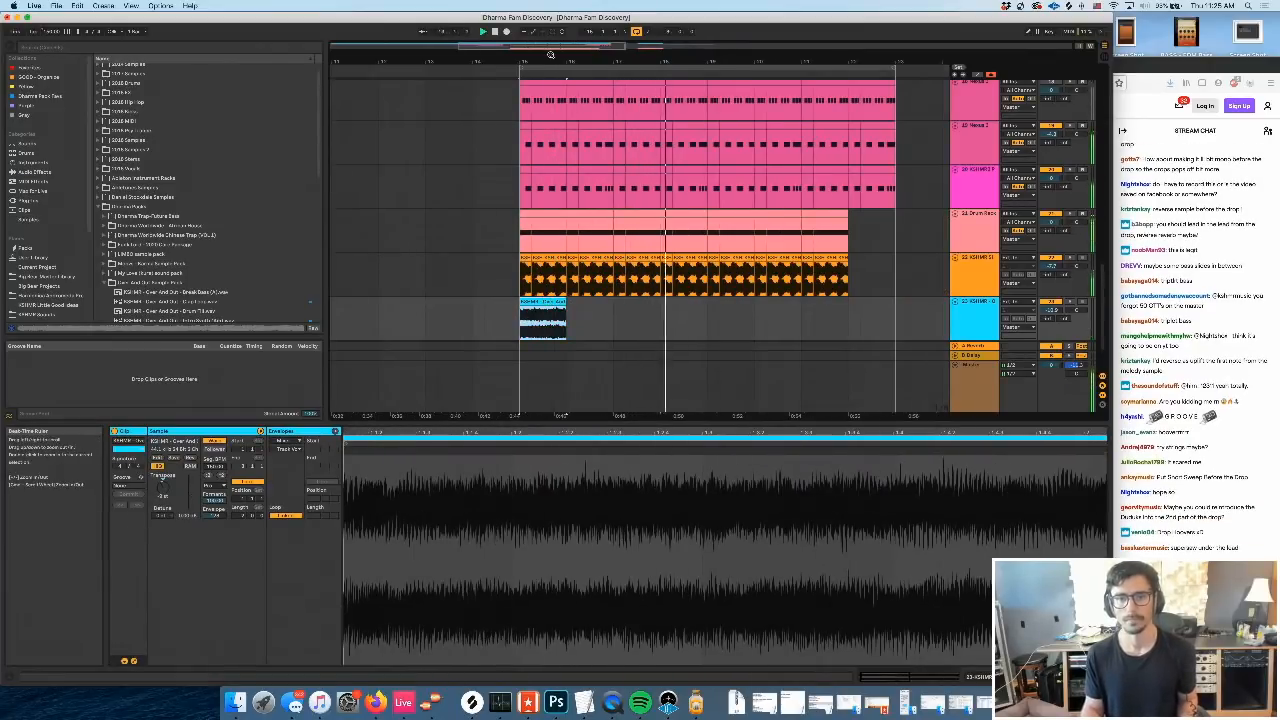
drag(549, 61, 492, 52)
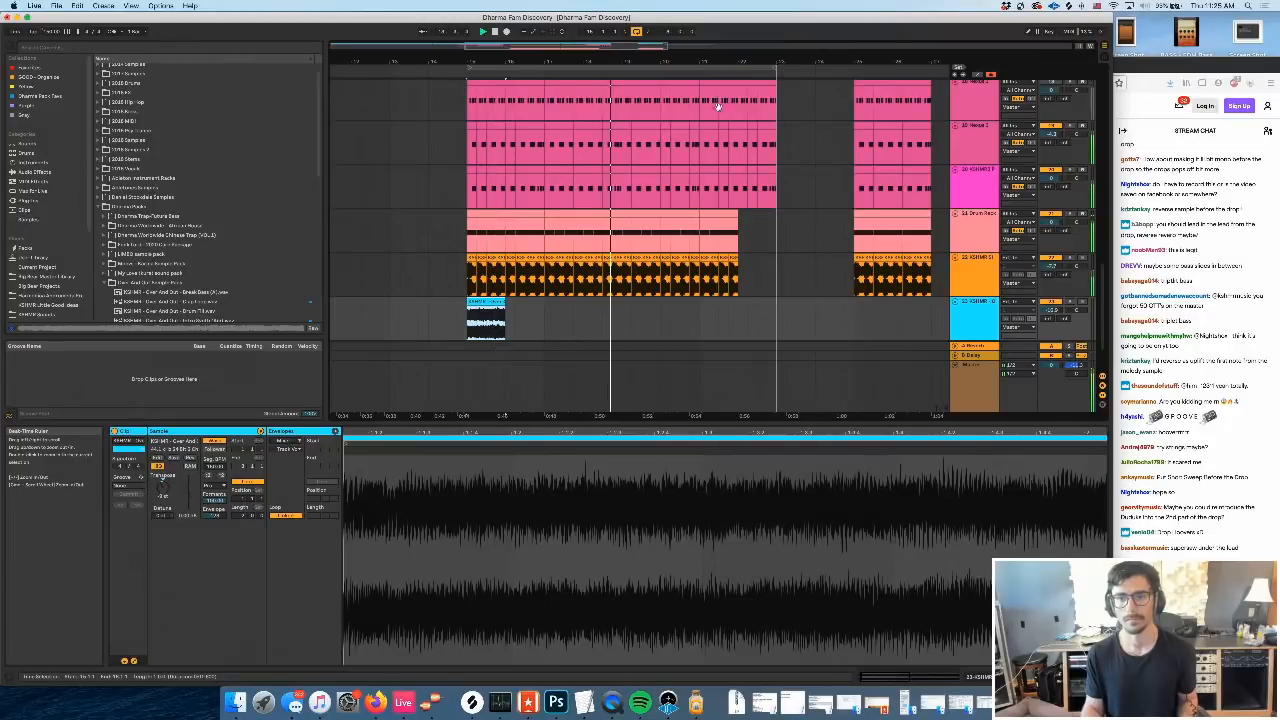
Insert empty time directly after the end of the drop, moving the following section back
click(781, 247)
scroll(805, 244, right, 2)
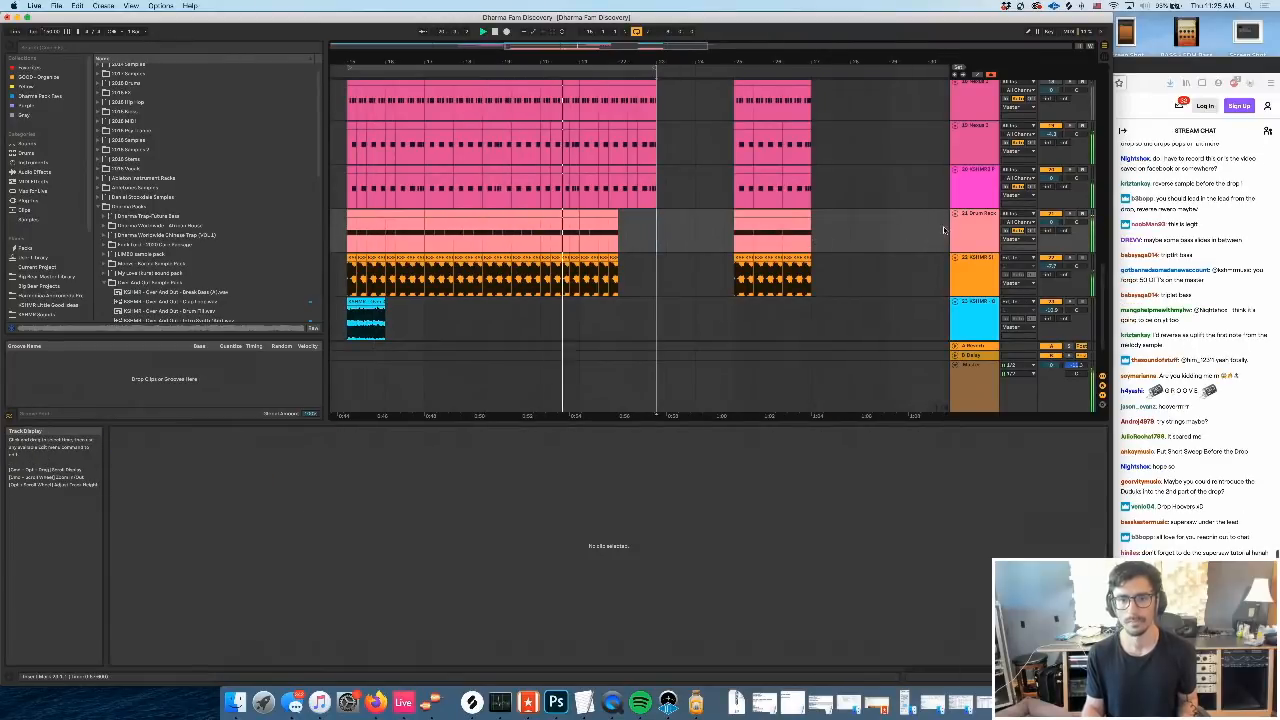
shift+click(944, 231)
key(super+i)
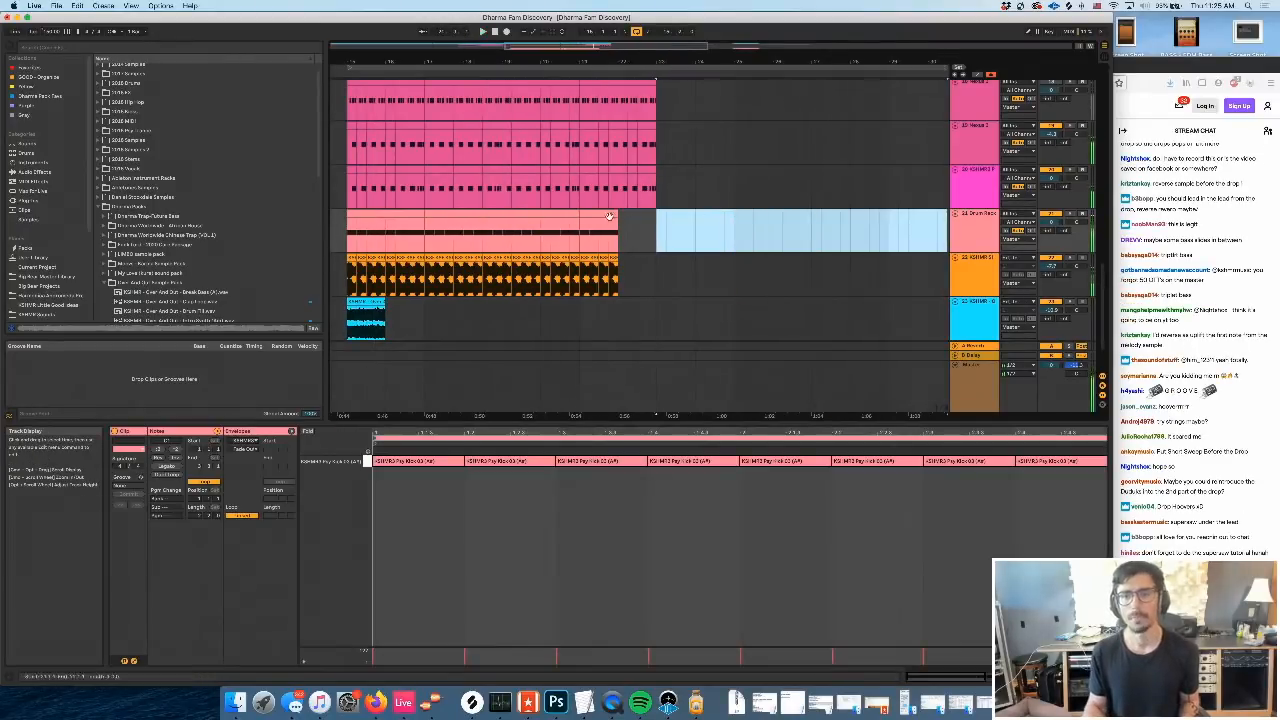
Set the loop range to the whole drop and duplicate its content across all tracks
drag(656, 238, 353, 257)
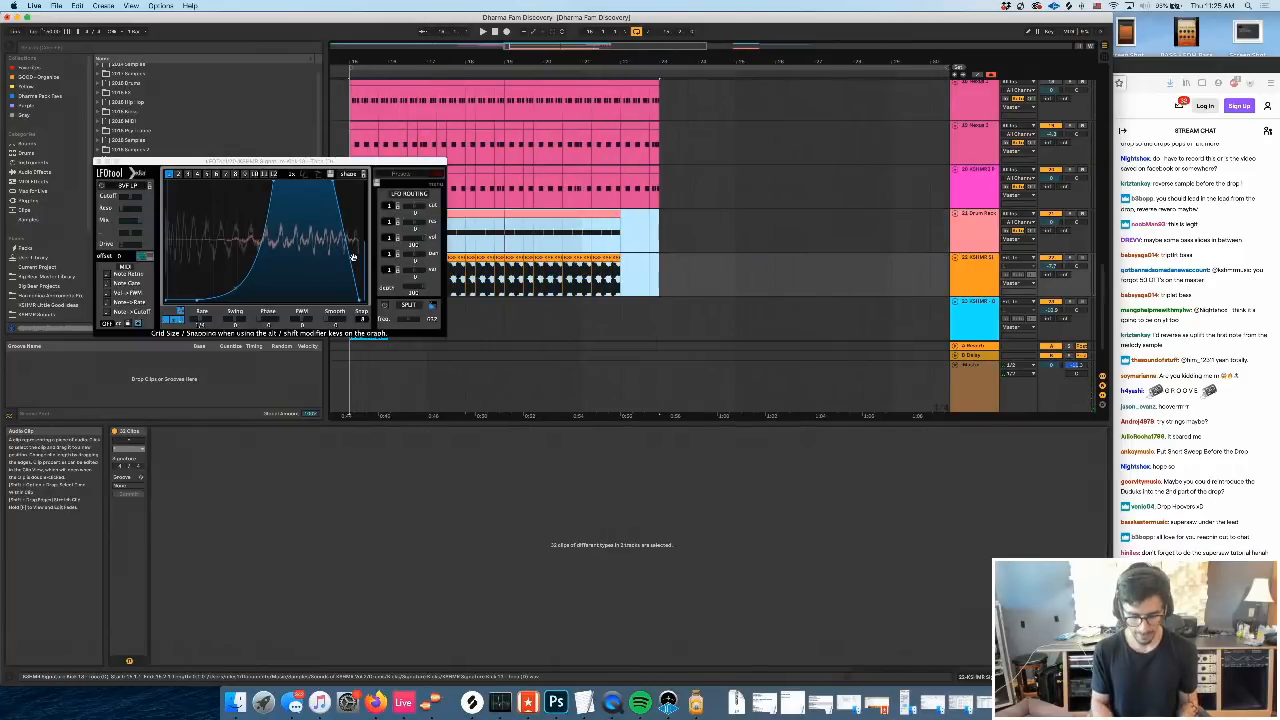
click(992, 75)
click(589, 68)
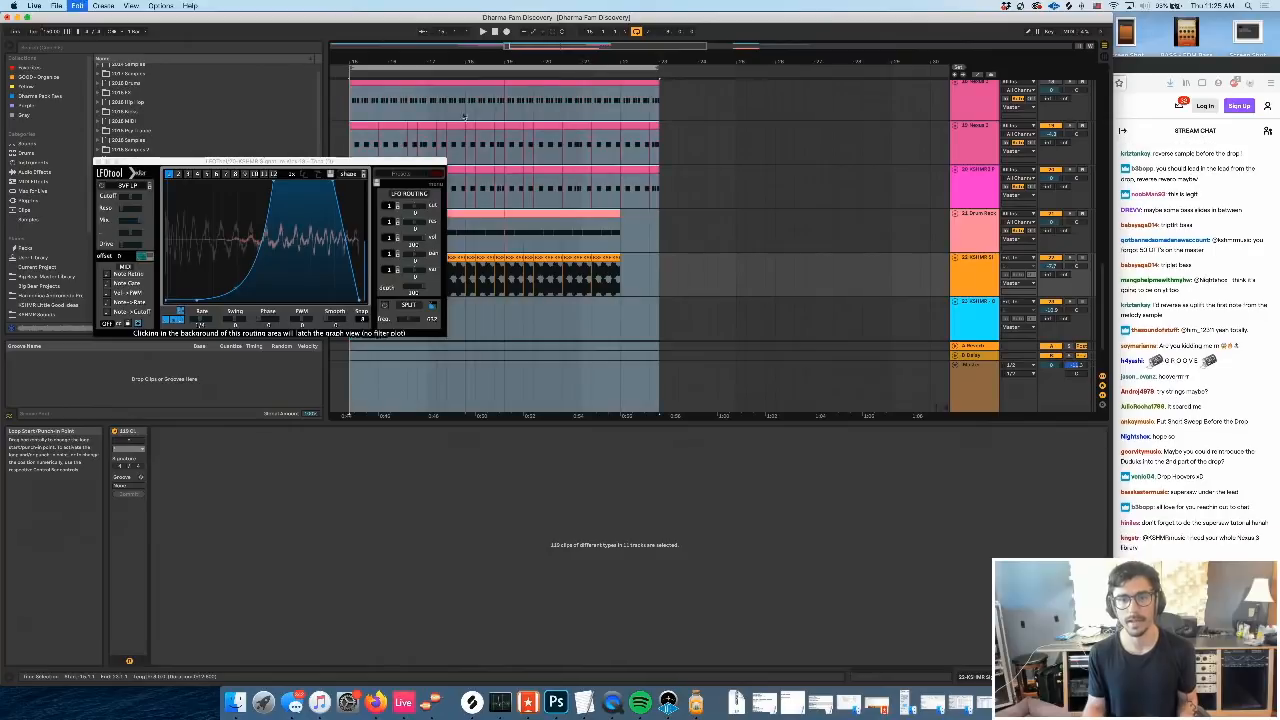
key(super+d)
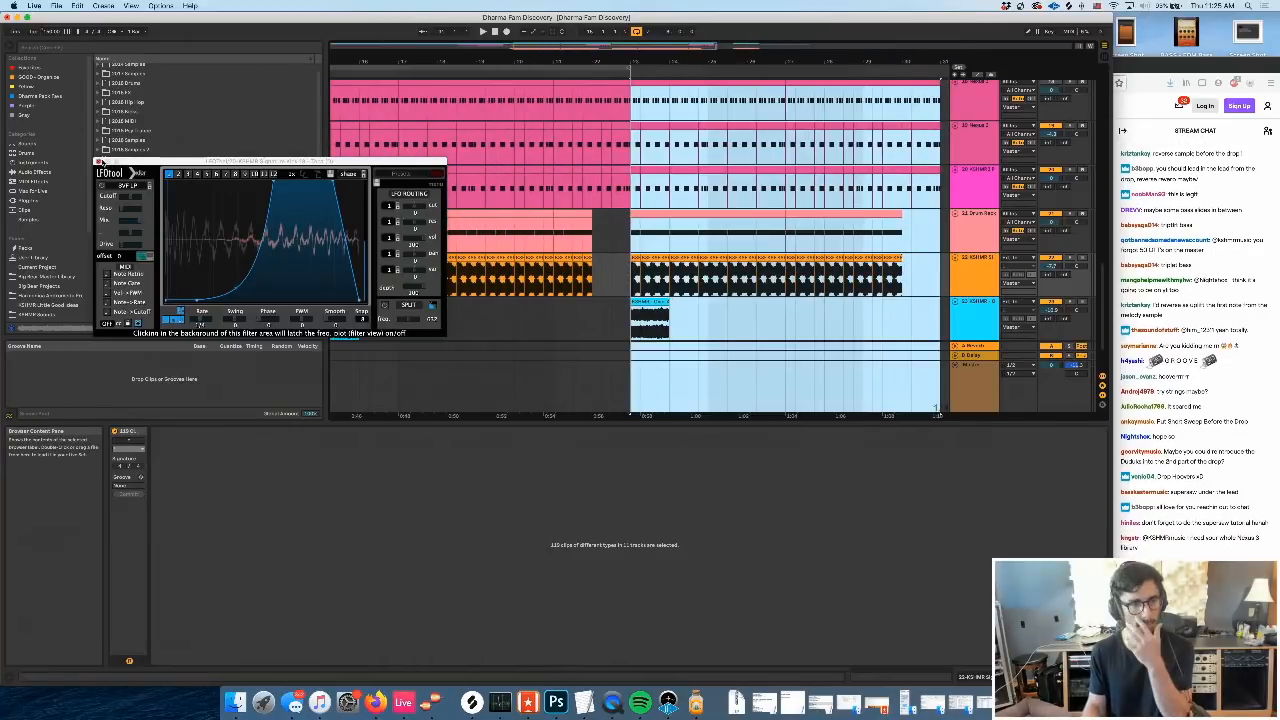
Close the LFOTool window and delete the horn clip at the start of the first half of the drop
click(100, 161)
scroll(411, 316, left, 3)
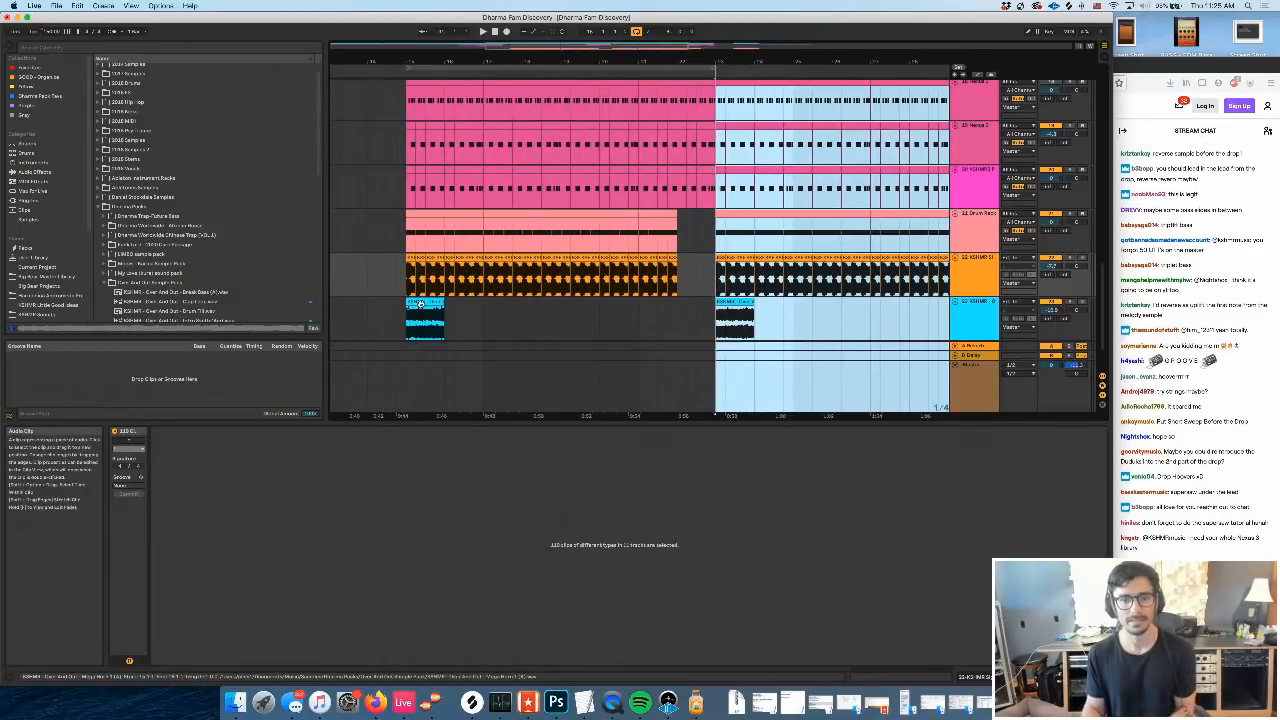
click(417, 303)
key(Delete)
Find the ArtsAcoustic Reverb plug-in, add it to the horn track and adjust its dry level
click(717, 333)
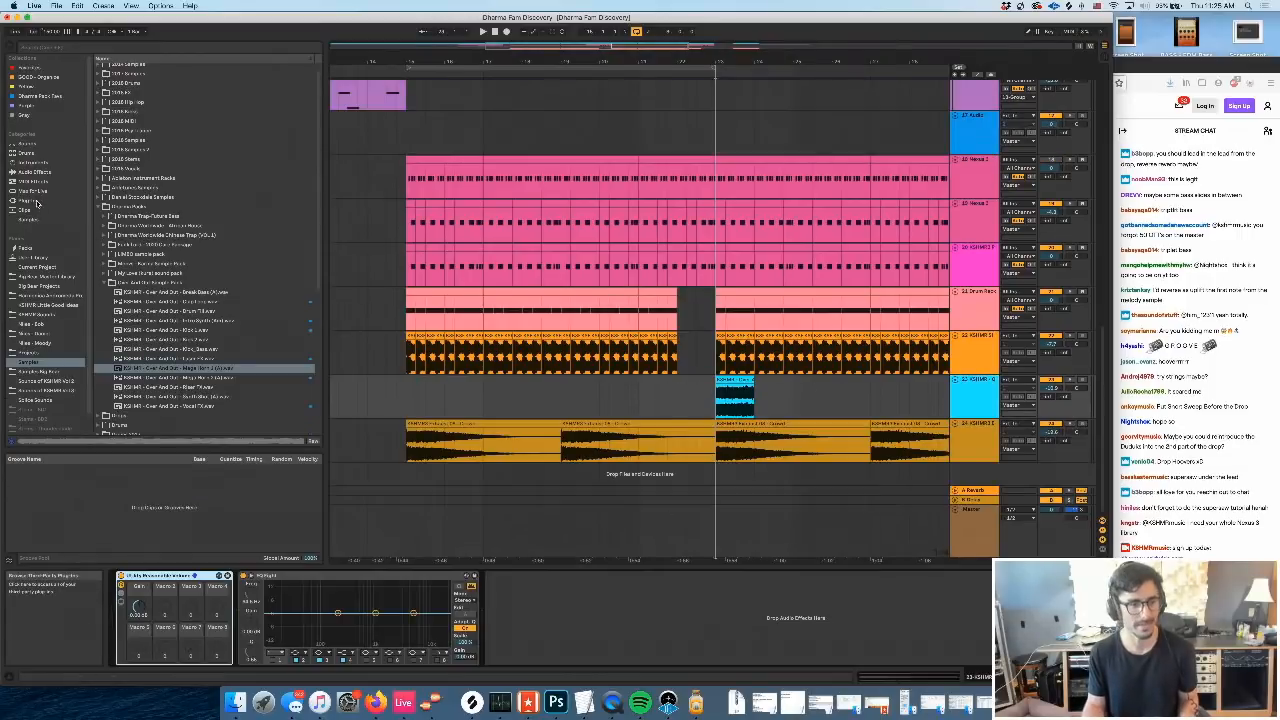
click(30, 200)
click(80, 47)
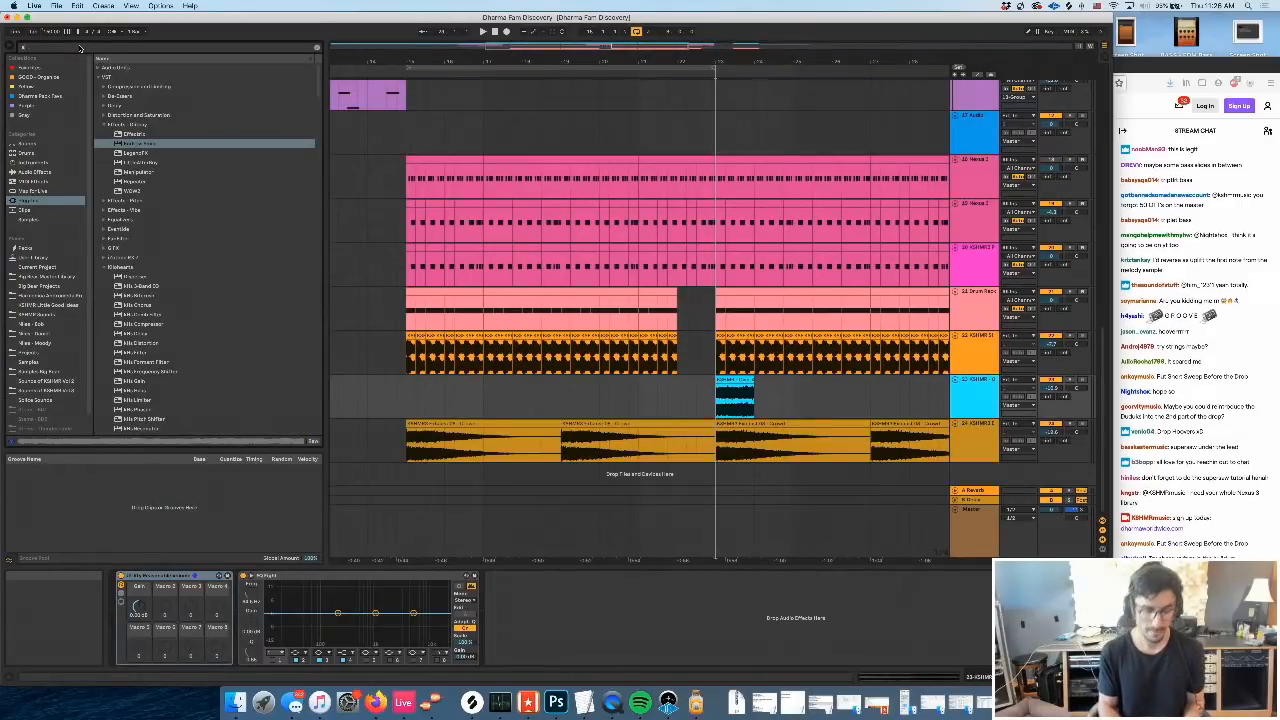
text(arts)
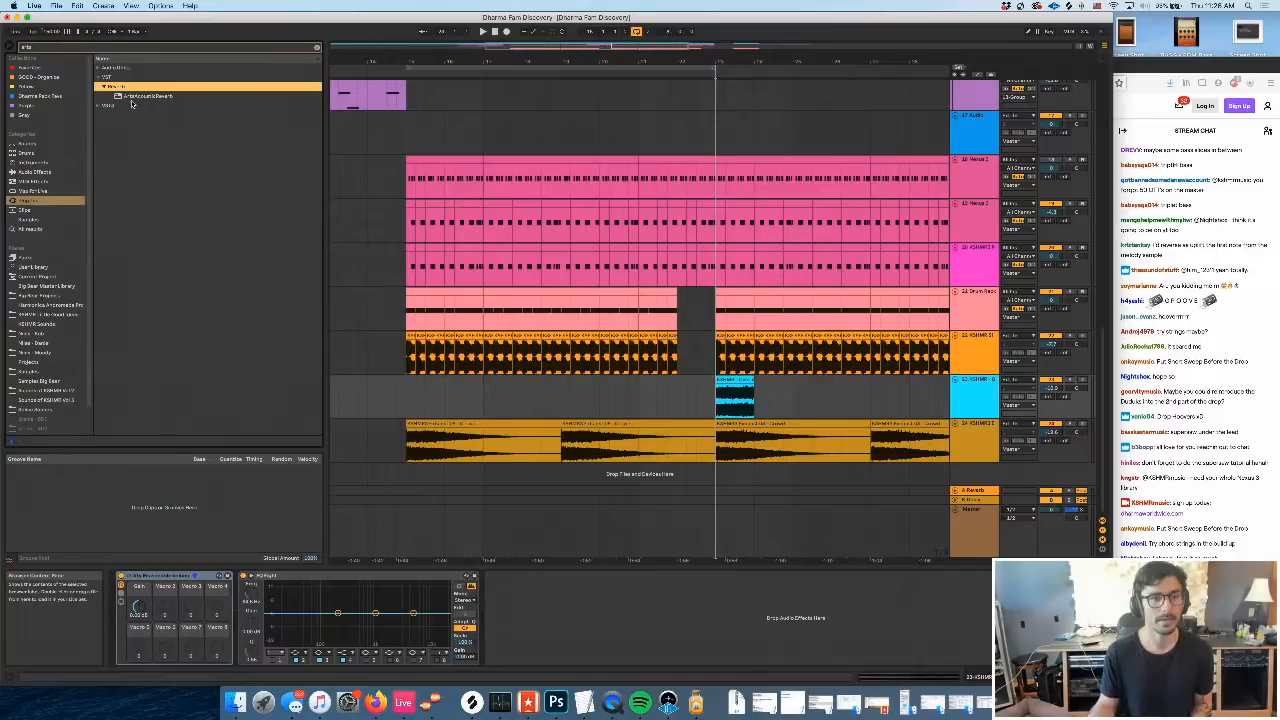
double_click(131, 97)
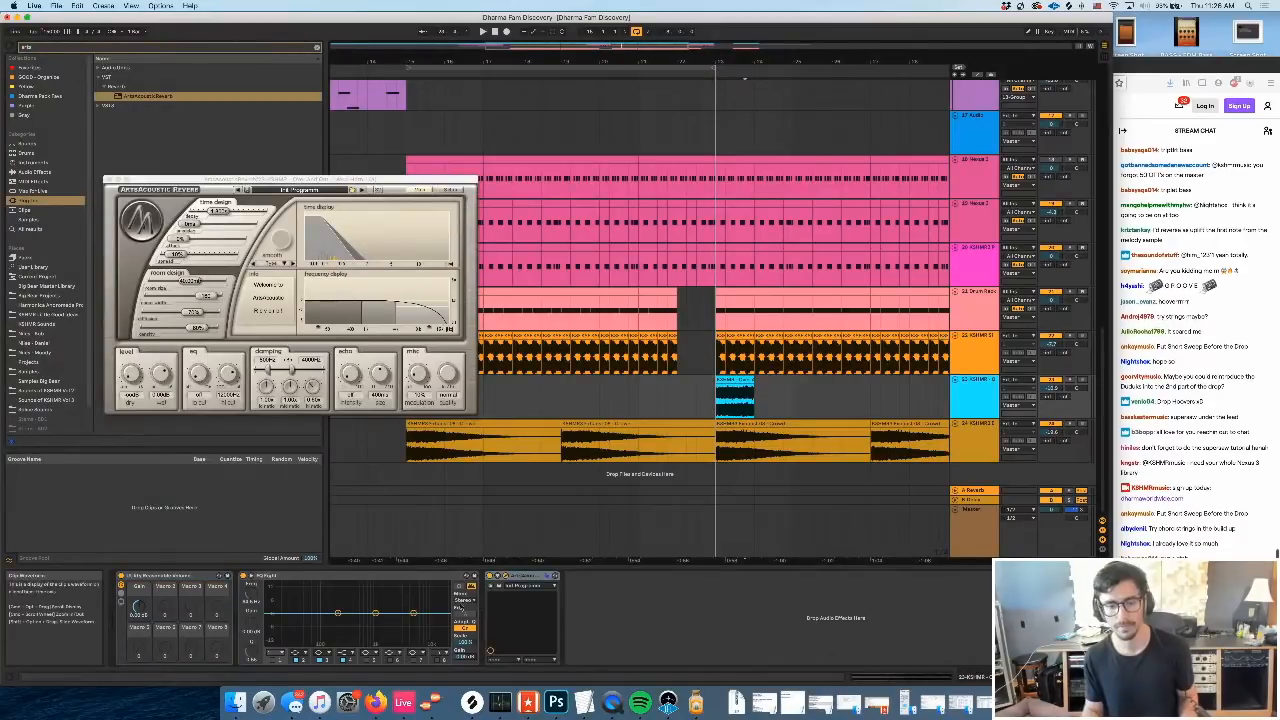
drag(132, 379, 141, 326)
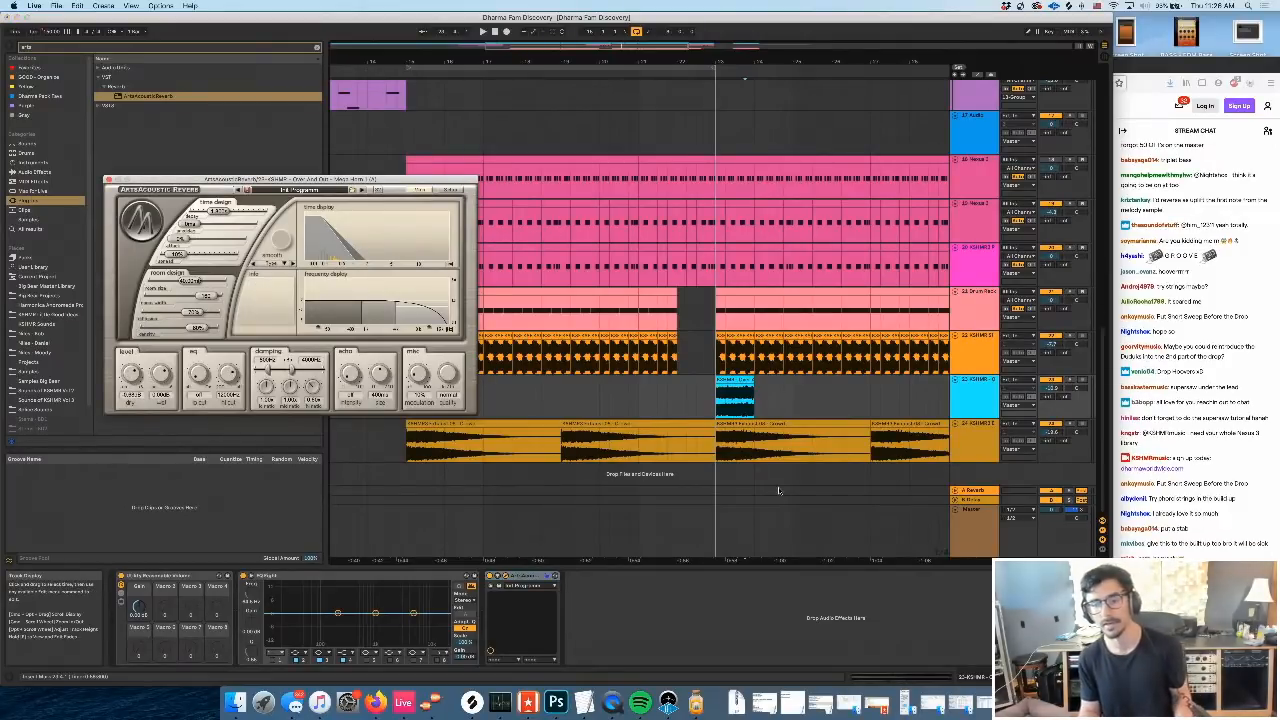
Load the room-defined factory preset "generic hughe hall" in the horn track's reverb
click(718, 407)
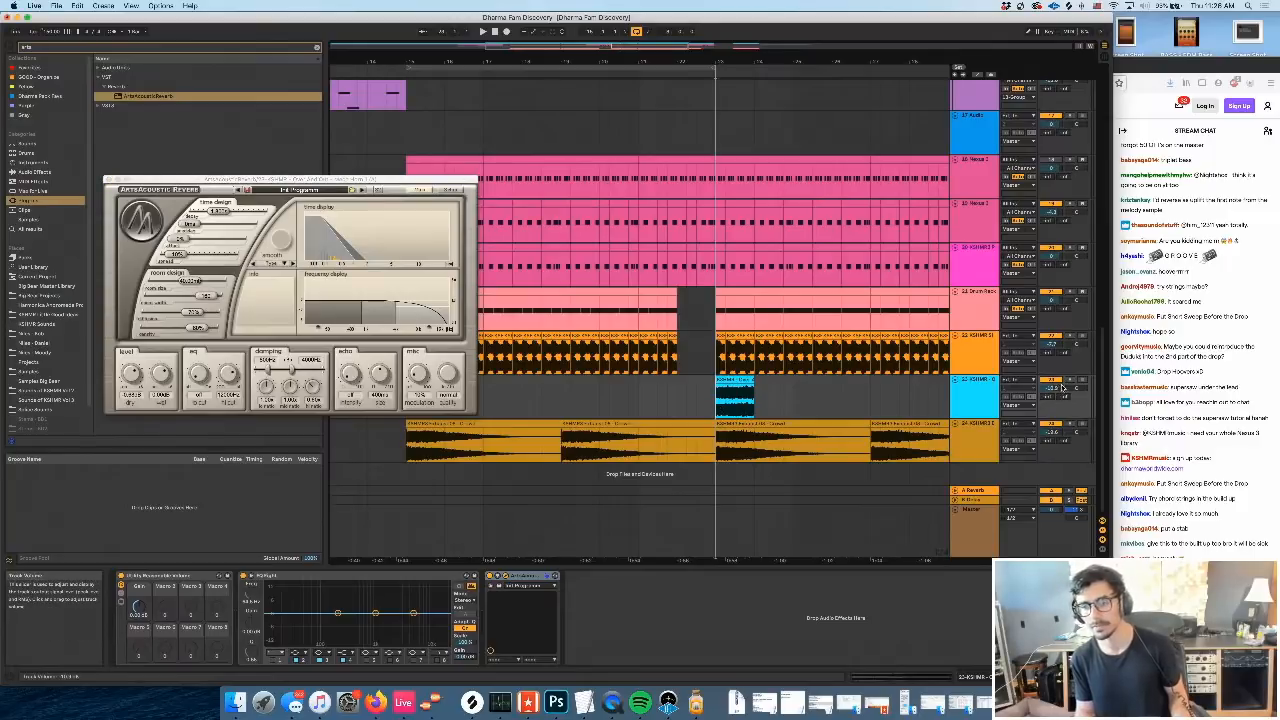
click(328, 189)
click(351, 191)
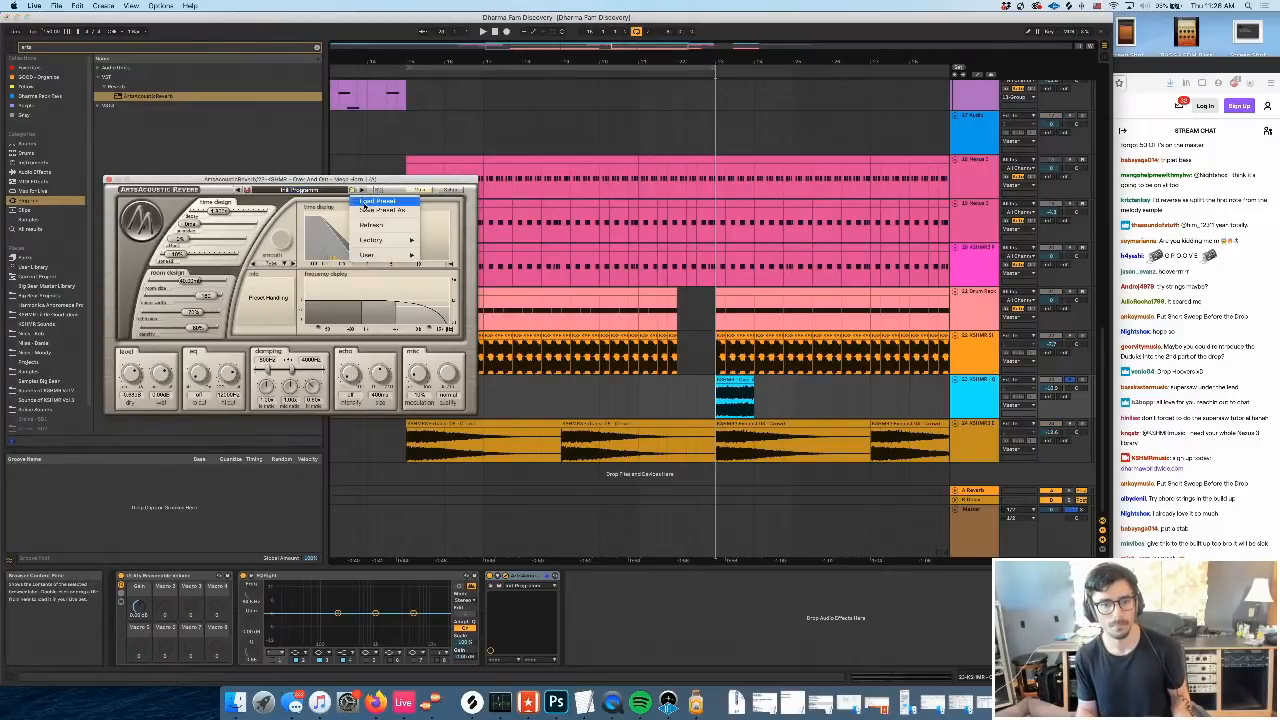
mouse_move(395, 240)
mouse_move(467, 259)
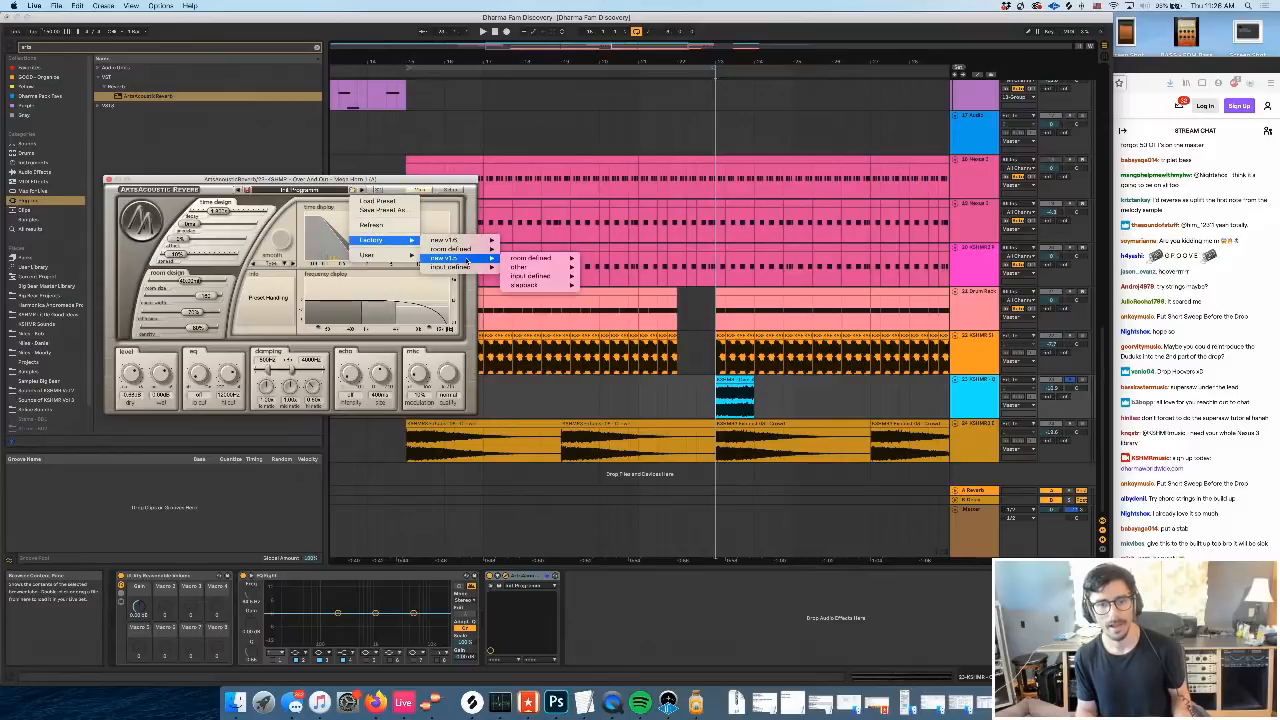
mouse_move(519, 267)
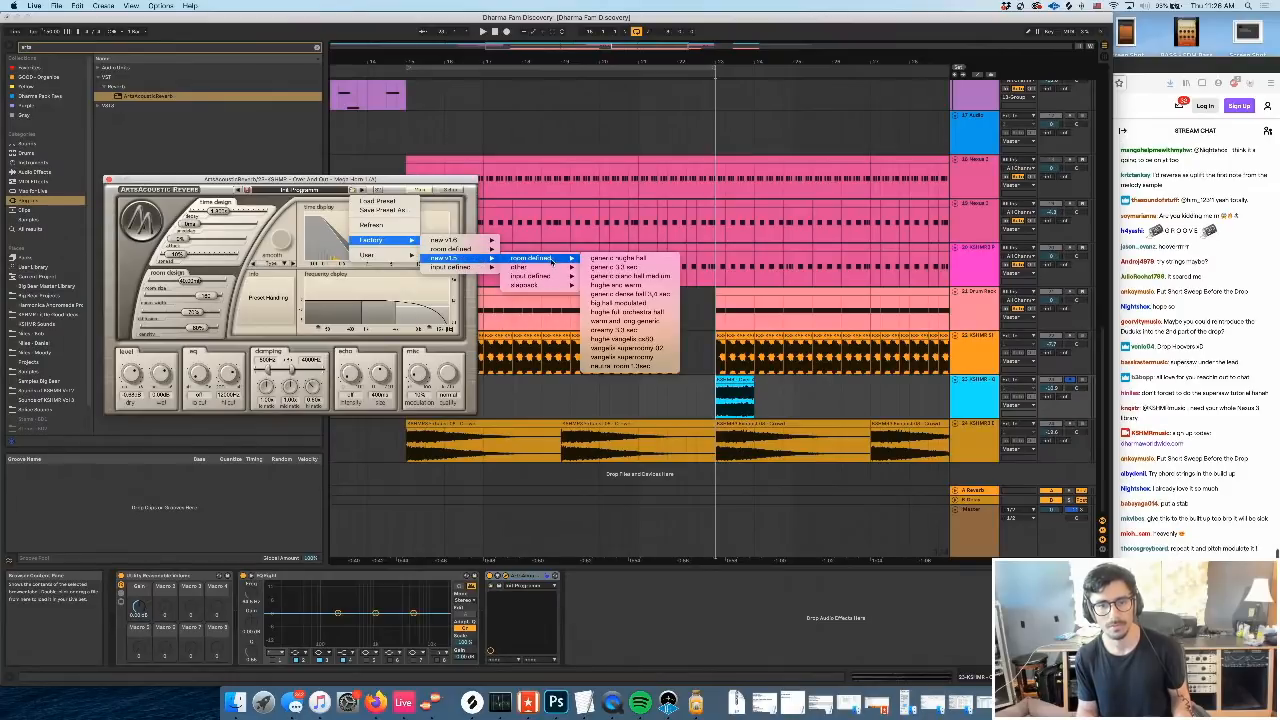
click(585, 261)
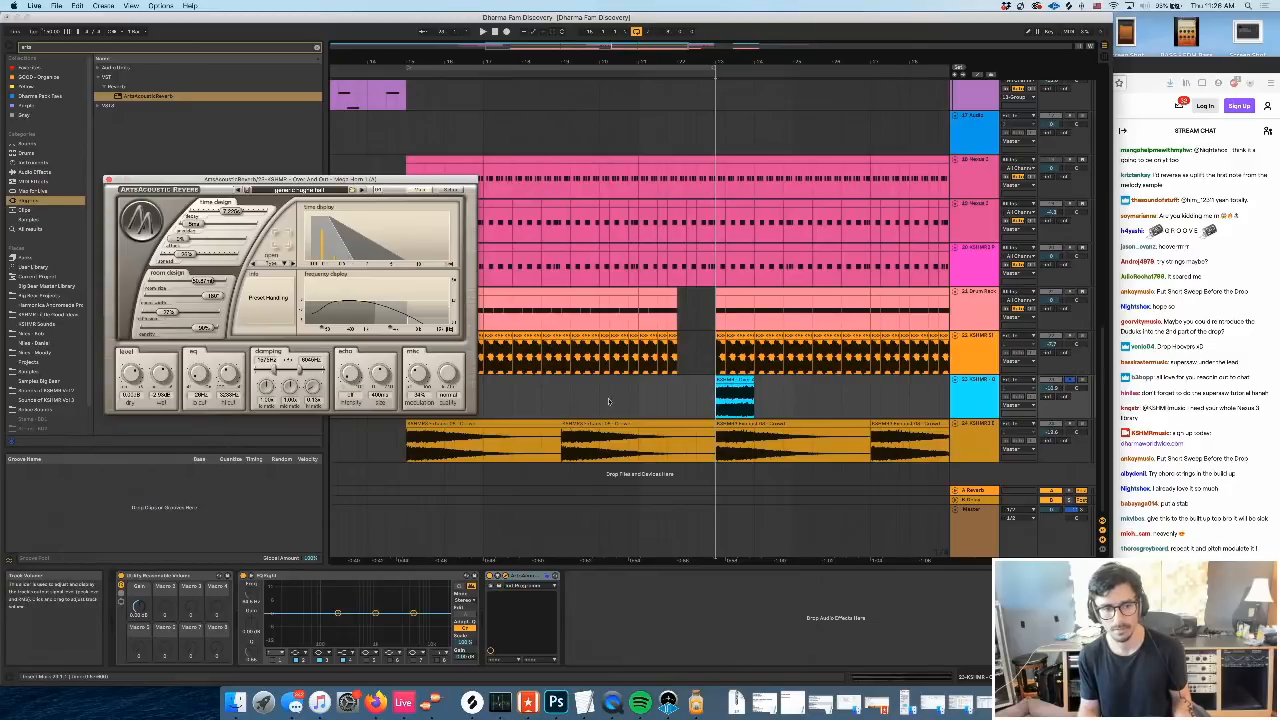
Play the horn with the reverb, group the reverb into a rack and turn its dry level fully down
key(space)
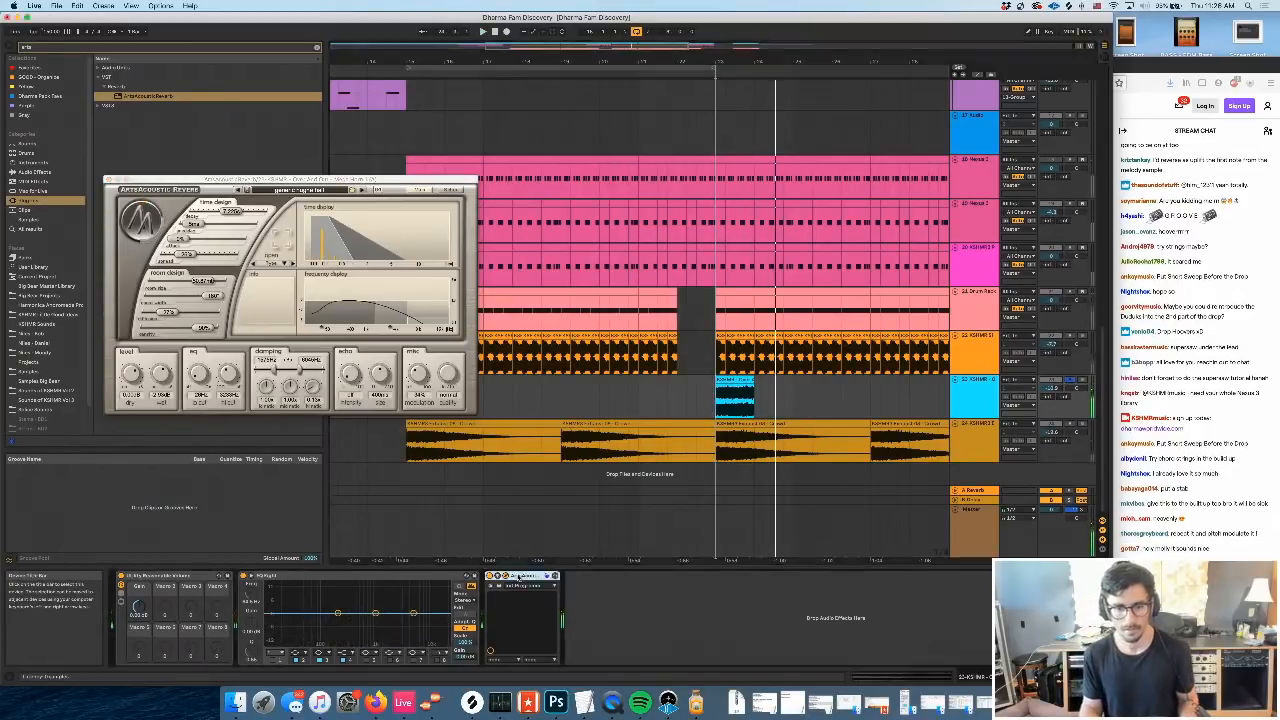
key(super+g)
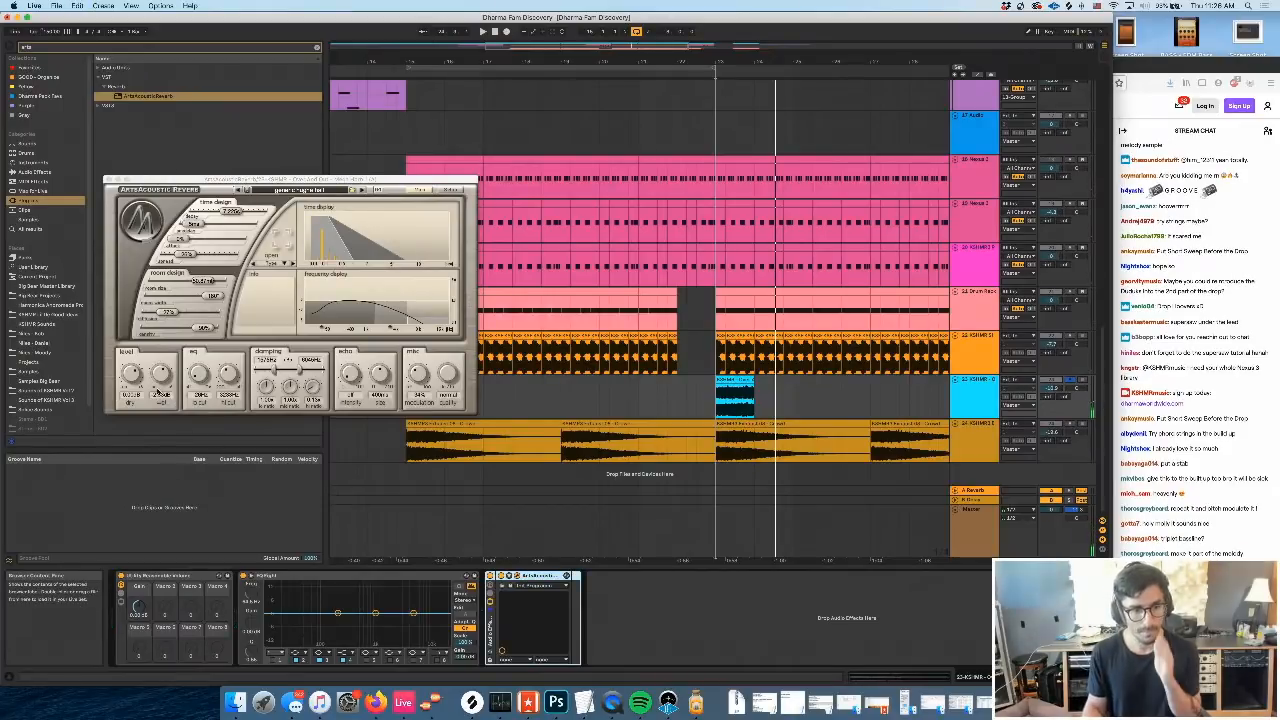
drag(131, 374, 131, 432)
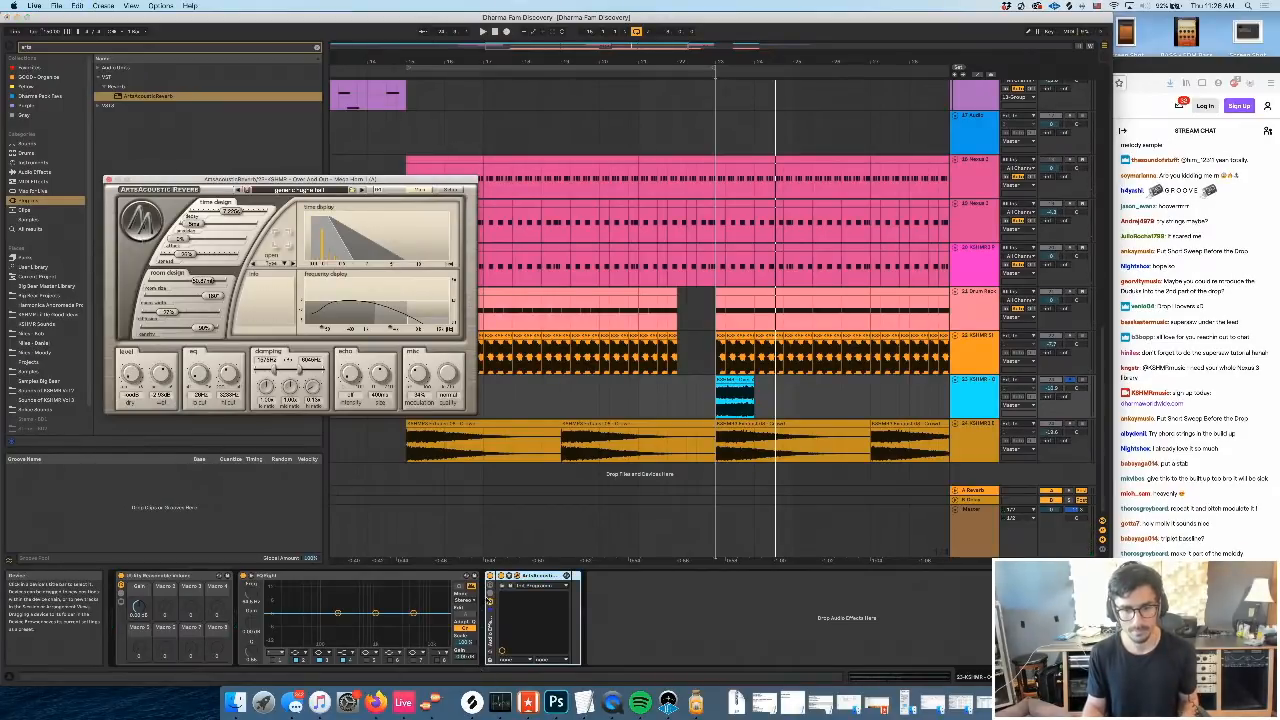
Show the chain list of the horn track's reverb rack, create a second chain in it and save the project
click(490, 594)
right_click(515, 618)
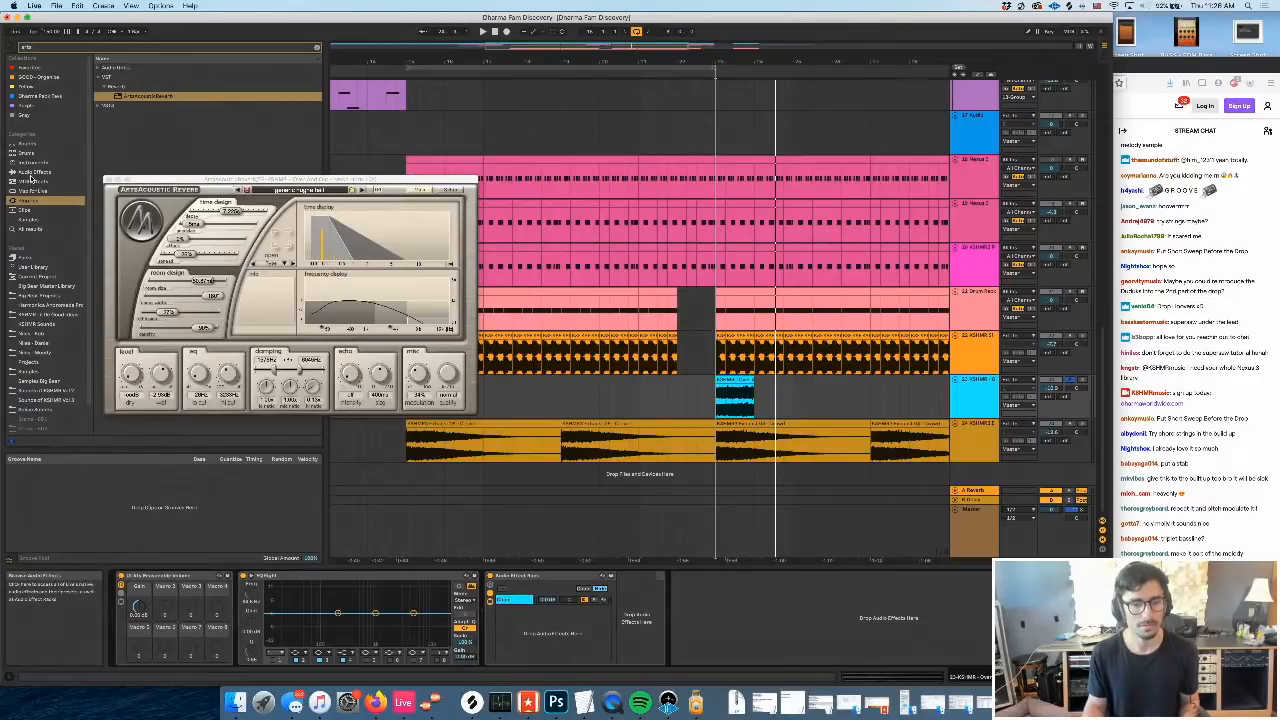
click(32, 172)
right_click(547, 634)
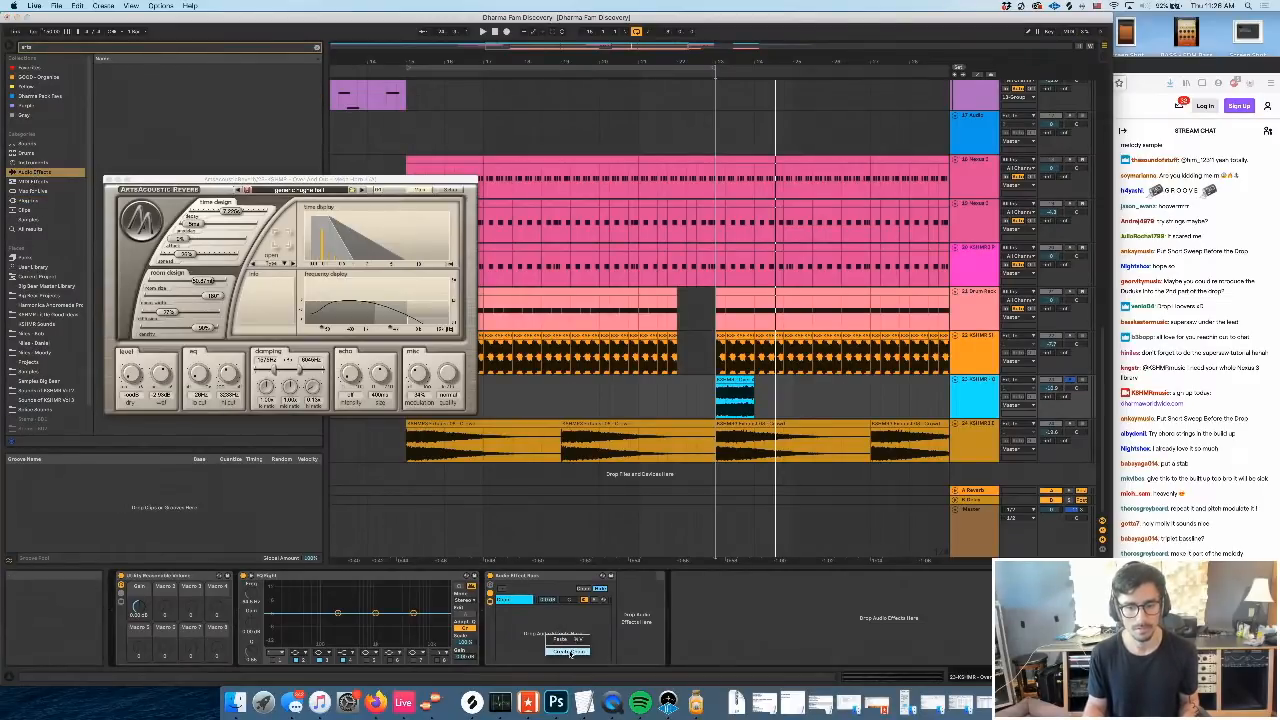
click(571, 653)
click(514, 600)
key(super+s)
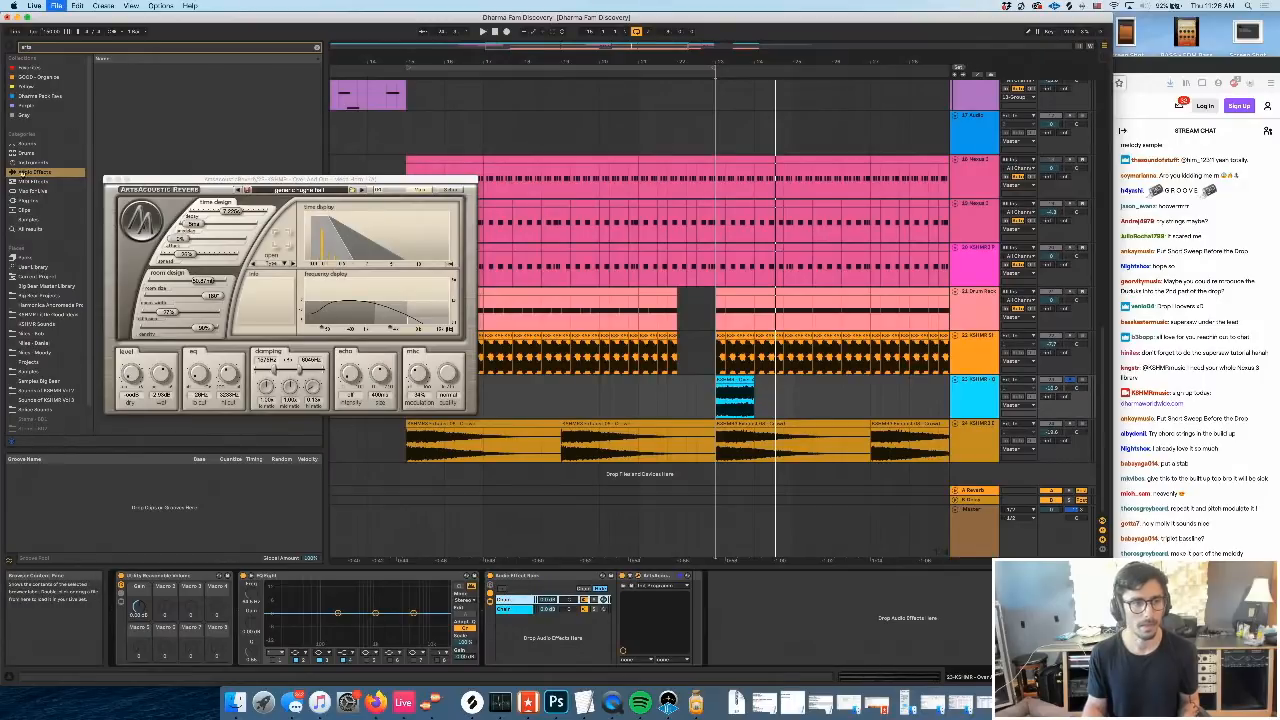
Clear the browser search, close the reverb window and add a Glue Compressor after the reverb in the rack chain
click(318, 48)
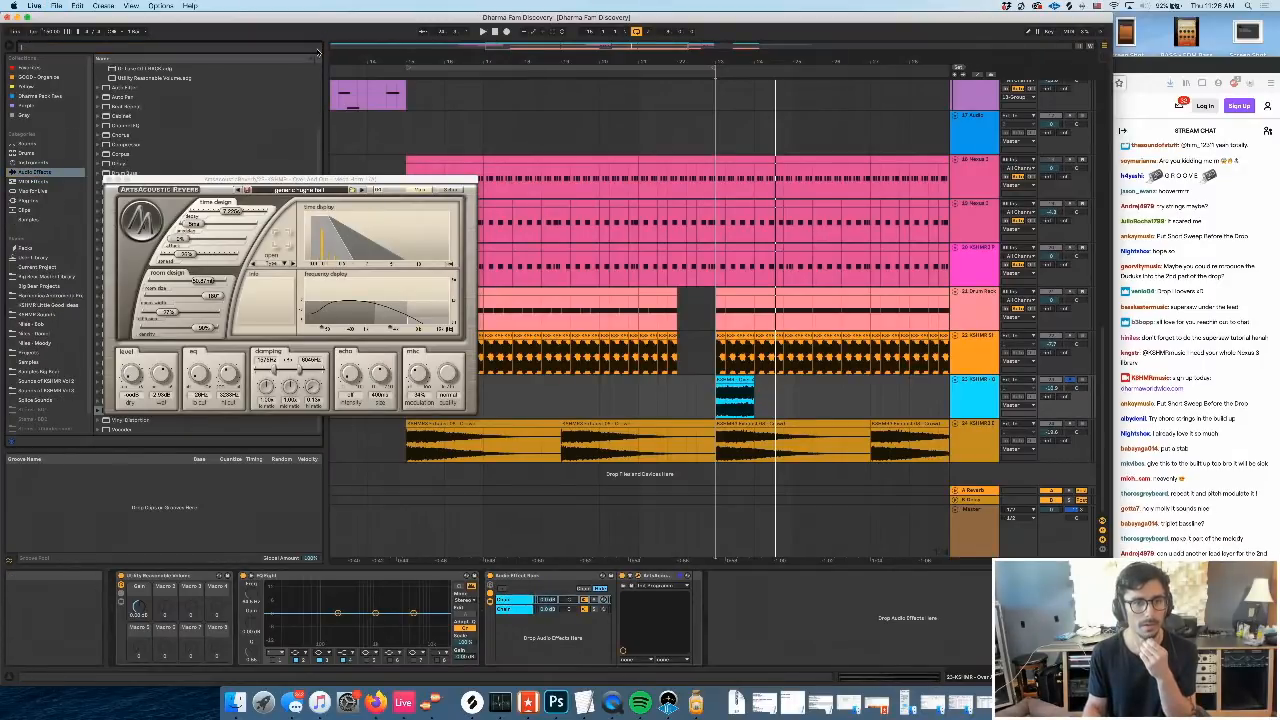
click(111, 183)
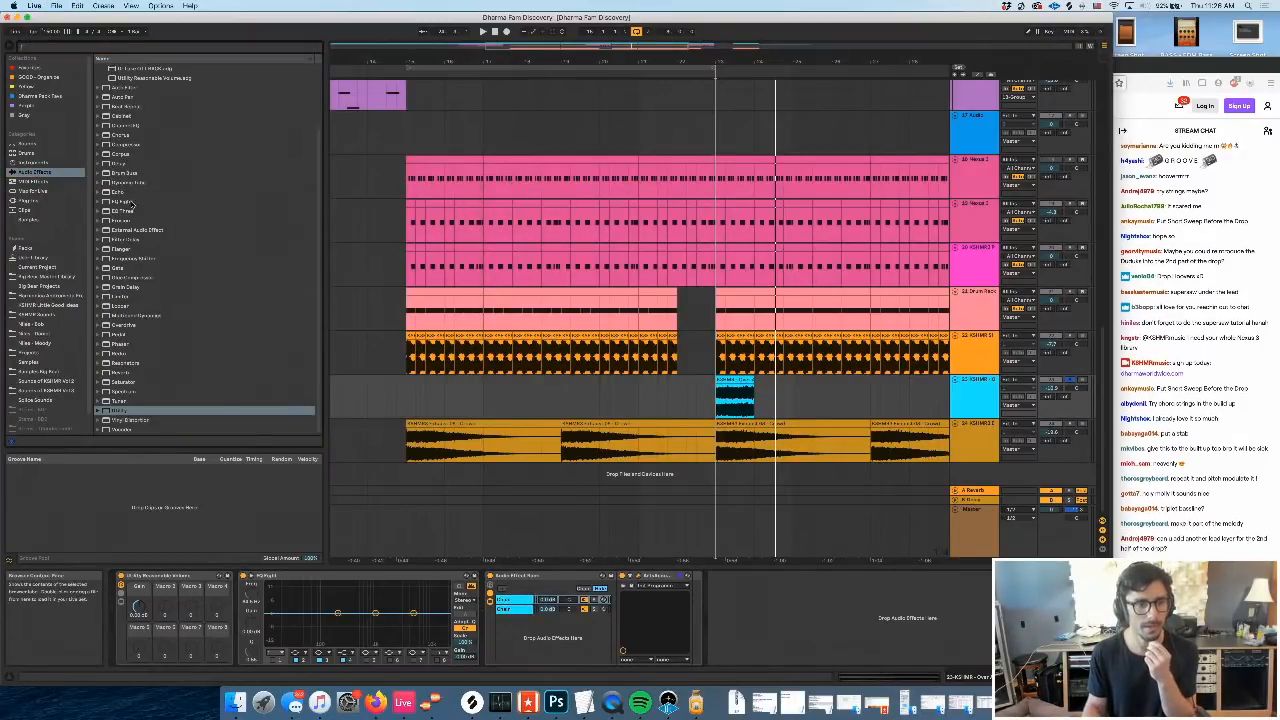
mouse_move(138, 278)
mouse_down()
mouse_move(625, 585)
mouse_move(668, 595)
mouse_up()
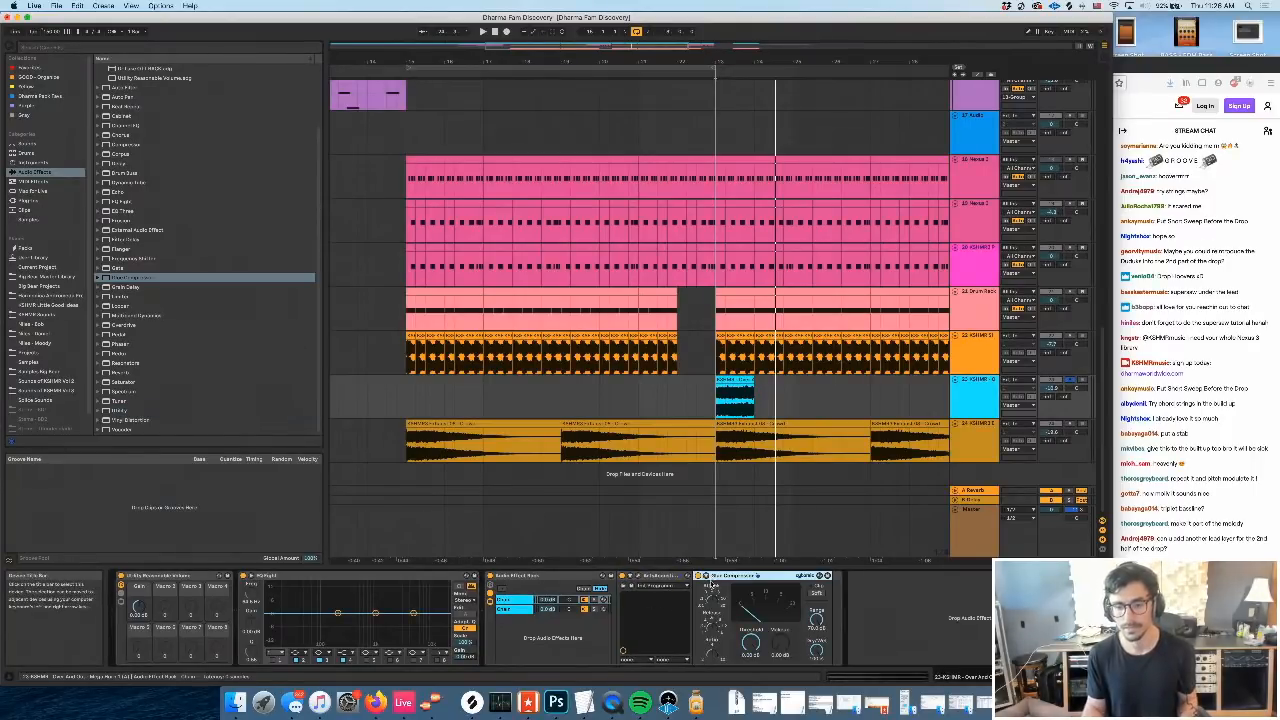
Enable the Glue Compressor's sidechain and set its audio source to the KSHMR Over And Out Mega Horn track
click(708, 584)
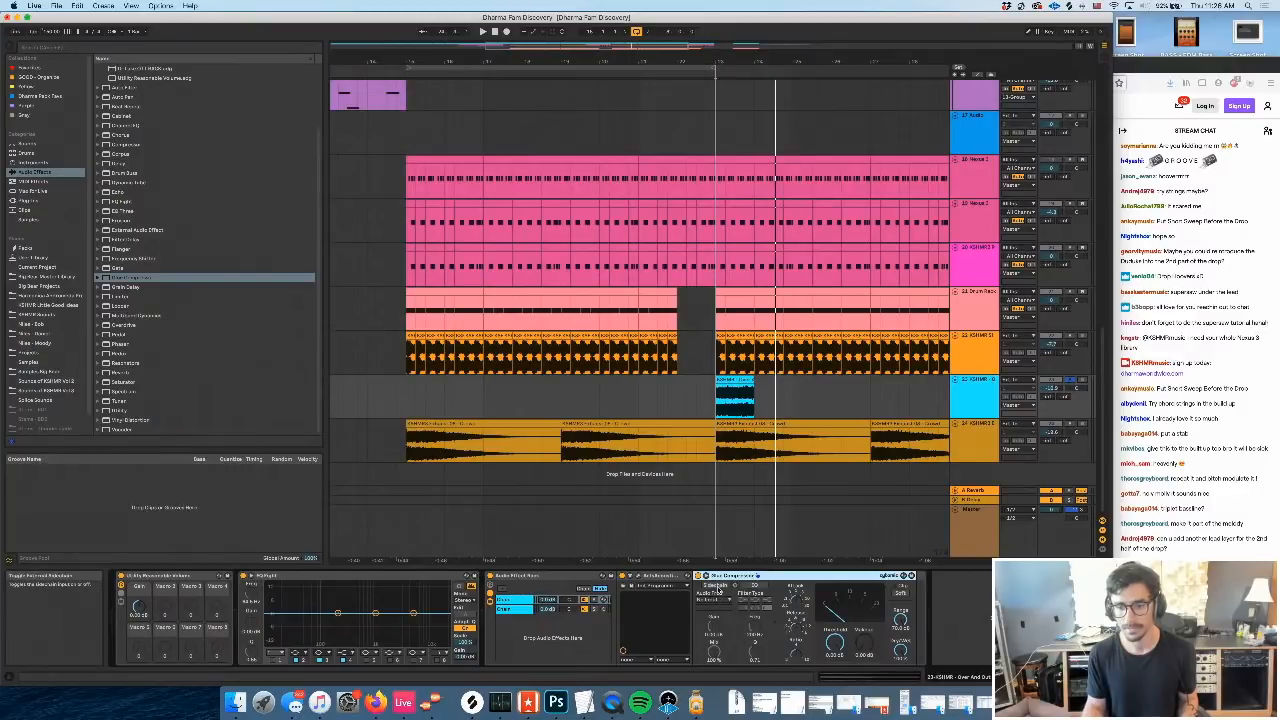
click(714, 598)
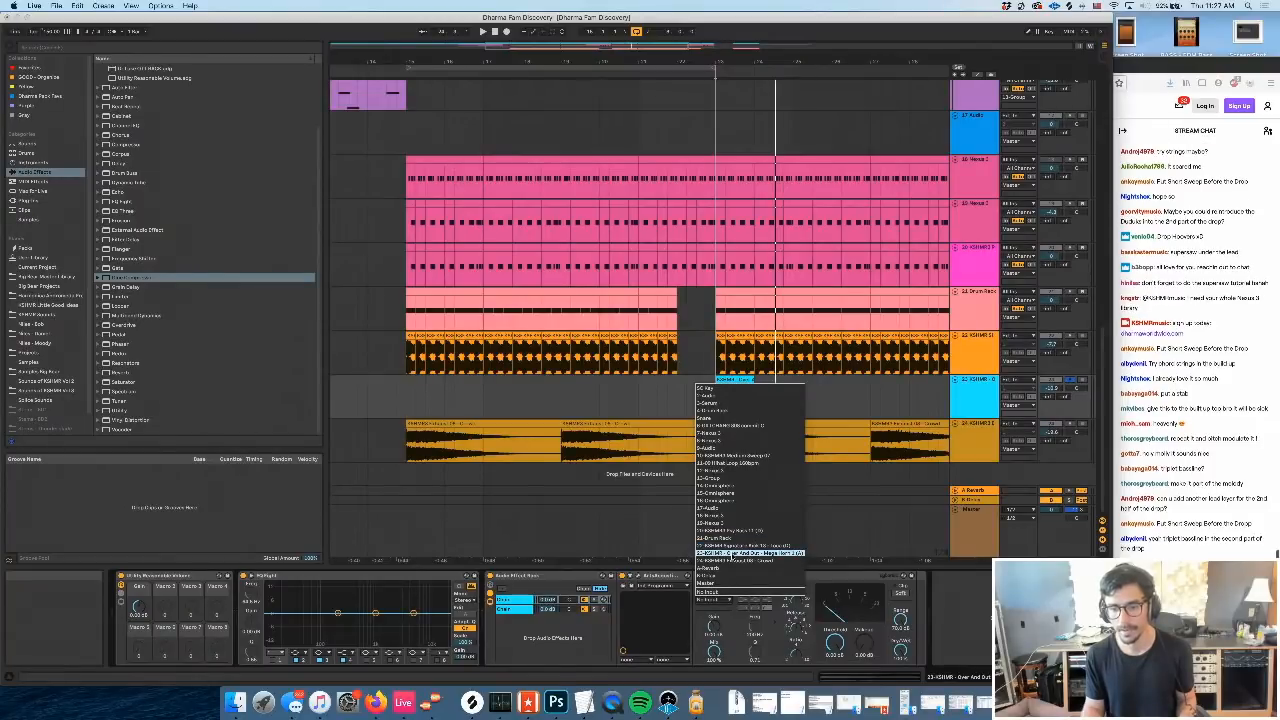
click(740, 553)
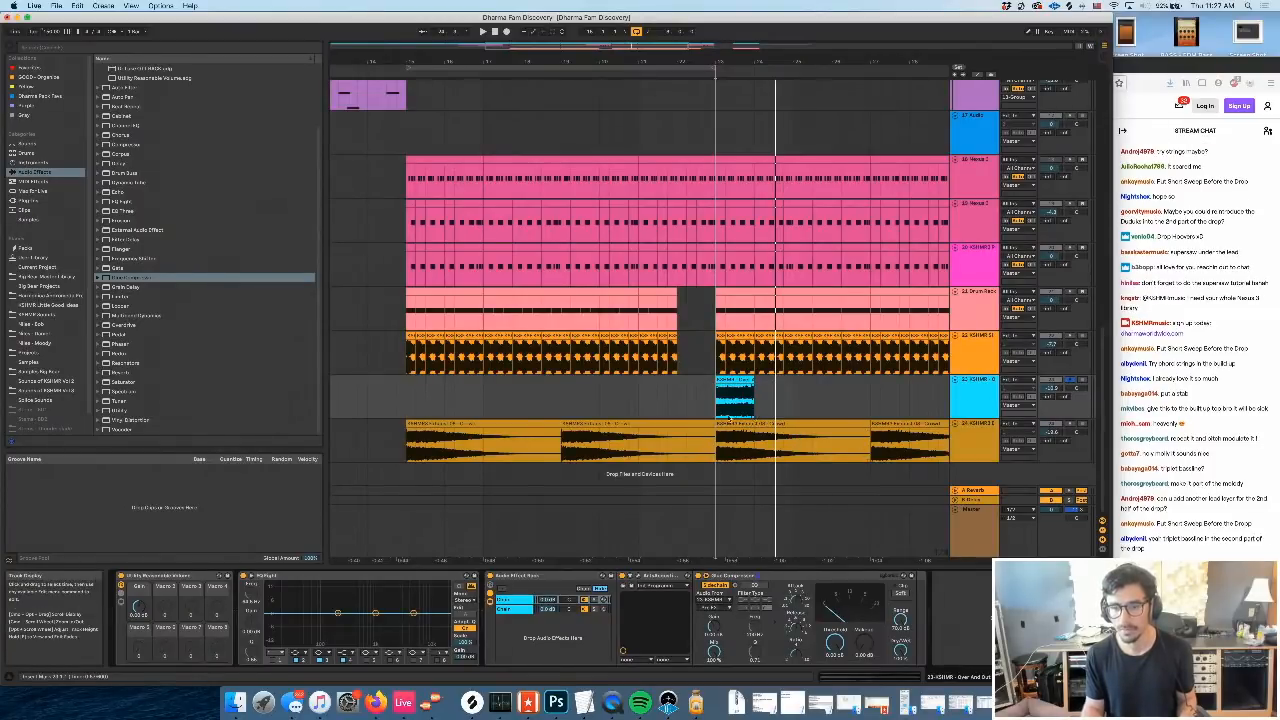
Lower the Glue Compressor's threshold during playback, then unsolo the horn track and play it with the full drop
key(space)
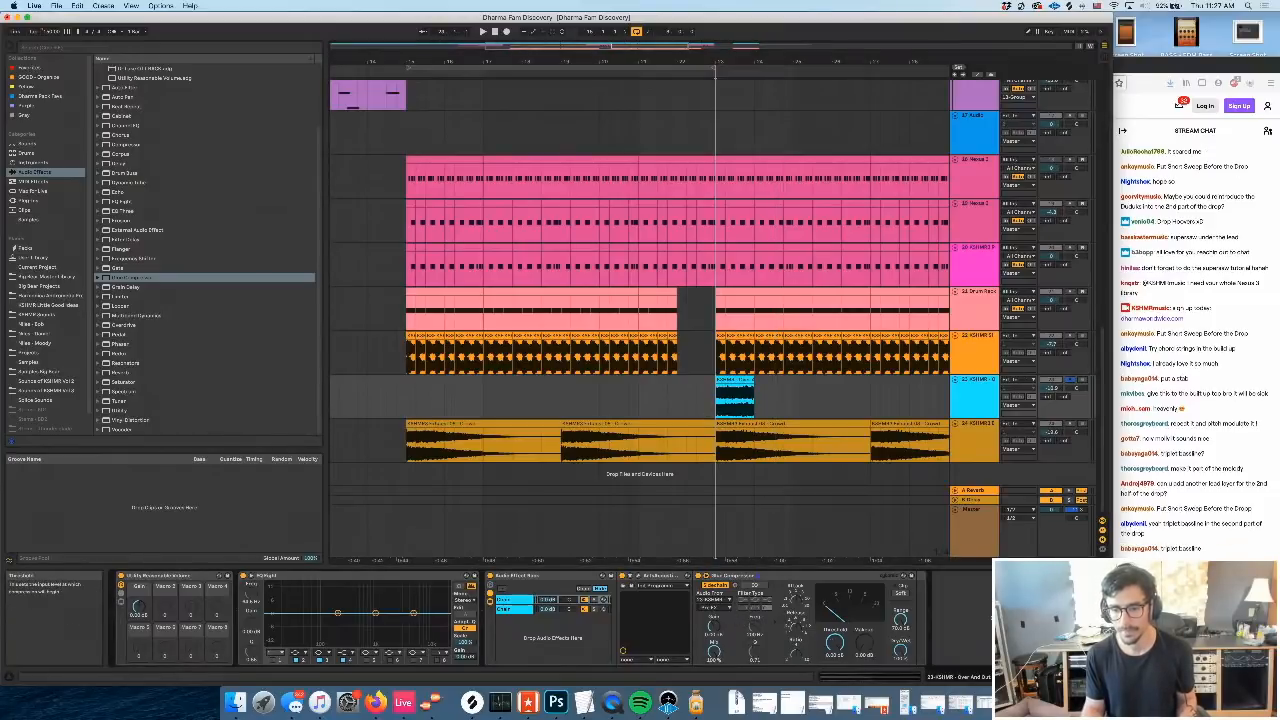
key(space)
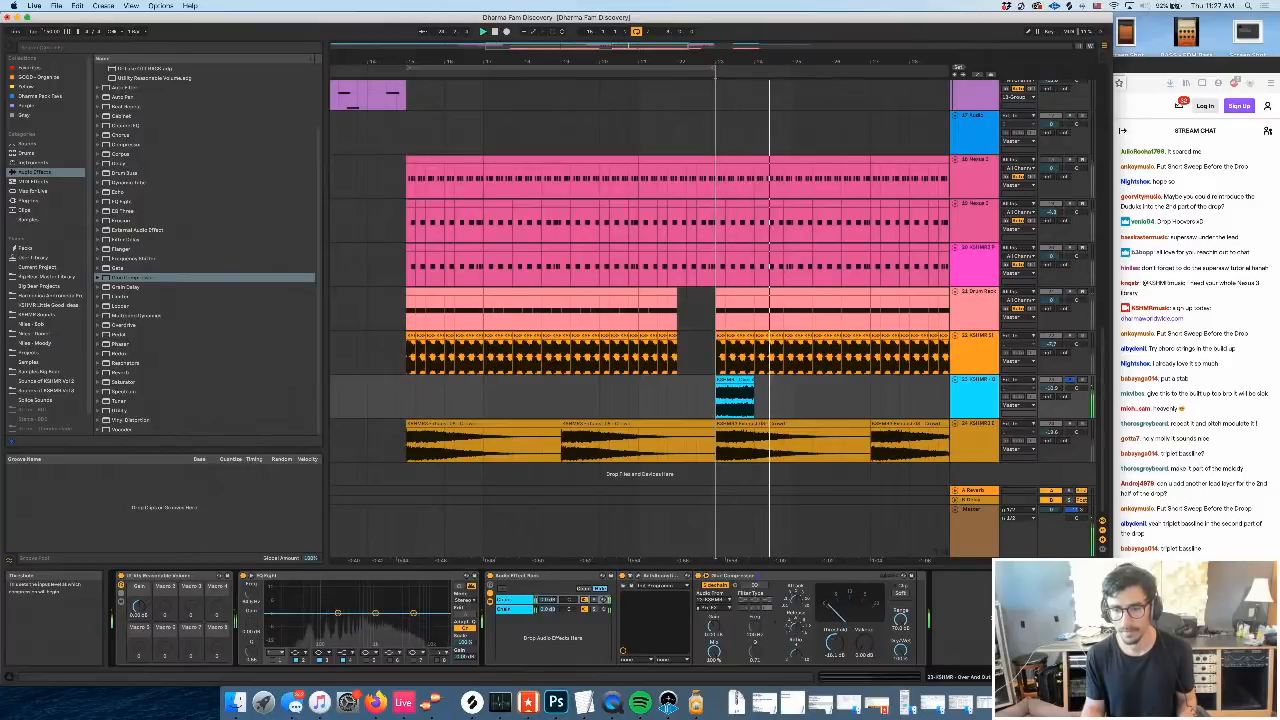
click(1070, 381)
key(space)
drag(717, 415, 618, 411)
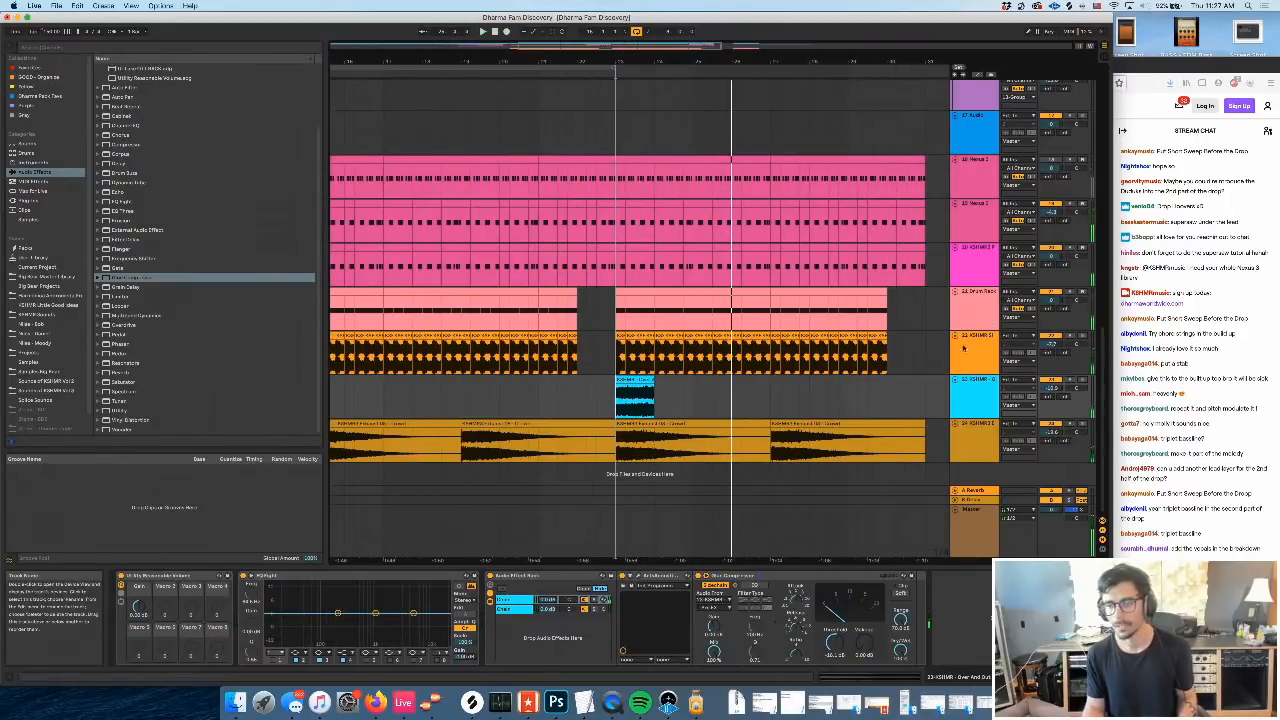
Copy the sidechained Compressor from the brown audio track and paste it at the end of the horn track's effects
click(967, 333)
scroll(965, 280, up, 10)
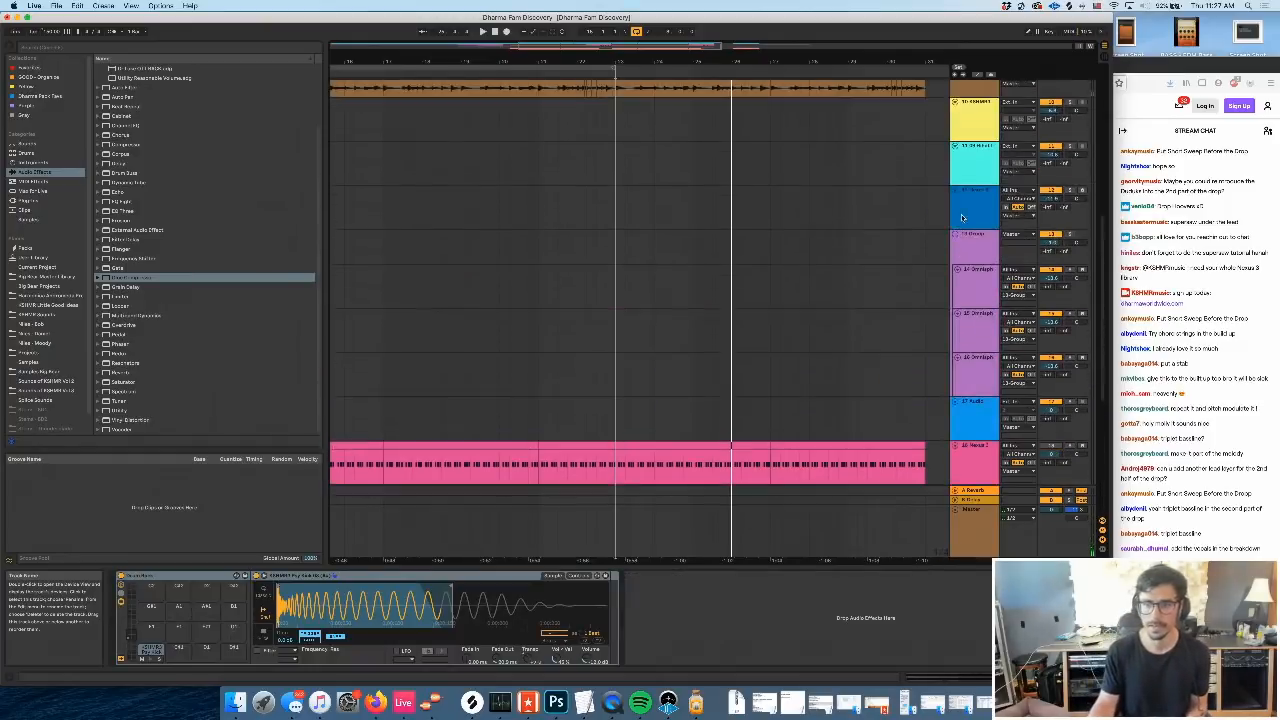
click(971, 193)
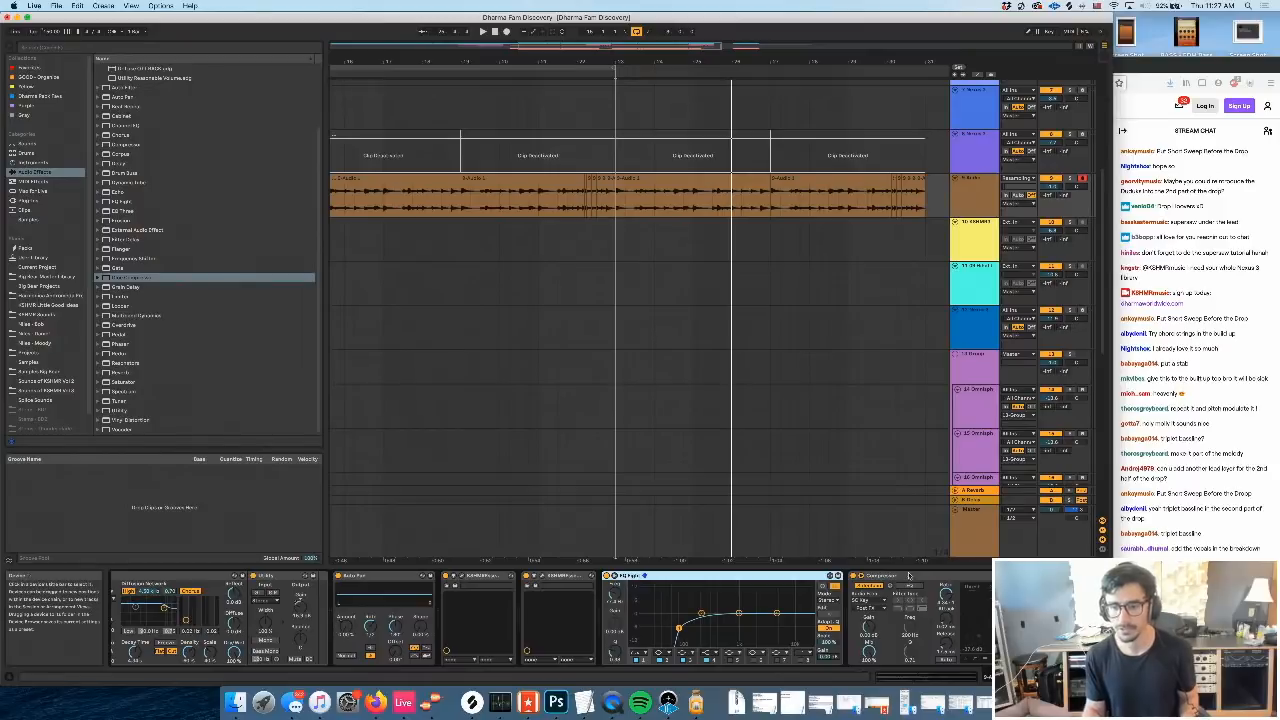
scroll(962, 377, down, 10)
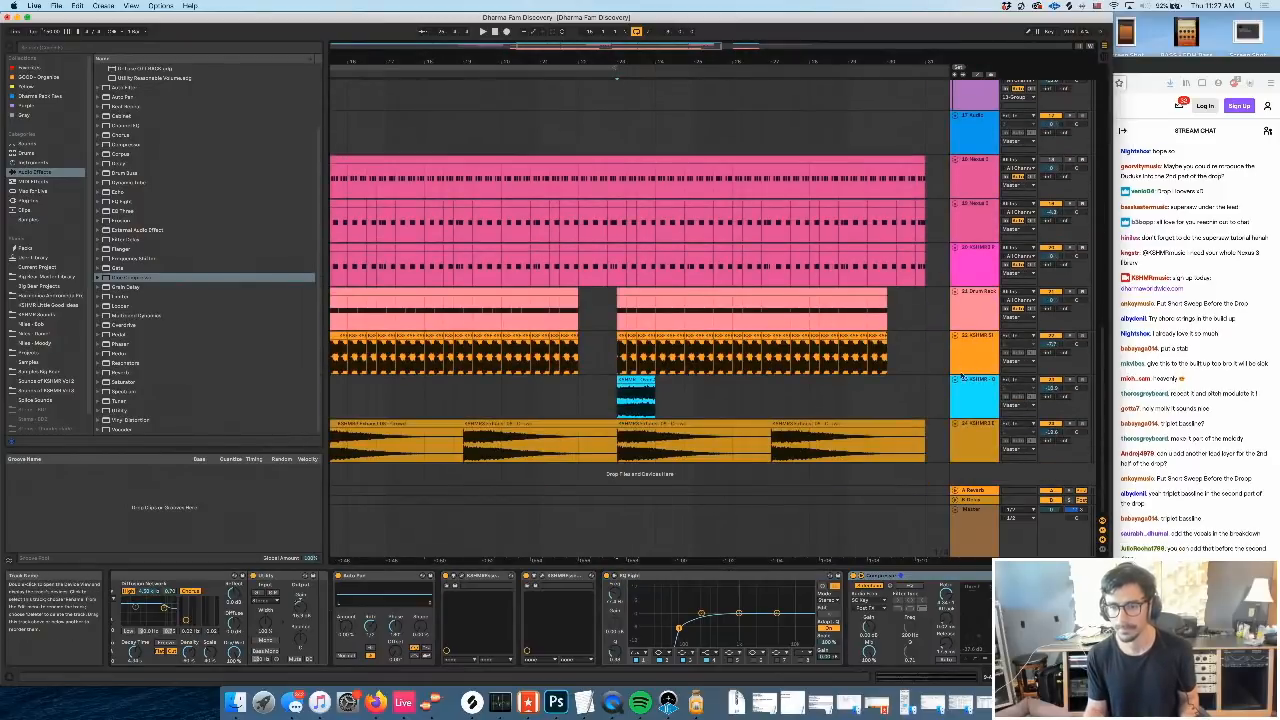
click(974, 381)
key(super+v)
Cut the brown audio track from its place higher in the arrangement and paste it directly above the horn track
scroll(985, 292, up, 4)
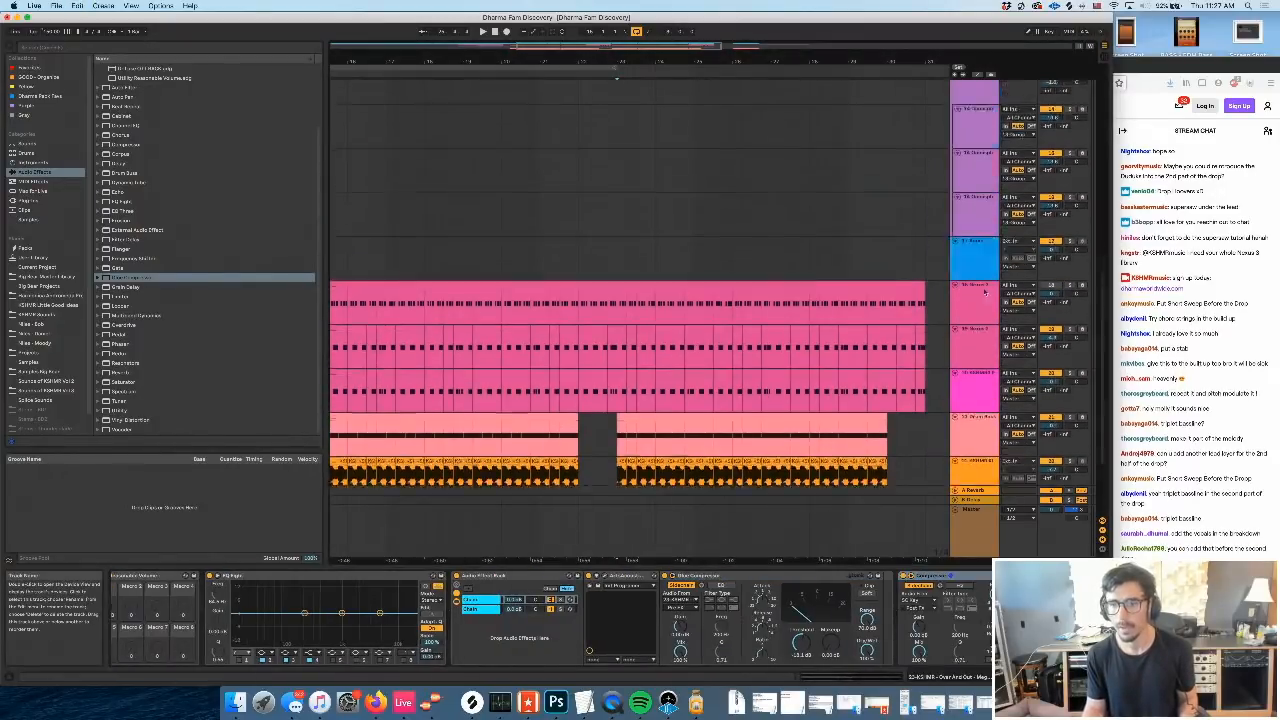
scroll(985, 292, up, 6)
click(981, 202)
key(Delete)
scroll(997, 334, down, 4)
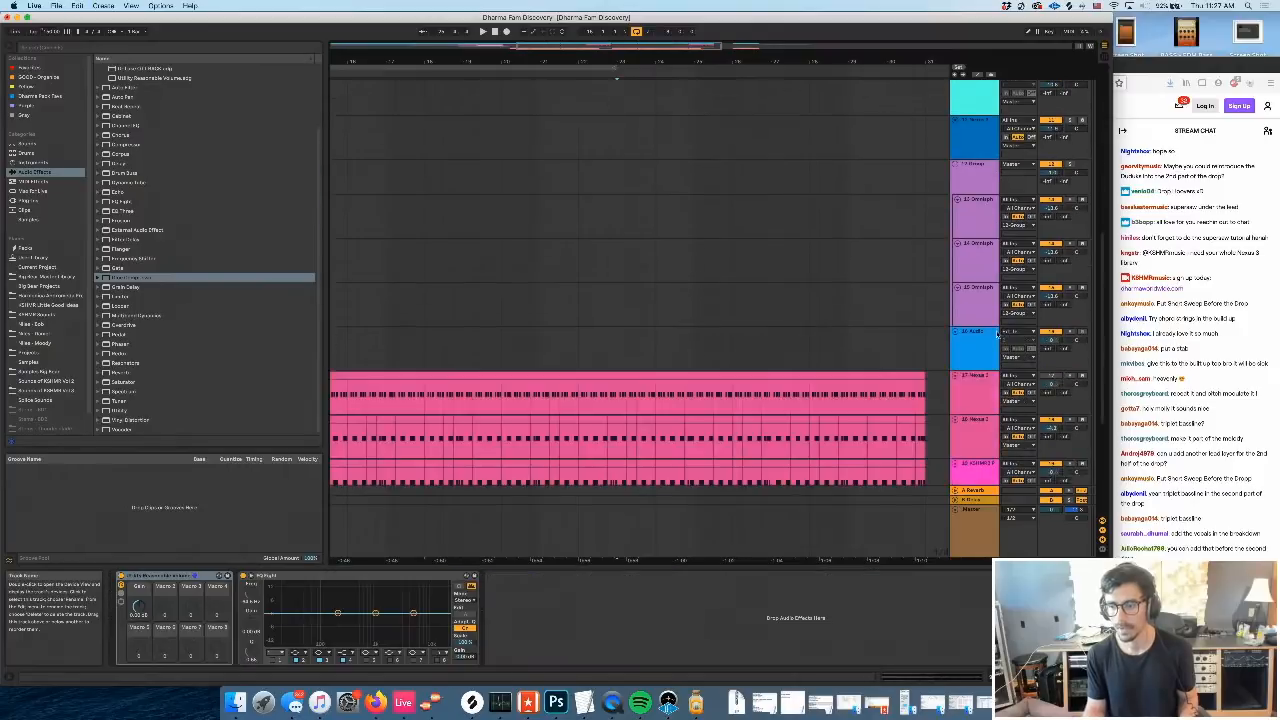
scroll(997, 338, down, 5)
click(973, 404)
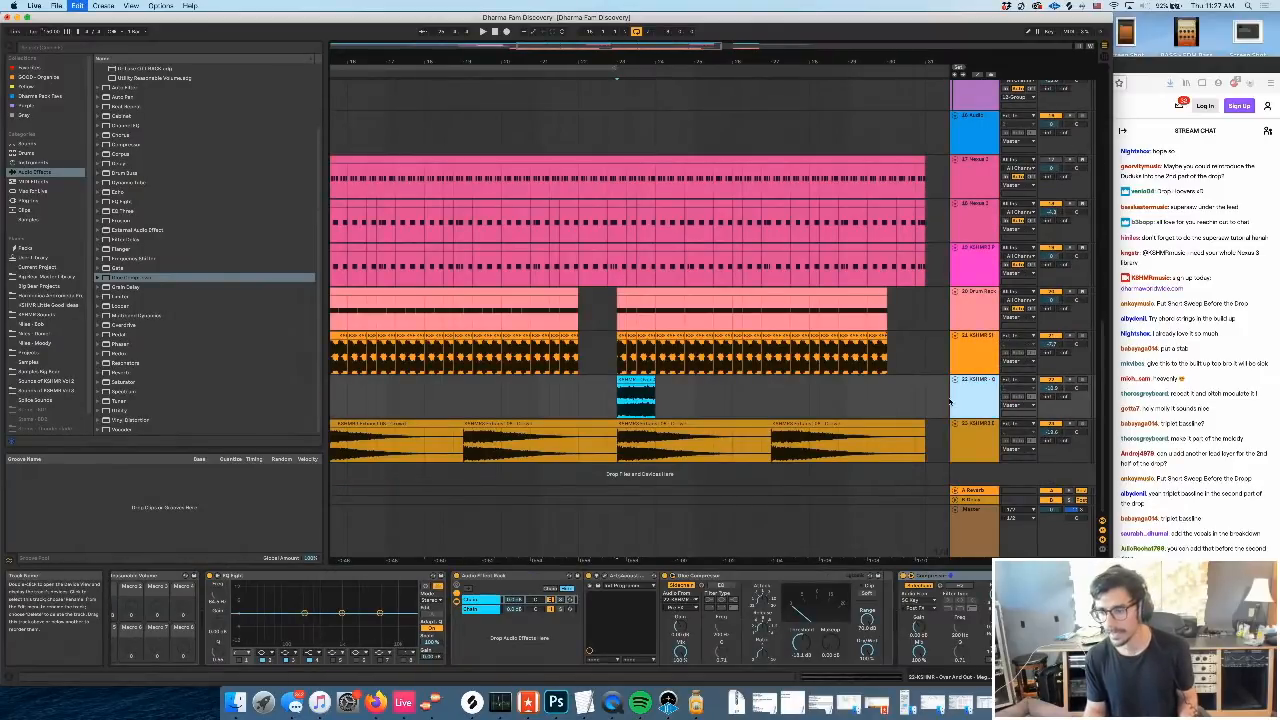
key(super+v)
Select the horn track from its clip to the end of the drop and loop that second half
click(612, 398)
scroll(588, 358, left, 3)
scroll(570, 381, down, 2)
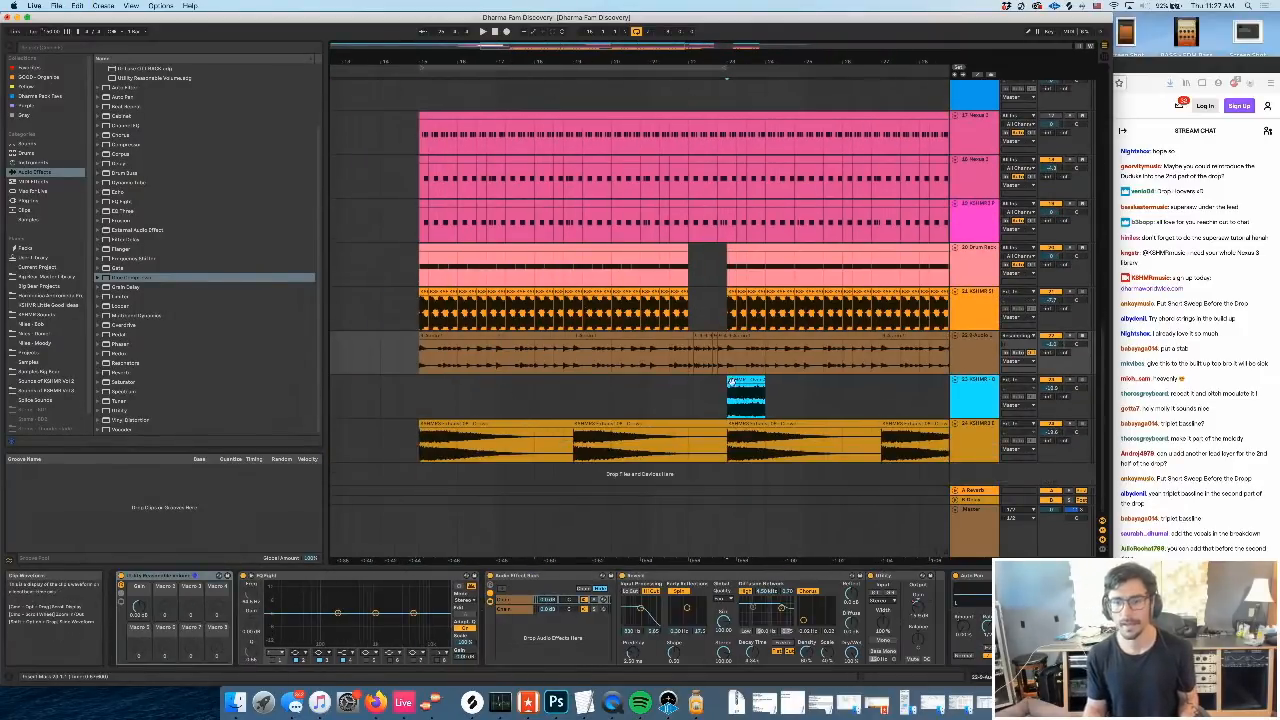
scroll(580, 375, right, 3)
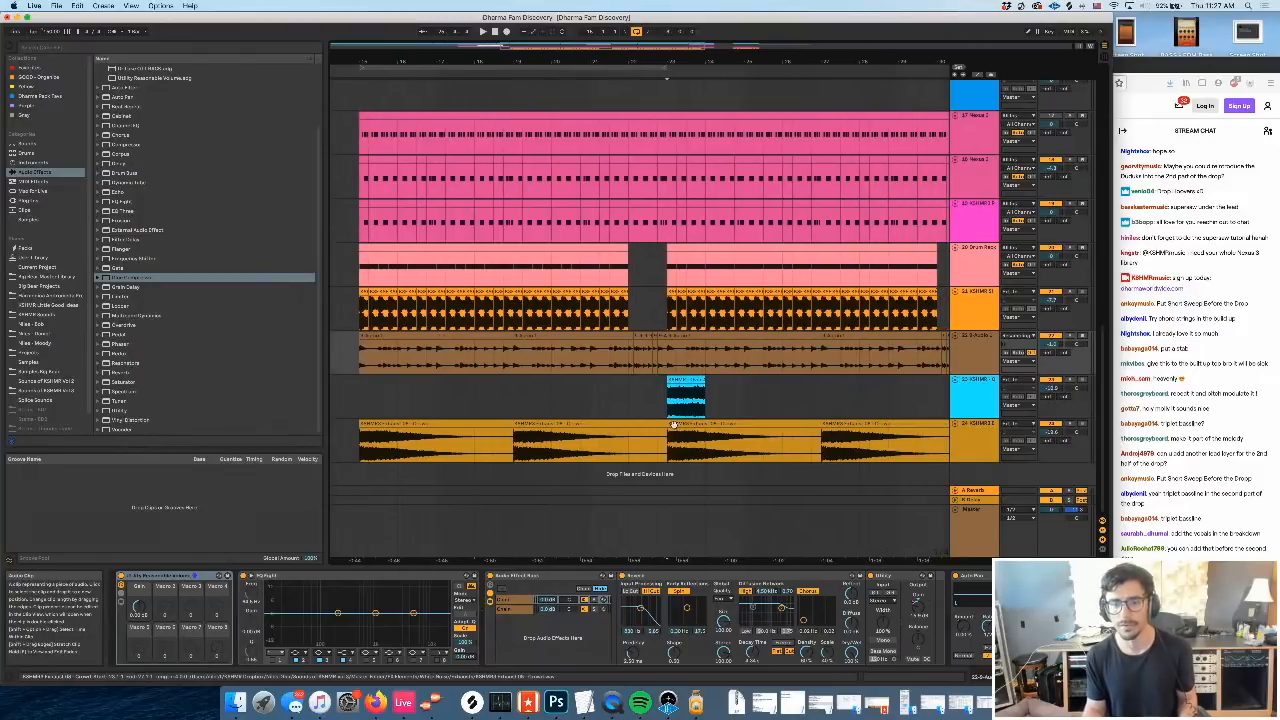
click(670, 410)
scroll(822, 418, right, 5)
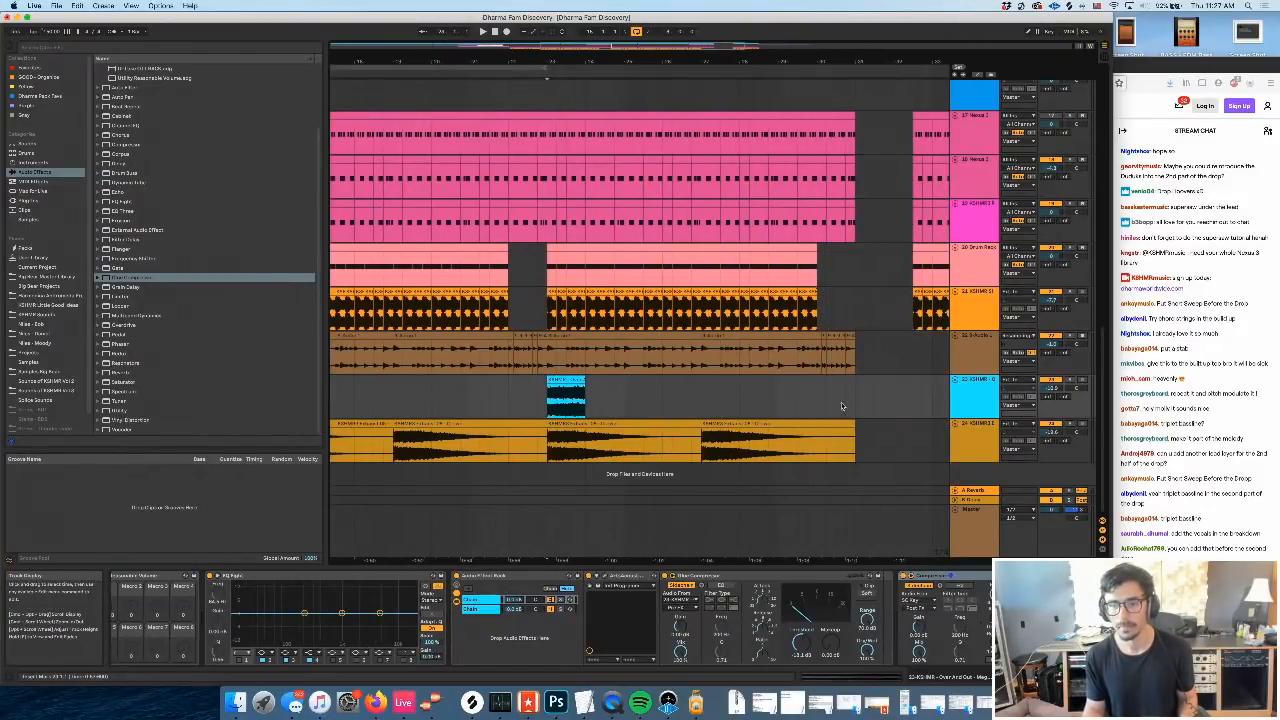
shift+click(855, 402)
key(super+l)
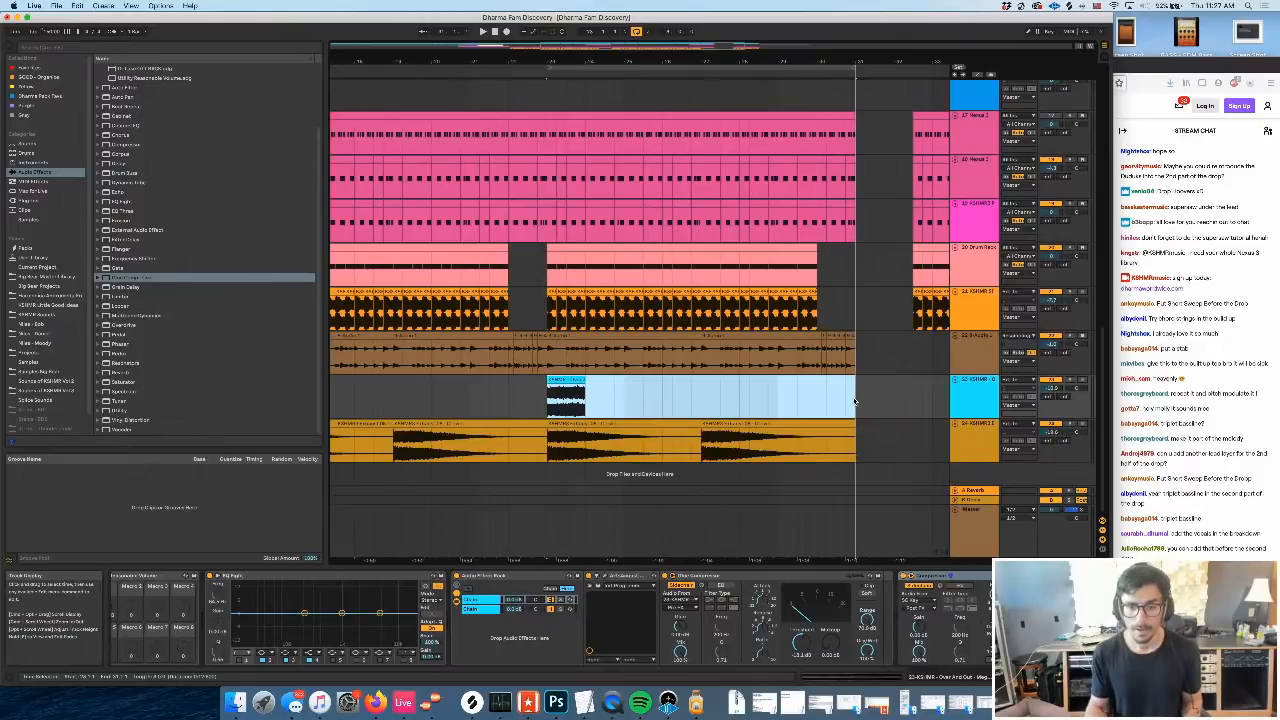
Search the plug-ins for "sample" and "ads", then clear the search
click(50, 50)
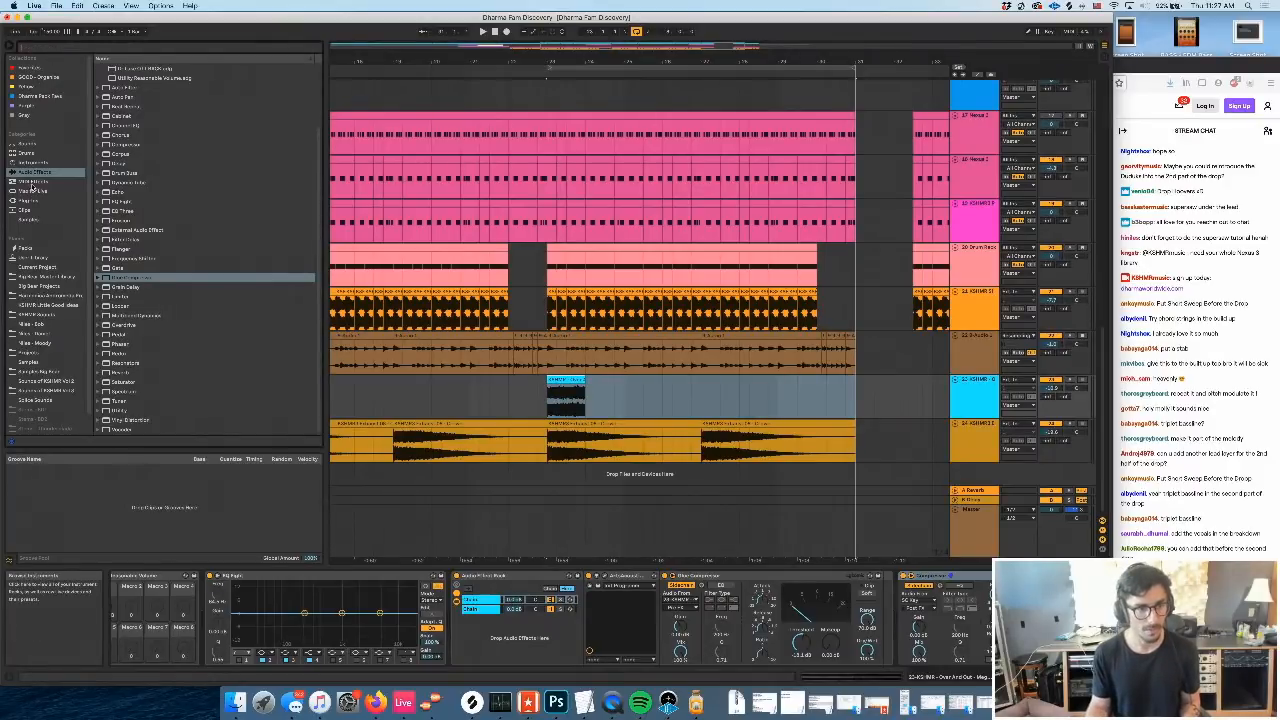
click(35, 200)
click(47, 47)
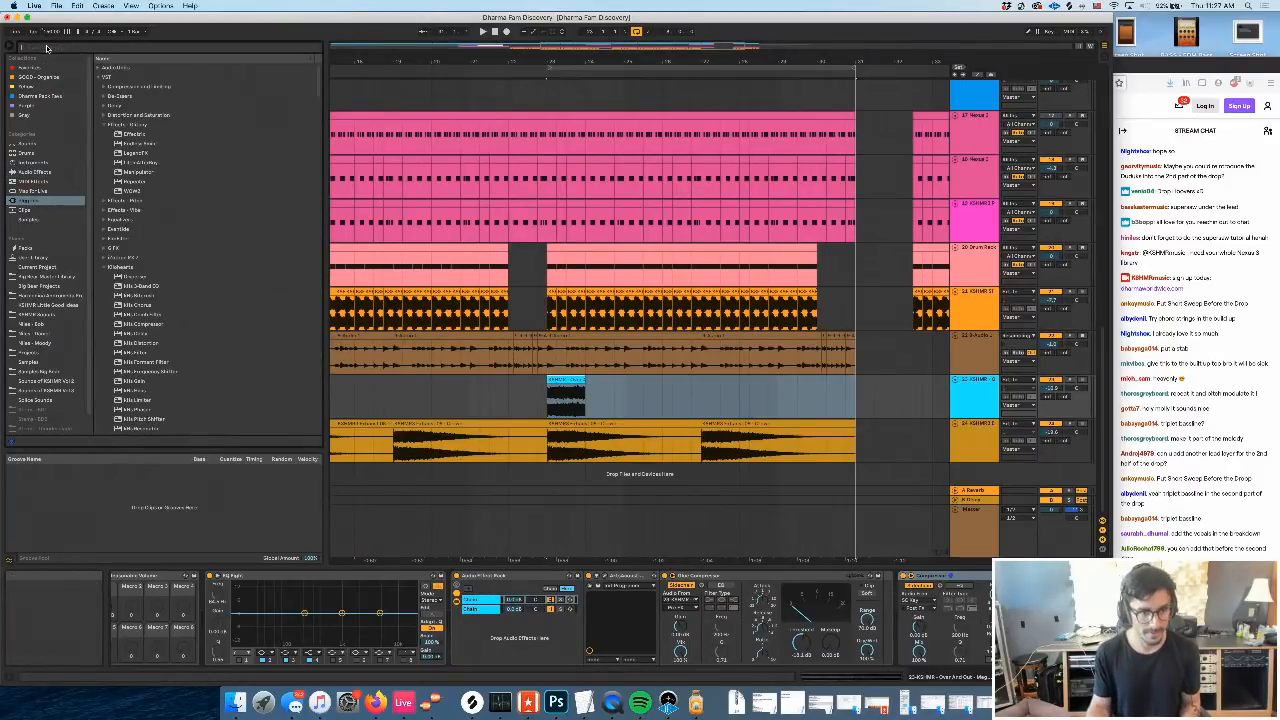
text(sample)
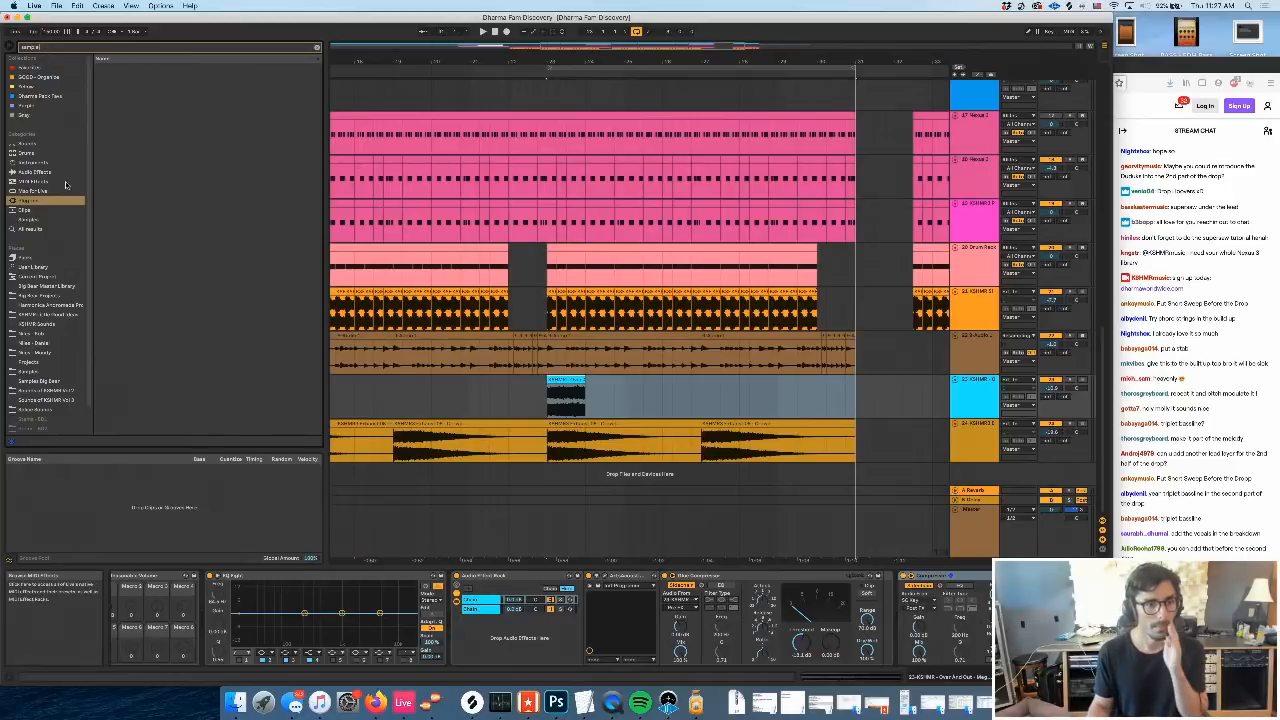
key(BackSpace)
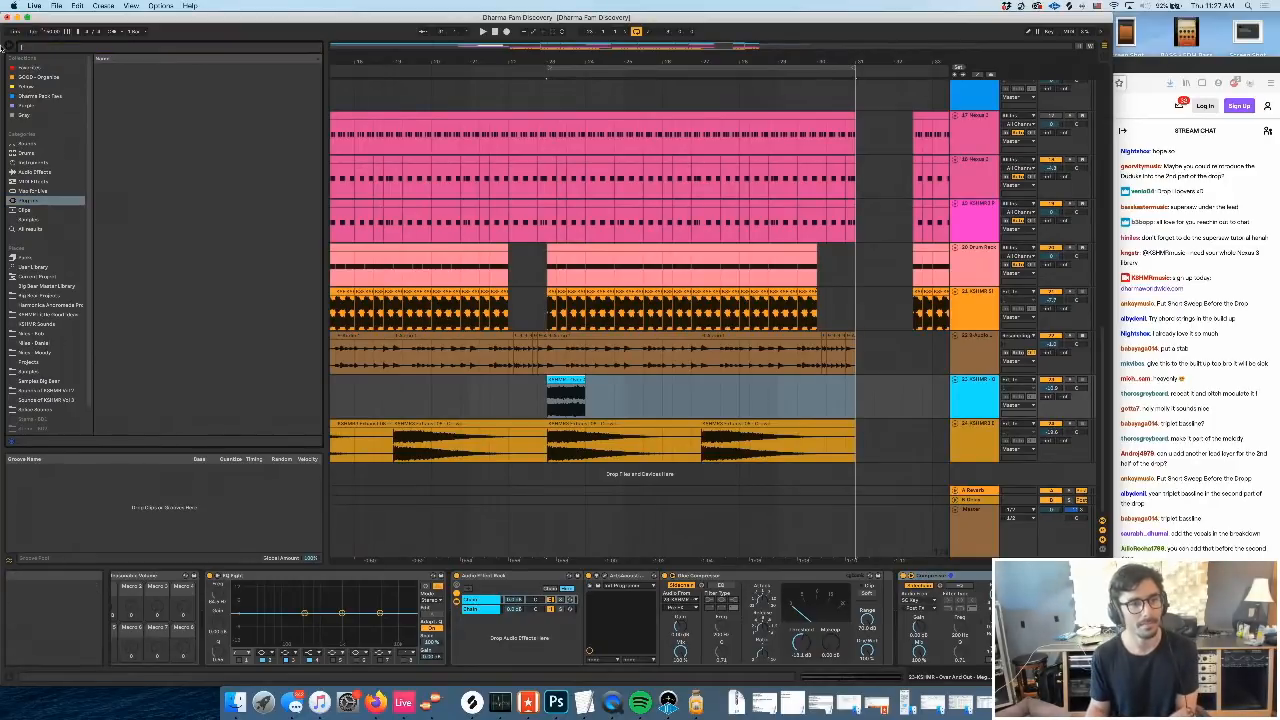
text(ads)
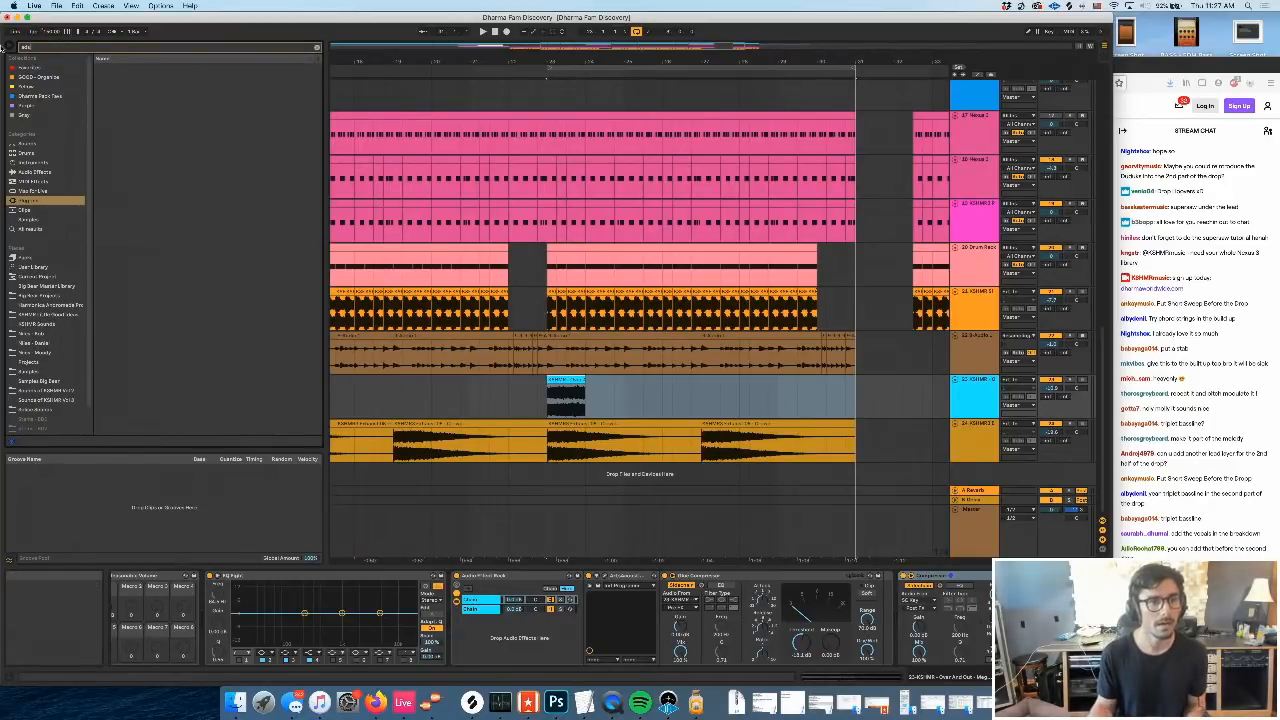
key(Escape)
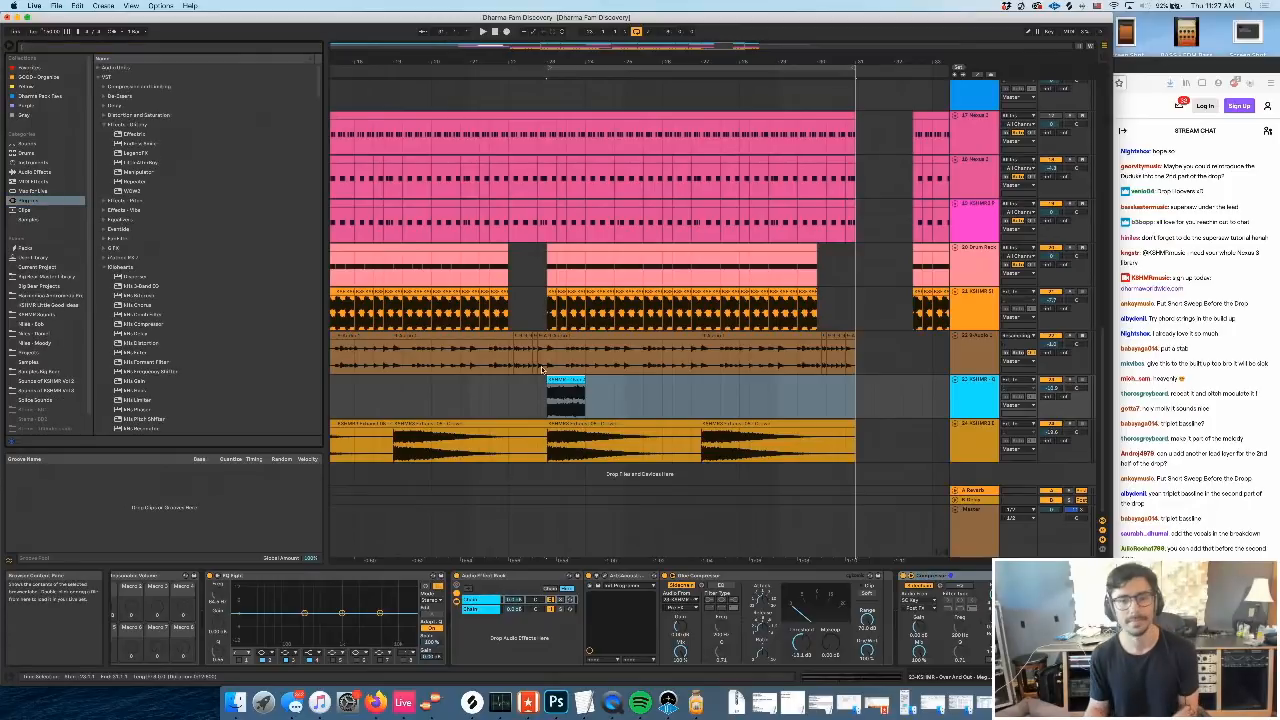
Select the full length of the drop on the horn track and loop it
scroll(598, 418, left, 3)
scroll(596, 417, left, 3)
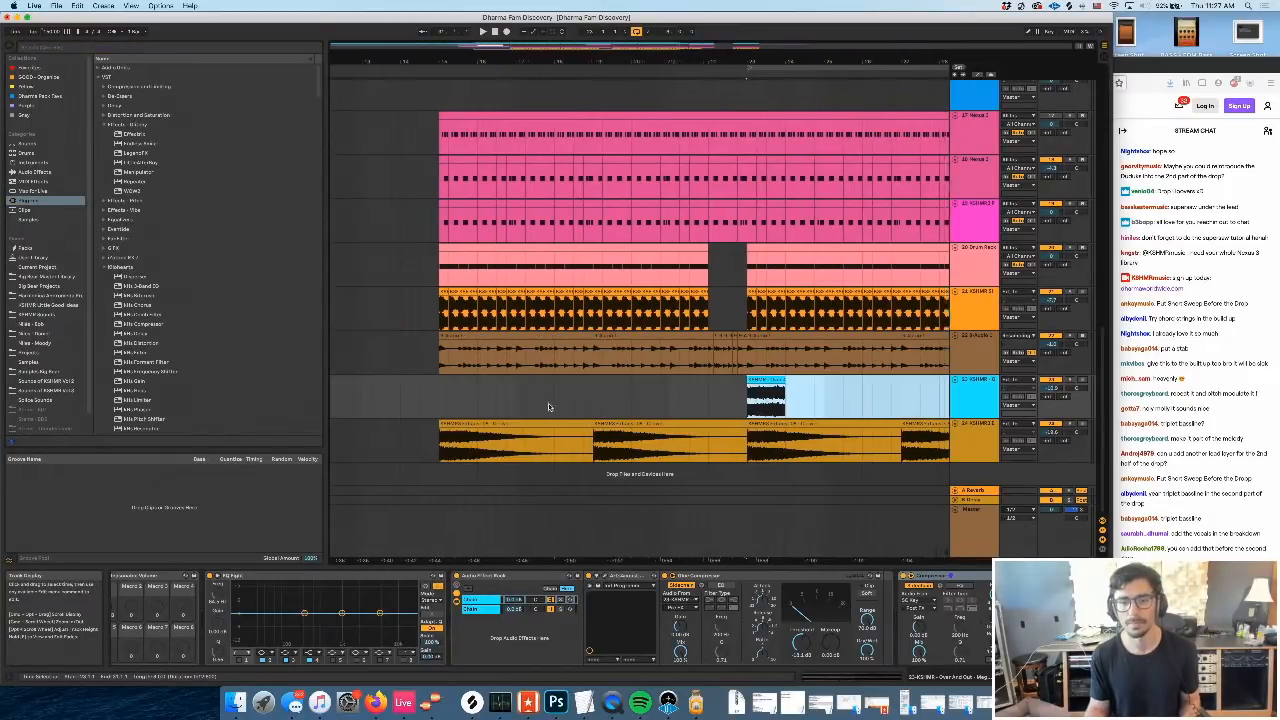
click(442, 400)
scroll(805, 460, right, 2)
scroll(805, 460, right, 3)
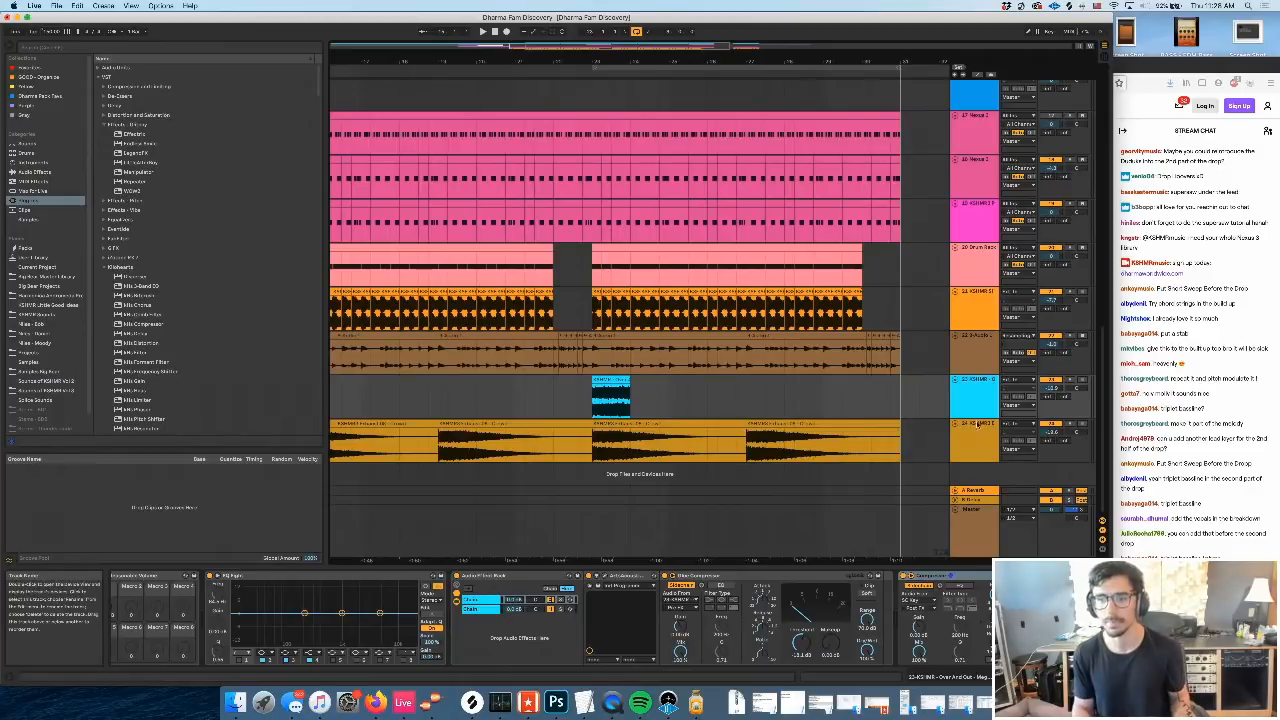
shift+click(900, 404)
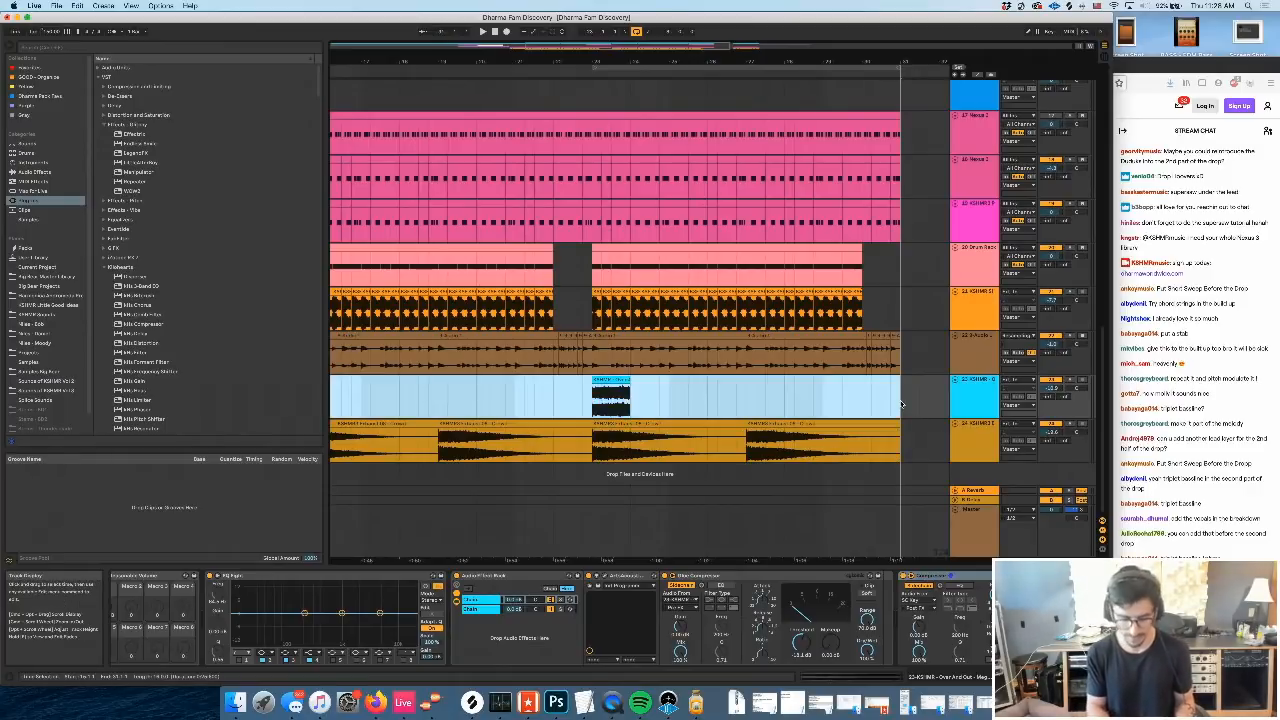
scroll(685, 453, left, 1)
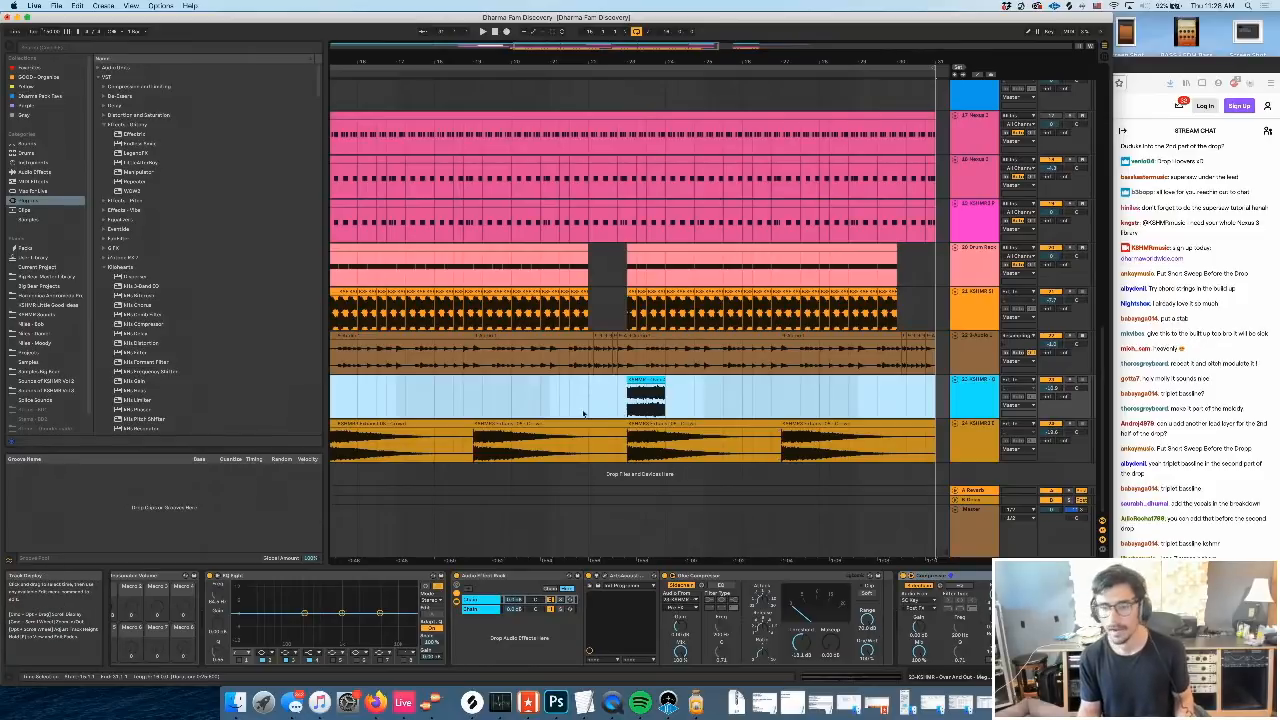
scroll(584, 413, left, 1)
Duplicate the horn clip to the start of the drop's last quarter and play the drop from its beginning
click(551, 404)
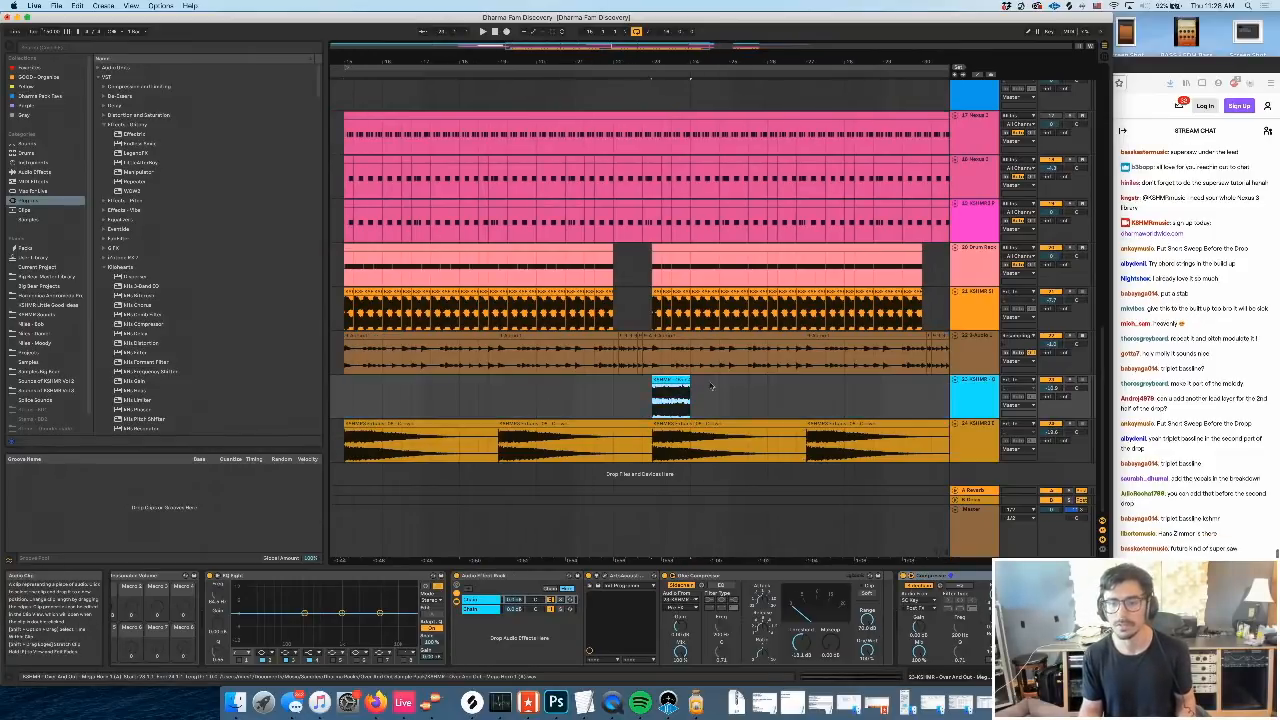
key(ctrl+d)
scroll(450, 409, left, 2)
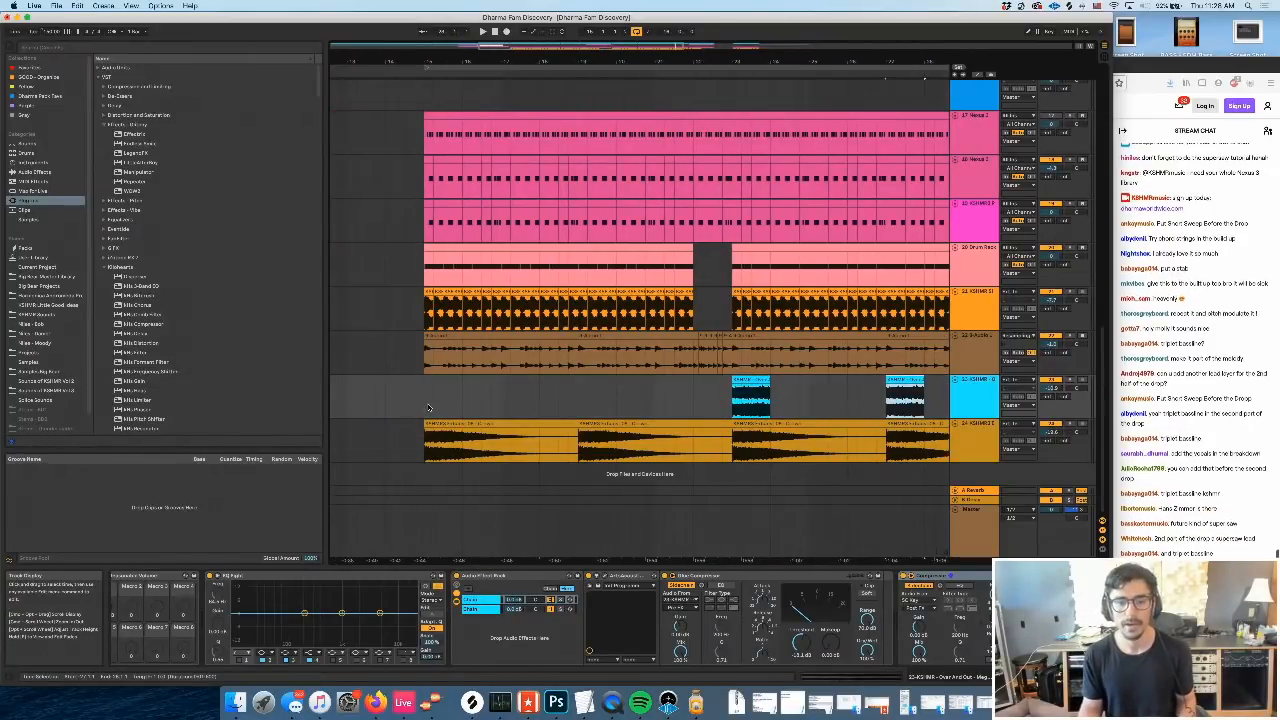
scroll(430, 410, right, 2)
scroll(569, 415, left, 2)
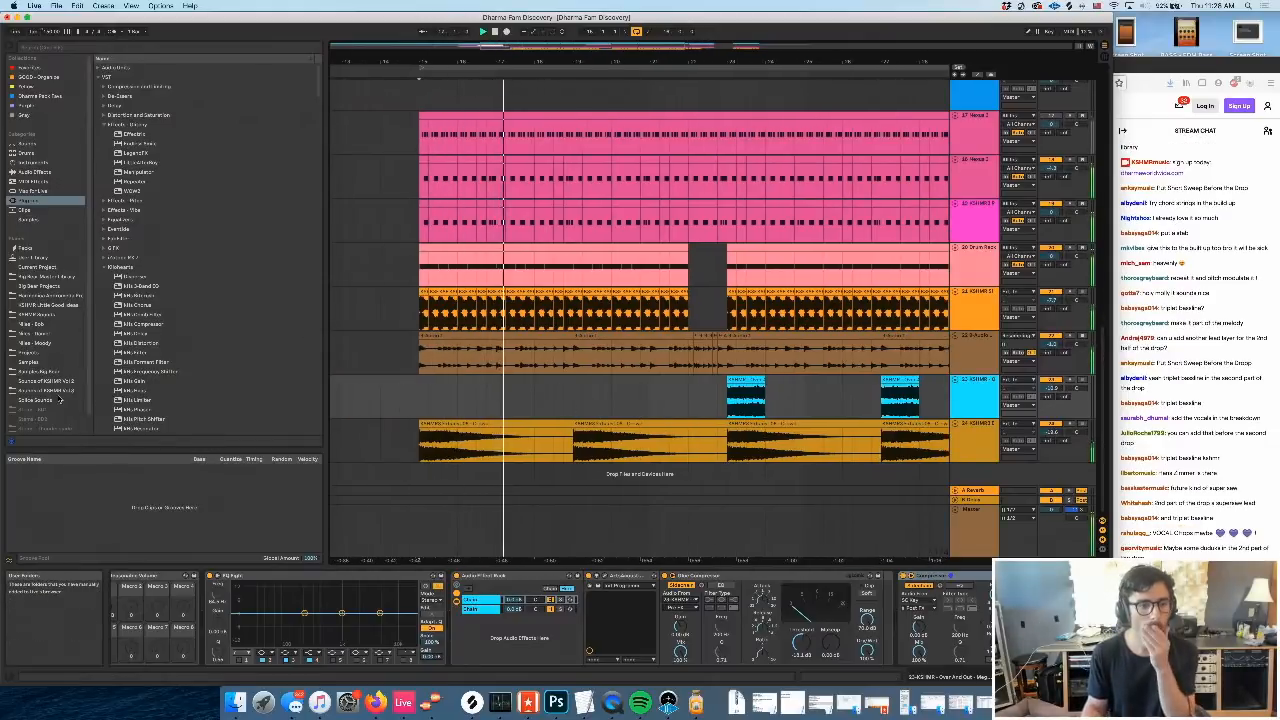
Search the Samples folder for "stab" and audition the stab in the Dharma Radio sound pack
click(47, 367)
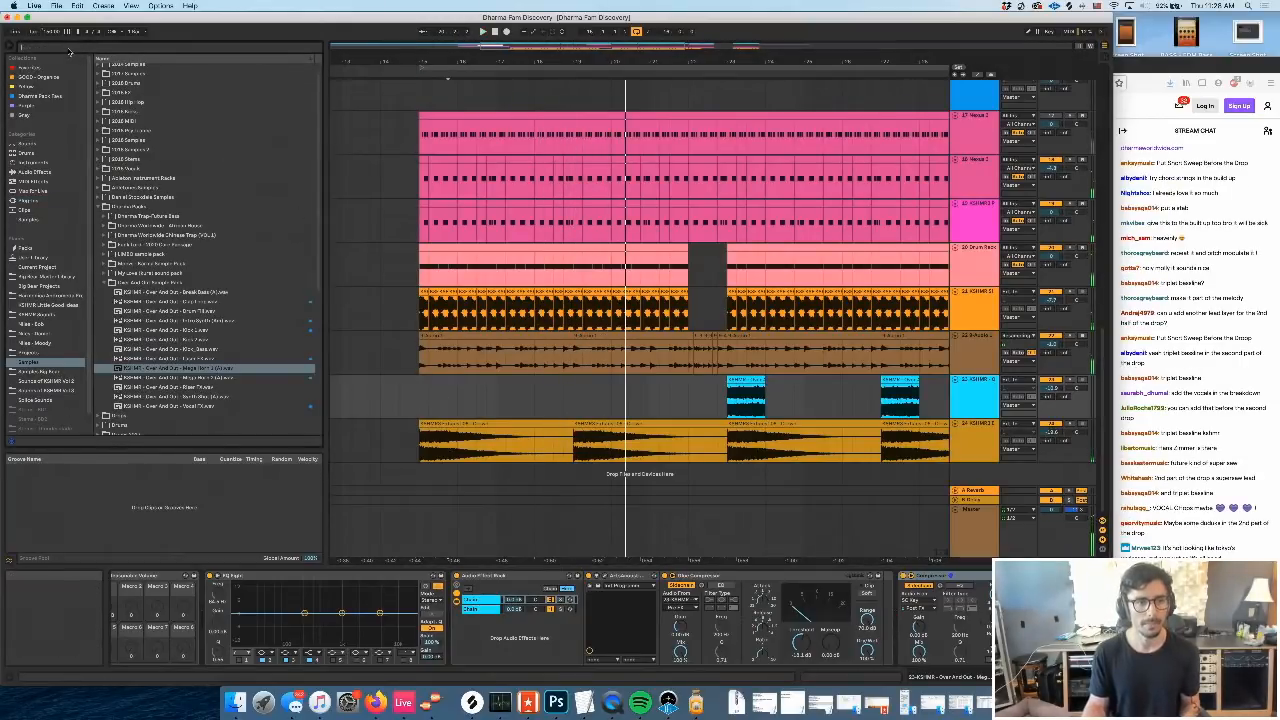
click(69, 49)
text(stab)
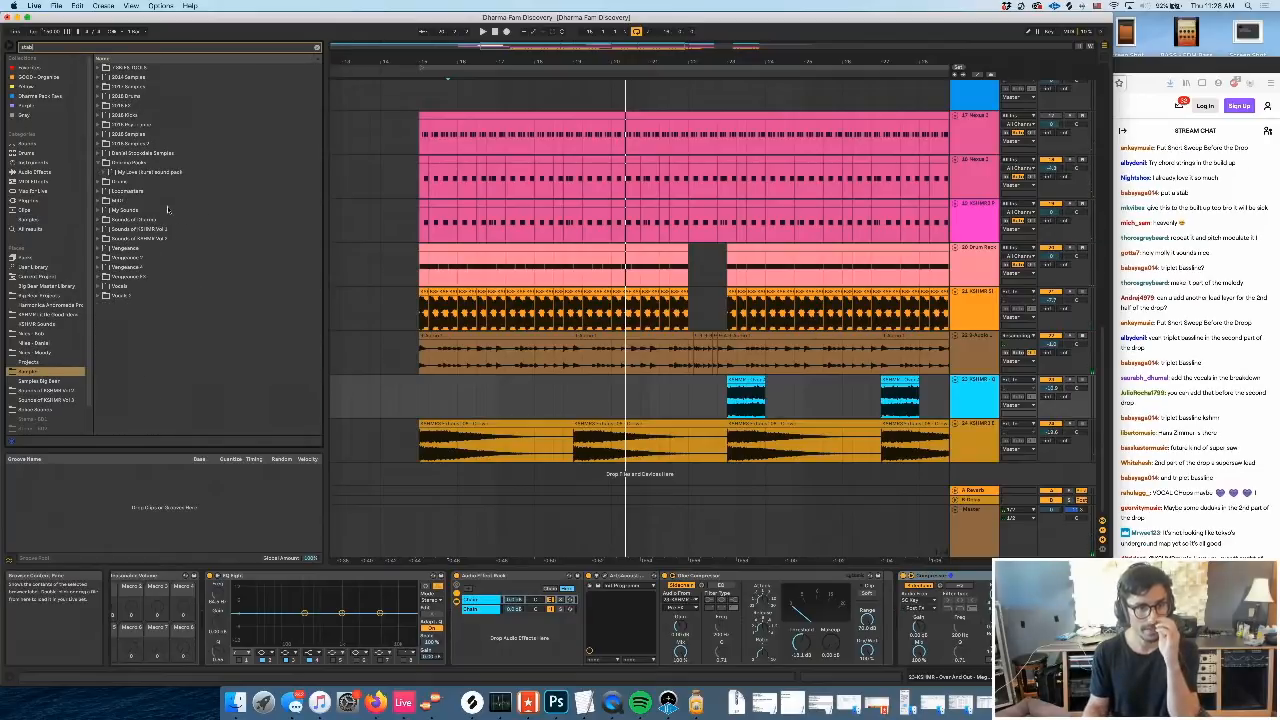
click(165, 172)
key(Right)
click(158, 183)
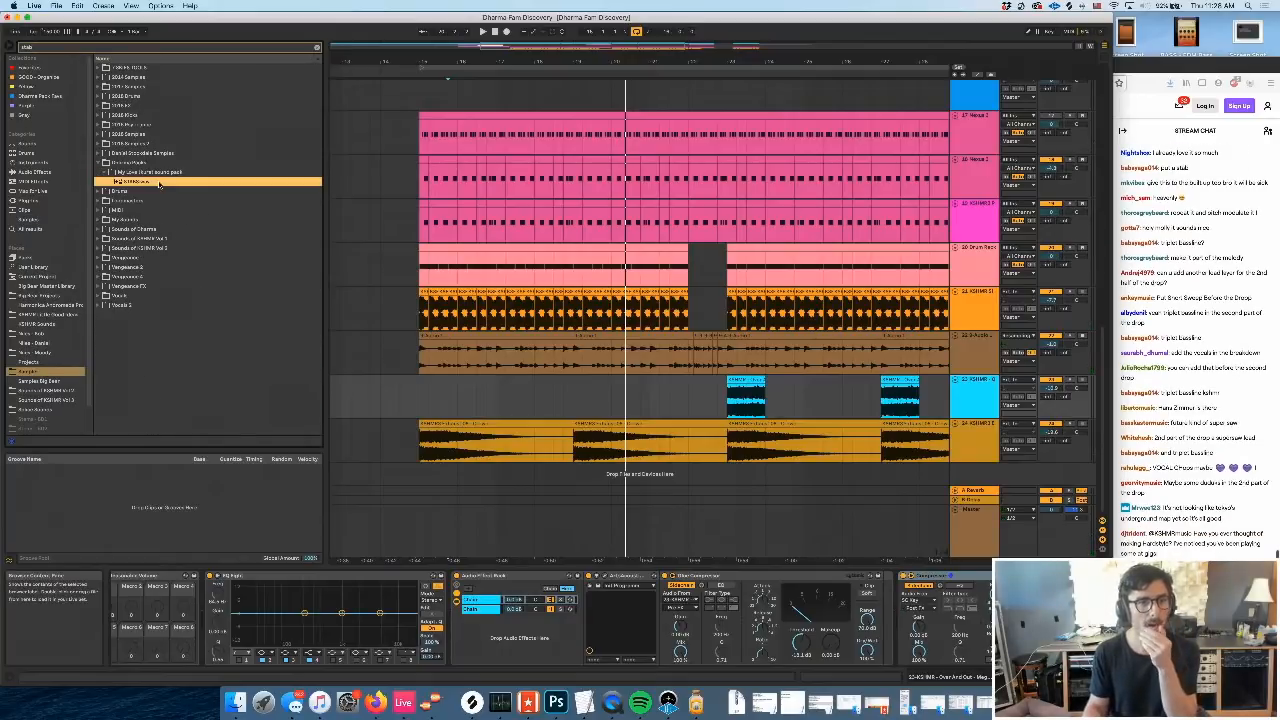
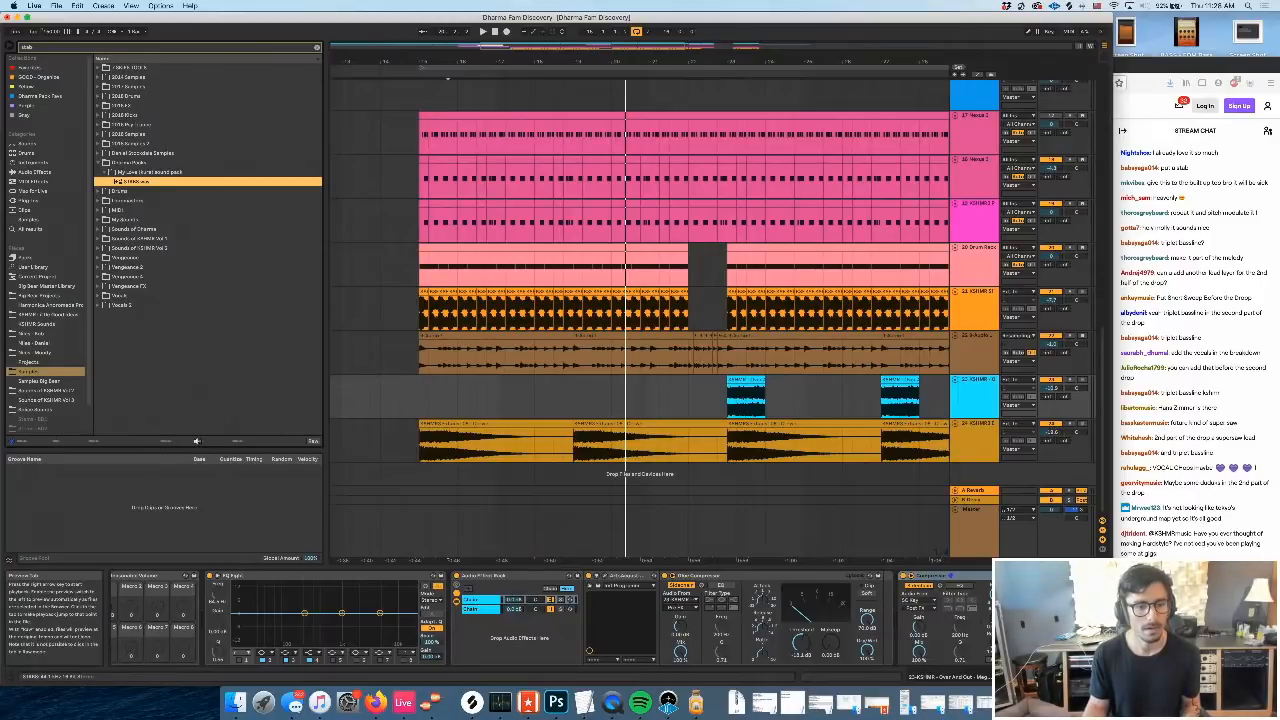
Open the Stabs folder in the KSHMR Vol 3 sample library and audition the stabs from number 04 to 11
click(45, 400)
double_click(150, 78)
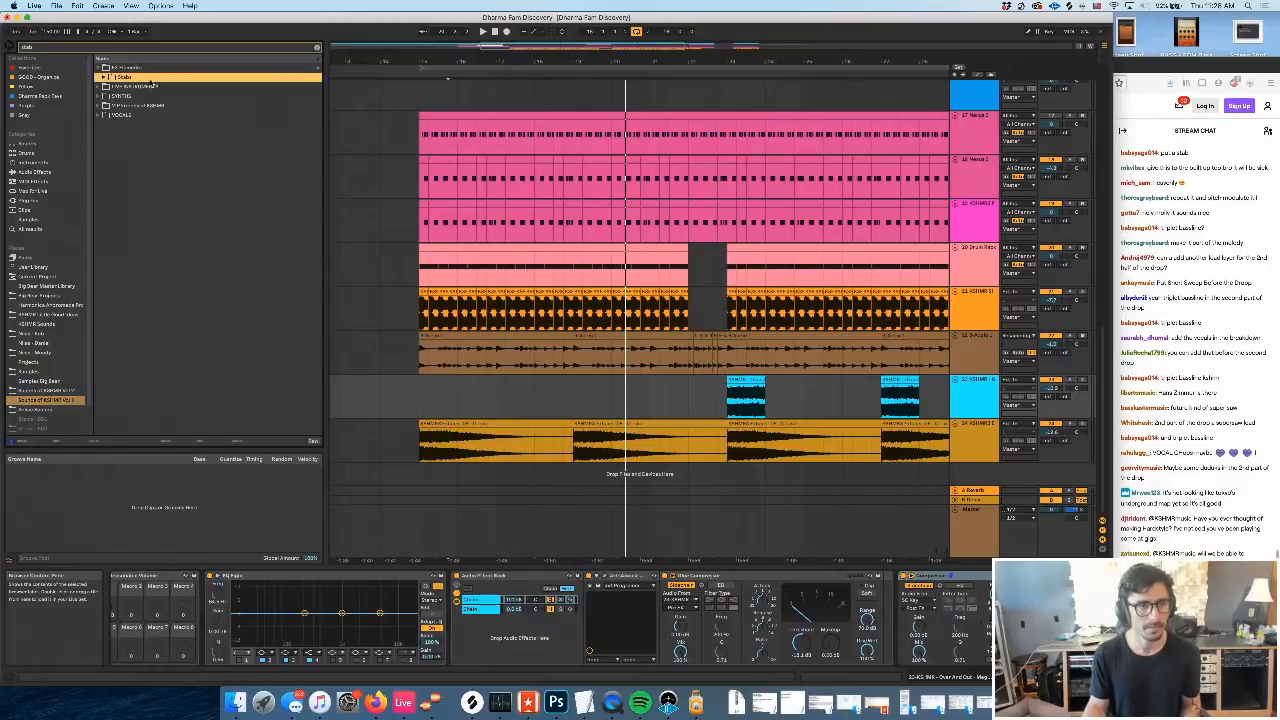
click(157, 87)
click(168, 115)
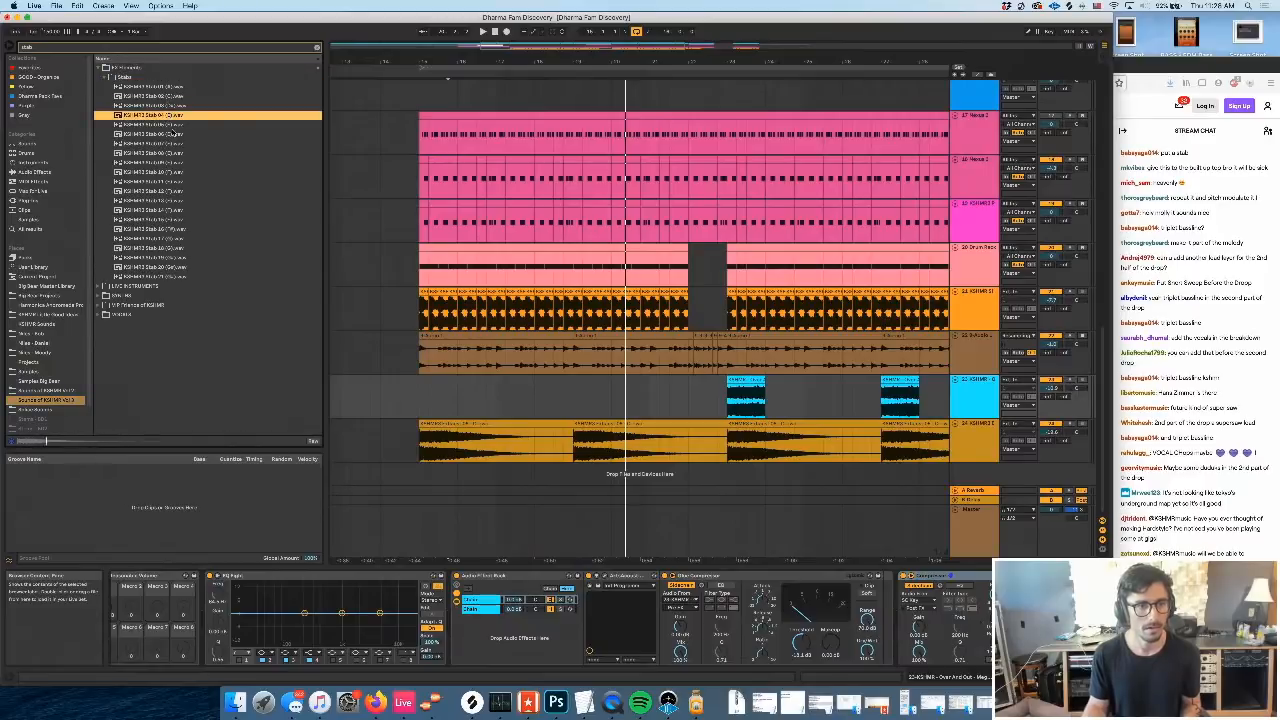
click(176, 125)
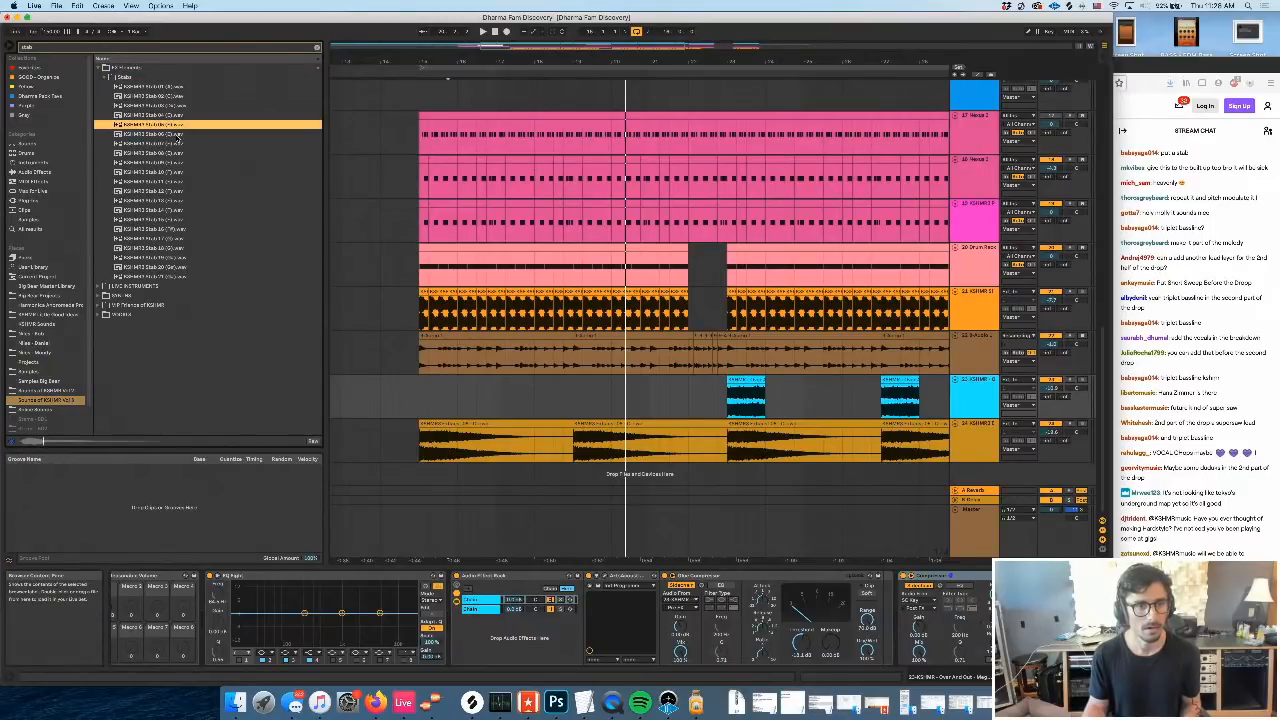
click(177, 135)
click(177, 144)
click(177, 153)
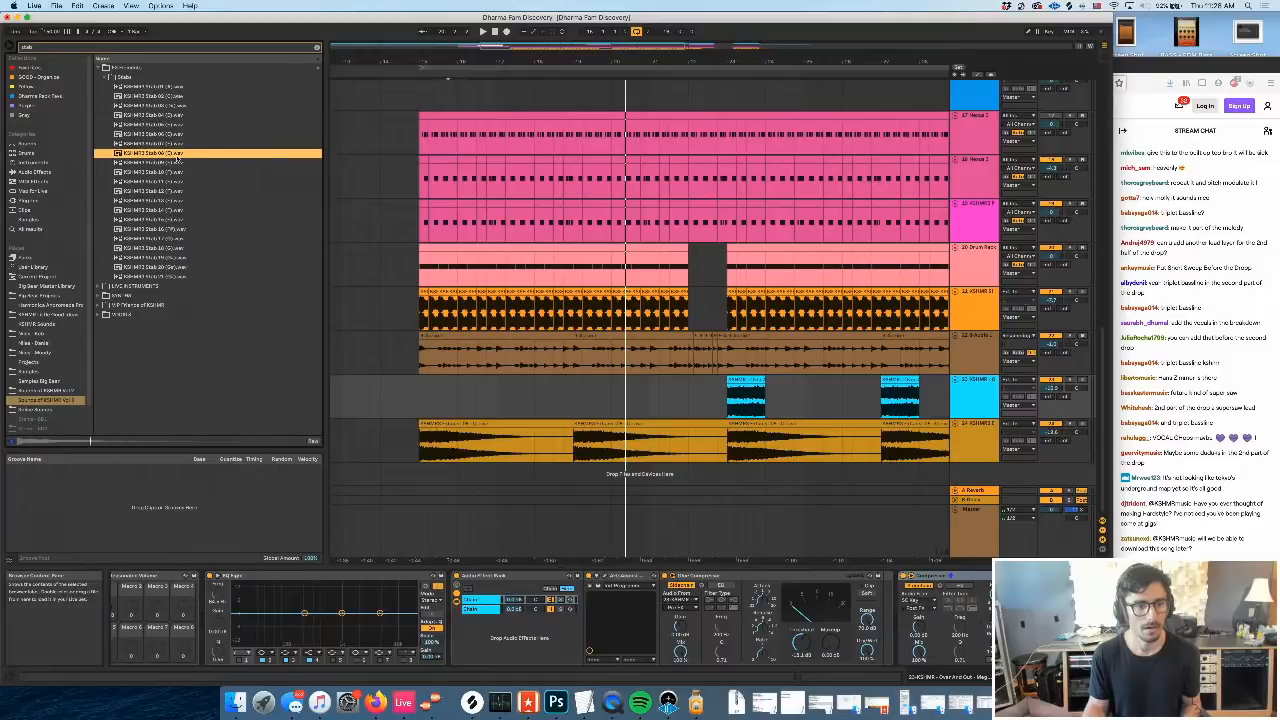
key(Down)
click(177, 172)
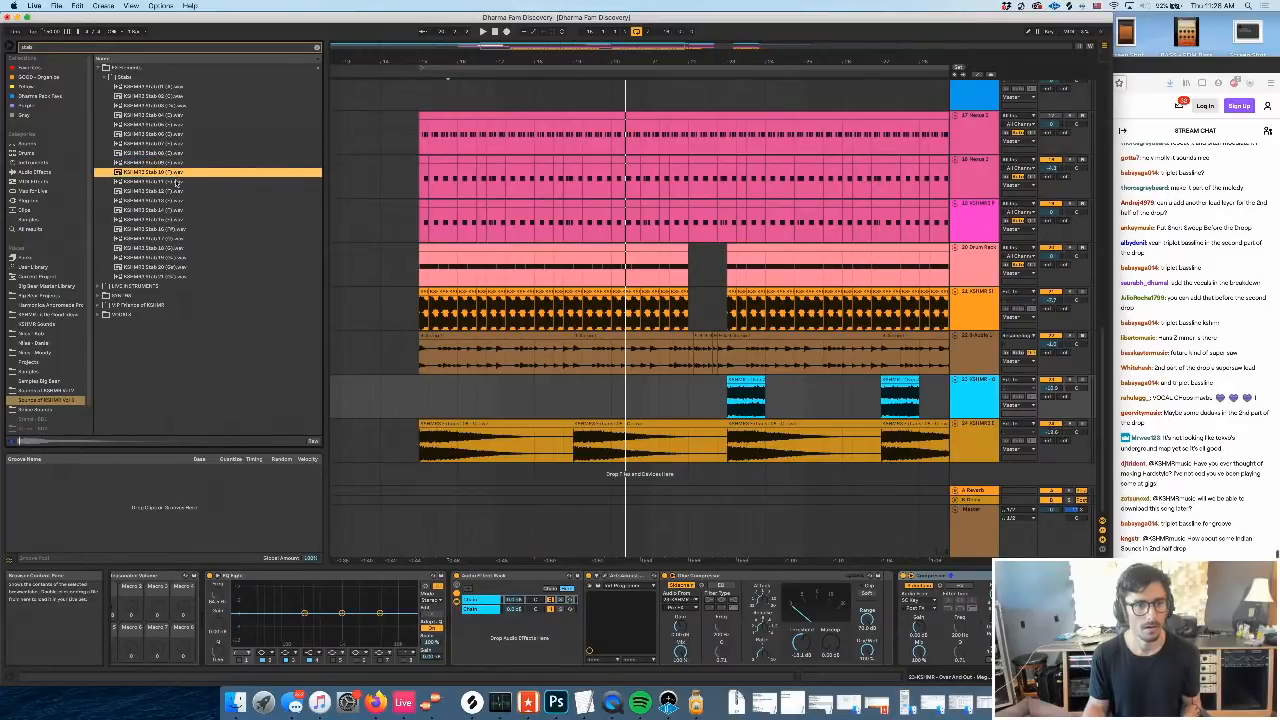
click(177, 182)
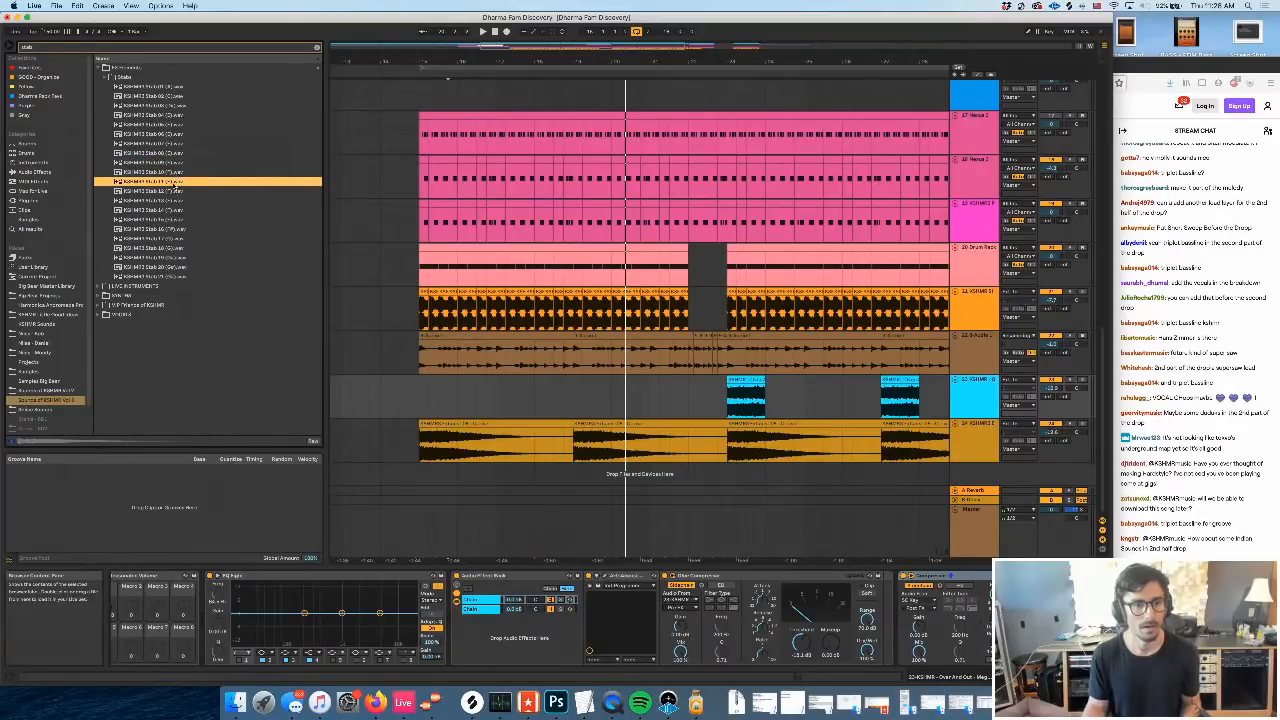
click(174, 172)
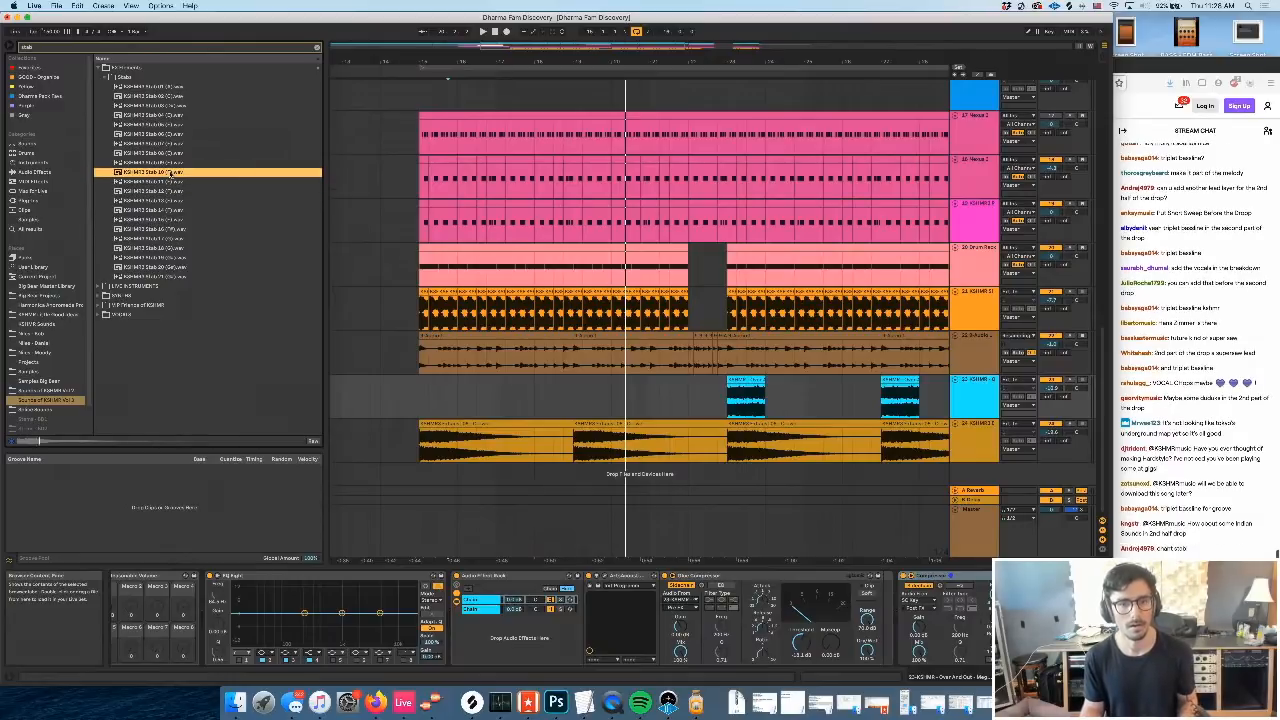
Audition the remaining KSHMR3 stabs from number 12 onwards and settle on Stab 18
click(167, 191)
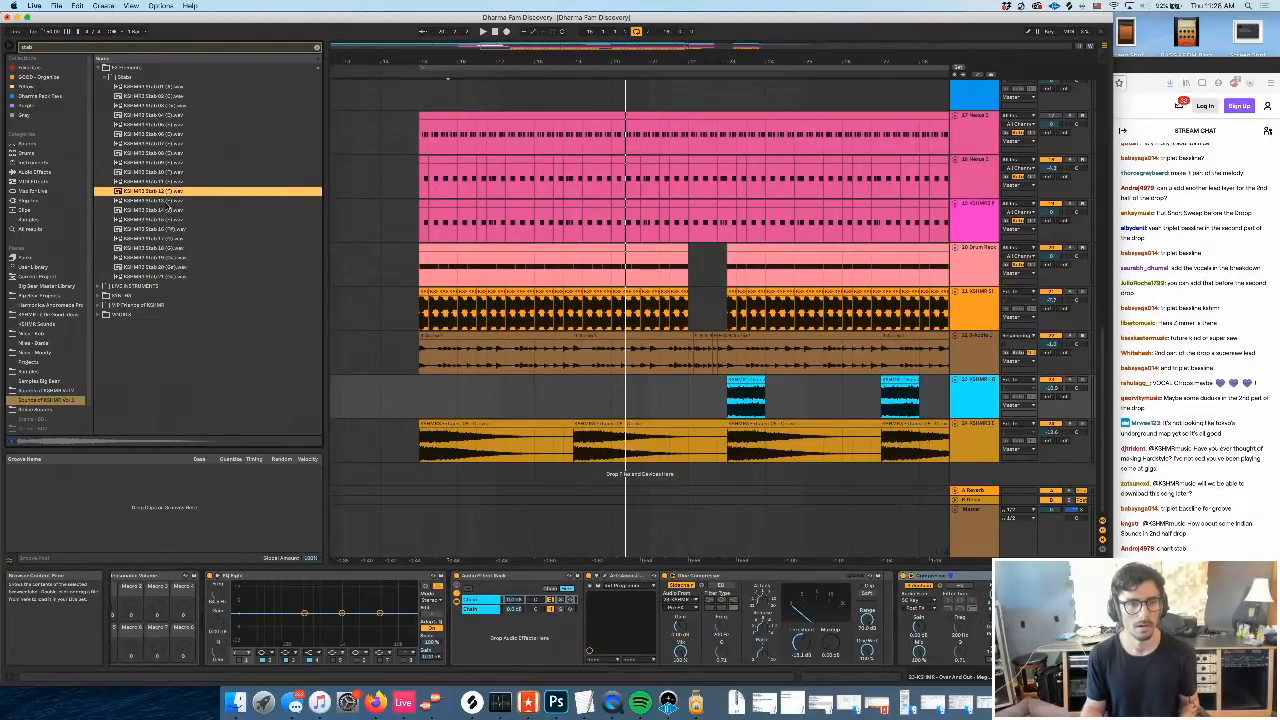
key(Down)
key(Down)
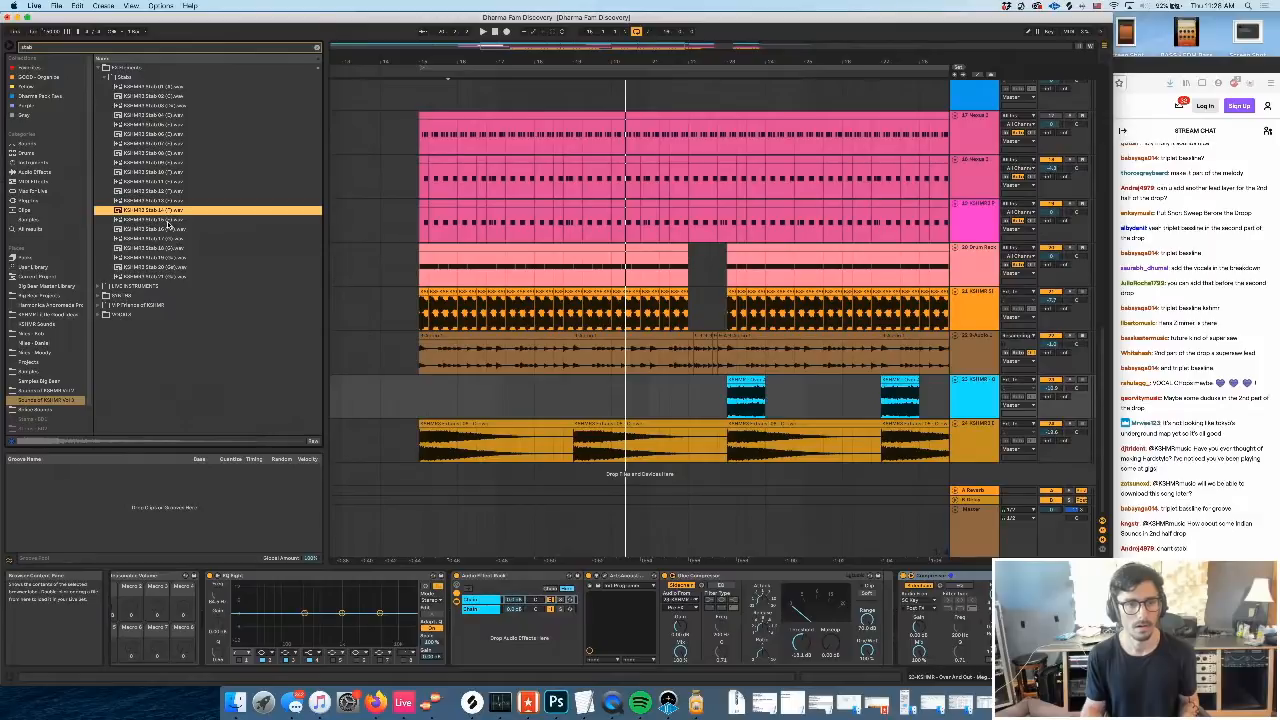
key(Down)
key(Down)
key(Down)
key(Down)
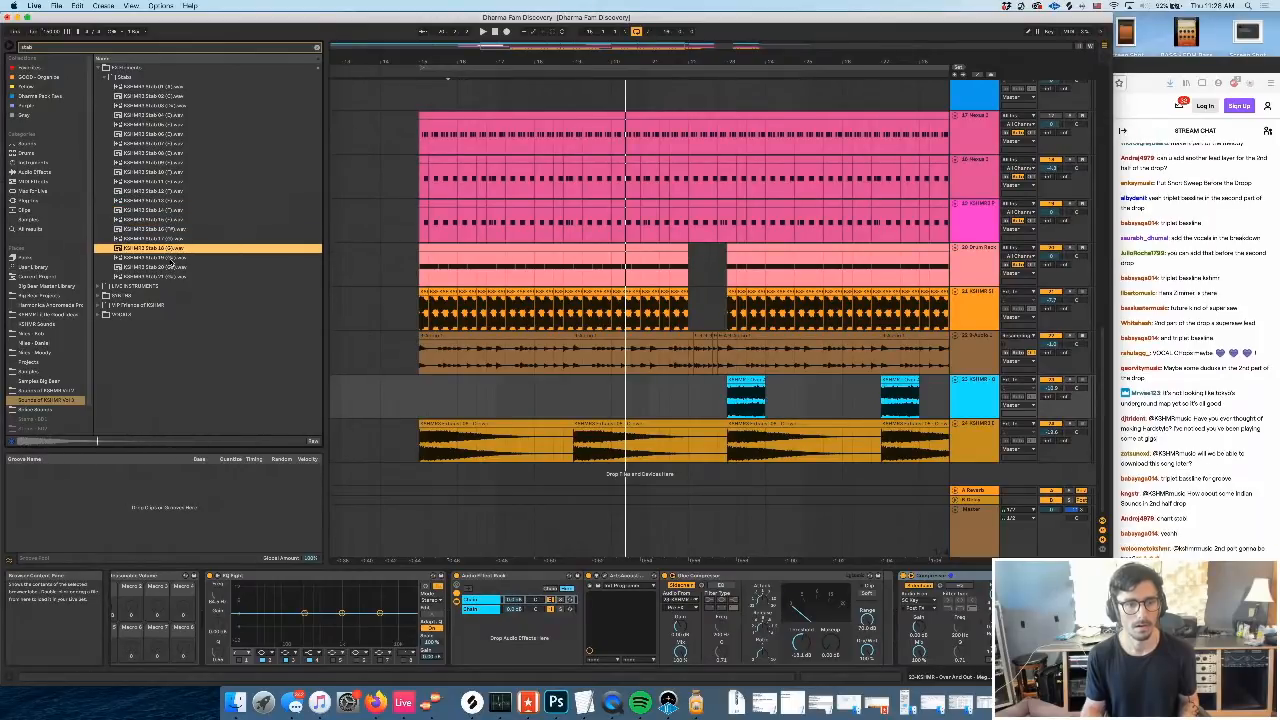
key(Down)
key(Up)
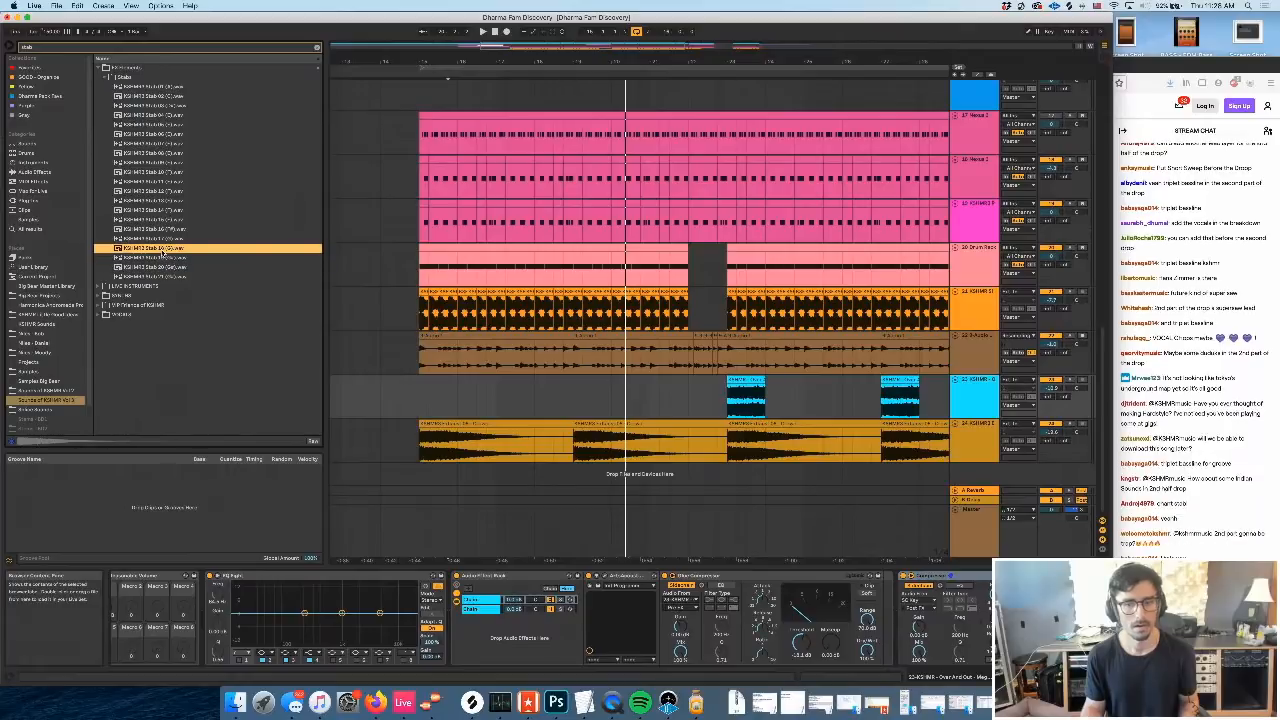
Add an audio track below the horn track and place KSHMR3 Stab 18 at the start of the drop
click(979, 402)
key(super+t)
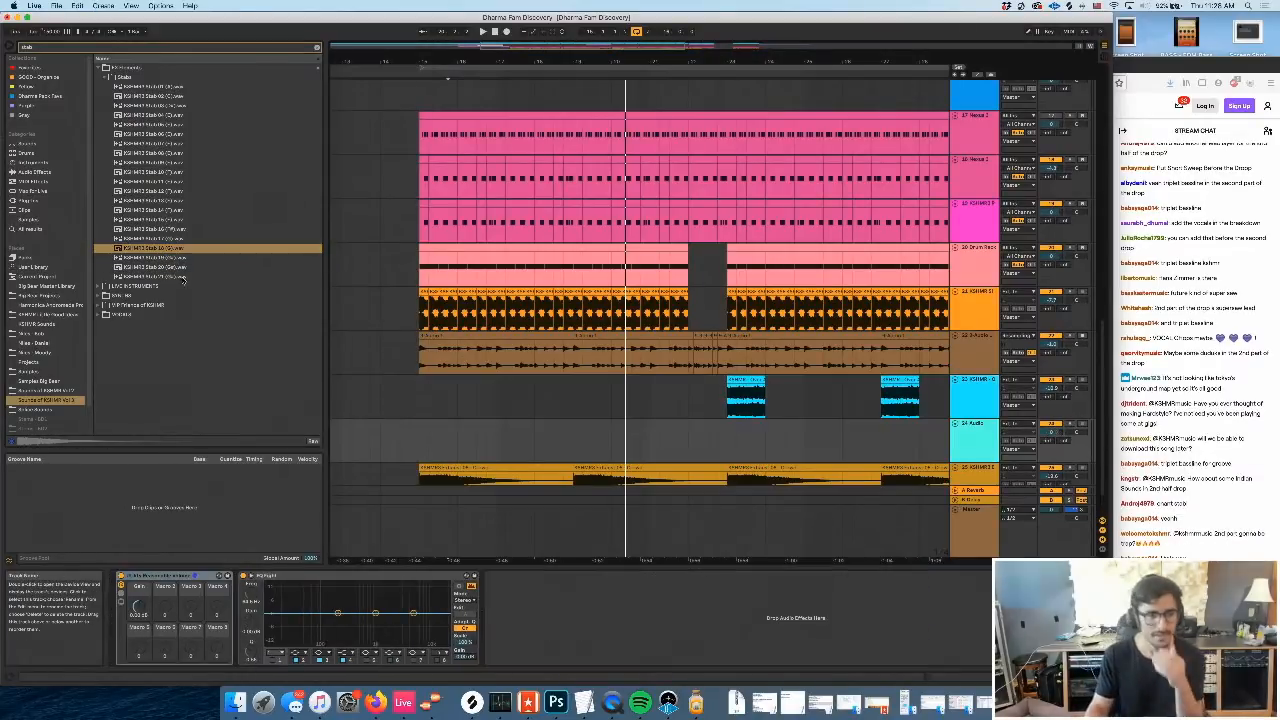
drag(168, 248, 424, 449)
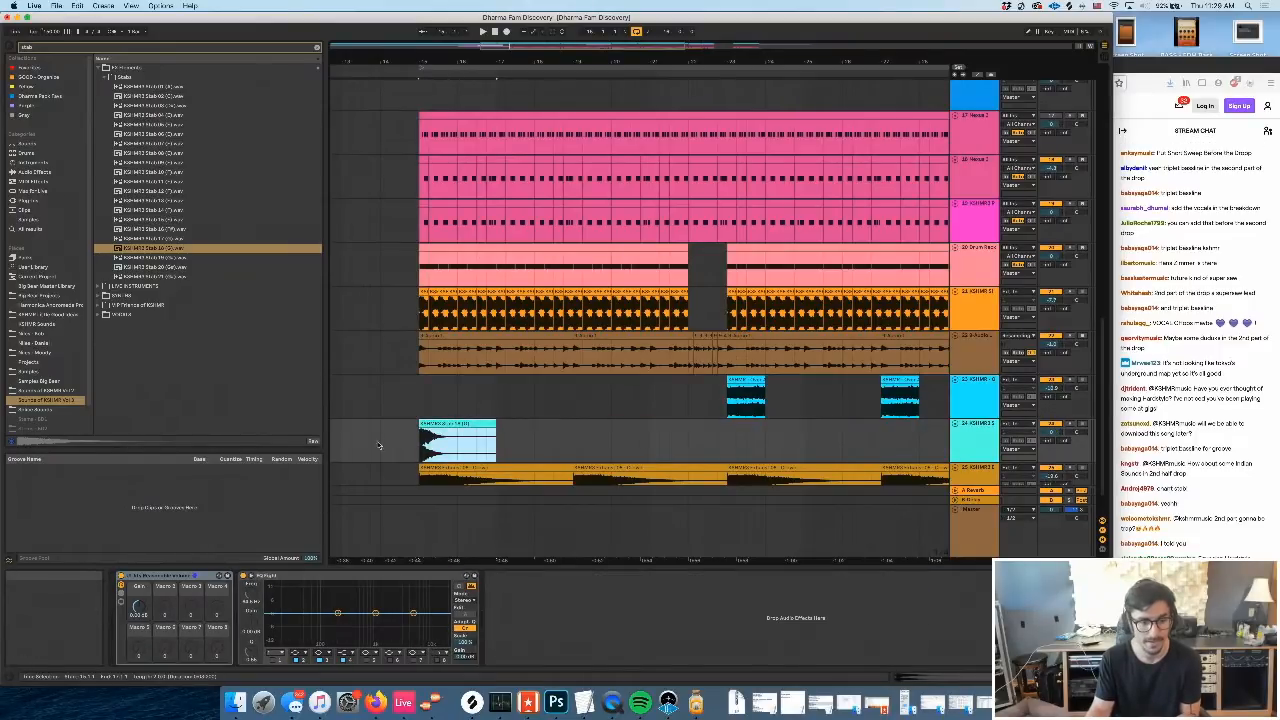
Set the stab clip's warp mode to Complex, transpose it down 7 semitones, and play it soloed
double_click(457, 445)
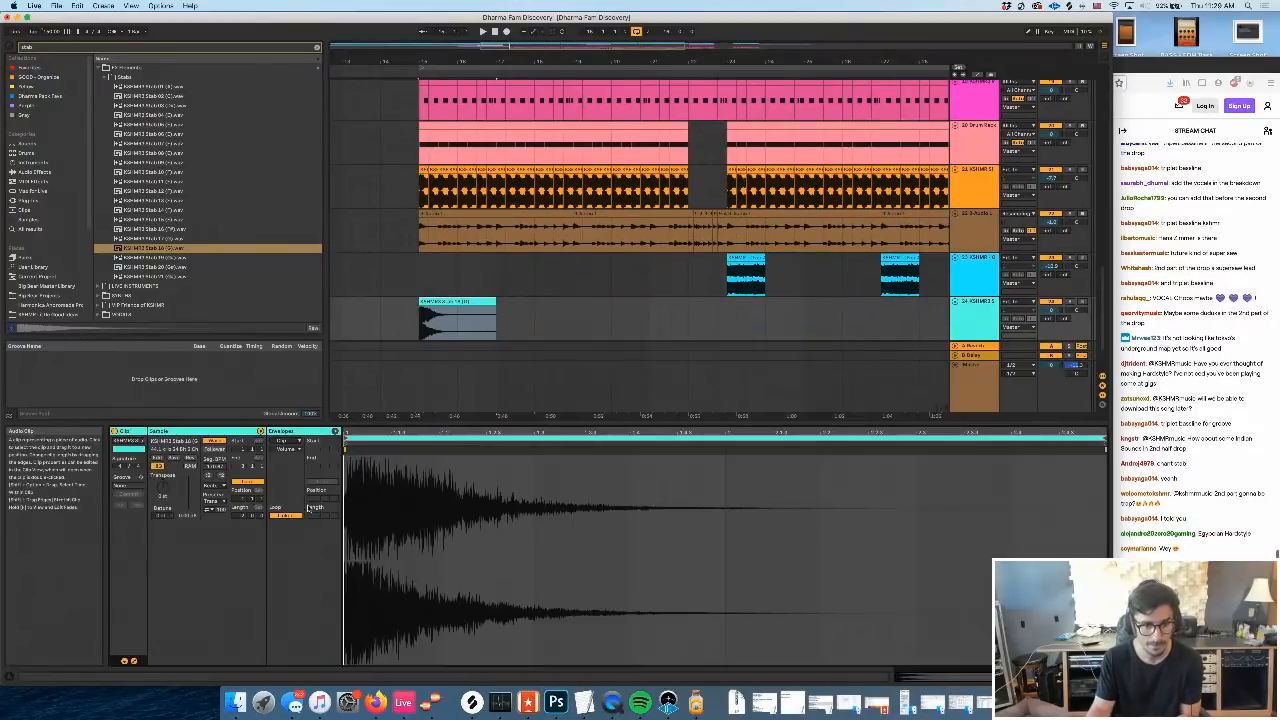
click(214, 486)
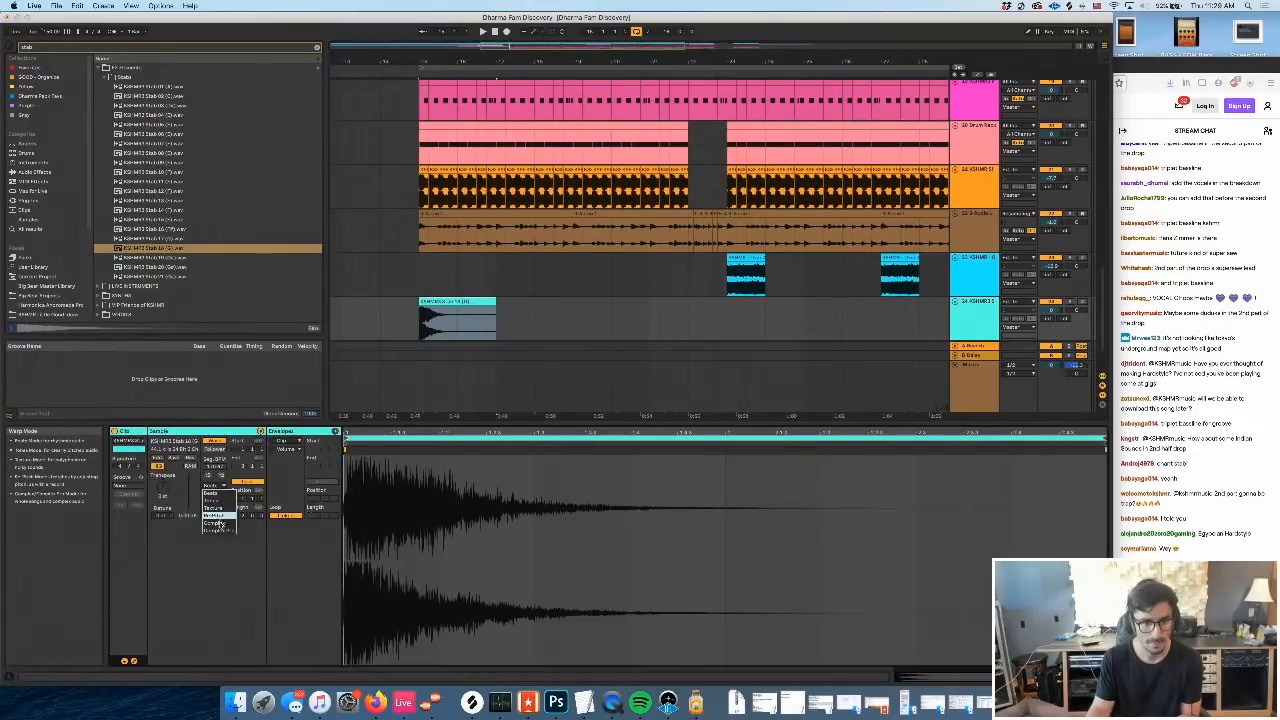
click(214, 441)
click(214, 441)
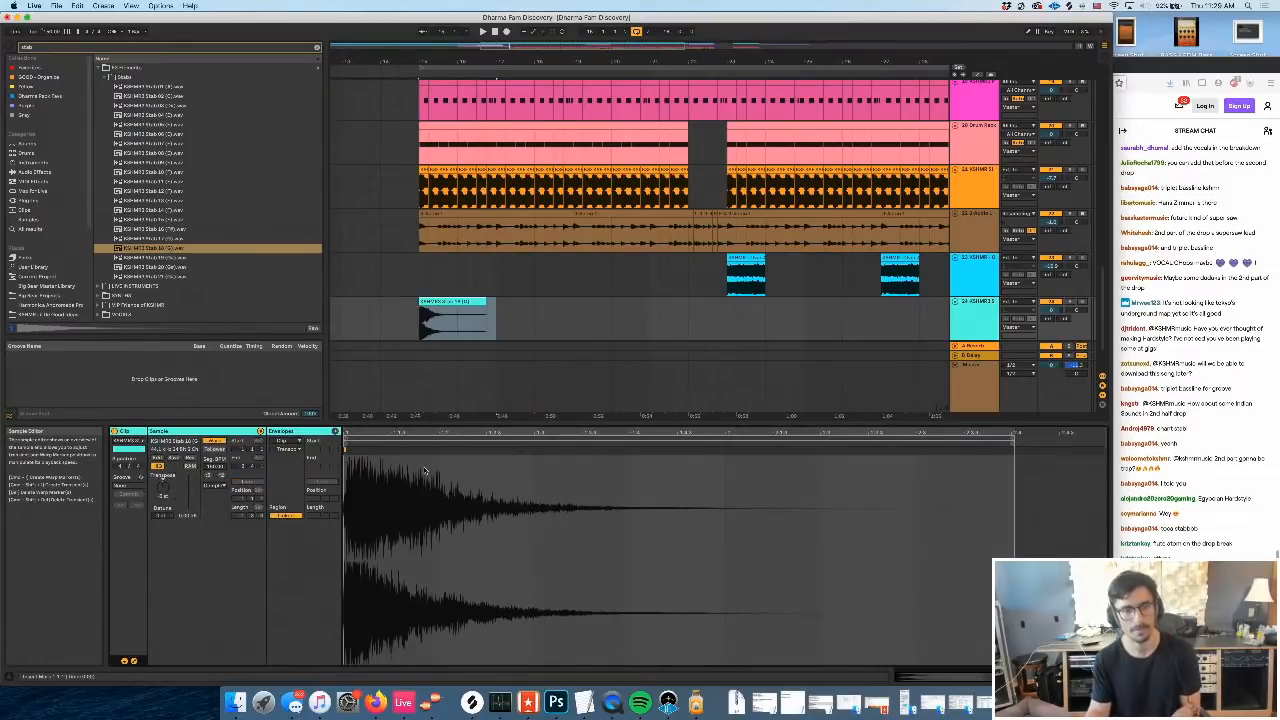
key(space)
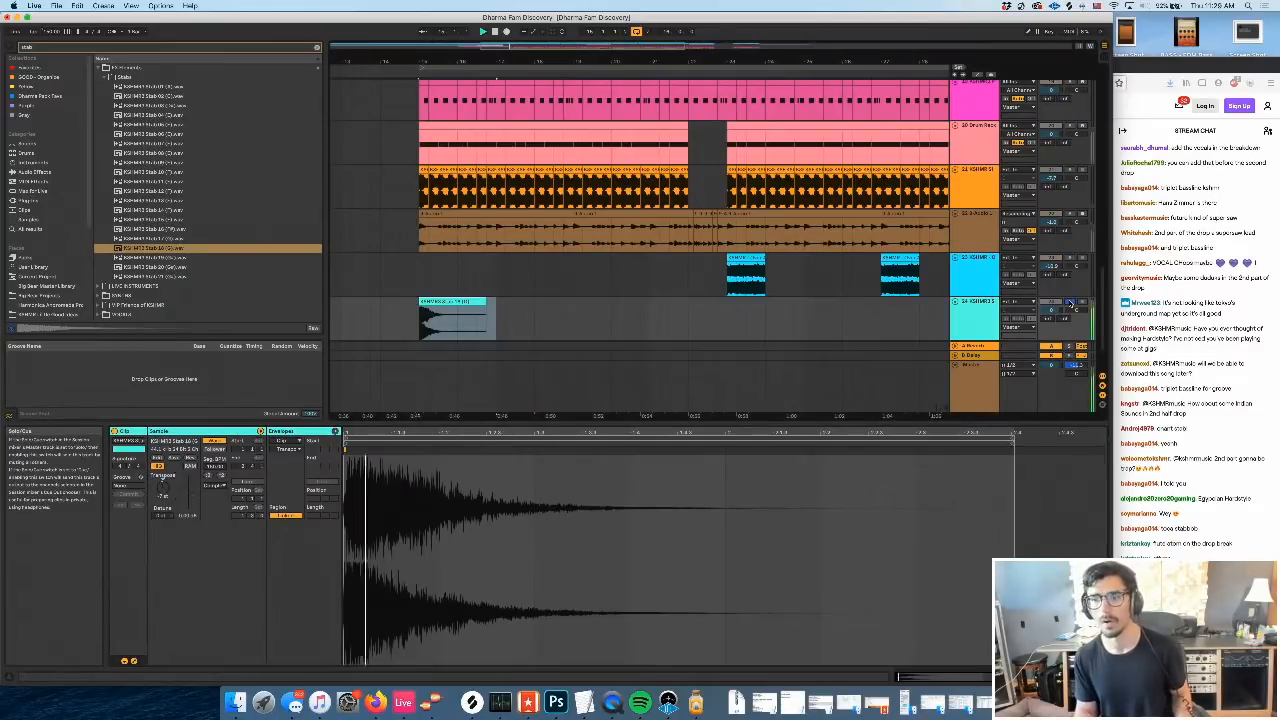
key(space)
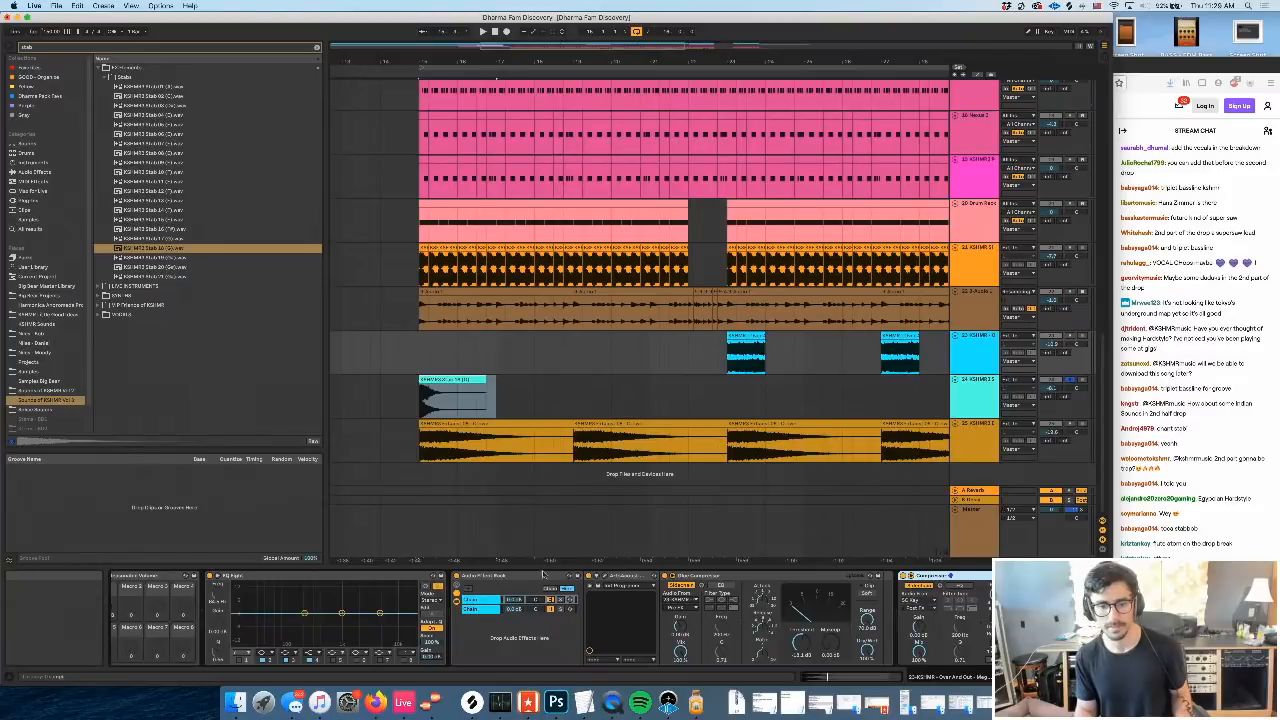
Copy the horn's Audio Effect Rack to the stab track, set its compressor's sidechain source to the stab track, and play it
shift+click(520, 576)
click(970, 411)
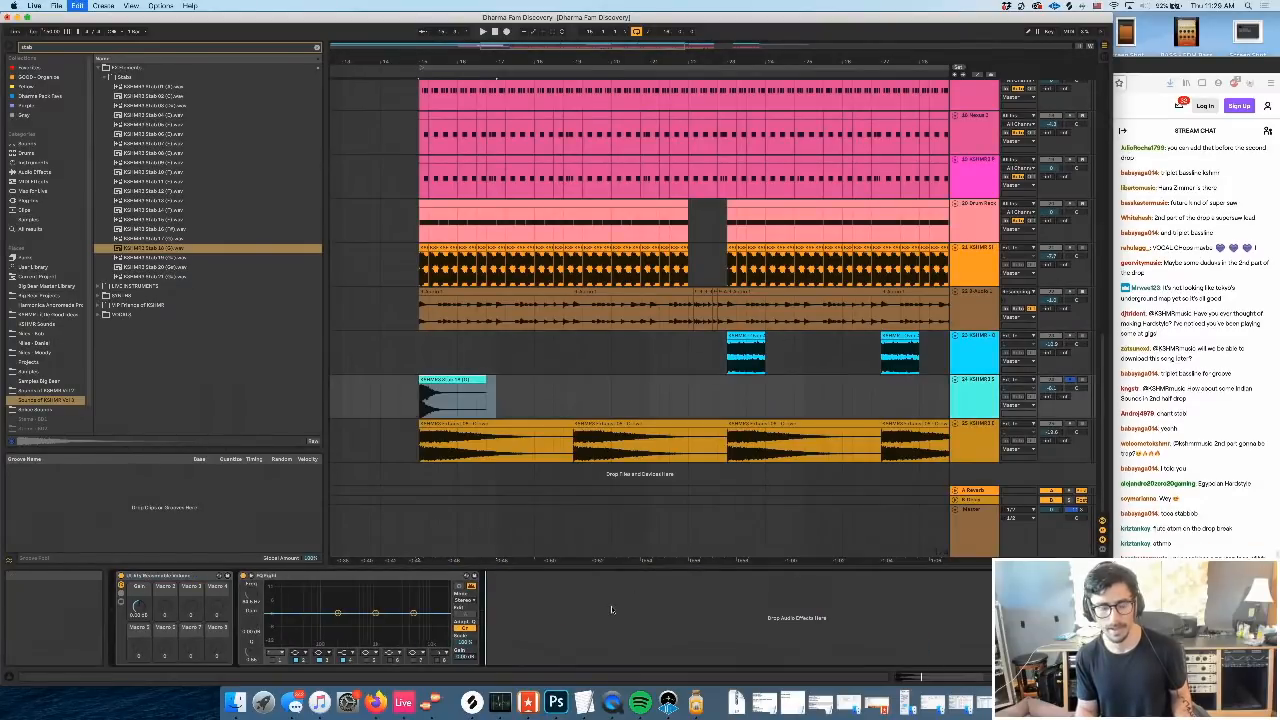
key(ctrl+v)
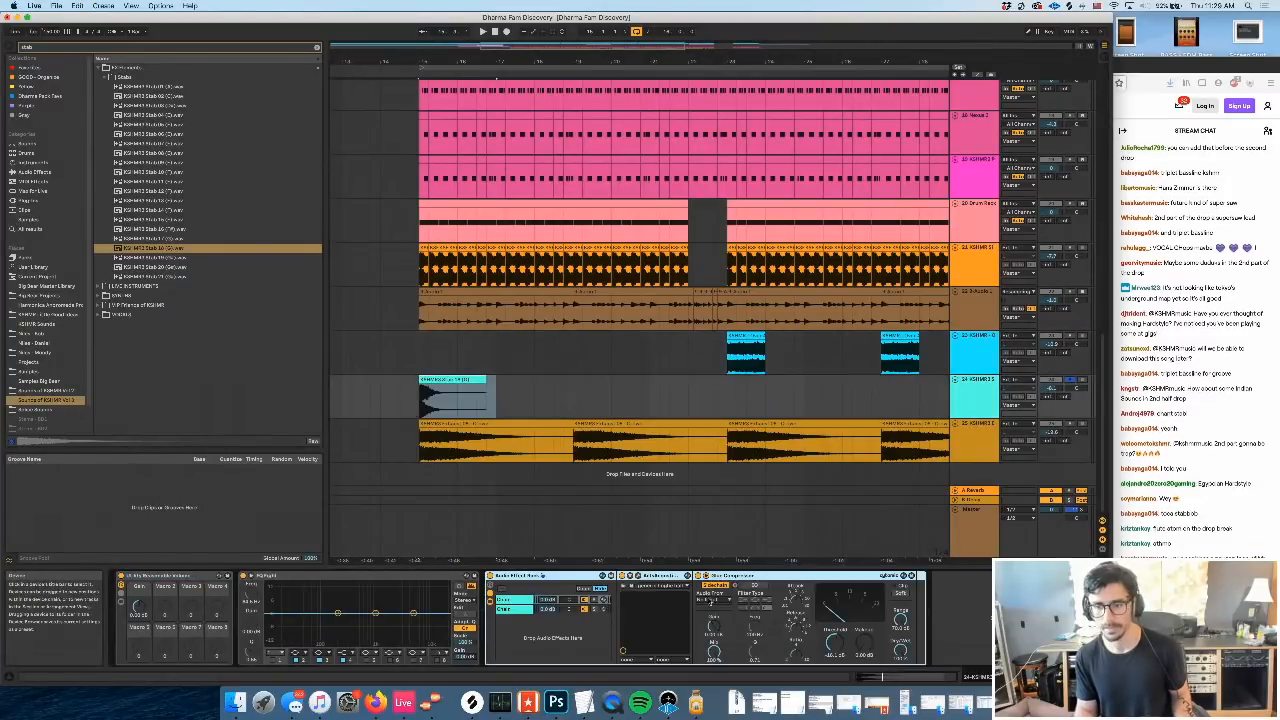
click(714, 600)
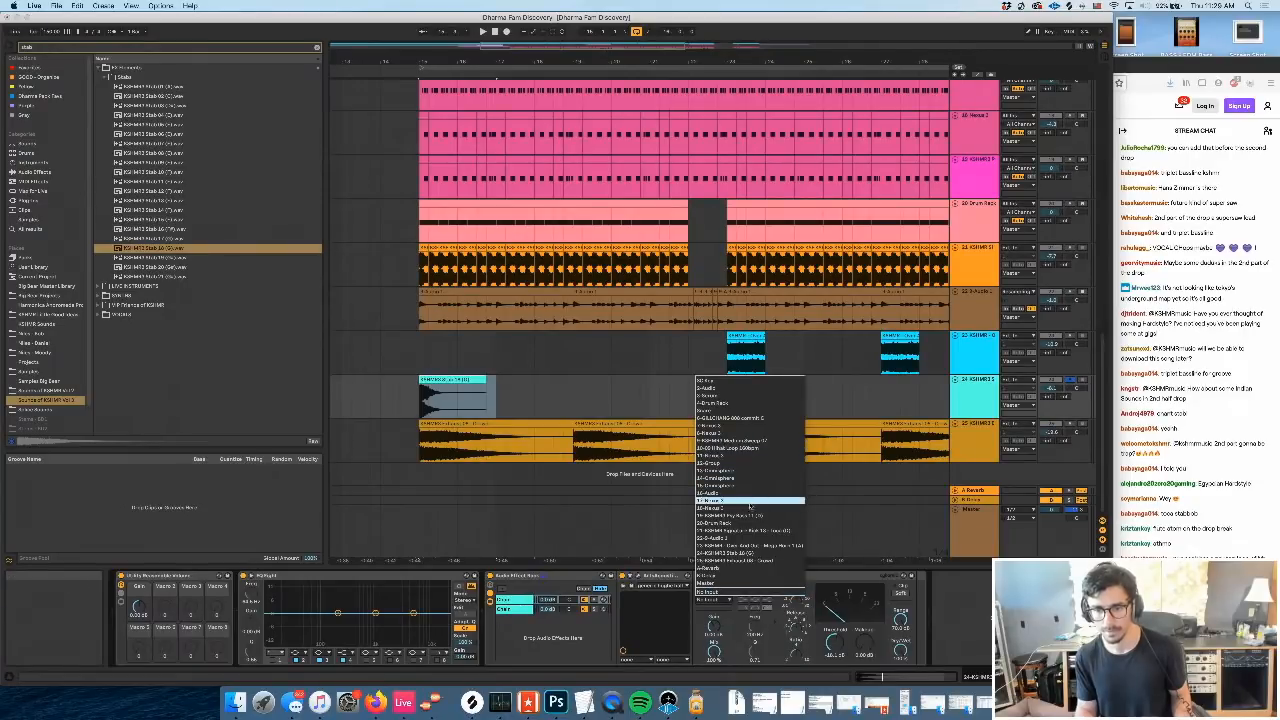
click(733, 553)
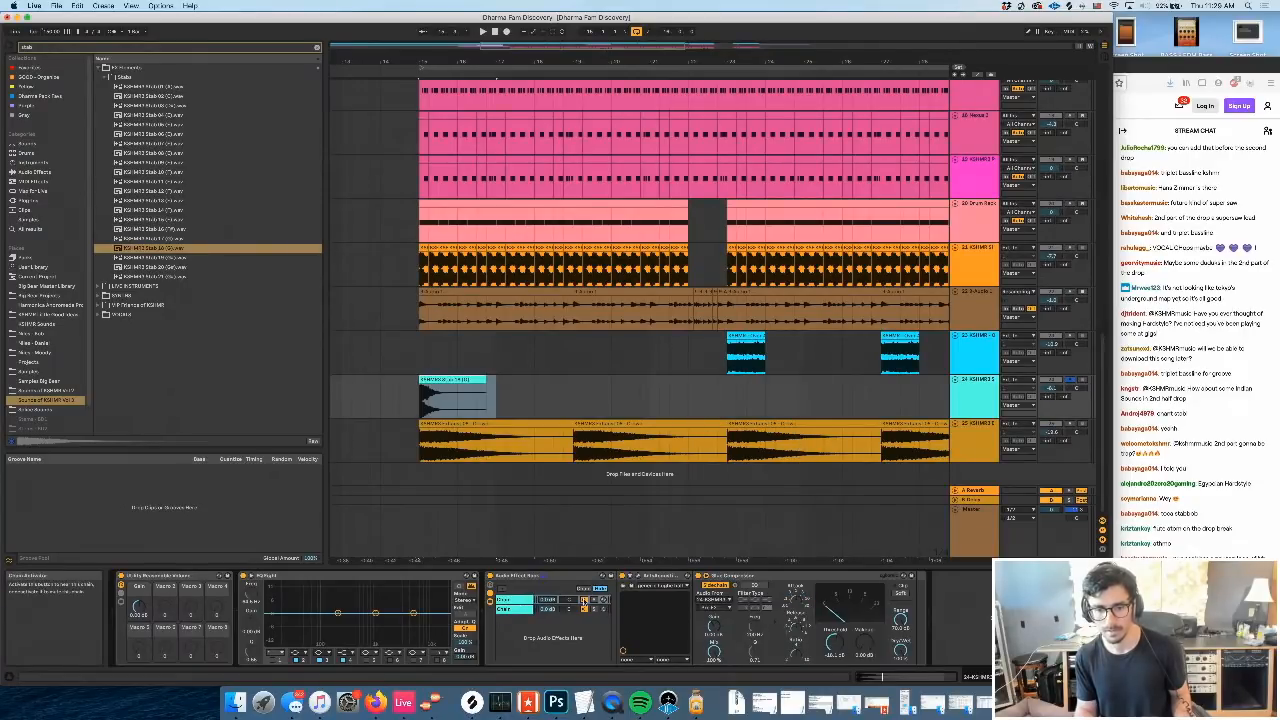
key(space)
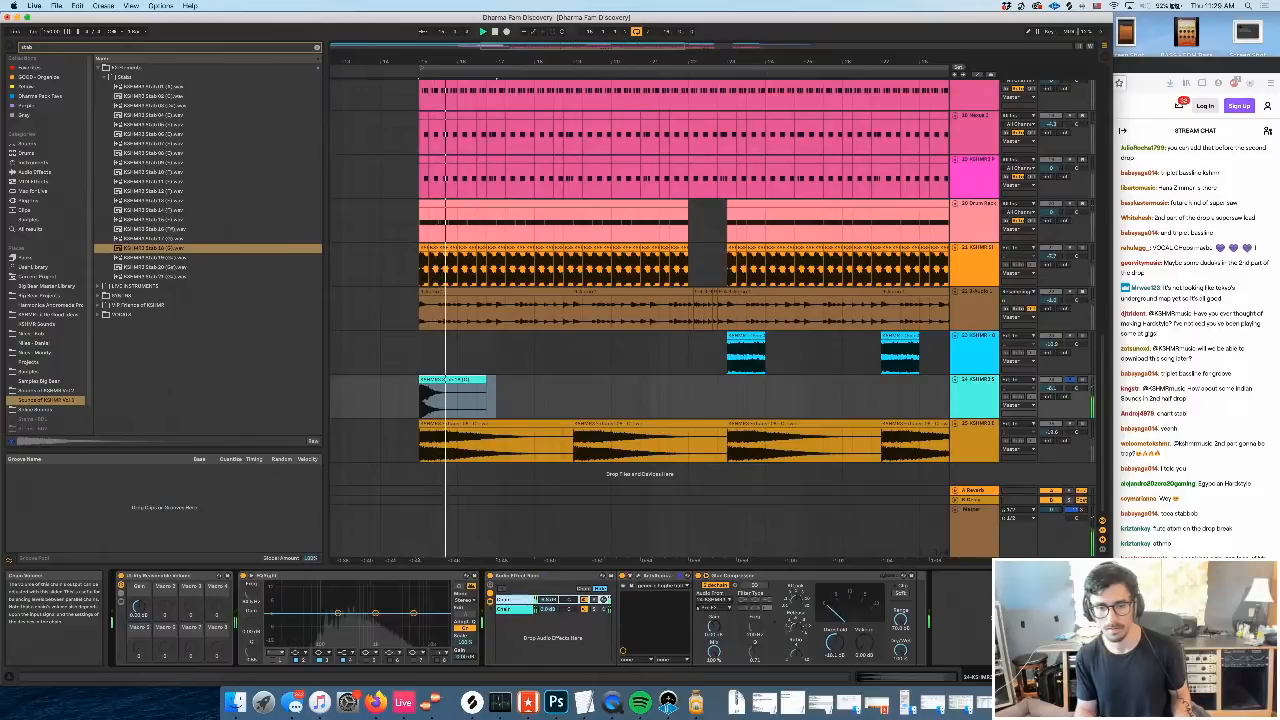
key(space)
Copy the horn track's last Compressor to the end of the stab track's effects and play the stab clip
click(984, 350)
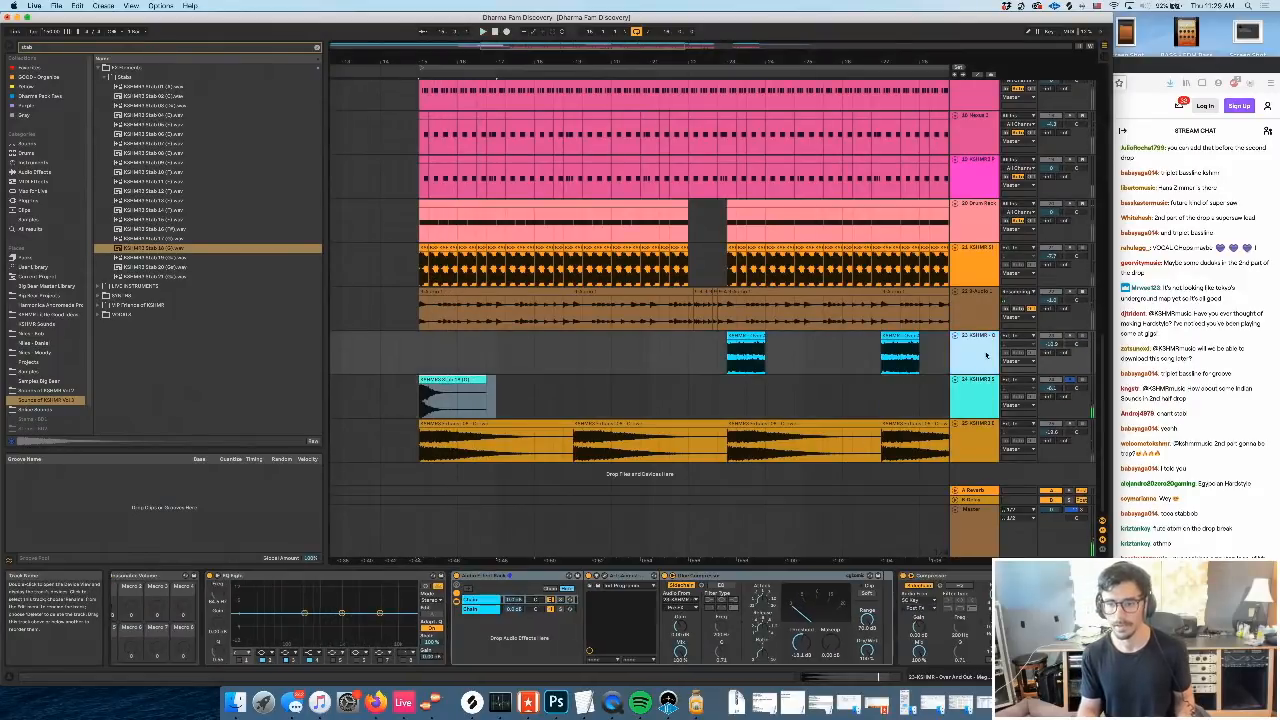
click(962, 573)
click(977, 405)
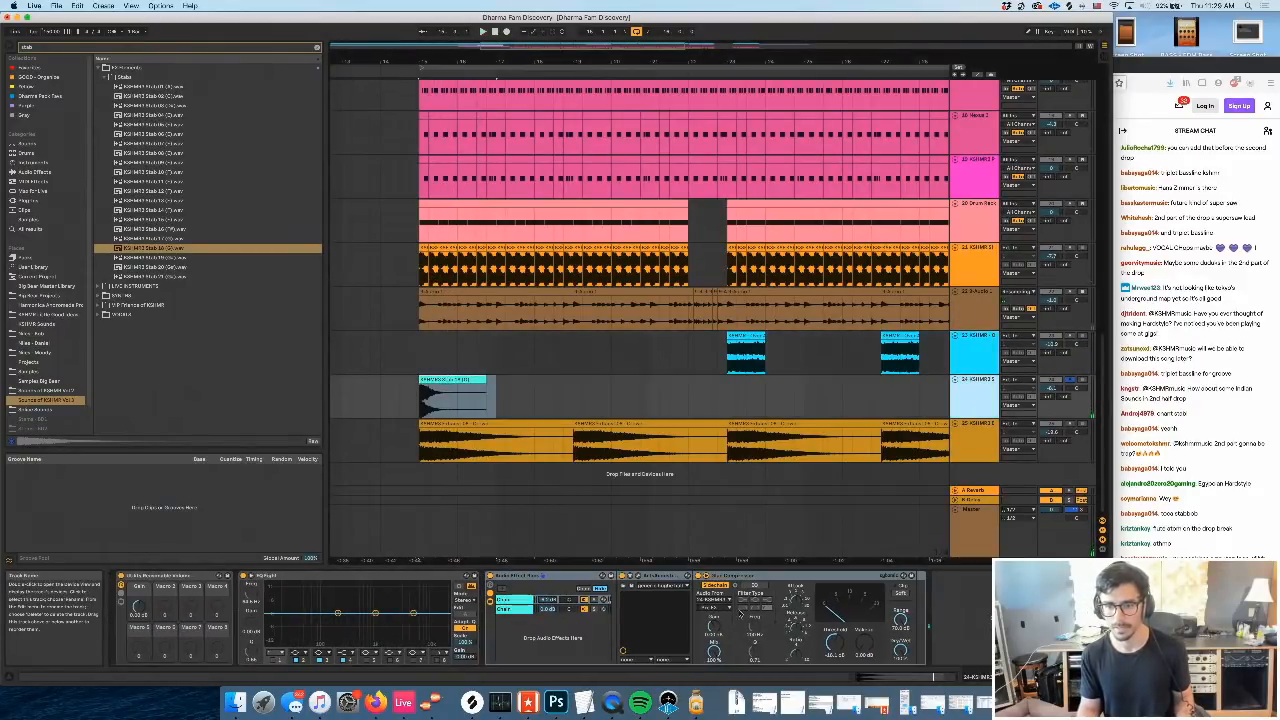
click(430, 404)
key(space)
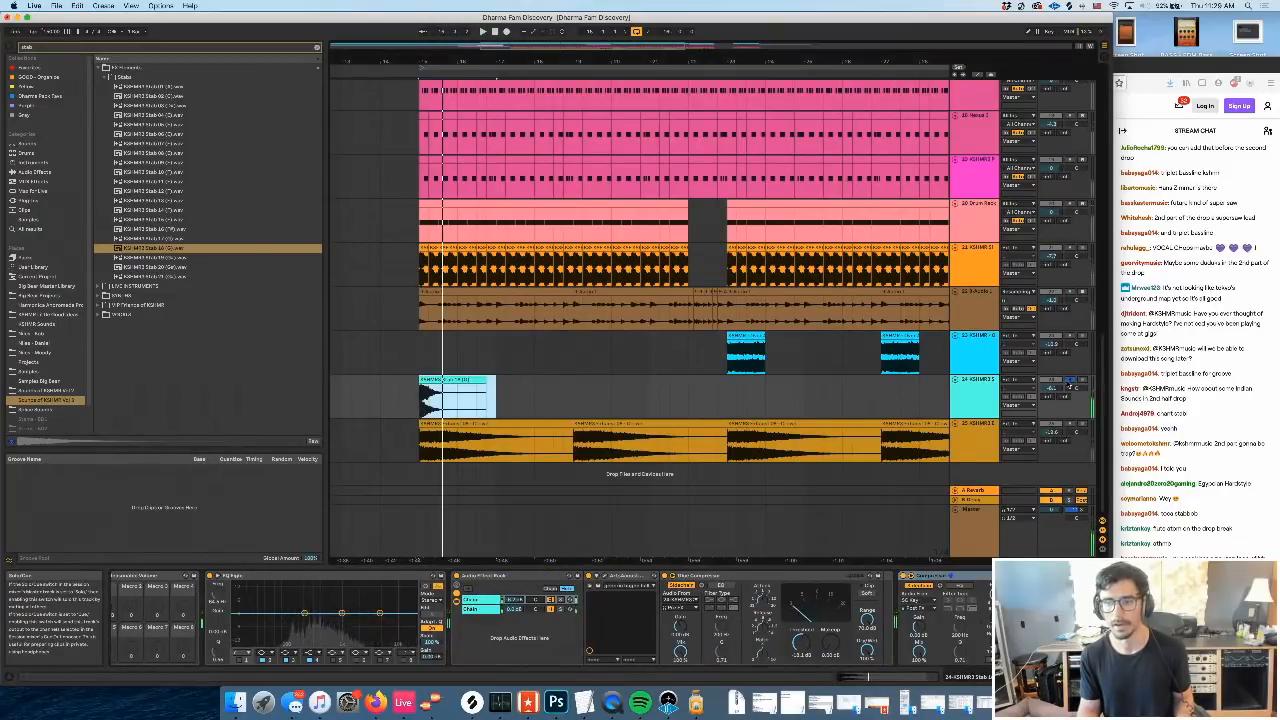
Unsolo the stab track and play the drop from its start with all tracks
click(1070, 380)
key(space)
key(space)
Duplicate the stab clip to the start of the drop's second quarter after checking its sample settings
scroll(720, 420, left, 1)
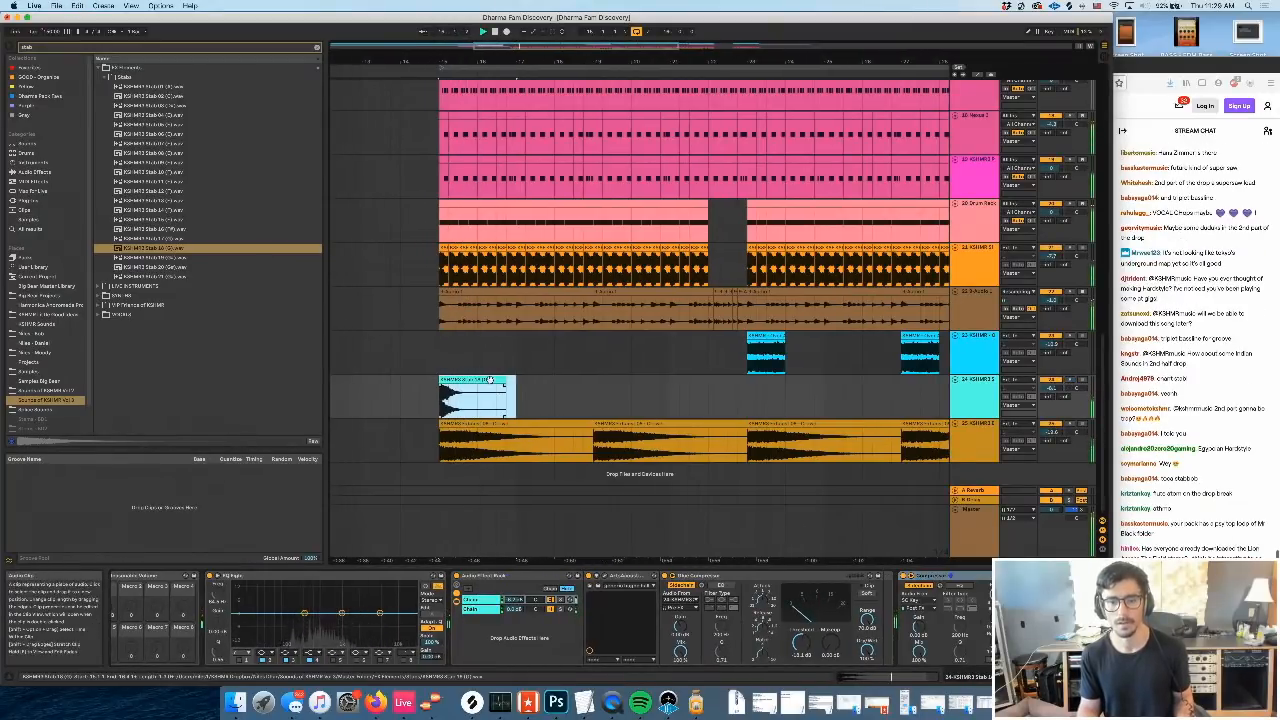
double_click(491, 395)
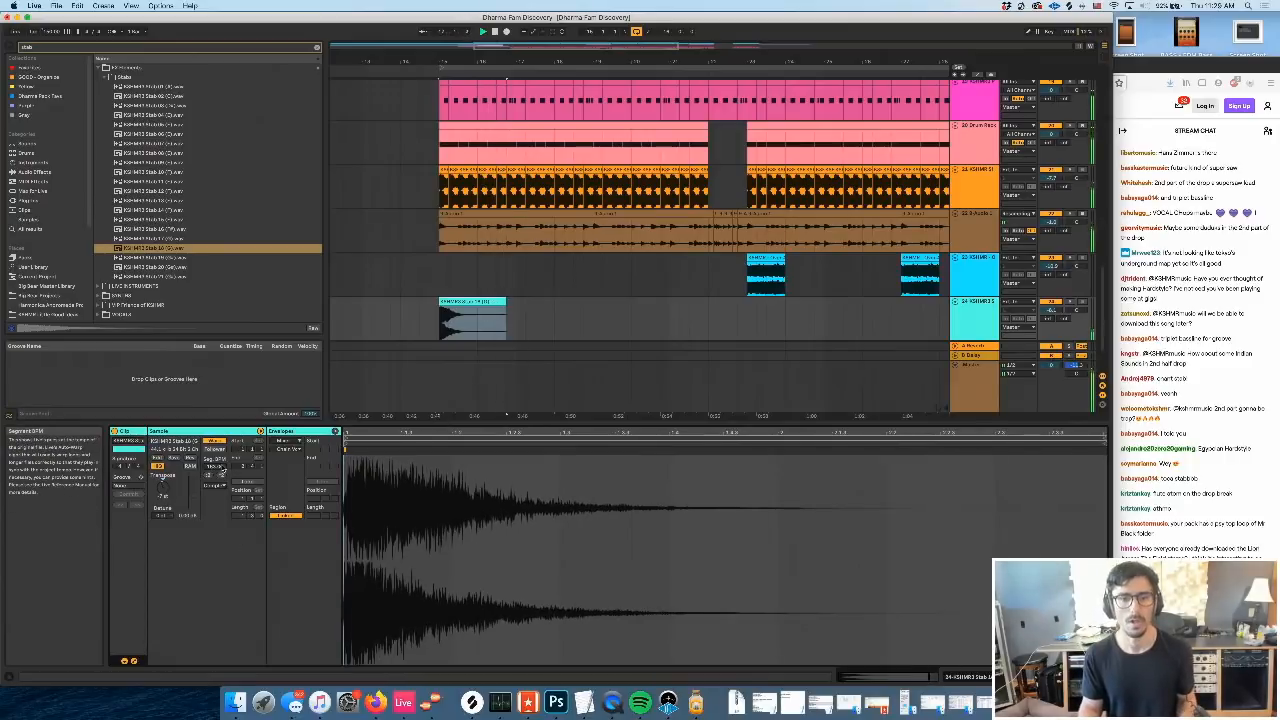
click(973, 324)
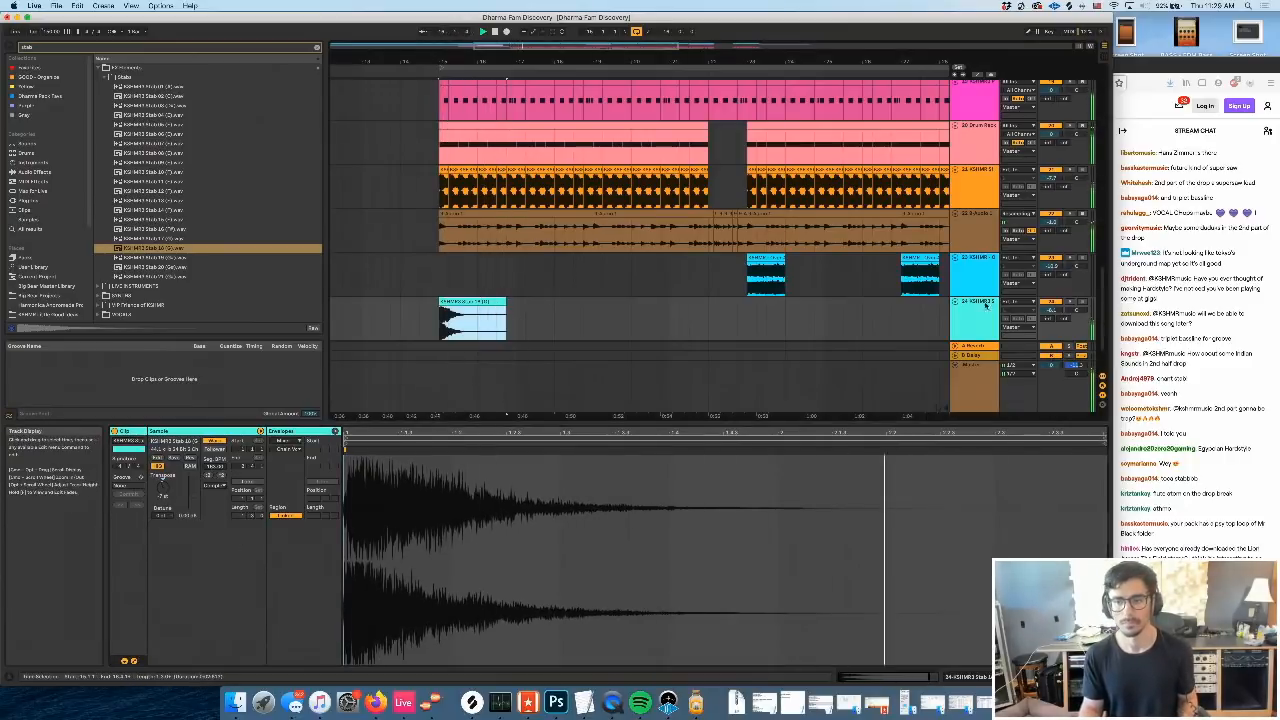
double_click(972, 328)
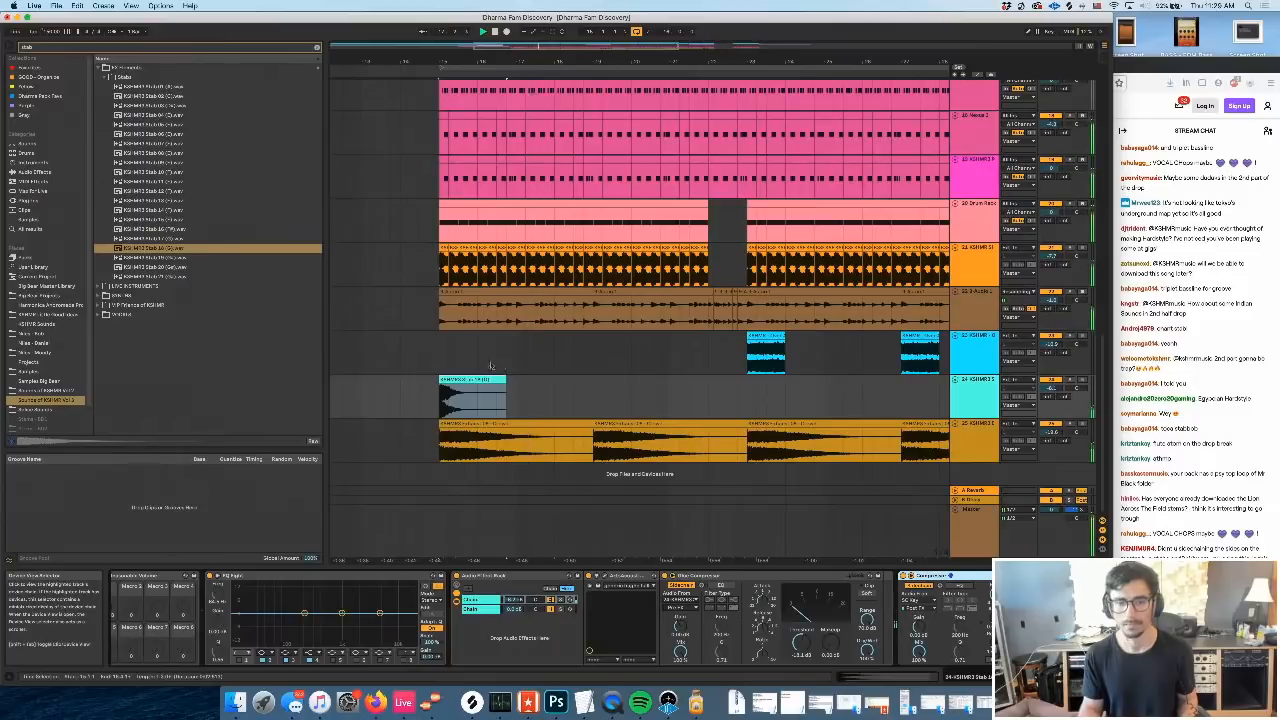
drag(484, 378, 638, 378)
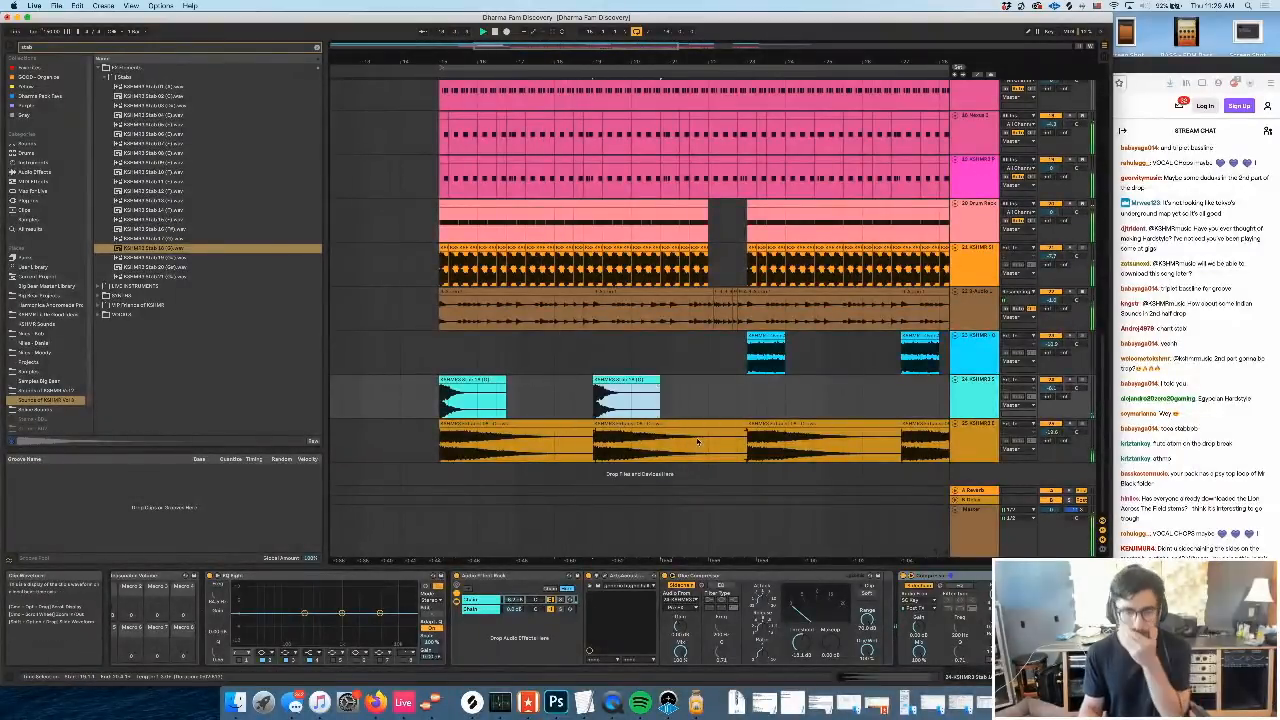
Paste copies of the stab clip at the starts of the drop's third and fourth quarters while the drop plays
key(space)
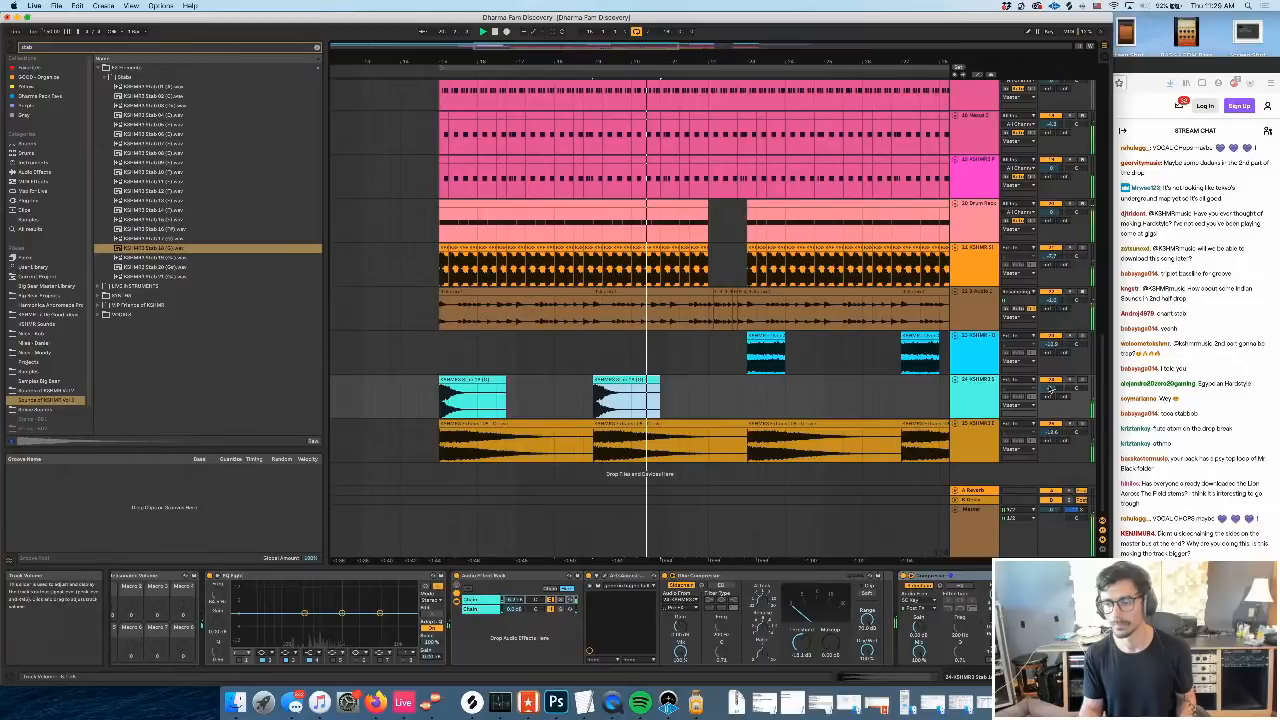
scroll(599, 398, right, 5)
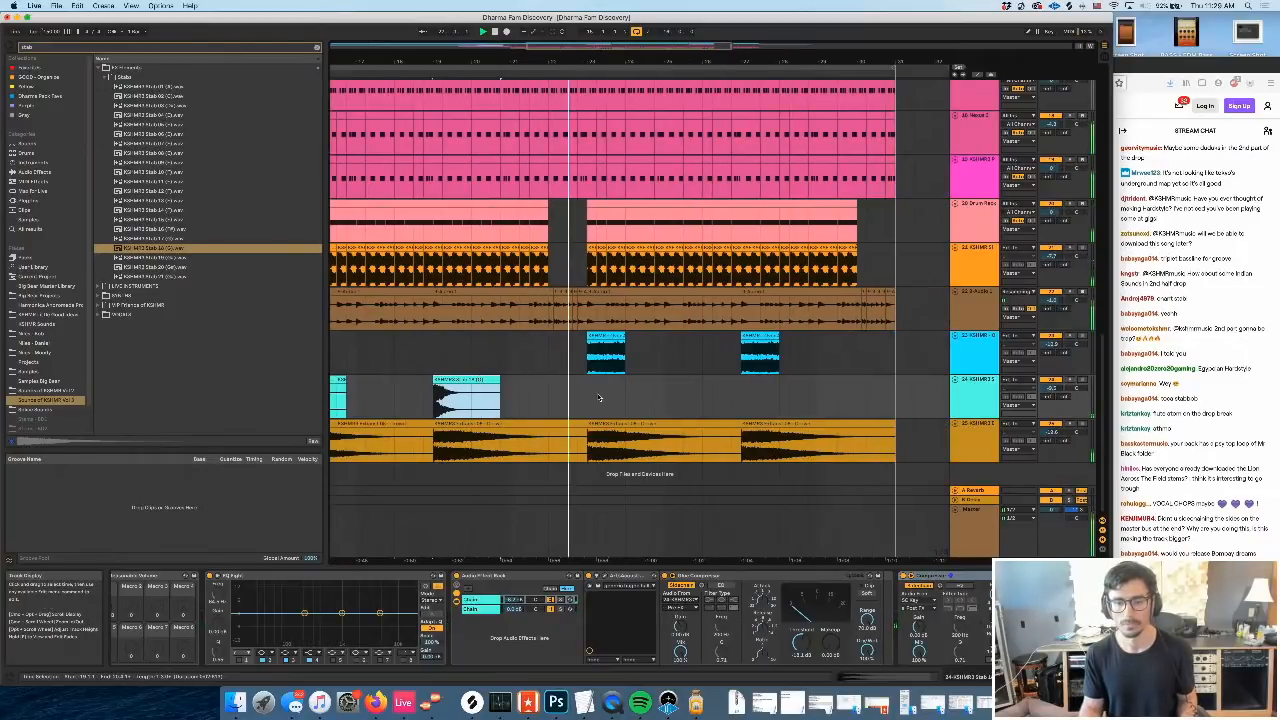
click(590, 402)
key(super+v)
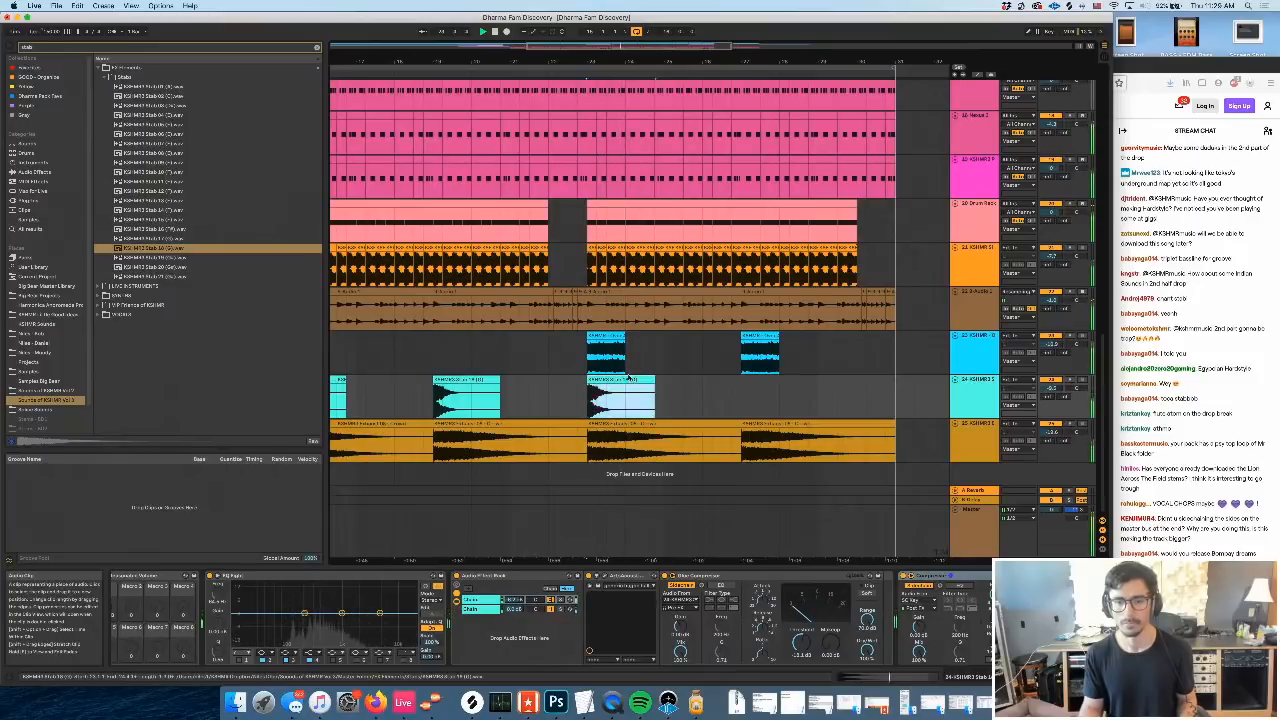
key(super+v)
key(space)
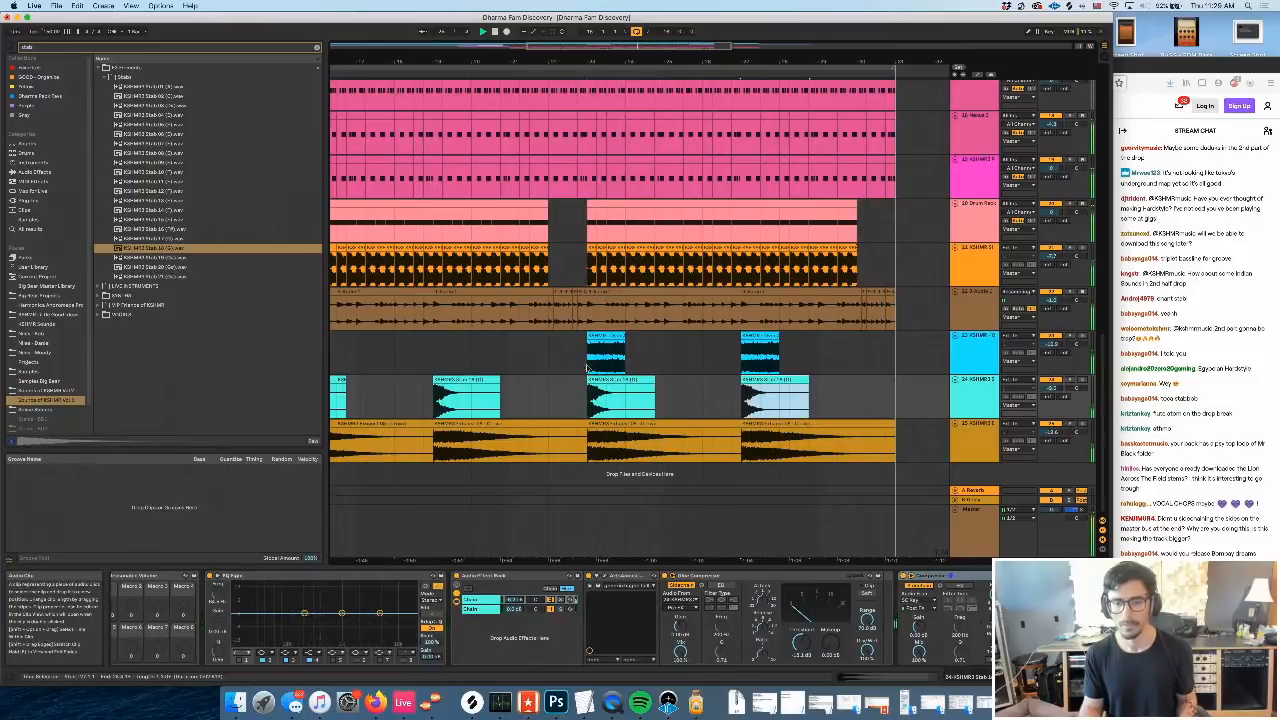
Insert an empty audio track below the orange audio loop track and clear the sample search
click(986, 267)
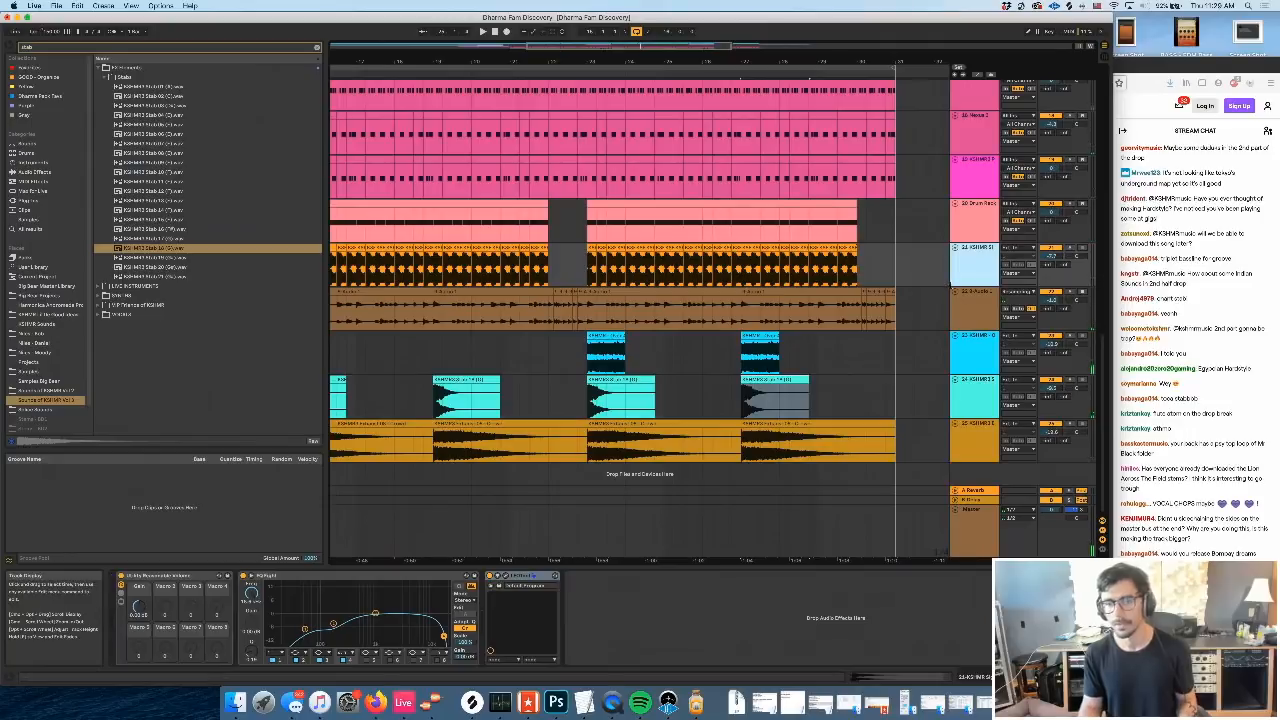
key(super+t)
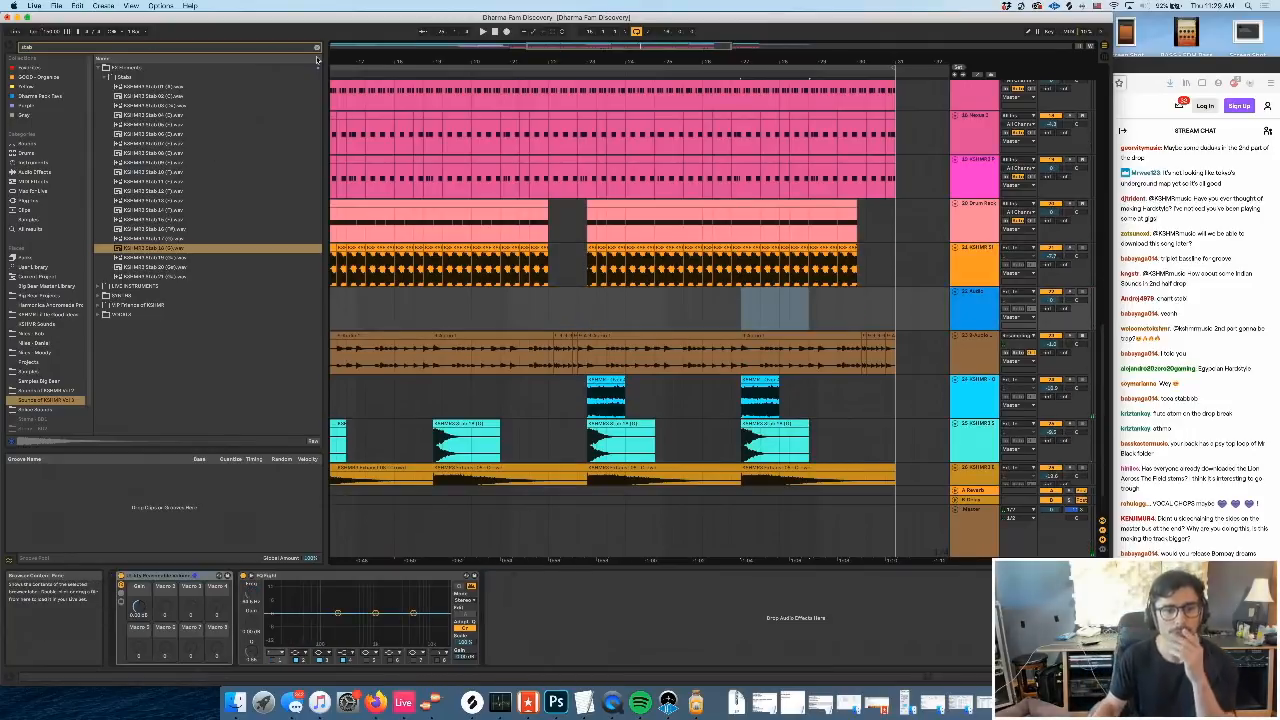
click(317, 48)
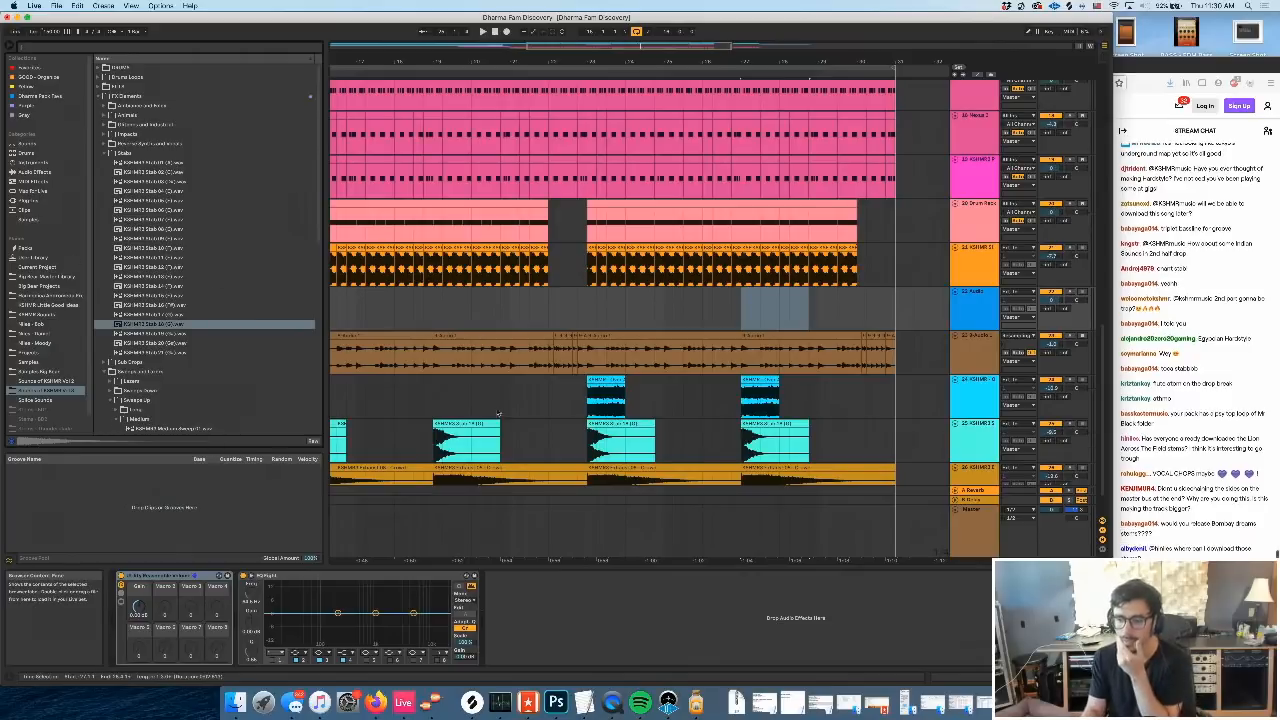
Roll off the stab track's highs with a low-pass filter in its EQ Eight and play the drop from its start
scroll(552, 459, left, 5)
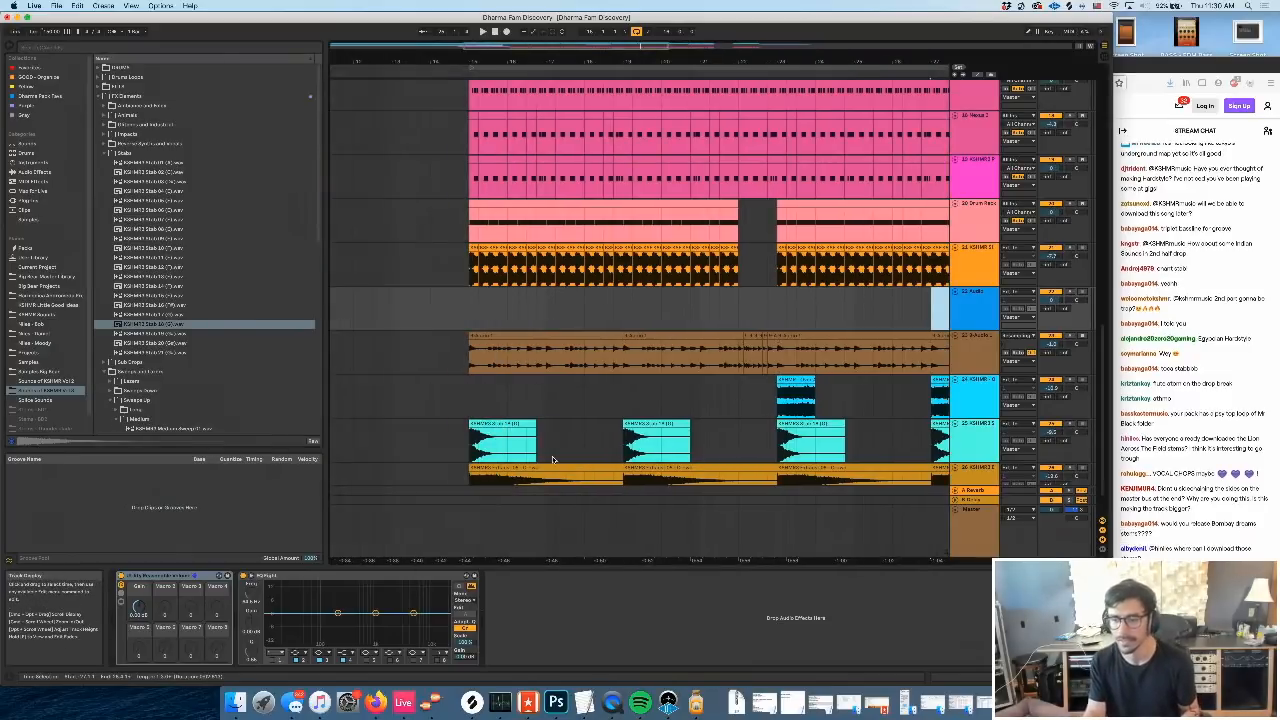
click(470, 450)
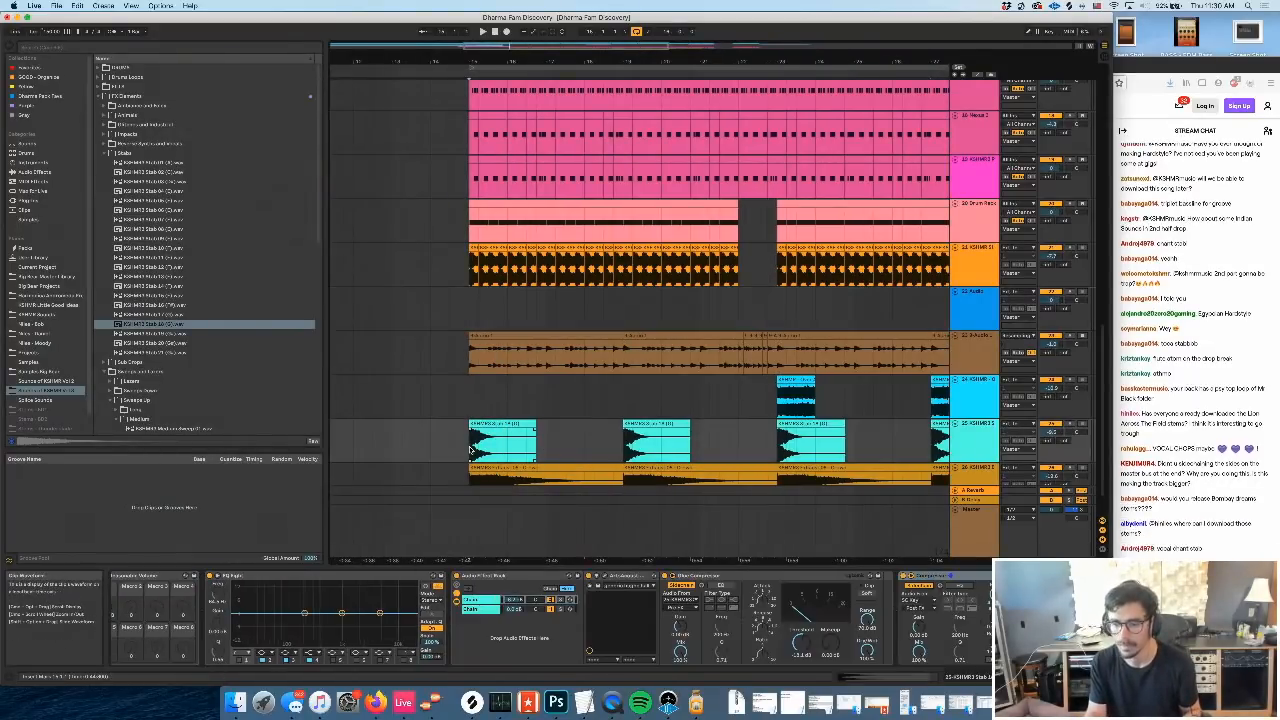
key(space)
click(976, 442)
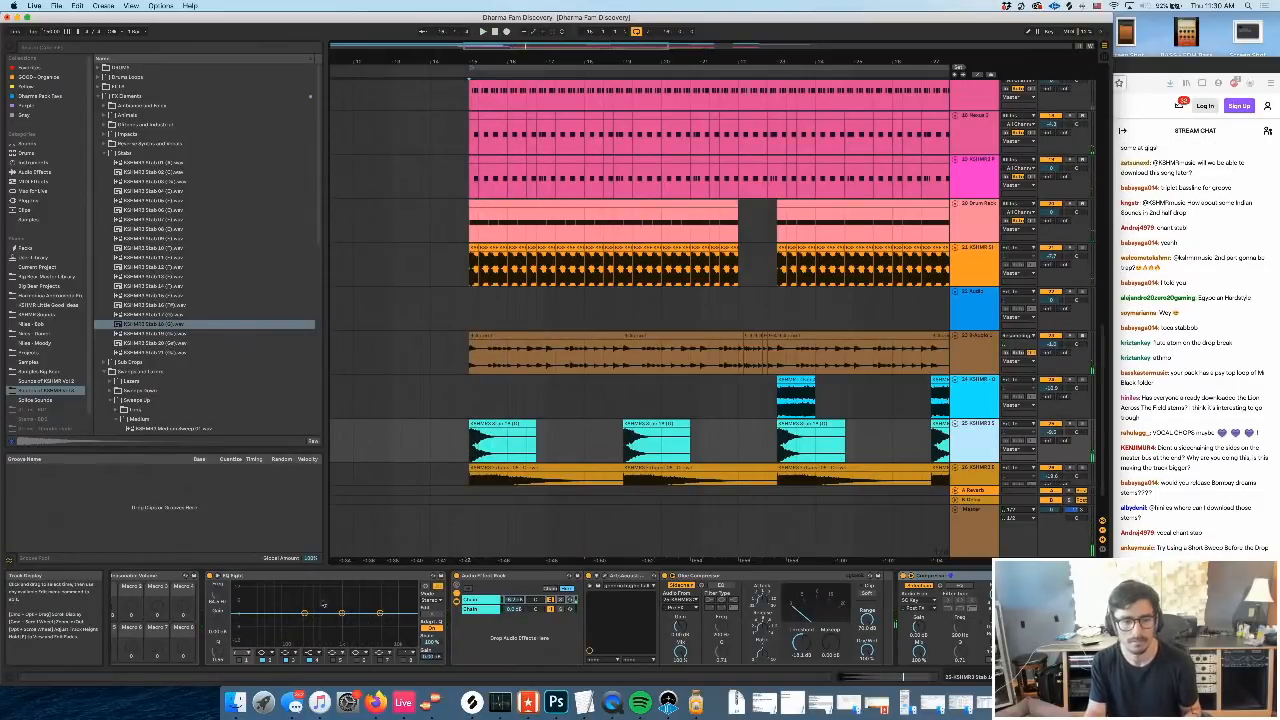
click(312, 700)
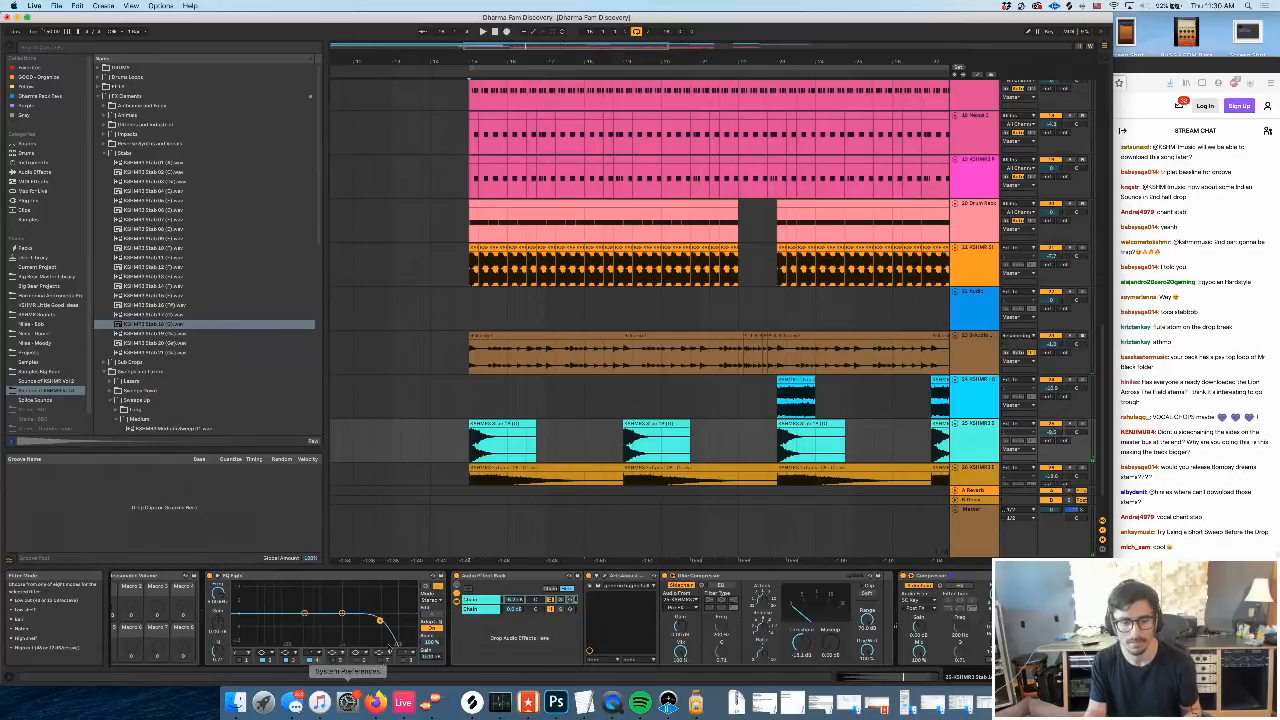
drag(380, 621, 367, 636)
key(space)
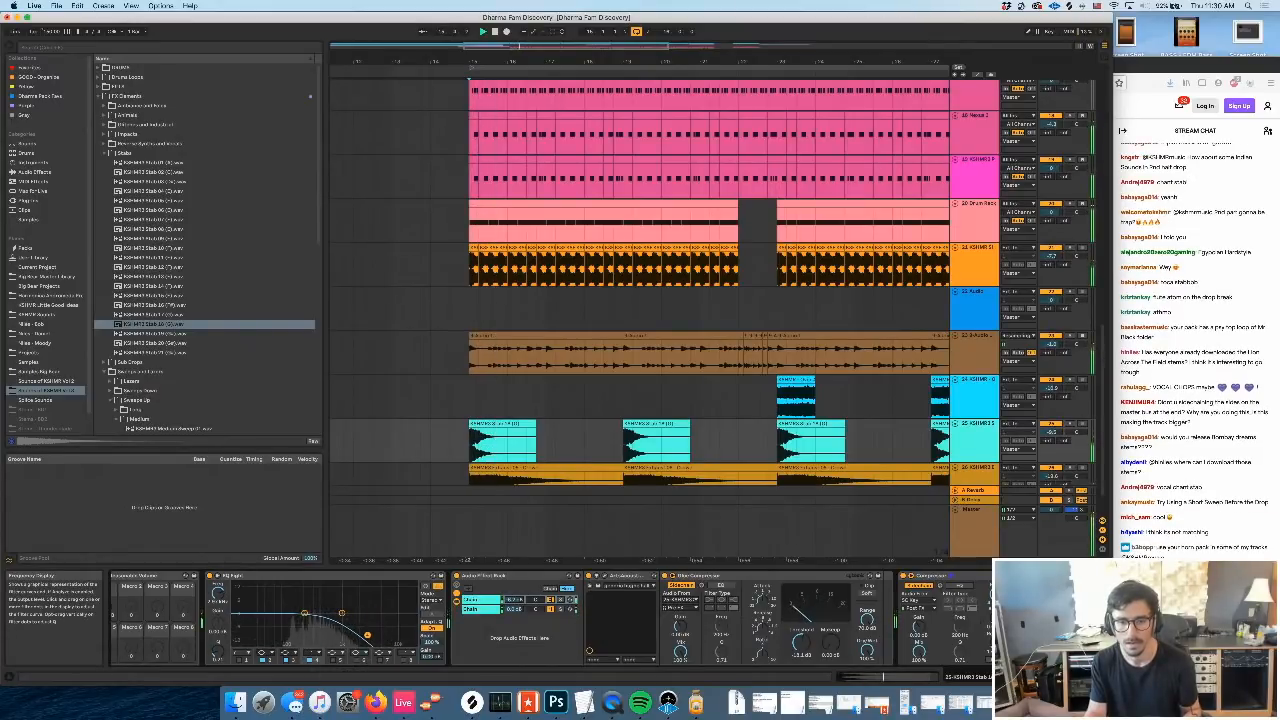
scroll(633, 454, right, 5)
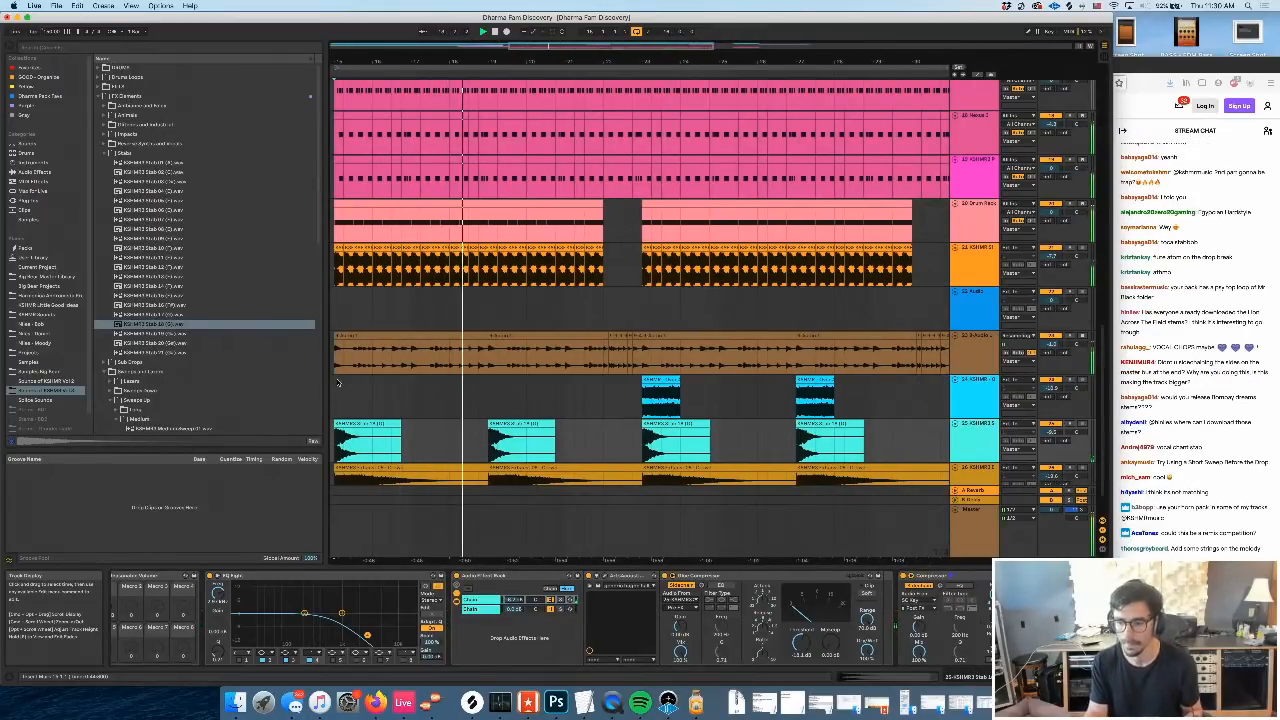
scroll(338, 382, left, 2)
scroll(338, 382, up, 5)
scroll(338, 380, down, 5)
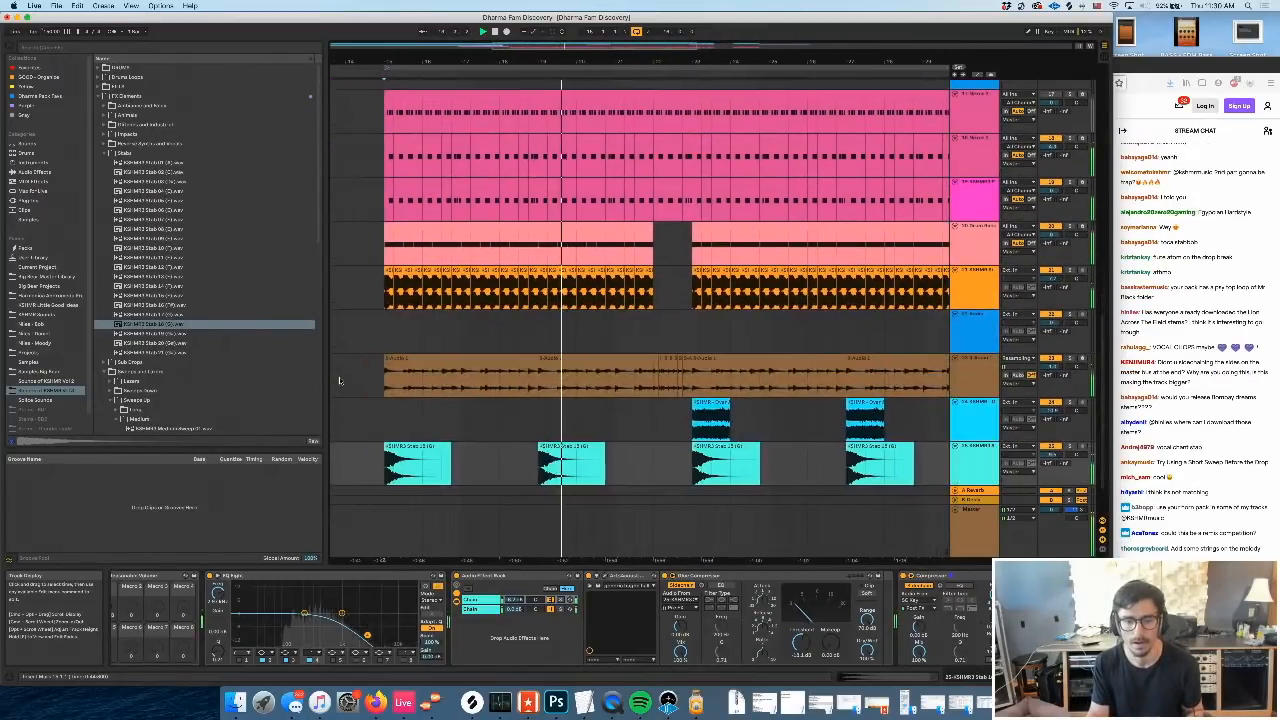
Solo and play the brown resampled audio track, and insert a Utility effect after its EQ Eight
click(1072, 362)
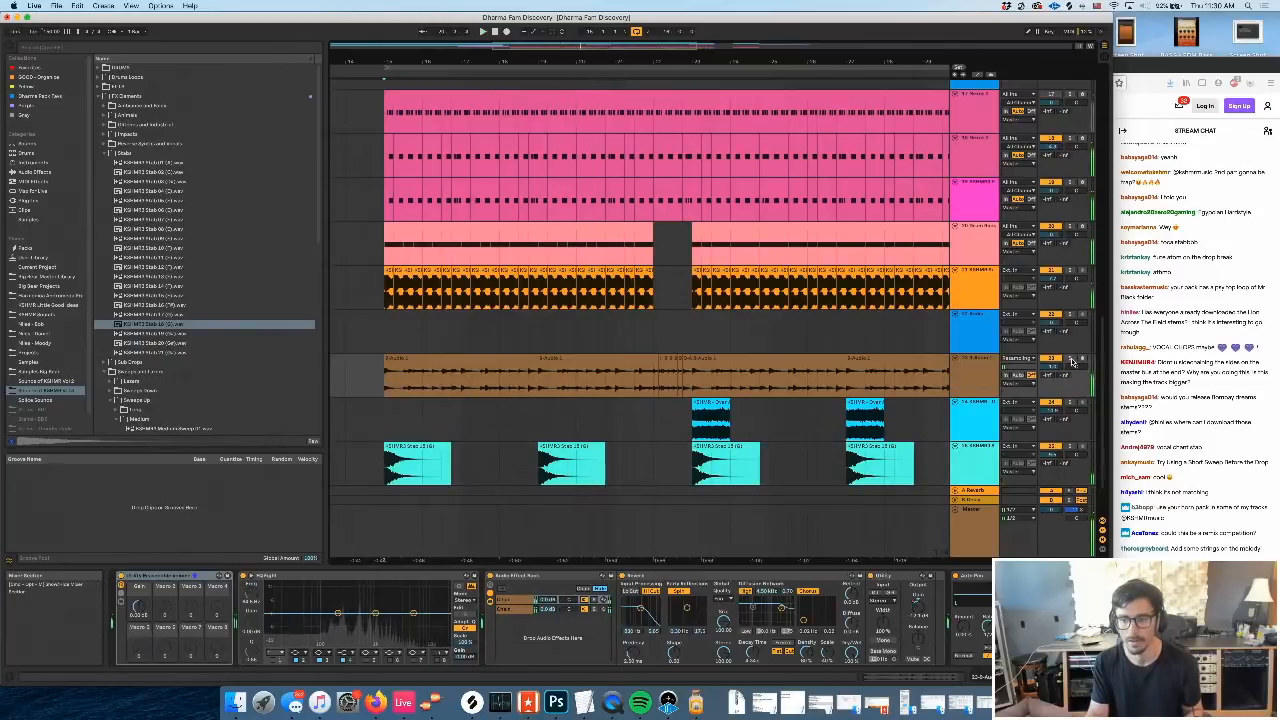
key(space)
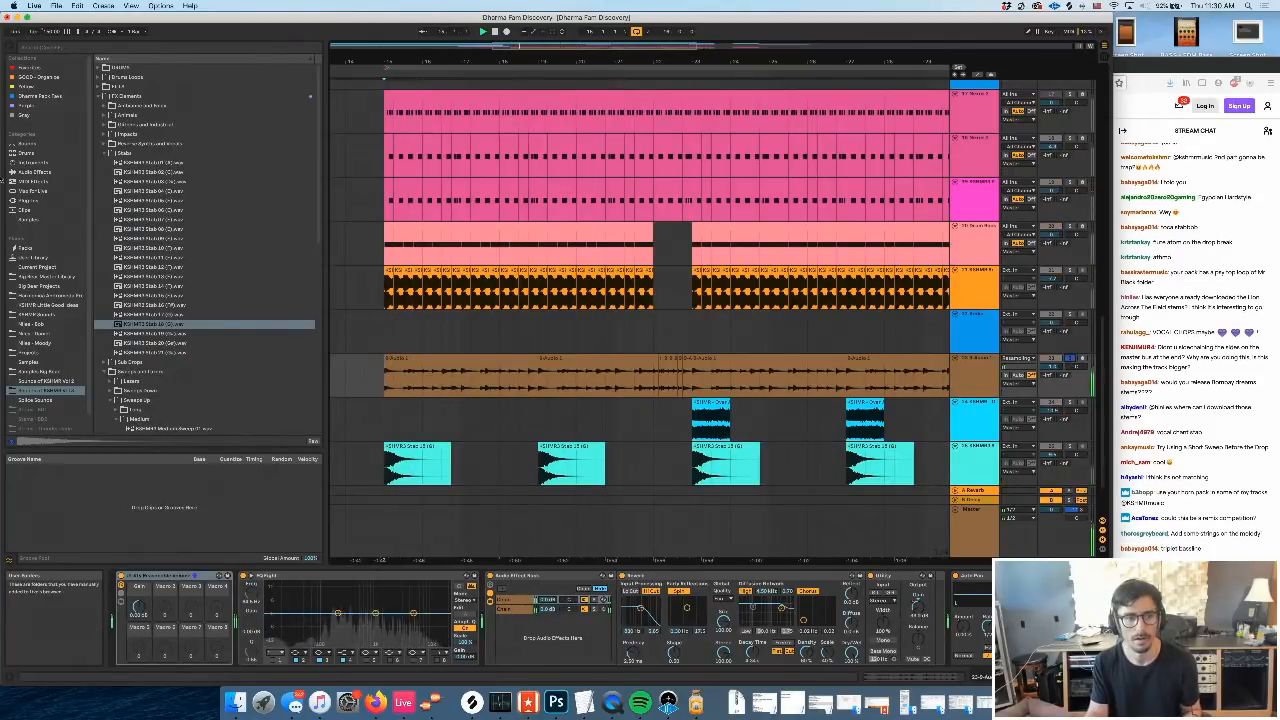
key(space)
click(35, 172)
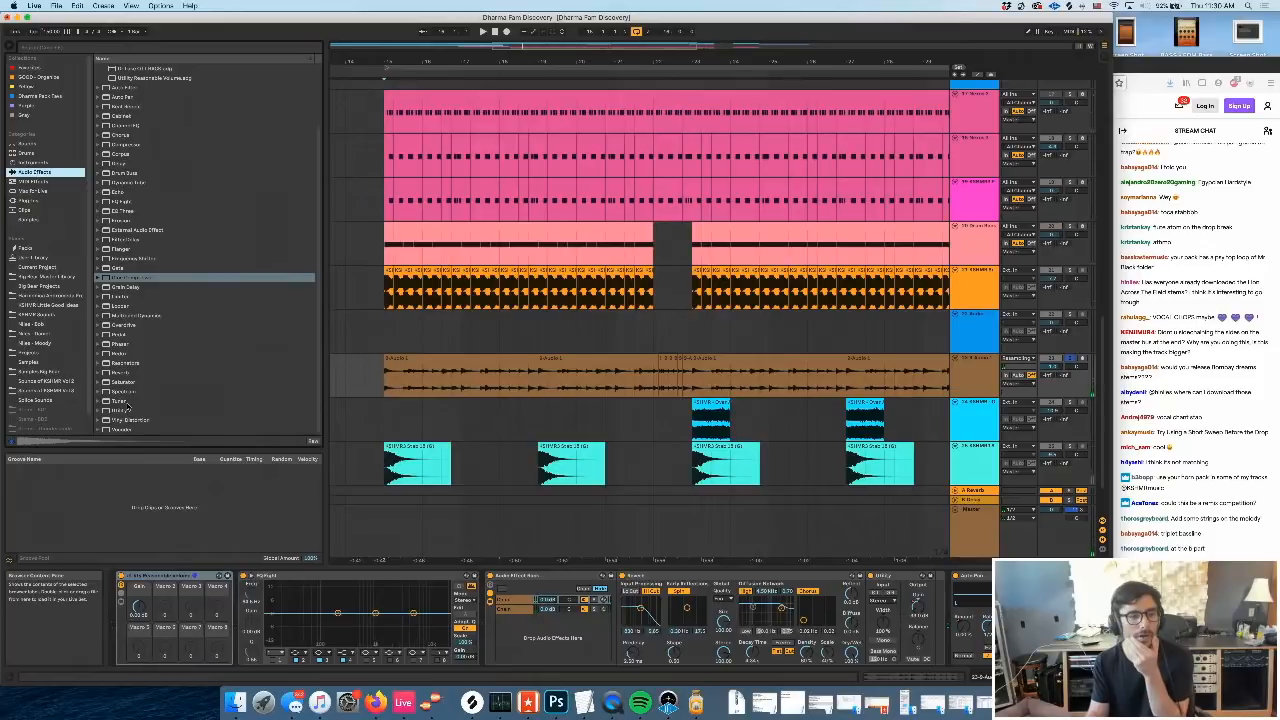
drag(123, 411, 500, 600)
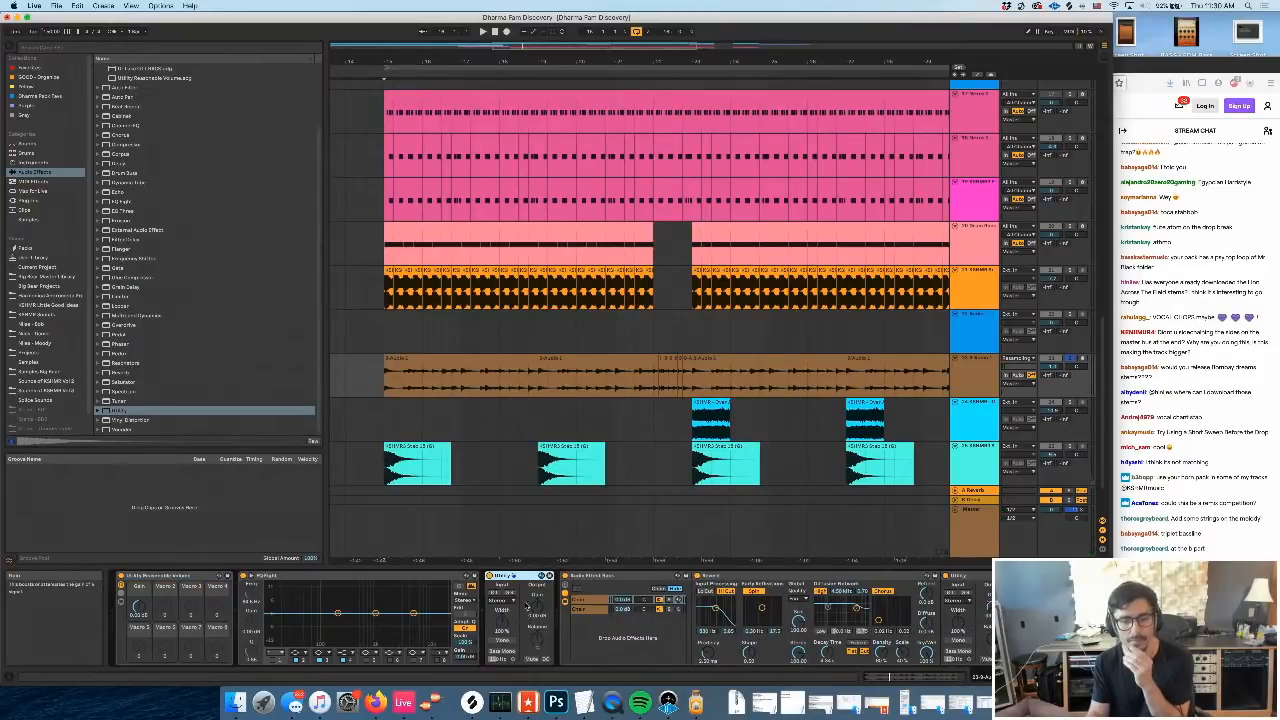
key(space)
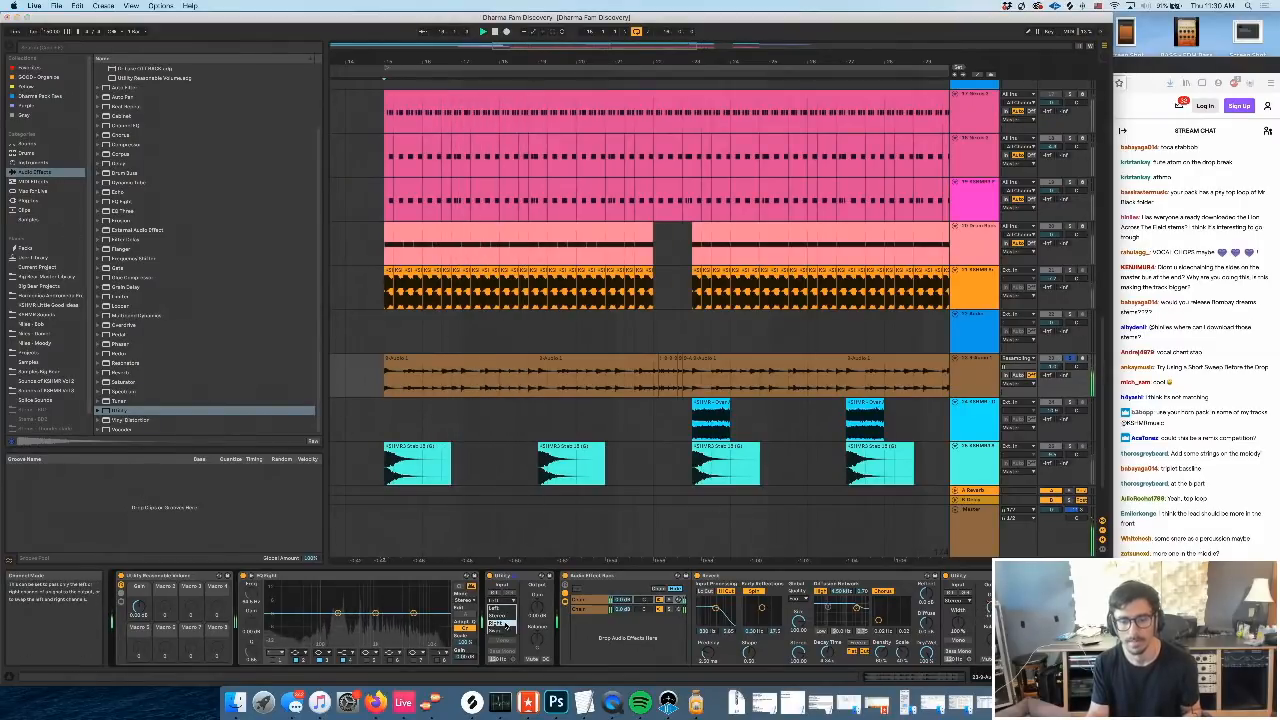
click(506, 625)
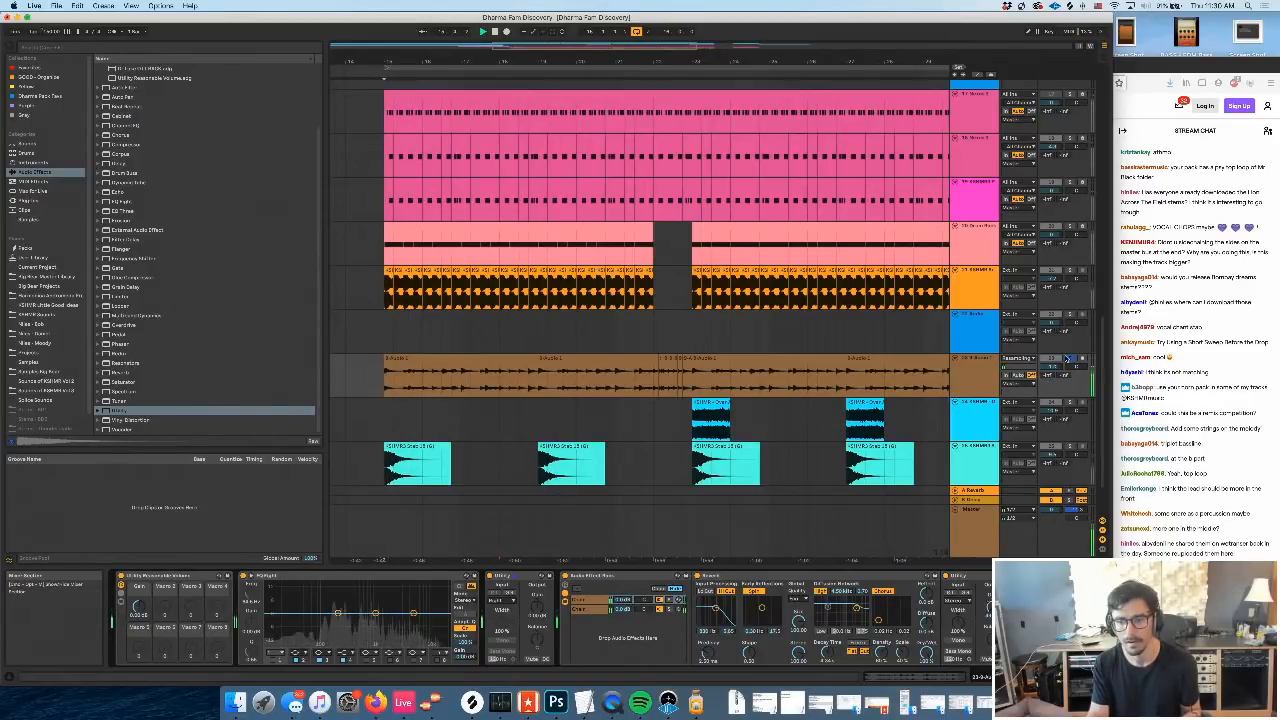
click(1068, 358)
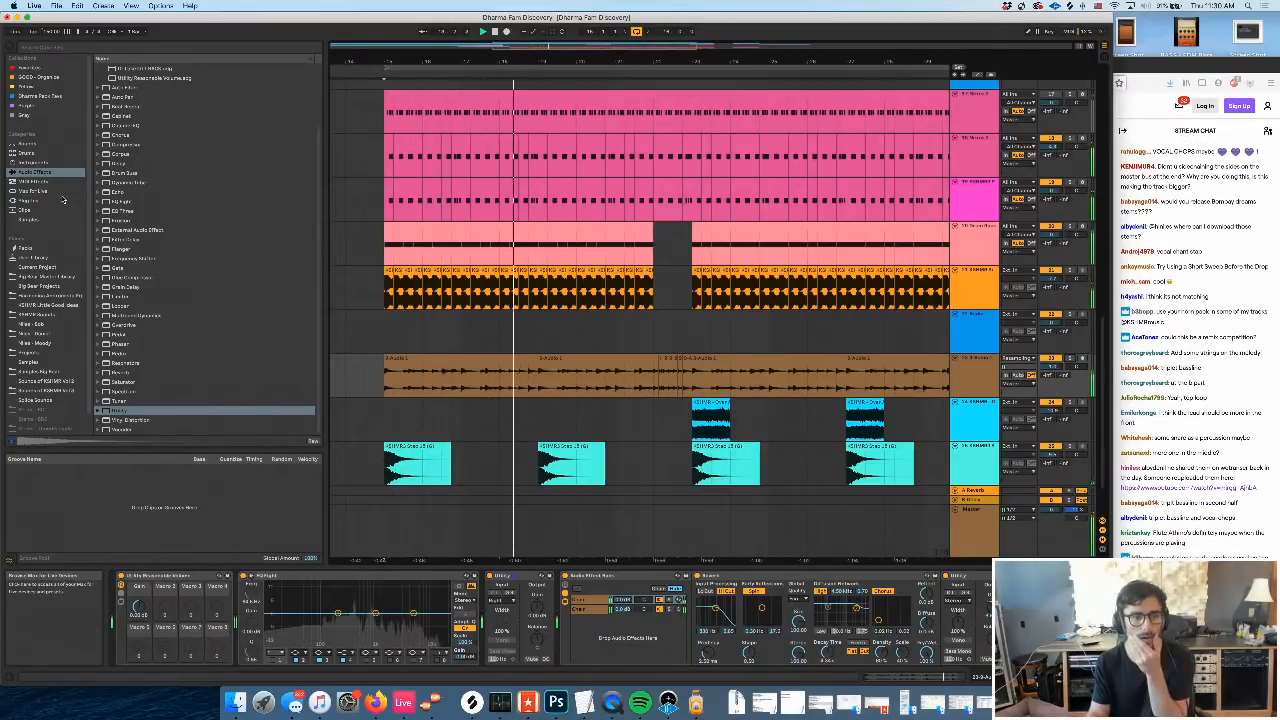
List the available plug-ins and listen through the drop to its end with all tracks, checking the arrangement
click(30, 201)
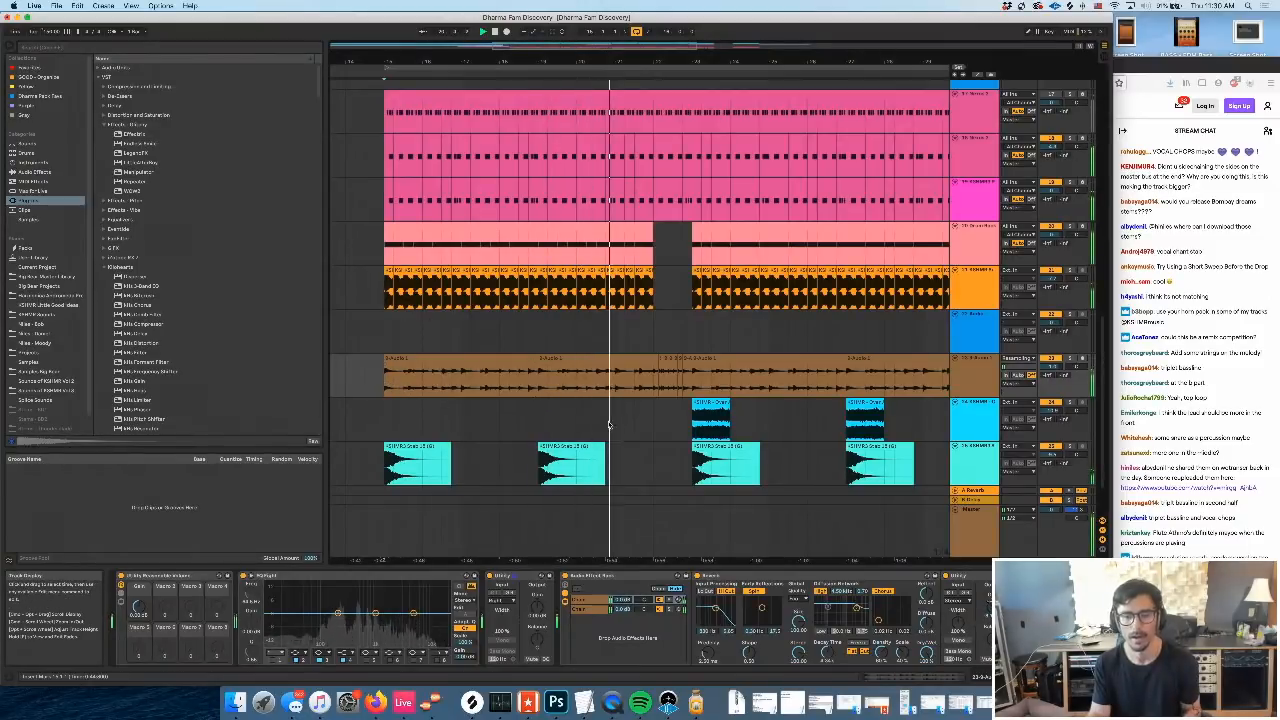
scroll(586, 438, right, 2)
scroll(590, 436, right, 5)
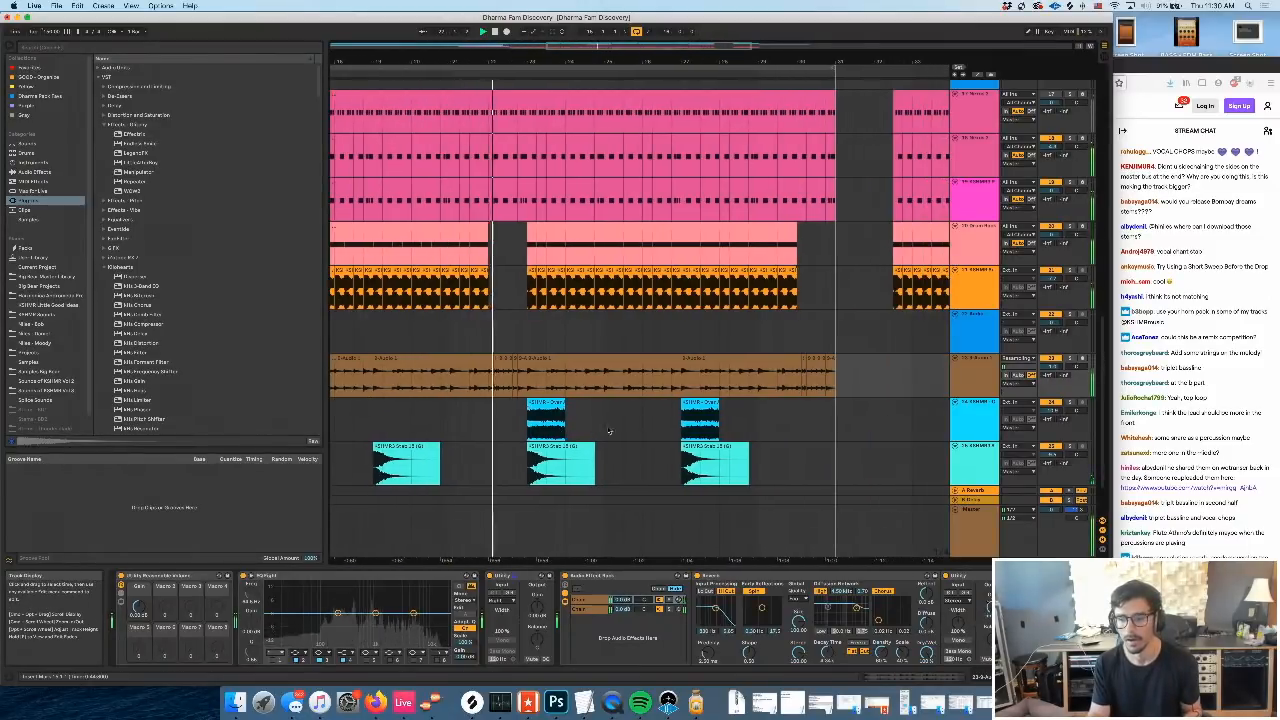
scroll(613, 421, left, 3)
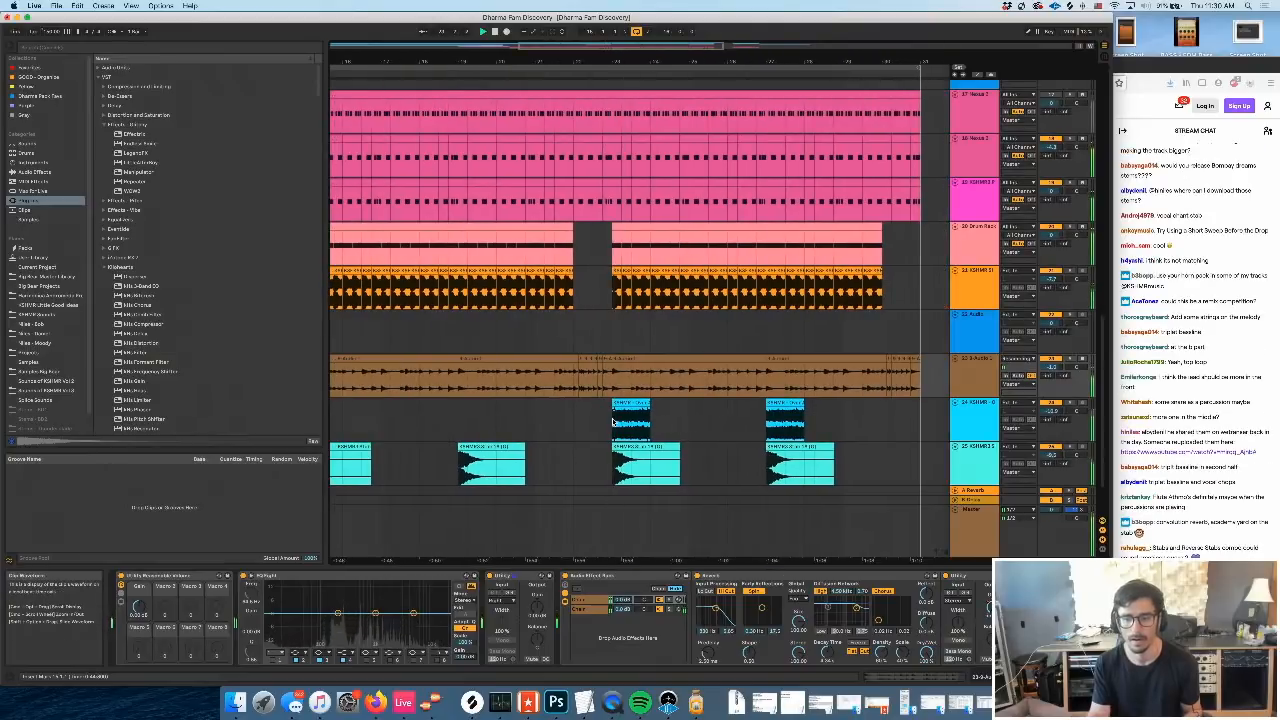
scroll(610, 422, right, 2)
scroll(560, 418, right, 4)
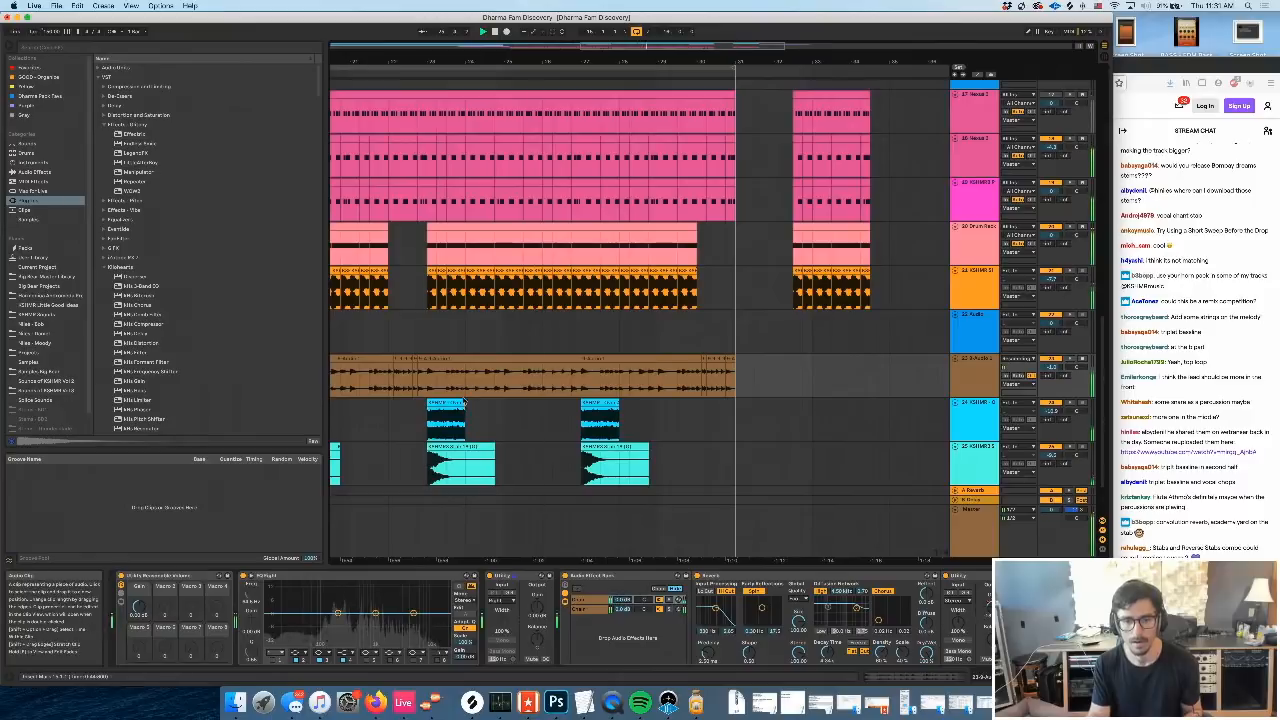
scroll(669, 368, left, 3)
scroll(669, 368, left, 5)
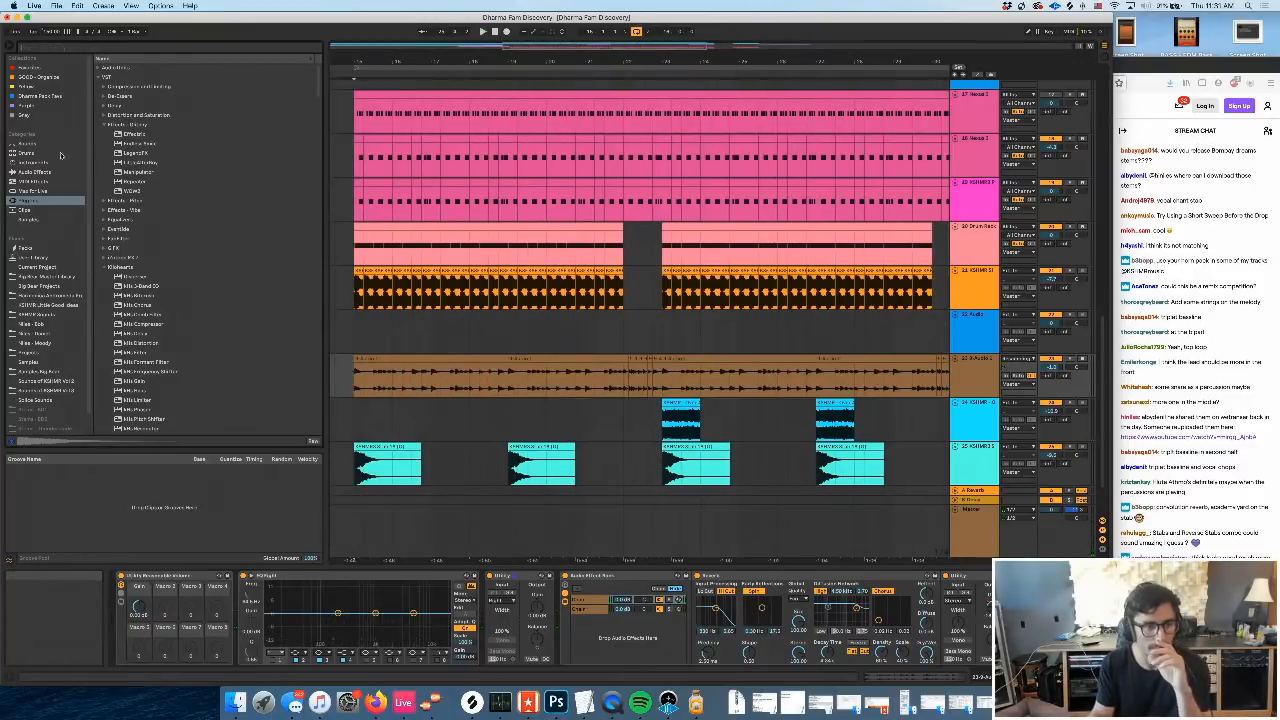
Search all library samples by tempo number and preview a result near the start of the list
click(52, 388)
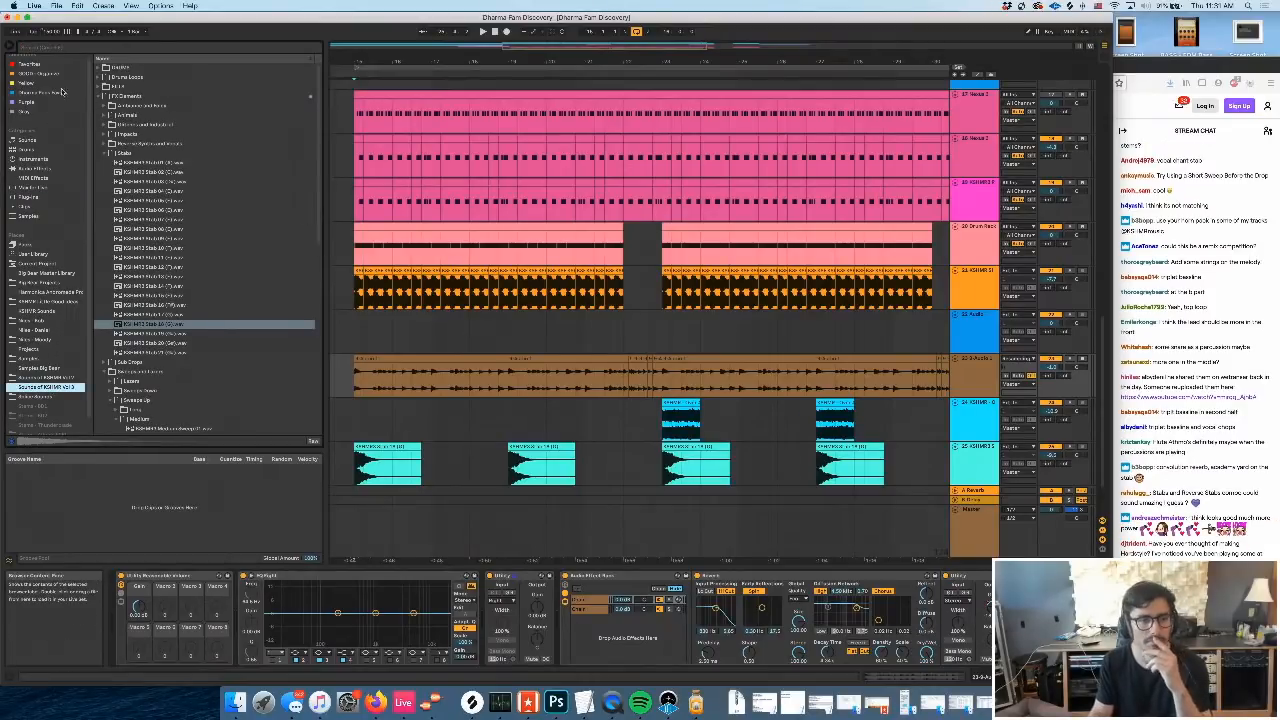
click(59, 48)
text(150)
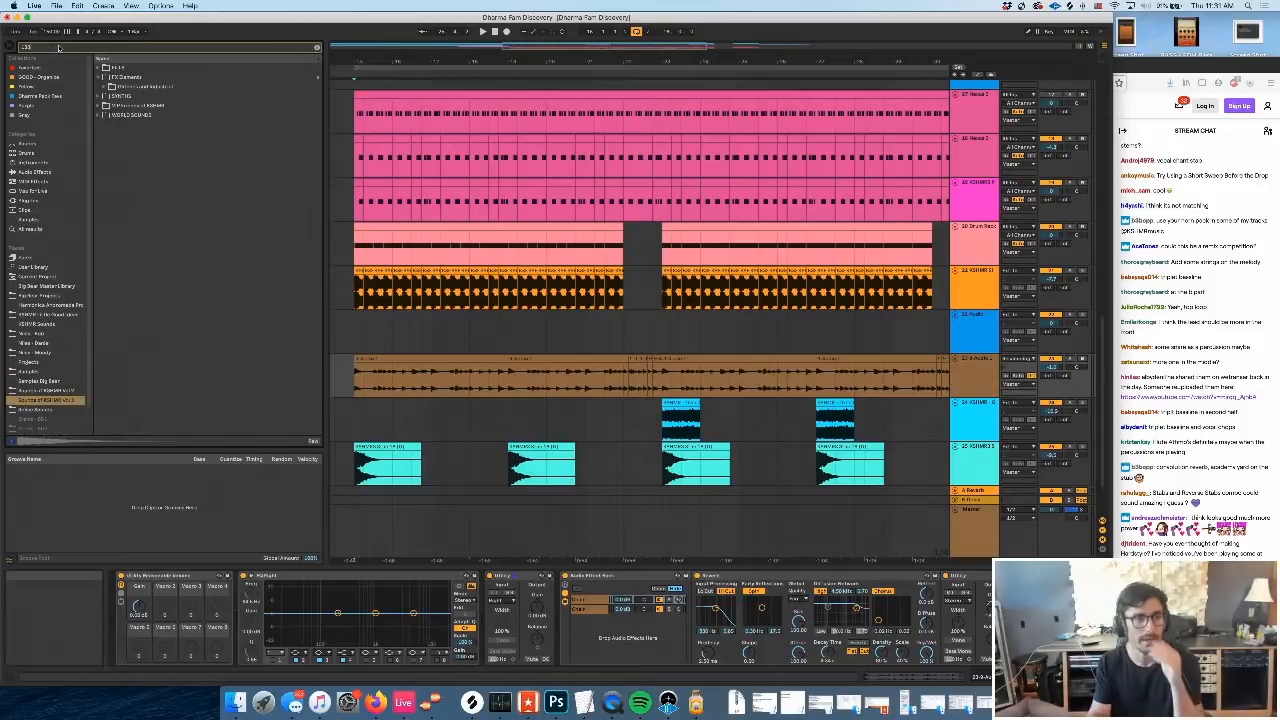
click(43, 229)
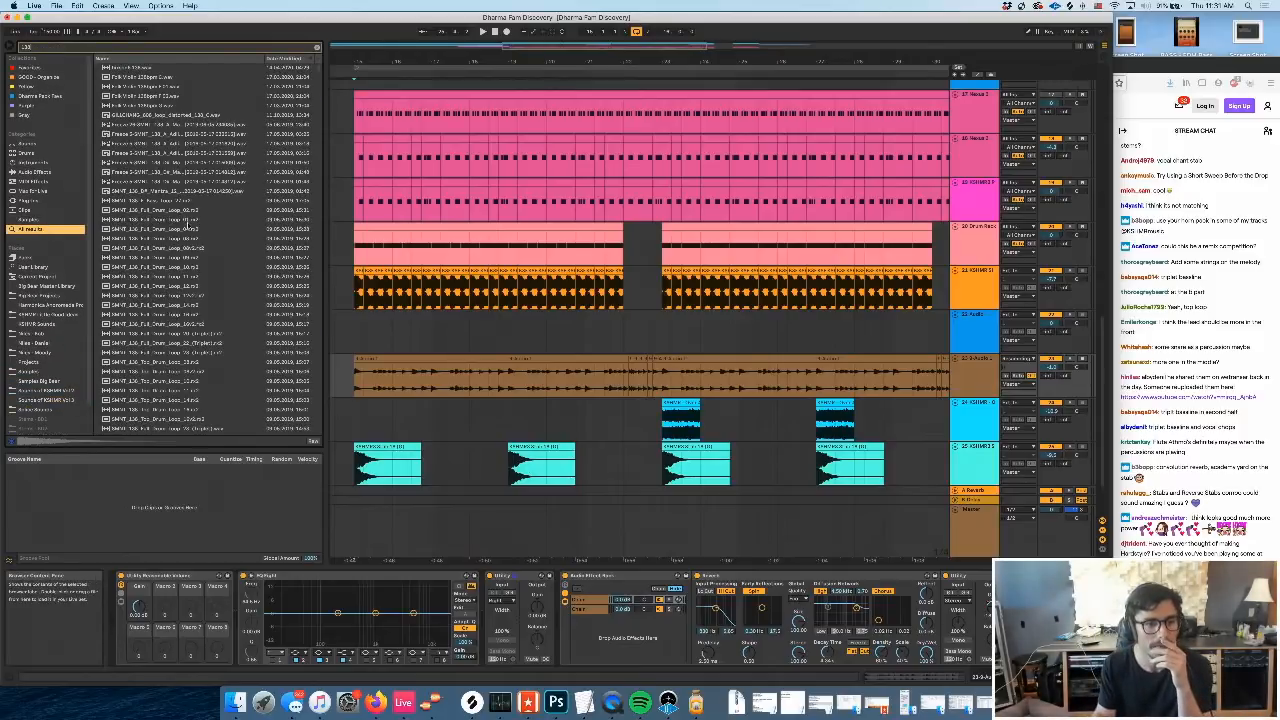
click(185, 211)
click(185, 192)
scroll(190, 310, down, 2)
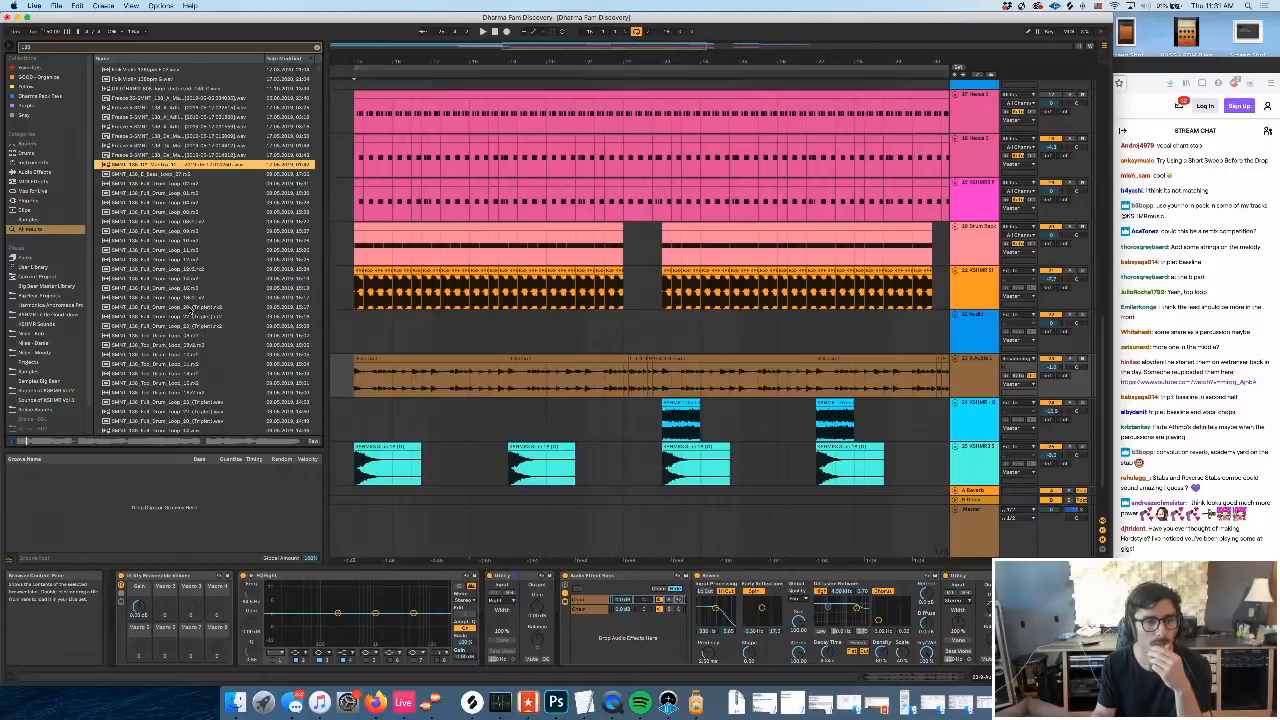
scroll(187, 311, down, 6)
Preview several of the Top Drum Loop samples and narrow the tempo search by adding "top"
click(177, 318)
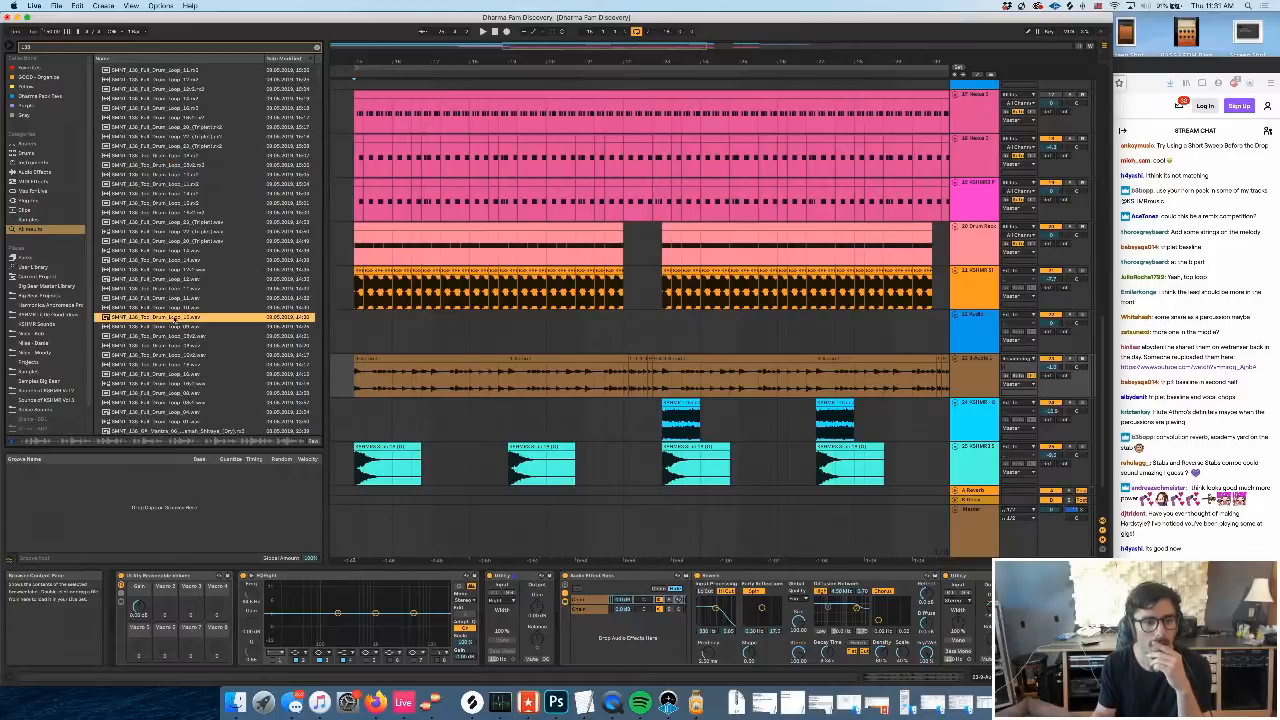
click(178, 308)
click(180, 299)
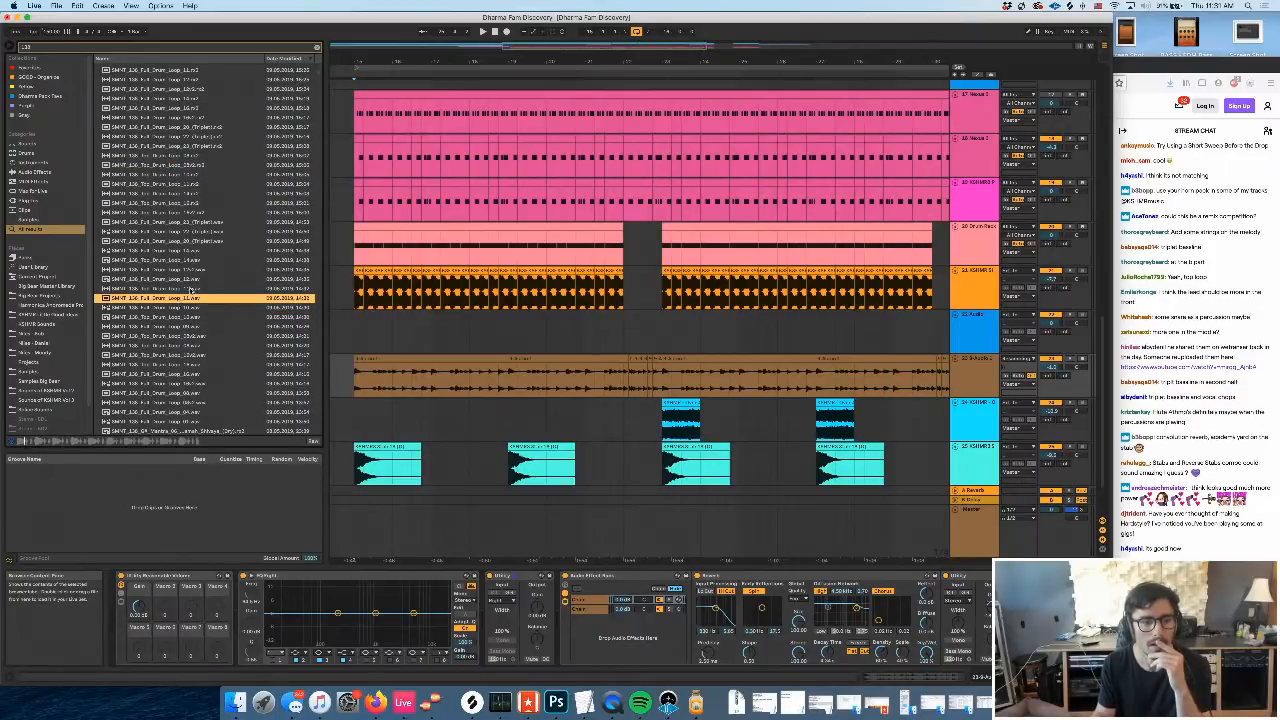
click(190, 290)
click(188, 298)
click(189, 308)
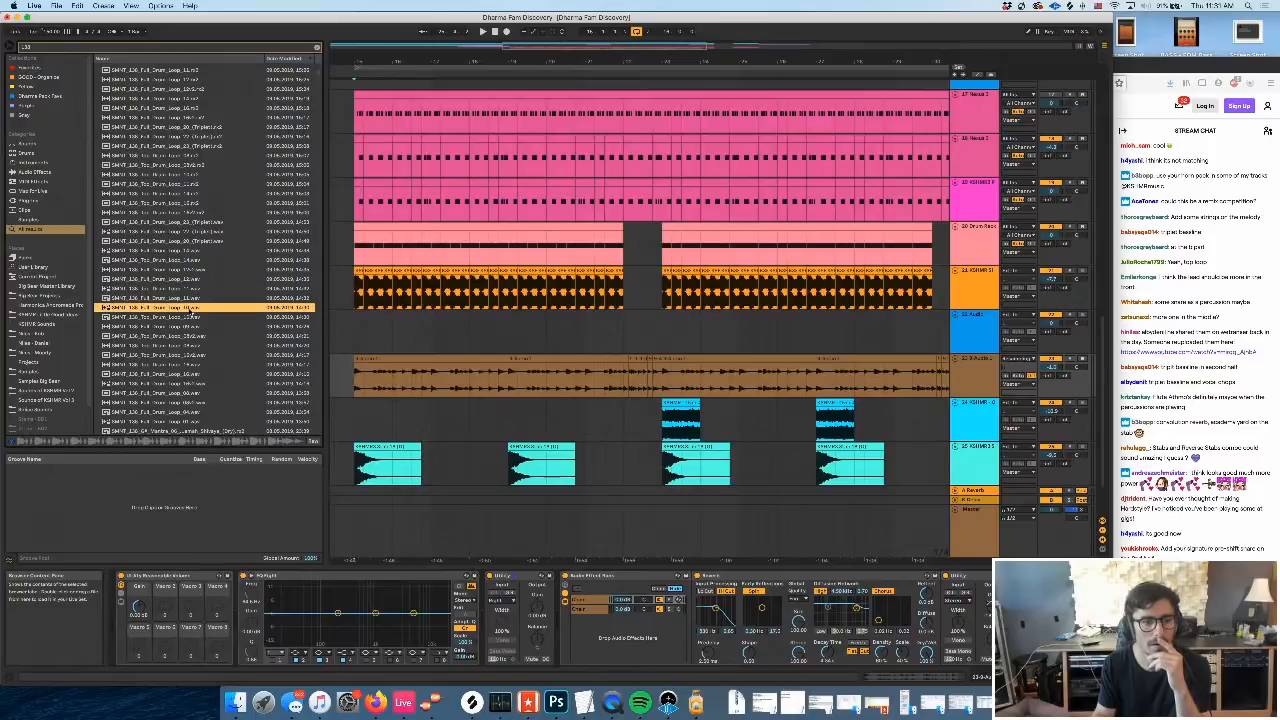
click(191, 317)
click(55, 48)
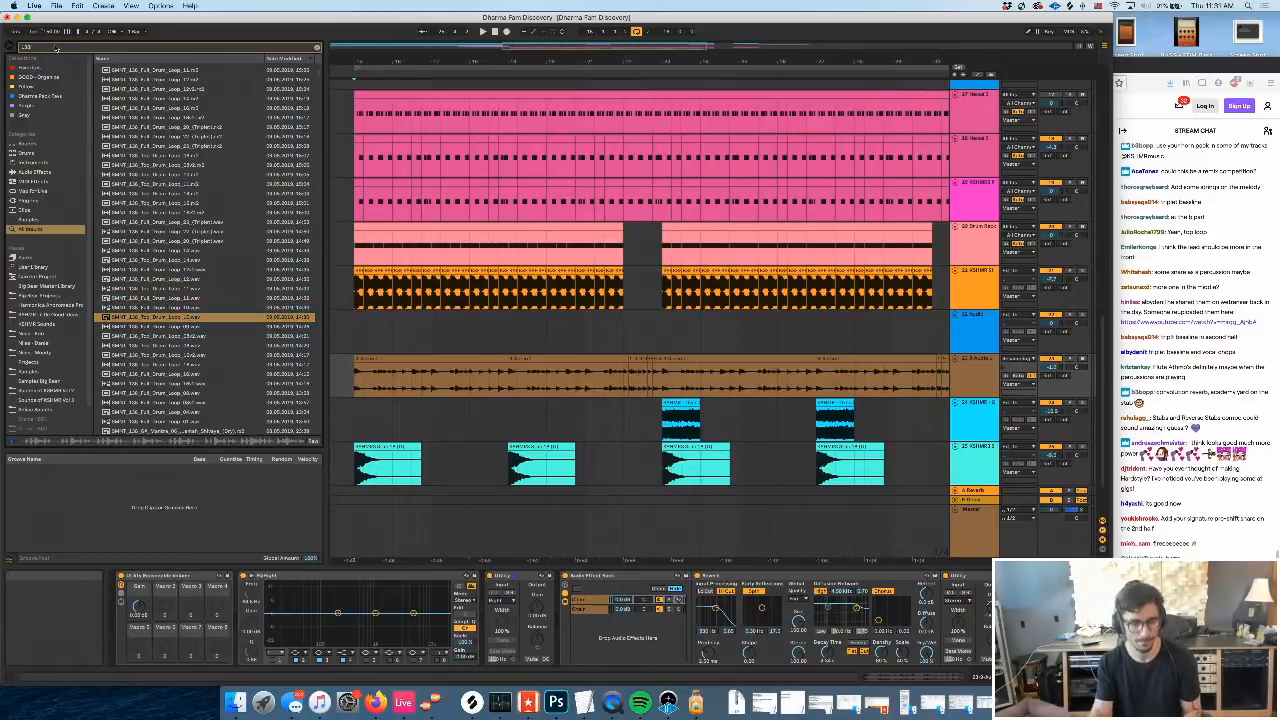
text(top)
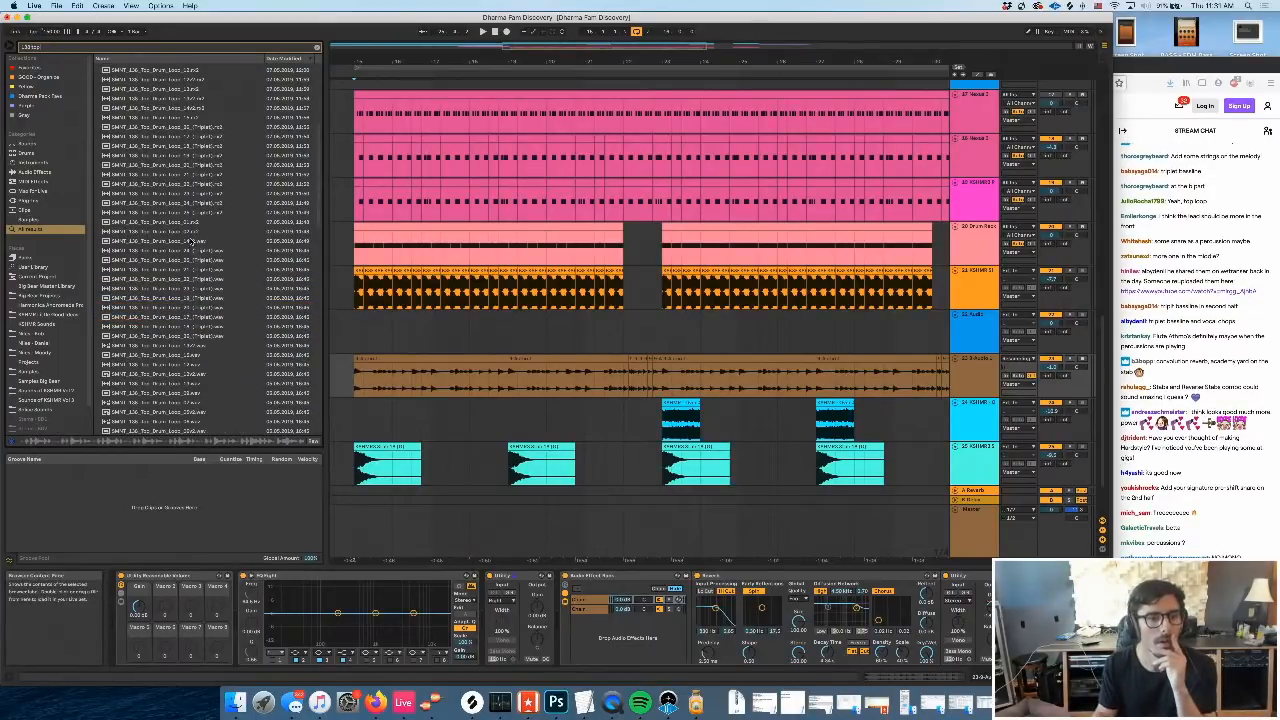
Preview further Top Drum Loop WAV samples in the narrowed tempo search
click(190, 241)
click(200, 345)
click(205, 355)
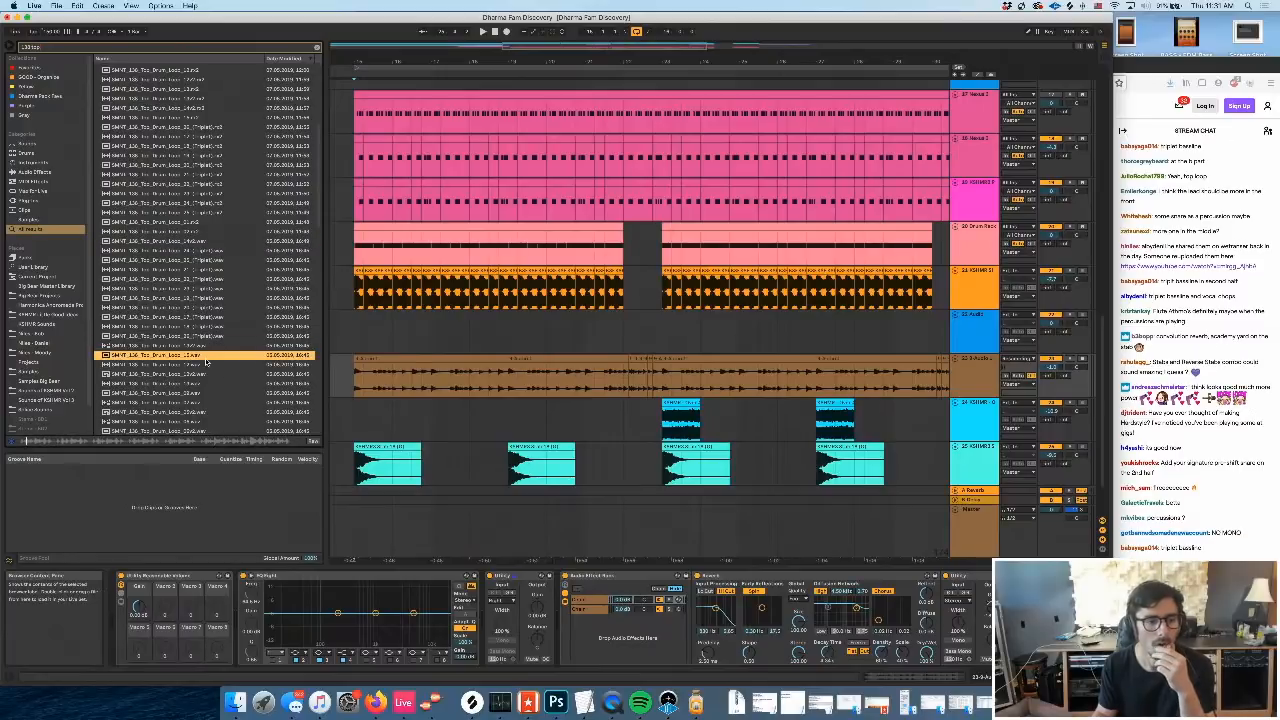
click(188, 364)
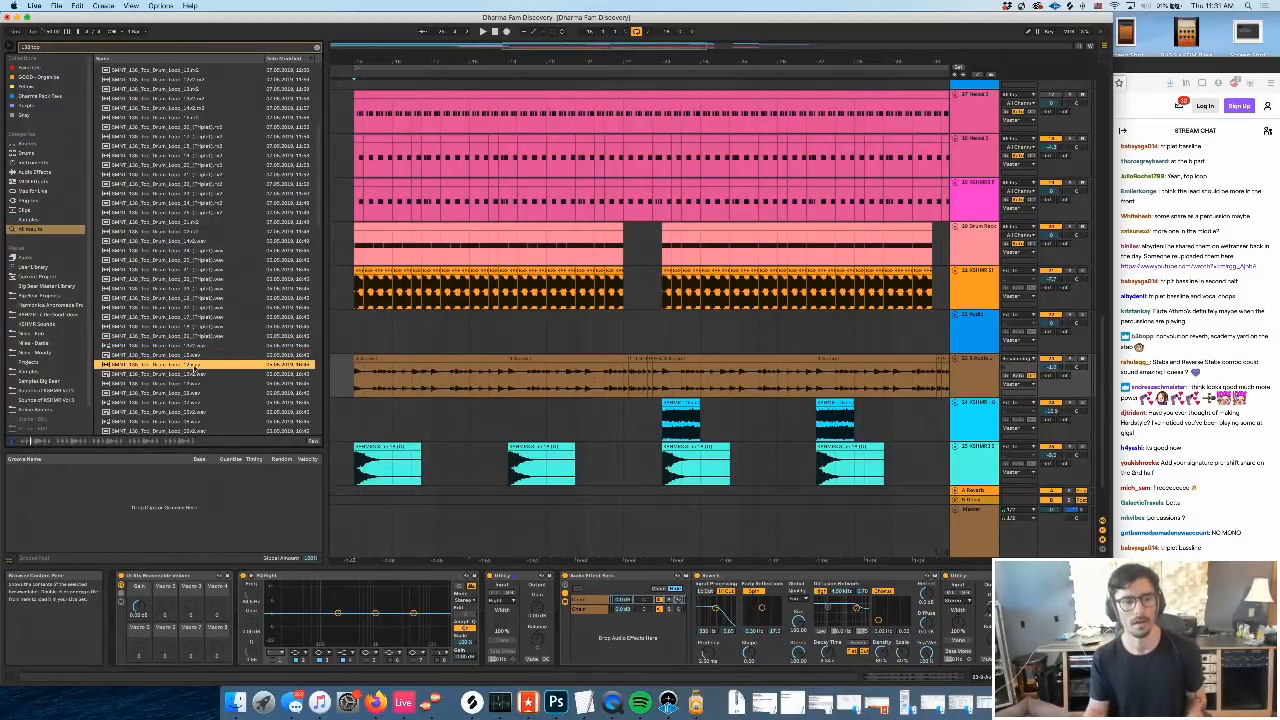
Play the drop's second half and place the chosen Top Drum Loop at its start on the empty audio track
click(666, 340)
key(space)
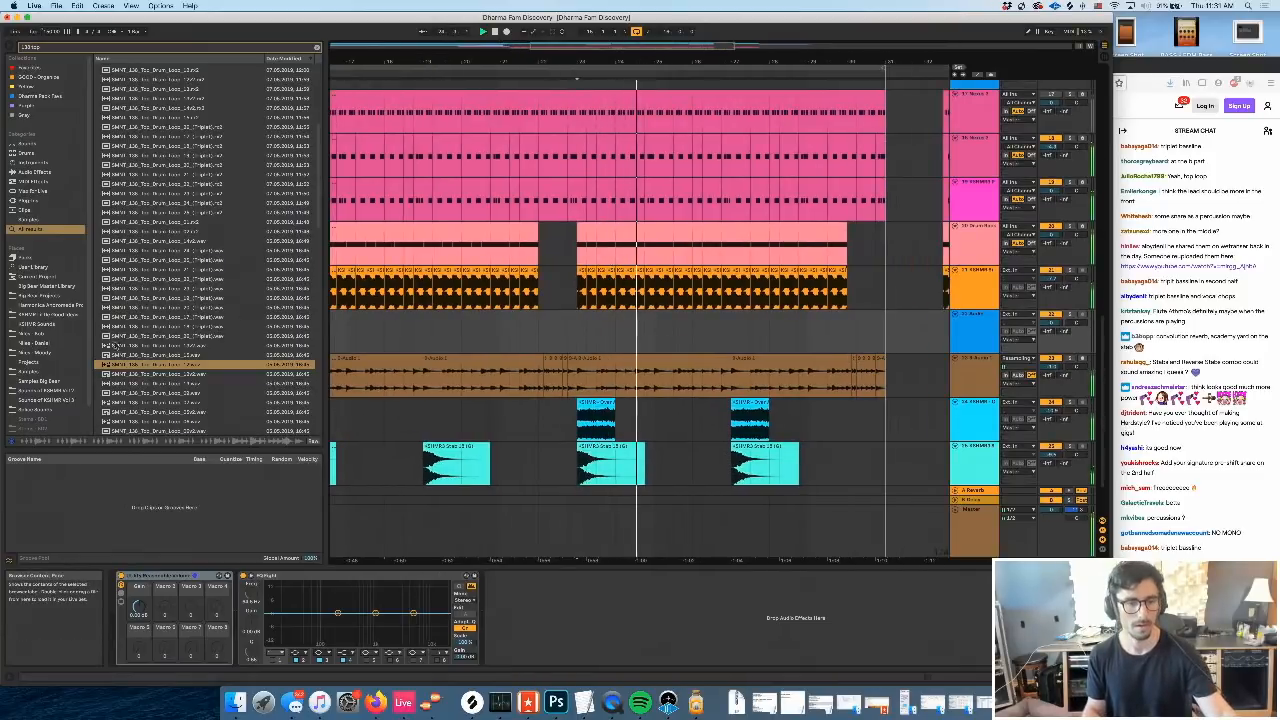
drag(176, 365, 582, 338)
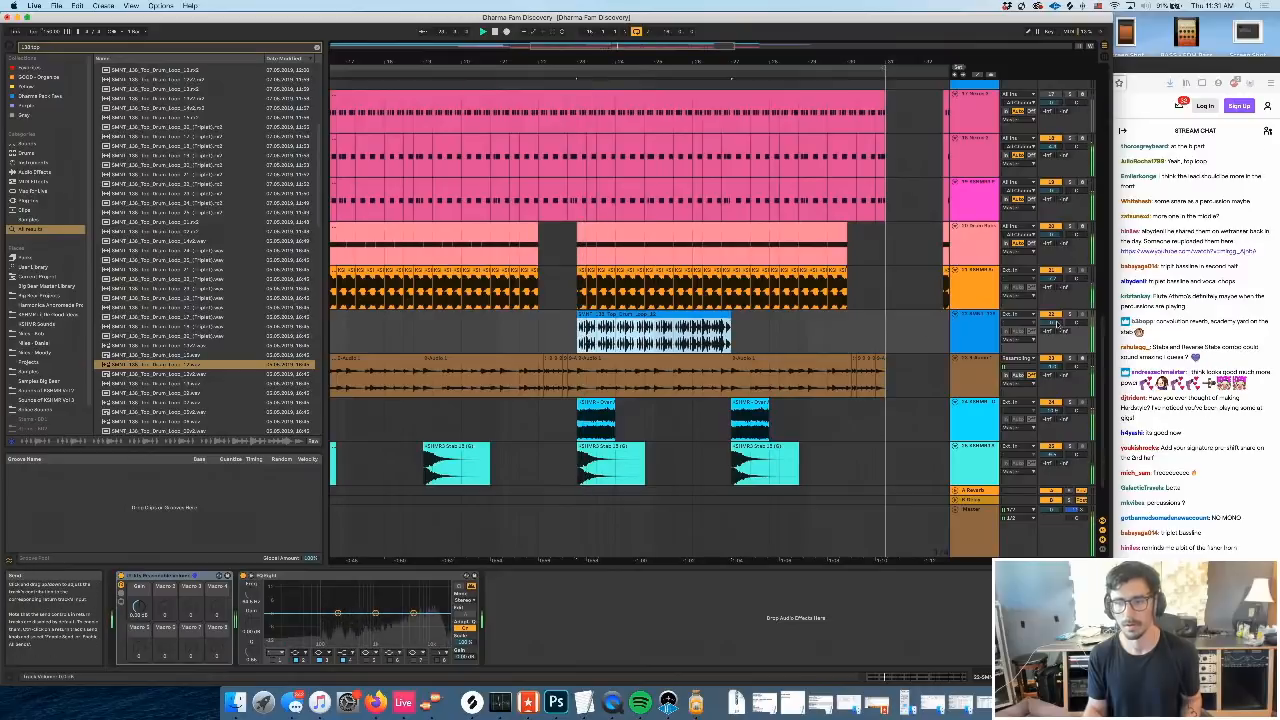
Lower the drum loop track's volume and repeat the first half of the loop until the end of the drop
drag(1051, 322, 1051, 343)
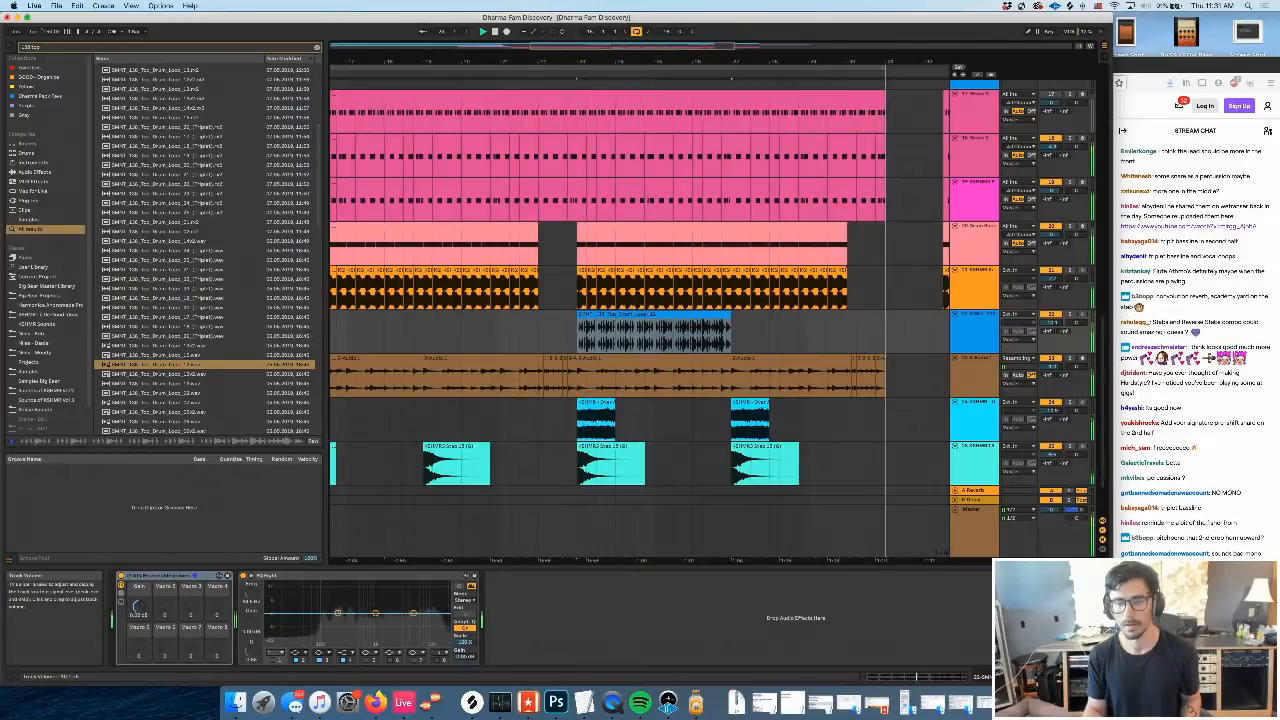
click(661, 316)
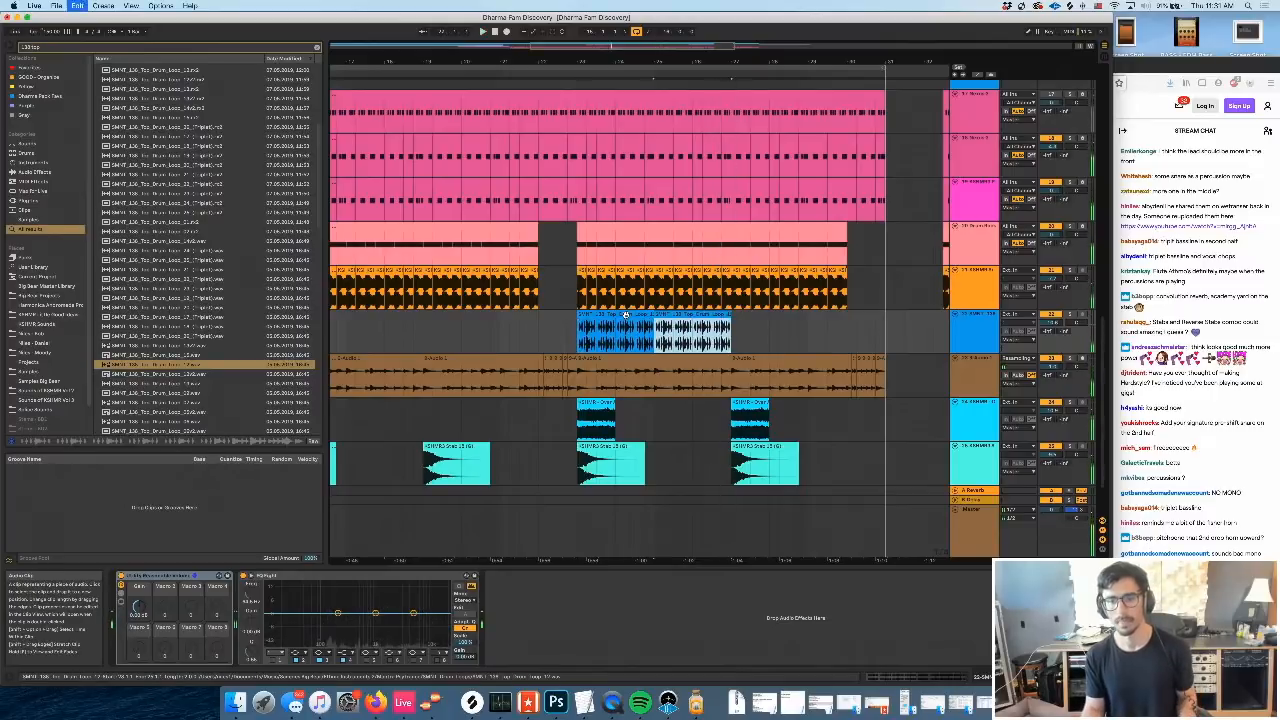
key(super+d)
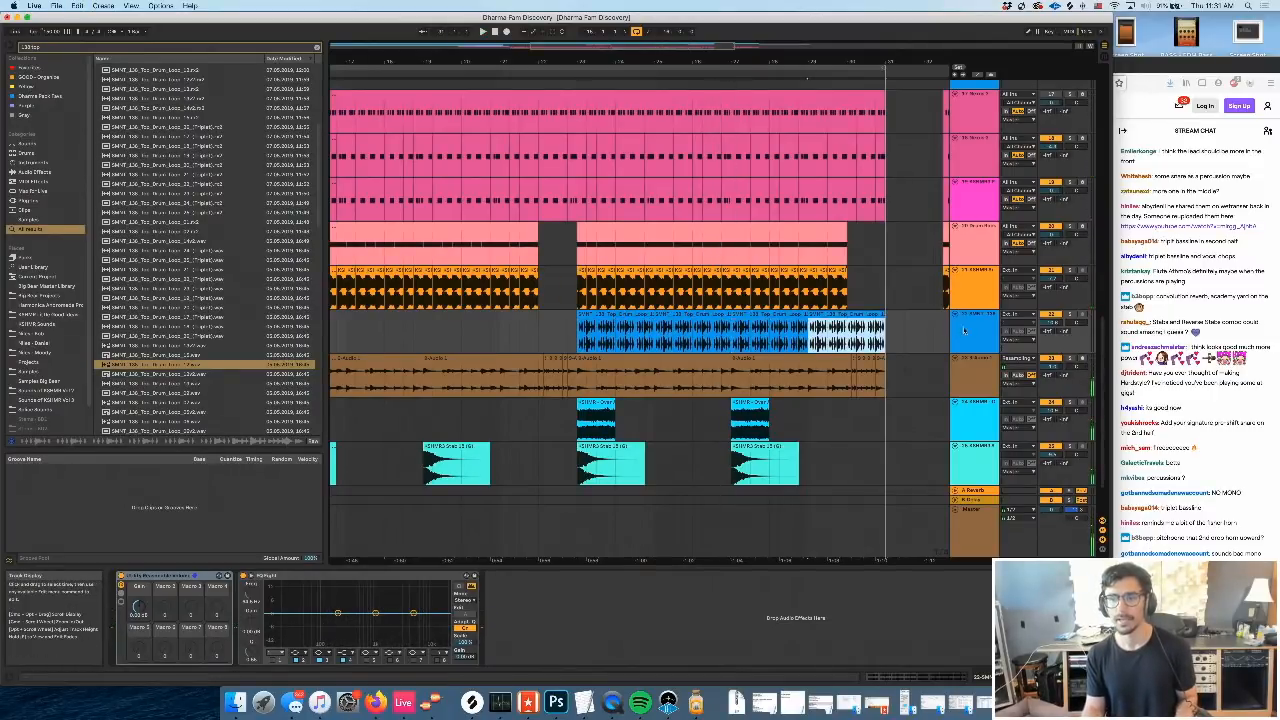
Insert a new MIDI track below the drum loop track and load an empty Drum Rack on it
key(super+shift+t)
click(35, 162)
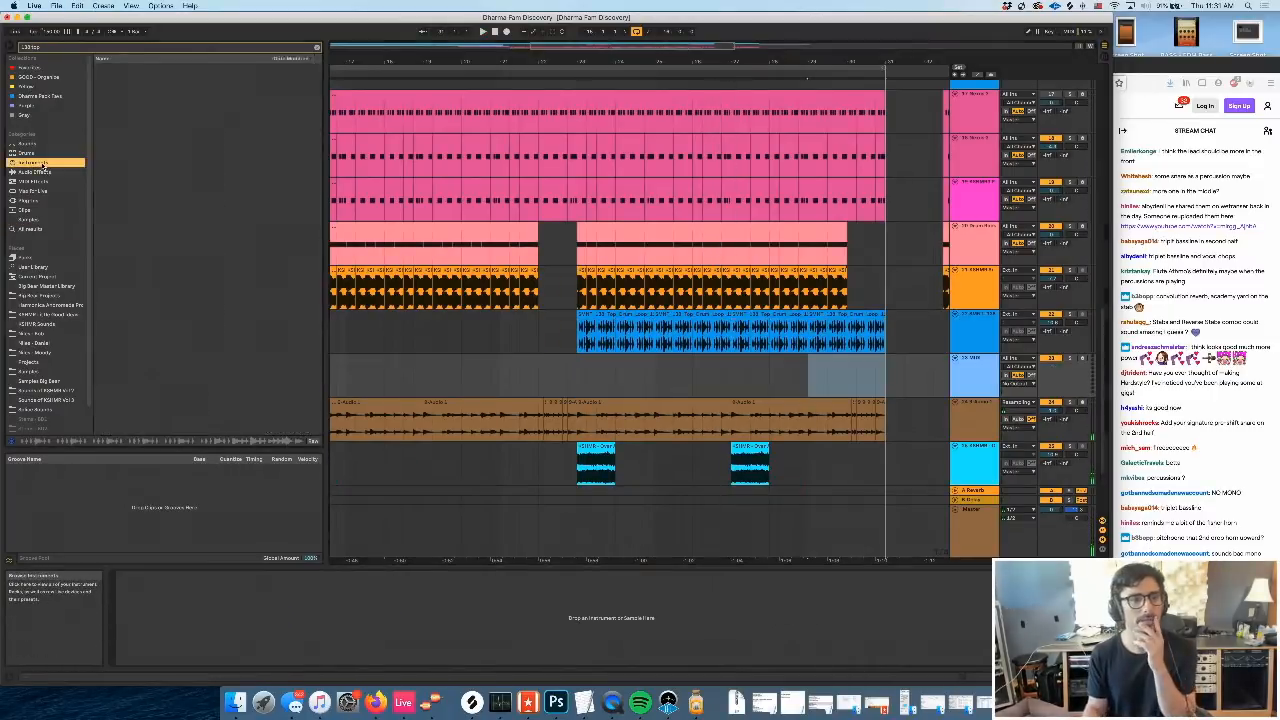
click(317, 47)
click(131, 88)
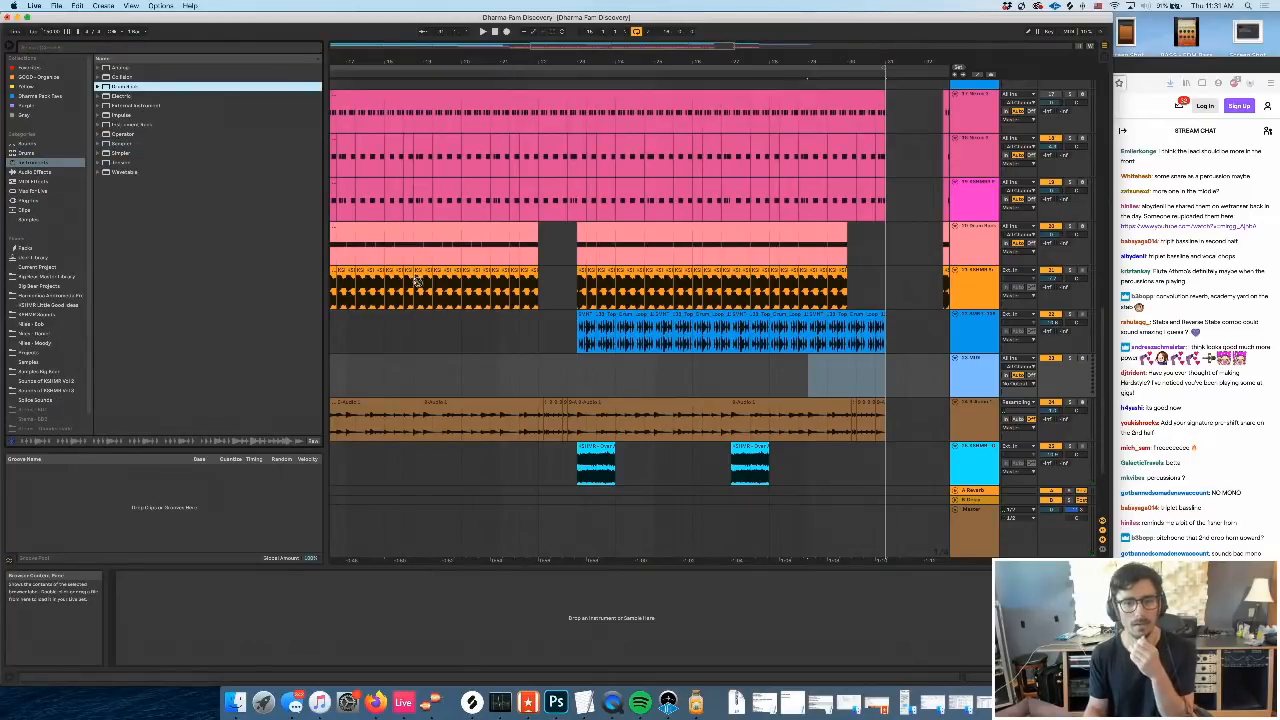
Search the Big Bear Master Library for "tom" and open the Big Toms folder among the drum toms
click(60, 382)
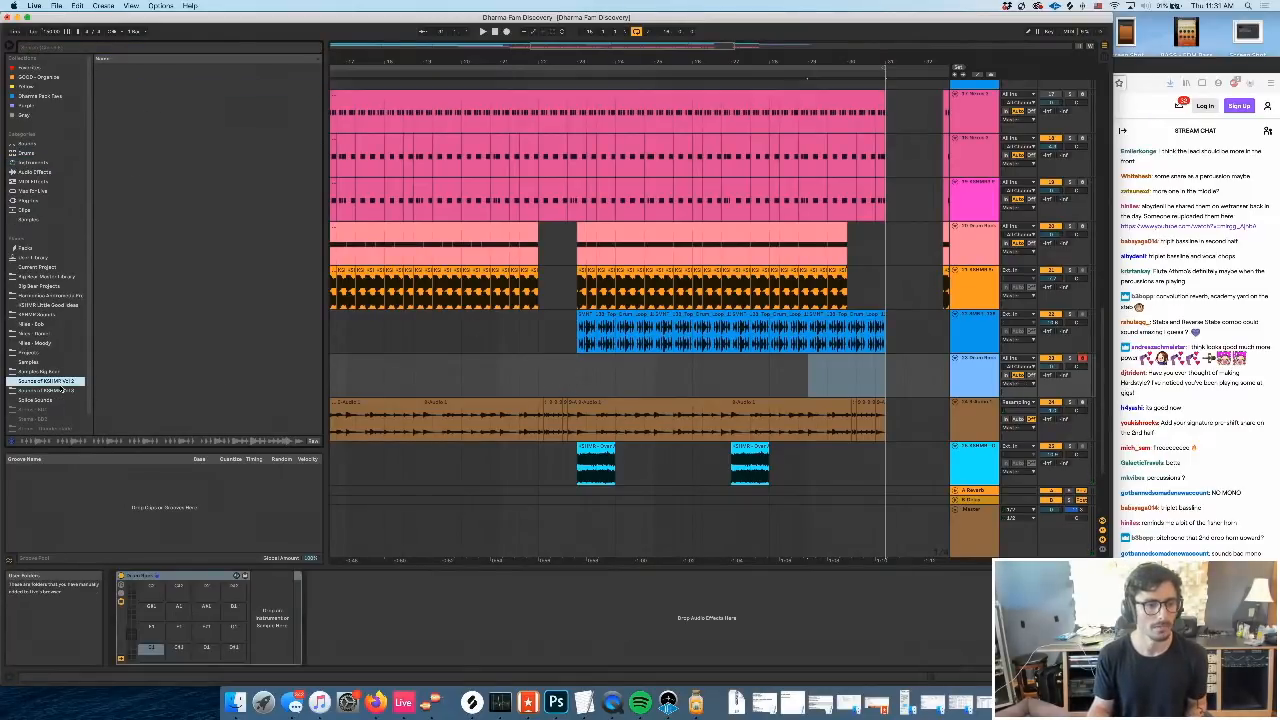
click(61, 391)
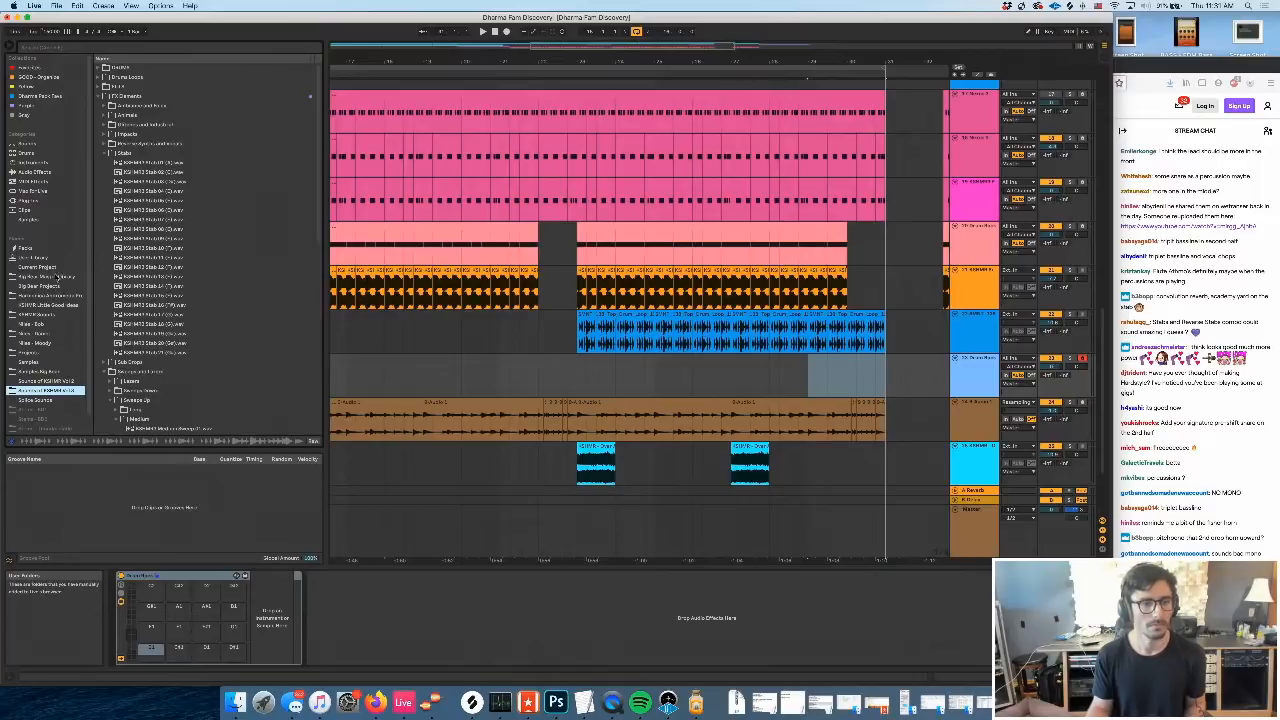
click(58, 277)
click(53, 46)
text(tom)
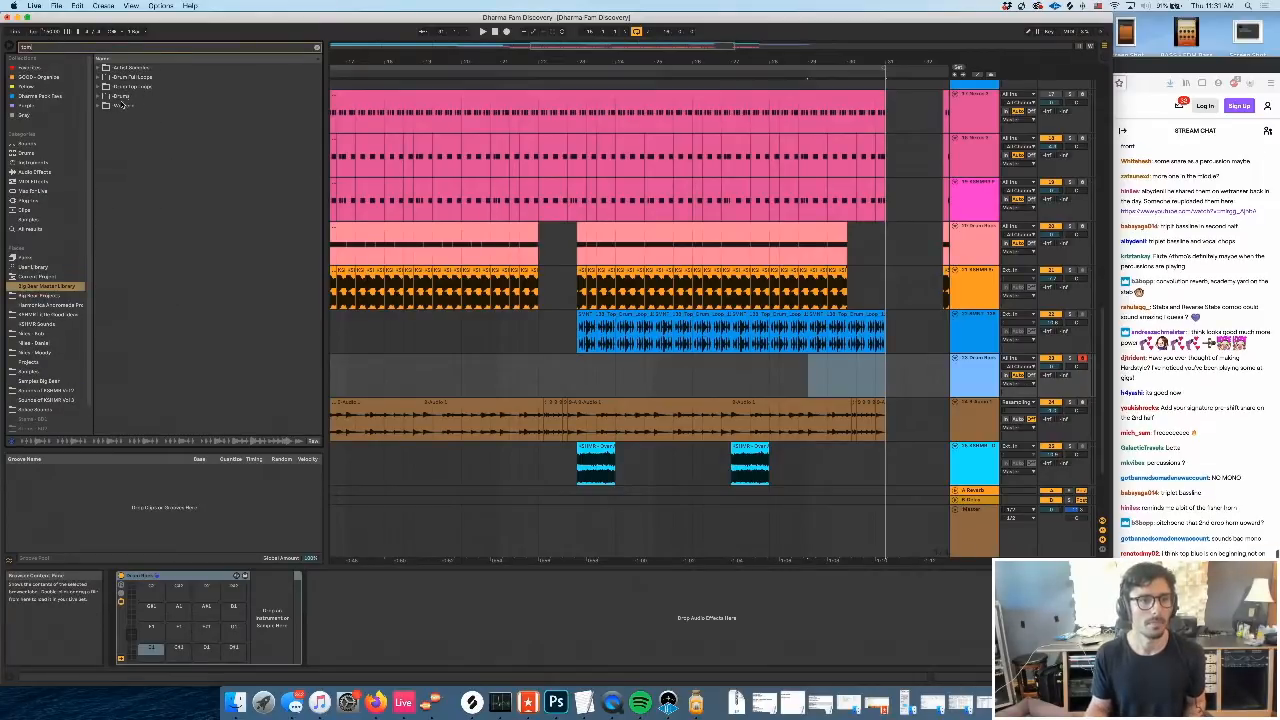
click(121, 96)
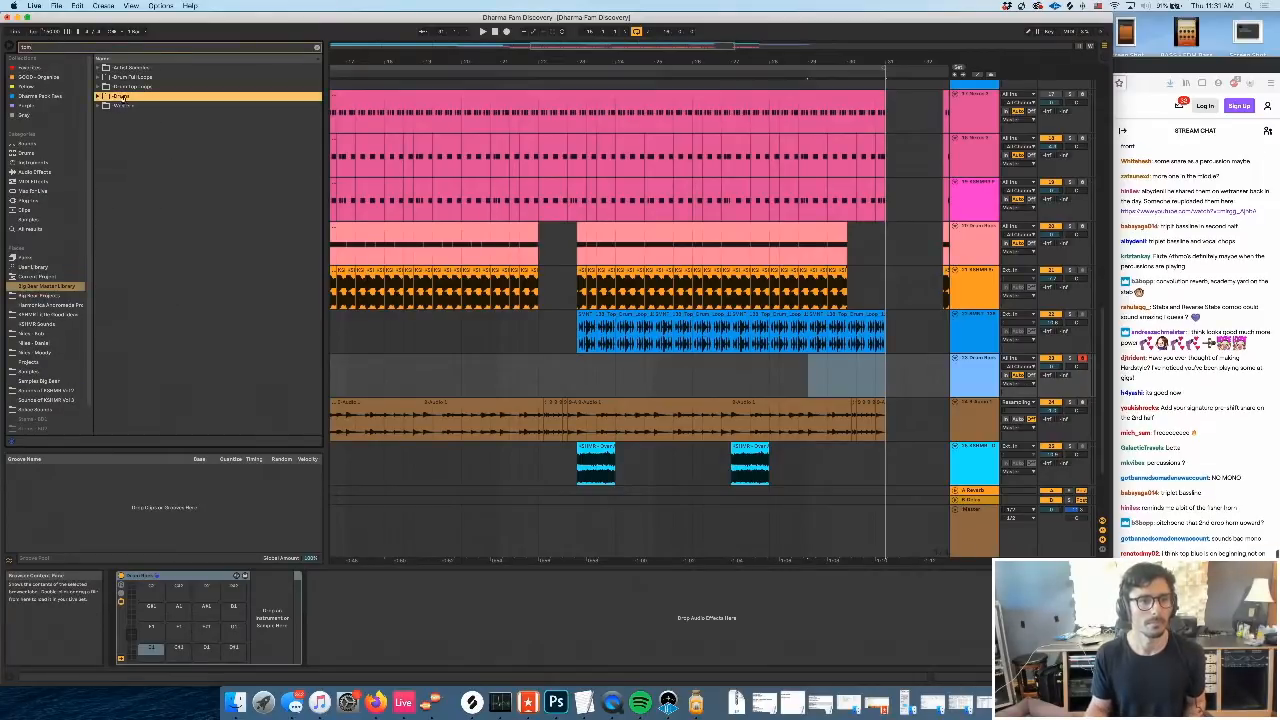
click(135, 133)
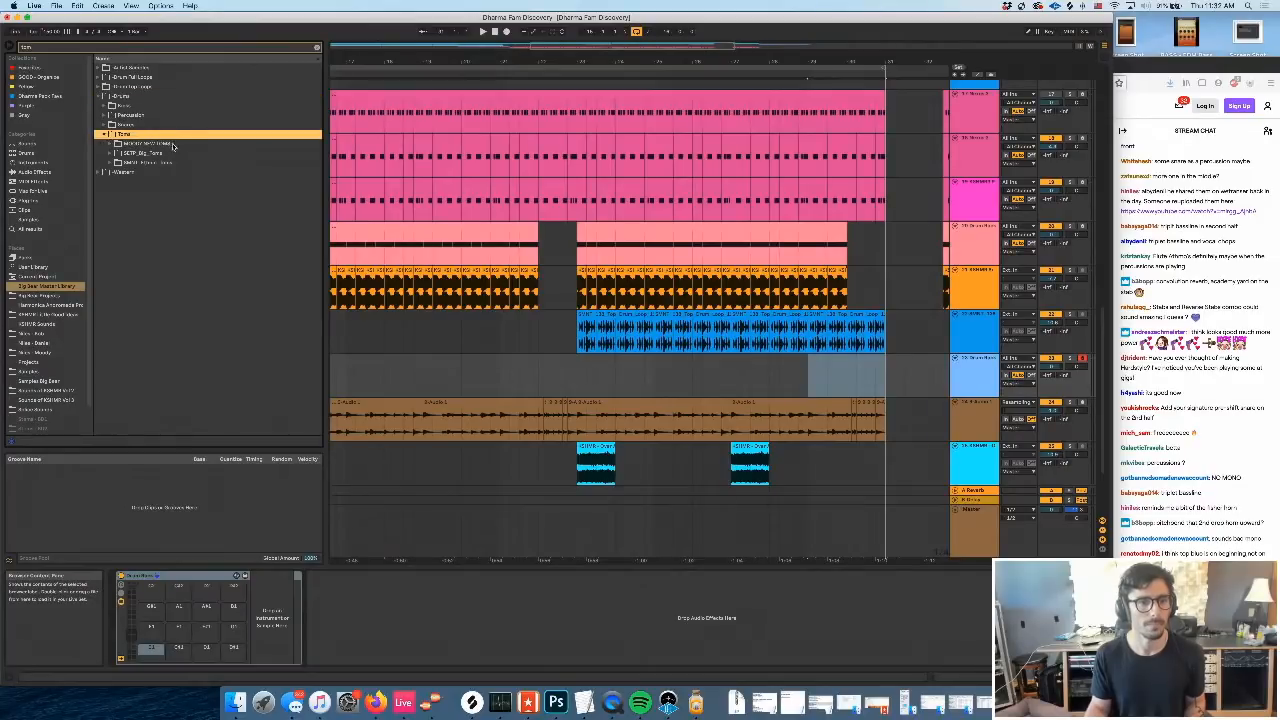
click(160, 154)
Preview several of the Big Tom samples from the beginning to the end of the folder
click(175, 173)
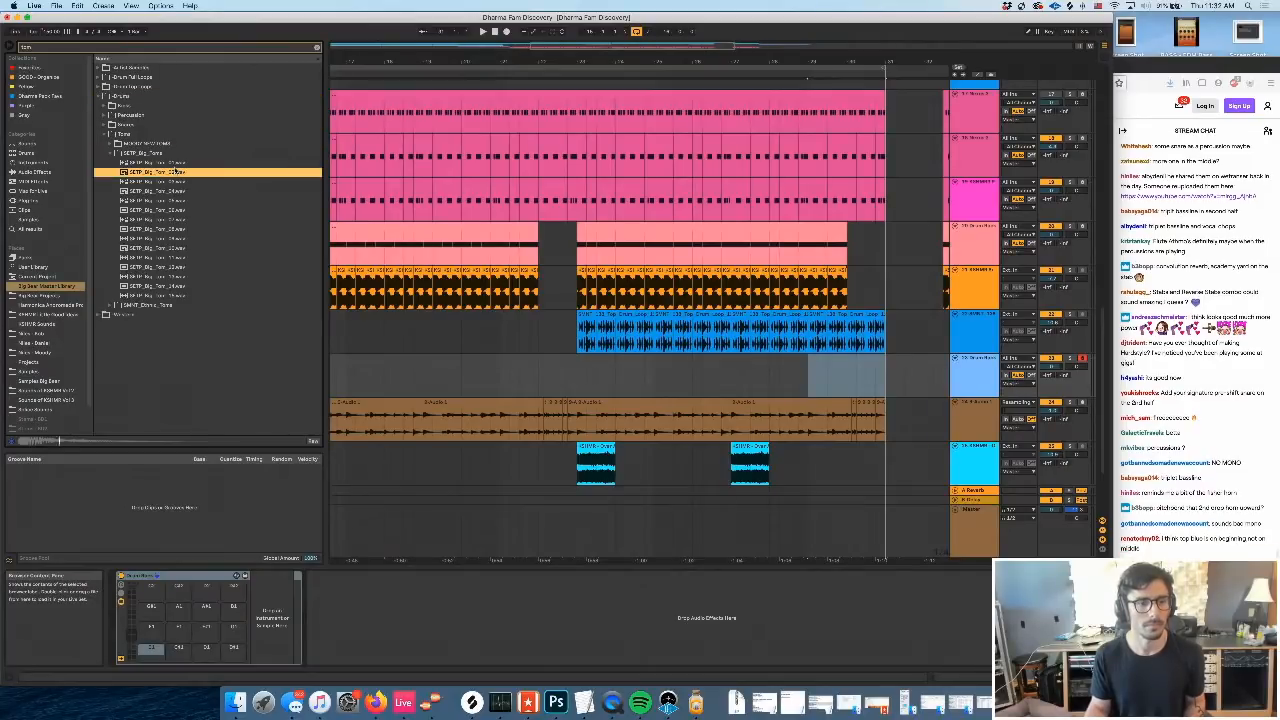
key(Up)
click(184, 201)
key(Down)
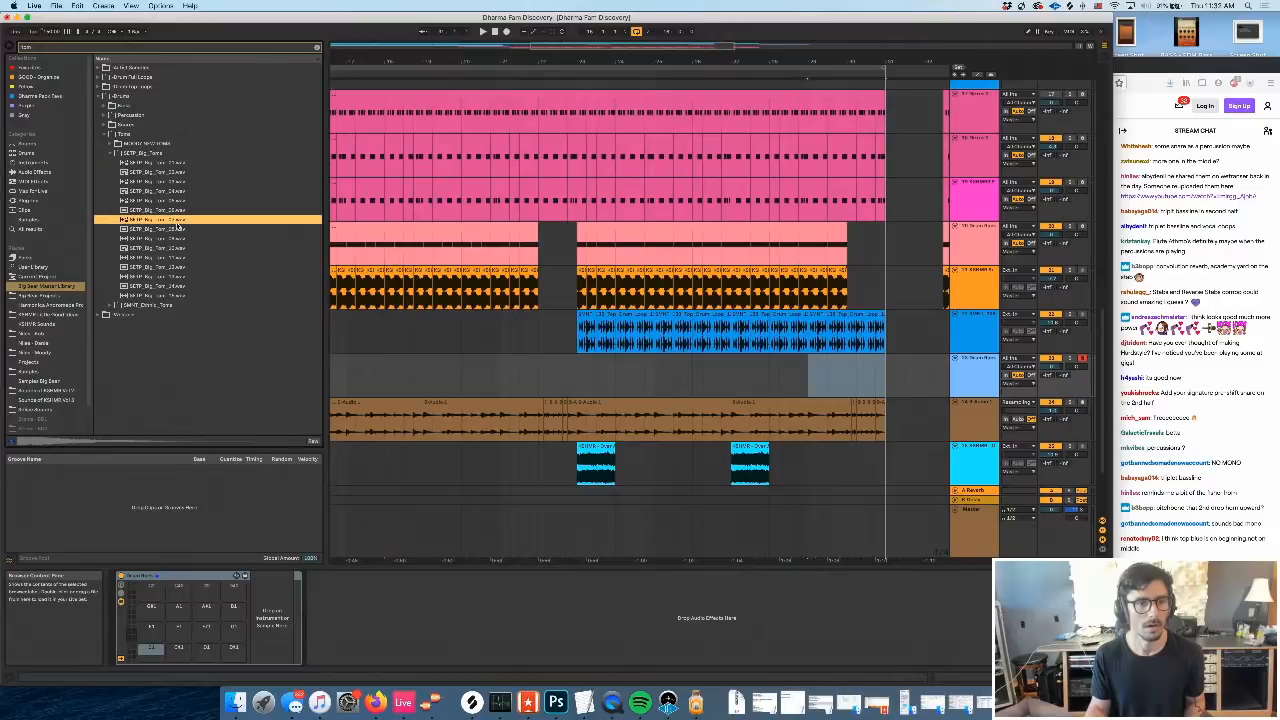
click(183, 267)
click(183, 277)
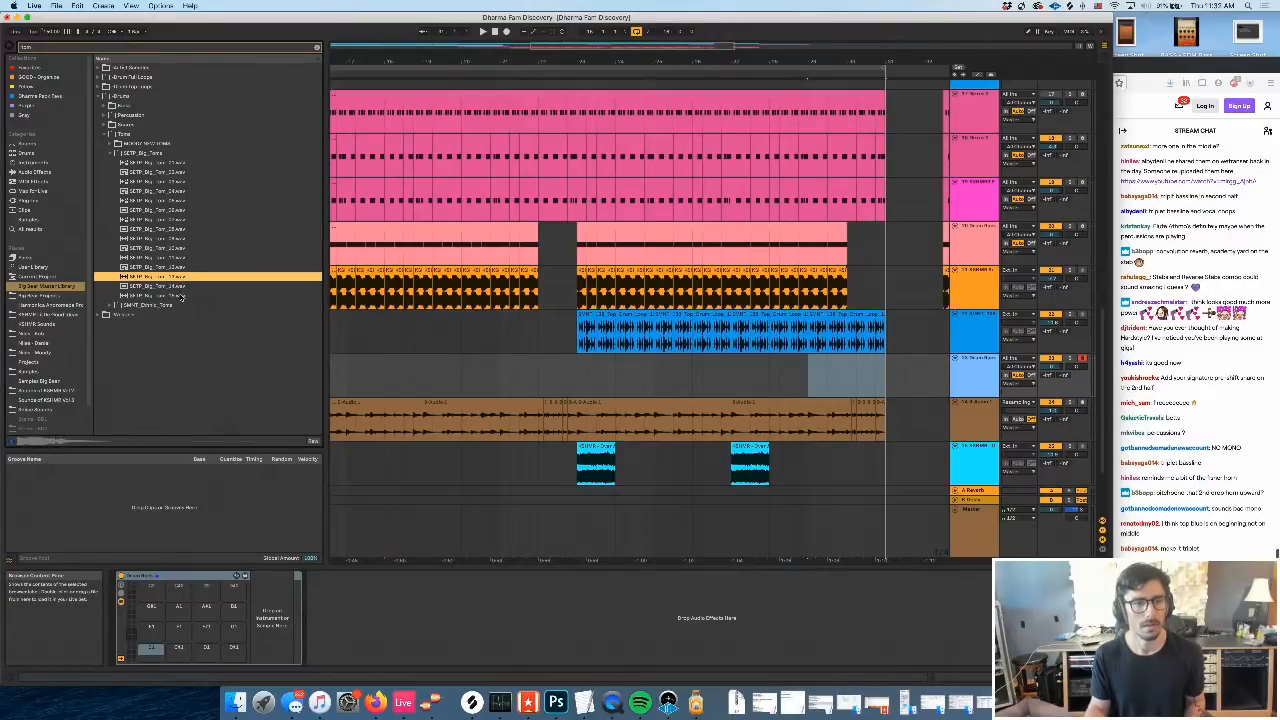
Preview the Ethnic Tom samples and load Ethnic Tom 14 onto the Drum Rack's C1 pad
click(172, 306)
click(168, 211)
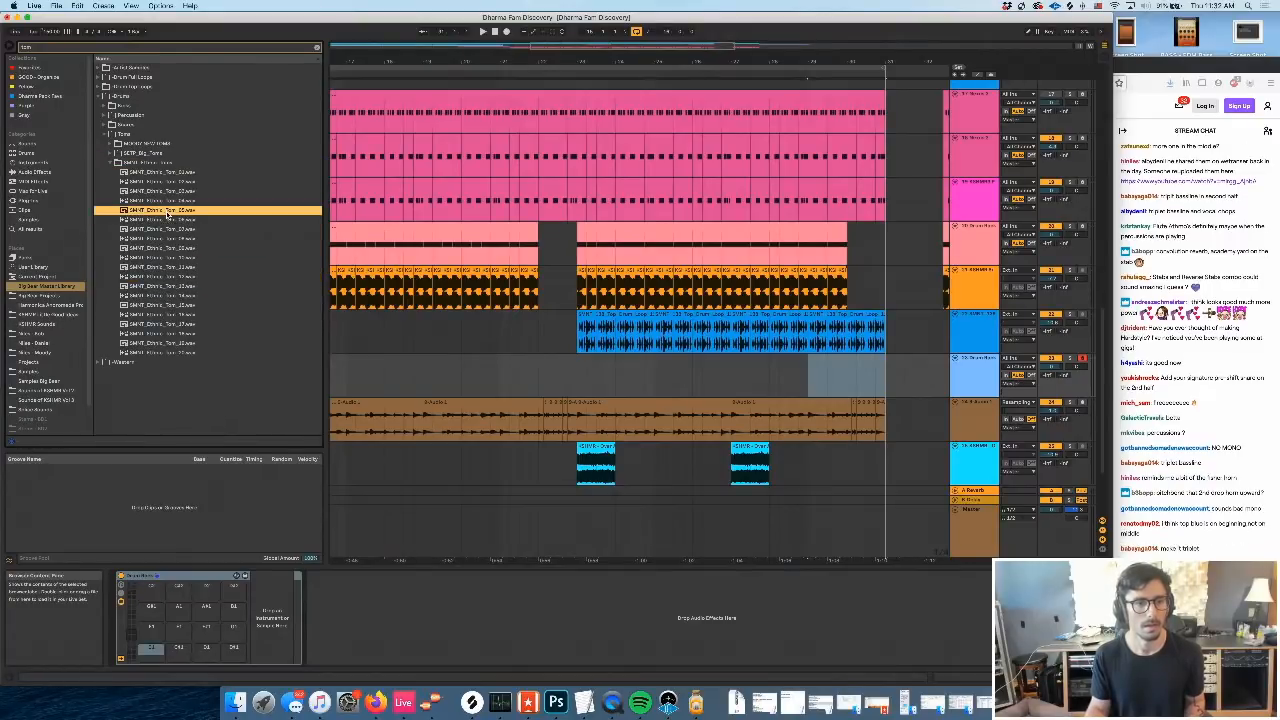
click(193, 268)
click(190, 296)
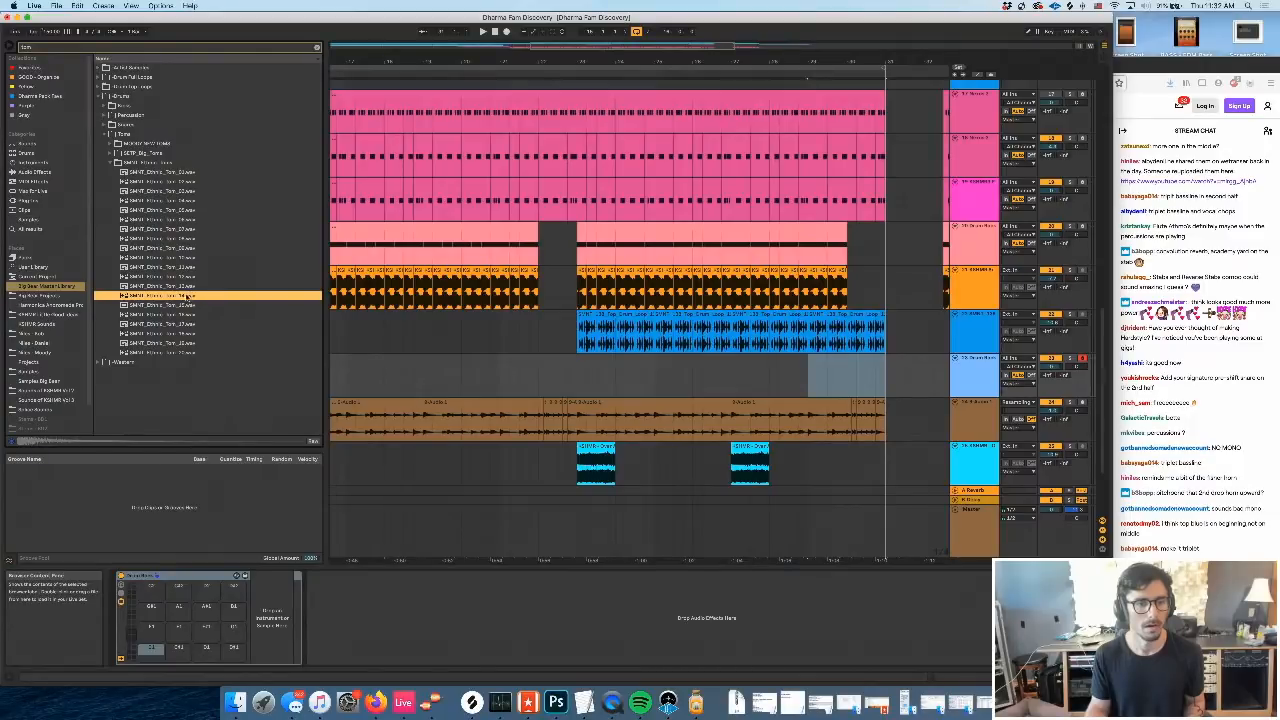
click(180, 305)
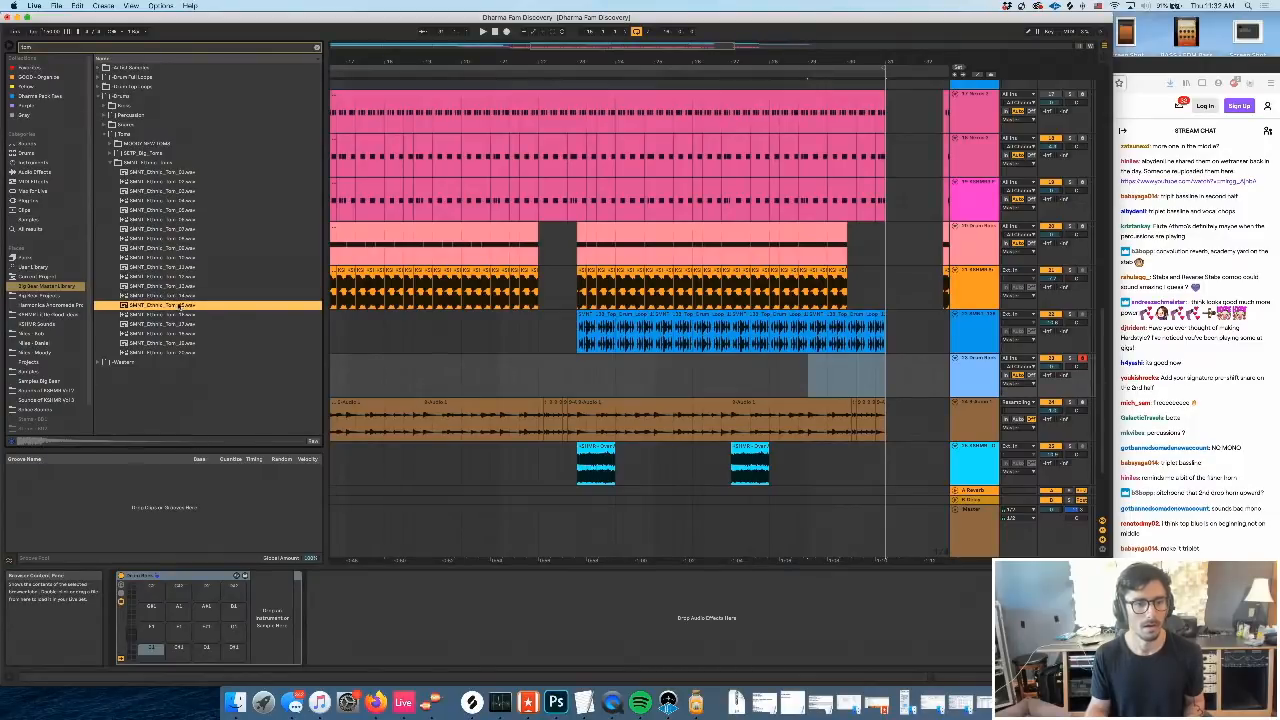
key(Up)
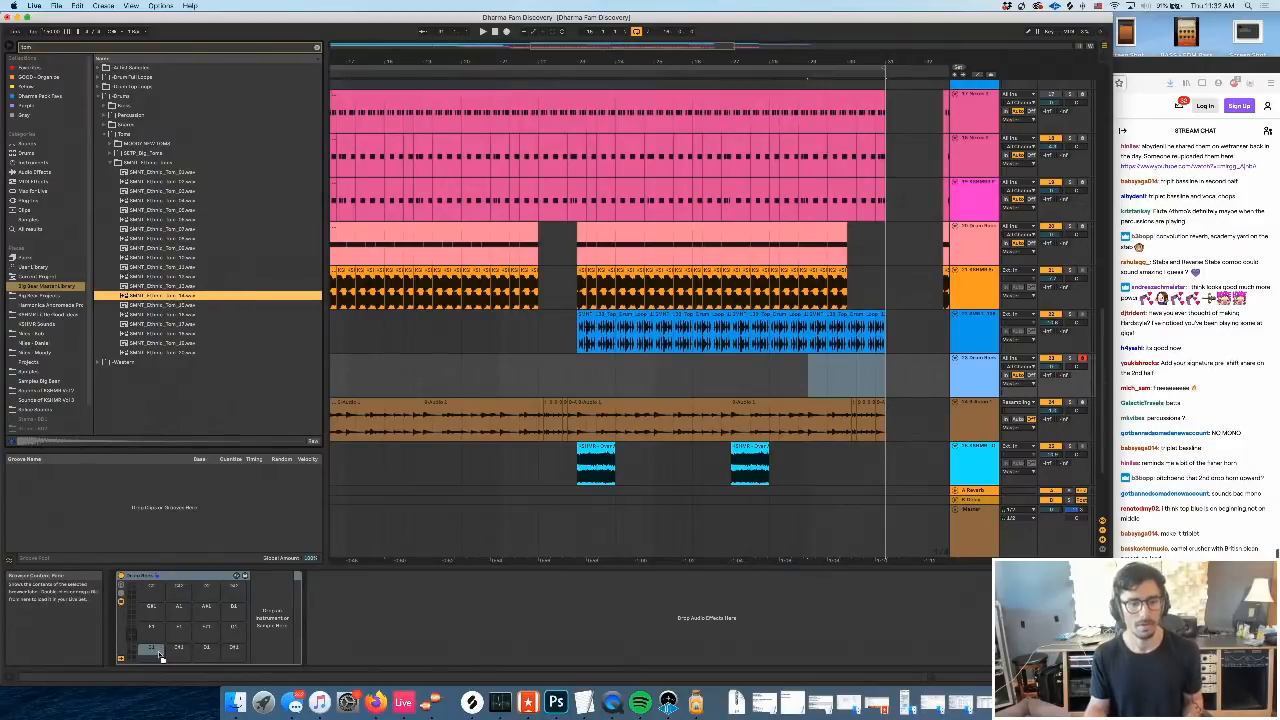
Create a MIDI clip on the tom track at the start of the drop's second half and add one tom note
click(538, 379)
key(space)
drag(588, 378, 730, 383)
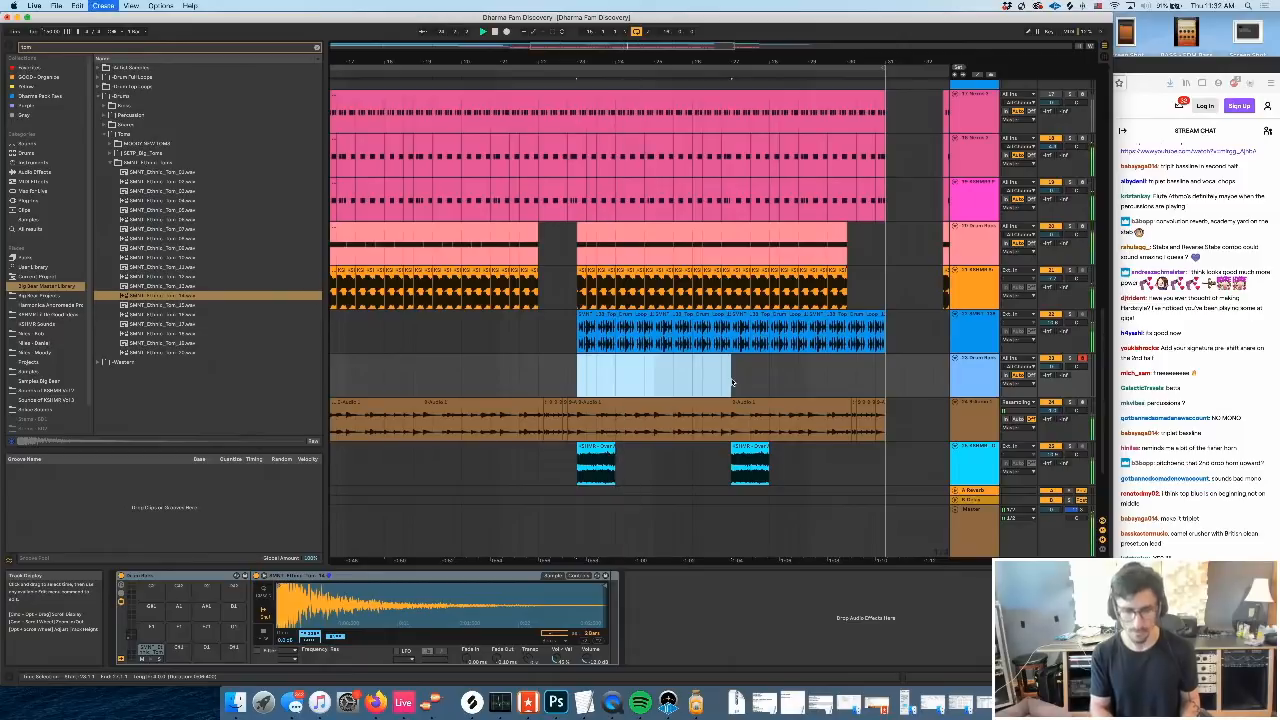
key(super+shift+m)
double_click(410, 460)
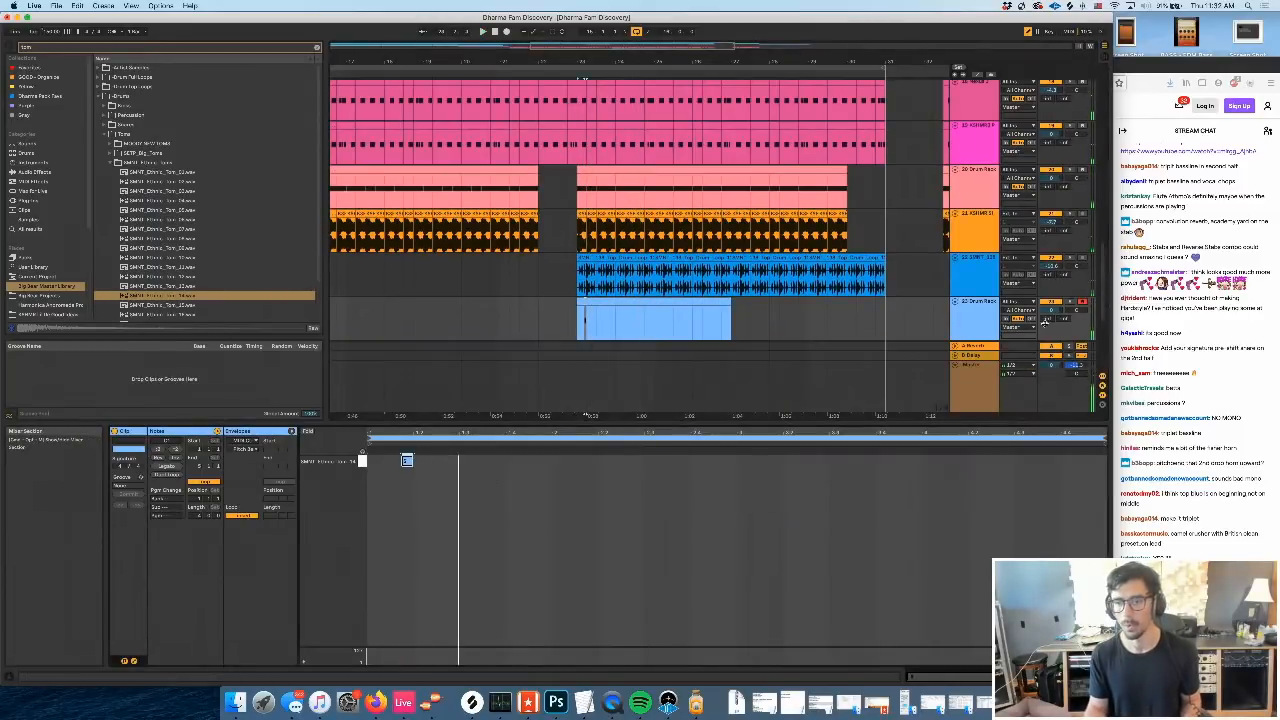
Lower the tom track's volume to balance it with the drop, checking it during repeated playback and briefly soloed
key(space)
drag(1051, 310, 1051, 318)
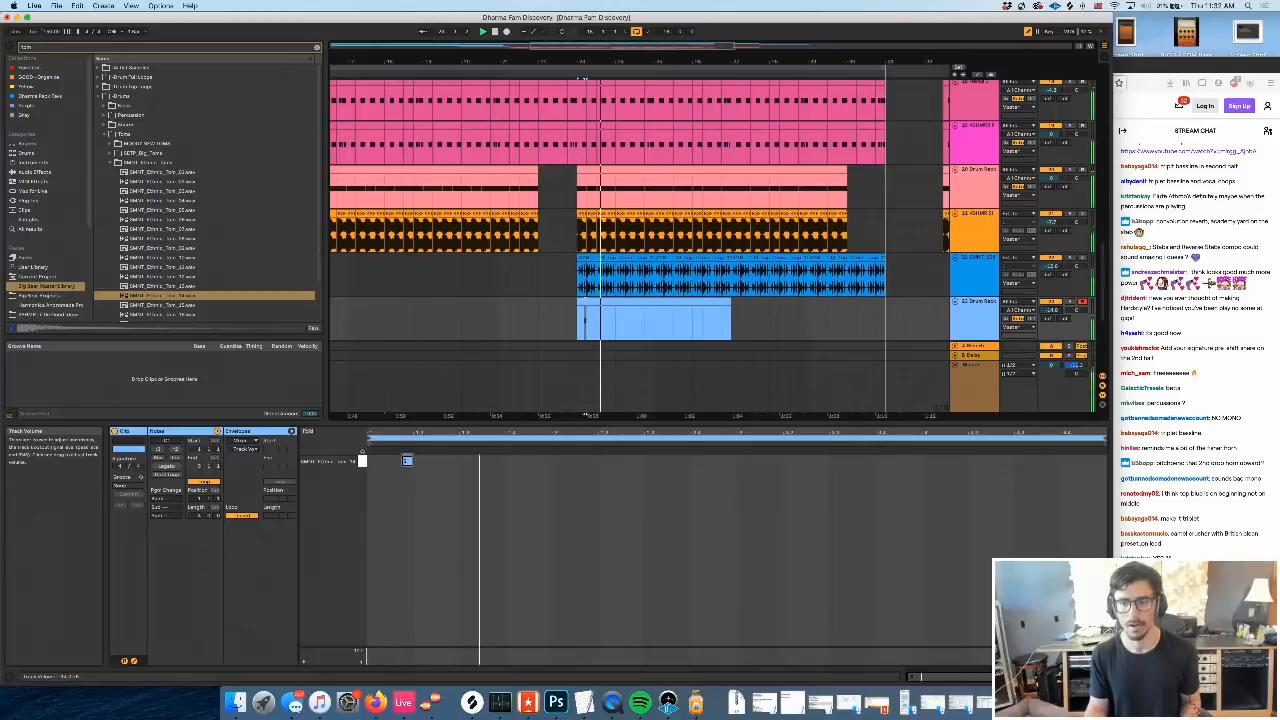
scroll(800, 287, down, 3)
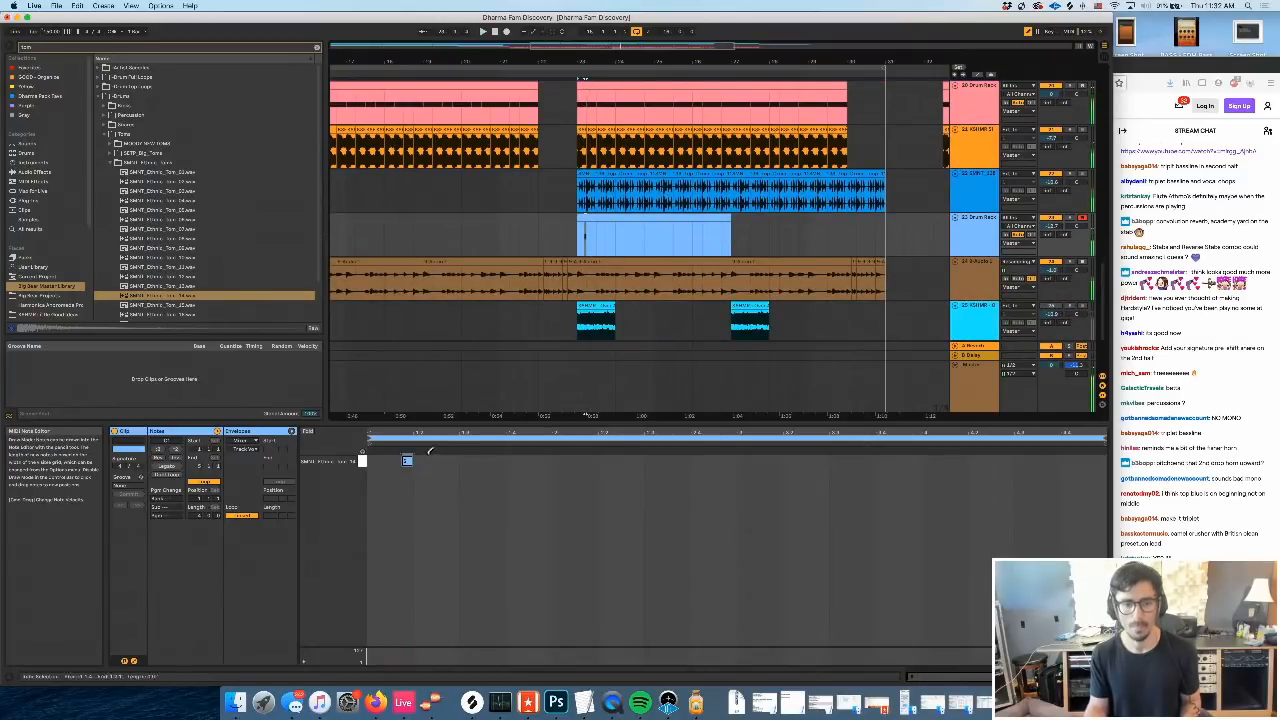
key(space)
drag(1051, 226, 1051, 220)
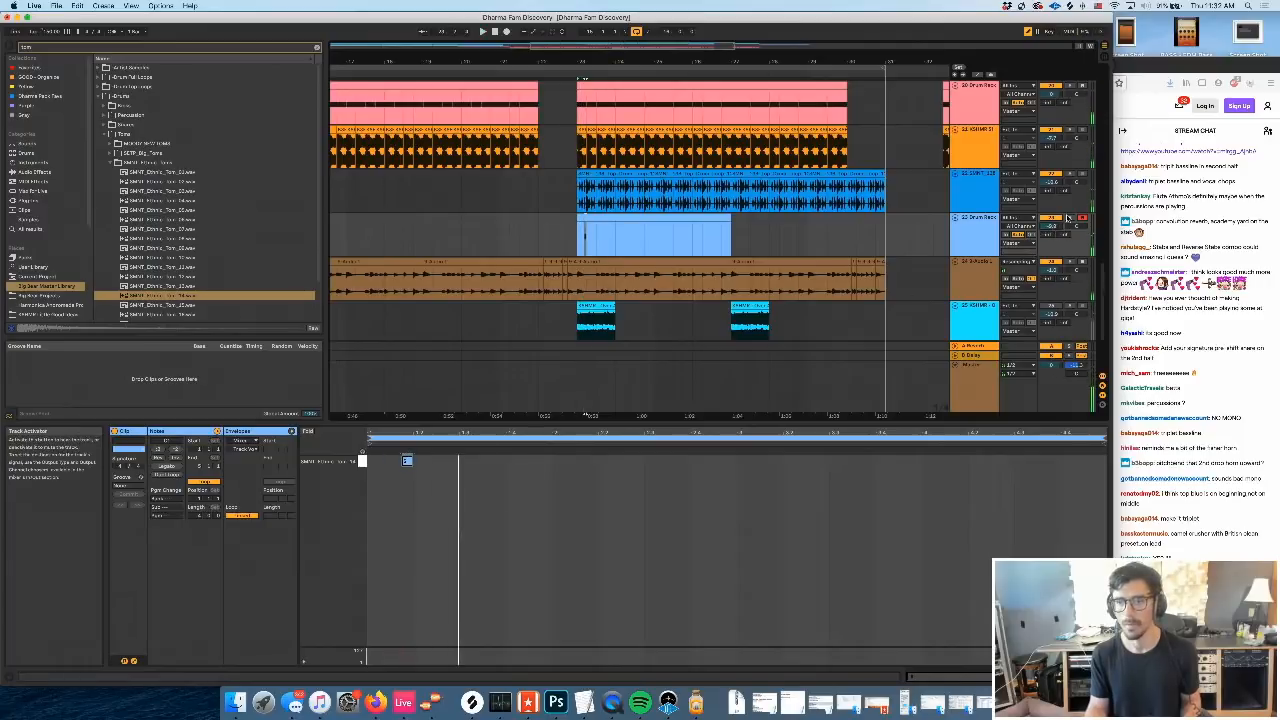
click(1068, 217)
key(space)
click(1068, 217)
key(space)
key(space)
key(space)
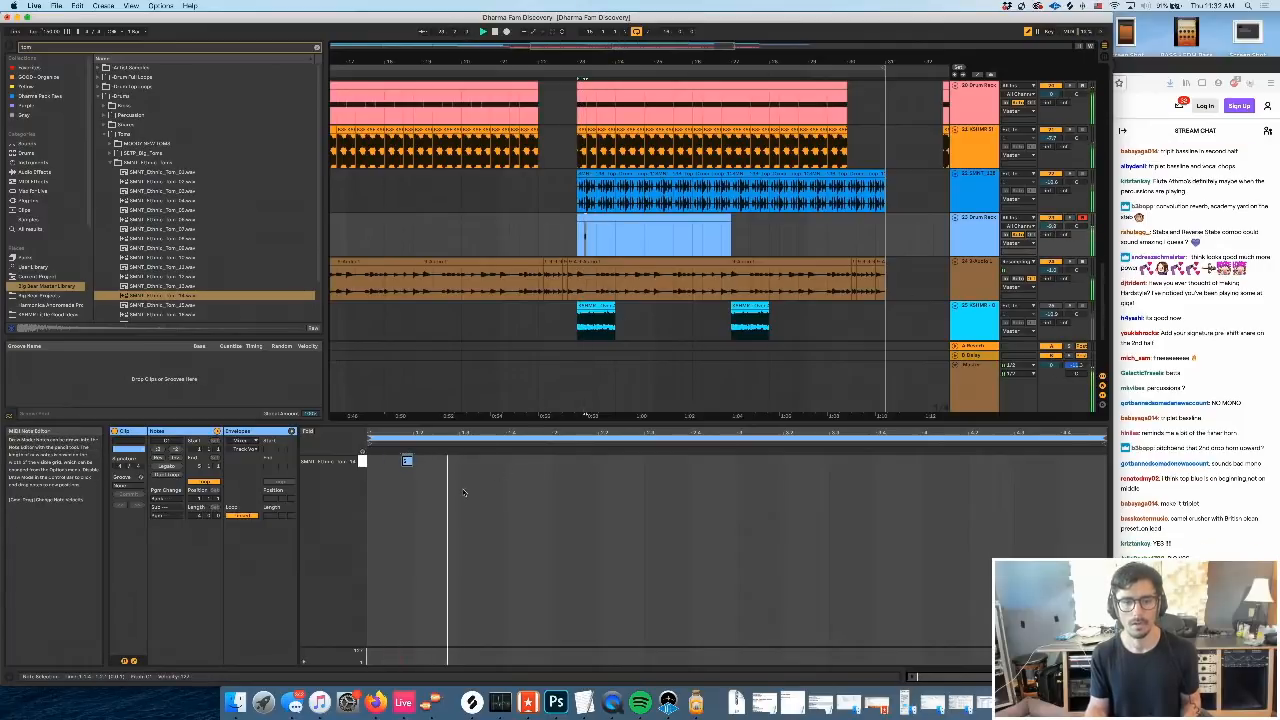
Copy the tom note to form a pair and repeat the pair twice further along the clip
click(408, 461)
key(super+c)
key(space)
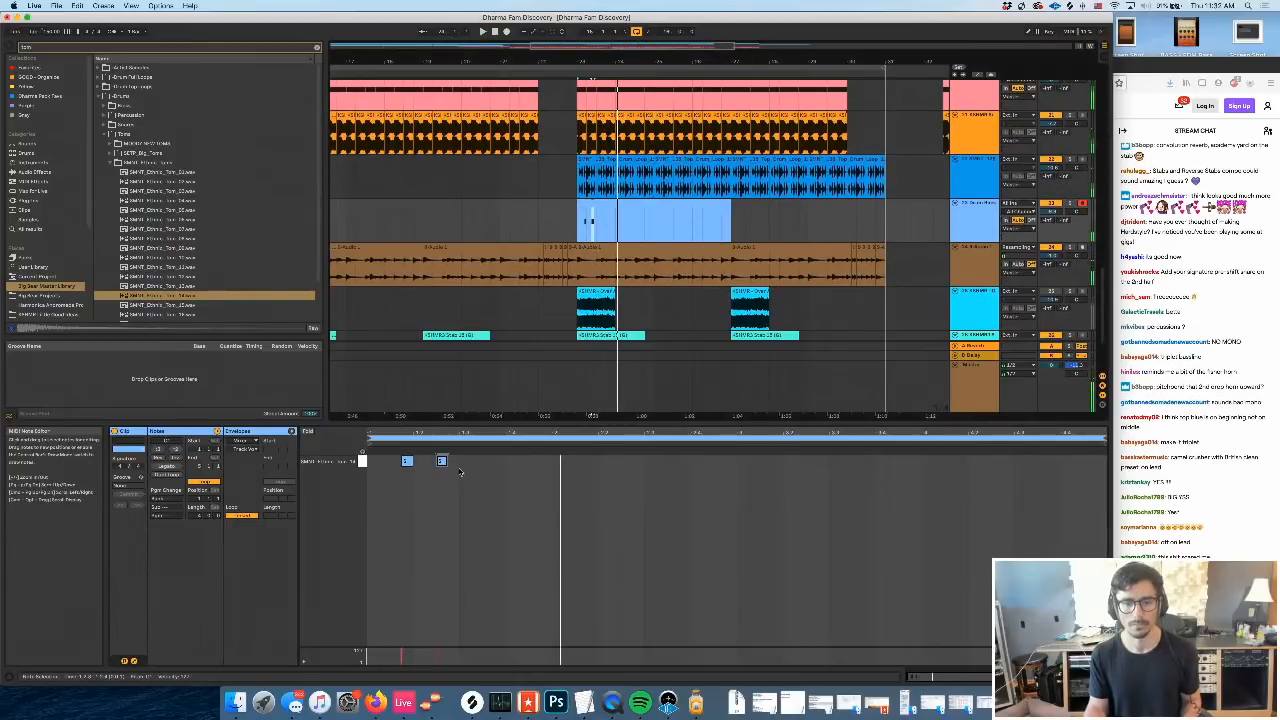
key(space)
key(super+v)
key(super+v)
Audition samples throughout the Ethnic Tom folder to find a second tom sound to layer with the first
click(190, 257)
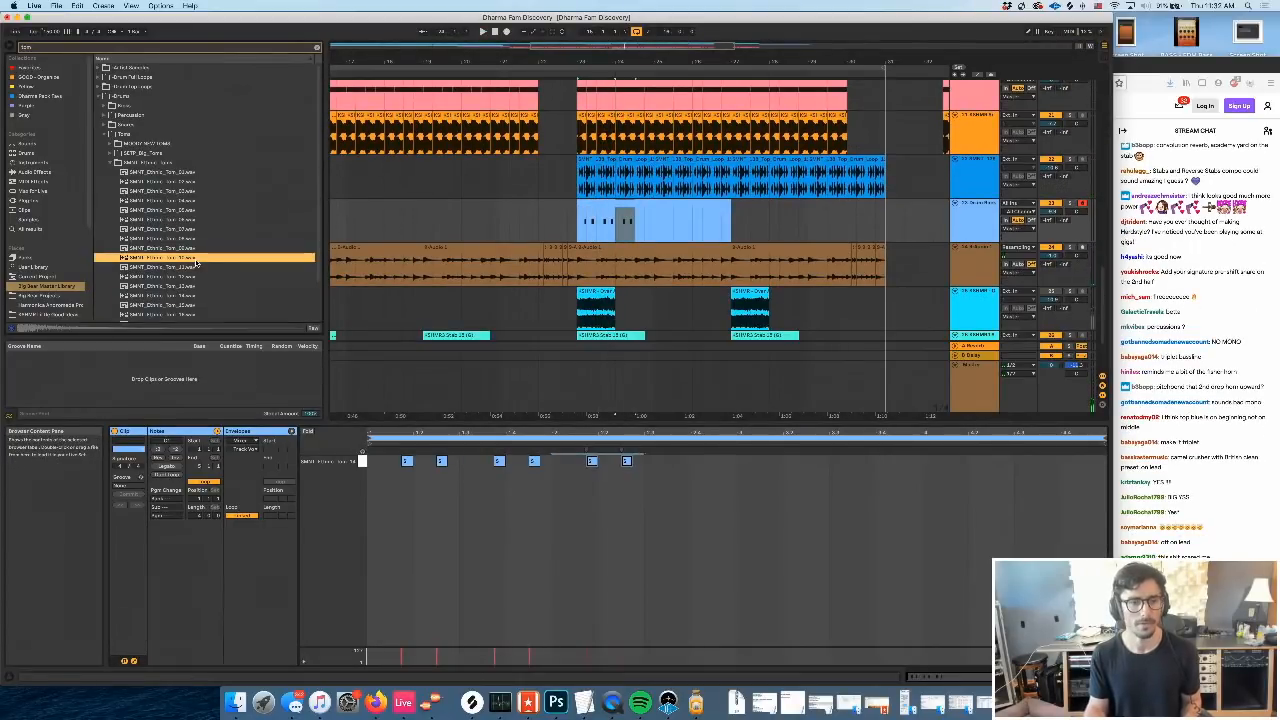
click(192, 231)
click(196, 201)
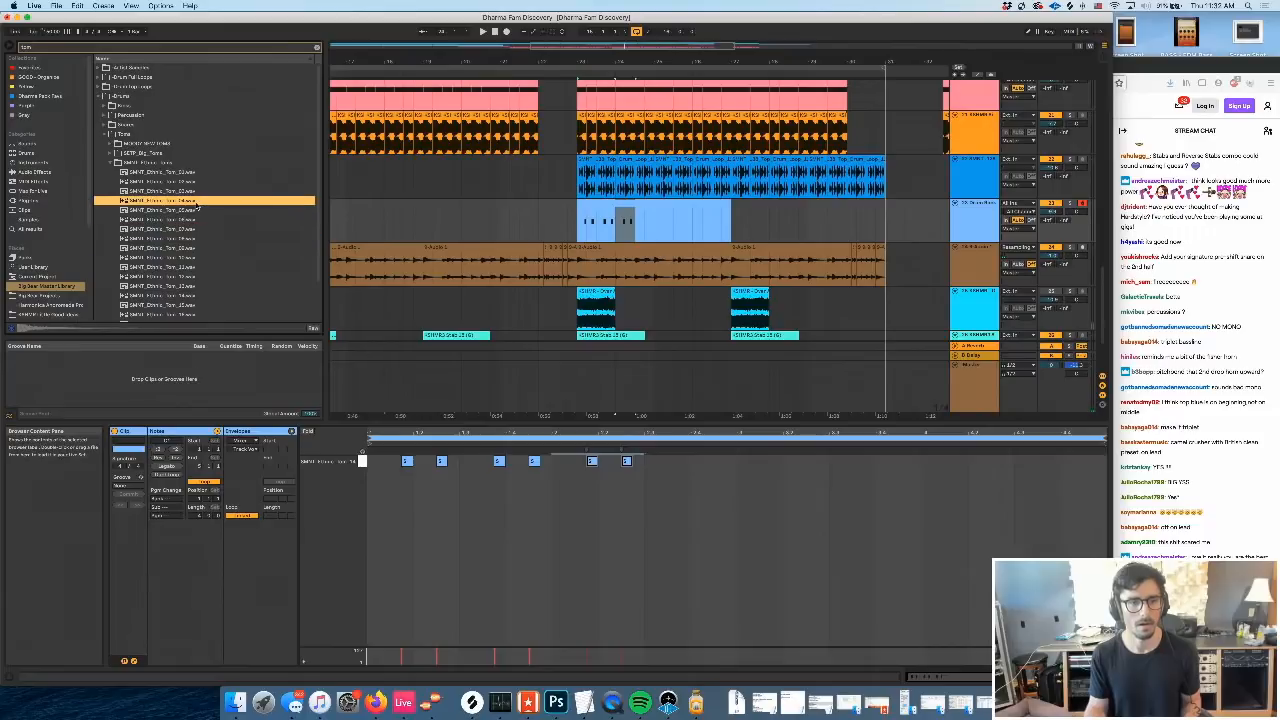
click(195, 191)
click(194, 182)
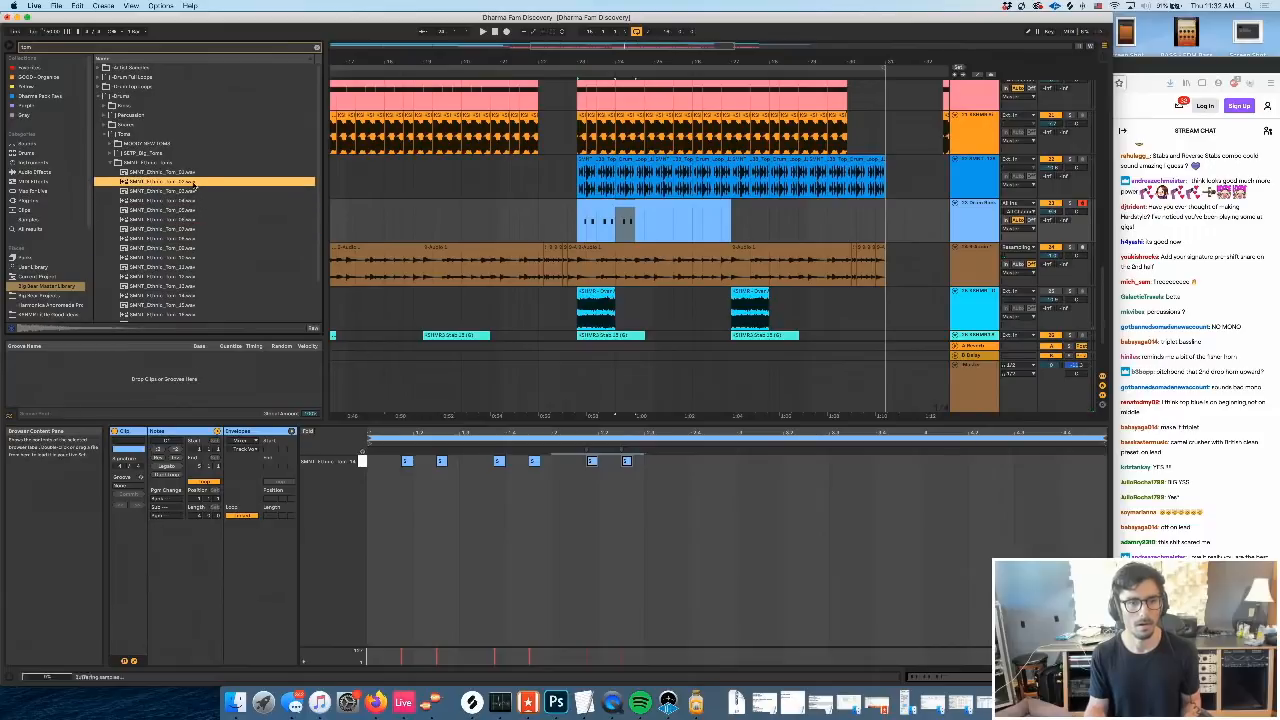
click(211, 267)
scroll(207, 300, down, 1)
click(207, 295)
scroll(205, 290, down, 1)
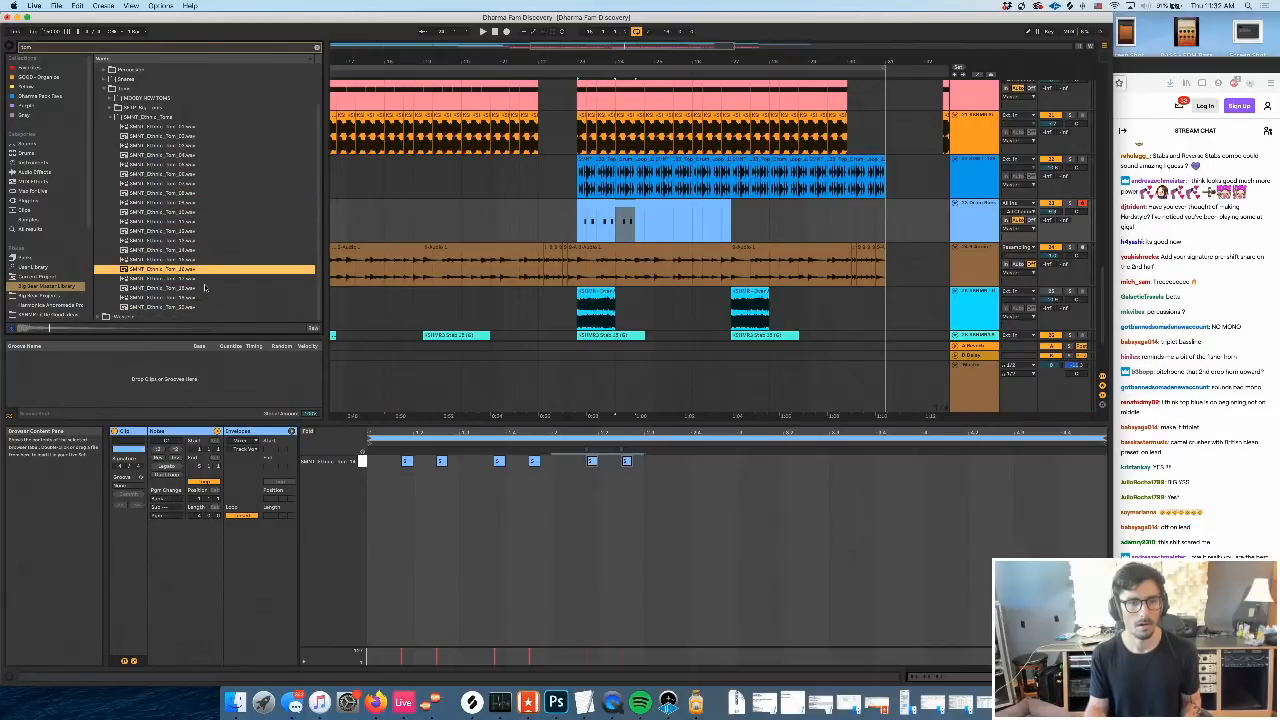
click(205, 288)
click(198, 297)
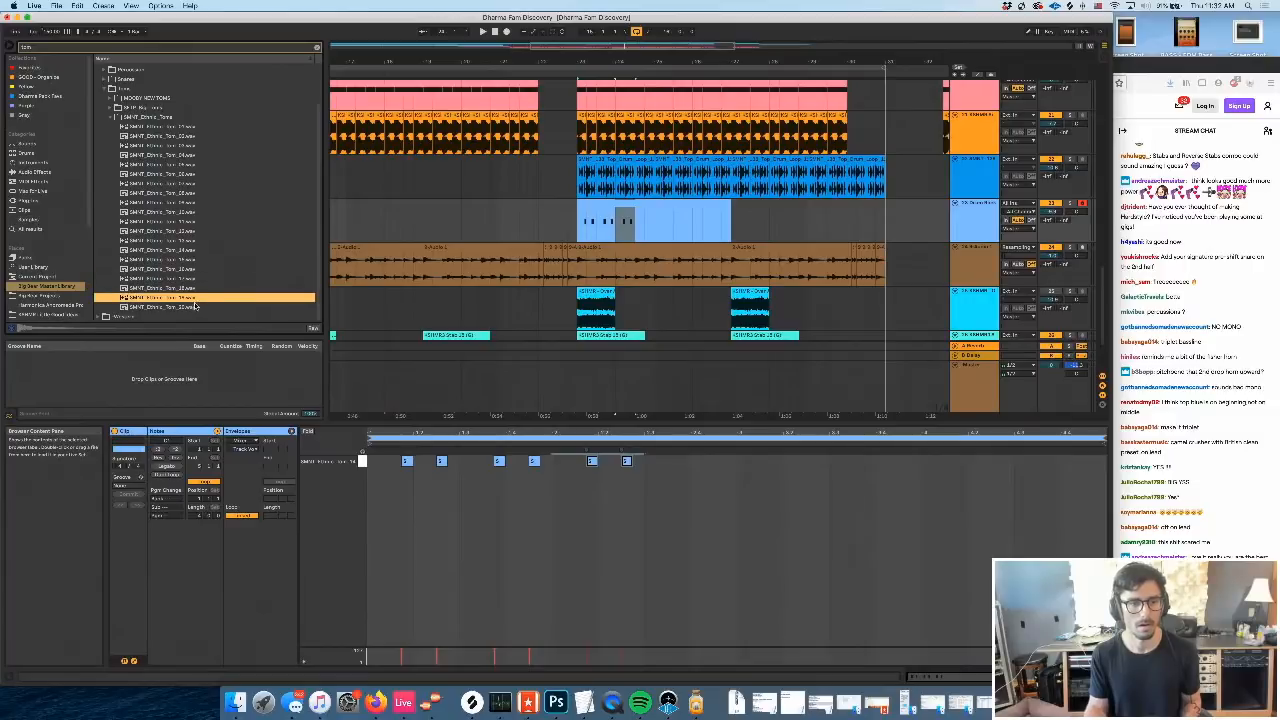
click(195, 307)
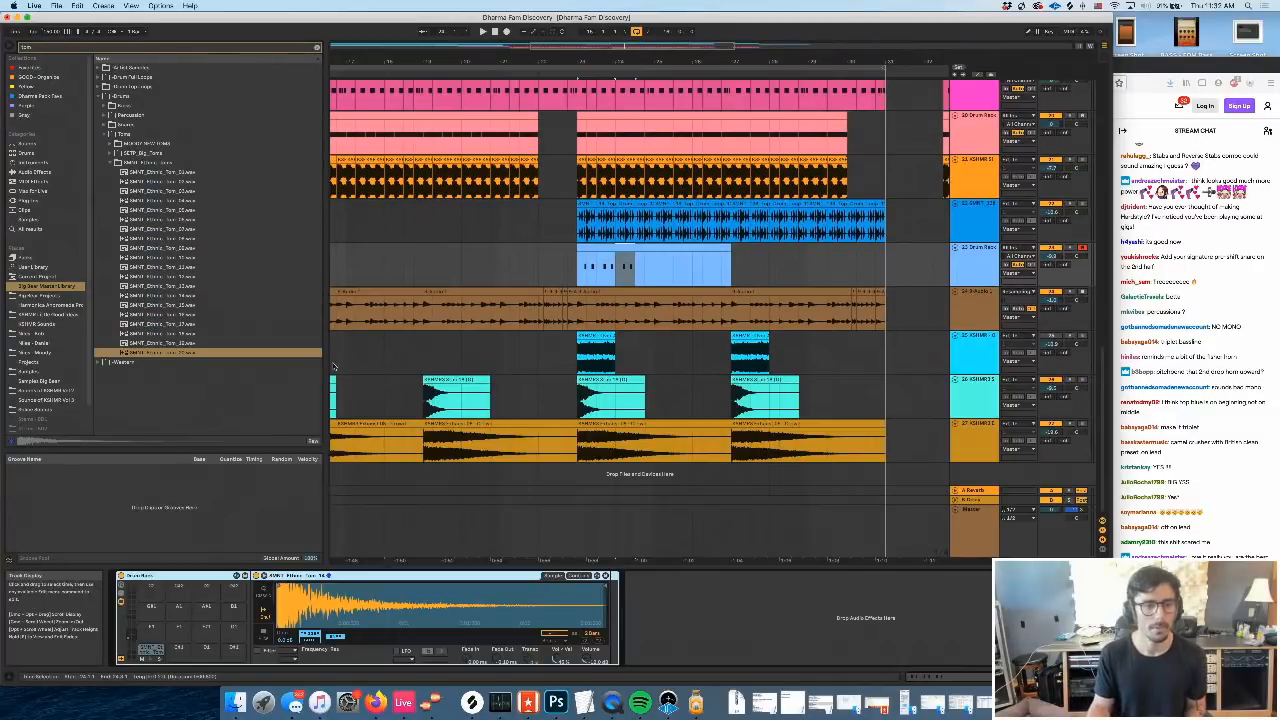
Audition more Ethnic Toms, load Ethnic Tom 06 onto the Drum Rack pad next to C1, and pan its chain to the right
click(197, 318)
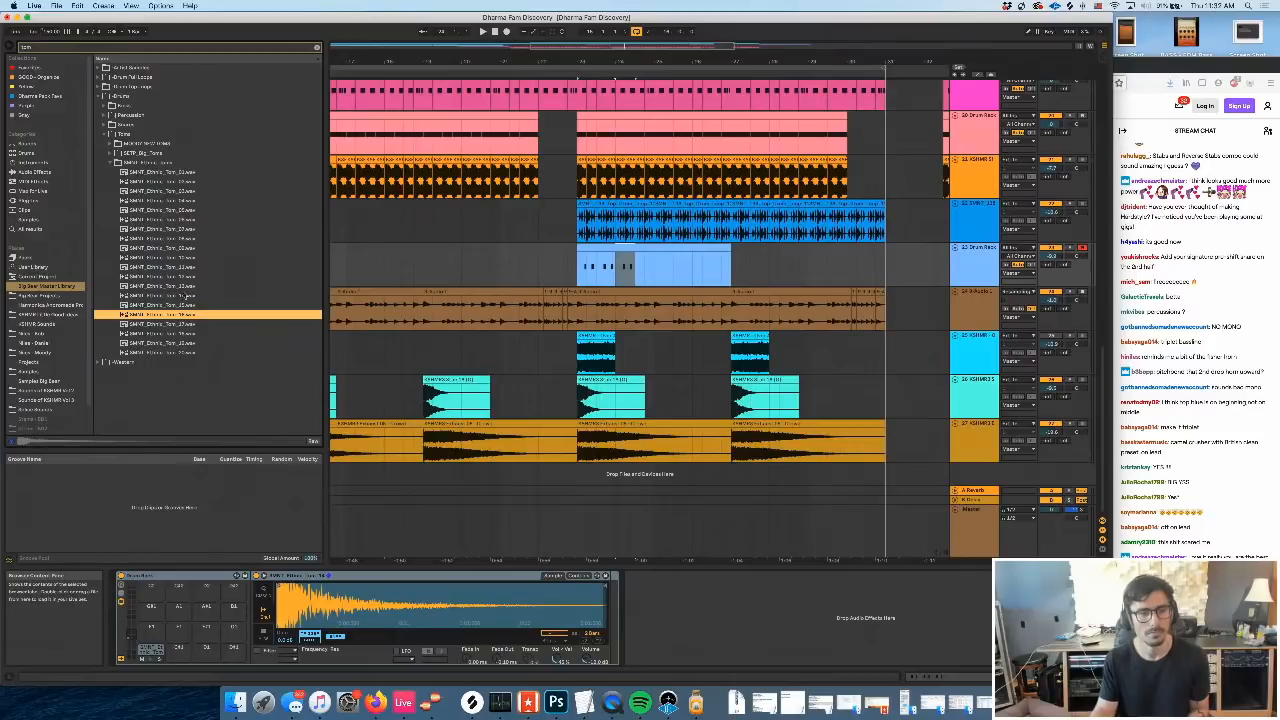
click(185, 288)
key(Up)
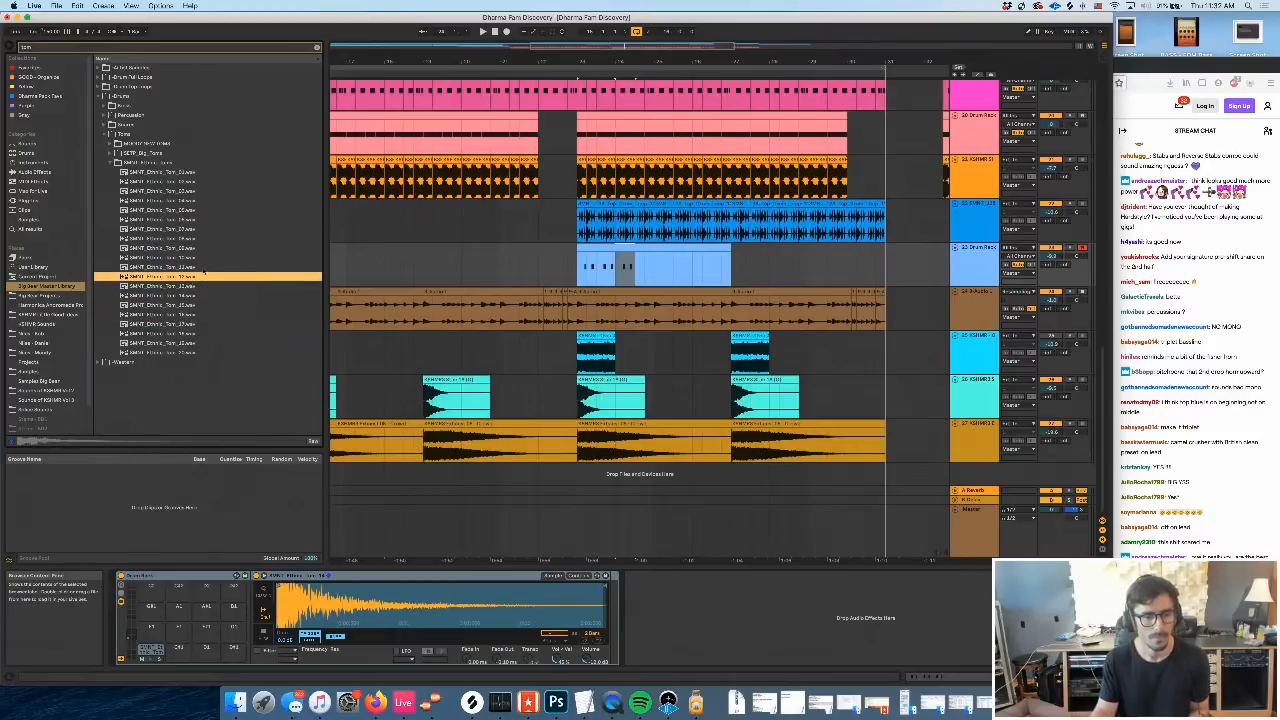
key(Up)
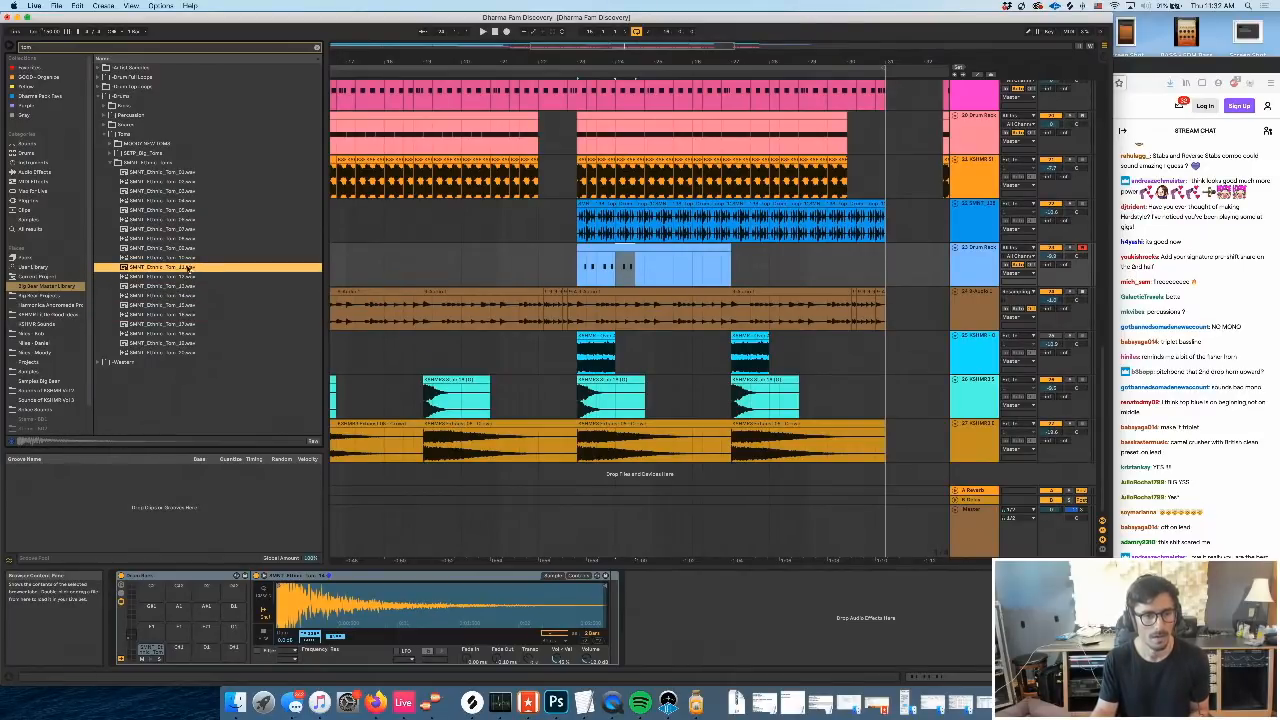
key(Up)
key(Up)
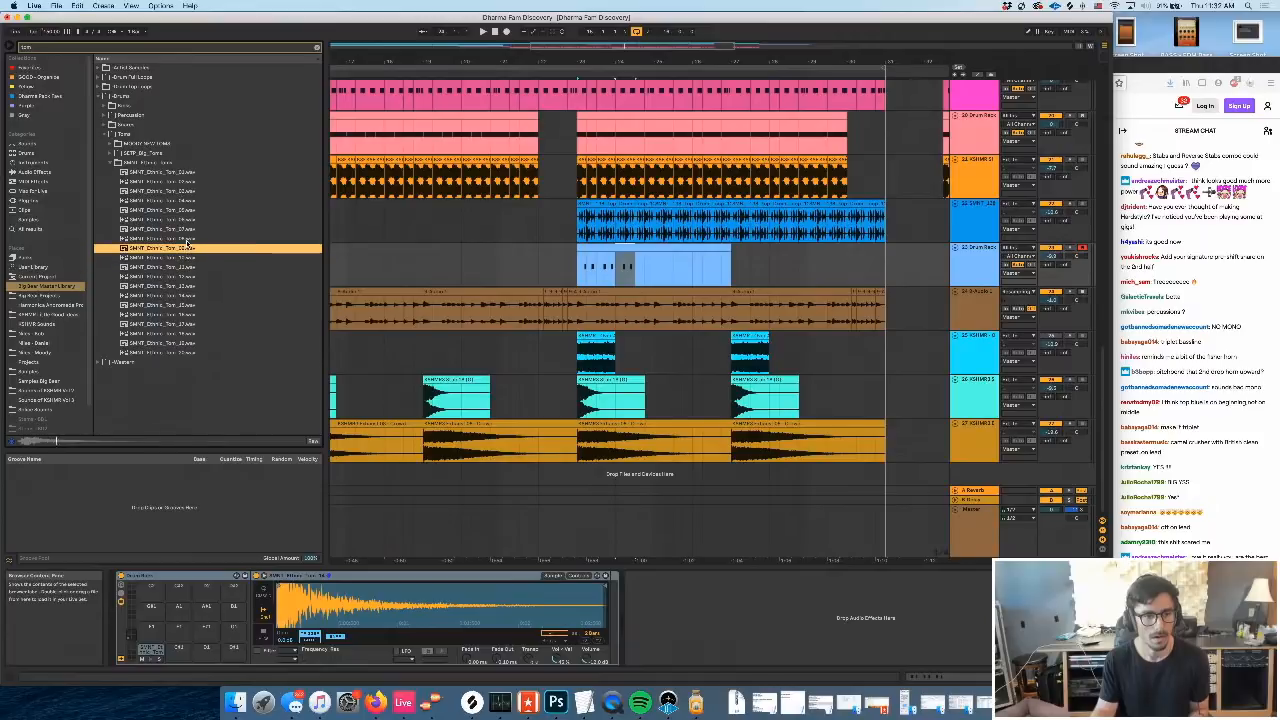
key(Up)
key(Up)
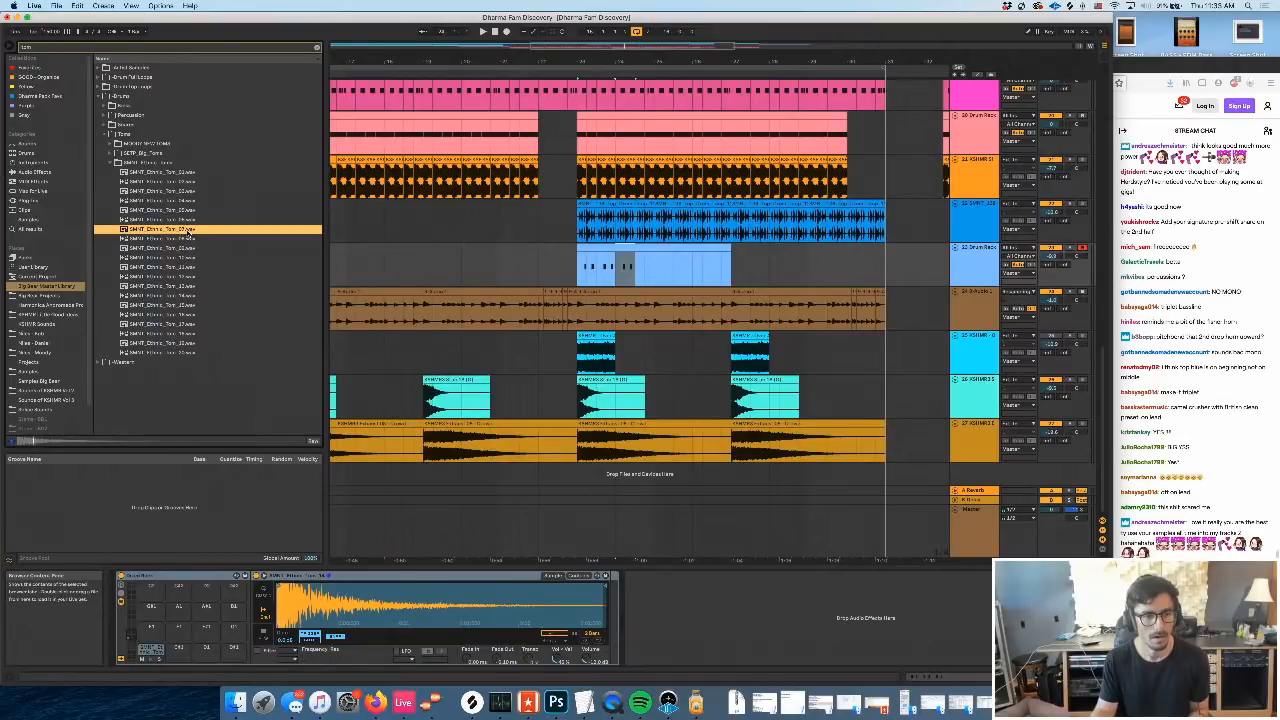
key(Up)
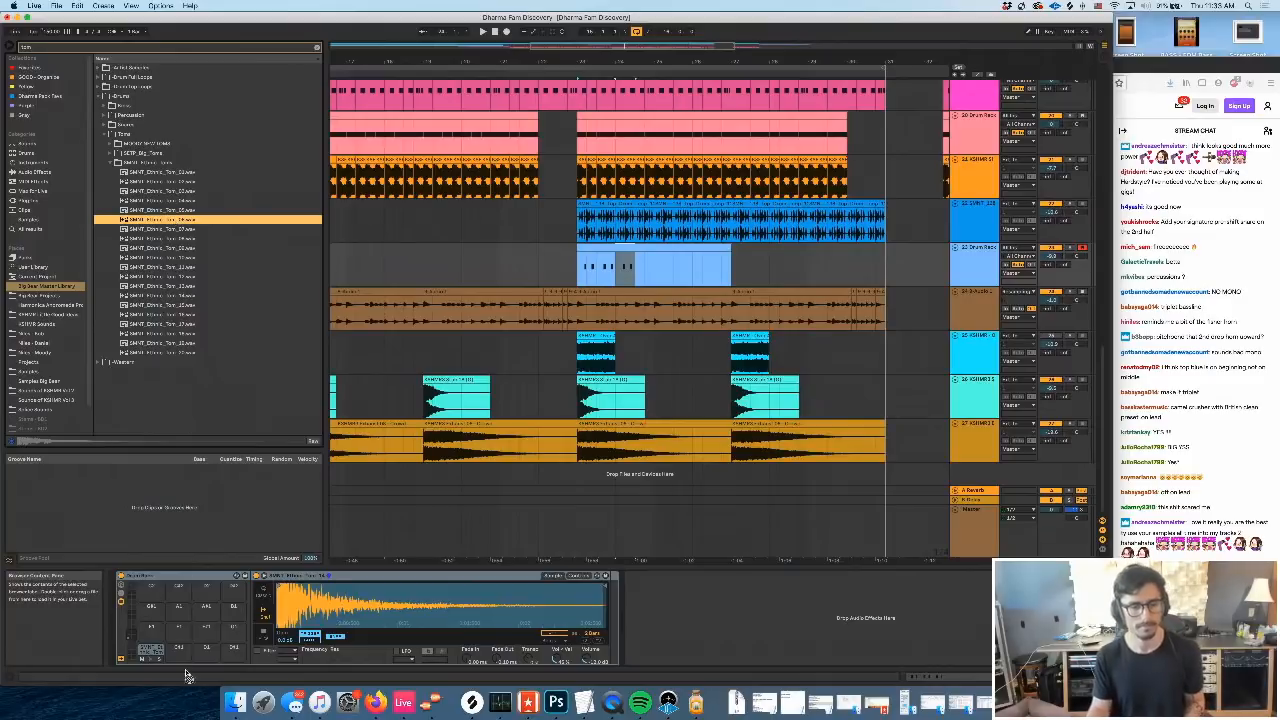
click(121, 596)
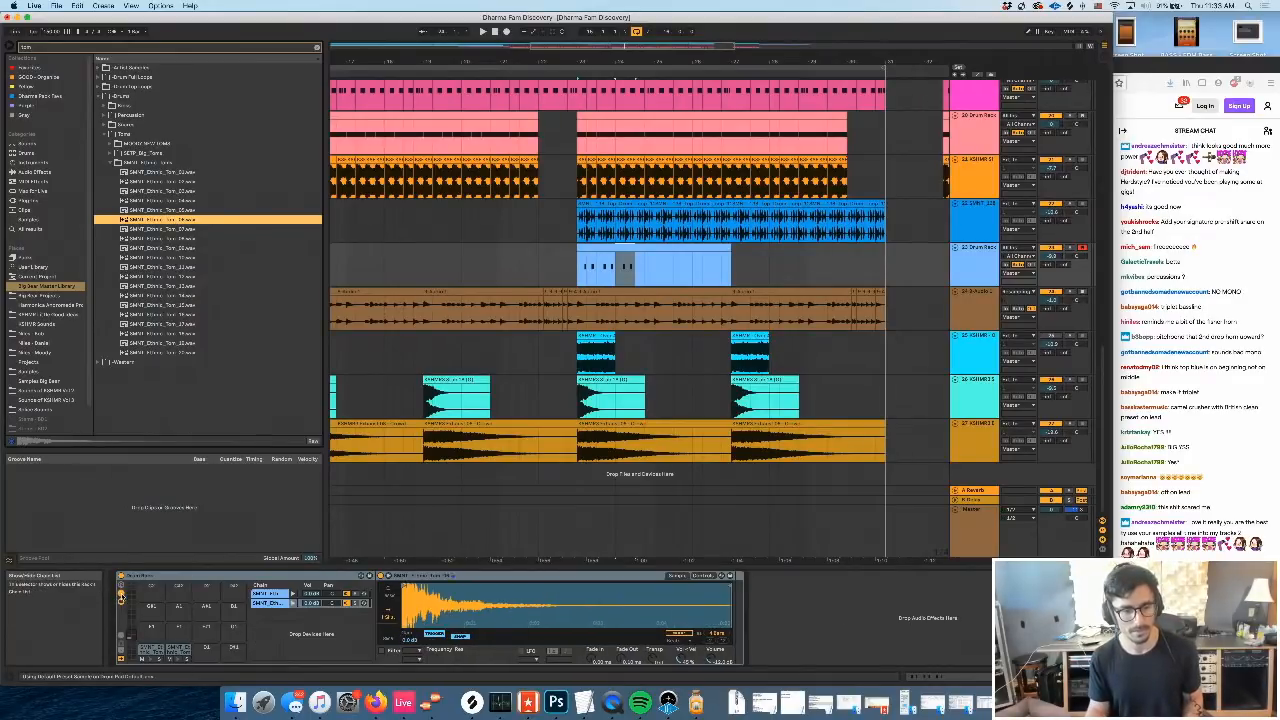
click(331, 603)
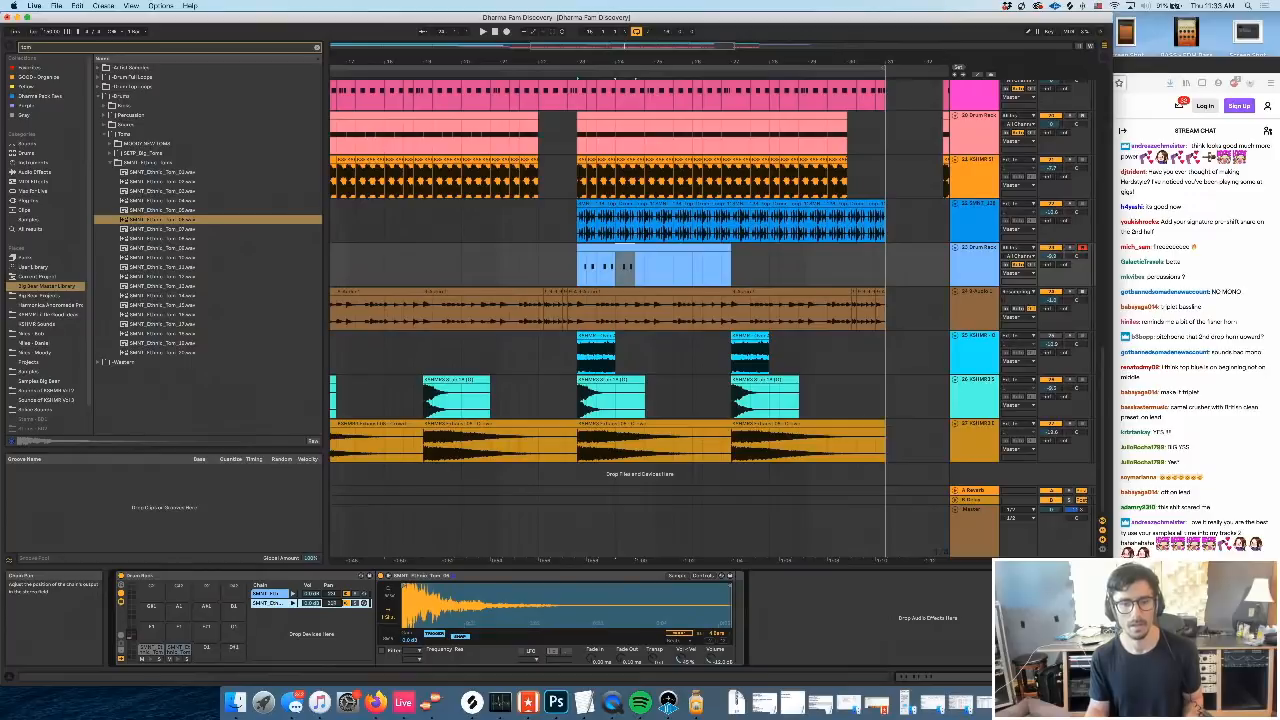
Add a note of the new tom above each of the first two notes in the tom clip
double_click(593, 260)
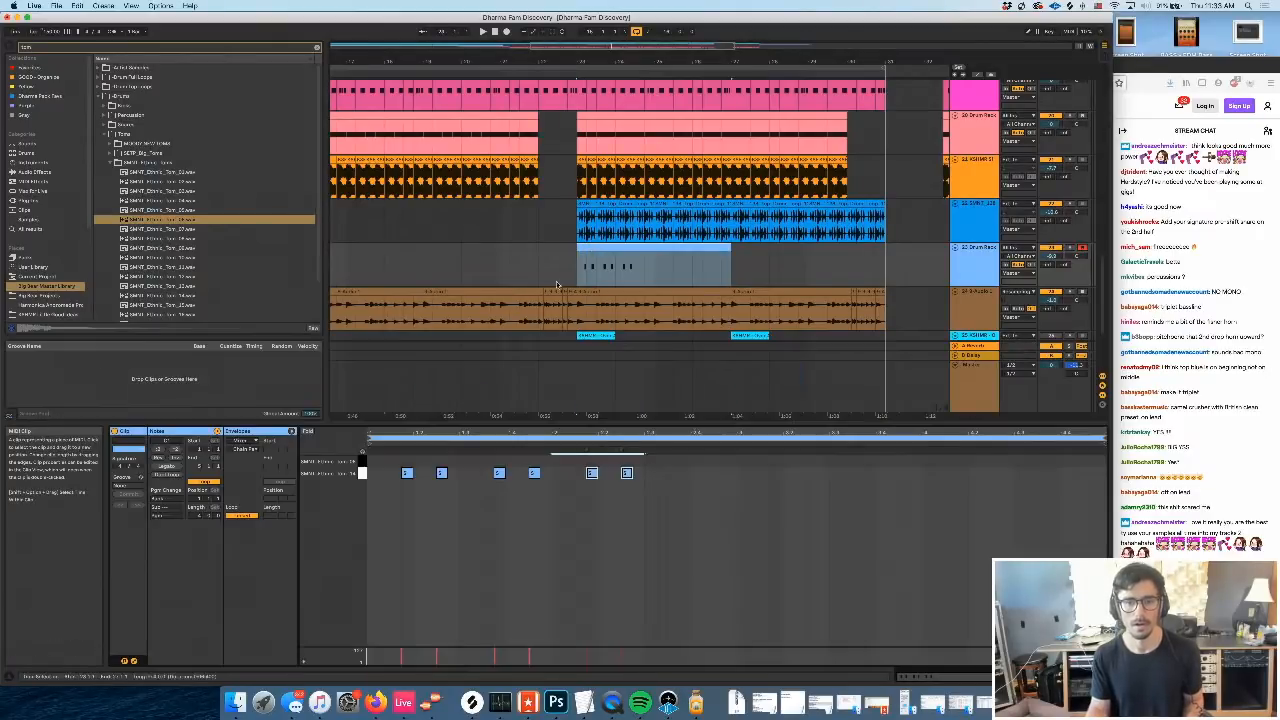
double_click(406, 461)
click(441, 473)
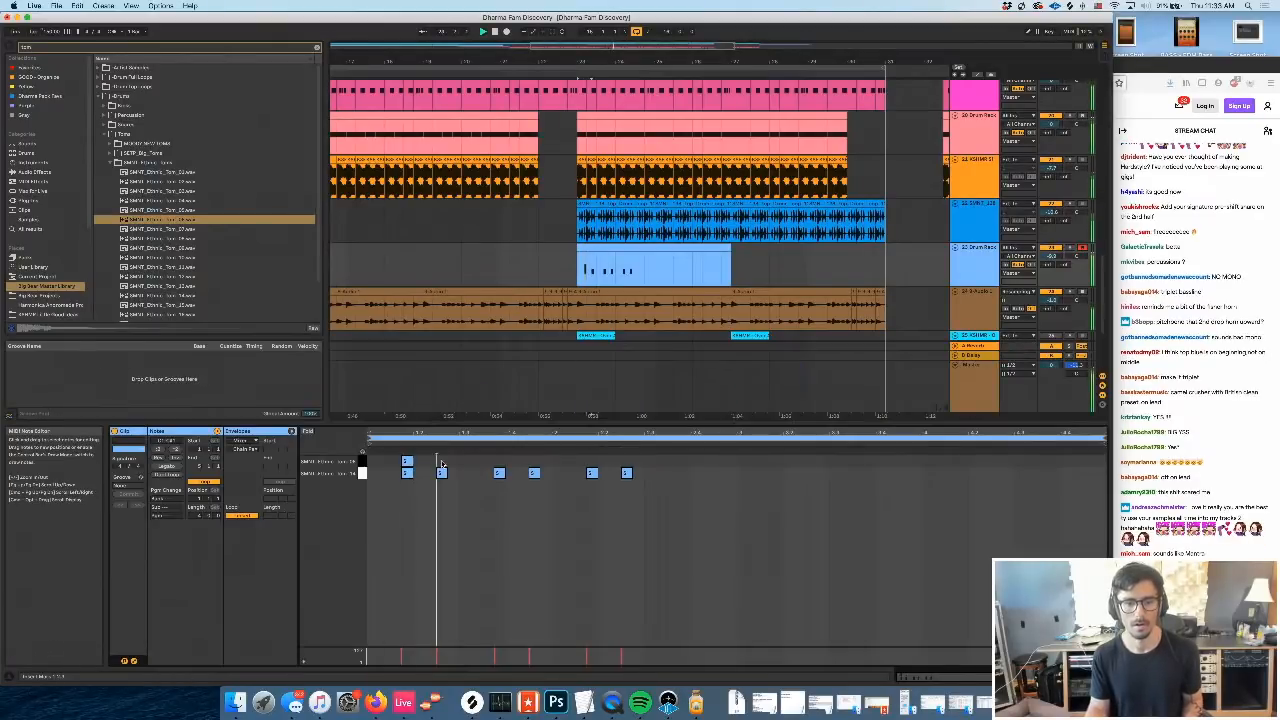
double_click(441, 461)
key(space)
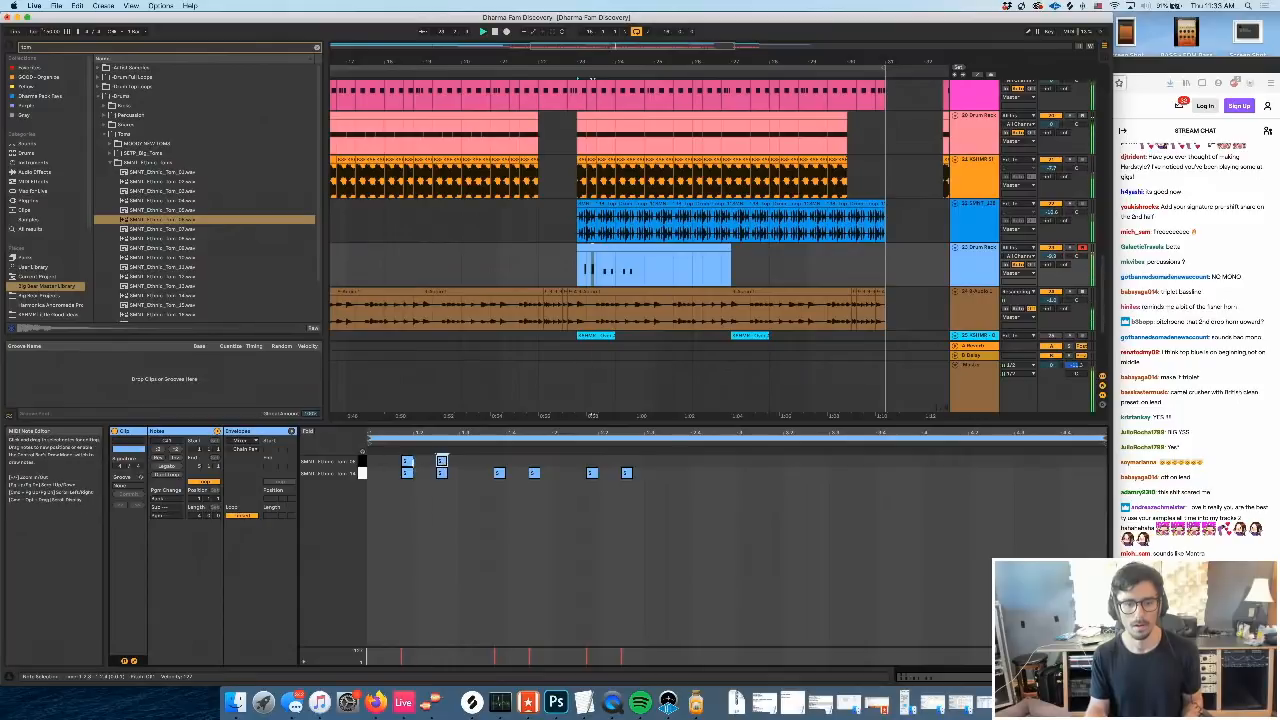
Delete the tom notes after the first layered pair and duplicate that pair once further along the clip
drag(492, 462, 737, 498)
key(Delete)
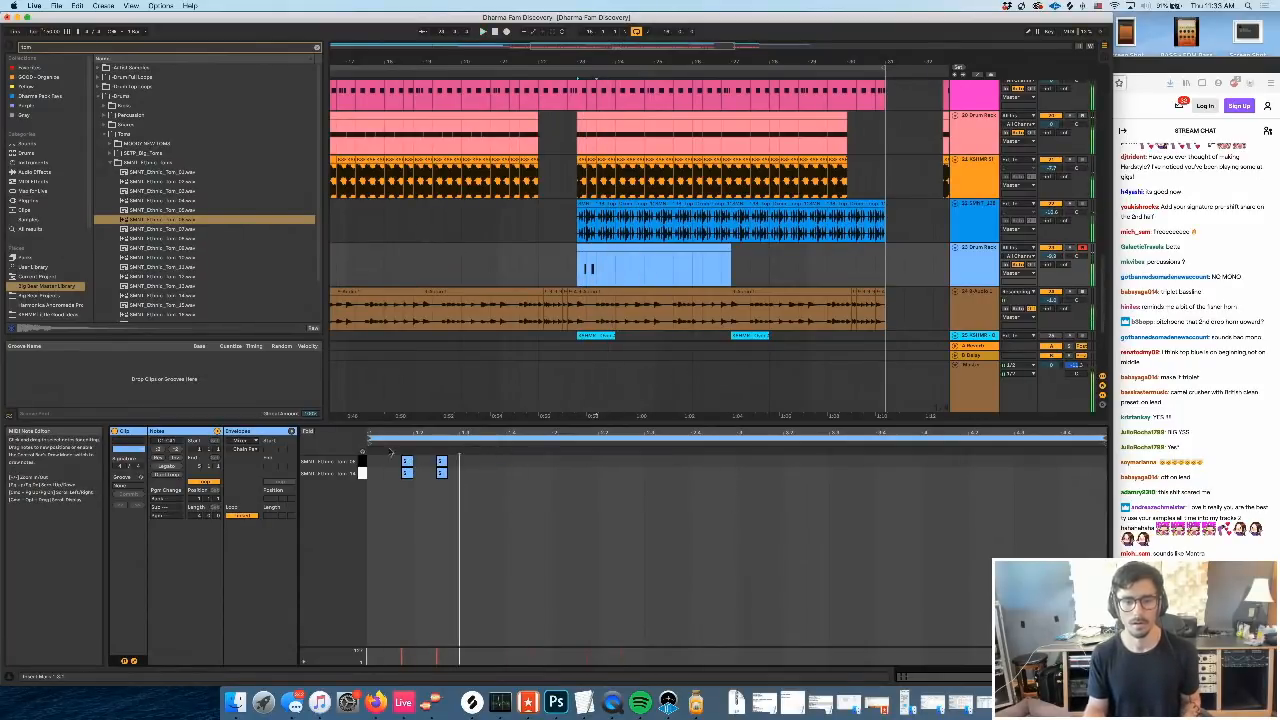
key(super+a)
key(super+d)
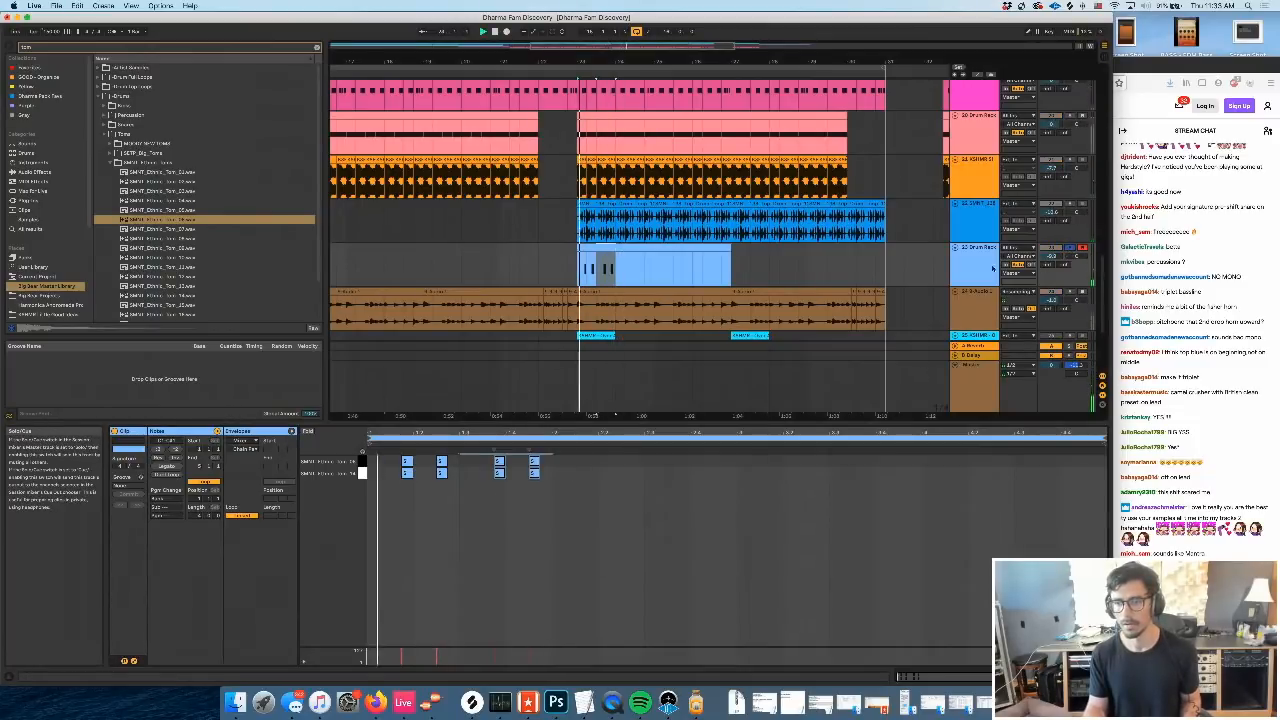
key(space)
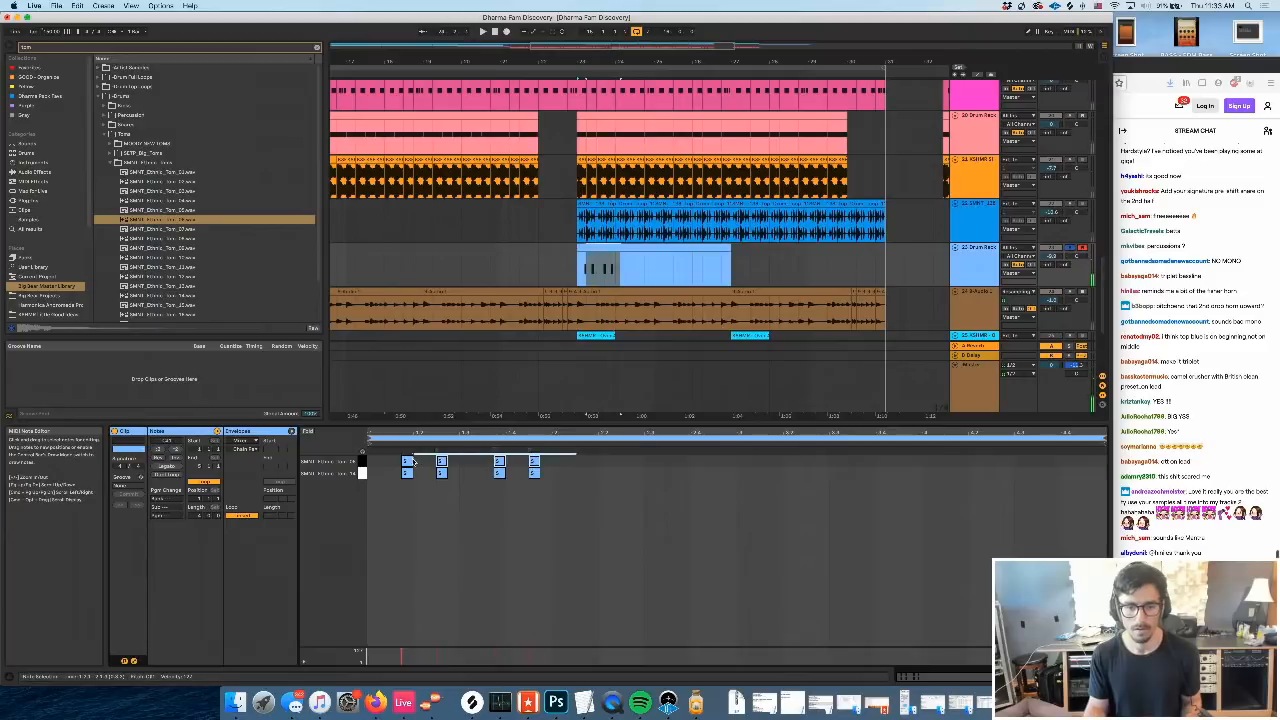
Offset the upper tom's notes slightly earlier than the lower tom's notes and play the result
drag(407, 463, 405, 464)
key(space)
key(space)
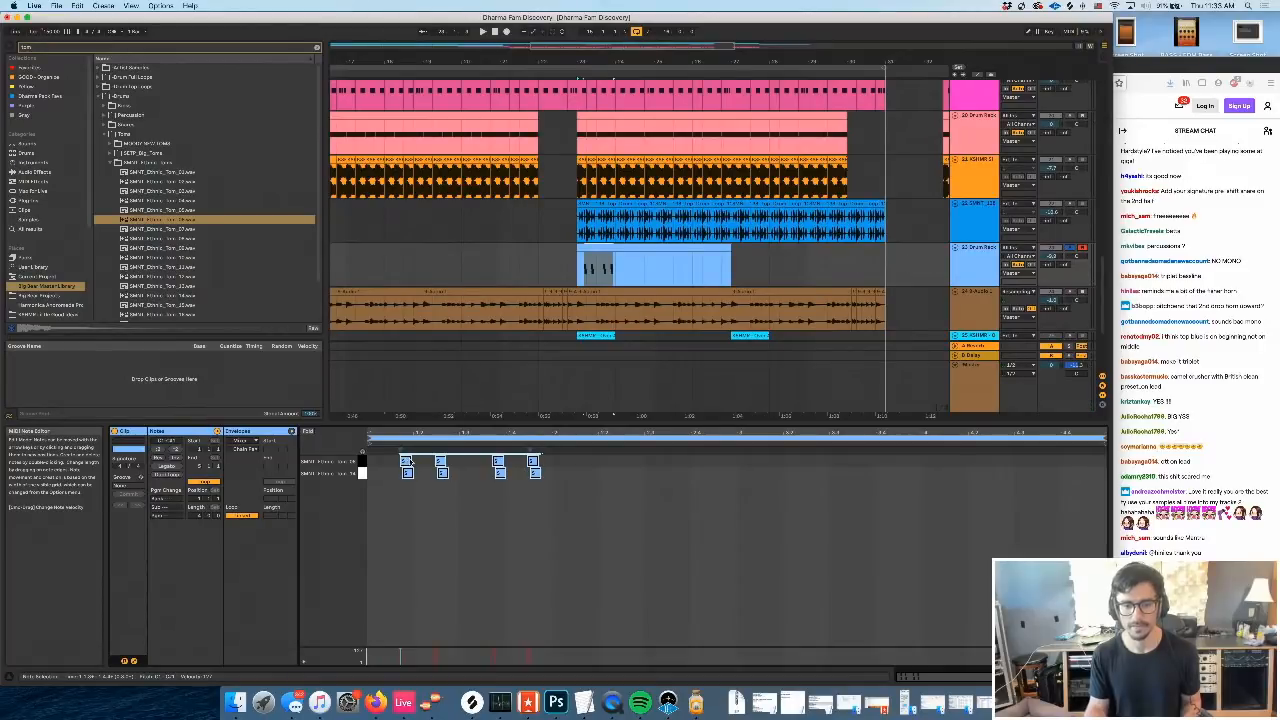
key(space)
Move the third layered tom hit earlier, delete the fourth hit, and play the pattern with the drop
click(489, 453)
drag(490, 453, 507, 487)
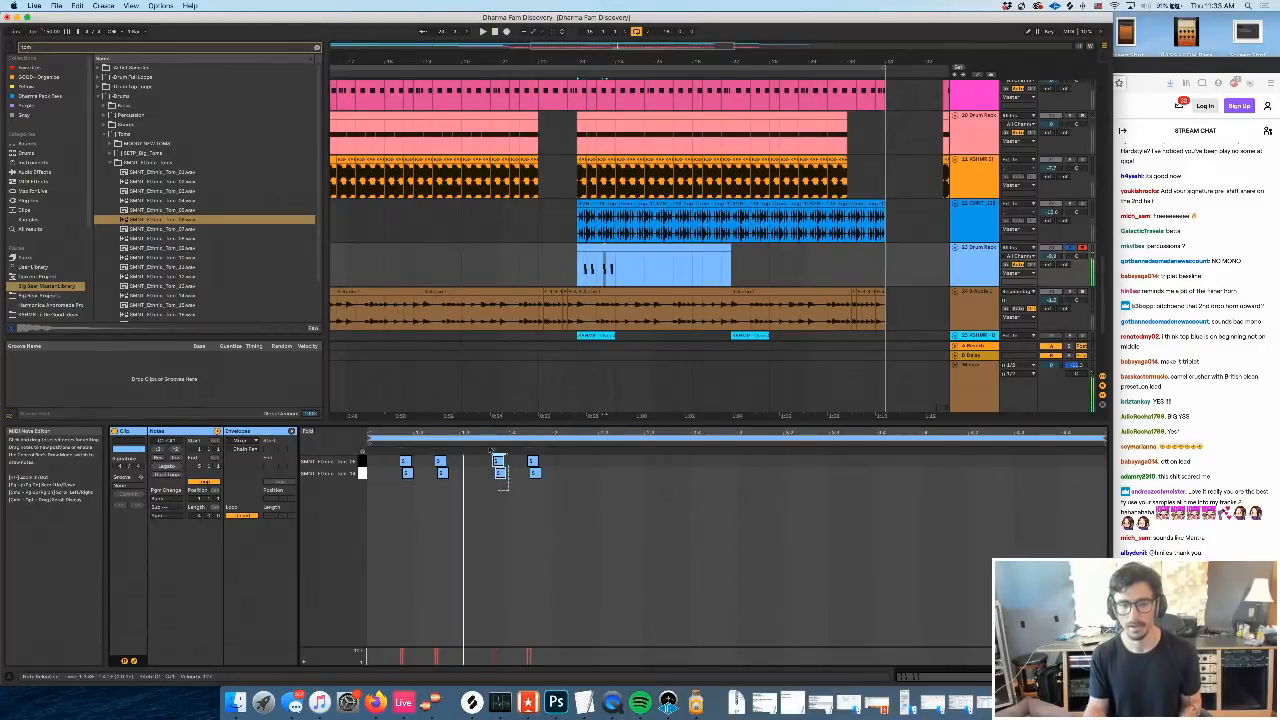
key(Delete)
key(super+z)
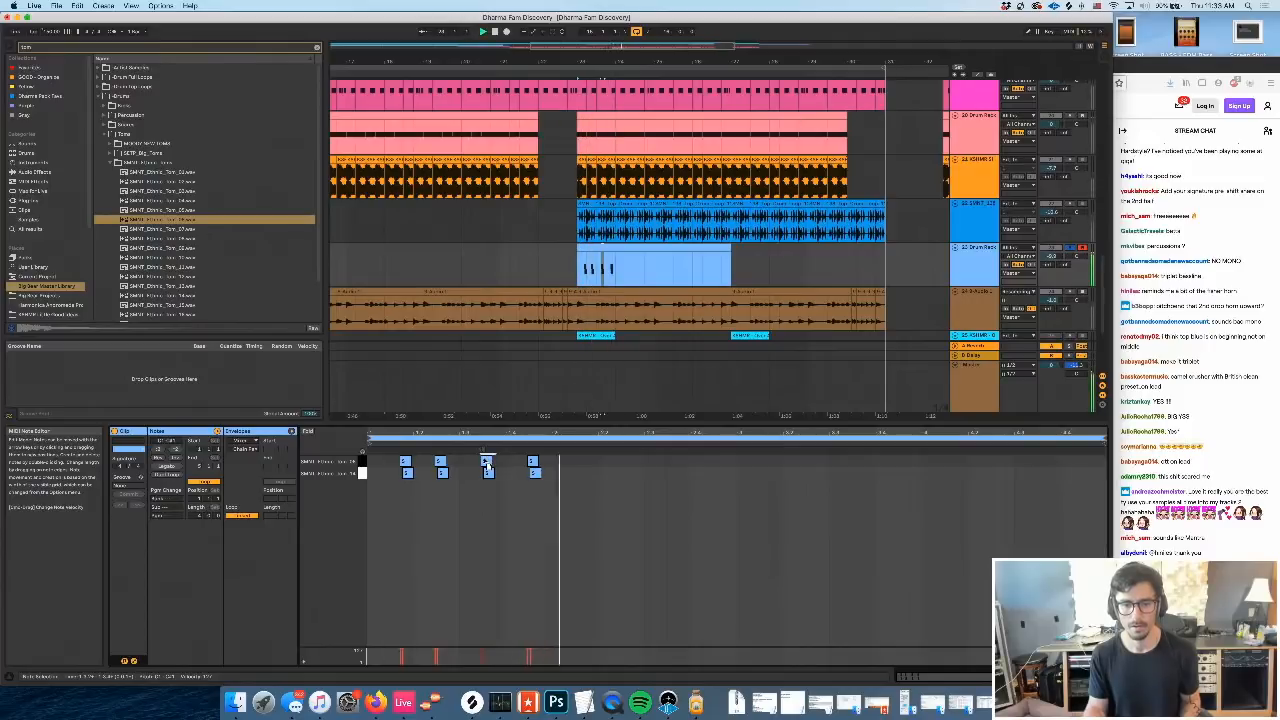
key(space)
drag(549, 477, 523, 450)
key(Delete)
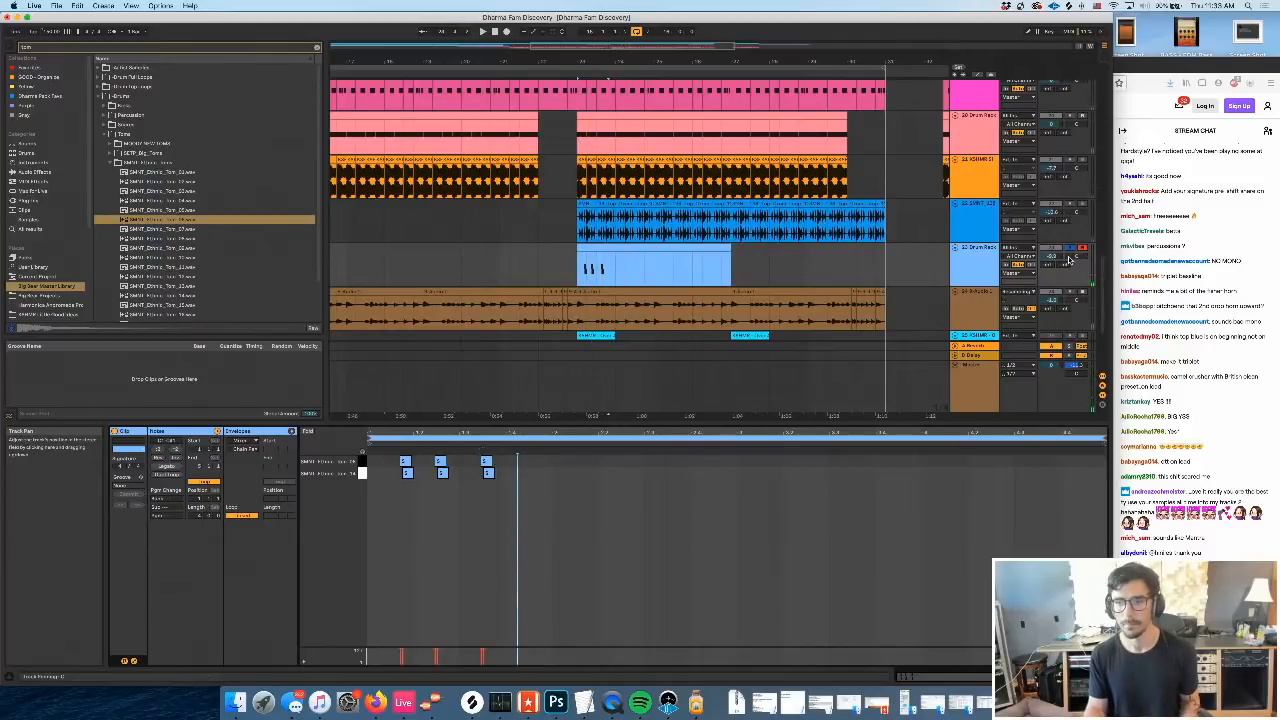
key(space)
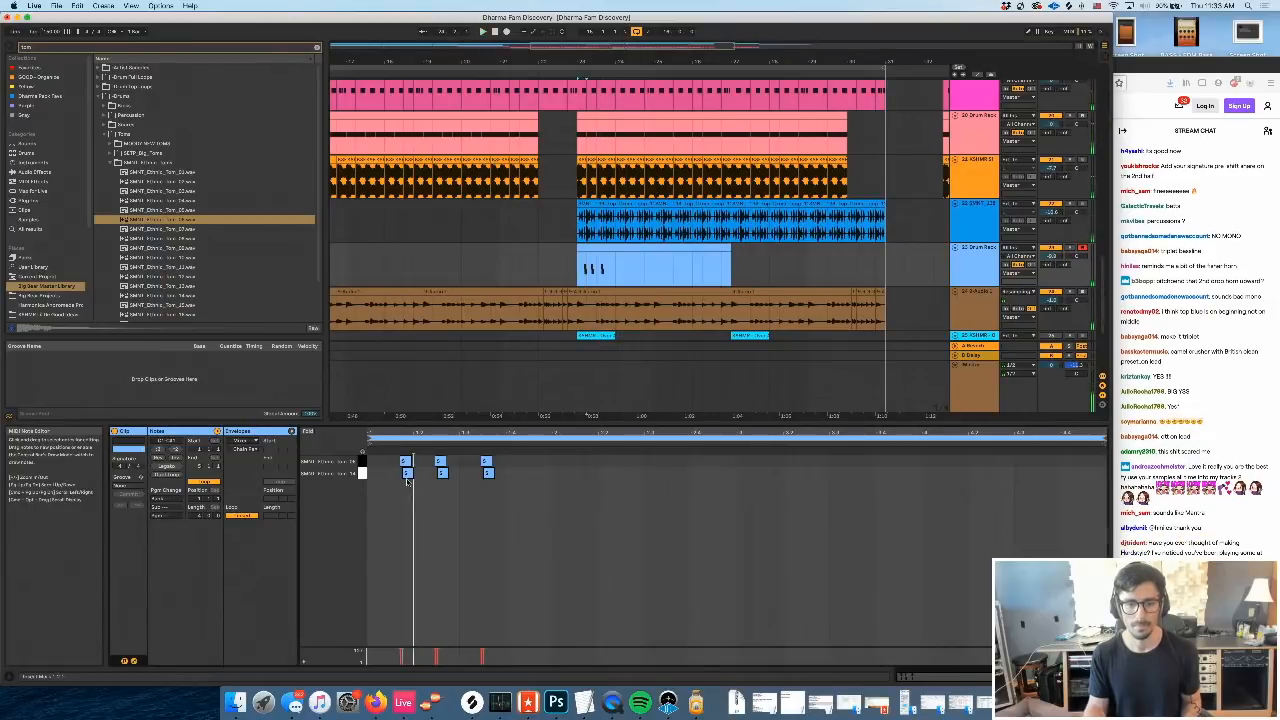
Add a lower tom note at the clip's start and duplicate the whole phrase three times to fill the clip
double_click(372, 472)
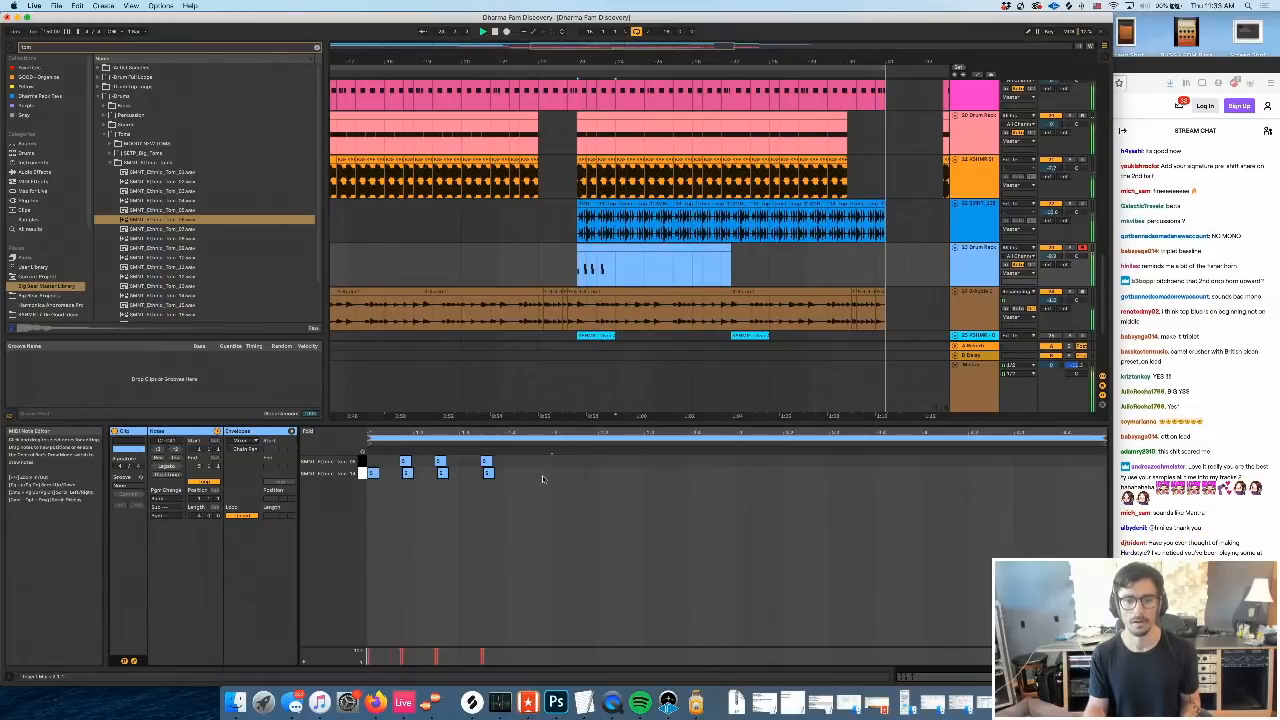
key(space)
drag(552, 475, 208, 428)
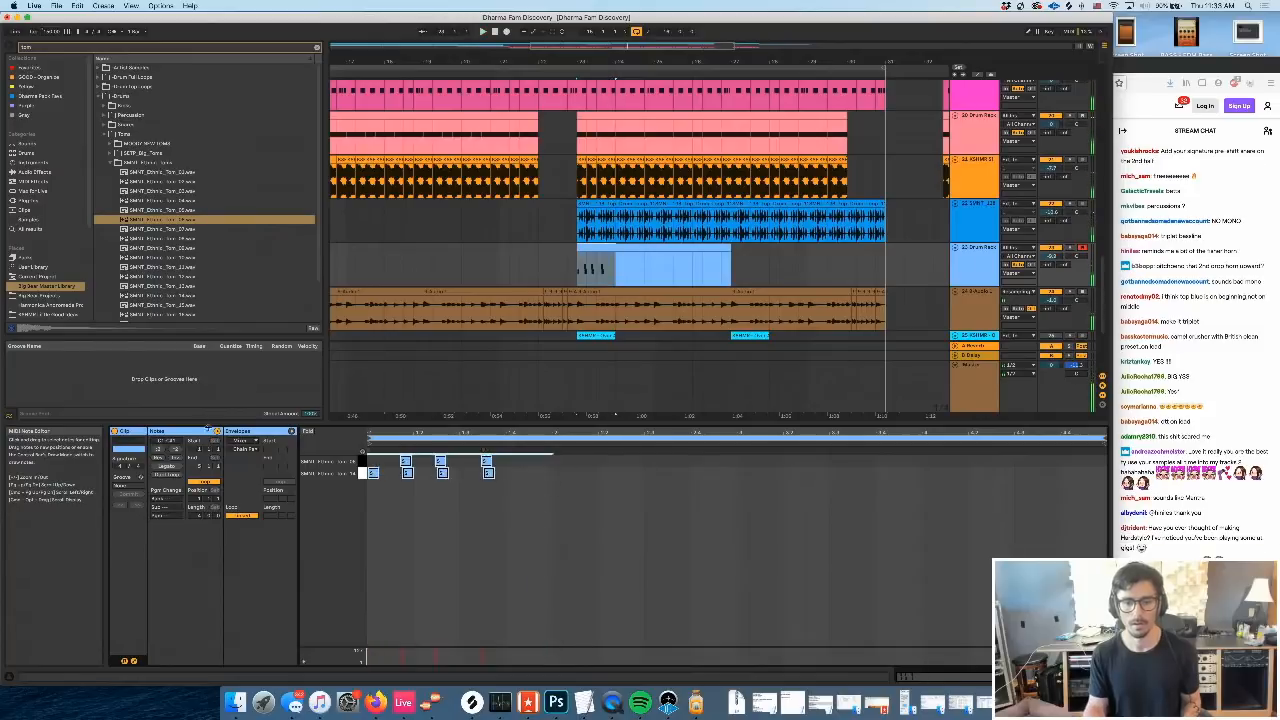
key(super+d)
key(super+d)
key(super+d)
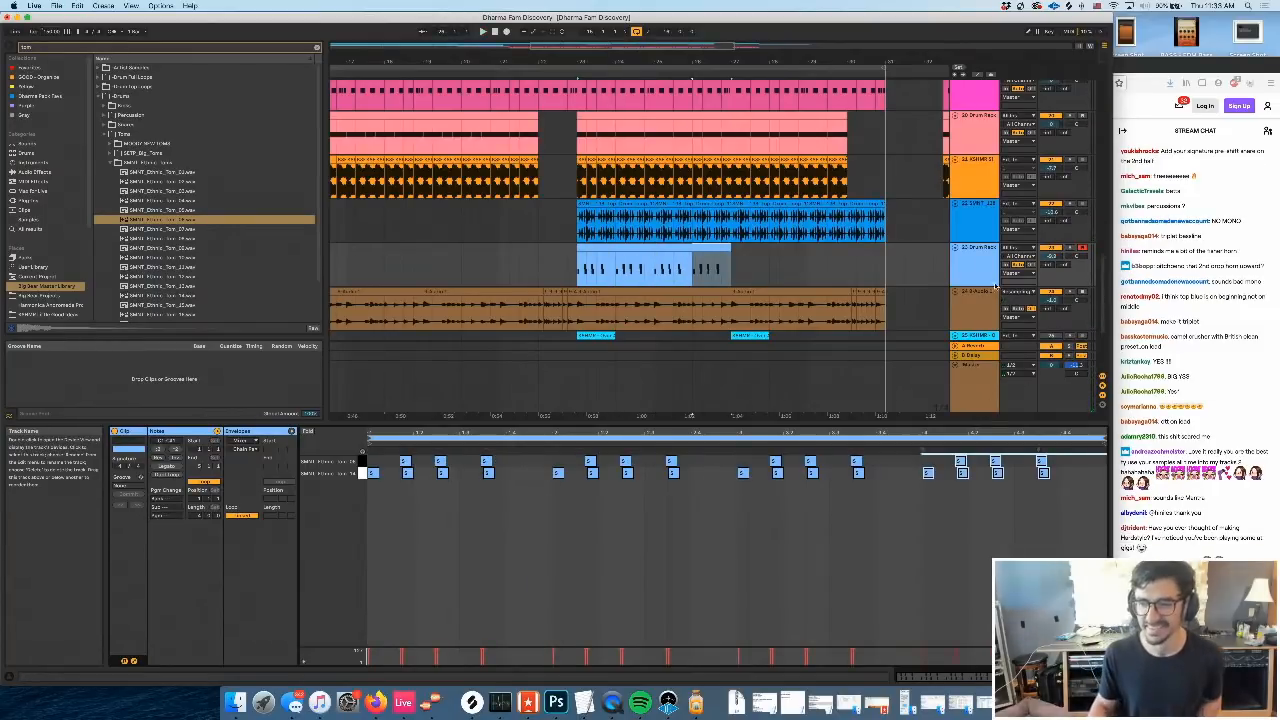
Open the Big Toms folder and audition several of its samples
click(364, 261)
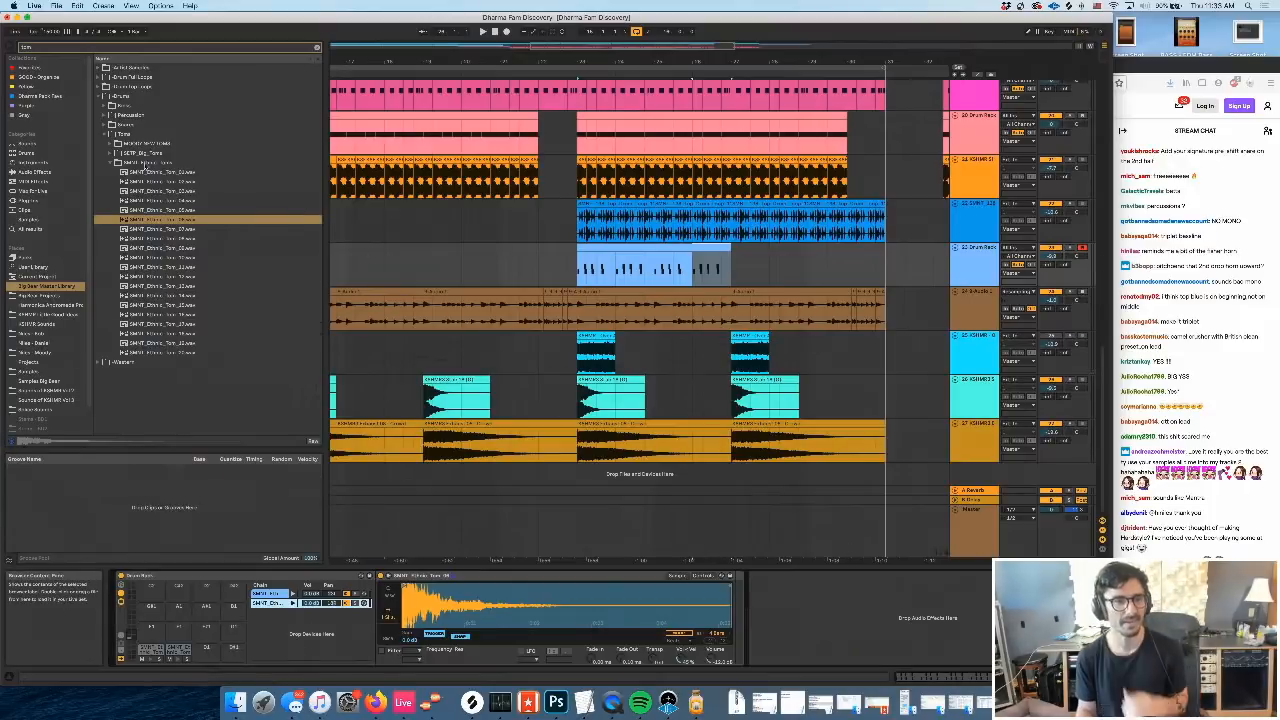
click(150, 153)
click(178, 220)
click(190, 184)
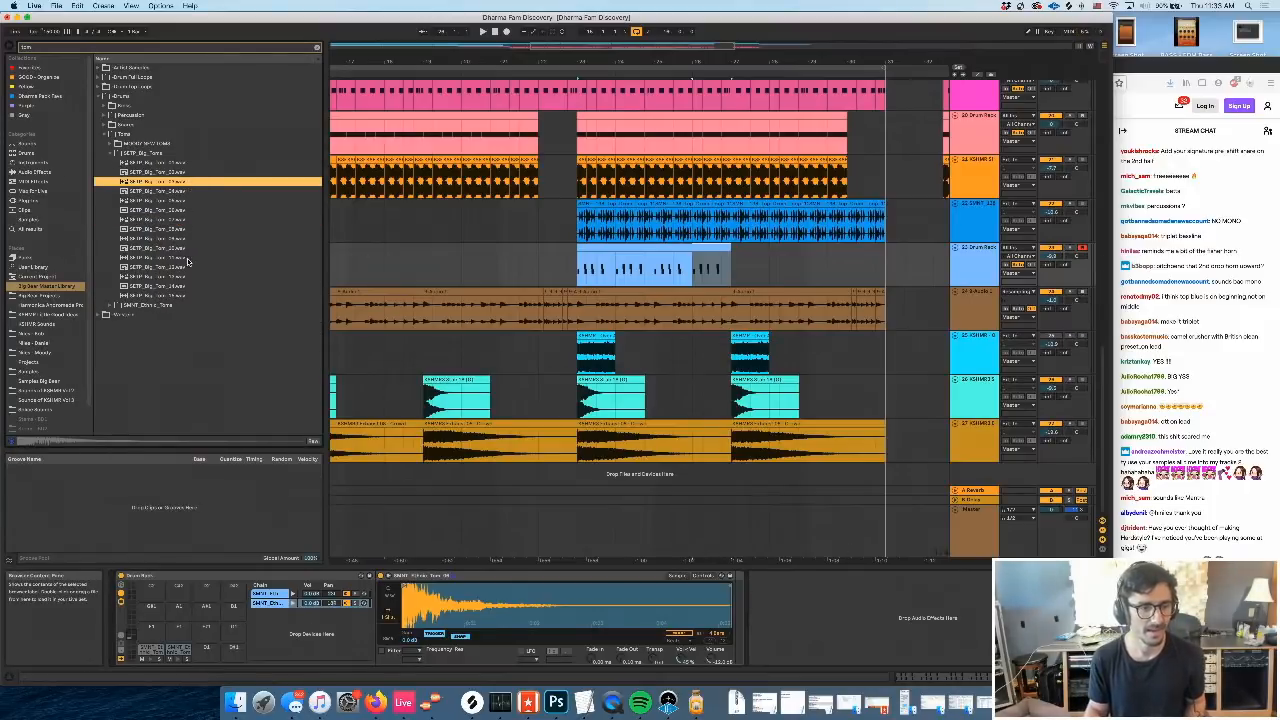
click(188, 259)
click(187, 287)
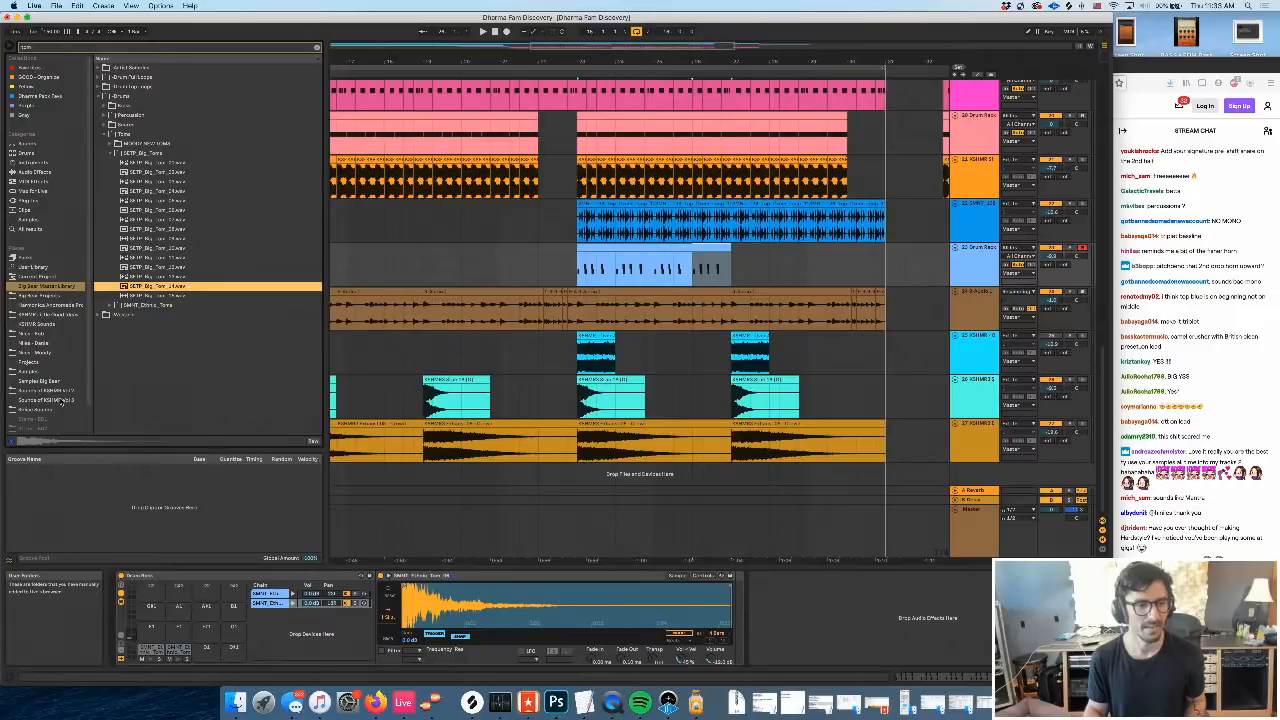
Clear the browser search and open the low main drums among the KSHMR library's orchestral drums
click(61, 401)
click(134, 68)
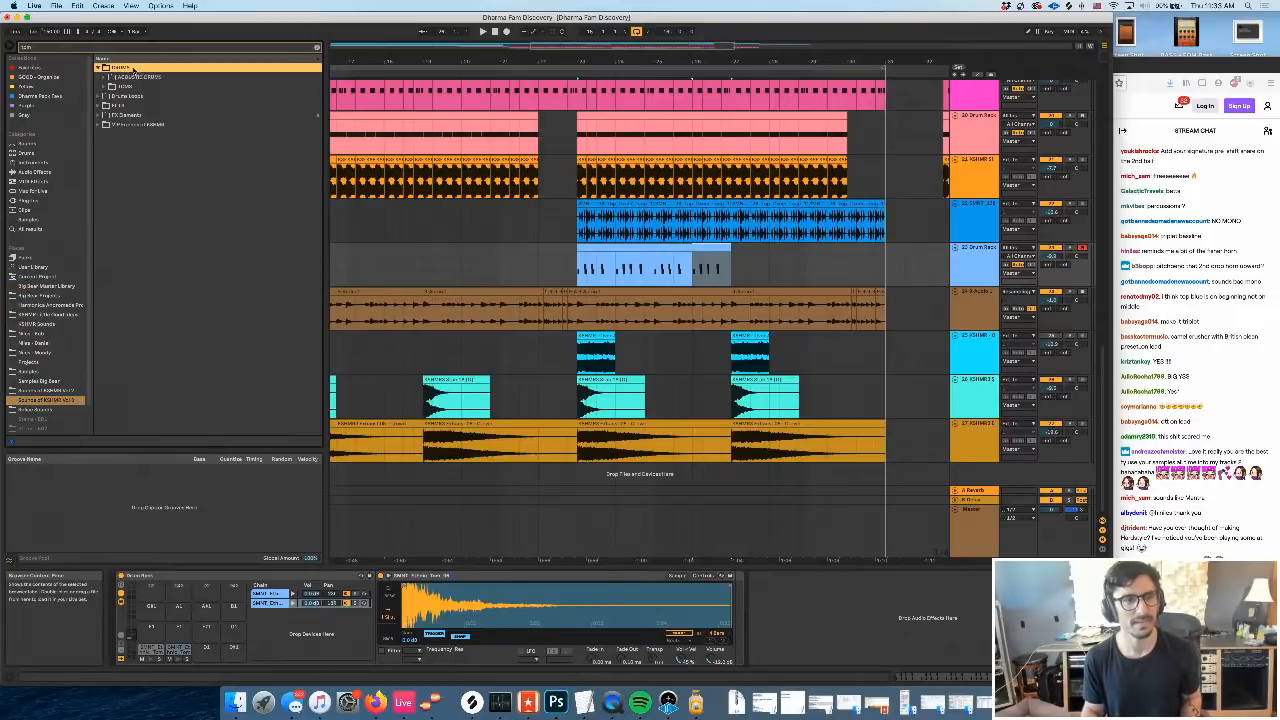
click(141, 88)
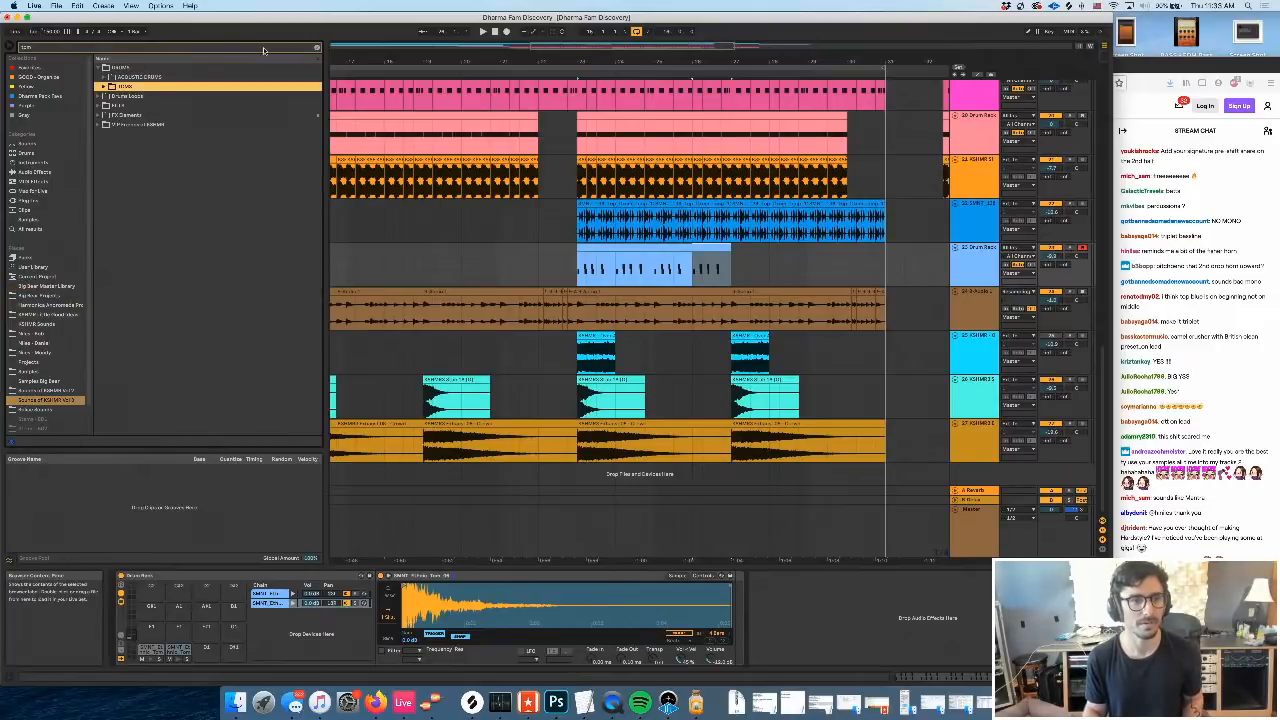
click(316, 48)
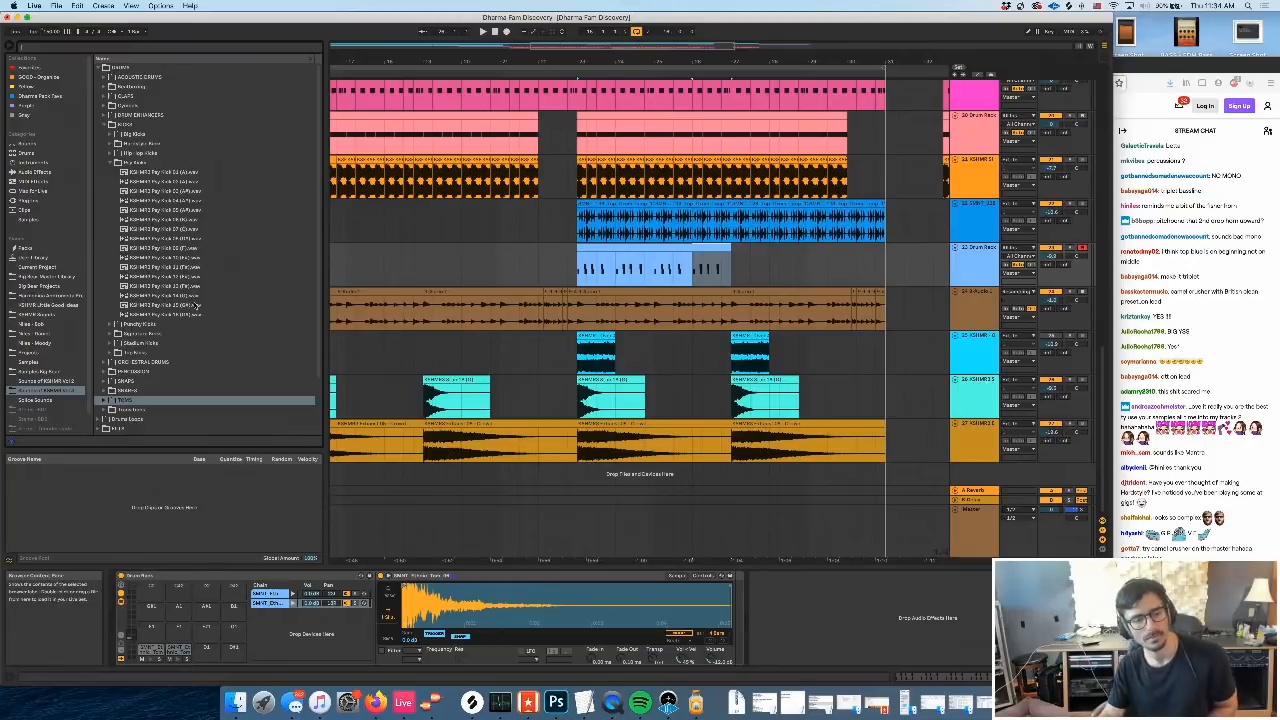
click(175, 362)
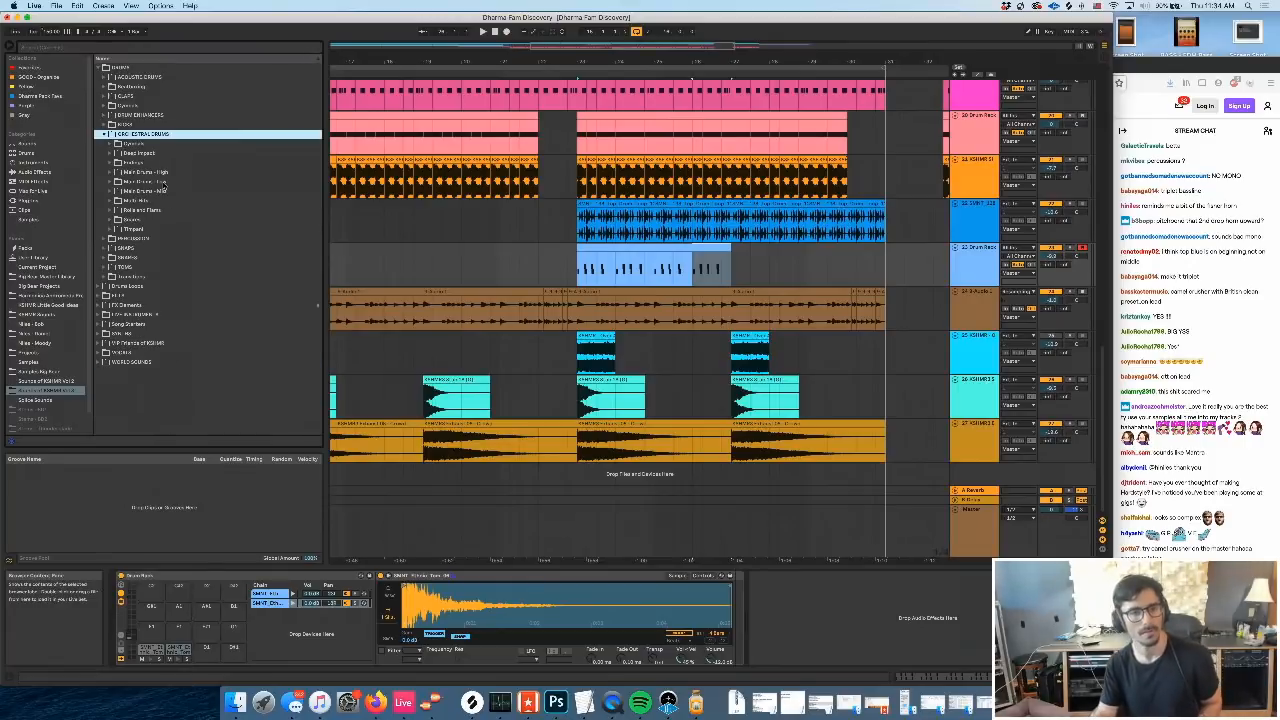
click(173, 183)
Audition several low orchestral drum samples and load Orchestral Drum Low 06 onto the drum rack's next empty pad
click(182, 210)
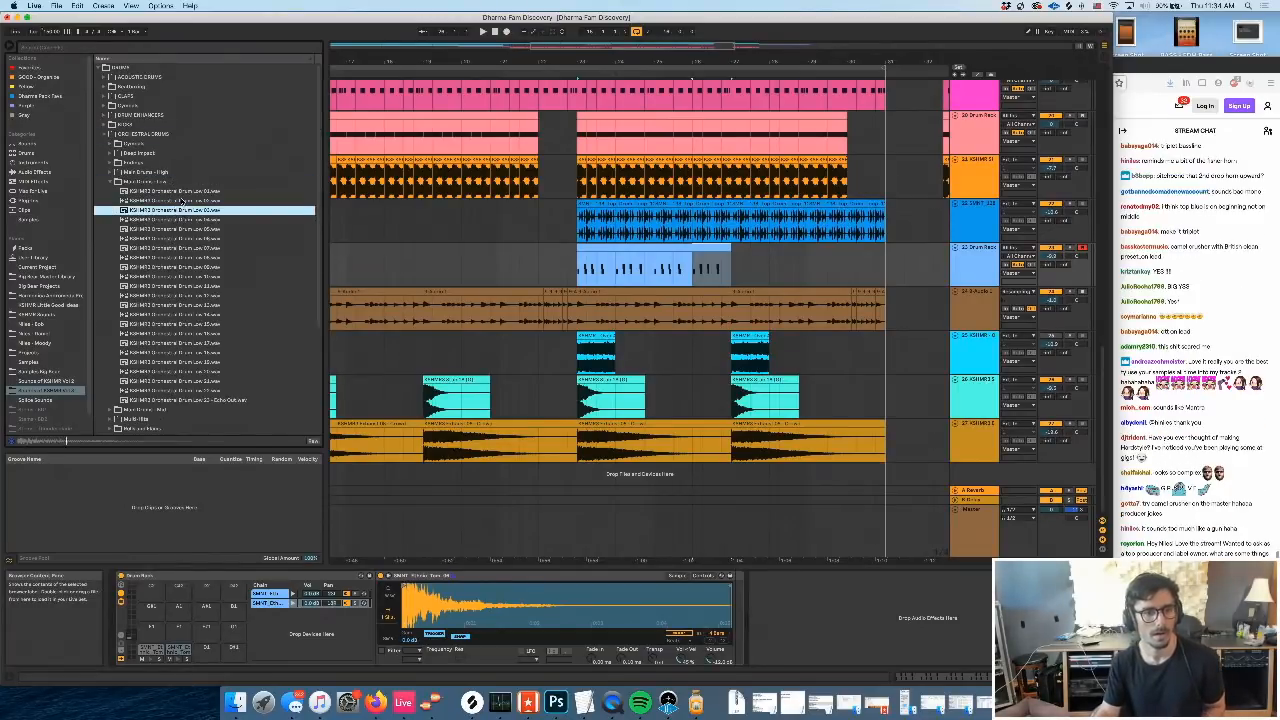
click(185, 201)
click(188, 191)
click(200, 238)
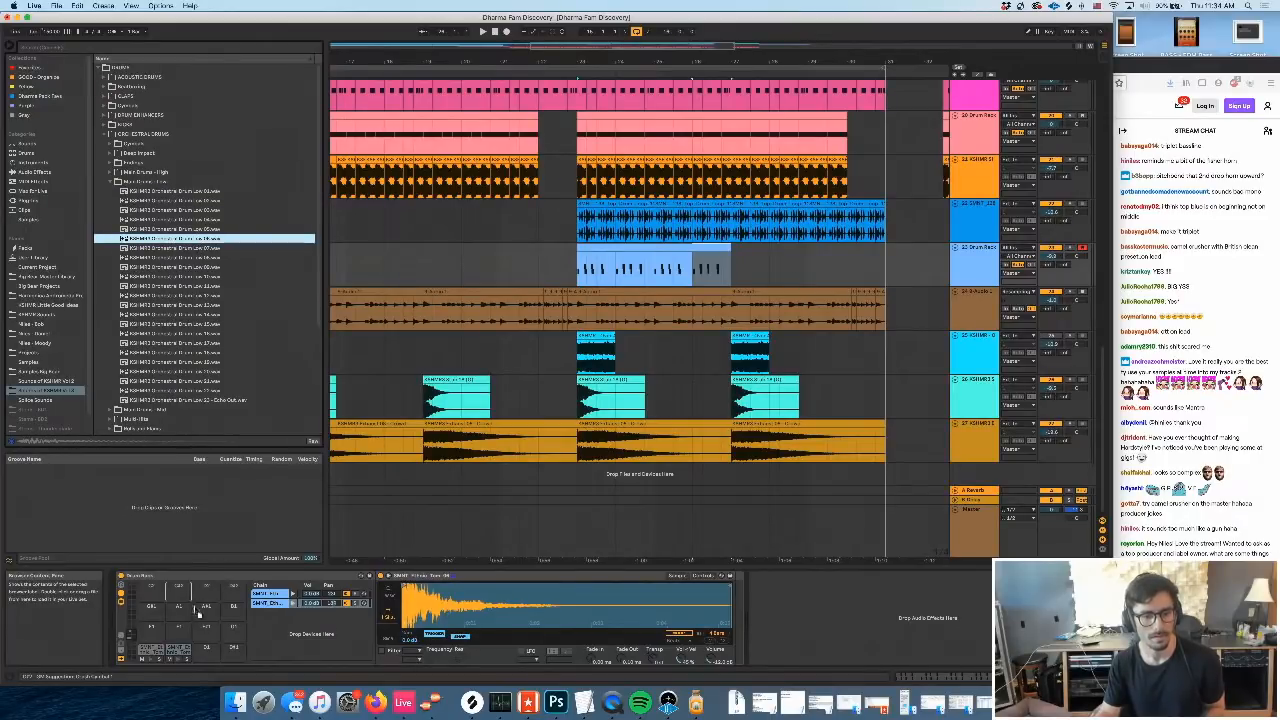
click(207, 648)
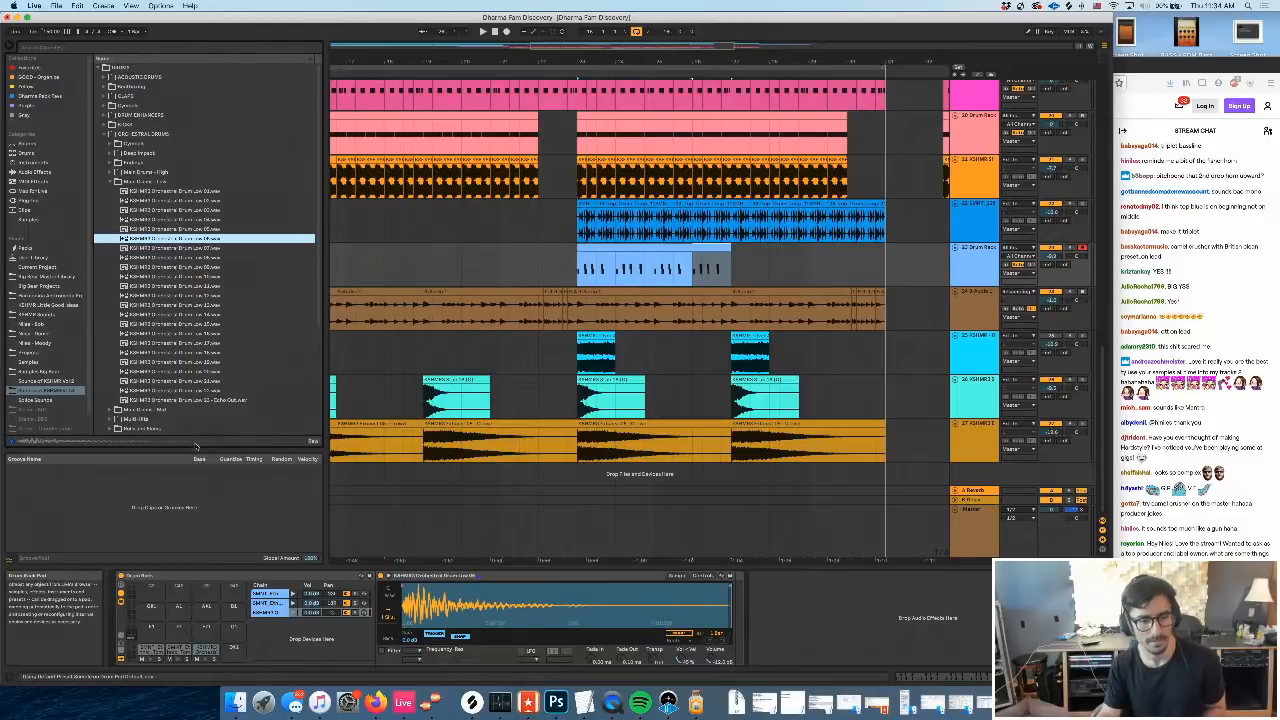
Load Orchestral Drum Low 08 onto the following empty pad and pan the Low 06 chain off centre
click(193, 267)
click(195, 257)
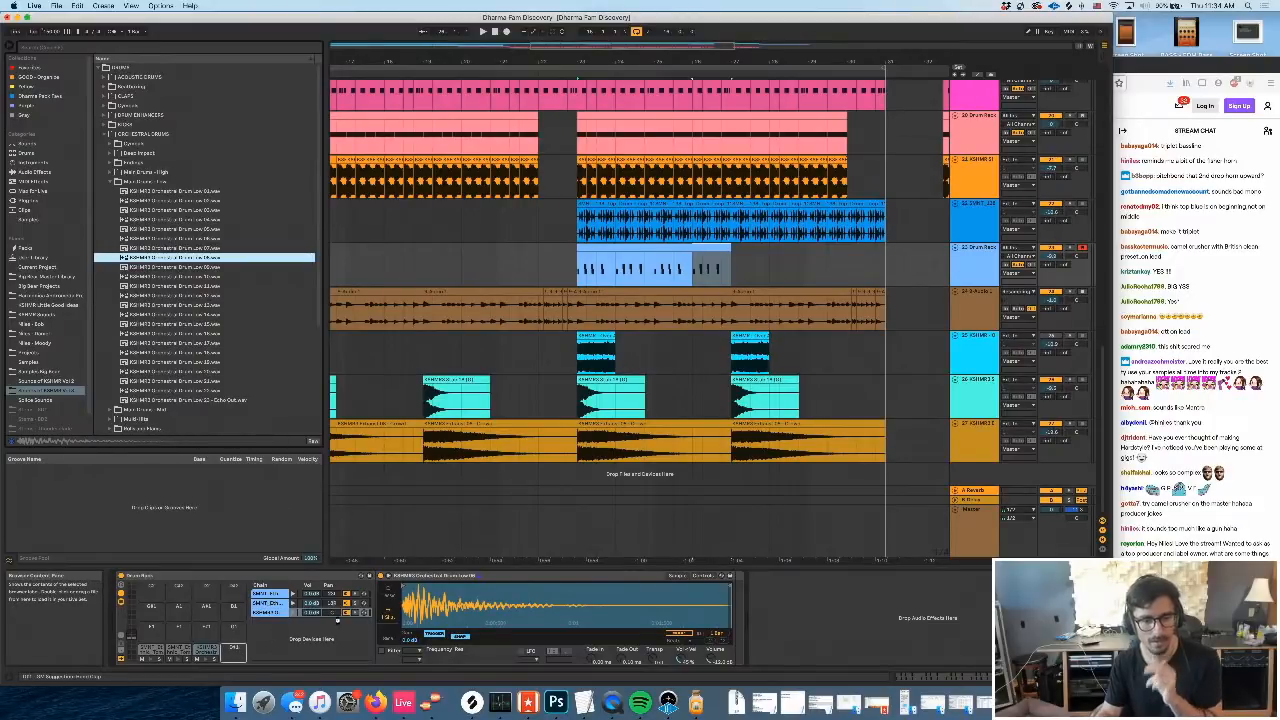
drag(333, 613, 333, 588)
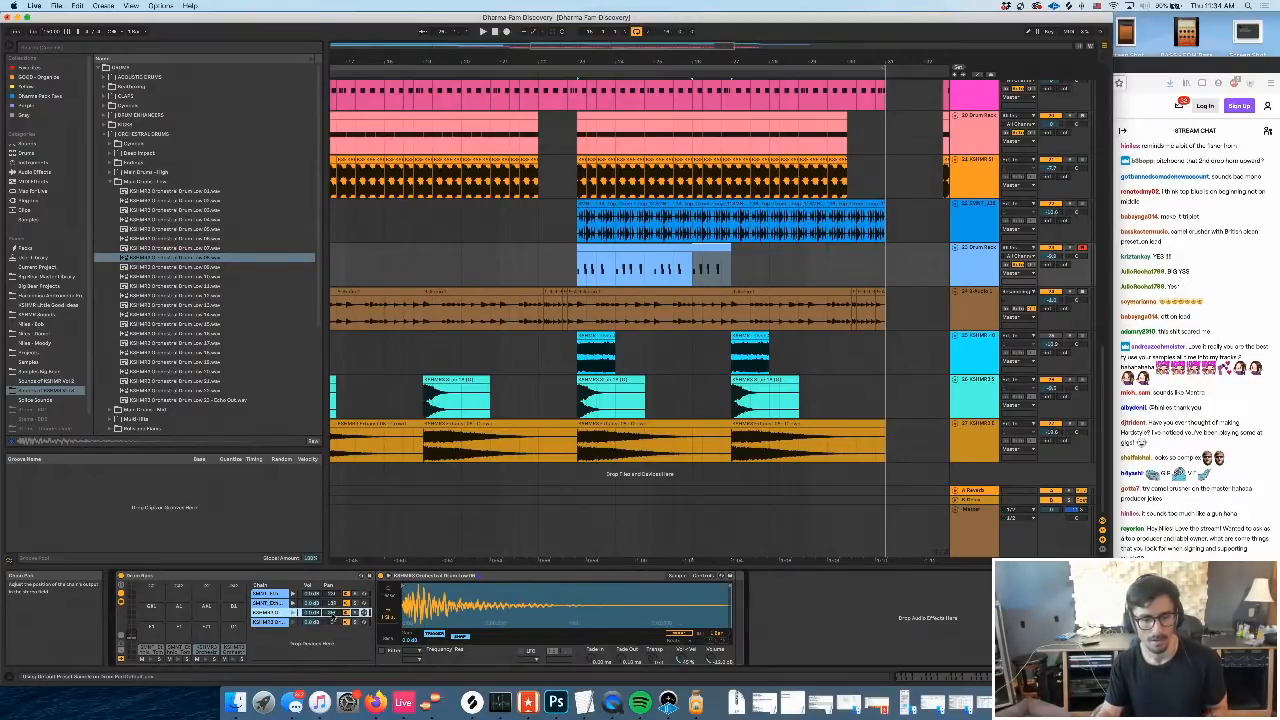
click(268, 622)
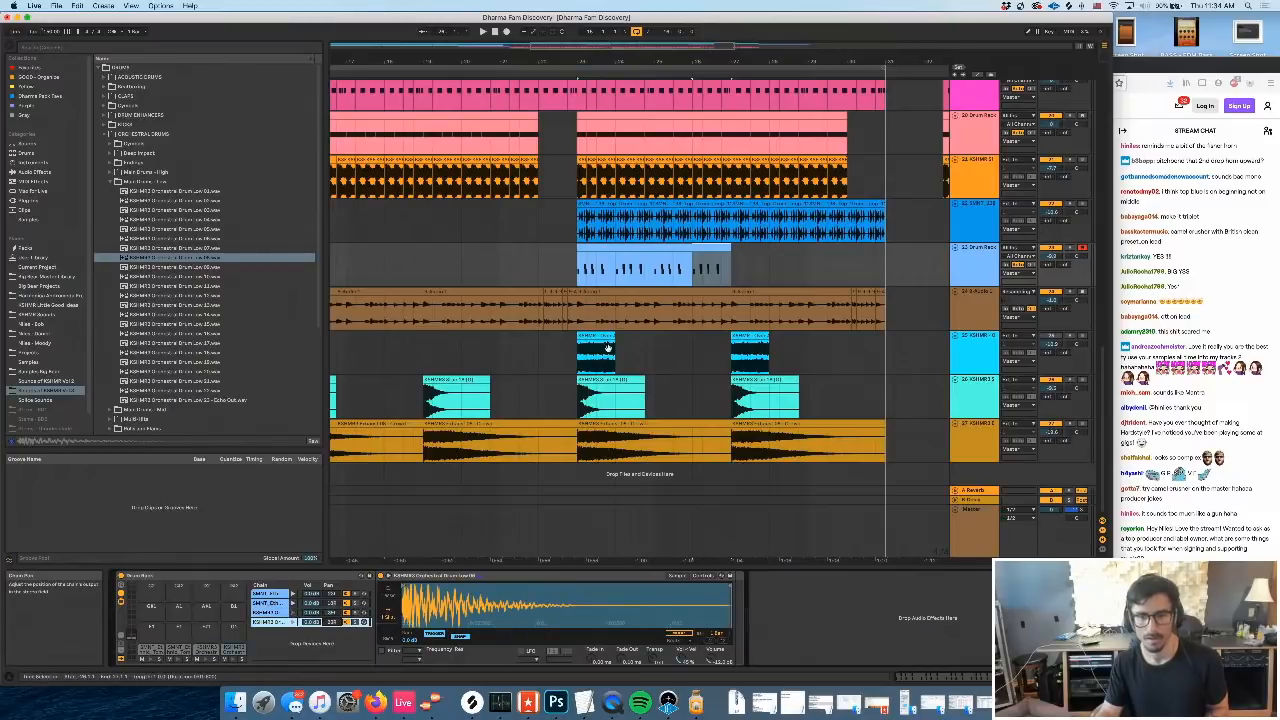
Transpose all tom notes except the opening one up to the two new orchestral drum pads
double_click(624, 246)
drag(405, 458, 1039, 525)
key(Up)
key(Up)
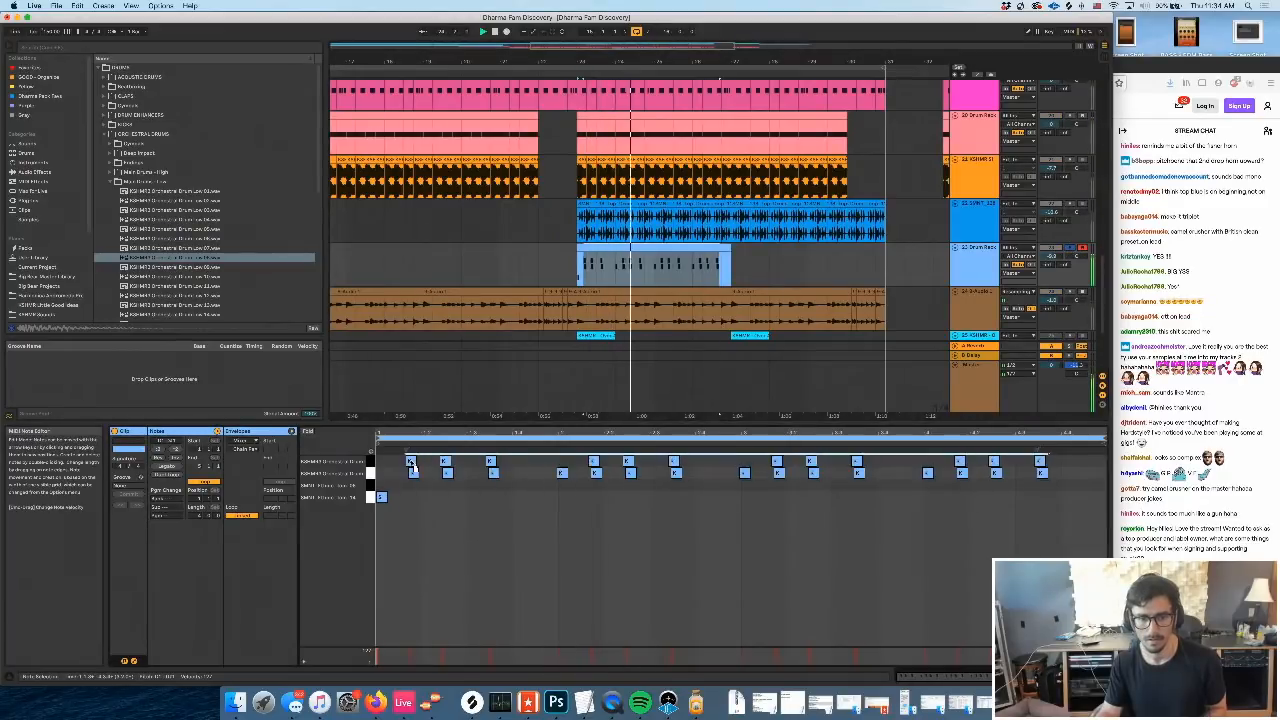
Layer both tom notes under the first three orchestral drum hits of the clip
click(408, 515)
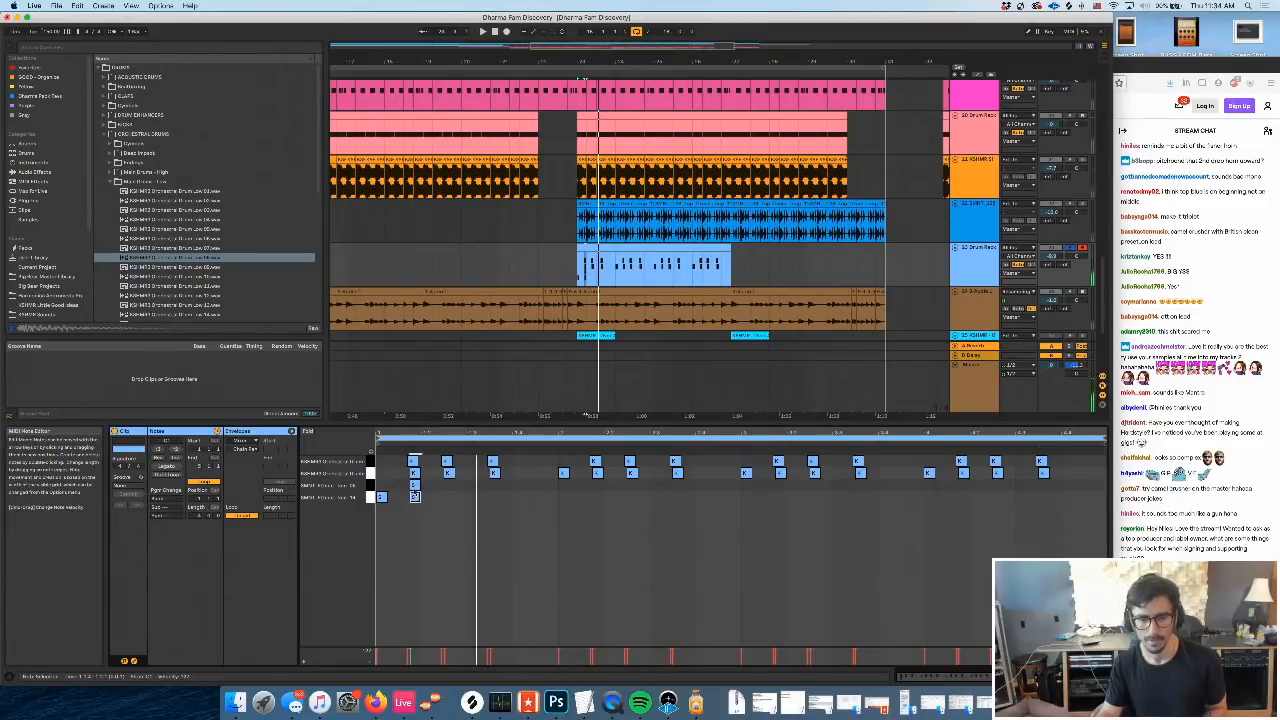
key(space)
drag(421, 503, 413, 485)
key(space)
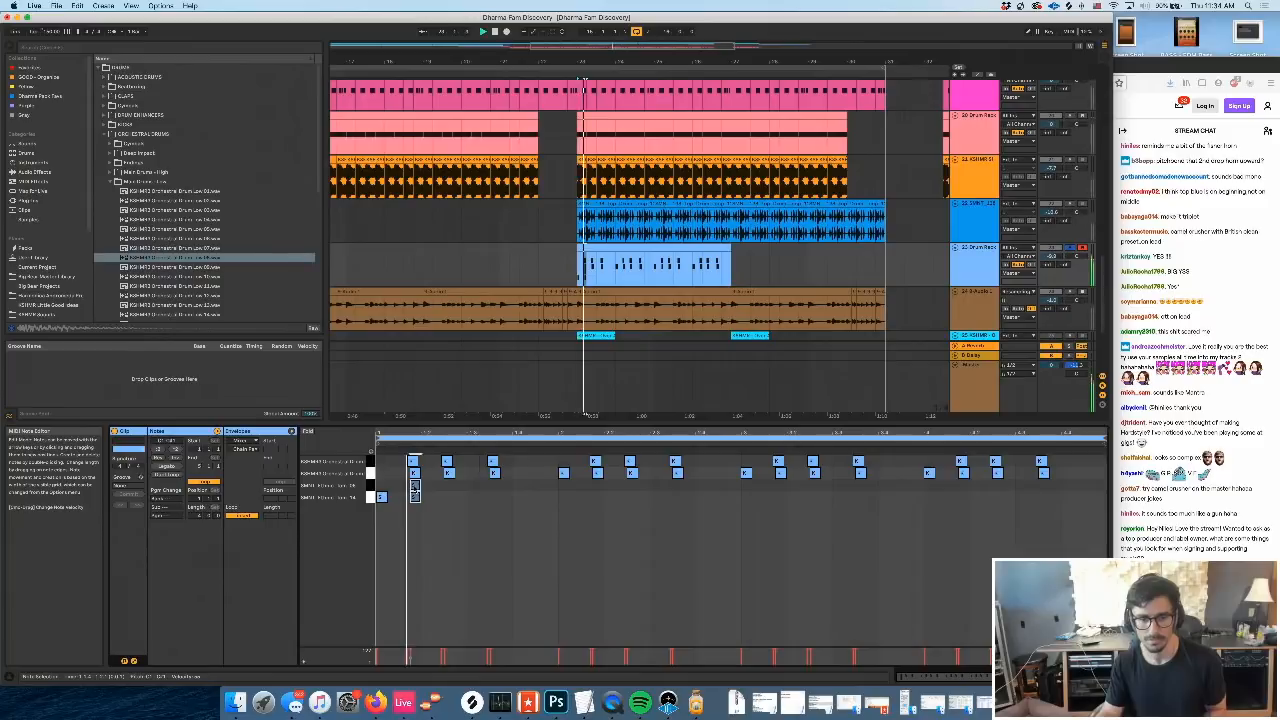
key(super+d)
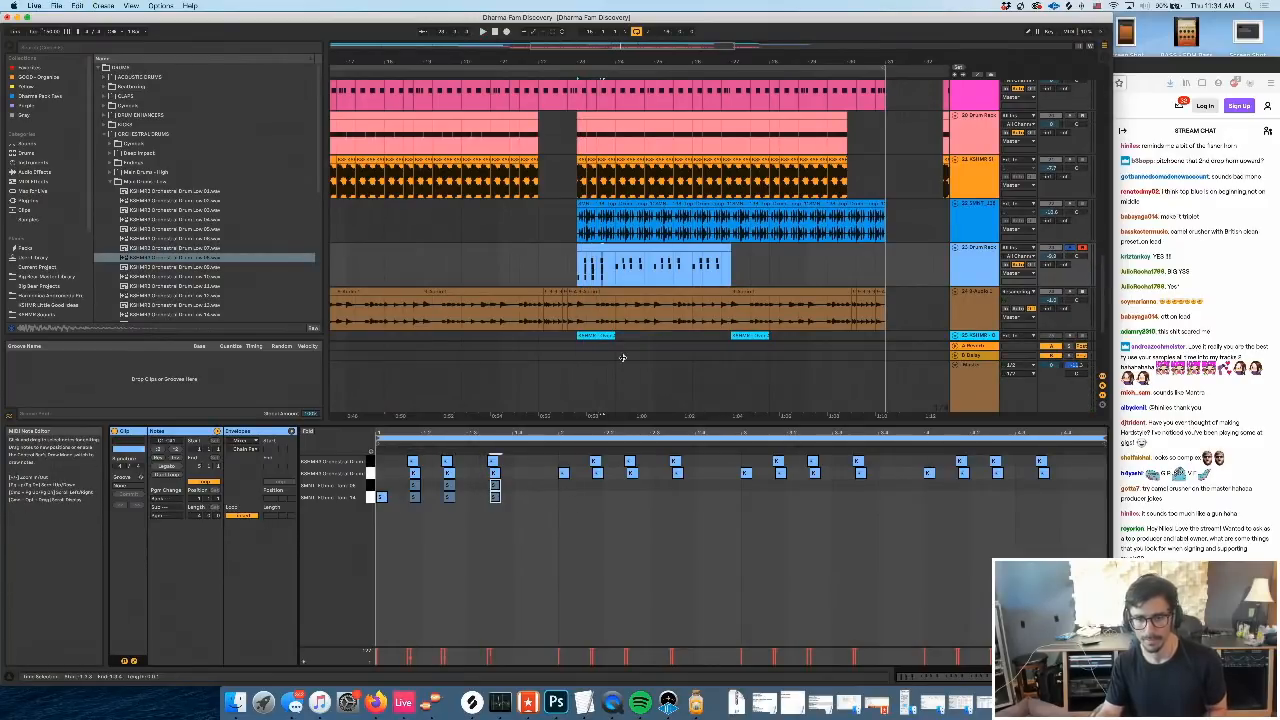
Delete everything in the drum clip after its first phrase and play the remaining phrase
click(603, 262)
key(Delete)
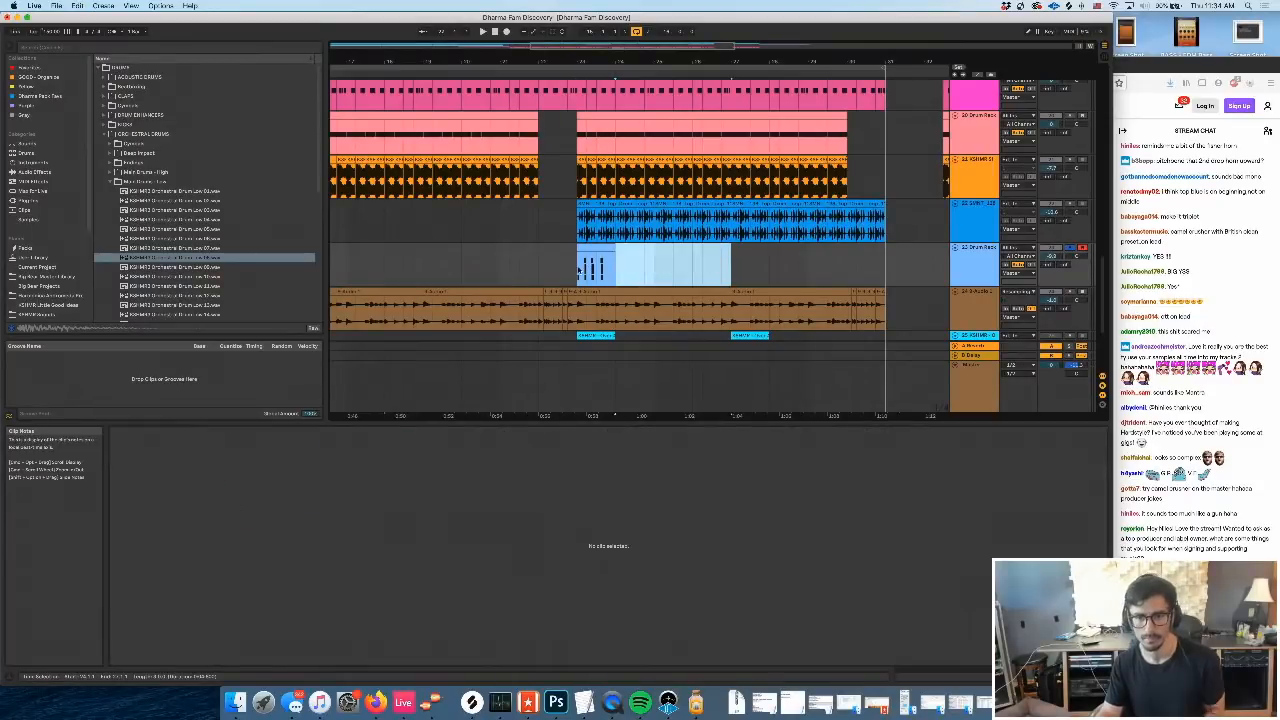
click(602, 262)
key(space)
Replace the clip's opening tom note with a single note on the lower orchestral drum and play the phrase
click(603, 249)
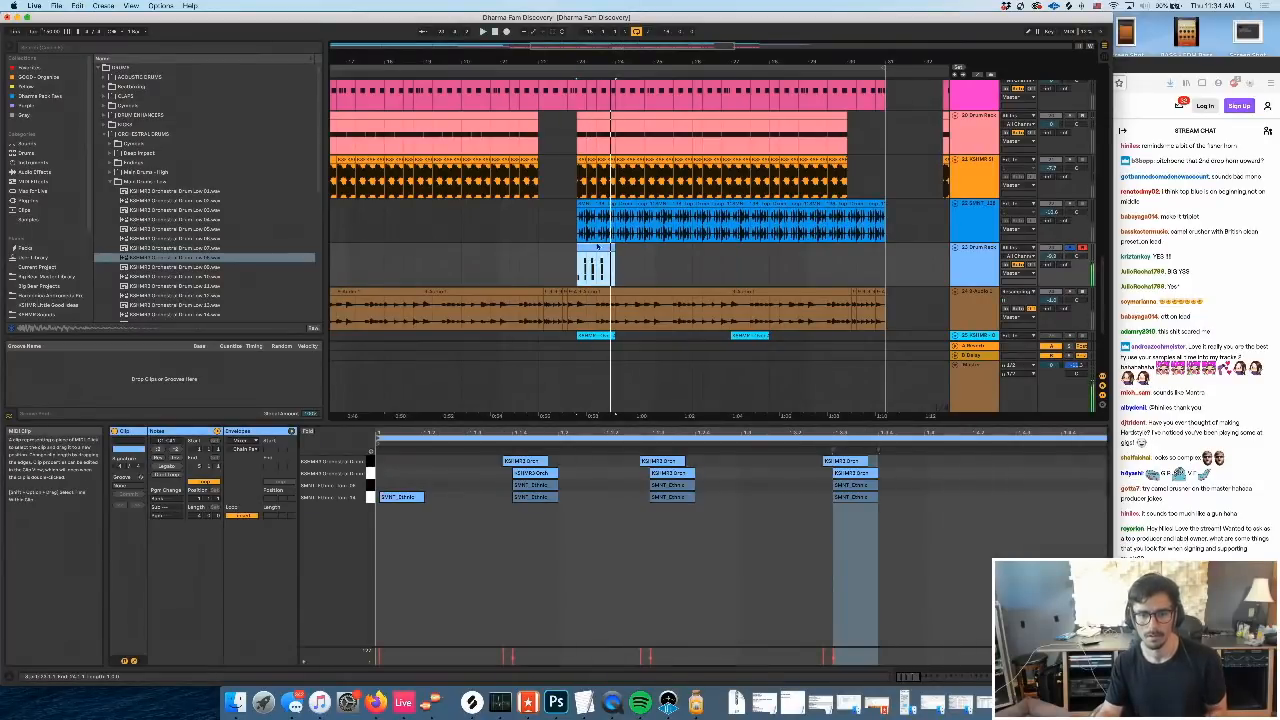
key(space)
drag(410, 497, 410, 459)
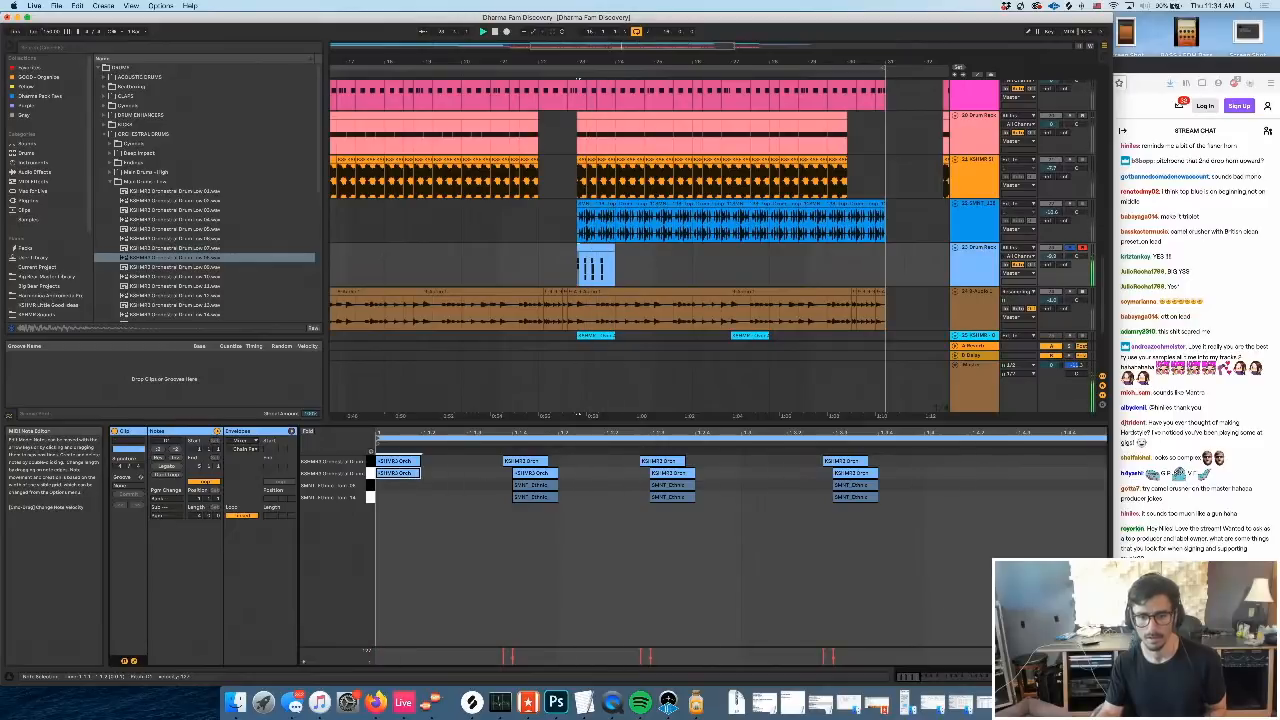
key(space)
double_click(402, 463)
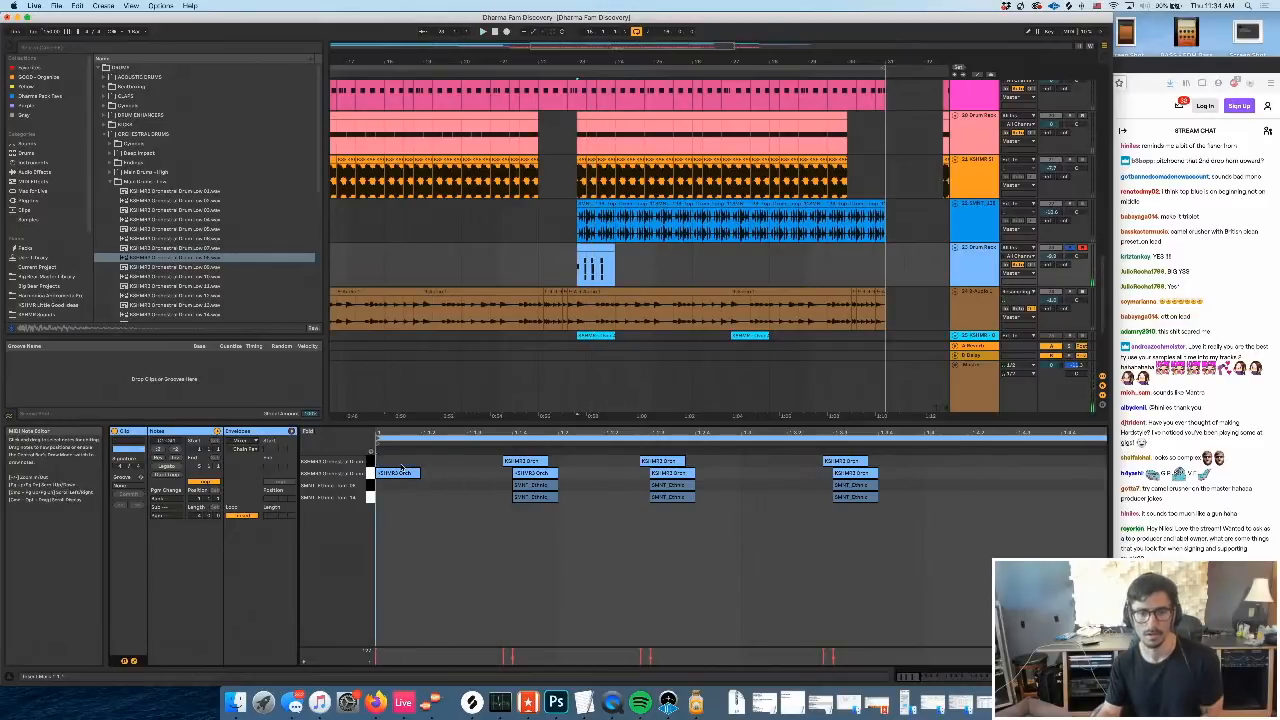
key(space)
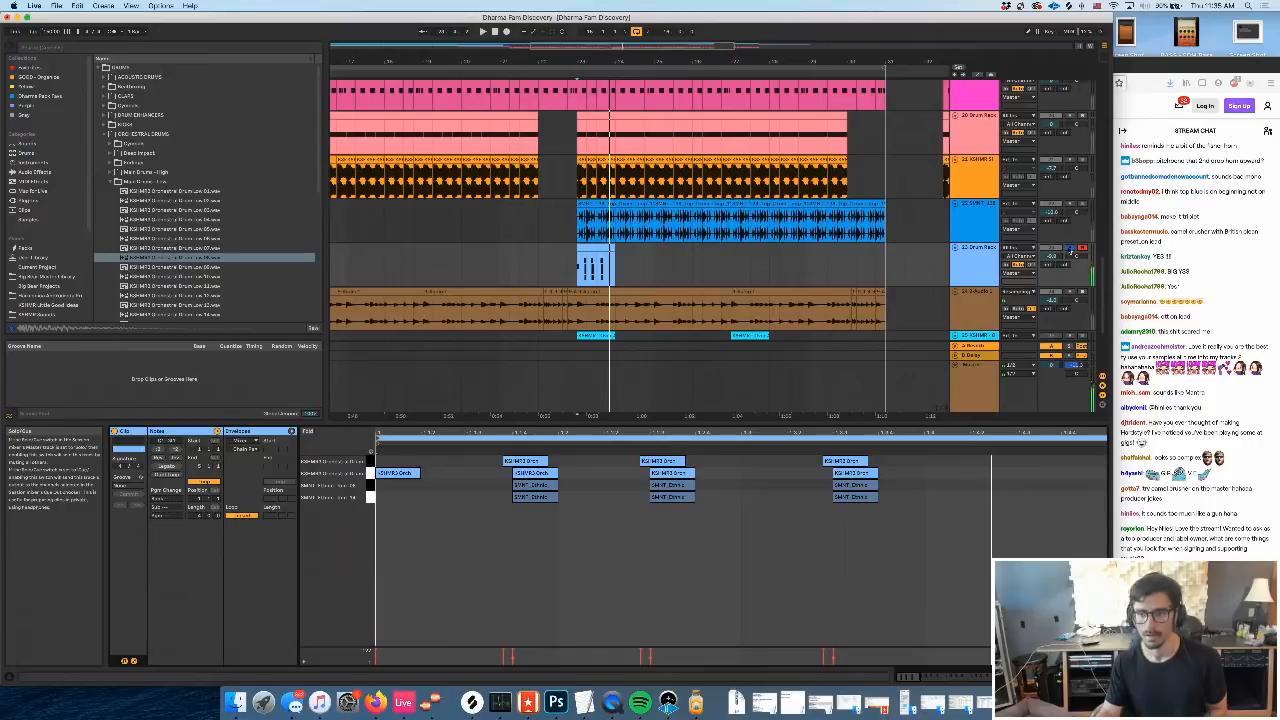
Duplicate the phrase clip three times and add a copy of the first layered hit just before it in the last repeat
drag(617, 253, 728, 248)
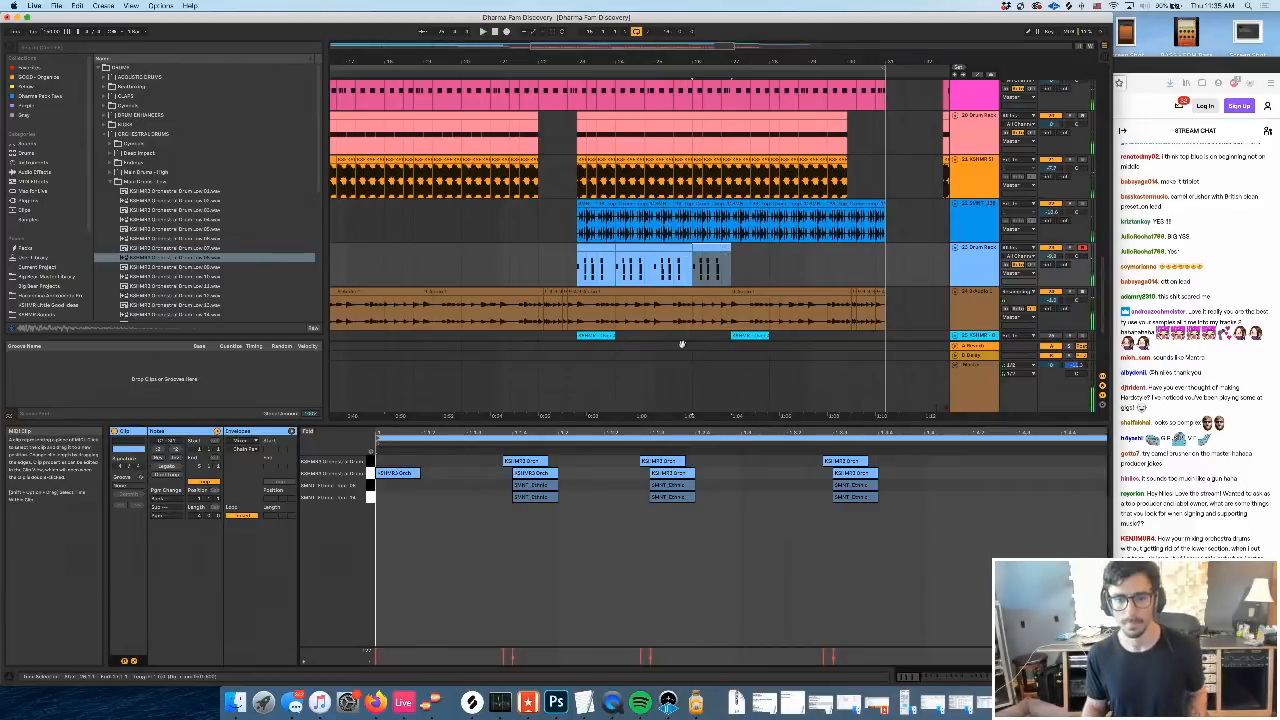
click(521, 462)
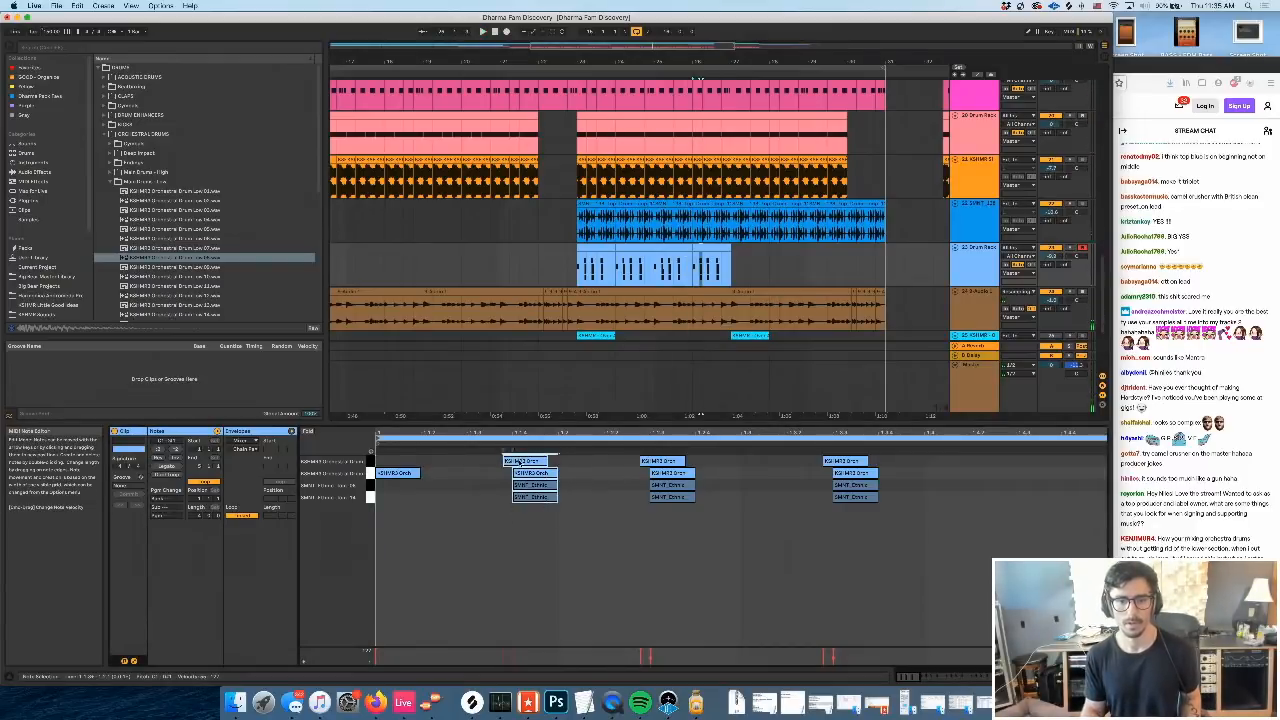
drag(519, 462, 472, 464)
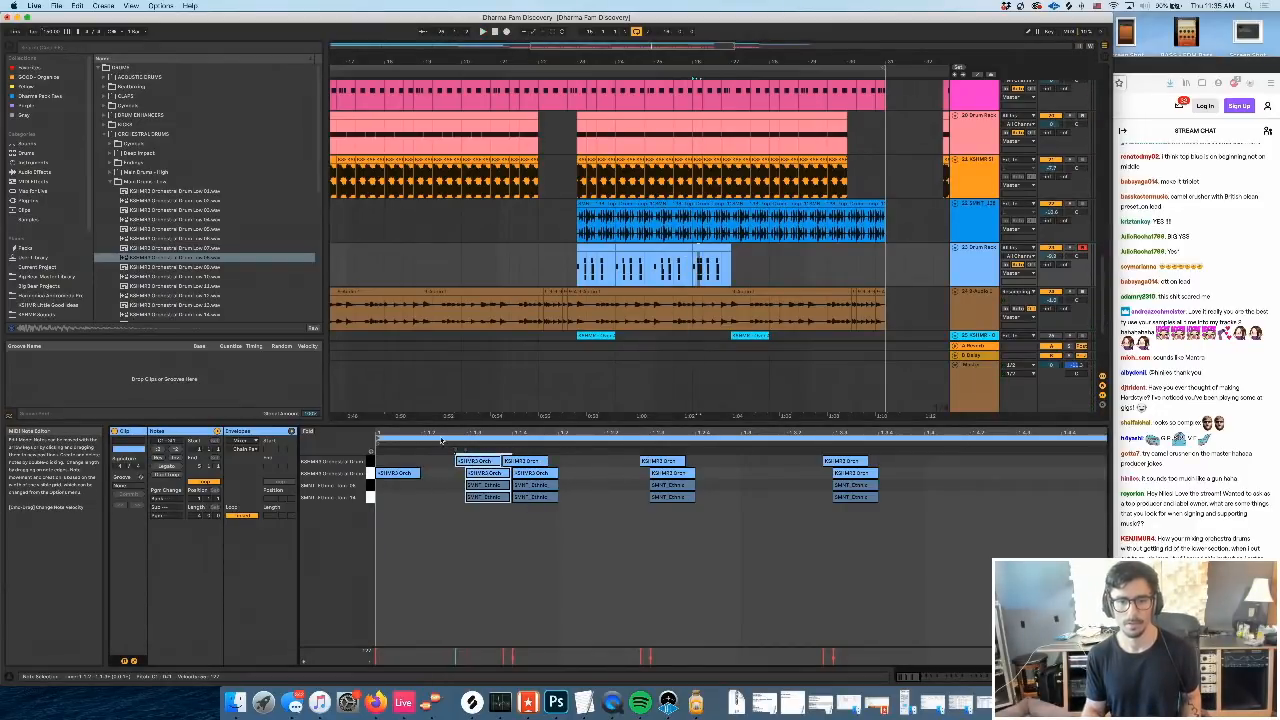
key(space)
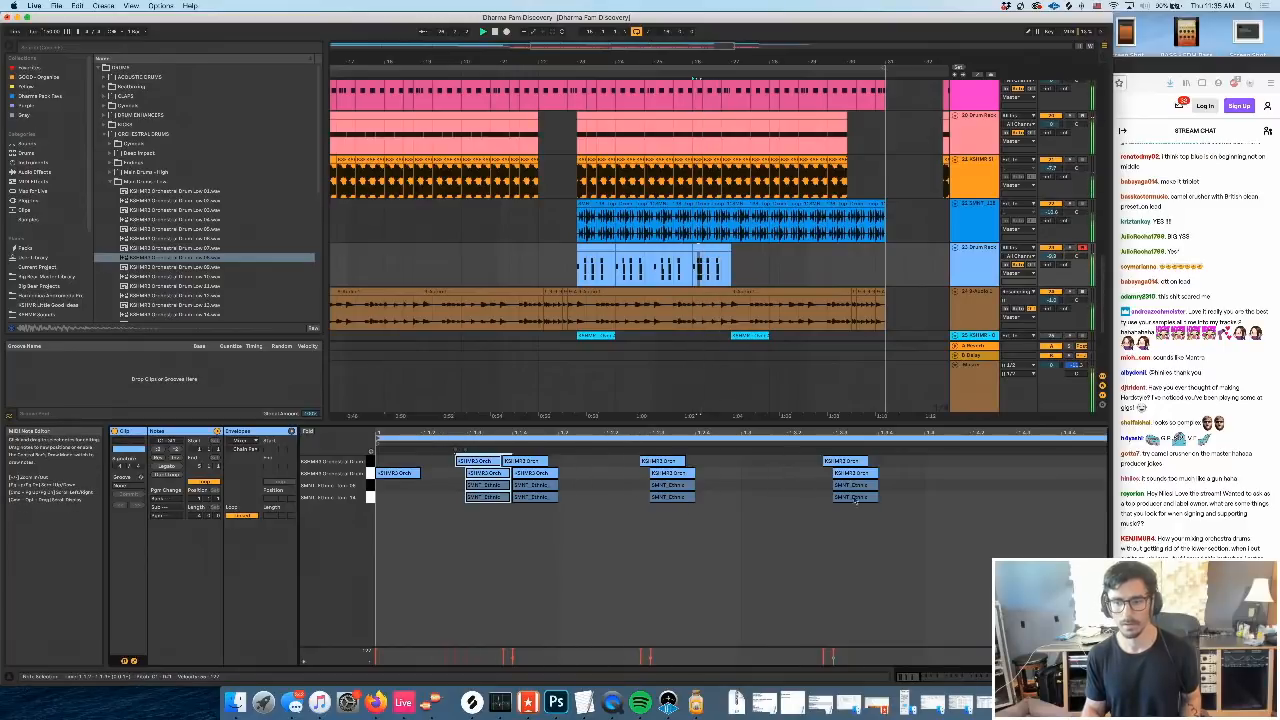
key(space)
drag(892, 497, 1044, 462)
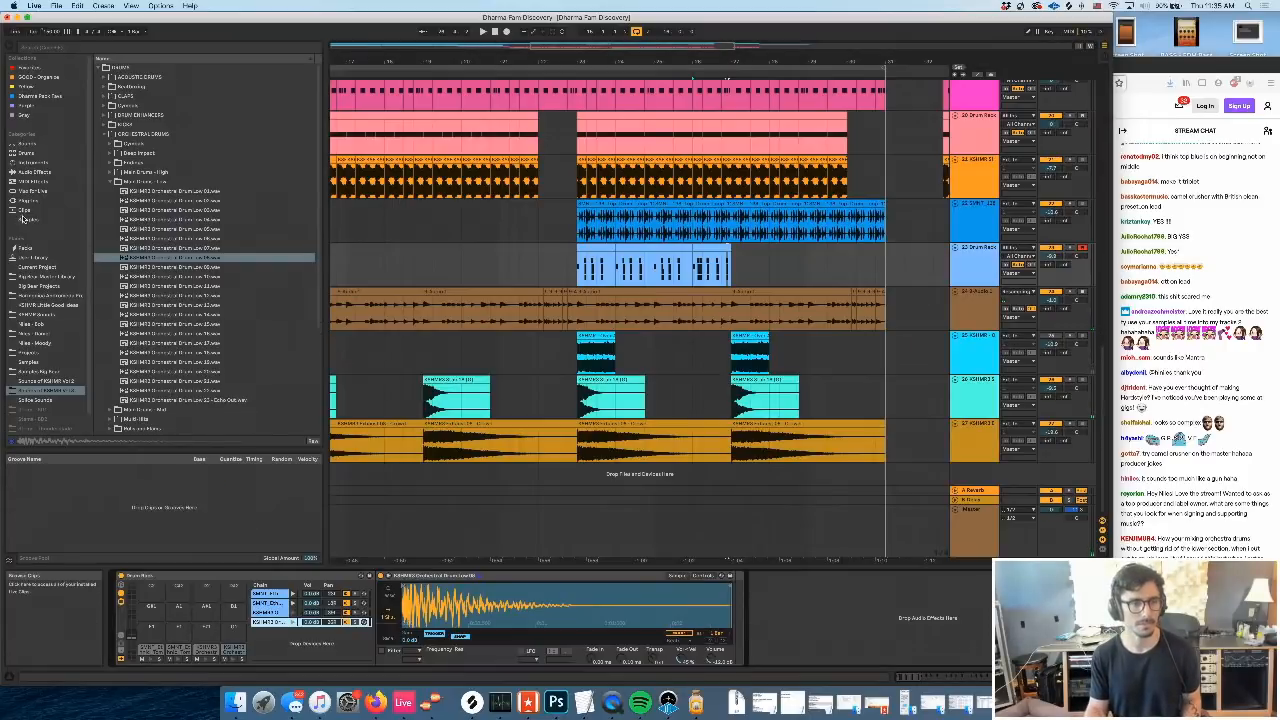
Search the plug-ins for "kshmr" and load KSHMR Essentials after the tom drum rack
click(24, 200)
click(58, 47)
text(kshmr)
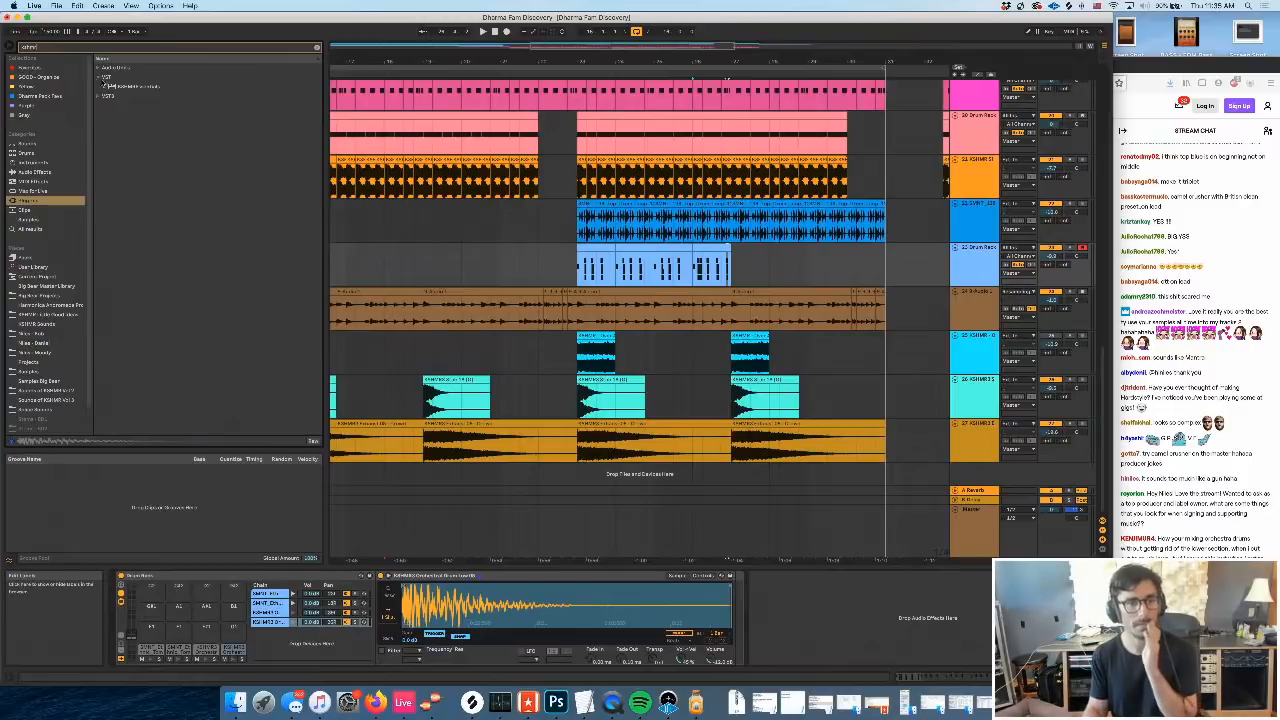
click(130, 87)
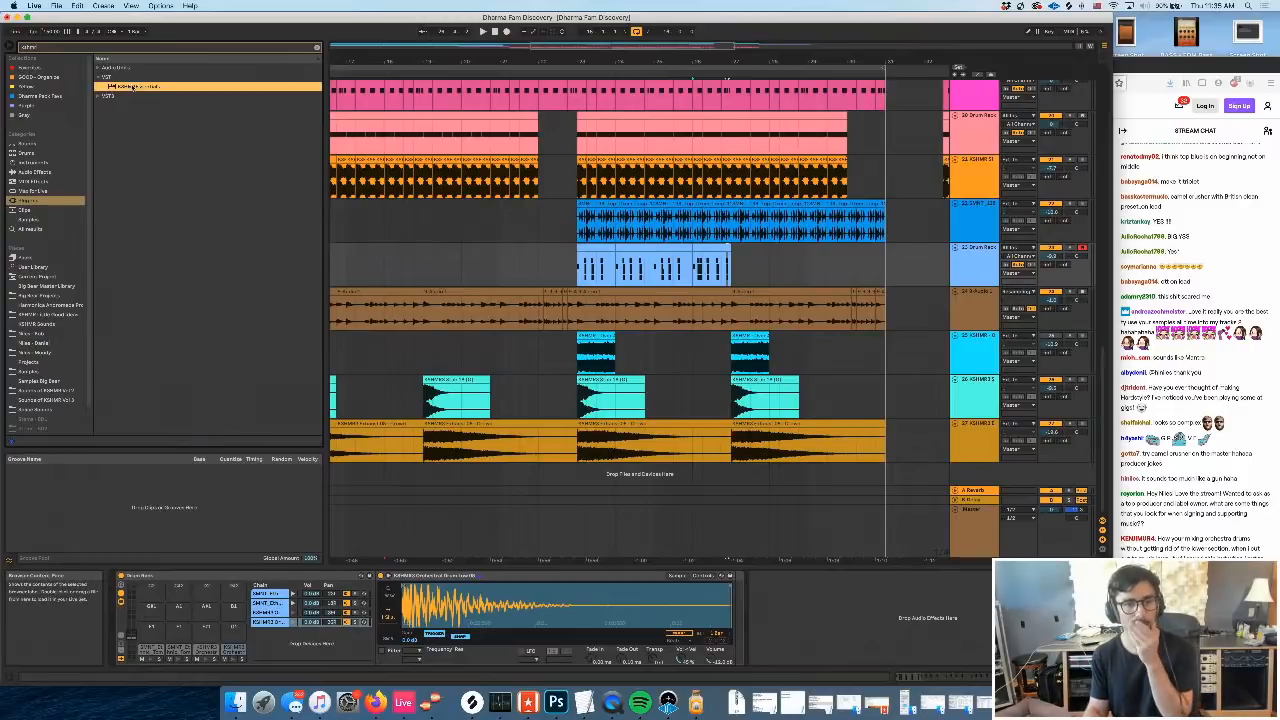
drag(857, 655, 857, 655)
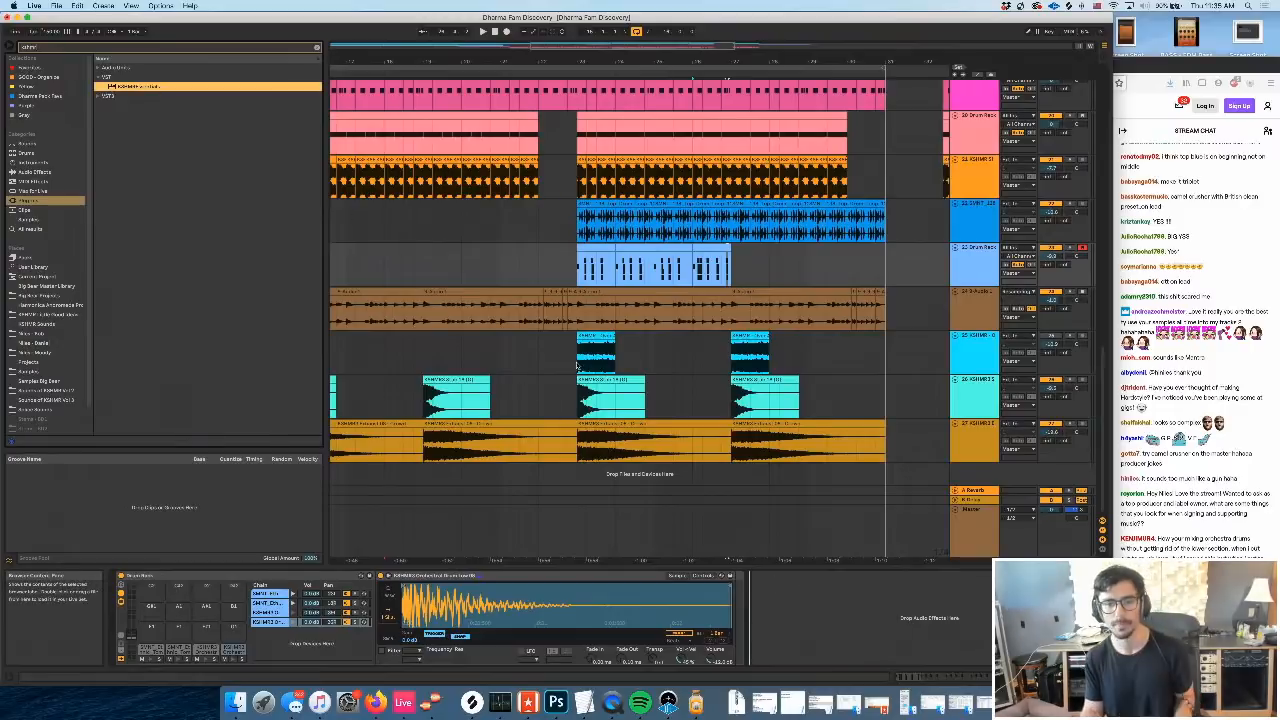
Set KSHMR Essentials to its Drums mode and listen to the drum rack soloed and with the full drop
click(579, 264)
click(1070, 247)
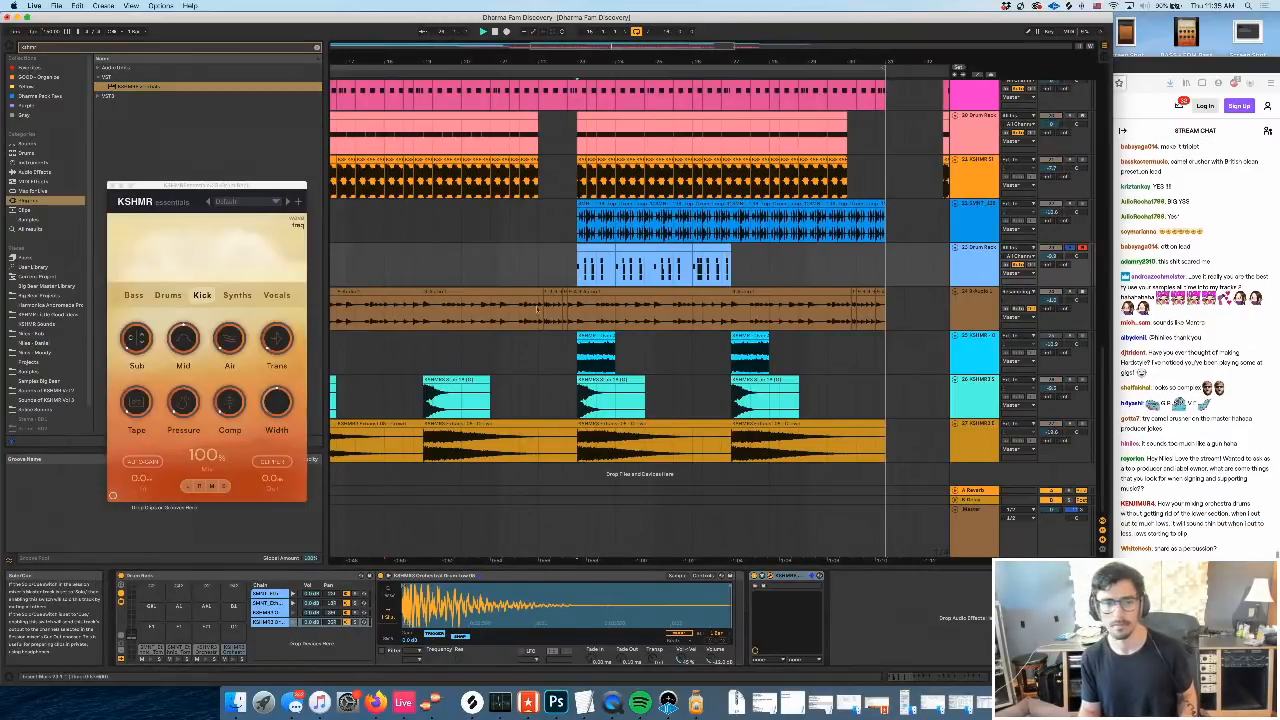
key(space)
click(176, 296)
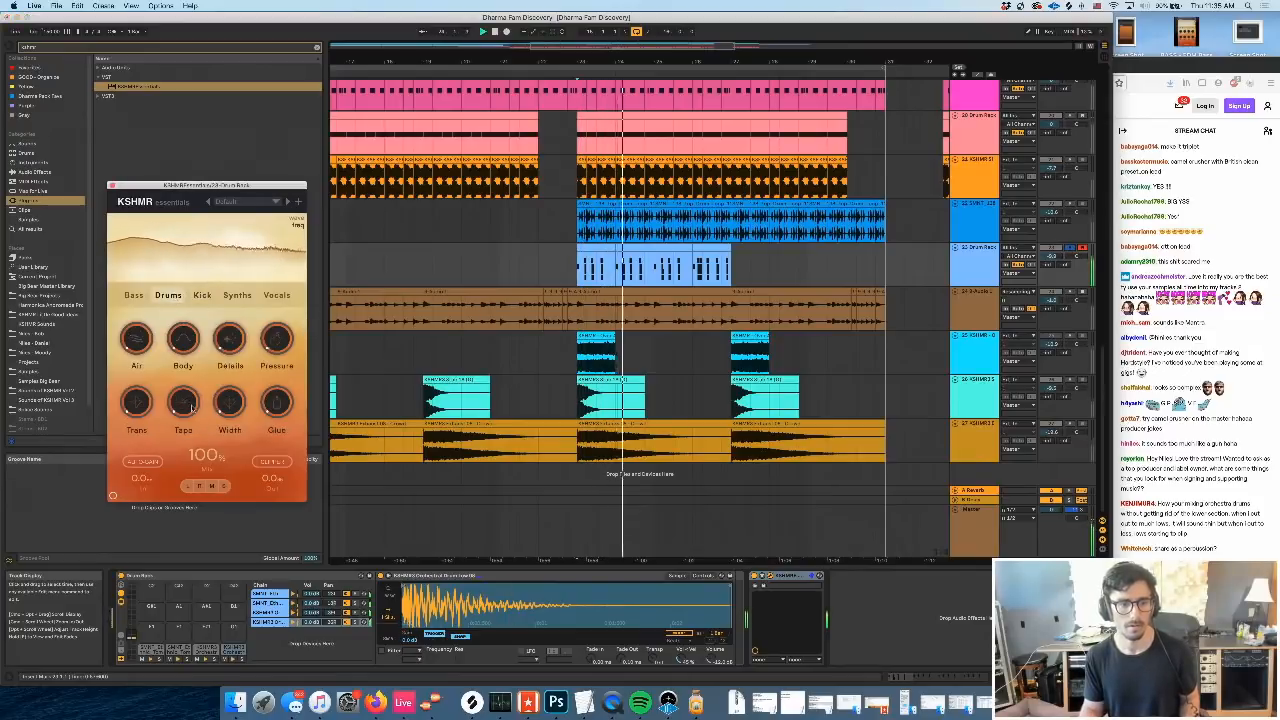
key(space)
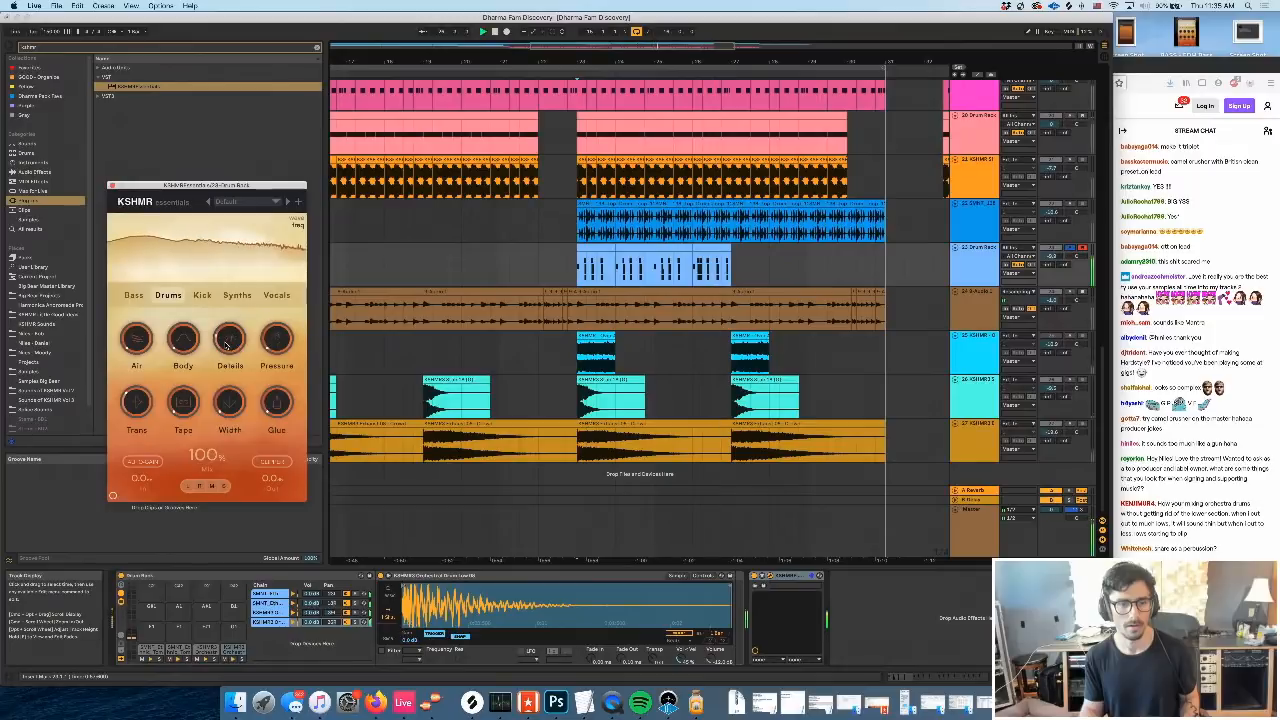
key(space)
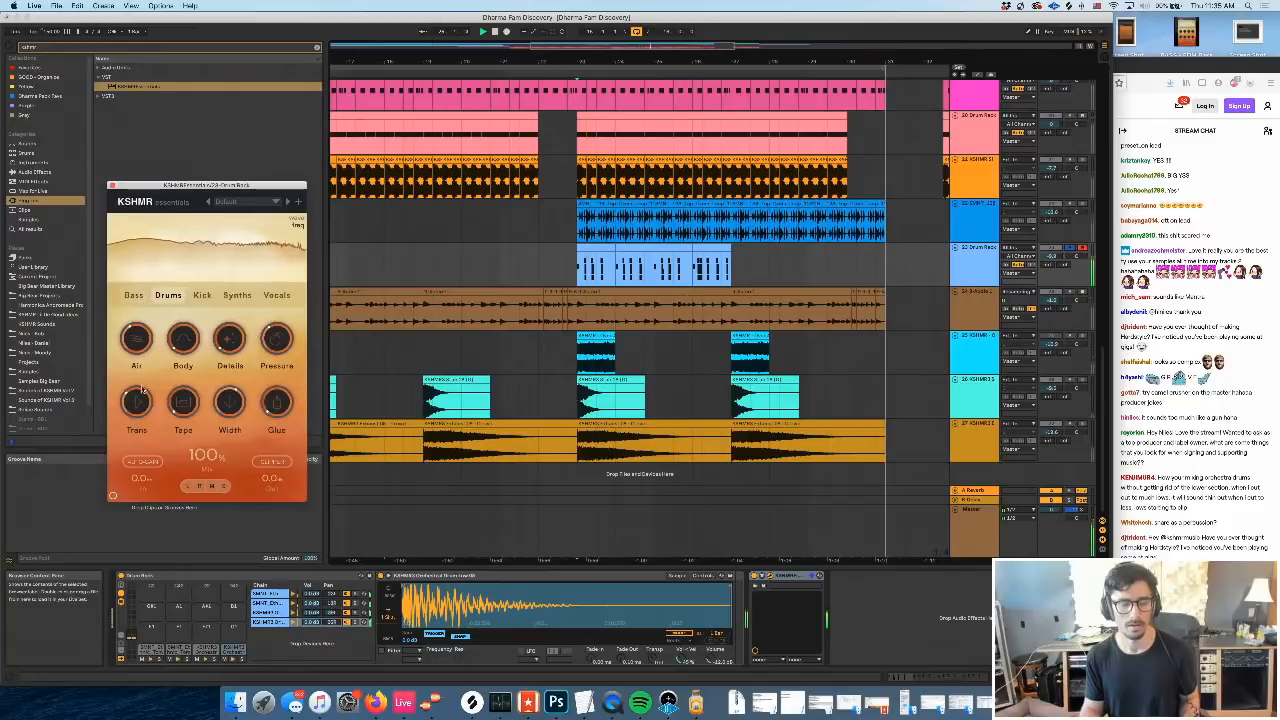
key(space)
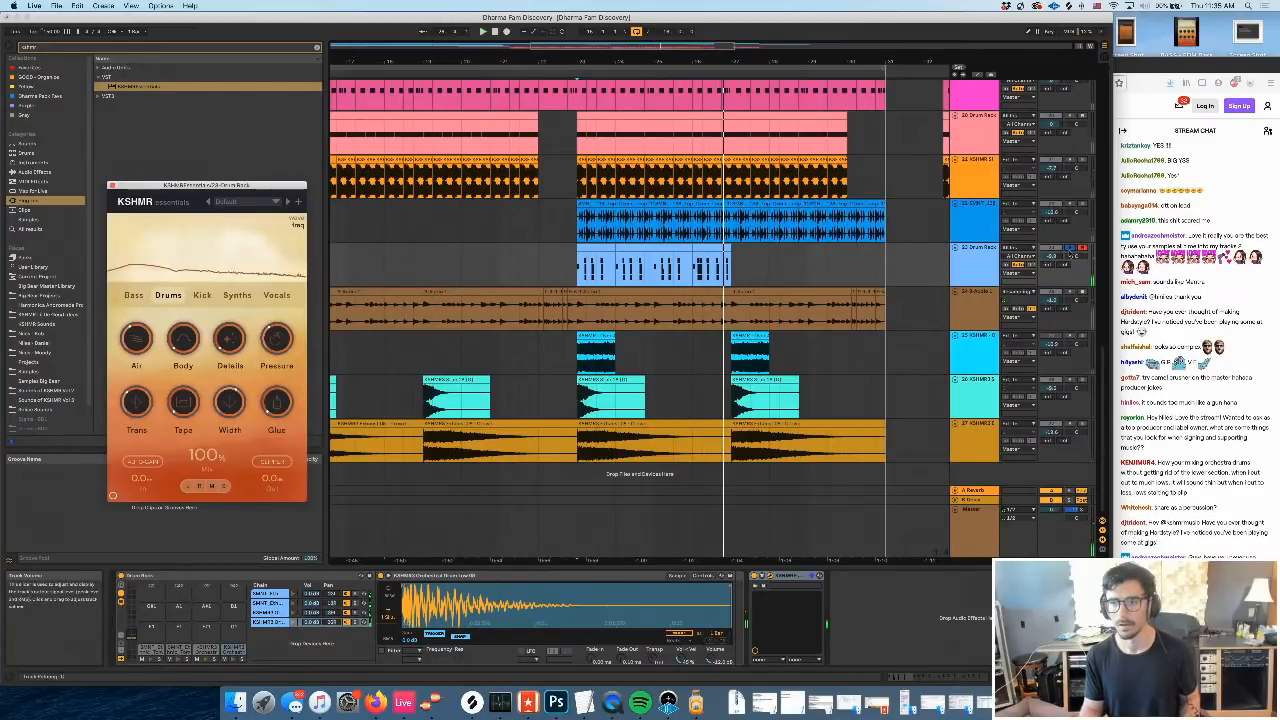
click(1071, 248)
key(space)
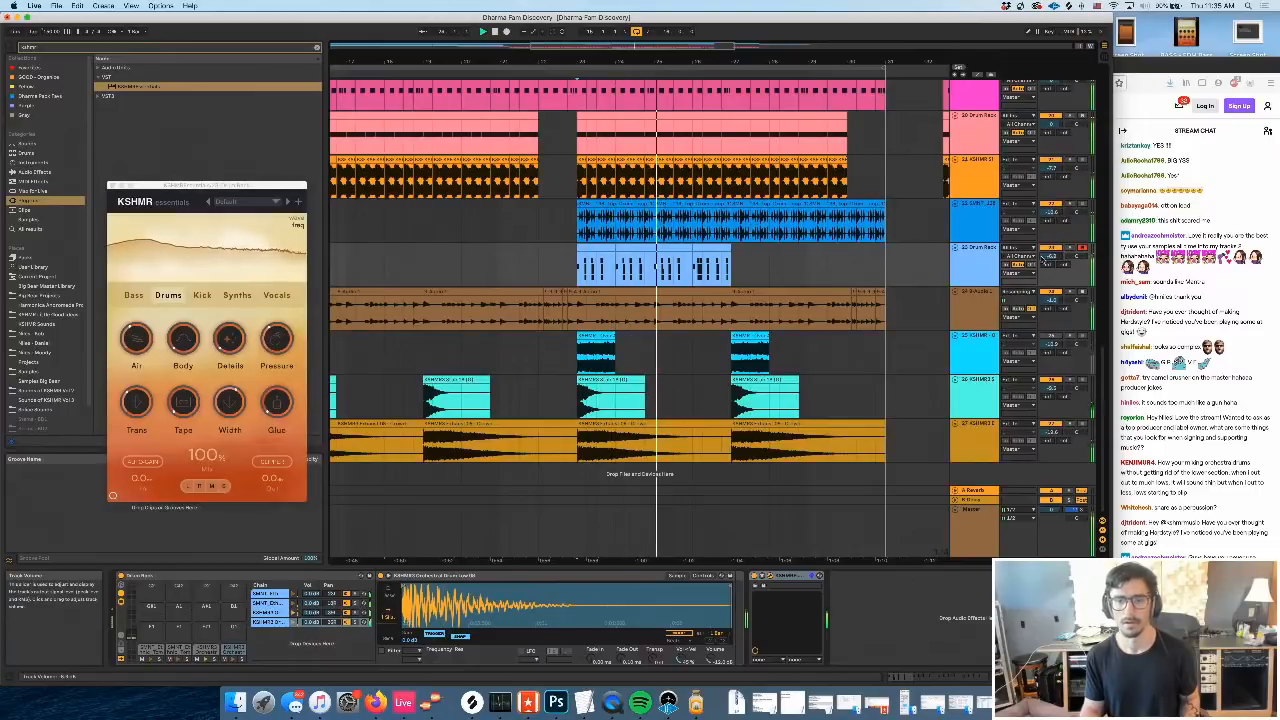
Duplicate the four drum rack clips across the second half of the drop
key(space)
click(689, 248)
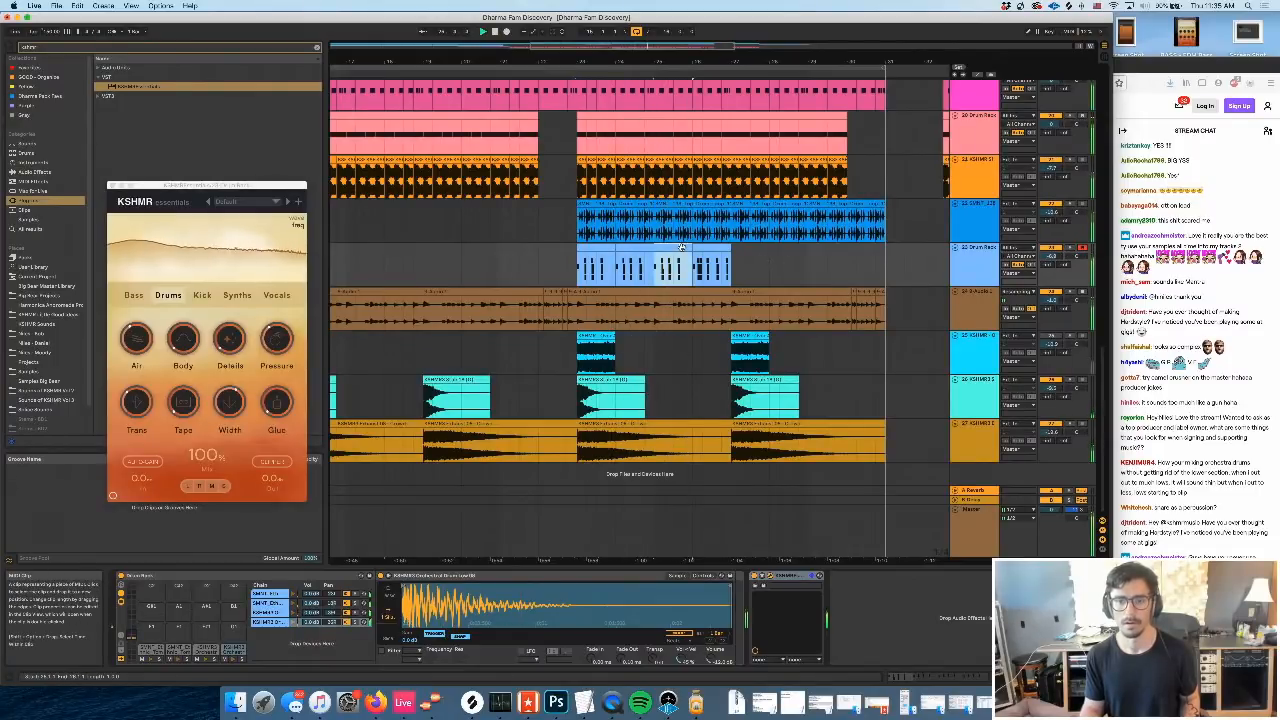
click(591, 248)
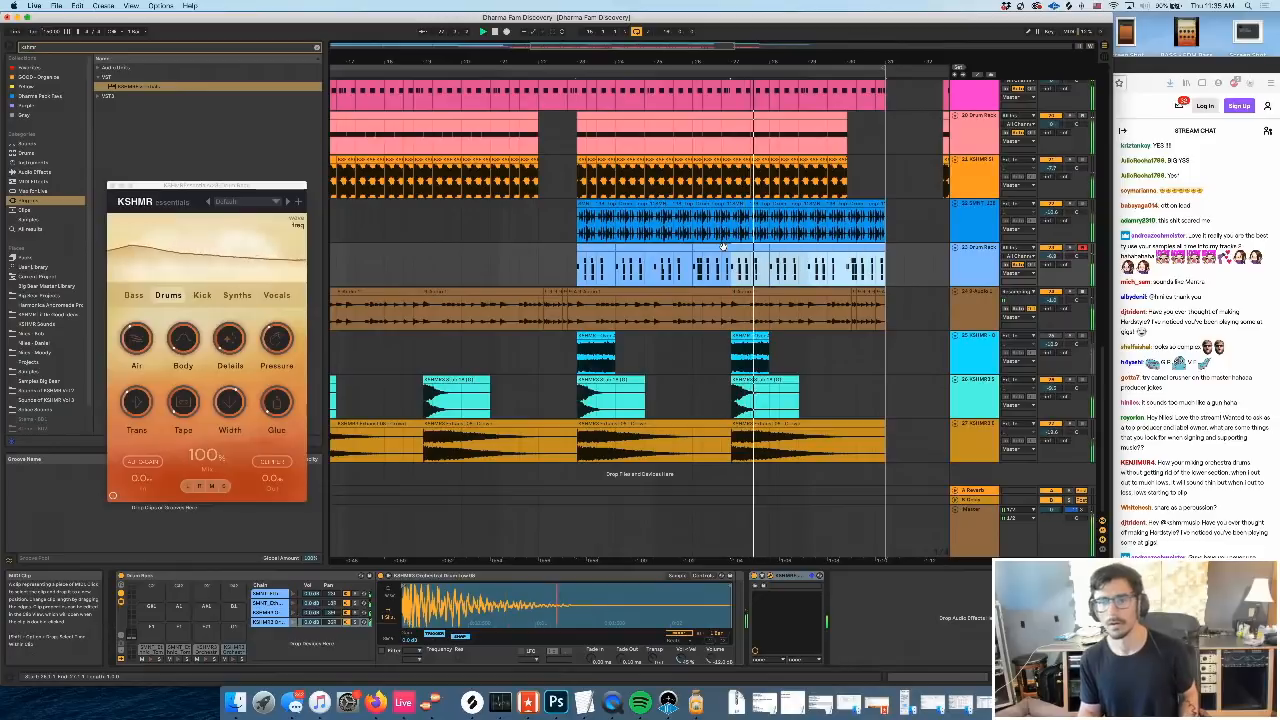
Complete the drum rack clip duplication across the drop's second half and play the transition into that half
key(ctrl+d)
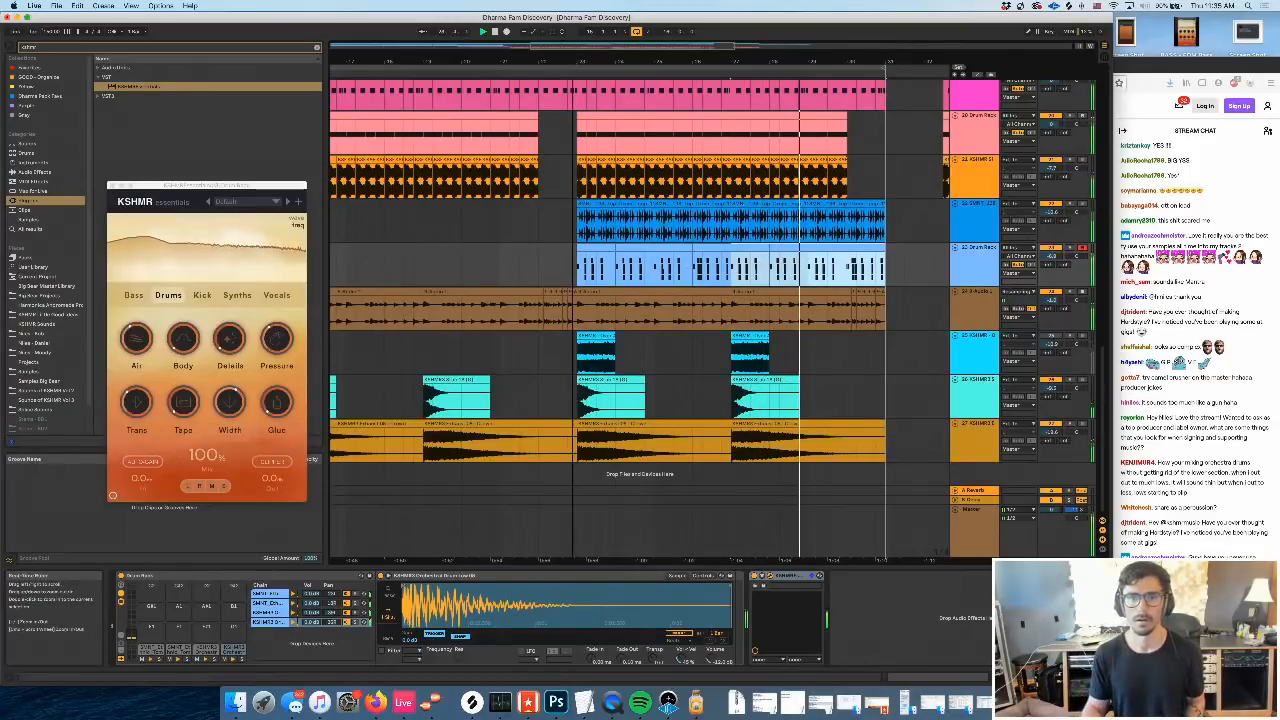
drag(576, 62, 594, 122)
scroll(560, 356, left, 3)
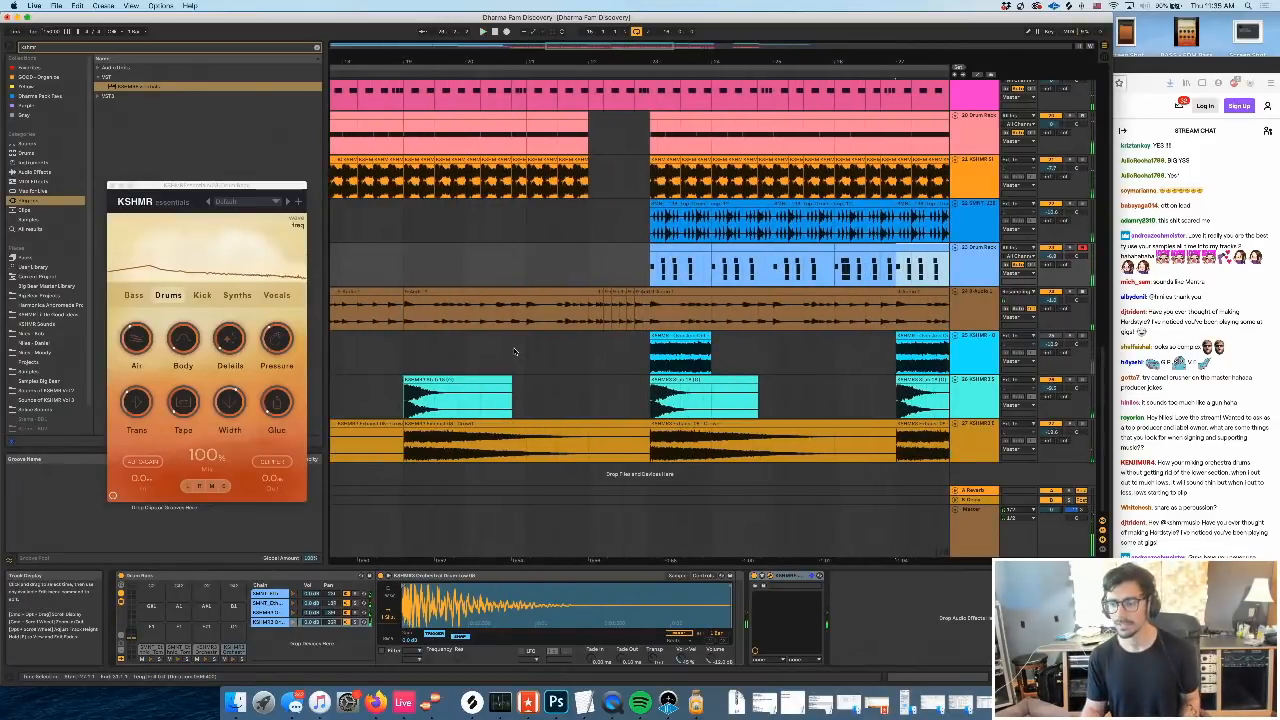
click(515, 351)
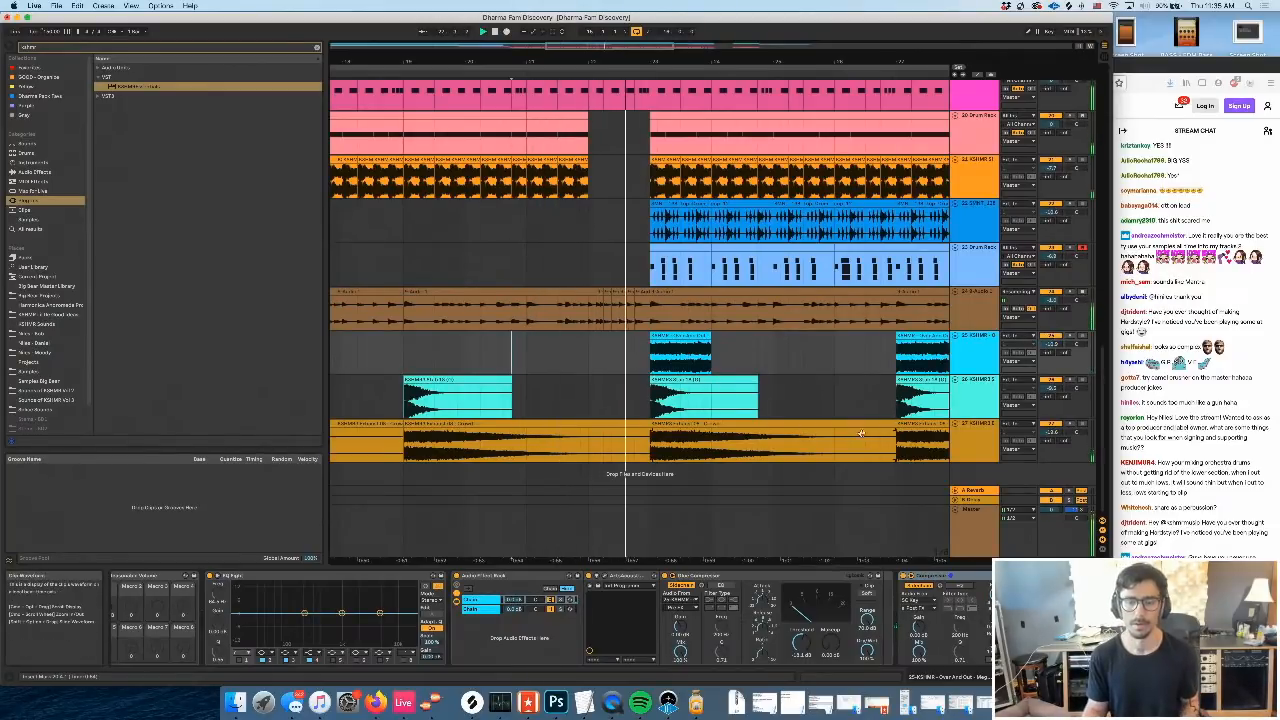
scroll(799, 388, right, 3)
scroll(799, 388, right, 1)
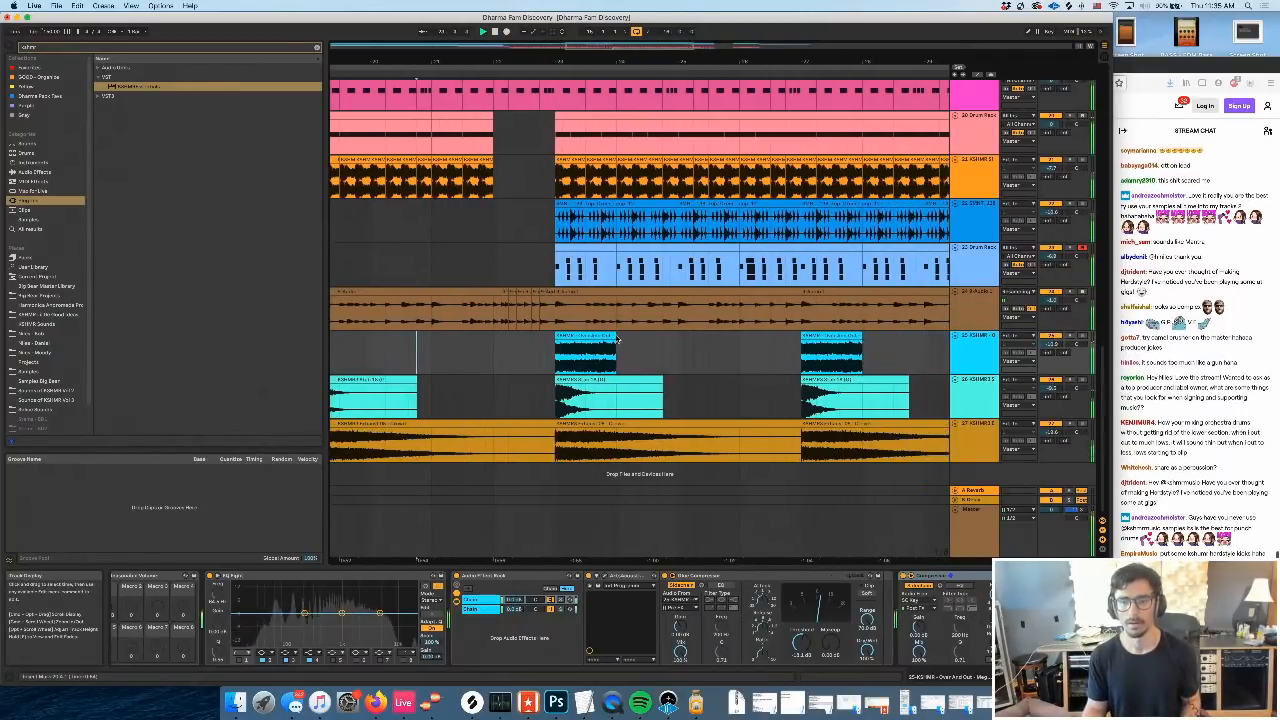
Extend both Over And Out clips with a fade-out to match the length of the turquoise clips below them
mouse_move(617, 340)
mouse_down()
mouse_move(662, 345)
mouse_move(609, 345)
mouse_up()
scroll(835, 365, right, 3)
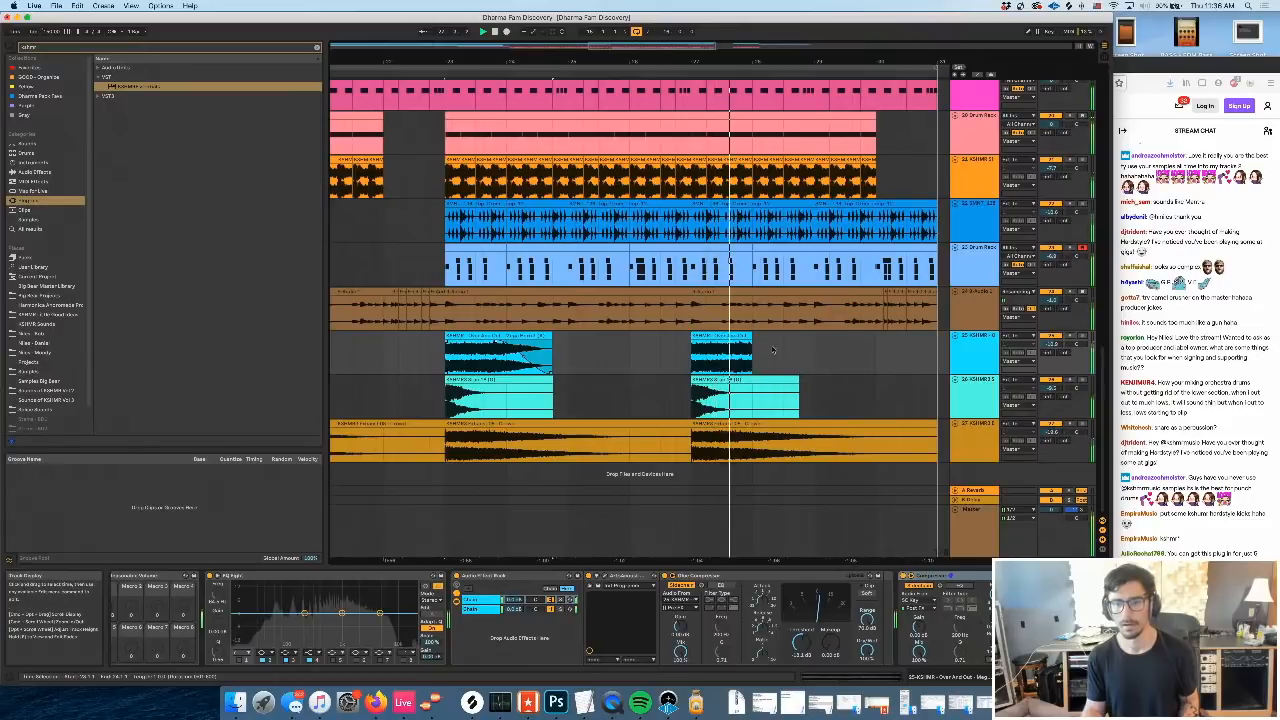
mouse_move(752, 345)
mouse_down()
mouse_move(797, 347)
mouse_move(752, 347)
mouse_up()
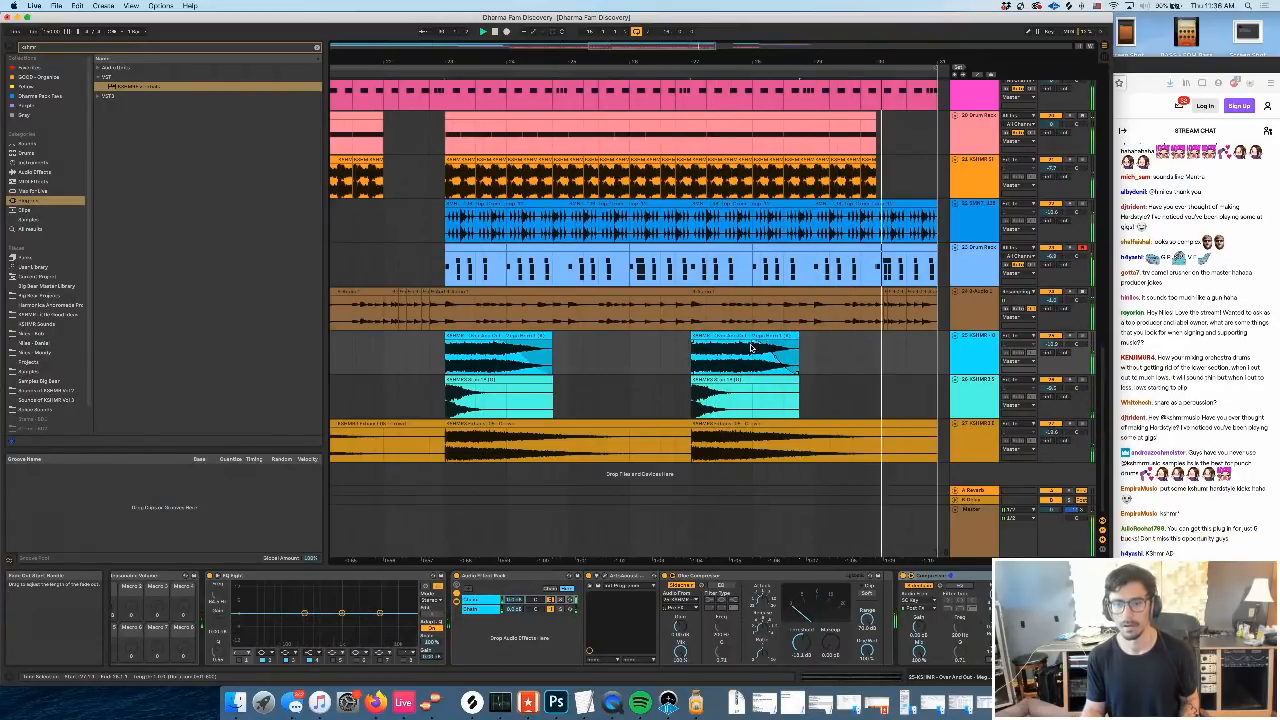
Insert a new MIDI track directly below the brown audio track
scroll(740, 347, left, 10)
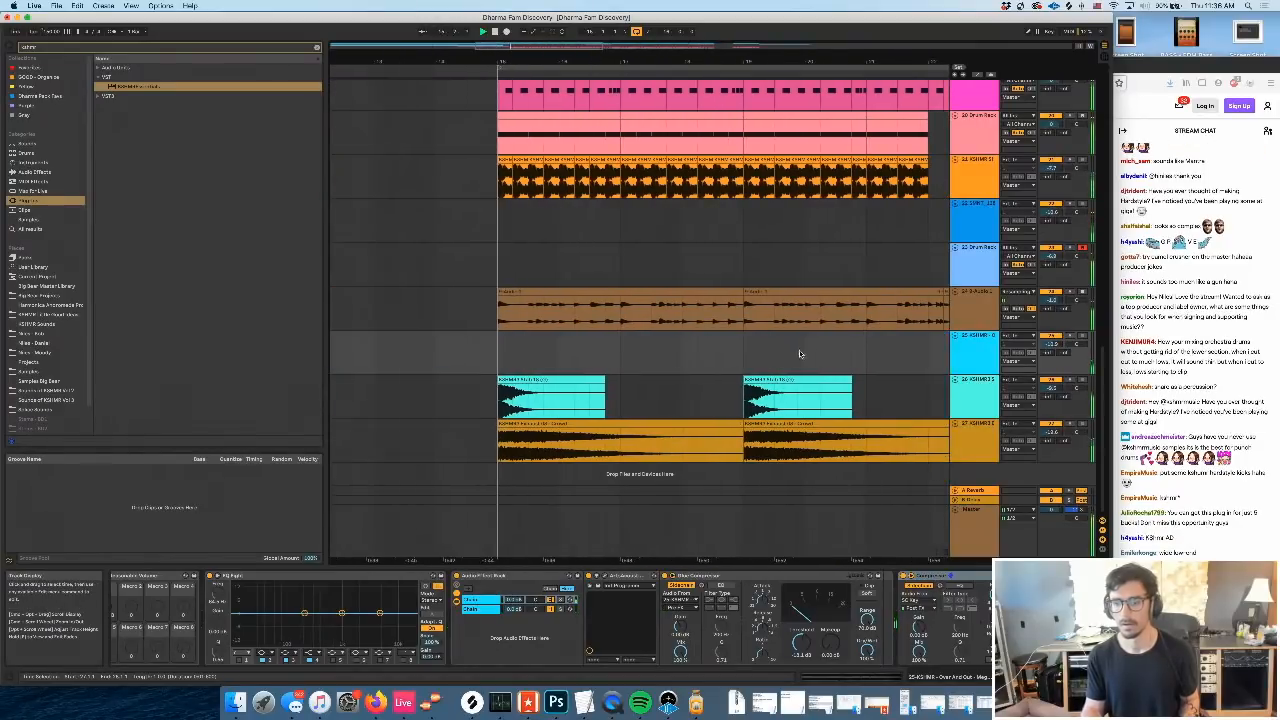
scroll(803, 354, right, 1)
scroll(849, 387, up, 2)
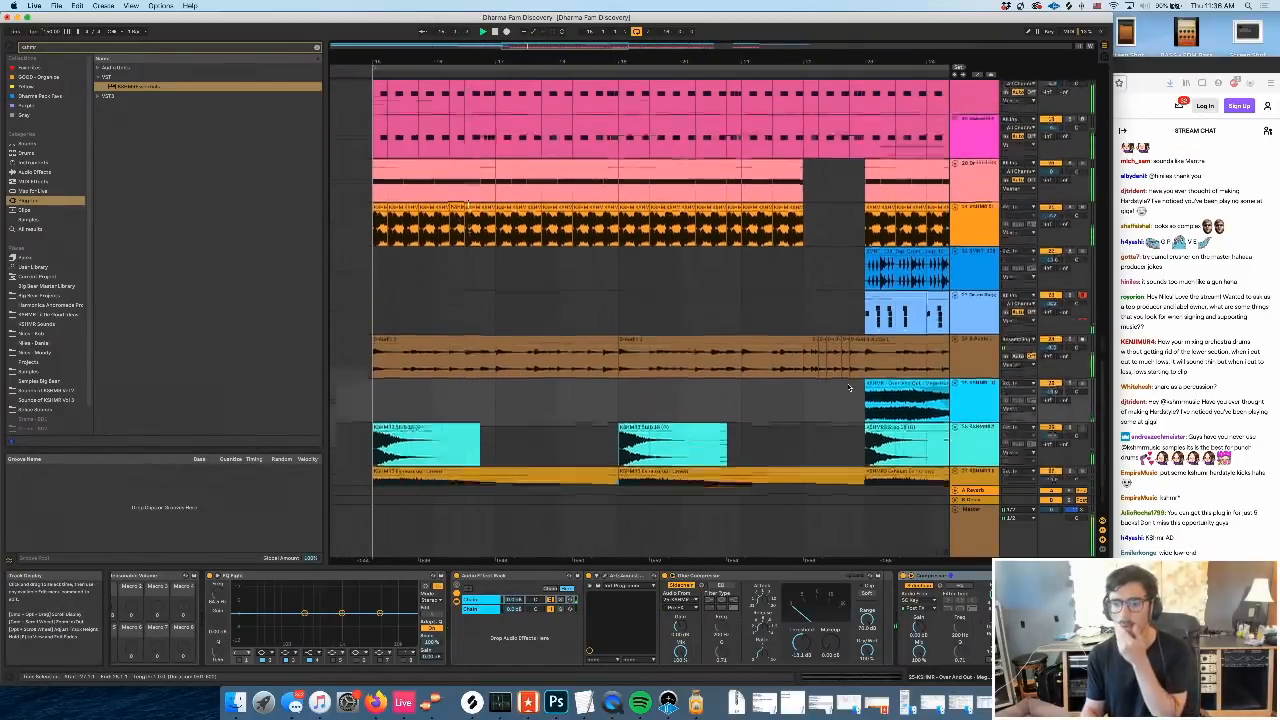
scroll(849, 388, down, 2)
scroll(766, 385, right, 6)
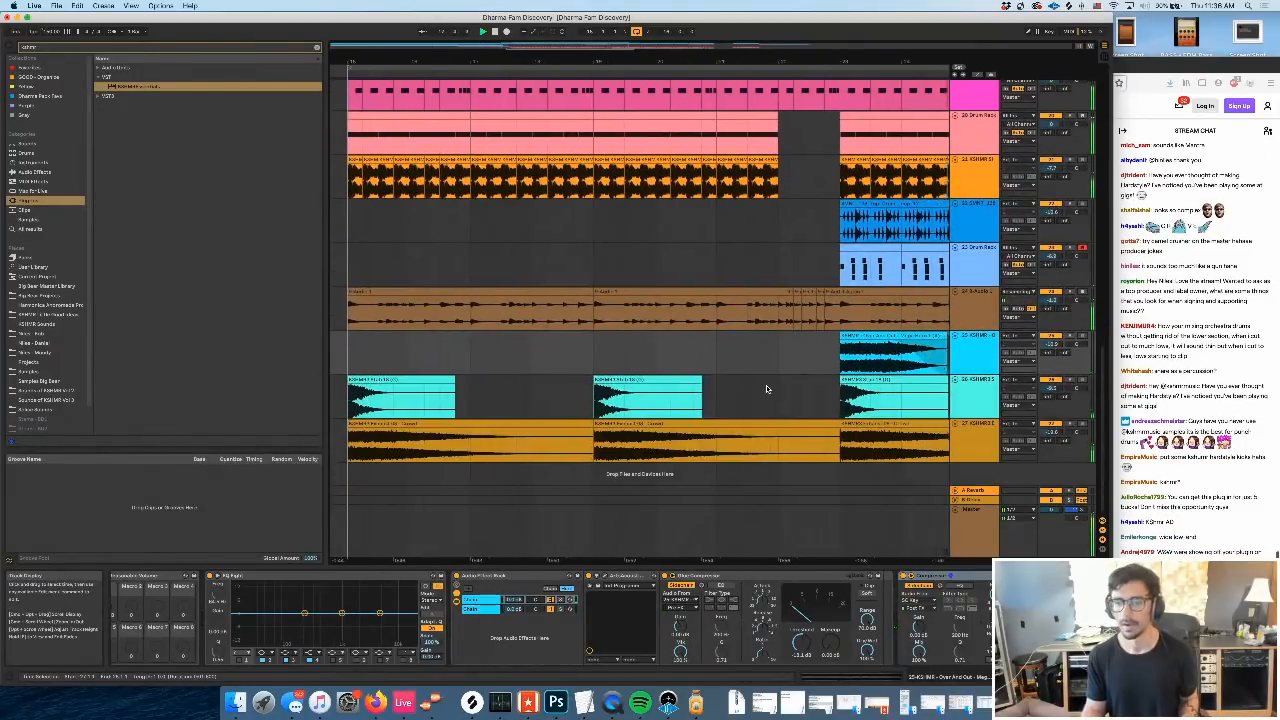
scroll(790, 381, right, 1)
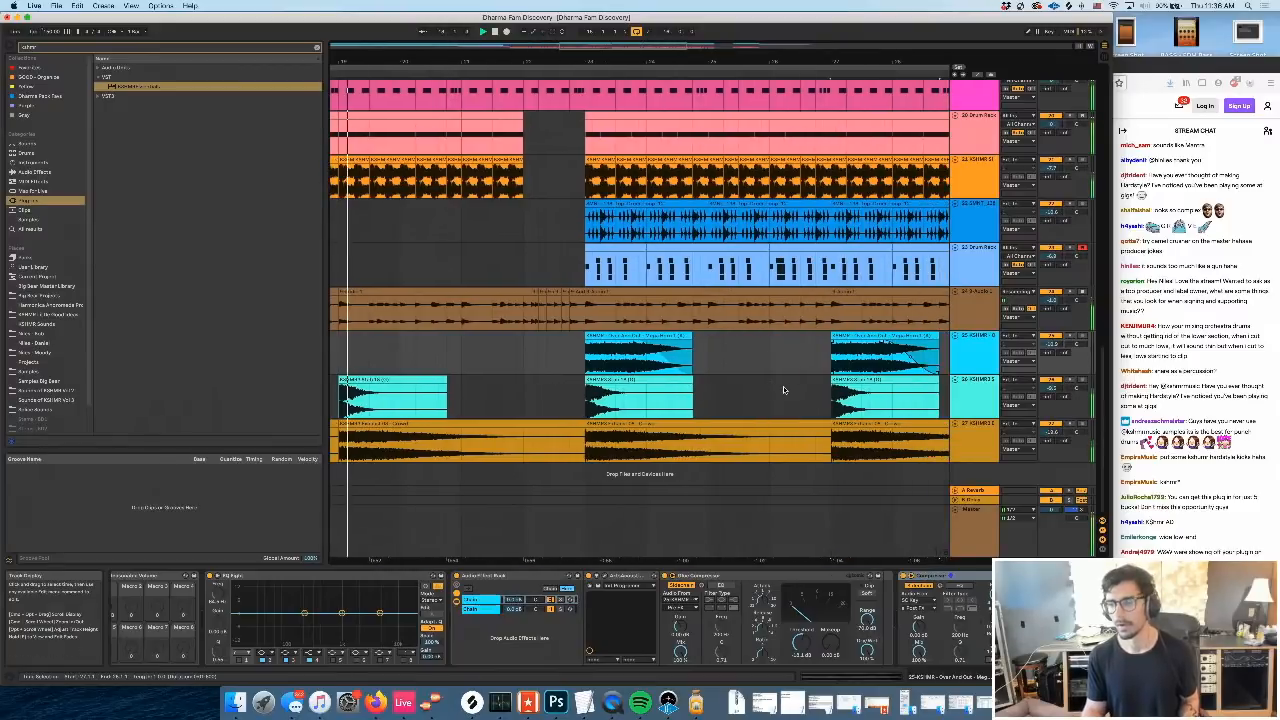
scroll(783, 386, up, 3)
scroll(907, 343, up, 3)
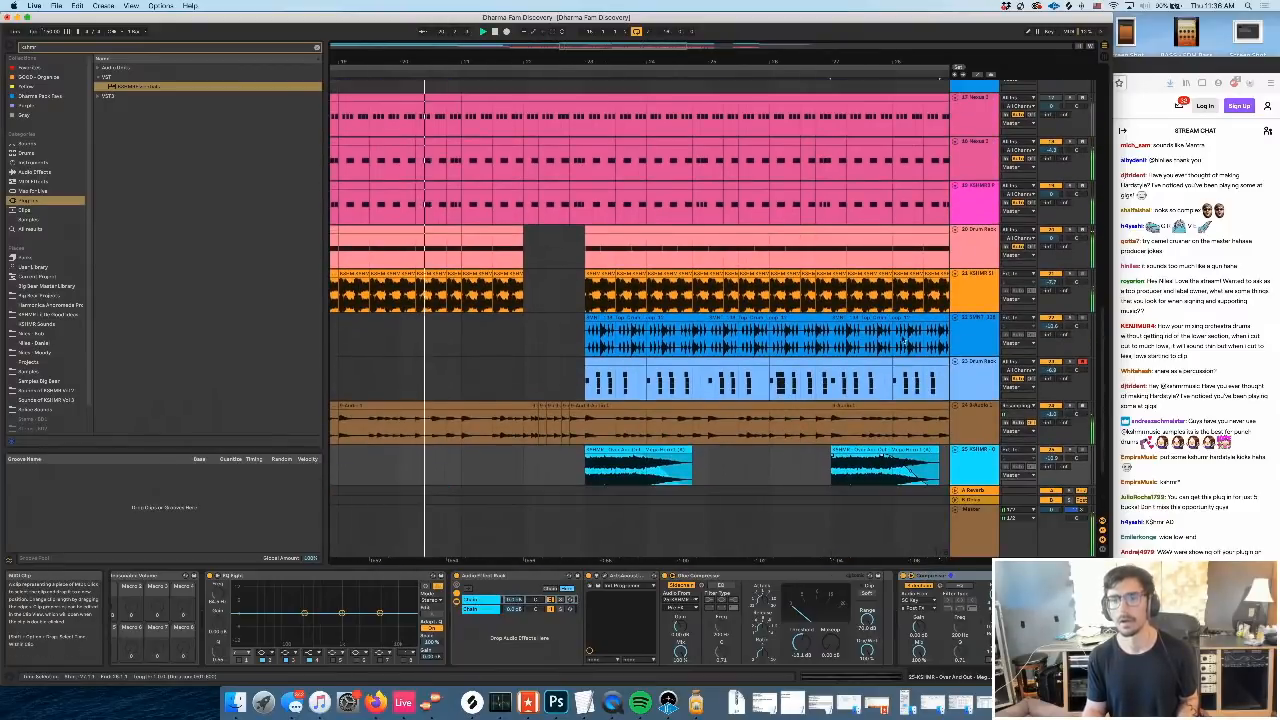
scroll(906, 338, down, 5)
click(977, 311)
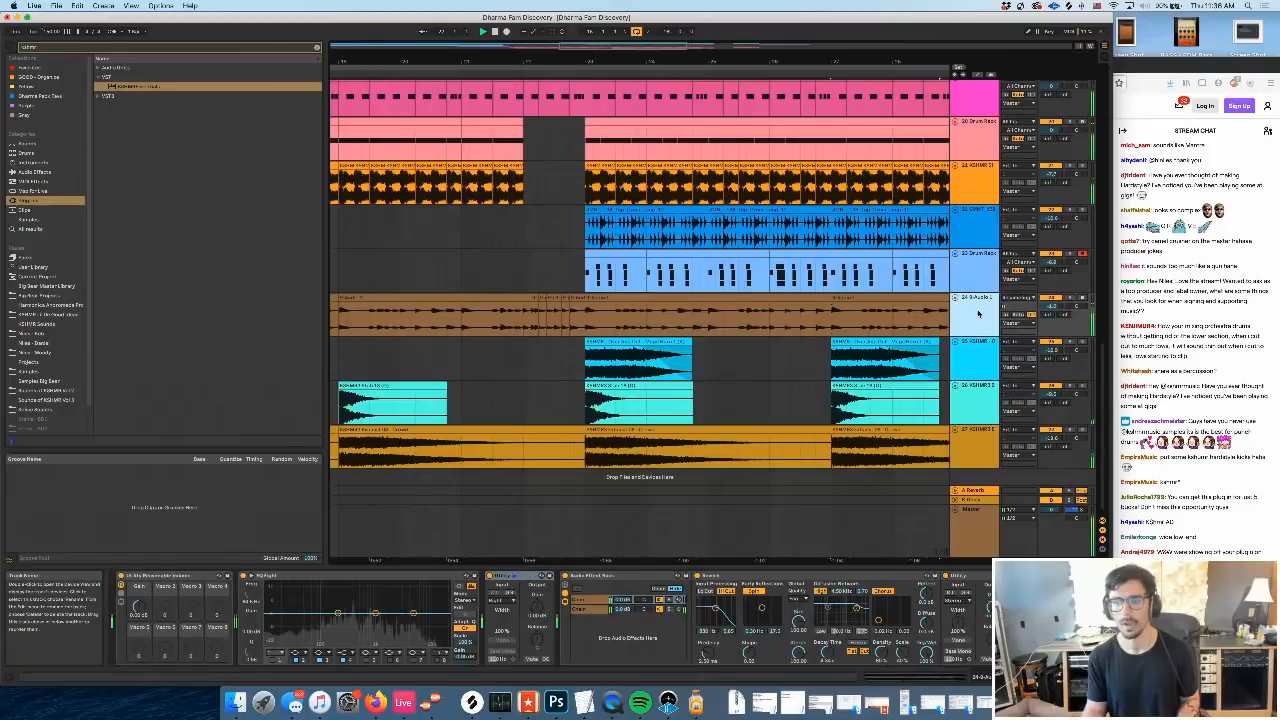
key(super+shift+t)
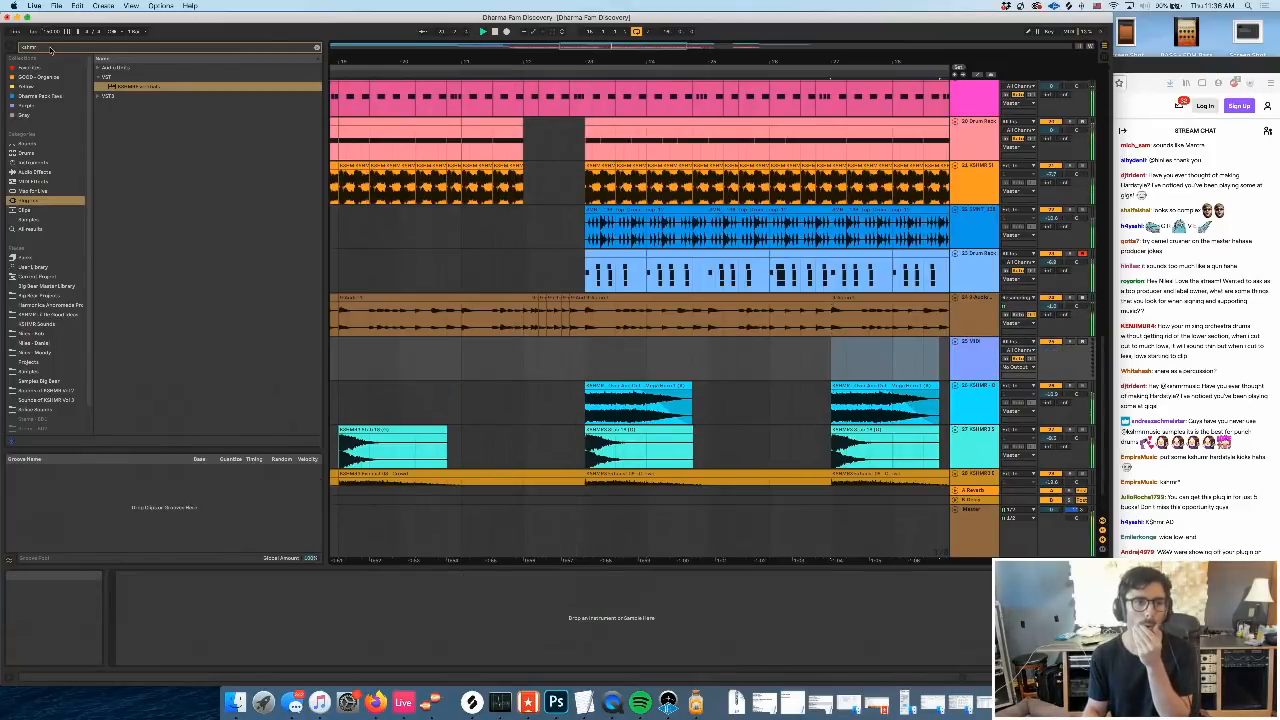
scroll(575, 287, down, 2)
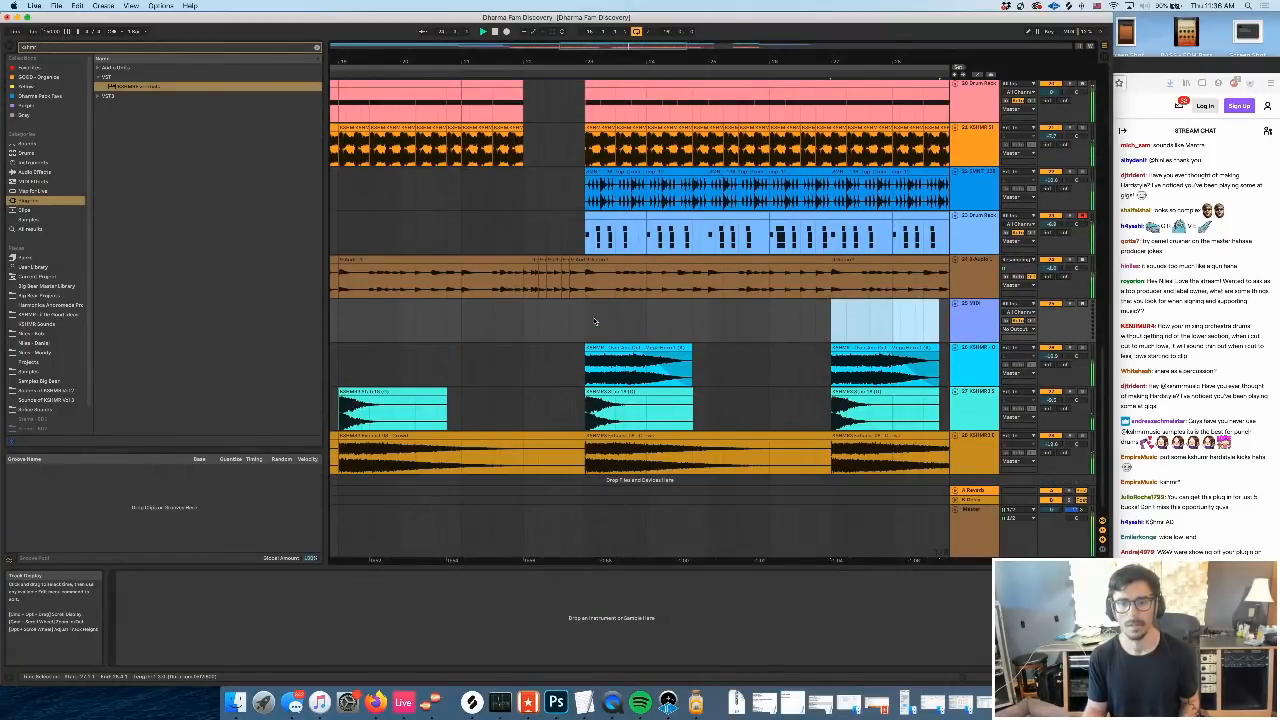
scroll(575, 333, right, 1)
scroll(581, 336, left, 1)
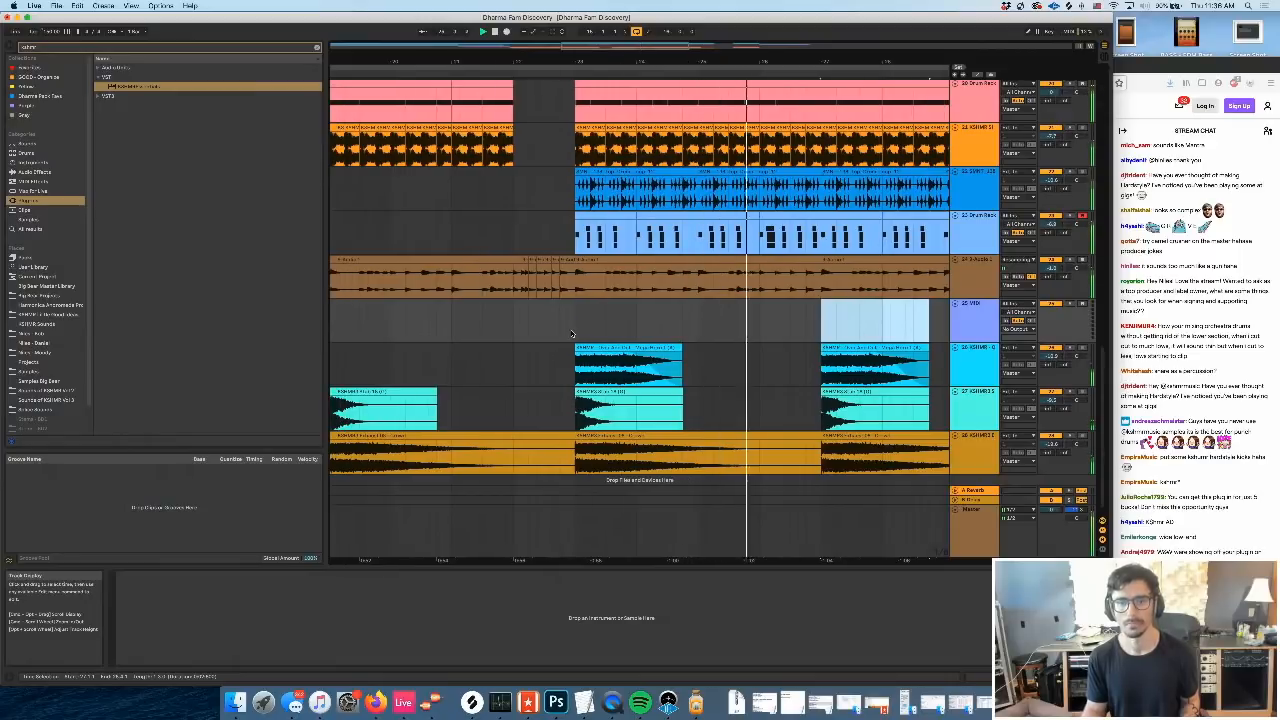
Play the lead-in to the drop's second half and lower the Over And Out track's volume
click(536, 325)
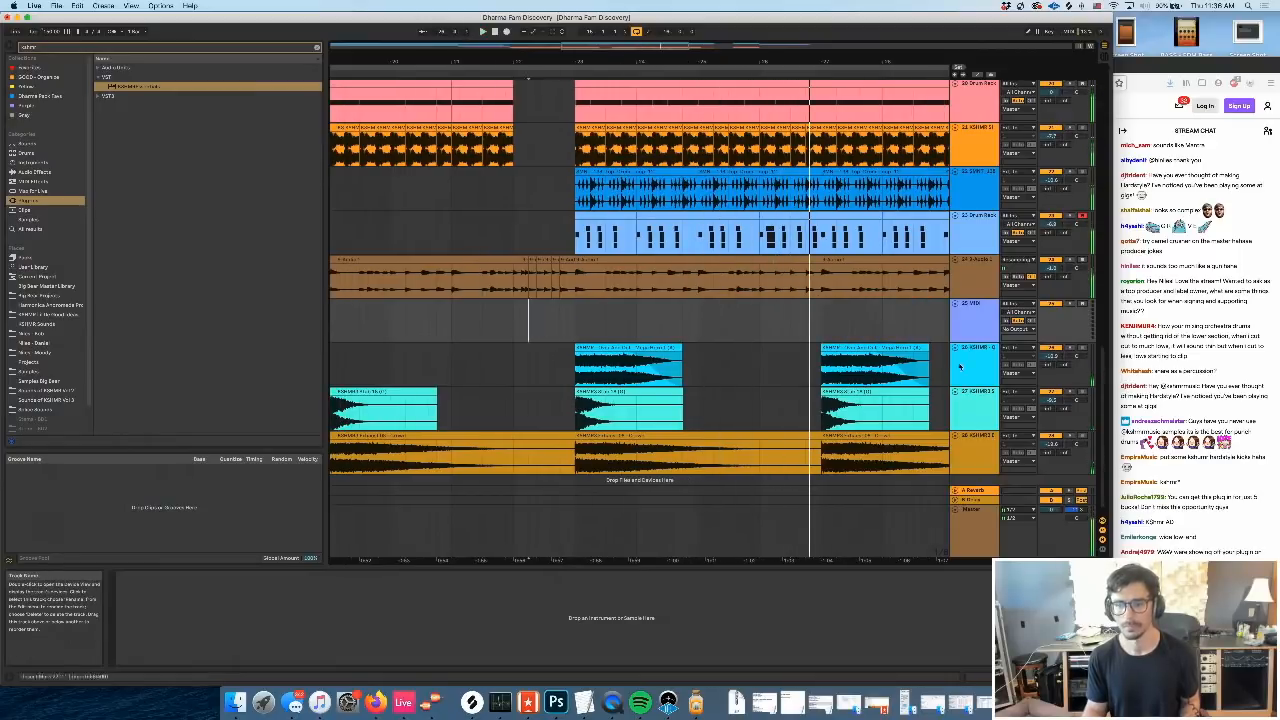
click(1033, 383)
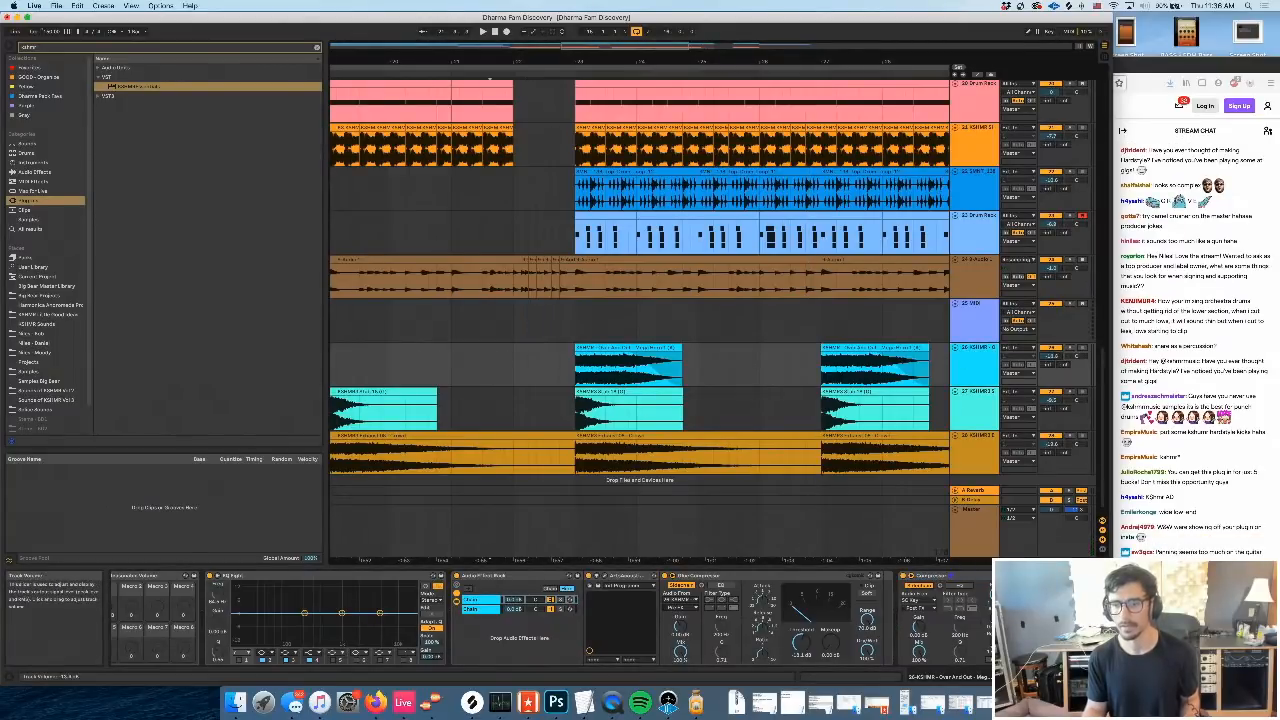
scroll(659, 395, up, 3)
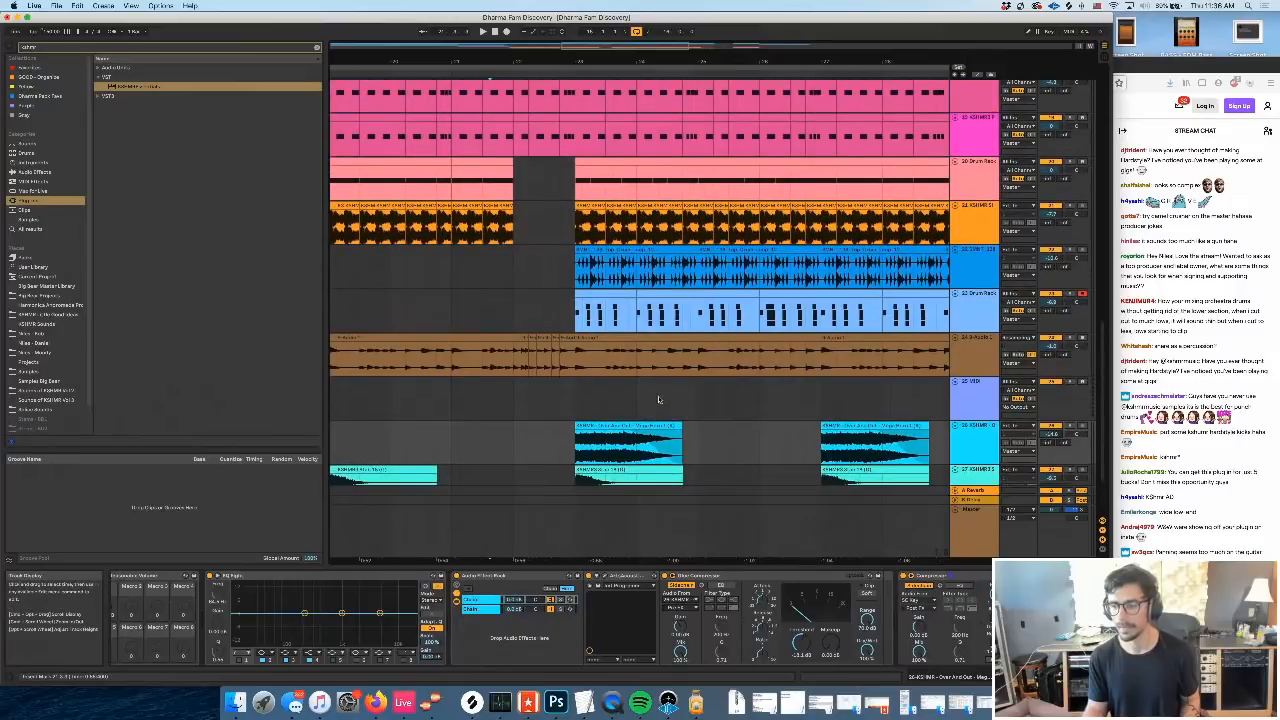
scroll(589, 400, left, 3)
scroll(589, 400, left, 2)
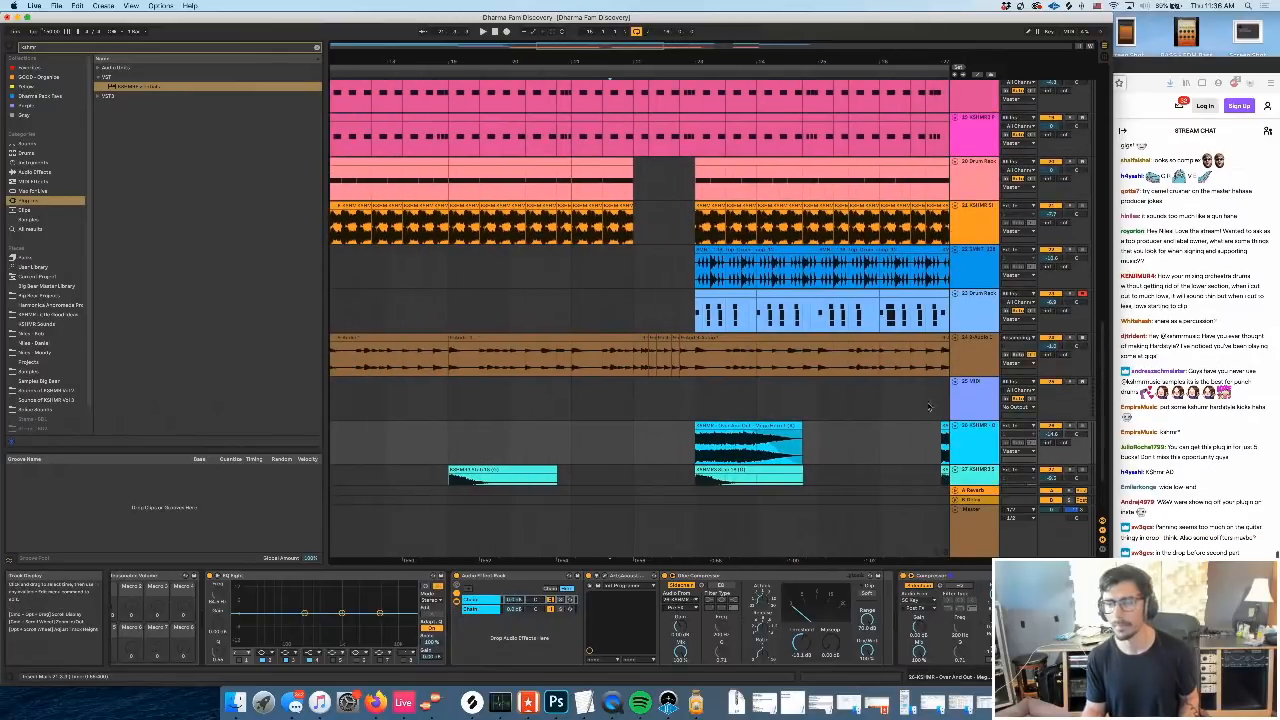
Select the new MIDI track and search the plug-ins for "nexus"
click(966, 402)
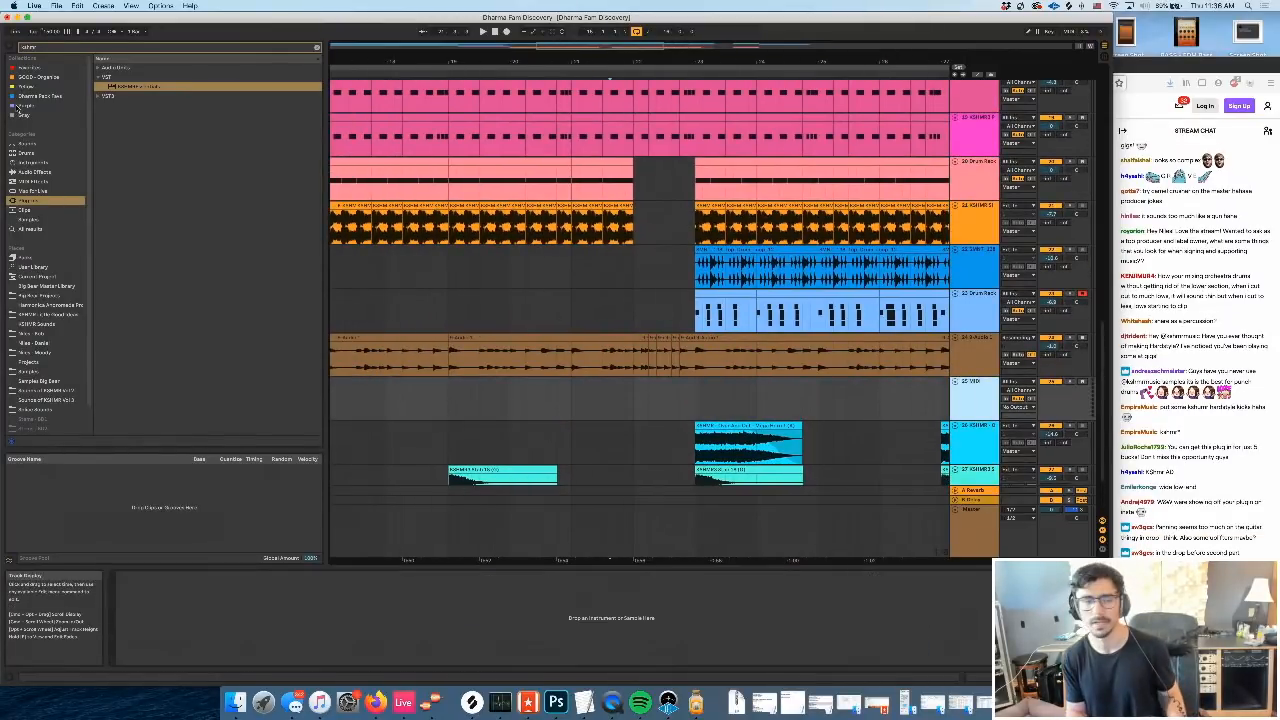
click(41, 49)
text(ne)
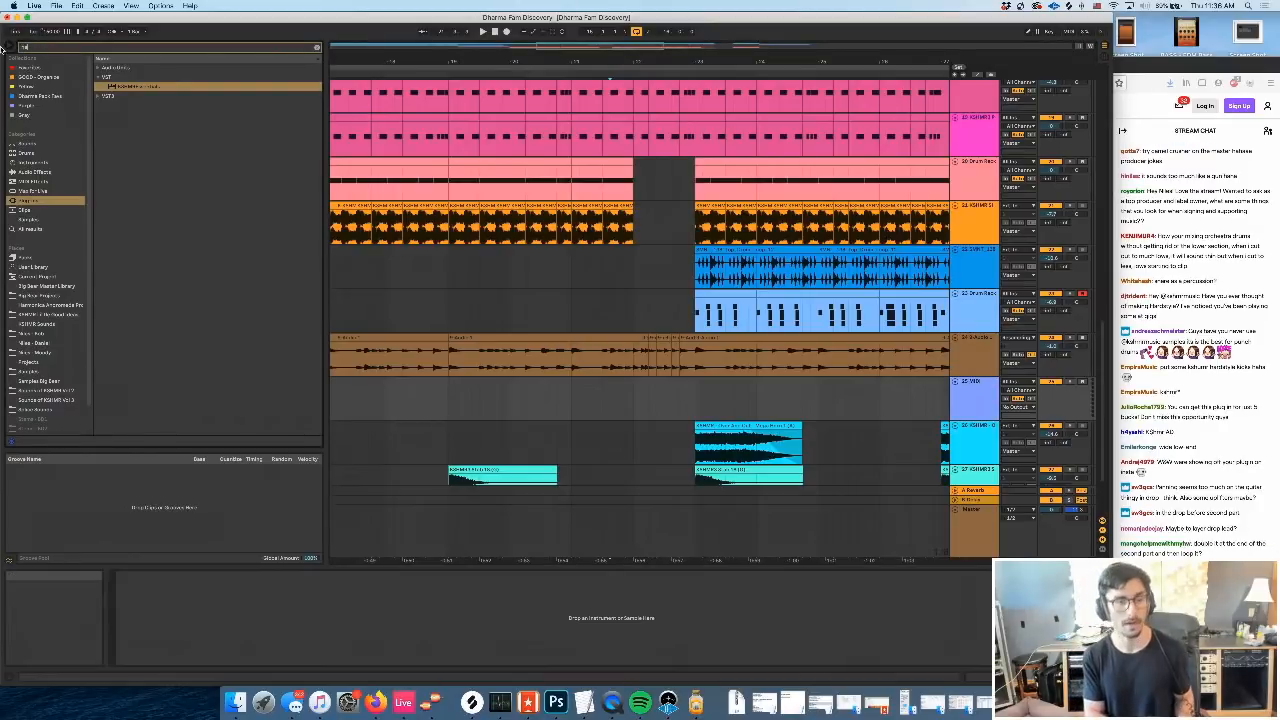
text(xus)
Play the drop from late in its first half and review the layers on all its tracks
scroll(490, 388, left, 1)
click(482, 388)
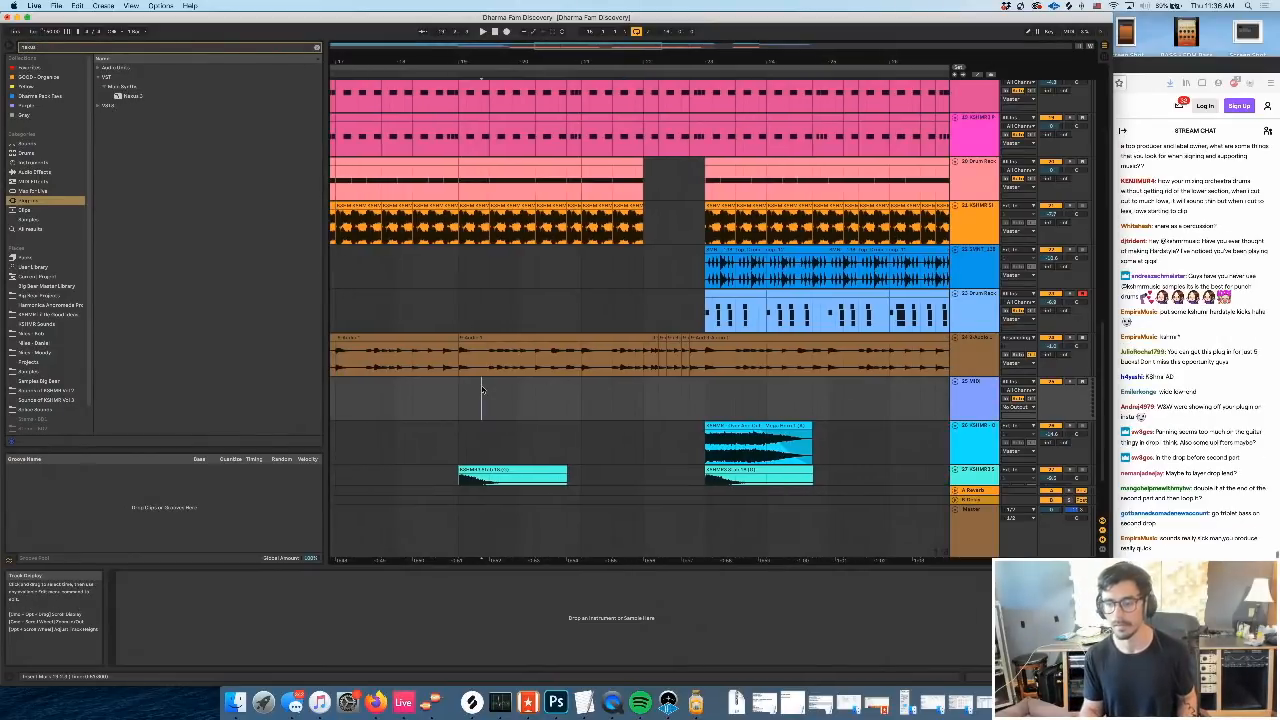
scroll(500, 390, right, 5)
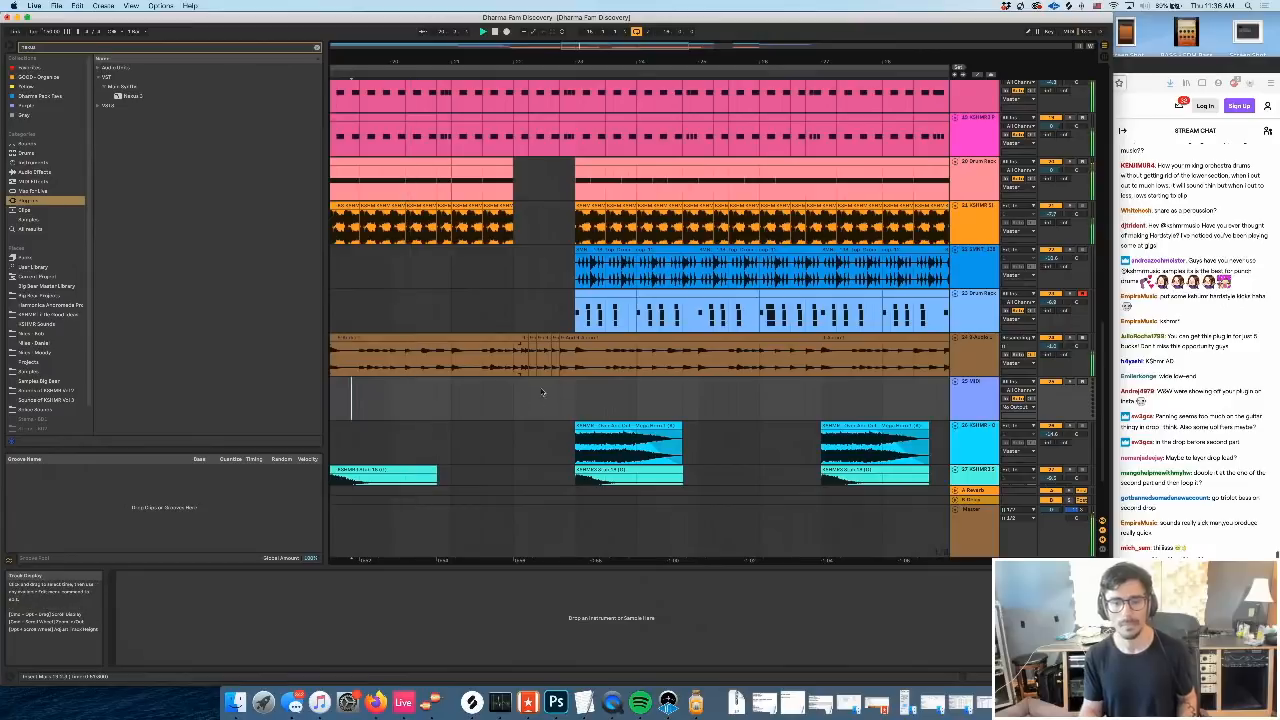
scroll(535, 388, down, 1)
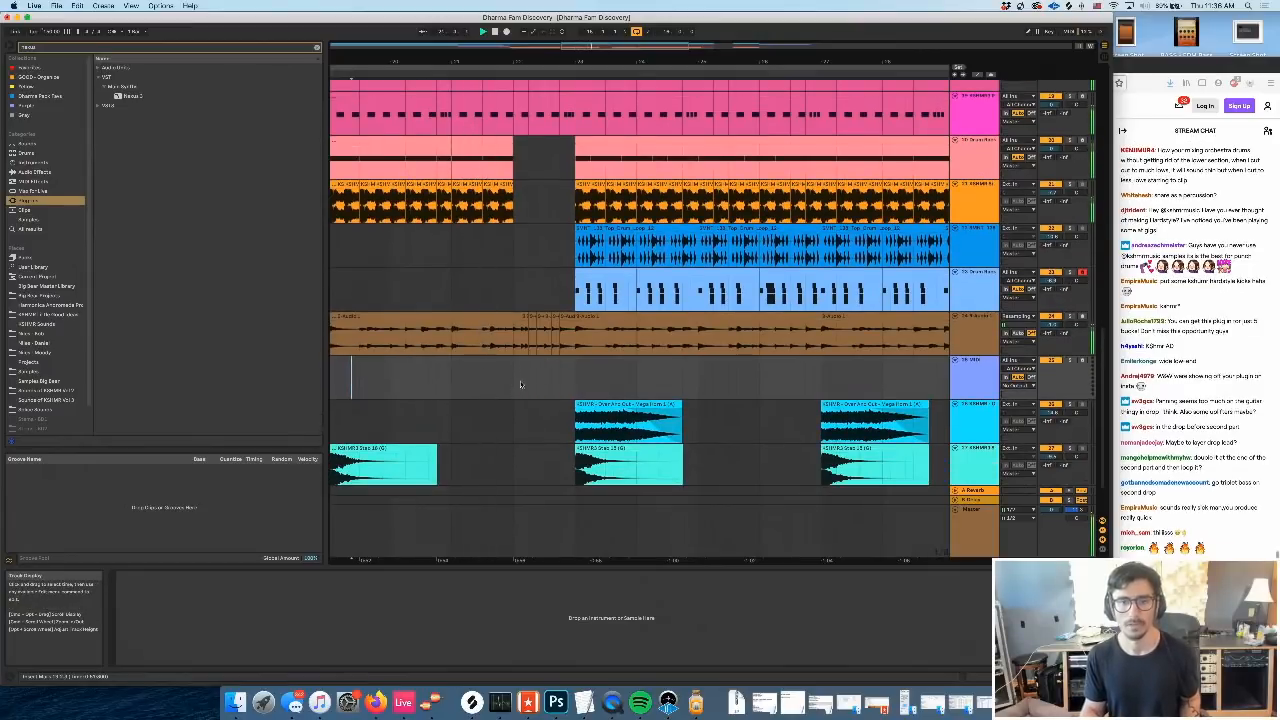
scroll(520, 384, up, 10)
scroll(520, 384, down, 7)
scroll(520, 383, left, 1)
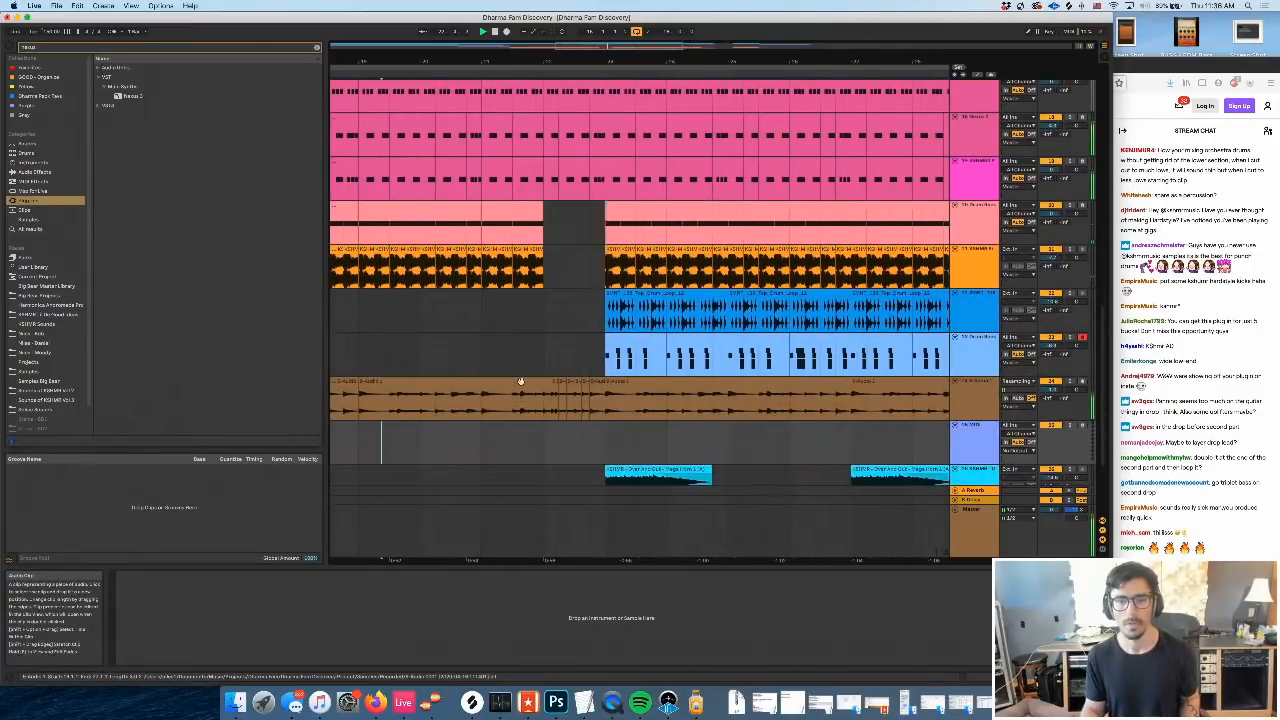
scroll(520, 383, right, 6)
scroll(530, 383, left, 4)
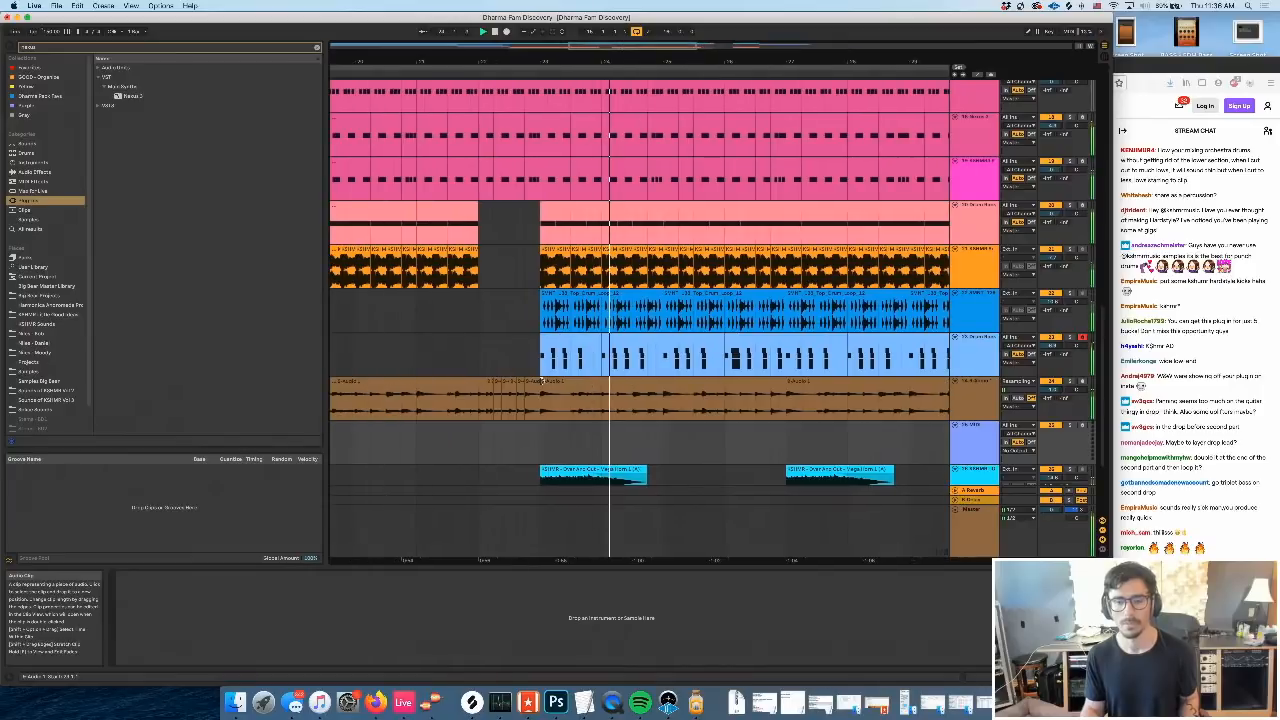
scroll(540, 383, left, 2)
scroll(540, 383, up, 4)
scroll(540, 384, down, 8)
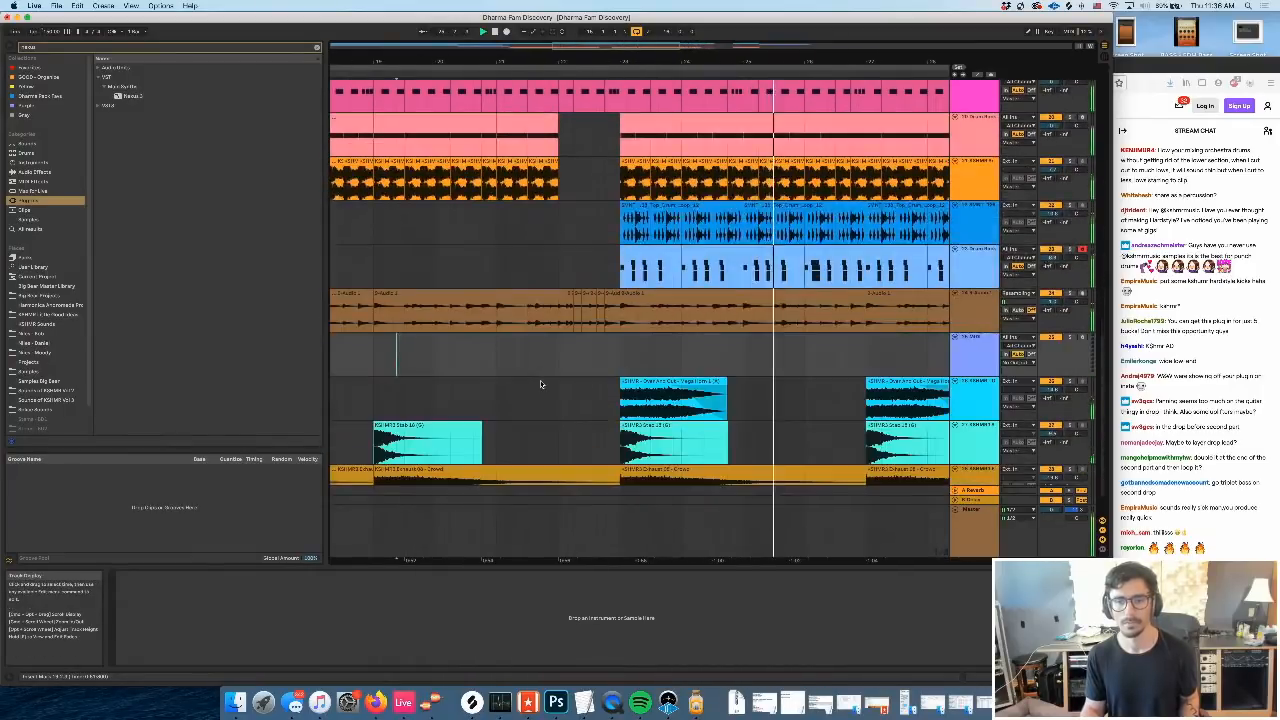
scroll(540, 384, left, 5)
scroll(540, 384, up, 3)
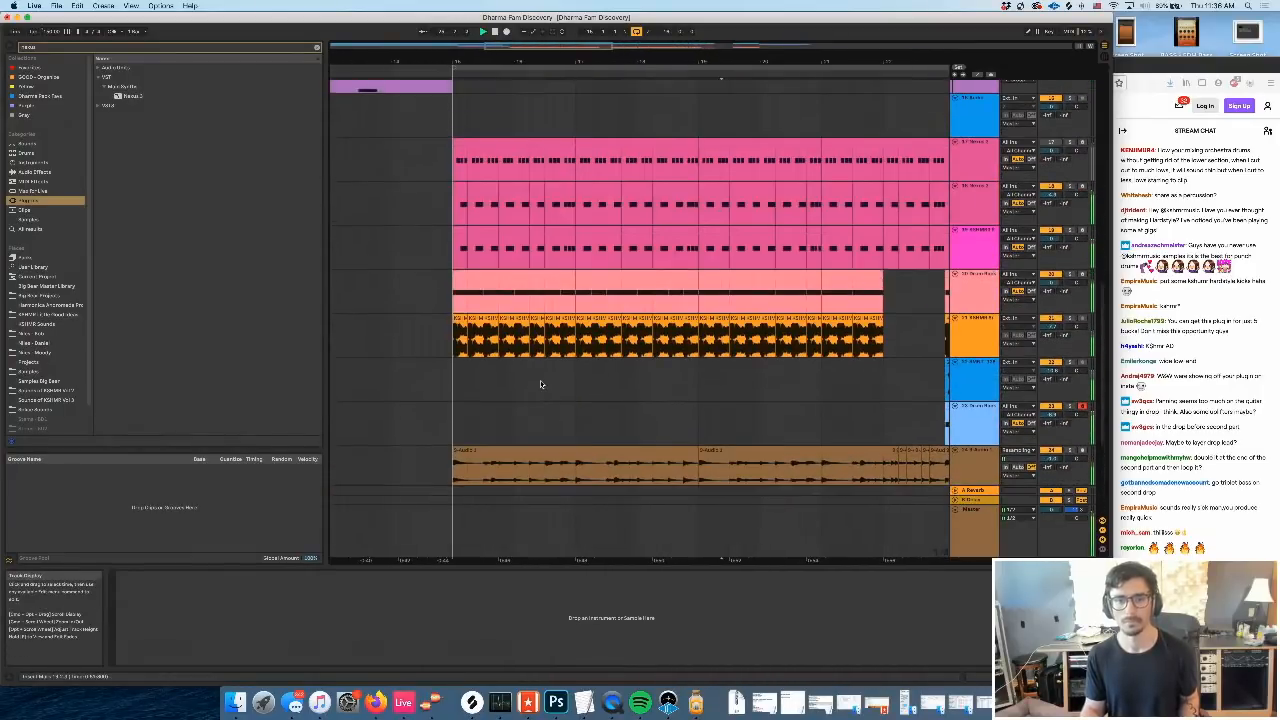
Raise the volumes of tracks 18 to 21 together during playback, and fine-tune the orange KSHMR track's volume separately
click(475, 356)
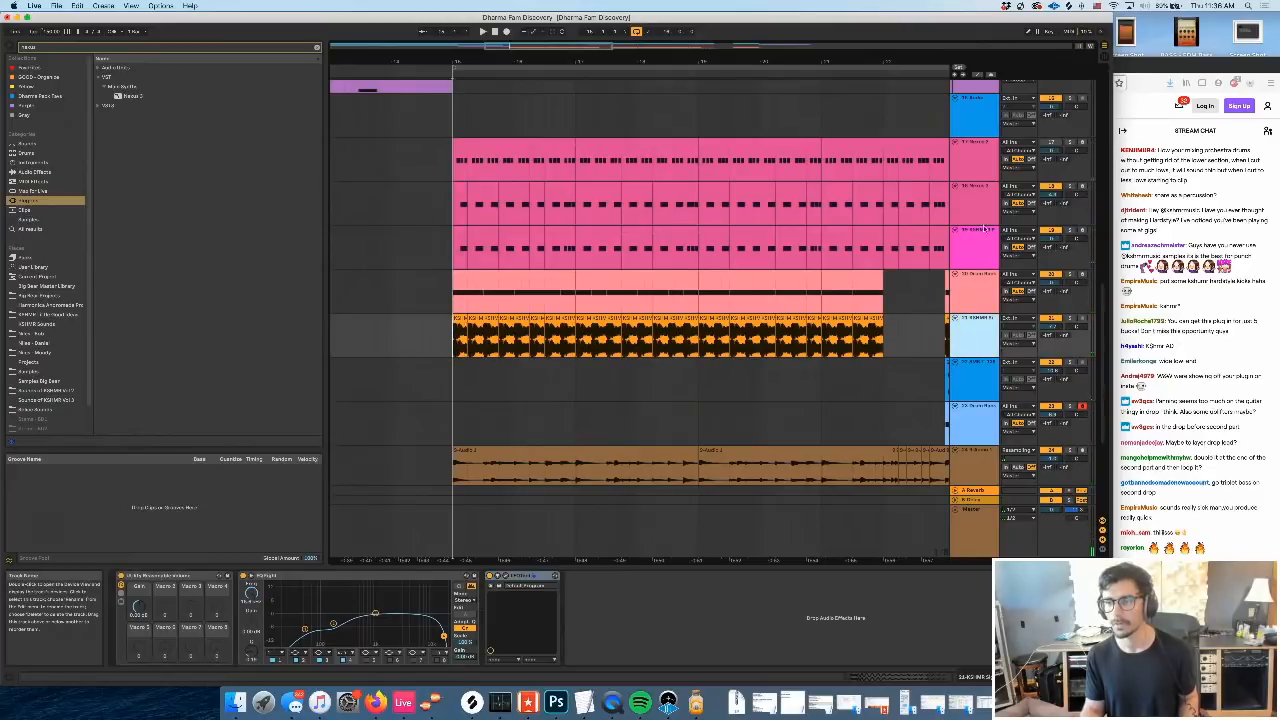
shift+click(985, 206)
drag(1055, 195, 1055, 184)
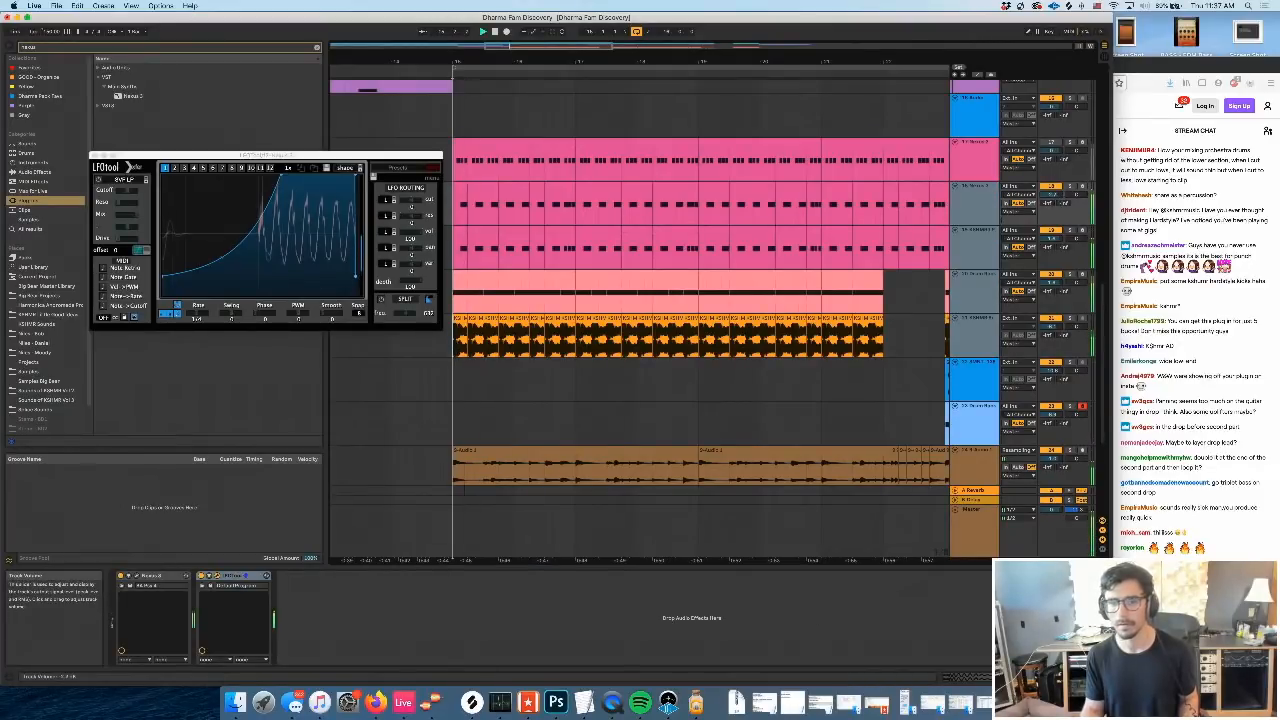
click(980, 338)
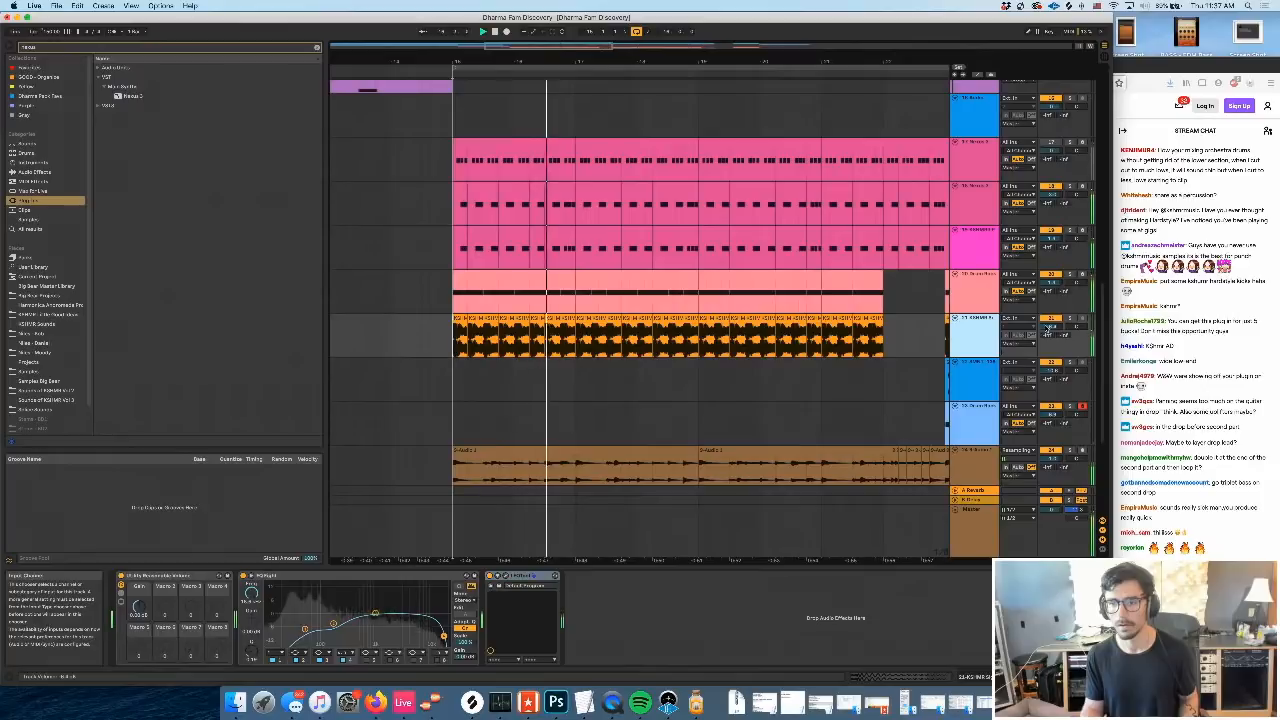
drag(1055, 327, 1055, 334)
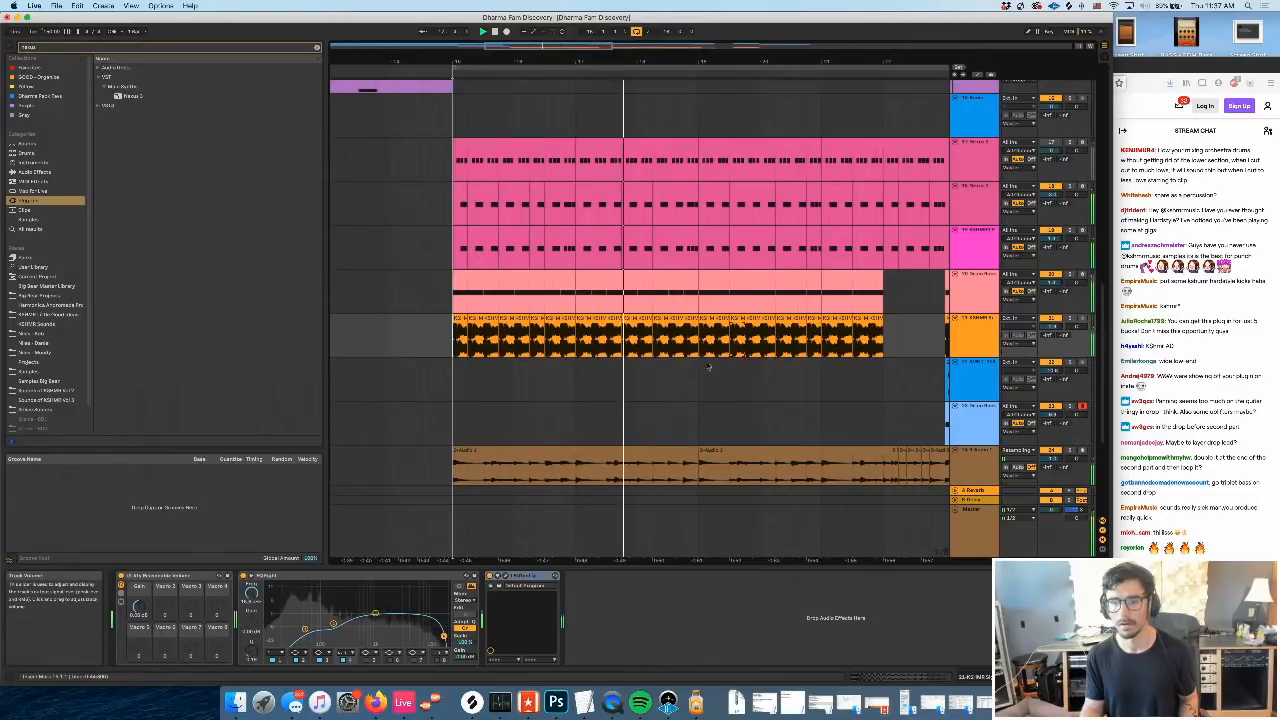
Play across the break into the drop's second half and review its percussion layers and long effect hit
scroll(711, 377, right, 5)
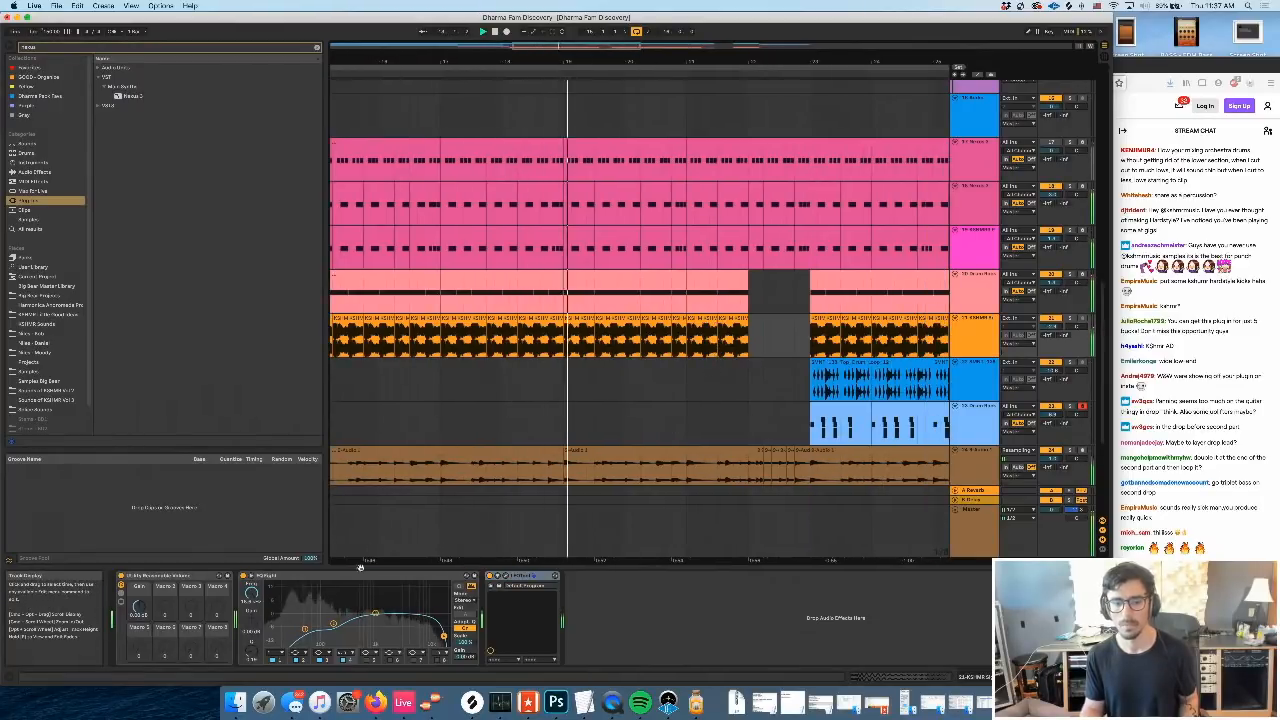
click(796, 341)
key(space)
key(space)
scroll(802, 348, right, 4)
scroll(800, 350, right, 2)
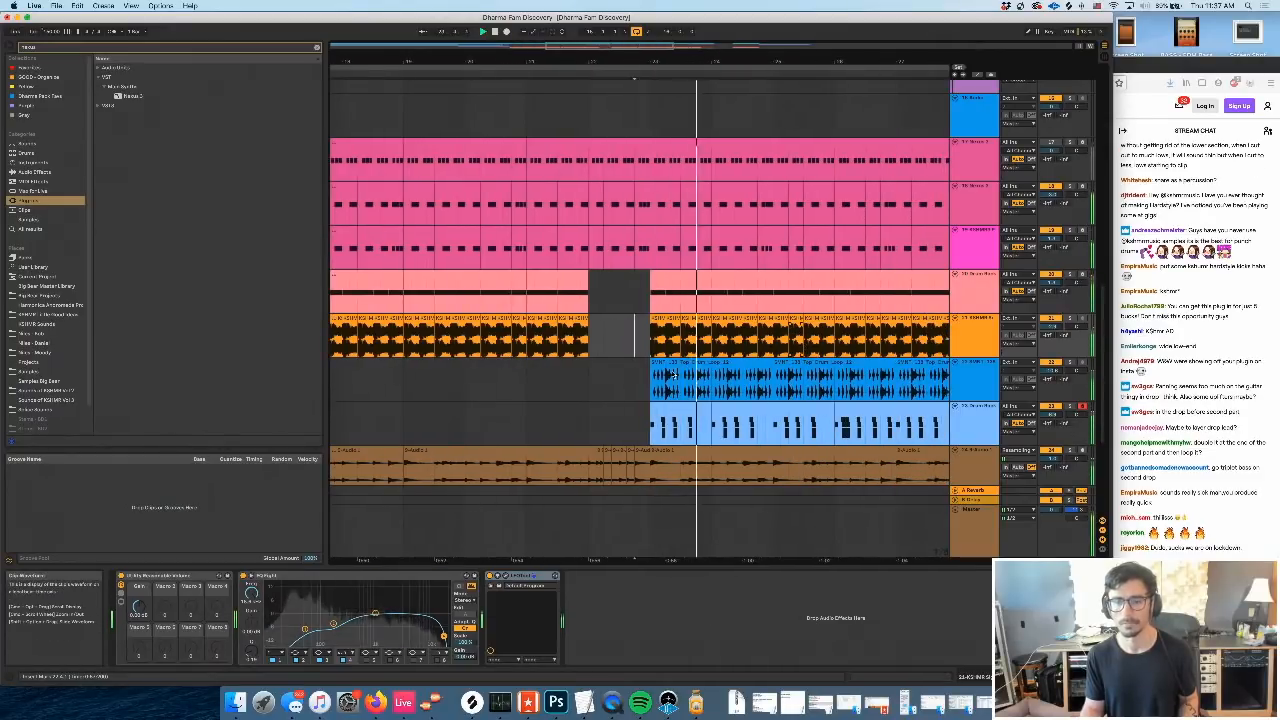
scroll(674, 372, down, 5)
click(674, 425)
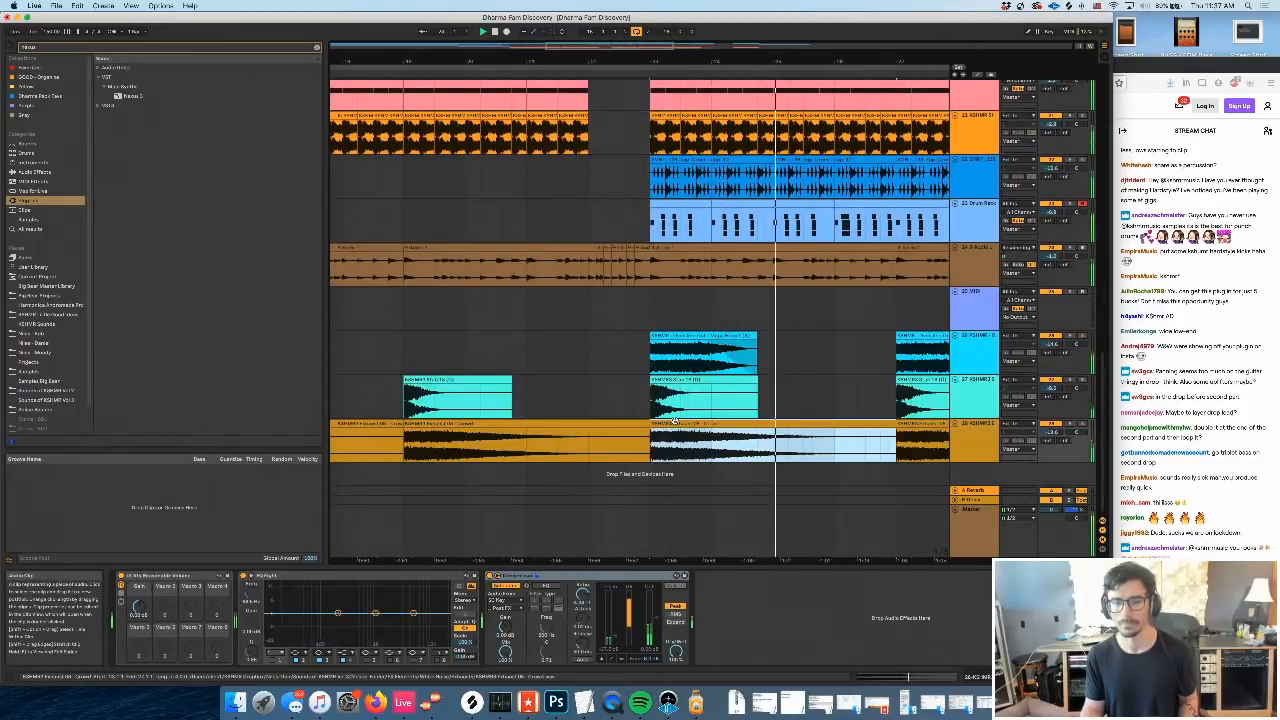
scroll(640, 360, right, 3)
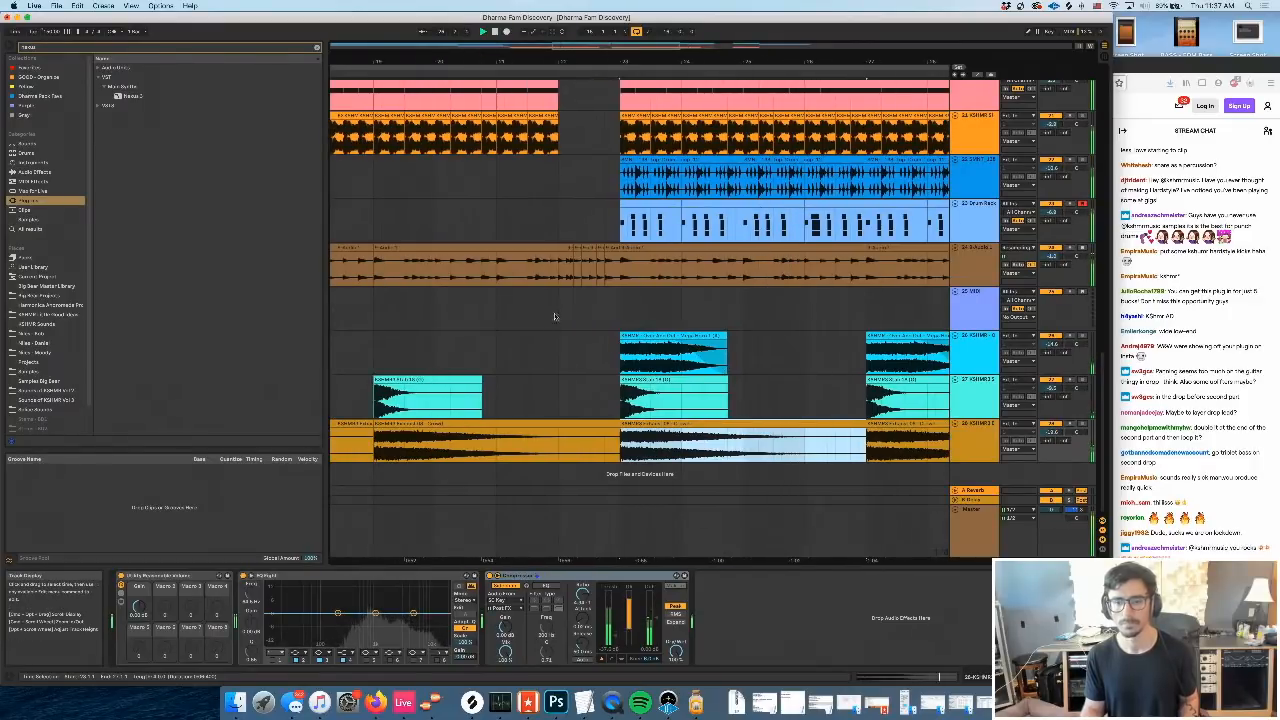
Audition the start of the drop's second half, checking the Over And Out track and the turquoise hit track beneath it
click(970, 348)
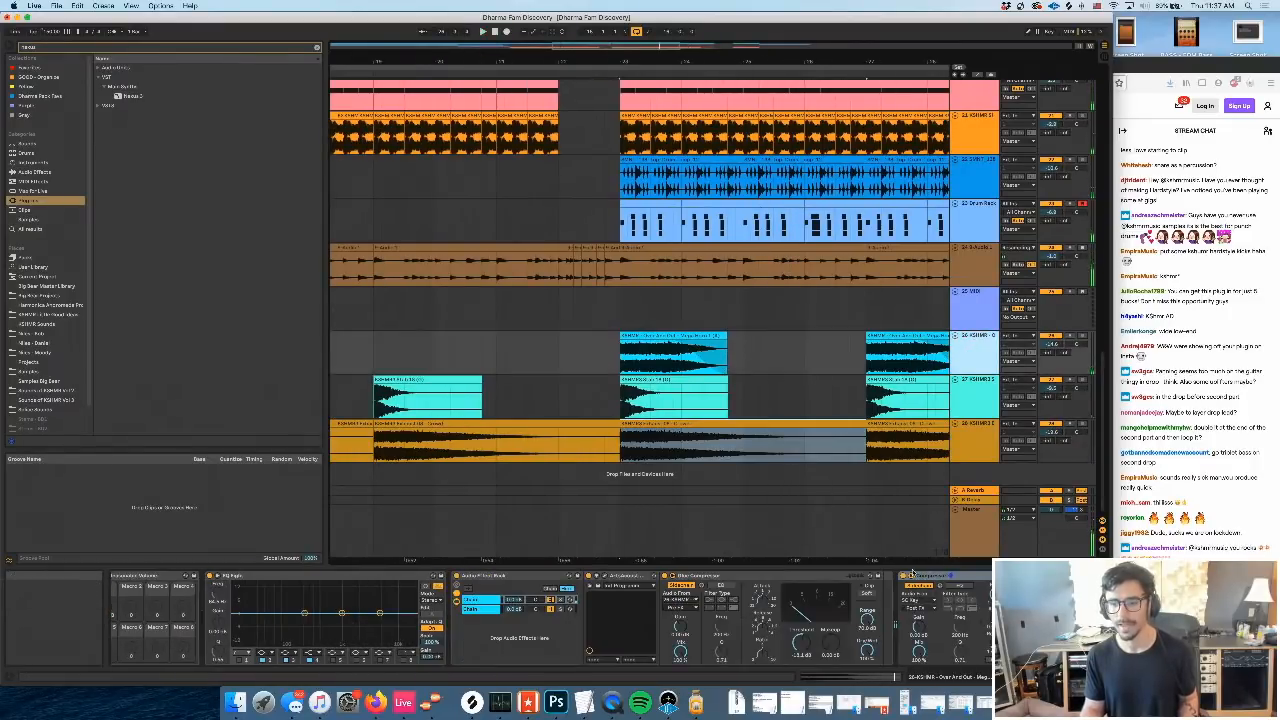
click(615, 354)
key(space)
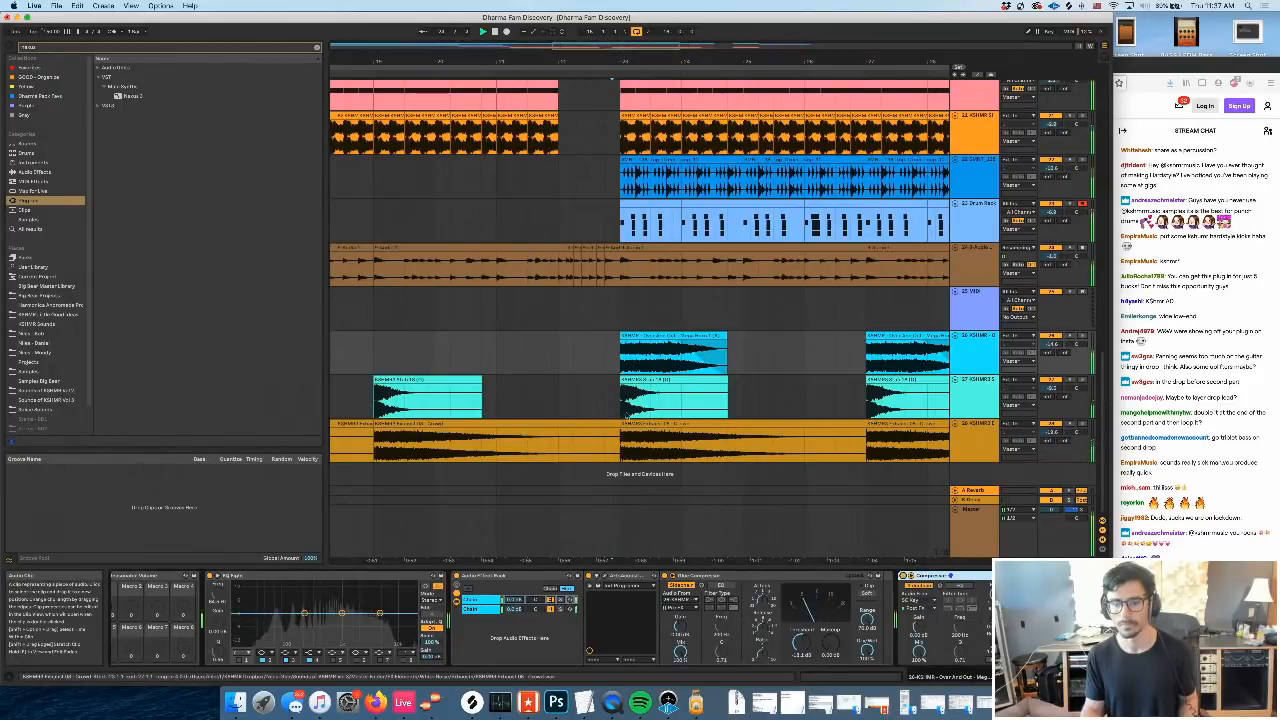
click(604, 396)
key(space)
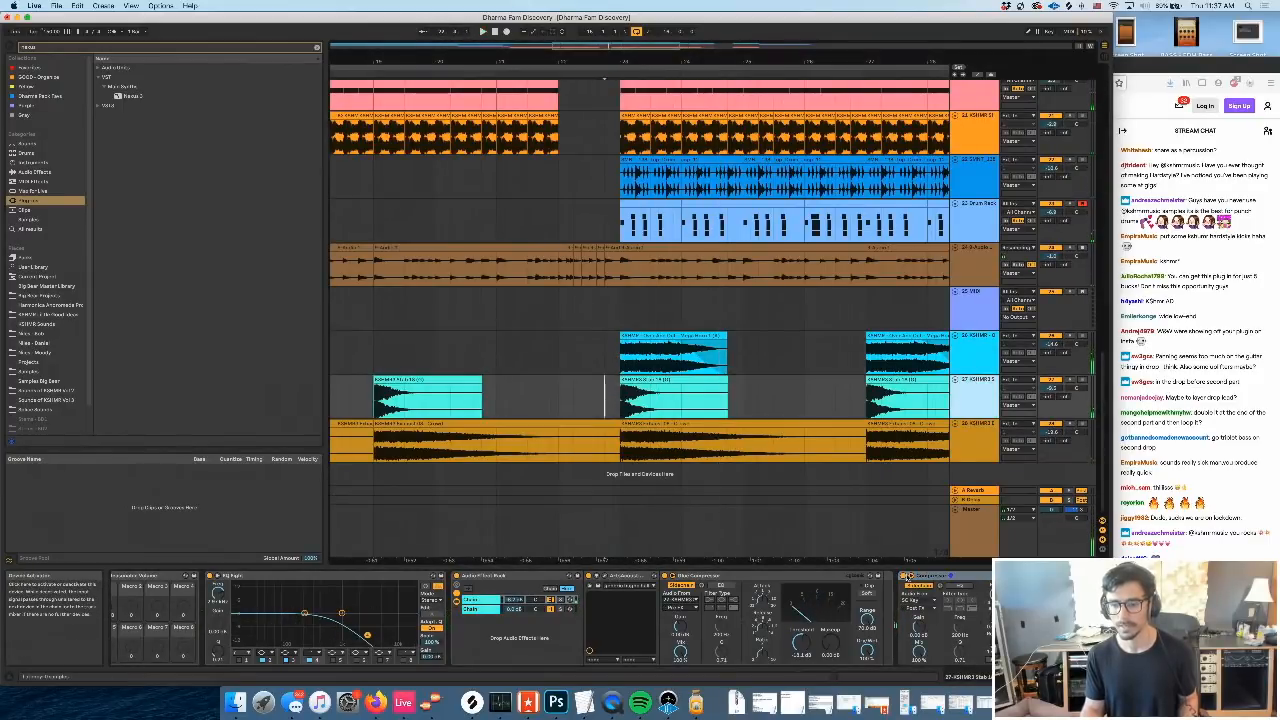
key(space)
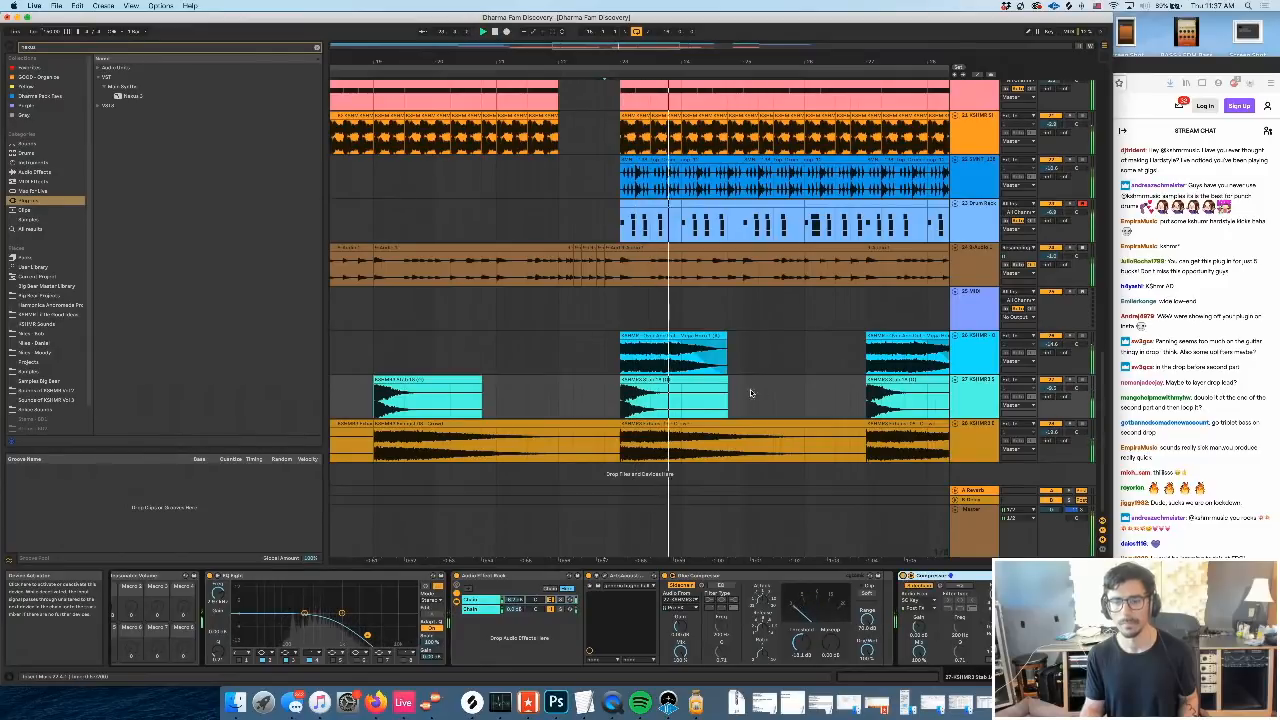
key(space)
Load the Nexus instrument onto the empty MIDI track and close its plug-in window
scroll(845, 369, up, 2)
click(963, 325)
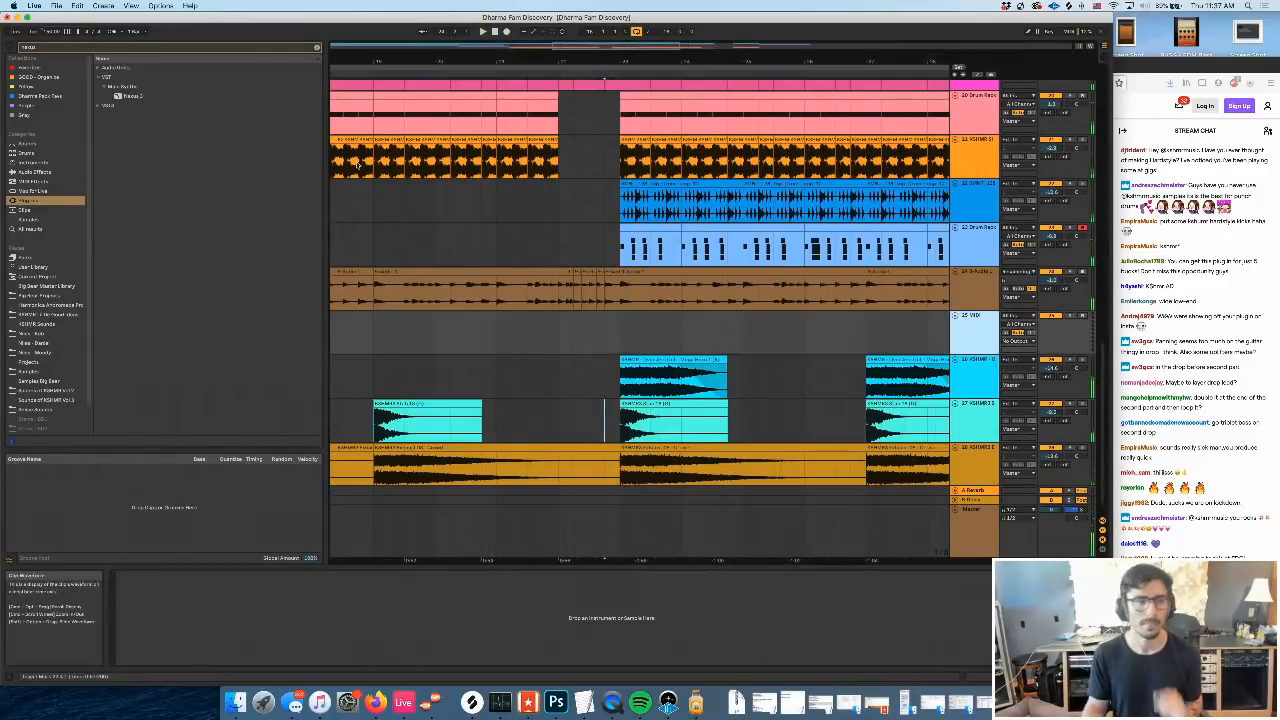
click(128, 96)
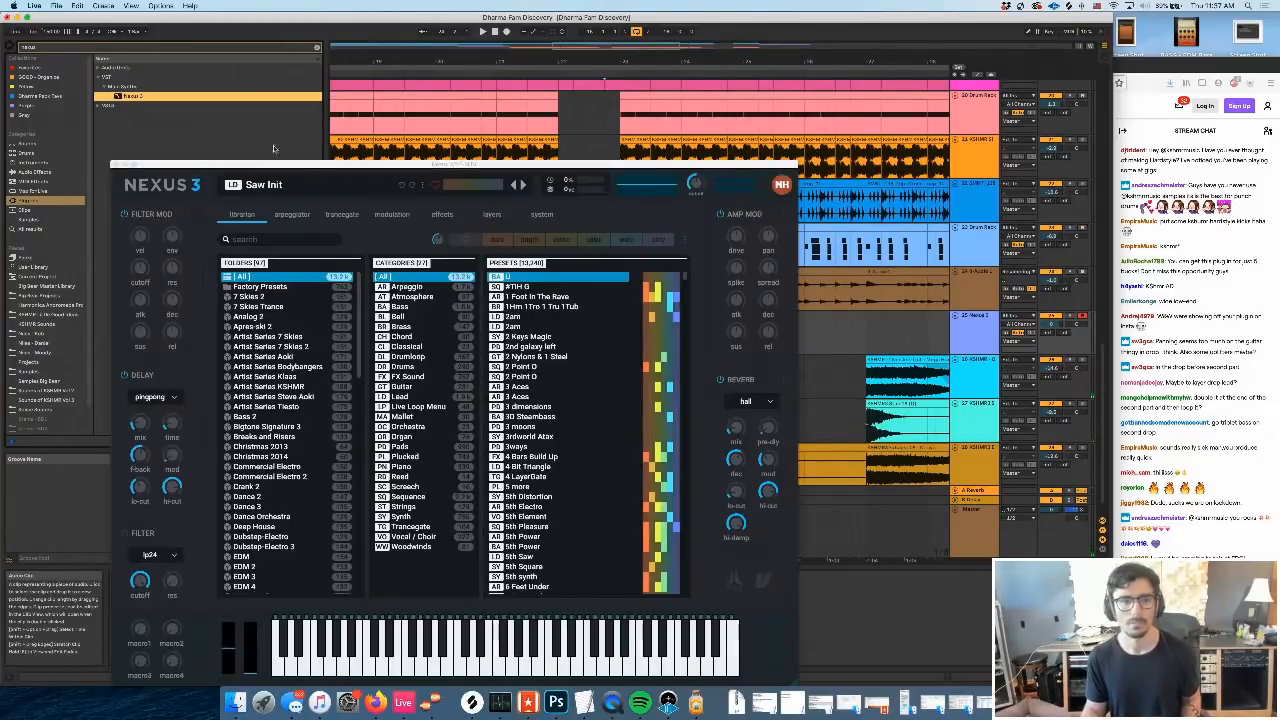
click(118, 165)
Copy a purple Nexus melody clip from the build-up and paste it on the new Nexus track at the start of the drop's second half
scroll(505, 287, left, 5)
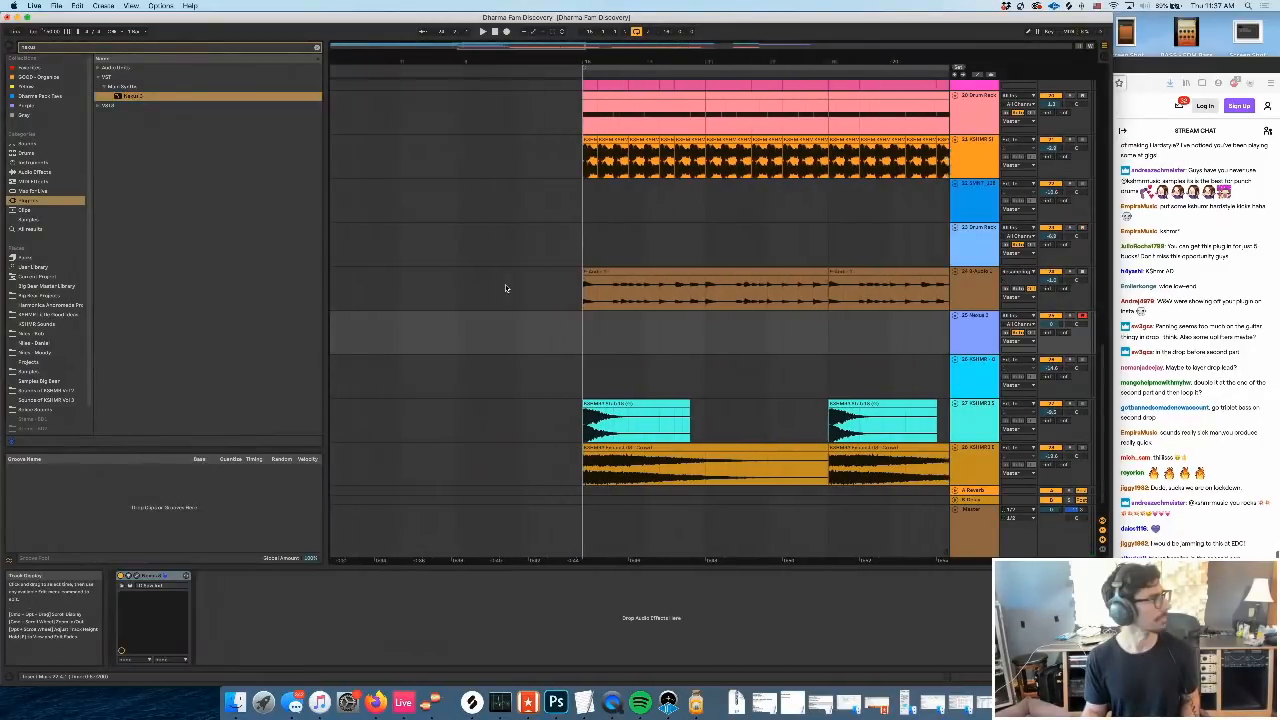
scroll(505, 288, up, 10)
scroll(505, 288, left, 10)
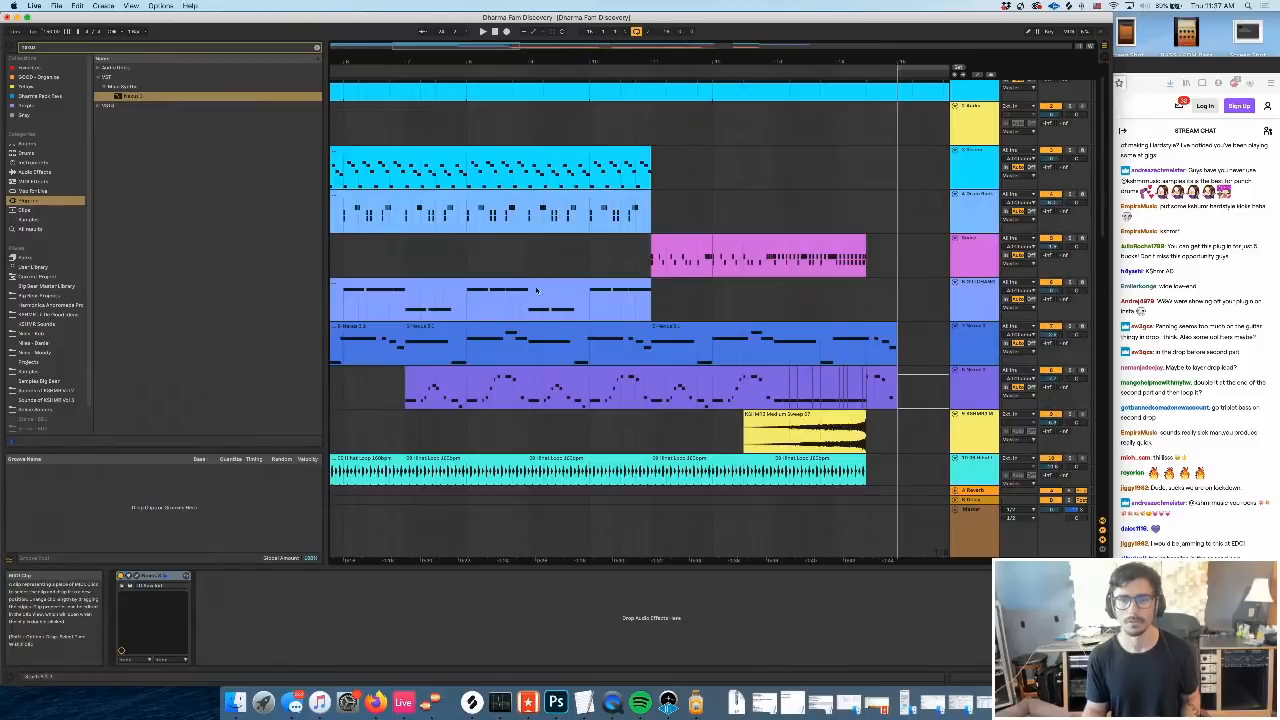
scroll(536, 290, down, 2)
click(577, 311)
scroll(722, 384, down, 15)
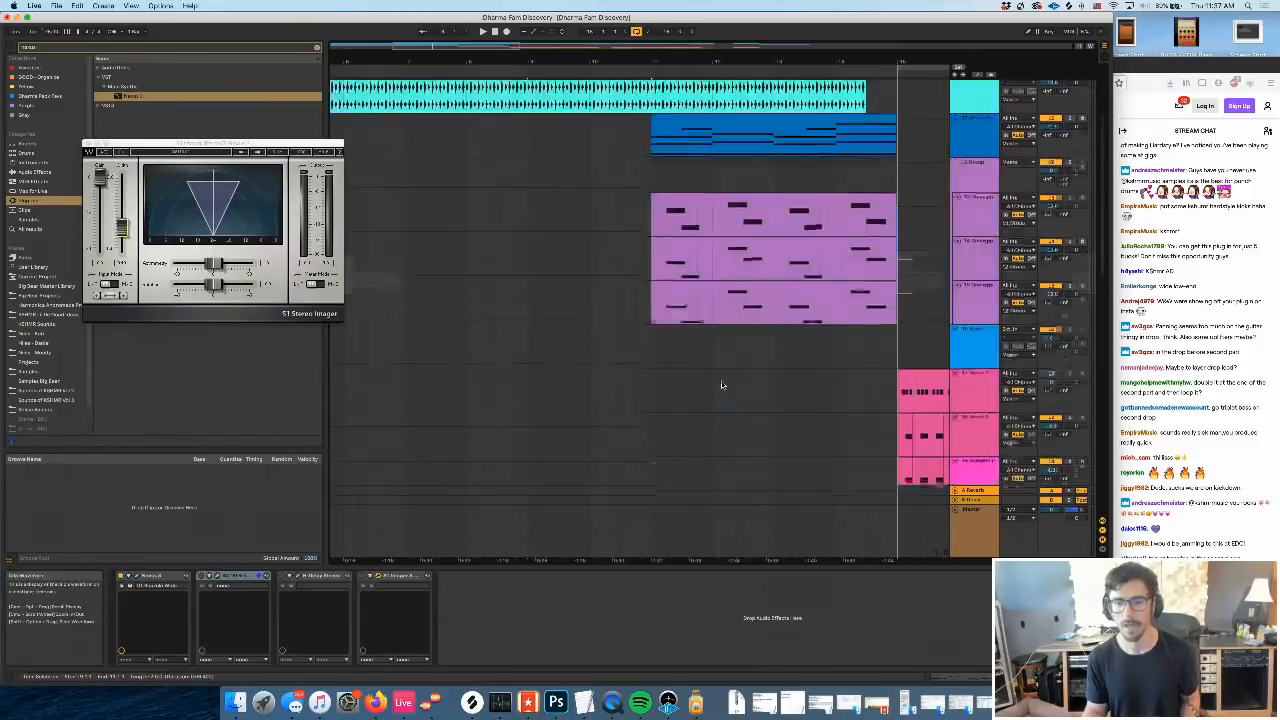
scroll(722, 382, right, 8)
scroll(795, 379, right, 5)
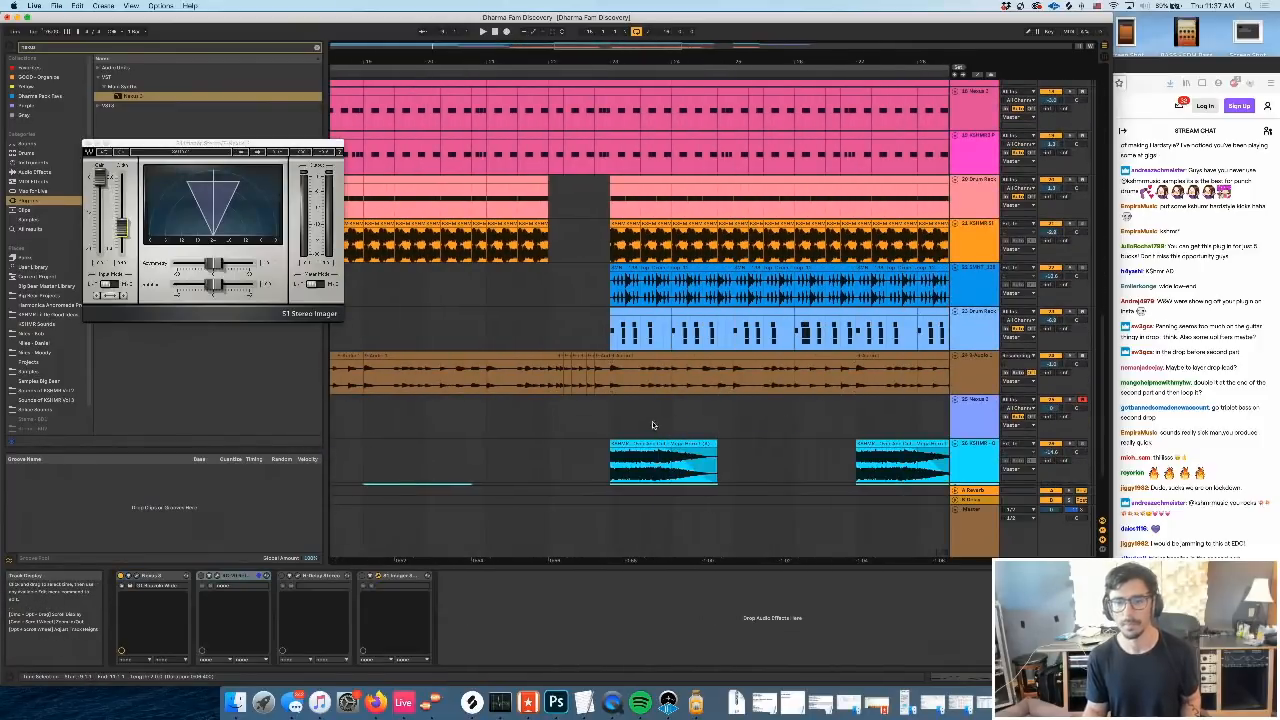
click(612, 414)
key(super+v)
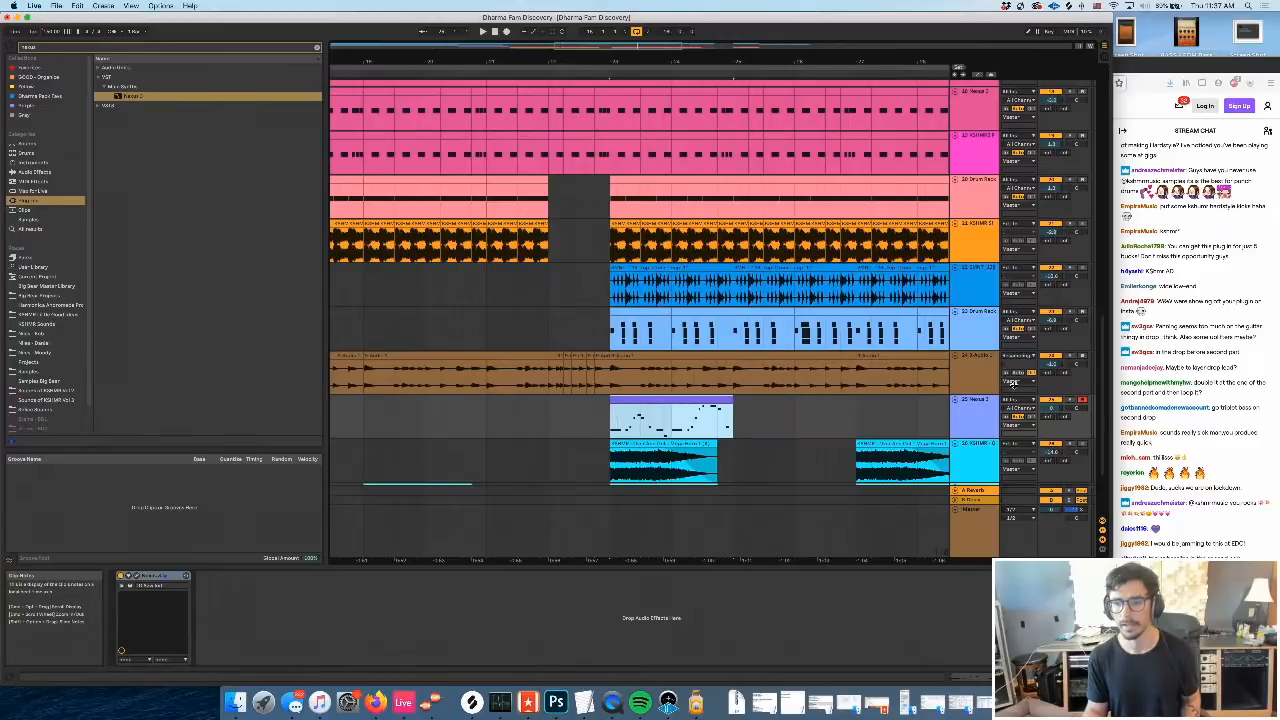
Solo the new Nexus track, load the Poly Strange Land lead from the Artist Series KSHMR folder, and lower the track's volume
click(1069, 399)
key(space)
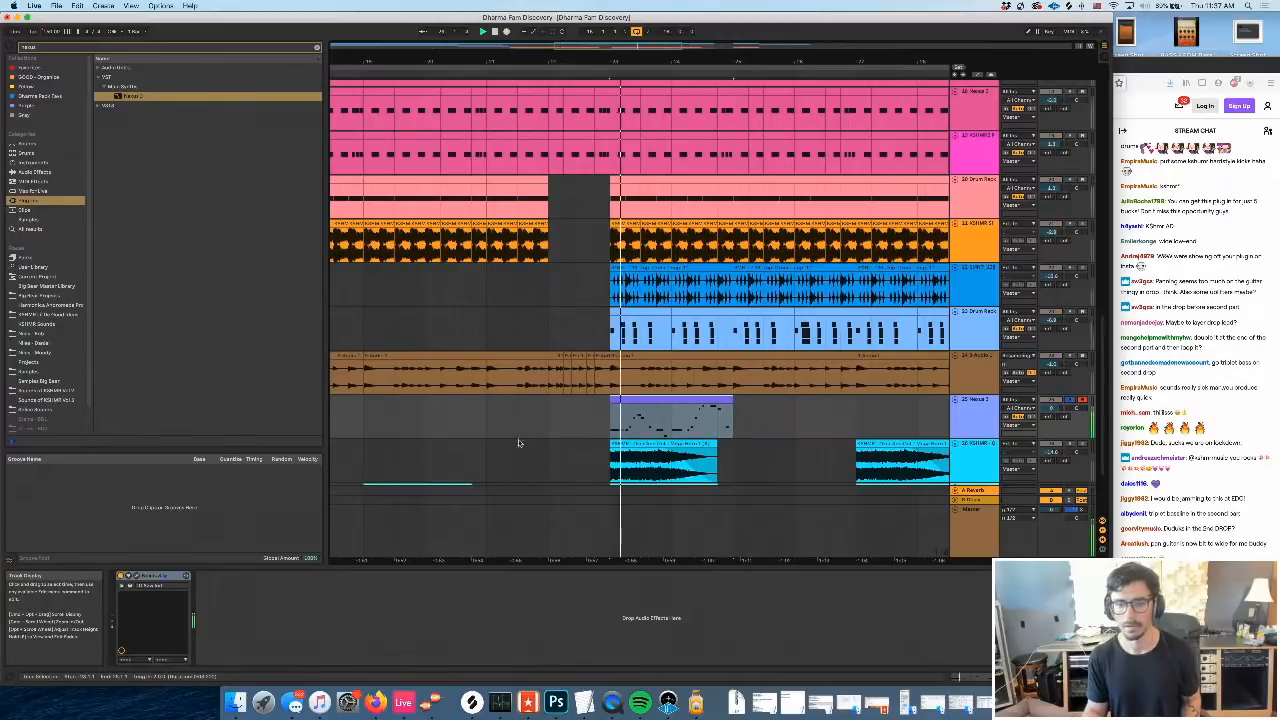
click(137, 577)
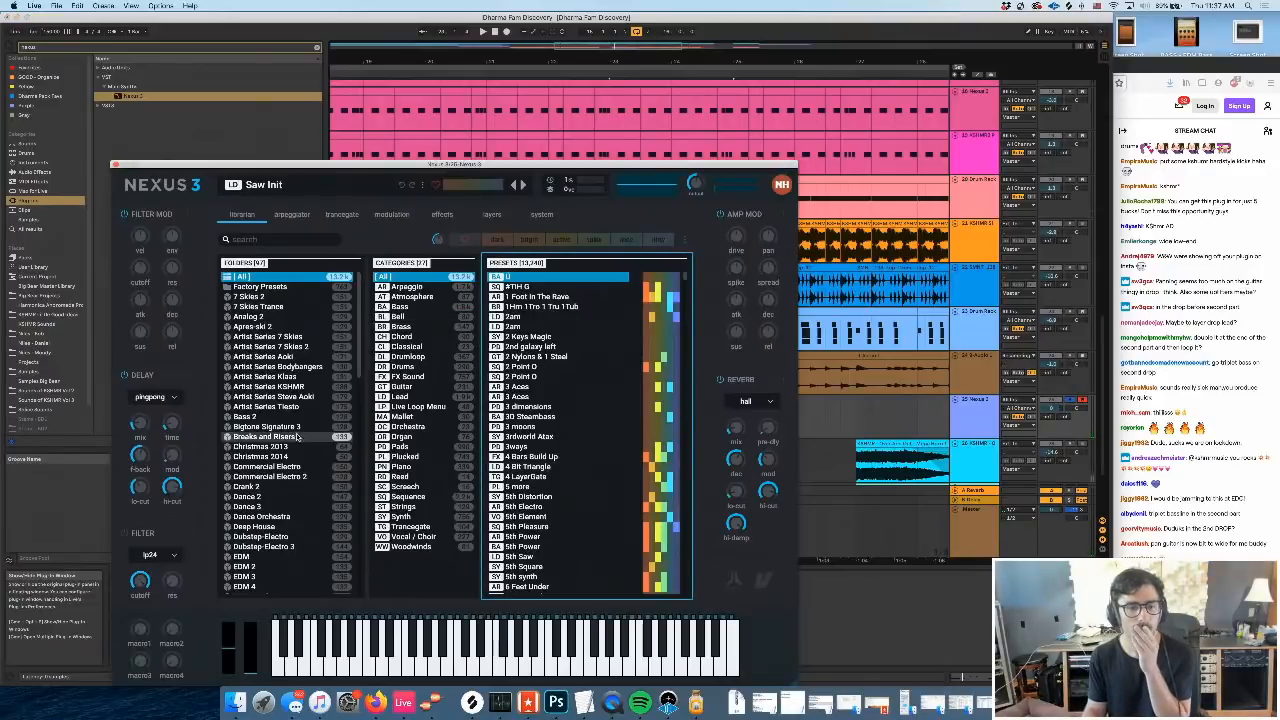
click(298, 388)
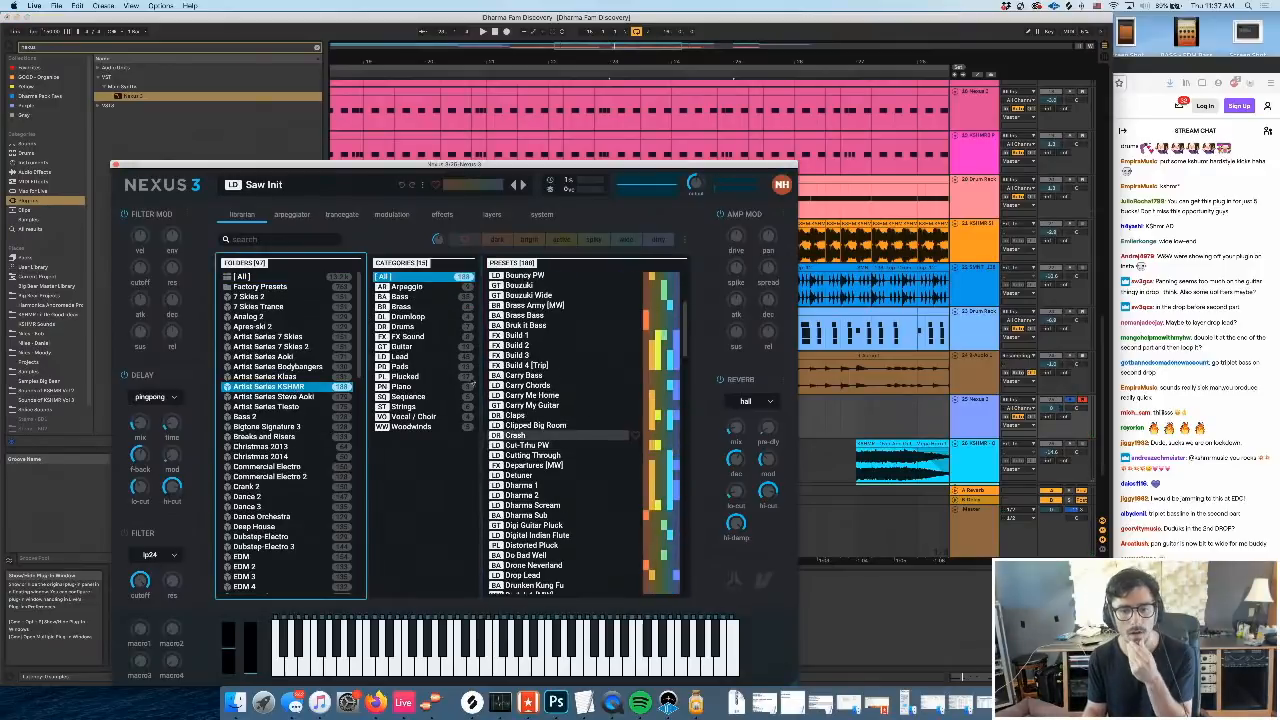
click(402, 356)
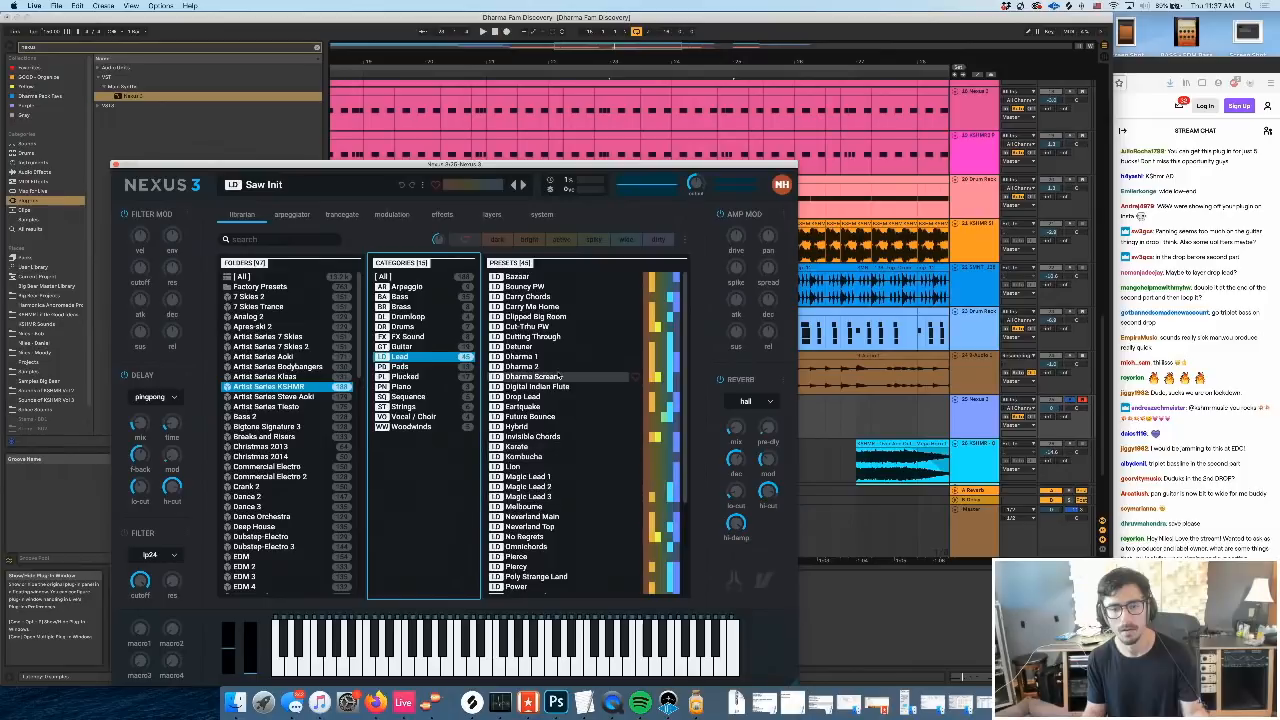
scroll(558, 492, down, 4)
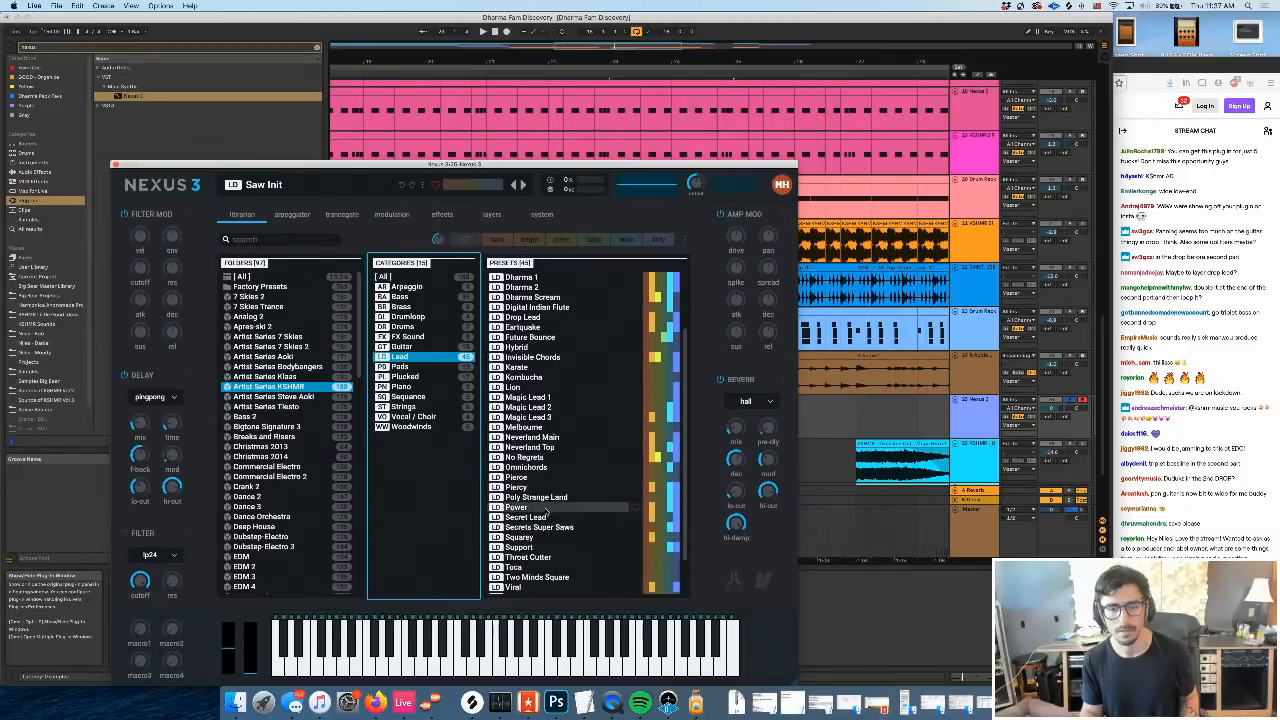
click(535, 497)
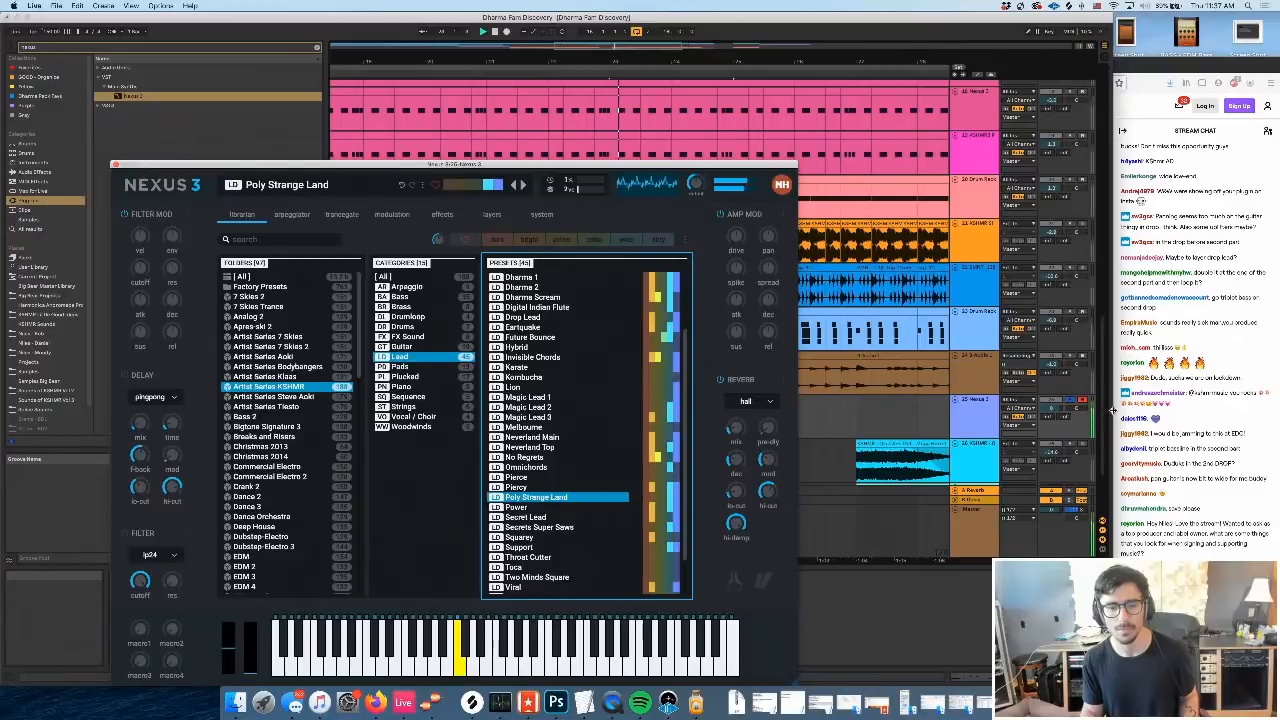
drag(1051, 408, 1051, 421)
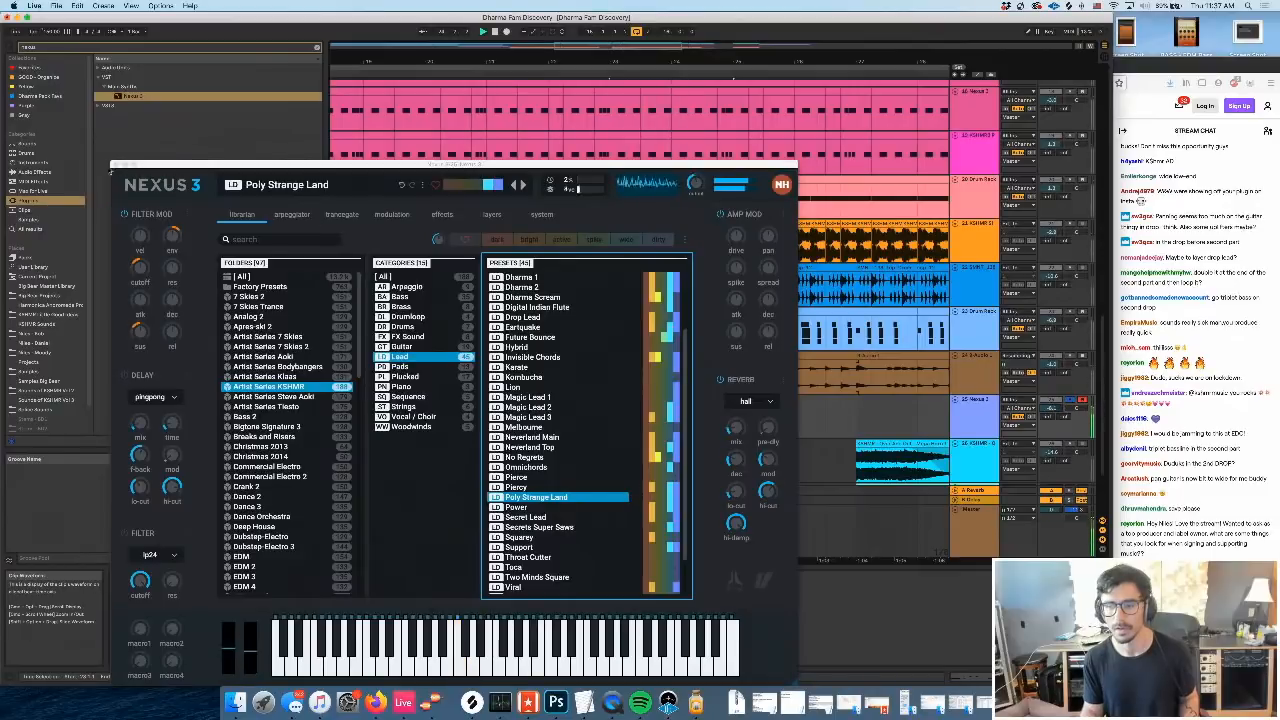
Delete the modulation envelope from the pasted melody clip and play it
click(118, 164)
double_click(676, 405)
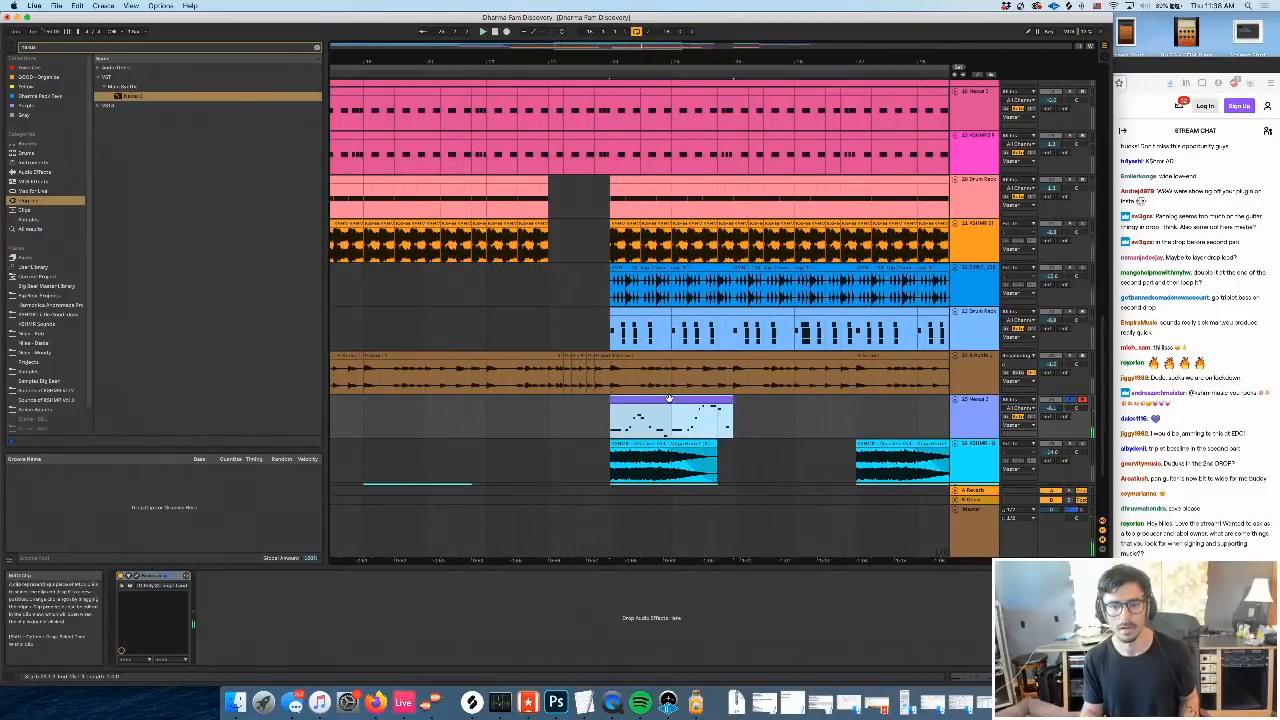
click(135, 661)
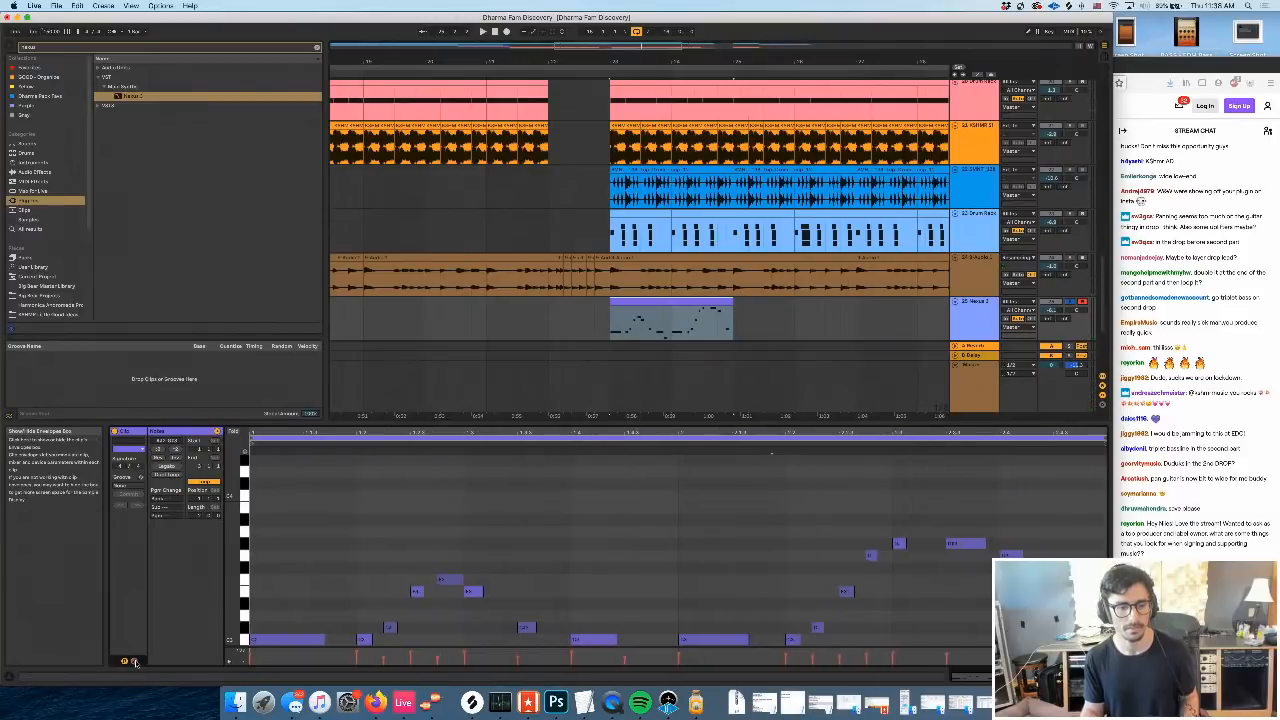
click(135, 661)
click(256, 441)
click(250, 446)
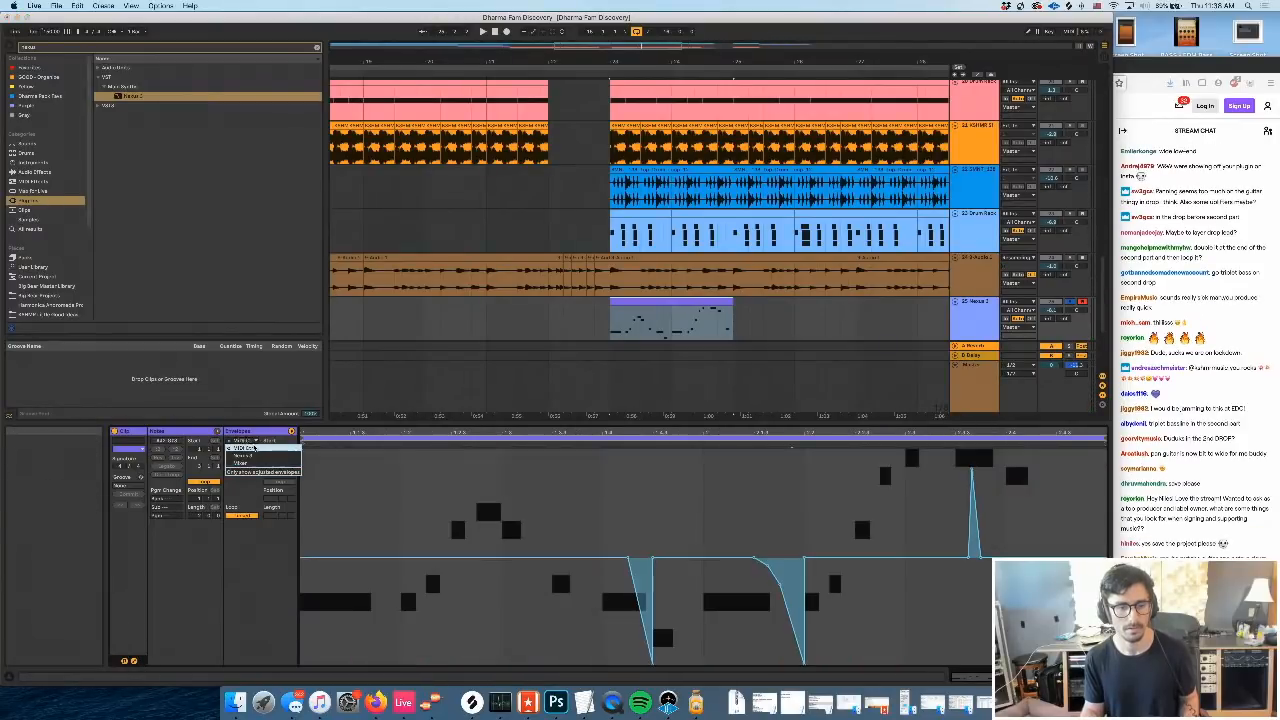
click(243, 449)
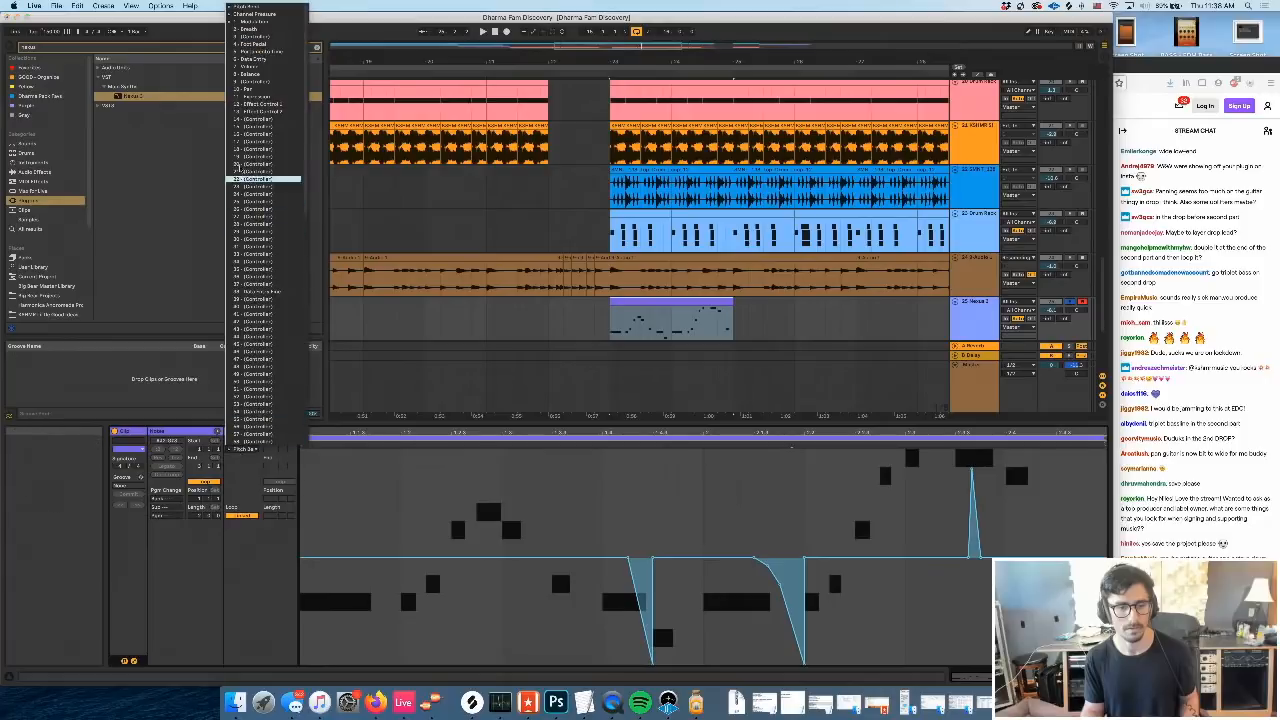
click(262, 20)
click(602, 504)
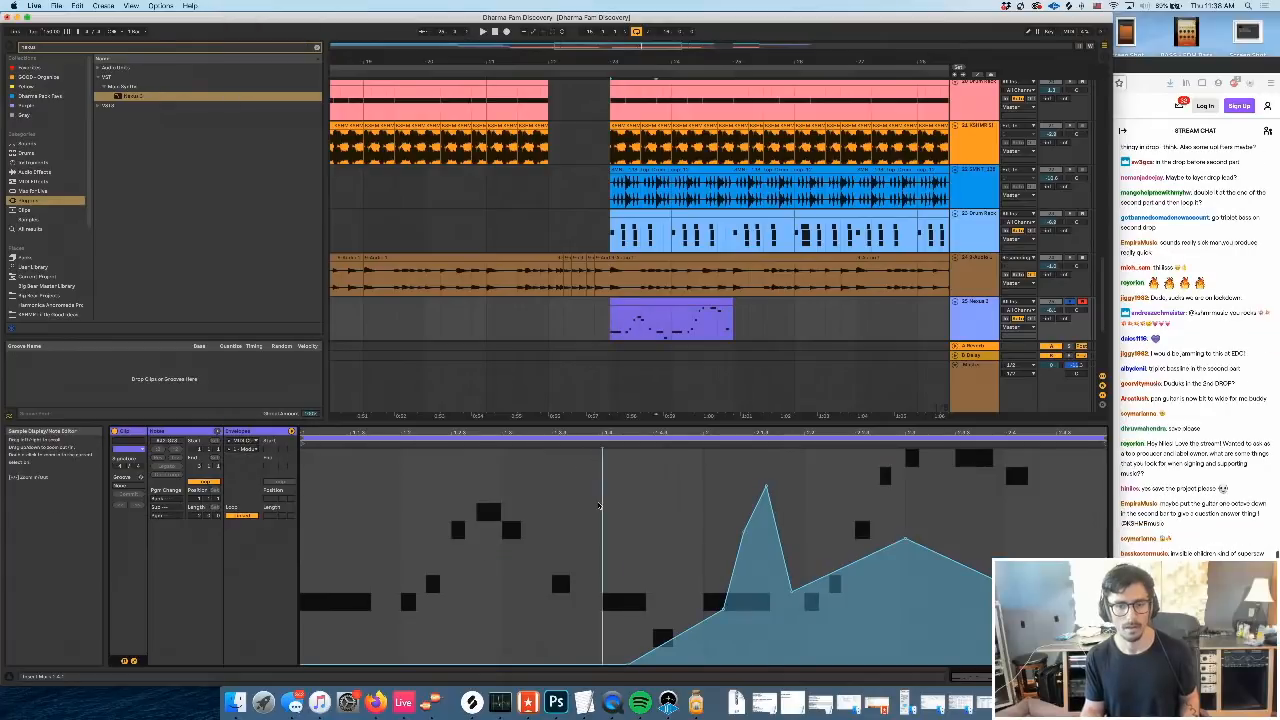
key(super+a)
key(Delete)
key(space)
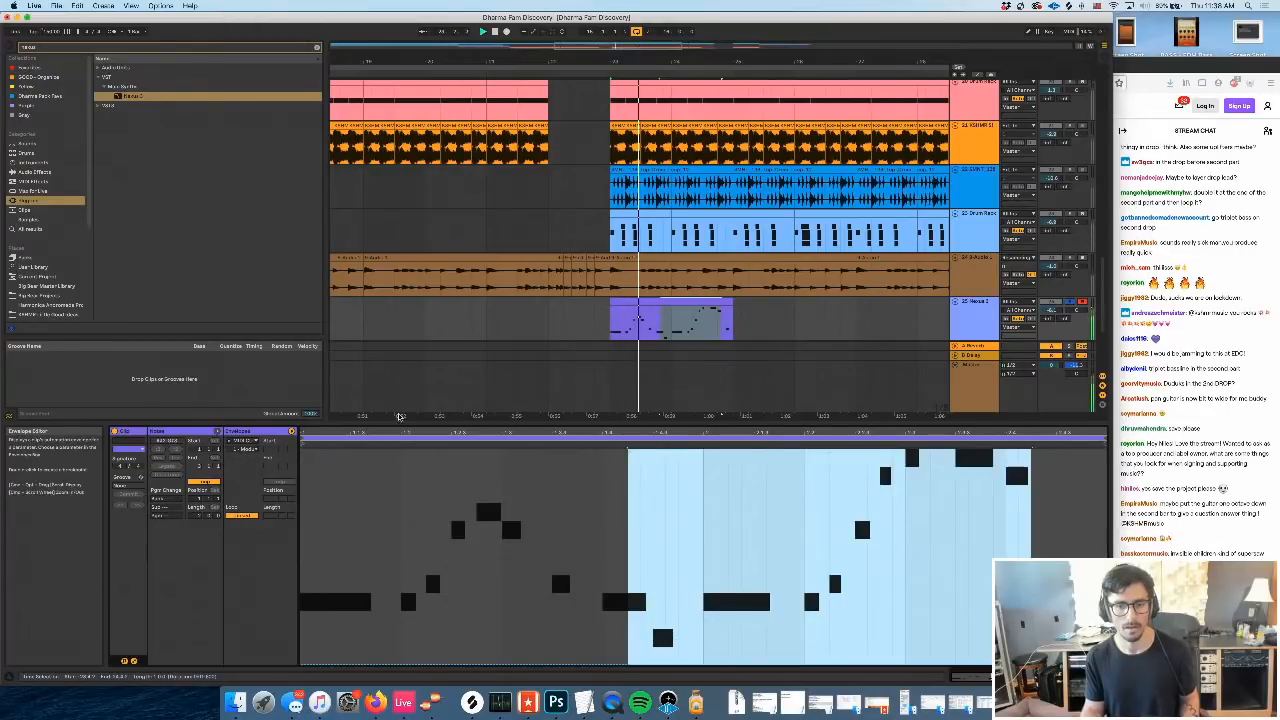
Consolidate the melody clip, stretch its notes to double length, and play it
click(703, 298)
key(space)
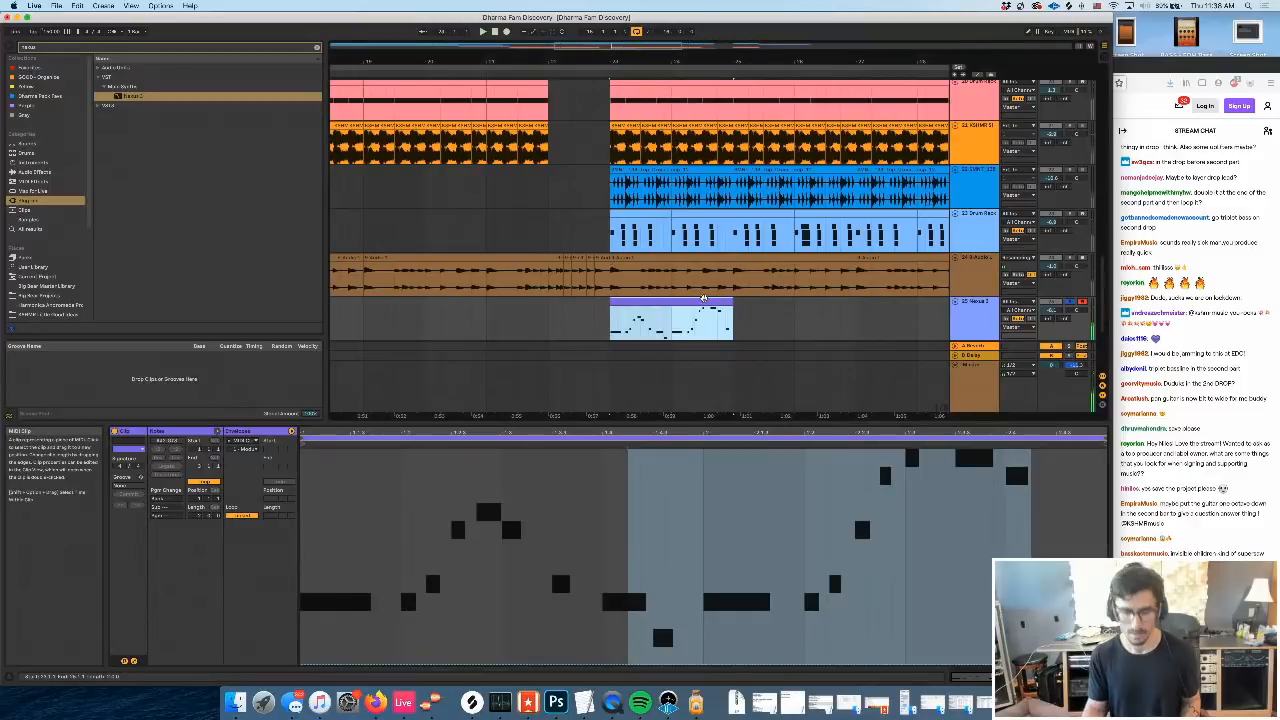
key(super+j)
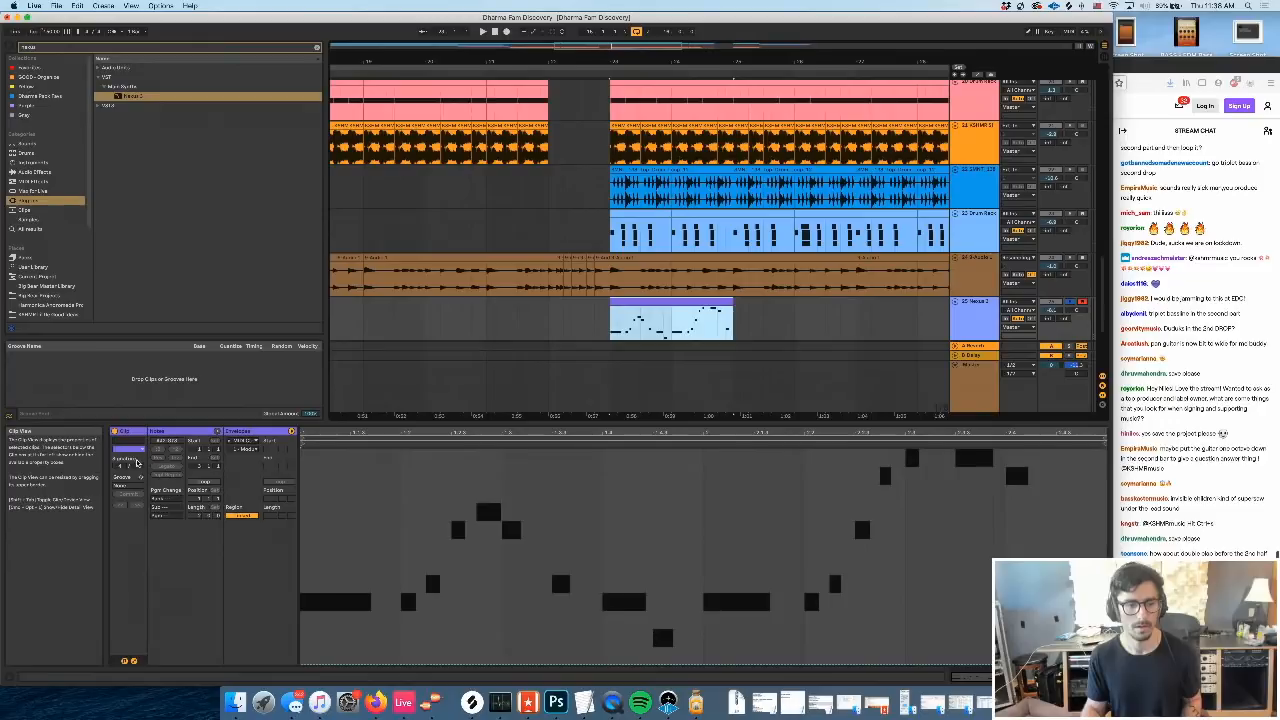
click(134, 661)
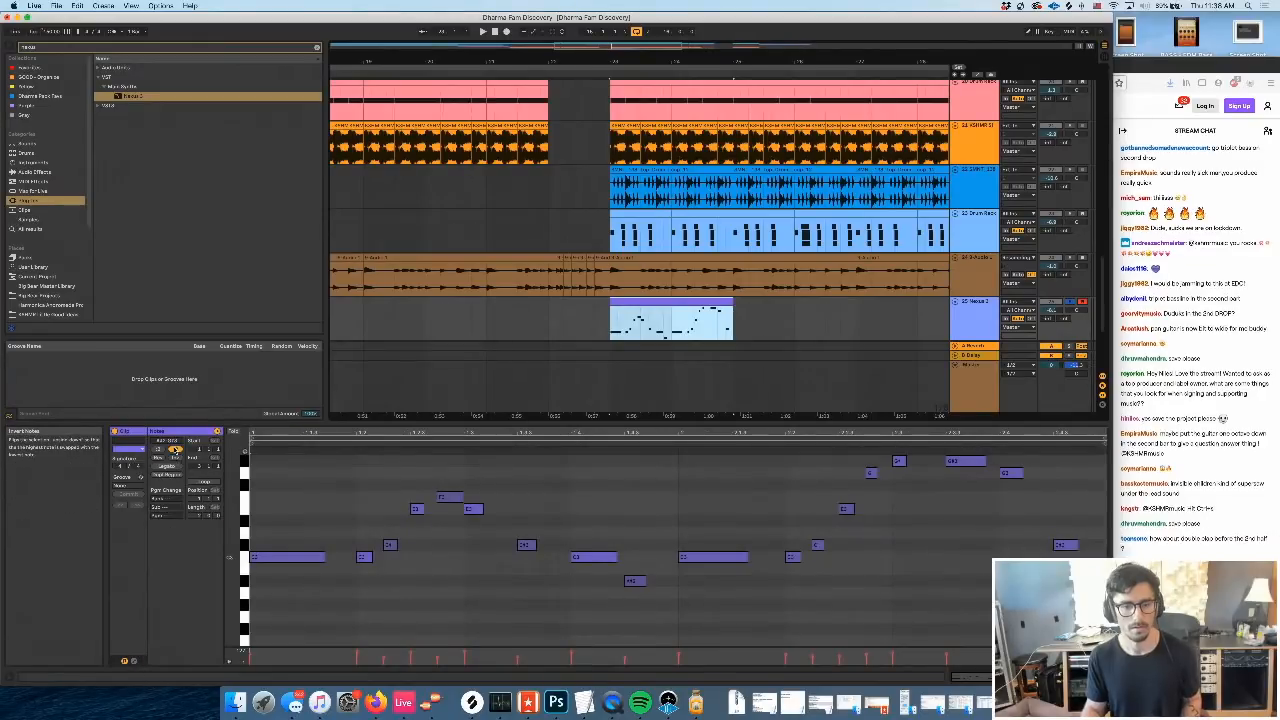
key(super+d)
key(space)
click(822, 301)
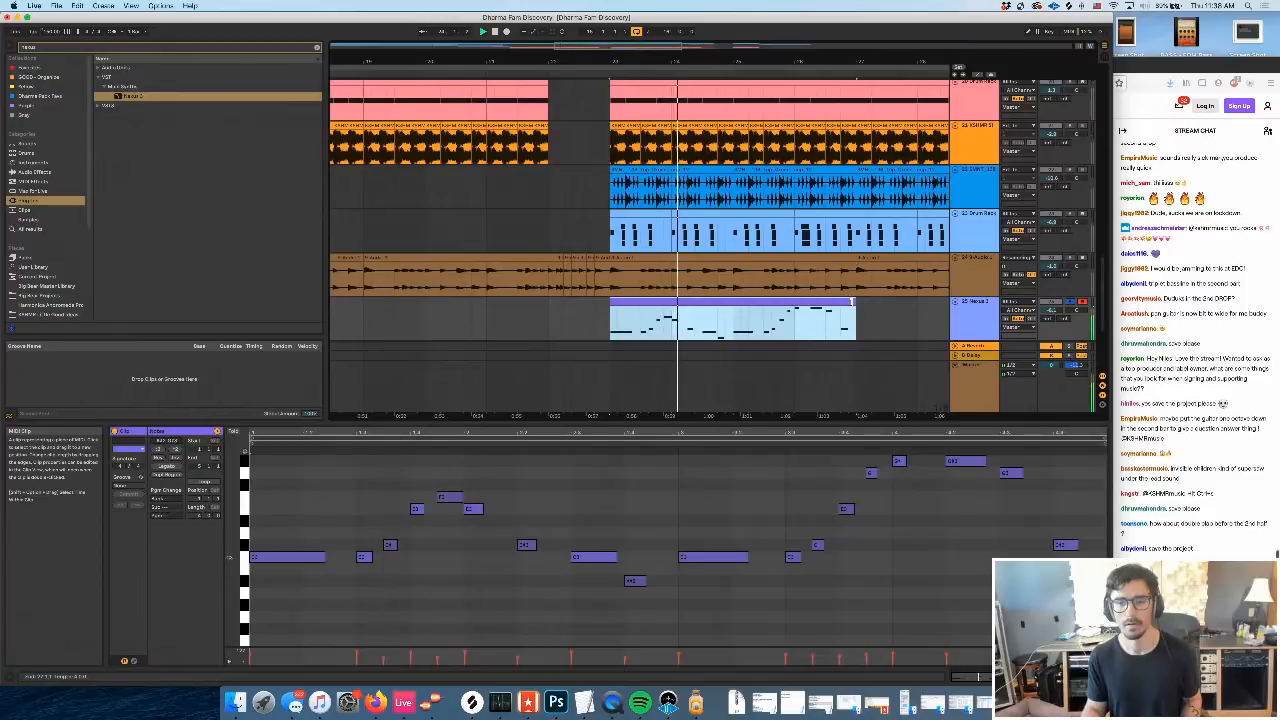
Save the project and unsolo the new Nexus track to hear the melody with the full drop
key(super+s)
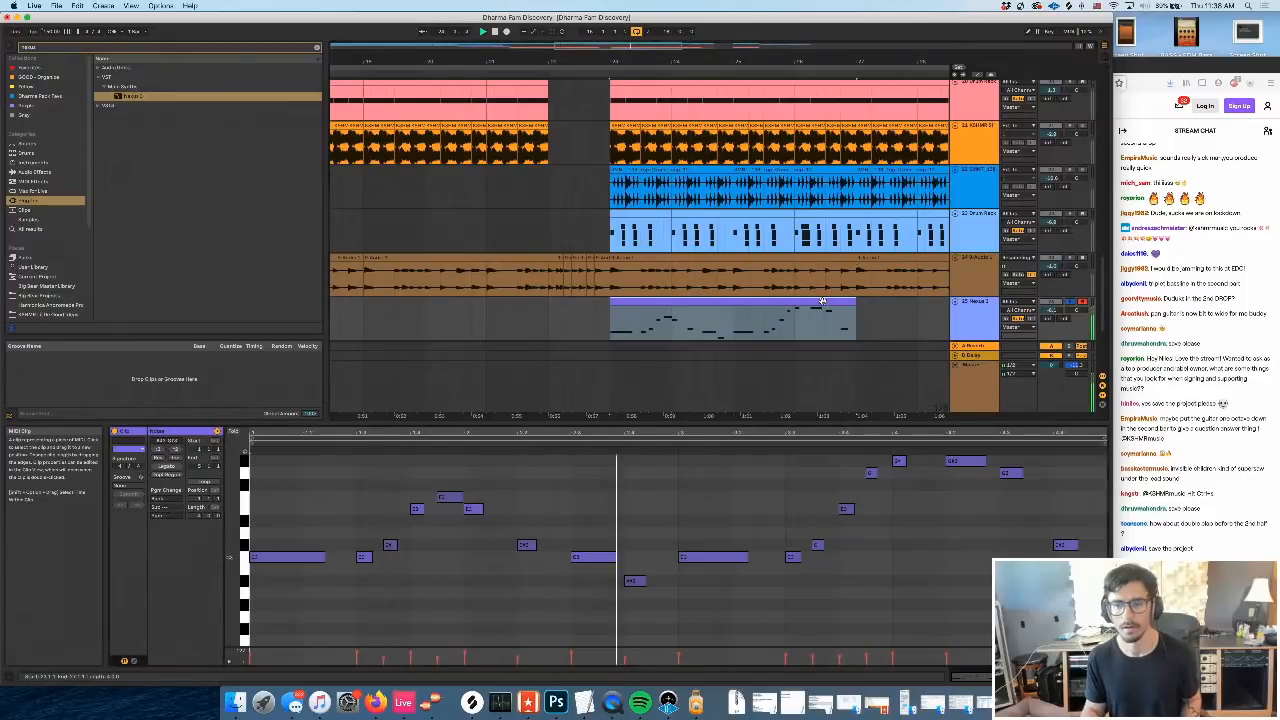
click(1069, 302)
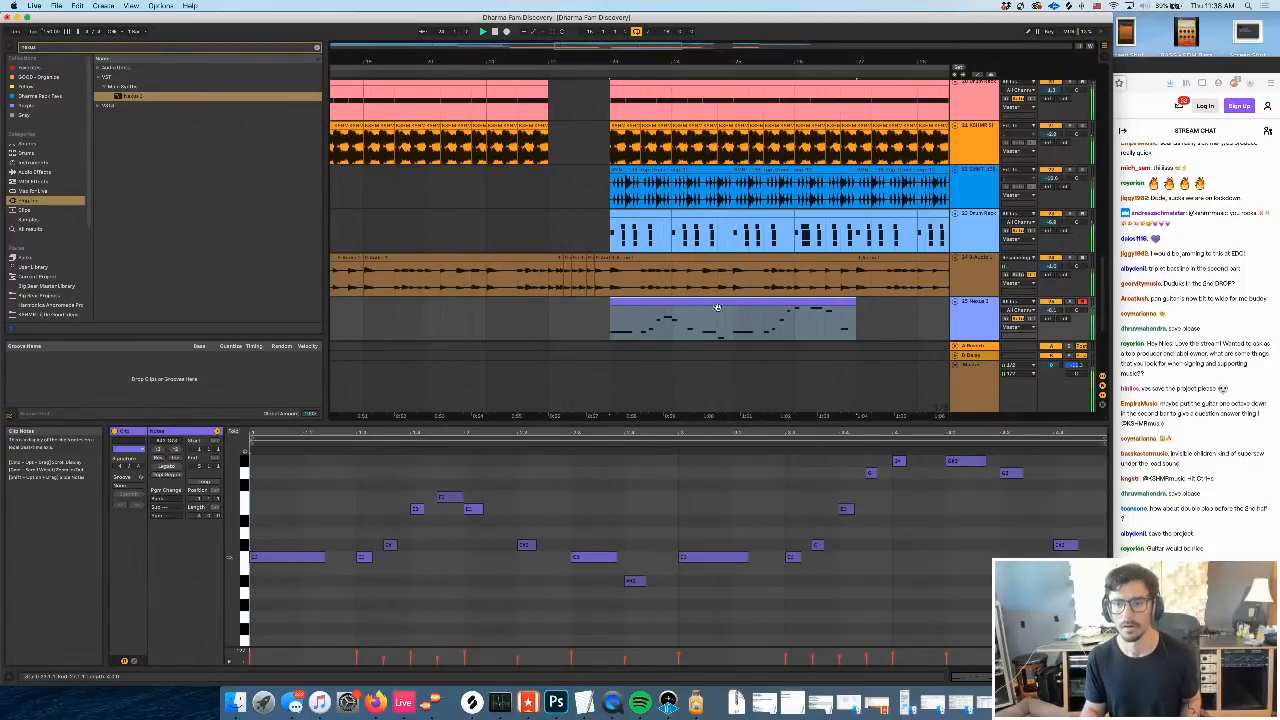
click(711, 301)
click(317, 567)
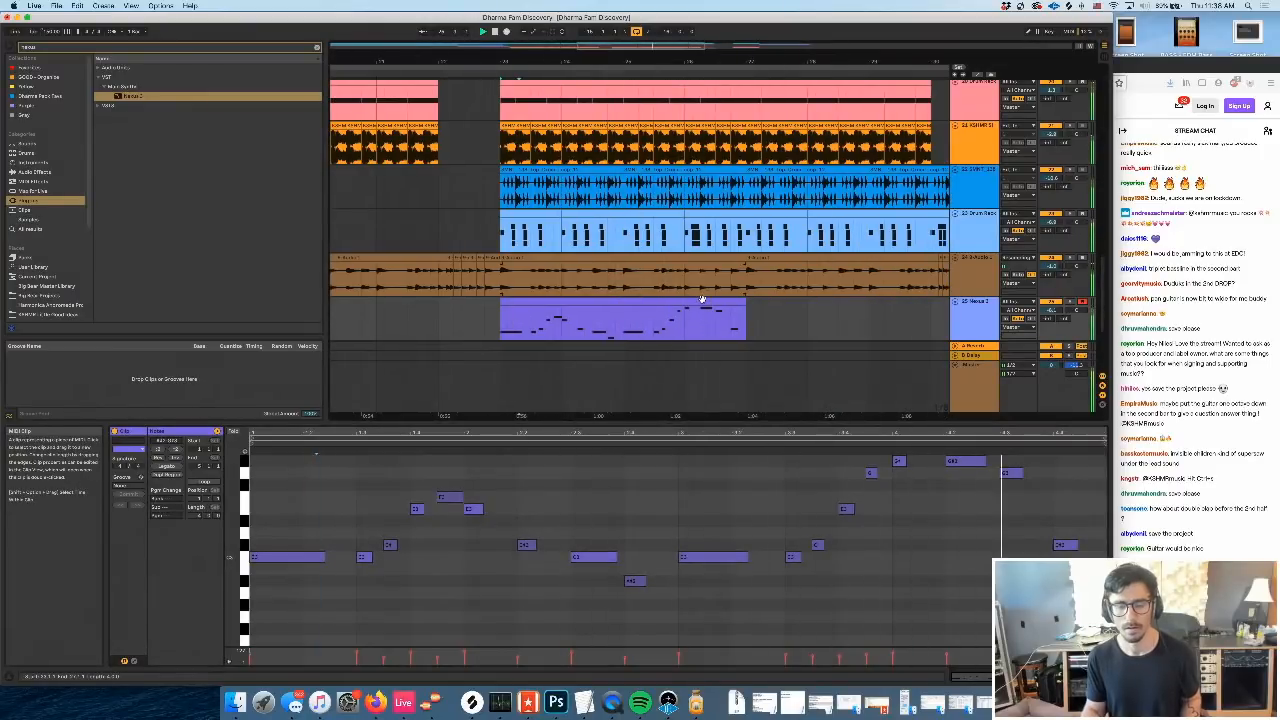
Open the Nexus melody clip and shorten its long opening note
click(704, 296)
click(322, 562)
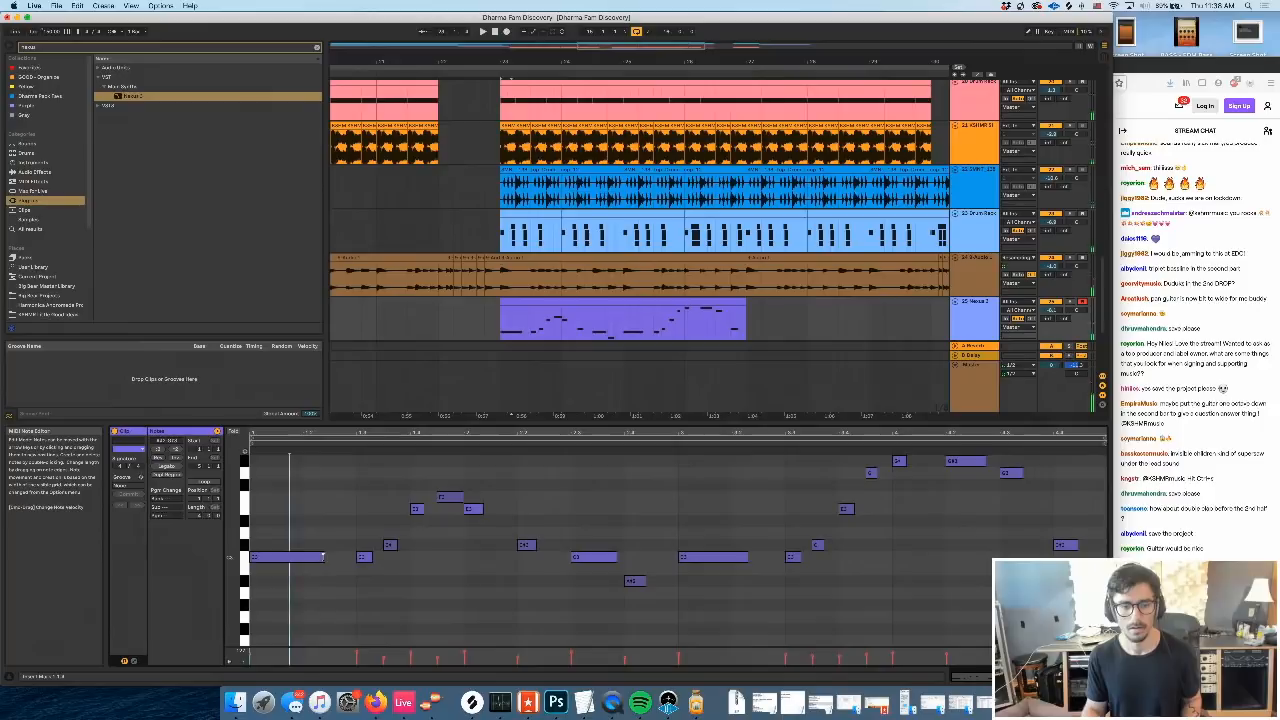
drag(322, 562, 284, 562)
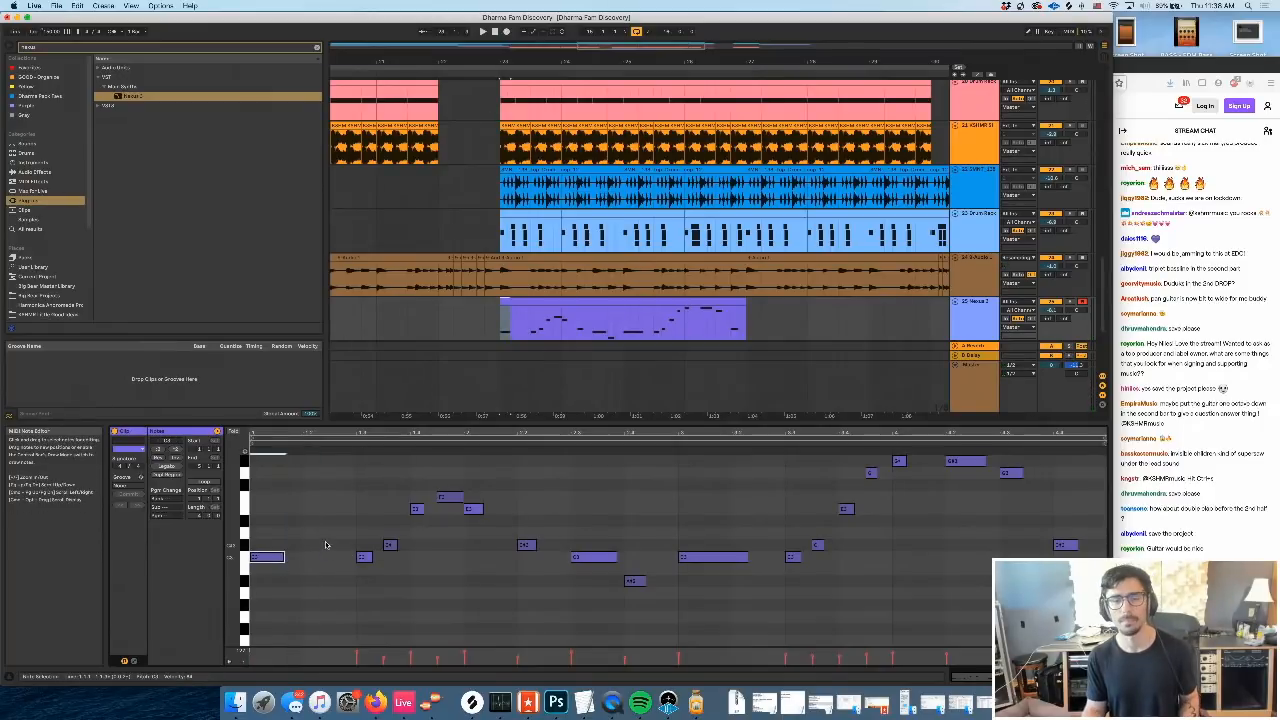
drag(281, 557, 276, 557)
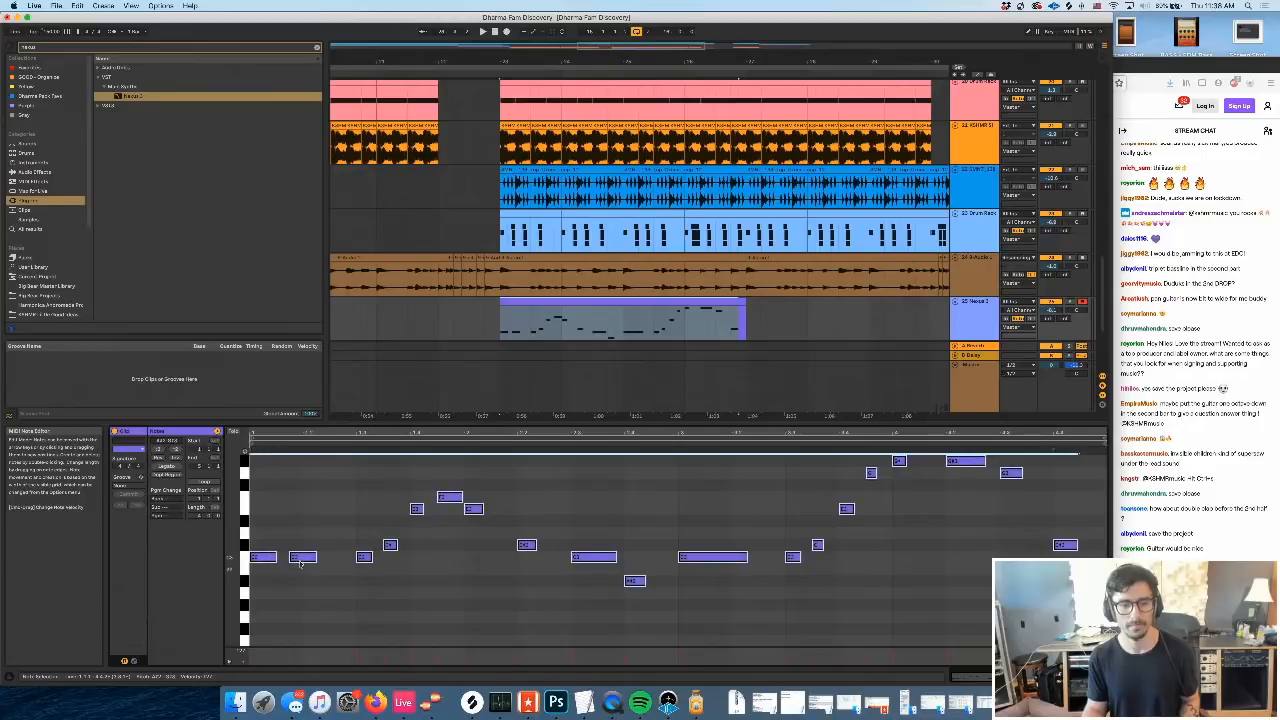
Repeat the shortened opening note twice at the same pitch to fill the gap before the following note, and play it
double_click(300, 557)
key(super+v)
key(space)
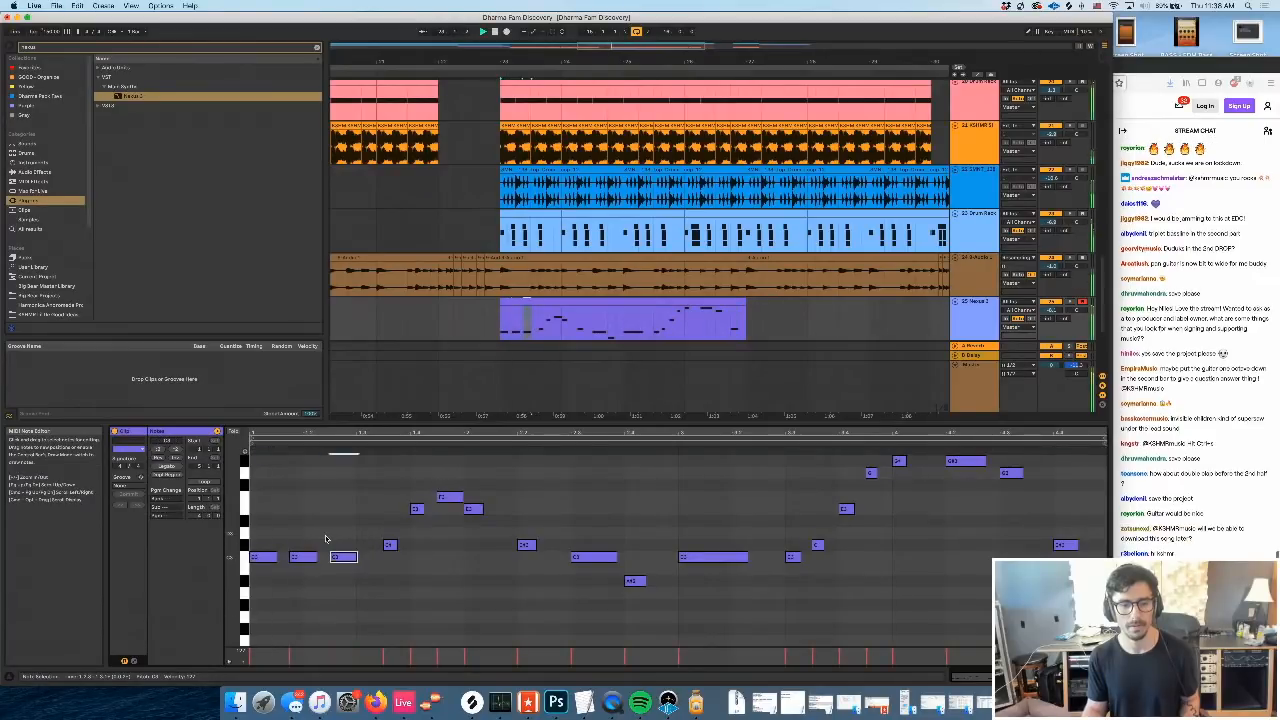
click(316, 559)
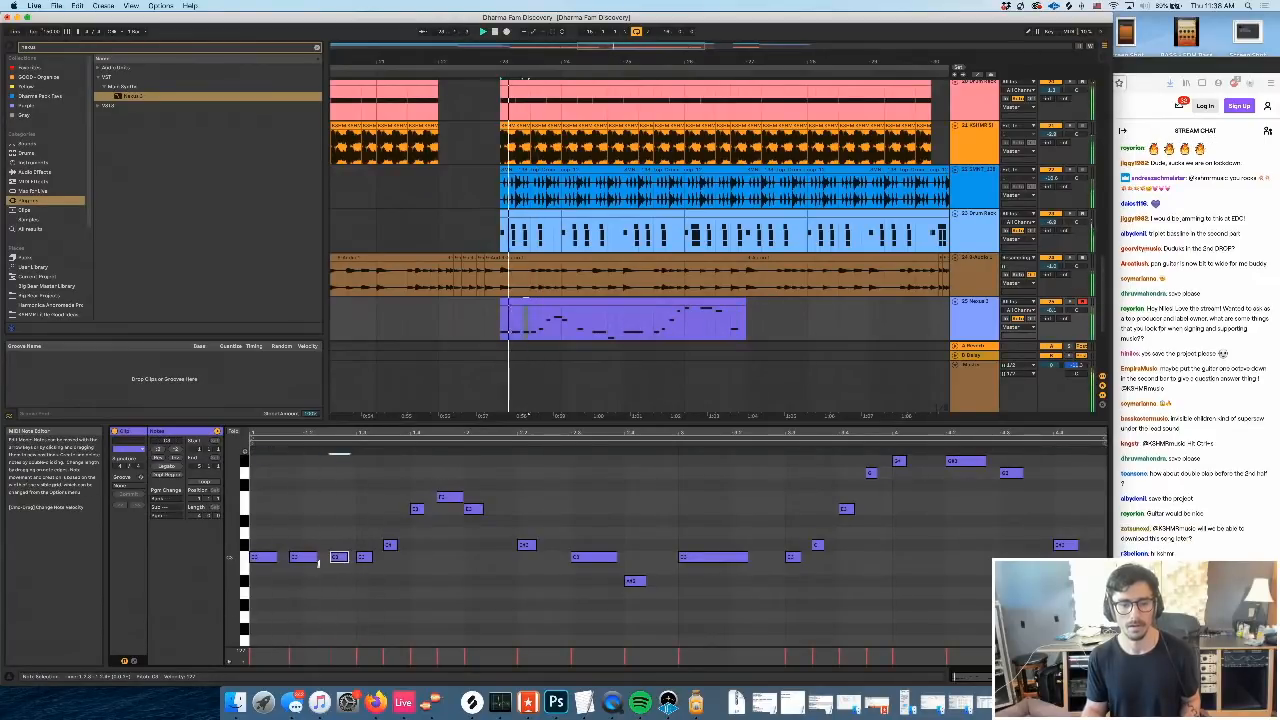
key(space)
Play the arrangement from before the second half of the drop and replay the edited Nexus melody in context
click(456, 564)
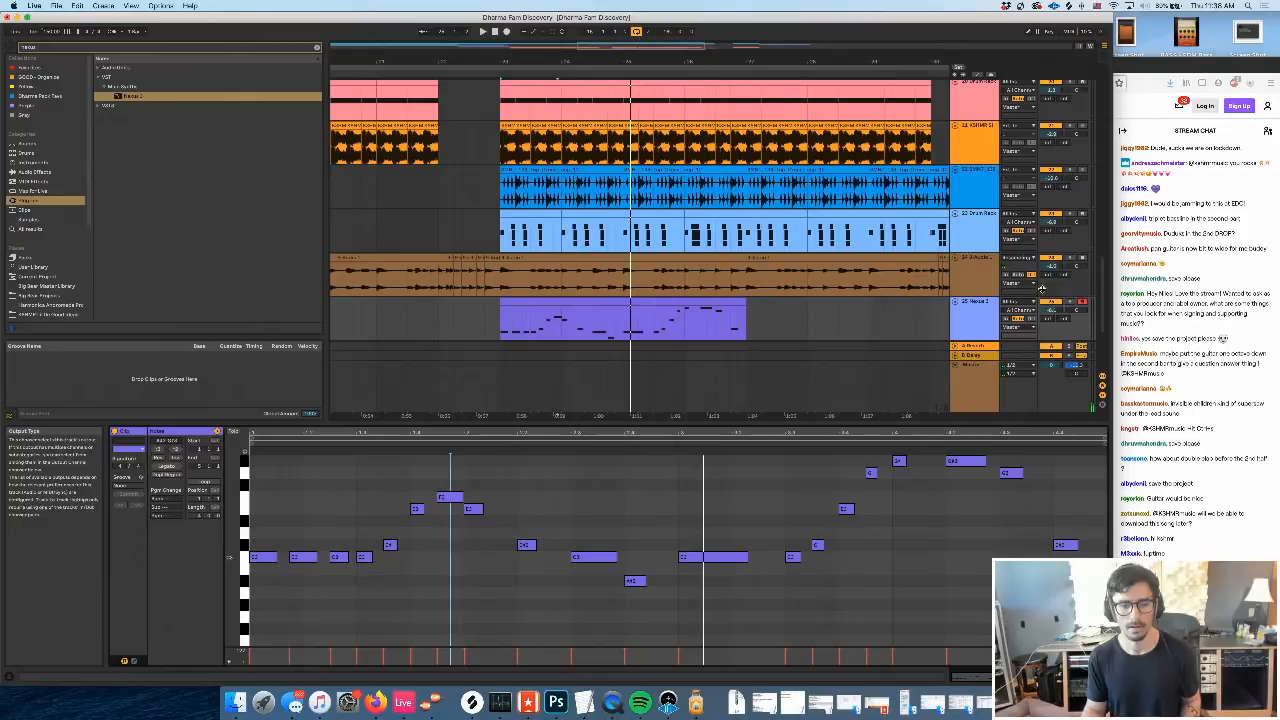
scroll(456, 321, left, 3)
click(456, 321)
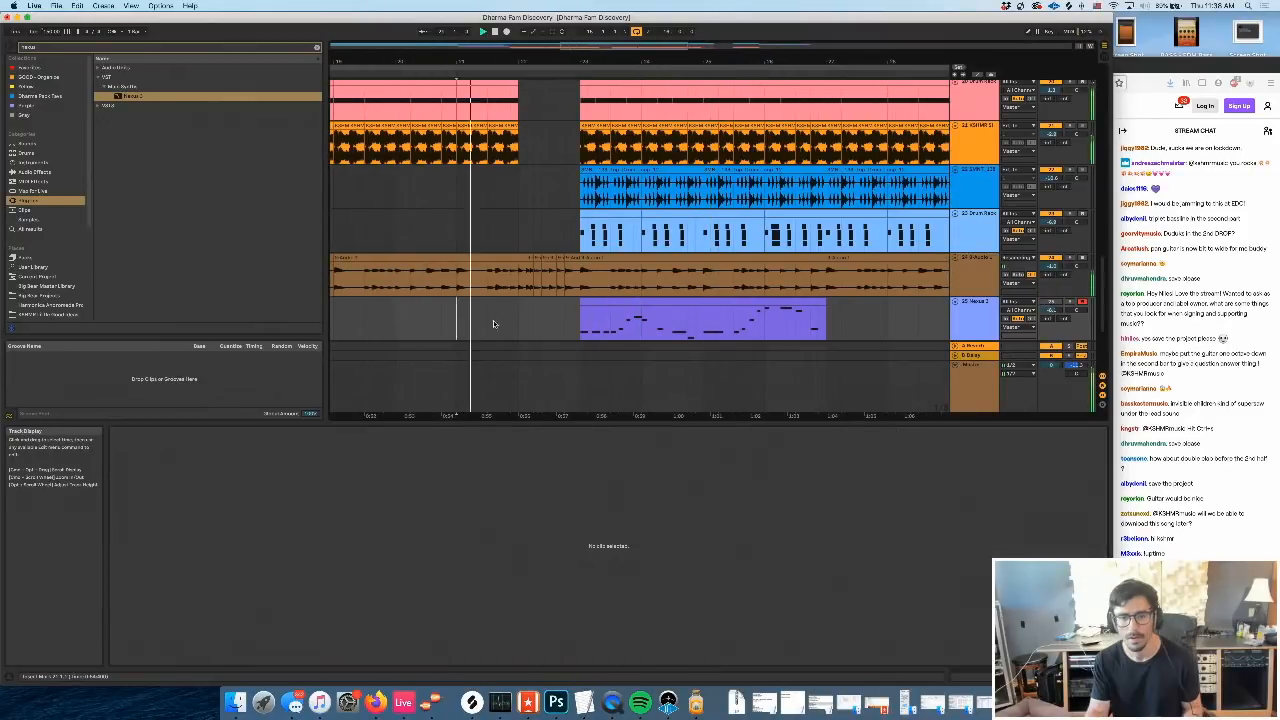
drag(457, 62, 388, 54)
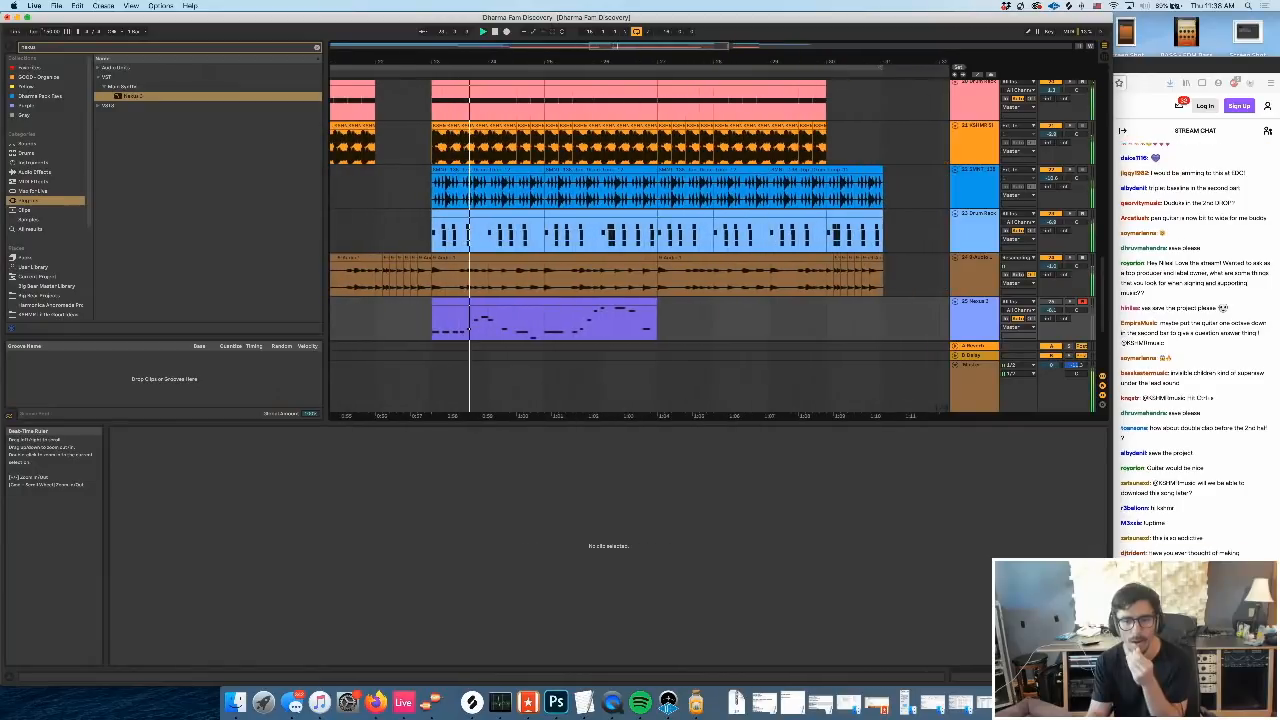
click(513, 298)
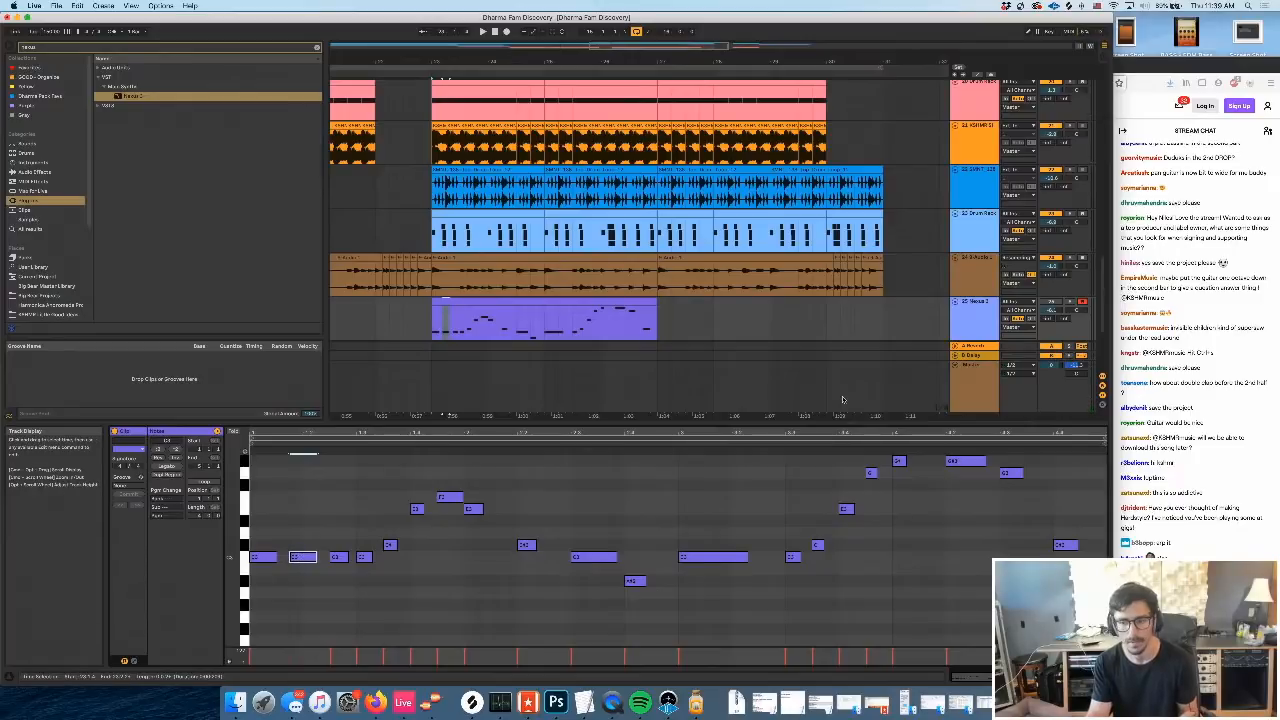
key(space)
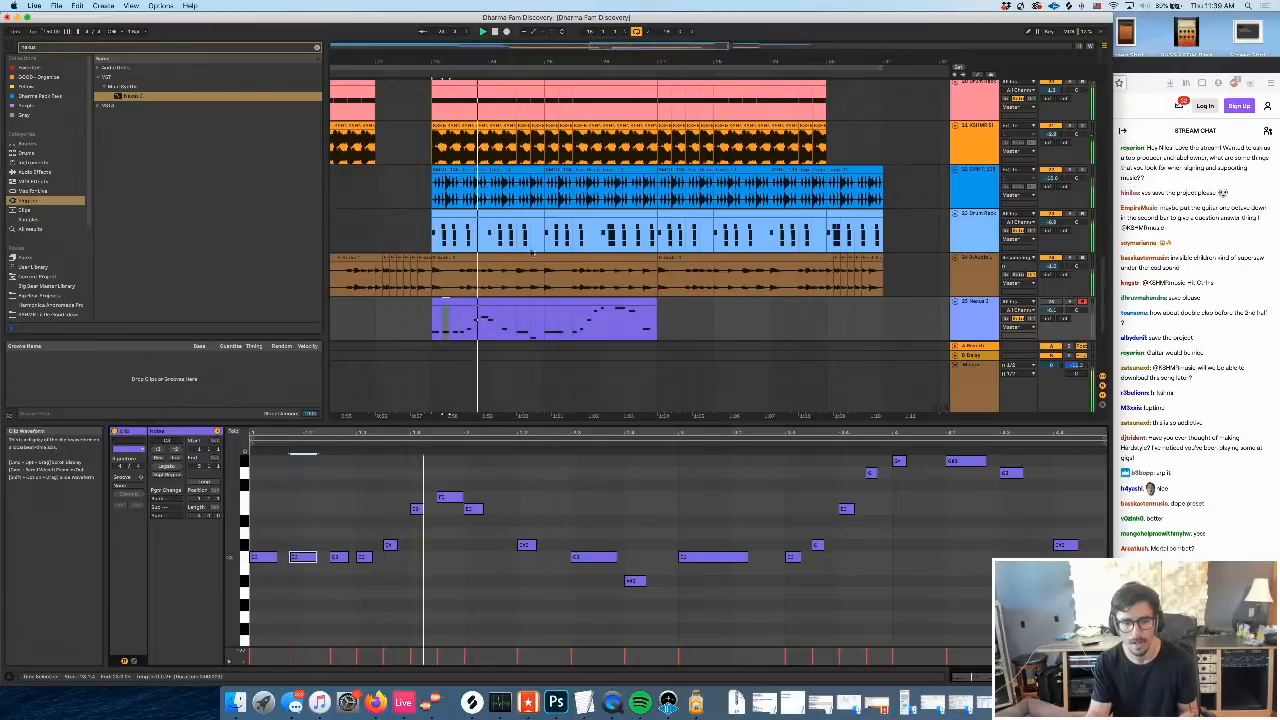
Deactivate the audio clips on the track above Nexus throughout the second half of the drop, including the short slices at the end
click(562, 258)
key(0)
click(741, 257)
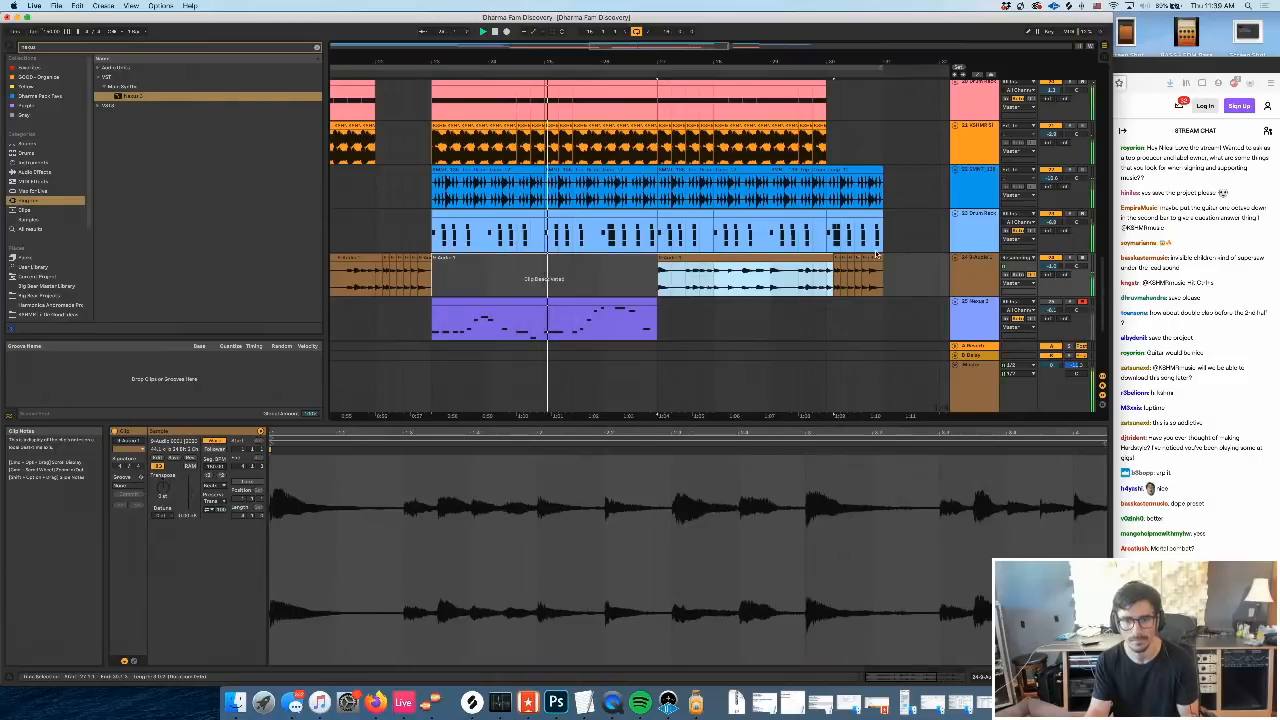
shift+click(877, 258)
key(0)
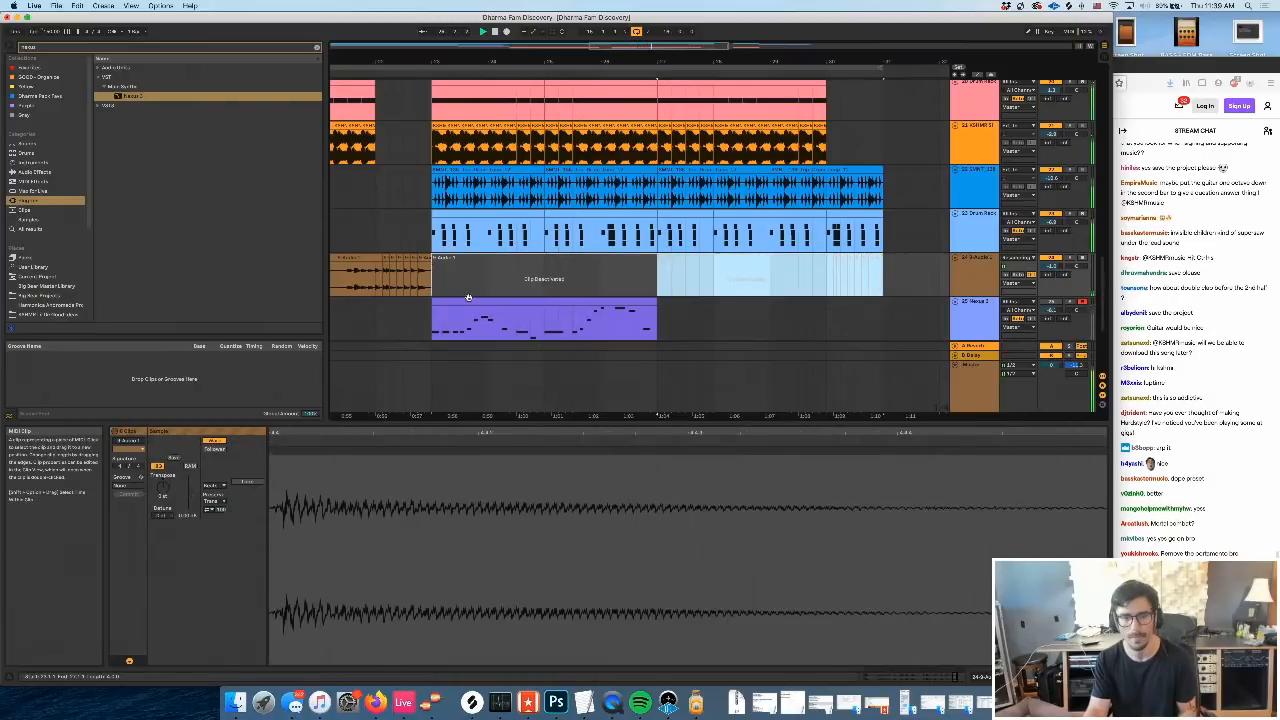
Examine the device chain of the audio track with the deactivated clips, and the devices on the Nexus track
click(488, 318)
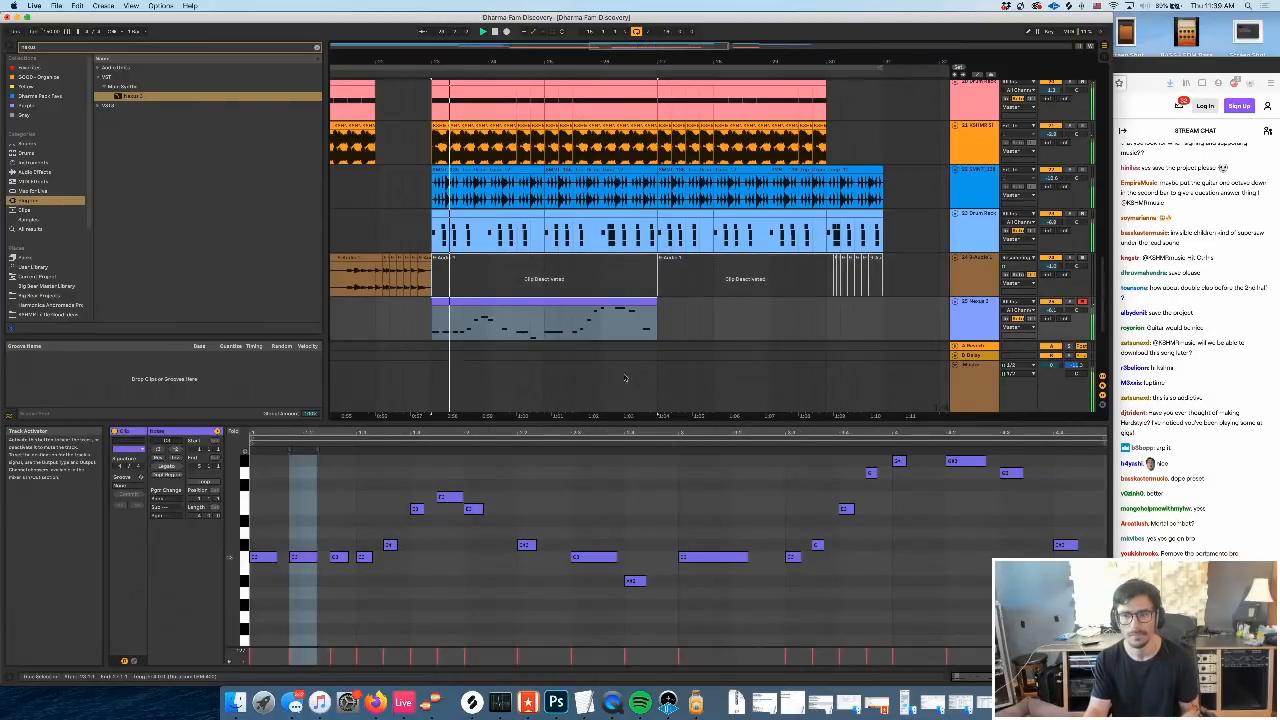
click(974, 258)
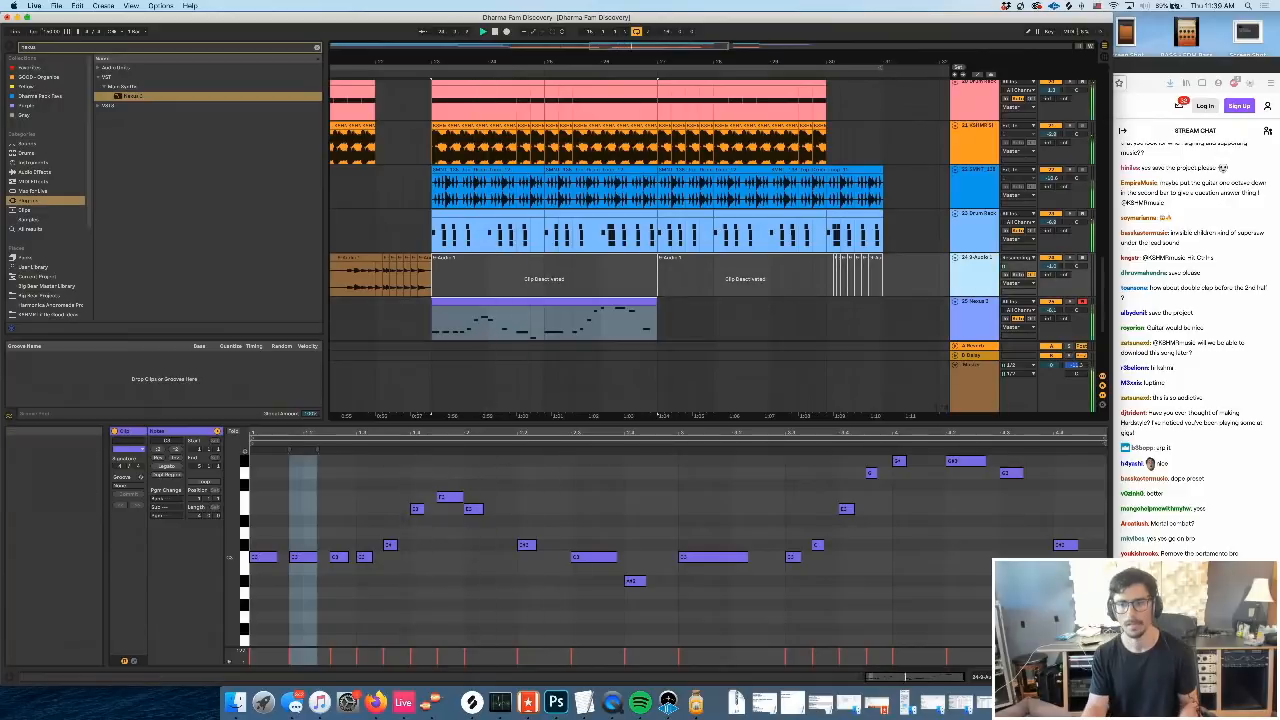
double_click(974, 258)
key(space)
scroll(900, 612, right, 10)
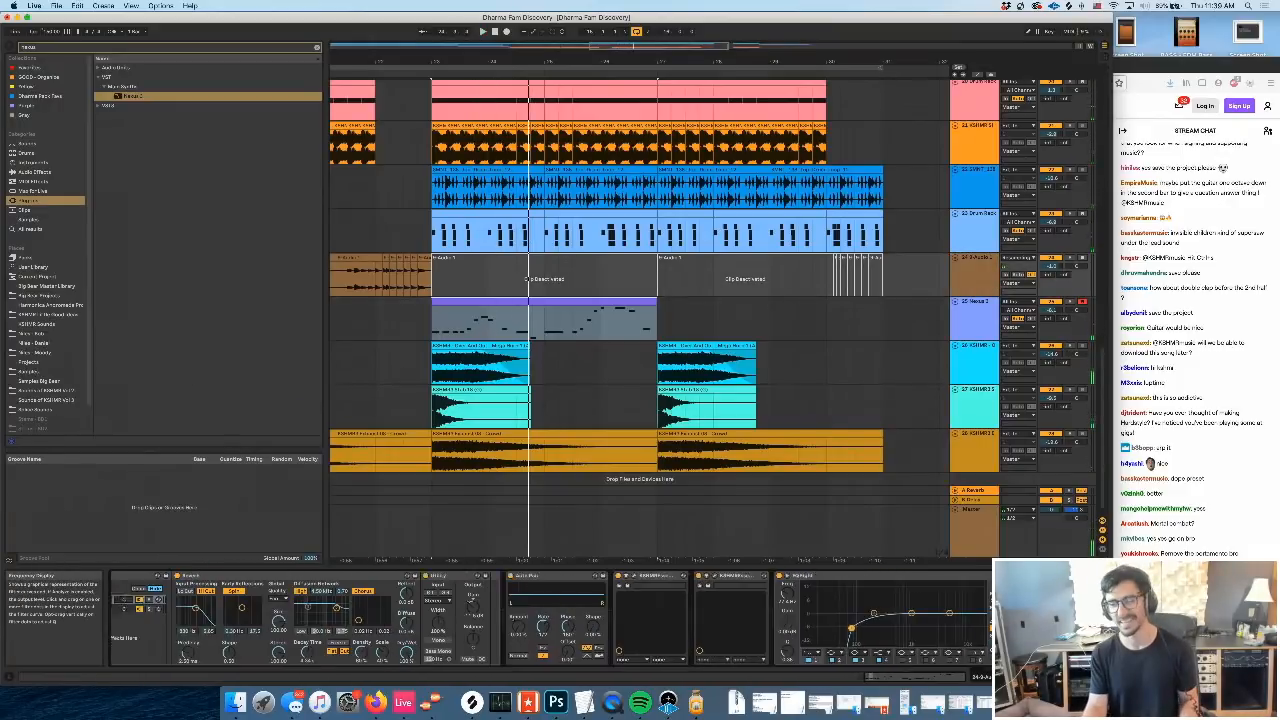
scroll(509, 620, right, 2)
scroll(550, 615, right, 4)
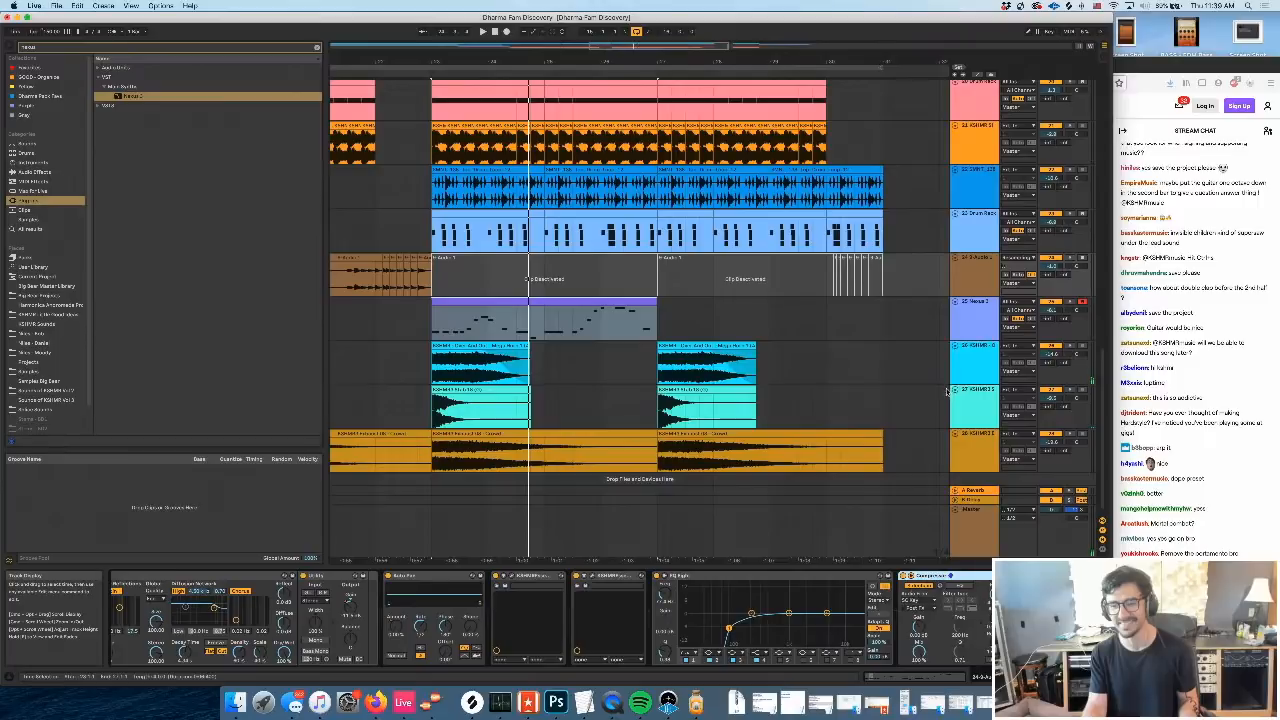
click(972, 310)
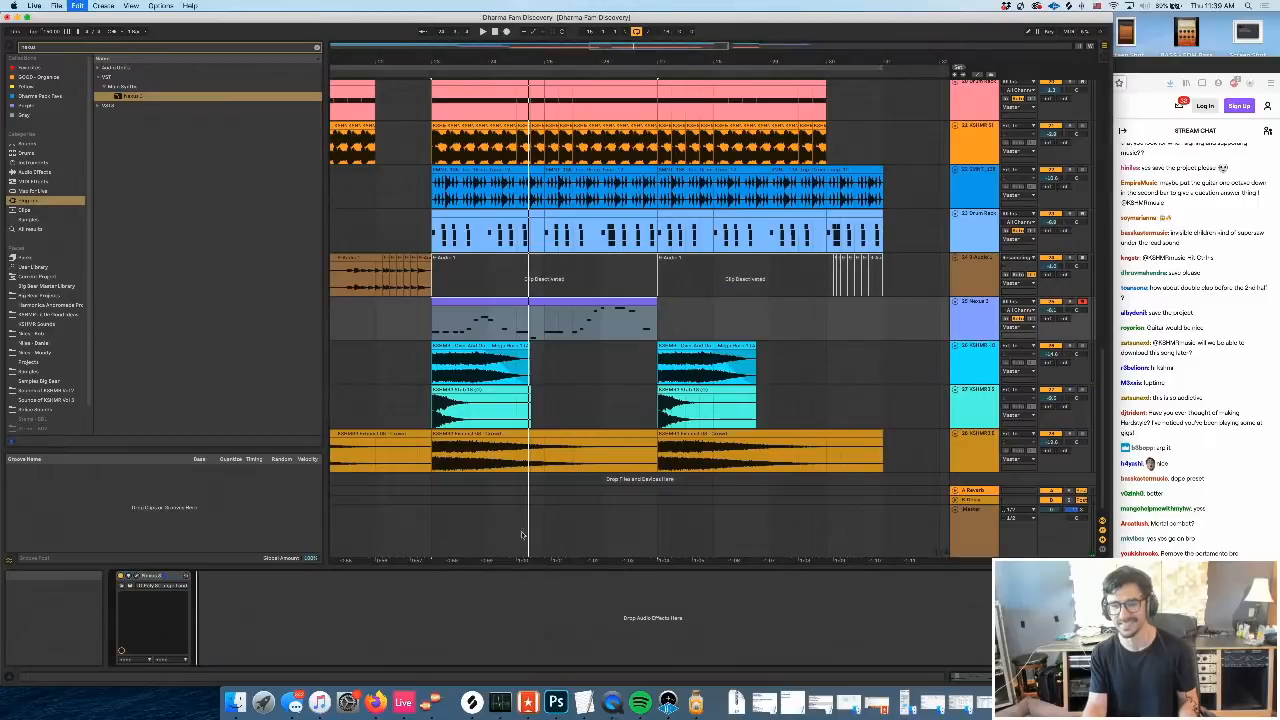
Try a faster rhythm at the start of the Nexus melody by shortening the opening notes and pasting closely spaced repeats
key(space)
double_click(487, 301)
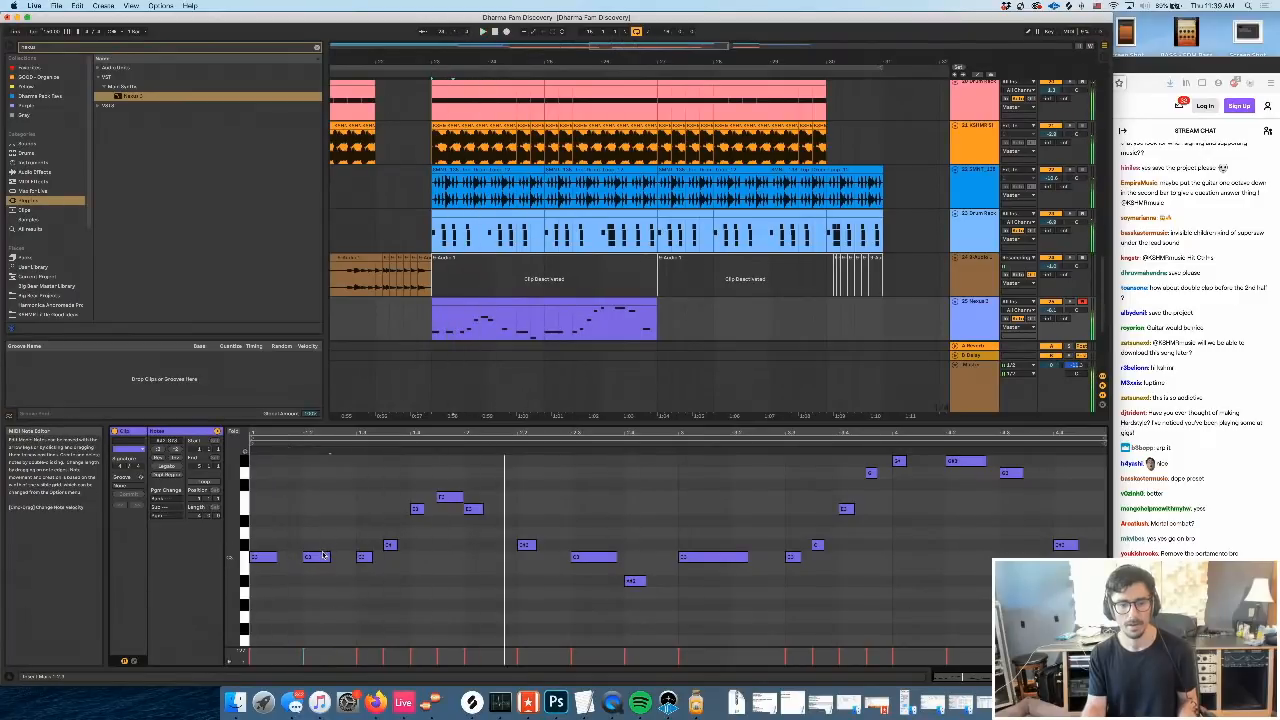
drag(321, 557, 295, 566)
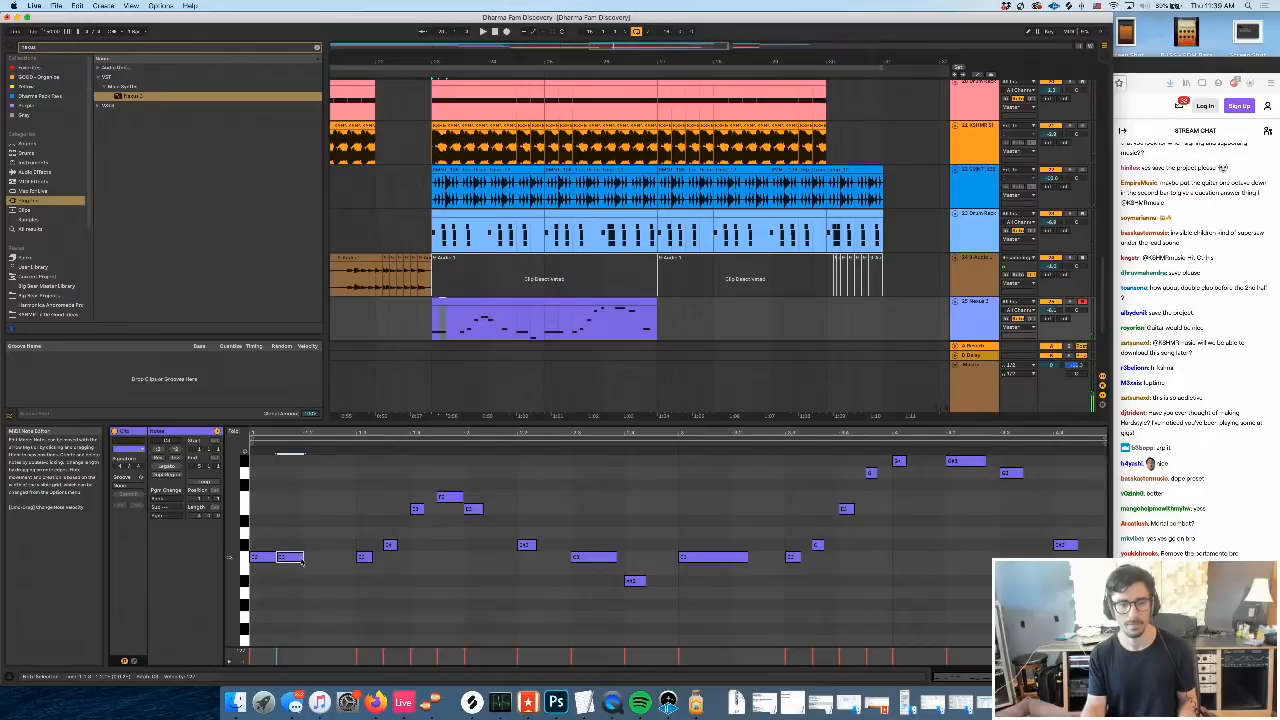
click(279, 567)
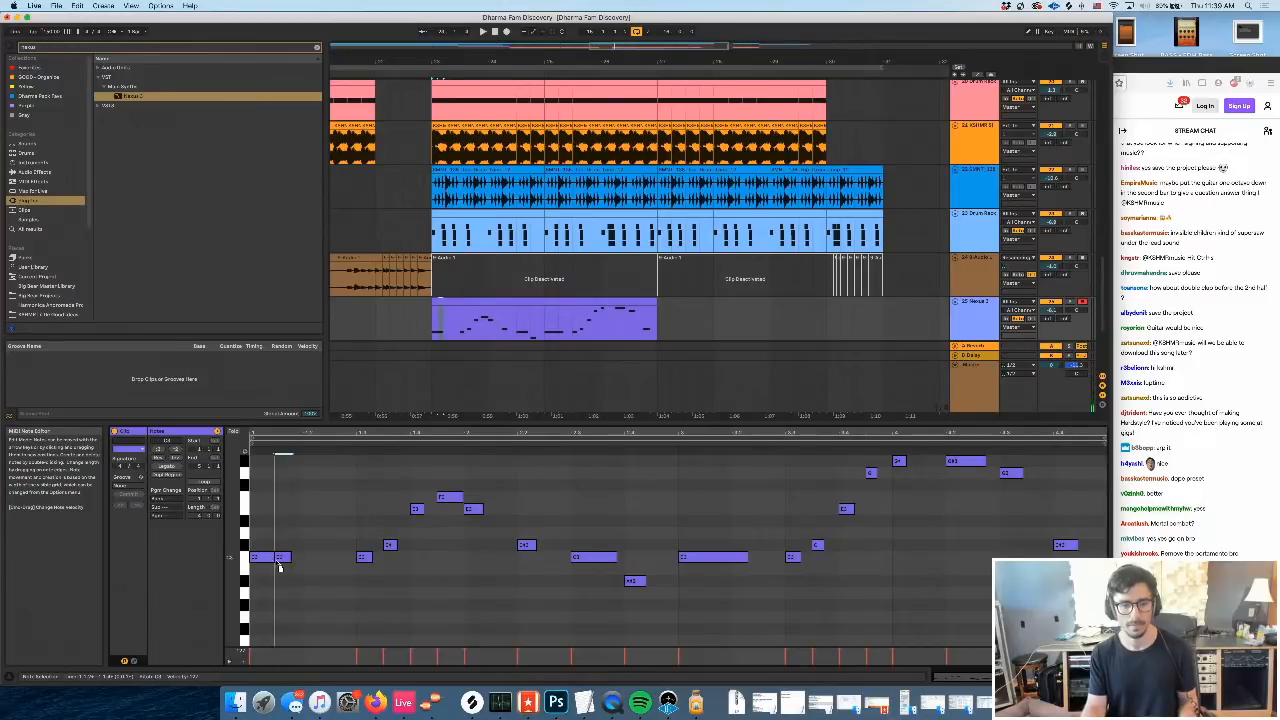
click(281, 547)
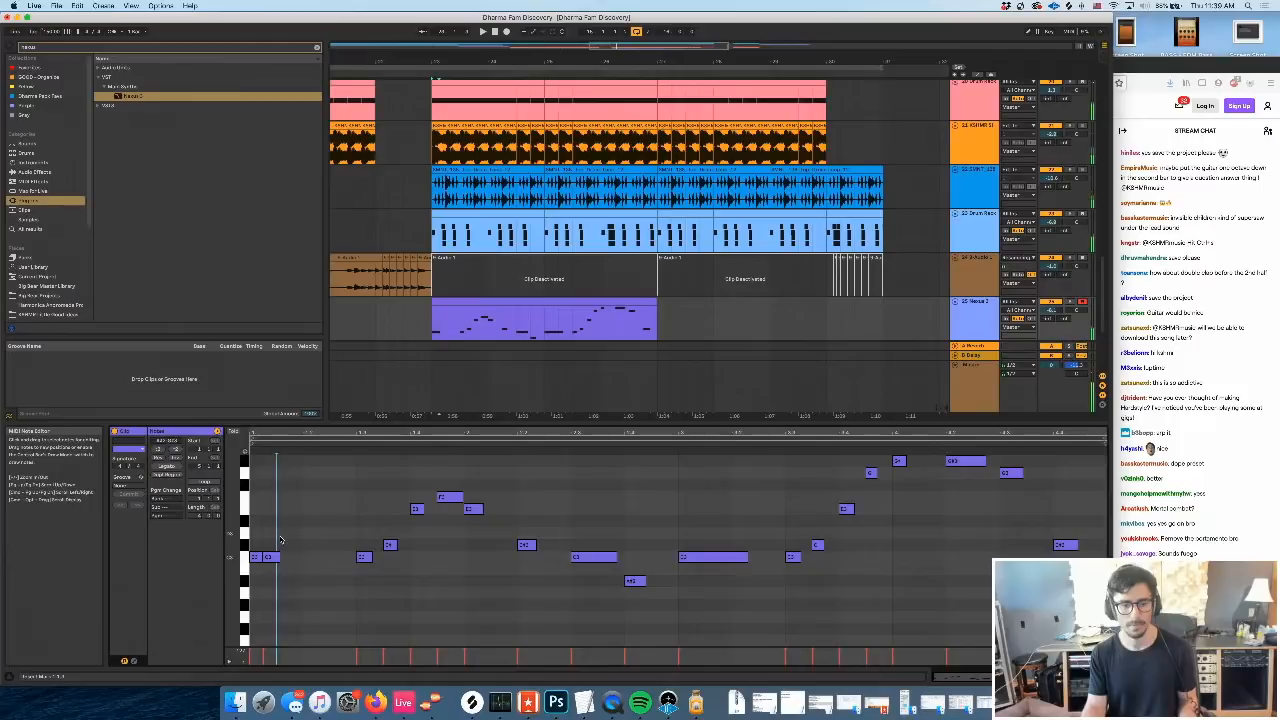
key(super+v)
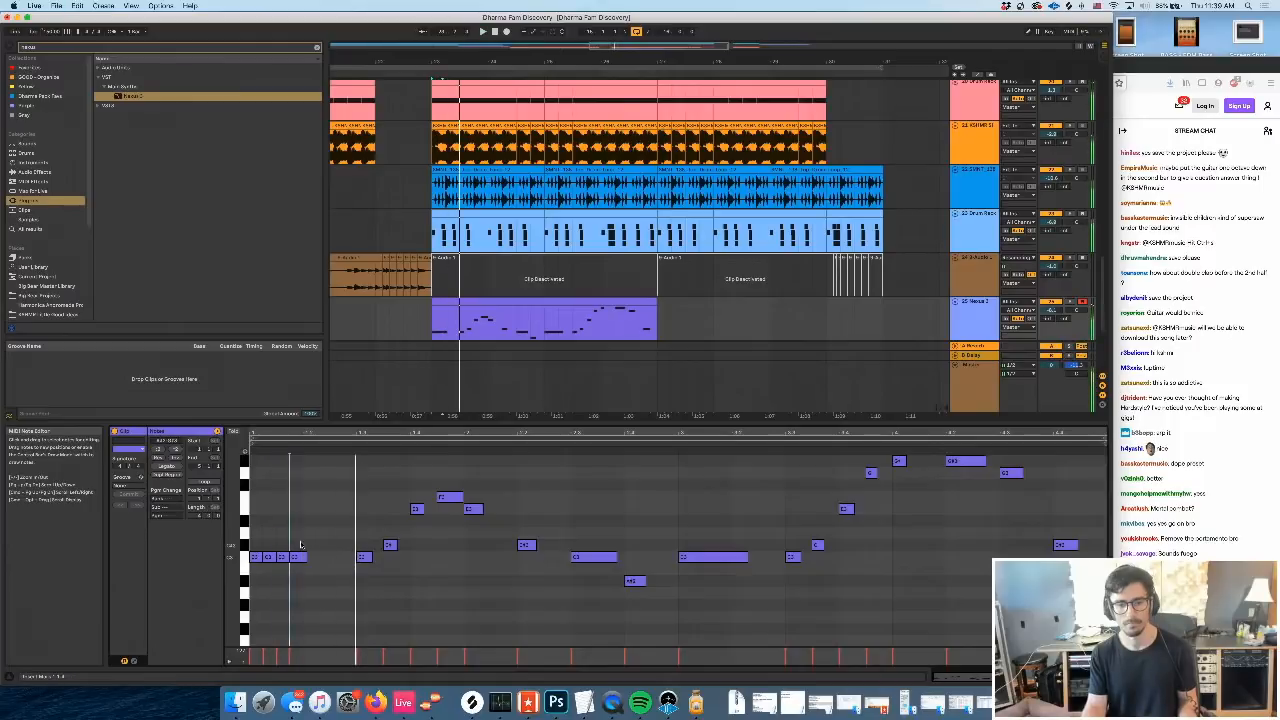
Replace the repeated notes at the start of the Nexus melody with one long sustained note and play it
drag(292, 541, 231, 571)
key(super+v)
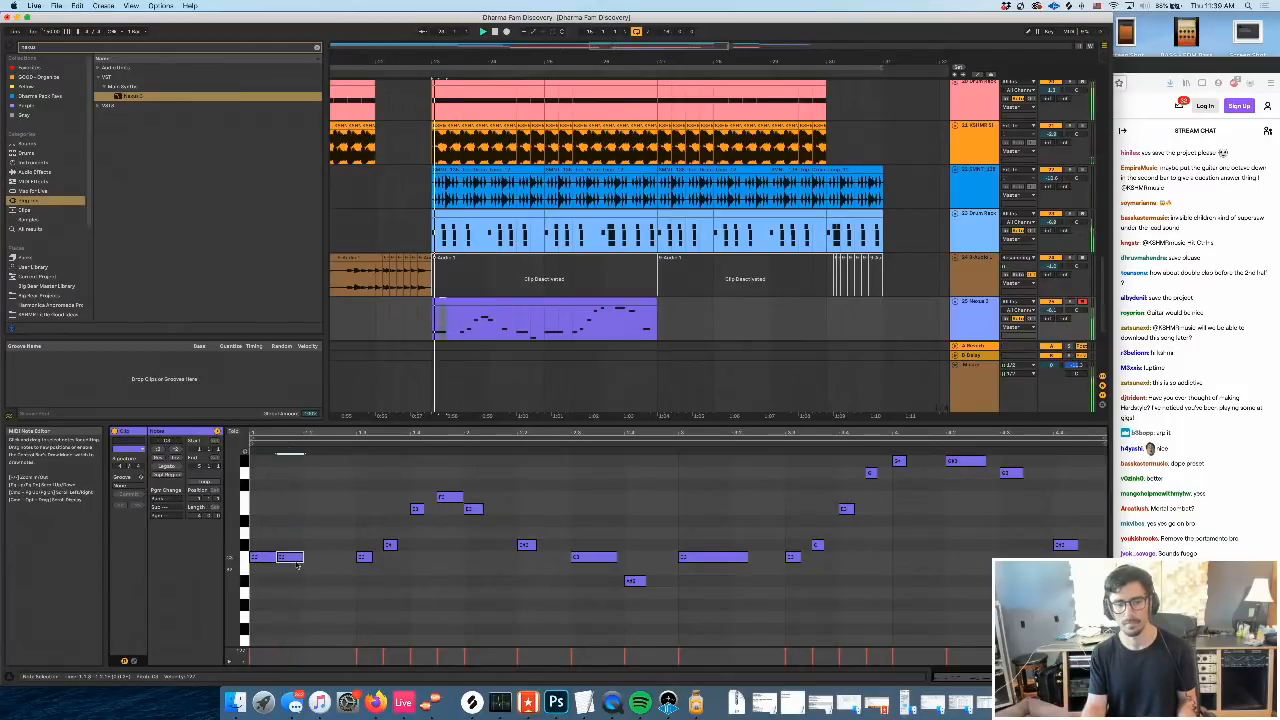
key(space)
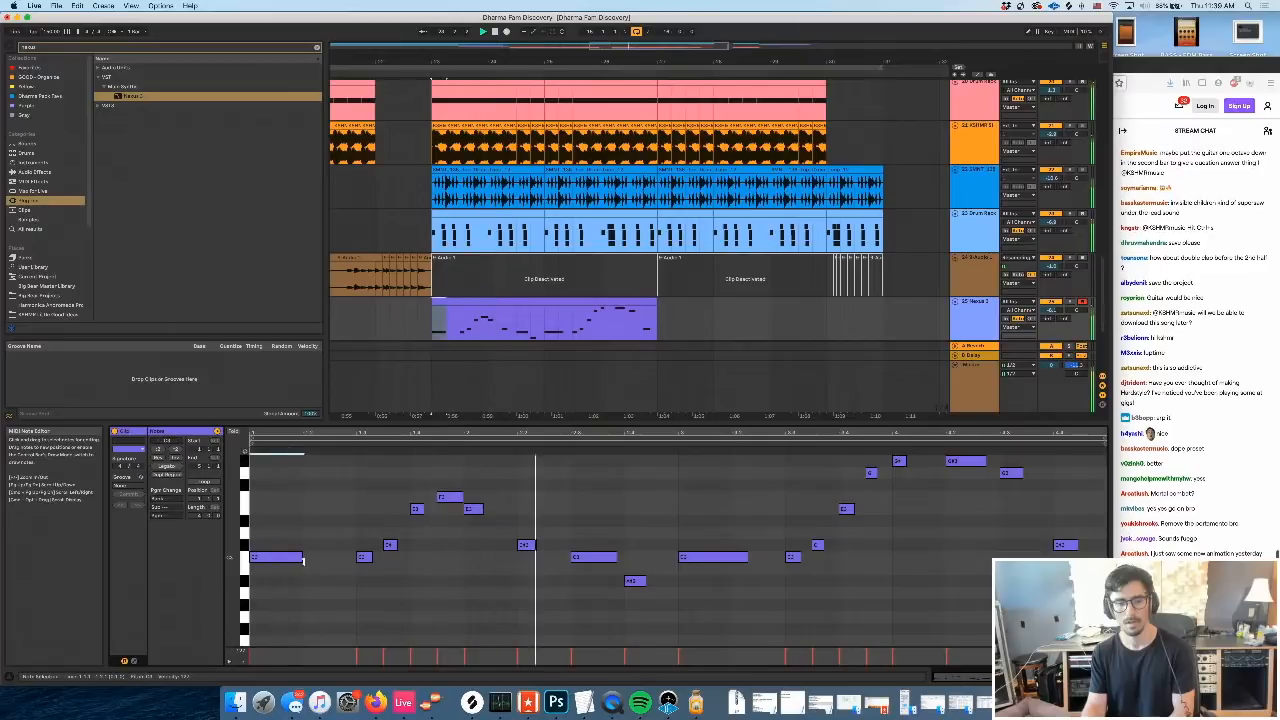
click(380, 578)
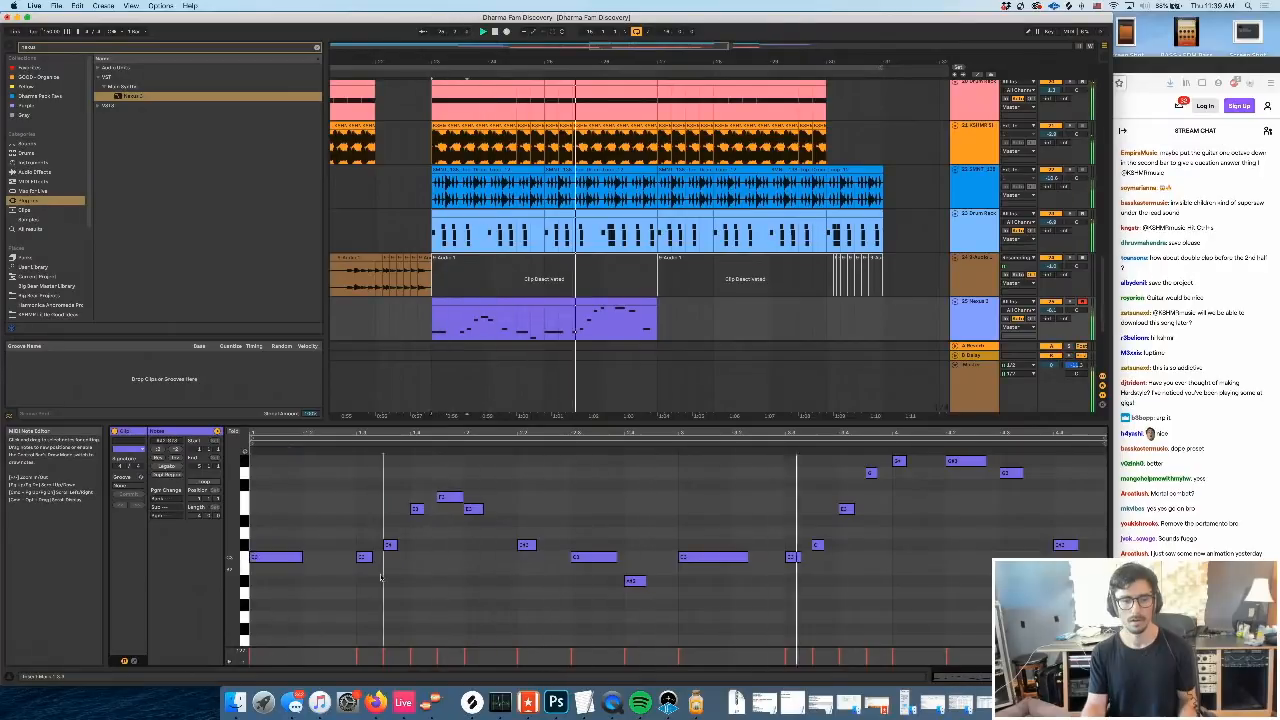
key(space)
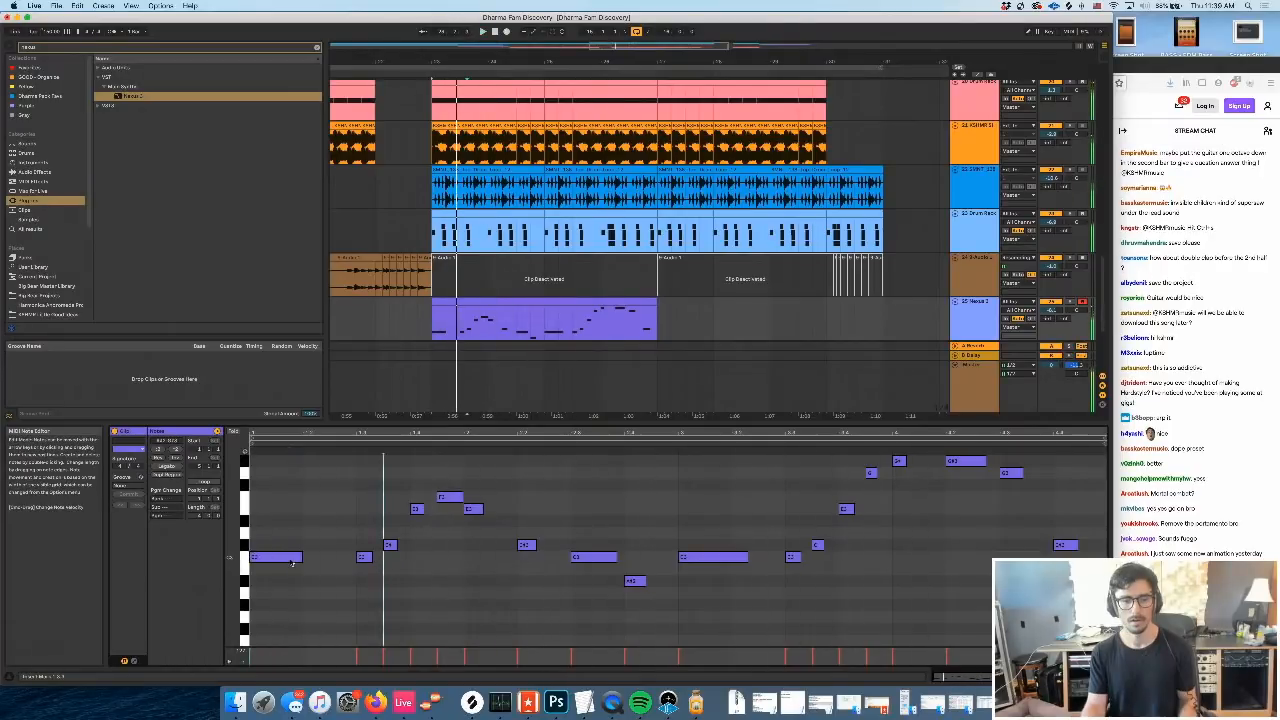
Stack two higher copies of the long opening note above it to form a chord
drag(290, 557, 292, 515)
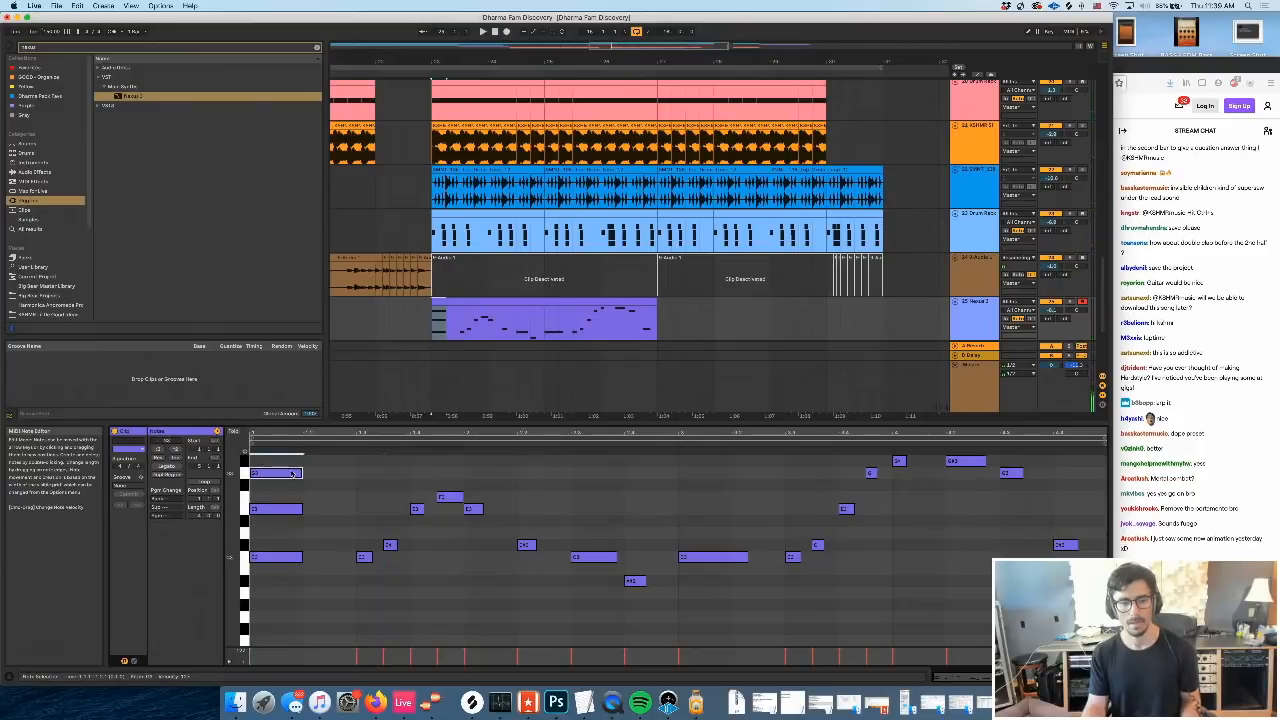
Add harmony notes E, F, G, G# and G above the five short melody notes from 1.3 to the start of bar 2
key(space)
scroll(398, 565, up, 2)
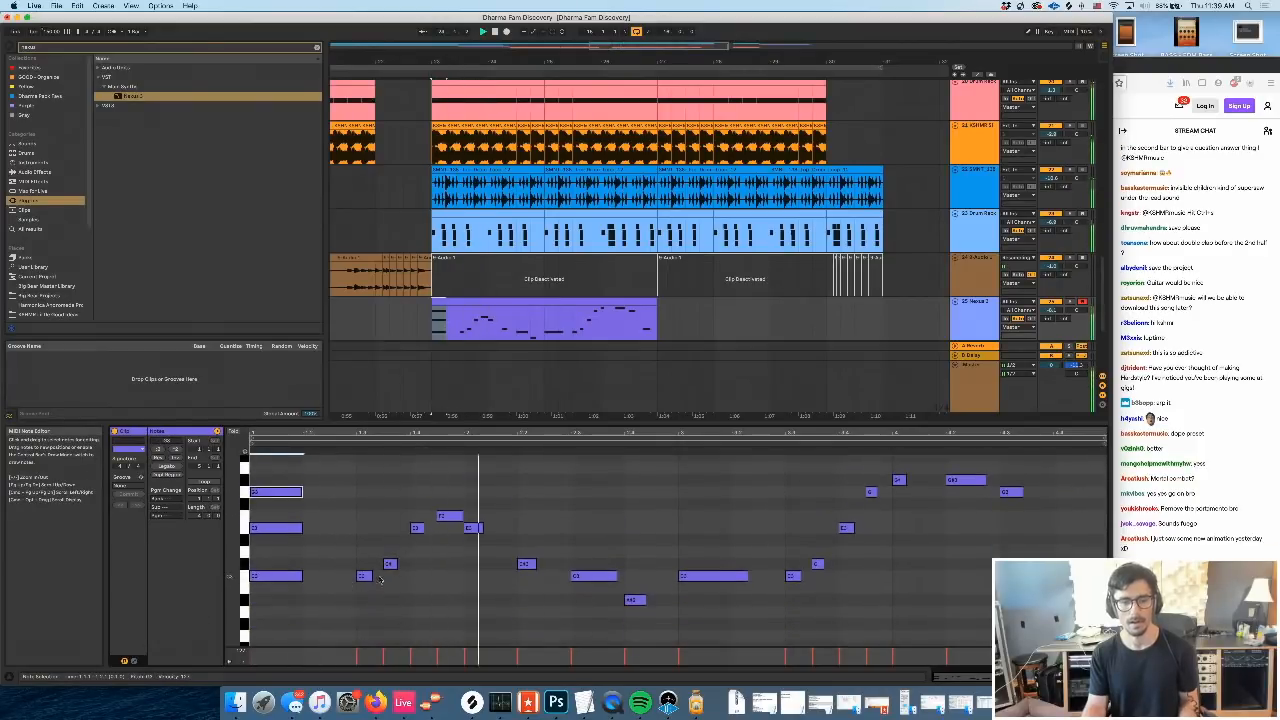
key(space)
click(360, 578)
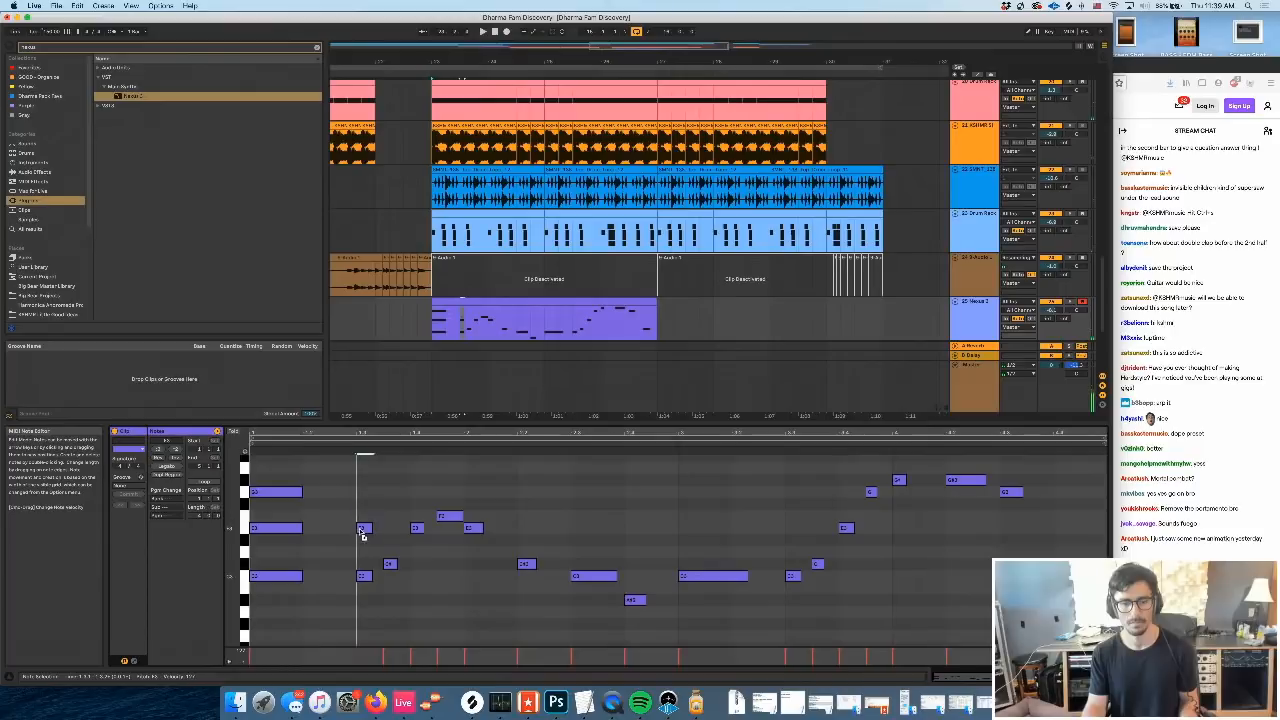
click(385, 528)
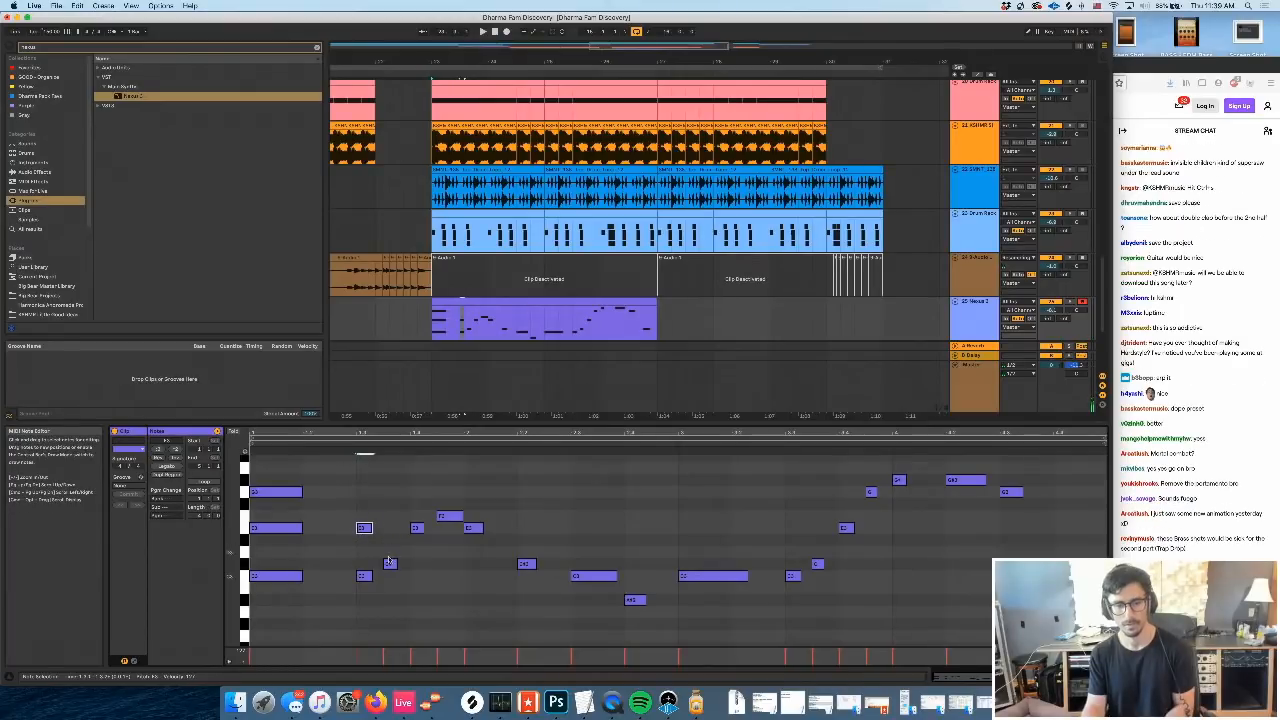
double_click(390, 516)
click(419, 516)
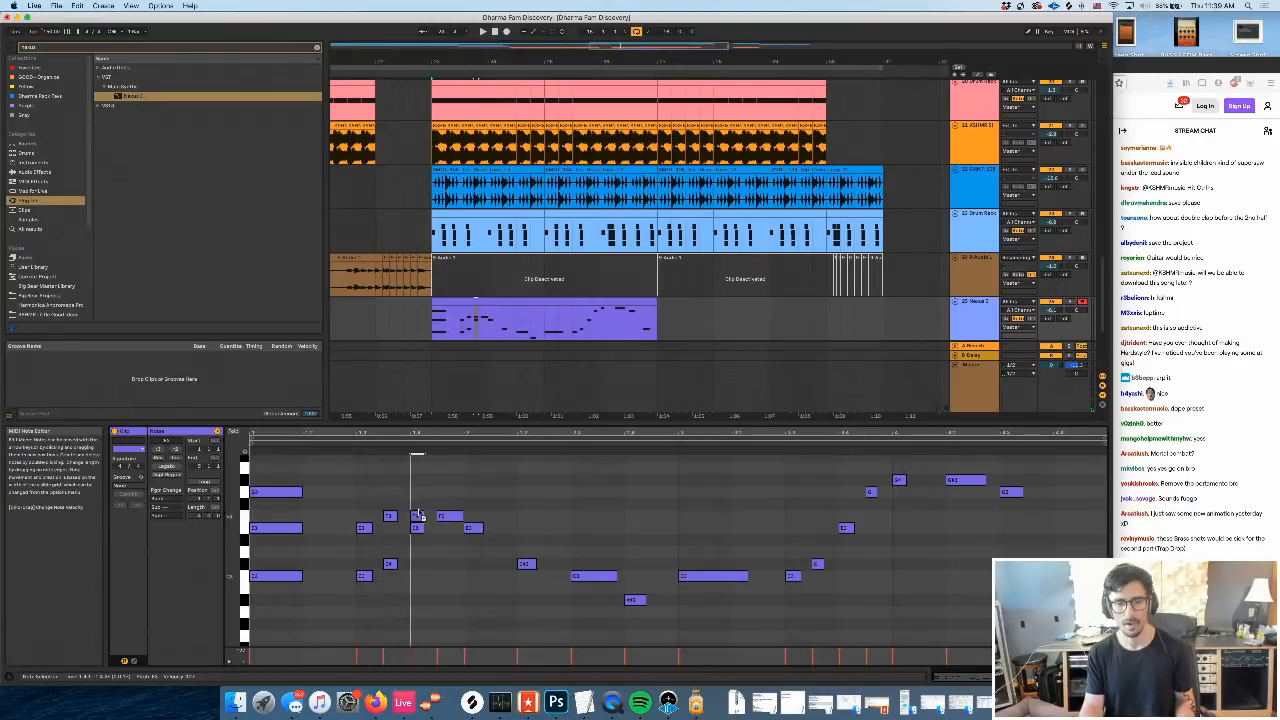
double_click(449, 491)
key(space)
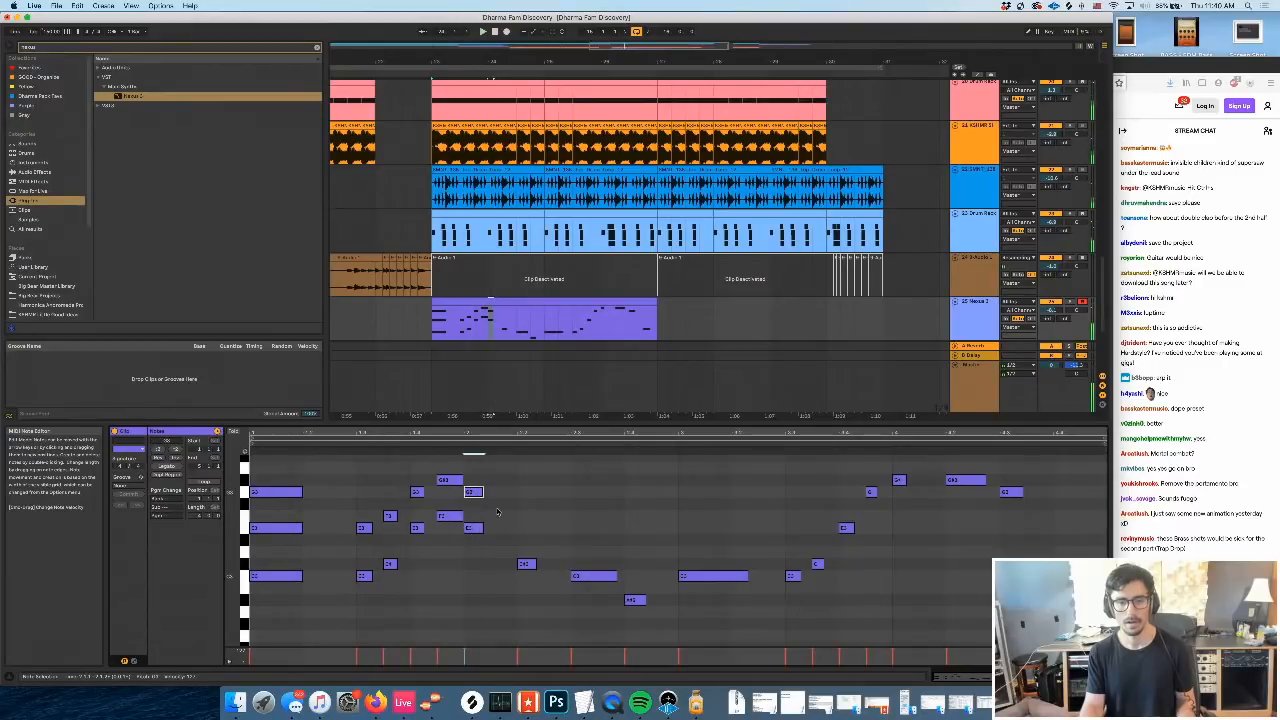
Add harmony notes F, E, C# and E above the melody notes at 2.2, 2.3, 2.4 and the start of bar 3
double_click(526, 516)
double_click(606, 528)
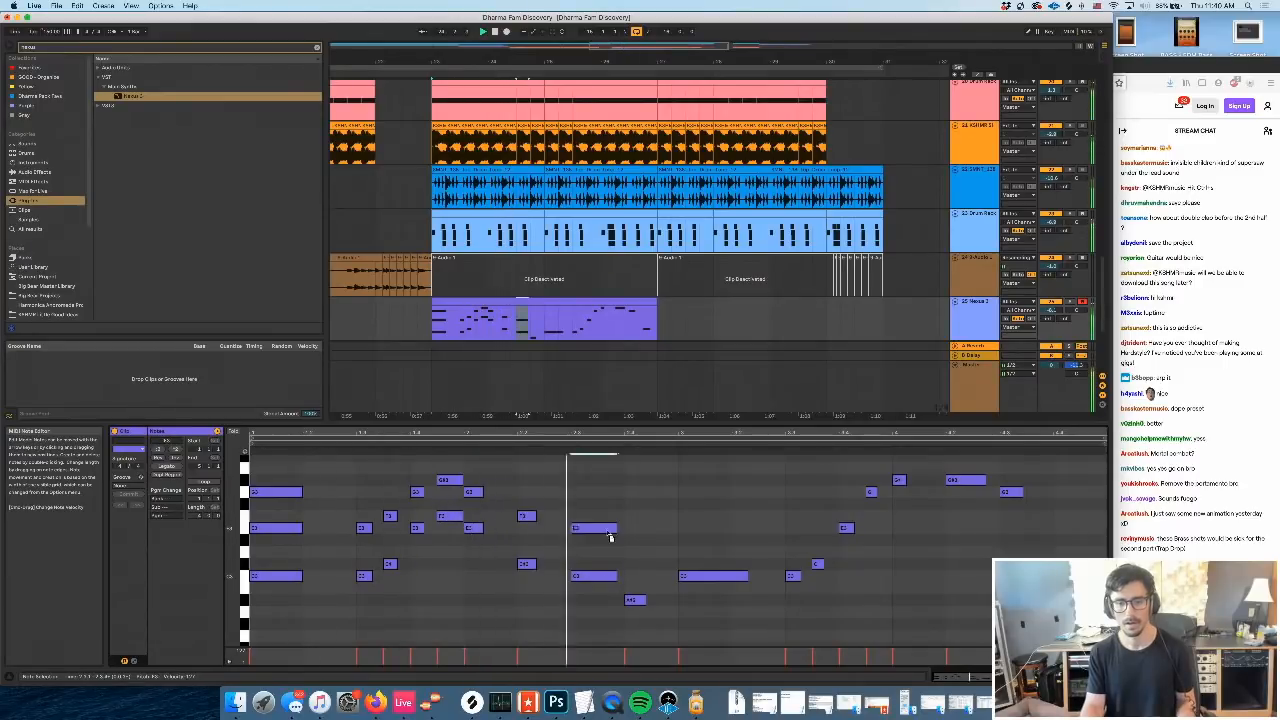
double_click(634, 552)
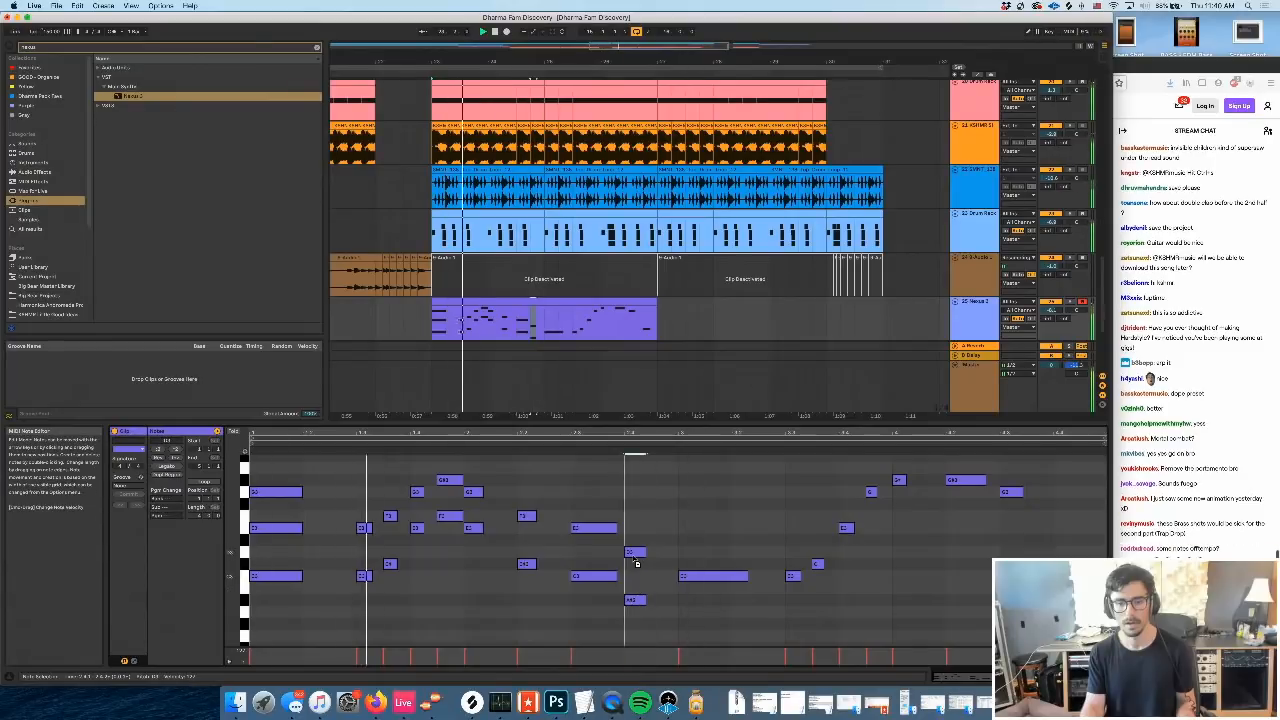
drag(713, 578, 716, 530)
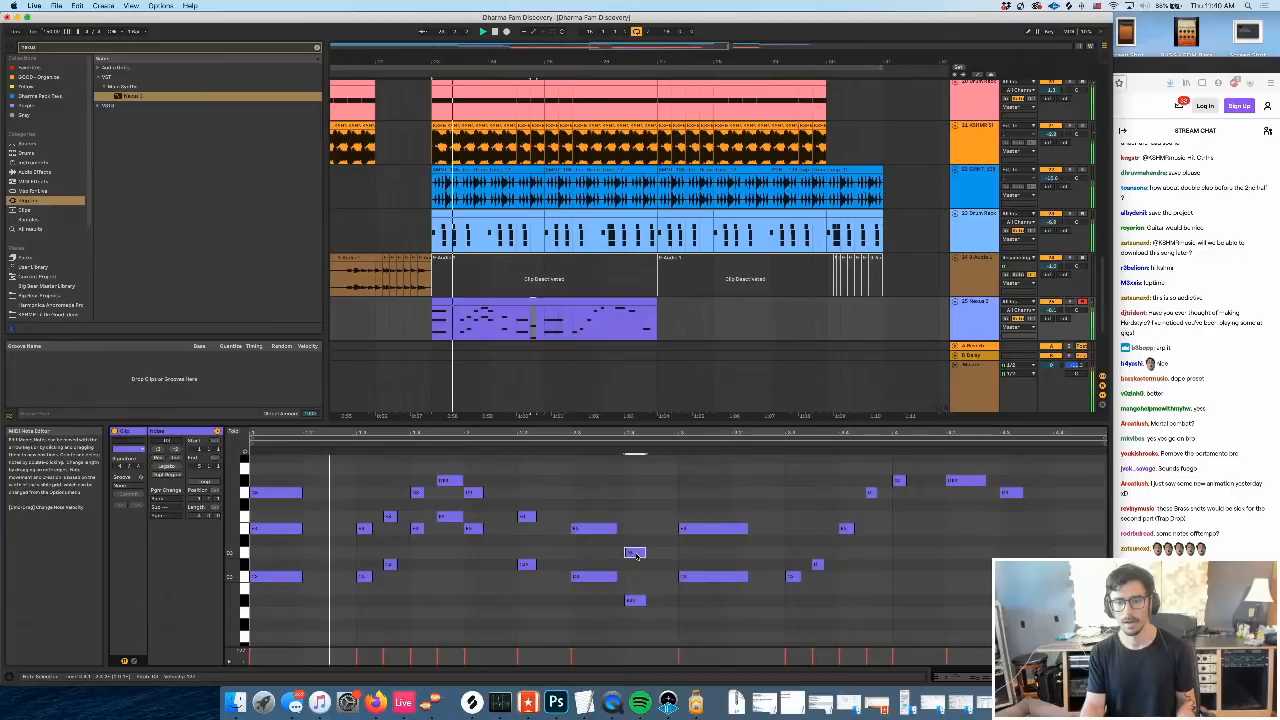
drag(636, 553, 636, 565)
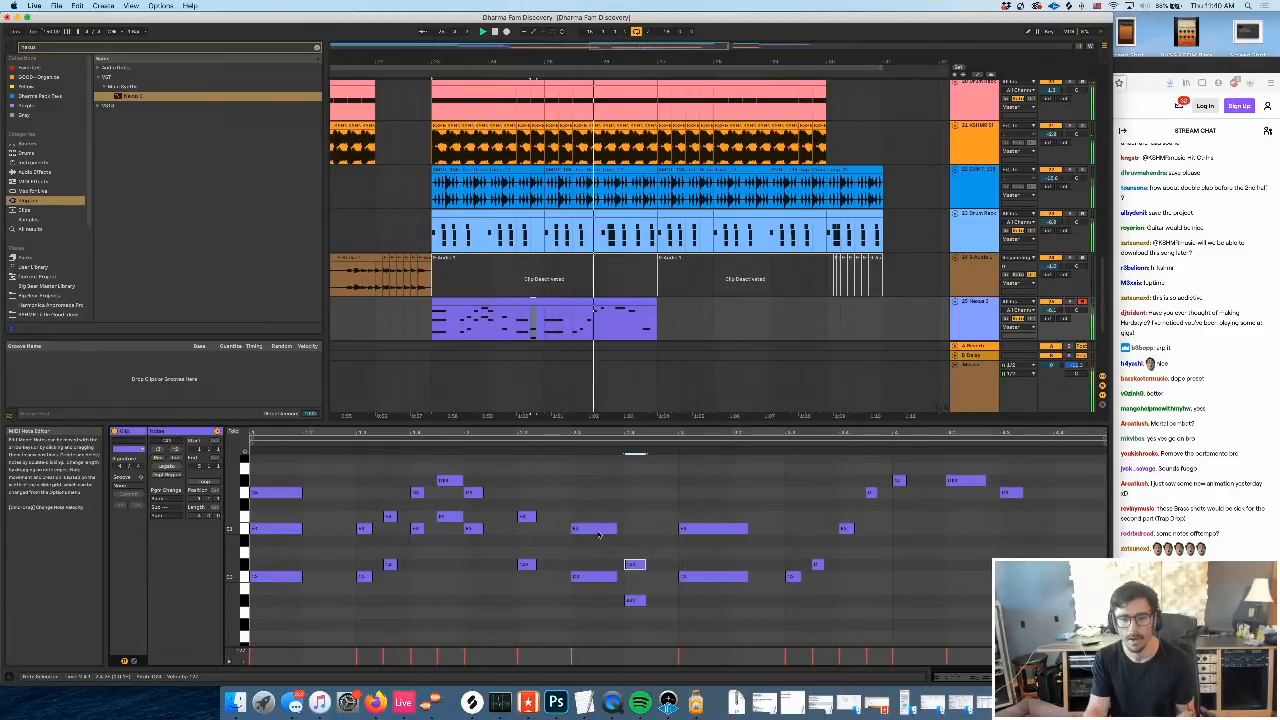
Try the harmony note at 2.3 one semitone lower during playback, and undo the move
drag(598, 532, 601, 550)
click(601, 439)
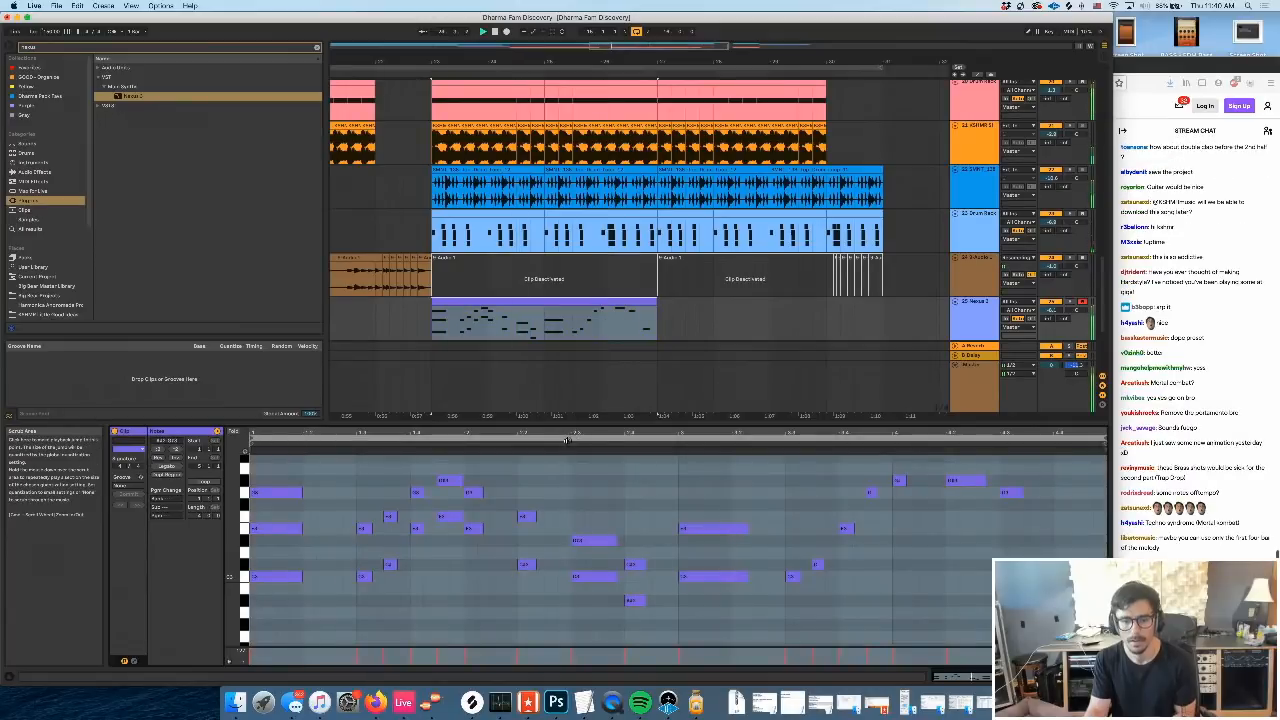
click(595, 547)
key(super+z)
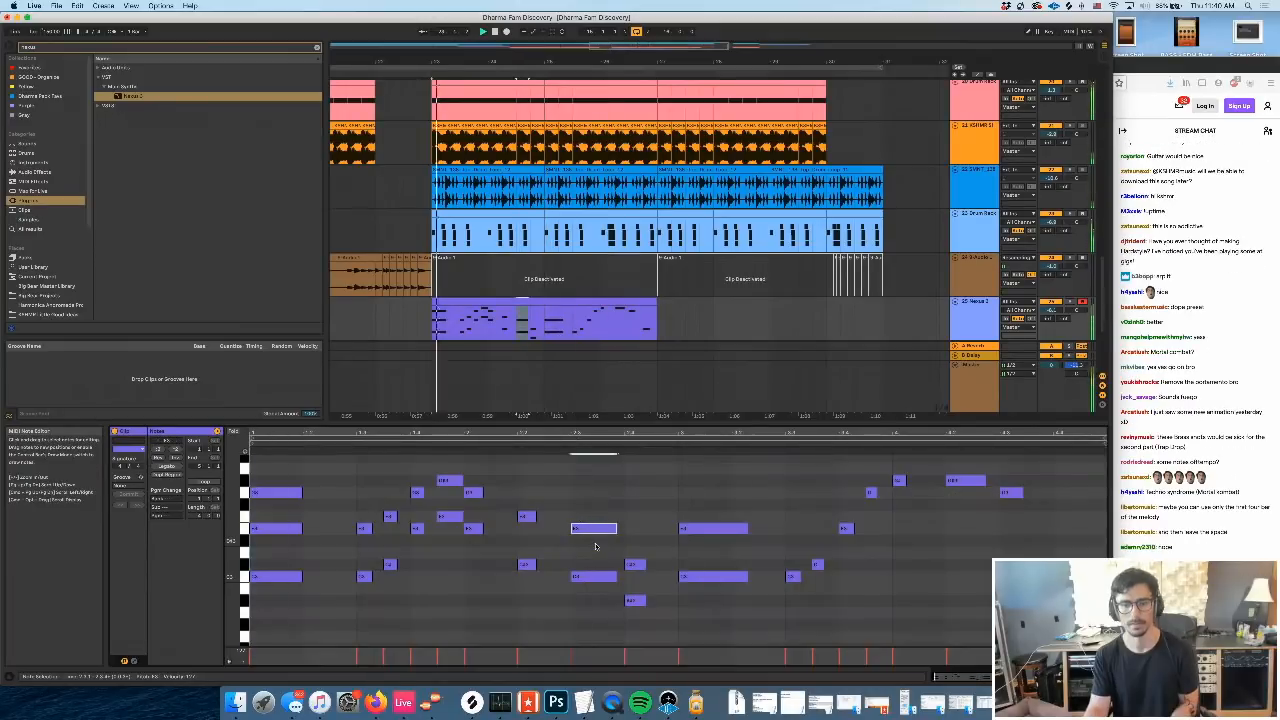
key(space)
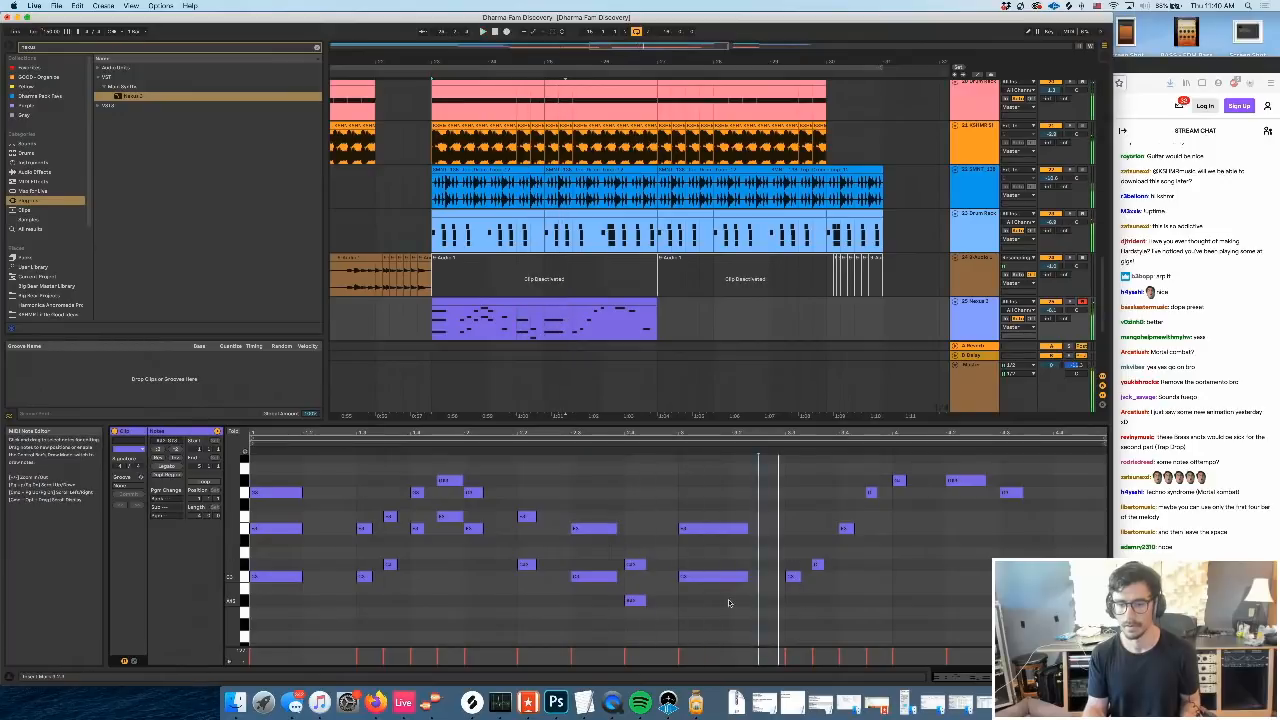
Try a third note at G# on the long bar 3 chord, and the upper note at 2.4 on D
key(space)
mouse_move(720, 530)
mouse_down()
mouse_move(722, 494)
mouse_move(703, 534)
mouse_up()
key(space)
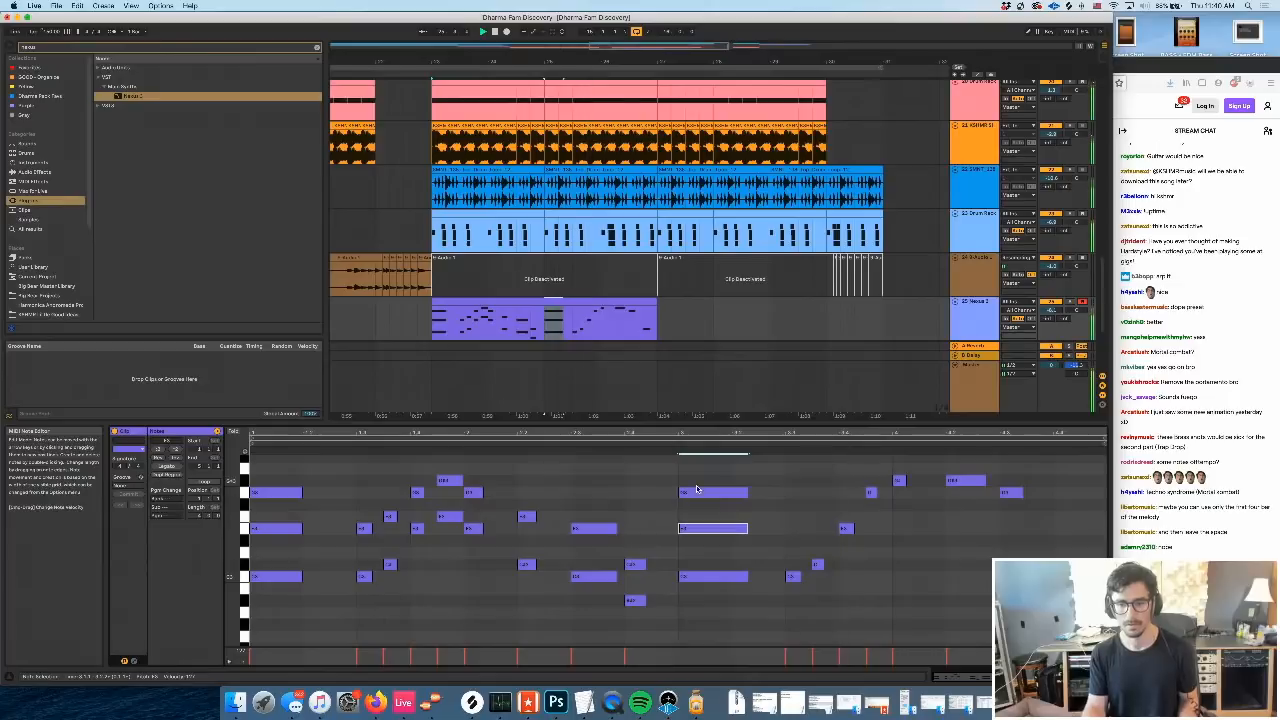
drag(697, 489, 697, 477)
click(669, 444)
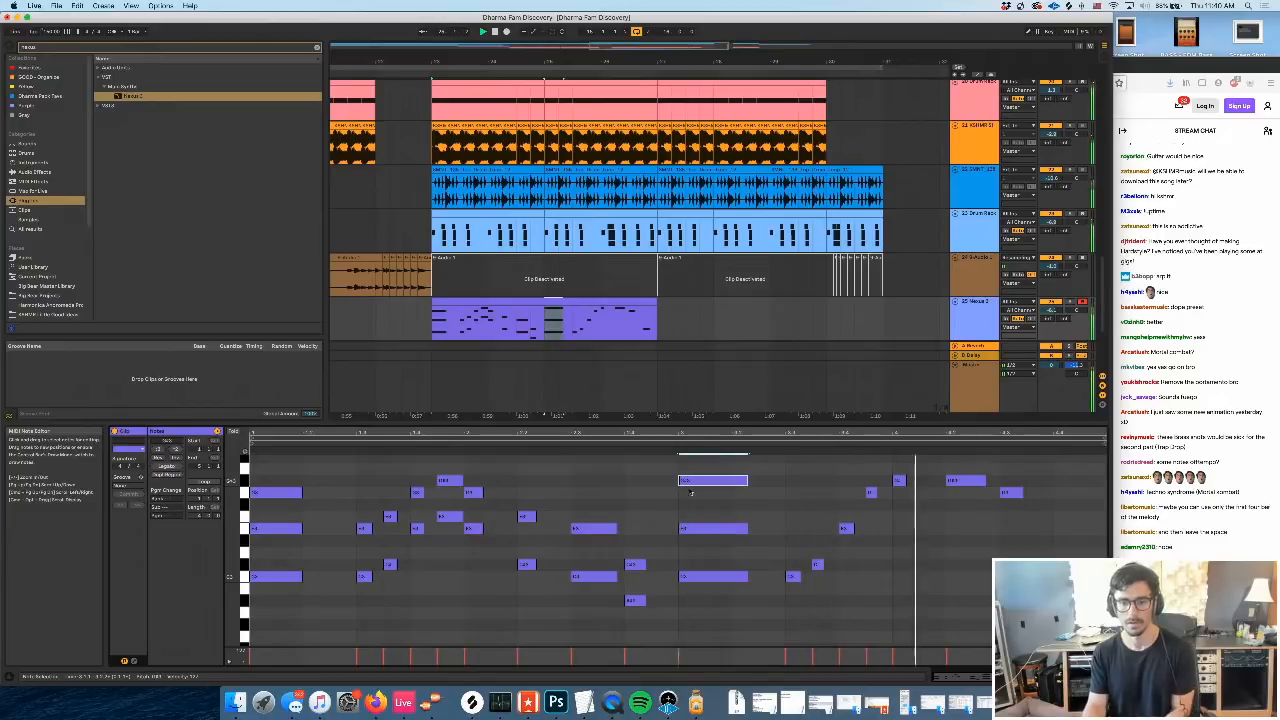
key(Delete)
drag(630, 568, 630, 556)
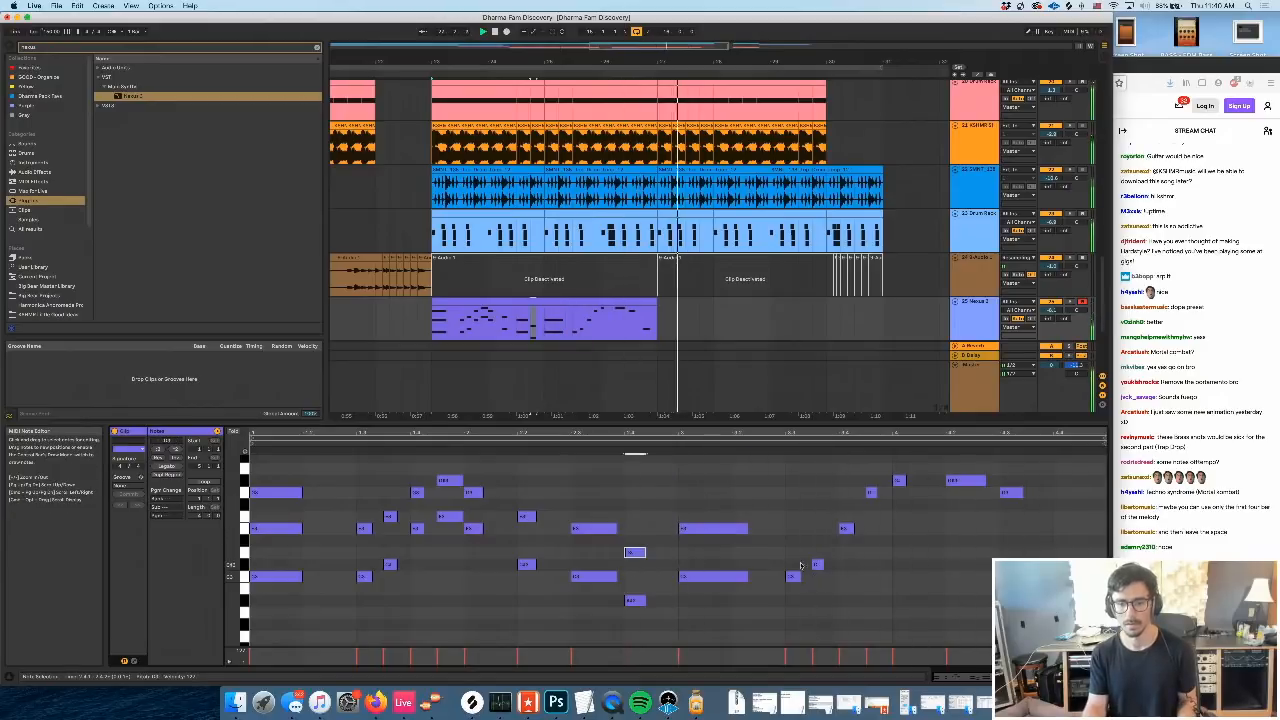
Add harmony notes E, F and G above the three short melody notes from 3.3 to 3.4
click(782, 628)
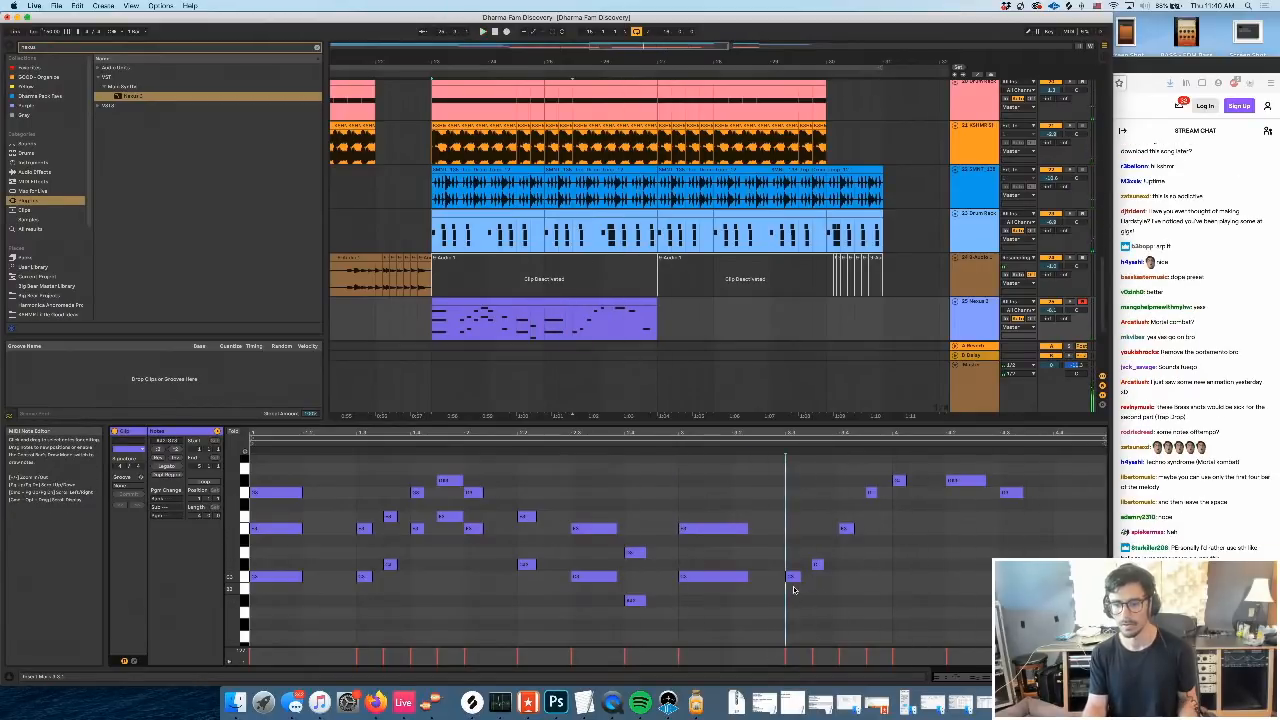
double_click(794, 542)
click(794, 530)
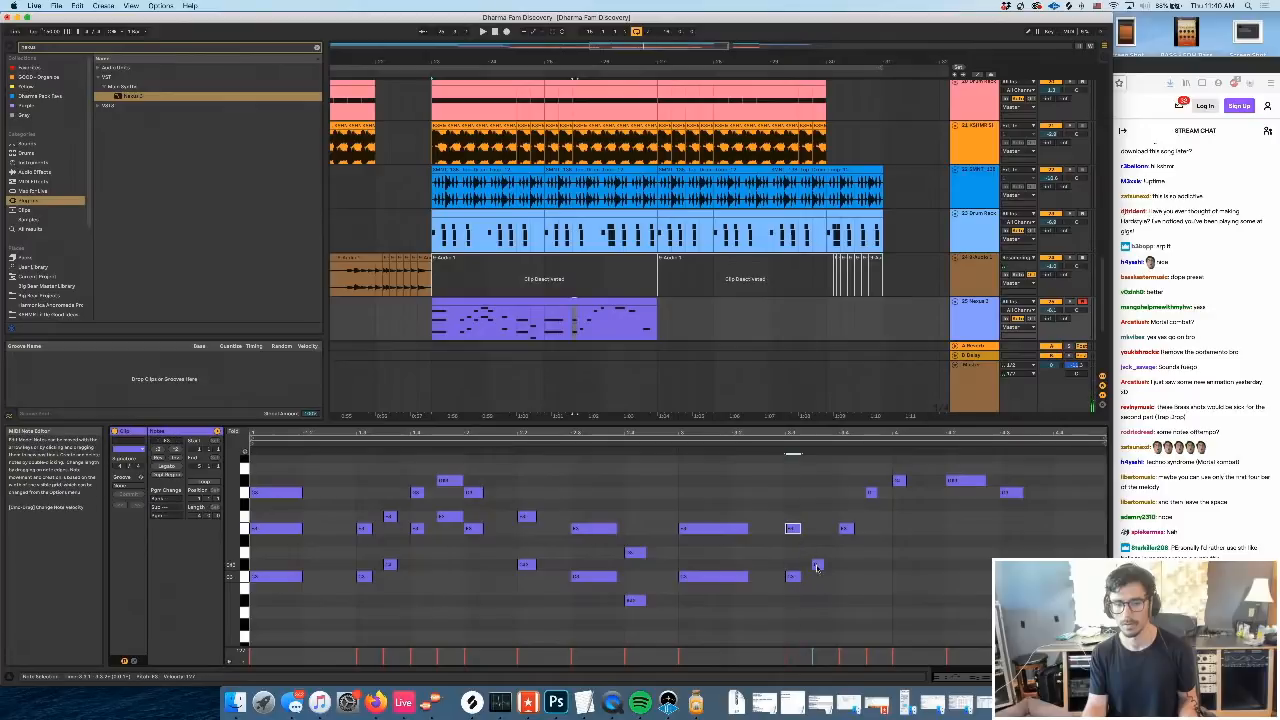
double_click(845, 493)
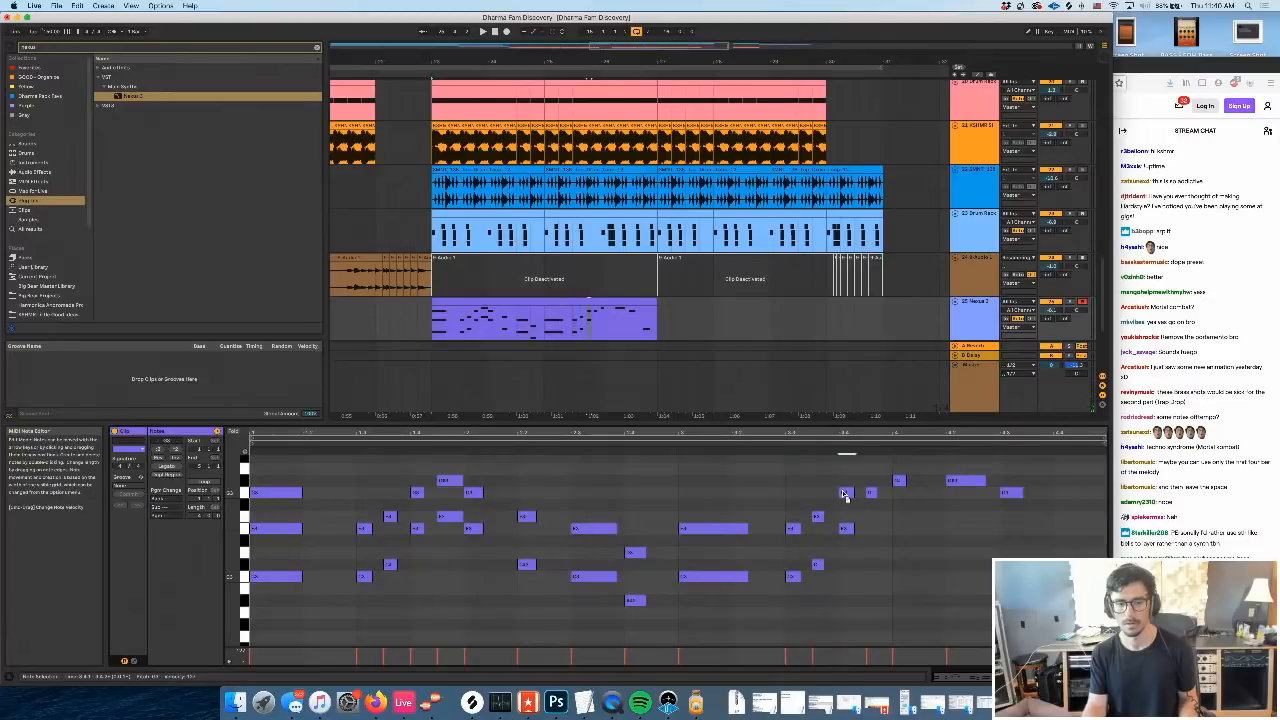
Add harmony notes A, C, C, A# and F above the remaining melody notes, from the second half of beat 3.4 to 4.4
scroll(845, 493, up, 1)
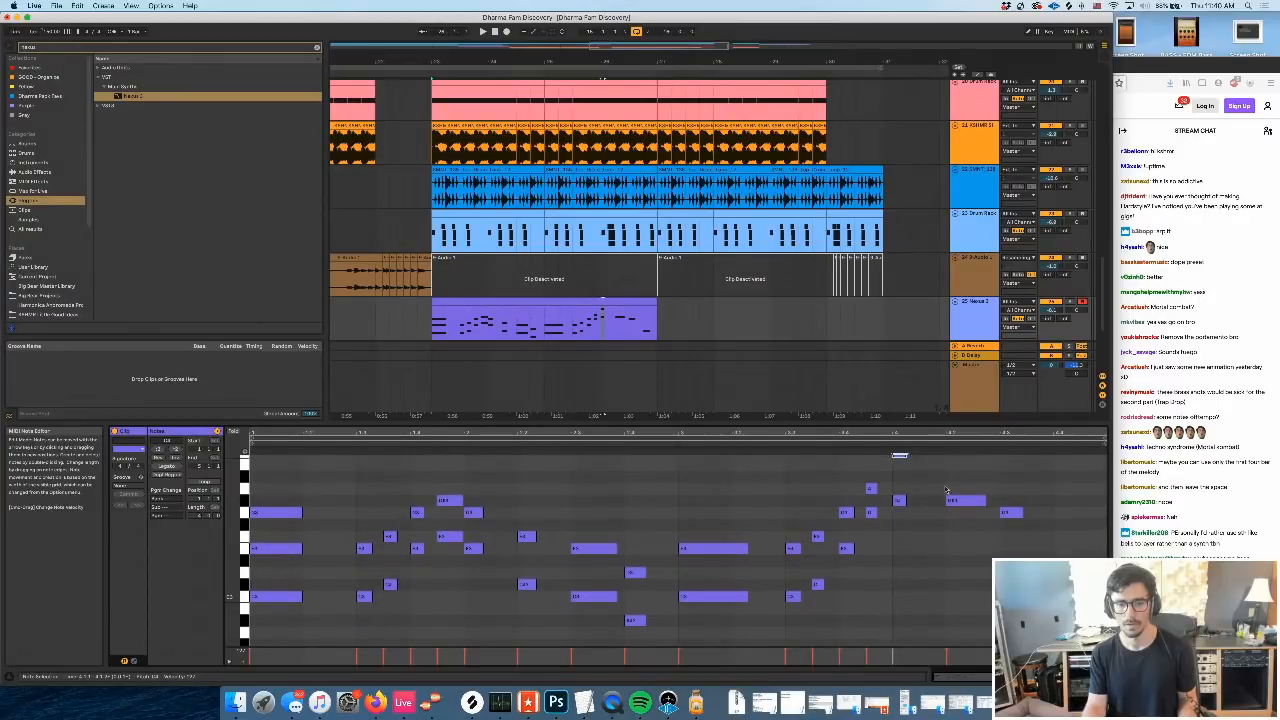
scroll(951, 528, up, 2)
drag(951, 524, 958, 477)
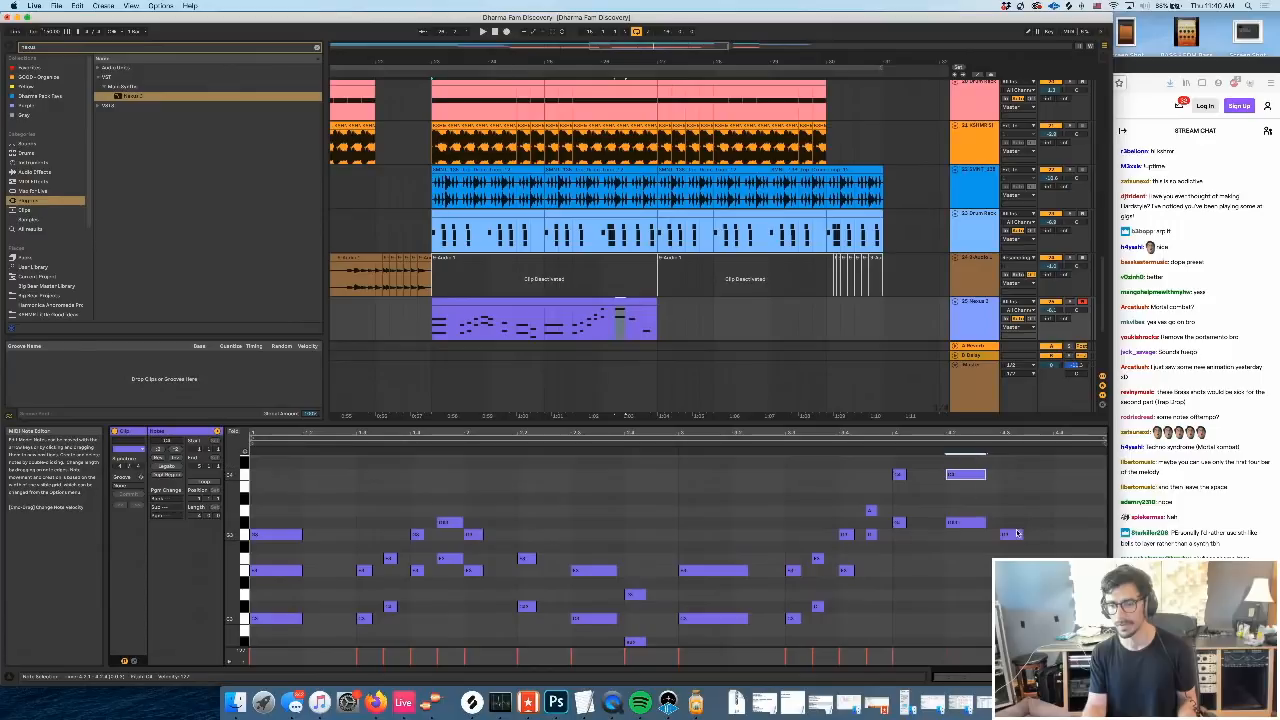
drag(1017, 533, 1015, 505)
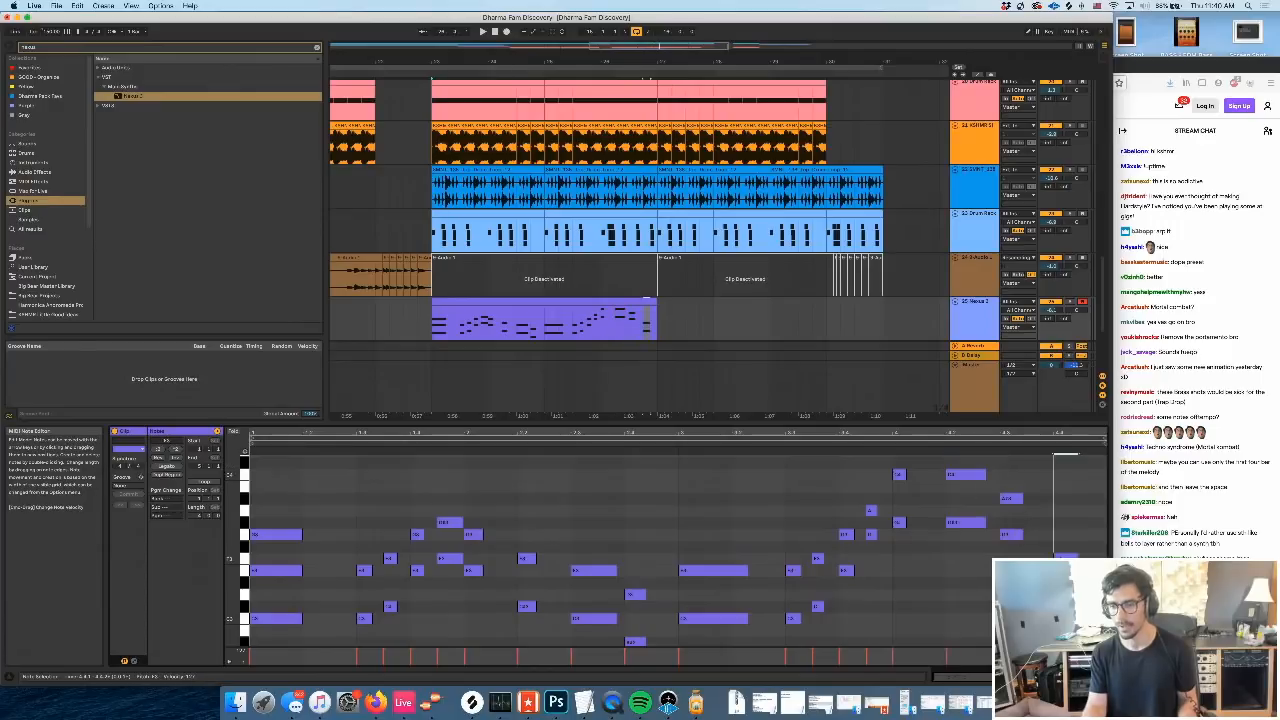
Play the clip, add a G on top of the long bar 3 chord, and set the upper note at 2.4 to C#
key(space)
click(549, 301)
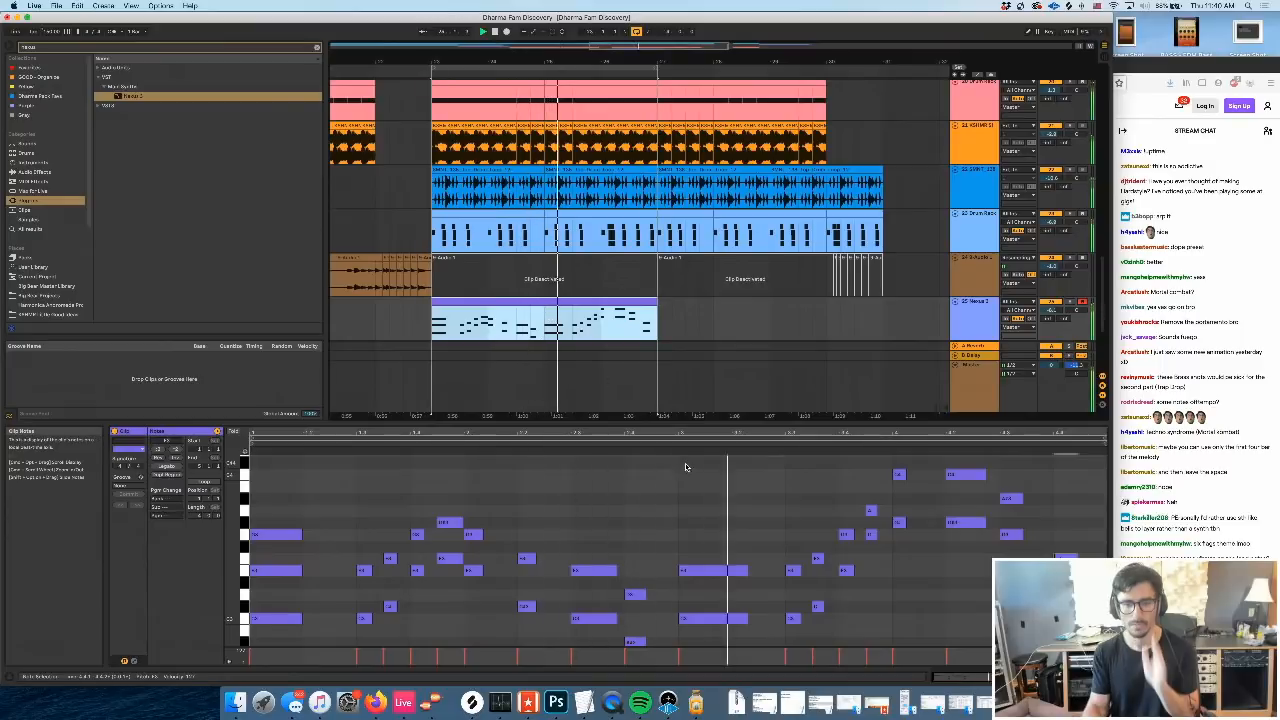
drag(714, 618, 714, 536)
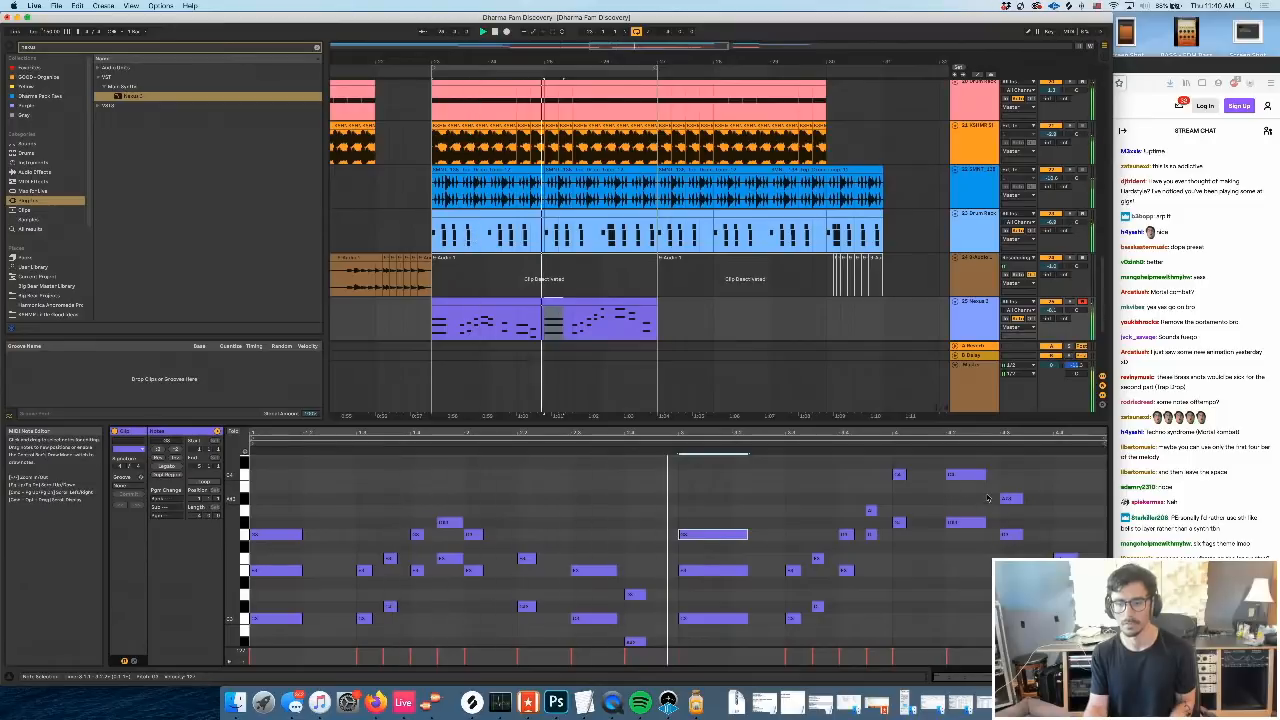
scroll(665, 585, down, 2)
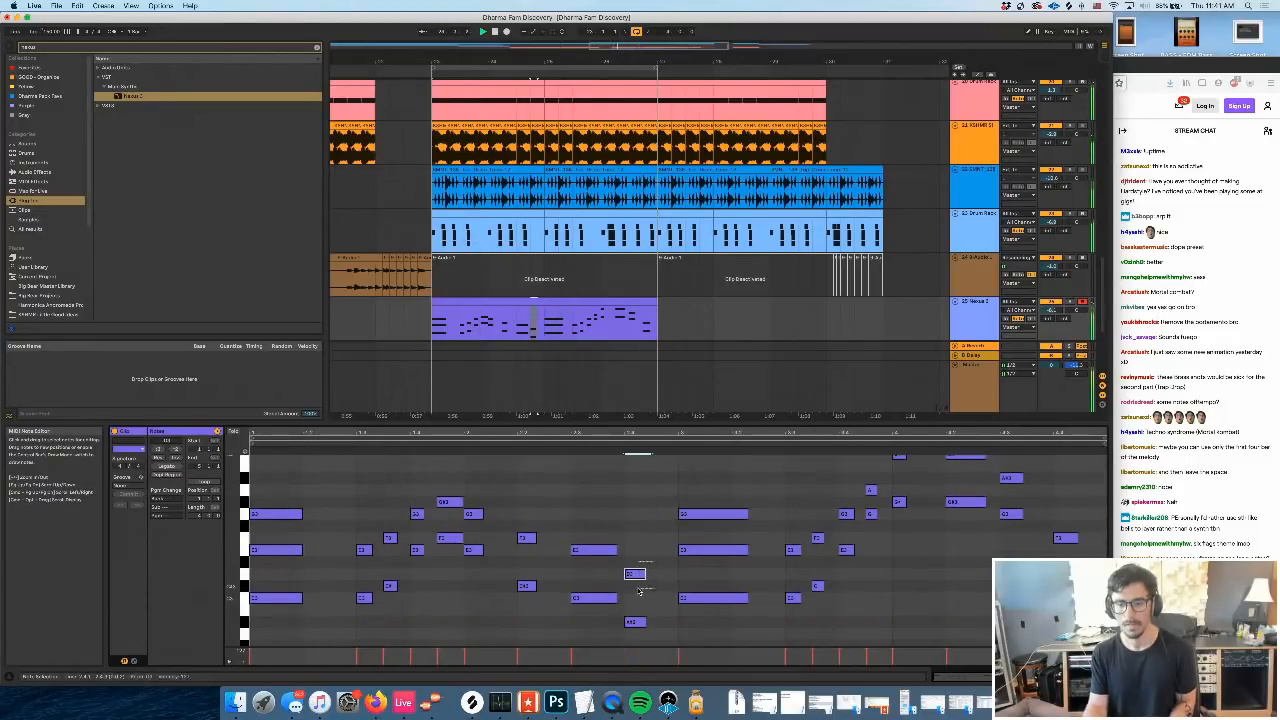
key(Down)
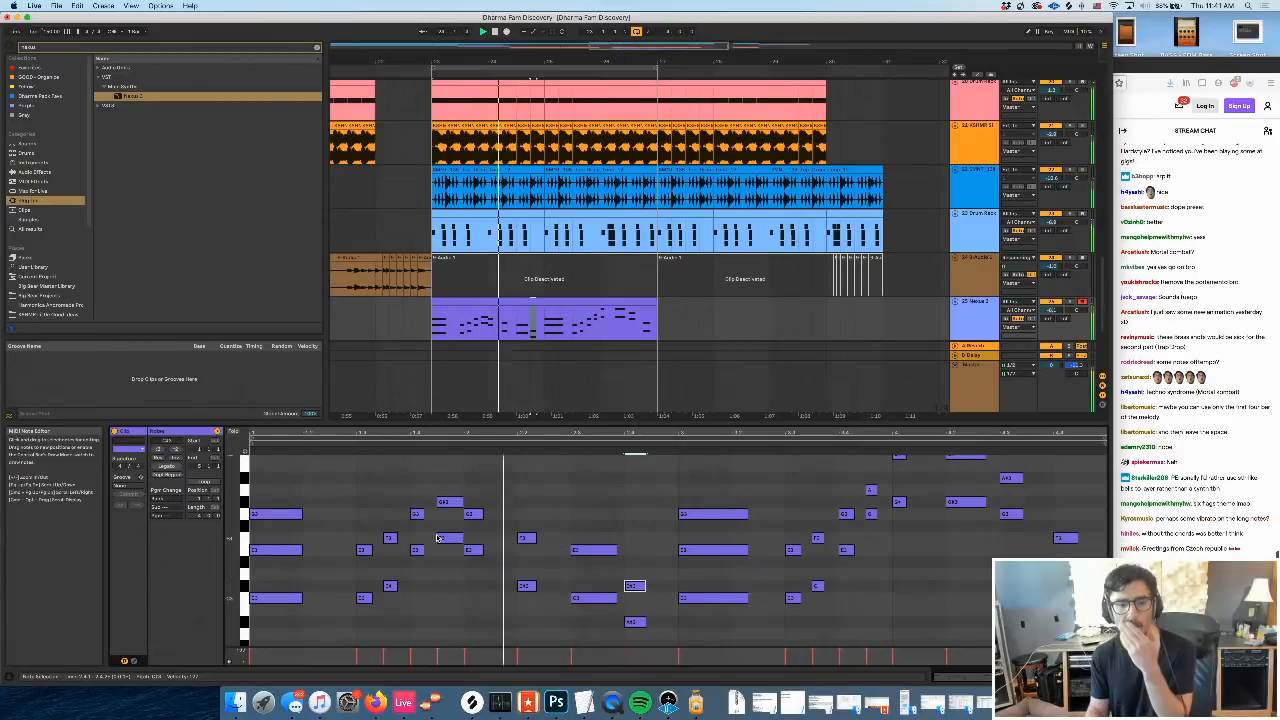
Revoice the long bar 3 chord by placing its G below the C and removing the E
scroll(600, 580, down, 2)
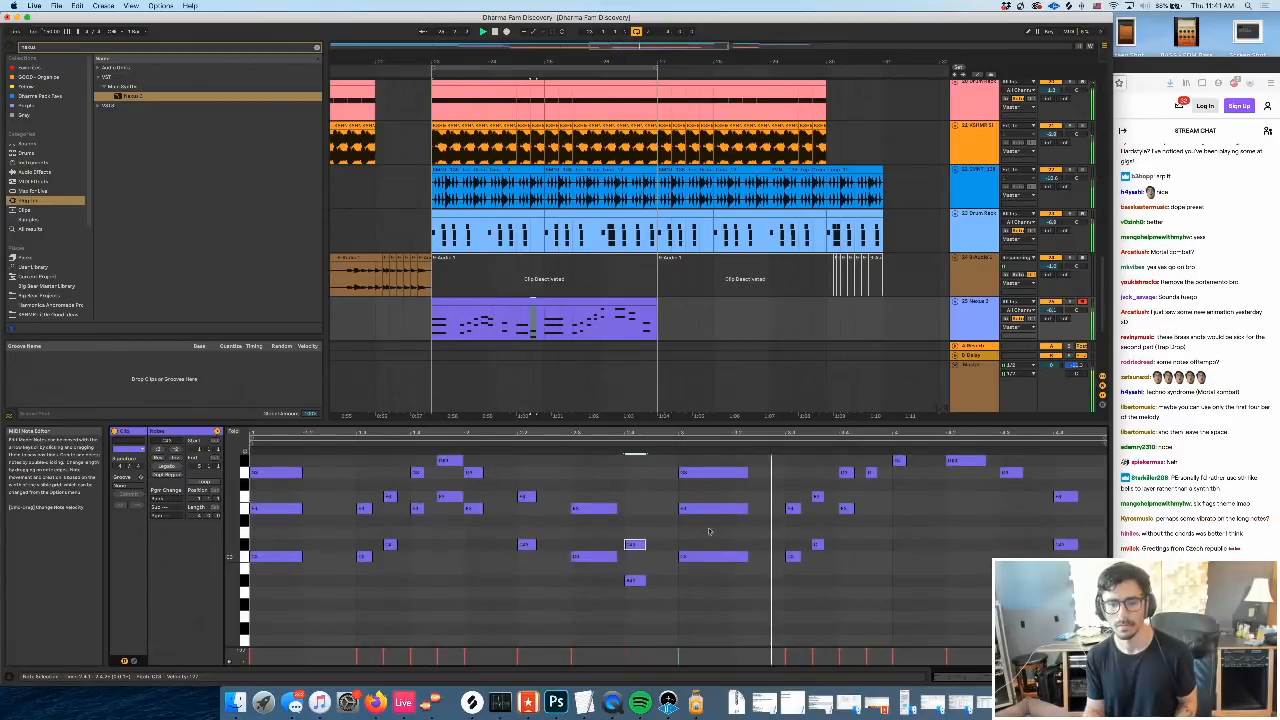
click(715, 632)
drag(714, 626, 714, 614)
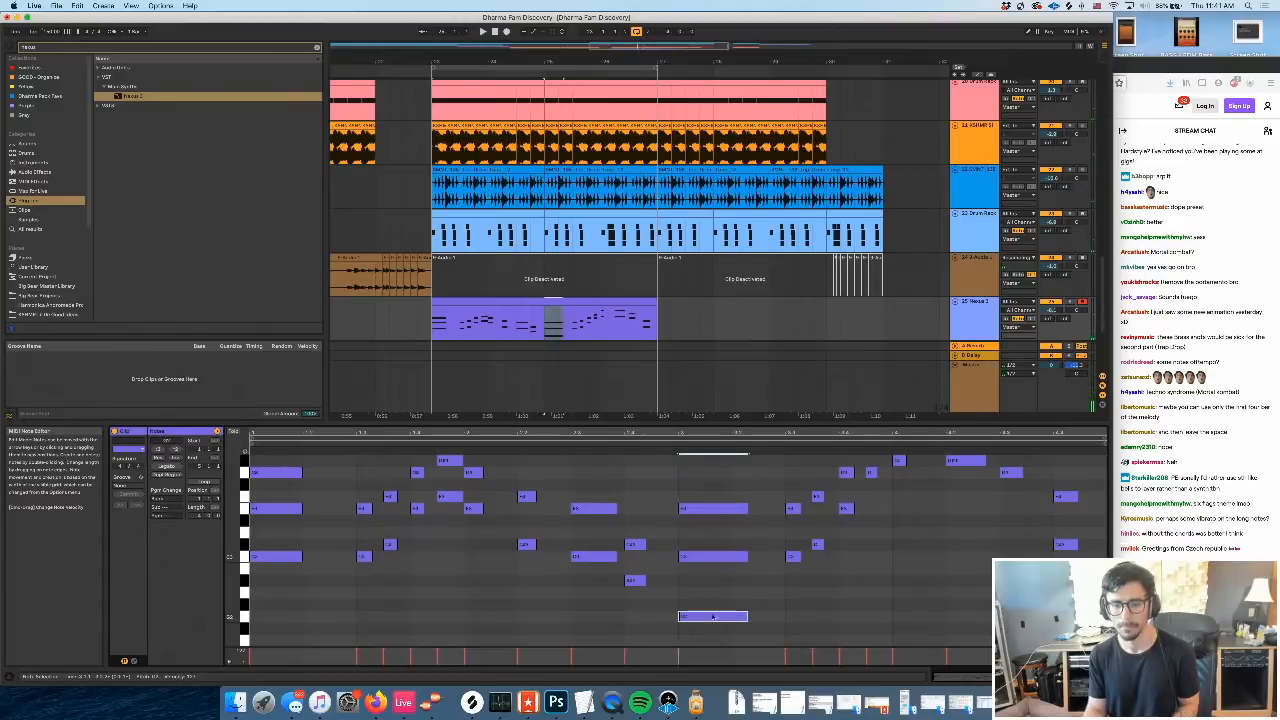
click(667, 463)
key(space)
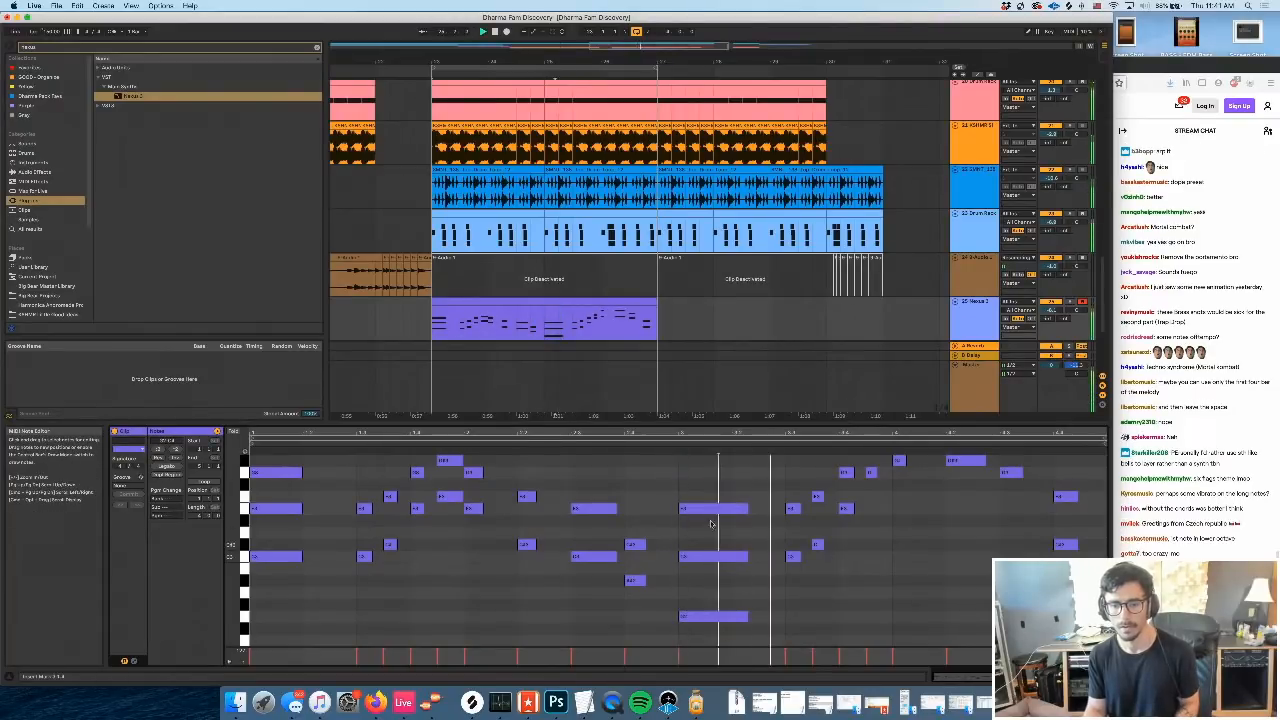
scroll(781, 547, up, 2)
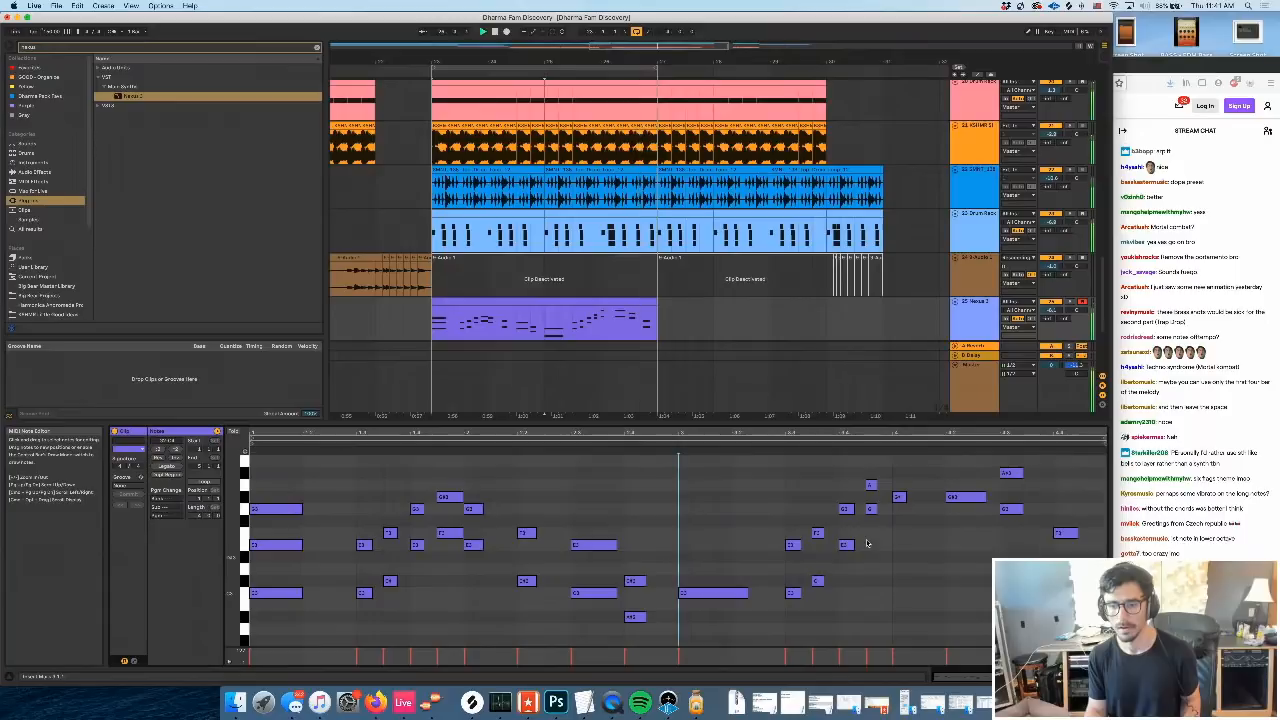
Raise the harmony note in the second half of beat 3.4 to A#
double_click(868, 488)
drag(868, 488, 872, 475)
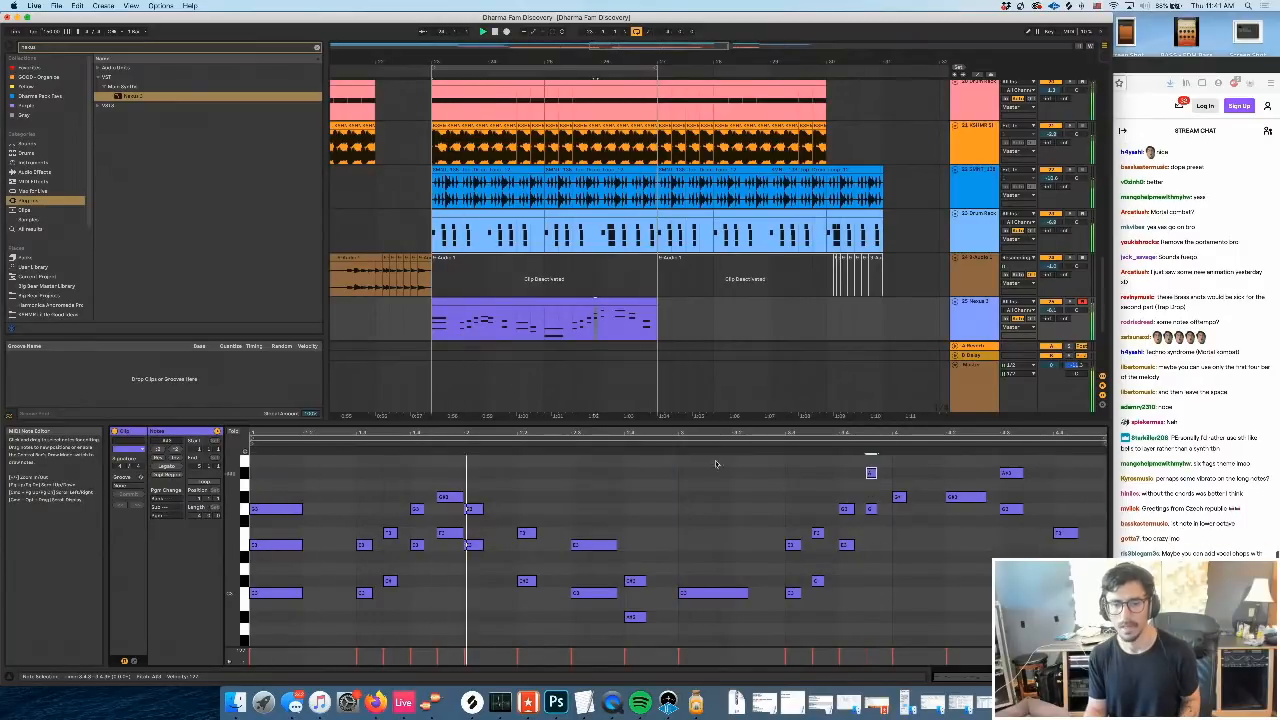
click(499, 315)
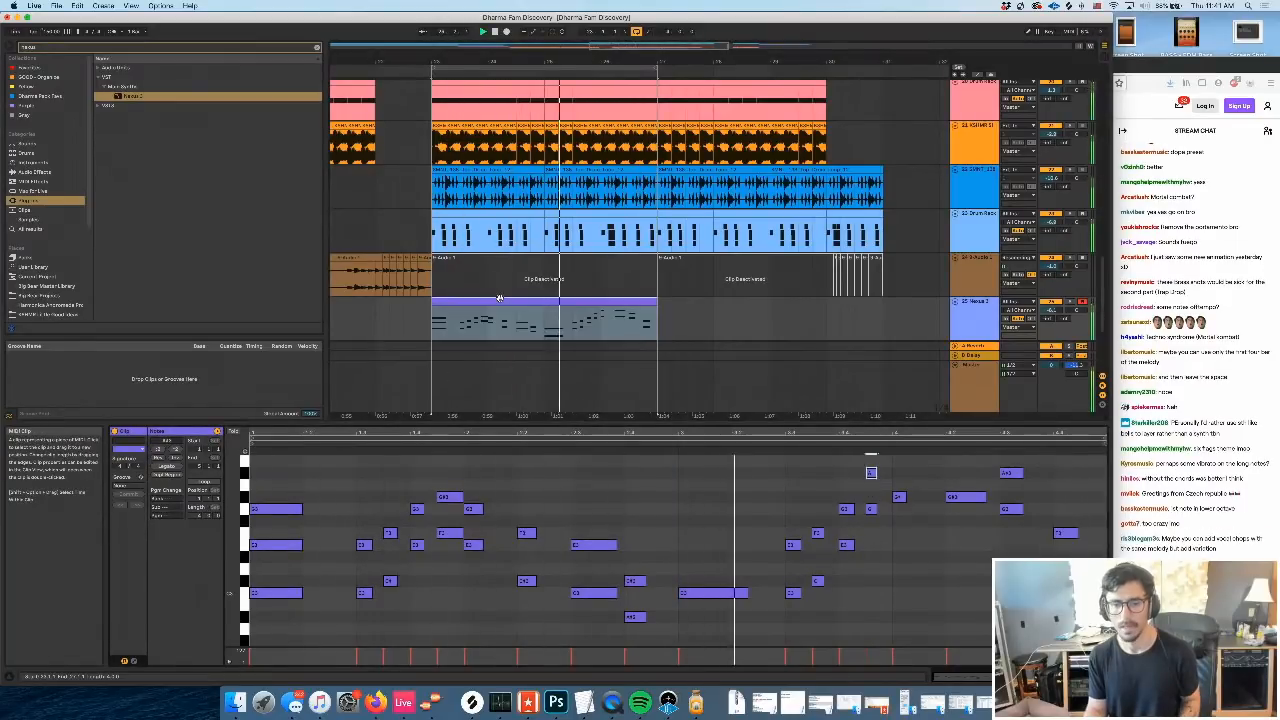
Try the upper note at 2.3 on D#, audition the clip, and return the note to E
scroll(687, 521, down, 1)
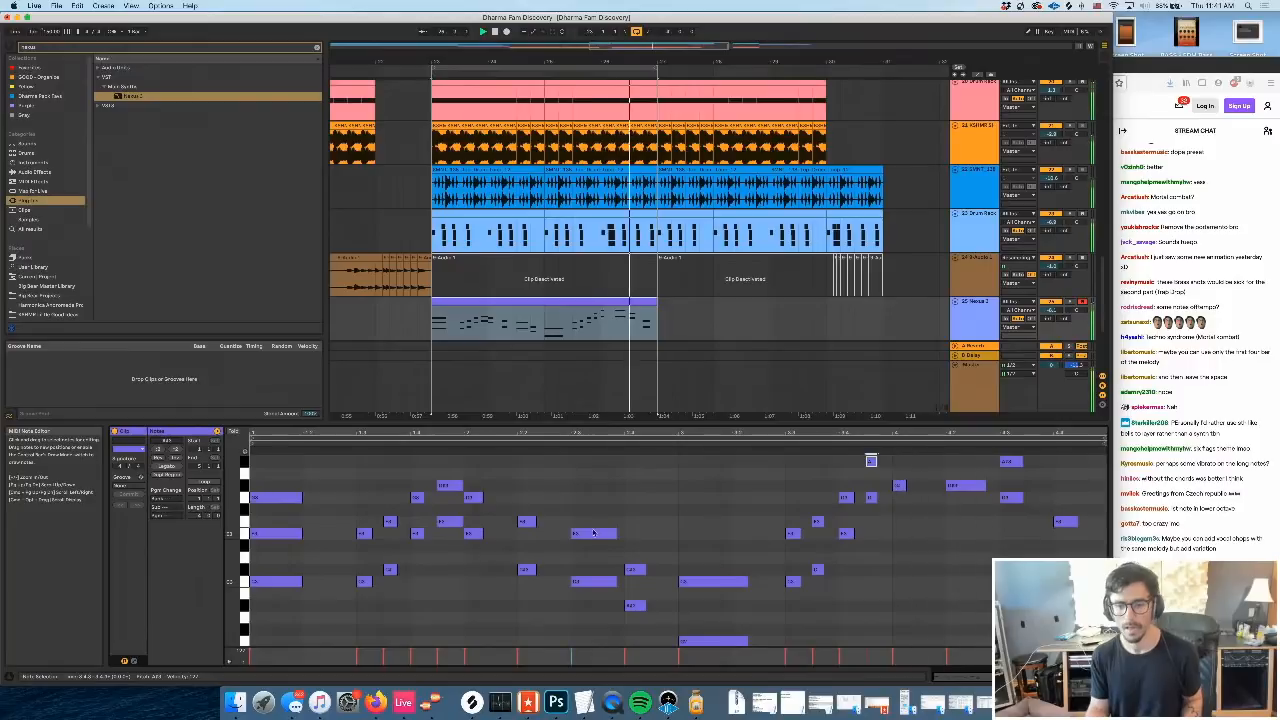
click(594, 533)
key(Down)
click(518, 441)
key(space)
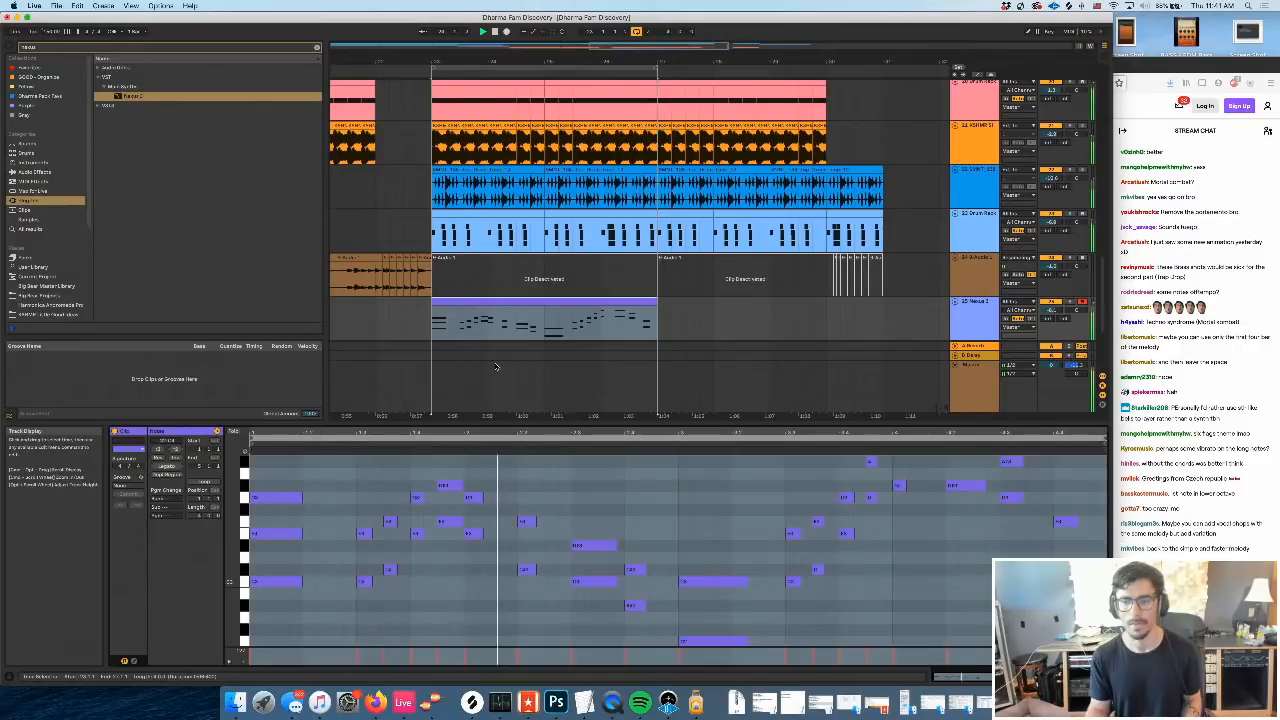
click(494, 316)
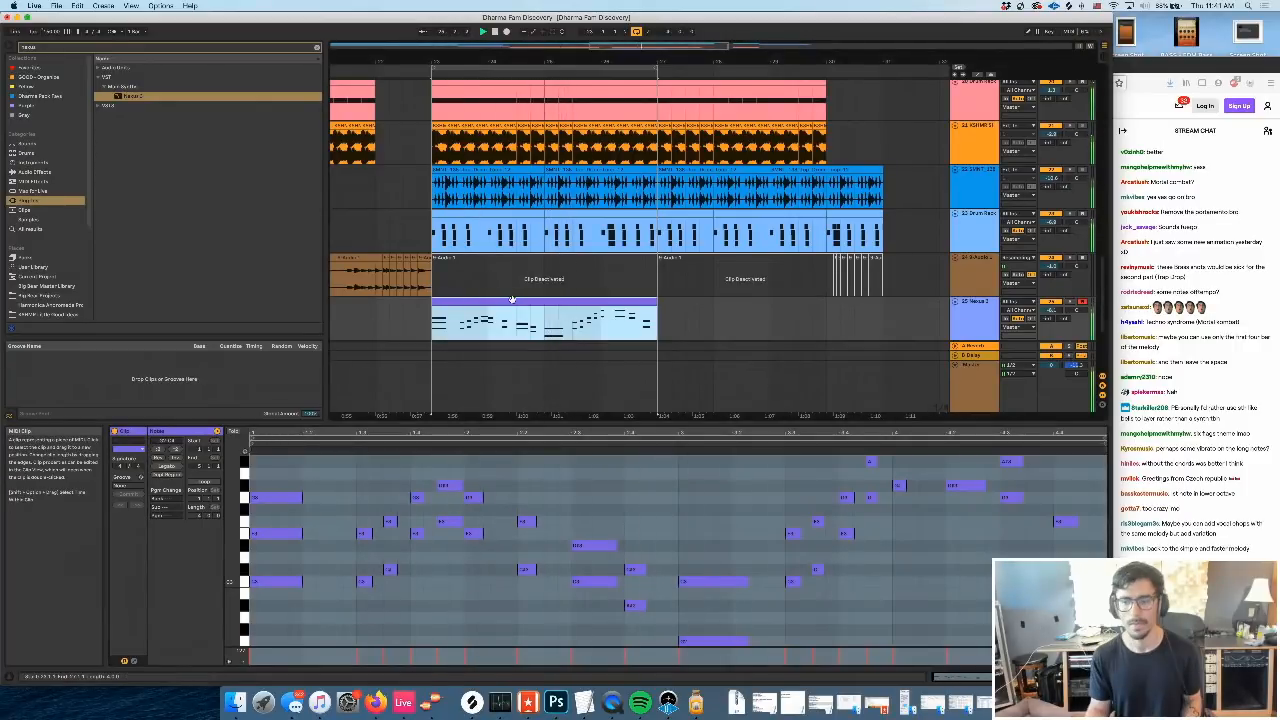
click(606, 545)
key(Up)
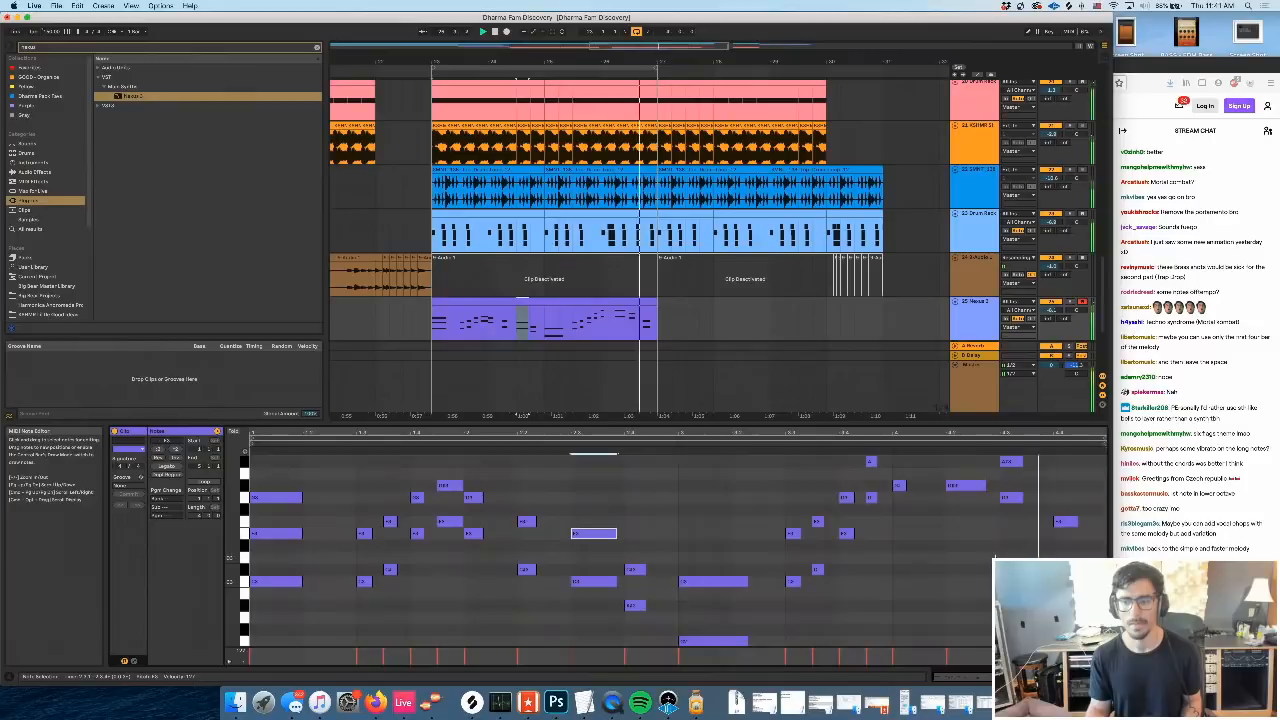
Add a G# above the last harmony note at the end of bar 4 and play the clip
scroll(995, 557, up, 2)
key(space)
drag(1065, 606, 1063, 529)
key(space)
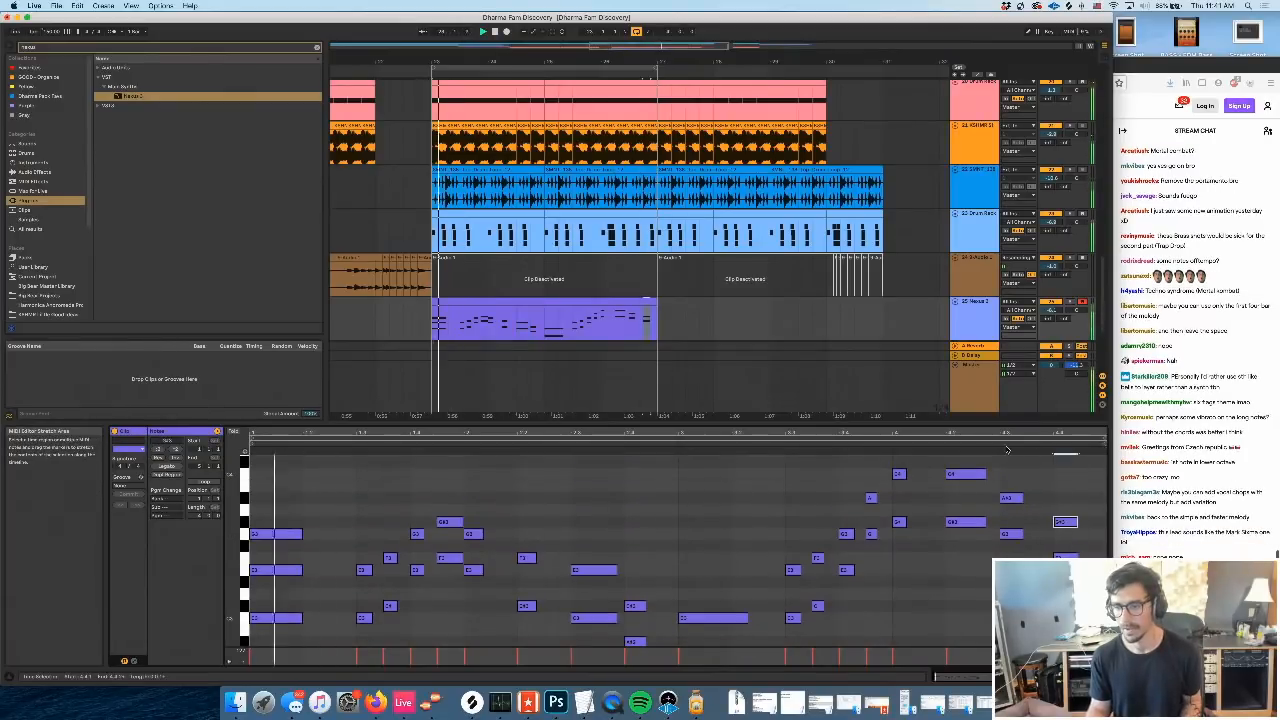
Return playback to the clip start and lower the upper note at 2.3 to D#
scroll(477, 325, left, 1)
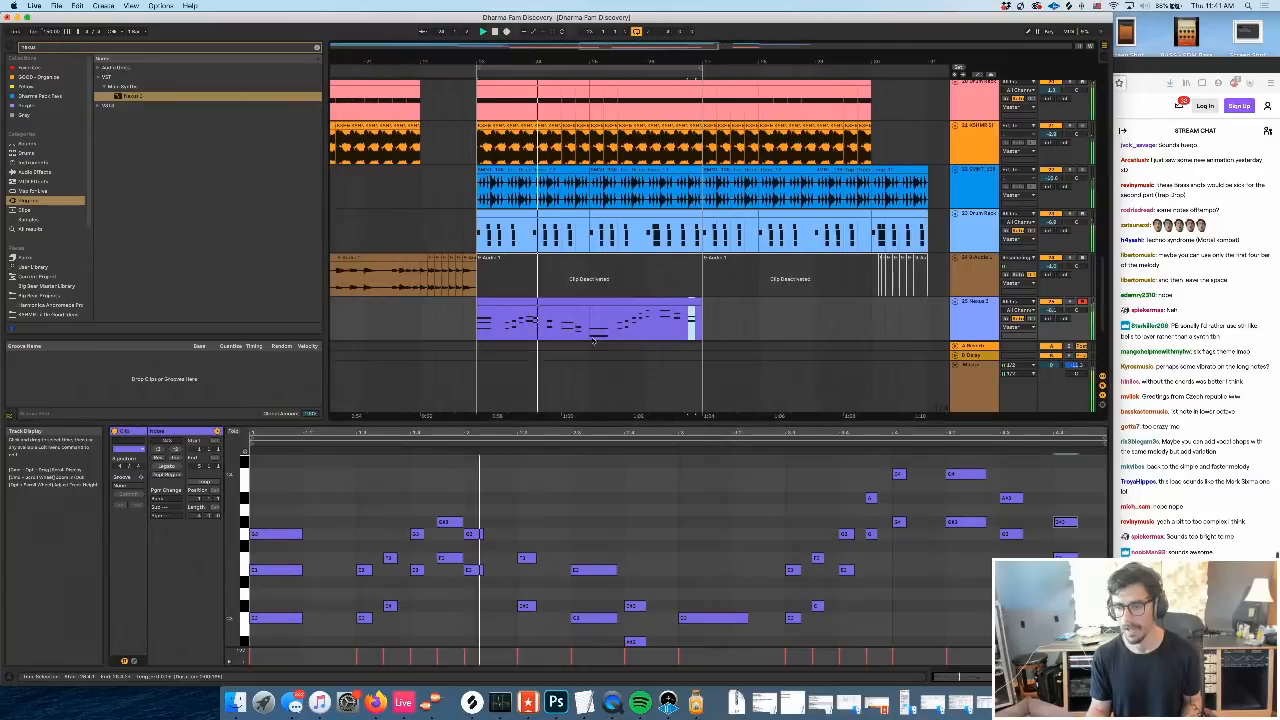
click(477, 325)
scroll(592, 547, down, 1)
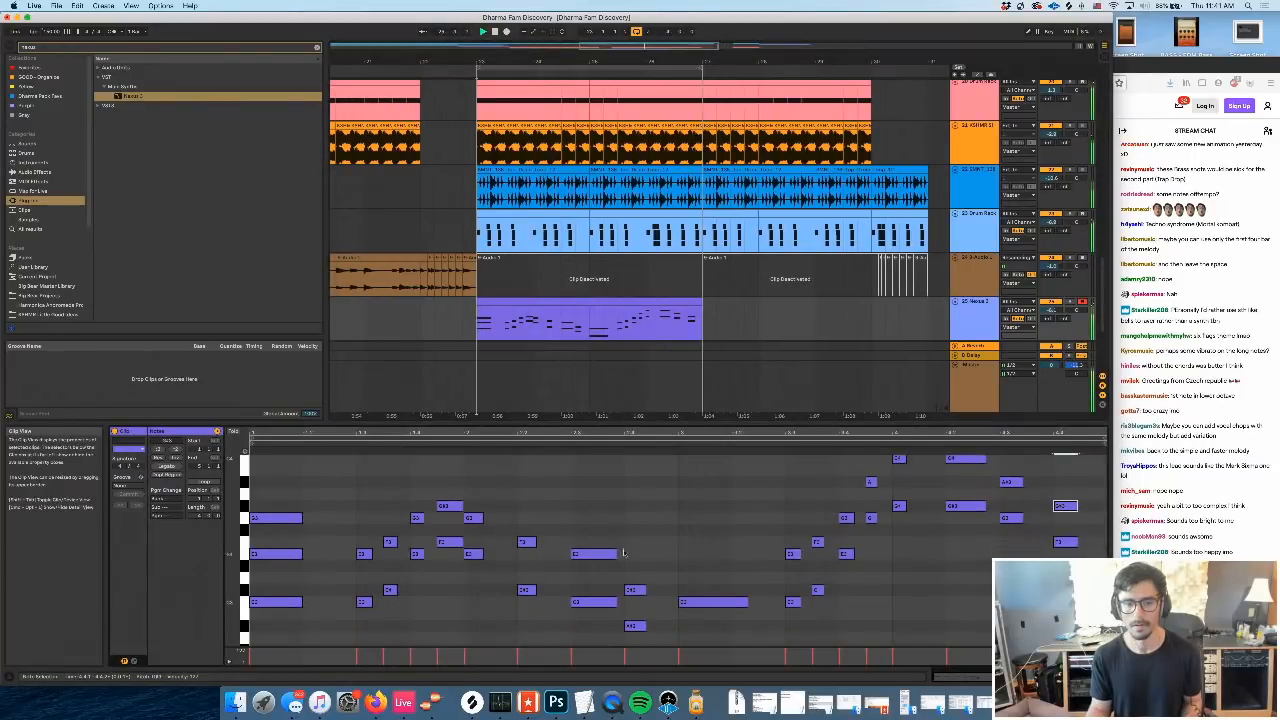
key(Down)
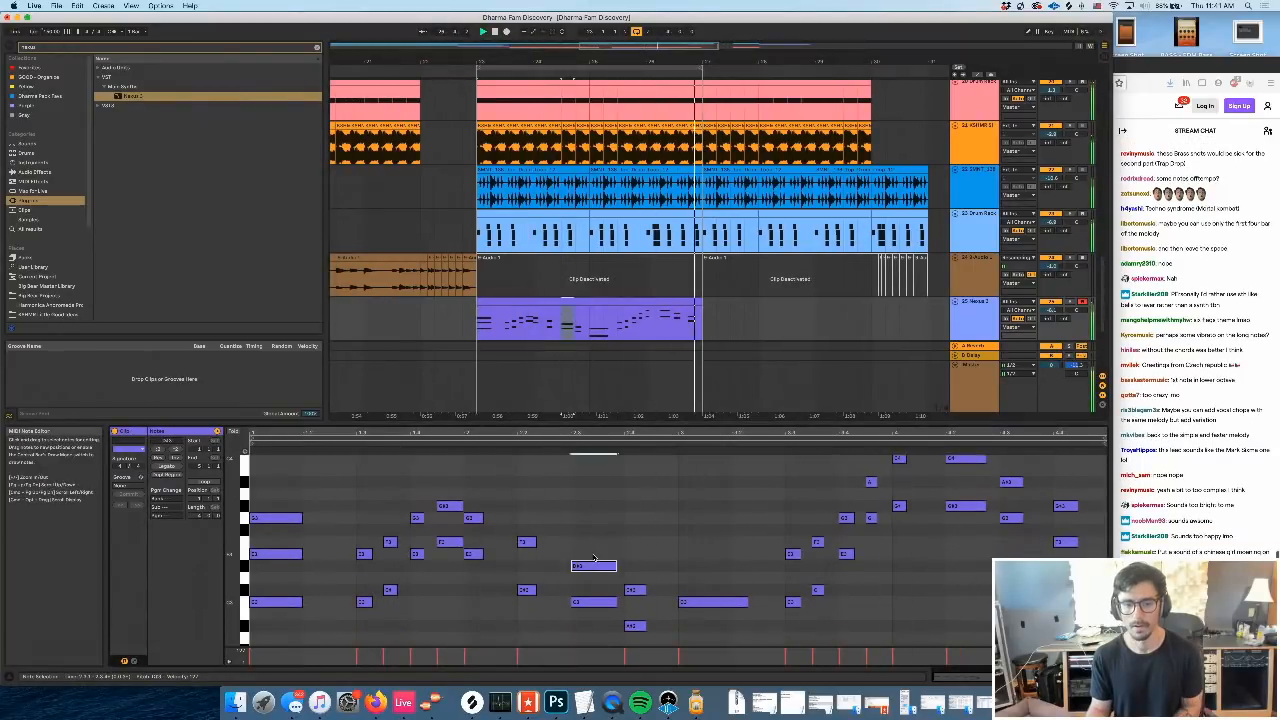
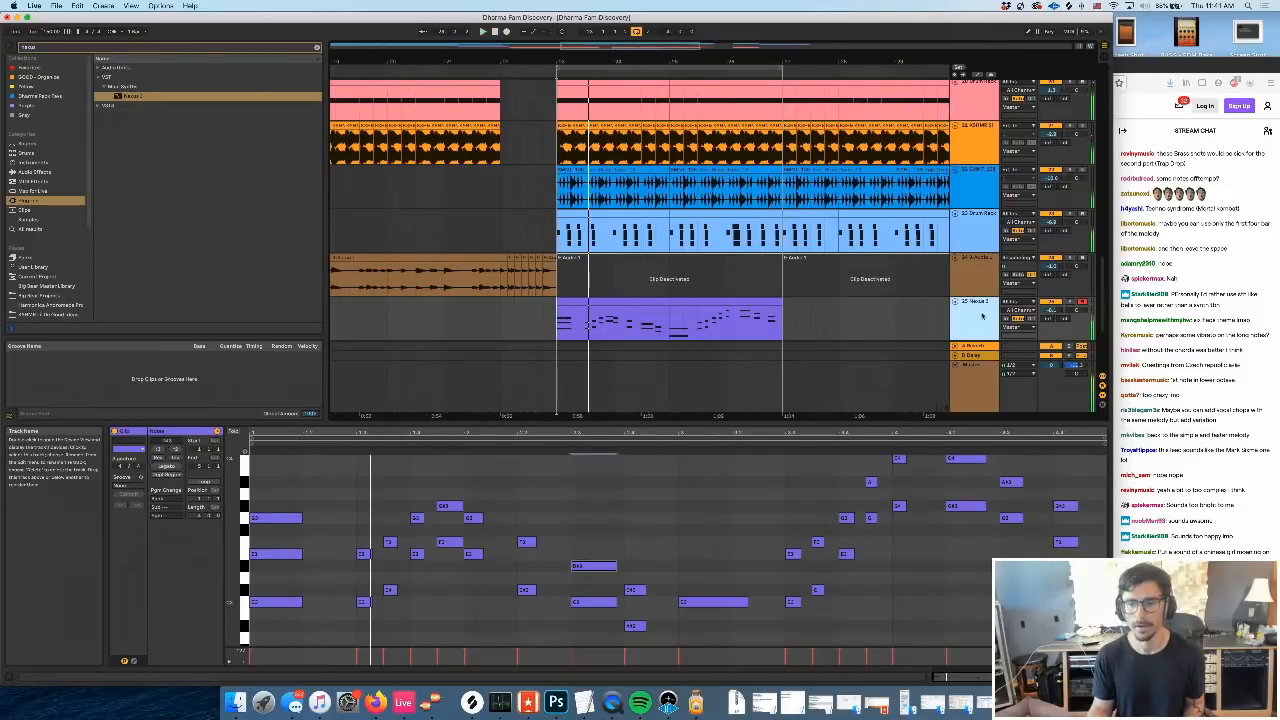
Audition the Nexus lead presets Invisible Chords, Hybrid, Power and Secret Lead, and load Secrets Super Saws
click(1050, 677)
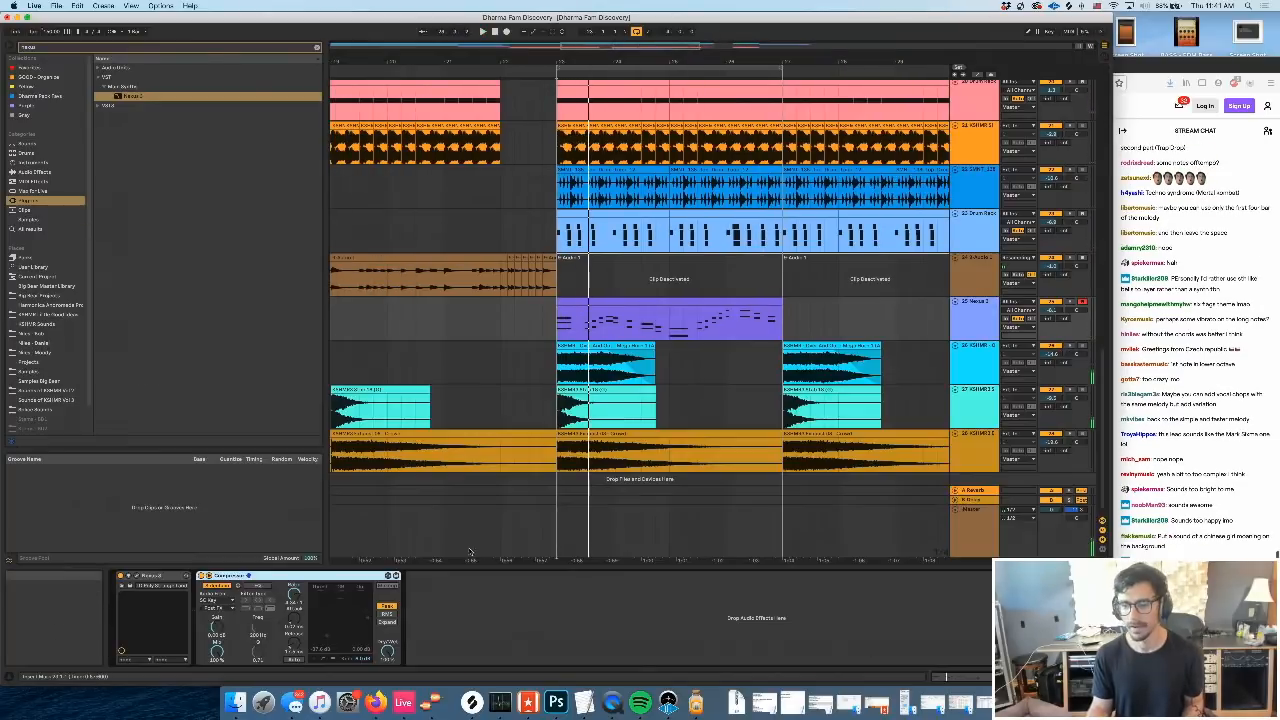
click(137, 577)
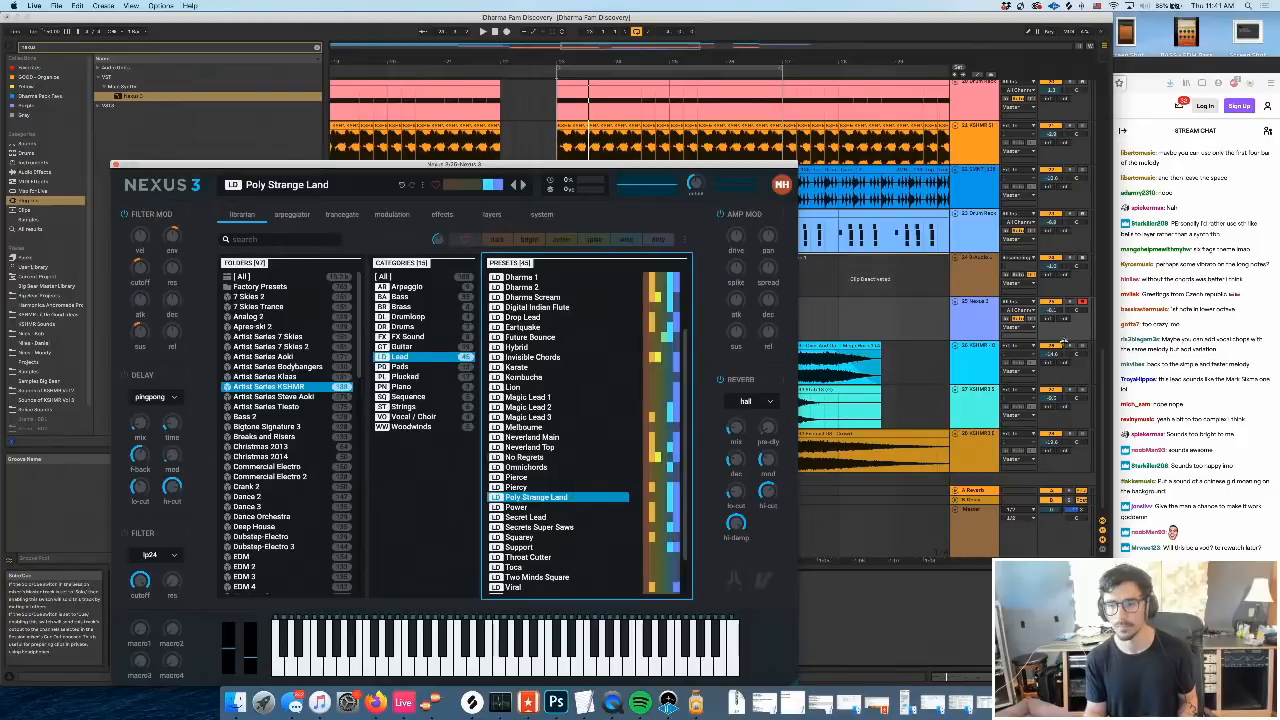
key(space)
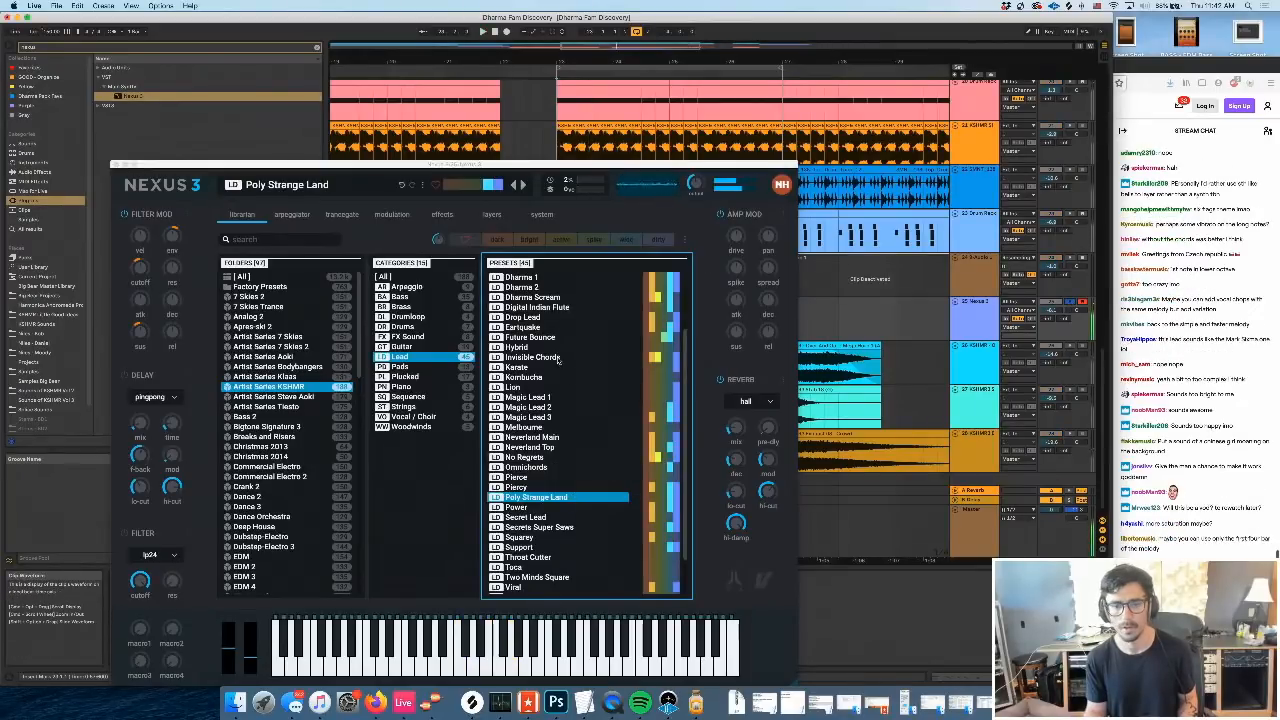
click(556, 359)
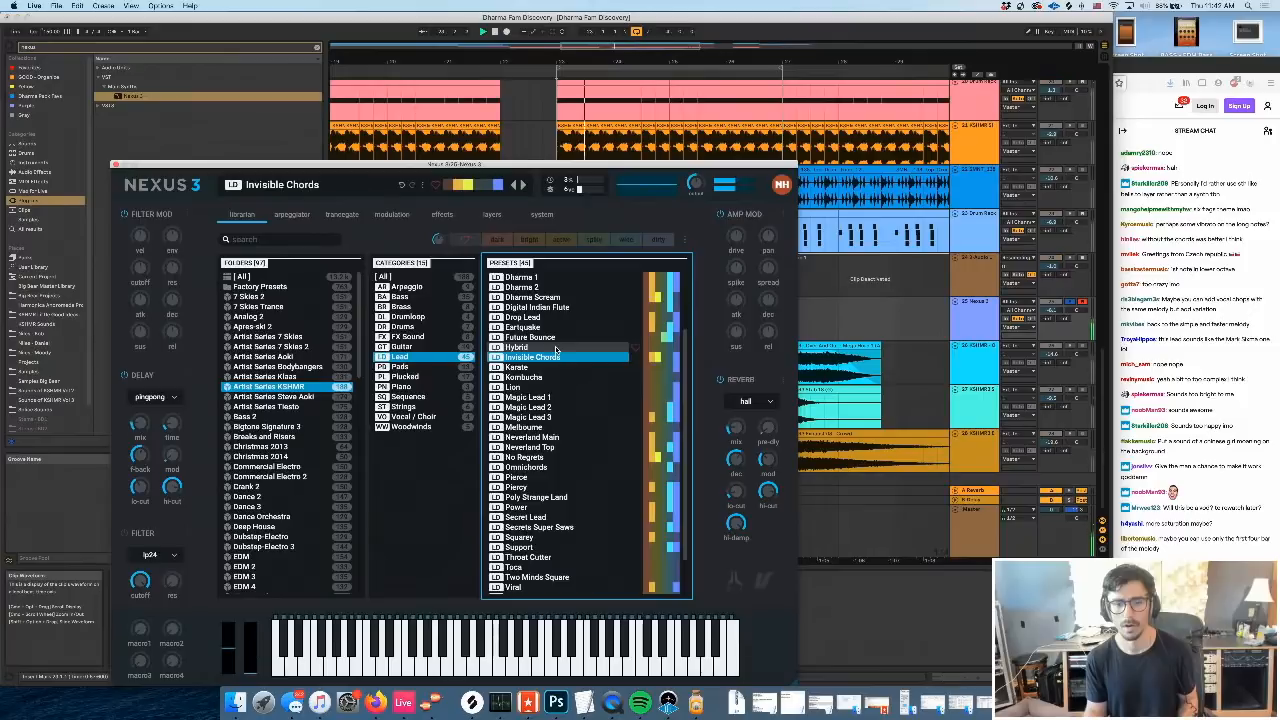
click(556, 348)
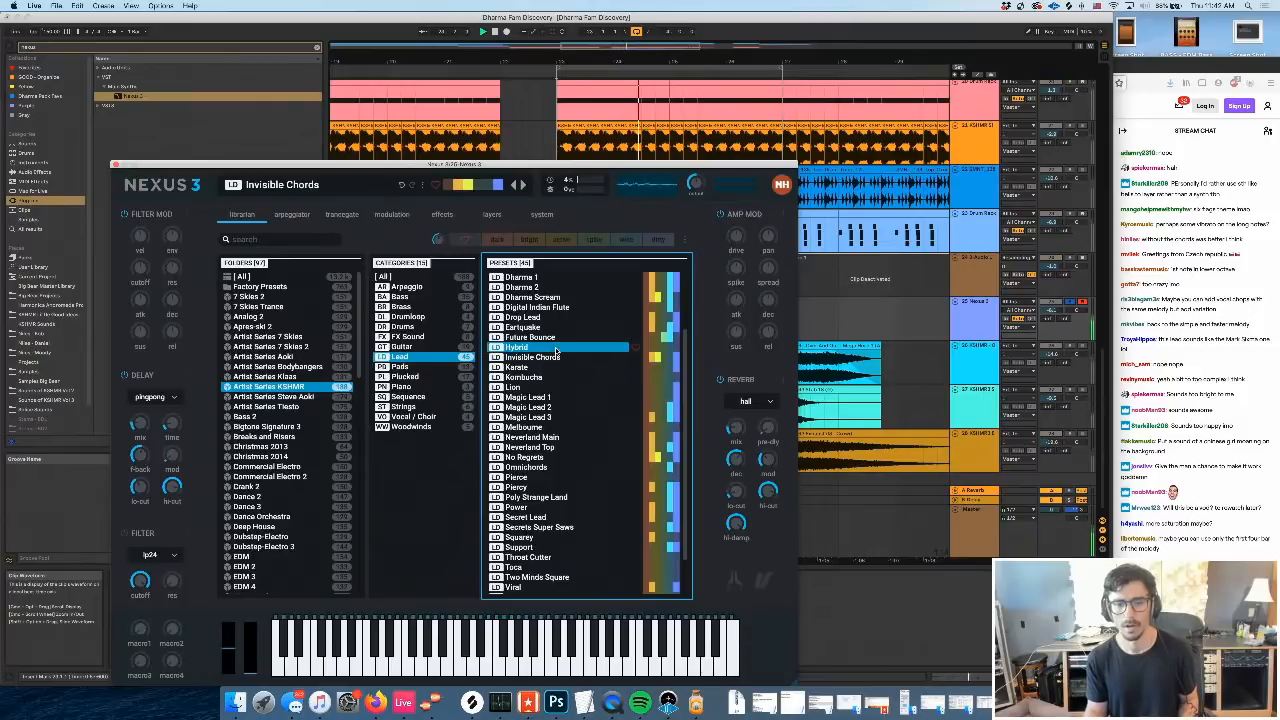
click(547, 509)
key(space)
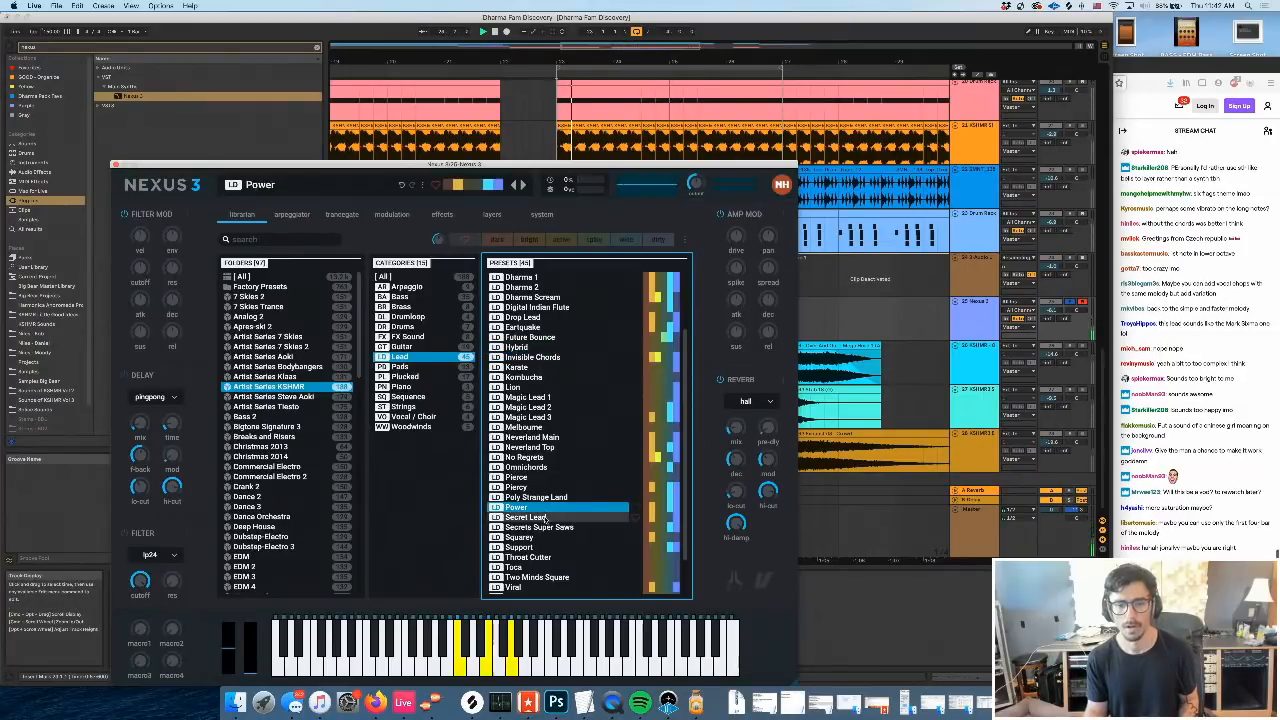
click(545, 518)
click(538, 528)
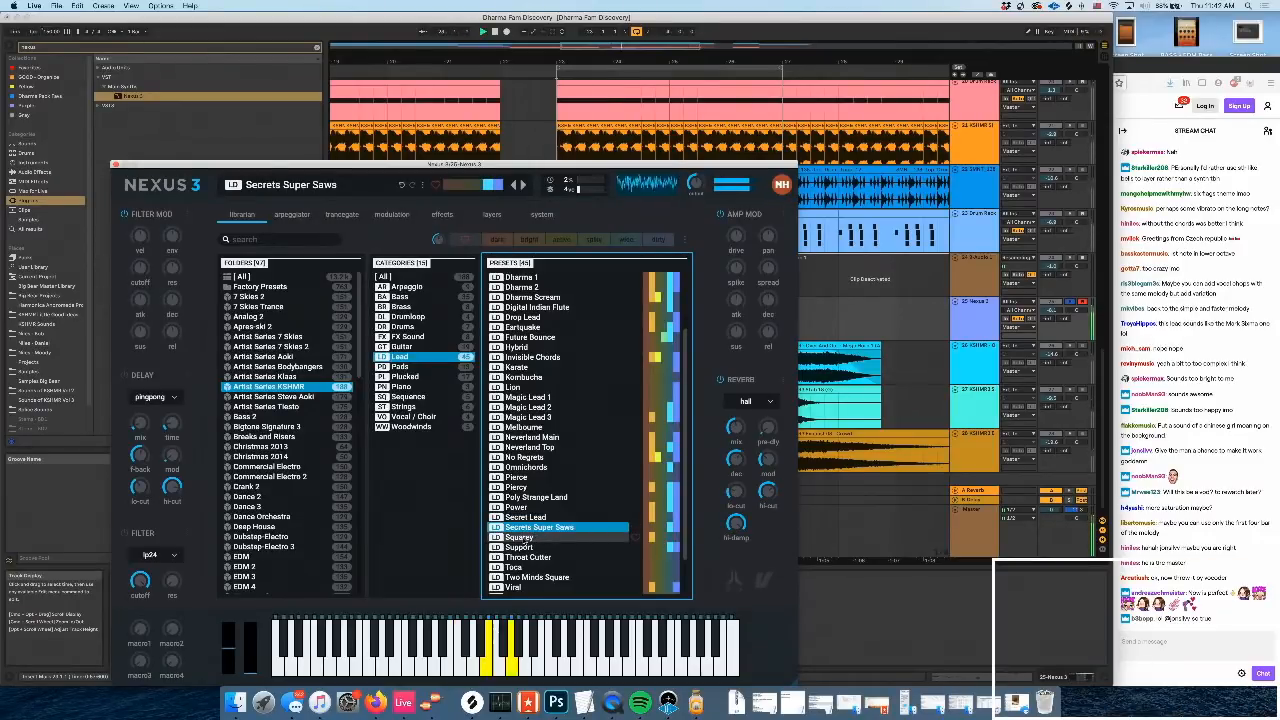
Set the portamento mode of the Secrets Super Saws preset to off and close the plug-in window
click(391, 214)
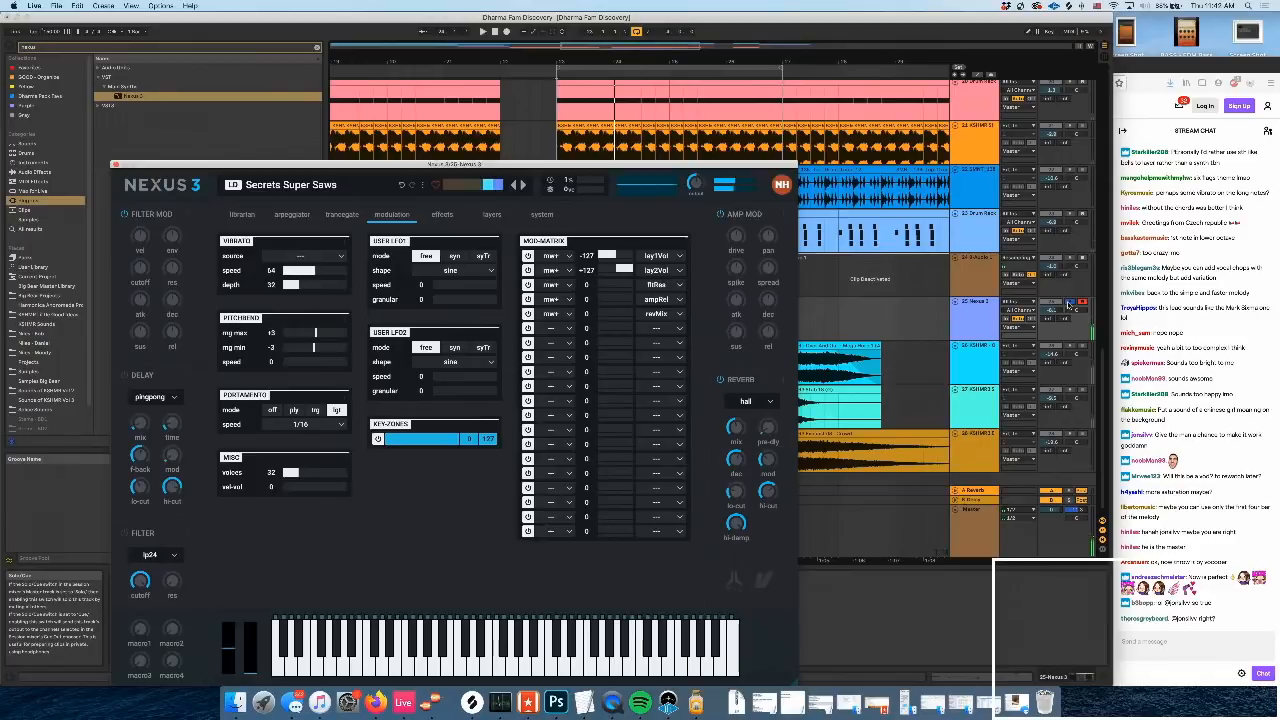
key(space)
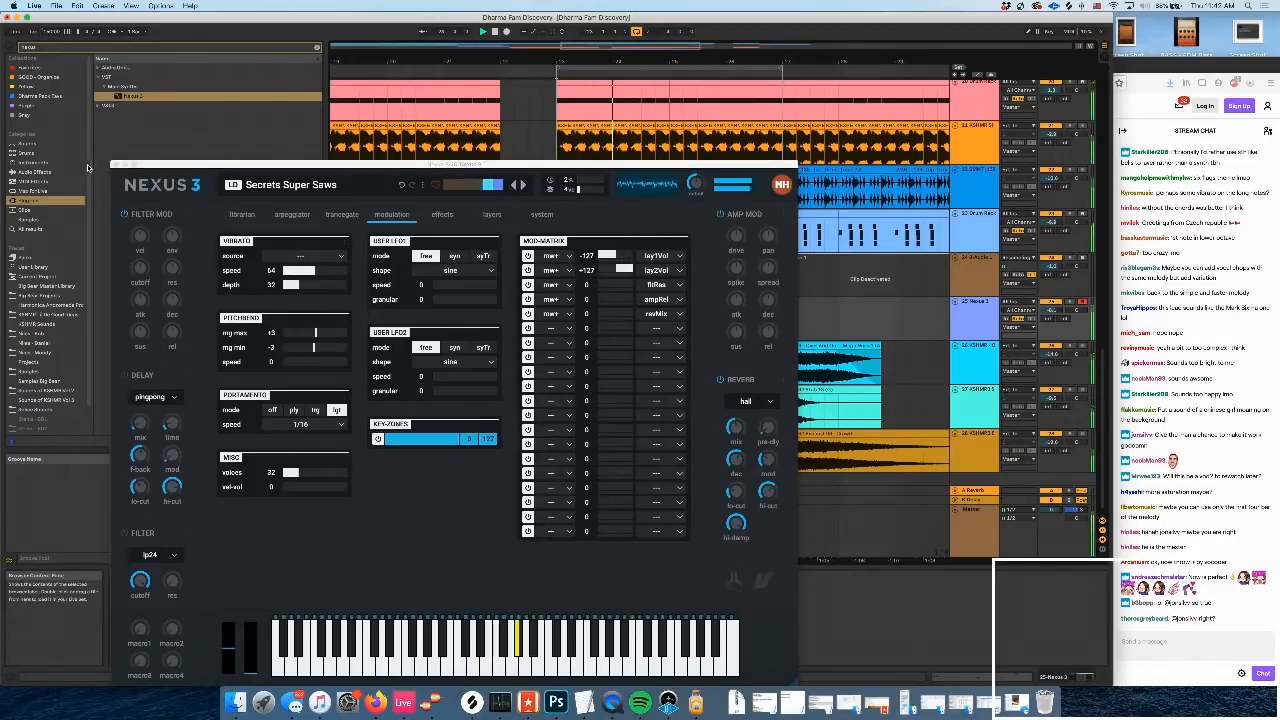
click(273, 410)
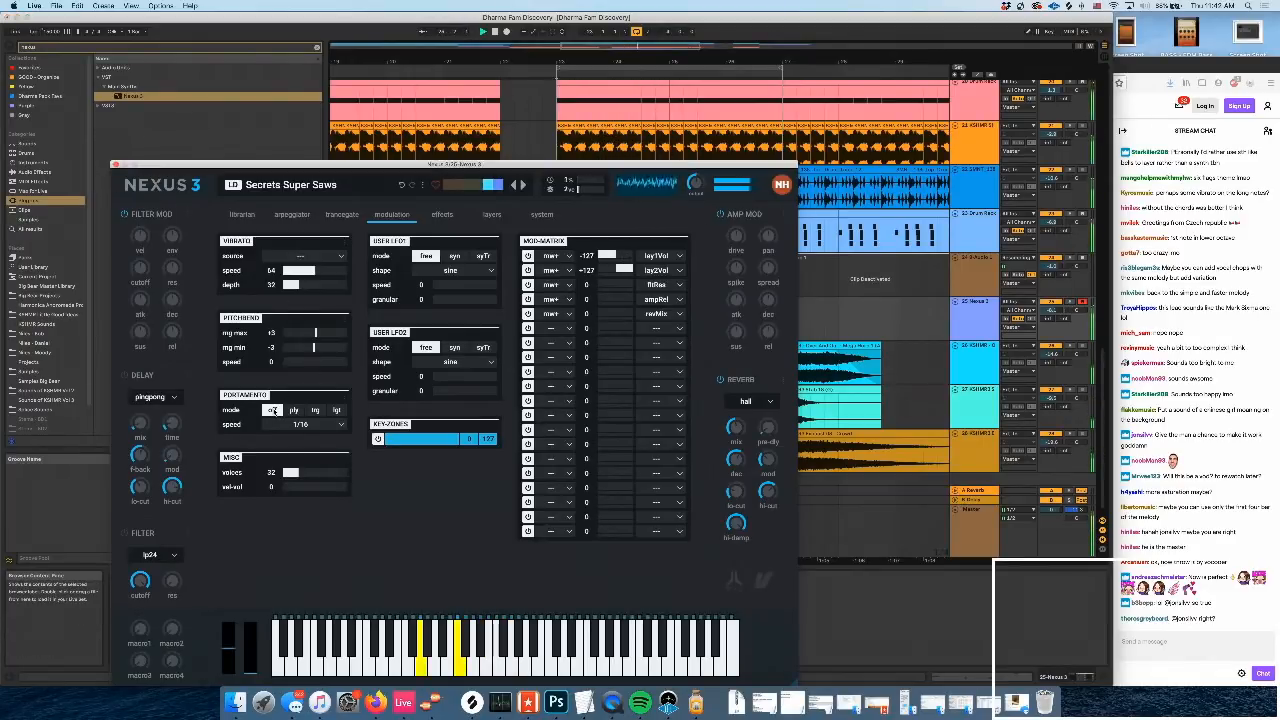
click(116, 165)
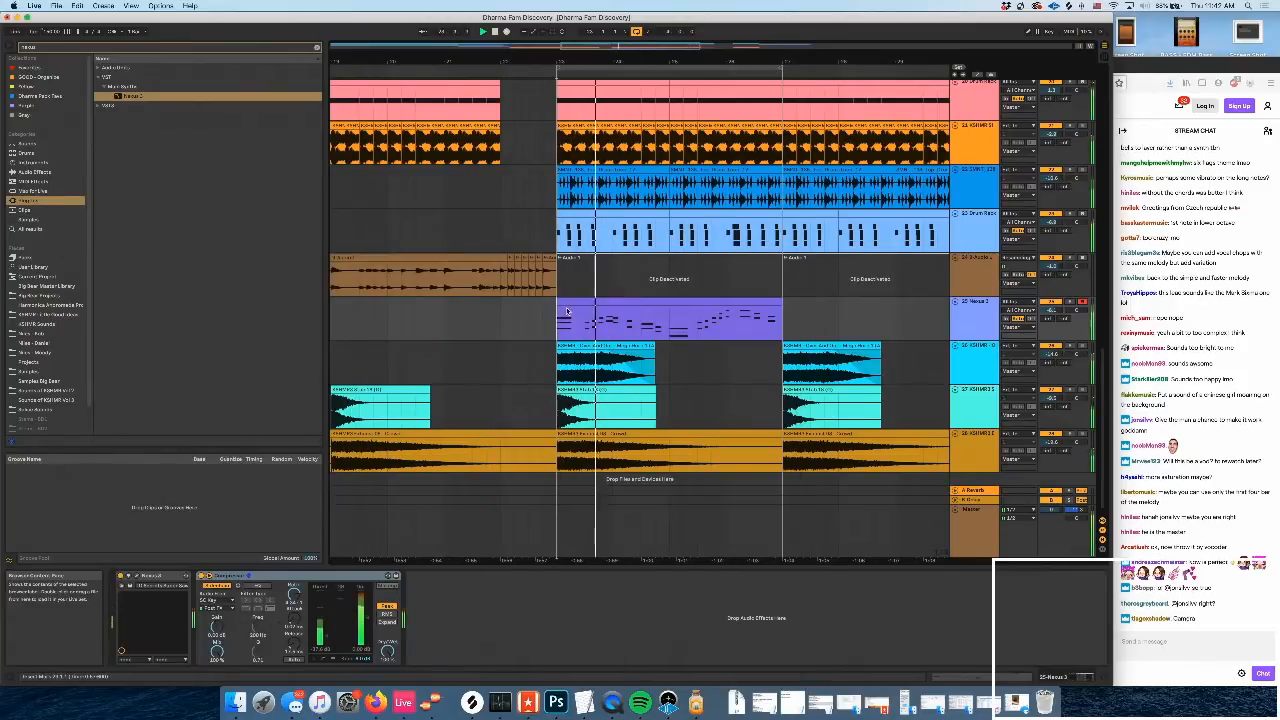
Duplicate the Nexus 2 melody clip directly after the original in the arrangement
scroll(568, 311, right, 1)
scroll(568, 311, right, 1)
click(628, 302)
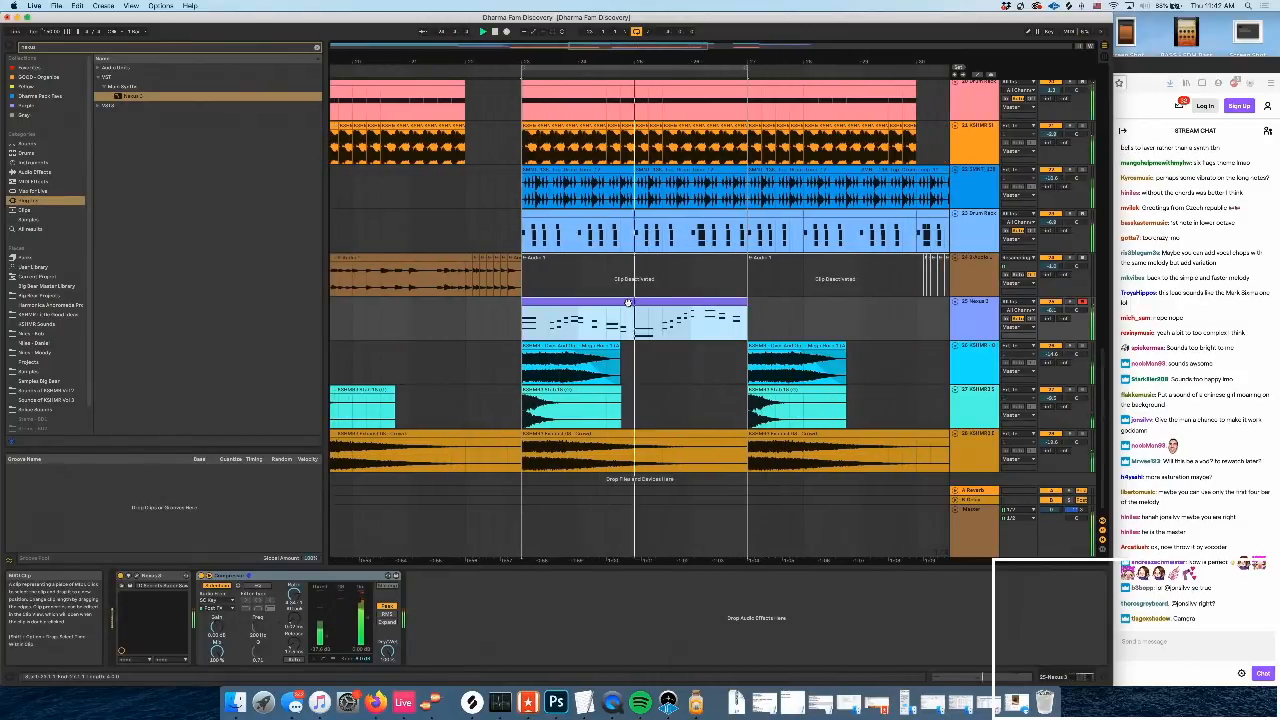
key(super+d)
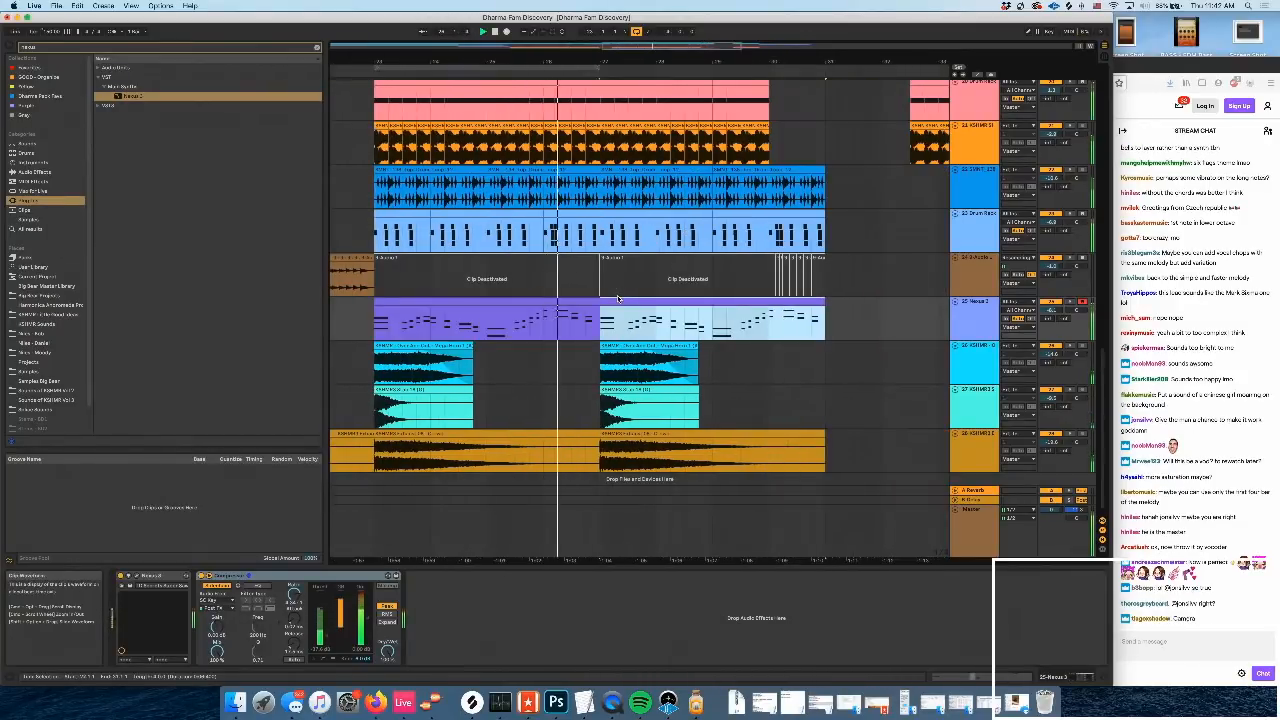
Audition the duplicated melody with the arrangement loop off, and check the Twitch stream page in Firefox before returning to Live
key(space)
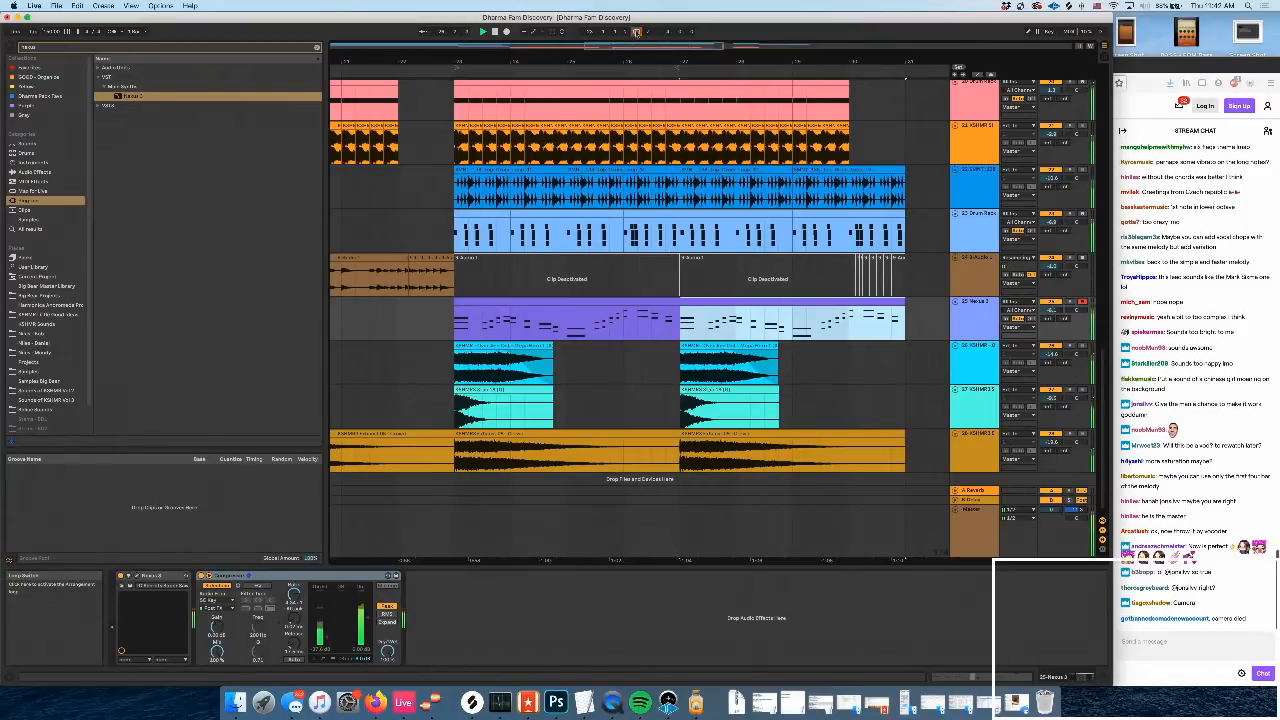
click(599, 300)
key(space)
click(1214, 604)
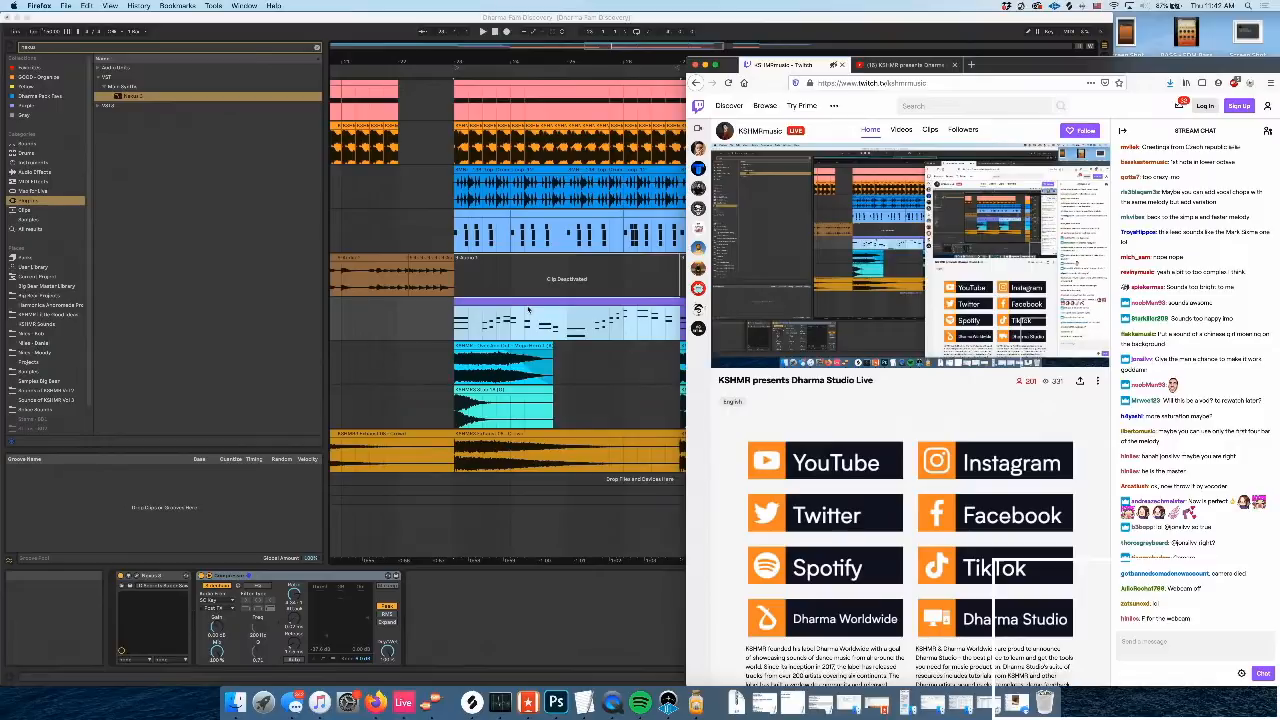
click(529, 311)
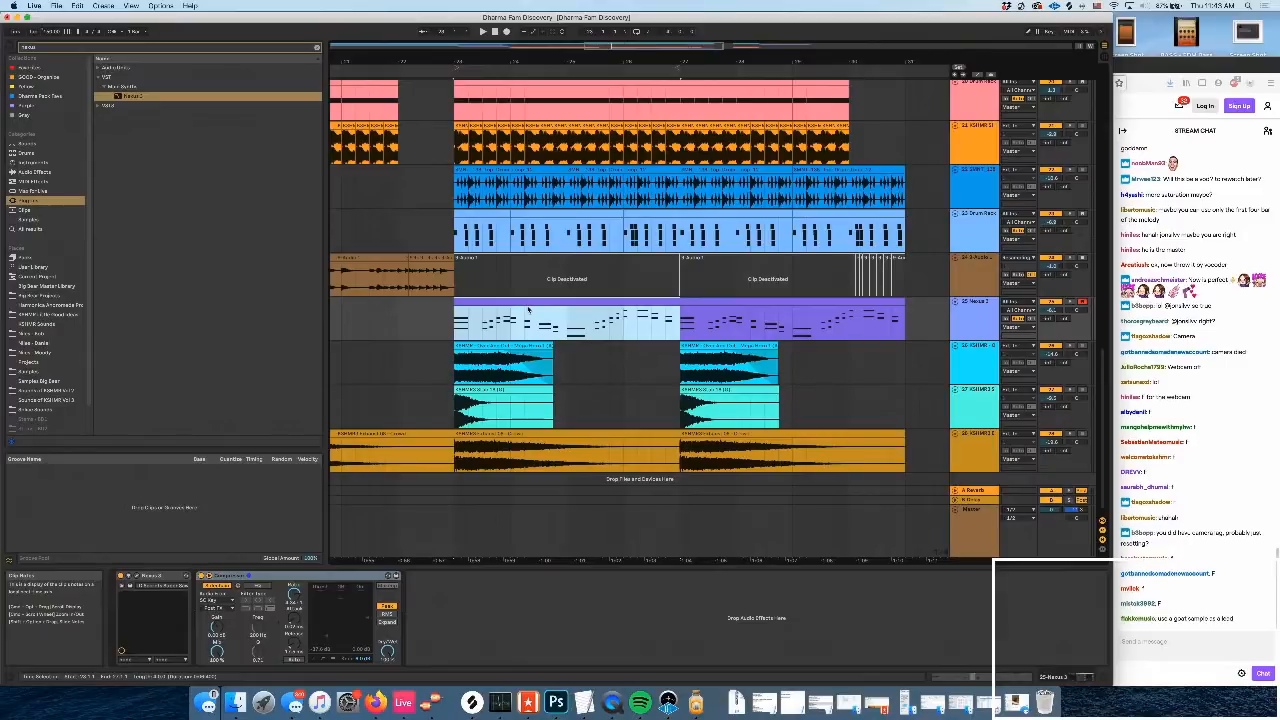
Play the section from its start and lower the volume of the Nexus 2 track
click(396, 314)
key(space)
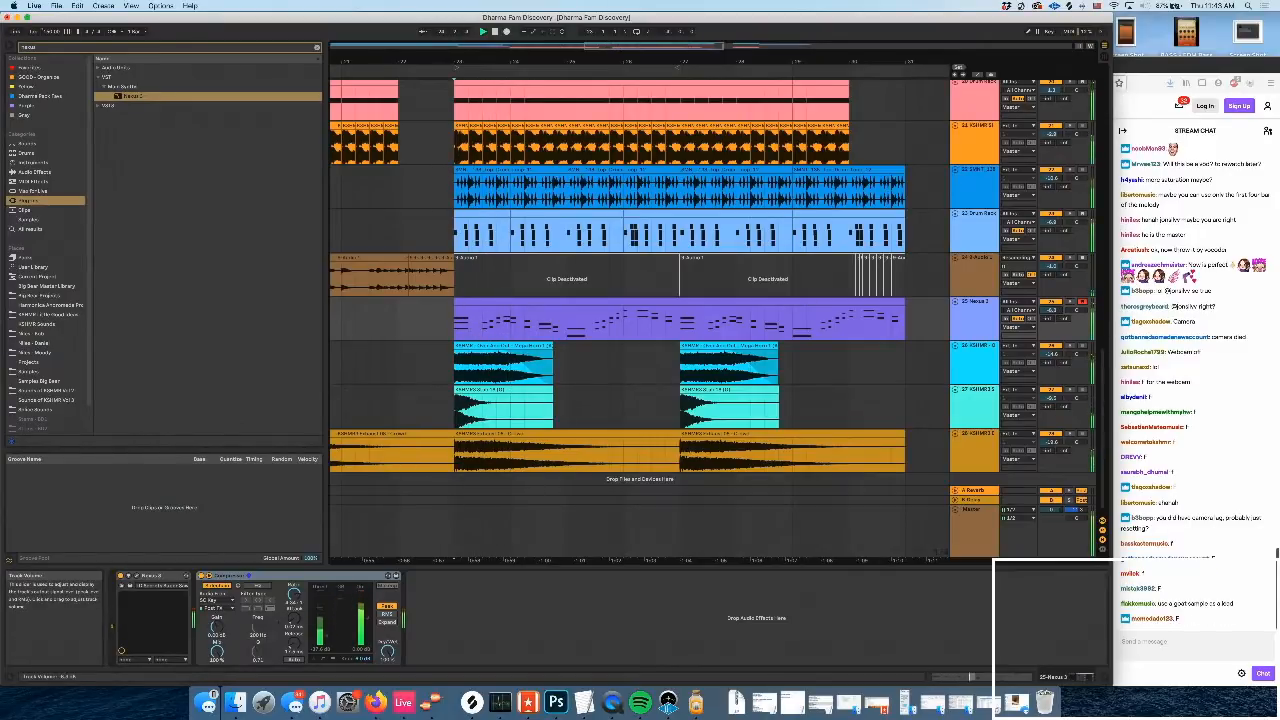
Select both Nexus 2 clips and loop the arrangement over their full length
click(740, 300)
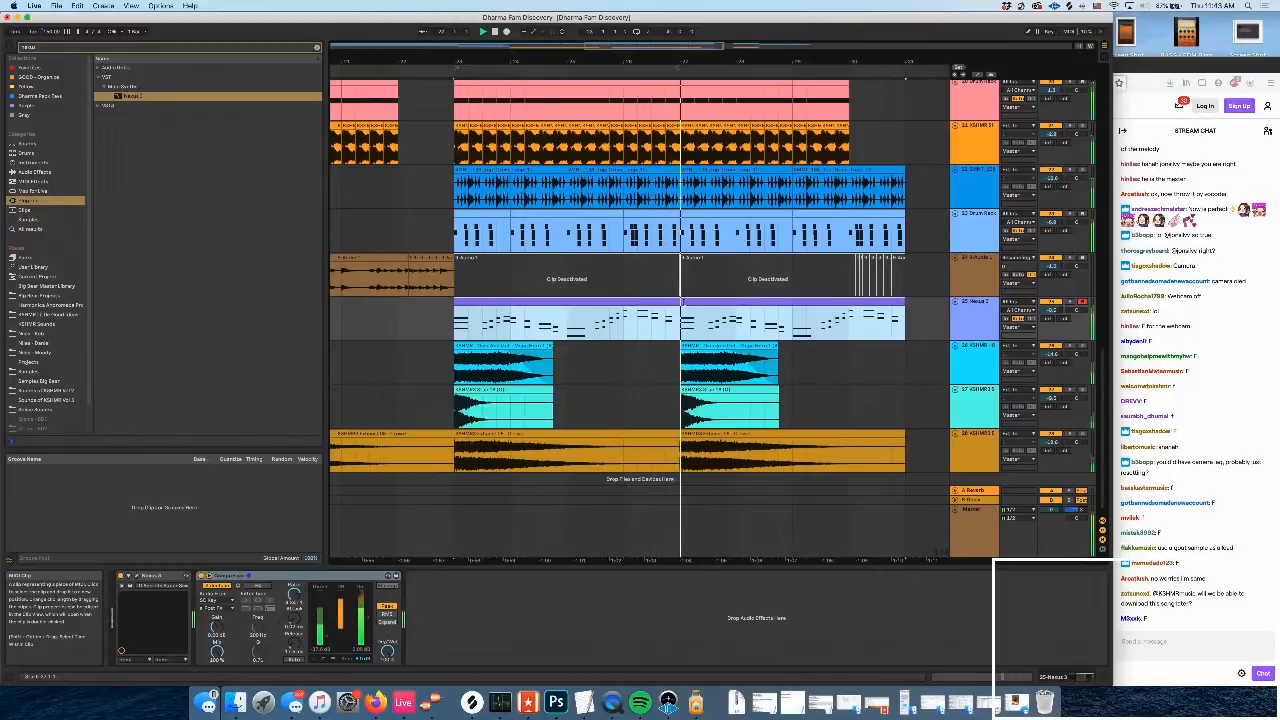
key(super+l)
scroll(530, 315, left, 1)
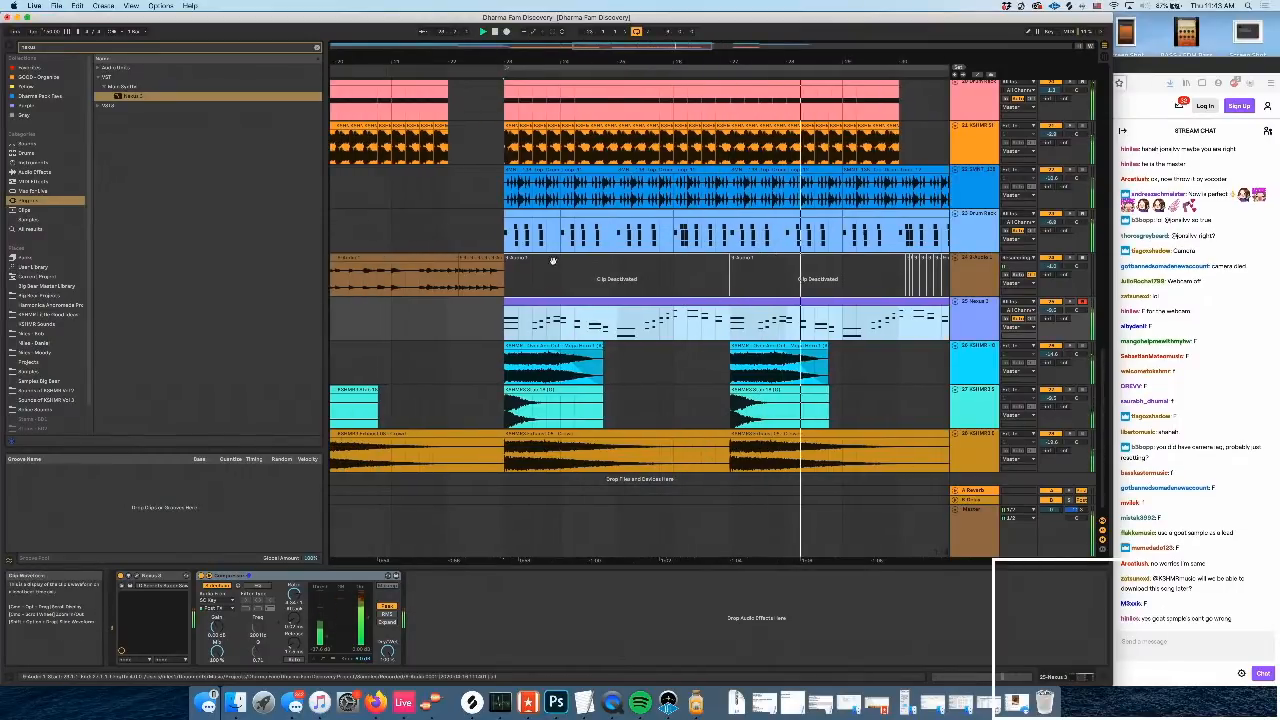
Reactivate all the deactivated audio clips on the track above the Nexus 2 melody
key(space)
click(552, 258)
scroll(878, 272, right, 2)
shift+click(868, 258)
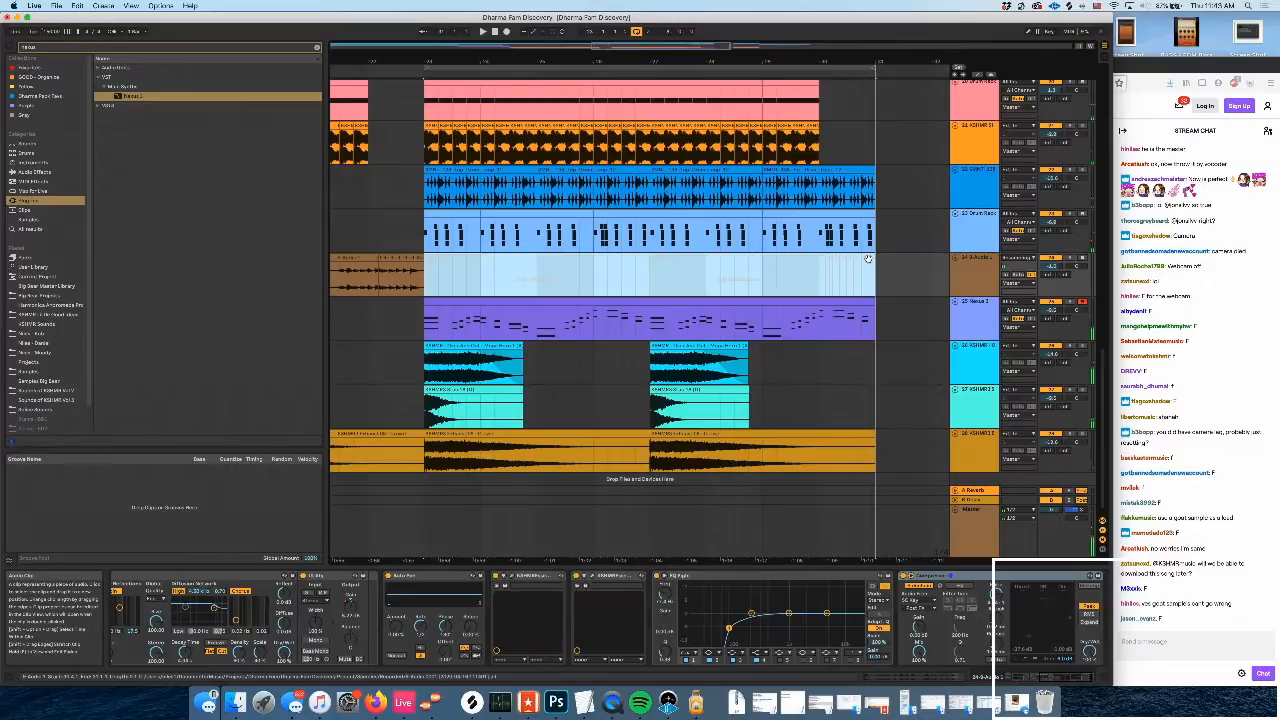
key(0)
Play the melody together with the reactivated audio clips and lower the Nexus 2 track volume further
key(space)
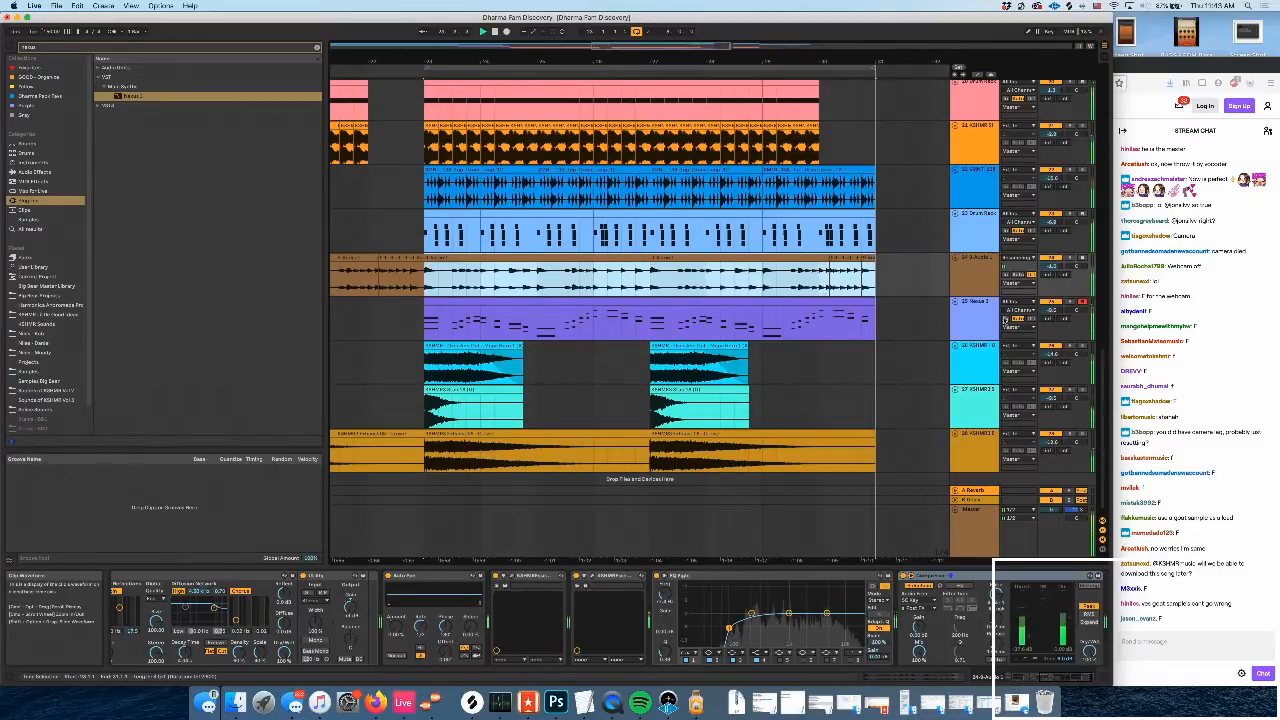
key(0)
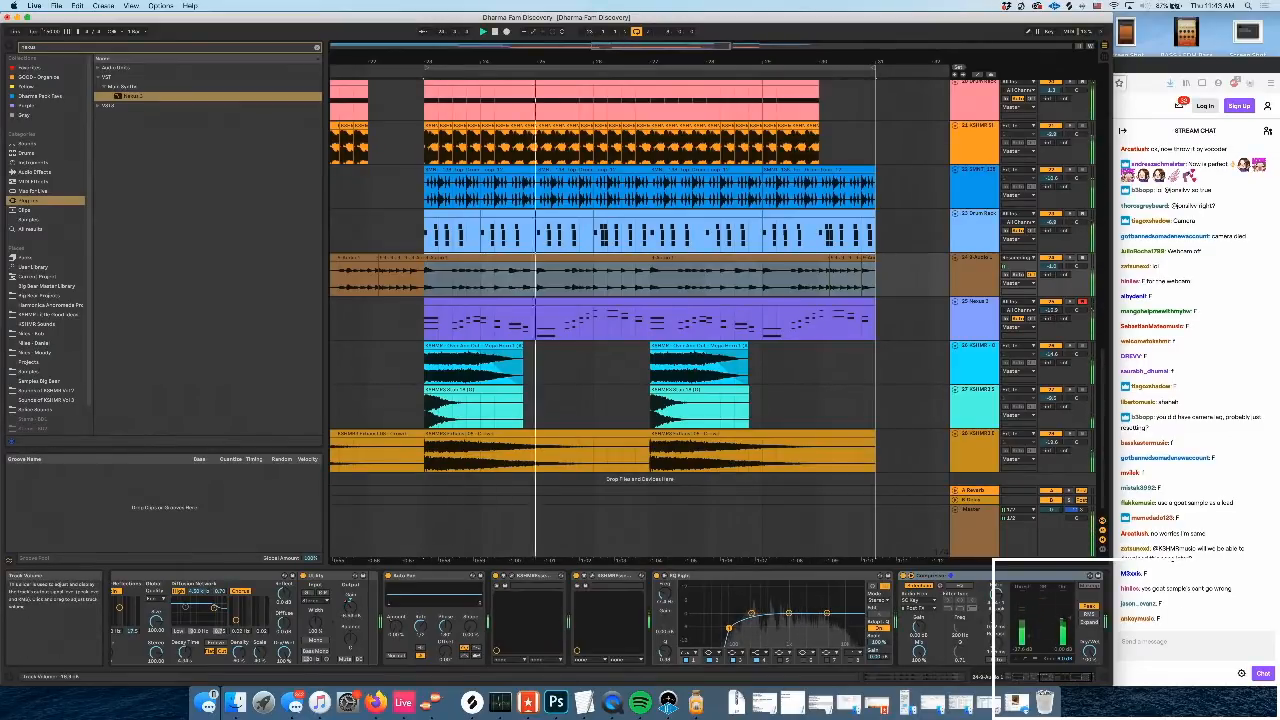
drag(1050, 311, 1050, 331)
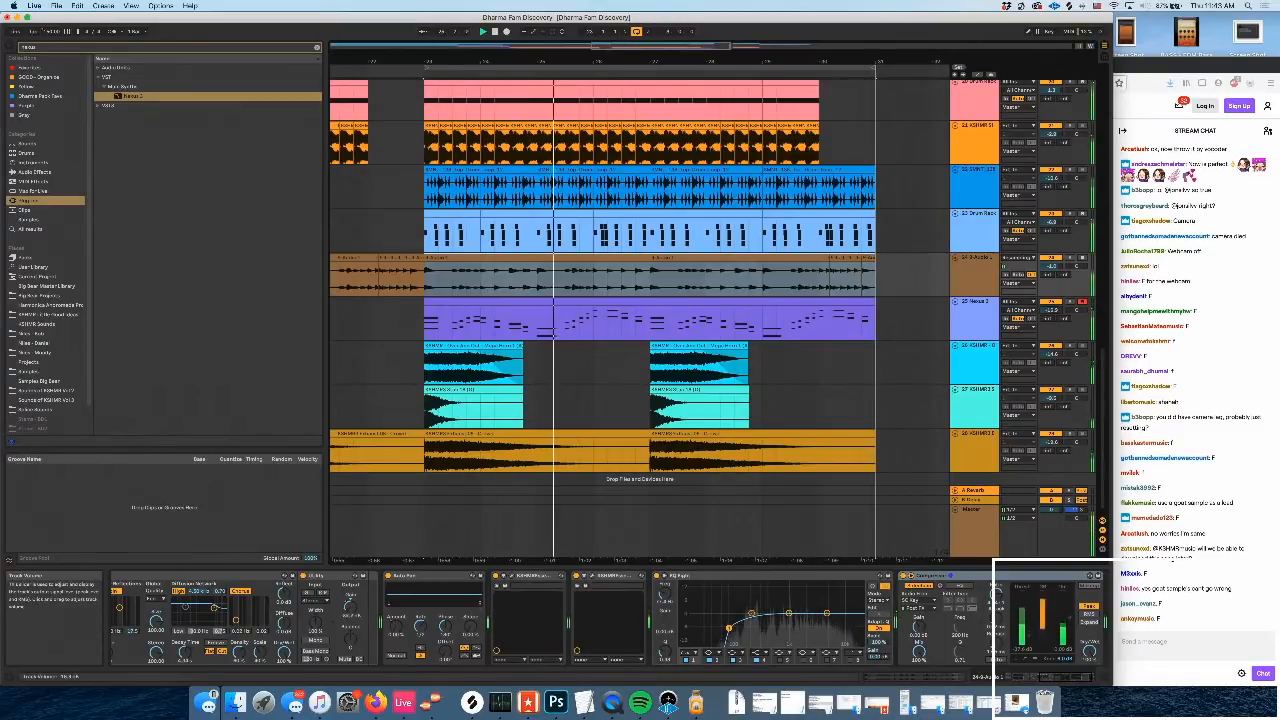
Set the upper note at 2.3 in the first Nexus 2 clip to E, and open the second clip's notes
click(544, 299)
double_click(544, 299)
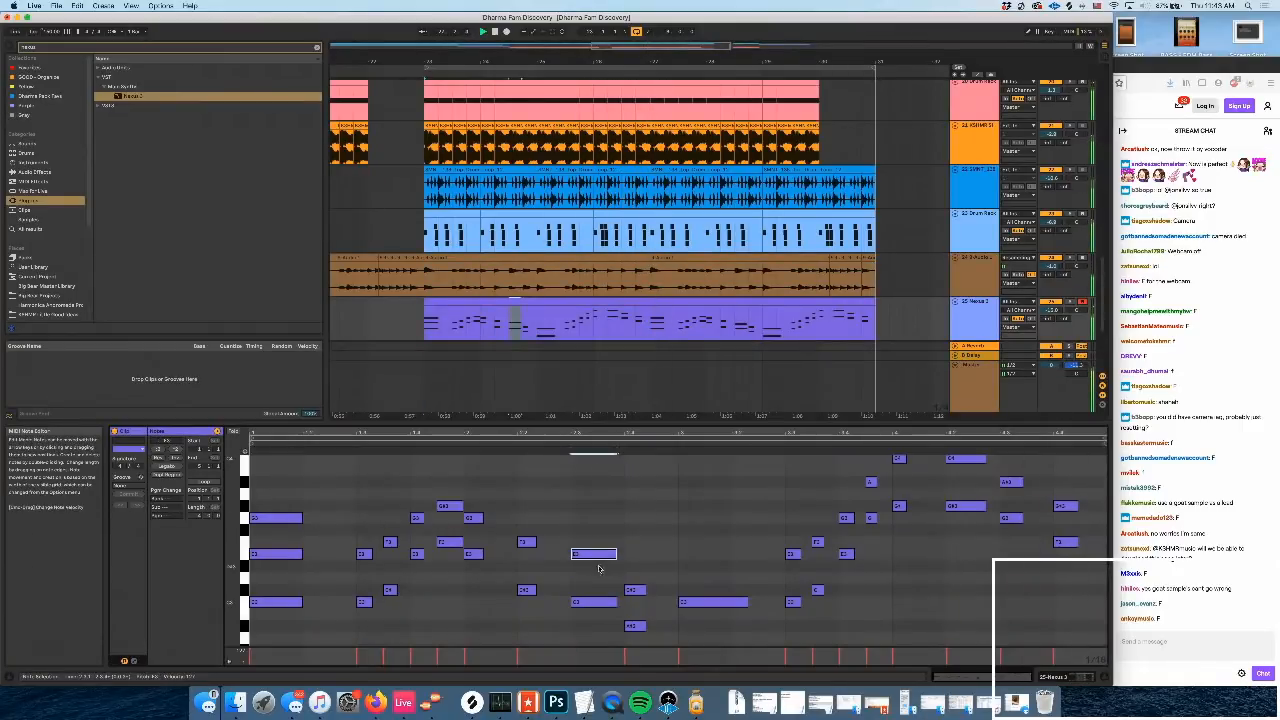
scroll(686, 298, right, 1)
double_click(686, 299)
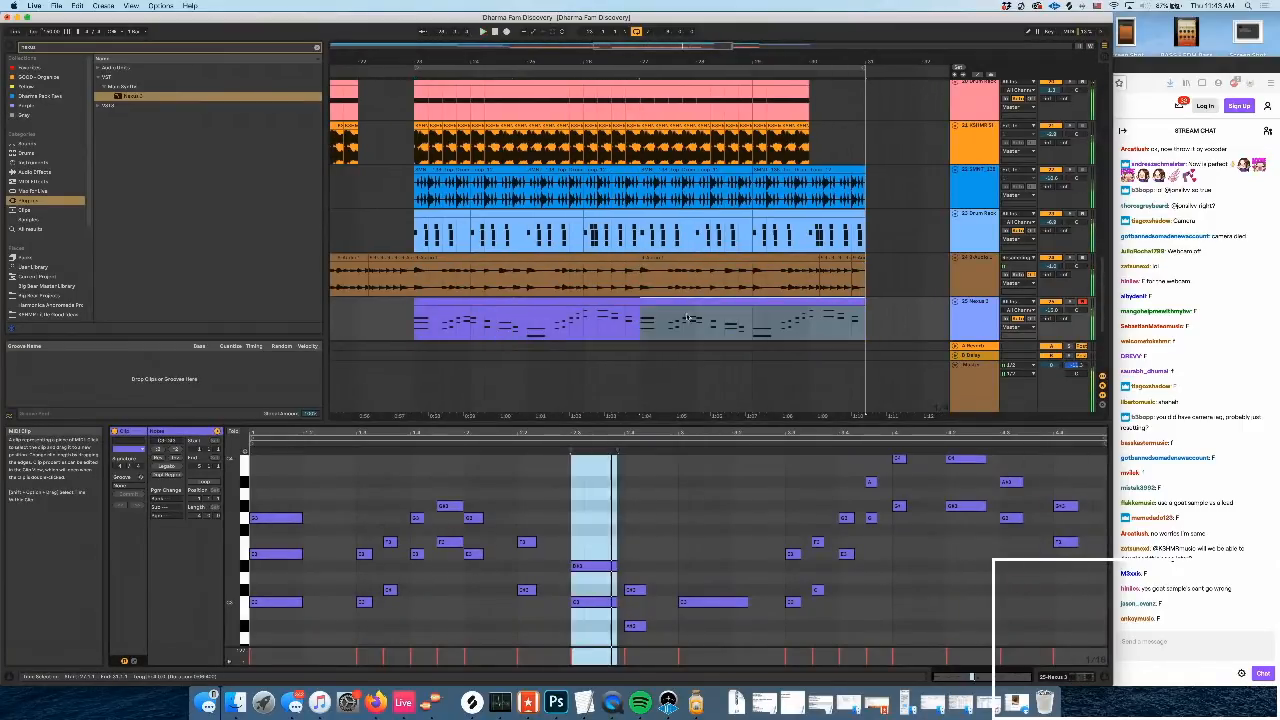
Audition the second Nexus 2 clip and copy the E at the start of bar 2 up to a high C
key(space)
click(561, 498)
key(space)
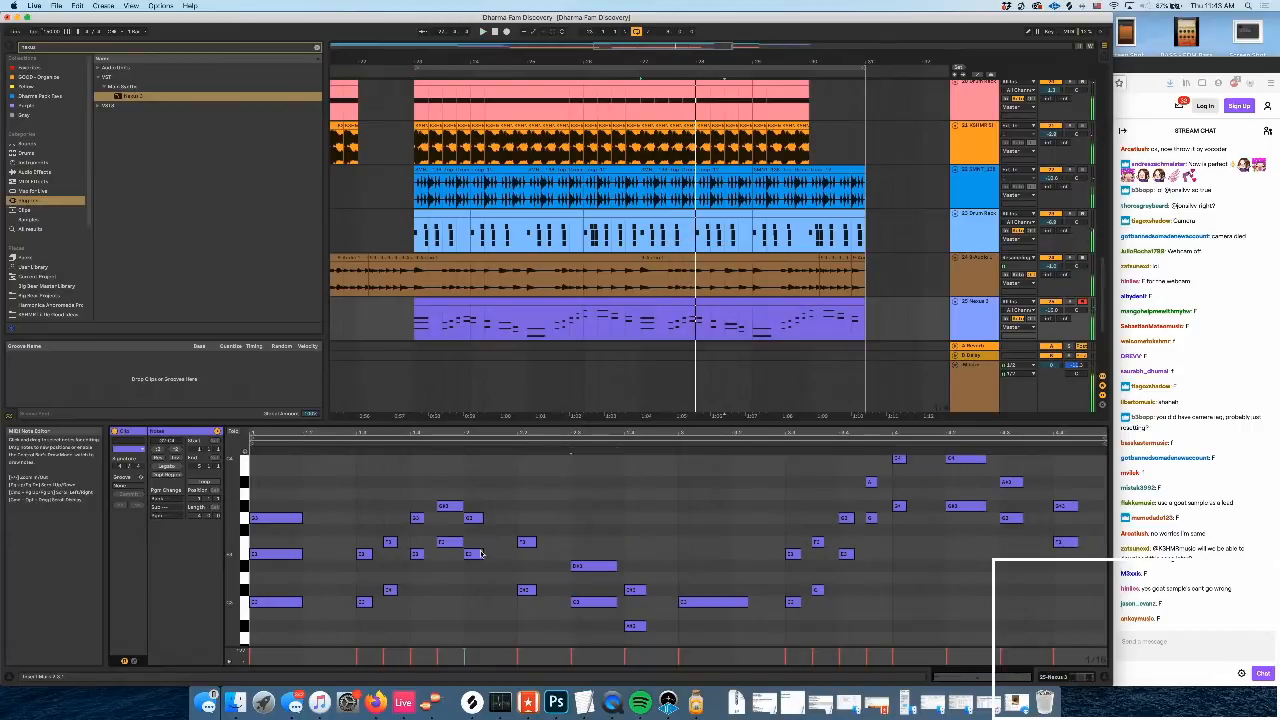
key(space)
mouse_move(476, 554)
mouse_down()
mouse_move(480, 472)
mouse_move(476, 554)
mouse_up()
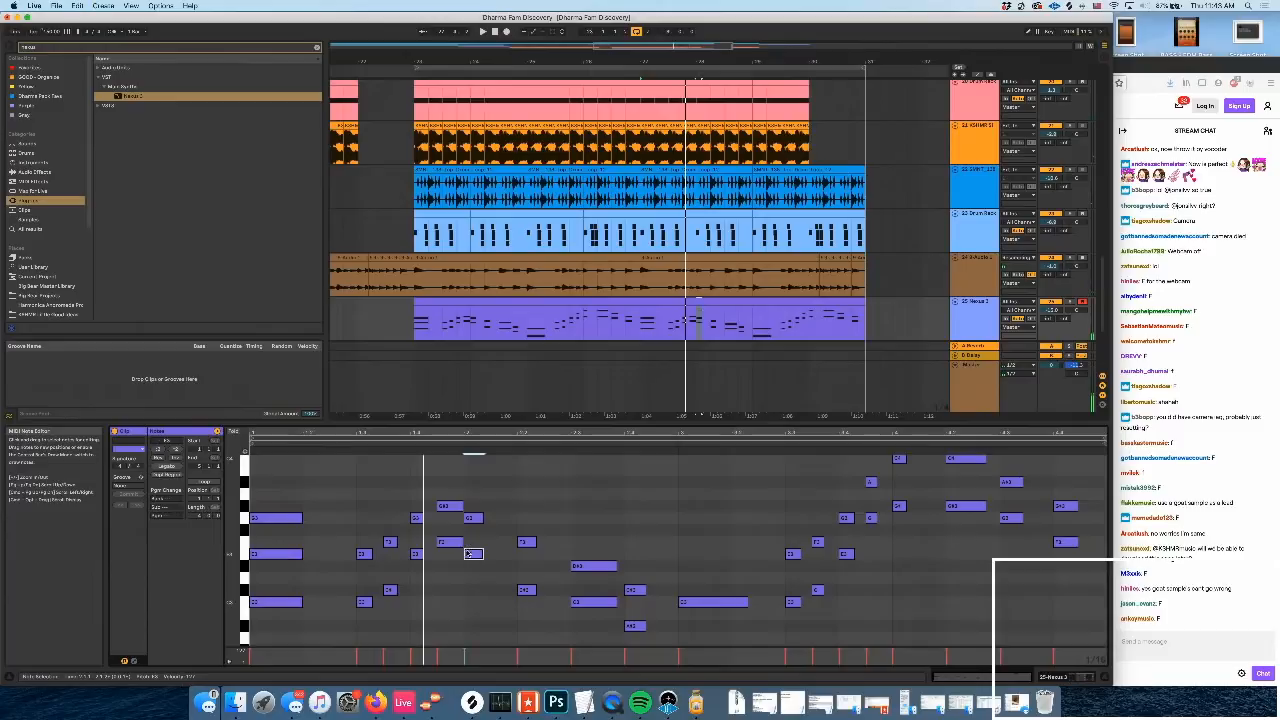
click(476, 460)
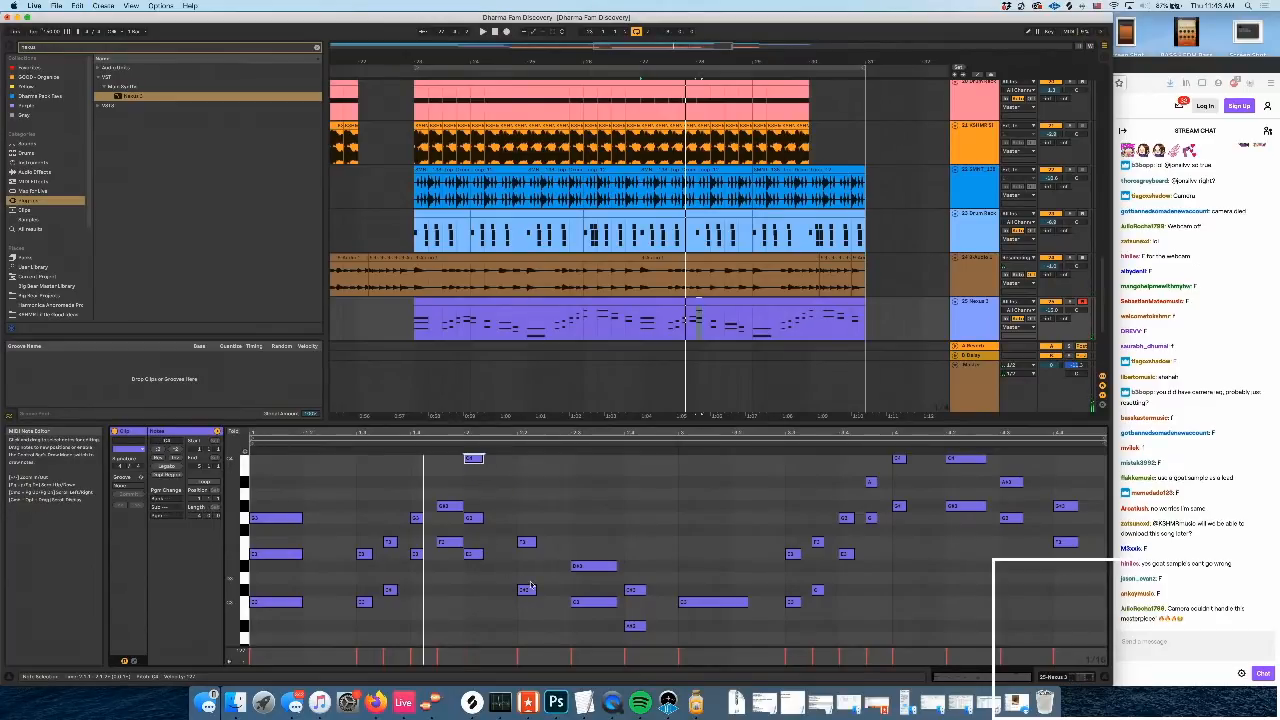
Add a G# above the notes at 2.2 and an F# above the notes at 2.3 in the second clip
drag(533, 545, 533, 510)
key(space)
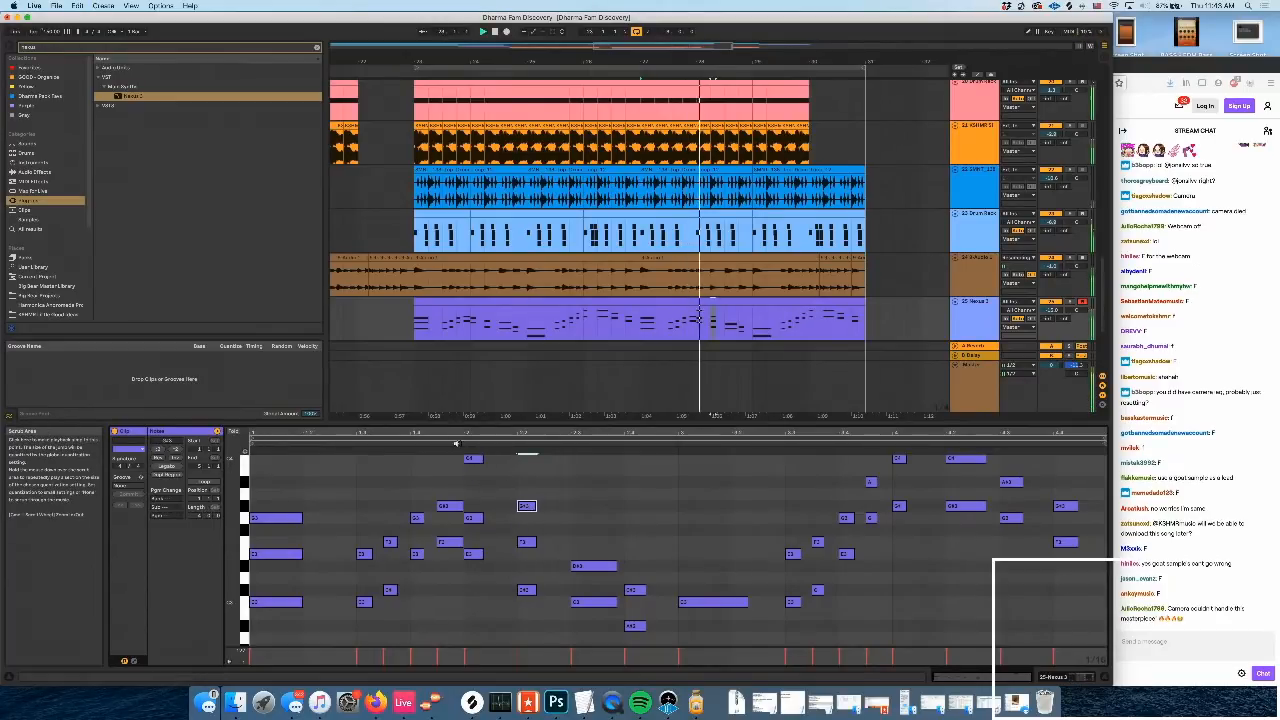
click(597, 566)
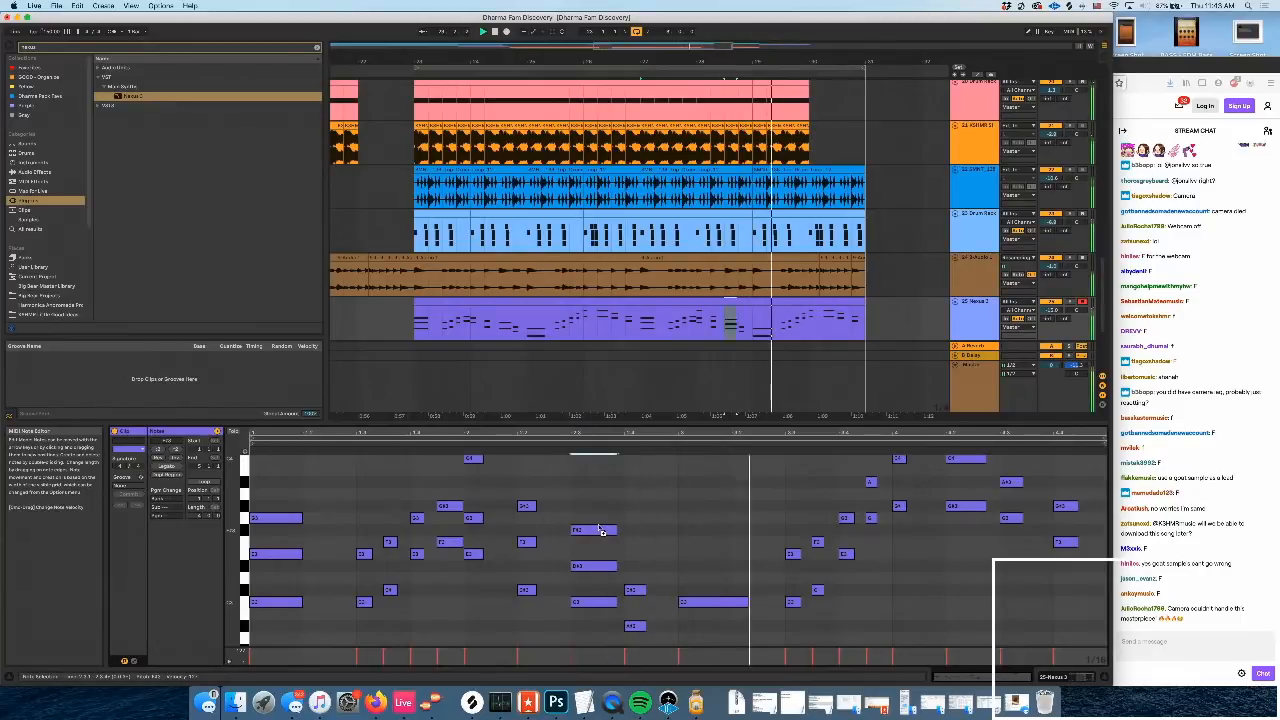
In the second Nexus 2 clip, raise the F# at 2.3 to G and add an F above the notes at 2.4
drag(601, 531, 601, 519)
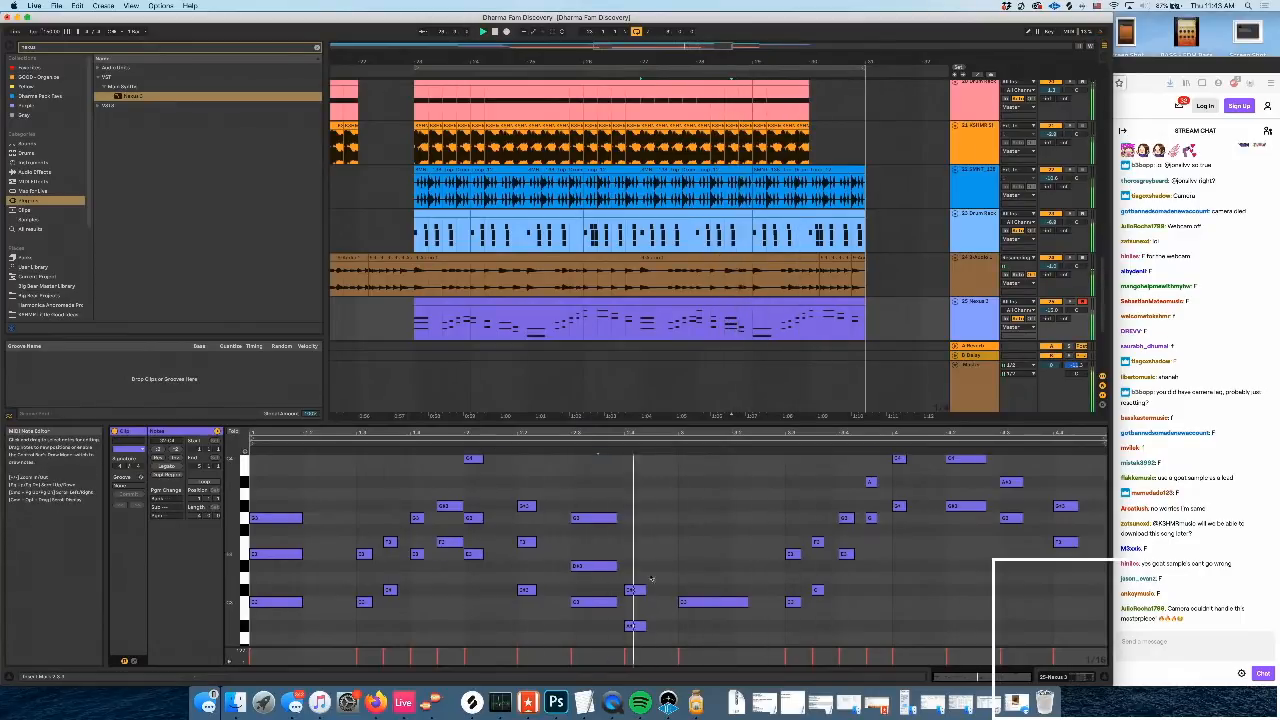
drag(638, 591, 638, 543)
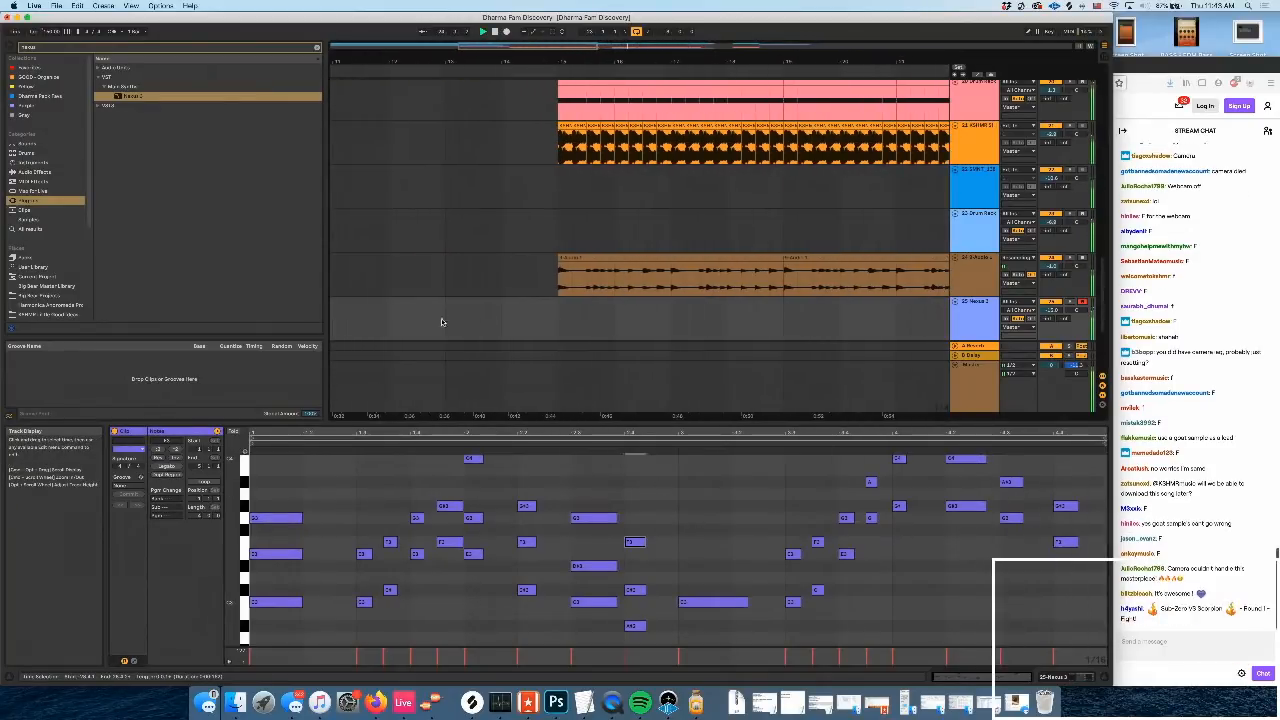
Audition the section leading into the drop with the resampled audio track's devices displayed, and lower the Nexus 2 track volume slightly
click(434, 320)
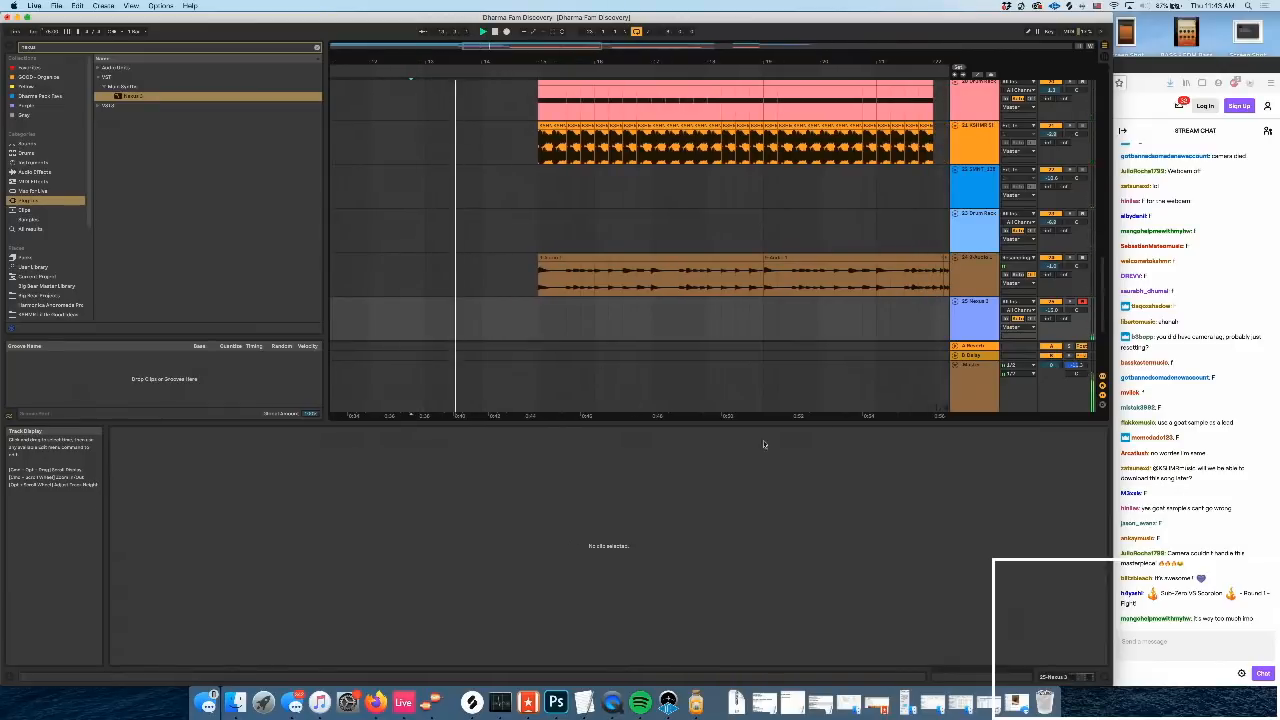
drag(566, 67, 471, 52)
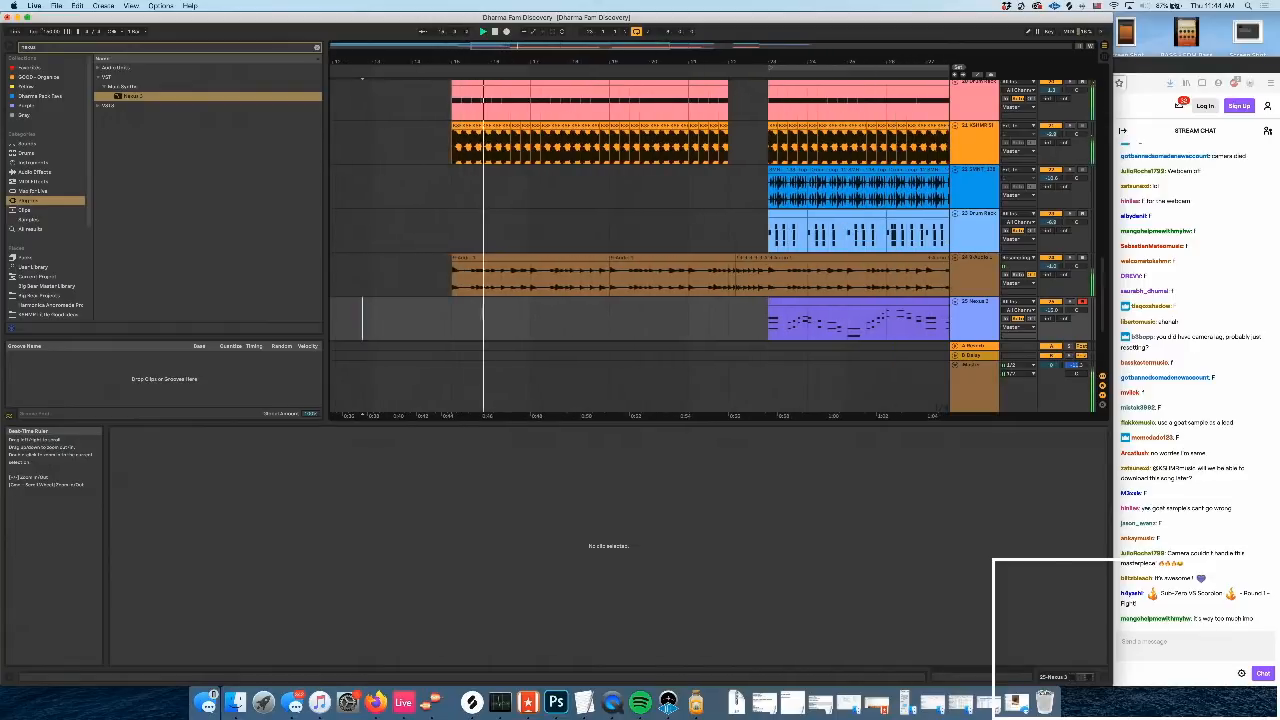
click(974, 265)
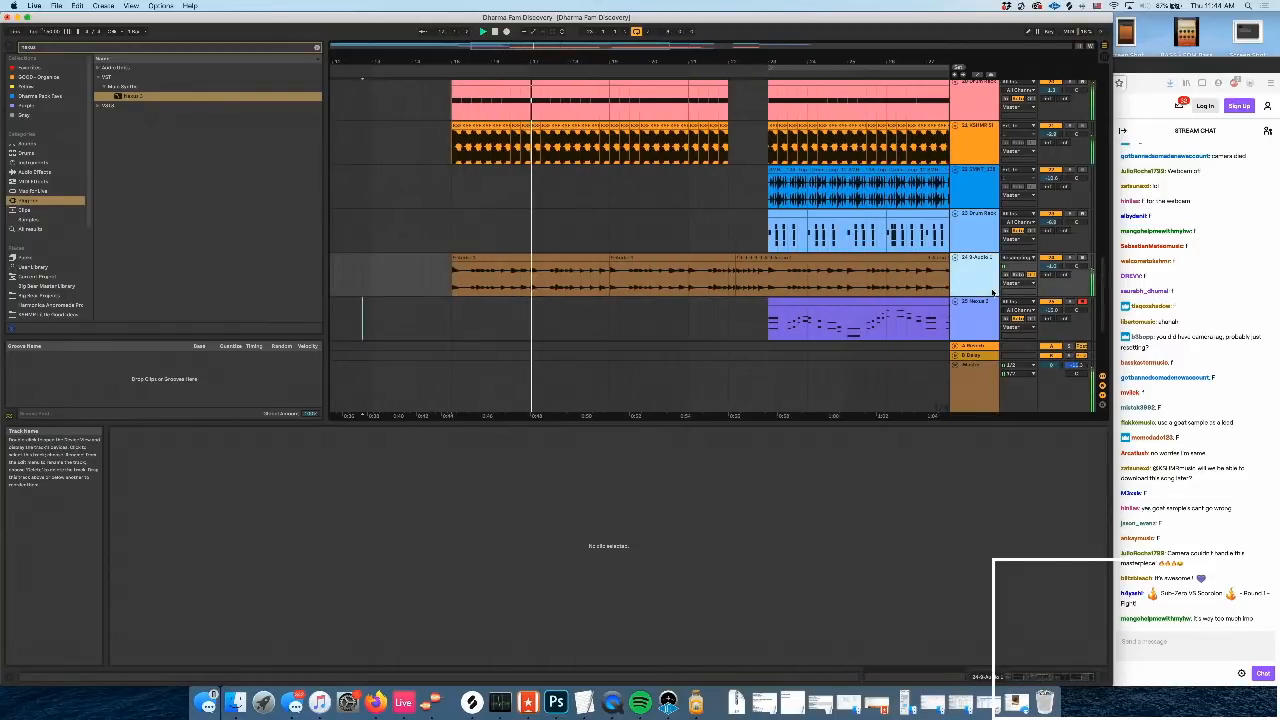
click(1041, 677)
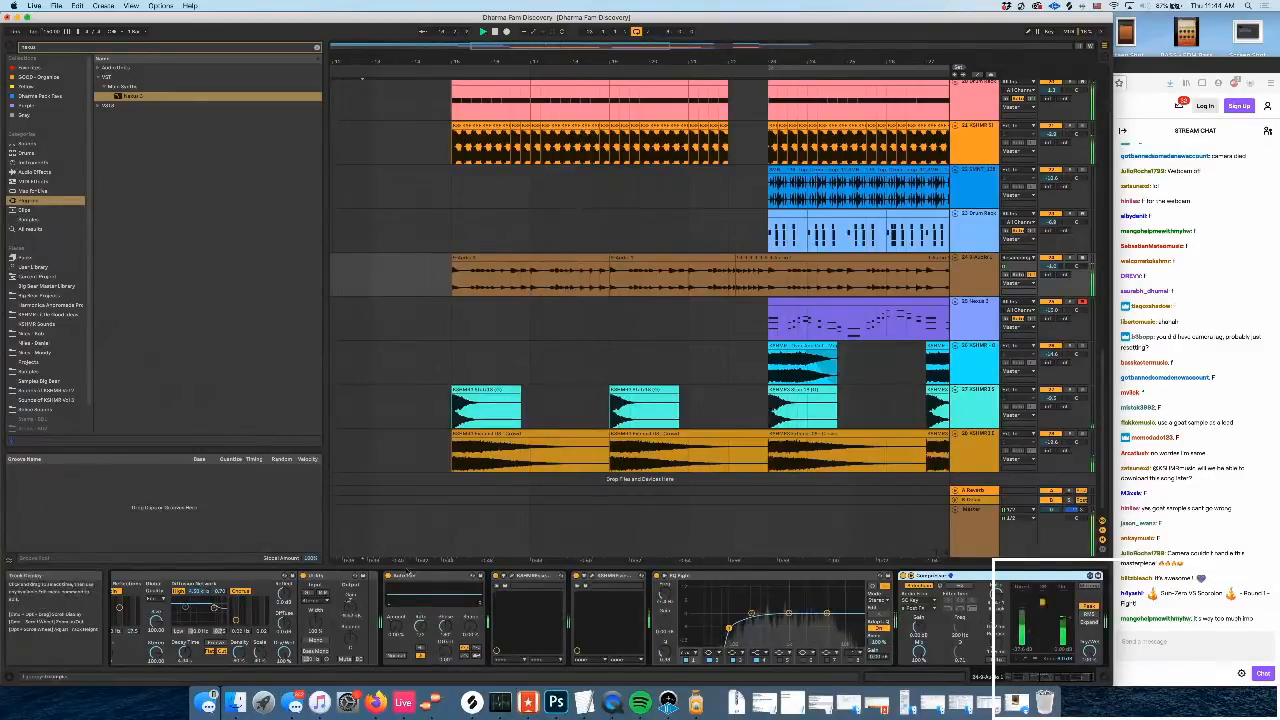
scroll(428, 596, left, 10)
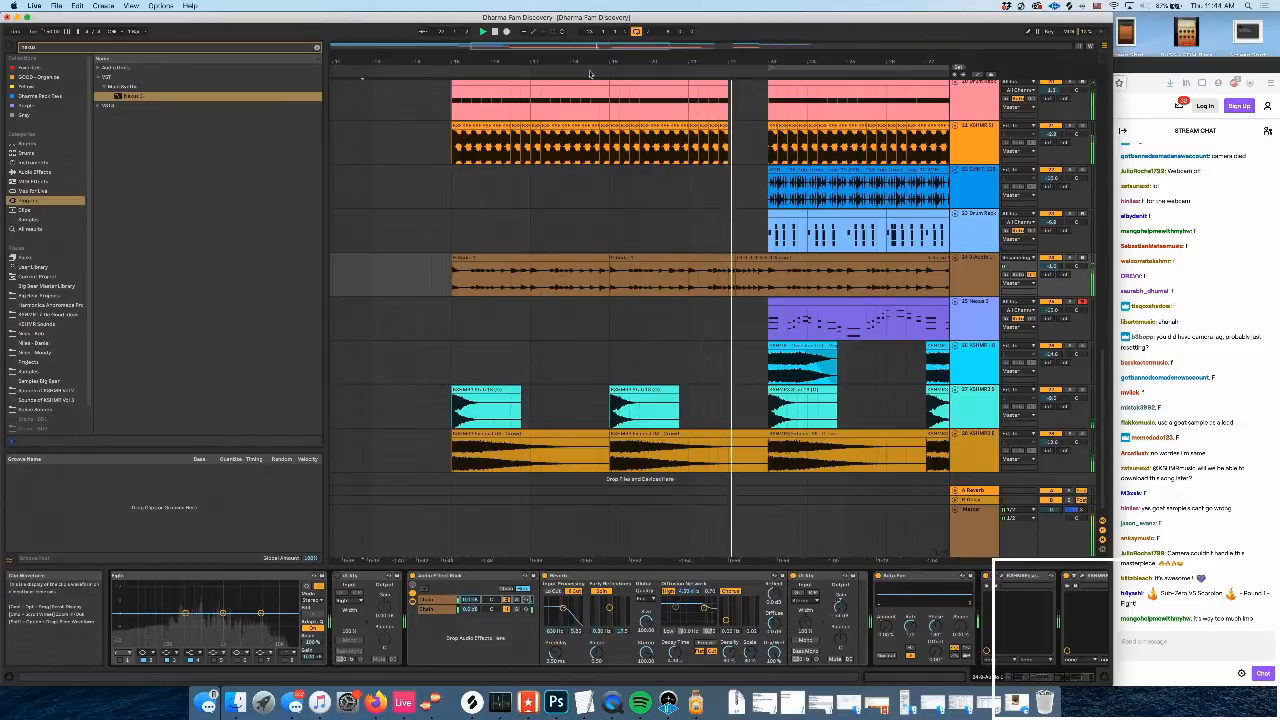
drag(605, 61, 440, 70)
drag(1051, 312, 1051, 318)
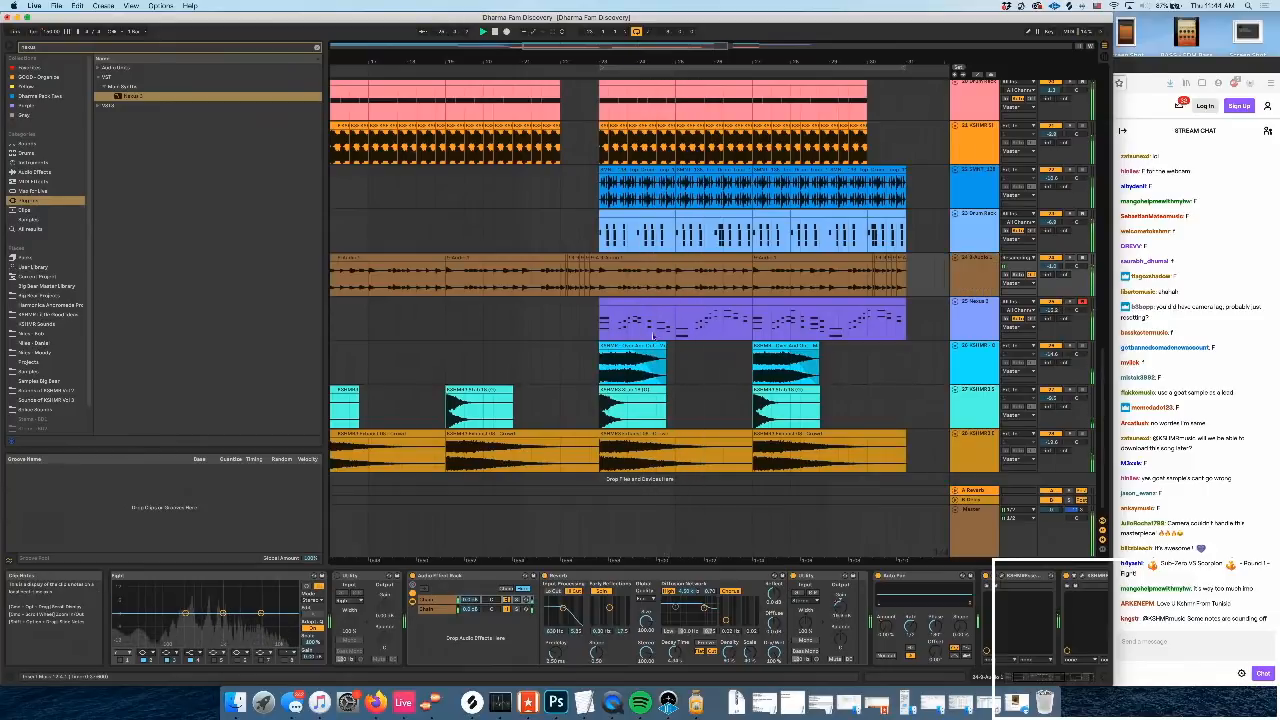
Try deleting the opening two beats from the start of both Nexus 2 clips in the drop
drag(617, 328, 598, 328)
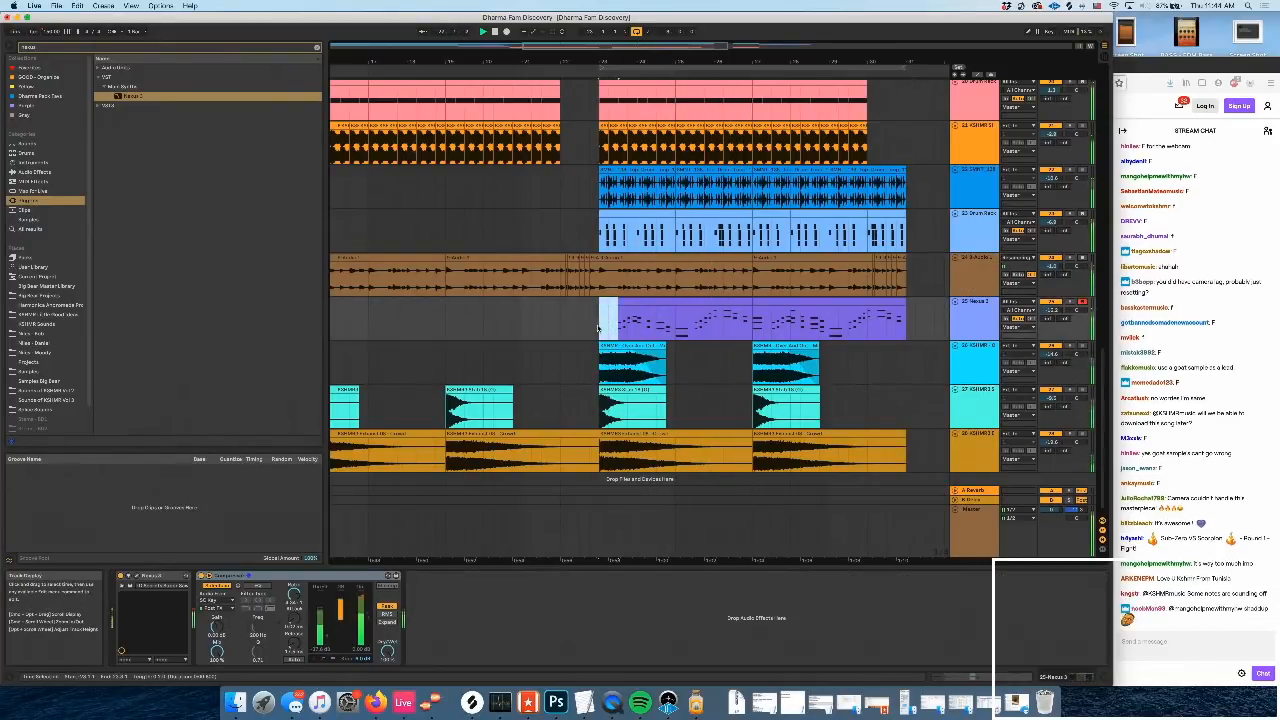
key(Delete)
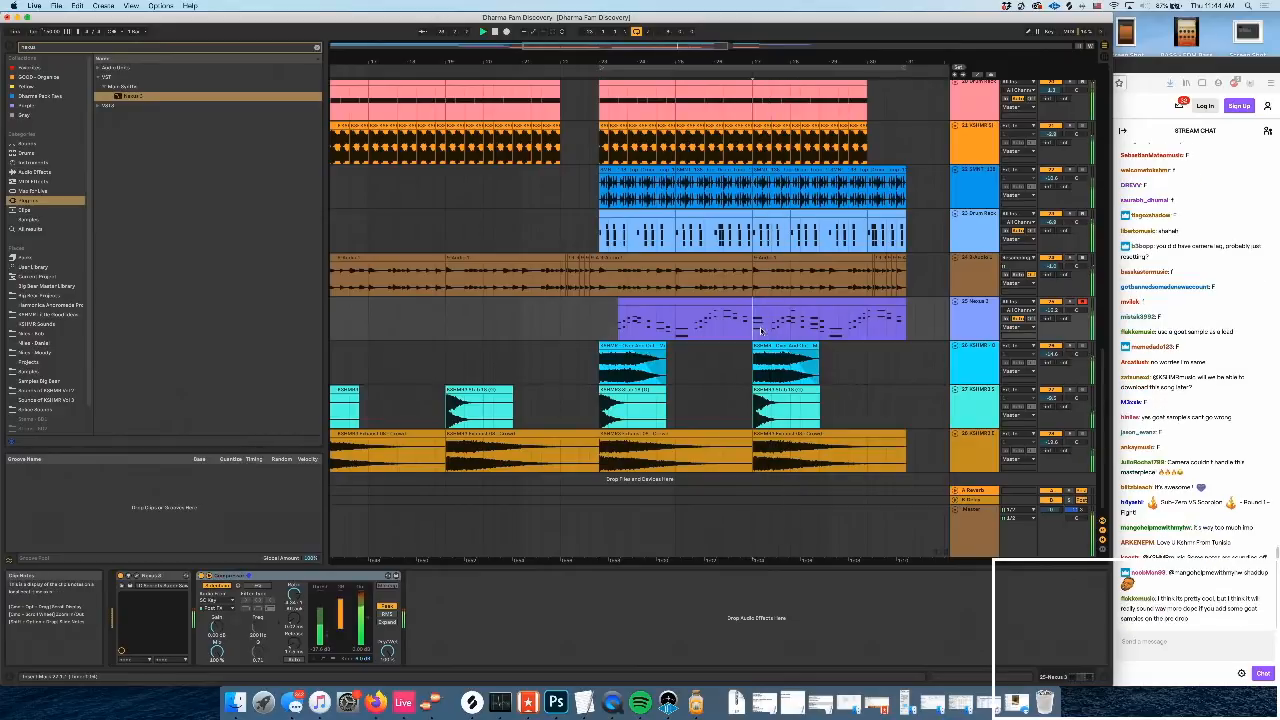
drag(761, 331, 756, 329)
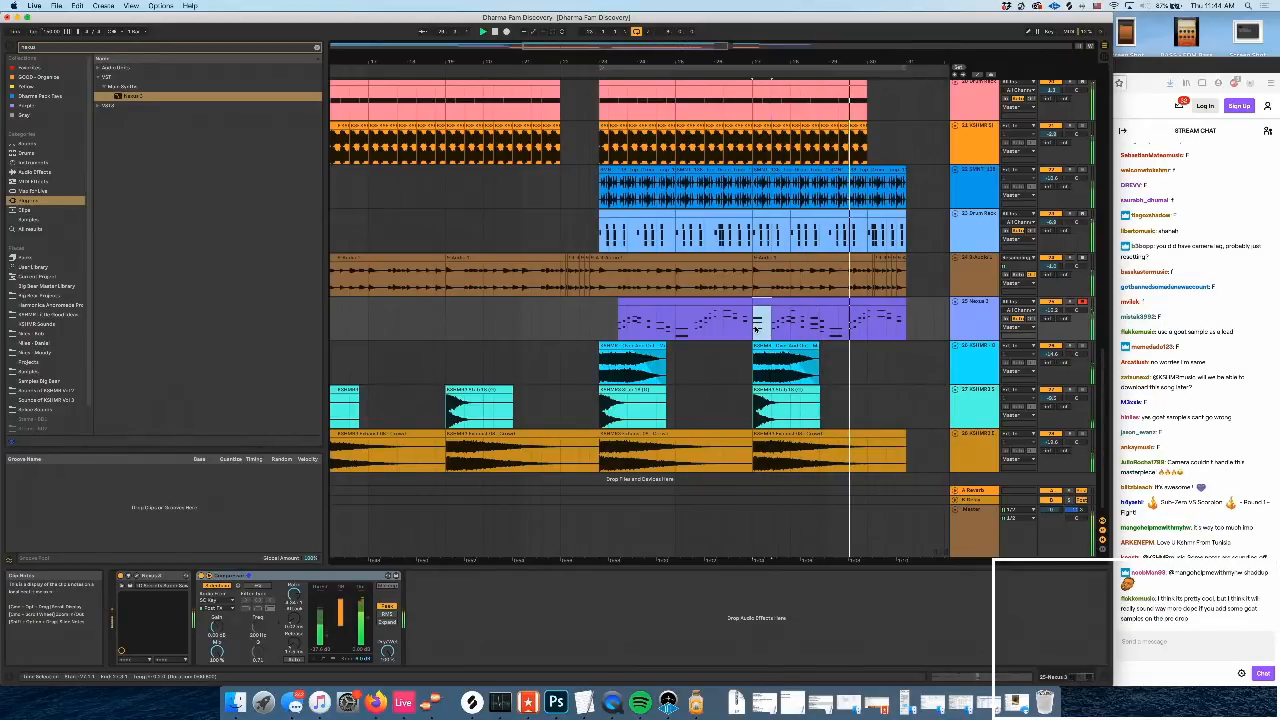
scroll(760, 330, left, 3)
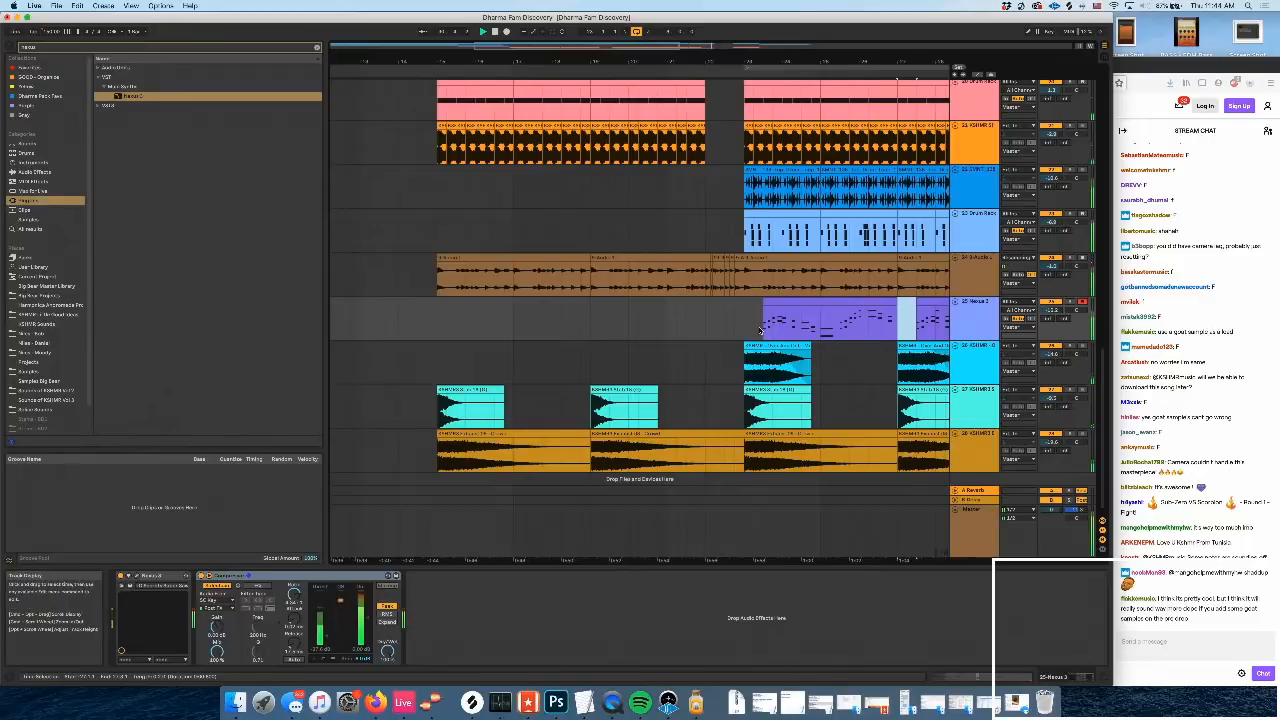
scroll(760, 330, right, 4)
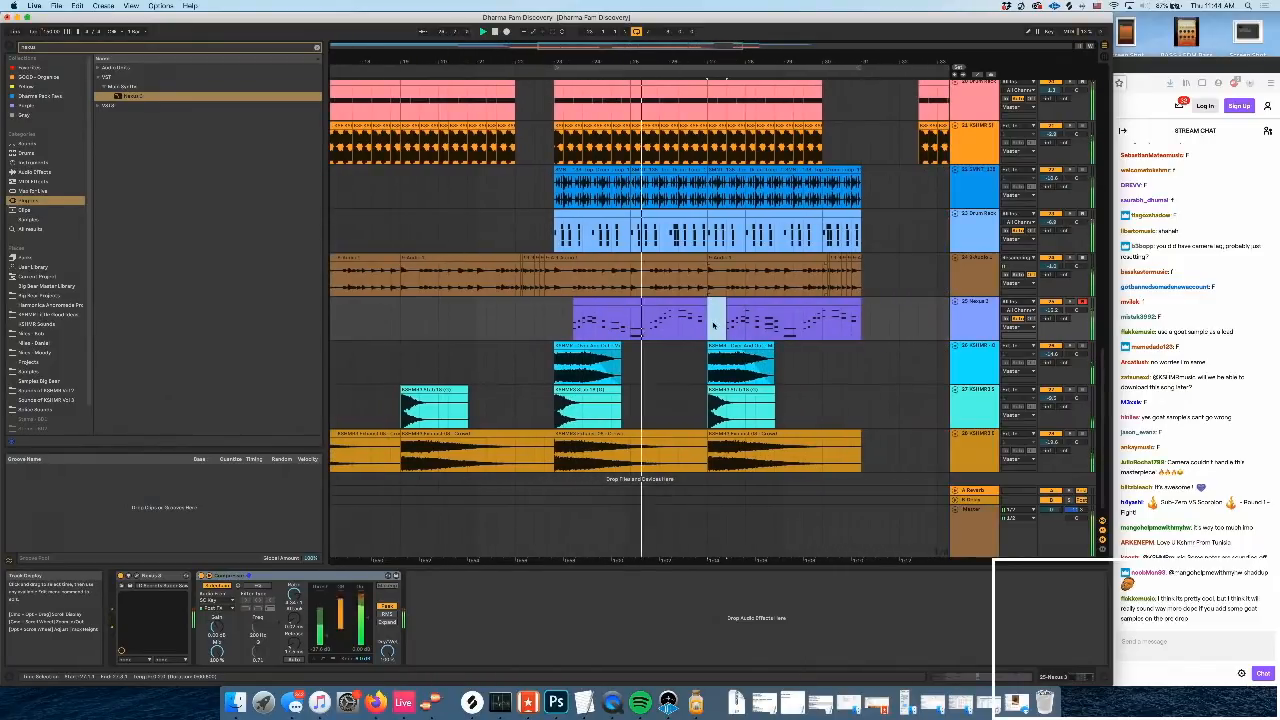
Stop playback and insert a new audio track directly below the Nexus 2 track
click(983, 318)
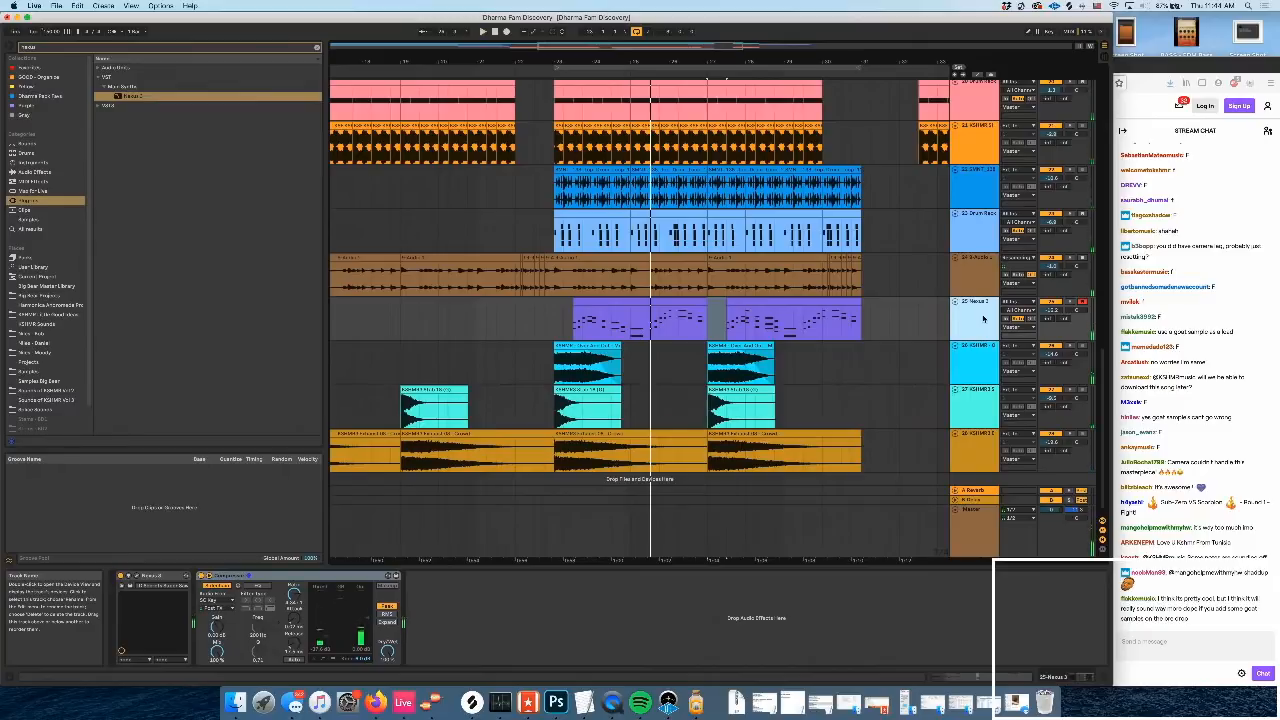
key(super+t)
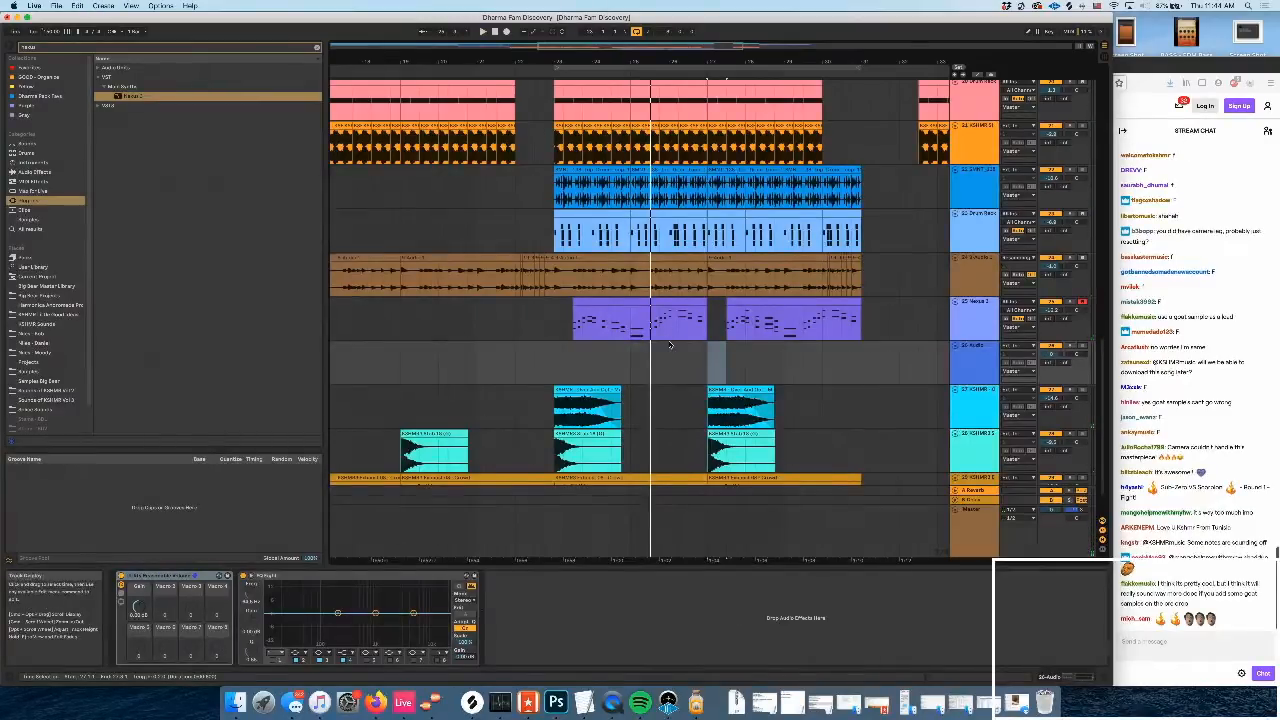
Extend the starts of both Nexus 2 clips back two beats to restore their opening chords
scroll(670, 345, left, 3)
scroll(665, 335, right, 2)
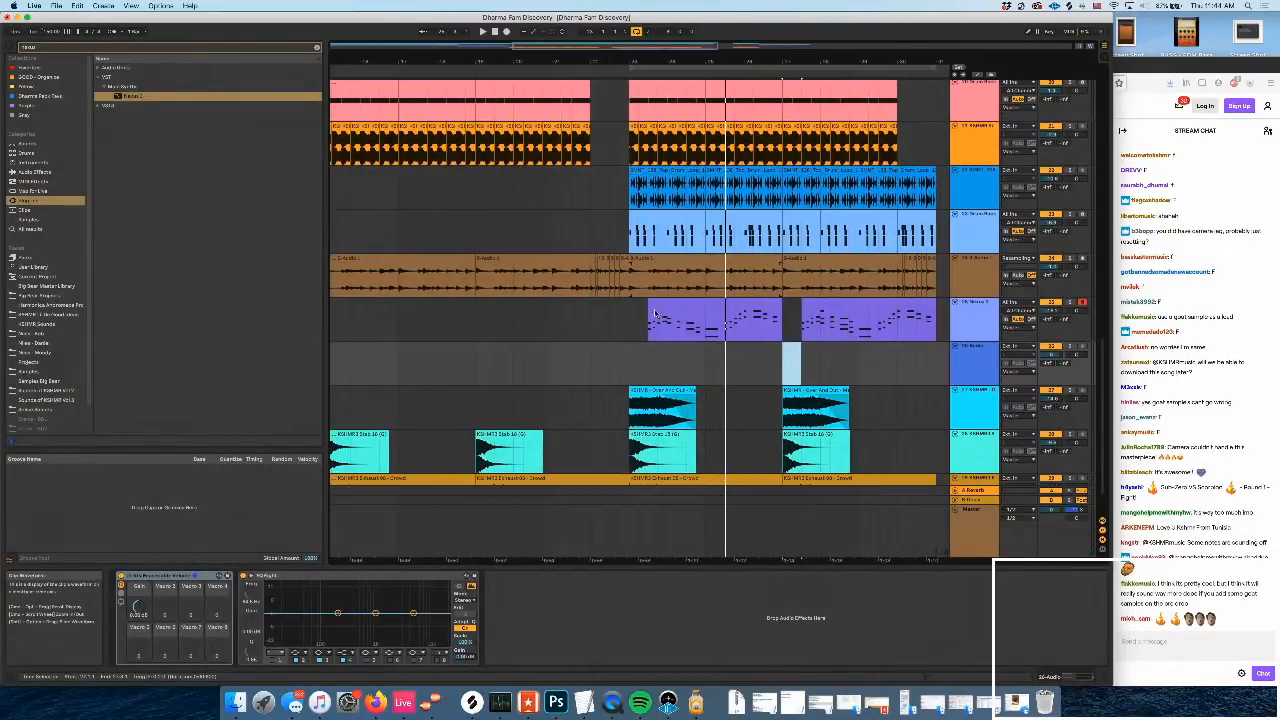
drag(649, 299, 638, 301)
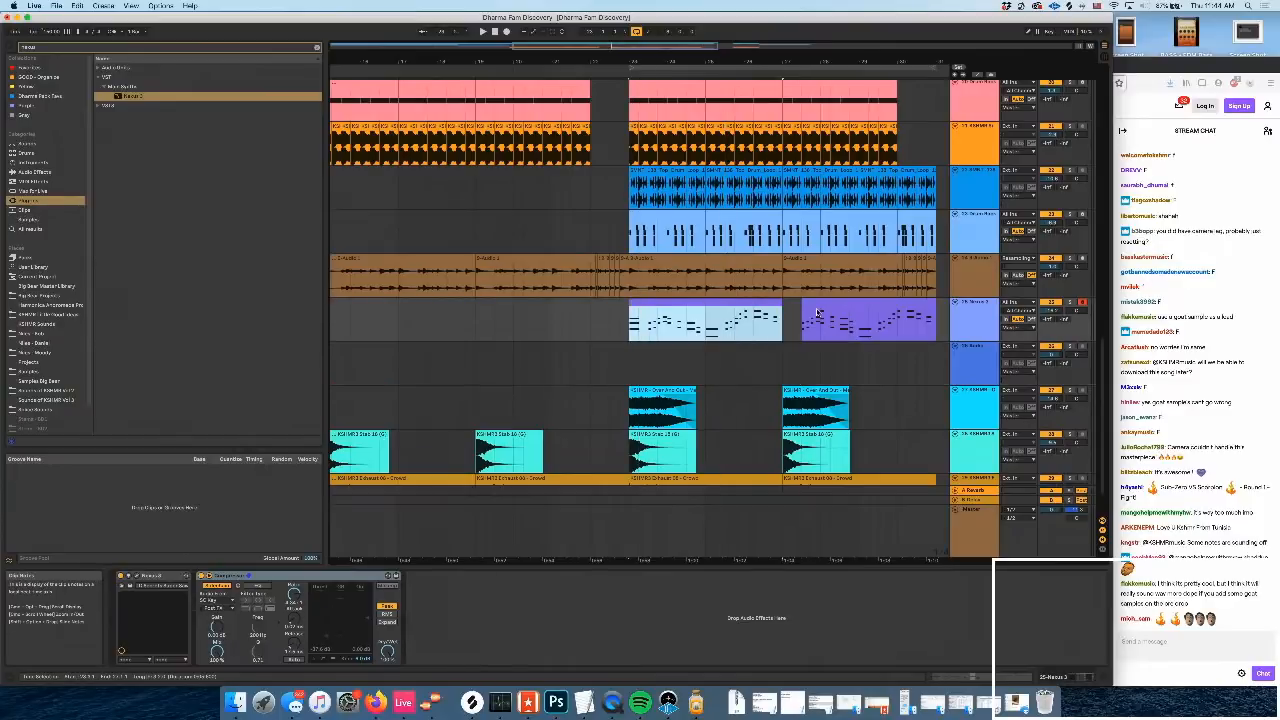
drag(802, 301, 790, 301)
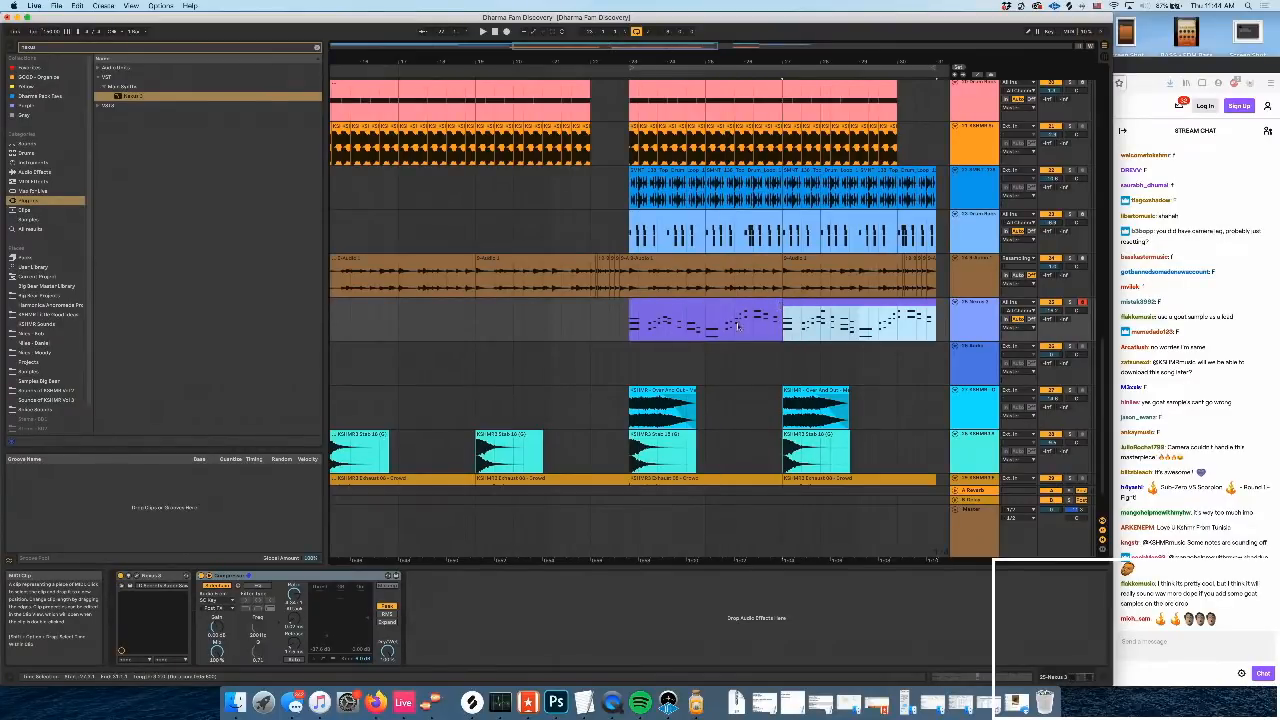
Play the arrangement from before the first beat section and select that section's resampled audio clips up to the drop
click(973, 338)
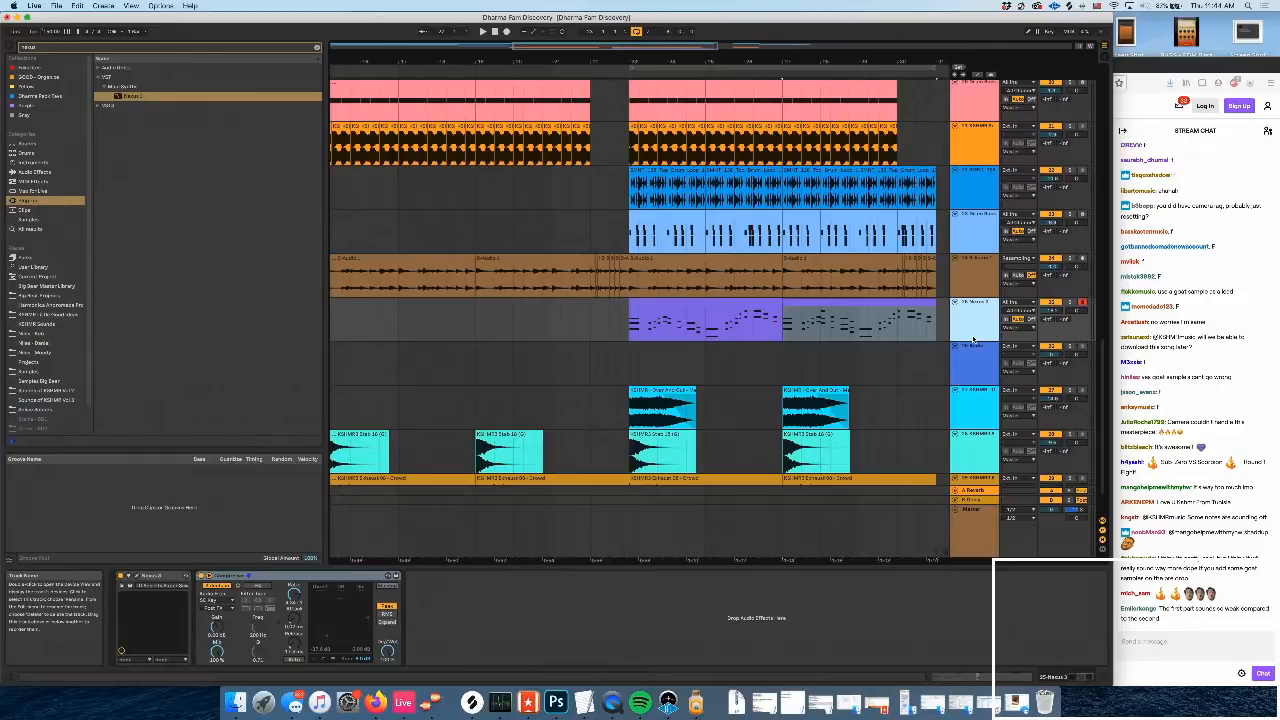
scroll(655, 342, left, 5)
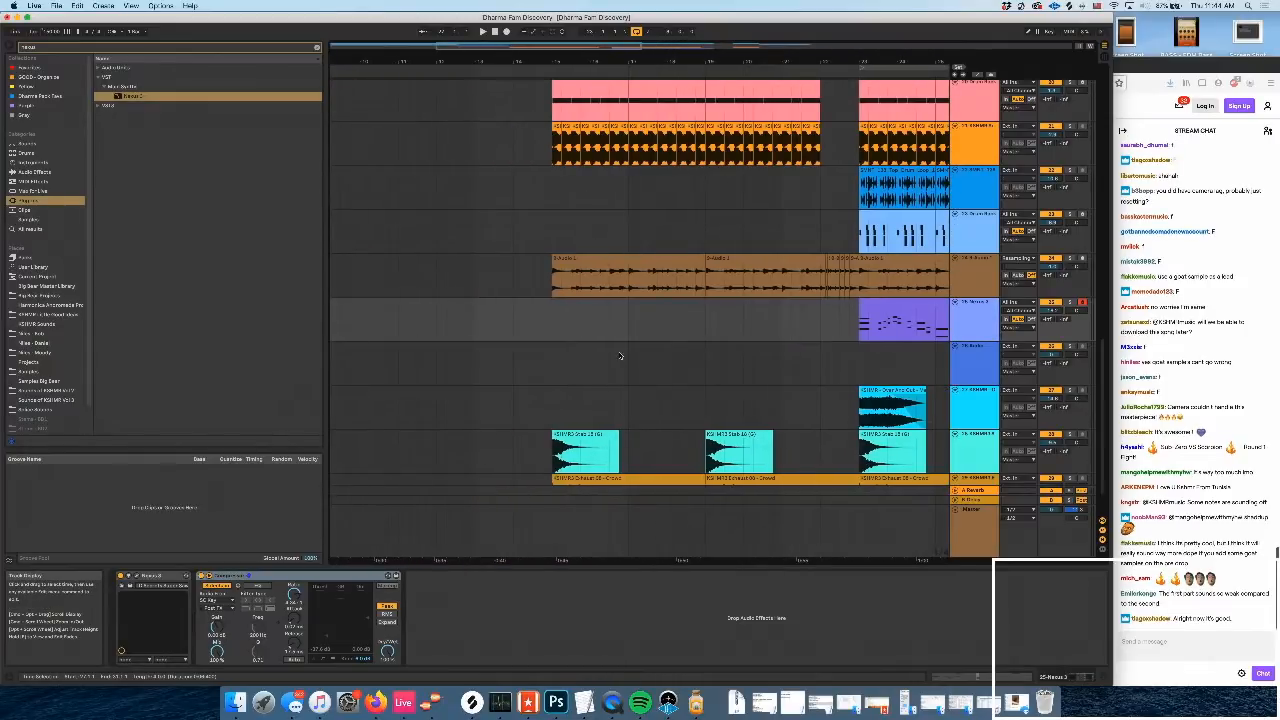
click(447, 327)
key(space)
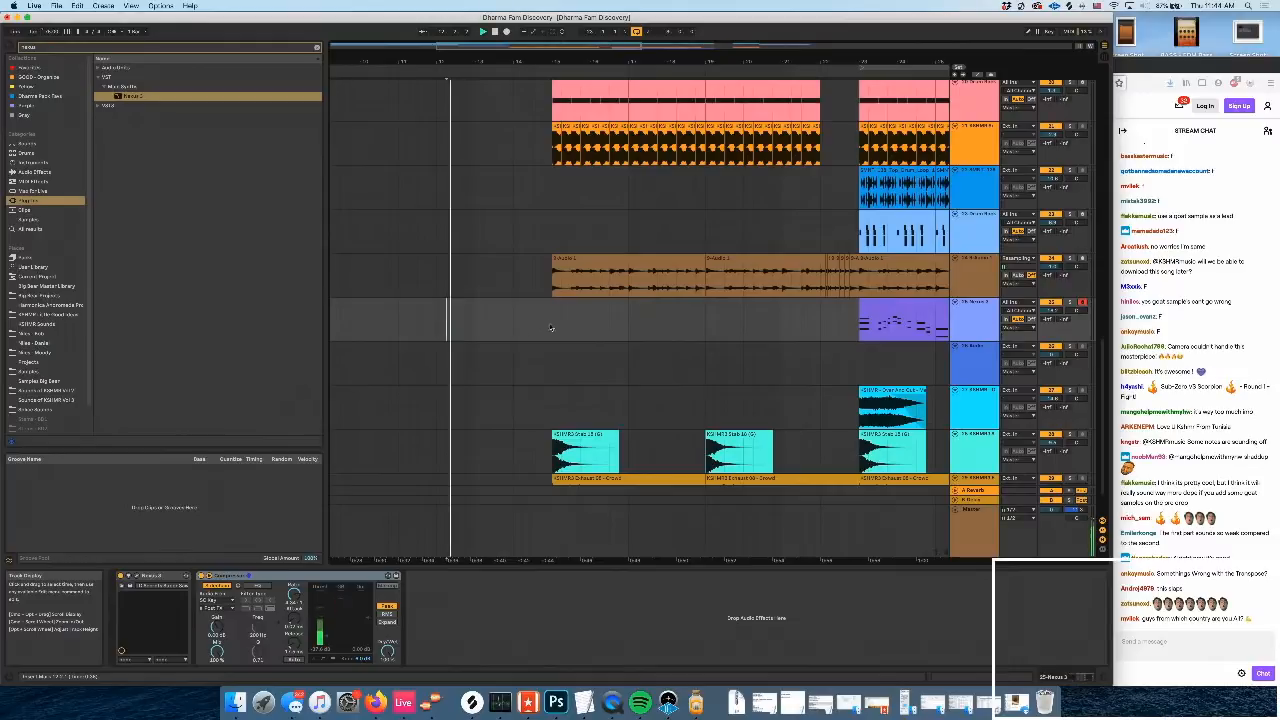
click(665, 261)
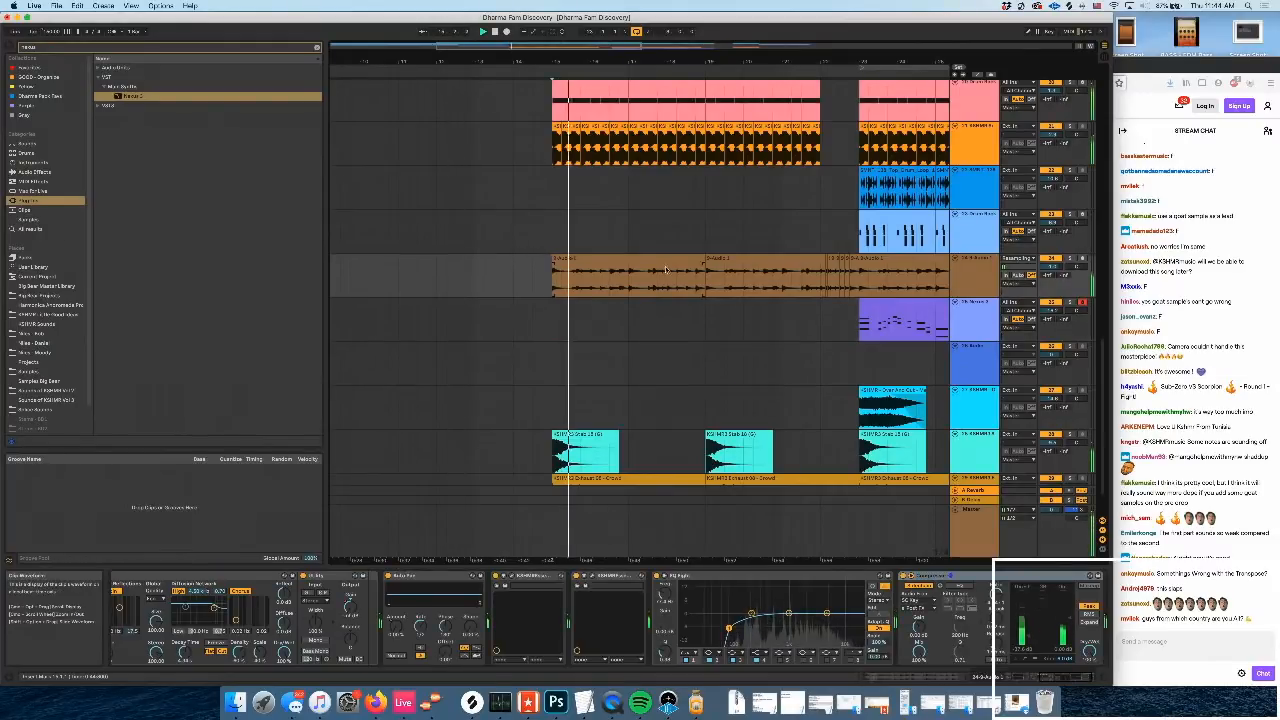
shift+click(852, 262)
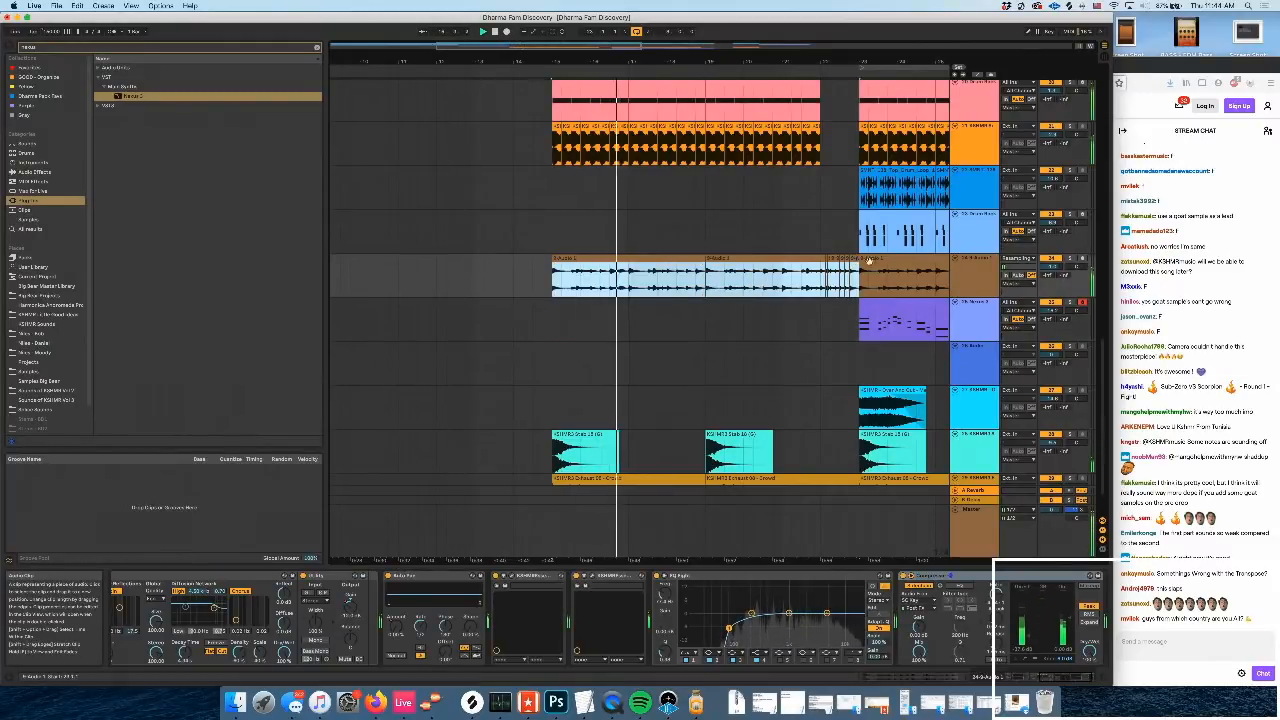
scroll(595, 224, up, 3)
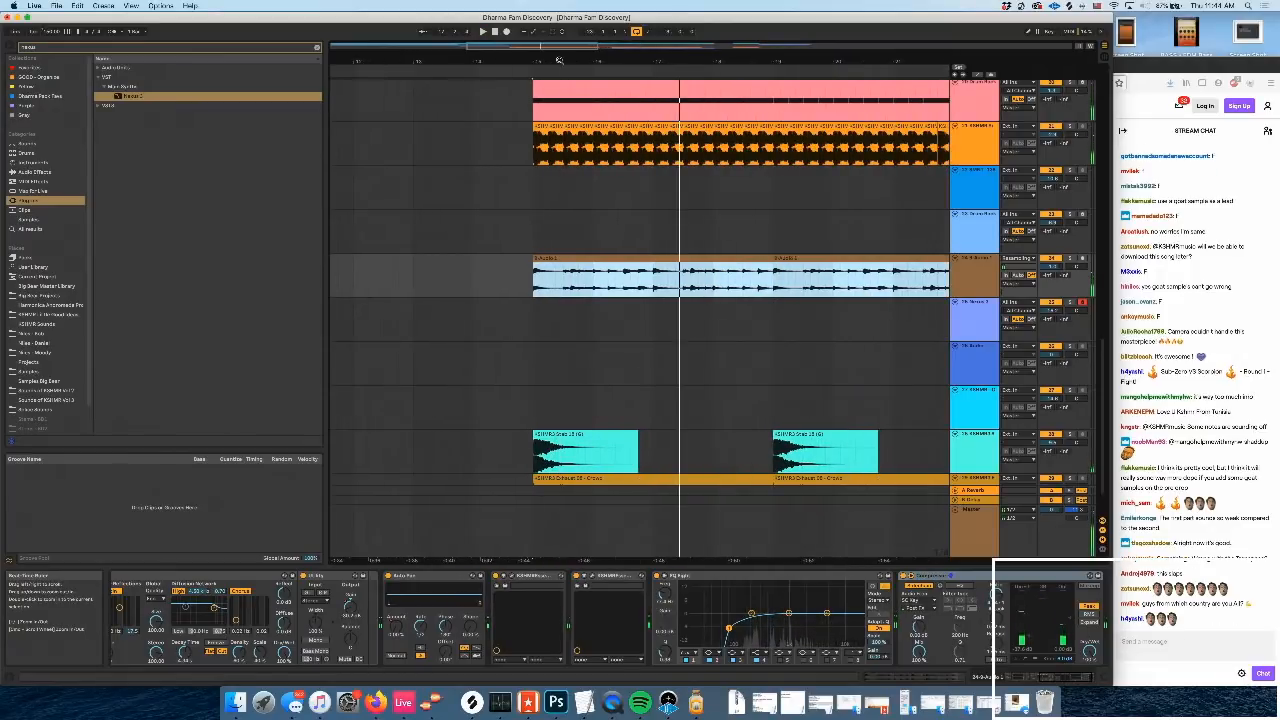
Search the plug-ins for Devastor and add Devastor2 to the end of the resampled audio track's device chain
click(986, 281)
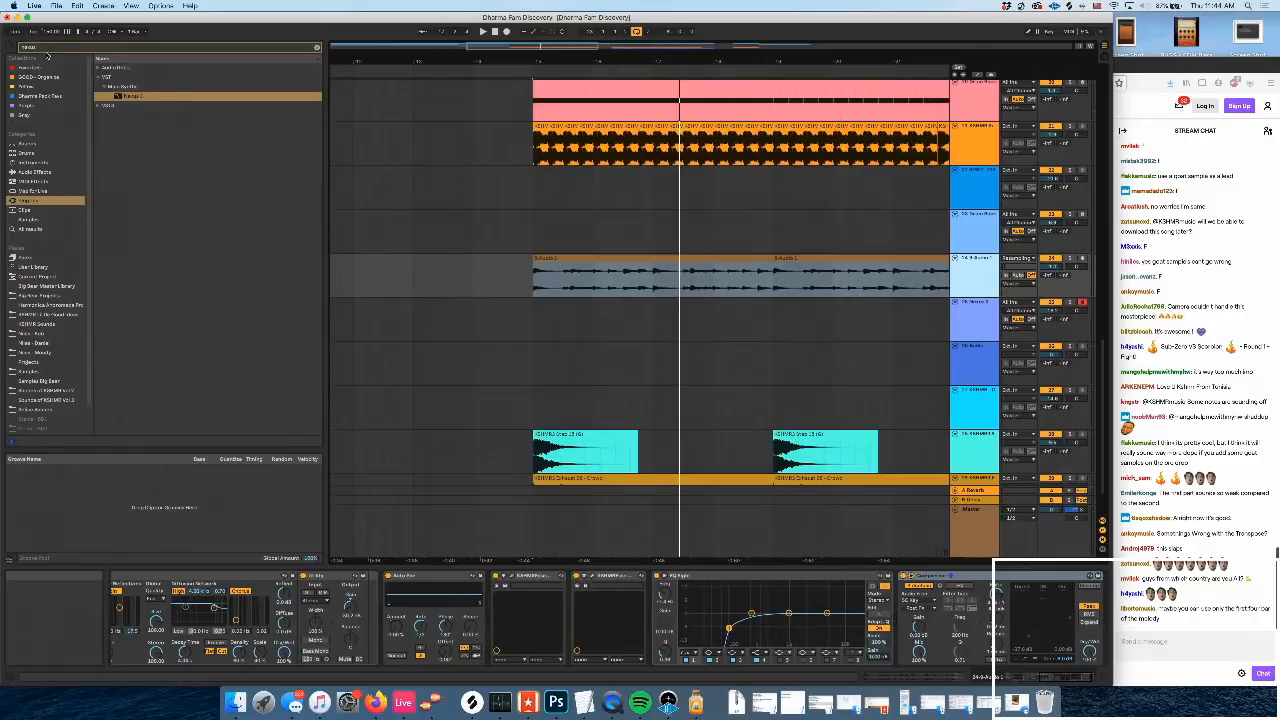
drag(45, 49, 1, 36)
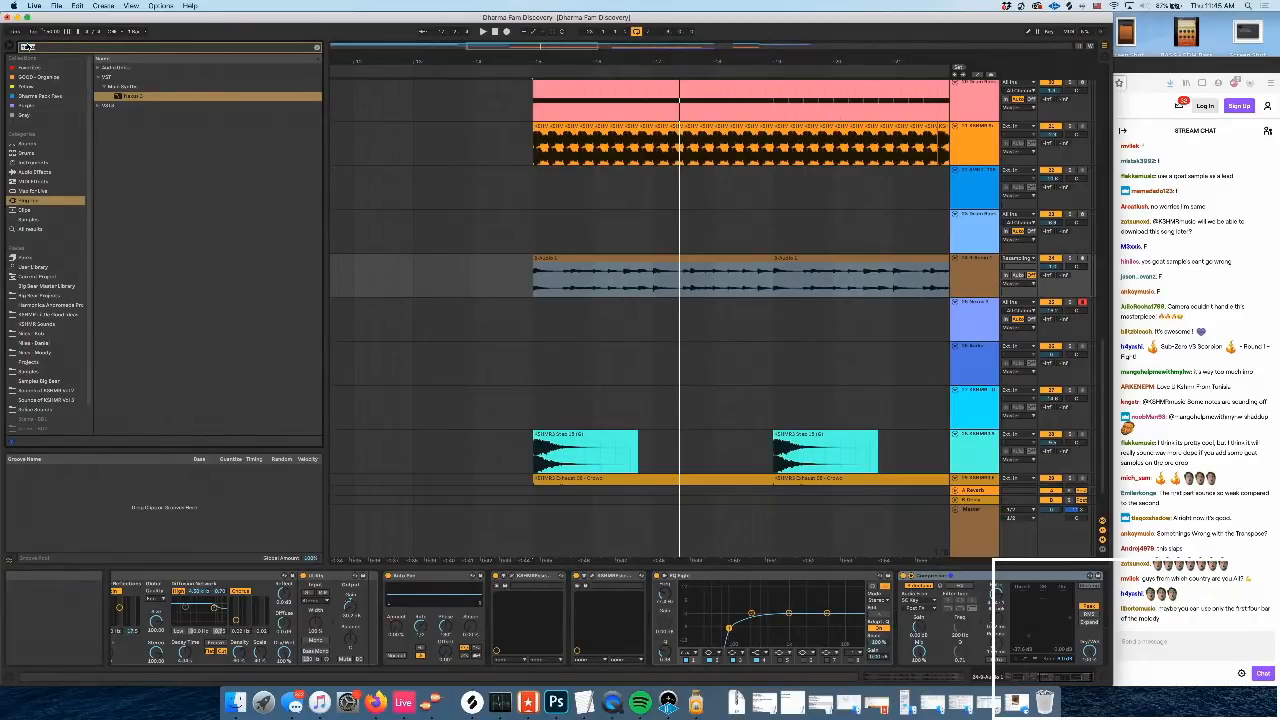
text(decapi)
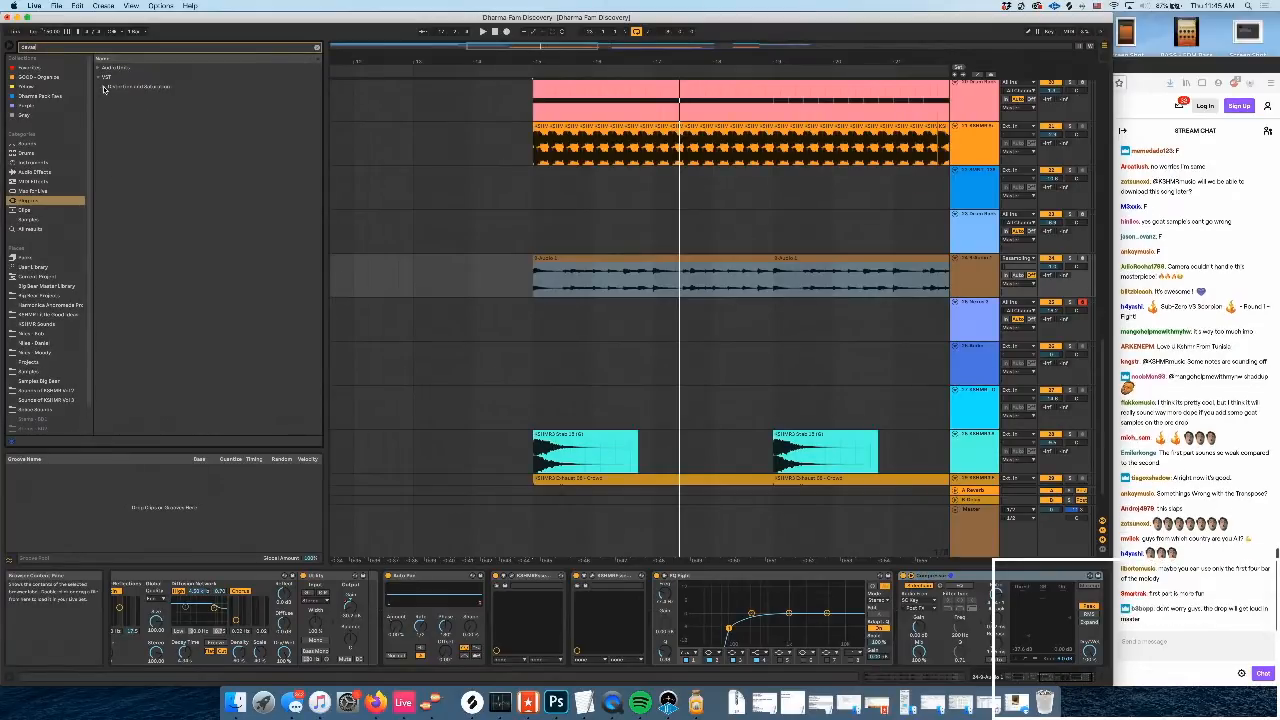
click(113, 87)
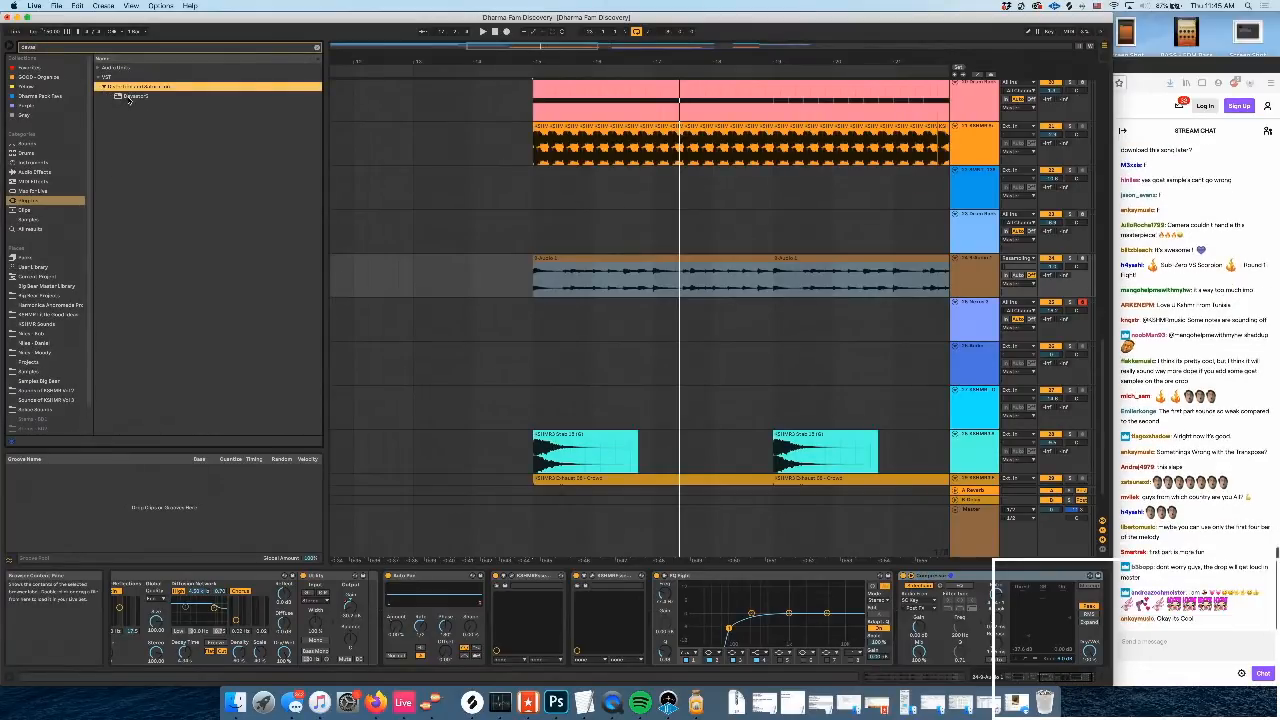
click(132, 96)
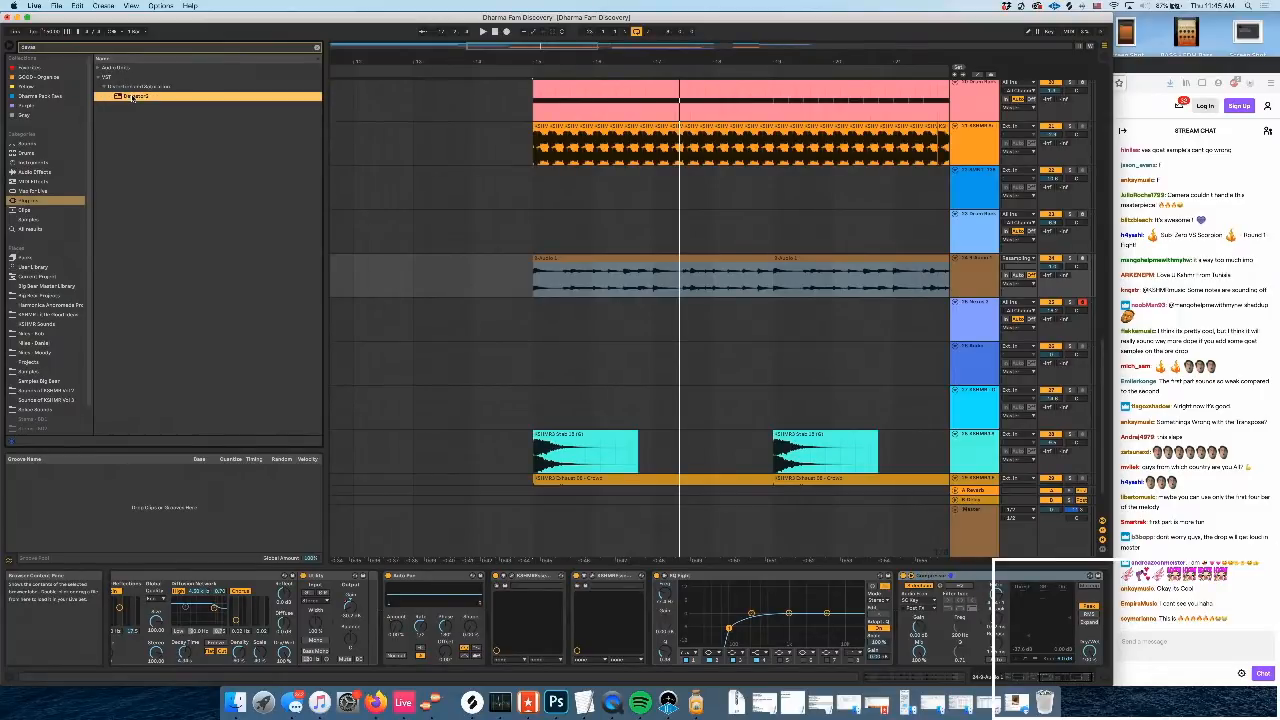
click(543, 291)
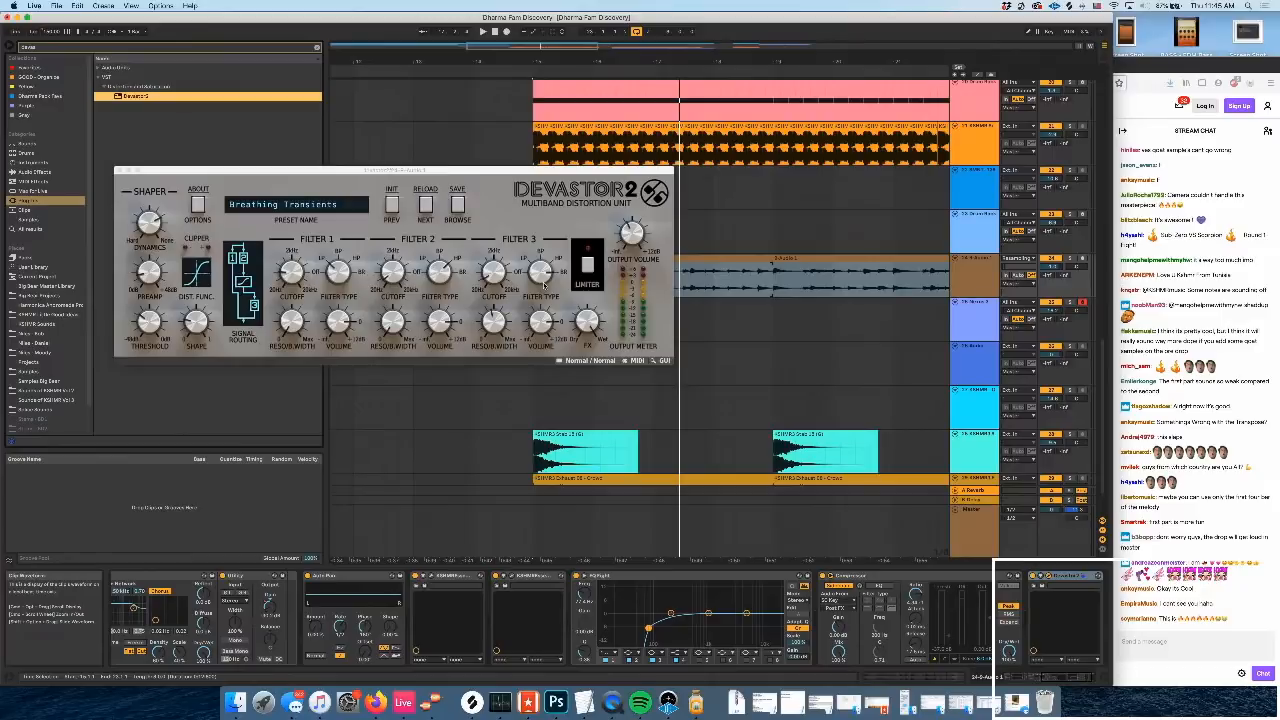
Load the C6 Drive preset in Devastor2, audition it on the track, and close the plug-in window
click(425, 206)
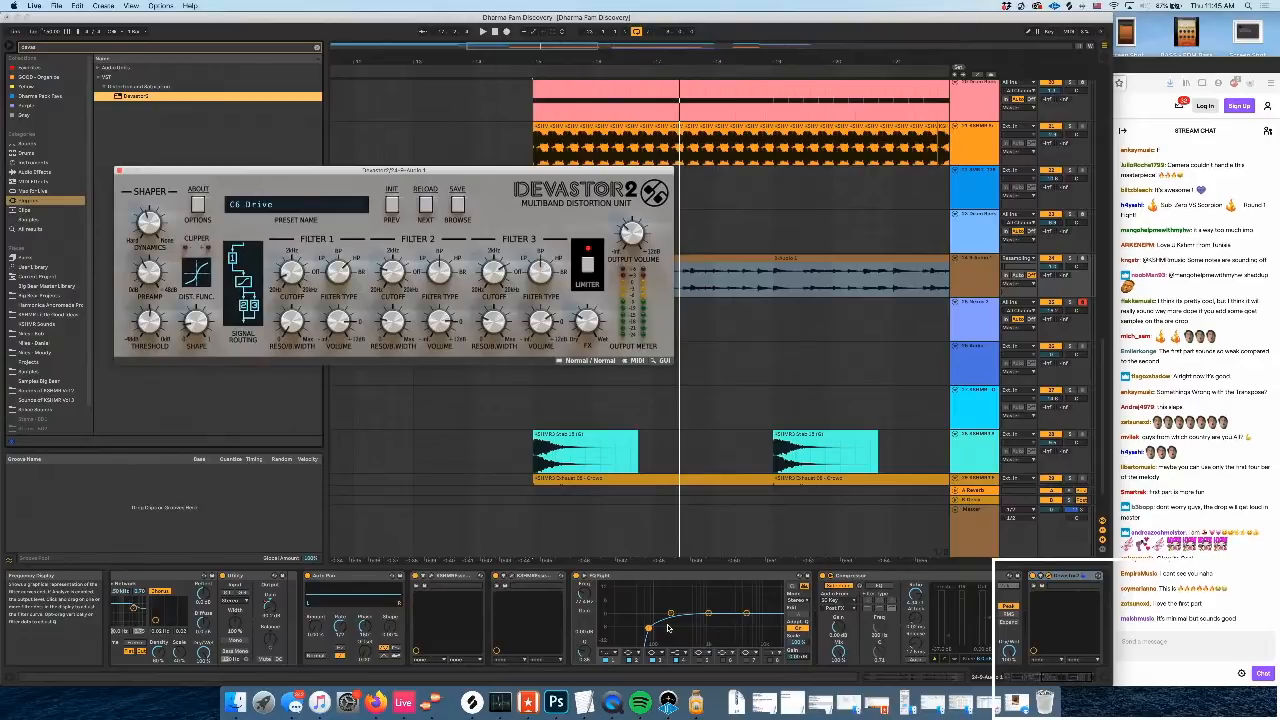
key(space)
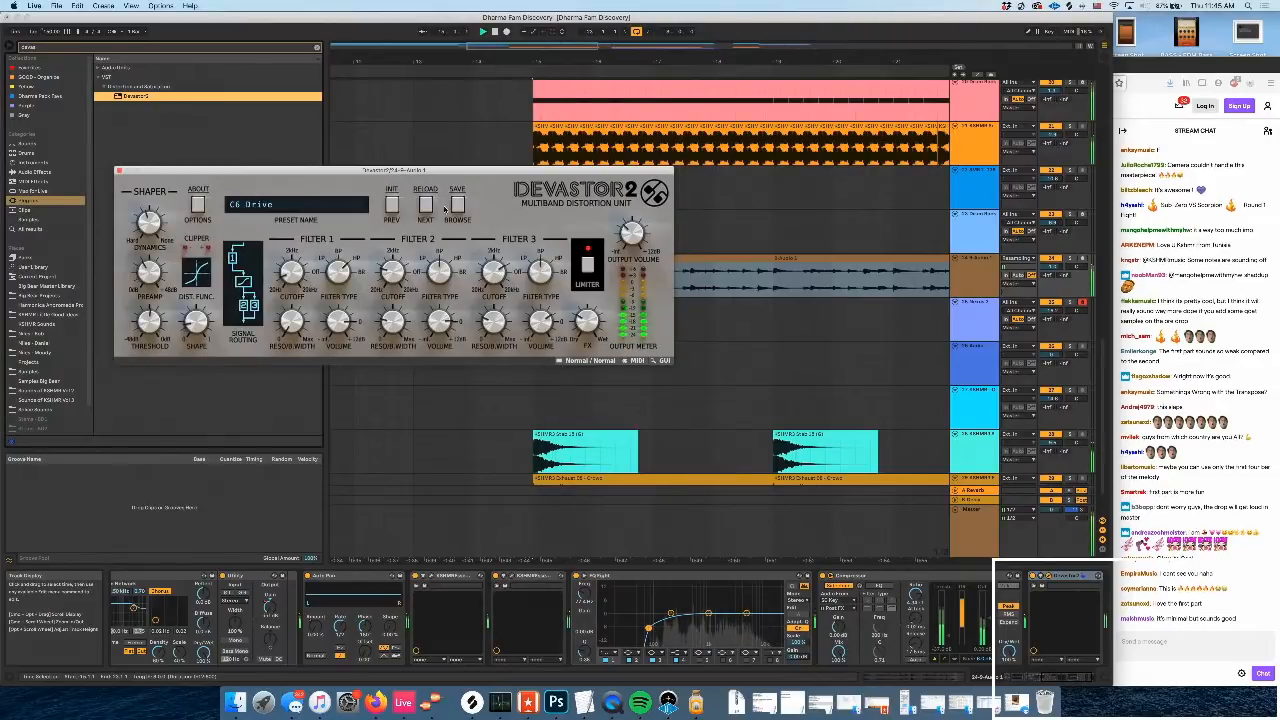
click(1067, 576)
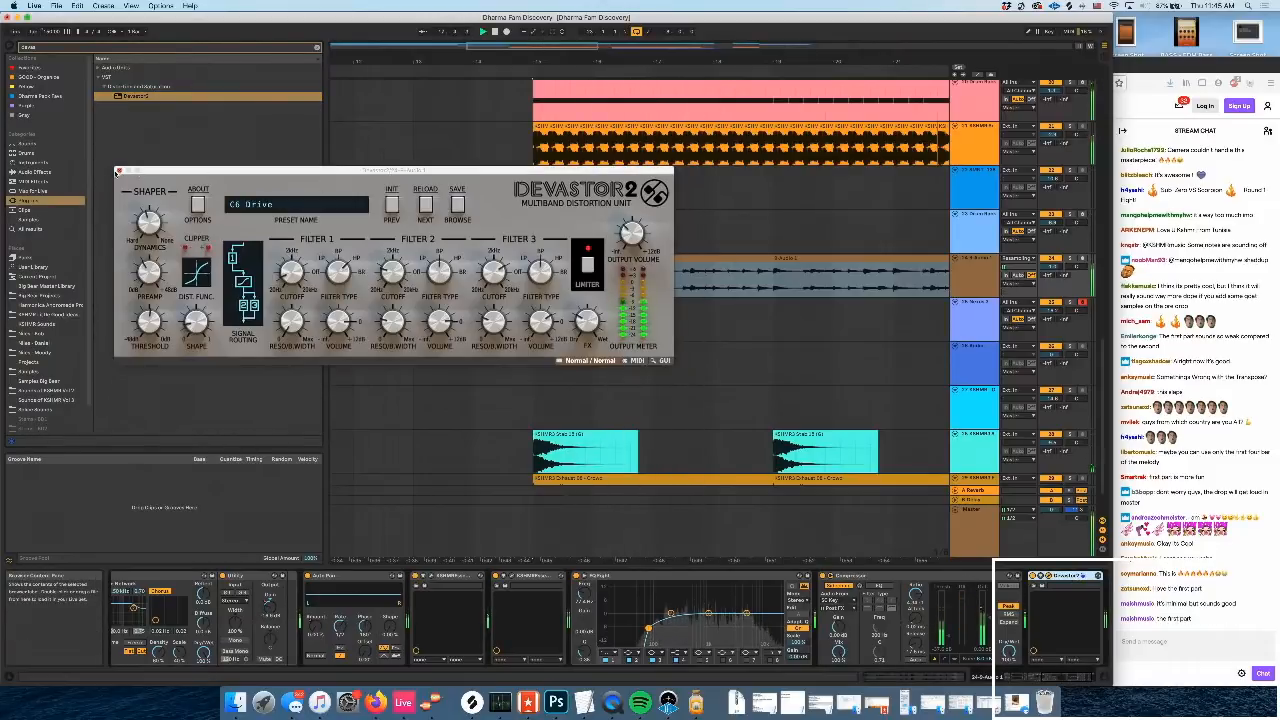
click(118, 171)
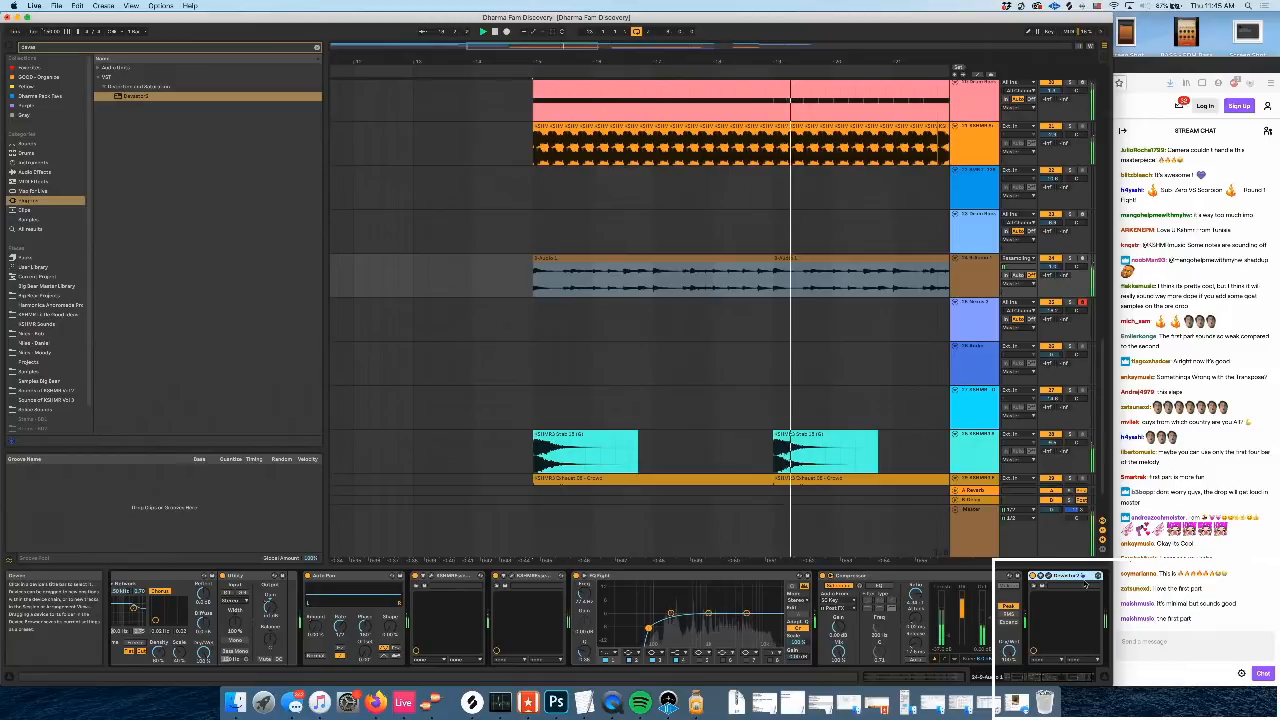
key(space)
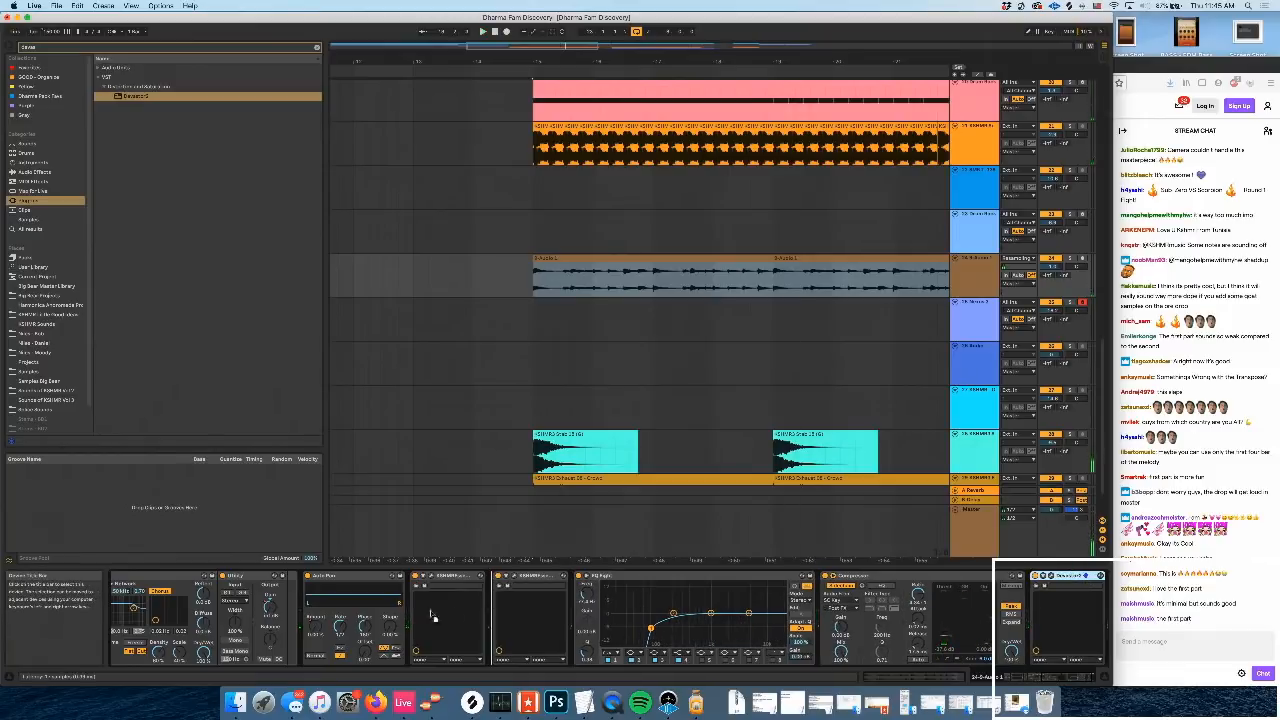
Move Devastor2 directly after Auto Pan, group it into an Audio Effect Rack with an added empty chain, and audition the blend
drag(434, 618, 405, 607)
key(super+g)
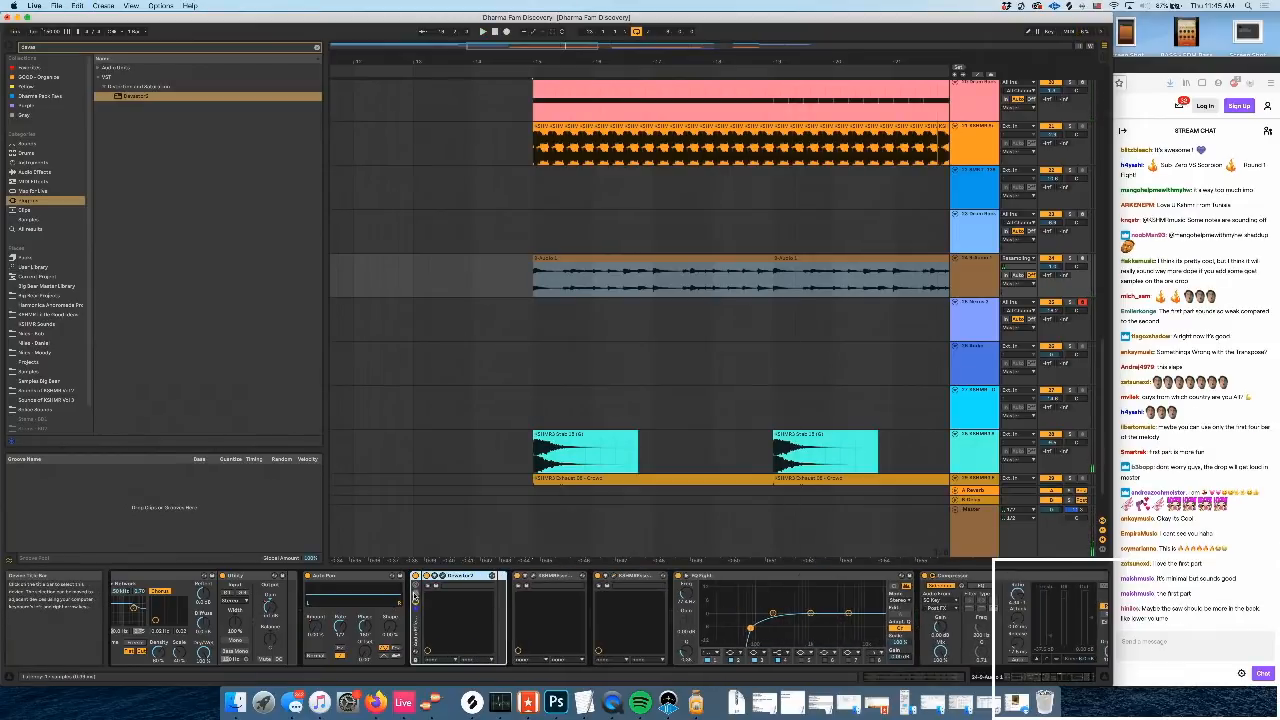
click(416, 593)
right_click(433, 628)
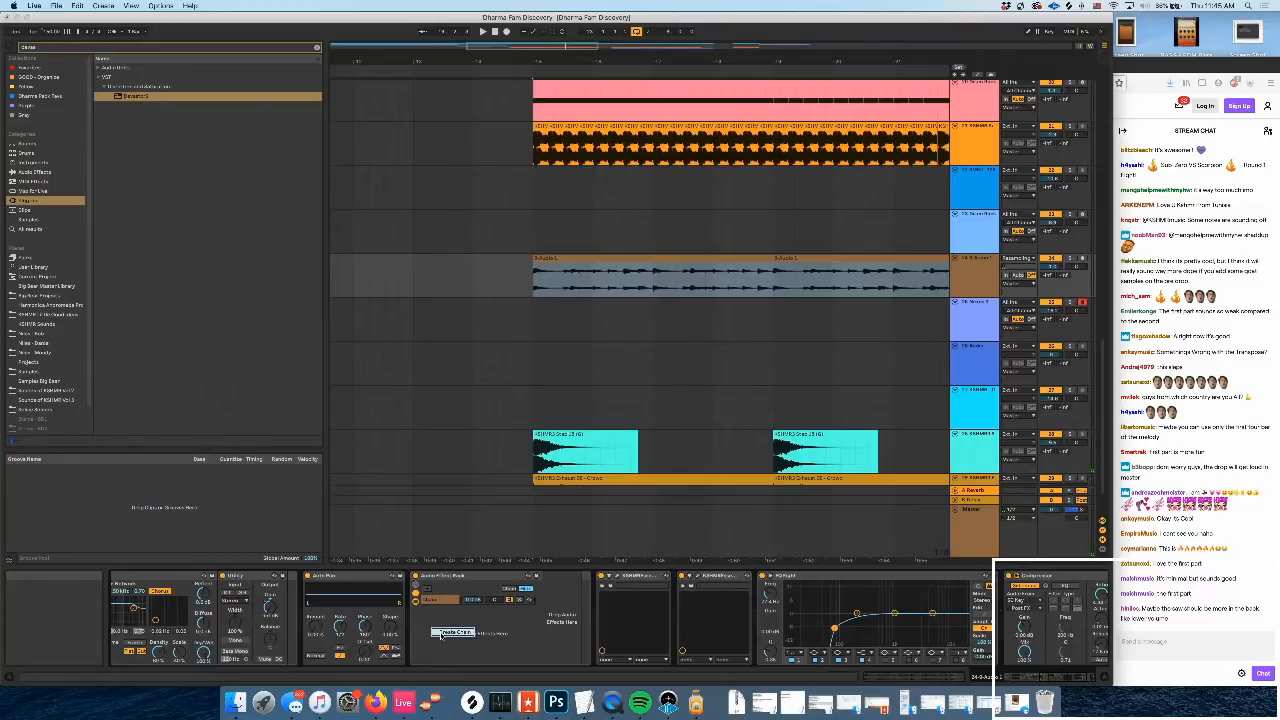
click(450, 632)
key(space)
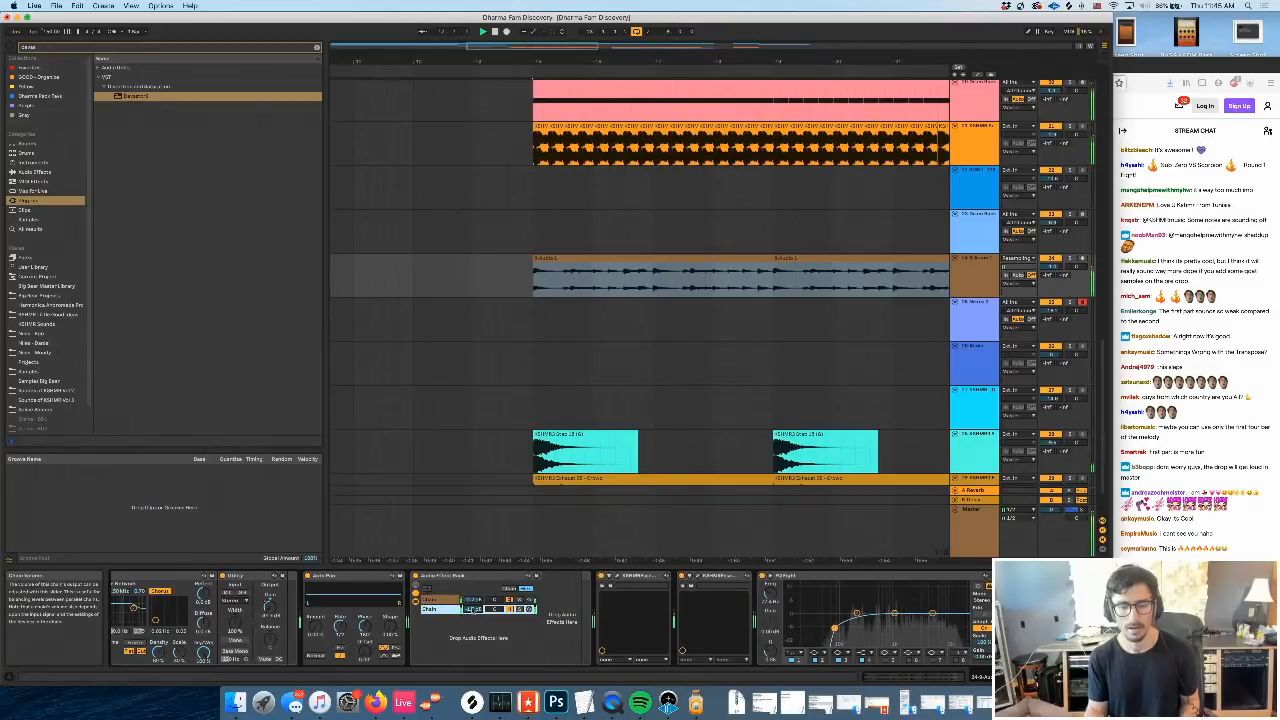
Add Echo after the Devastor2 rack and group it into its own Audio Effect Rack with an additional empty chain
click(33, 173)
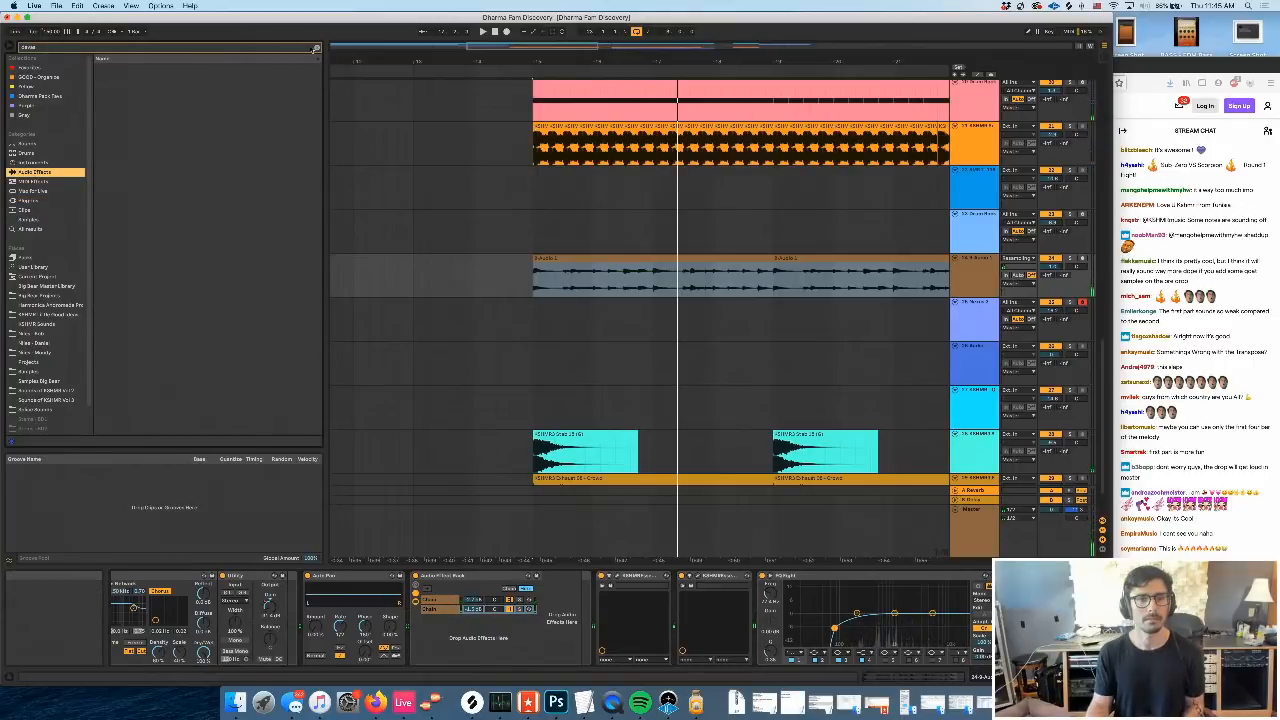
click(318, 50)
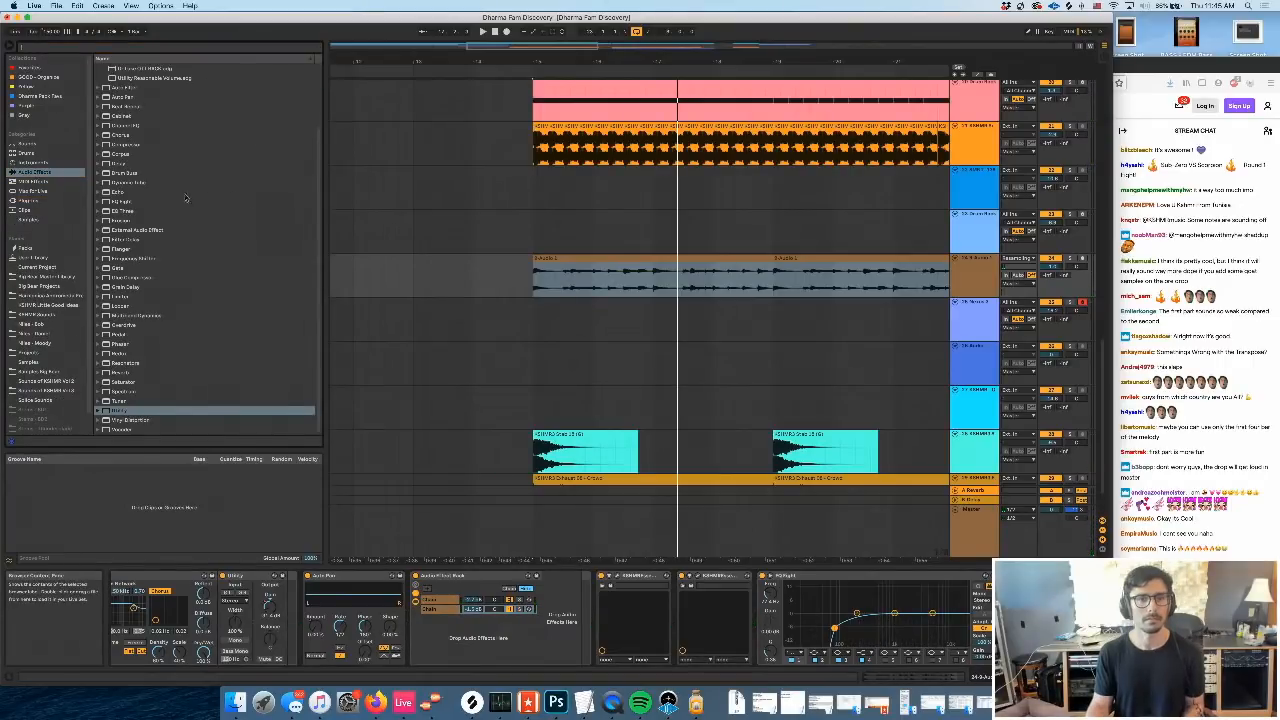
click(122, 192)
drag(609, 591, 608, 590)
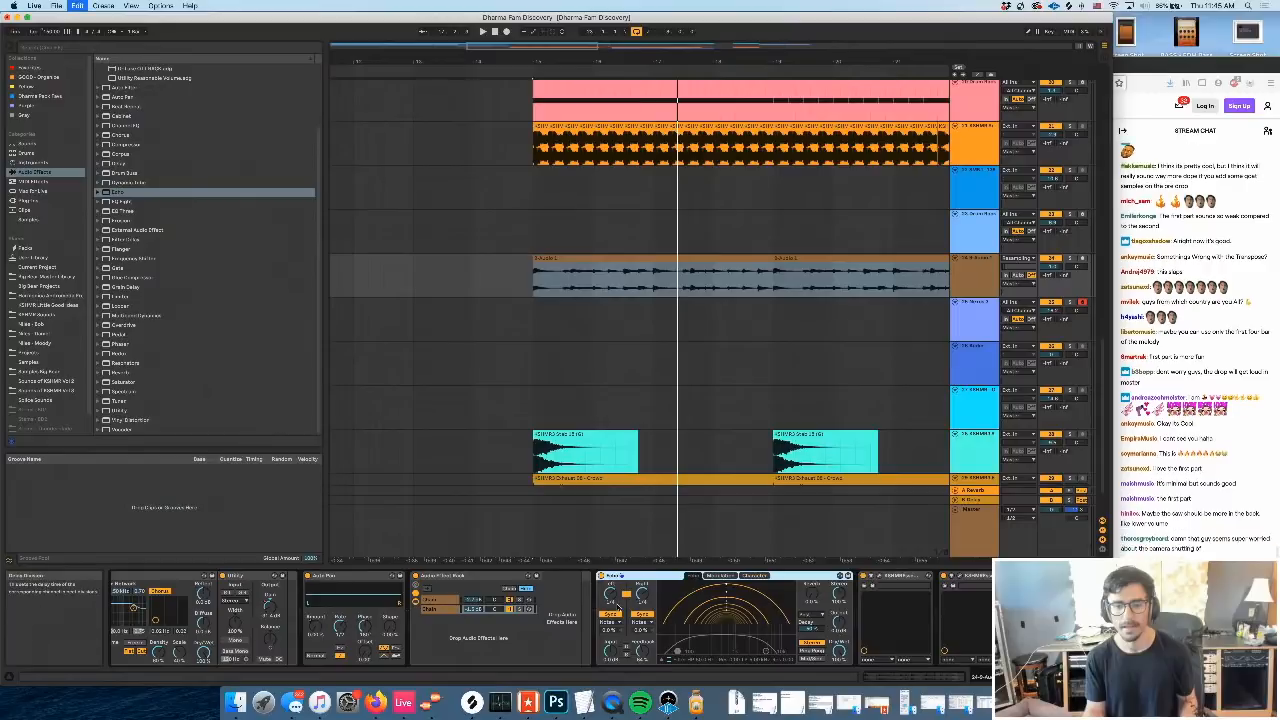
key(super+g)
click(602, 593)
right_click(635, 626)
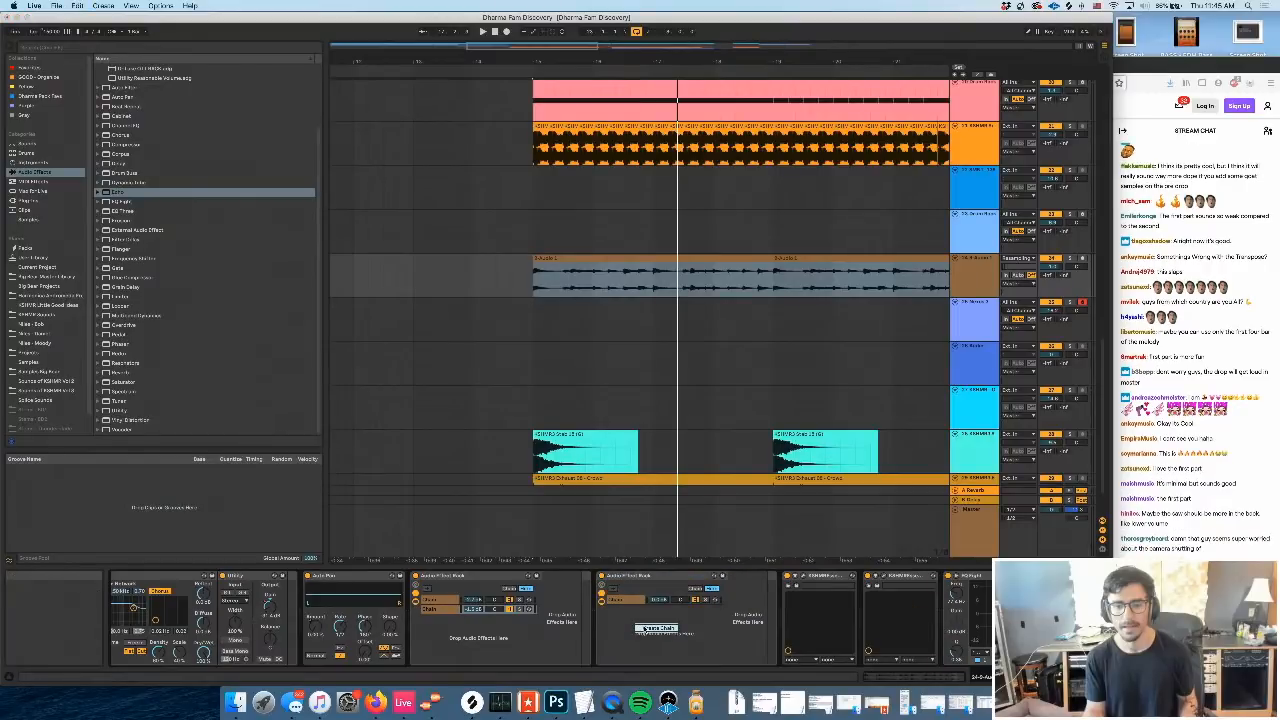
click(655, 628)
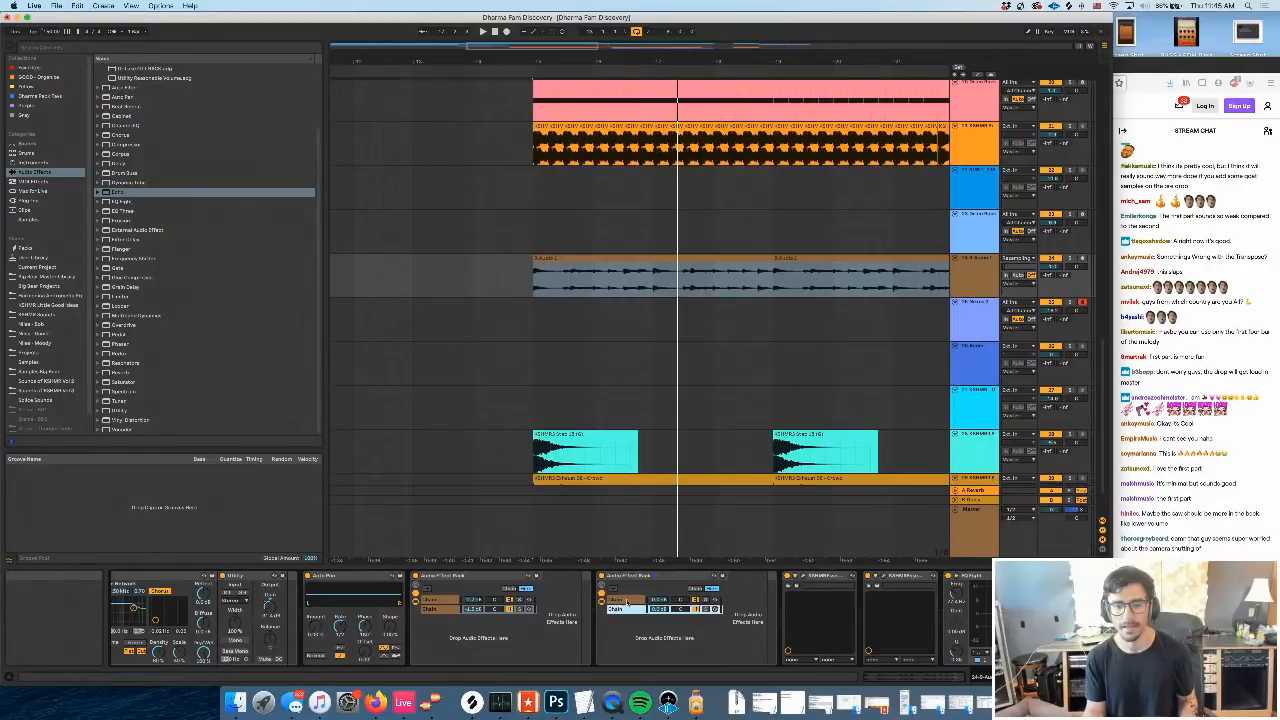
Add a Utility and a Compressor after Echo in the second rack's first chain
click(124, 411)
drag(904, 608, 900, 600)
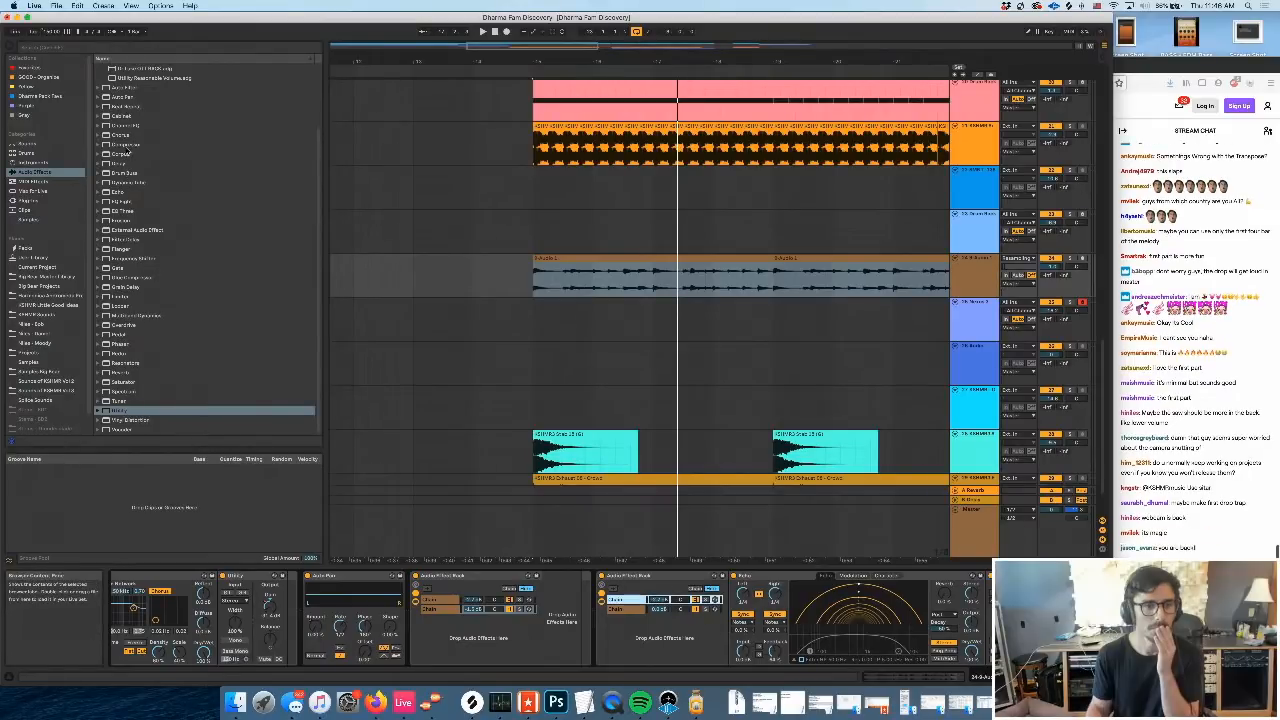
click(125, 146)
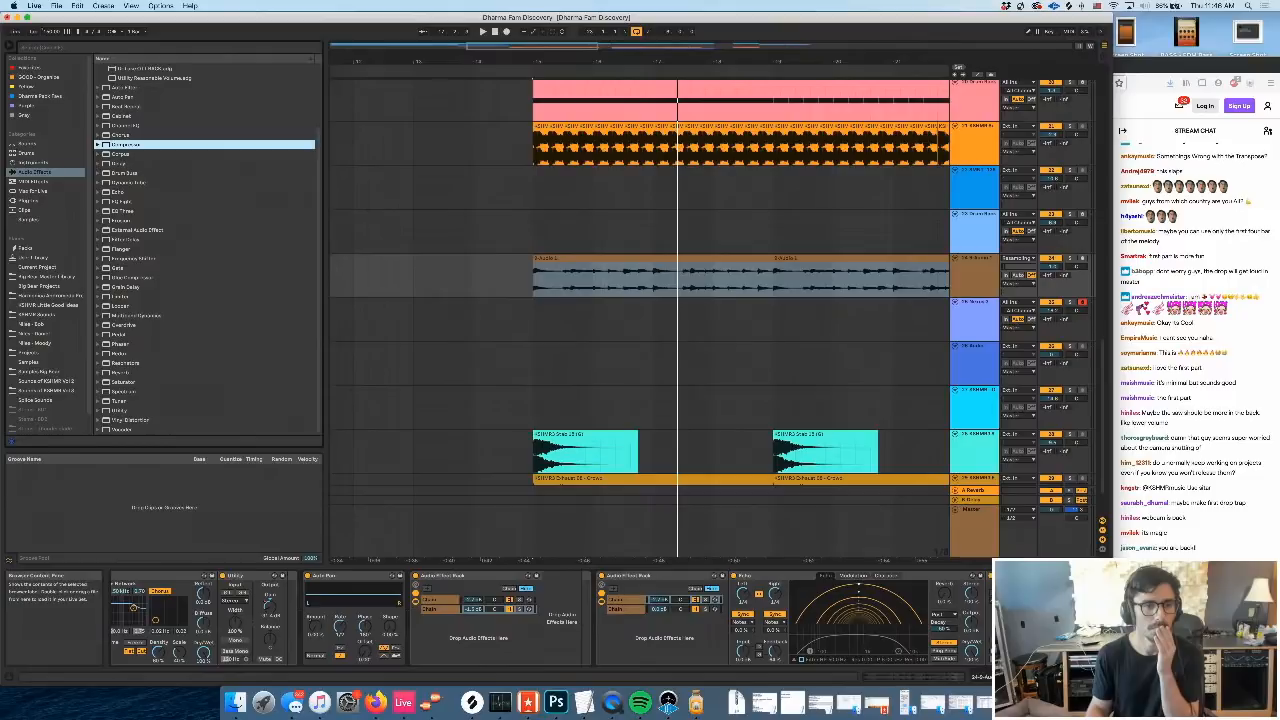
double_click(126, 145)
Rename the resampled audio track, set it as the sidechain source of the Echo chain's Compressor, and audition the result
click(976, 267)
key(super+r)
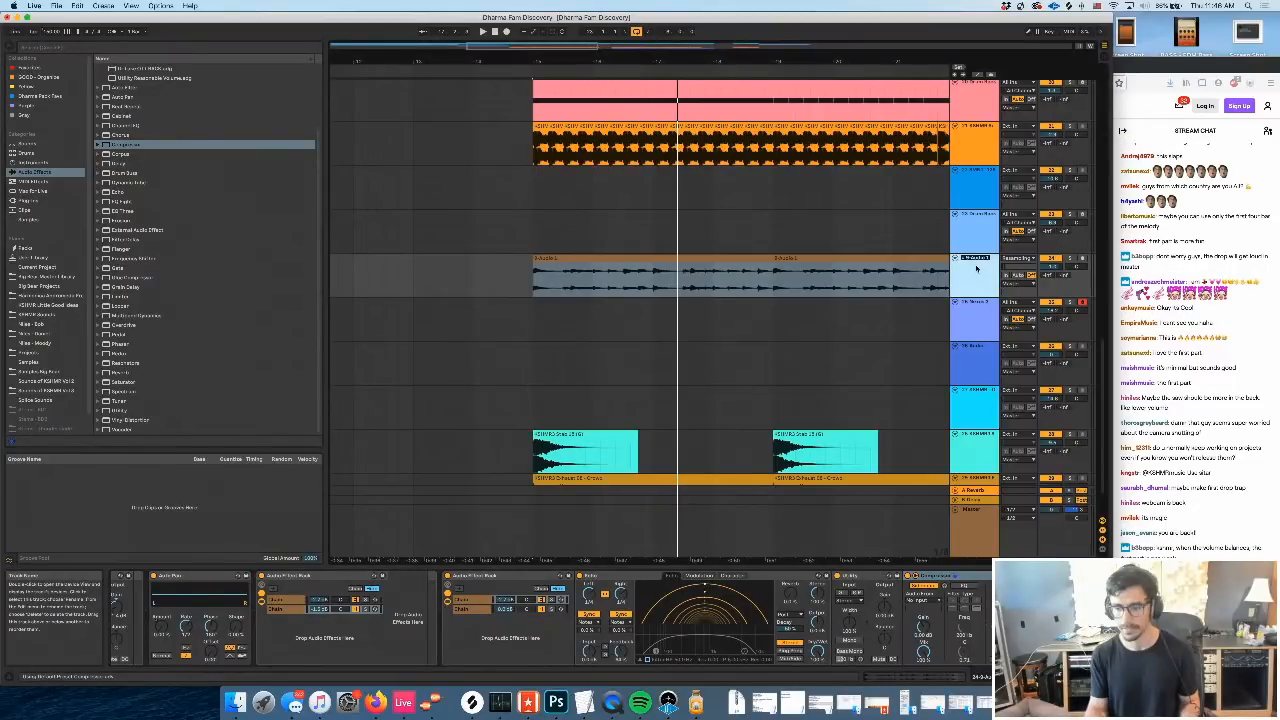
click(929, 599)
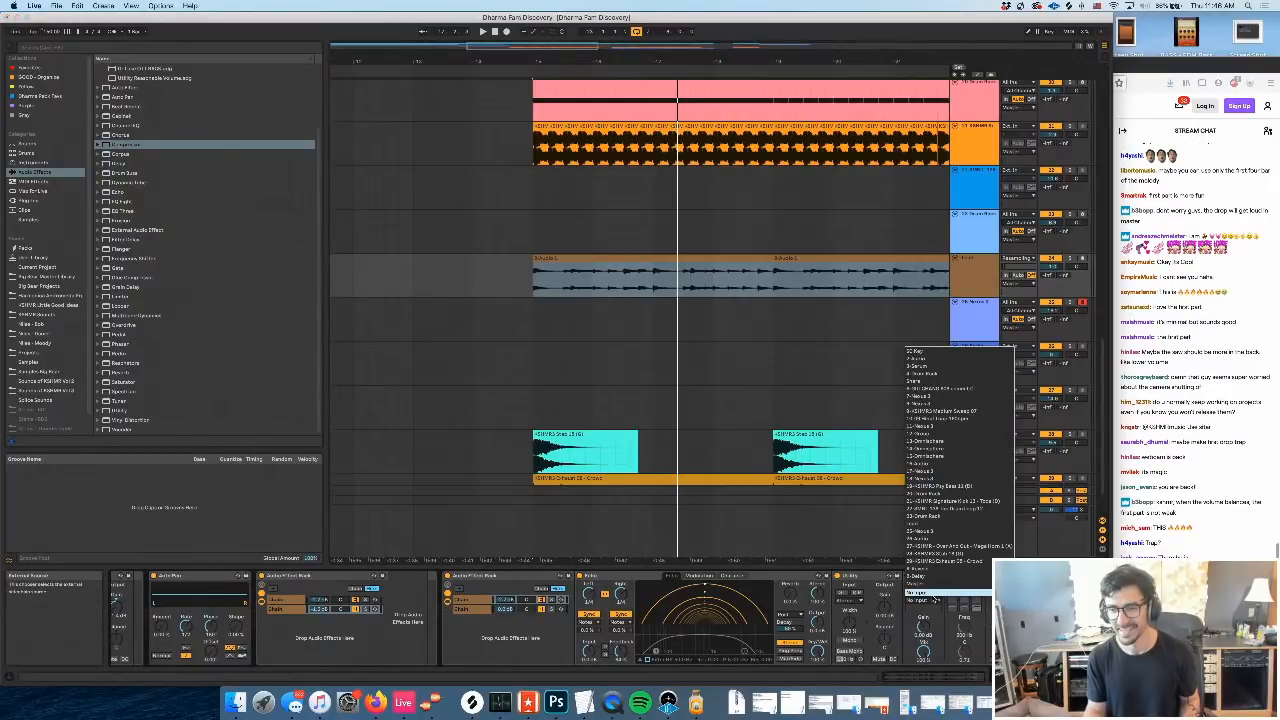
click(943, 524)
key(space)
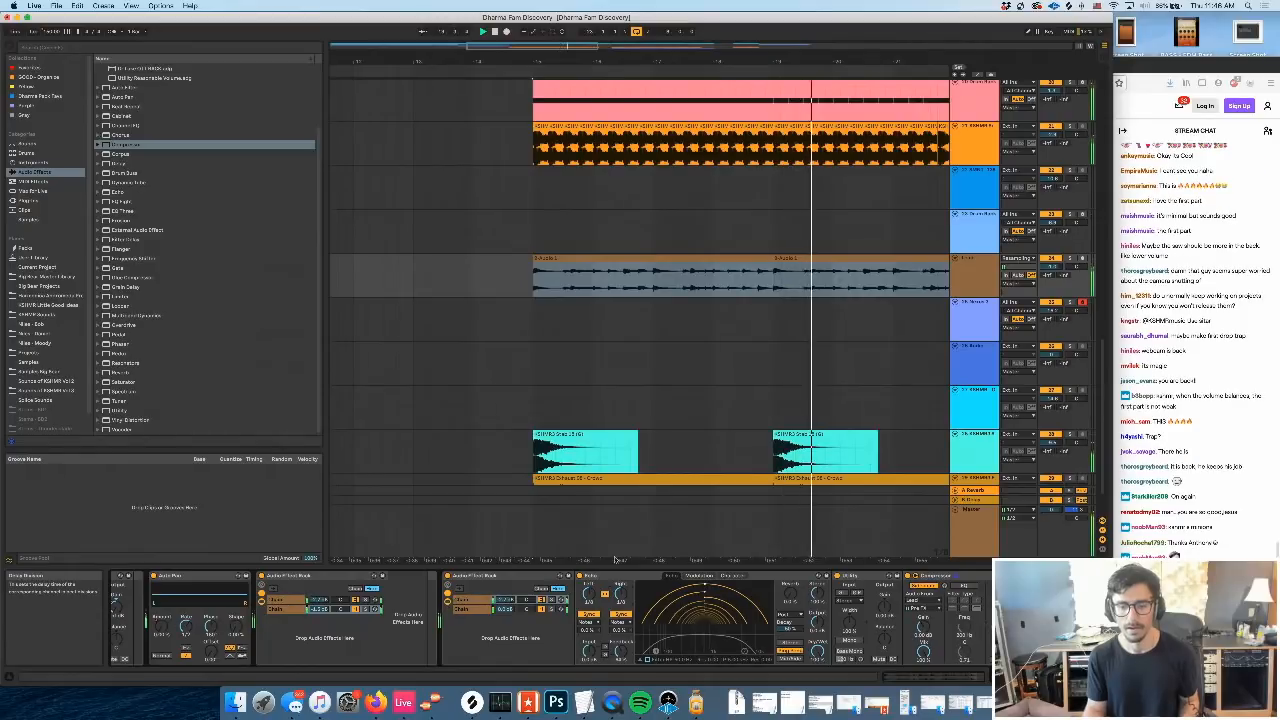
Show automation and lower the Utility gain on the resampled track after the first clip's opening notes, then play from the clip's start
click(535, 283)
click(535, 283)
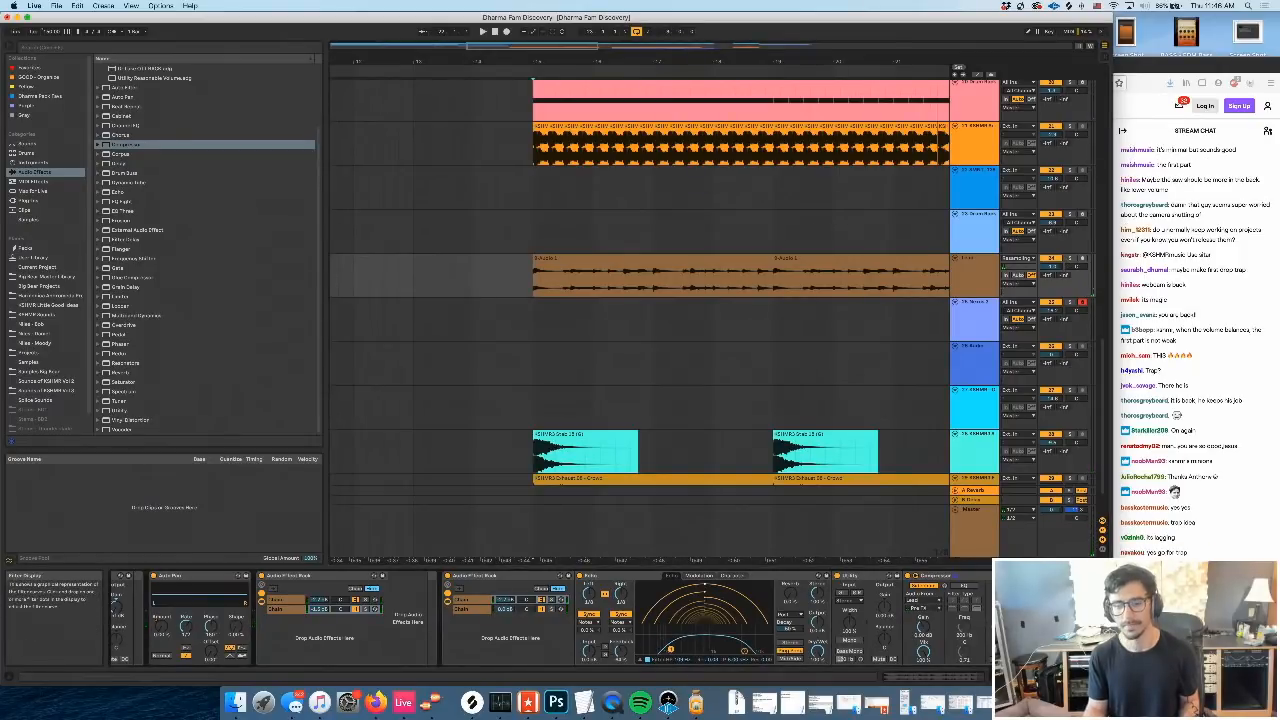
click(147, 411)
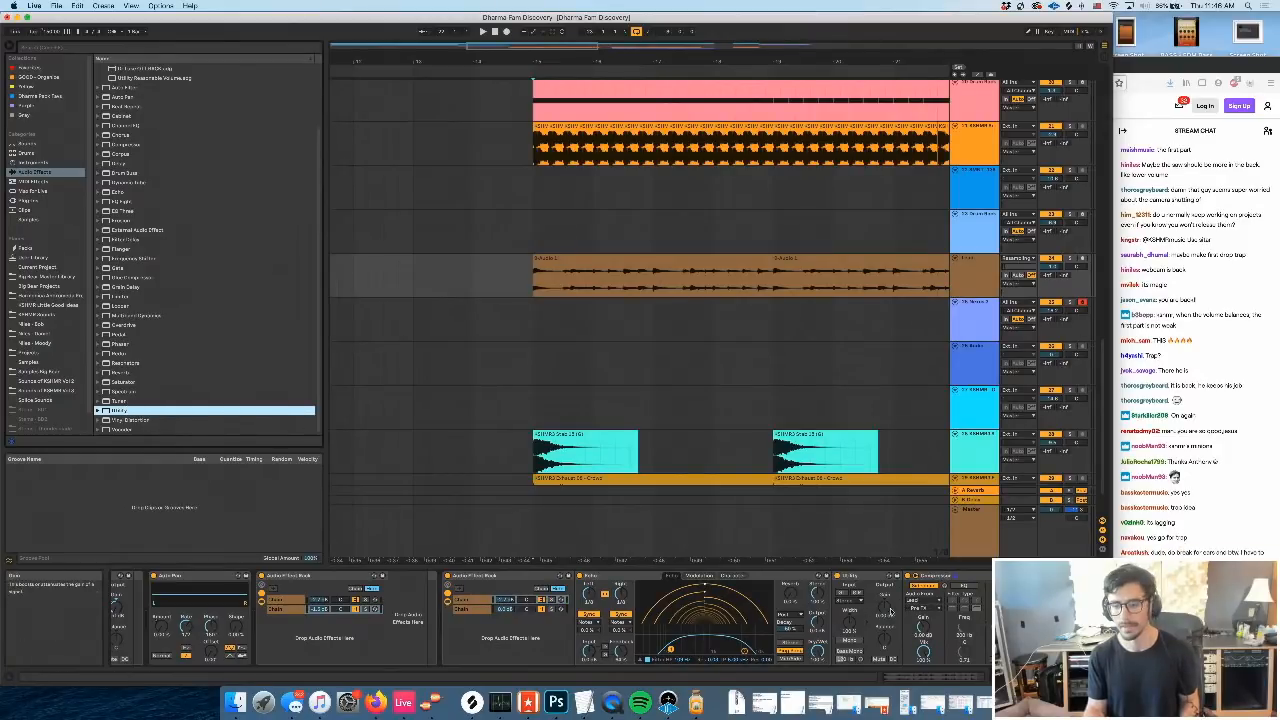
key(a)
drag(563, 278, 645, 313)
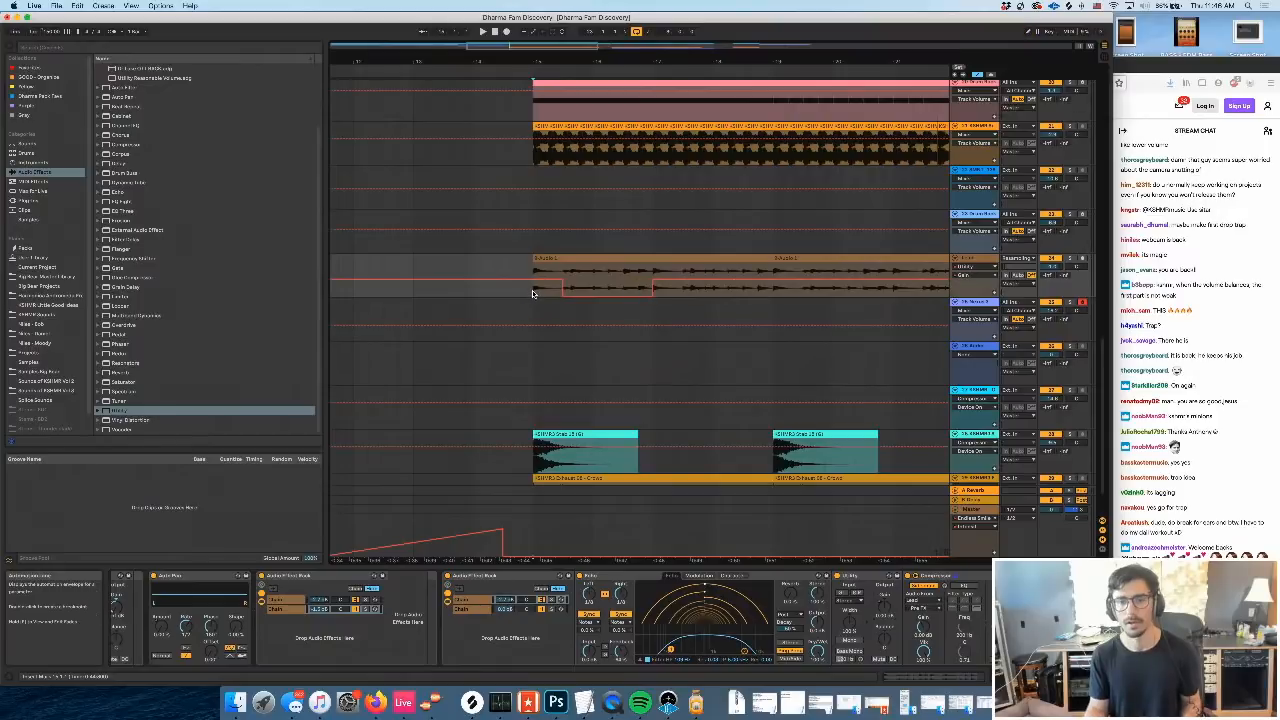
key(space)
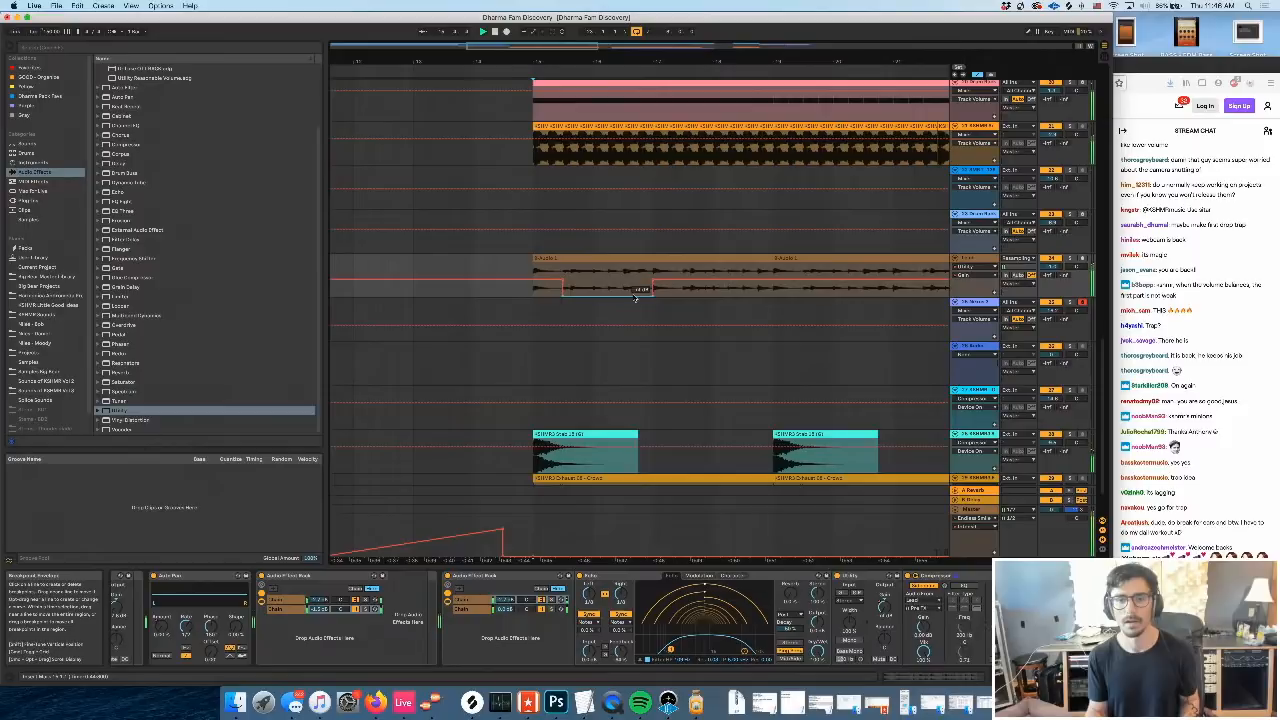
Draw matching Utility gain dips over the remaining phrases of the resampled clips, leaving short full-level gaps between them
scroll(635, 297, right, 1)
key(b)
drag(650, 318, 733, 323)
scroll(717, 284, right, 3)
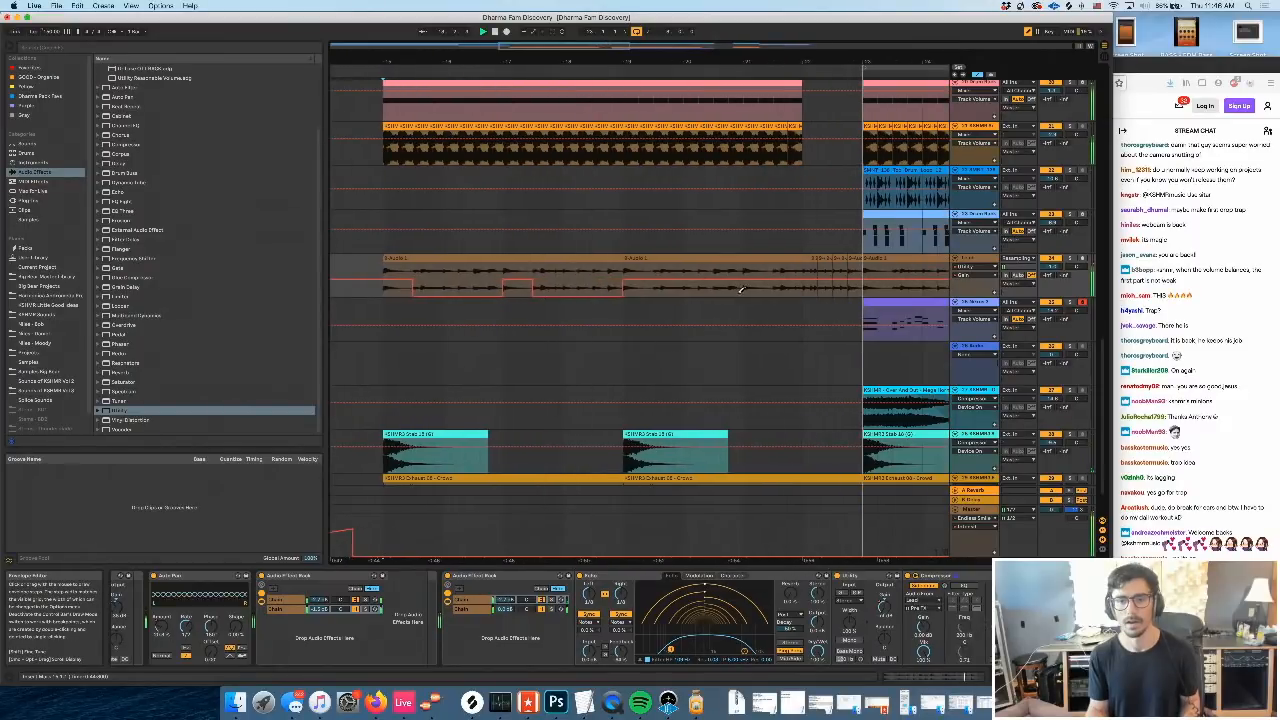
mouse_move(657, 292)
mouse_down()
mouse_move(720, 347)
mouse_move(737, 346)
mouse_up()
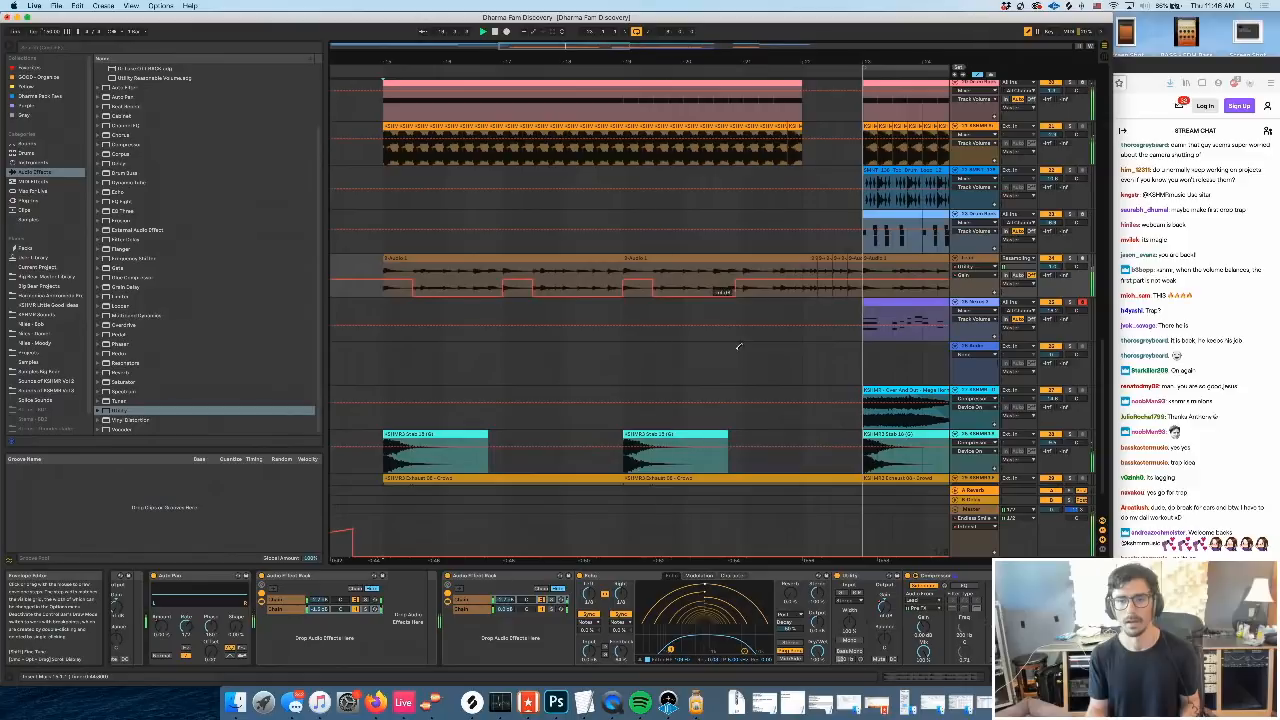
key(b)
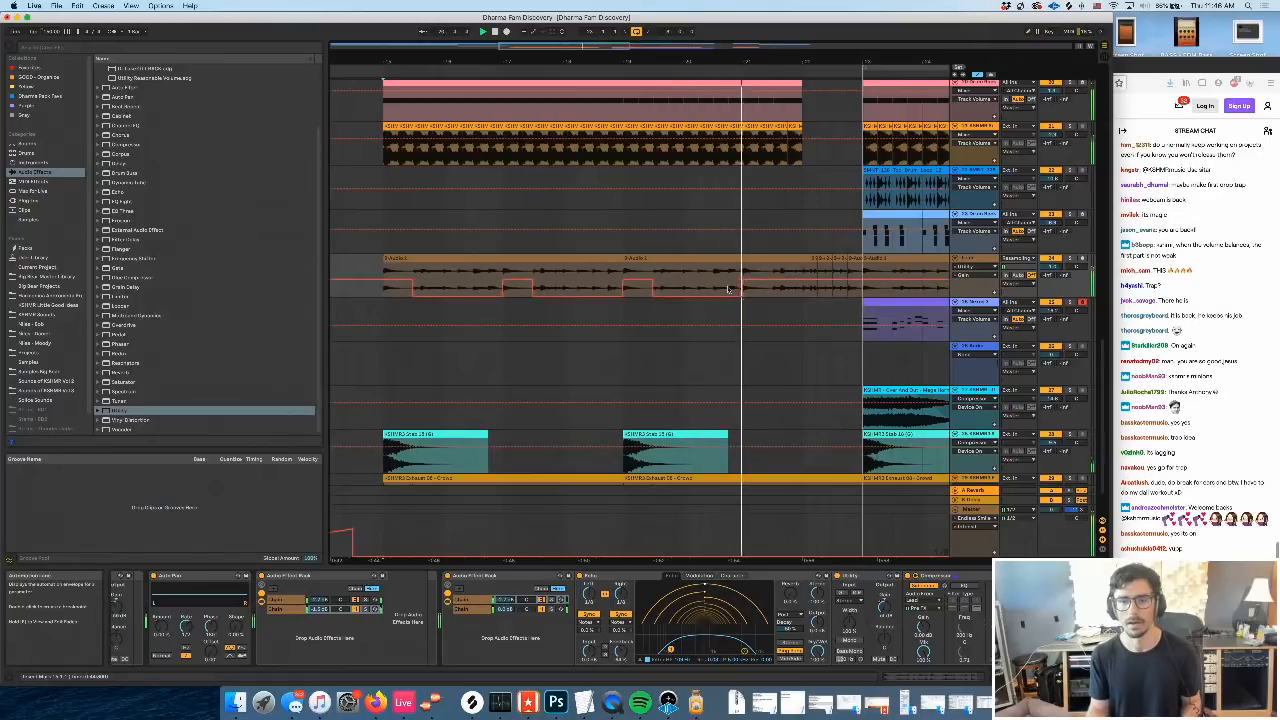
Review the Utility gain automation across the section and play the arrangement from shortly before the resampled clips begin
scroll(682, 280, left, 6)
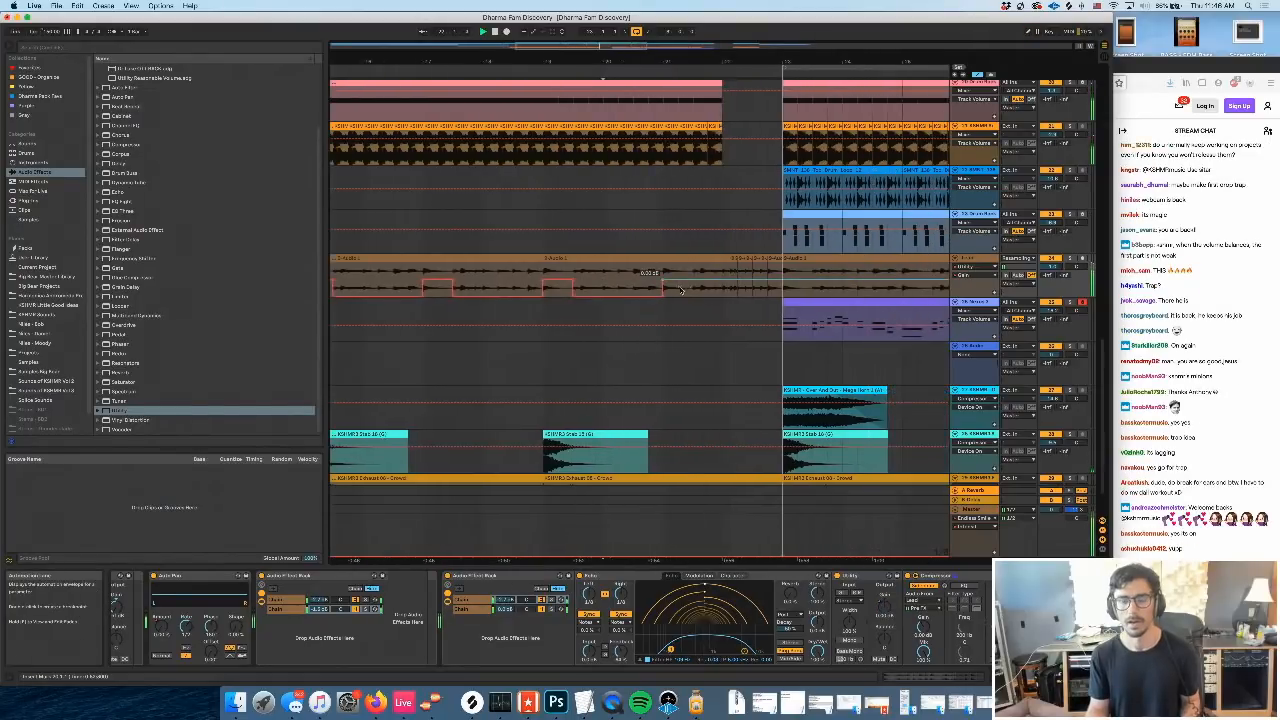
scroll(640, 271, left, 2)
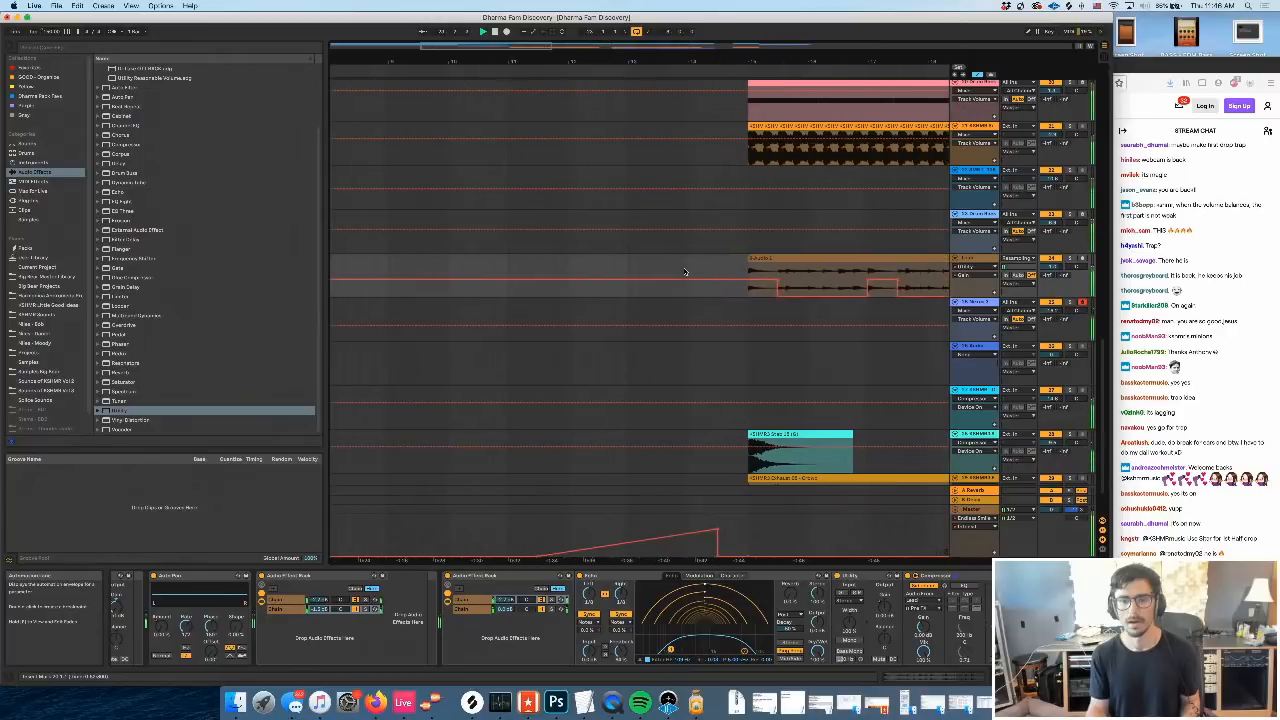
scroll(600, 271, right, 1)
scroll(560, 270, left, 1)
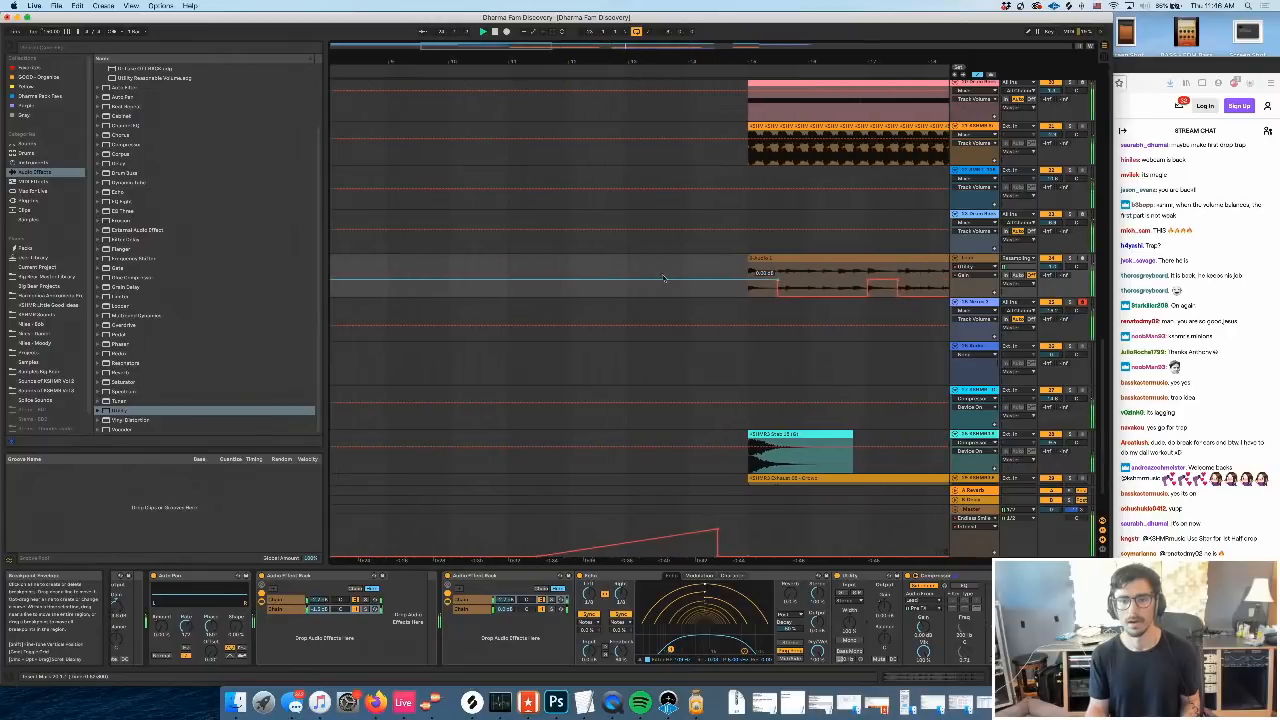
click(509, 261)
scroll(530, 270, right, 1)
scroll(551, 281, right, 1)
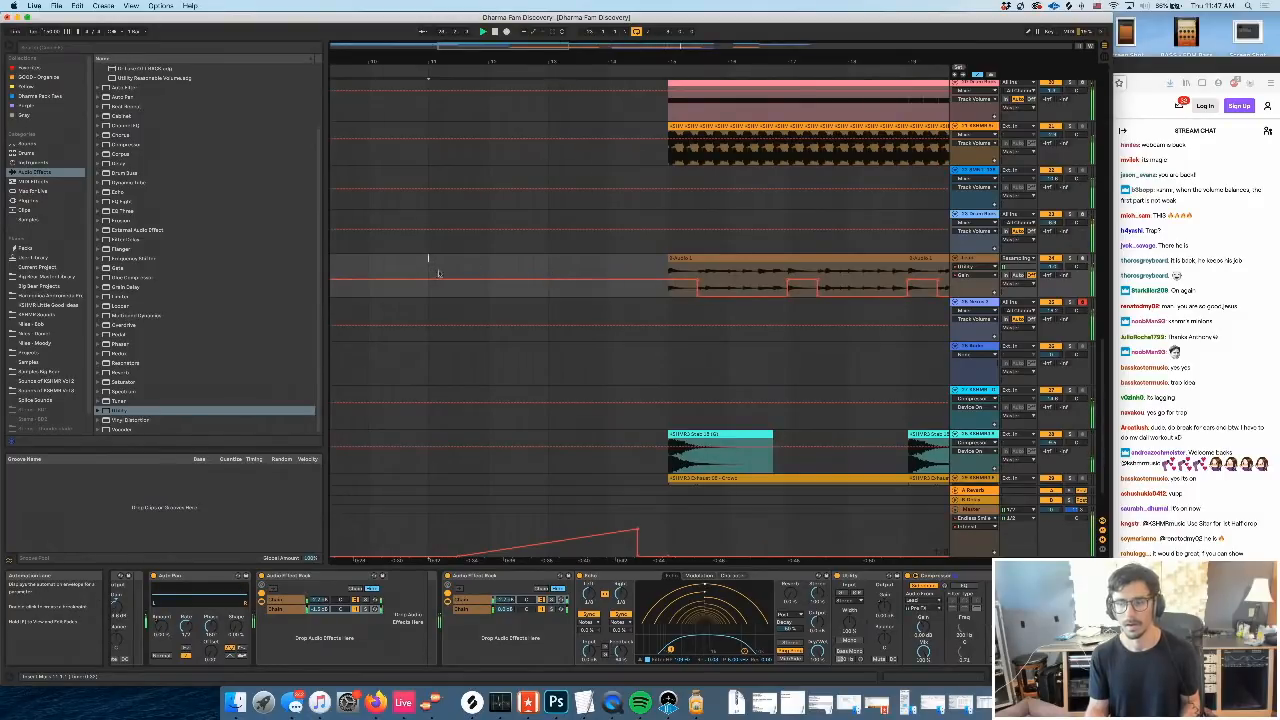
scroll(495, 278, right, 3)
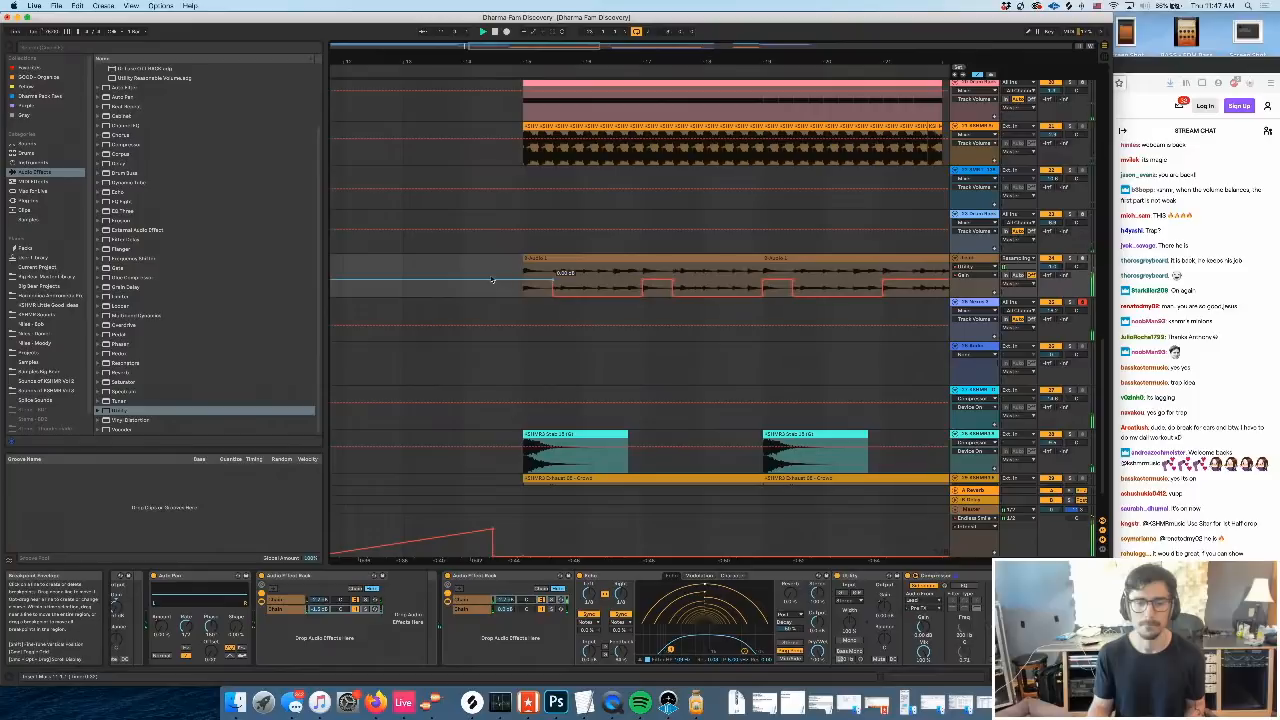
click(407, 270)
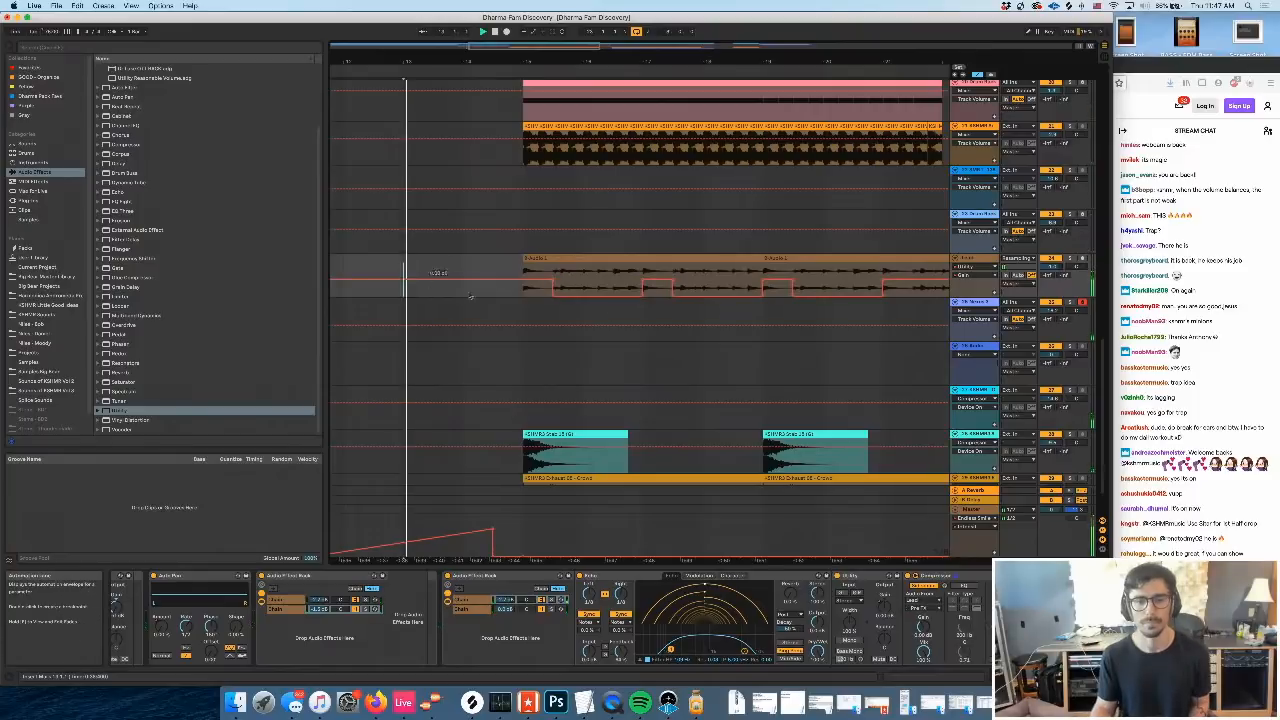
Insert a new MIDI track below the resampled audio track and play from the start of the first beat section
click(968, 258)
key(shift+super+t)
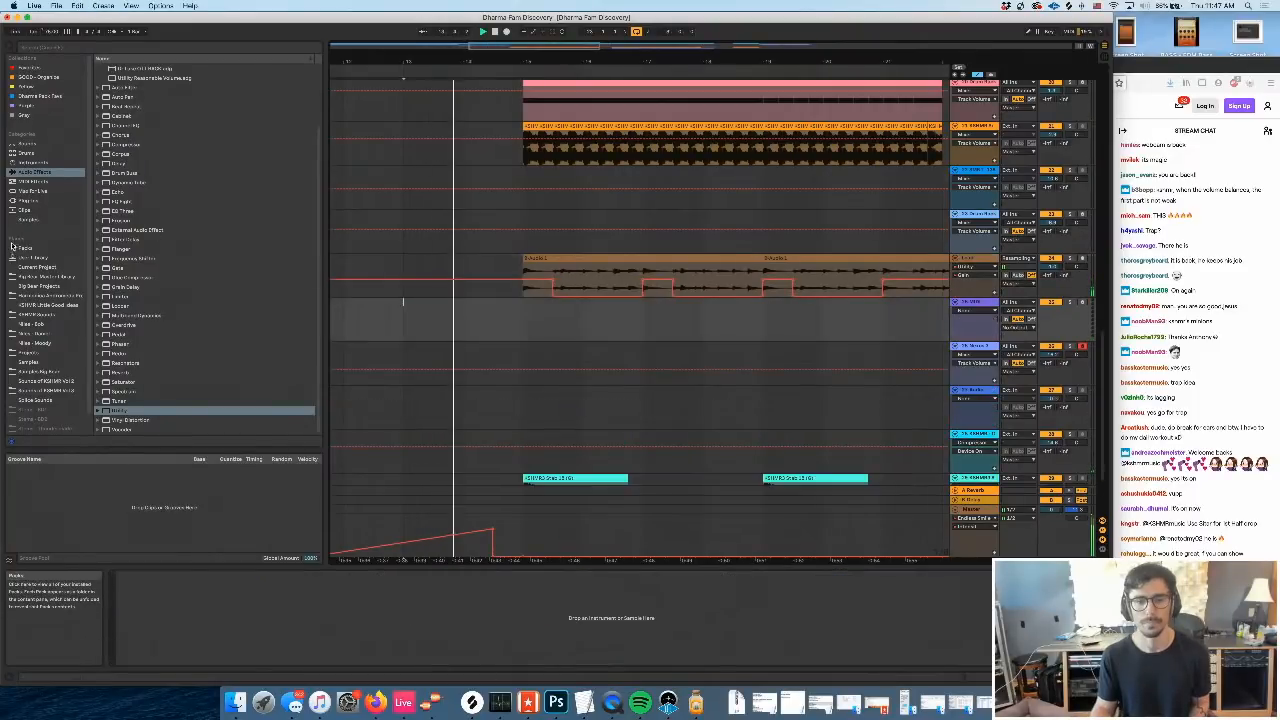
click(35, 200)
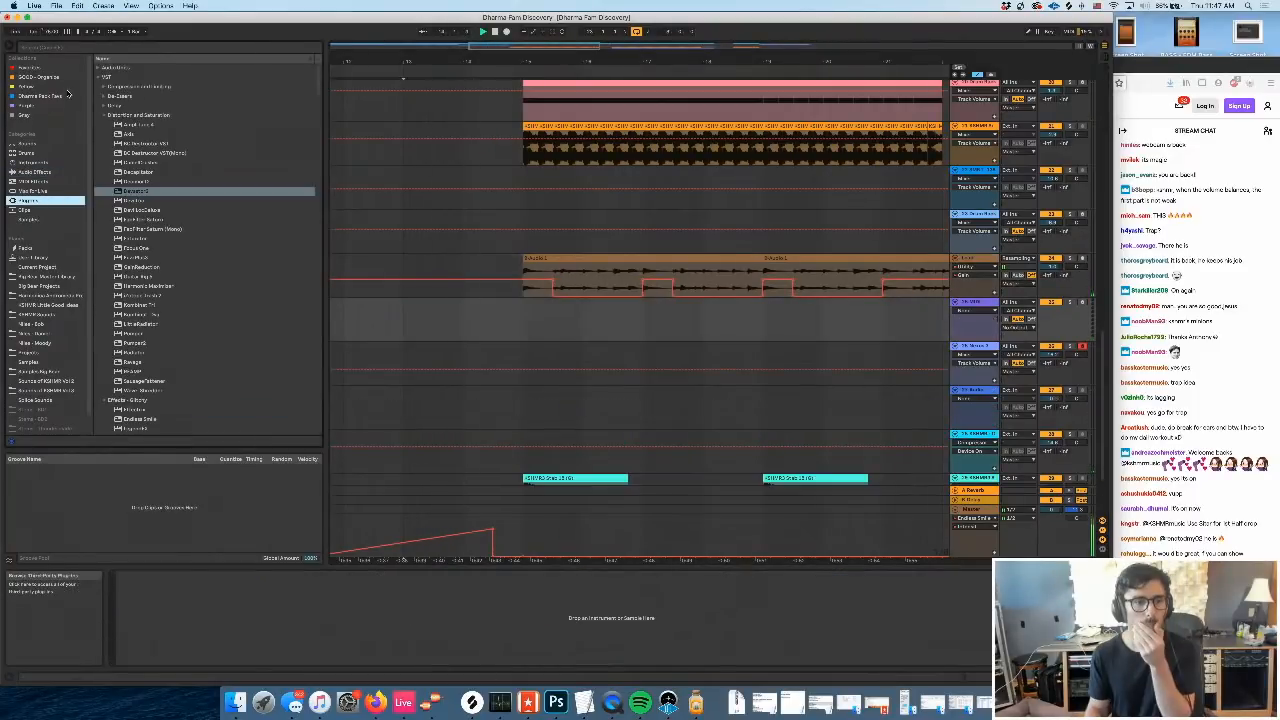
click(525, 322)
scroll(533, 323, right, 3)
scroll(533, 324, right, 1)
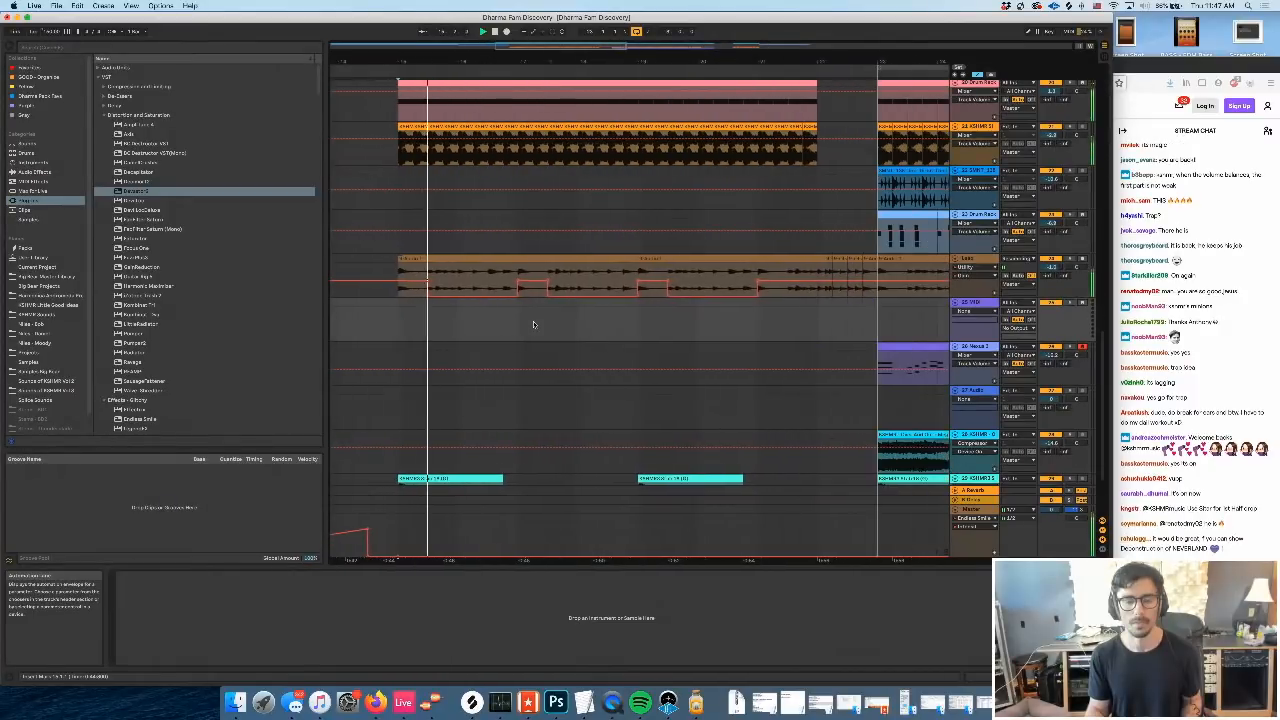
Search the plug-ins for Kontakt and load it on the new MIDI track
click(58, 48)
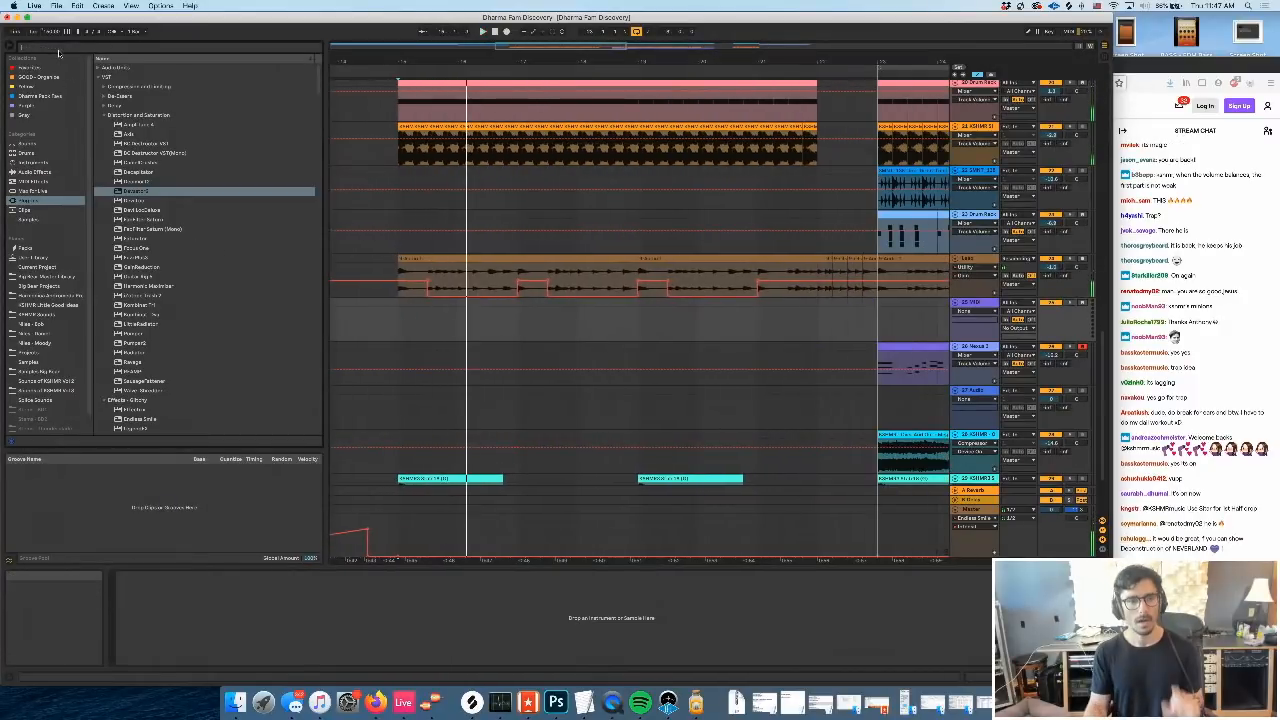
text(komplet)
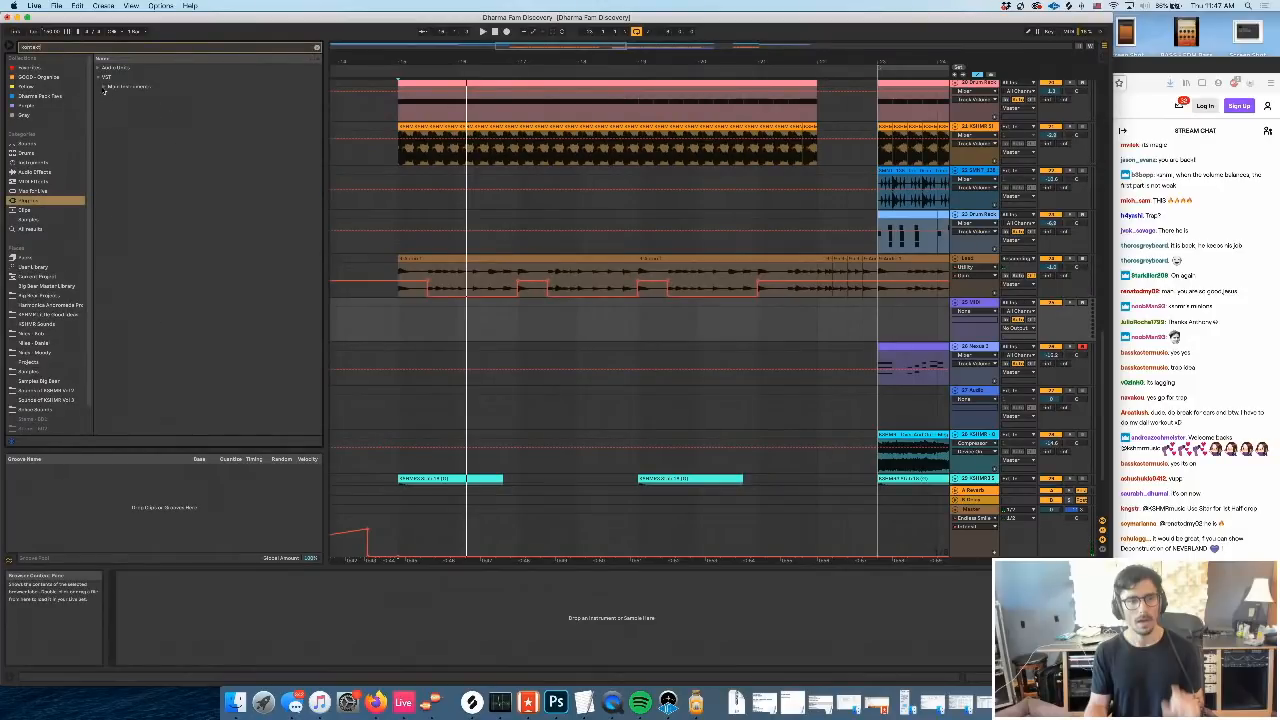
click(104, 88)
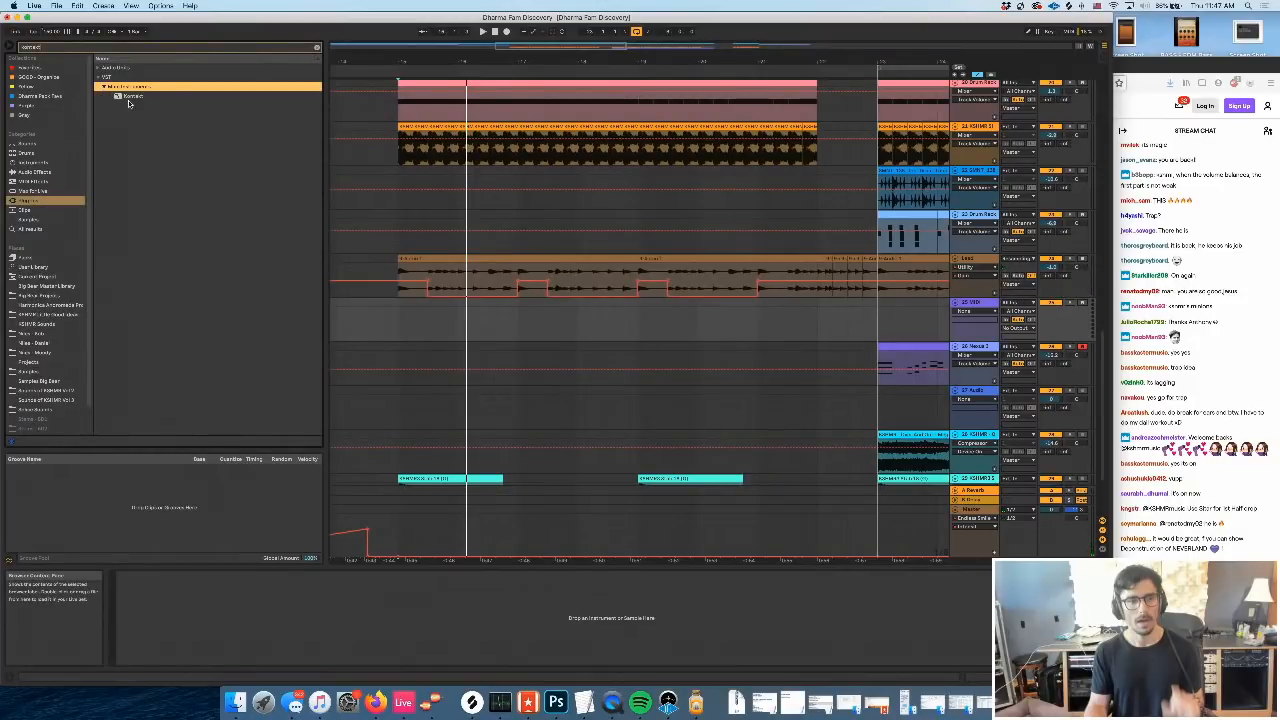
click(130, 97)
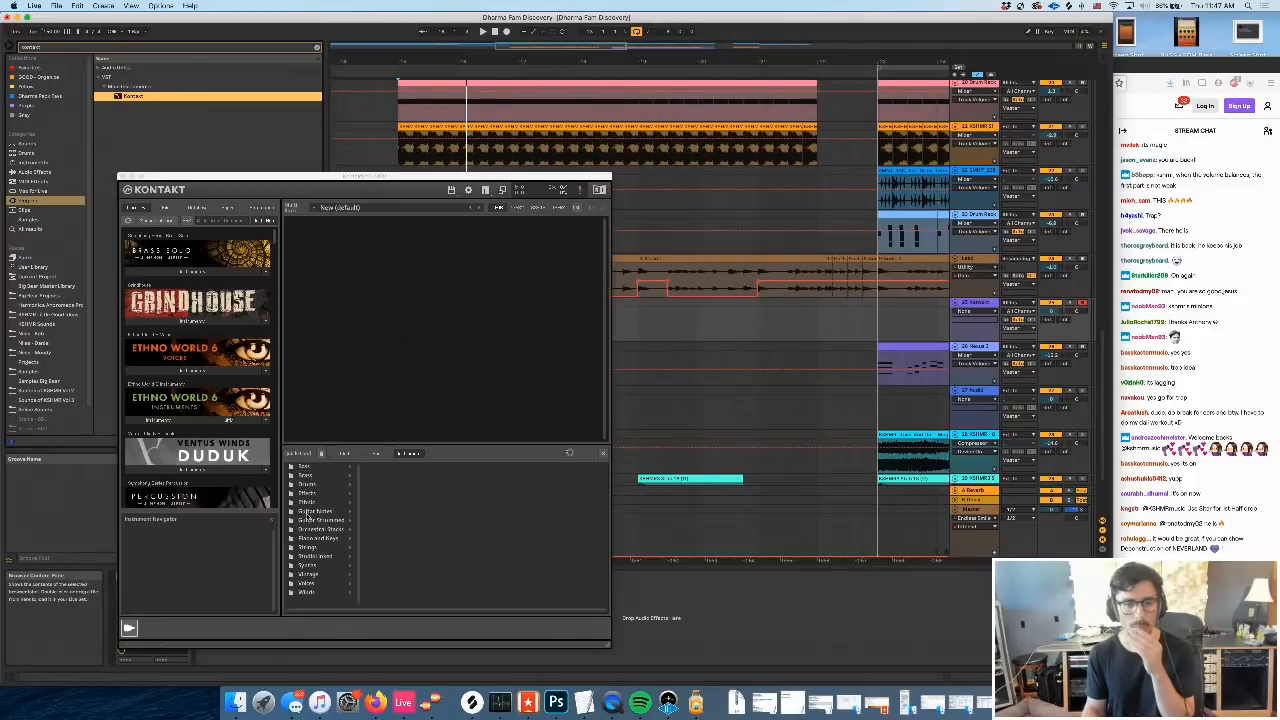
Load the Shakuhachi KEY instrument from the Ethno World 6 Instruments library in Kontakt and close the plug-in window
click(171, 422)
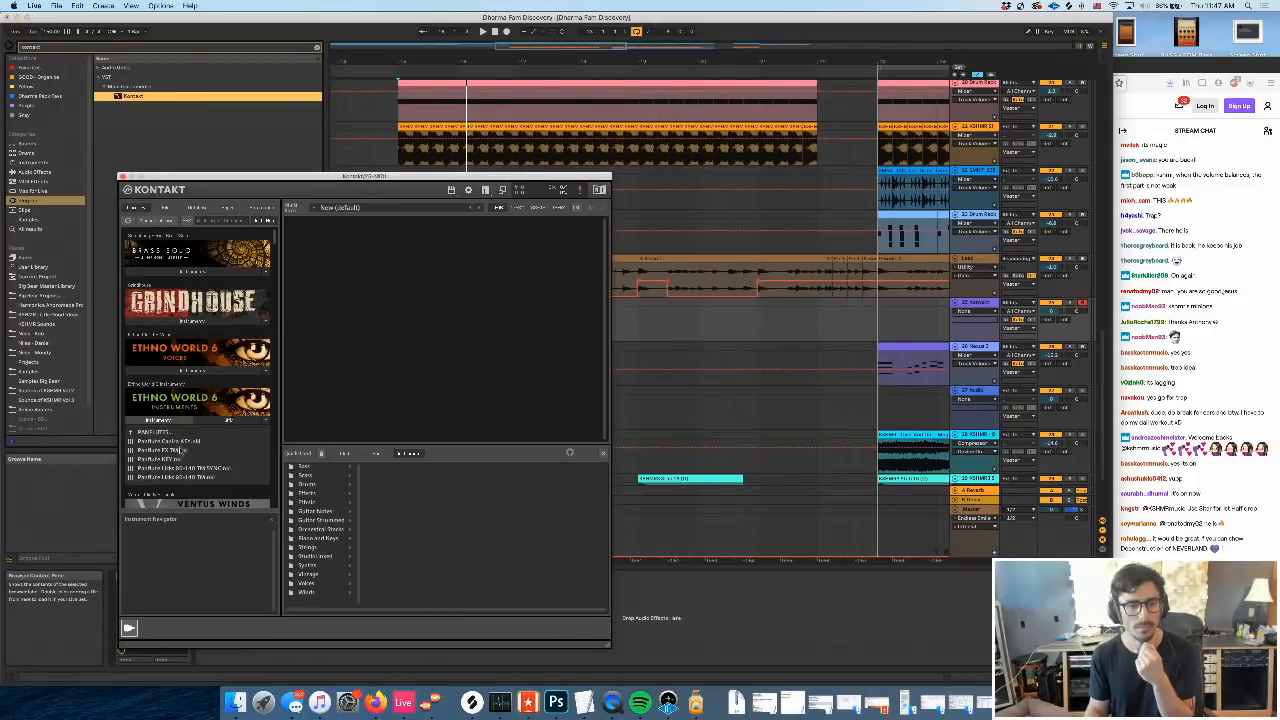
scroll(177, 437, down, 8)
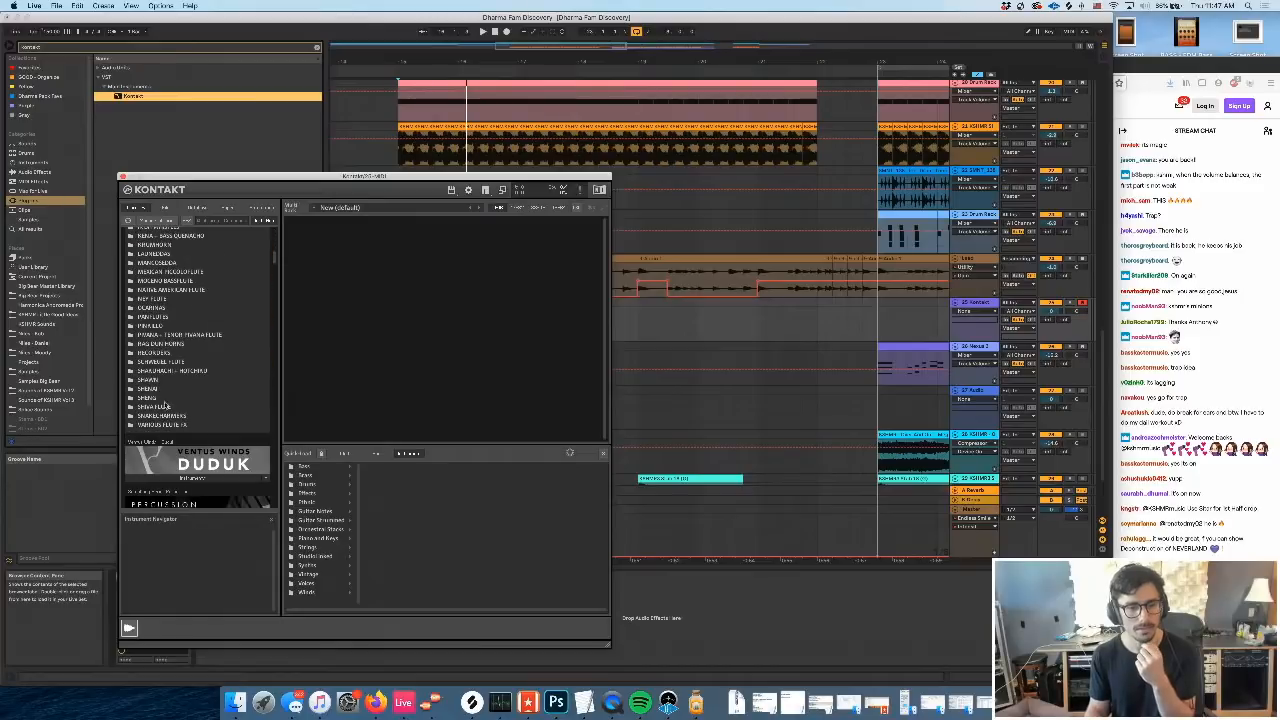
scroll(172, 390, down, 6)
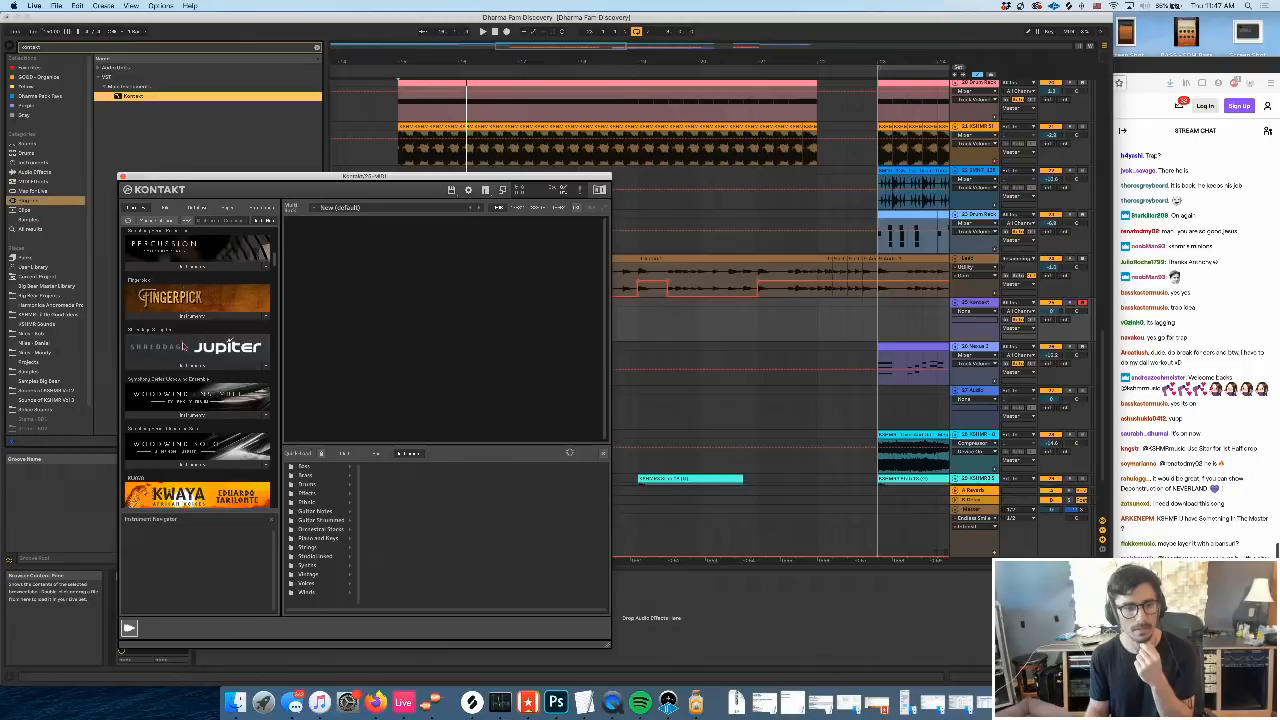
scroll(183, 348, up, 7)
scroll(183, 427, down, 3)
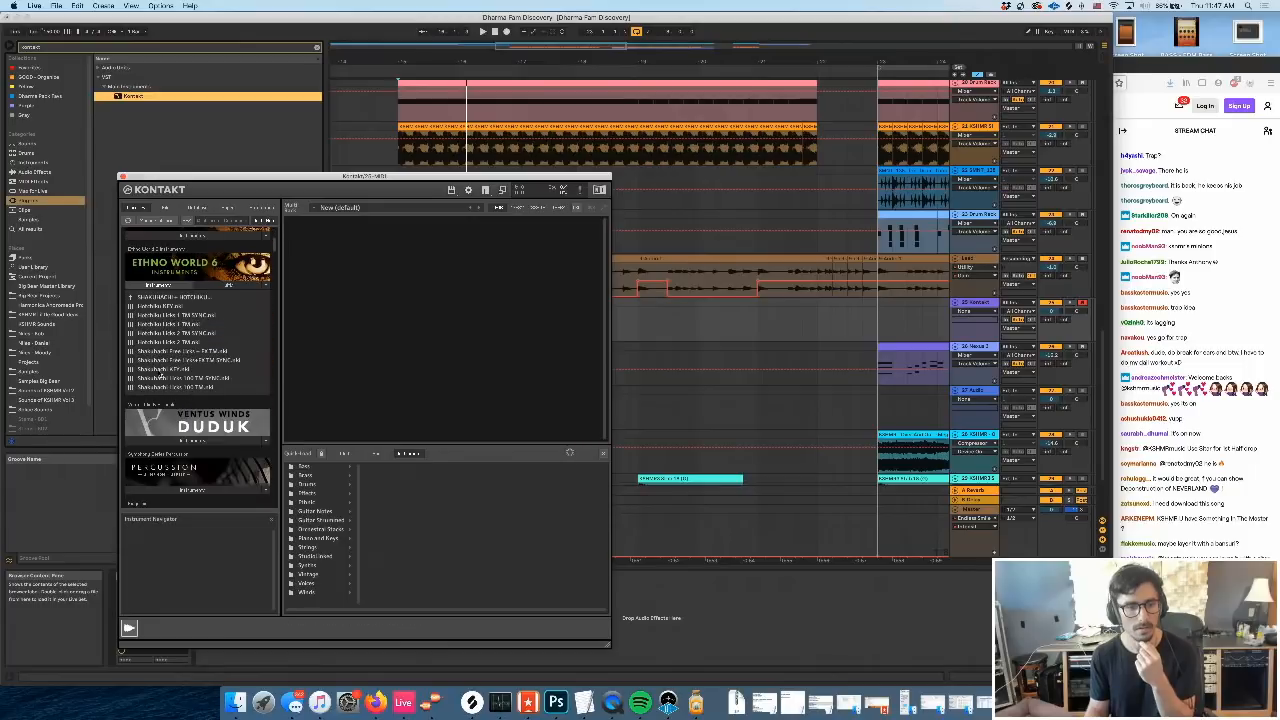
drag(162, 372, 244, 370)
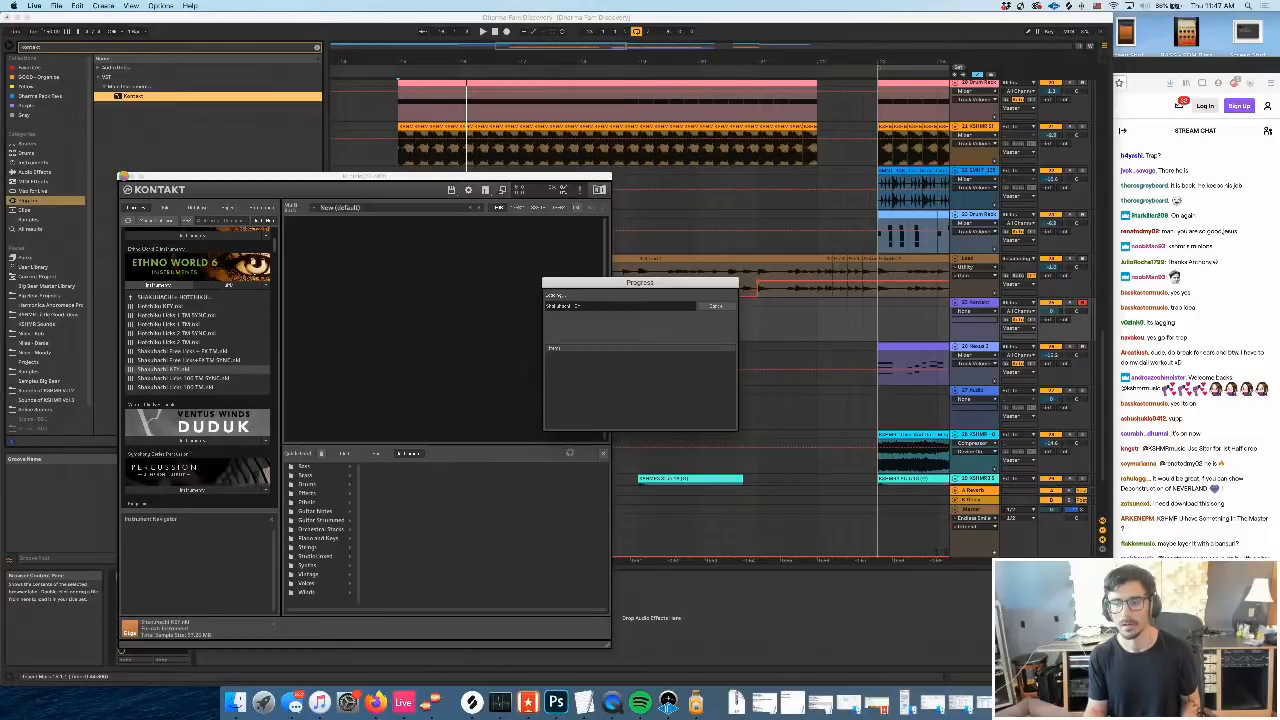
click(122, 176)
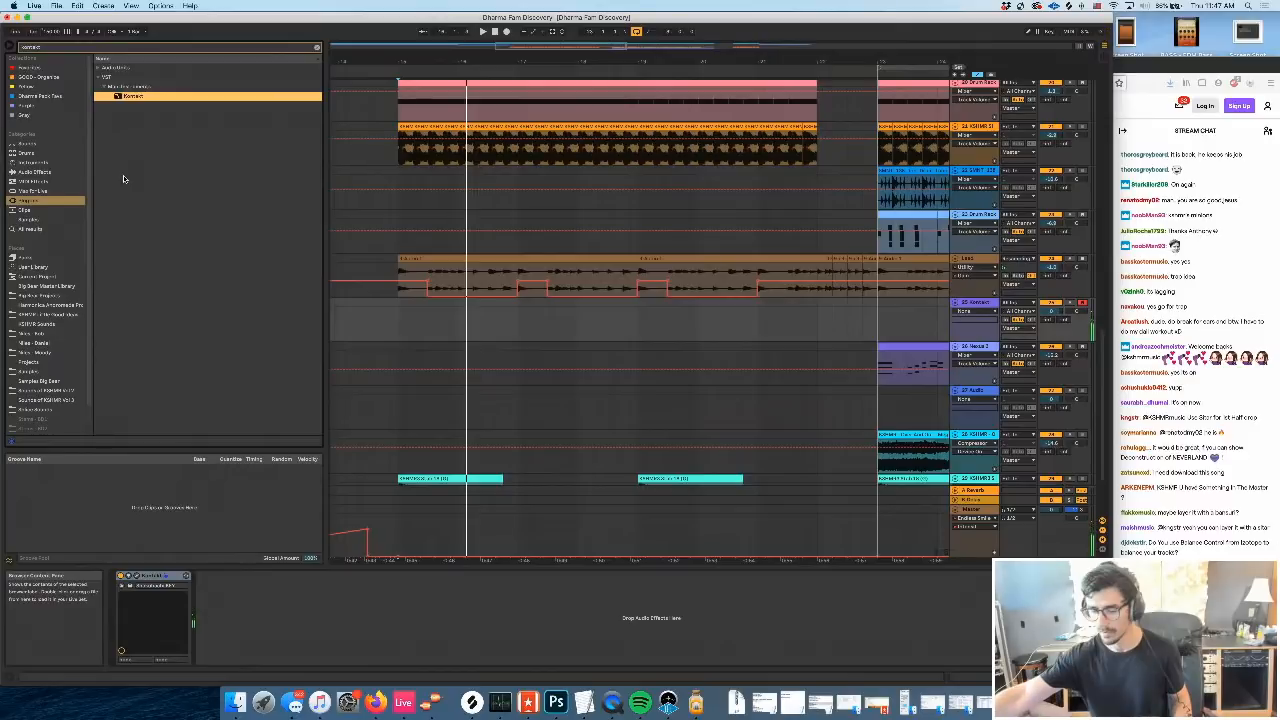
Copy the first melody clip on the purple synth track directly above the Medium Sweep track
scroll(692, 371, right, 5)
scroll(618, 317, left, 2)
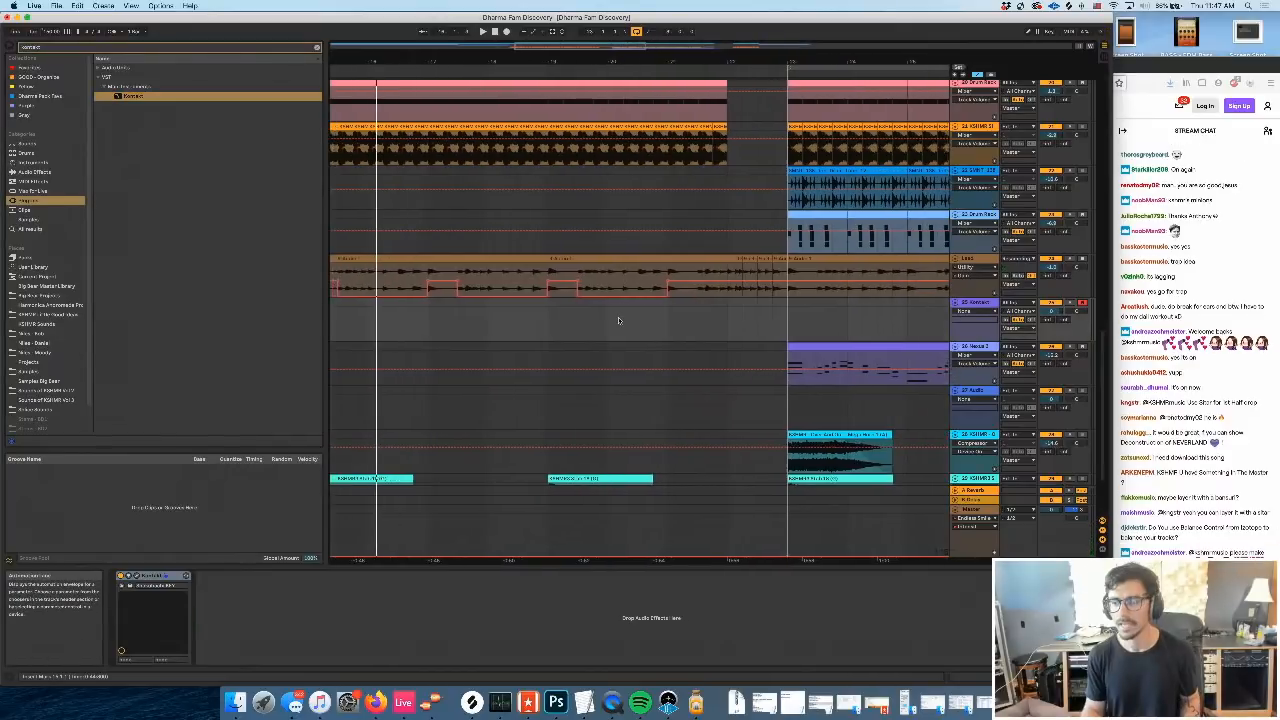
scroll(618, 317, right, 3)
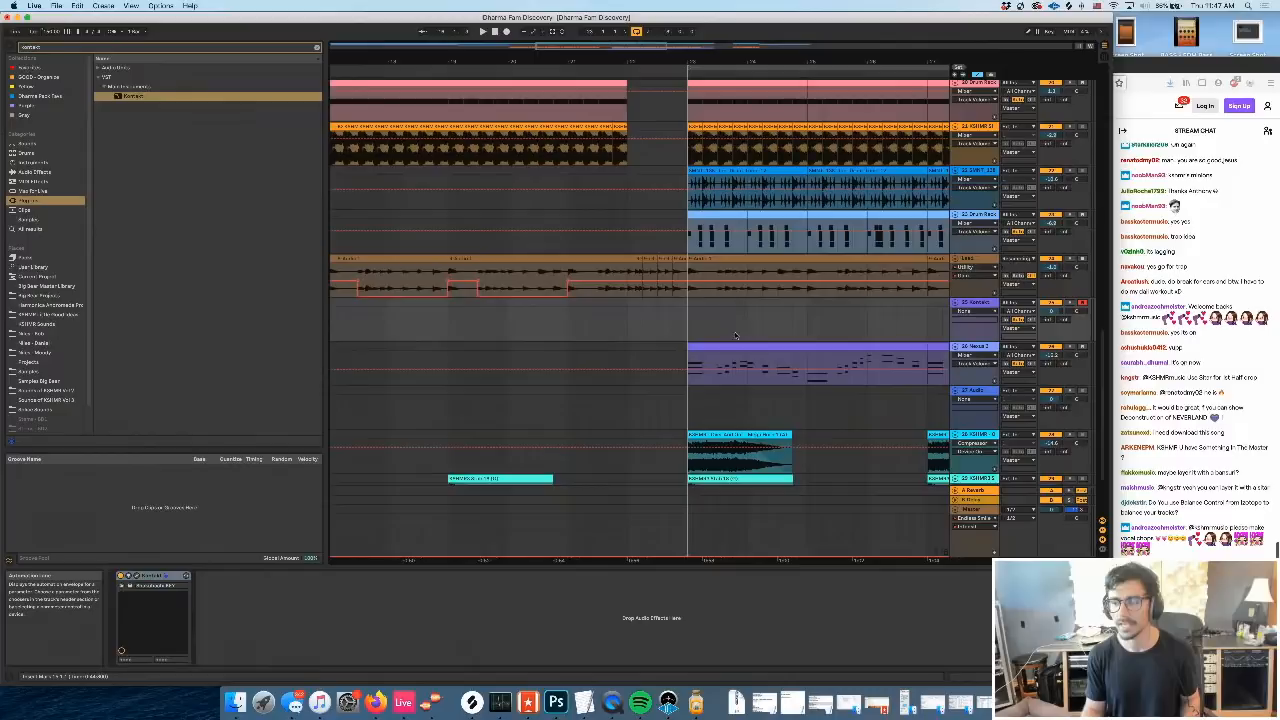
scroll(717, 337, left, 3)
scroll(708, 343, right, 4)
scroll(660, 346, left, 4)
scroll(640, 340, up, 5)
scroll(627, 332, right, 4)
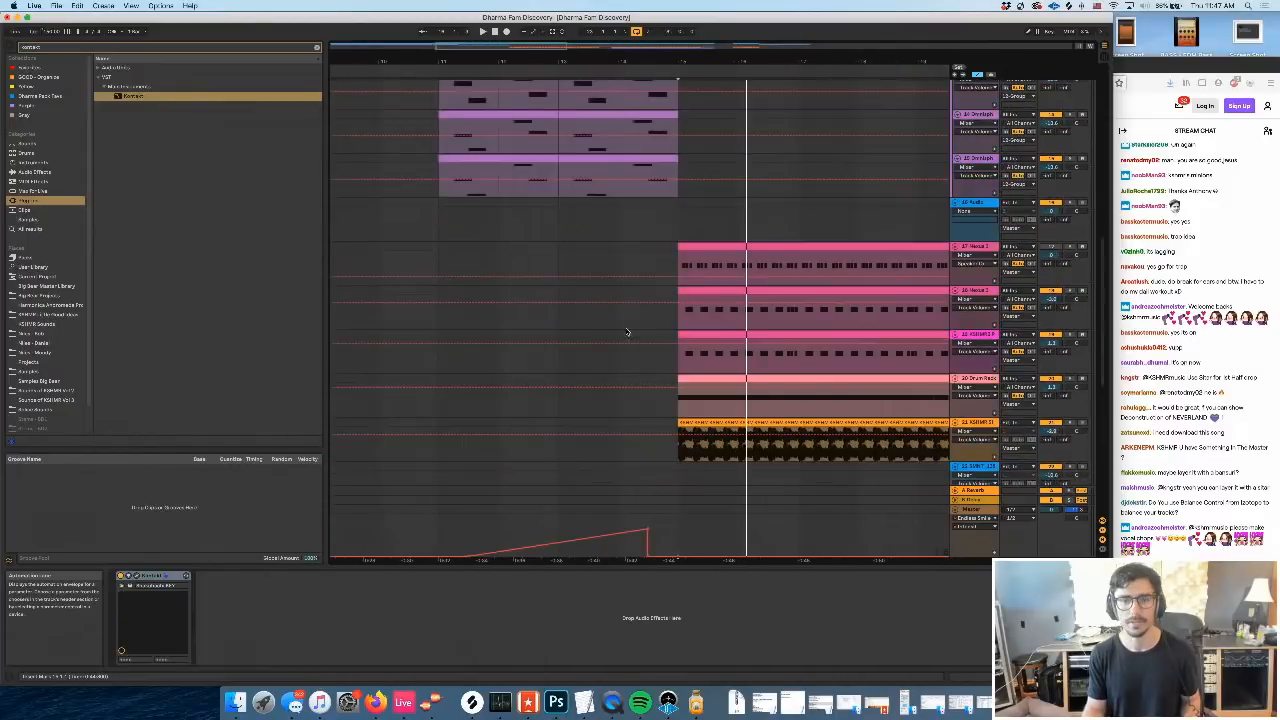
scroll(627, 332, up, 8)
scroll(464, 222, left, 4)
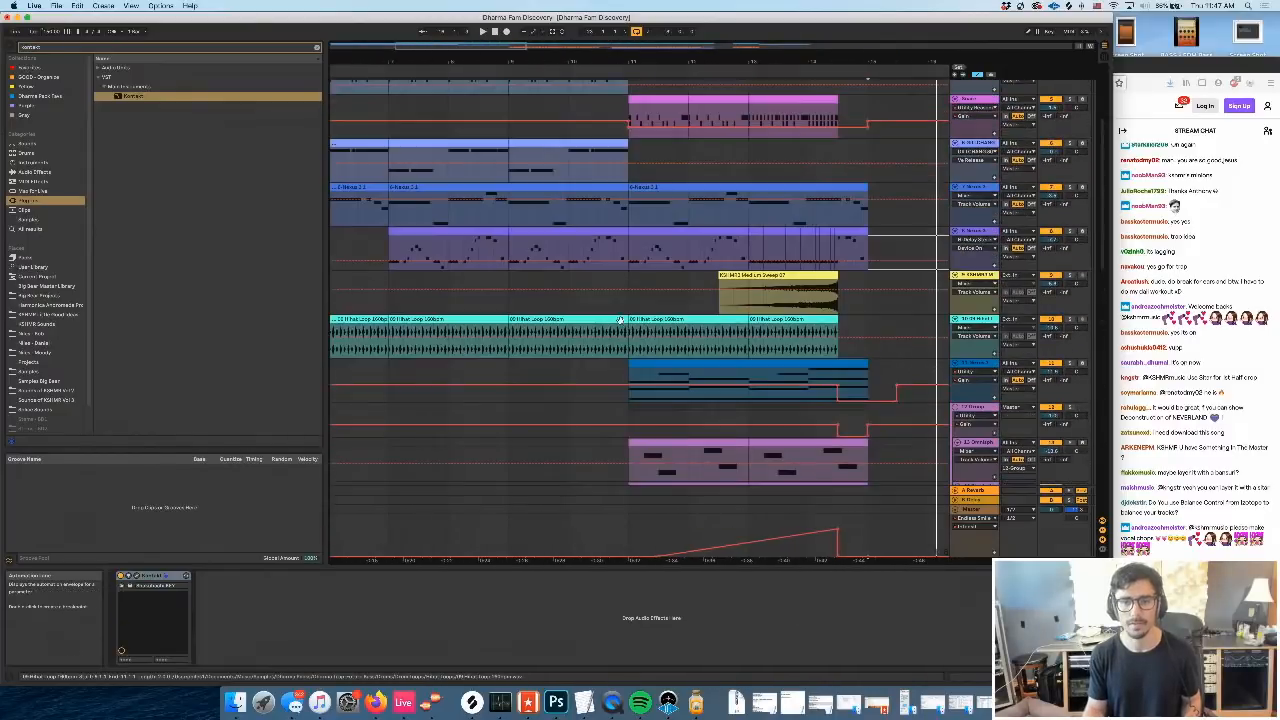
click(465, 233)
key(a)
key(a)
key(super+c)
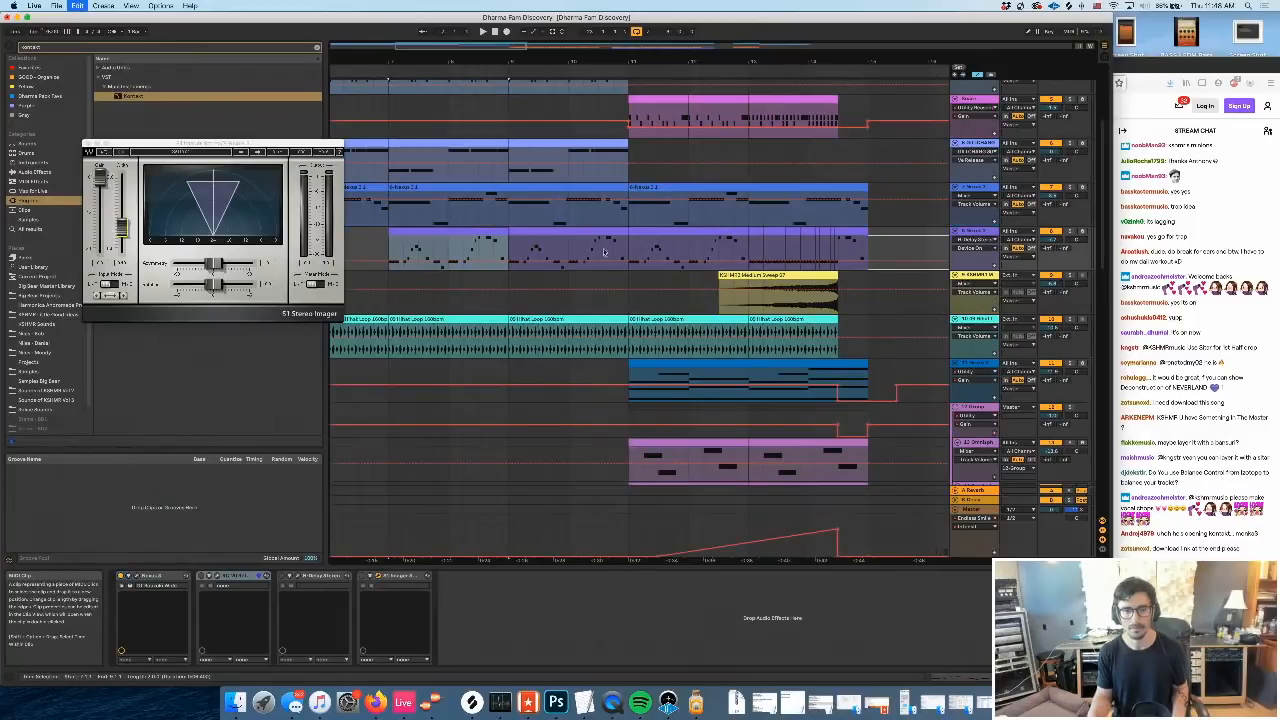
Hide the automation lanes and paste the melody clip onto the Kontakt track where the resampled clips begin
key(a)
scroll(687, 379, down, 10)
scroll(755, 371, right, 5)
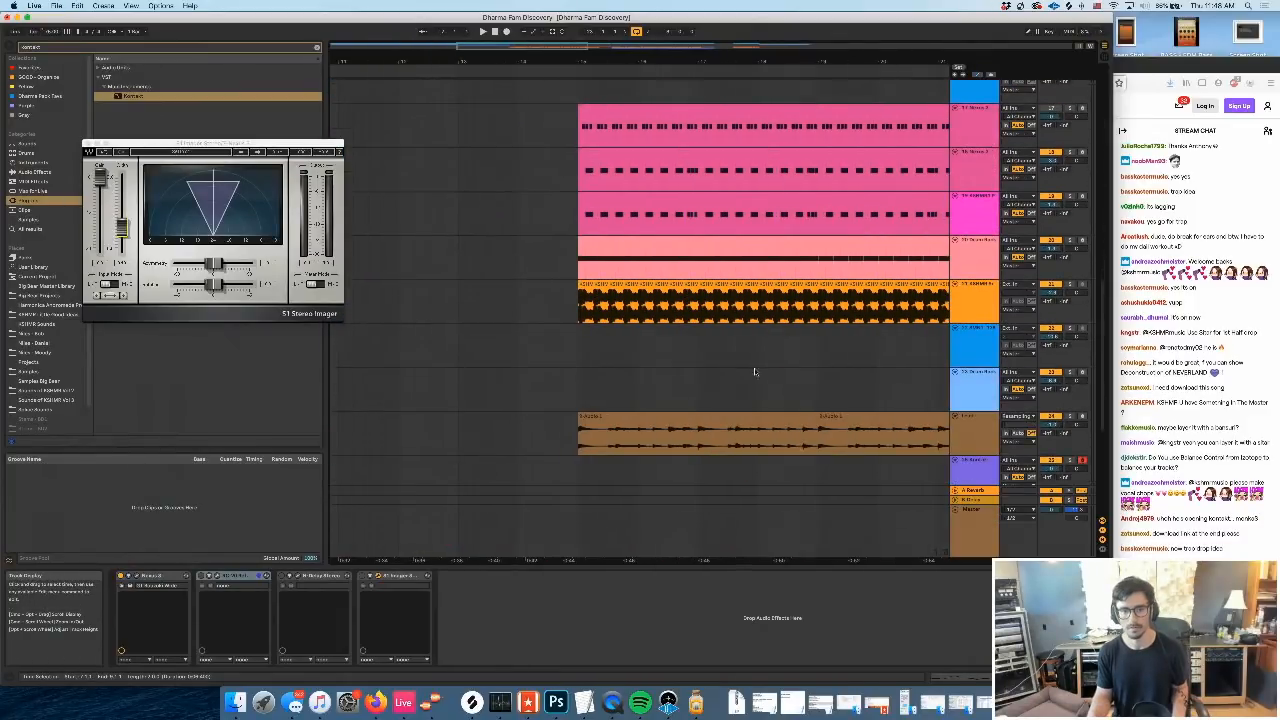
scroll(633, 364, down, 5)
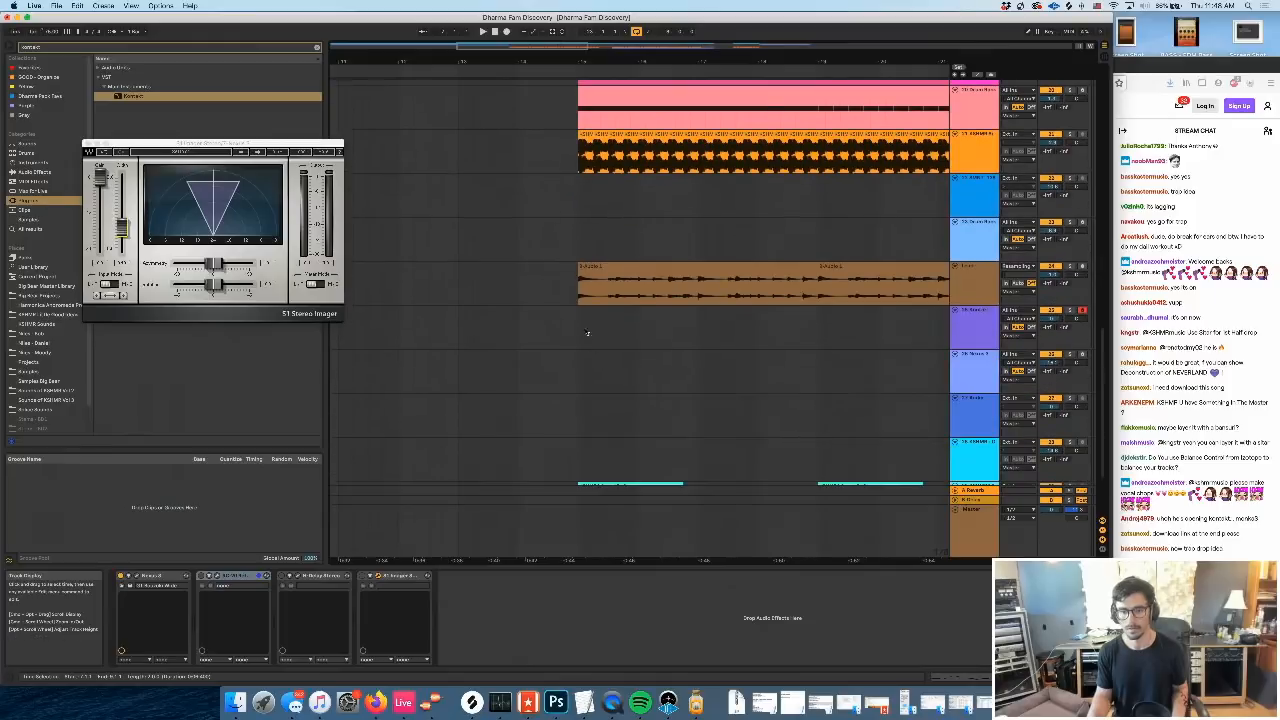
click(587, 333)
key(super+v)
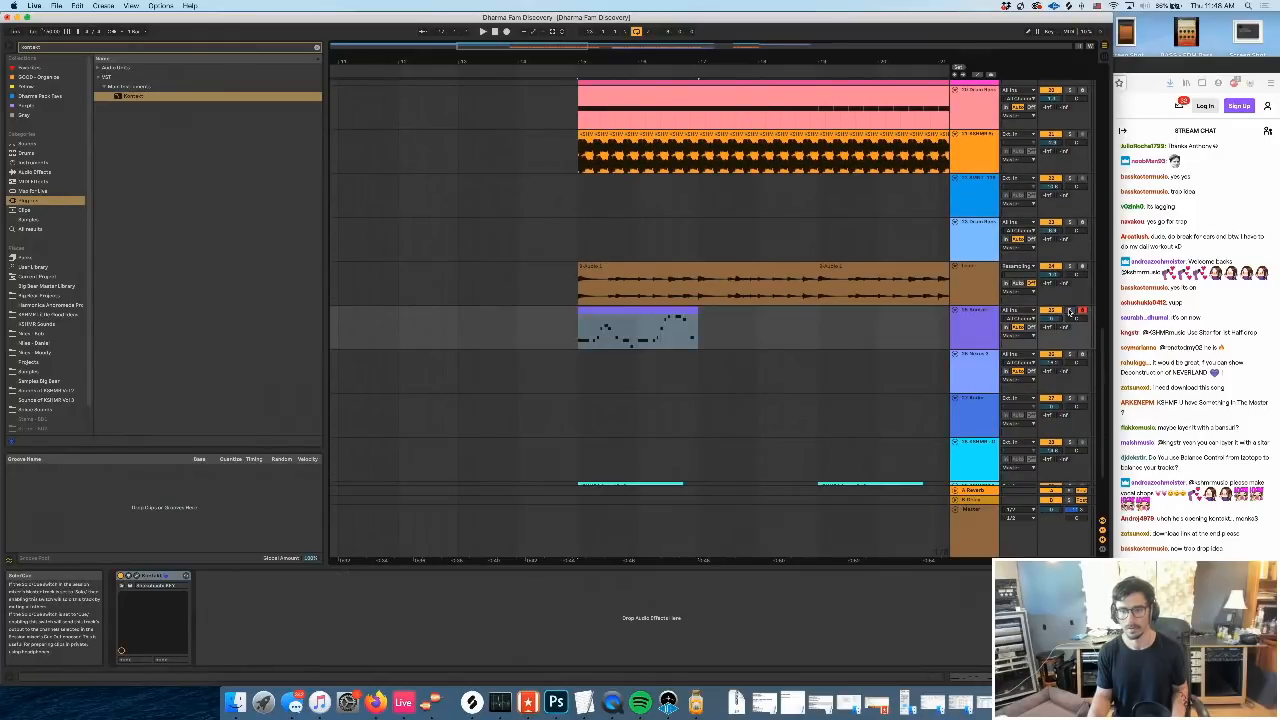
Set the pasted melody clip to half tempo and extend its end to nearly the start of the second resampled clip
double_click(628, 328)
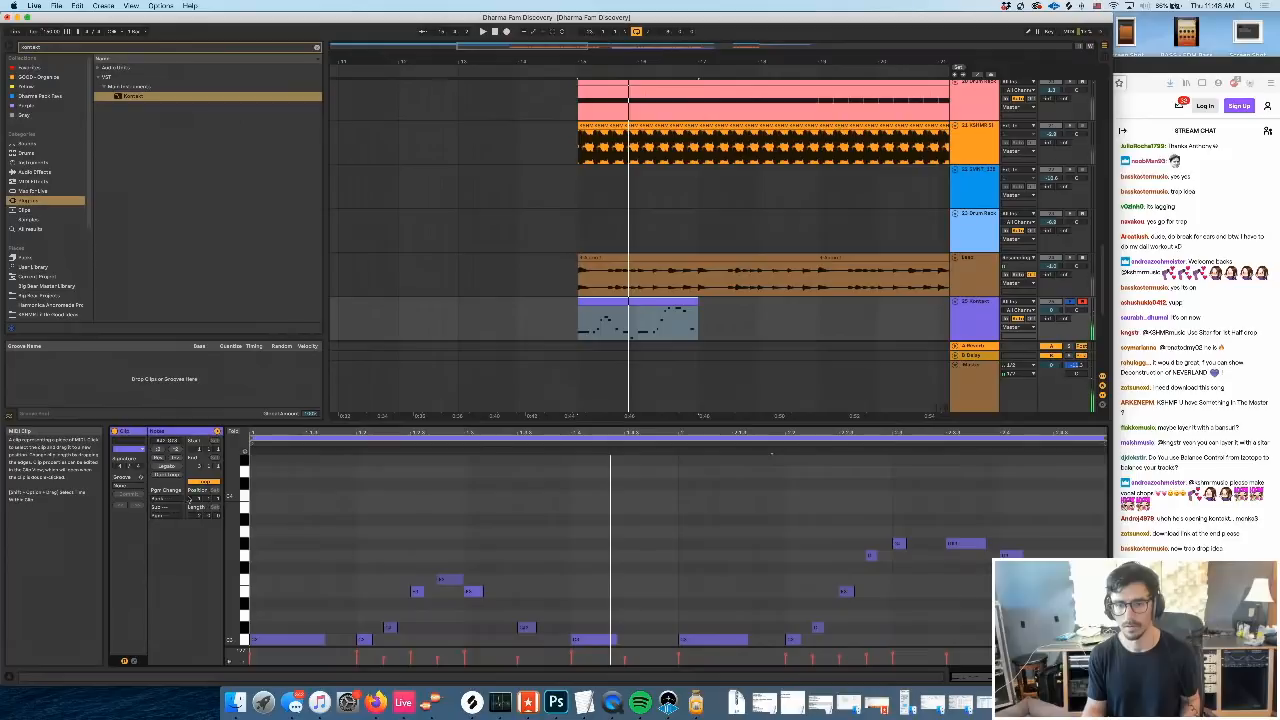
click(175, 450)
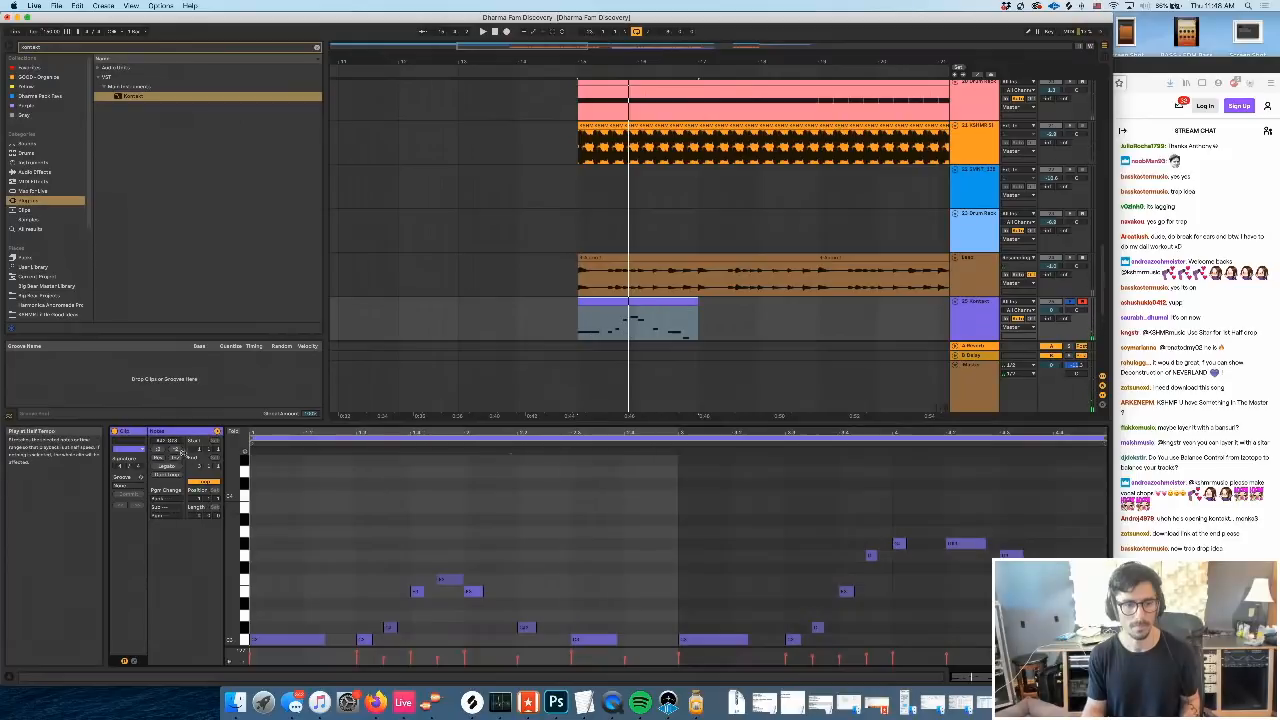
click(306, 505)
key(space)
drag(697, 306, 820, 308)
key(space)
Transpose all notes of the Kontakt melody clip up one octave and play the clip
click(695, 480)
key(super+a)
key(shift+Up)
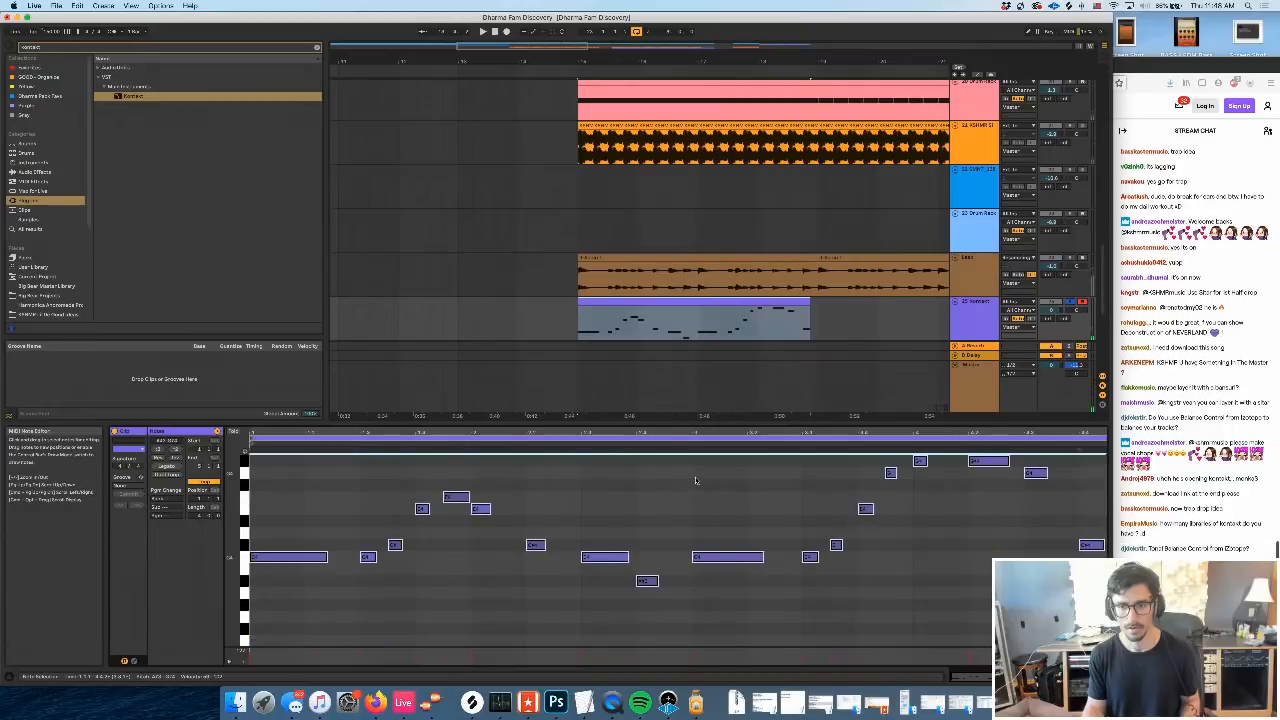
key(space)
key(space)
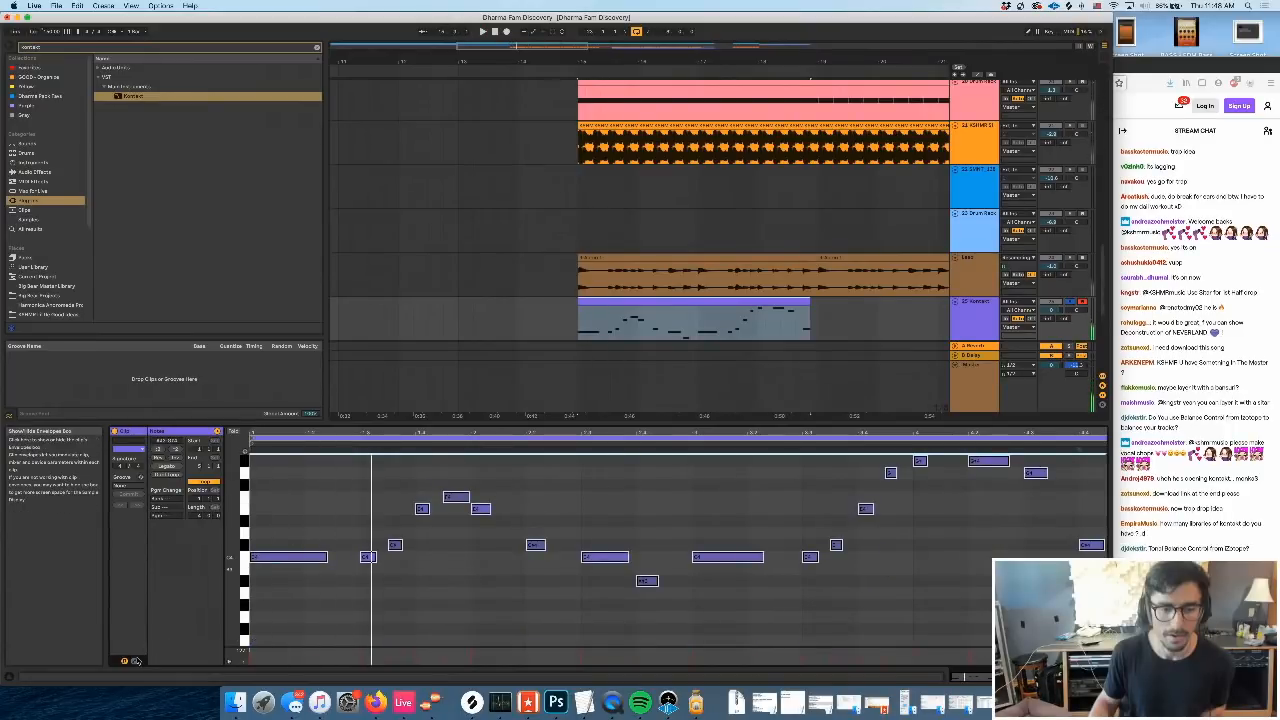
Show the clip's envelopes and display the MIDI control envelope for Modulation
click(134, 661)
click(245, 445)
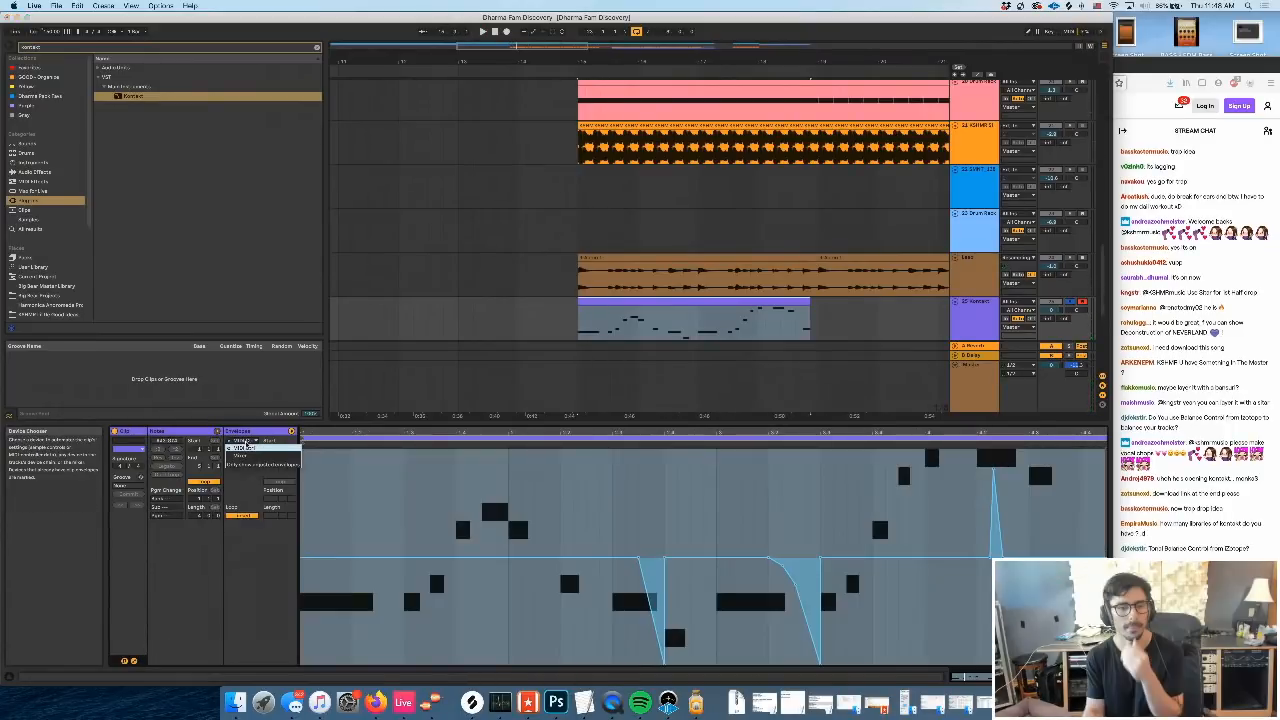
click(245, 447)
click(245, 452)
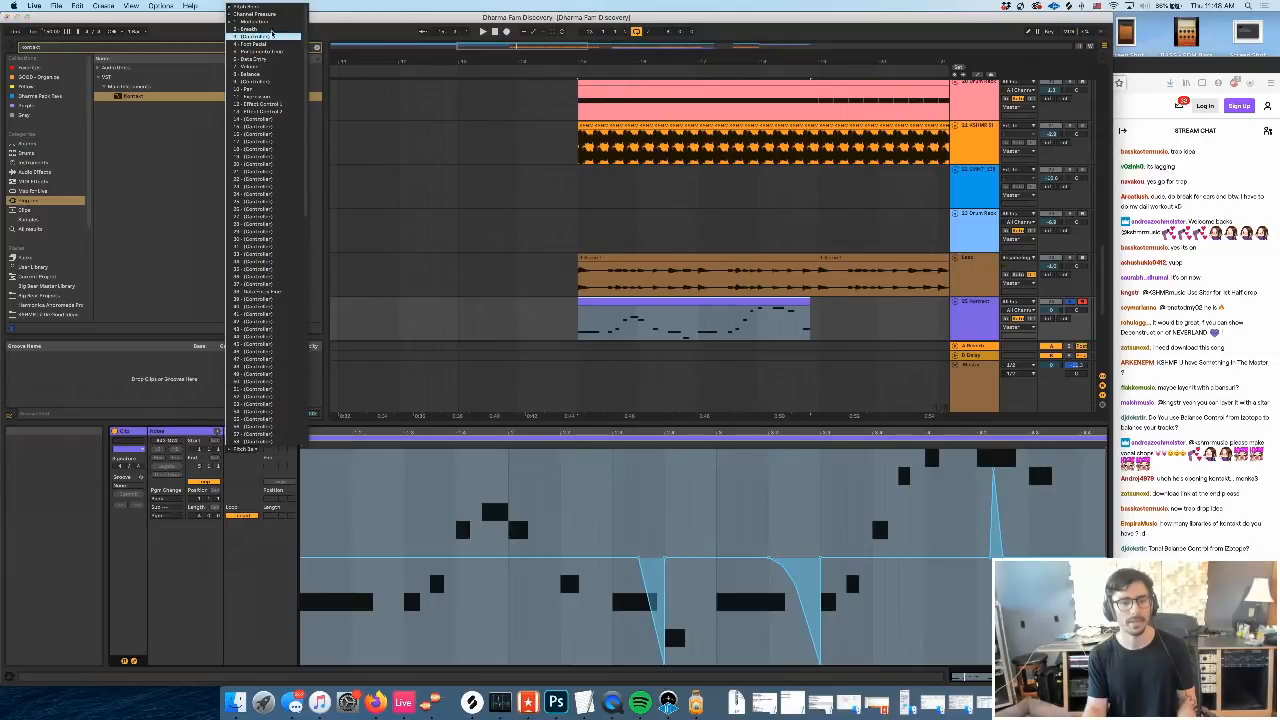
click(268, 36)
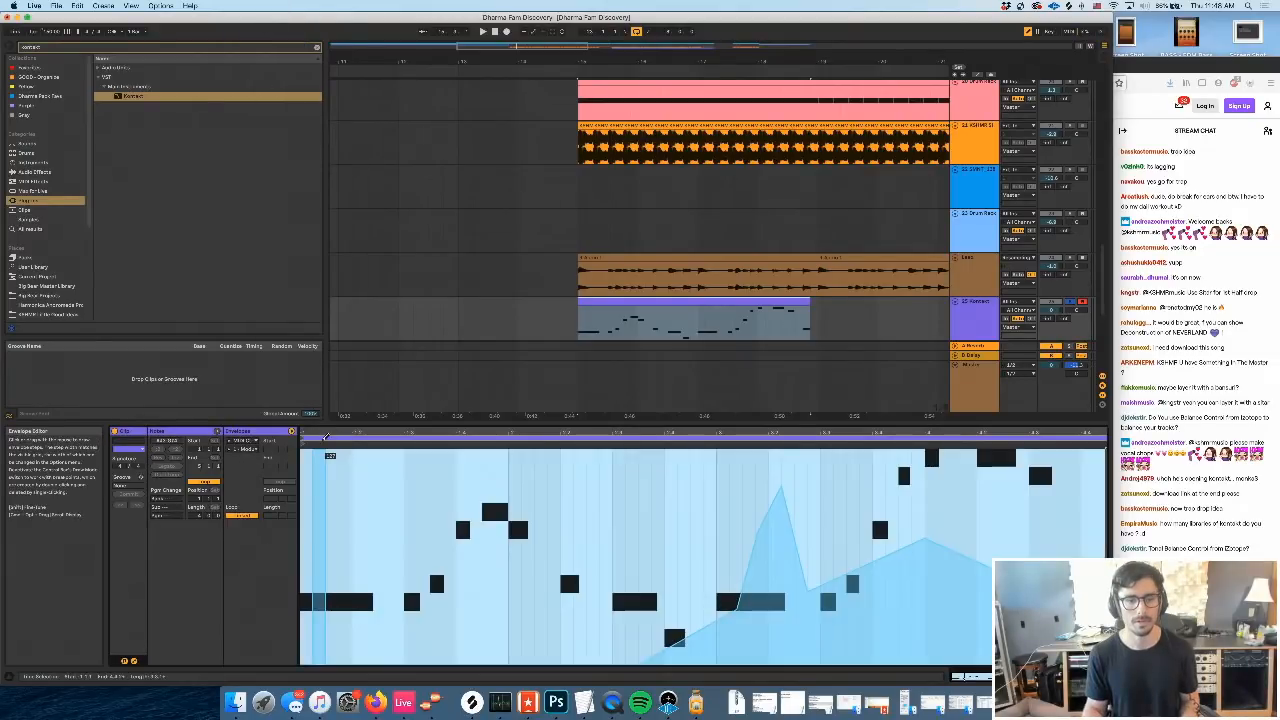
Try a modulation value of 127 at the start of the clip, undo it and replay the melody
drag(326, 437, 386, 440)
key(space)
key(super+z)
key(space)
key(space)
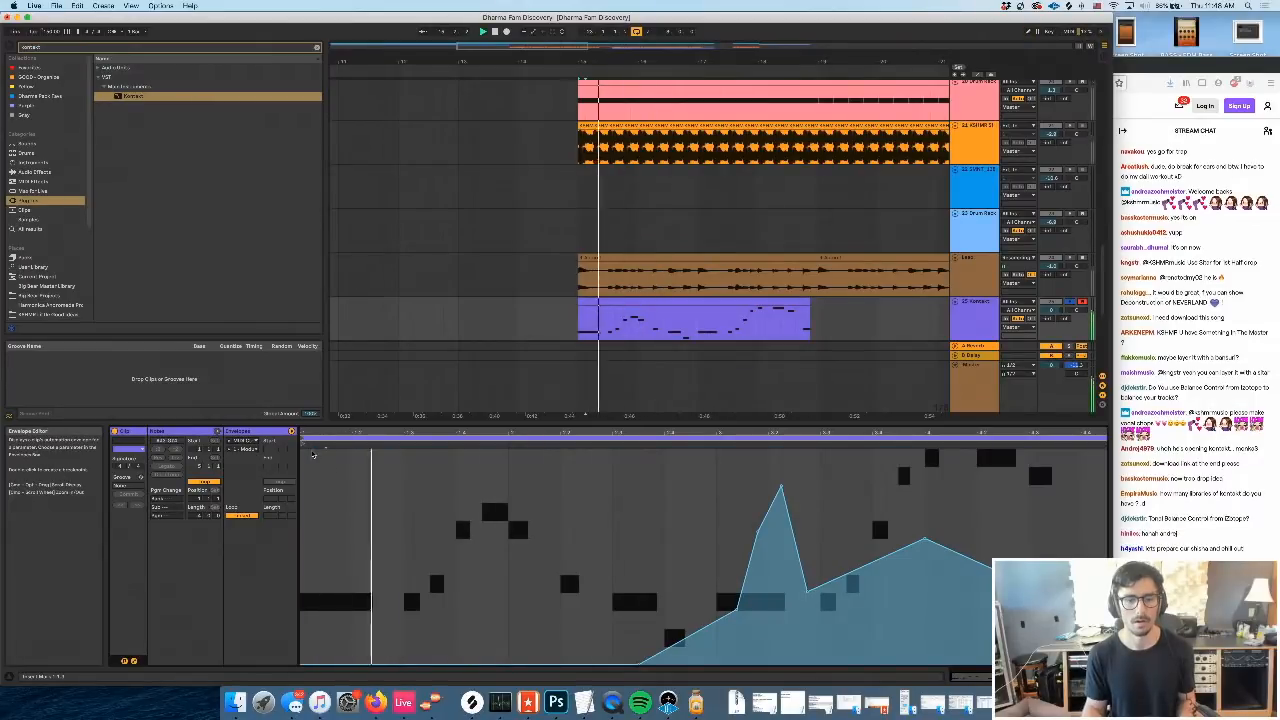
key(space)
key(b)
drag(322, 450, 390, 440)
key(space)
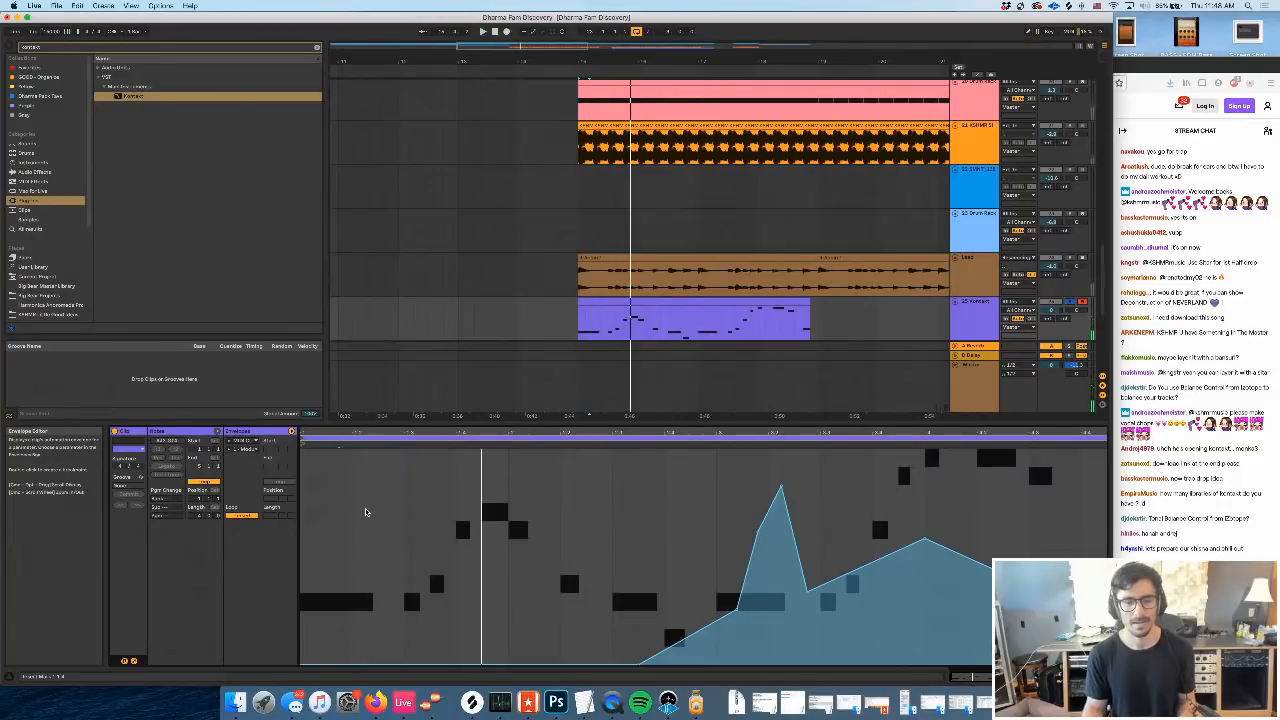
Reopen Kontakt and audition the Shakuhachi's articulations by triggering the red keyswitches
key(shift+Tab)
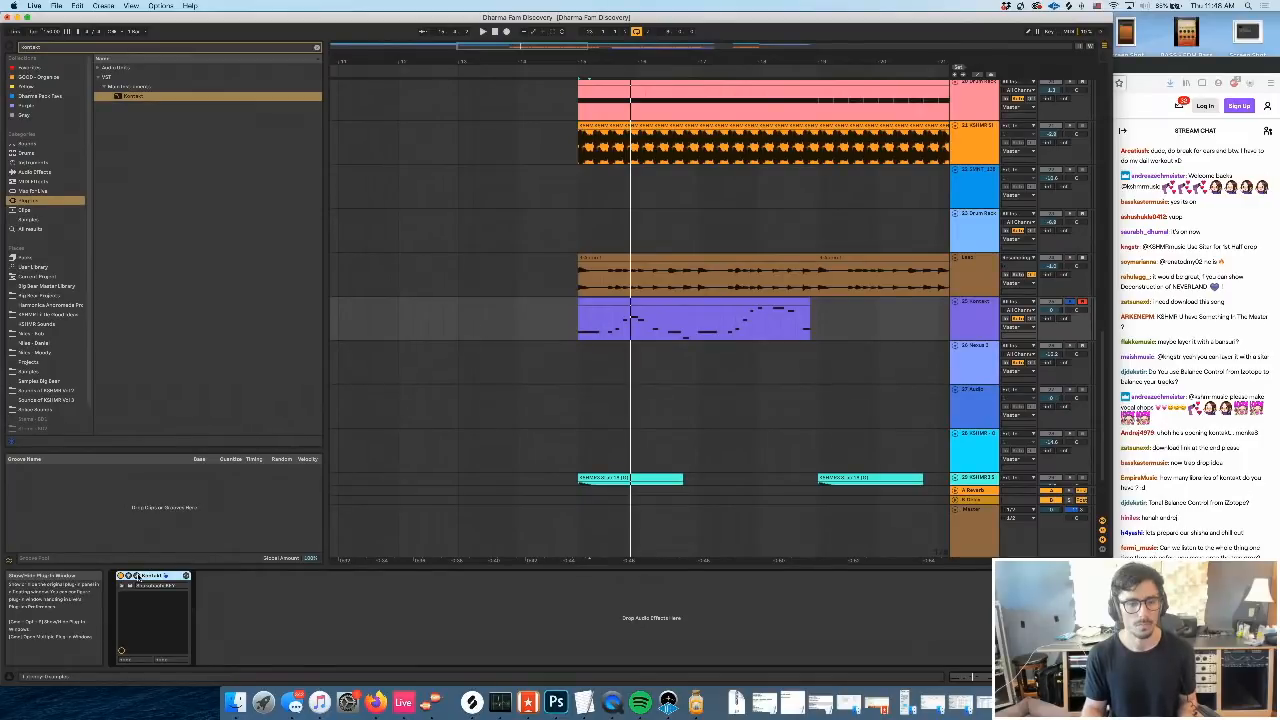
click(185, 575)
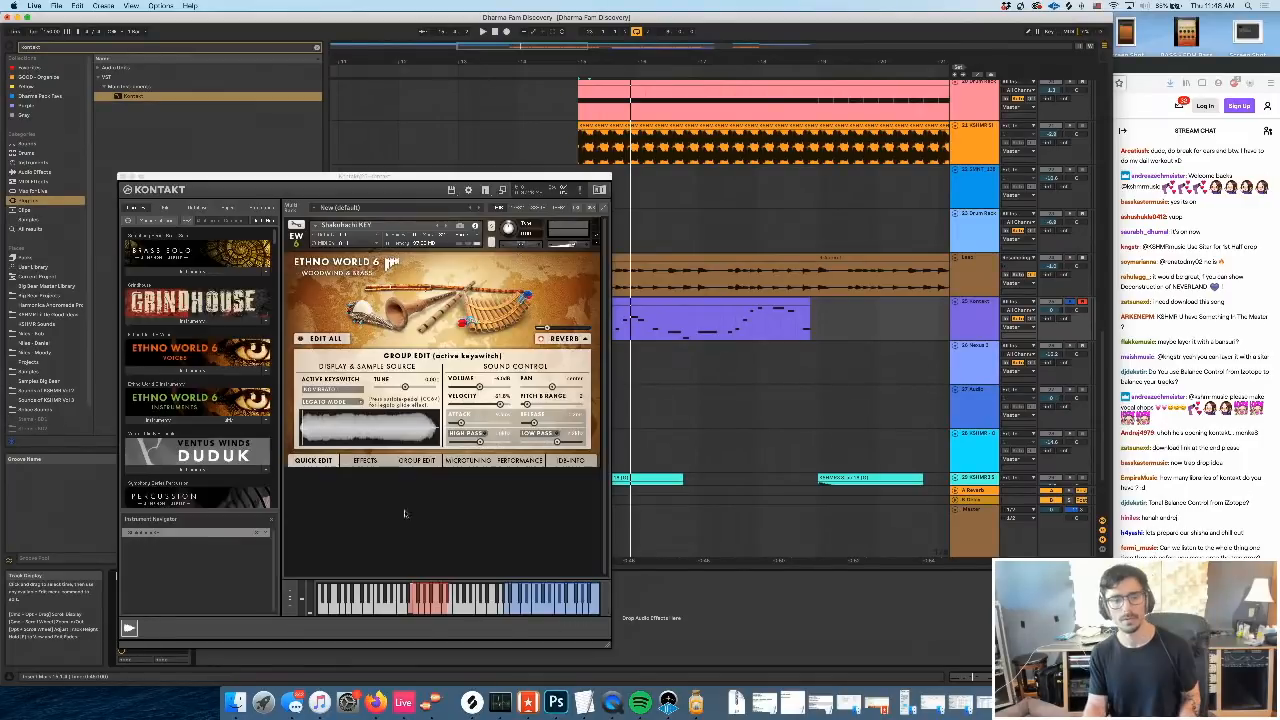
click(423, 609)
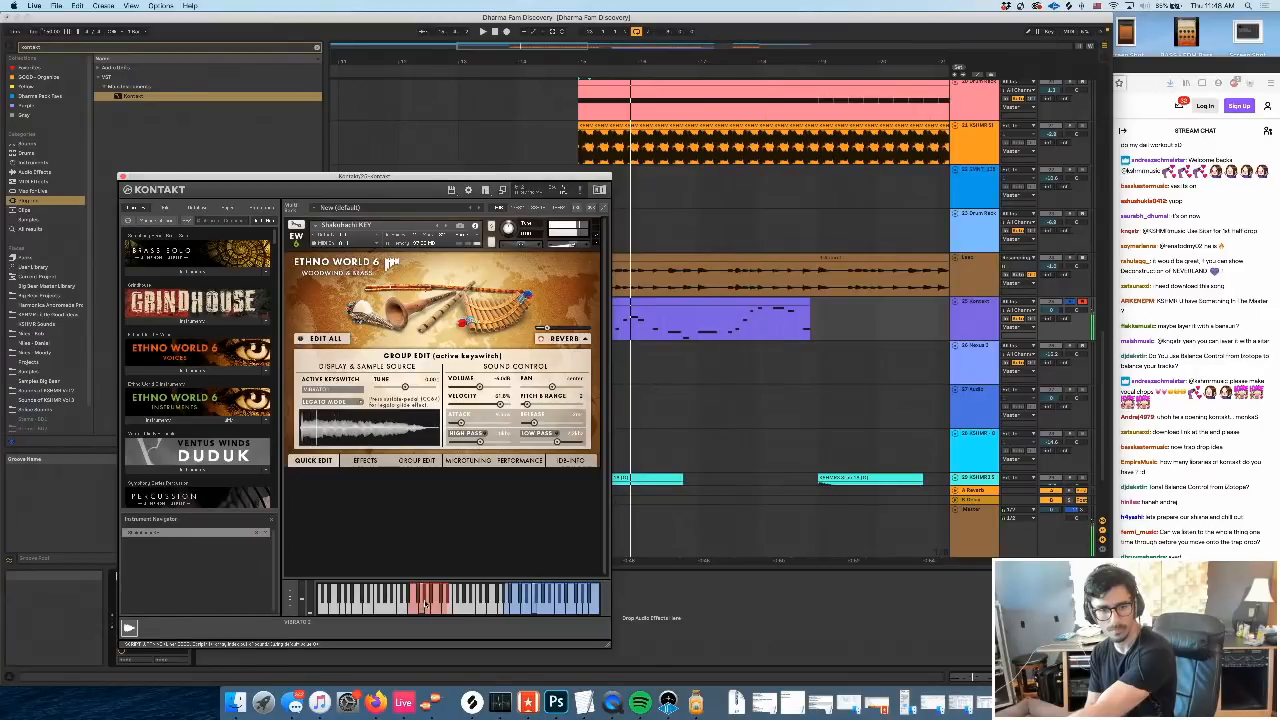
click(429, 612)
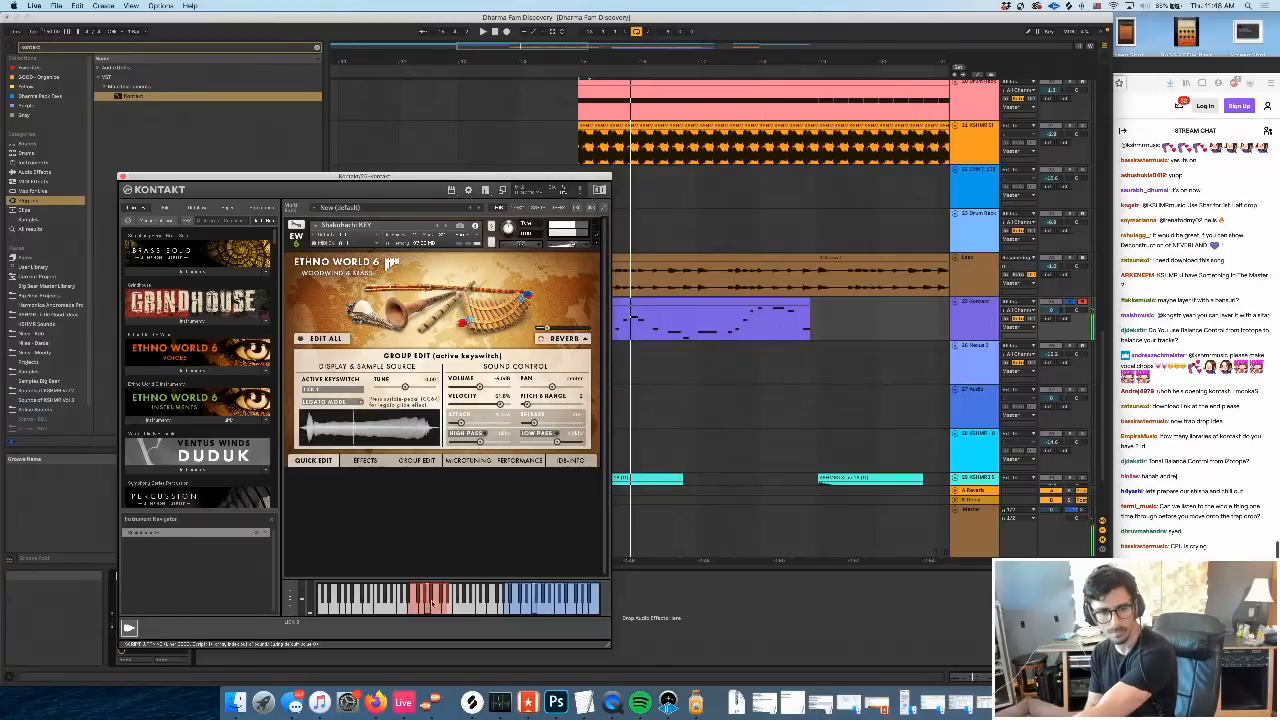
click(434, 604)
click(440, 612)
click(445, 610)
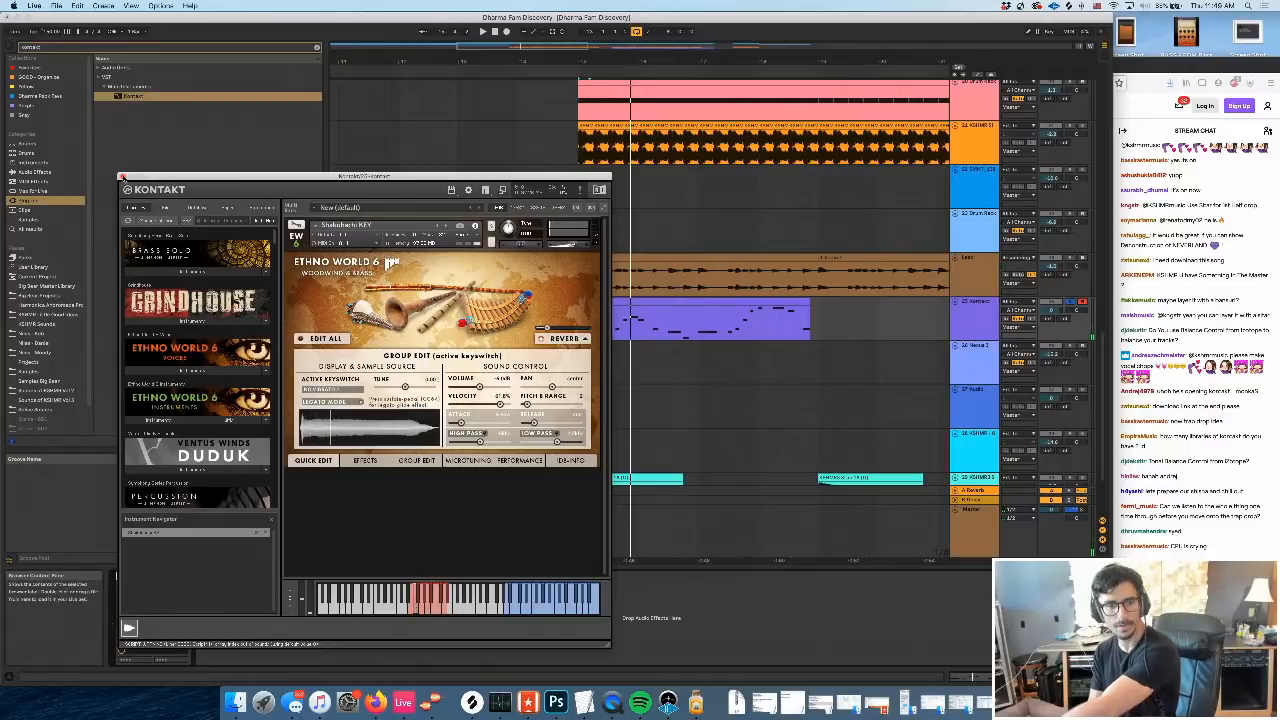
Close Kontakt, hide the melody clip's envelopes and bring the low keyswitch octaves into its note editor
click(123, 178)
double_click(663, 299)
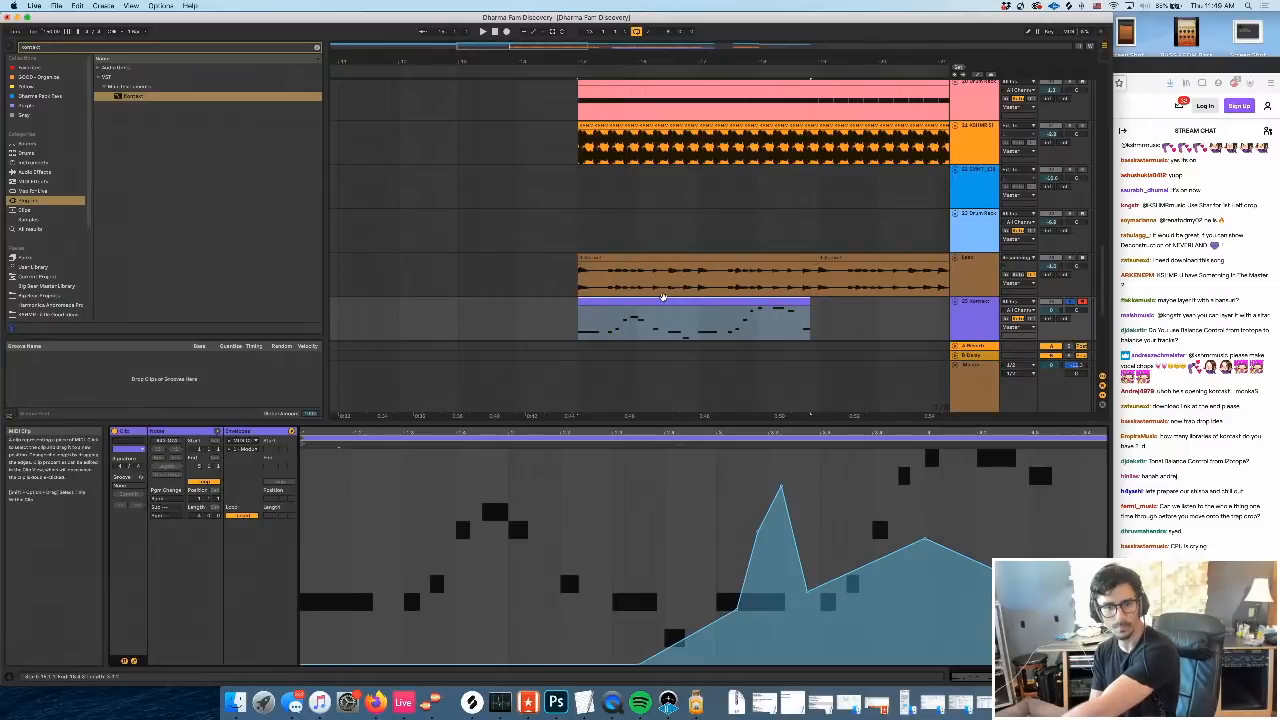
click(134, 661)
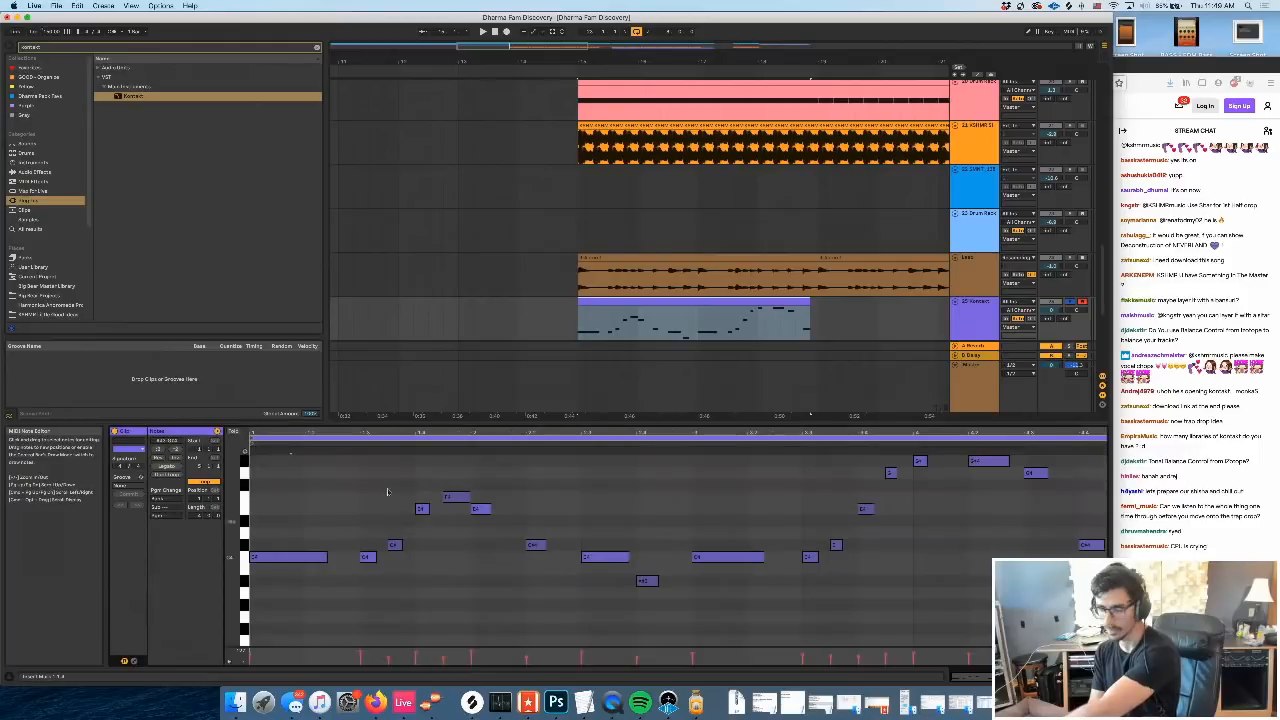
scroll(304, 598, down, 5)
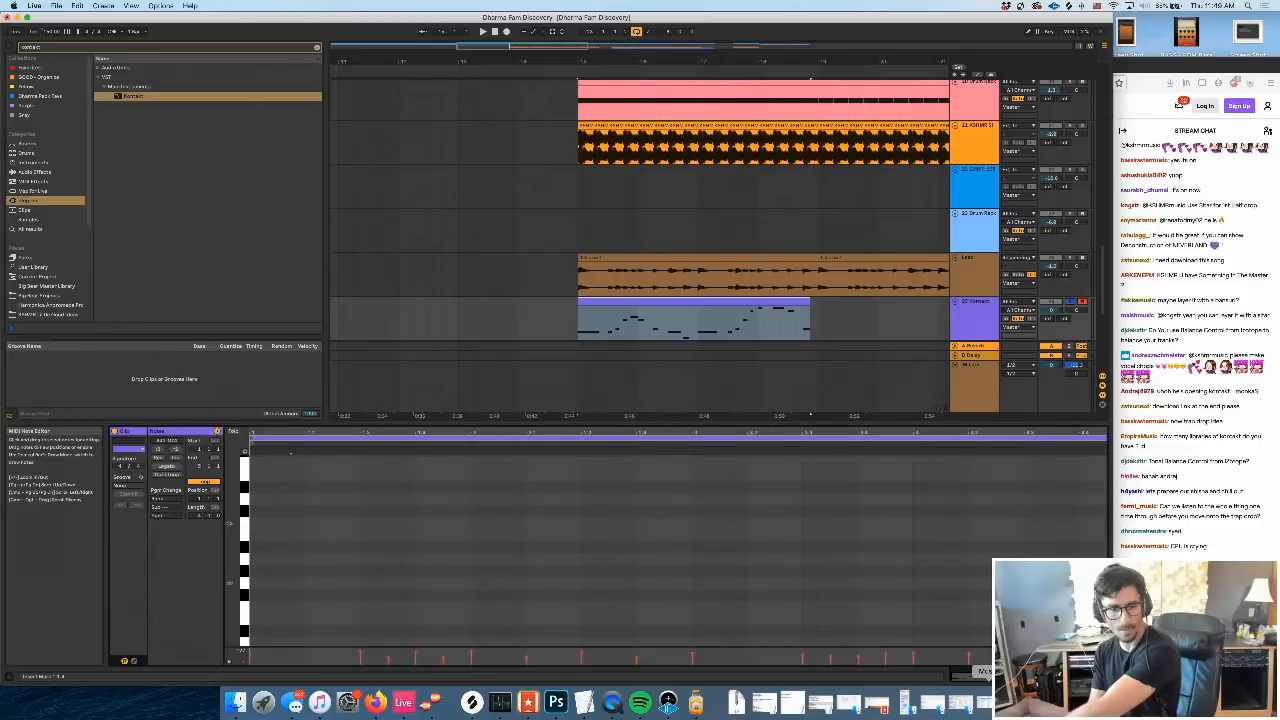
click(1002, 677)
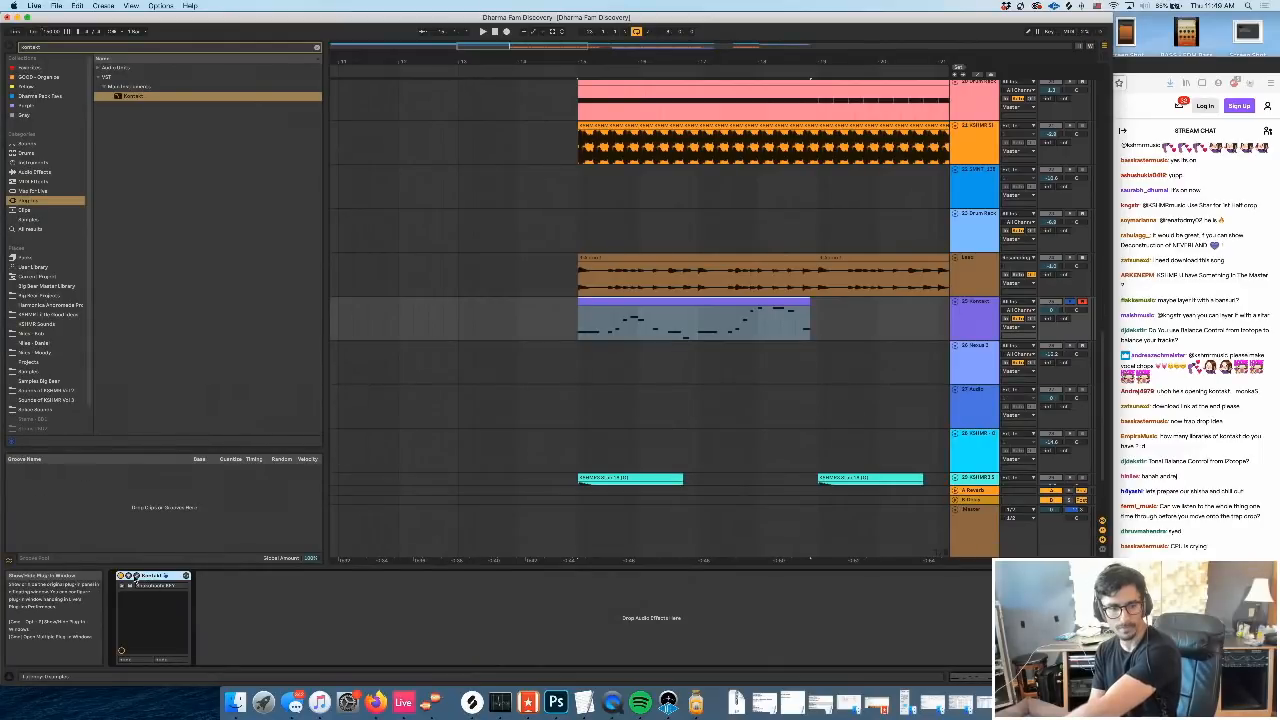
Move the Kontakt window clear of the note editor and draw a long low keyswitch note at the clip's start
click(136, 576)
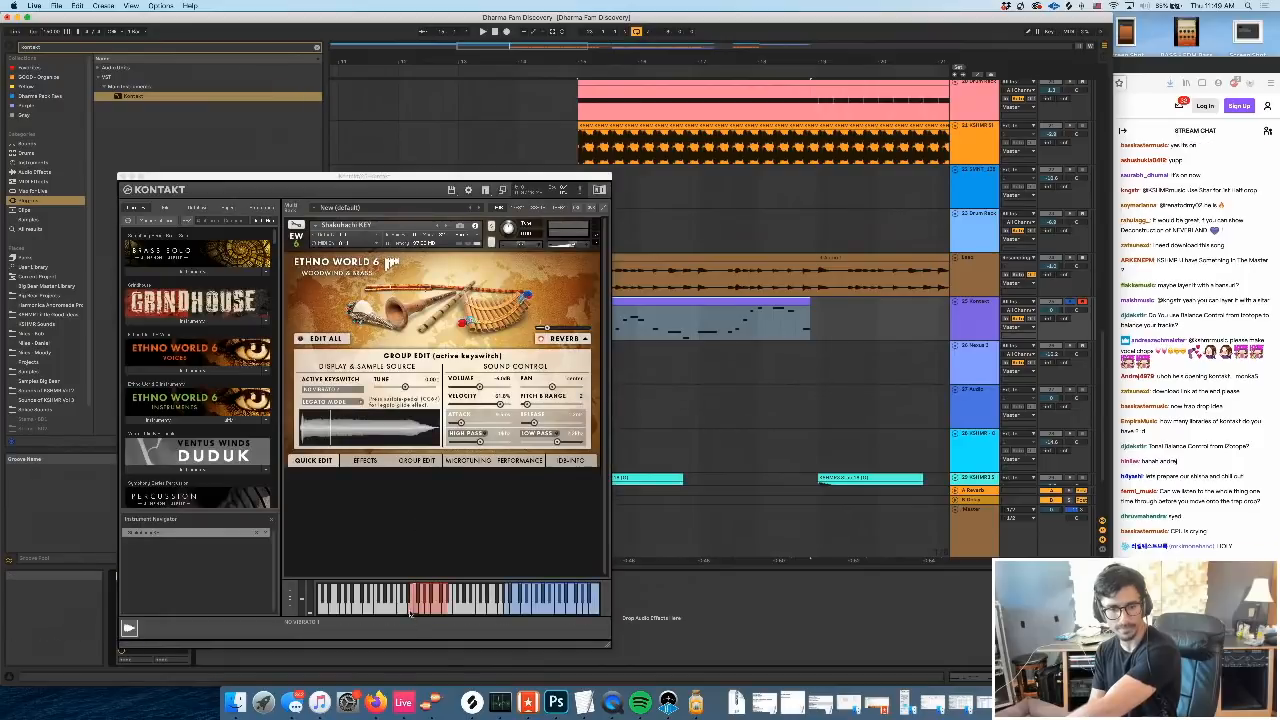
drag(500, 176, 318, 93)
double_click(600, 301)
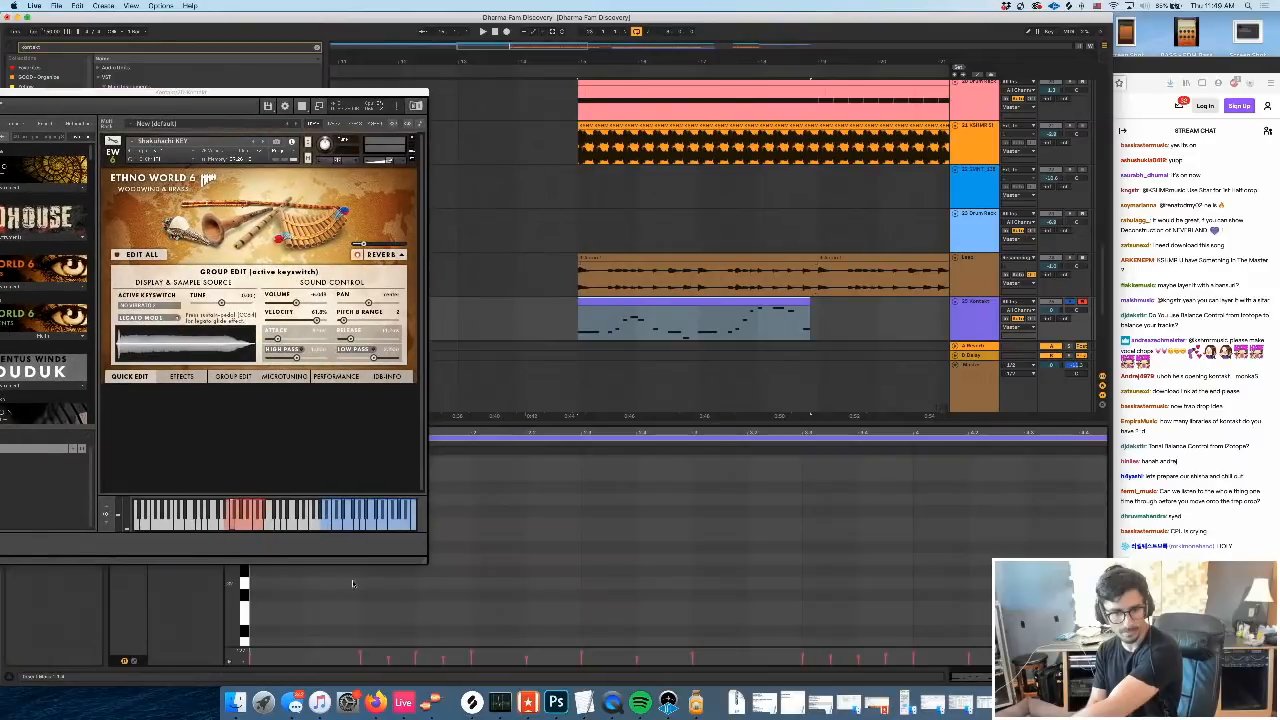
key(b)
click(256, 577)
drag(259, 577, 410, 579)
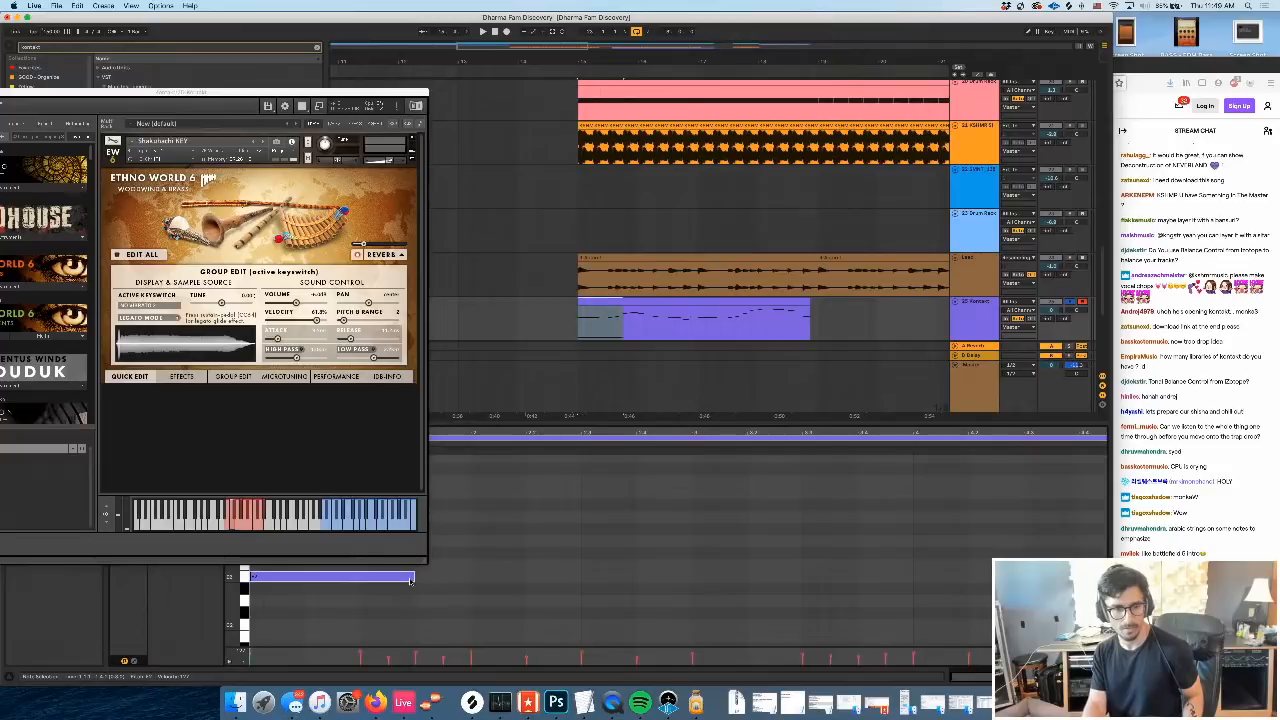
Replay the melody, shorten the opening keyswitch note and add a second keyswitch note one semitone lower beneath the second melody note
scroll(409, 581, up, 3)
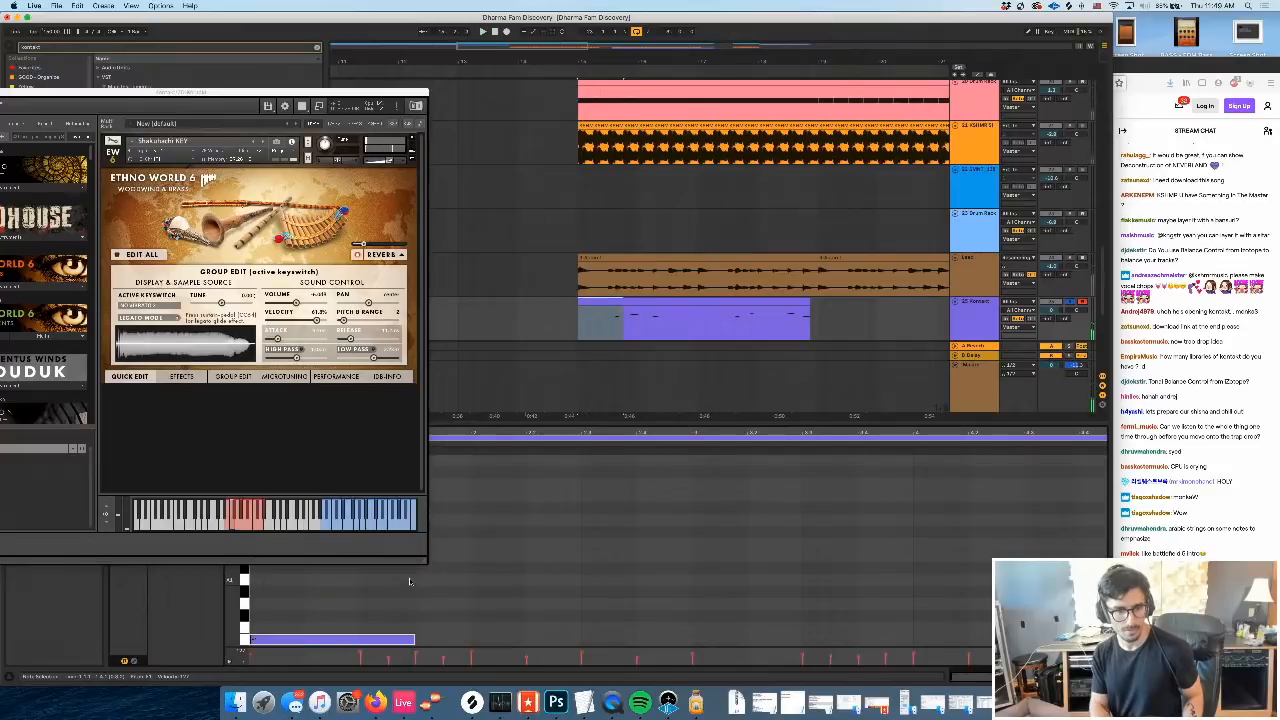
key(space)
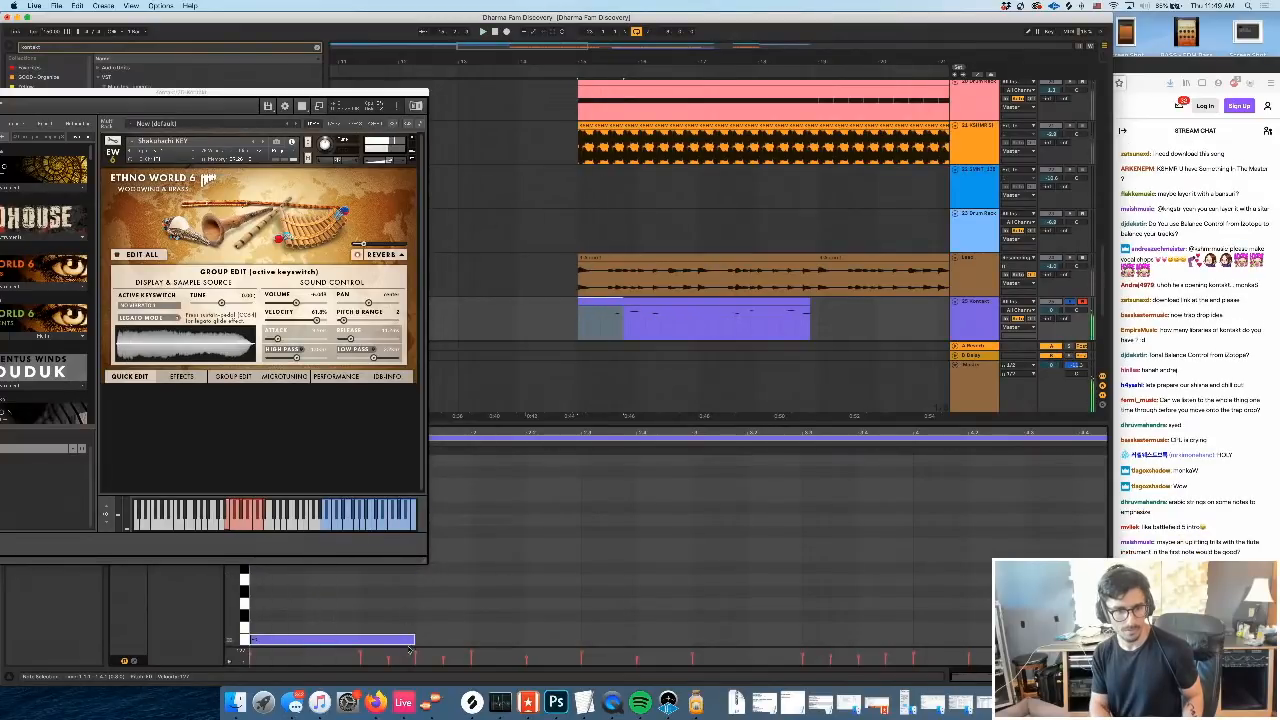
drag(404, 641, 366, 640)
key(space)
double_click(361, 627)
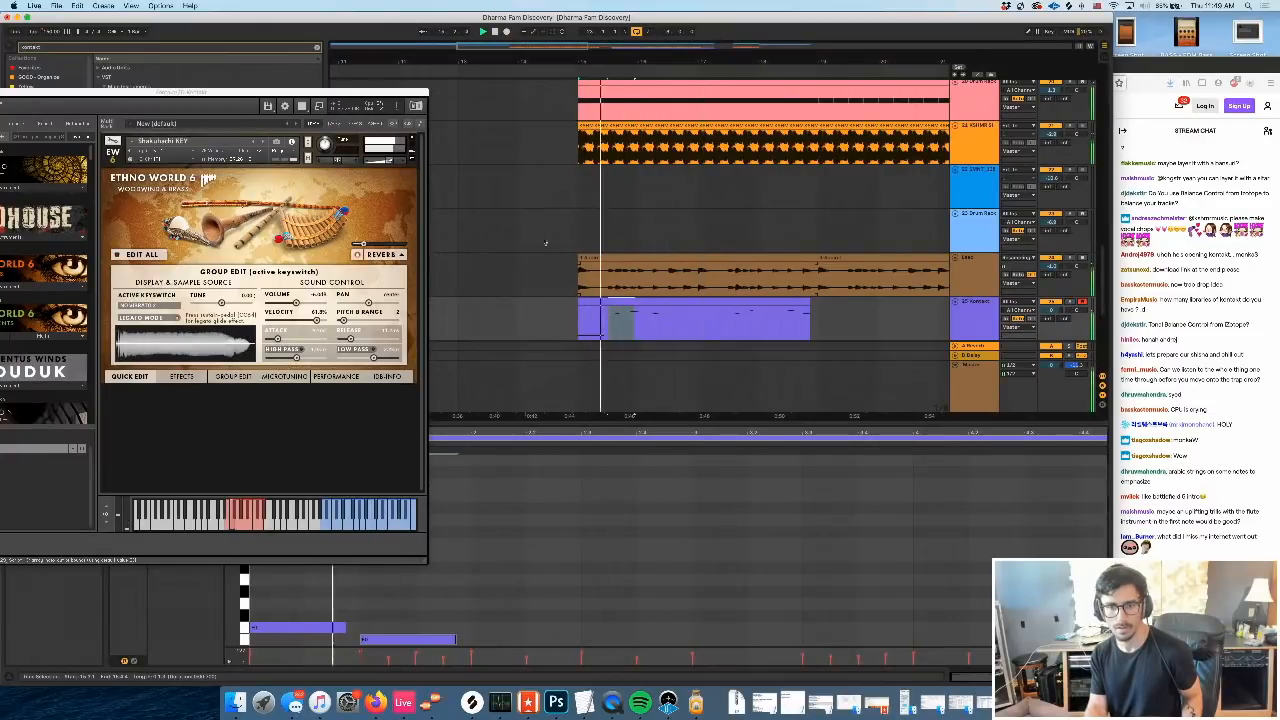
Deactivate the two audio clips on the track above the Kontakt track and reselect the melody clip
click(621, 266)
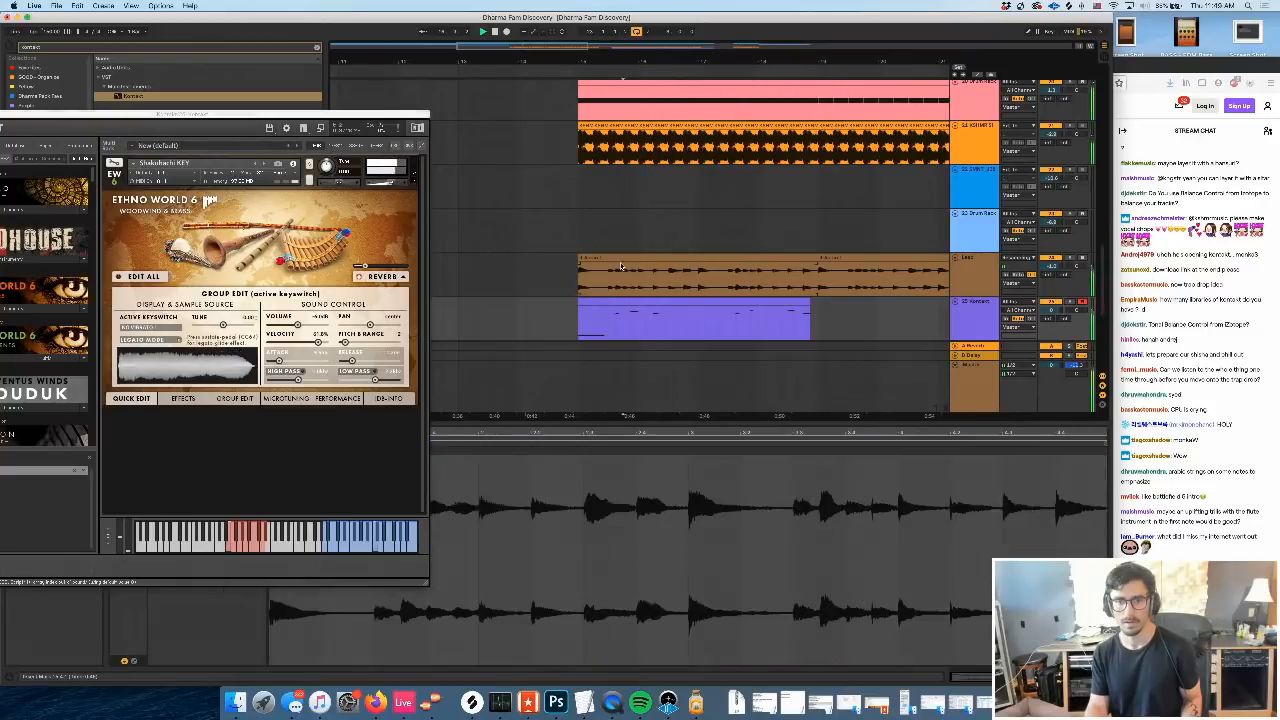
click(622, 258)
scroll(700, 258, right, 2)
shift+click(798, 257)
key(0)
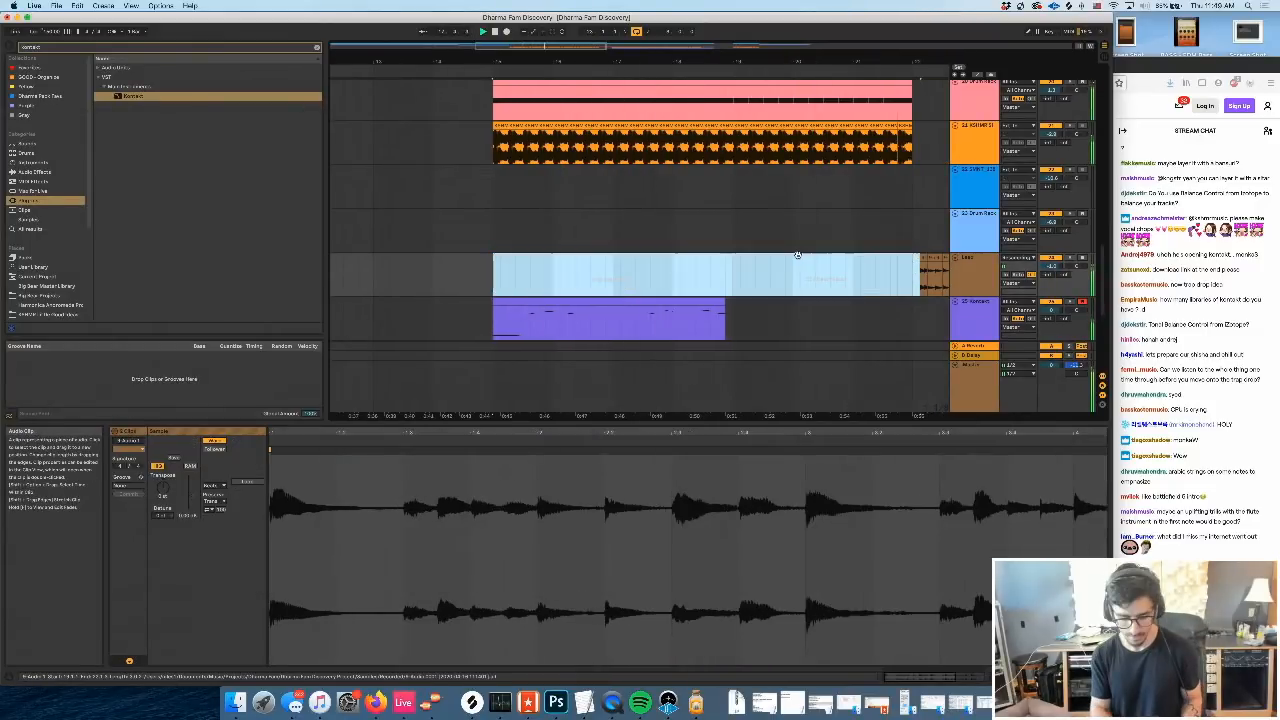
click(632, 290)
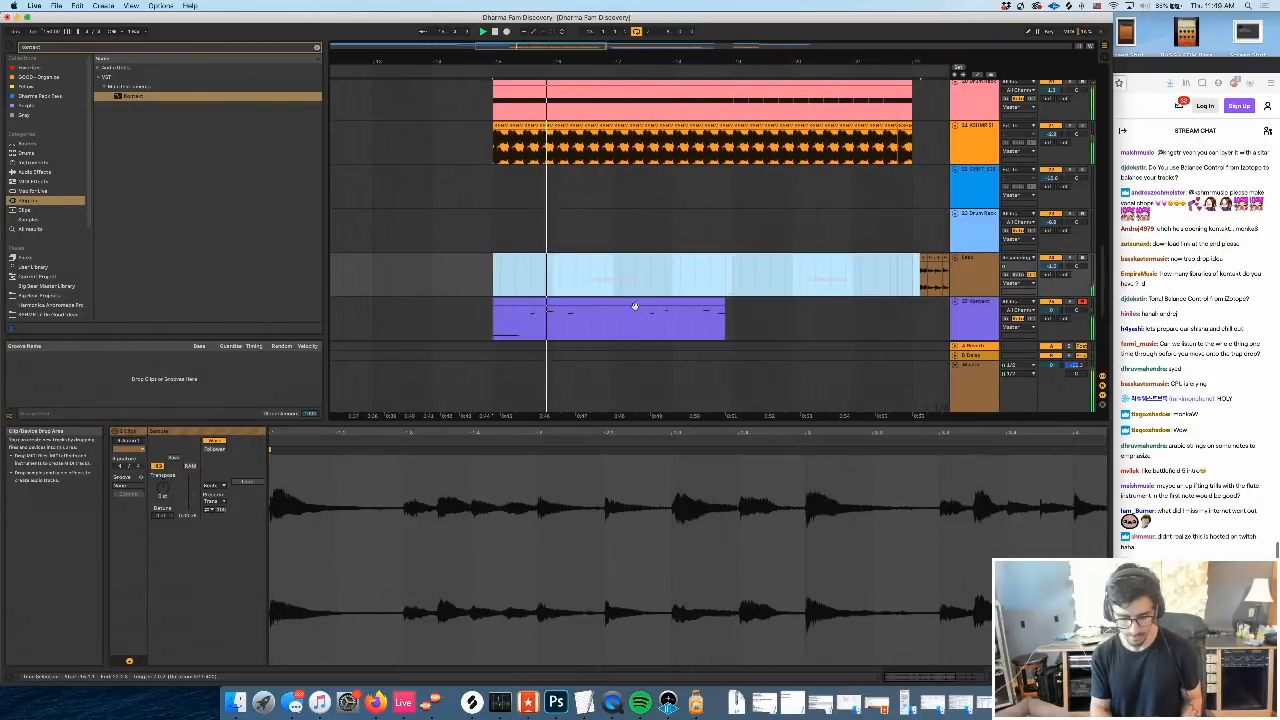
click(632, 303)
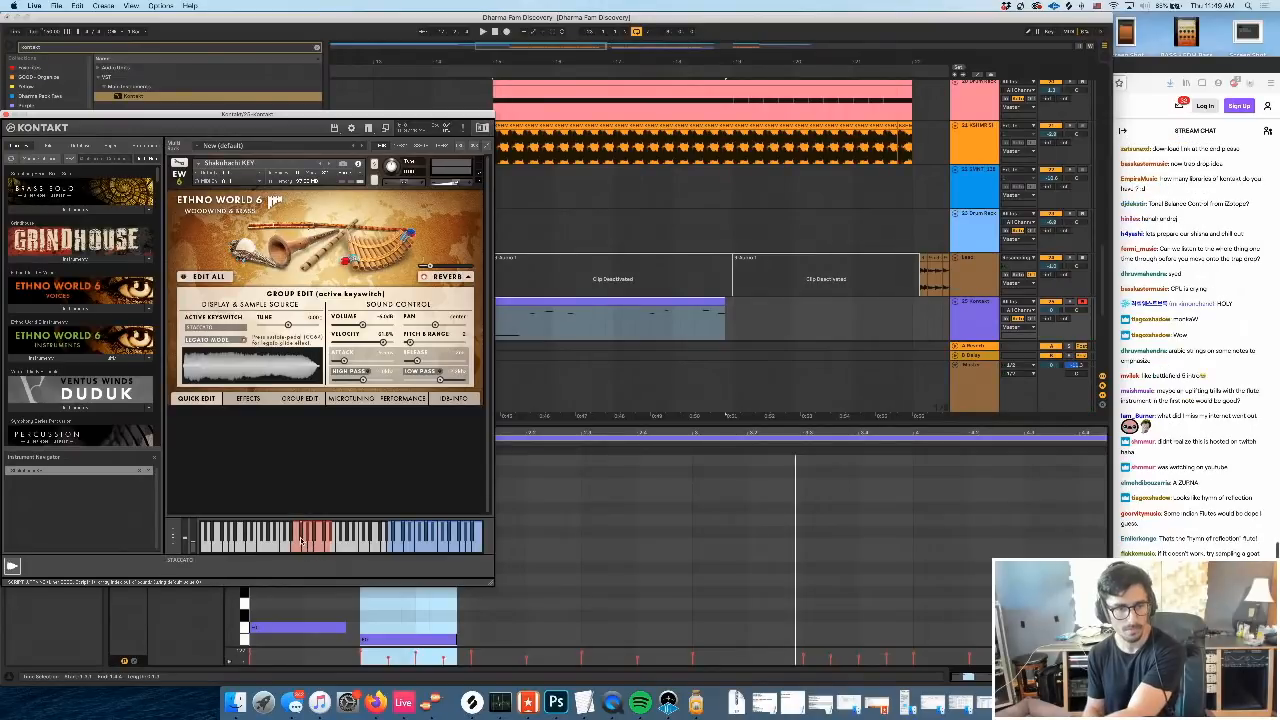
Raise the second keyswitch note by two semitones and add a third keyswitch note two semitones below it in the following bar
key(space)
double_click(451, 615)
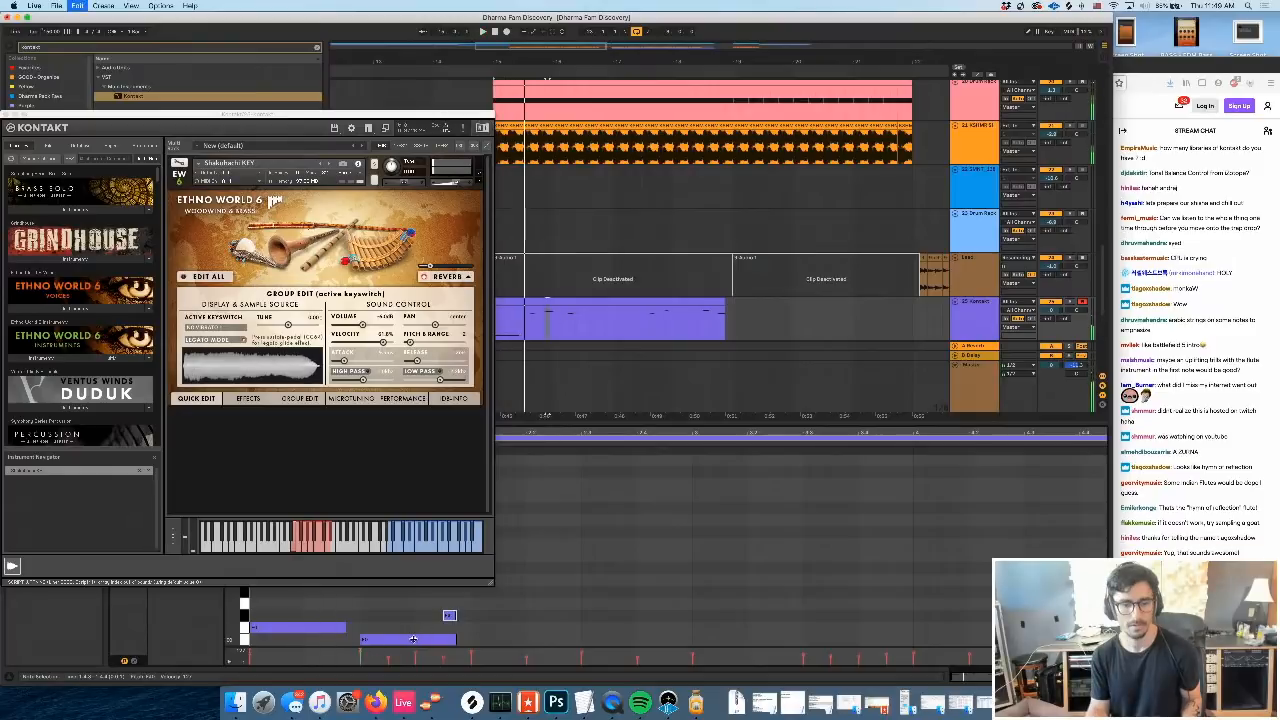
drag(413, 638, 416, 620)
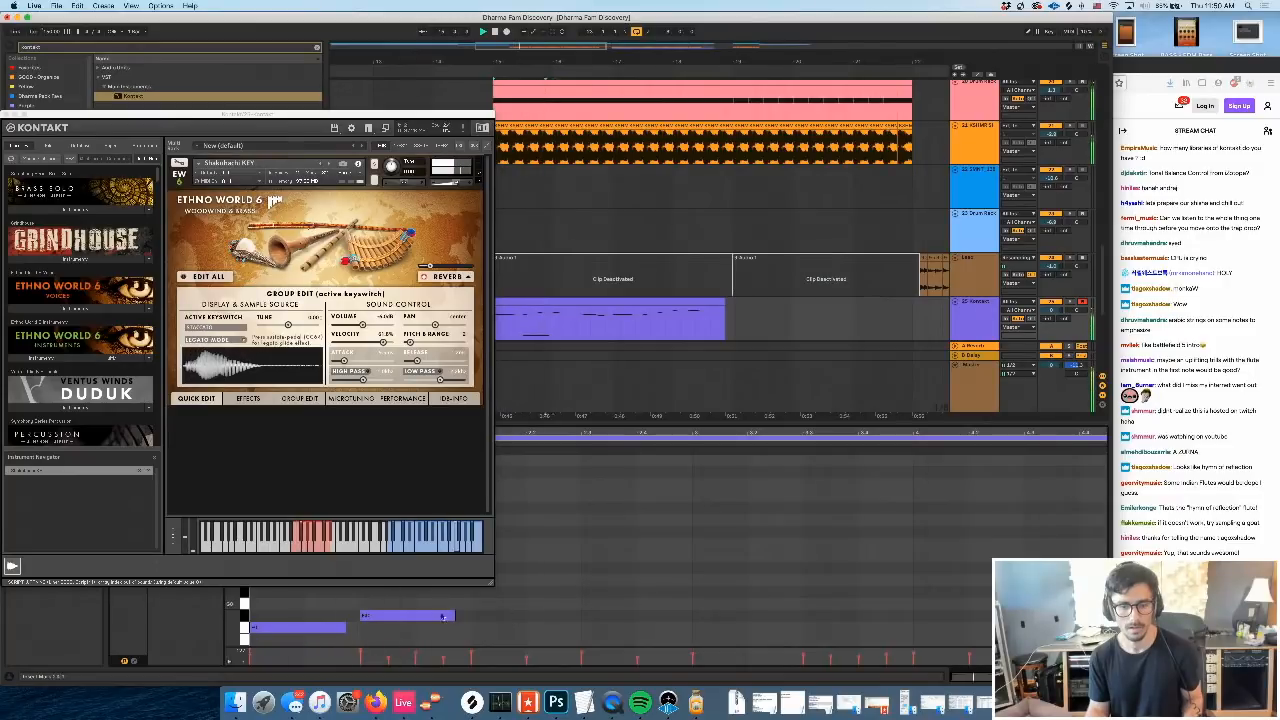
double_click(502, 617)
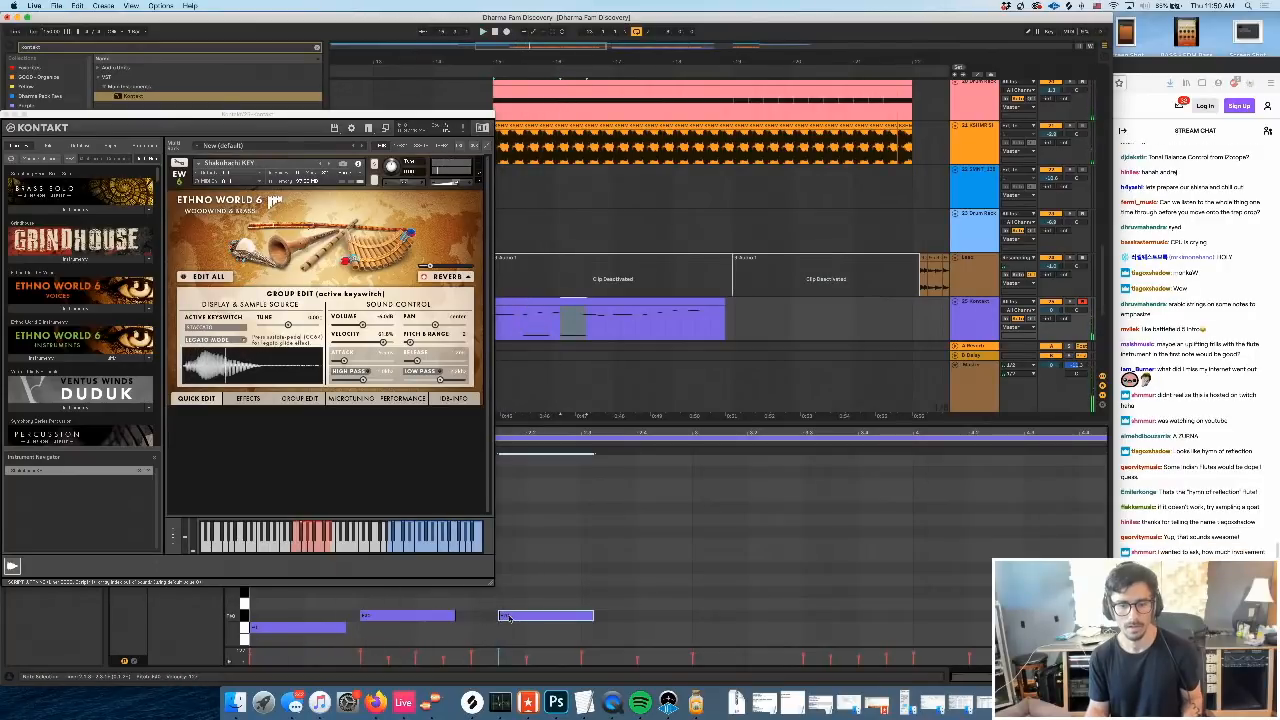
drag(504, 617, 509, 642)
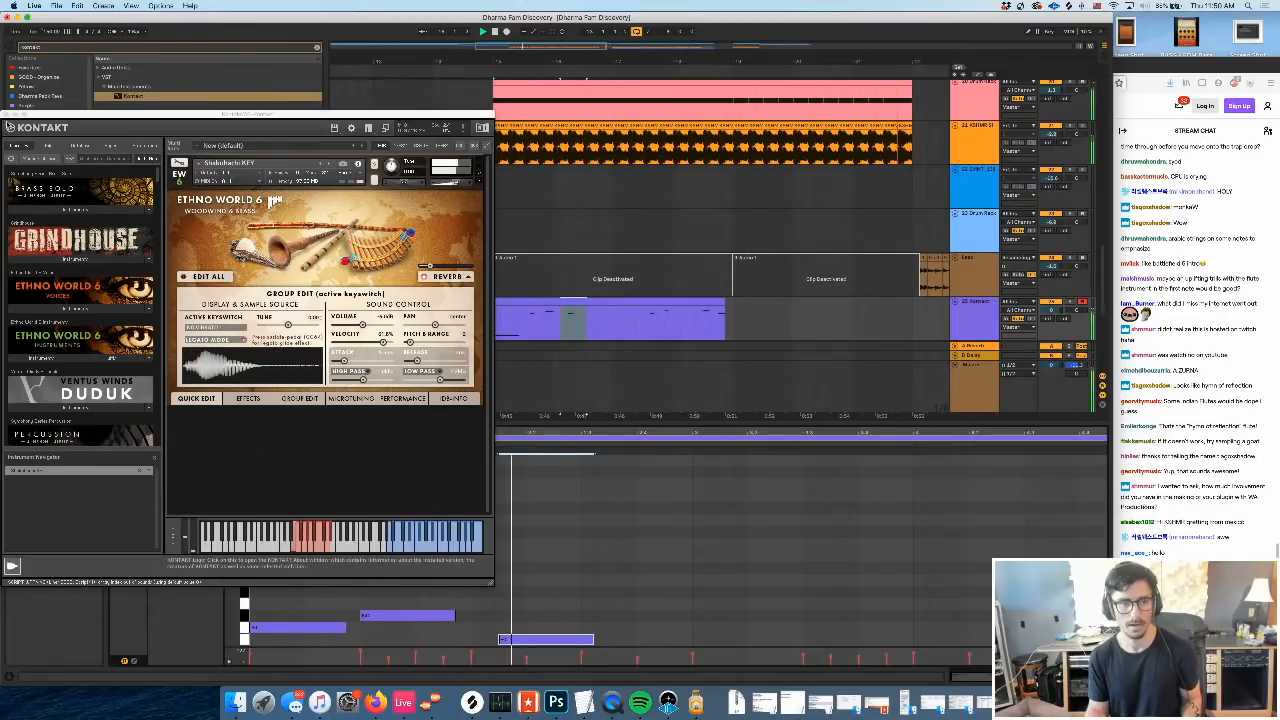
Close Kontakt, duplicate the three keyswitch notes into the clip's second half and extend the first half's third keyswitch note
click(7, 114)
key(space)
scroll(577, 552, down, 3)
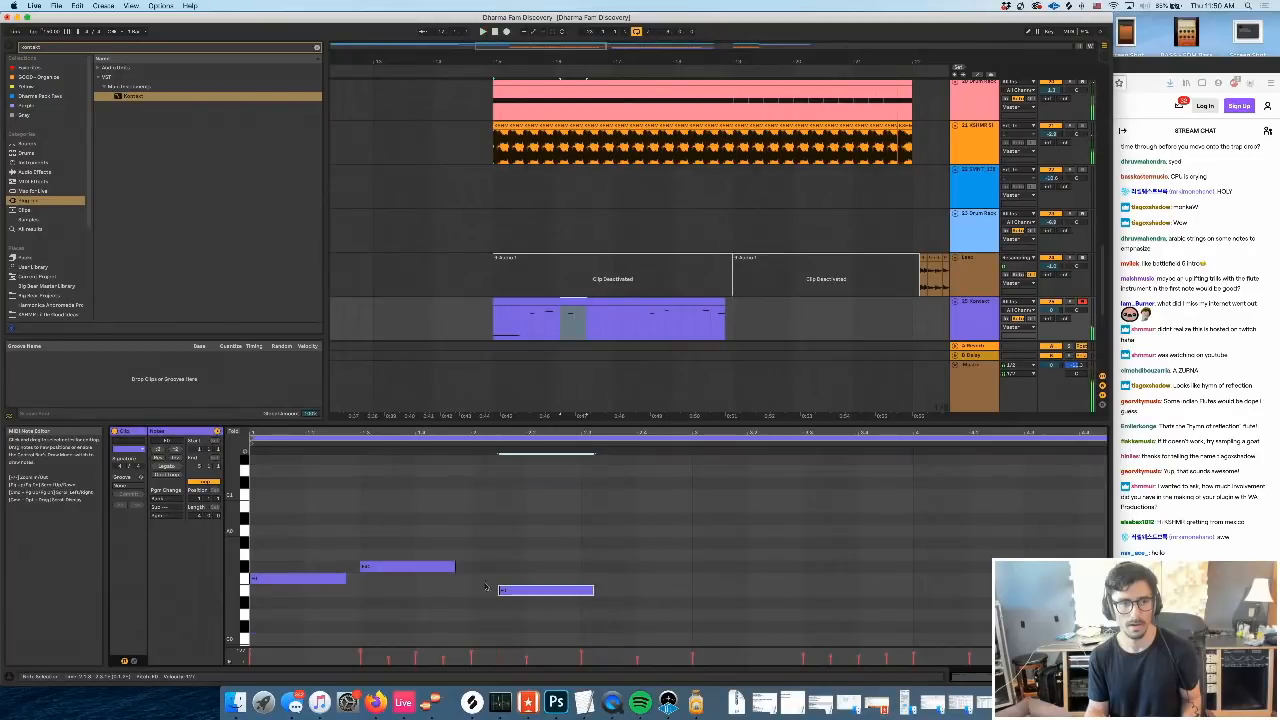
key(super+a)
key(super+d)
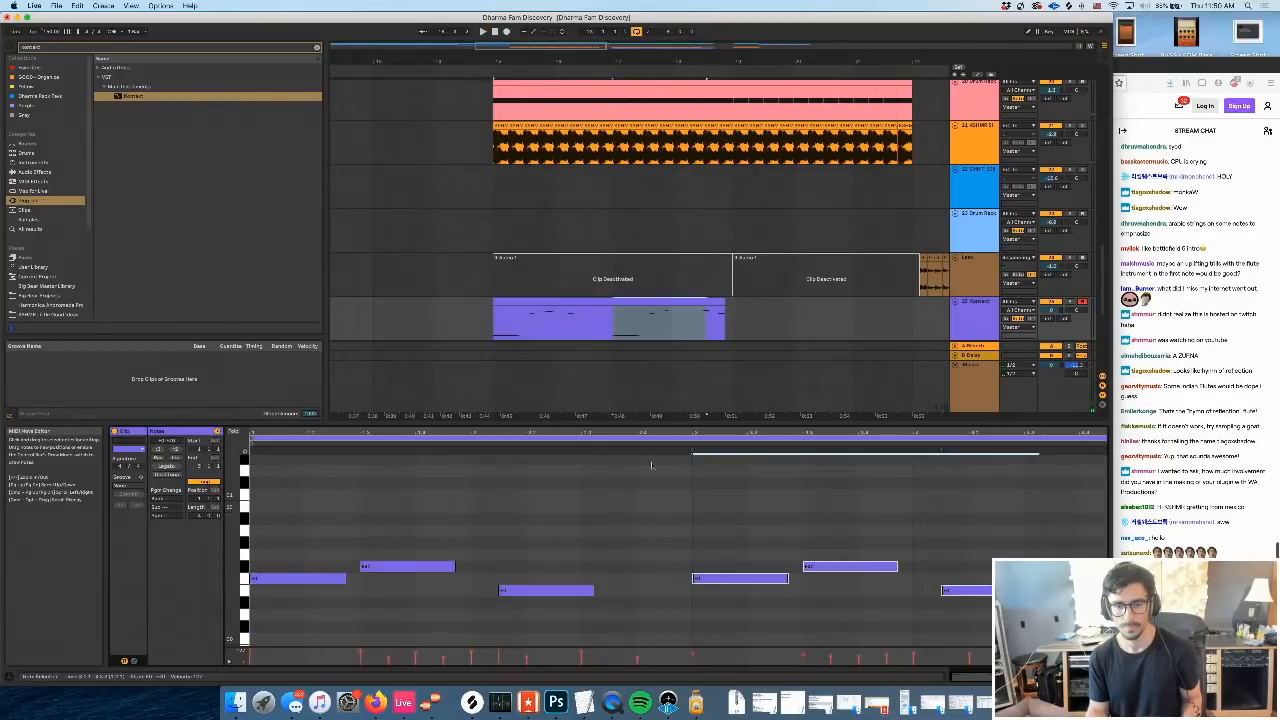
key(space)
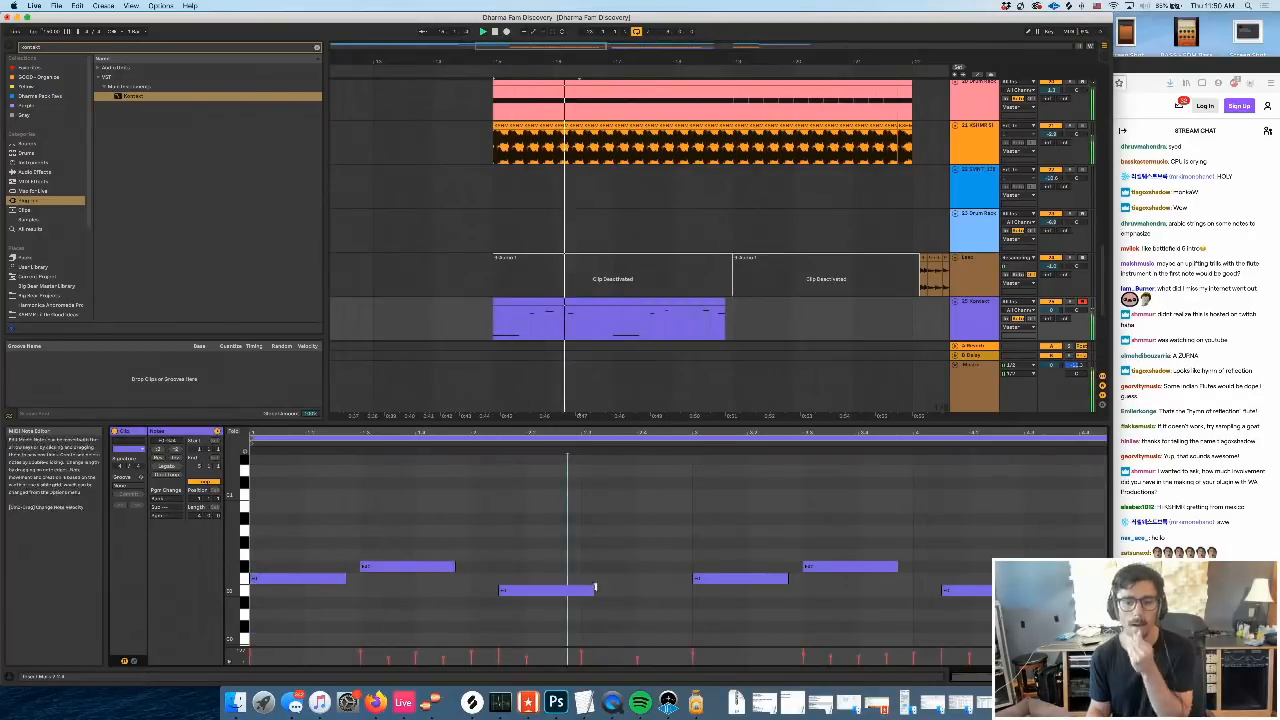
drag(593, 590, 661, 591)
Show the melody clip's modulation envelope and draw a steep rise to the maximum over the end of the first long note
scroll(672, 567, up, 10)
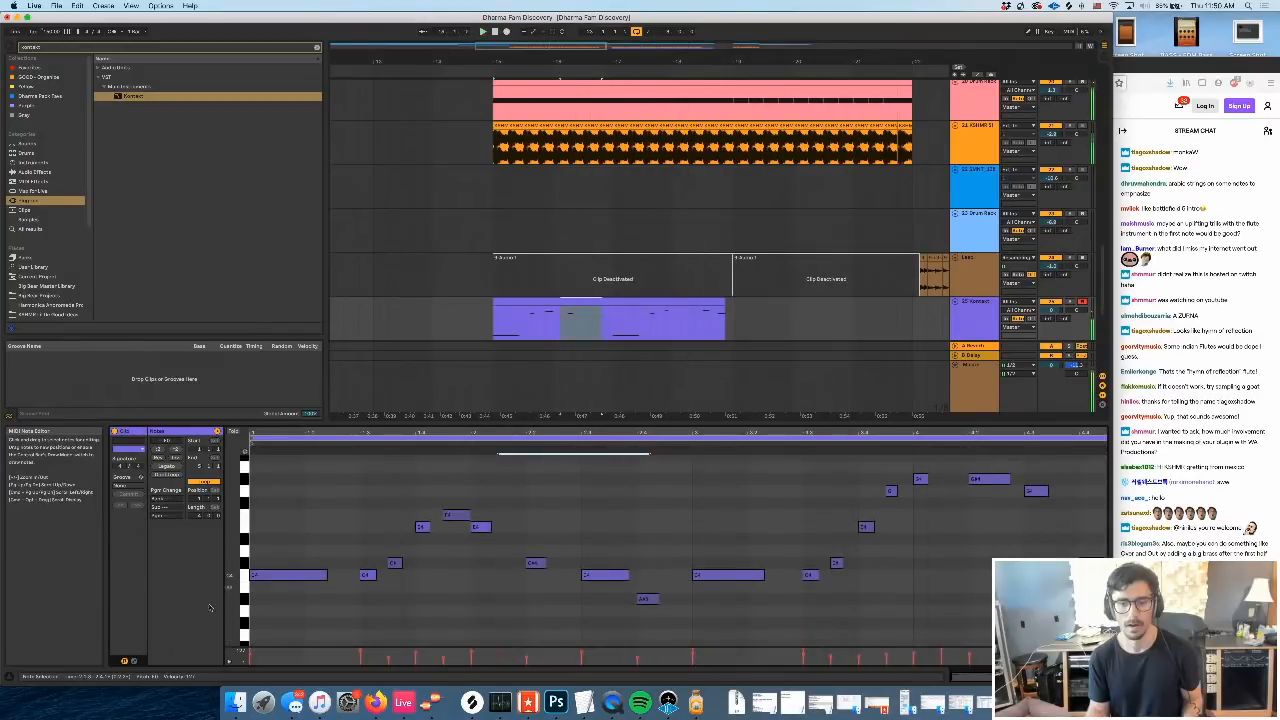
click(133, 661)
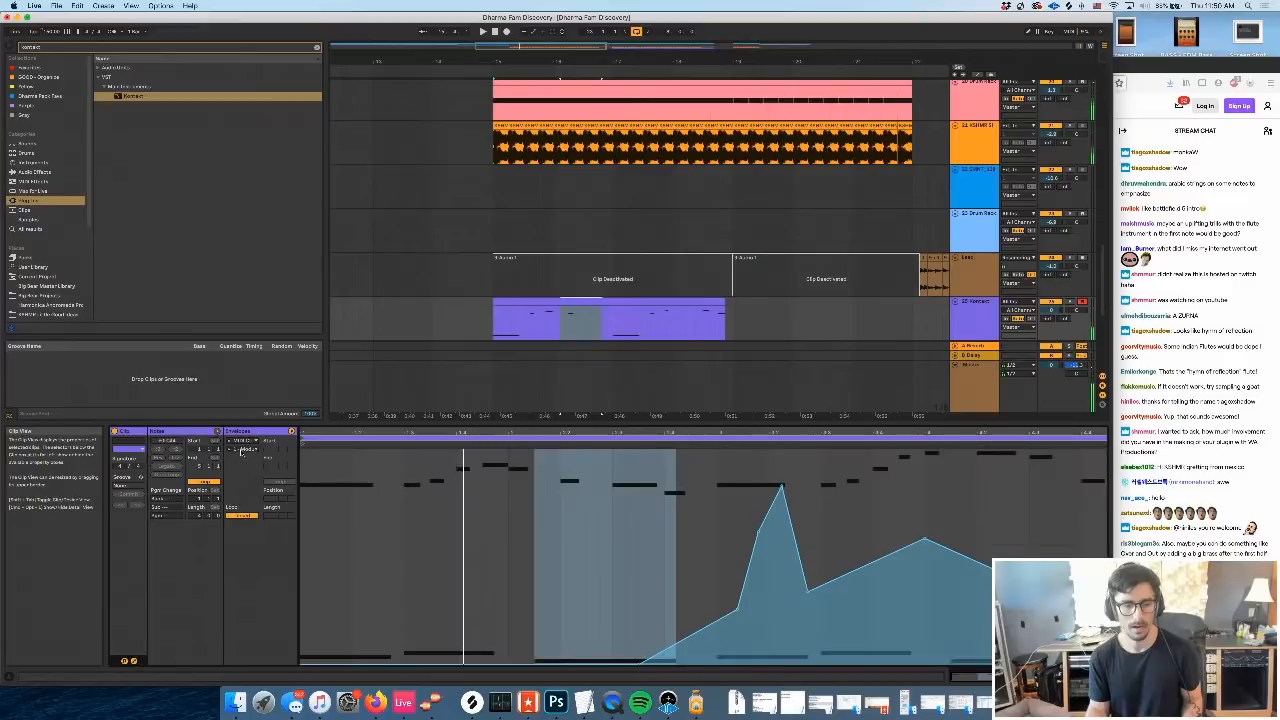
key(b)
mouse_move(333, 464)
mouse_down()
mouse_move(334, 442)
mouse_move(374, 431)
mouse_move(341, 451)
mouse_move(351, 546)
mouse_up()
key(b)
key(space)
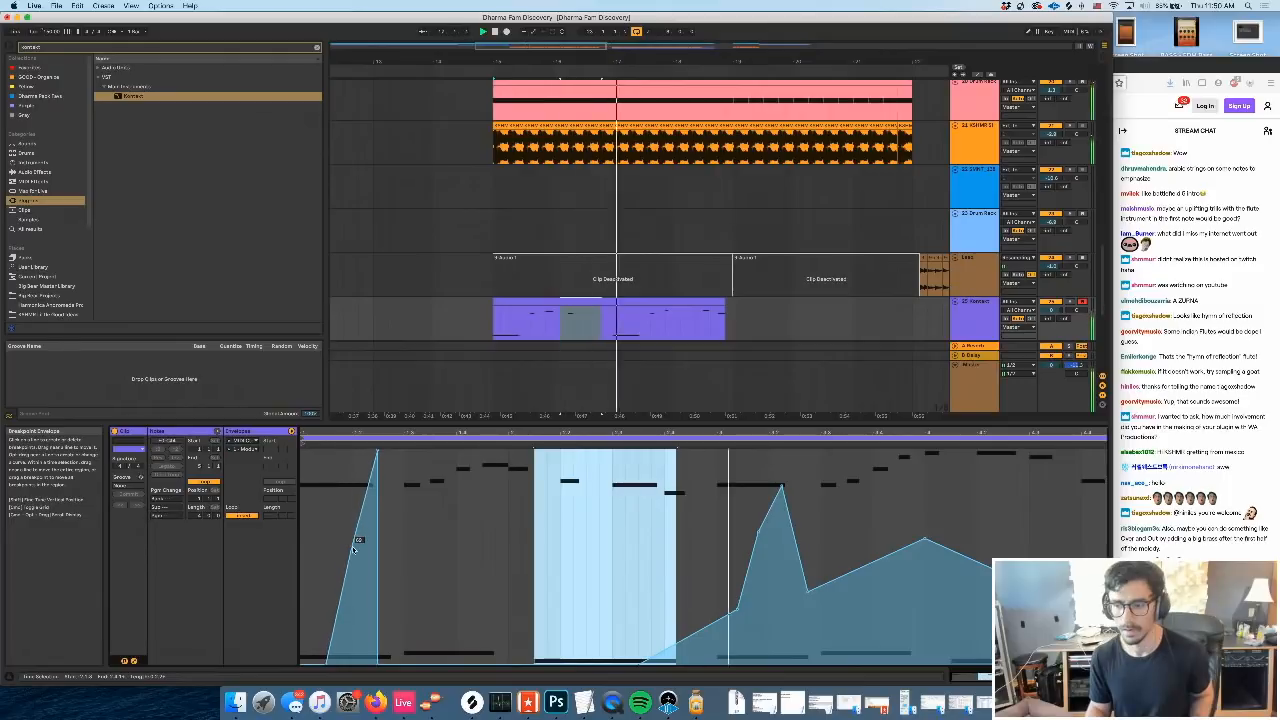
Set the arrangement loop to the melody clip's length, play it and reopen the clip
click(539, 301)
key(space)
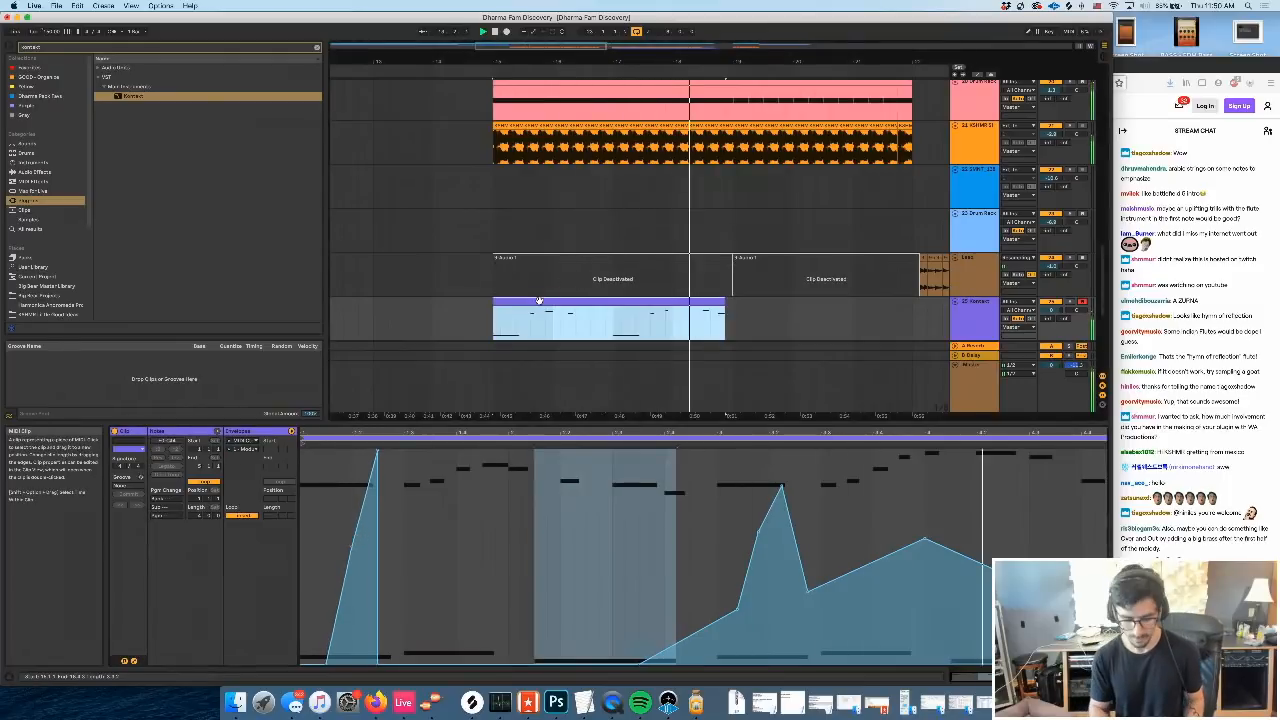
key(super+l)
key(space)
double_click(537, 306)
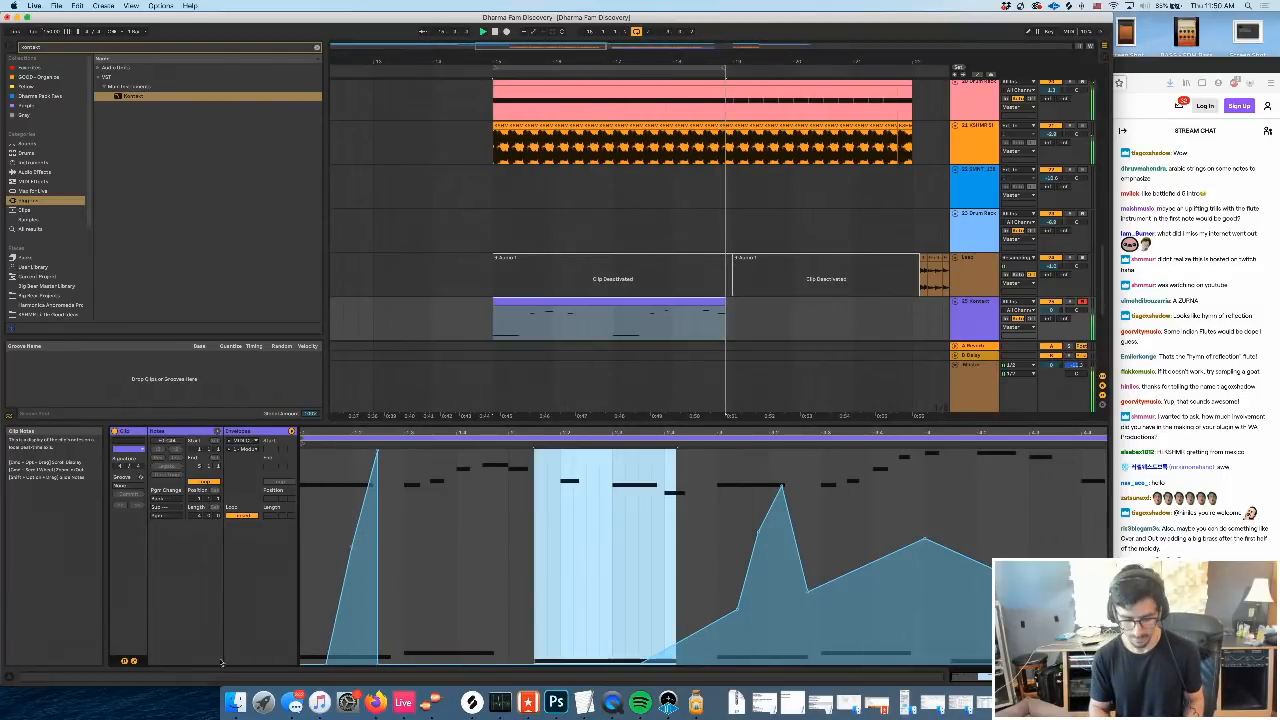
Hide the envelopes, nudge the second melody note slightly earlier and lengthen it to reach the third note
click(134, 661)
scroll(425, 540, up, 1)
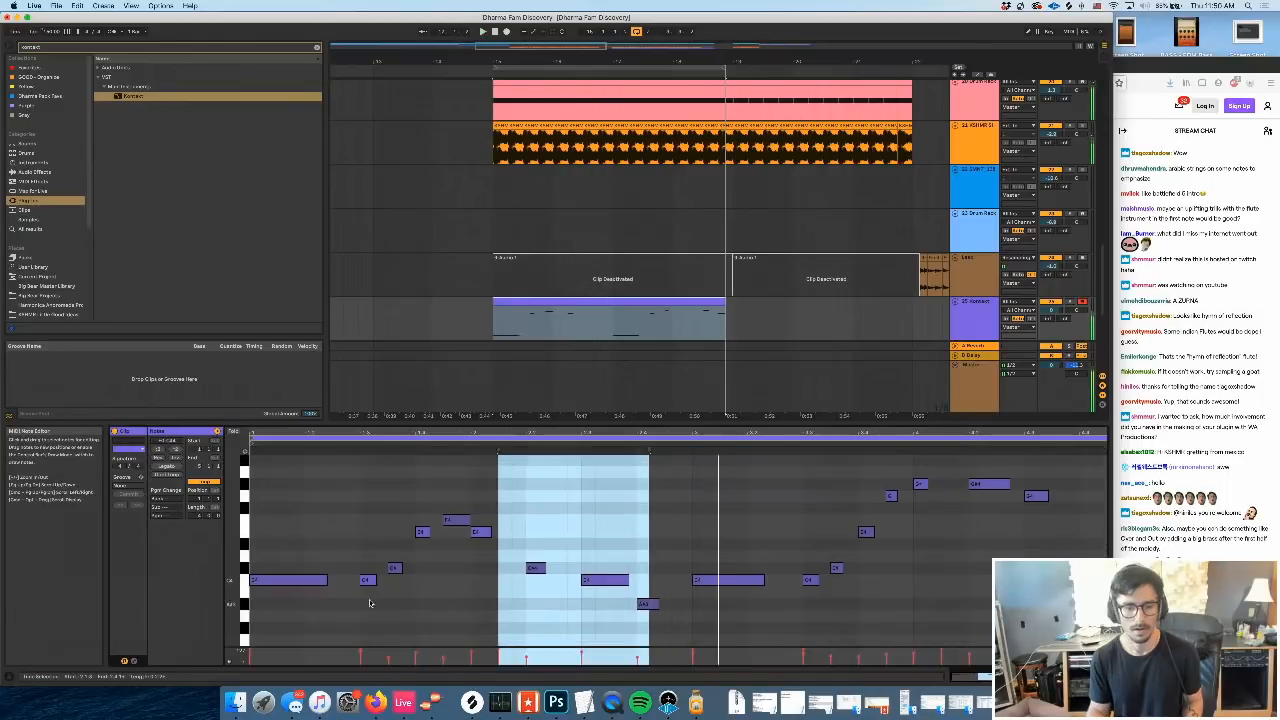
key(space)
drag(366, 582, 363, 586)
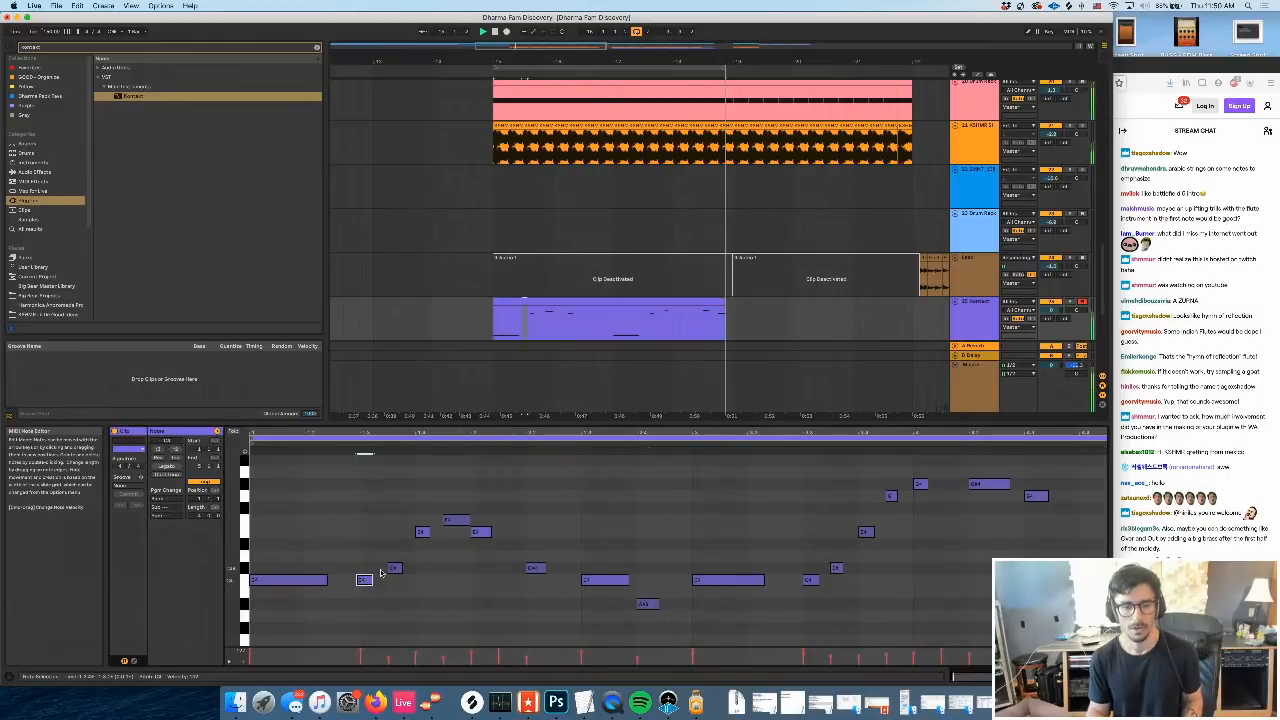
scroll(380, 572, down, 3)
key(space)
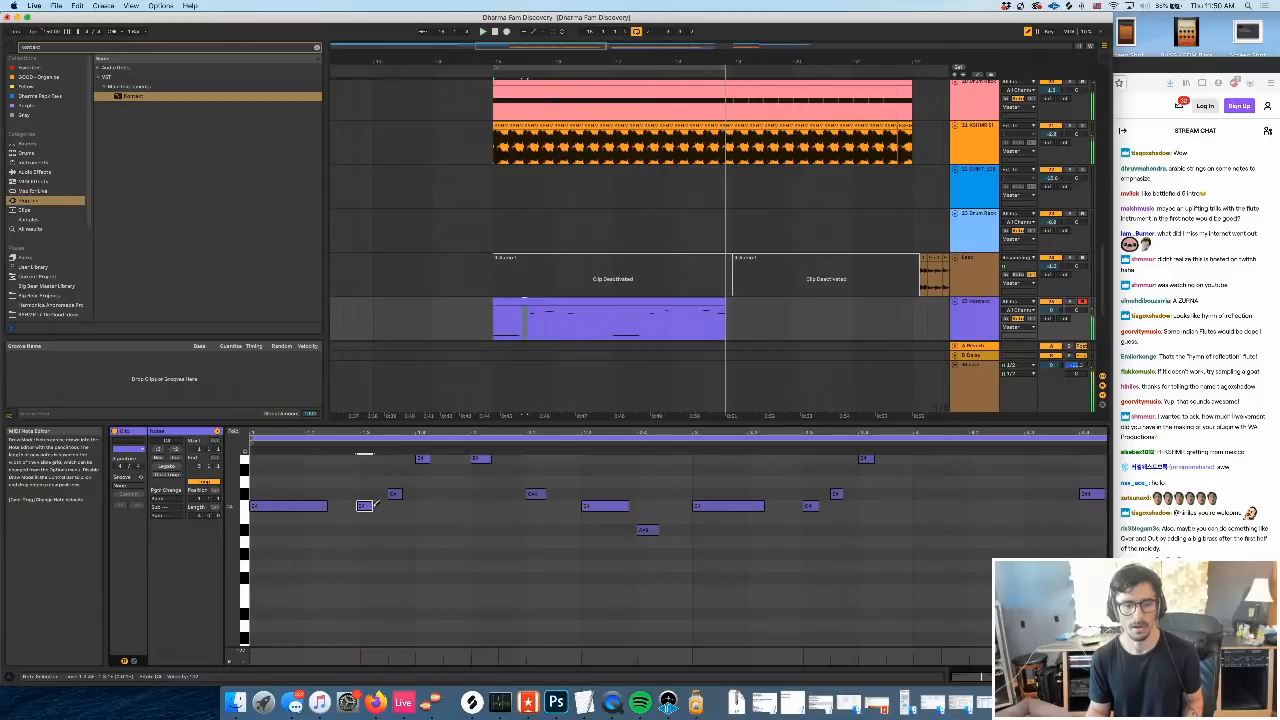
click(368, 506)
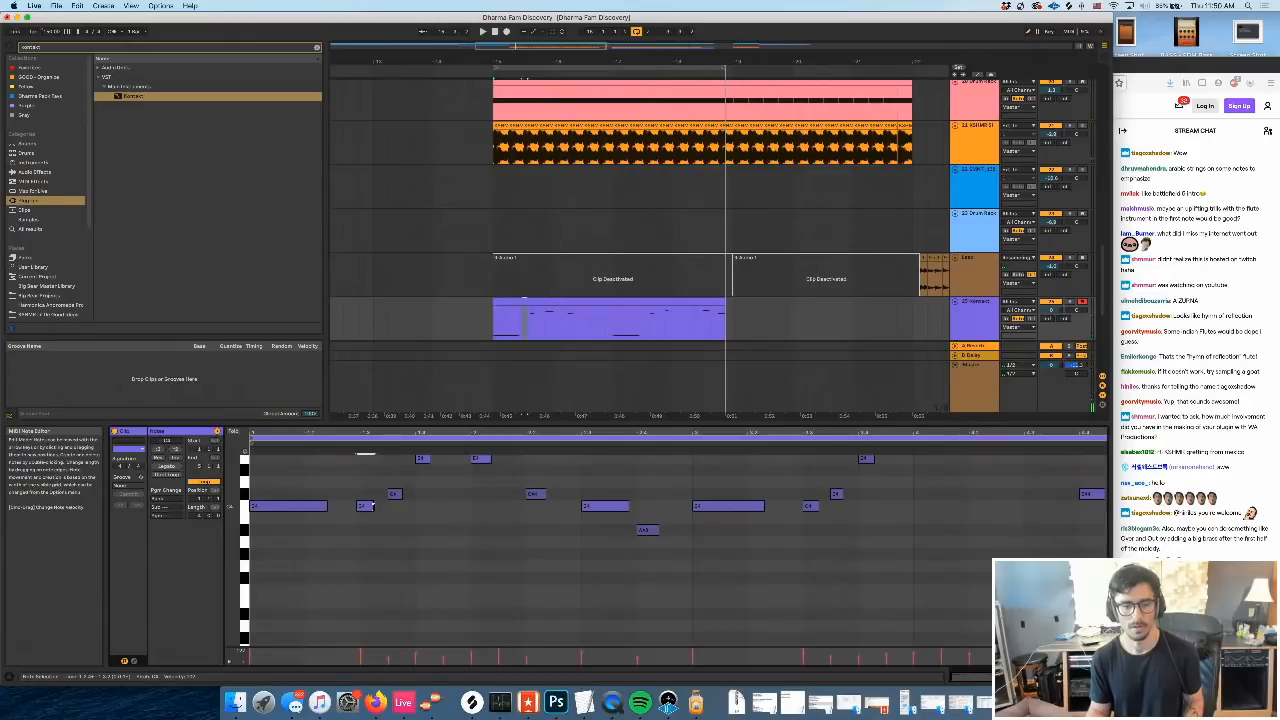
scroll(385, 507, down, 3)
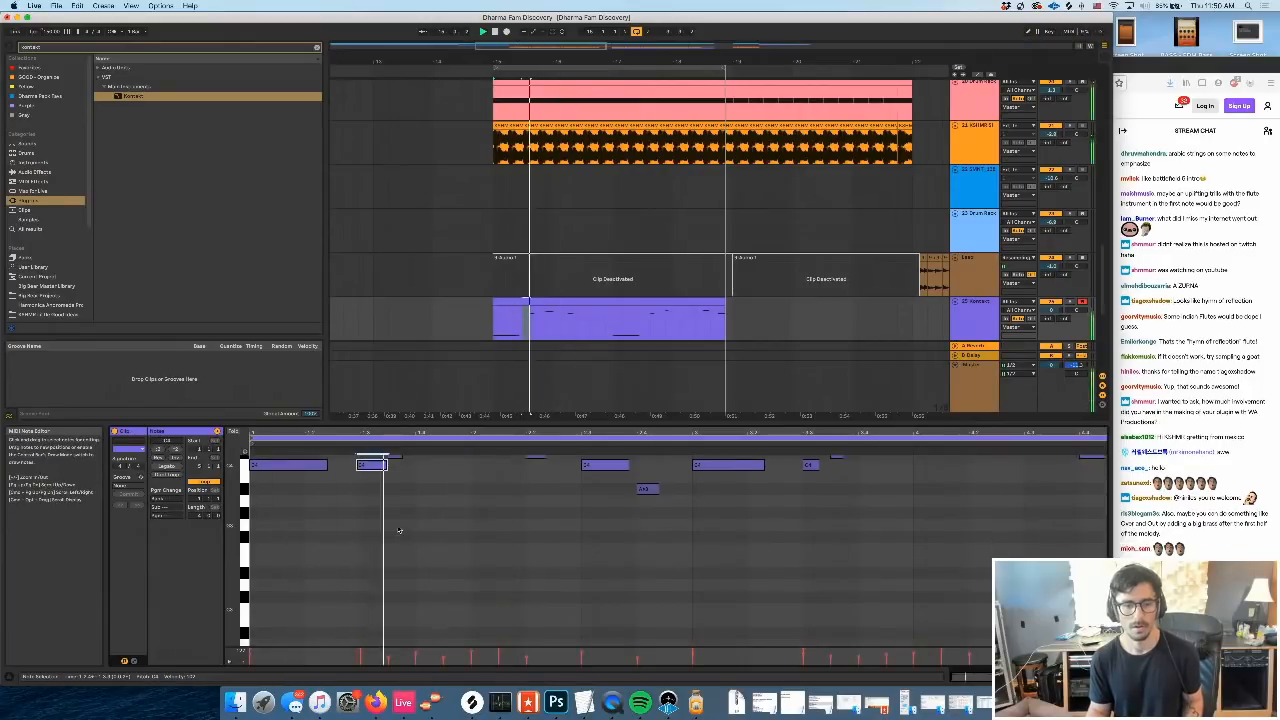
Extend the start of the second keyswitch note so it begins before the second melody note
scroll(385, 502, down, 15)
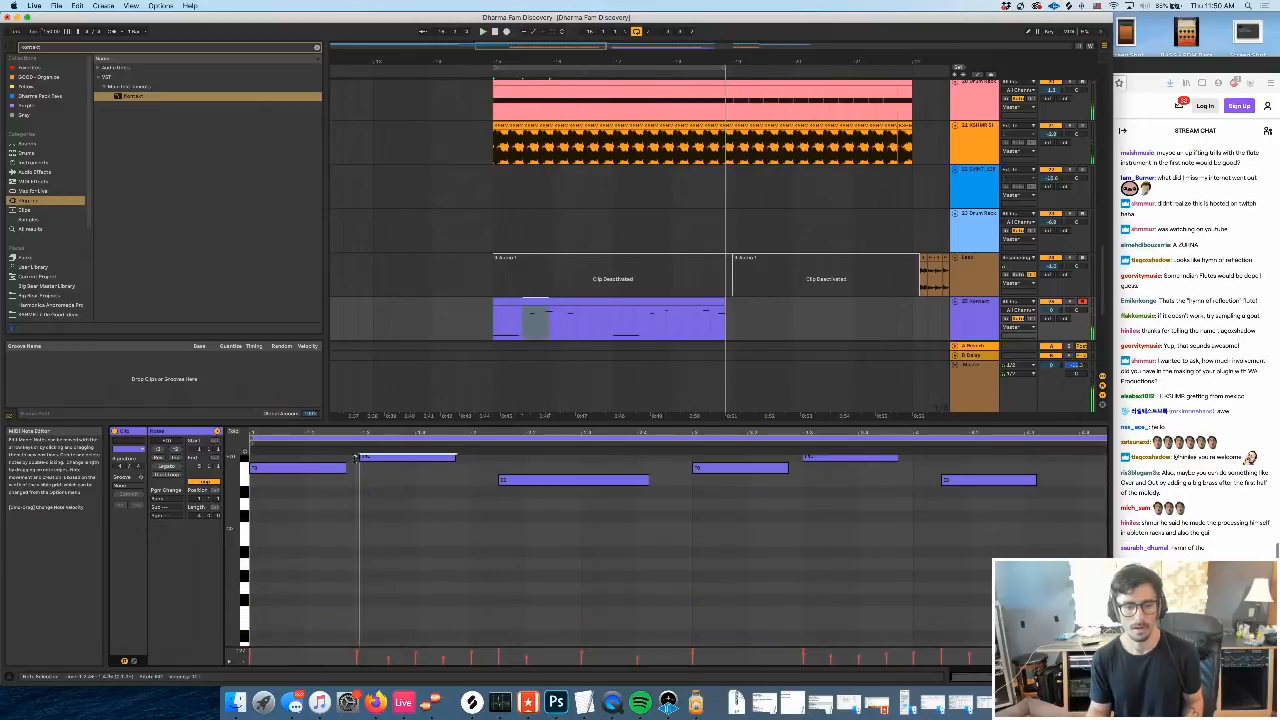
scroll(390, 535, down, 5)
scroll(399, 532, up, 10)
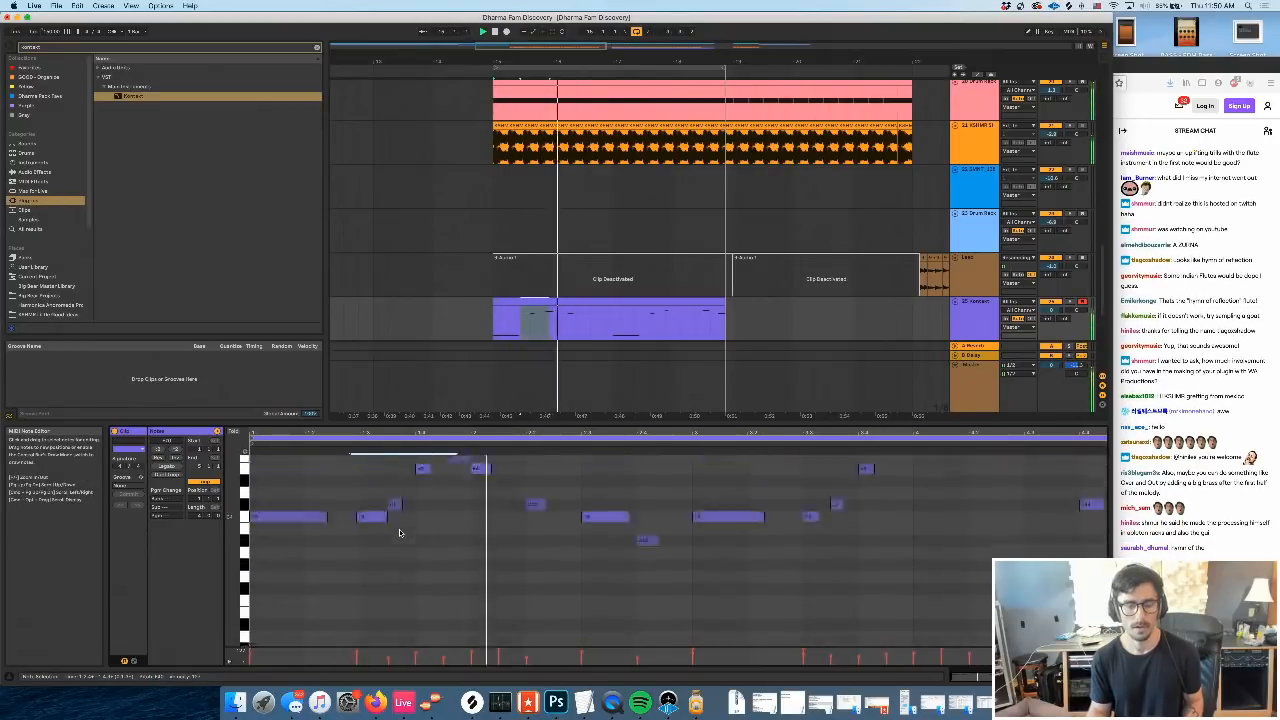
scroll(399, 532, down, 12)
scroll(399, 532, up, 5)
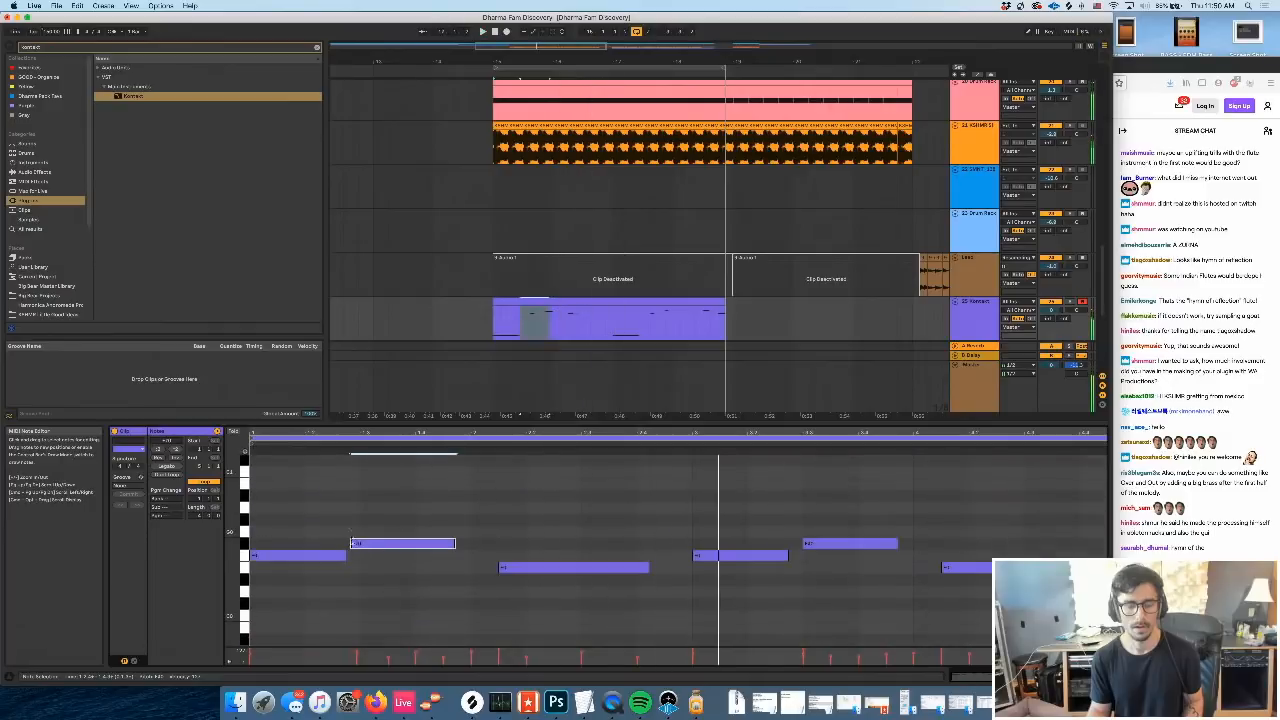
Shift the second melody note slightly later, trim its end to the third note's start and lengthen the third note
scroll(393, 566, up, 12)
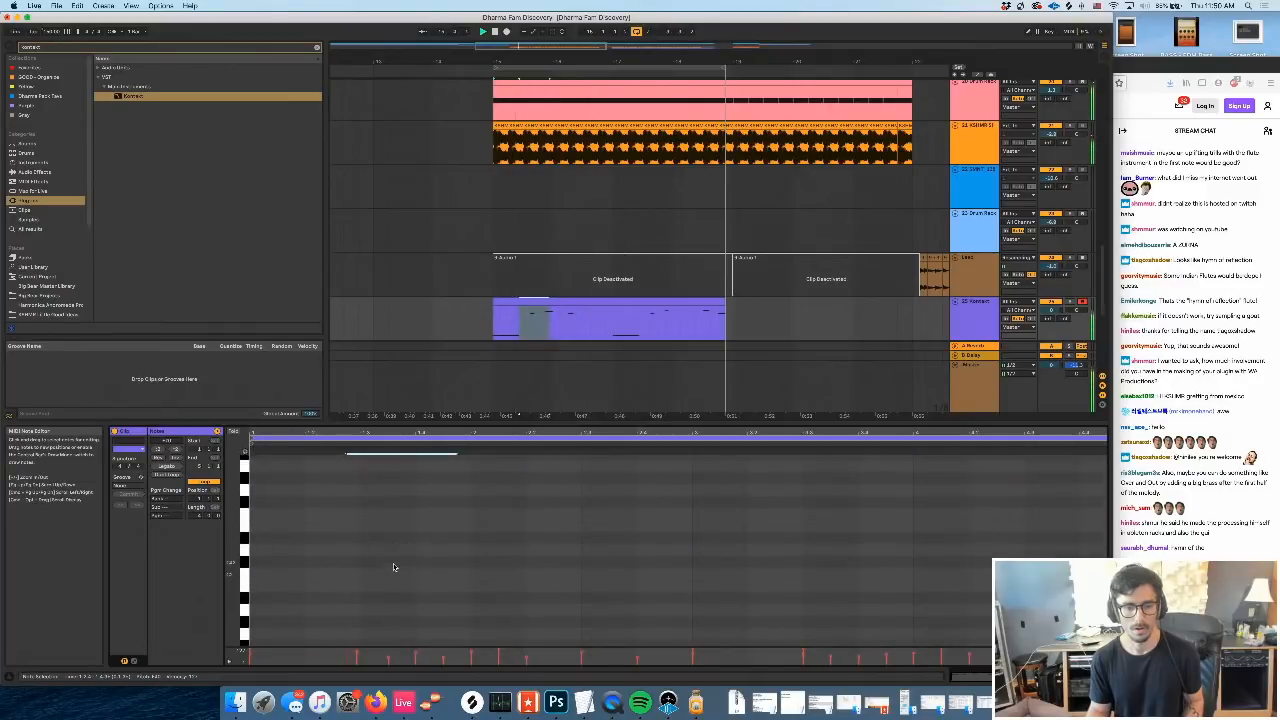
key(space)
scroll(393, 568, down, 2)
key(space)
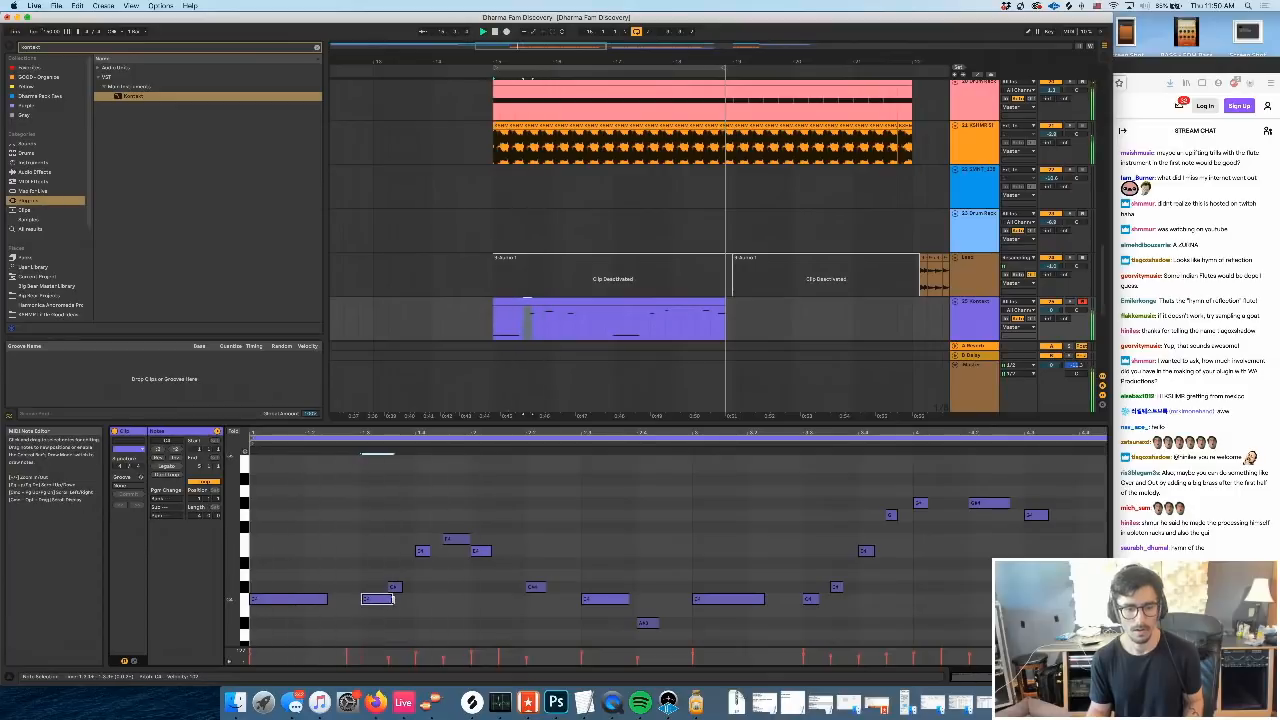
drag(393, 599, 387, 599)
key(space)
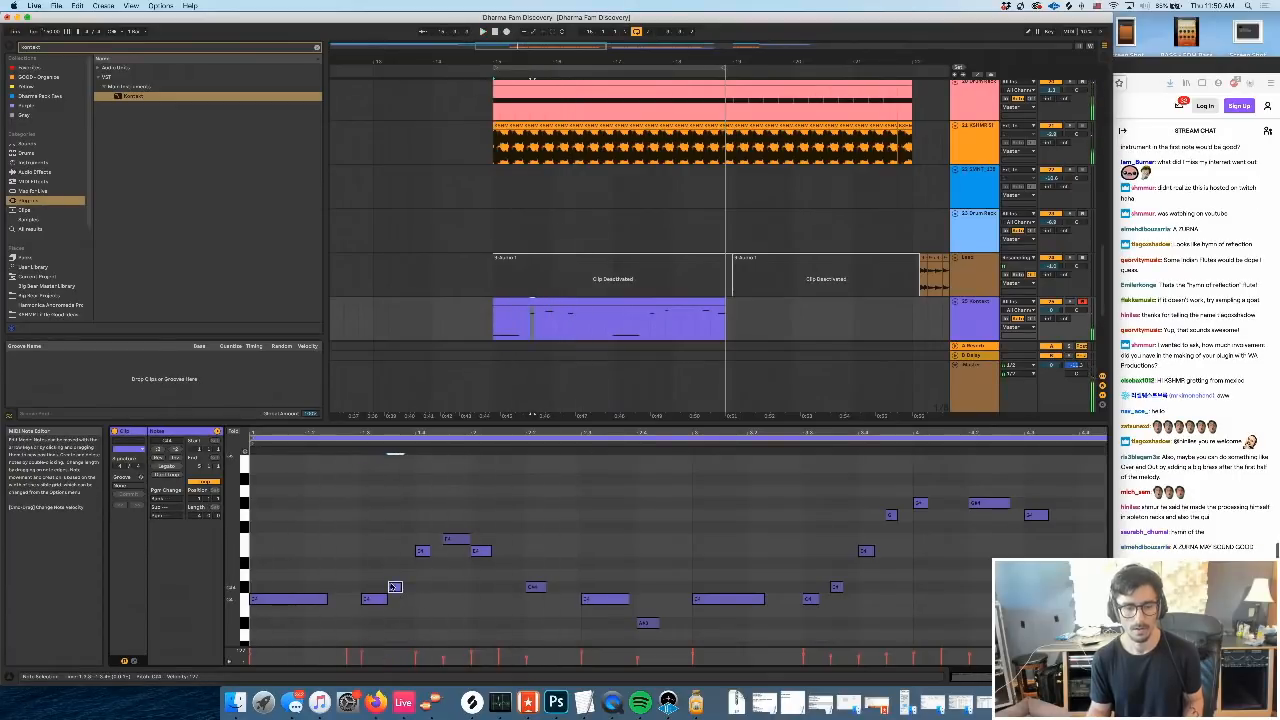
click(395, 586)
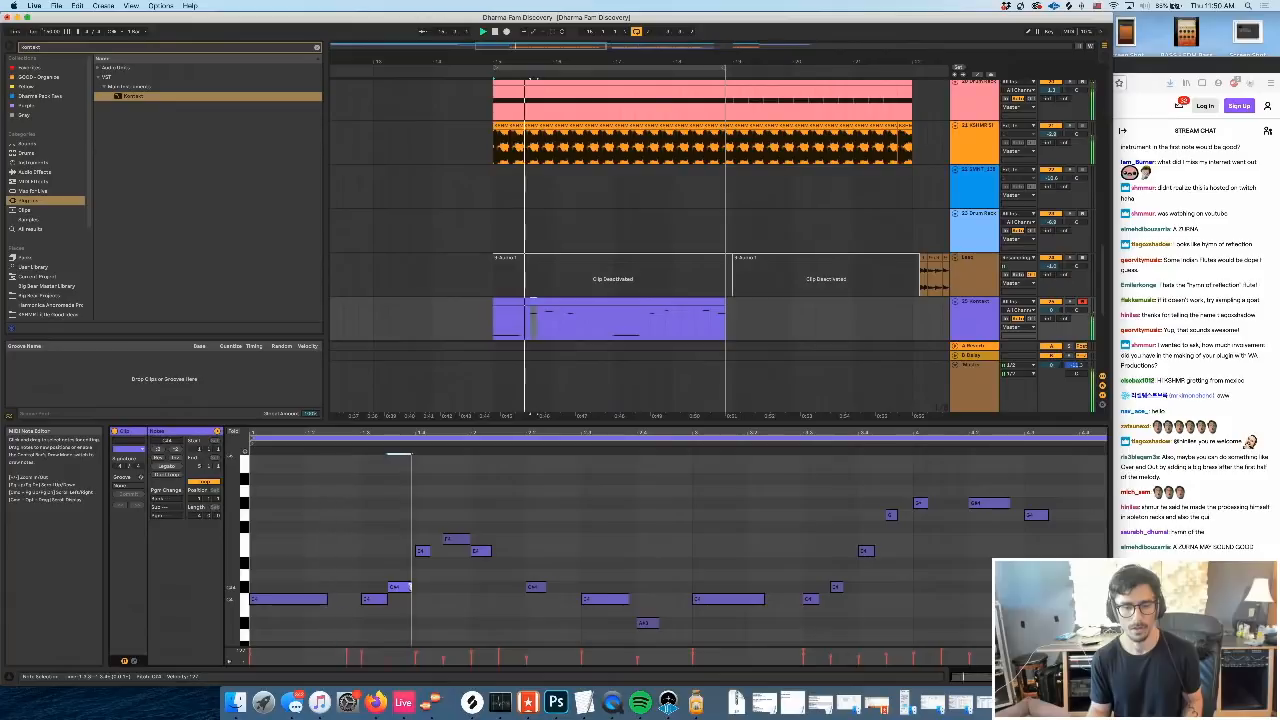
Raise the velocity of all notes in the melody clip to the maximum and replay it
key(super+a)
drag(398, 587, 398, 455)
key(space)
click(429, 587)
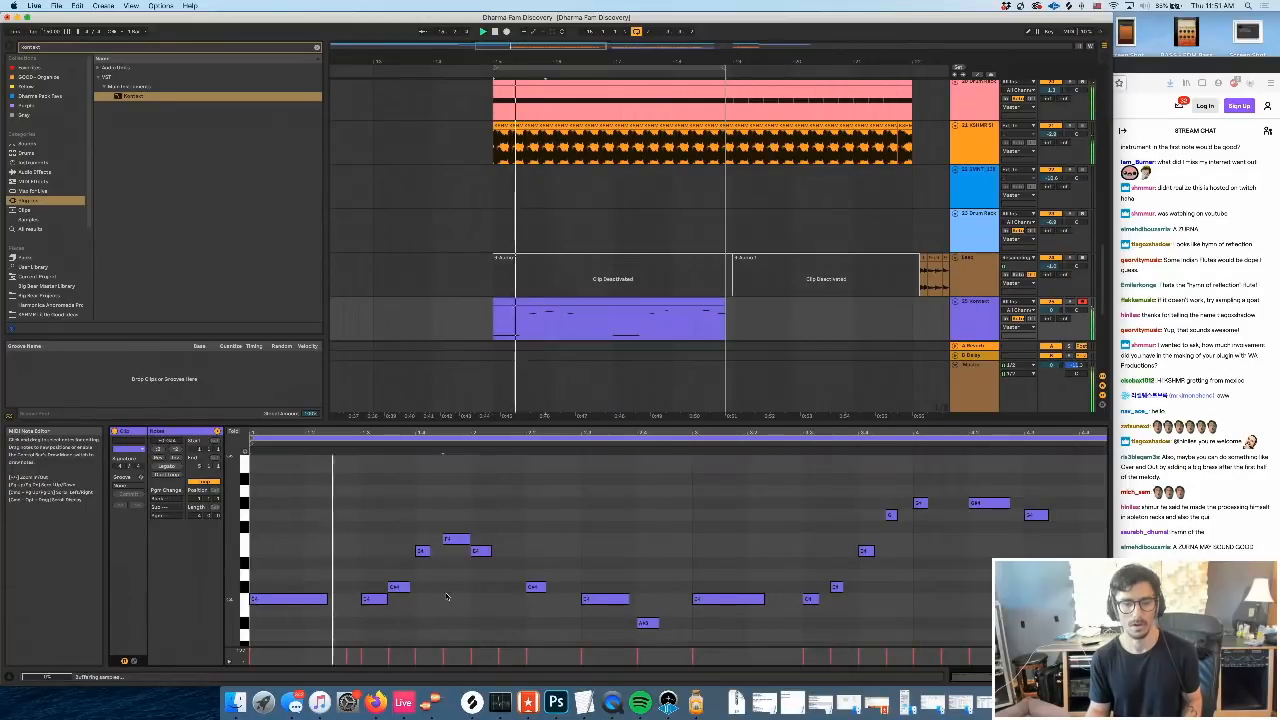
Replay the melody and lengthen the third note of the second phrase to reach the next higher note
scroll(464, 561, down, 2)
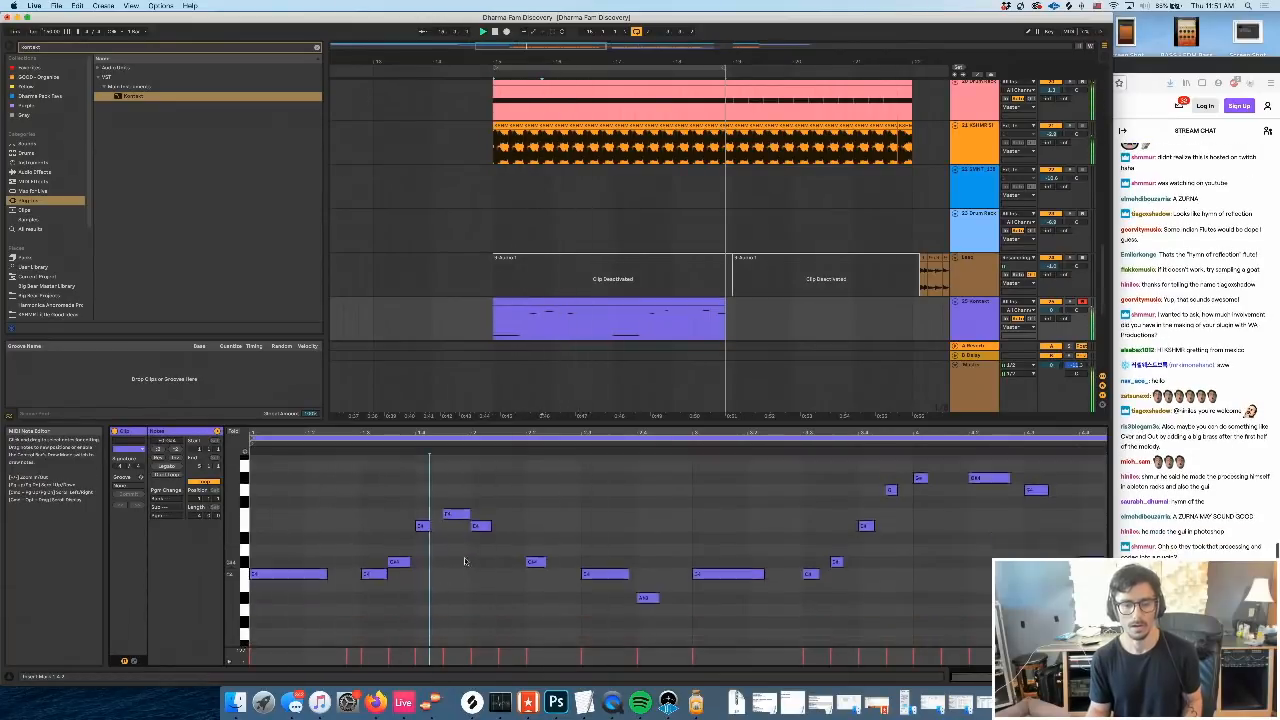
key(space)
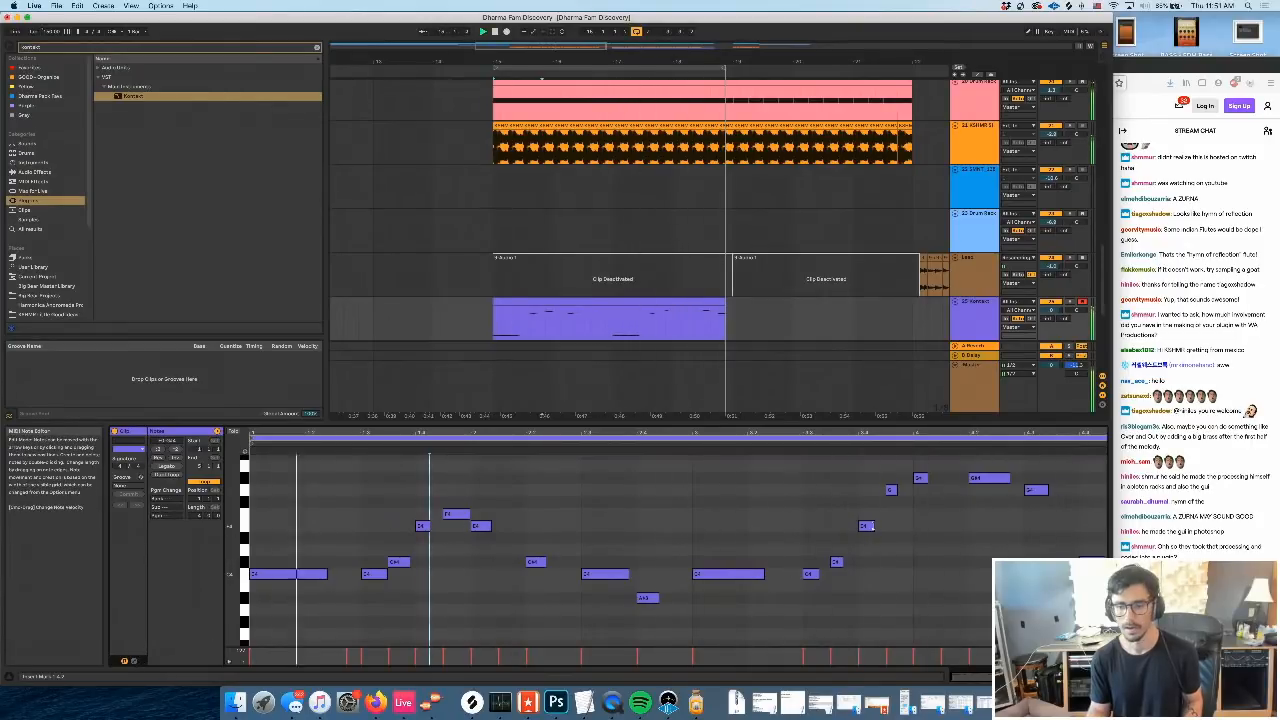
drag(874, 526, 889, 527)
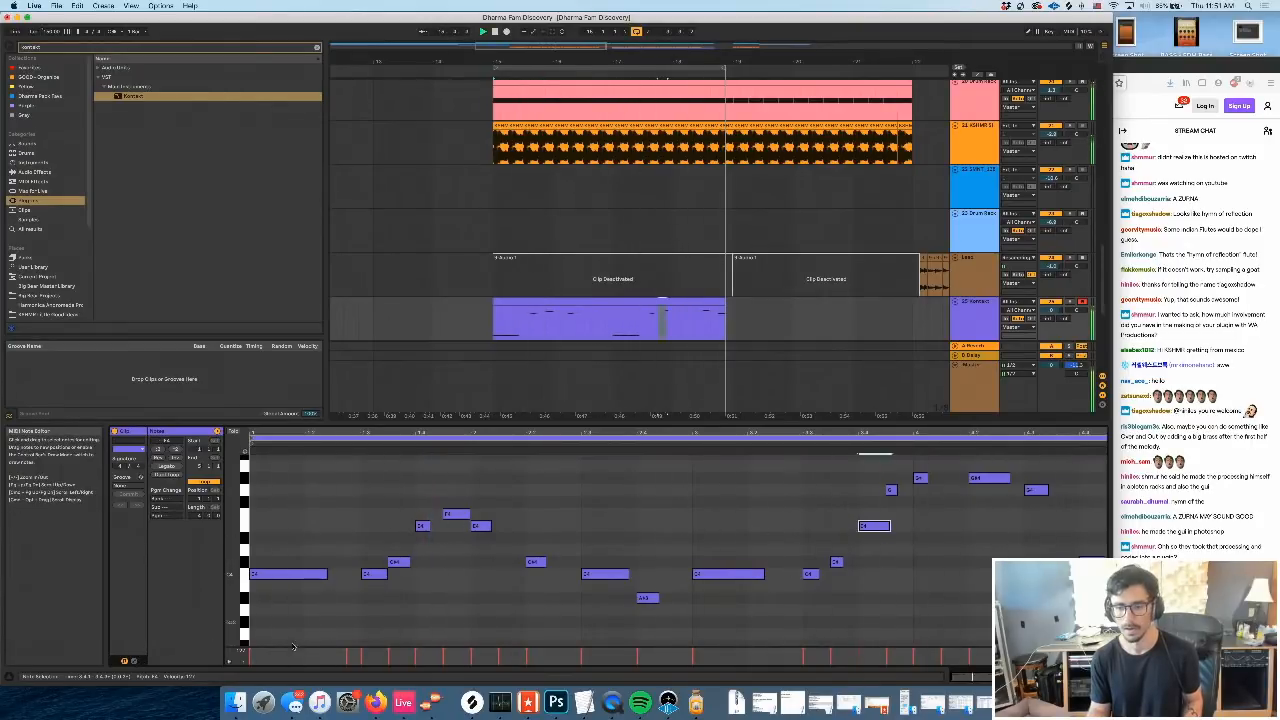
Show the melody clip's envelopes, switch the displayed controller to Pitch Bend and replay the first phrase
click(133, 660)
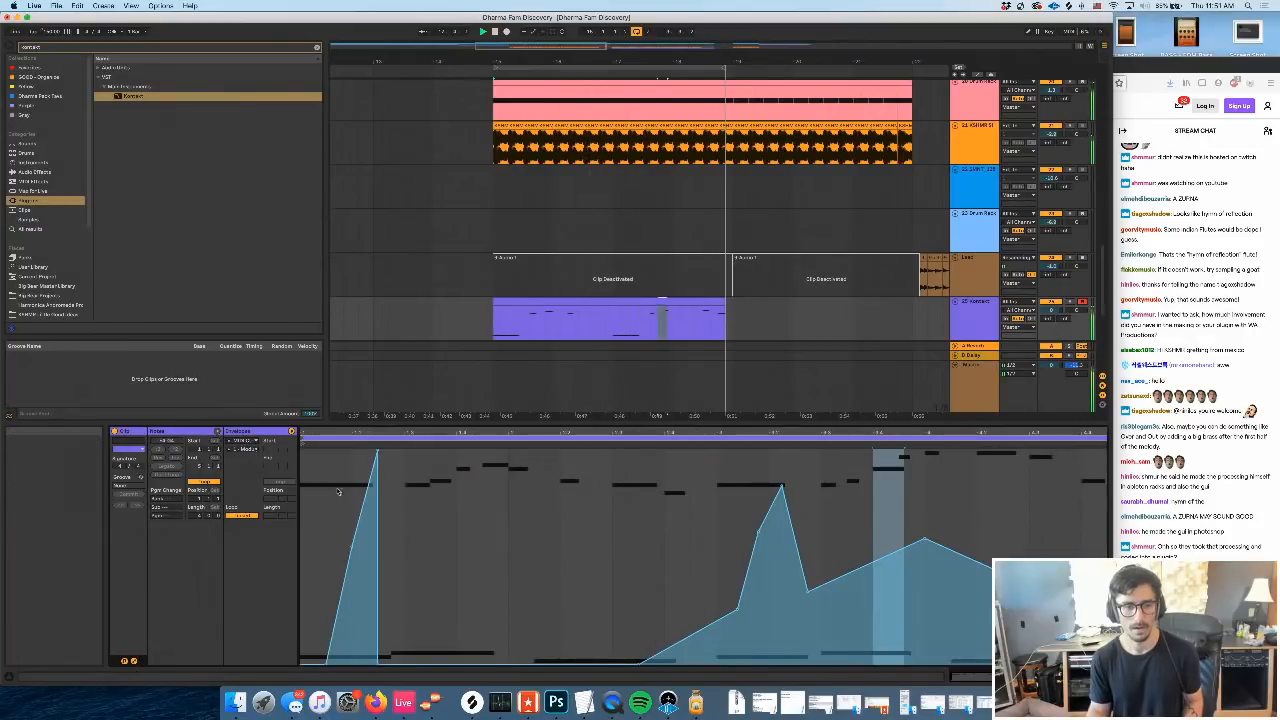
click(238, 449)
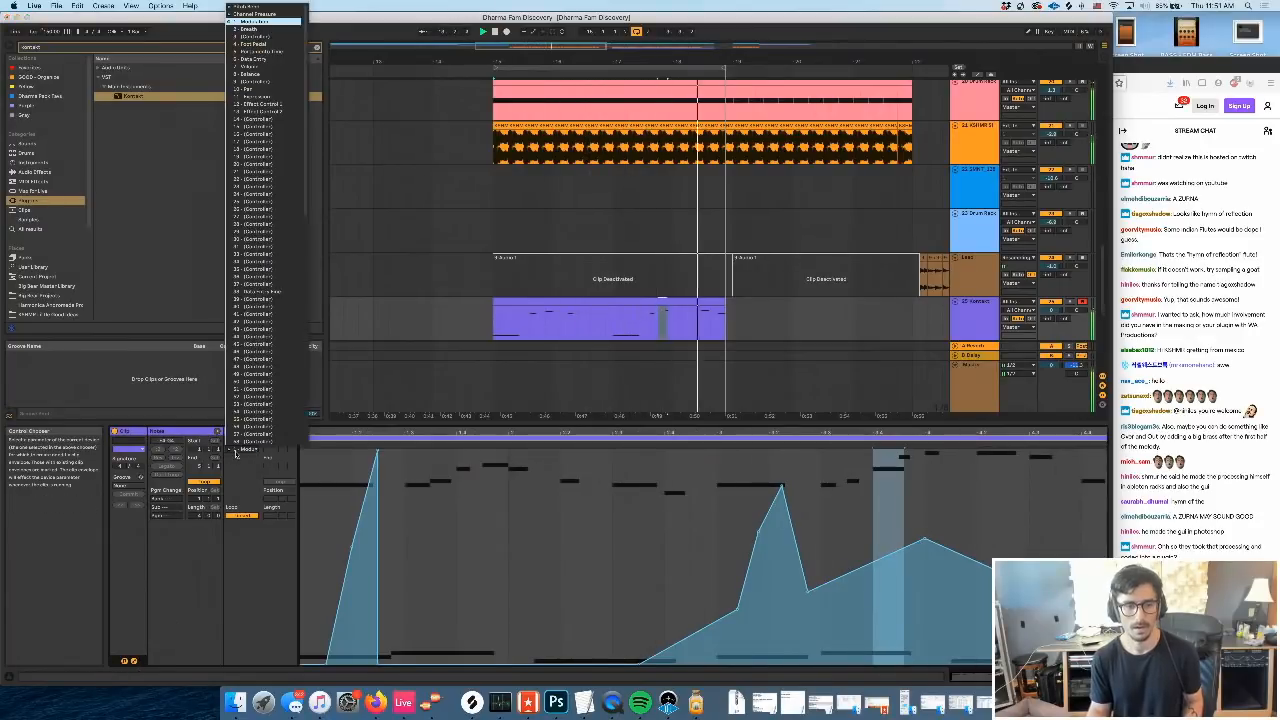
click(258, 5)
click(238, 449)
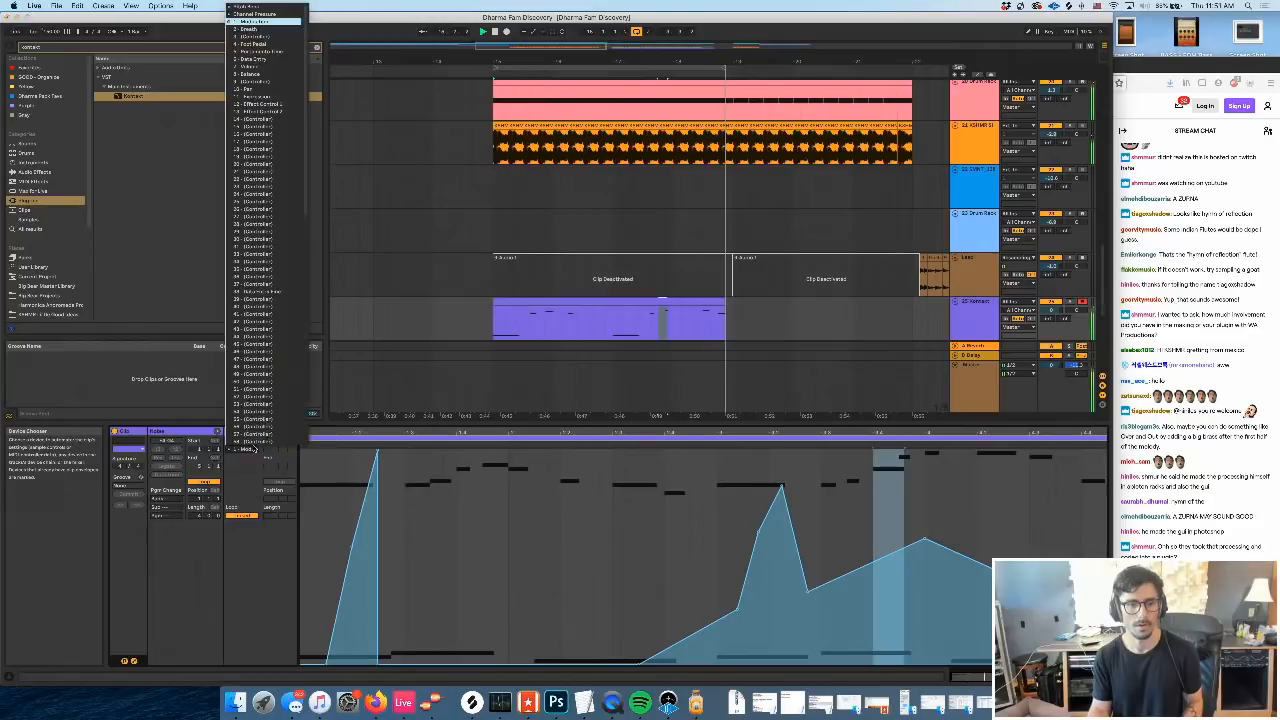
click(246, 8)
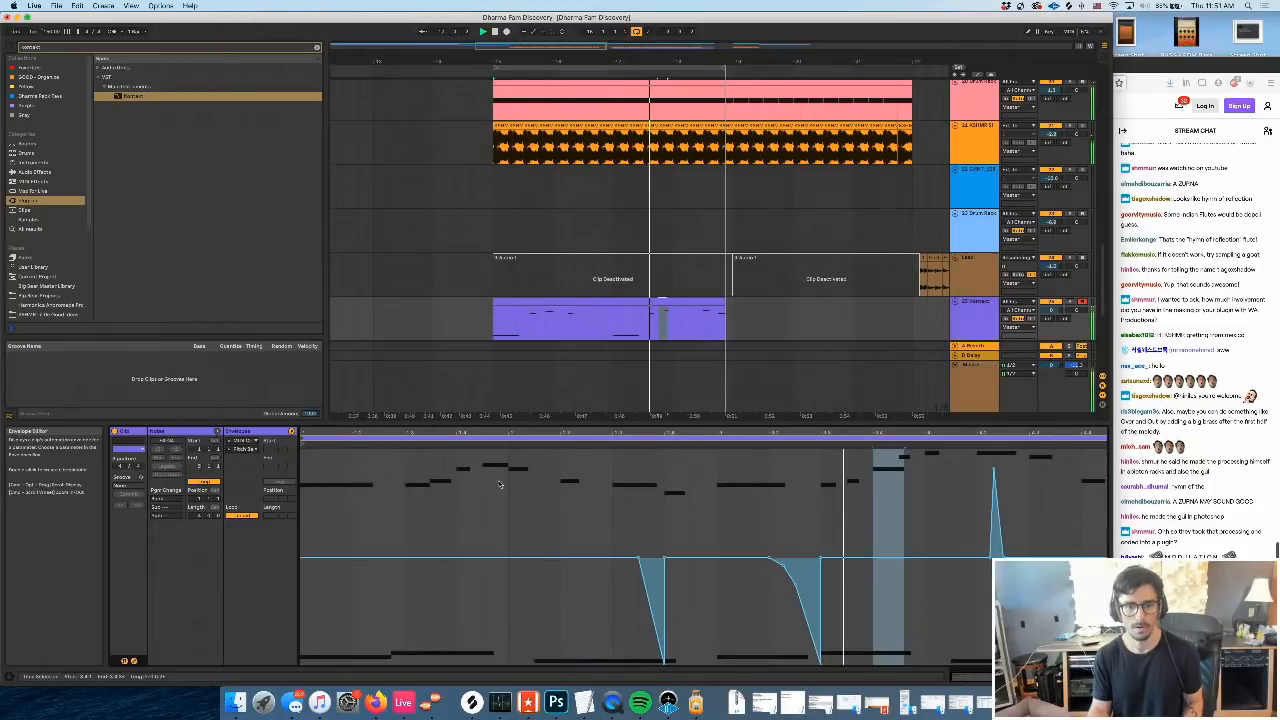
click(458, 442)
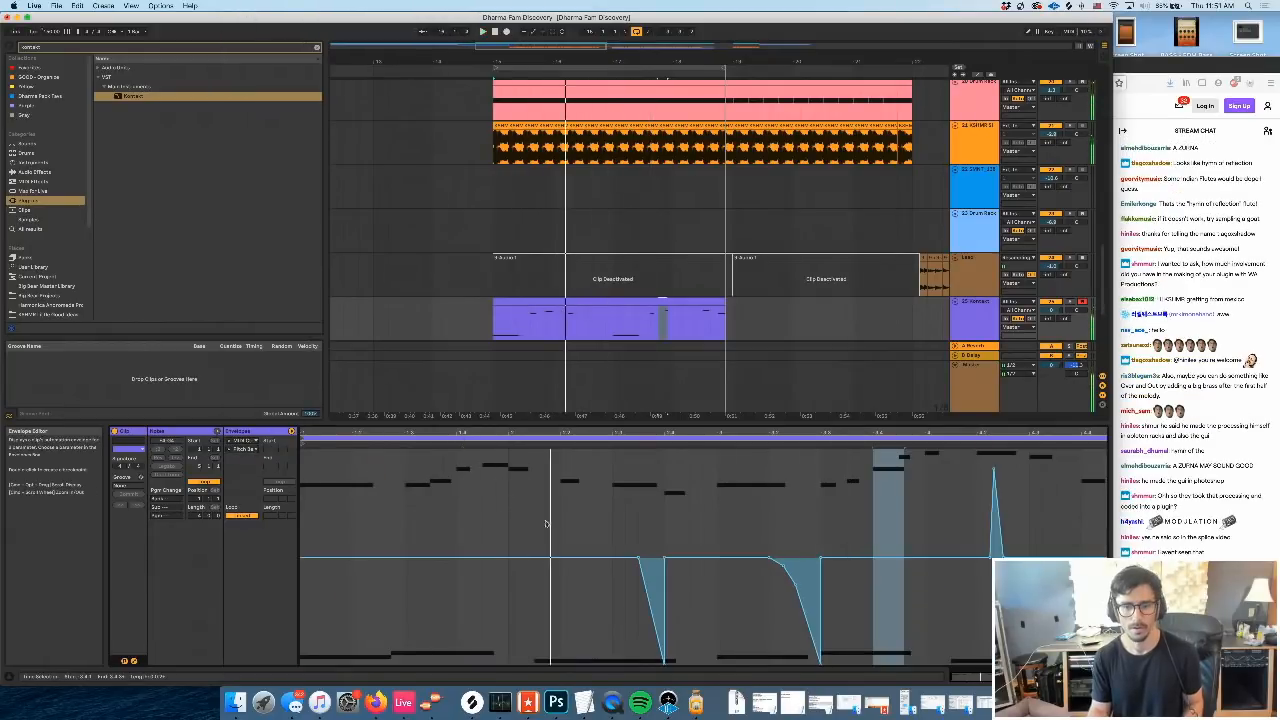
Draw two short upward pitch-bend spikes, one at the start of the long C4 before the first downward bend and one on the F4 peak
key(b)
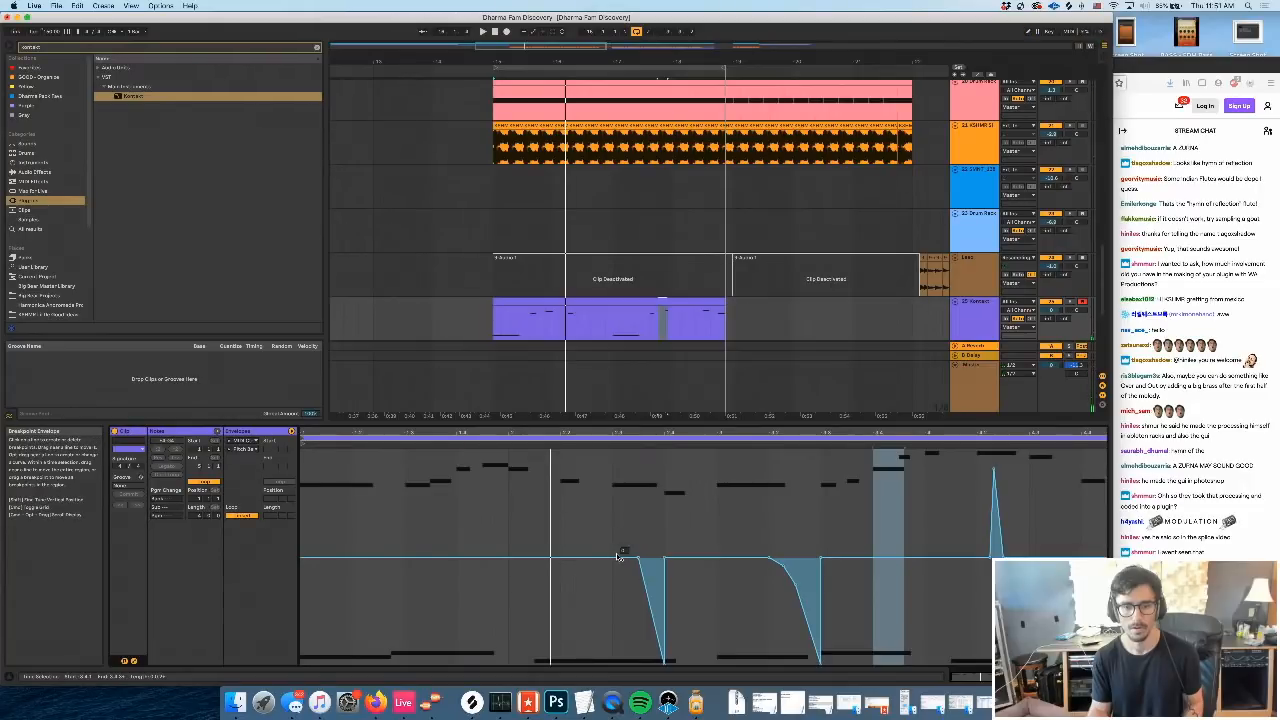
click(618, 557)
drag(626, 557, 626, 551)
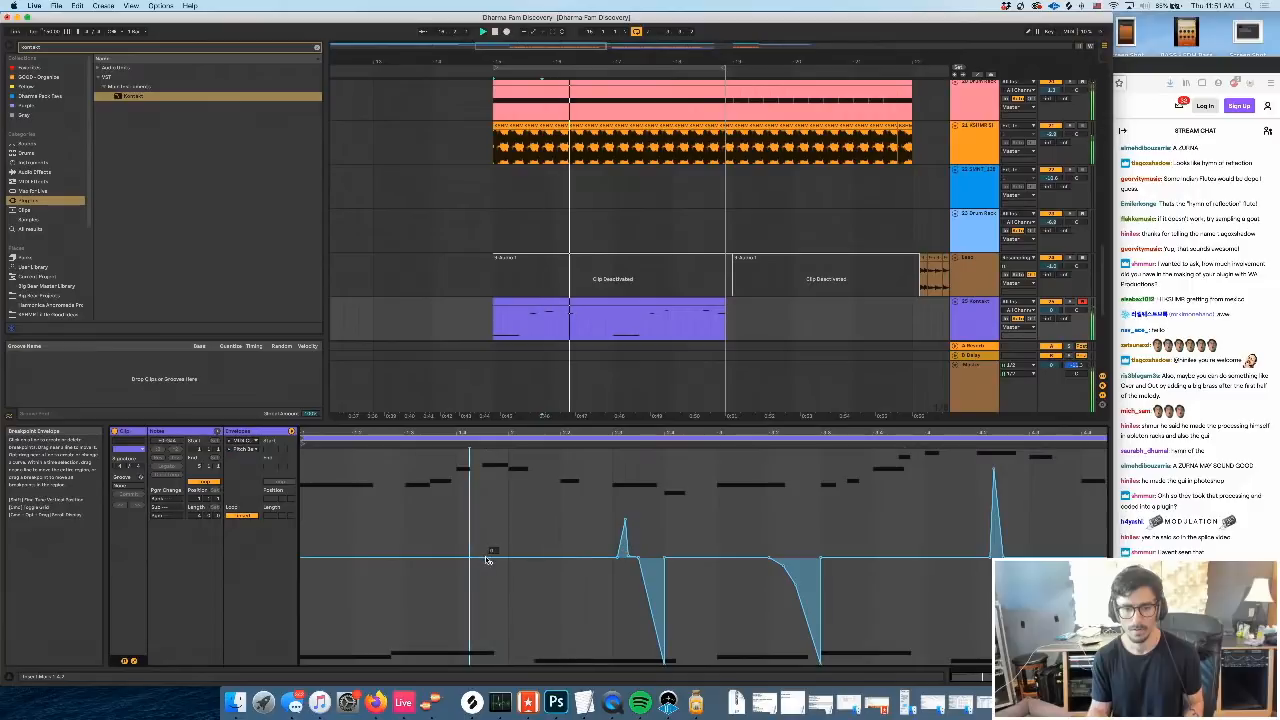
key(space)
drag(496, 527, 496, 505)
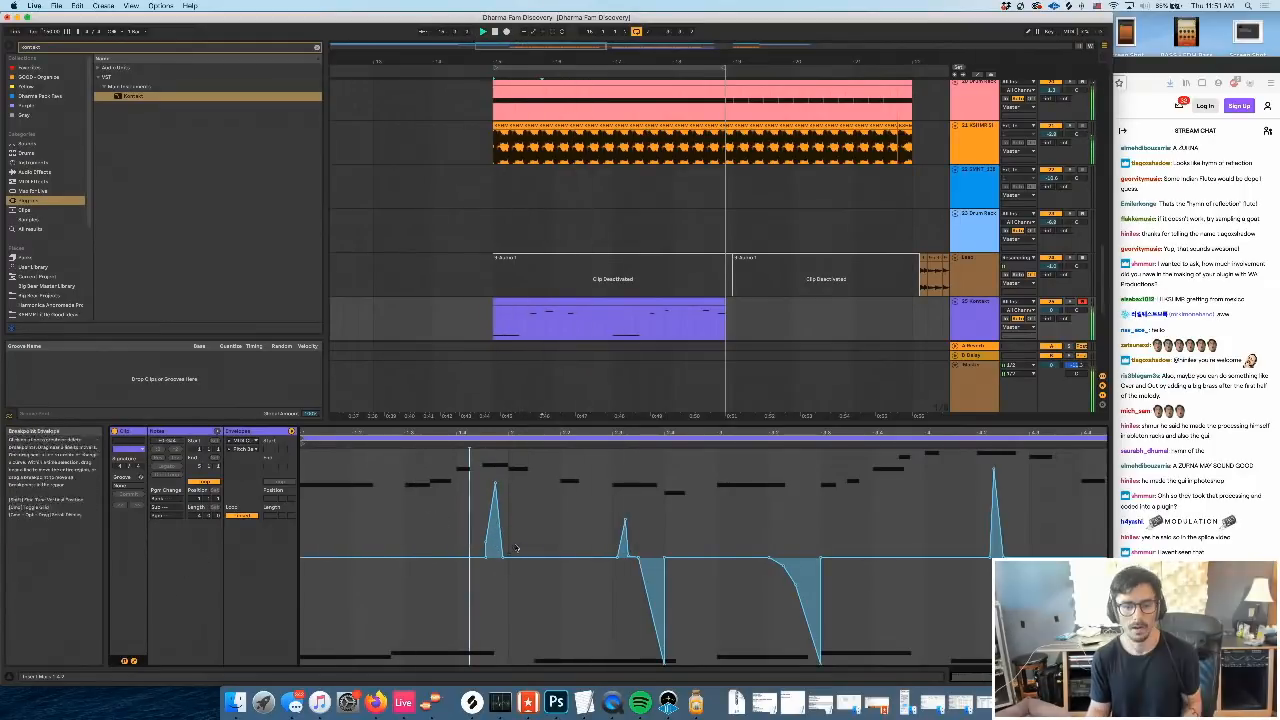
key(space)
key(space)
Return to the note editor and lengthen the F4 peak note so it overlaps the following E4
click(134, 661)
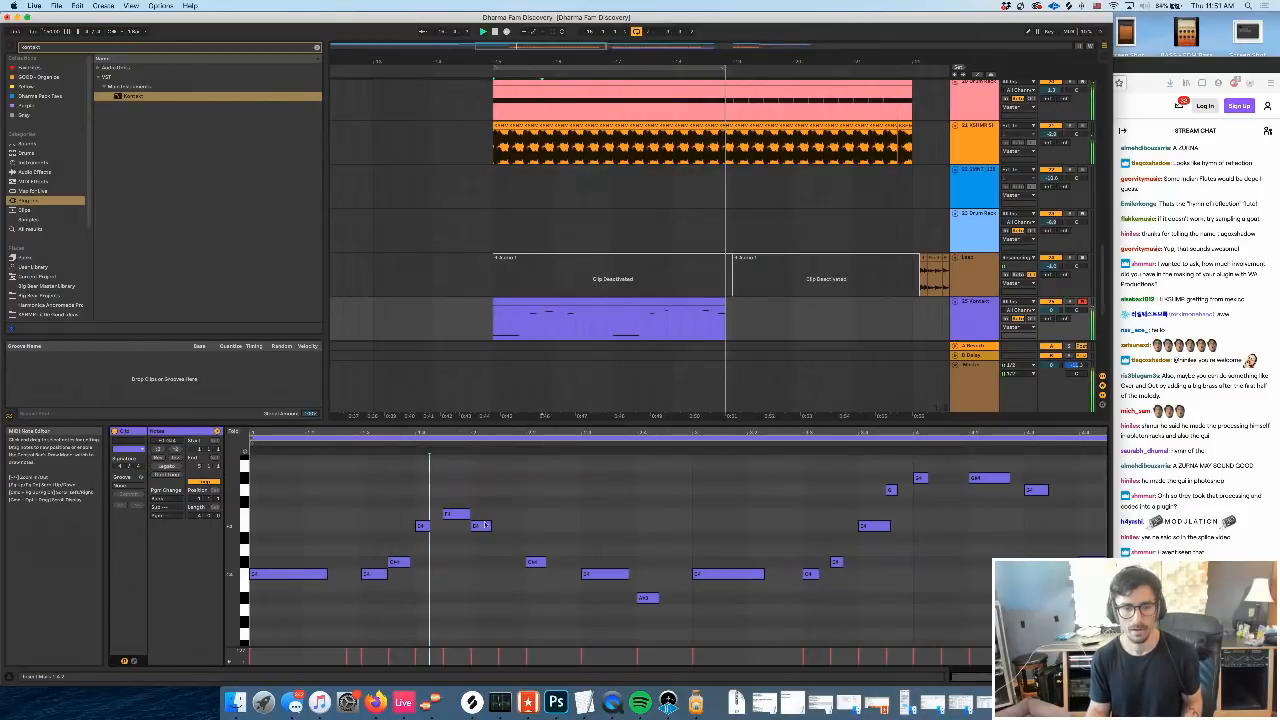
click(478, 515)
click(439, 445)
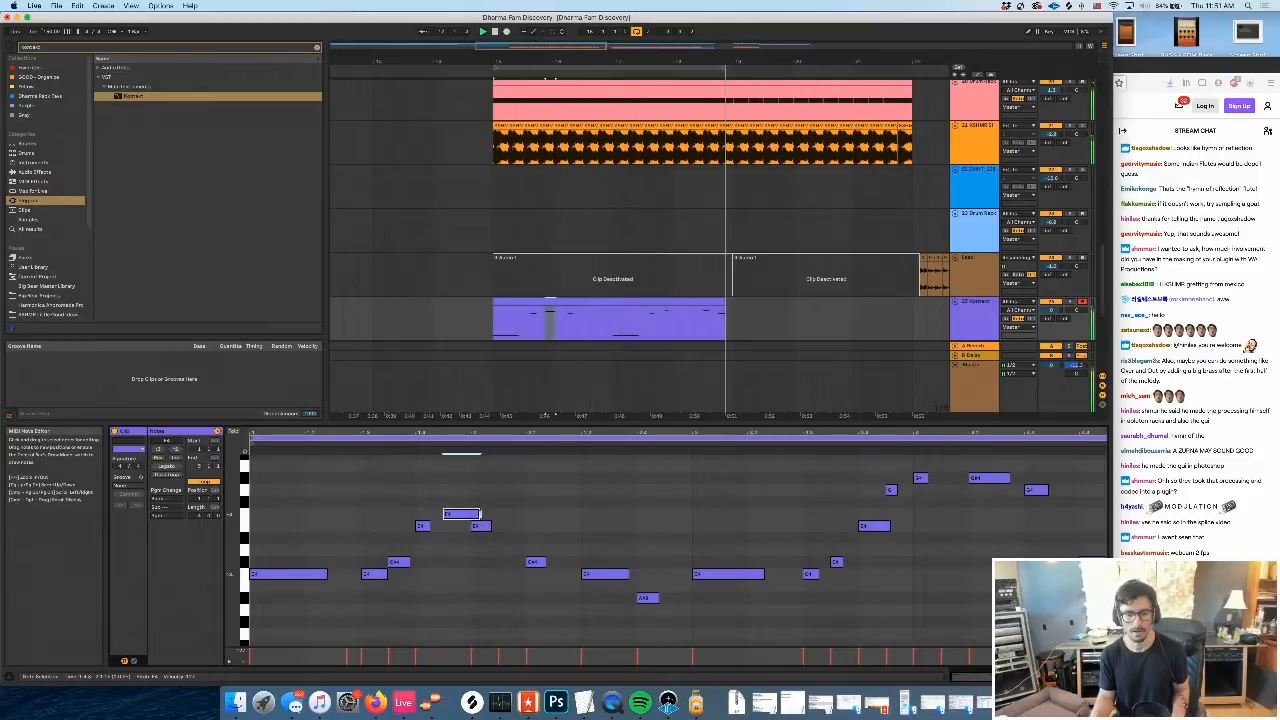
scroll(268, 622, down, 4)
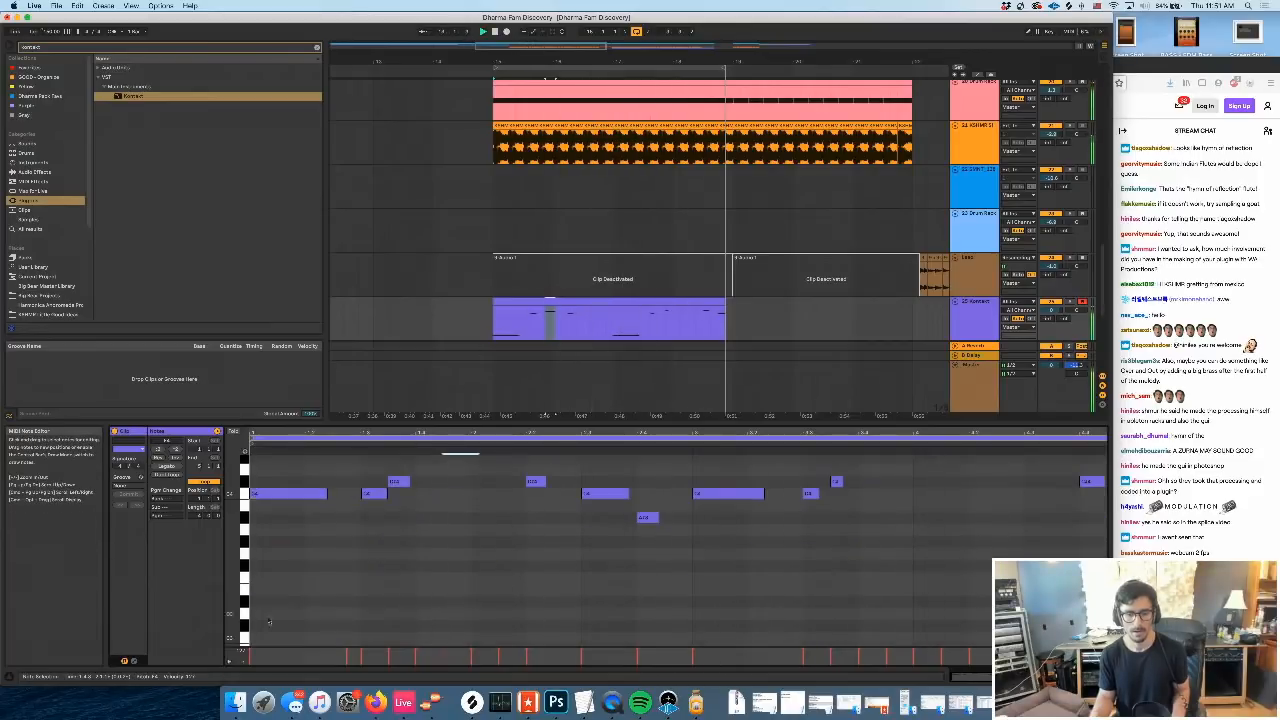
Switch the clip envelope to controller 64 (Hold Pedal) and draw a full-height block across the F4 peak and the following E4
click(133, 661)
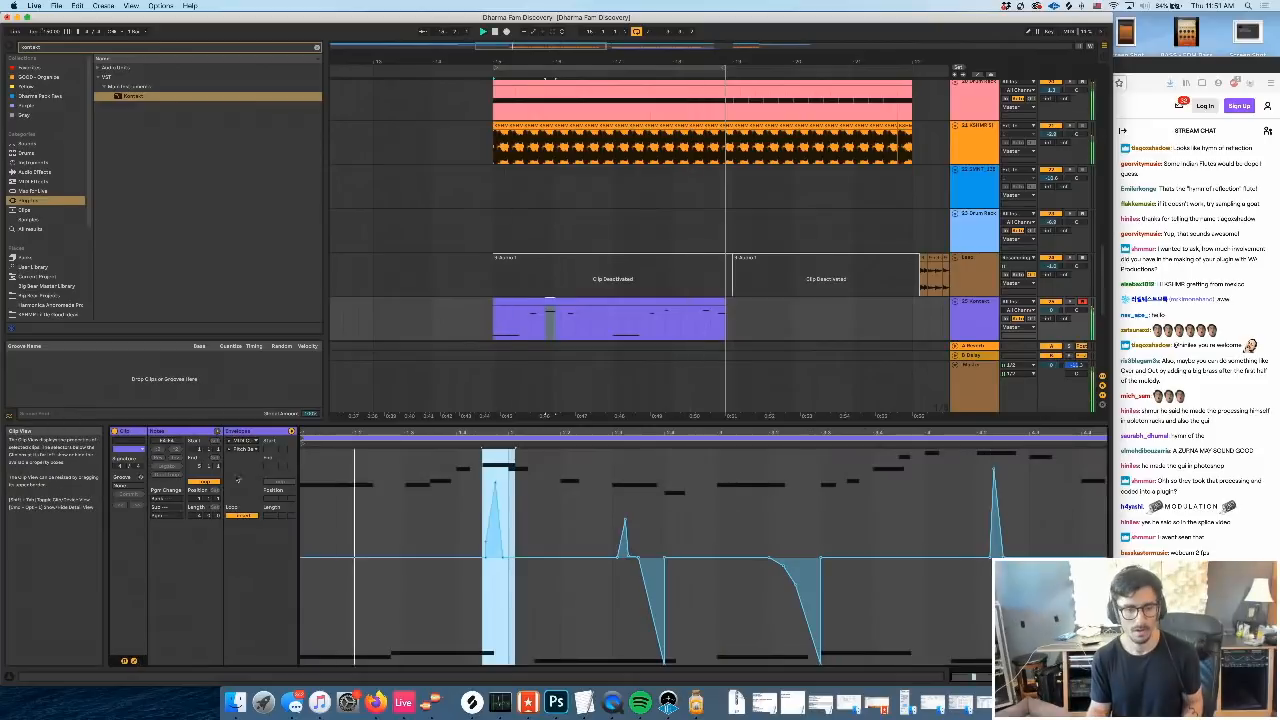
click(243, 442)
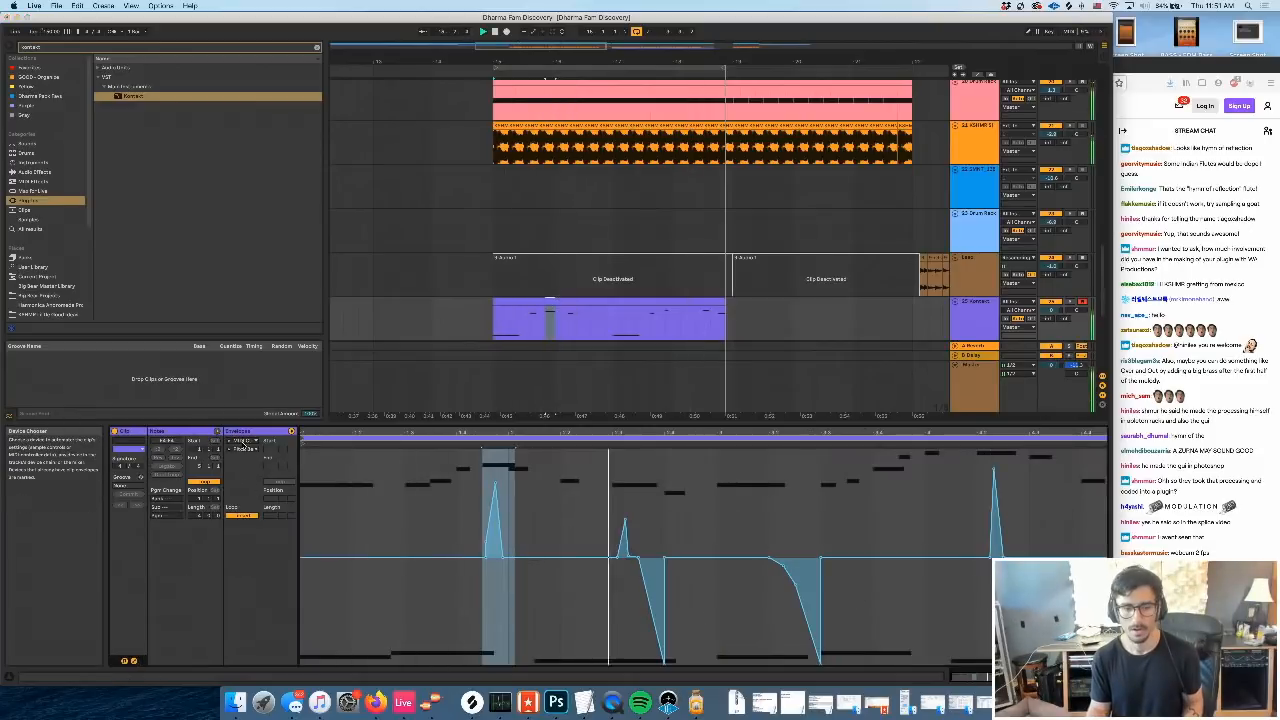
click(243, 449)
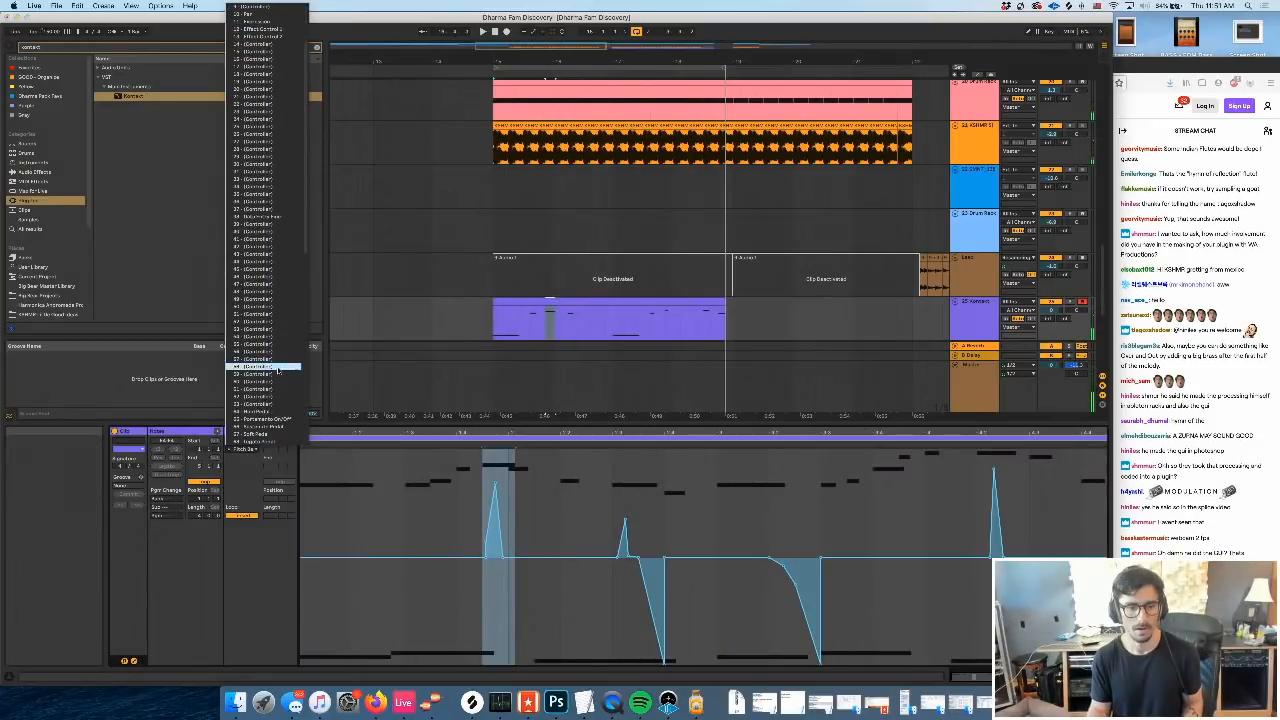
click(262, 412)
key(b)
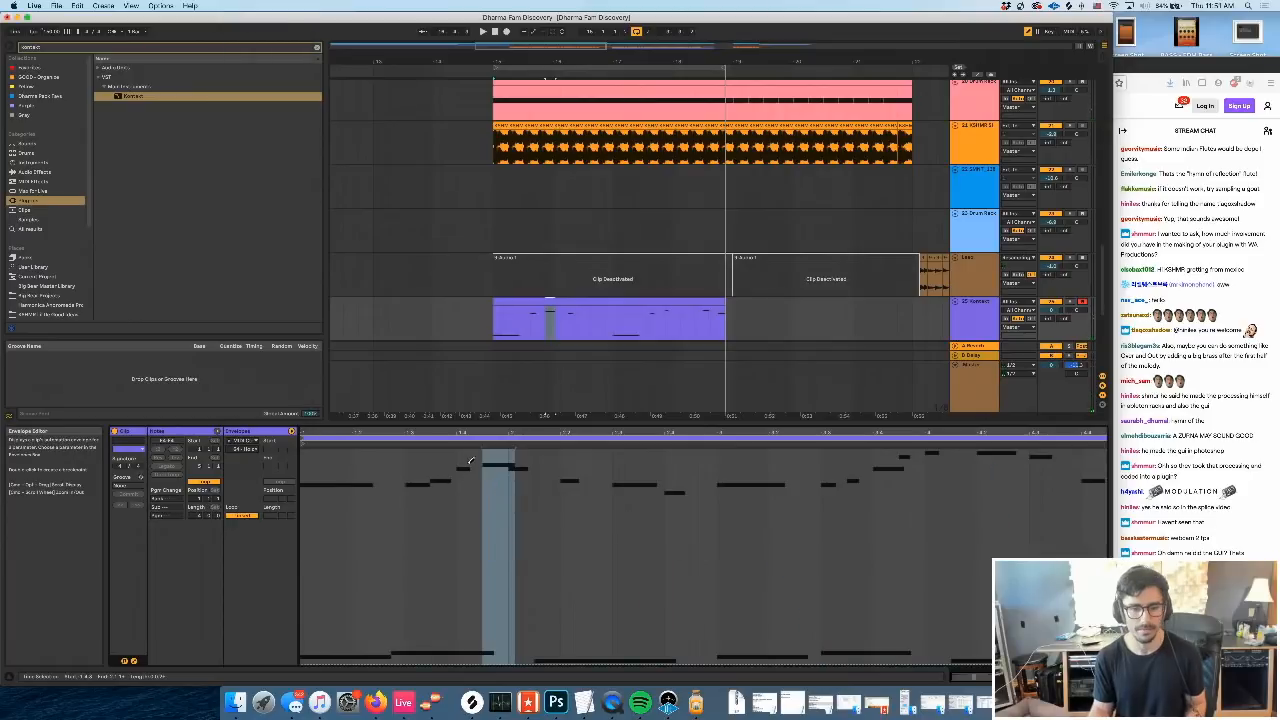
drag(475, 460, 538, 429)
key(space)
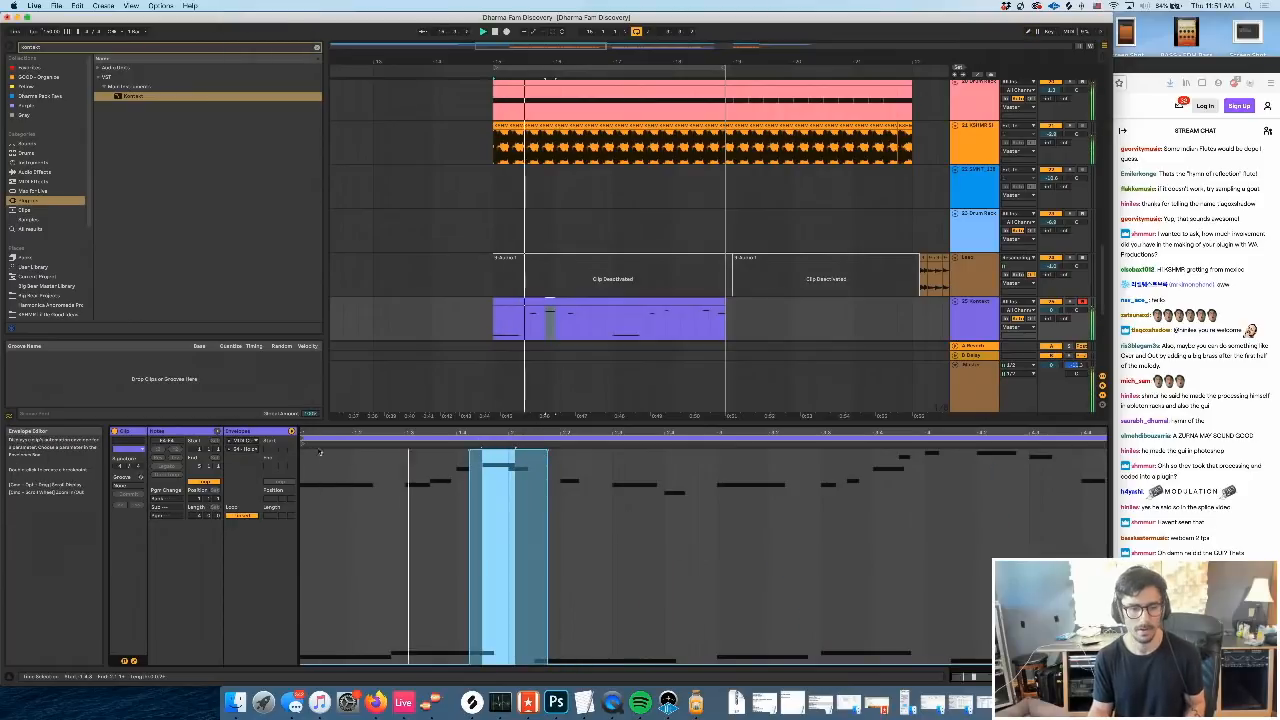
click(245, 450)
click(248, 460)
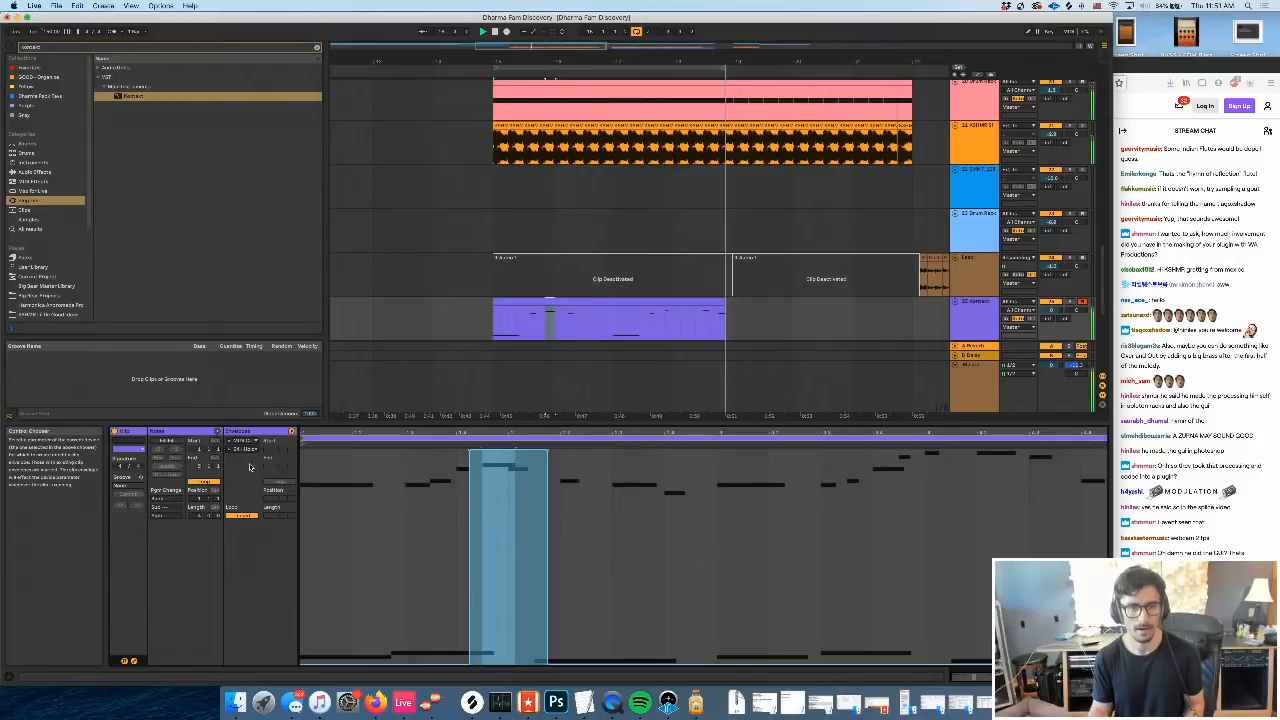
key(space)
Move the E4 after the F4 peak earlier so they overlap more, extend its end and replay
click(137, 661)
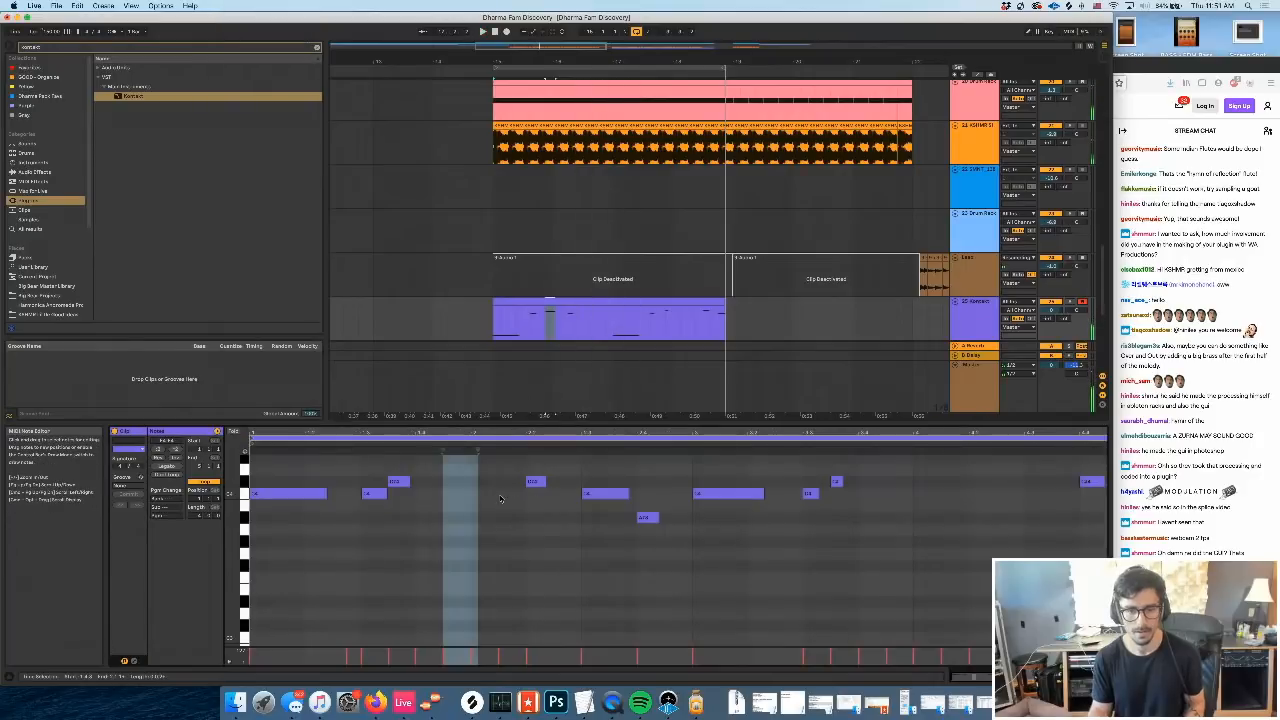
scroll(483, 524, up, 3)
click(482, 526)
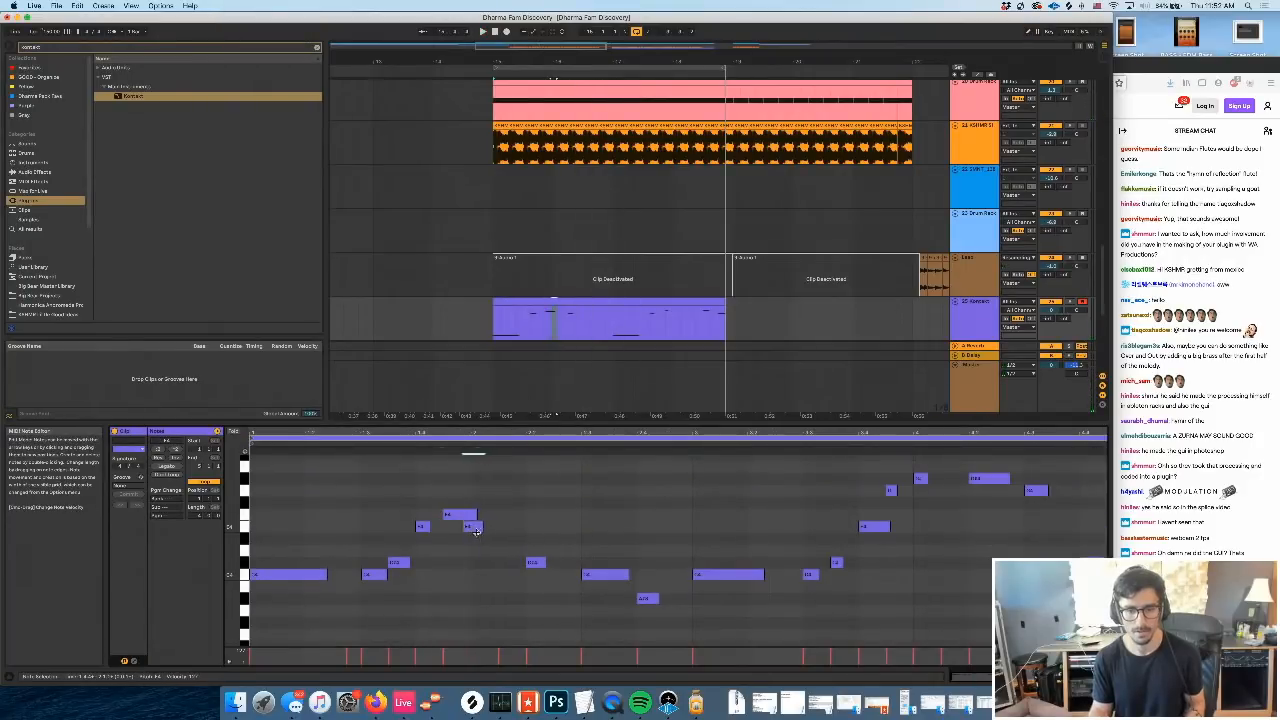
key(space)
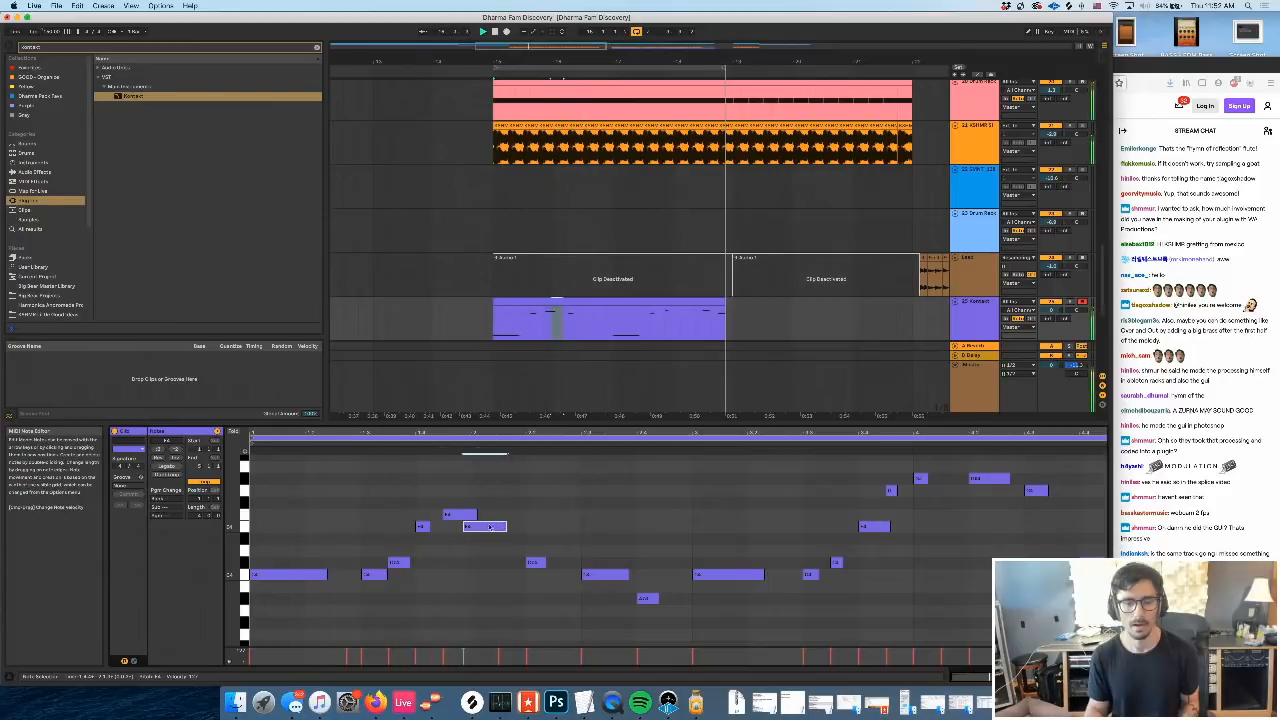
key(space)
Trim the end of the second keyswitch note and extend the third keyswitch note's start back to meet it
scroll(470, 552, down, 8)
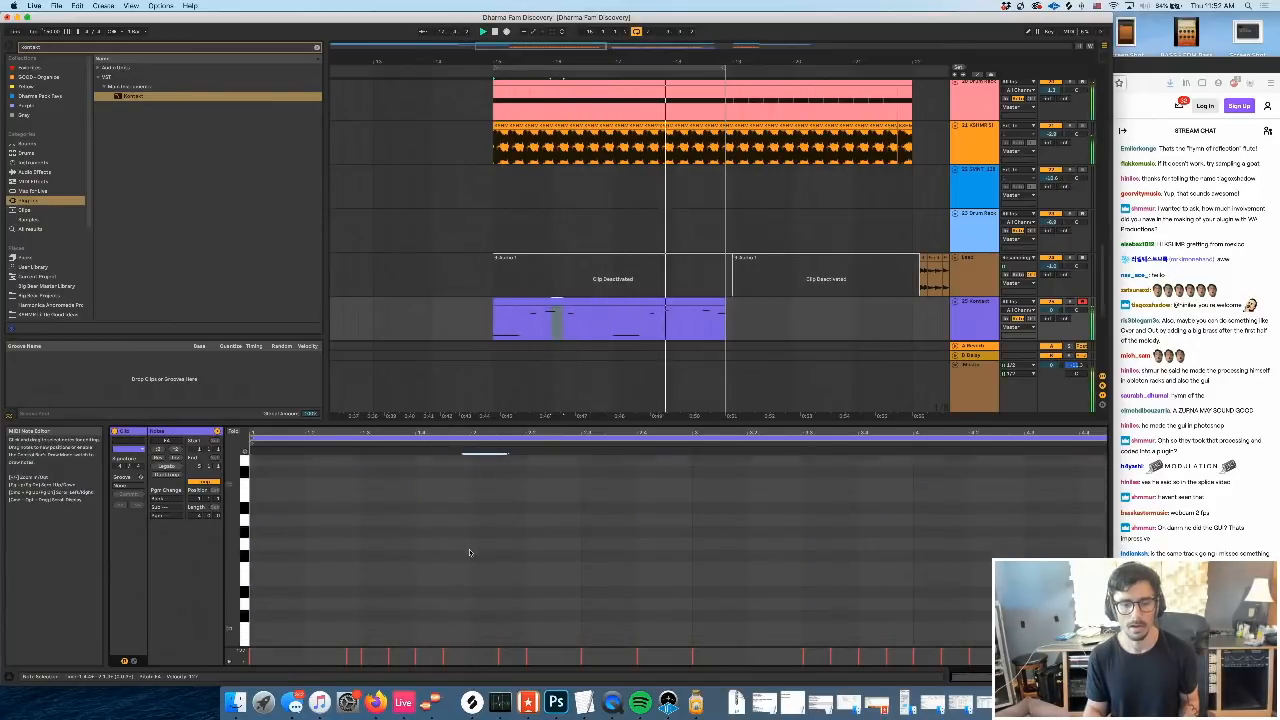
scroll(470, 552, down, 3)
drag(459, 533, 427, 533)
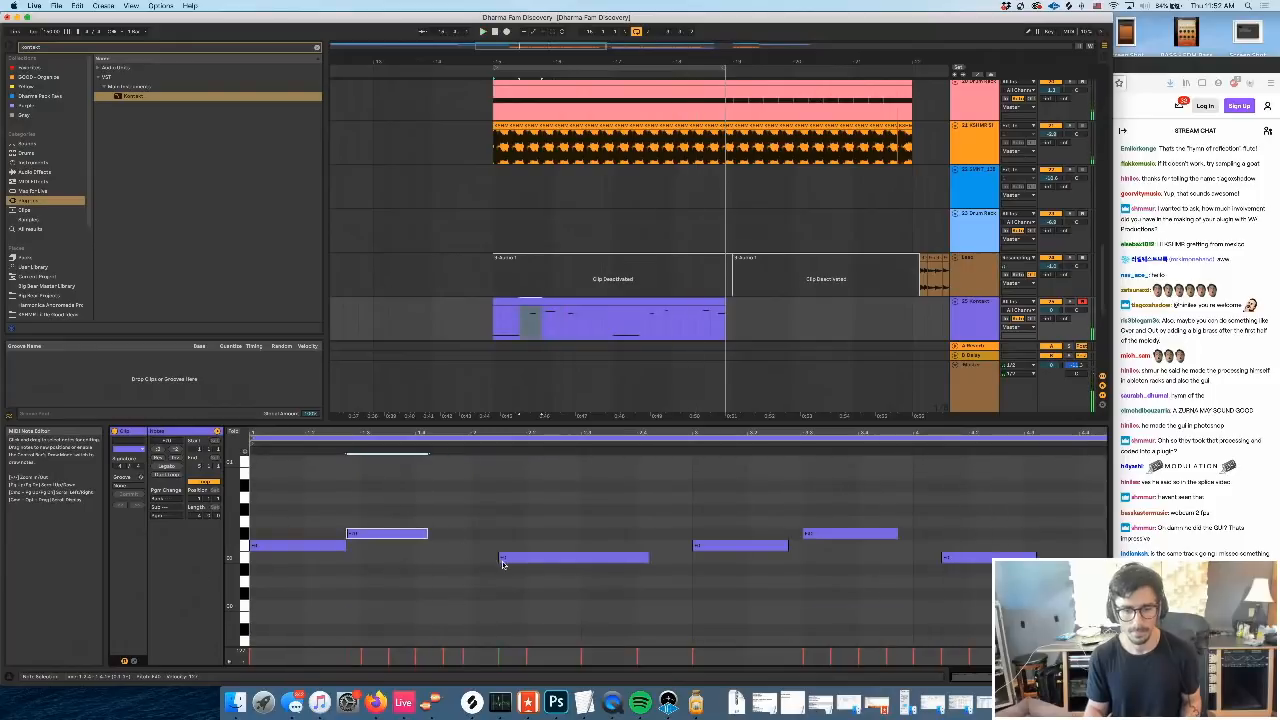
click(501, 557)
drag(501, 557, 421, 565)
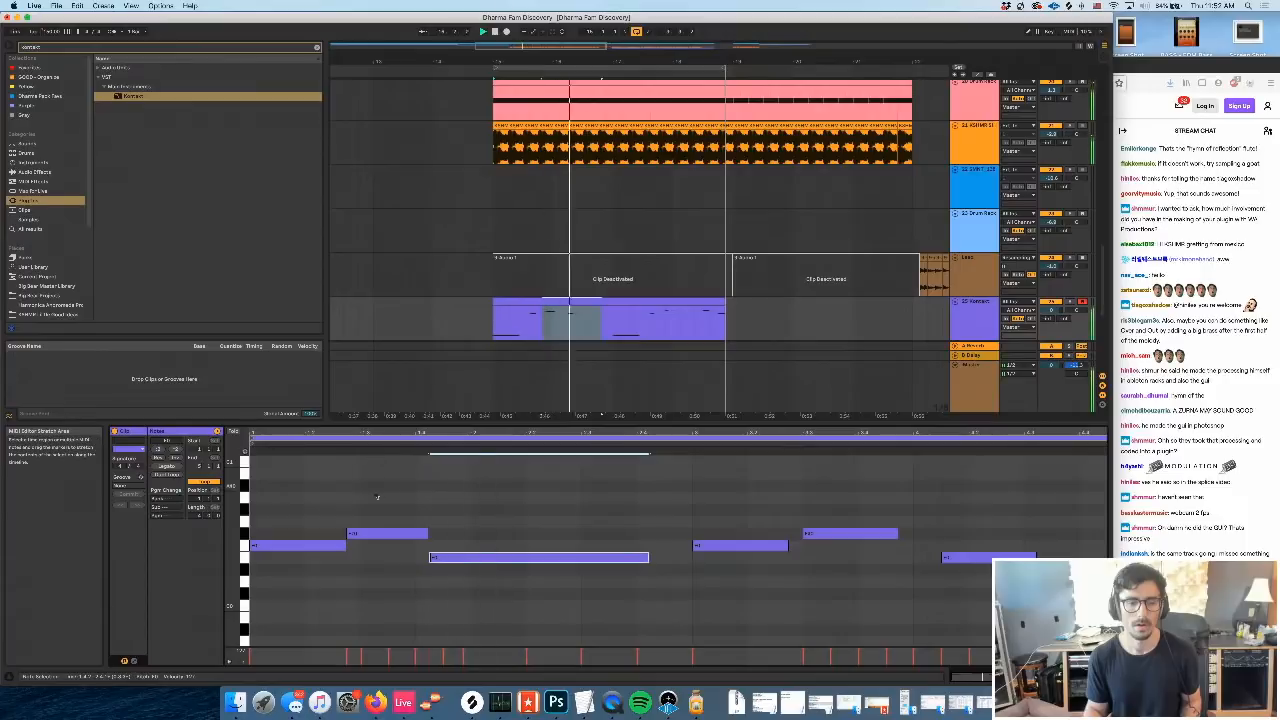
Shorten the E4 after the F4 peak and nudge it slightly later
scroll(433, 517, up, 2)
scroll(433, 517, up, 10)
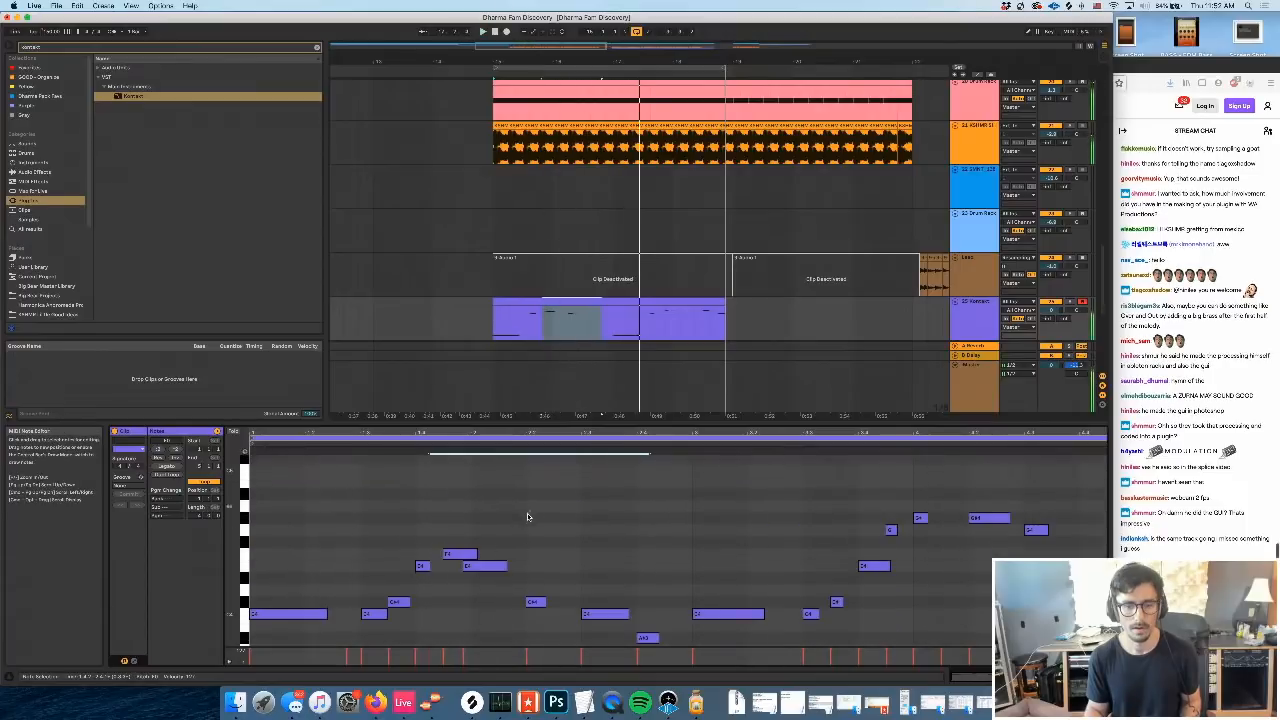
drag(507, 566, 479, 570)
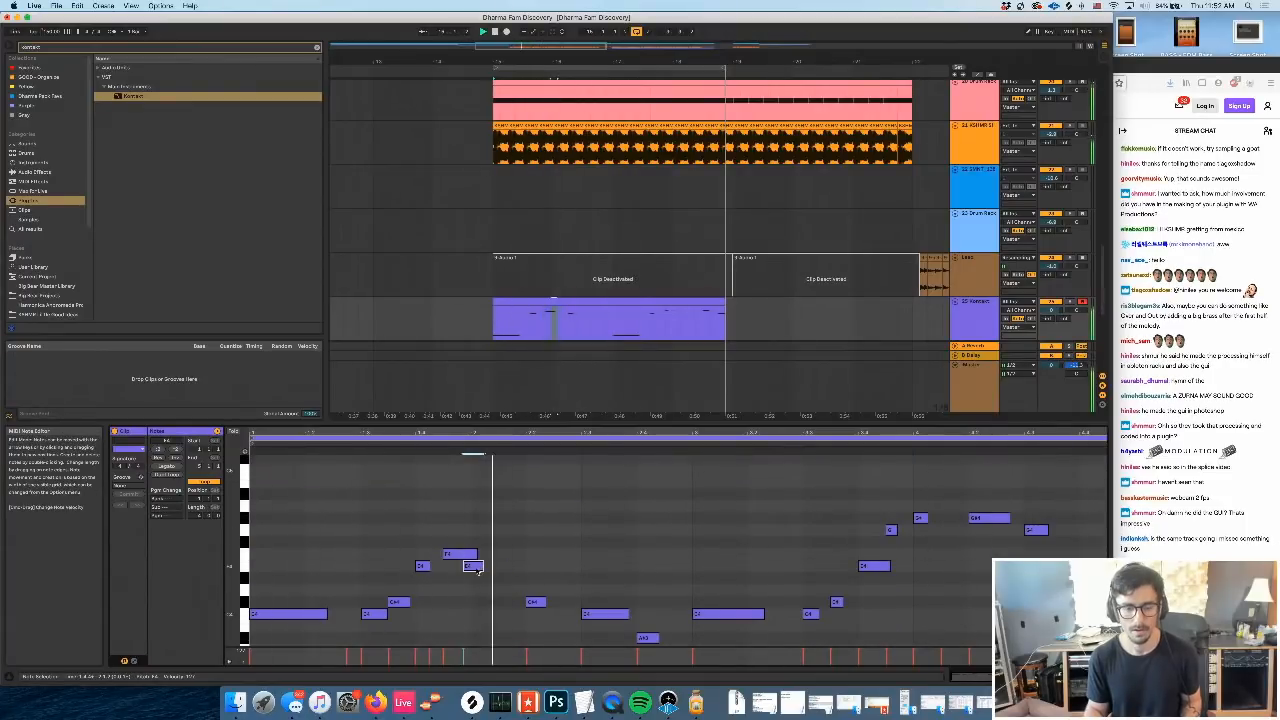
scroll(476, 567, down, 3)
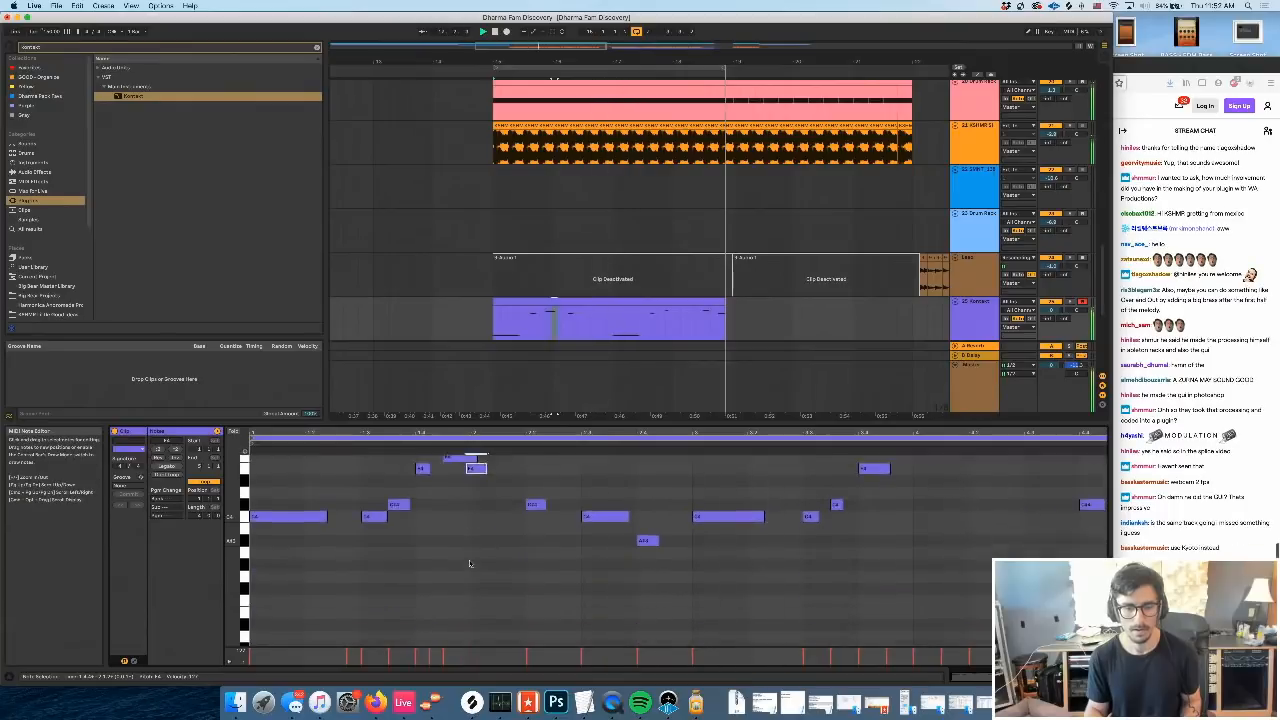
scroll(469, 564, down, 3)
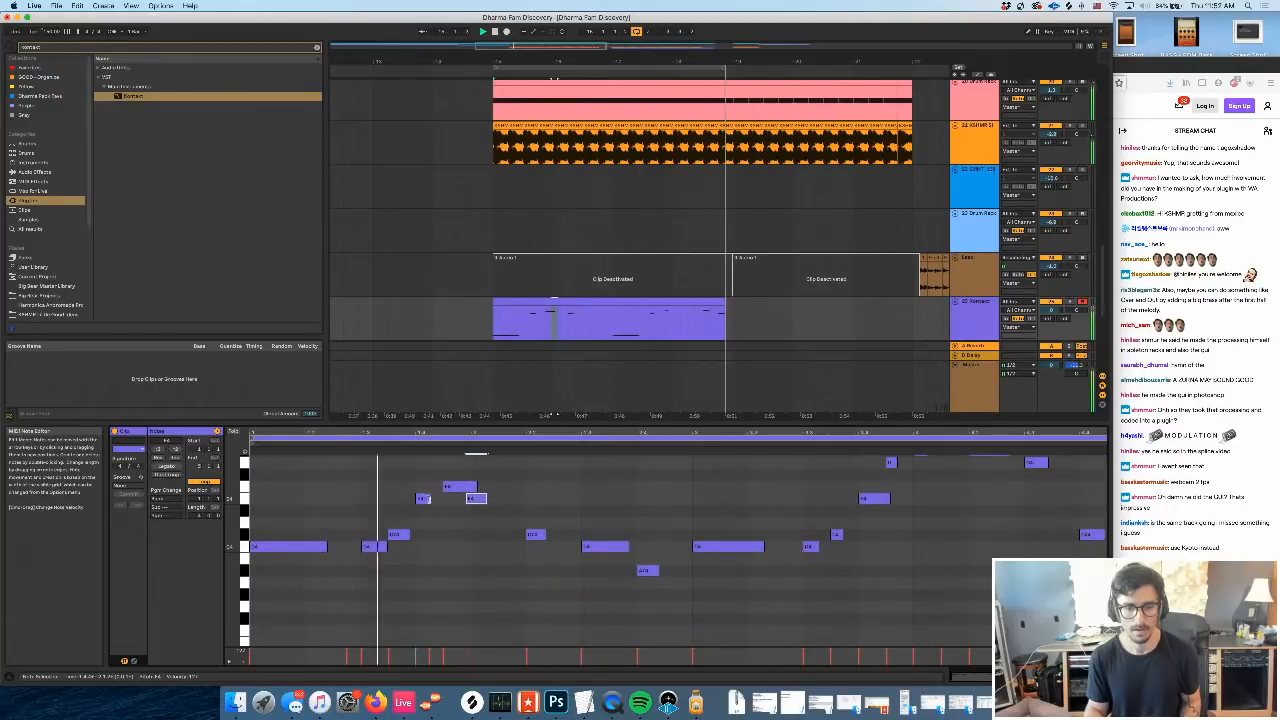
Try shortening the second and third melody notes, C4 and C#4, and replay the phrase
drag(445, 498, 400, 534)
key(space)
click(386, 547)
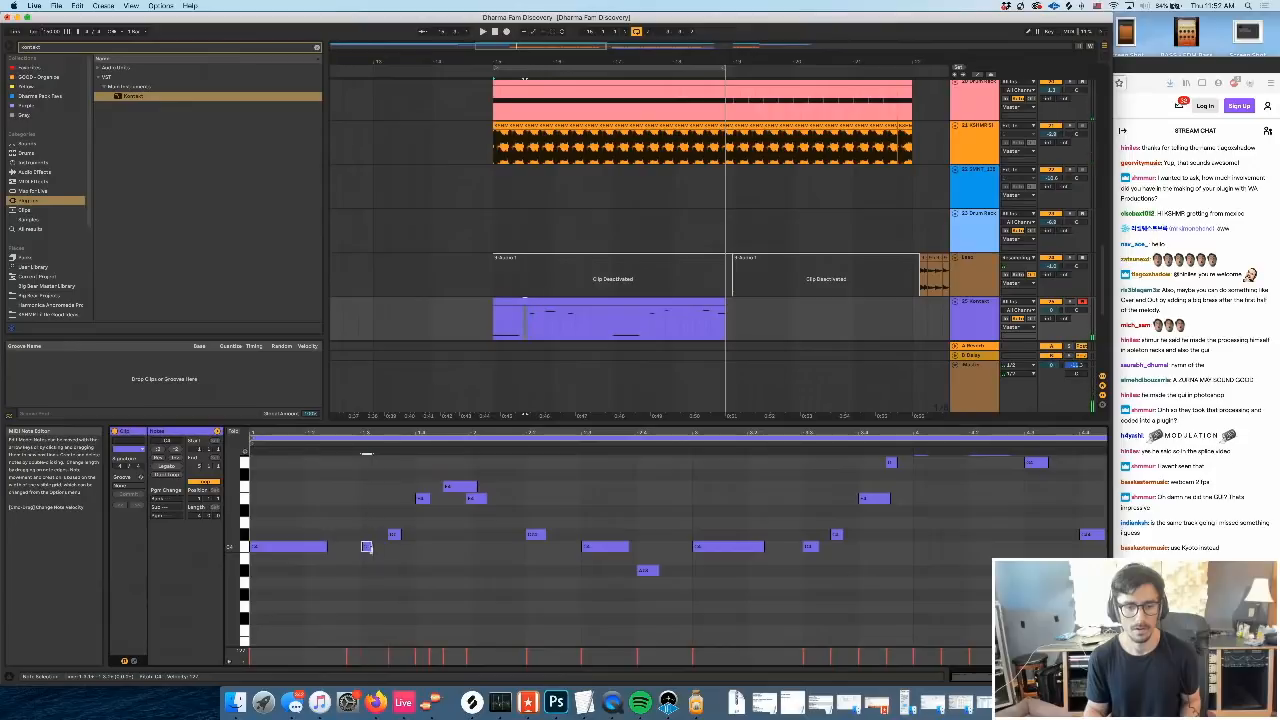
key(space)
scroll(370, 546, down, 3)
scroll(379, 520, up, 1)
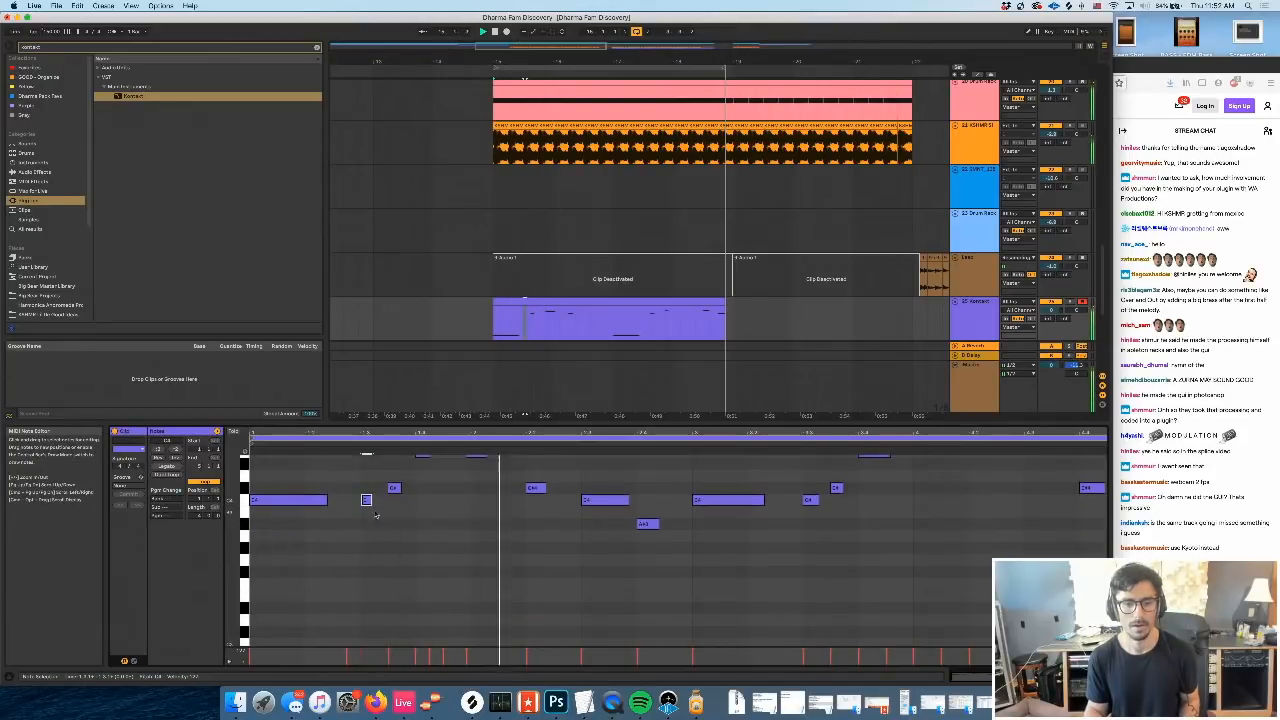
Start the second melody note slightly earlier, lengthen its end and extend the third melody note
mouse_move(370, 501)
mouse_down()
mouse_move(385, 501)
mouse_move(372, 505)
mouse_up()
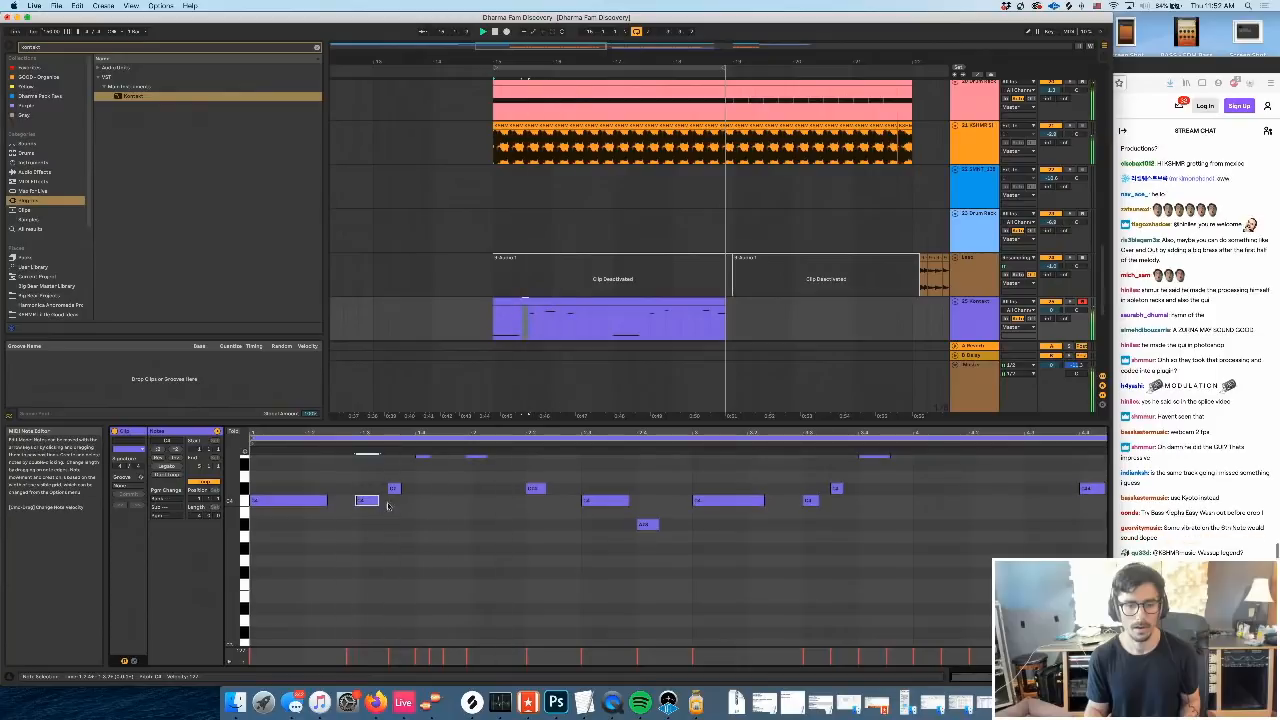
scroll(388, 505, up, 1)
key(space)
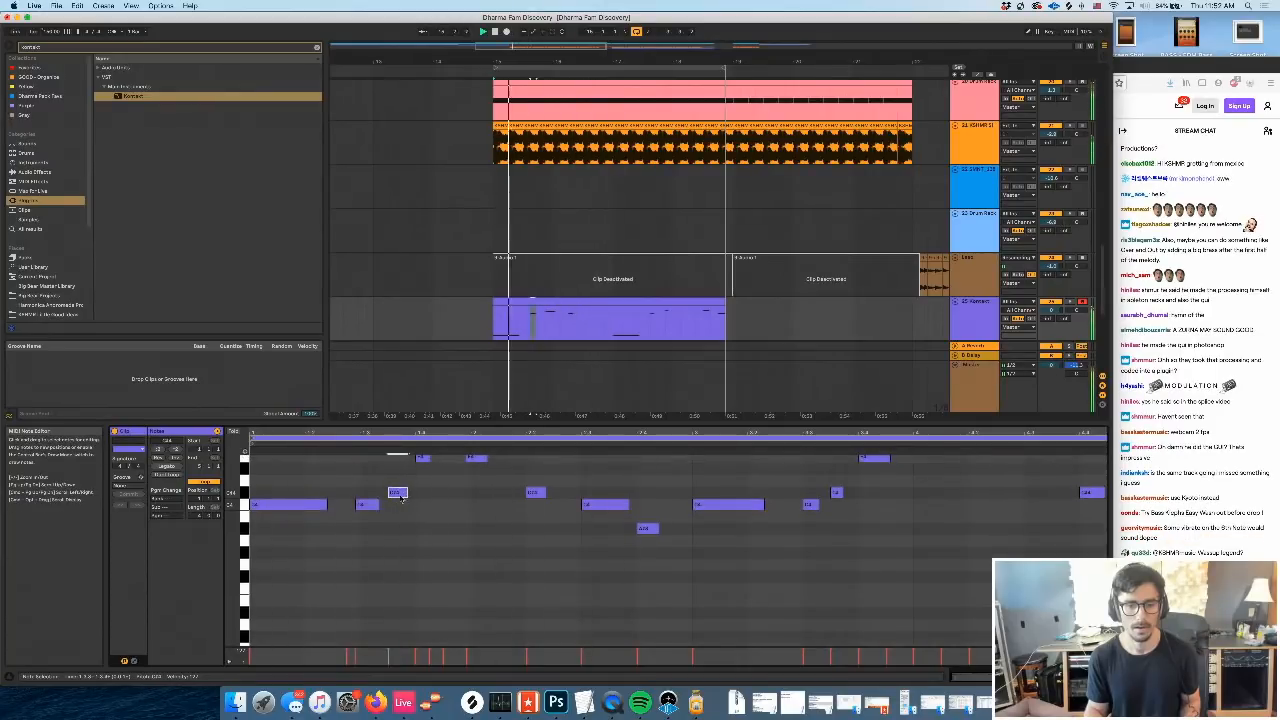
Add three short rising grace notes, E3, G3 and A#3, leading into the second melody note and replay
click(383, 528)
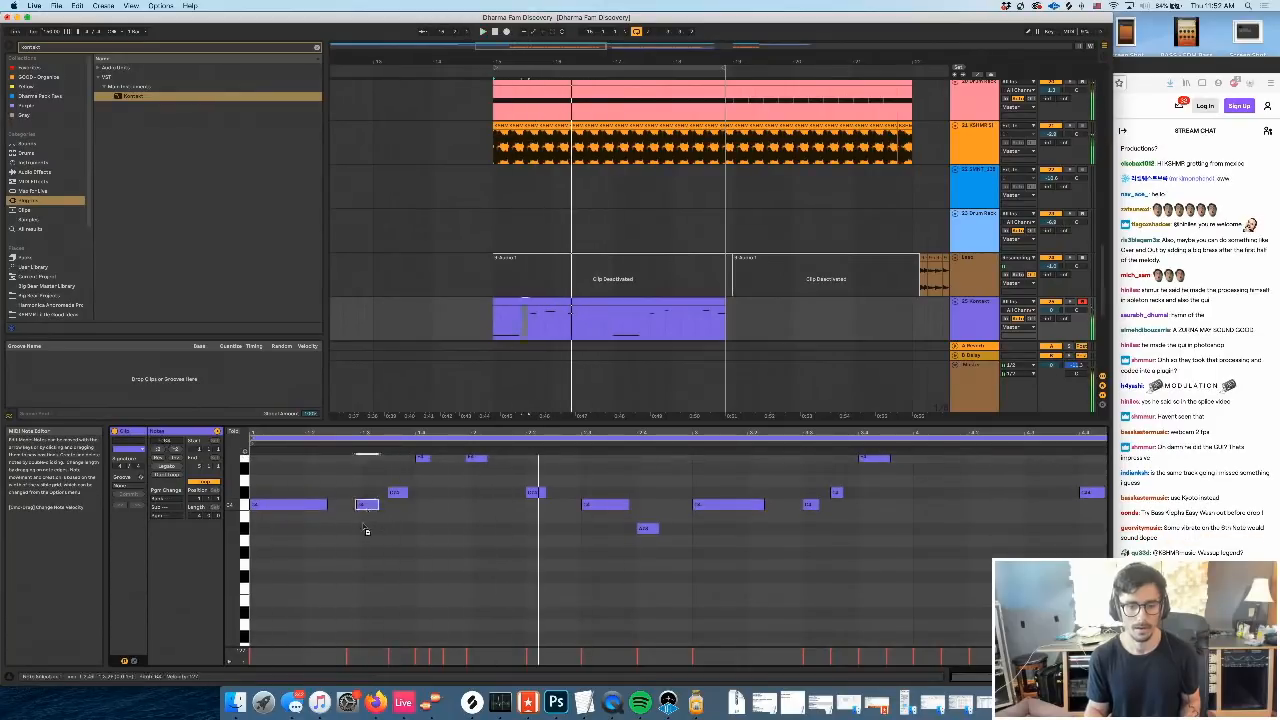
double_click(341, 565)
double_click(338, 565)
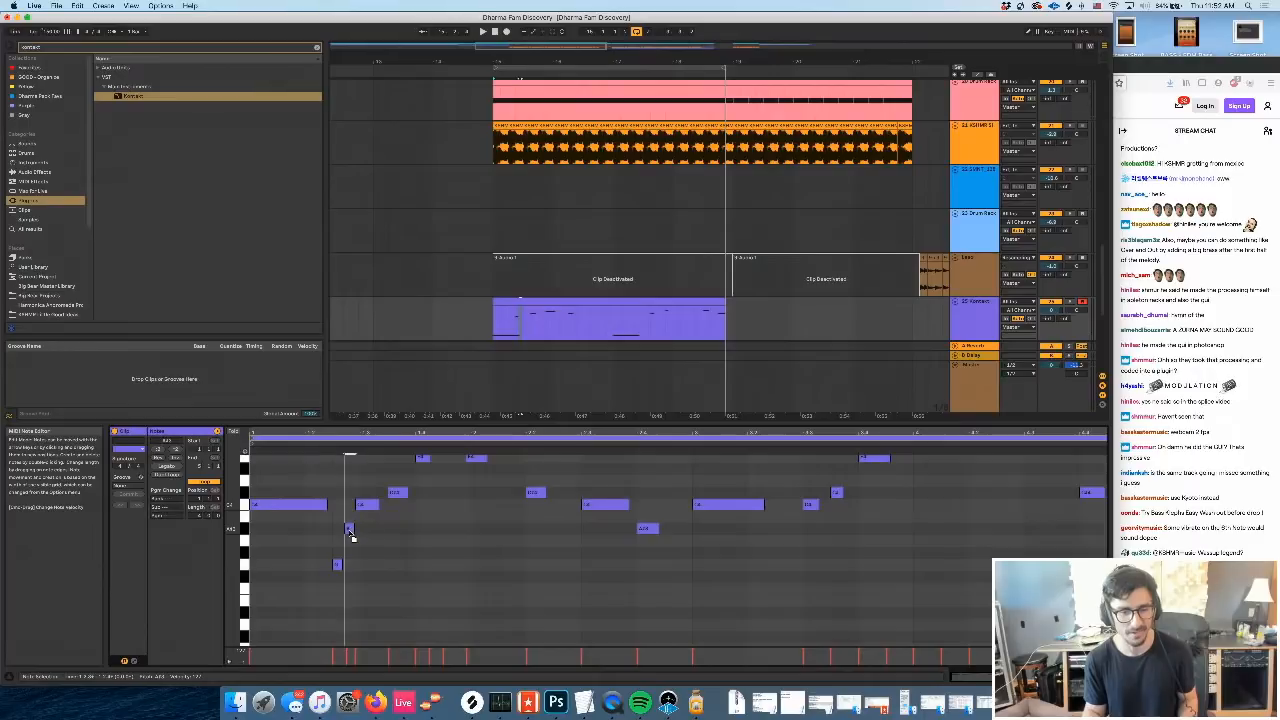
double_click(335, 626)
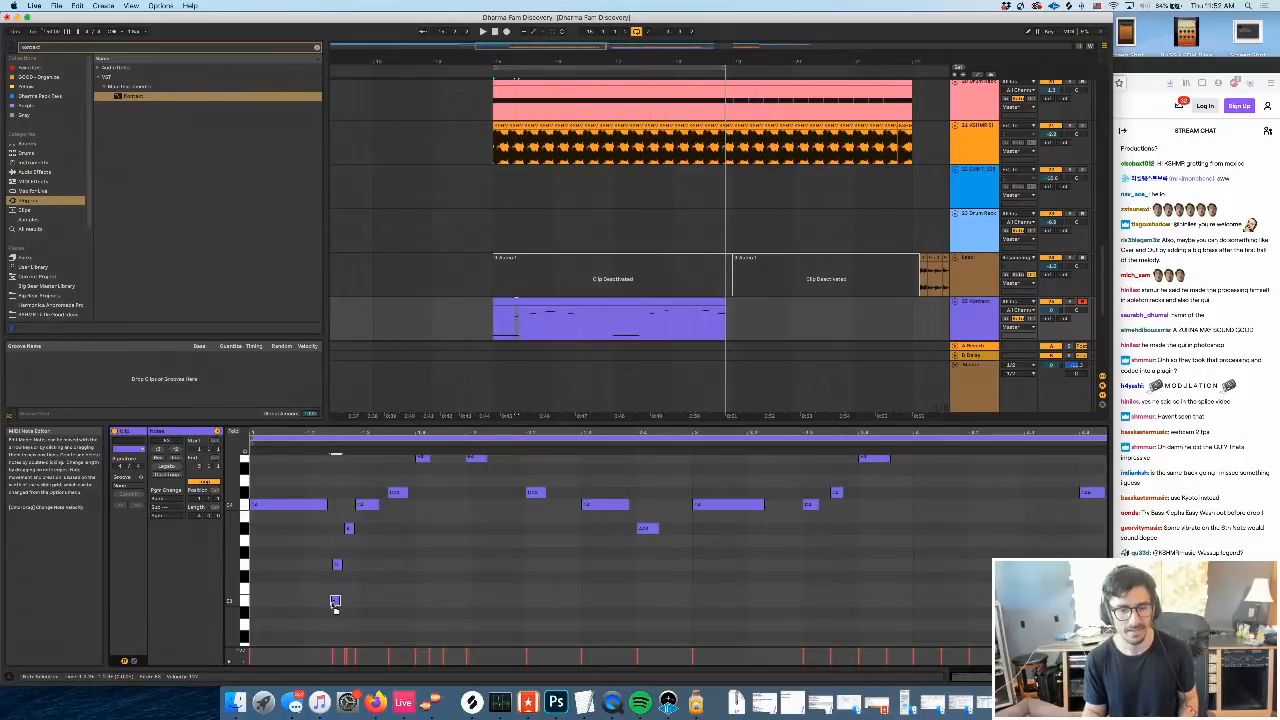
key(space)
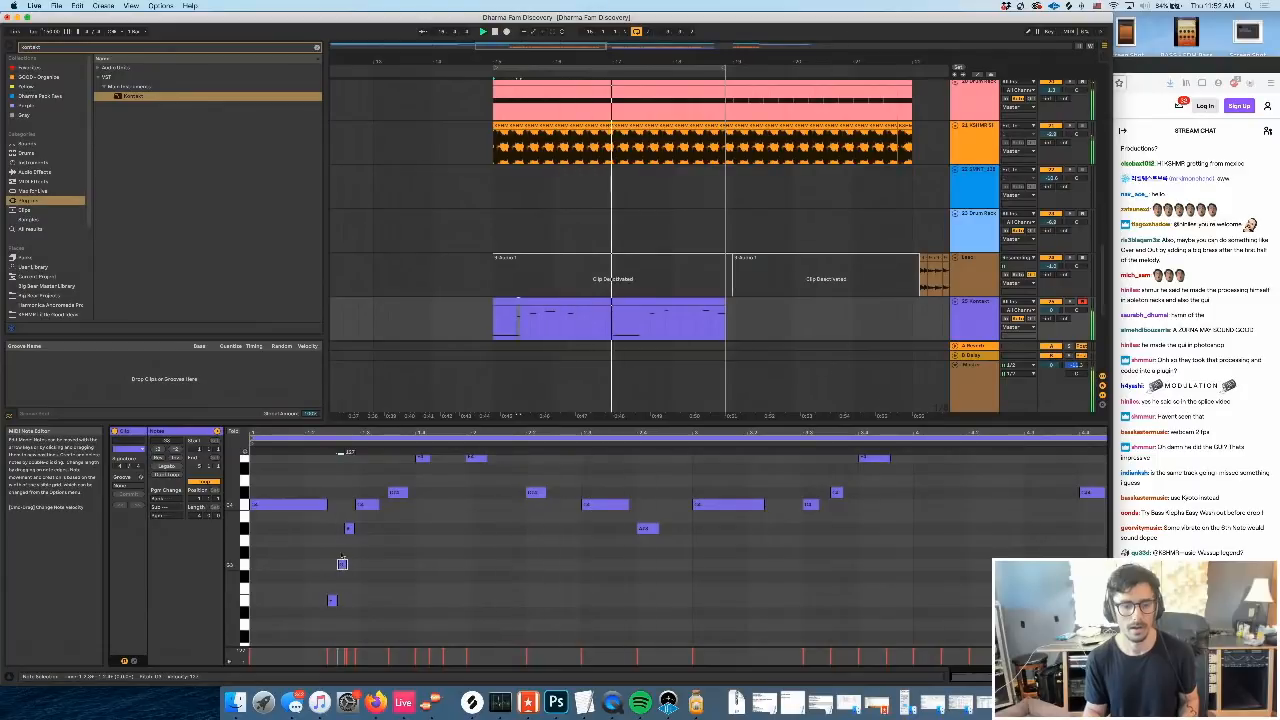
Lower the three grace notes before the second melody note to C3, E3 and G3 and replay the phrase
drag(334, 603, 339, 637)
key(space)
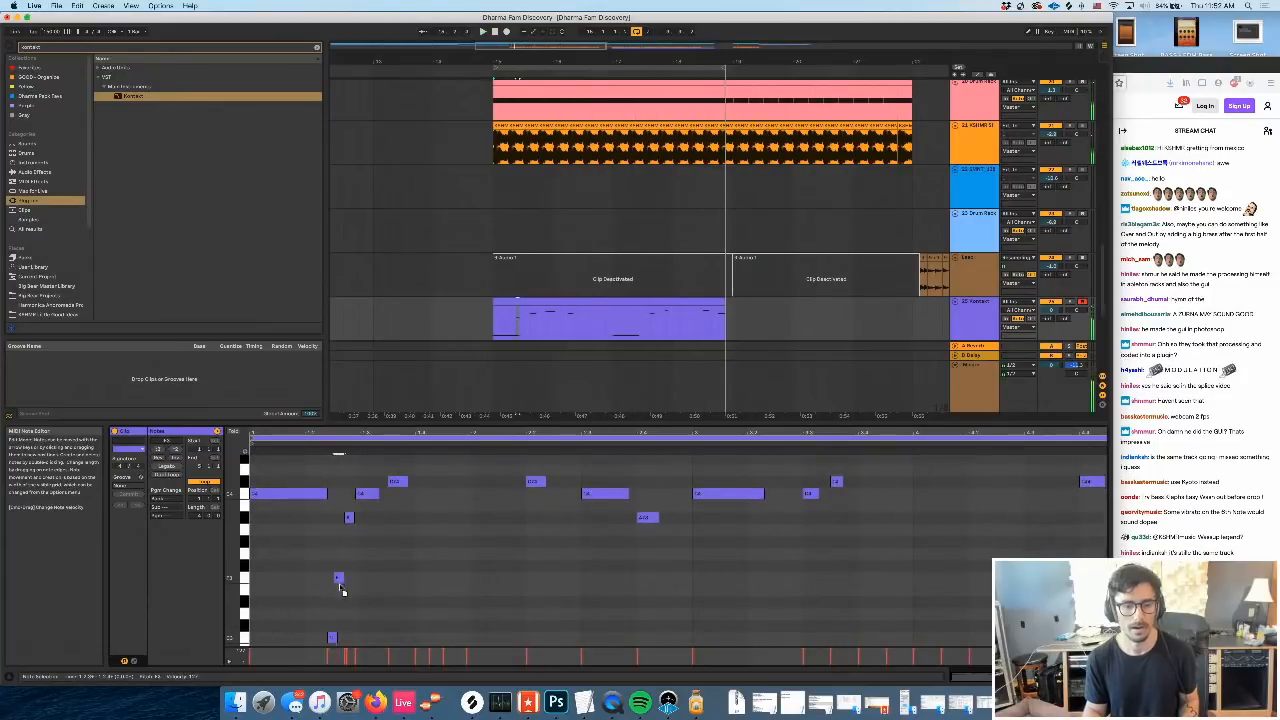
key(space)
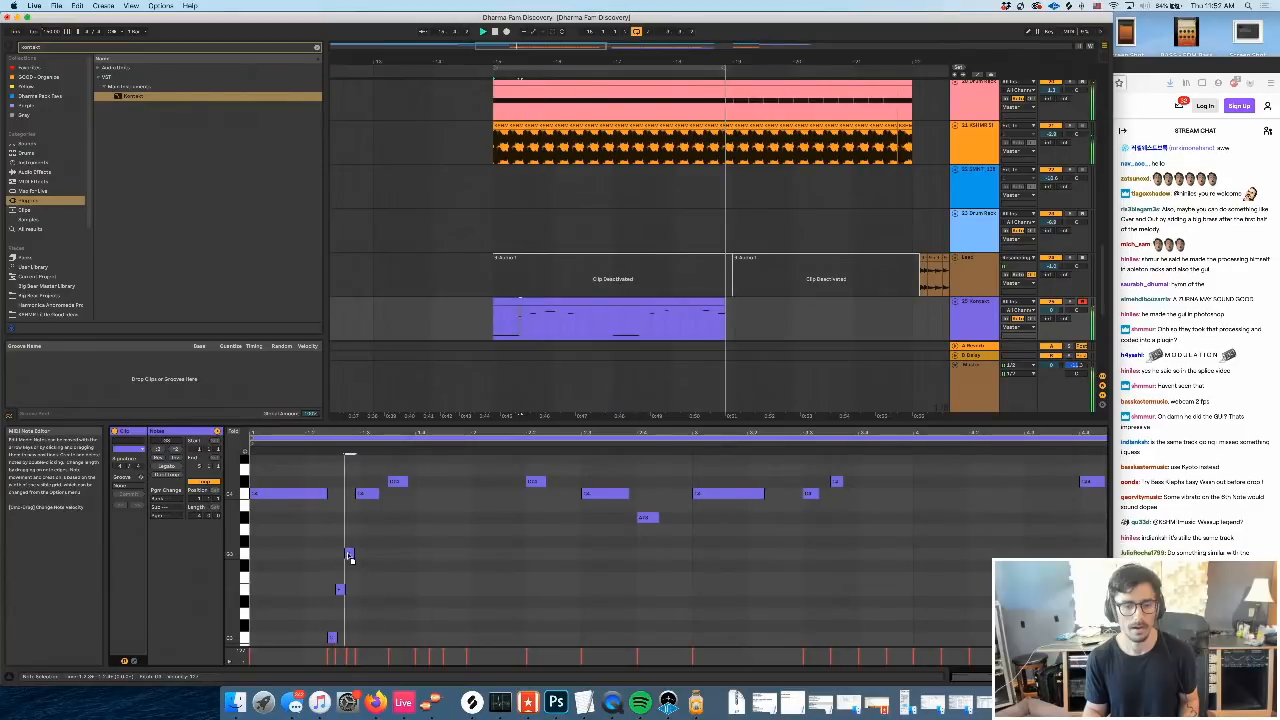
click(349, 553)
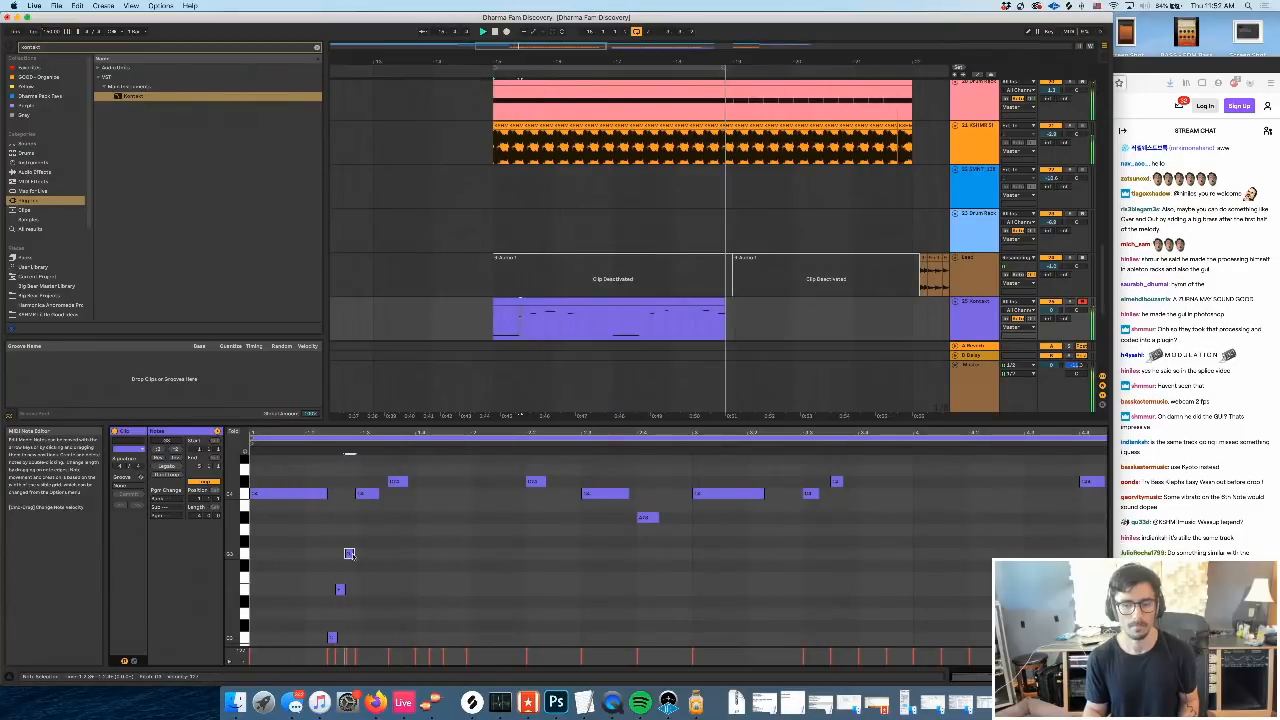
scroll(392, 535, up, 3)
scroll(450, 545, right, 2)
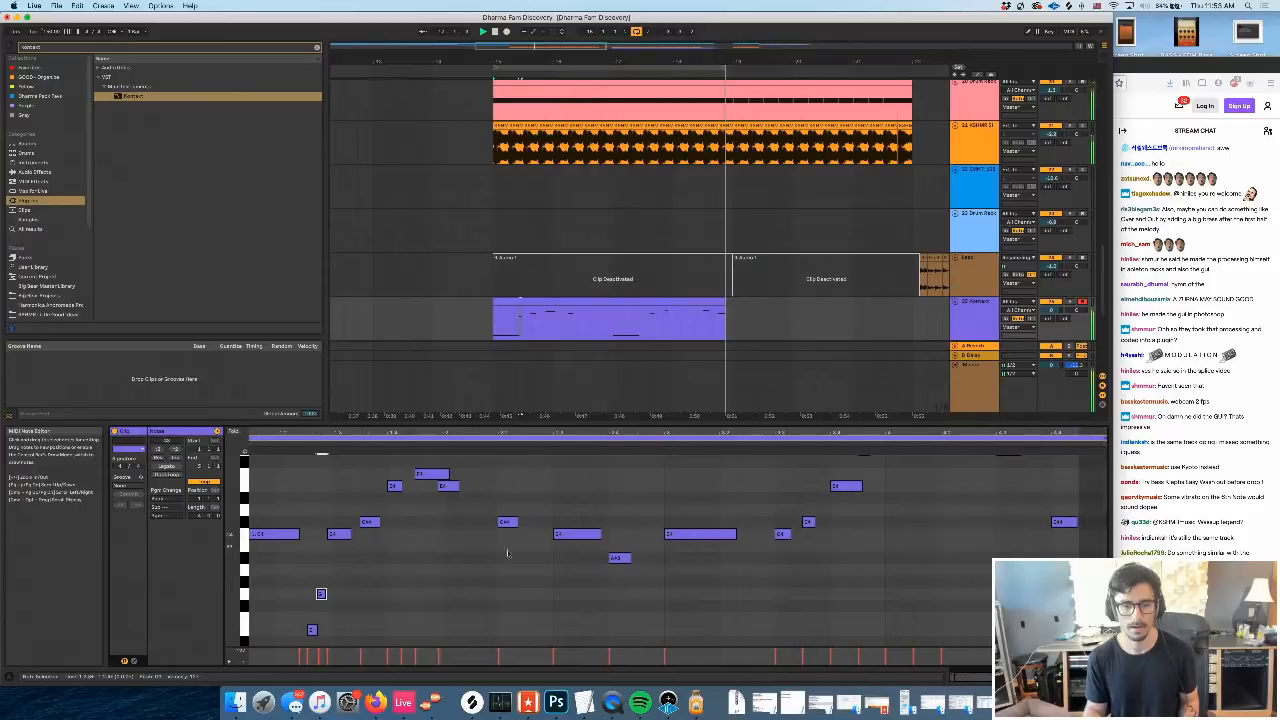
Extend the arrangement loop and the Kontakt clip to end where the first deactivated clip ends, and play the result
click(667, 300)
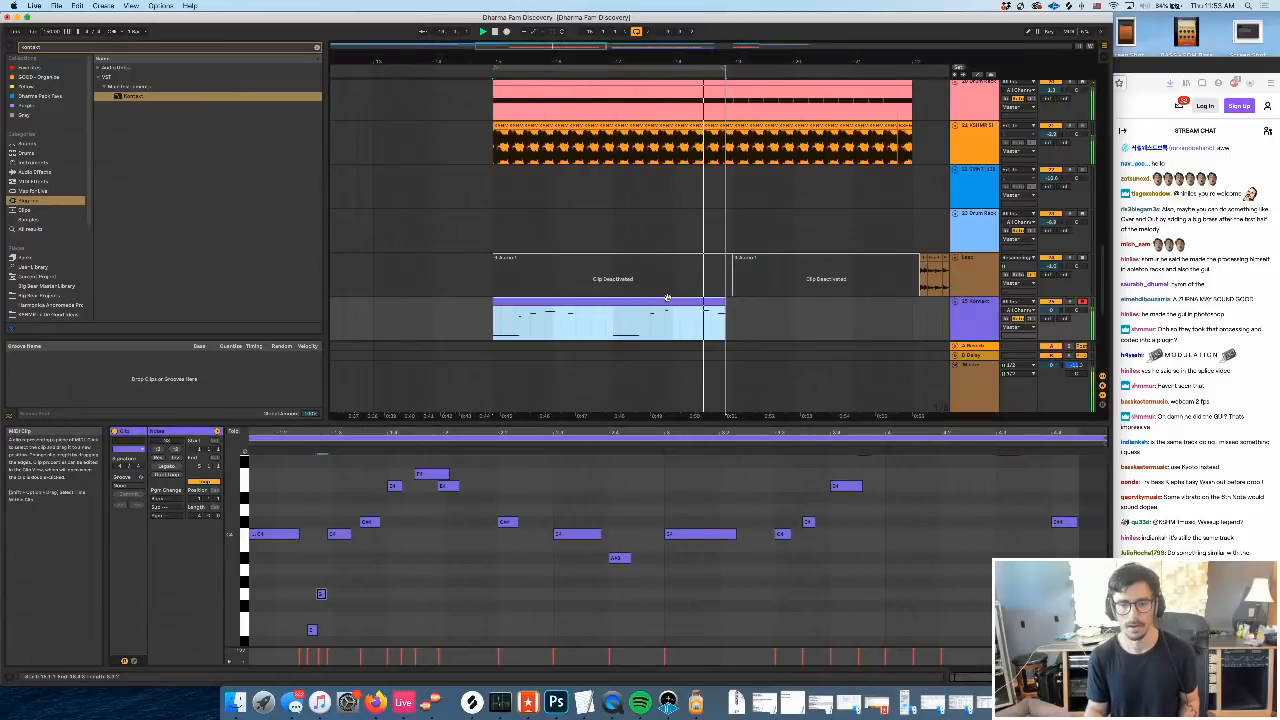
click(838, 515)
scroll(838, 515, down, 6)
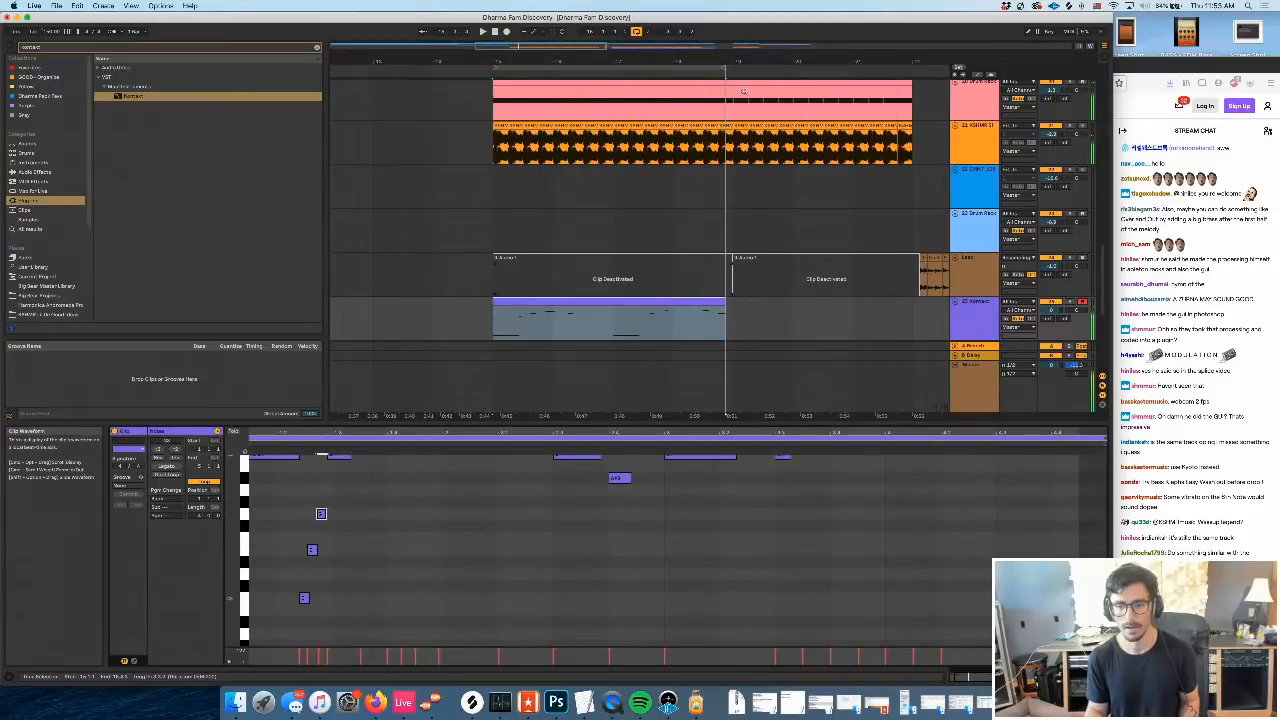
drag(725, 67, 732, 68)
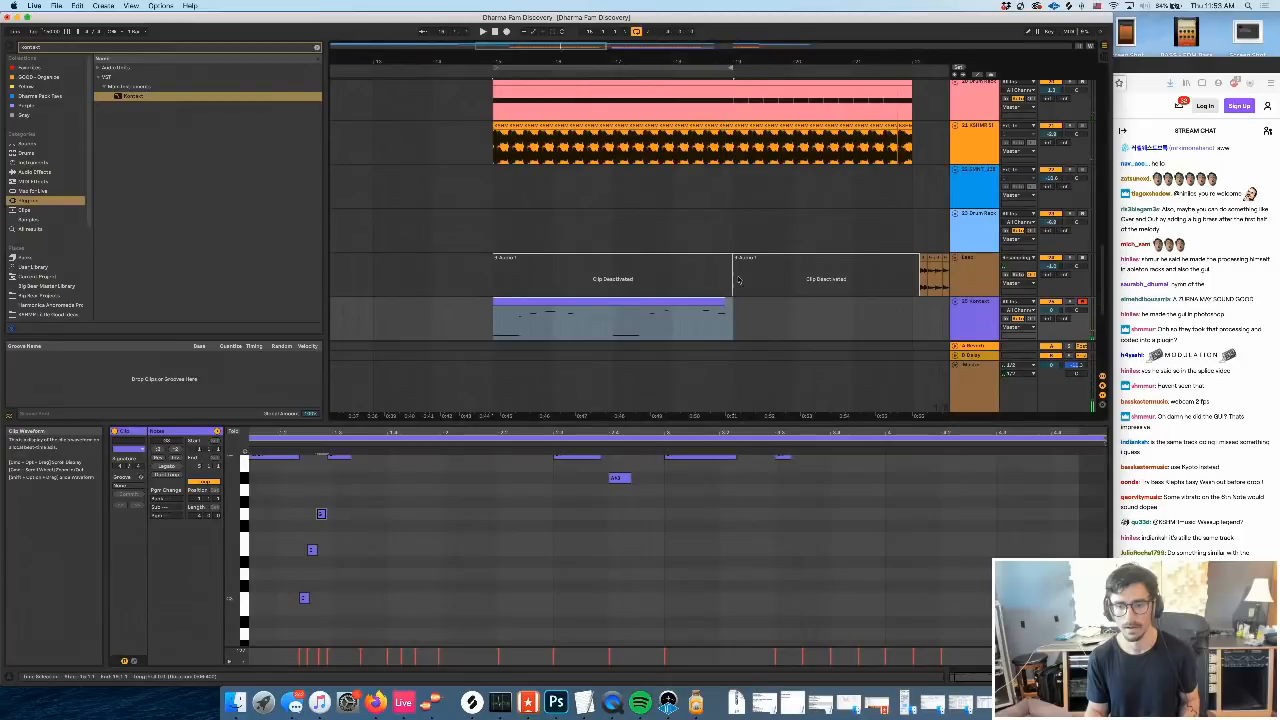
click(718, 303)
drag(725, 302, 740, 302)
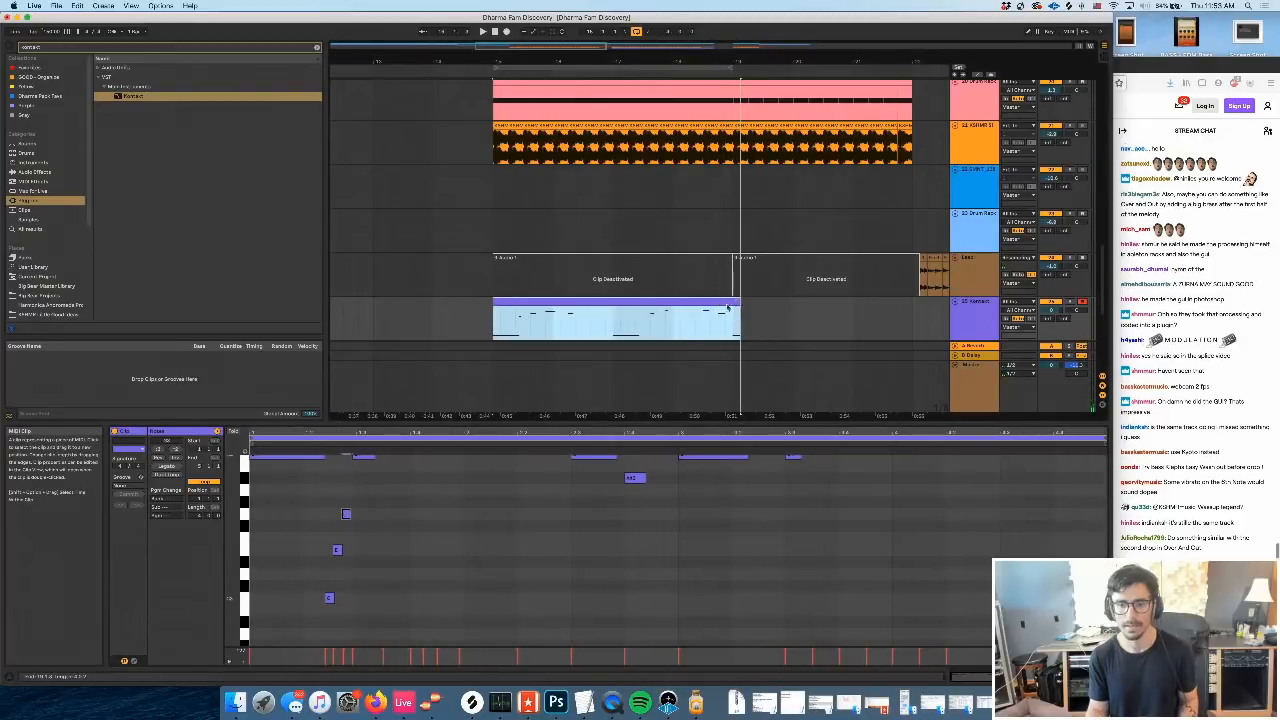
click(674, 328)
key(space)
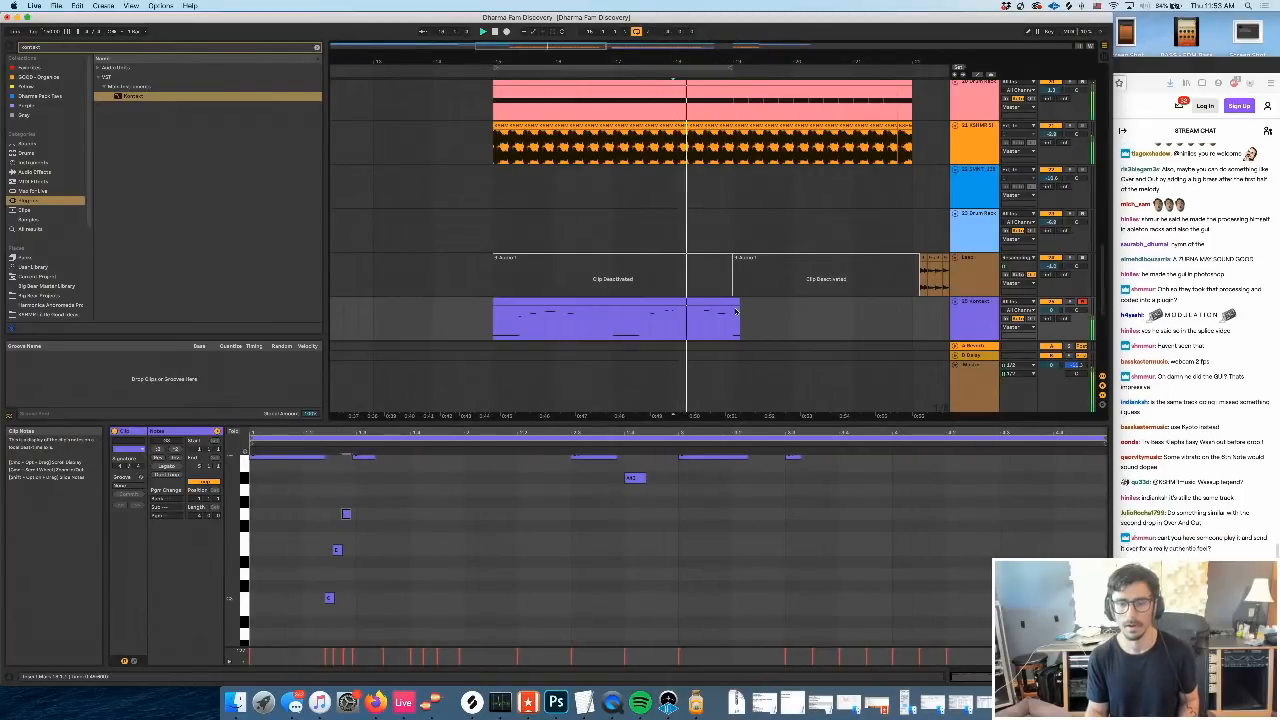
click(735, 302)
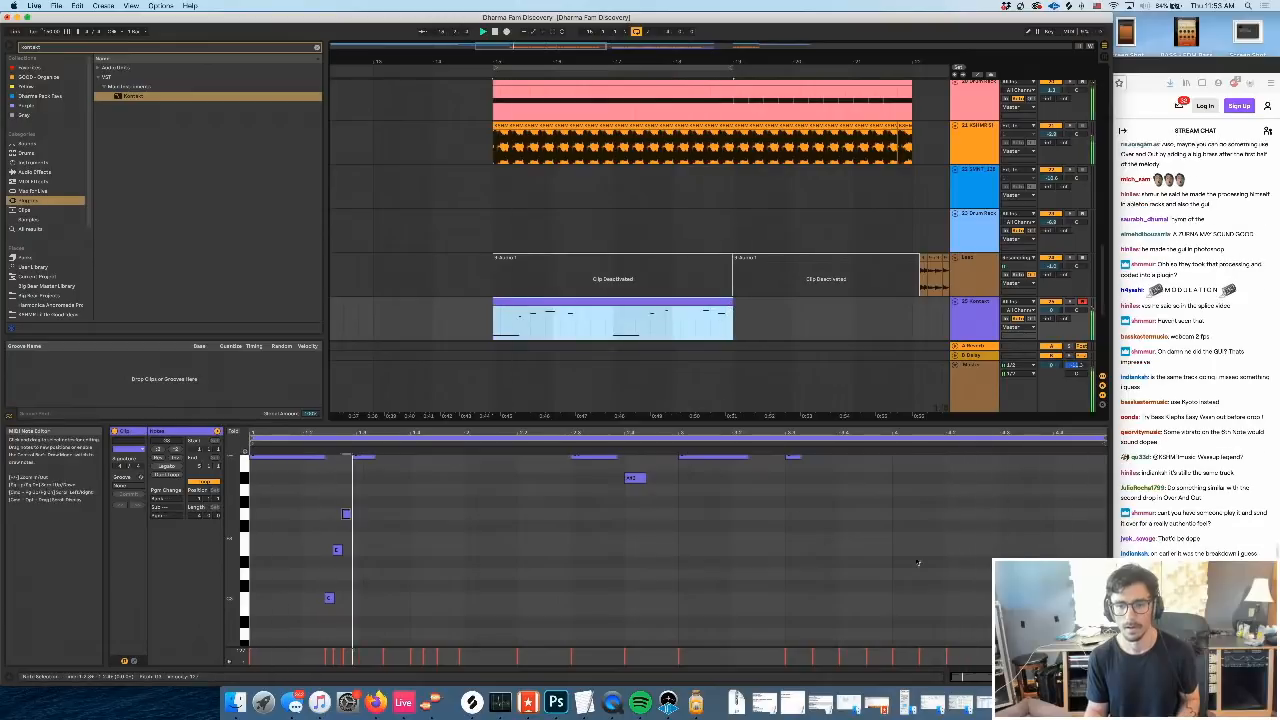
Open the Kontakt clip in a taller note editor and lengthen the last E0 keyswitch note until it lies under the final melody note
double_click(724, 304)
drag(765, 423, 765, 363)
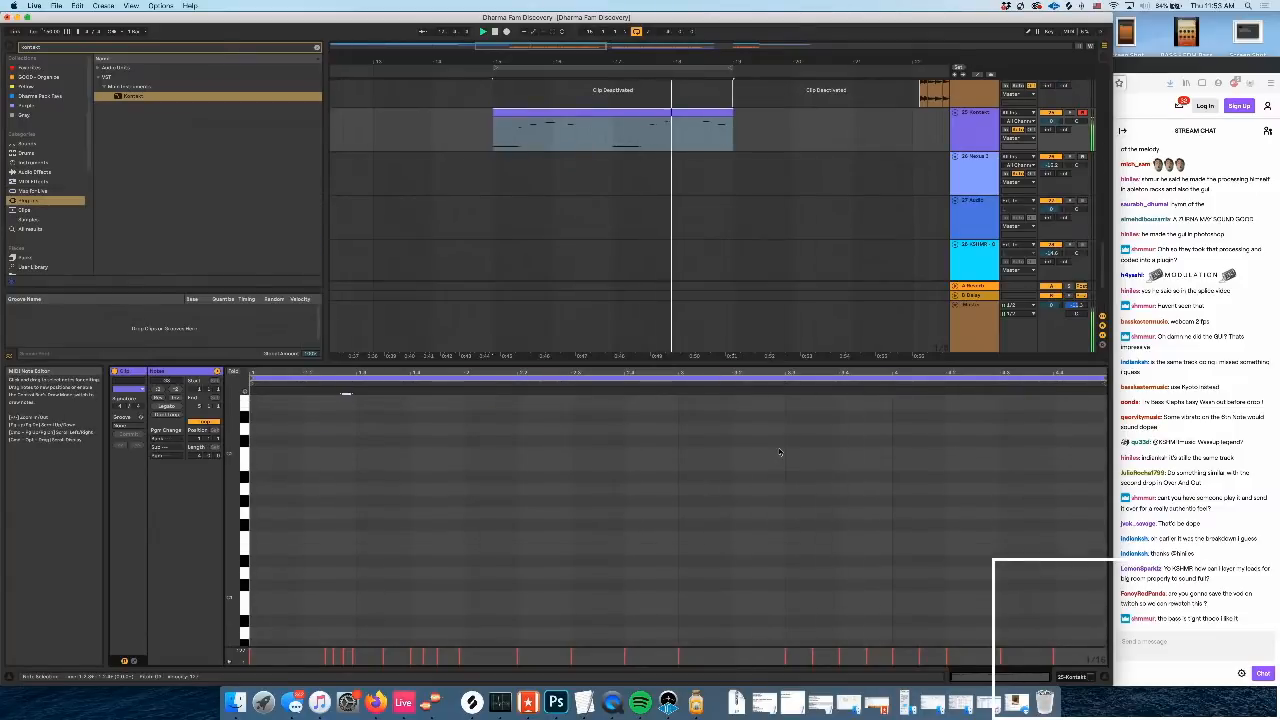
scroll(860, 480, down, 5)
click(1012, 518)
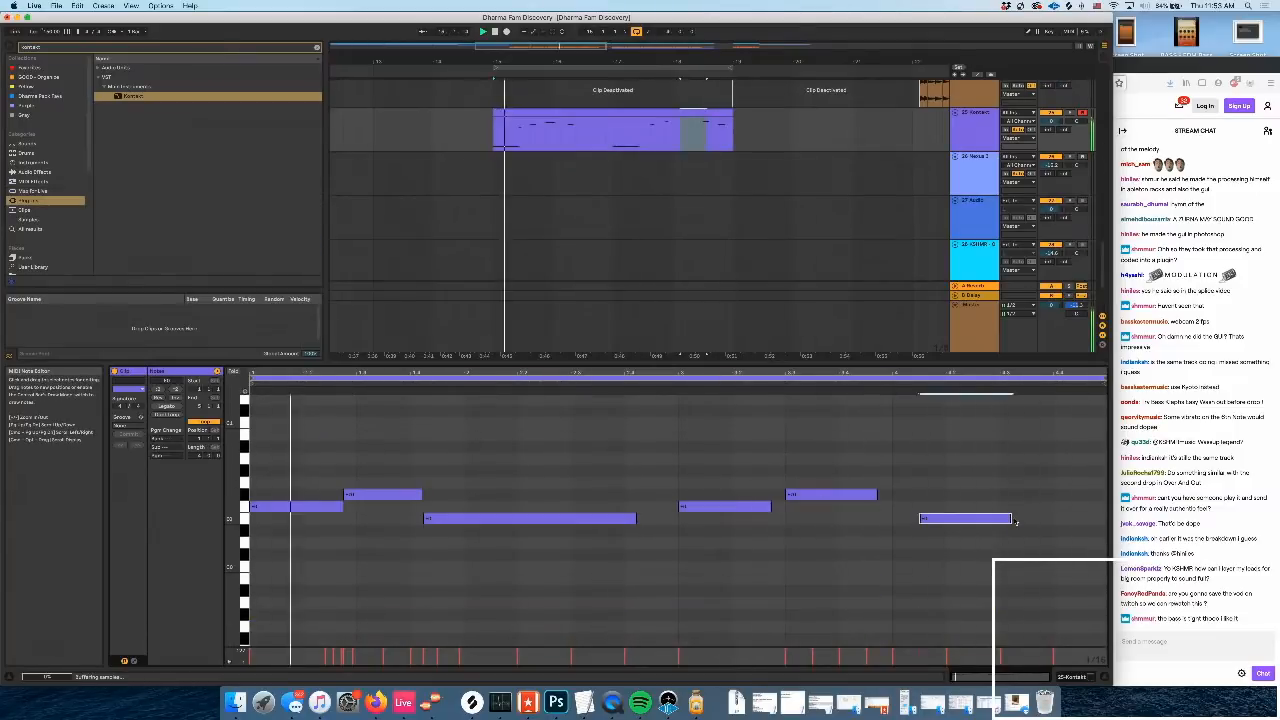
click(1018, 518)
drag(1011, 518, 1080, 518)
scroll(1052, 506, up, 5)
scroll(1052, 506, down, 5)
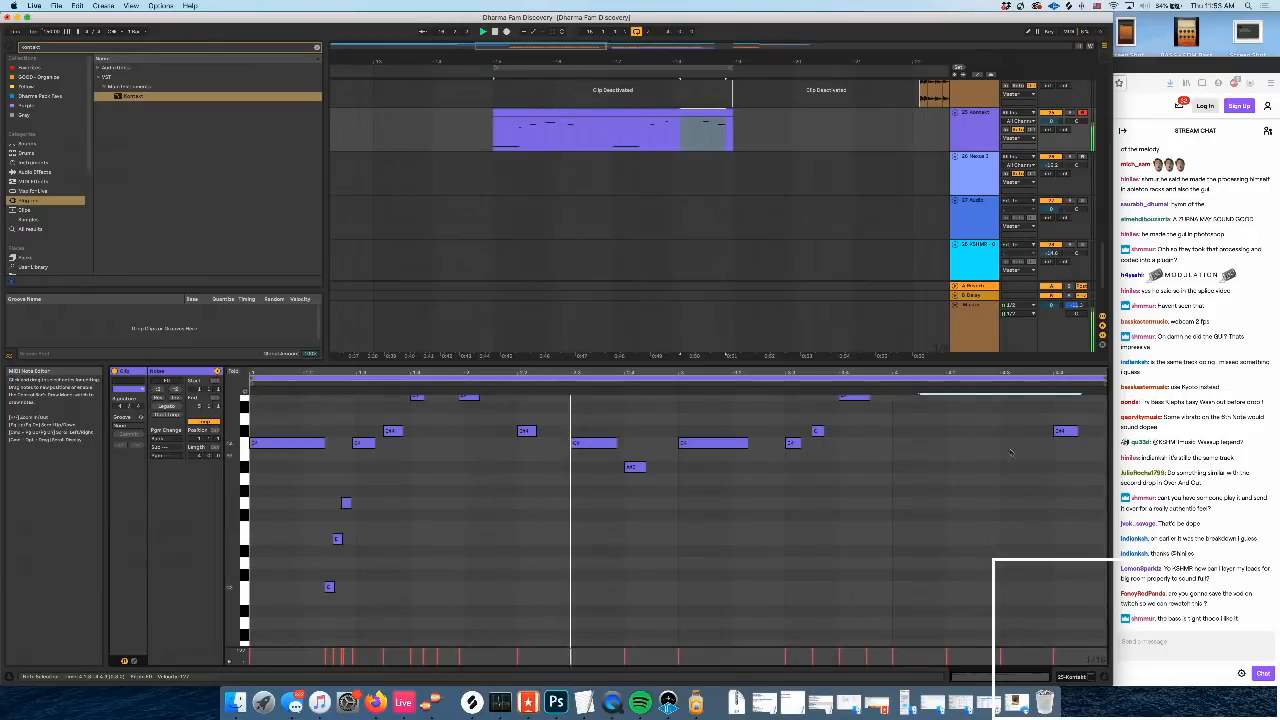
scroll(985, 480, up, 5)
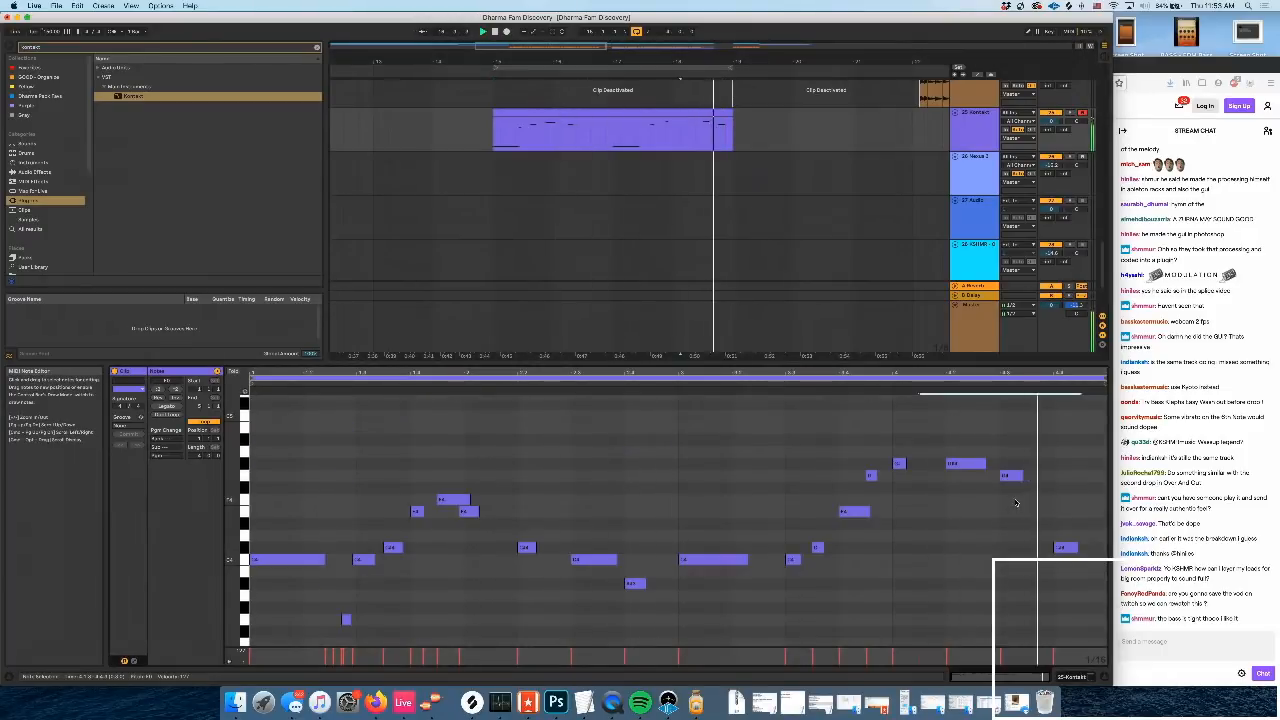
Lengthen the G4 following the G#4 peak so it nearly reaches the final melody note, and replay
key(space)
drag(1022, 472, 1044, 472)
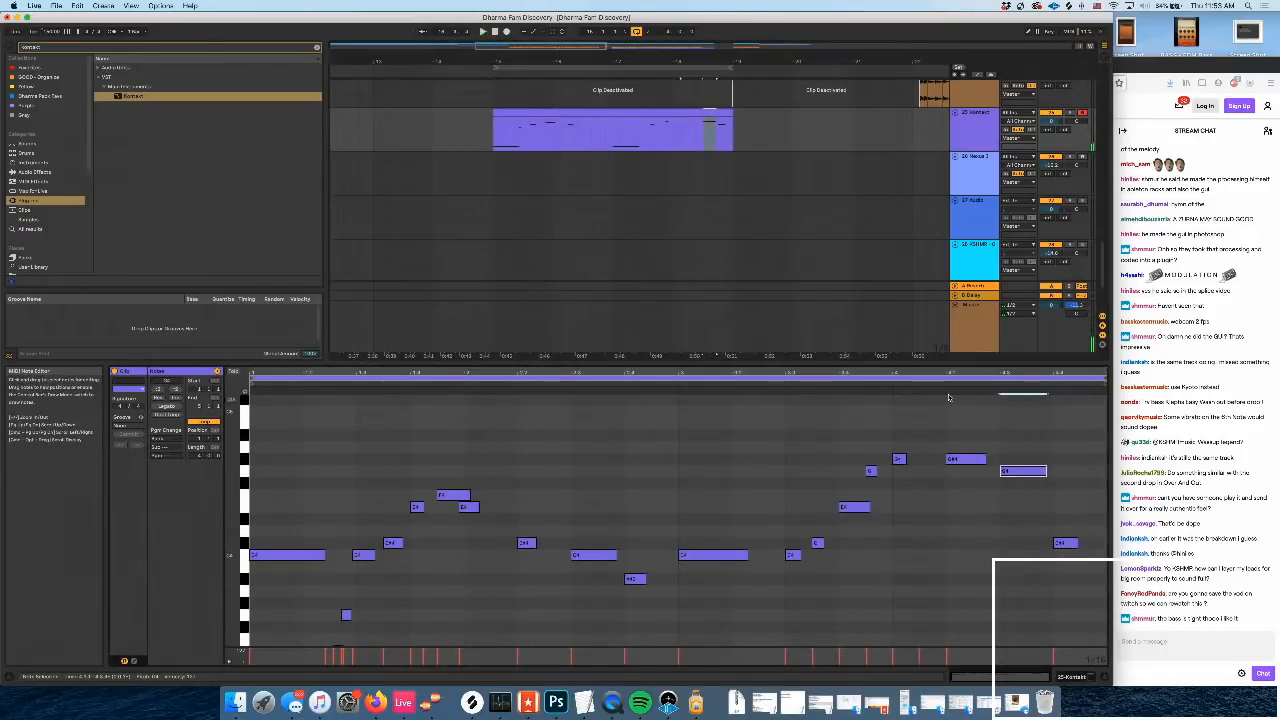
key(space)
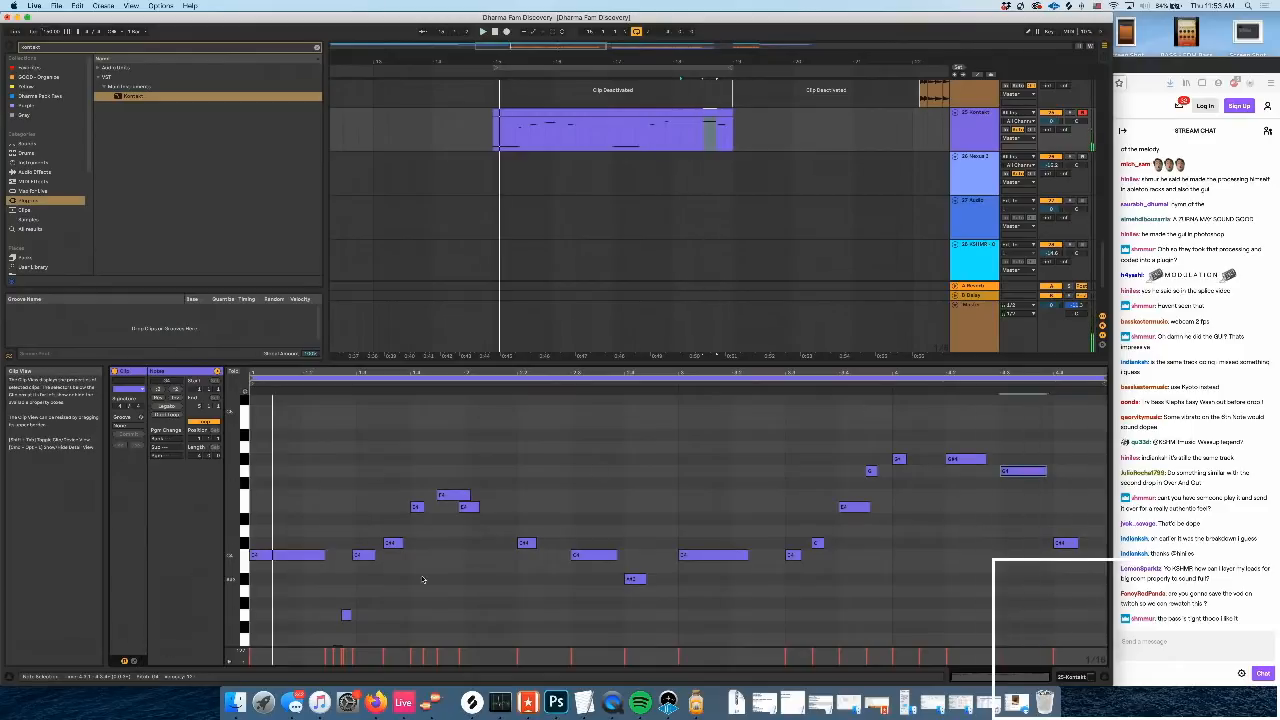
Show the clip's Pitch Bend envelope and duplicate the bend spike on G#4 onto the following G4, replaying the phrase
click(134, 661)
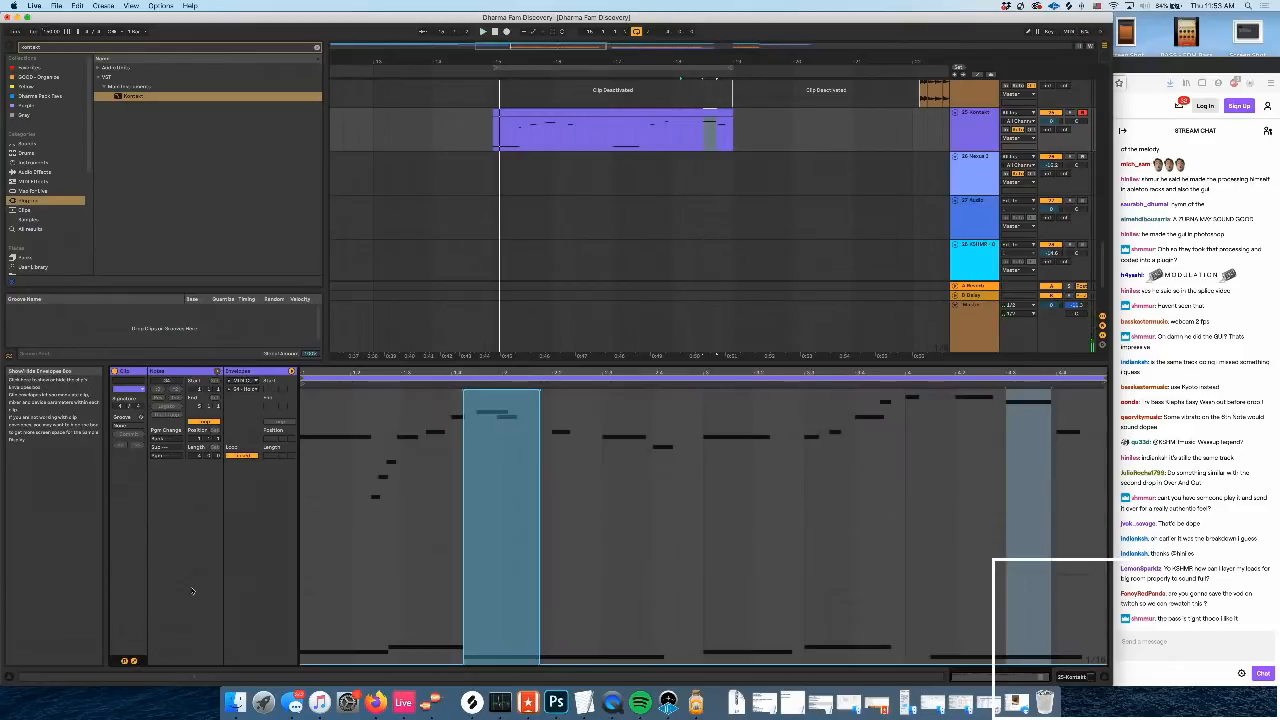
click(248, 390)
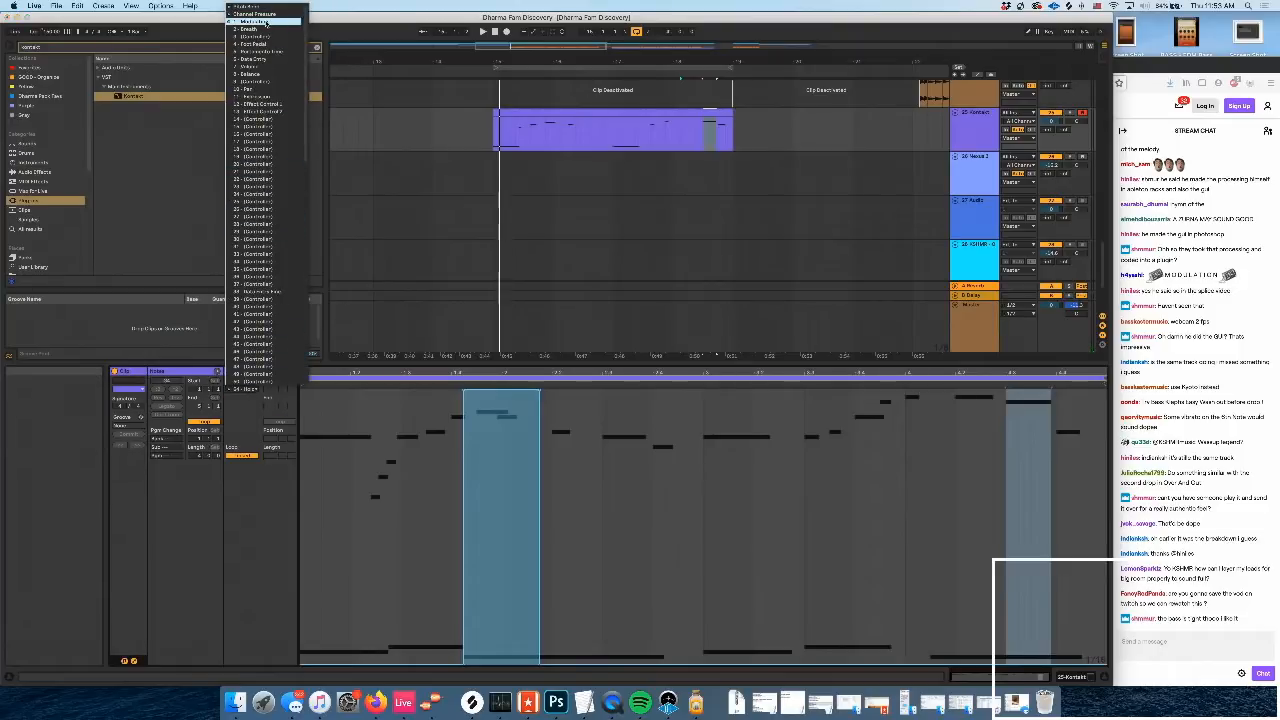
click(262, 21)
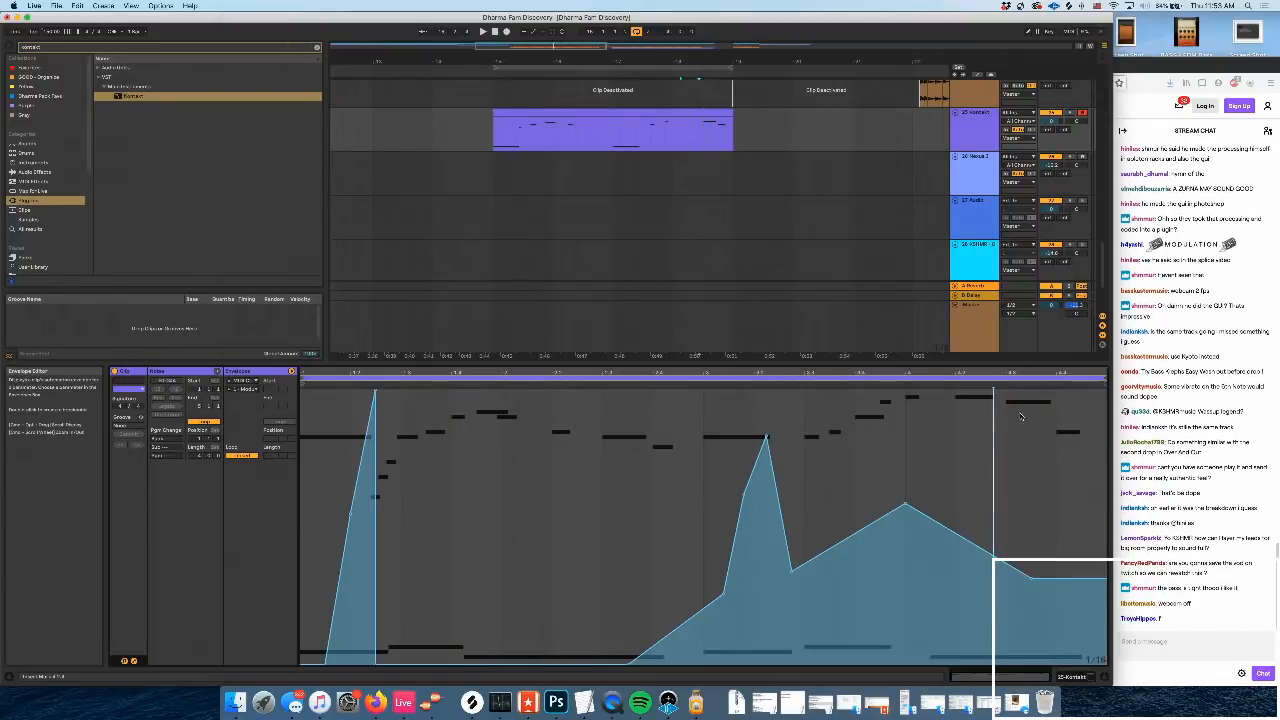
click(254, 384)
click(241, 13)
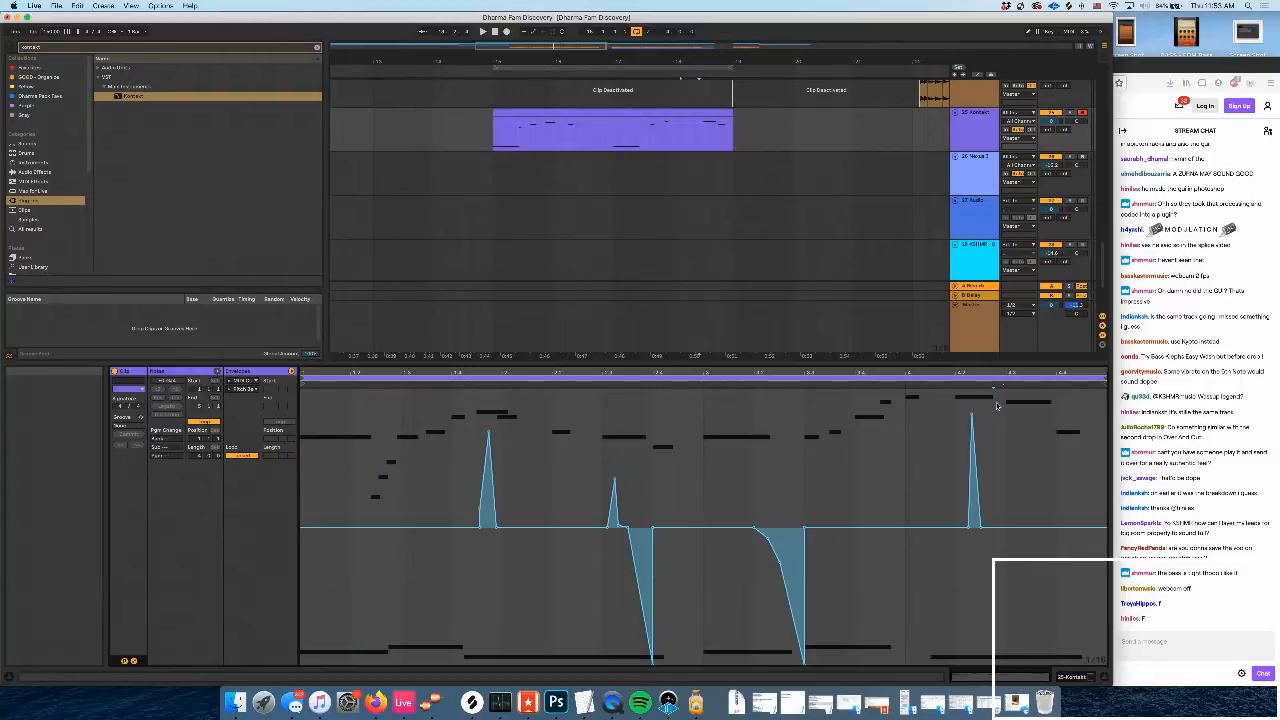
drag(1016, 445, 958, 456)
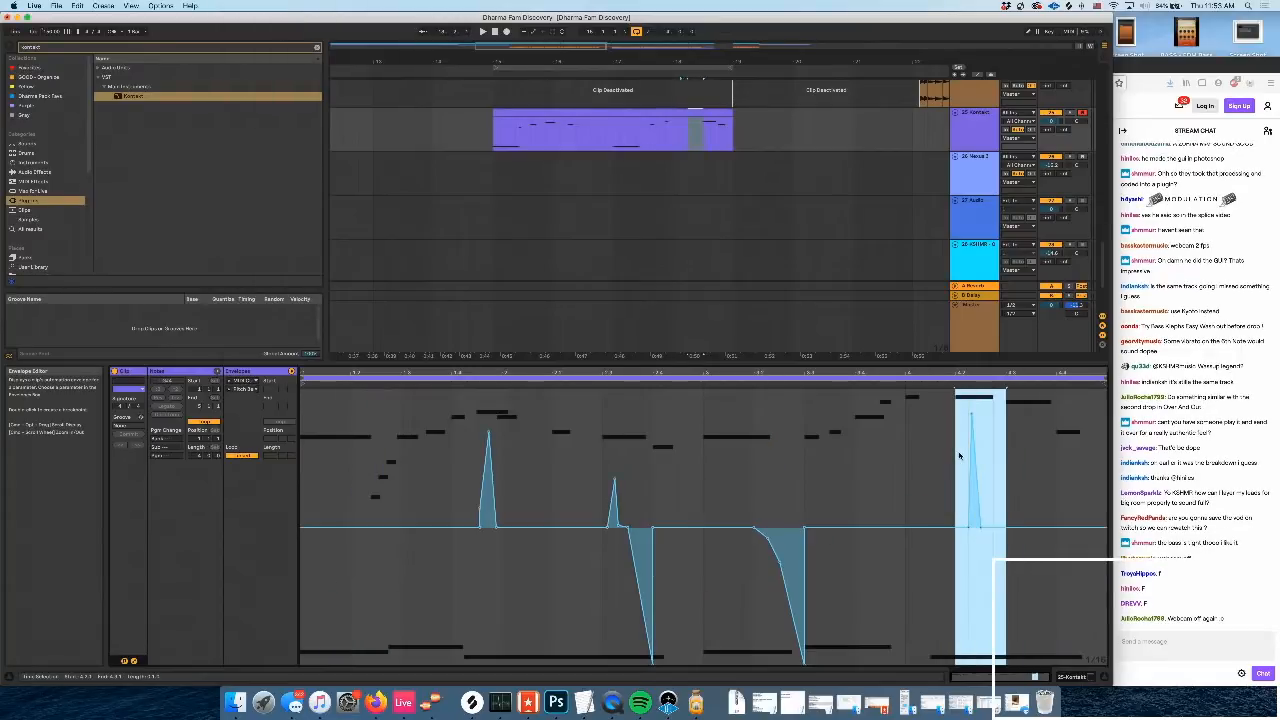
key(super+d)
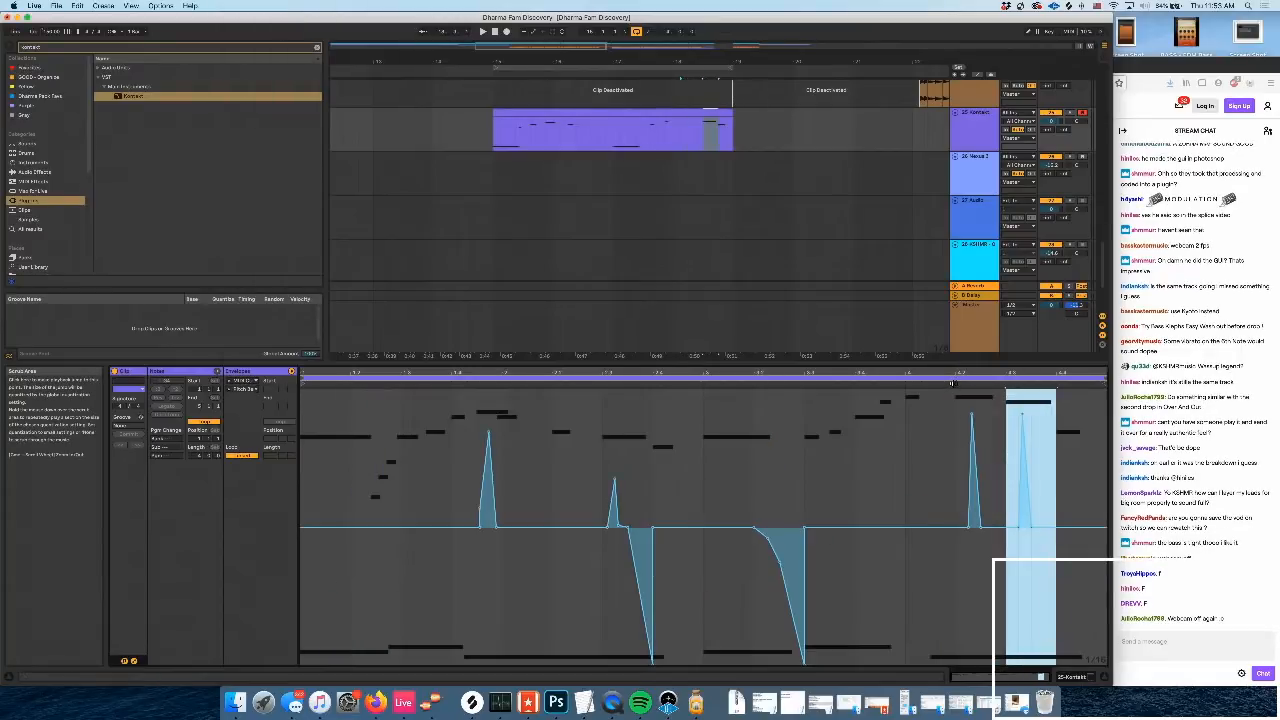
click(1050, 440)
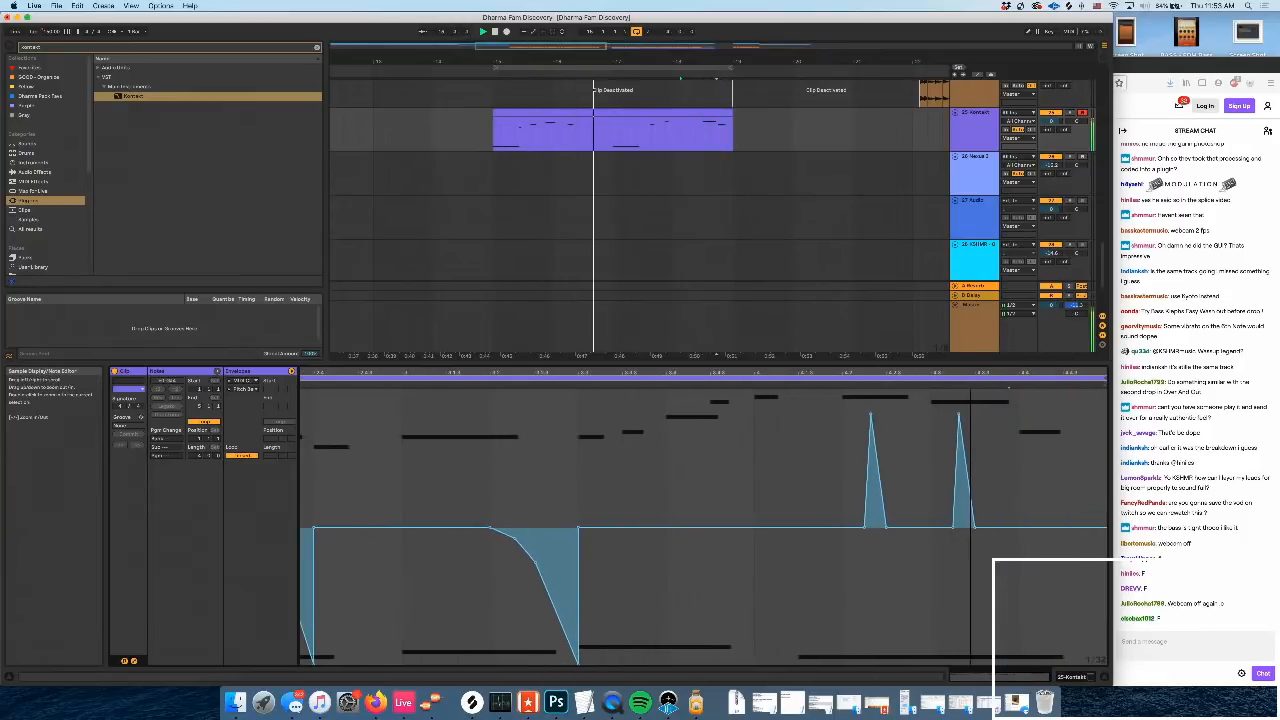
Shift the duplicated pitch-bend spike slightly earlier, closer to the start of the G4, and replay the phrase's ending
drag(997, 500, 953, 492)
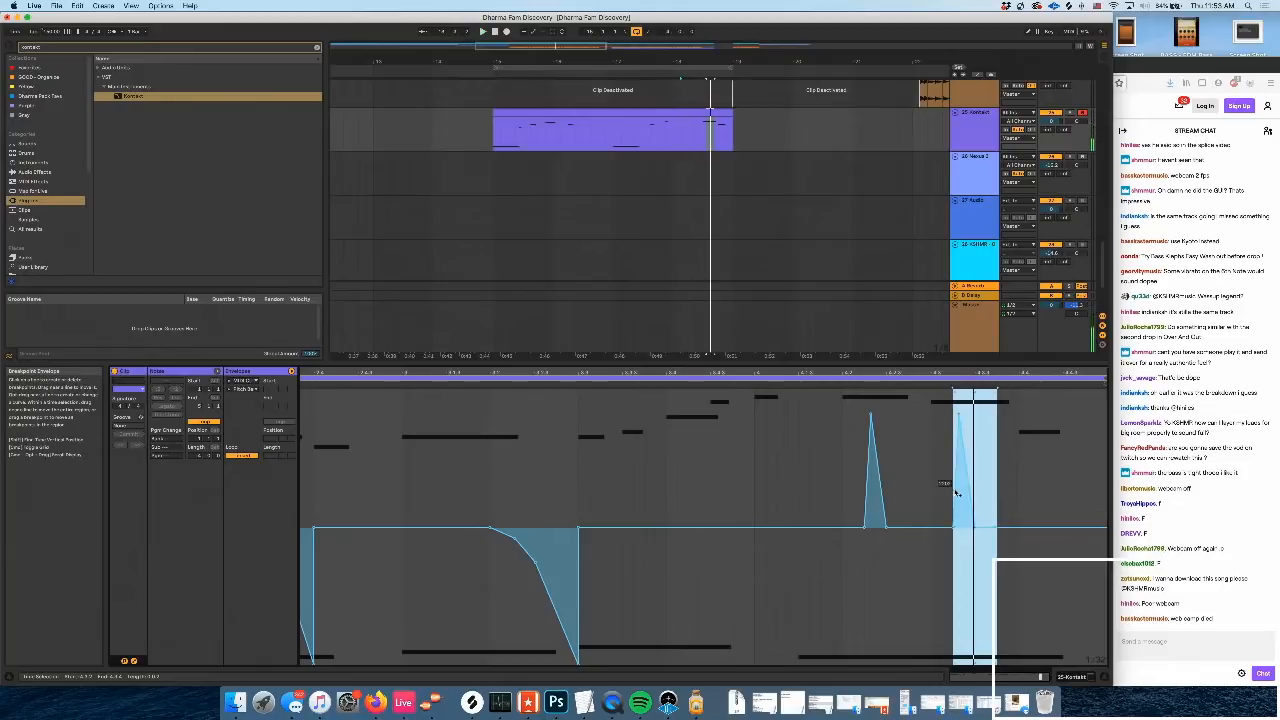
key(Delete)
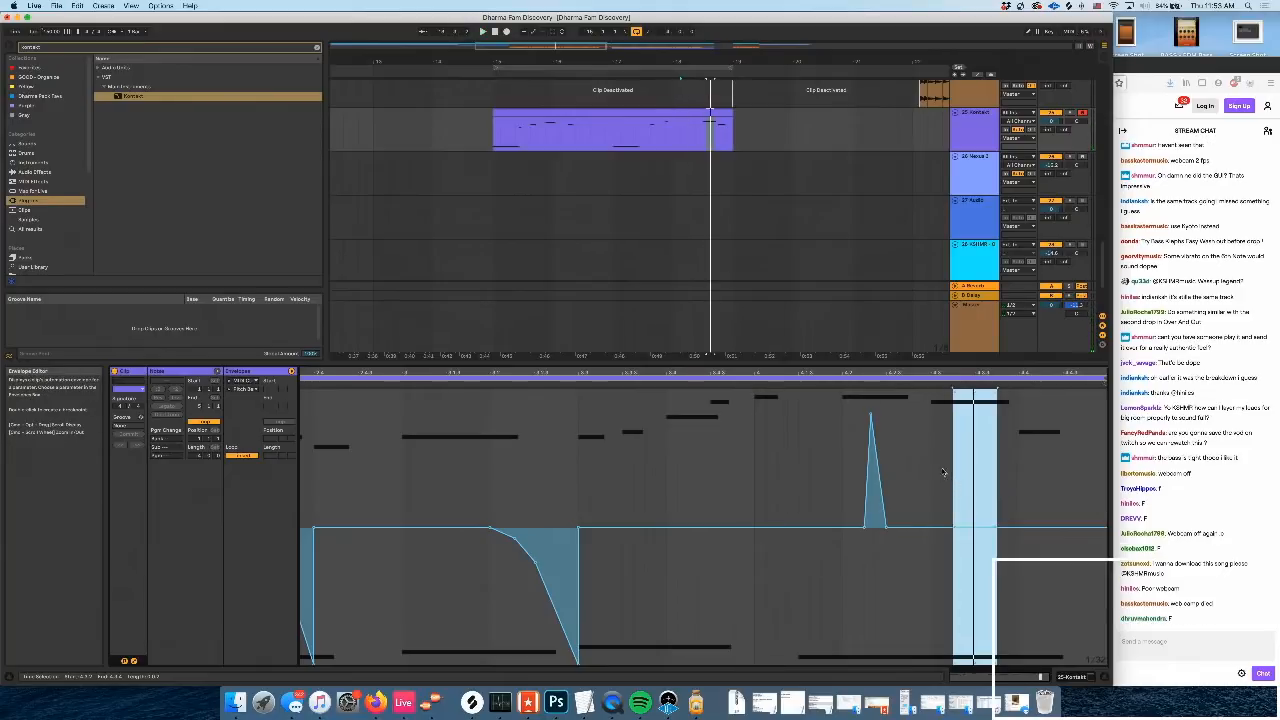
key(super+z)
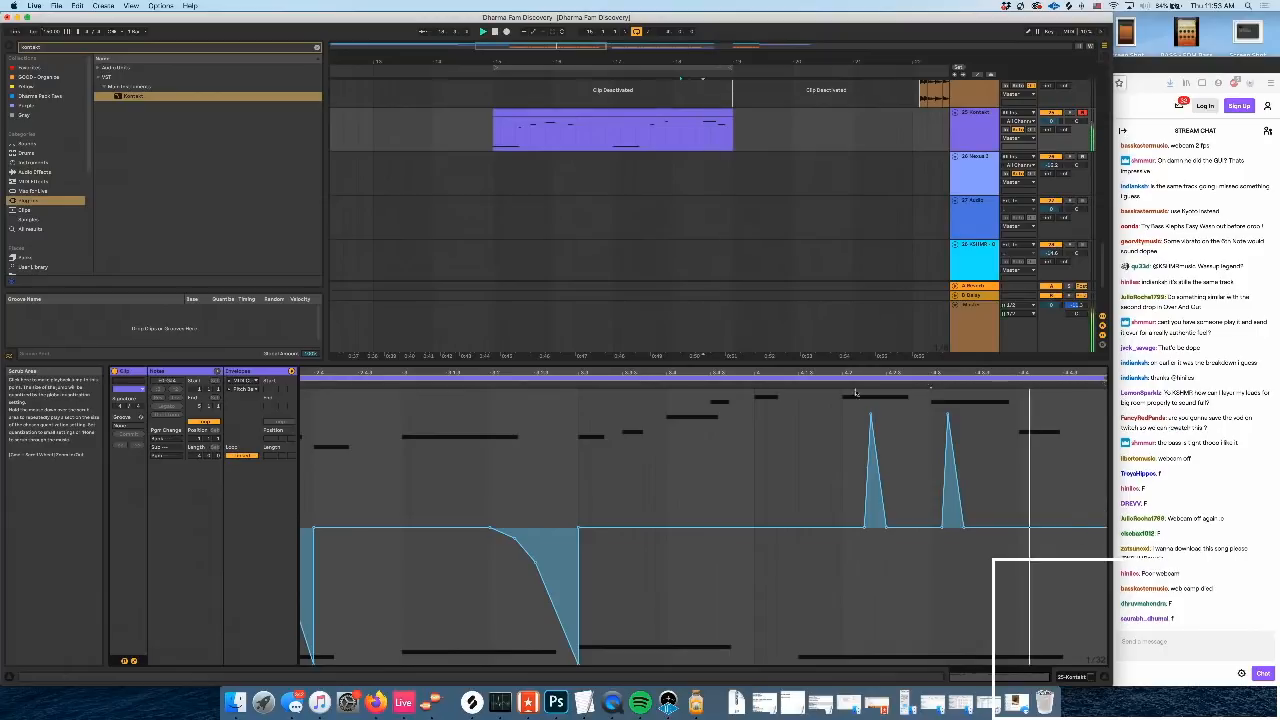
click(838, 385)
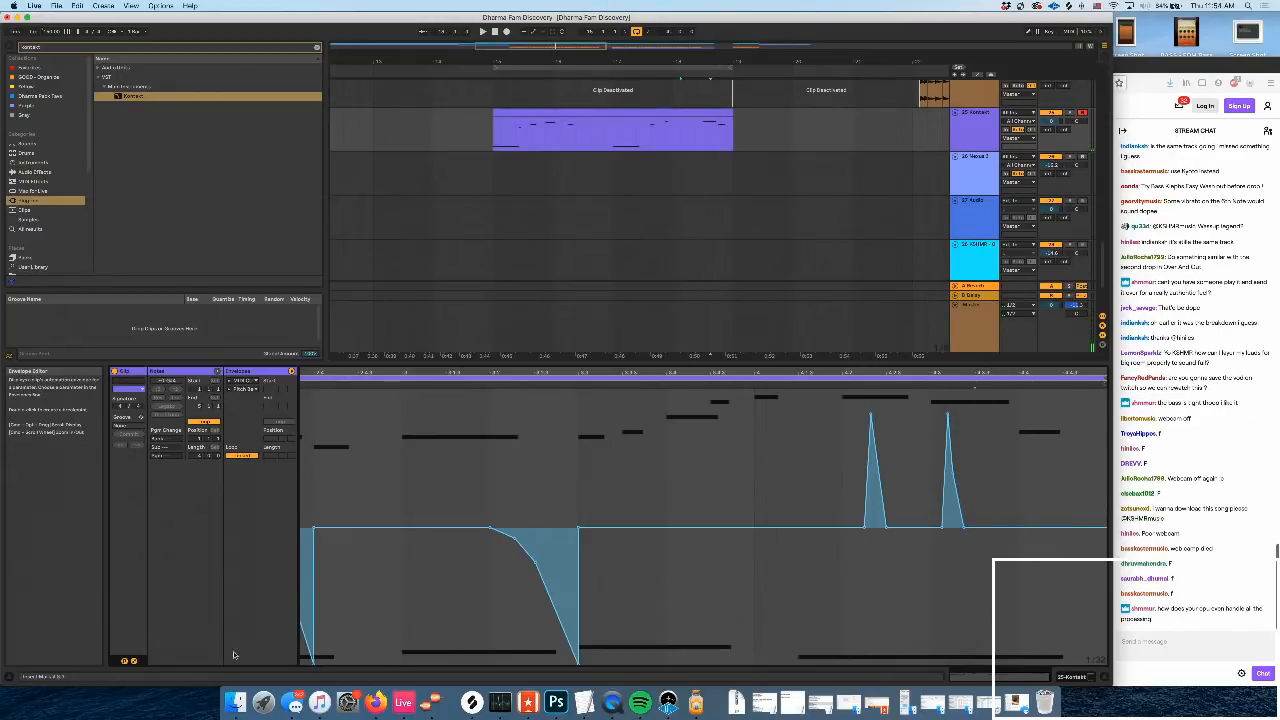
Return to the notes, split the last E0 keyswitch at the start of G4 and raise its second part to F#0
click(133, 661)
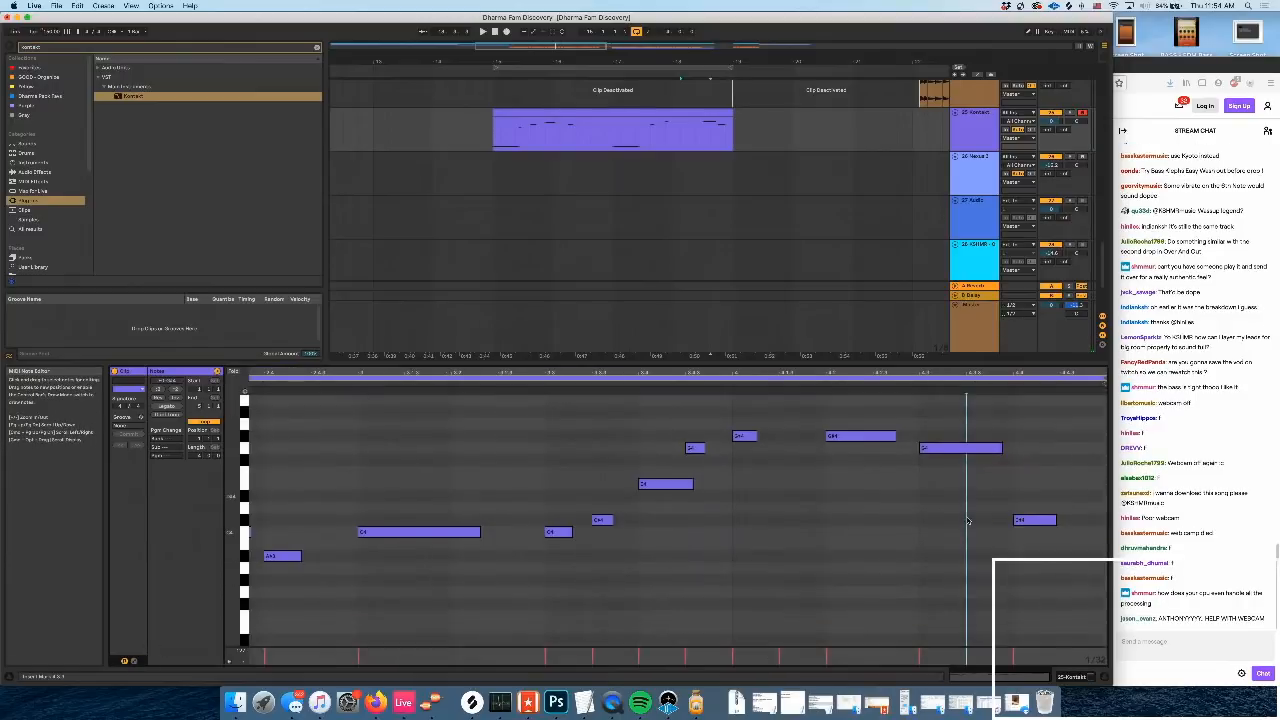
scroll(988, 509, down, 8)
scroll(988, 509, up, 10)
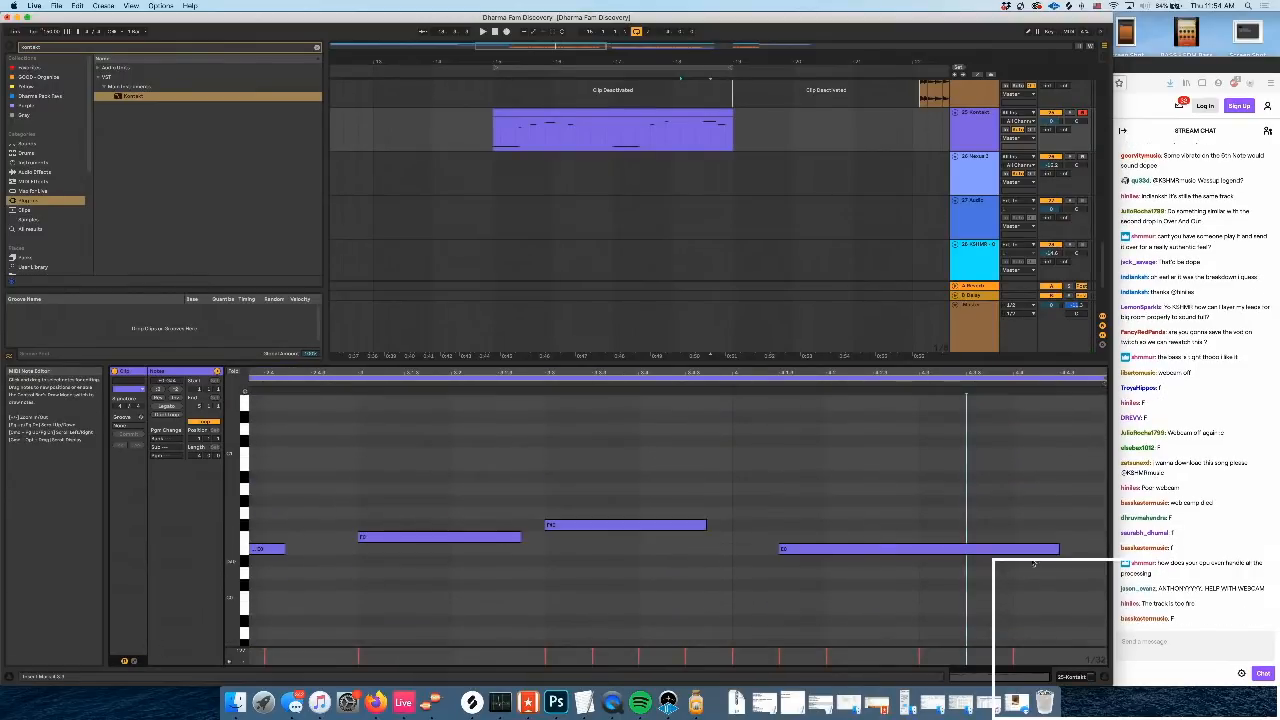
drag(1057, 548, 937, 548)
key(super+d)
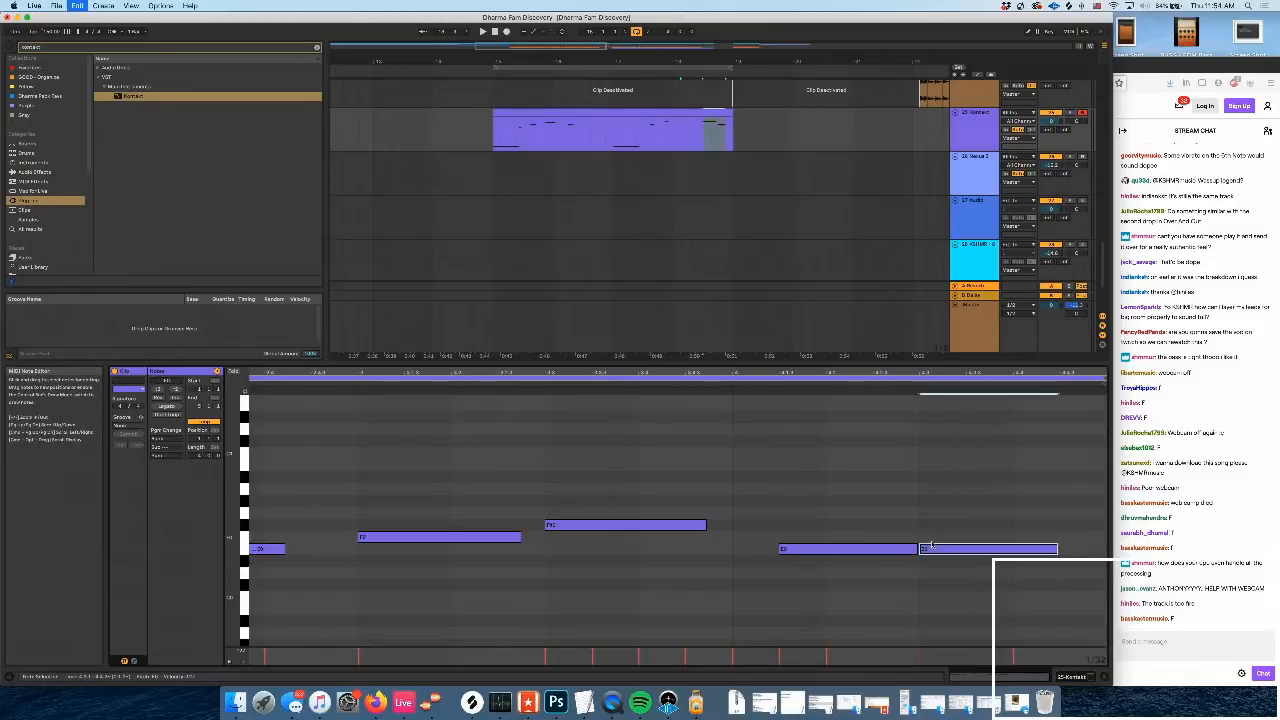
key(Up)
key(Up)
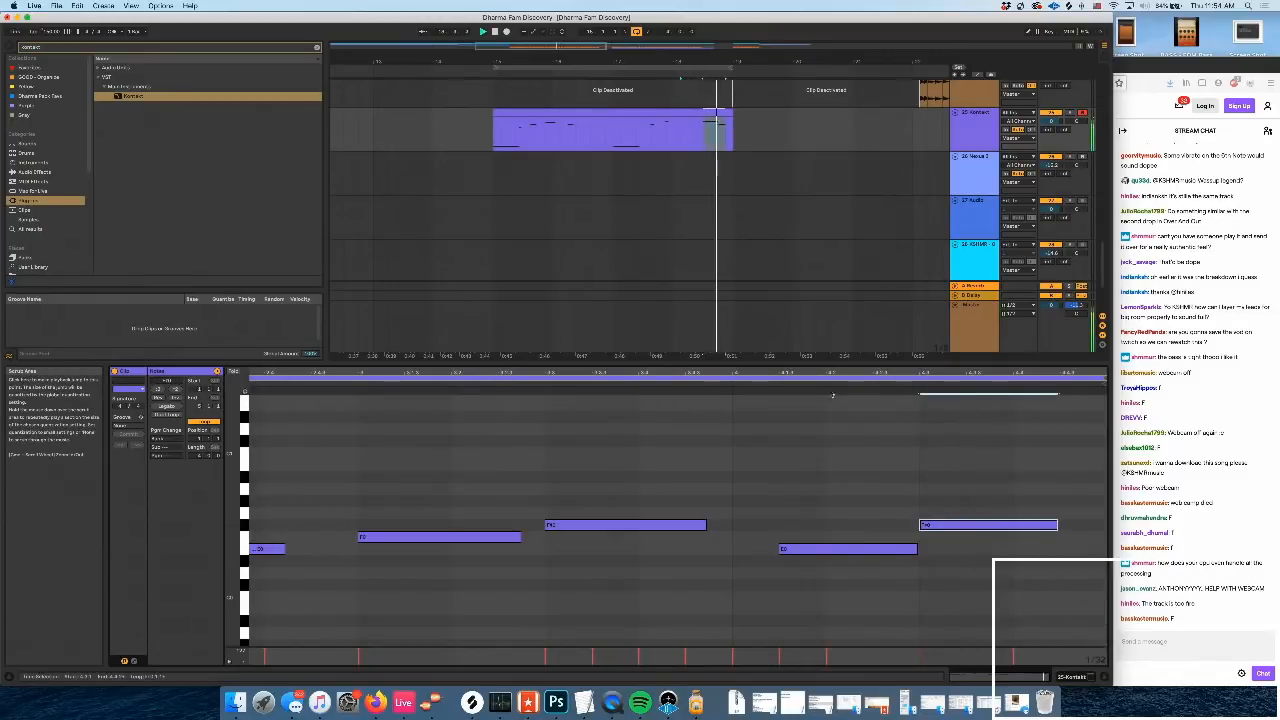
Lower the keyswitch note under the G4 to F0 and replay the end of the phrase
drag(912, 467, 940, 549)
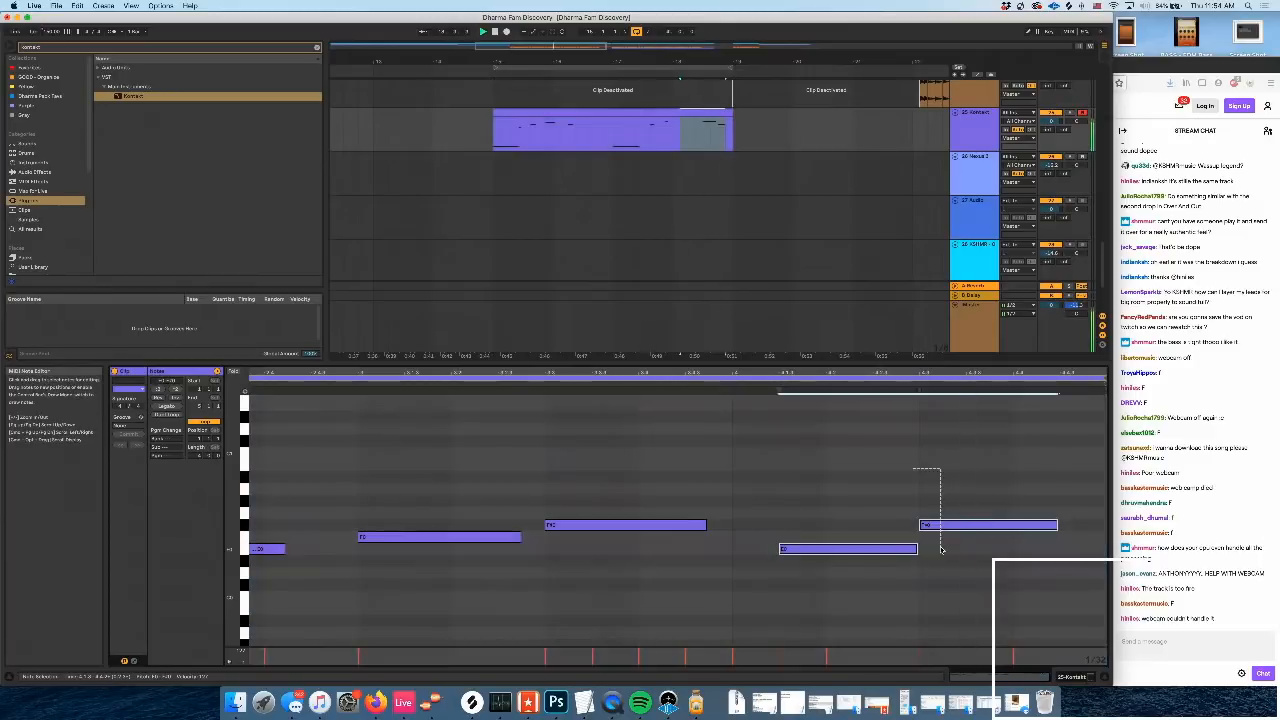
click(954, 525)
key(Down)
click(909, 397)
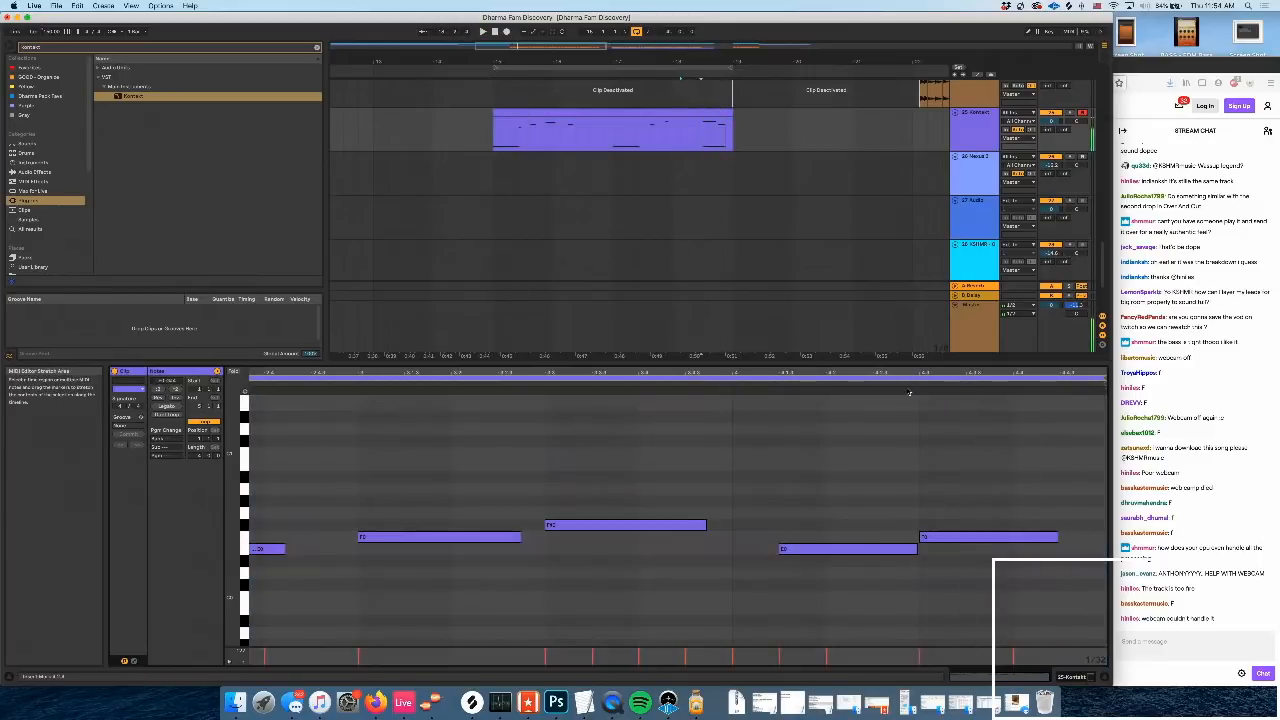
key(space)
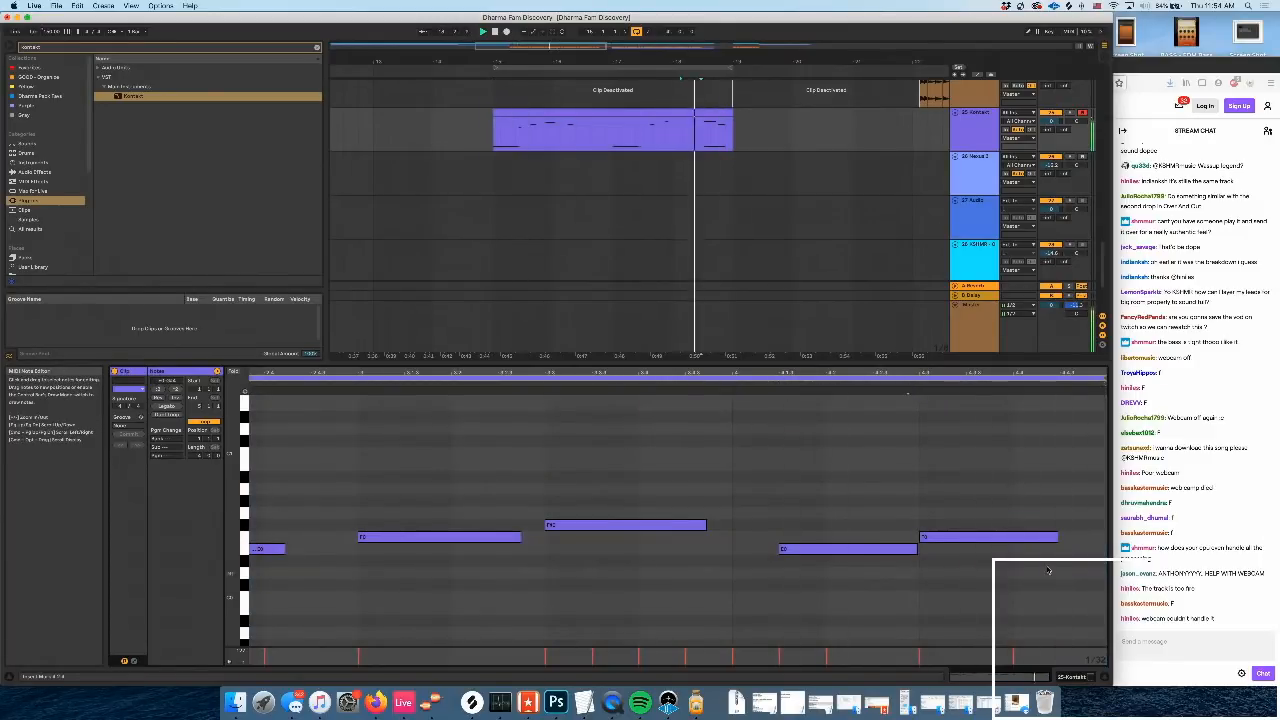
End the F0 keyswitch where the final C#4 starts and add an F#0 keyswitch under that last note
click(1040, 538)
key(space)
mouse_move(1040, 539)
mouse_down()
mouse_move(1010, 546)
mouse_move(1034, 525)
mouse_up()
key(super+d)
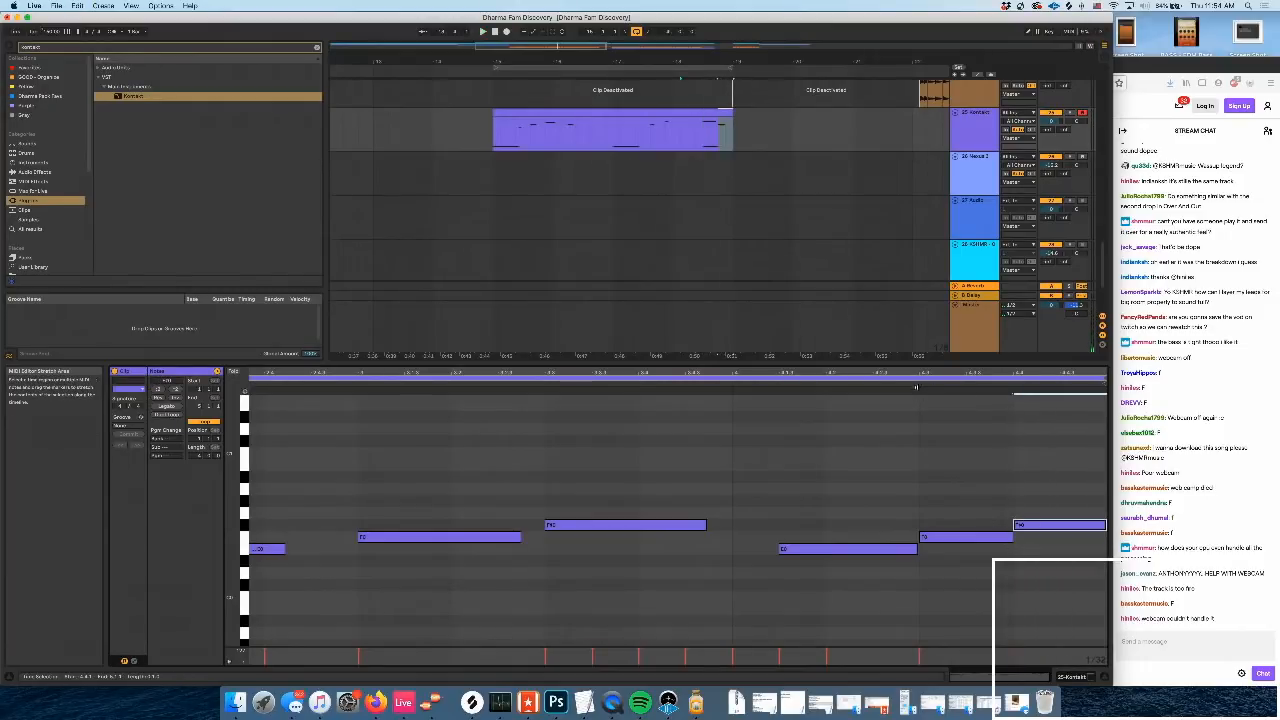
Replay the ending of the Shakuhachi phrase from the keyswitch section, then listen again from the middle of the clip
click(916, 387)
click(1003, 470)
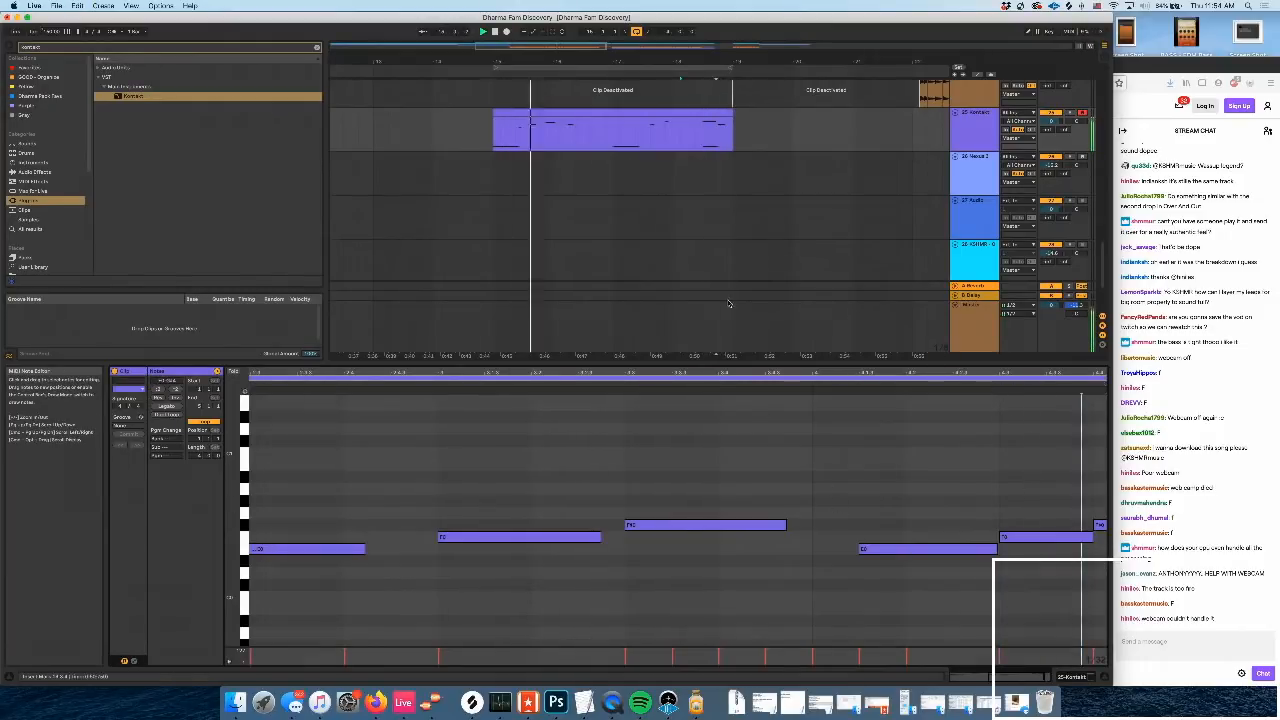
scroll(529, 168, up, 1)
click(537, 131)
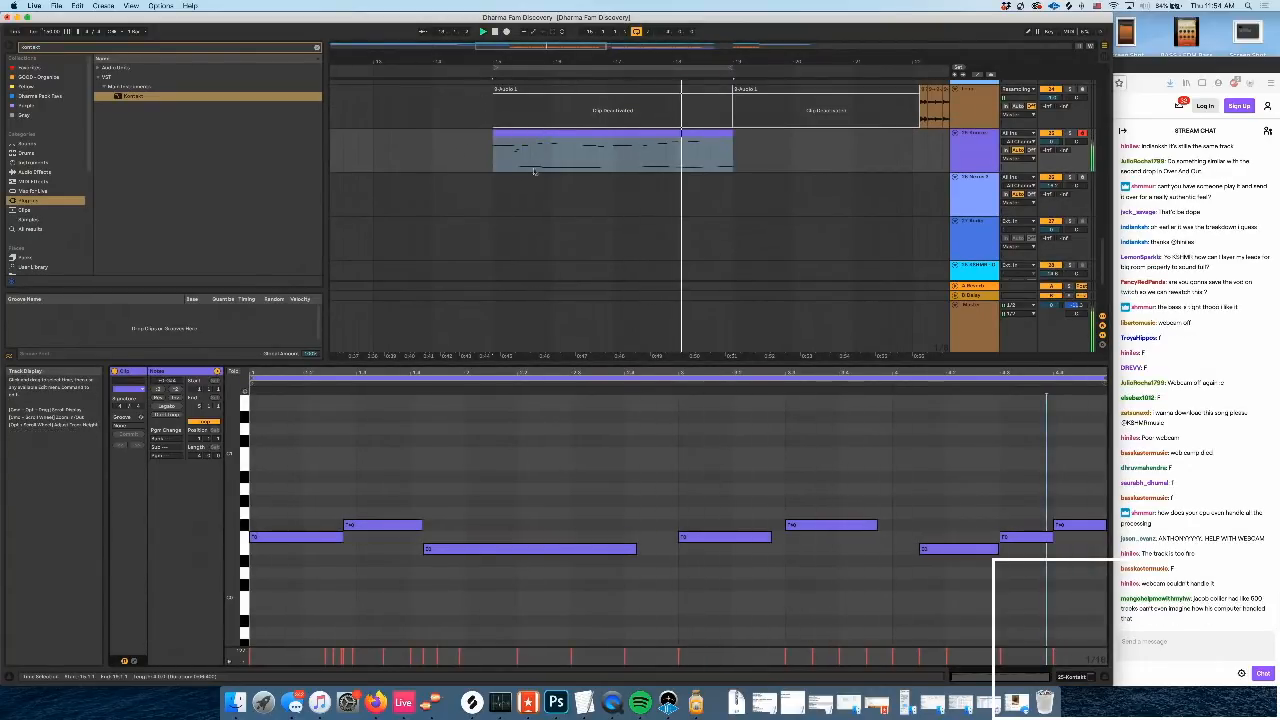
click(615, 159)
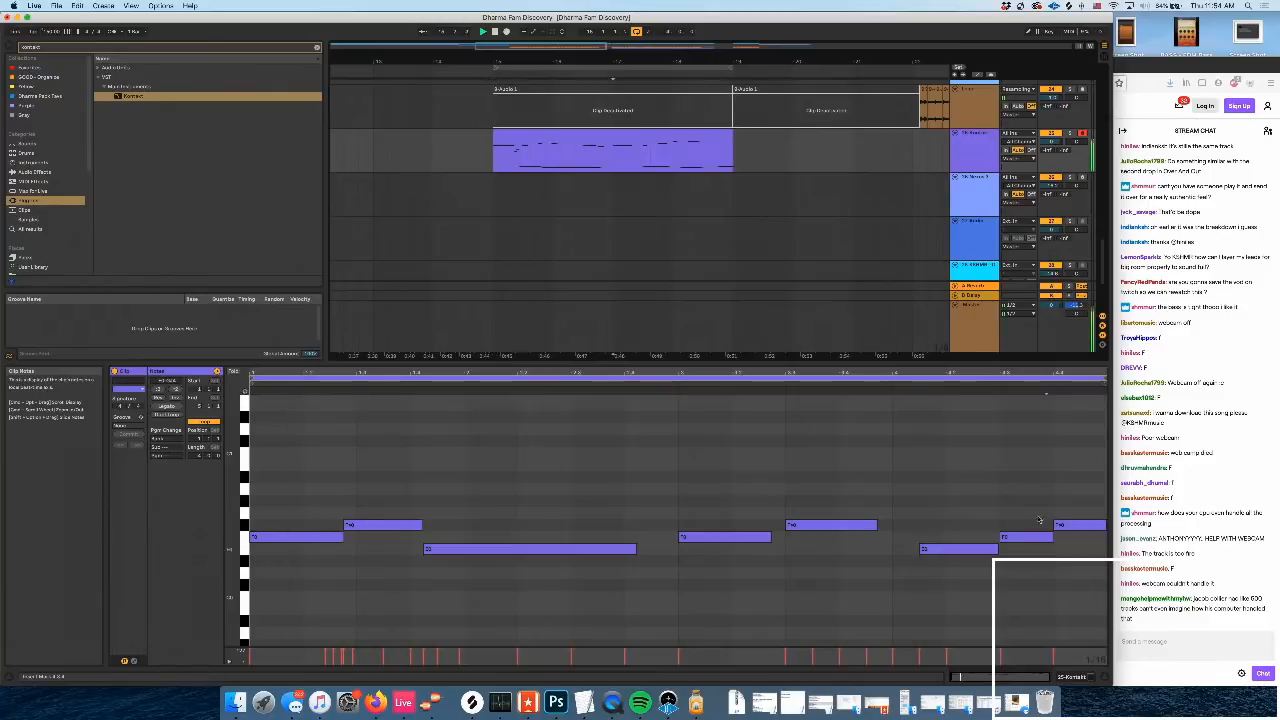
Move the boundary between the last F0 and F#0 keyswitches slightly ahead of the final C#4 and replay the clip
drag(1052, 535, 1065, 528)
scroll(1065, 530, up, 5)
scroll(1065, 527, down, 4)
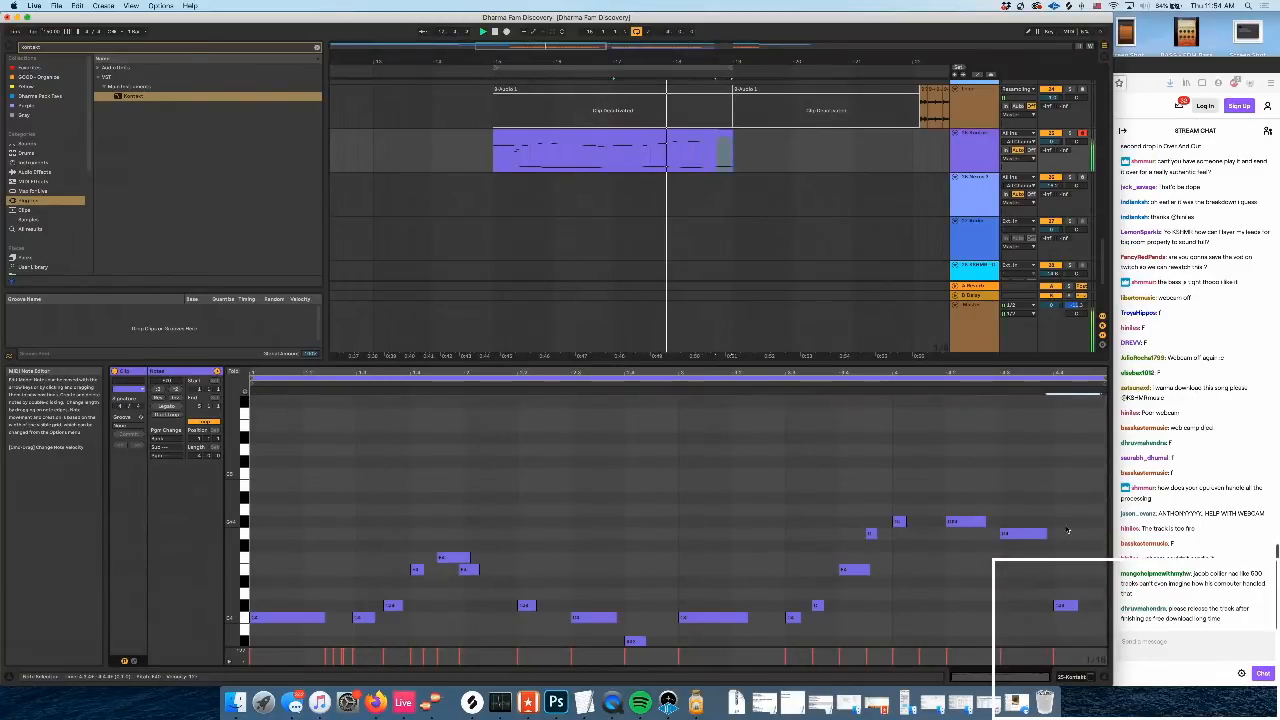
scroll(1066, 529, down, 2)
scroll(1066, 527, down, 8)
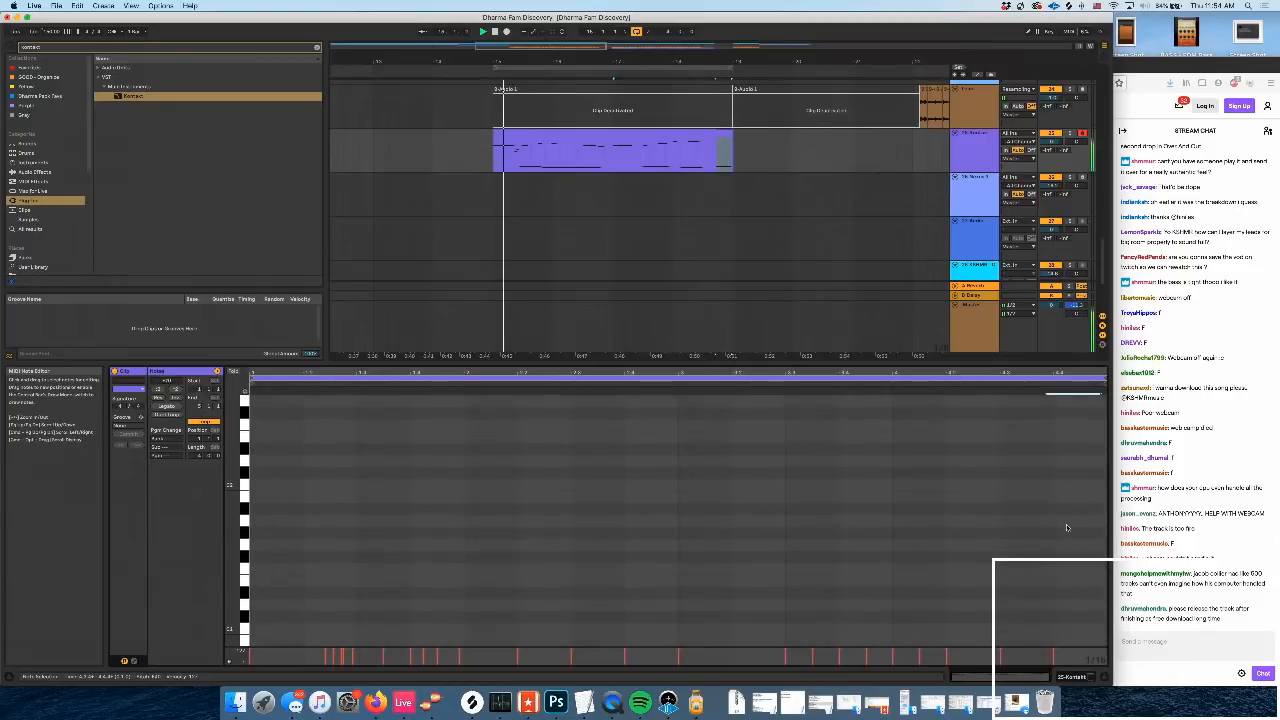
scroll(474, 223, up, 3)
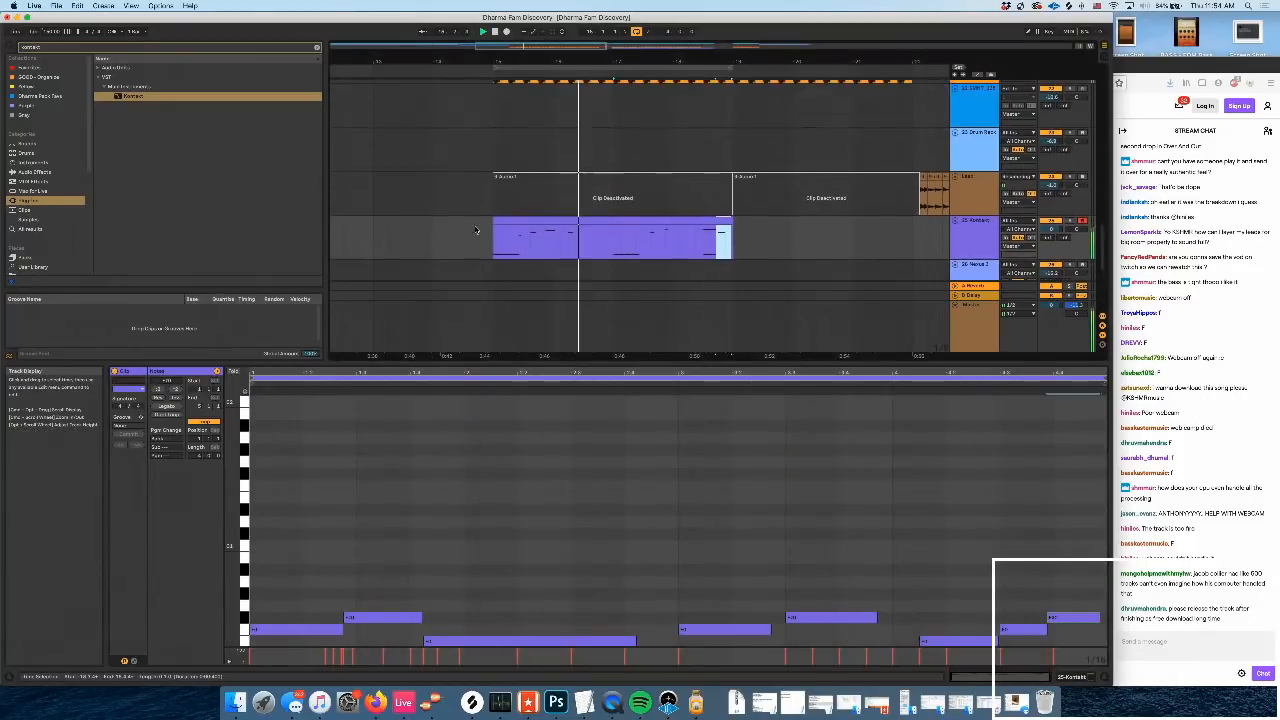
scroll(480, 241, down, 1)
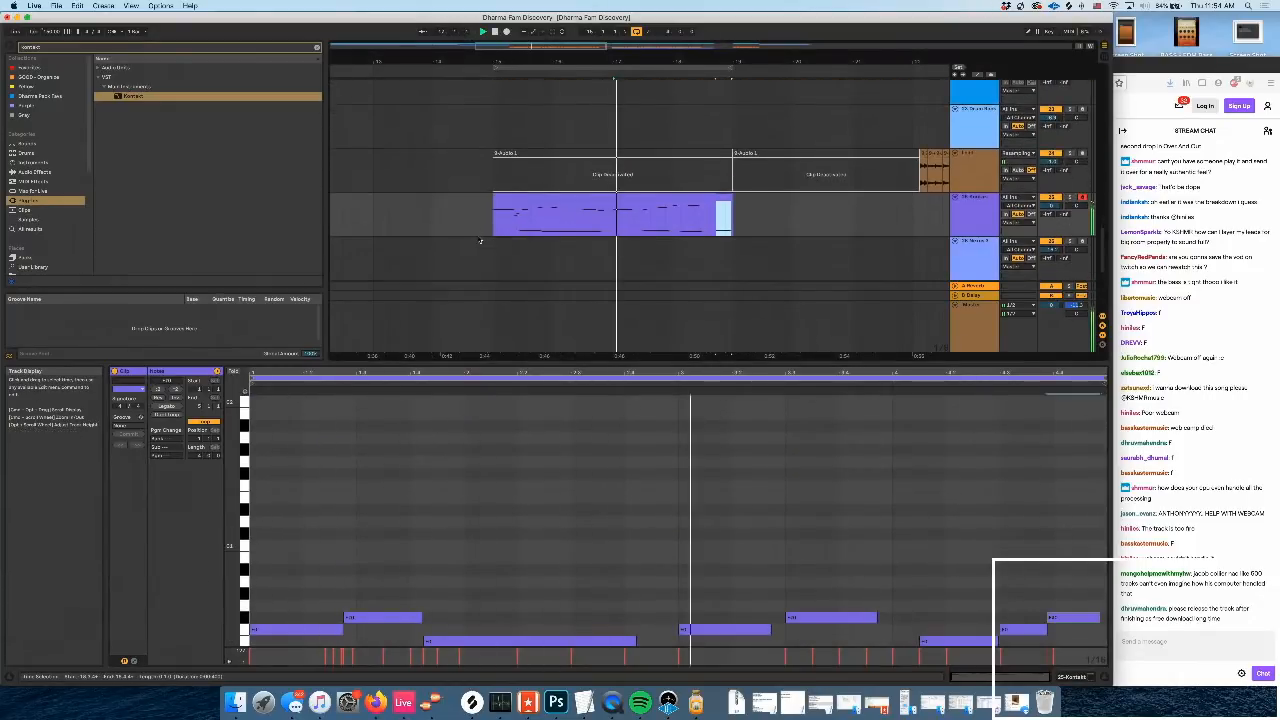
click(577, 205)
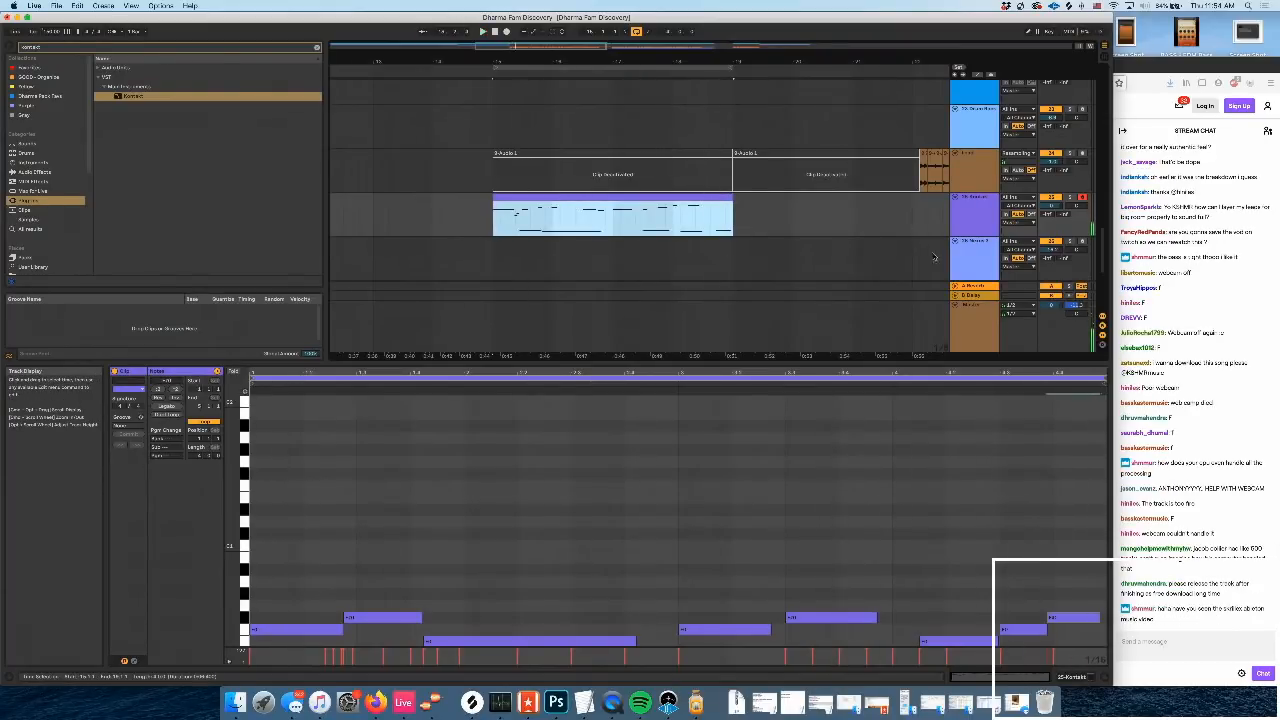
Show the Lead track's devices and copy its effects, starting at the Audio Effect Rack before the Reverb
scroll(948, 252, up, 2)
scroll(948, 252, down, 3)
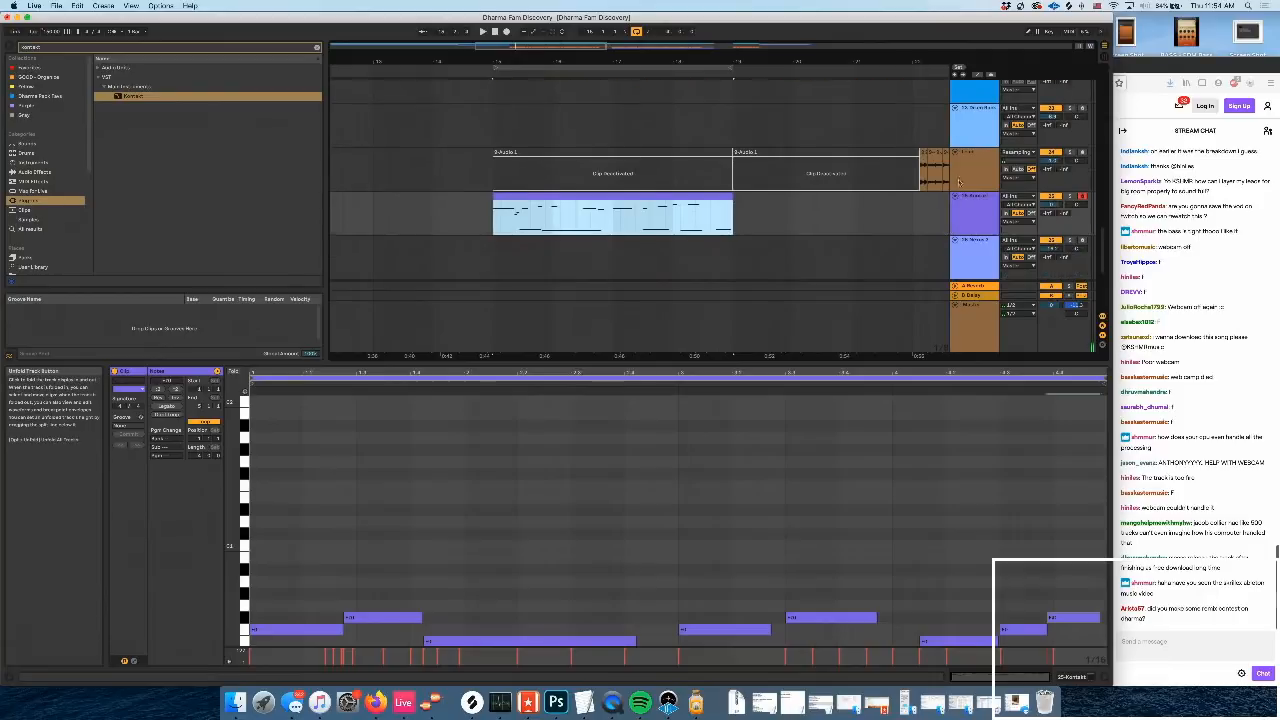
key(shift+Tab)
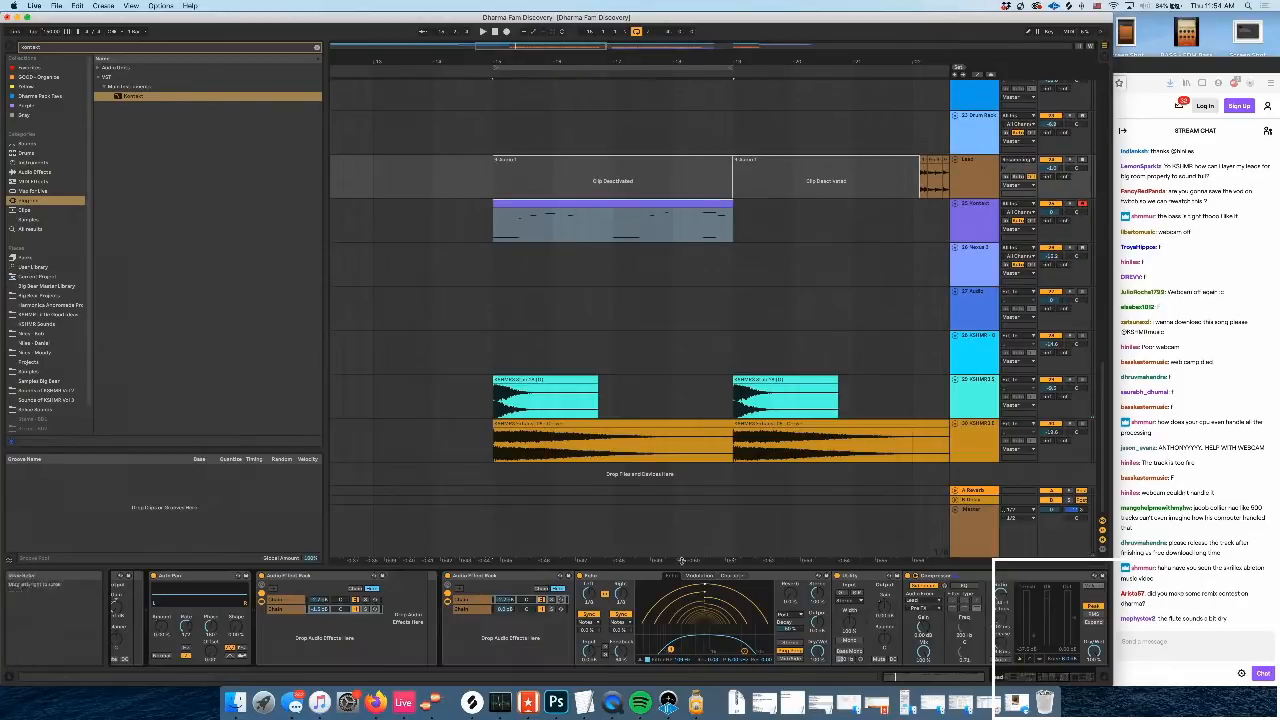
scroll(494, 580, left, 5)
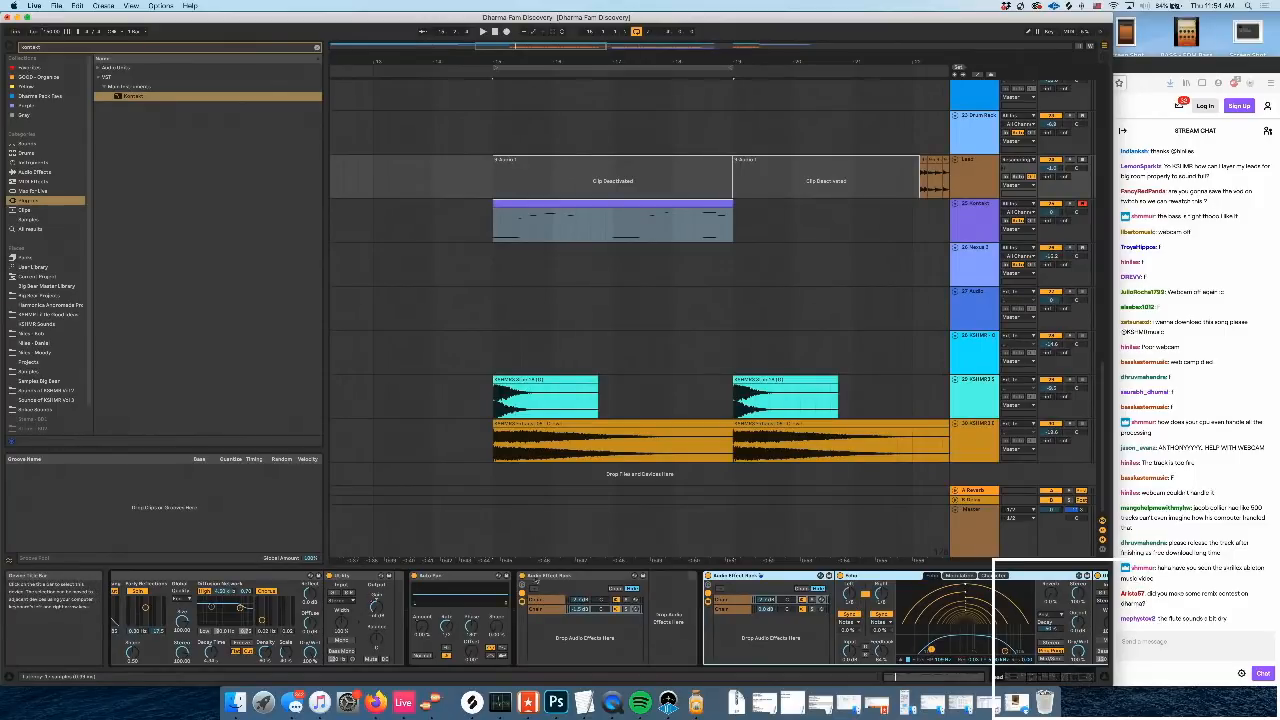
scroll(584, 583, left, 3)
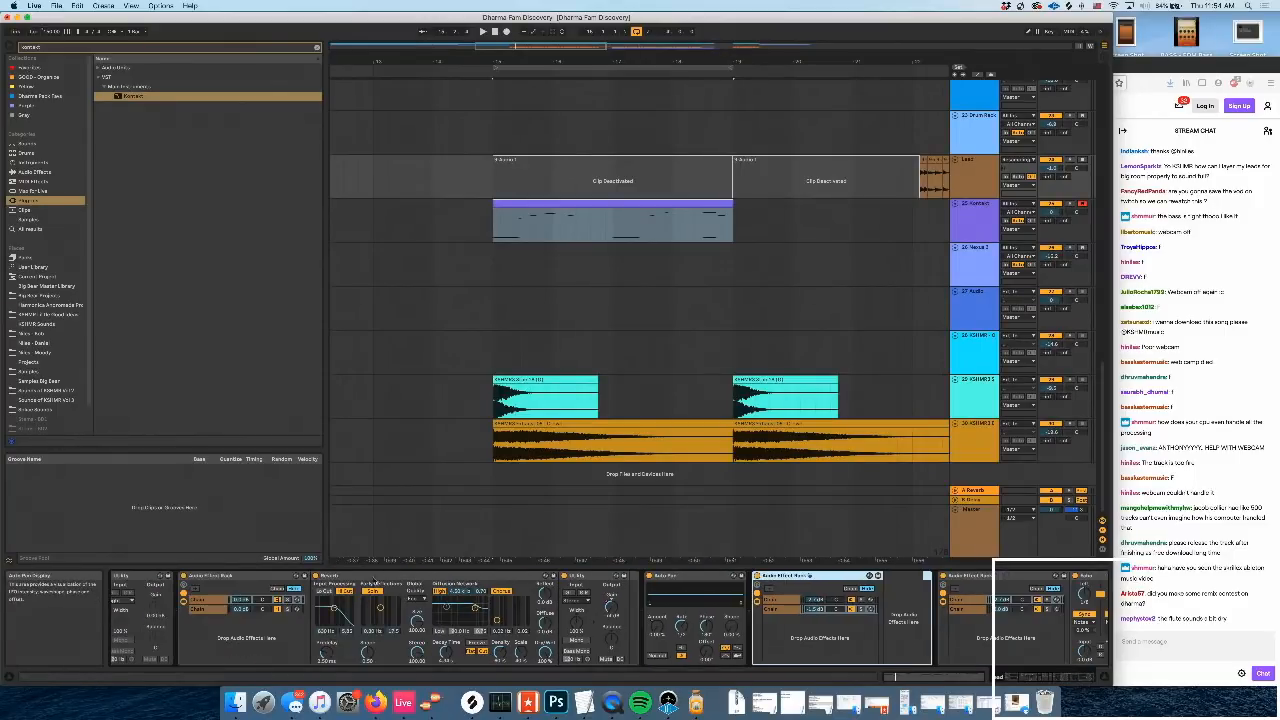
click(262, 577)
shift+click(996, 577)
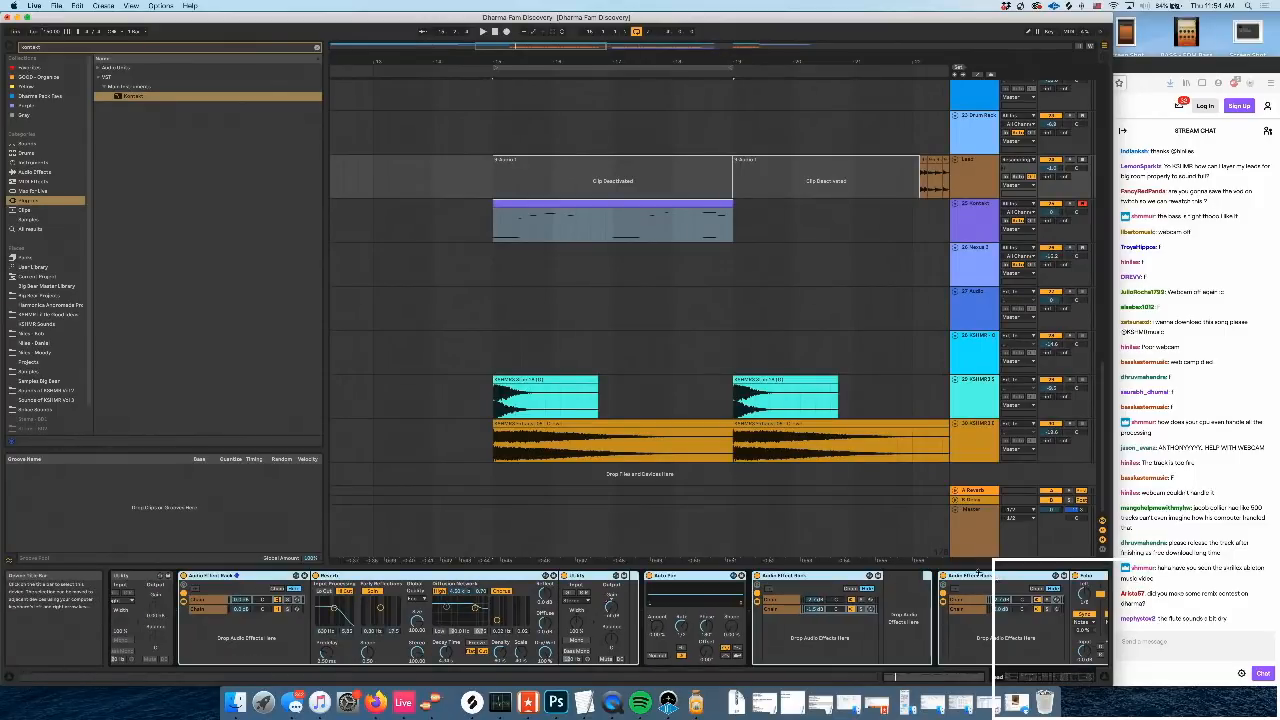
key(super+c)
scroll(921, 600, right, 10)
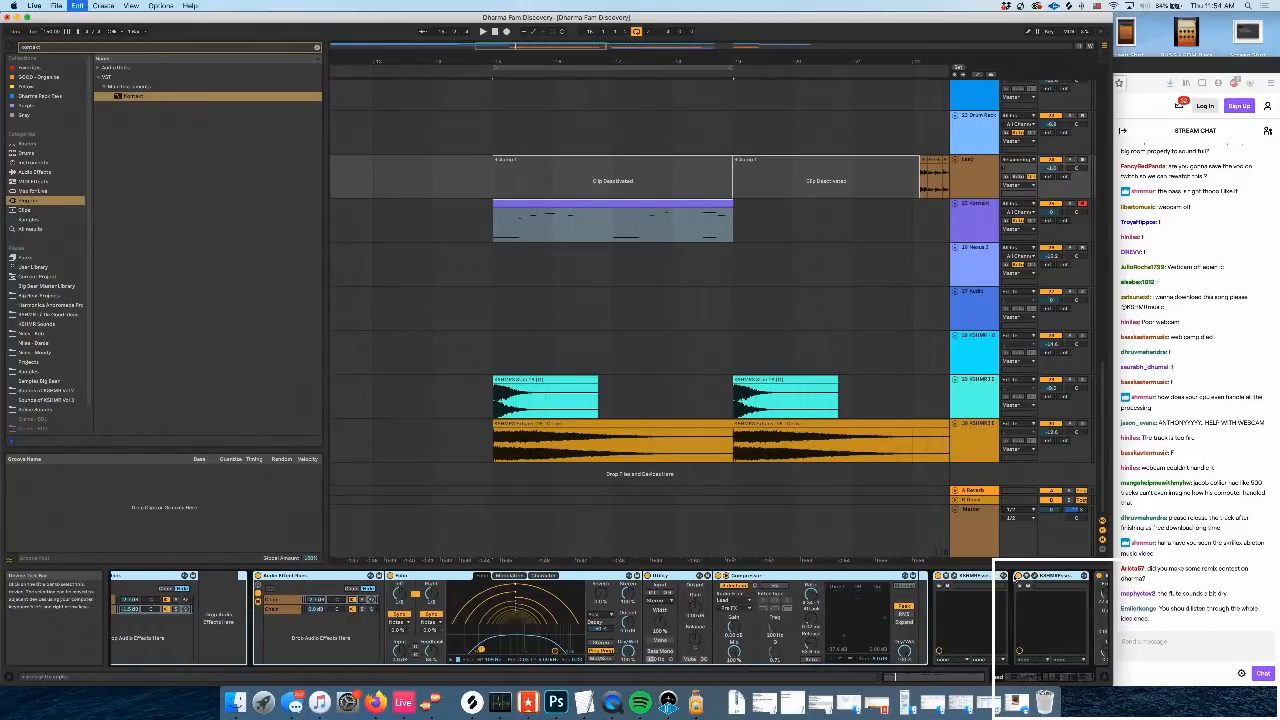
scroll(893, 600, right, 5)
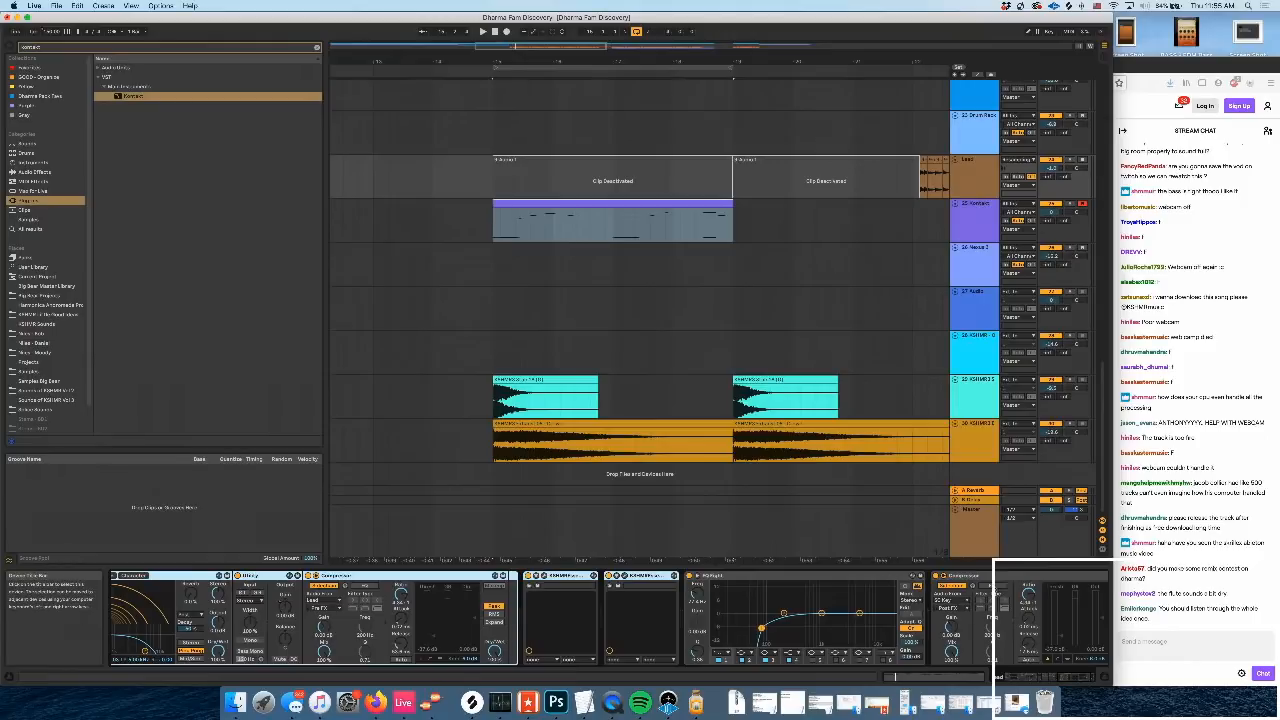
Paste the copied effects after the Kontakt instrument on the Kontakt track and start playback
click(977, 226)
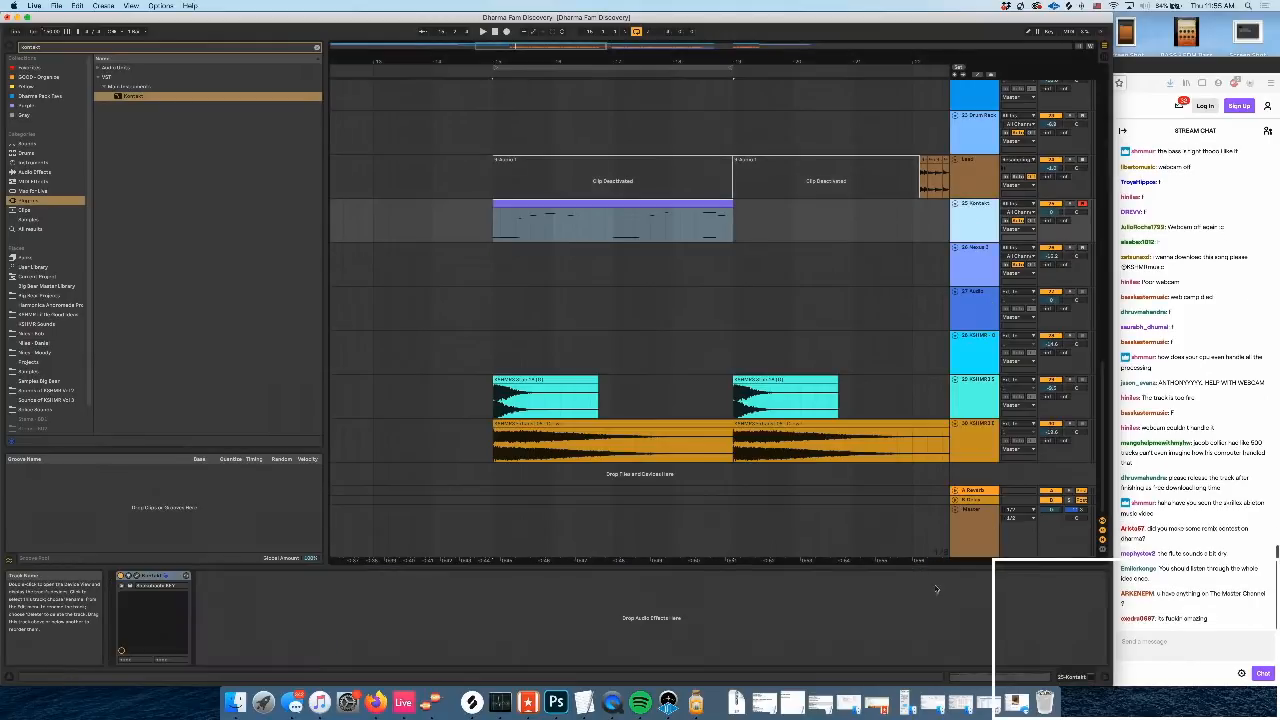
click(760, 584)
key(super+v)
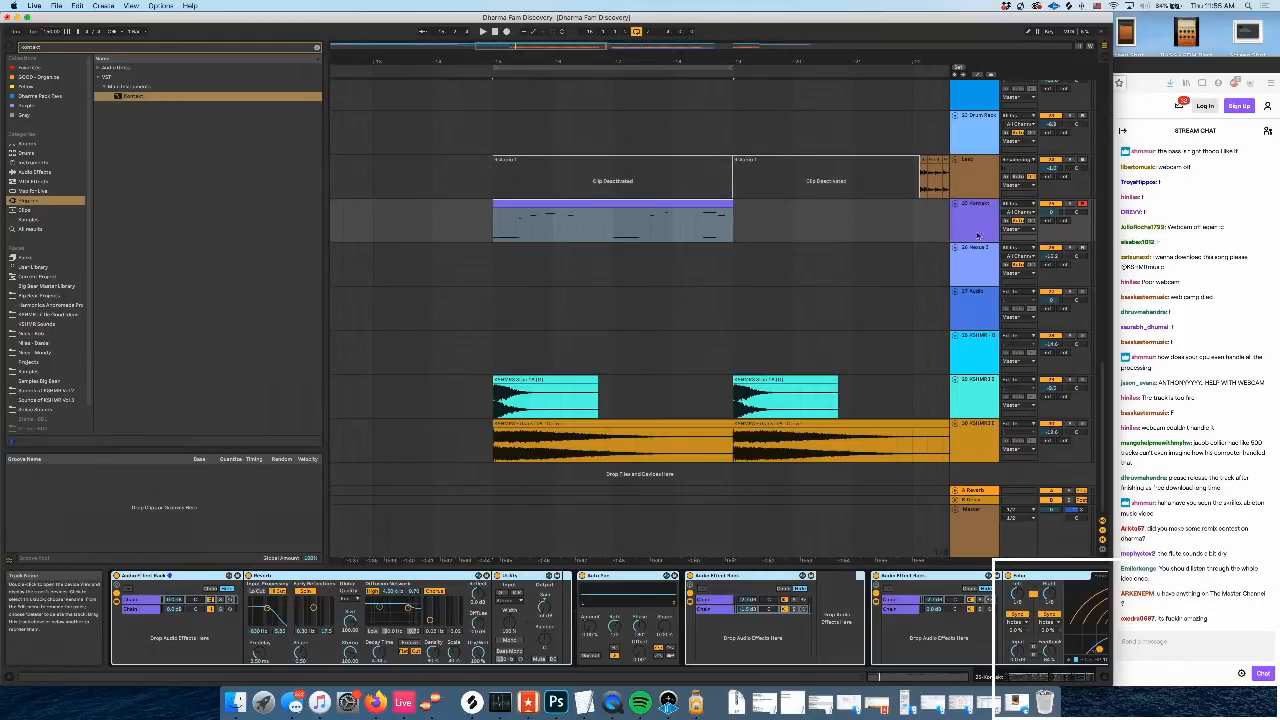
key(space)
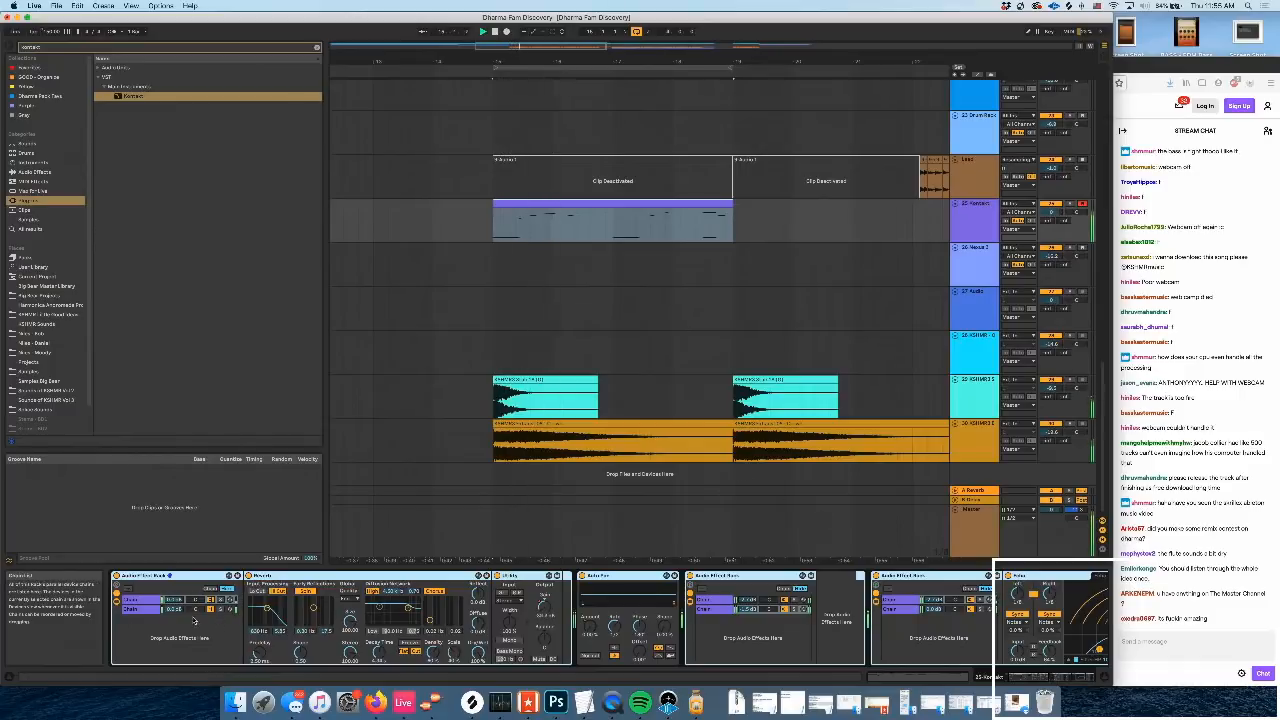
Look through the pasted effects and play the arrangement from a few bars before the Kontakt clip
click(174, 600)
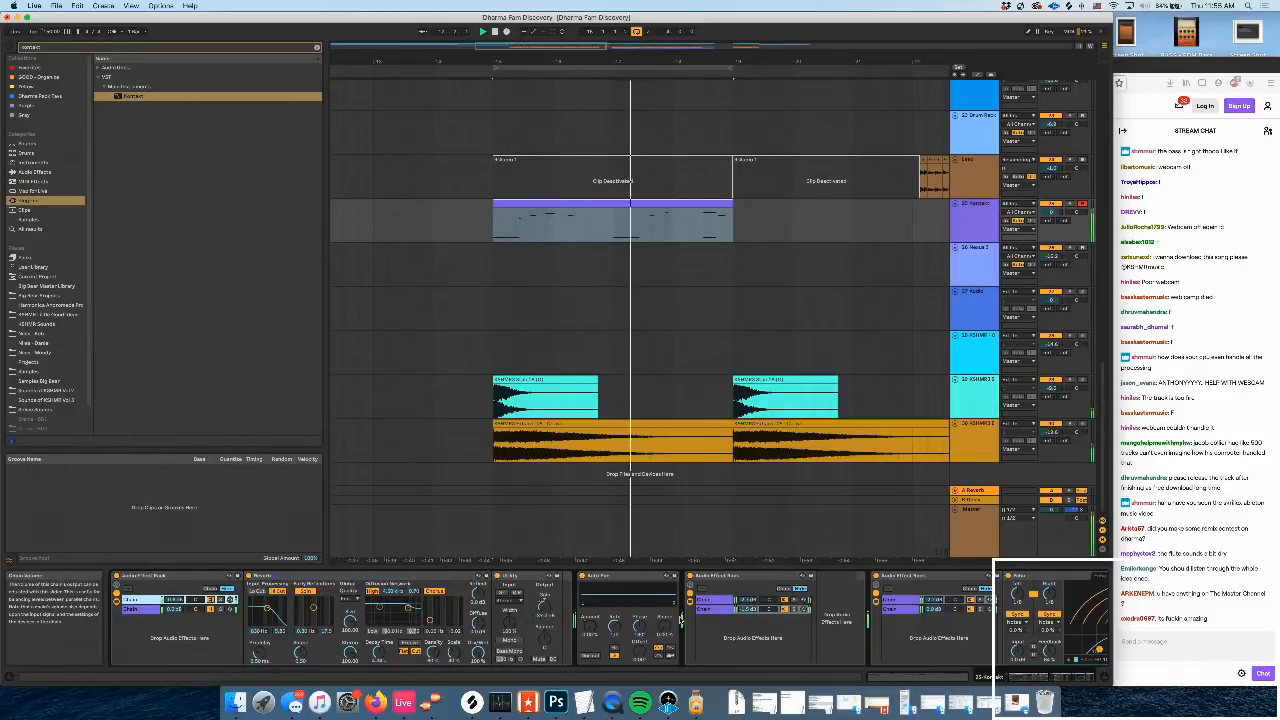
scroll(680, 618, right, 5)
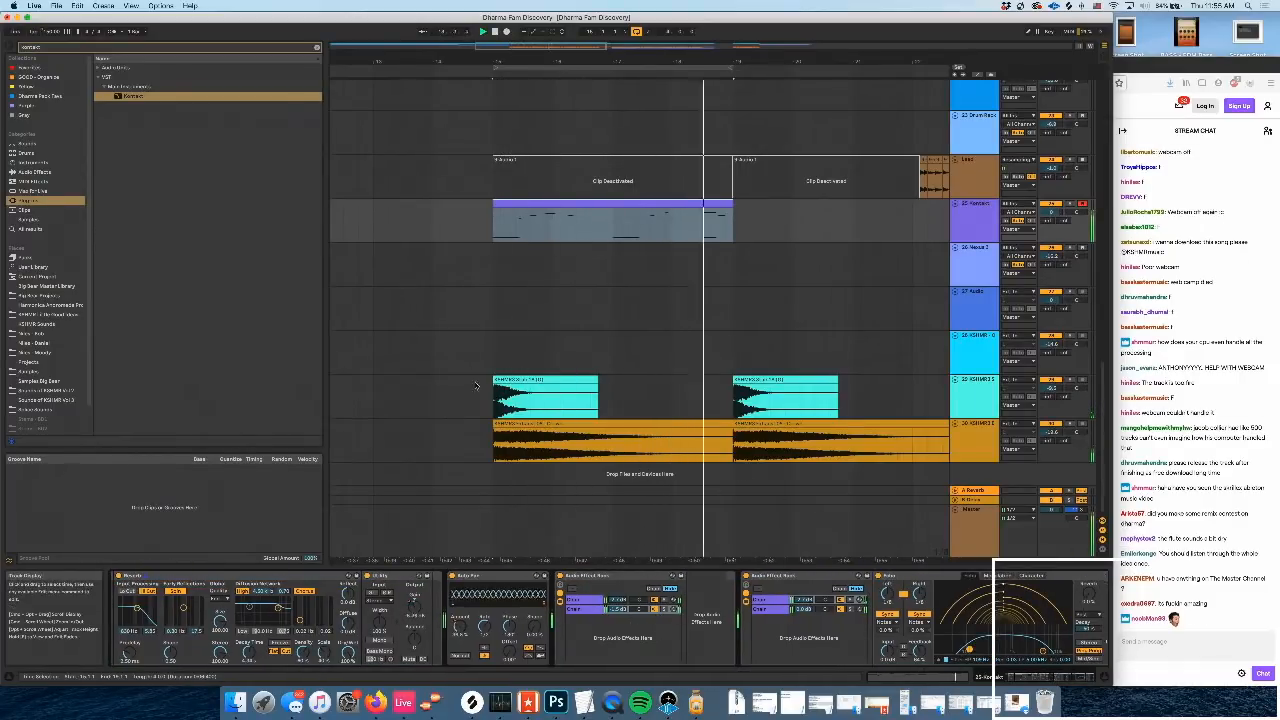
scroll(477, 384, left, 5)
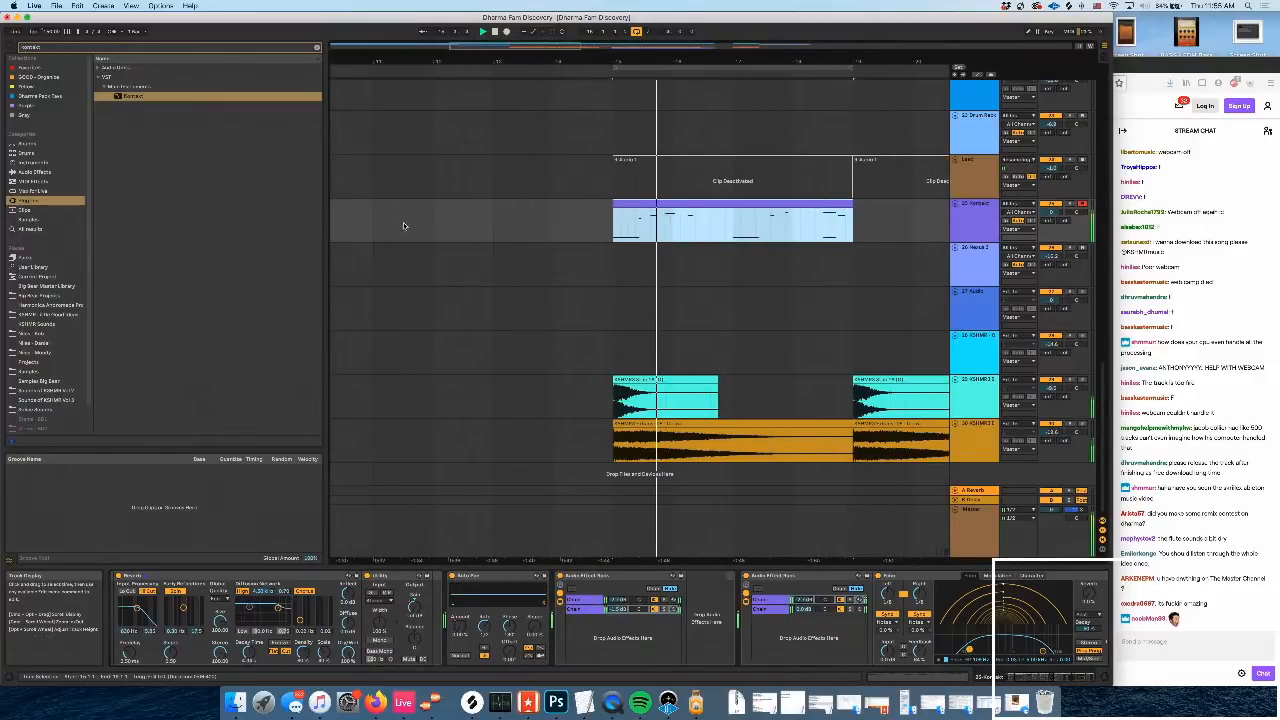
click(434, 224)
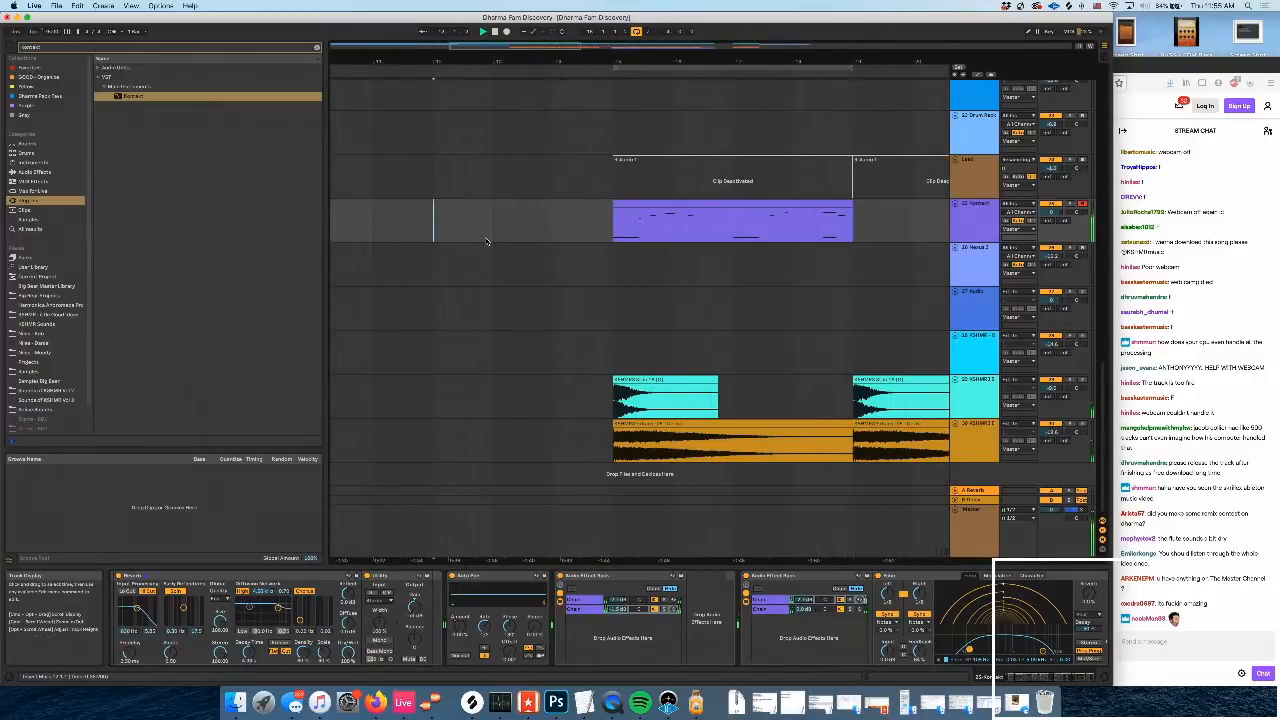
scroll(487, 241, right, 5)
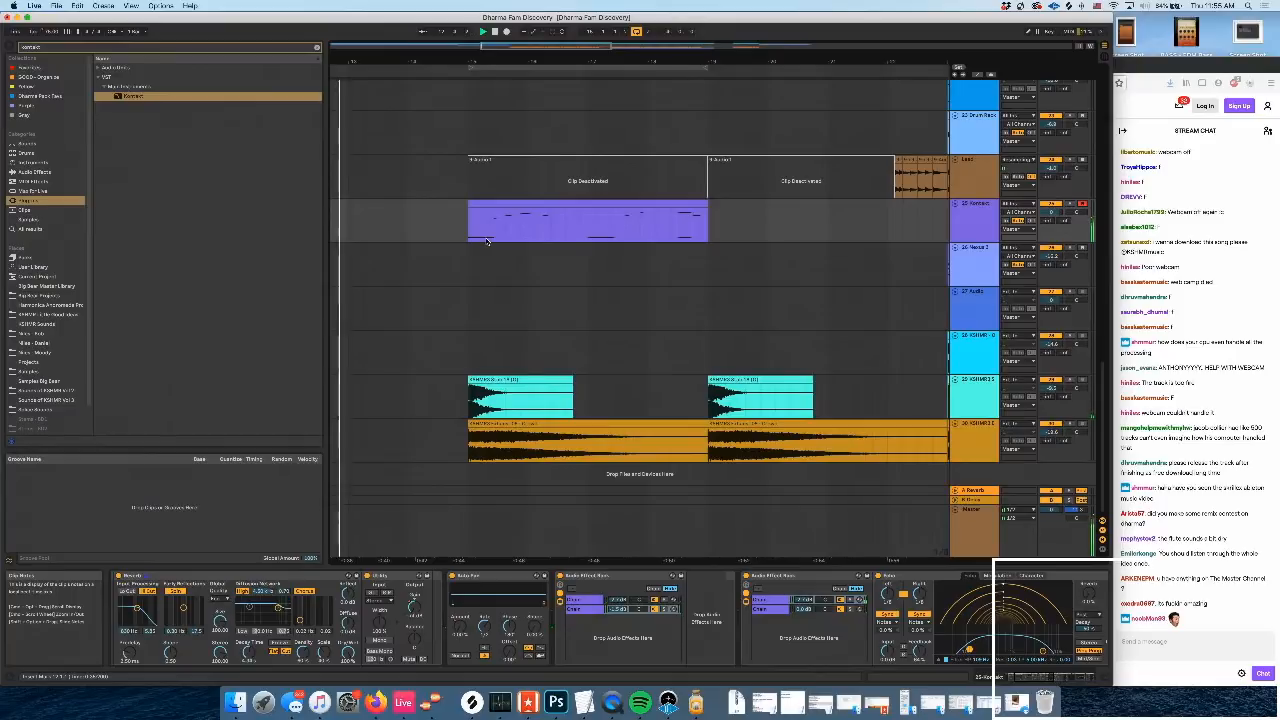
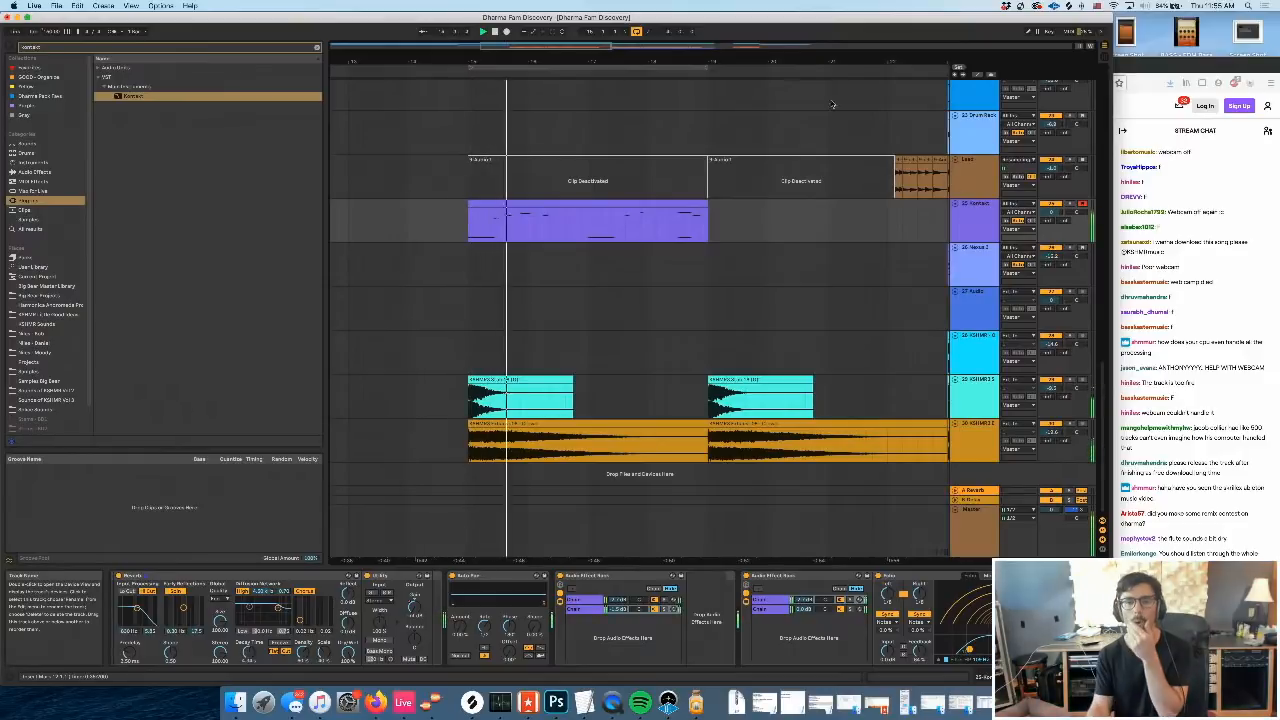
Duplicate the Kontakt clip directly after itself up to the drop and turn off arrangement looping
click(617, 203)
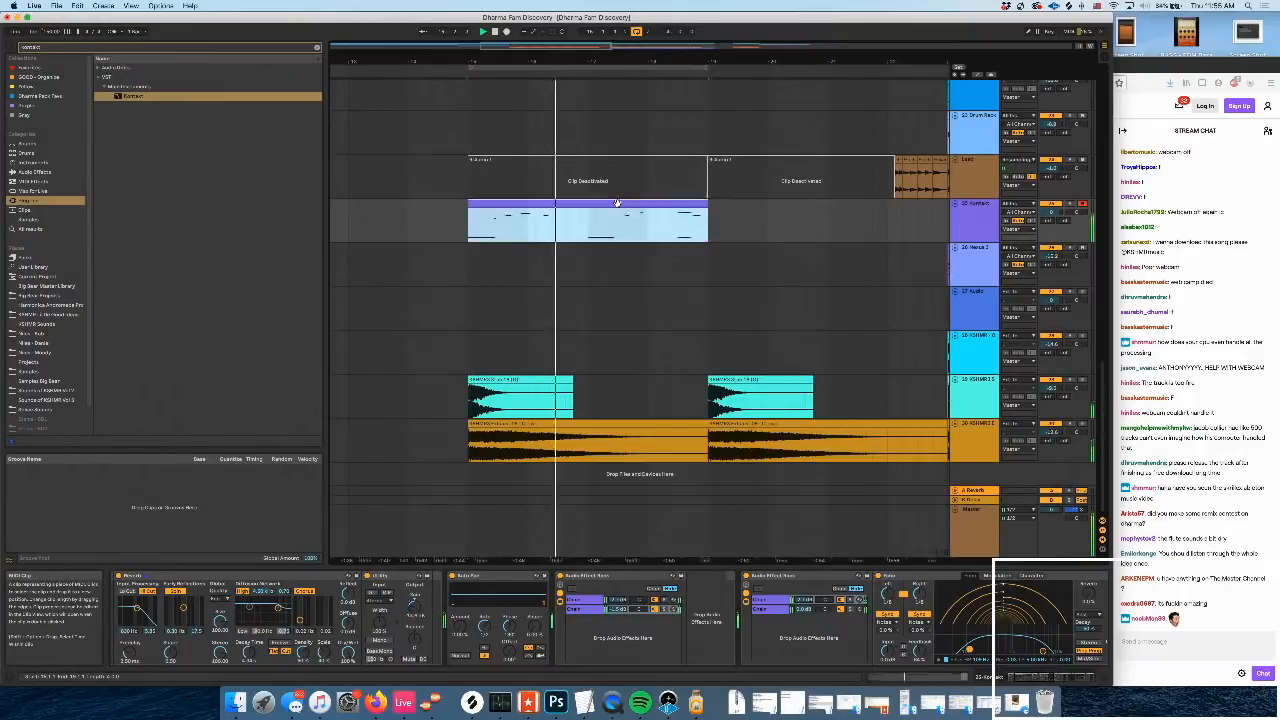
key(ctrl+d)
click(636, 31)
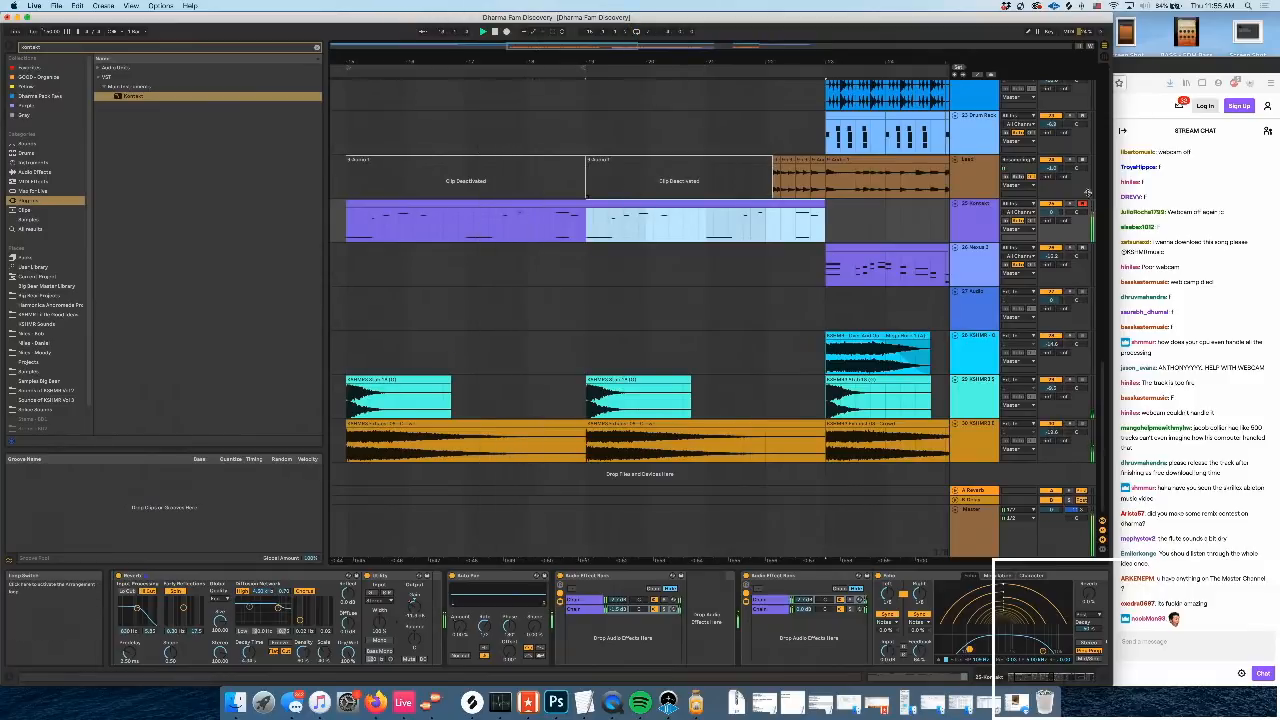
Lower the Kontakt track's volume while the duplicated clip plays
key(0)
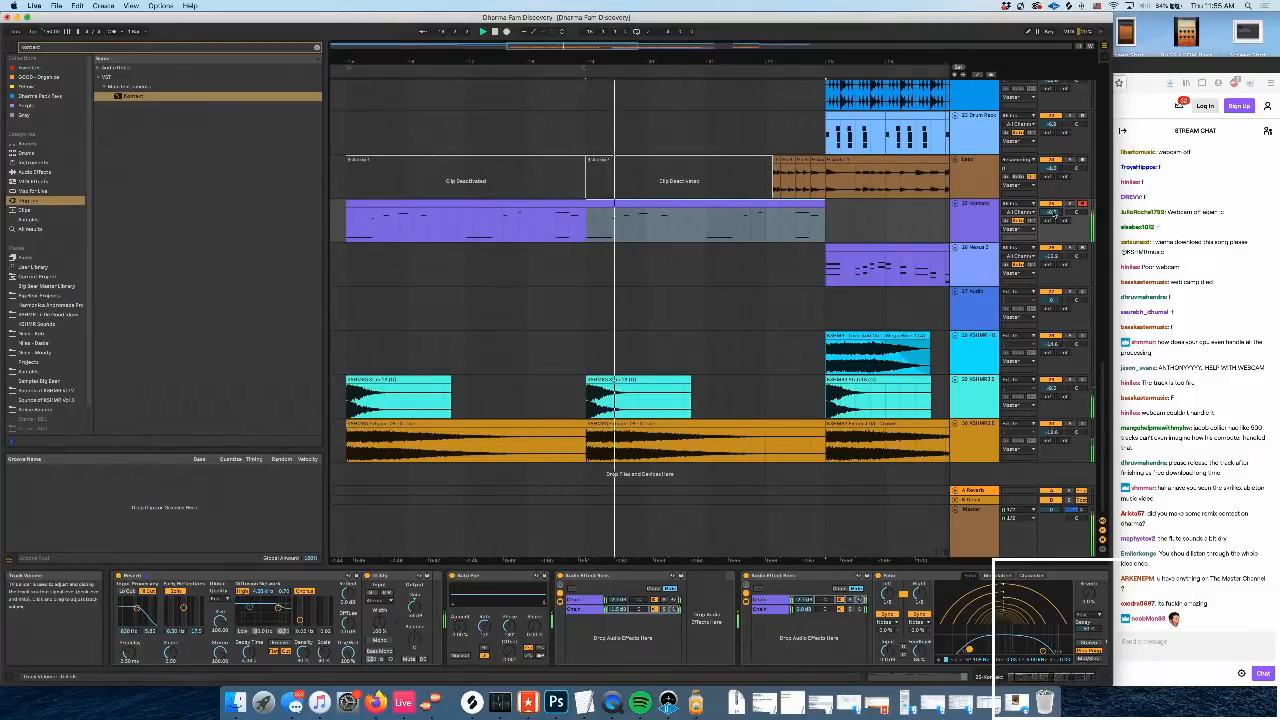
key(0)
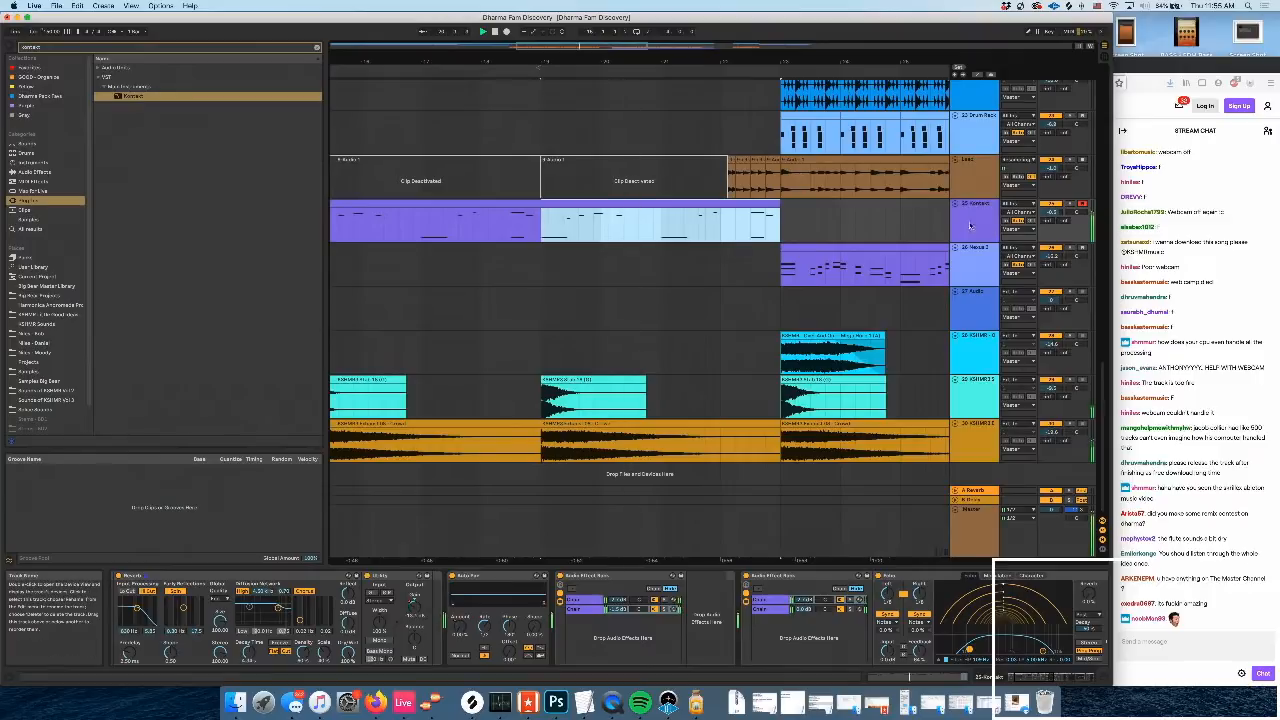
key(0)
key(0)
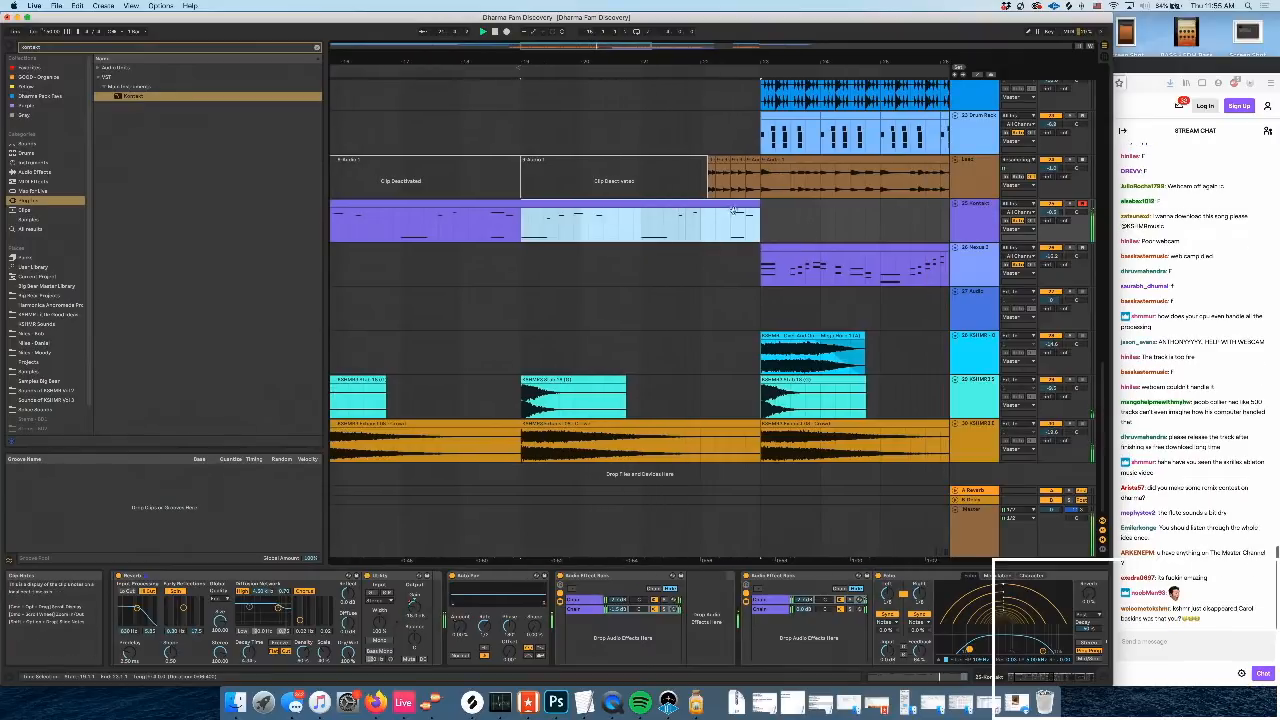
Duplicate the Kontakt clip again over the start of the drop, deactivate that copy and play the drop without it
key(super+d)
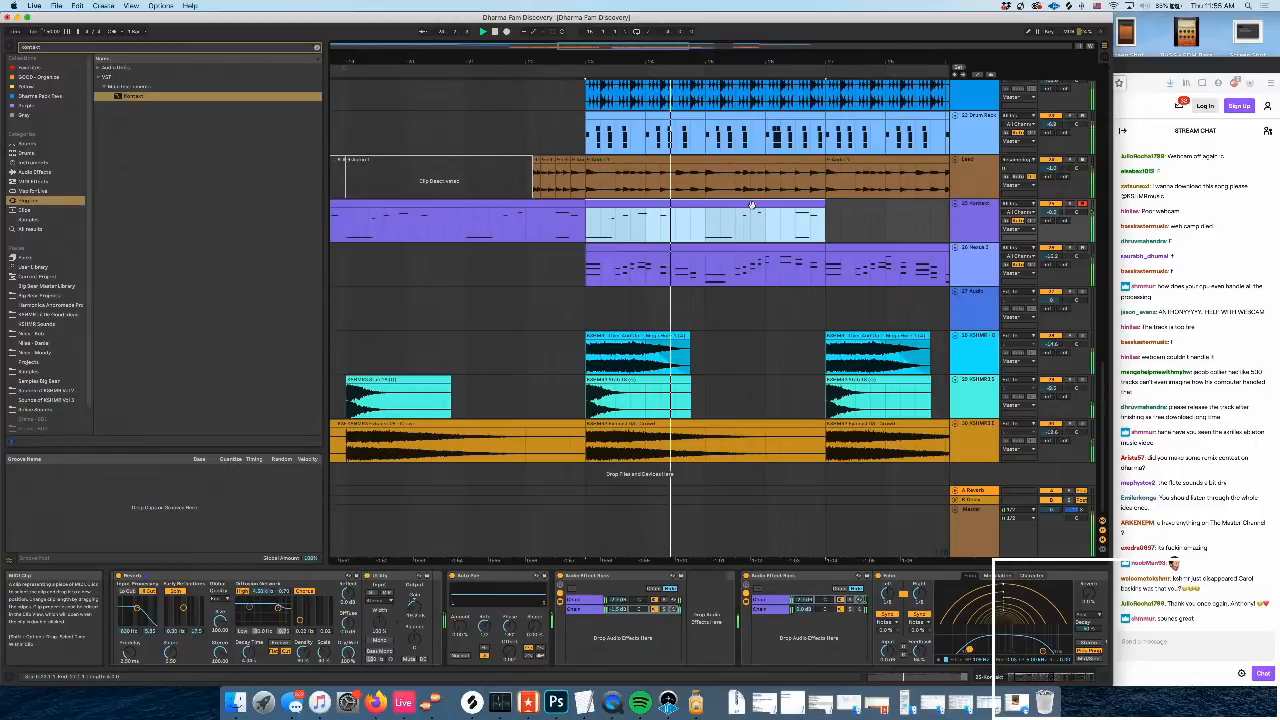
key(Delete)
scroll(727, 247, right, 2)
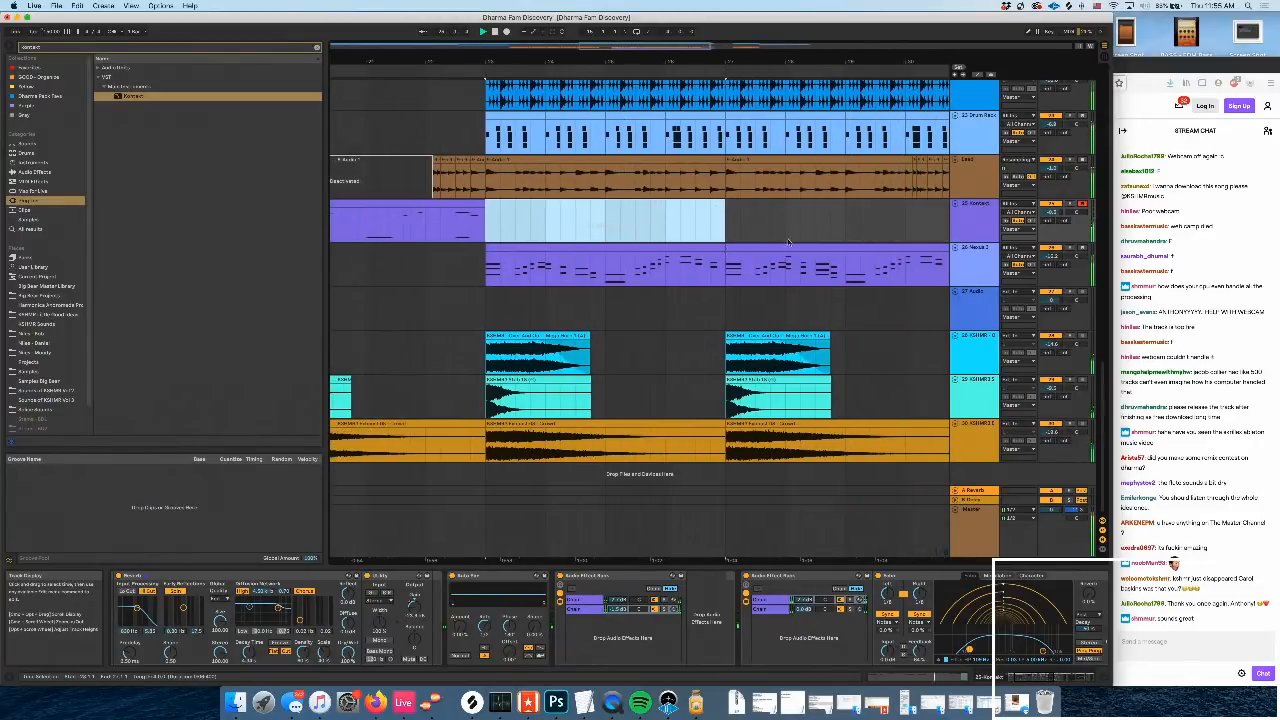
scroll(729, 245, left, 3)
scroll(729, 245, right, 2)
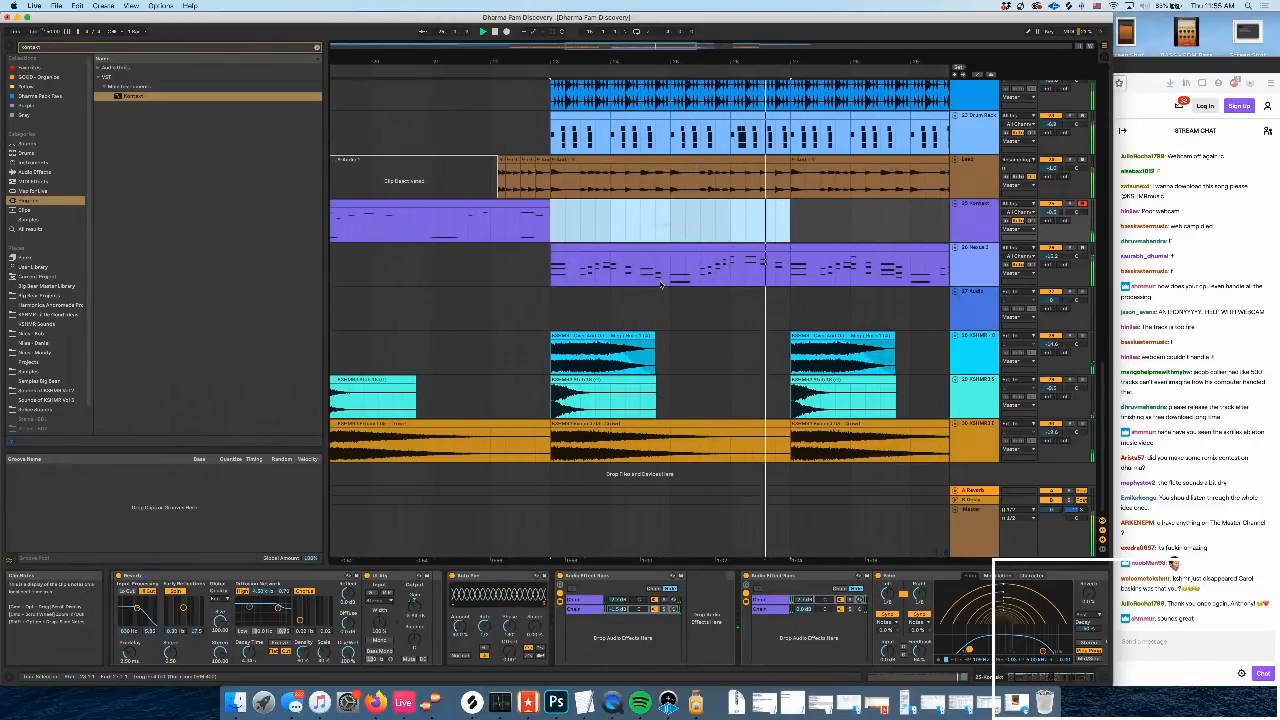
click(570, 181)
key(space)
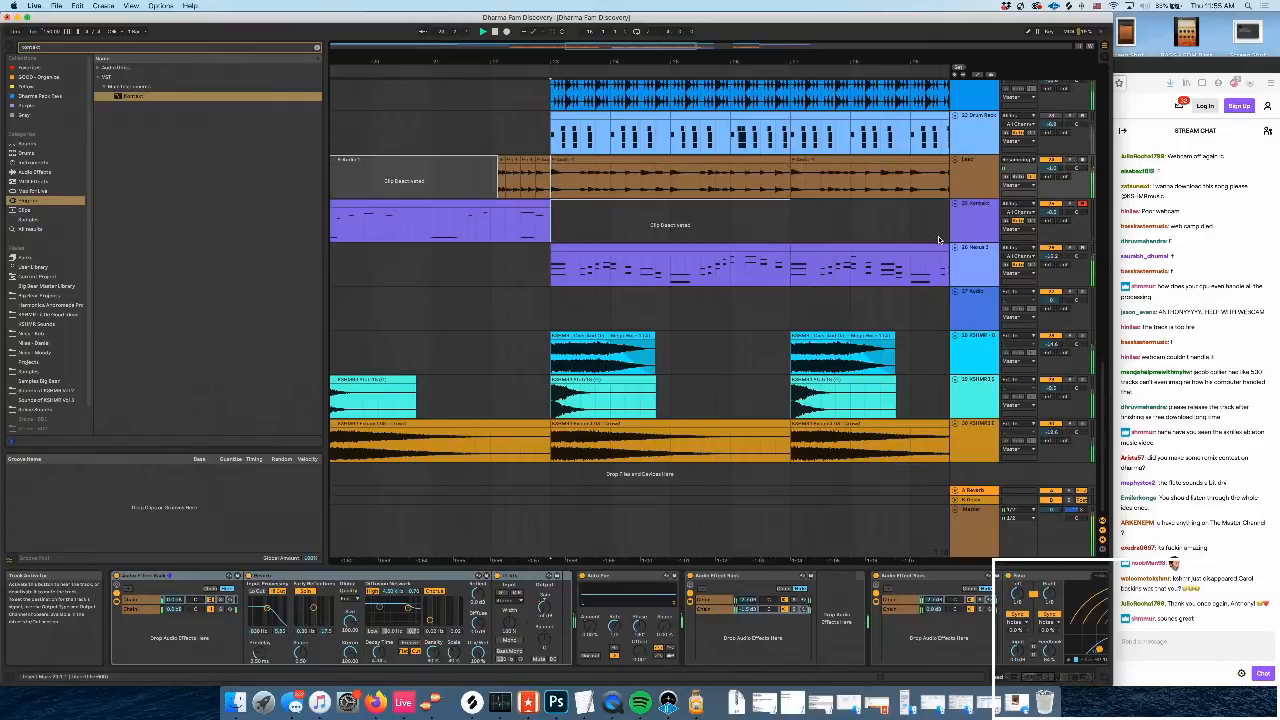
Toggle the Kontakt clip at the start of the drop during playback and leave it activated
click(652, 204)
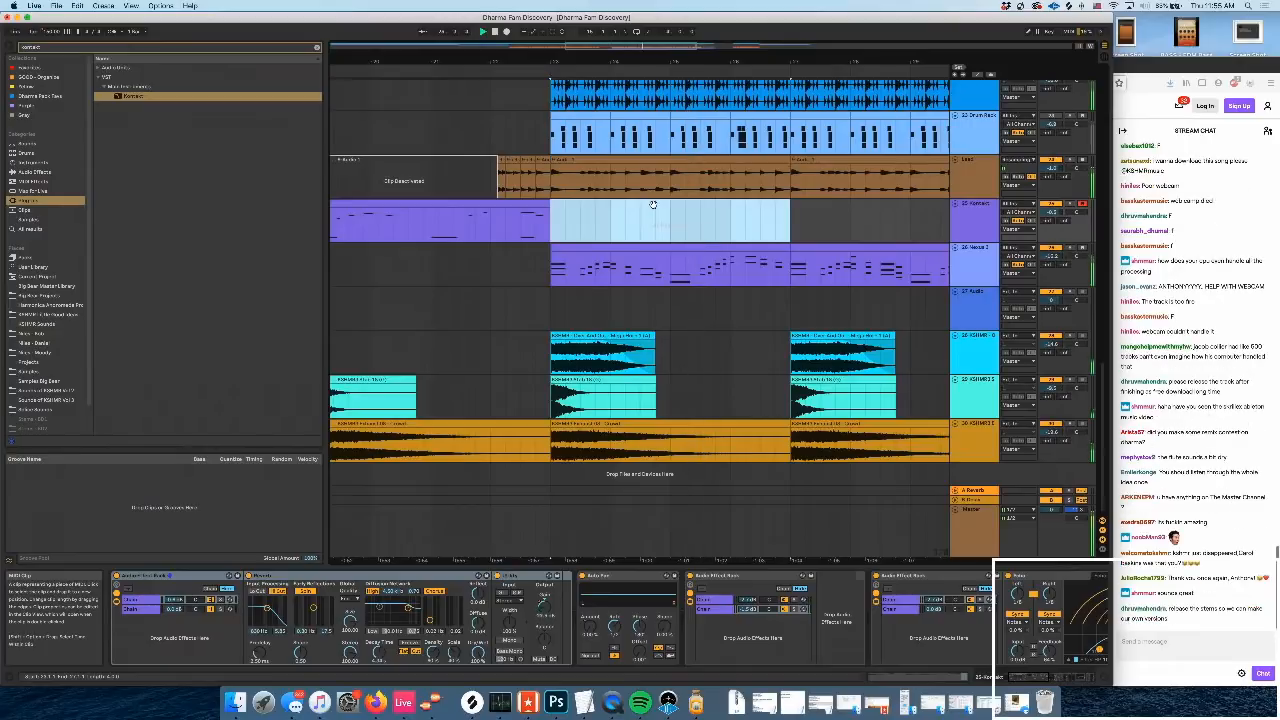
key(0)
key(0)
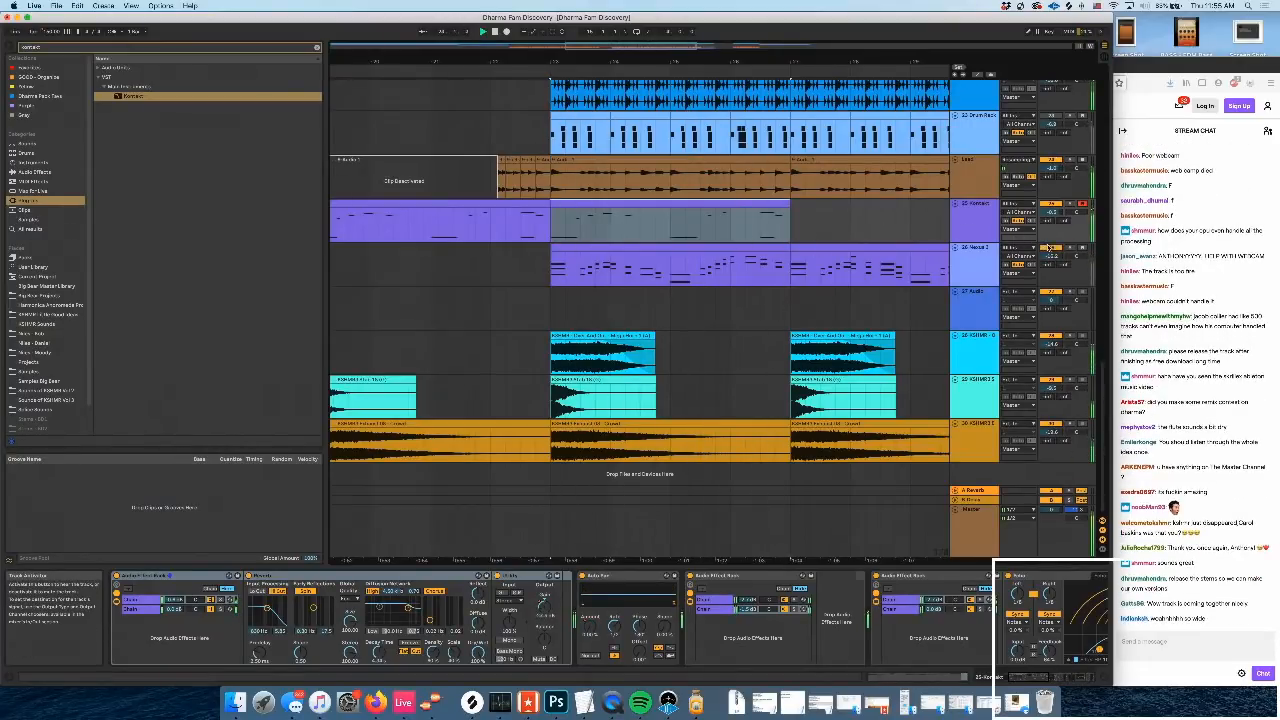
Show the Kontakt track's automation and lower the two raised Utility gain sections in the first half of the drop
click(993, 224)
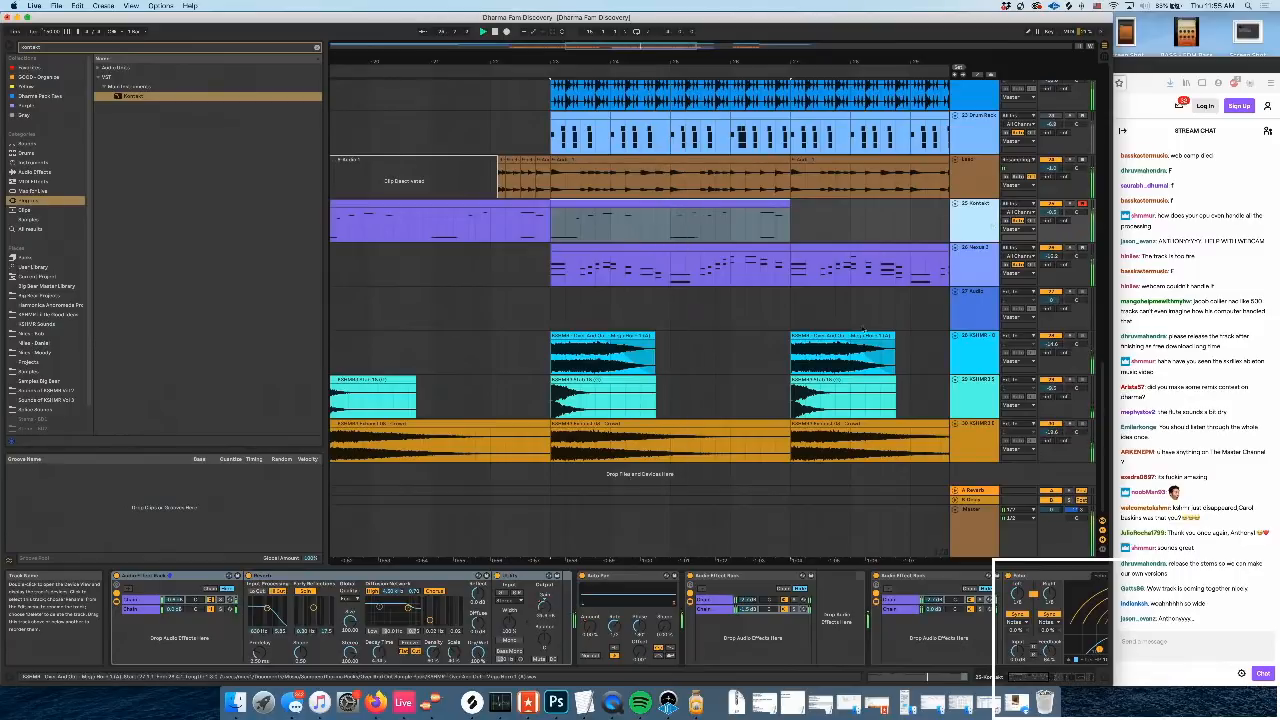
scroll(526, 622, left, 2)
scroll(530, 623, right, 4)
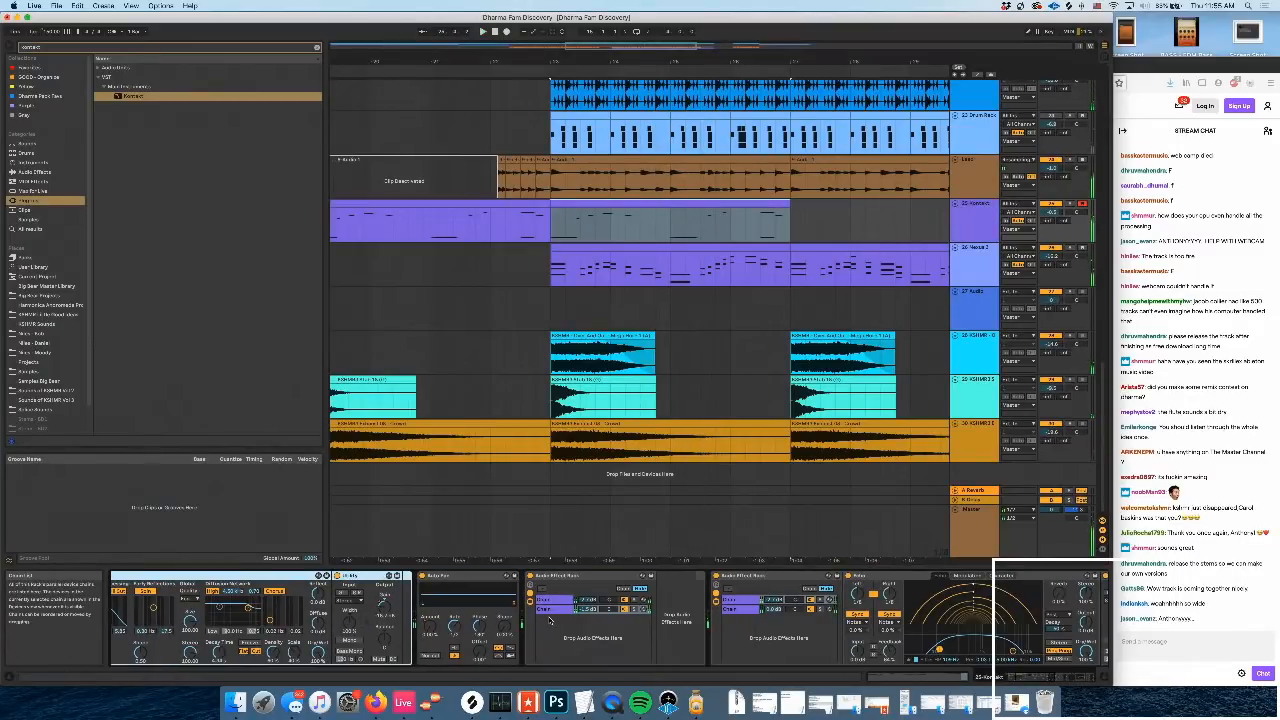
scroll(549, 621, right, 5)
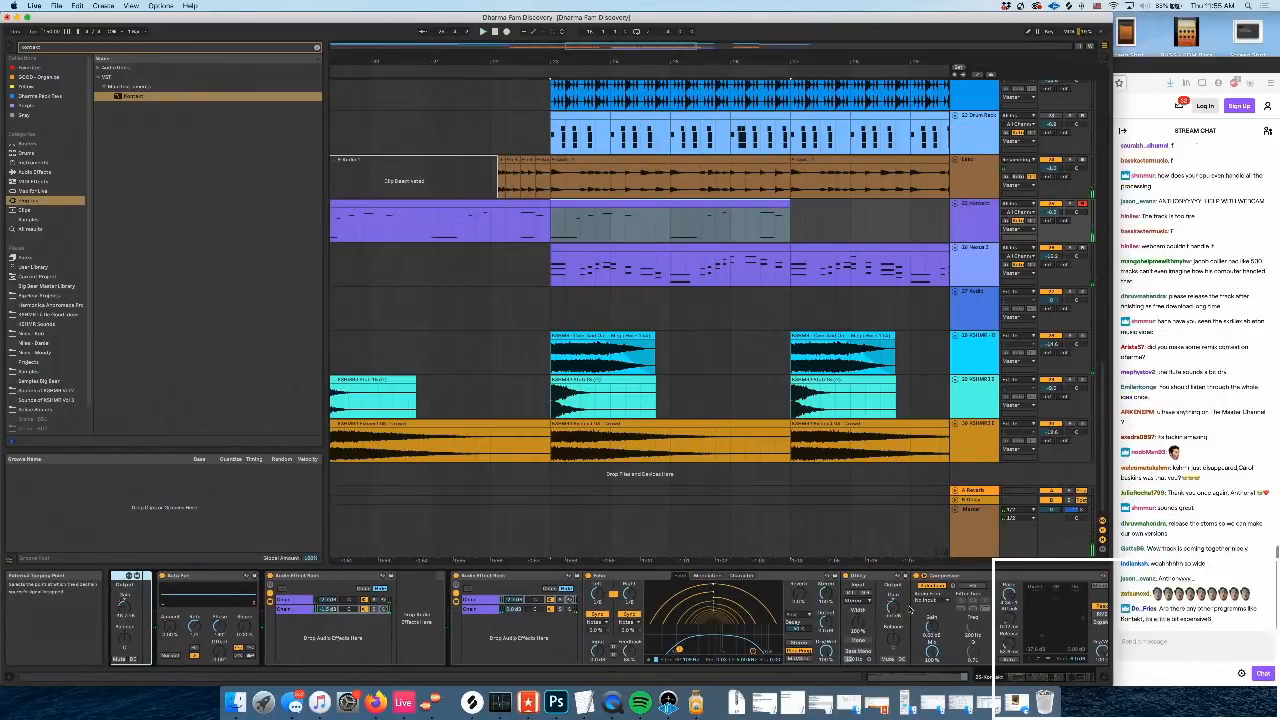
key(a)
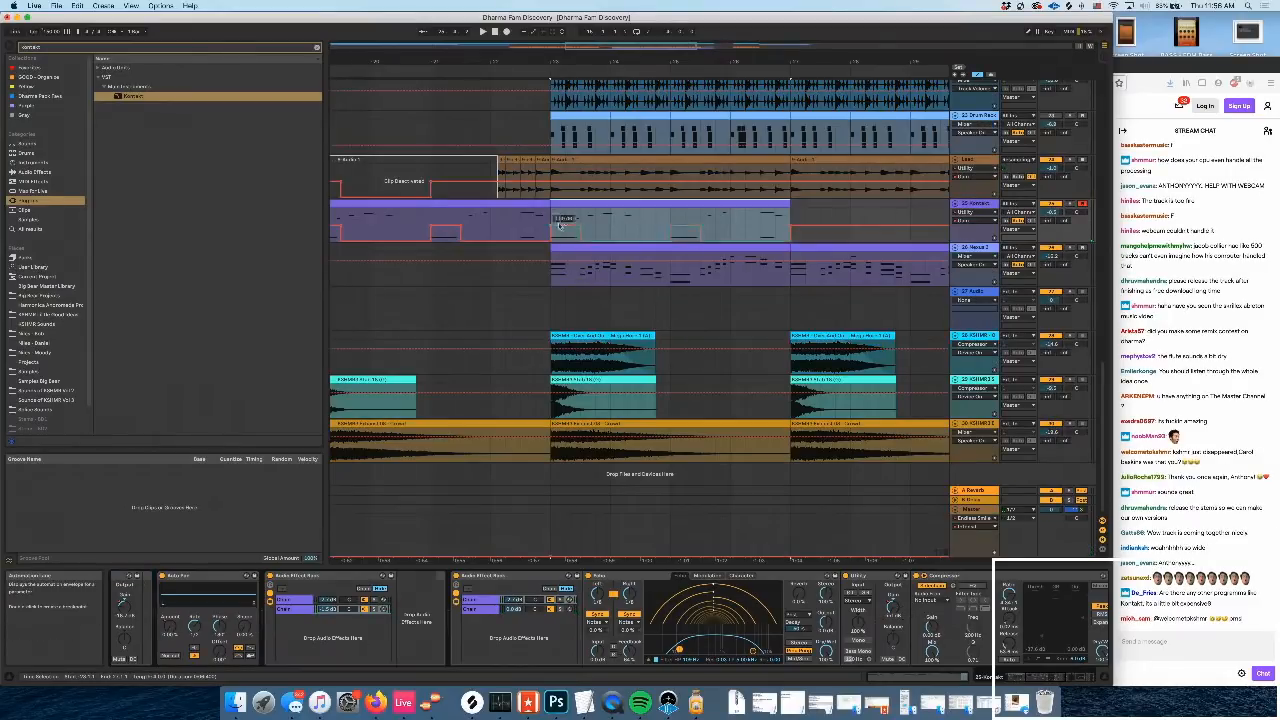
click(558, 222)
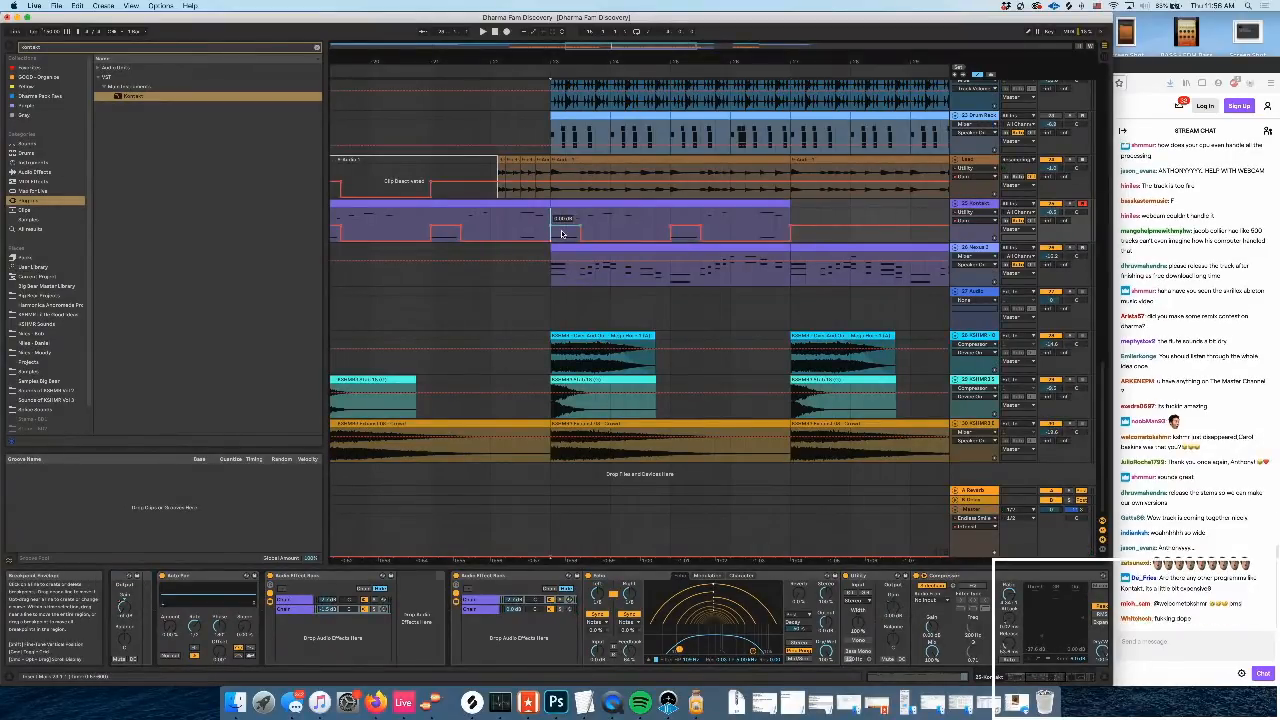
drag(566, 231, 566, 233)
drag(686, 226, 686, 233)
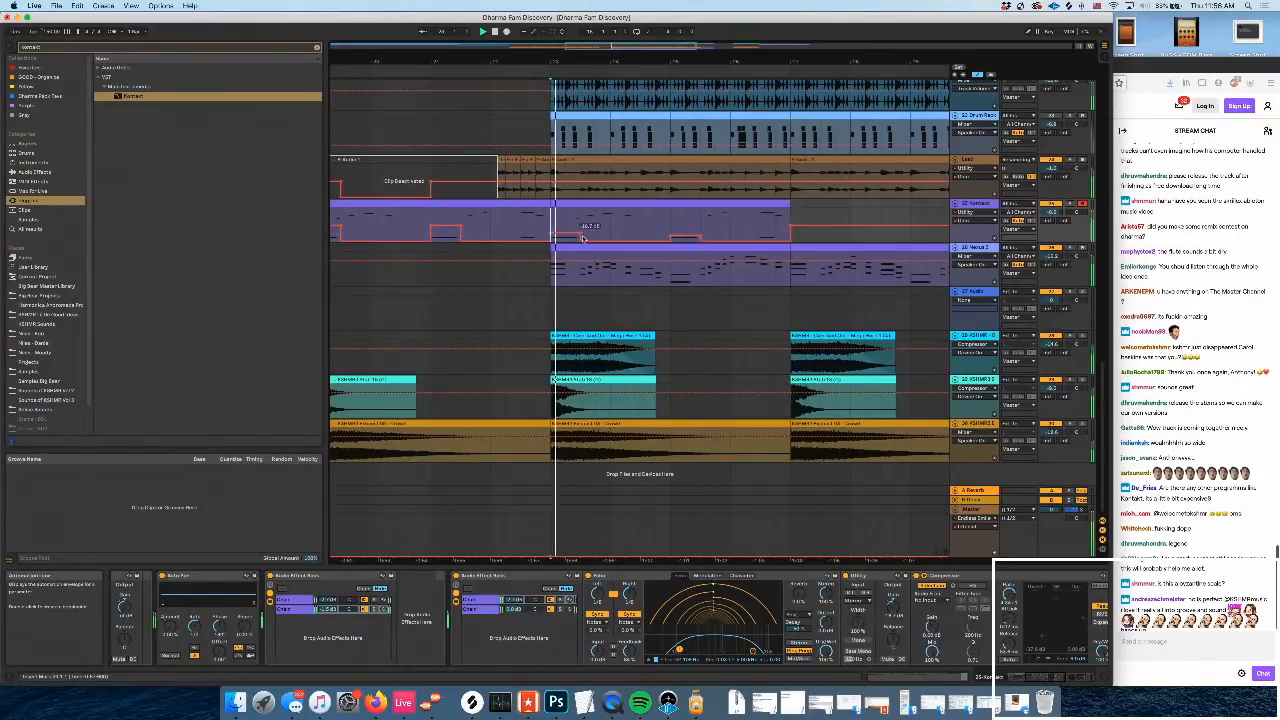
Duplicate the Kontakt clip with its automation directly after itself to cover the second half of the drop
scroll(707, 300, right, 3)
scroll(700, 227, right, 1)
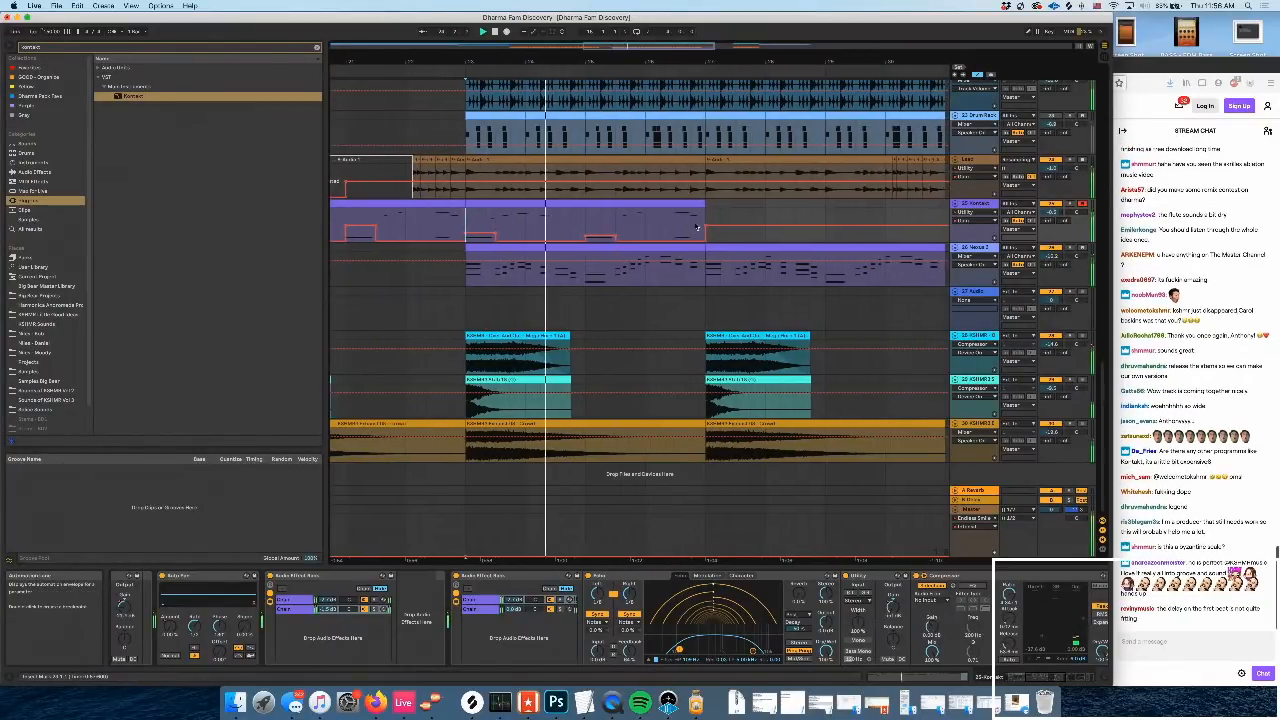
scroll(685, 237, right, 2)
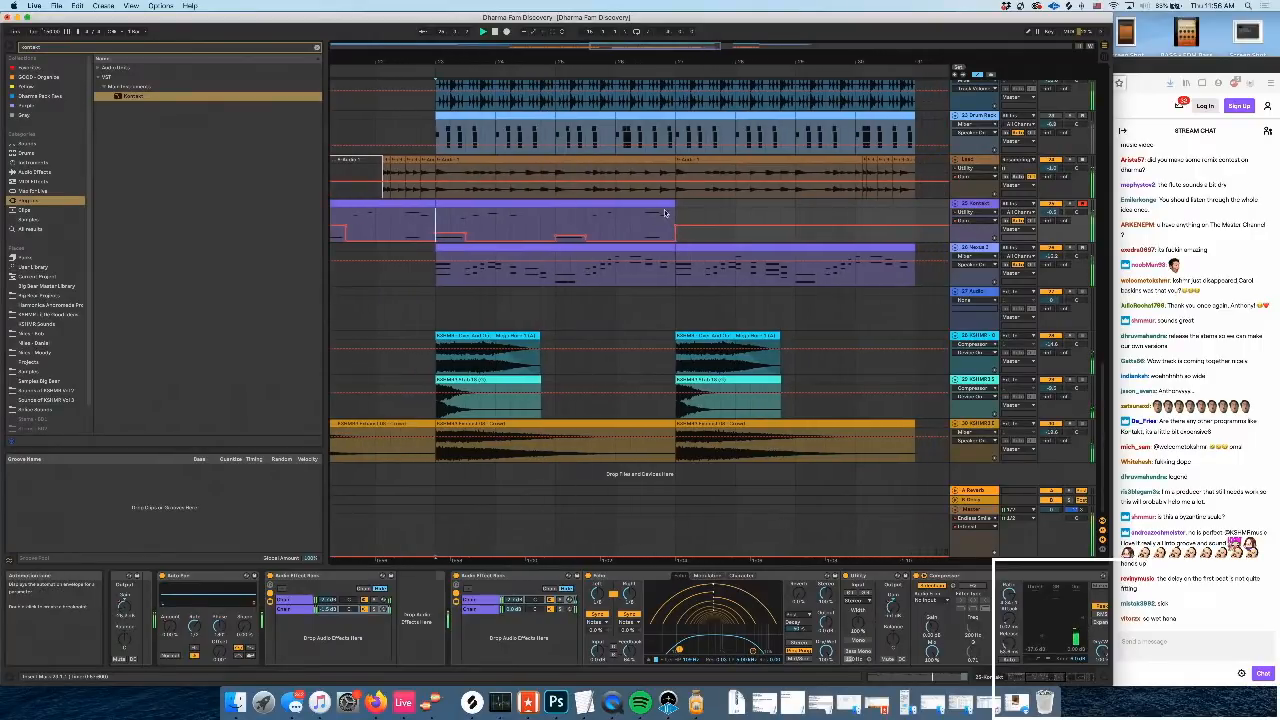
key(super+d)
scroll(620, 215, left, 2)
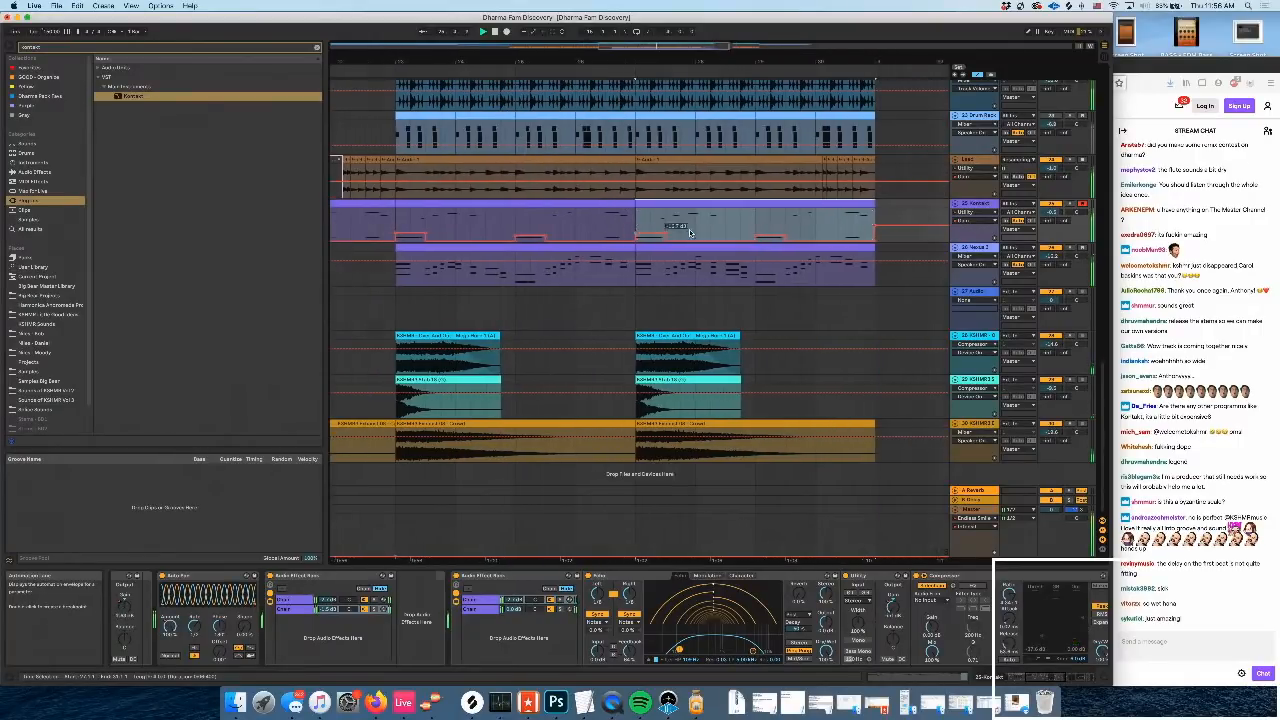
Group the Lead, Kontakt and Nexus tracks into one group track
scroll(587, 229, left, 10)
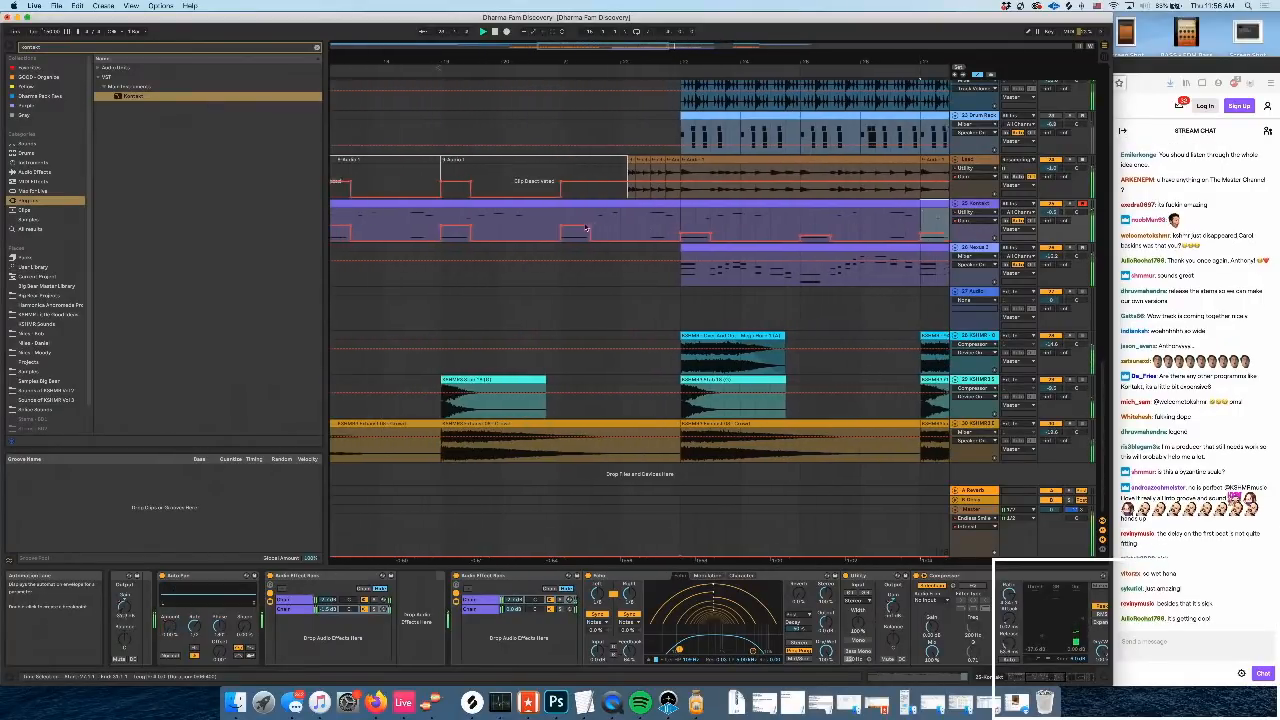
scroll(518, 230, left, 1)
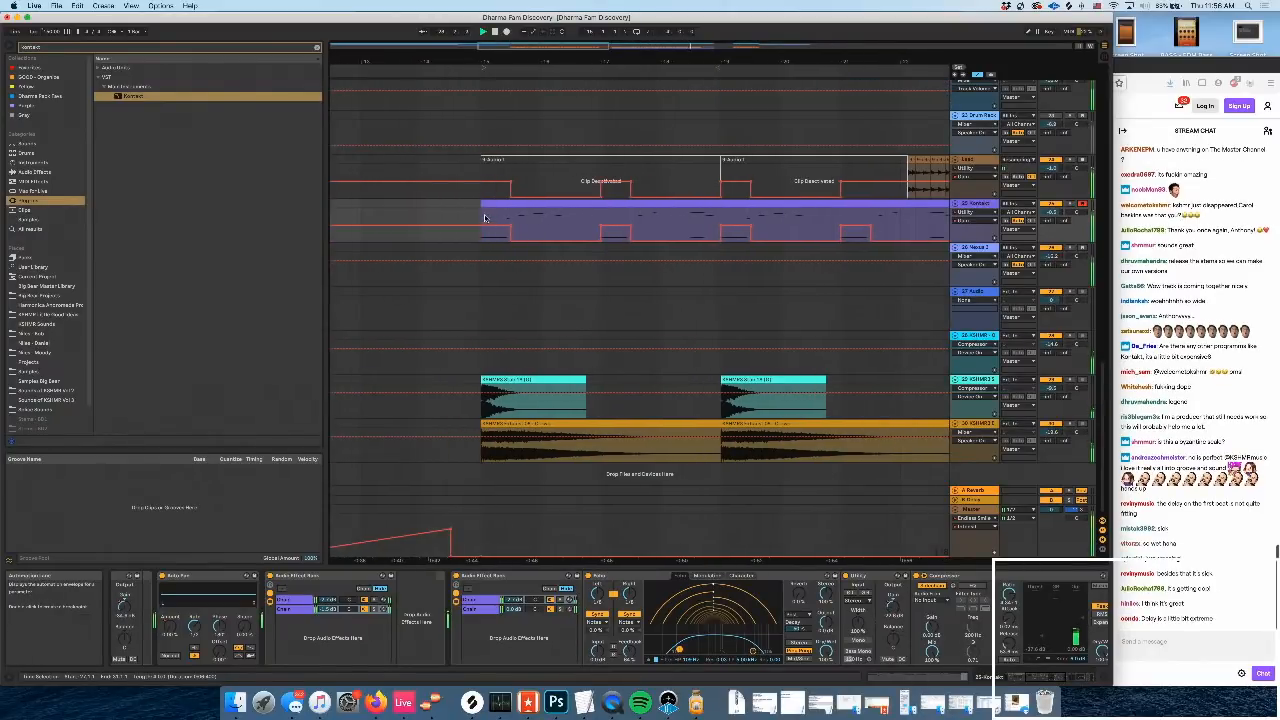
scroll(823, 295, right, 20)
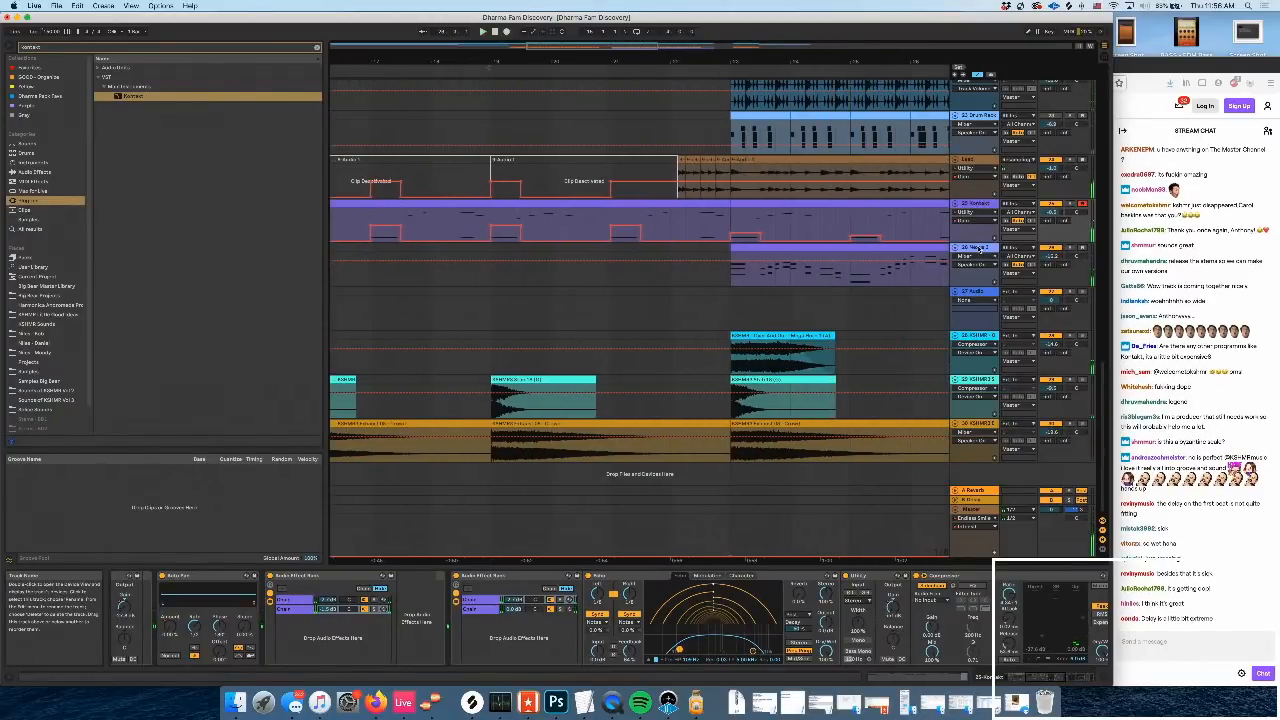
click(978, 160)
key(super+g)
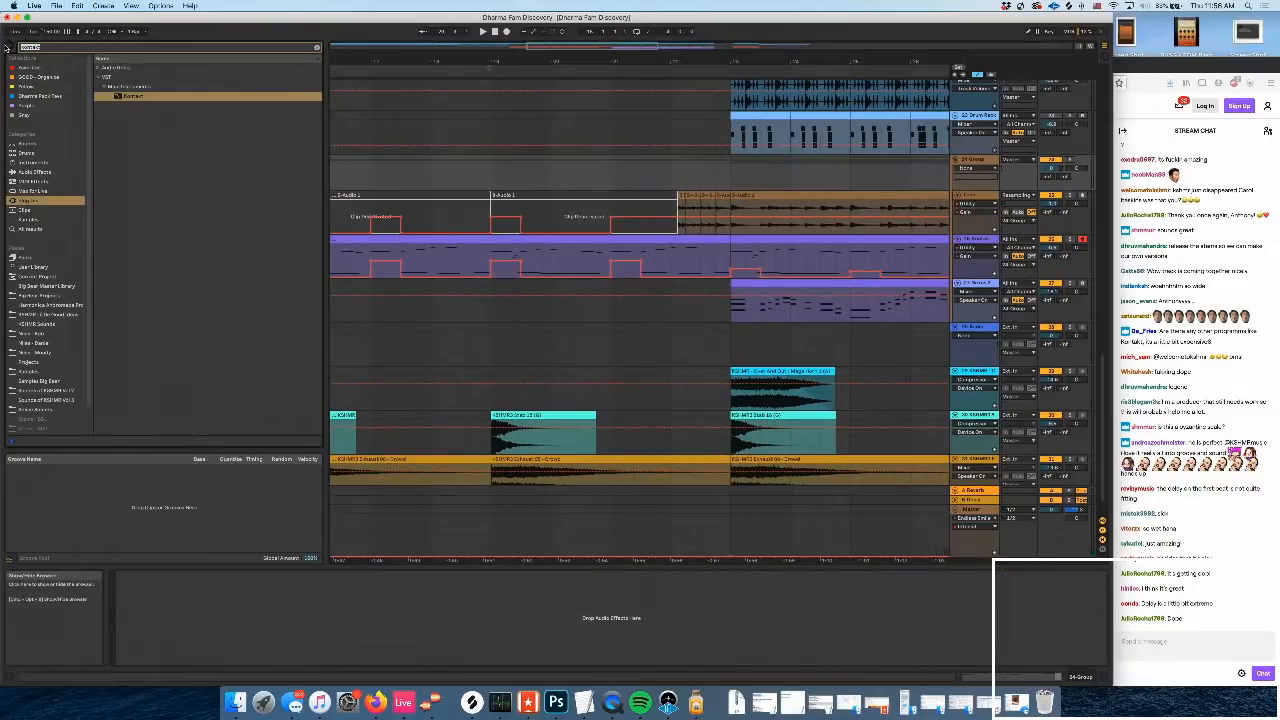
Find The Glue among the plug-ins and add it to the new melody group track
text(glue)
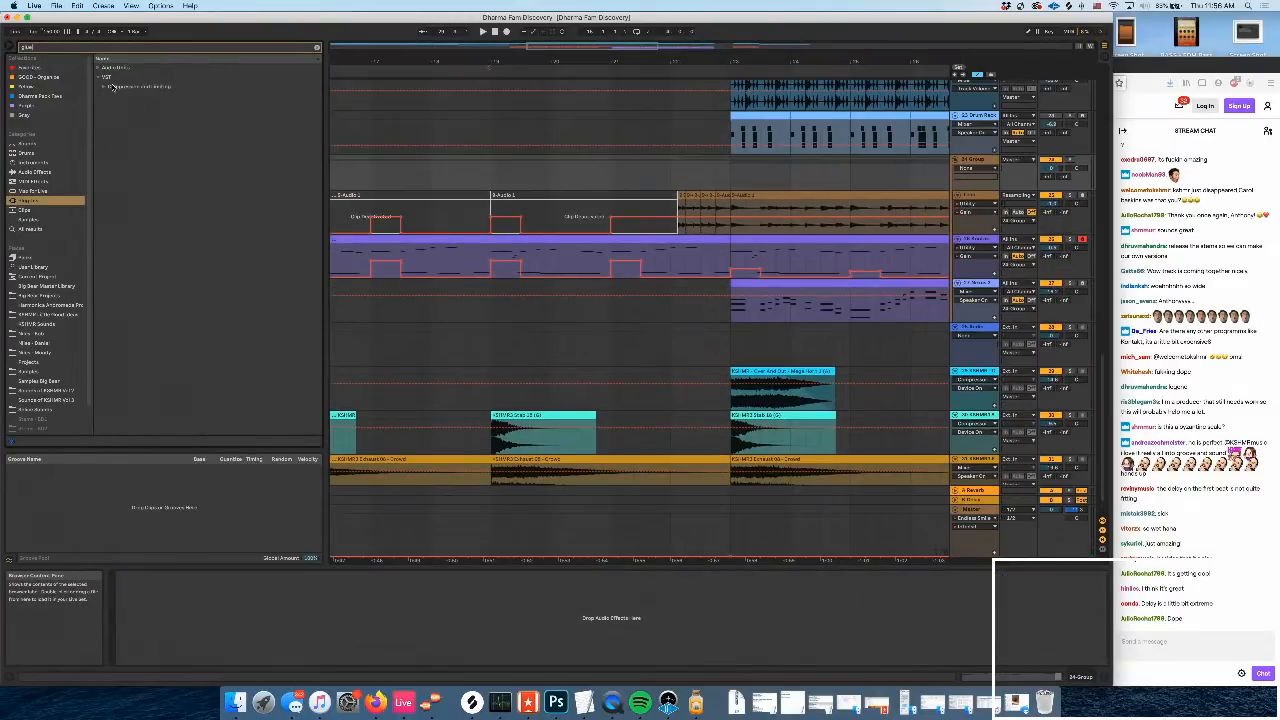
click(110, 86)
click(136, 96)
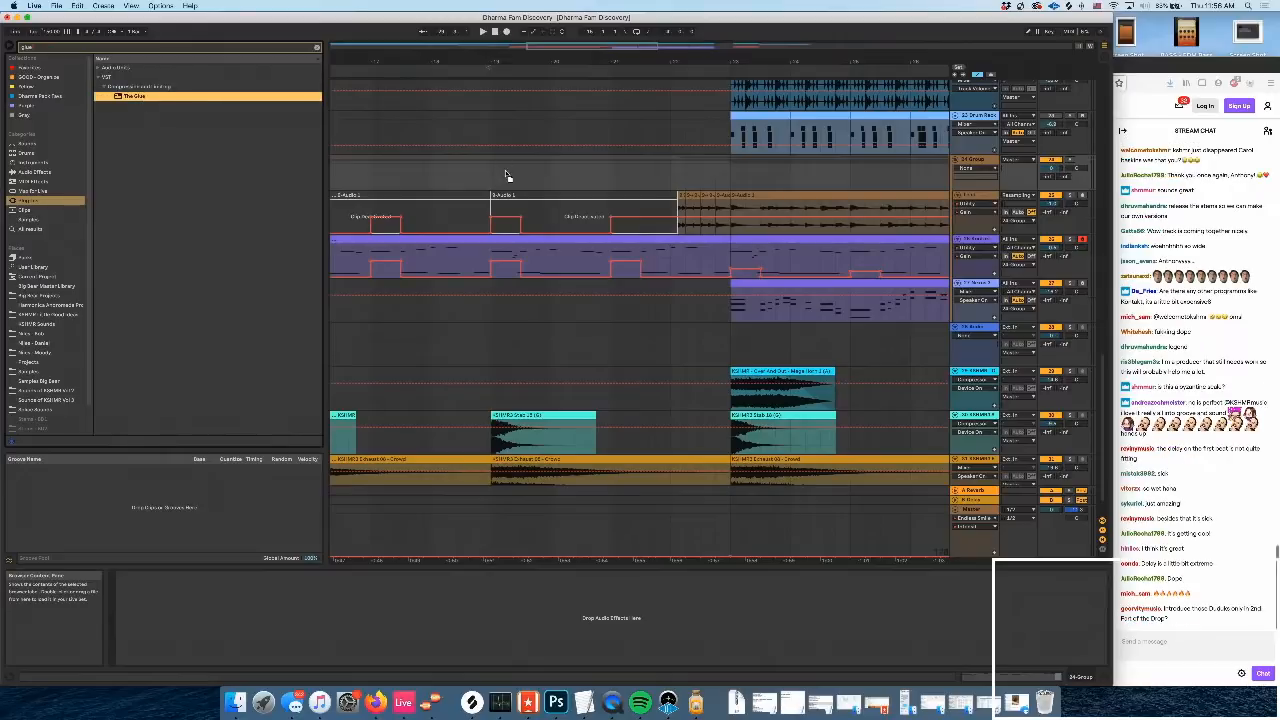
key(Return)
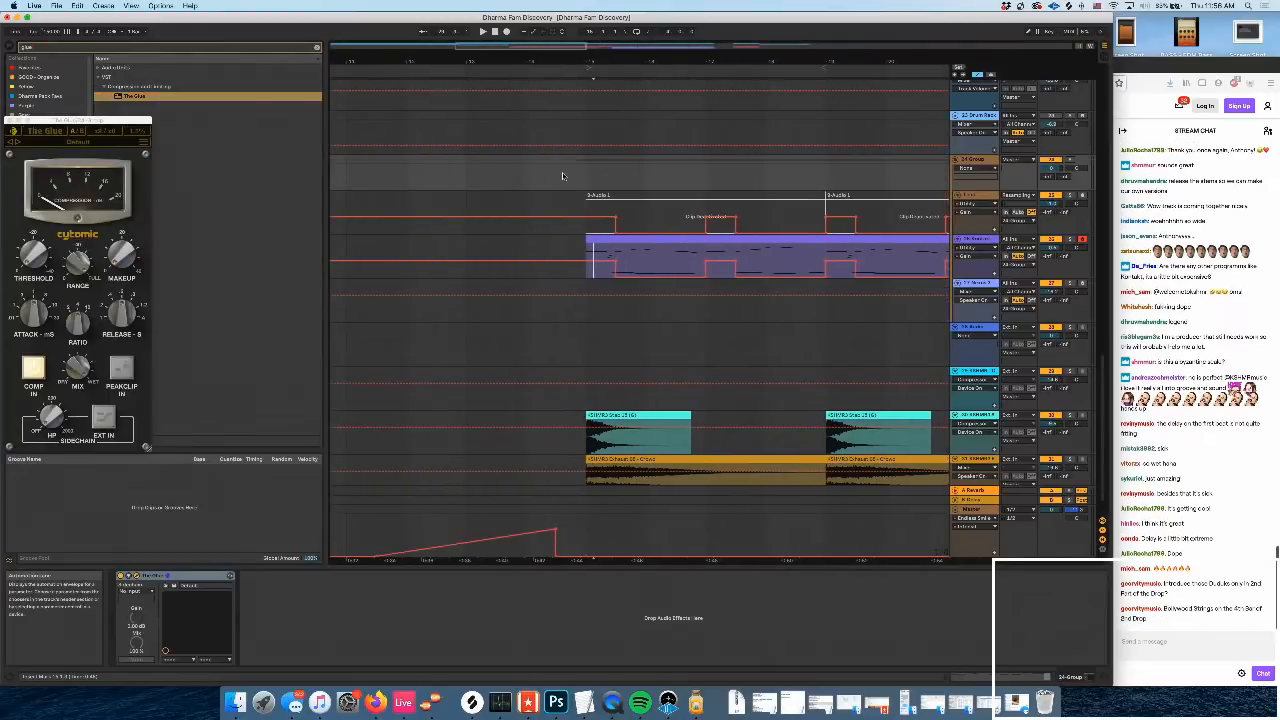
Lower The Glue's threshold on the group track while the melody section plays
drag(42, 257, 53, 237)
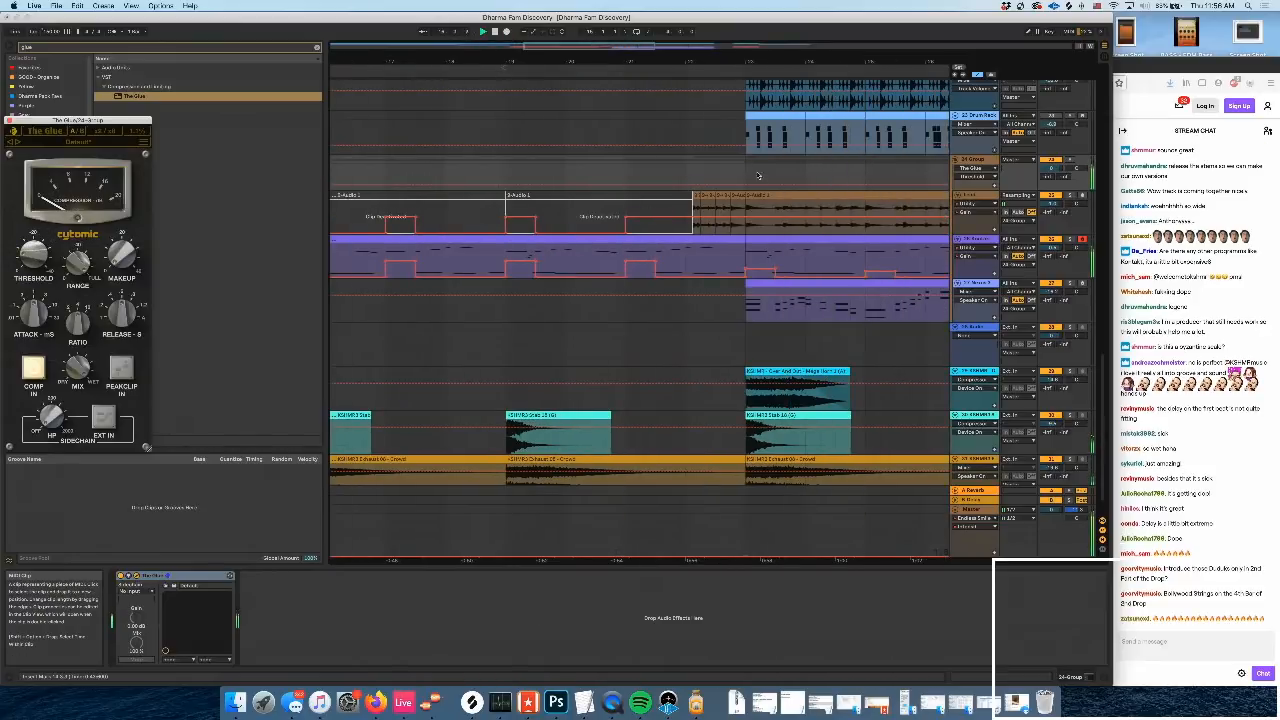
click(688, 177)
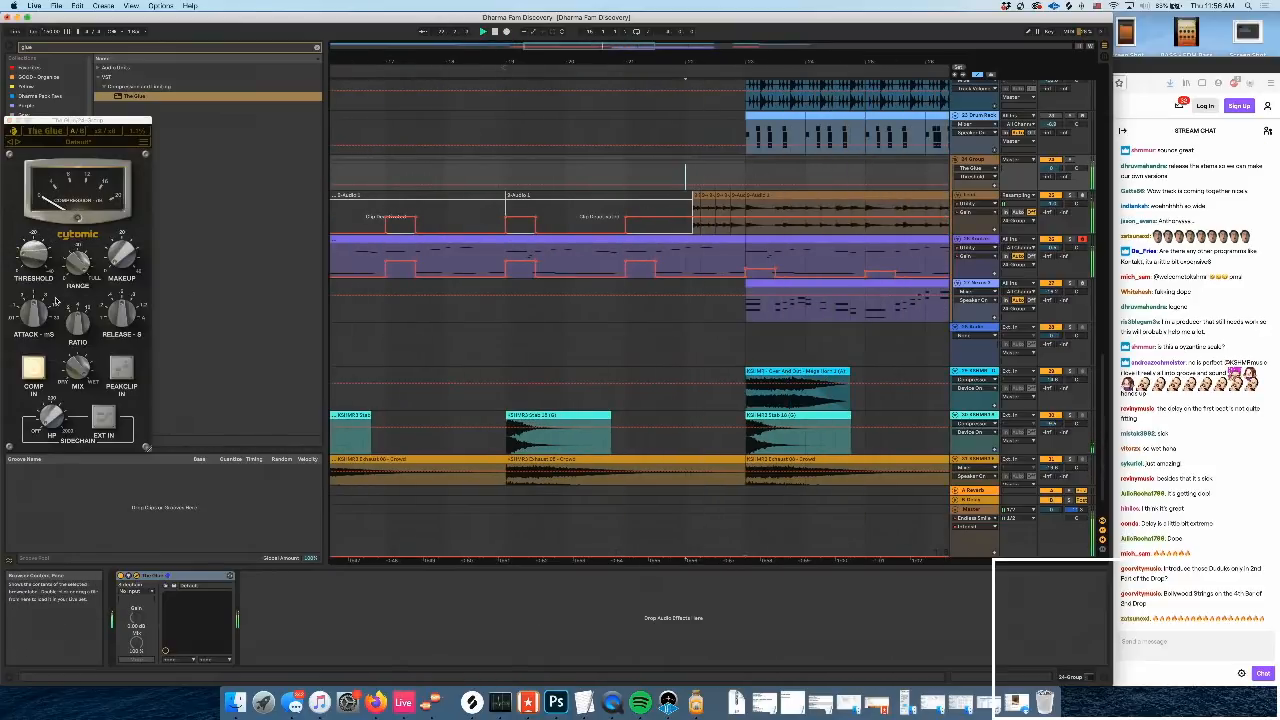
click(40, 259)
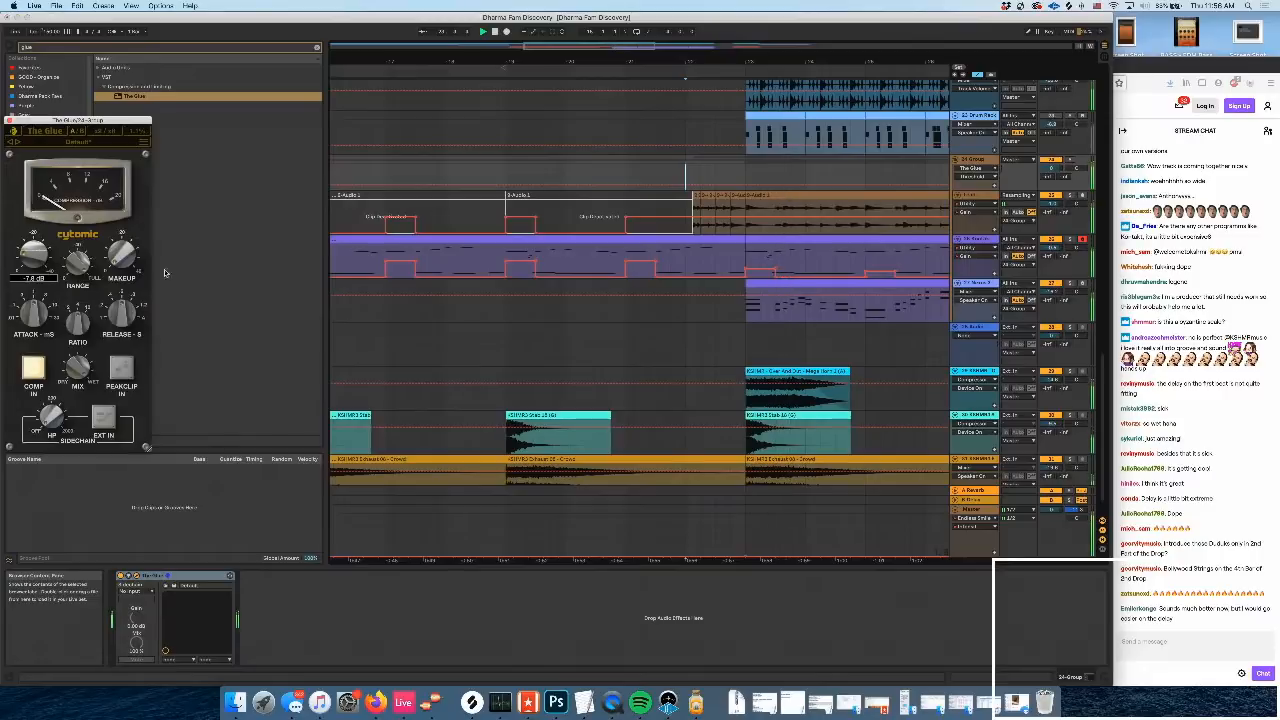
Play the drop with the group compression and review its tracks and the section leading into it
scroll(550, 312, up, 2)
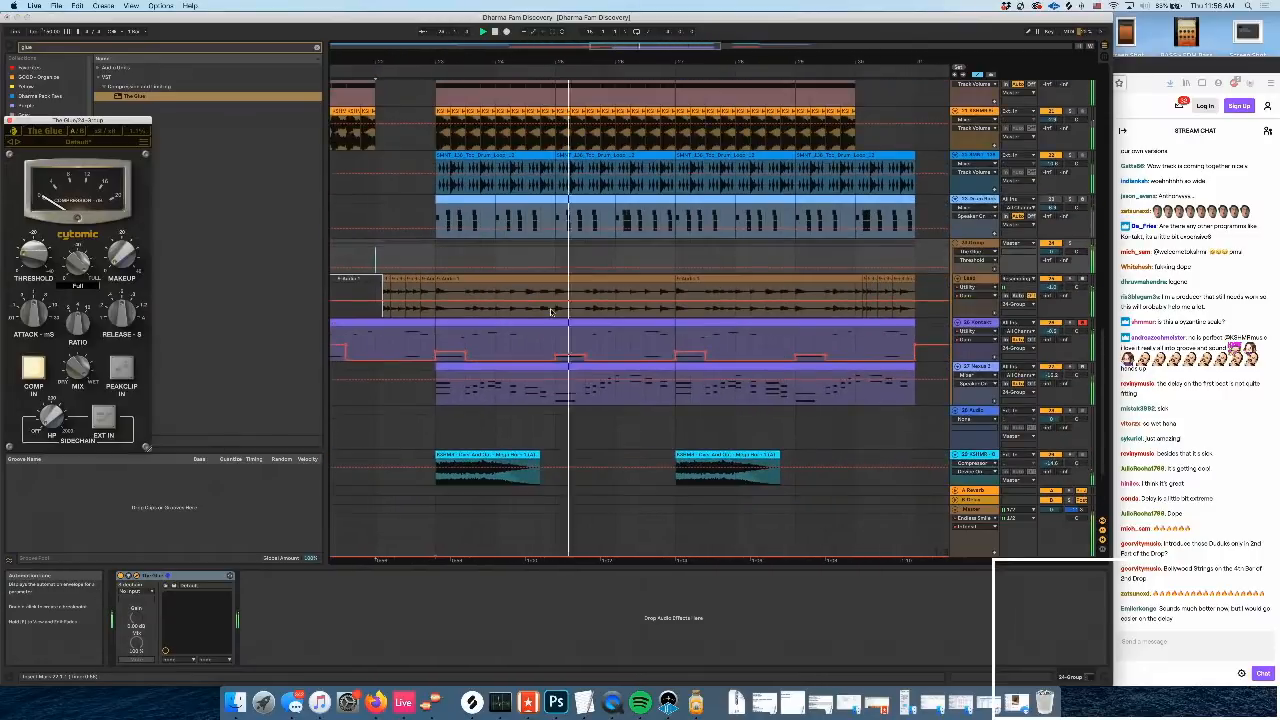
scroll(550, 312, down, 3)
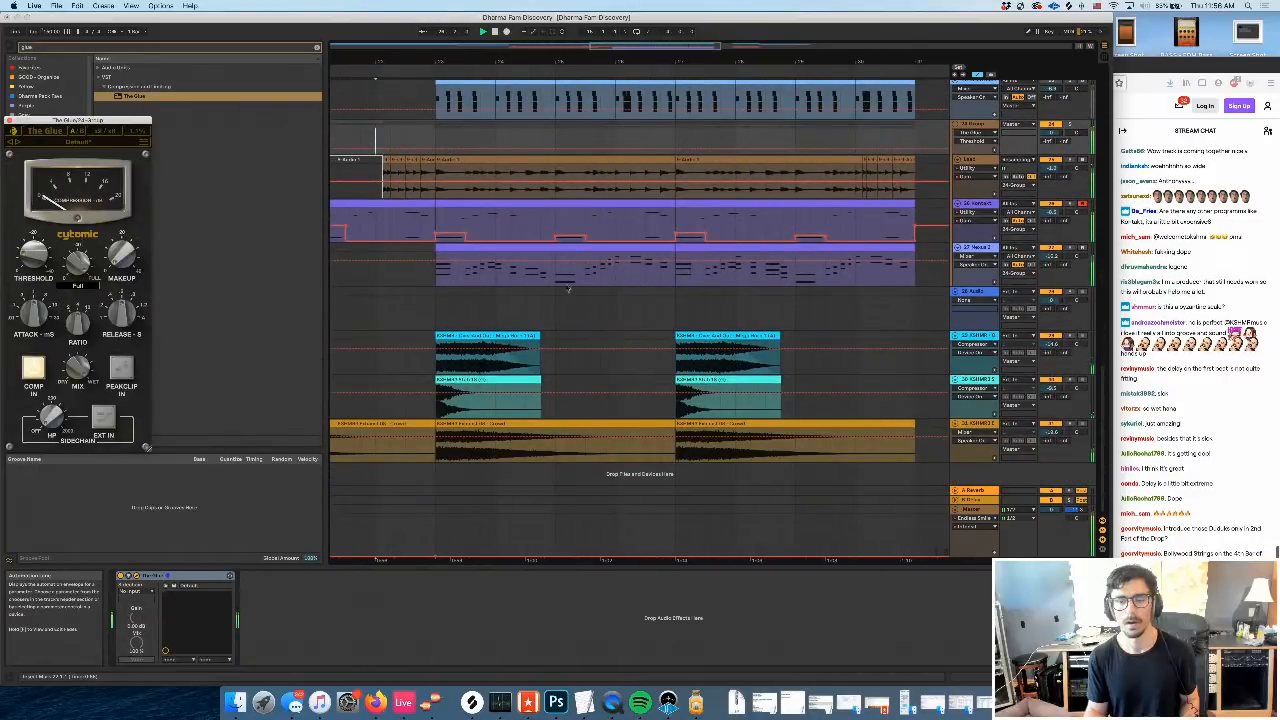
scroll(556, 270, right, 1)
drag(522, 60, 518, 30)
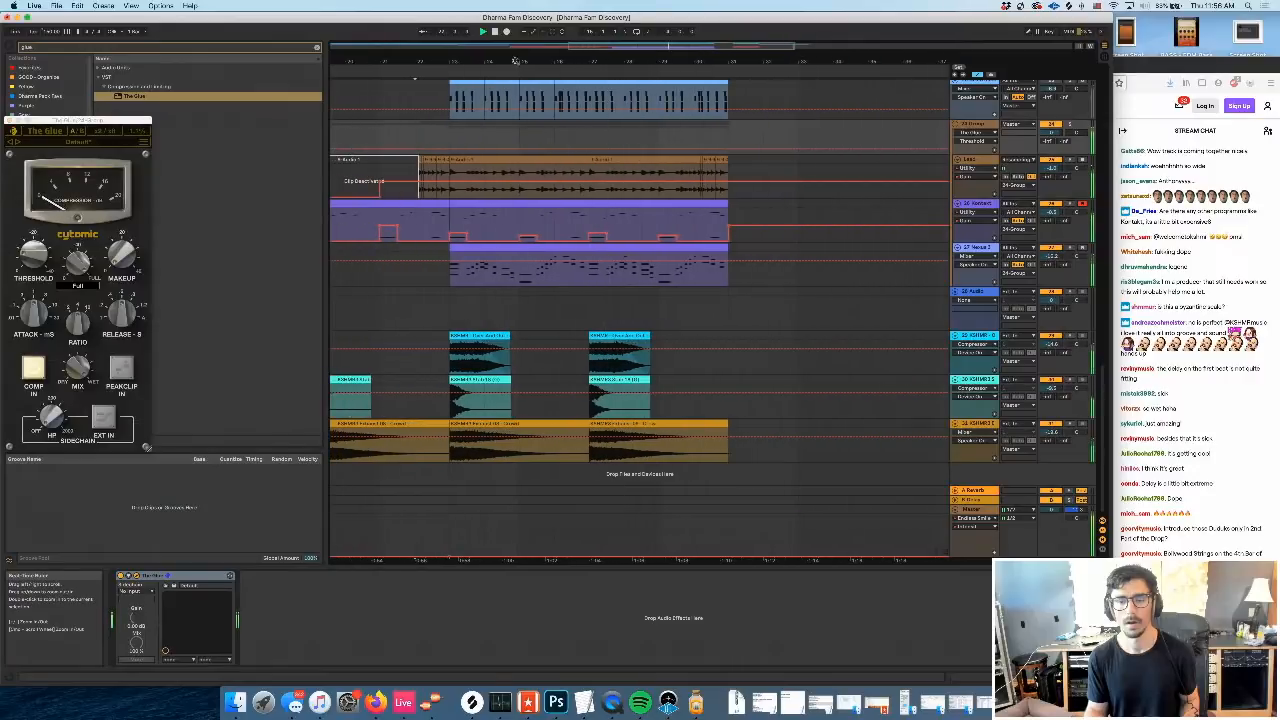
scroll(596, 153, left, 8)
scroll(601, 157, up, 10)
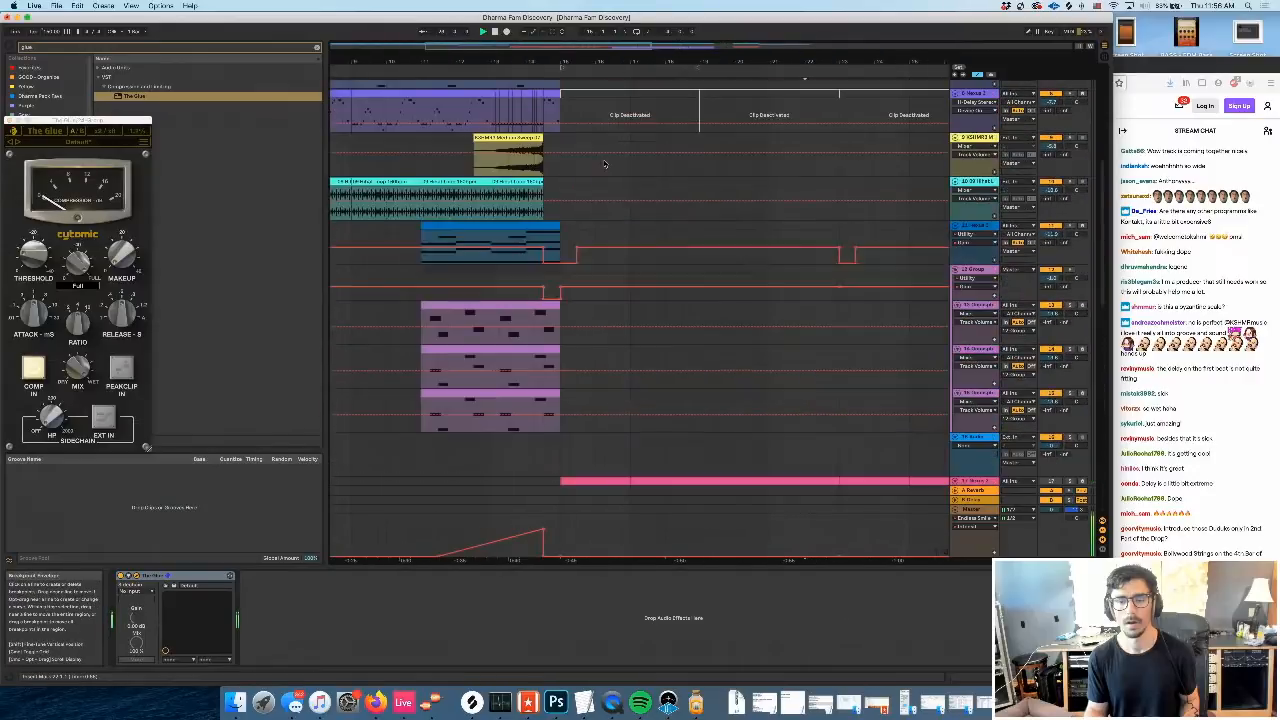
scroll(603, 167, down, 15)
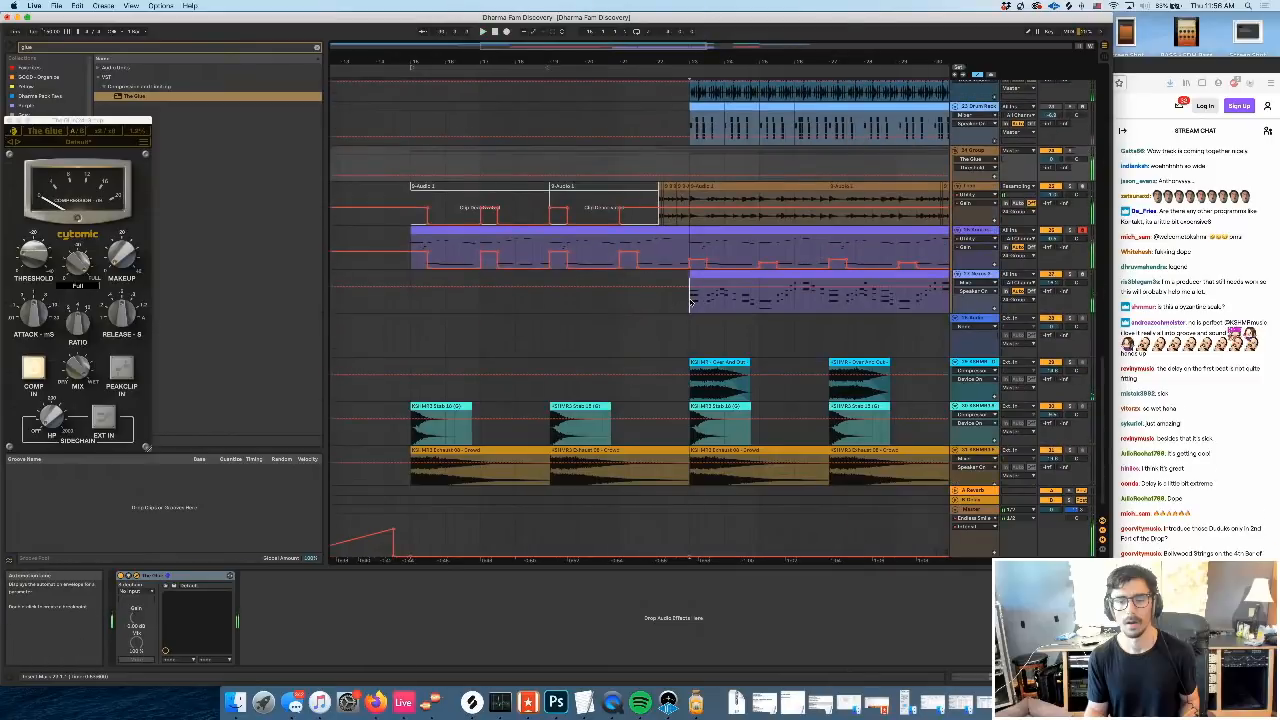
Display the gain automation of the Utility that follows the Reverb in the Kontakt track's device chain
click(690, 303)
scroll(692, 300, right, 2)
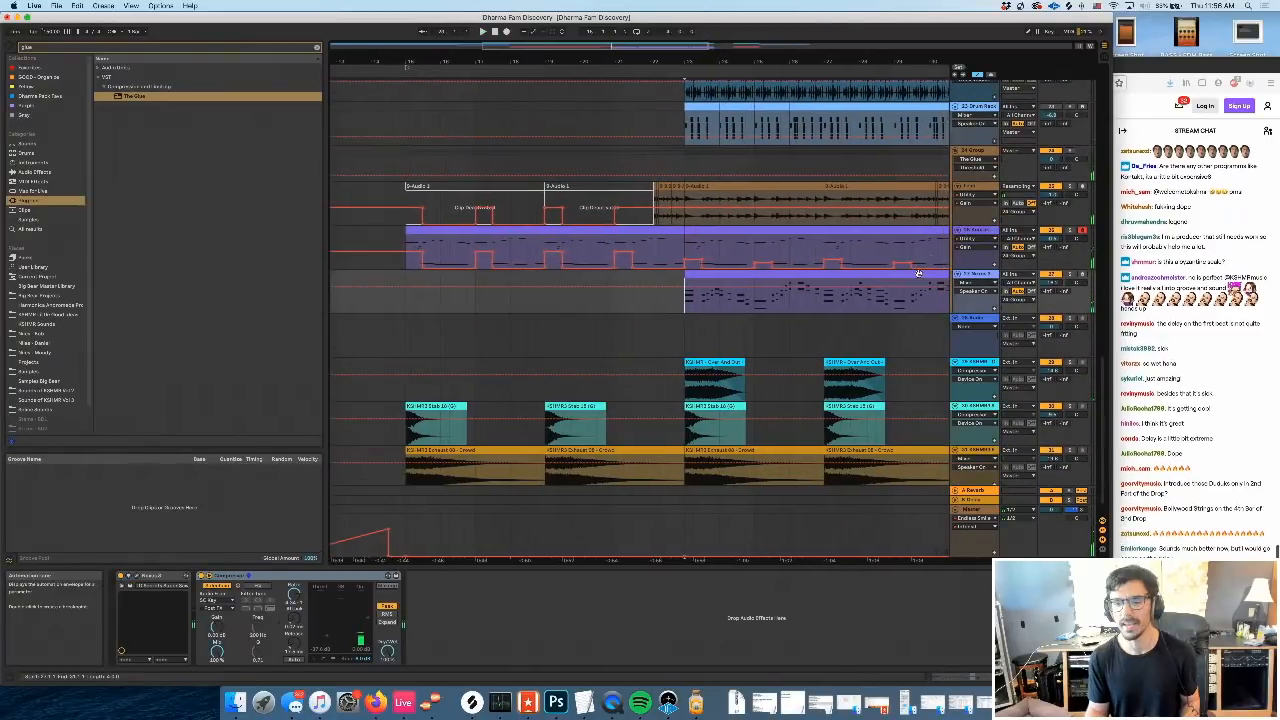
click(985, 240)
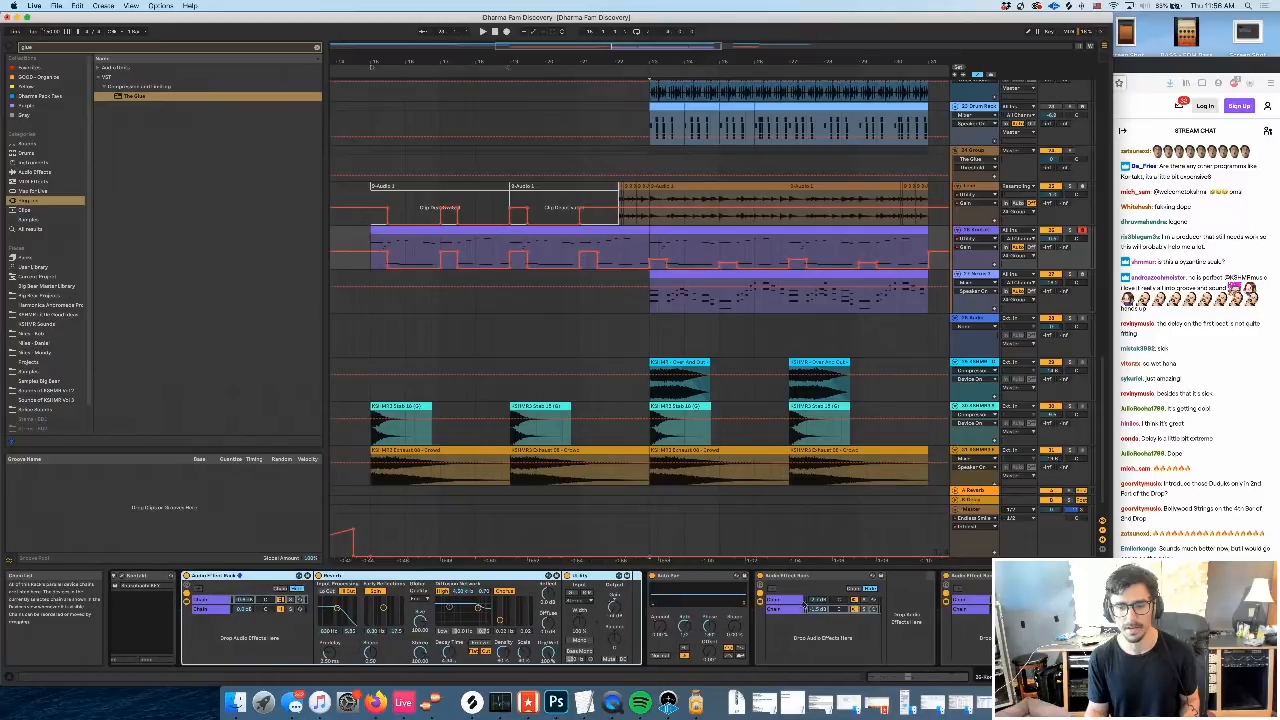
click(798, 601)
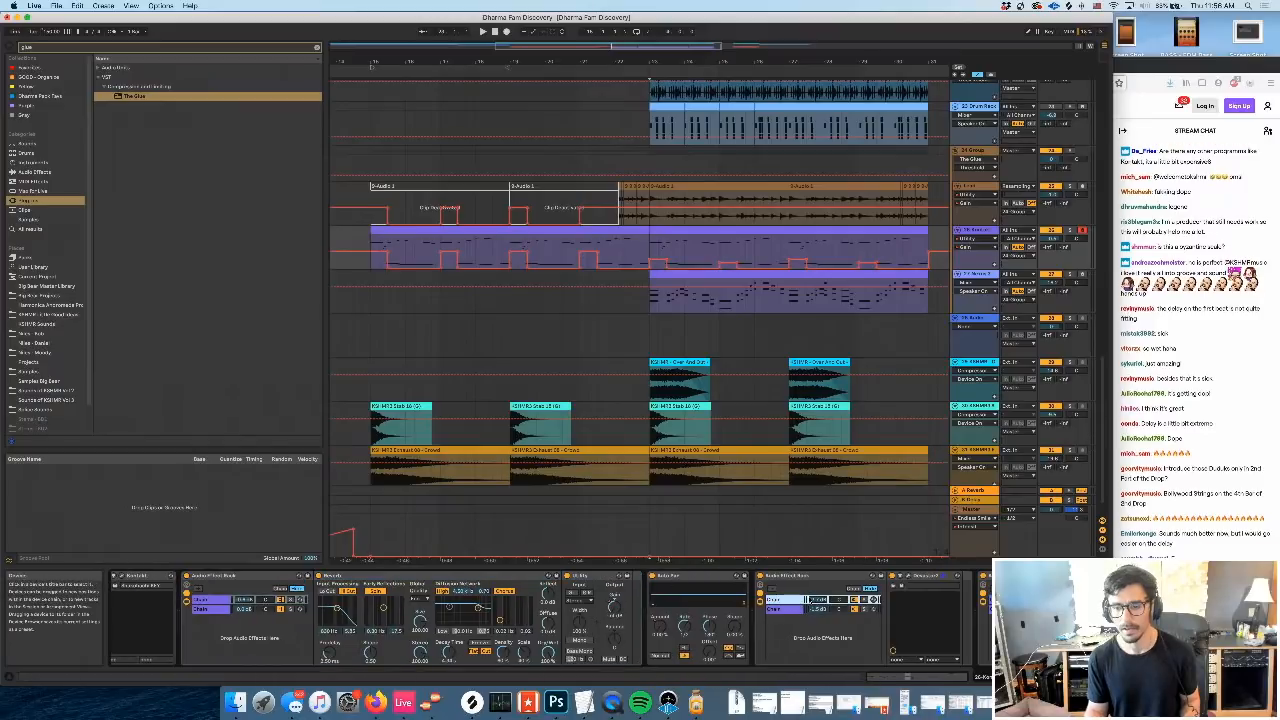
click(818, 601)
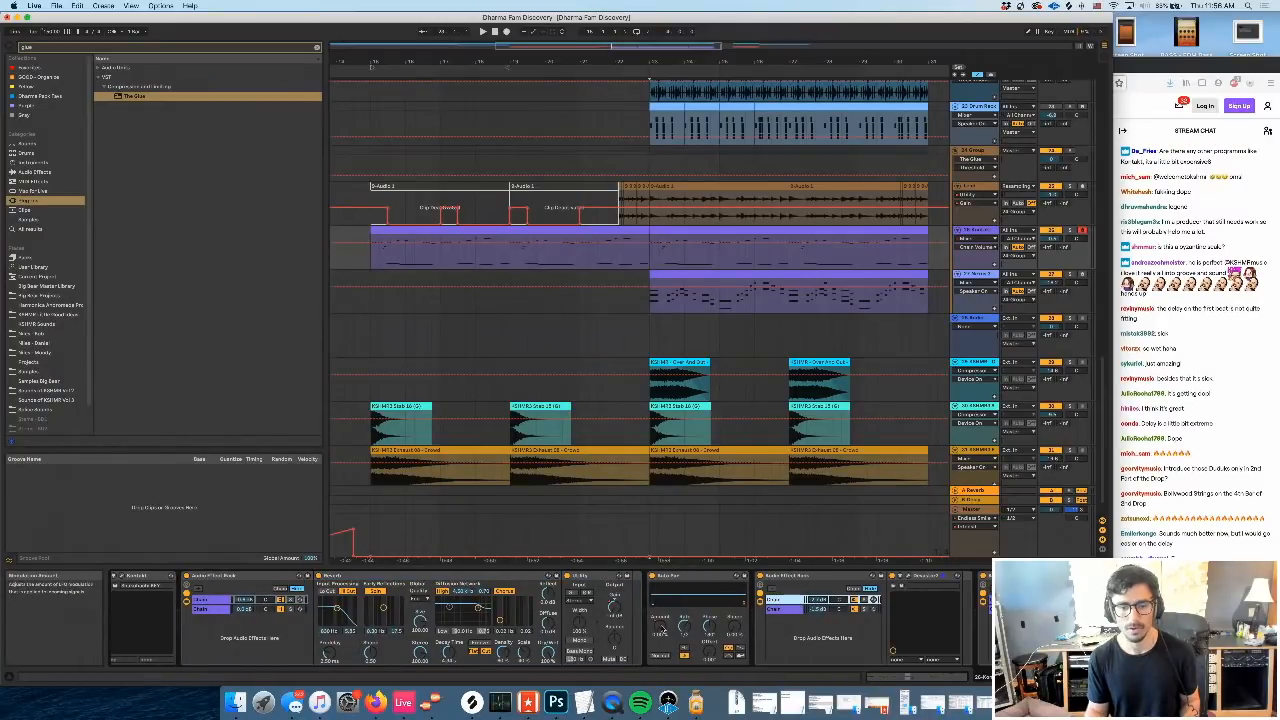
scroll(662, 629, left, 1)
click(630, 607)
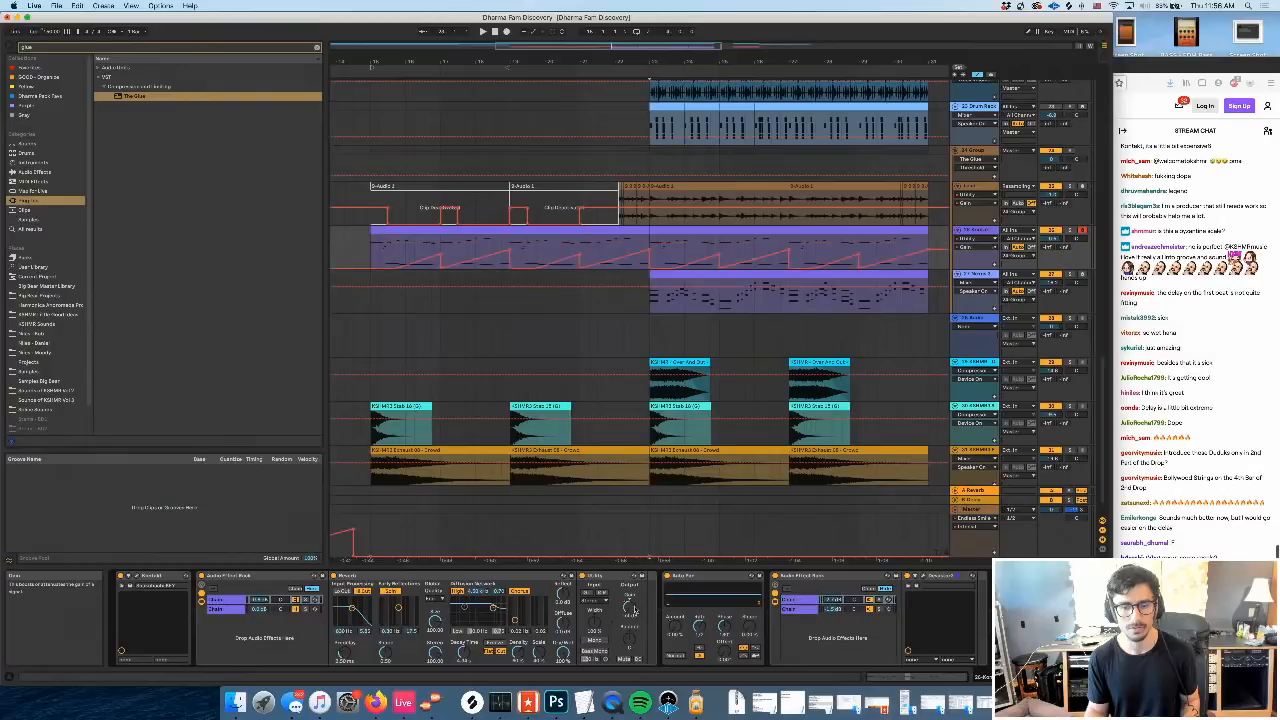
Clear the rising Utility gain ramps from the Kontakt track across the drop and play the drop from its start
click(719, 262)
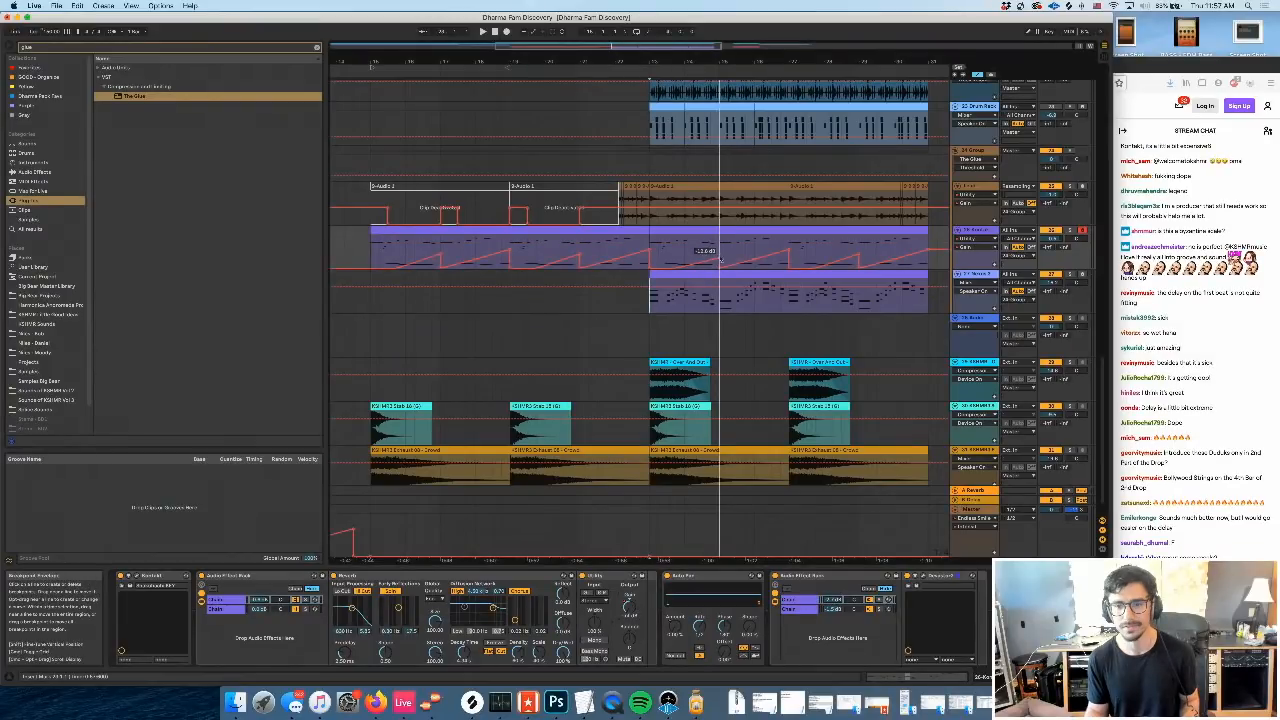
scroll(986, 604, right, 6)
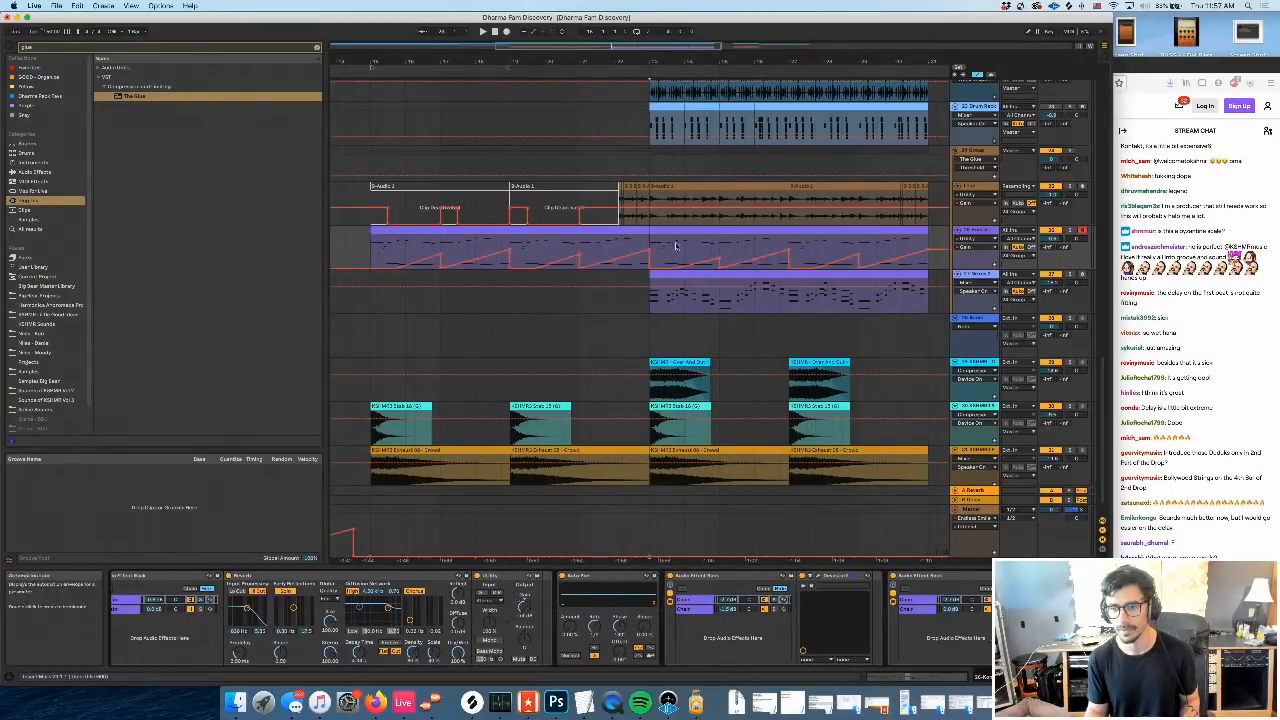
drag(655, 241, 709, 250)
click(705, 250)
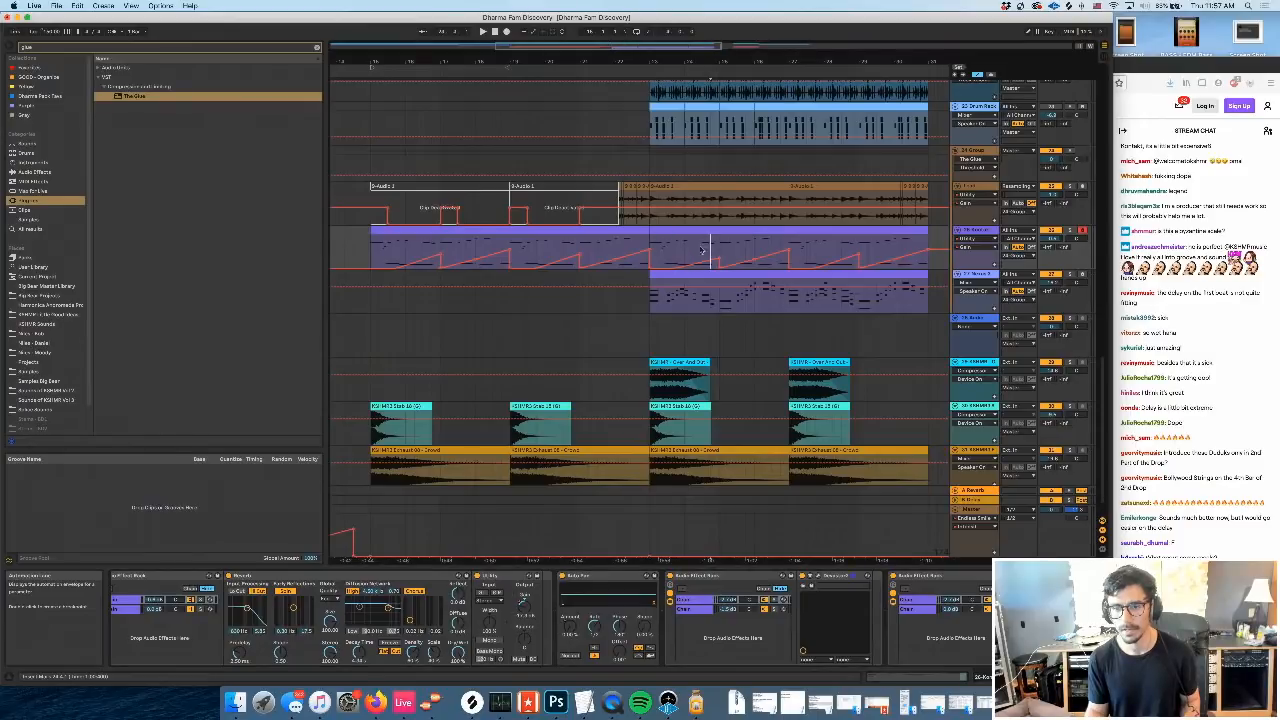
drag(700, 250, 928, 256)
key(Delete)
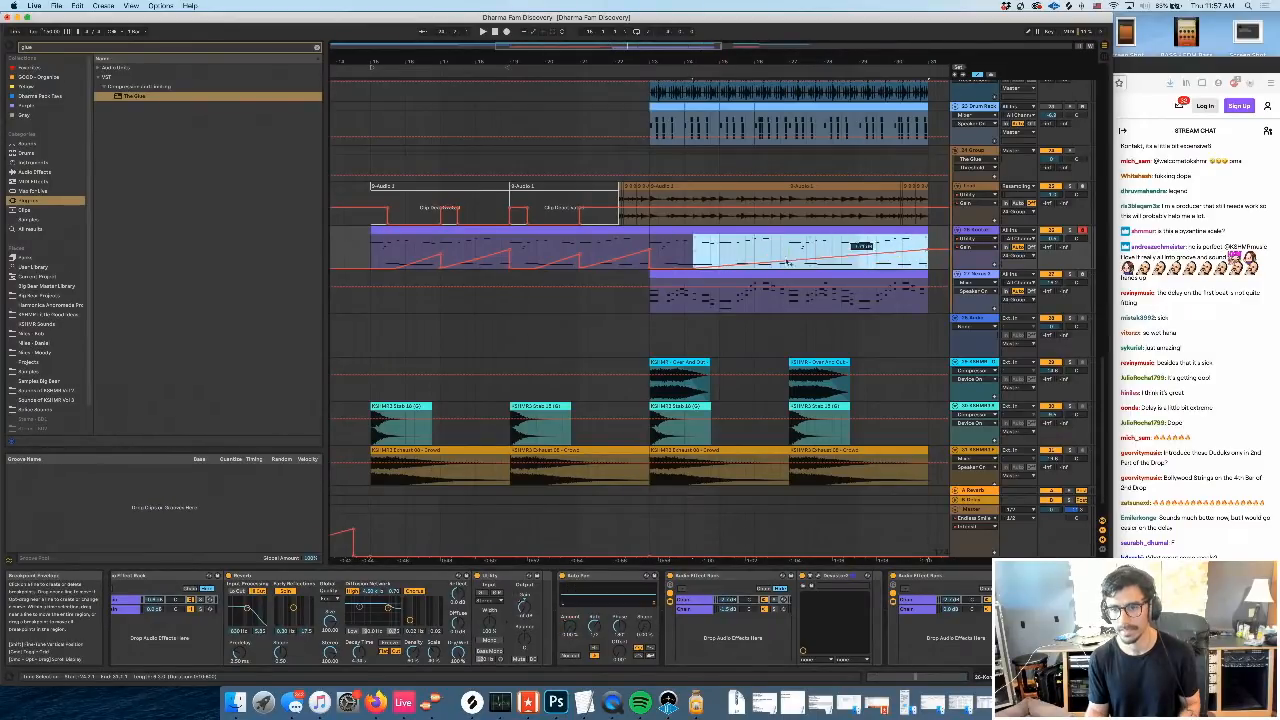
click(651, 243)
key(space)
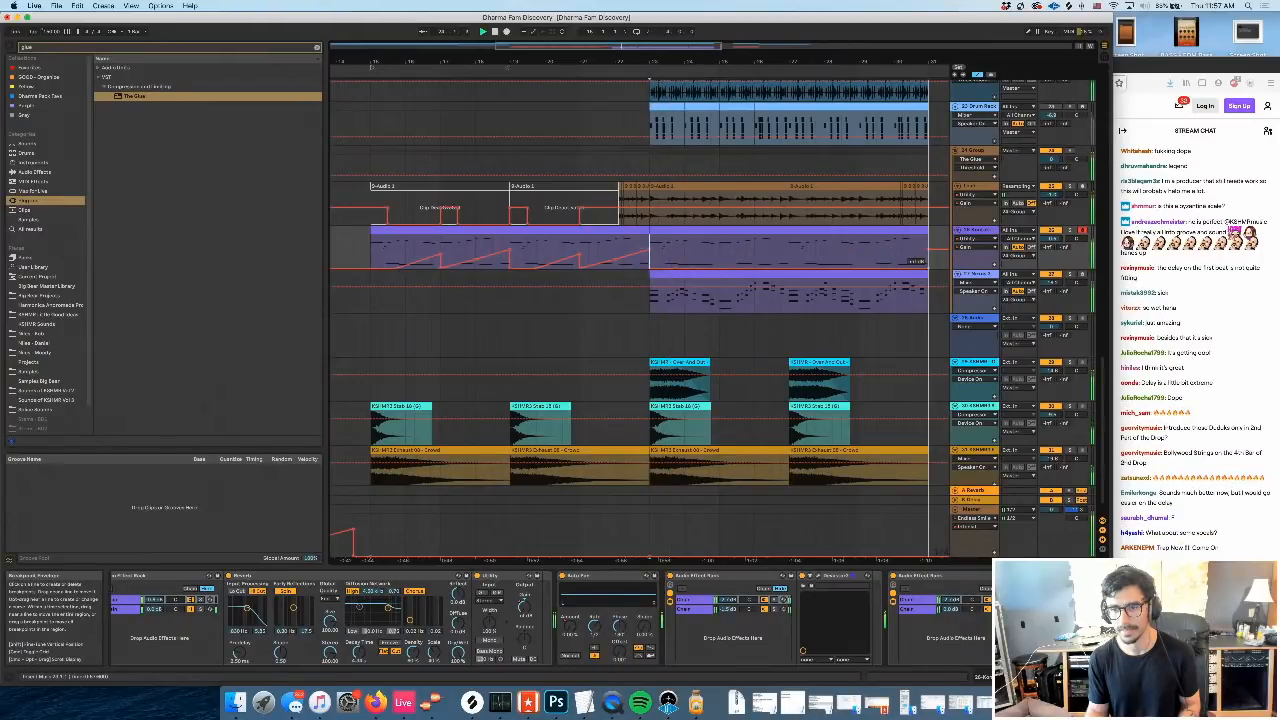
scroll(795, 258, right, 2)
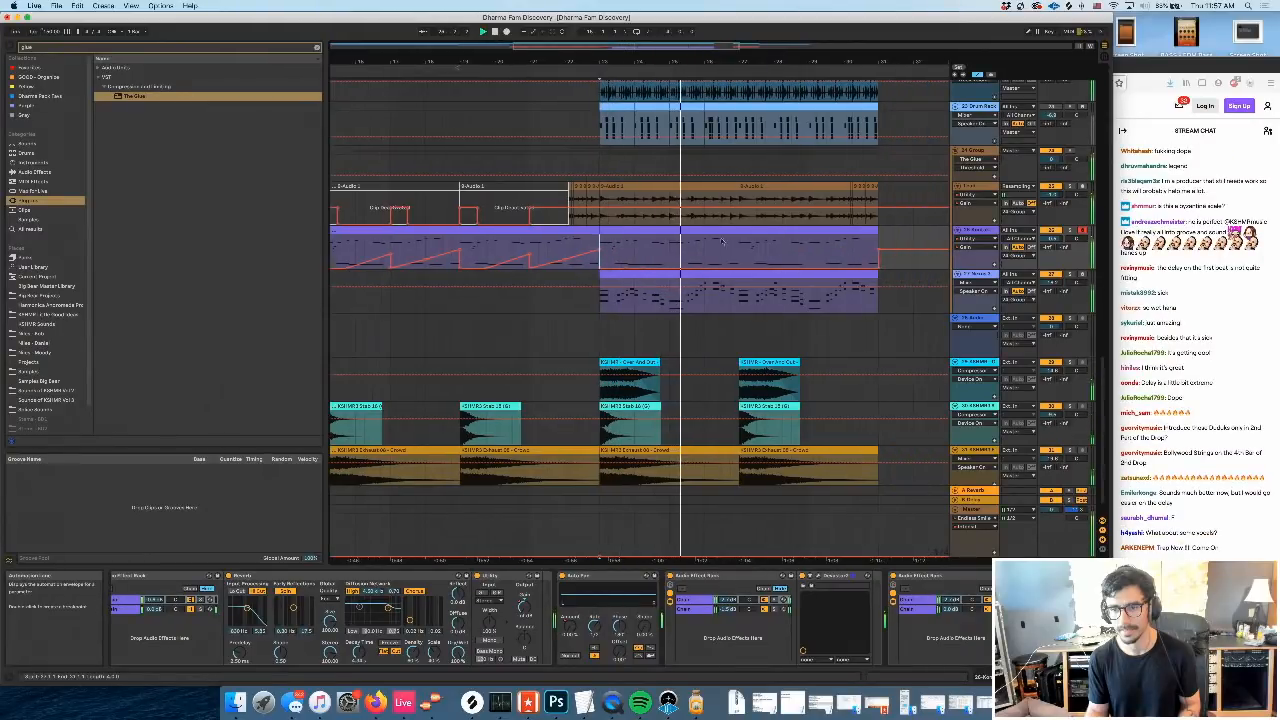
Listen to the Kontakt melody through both halves of the drop and stop playback
click(667, 186)
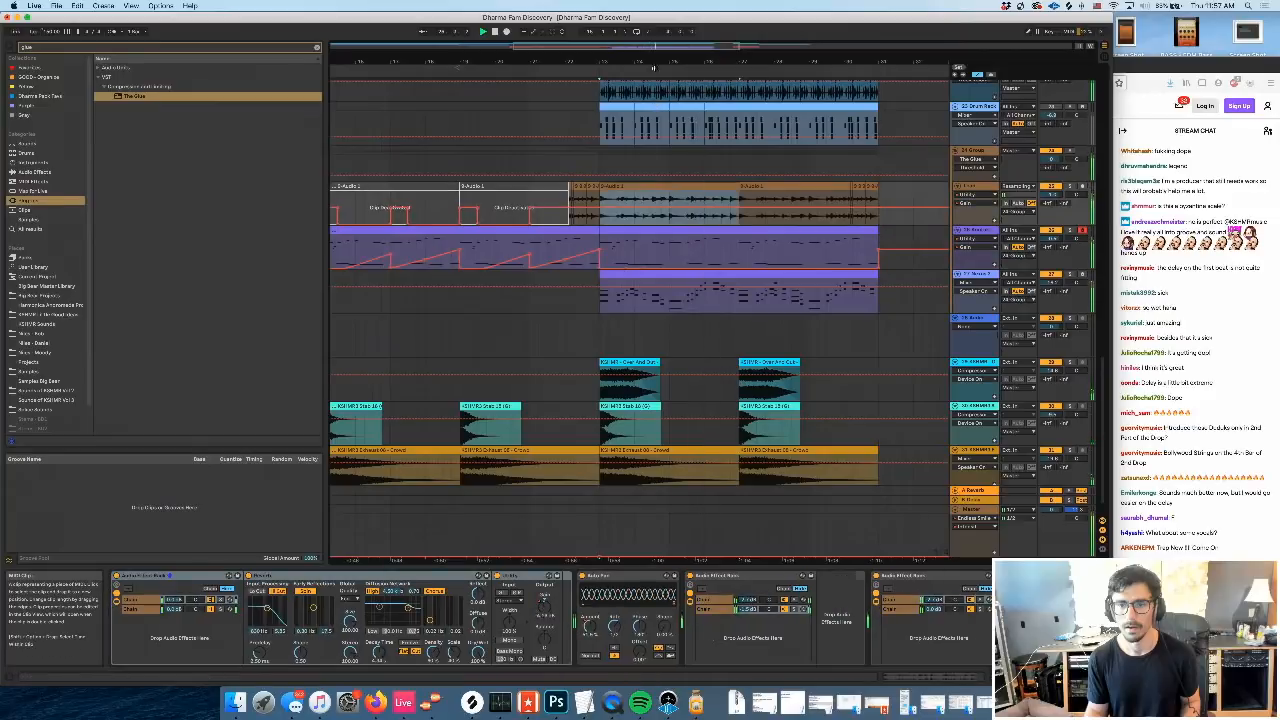
drag(653, 68, 604, 61)
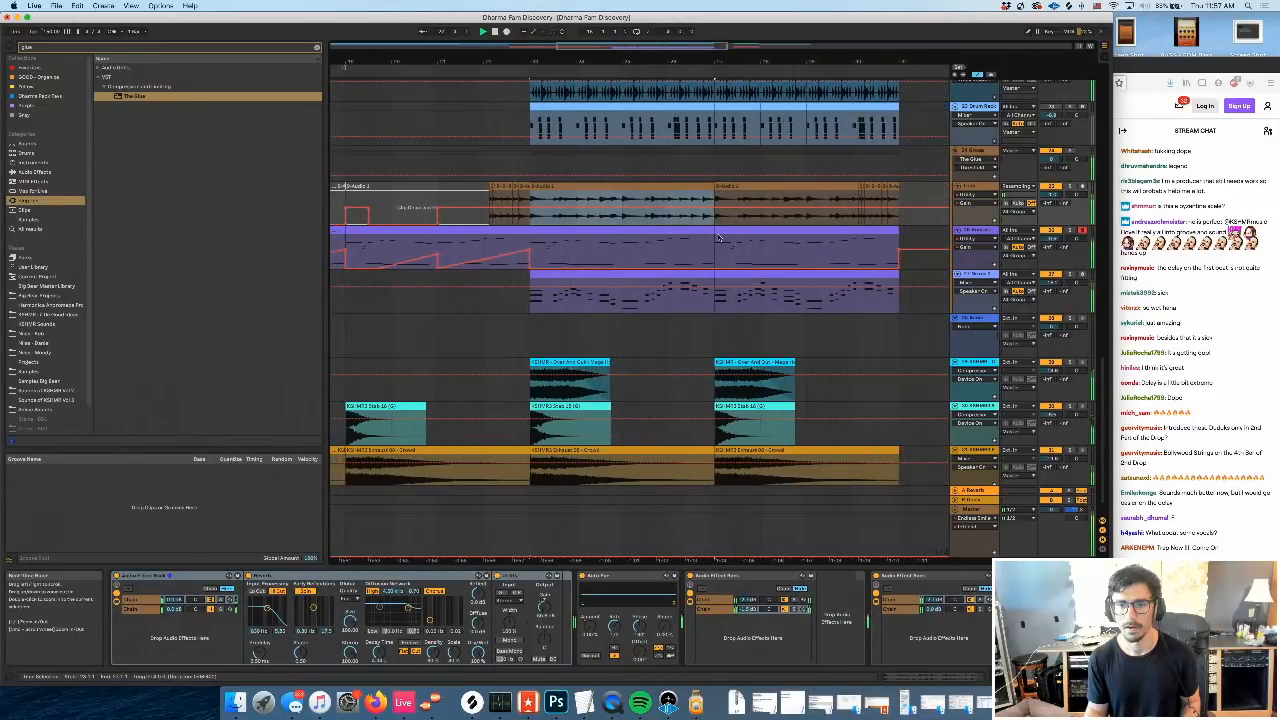
scroll(720, 238, left, 2)
scroll(741, 243, right, 4)
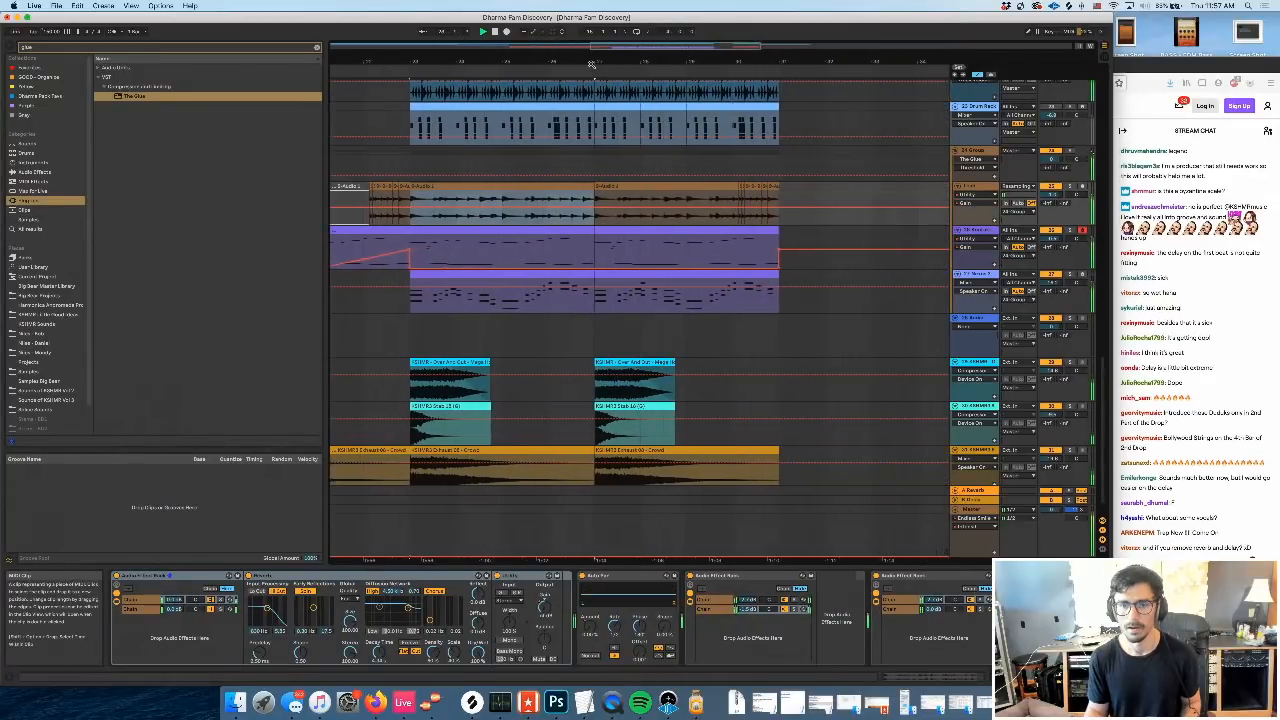
scroll(633, 314, down, 5)
key(space)
Loop the opening section from bar 1 to the end of its build-up and copy it across all tracks
scroll(633, 314, left, 6)
scroll(633, 314, up, 15)
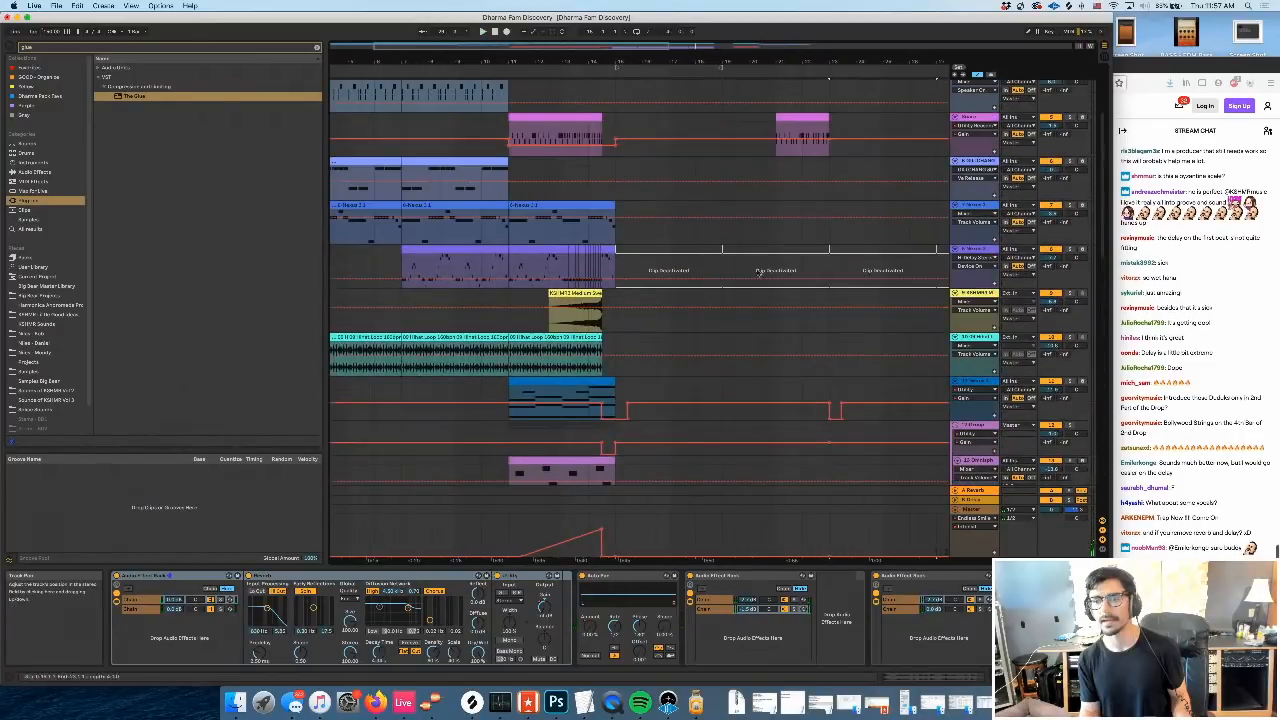
scroll(613, 290, left, 3)
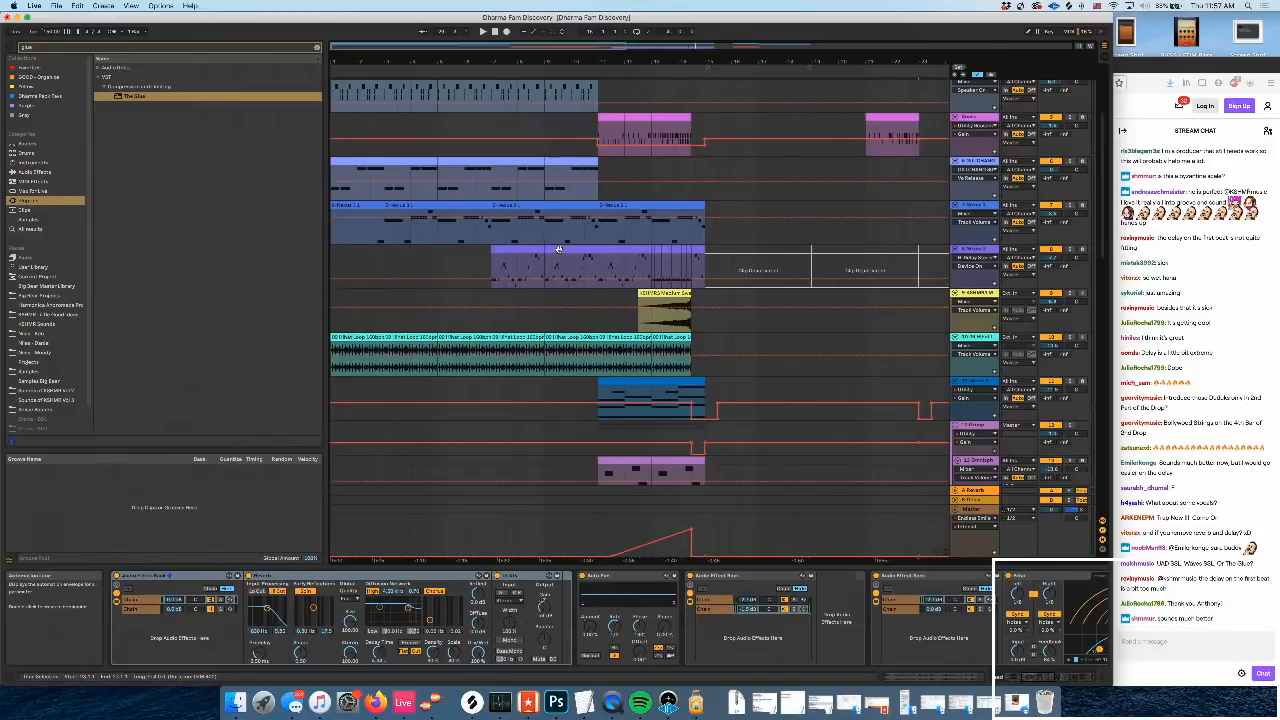
click(704, 237)
key(super+l)
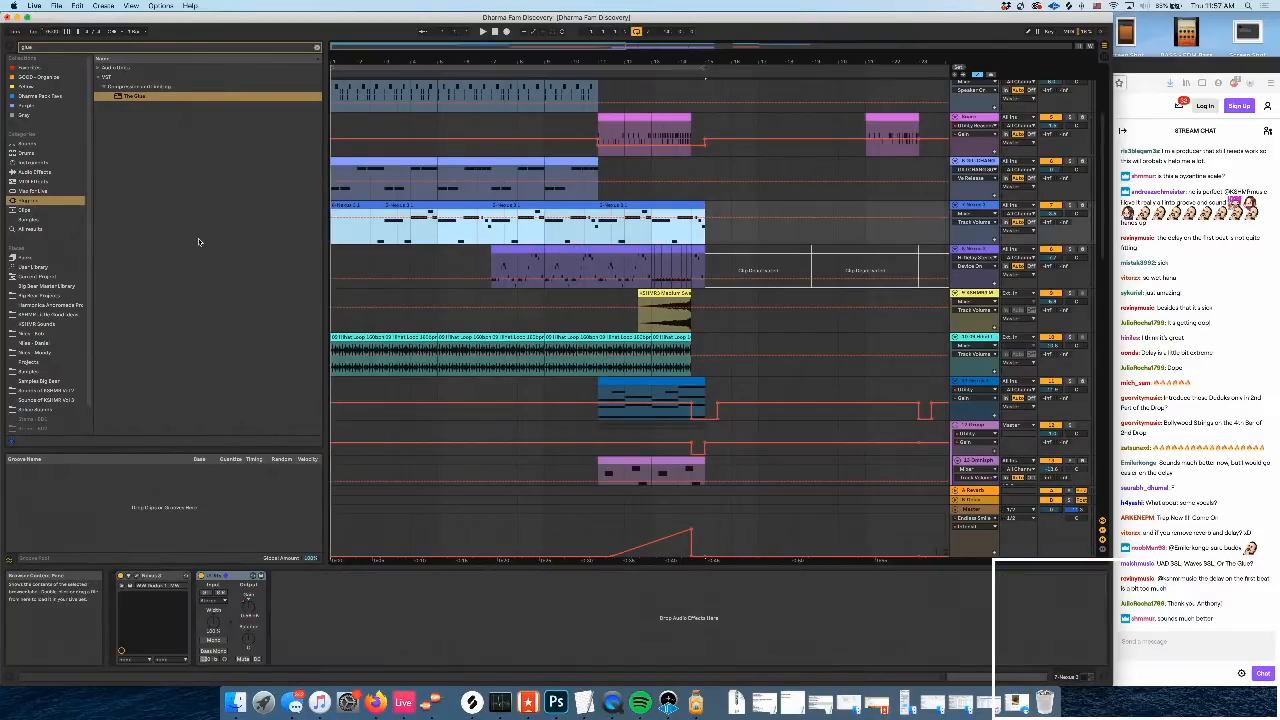
click(335, 68)
Insert empty time as long as the opening section directly after the first drop, ahead of the following clips
scroll(734, 172, right, 10)
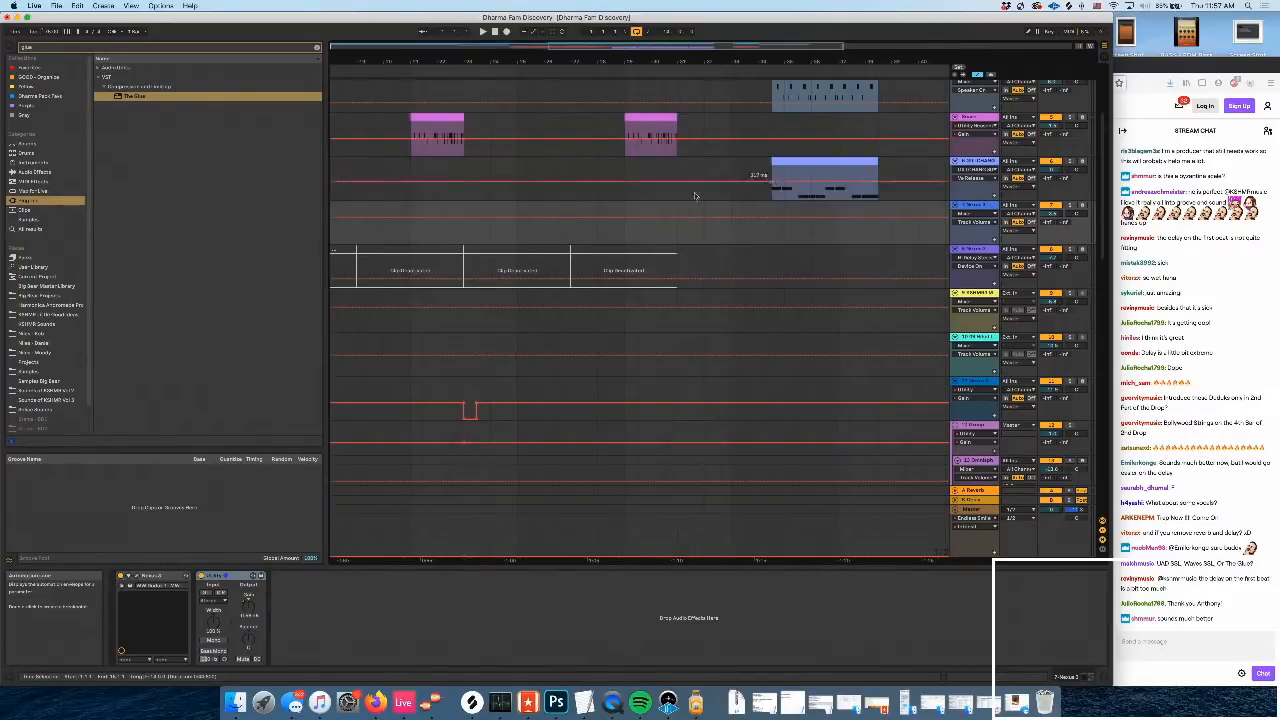
scroll(694, 195, left, 4)
scroll(700, 185, left, 2)
click(760, 175)
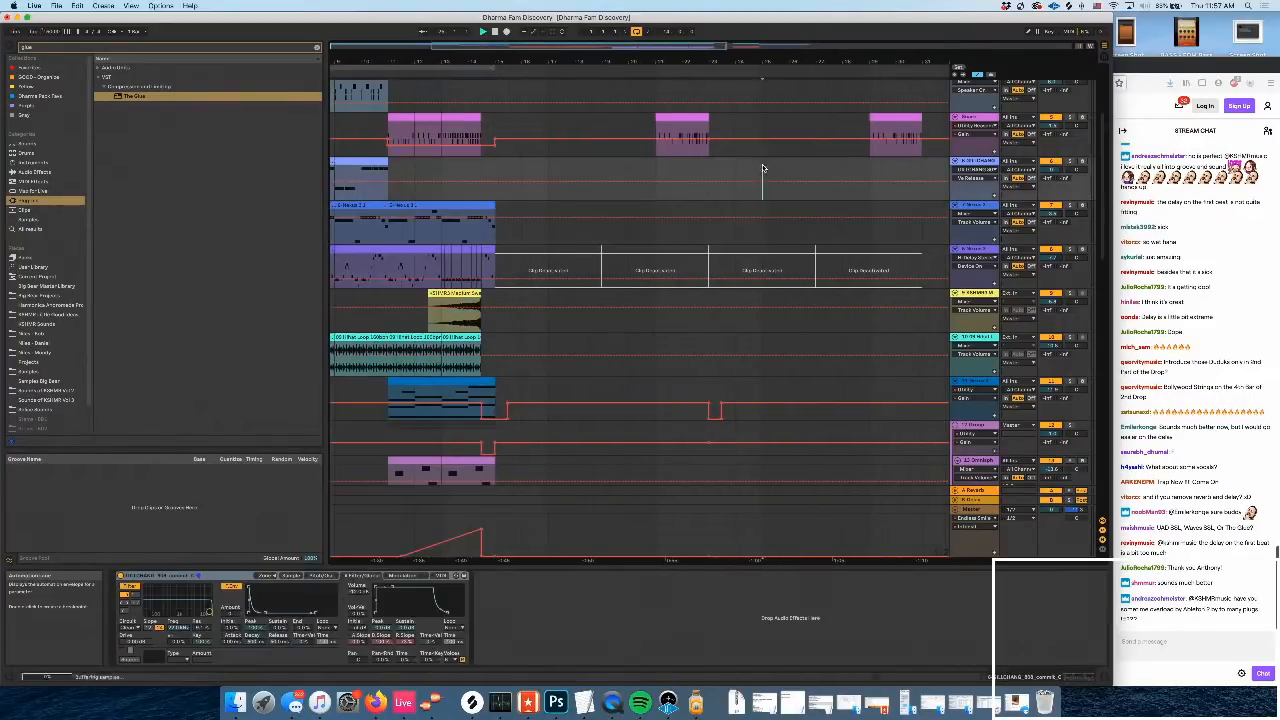
scroll(785, 178, right, 6)
click(733, 180)
scroll(815, 198, right, 7)
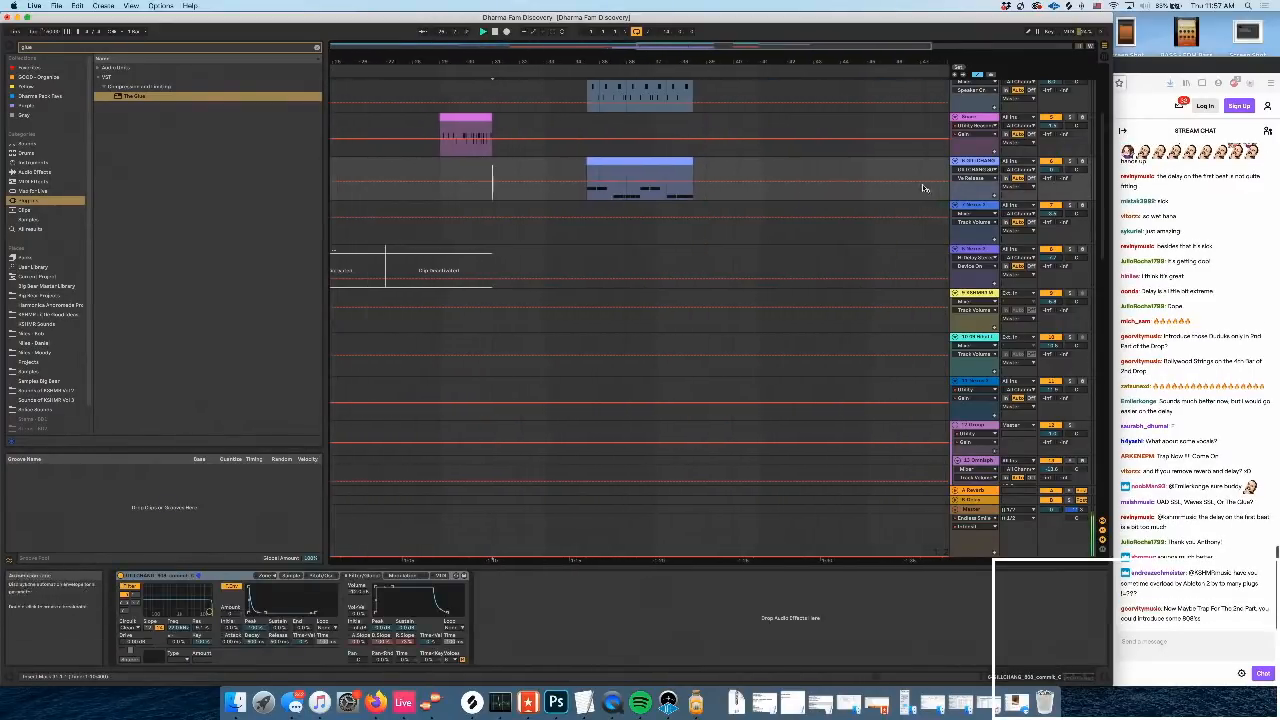
shift+click(868, 173)
key(super+i)
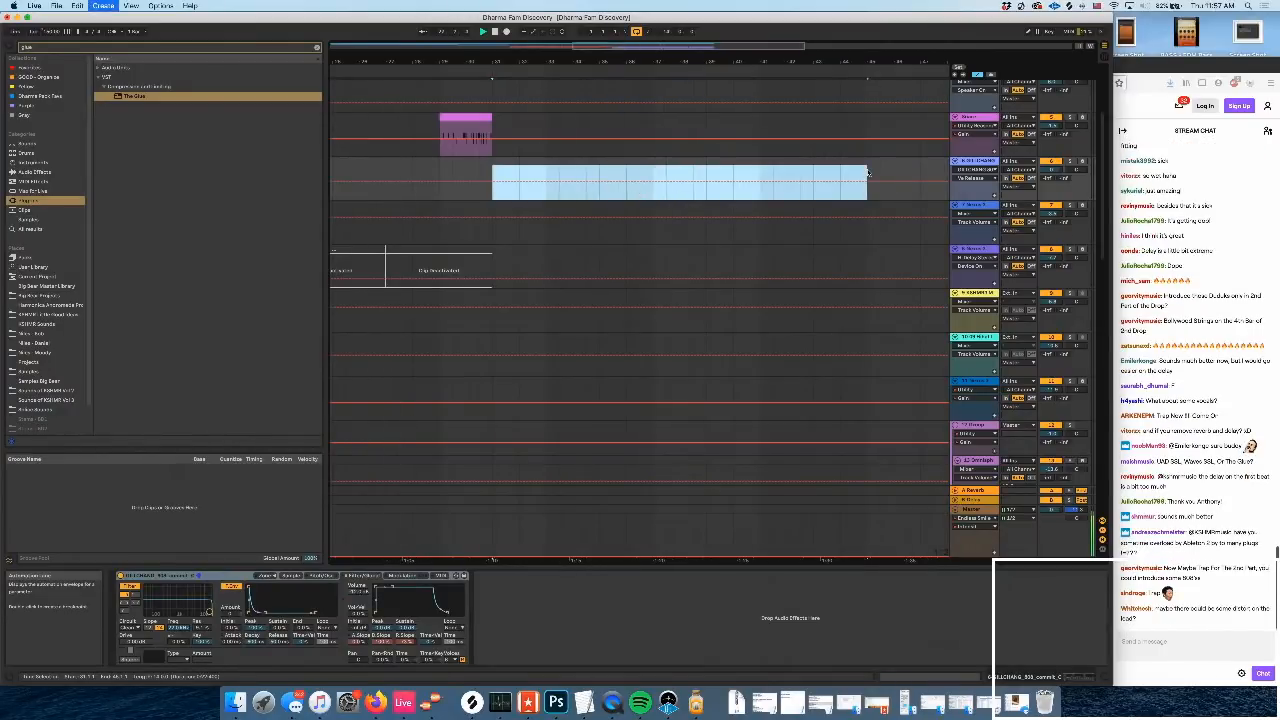
Hide the automation lanes and paste the copied opening section across all tracks at the start of the empty time
scroll(613, 176, up, 5)
key(super+a)
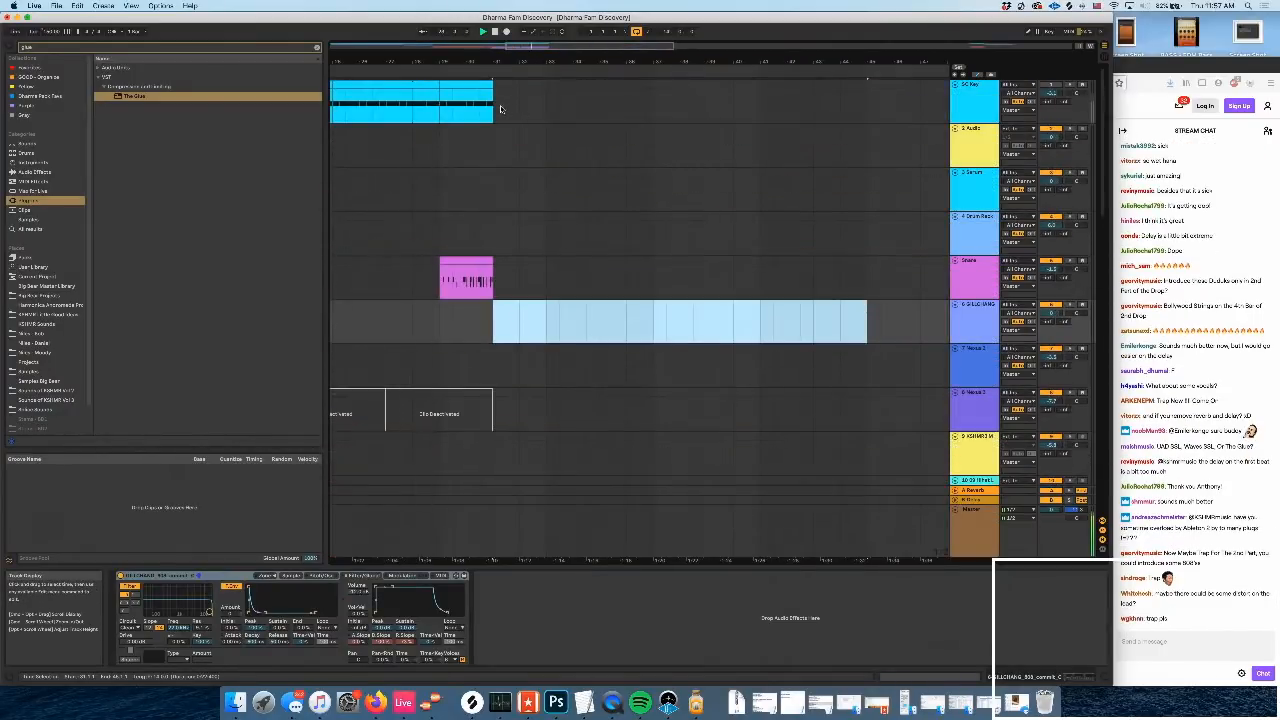
key(super+v)
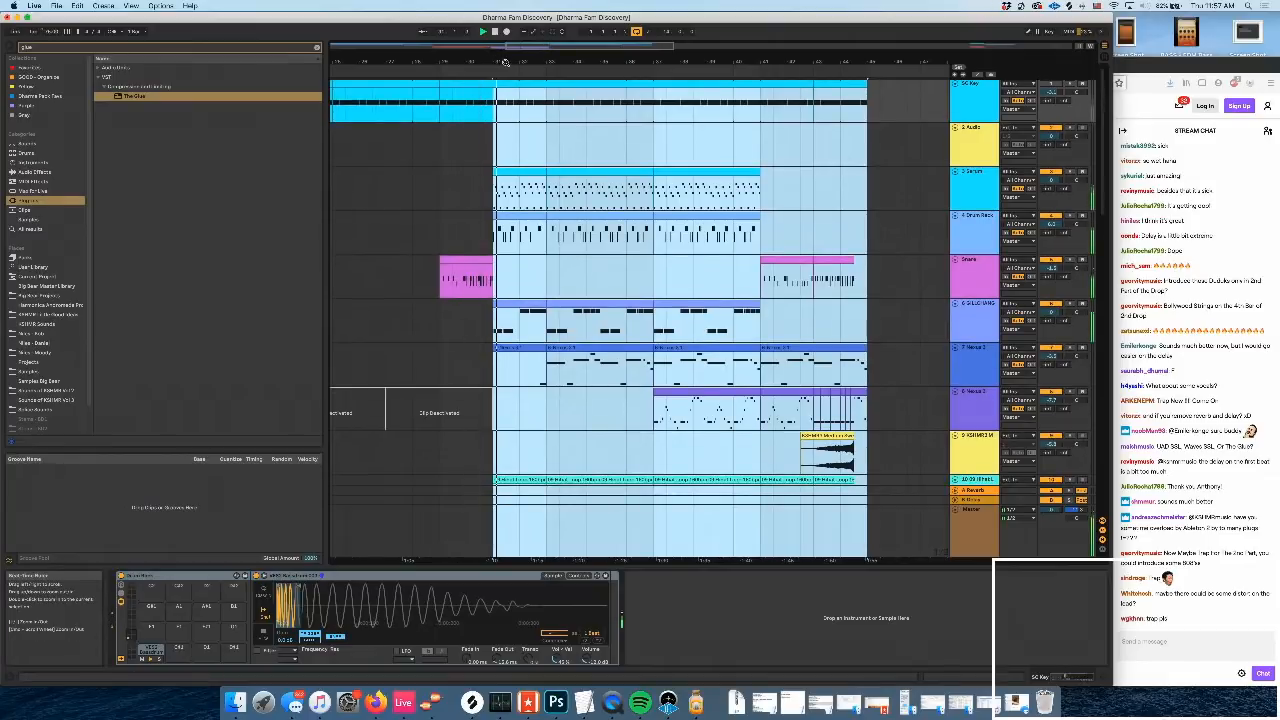
Play the pasted section from its start through its build-up and review the clips on each track
drag(502, 62, 472, 88)
scroll(530, 298, right, 2)
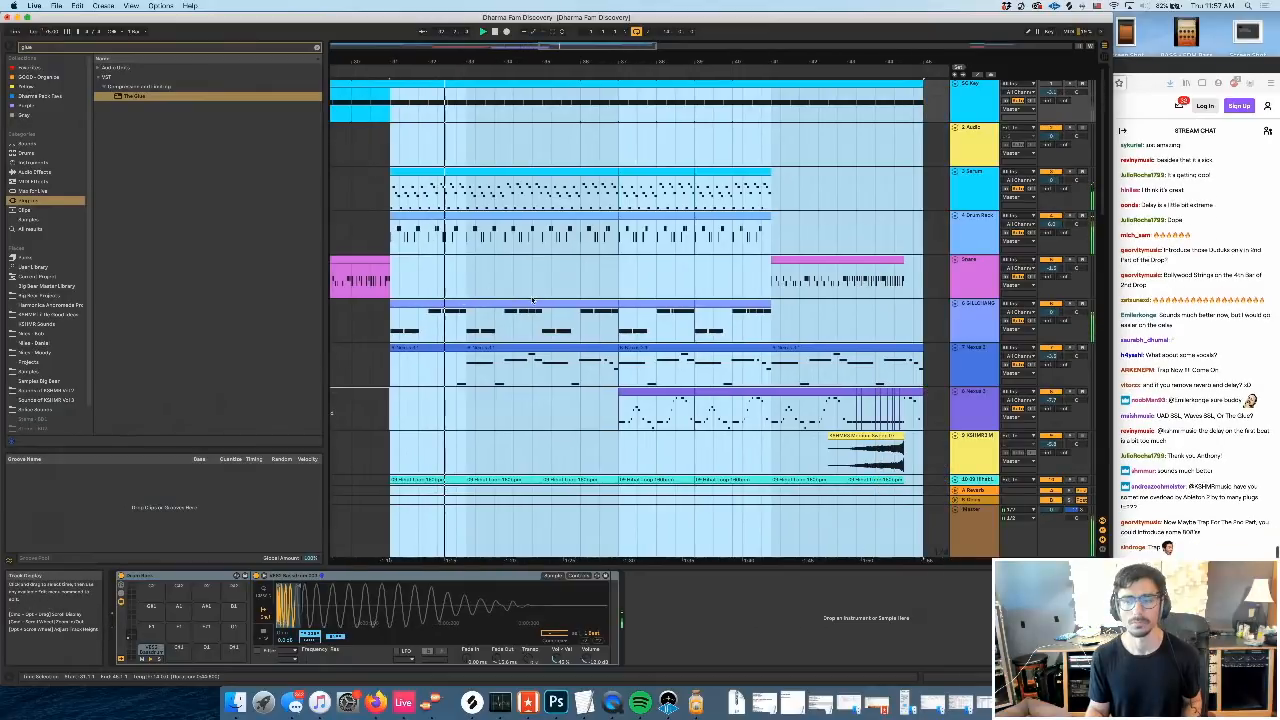
scroll(532, 300, right, 4)
click(549, 194)
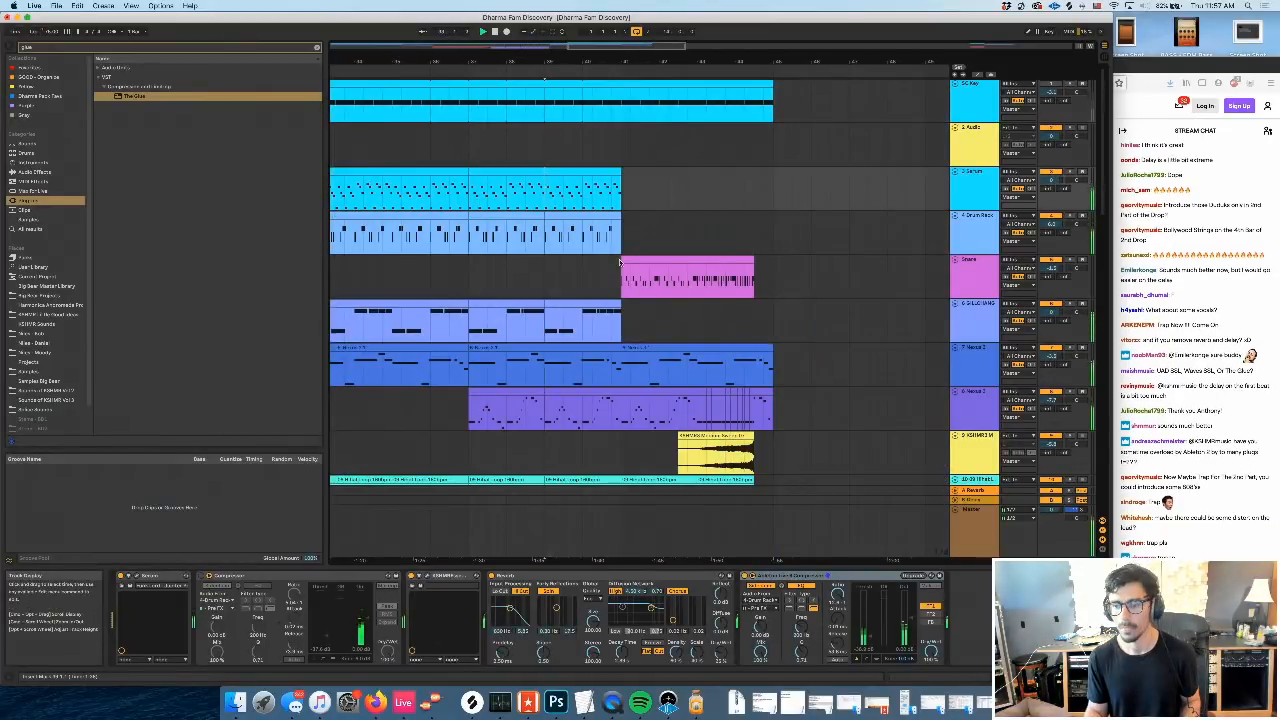
scroll(625, 265, right, 1)
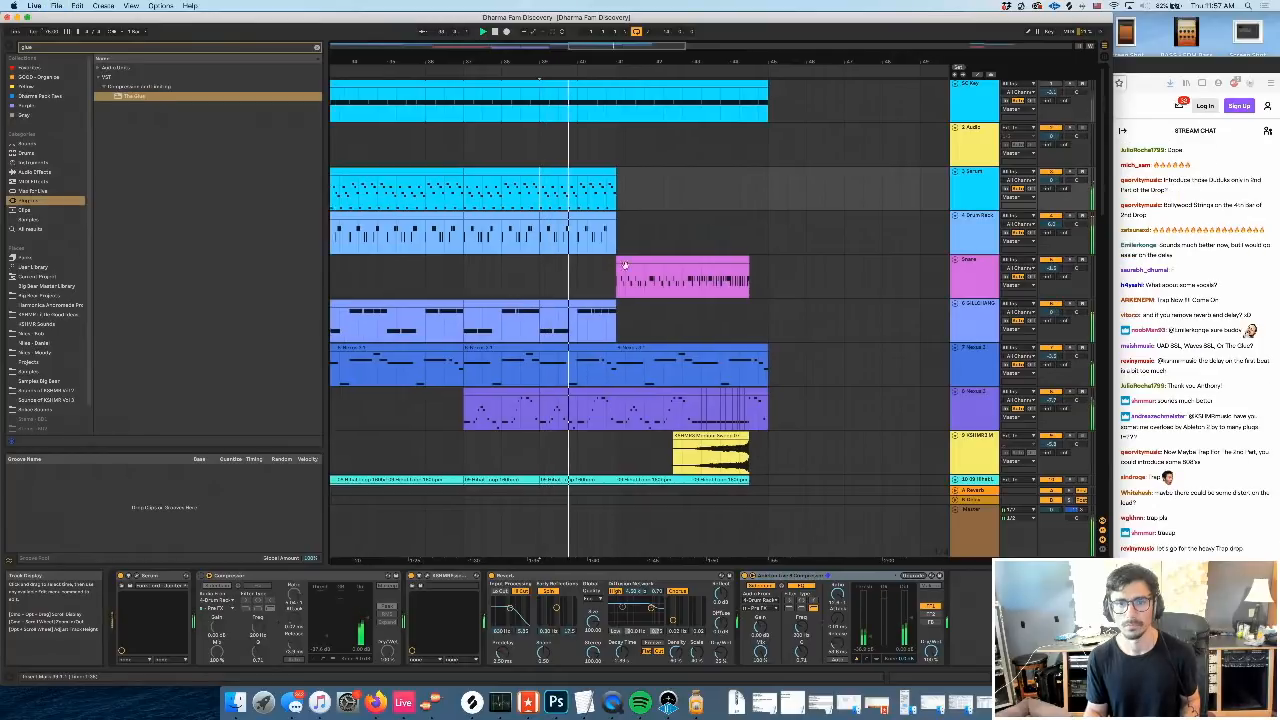
scroll(625, 265, right, 2)
scroll(625, 265, left, 1)
scroll(621, 262, down, 3)
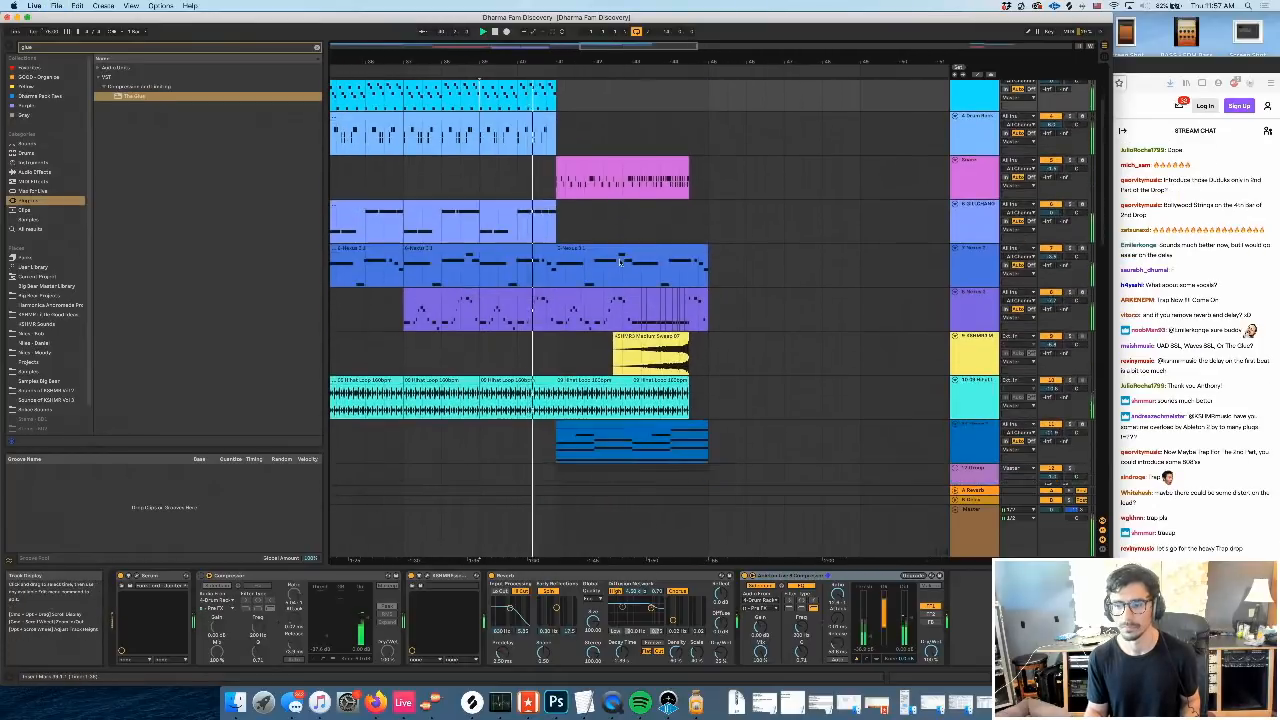
scroll(621, 262, down, 3)
scroll(619, 258, down, 2)
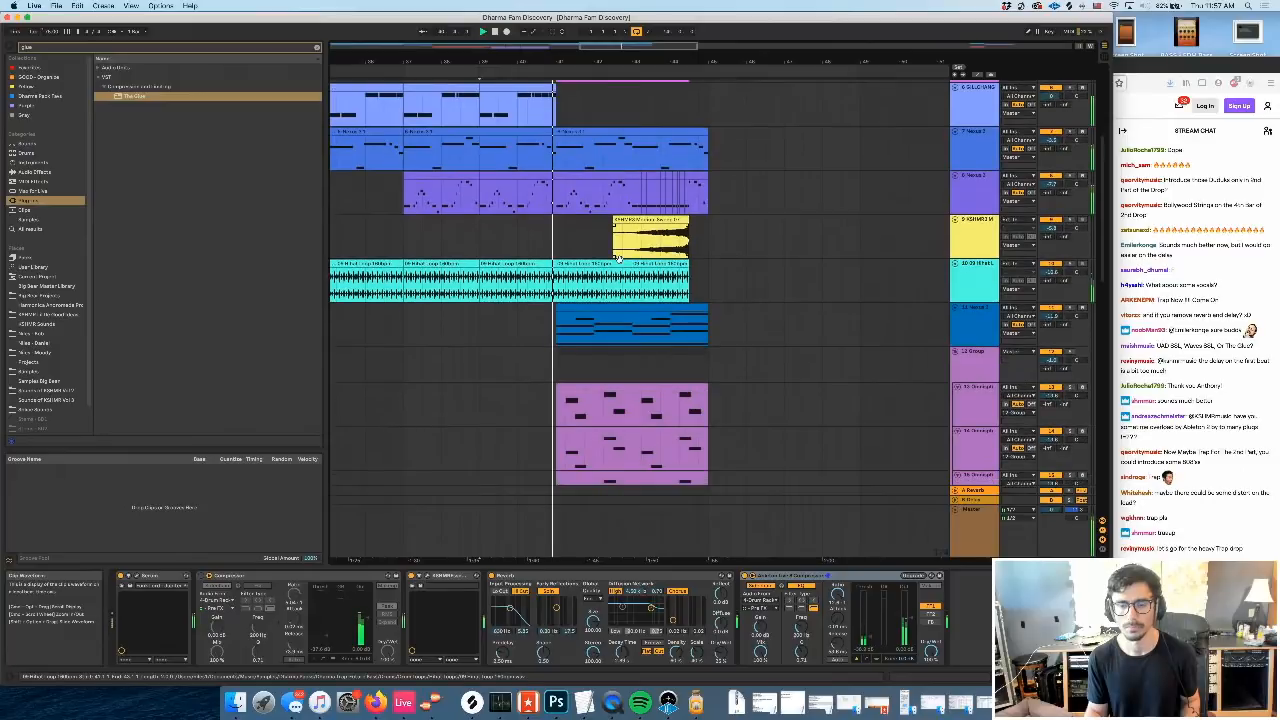
scroll(617, 258, down, 6)
scroll(617, 258, right, 1)
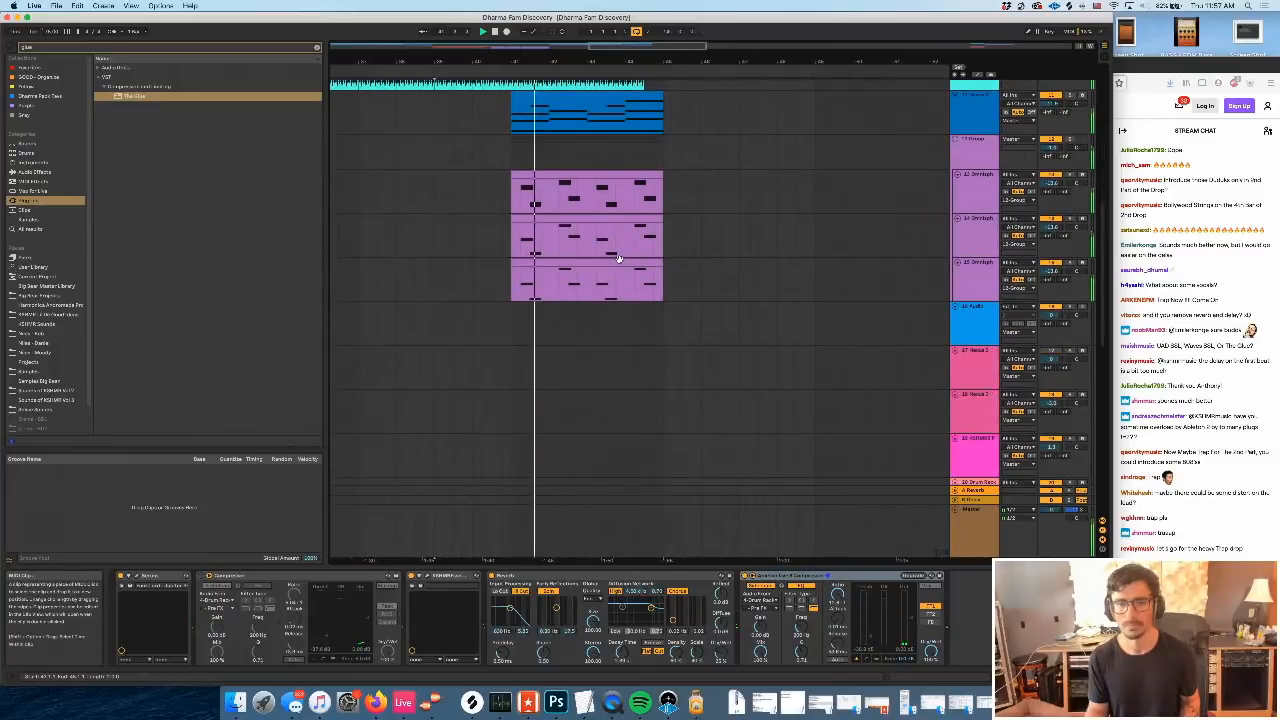
scroll(617, 258, up, 1)
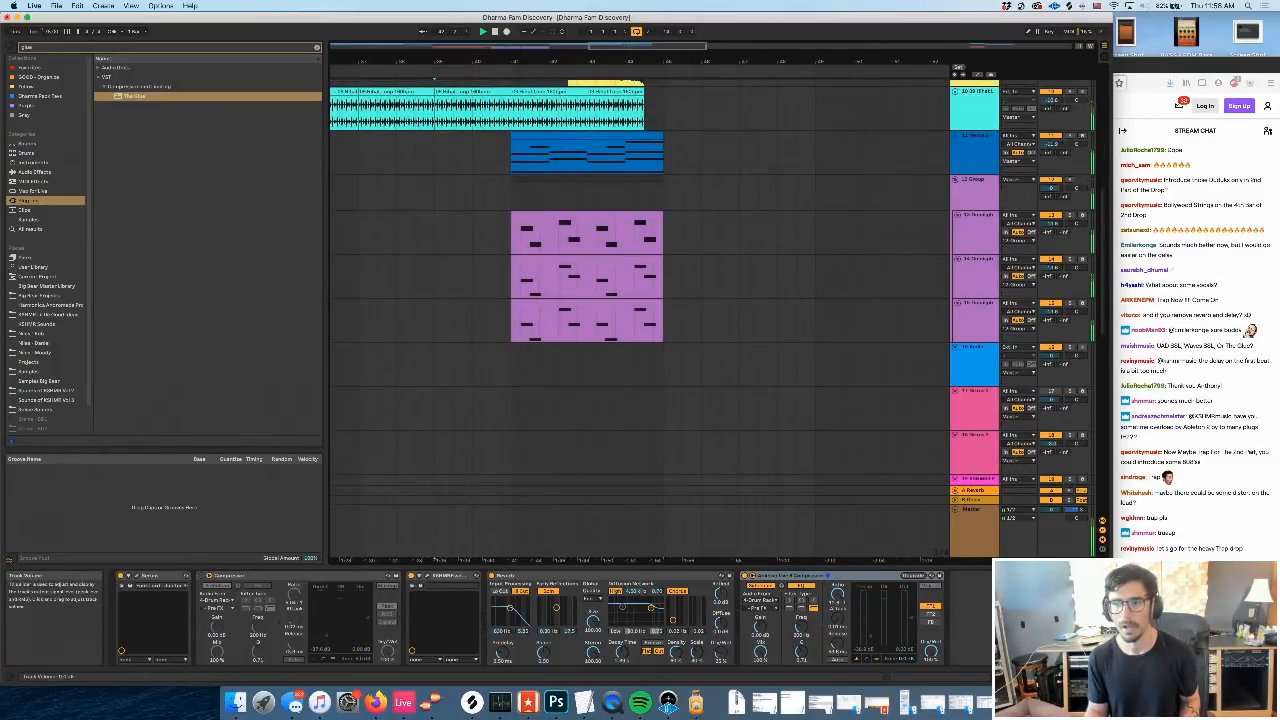
Raise the volume of the three grouped Omnisphere tracks together while the build-up plays, and stop playback
click(986, 246)
shift+click(986, 308)
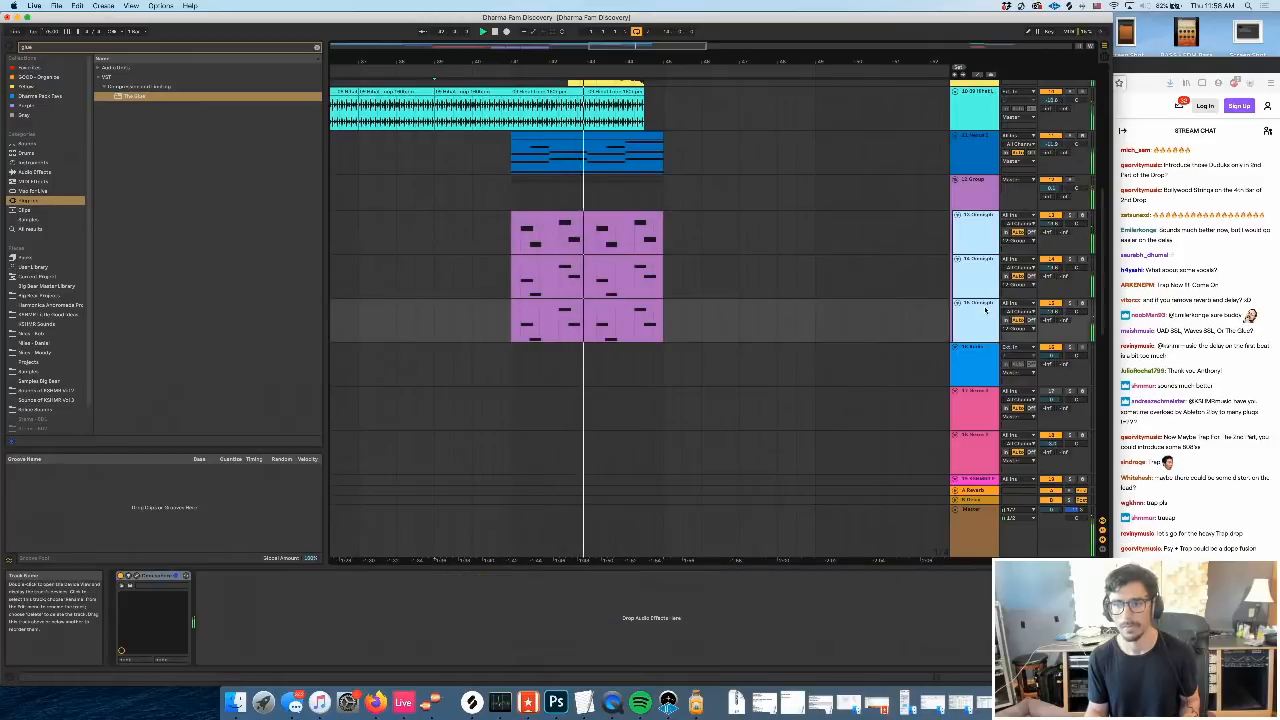
drag(1052, 312, 1052, 302)
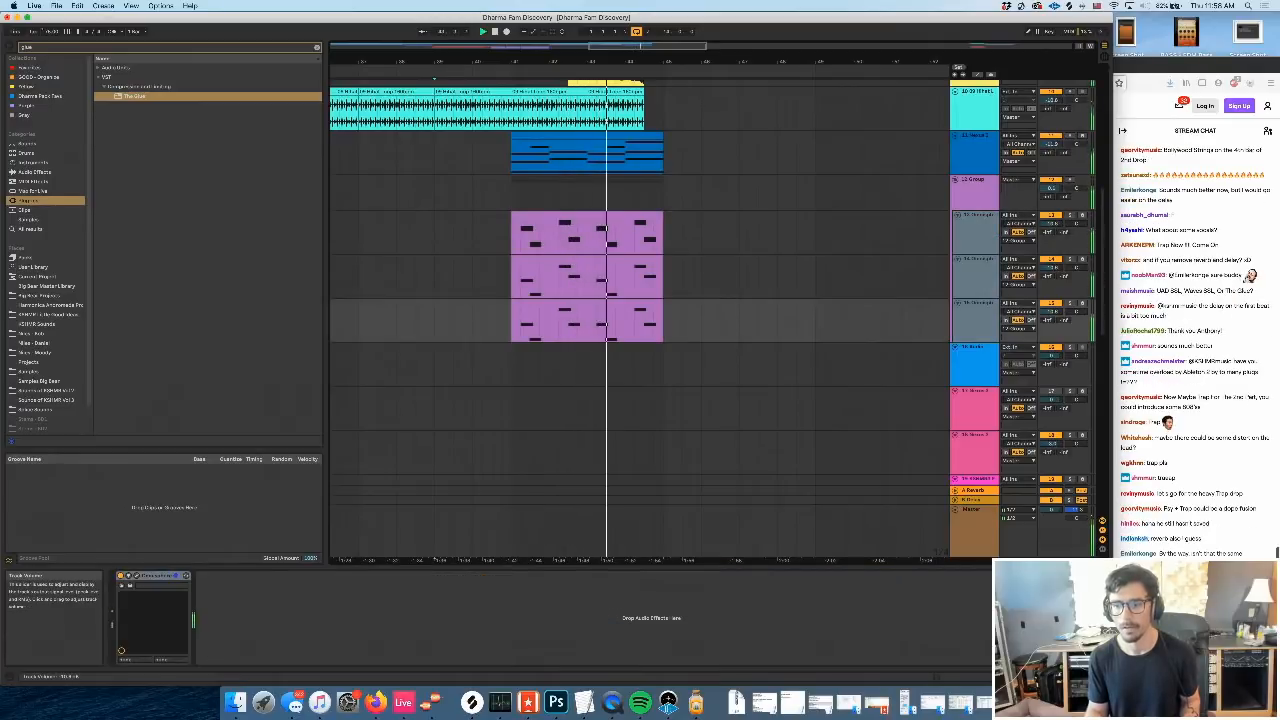
scroll(715, 361, right, 4)
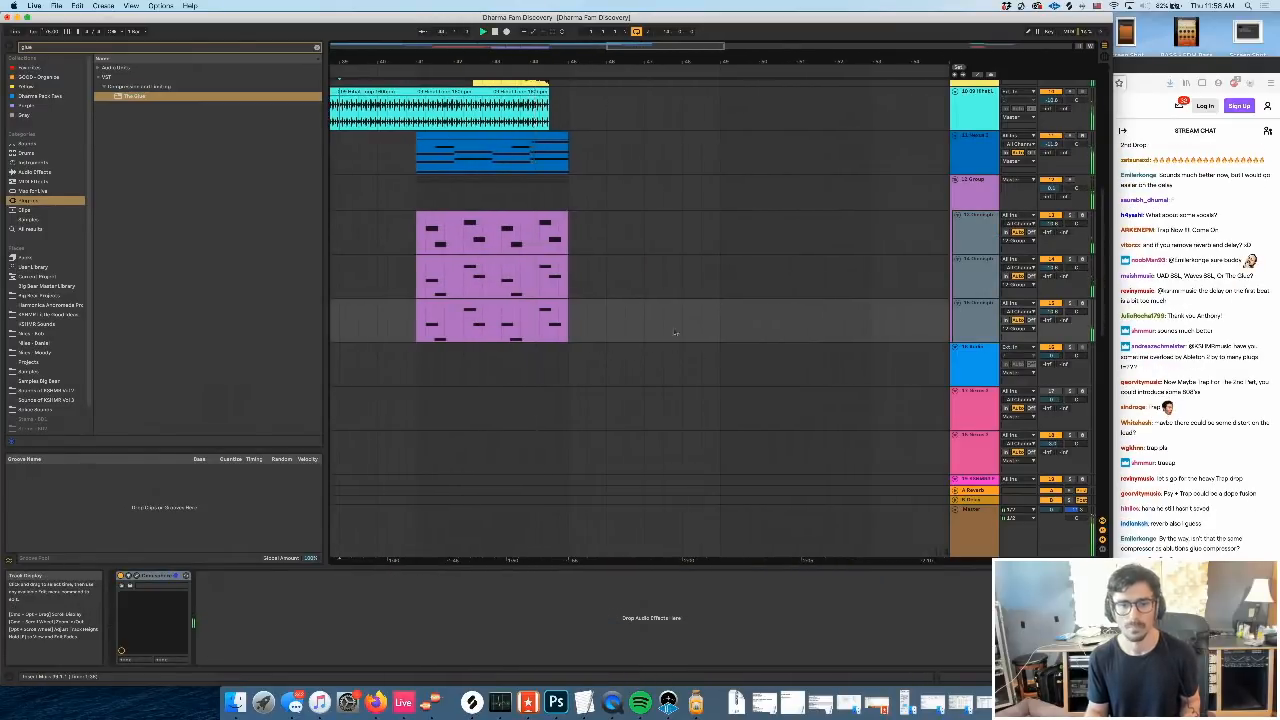
key(space)
Insert an empty MIDI track below the blue audio track and list the browser's instruments
scroll(806, 240, left, 1)
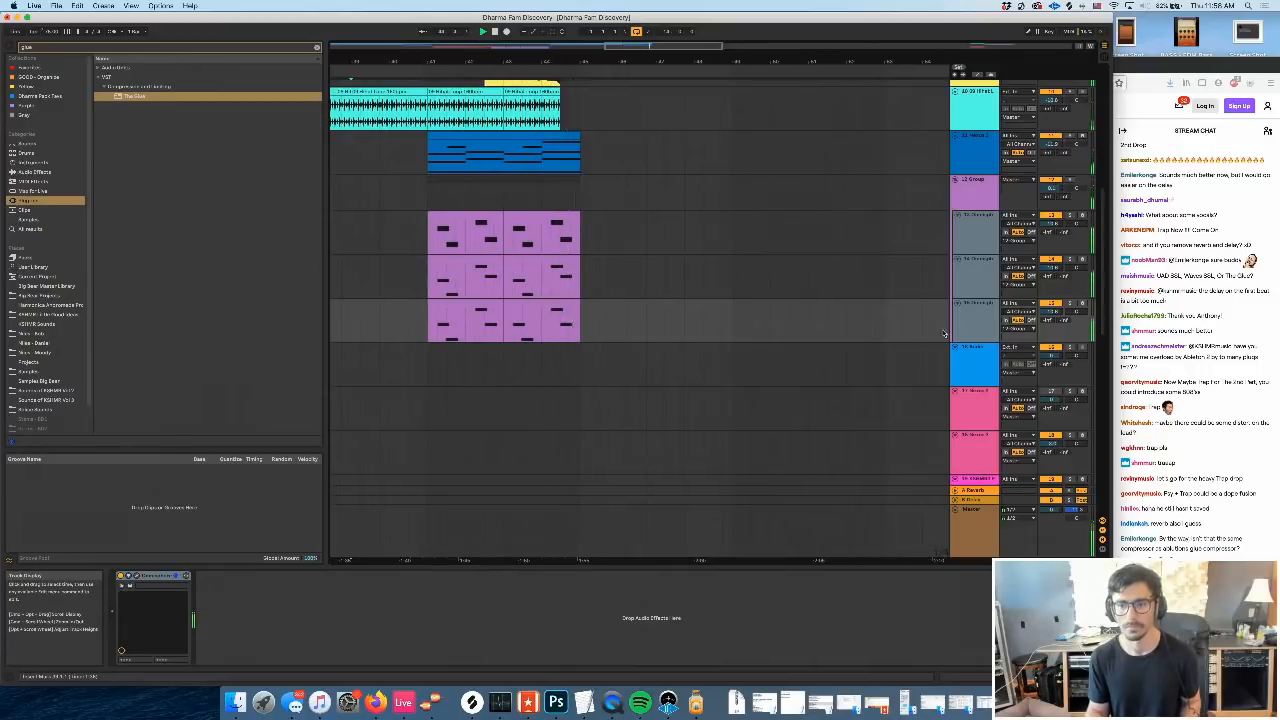
click(978, 361)
key(super+shift+t)
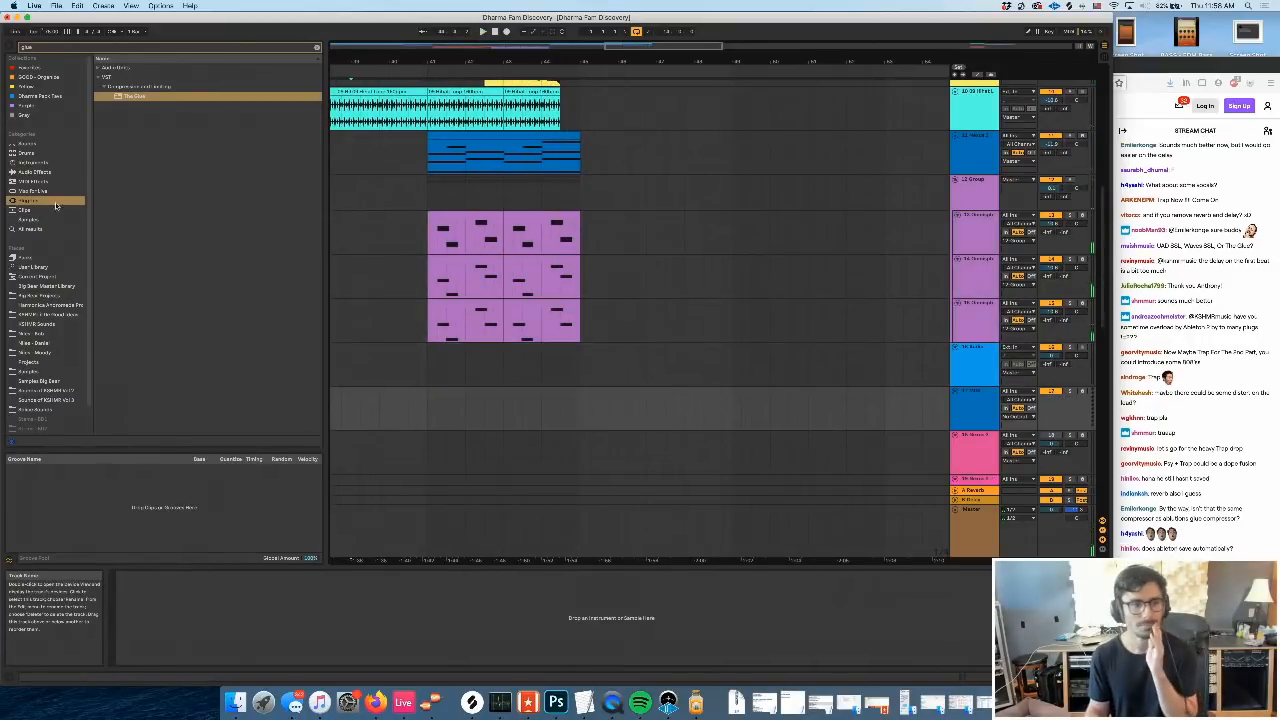
click(38, 163)
Audition one Drum Rack clip of the pasted section in solo, and unsolo the track after listening
scroll(535, 241, up, 6)
scroll(535, 241, up, 5)
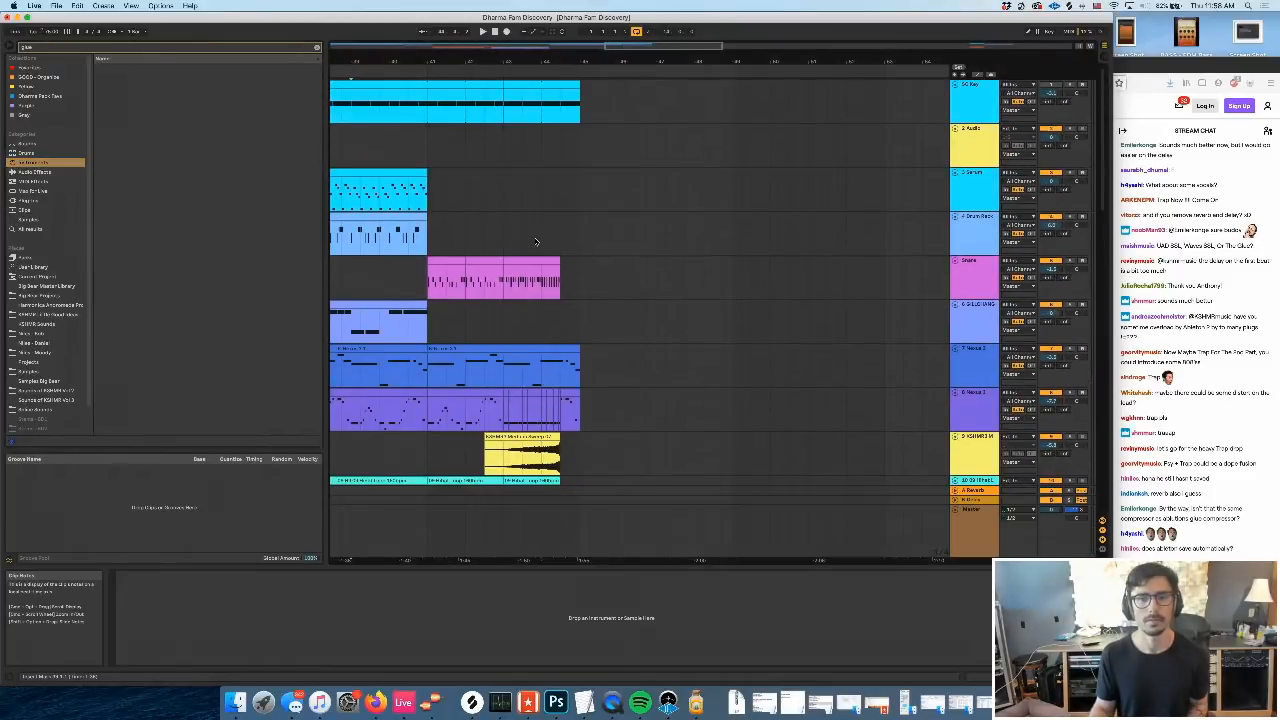
scroll(396, 283, left, 3)
click(396, 283)
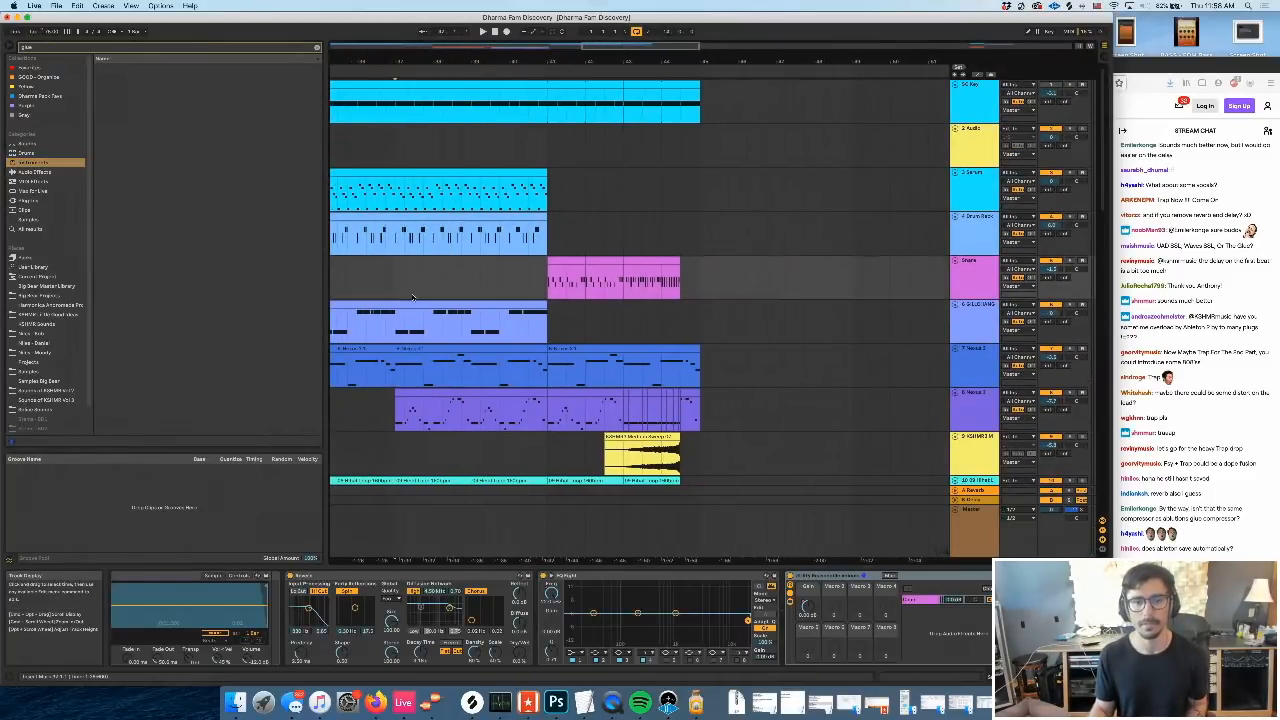
scroll(396, 270, left, 2)
click(394, 241)
key(space)
click(437, 216)
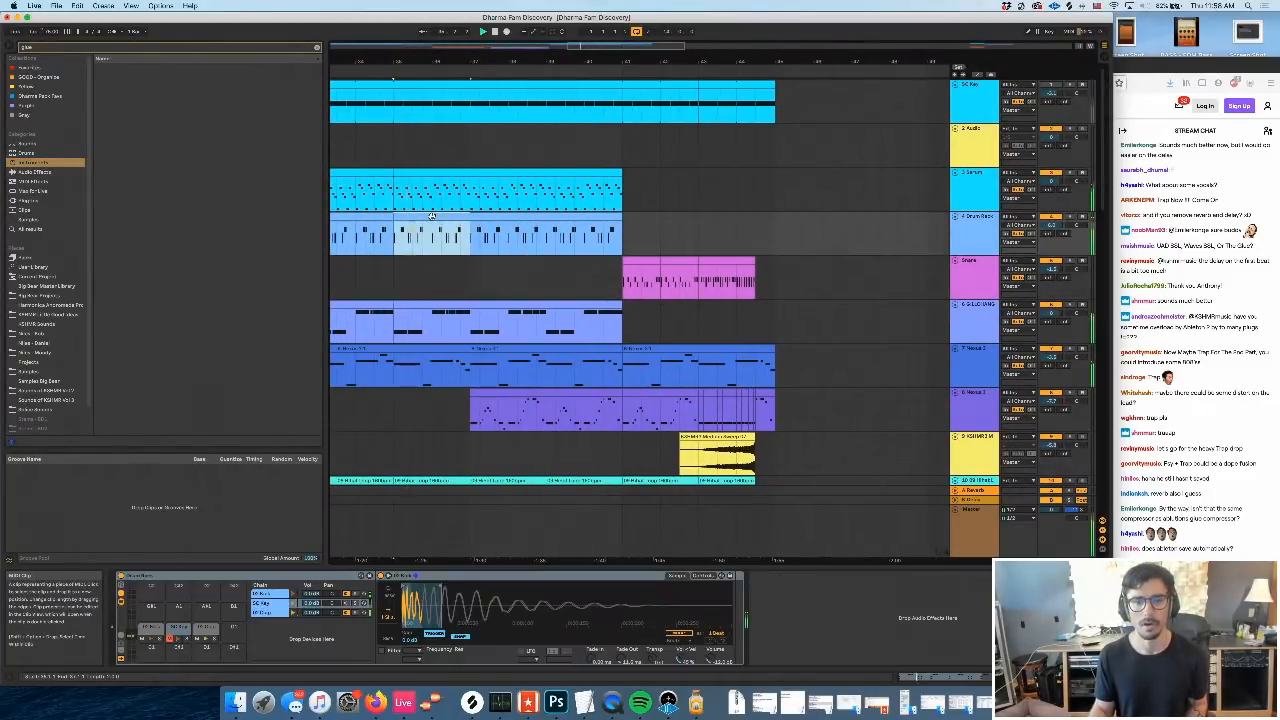
click(1072, 217)
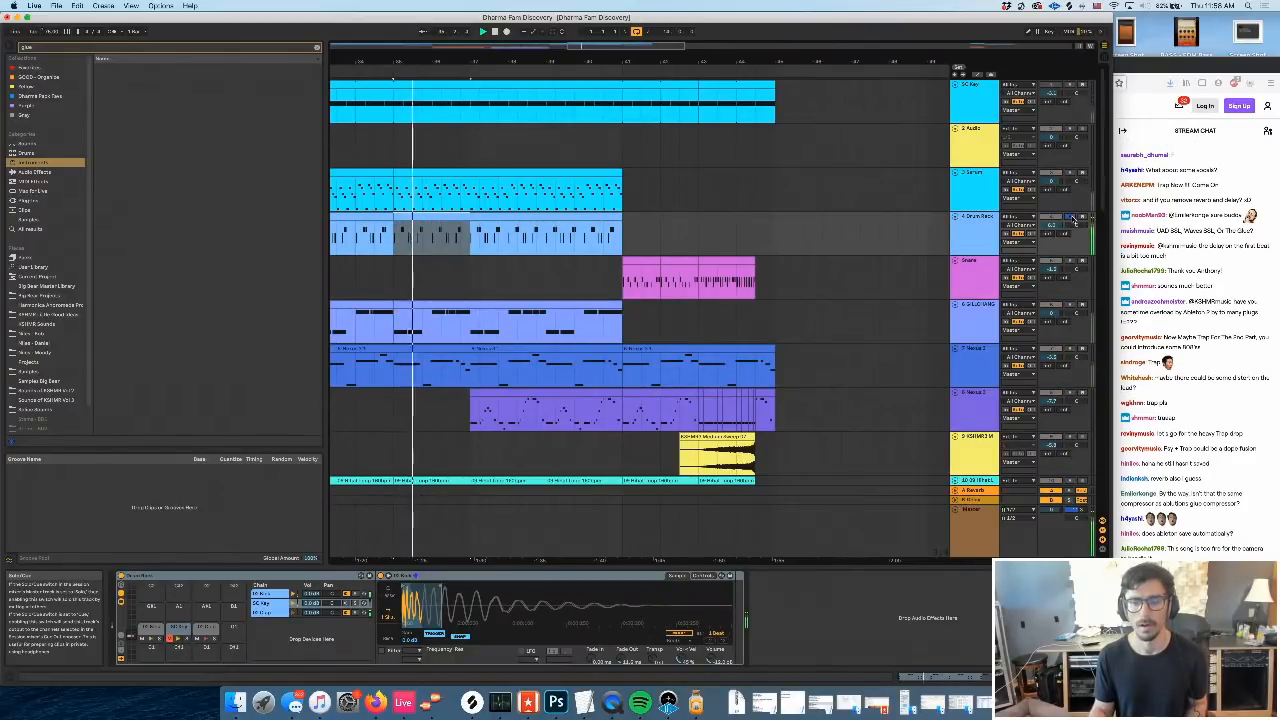
key(space)
click(1072, 217)
Copy that Drum Rack clip to the point right after the pasted build-up and play it there
scroll(746, 286, right, 3)
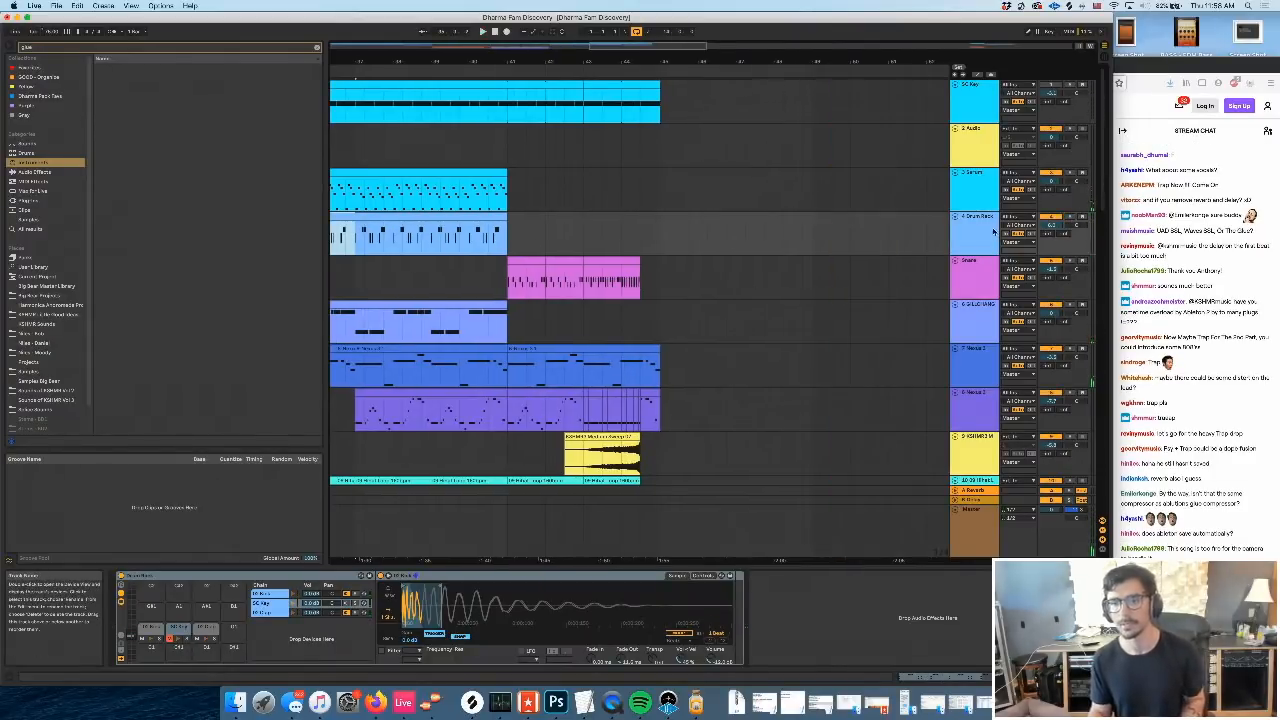
click(470, 216)
key(super+c)
click(659, 232)
key(super+v)
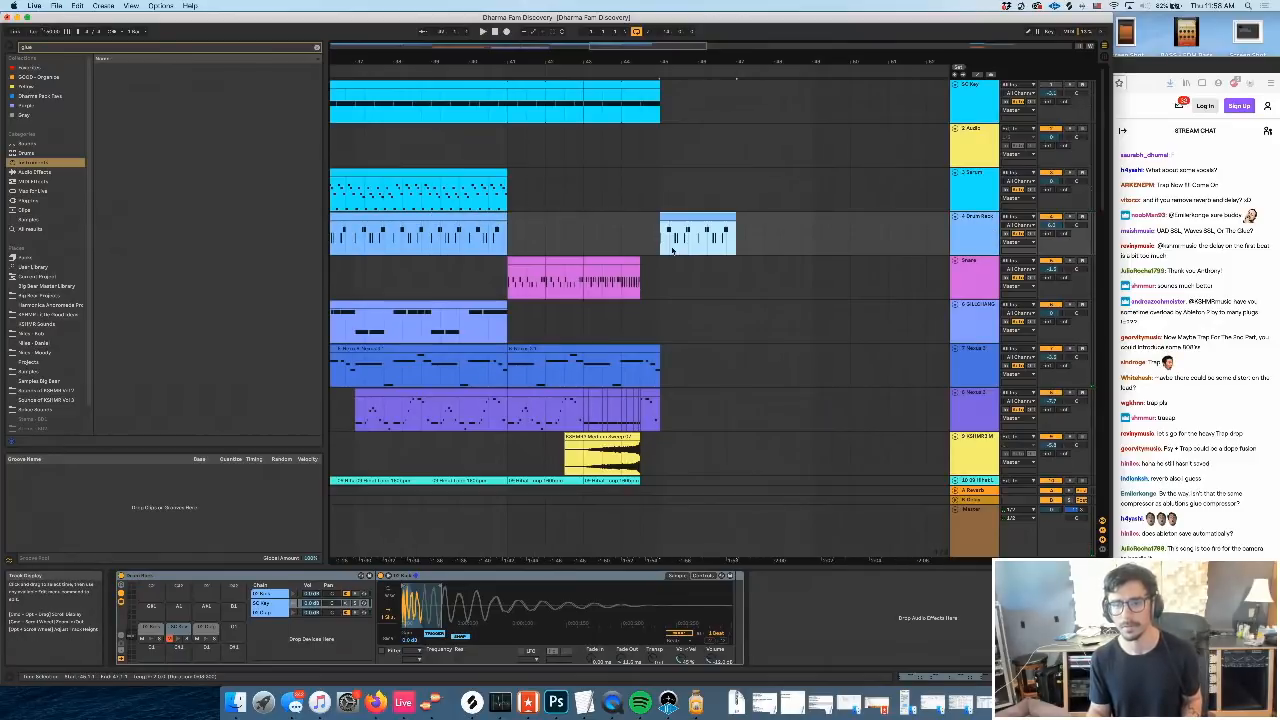
key(space)
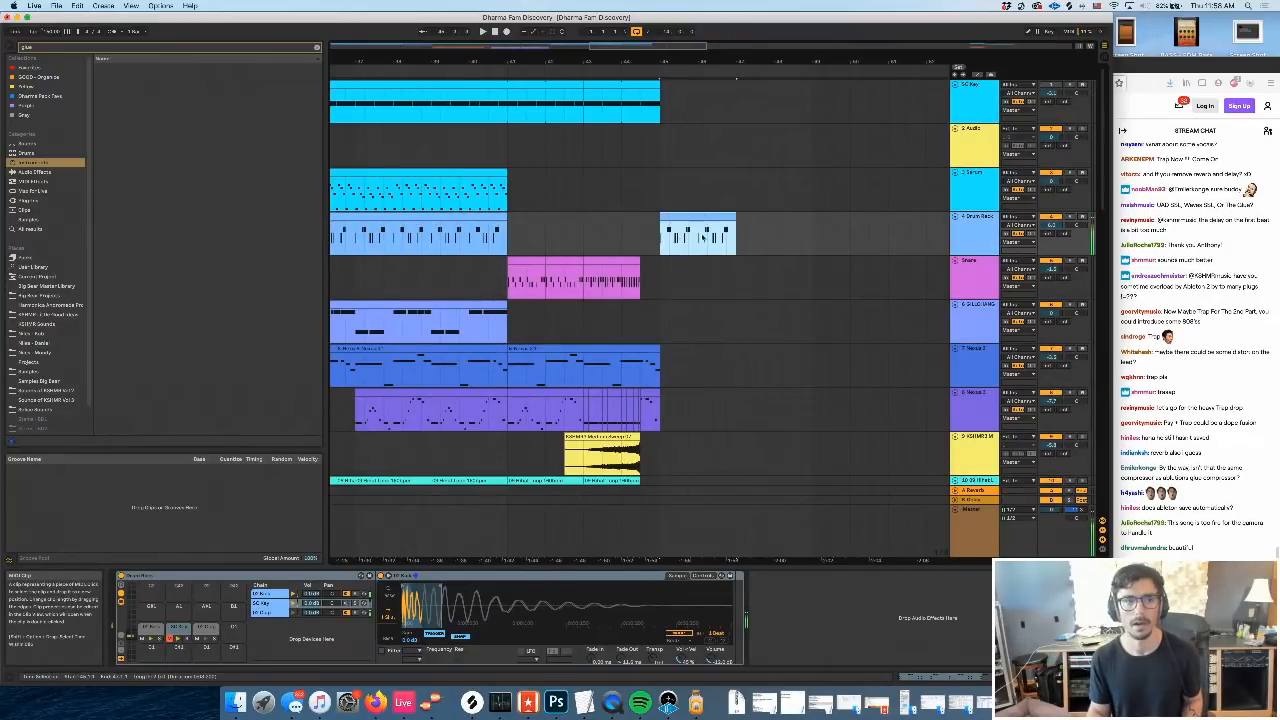
Display the master's song tempo automation and extend its lower tempo across the bars under the copied drum clip and beyond
key(a)
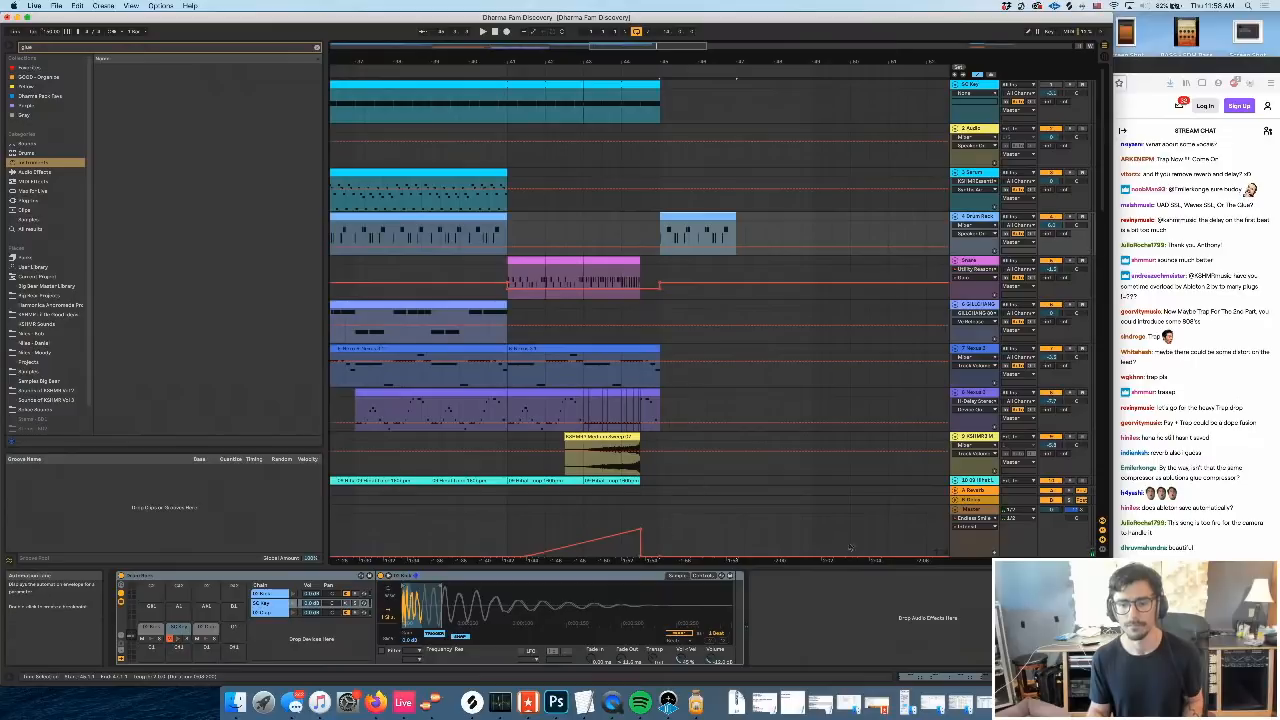
click(53, 32)
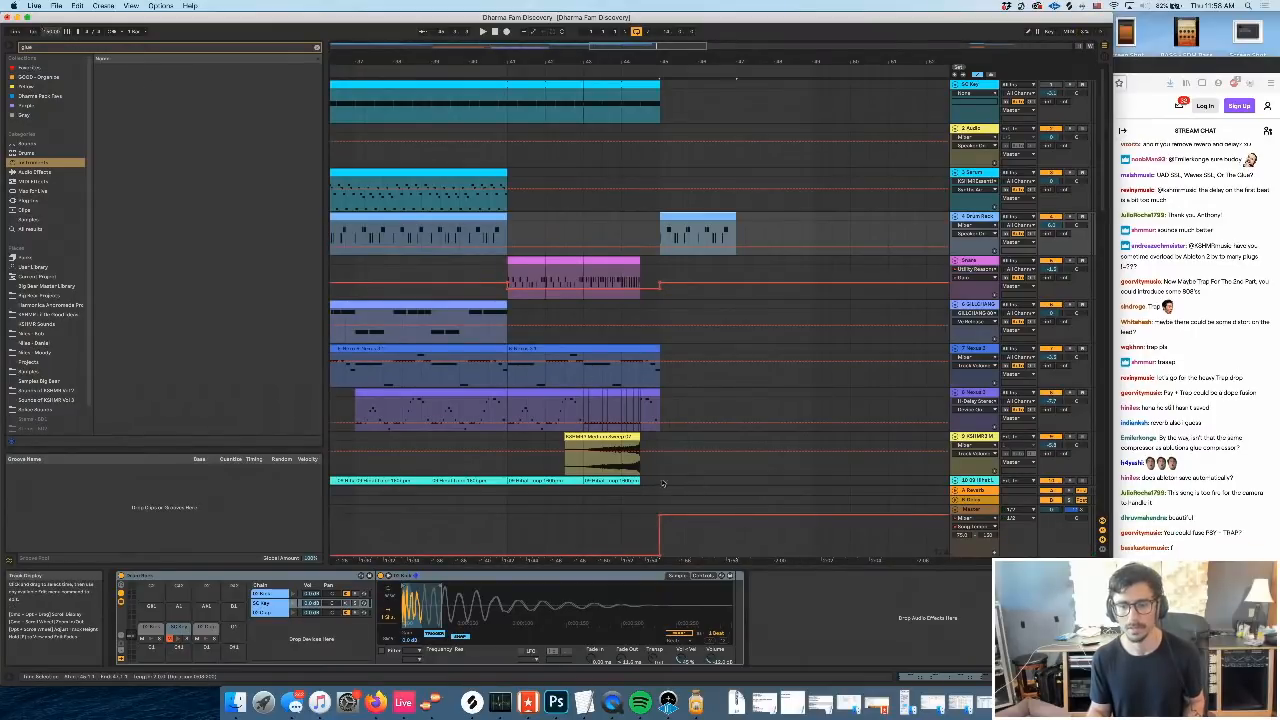
key(b)
drag(666, 555, 851, 601)
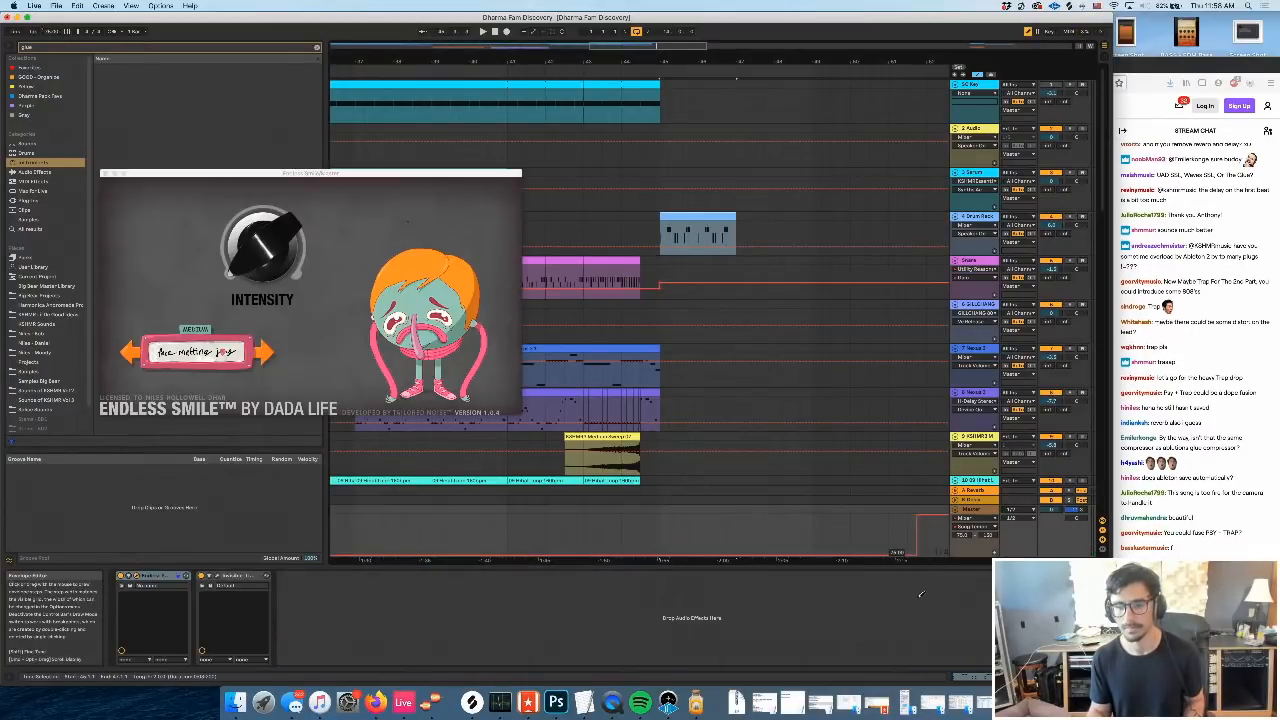
key(a)
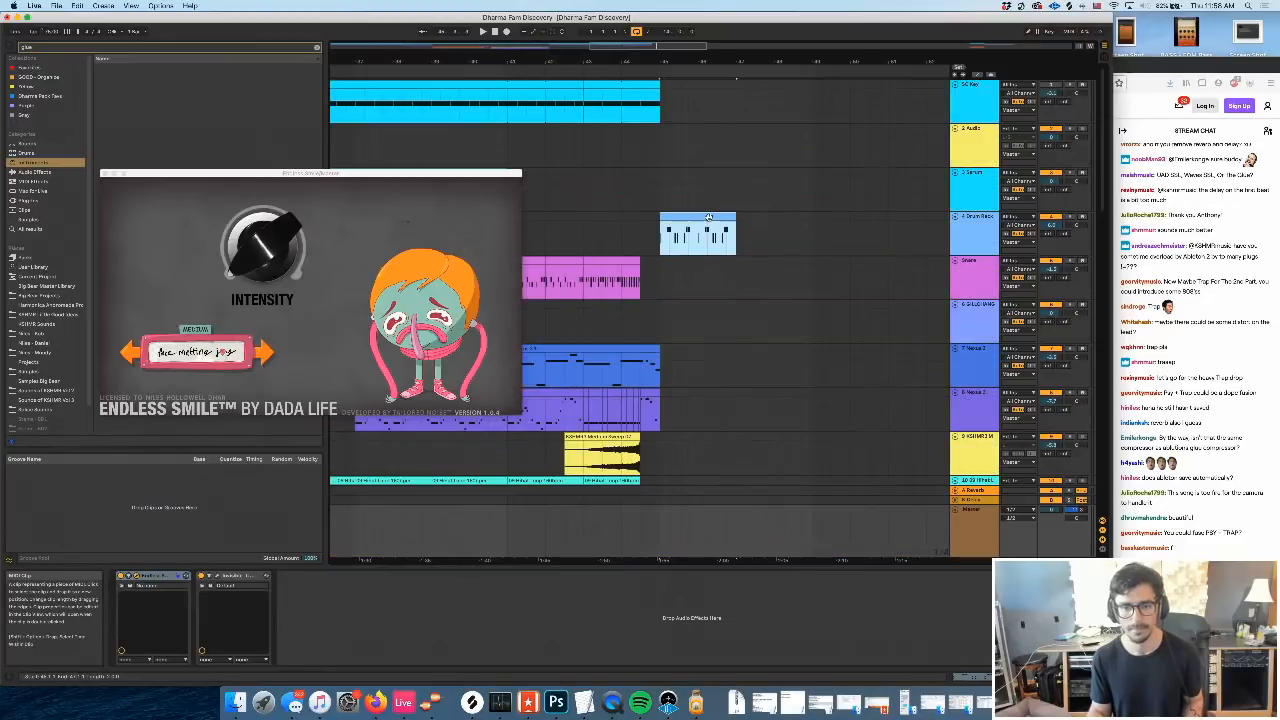
Duplicate the copied Drum Rack clip directly after itself, join both into one clip, and open its notes
click(708, 218)
key(super+d)
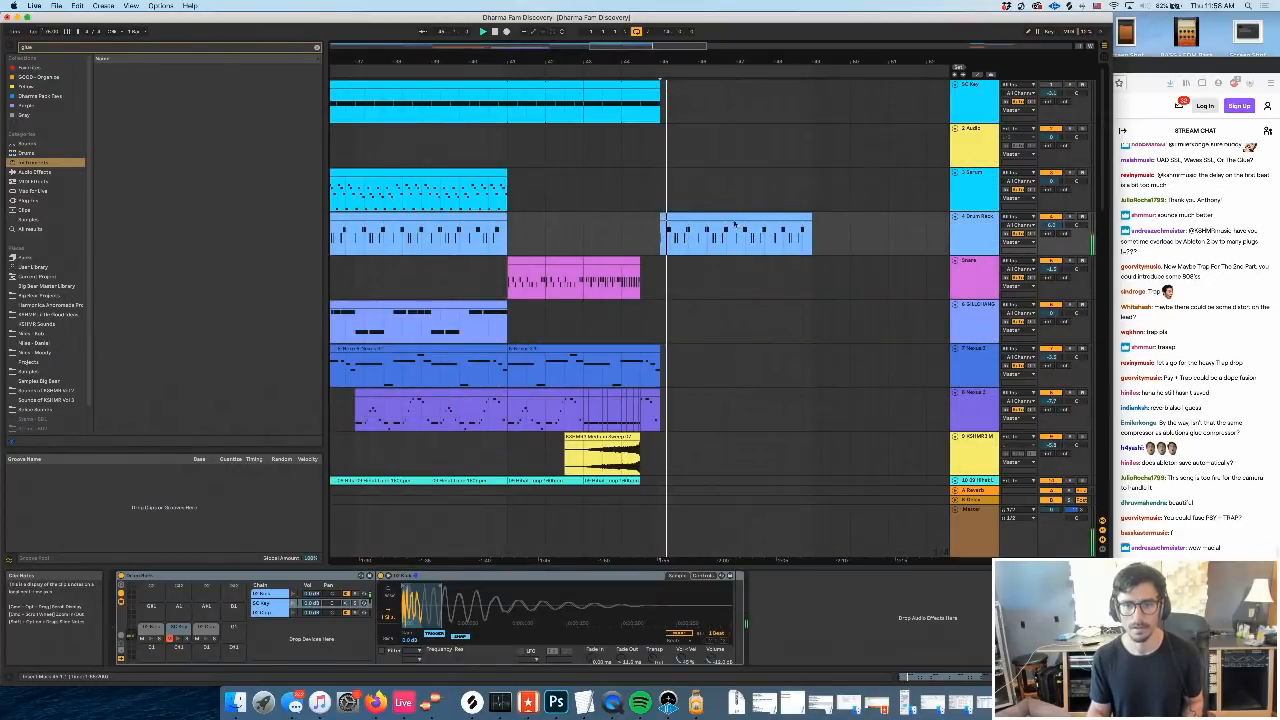
shift+click(768, 215)
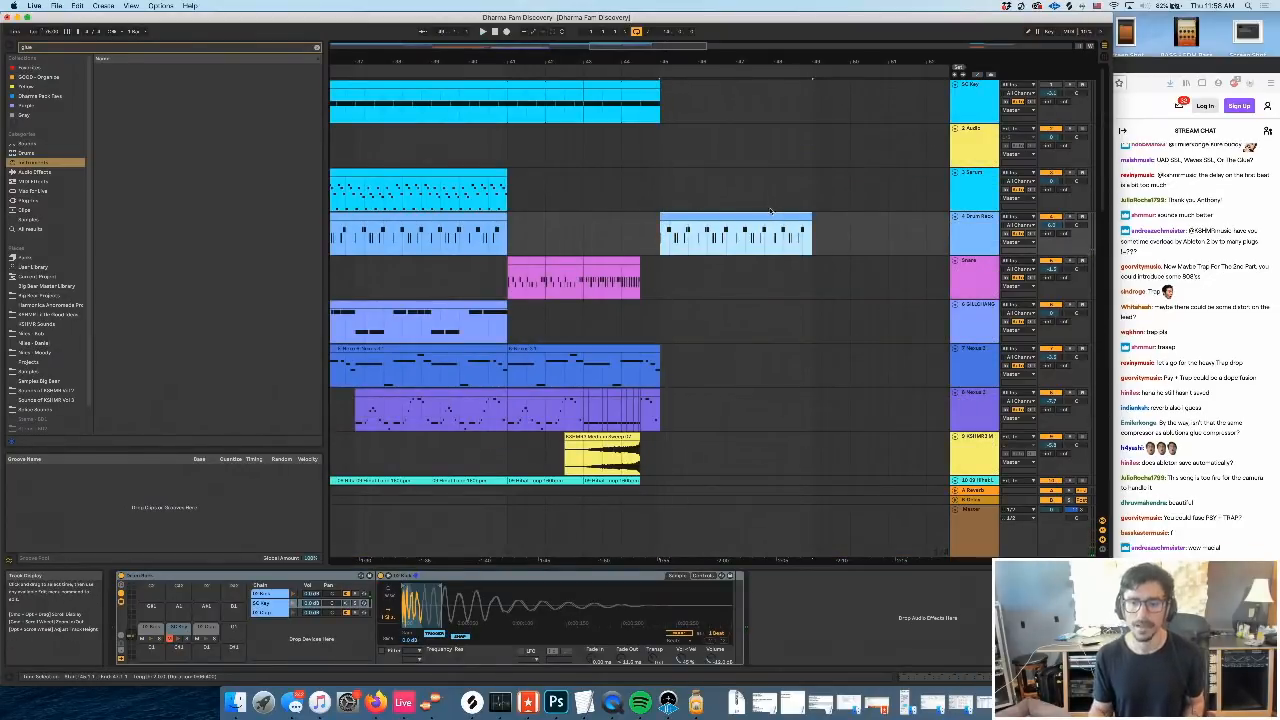
double_click(770, 213)
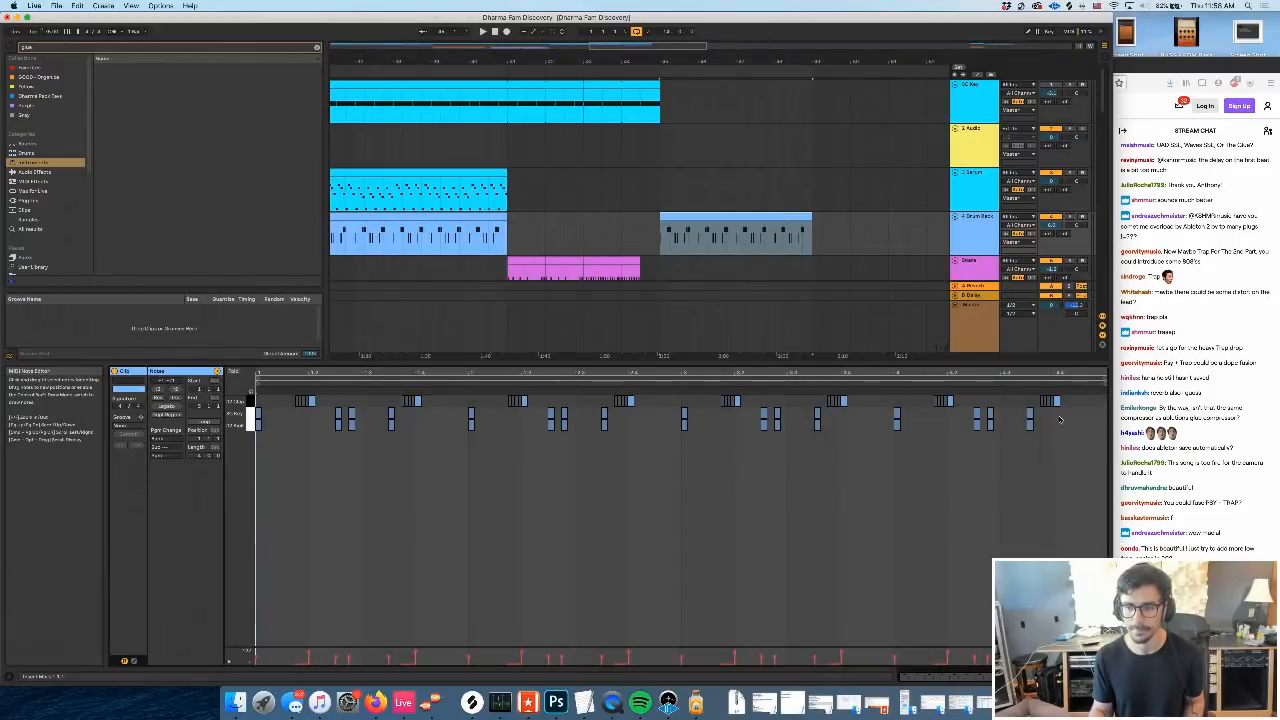
Select all notes of the two lower drum rows in the joined clip and play the section briefly
drag(1060, 420, 257, 413)
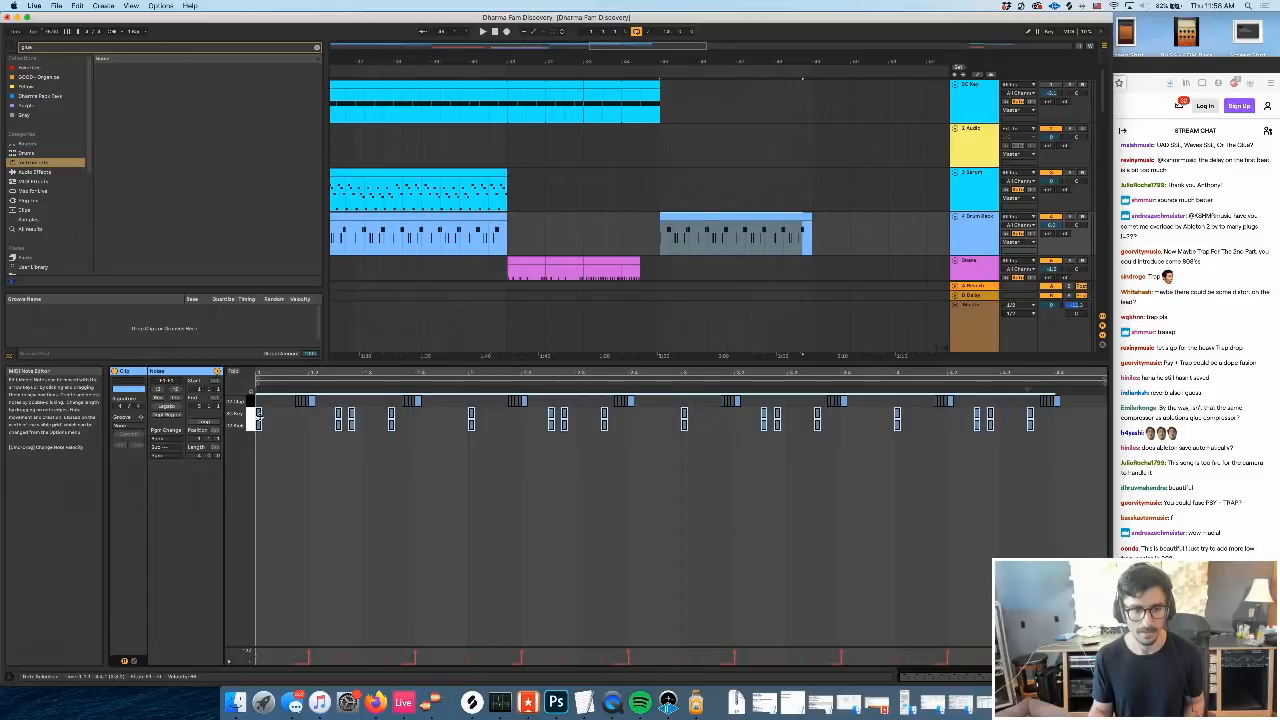
key(space)
click(740, 216)
scroll(740, 216, right, 3)
scroll(909, 207, down, 1)
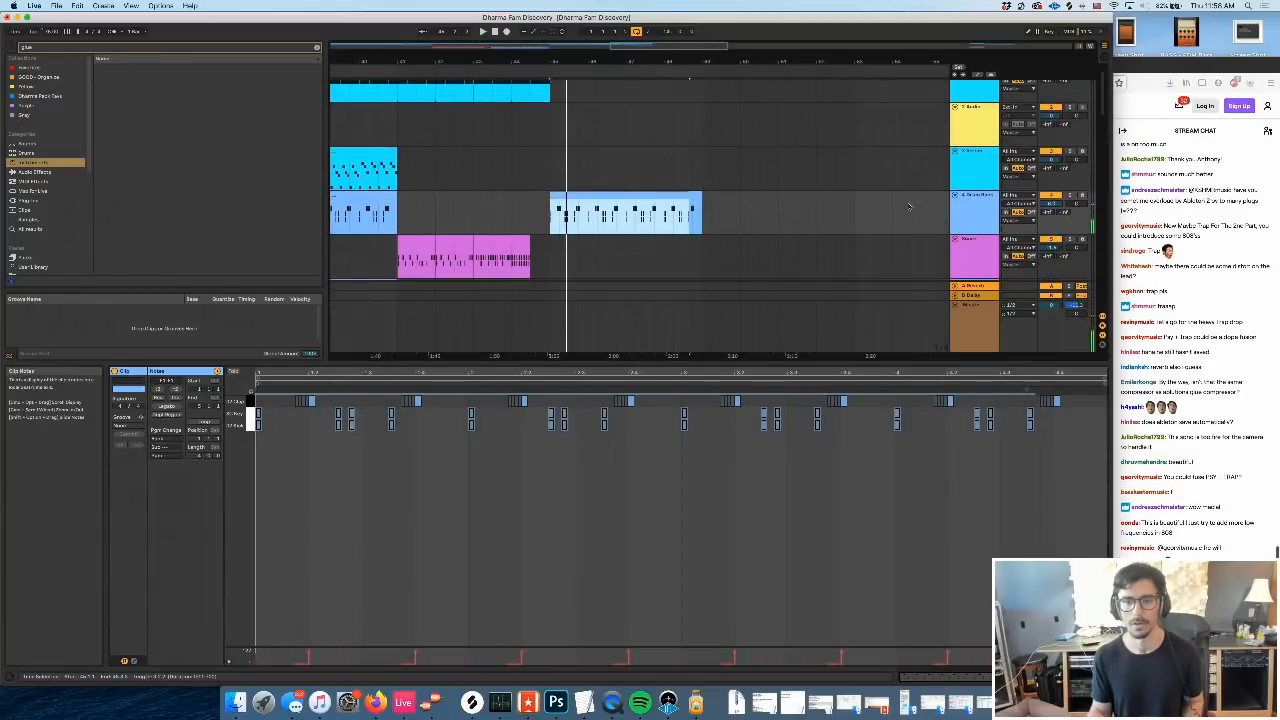
scroll(577, 241, down, 4)
scroll(600, 228, left, 5)
scroll(632, 220, up, 3)
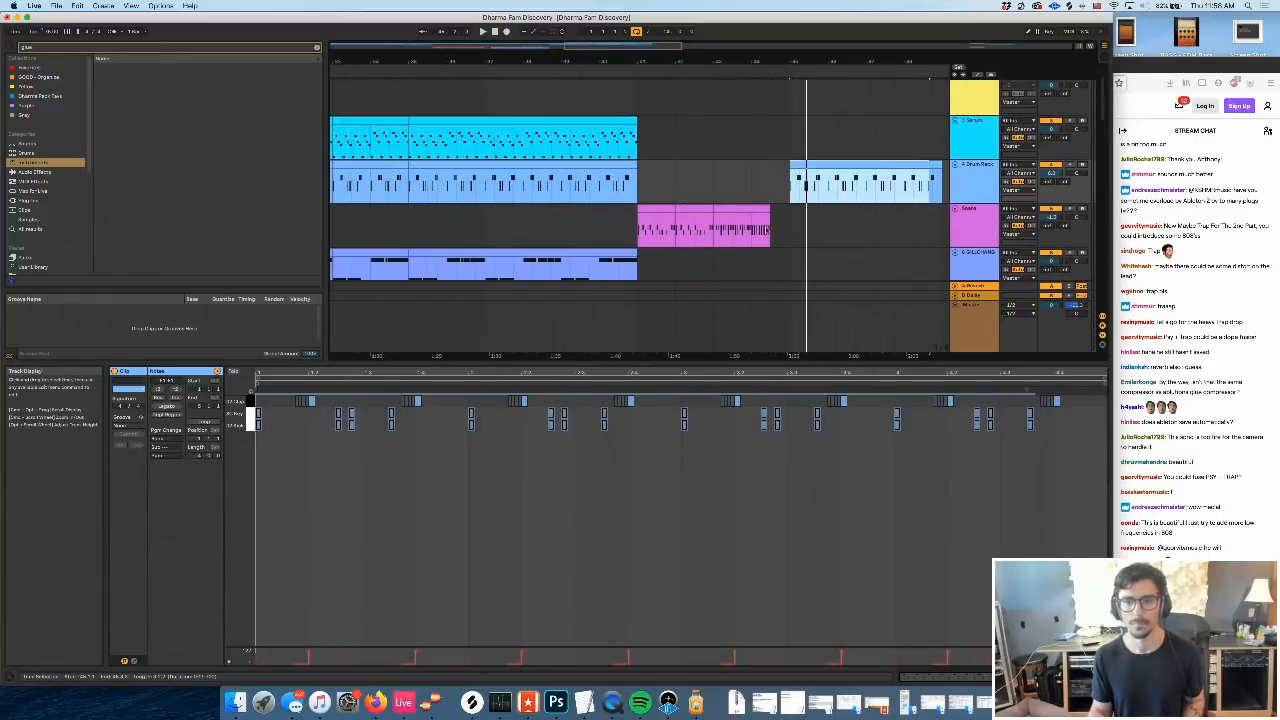
key(space)
Insert a MIDI track directly below the Drum Rack track and load an empty Sampler on it from the full instrument list
scroll(640, 220, right, 3)
click(980, 182)
key(super+shift+t)
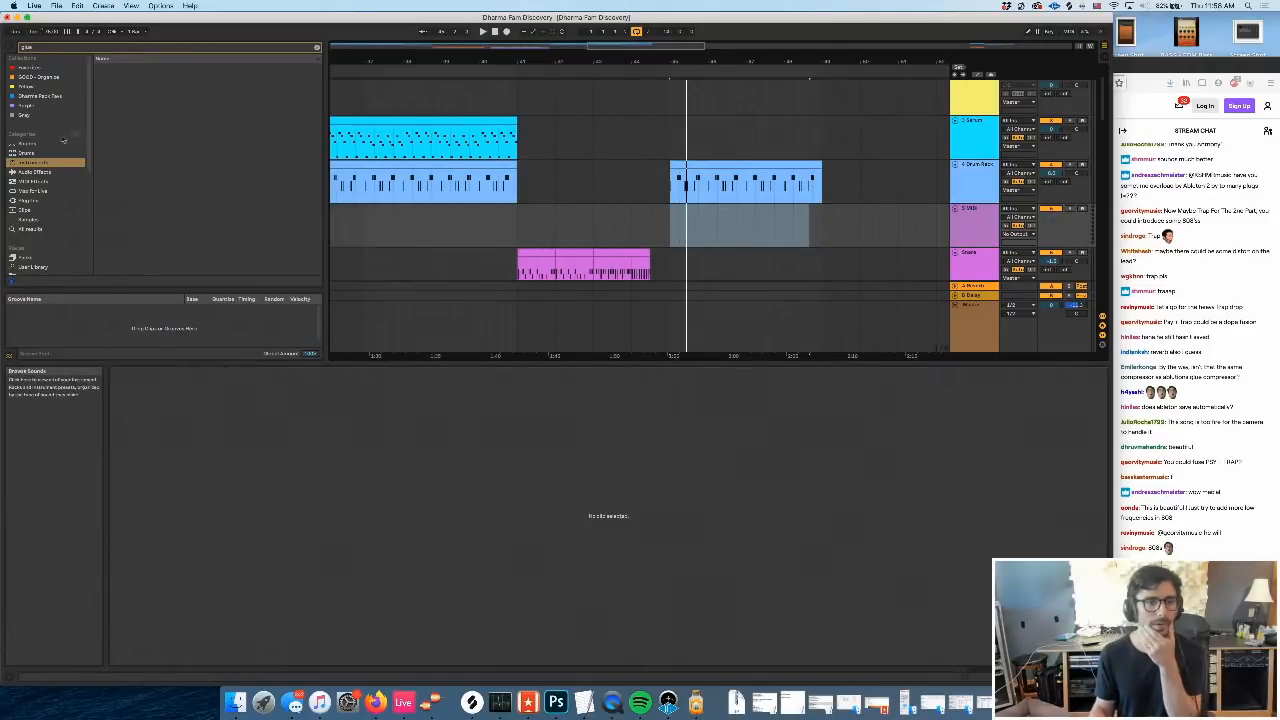
click(316, 49)
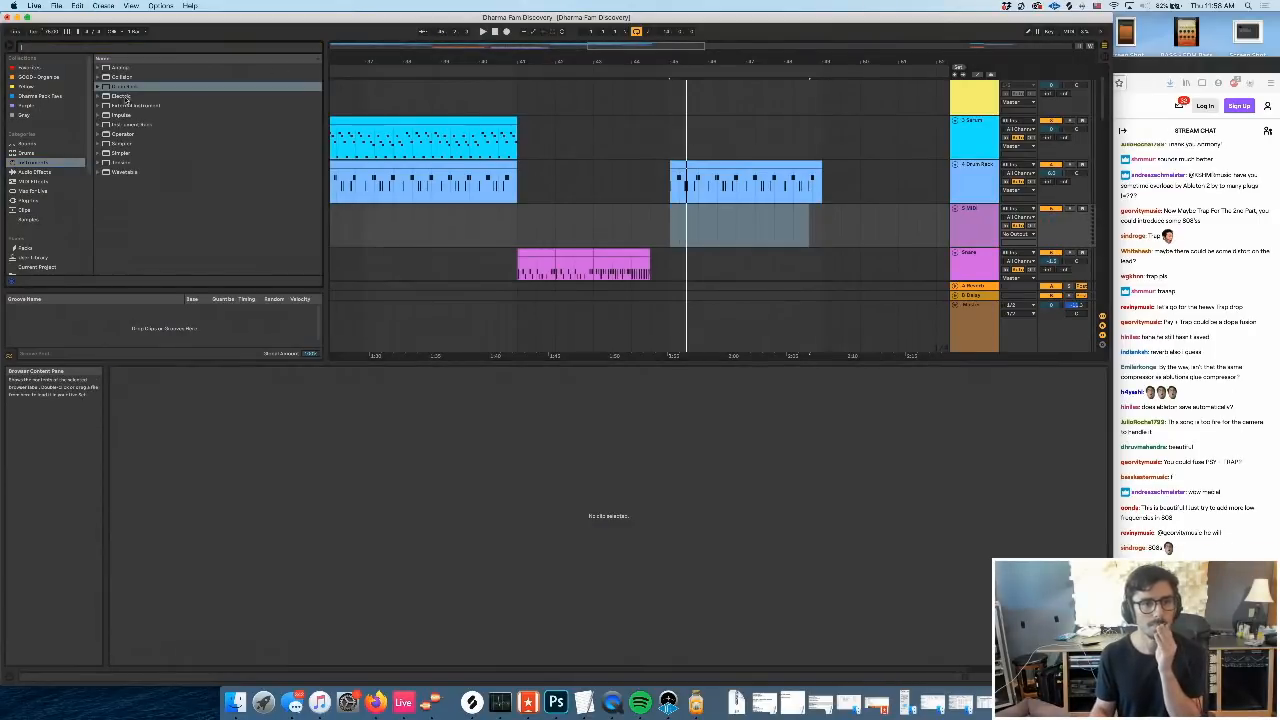
click(120, 145)
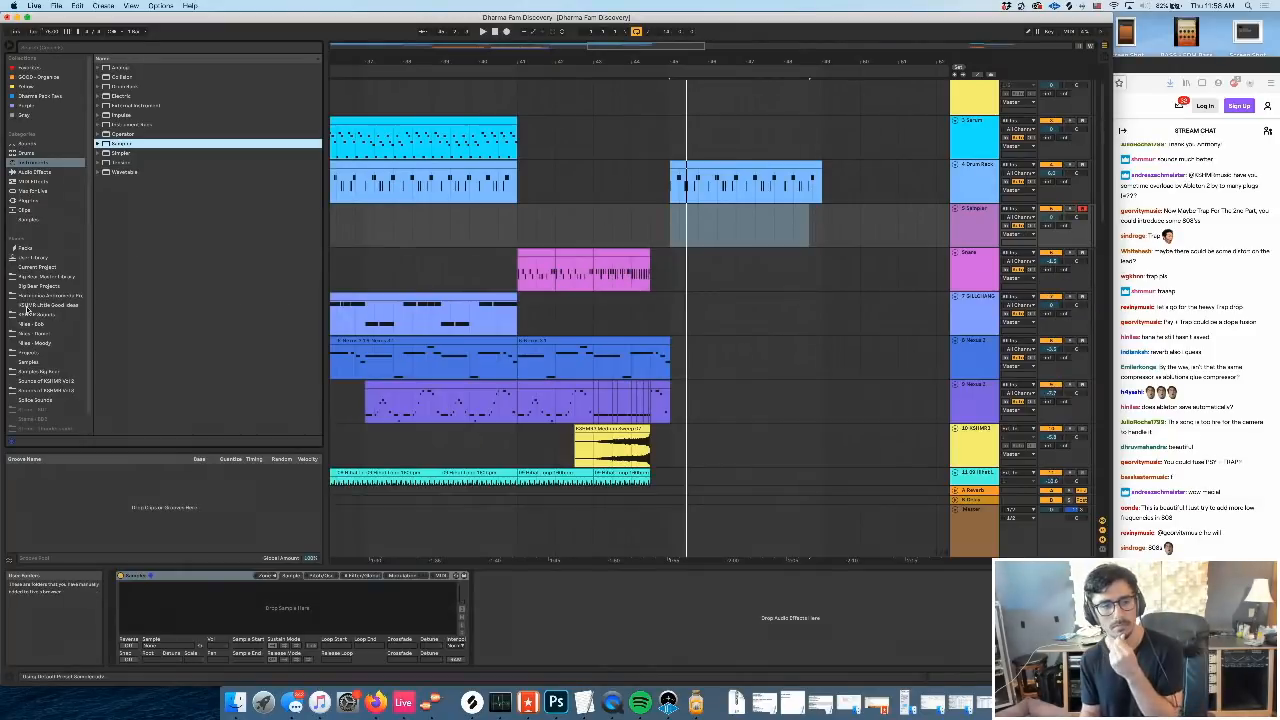
Browse the Sounds of KSHMR sample library and expand its cymbals folder among the drum samples
click(80, 382)
double_click(142, 106)
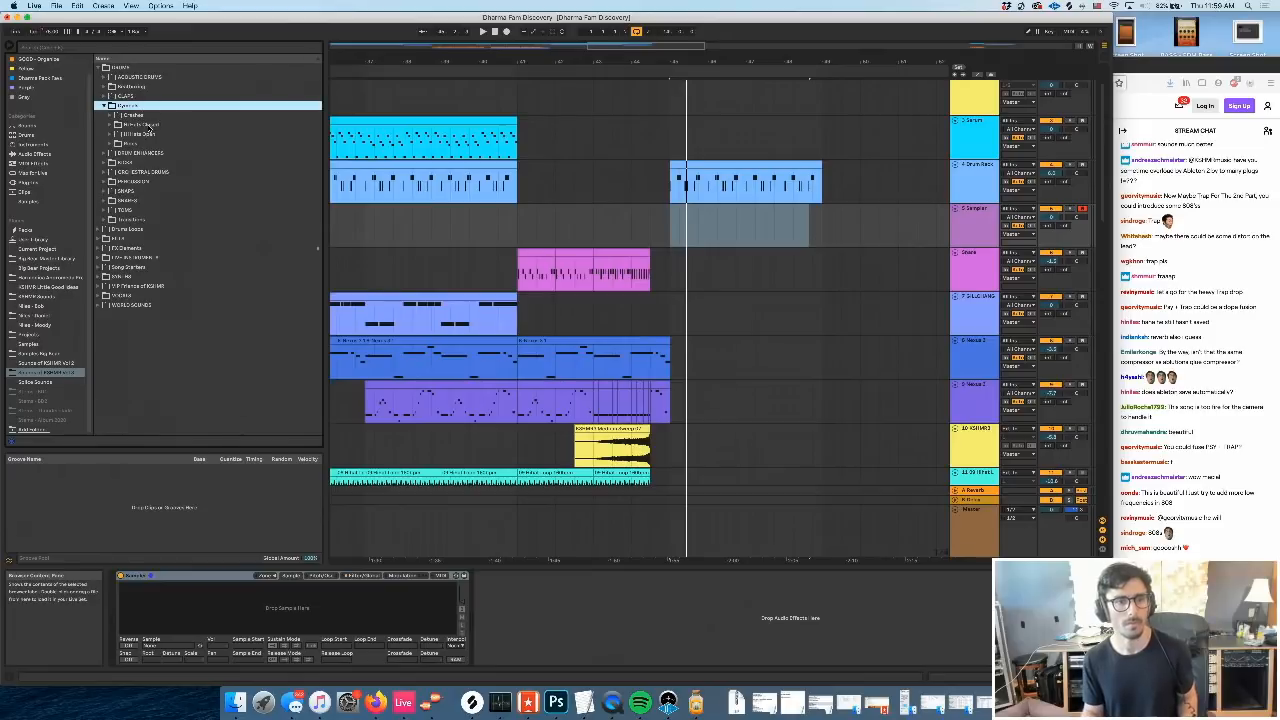
Audition the clean and dirty closed hi-hat samples in the closed hi-hats folder
double_click(147, 126)
click(176, 164)
click(199, 183)
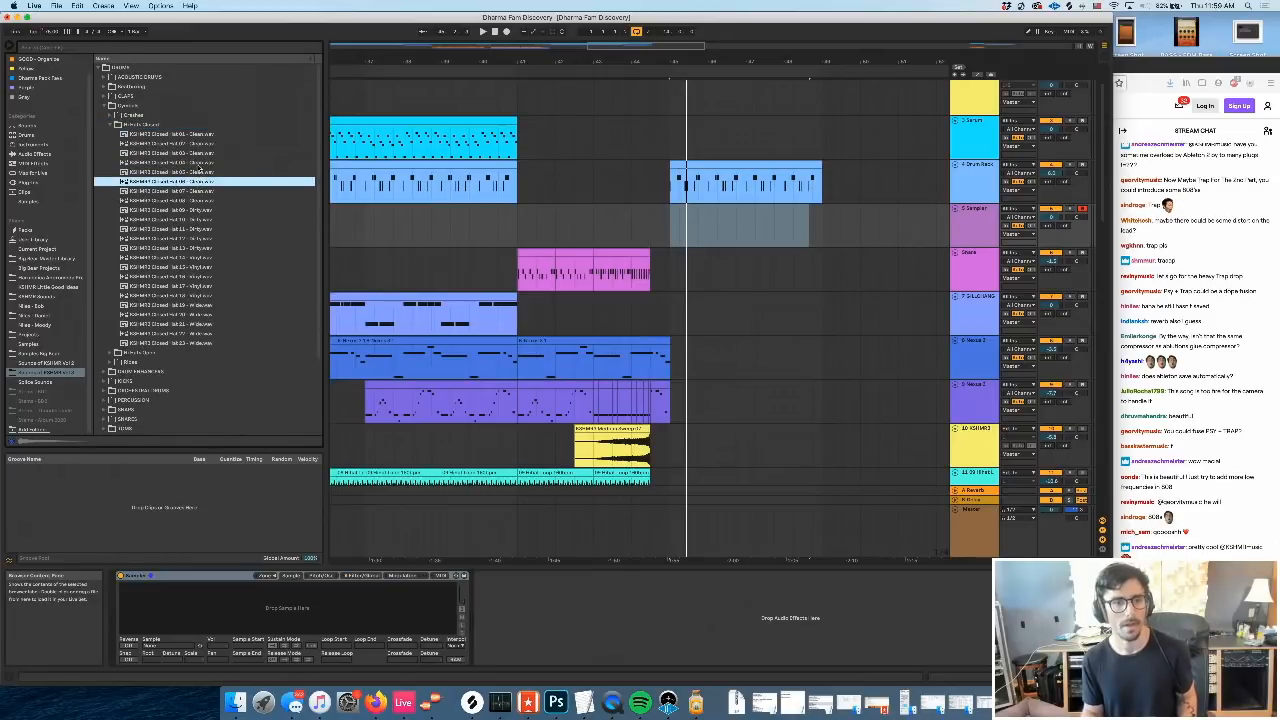
click(199, 170)
click(202, 182)
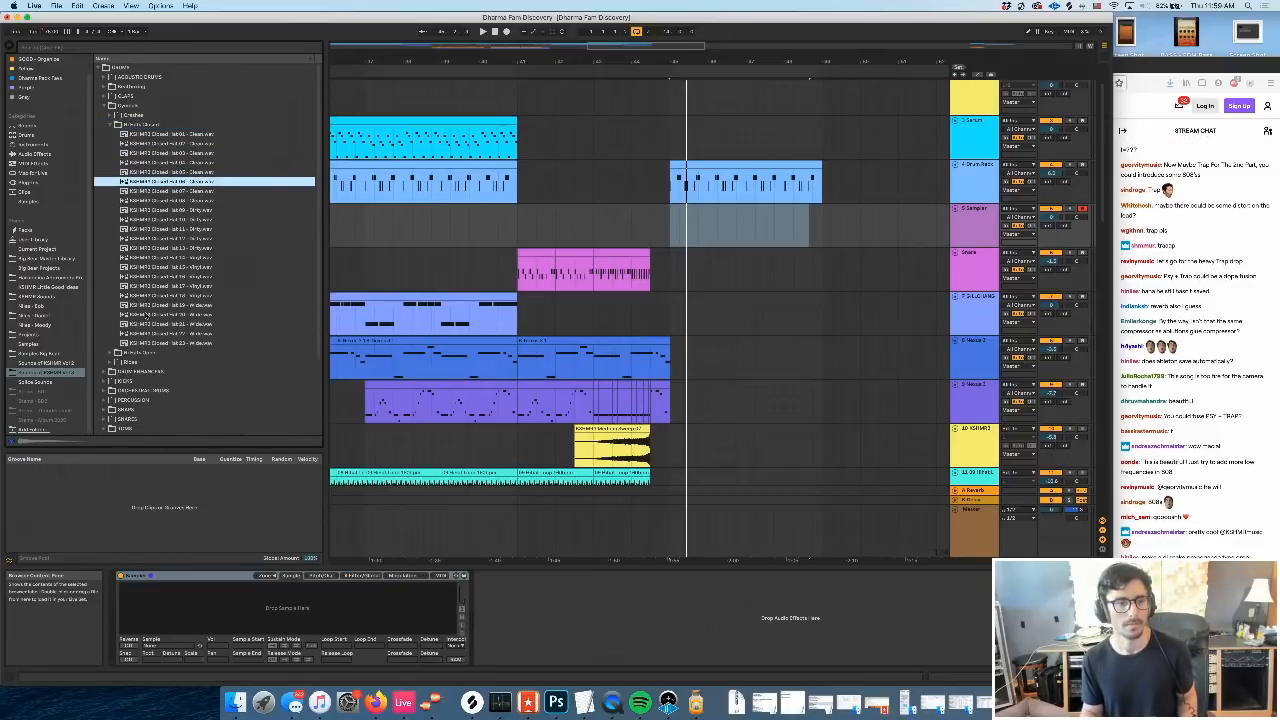
click(196, 209)
click(197, 228)
click(197, 238)
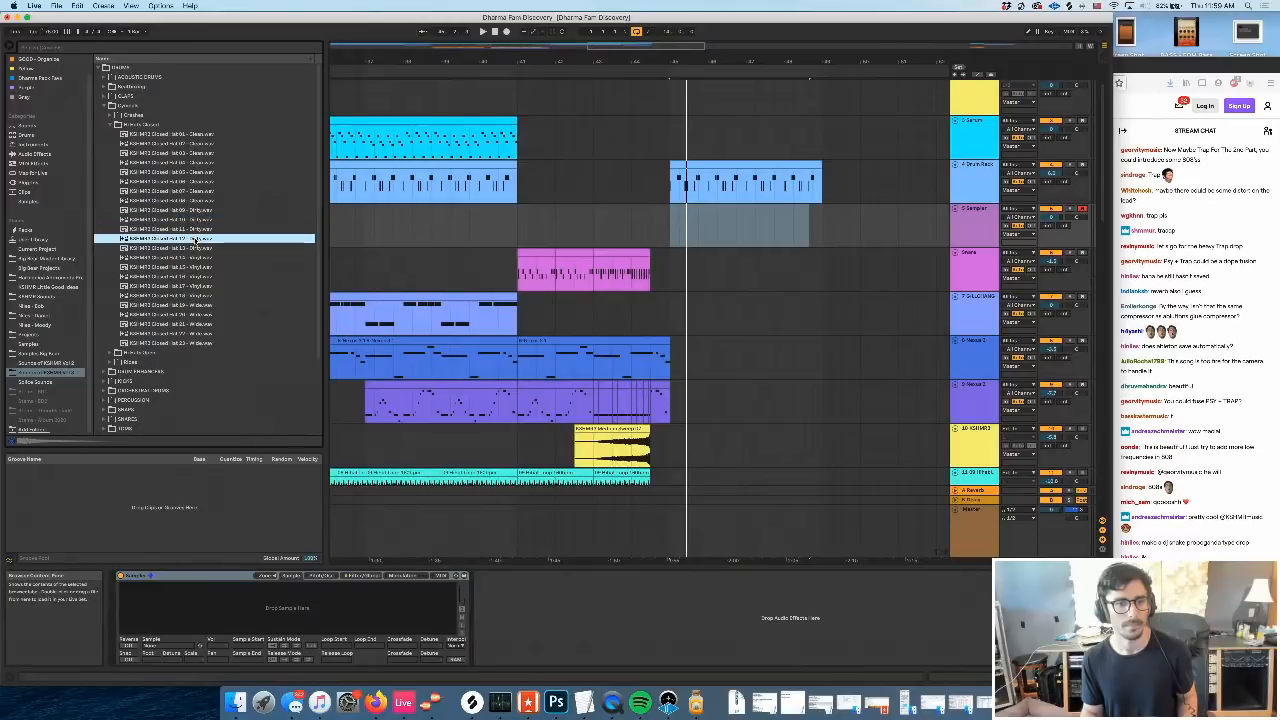
click(193, 247)
click(190, 232)
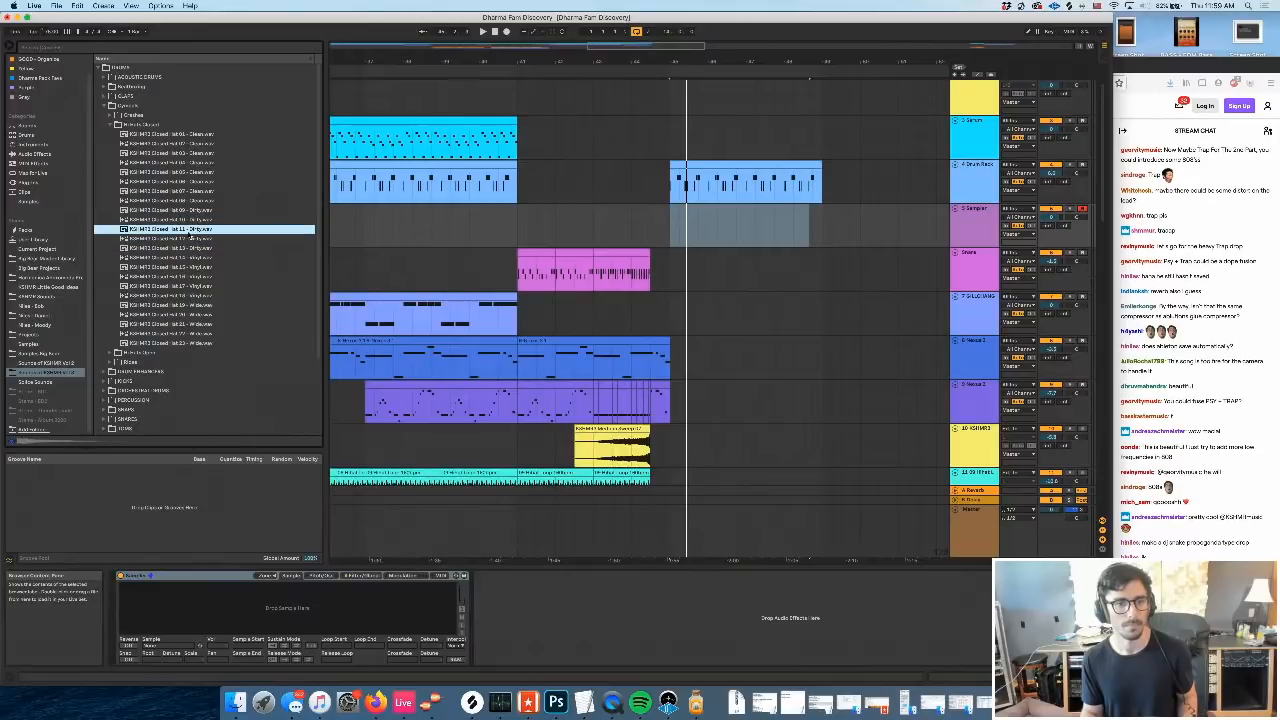
click(193, 247)
click(192, 219)
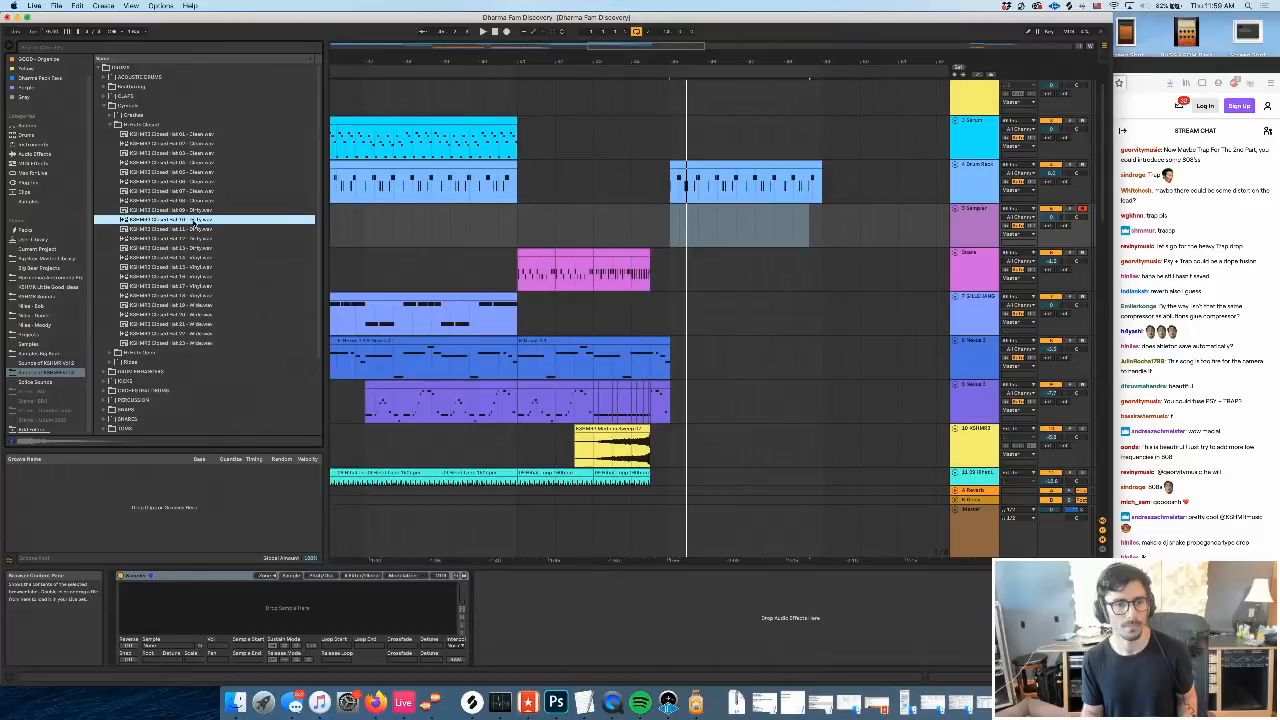
Load the Closed Hat 10 - Dirty sample into the Sampler and create an empty MIDI clip spanning the drum rack clip's length
double_click(193, 221)
drag(668, 229, 823, 230)
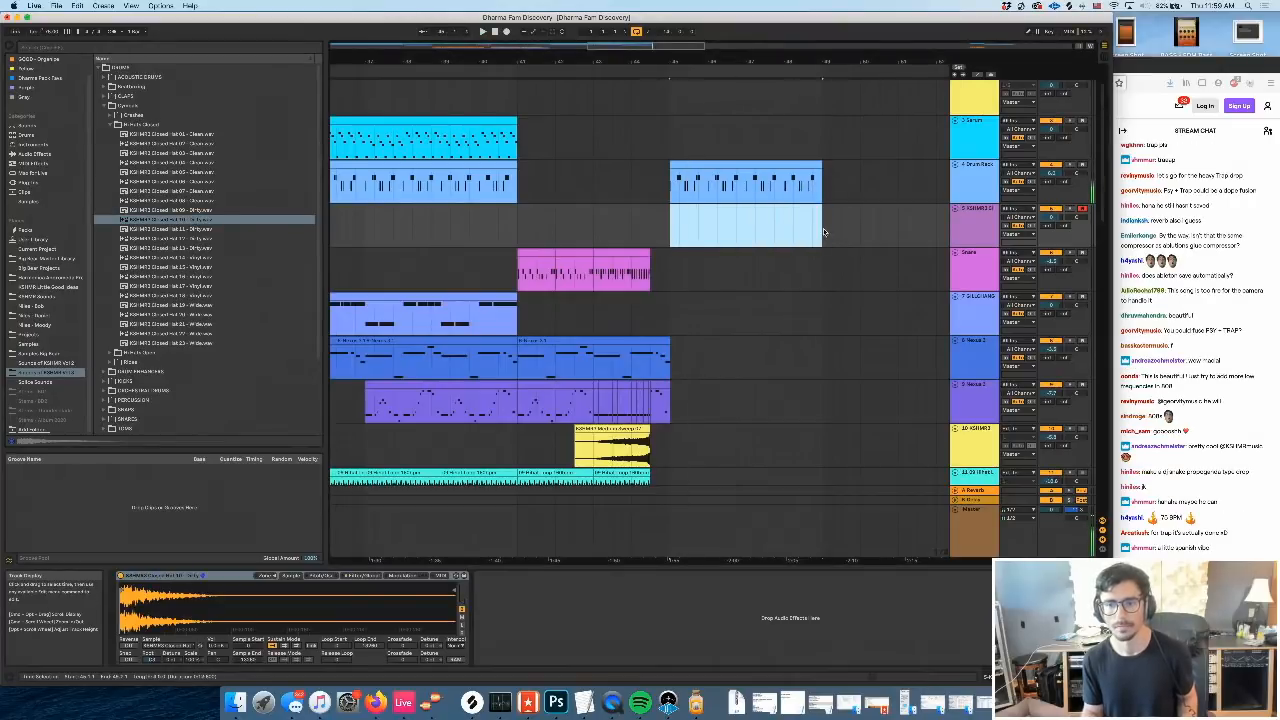
key(super+shift+m)
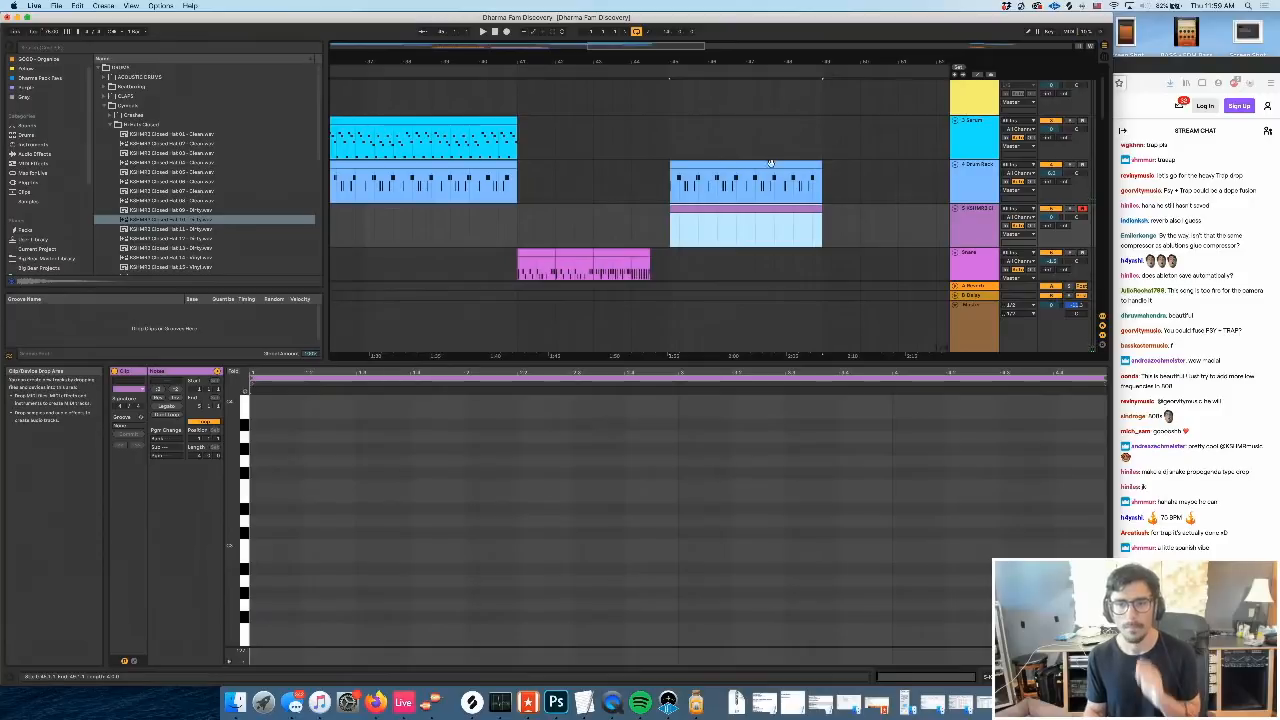
Remove the short roll notes before the first two main hits in the second drum rack clip's upper row
click(716, 166)
click(300, 401)
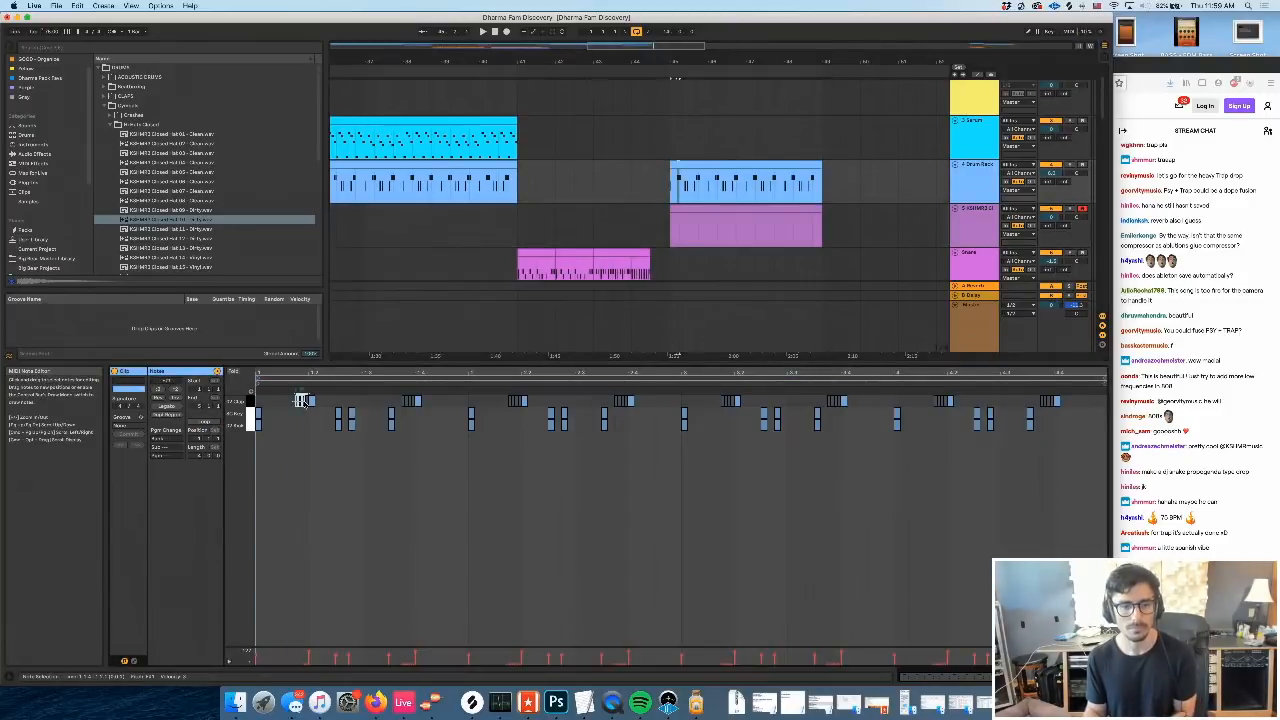
key(Delete)
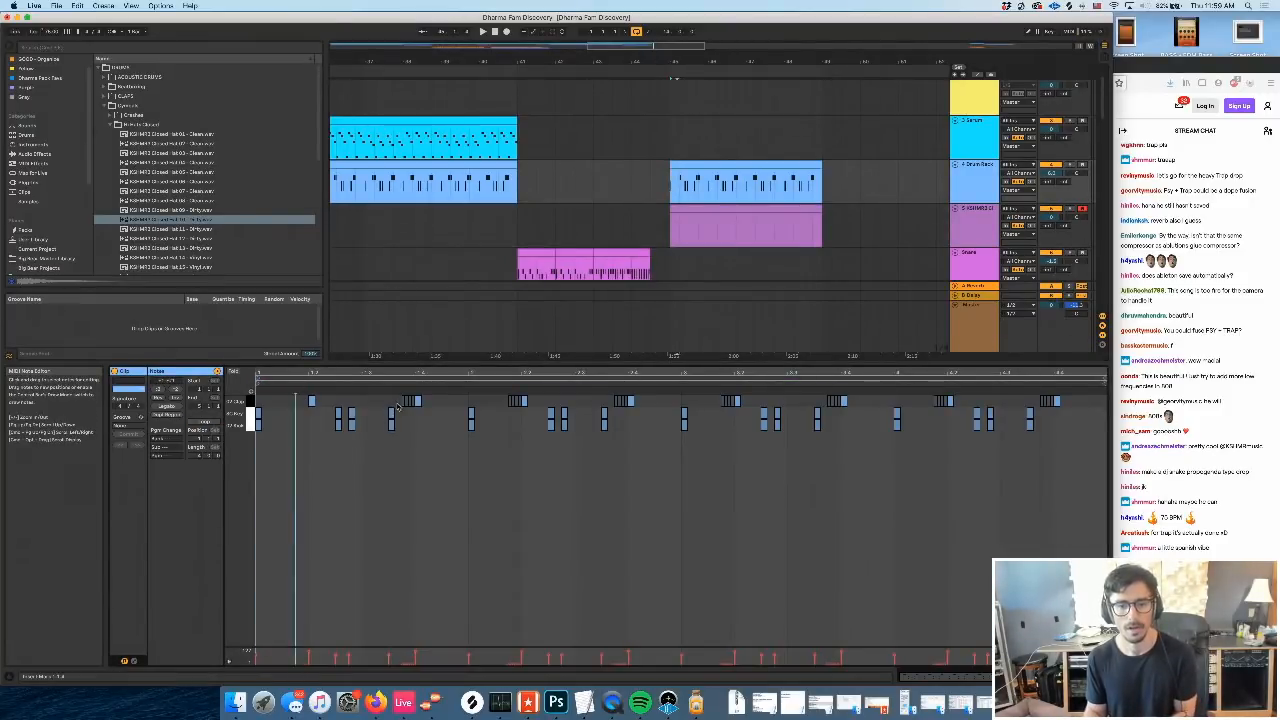
mouse_move(420, 402)
mouse_down()
mouse_move(1246, 320)
mouse_move(735, 386)
mouse_move(440, 394)
mouse_up()
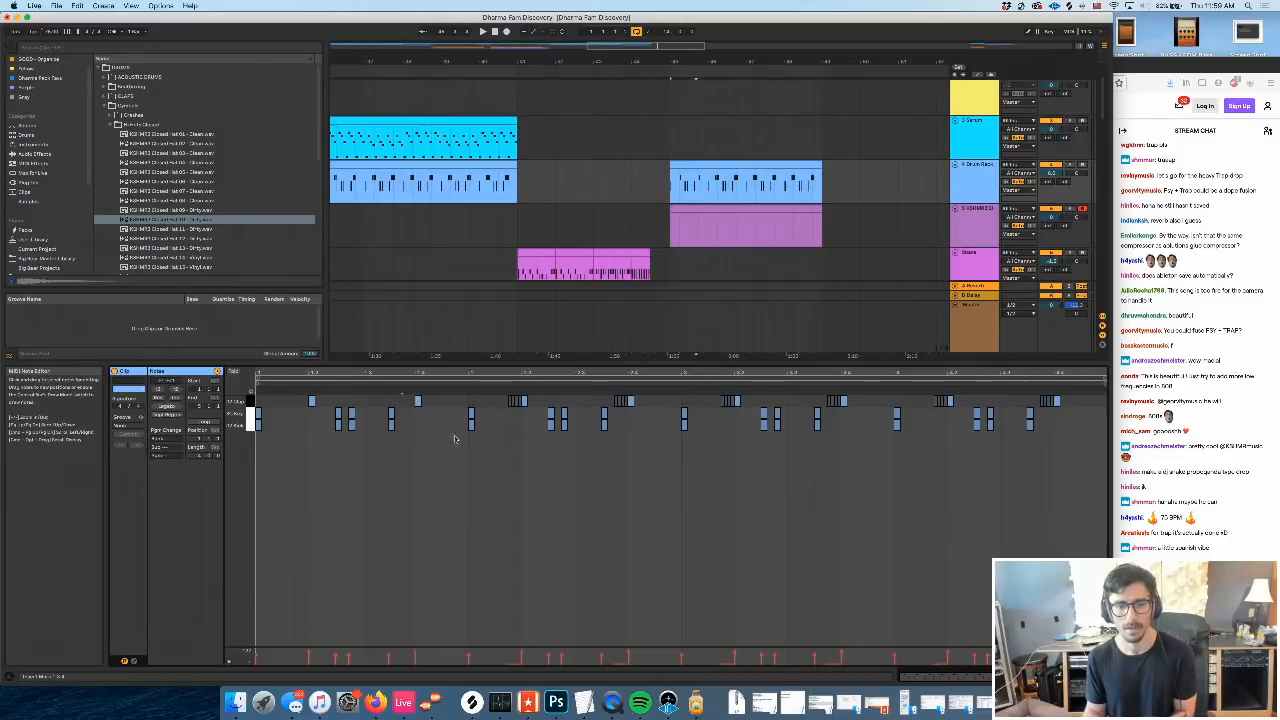
Delete all drum notes after the first bar, duplicate that bar's pattern once, and play it back
drag(470, 449, 1220, 271)
key(Delete)
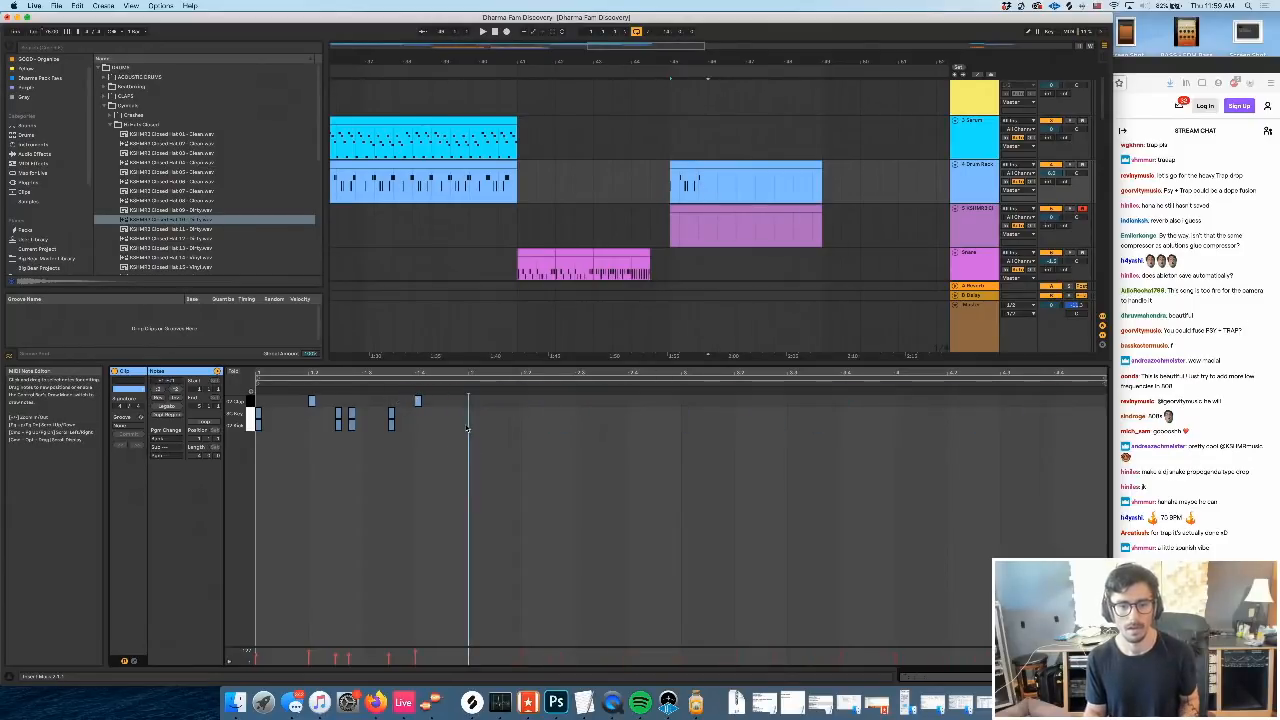
drag(467, 427, 255, 390)
key(super+d)
key(space)
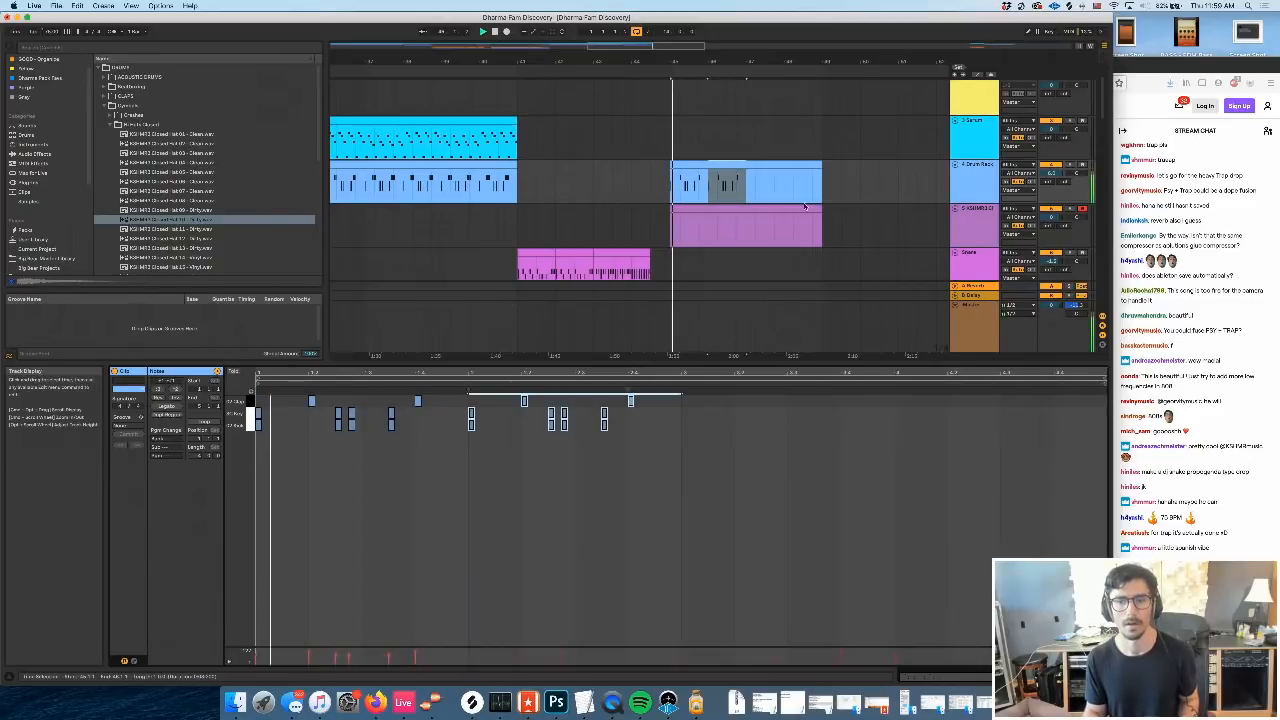
In the empty hi-hat clip, build a run of four consecutive C3 notes from the clip's start
click(735, 210)
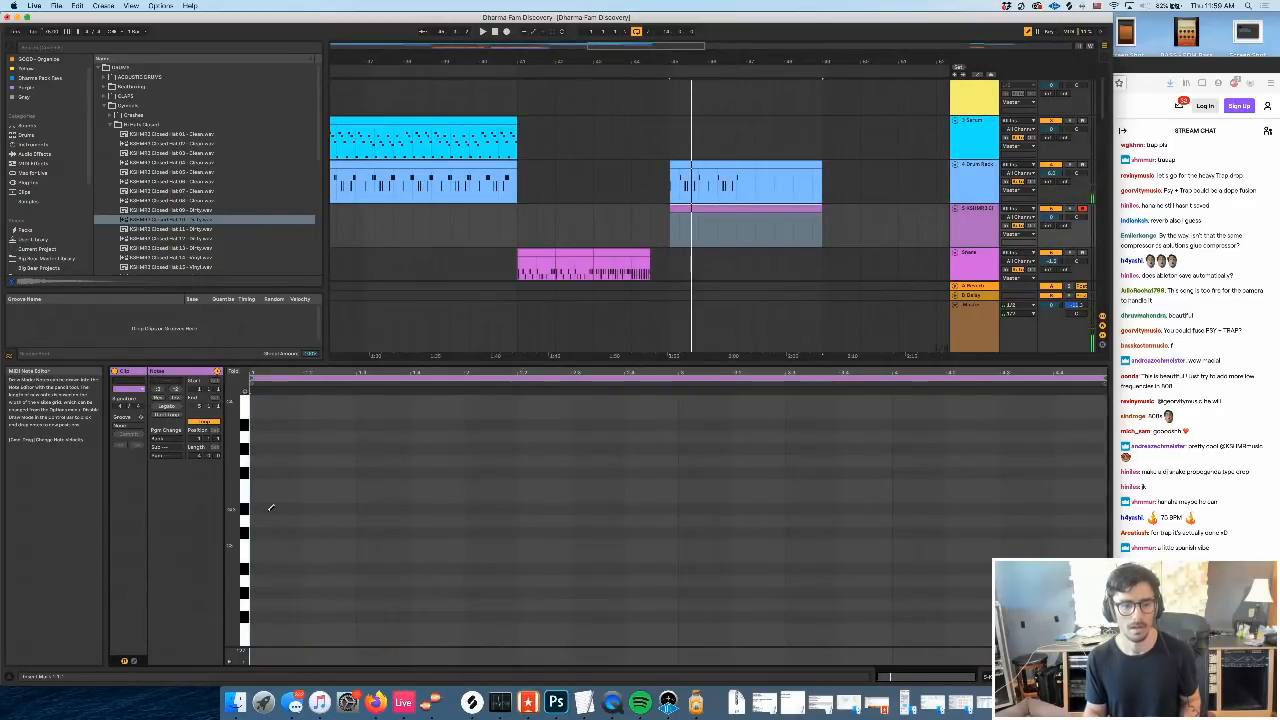
double_click(260, 542)
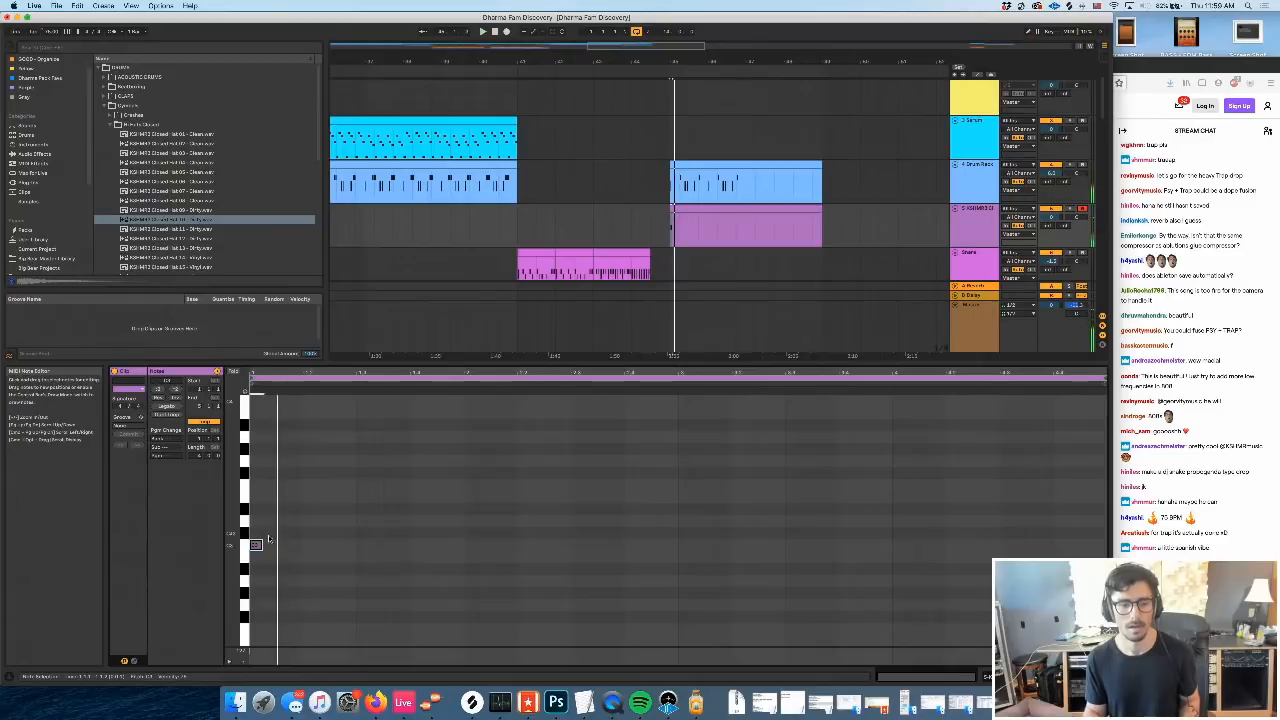
key(super+d)
key(space)
key(super+d)
key(super+d)
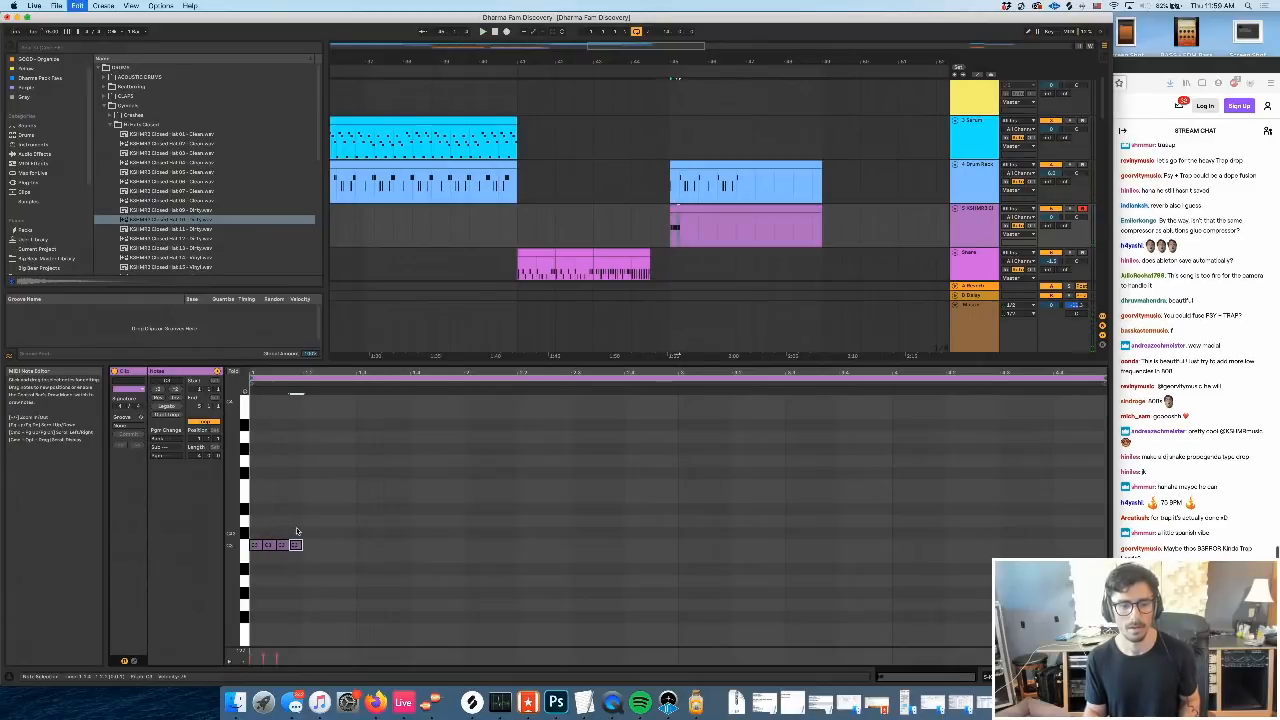
key(space)
drag(312, 587, 210, 532)
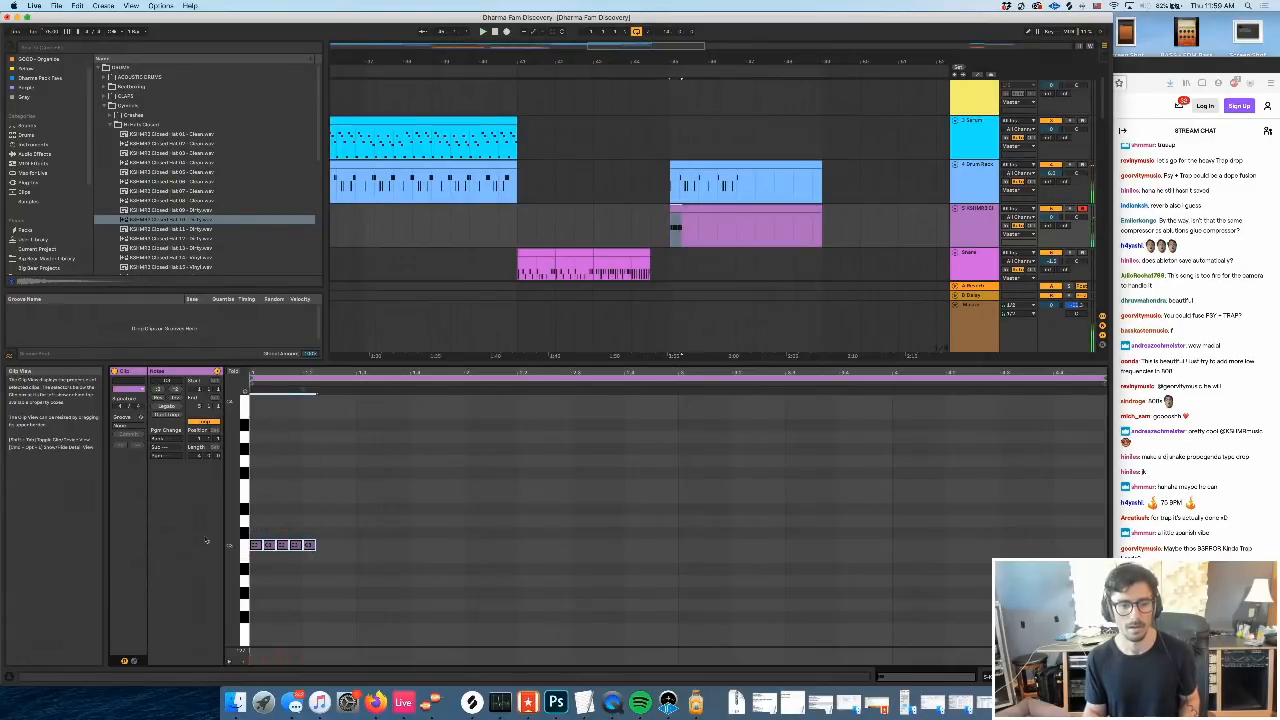
drag(310, 520, 310, 575)
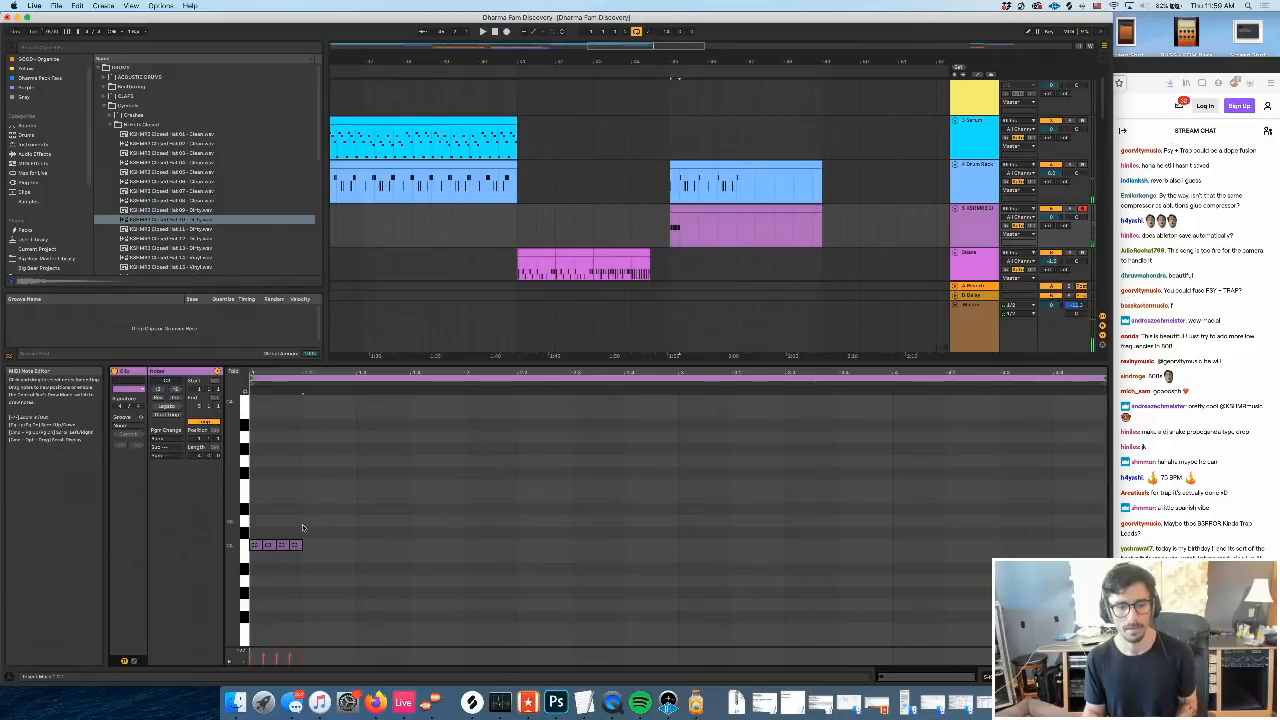
Duplicate the four-note hi-hat group three times to fill the first bar and check the playback
drag(302, 524, 212, 606)
key(super+d)
key(super+d)
key(super+d)
click(336, 579)
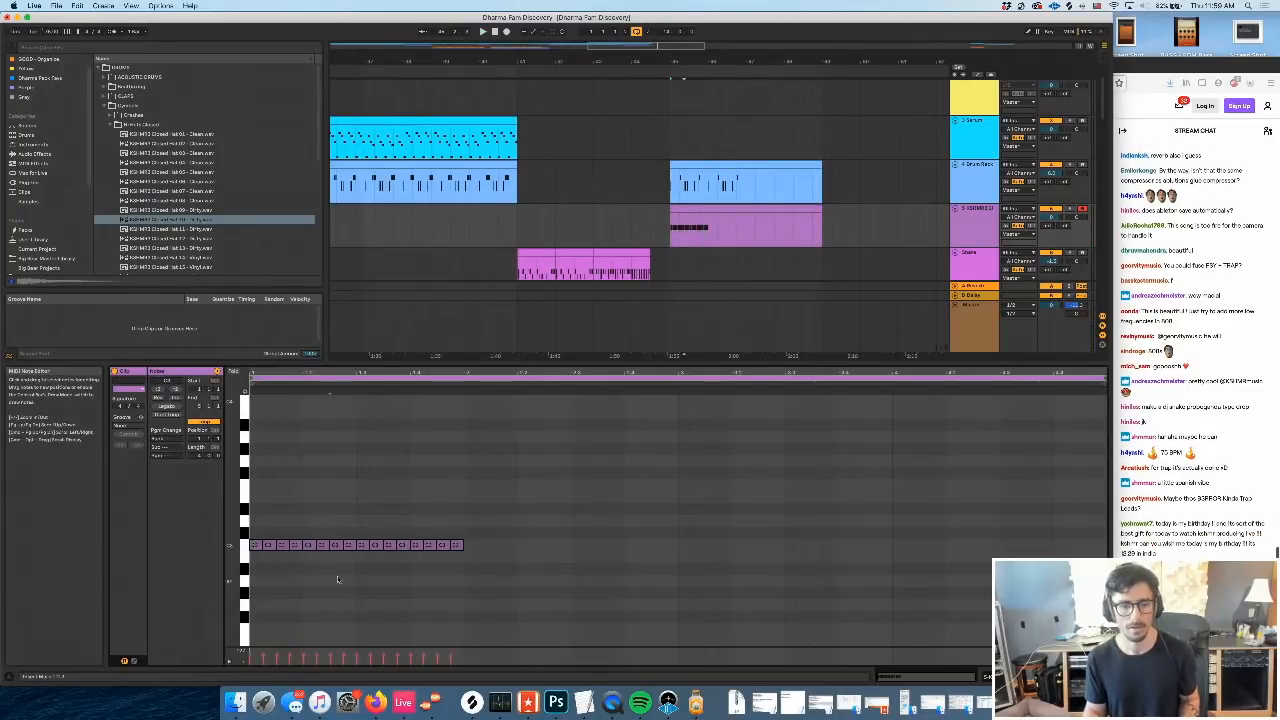
key(space)
key(space)
Replace two hi-hat notes near the middle of the bar with a roll of four half-length notes
drag(332, 373, 332, 380)
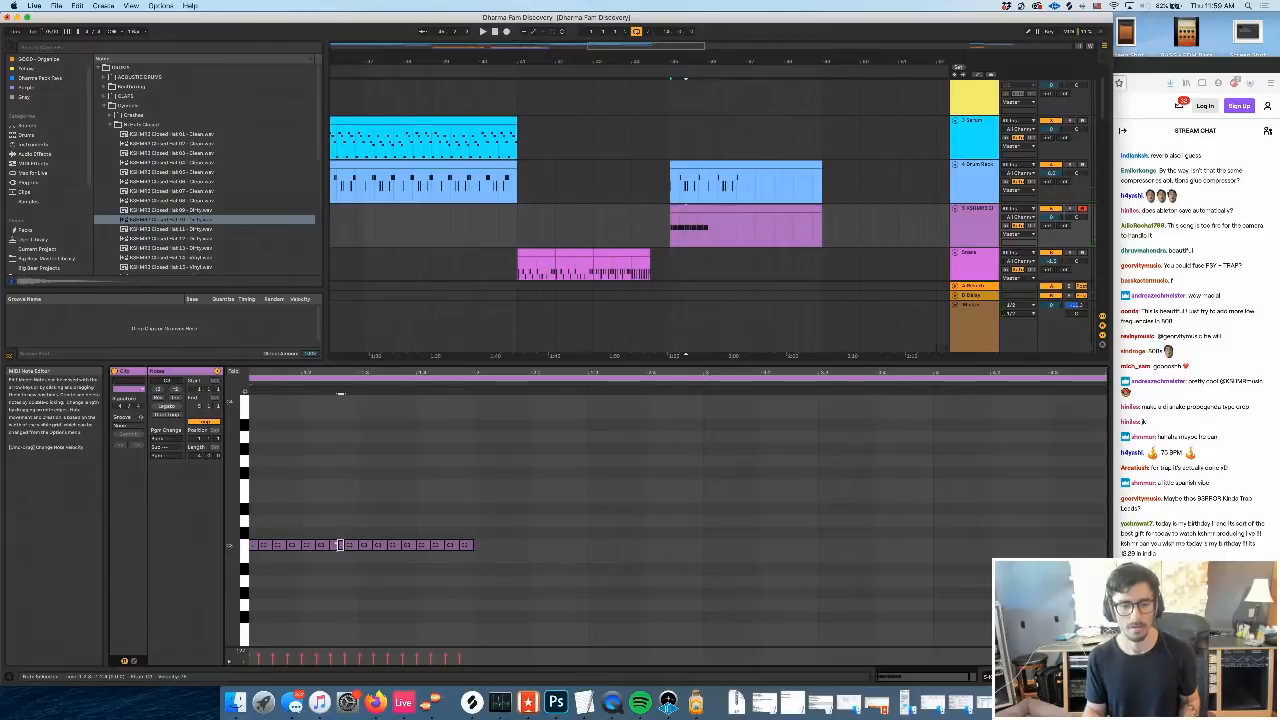
click(457, 543)
scroll(486, 556, left, 1)
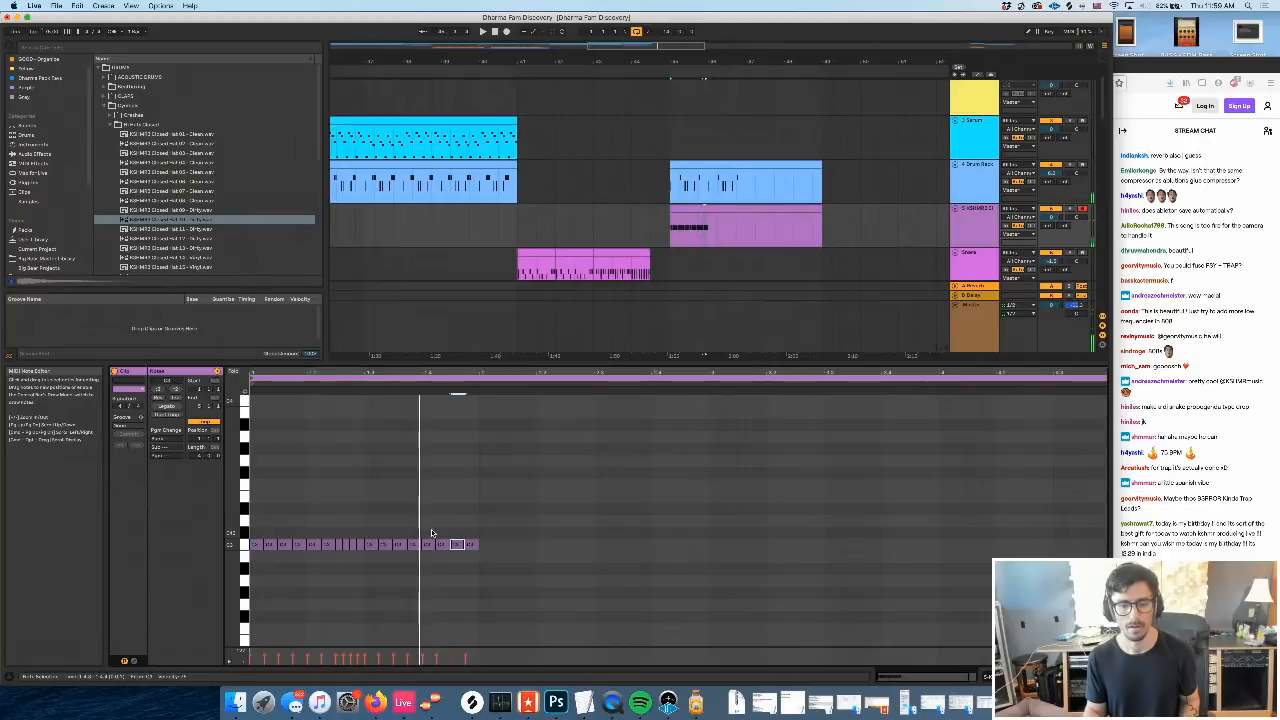
Copy the four-note hi-hat roll to a spot near the end of the bar and play it back
drag(362, 531, 341, 554)
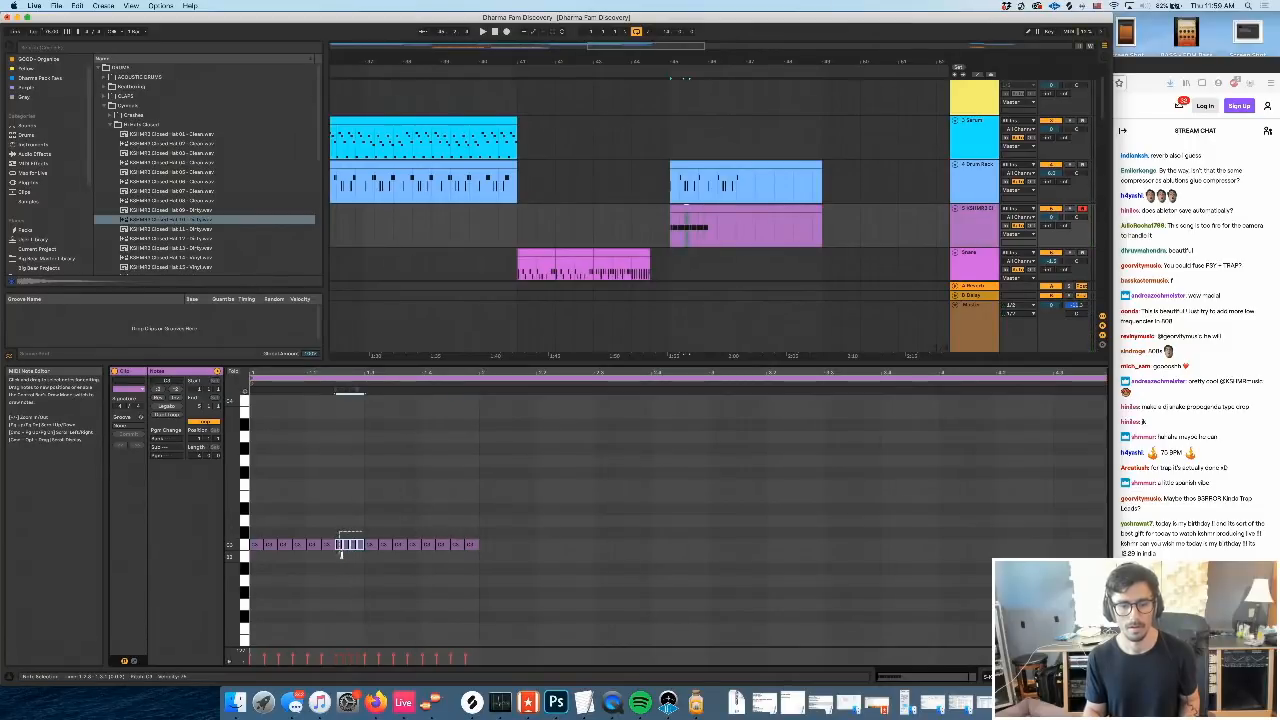
key(super+v)
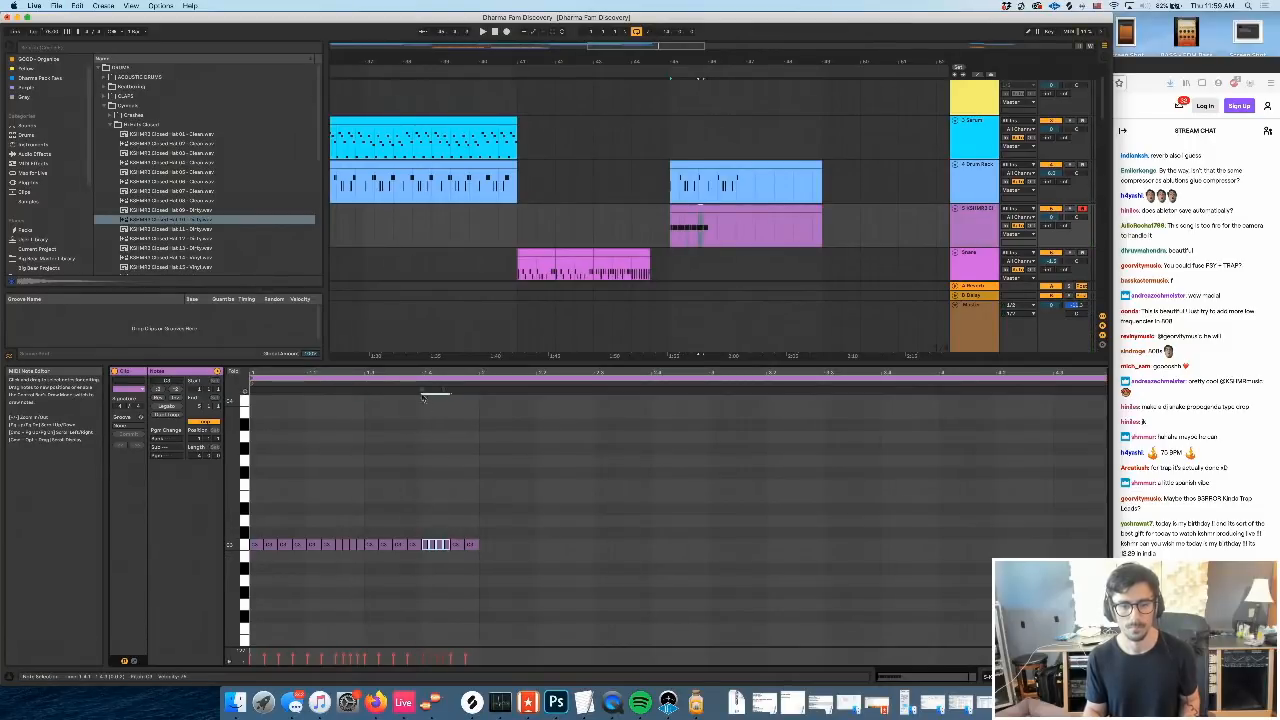
click(367, 383)
click(493, 479)
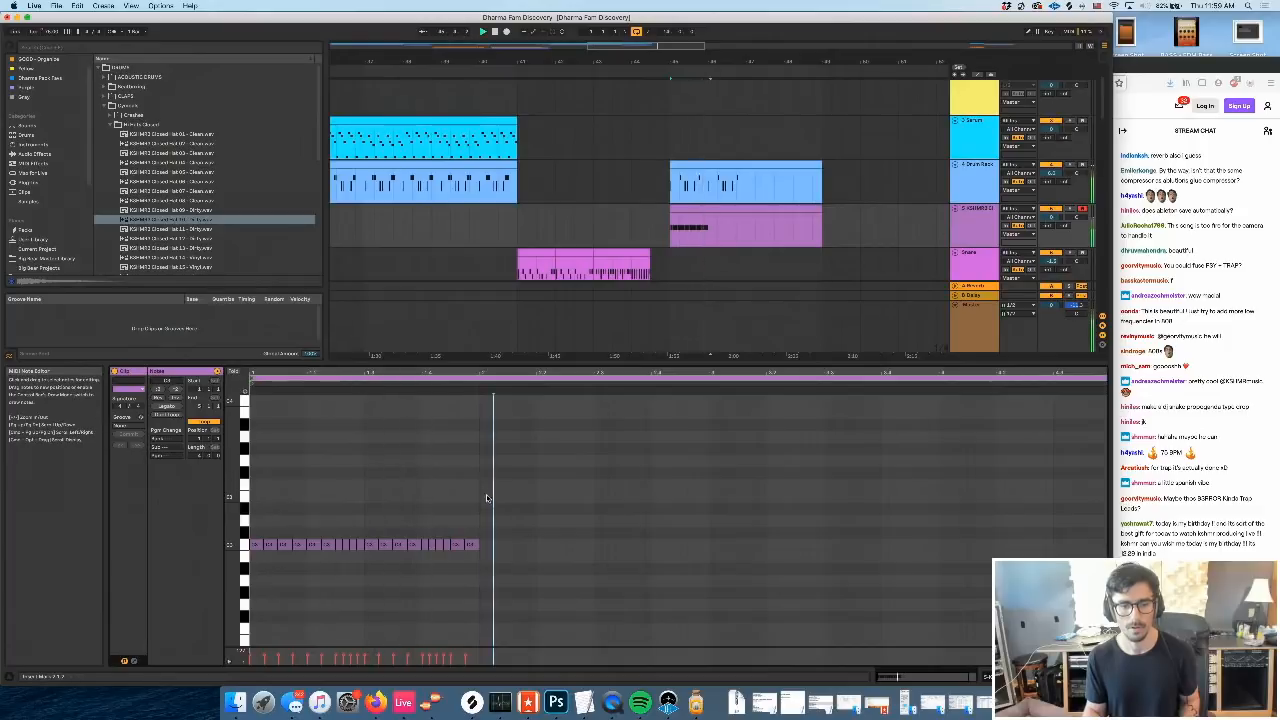
key(space)
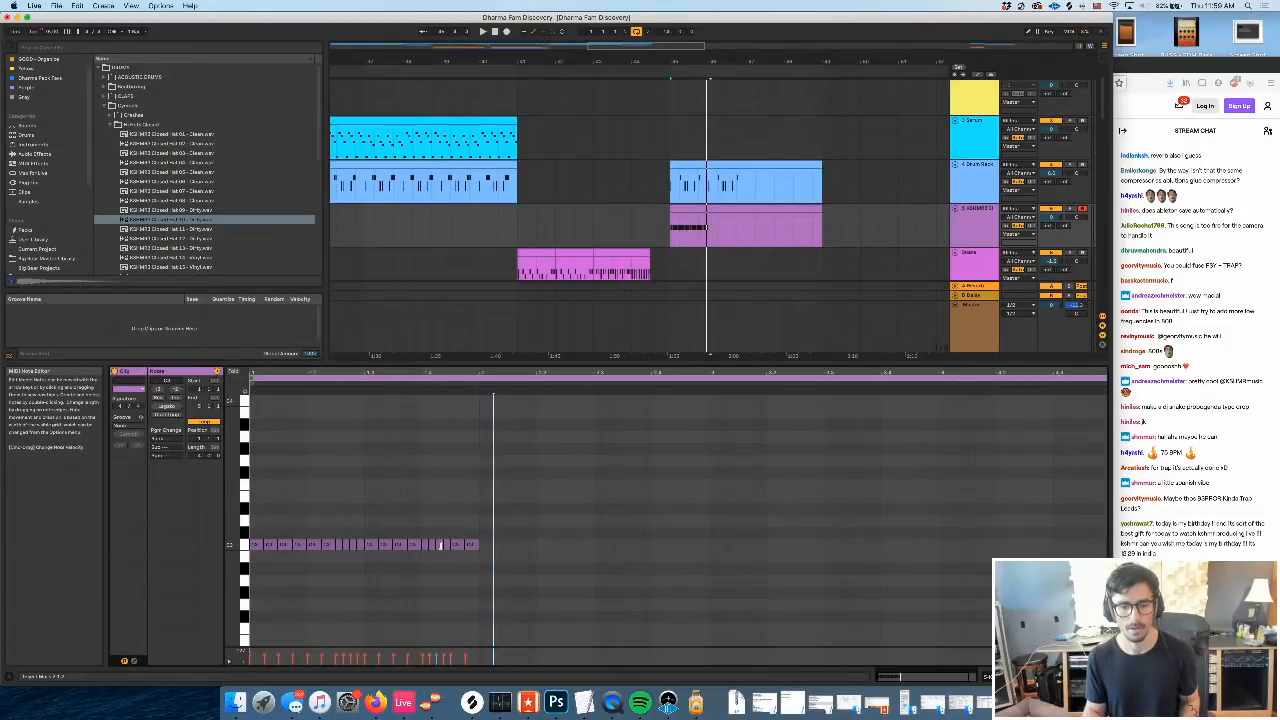
Extend the second hi-hat roll with short notes up to the end of the bar and play the pattern
click(442, 545)
click(450, 552)
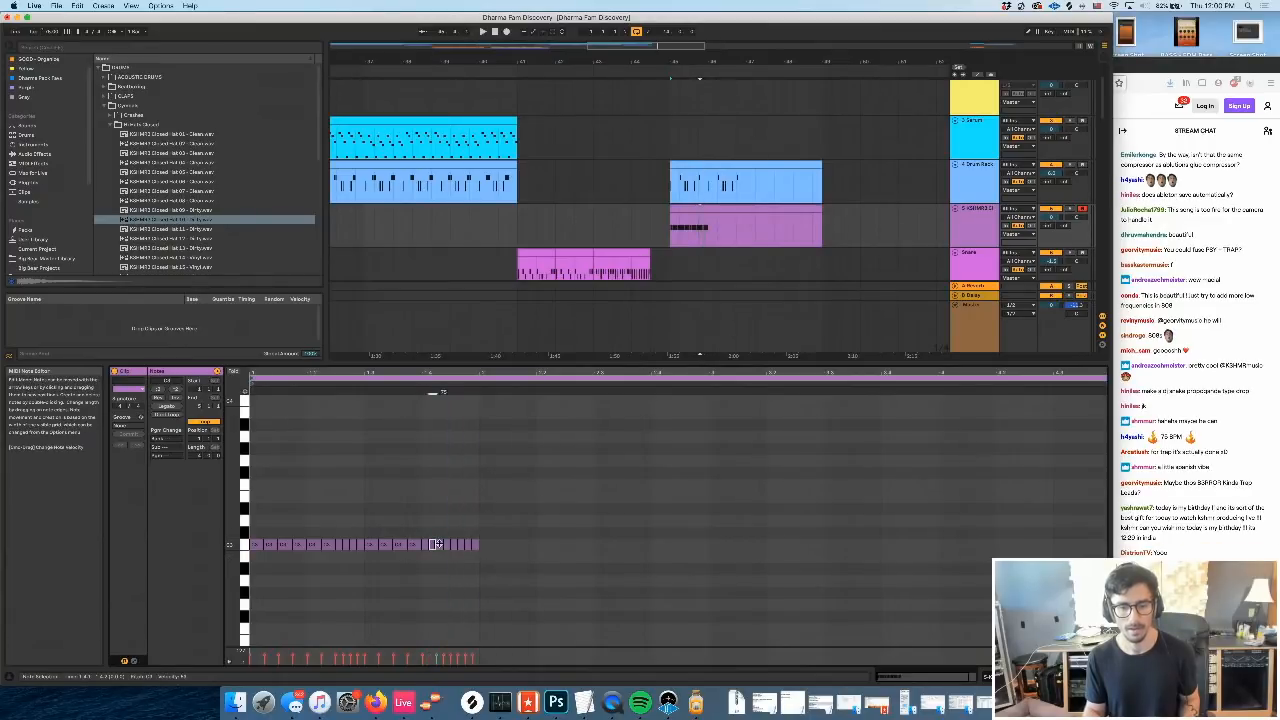
key(space)
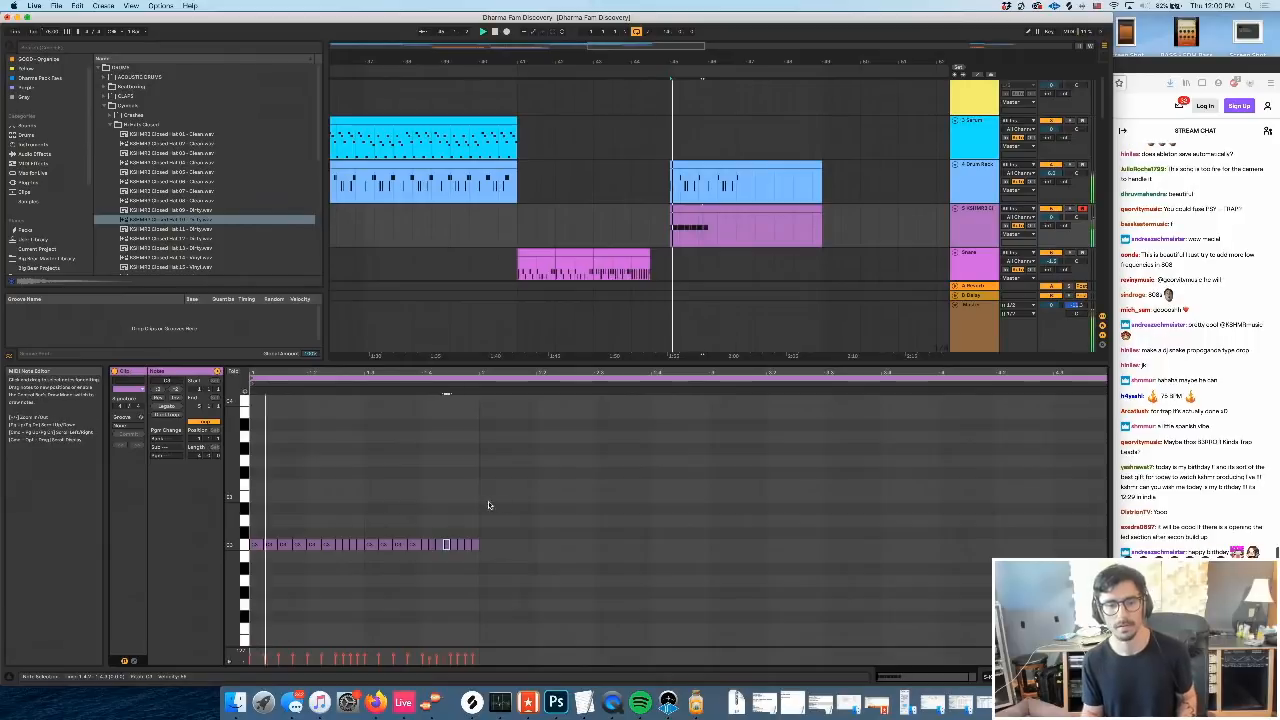
Lower the bar's last three hi-hat notes by one, three and four semitones to make a descending ending
drag(480, 525, 286, 565)
click(479, 556)
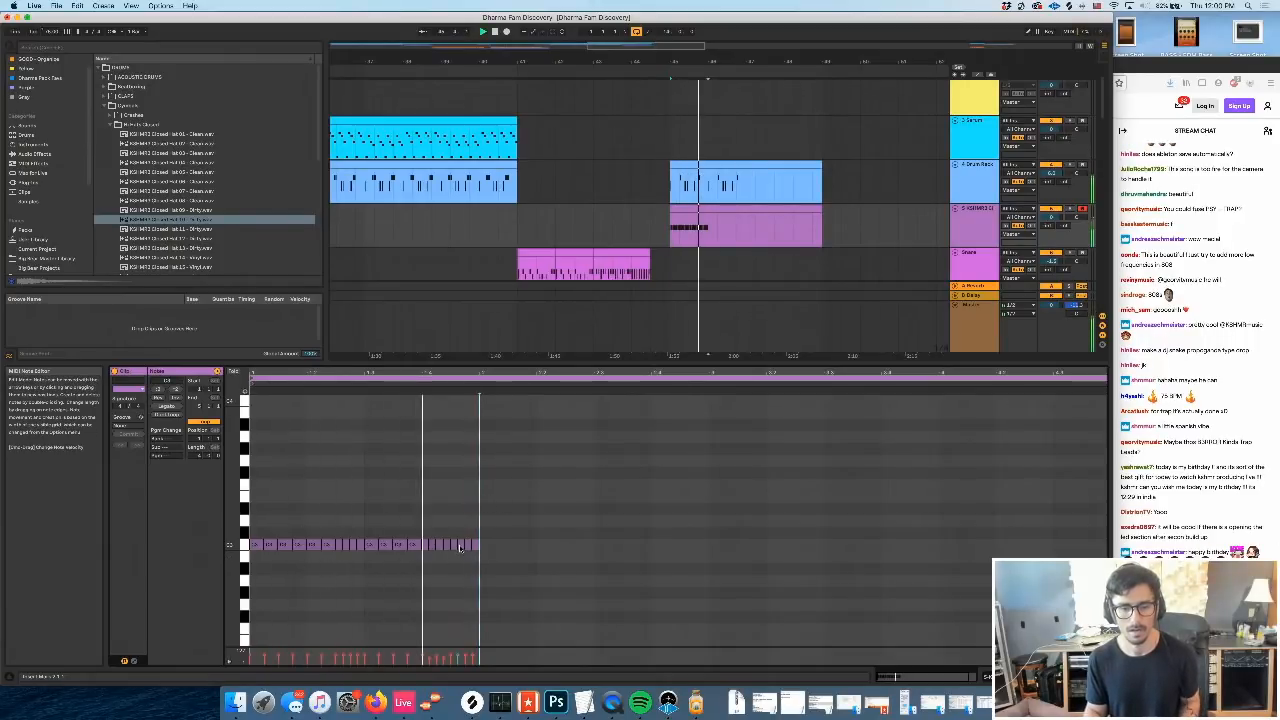
click(461, 547)
key(Down)
click(468, 547)
key(Down)
key(Down)
key(Down)
click(476, 548)
key(Down)
key(Down)
key(Down)
key(Down)
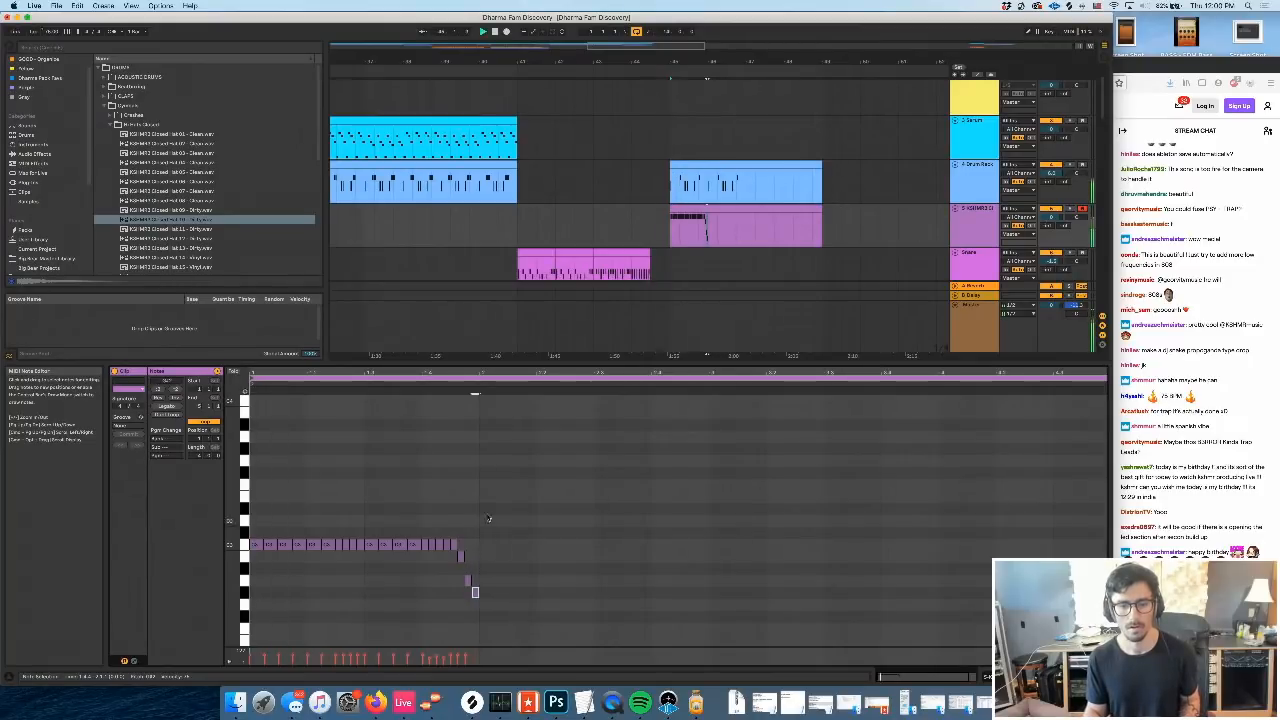
Duplicate the entire one-bar hi-hat pattern so that it repeats in the second bar
key(ctrl+a)
key(ctrl+d)
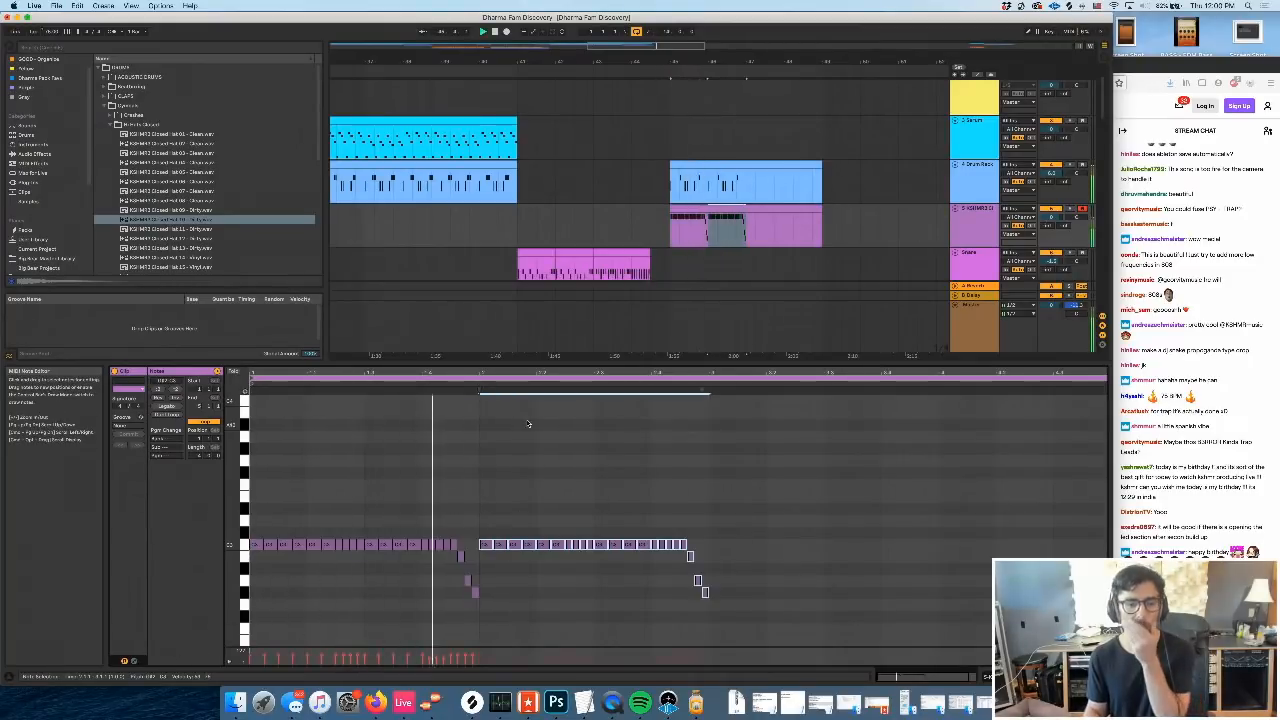
click(490, 553)
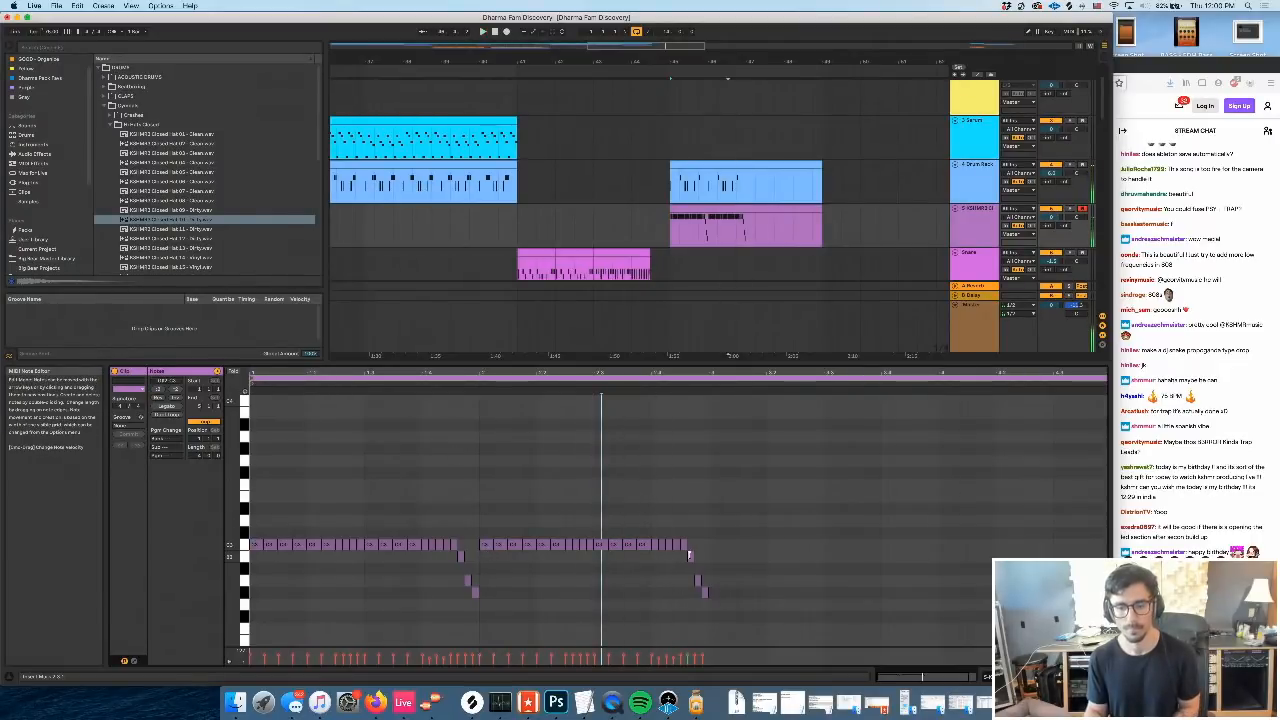
Raise the second bar's last three hi-hats to two, three and six semitones above the main pitch, and play from the preceding section
click(690, 533)
drag(690, 532, 683, 599)
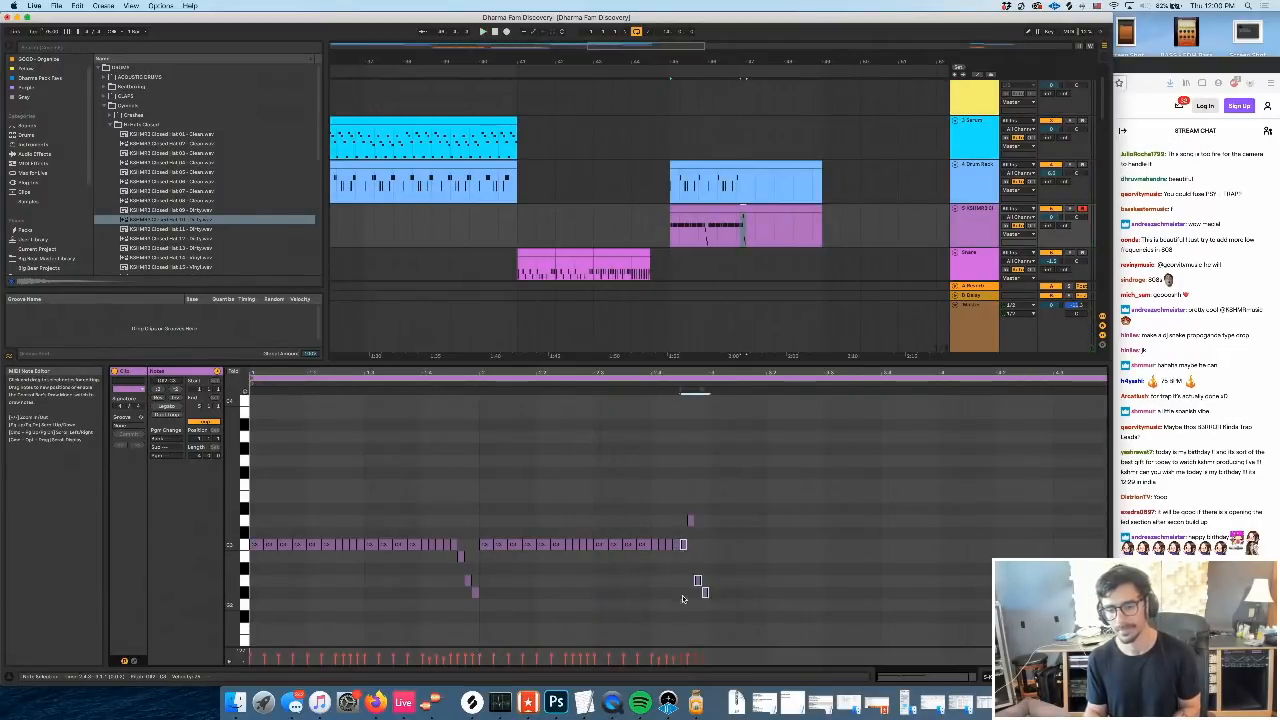
key(Up)
key(Up)
key(Up)
key(Up)
key(Up)
drag(766, 524, 708, 521)
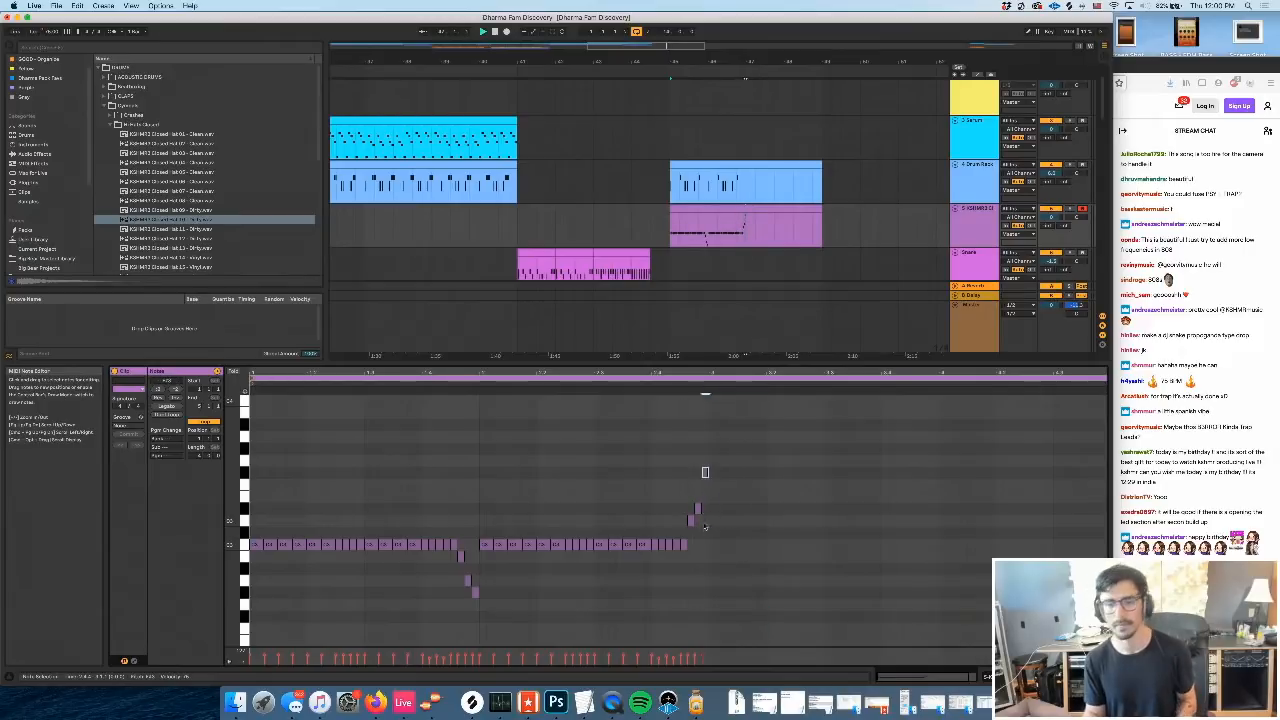
click(624, 222)
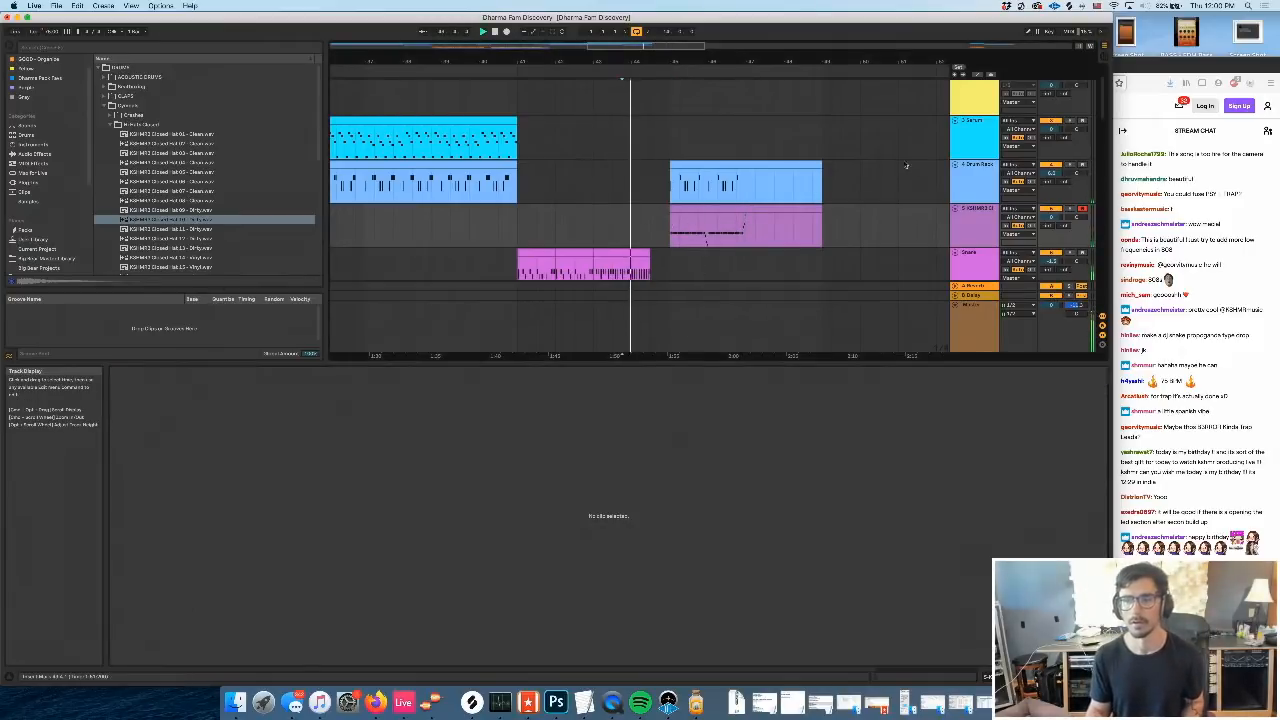
Insert a new MIDI track below the Drum Rack track and load an empty Sampler onto it
click(970, 192)
key(super+shift+t)
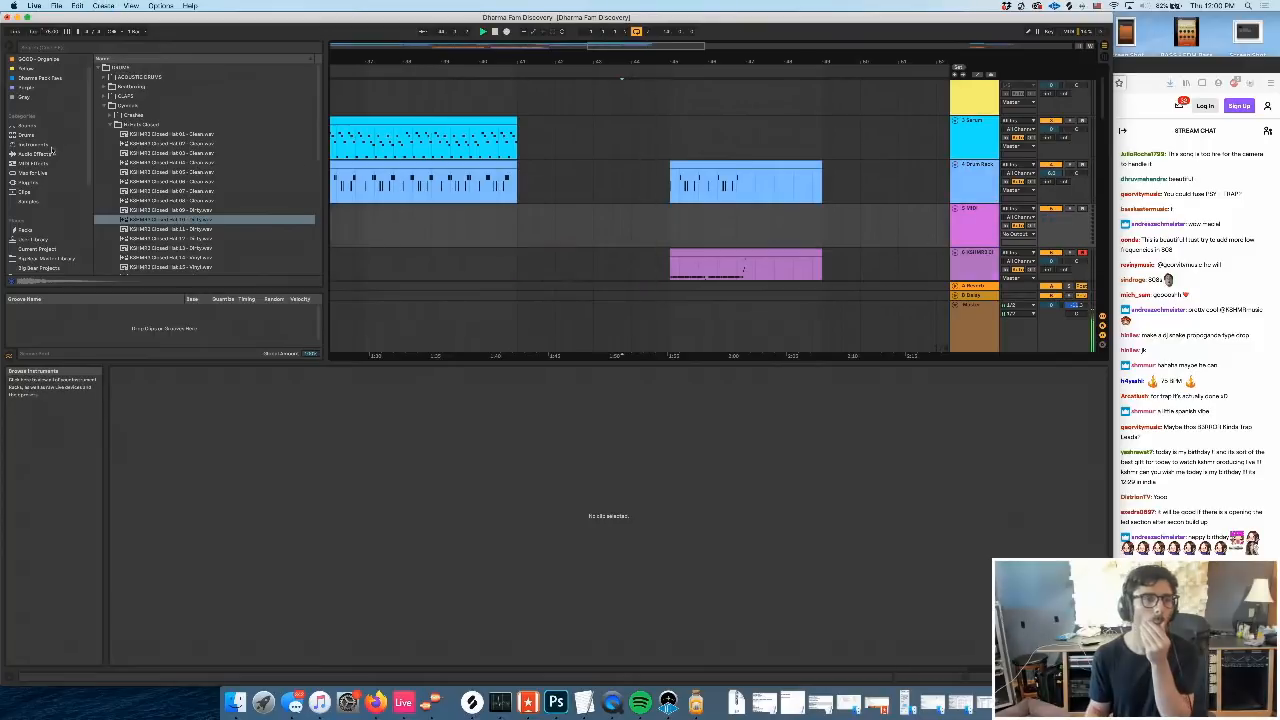
click(40, 145)
click(124, 145)
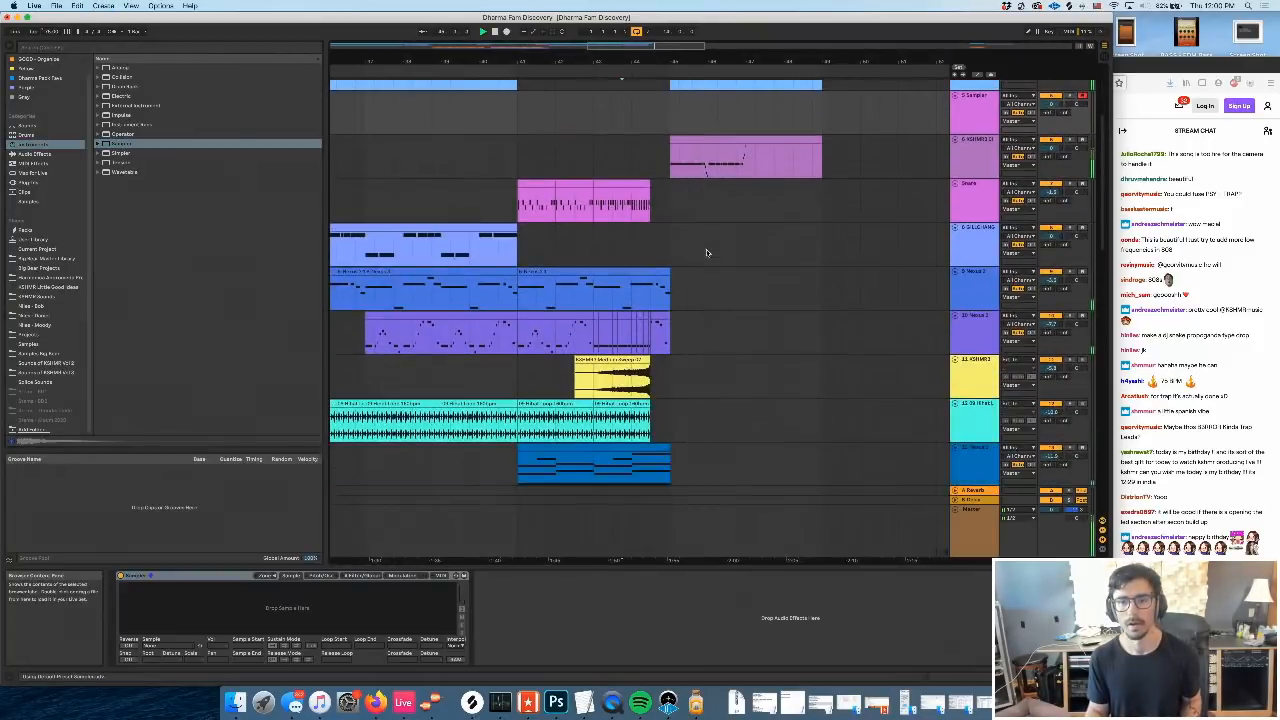
Check the lower tracks and the group track's devices, with the automation lanes shown across the arrangement
scroll(706, 251, down, 3)
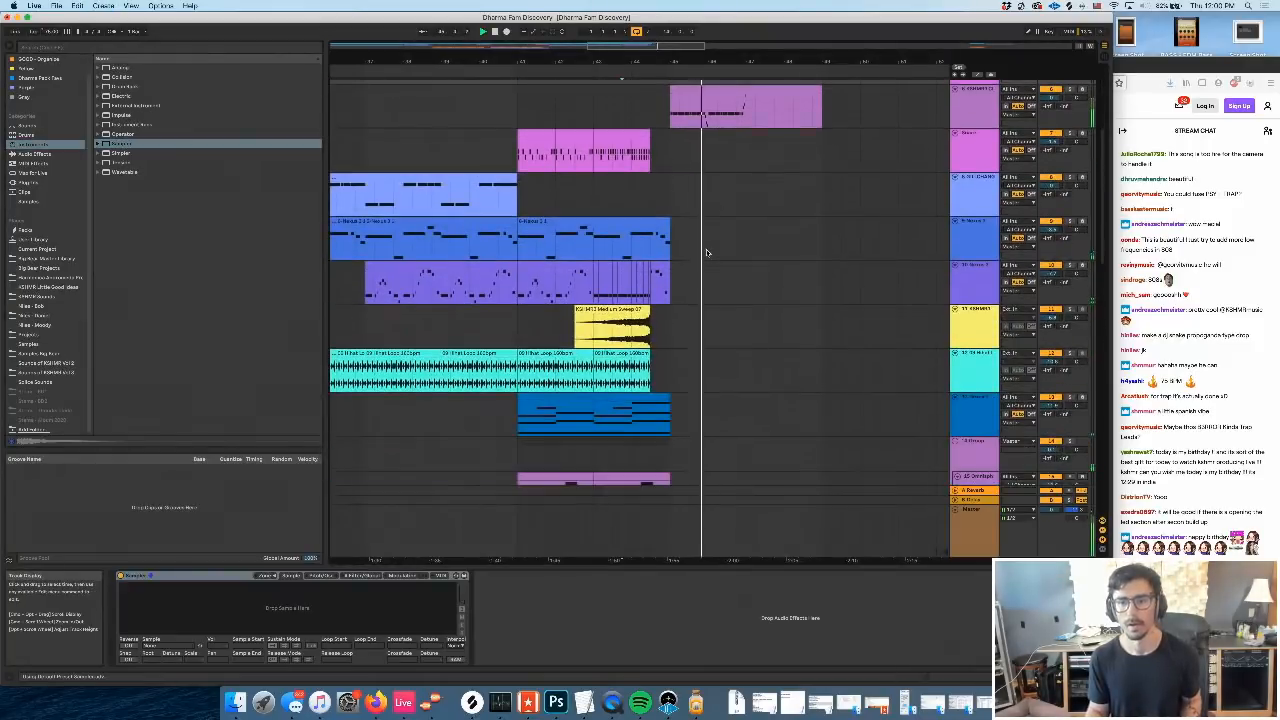
scroll(685, 301, down, 5)
click(973, 276)
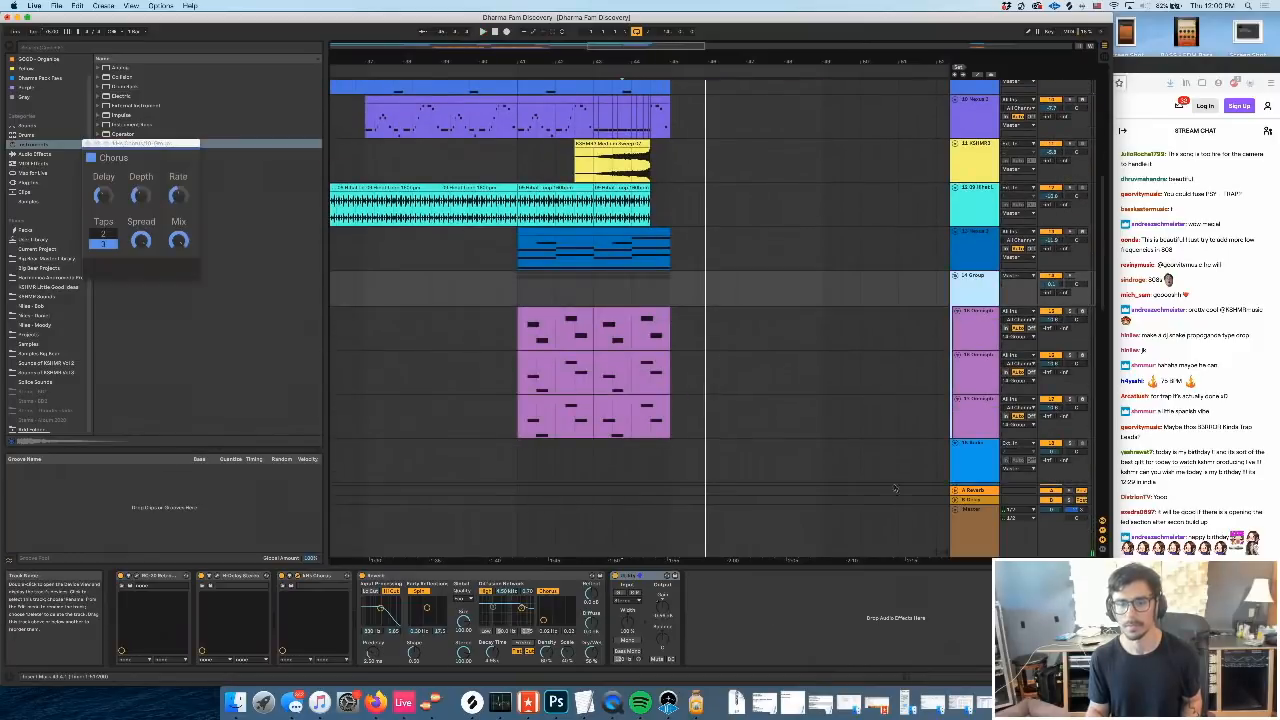
key(a)
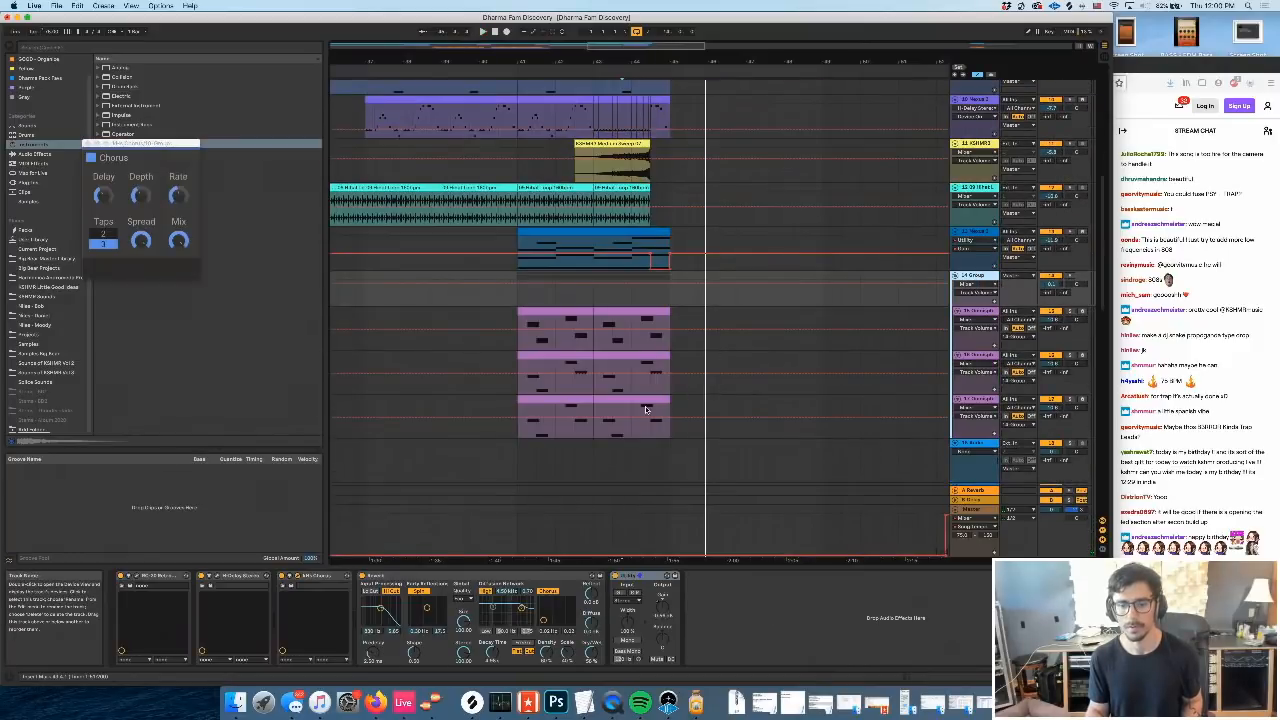
scroll(727, 321, up, 5)
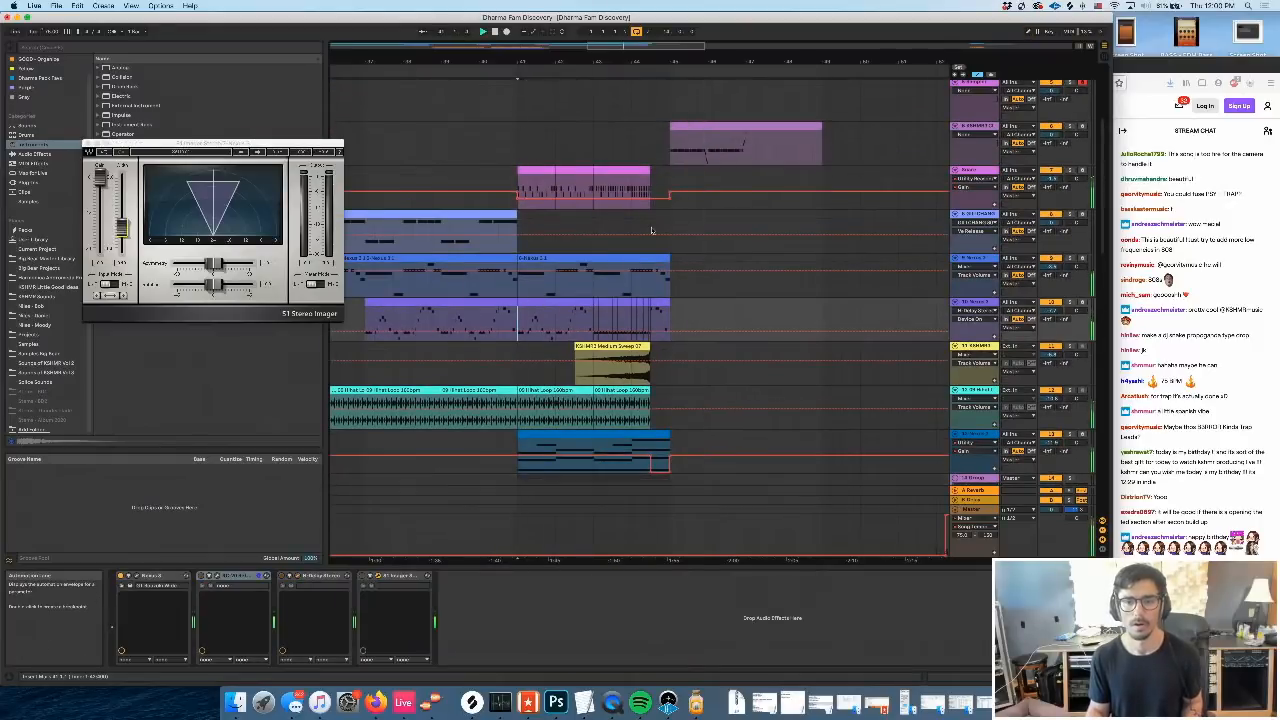
Play the new drum section from the start of the hi-hat clip and save the project
scroll(652, 232, right, 2)
click(594, 152)
drag(594, 152, 808, 152)
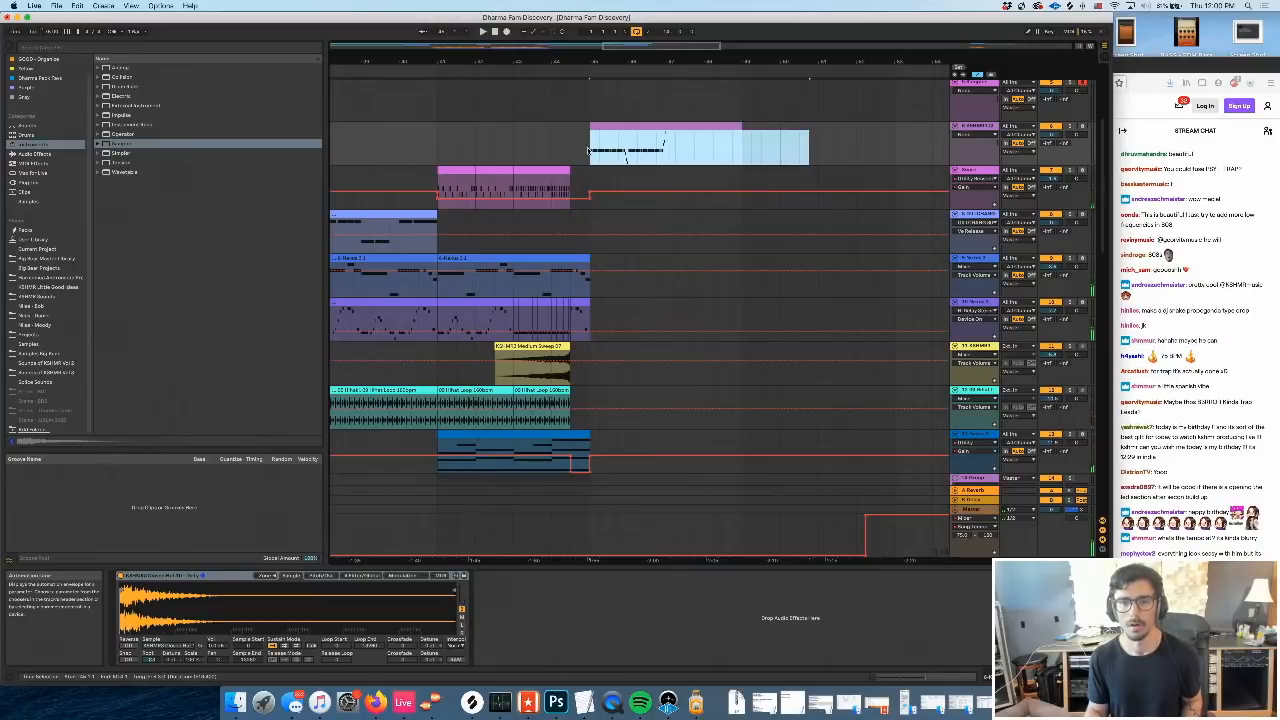
click(672, 128)
key(space)
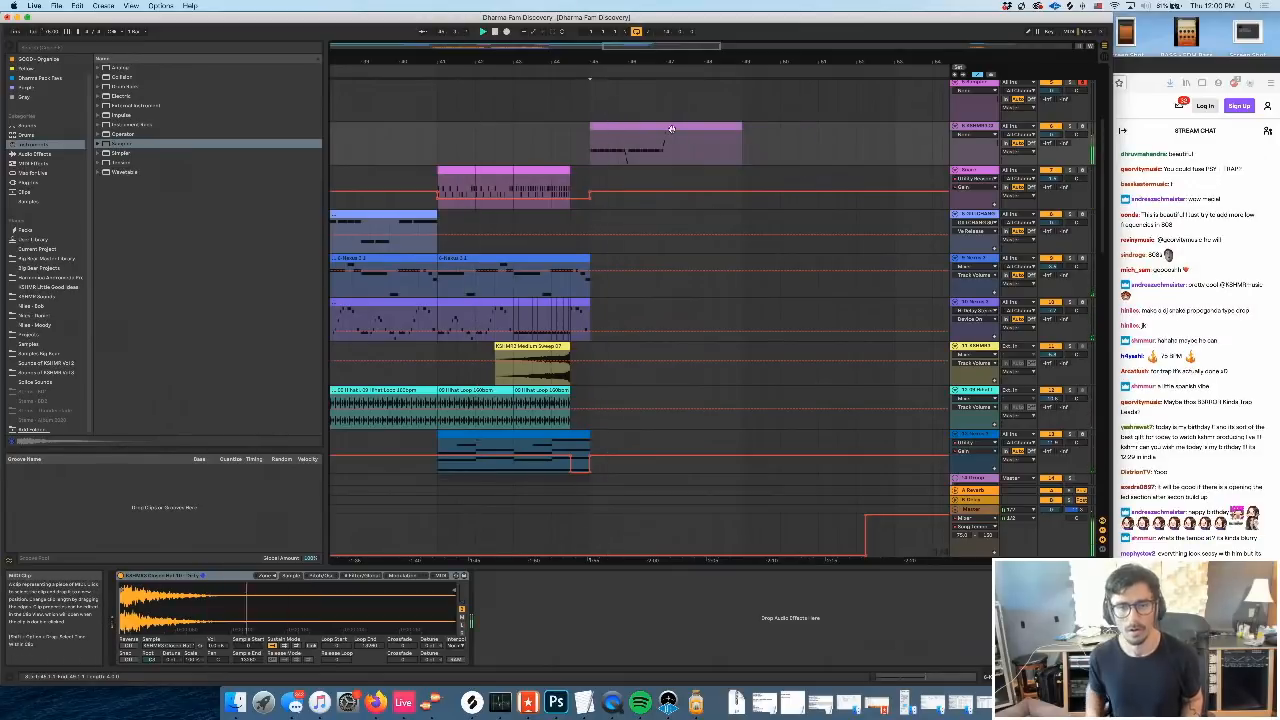
key(super+s)
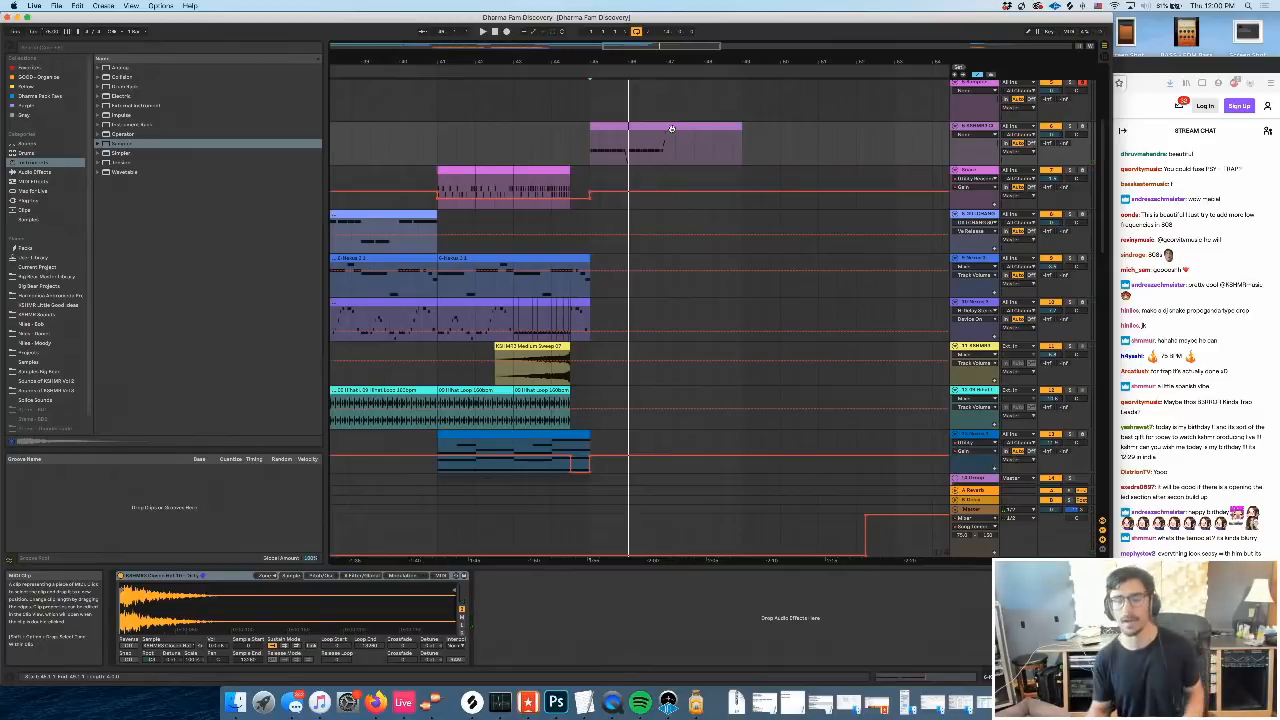
Hide the automation lanes and fill the hi-hat clip's empty second half with a copy of the two-bar pattern
key(a)
drag(667, 130, 735, 153)
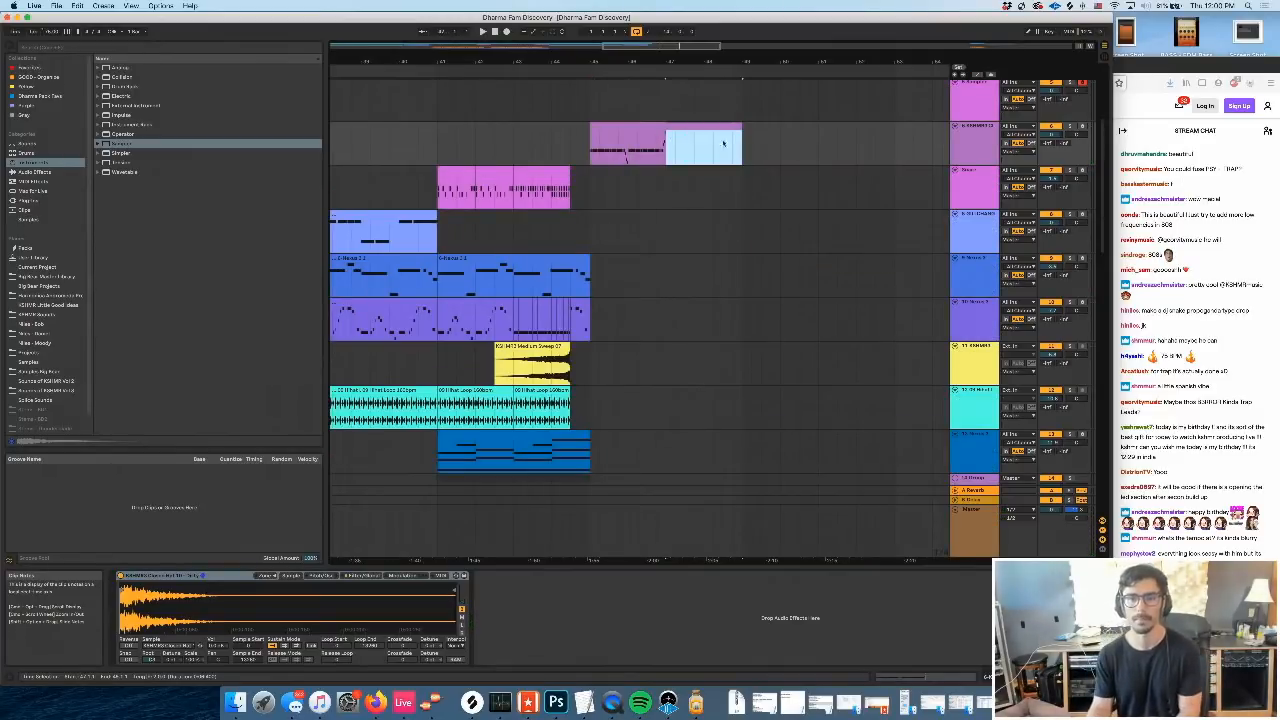
scroll(678, 240, up, 4)
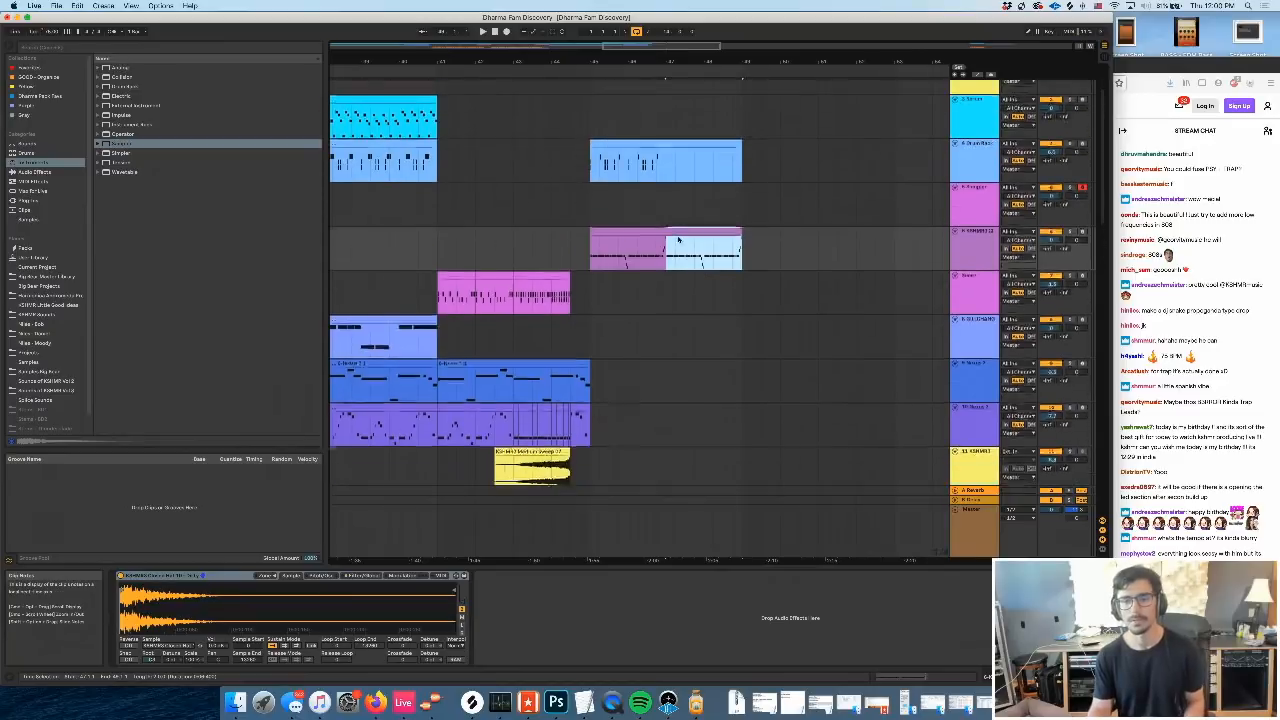
scroll(679, 240, up, 2)
Select the empty Sampler track and browse the kick folders of the Sounds of KSHMR sample library
click(982, 249)
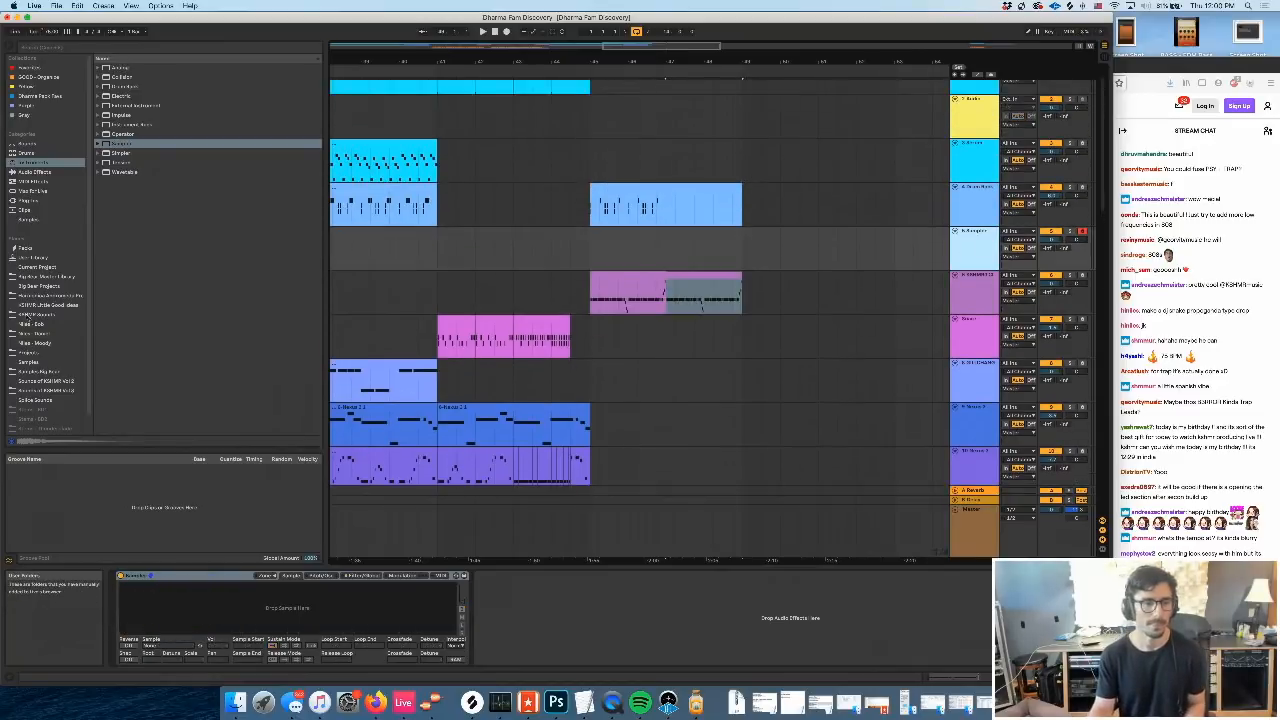
click(50, 390)
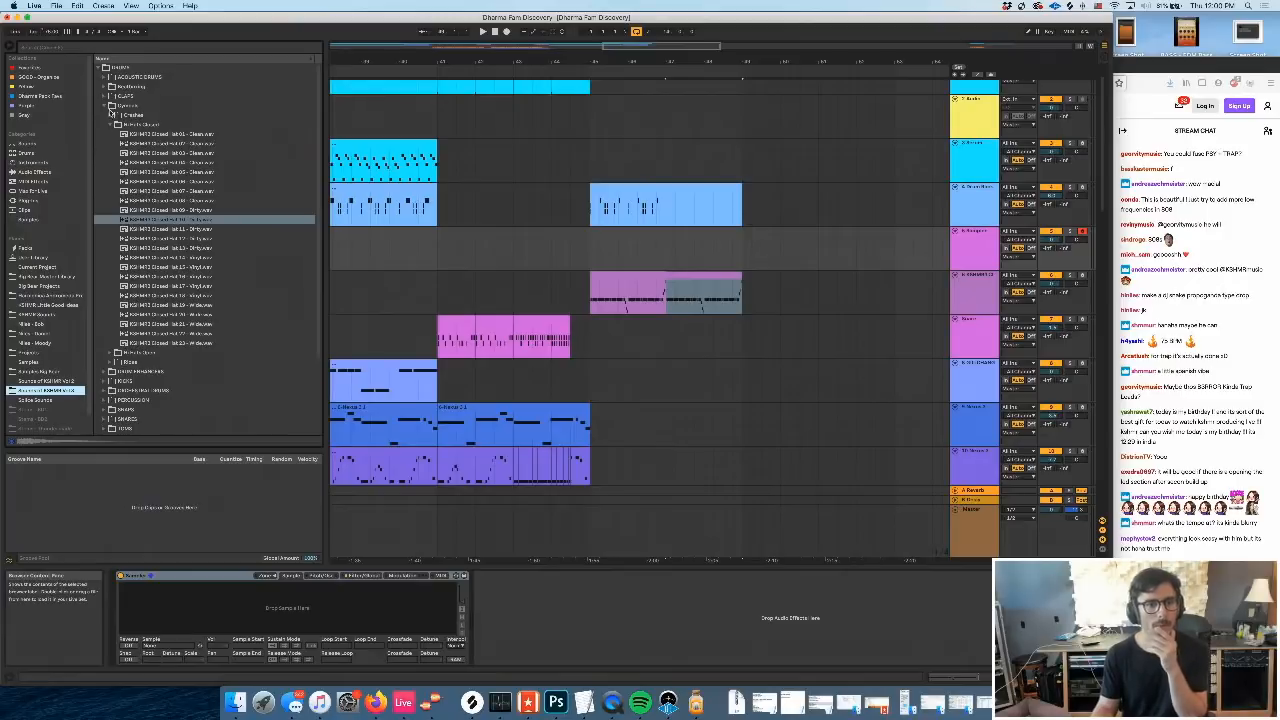
click(110, 109)
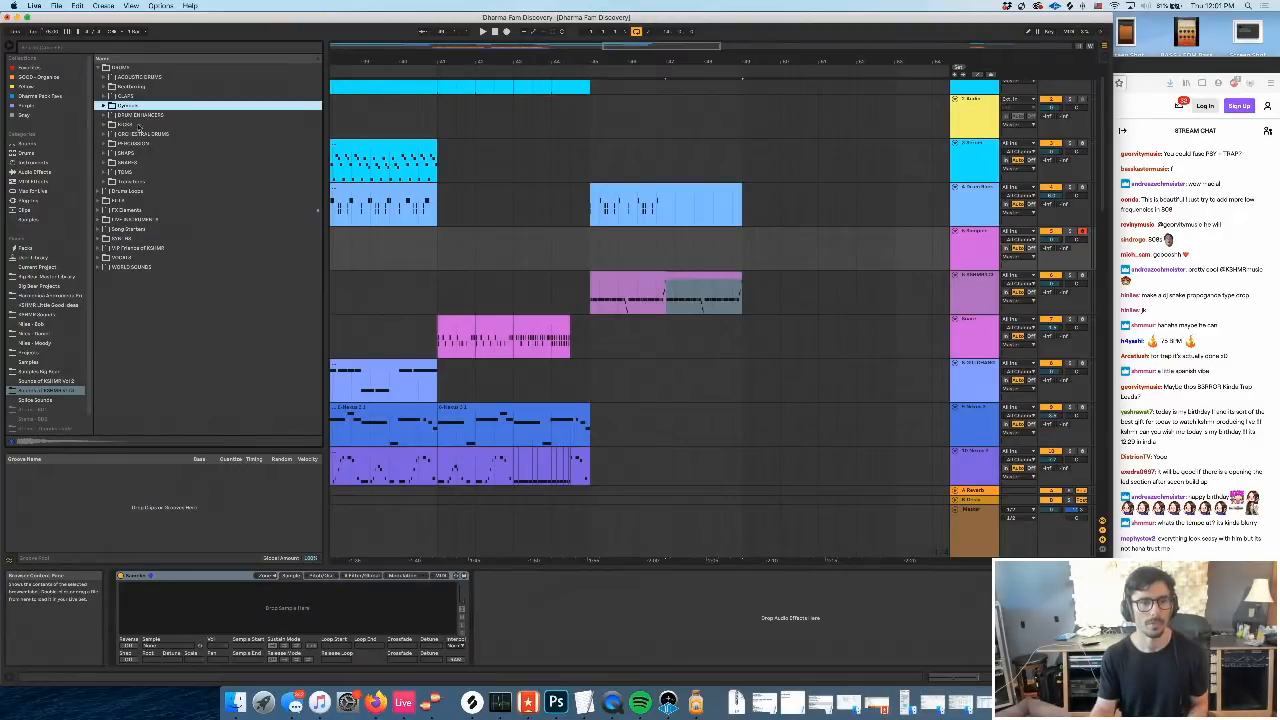
click(140, 125)
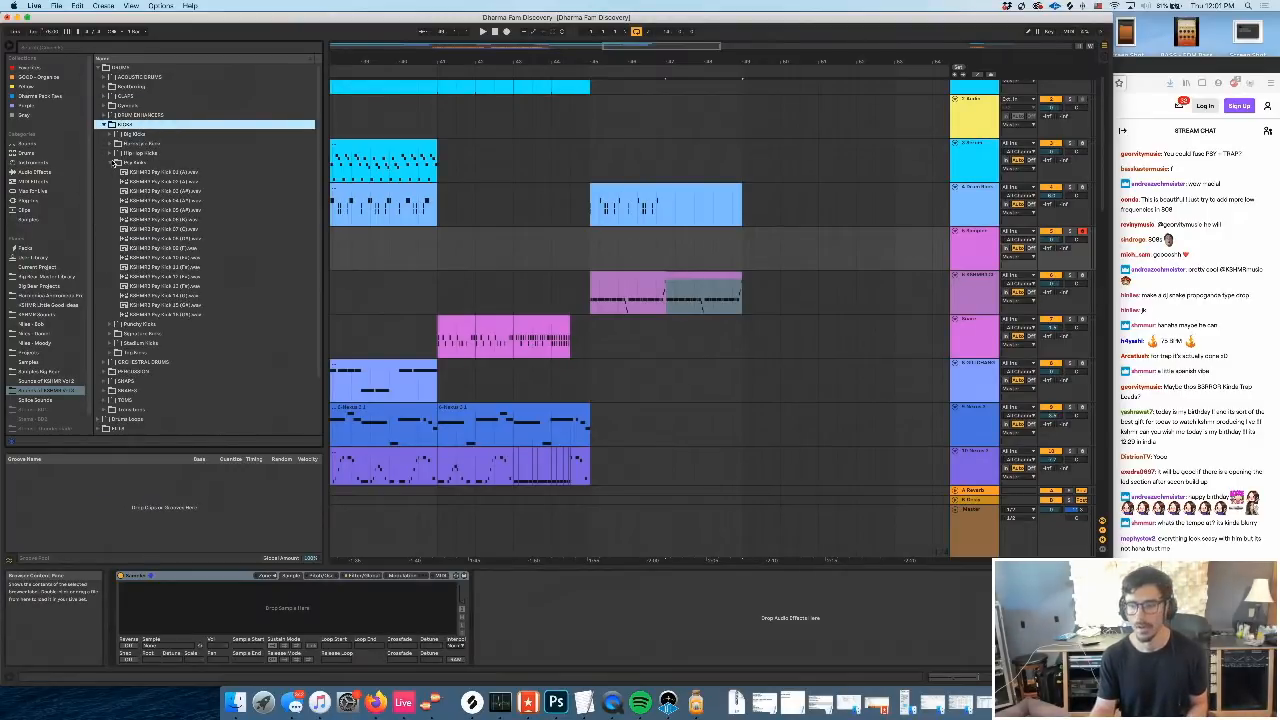
click(117, 161)
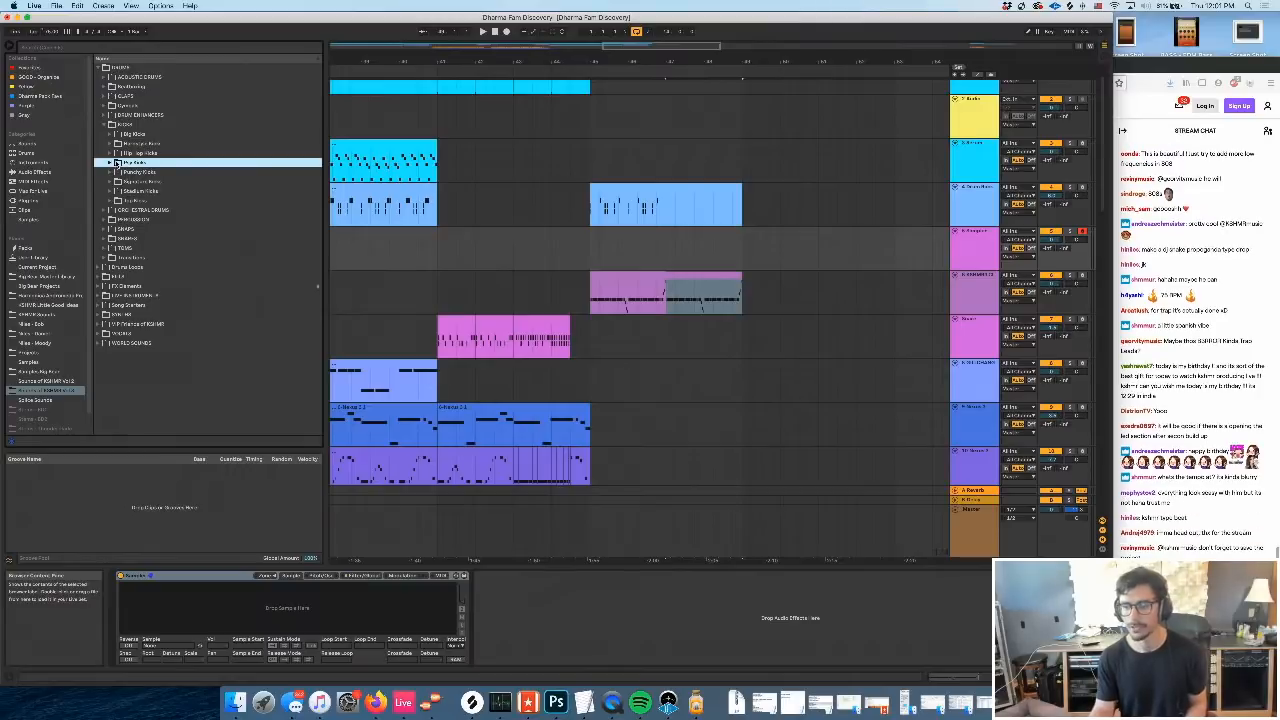
Set the drum rack clip's adaptive grid to Medium and copy the opening kick hit twice, making an evenly spaced triplet before the first snare
double_click(600, 187)
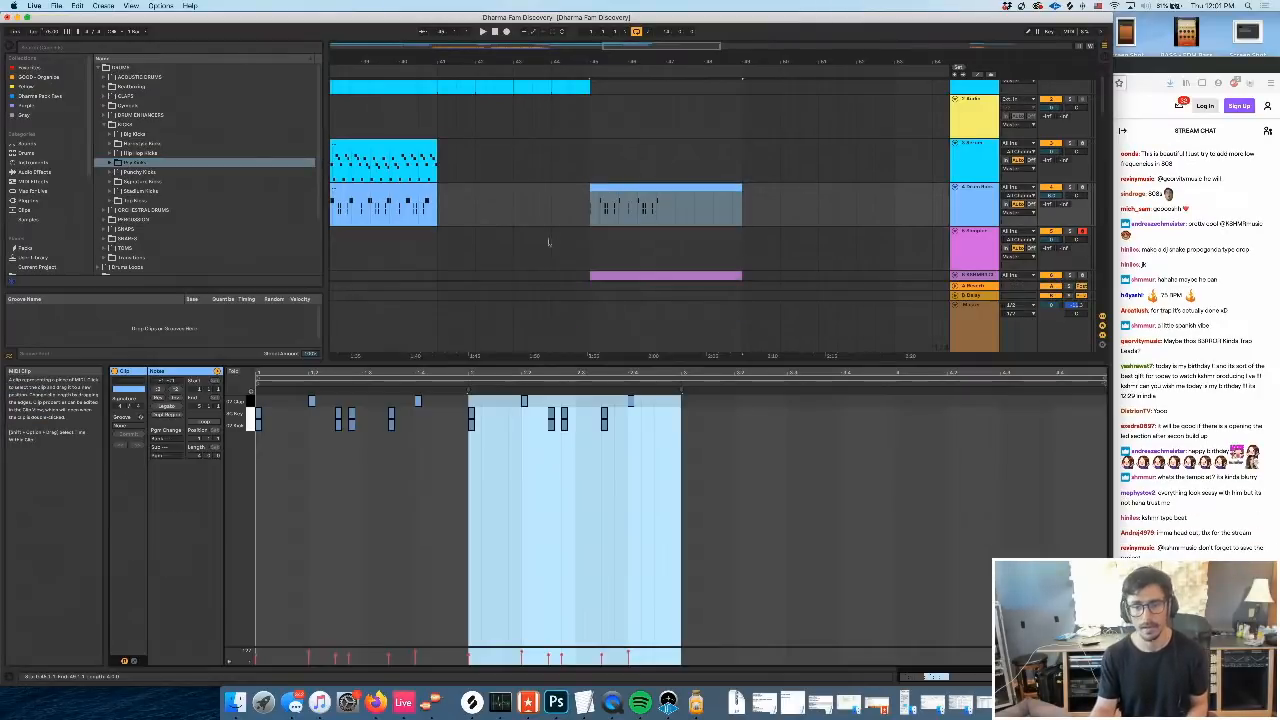
click(258, 413)
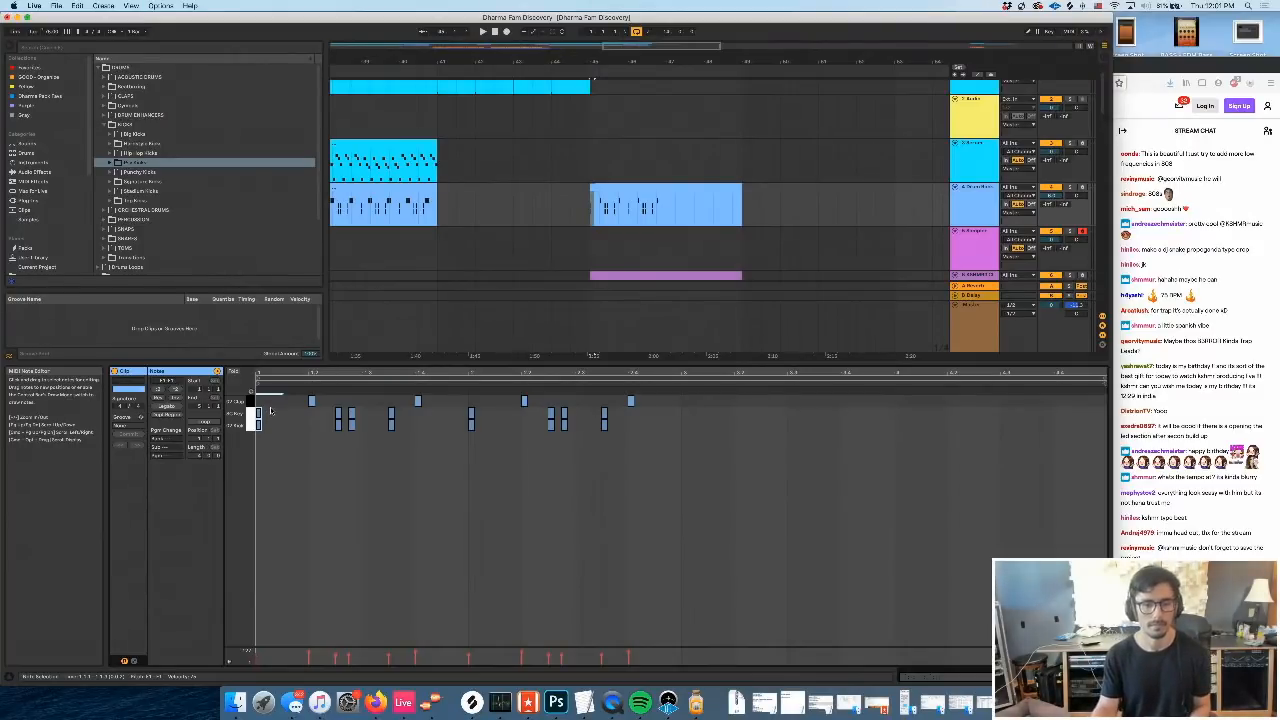
right_click(280, 420)
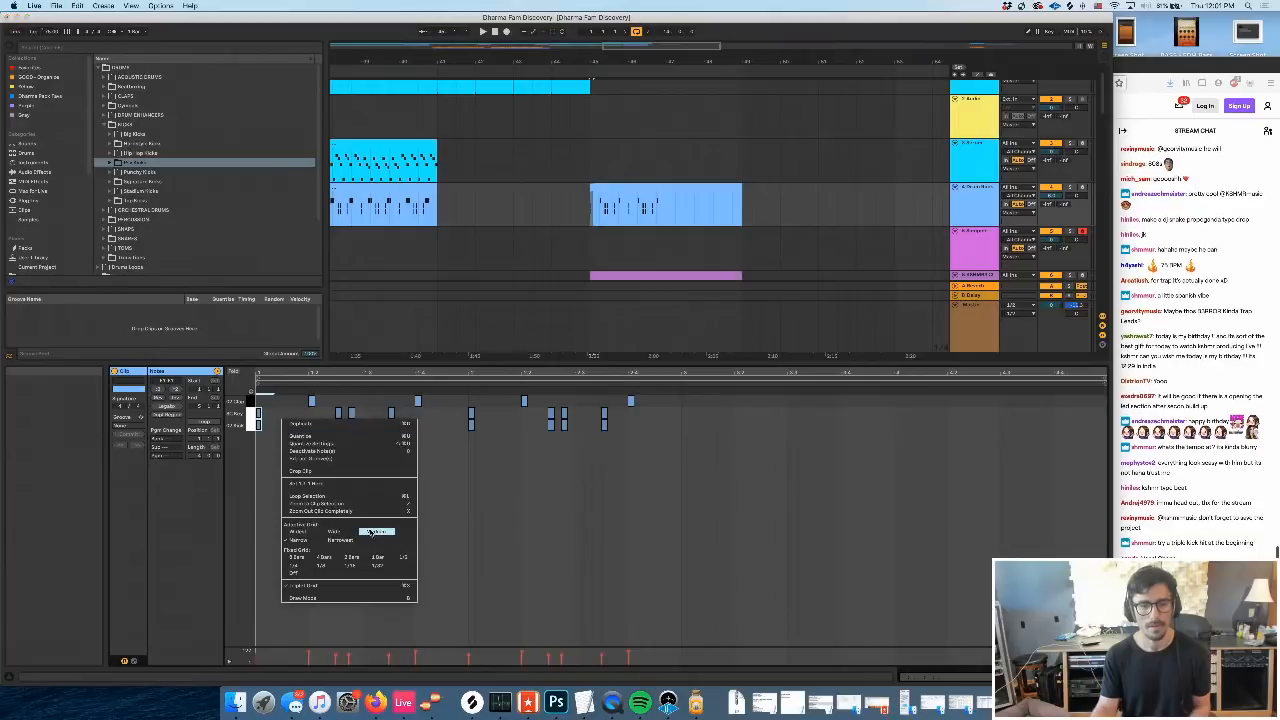
click(377, 531)
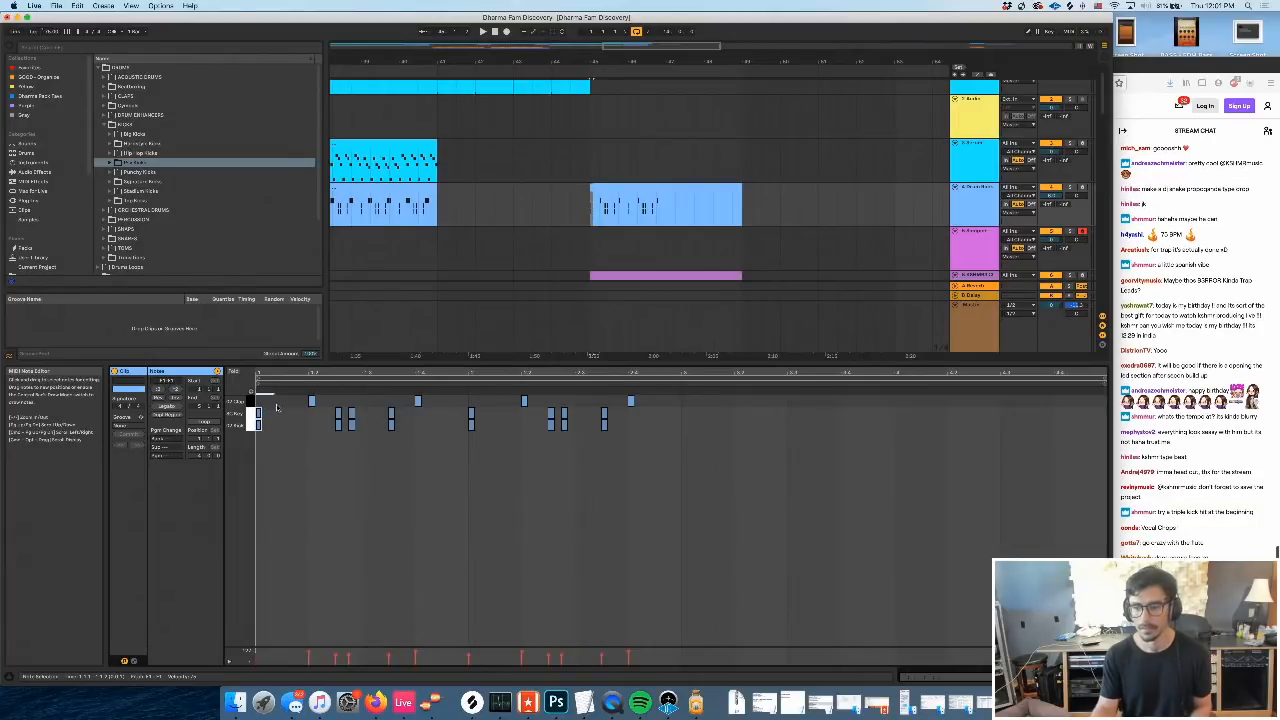
key(super+v)
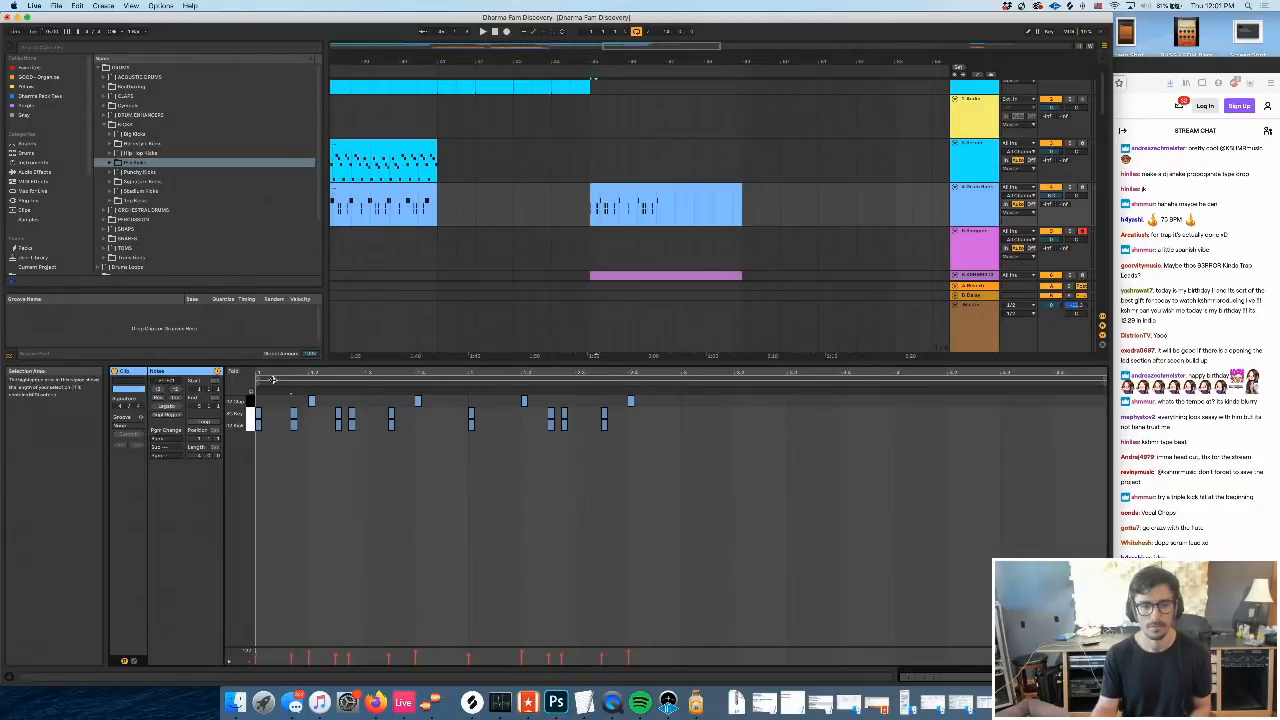
drag(272, 377, 272, 400)
click(281, 418)
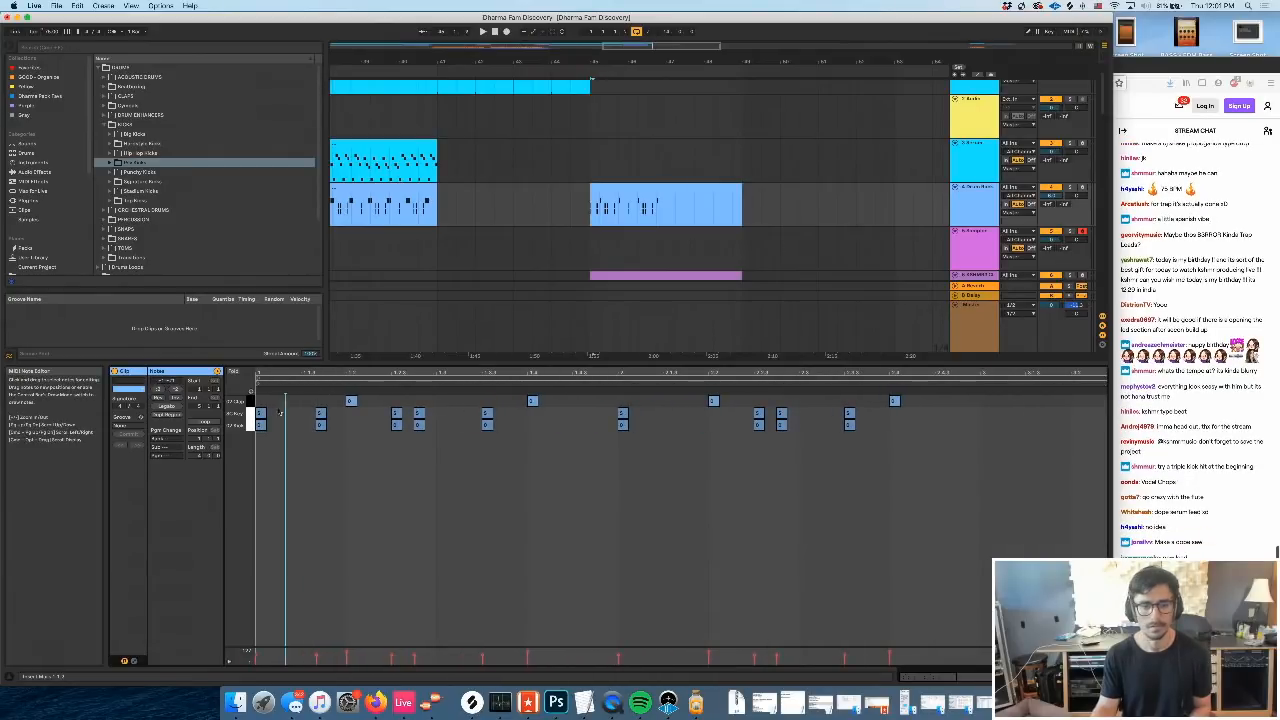
key(super+v)
key(space)
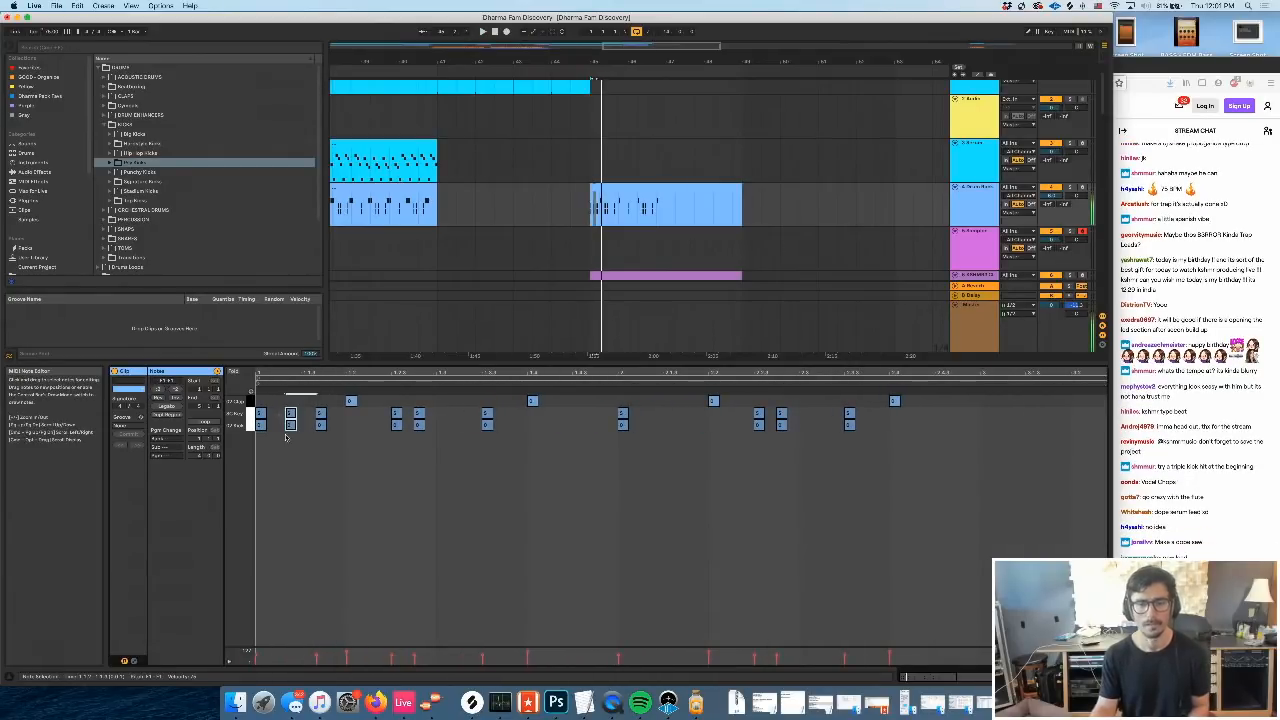
Replace the opening hi-hats before the second beat with three evenly spaced triplet notes, and play the result
scroll(565, 196, down, 1)
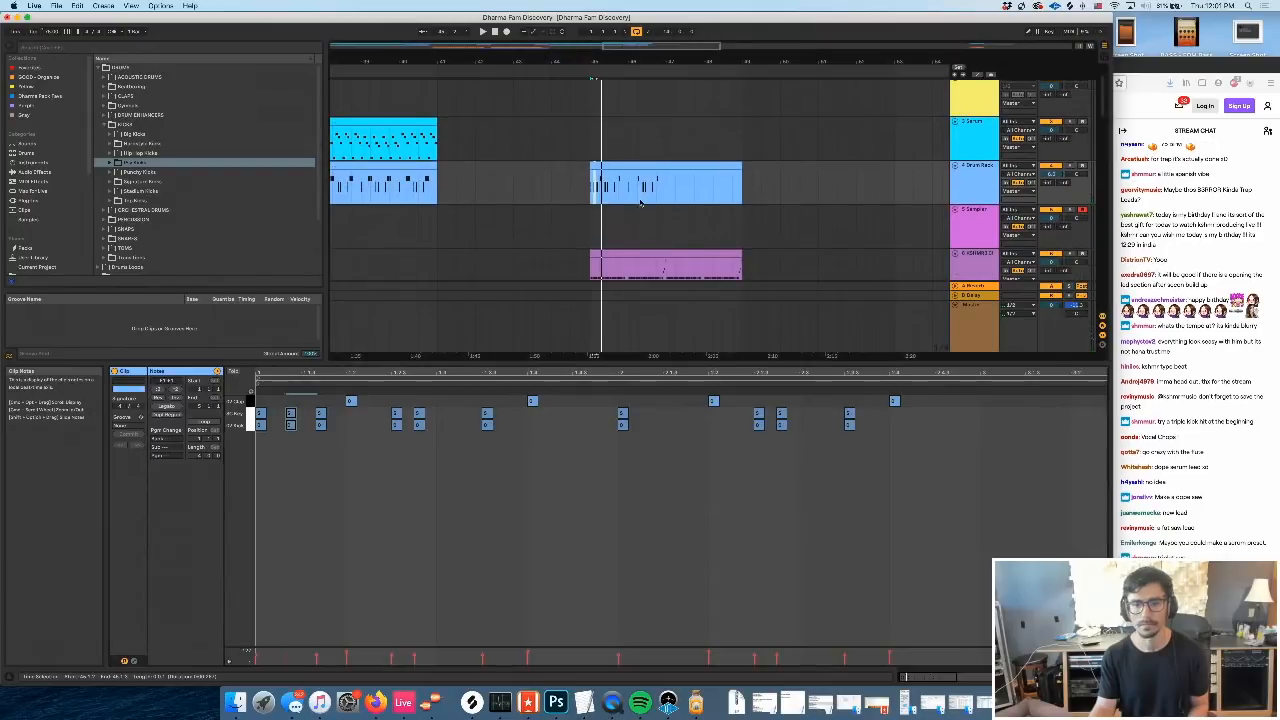
click(628, 257)
click(628, 255)
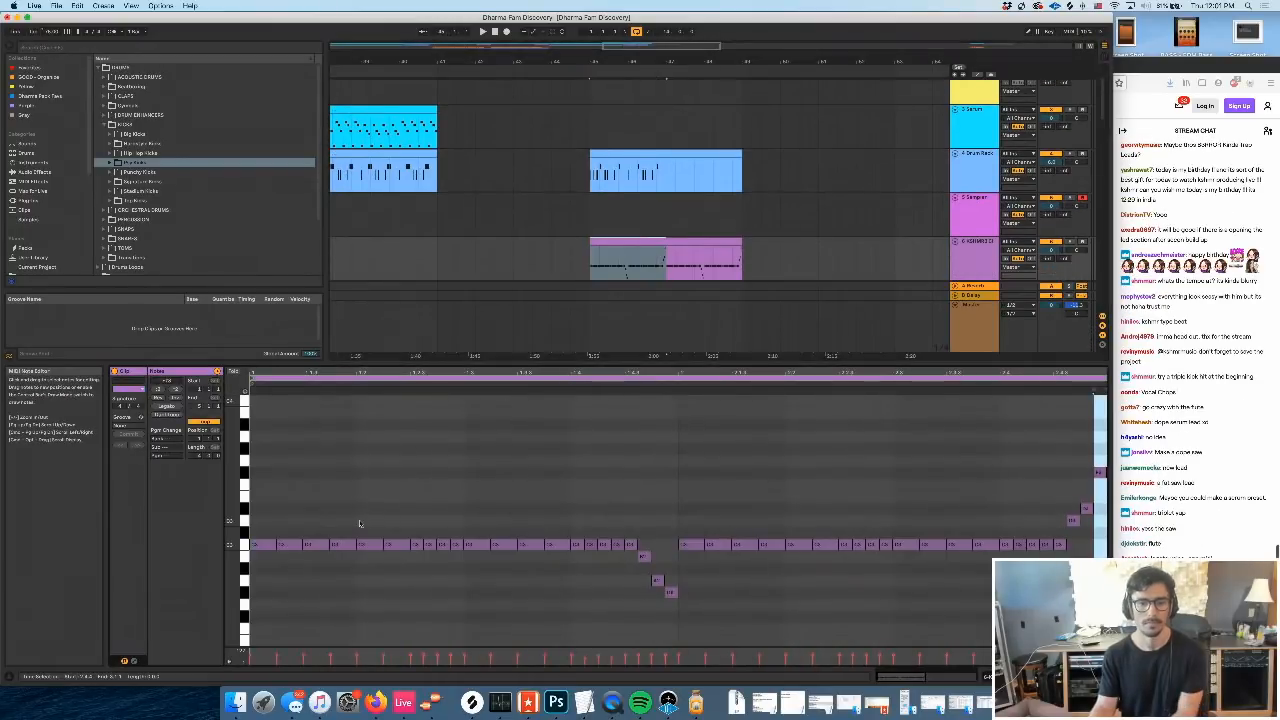
drag(349, 521, 287, 563)
right_click(290, 528)
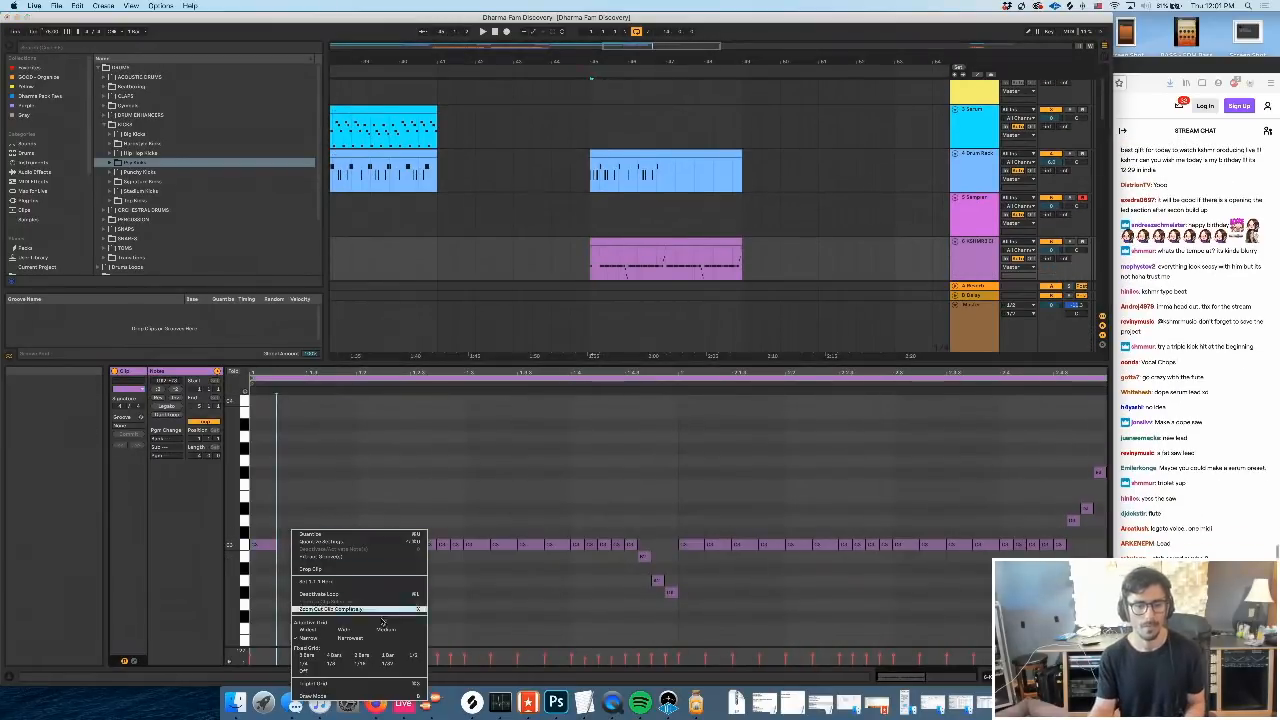
click(308, 549)
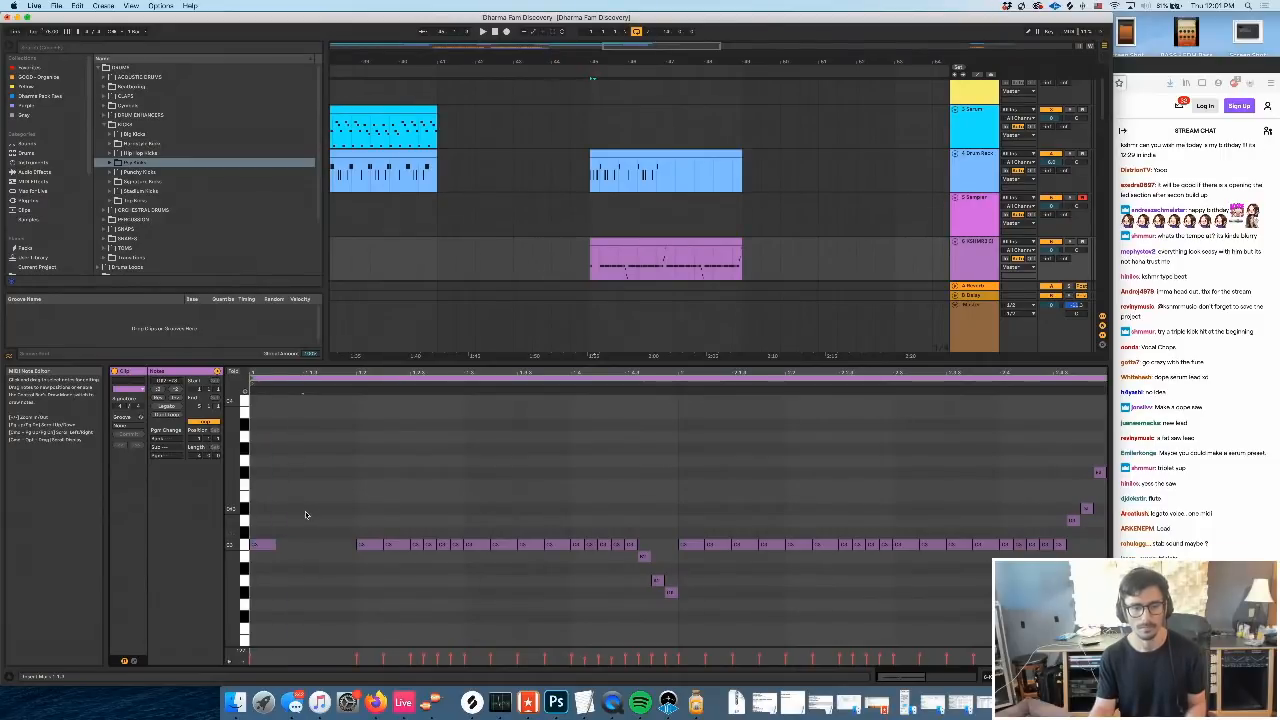
drag(289, 518, 268, 549)
key(super+d)
key(super+d)
key(space)
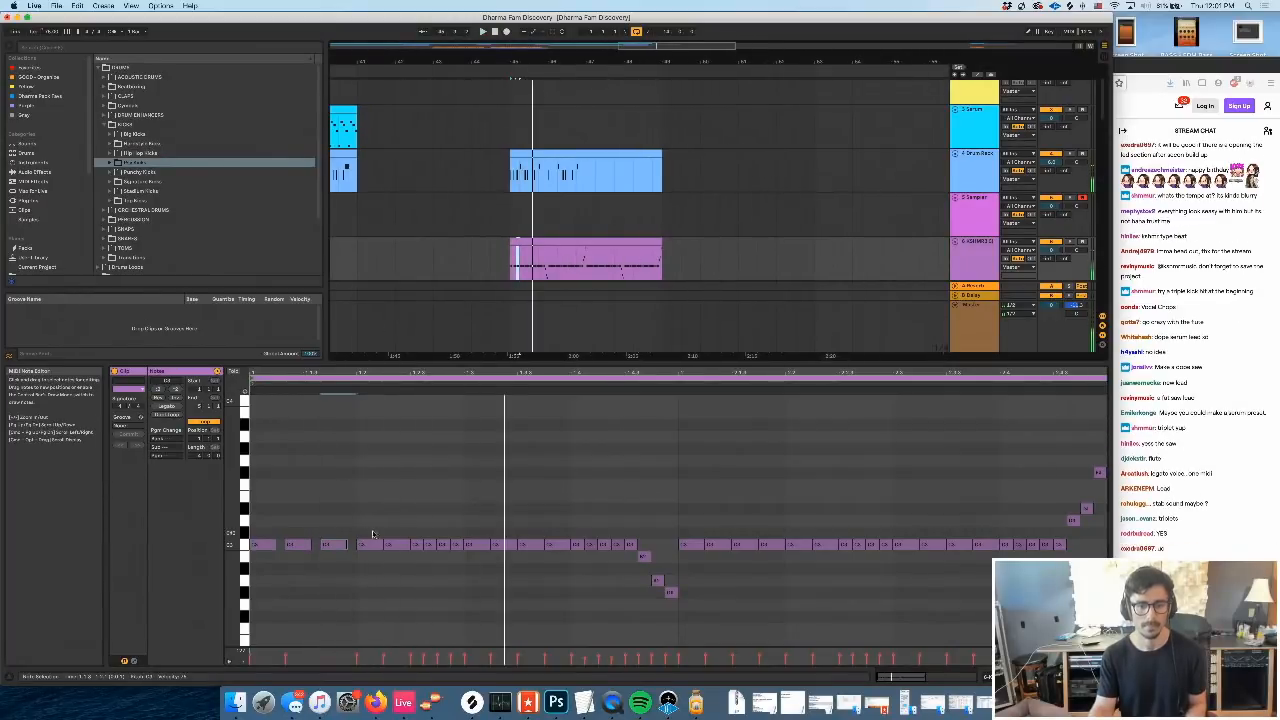
key(space)
Copy the four fast hi-hats to the beat directly after the opening triplet and play the pattern
drag(413, 531, 455, 568)
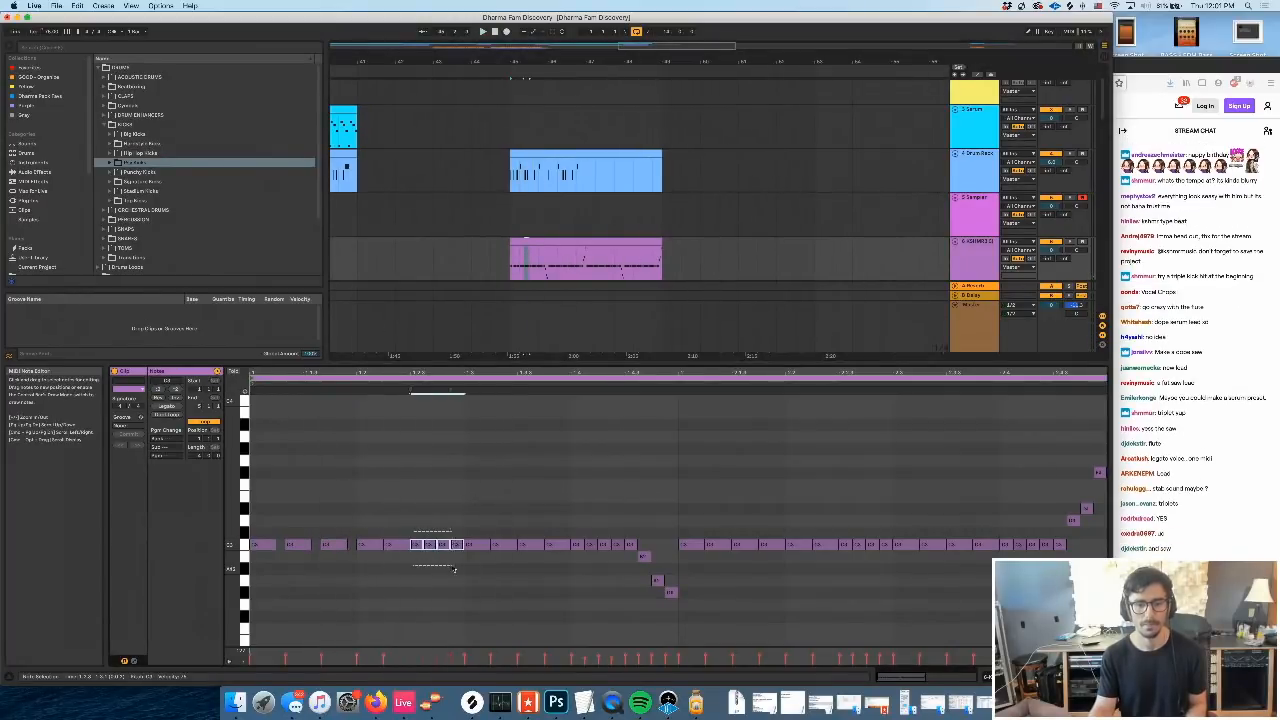
key(space)
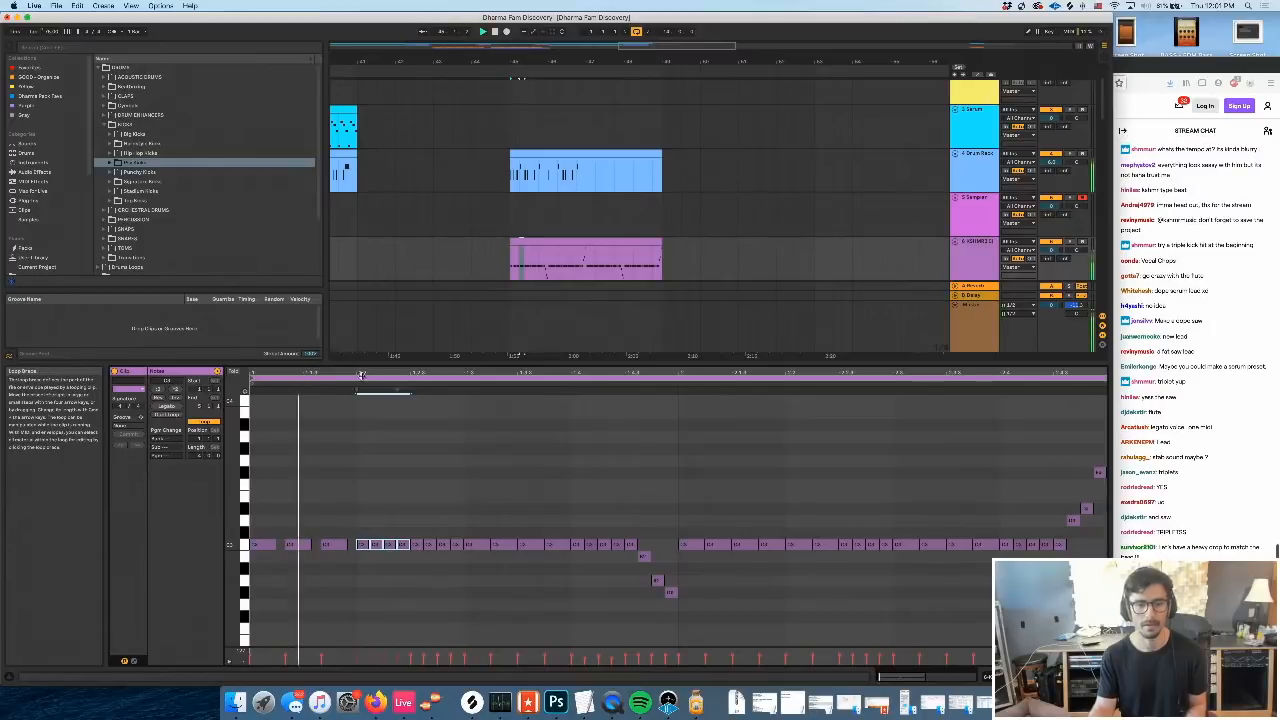
key(z)
drag(348, 373, 348, 293)
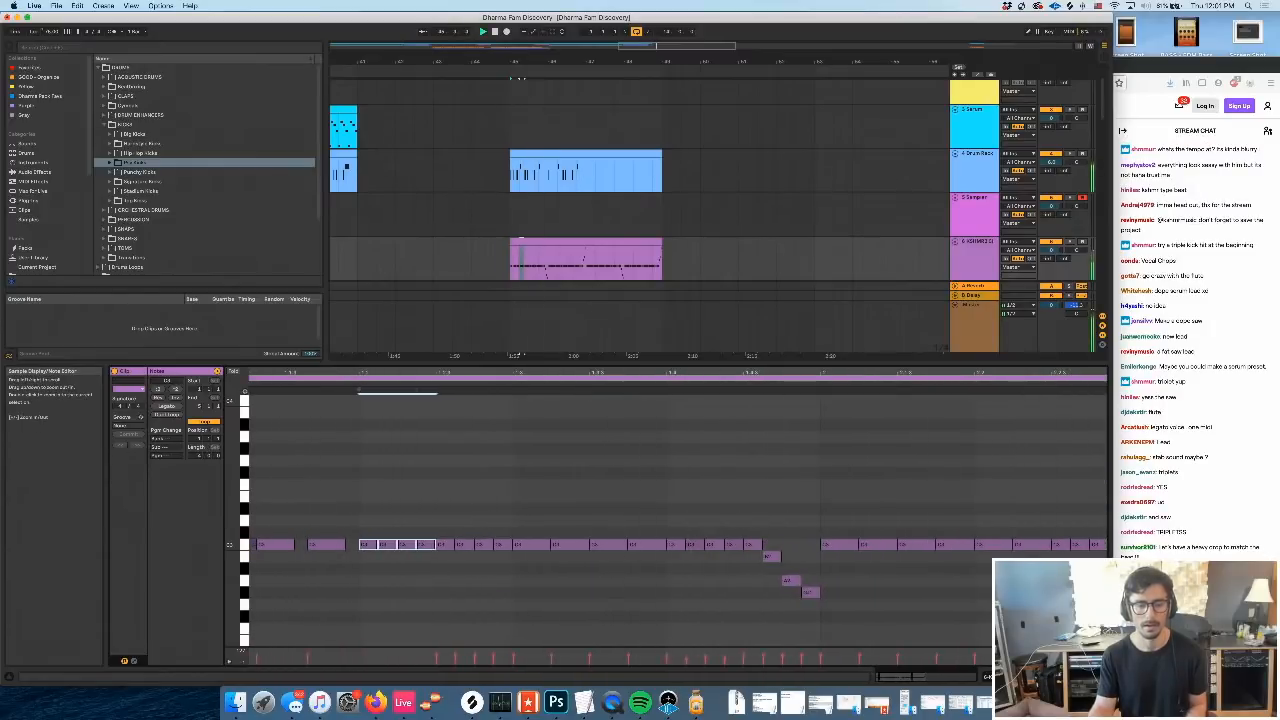
key(space)
key(space)
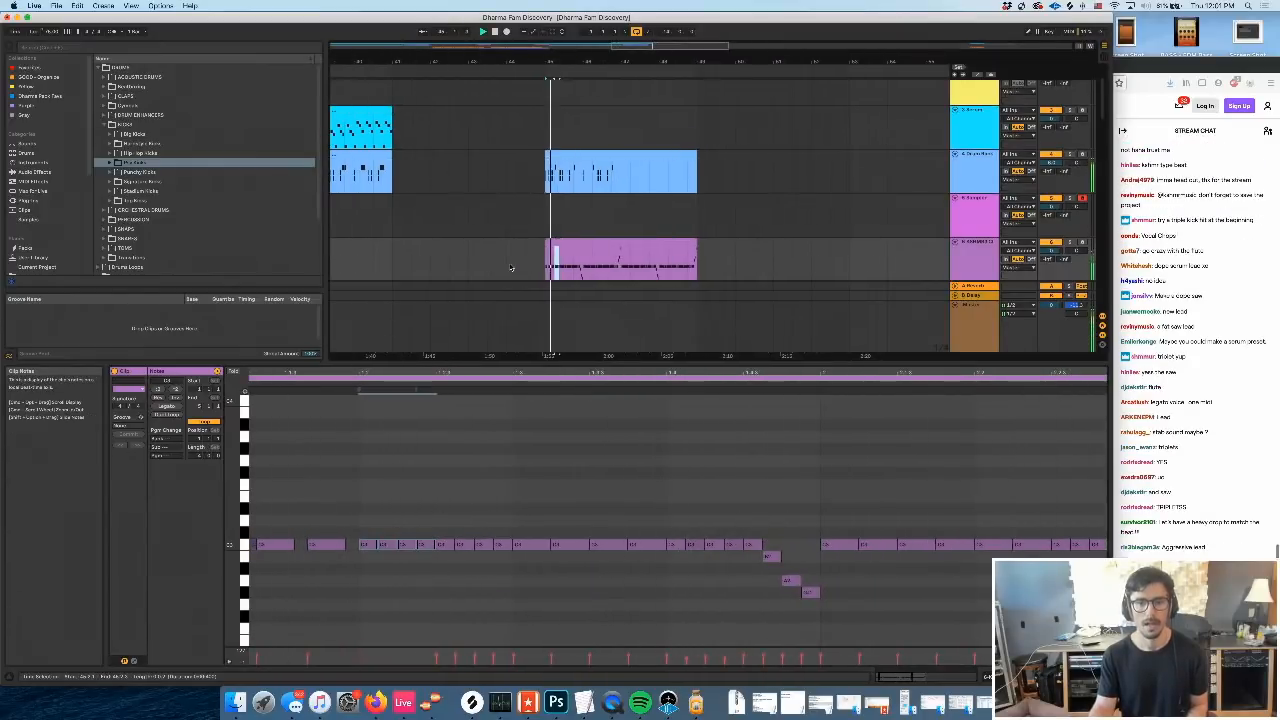
key(space)
Lower the four fast hi-hats after the triplet by seven, five, four and three semitones to make a rising run
drag(506, 528, 356, 601)
click(371, 572)
drag(367, 548, 368, 628)
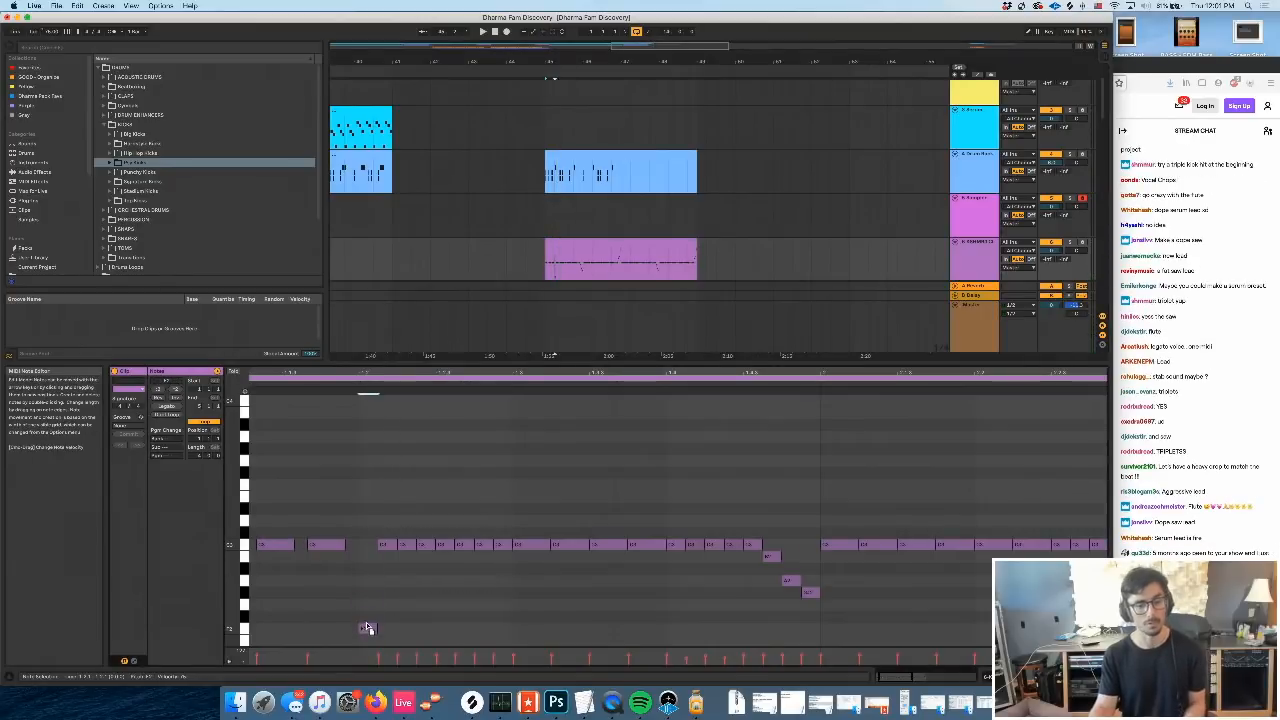
drag(389, 544, 390, 612)
drag(409, 550, 409, 595)
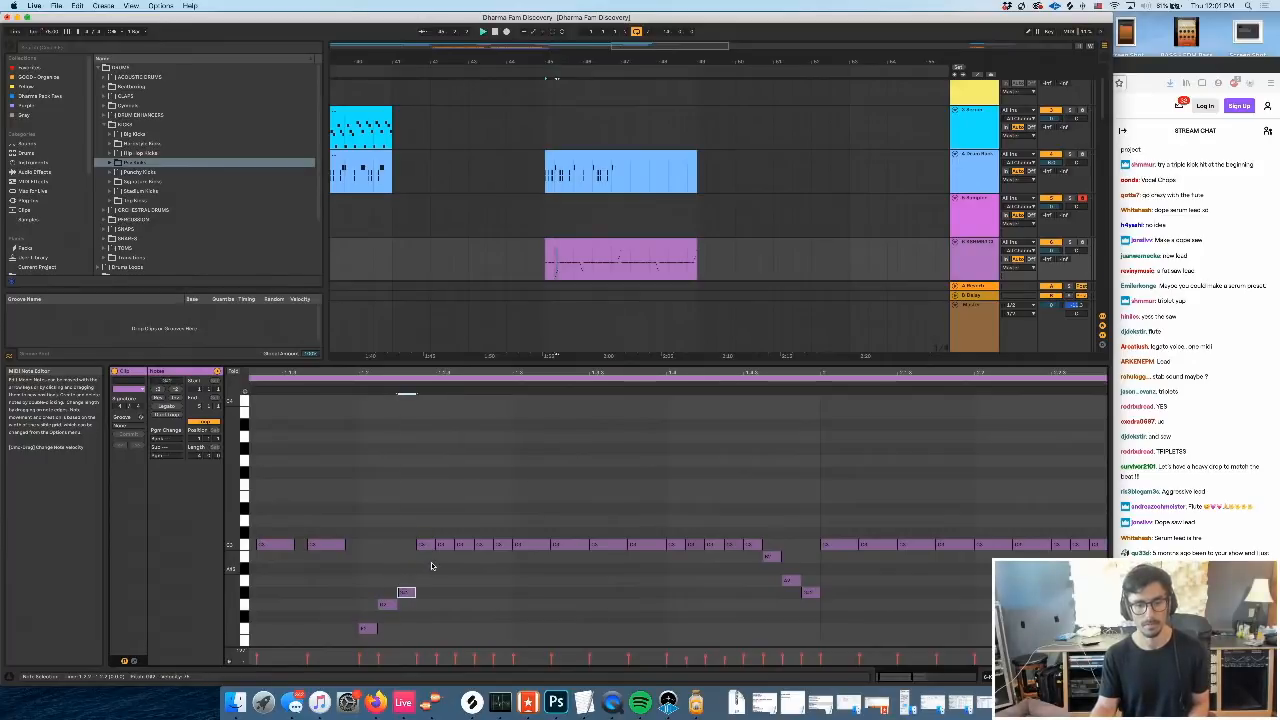
drag(430, 545, 428, 583)
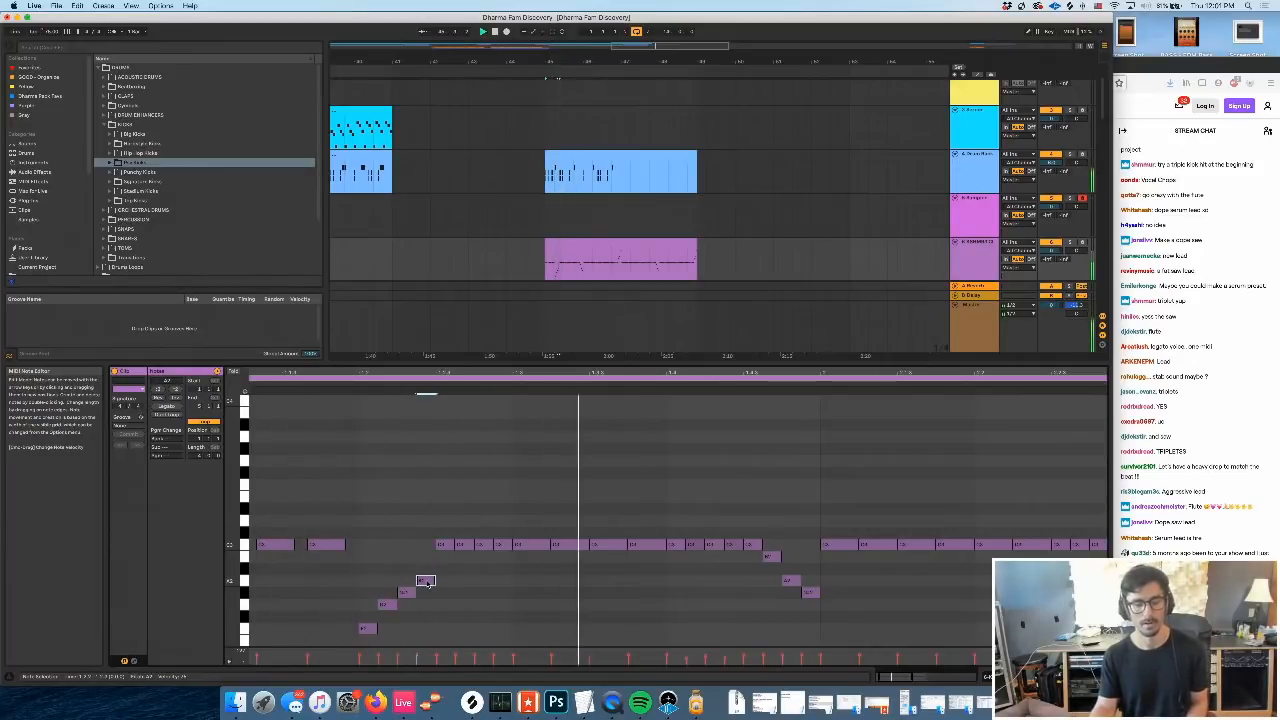
Lower the four notes of the rising hi-hat run by five, three, one and one semitones to make it steeper
scroll(435, 530, down, 3)
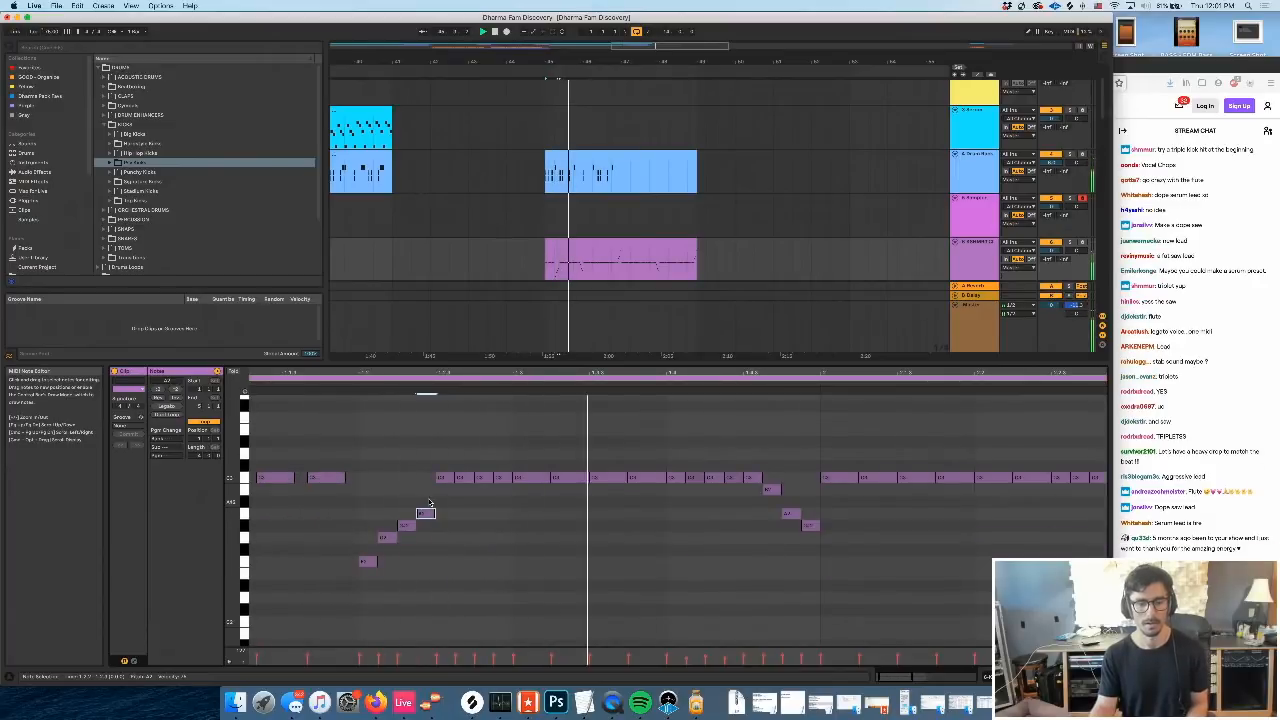
key(space)
drag(369, 562, 369, 621)
drag(389, 538, 390, 576)
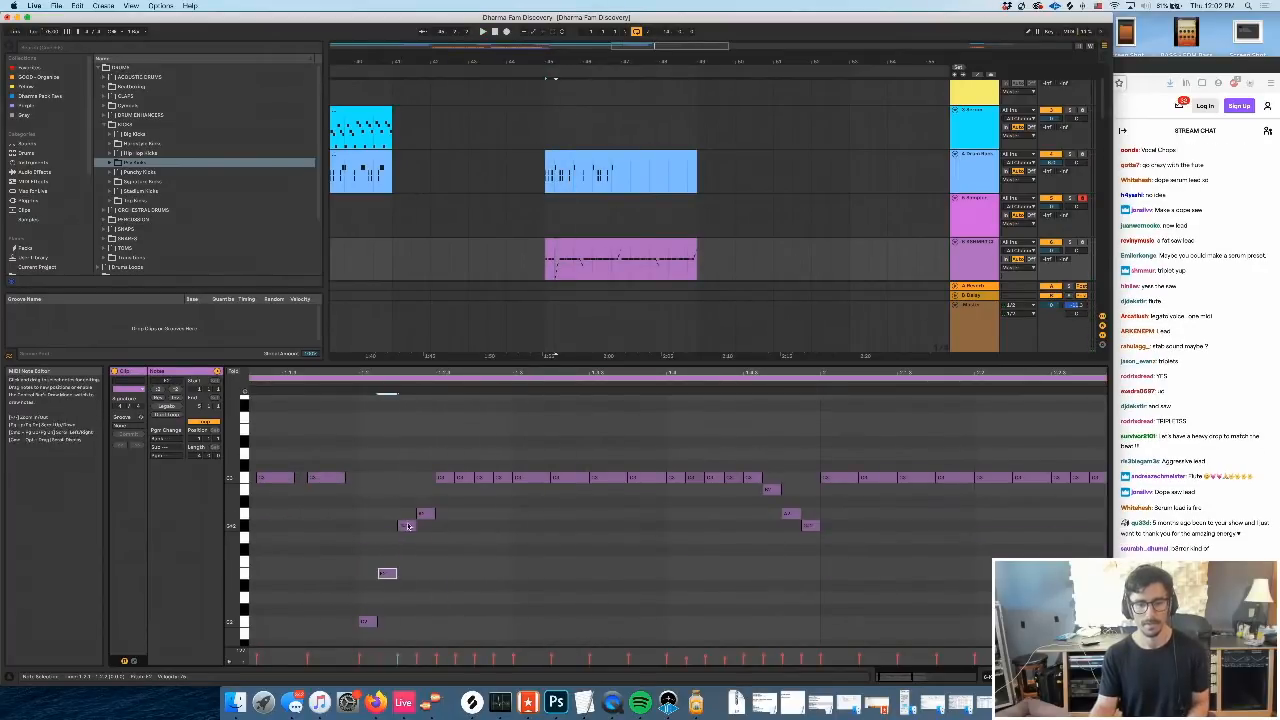
mouse_move(405, 526)
mouse_down()
mouse_move(405, 538)
mouse_move(426, 527)
mouse_move(362, 630)
mouse_up()
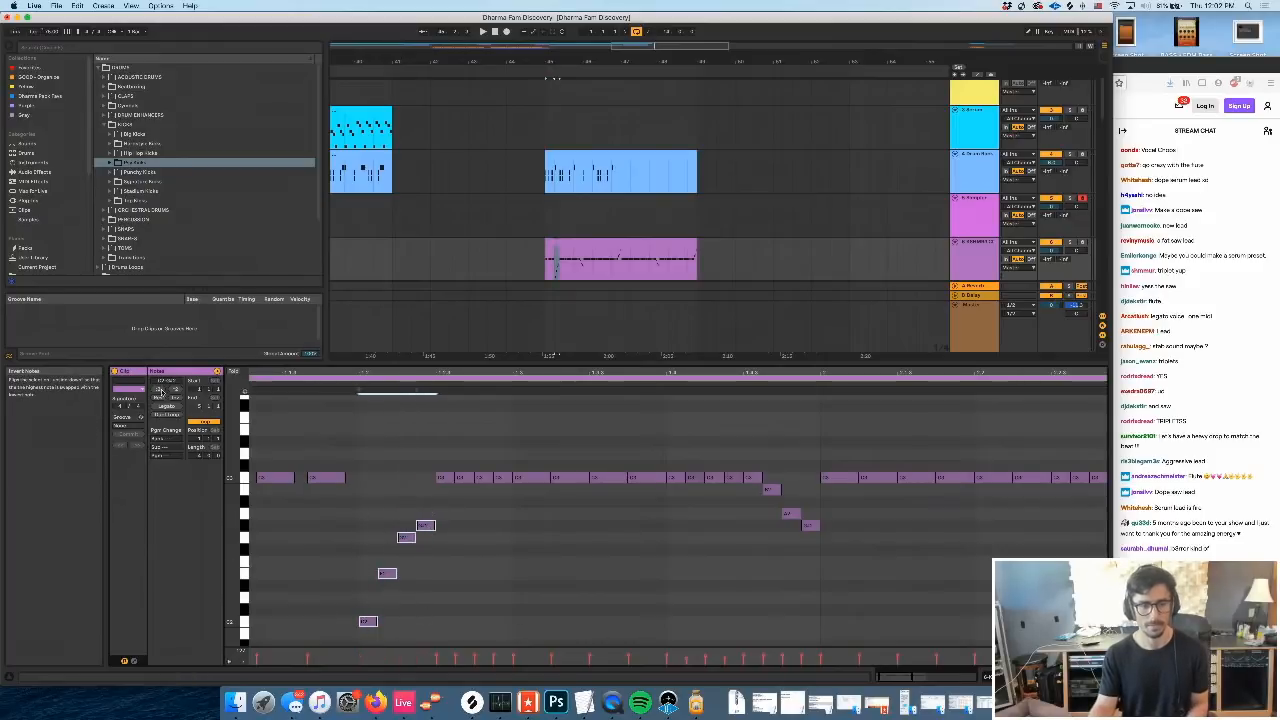
Compress the four-note hi-hat run to half its length and copy it into the gap directly after it
click(160, 390)
right_click(409, 510)
click(432, 631)
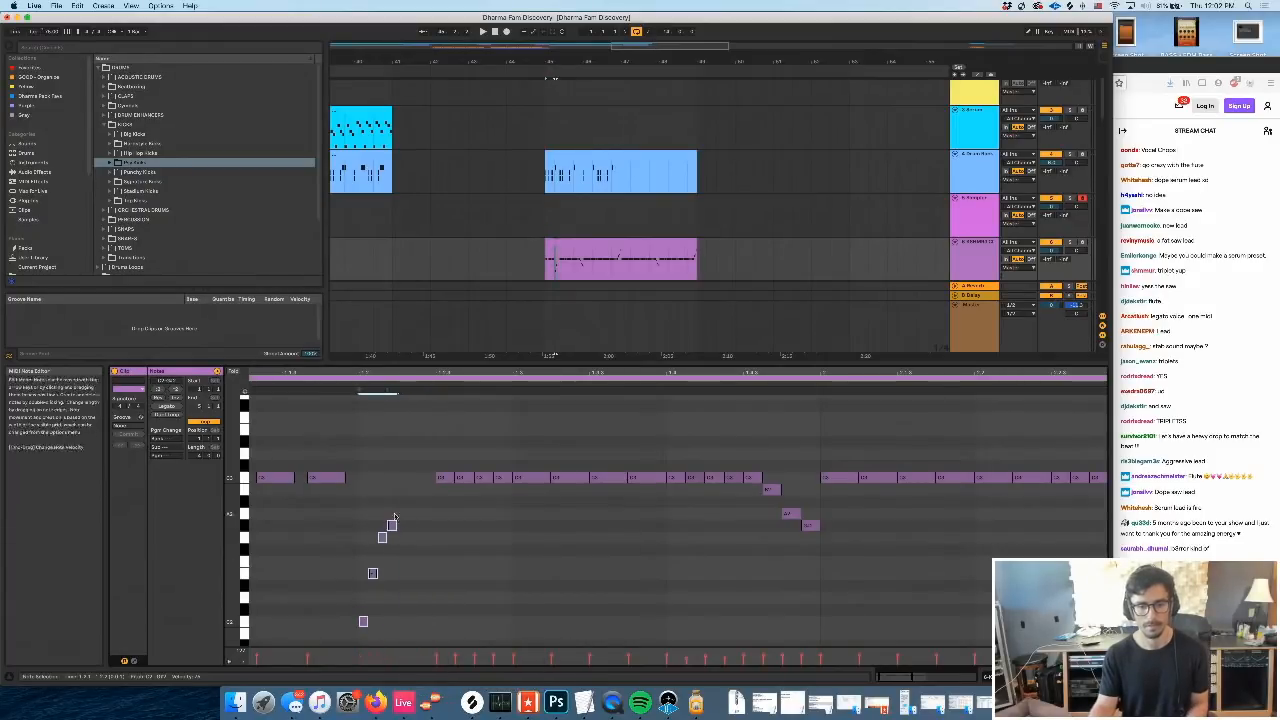
drag(362, 628, 401, 628)
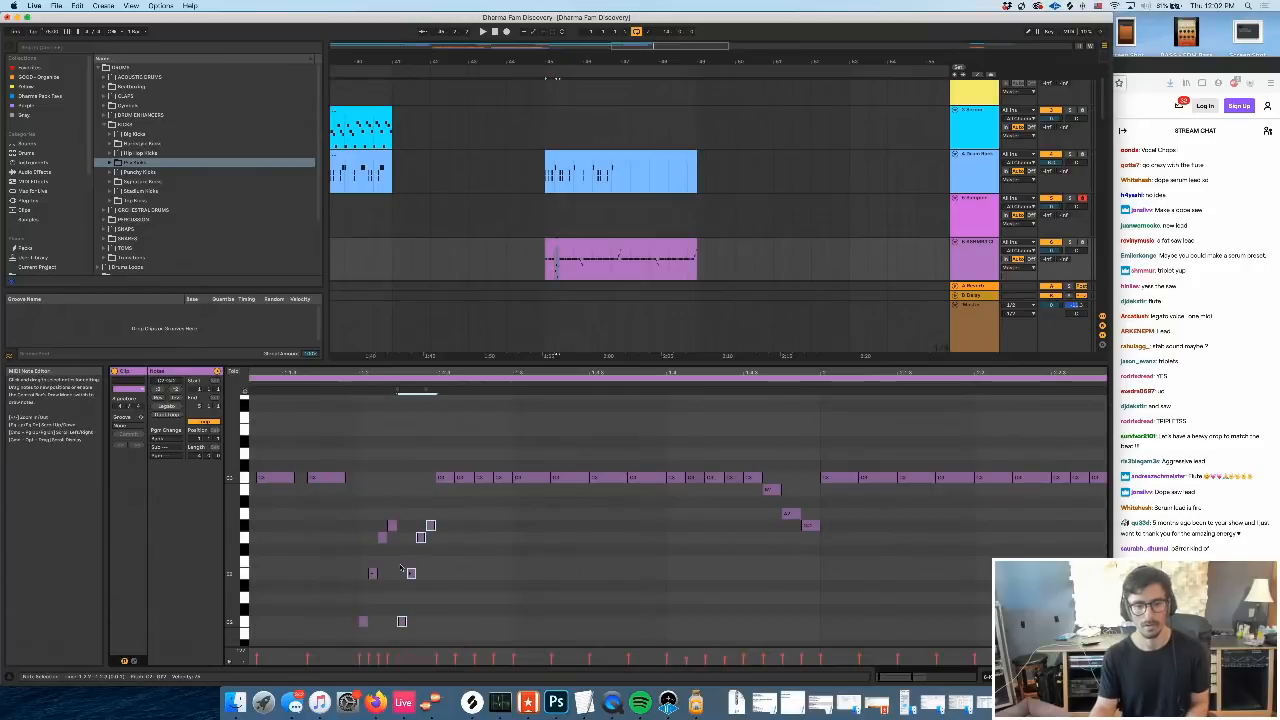
Transpose the copied four-note hi-hat run up by four semitones
key(Up)
key(Up)
key(Up)
key(Up)
click(411, 497)
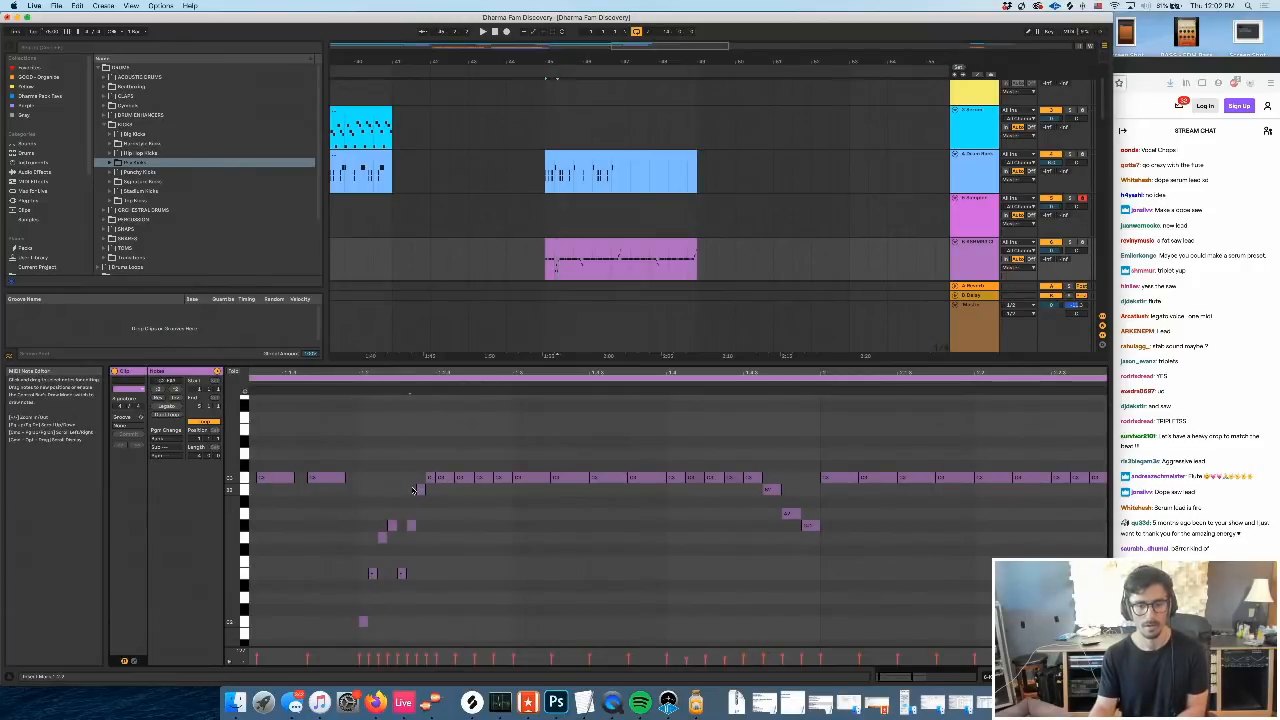
Raise the copied run's second note by two semitones and its first by five for a steady climb, and play it
click(411, 525)
key(Up)
key(Up)
drag(403, 573, 408, 531)
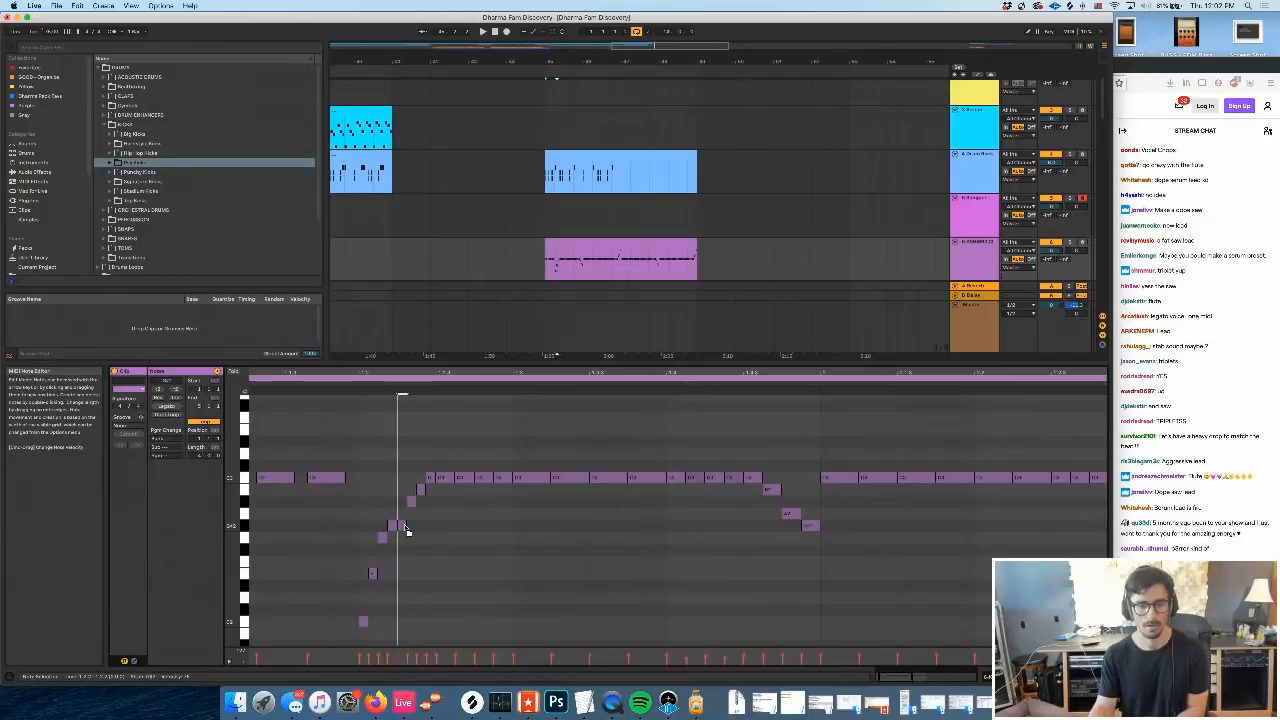
key(space)
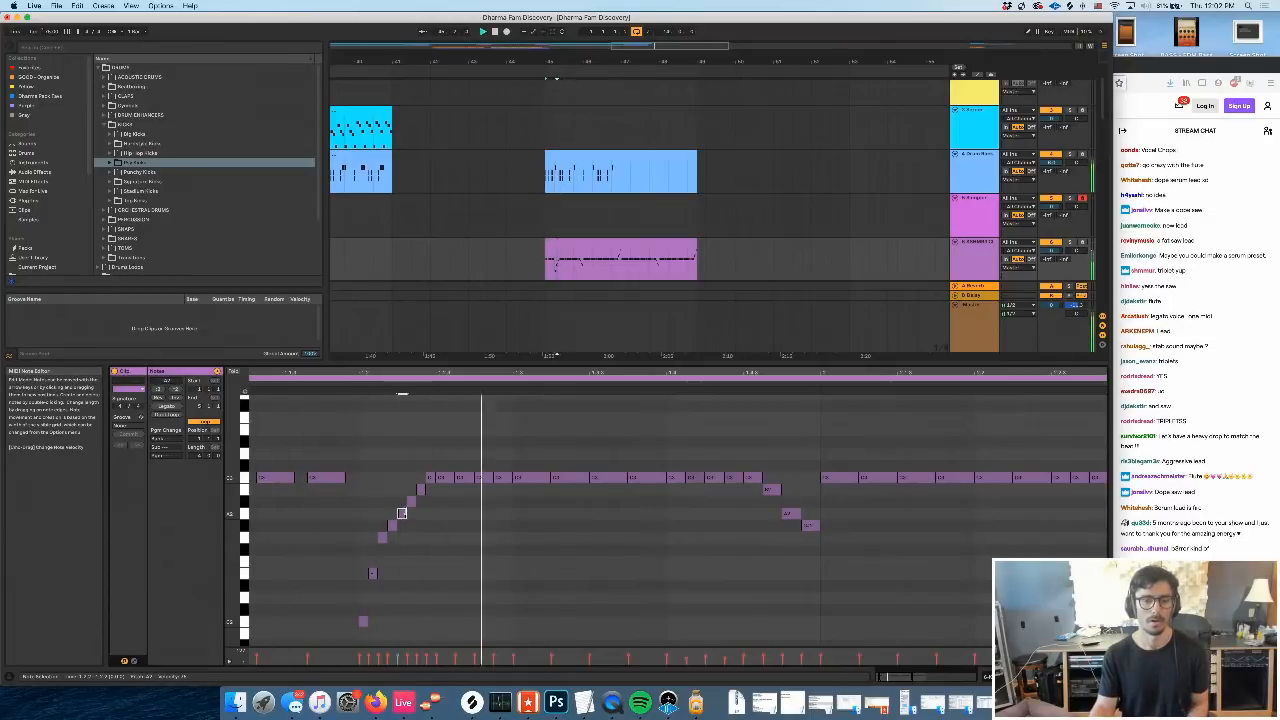
Play the song from the end of the earlier Serum clip and enlarge the arrangement to show the lower tracks
scroll(531, 296, left, 3)
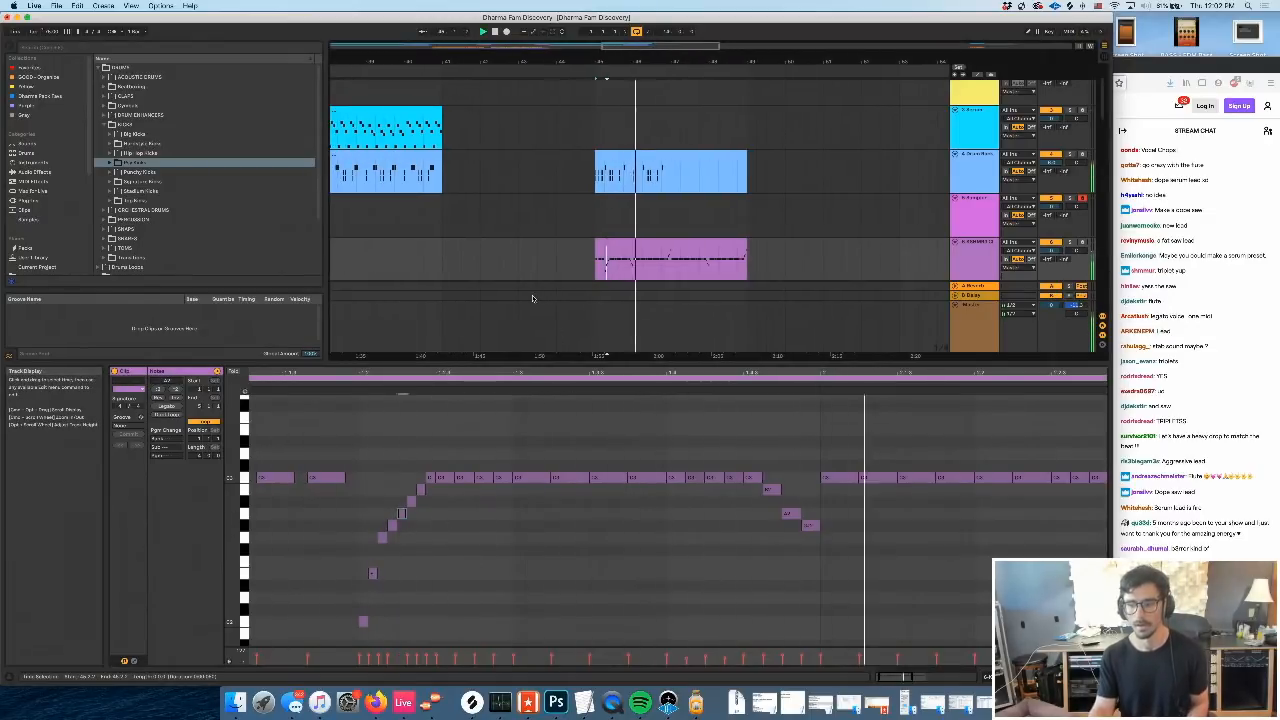
scroll(531, 295, left, 3)
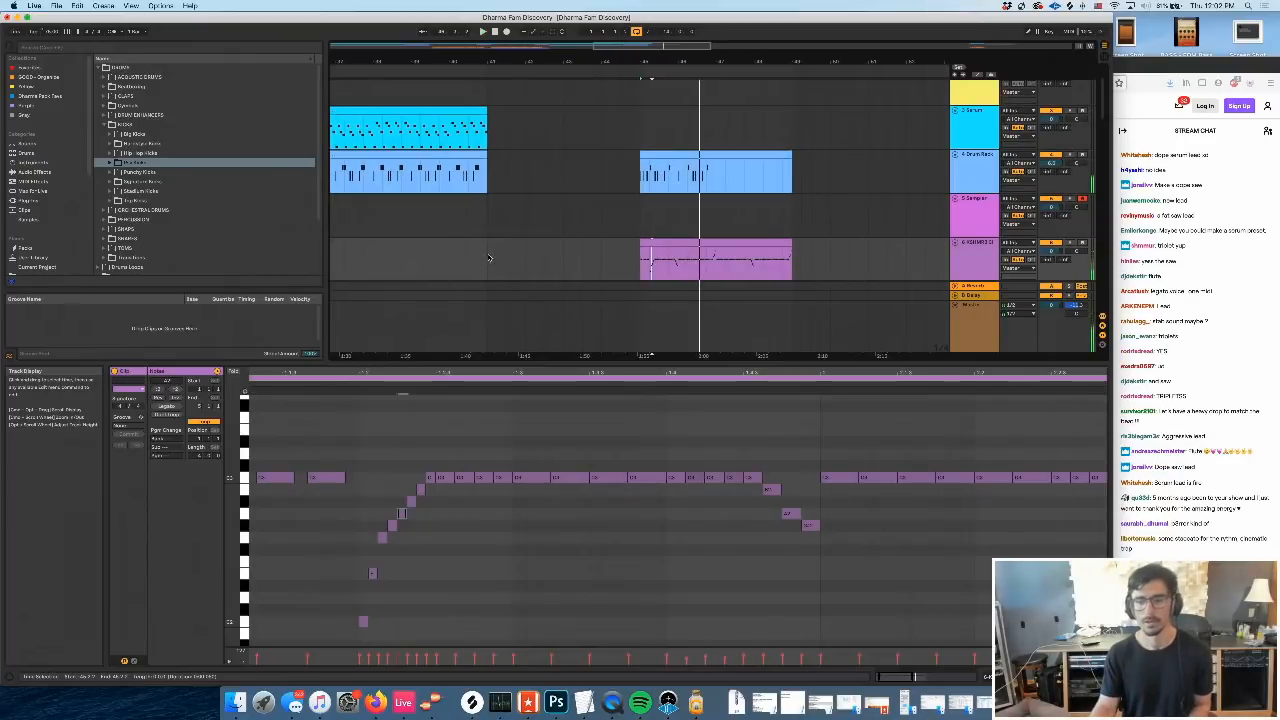
click(489, 258)
key(space)
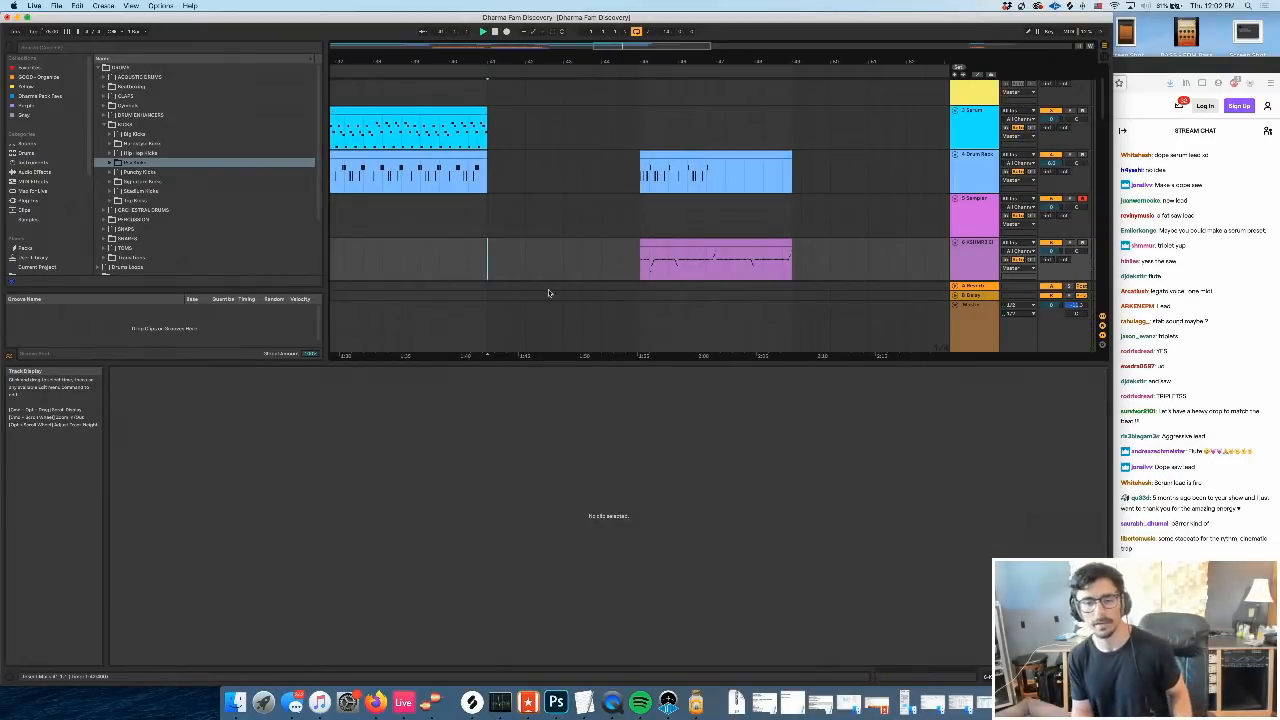
key(space)
drag(609, 363, 625, 460)
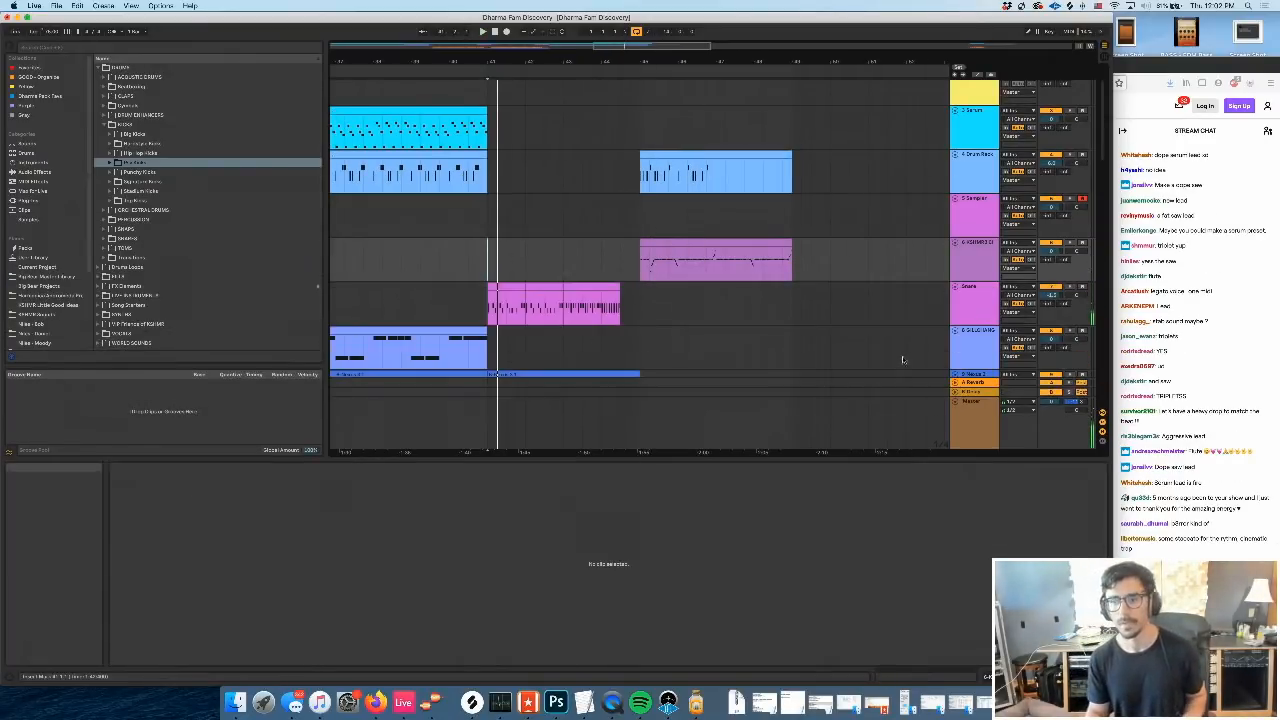
Insert a new MIDI track below the pitched hi-hat track and load Serum on it
click(983, 262)
key(super+shift+t)
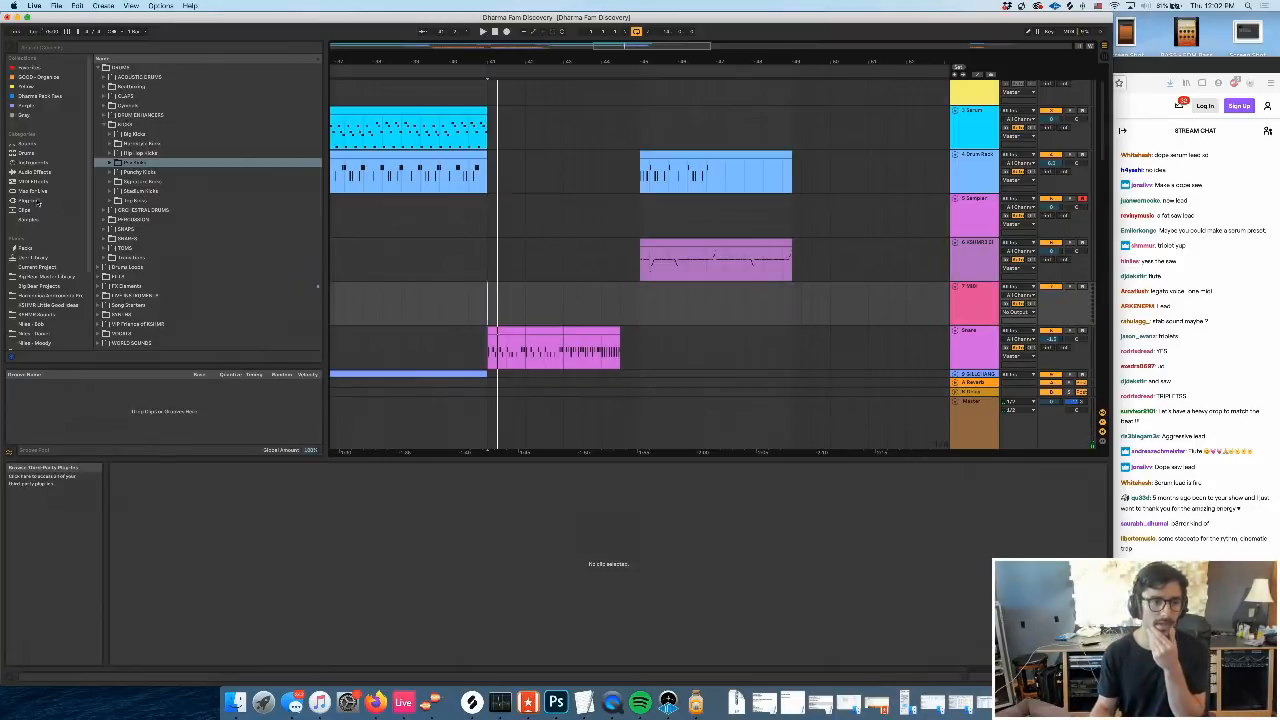
click(30, 200)
click(66, 48)
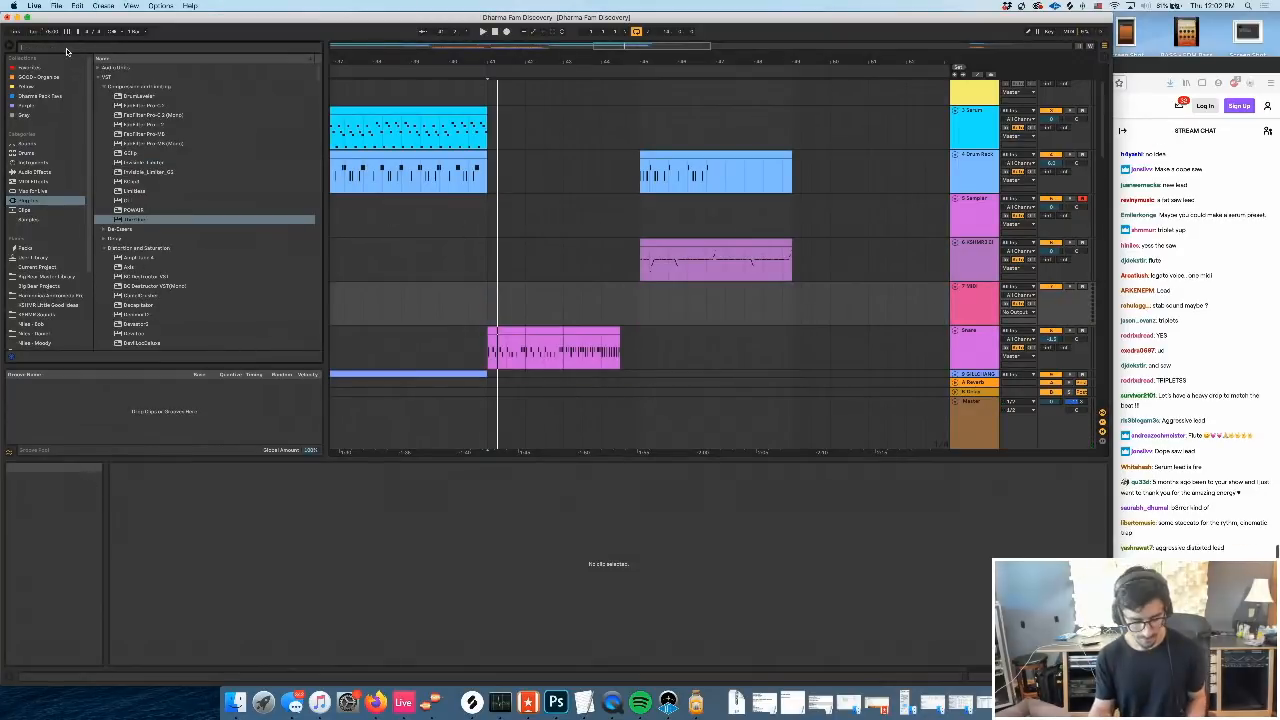
text(serum)
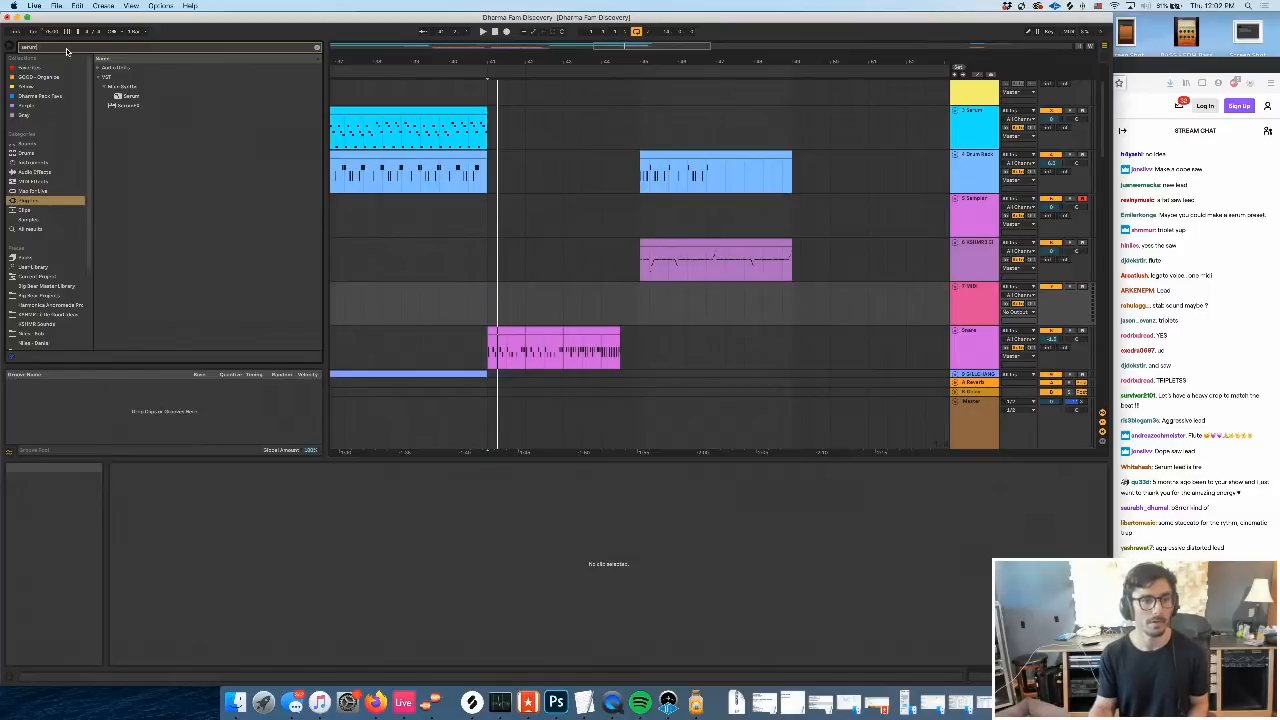
click(129, 96)
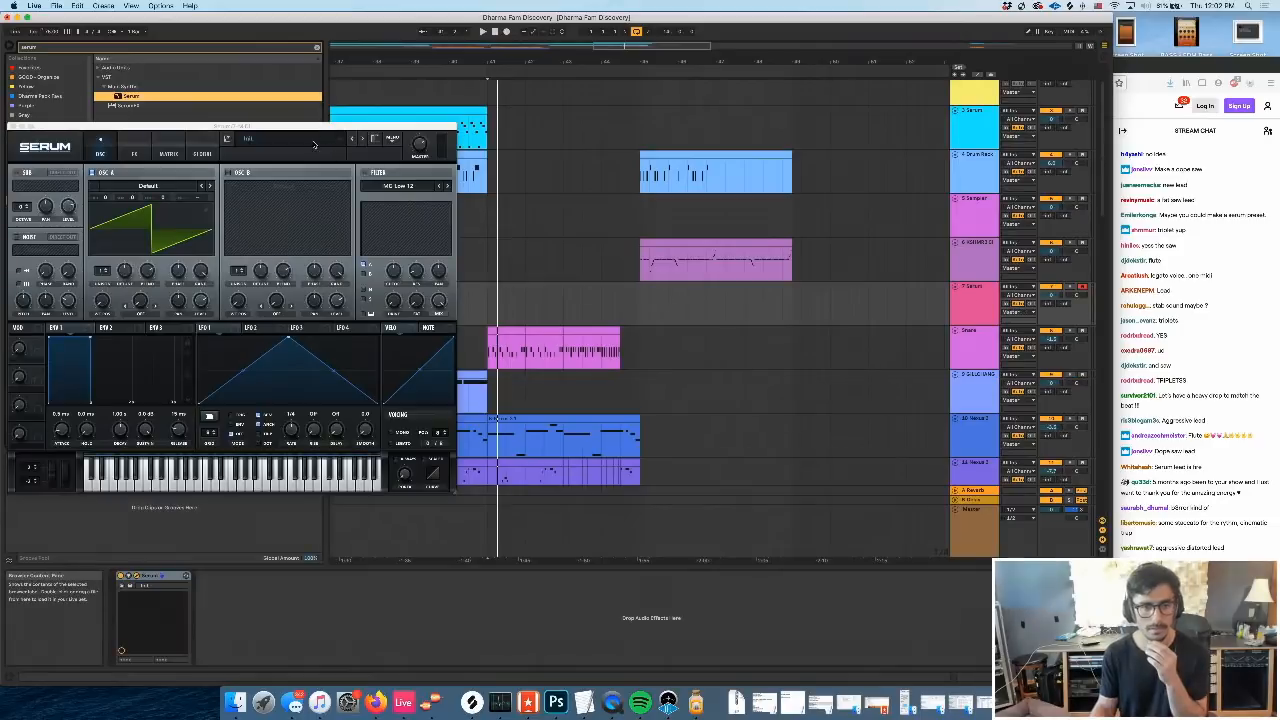
Try Serum's Porter Robinson lead presets, stepping back to LEAD Hear The Bells, and close the synth window
click(316, 140)
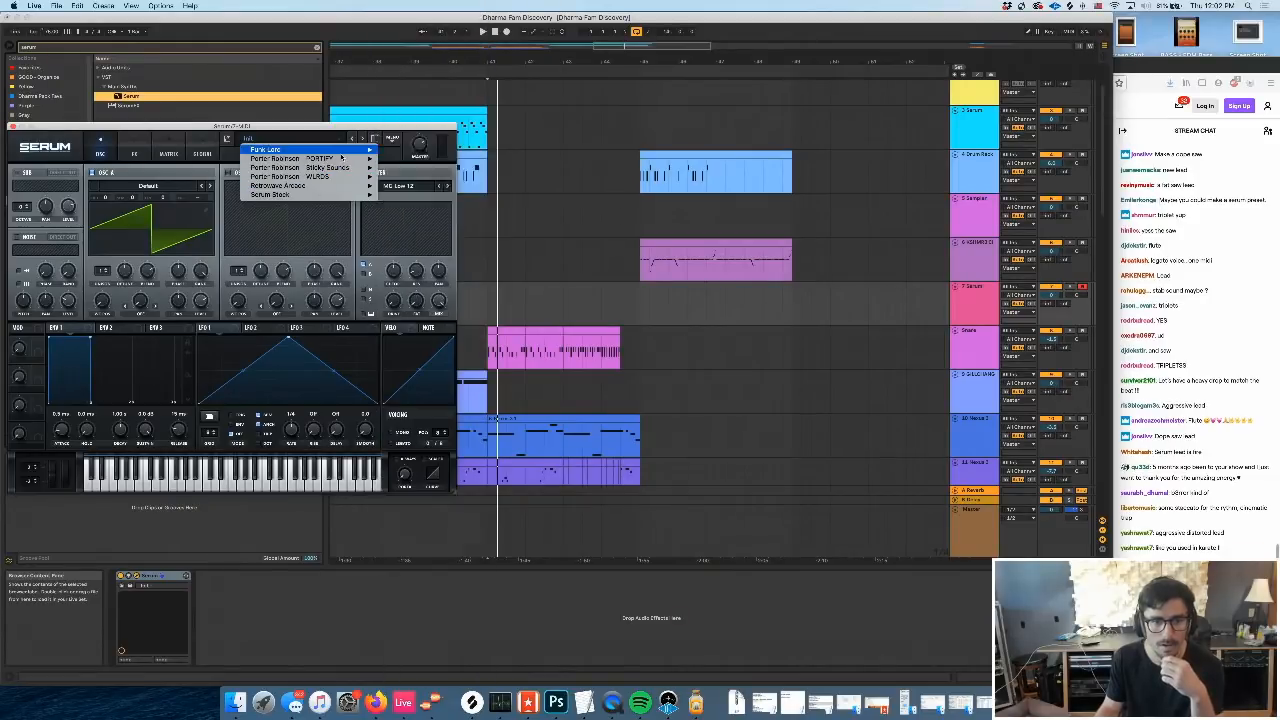
mouse_move(339, 160)
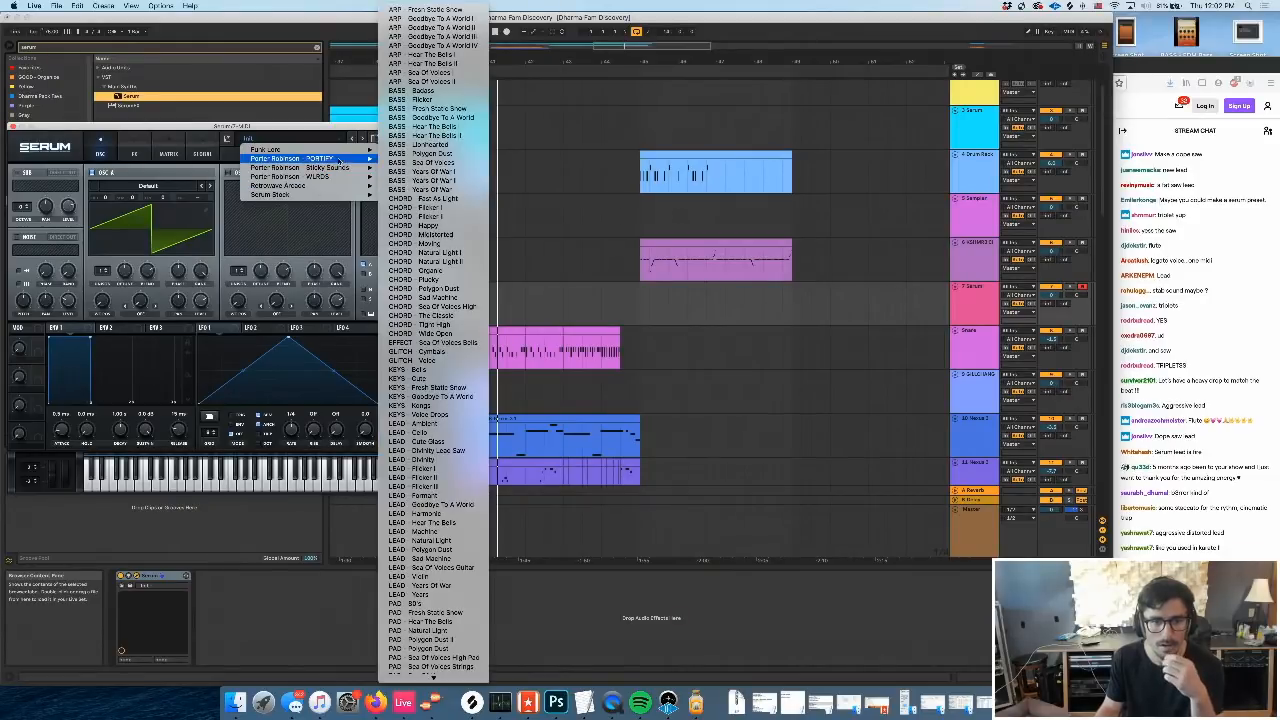
click(447, 533)
click(350, 140)
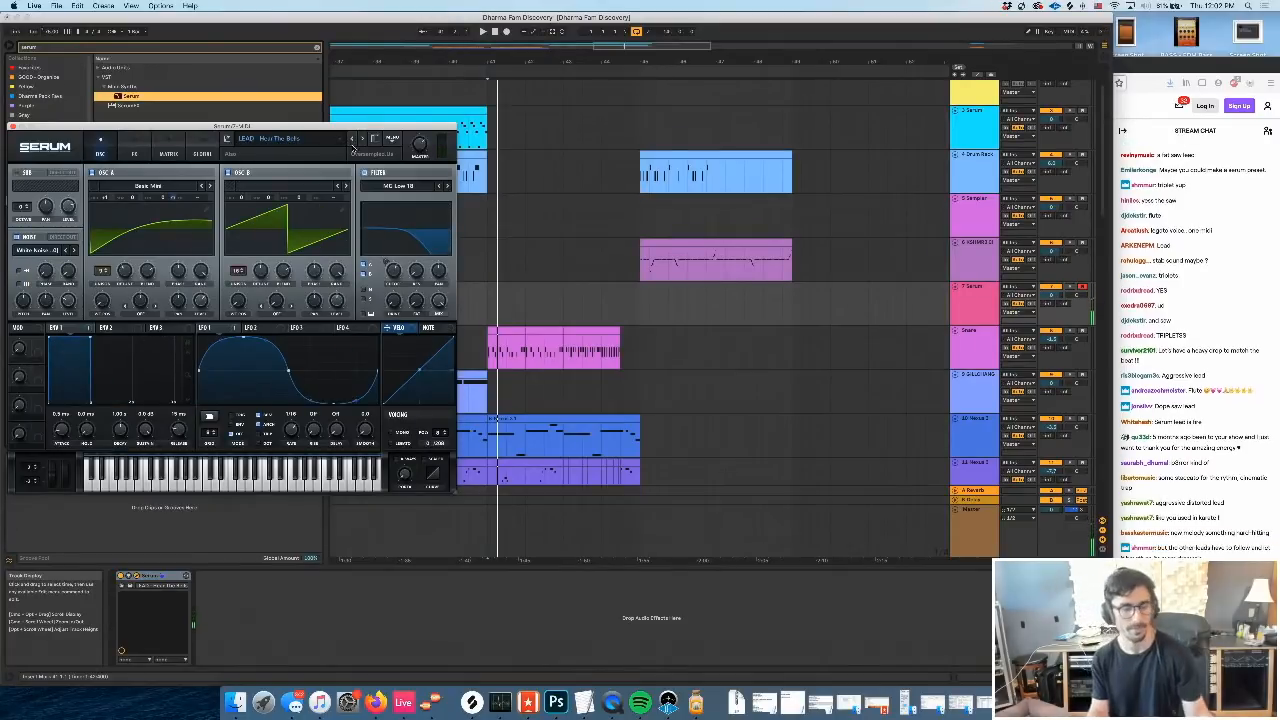
click(12, 127)
Find Nexus 3 among the plug-ins and load it on the new track in place of Serum
drag(43, 48, 1, 50)
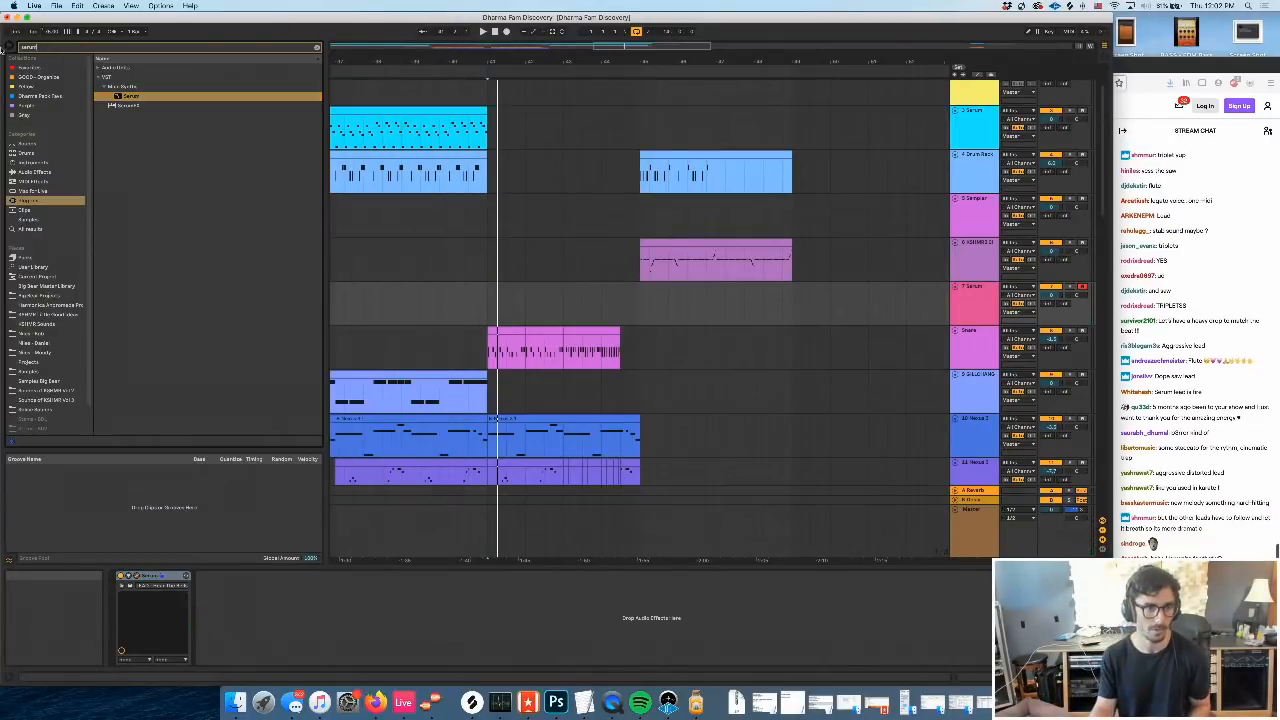
text(nexus)
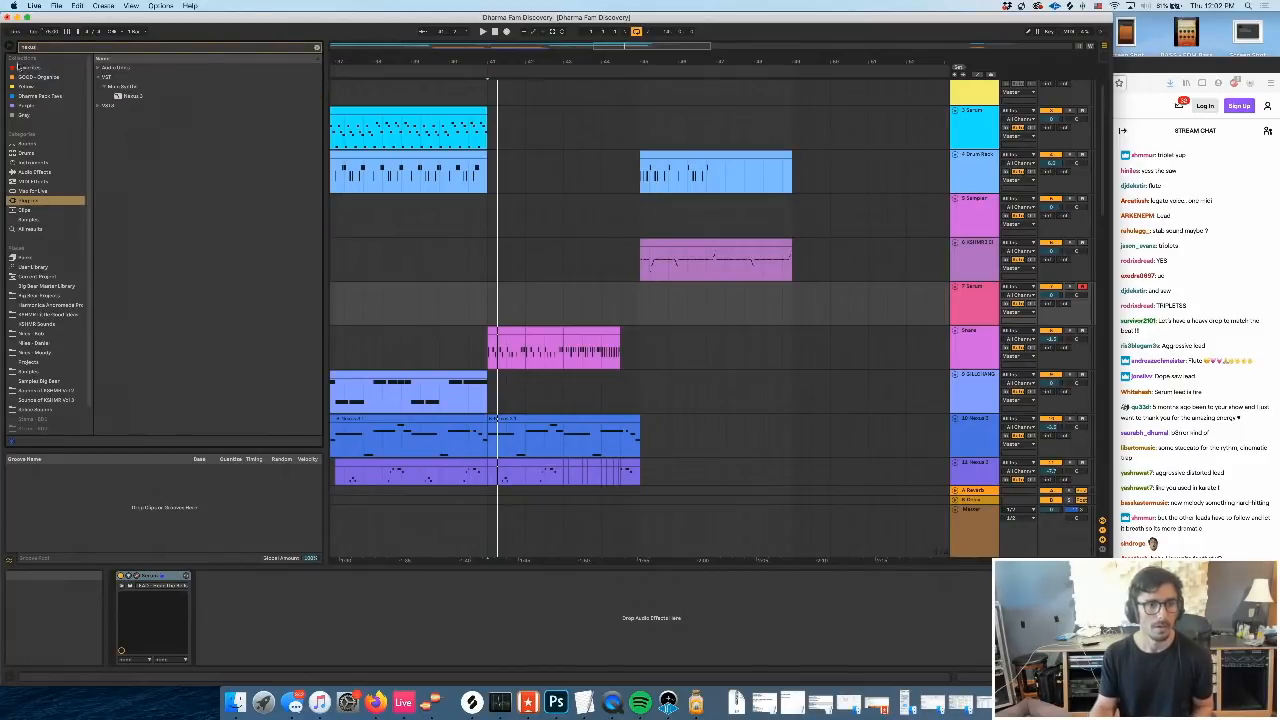
click(131, 96)
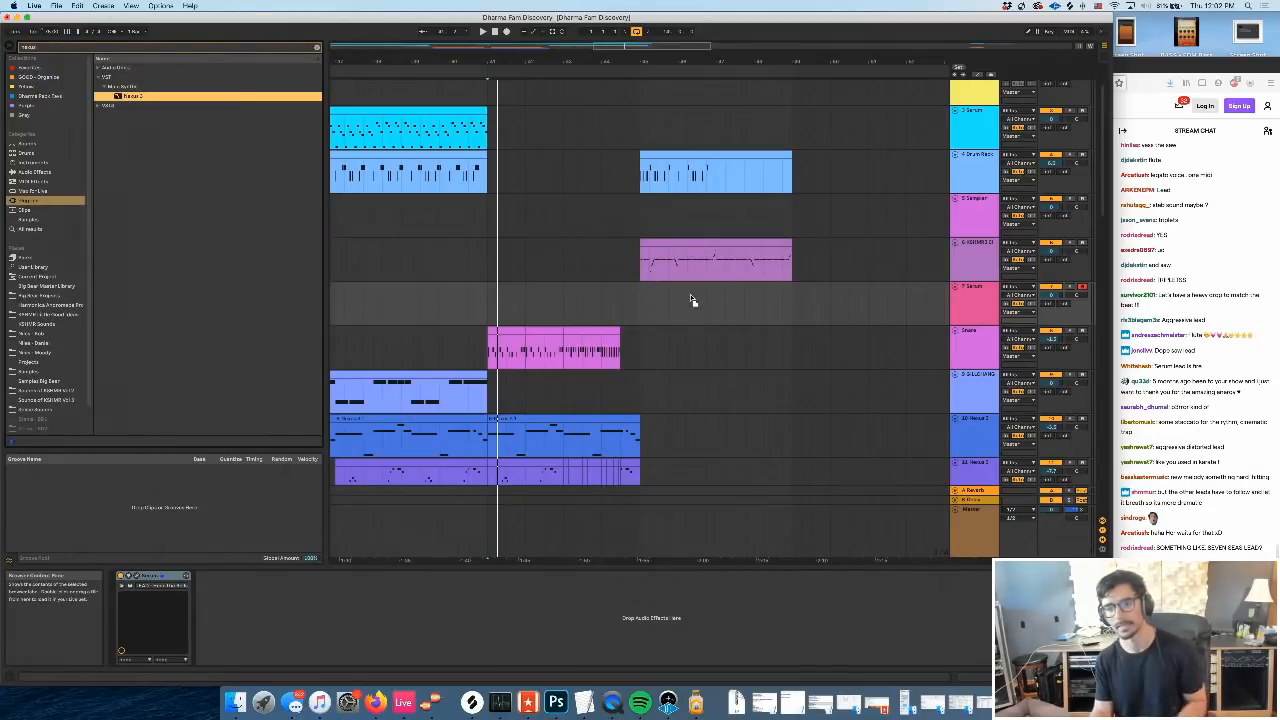
drag(667, 289, 673, 291)
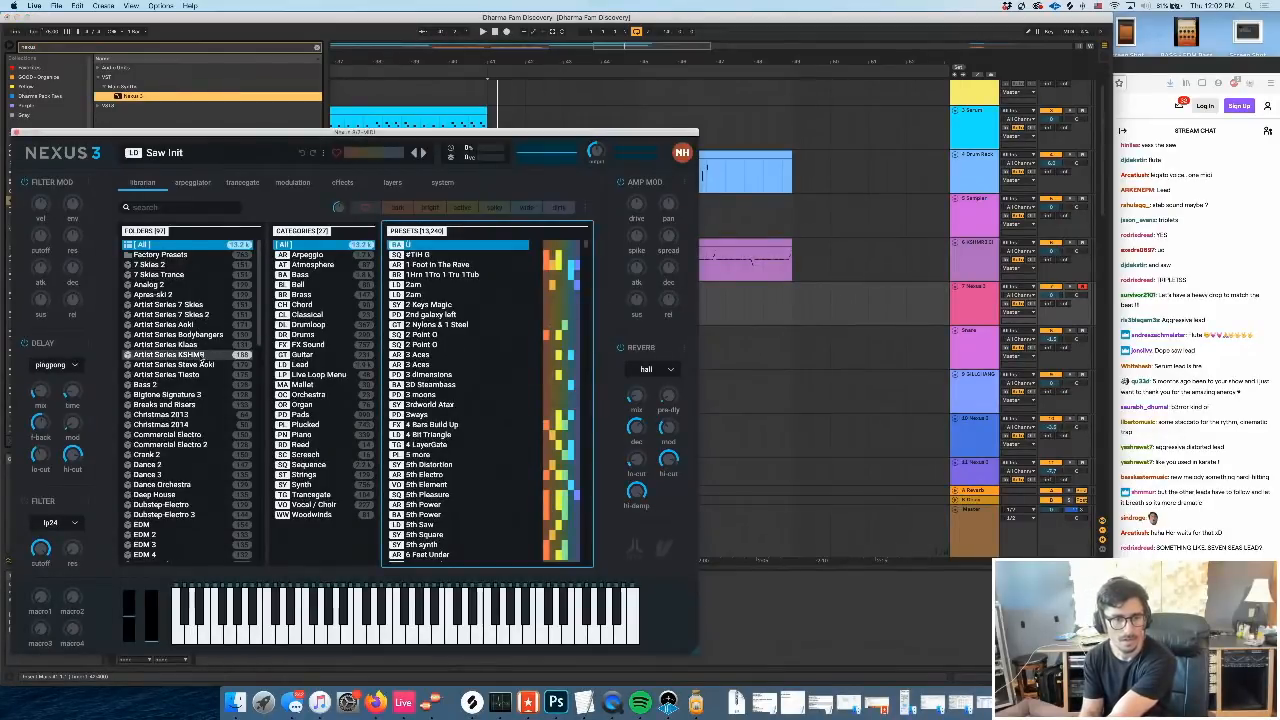
Browse the Nexus presets in the Artist Series KSHMR folder and narrow them to the Lead category
click(201, 356)
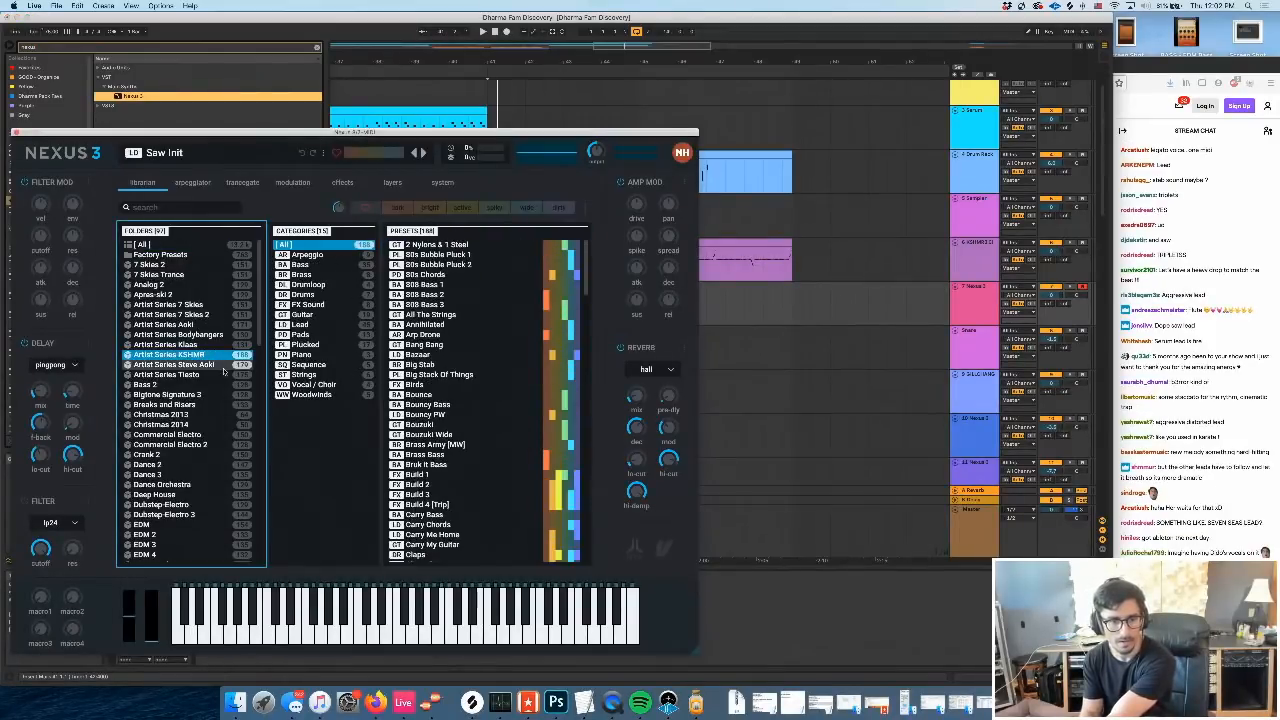
scroll(449, 421, down, 3)
scroll(449, 421, down, 8)
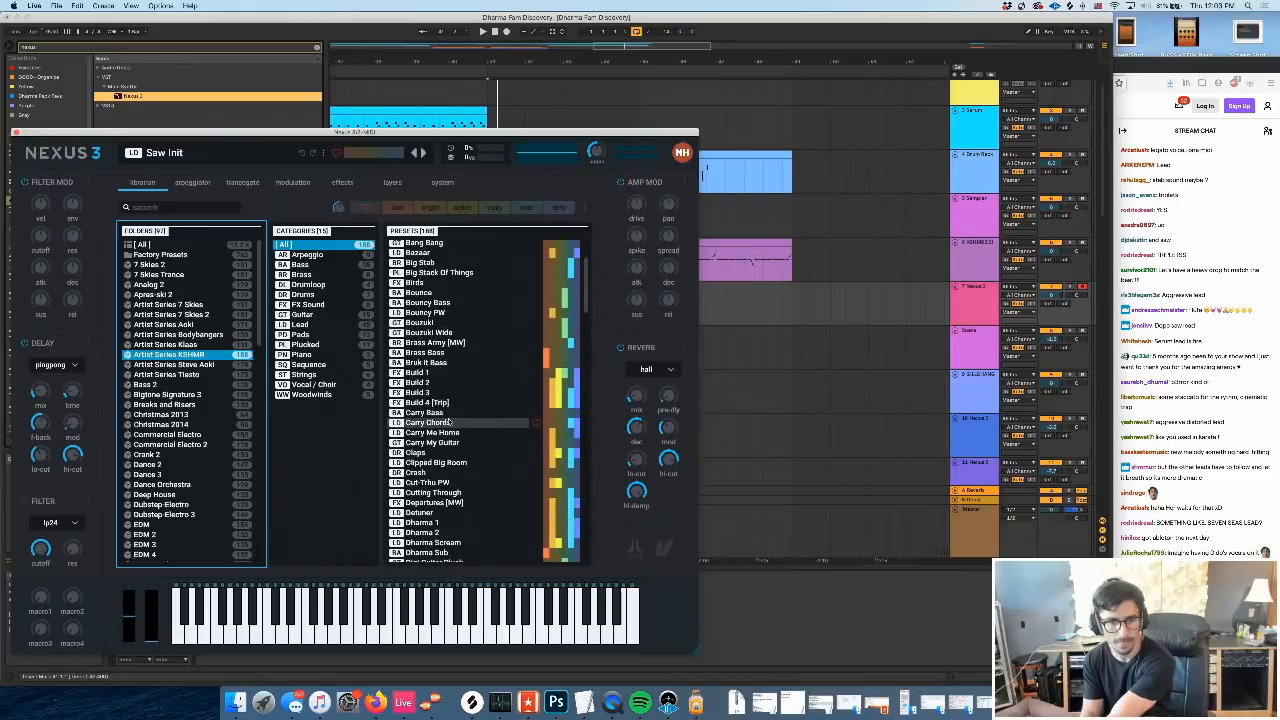
scroll(449, 421, down, 1)
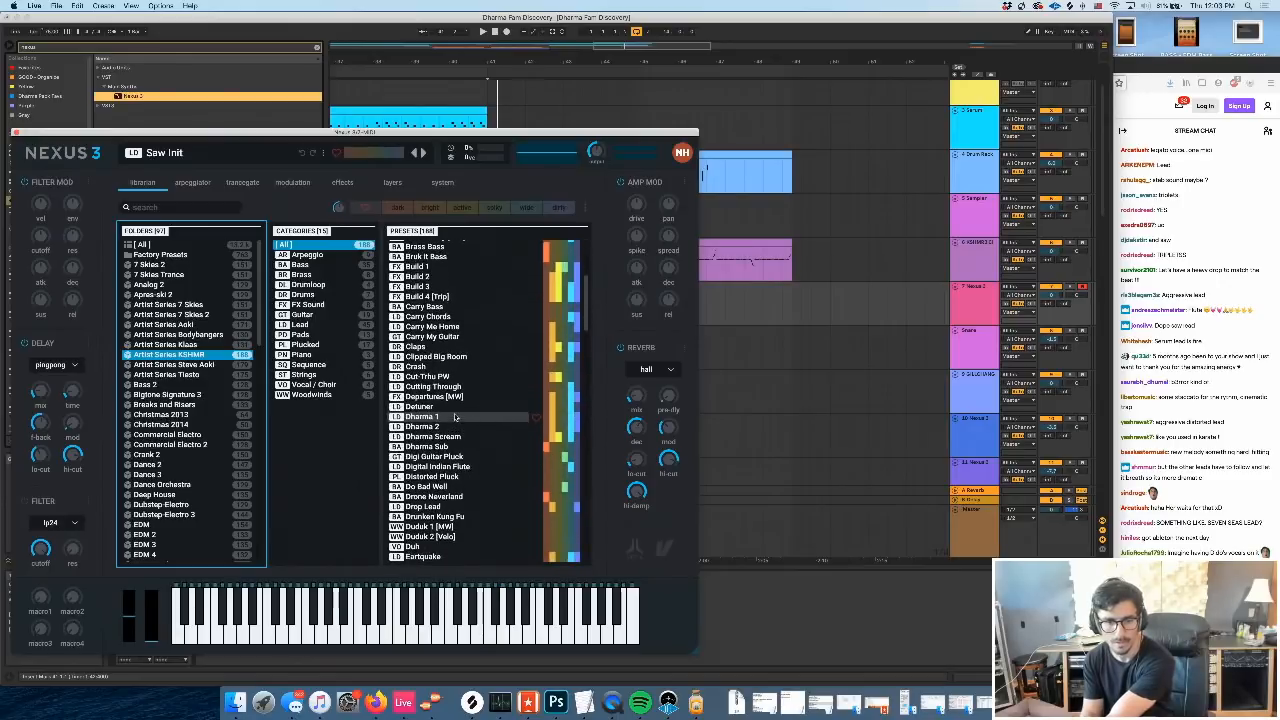
scroll(438, 452, down, 5)
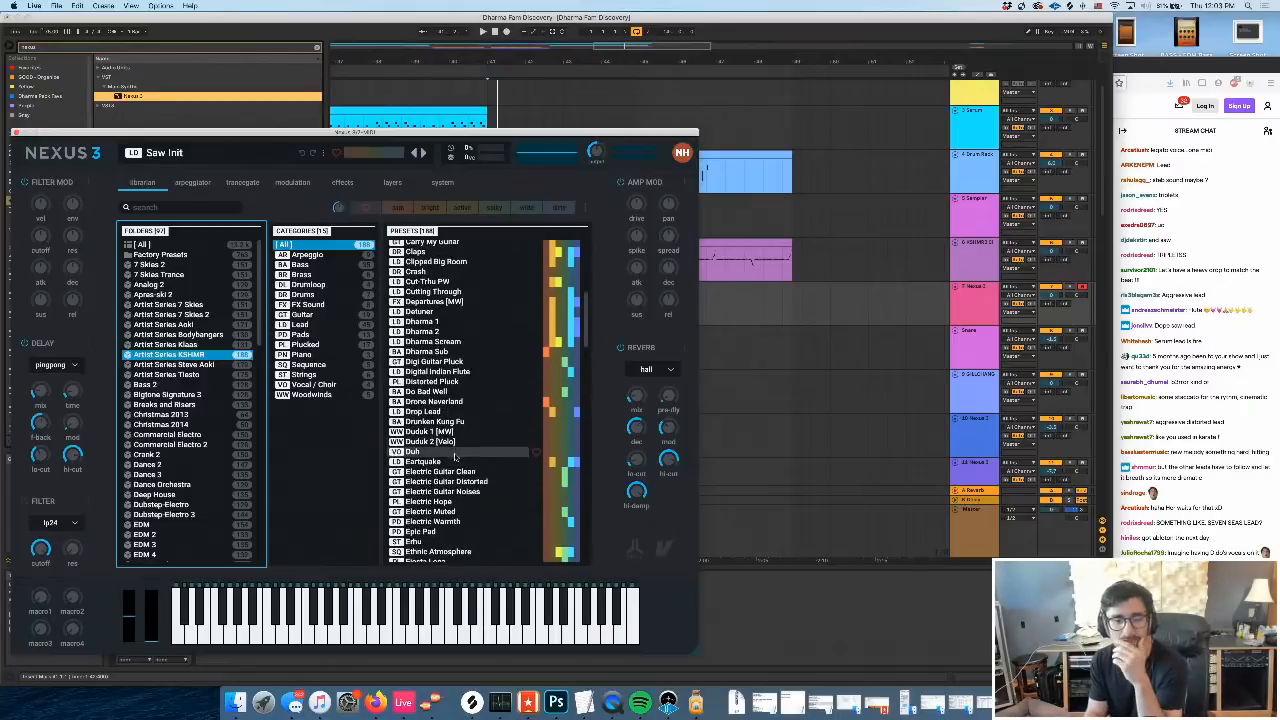
scroll(454, 457, down, 7)
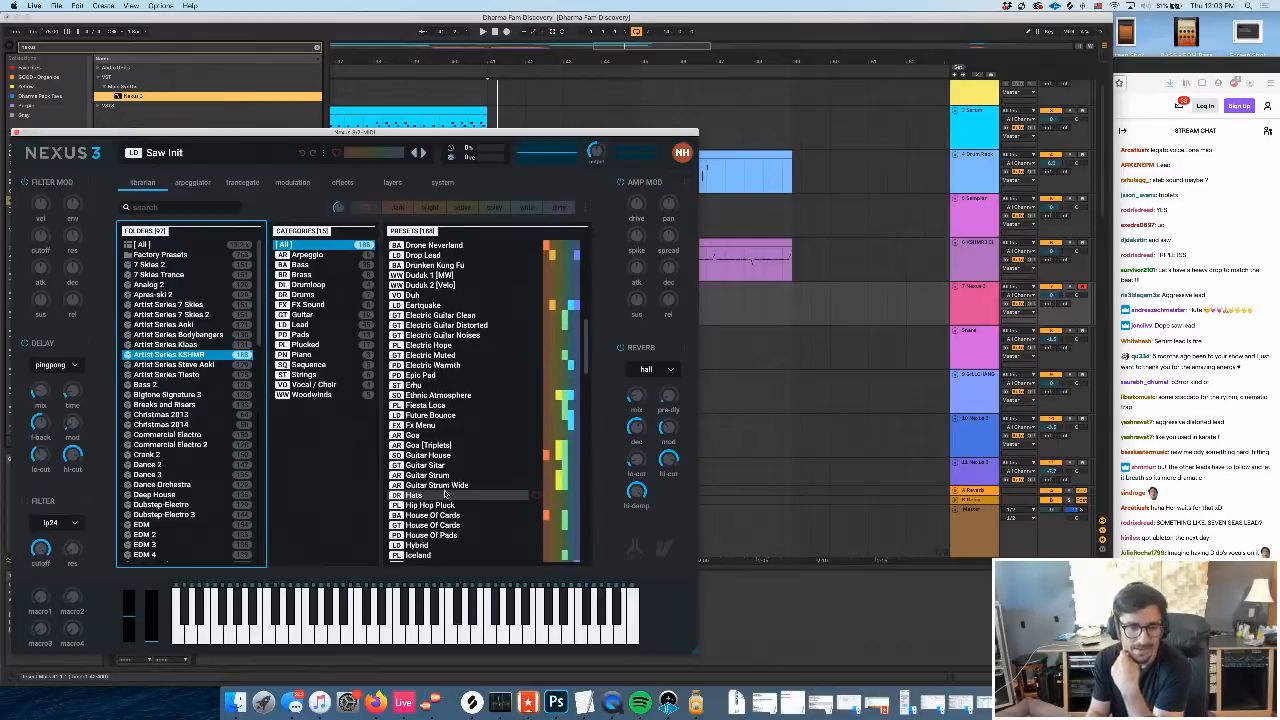
click(323, 326)
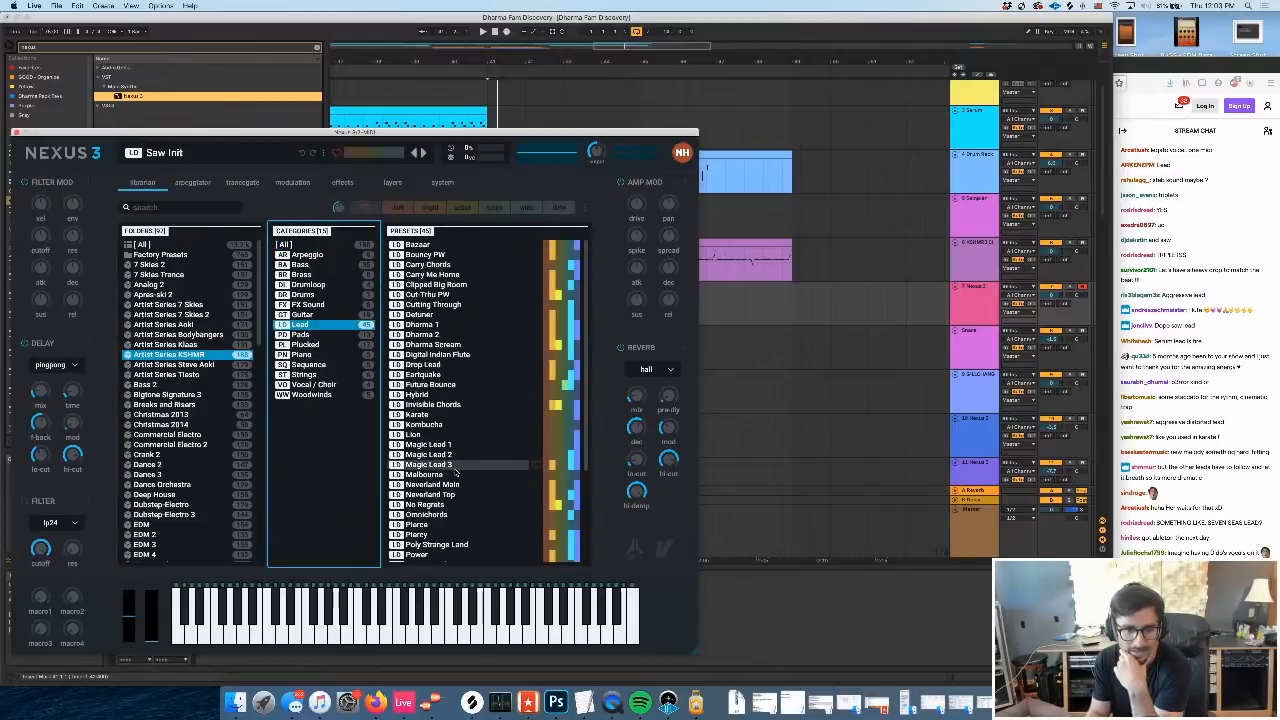
scroll(455, 441, down, 3)
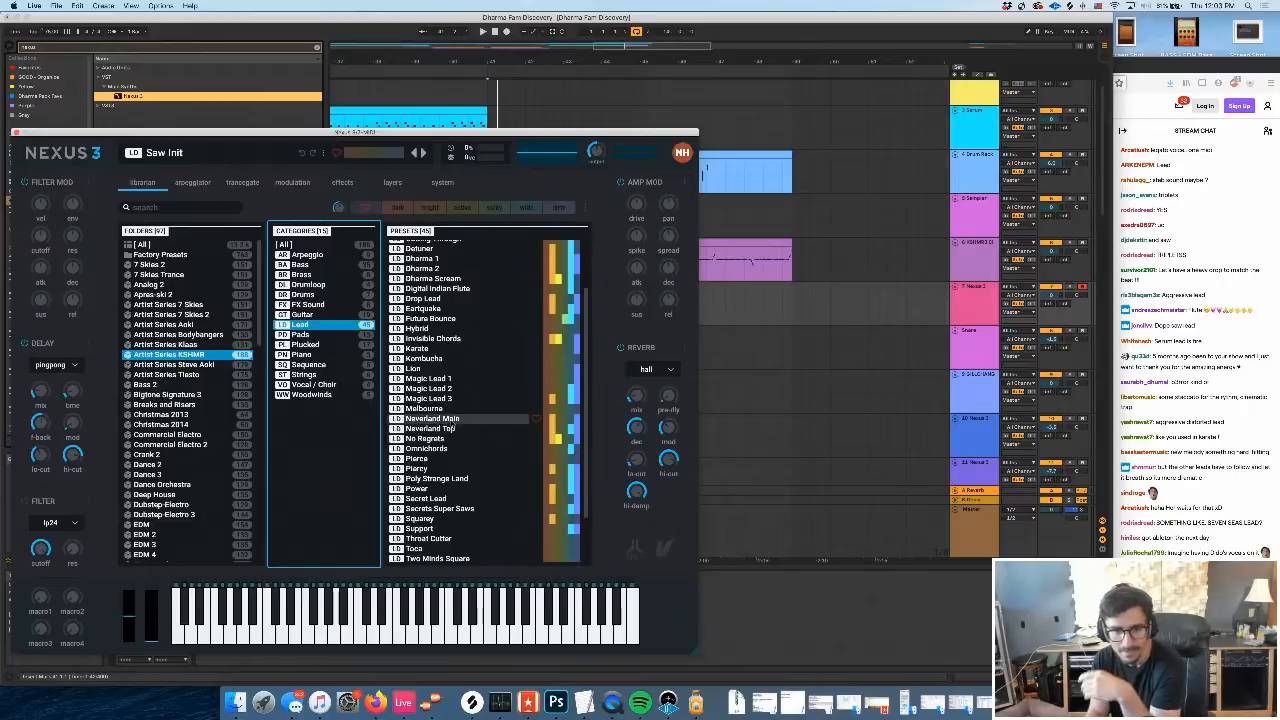
Audition the Hybrid, Eartquake, Drop Lead and Digital Indian Flute presets, and load Secret Lead
click(452, 331)
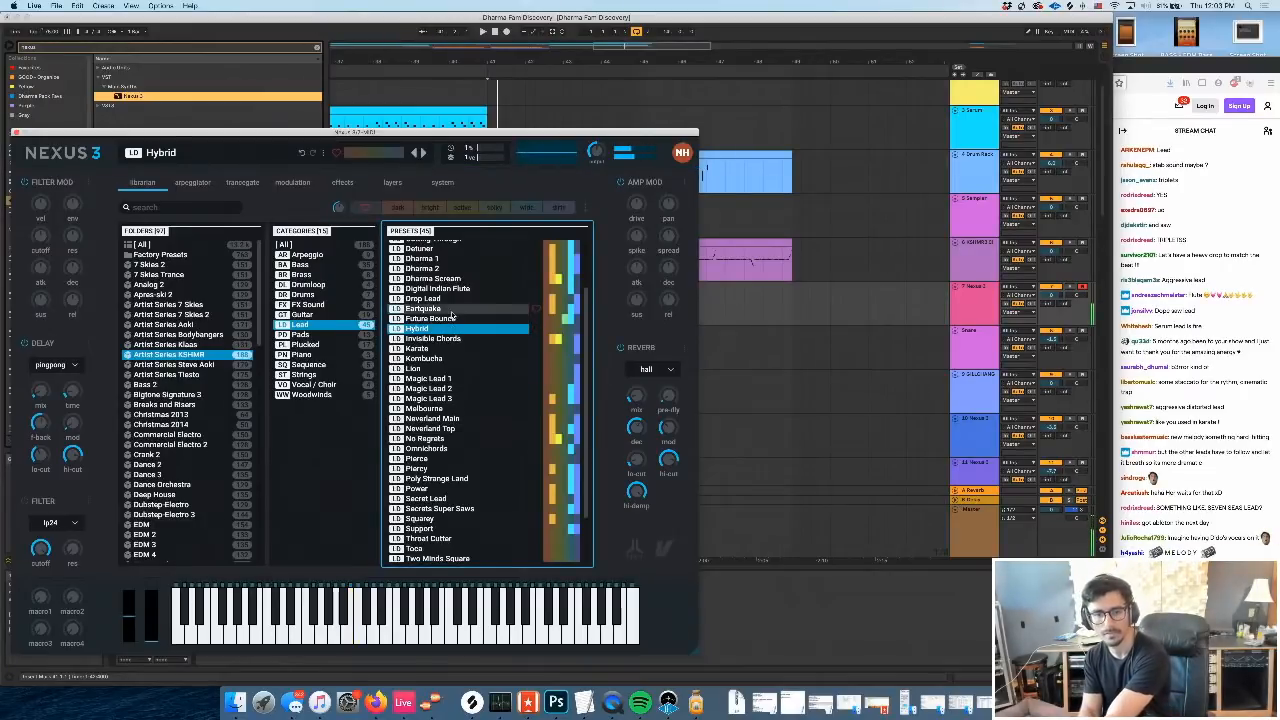
click(438, 310)
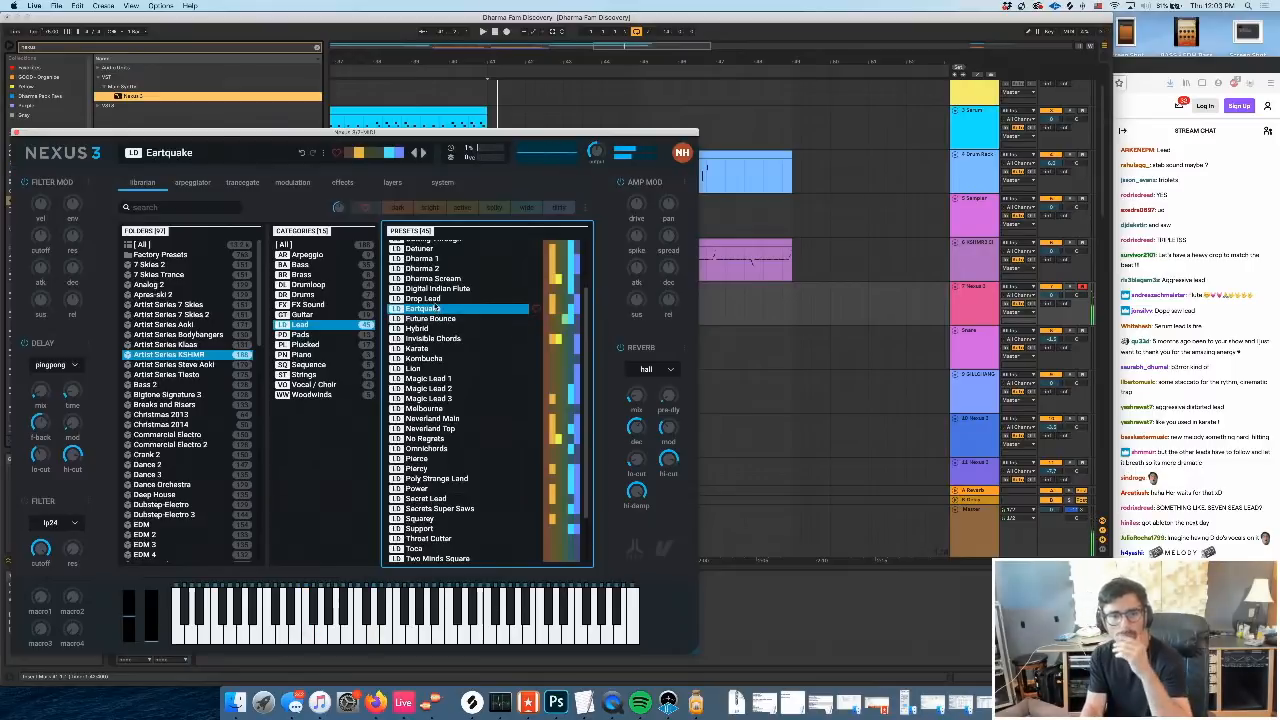
click(430, 298)
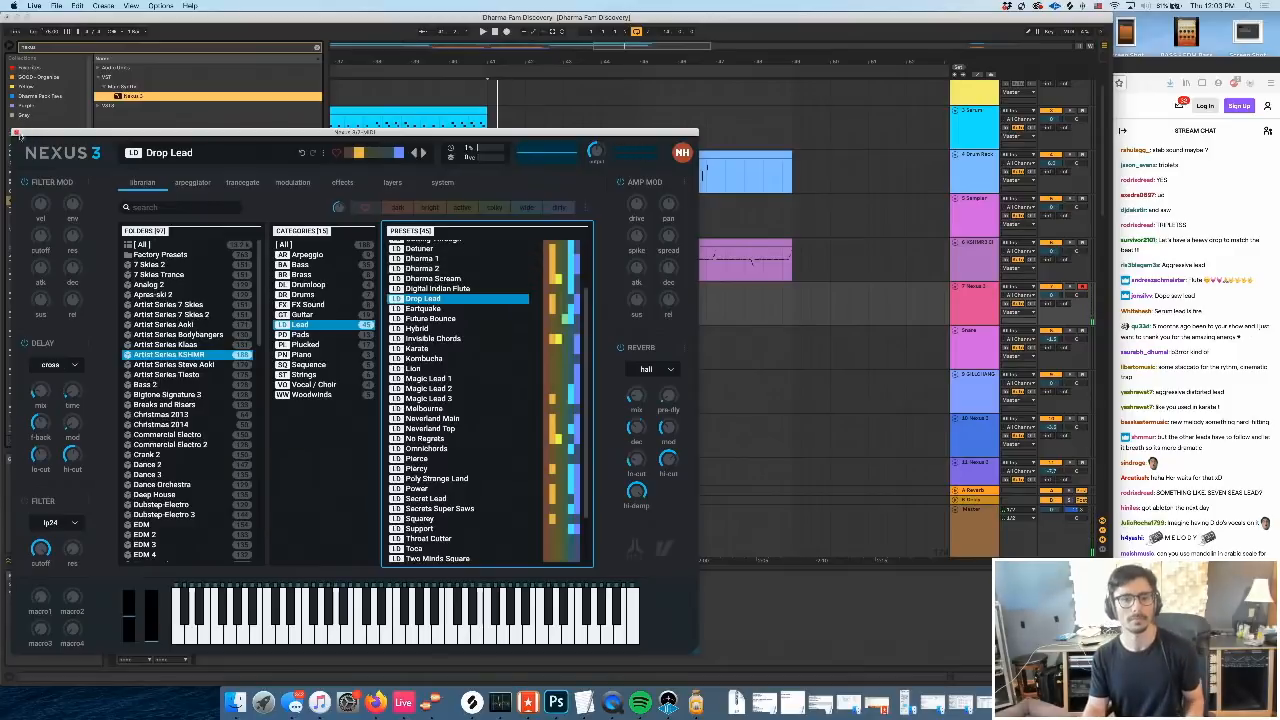
click(436, 289)
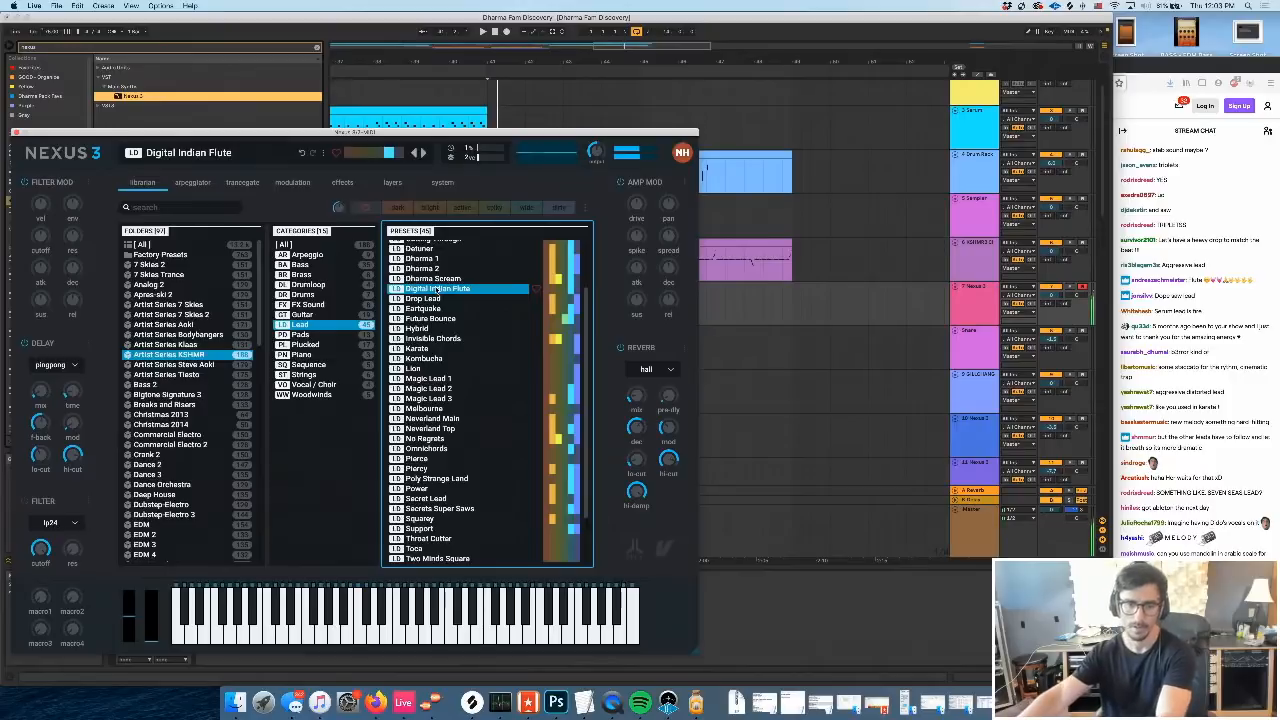
click(437, 498)
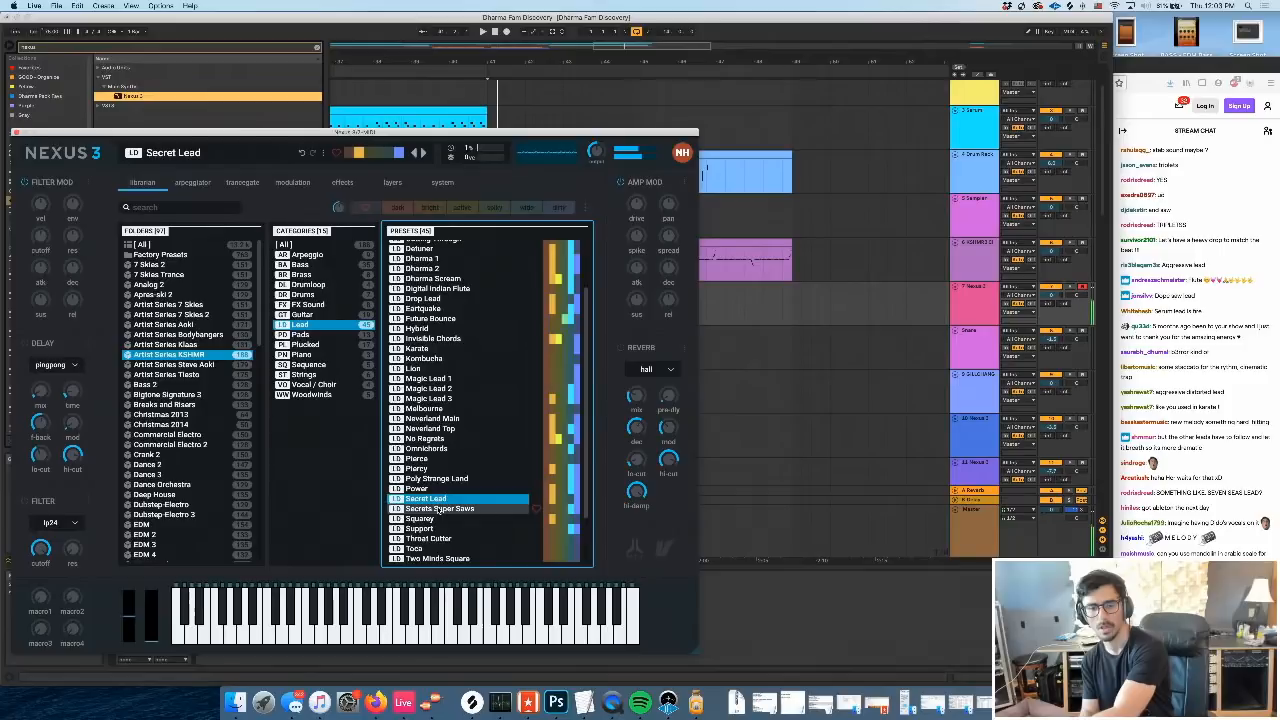
Load the Secrets Super Saws preset on the Nexus track and close the synth window
click(437, 509)
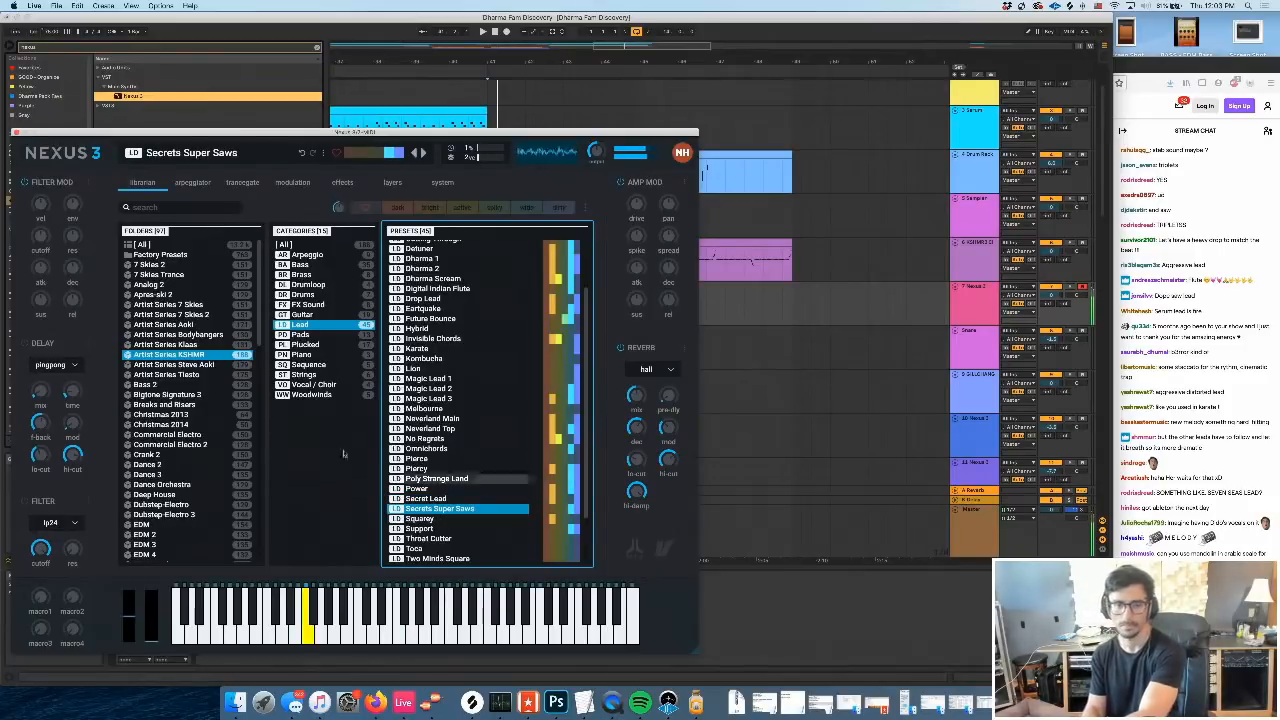
click(15, 133)
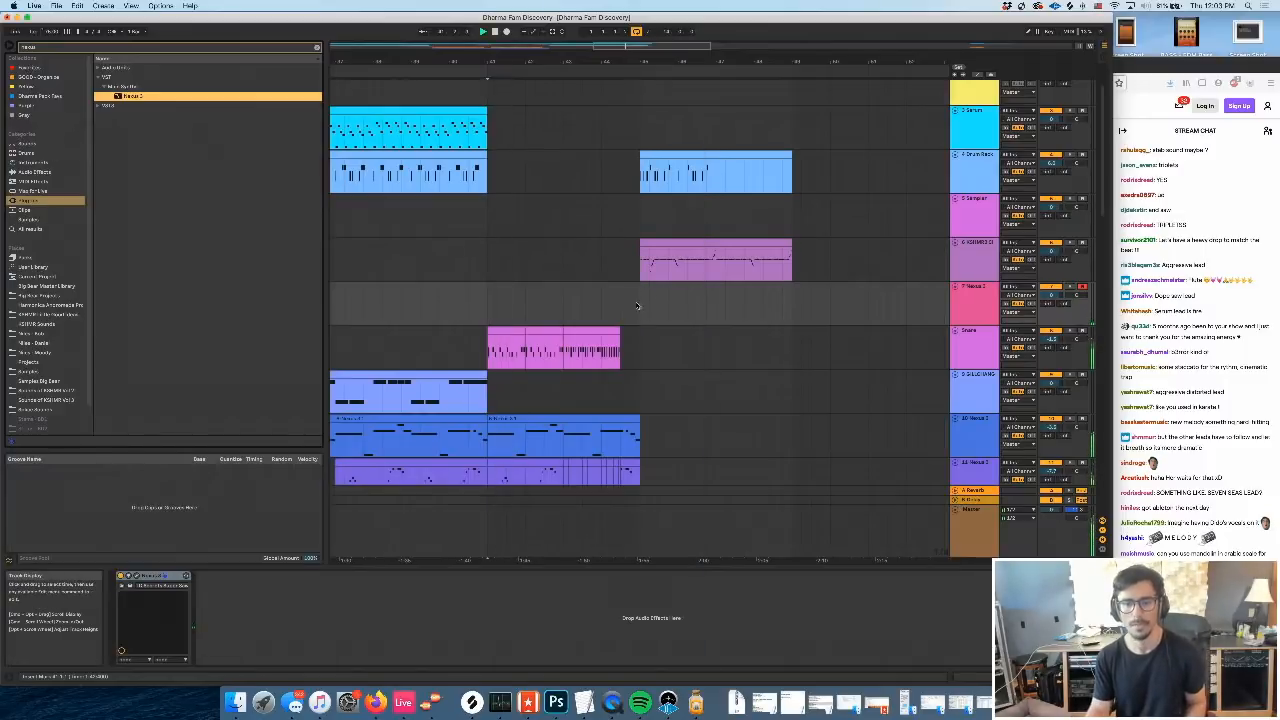
Insert an empty MIDI clip on the new Nexus track, spanning the same range as the trap section's drum clip
key(space)
click(621, 305)
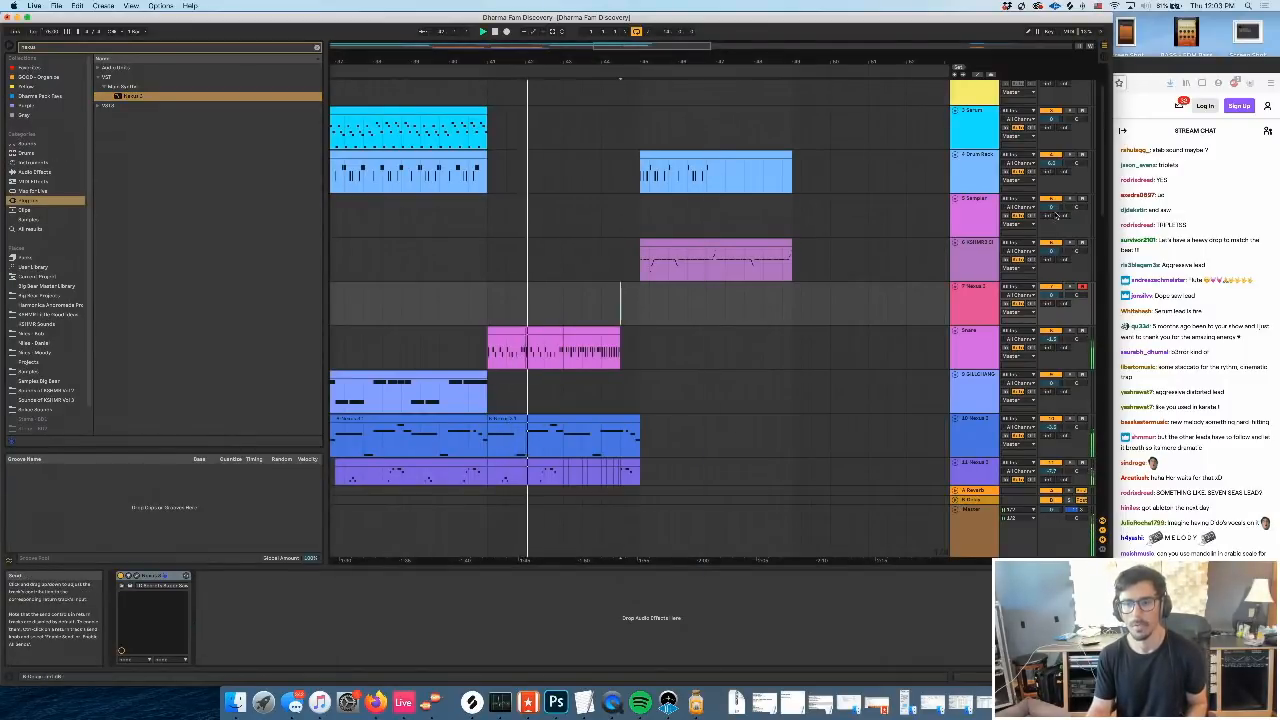
click(629, 301)
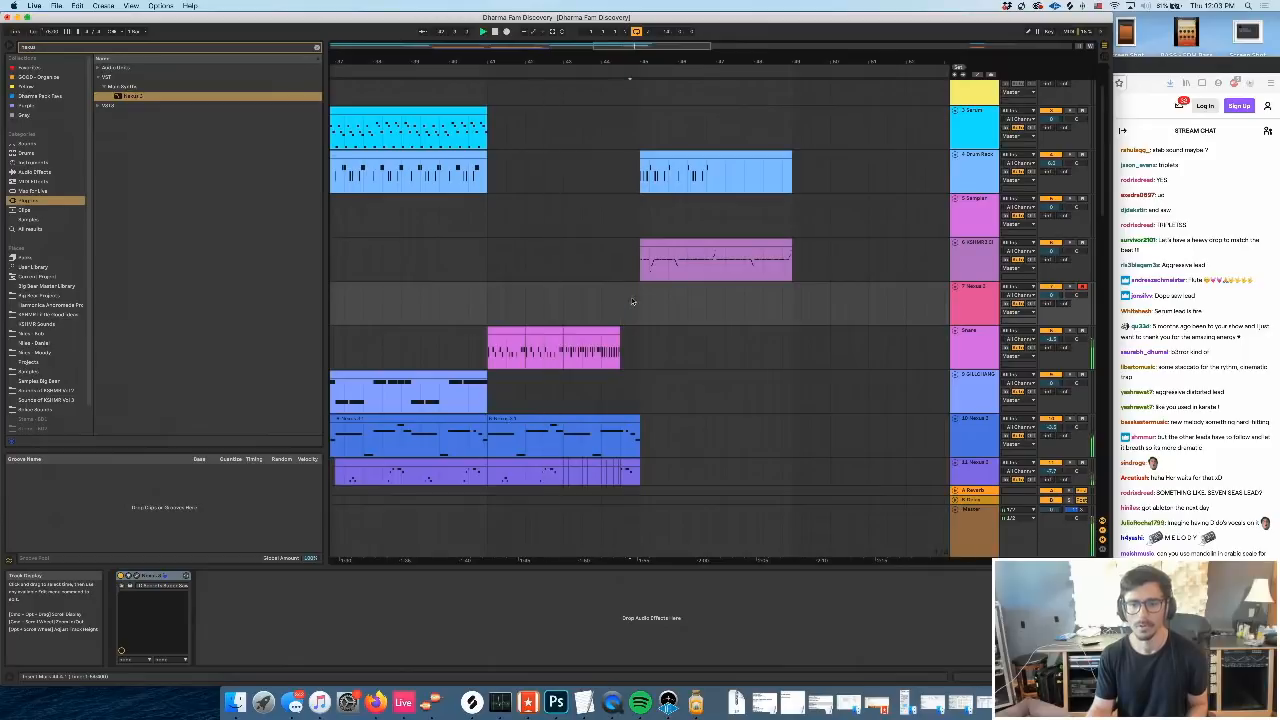
scroll(705, 370, right, 3)
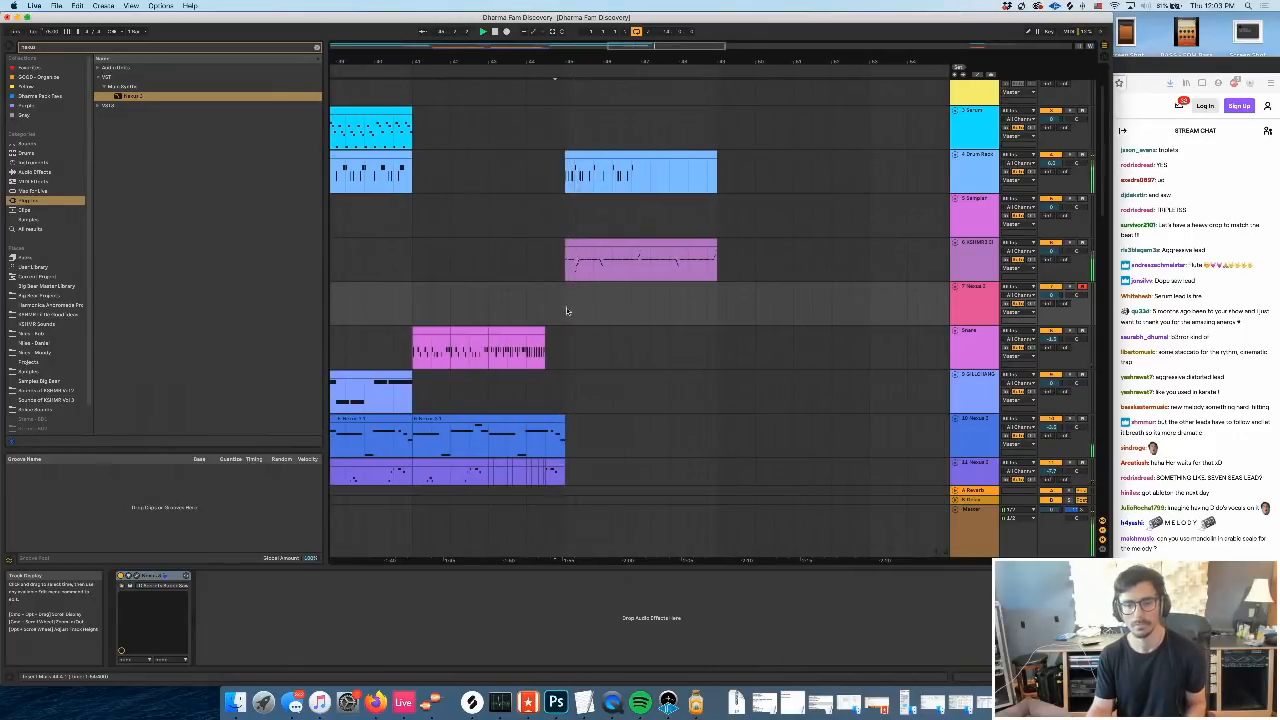
drag(567, 311, 716, 314)
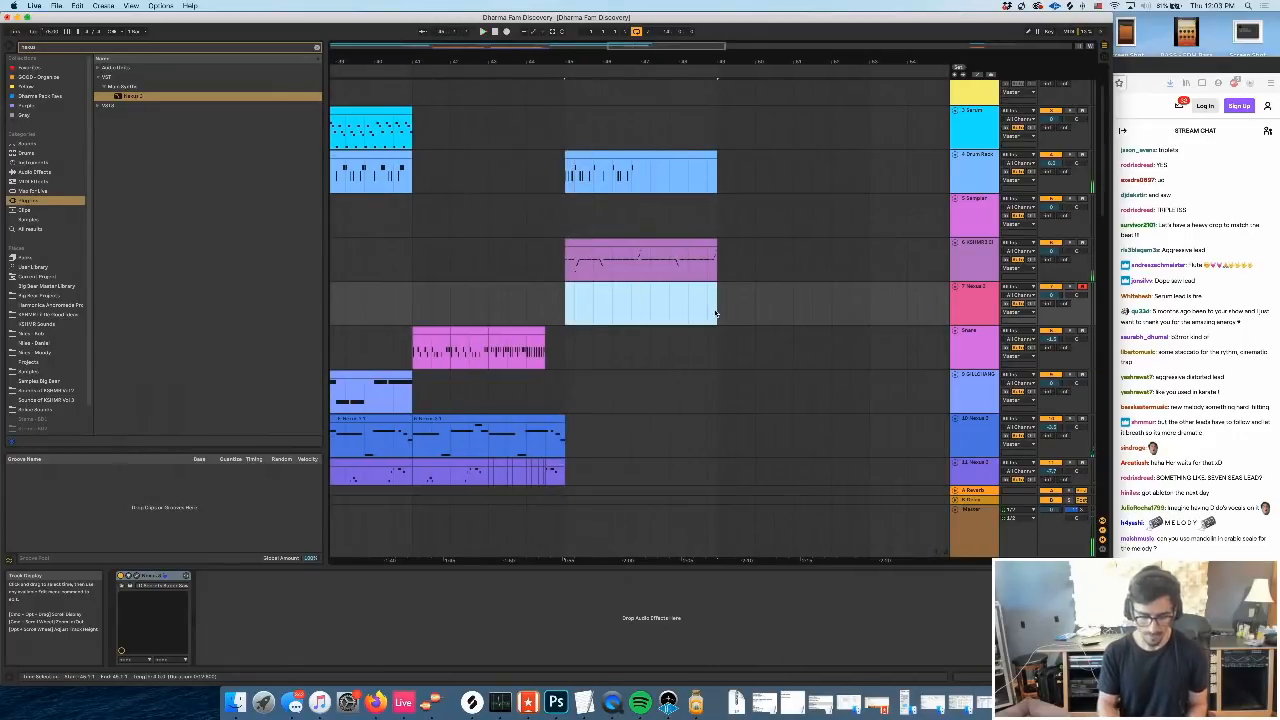
key(super+shift+m)
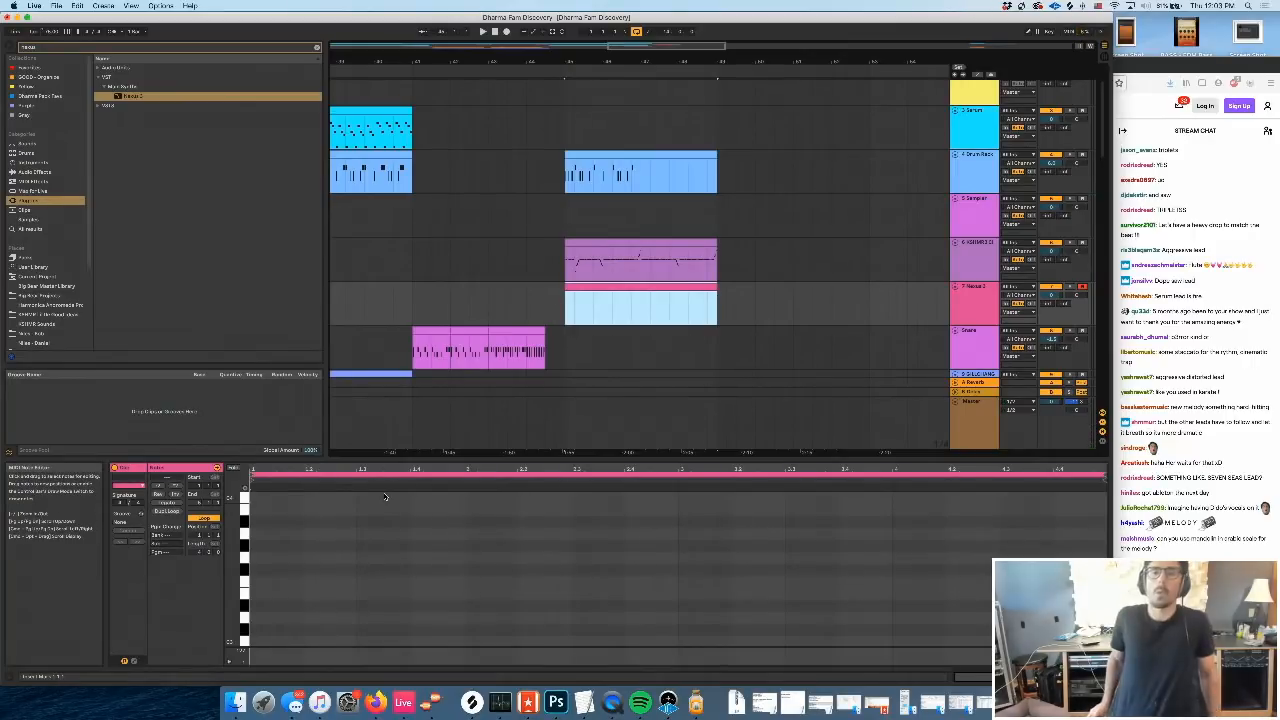
Play the start of the trap section, reopen the Nexus window and list the Bass category of the Artist Series KSHMR folder
key(space)
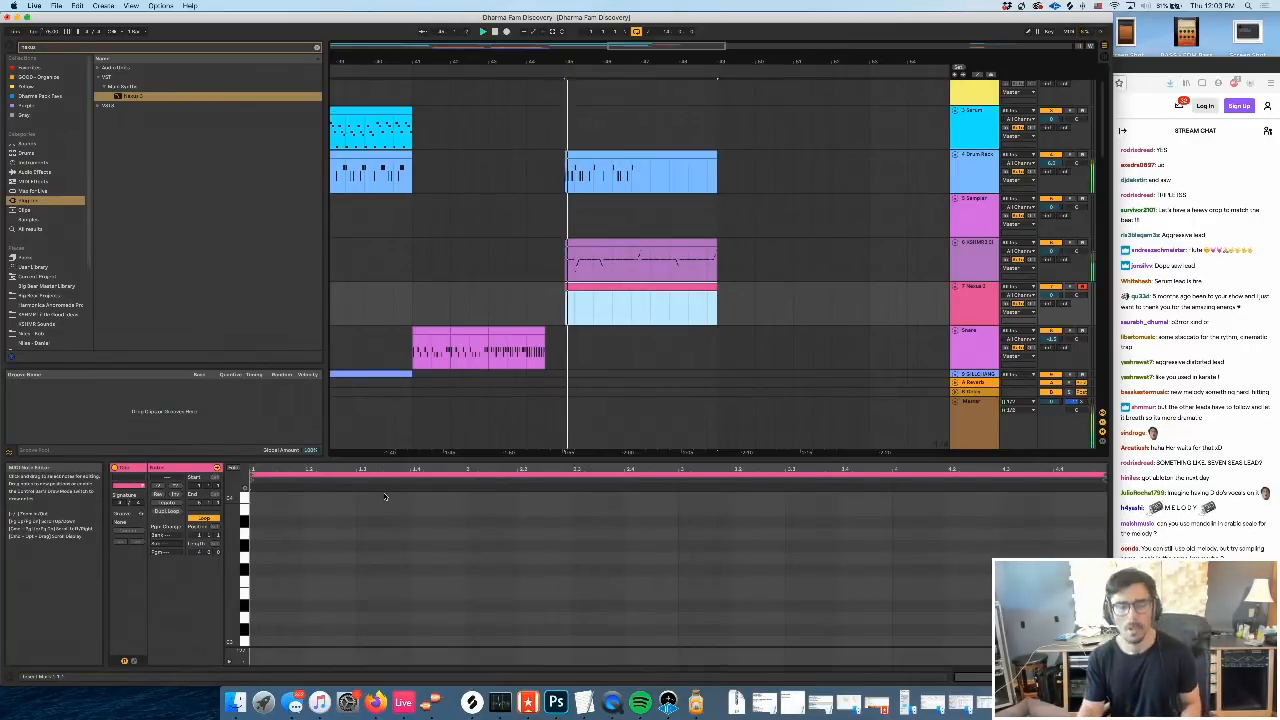
drag(585, 58, 585, 124)
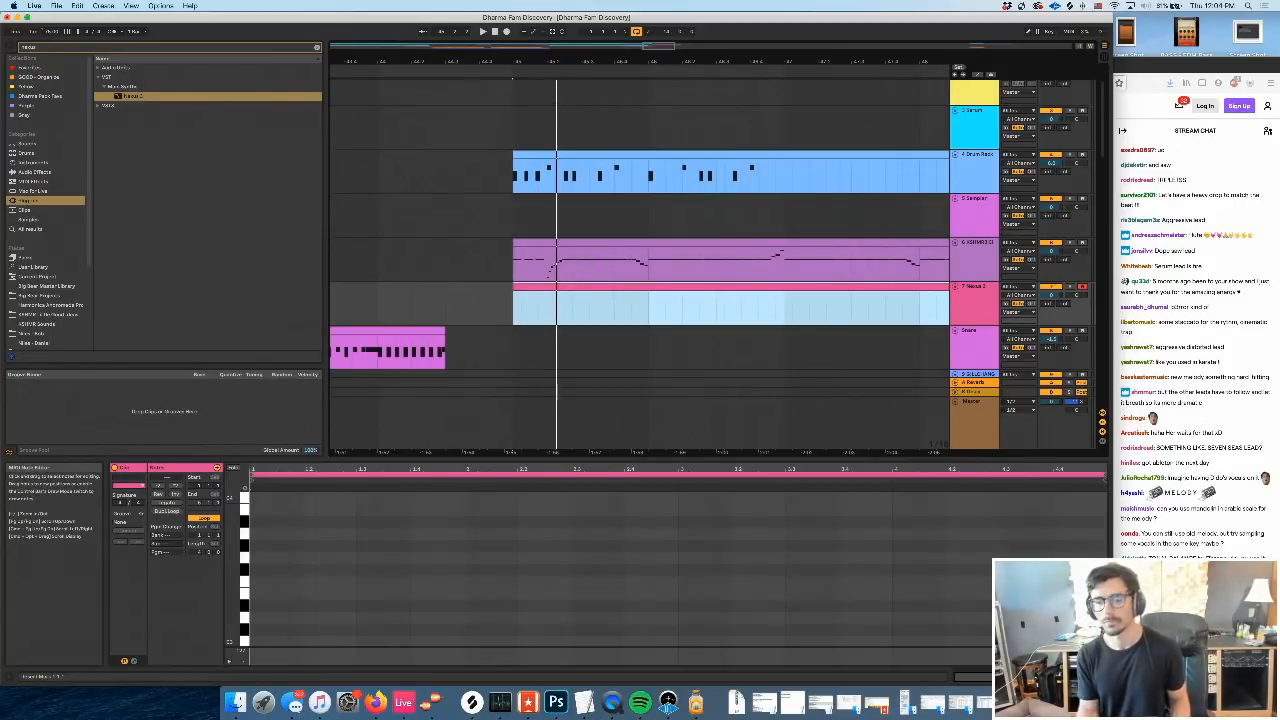
key(shift+Tab)
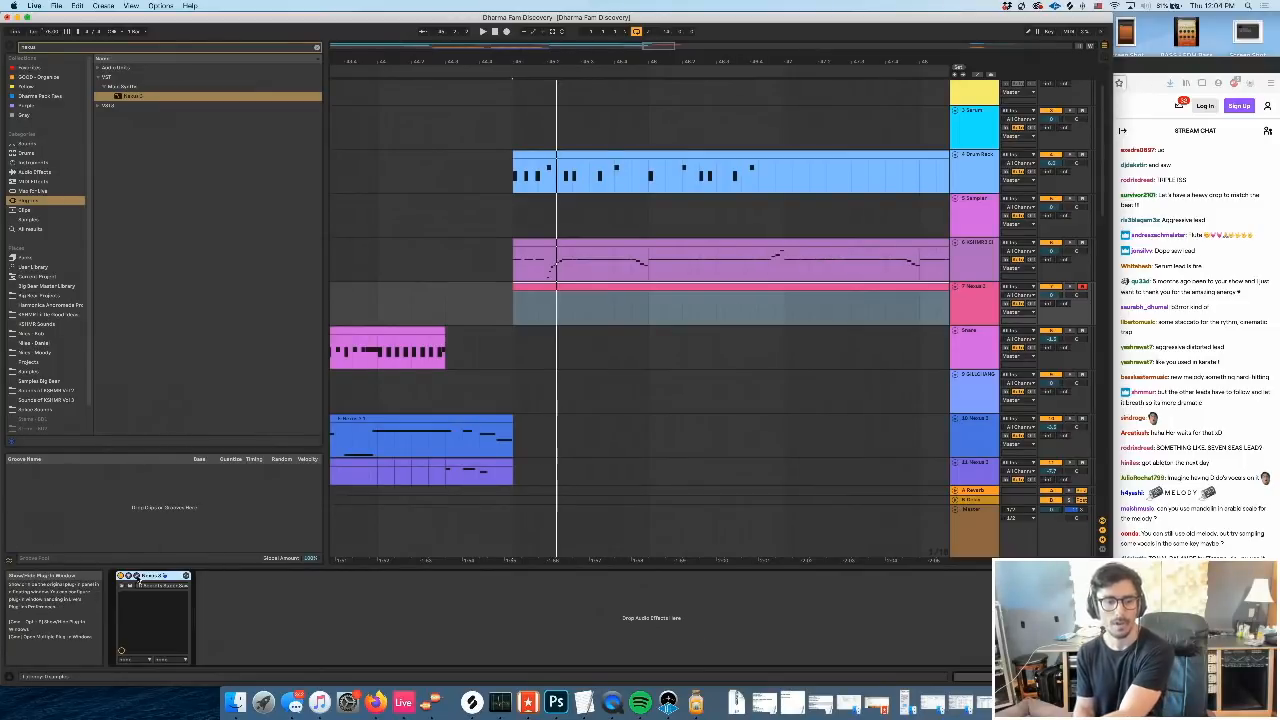
click(137, 576)
click(440, 273)
scroll(440, 290, up, 3)
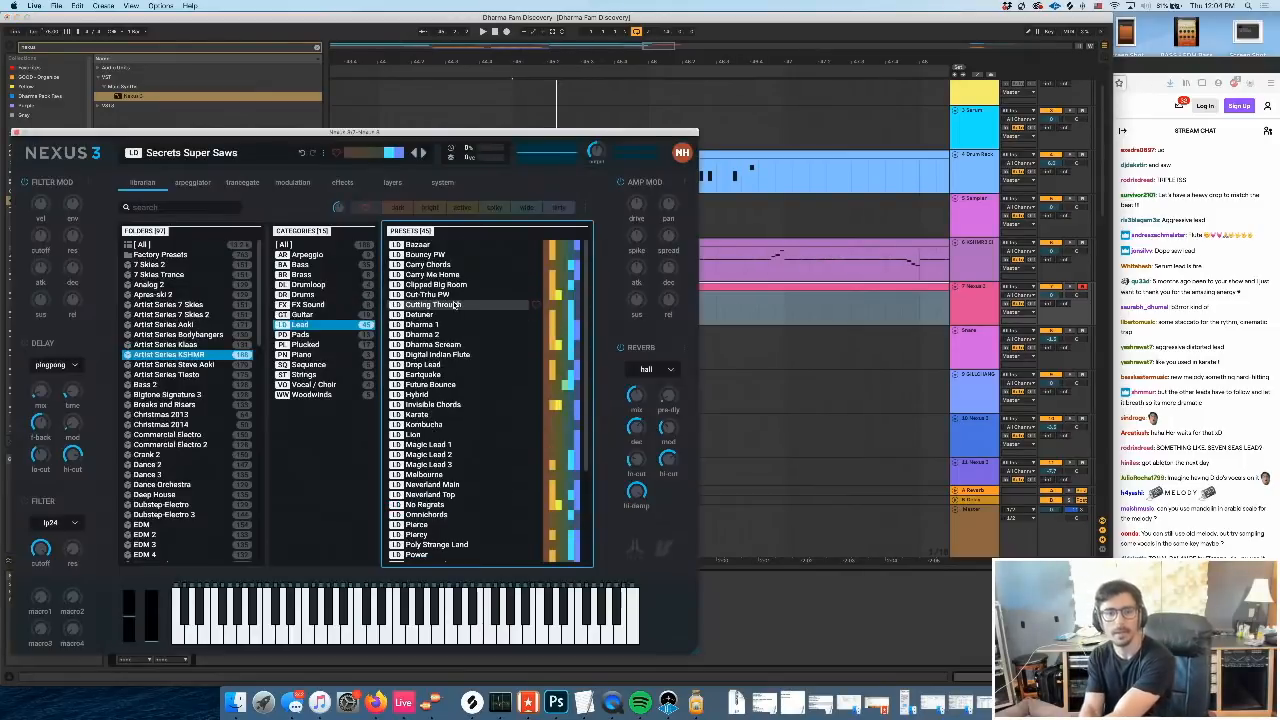
click(335, 264)
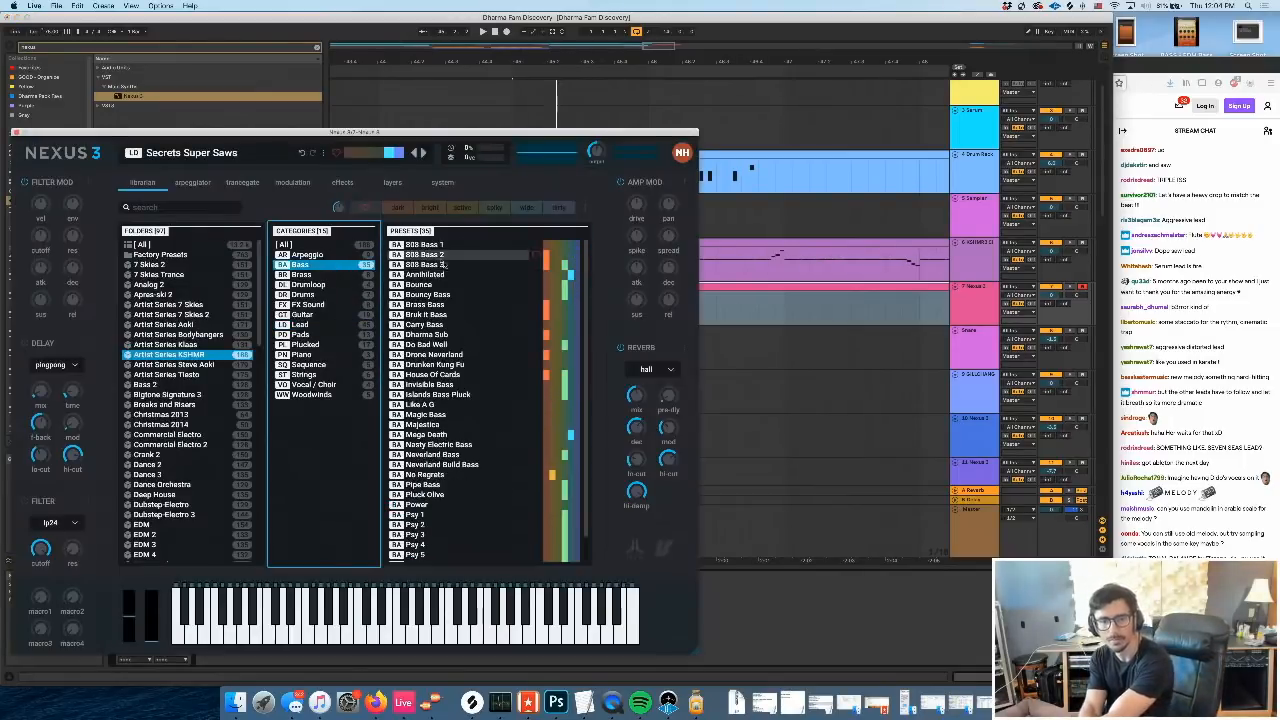
Audition KSHMR bass presets, load Annihilated and close the synth window
click(442, 276)
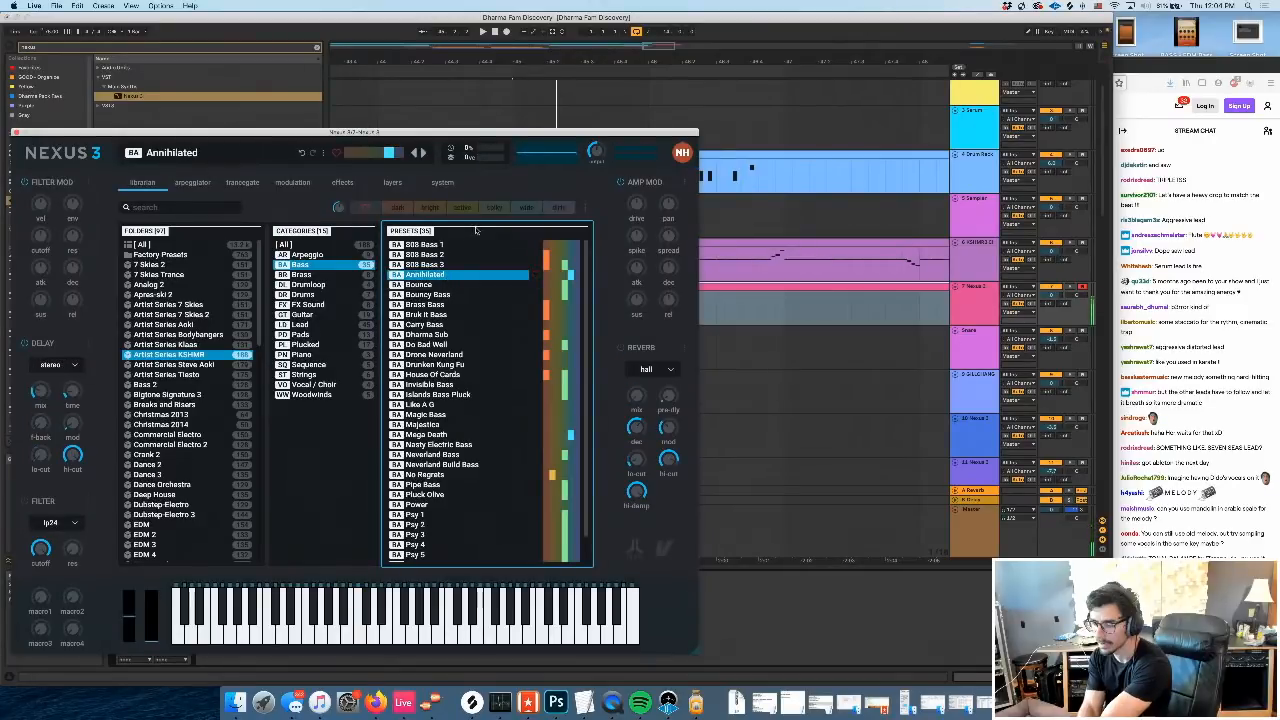
click(435, 304)
click(428, 274)
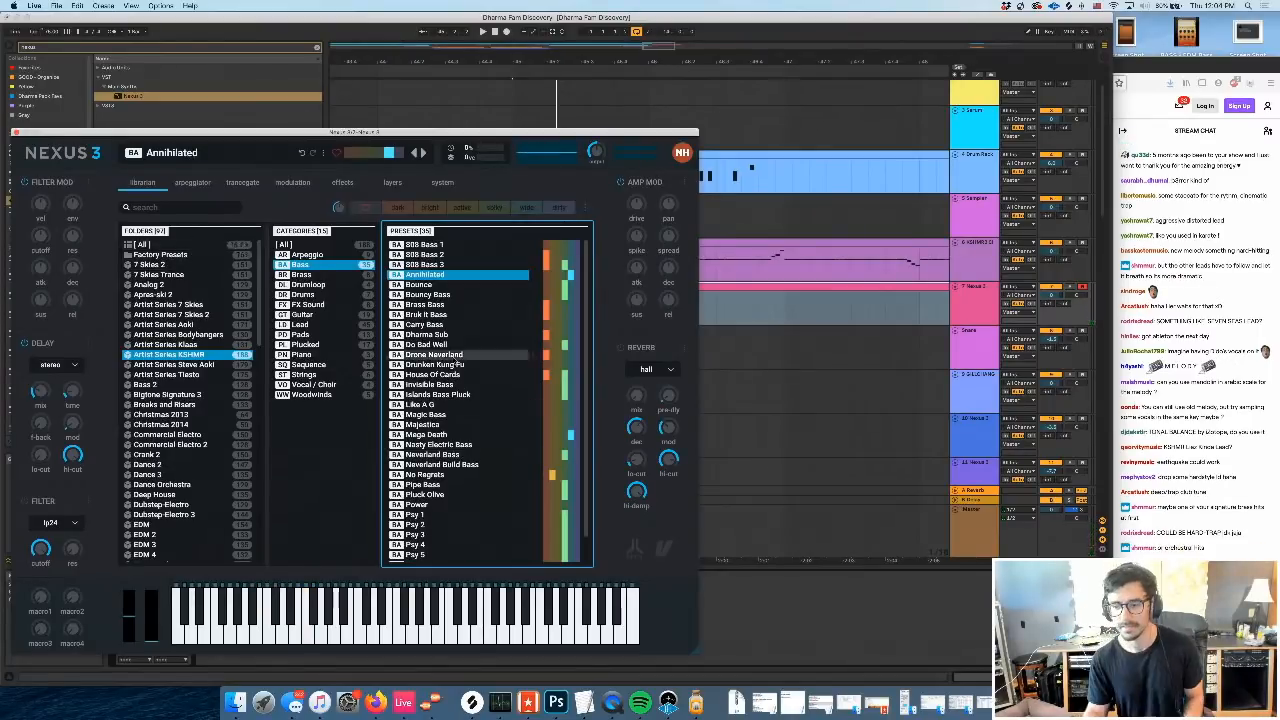
click(17, 132)
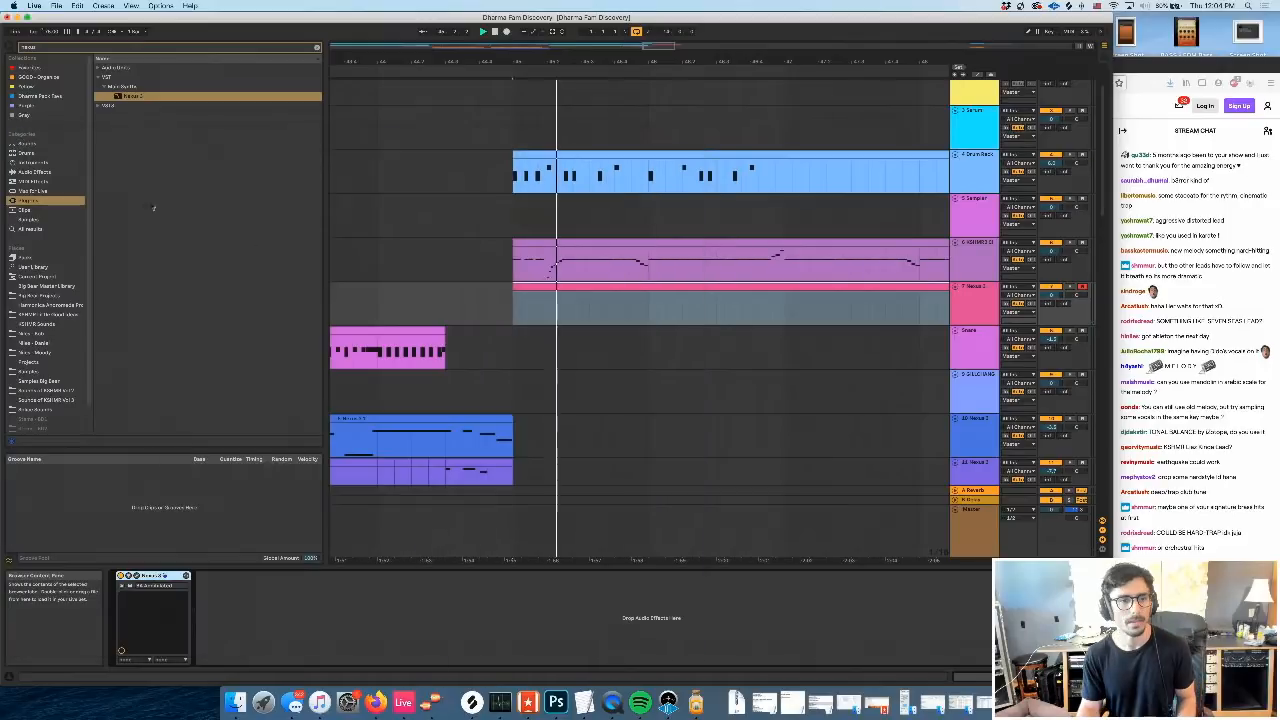
Play the buildup leading into the trap section and follow it up to the first trap drums
scroll(595, 302, left, 5)
click(518, 264)
key(space)
key(space)
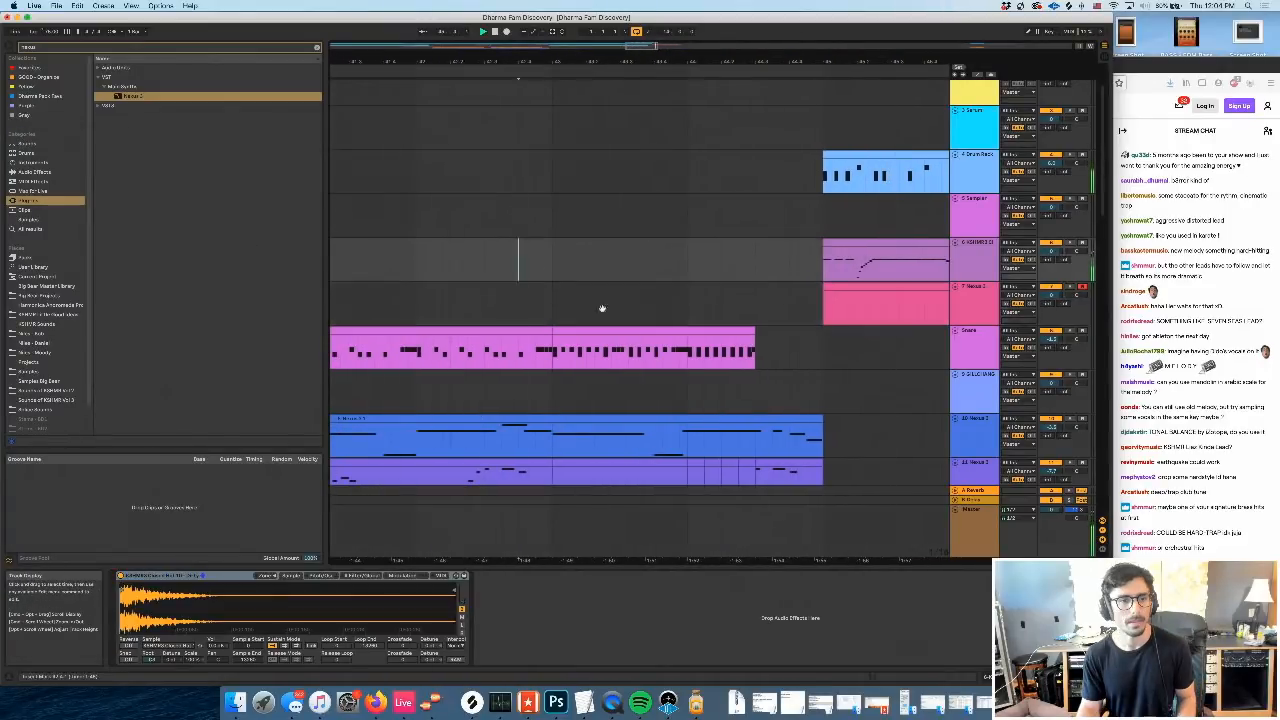
scroll(602, 308, right, 1)
scroll(646, 359, down, 2)
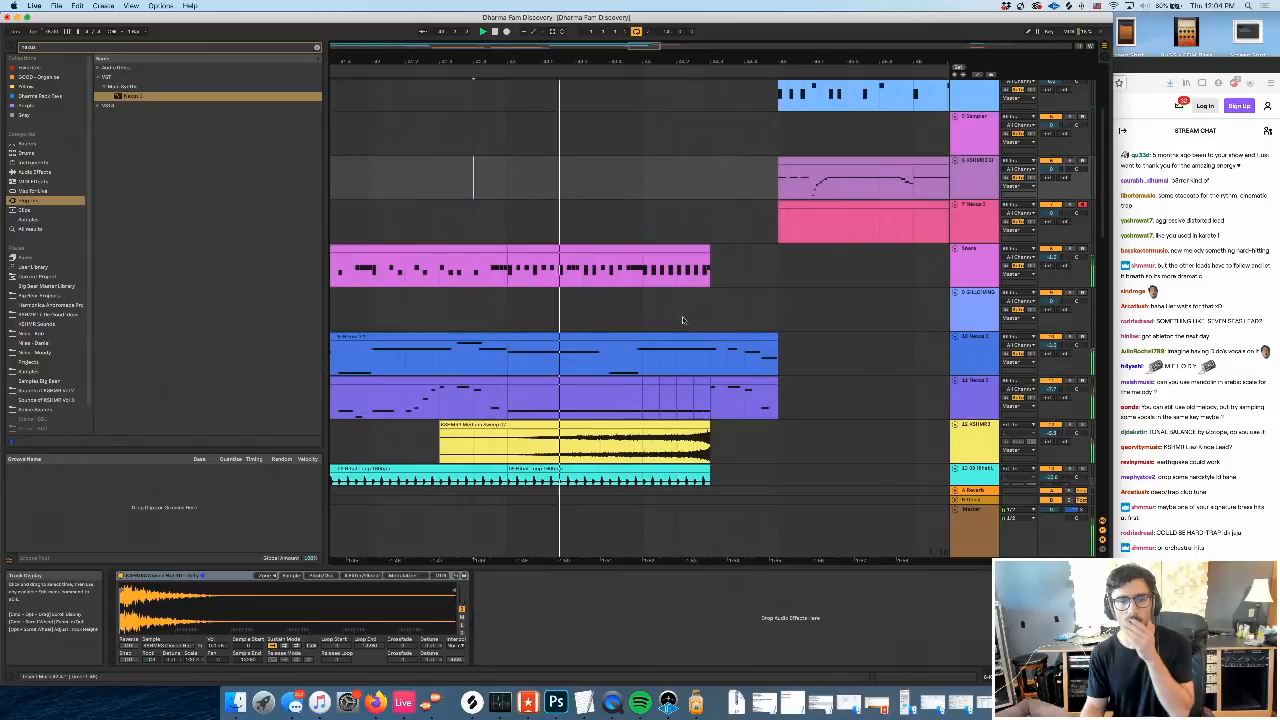
scroll(651, 155, right, 2)
click(622, 143)
scroll(610, 140, right, 2)
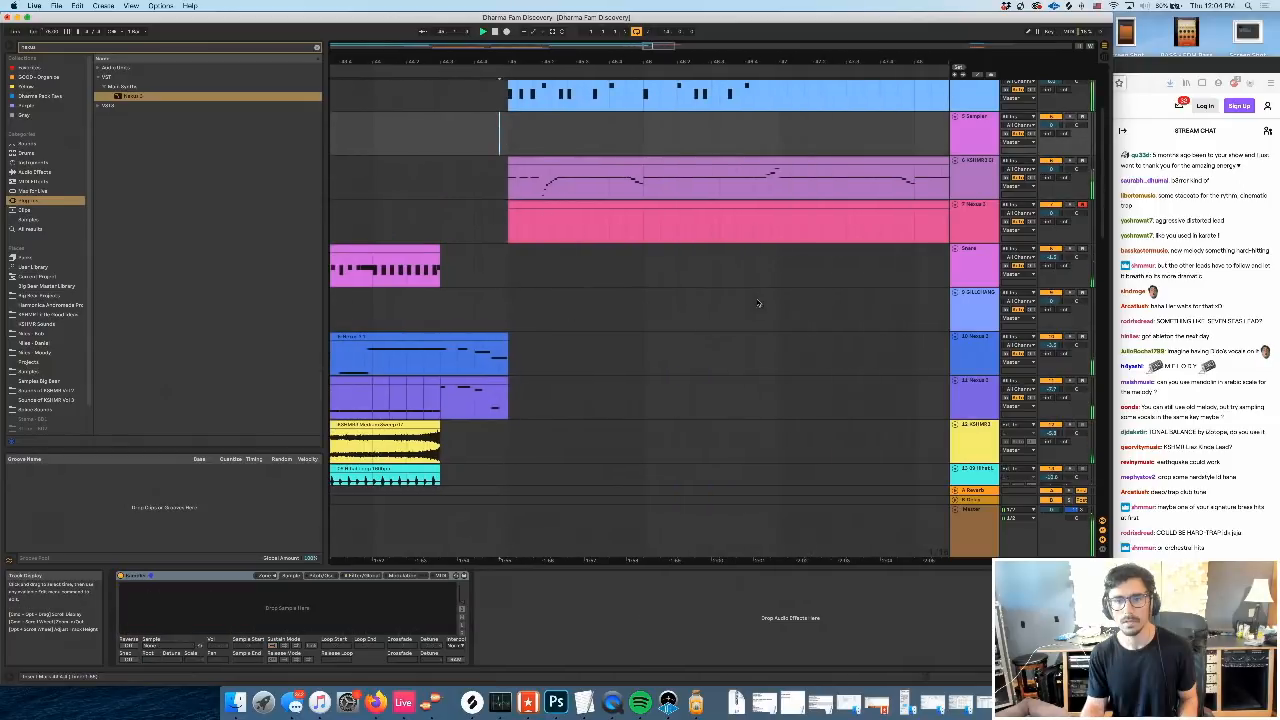
Replay the trap section from its beginning to listen to the drums and bass
drag(547, 56, 546, 61)
key(space)
key(space)
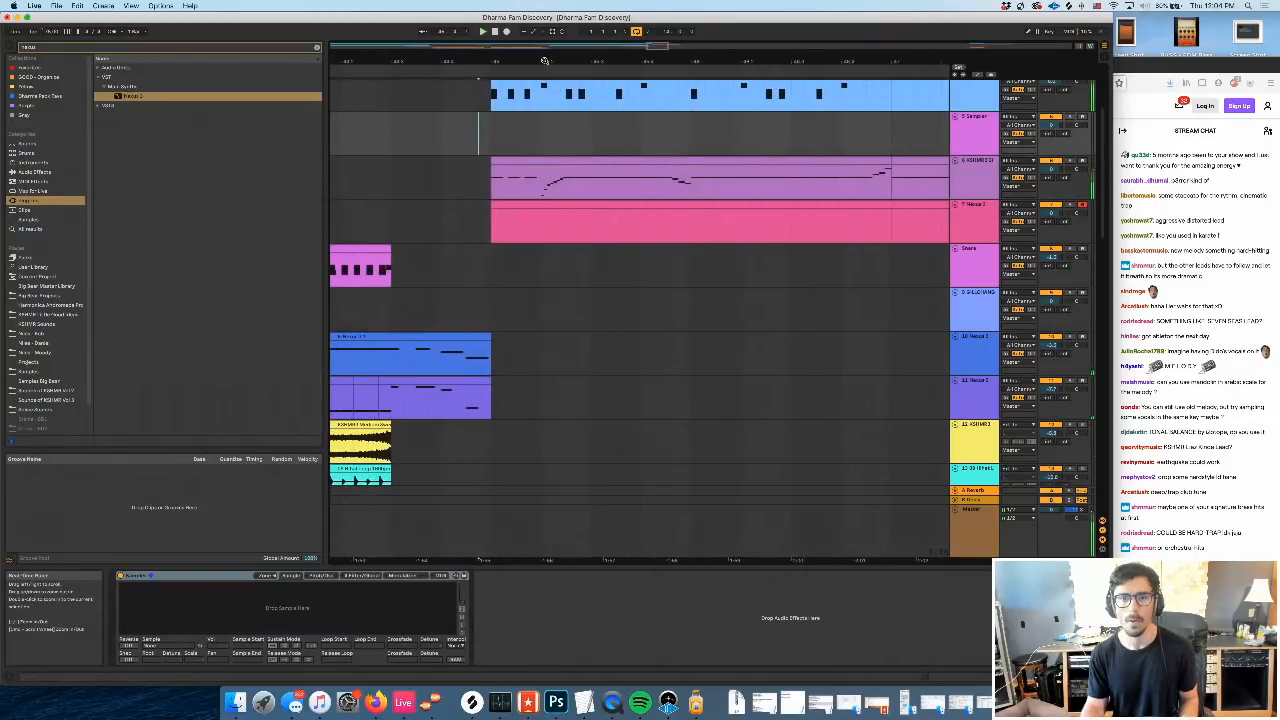
key(space)
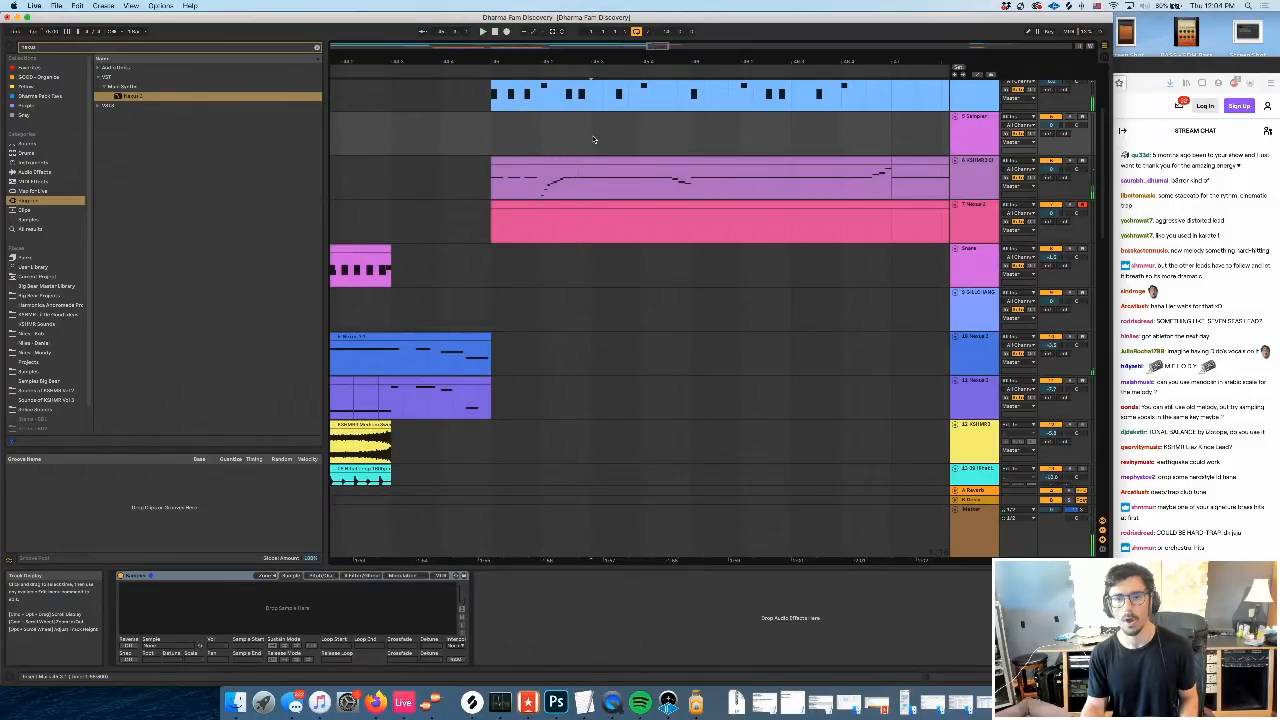
drag(593, 139, 742, 139)
click(496, 138)
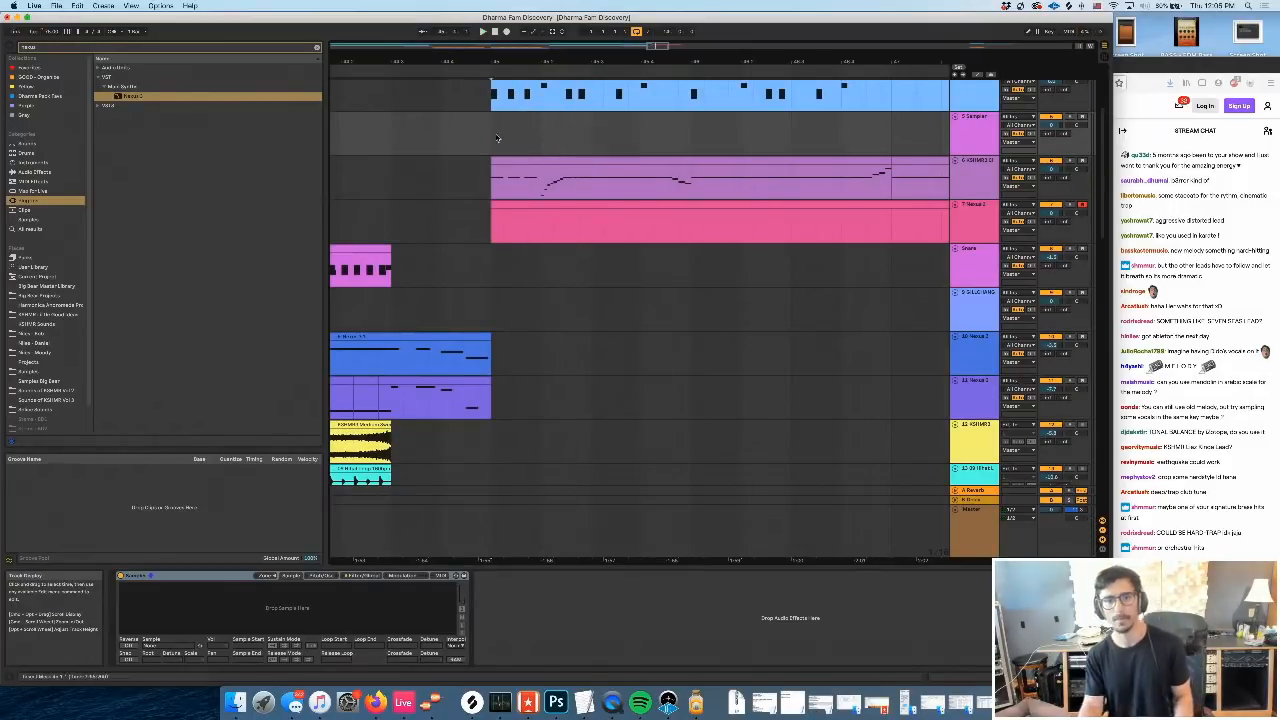
key(space)
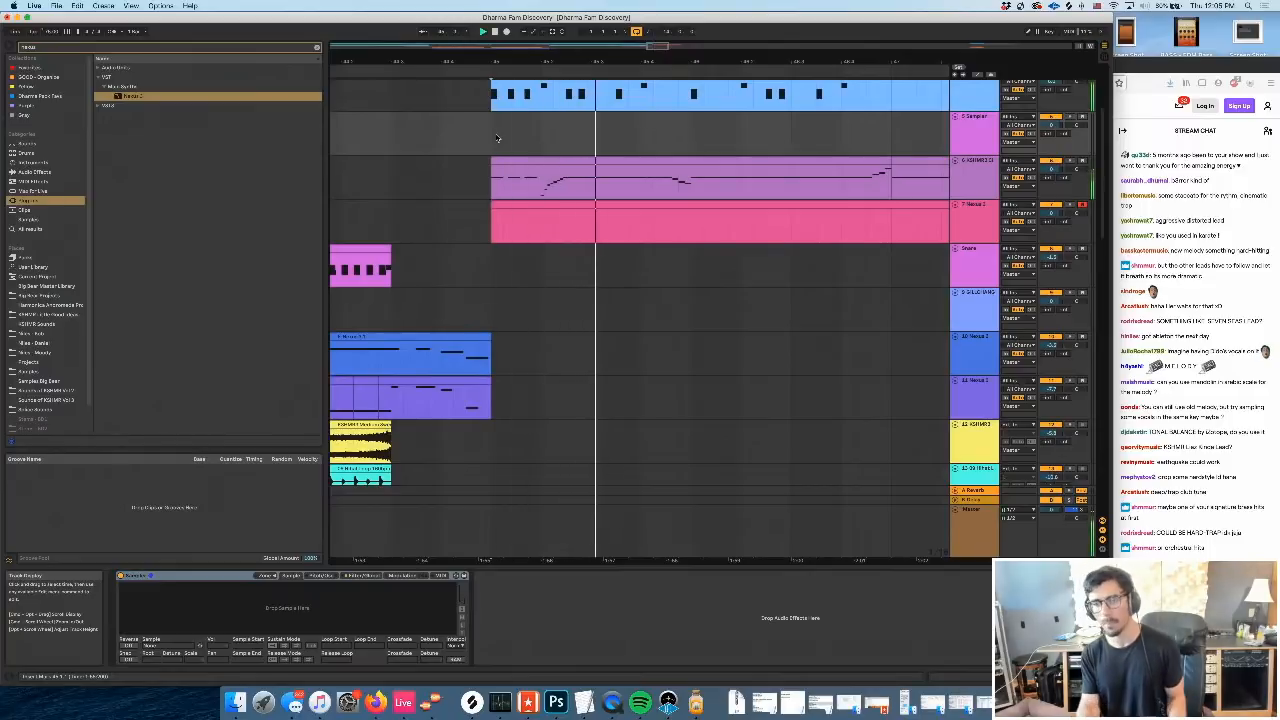
Insert a new MIDI track directly below the armed Nexus track and select the empty Nexus clip
click(966, 231)
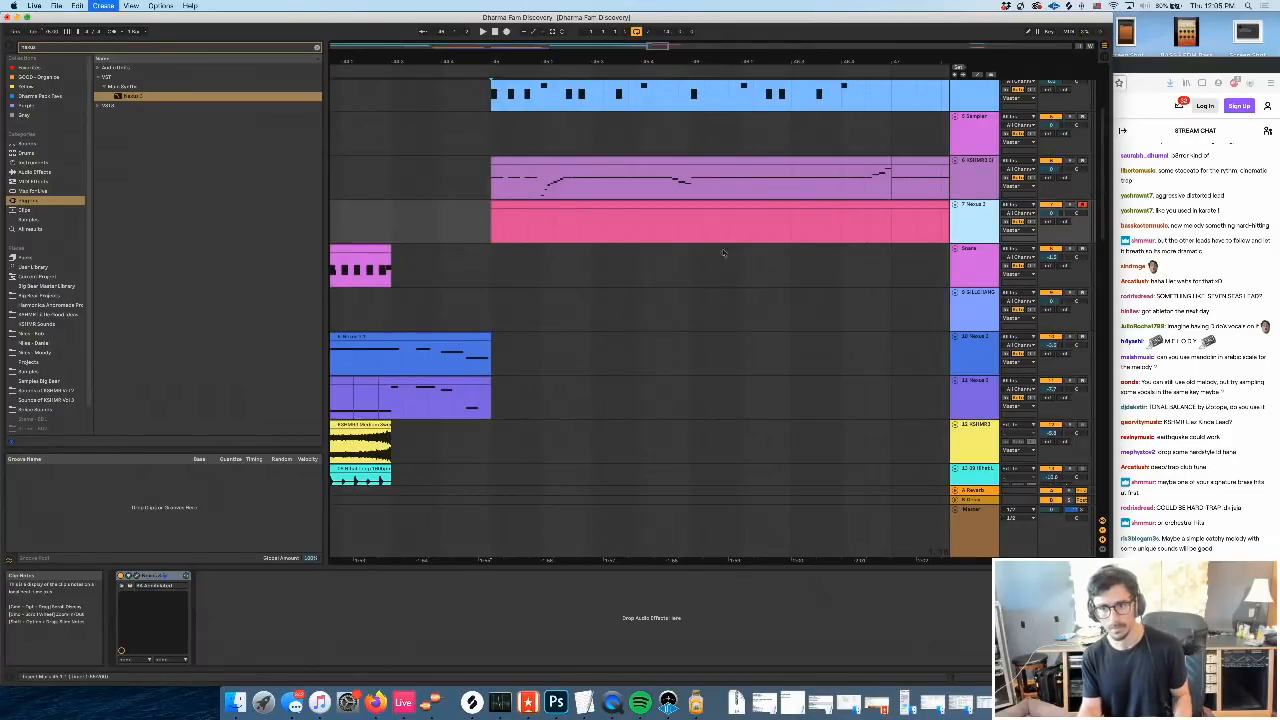
key(super+shift+t)
click(590, 203)
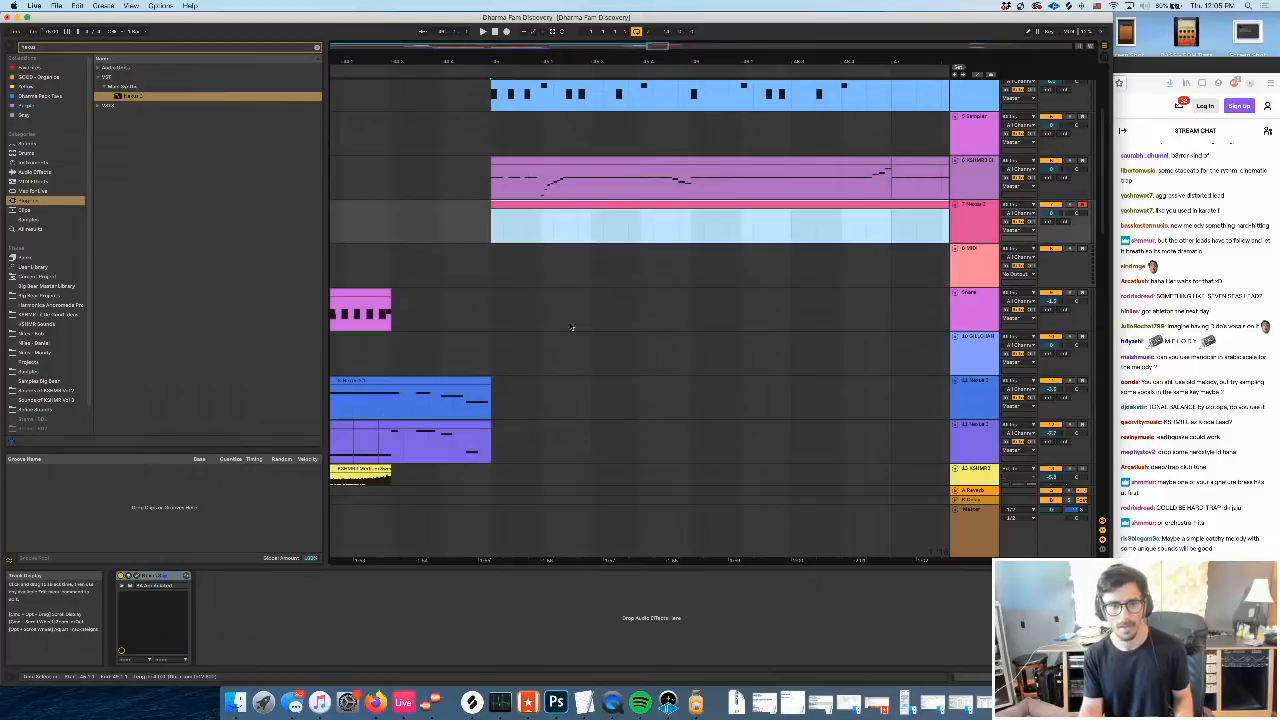
Copy a passage of the buildup melody from the purple Nexus track and paste it into the empty clip on the armed Nexus track
scroll(571, 326, left, 8)
click(458, 436)
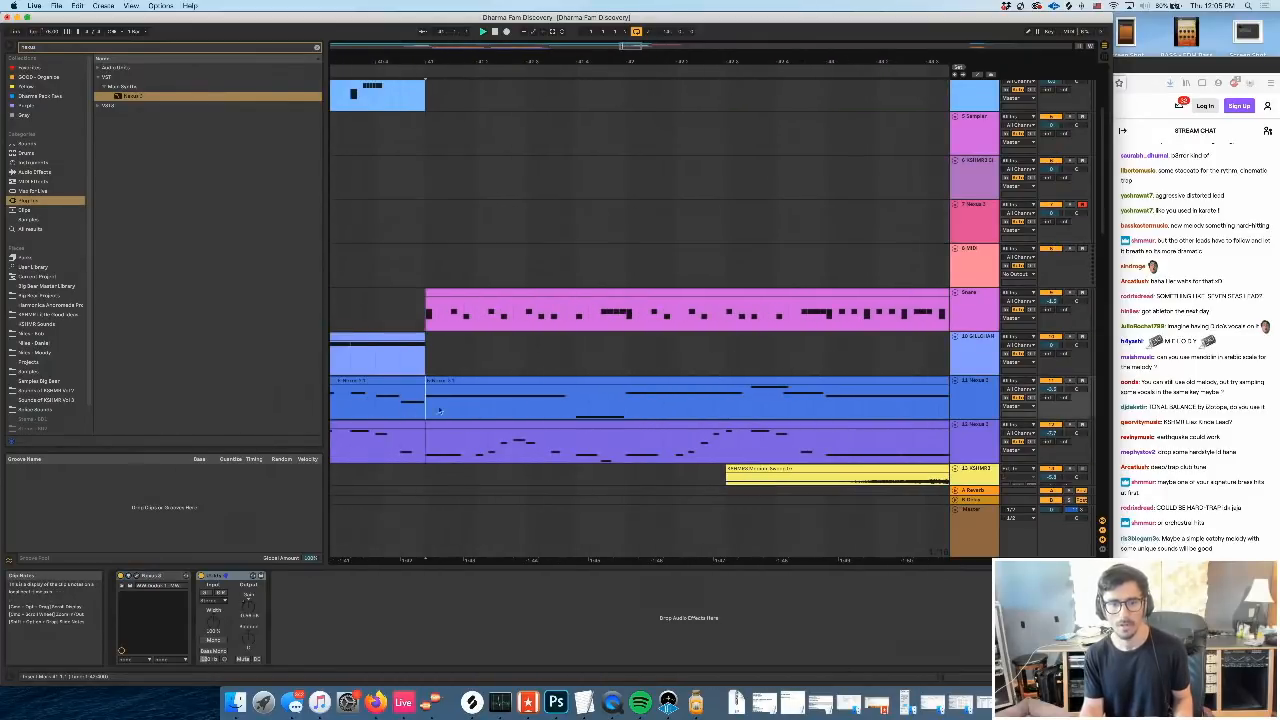
key(space)
drag(526, 447, 677, 456)
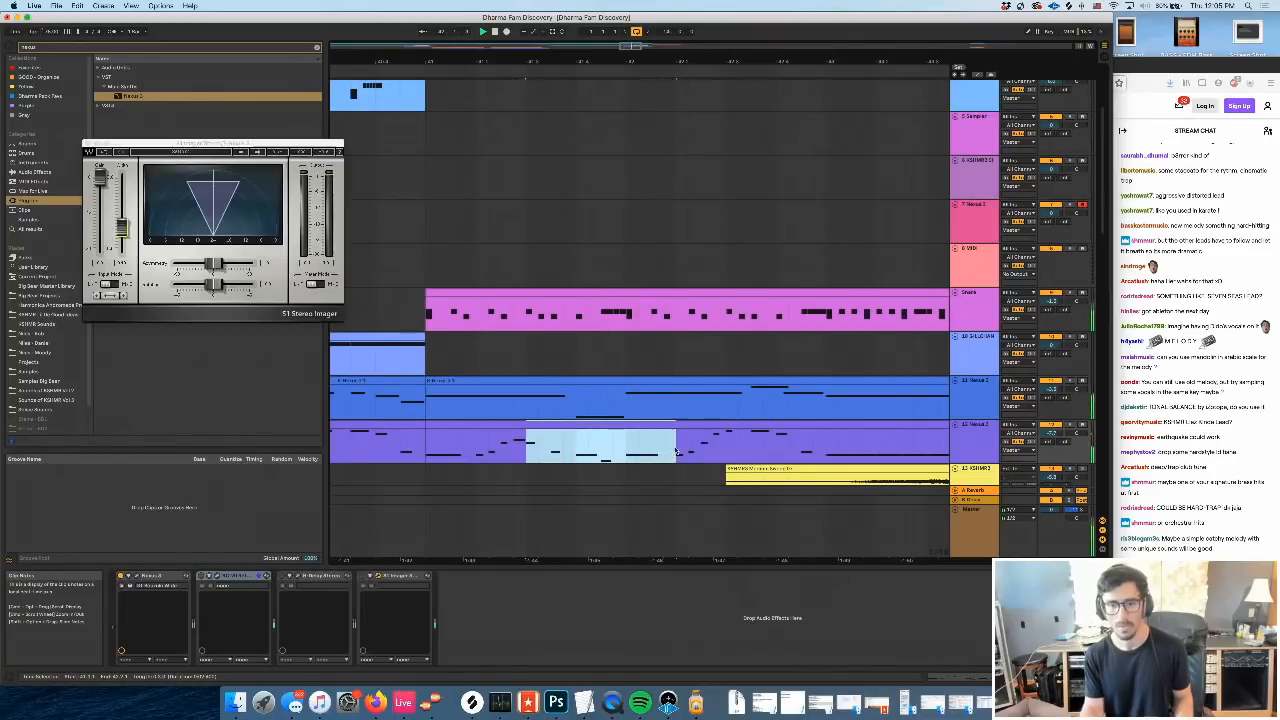
scroll(809, 325, right, 8)
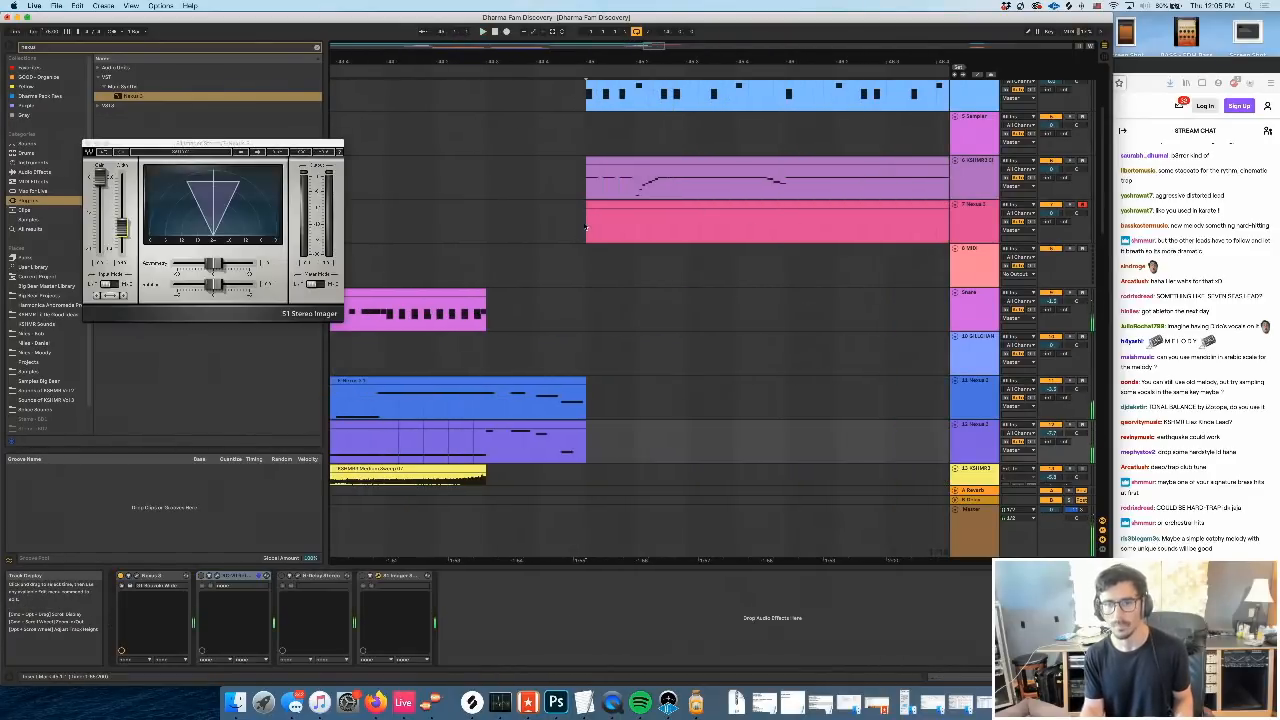
click(687, 228)
key(ctrl+v)
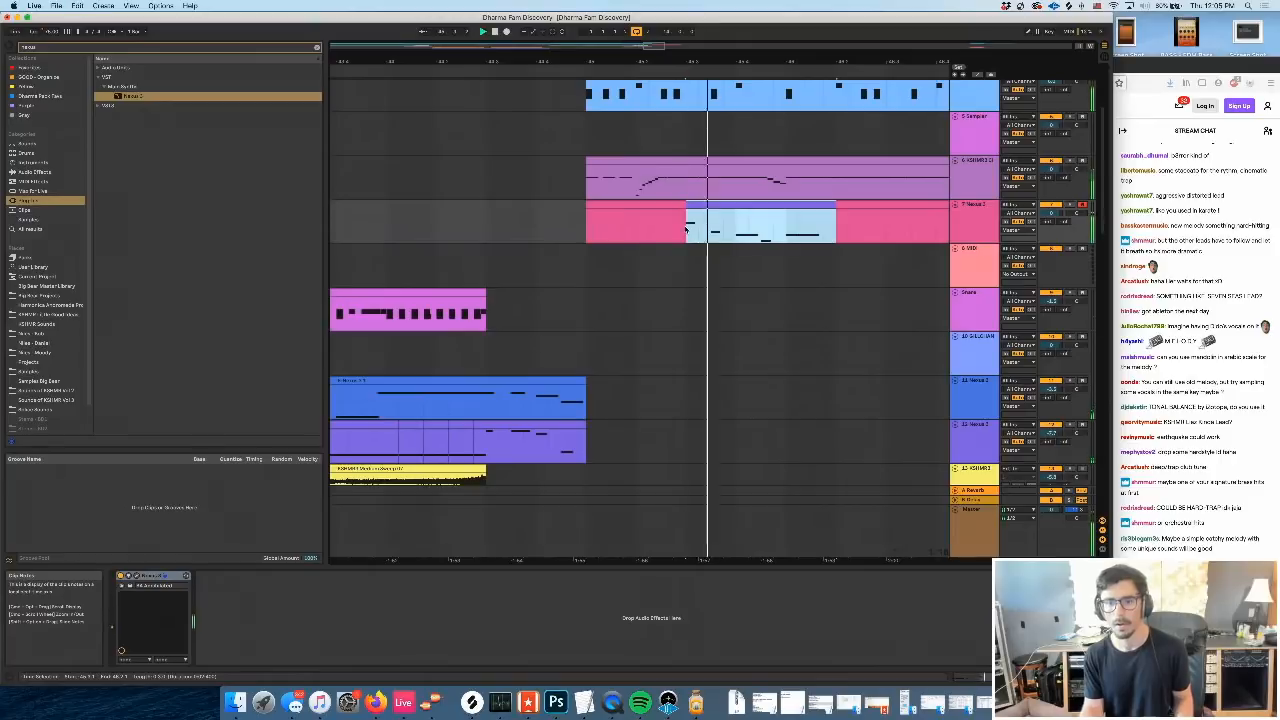
Show the pasted clip's Modulation envelope and delete the automation over its later part
double_click(758, 216)
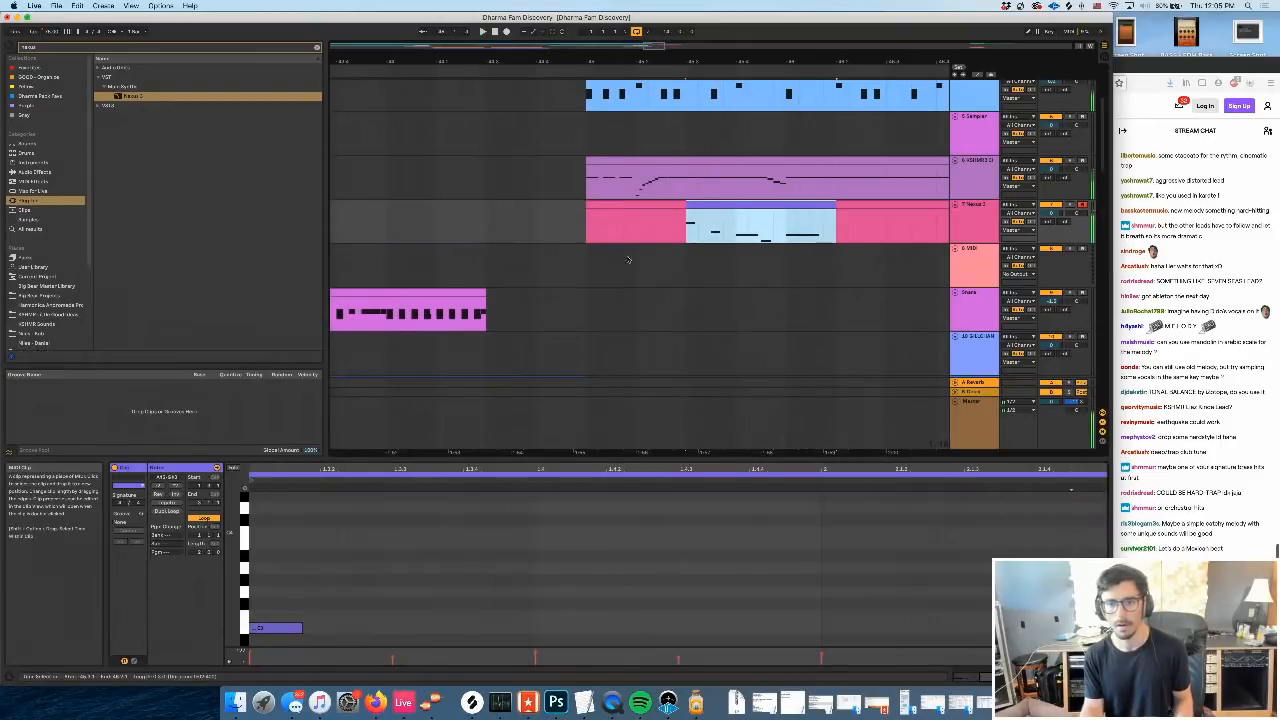
click(134, 661)
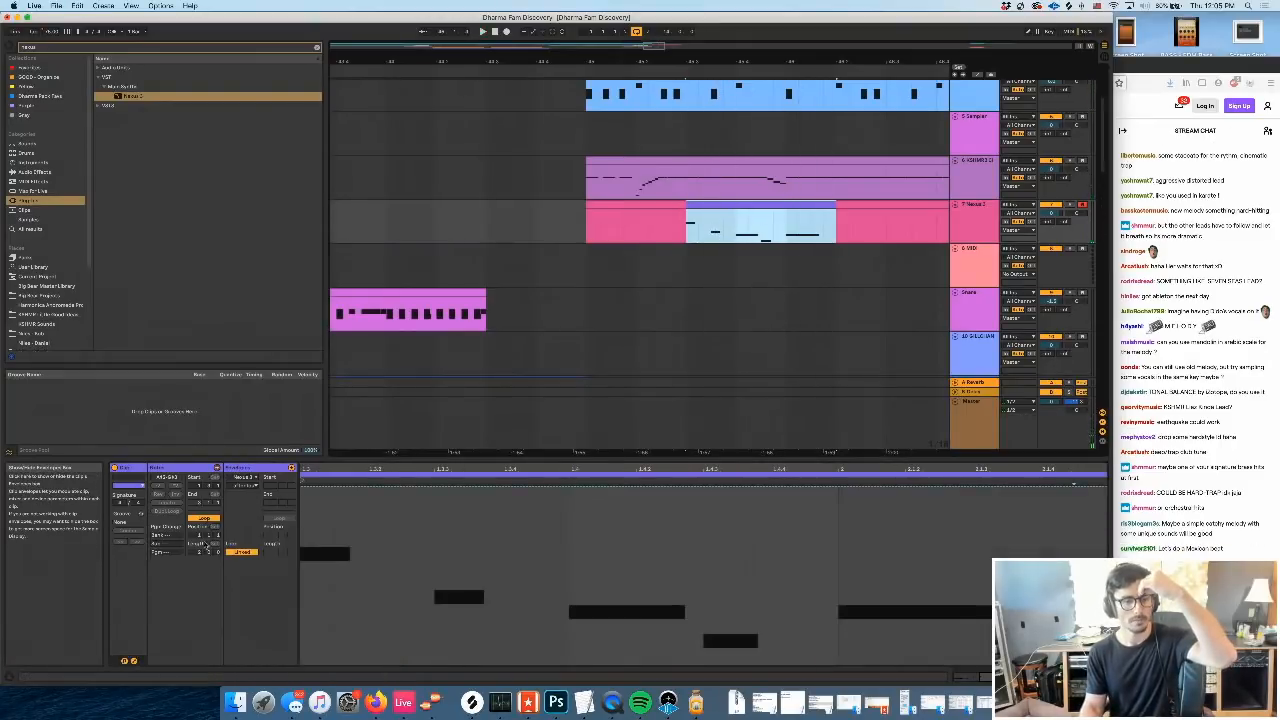
click(245, 477)
click(252, 487)
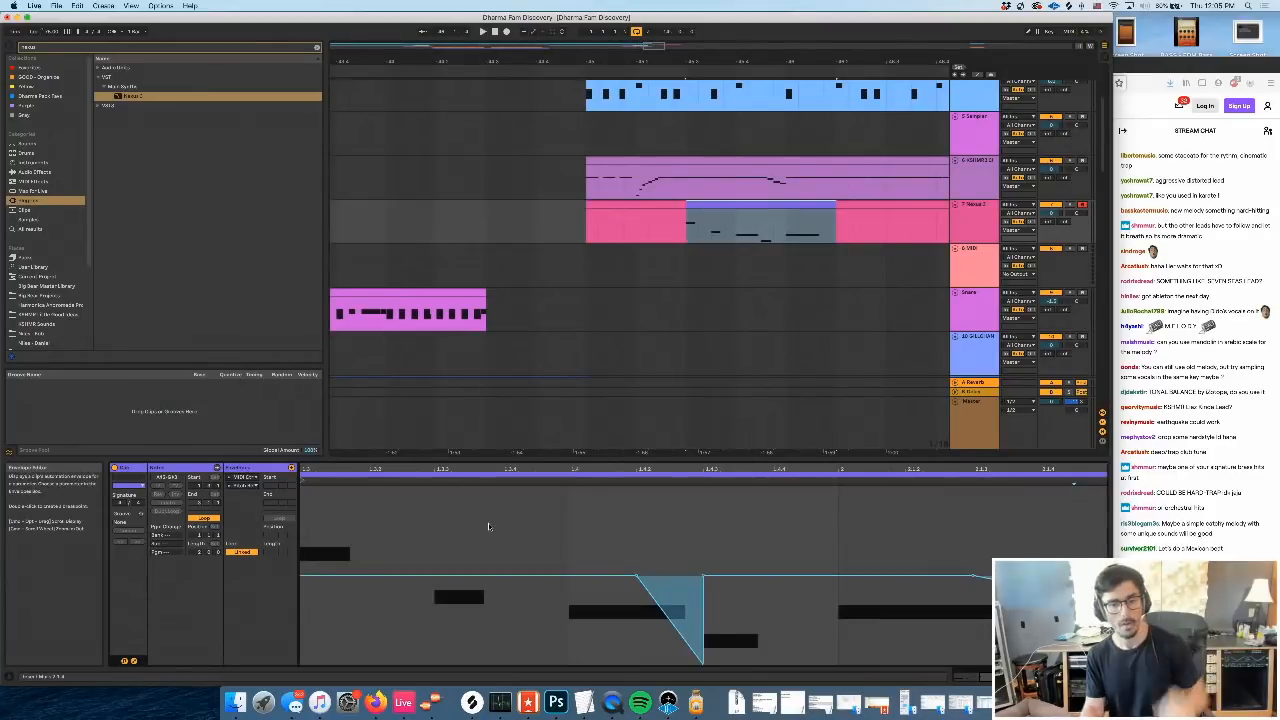
click(246, 493)
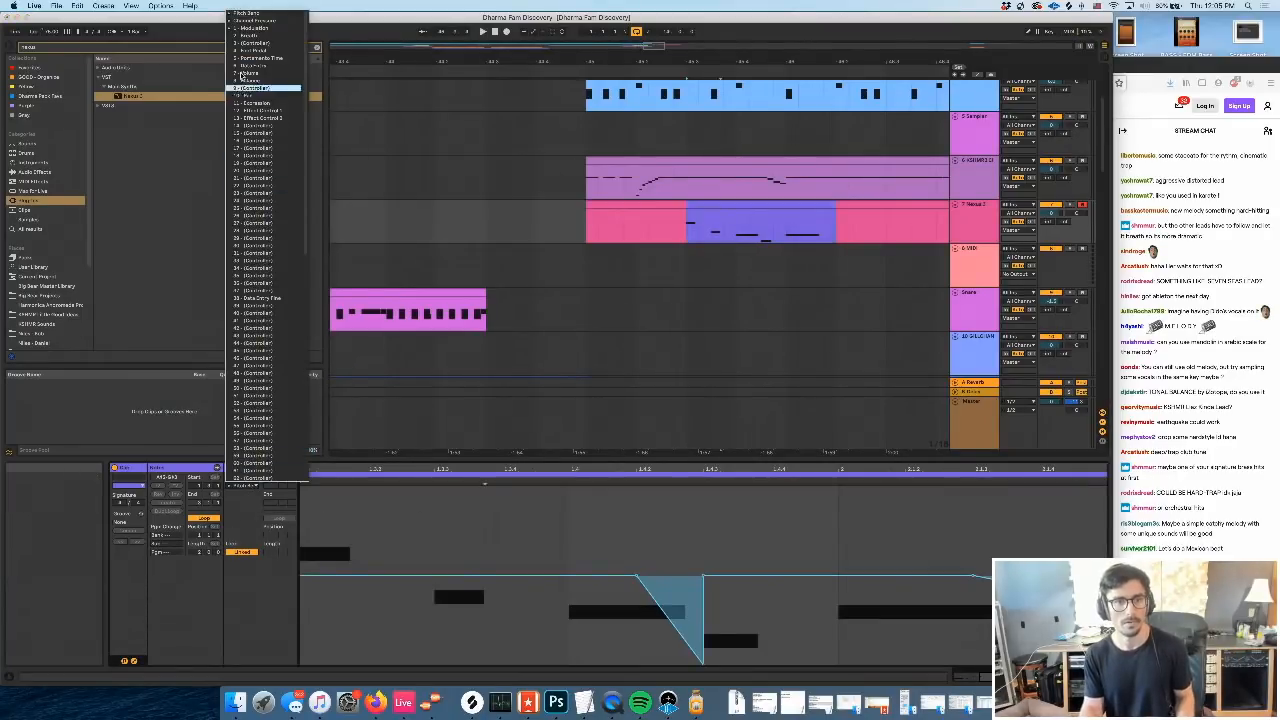
click(255, 28)
drag(635, 546, 1107, 546)
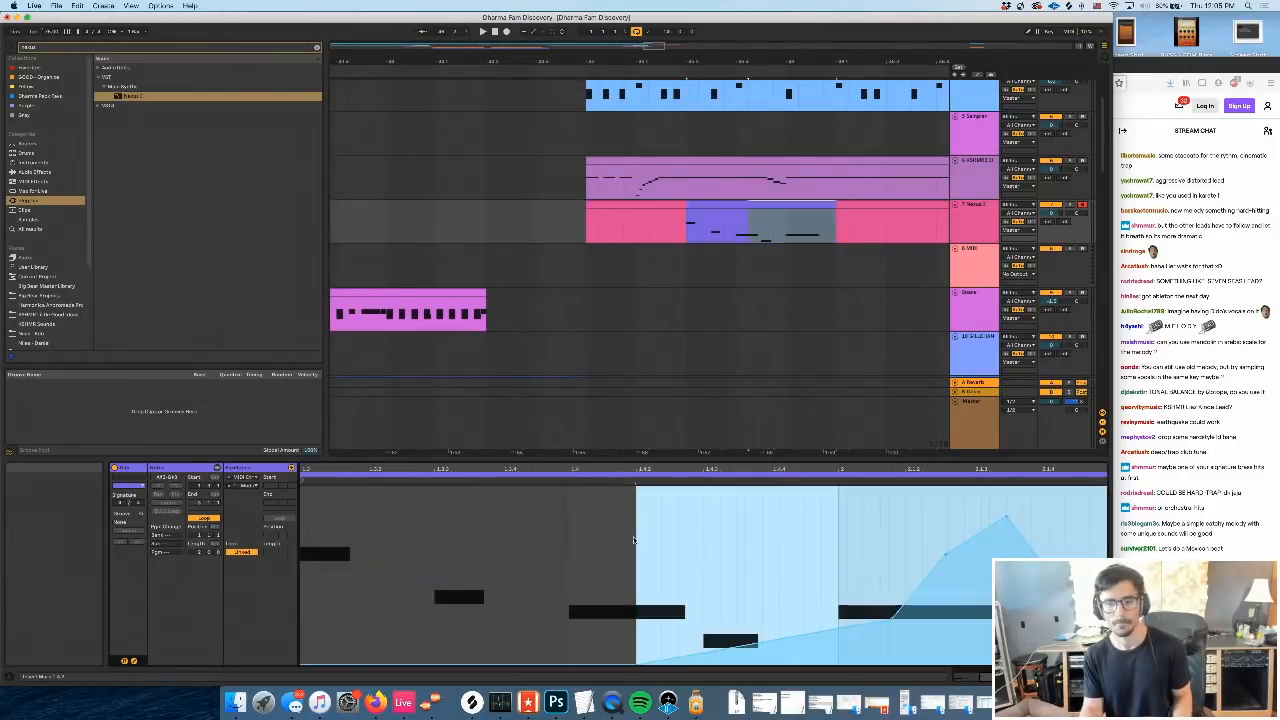
key(Delete)
Play the section and check the Annihilated preset in the armed Nexus track's plugin window, closing the window again
key(space)
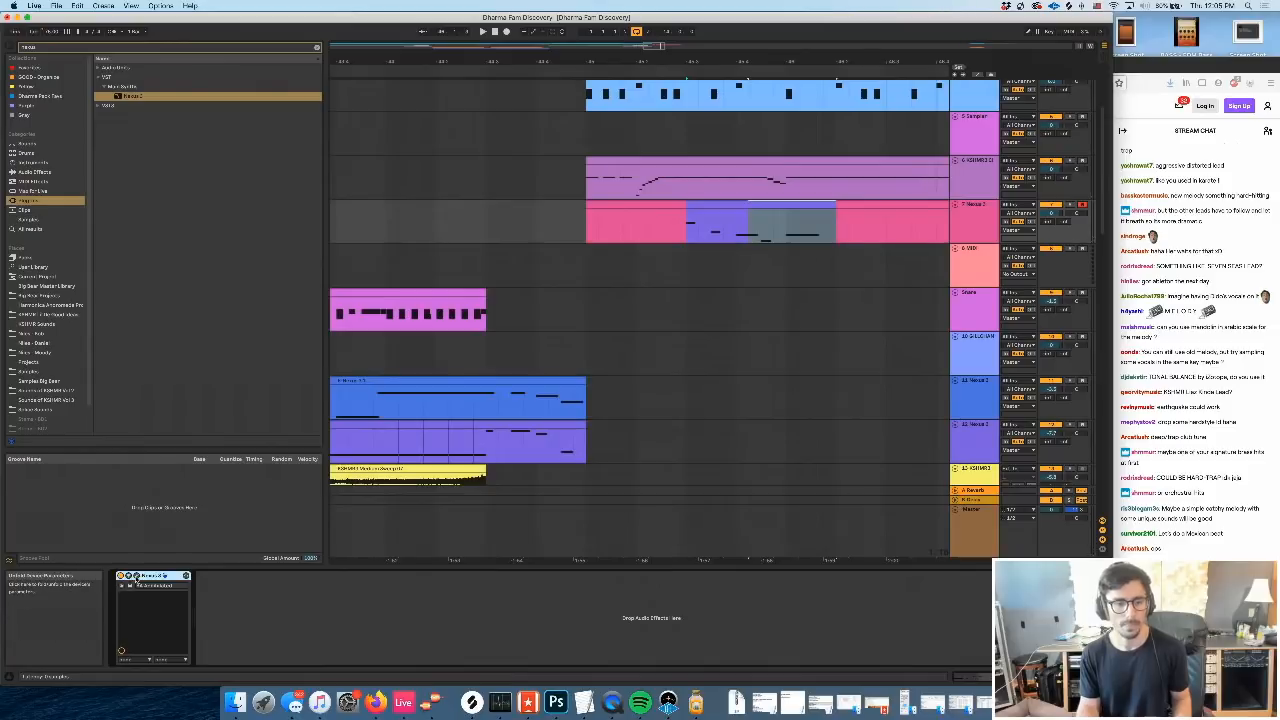
click(135, 576)
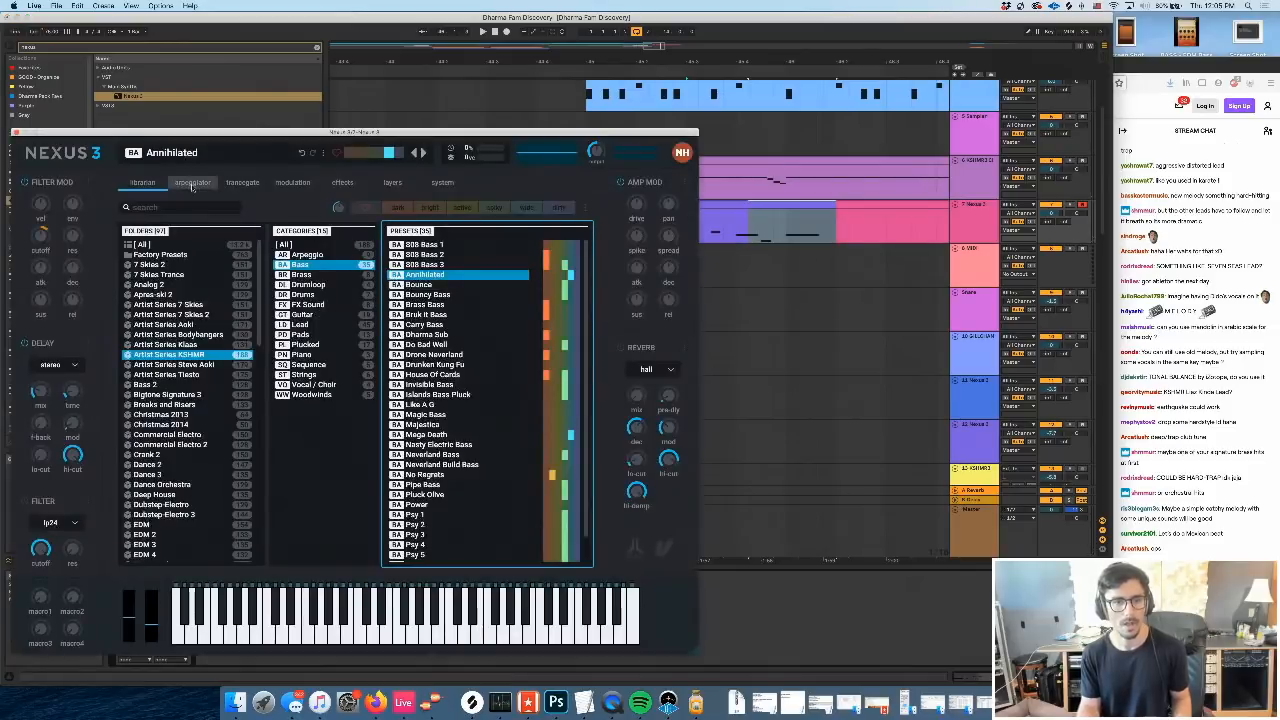
key(space)
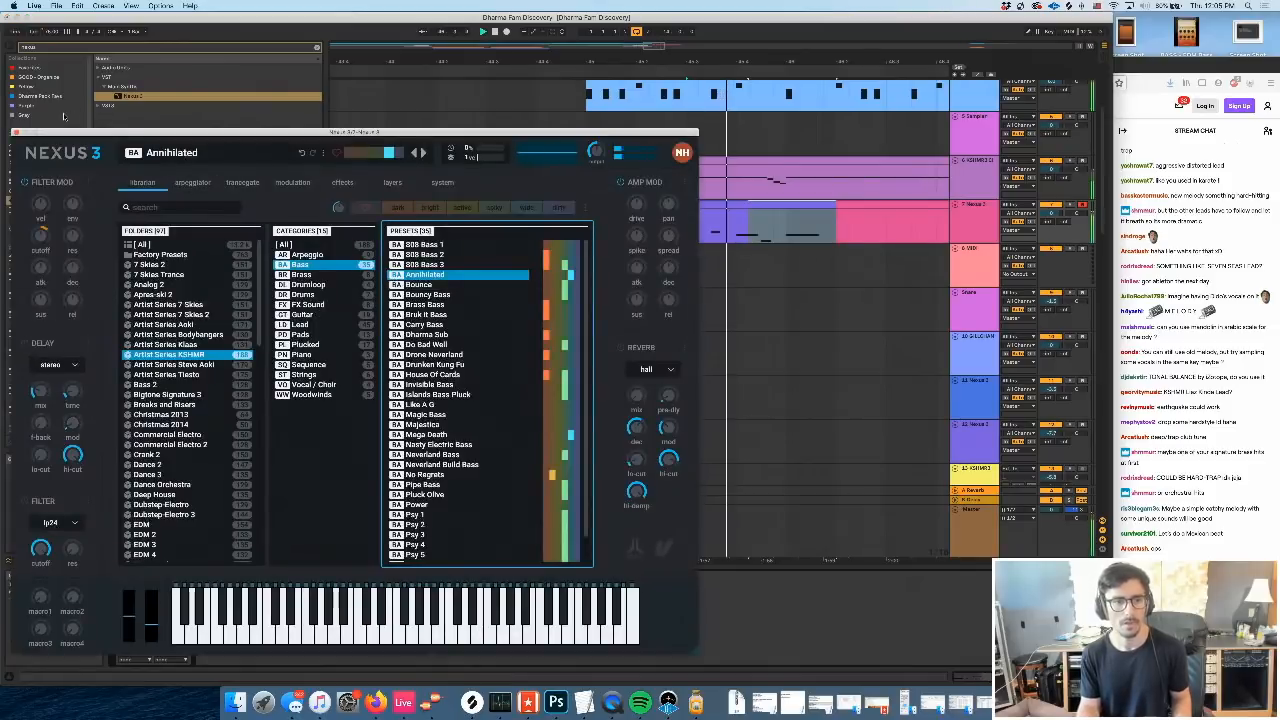
click(15, 133)
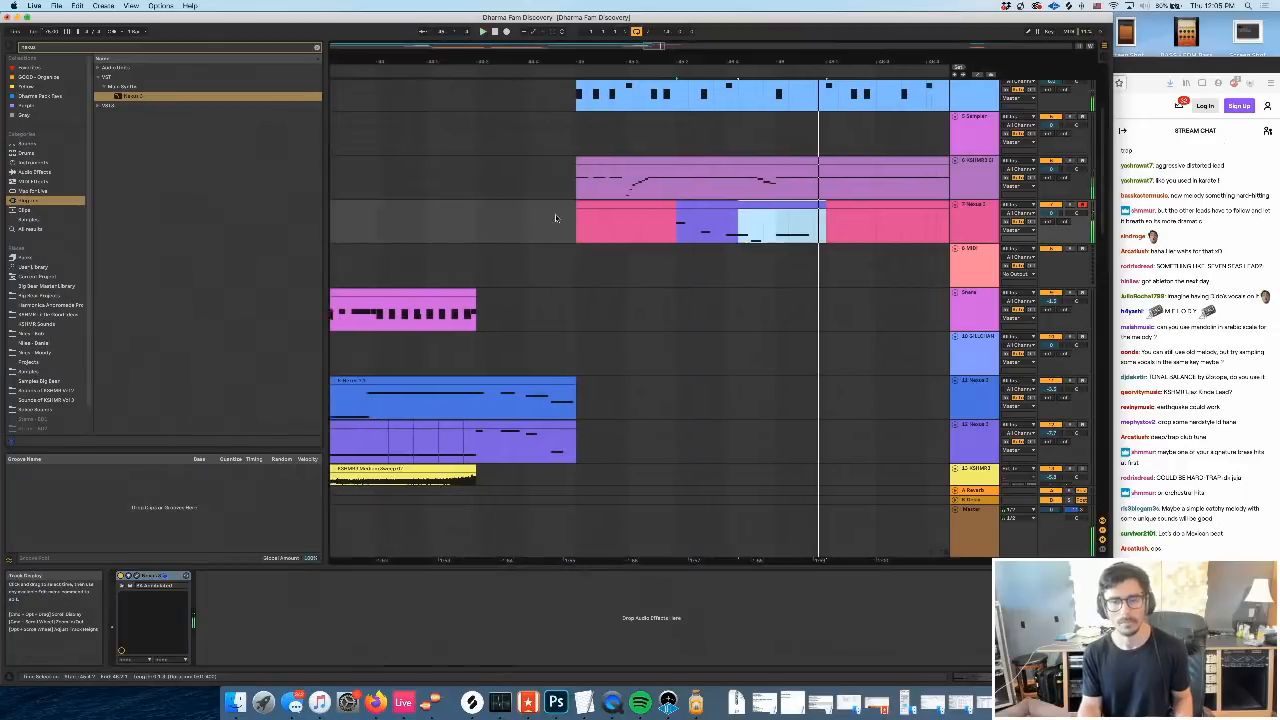
Consolidate the empty start of the Nexus clip and the pasted melody into a single clip
click(507, 226)
key(space)
key(space)
double_click(541, 204)
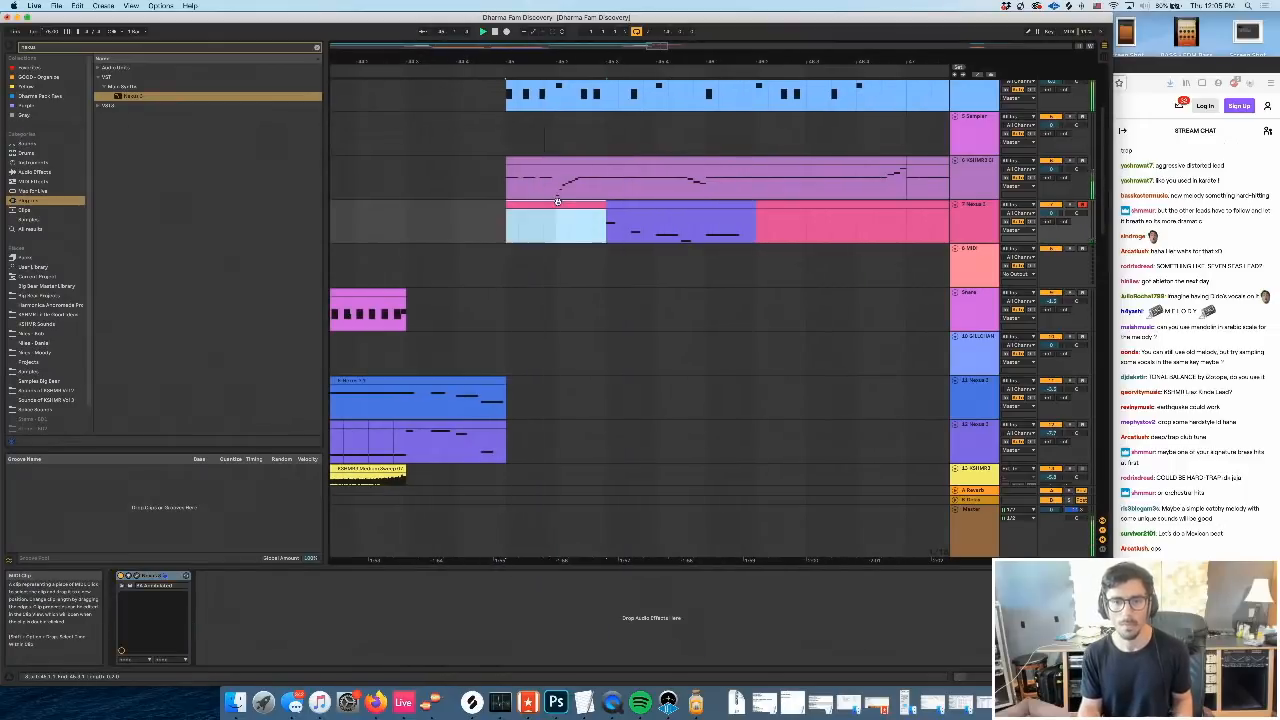
shift+click(676, 205)
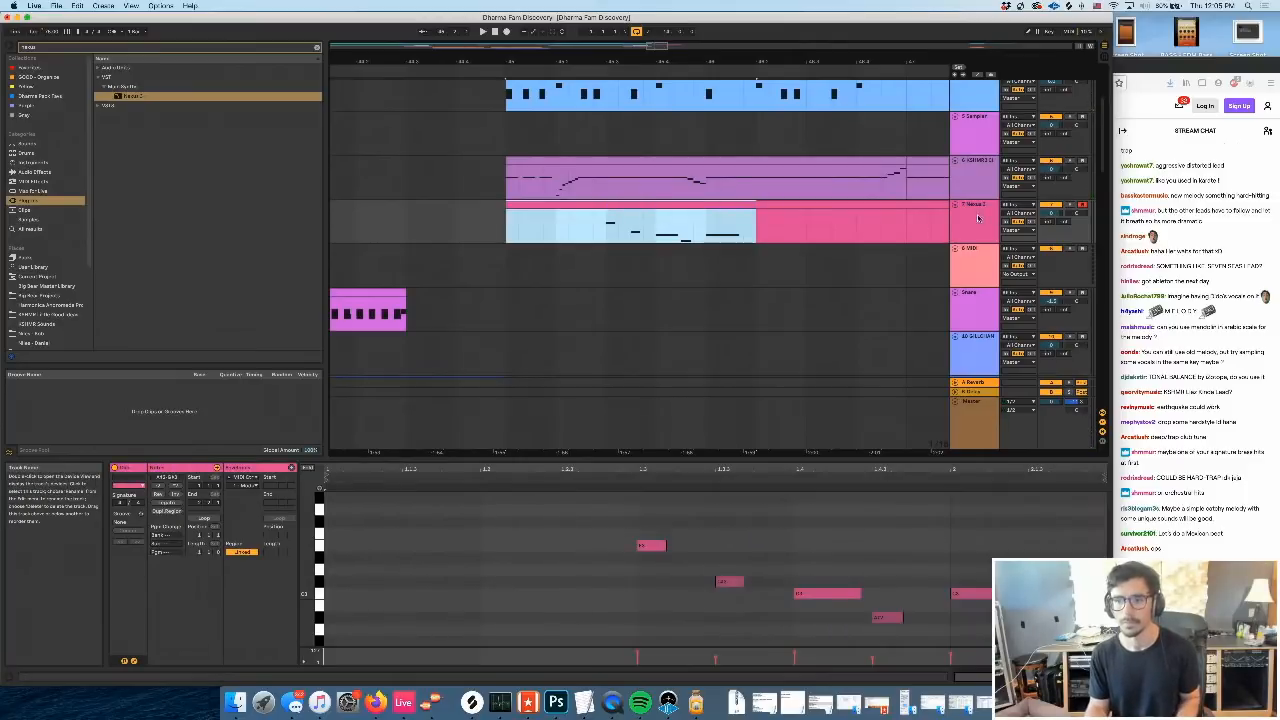
Add a low C note ahead of the melody in the consolidated clip, duplicate it three times up to the melody's start, and play it
click(438, 557)
scroll(498, 600, down, 3)
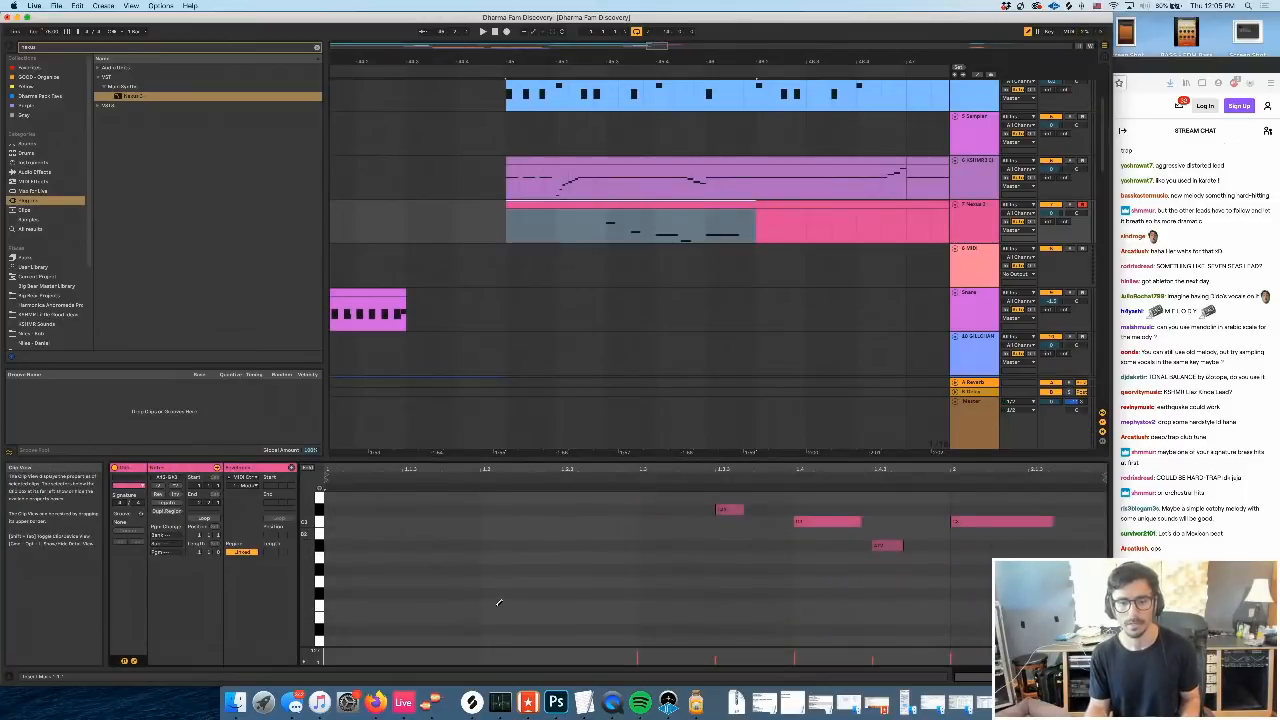
scroll(497, 612, down, 2)
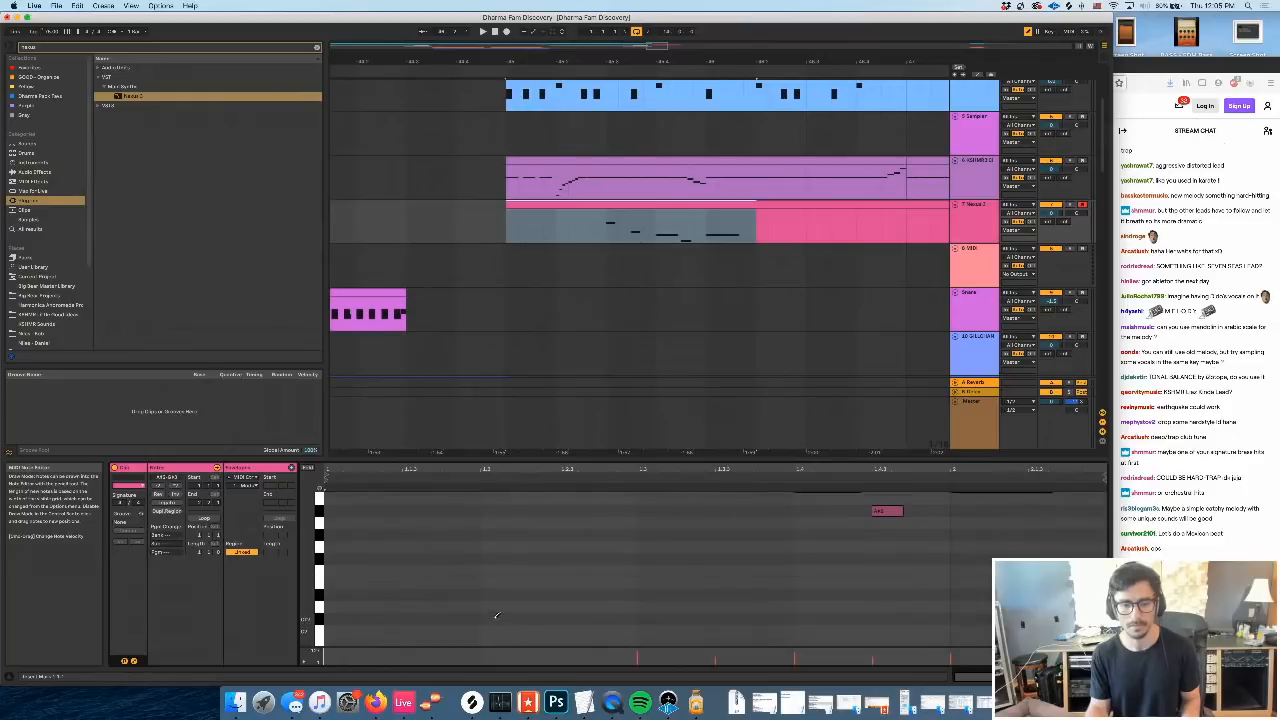
double_click(490, 631)
key(space)
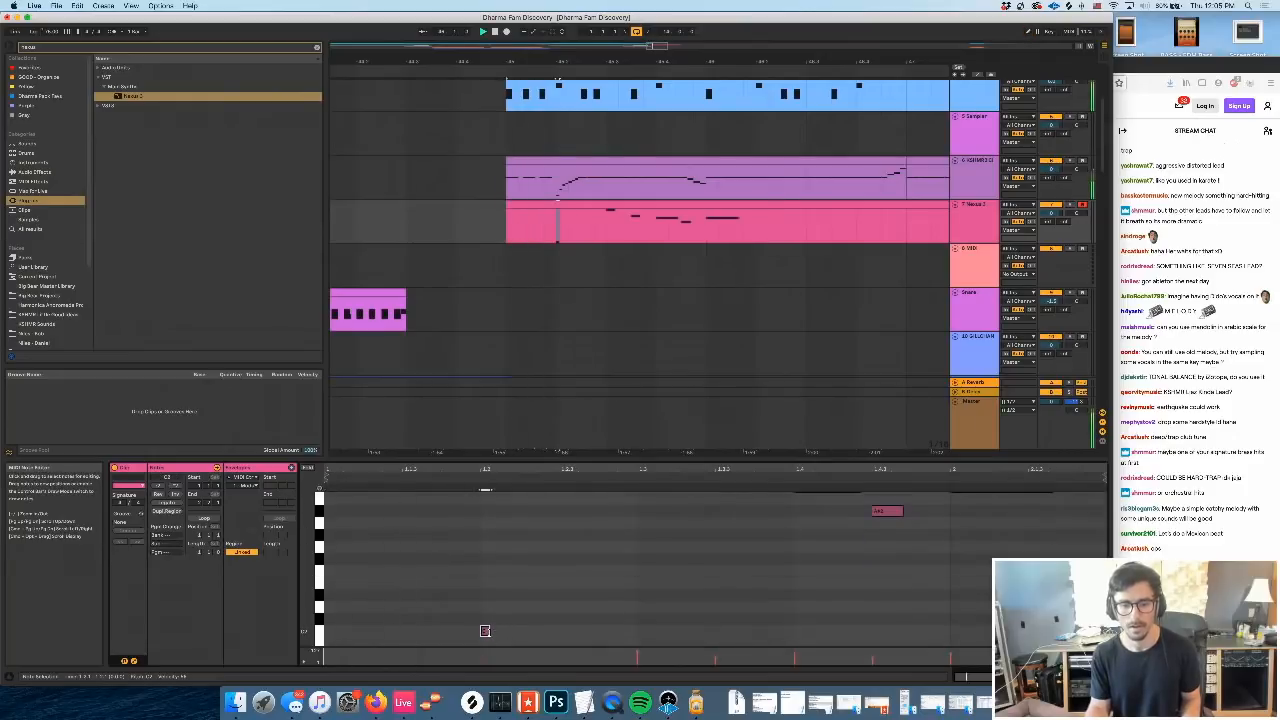
key(super+d)
key(super+d)
key(super+d)
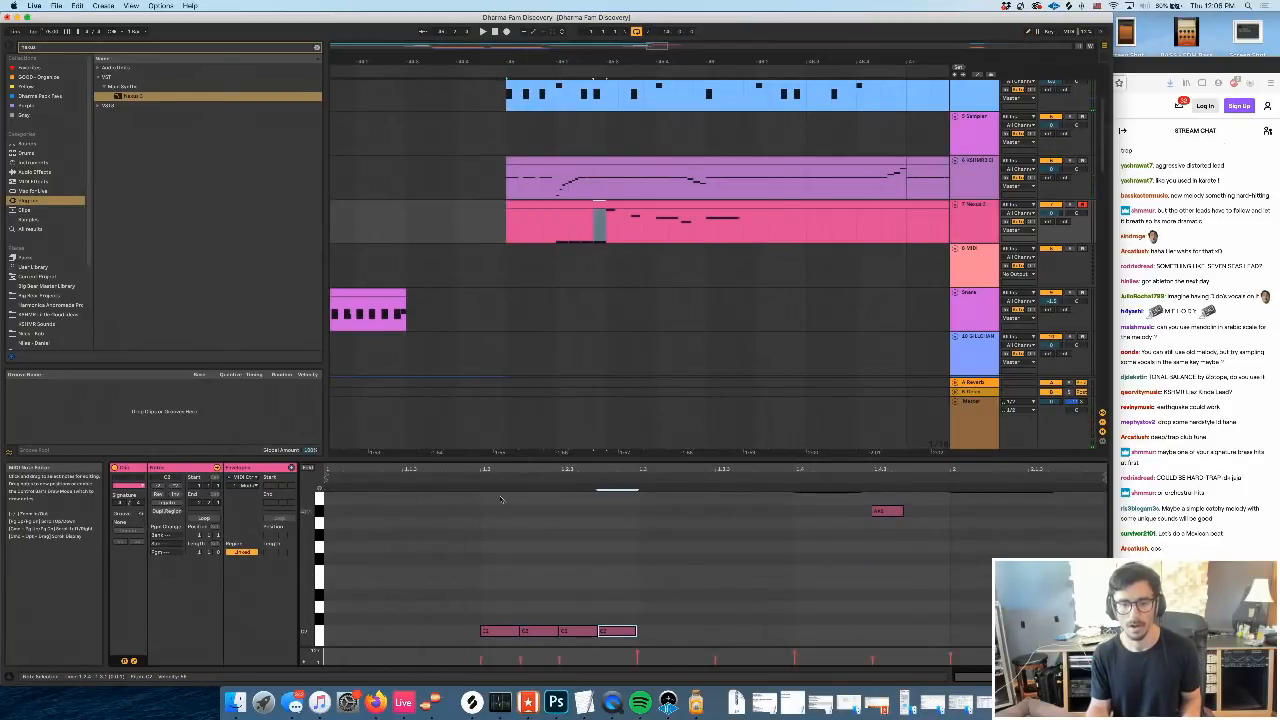
key(space)
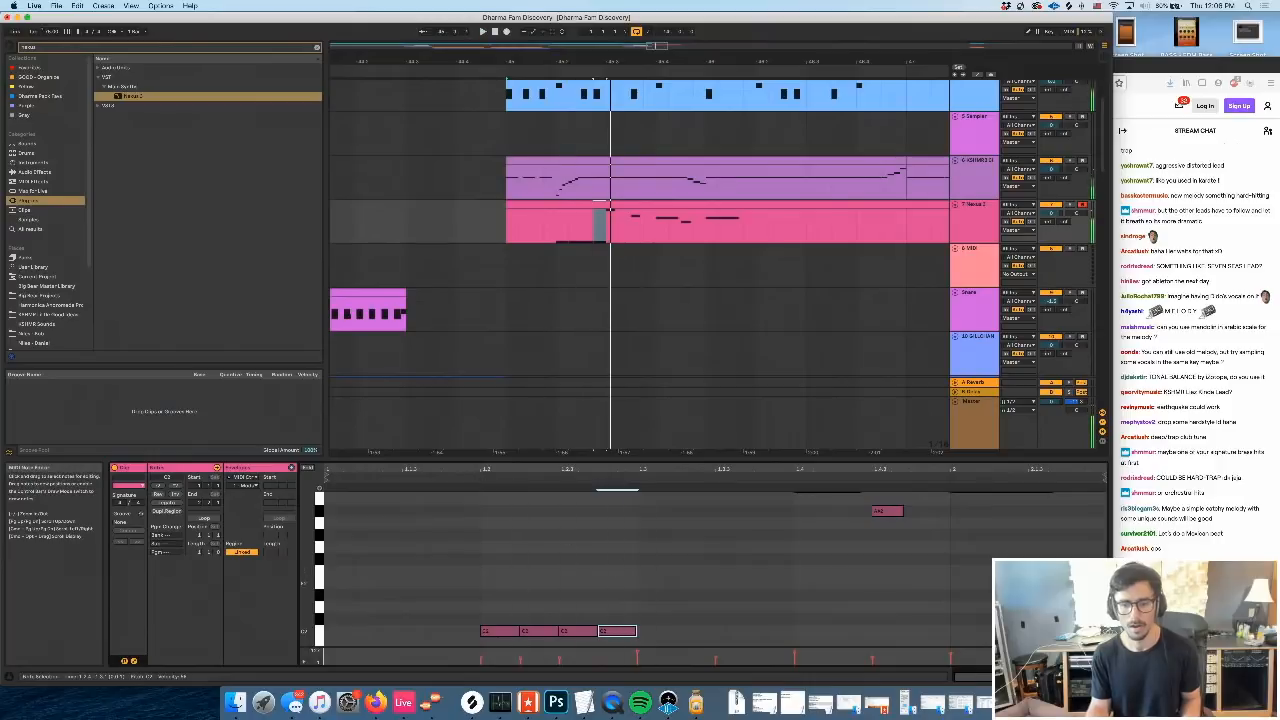
Add an Auto Filter after Nexus on the armed track, unfold its sidechain section and lower the filter's cutoff
key(shift+Tab)
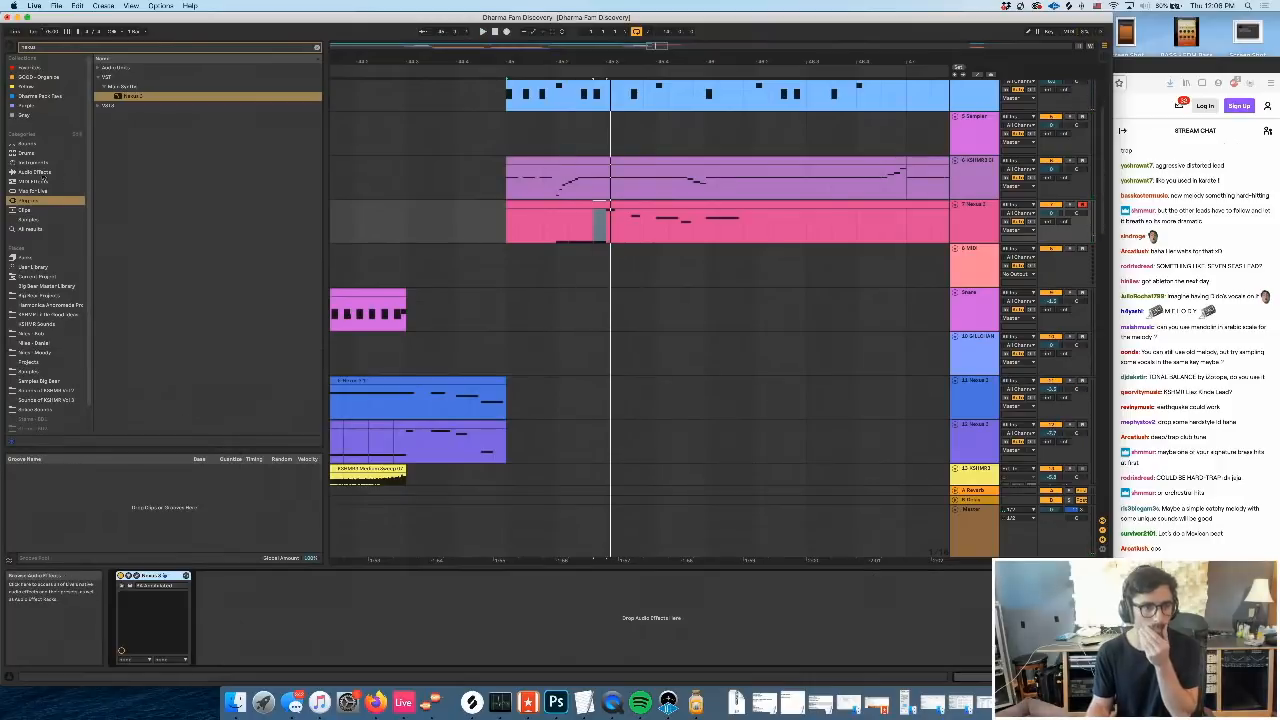
click(44, 176)
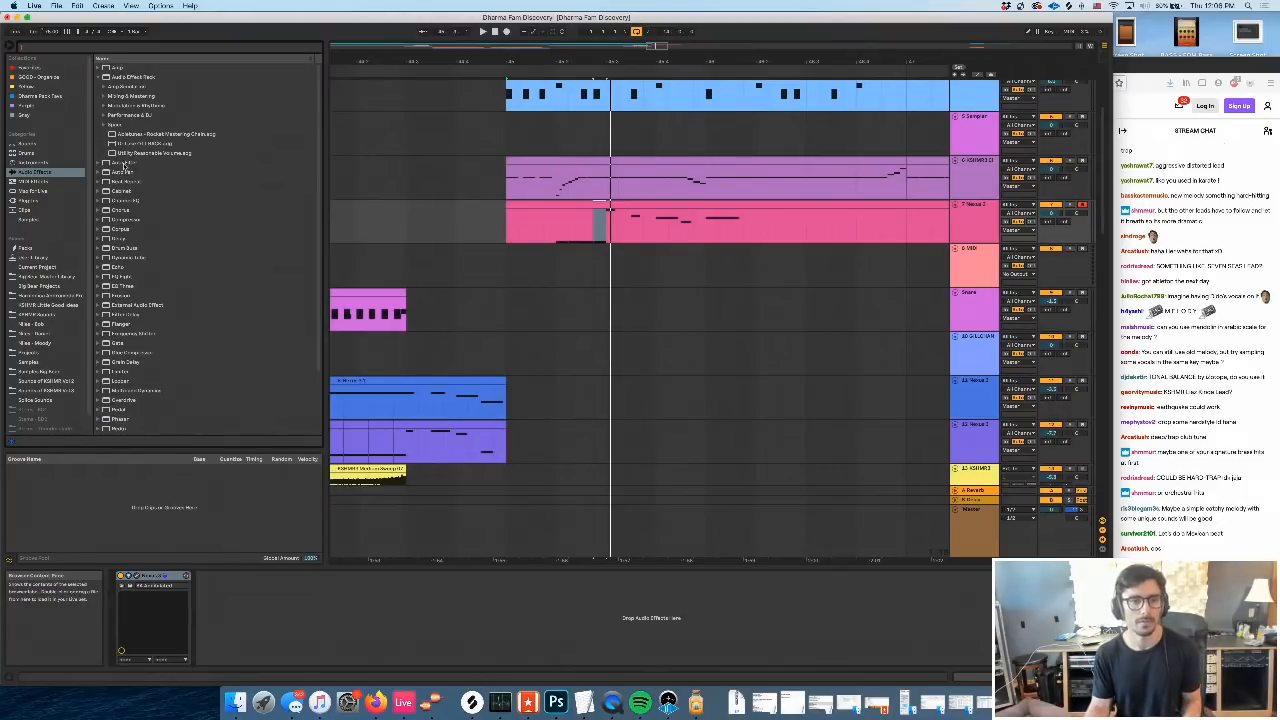
click(124, 164)
drag(261, 598, 241, 594)
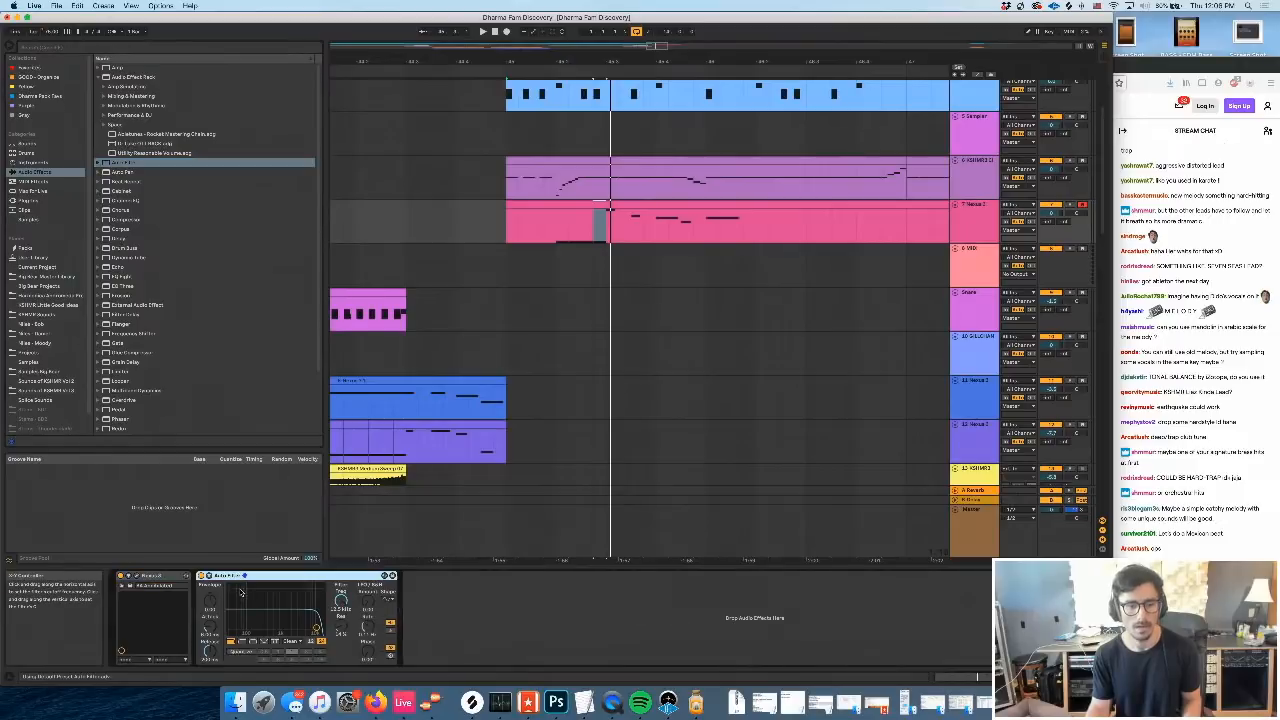
click(208, 577)
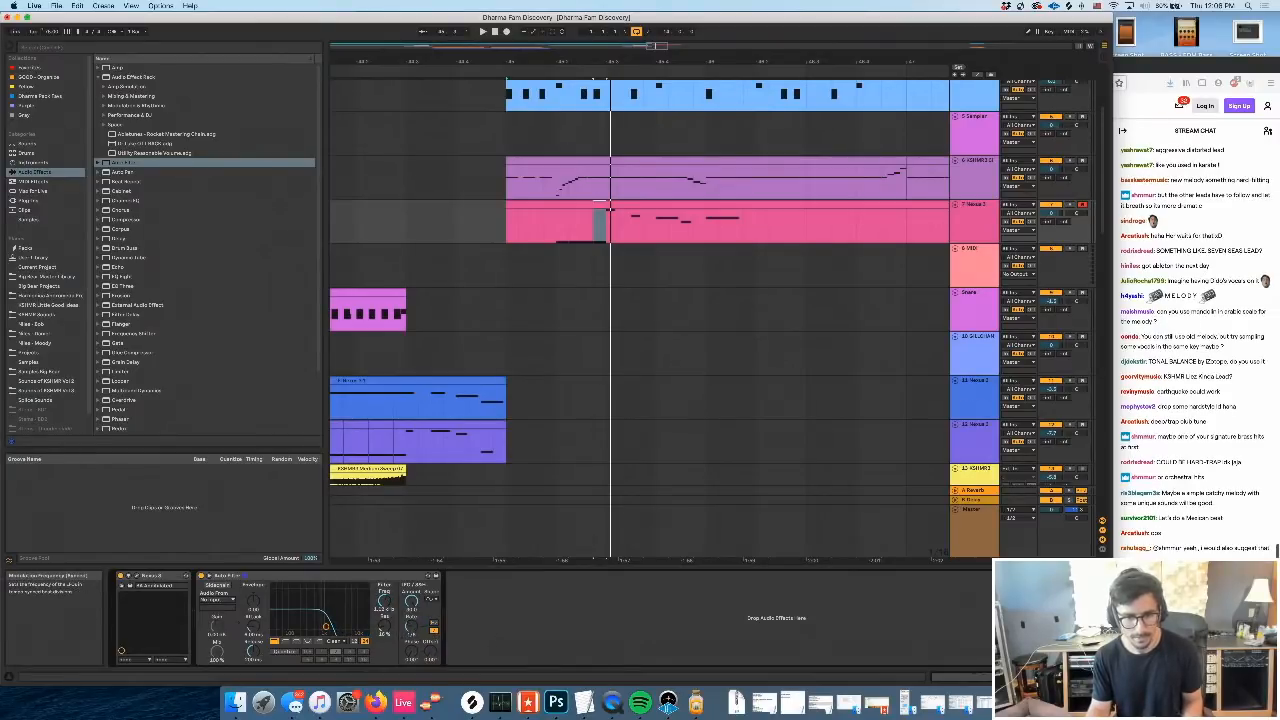
Play the soloed Nexus track from the low notes to audition the Auto Filter's effect
click(558, 232)
key(space)
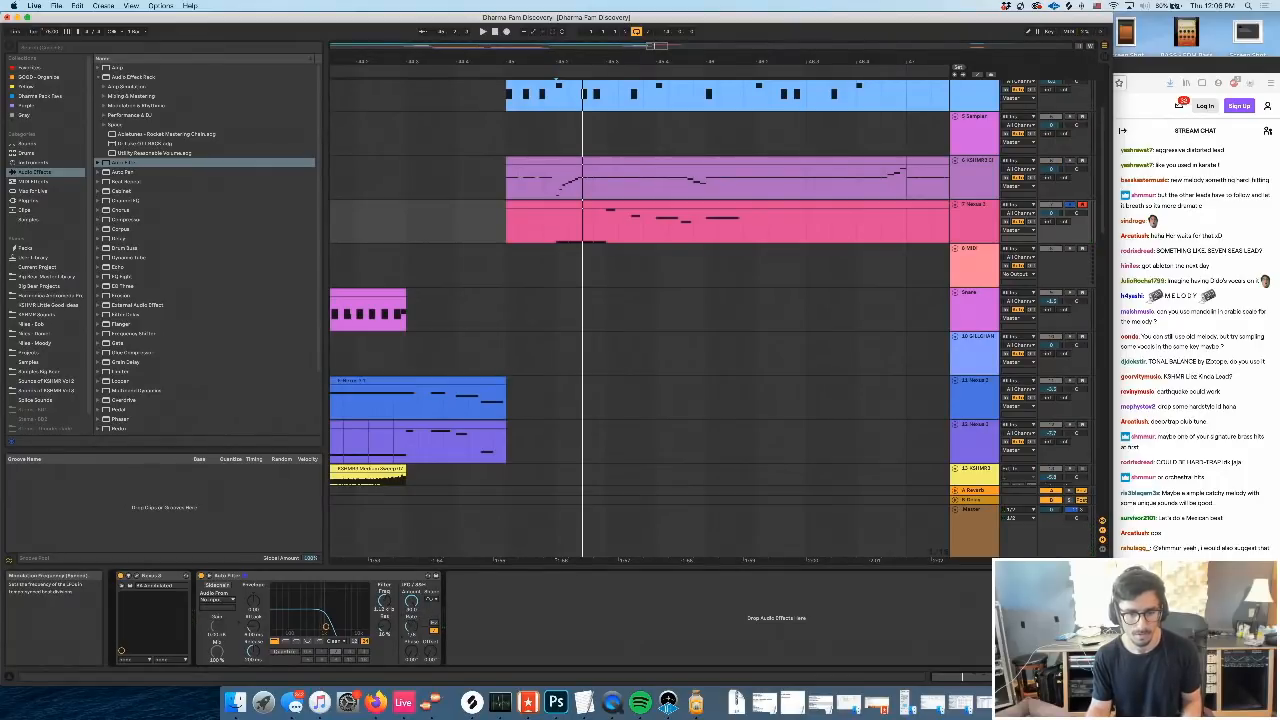
key(space)
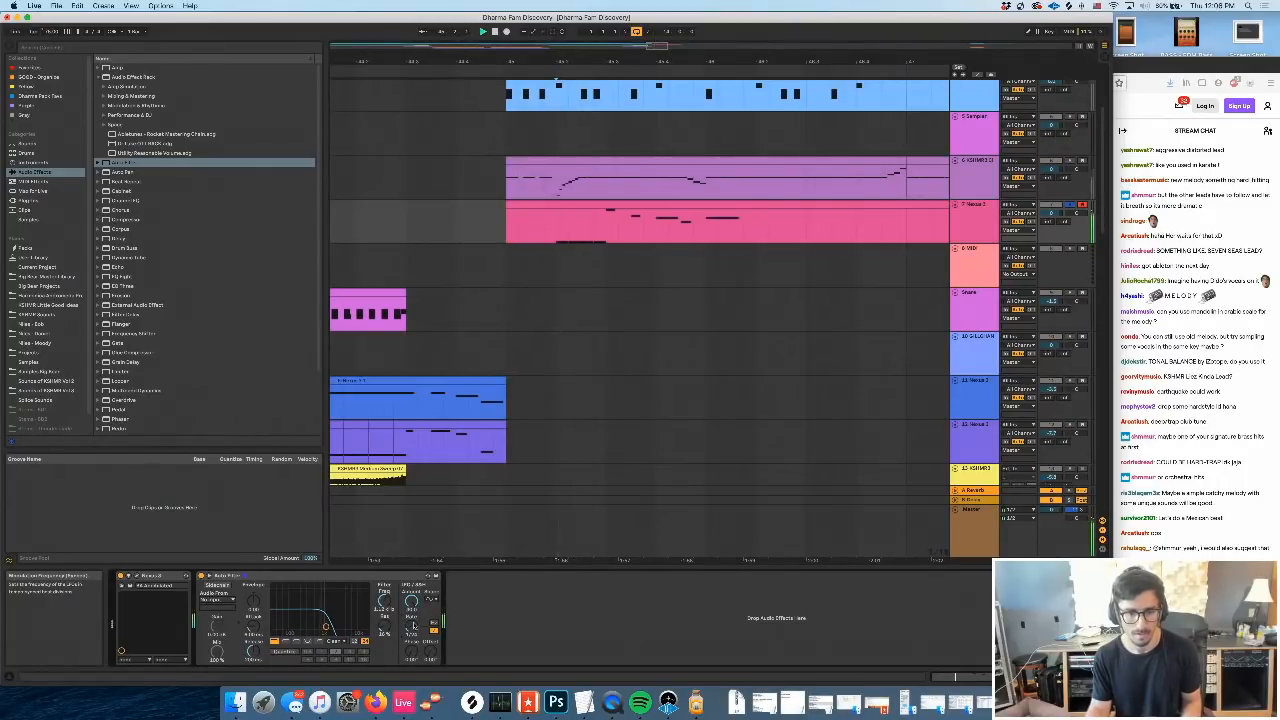
key(space)
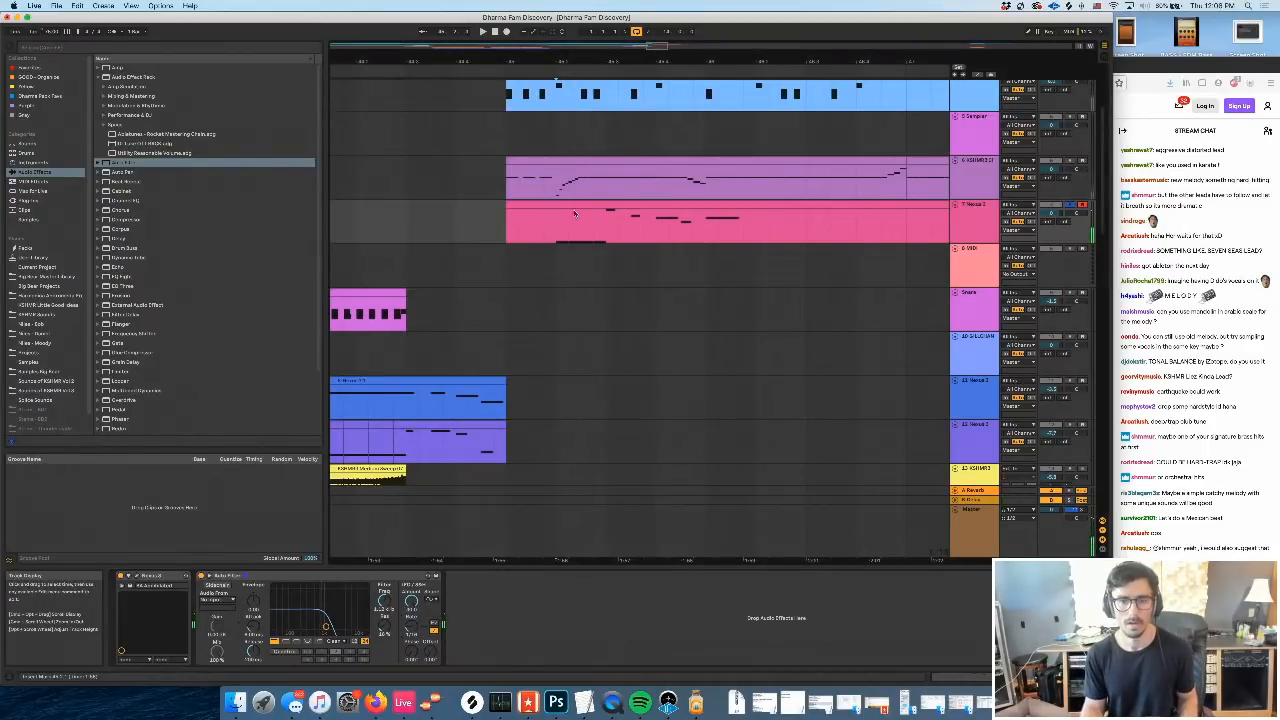
Show automation and raise the Auto Filter's Device On line over the low notes only, listening to the switch
key(a)
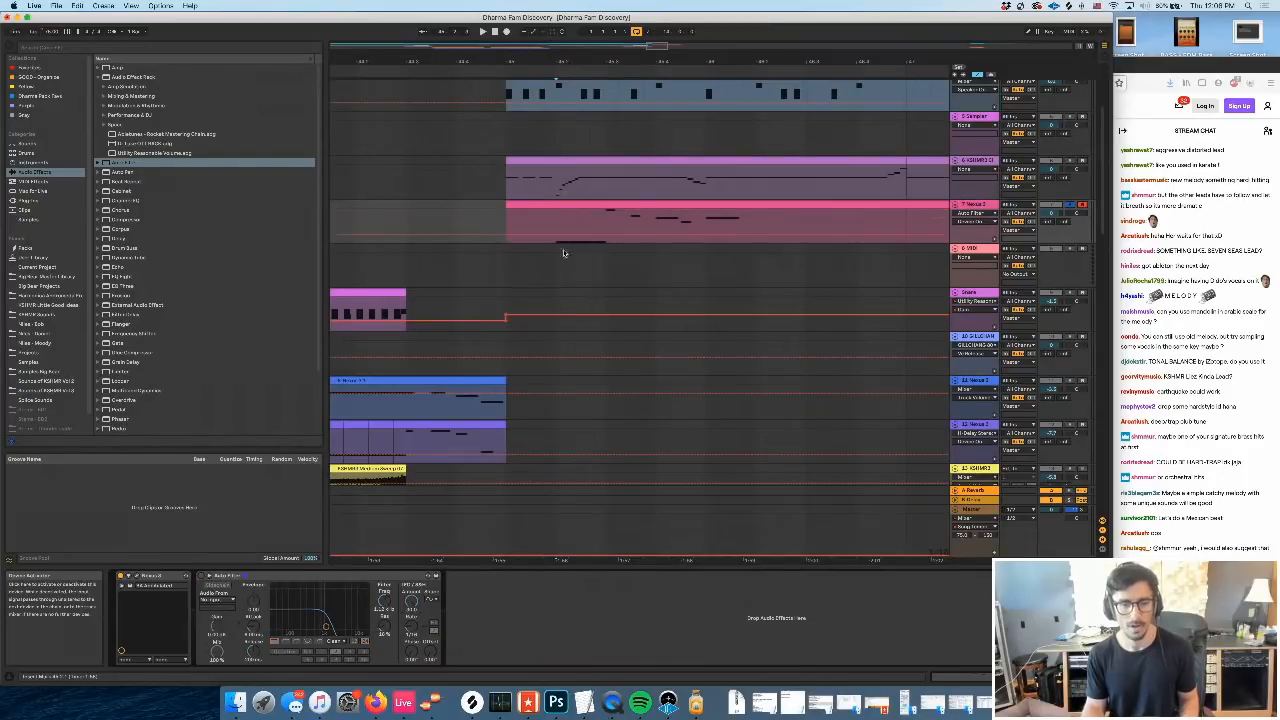
drag(564, 212, 596, 202)
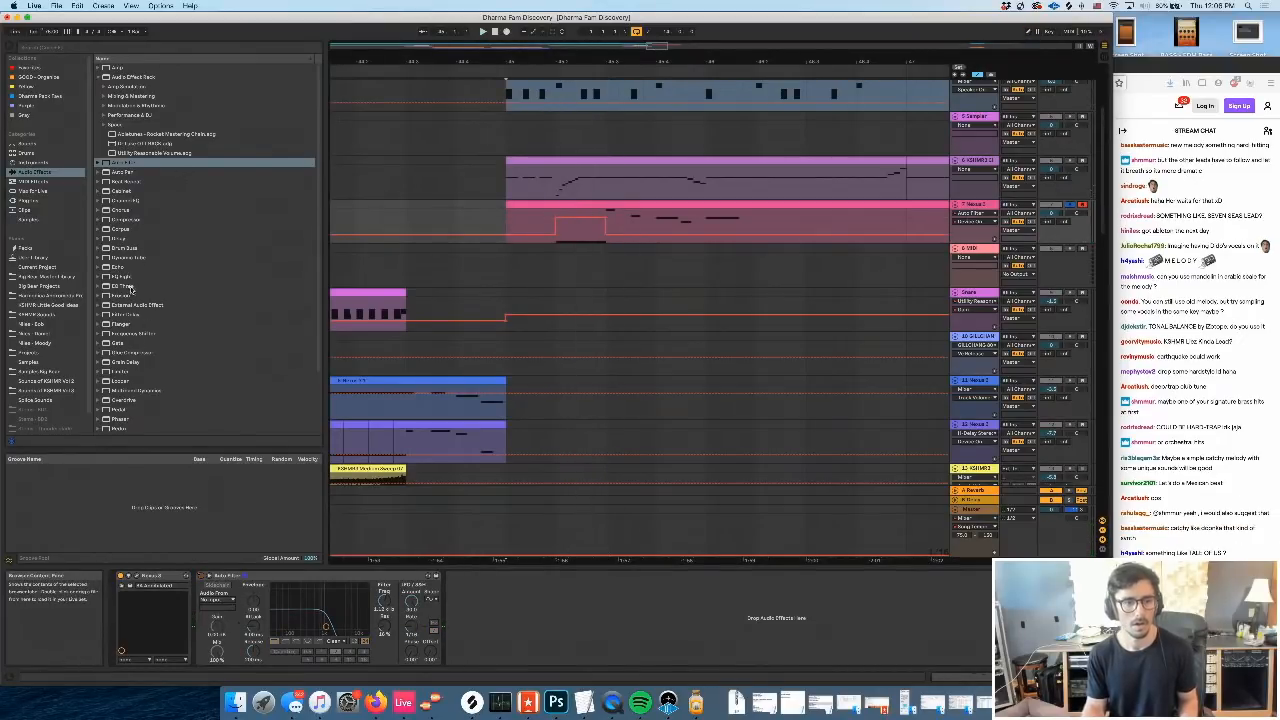
key(space)
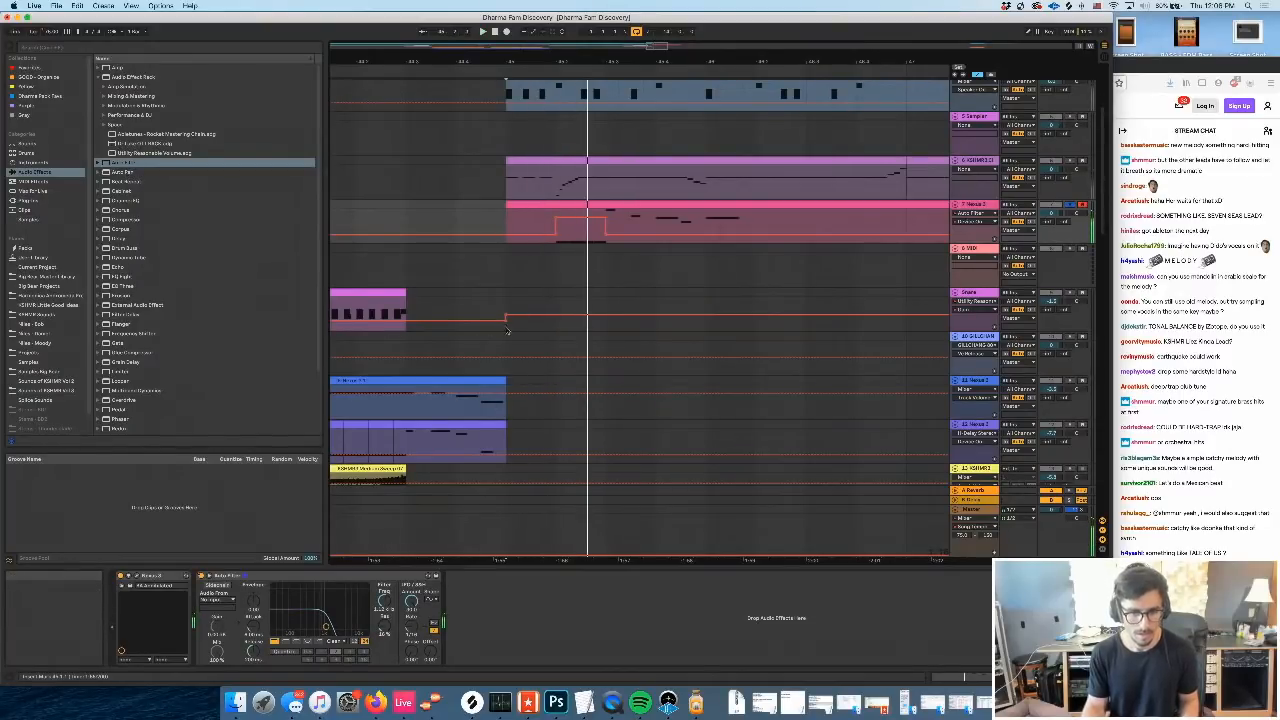
Replay the filtered low notes, first with the Nexus track soloed and again with the full mix
click(559, 247)
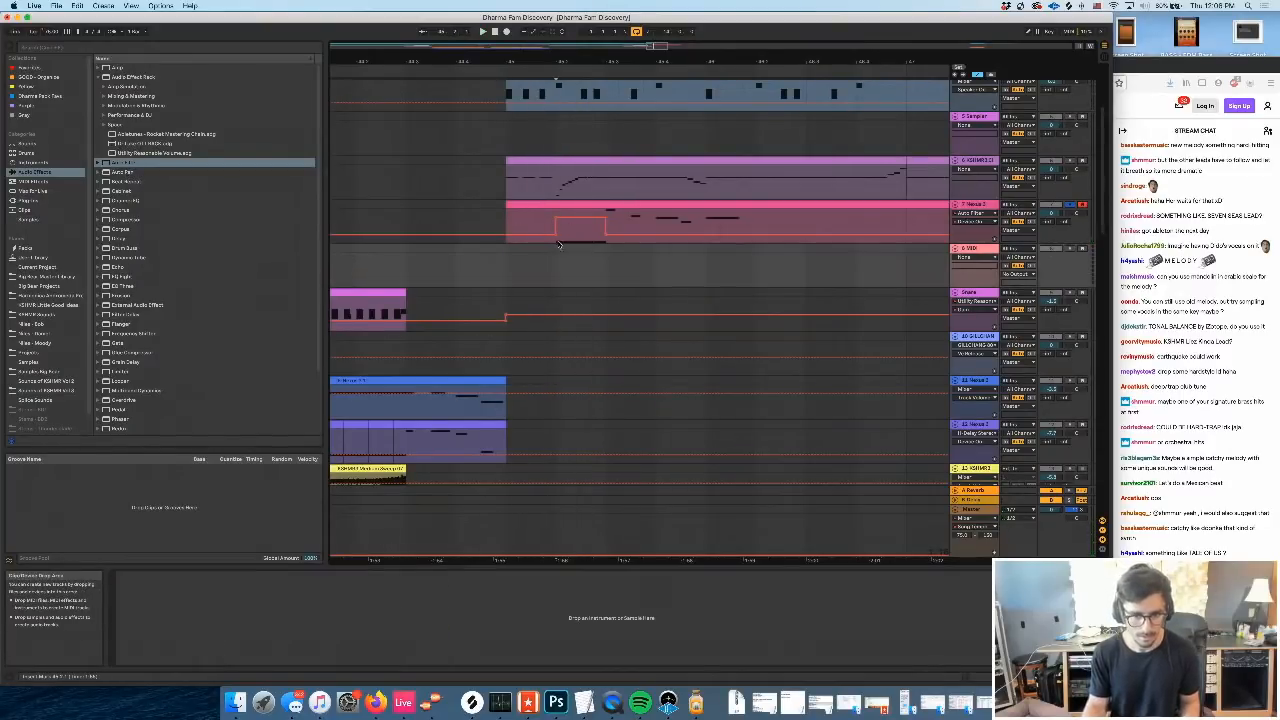
click(558, 241)
key(space)
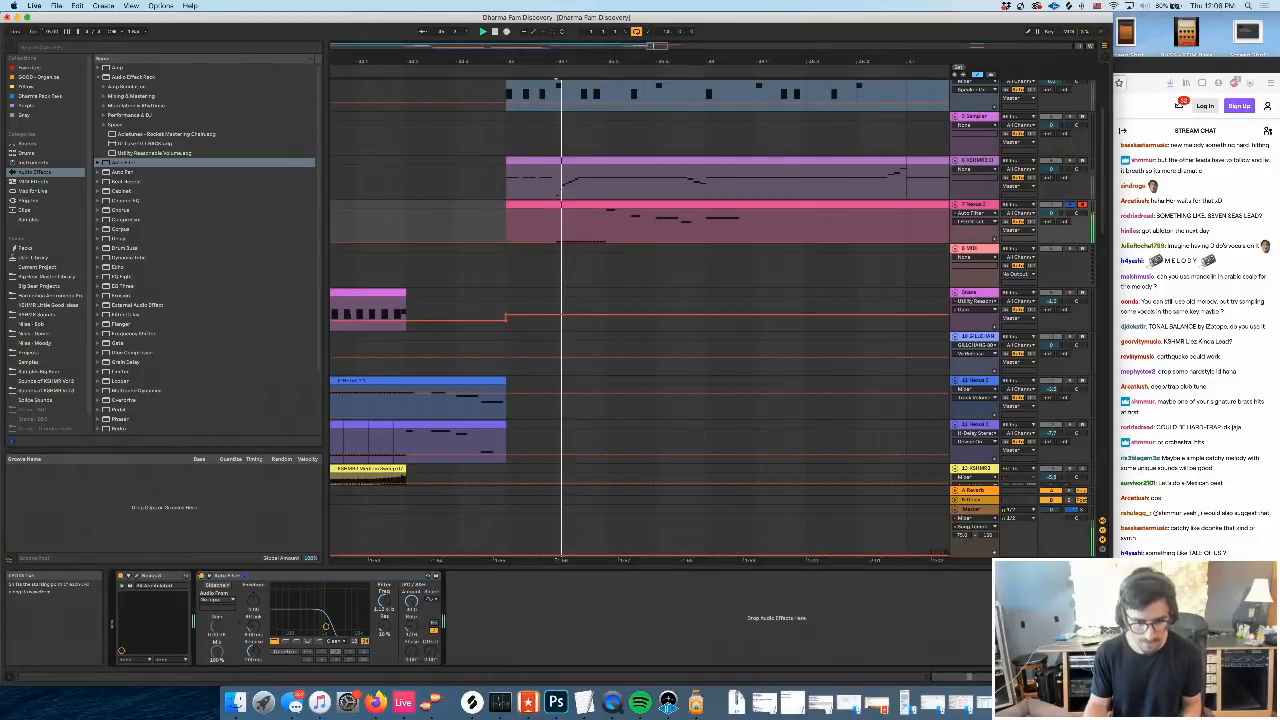
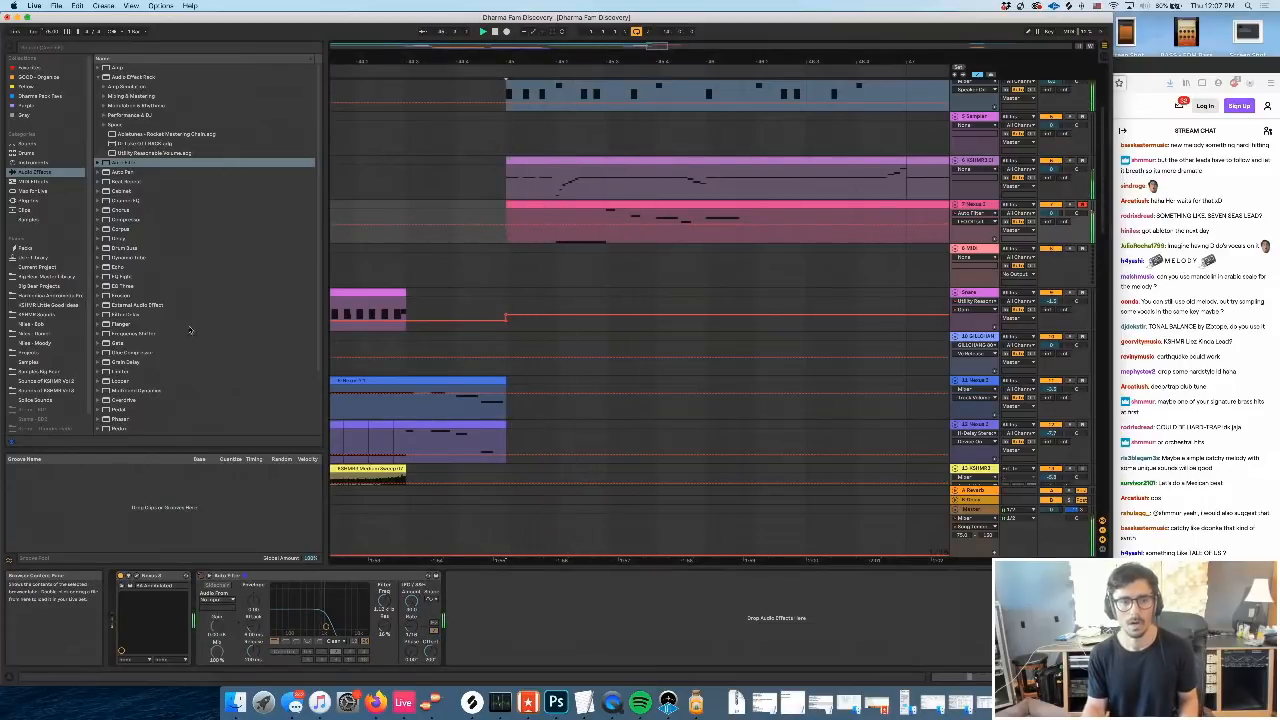
key(space)
key(space)
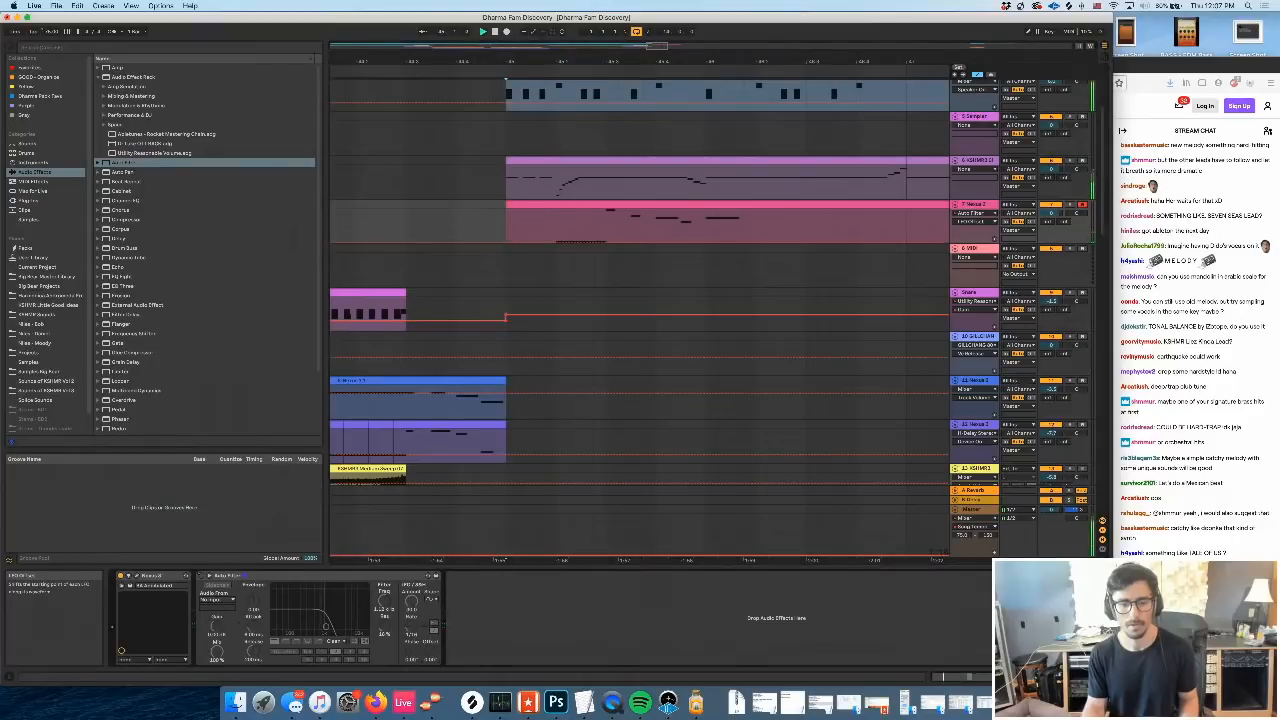
key(space)
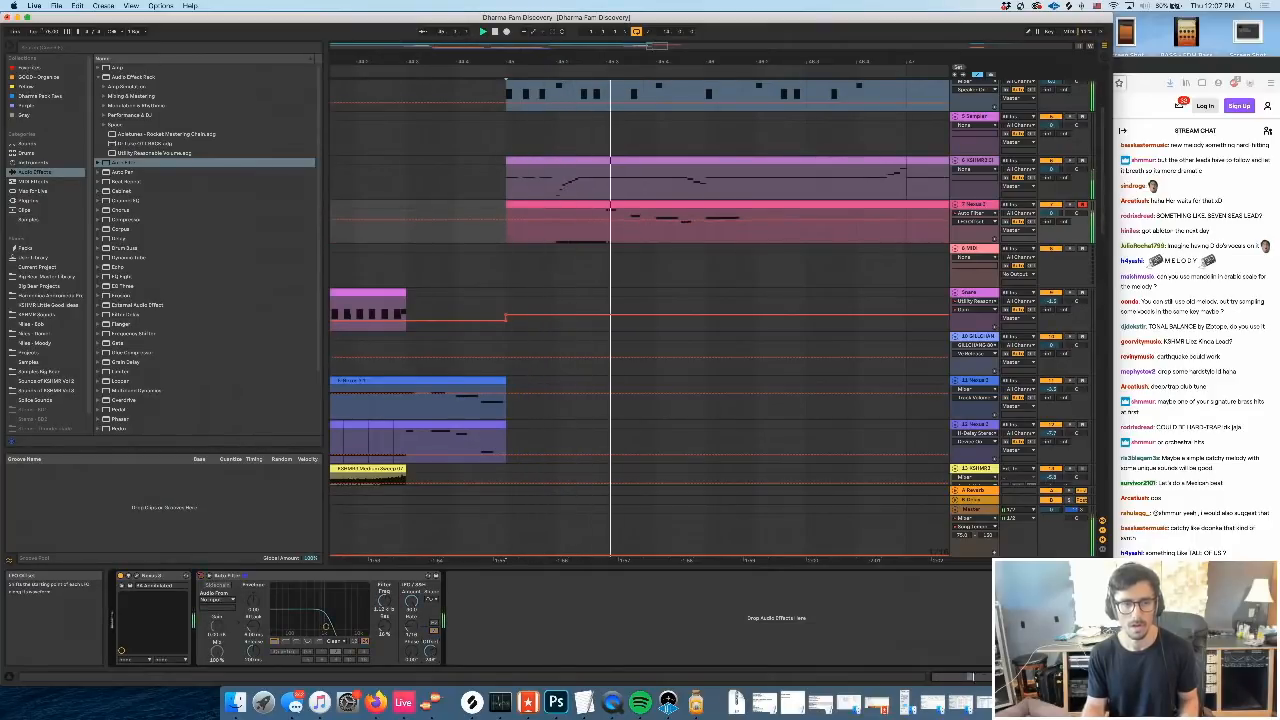
Add an EQ Eight after the Auto Filter and change its band 4 to a steep high-cut filter
click(124, 277)
drag(537, 595, 538, 597)
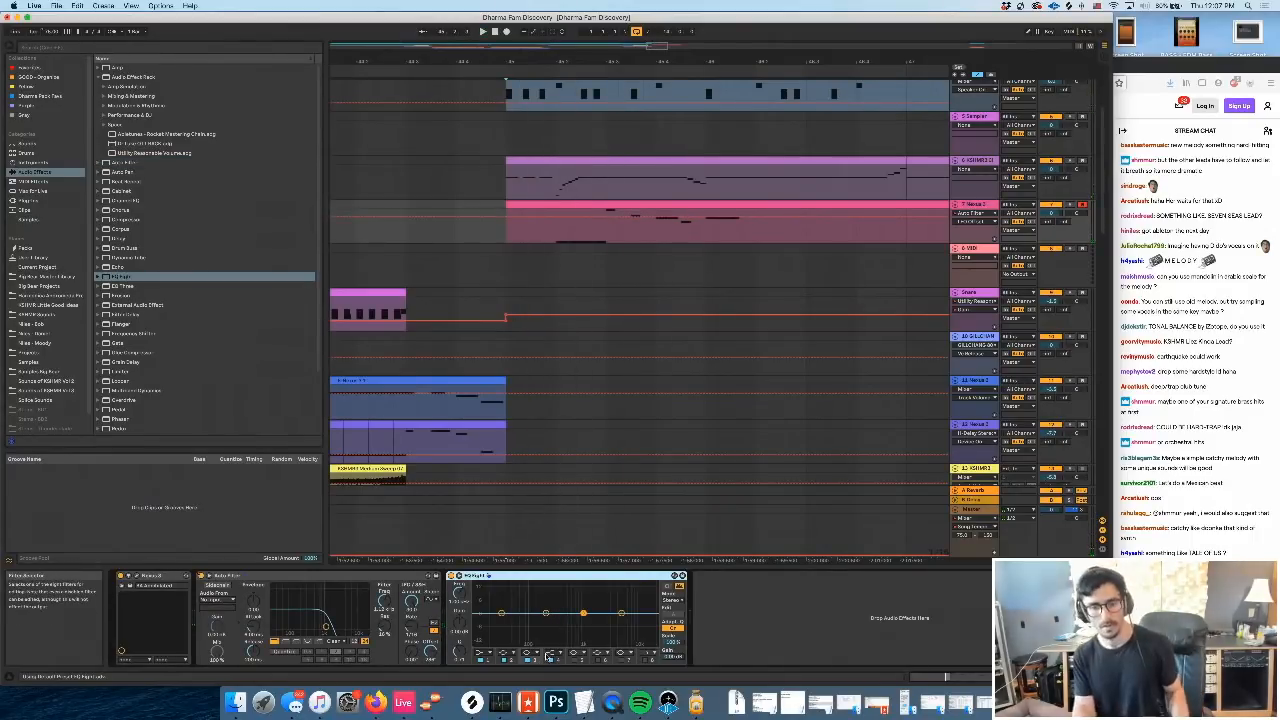
click(555, 653)
click(556, 709)
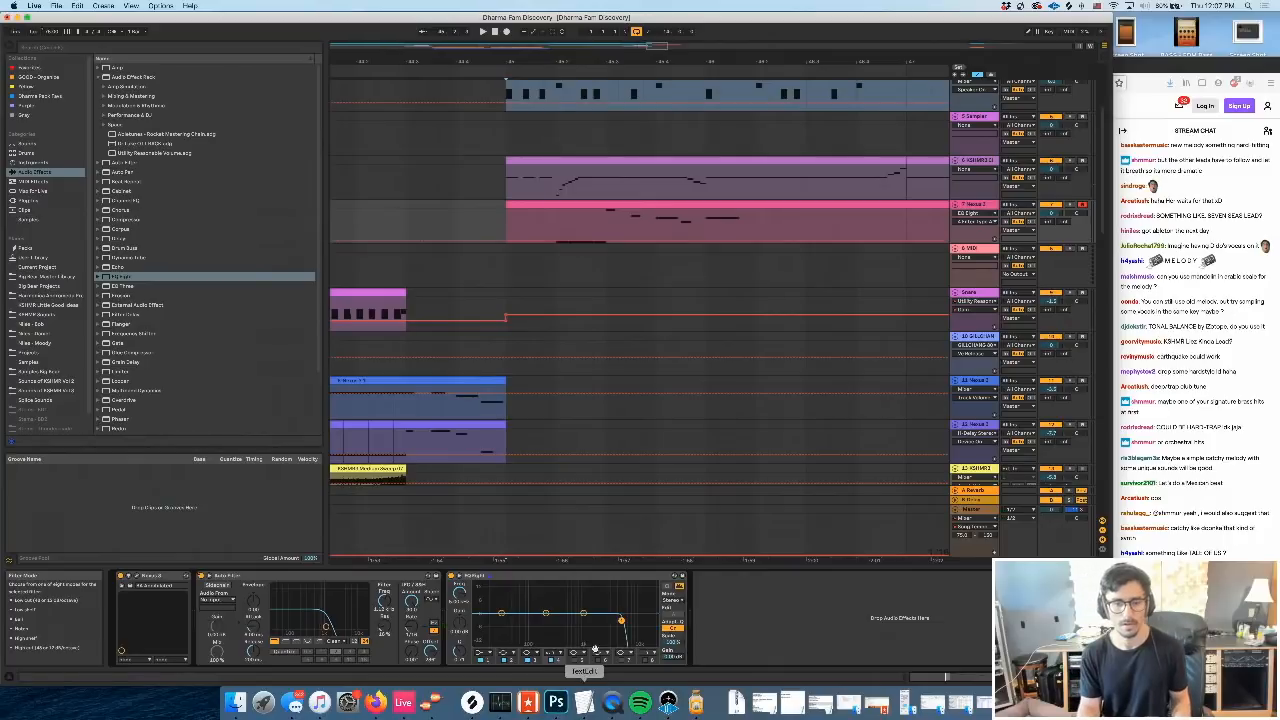
Automate the EQ Eight's band 4 frequency to rise through the low notes up to the melody's start during playback
click(621, 620)
key(space)
drag(579, 217, 605, 210)
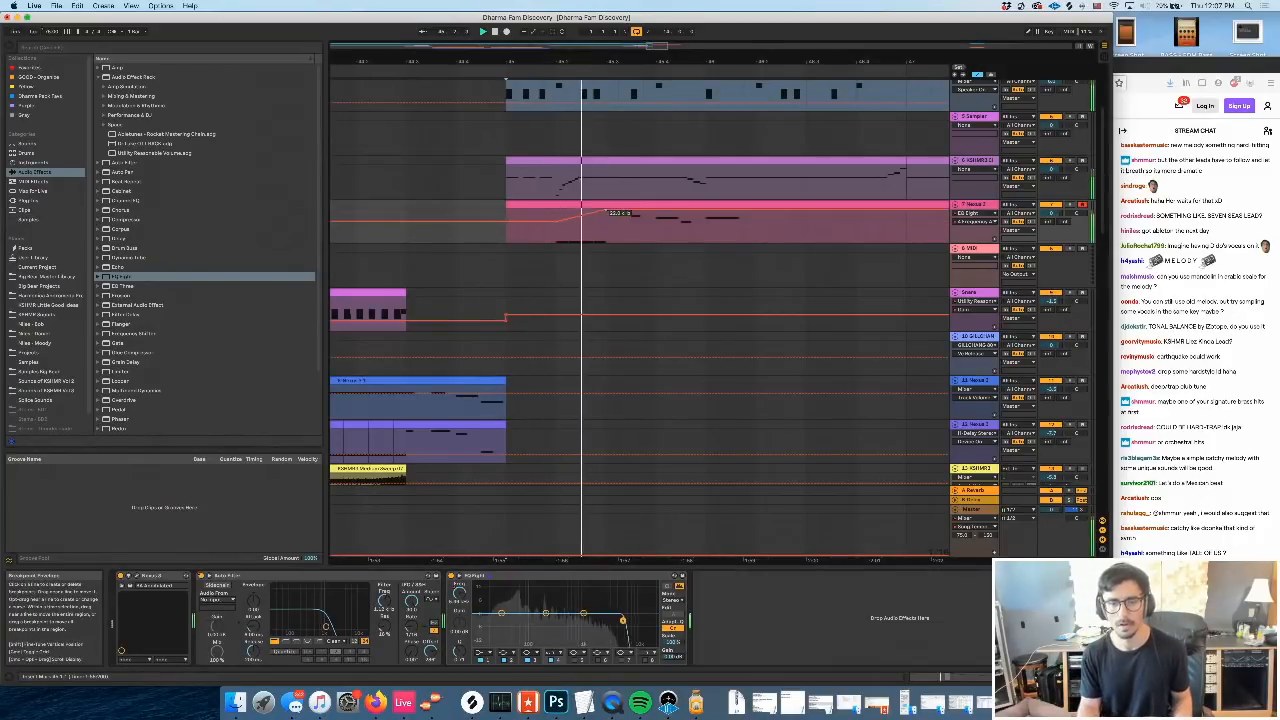
Search the plug-ins for "devas" and add Devastor 2 after the EQ Eight on the Nexus track
click(28, 201)
click(49, 50)
text(d)
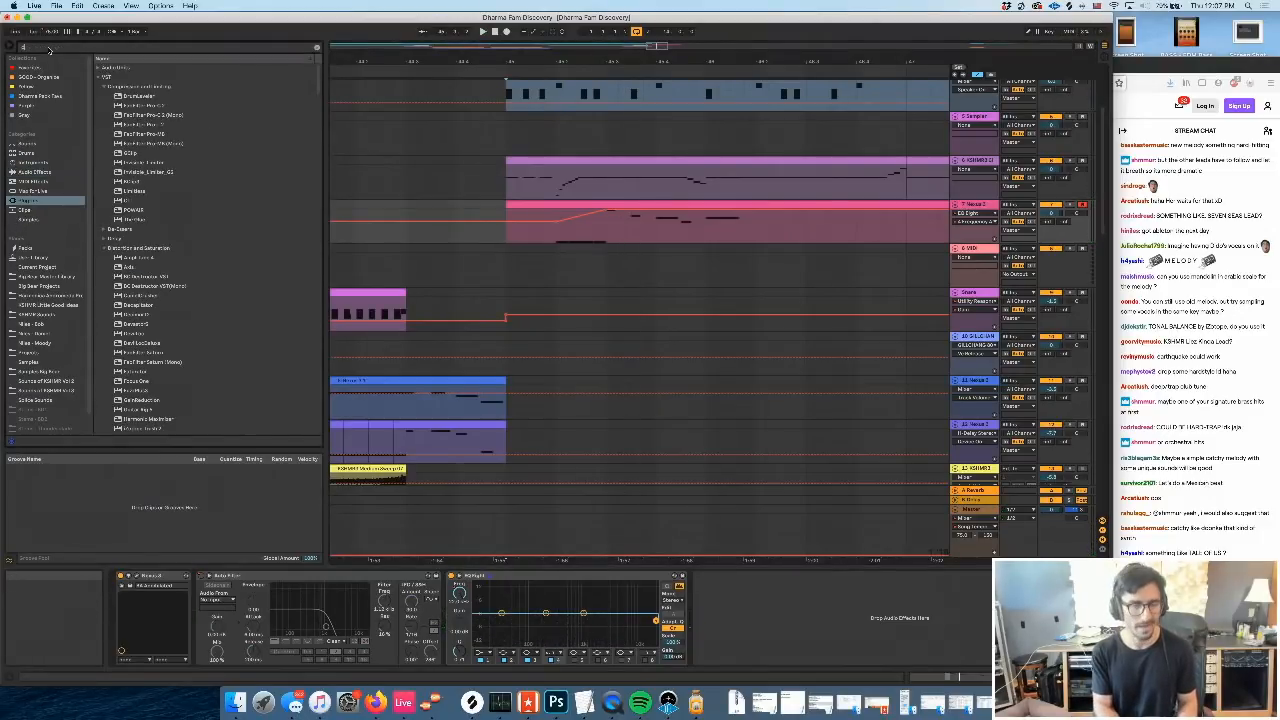
text(evas)
click(140, 96)
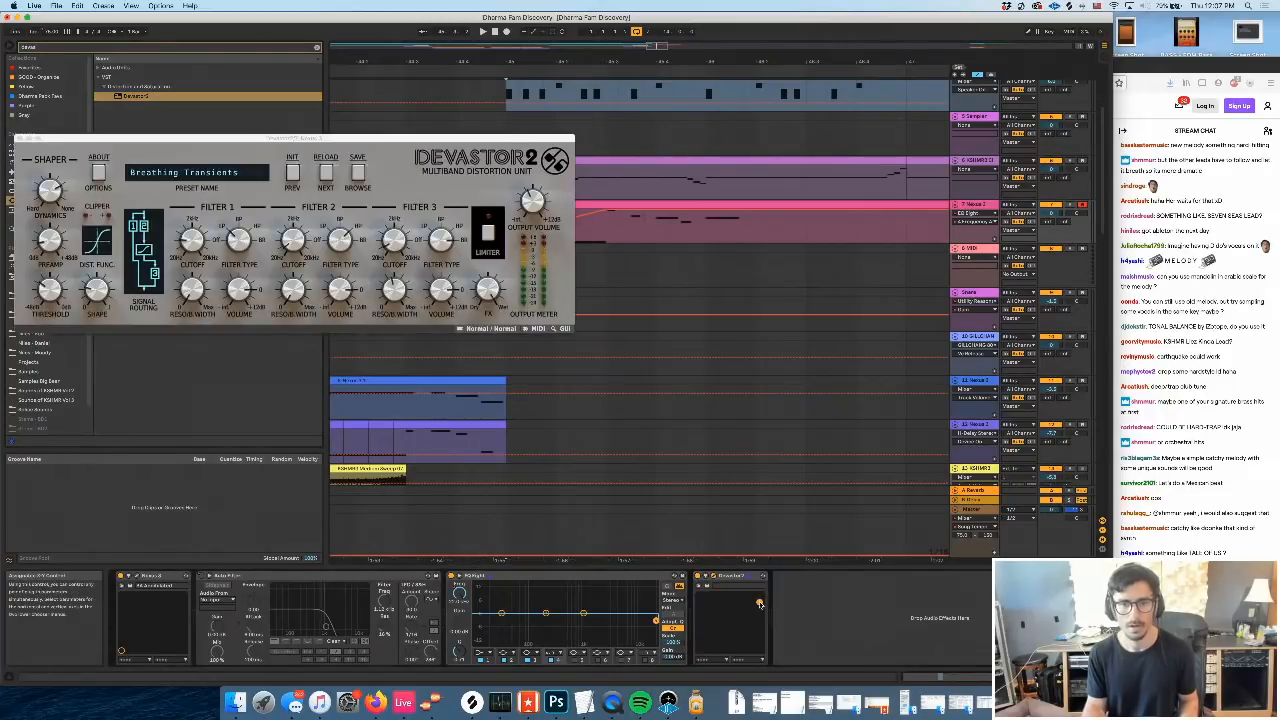
Browse the Devastor 2 presets during playback, load Hammer Exciter and play from the low notes
key(space)
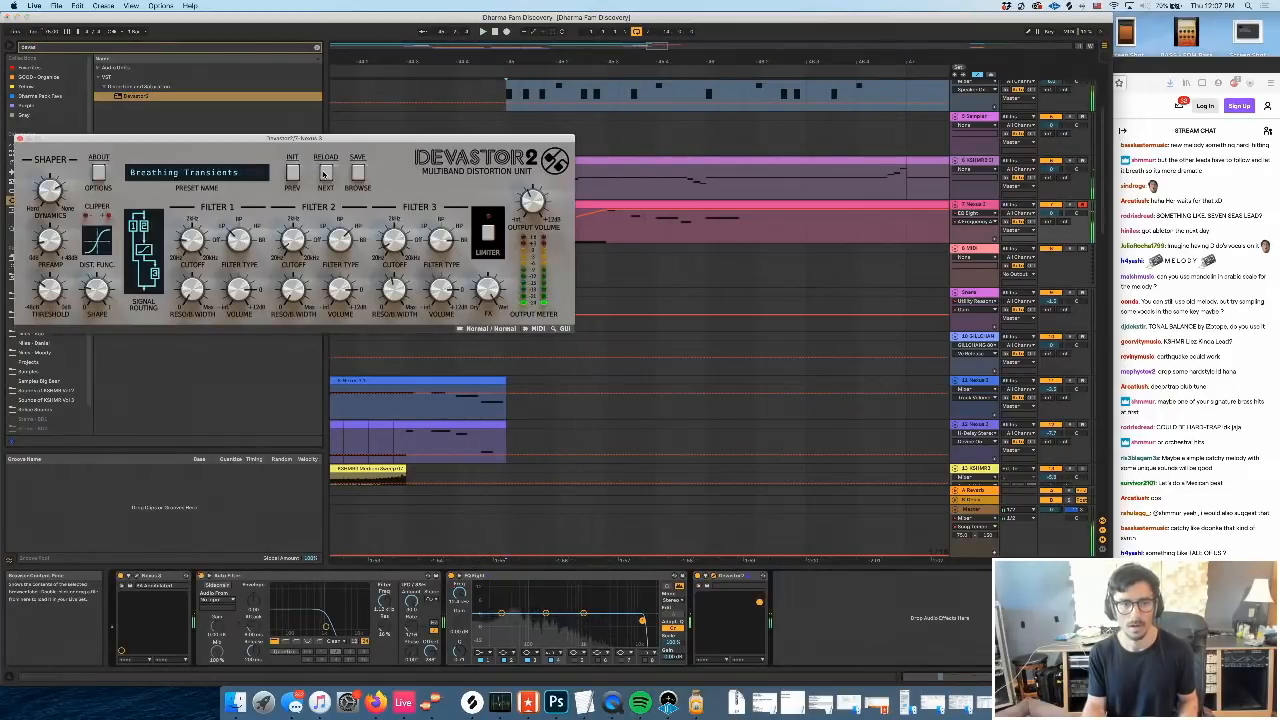
click(326, 173)
drag(353, 138, 395, 274)
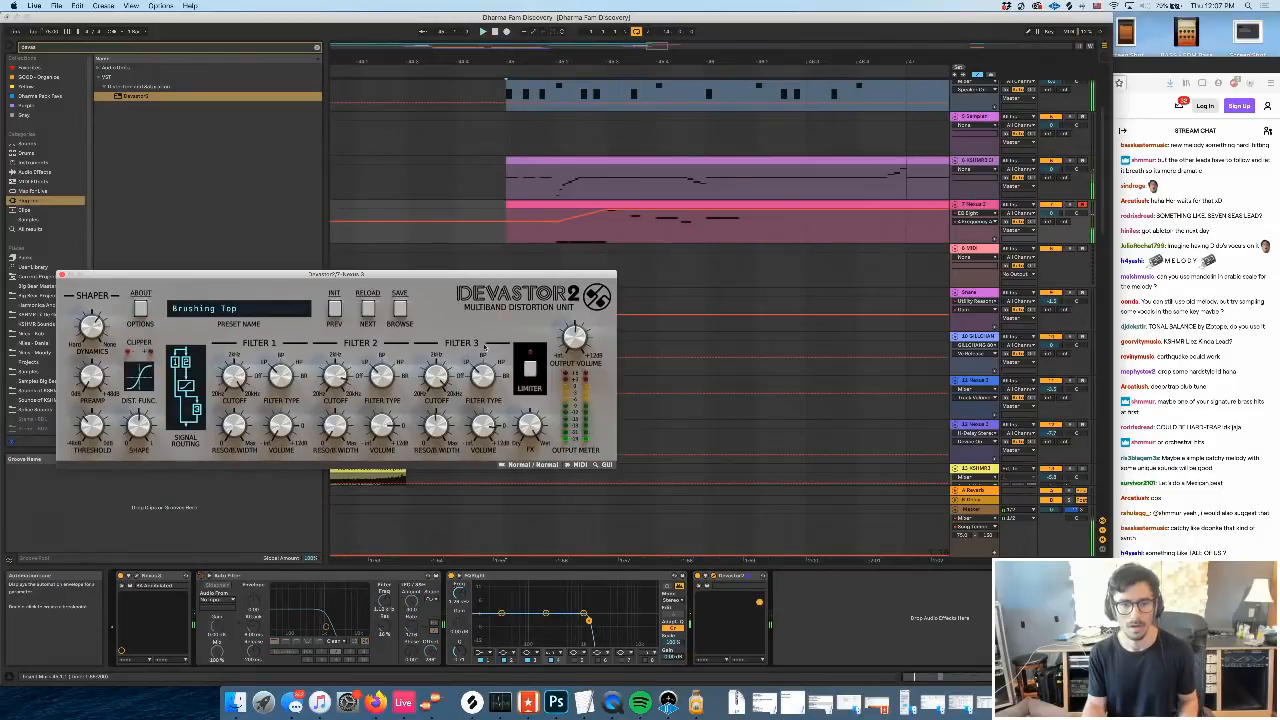
click(398, 309)
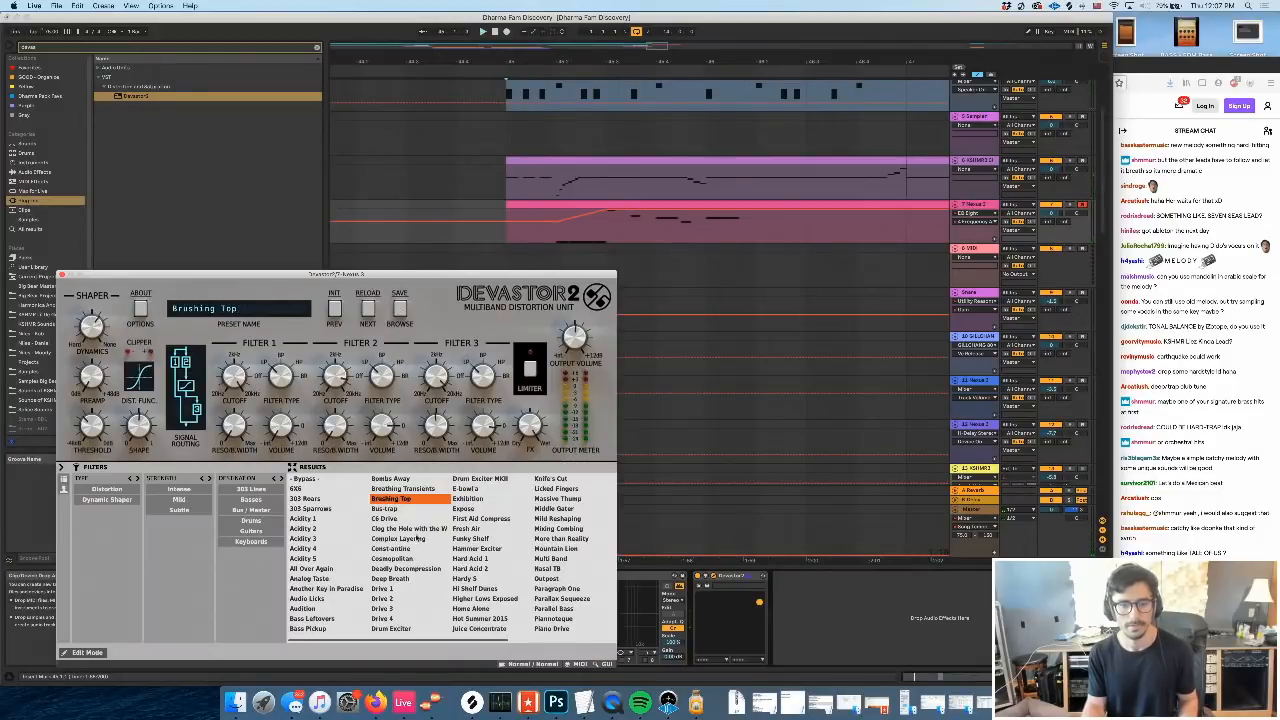
click(473, 549)
click(561, 238)
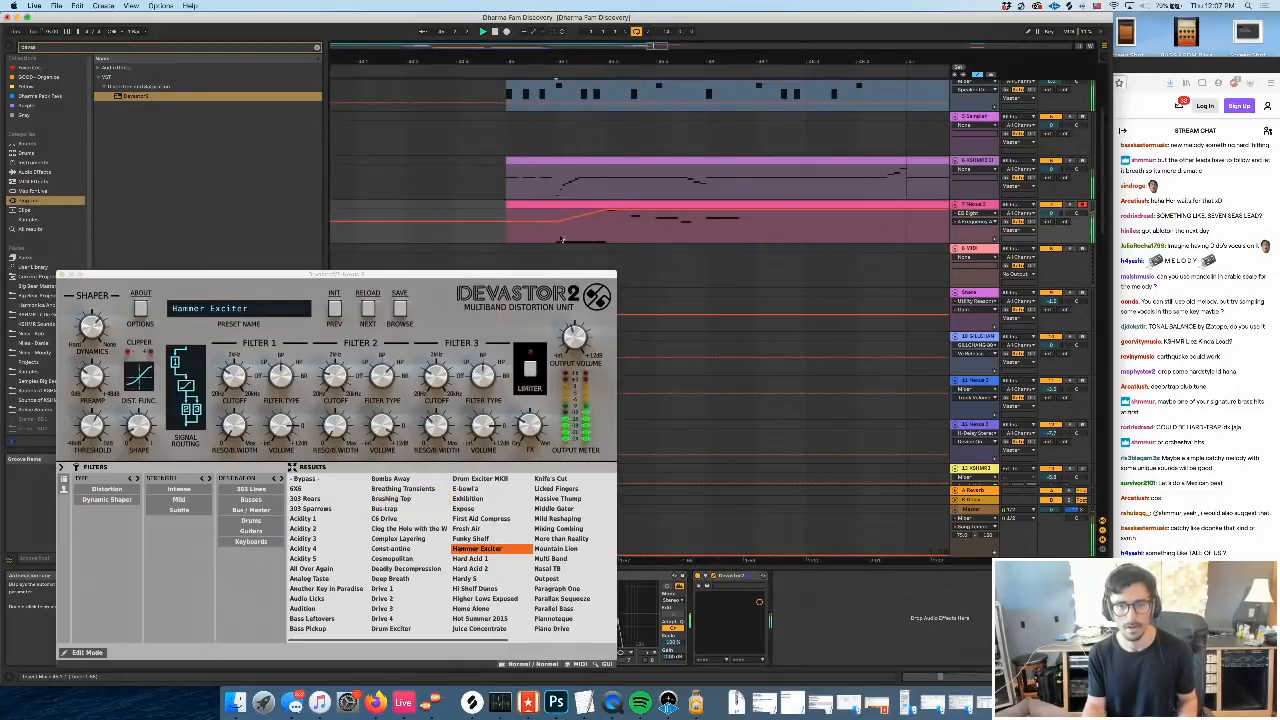
Play the section from the low notes to check how the distorted Nexus lead sounds
scroll(530, 228, left, 2)
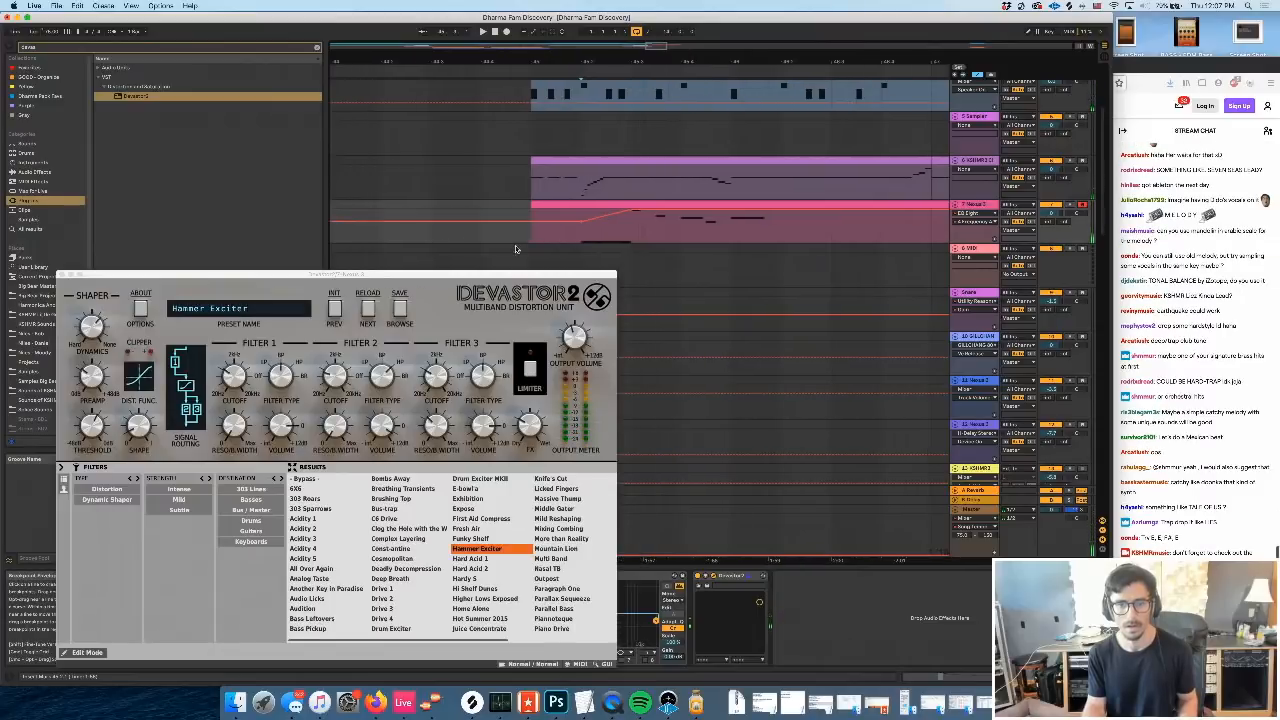
click(533, 239)
key(space)
scroll(595, 262, left, 1)
scroll(592, 248, right, 2)
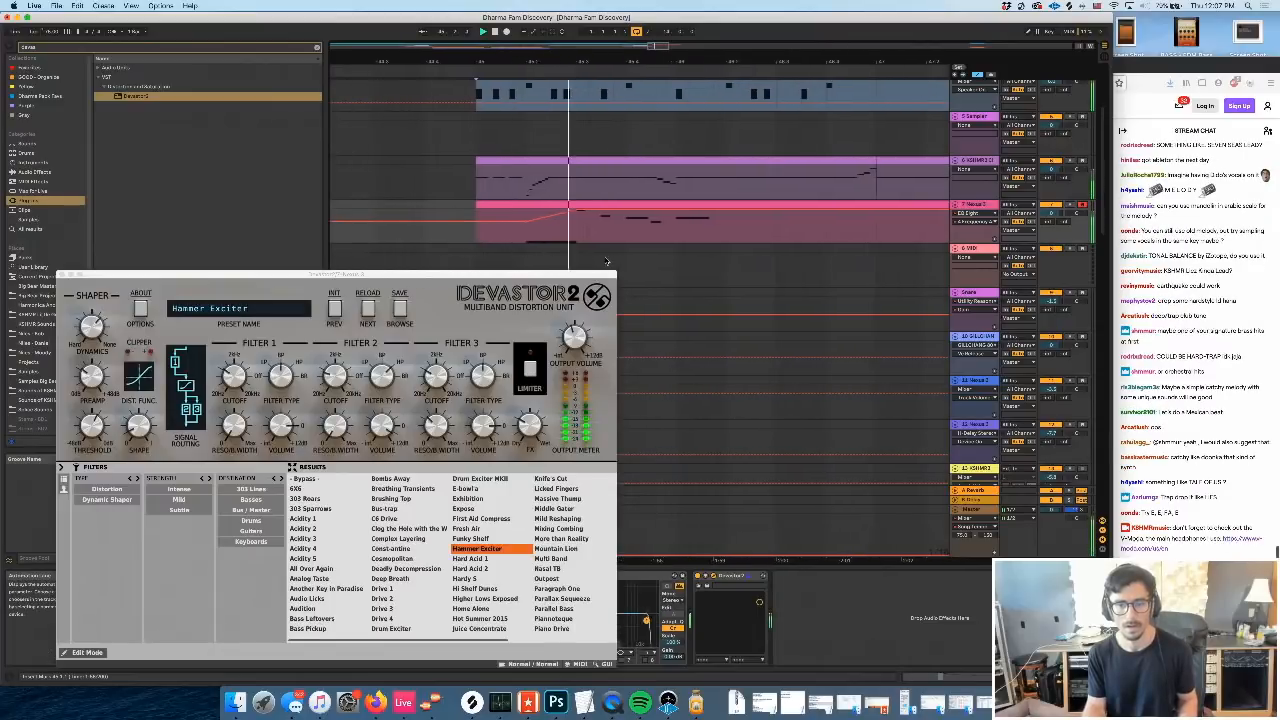
scroll(589, 235, left, 1)
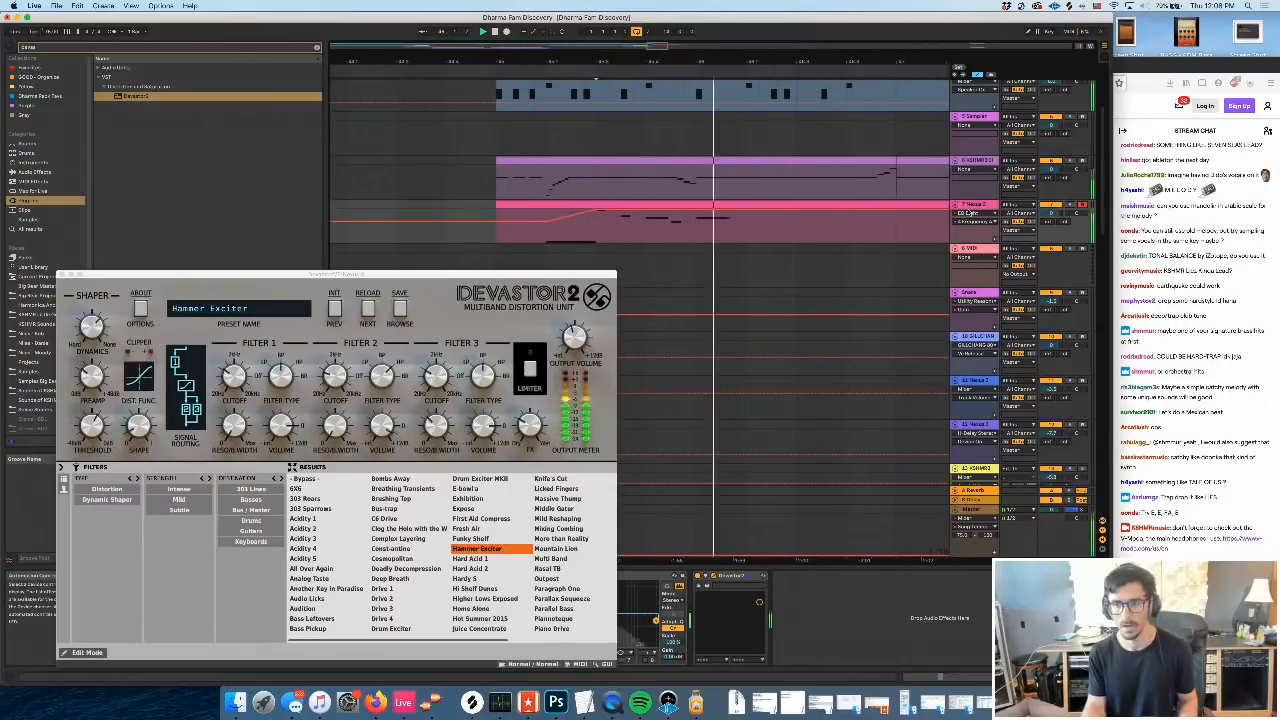
Save the set, duplicate the Nexus track, and delete the low-note part before the melody from the copy's clip
key(super+s)
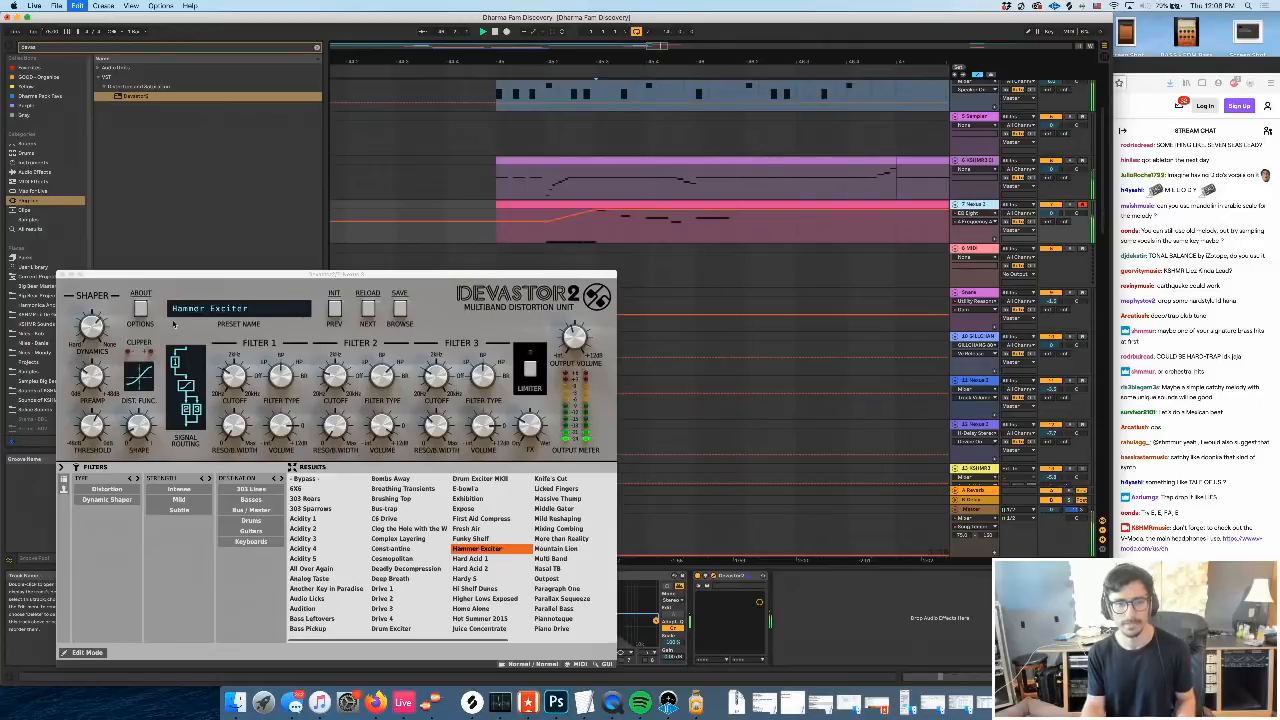
key(super+d)
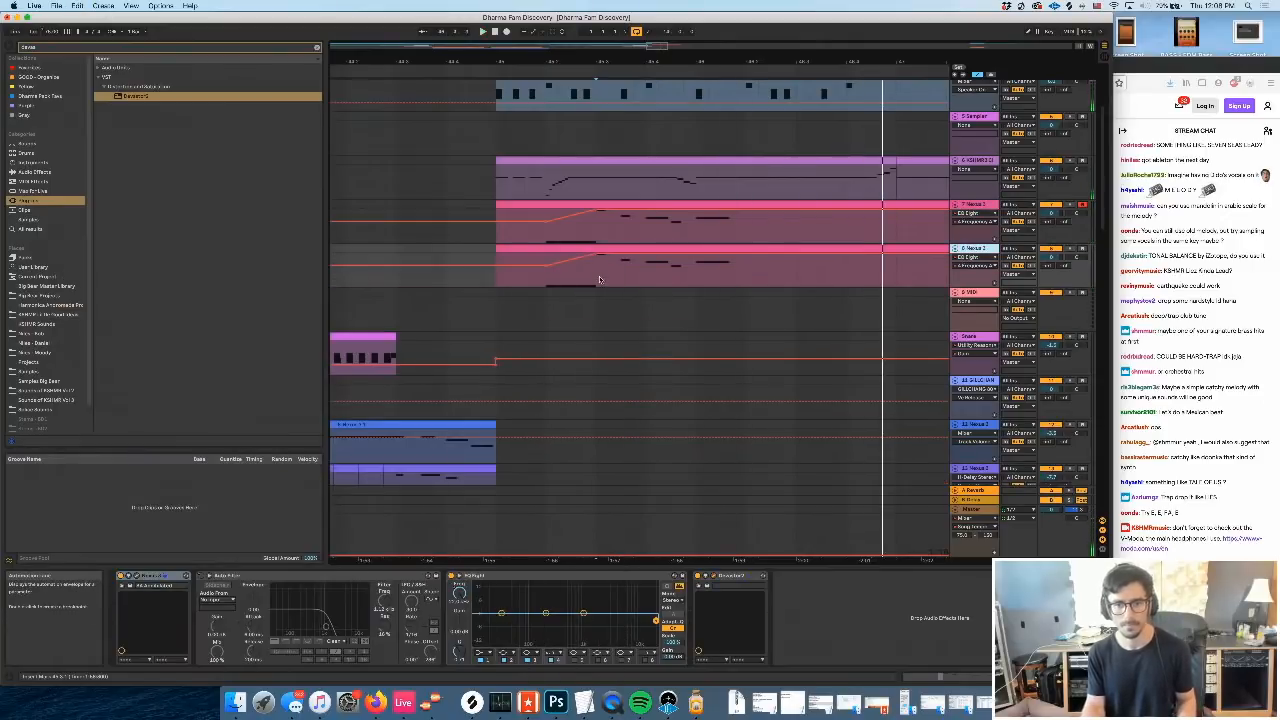
click(597, 276)
key(space)
key(super+e)
key(a)
click(572, 249)
key(Delete)
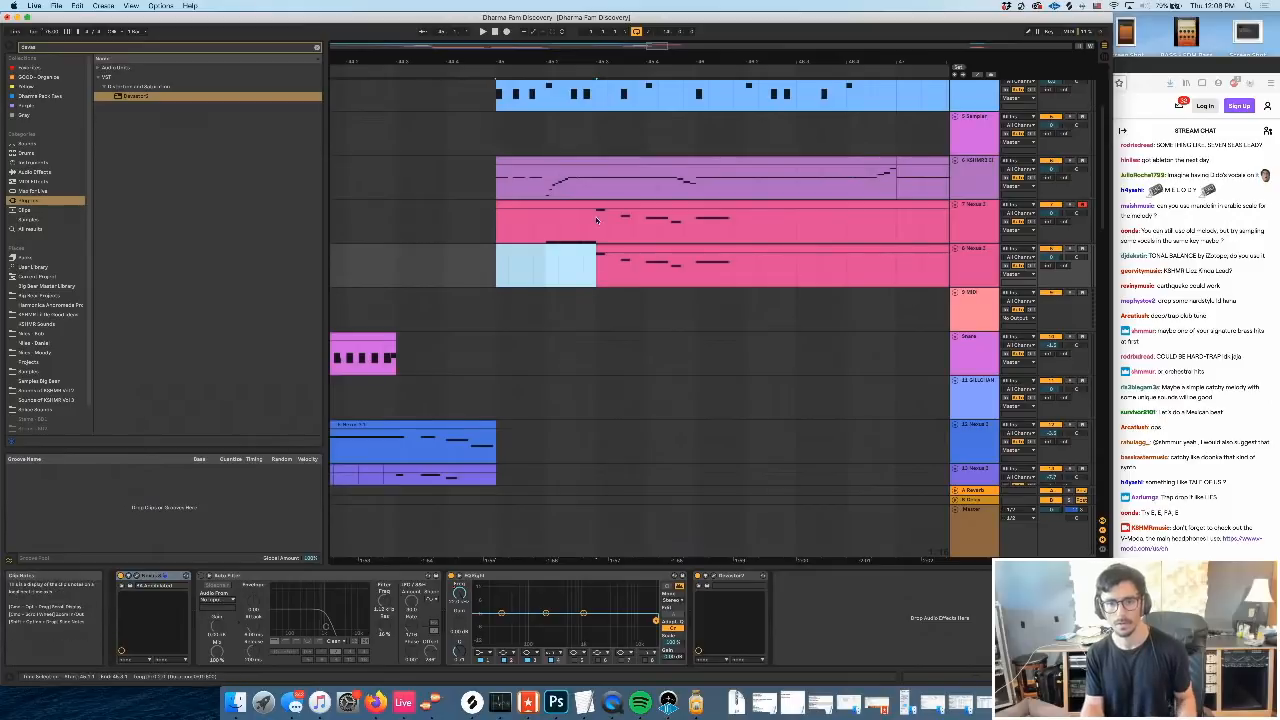
Split the original Nexus track's clip at the melody's start and delete its melody portion
click(597, 220)
key(super+e)
click(609, 205)
key(Delete)
Solo the duplicated Nexus track, play its melody and delete the Auto Filter from its device chain
click(612, 249)
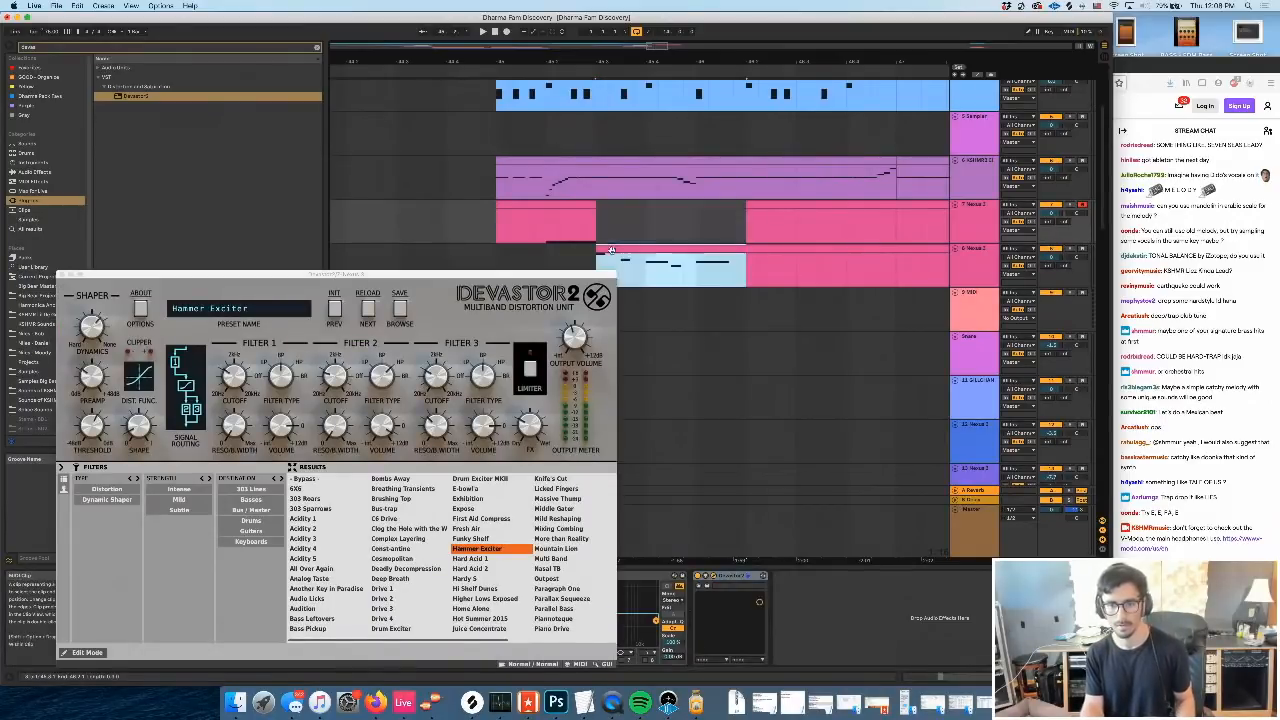
click(1070, 249)
key(space)
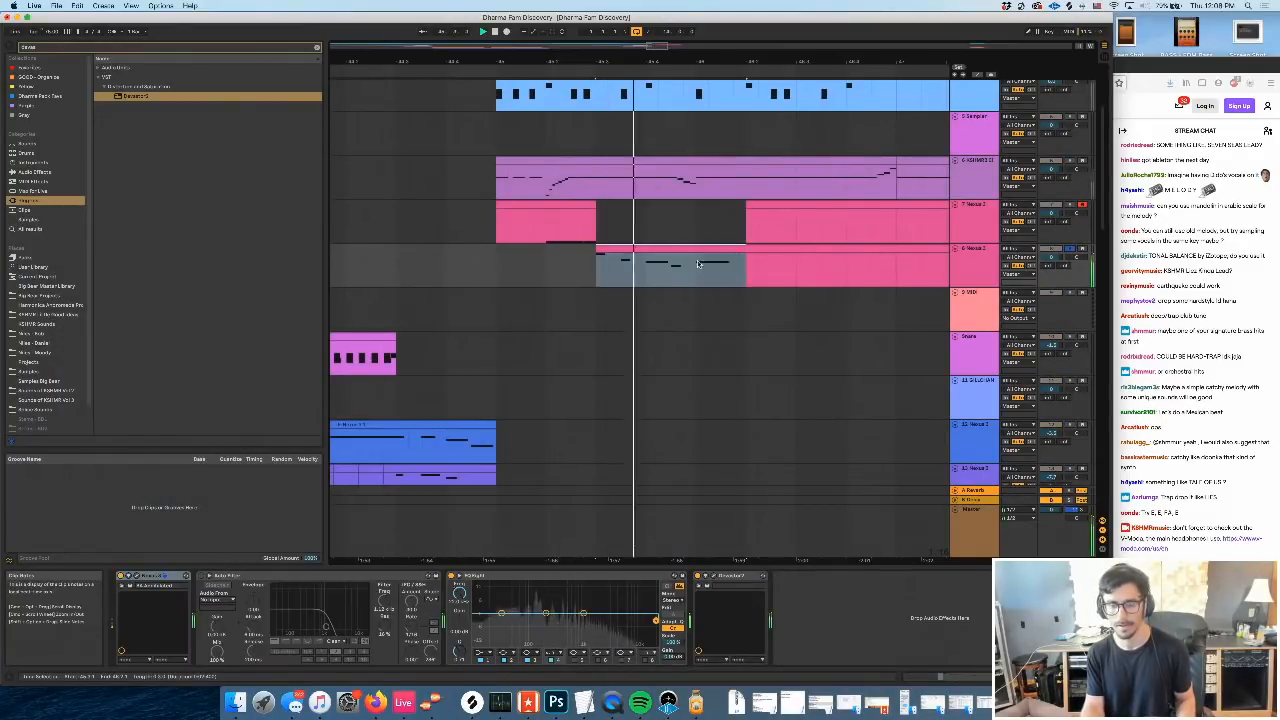
key(space)
click(240, 576)
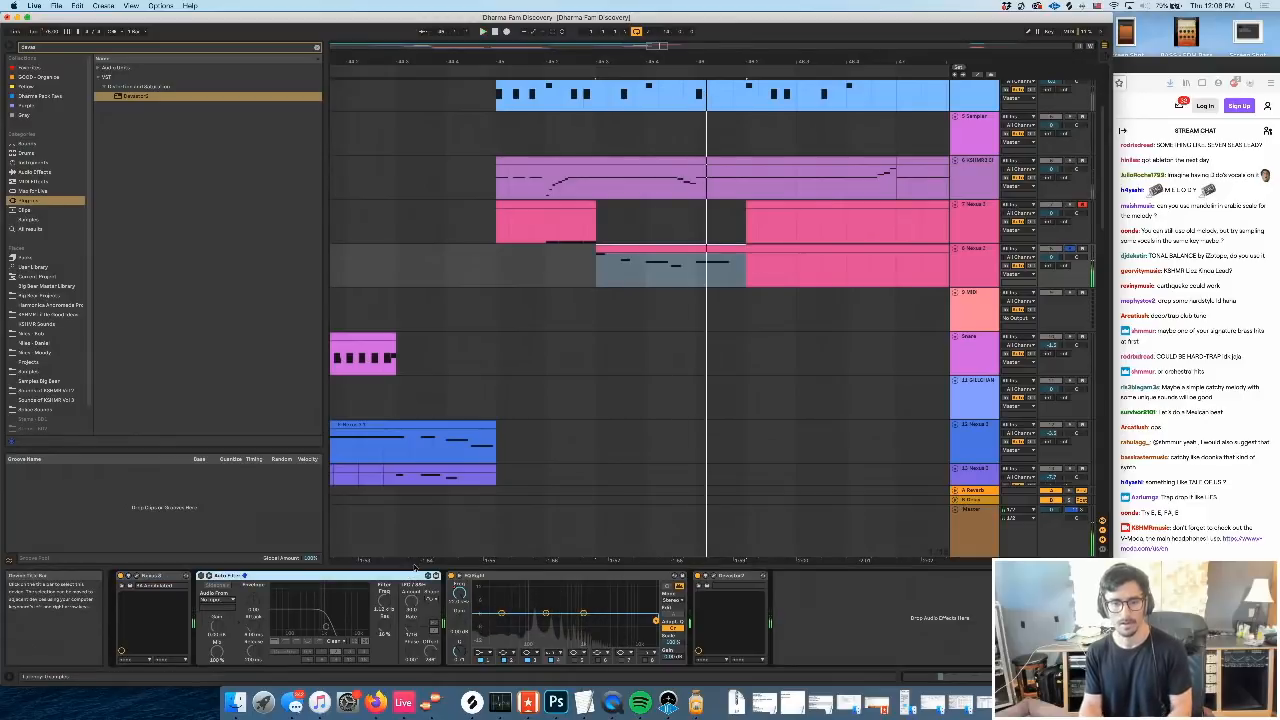
key(Delete)
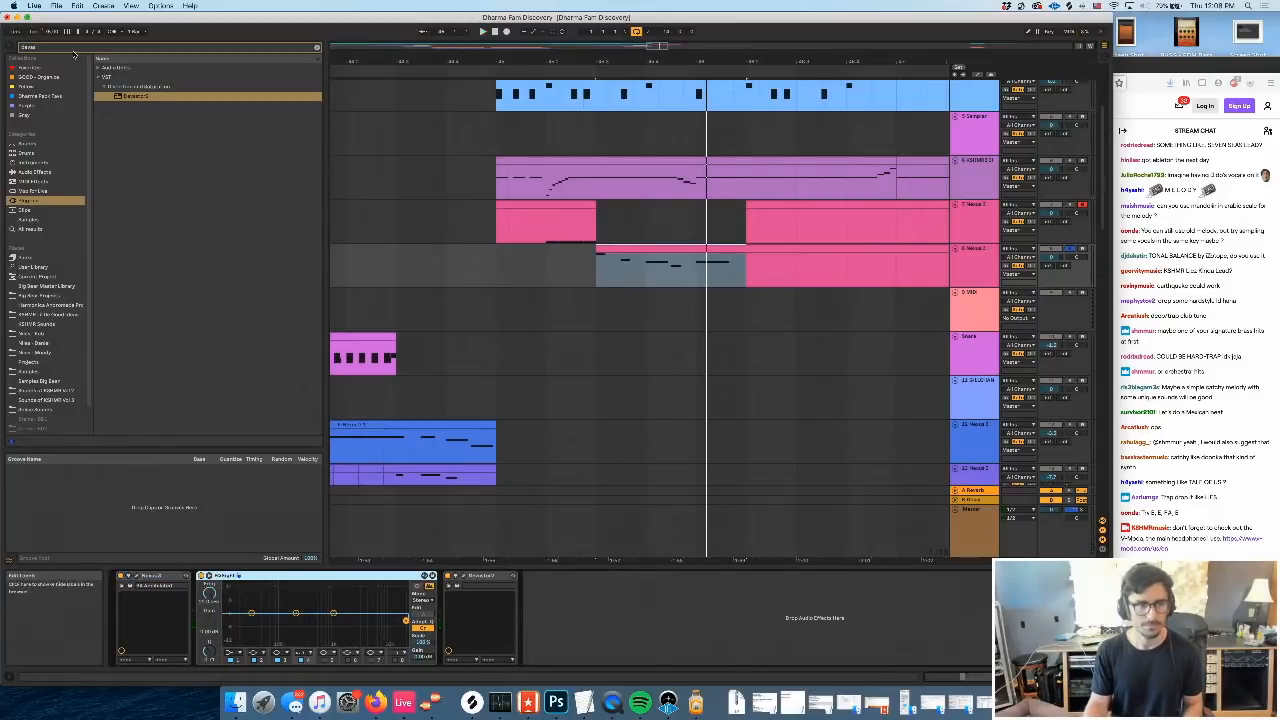
Add ArtsAcoustic Reverb after Devastor 2 on the duplicated track and group it into an Audio Effect Rack with a second, empty chain
click(26, 47)
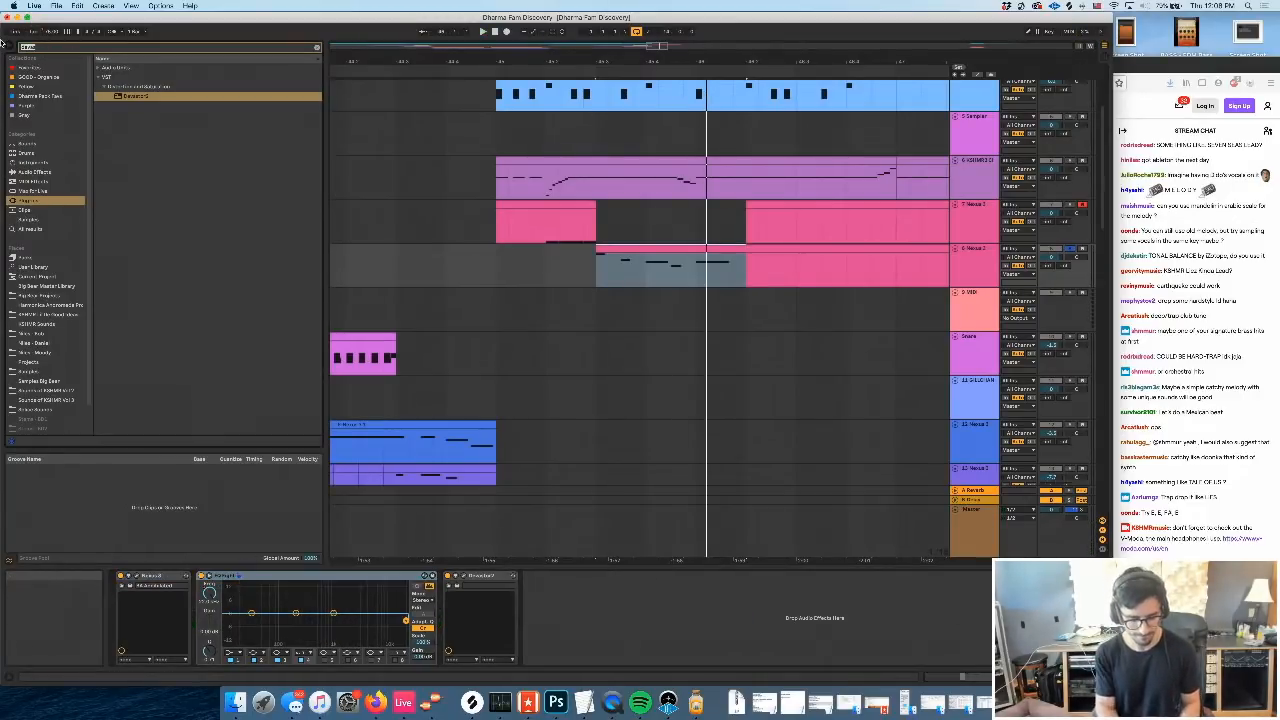
text(arts)
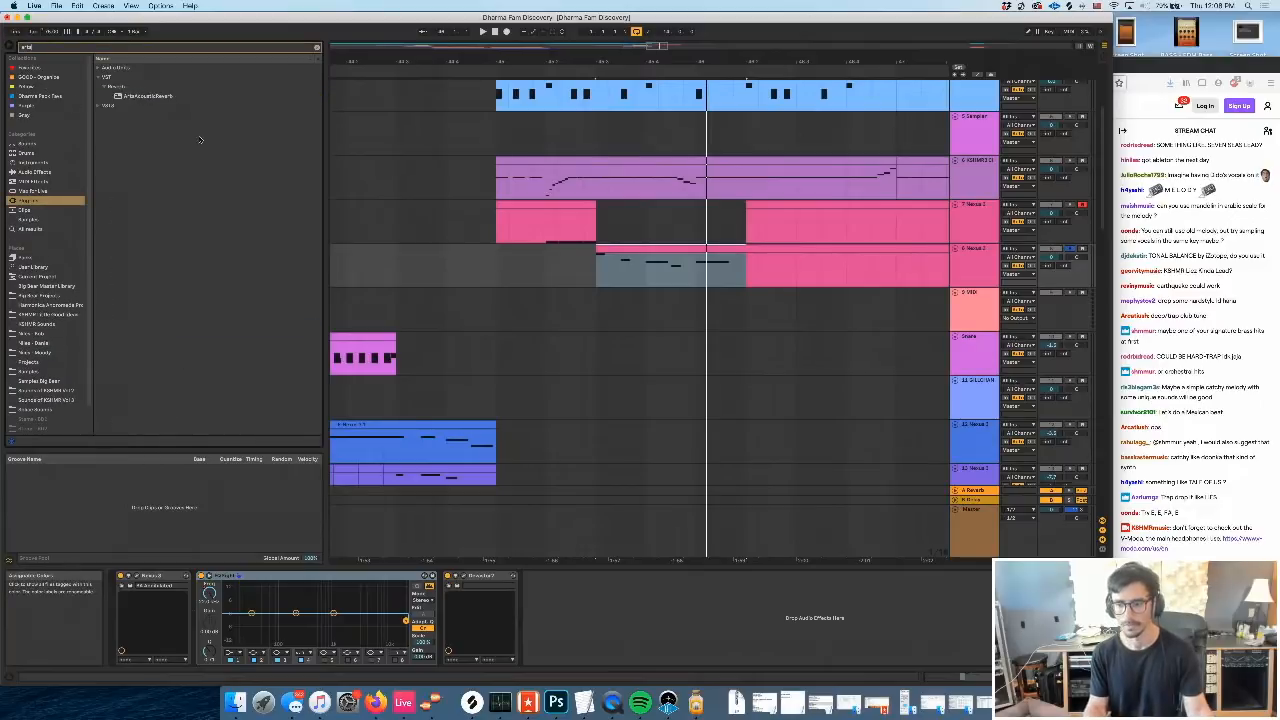
drag(152, 99, 493, 587)
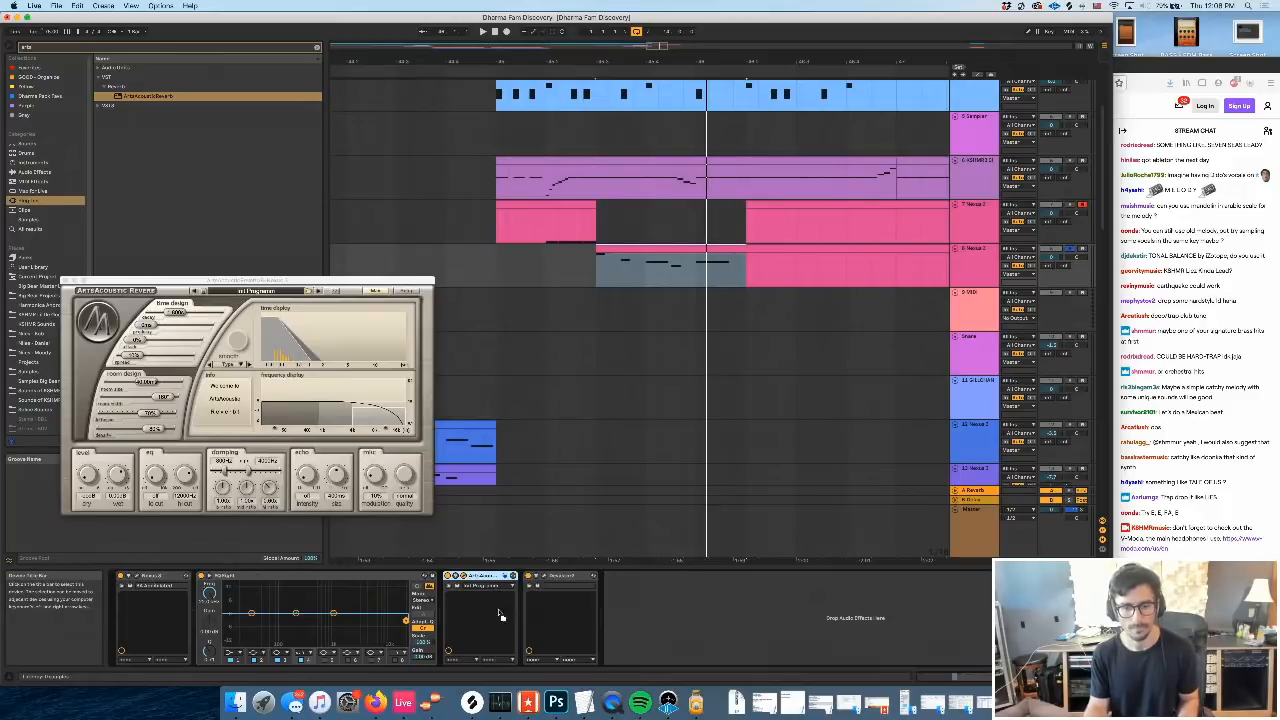
drag(628, 591, 610, 590)
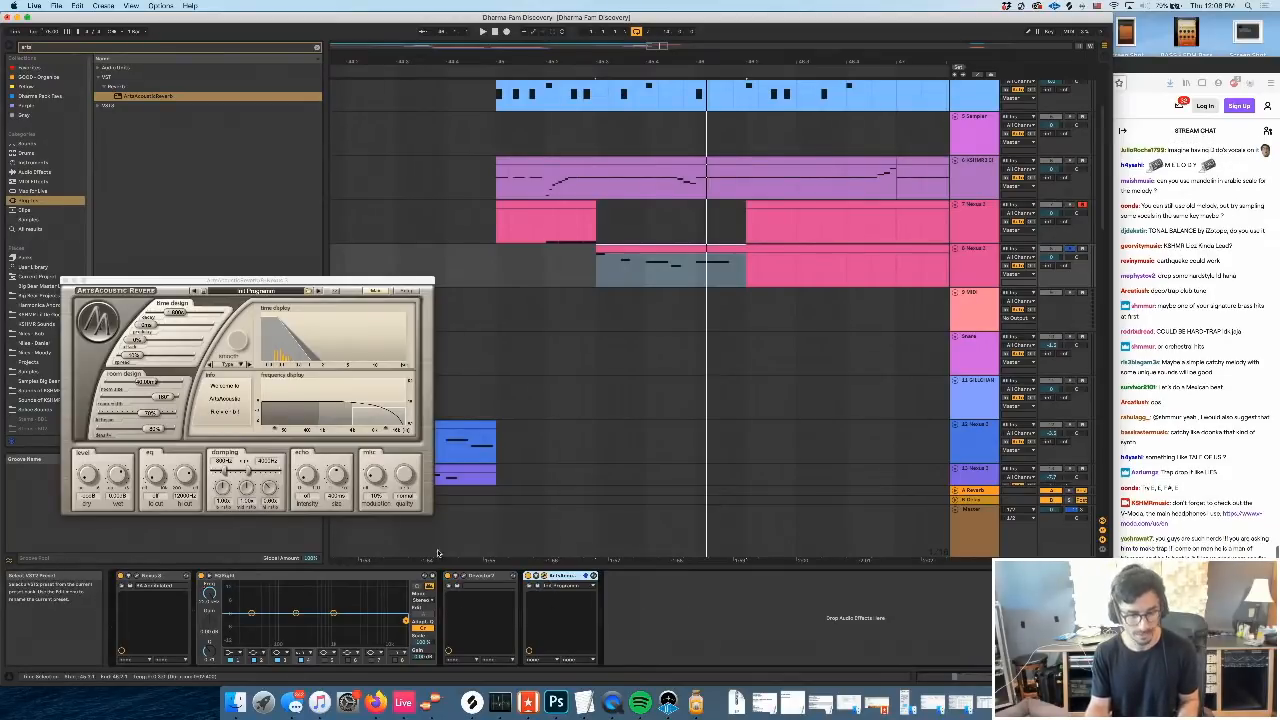
key(super+g)
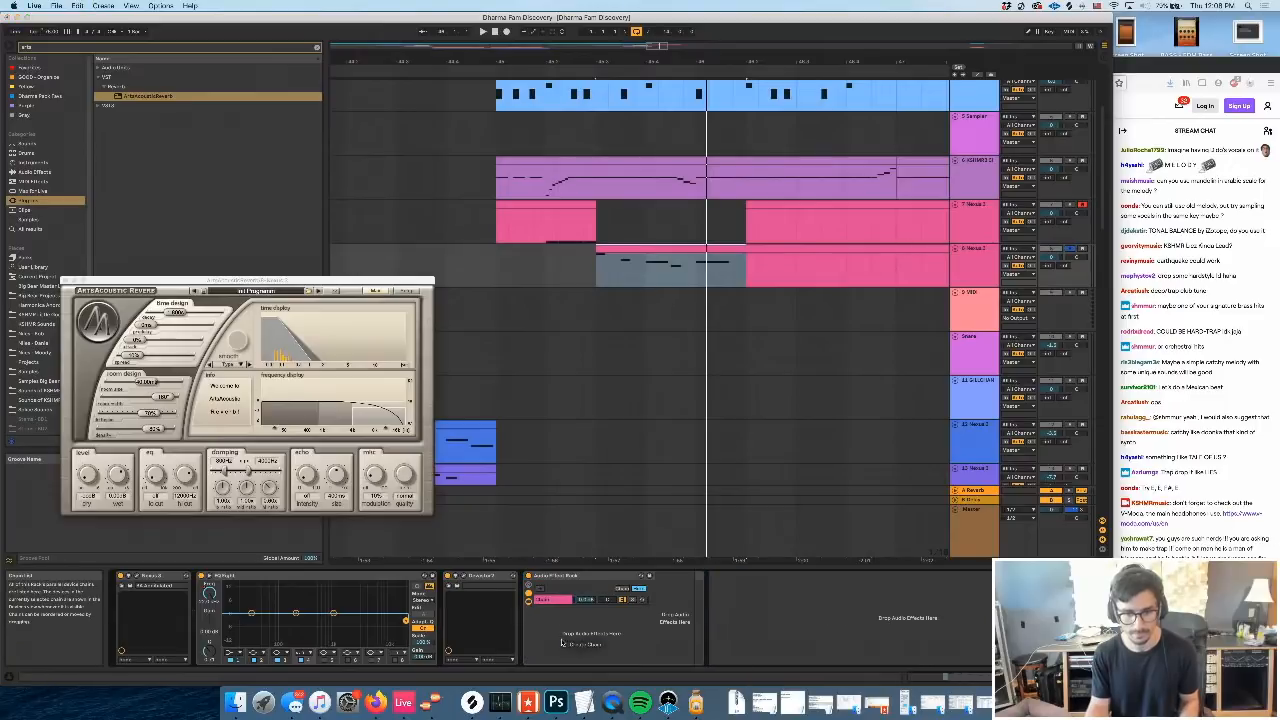
click(555, 599)
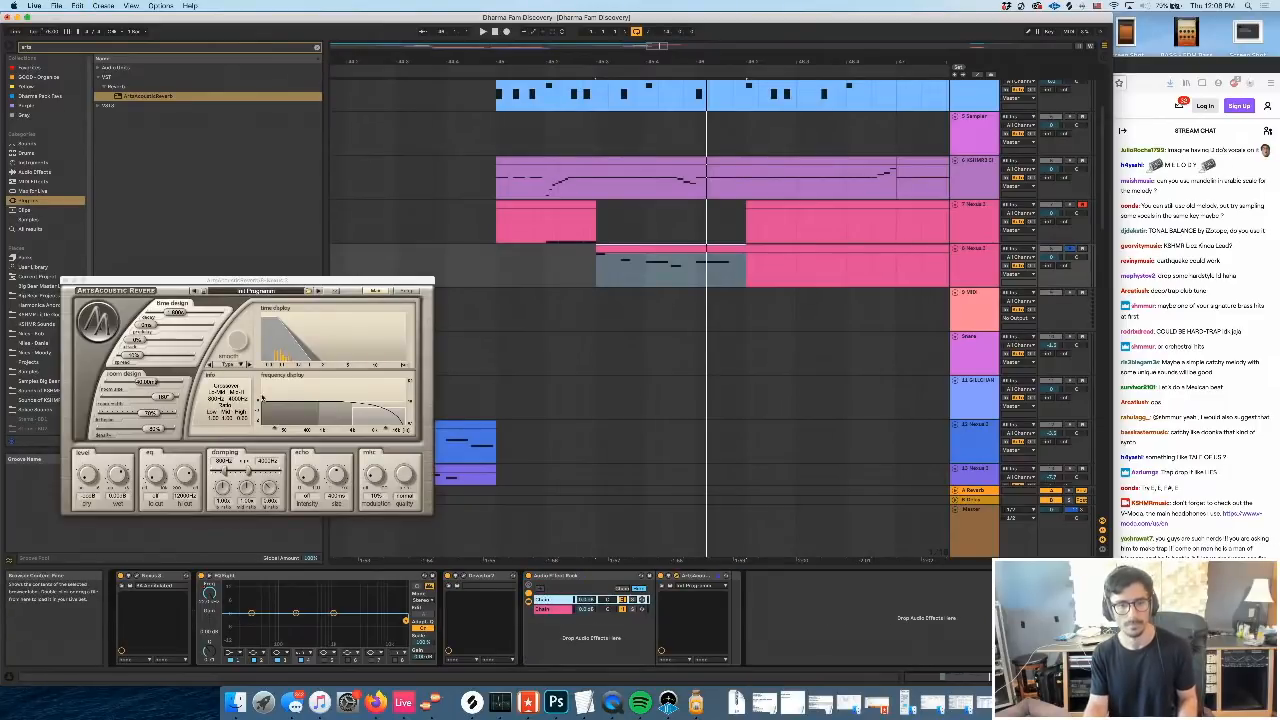
Load the factory room-defined "large hall" preset in ArtsAcoustic Reverb and play the melody with it
key(space)
click(270, 296)
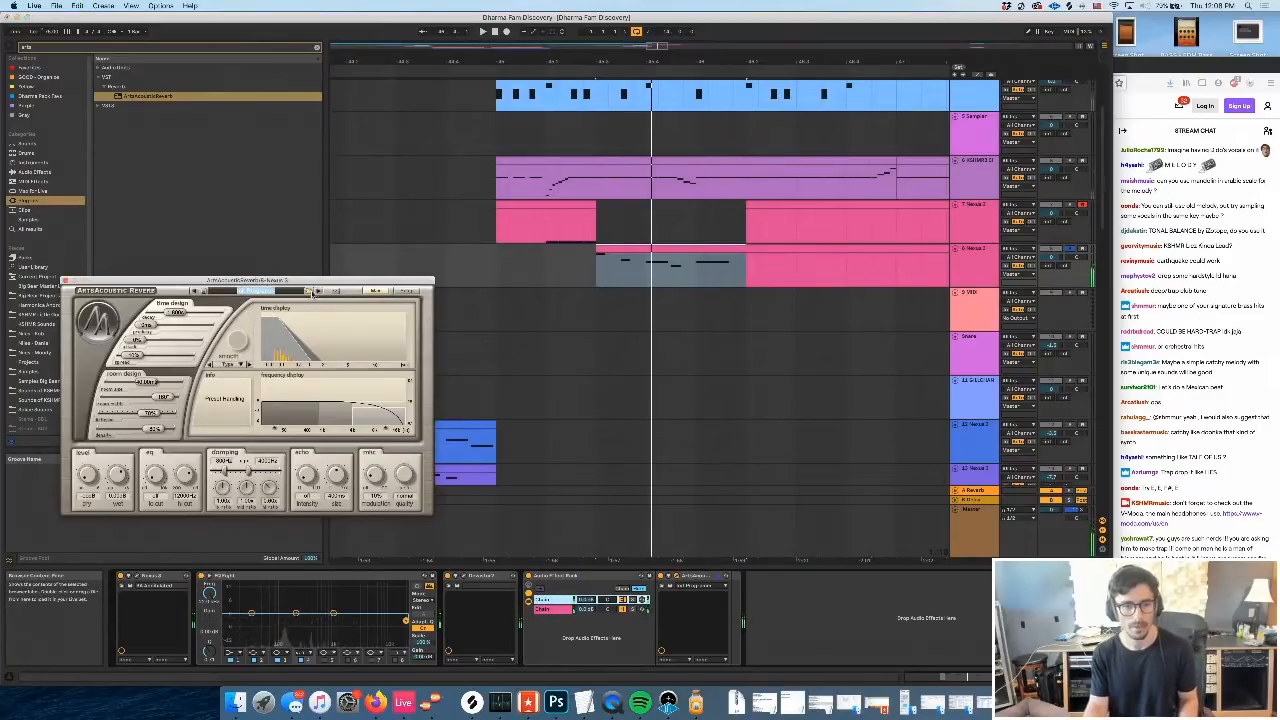
click(312, 292)
mouse_move(340, 341)
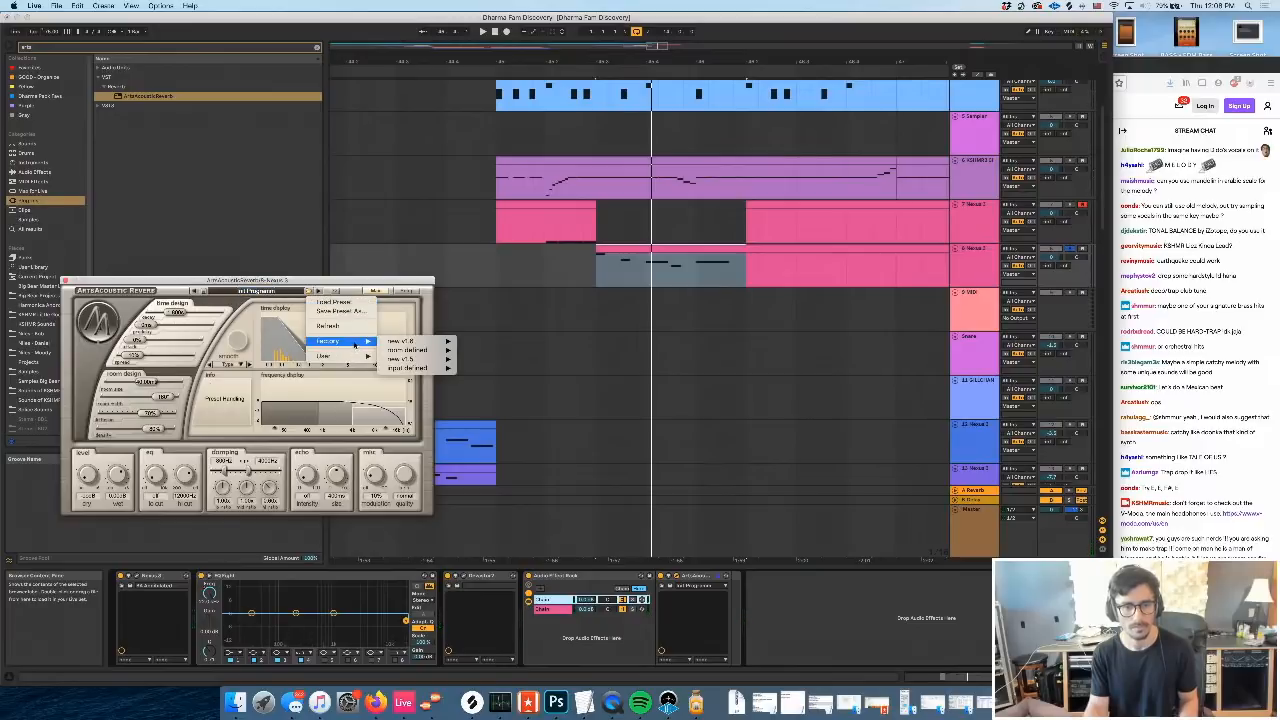
mouse_move(434, 352)
mouse_move(517, 414)
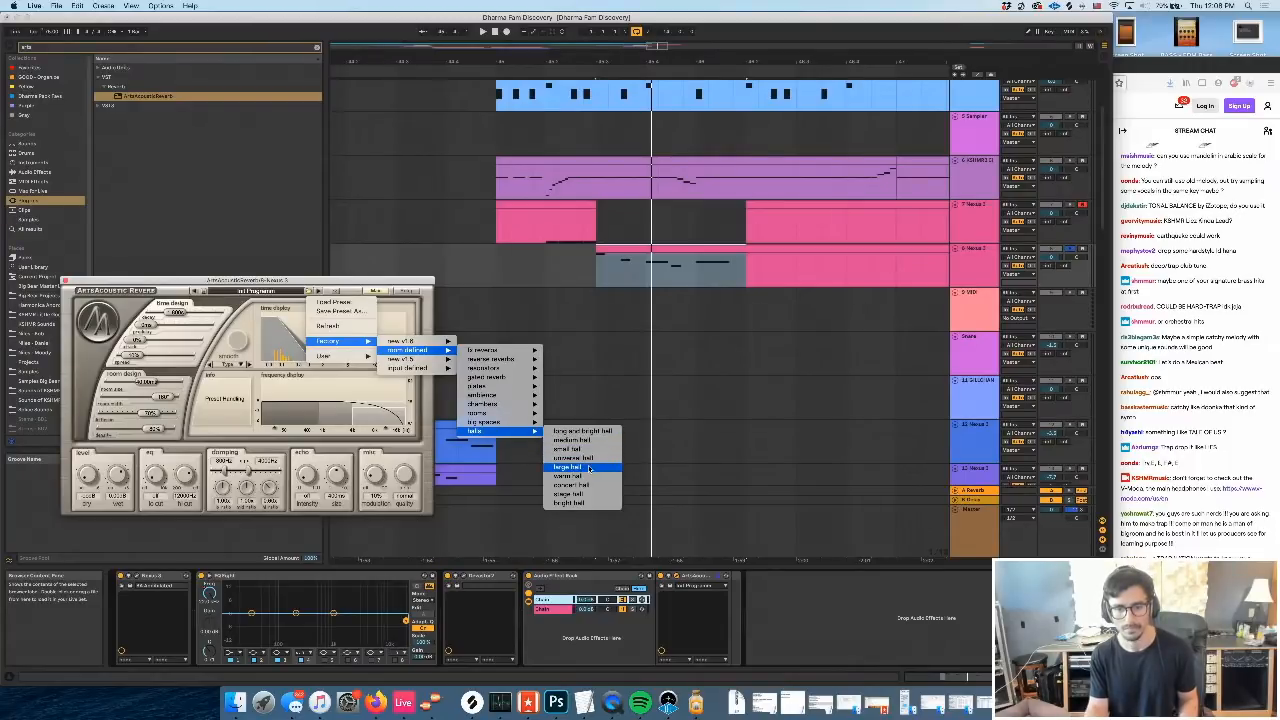
click(568, 466)
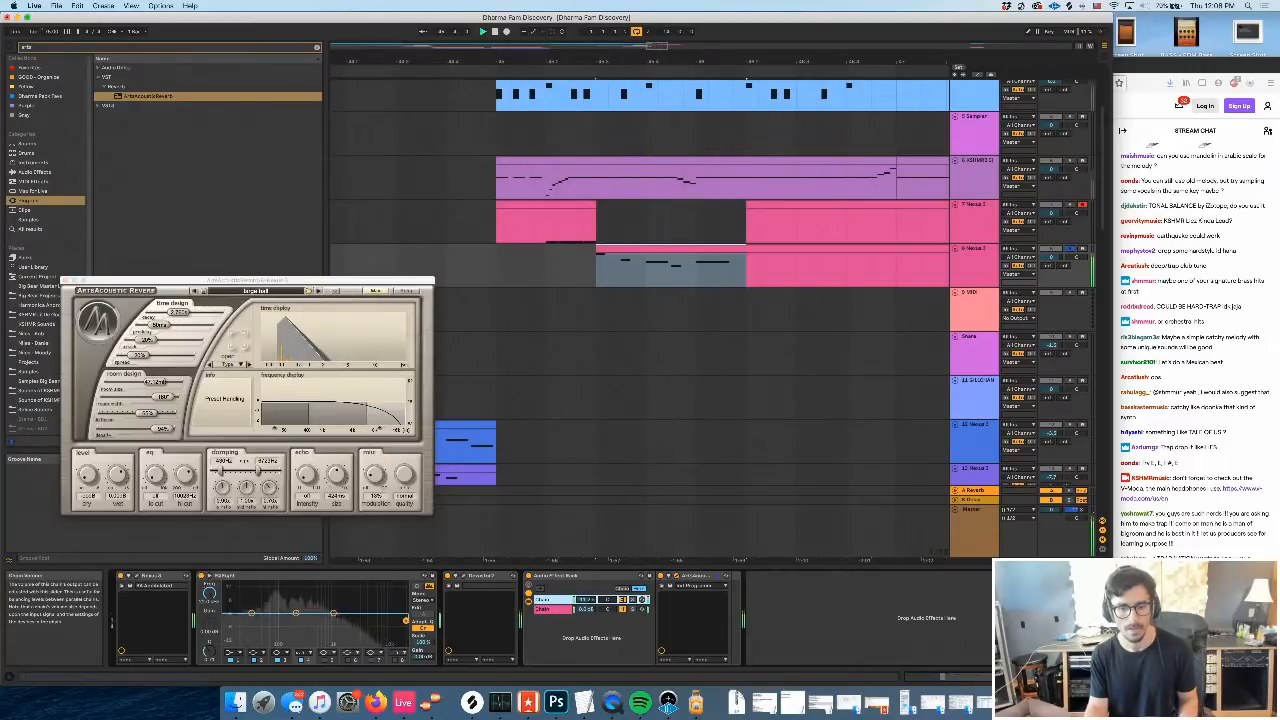
key(space)
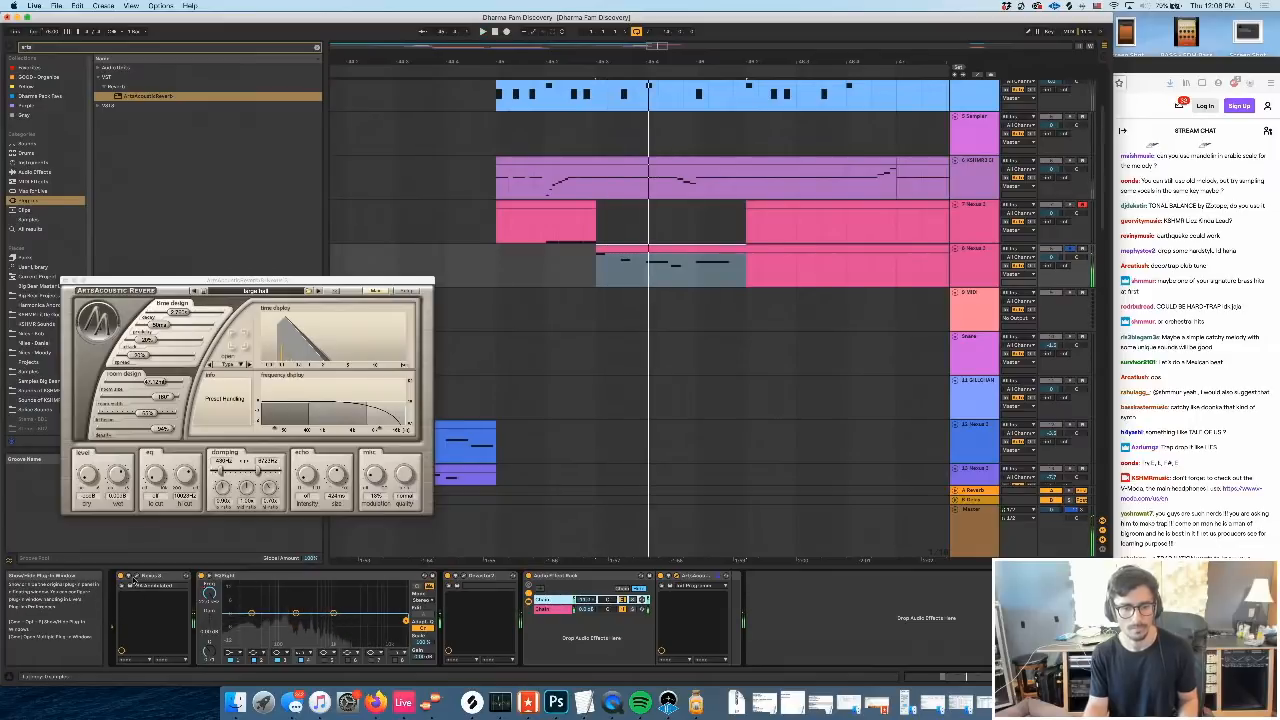
Audition KSHMR bass presets in the duplicated track's Nexus from Brass Bass onward during playback and load House Of Cards
click(137, 576)
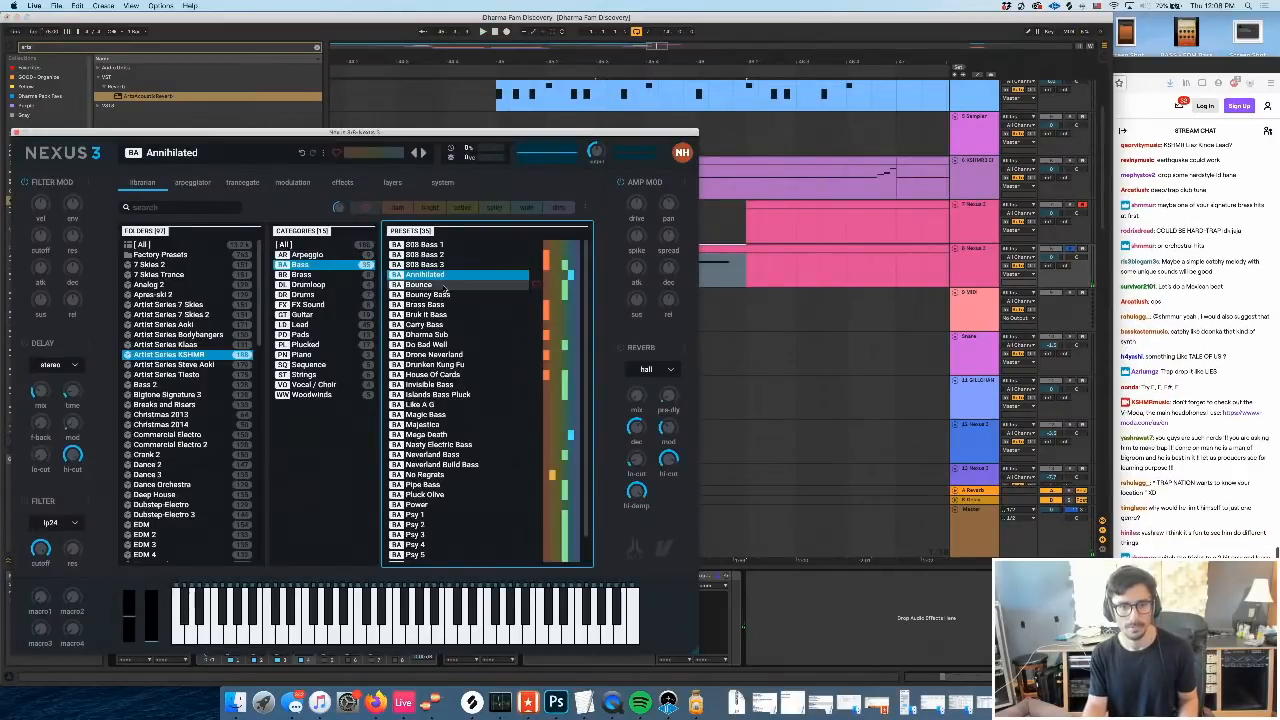
click(452, 304)
key(space)
click(467, 324)
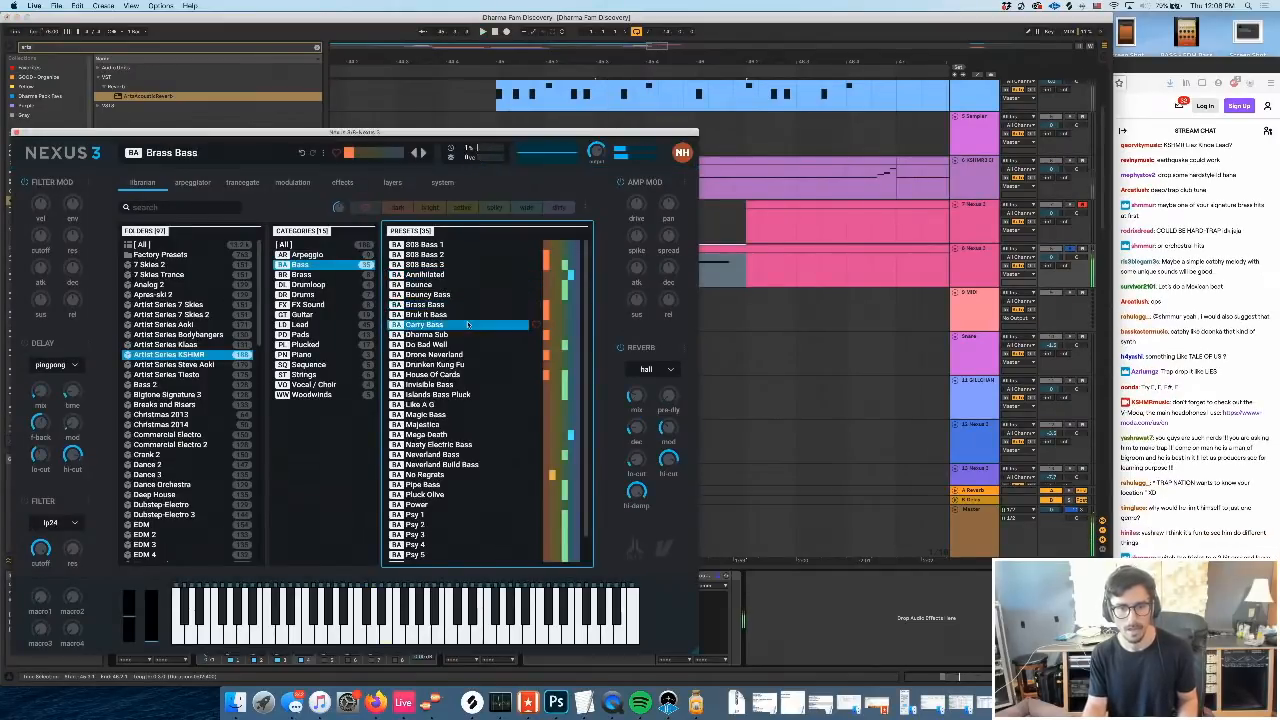
click(465, 334)
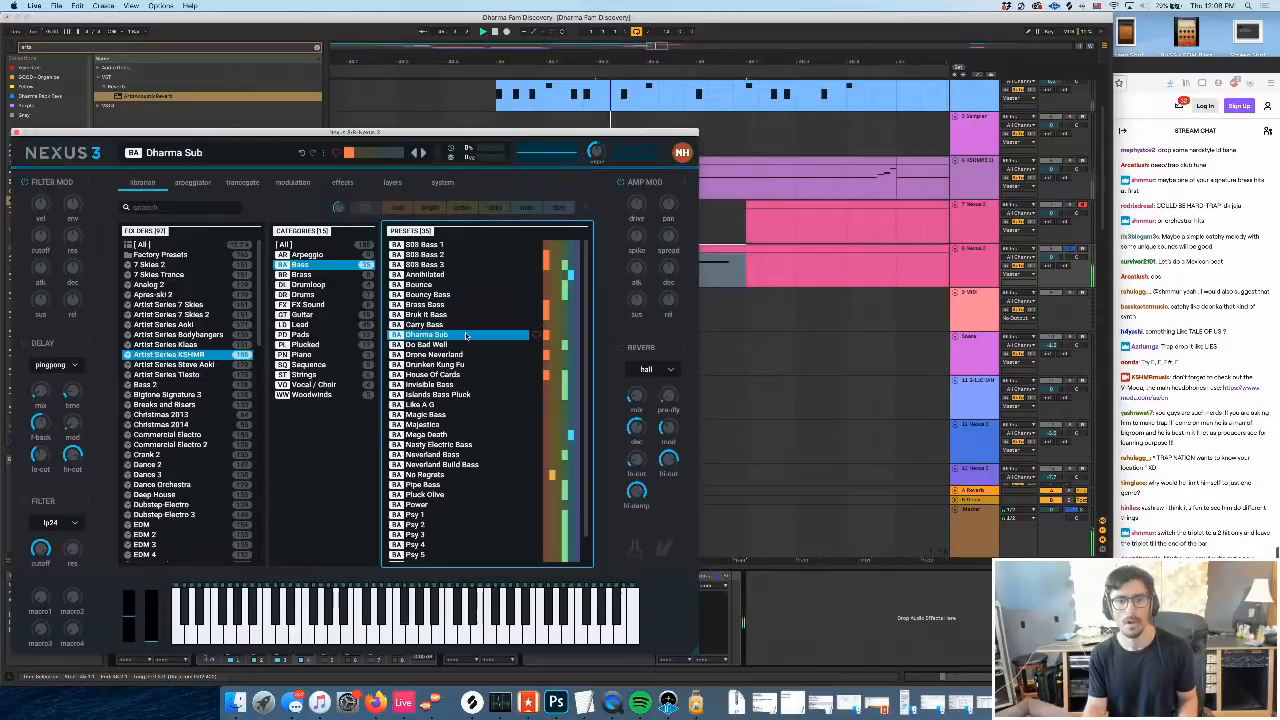
click(465, 354)
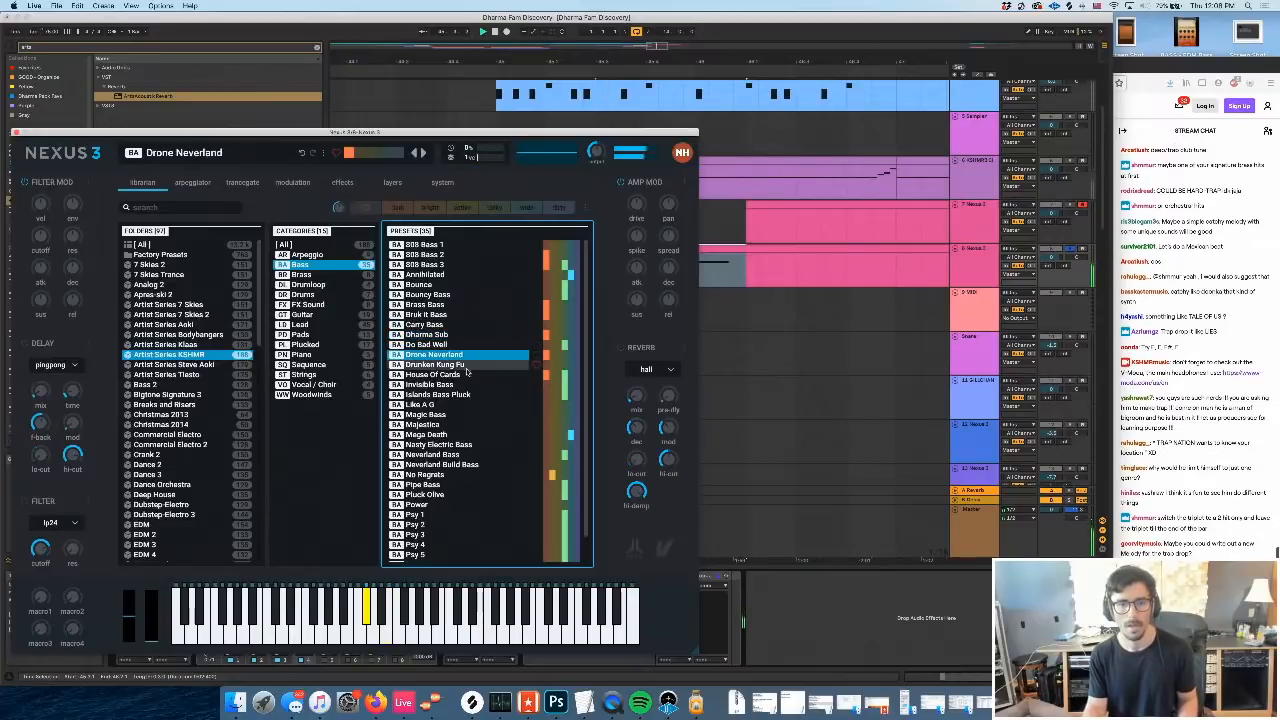
click(466, 374)
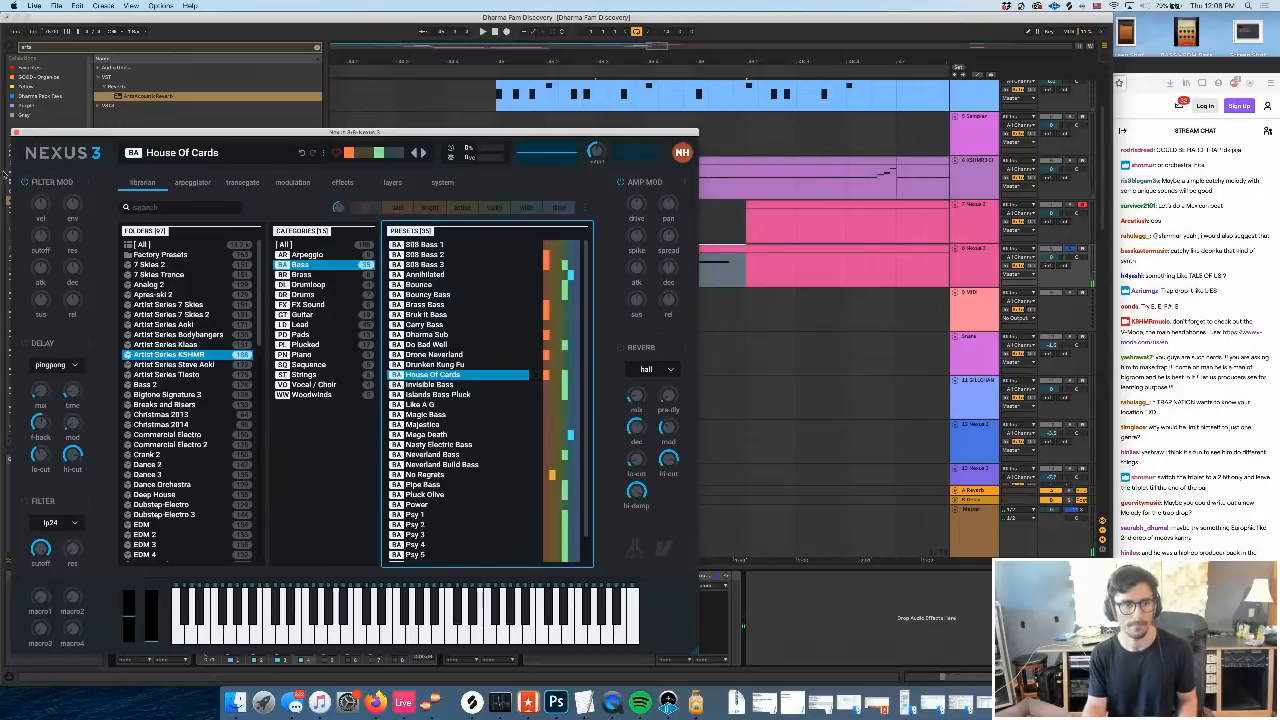
click(15, 133)
Transpose all notes of the duplicated track's melody clip up one octave and play the result
click(670, 268)
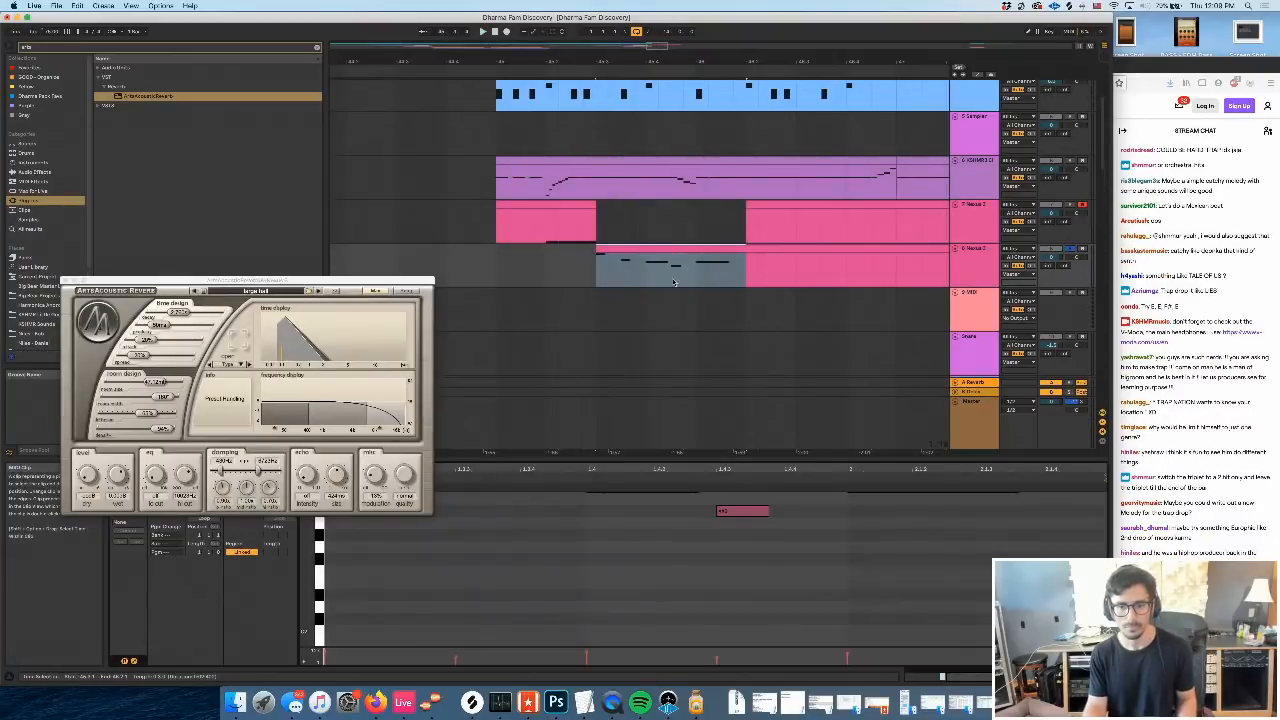
key(super+a)
key(shift+Up)
key(space)
key(space)
scroll(640, 566, up, 1)
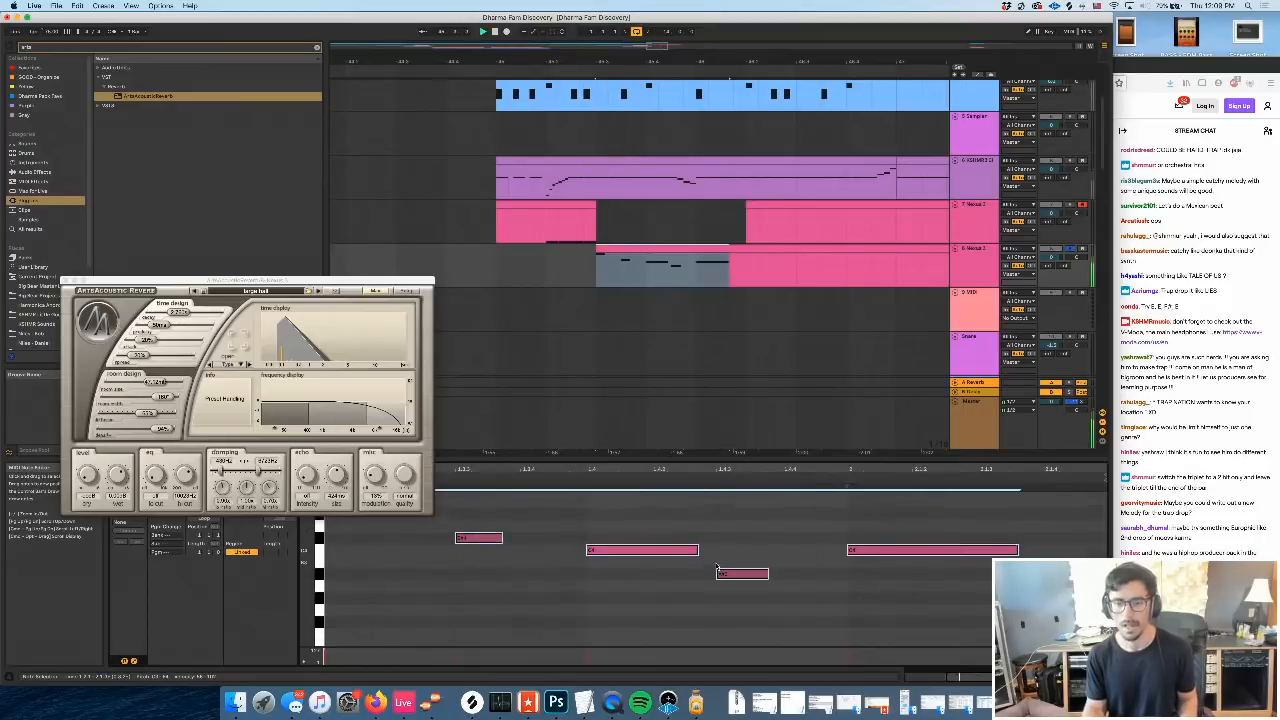
drag(637, 566, 644, 489)
key(space)
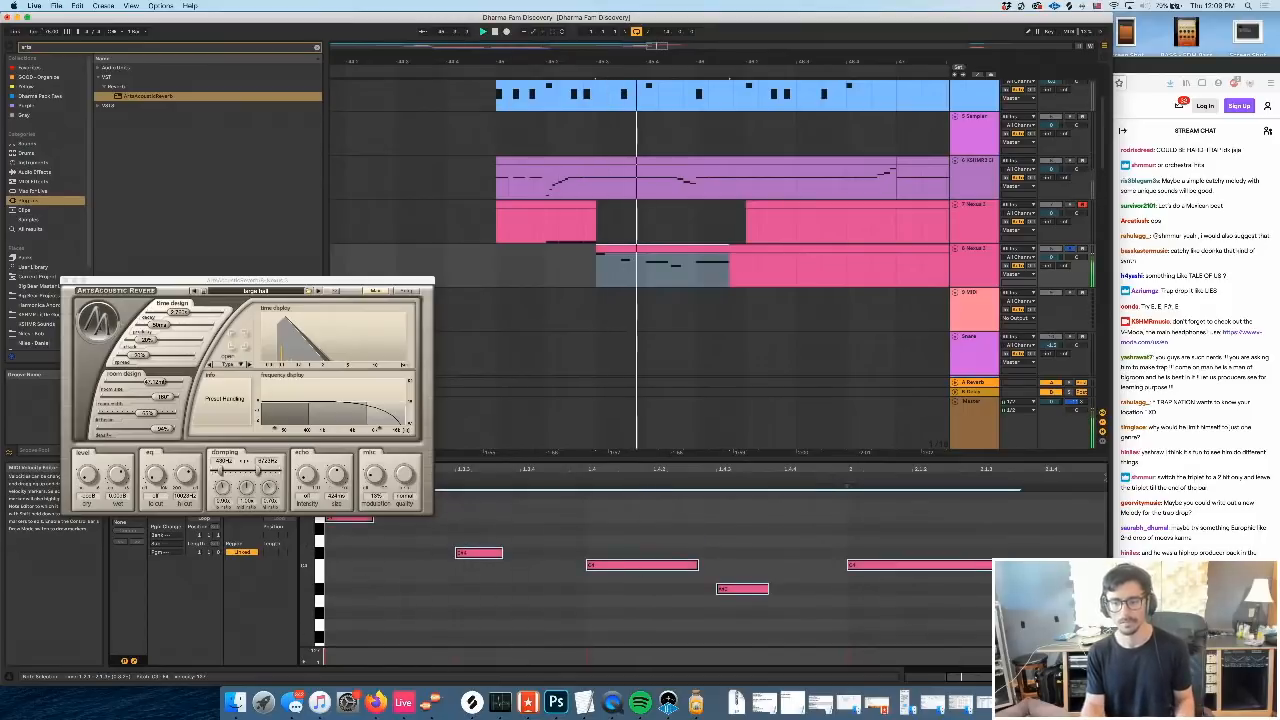
Audition more KSHMR bass presets in the duplicated track's Nexus, including Magic Bass and Nasty Electric Bass, and load Mega Death
click(1048, 677)
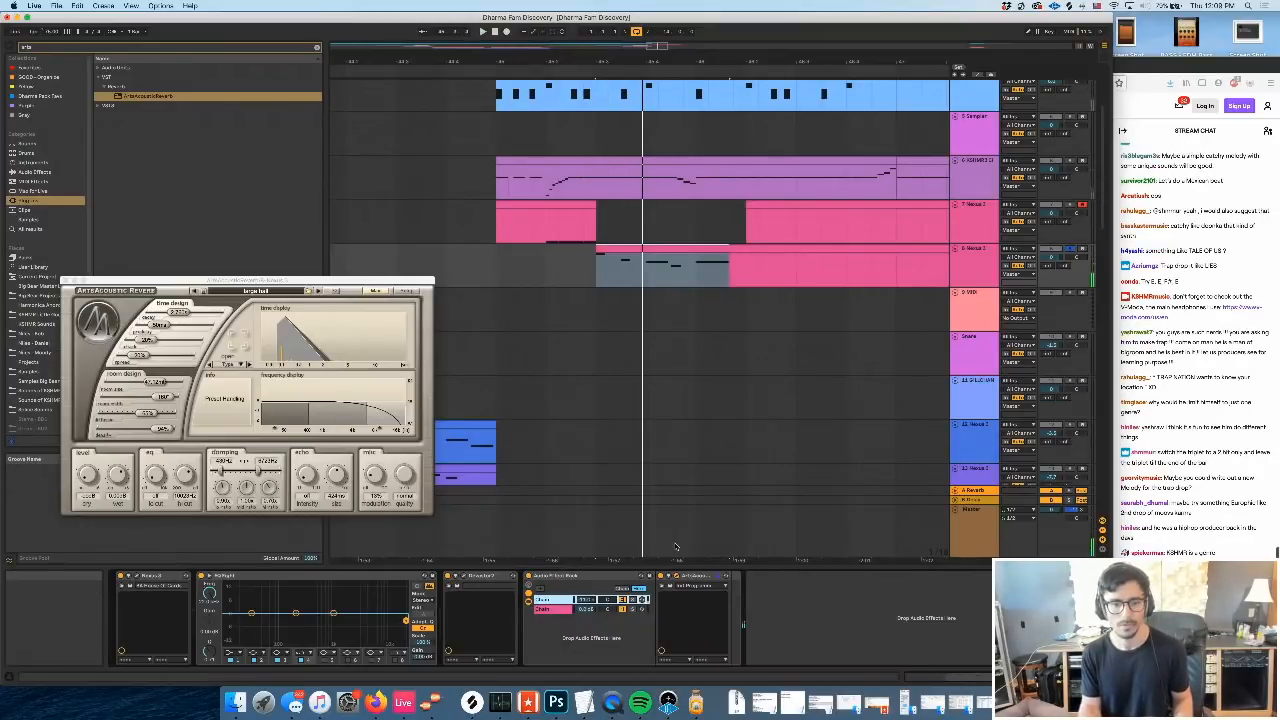
click(137, 577)
click(468, 386)
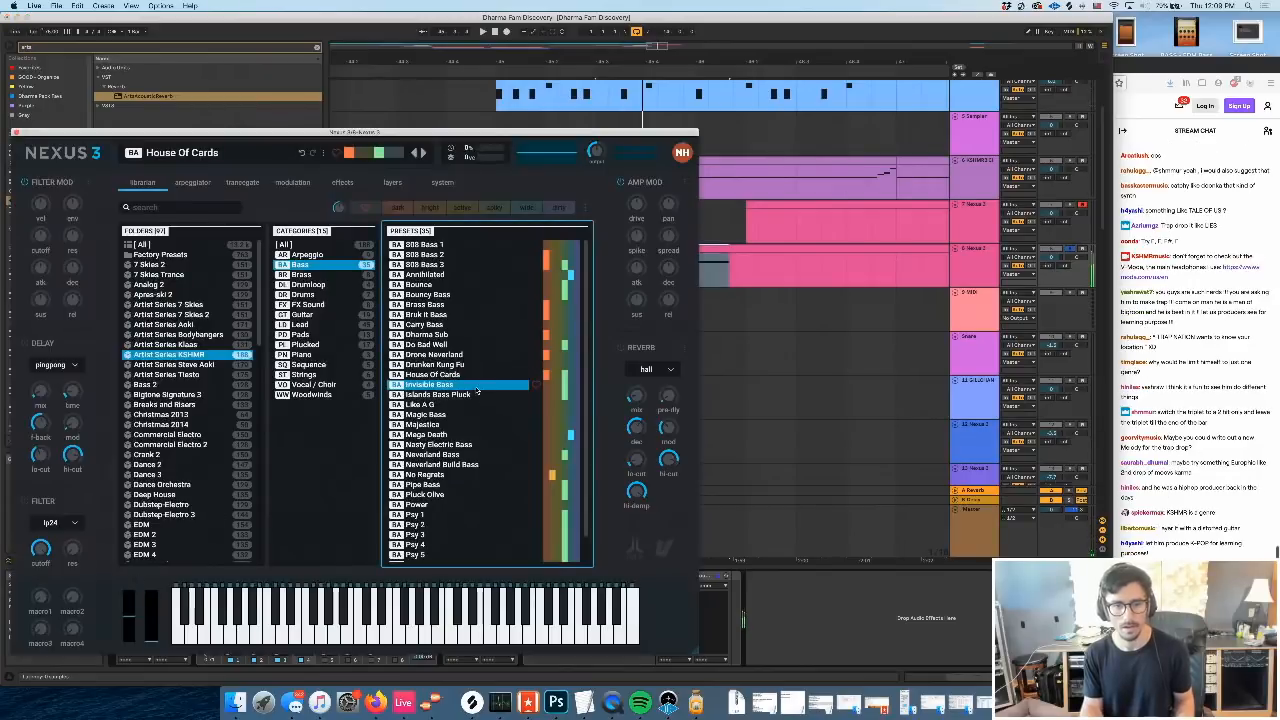
click(470, 414)
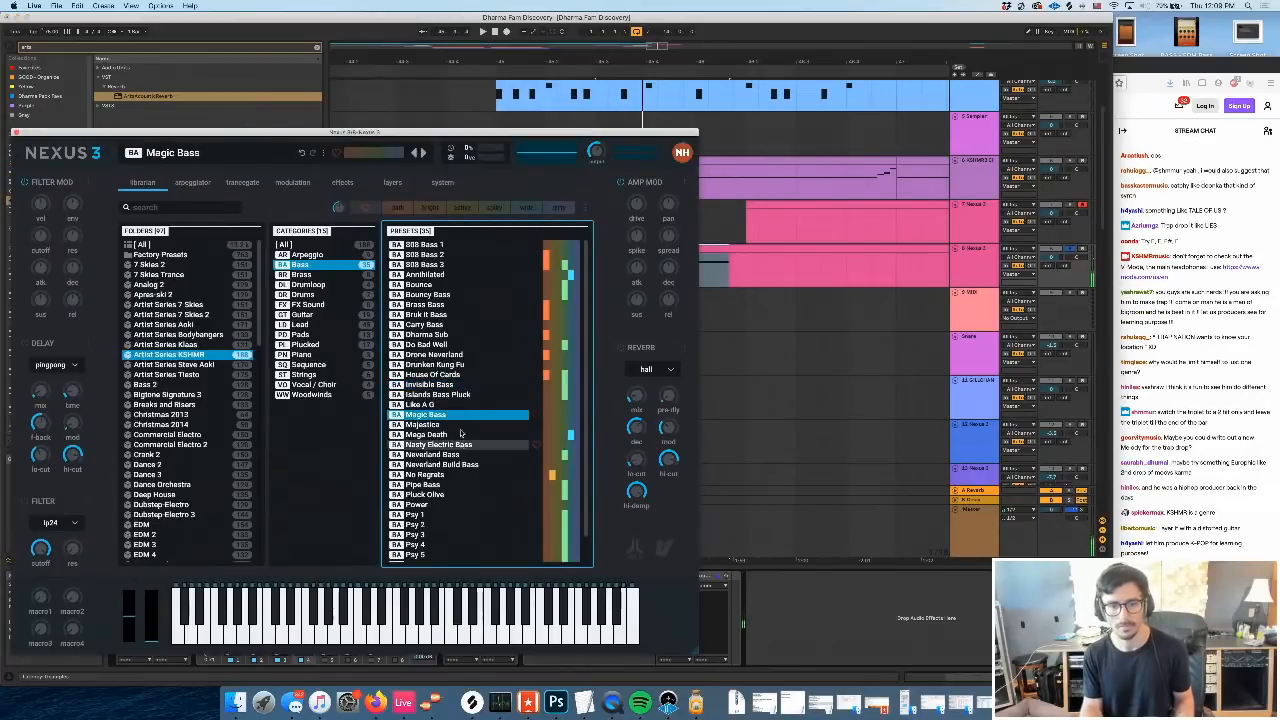
click(462, 435)
key(space)
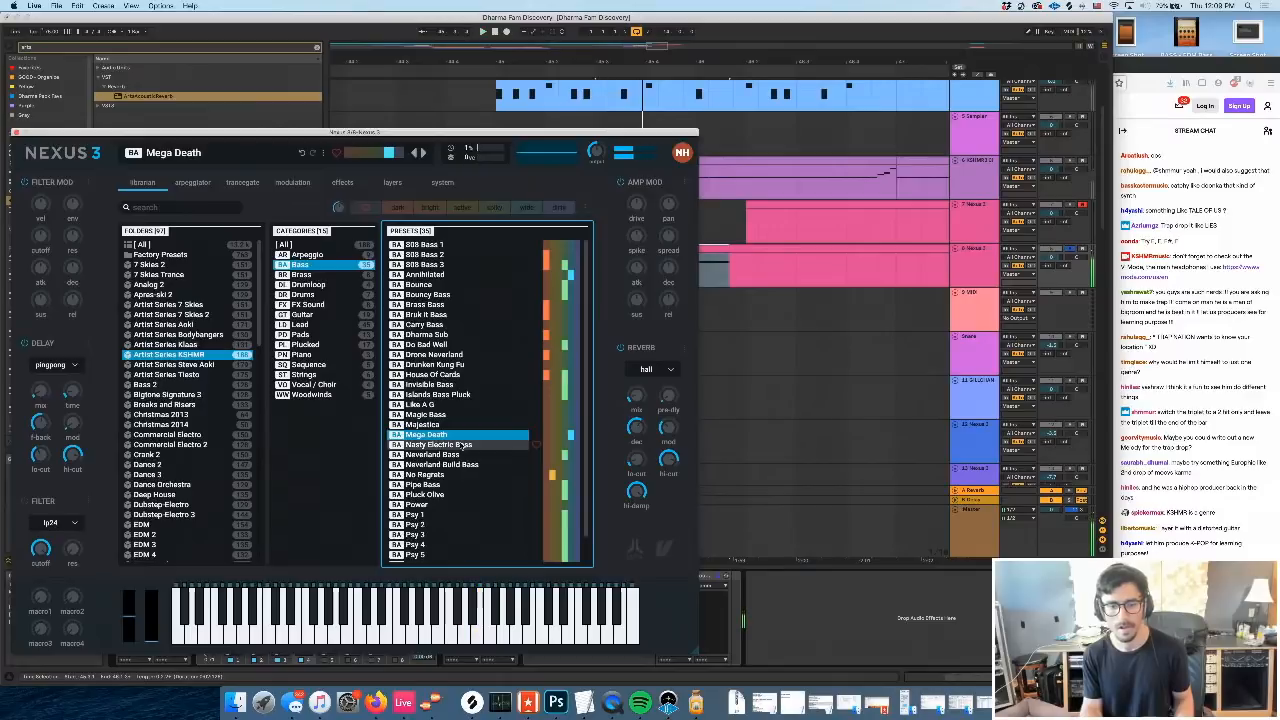
click(455, 445)
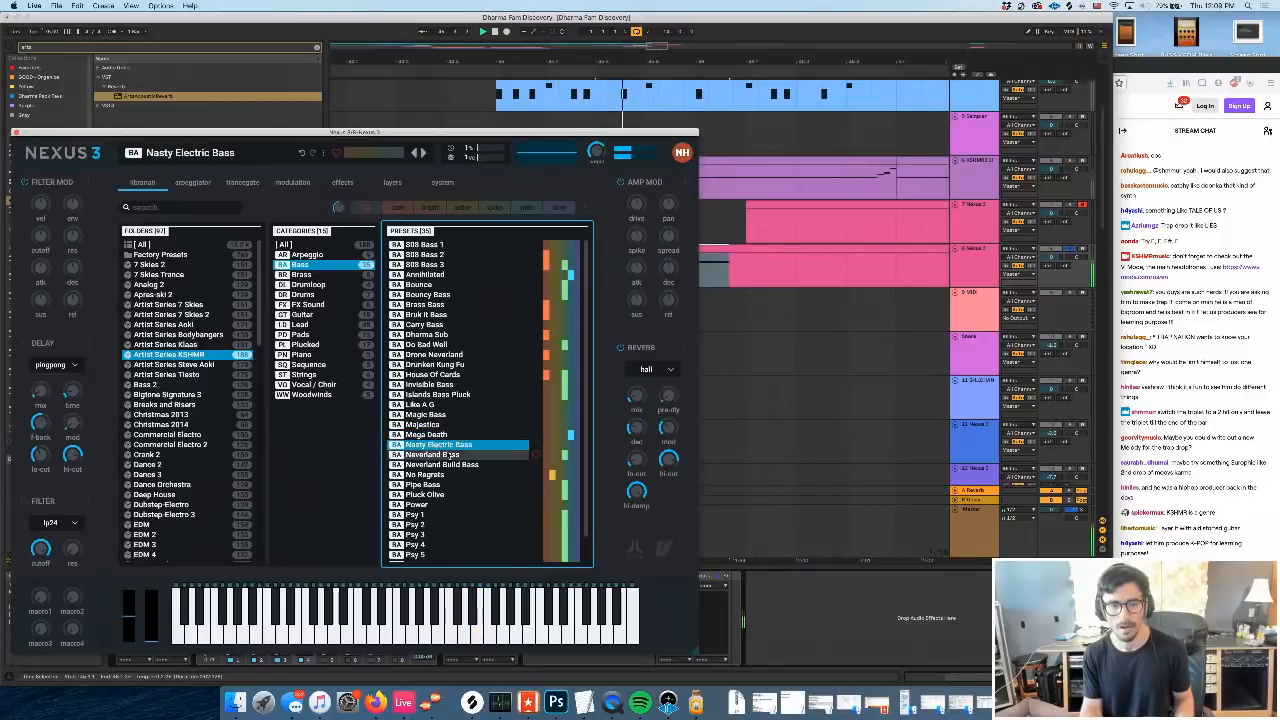
click(447, 436)
key(space)
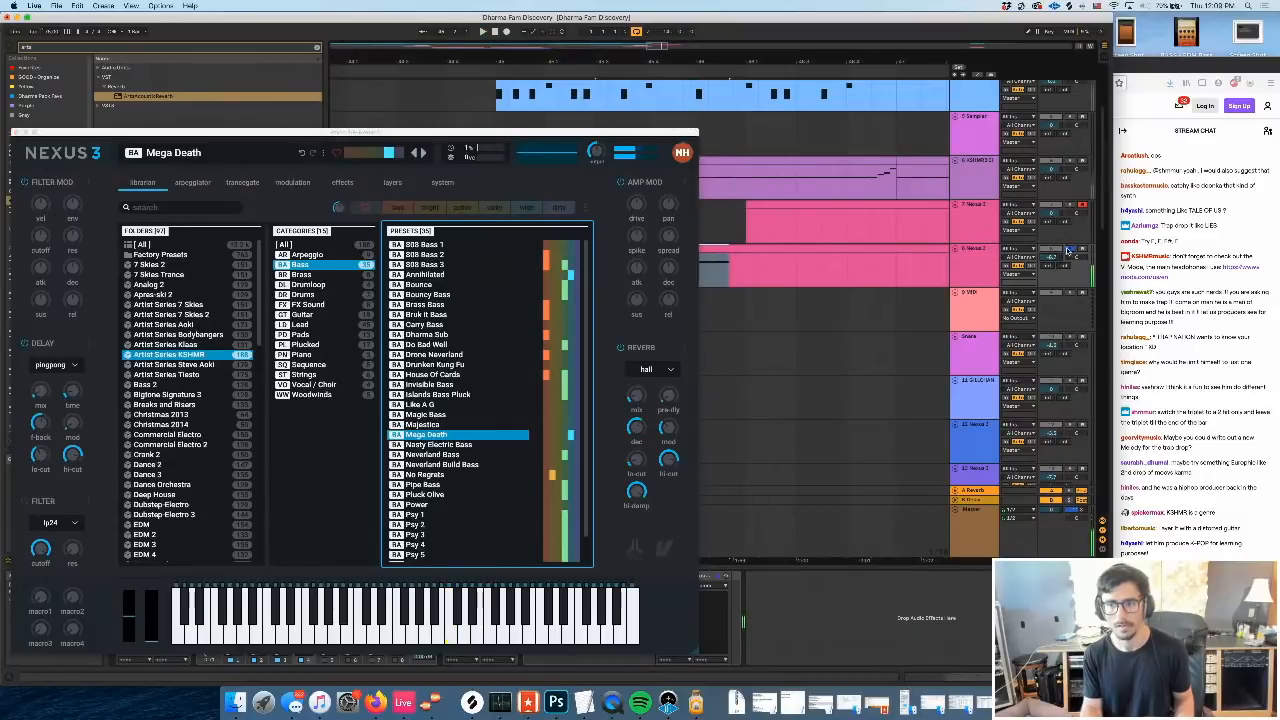
Close the Nexus window and lower the first Nexus track's volume to about -7 dB while the section plays
click(15, 132)
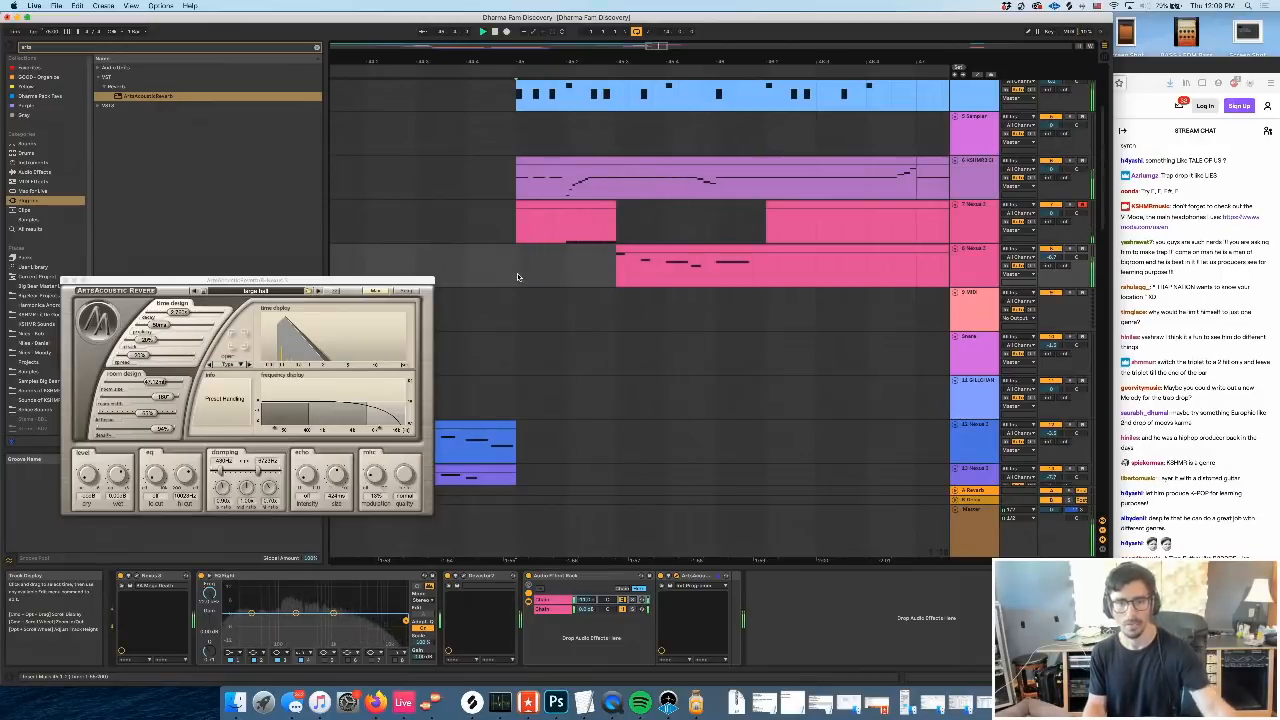
drag(1051, 213, 1051, 217)
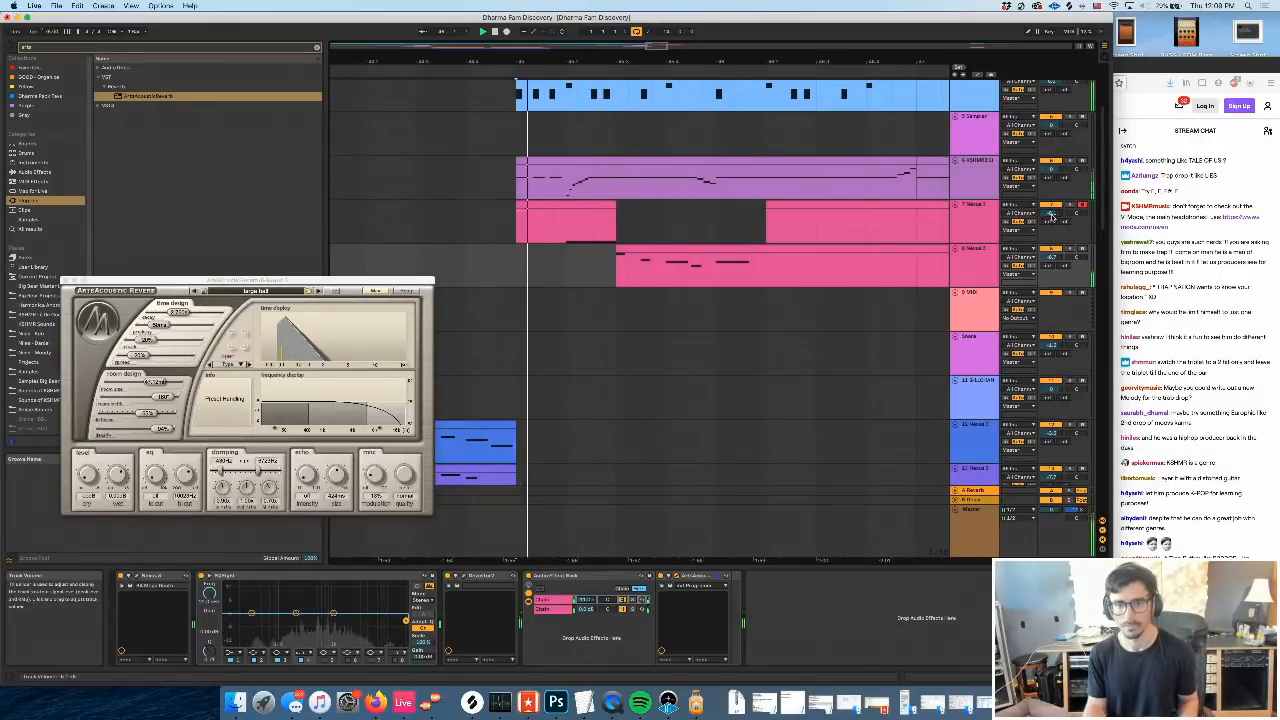
key(space)
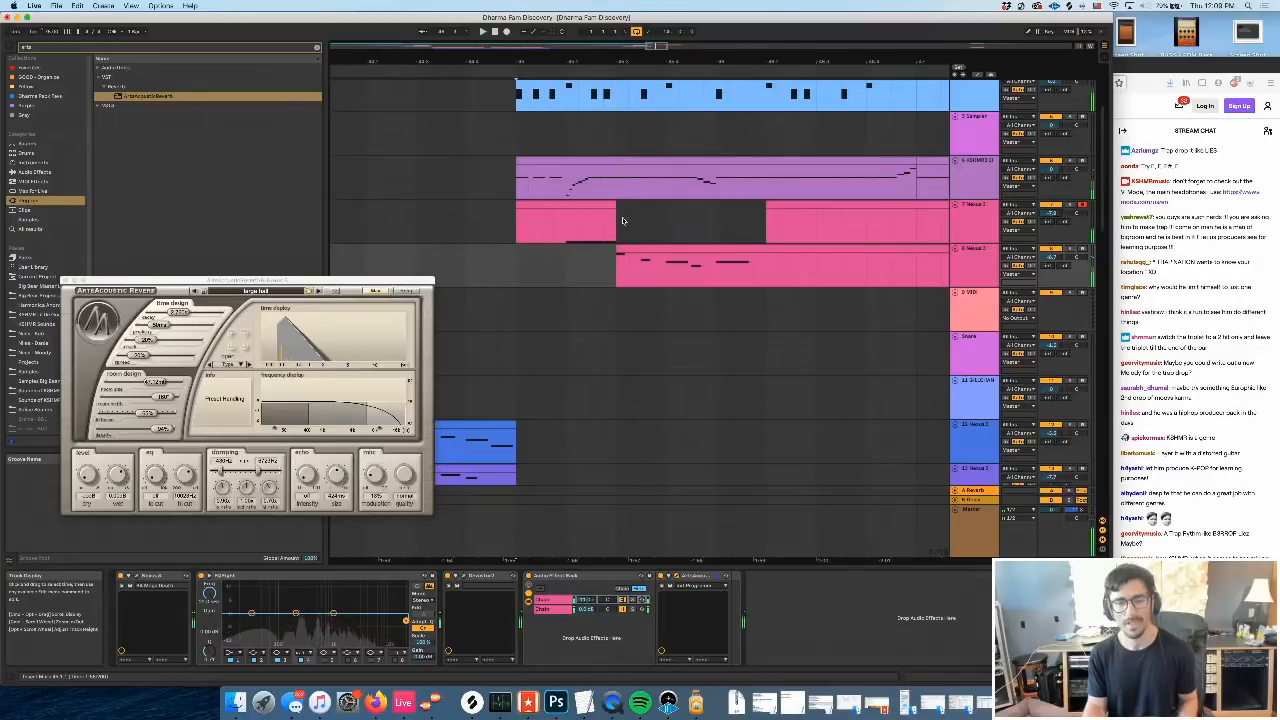
click(1030, 215)
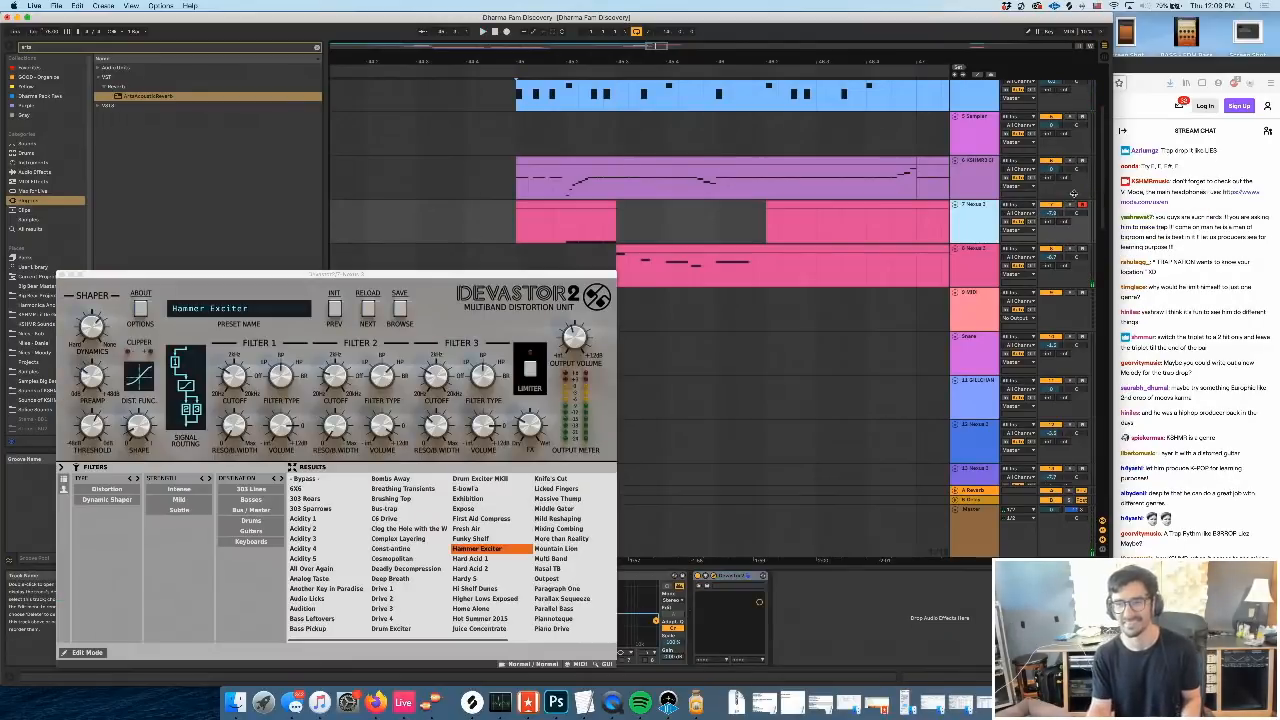
Select the empty Sampler track and open the 808s folder under Hip Hop Kicks in the Sounds of KSHMR library
click(855, 145)
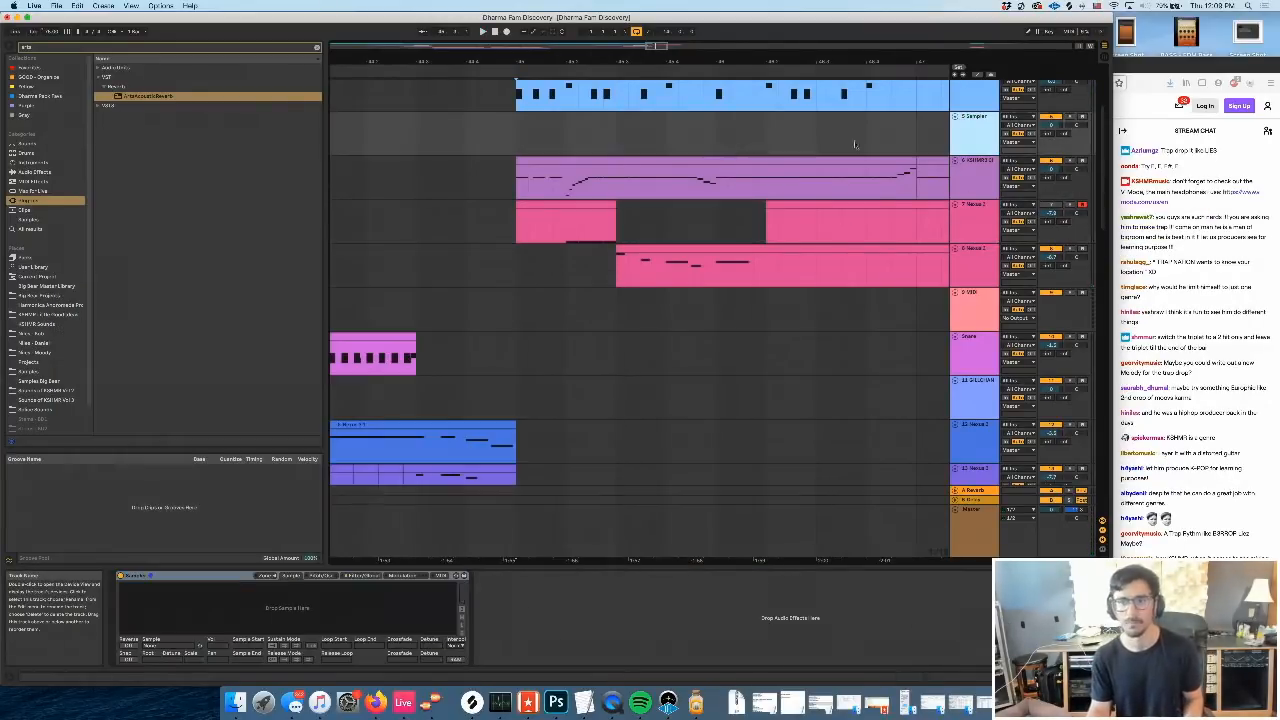
scroll(48, 368, down, 2)
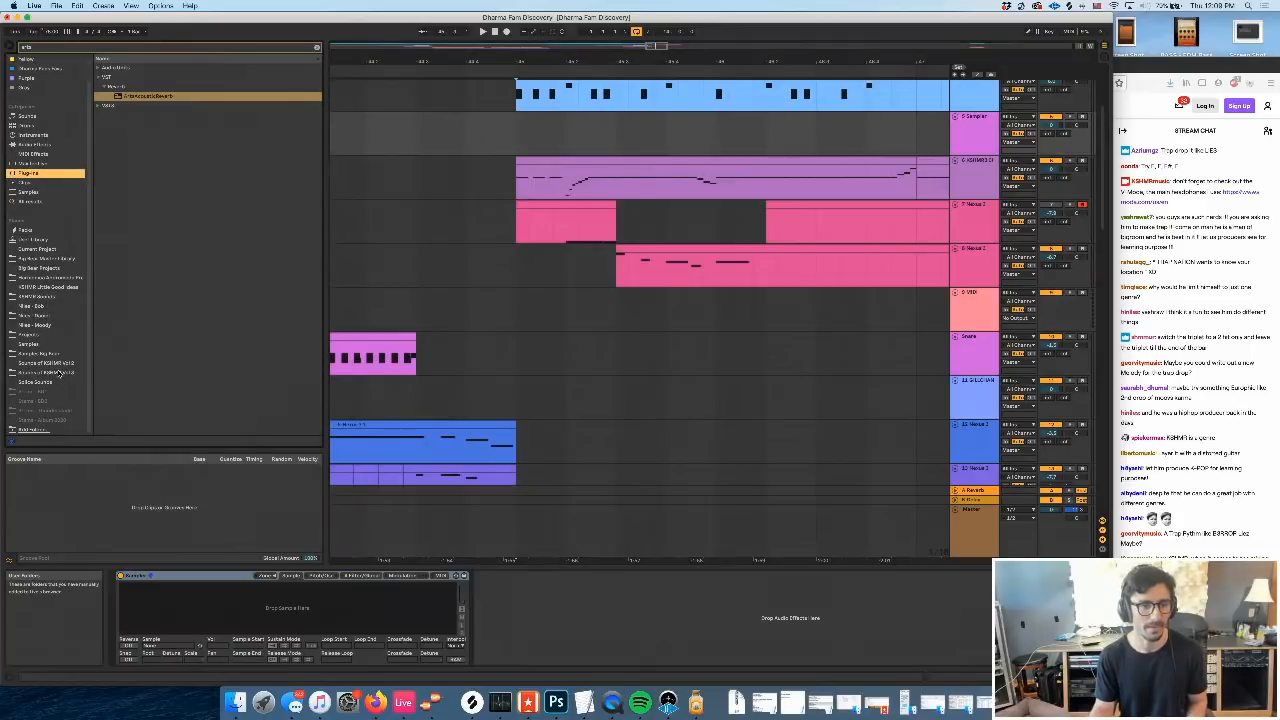
click(60, 373)
click(317, 48)
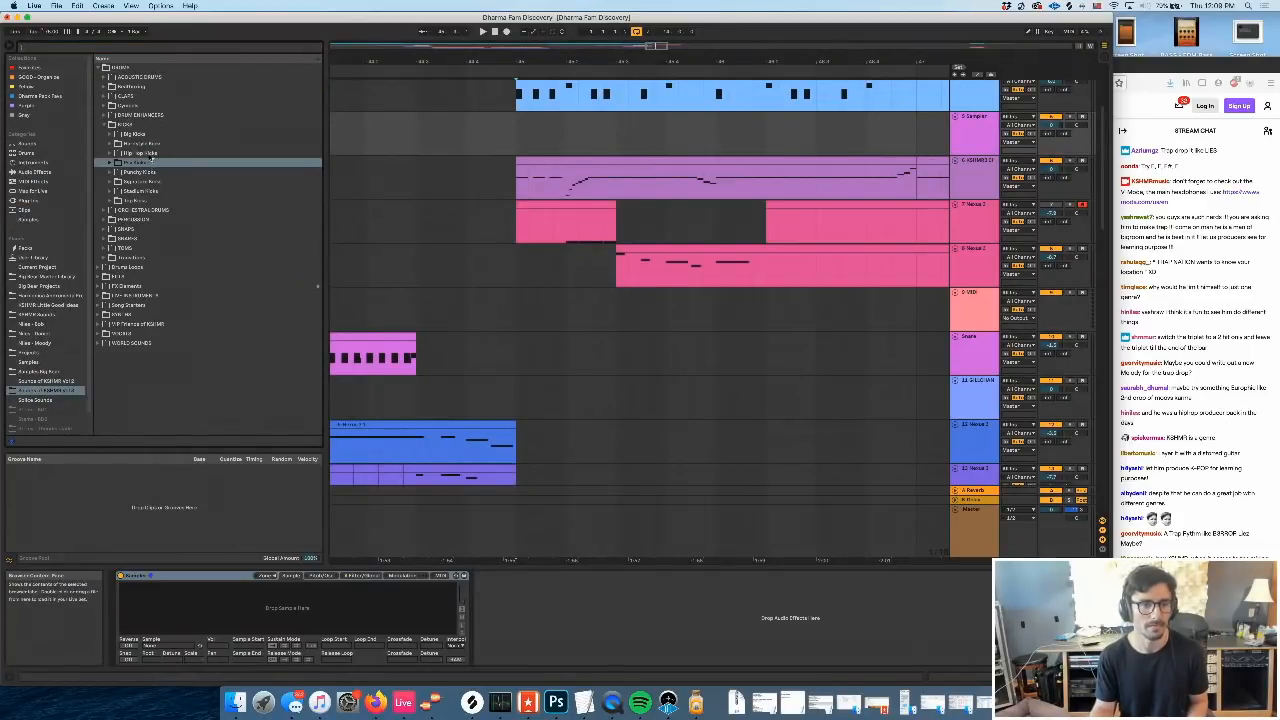
click(150, 155)
click(150, 163)
Audition clean and distorted 808 samples and load KSHMR 808 14 - Distorted into the empty Sampler
click(195, 240)
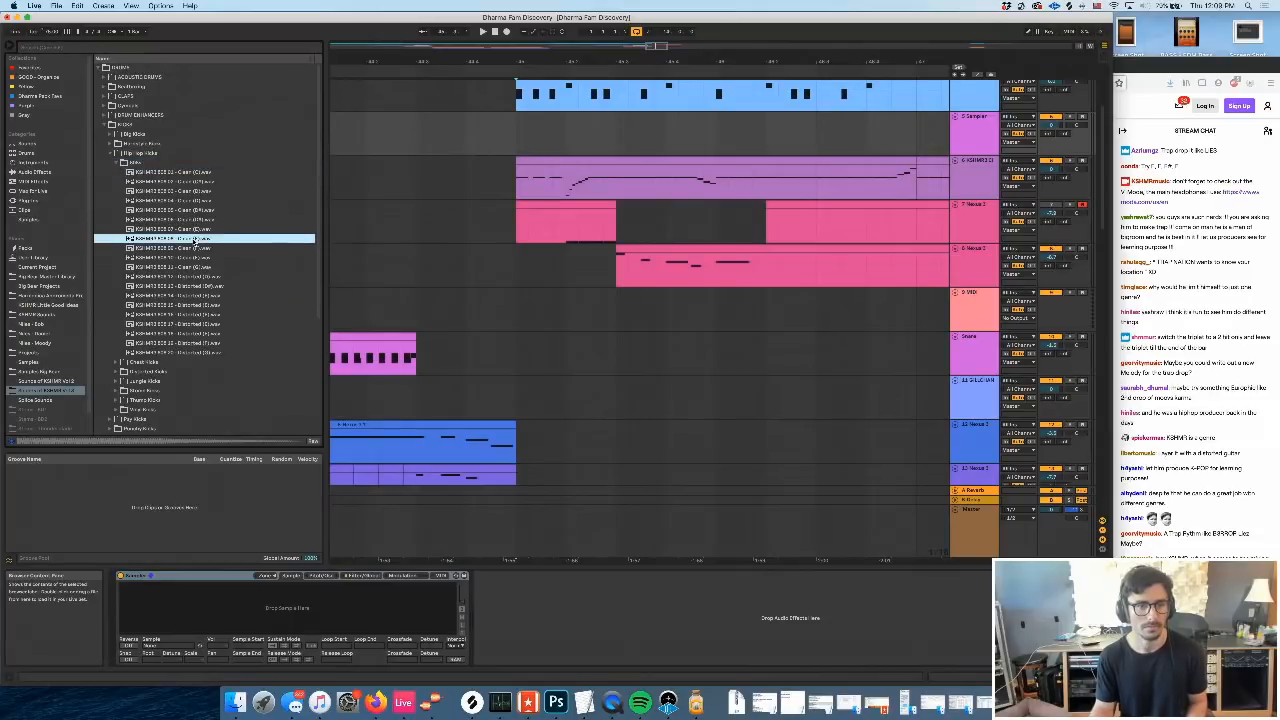
click(205, 200)
click(210, 276)
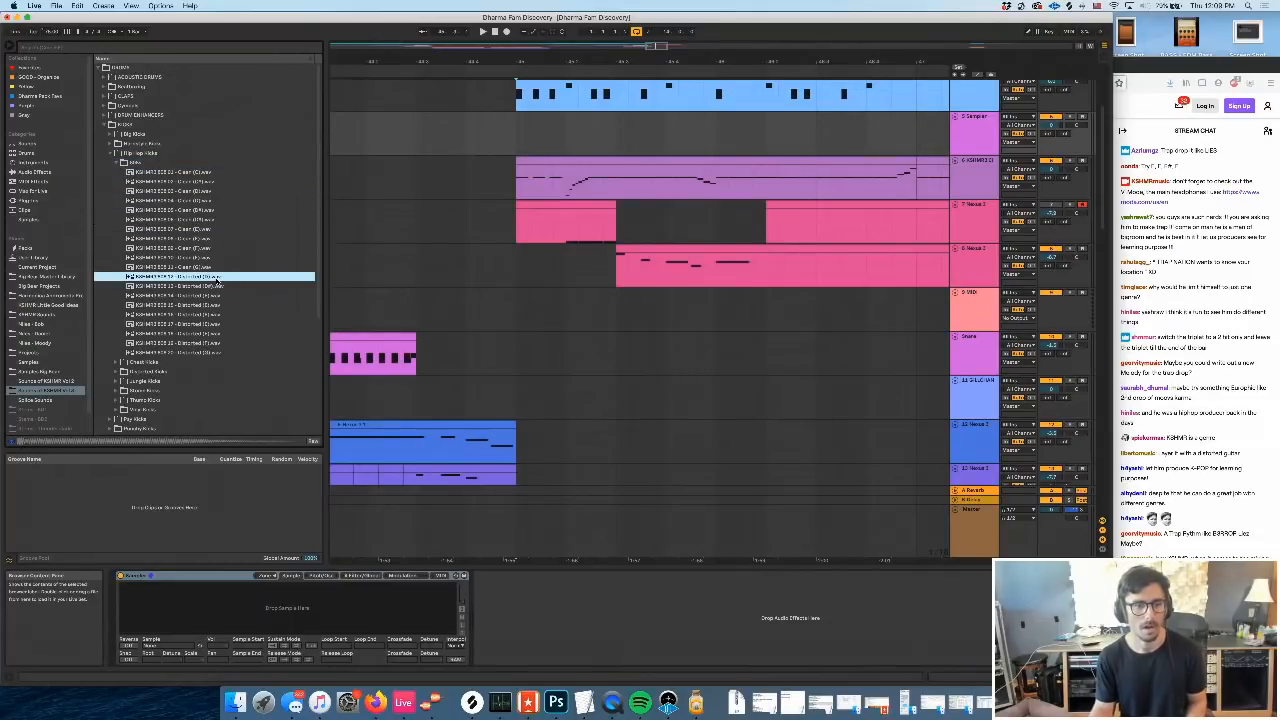
key(Down)
key(Down)
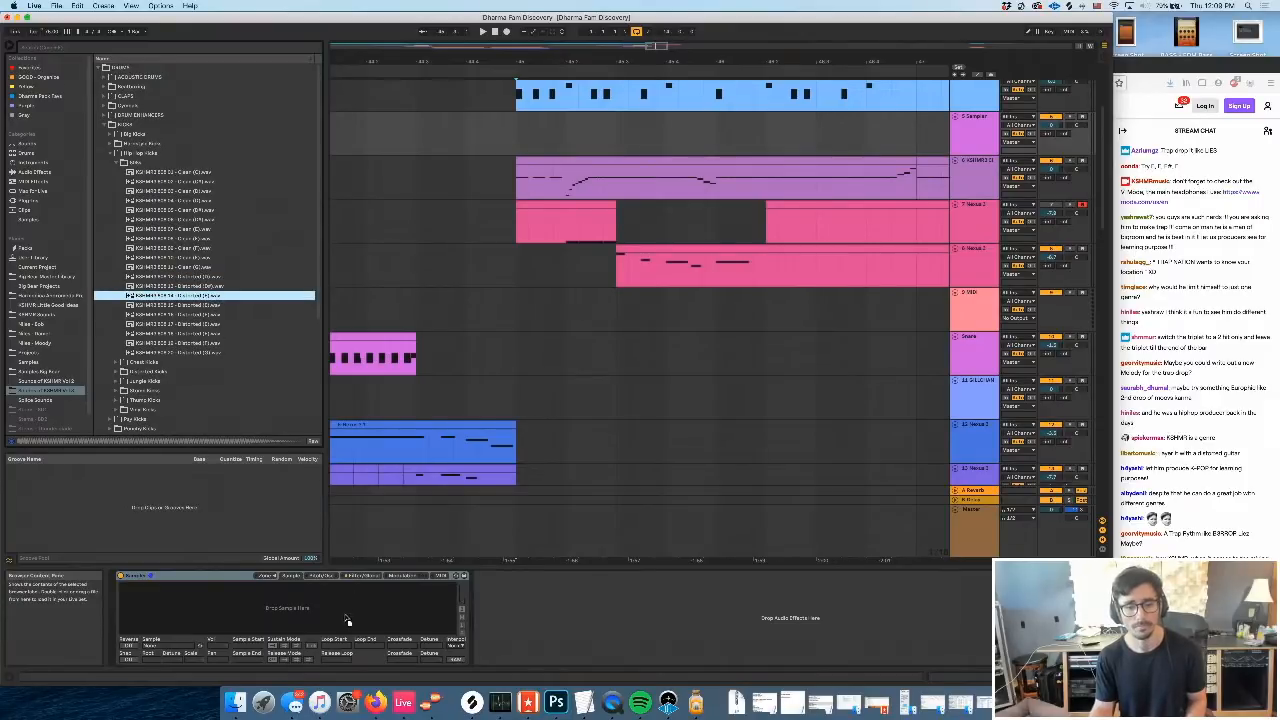
drag(347, 621, 348, 622)
click(152, 660)
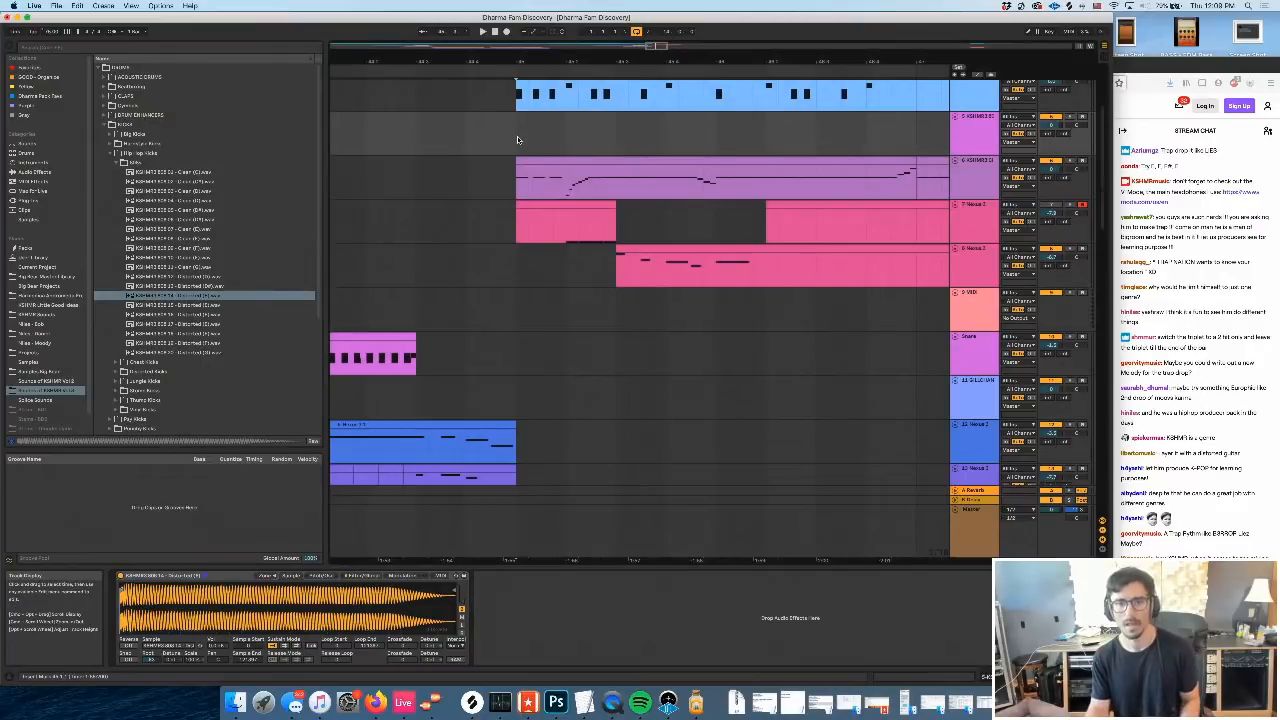
Play the section and insert an empty MIDI clip on the 808 track, starting with the drum clip
scroll(613, 256, up, 2)
key(space)
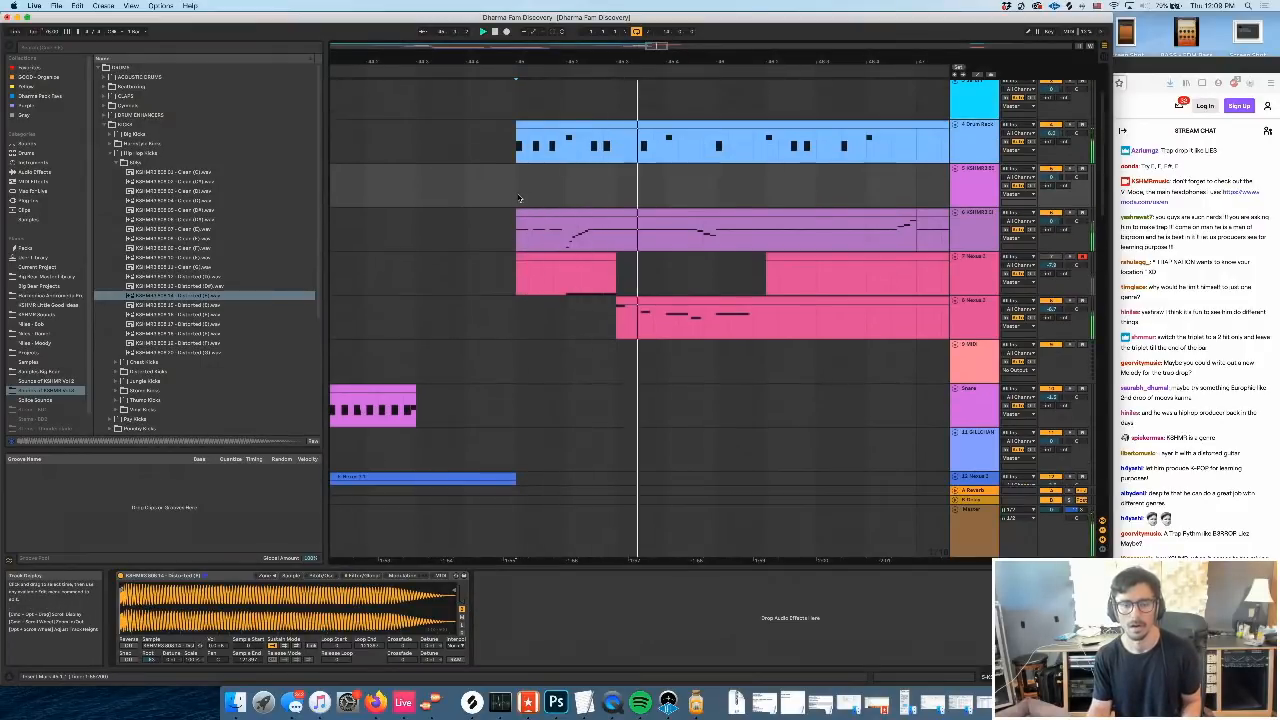
drag(519, 198, 916, 201)
scroll(910, 203, right, 2)
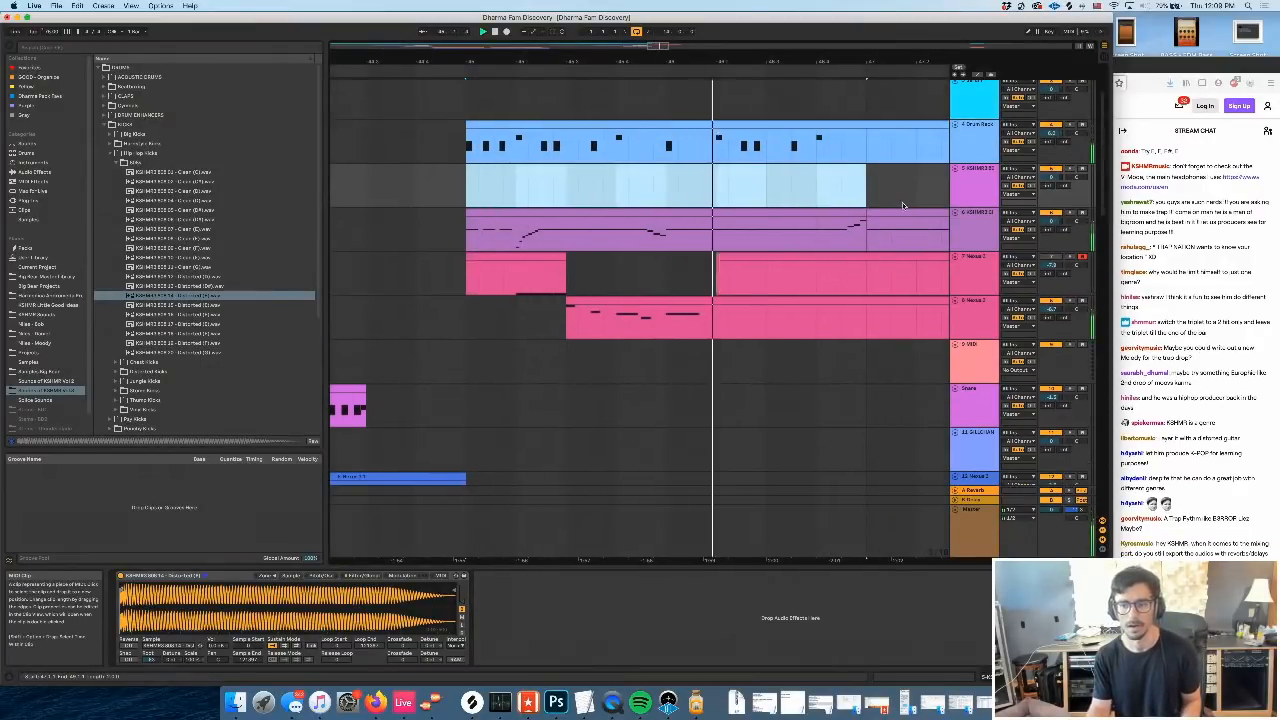
key(super+shift+m)
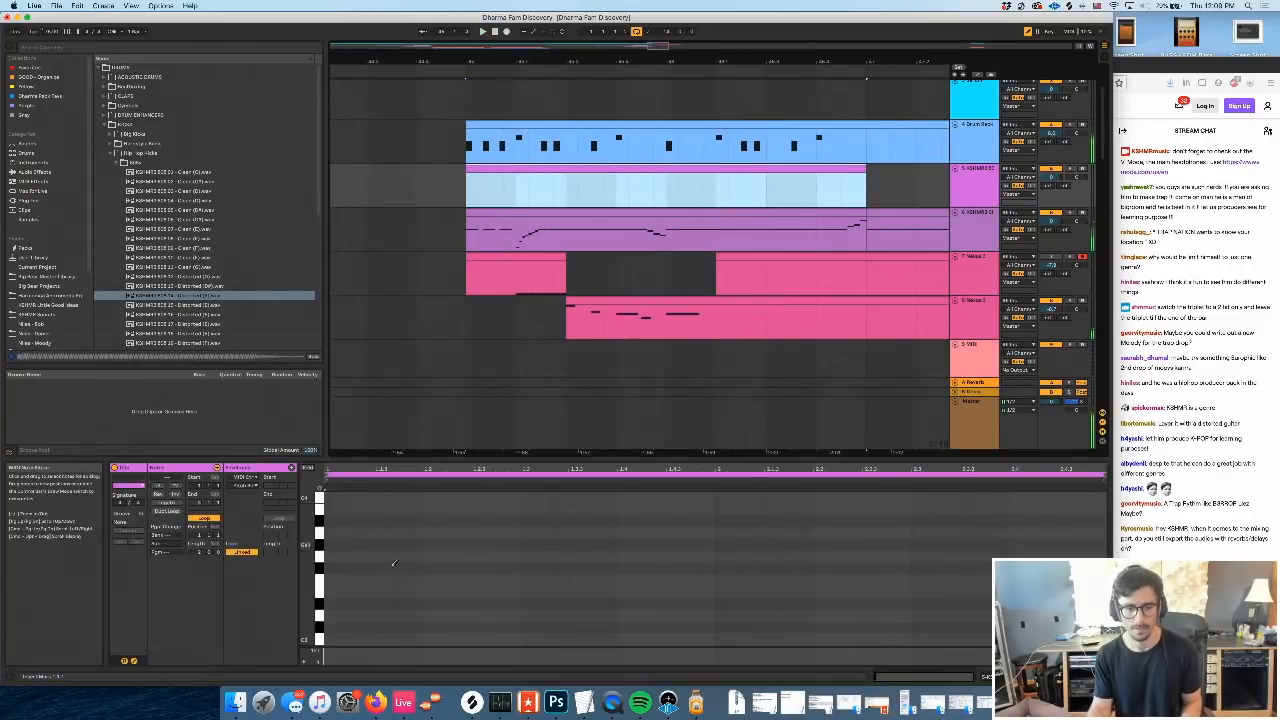
Draw a long C3 note in the 808 clip, starting before bar 2 and extending past its start, and play it
click(355, 590)
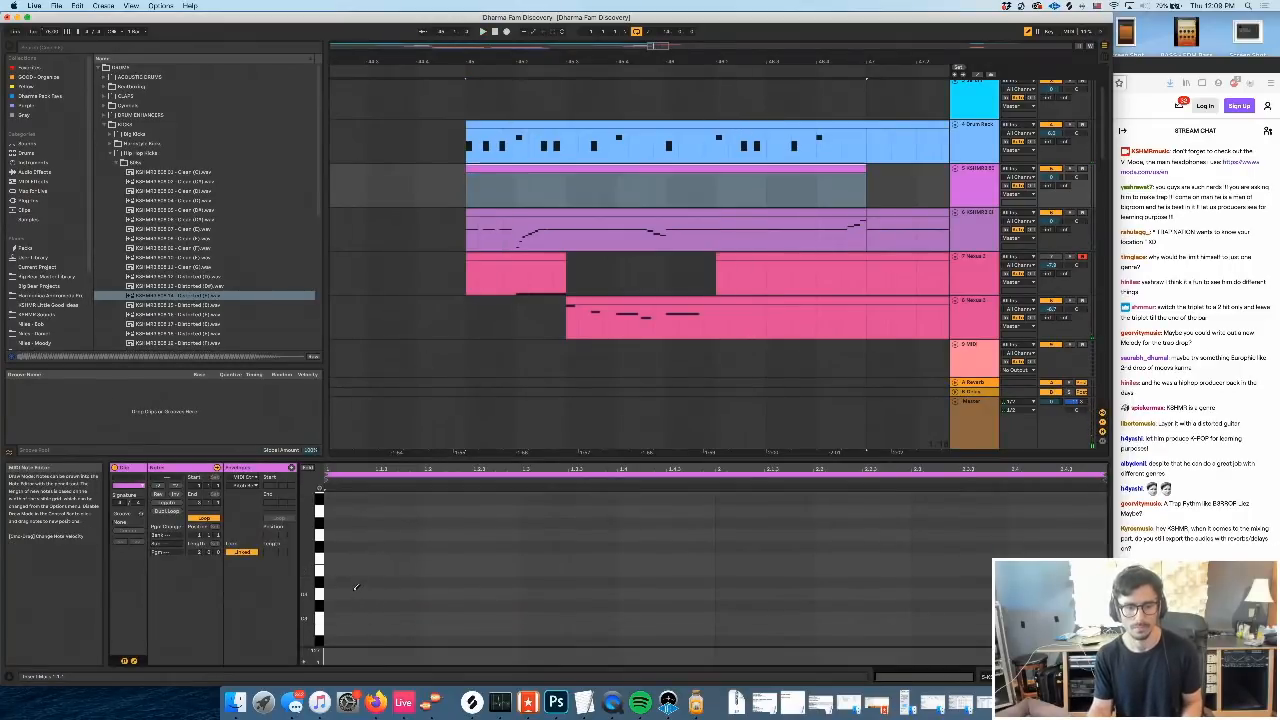
key(space)
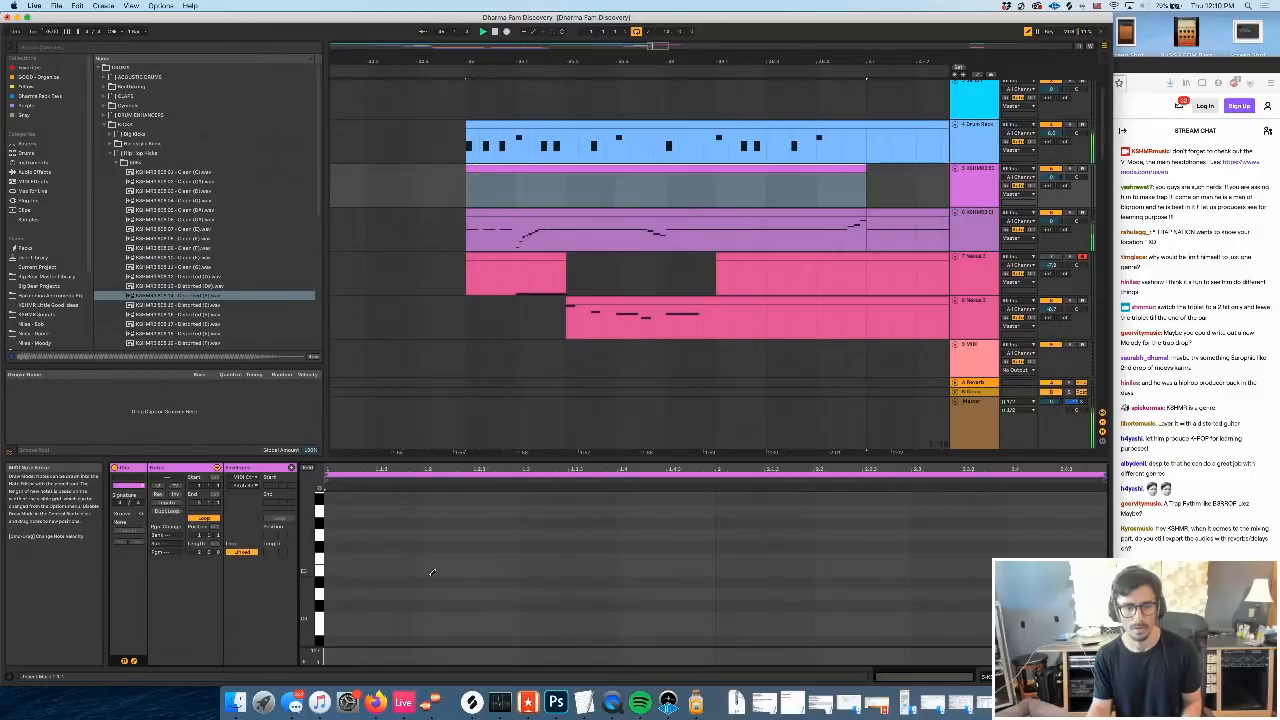
key(space)
key(b)
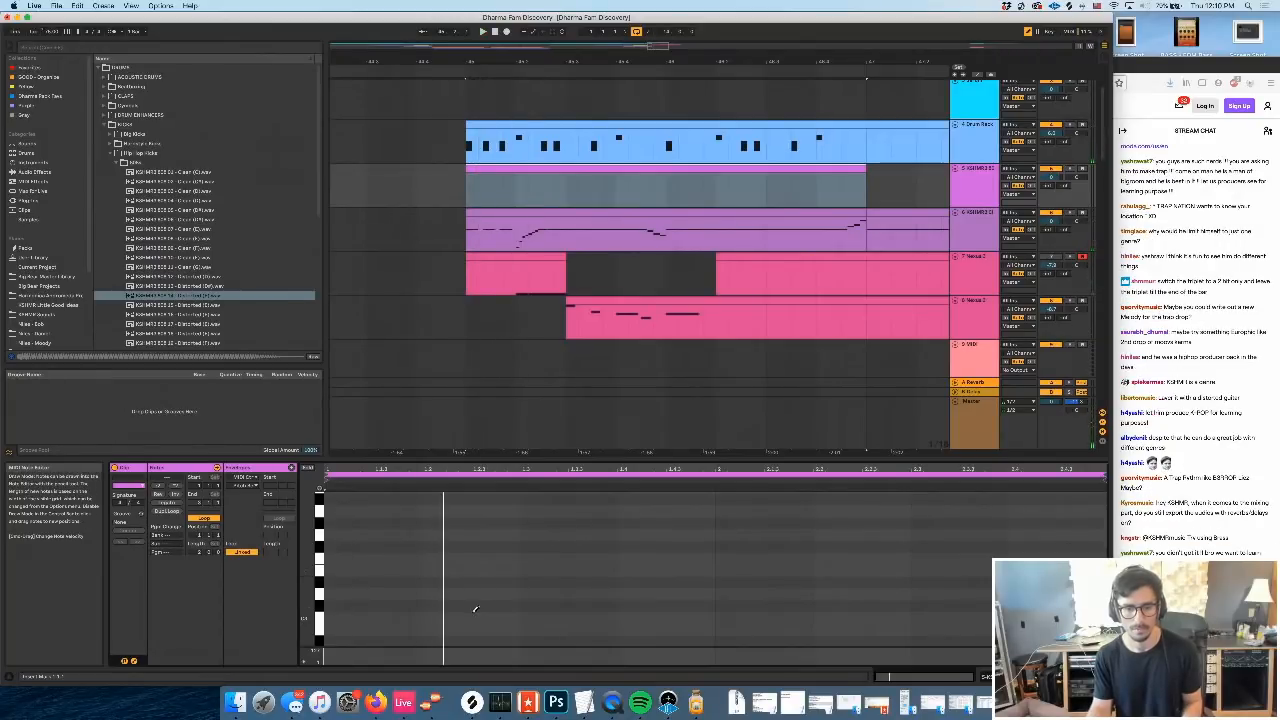
double_click(474, 614)
drag(484, 617, 790, 616)
key(space)
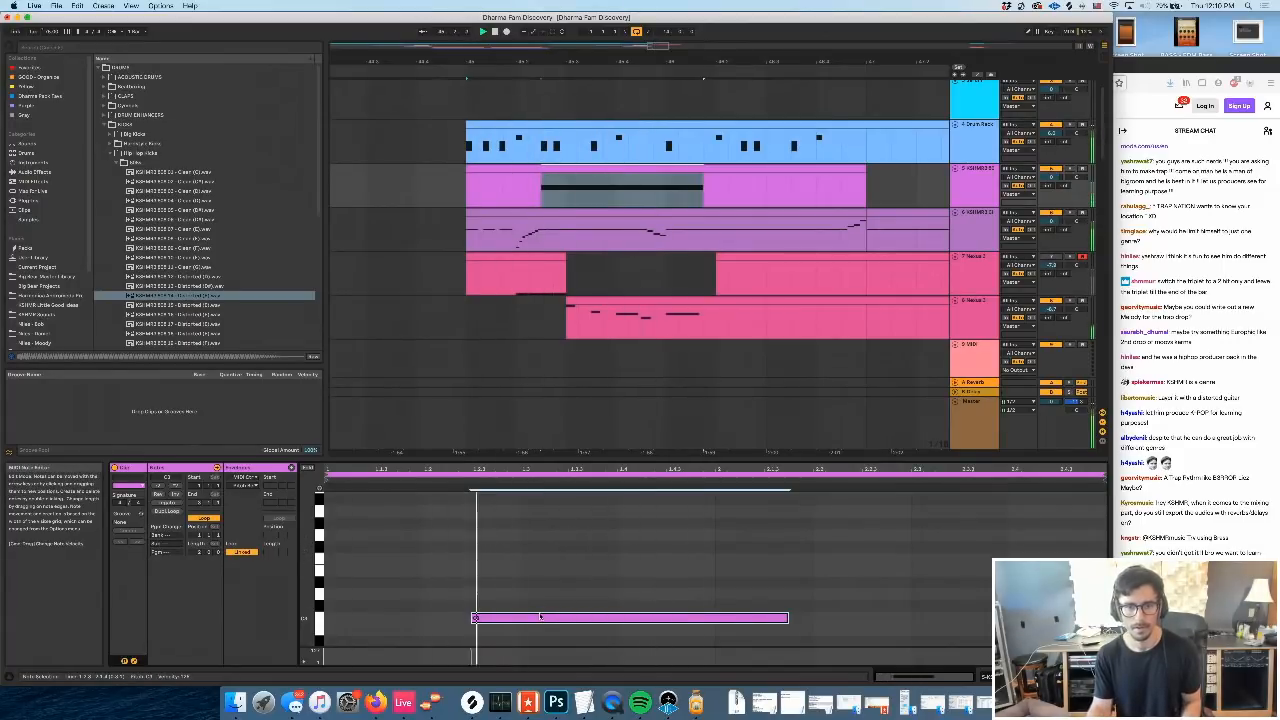
key(space)
Delete the second hit of the first close kick pair after the opening hits in the drum clip and play the result
click(592, 125)
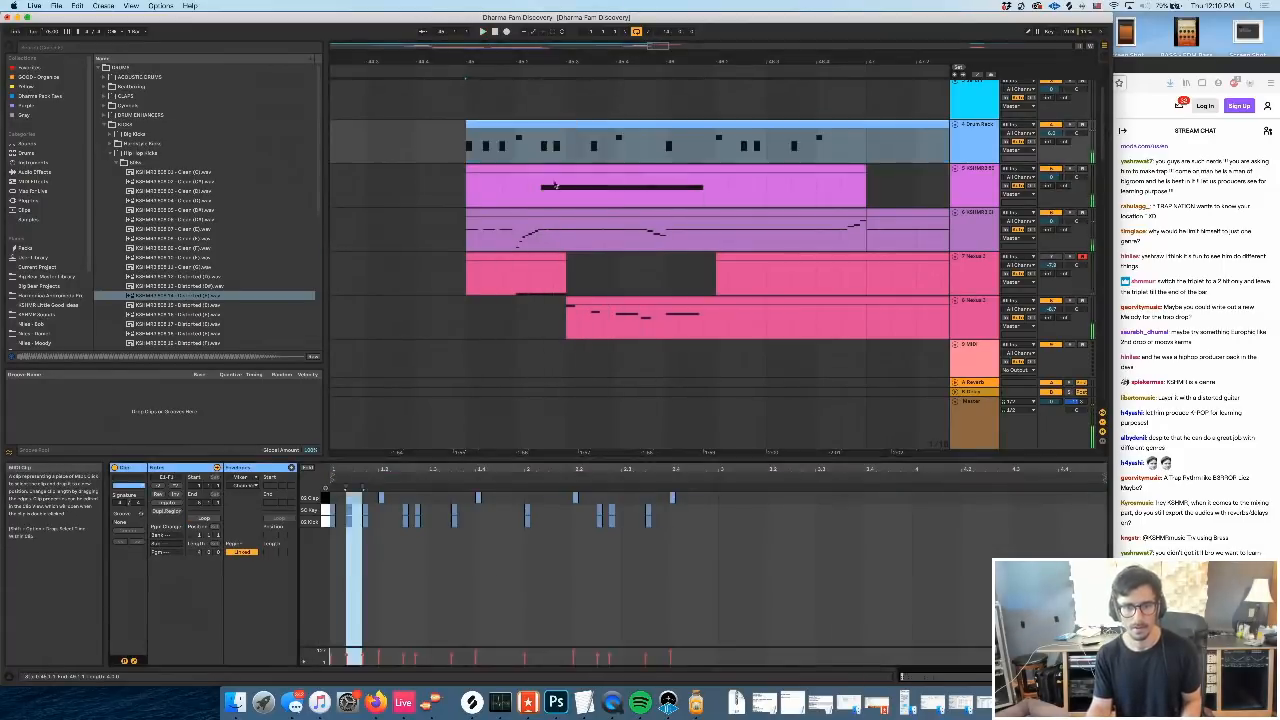
drag(426, 537, 417, 502)
key(Delete)
key(space)
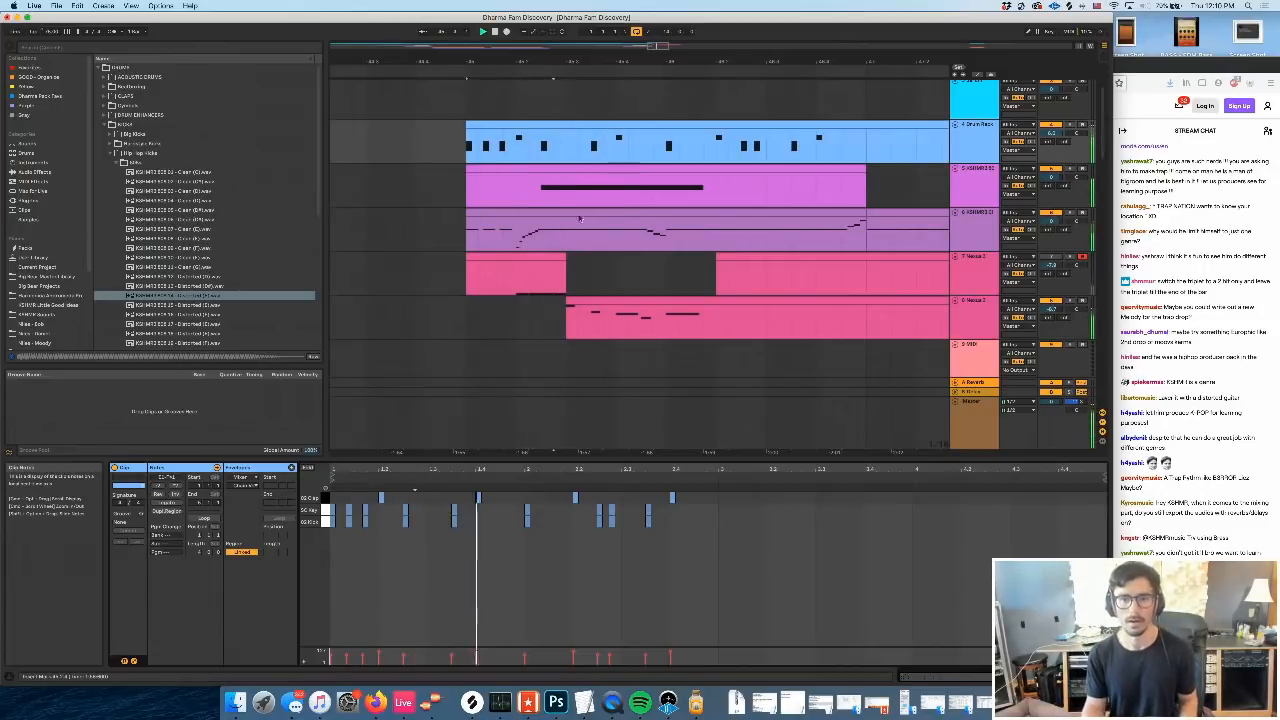
key(space)
Shorten the 808 clip's C3 note to end at bar 2, duplicate it right behind, and play the result
click(590, 187)
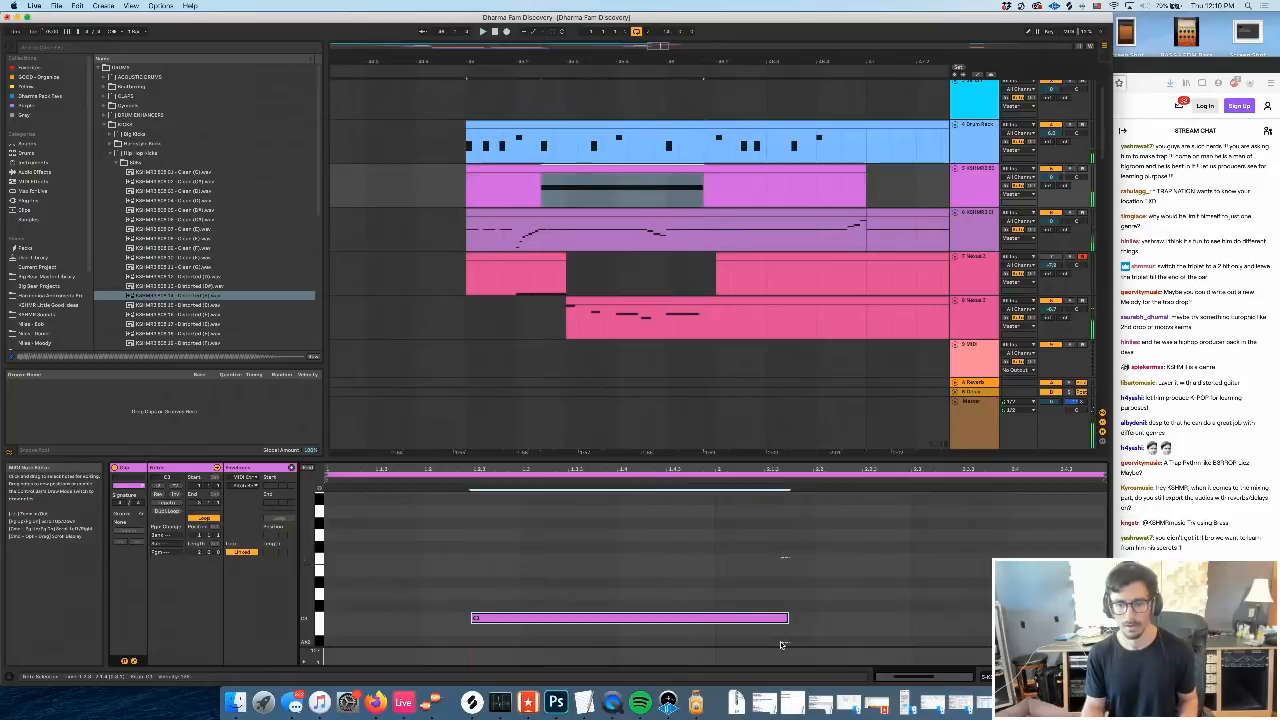
drag(788, 618, 703, 618)
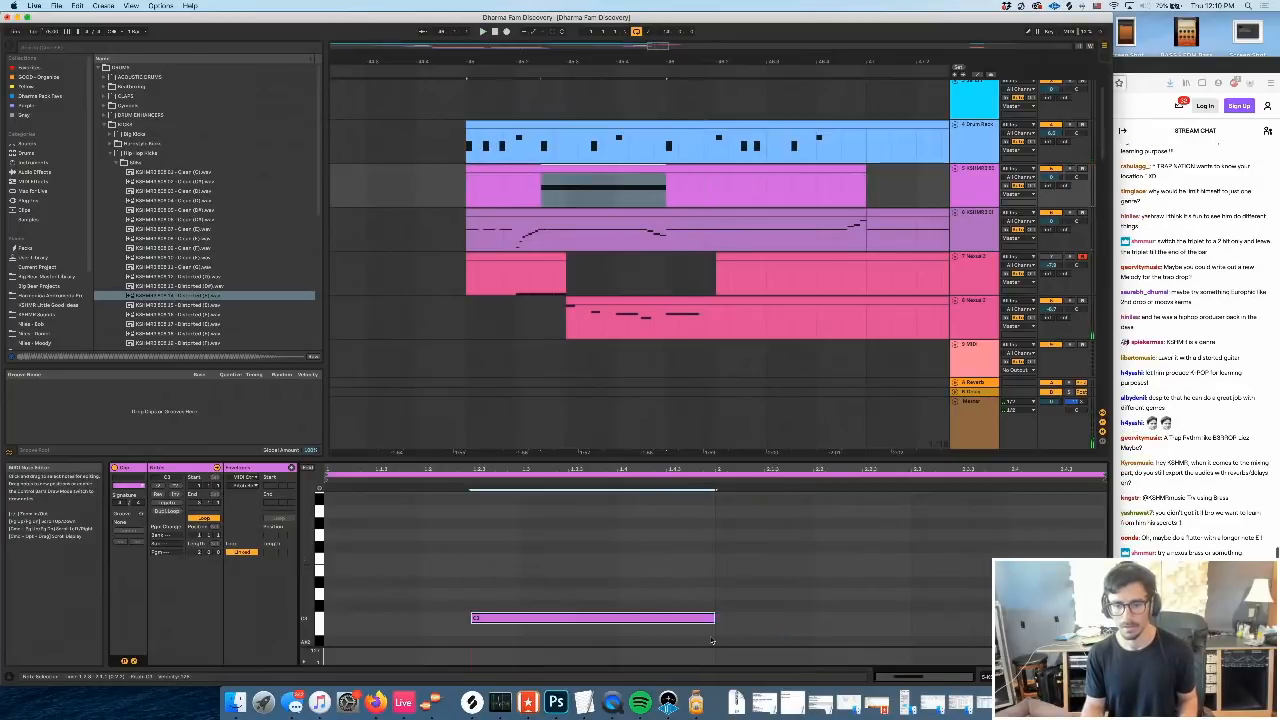
key(super+d)
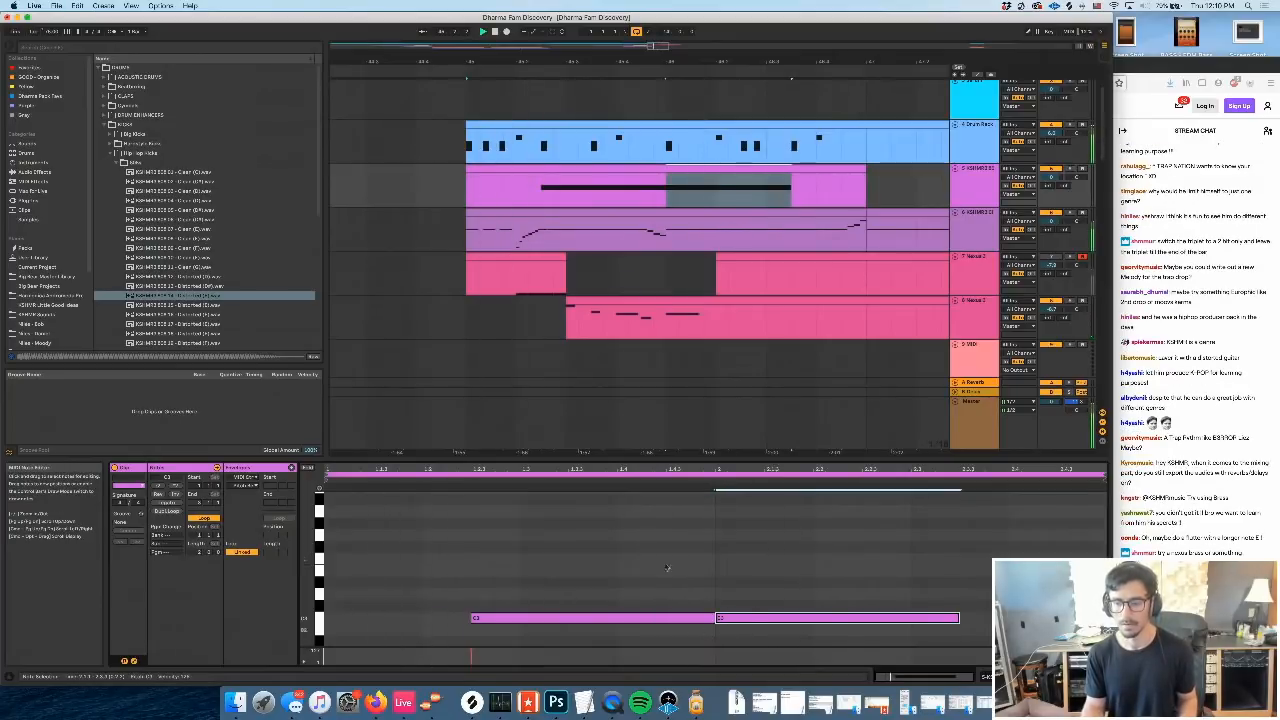
scroll(604, 258, right, 2)
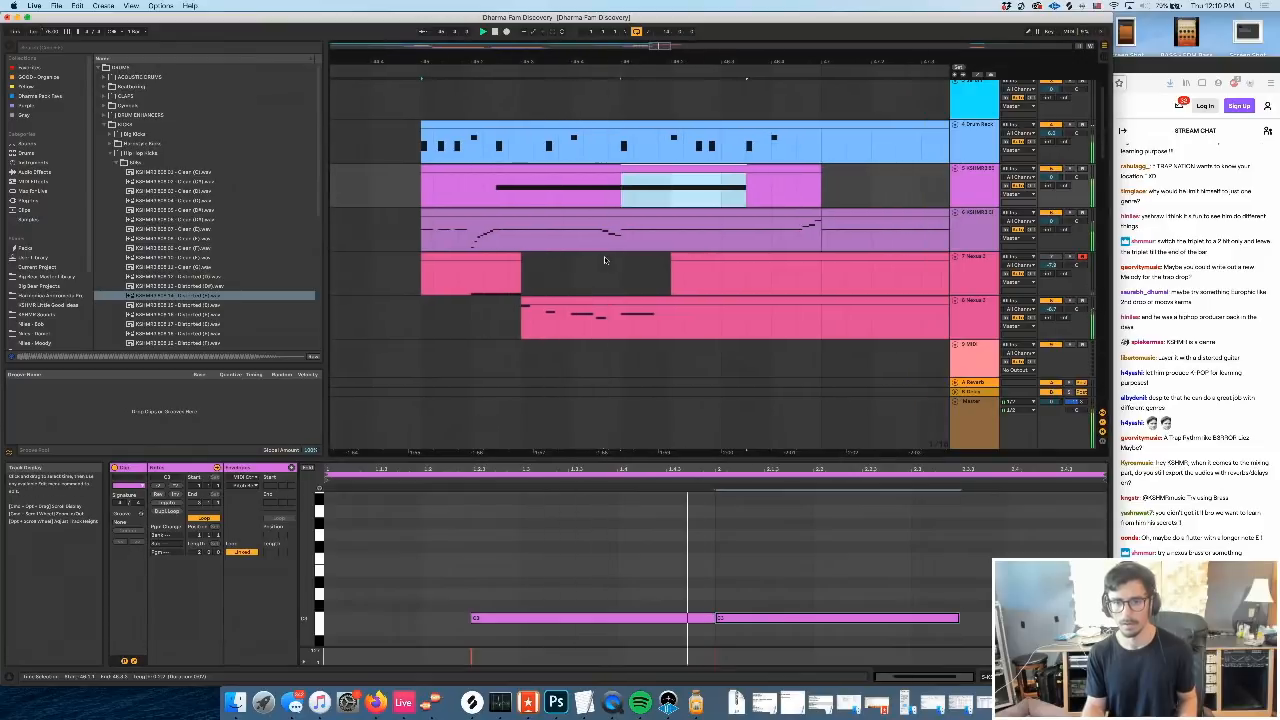
scroll(604, 260, left, 1)
key(space)
Shorten the second C3 note of the 808 clip, duplicate it, and trim the copy to a brief hit
click(870, 520)
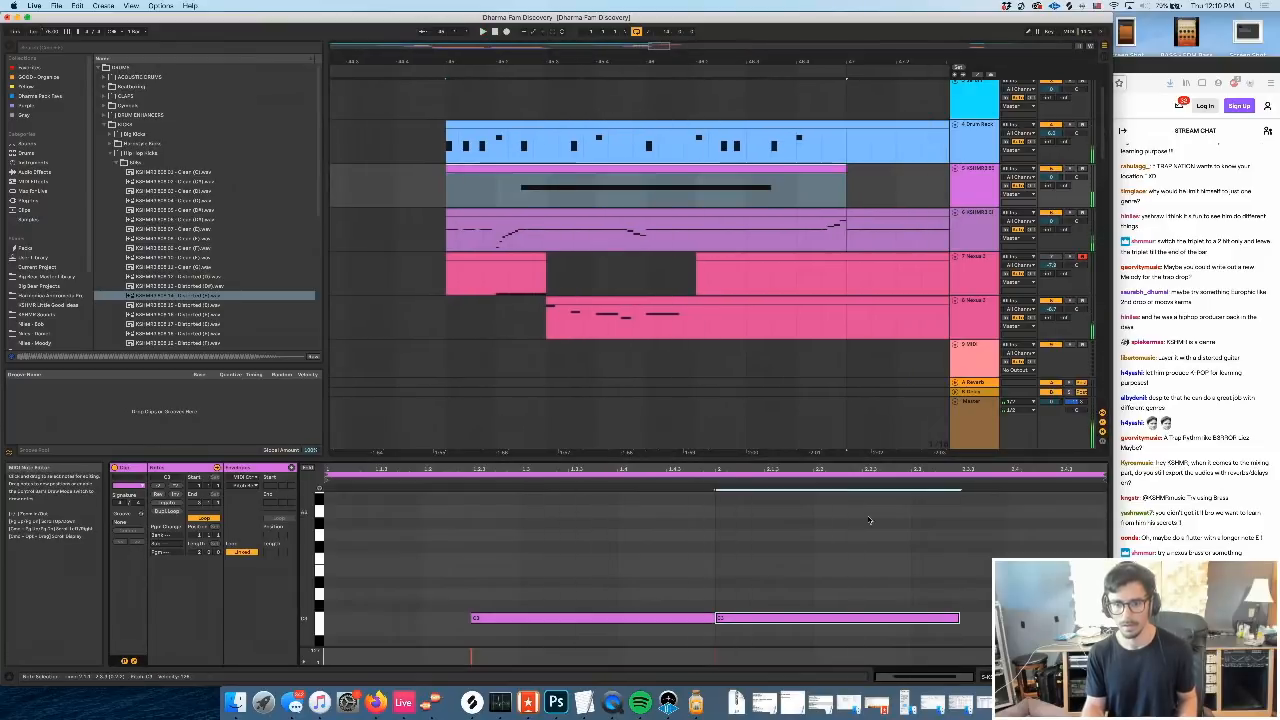
click(870, 520)
click(948, 618)
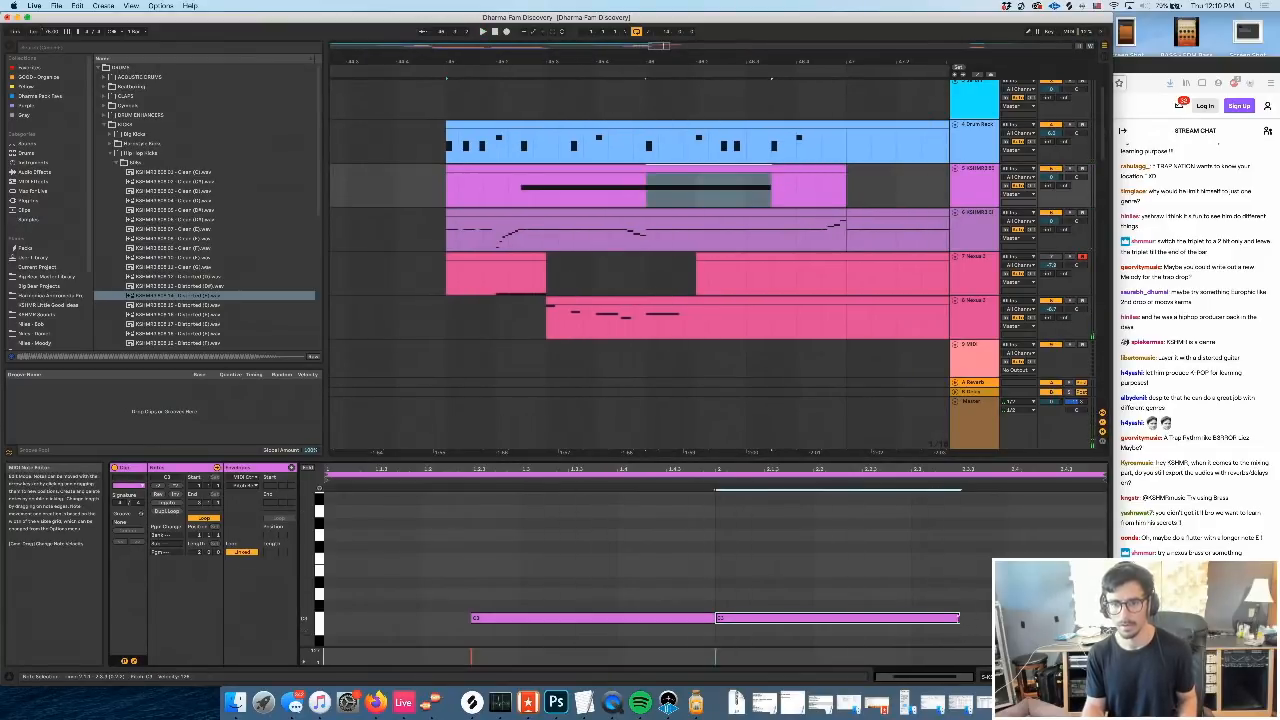
drag(962, 622, 885, 628)
key(super+d)
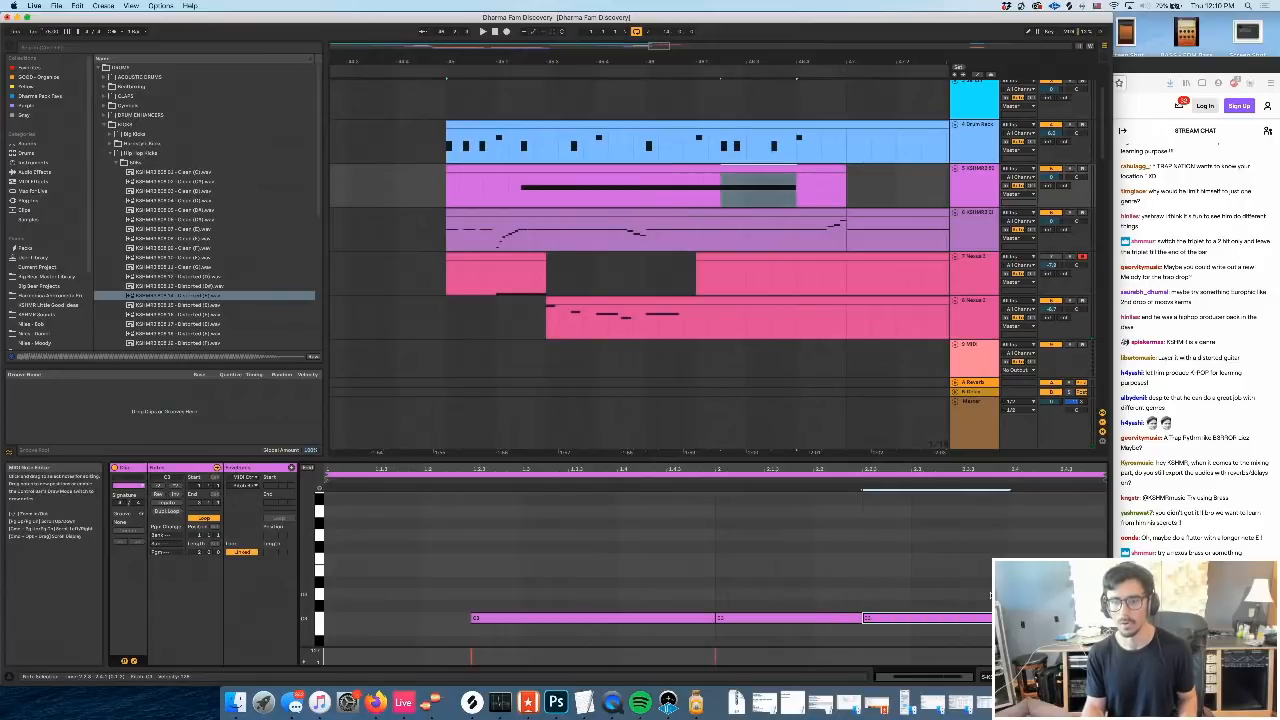
drag(989, 619, 898, 635)
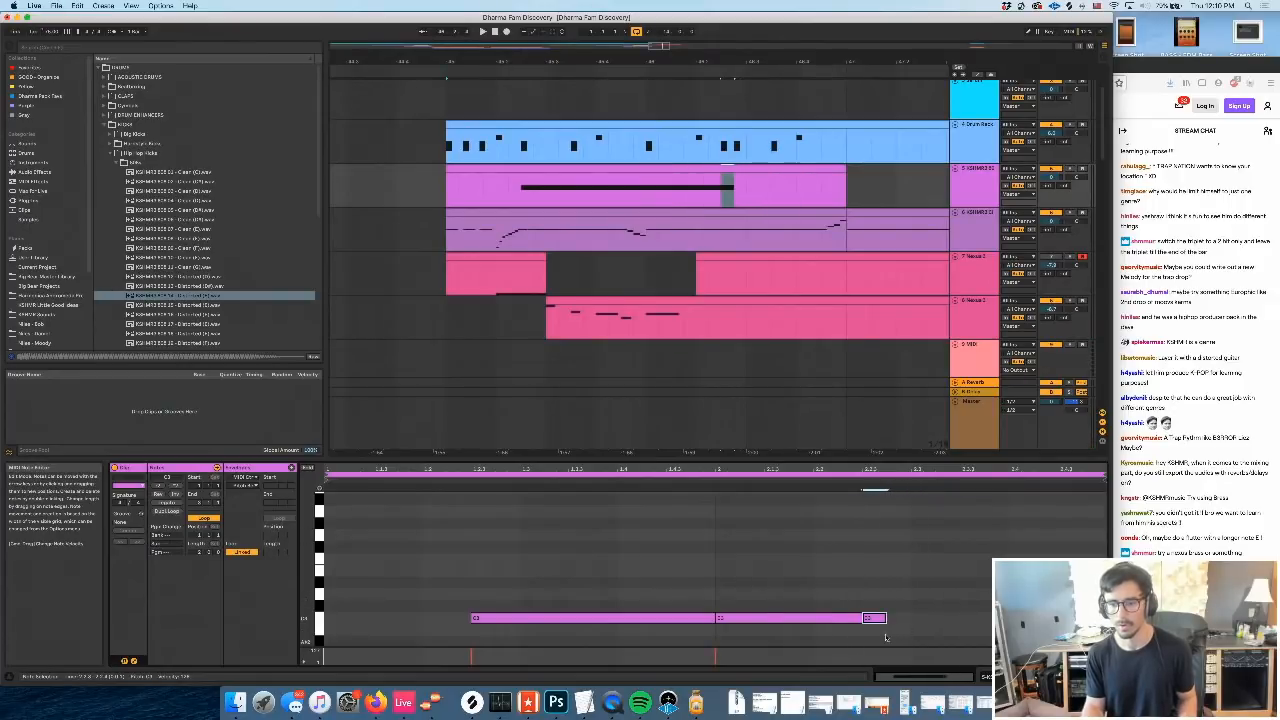
Duplicate the brief C3 hit, lengthen the copy to about three times its length, and duplicate that longer note
key(super+d)
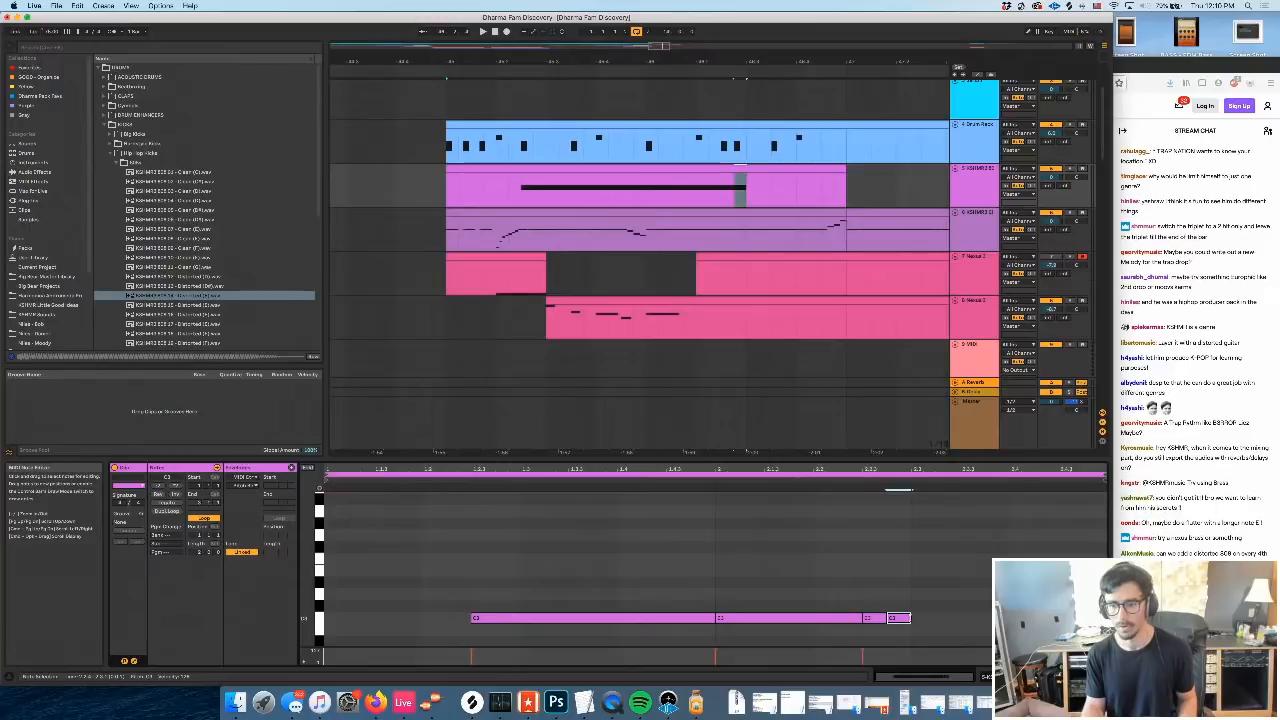
drag(908, 618, 970, 620)
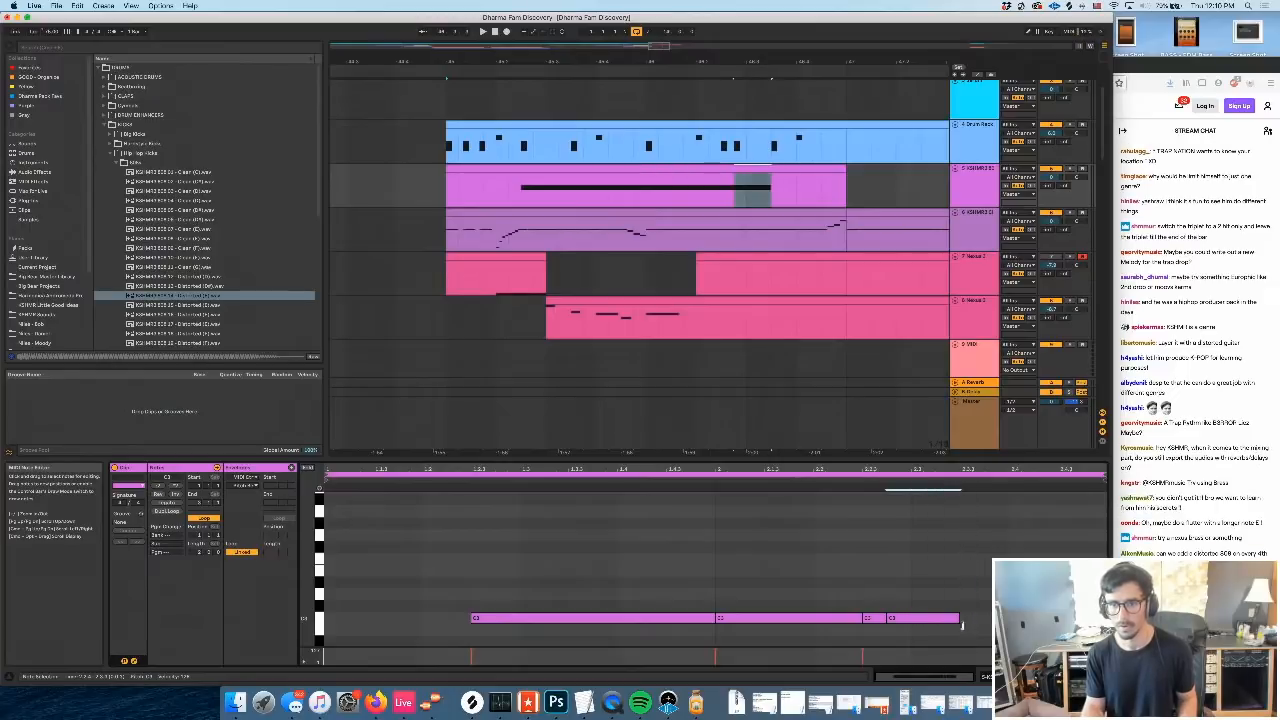
key(super+d)
Play the arrangement from shortly before the drop to hear the 808 pattern with the drums and melody
scroll(490, 183, left, 3)
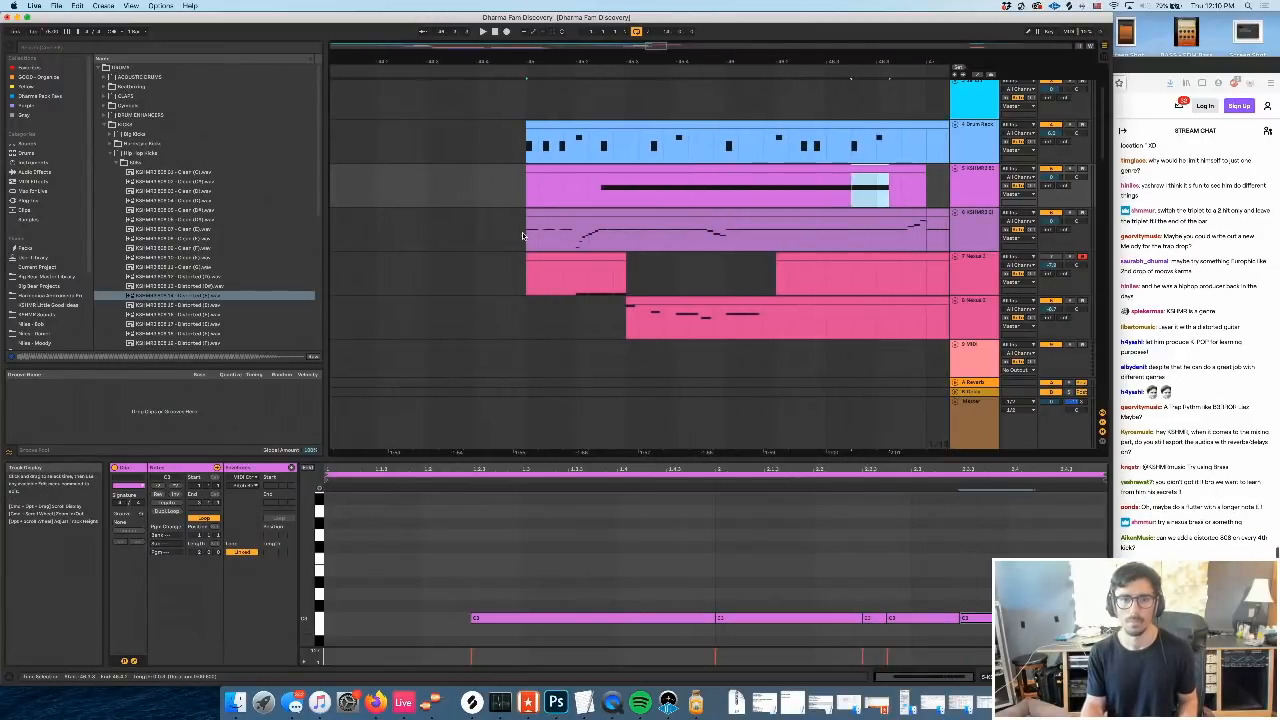
scroll(522, 236, left, 3)
click(428, 190)
key(space)
scroll(629, 281, right, 2)
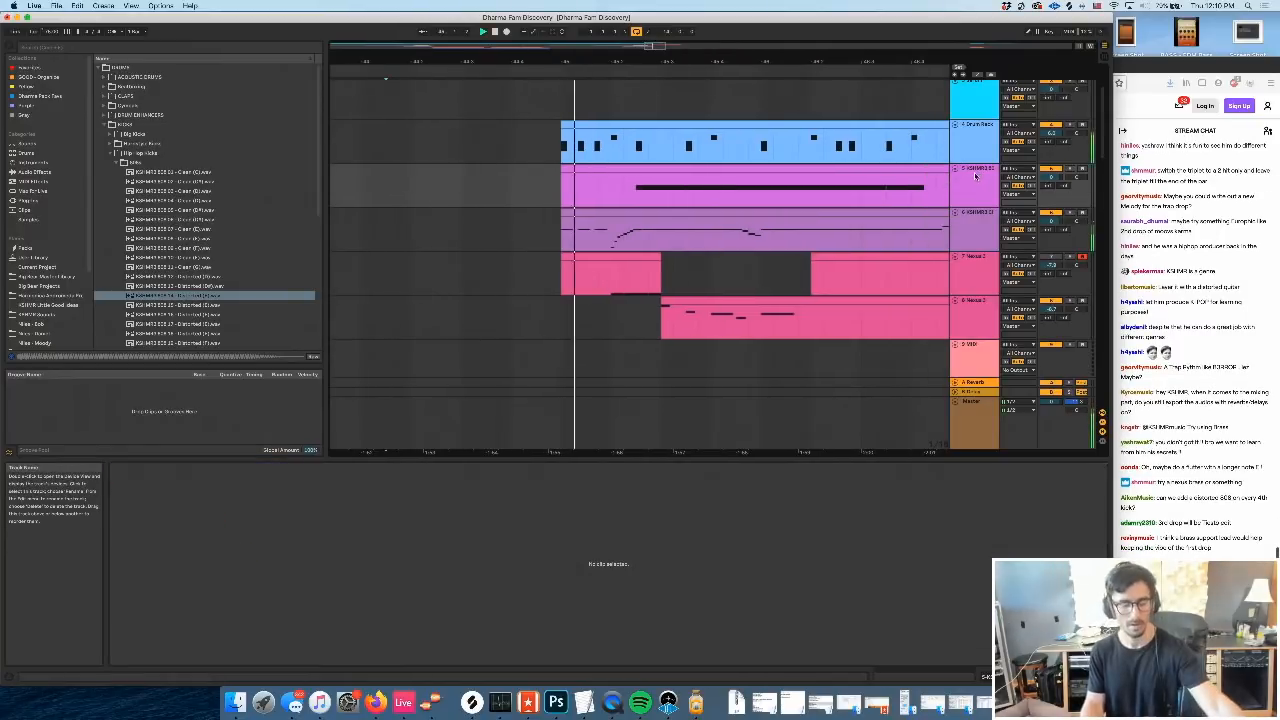
key(space)
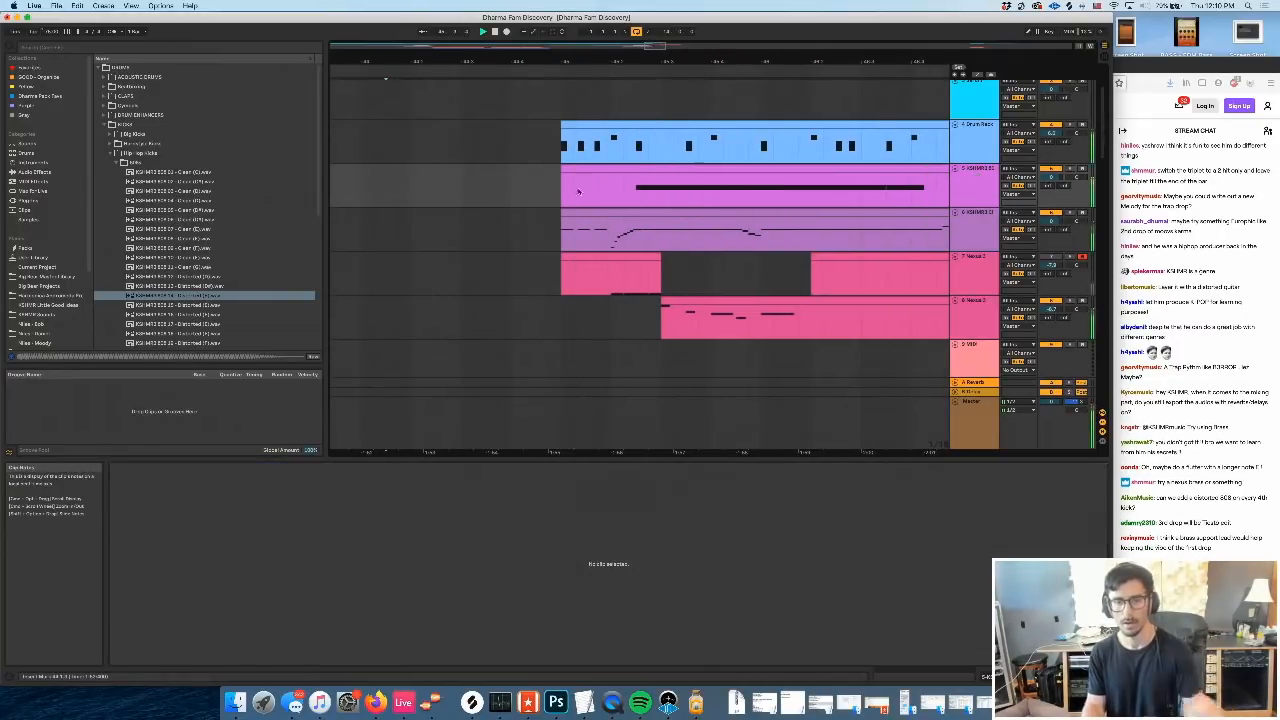
Insert an empty audio track directly below the 808 Sampler track
click(592, 230)
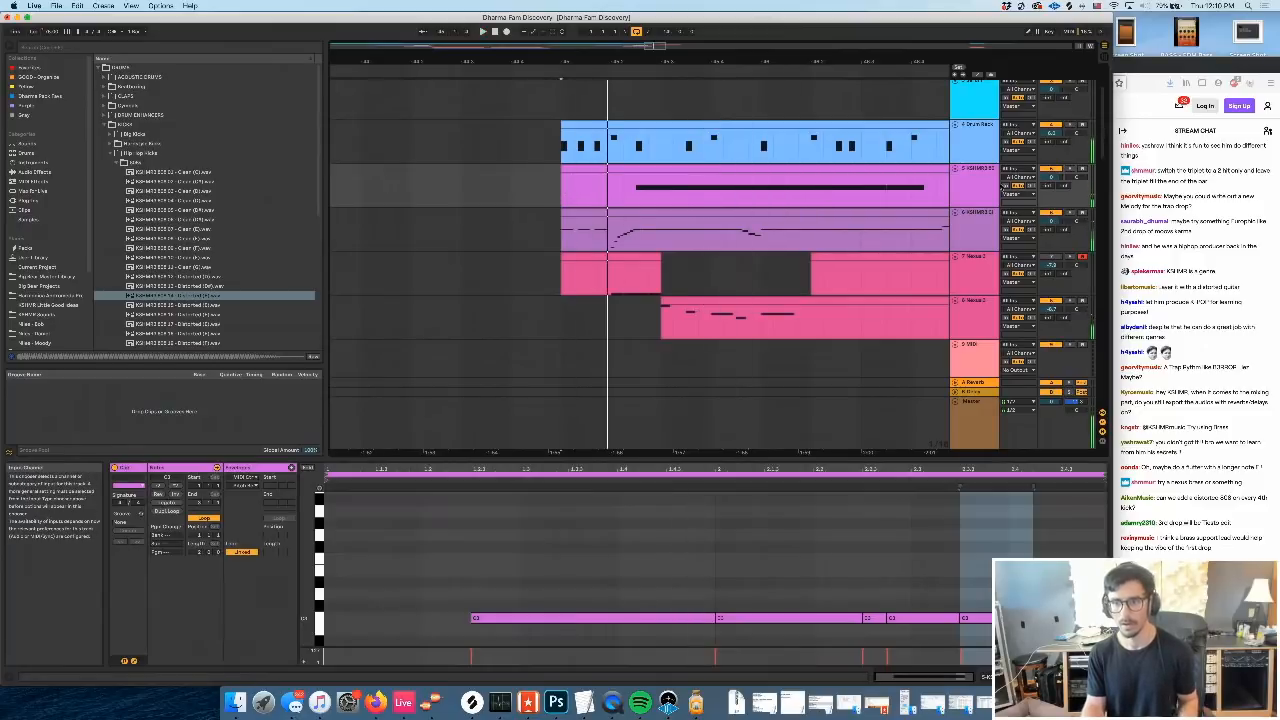
key(super+t)
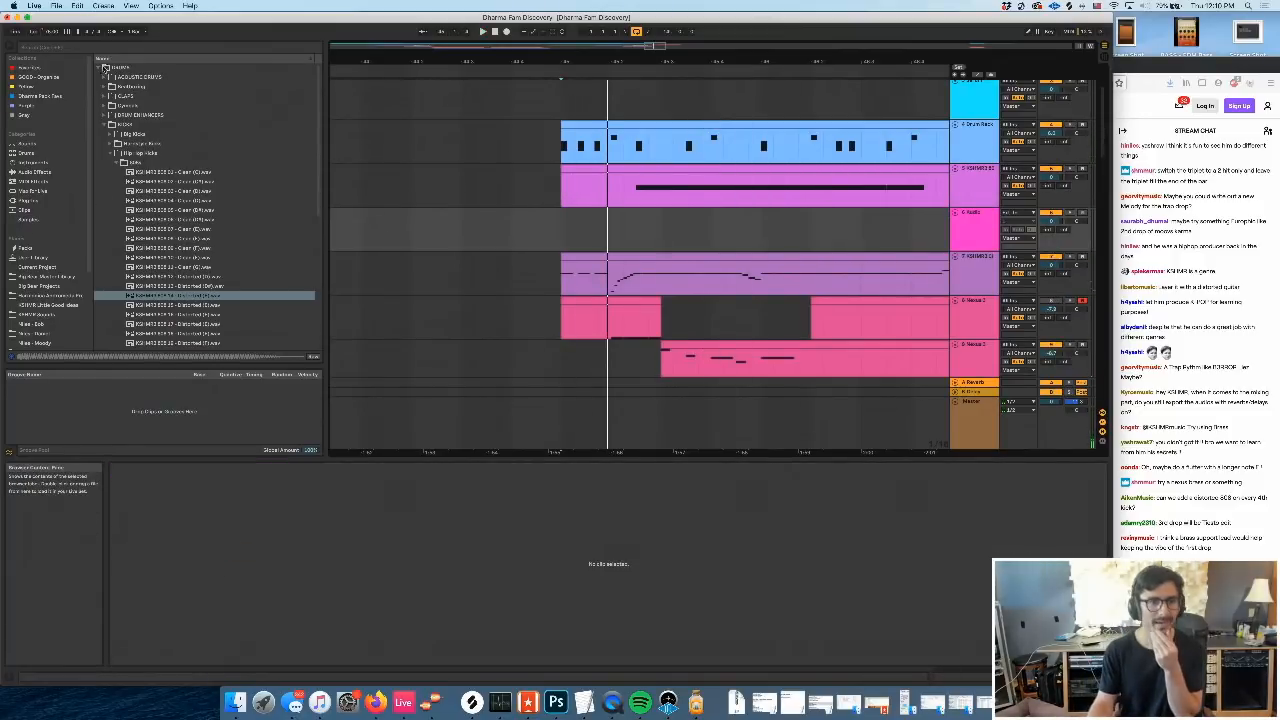
Search the sound library for "flute" and audition the Shakuhachi flute samples in the East Asia folder of the World Sounds collection
click(101, 69)
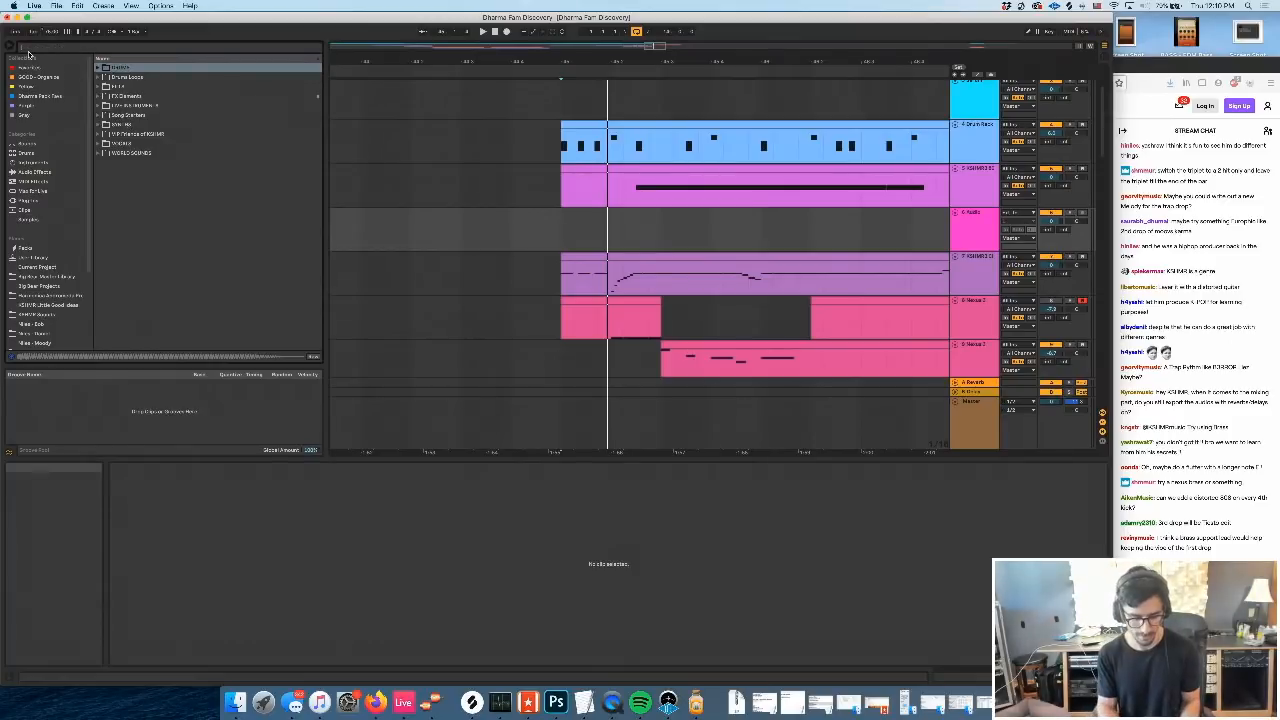
text(flute)
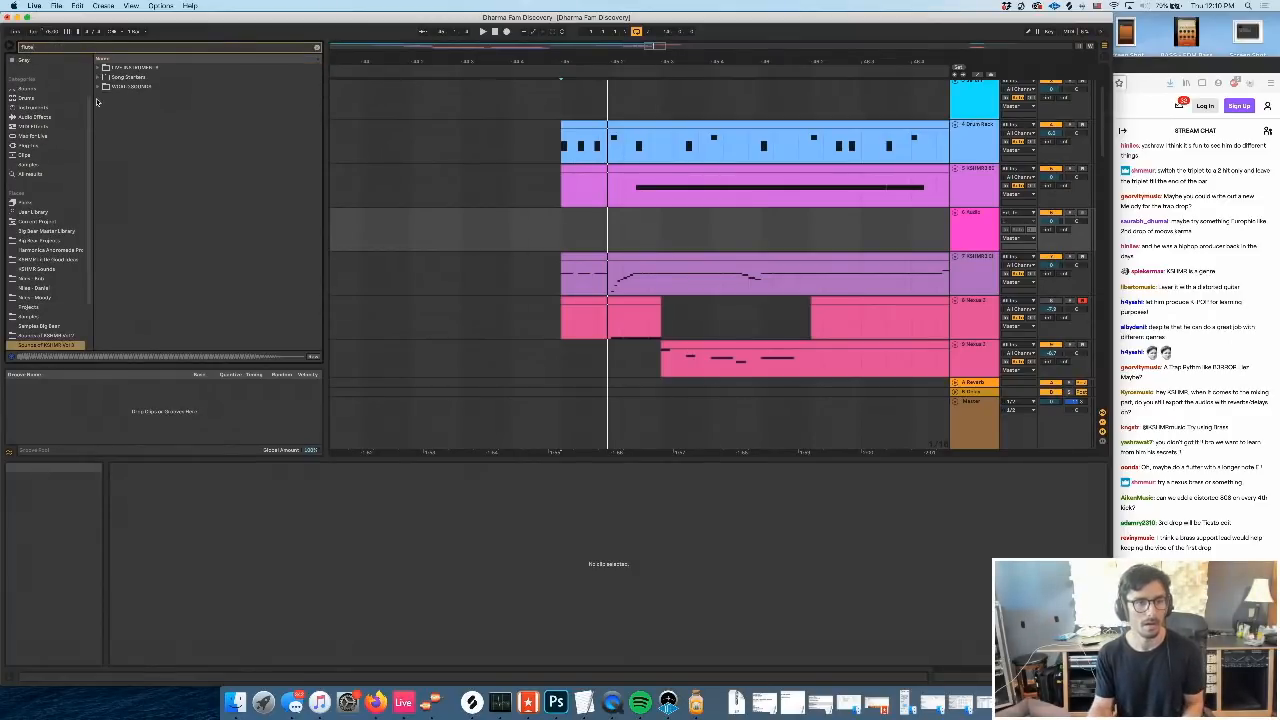
double_click(125, 86)
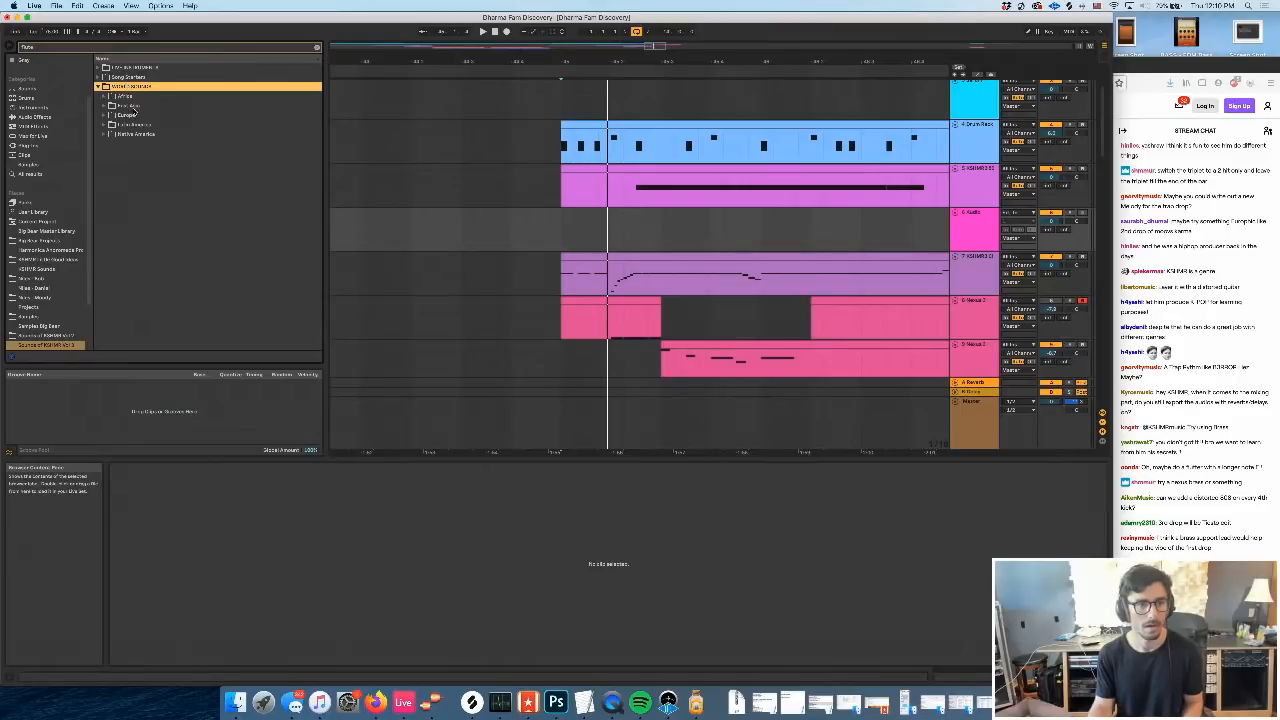
double_click(133, 106)
click(148, 154)
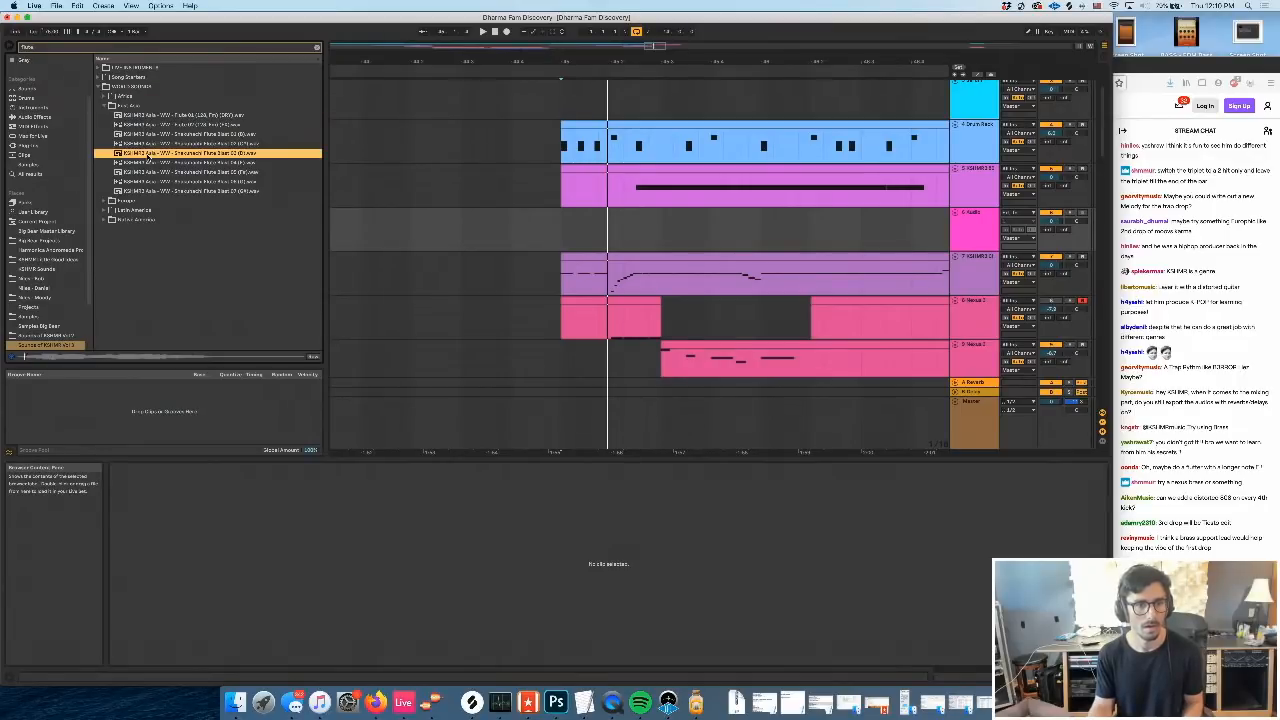
click(173, 136)
click(190, 172)
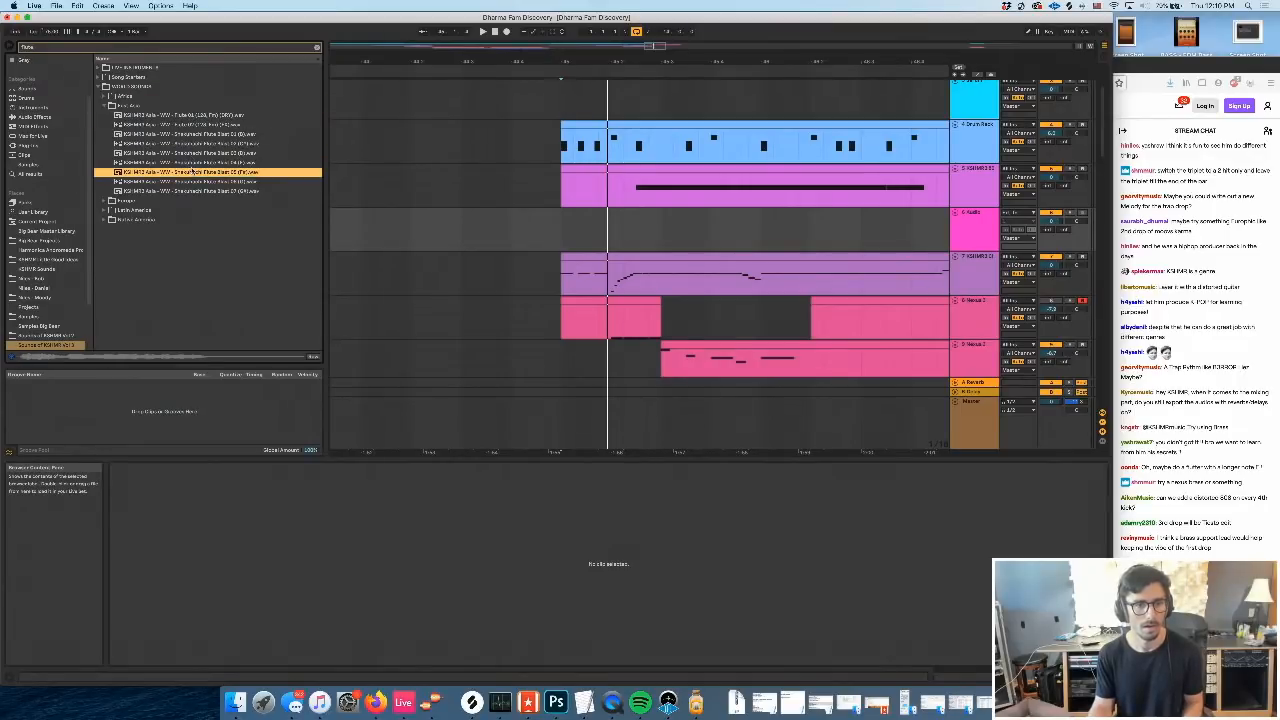
click(204, 182)
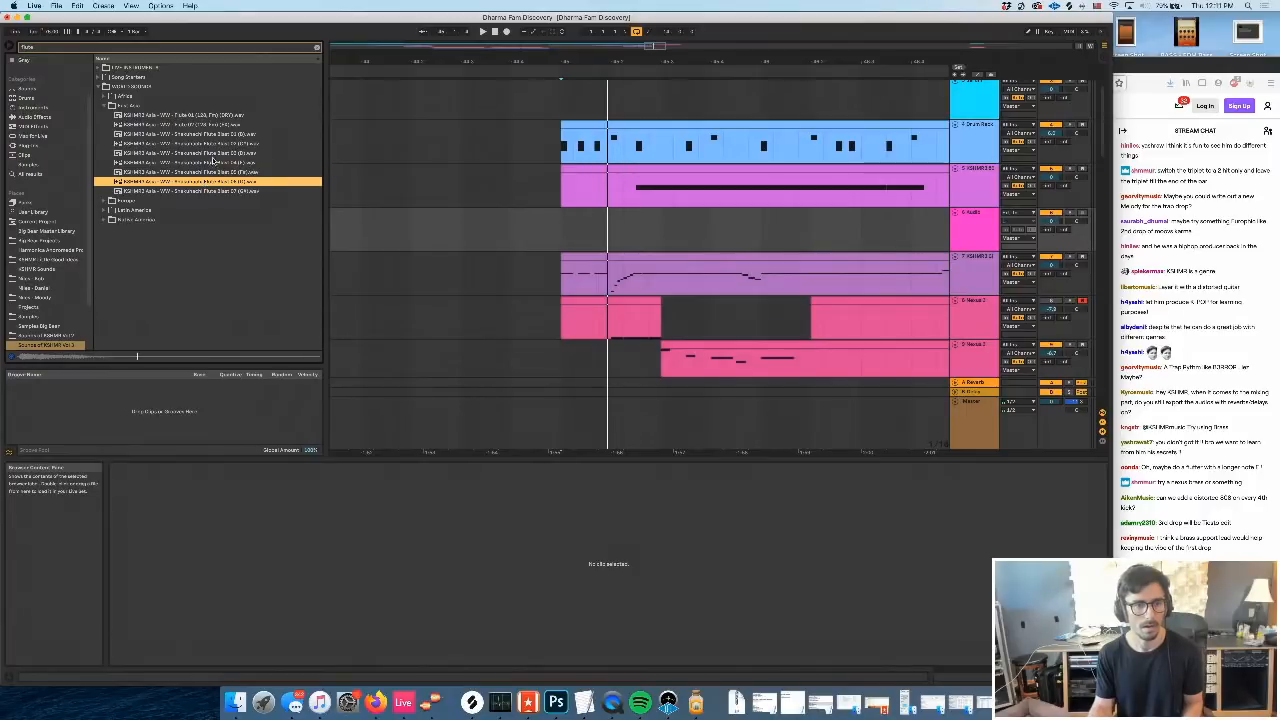
click(219, 144)
click(221, 135)
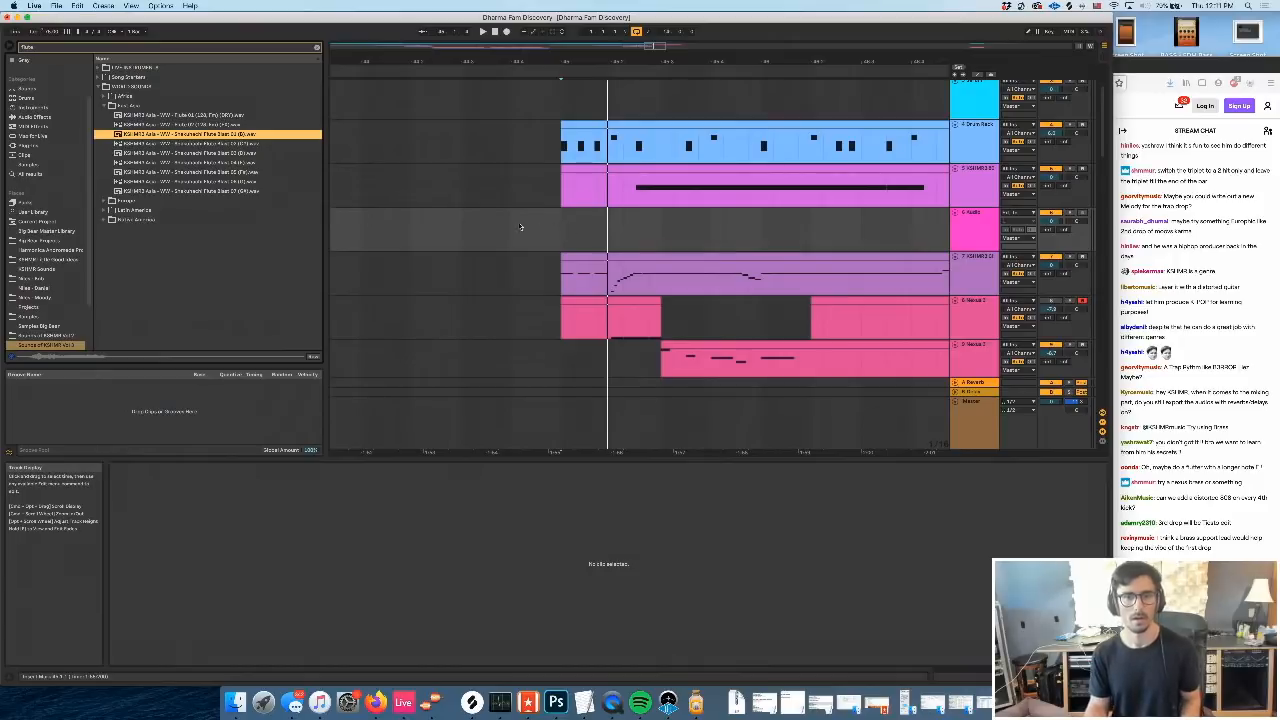
click(240, 183)
click(245, 191)
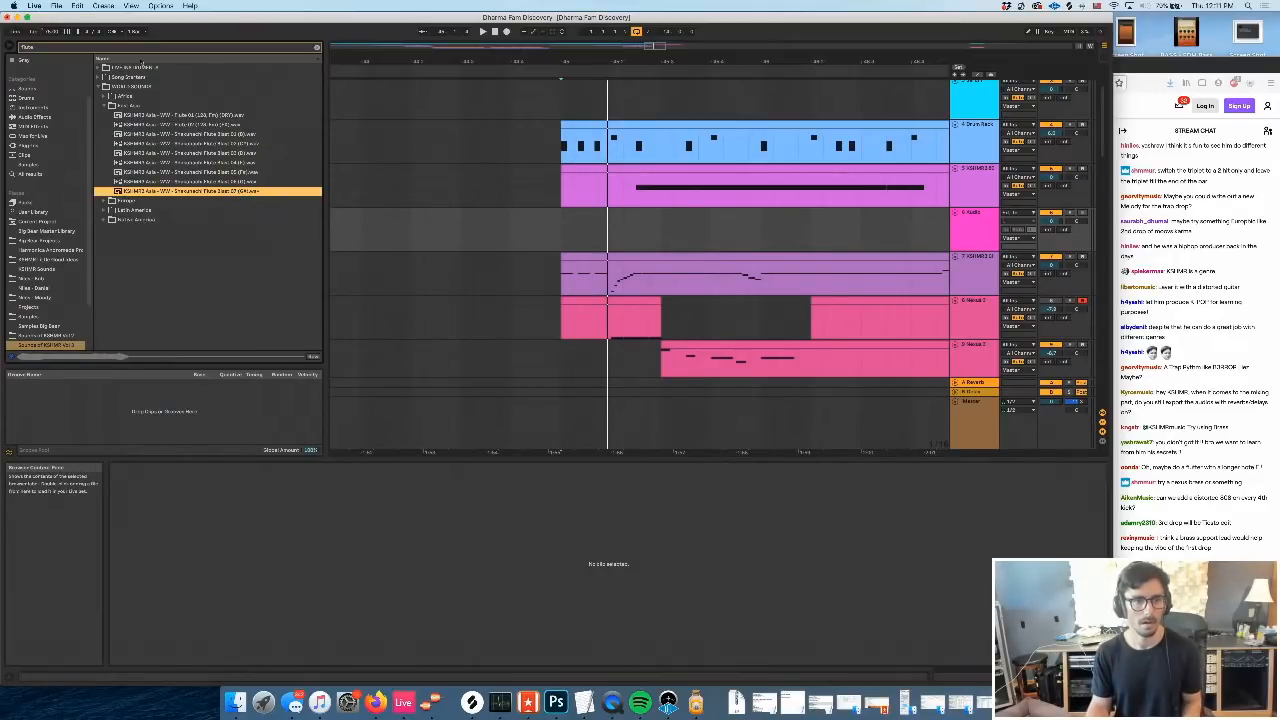
Audition the one-shot and melody samples in the Flute folder of the Ethnic Instruments collection
click(135, 78)
click(149, 69)
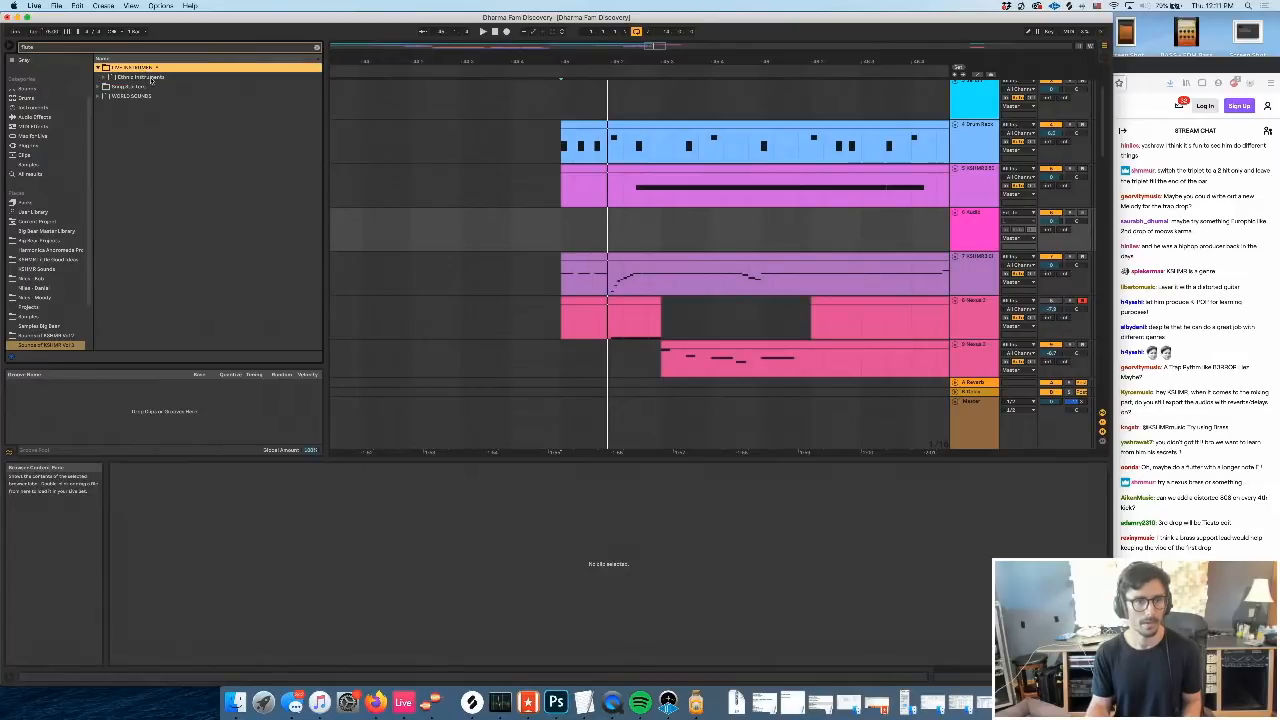
click(152, 78)
click(162, 88)
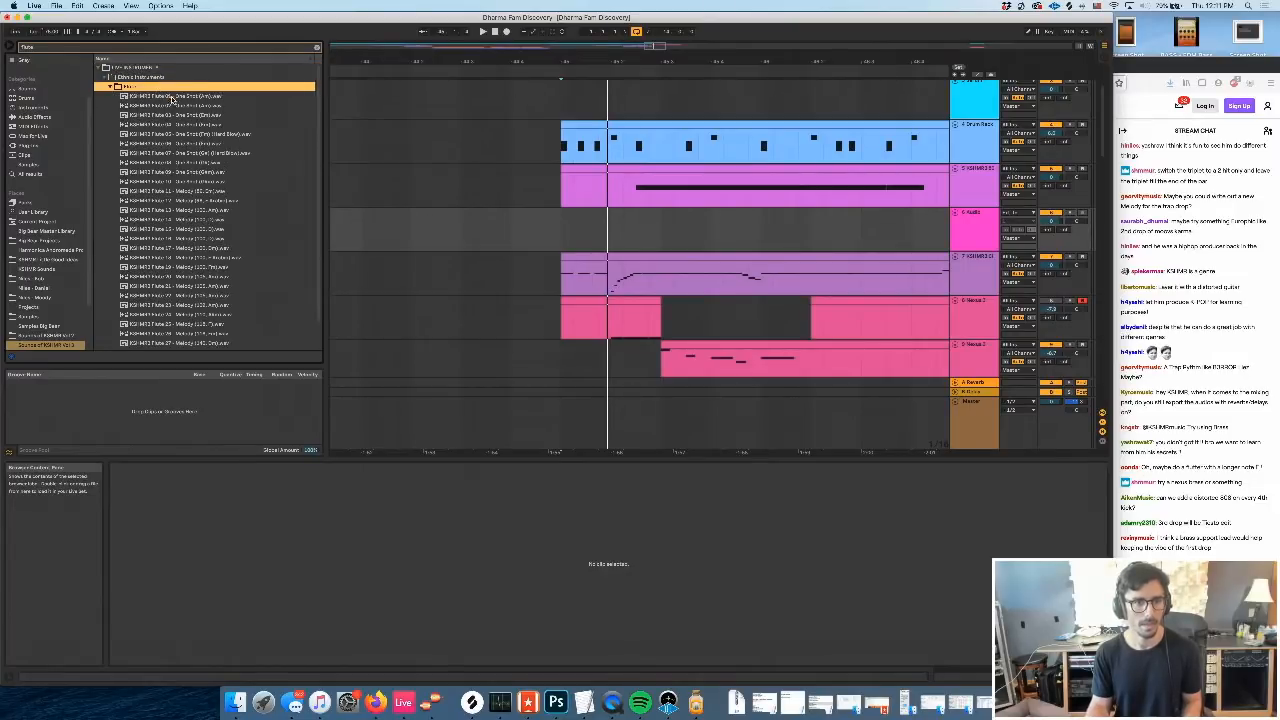
click(171, 97)
click(198, 116)
click(204, 153)
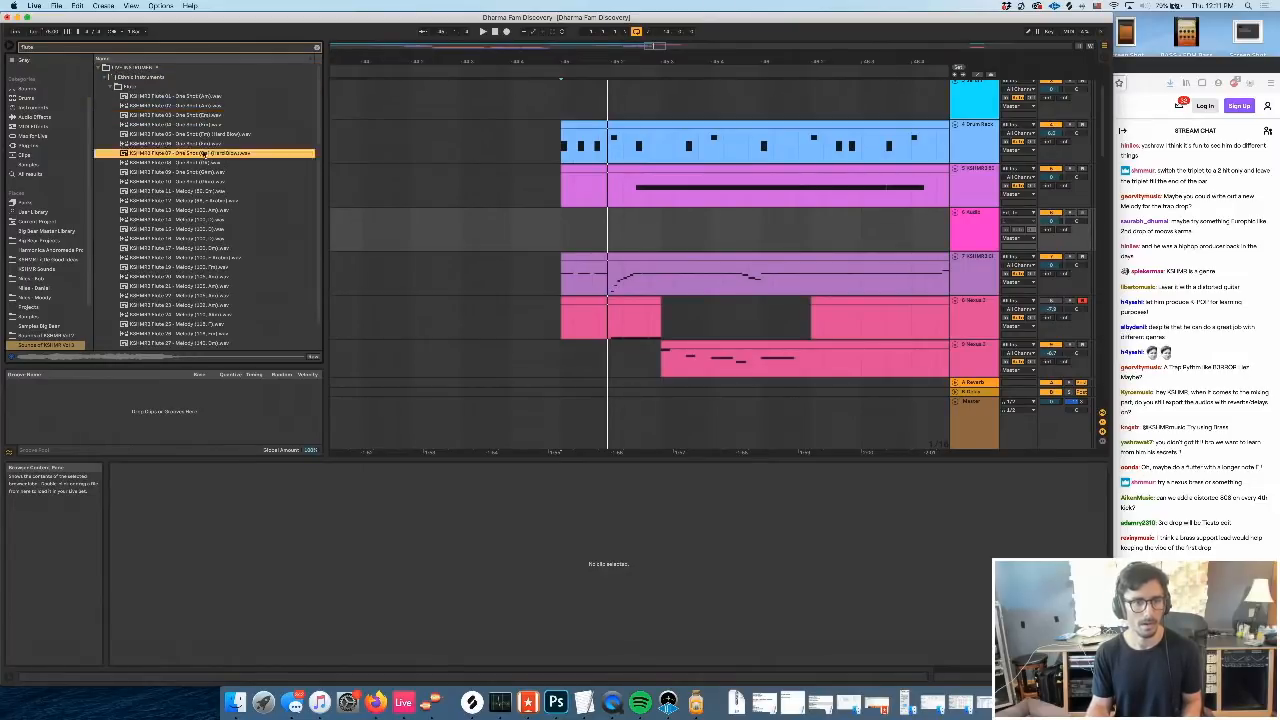
click(205, 135)
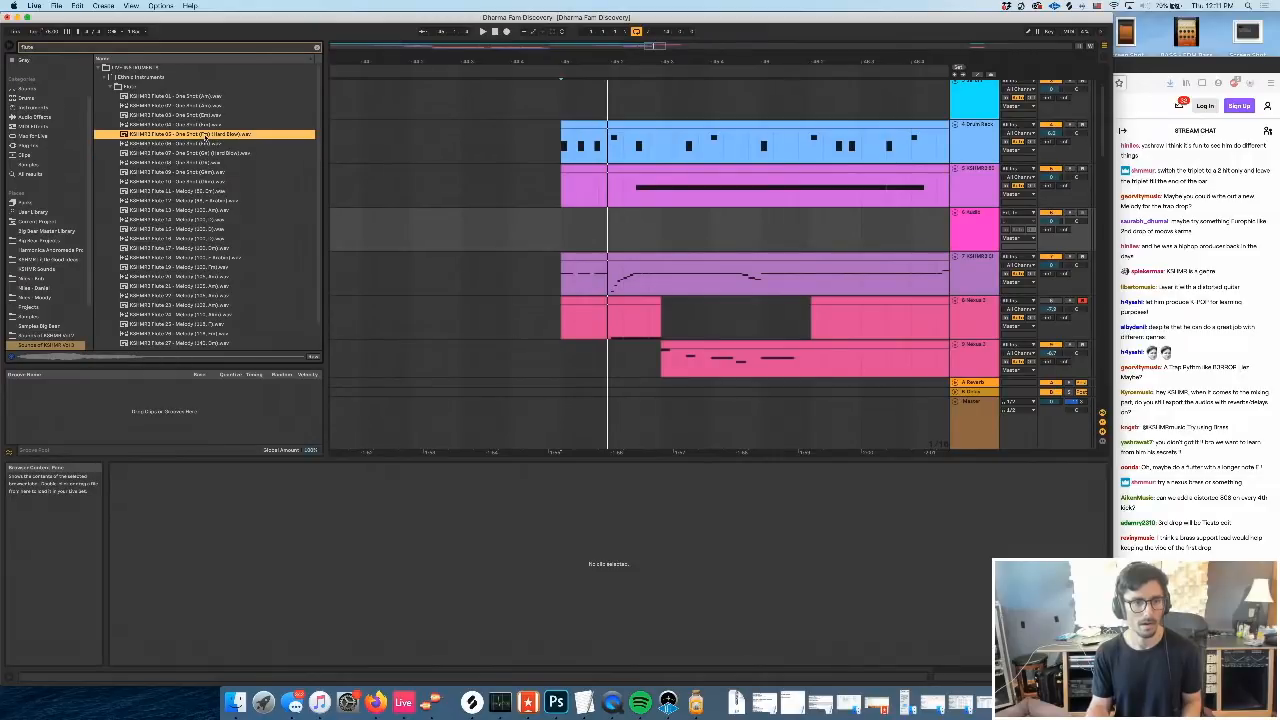
click(213, 209)
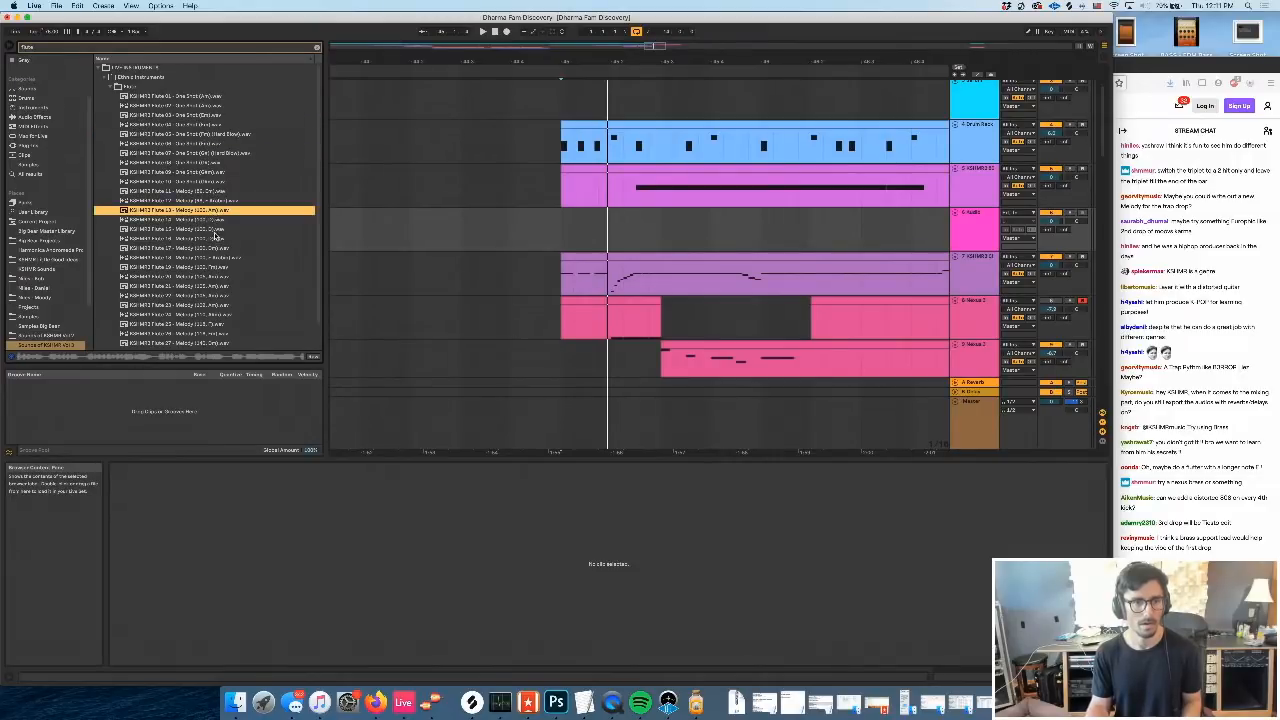
scroll(213, 243, down, 1)
scroll(198, 280, up, 1)
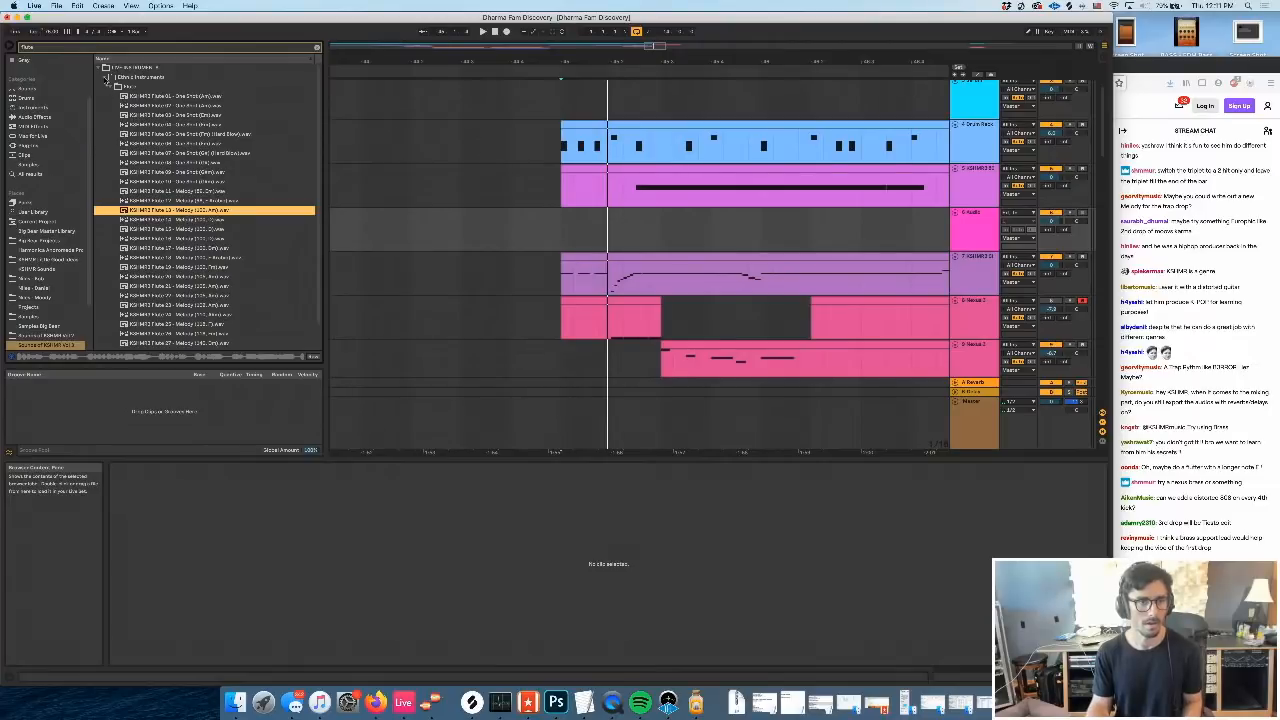
Audition the Shakuhachi flute samples again and place number 04 on the empty audio track at the start of the drop
click(102, 76)
double_click(146, 88)
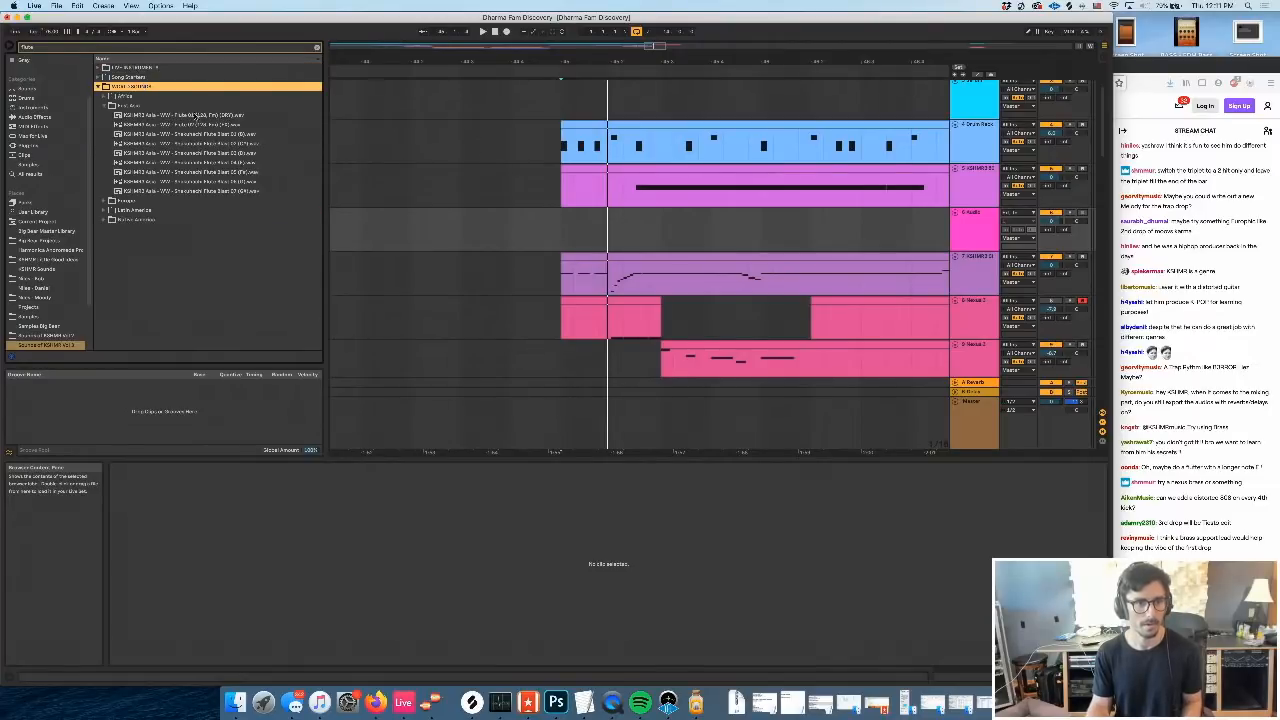
click(204, 135)
click(204, 144)
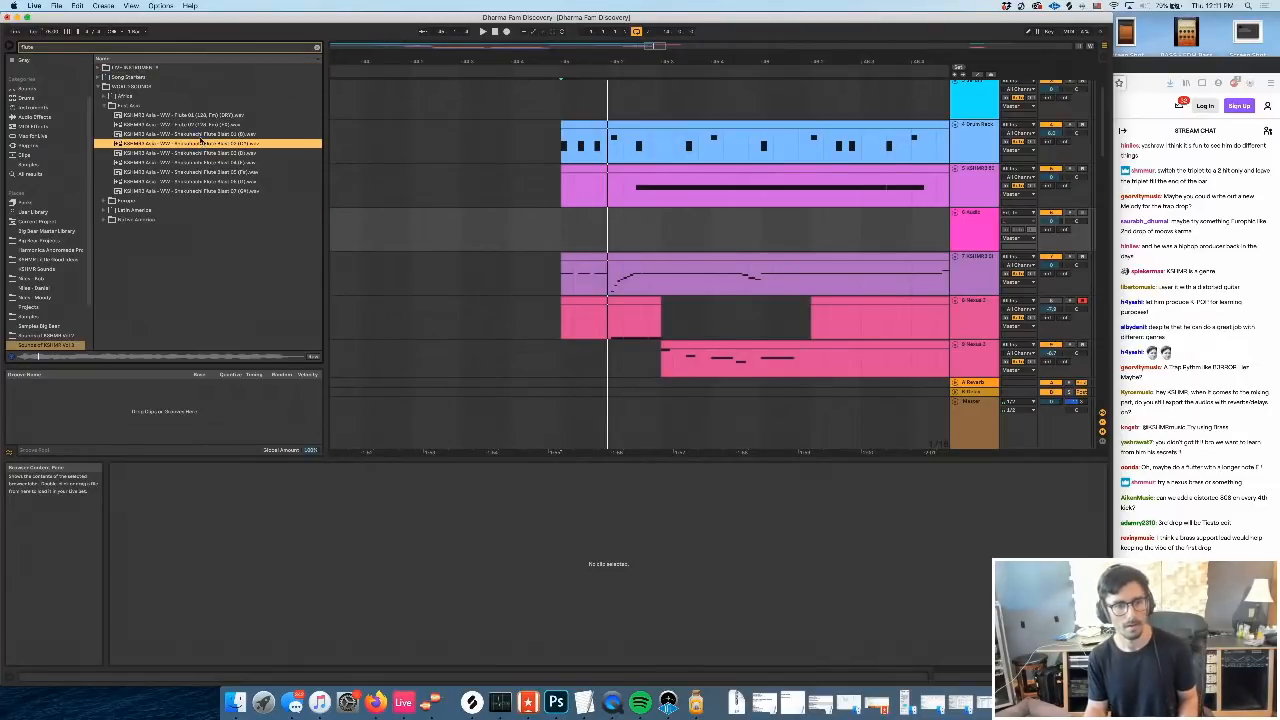
click(224, 162)
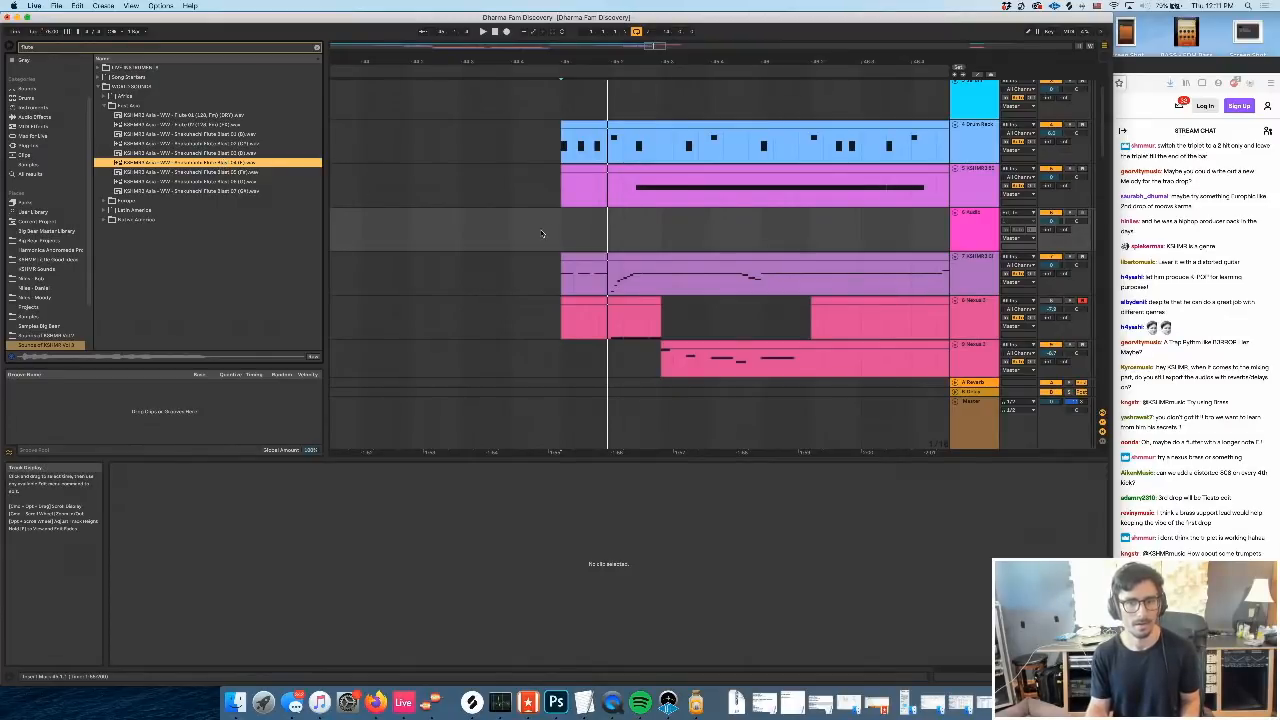
key(space)
drag(214, 163, 586, 212)
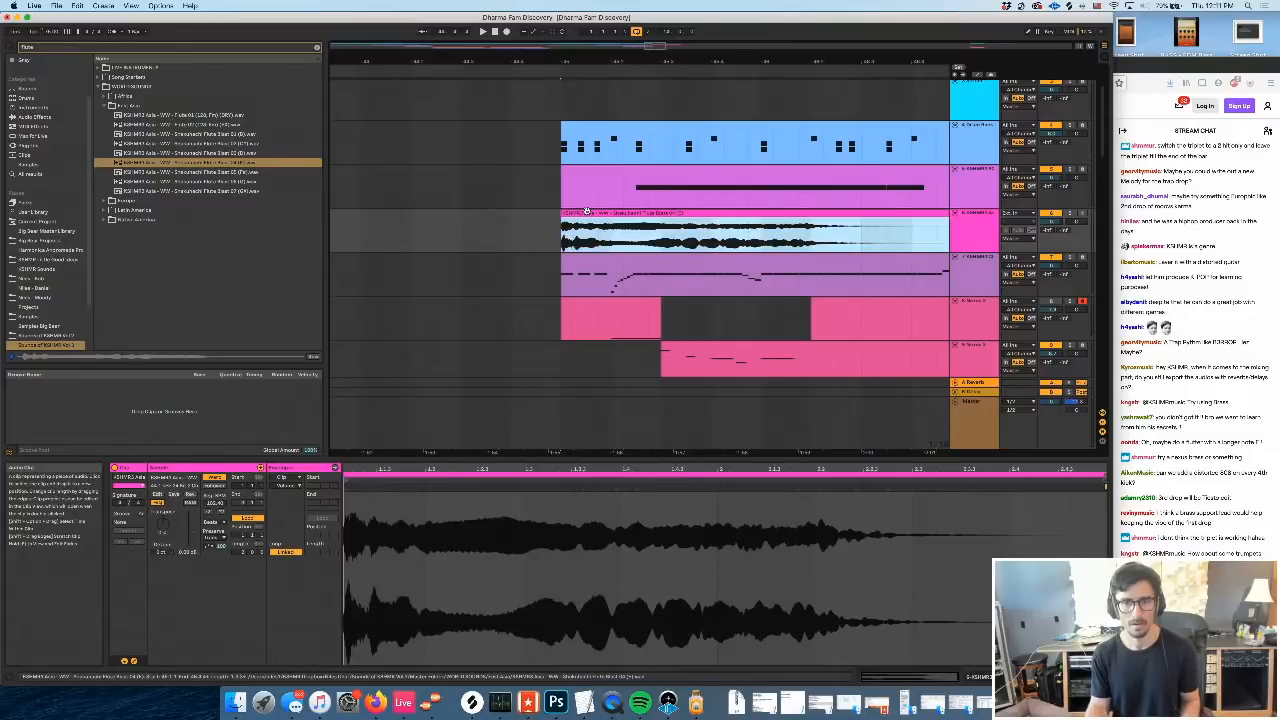
Set the flute clip's warp mode to Complex
click(214, 522)
click(216, 558)
click(163, 523)
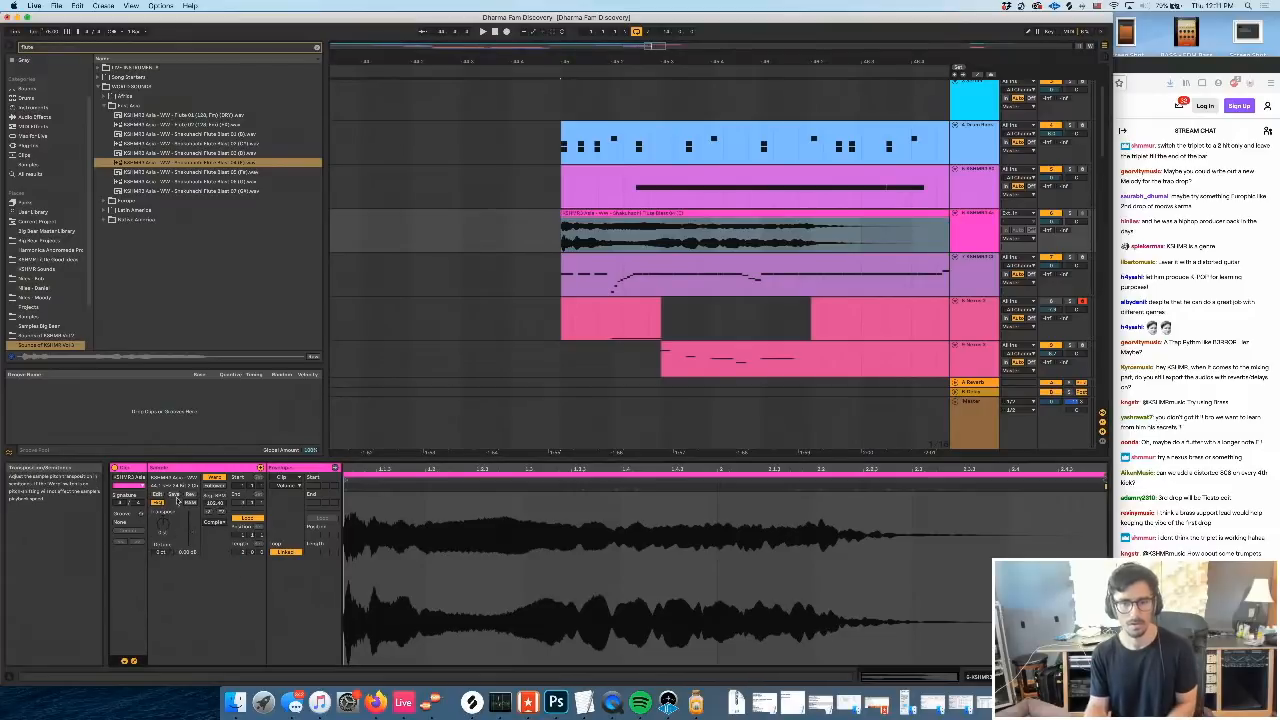
Play the final notes before the drop and inspect the blue chord track's devices and gain automation
scroll(519, 321, down, 7)
scroll(527, 321, down, 5)
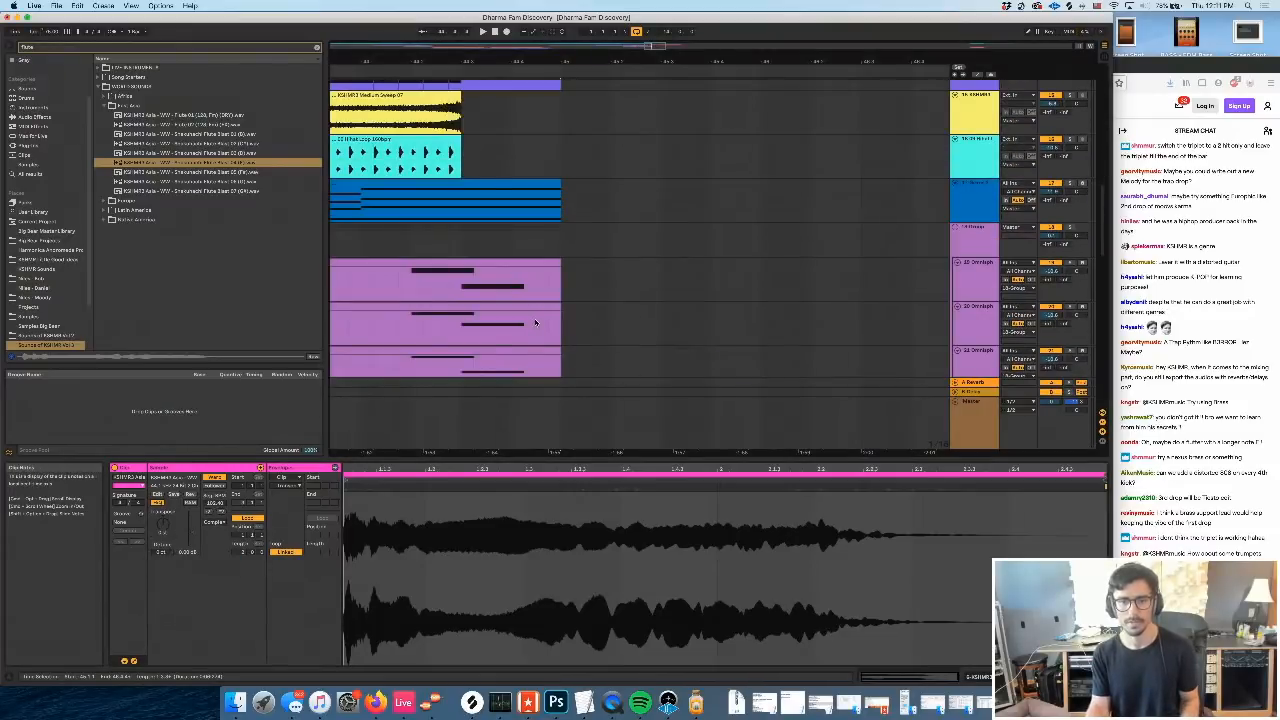
click(409, 281)
key(space)
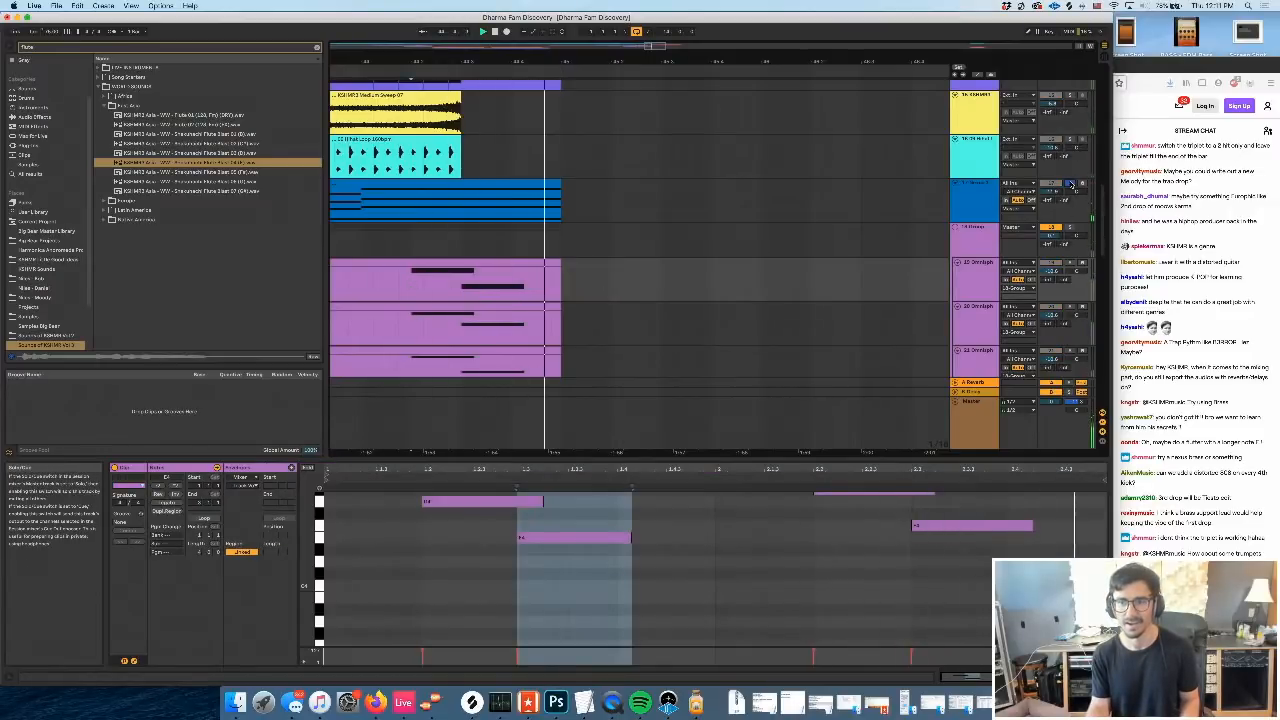
key(space)
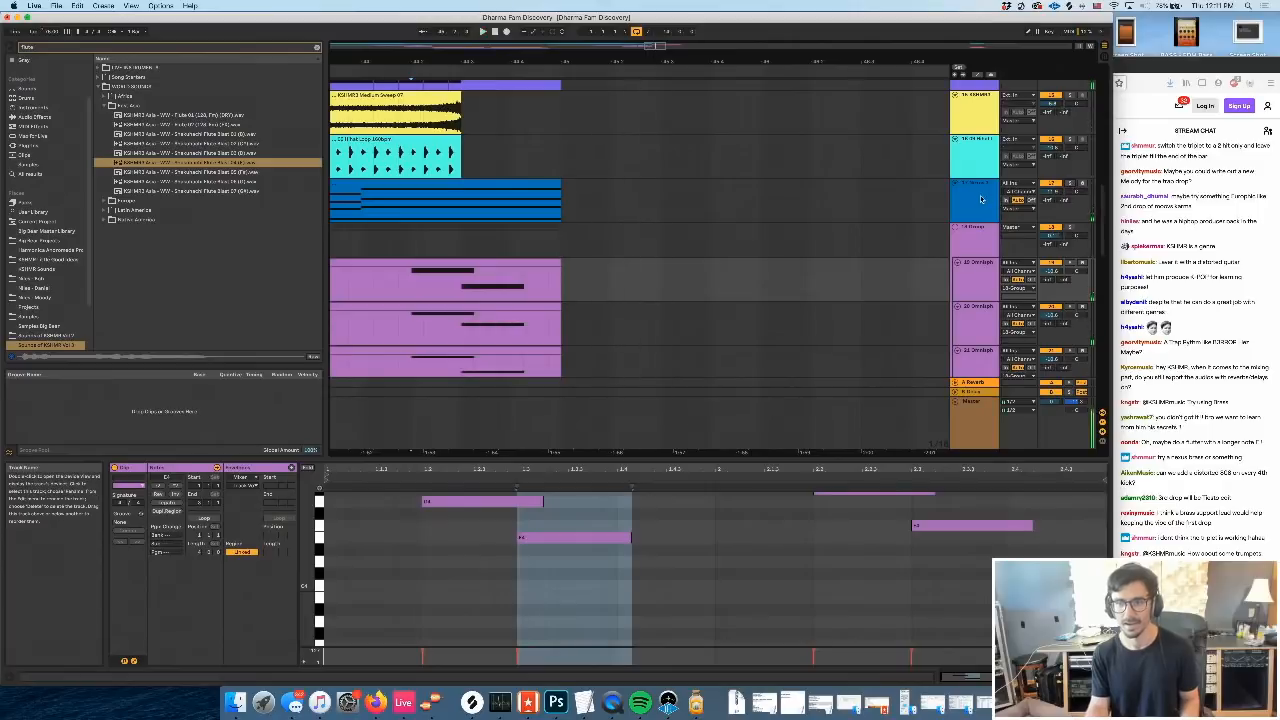
click(980, 199)
key(shift+Tab)
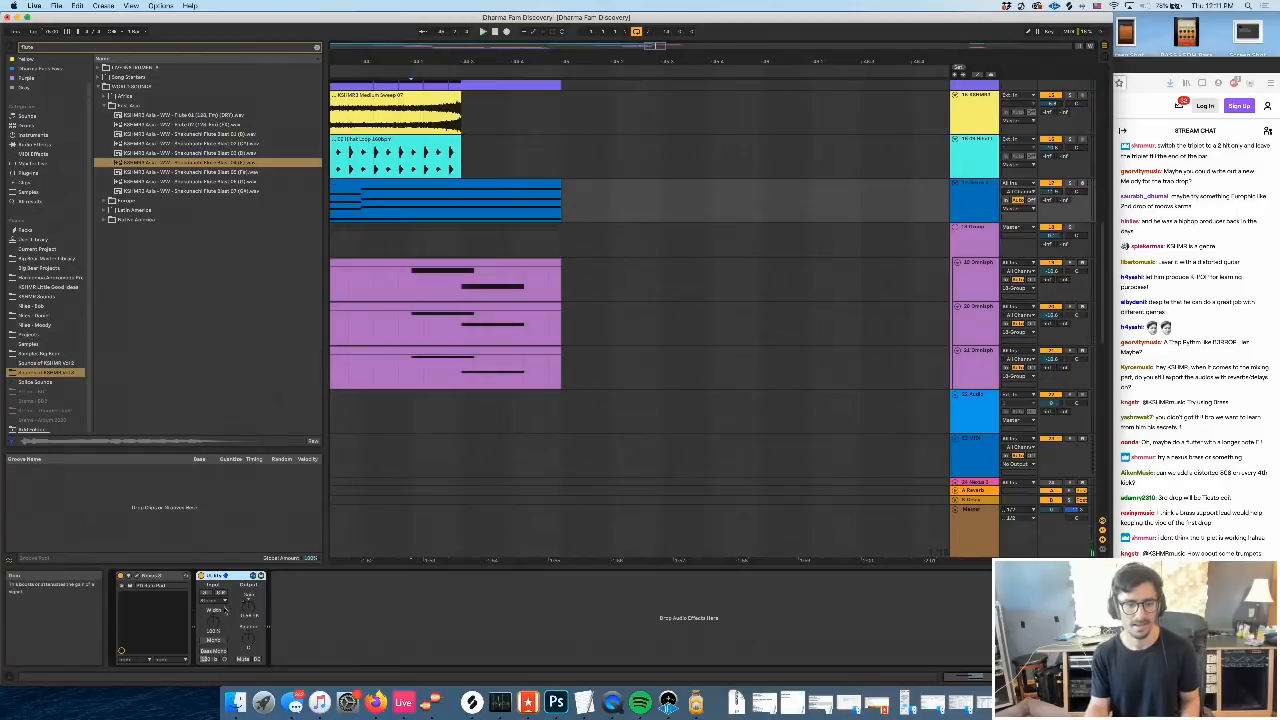
key(a)
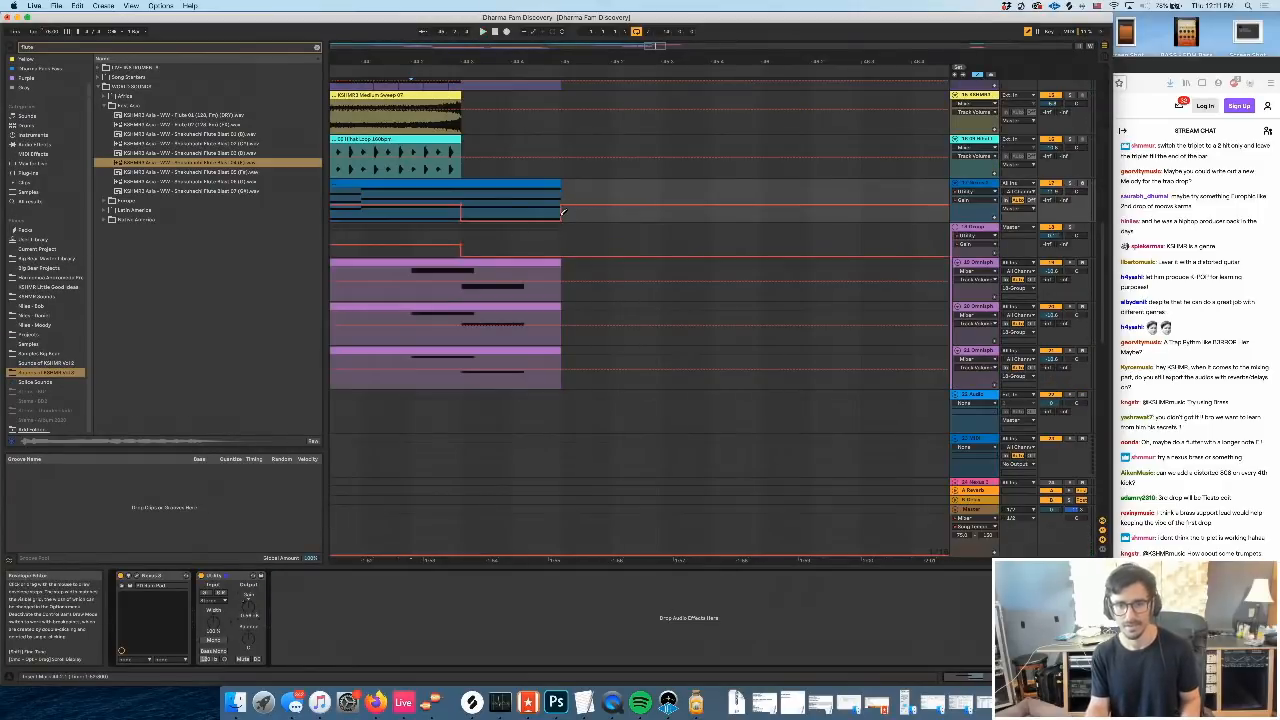
click(567, 218)
scroll(631, 266, up, 15)
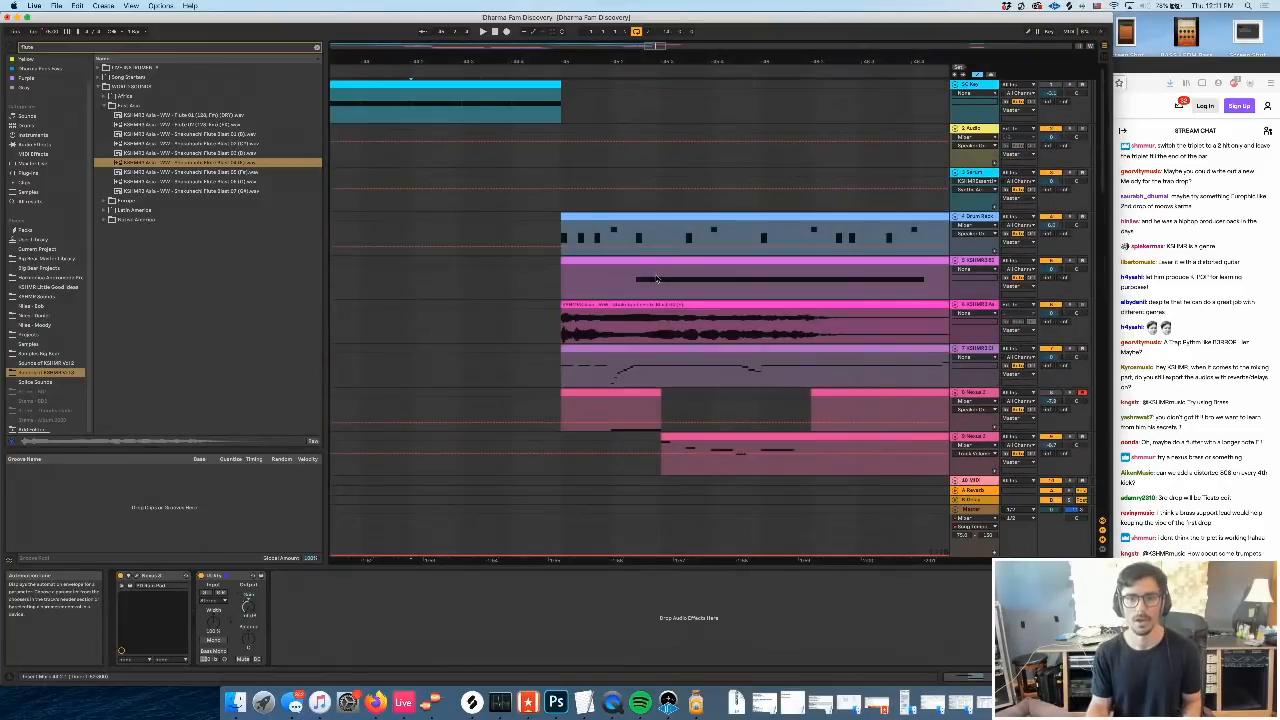
Open the flute clip and switch its warping off and back on
click(564, 331)
double_click(623, 305)
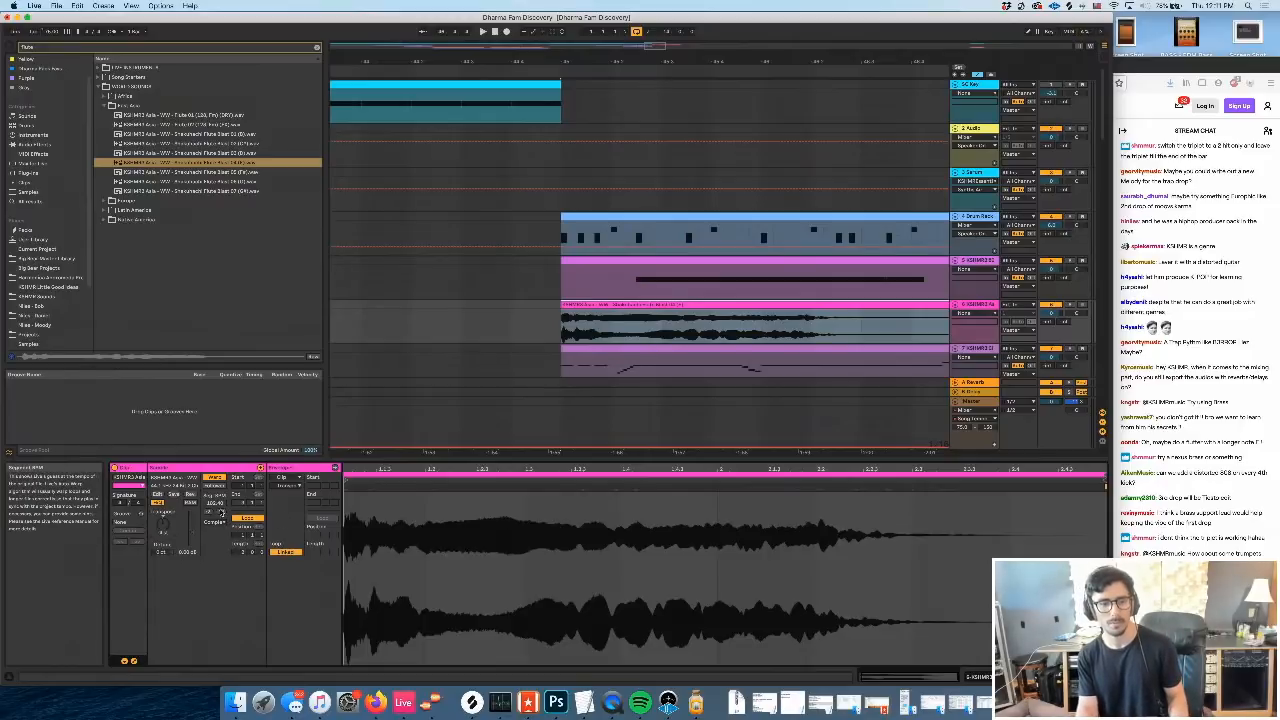
click(216, 478)
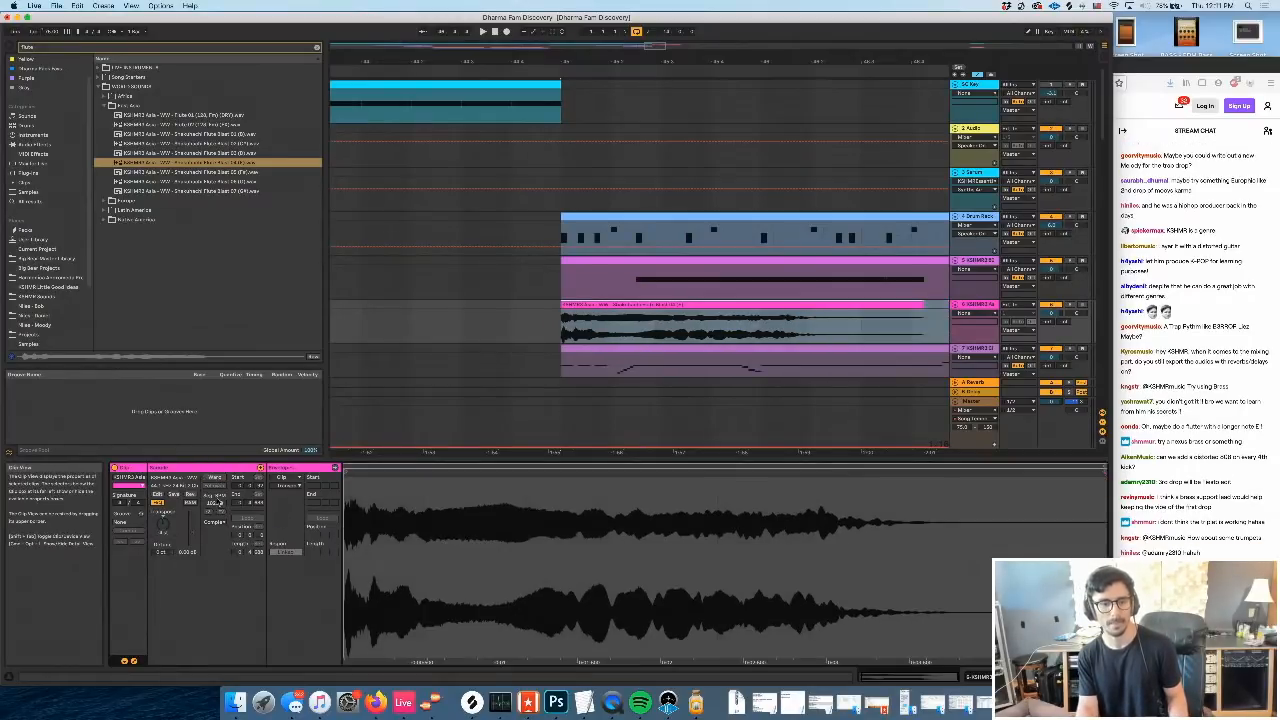
click(216, 478)
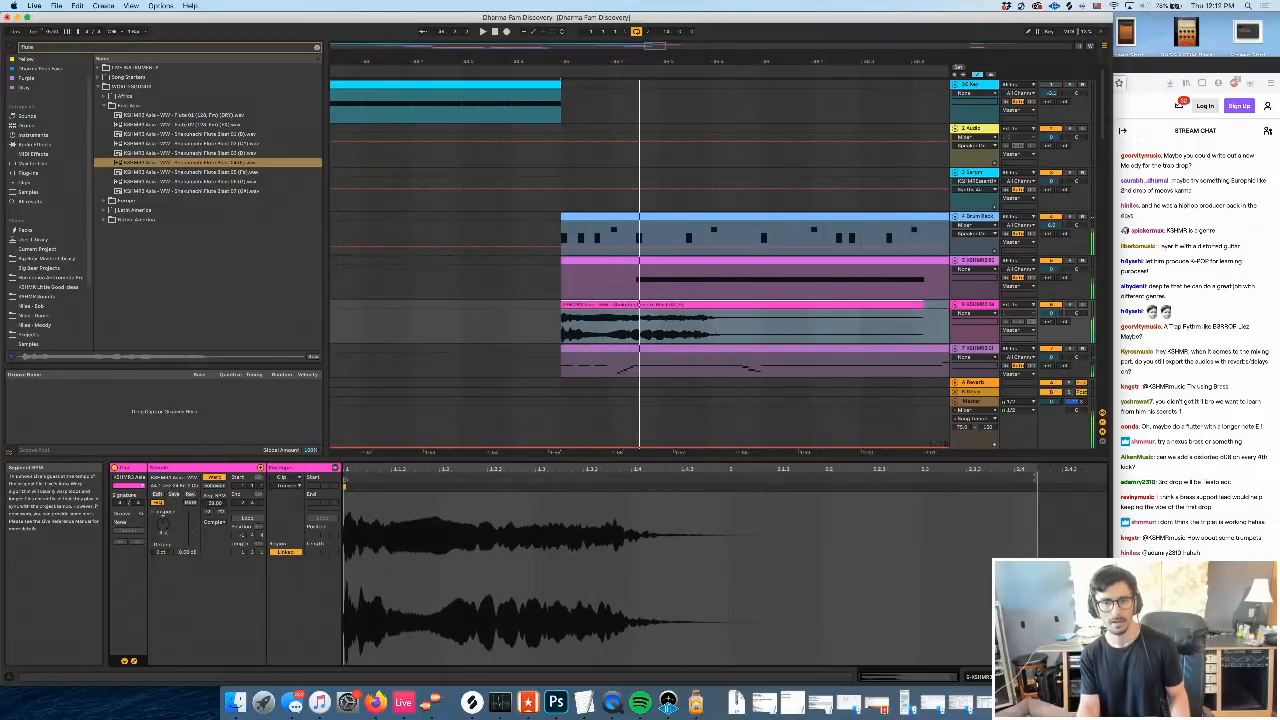
Split the flute clip shortly after its start, delete the remainder, play the result, and lengthen the kept part by about half
click(624, 323)
key(super+e)
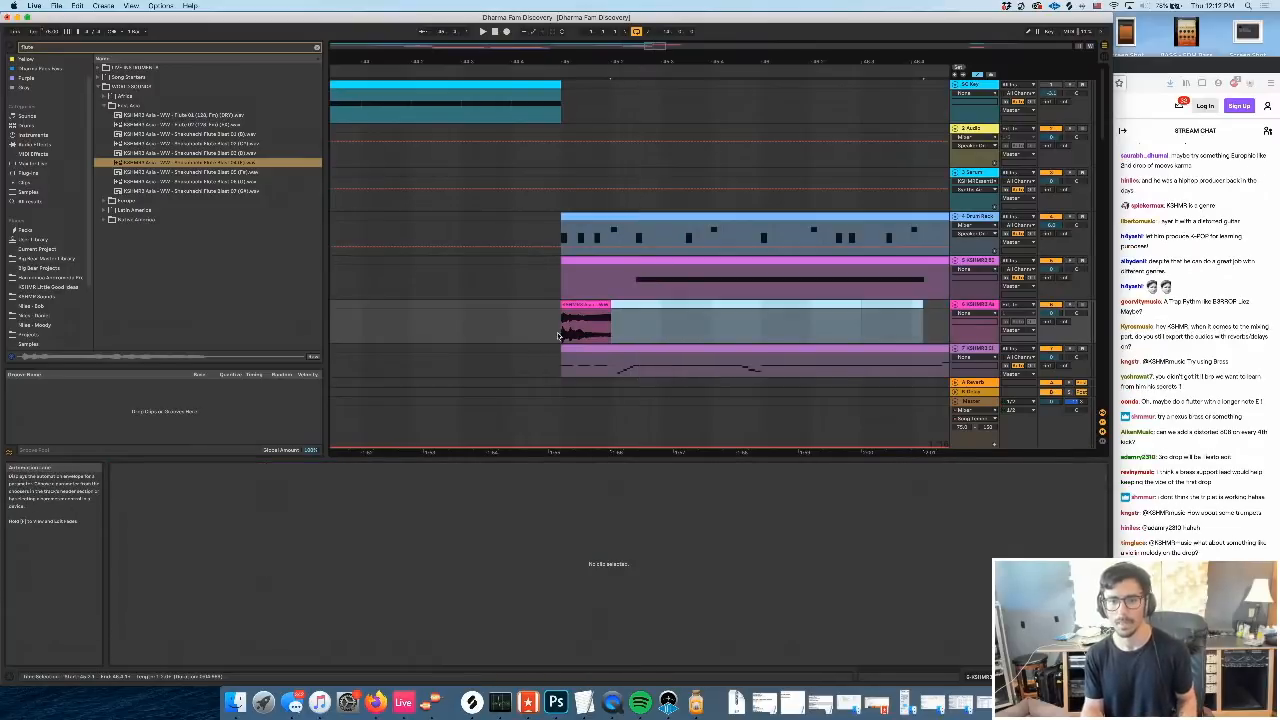
key(Delete)
key(space)
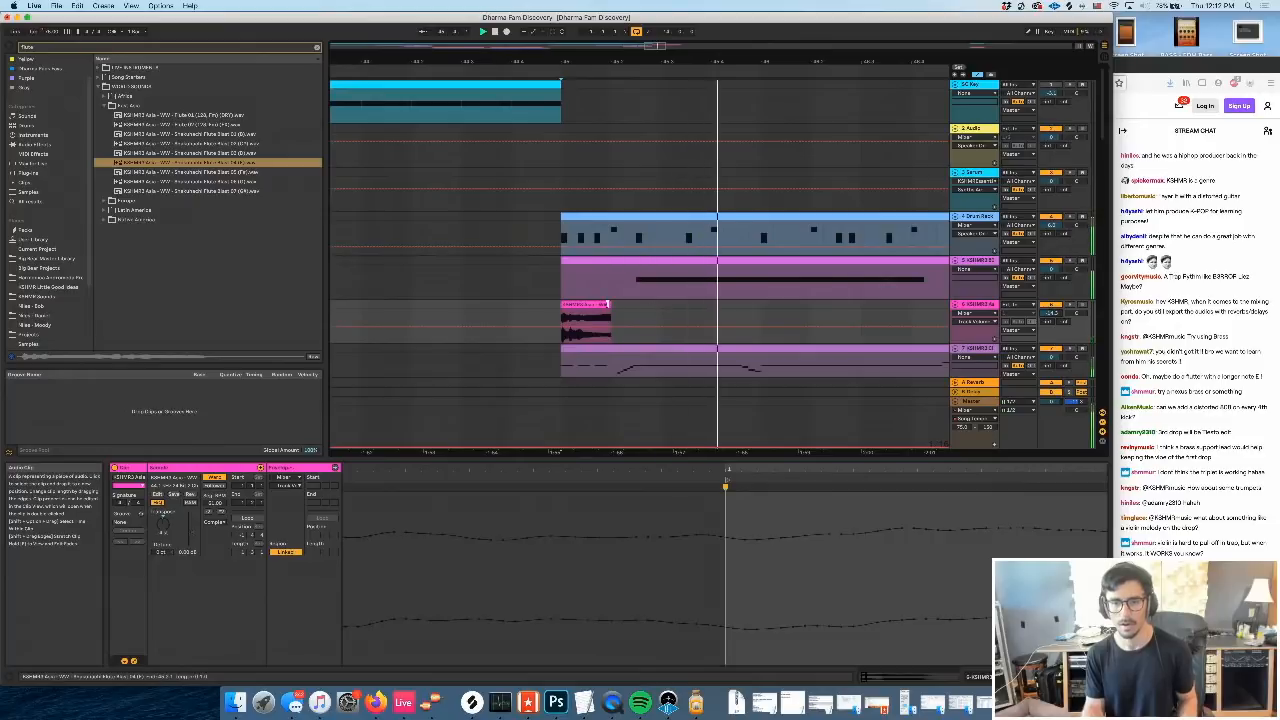
drag(611, 305, 637, 305)
Extend the start of the lower Nexus melody clip earlier so it overlaps the end of the low-note clip, and play it
scroll(620, 306, down, 6)
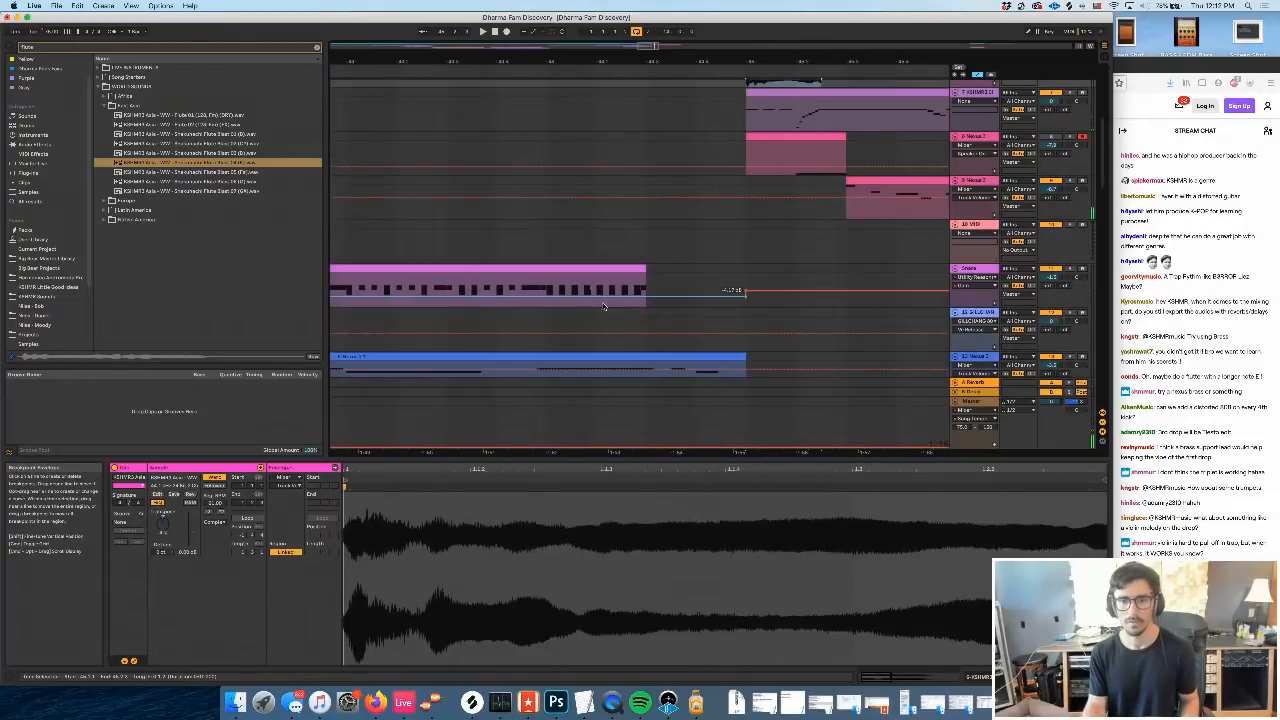
scroll(599, 307, down, 8)
scroll(855, 254, right, 4)
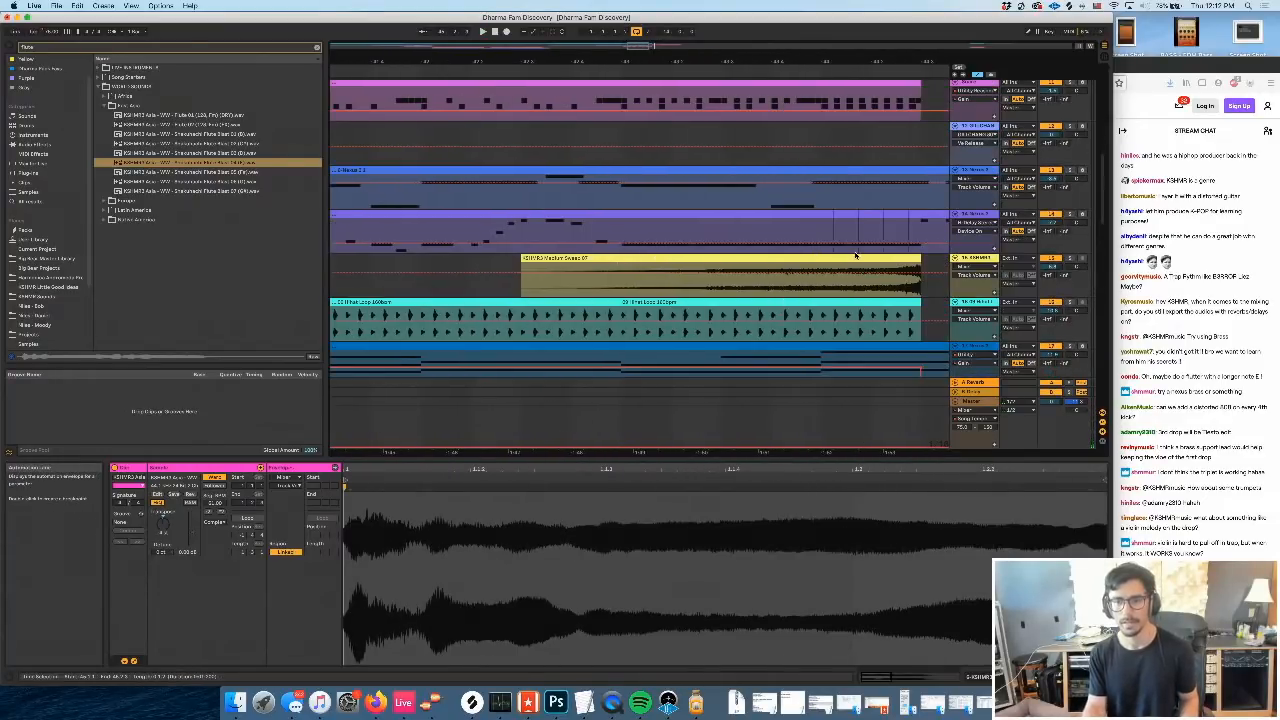
scroll(861, 255, up, 8)
scroll(861, 255, right, 4)
scroll(861, 253, up, 2)
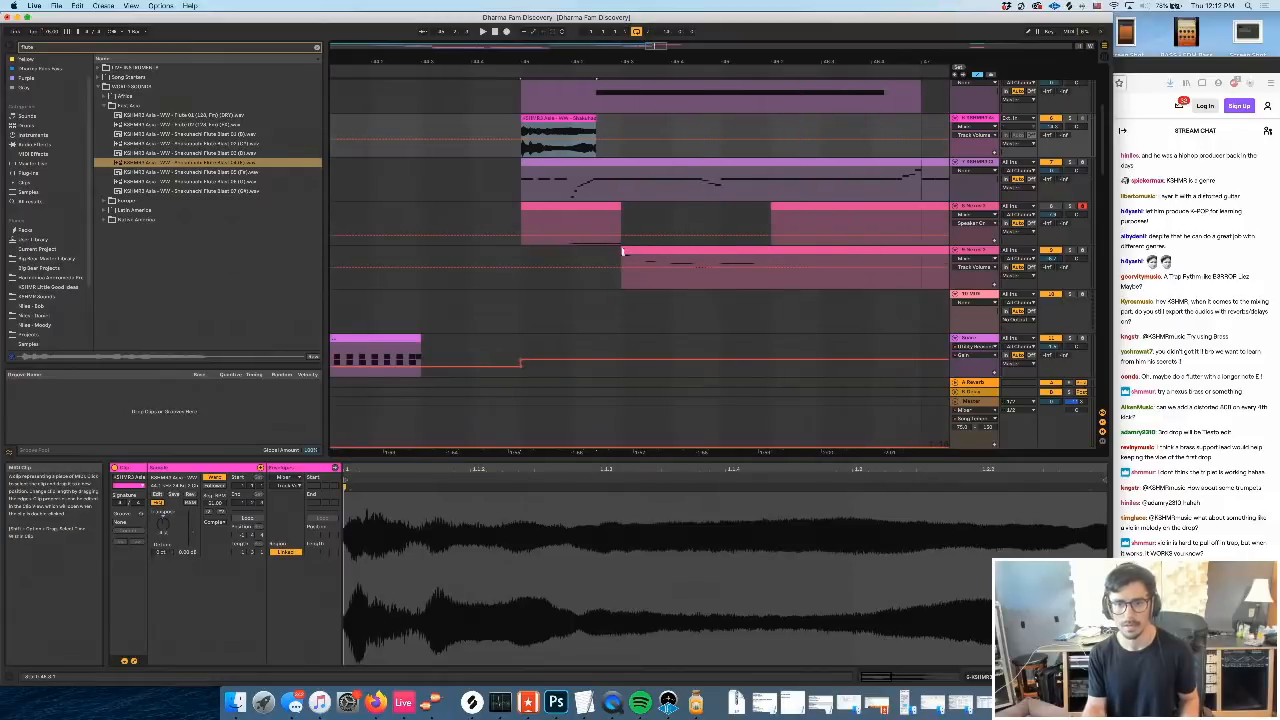
drag(622, 250, 573, 257)
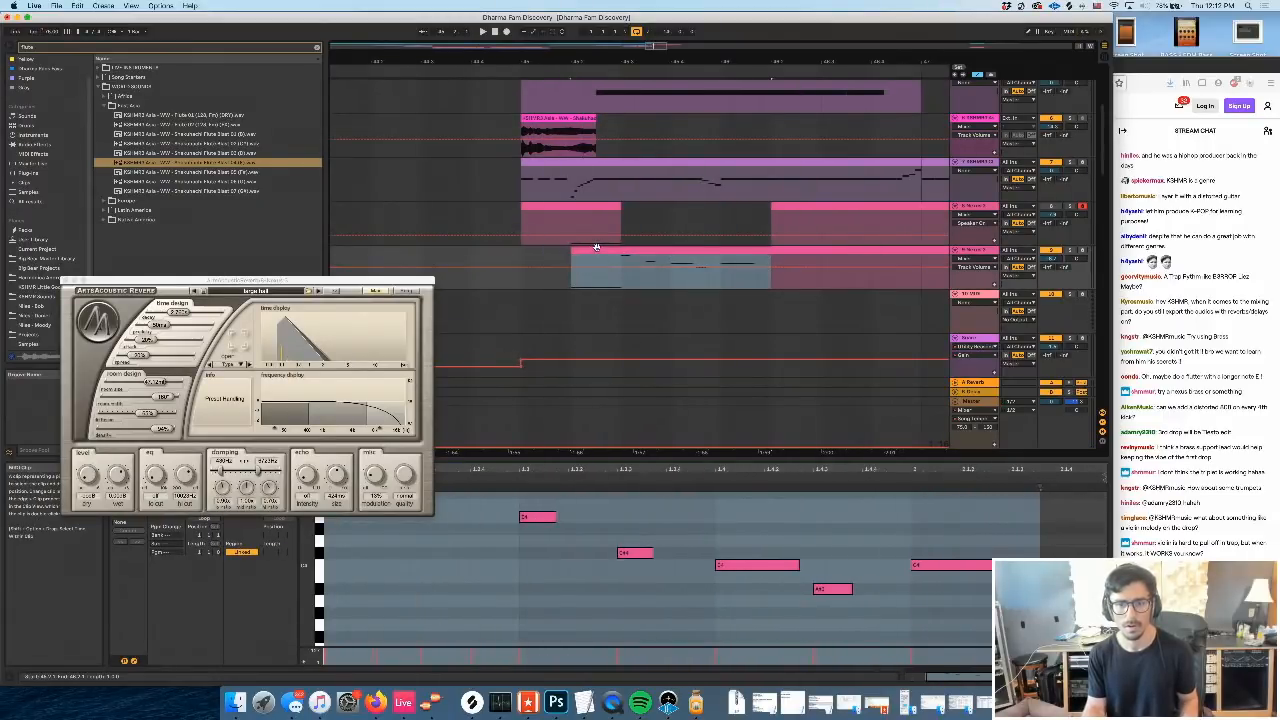
key(space)
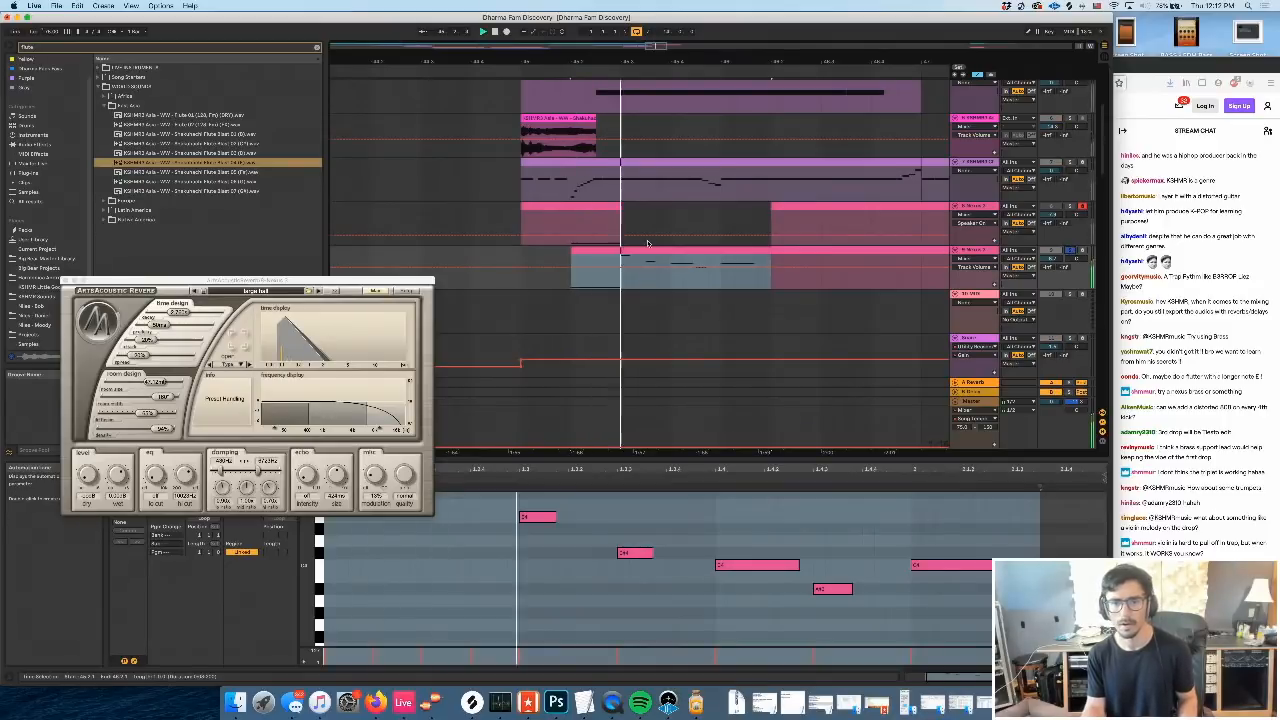
Try to extend the start of the lower Nexus melody clip further back before the drop, and undo it
scroll(632, 256, left, 1)
key(space)
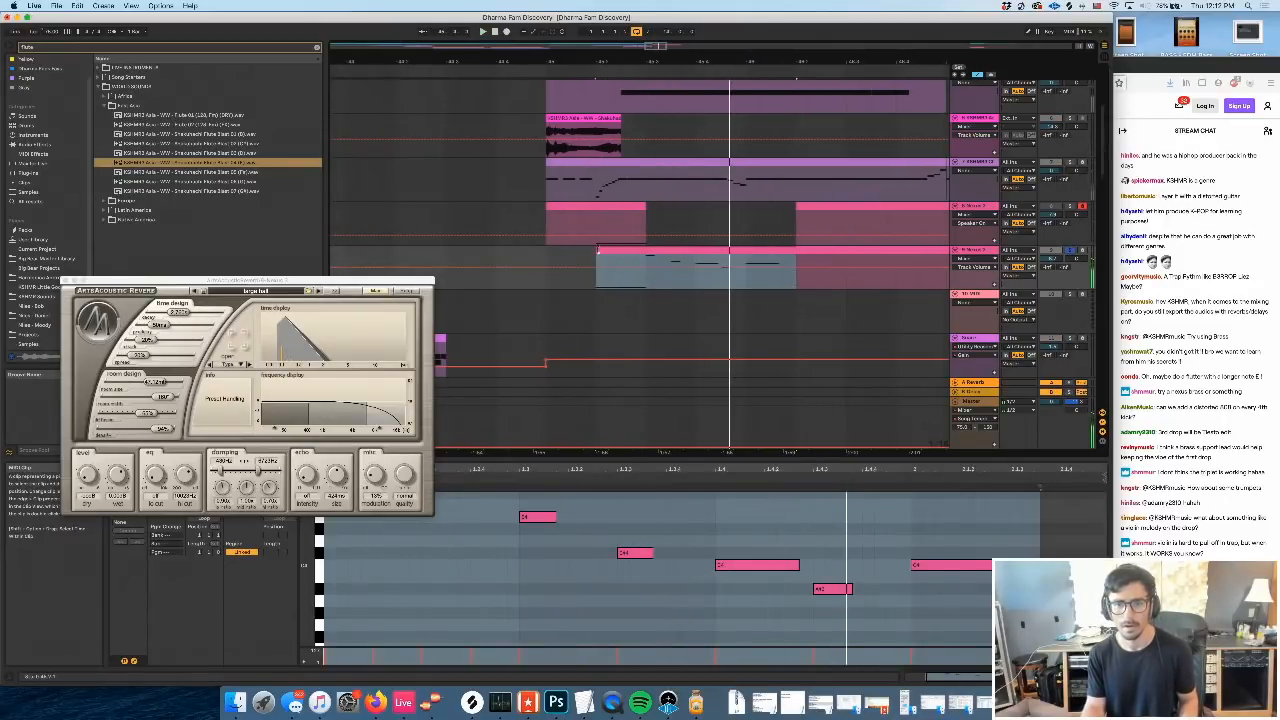
drag(598, 251, 532, 256)
key(super+z)
Play the purple Nexus melody track soloed in the section before the drop, restarting from a point further into its clip
scroll(597, 281, left, 5)
scroll(597, 281, up, 1)
scroll(597, 281, down, 7)
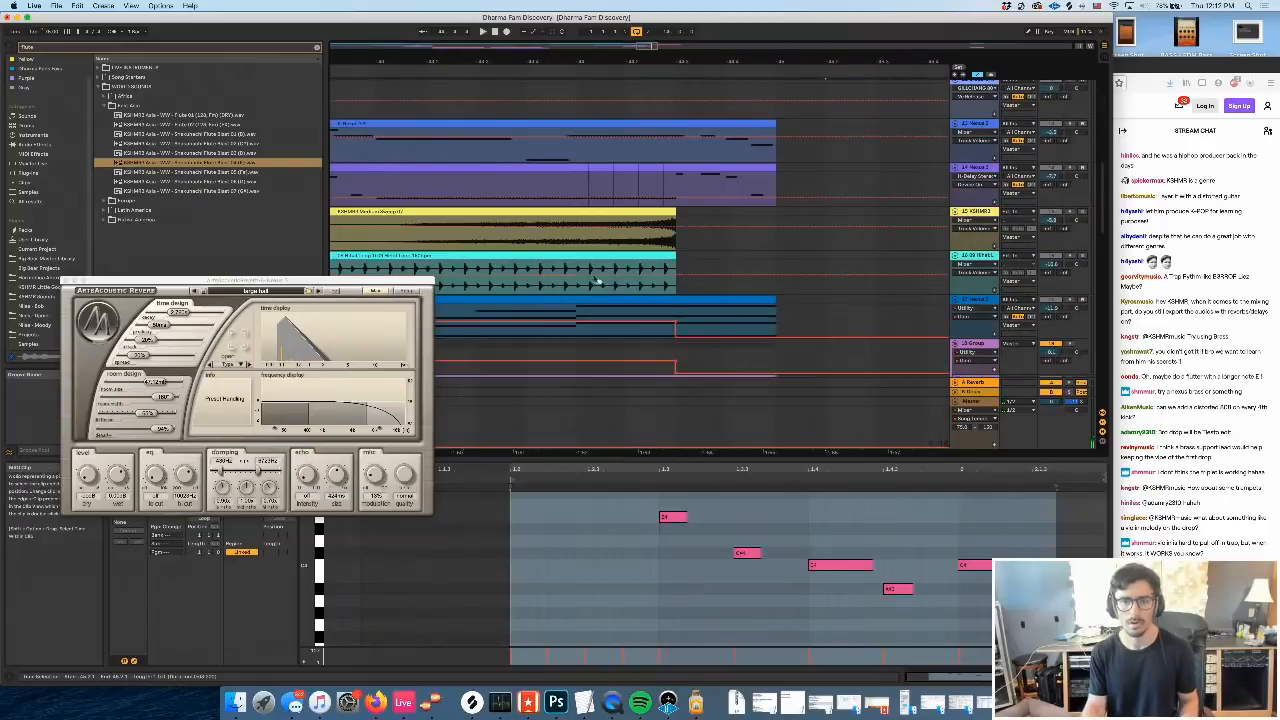
scroll(597, 281, right, 10)
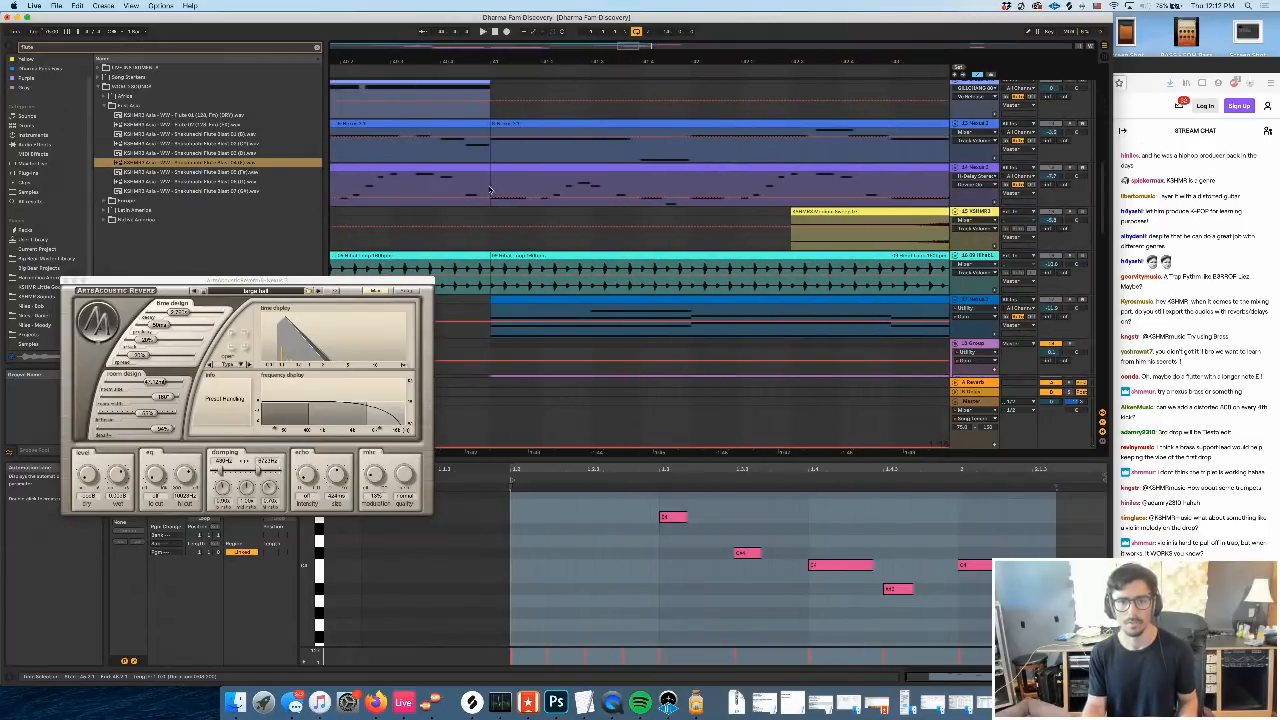
click(490, 190)
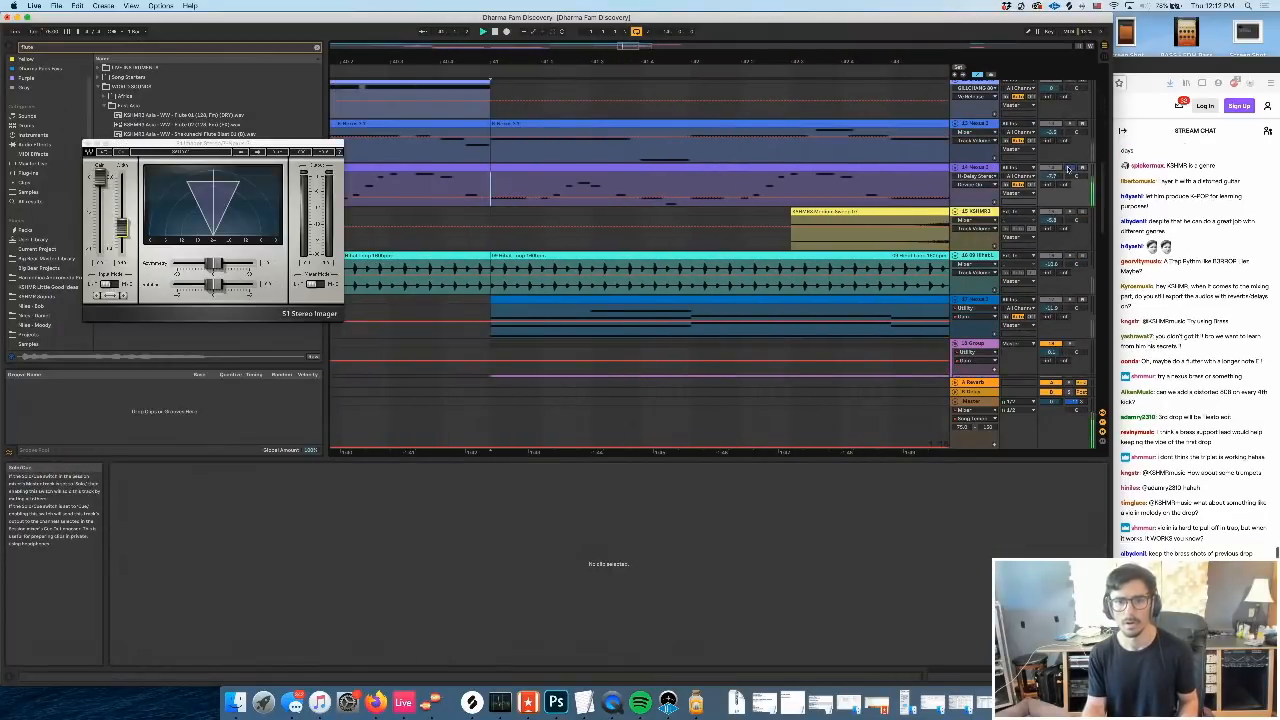
key(space)
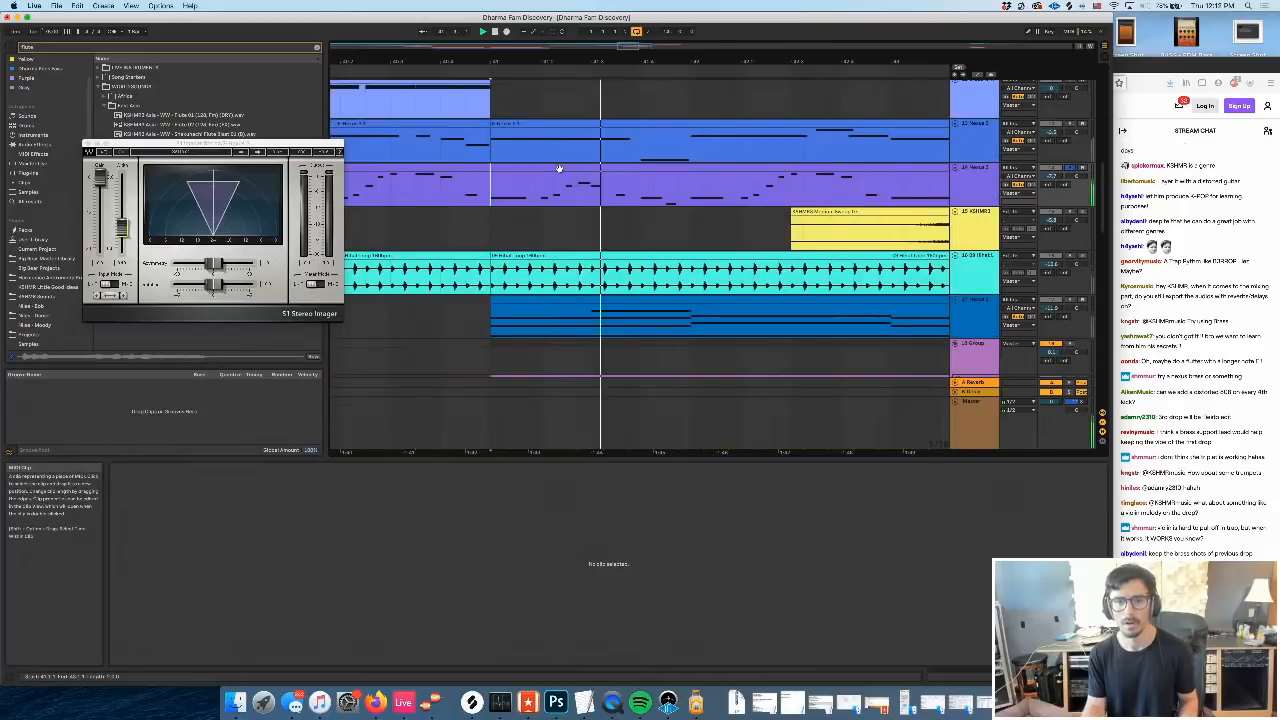
click(686, 188)
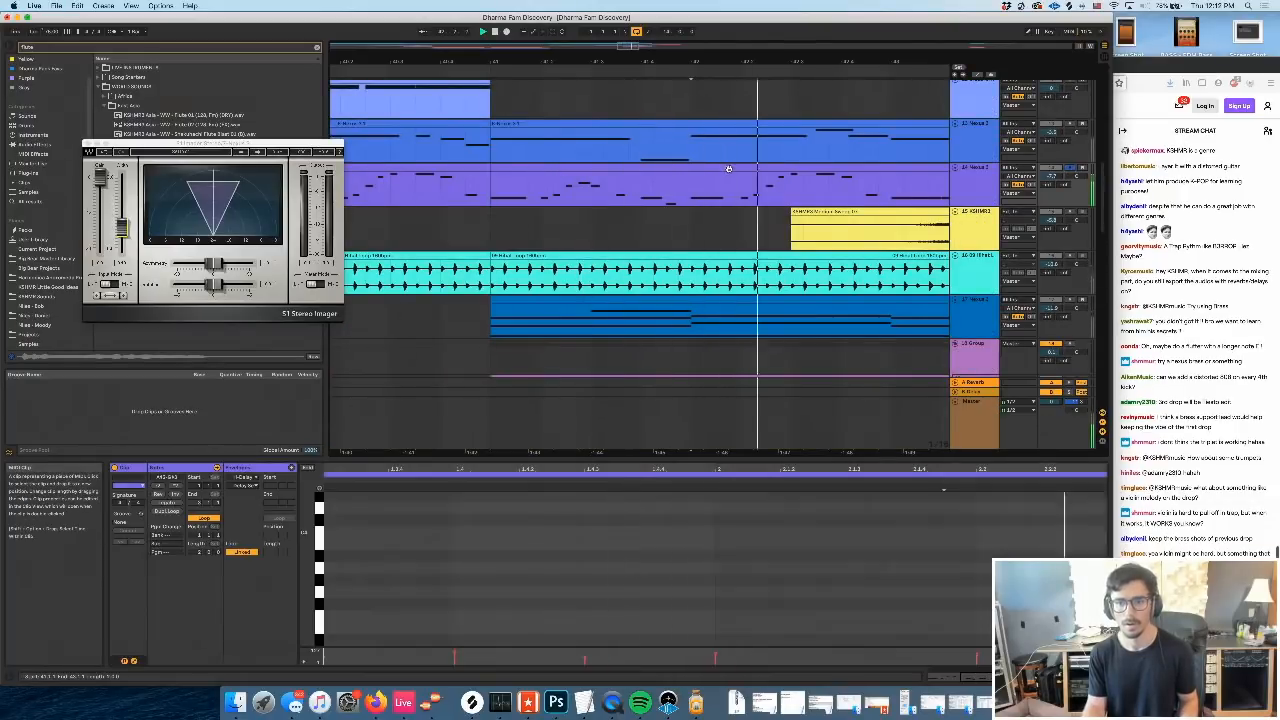
Copy the purple Nexus melody clip over the start of the lower Nexus melody clip in the drop, and close the reverb window
click(729, 168)
scroll(722, 160, up, 6)
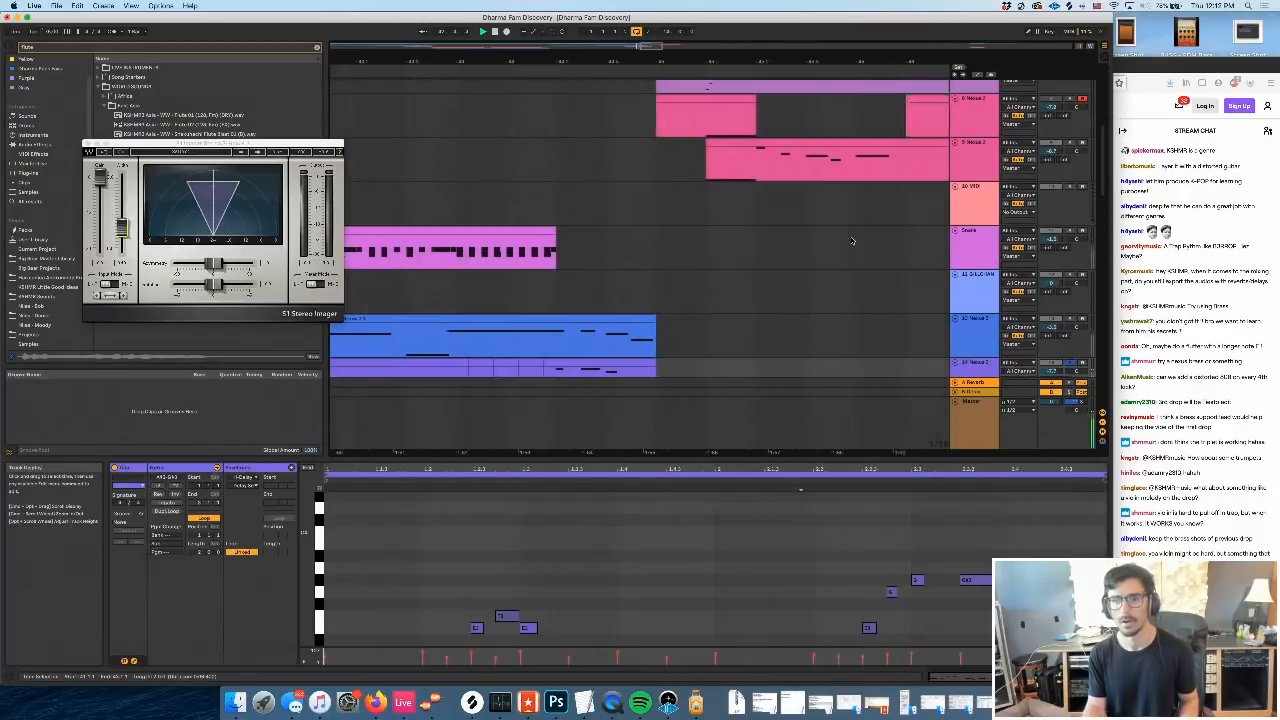
click(715, 149)
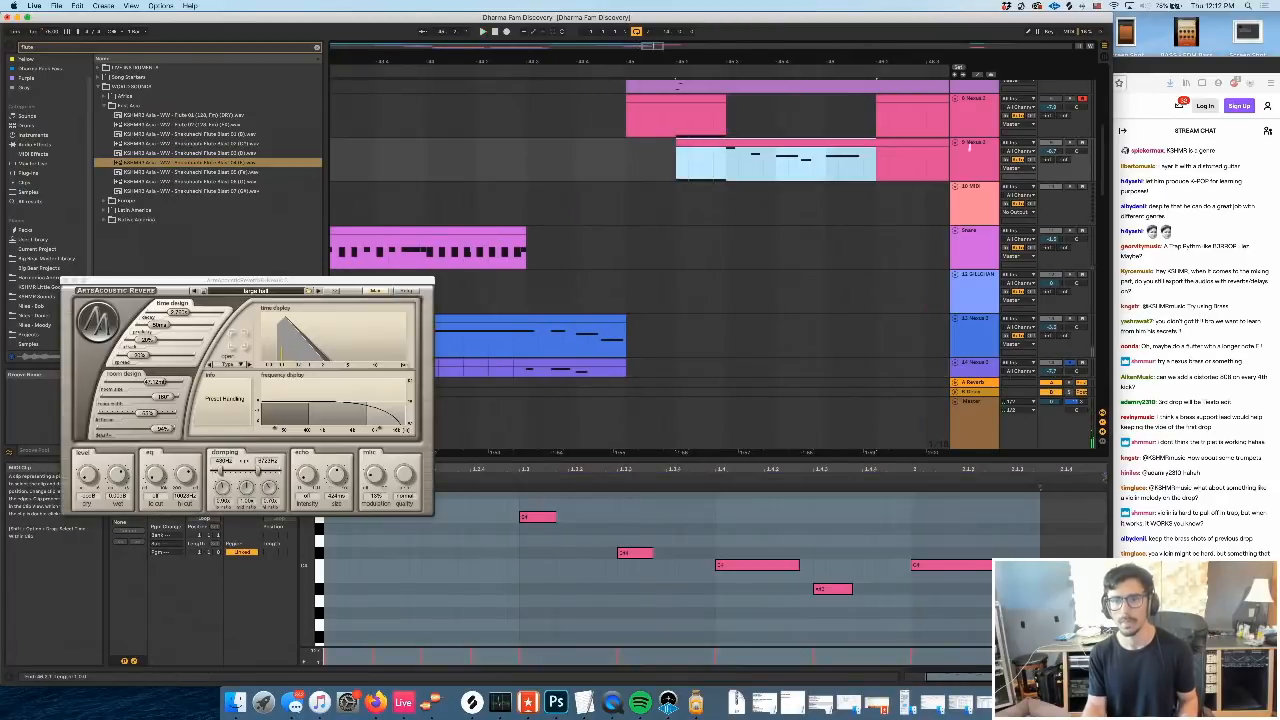
drag(969, 147, 1062, 147)
scroll(706, 145, left, 1)
click(725, 170)
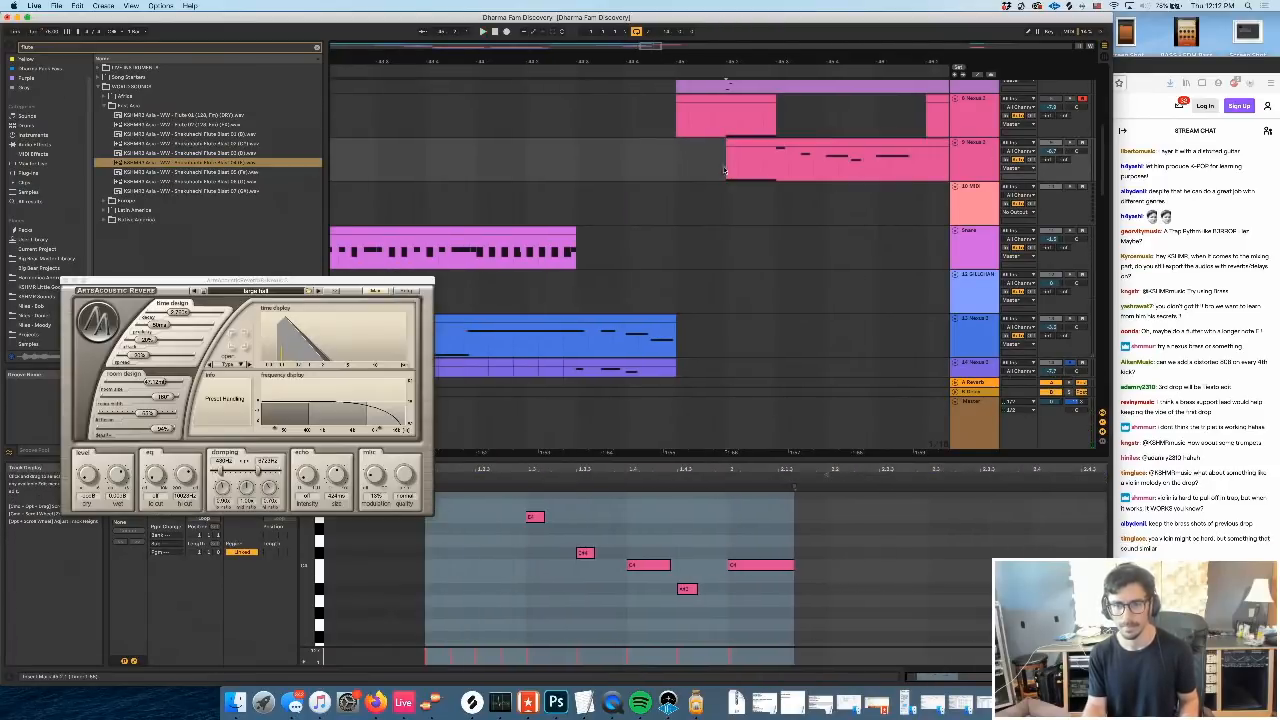
click(728, 165)
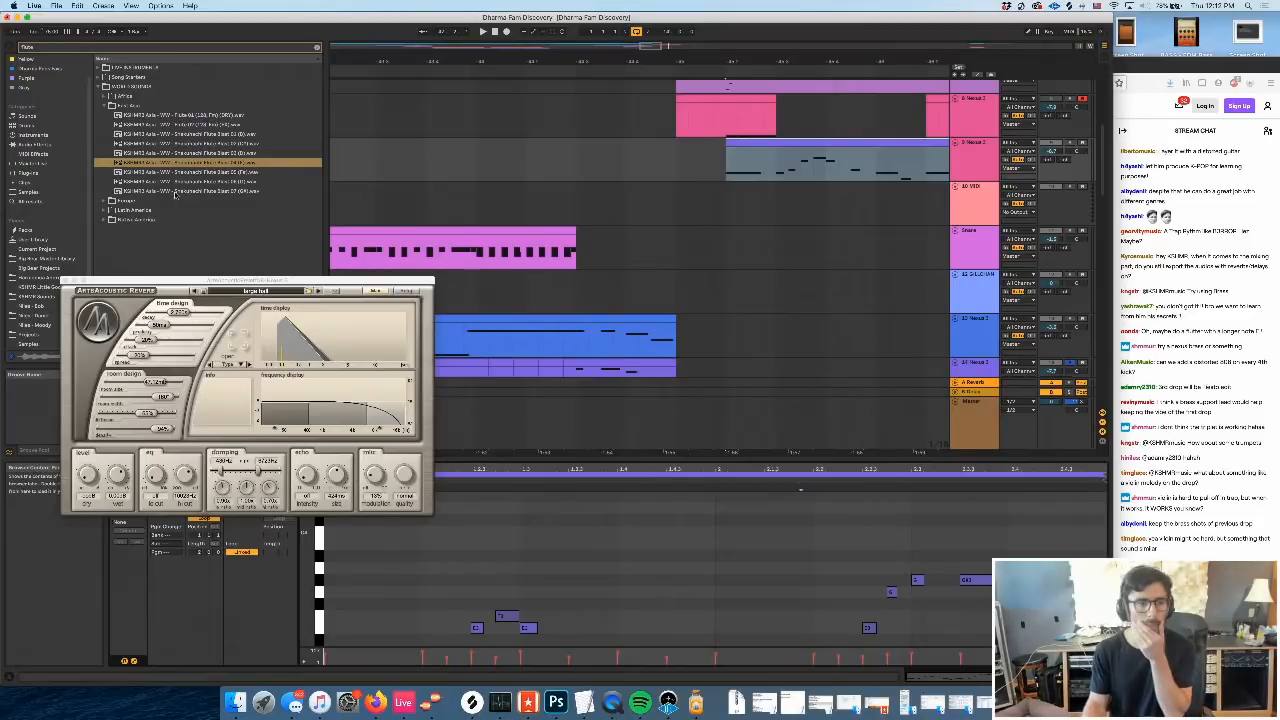
click(66, 281)
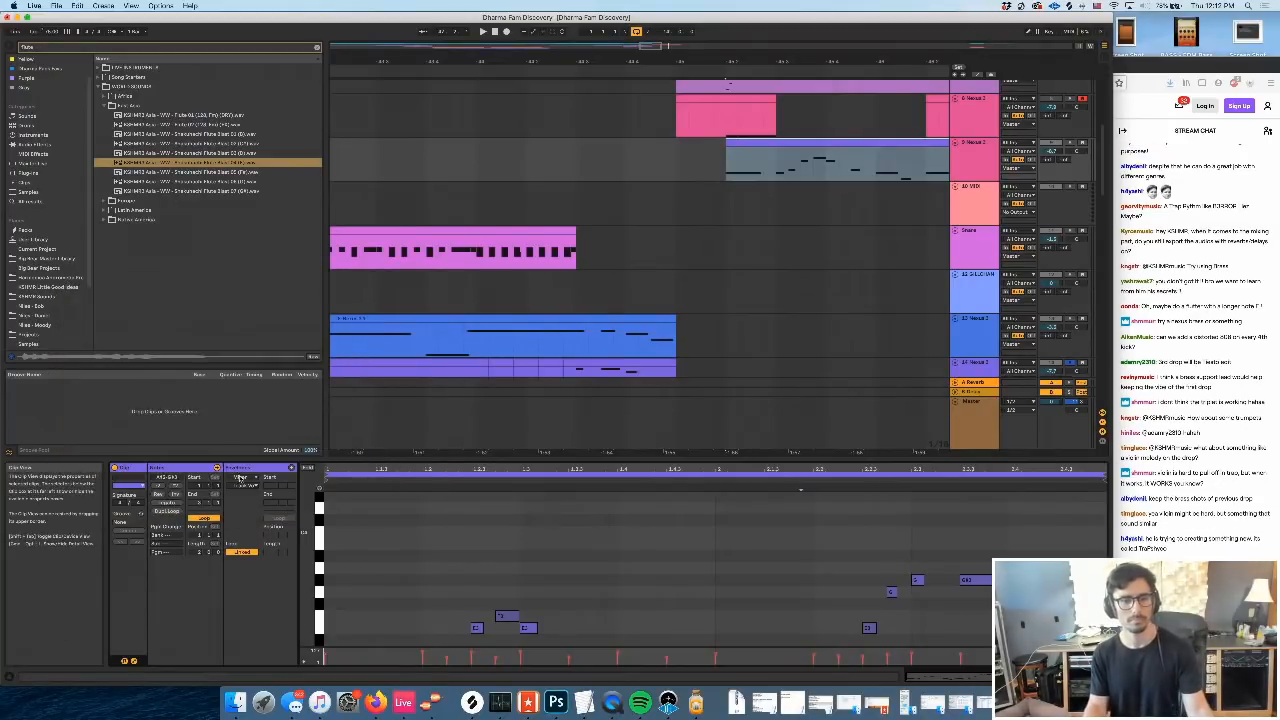
Show the pasted clip's MIDI controller envelopes, choose Modulation, and clear the envelope points
click(254, 486)
click(255, 487)
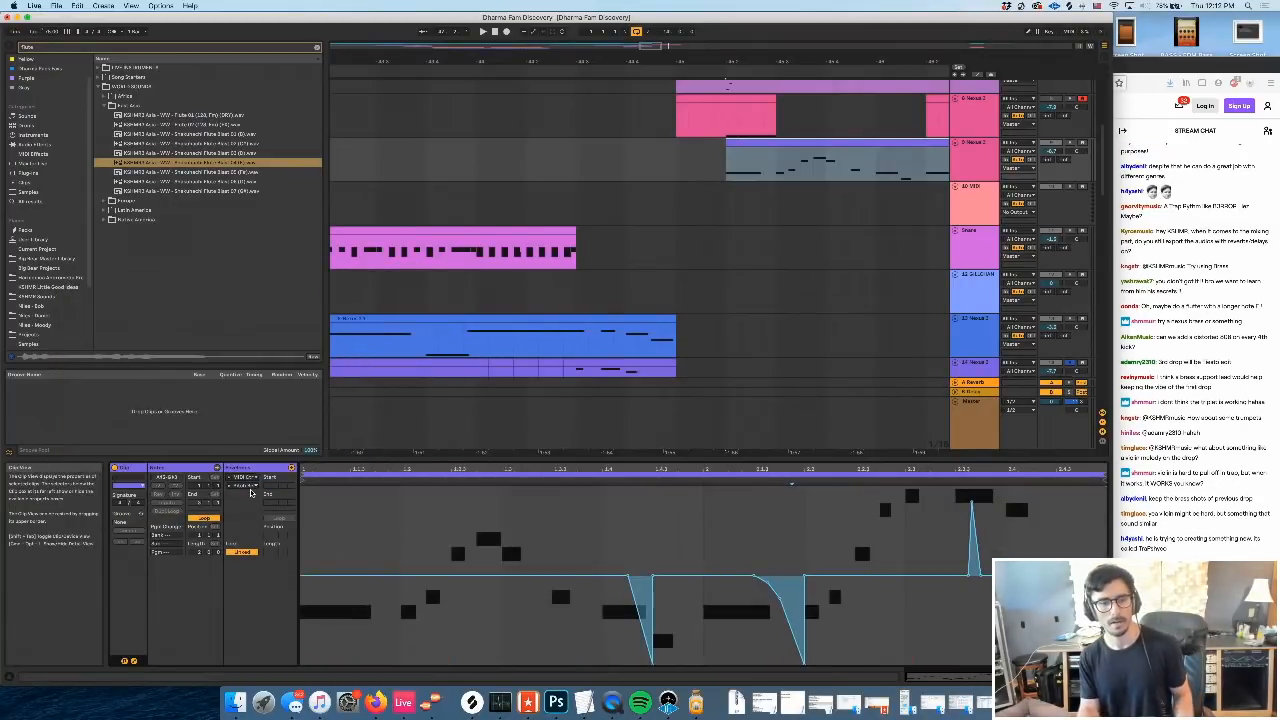
click(254, 487)
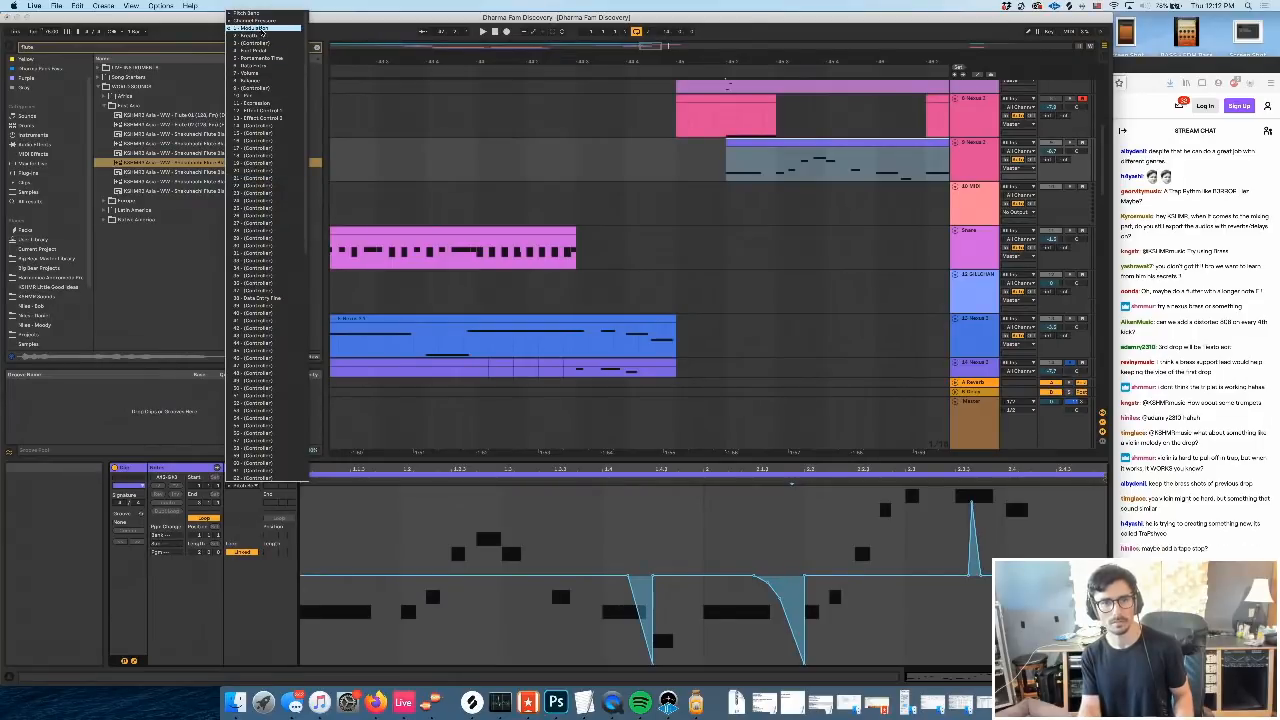
click(262, 28)
click(610, 638)
key(super+a)
key(Delete)
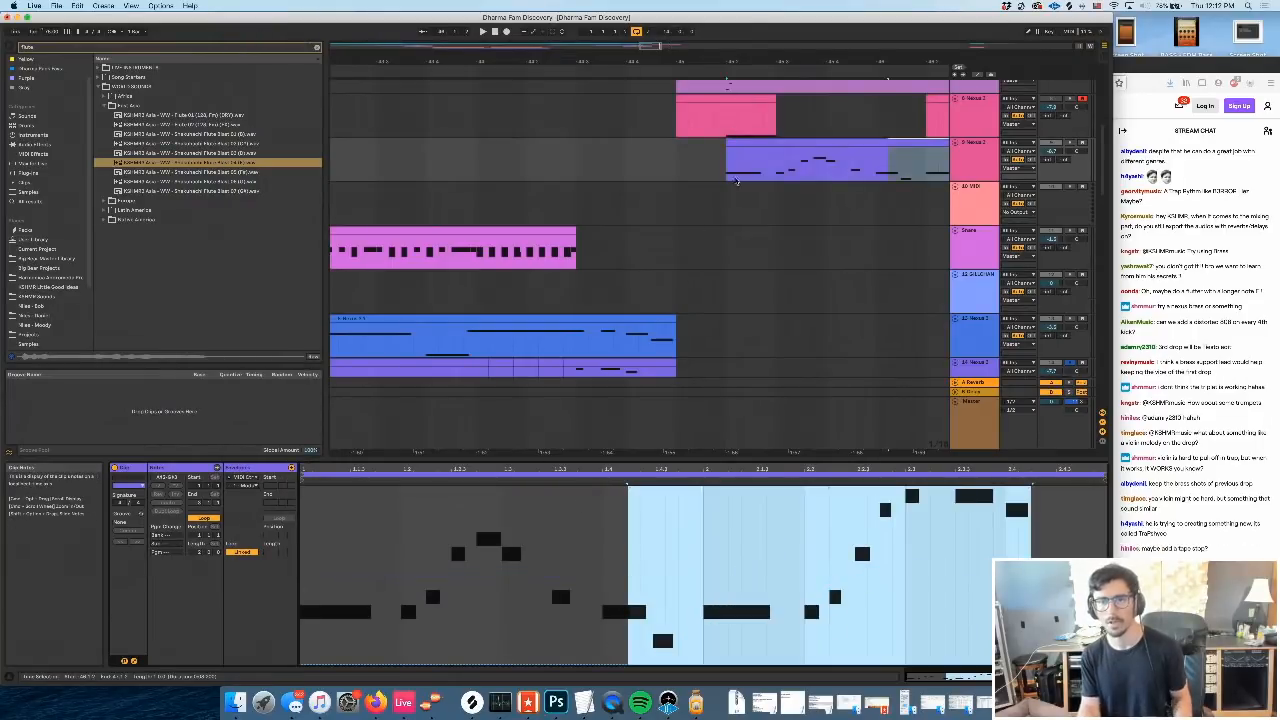
Solo the lower Nexus track, play the pasted melody clip, and stop playback
click(1070, 147)
key(space)
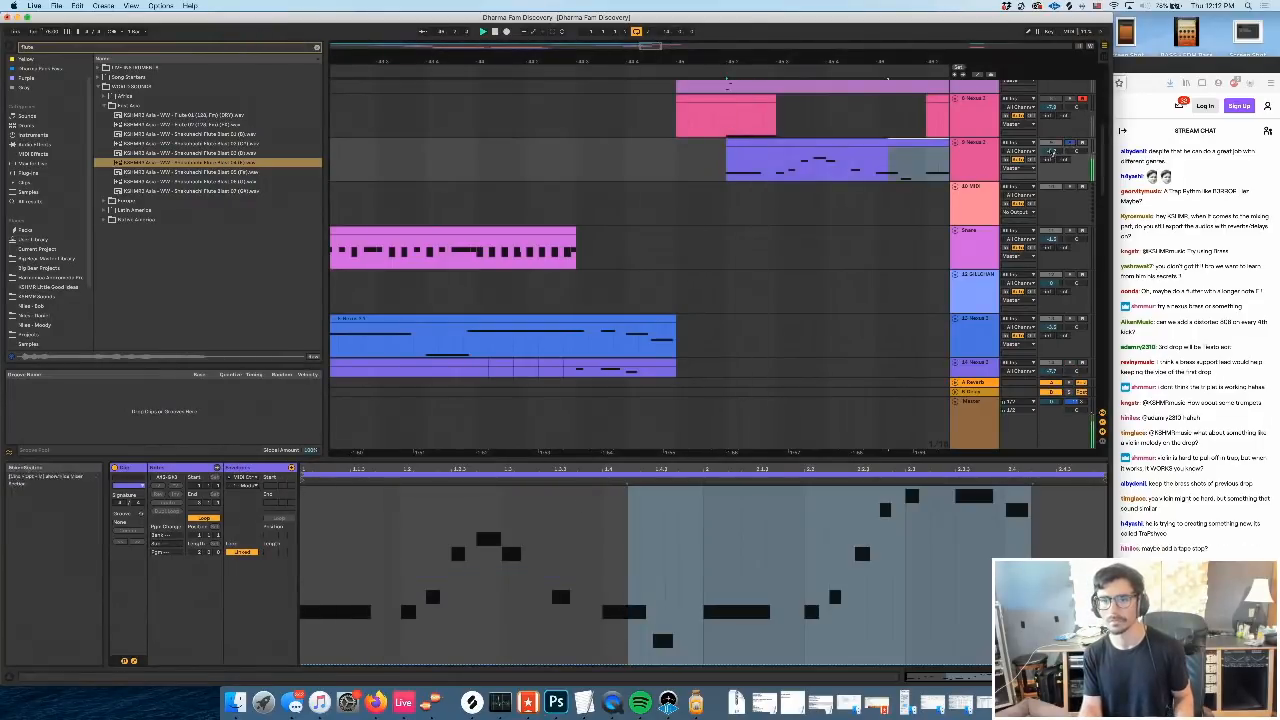
scroll(802, 216, up, 2)
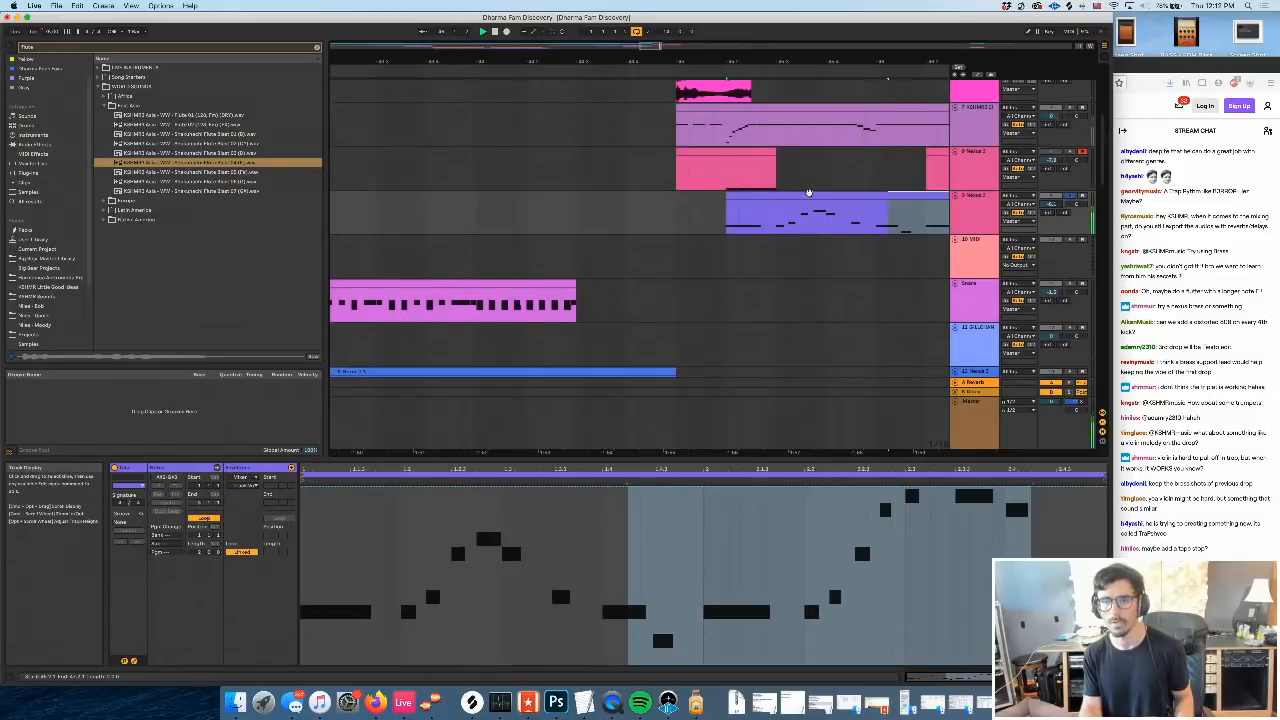
double_click(809, 193)
key(space)
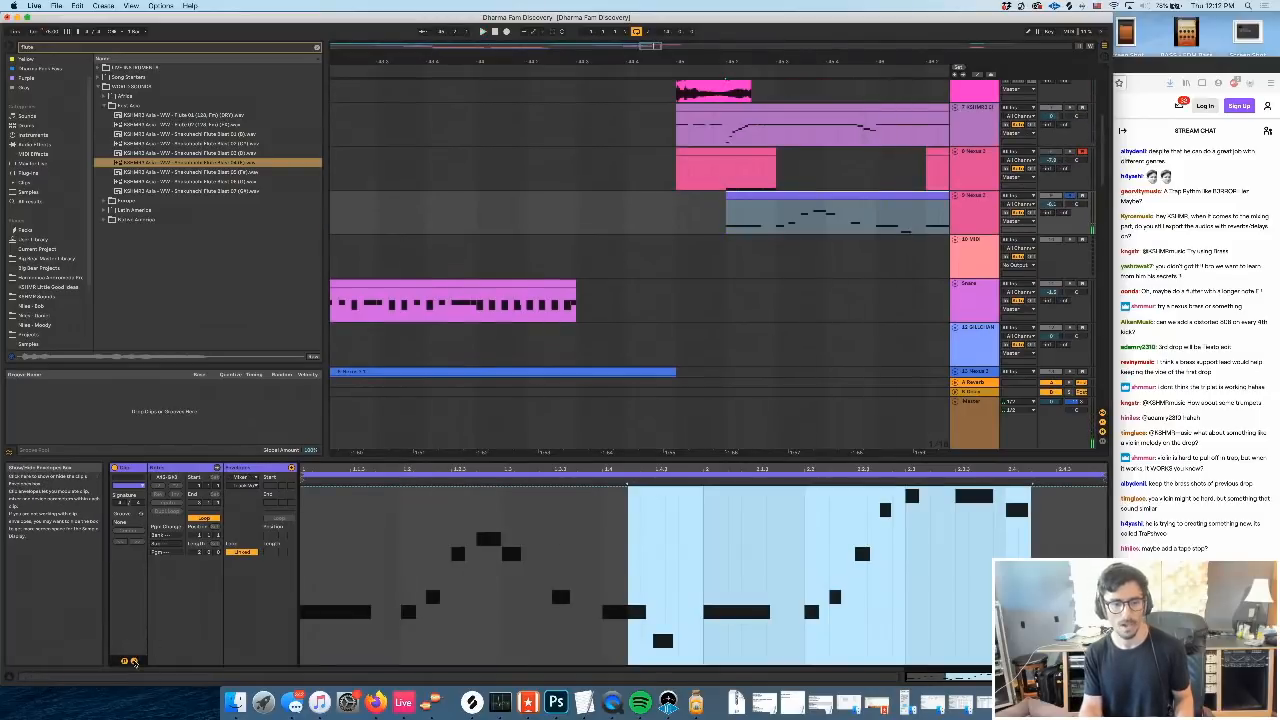
Show the pasted clip's notes, move the clip earlier to start with the drop, and remove its first long note
click(133, 662)
click(469, 612)
scroll(469, 612, down, 3)
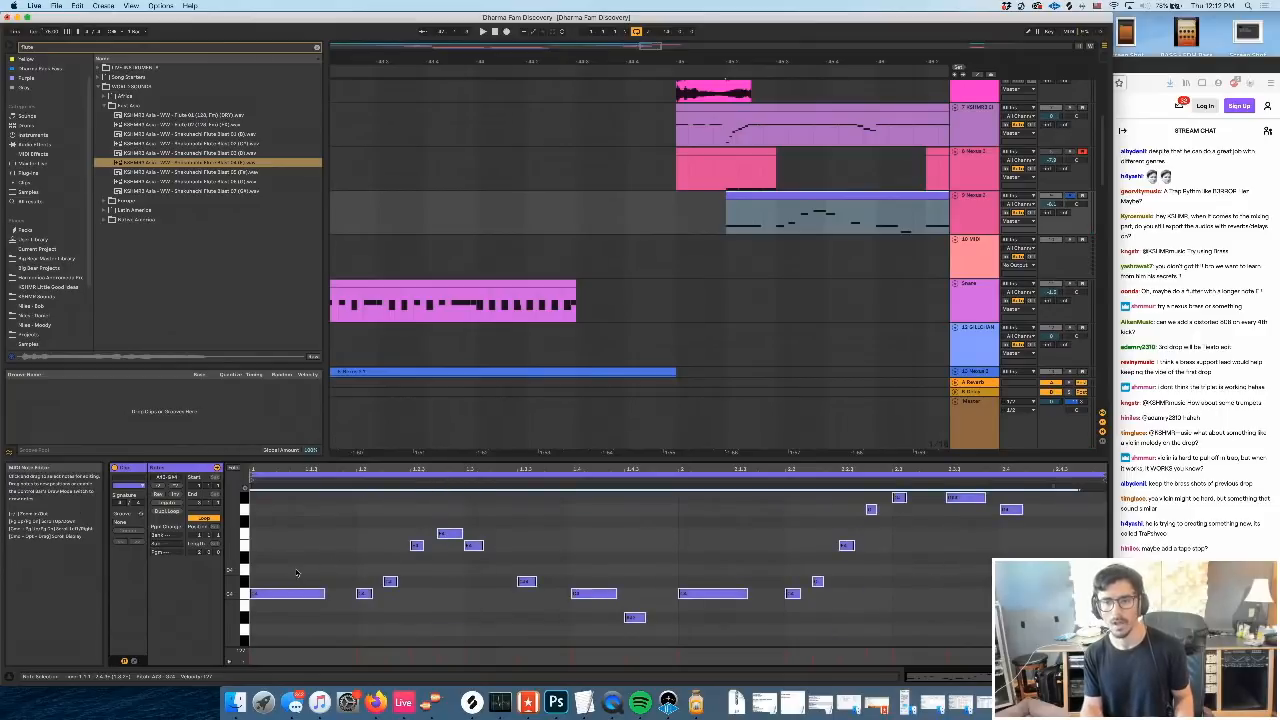
drag(785, 196, 735, 208)
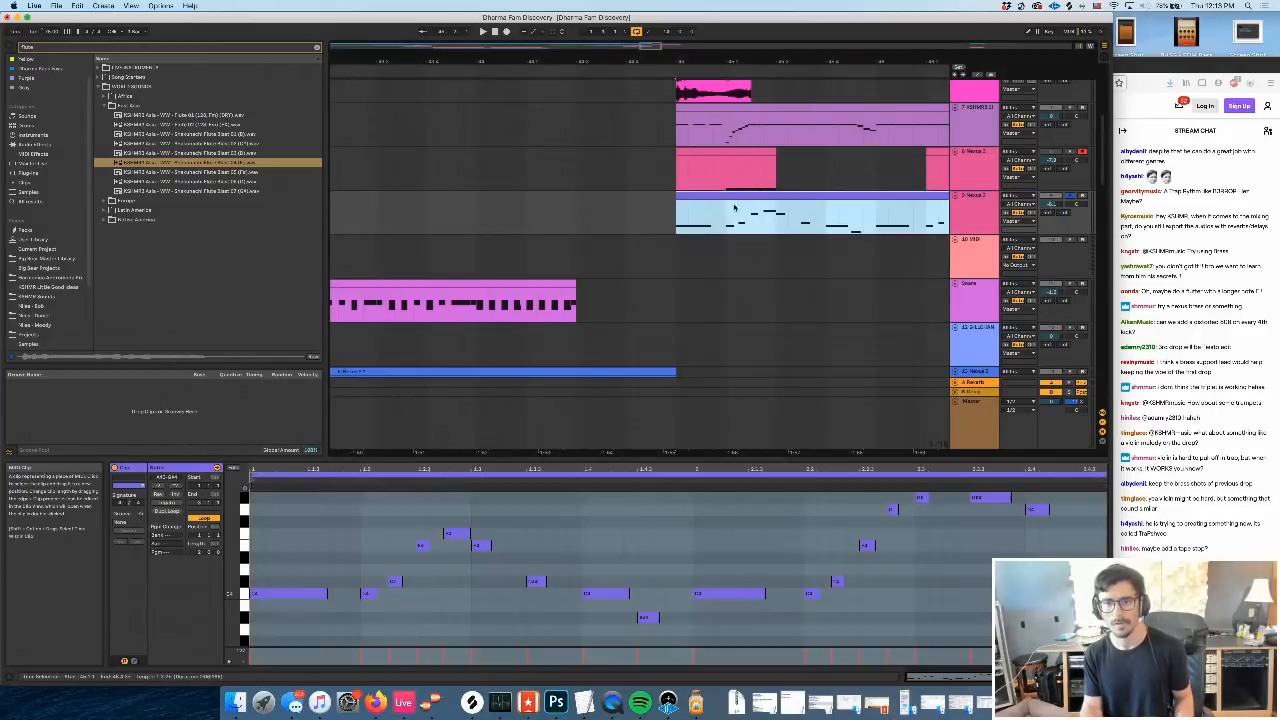
click(662, 260)
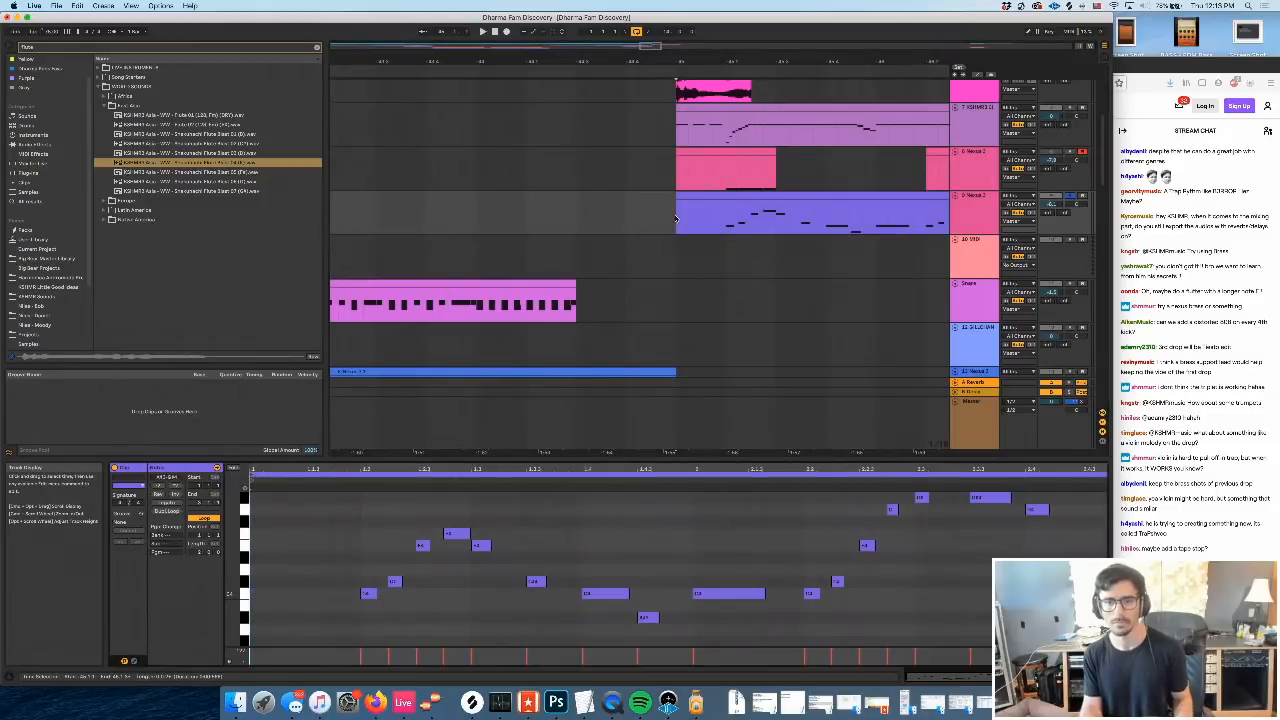
Play the drop from its start to hear the moved melody clip with the other tracks
key(space)
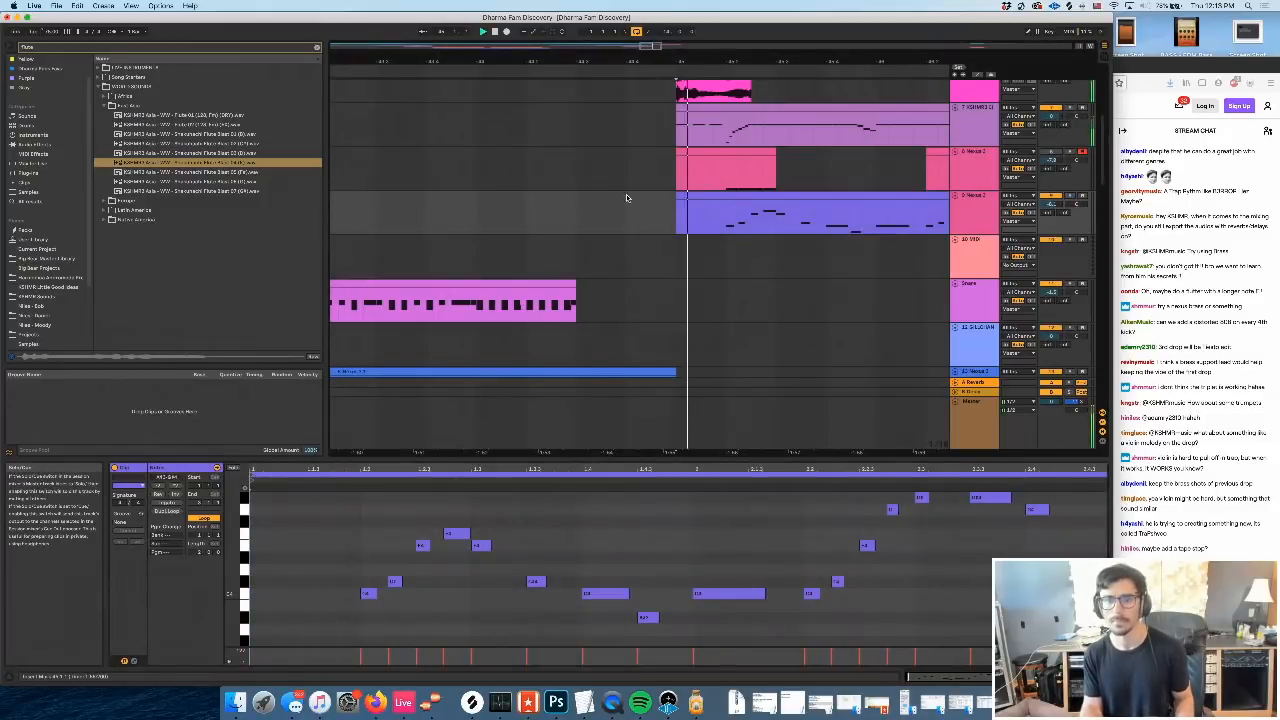
scroll(626, 199, right, 3)
scroll(596, 218, right, 1)
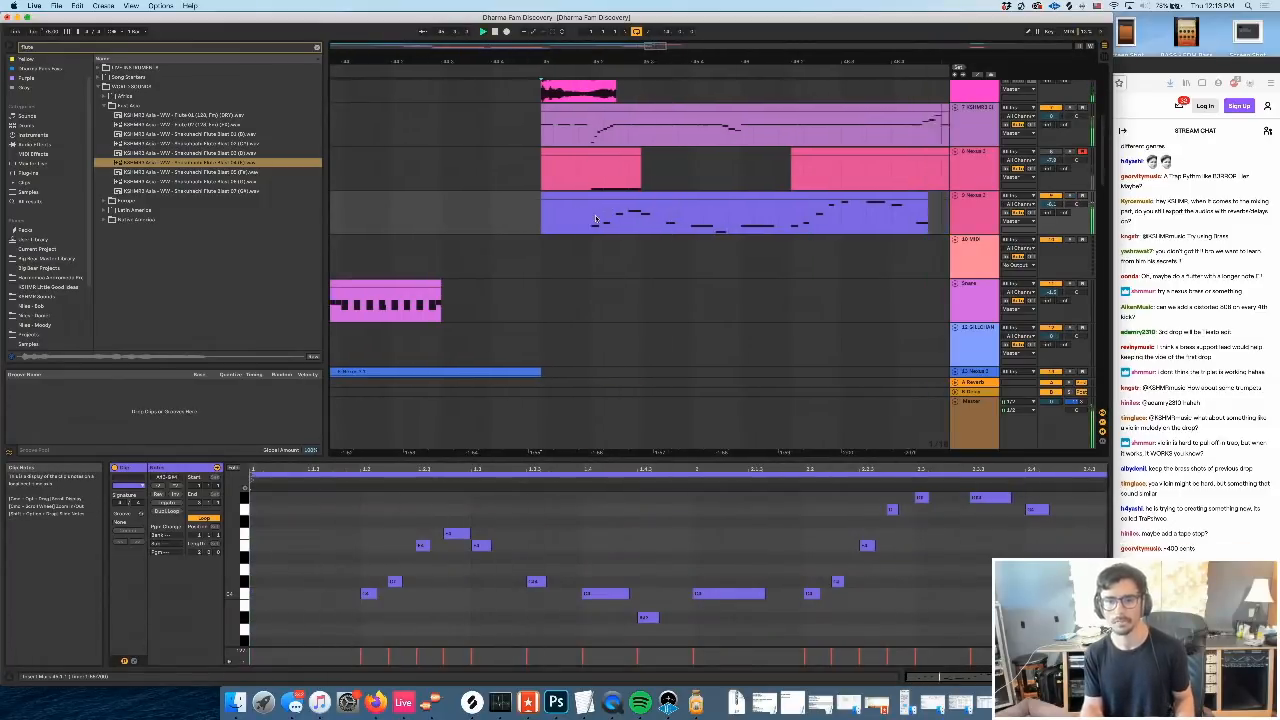
click(625, 198)
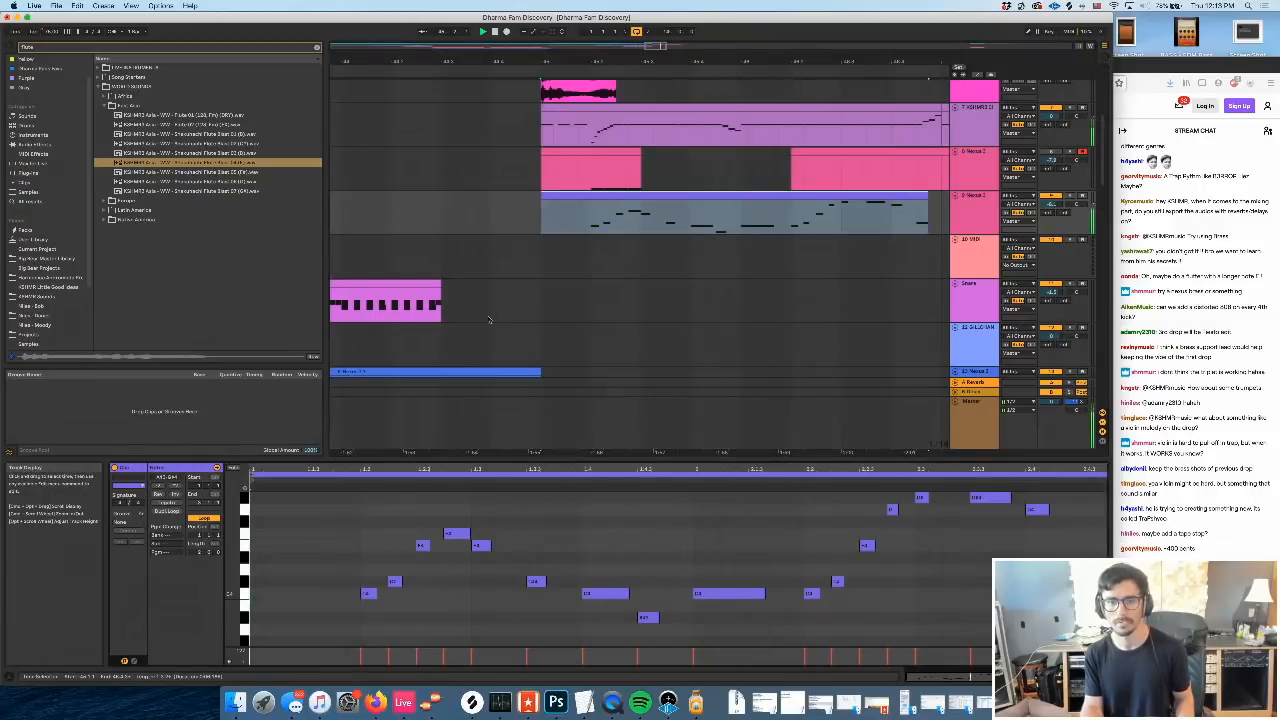
scroll(580, 280, up, 3)
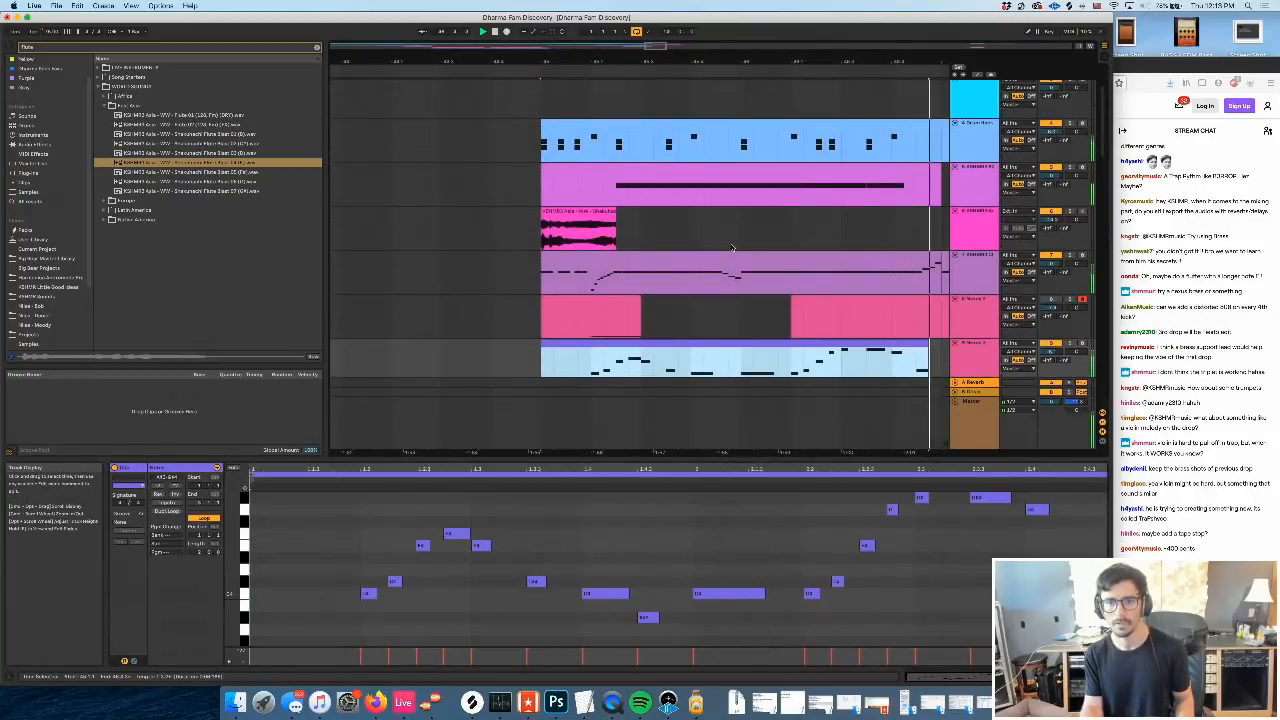
scroll(715, 160, right, 4)
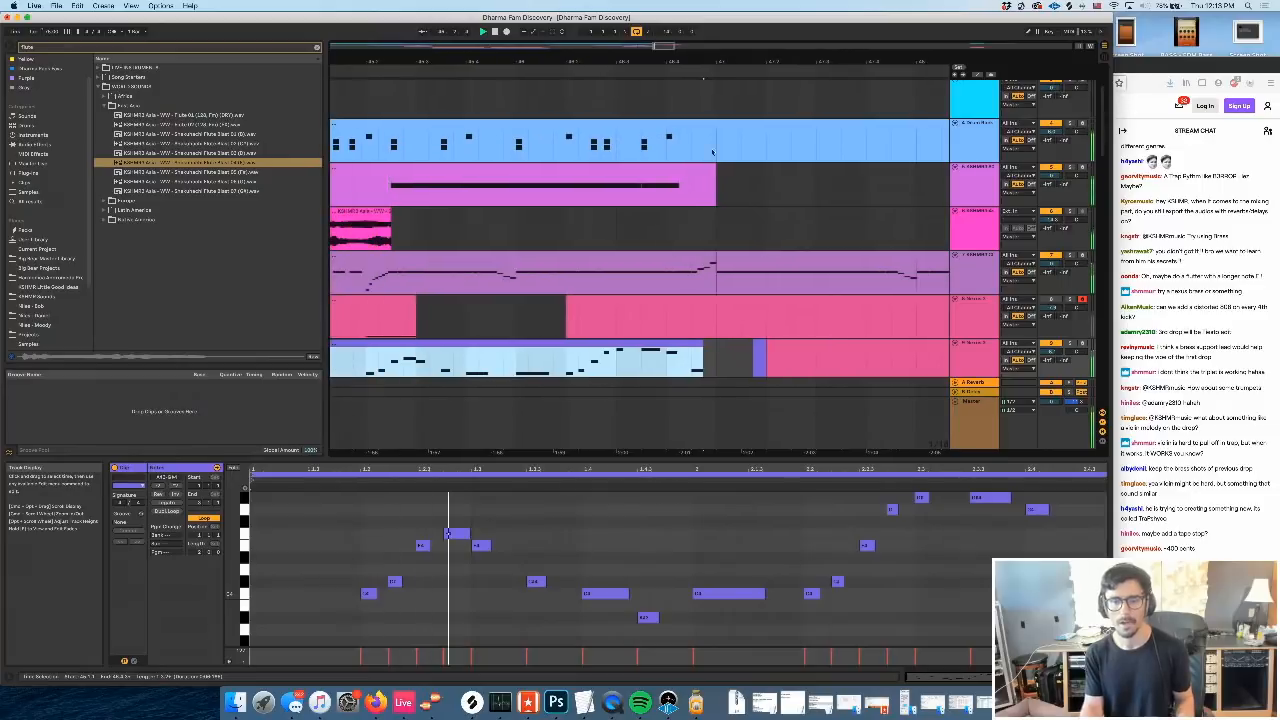
Open the drop's drum clip, inspect the devices on the lower Nexus melody track, and stop playback
click(430, 146)
scroll(430, 146, left, 3)
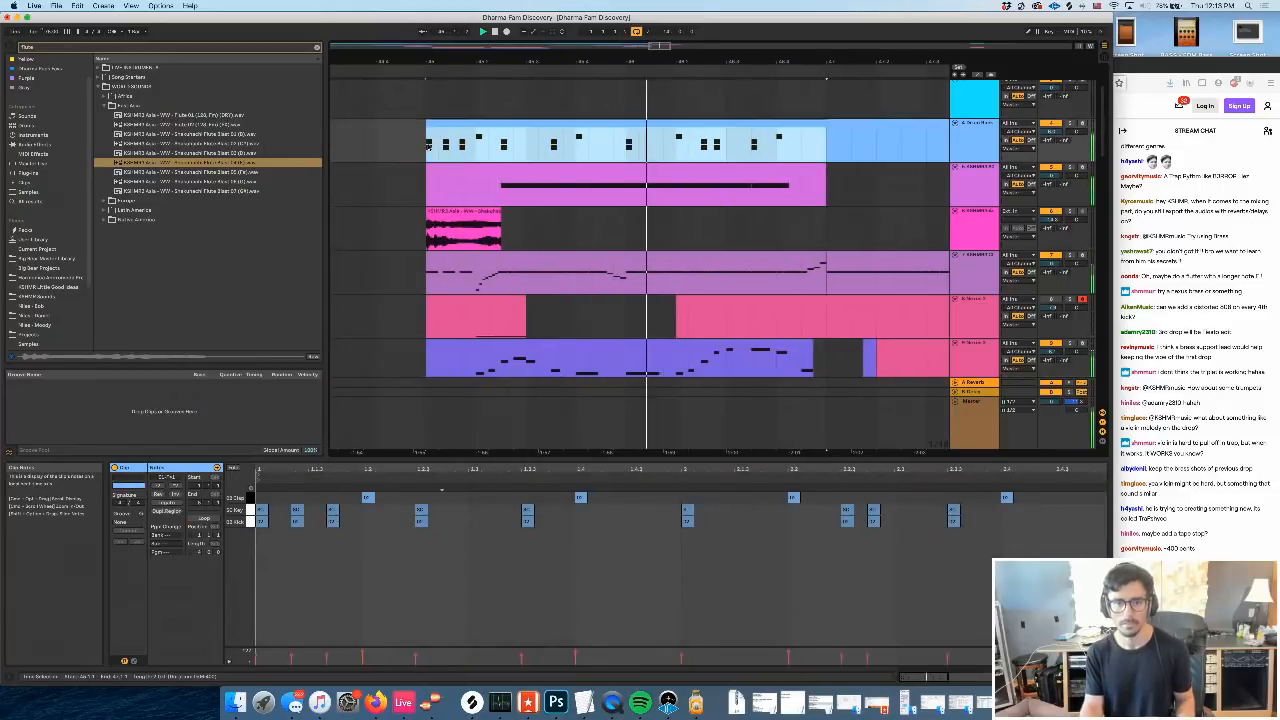
click(968, 134)
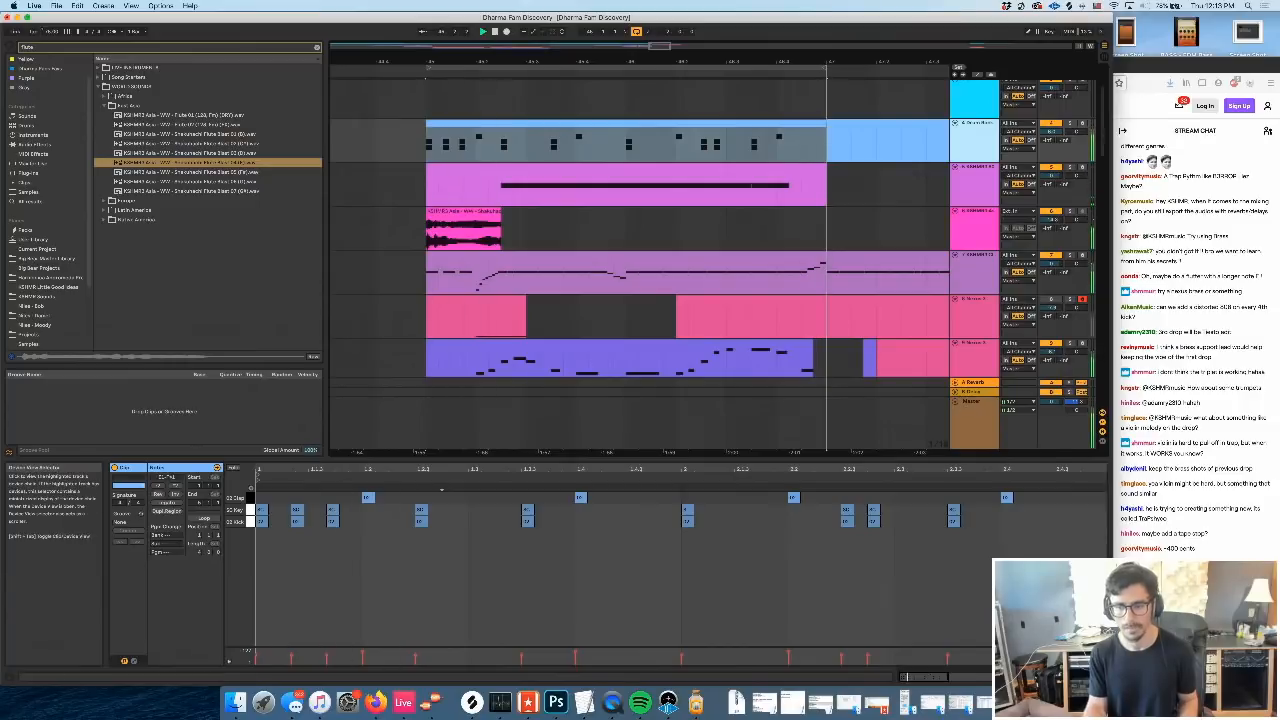
click(1040, 677)
click(970, 355)
key(space)
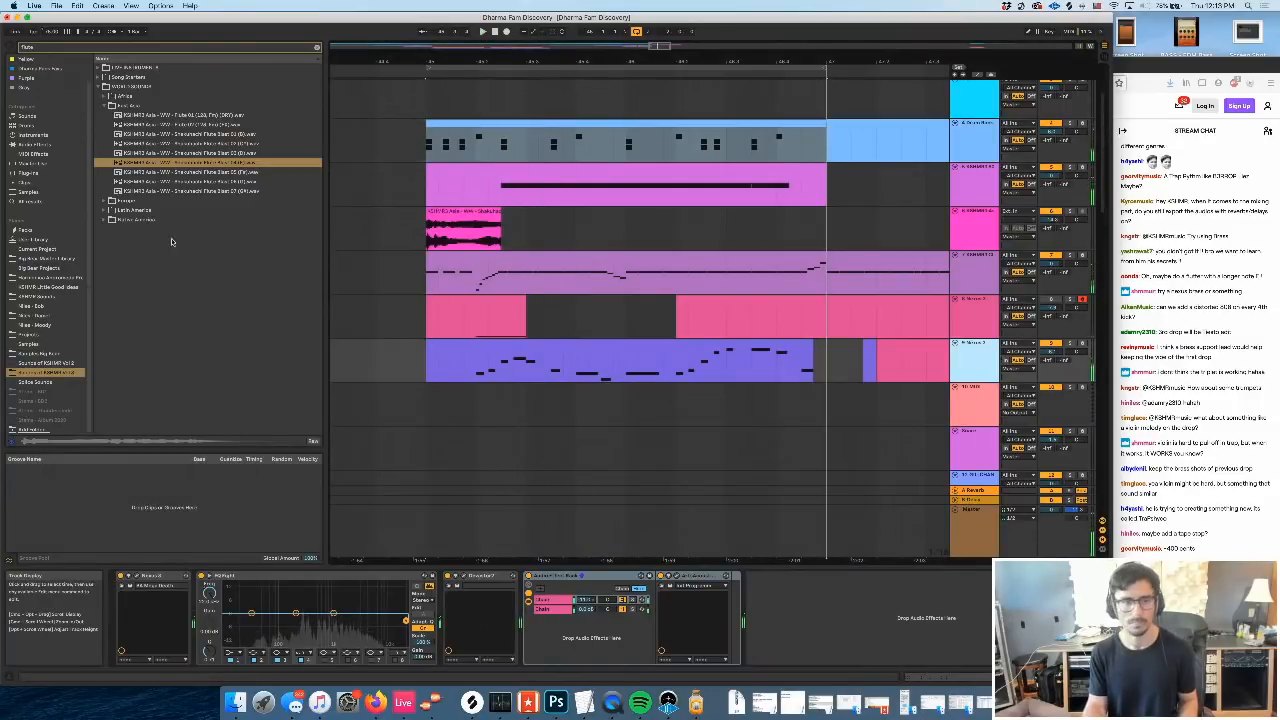
Browse the audio effects category and inspect the flute clip and the devices on its track
click(33, 144)
click(466, 212)
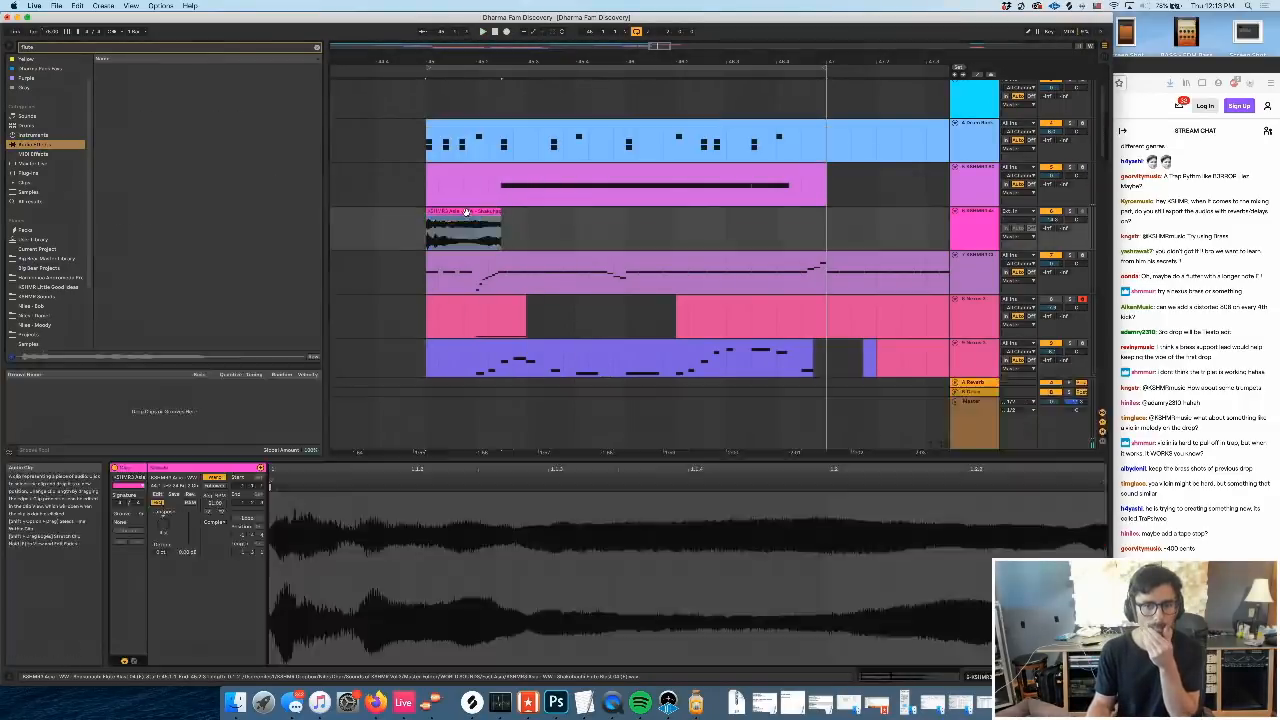
click(1030, 677)
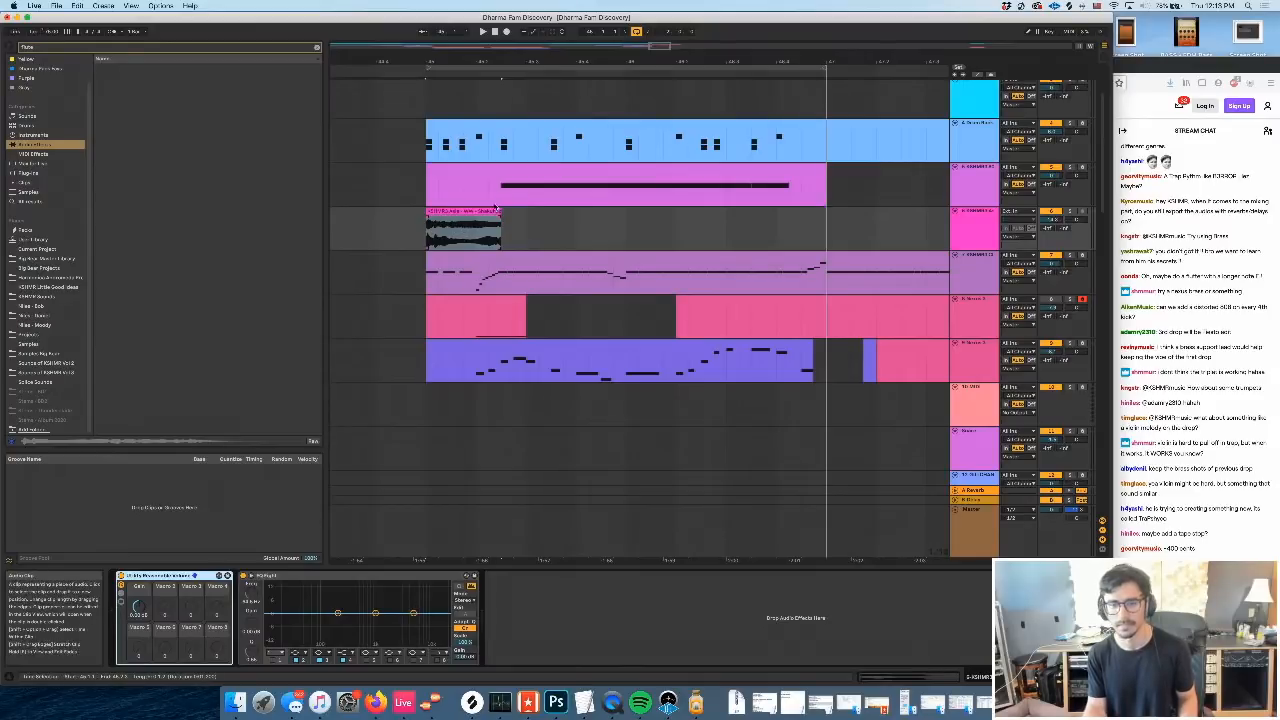
click(483, 211)
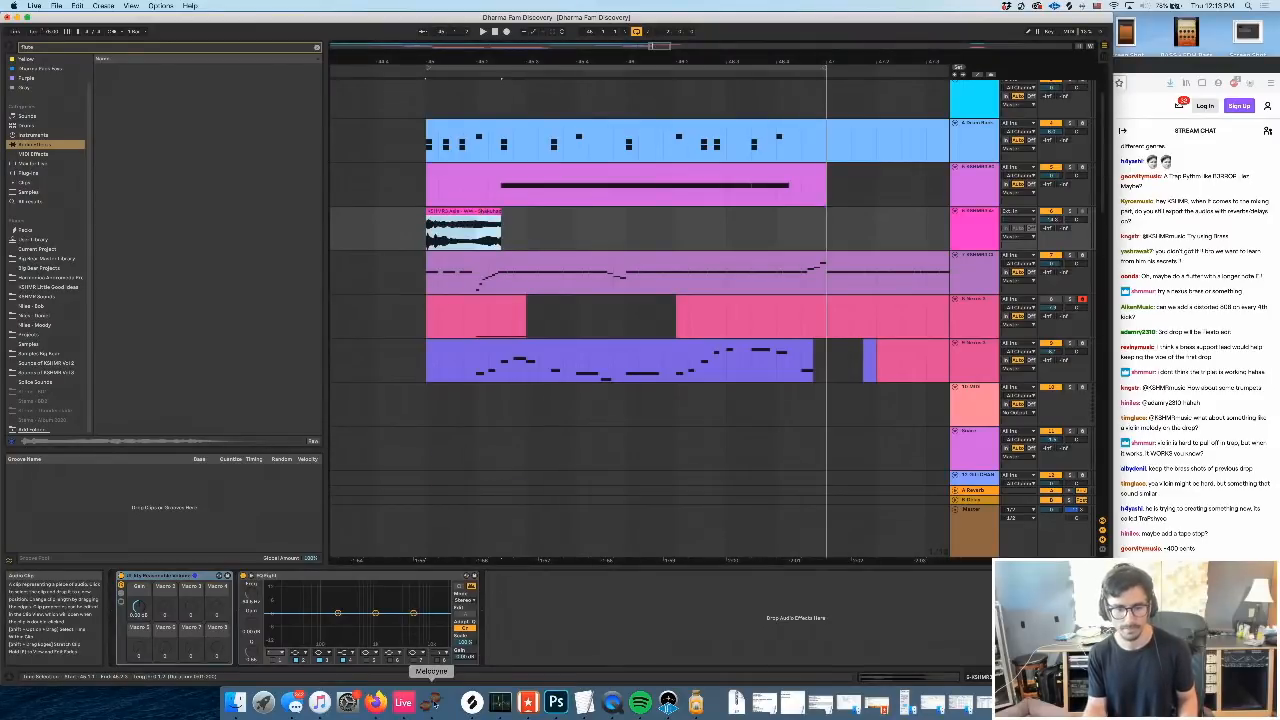
Check the Shakuhachi flute note in Melodyne, then switch back to Live with the flute clip's waveform open
click(431, 702)
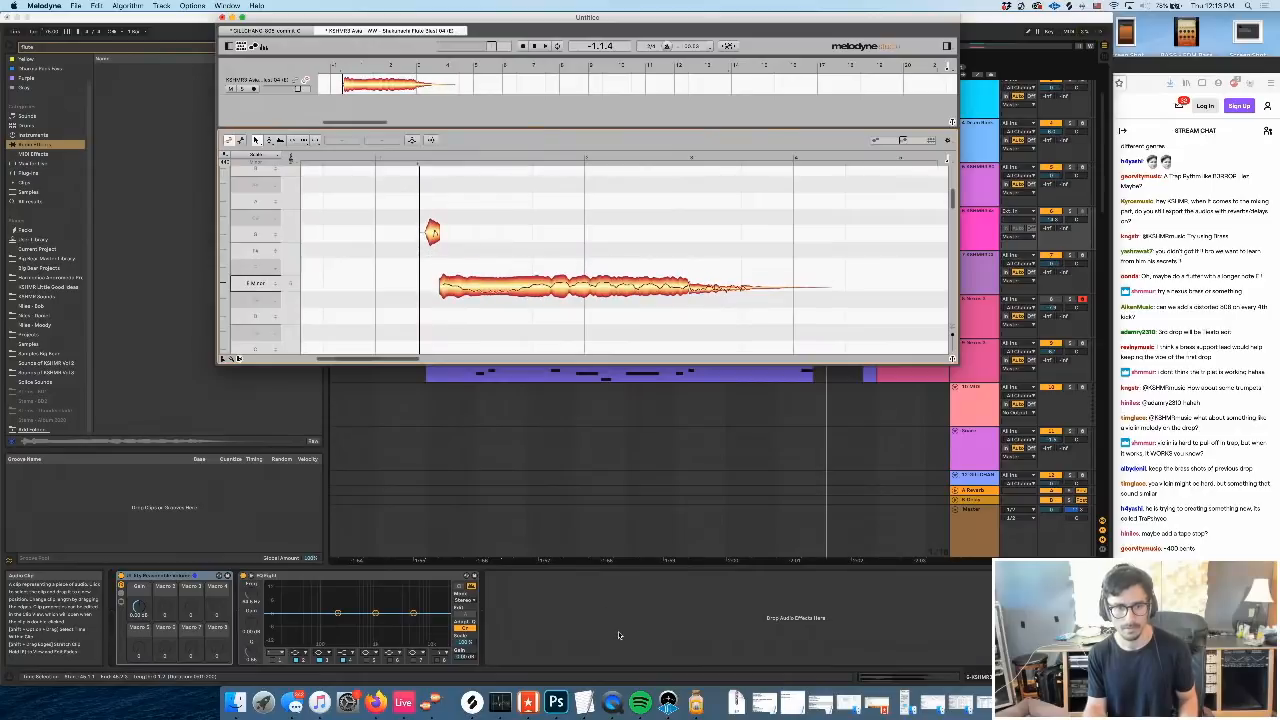
click(618, 635)
double_click(465, 210)
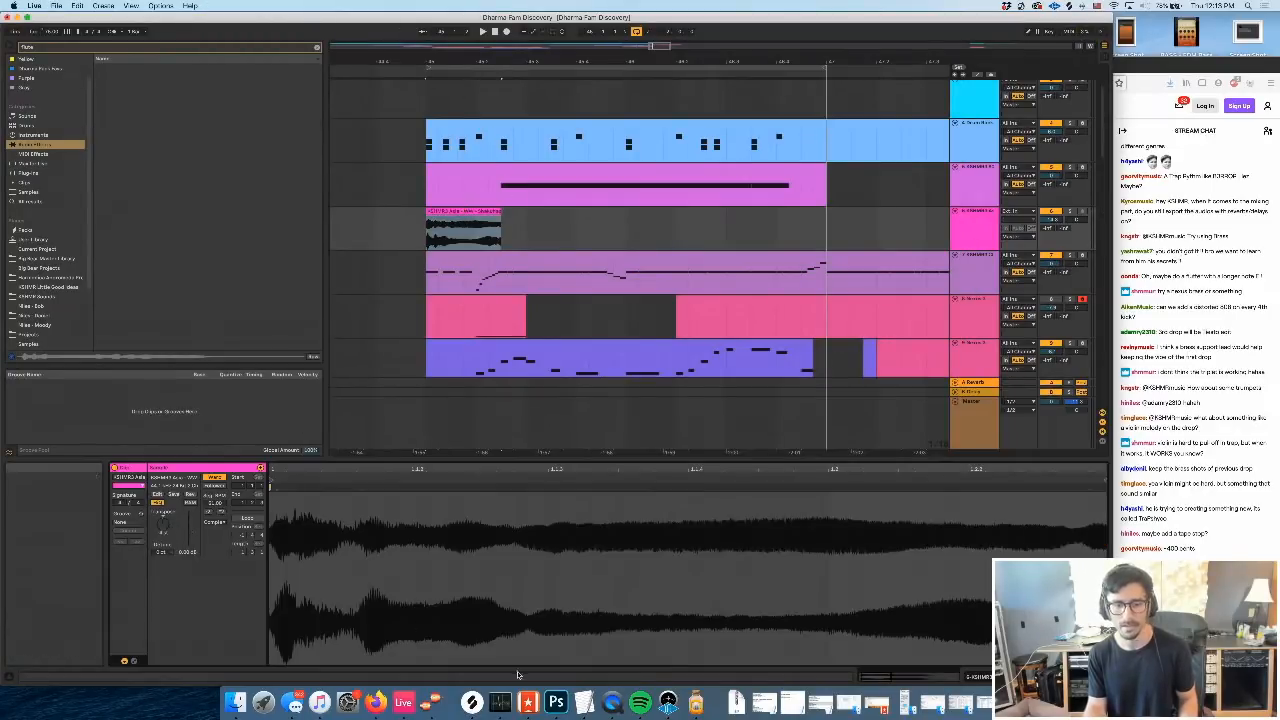
click(431, 702)
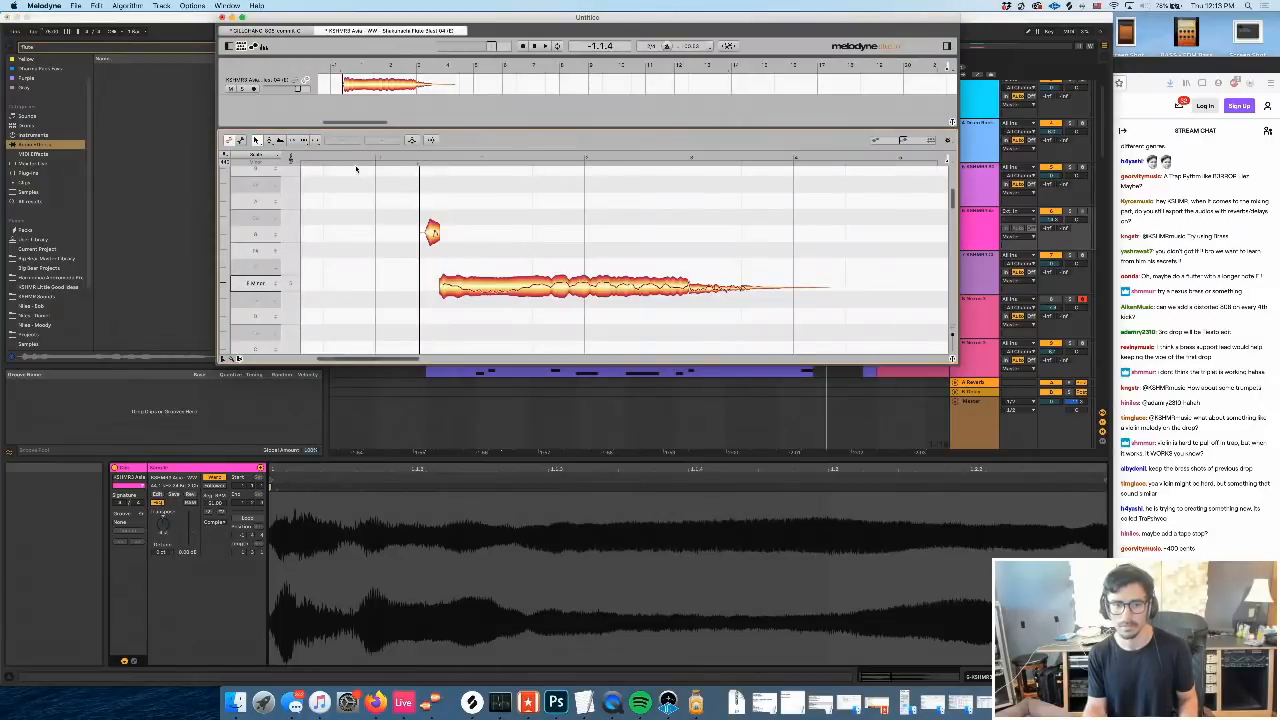
click(546, 527)
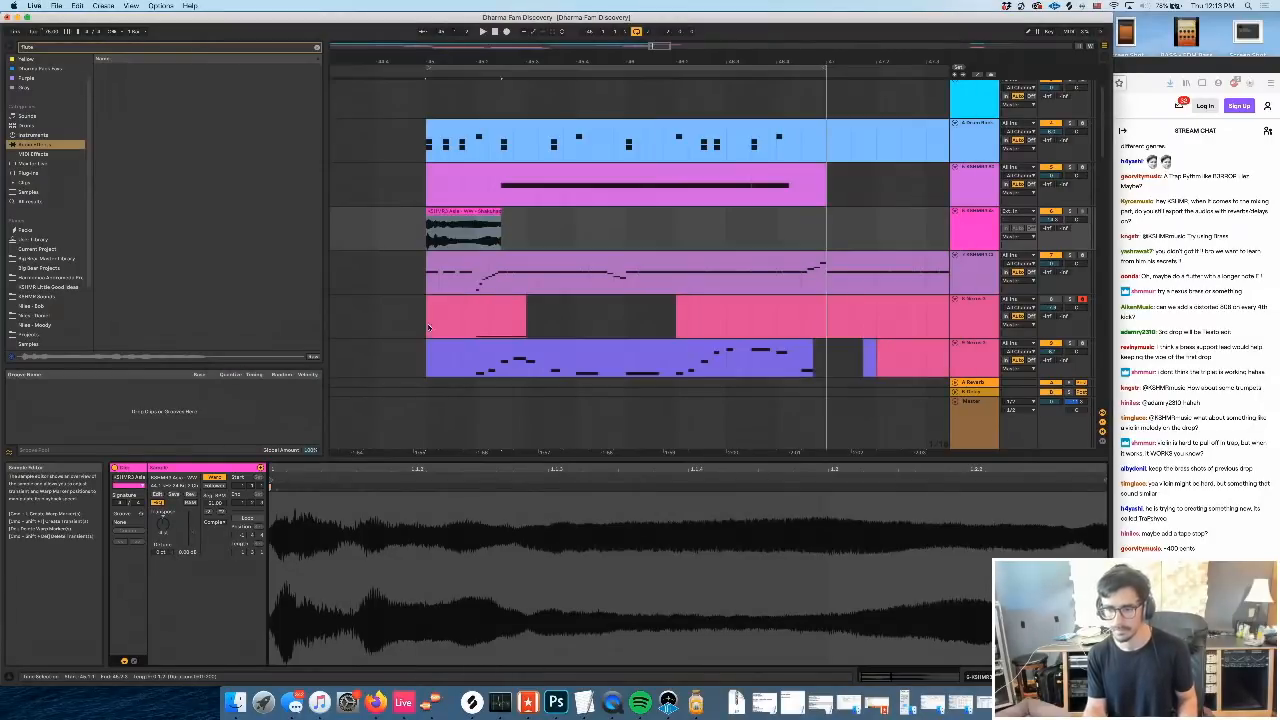
Play the drop with the lower Nexus melody clip's notes open, and inspect the devices on the Drum Rack track
scroll(487, 197, down, 2)
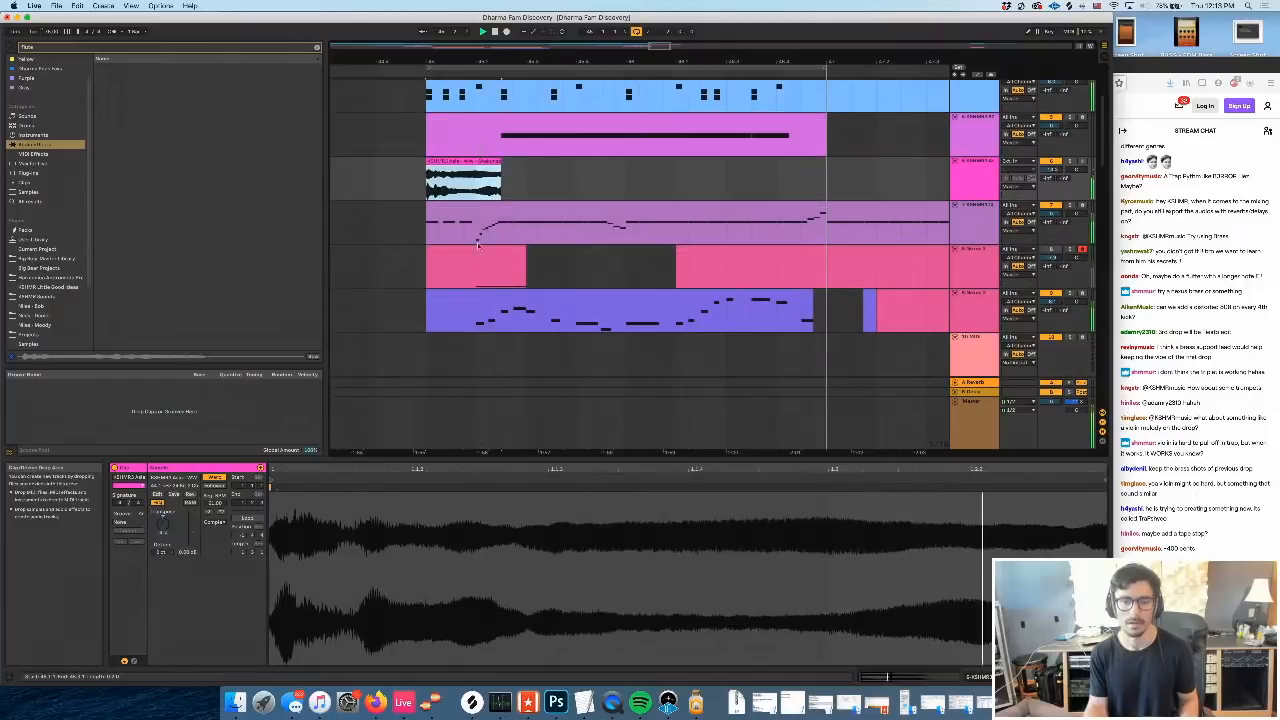
click(547, 290)
scroll(547, 292, left, 2)
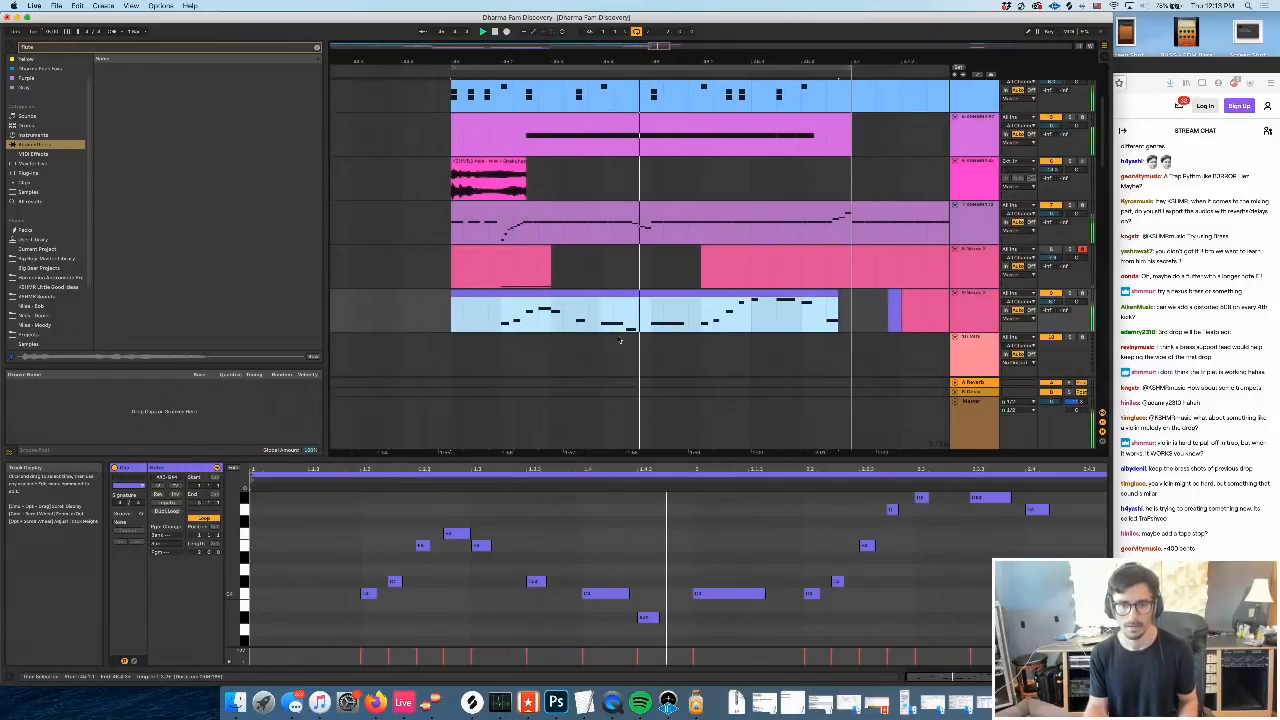
click(472, 314)
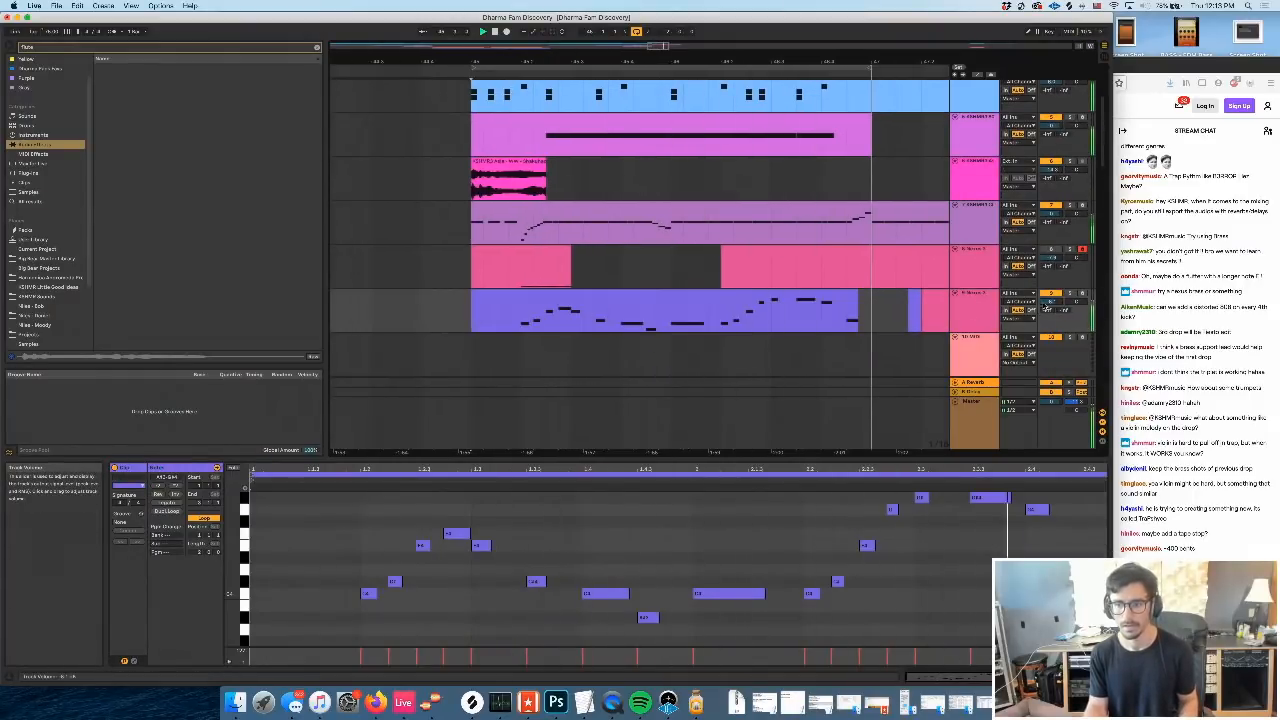
scroll(1045, 305, up, 5)
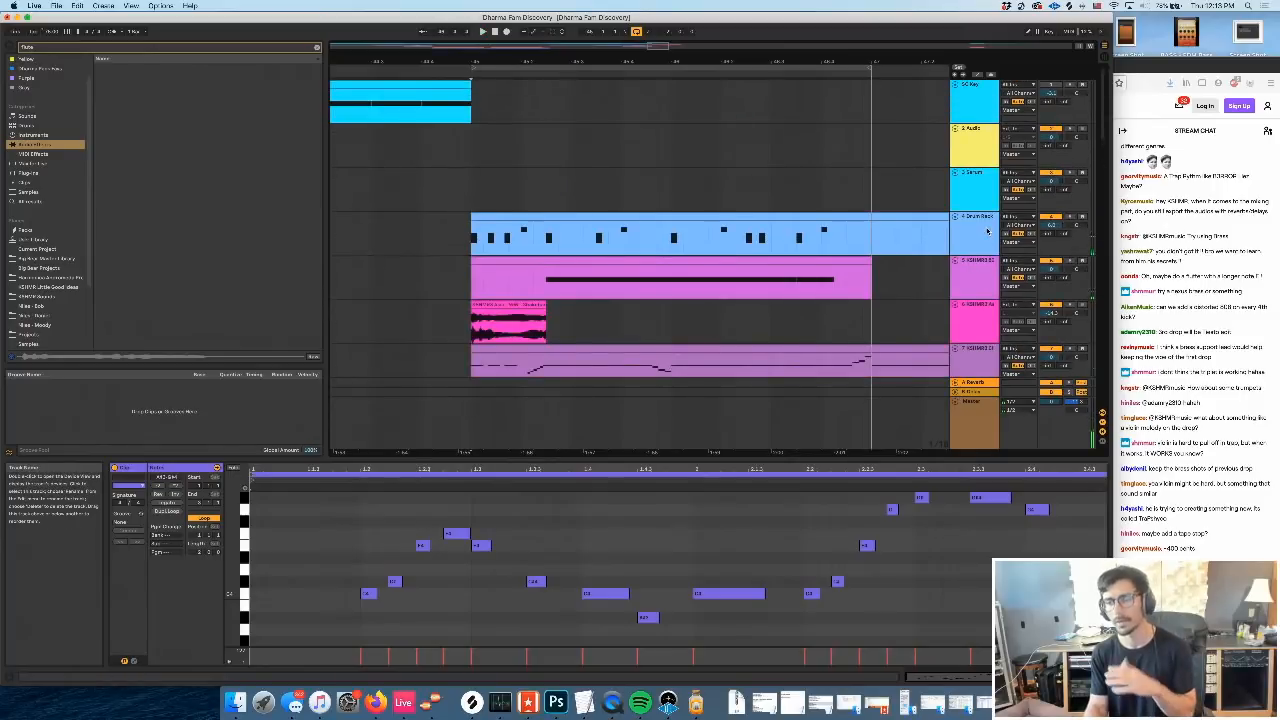
click(1046, 677)
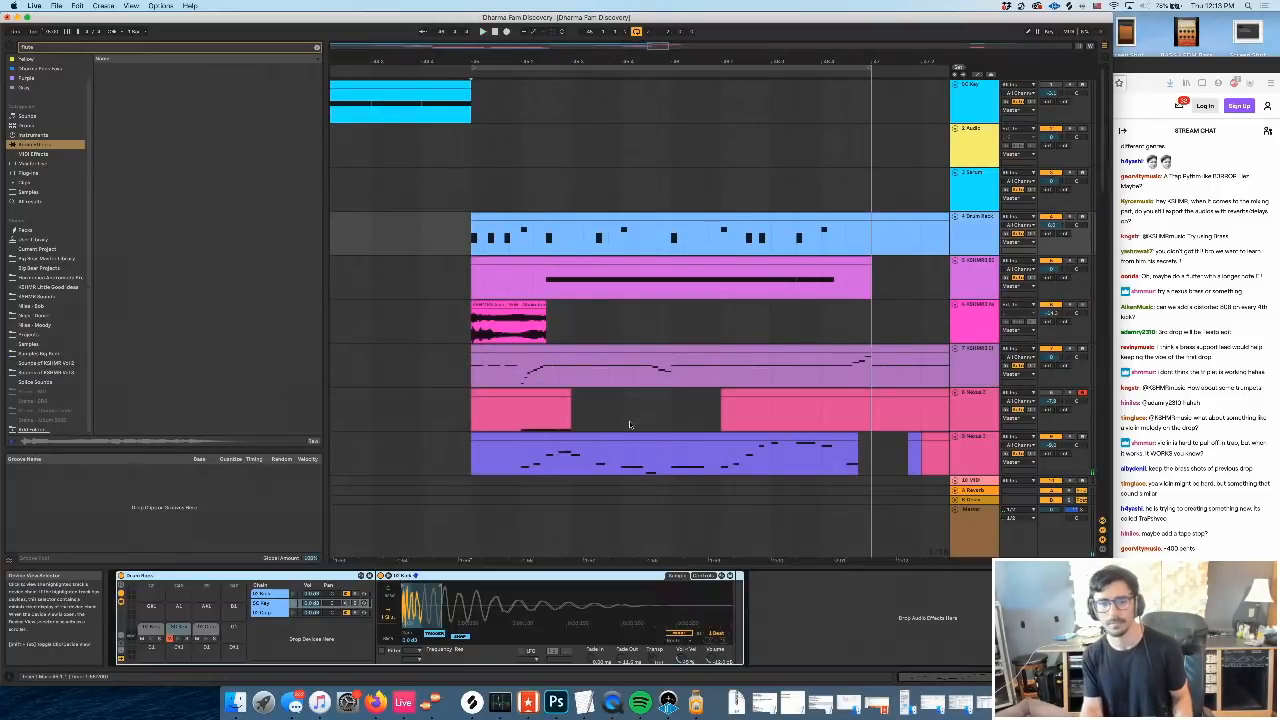
scroll(629, 425, right, 2)
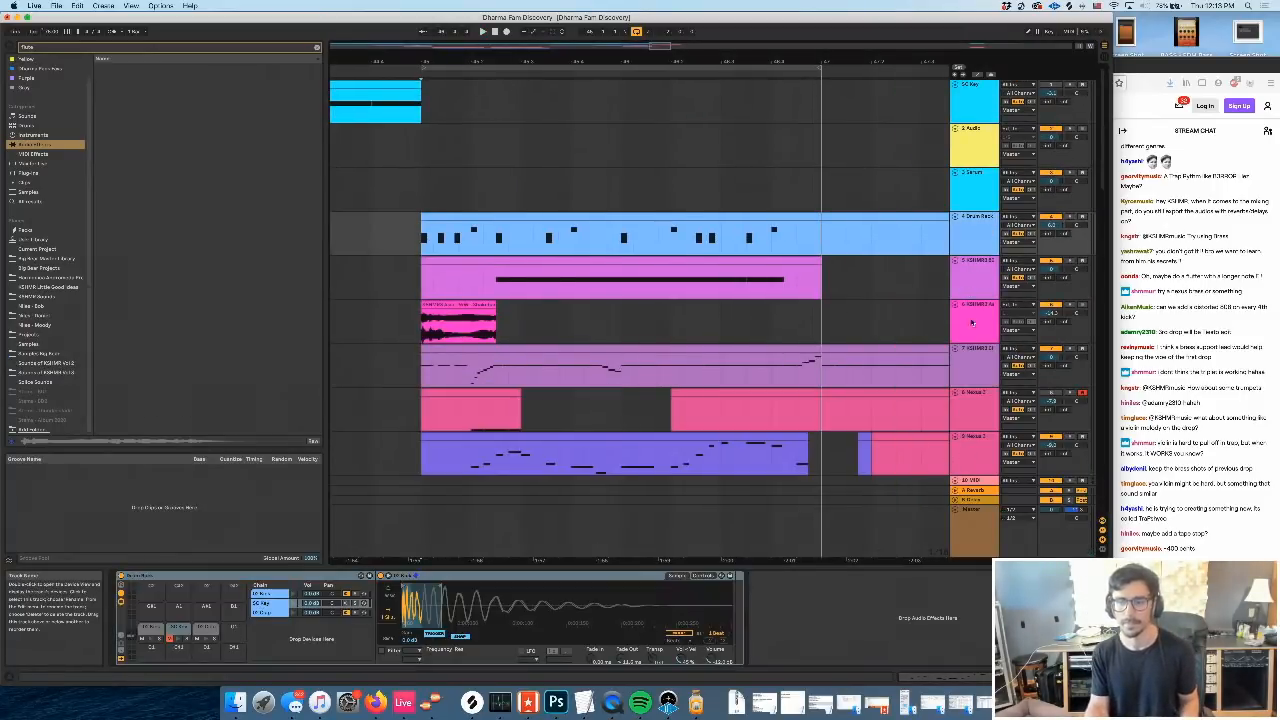
Add a Compressor to the lower Nexus melody track and set its sidechain input to the Drum Rack's SC Key chain, Pre FX
click(988, 456)
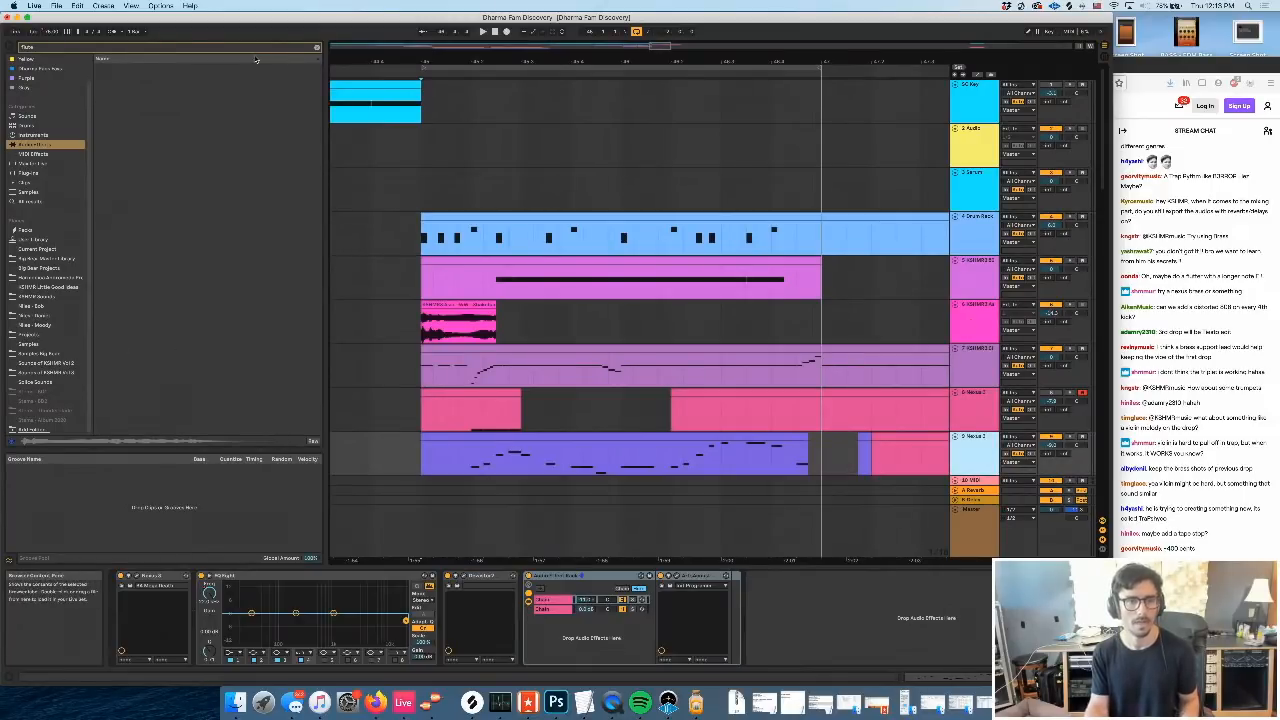
click(317, 47)
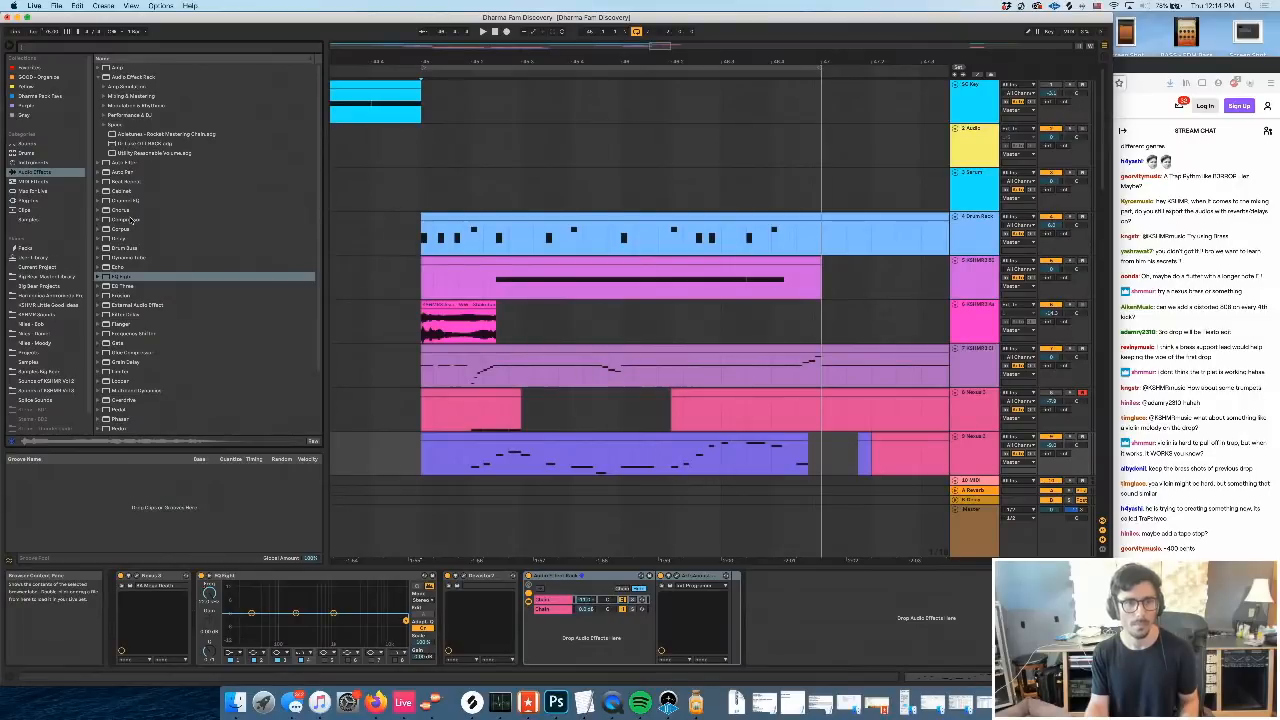
click(131, 219)
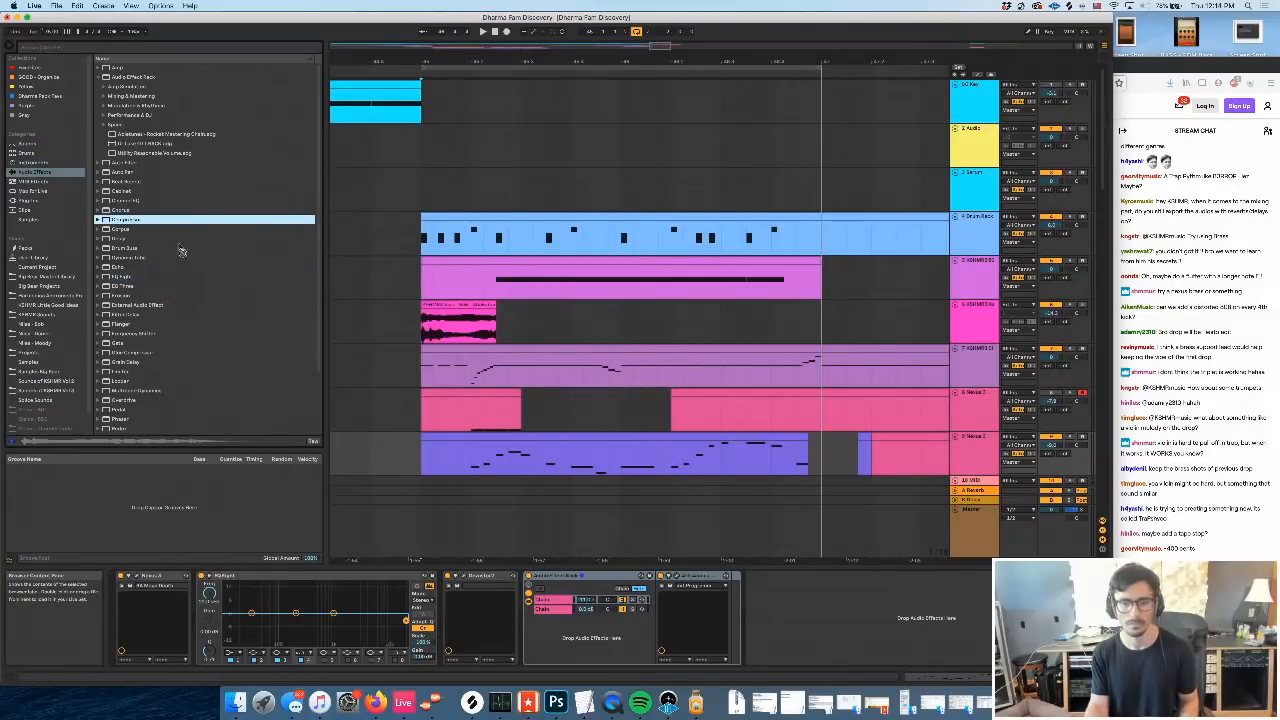
drag(799, 619, 798, 617)
click(766, 599)
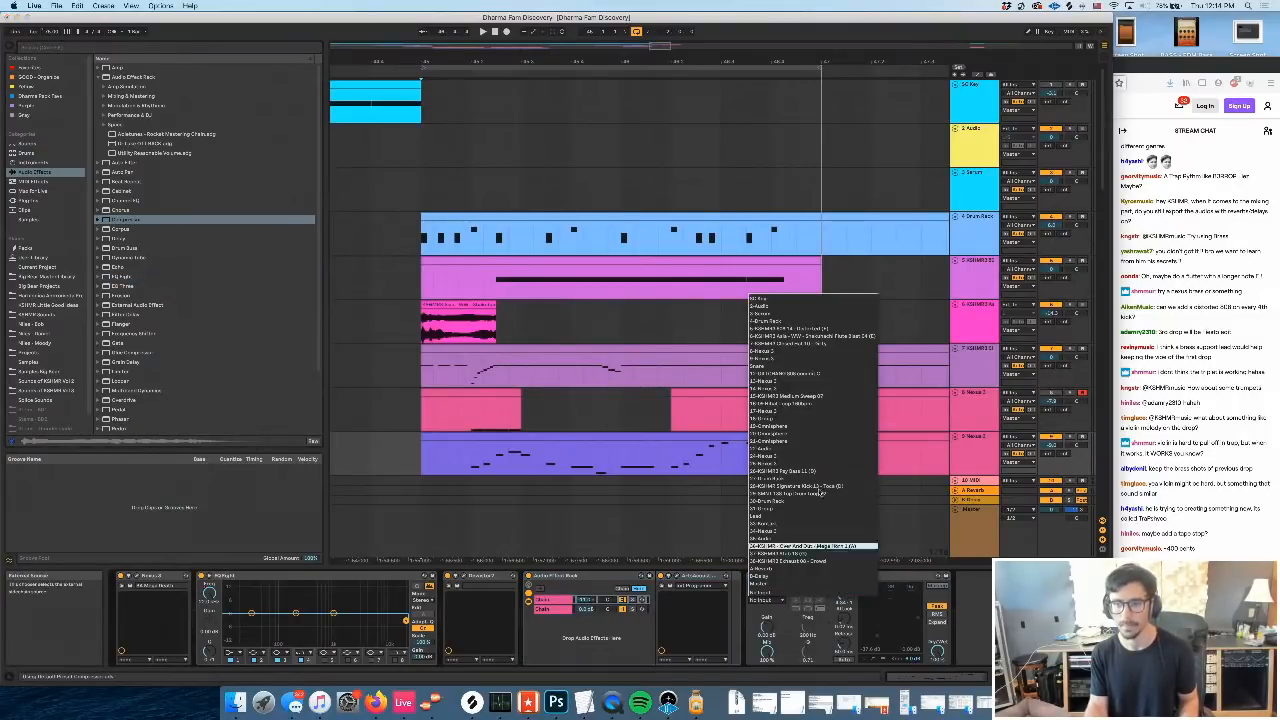
click(822, 322)
click(777, 604)
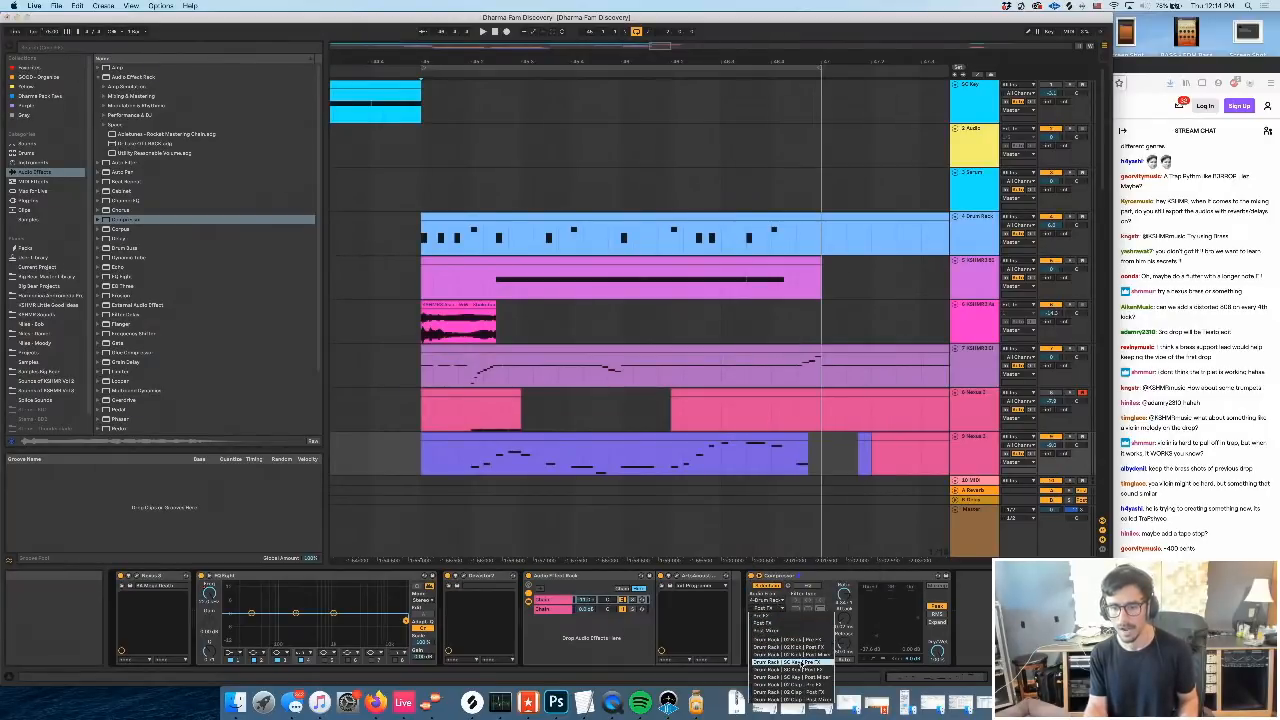
click(804, 661)
Play the drop and deactivate the purple melody clip on the lower Nexus track
key(space)
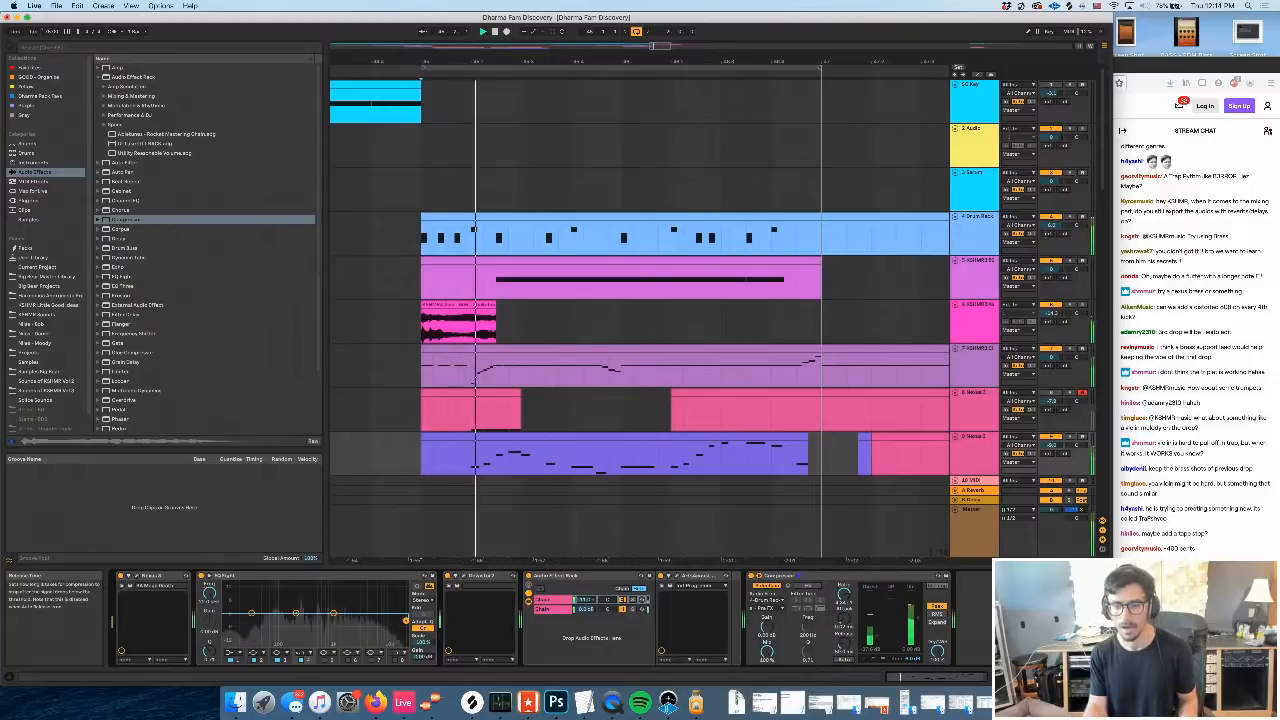
click(596, 447)
scroll(521, 305, left, 3)
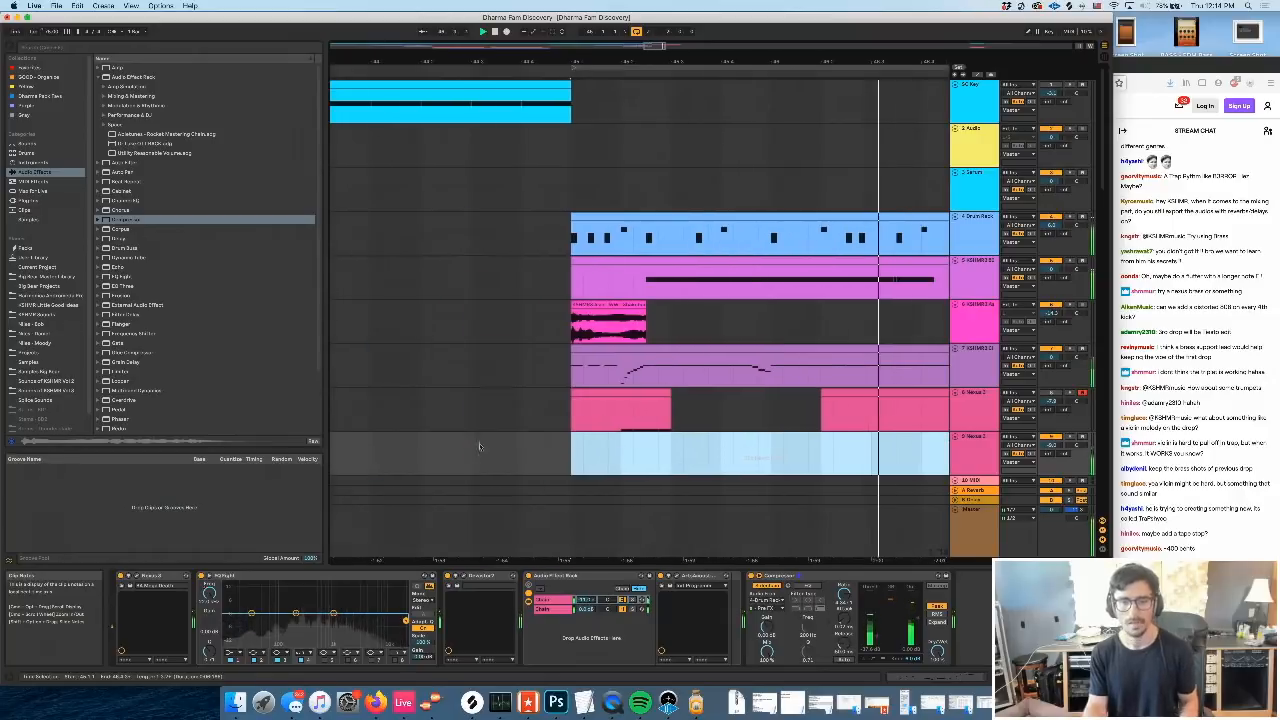
key(0)
click(542, 316)
key(space)
scroll(717, 443, right, 3)
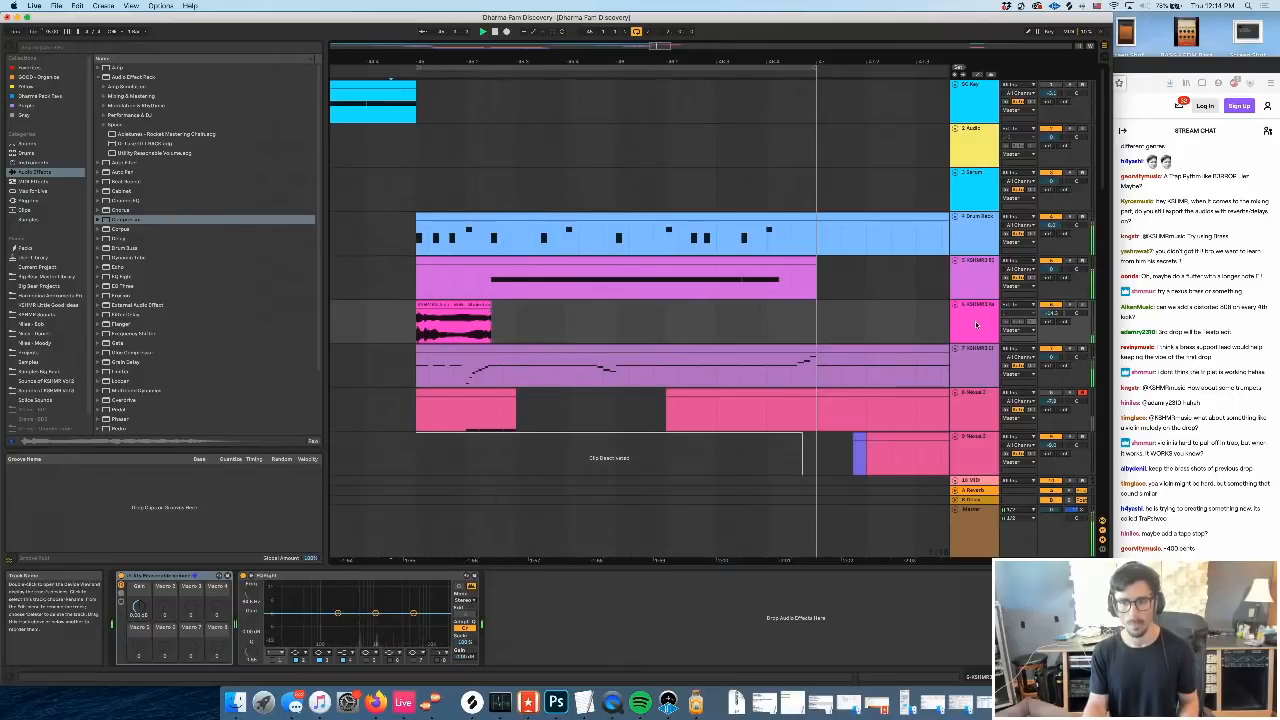
Replay the drop from its start and try cutting off the rear part of the Shakuhachi flute clip
click(700, 328)
click(417, 333)
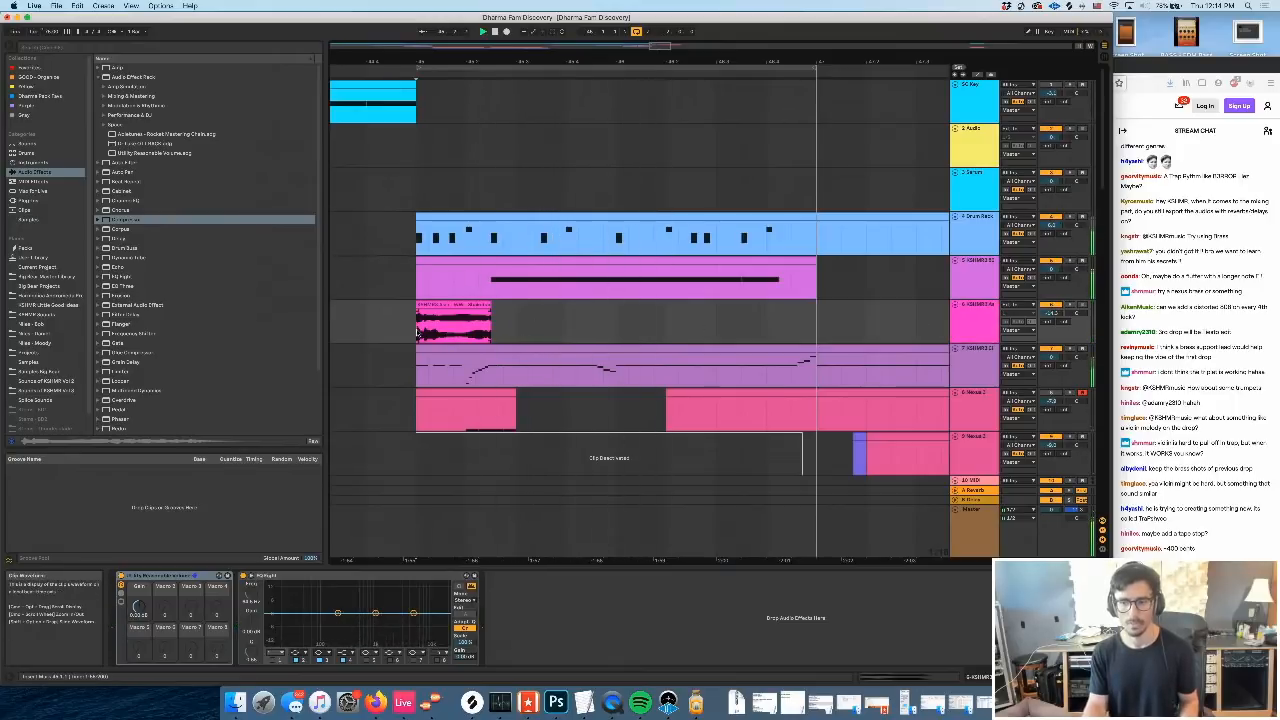
scroll(518, 335, right, 2)
scroll(519, 337, left, 2)
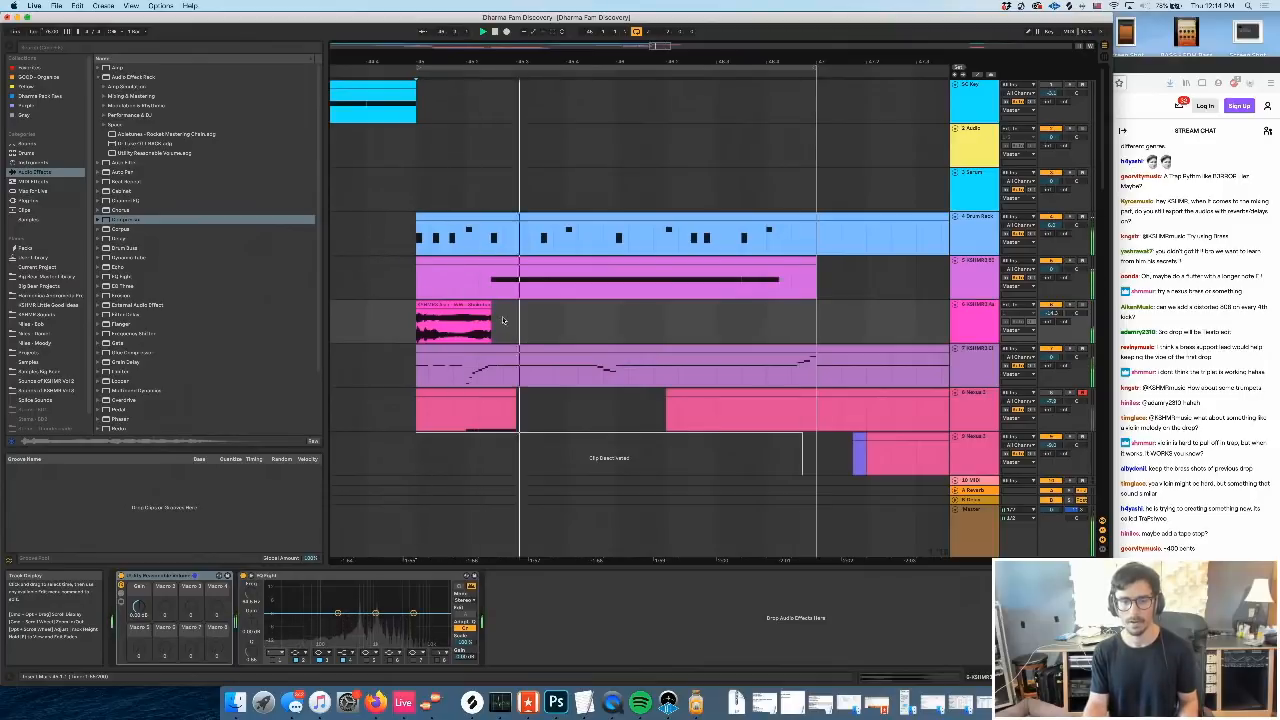
drag(465, 325, 519, 328)
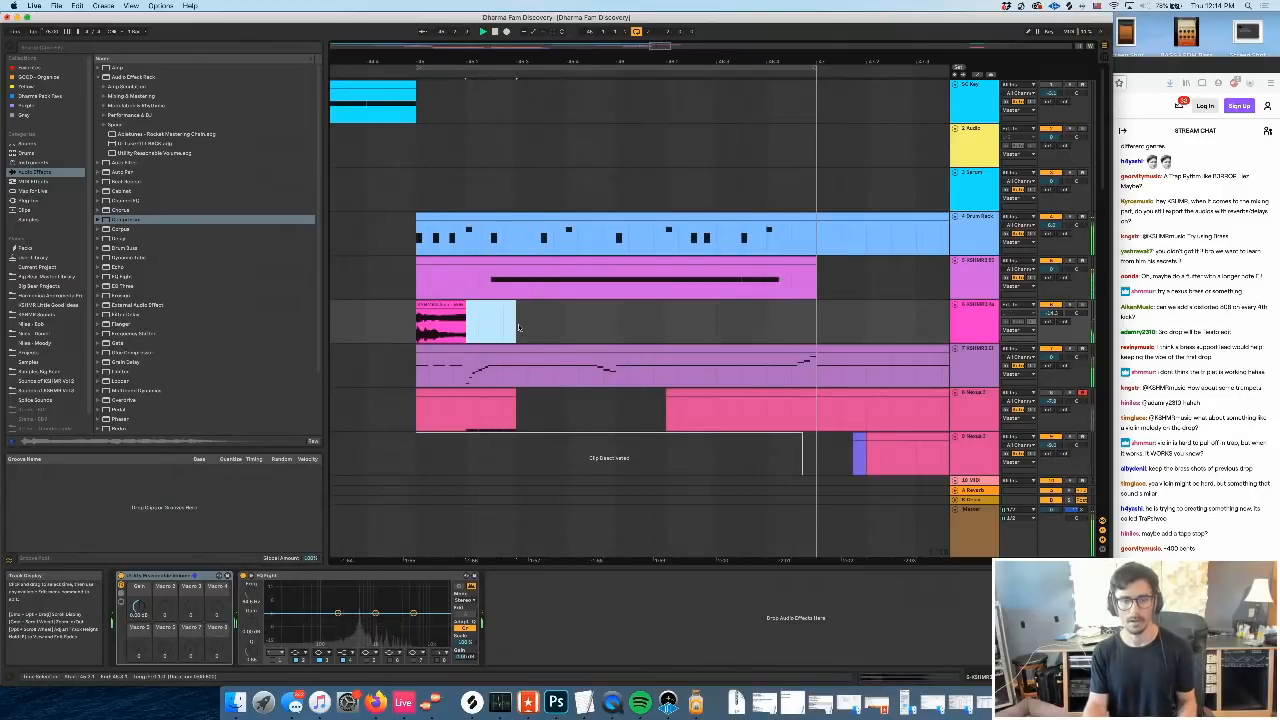
key(Delete)
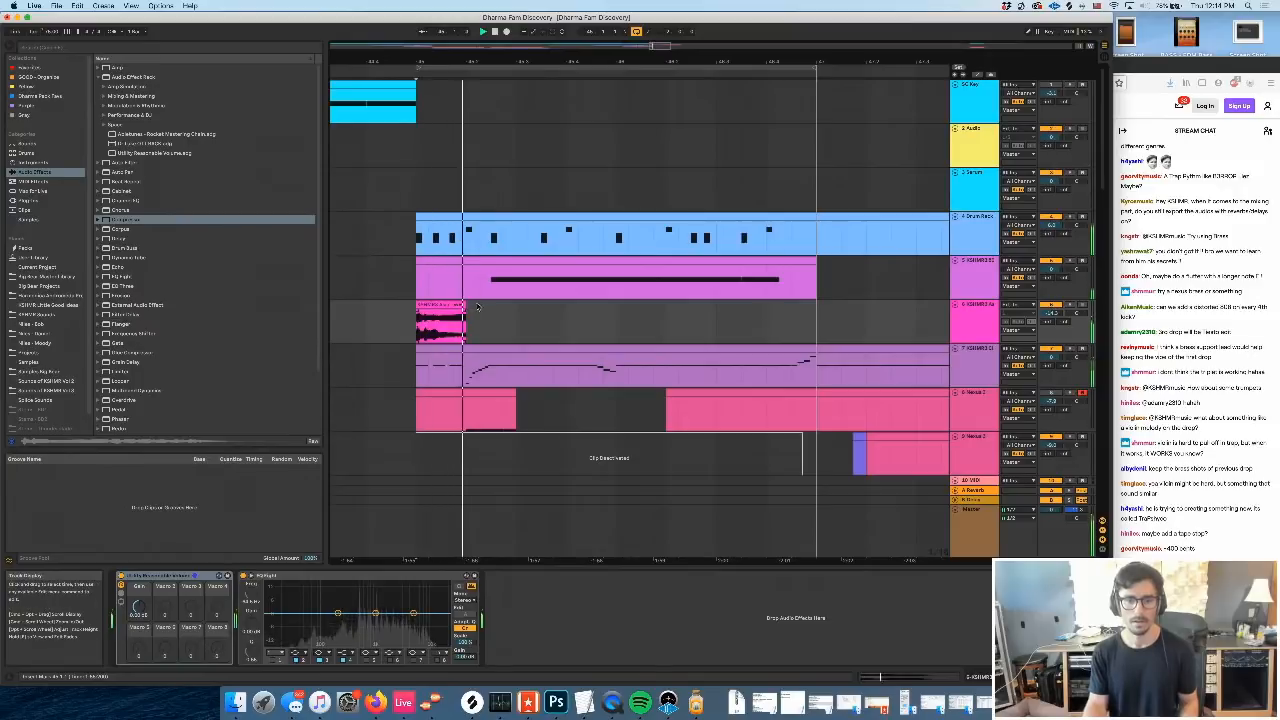
key(space)
Extend the end of the Shakuhachi flute clip and use warp markers in its waveform to pull the note's tail much earlier
drag(465, 306, 553, 309)
double_click(539, 307)
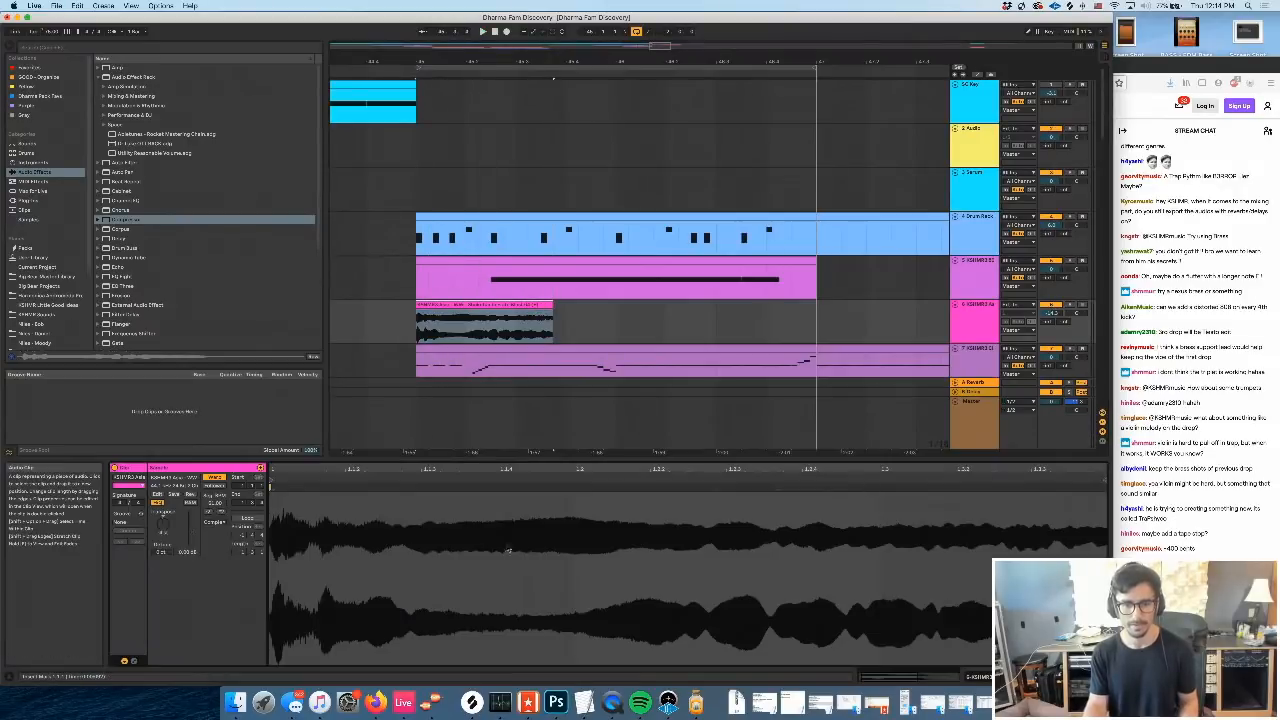
double_click(549, 487)
scroll(657, 512, down, 3)
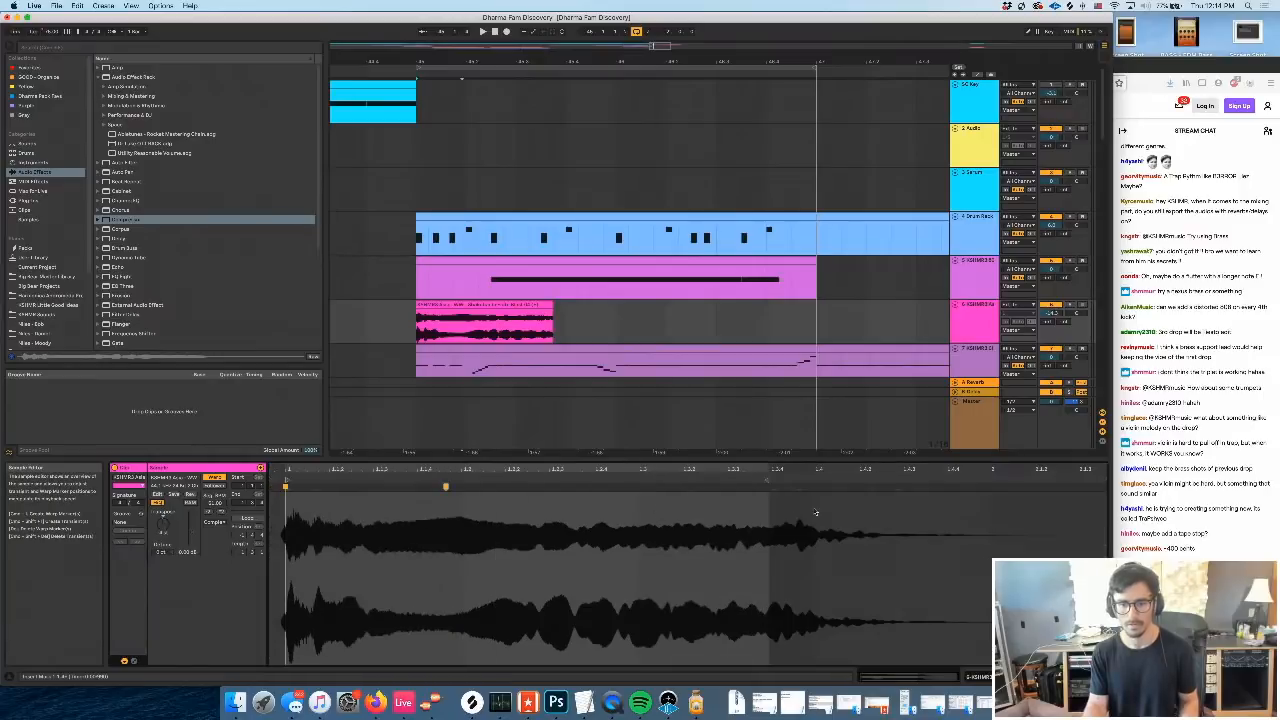
drag(835, 502, 546, 504)
Play back the warped flute and nudge its middle warp marker slightly earlier
key(space)
key(space)
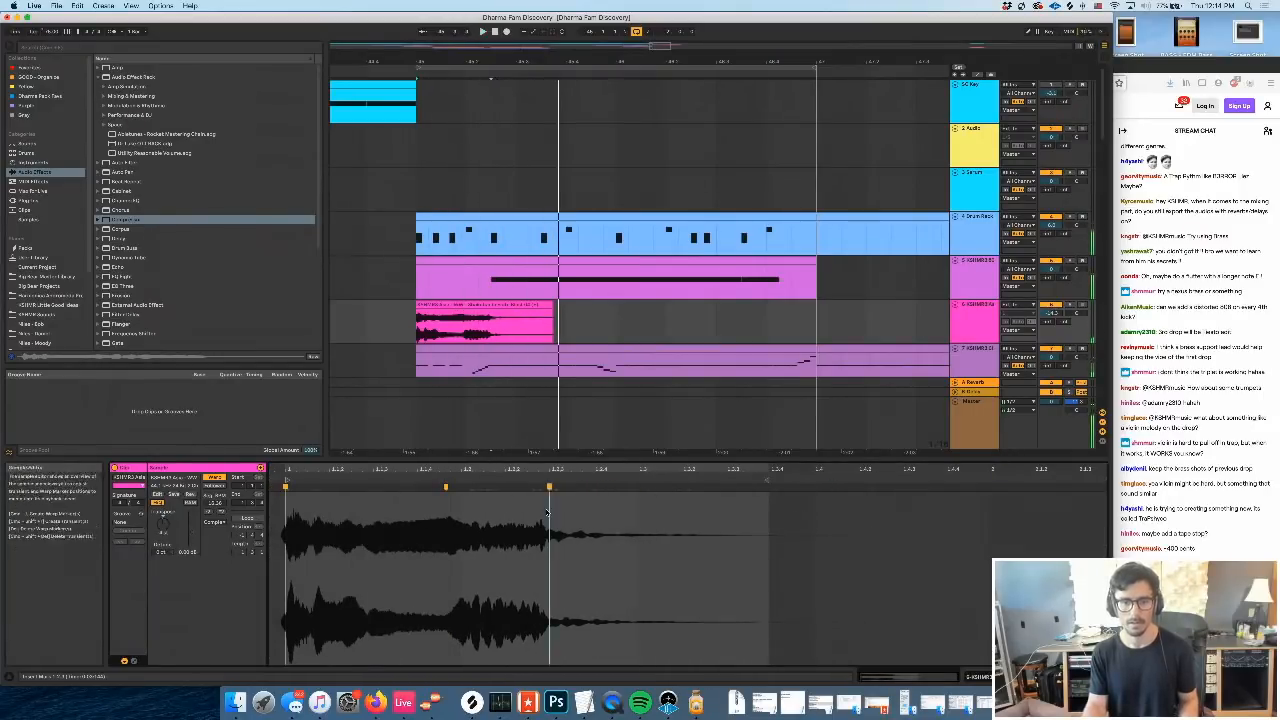
key(space)
drag(448, 489, 442, 491)
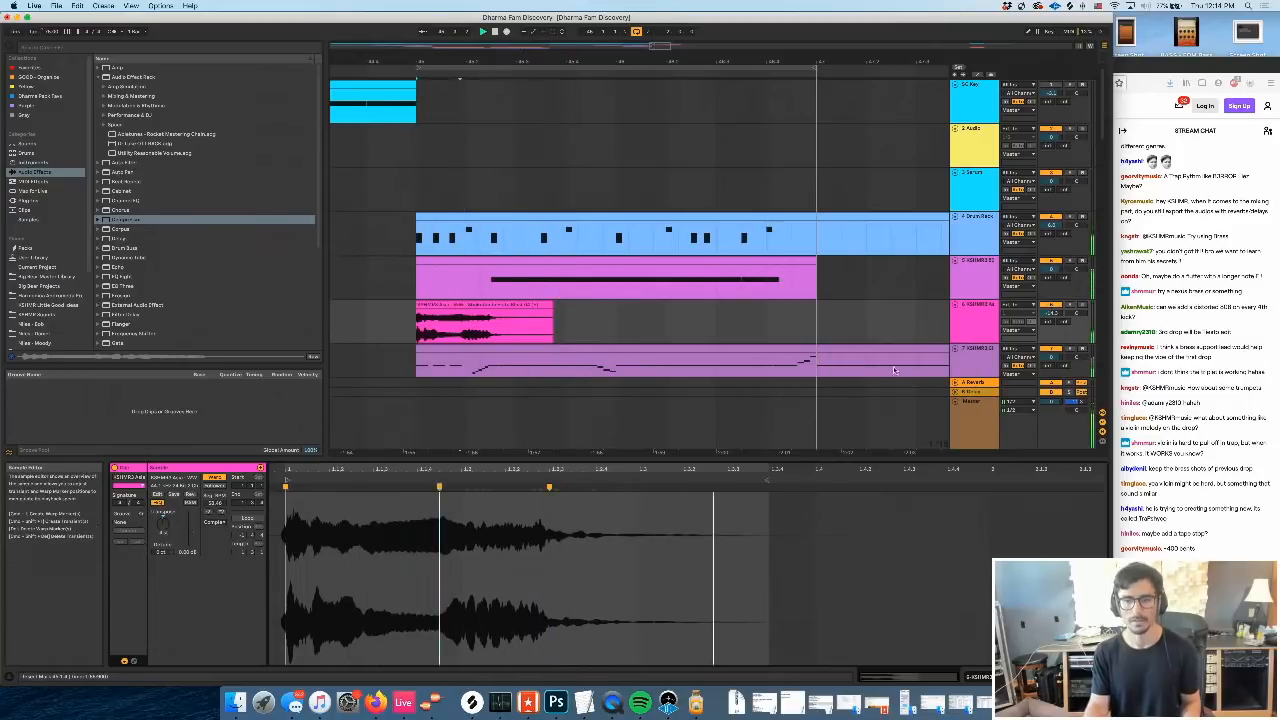
key(space)
Add an audio track below the flute track and place Decap_KNOCK_Shout.wav from Splice on it, just after the drop's start
click(994, 320)
key(super+t)
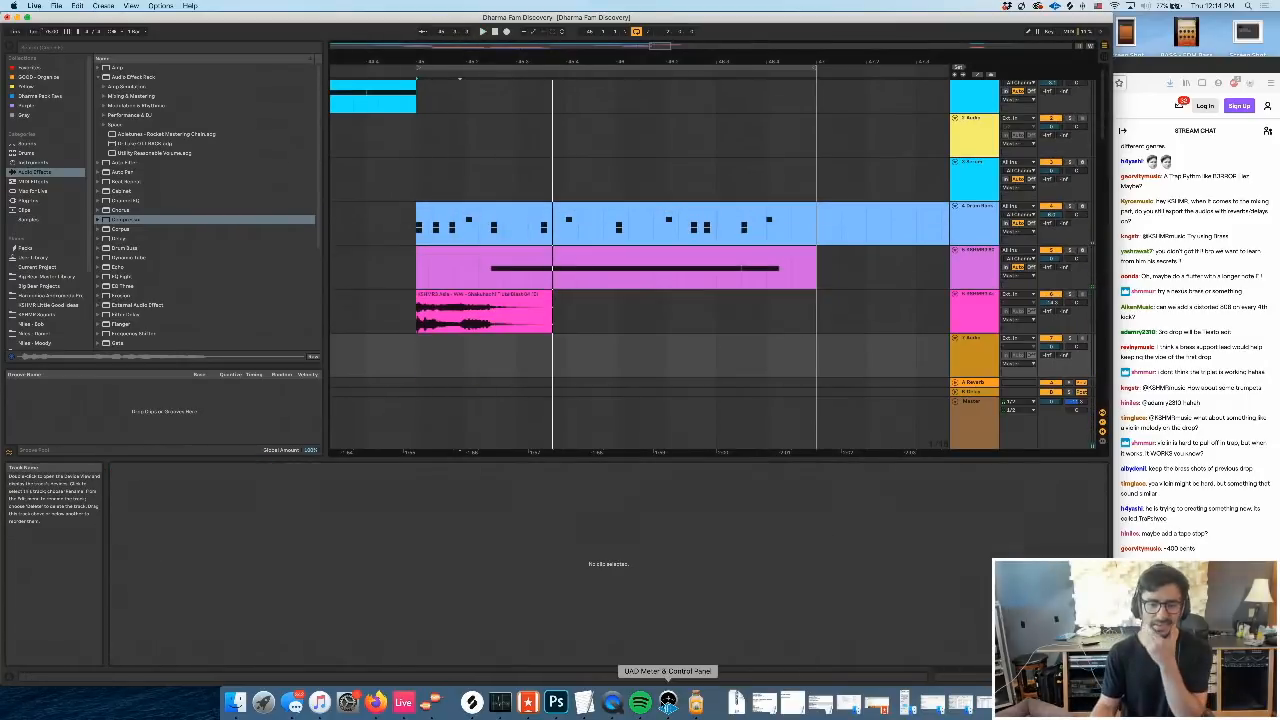
click(472, 702)
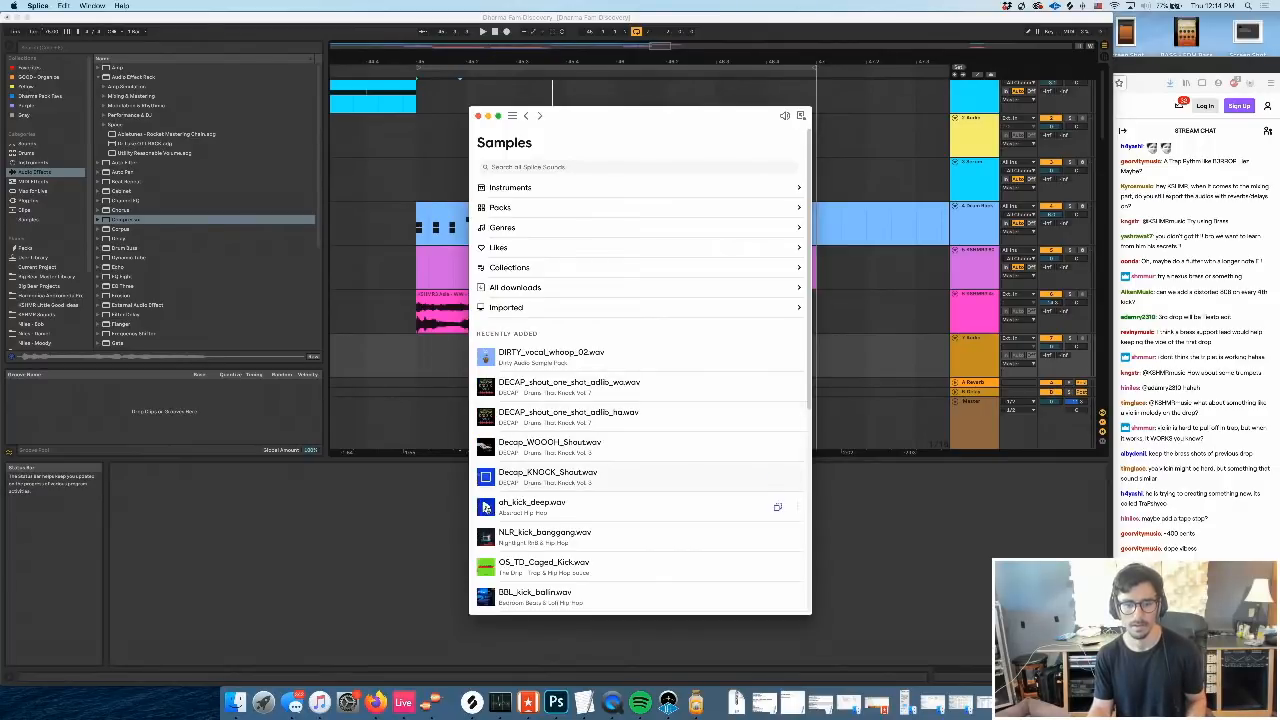
drag(505, 471, 485, 353)
click(418, 356)
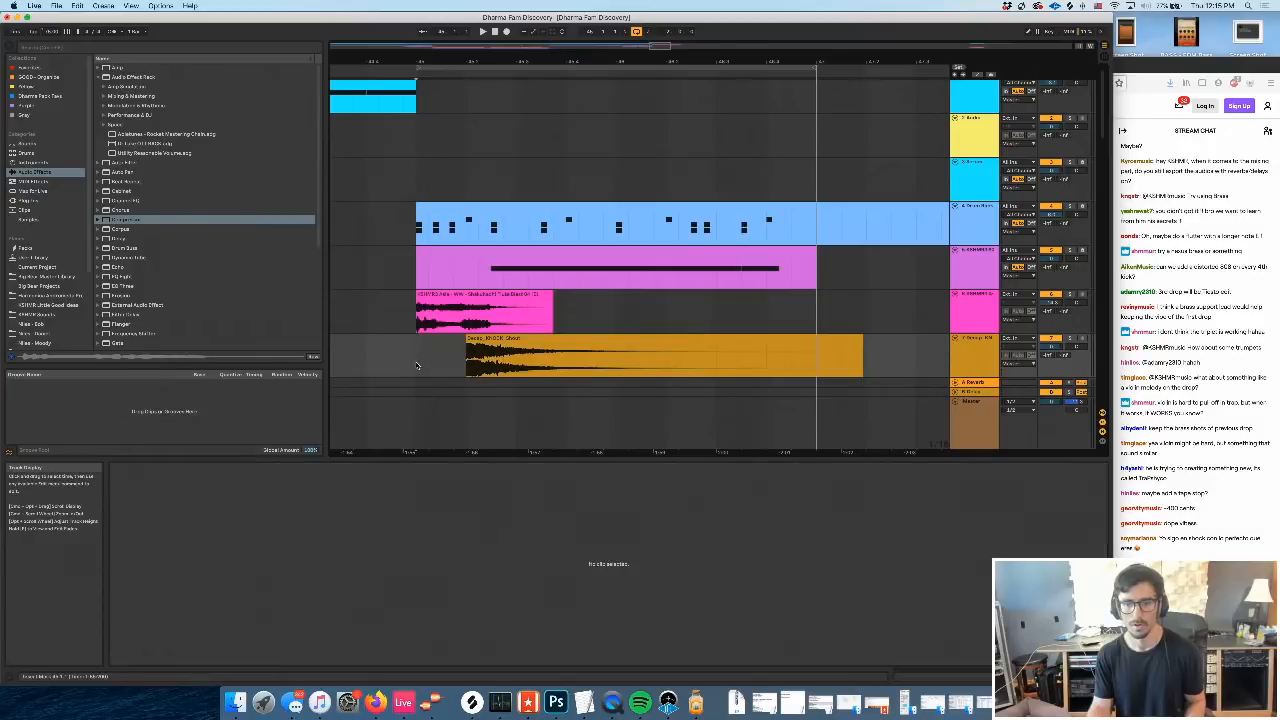
Lower the shout track's volume and play the drop from its start to check the shout against the other tracks
drag(1052, 346, 1052, 385)
key(space)
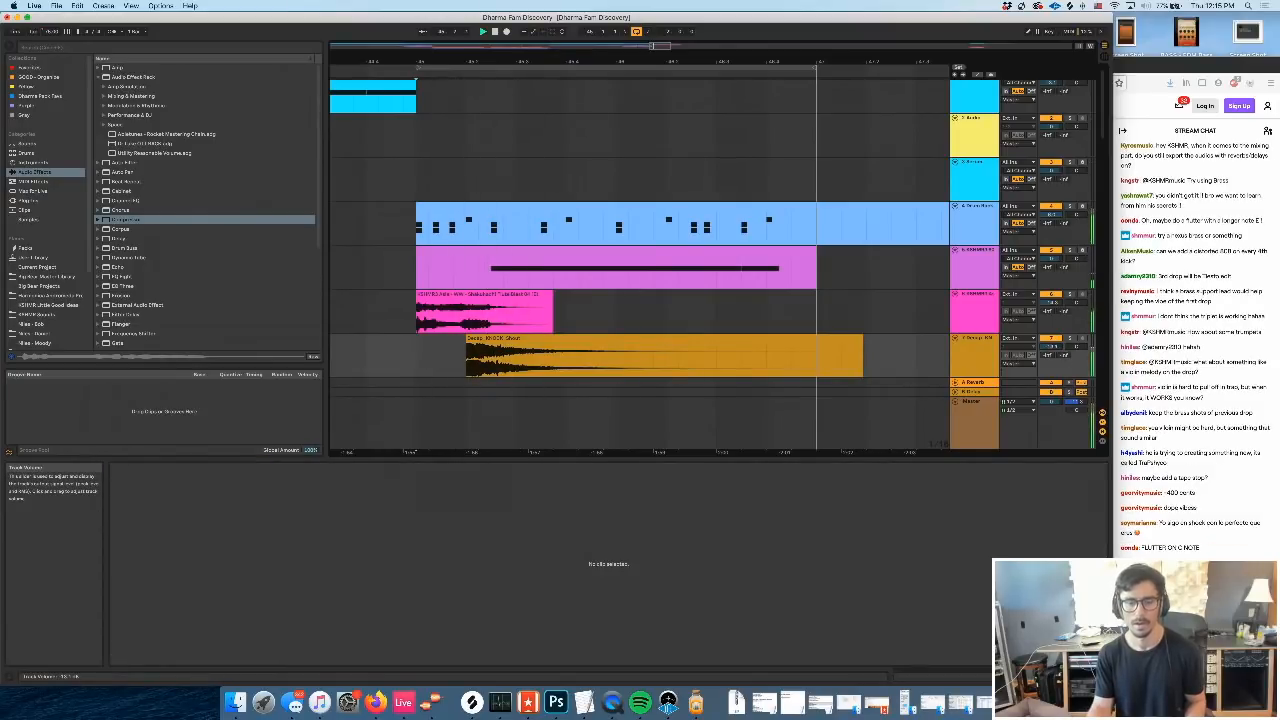
key(space)
click(499, 340)
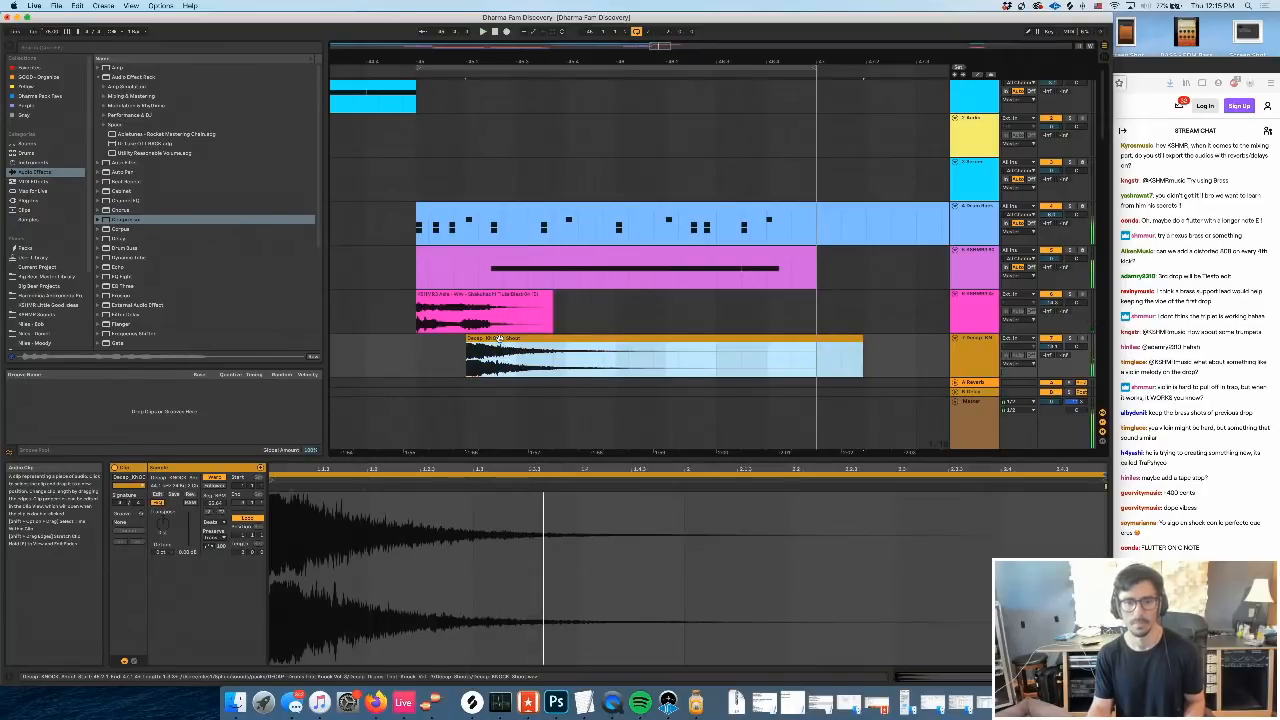
key(space)
click(412, 360)
key(space)
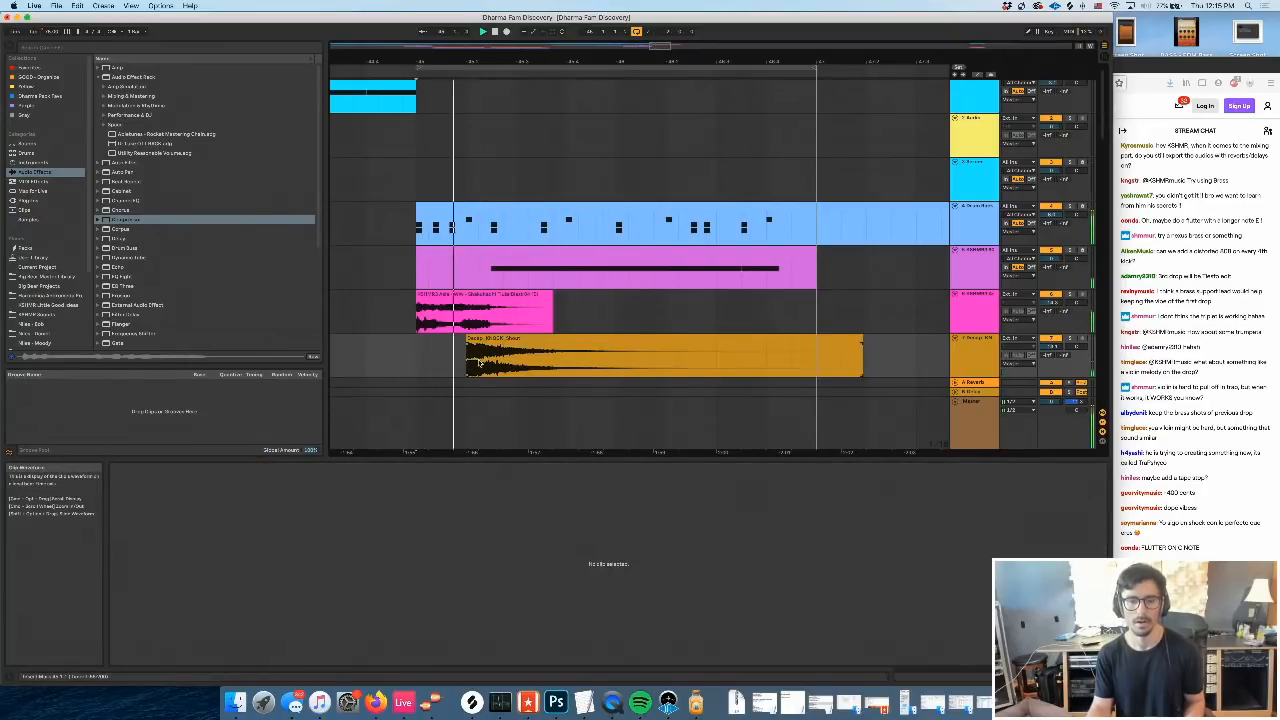
key(space)
Open the shout sample in Melodyne, analyse it with a polyphonic algorithm, audition its notes, and return to Live
click(492, 355)
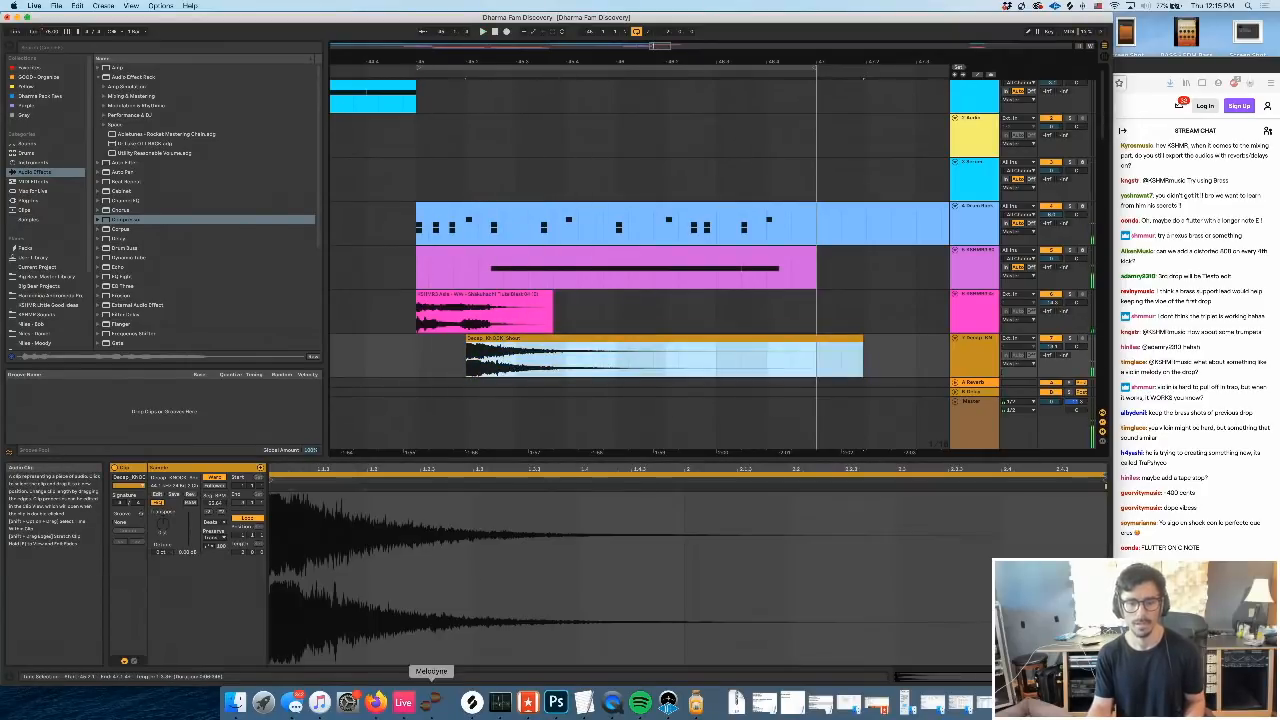
click(431, 702)
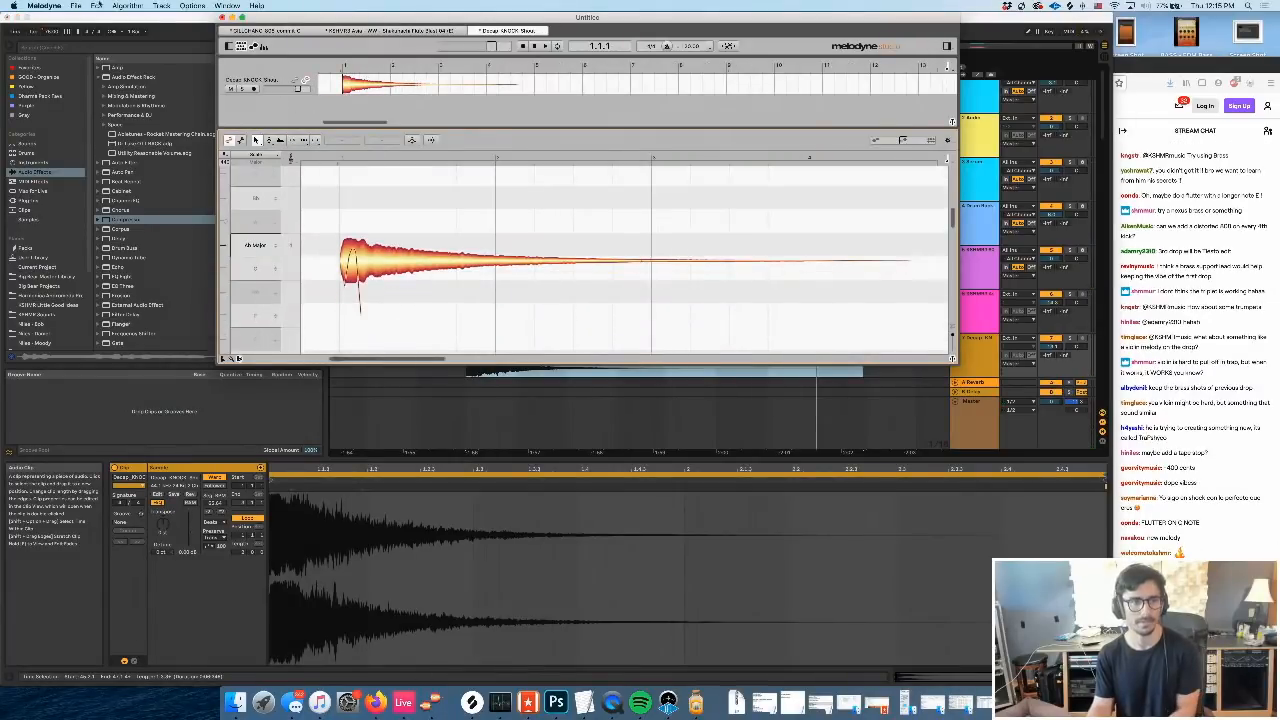
click(127, 6)
click(149, 55)
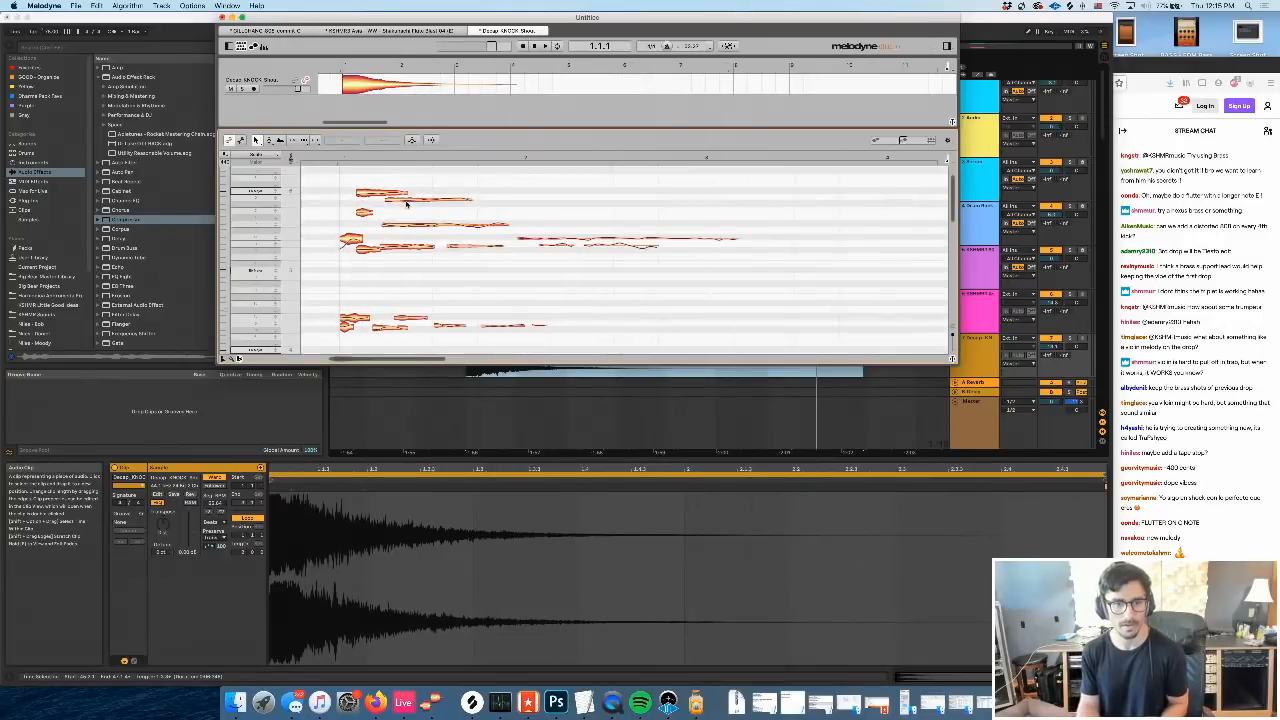
click(352, 238)
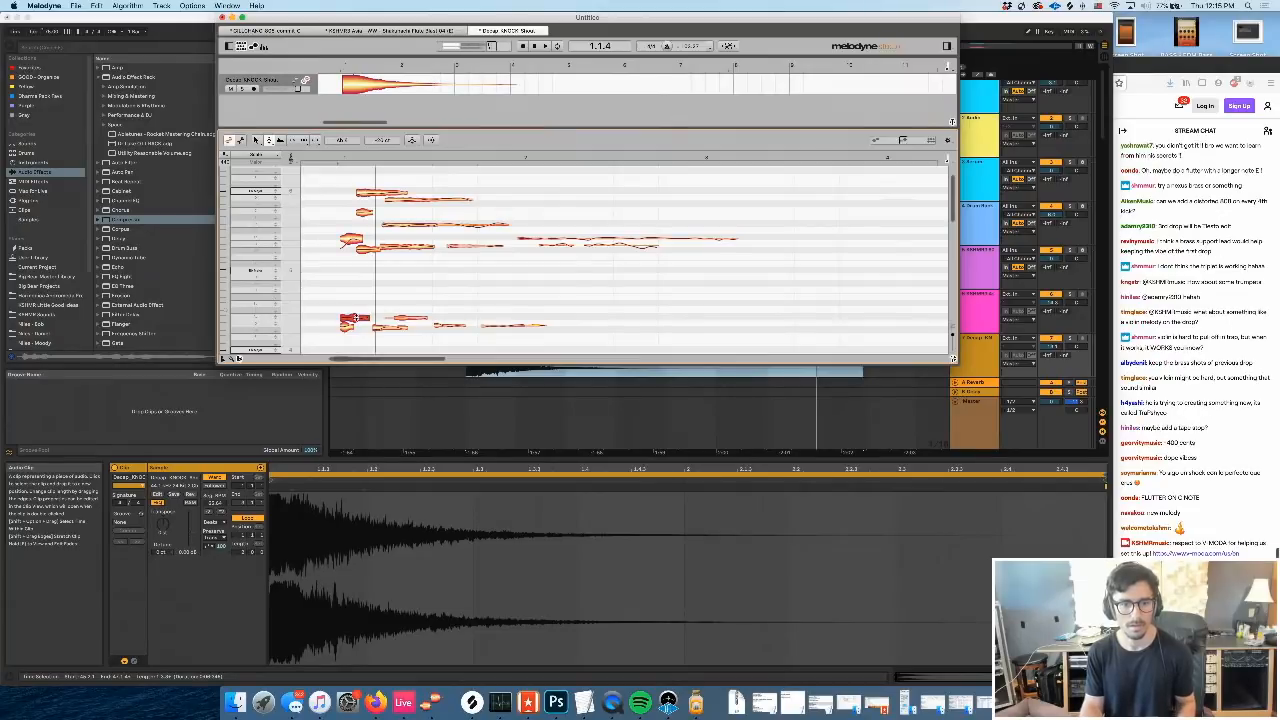
click(505, 503)
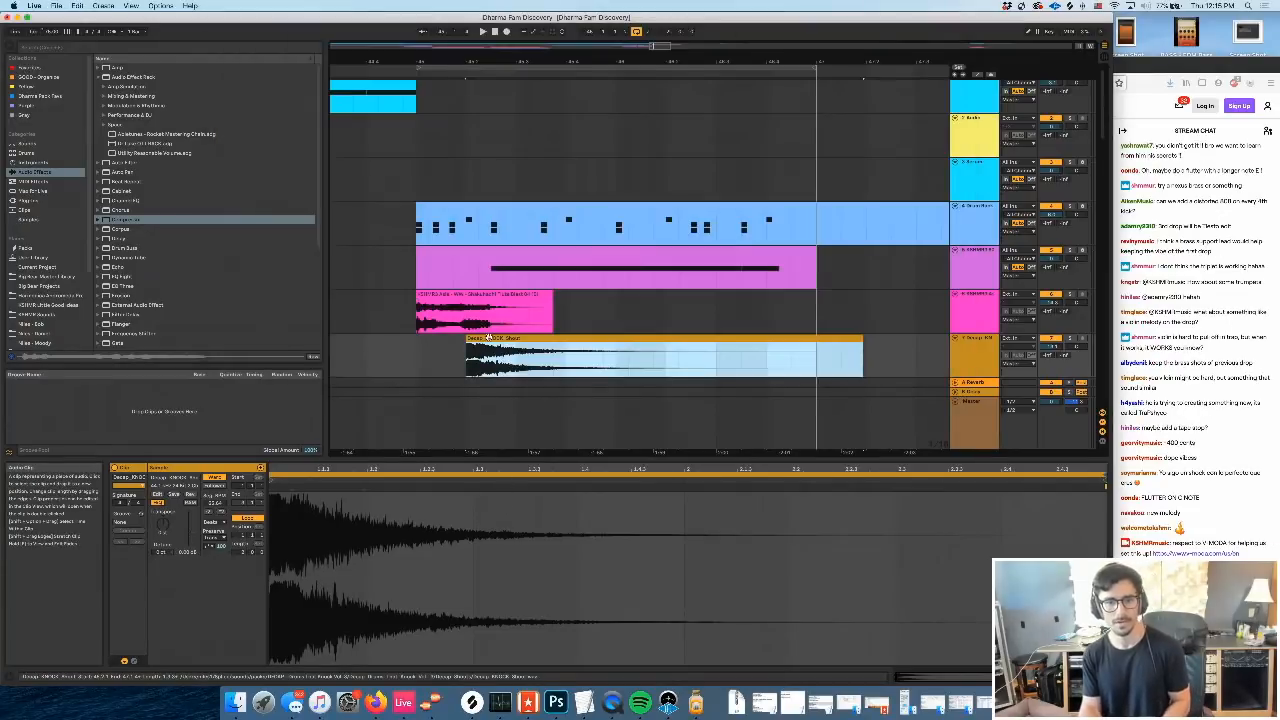
Set the shout clip's warp mode to Complex and play the drop
click(177, 532)
click(222, 523)
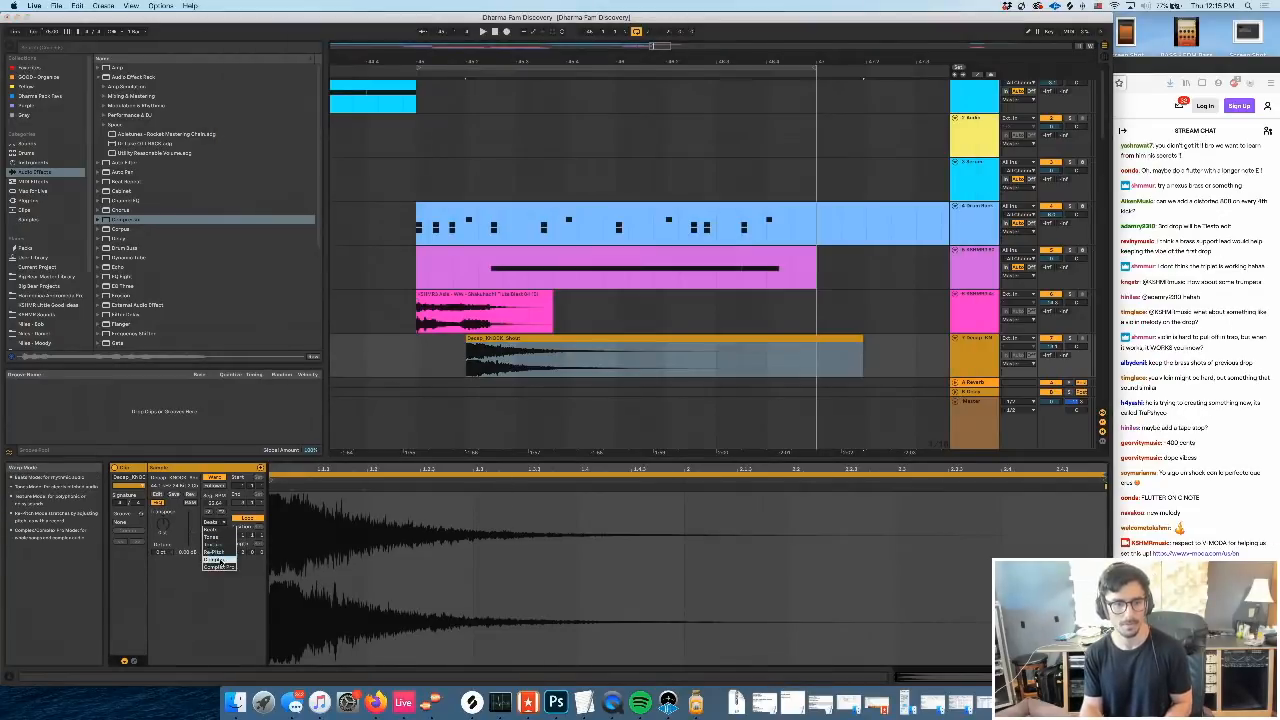
click(221, 560)
key(space)
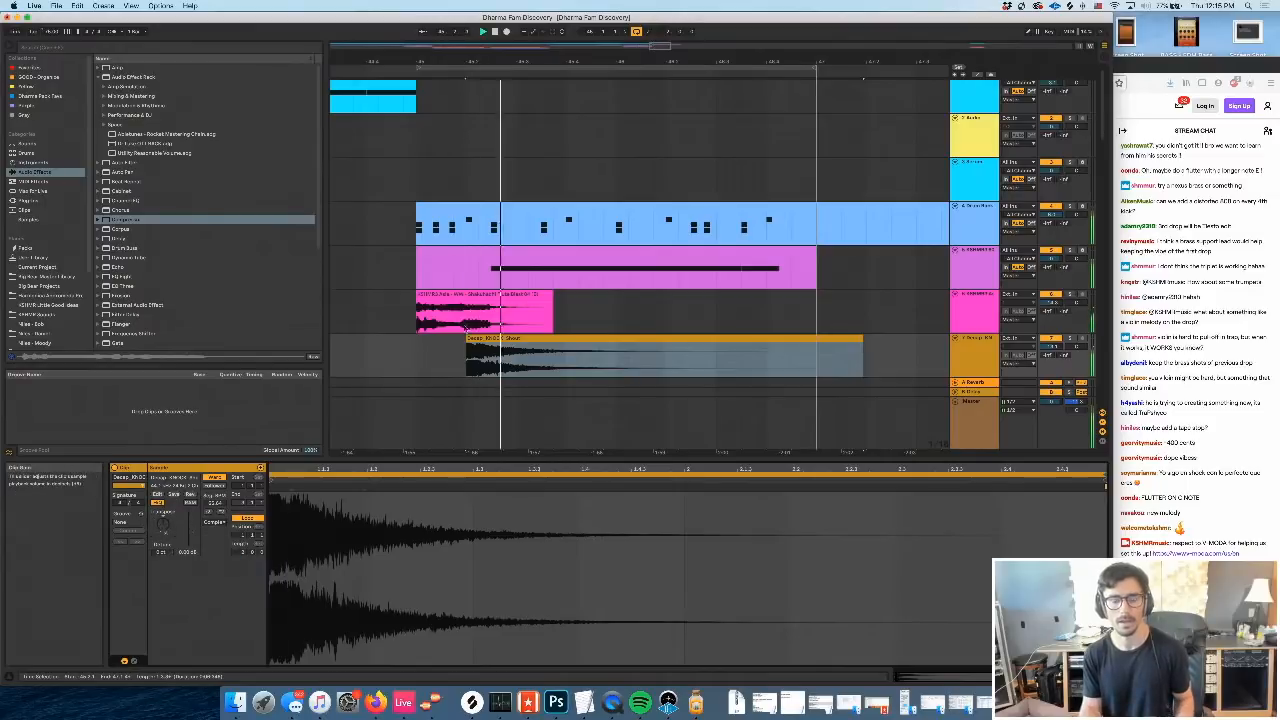
Replay the drop from its start to check the shout against the flute, 808 and Nexus tracks
click(420, 348)
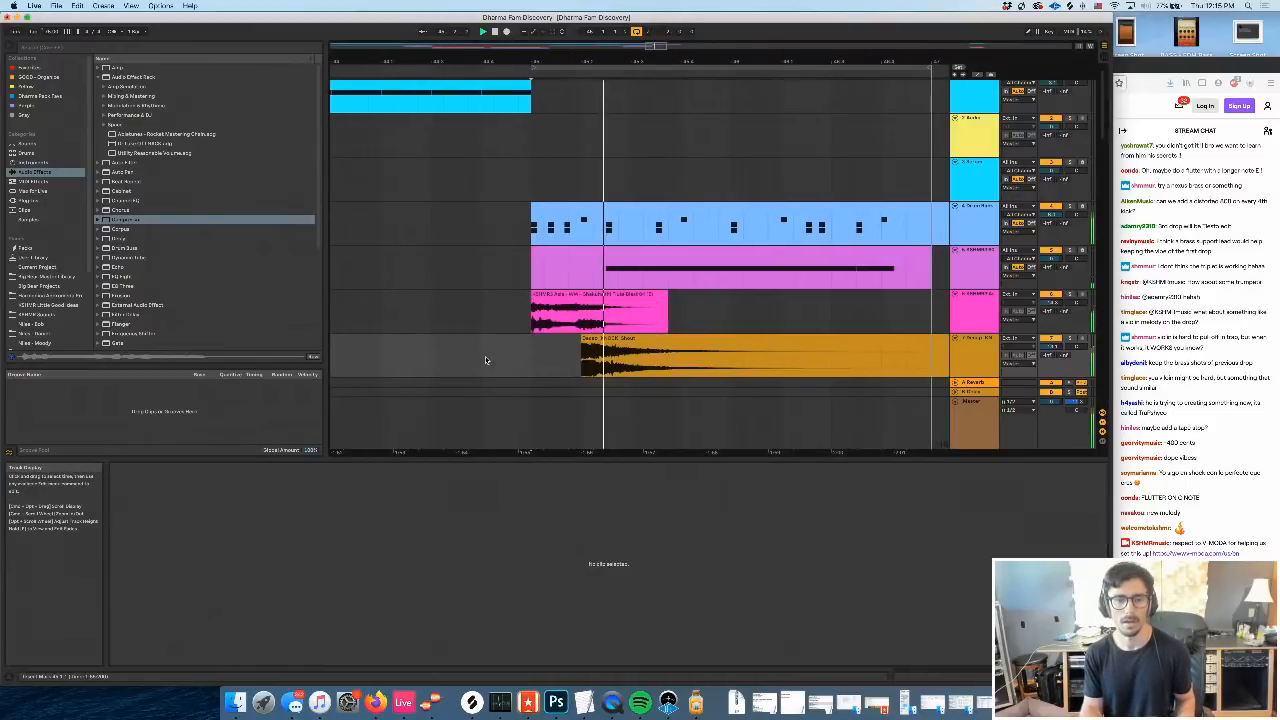
click(427, 357)
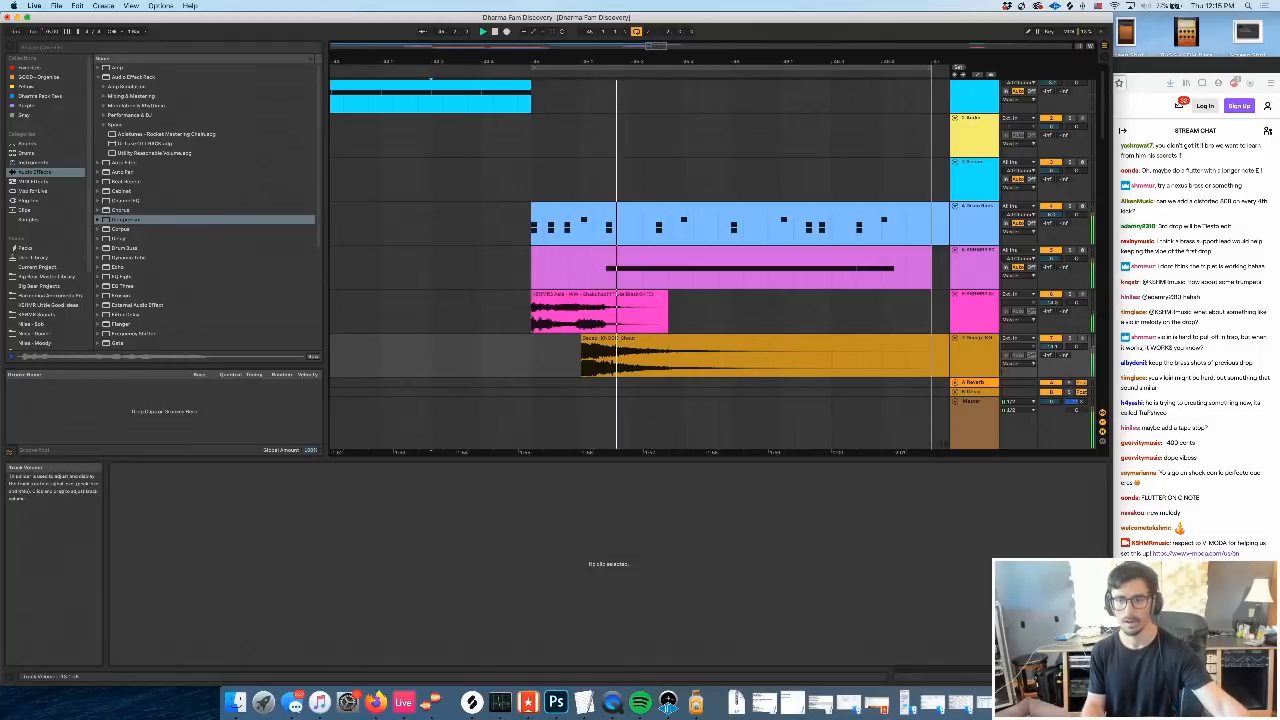
click(687, 333)
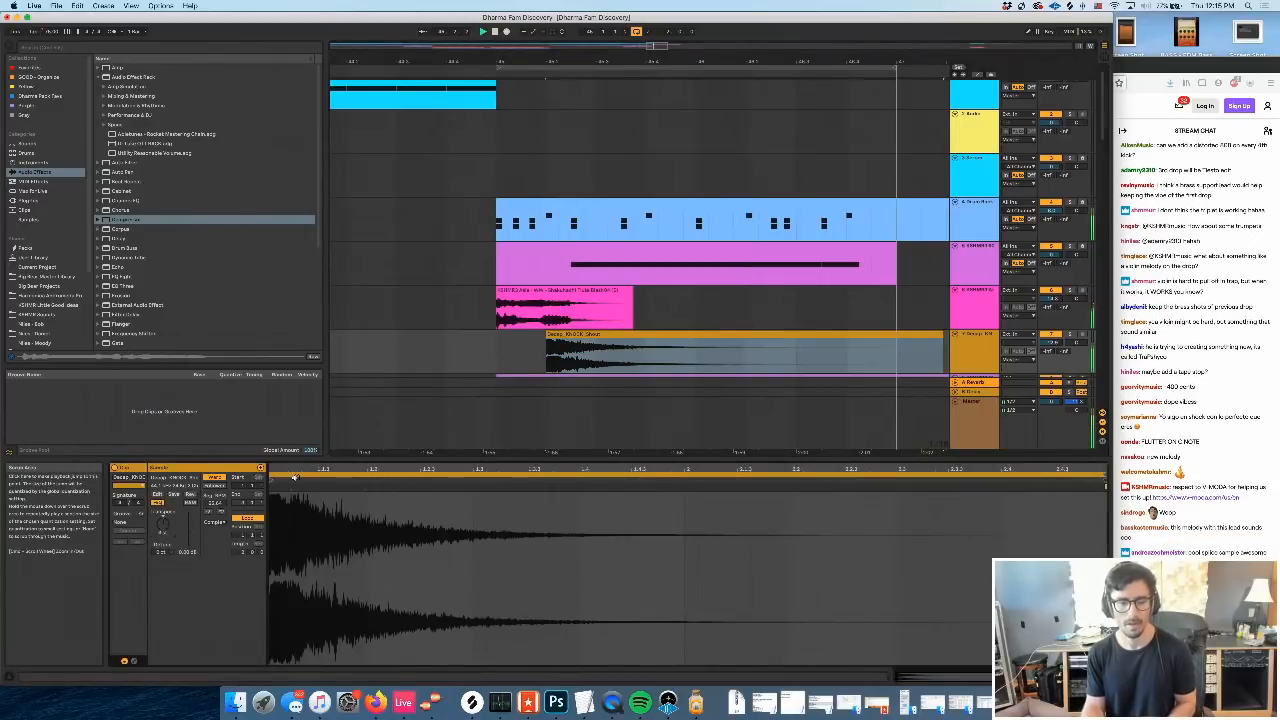
click(562, 334)
scroll(545, 335, right, 1)
scroll(500, 325, down, 2)
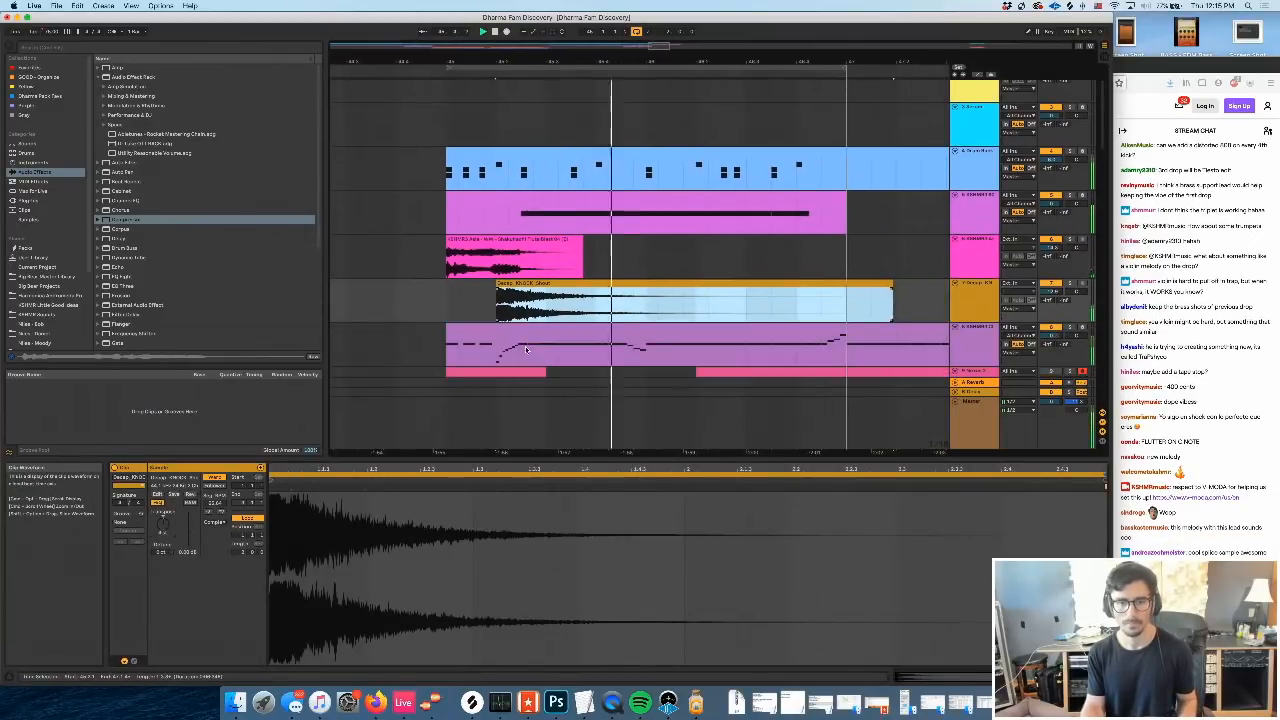
click(450, 309)
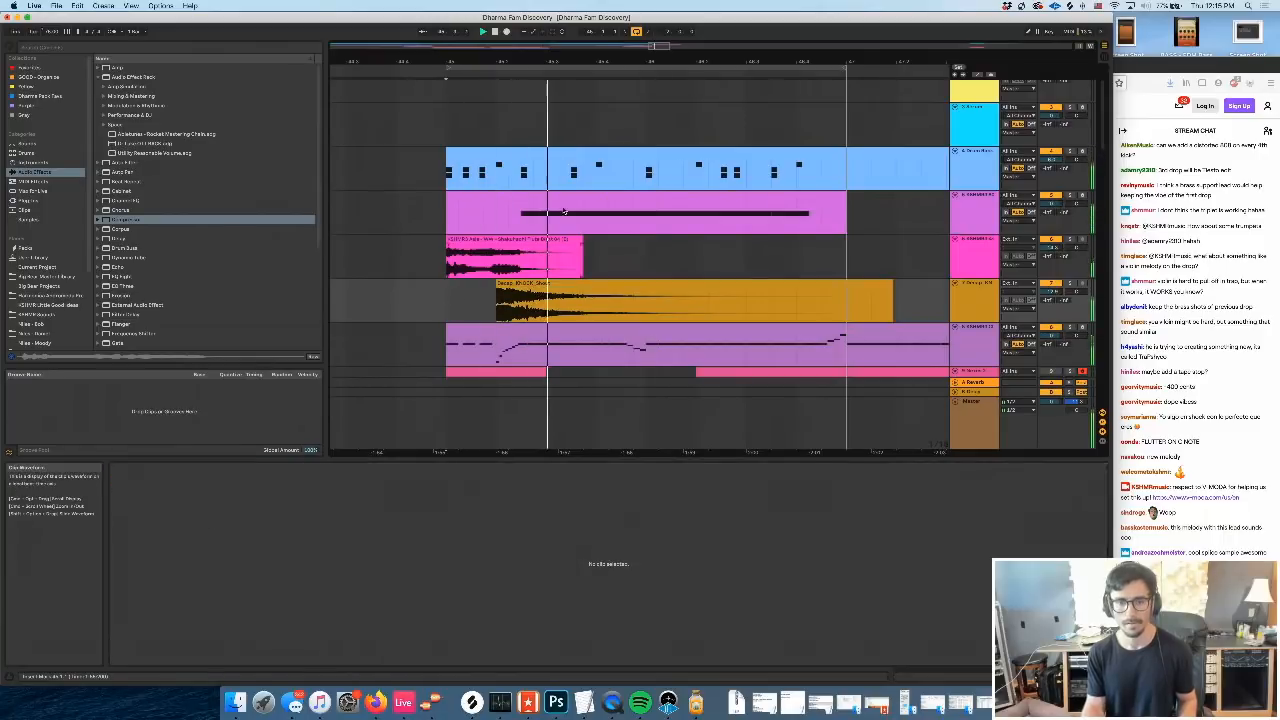
Group the distorted 808 track's Sampler into an Instrument Rack and duplicate its chain
click(588, 195)
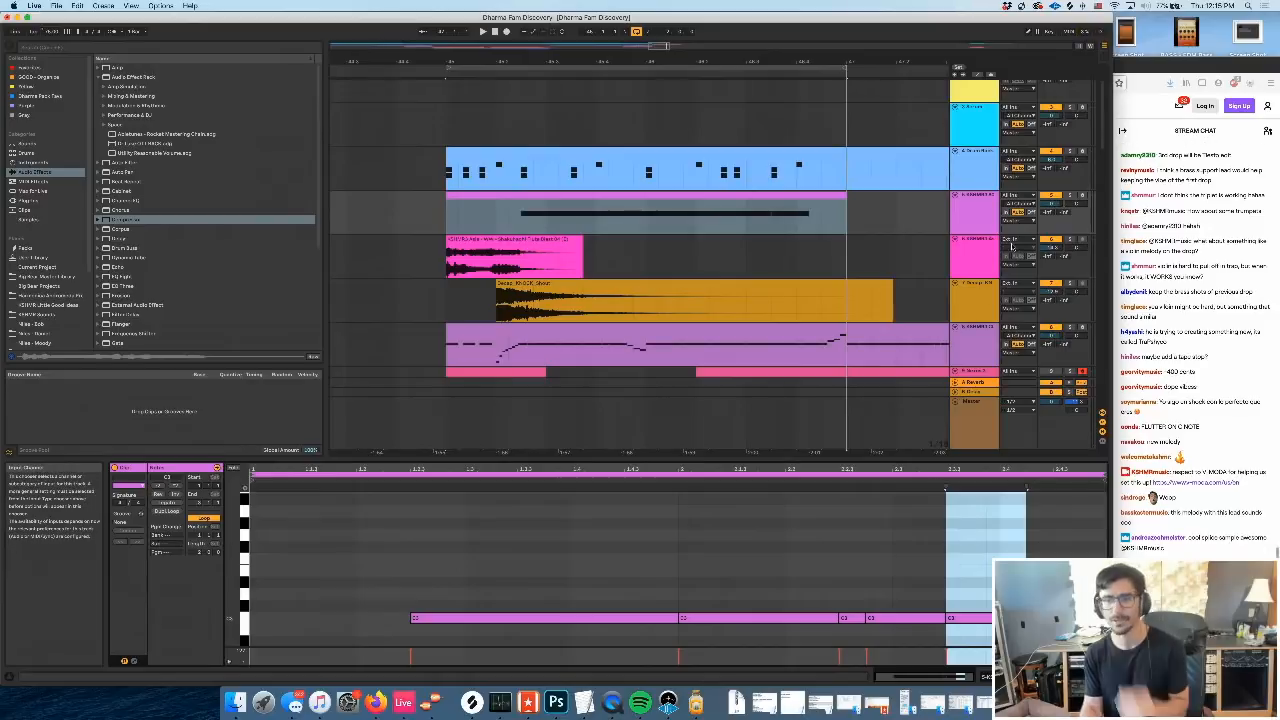
click(979, 215)
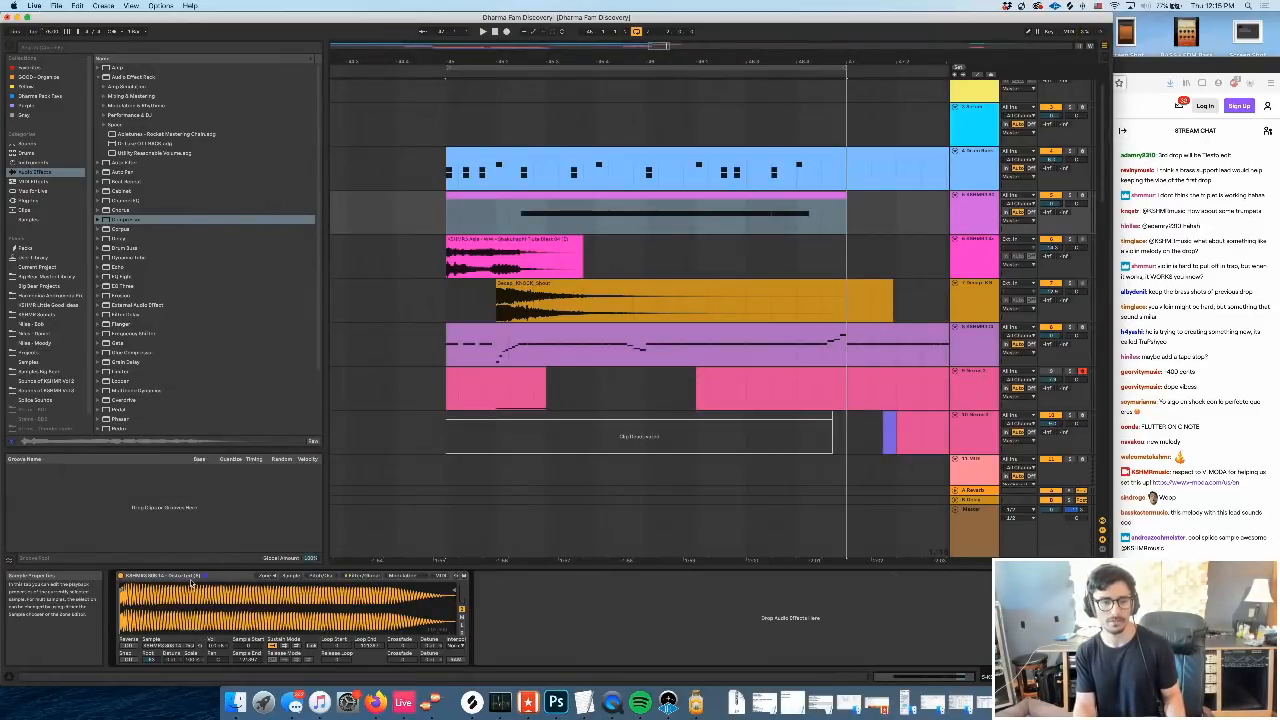
click(191, 577)
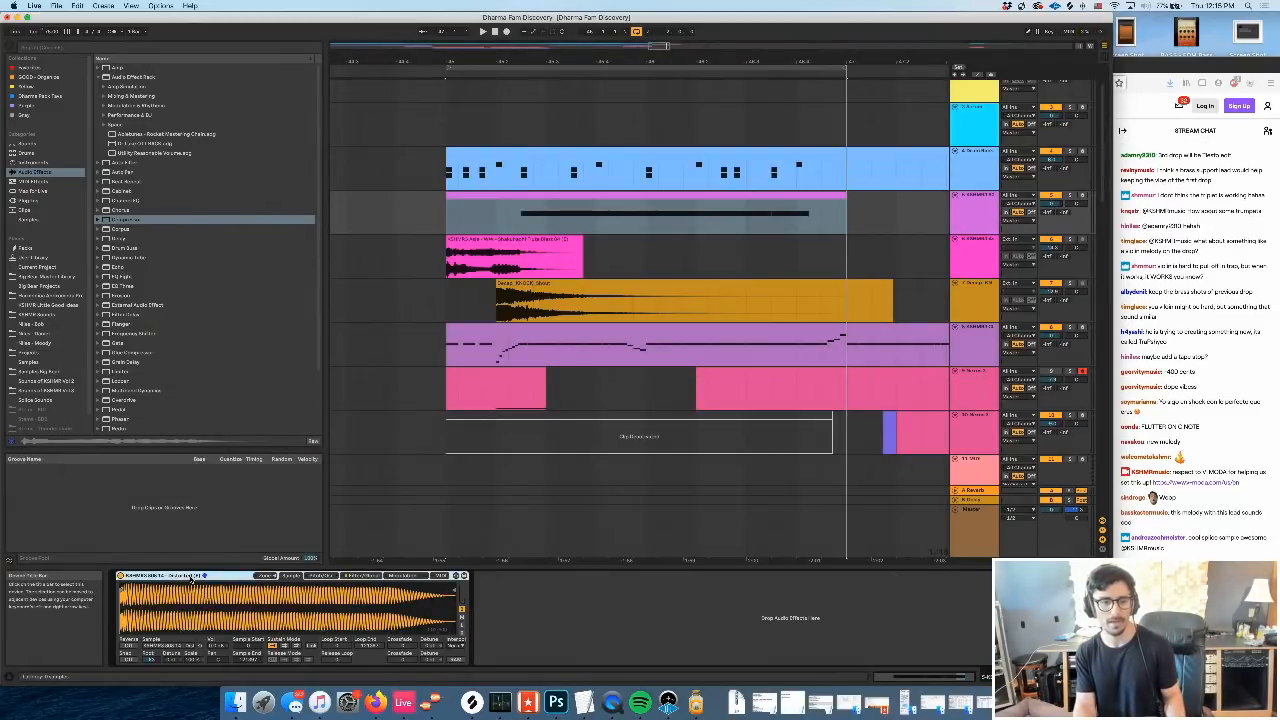
key(super+g)
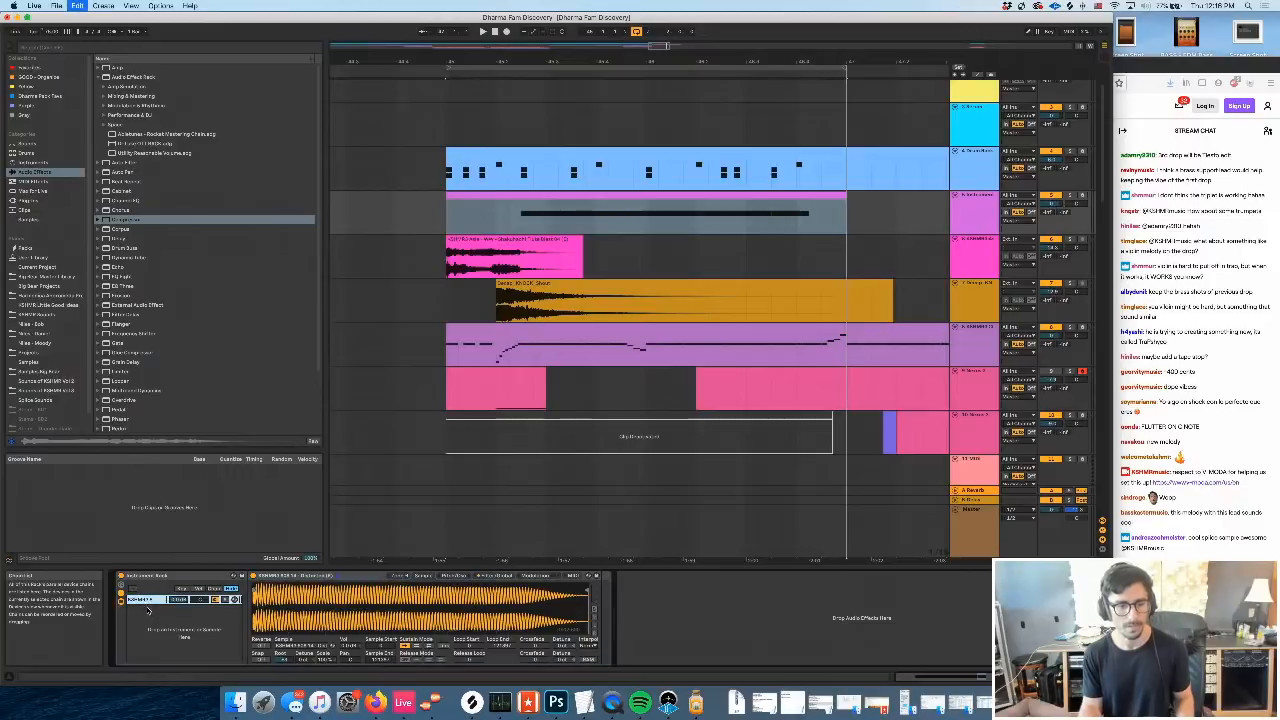
key(super+d)
Add a Pitch MIDI effect before the duplicated 808 chain's Sampler, transpose it, and lower that chain's volume while playing the drop
click(30, 181)
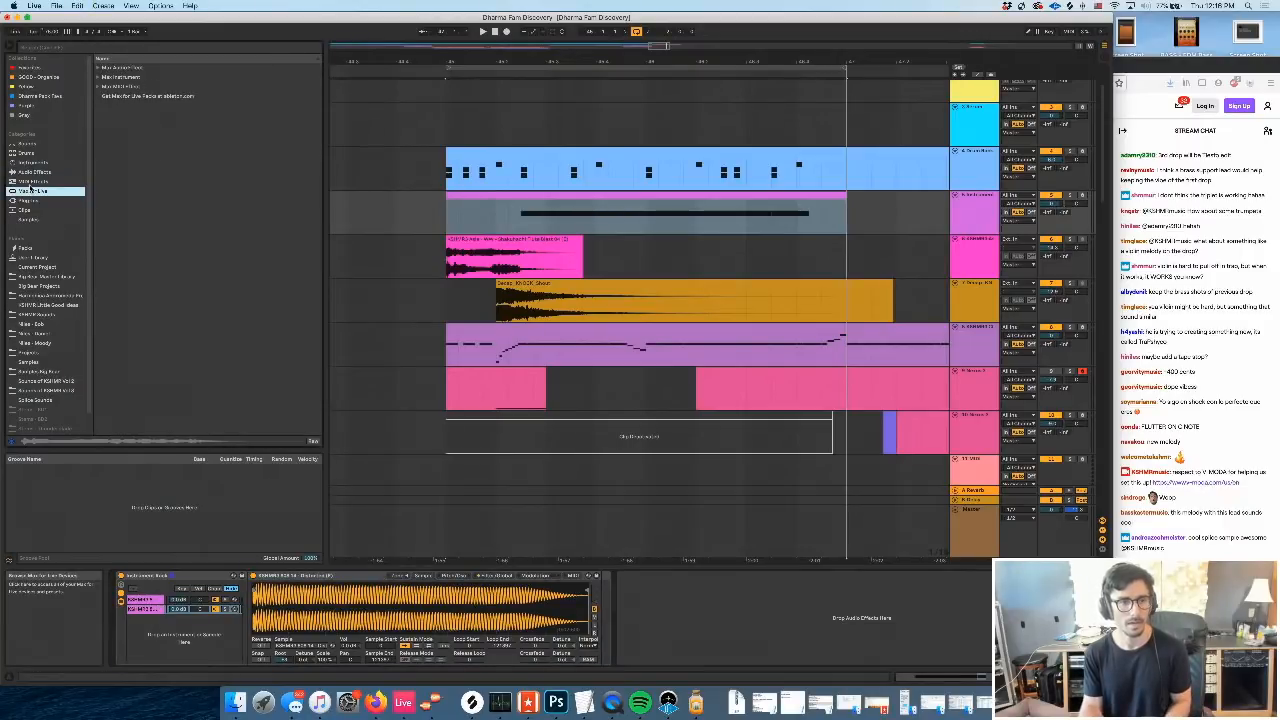
click(116, 106)
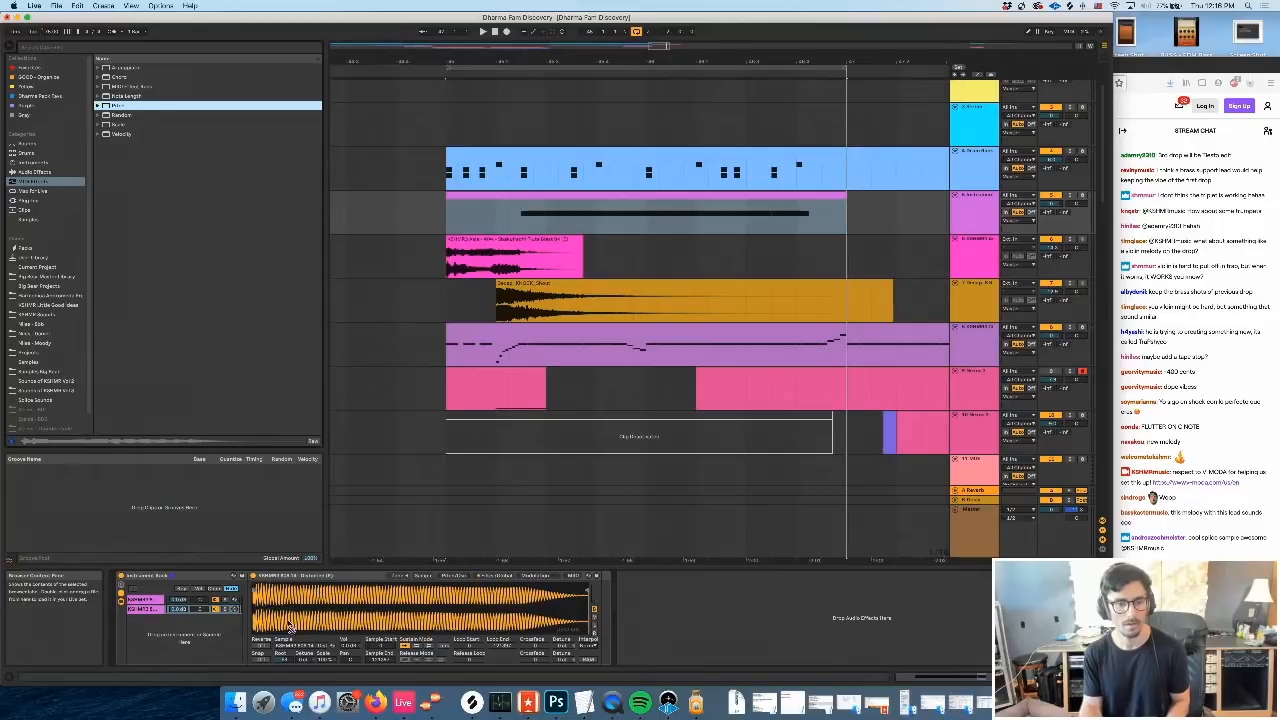
drag(258, 597, 268, 604)
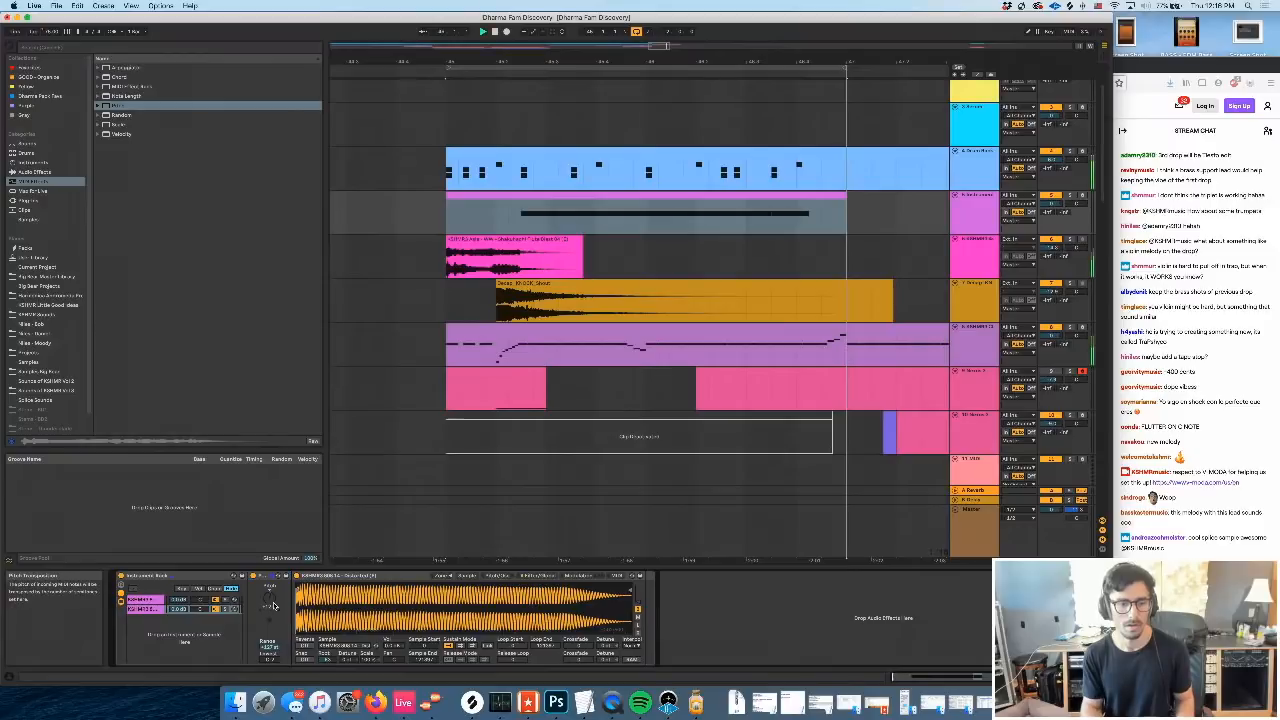
click(180, 609)
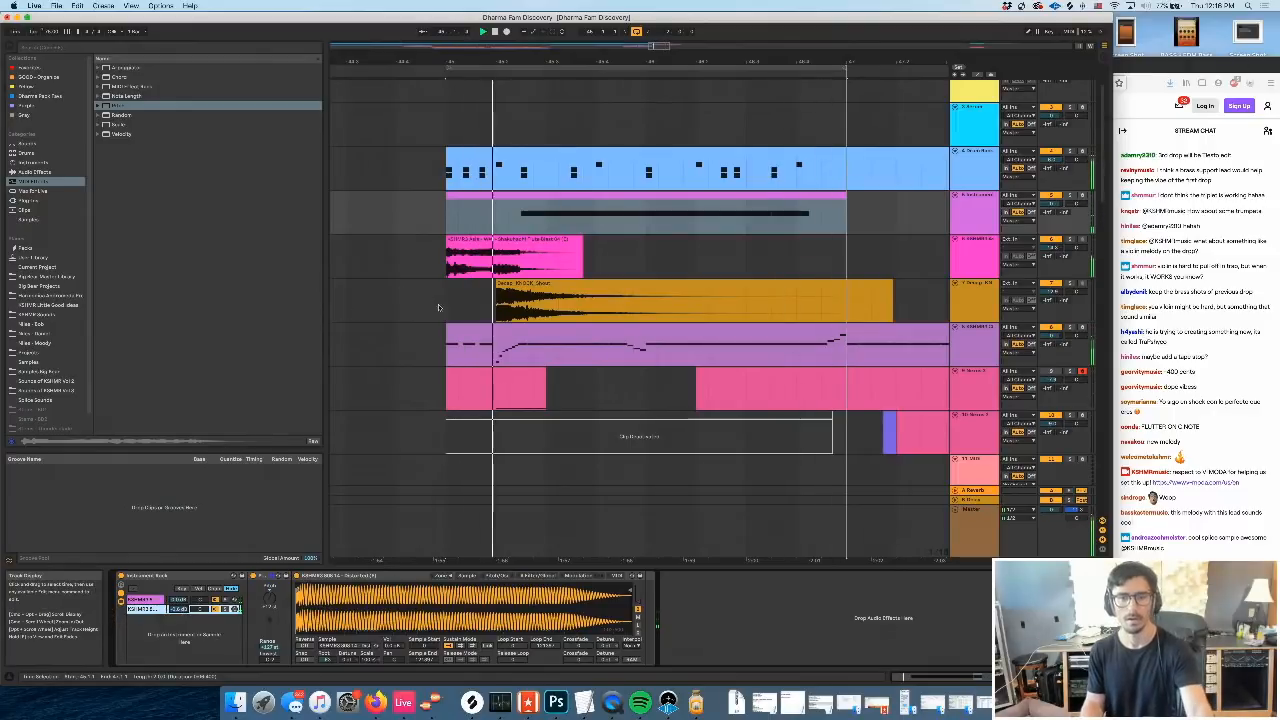
drag(587, 364, 627, 364)
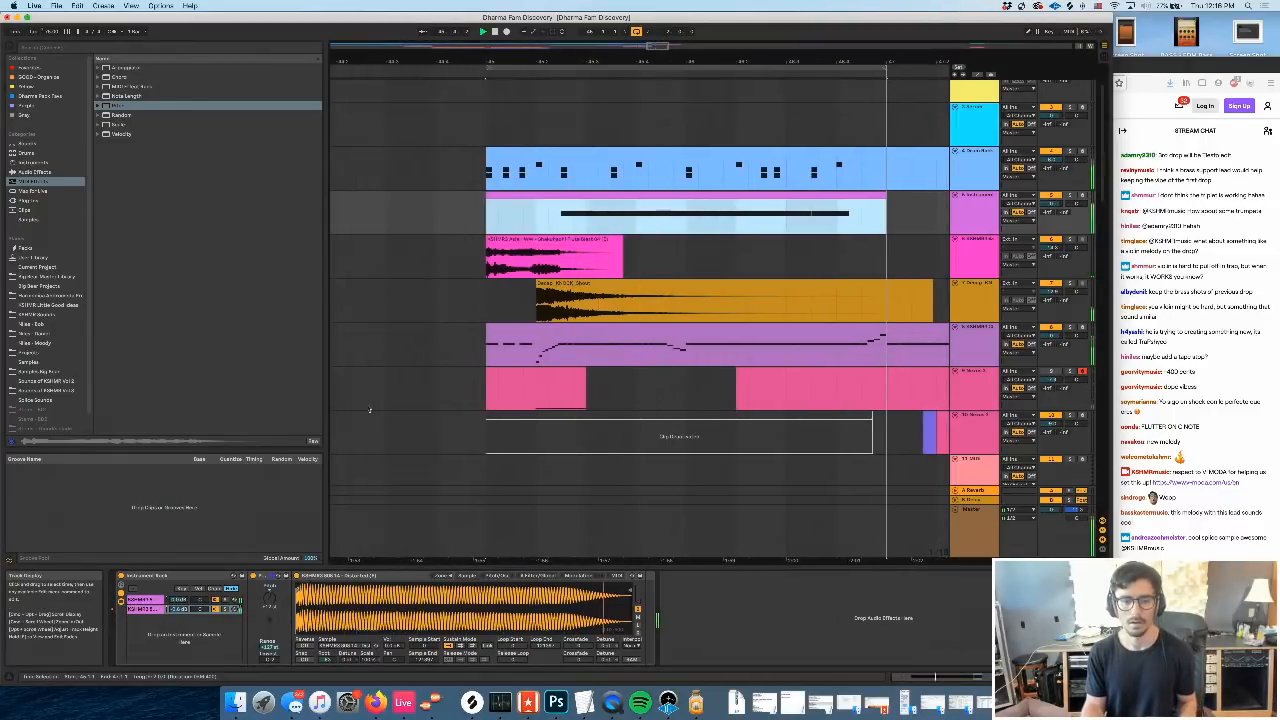
key(space)
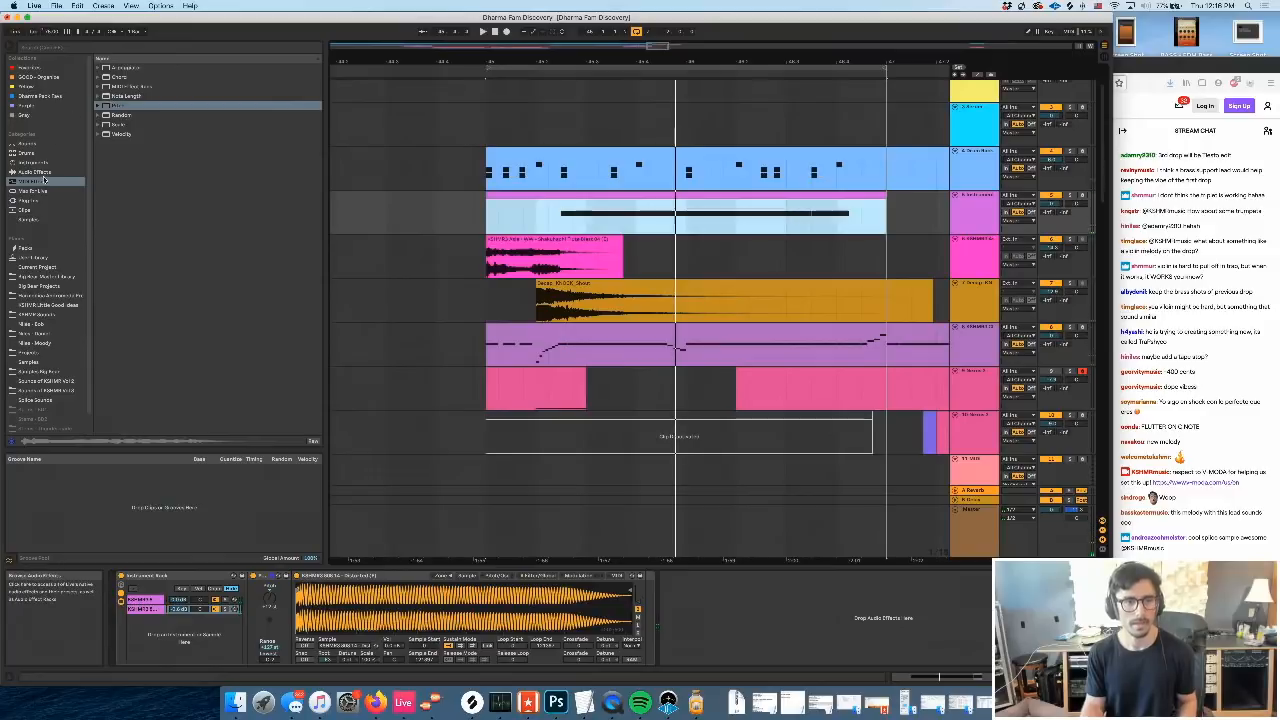
Add an EQ Eight after the duplicated chain's Sampler and use its first band as a low cut with a raised cutoff
click(40, 172)
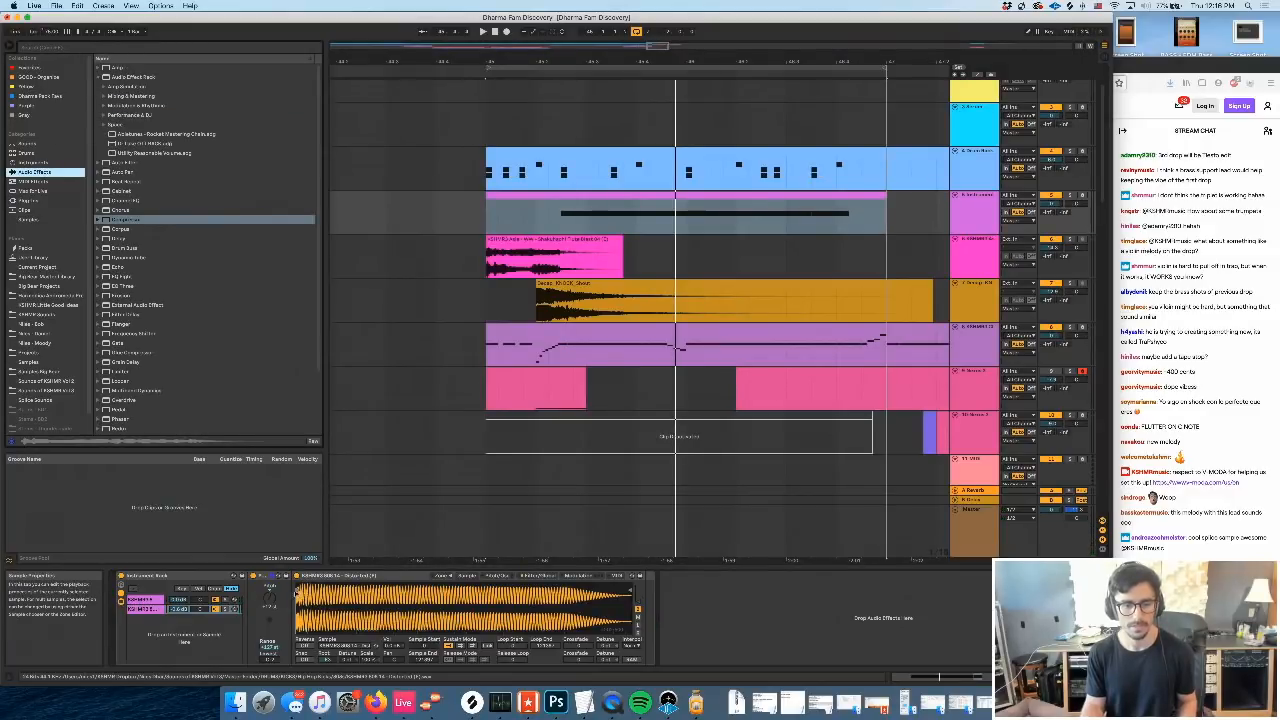
click(126, 277)
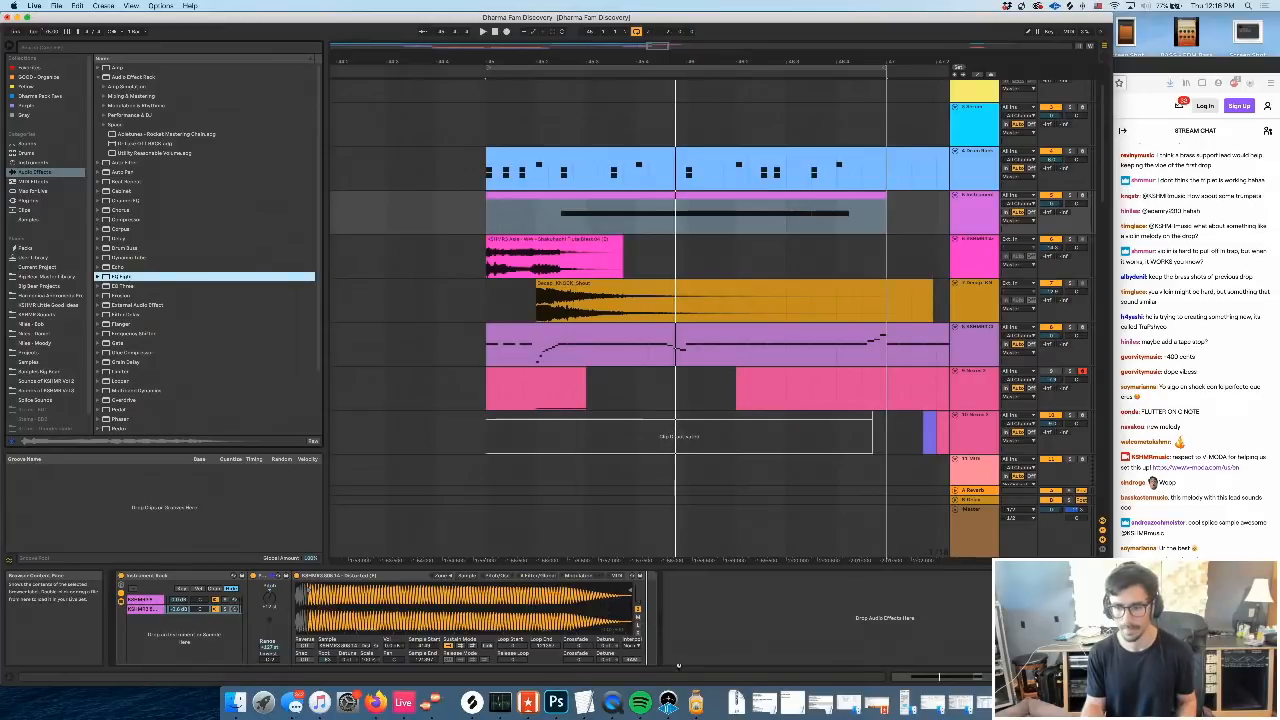
drag(679, 665, 679, 663)
key(space)
click(679, 653)
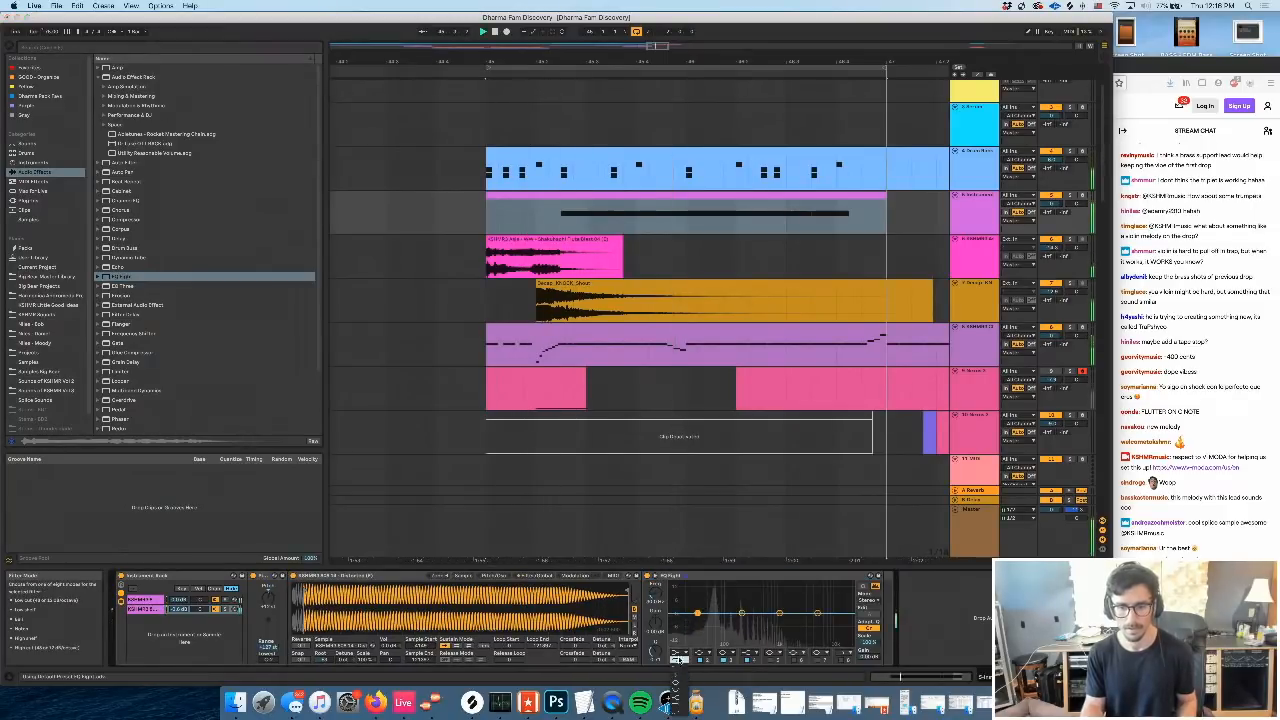
click(680, 661)
drag(697, 620, 707, 627)
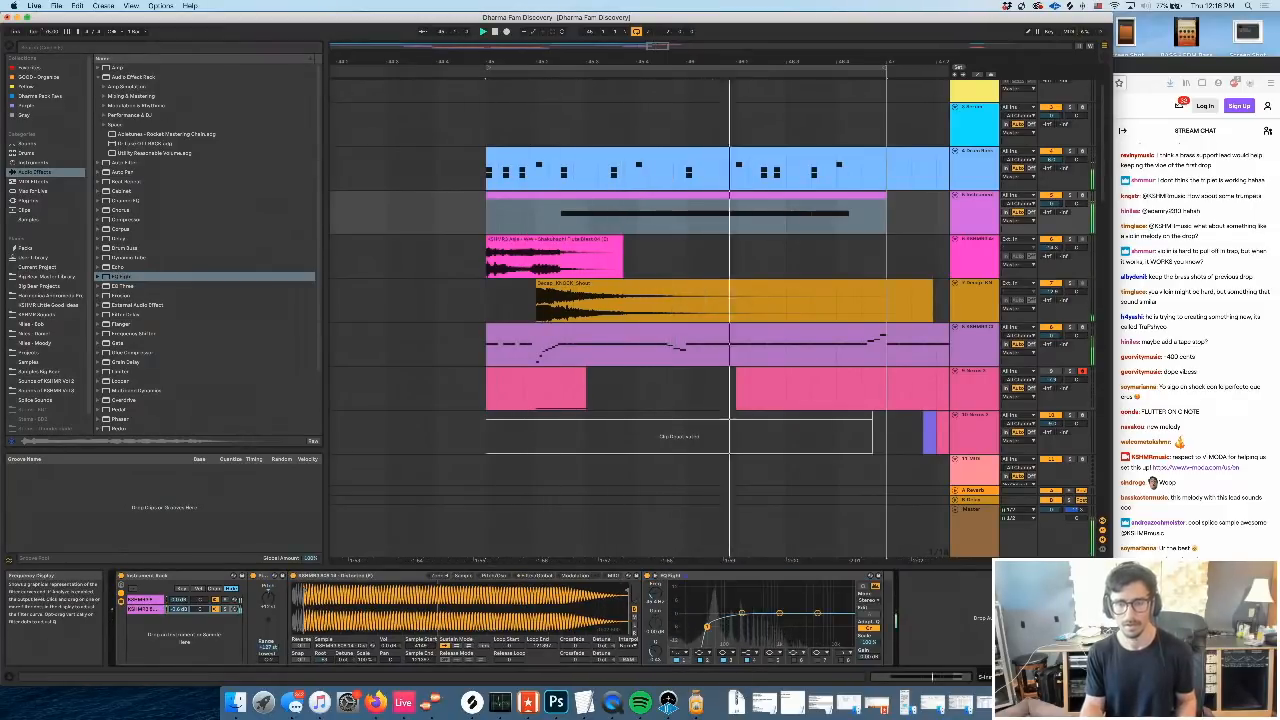
Try the second long C3 note in the 808 clip one semitone higher, and put it back
double_click(640, 200)
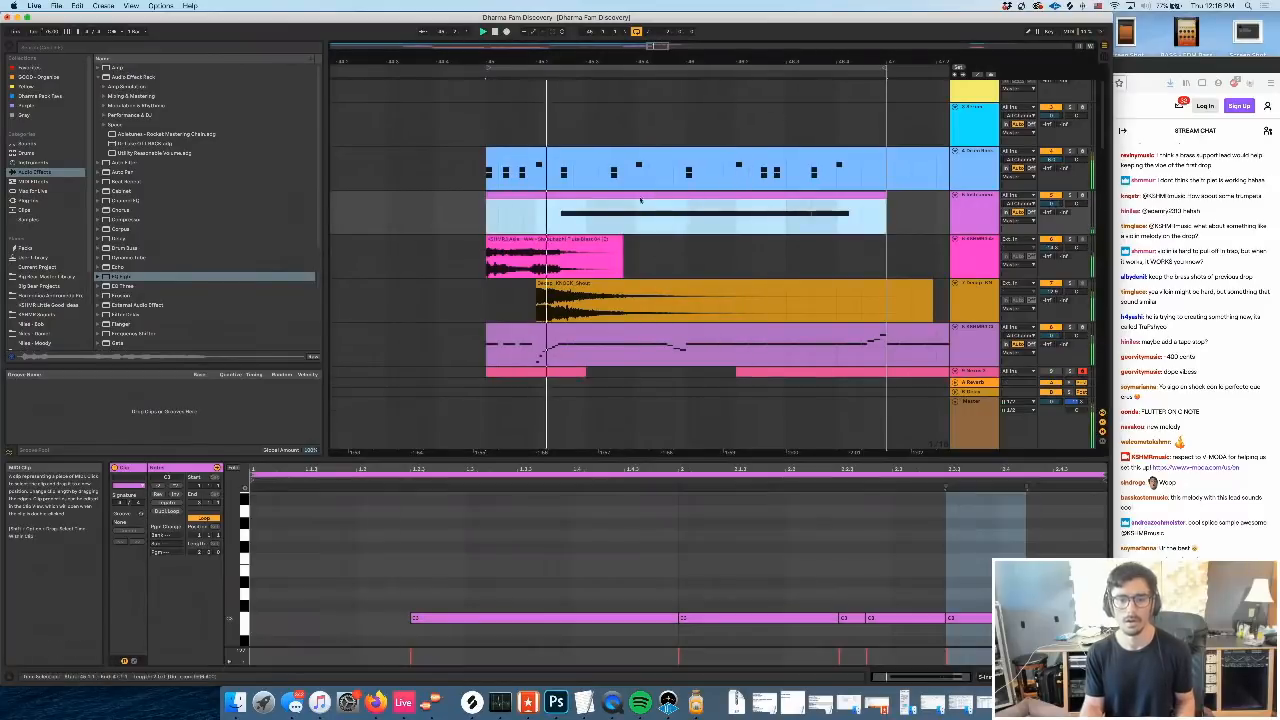
scroll(730, 558, down, 2)
click(729, 560)
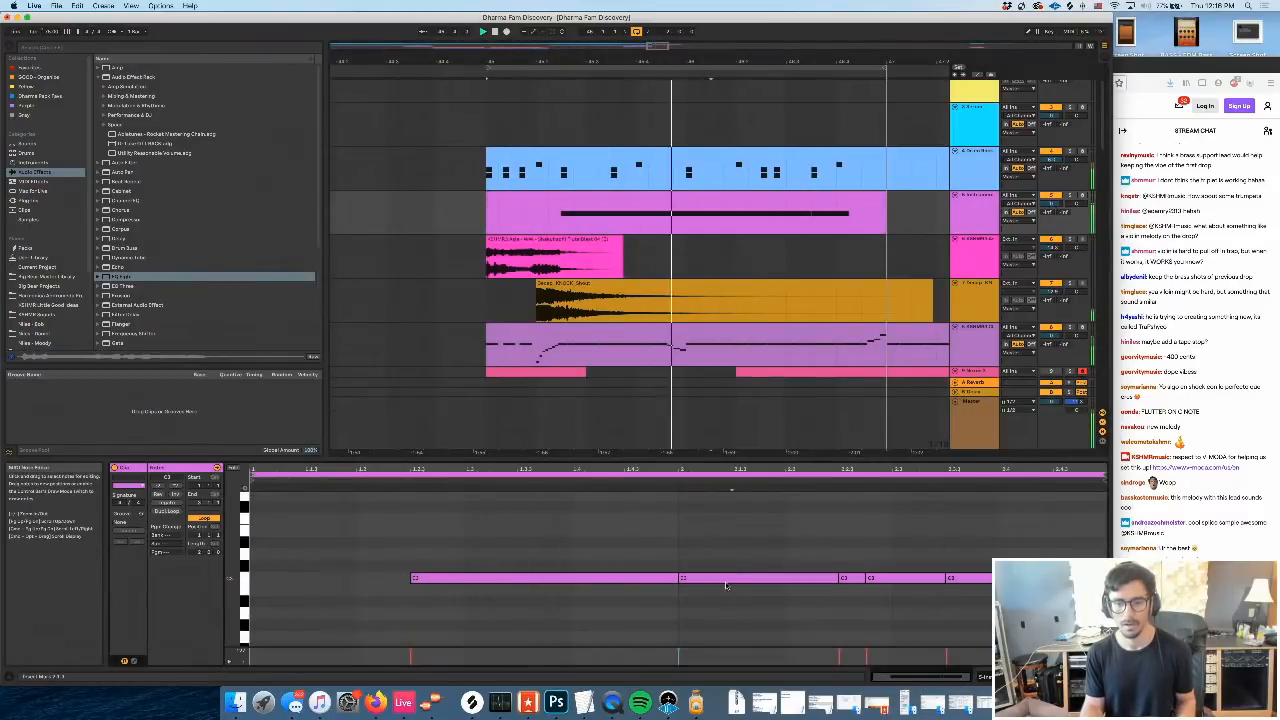
click(726, 582)
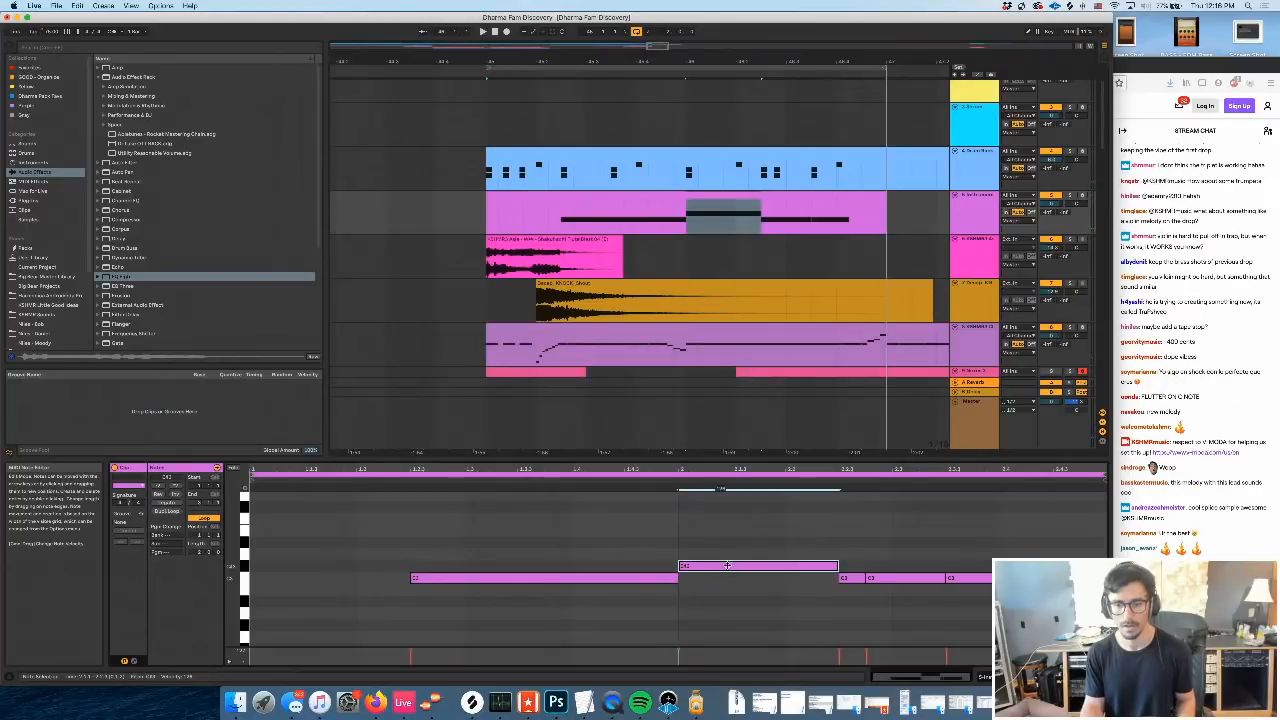
key(space)
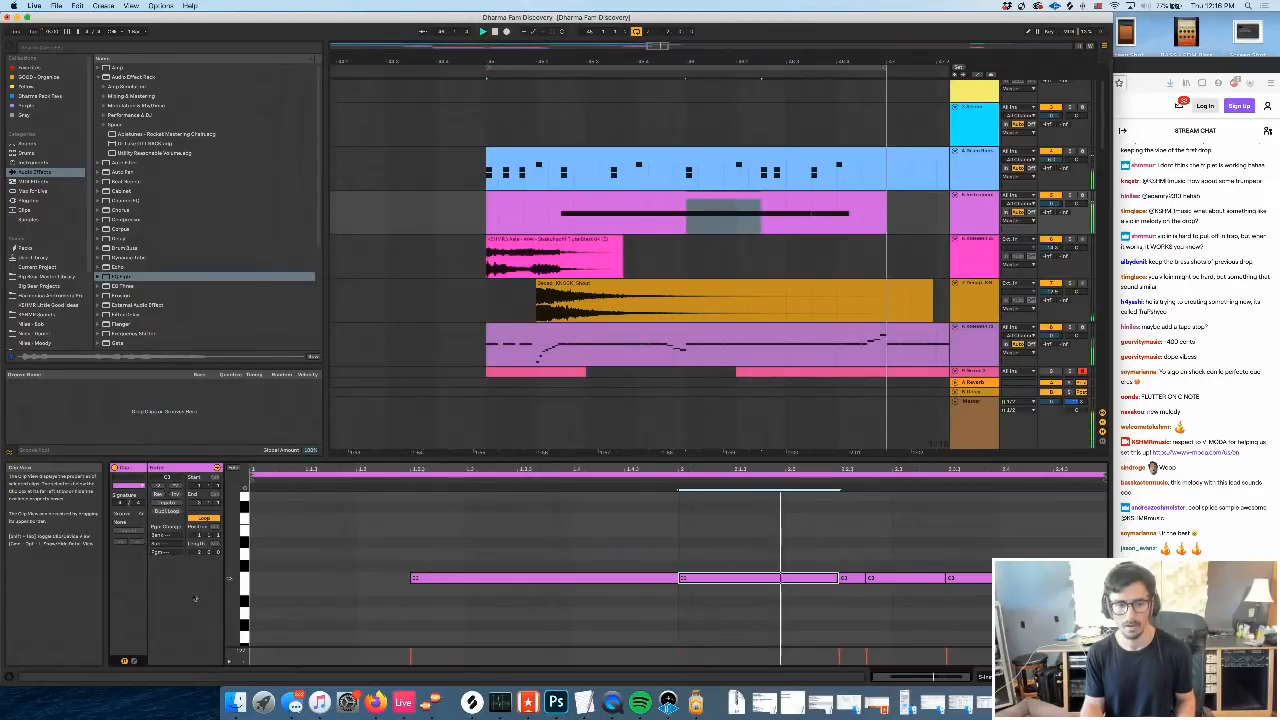
Draw a downward MIDI pitch-bend ramp in the 808 clip's envelope over the latter half of the second long note, and play it
click(126, 663)
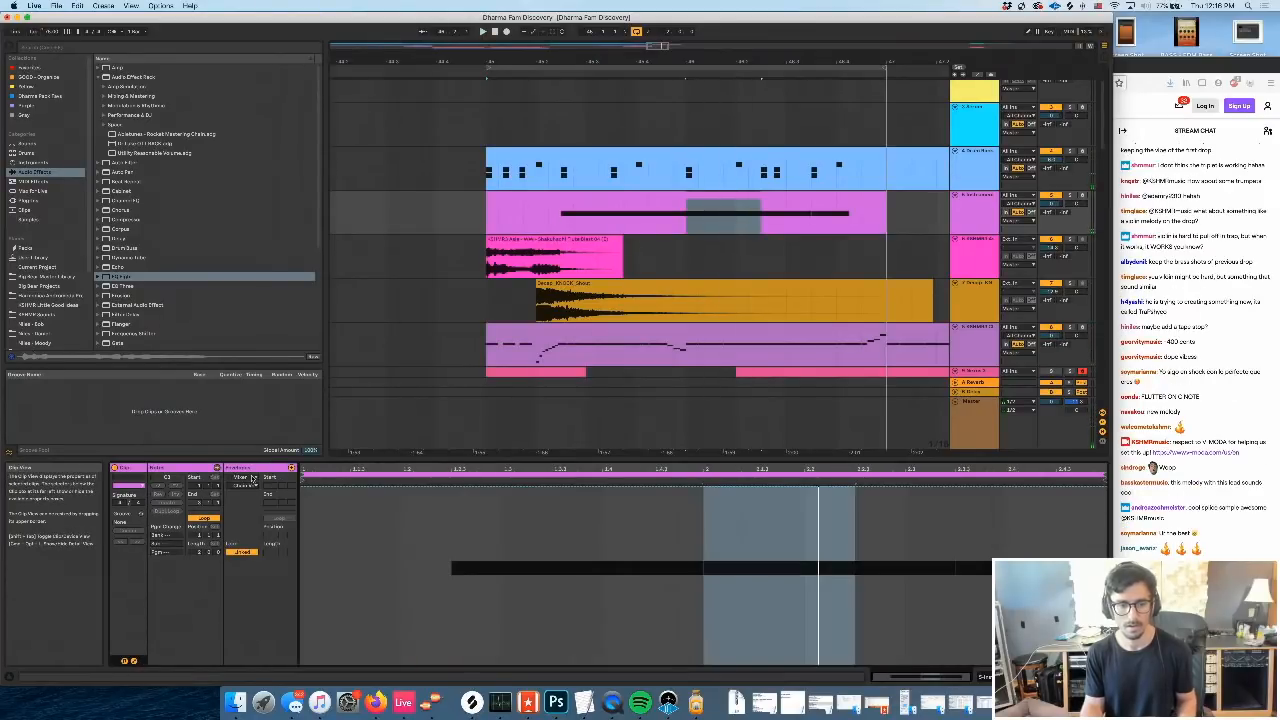
click(245, 479)
click(247, 484)
key(b)
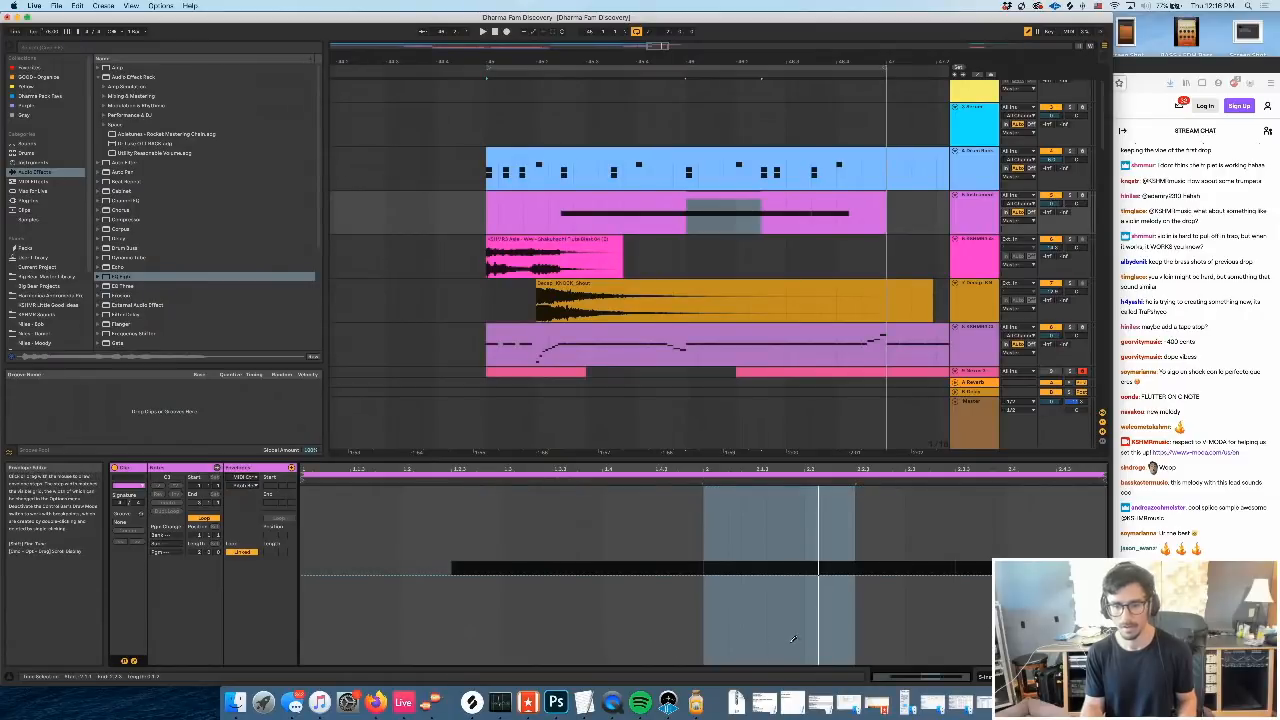
mouse_move(796, 636)
mouse_down()
mouse_move(803, 681)
mouse_move(845, 699)
mouse_up()
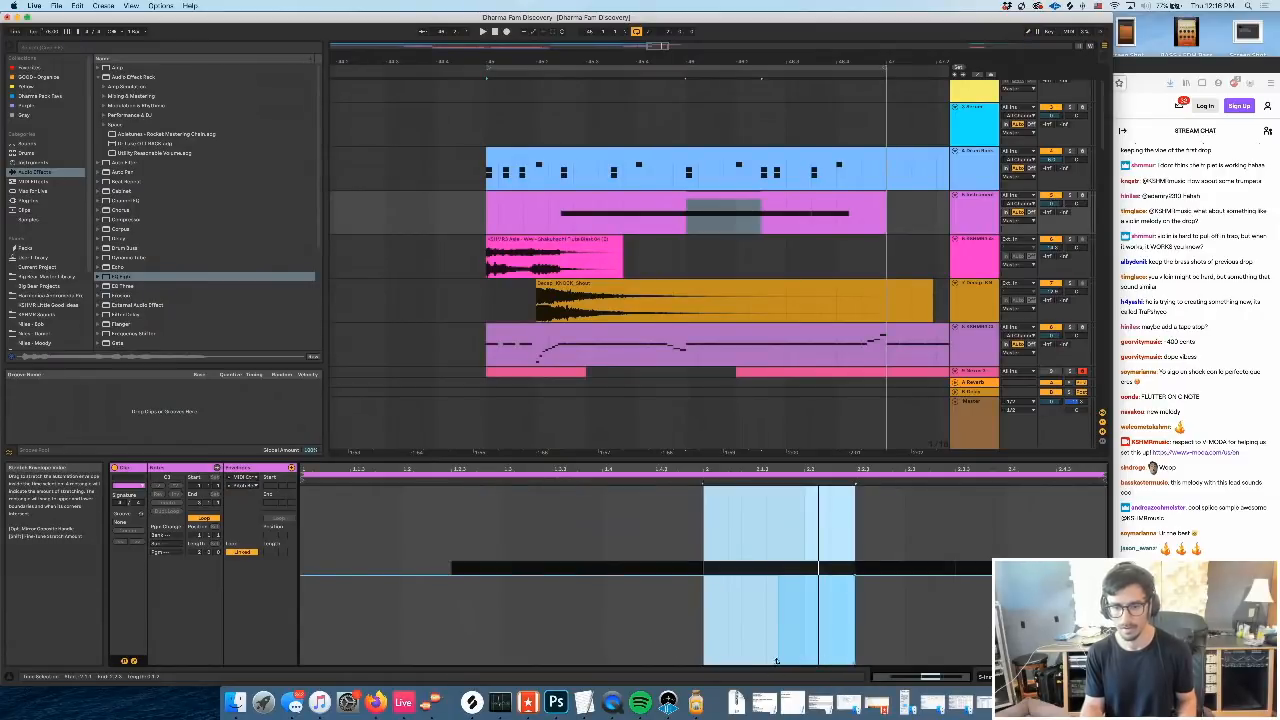
click(775, 660)
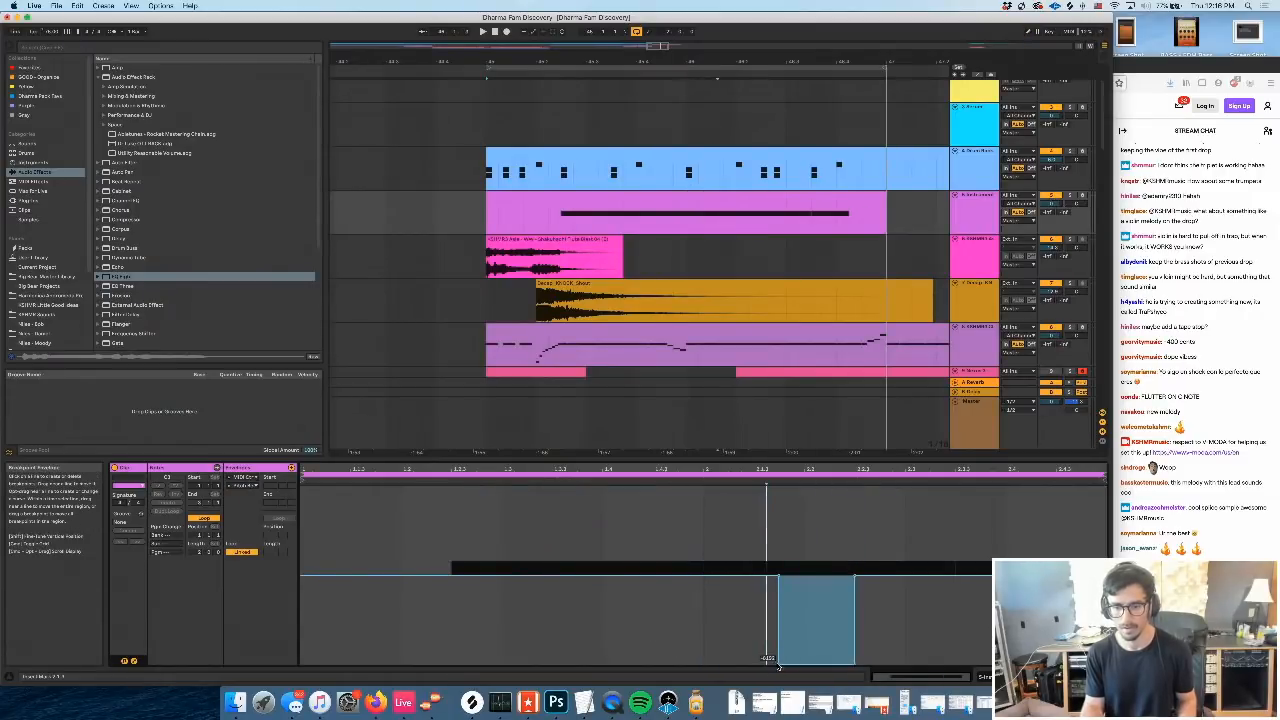
click(779, 666)
click(701, 481)
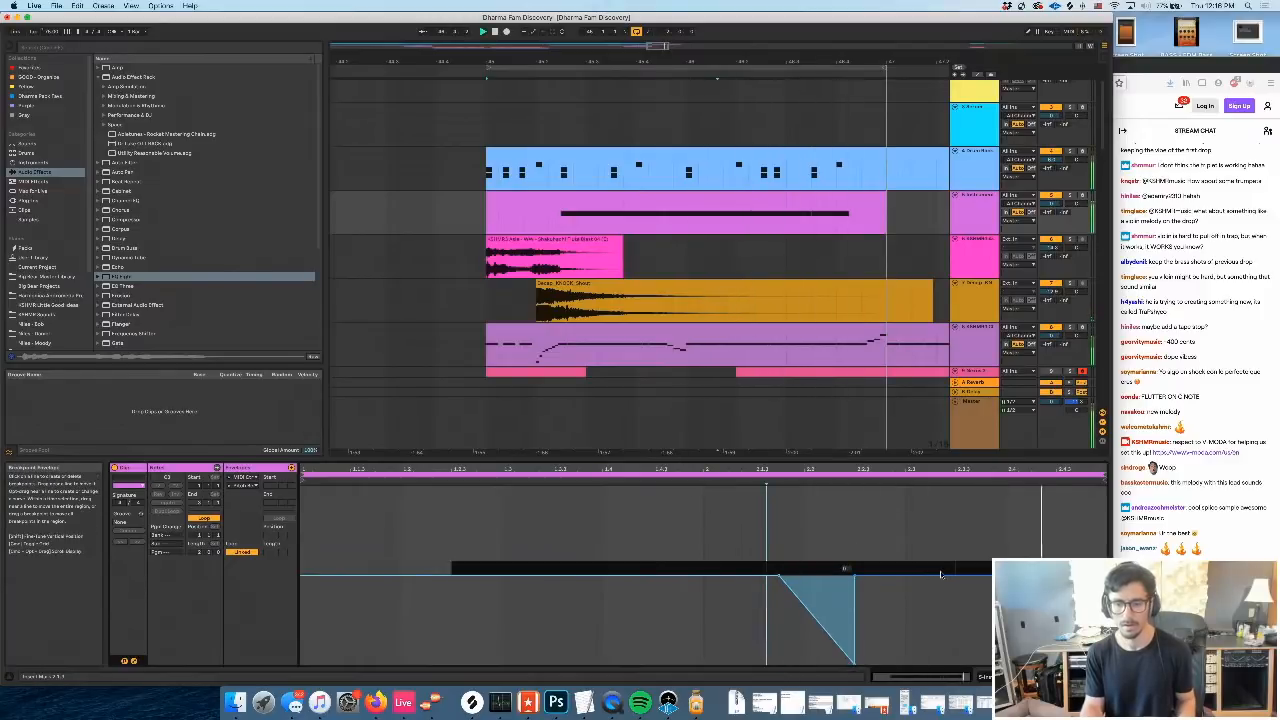
Lengthen the last C3 note of the 808 clip so it reaches the clip's end
click(133, 661)
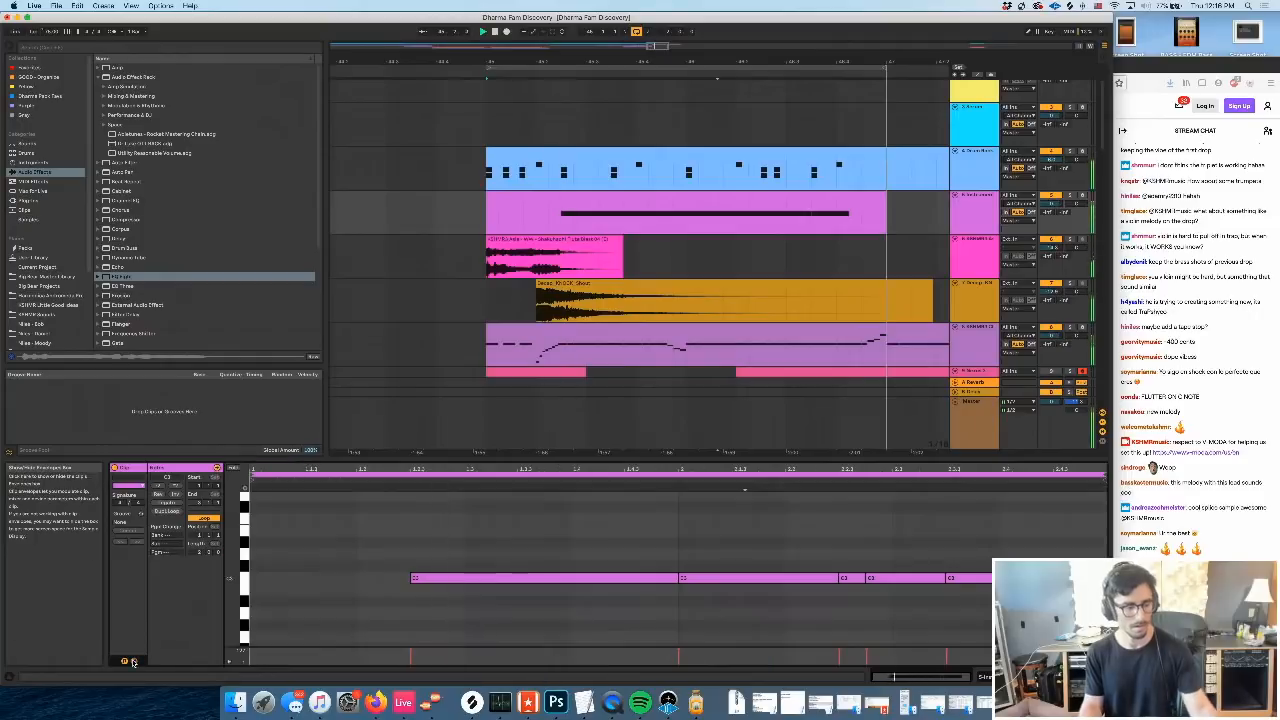
click(1004, 578)
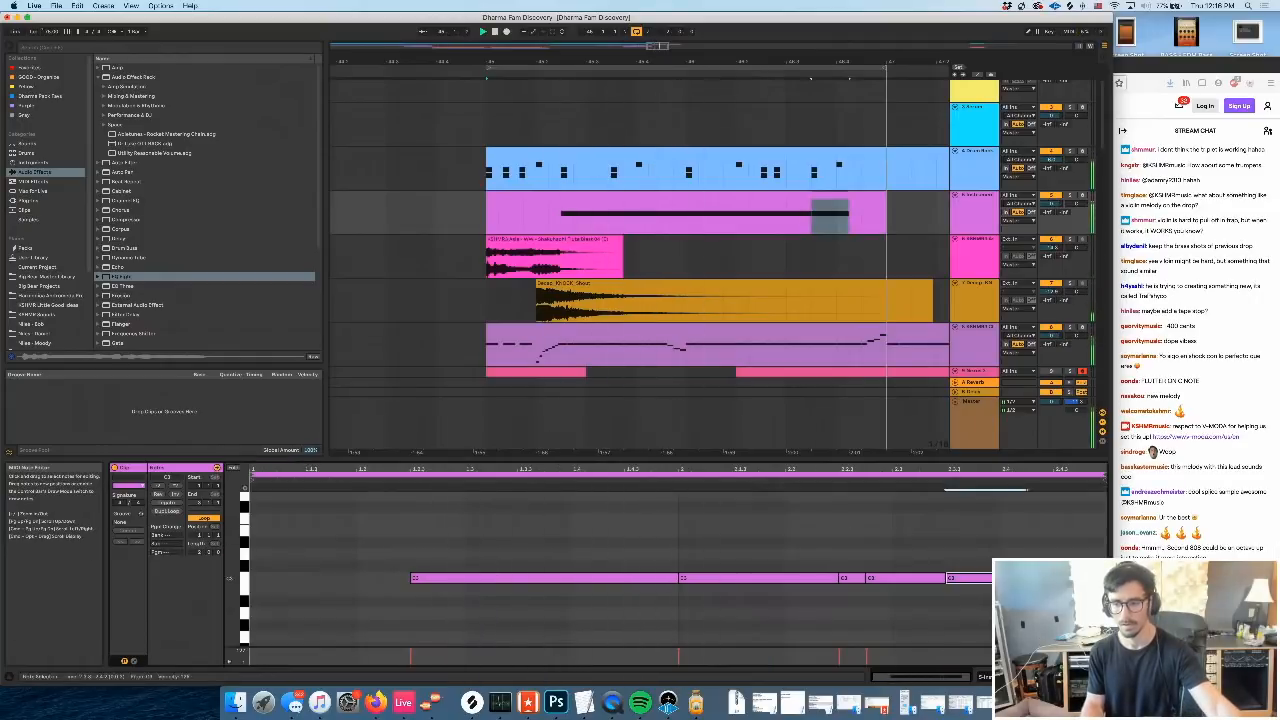
drag(1027, 578, 1068, 578)
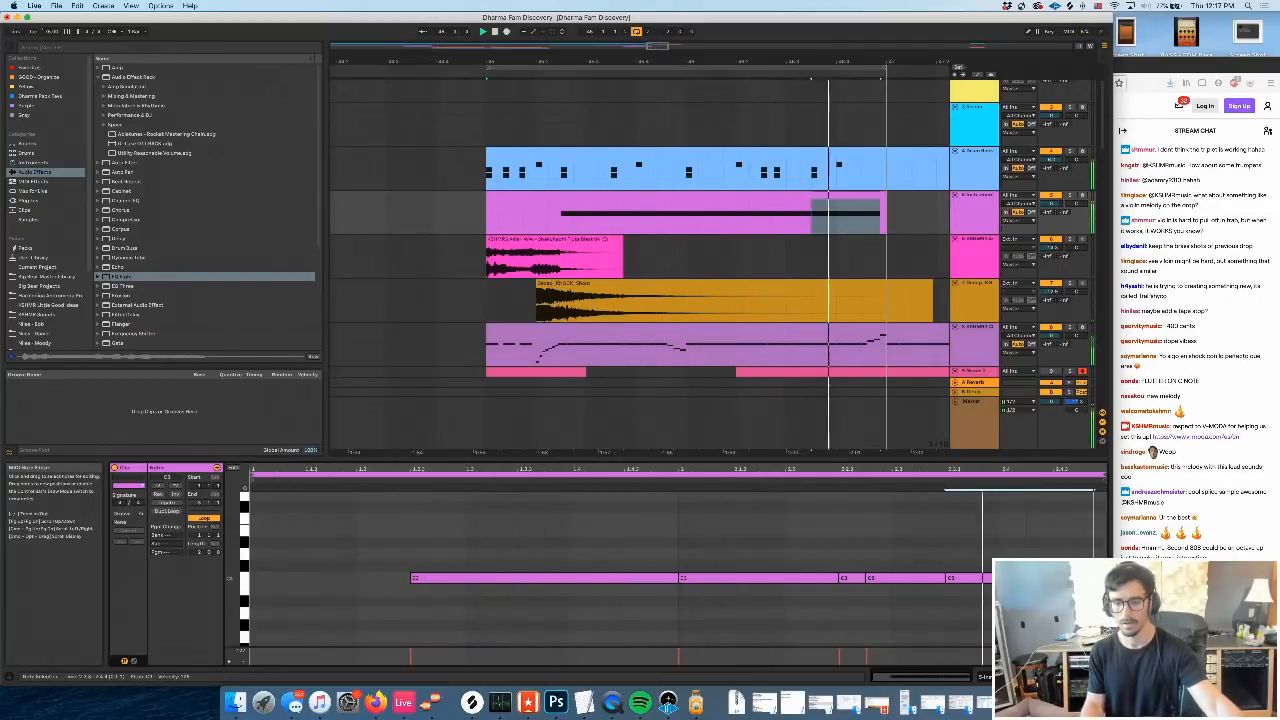
Copy the downward pitch-bend ramp in the 808 clip's envelope and paste it immediately before the existing ramp
click(136, 661)
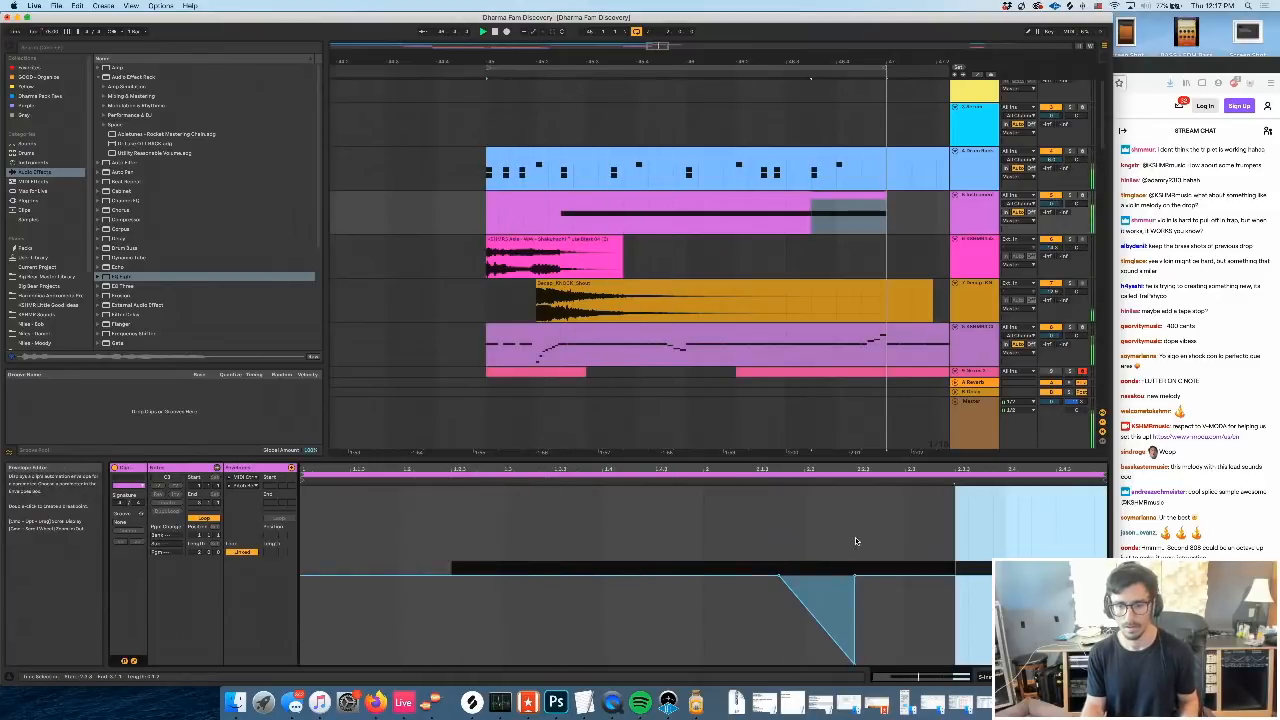
mouse_move(855, 539)
mouse_down()
mouse_move(708, 555)
mouse_move(855, 546)
mouse_up()
click(708, 557)
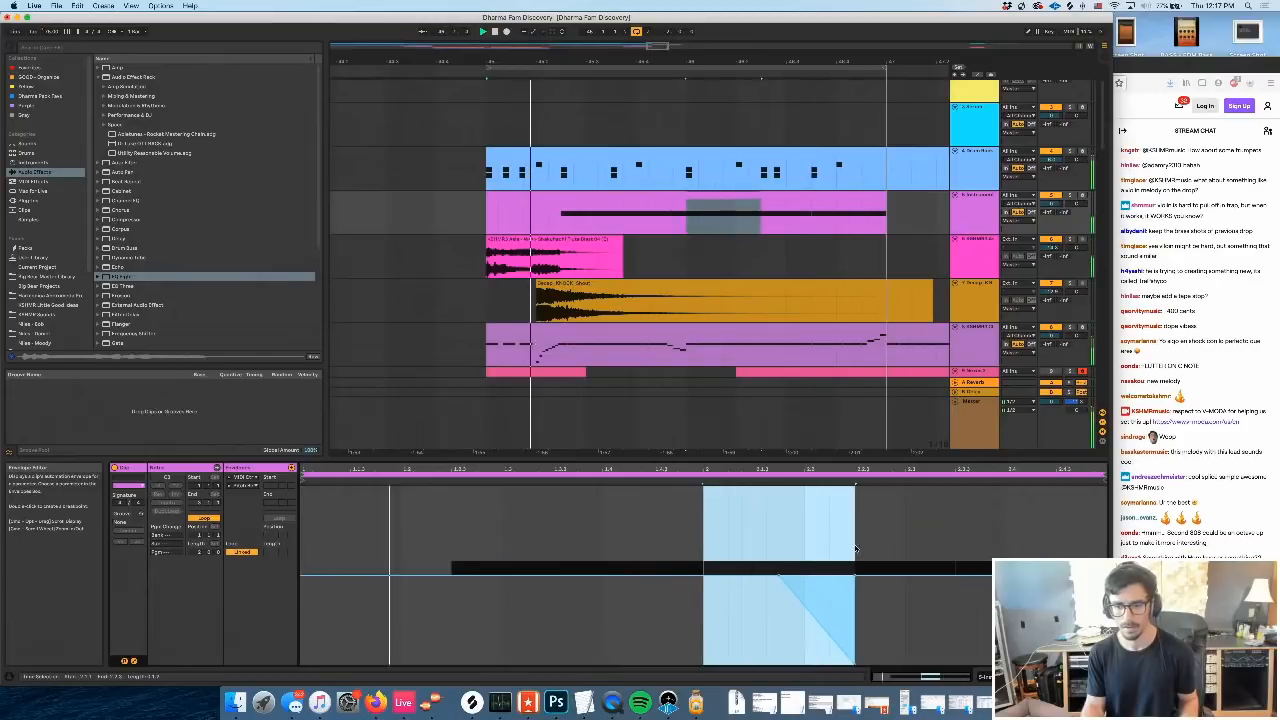
drag(1106, 525, 1020, 524)
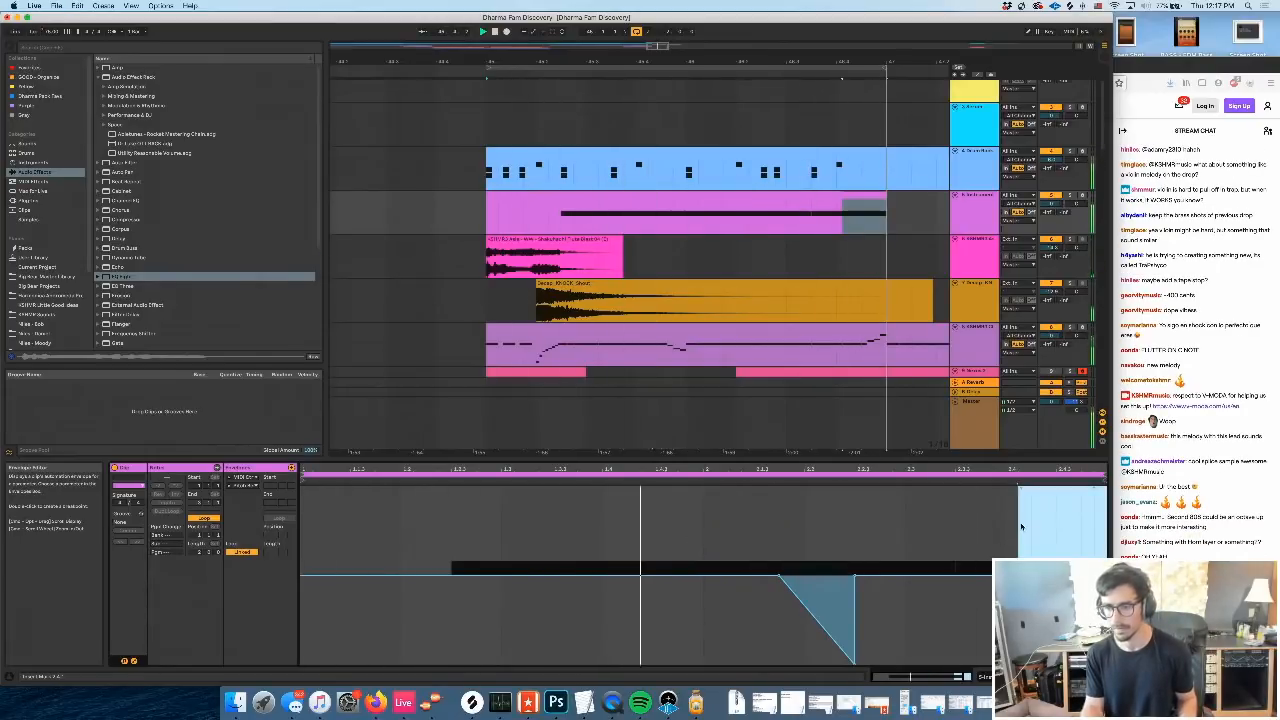
drag(1106, 524, 991, 524)
click(980, 519)
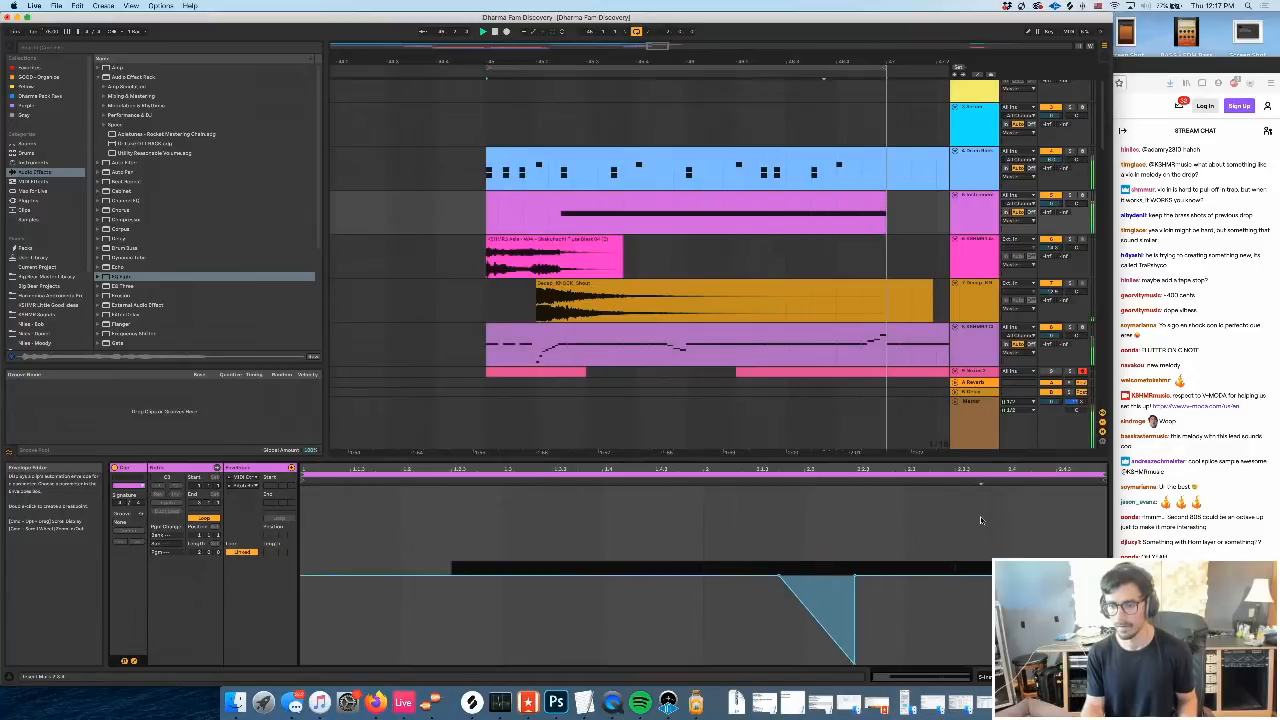
key(super+v)
click(1018, 518)
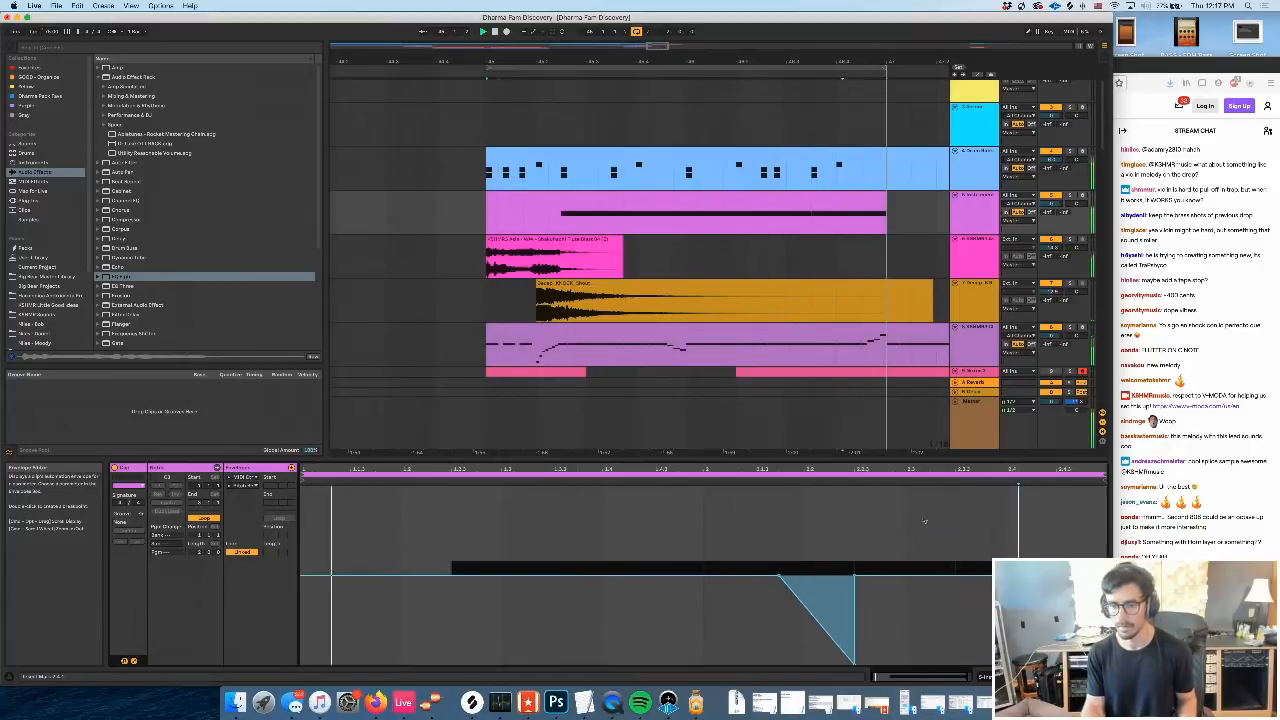
click(553, 523)
key(super+v)
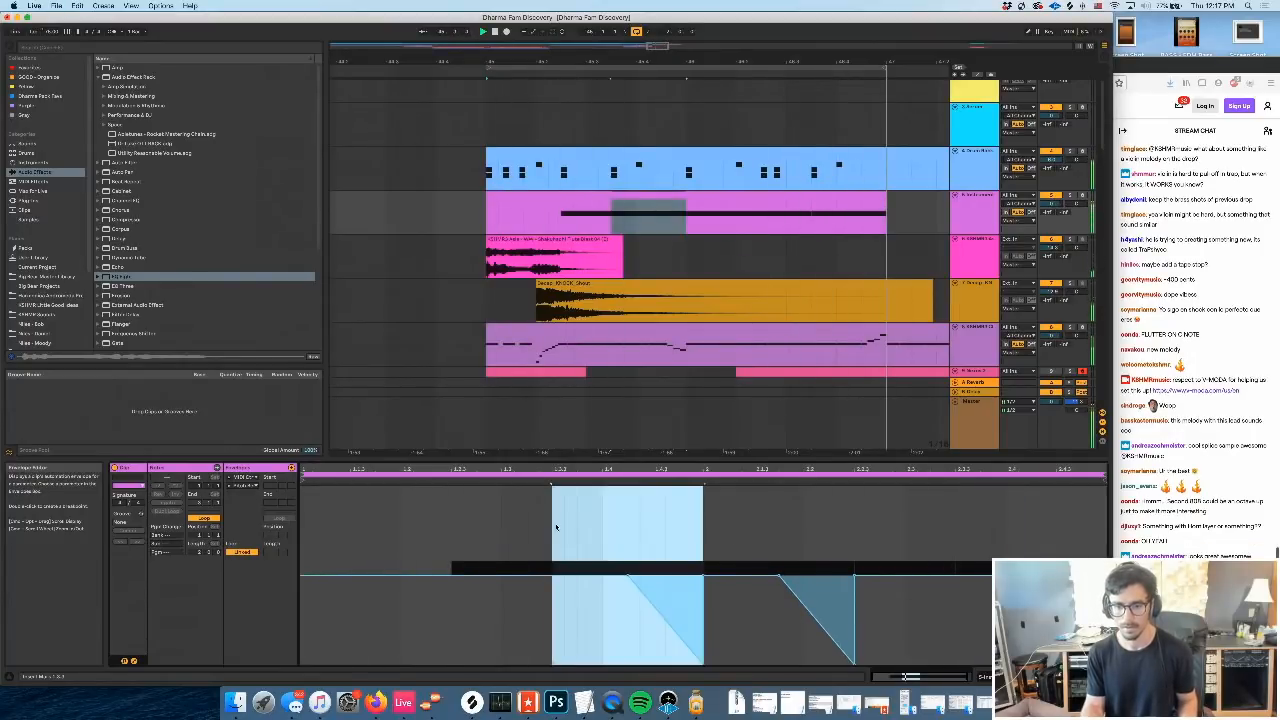
Add a raised breakpoint midway through each of the two pitch-bend ramps so the bends start gently and drop steeply
click(666, 525)
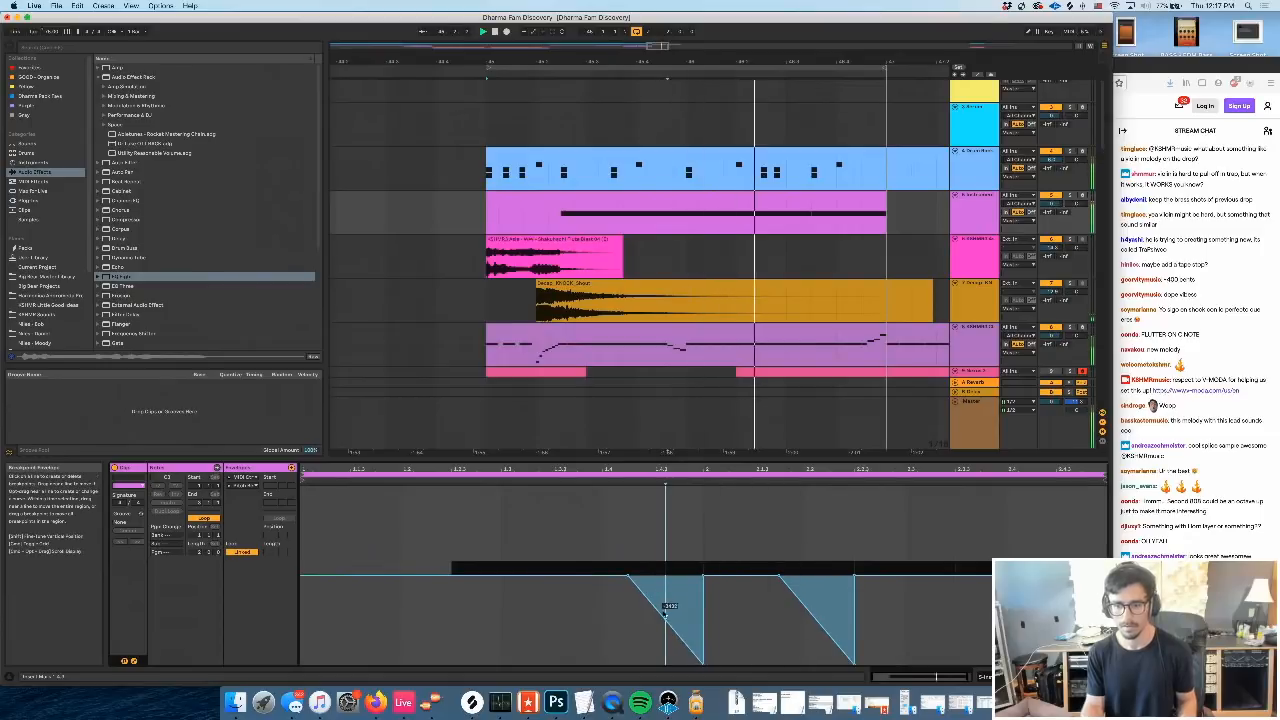
drag(664, 616, 667, 598)
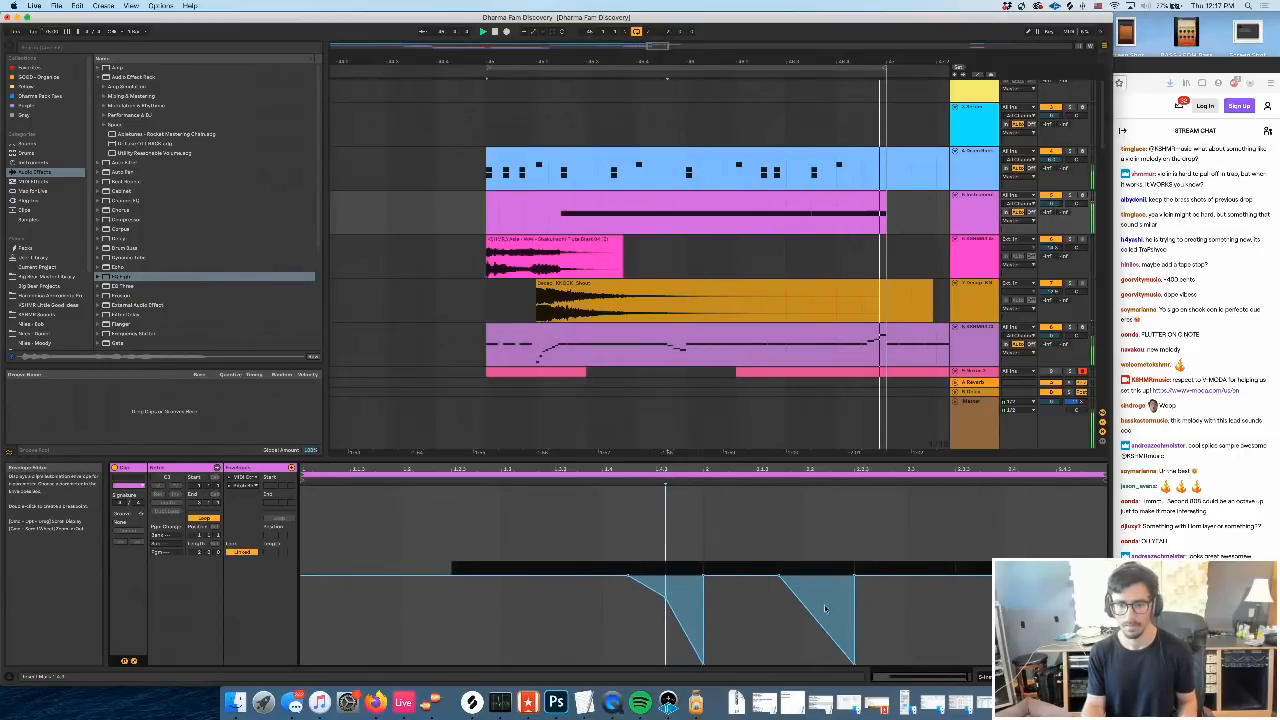
drag(800, 604, 829, 592)
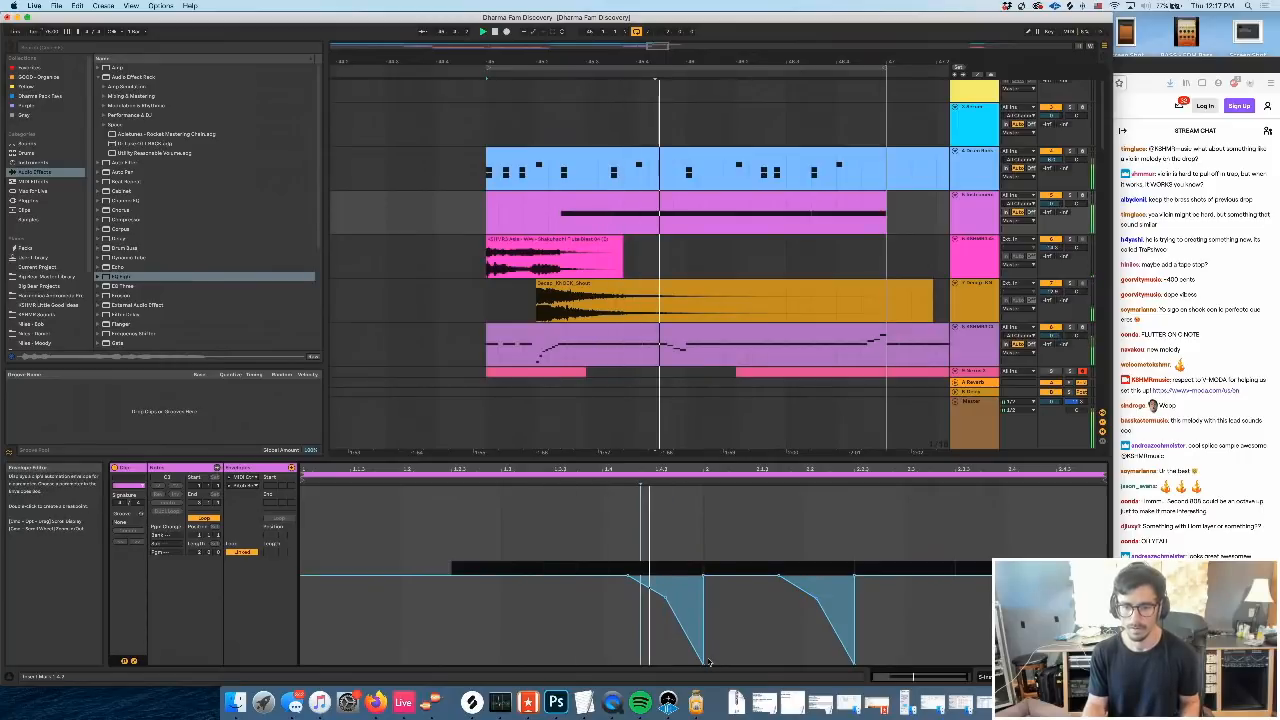
Try making the first pitch-bend ramp rise instead of fall, play it, and undo the change
drag(708, 662, 659, 601)
click(667, 599)
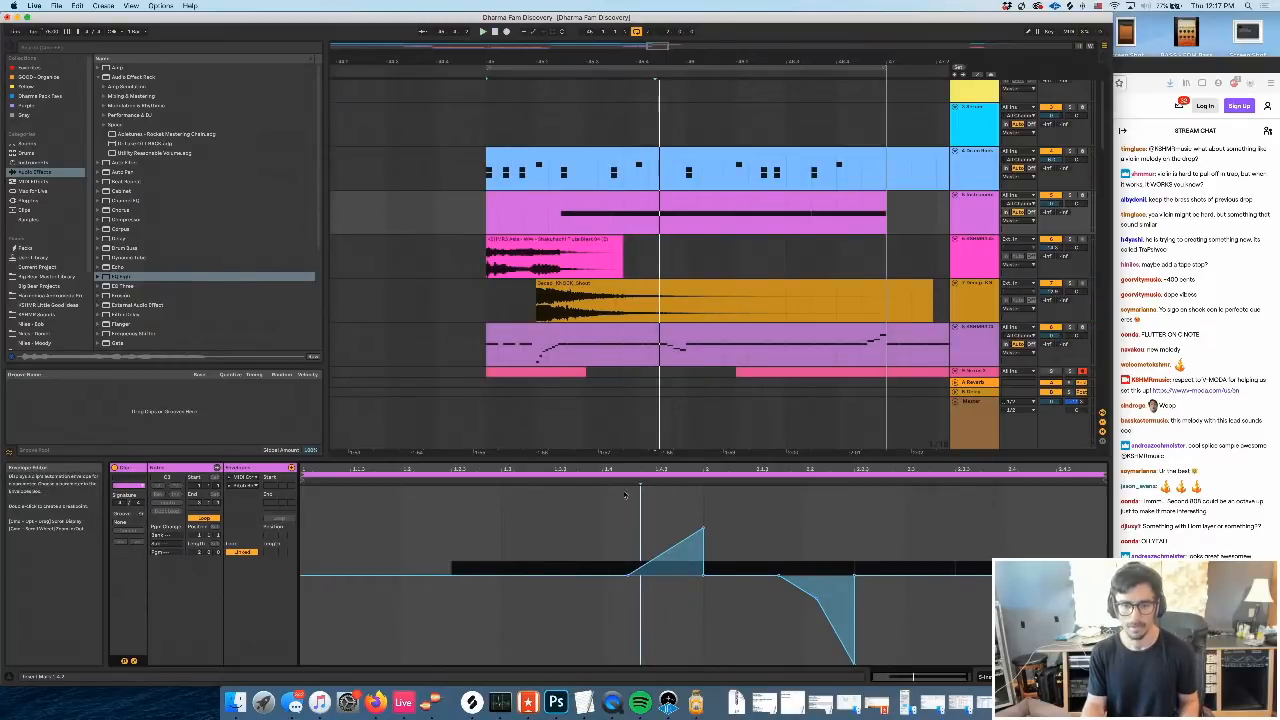
key(space)
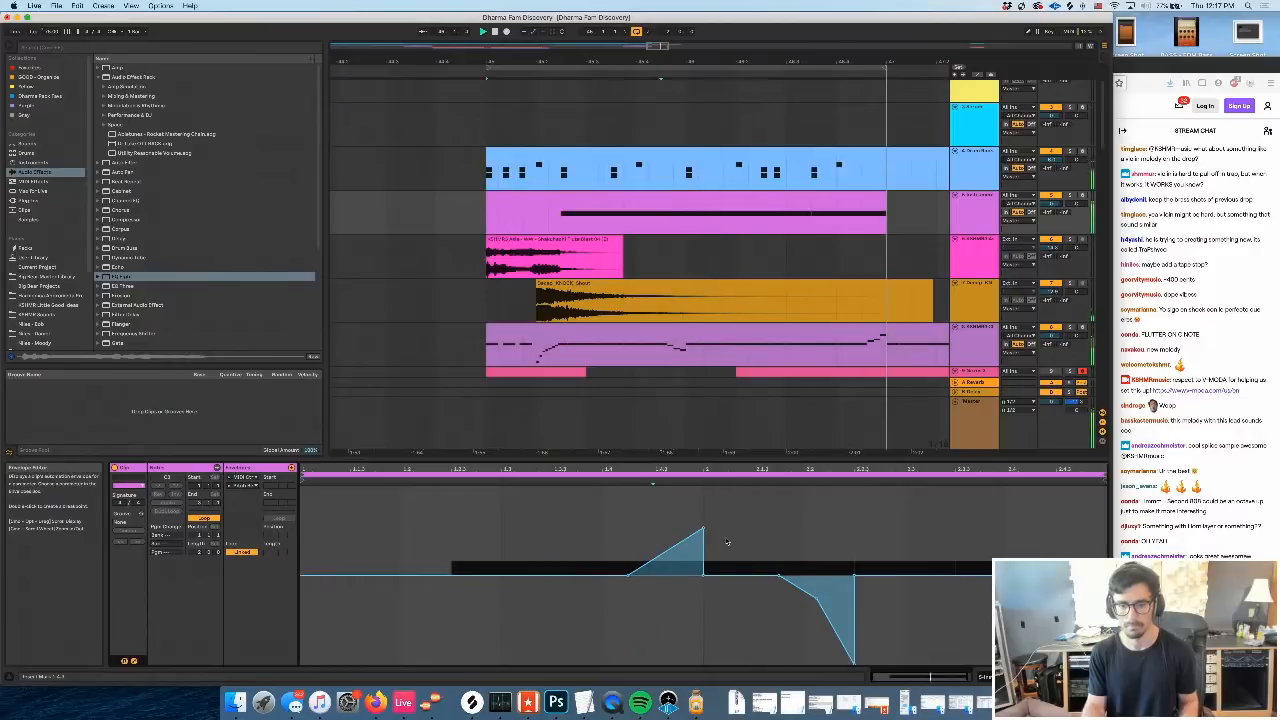
key(super+z)
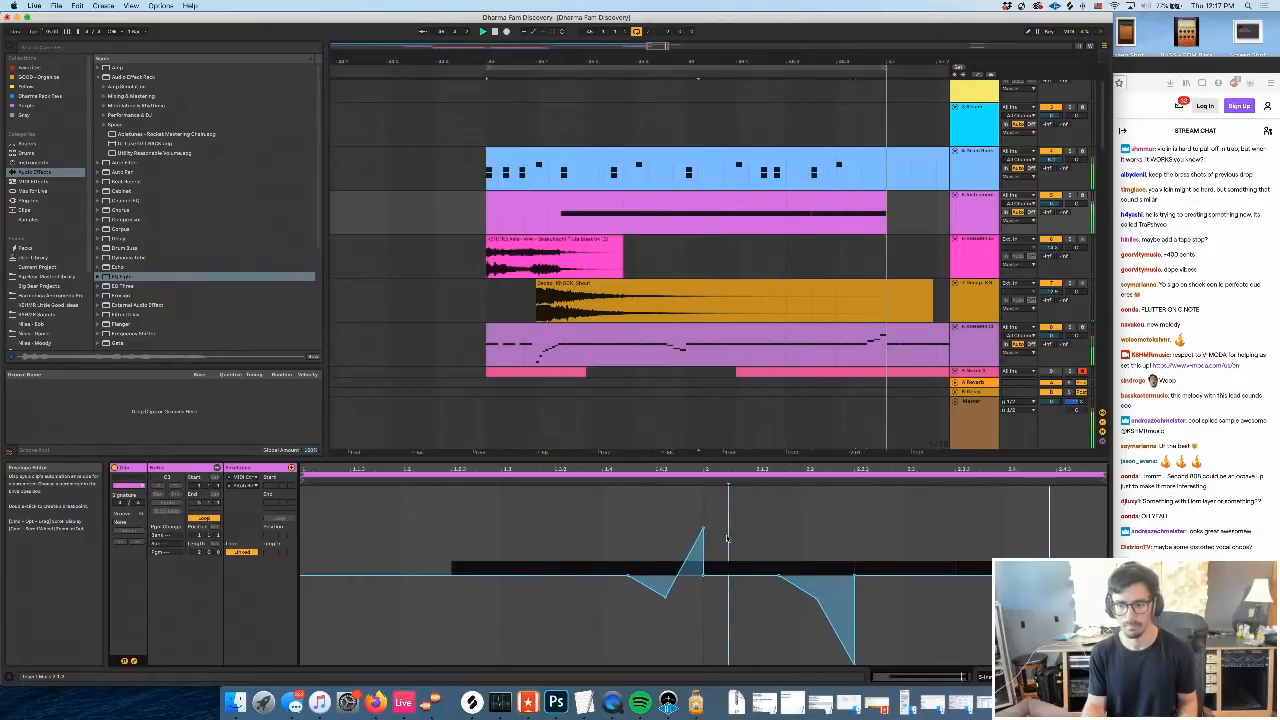
key(super+z)
Locate the first audio hit on the turquoise KSHMR track in the earlier section, select it, and return toward the drop
scroll(508, 308, left, 5)
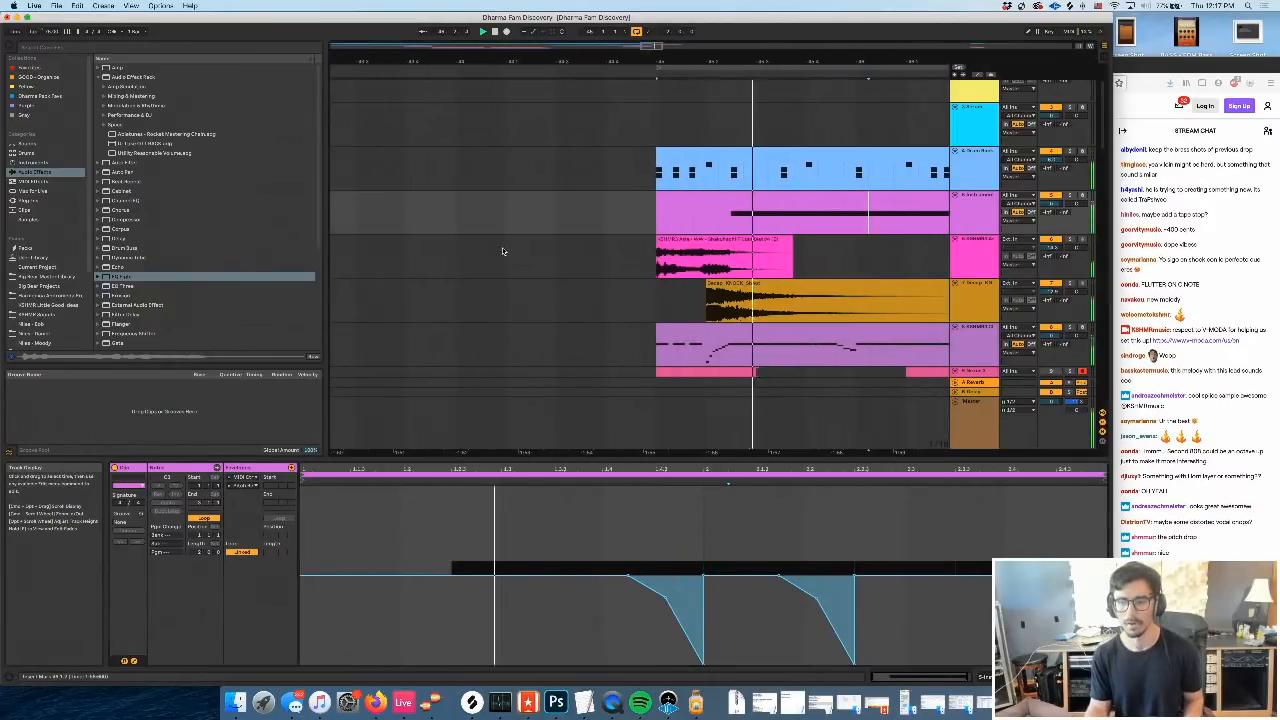
scroll(557, 275, left, 2)
click(479, 217)
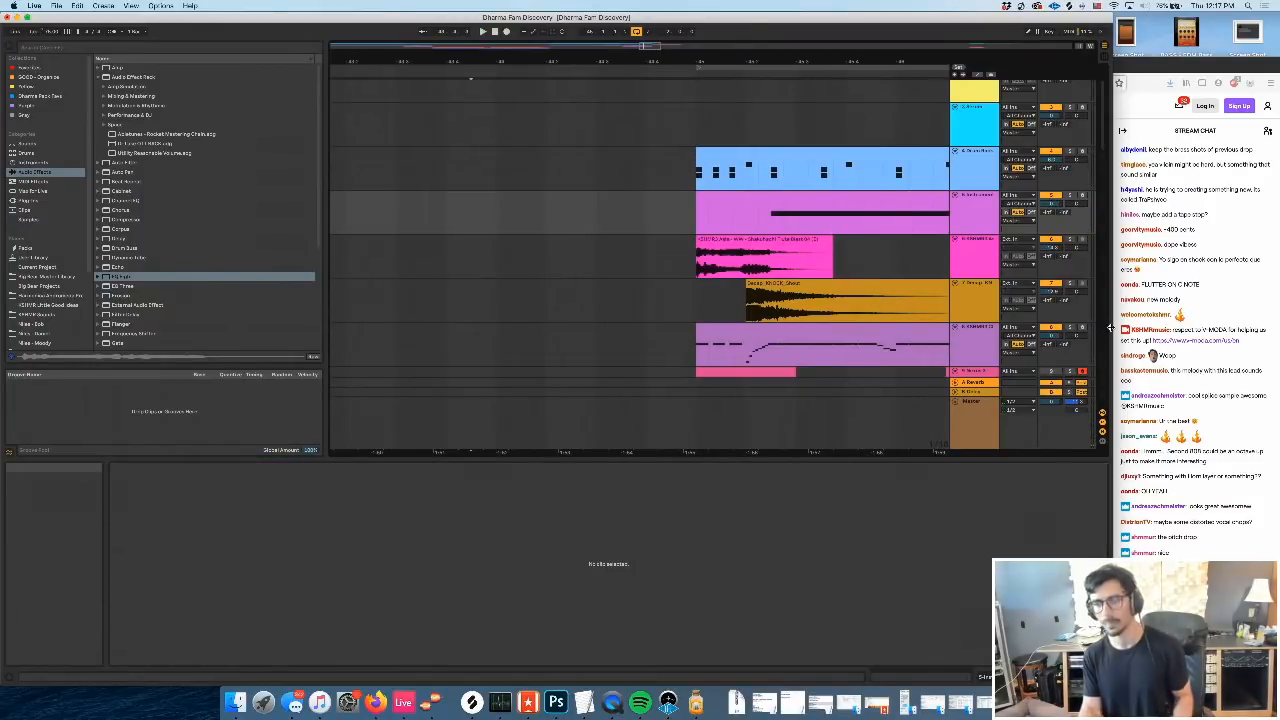
scroll(640, 252, down, 2)
drag(640, 62, 727, 15)
scroll(560, 330, down, 10)
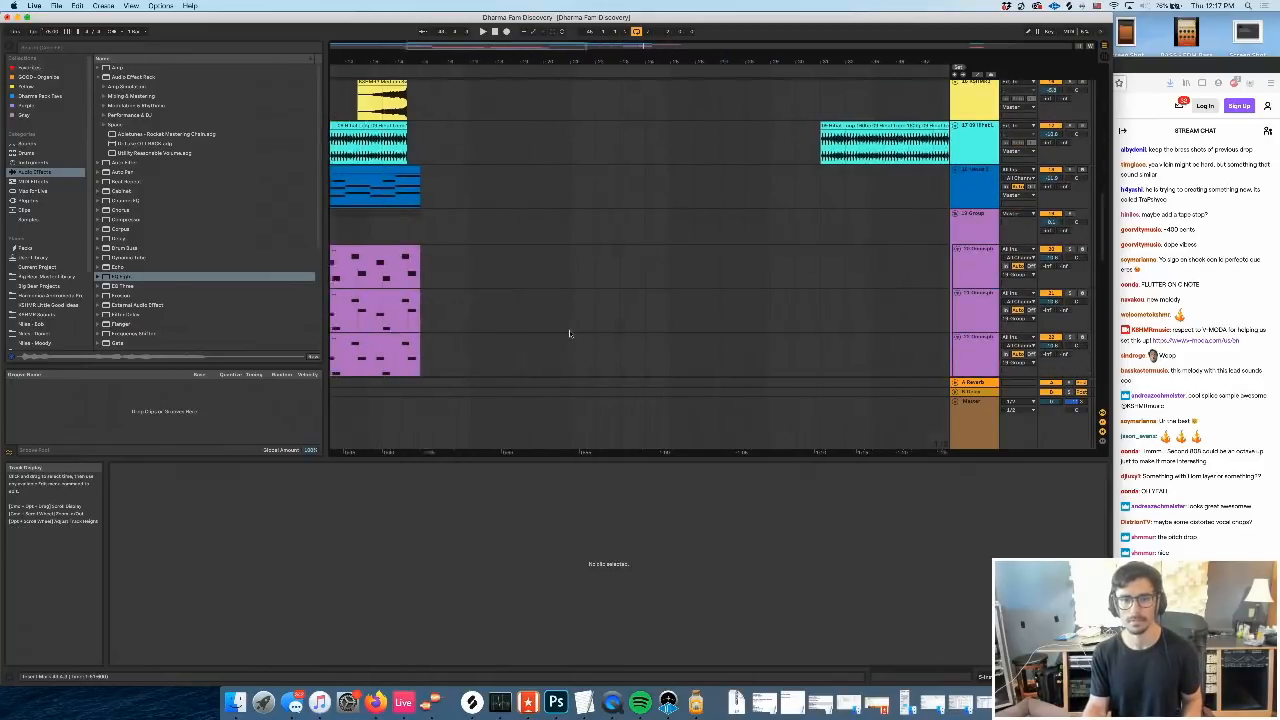
scroll(567, 330, down, 10)
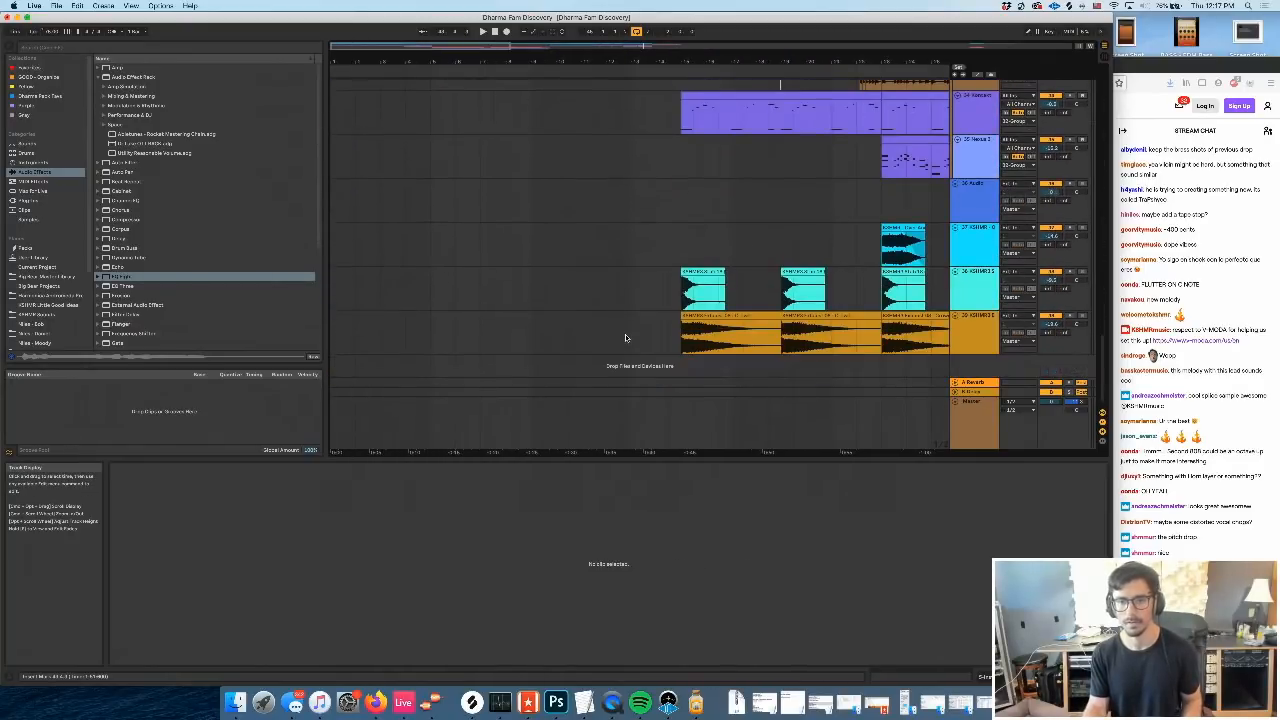
click(711, 272)
scroll(880, 325, right, 10)
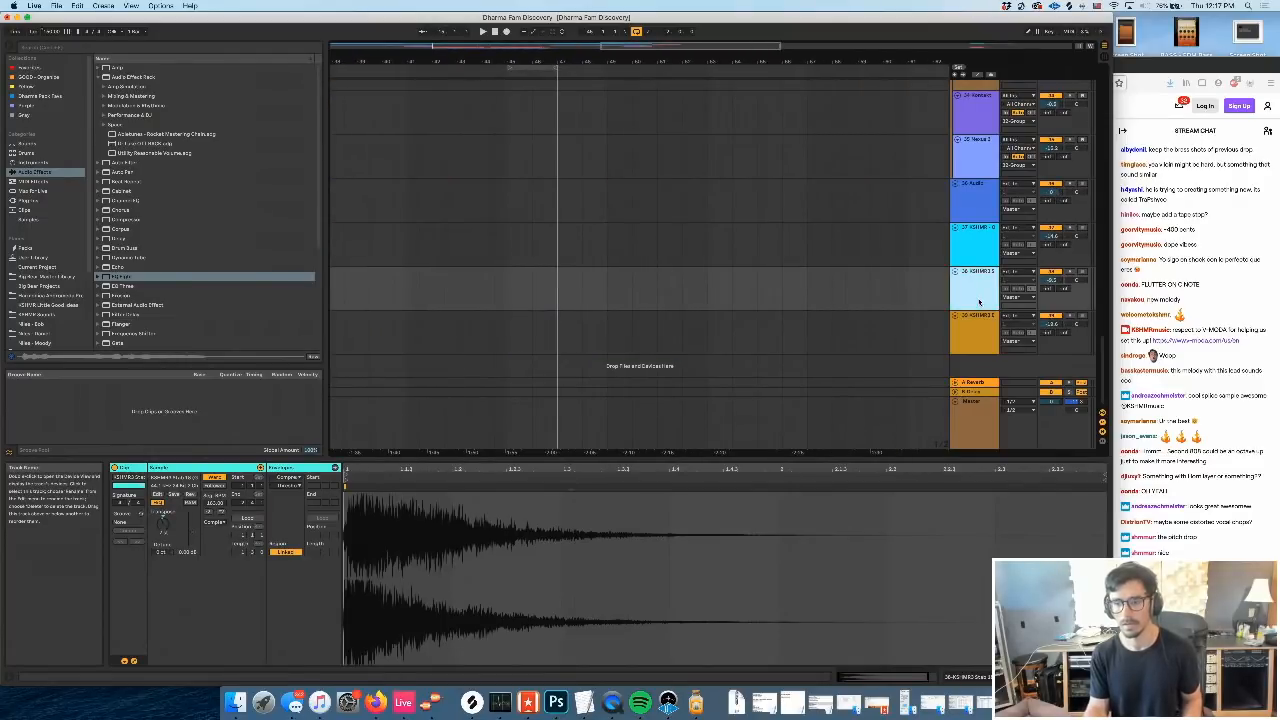
Paste the copied KSHMR stab track directly below the 5 Instrument track
scroll(979, 302, up, 6)
scroll(979, 302, up, 15)
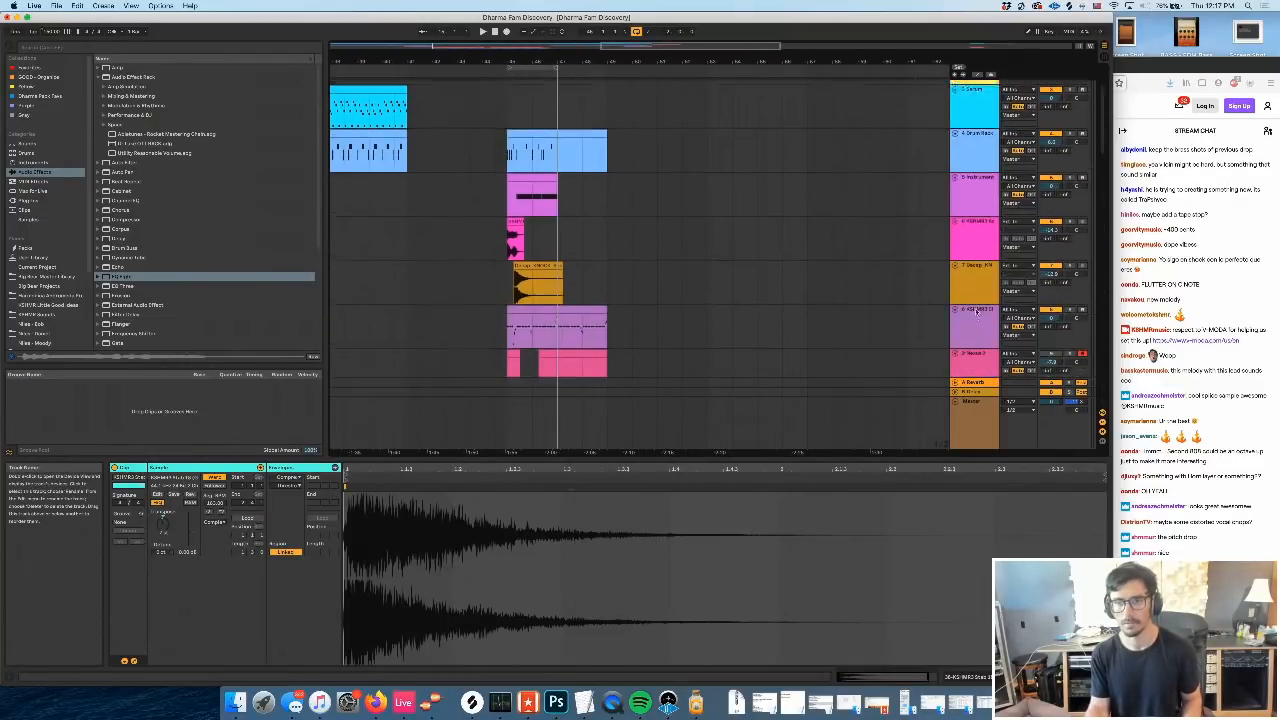
click(975, 264)
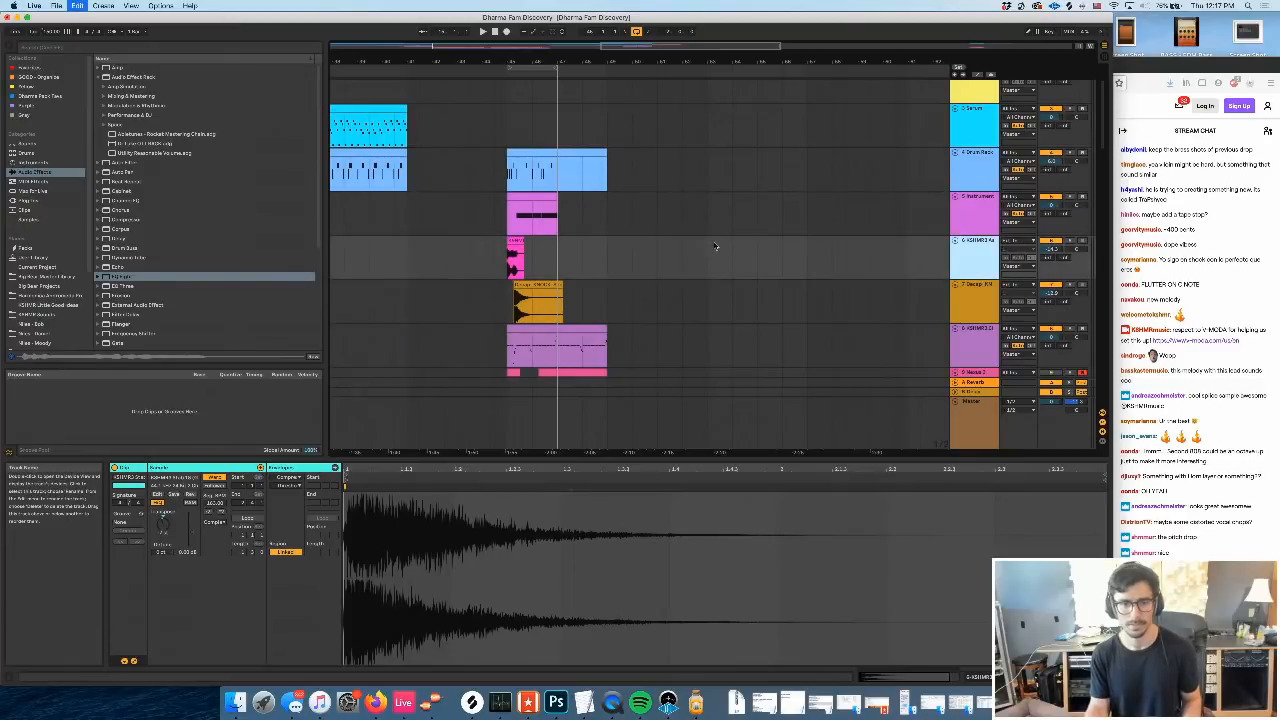
scroll(715, 246, left, 10)
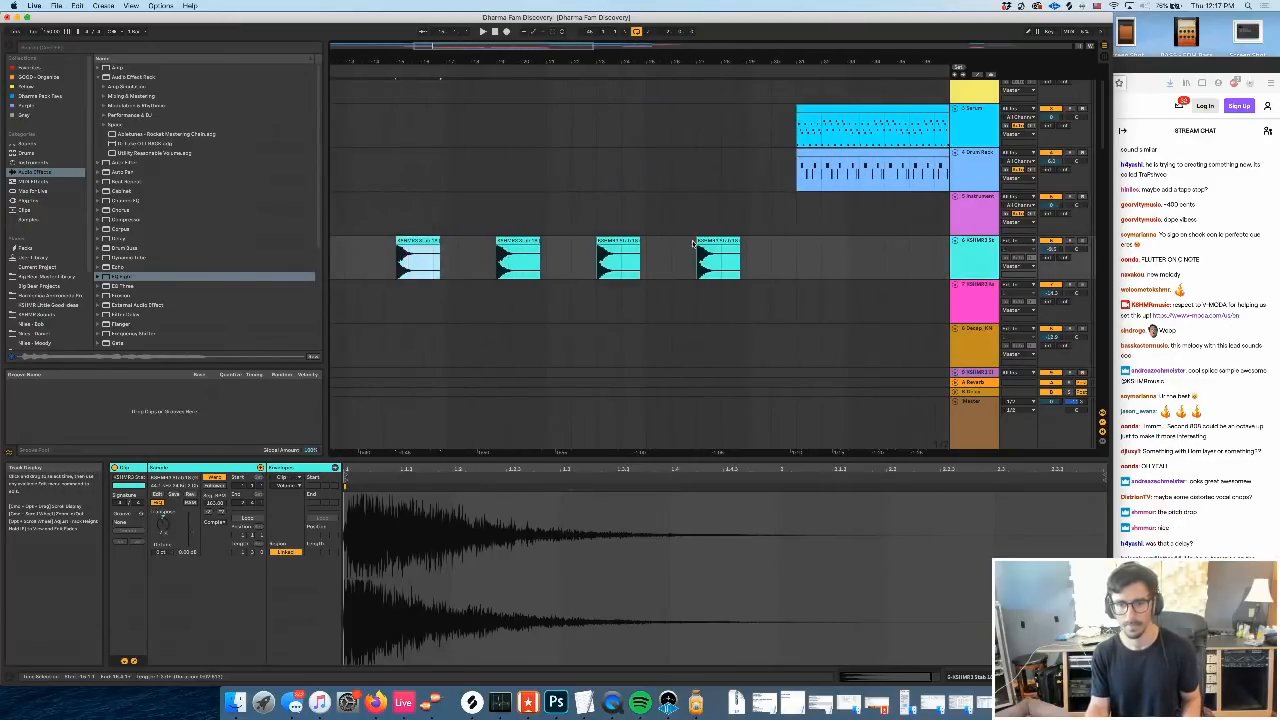
Delete all the stab clips from the early section of the pasted stab track
click(716, 241)
key(Delete)
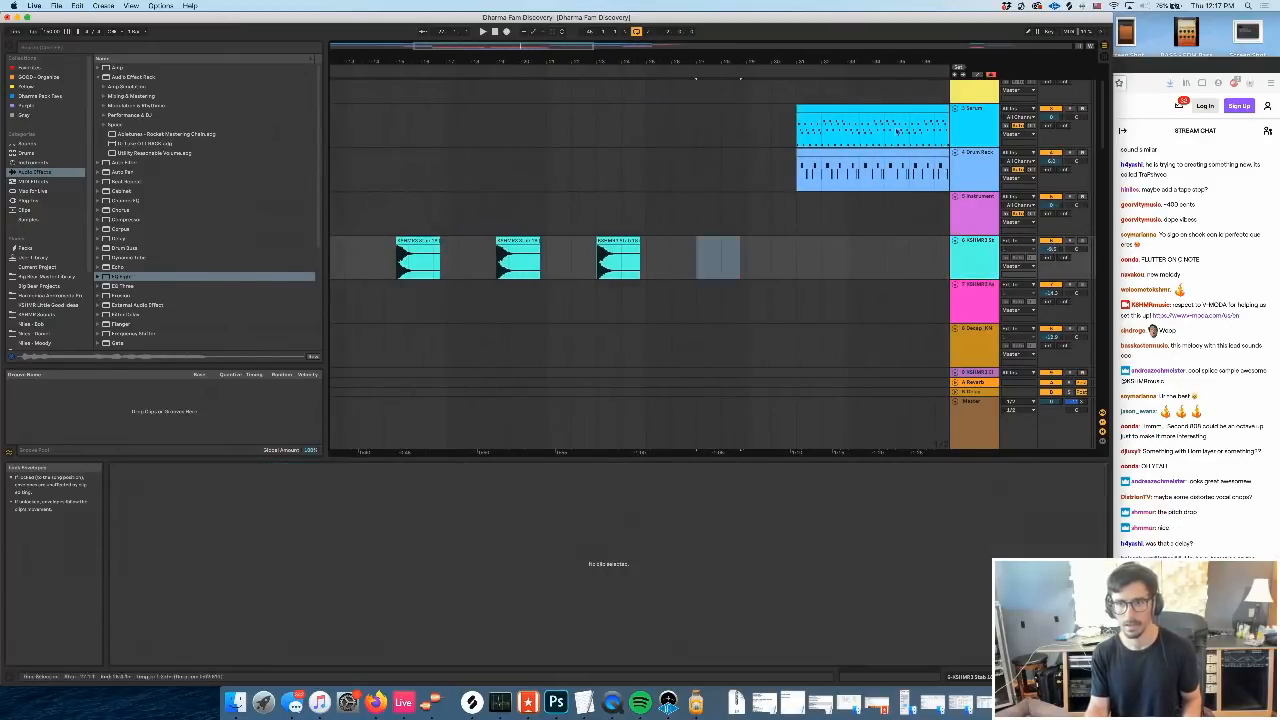
scroll(806, 278, left, 3)
drag(806, 278, 410, 290)
key(Delete)
Paste the stab clip onto the emptied track in the drop, aligned with the start of the instrument track's long note
scroll(708, 318, right, 8)
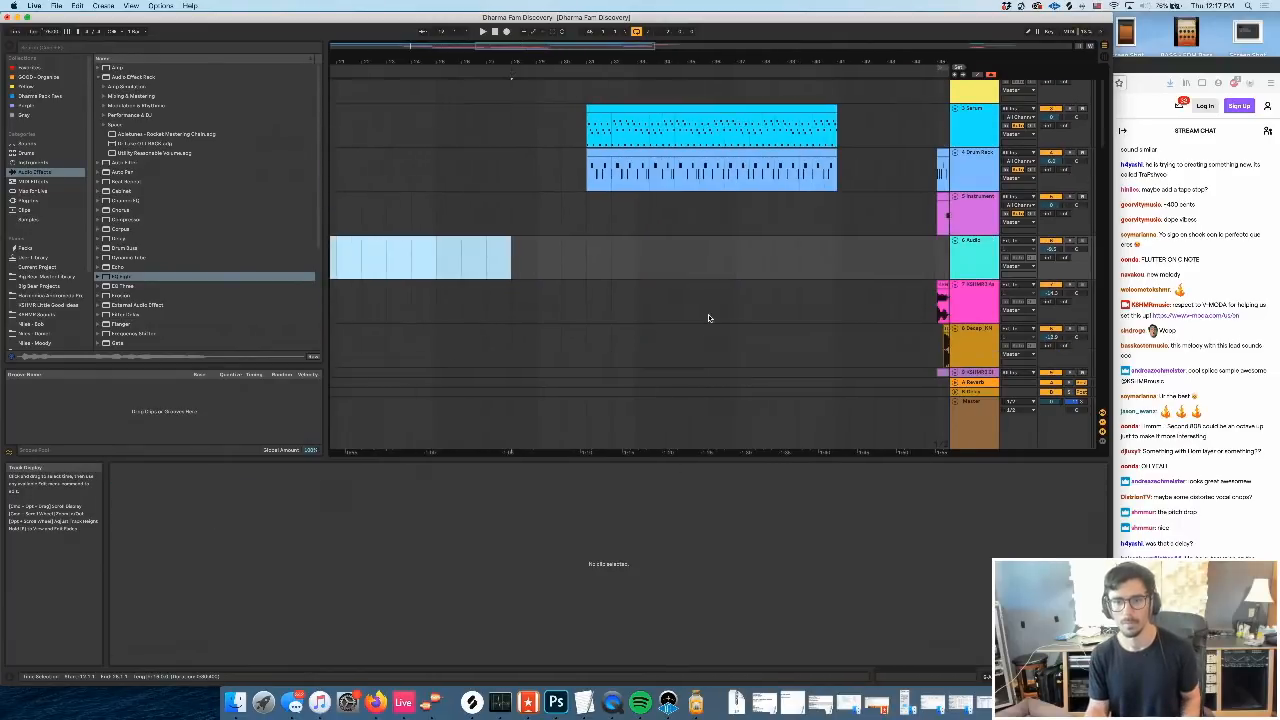
scroll(708, 316, right, 5)
drag(648, 62, 648, 180)
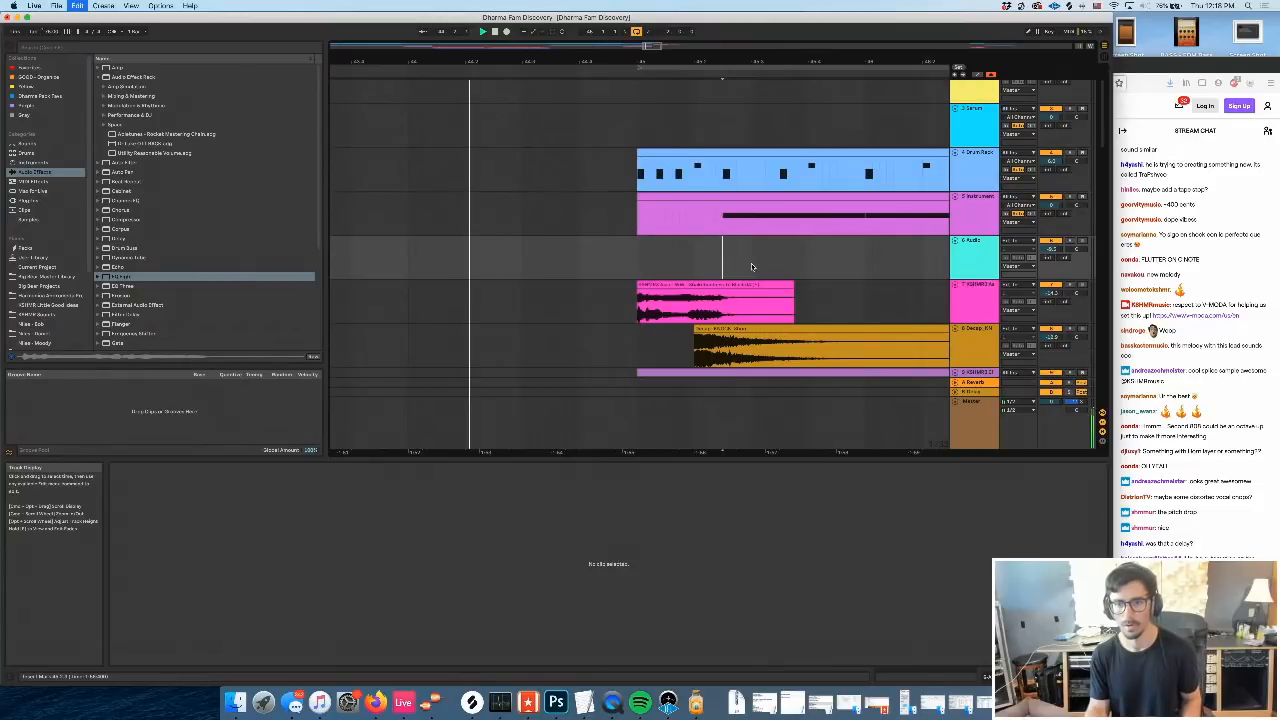
key(super+v)
scroll(751, 250, right, 2)
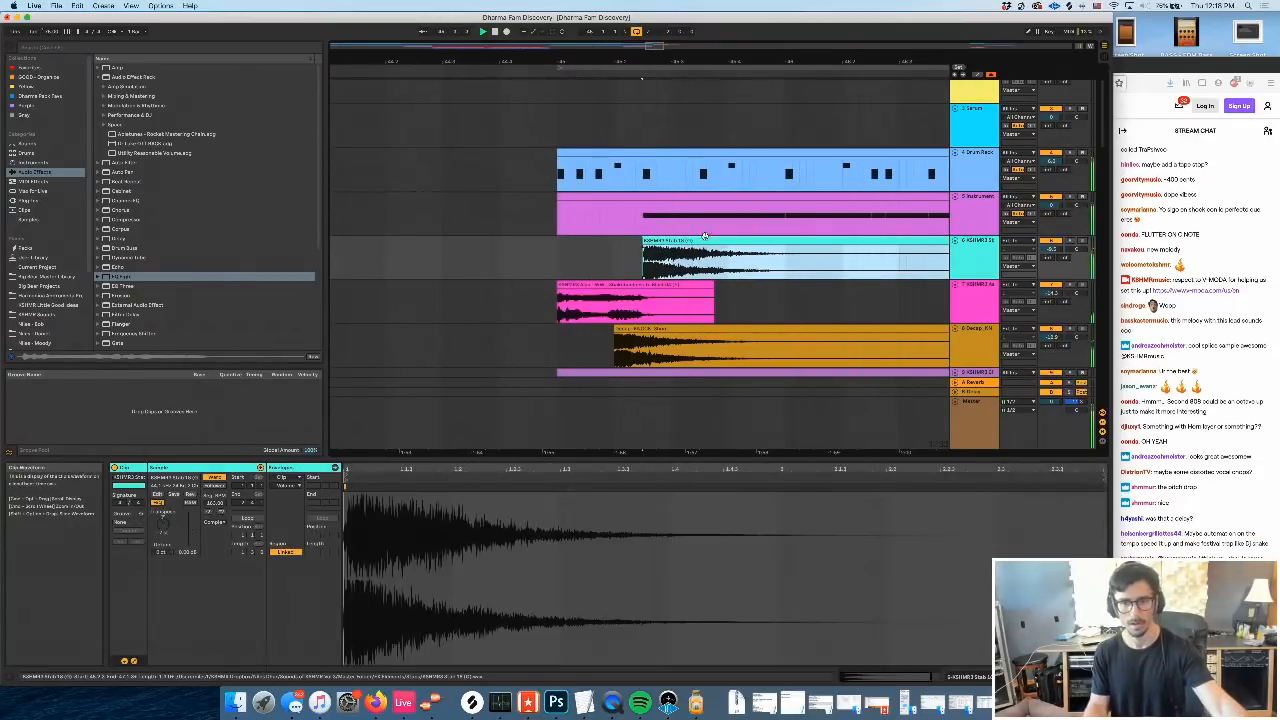
Try moving the stab clip to the very start of the drop, and undo the move
drag(660, 250, 580, 256)
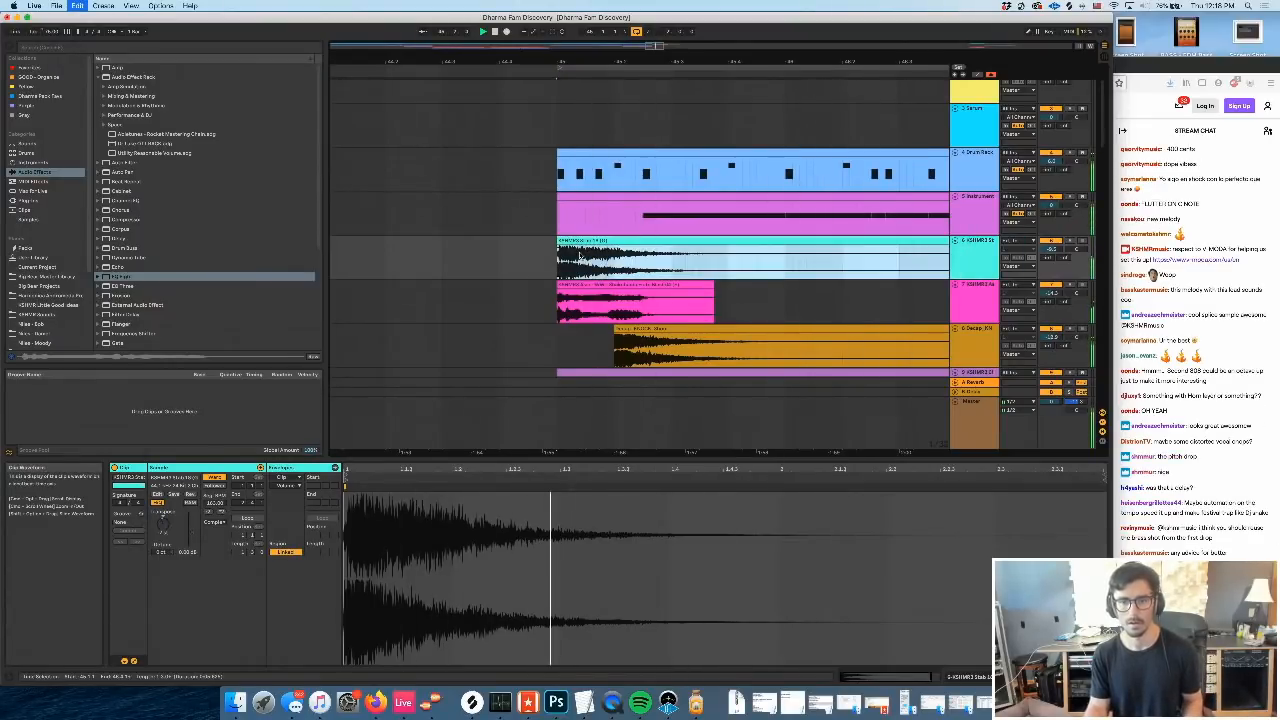
key(super+z)
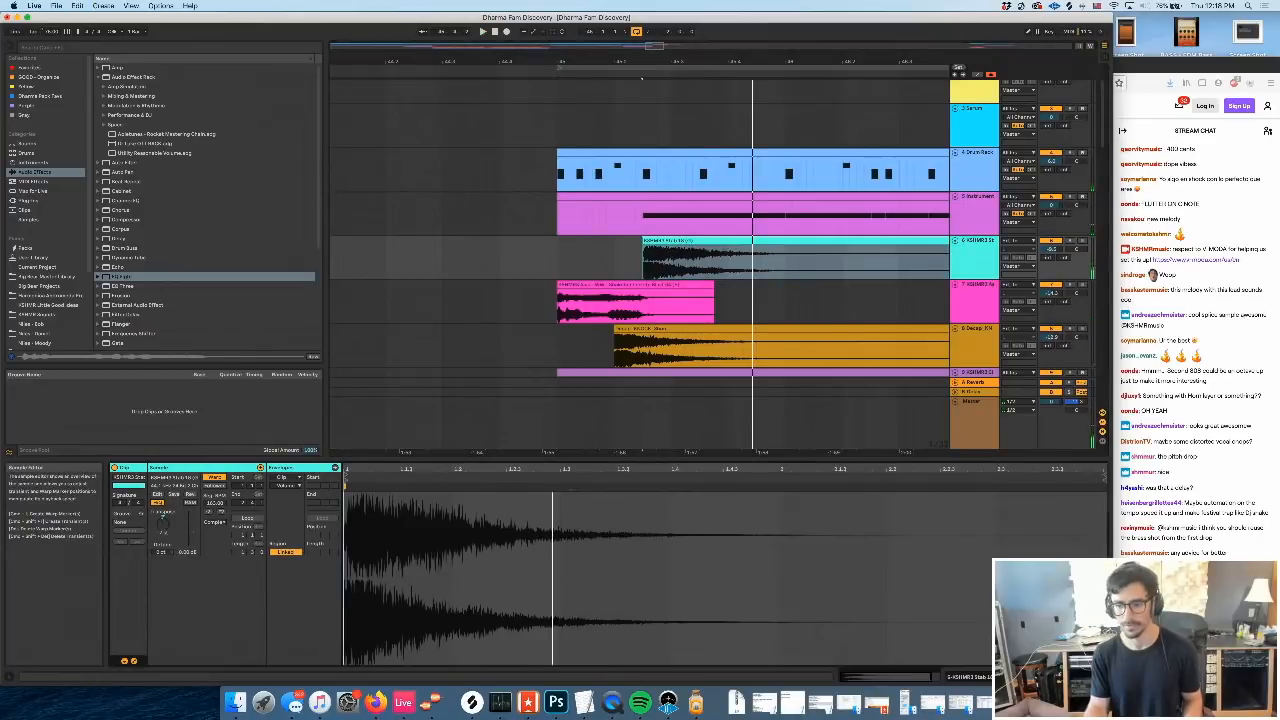
Change the stab clip's segment BPM so the sample plays shorter, and audition it
click(893, 677)
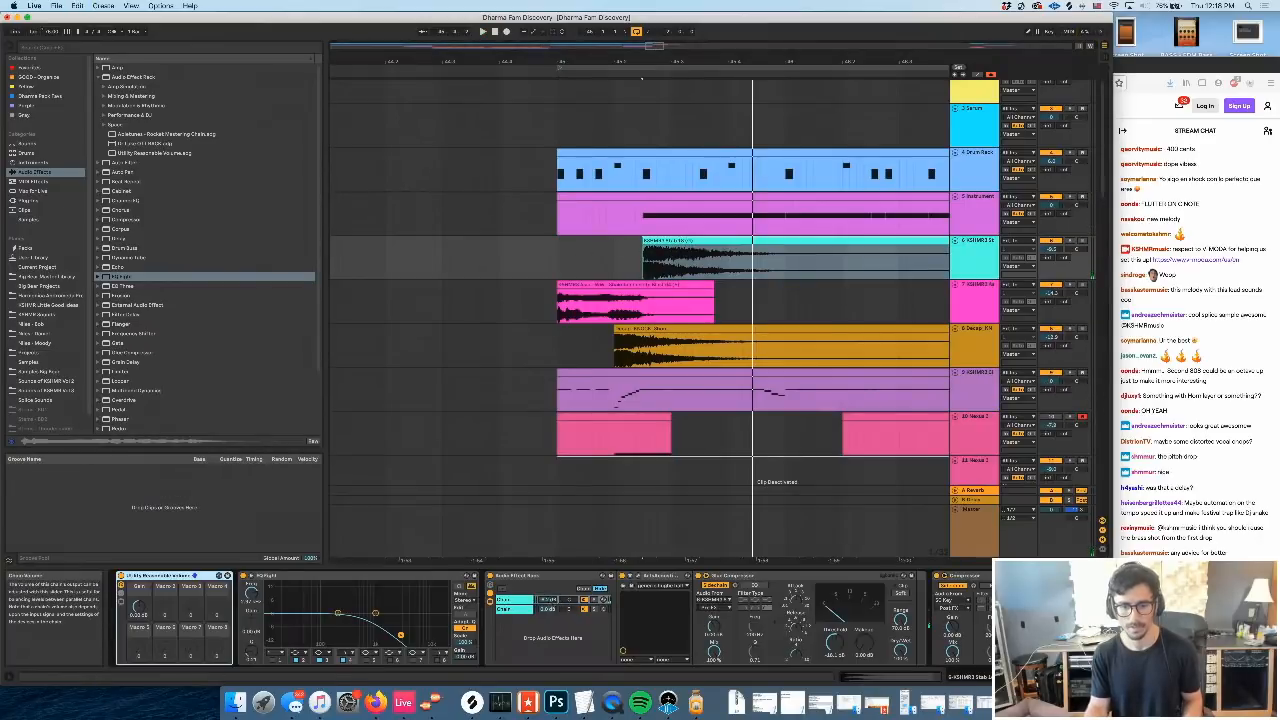
click(546, 600)
double_click(680, 242)
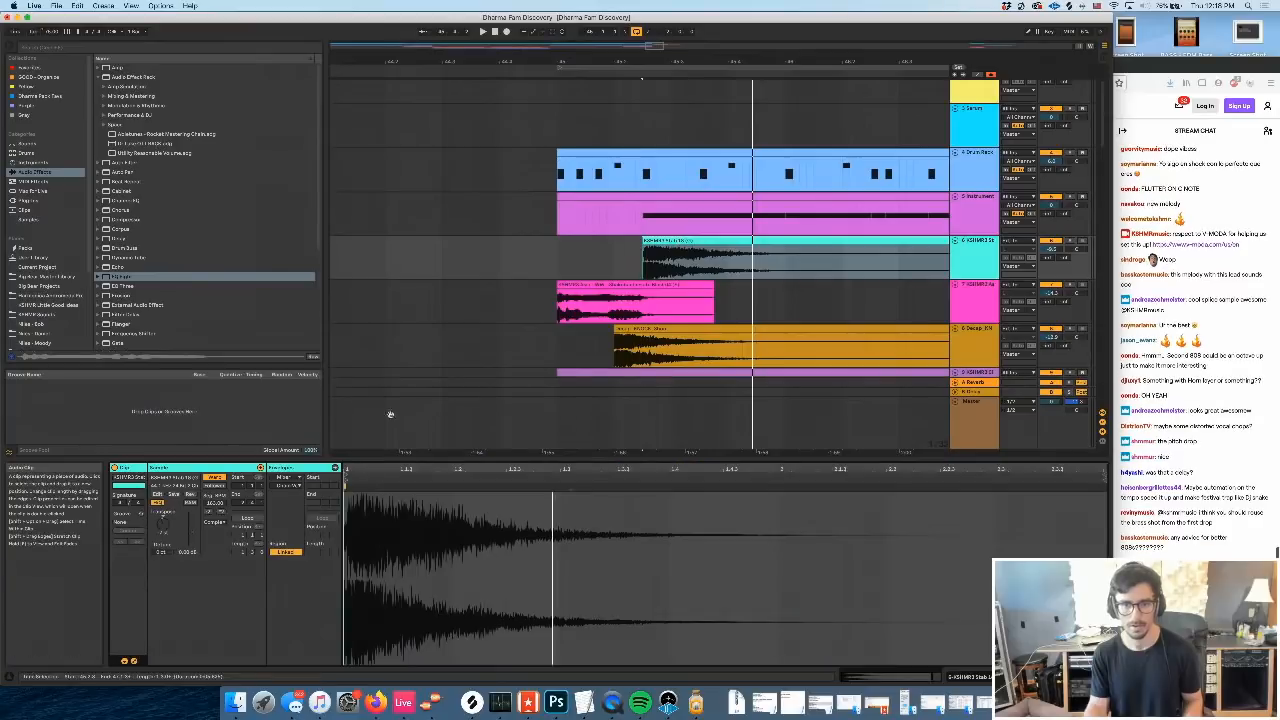
click(672, 232)
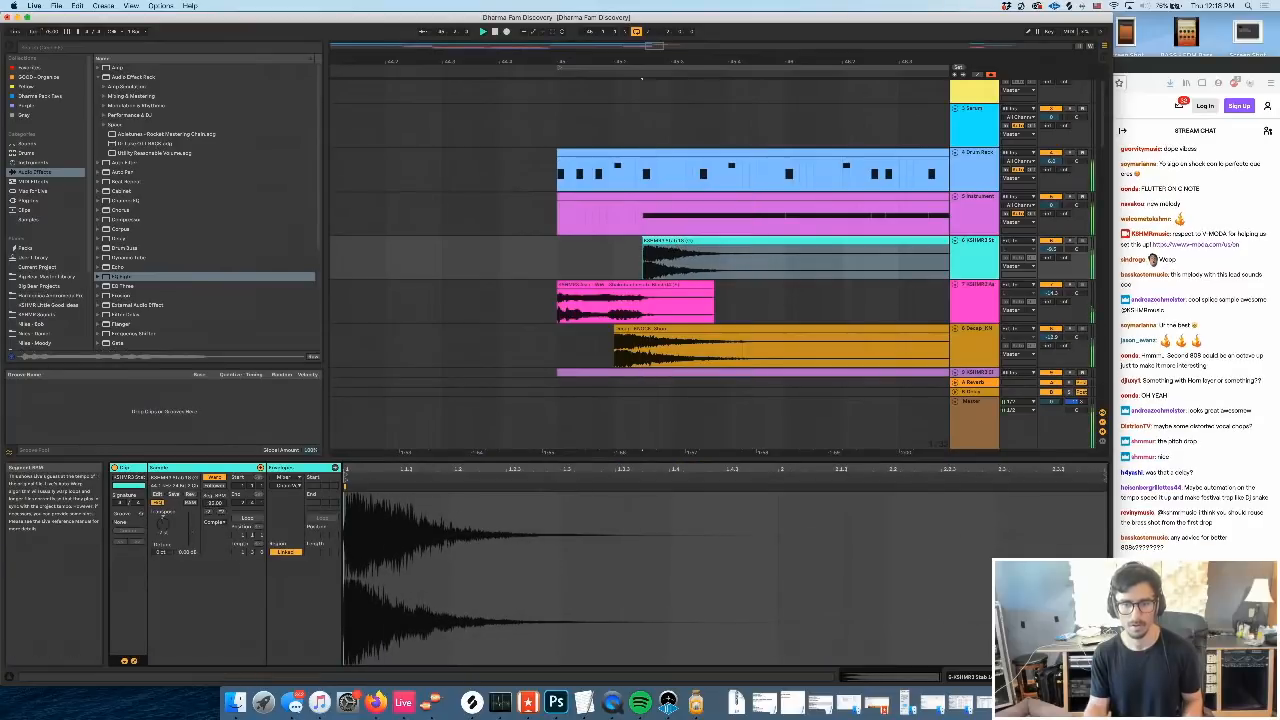
key(space)
key(space)
Audition the shortened stab clip at the start of the drop, and undo its move
drag(657, 241, 572, 258)
key(space)
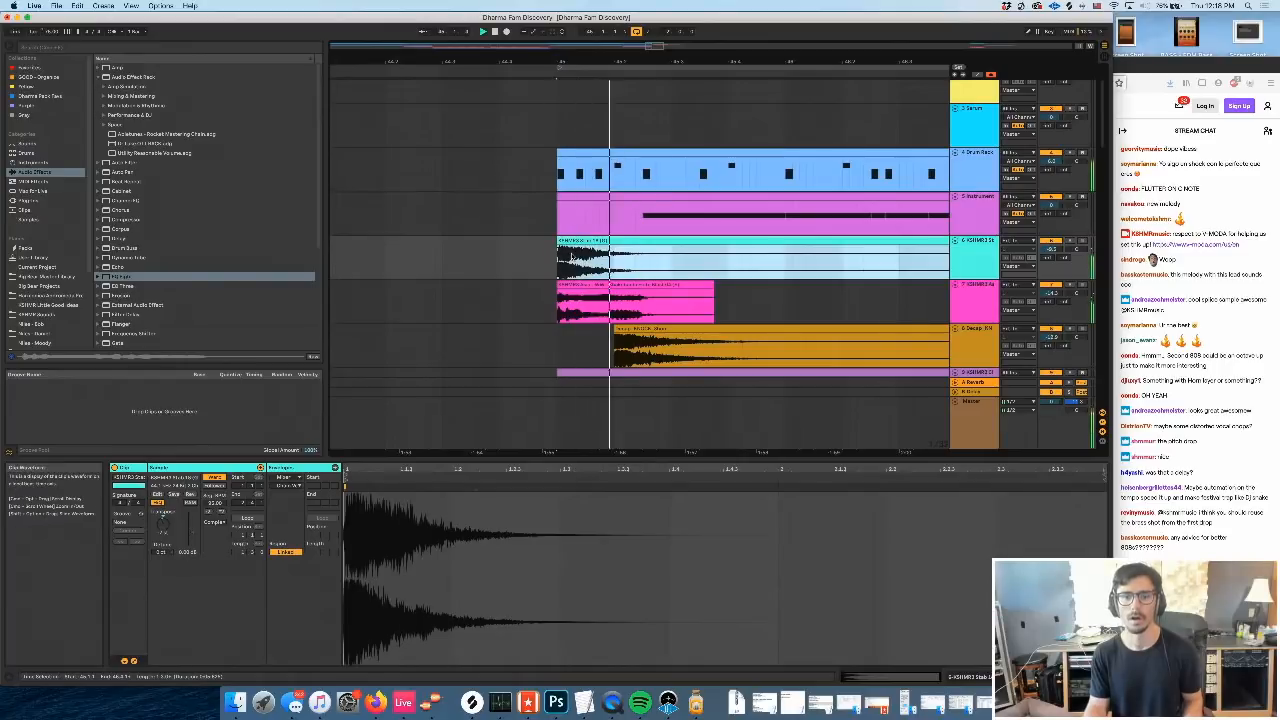
key(super+z)
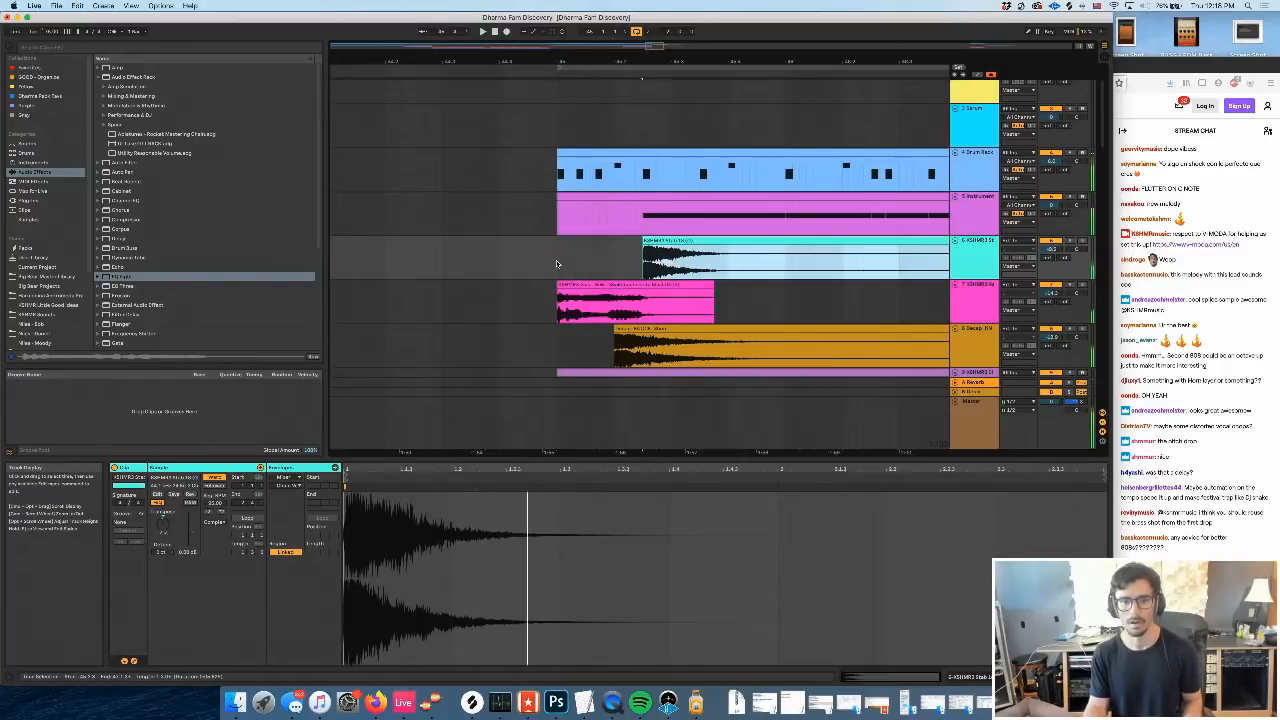
Play back the drop from its start to listen to the stab with the other tracks
click(557, 262)
key(space)
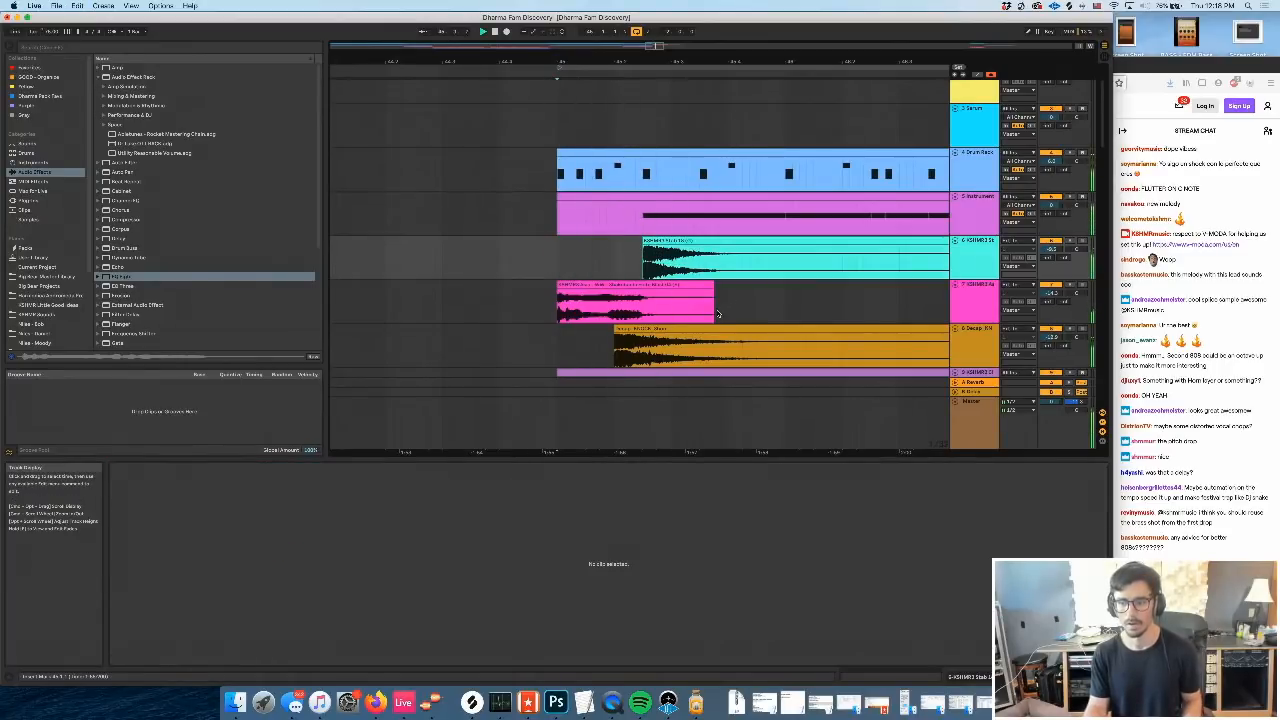
scroll(660, 312, left, 3)
scroll(609, 311, right, 4)
scroll(536, 290, left, 3)
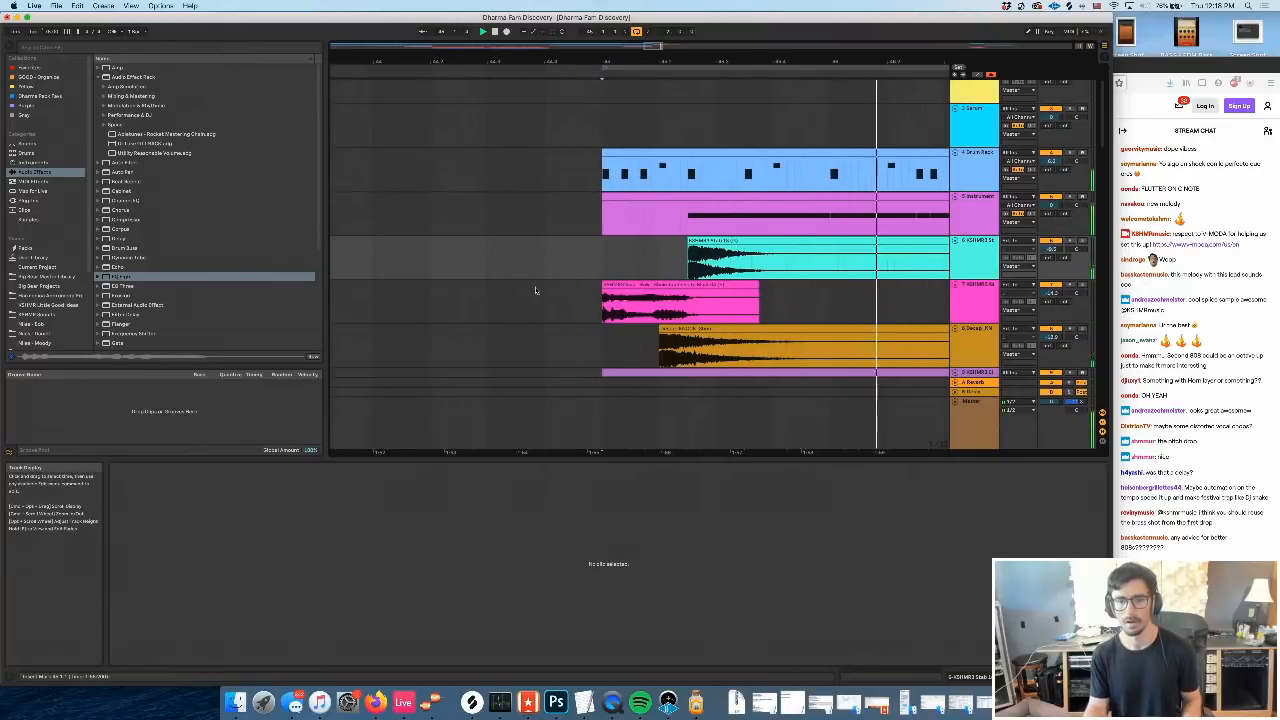
scroll(536, 290, left, 3)
scroll(536, 280, down, 4)
scroll(480, 265, left, 3)
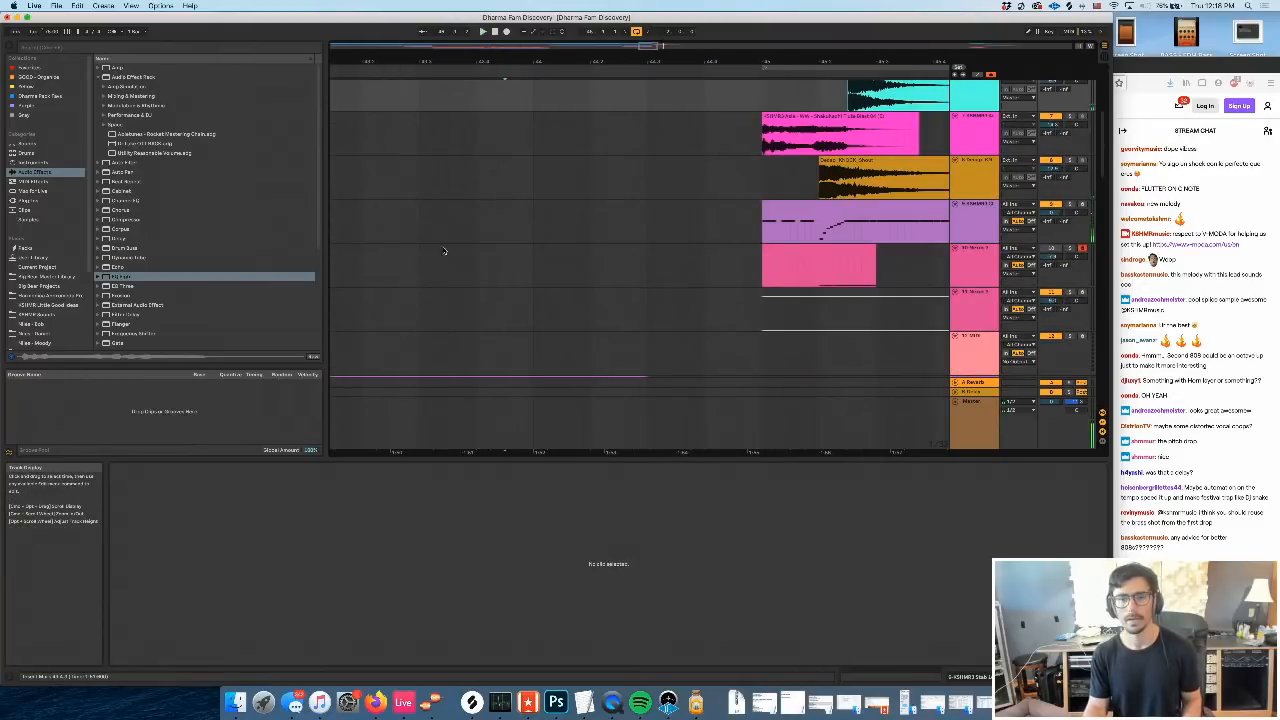
Move the Devastor 2 window clear of the arrangement and play back the passage leading into the drop
click(426, 260)
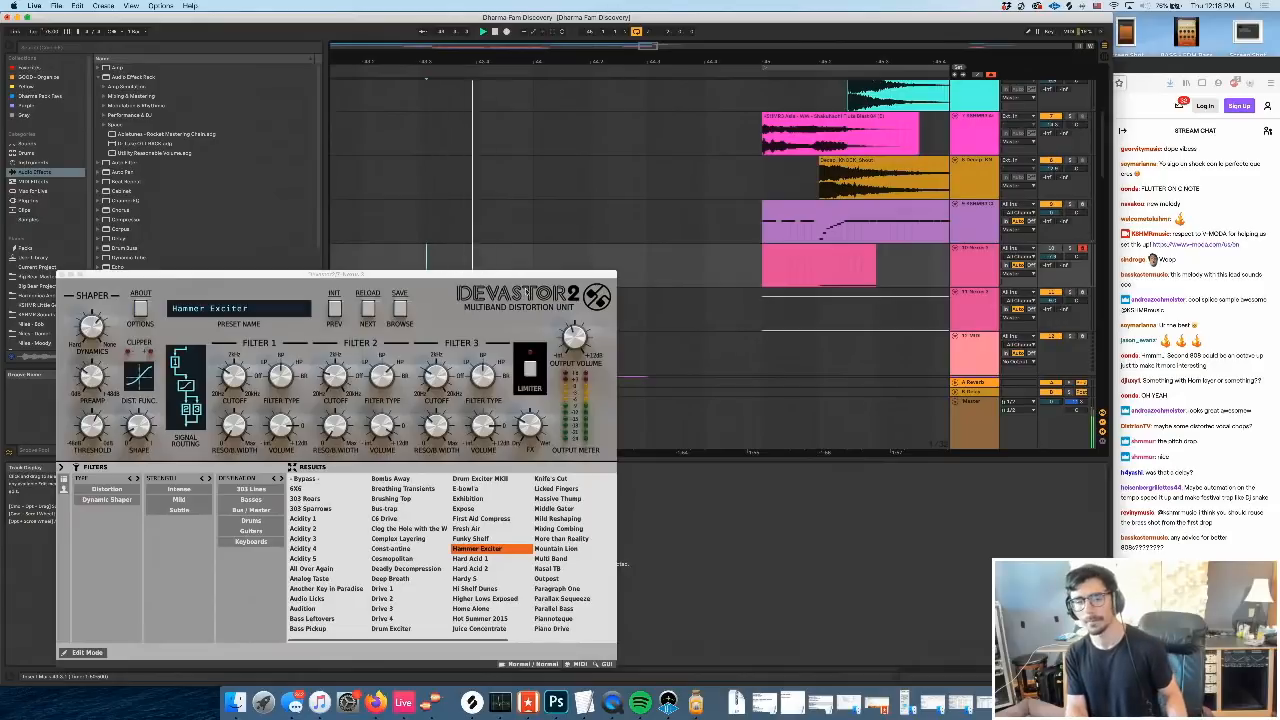
scroll(430, 267, left, 5)
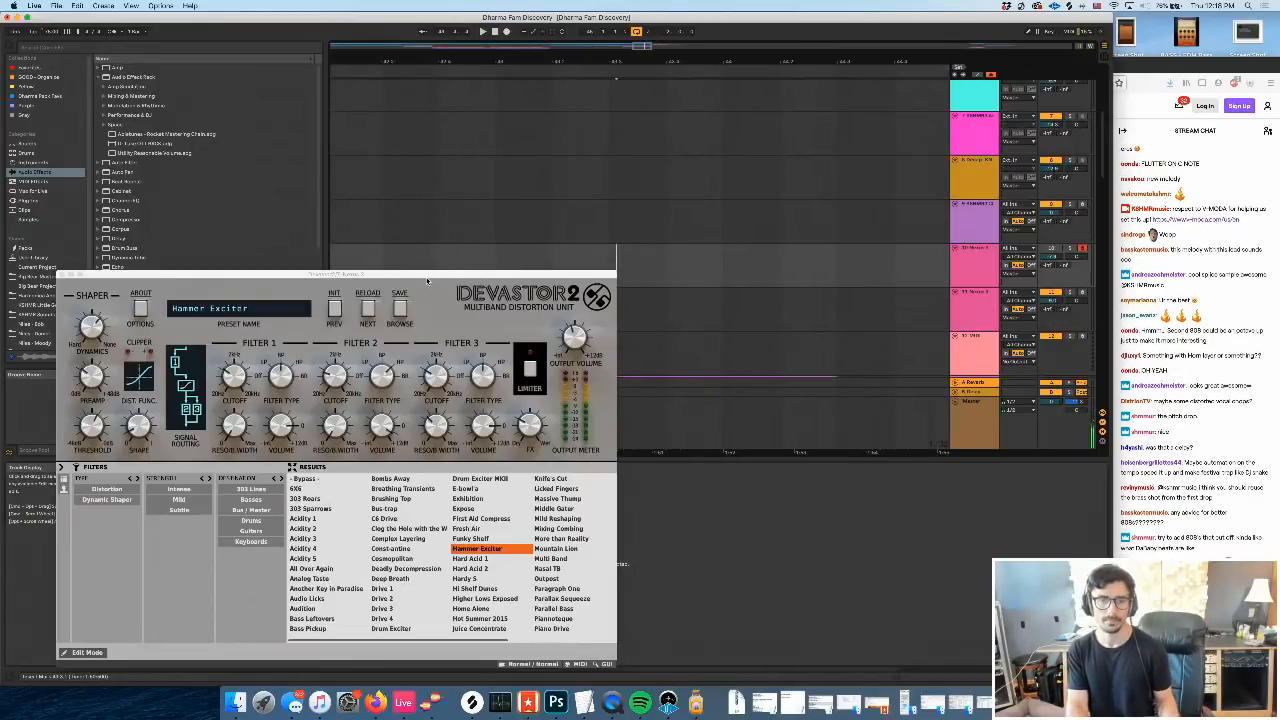
drag(428, 281, 401, 508)
scroll(393, 275, left, 3)
scroll(789, 340, right, 3)
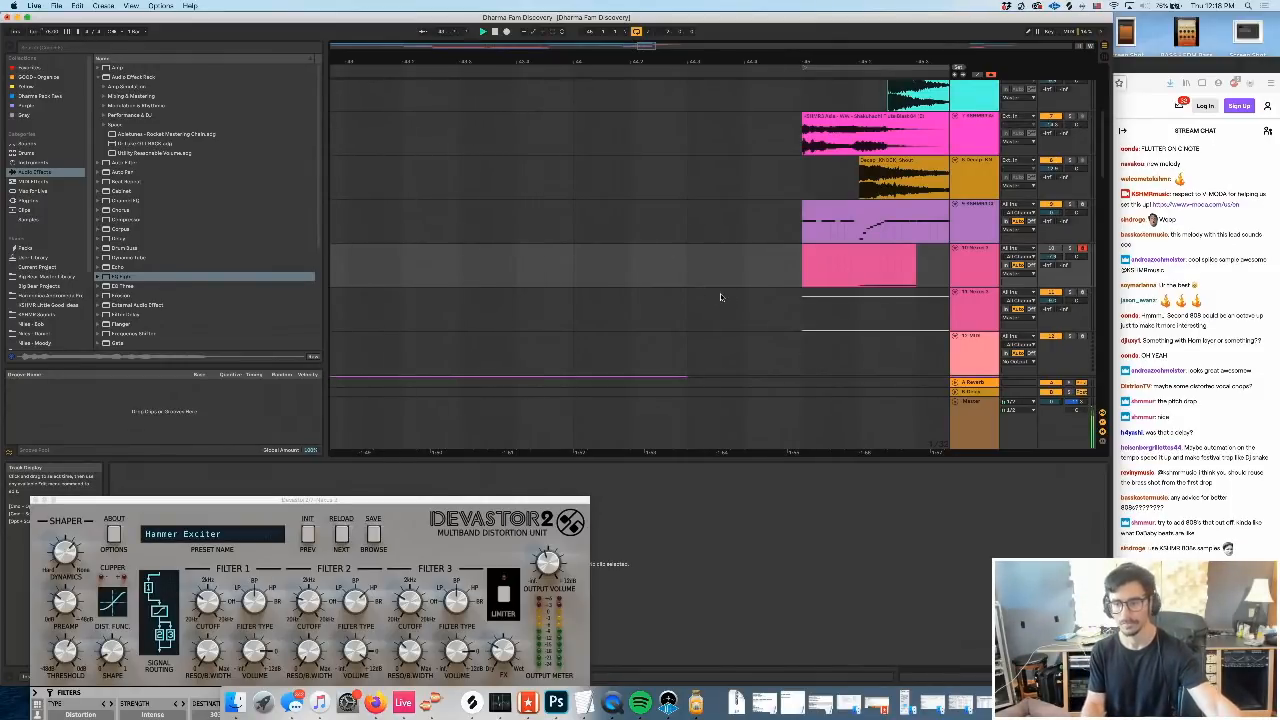
drag(737, 82, 488, 20)
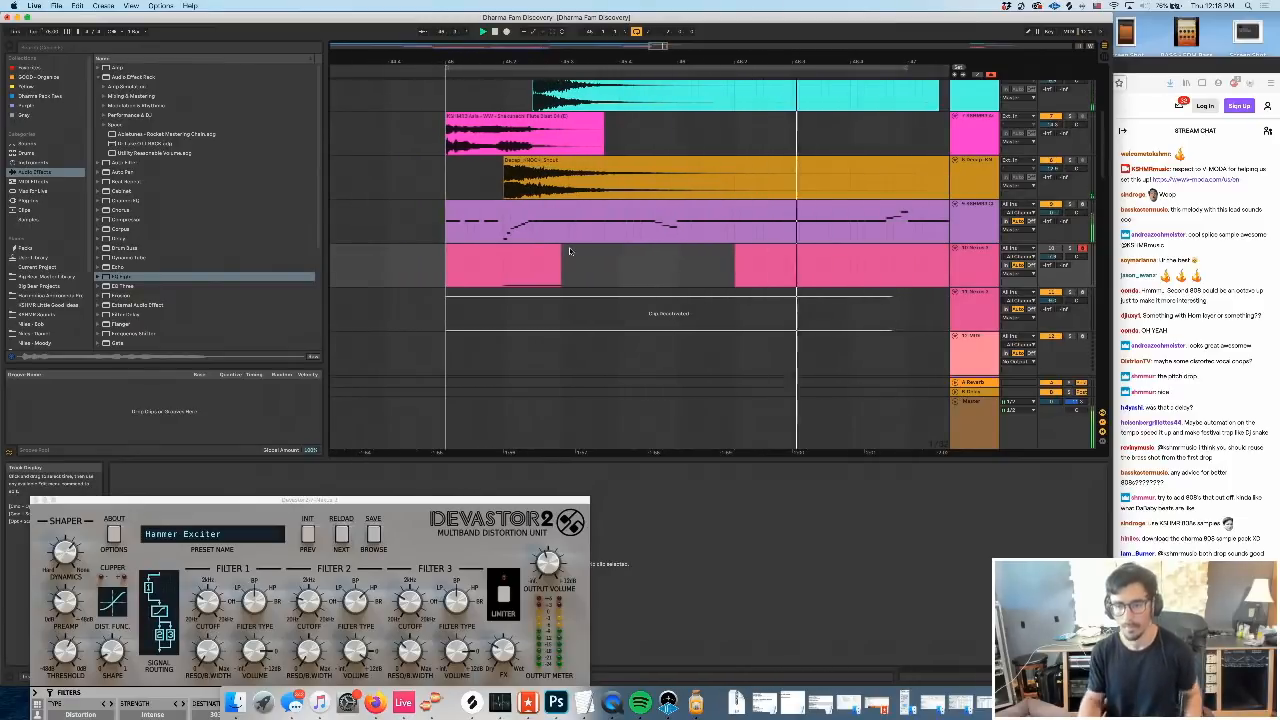
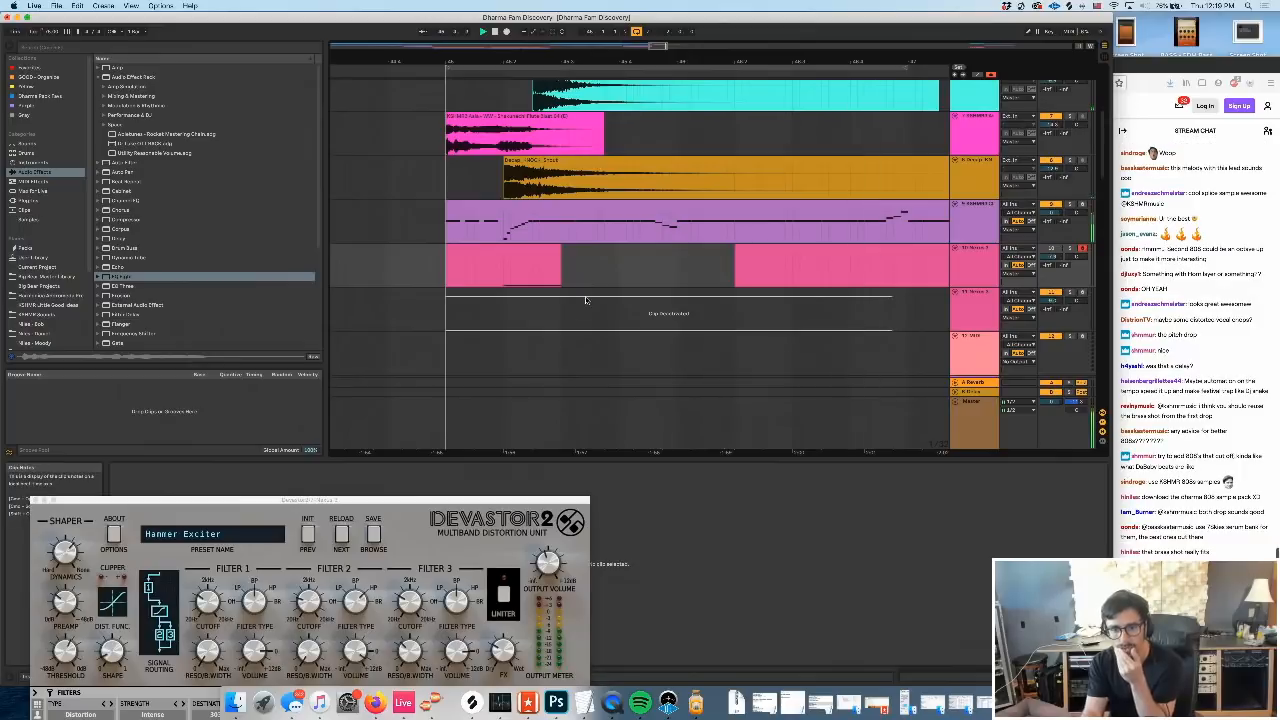
Open the deactivated MIDI clip on the second Nexus track for auditioning, and arm that track for recording
double_click(585, 296)
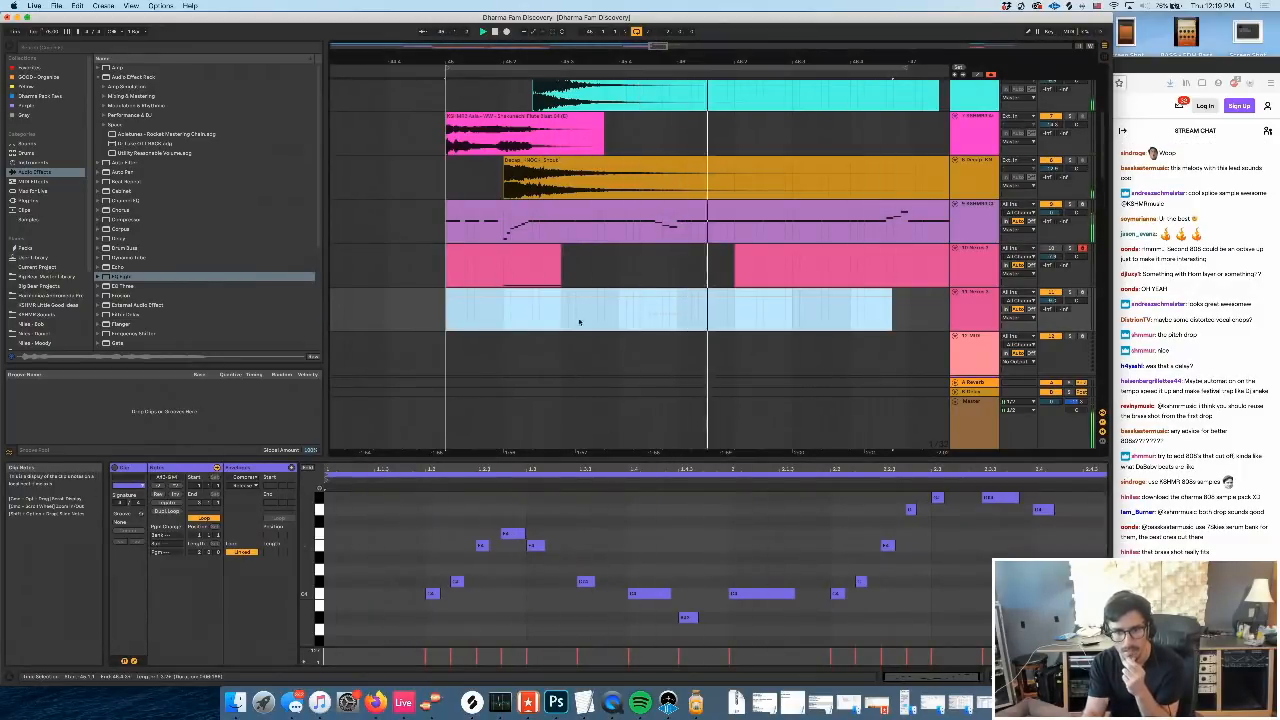
key(0)
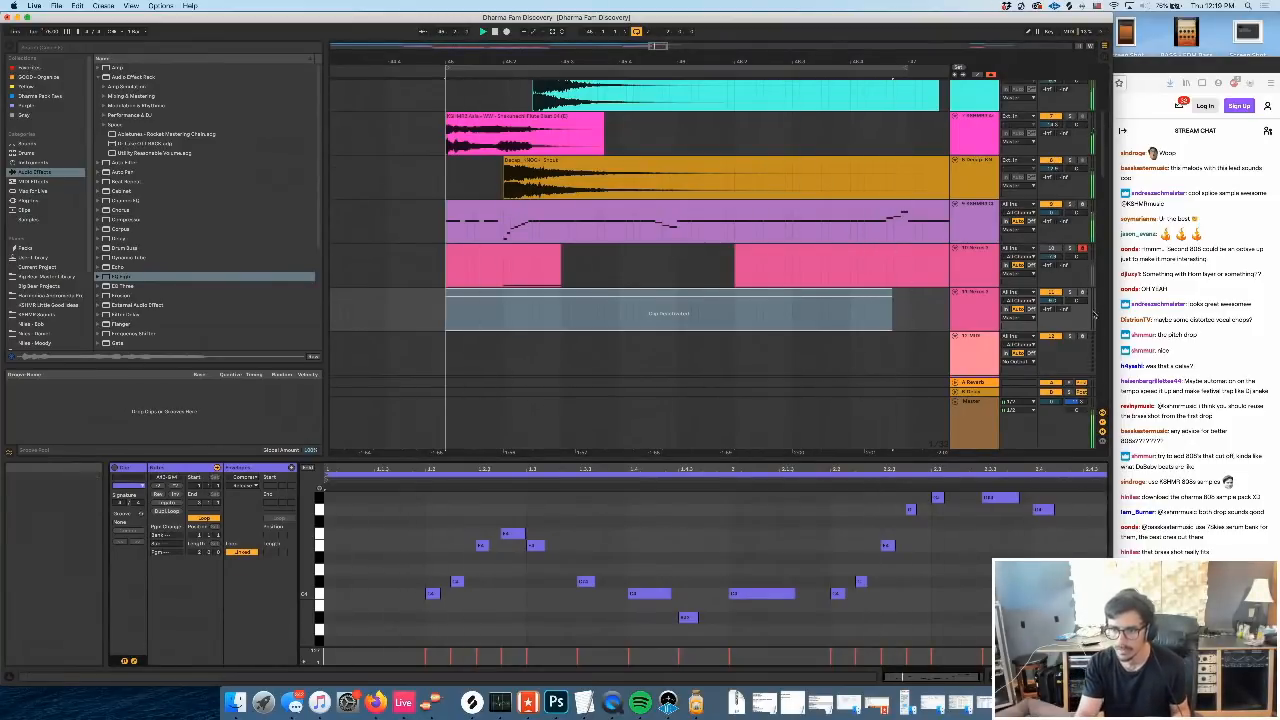
click(1082, 293)
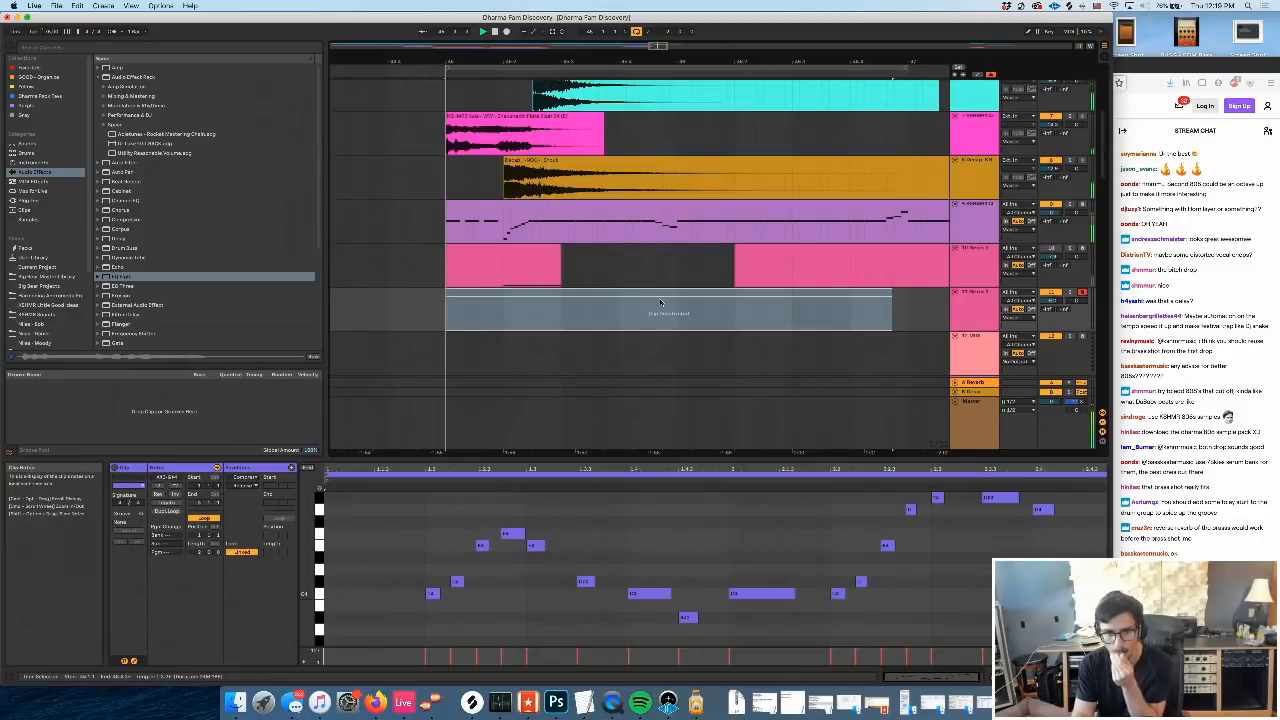
Audition the drop and activate the MIDI clip on the second Nexus track
click(504, 316)
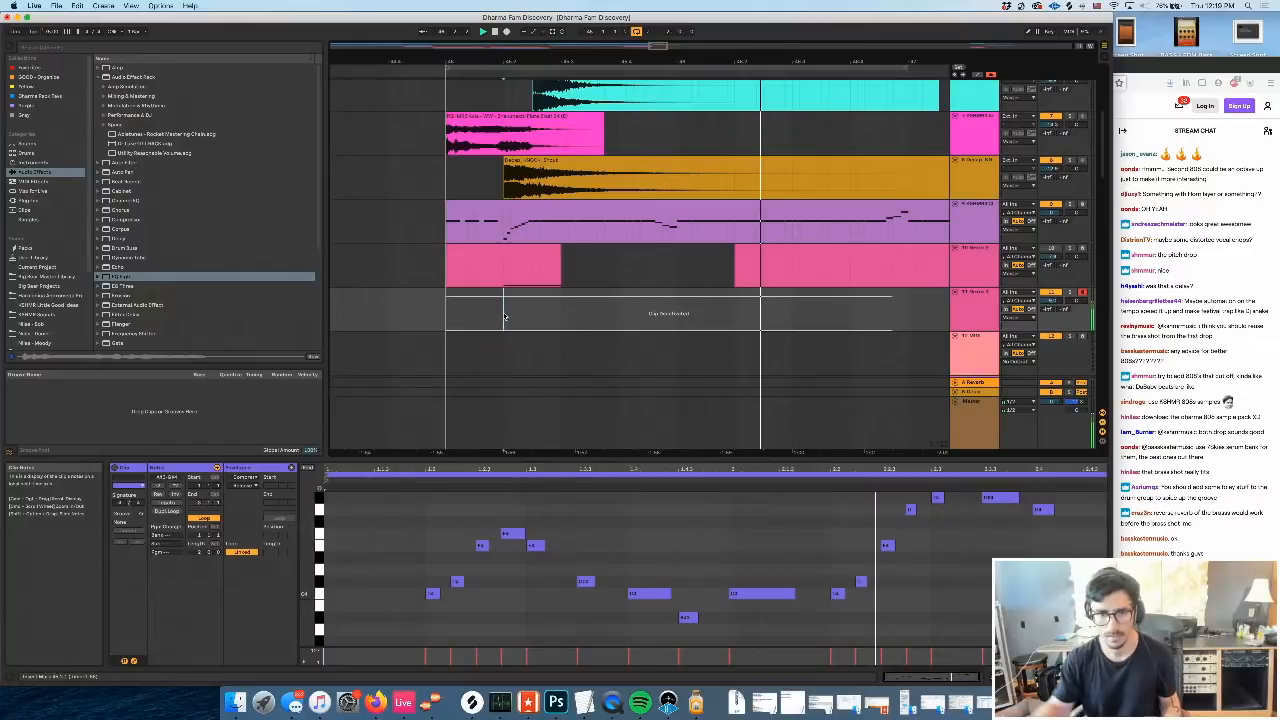
key(space)
key(space)
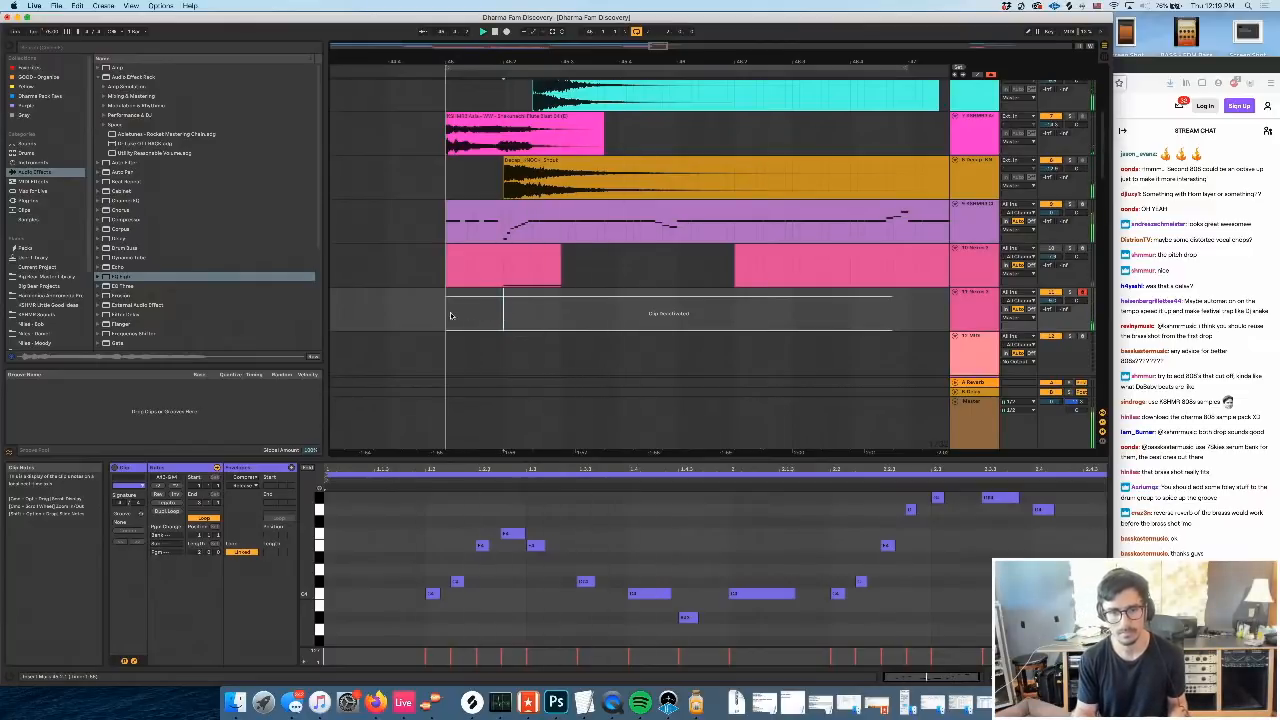
click(585, 292)
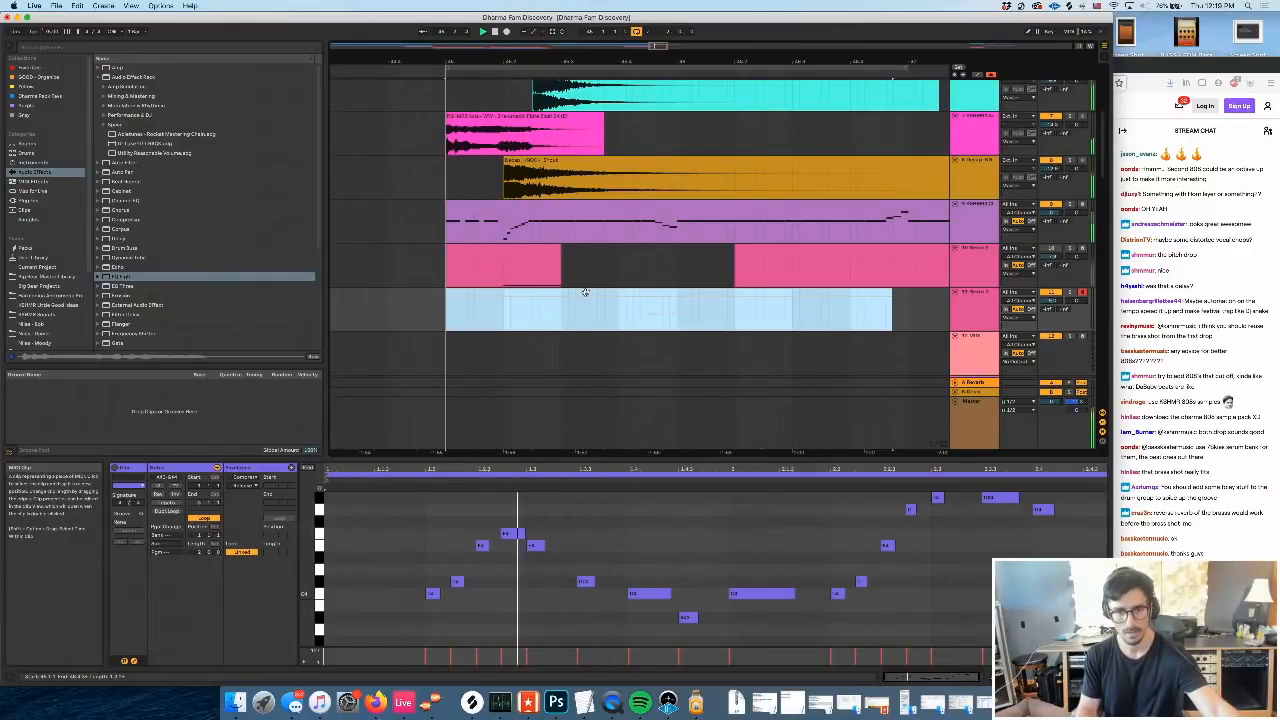
key(0)
key(0)
key(space)
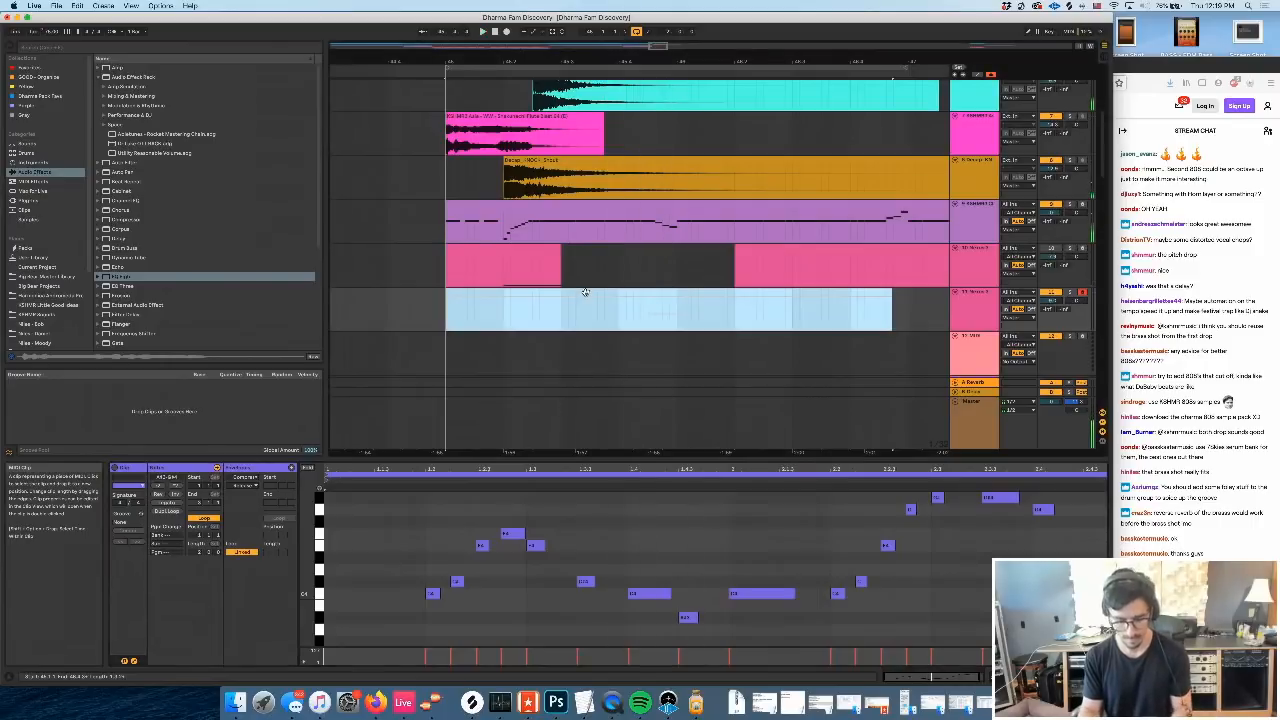
Delete every note in the Nexus clip except the single note at beat 1.3
drag(508, 504, 407, 648)
key(Delete)
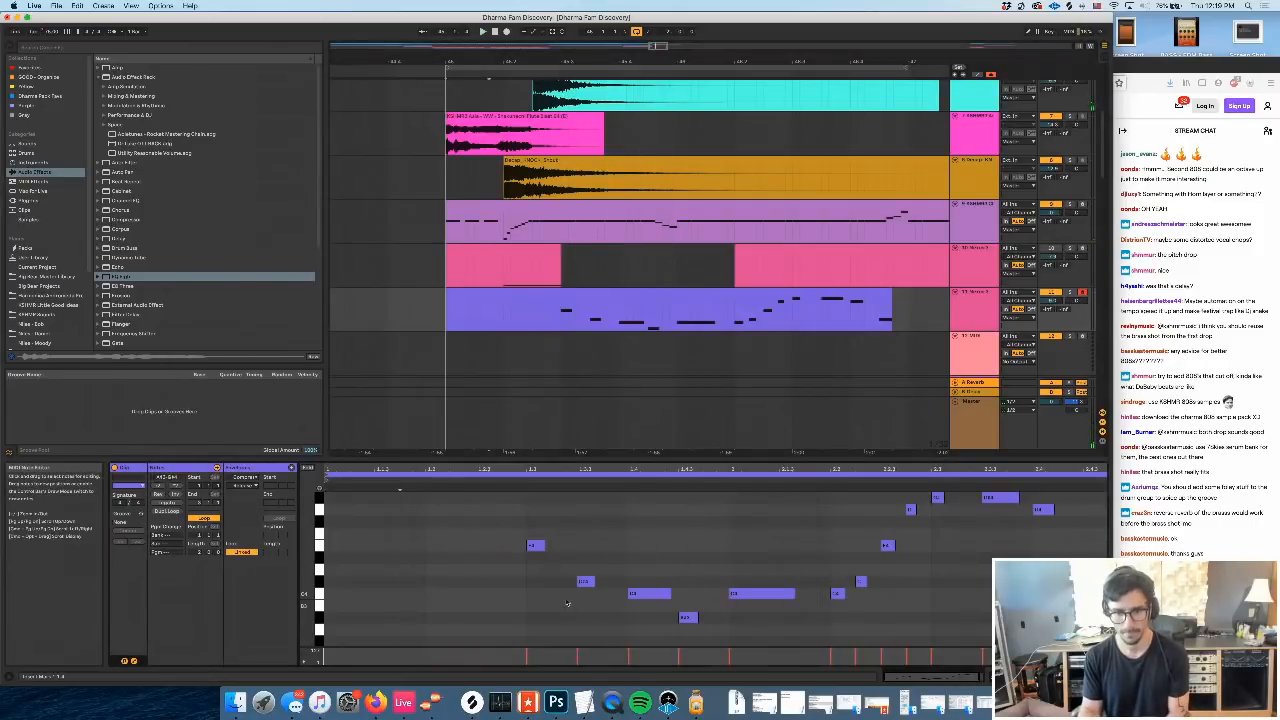
drag(584, 498, 1100, 645)
key(Delete)
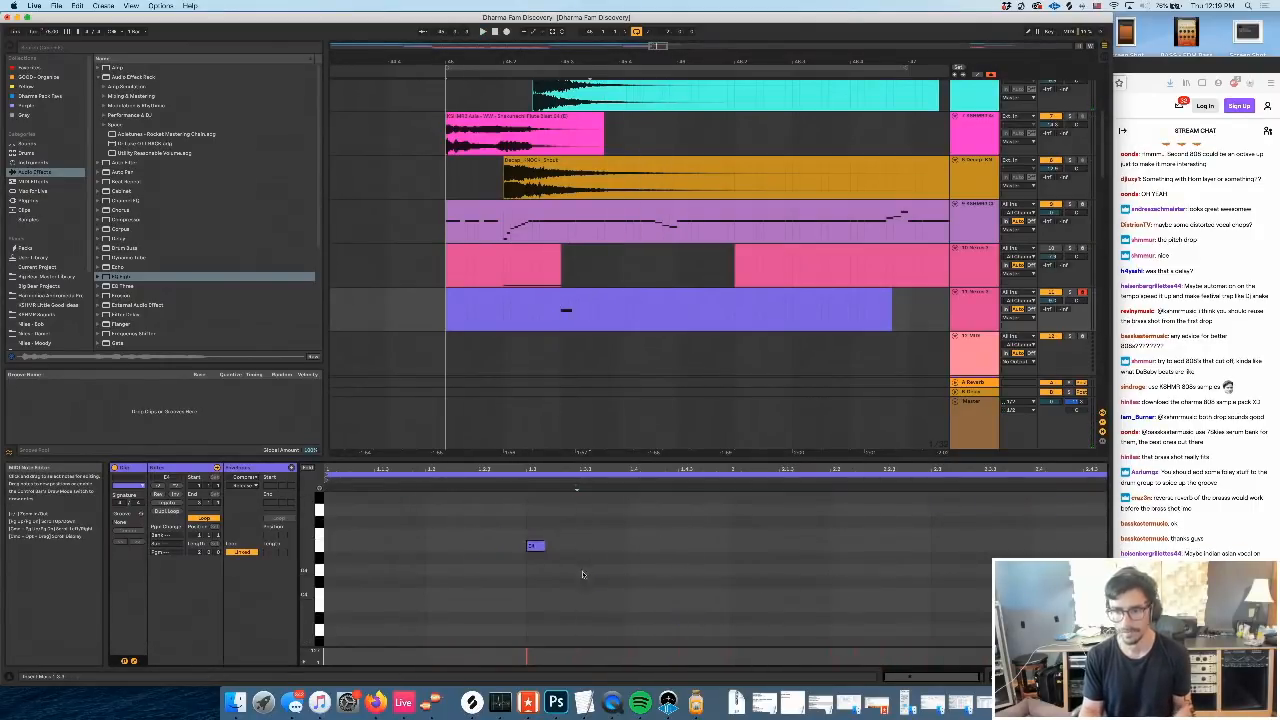
Raise the remaining note's pitch and copy it twice after itself at even spacing, making three repeated notes
drag(531, 557, 538, 543)
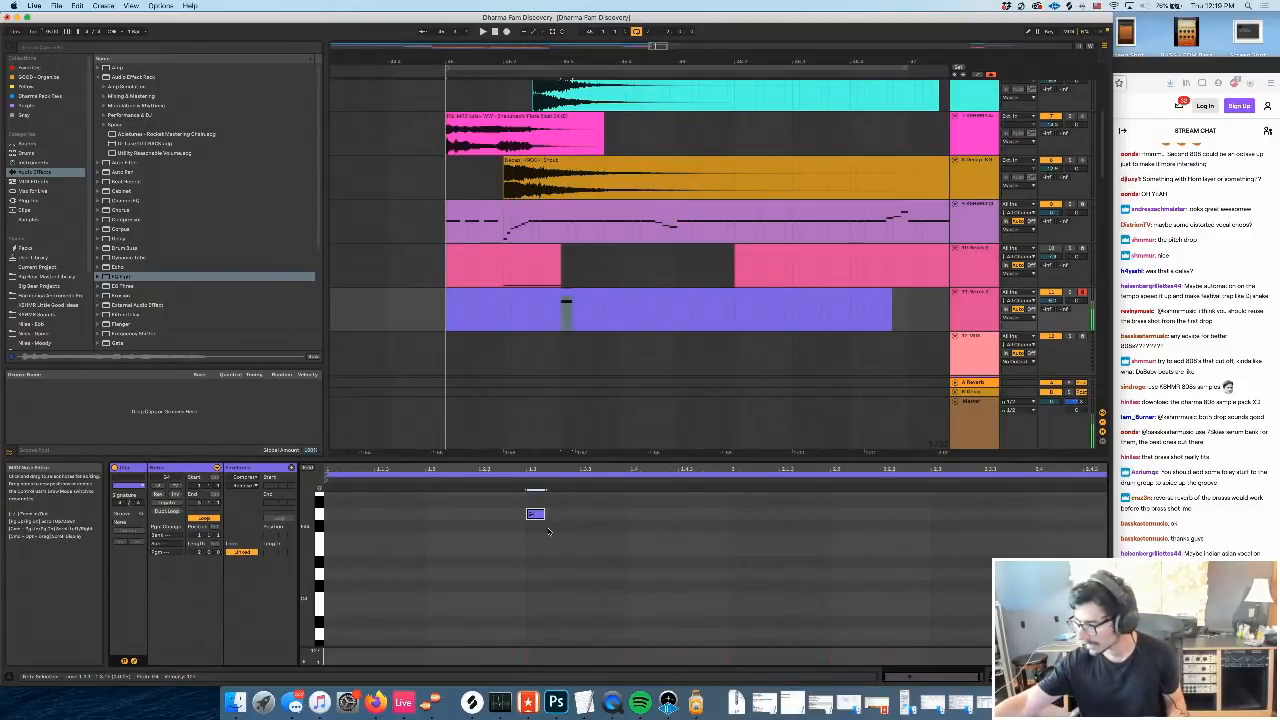
key(space)
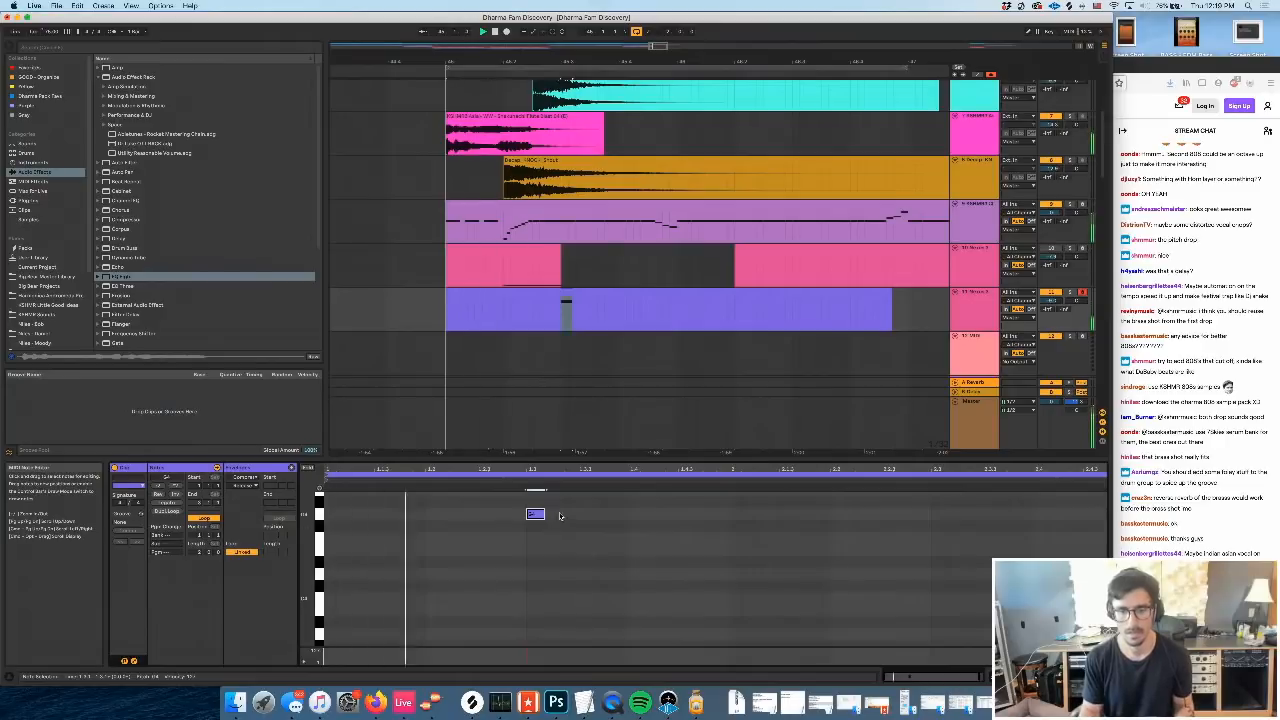
key(super+d)
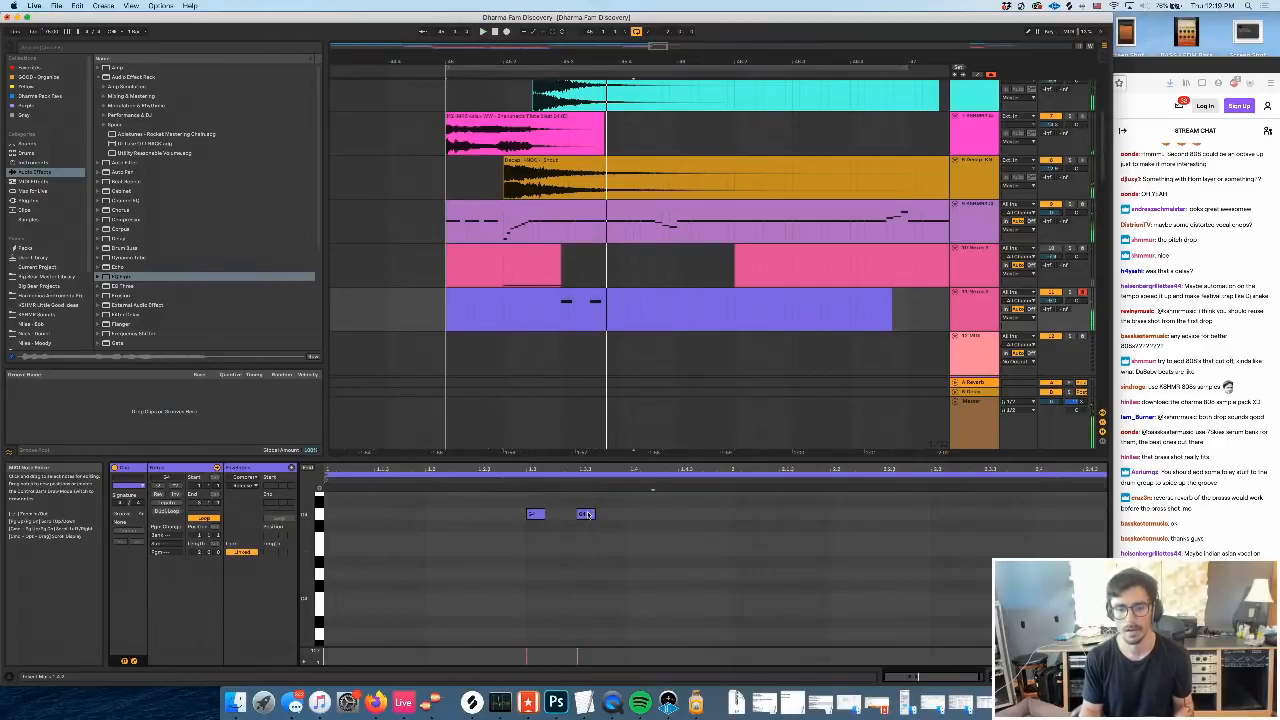
key(space)
mouse_move(588, 514)
mouse_down()
mouse_move(557, 516)
mouse_move(587, 514)
mouse_up()
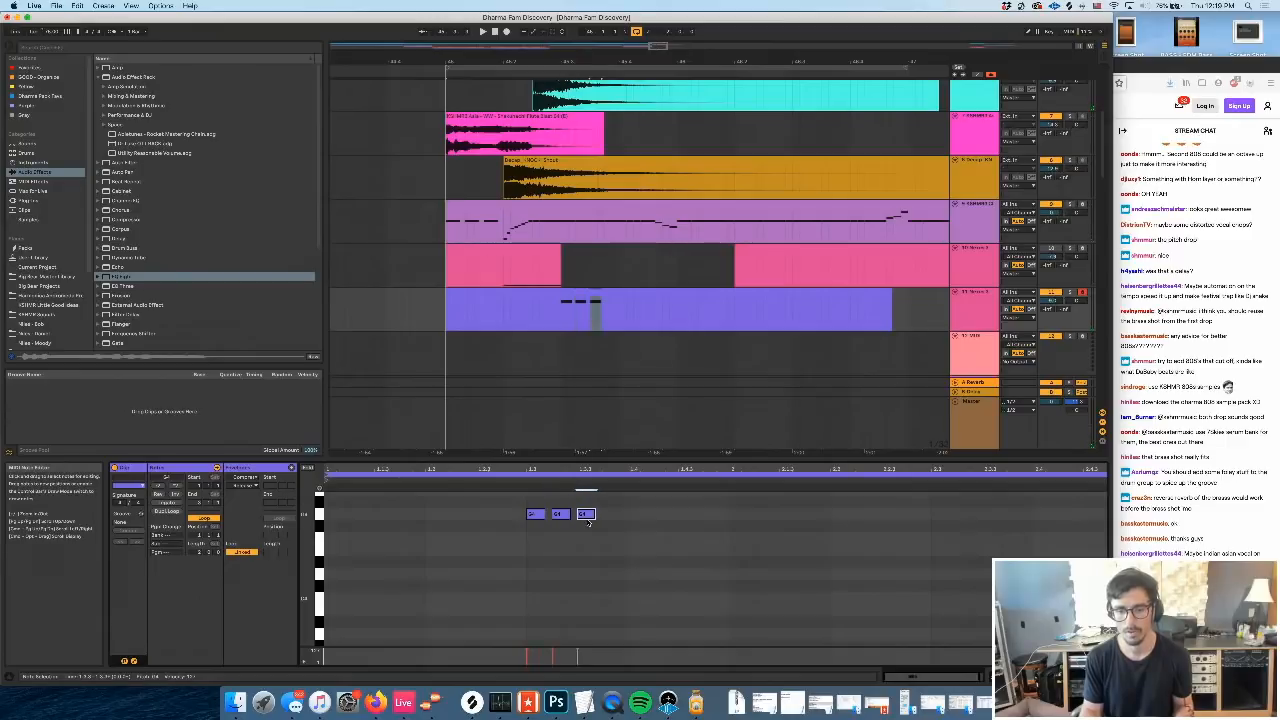
Lower the third note in the Nexus clip to C#, and add a longer C note at beat 1.4
drag(588, 516, 590, 611)
double_click(637, 598)
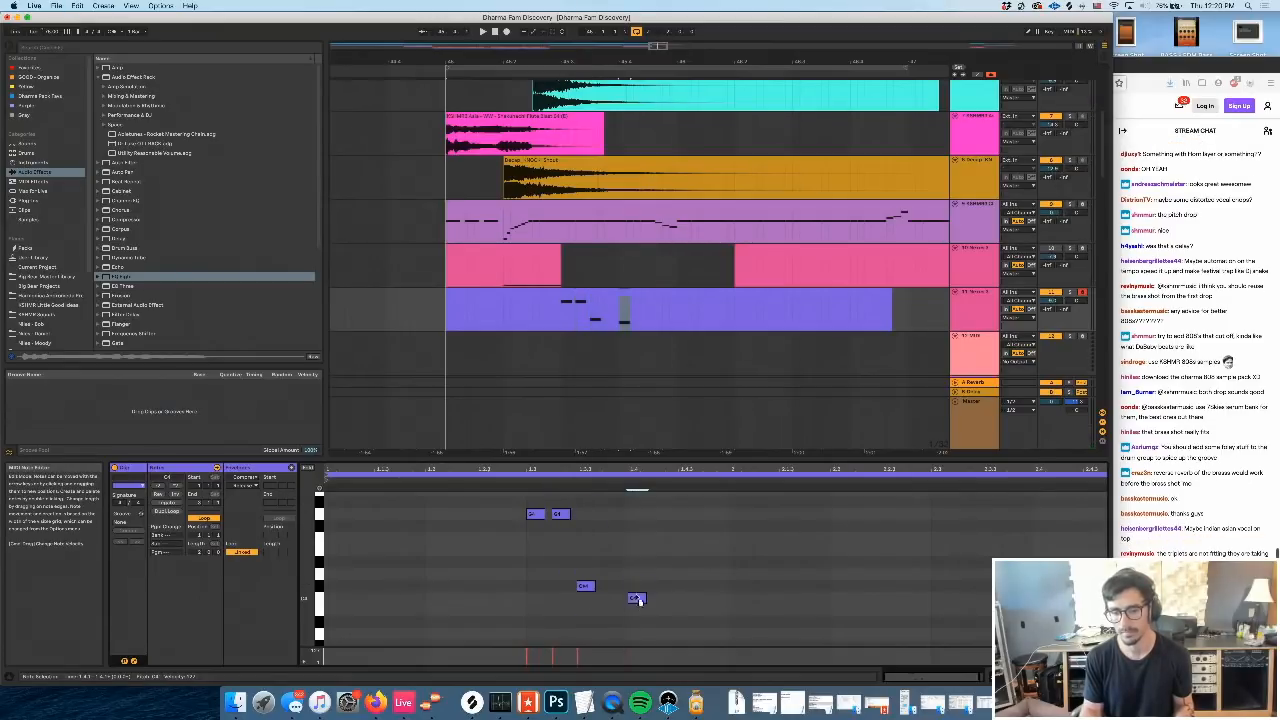
key(space)
drag(645, 598, 670, 598)
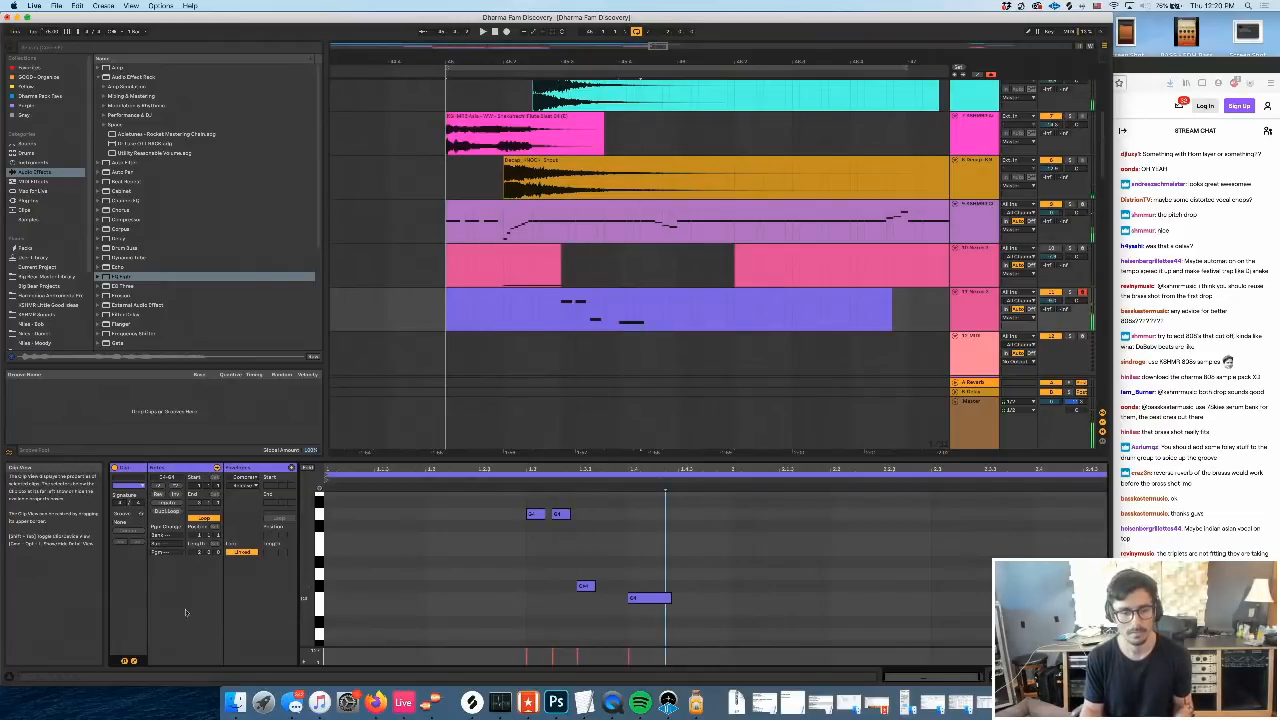
Clear the existing automation from the Nexus clip's pitch bend envelope and audition the phrase
click(133, 661)
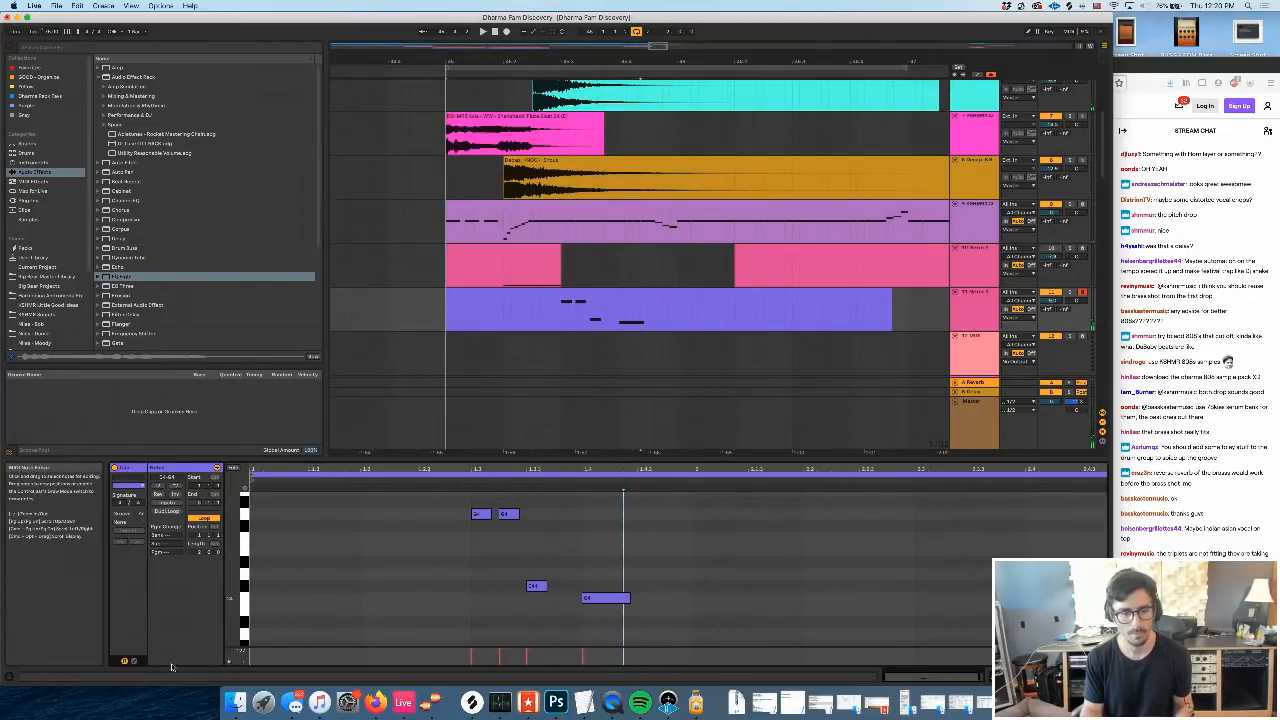
click(133, 661)
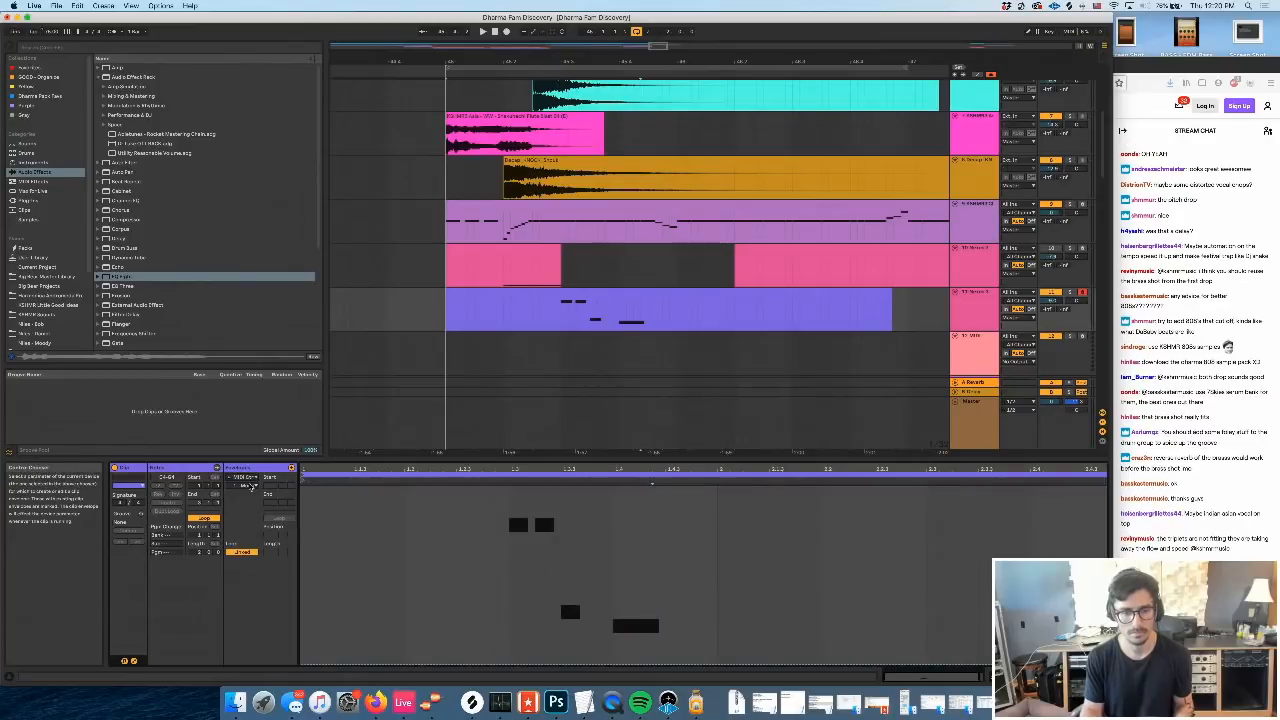
click(250, 485)
click(254, 14)
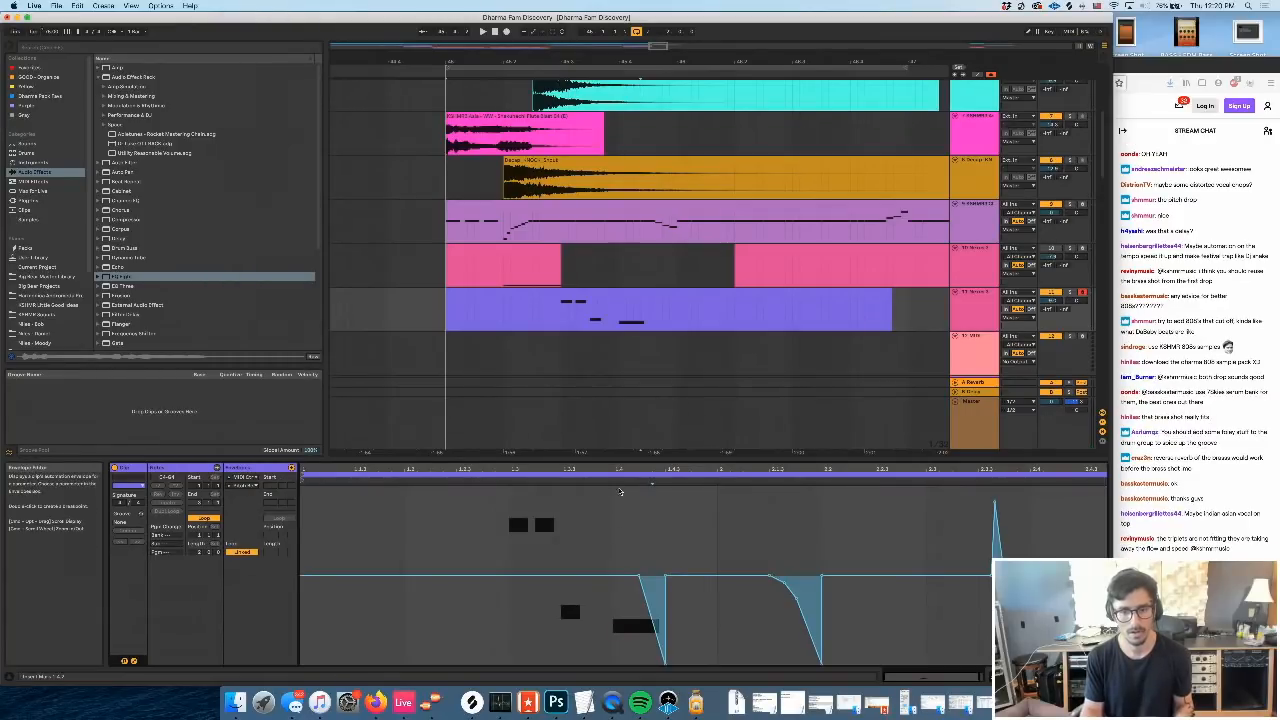
key(super+a)
key(Delete)
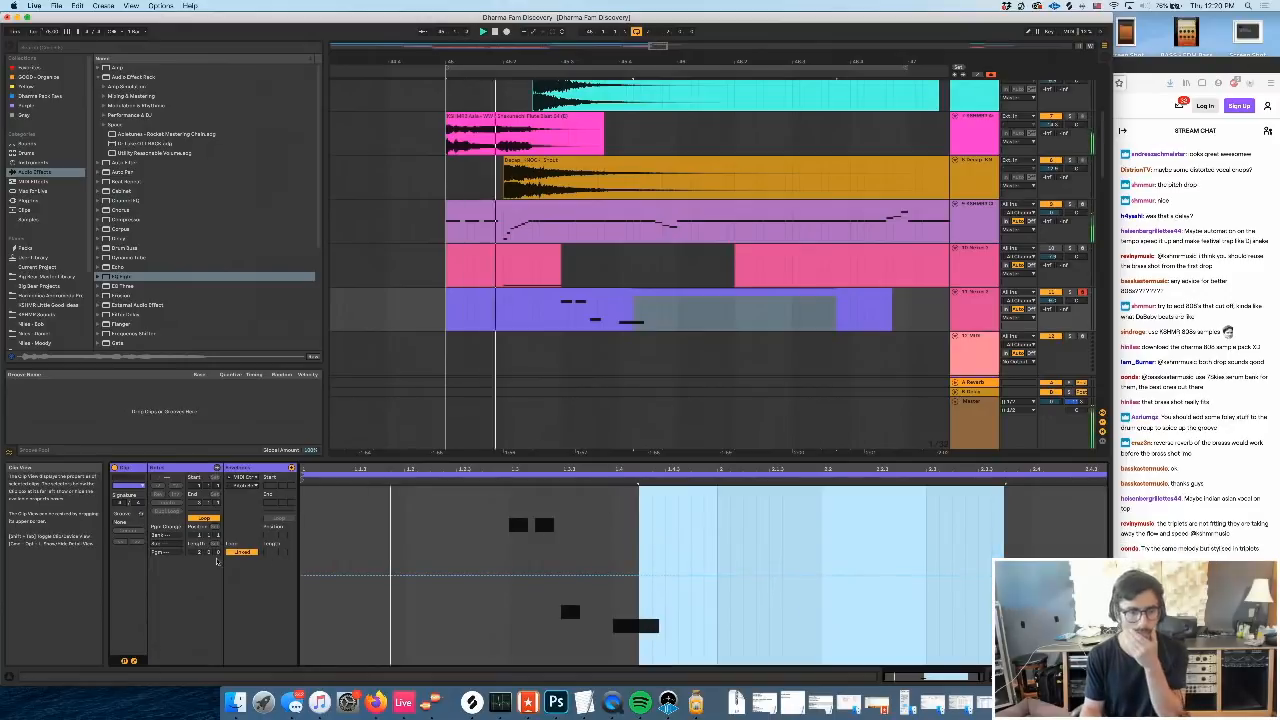
key(space)
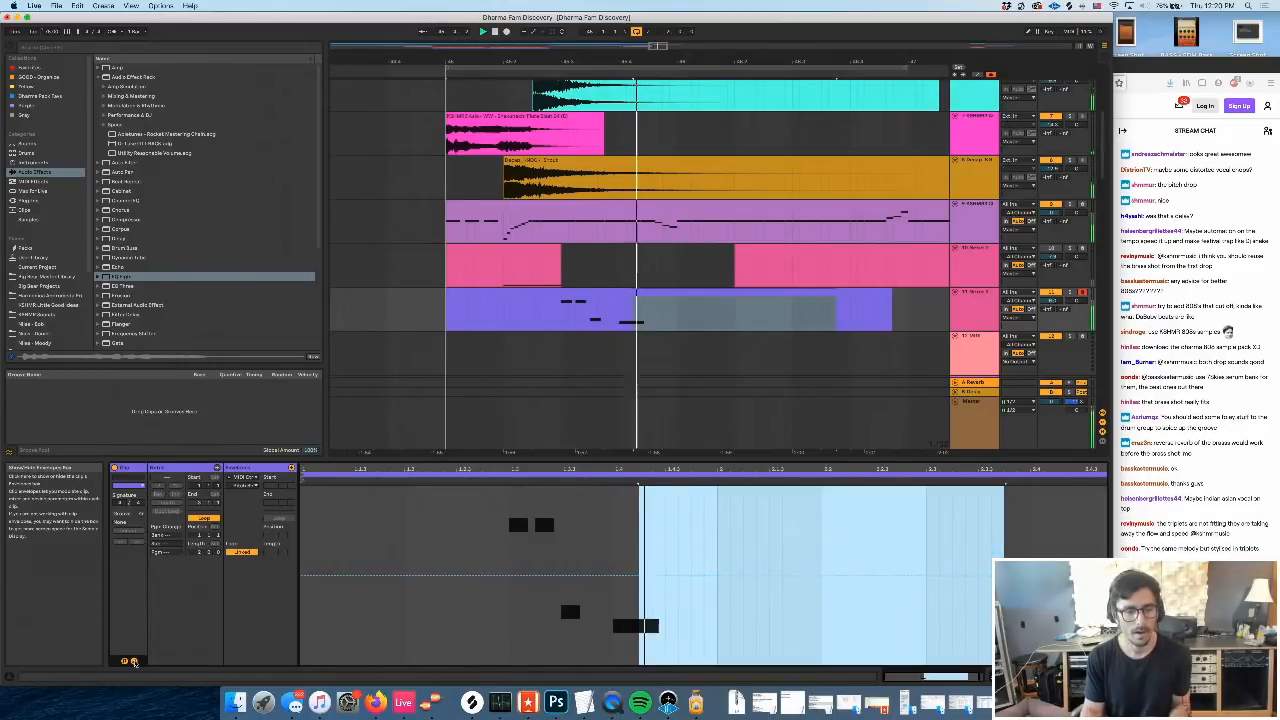
Return to the Nexus clip's notes and shorten the first two G notes
click(134, 661)
key(space)
drag(526, 548, 481, 514)
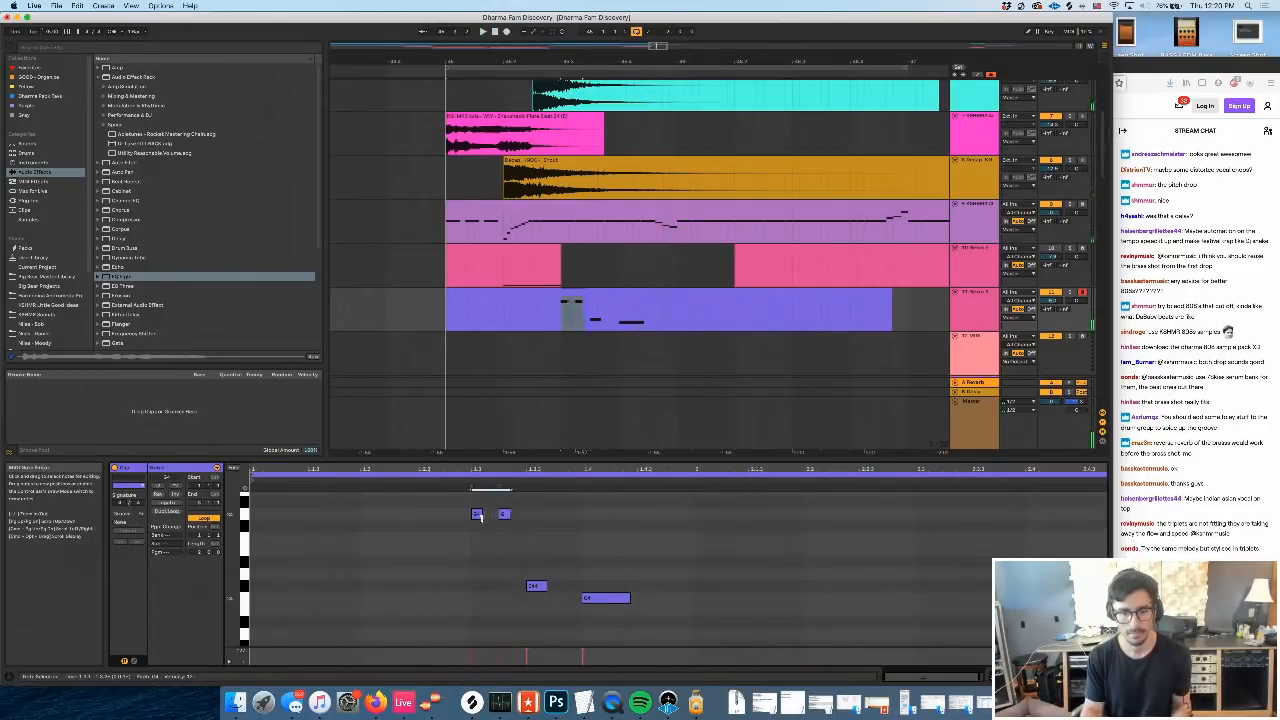
click(470, 486)
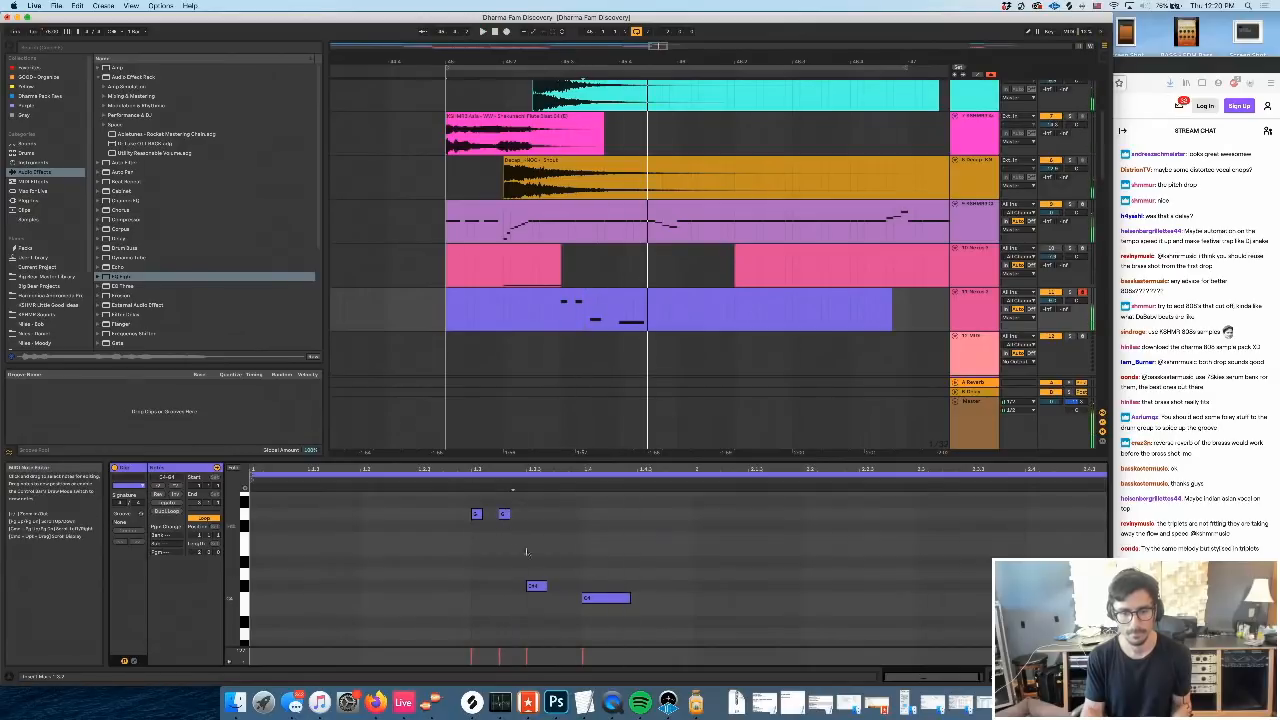
Nudge the C# note and the second G note slightly later, and play back the new timing
drag(538, 586, 543, 586)
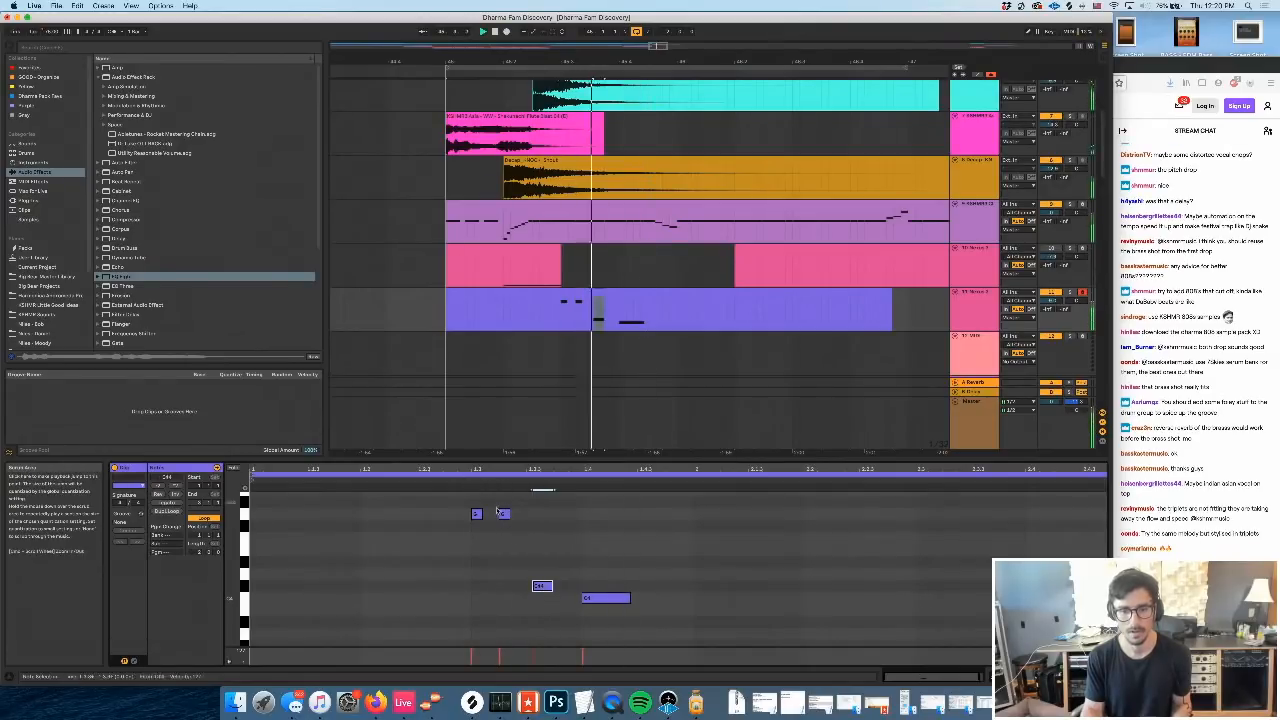
click(504, 514)
drag(503, 516, 507, 516)
key(space)
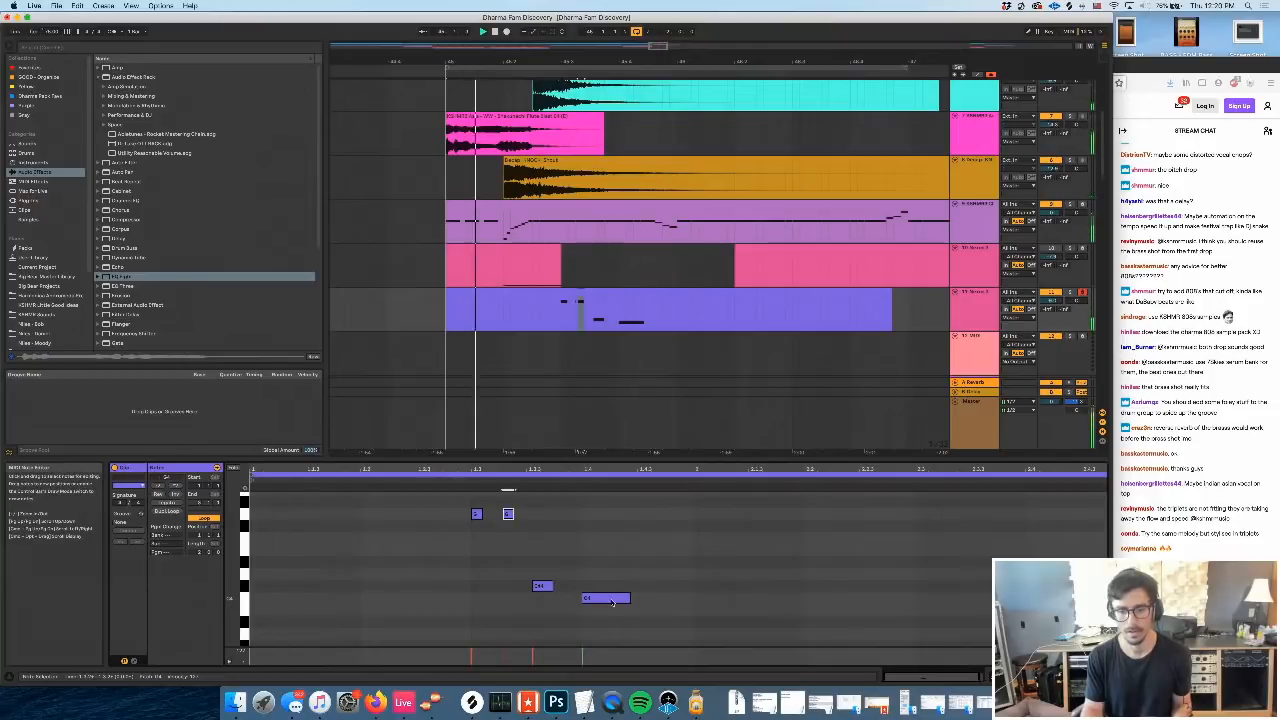
Extend the final C note to just before beat 2, and audition the drop while toggling the second Nexus track on and off
drag(610, 600, 651, 598)
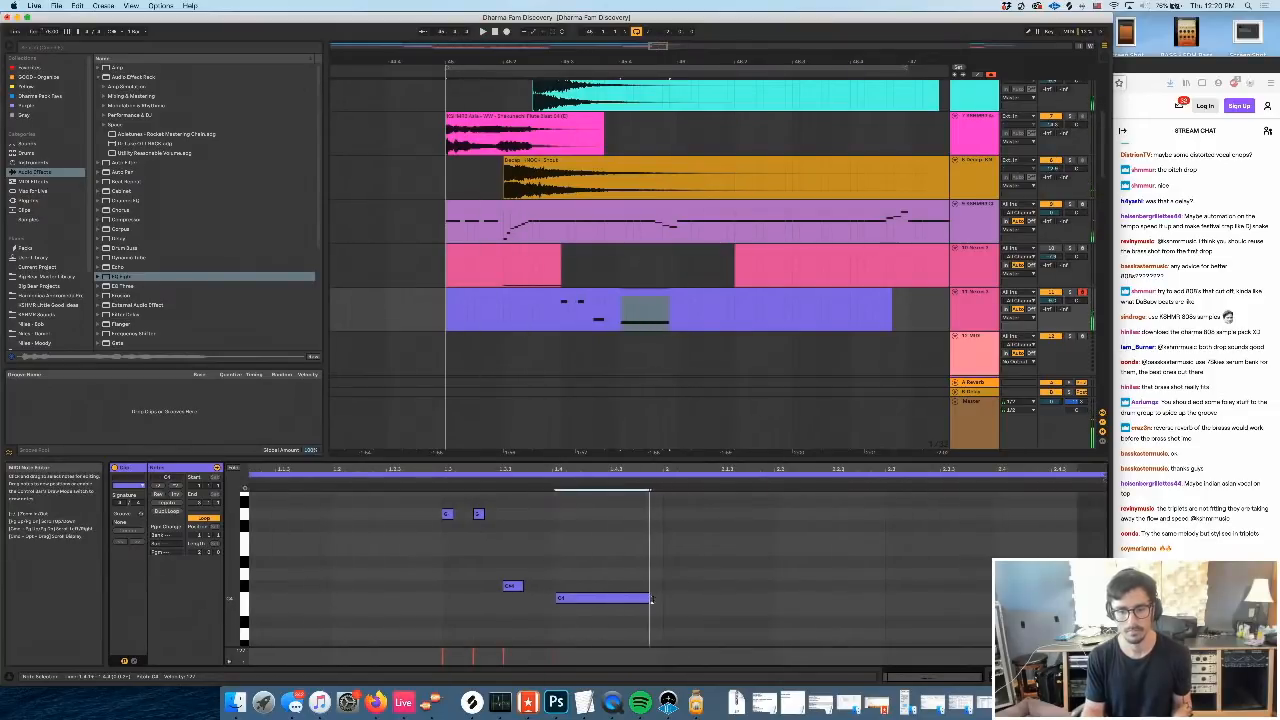
key(space)
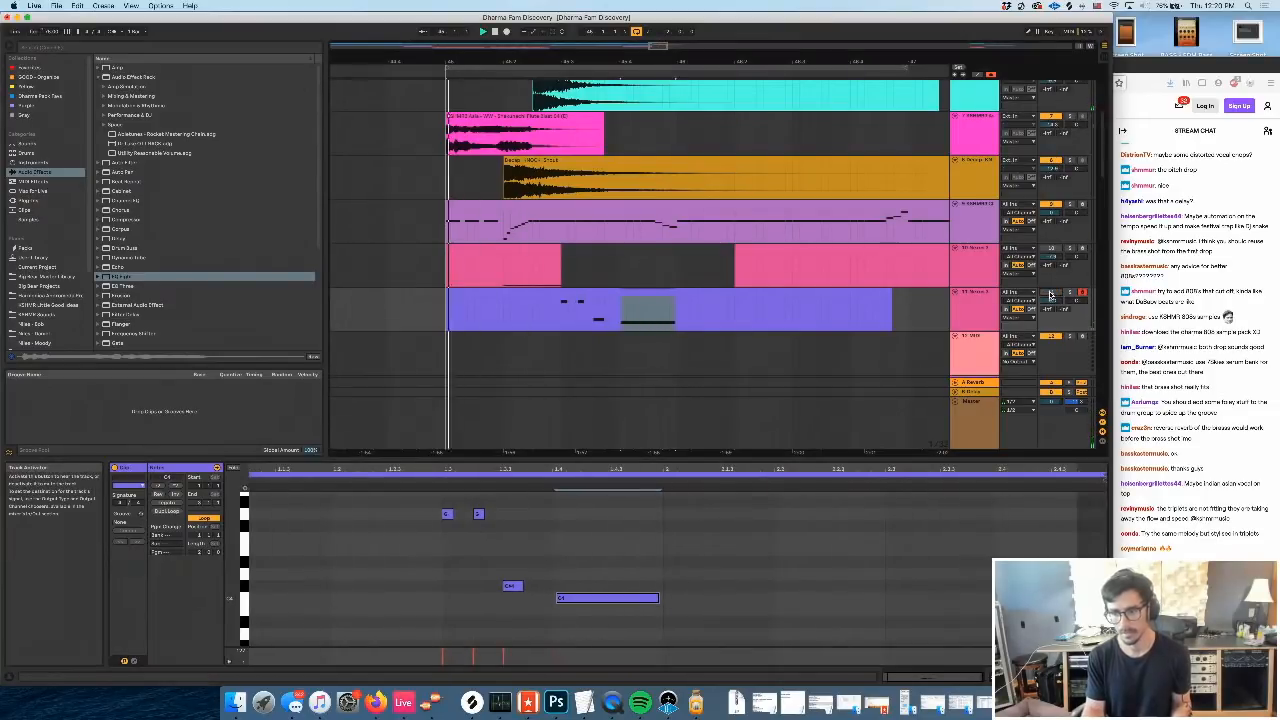
click(561, 317)
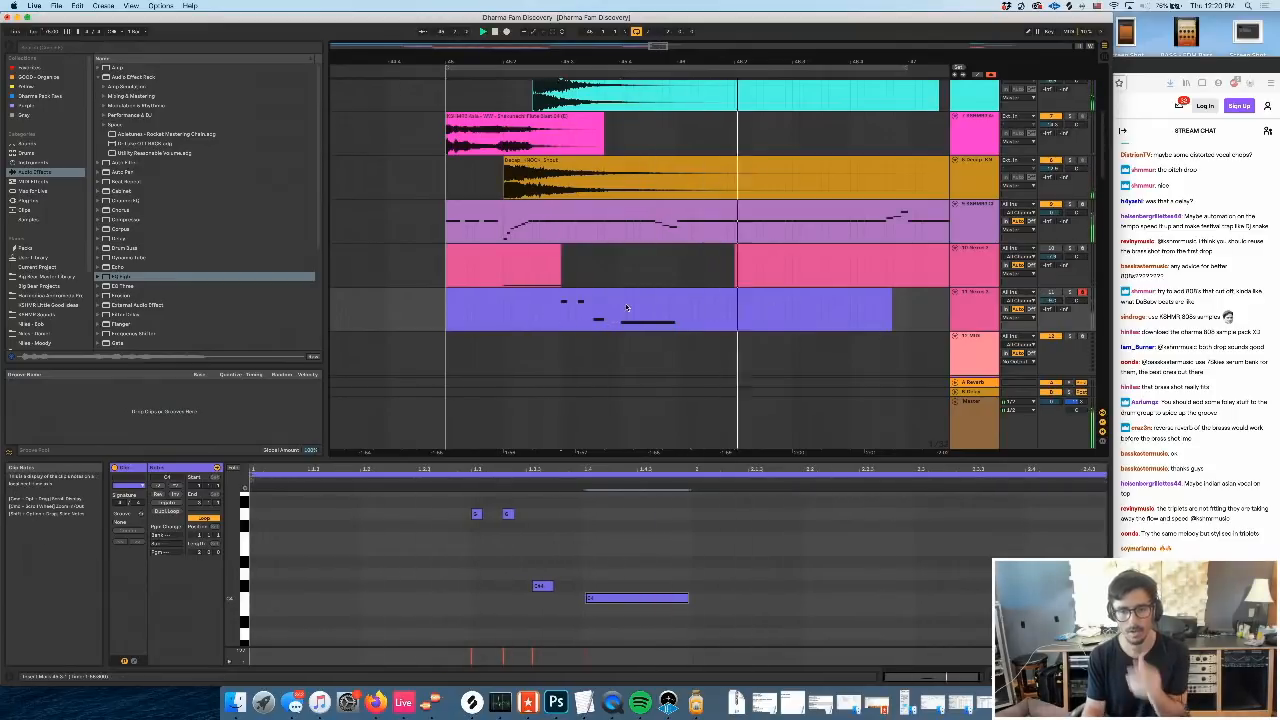
click(1051, 292)
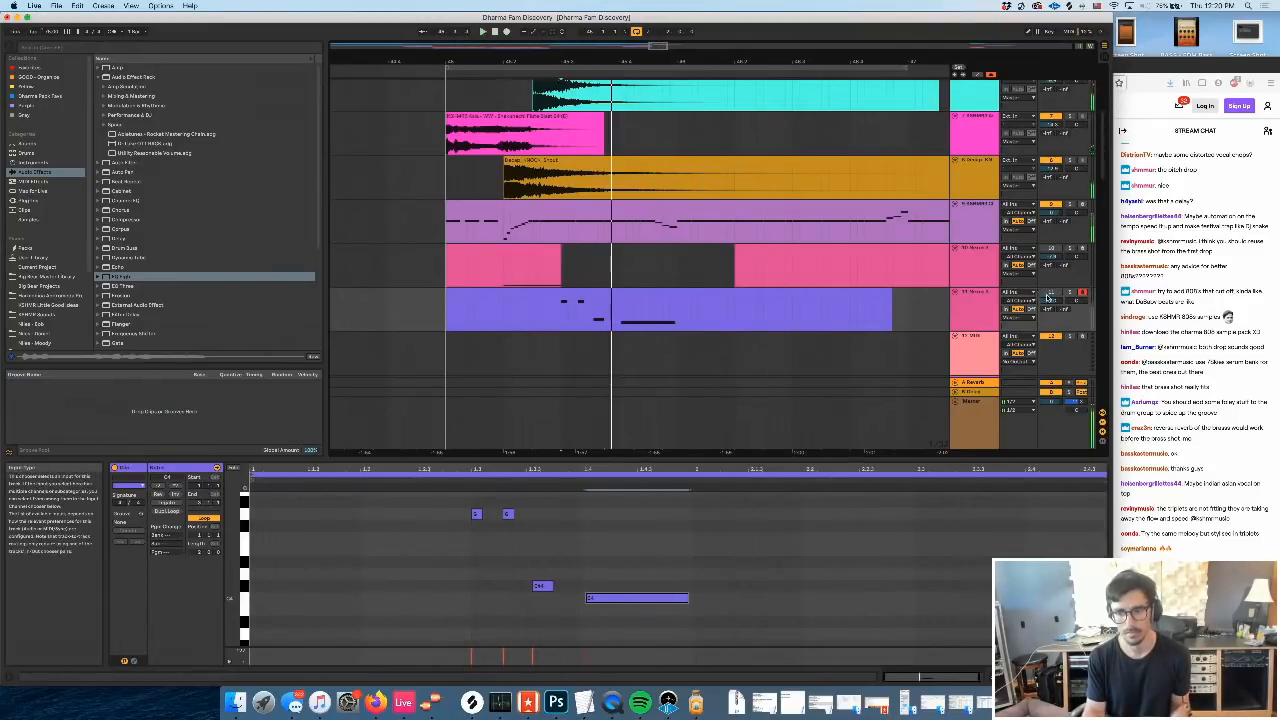
key(space)
key(space)
Try lowering the first two notes of the Nexus phrase from G to F, and audition the change
click(509, 537)
drag(477, 514, 479, 562)
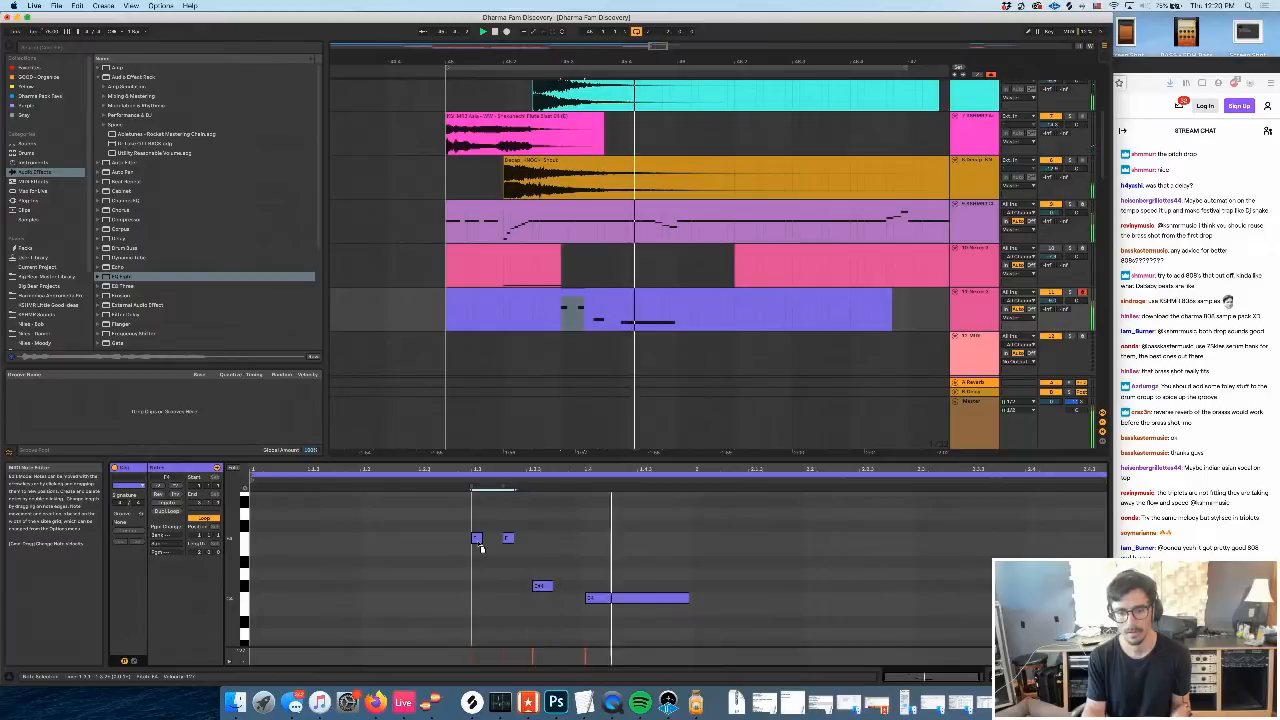
click(568, 586)
key(space)
Duplicate the whole four-note Nexus phrase directly after itself and audition it
drag(519, 547, 477, 538)
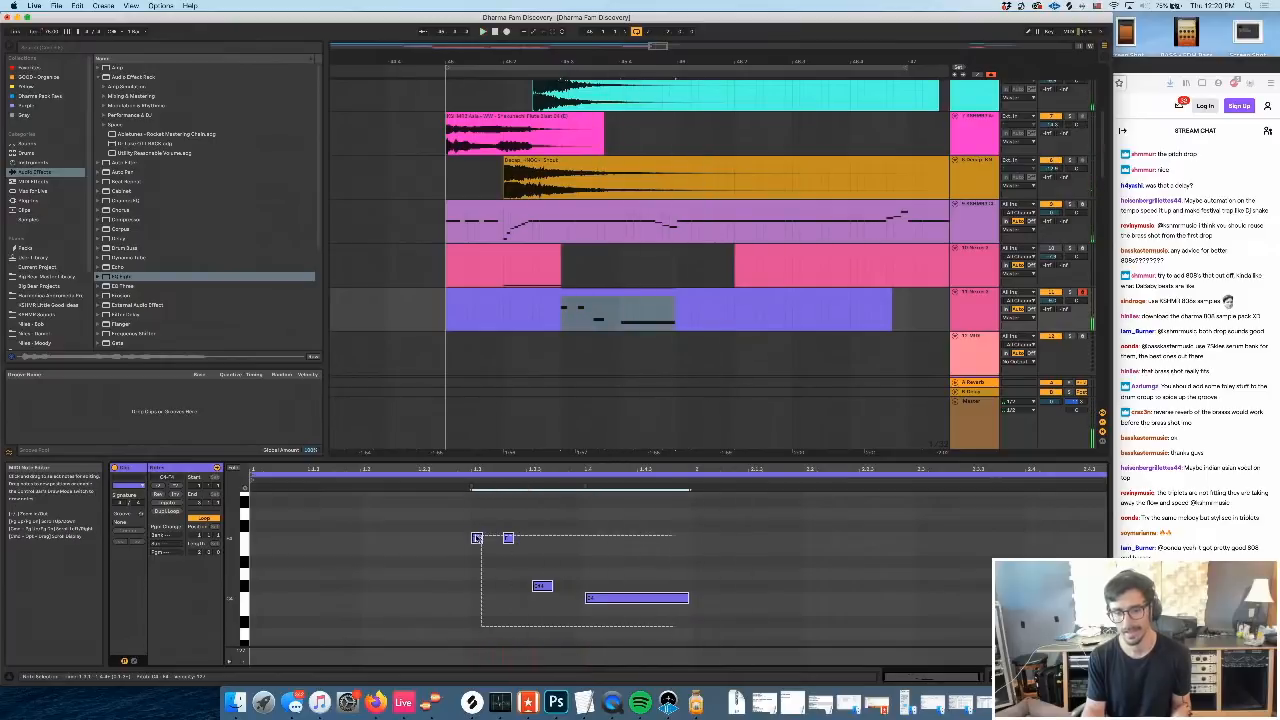
key(super+d)
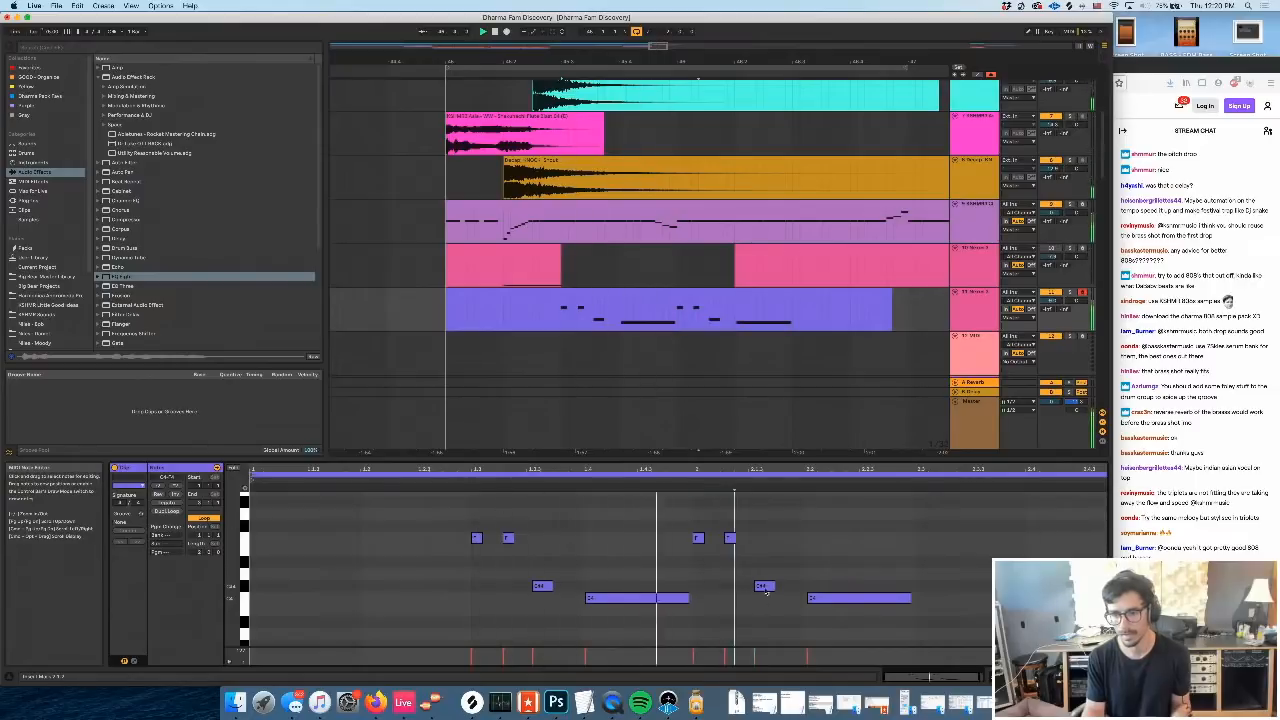
drag(895, 522, 702, 646)
key(space)
Set the first two notes of the original phrase to G and listen to the result
drag(541, 519, 460, 545)
key(Up)
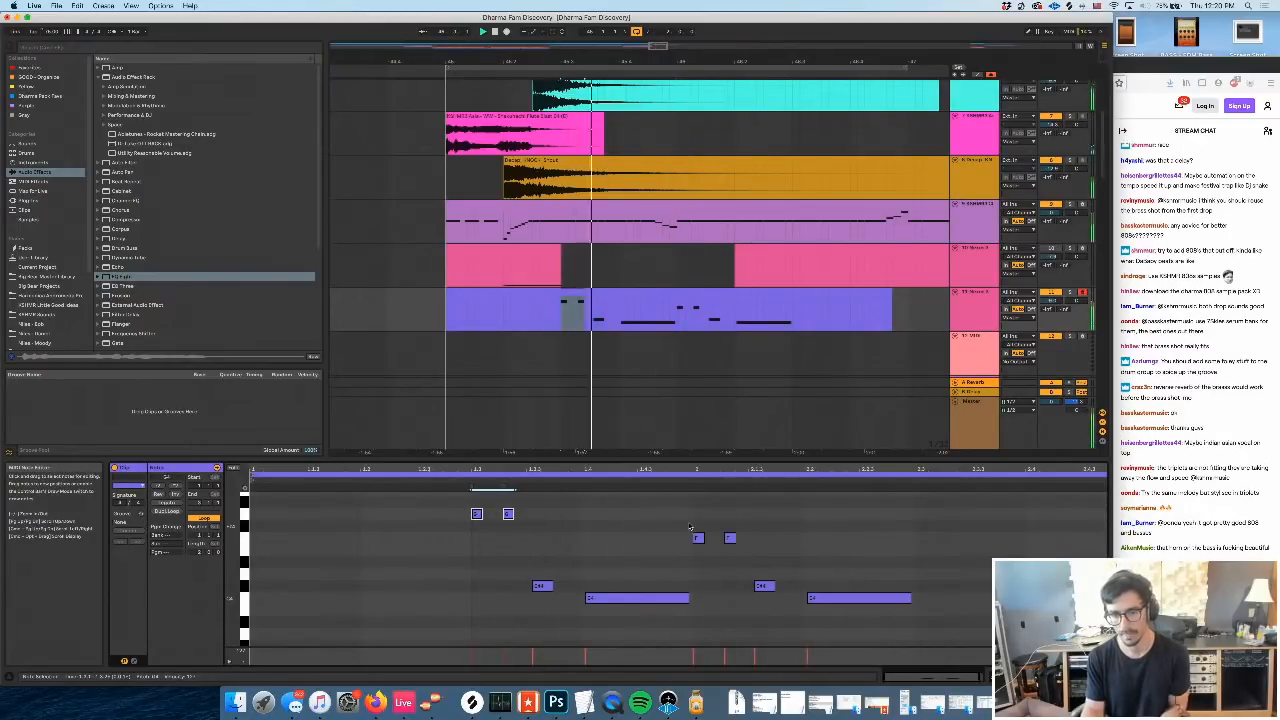
drag(690, 527, 746, 547)
key(space)
Try raising only the first note of the phrase by one semitone, and return it to G
click(497, 534)
key(Up)
click(470, 476)
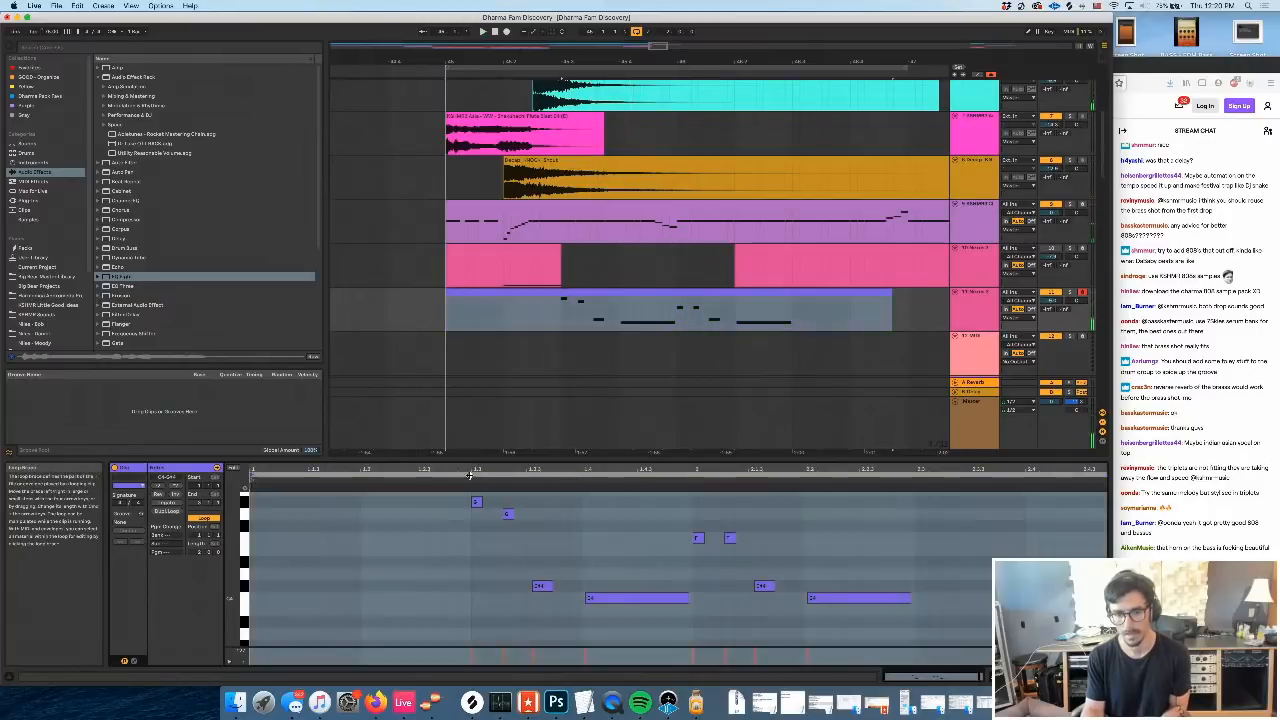
click(471, 481)
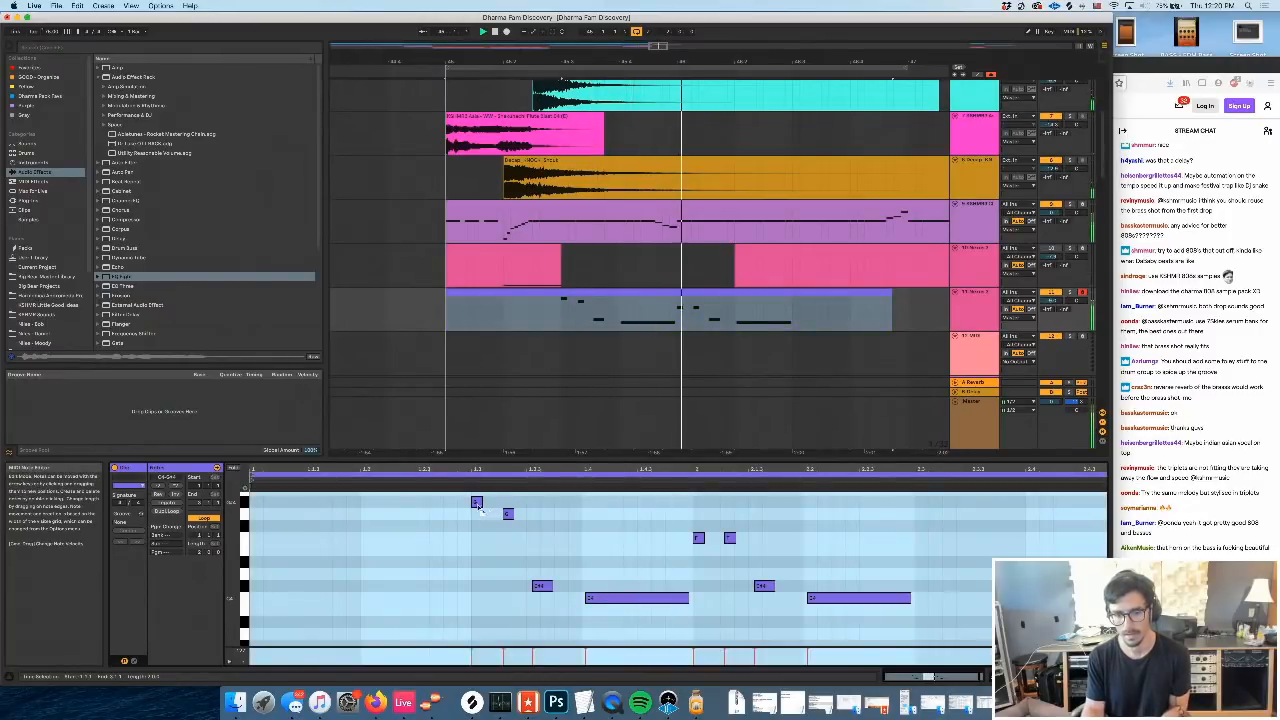
click(477, 503)
key(Down)
key(space)
Shift all four notes of the duplicated Nexus phrase several small increments later
drag(701, 516, 1069, 646)
key(Right)
key(Right)
key(Right)
key(Right)
key(Right)
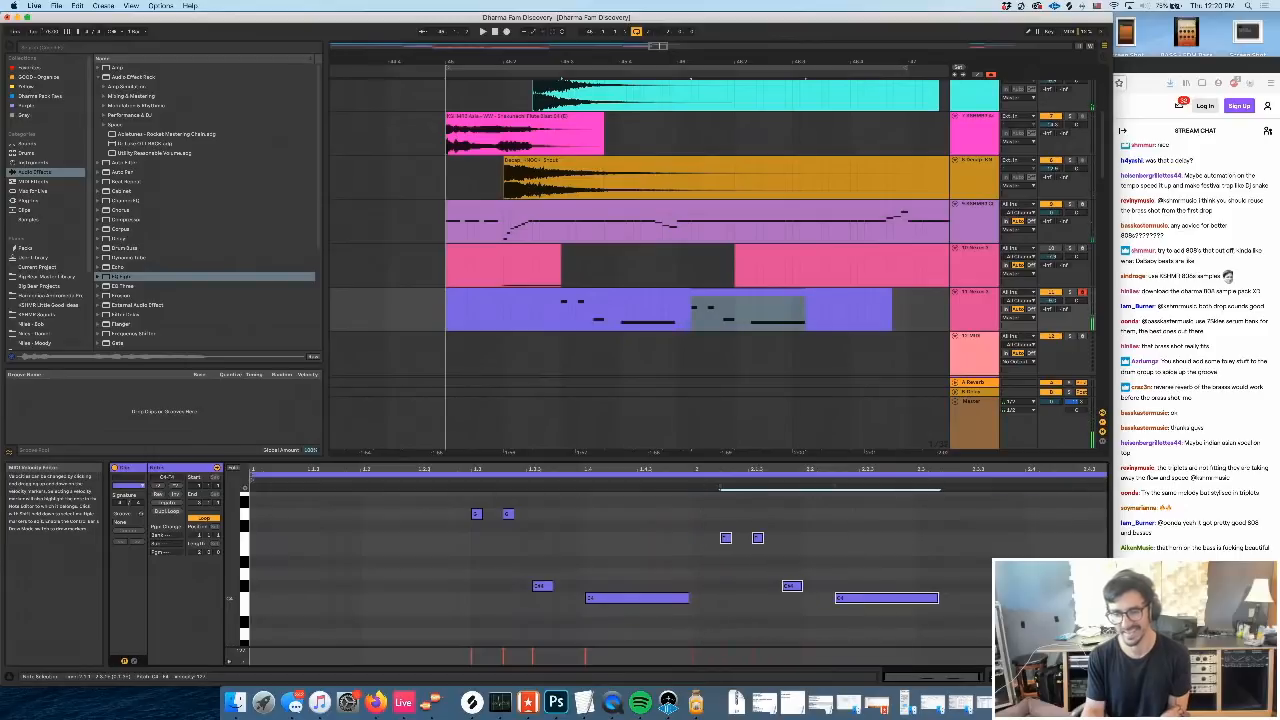
Set the first two notes of the duplicated phrase to G, and audition that part of the clip
drag(823, 521, 742, 548)
key(Up)
key(Up)
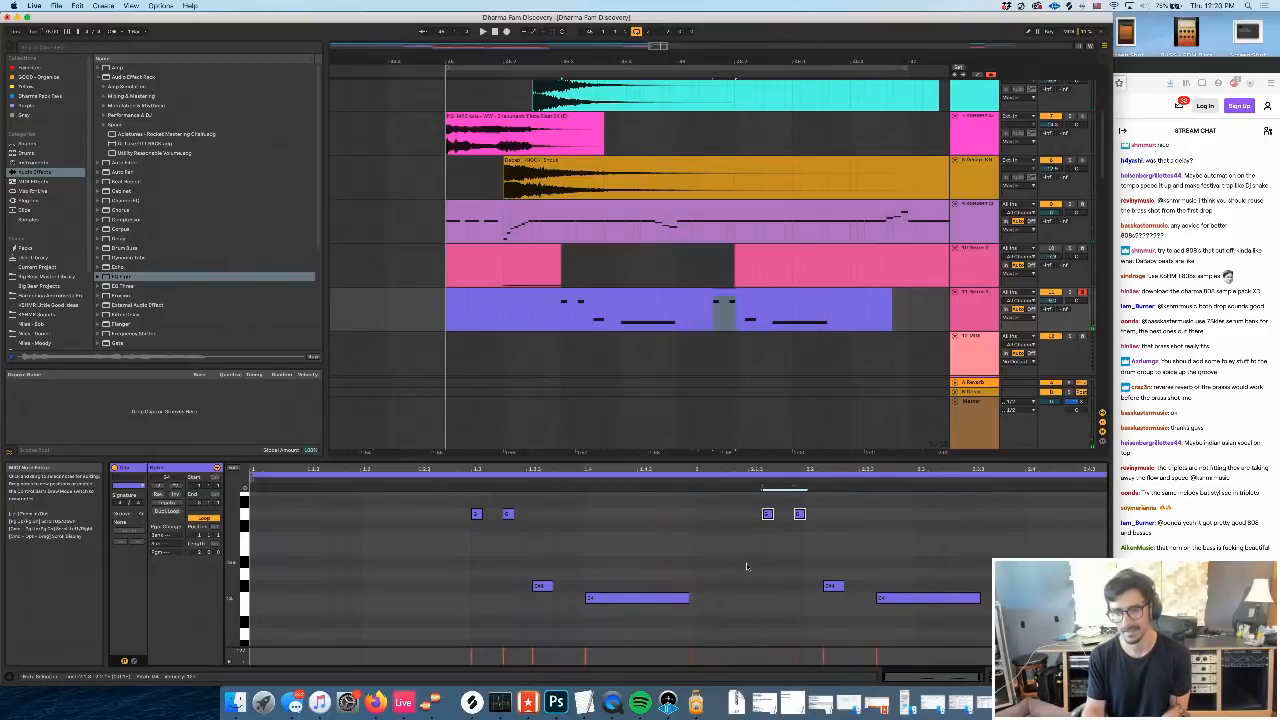
key(space)
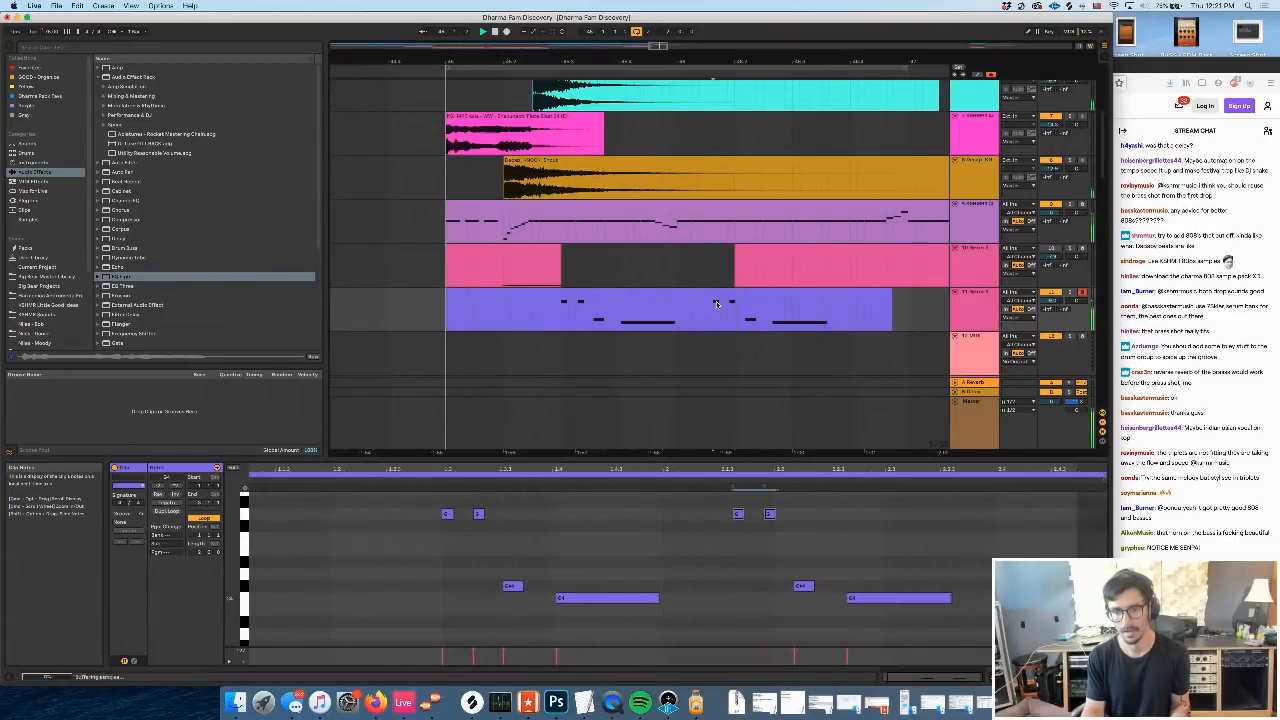
click(704, 312)
key(space)
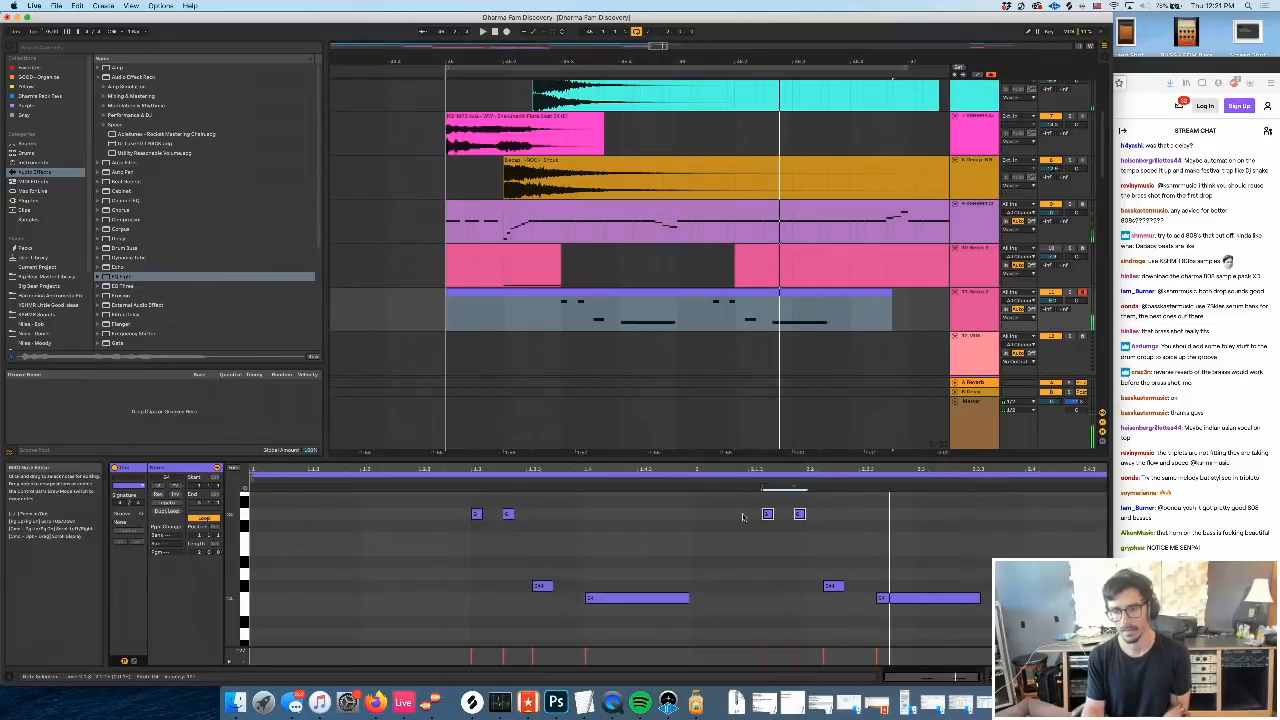
Deactivate the clip on the second Nexus track and audition the drop without it
drag(747, 528, 1054, 618)
click(622, 292)
key(minus)
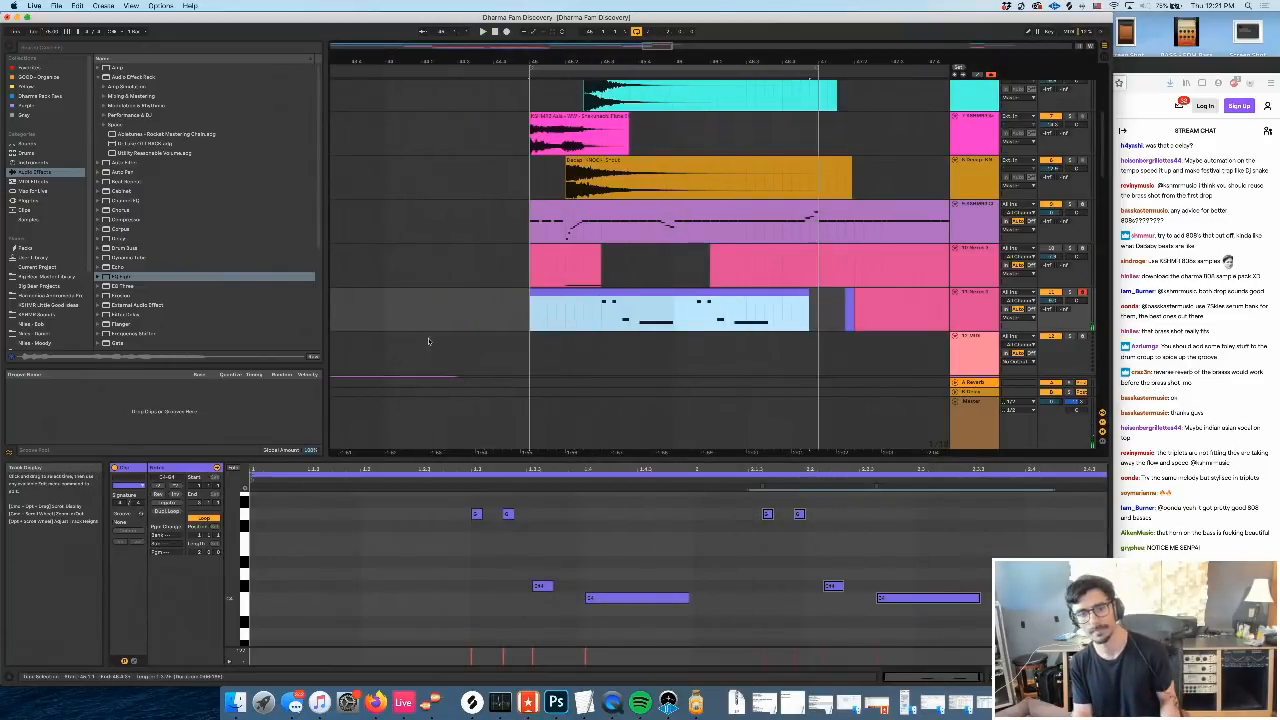
key(Delete)
click(533, 315)
key(space)
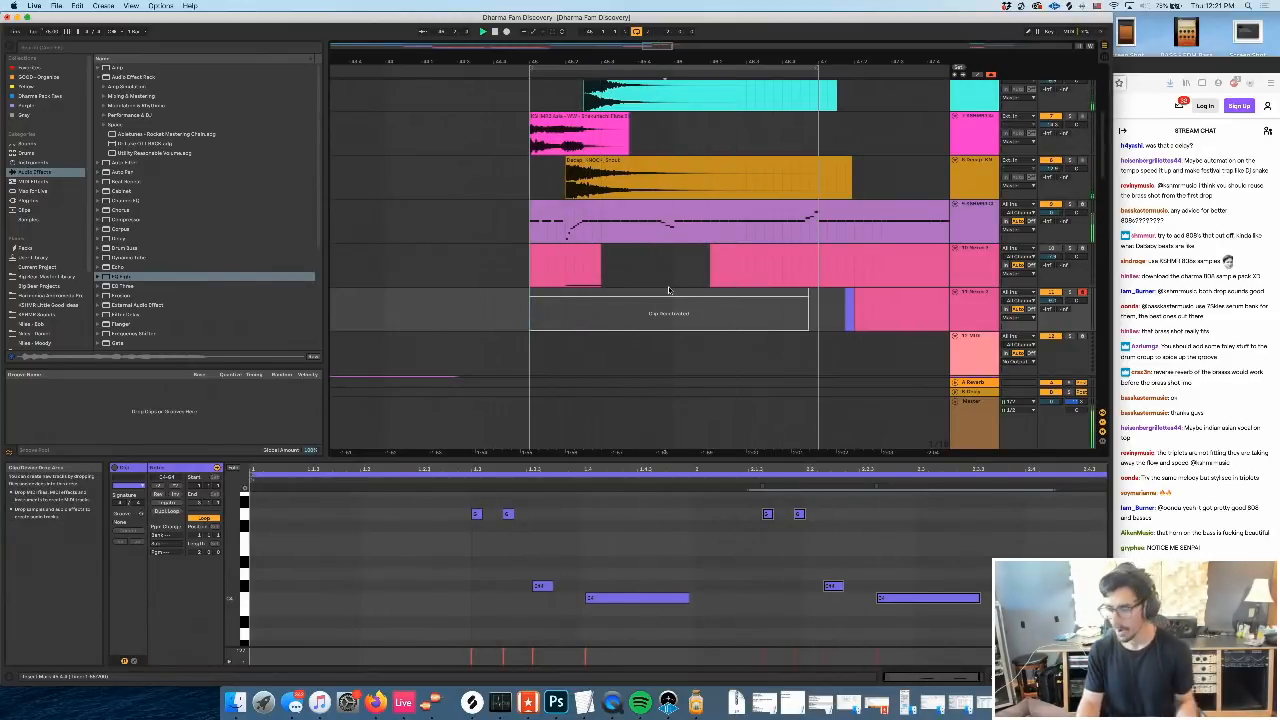
Show the second Nexus track's device chain, reactivate its clip and audition the drop from the first melody note
click(958, 309)
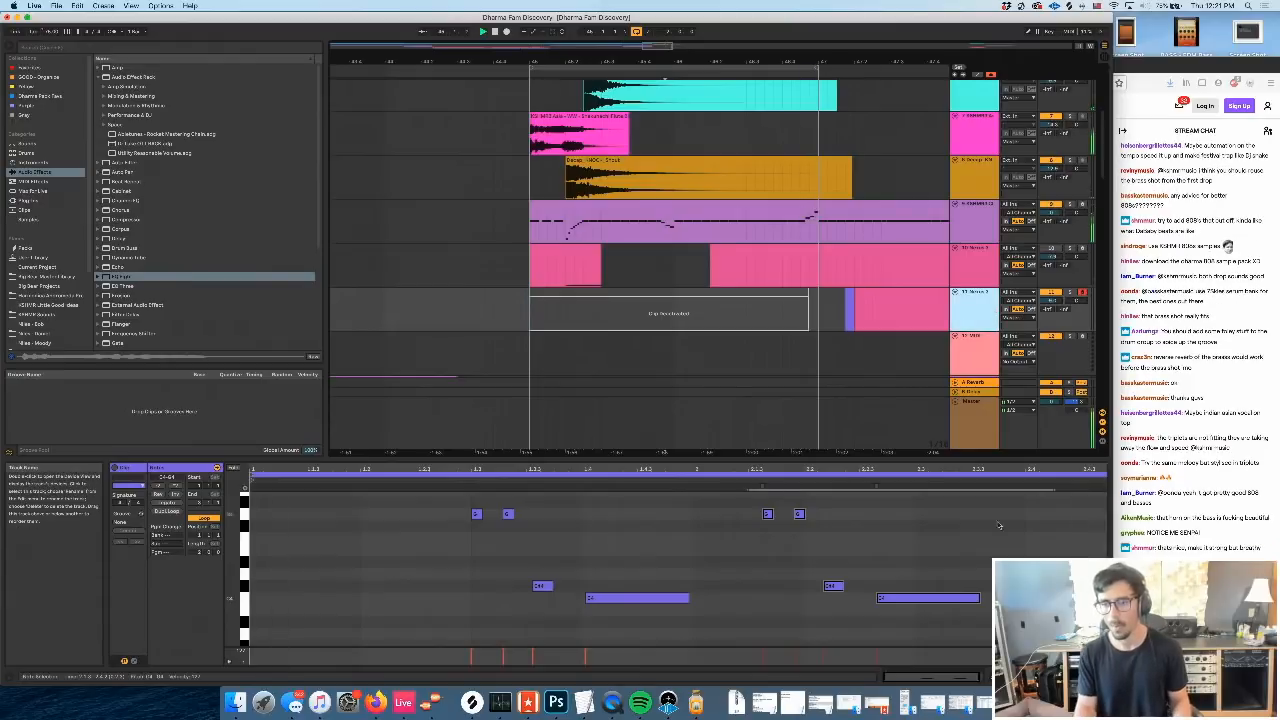
double_click(958, 309)
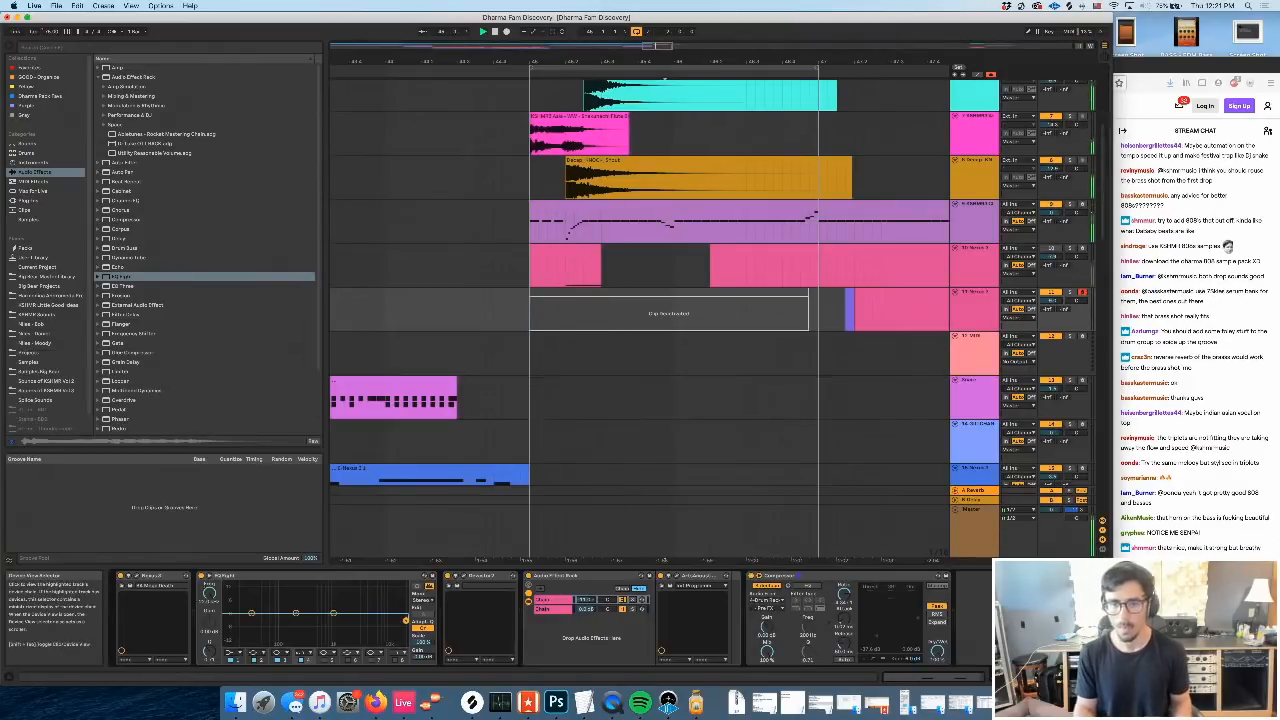
click(692, 293)
key(0)
key(space)
click(603, 308)
key(space)
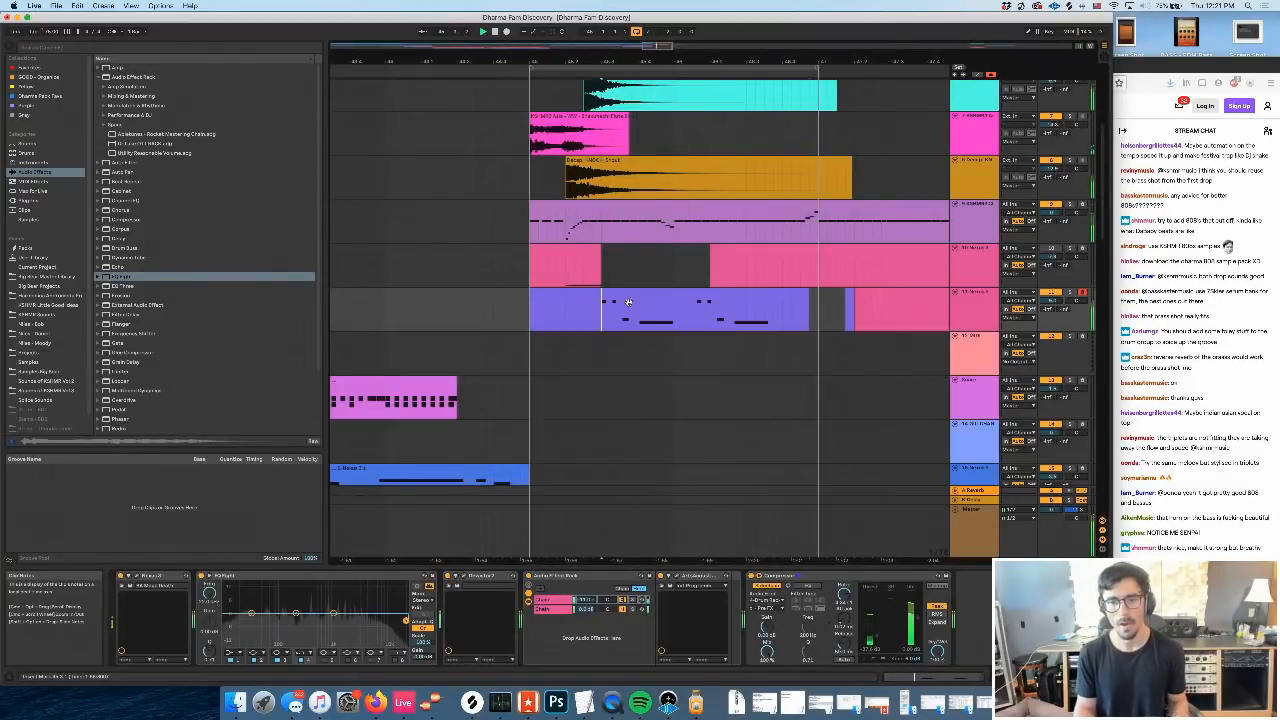
Draw a sharp dip in the Nexus clip's pitch bend envelope at the first note, curving quickly back to centre, and audition it
key(space)
double_click(612, 293)
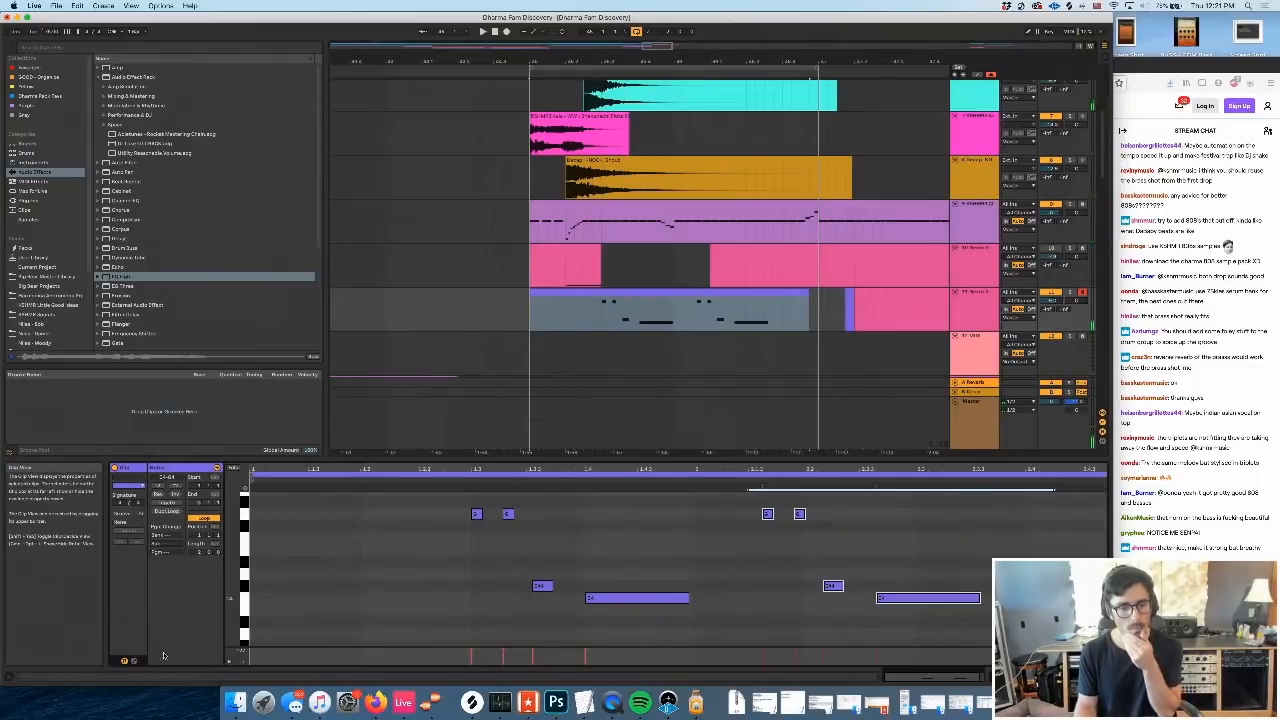
click(136, 662)
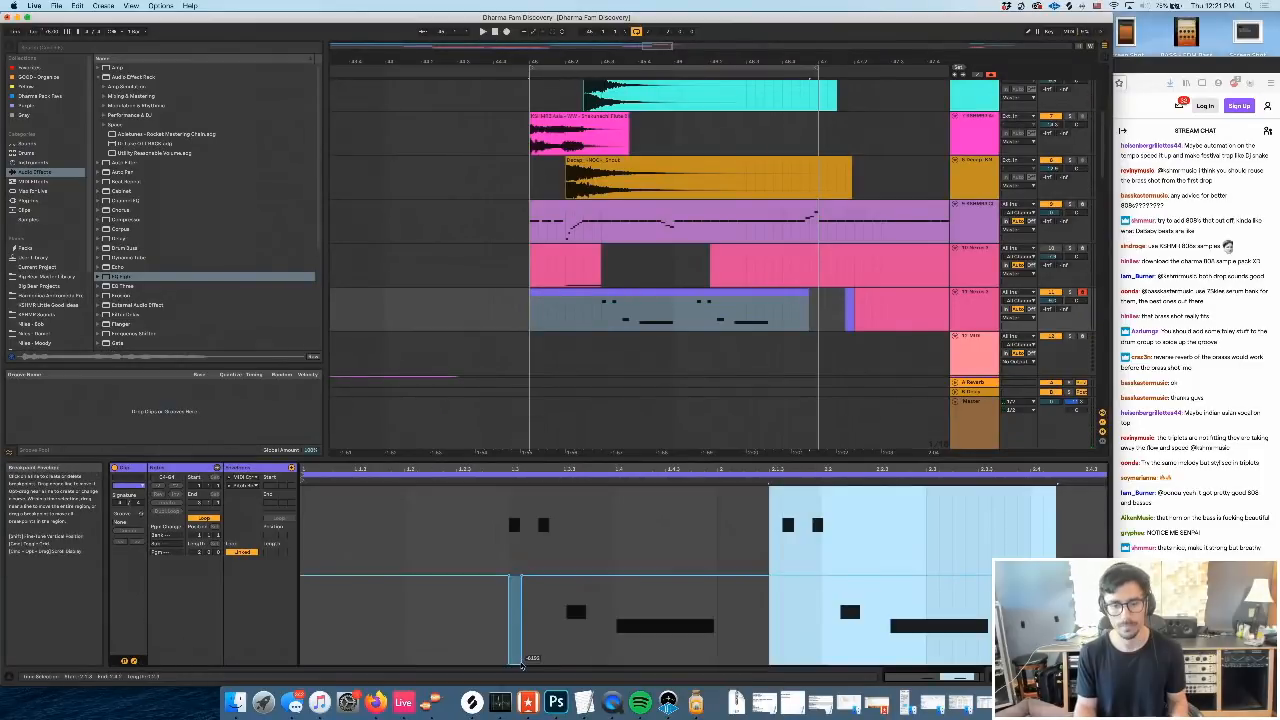
click(522, 664)
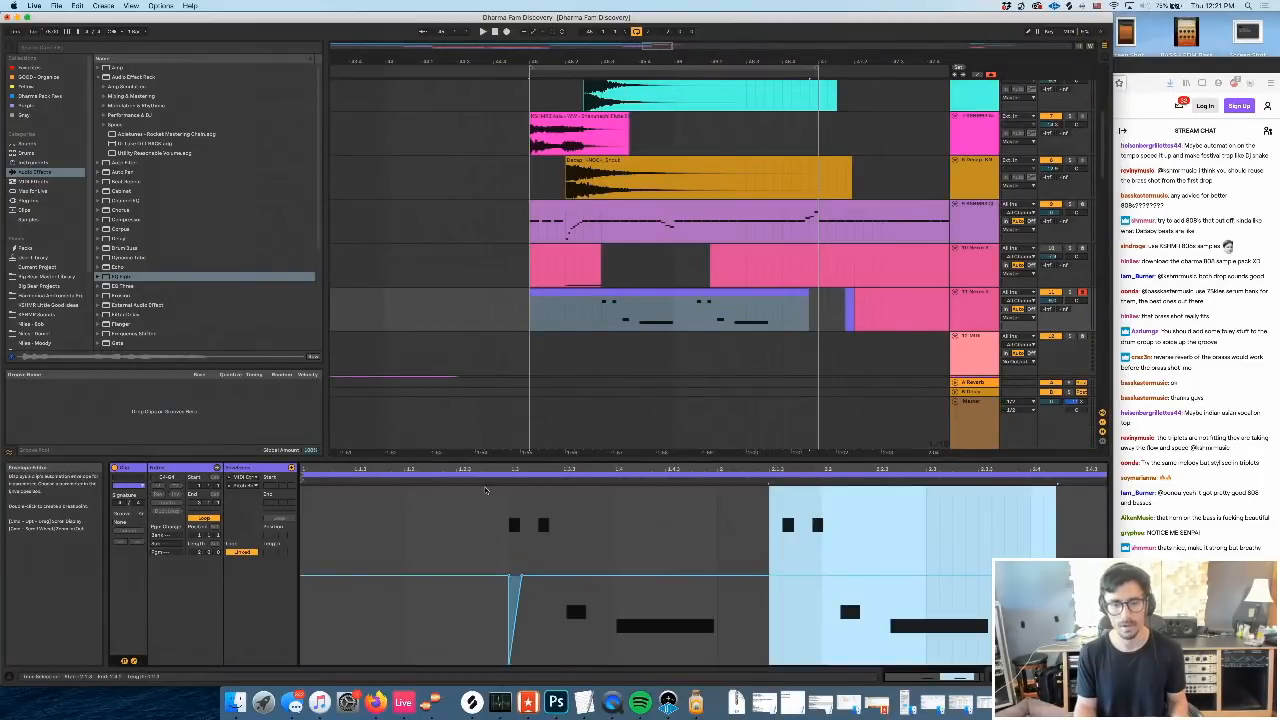
click(507, 483)
click(508, 491)
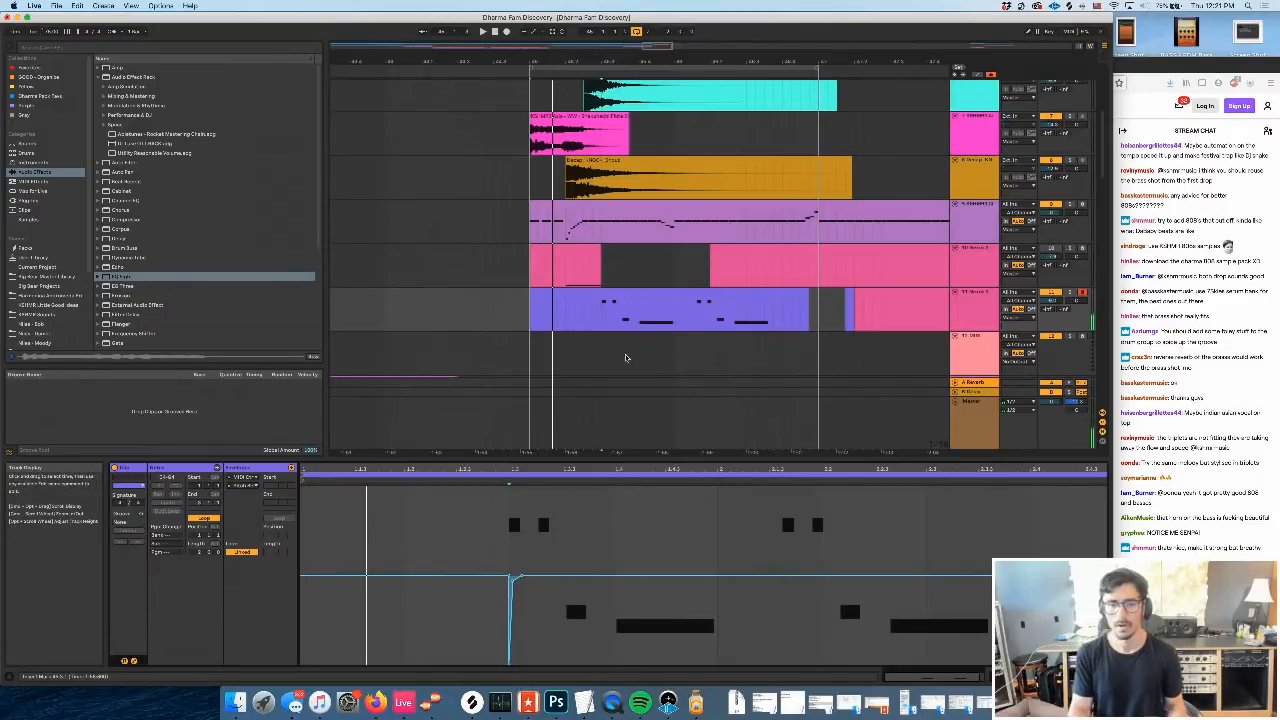
click(603, 320)
key(space)
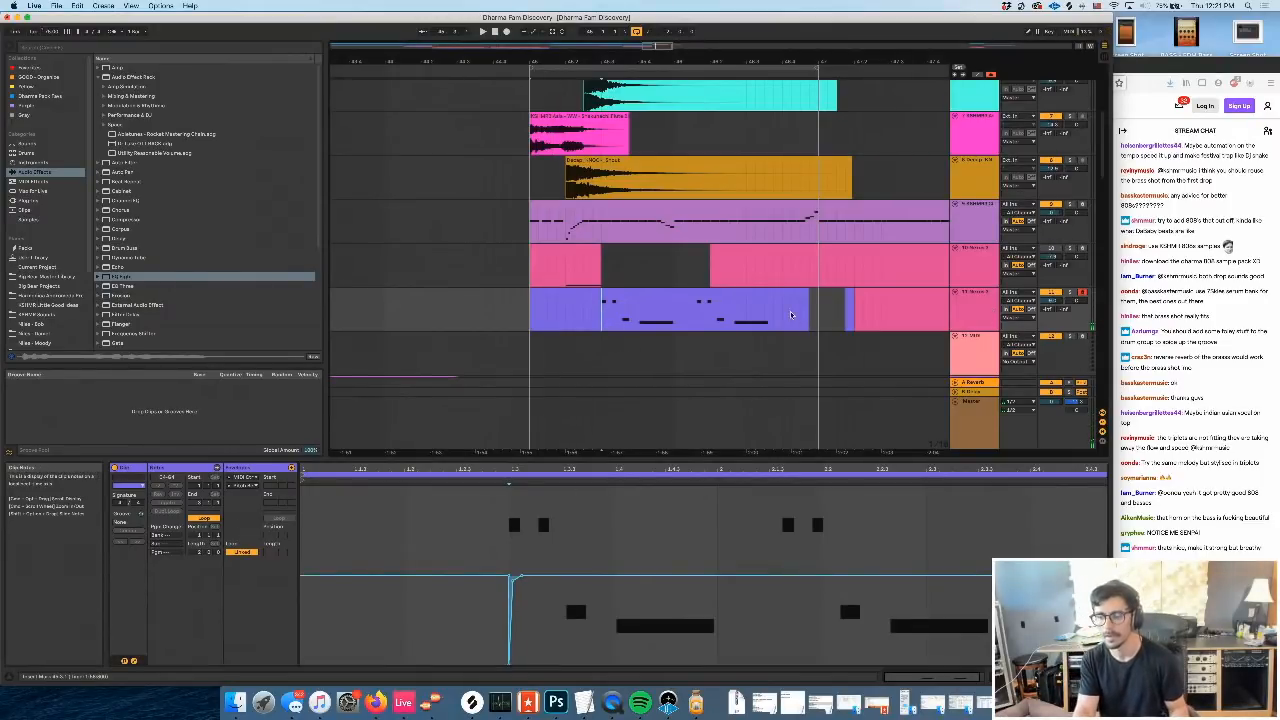
Copy the Nexus instrument from the second Nexus track onto the empty MIDI track directly below it
click(986, 313)
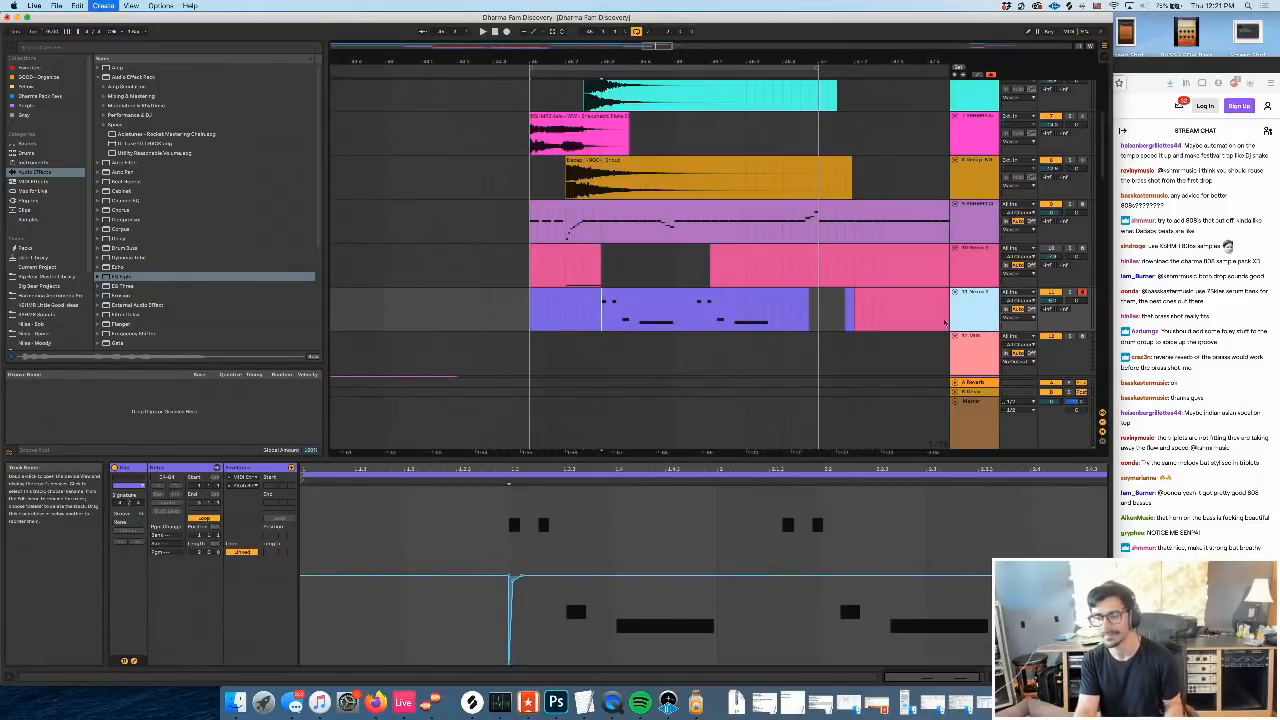
key(Down)
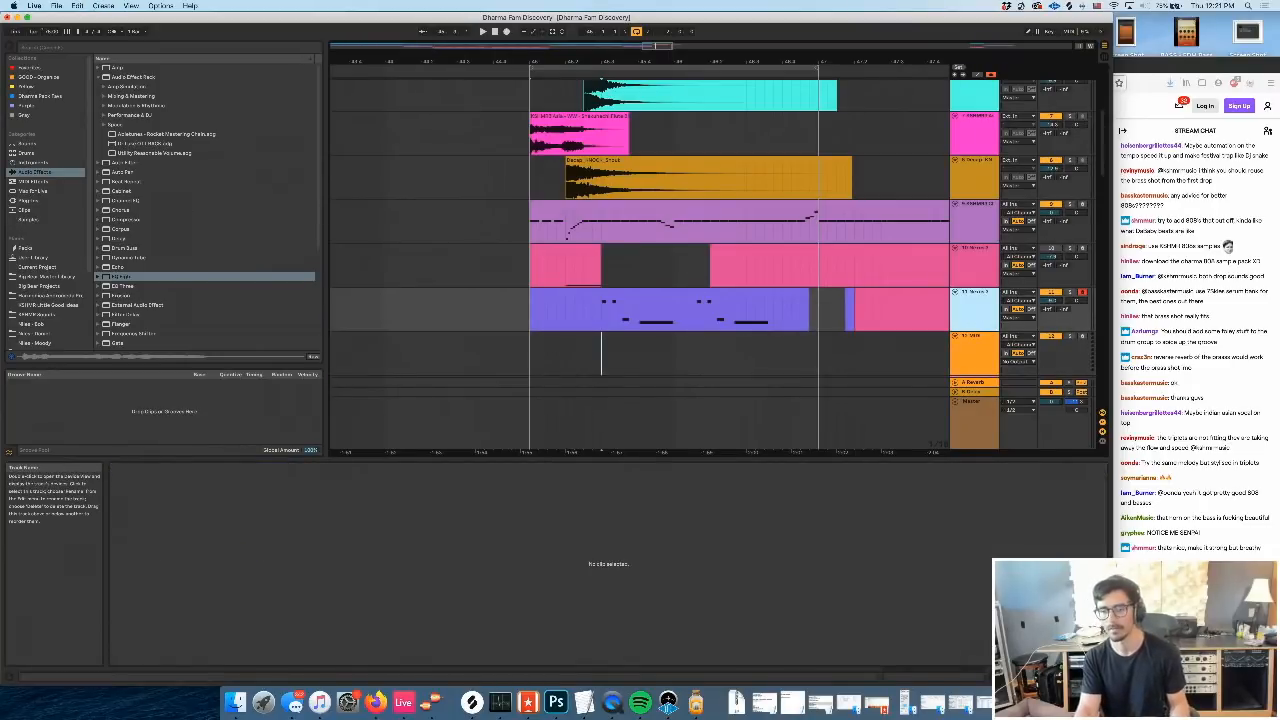
key(shift+Tab)
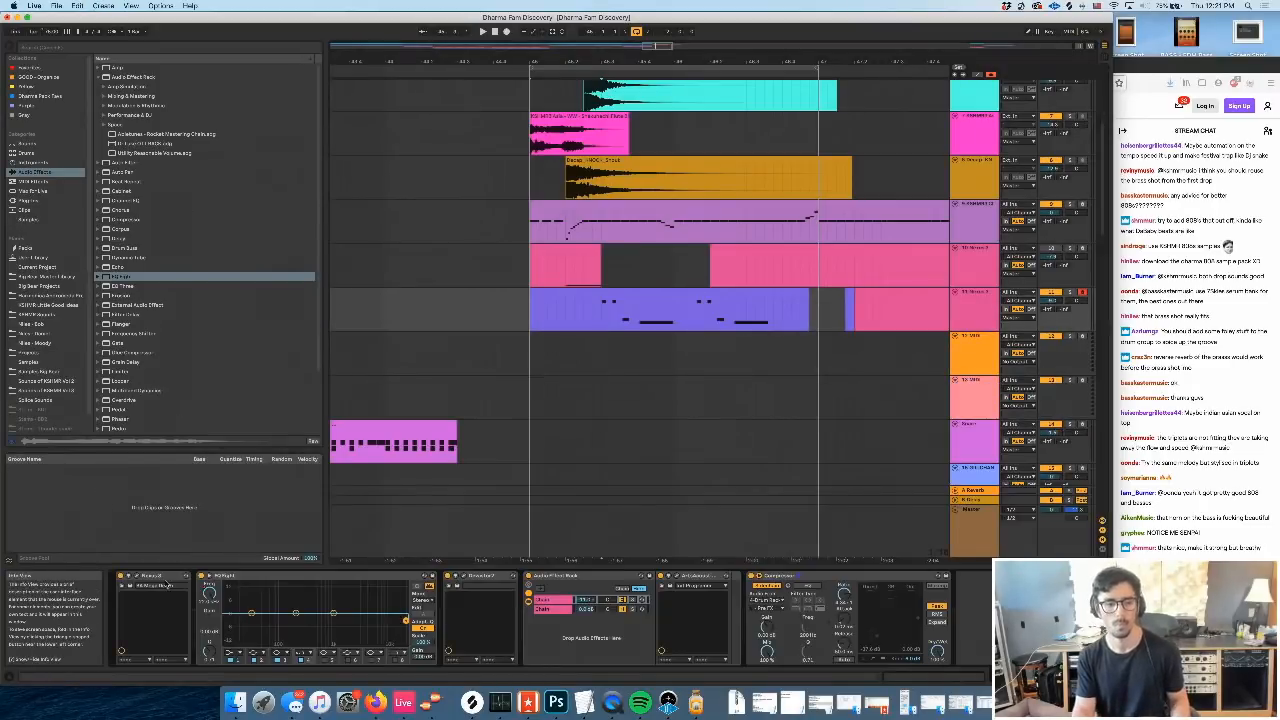
click(158, 583)
click(973, 346)
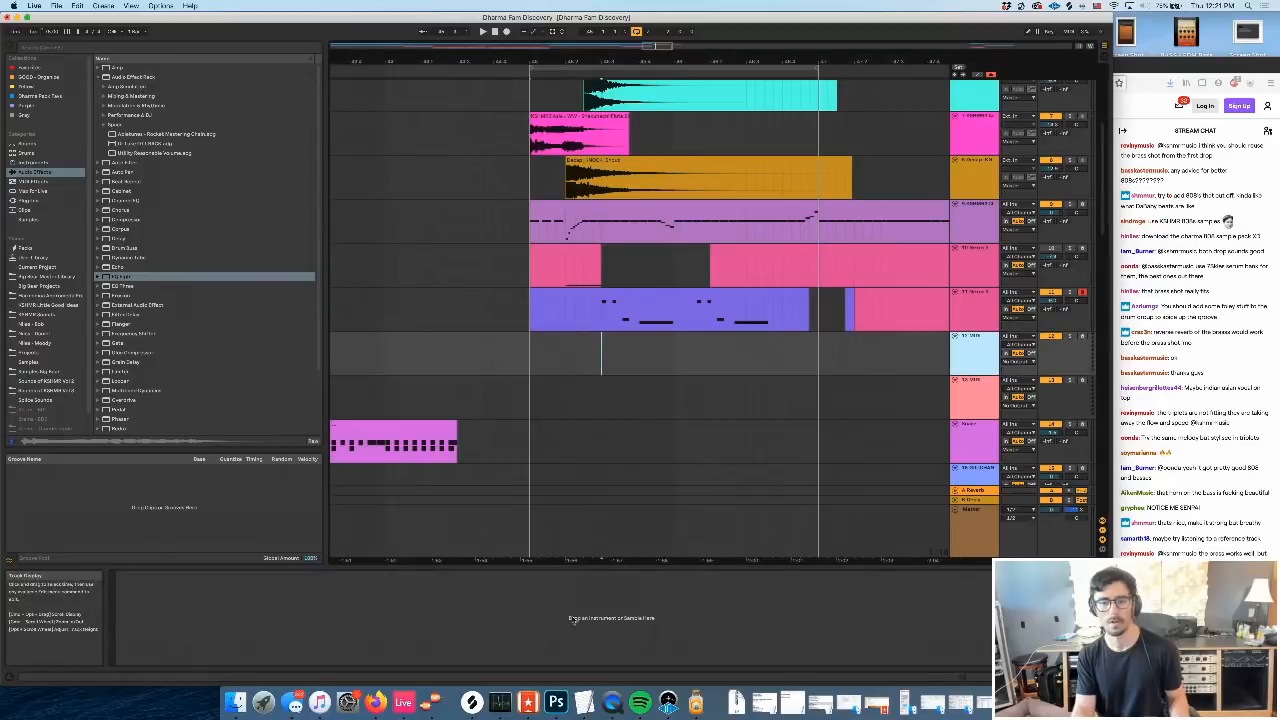
key(super+v)
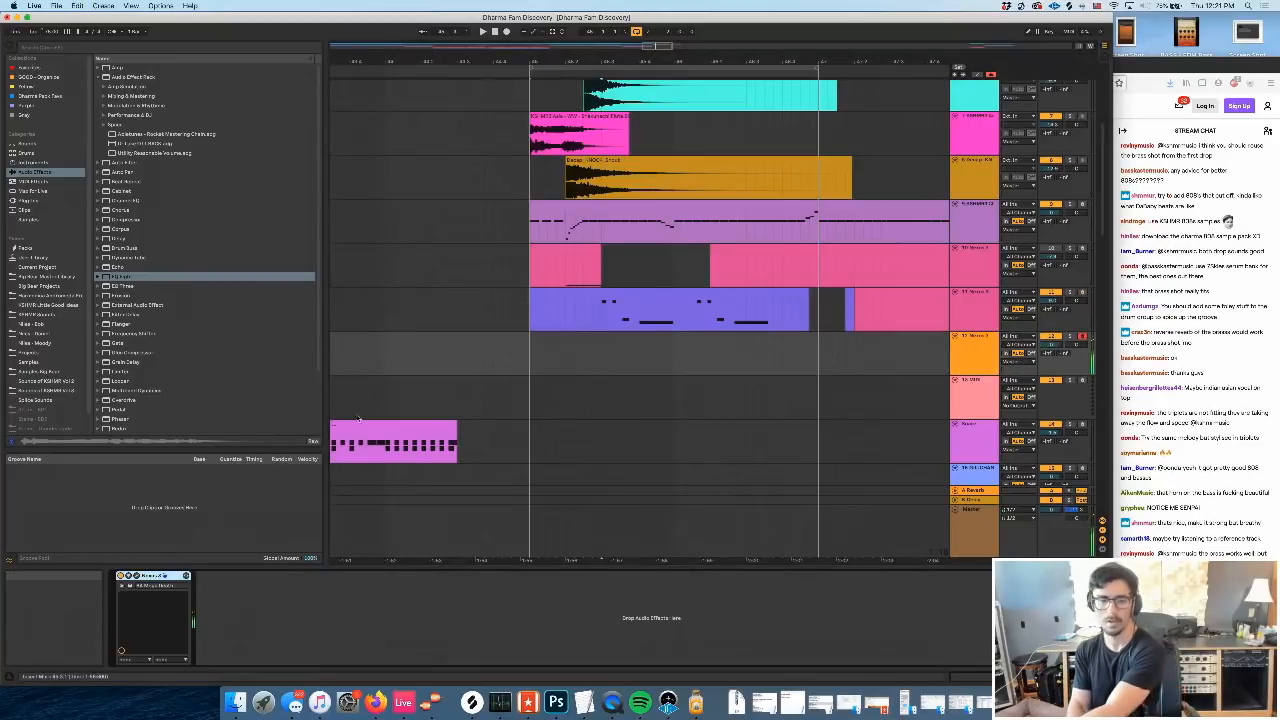
Open the copied Nexus and audition the KSHMR bass presets Power, Wild Bass, Drone Neverland and Drunken Kung Fu
click(122, 586)
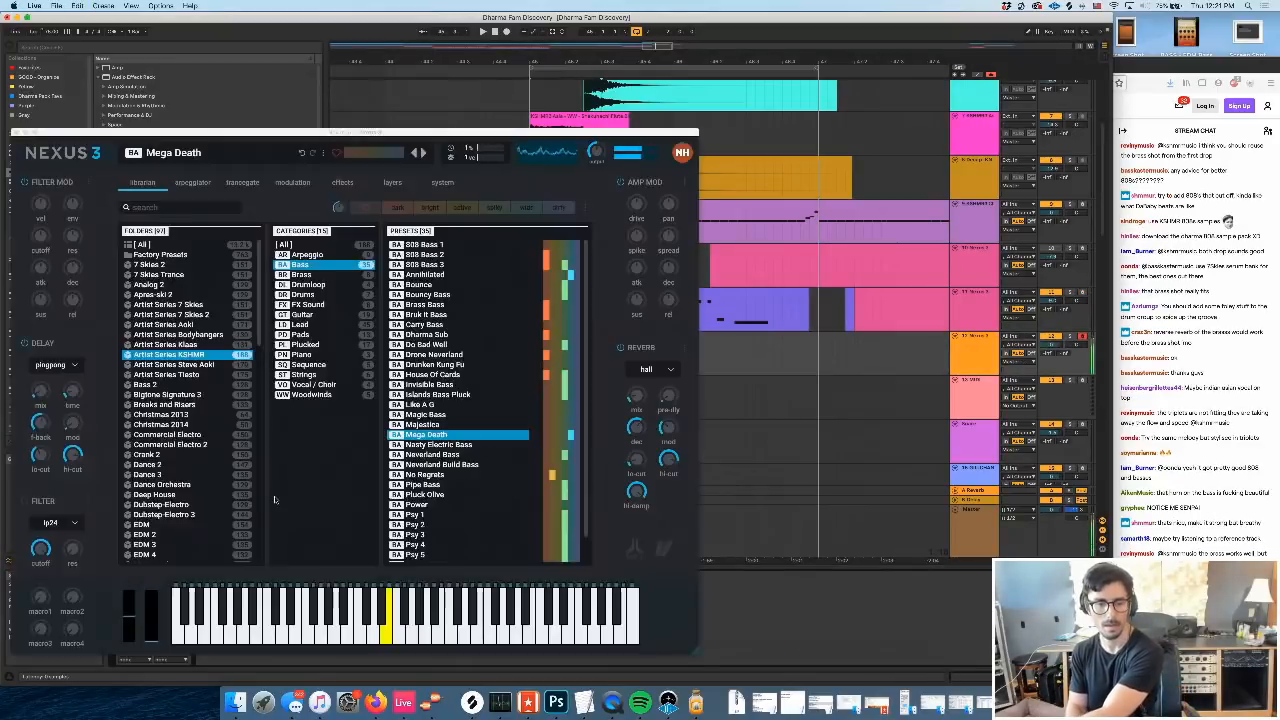
click(457, 504)
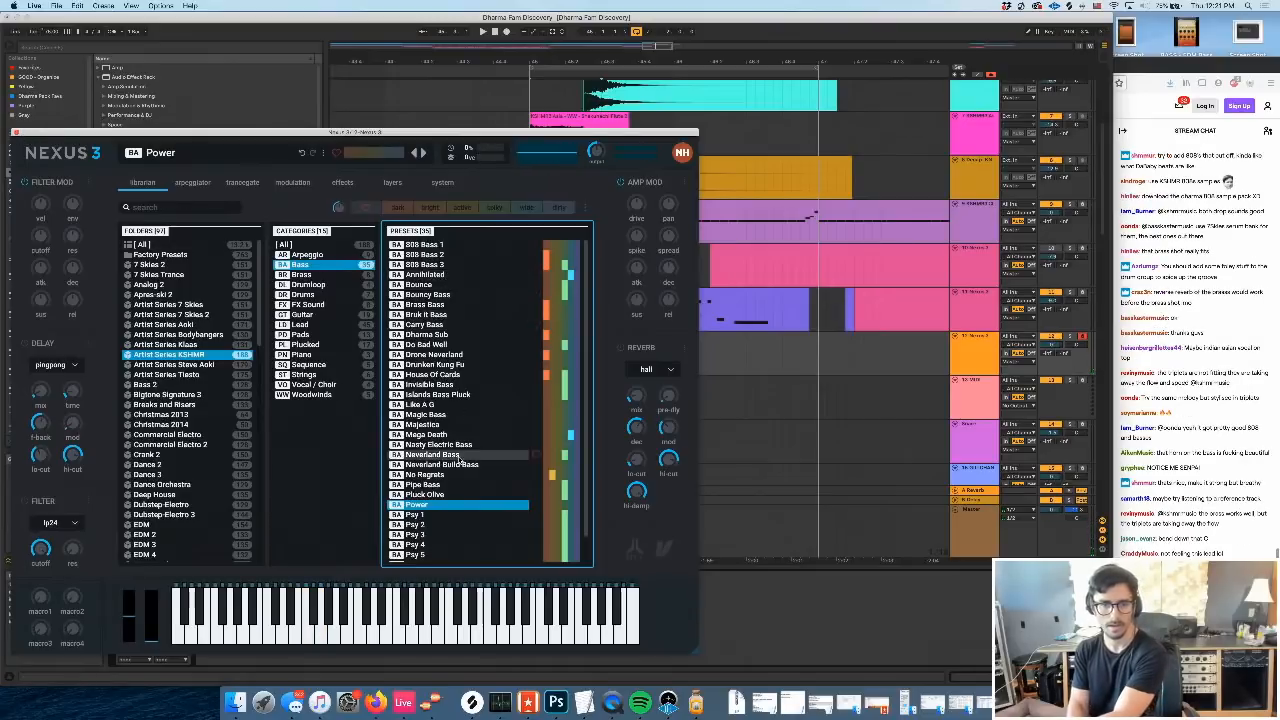
scroll(460, 458, down, 1)
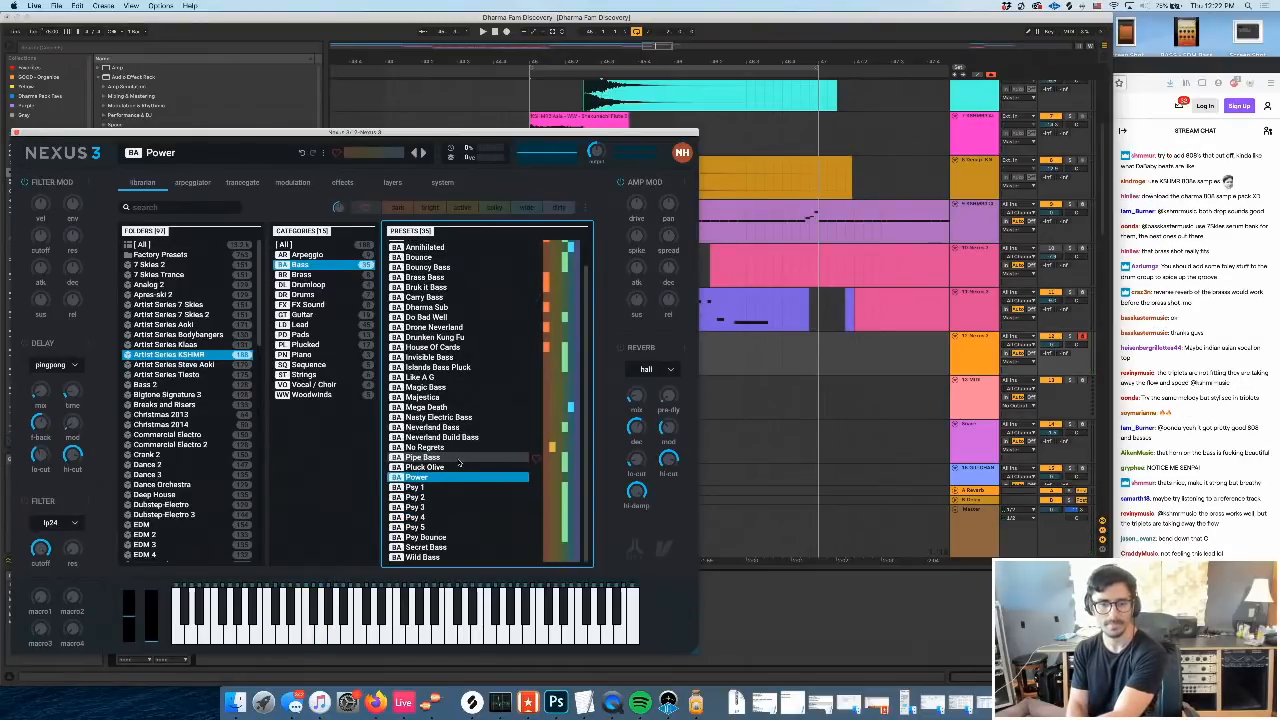
click(447, 557)
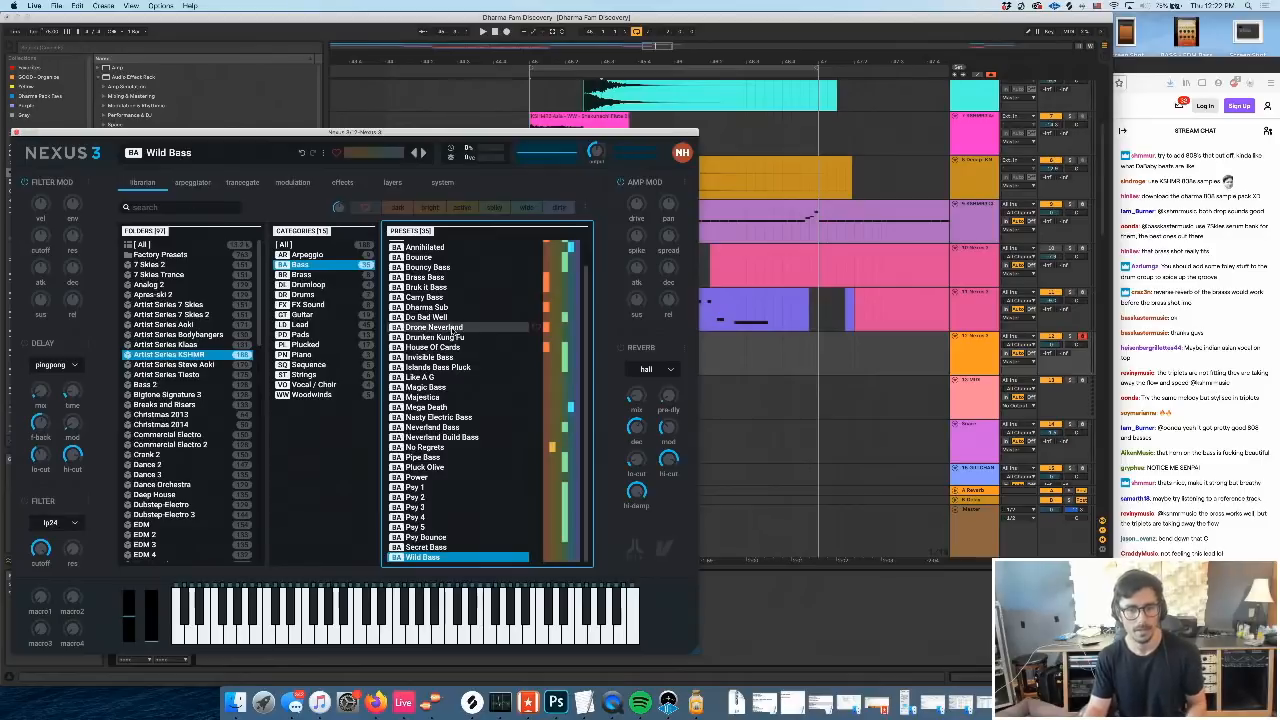
click(455, 328)
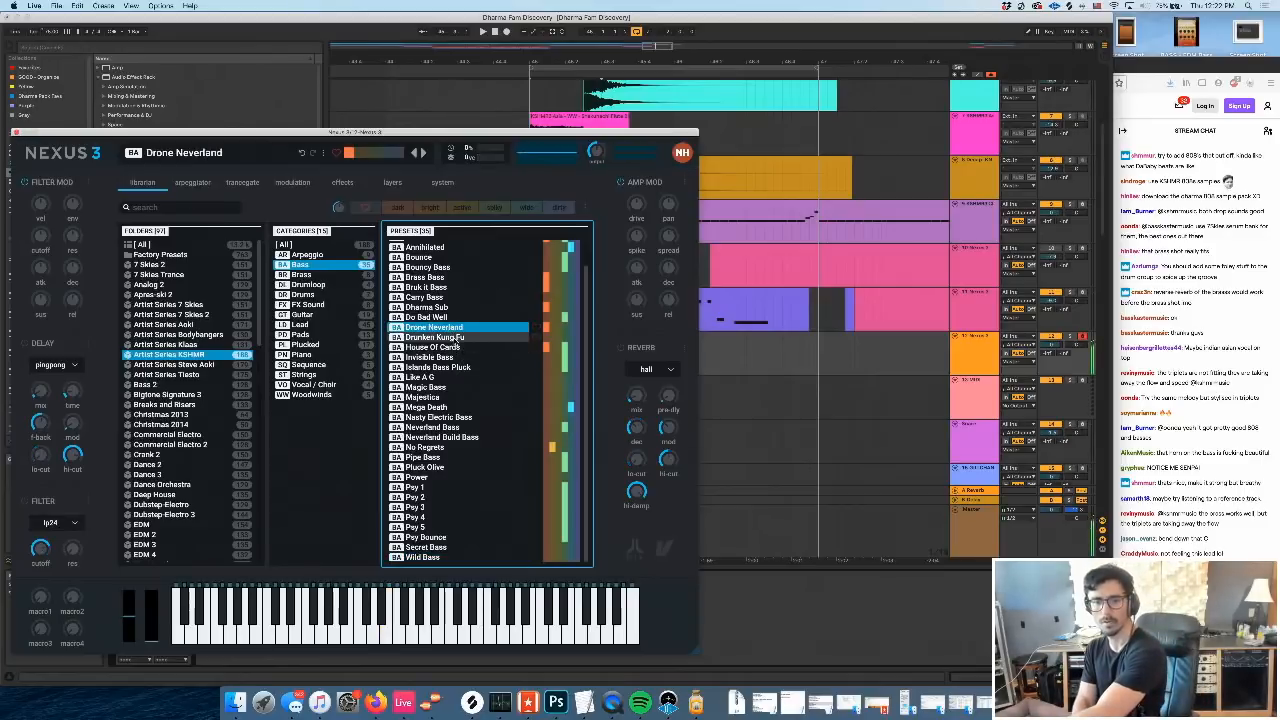
click(456, 338)
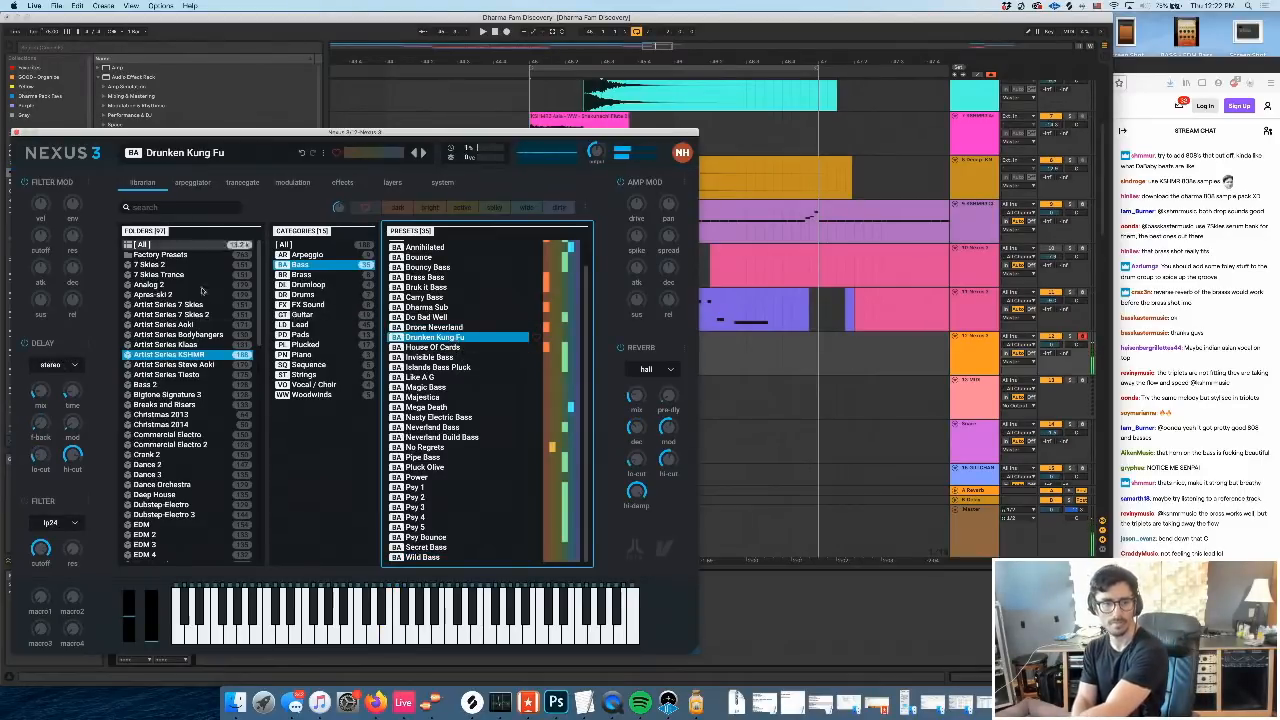
Audition the Artist Series Tiesto bass presets Brazilian 3 and Big Analog, and load Allure on the new Nexus
click(168, 374)
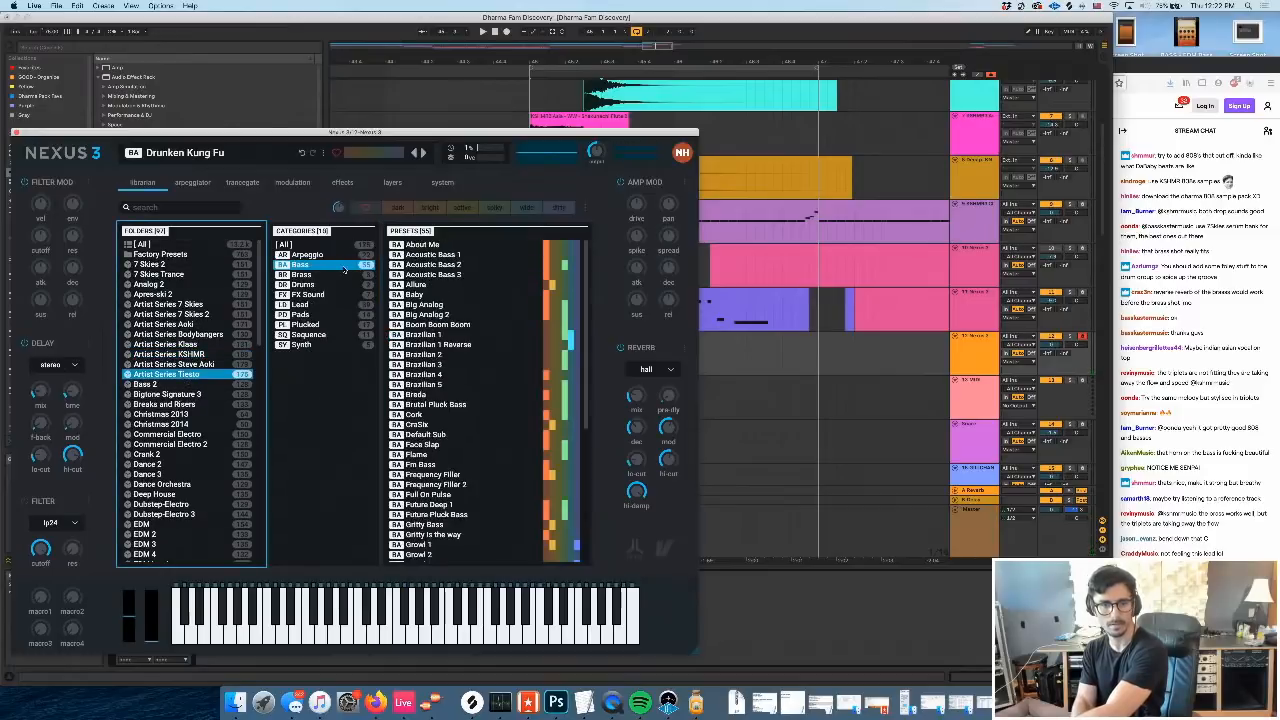
click(430, 364)
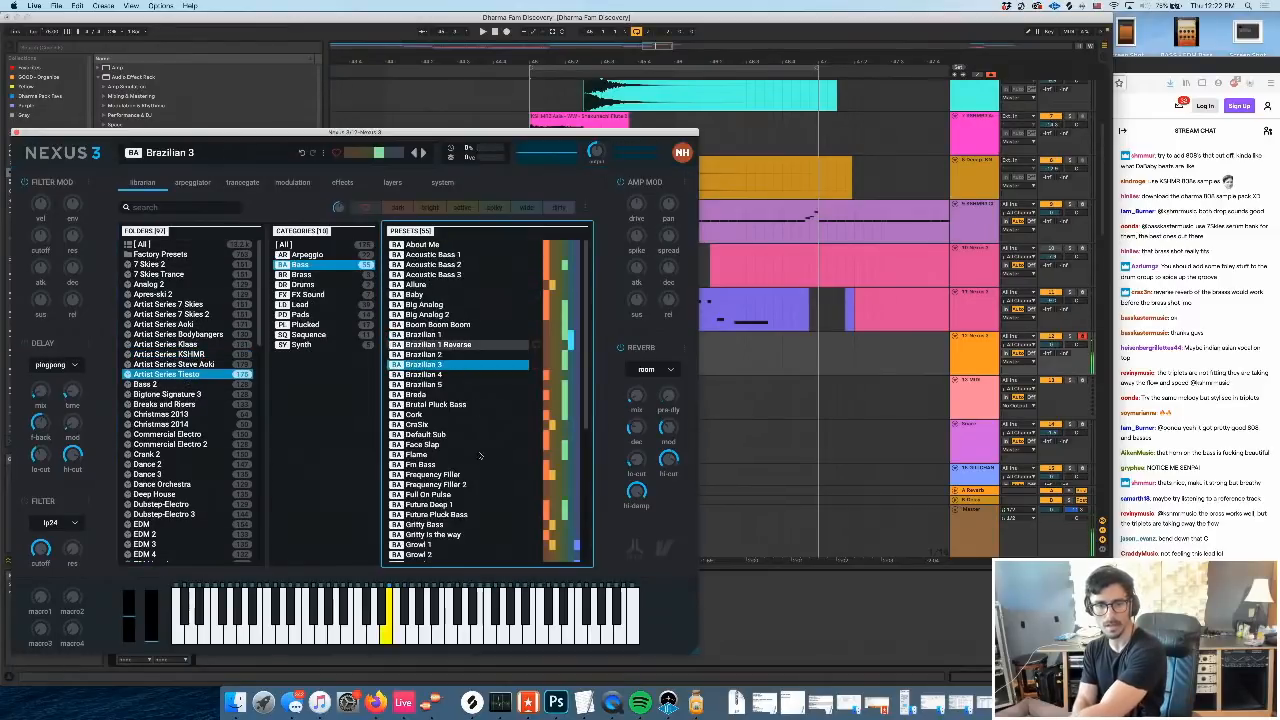
click(447, 305)
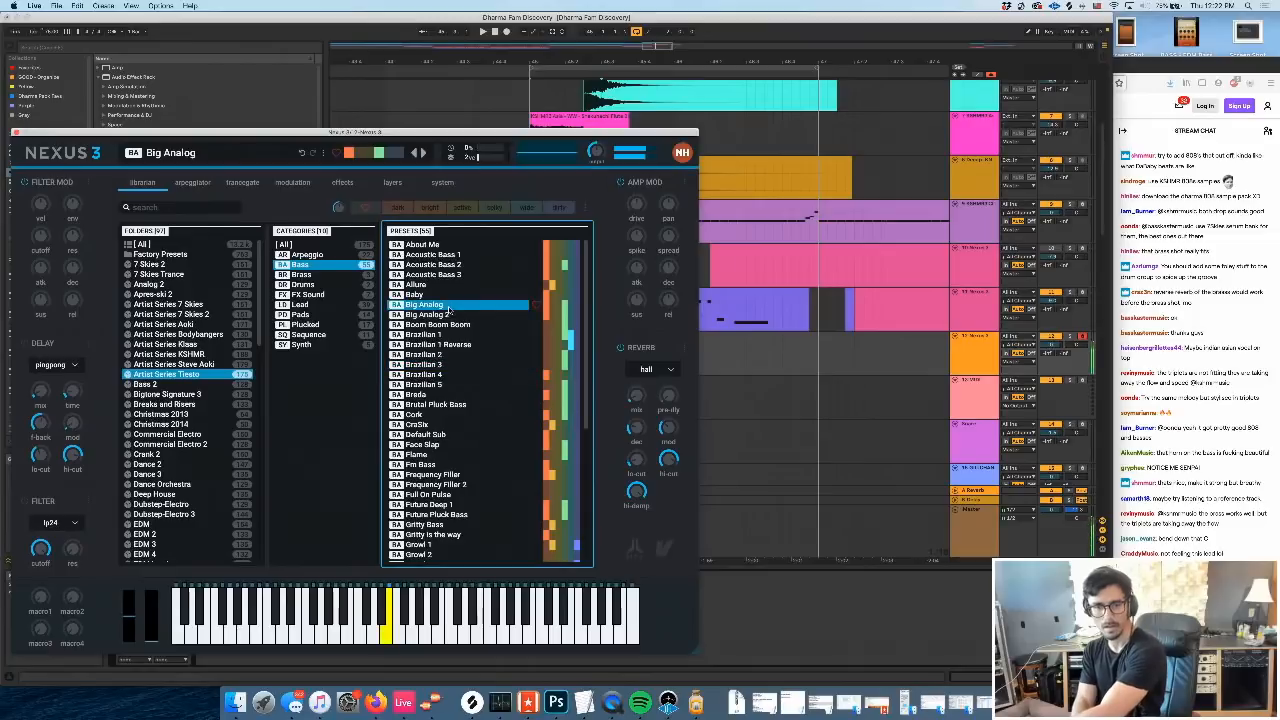
click(442, 286)
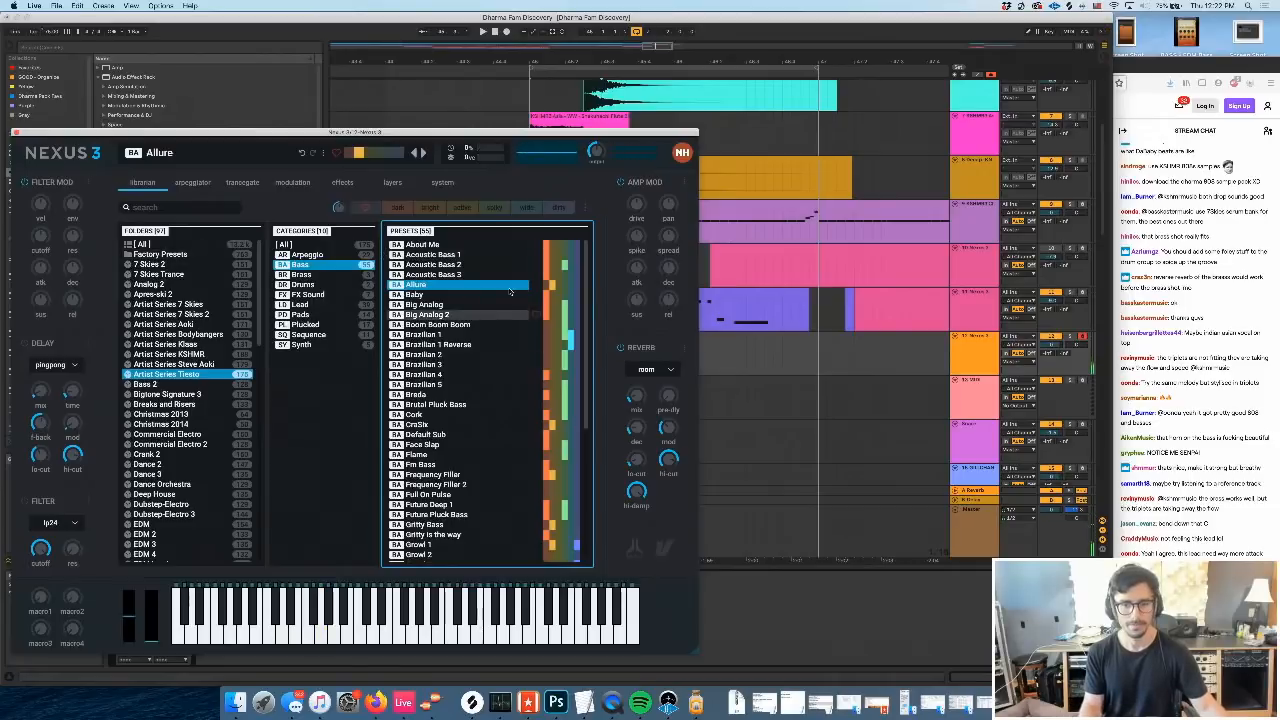
Find the iZotope Trash 2 plug-in, add it after Nexus on the new track and dismiss the Updater crash report
key(super+w)
click(70, 49)
text(trash)
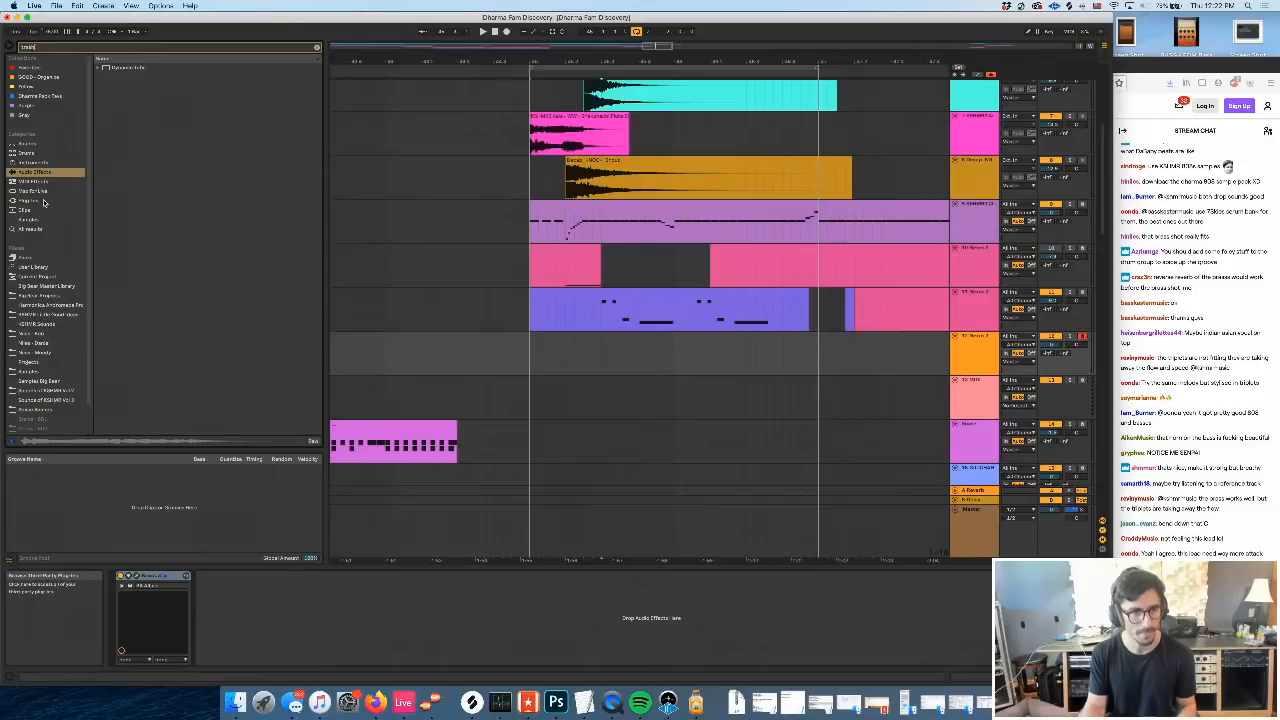
click(43, 203)
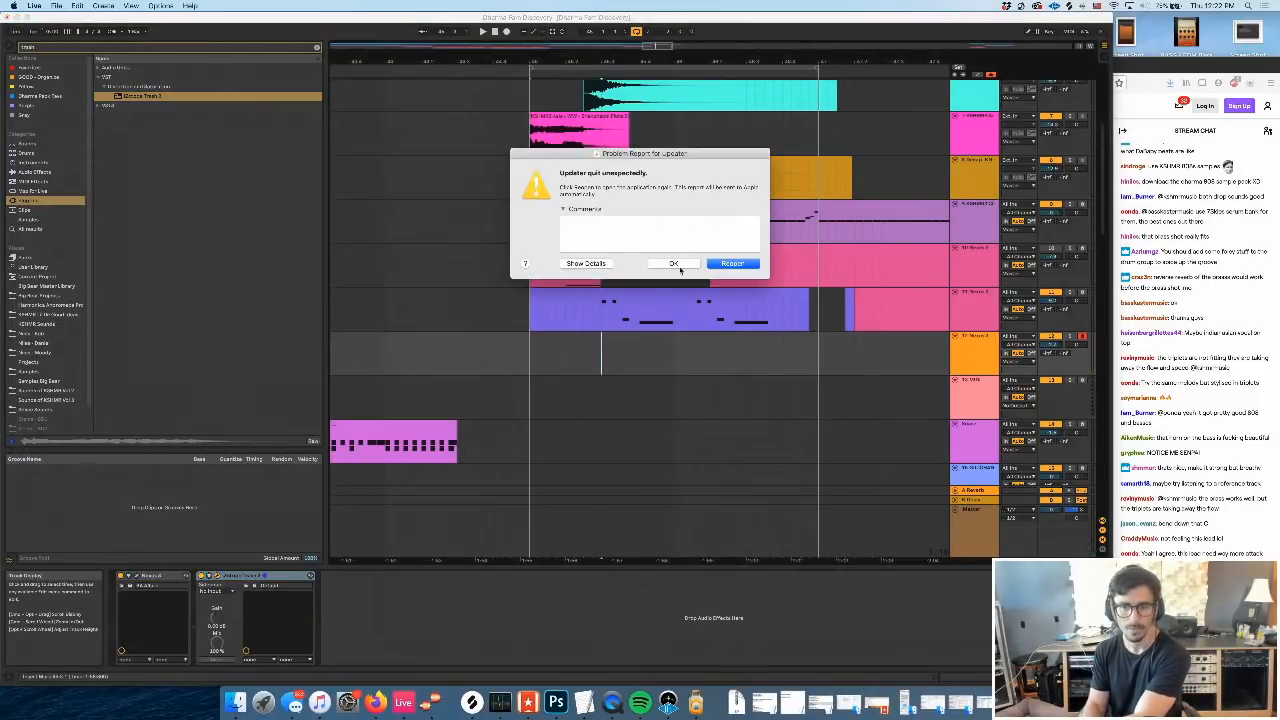
click(674, 264)
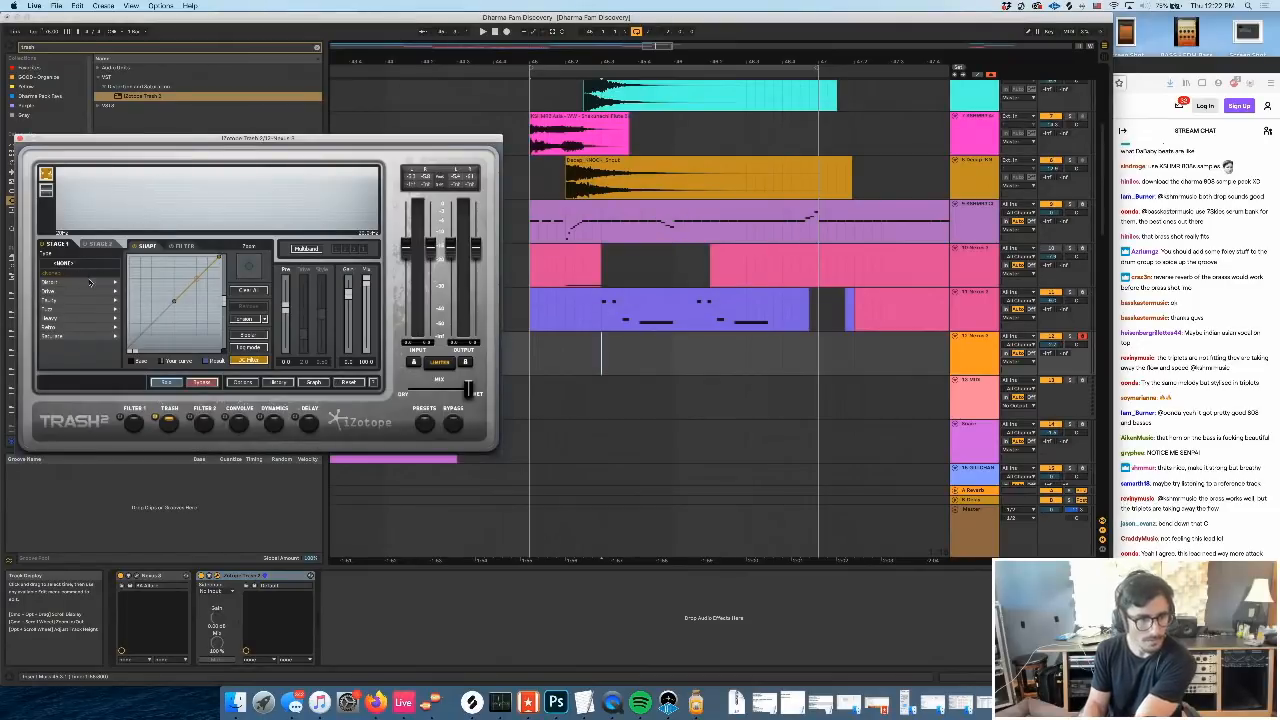
Try the Blues Driver and Dense distortions in Trash 2, lowering the track volume and raising the distortion drive
click(557, 372)
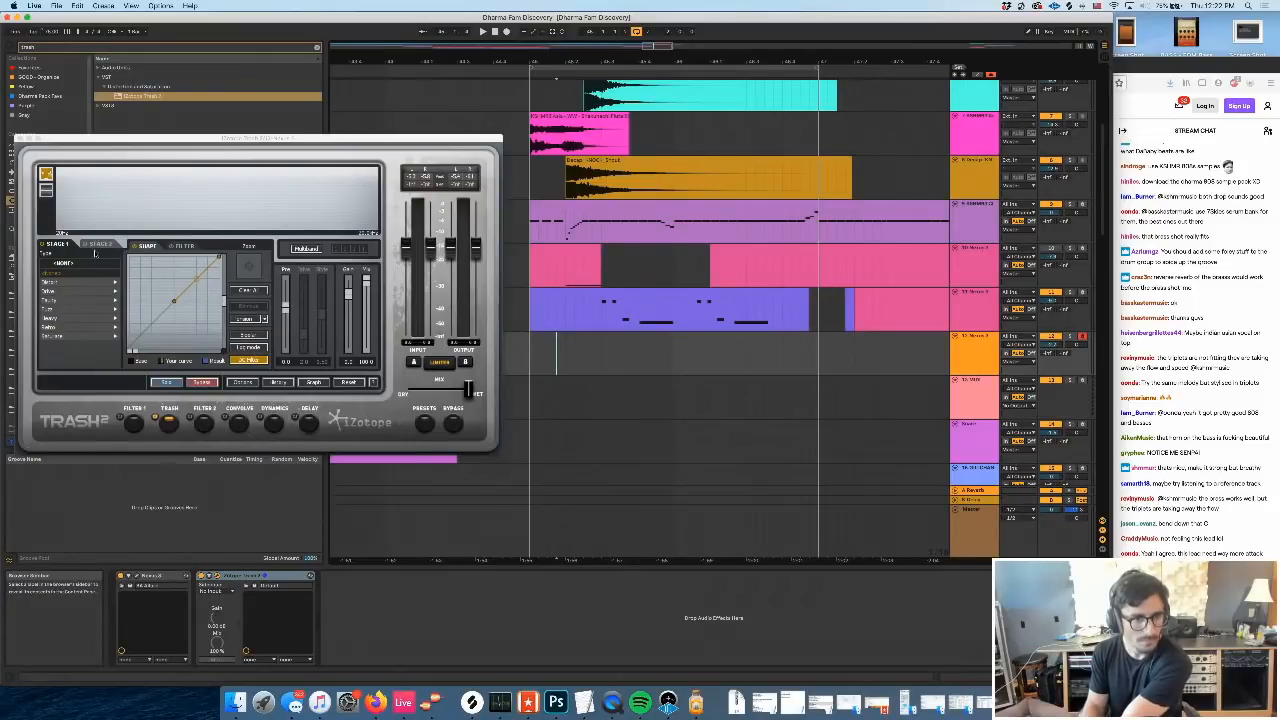
click(90, 285)
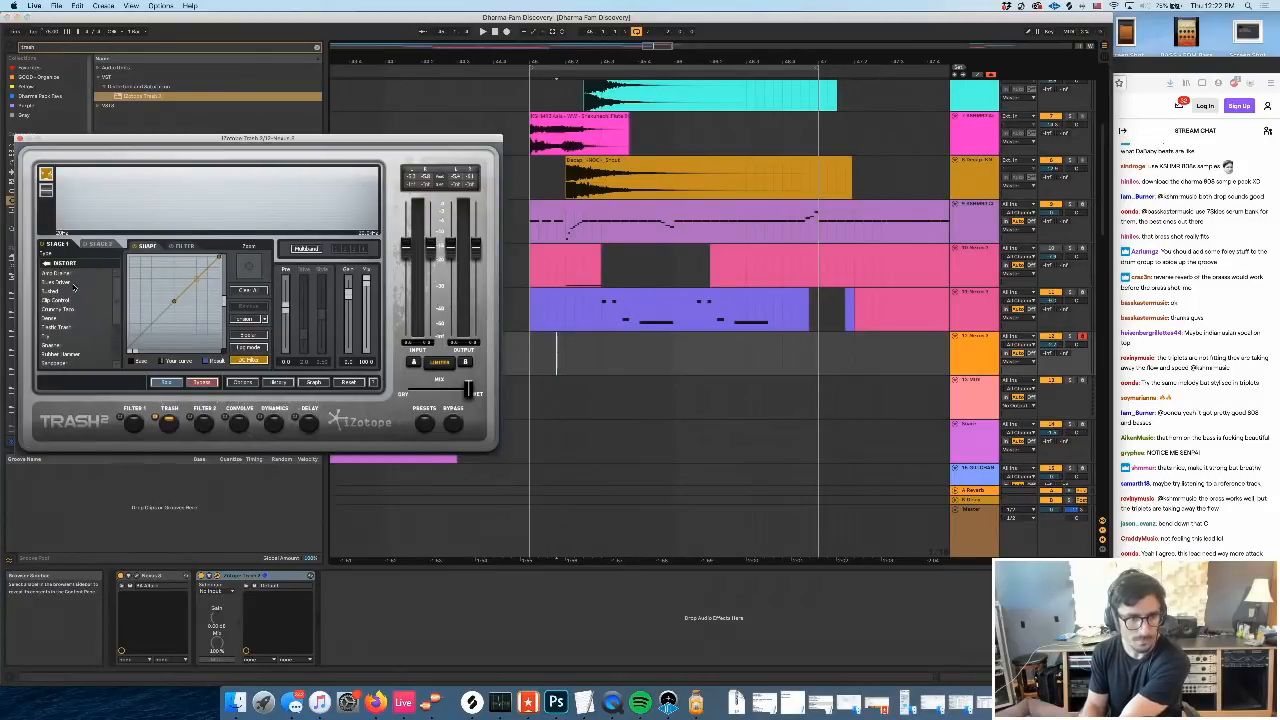
click(73, 285)
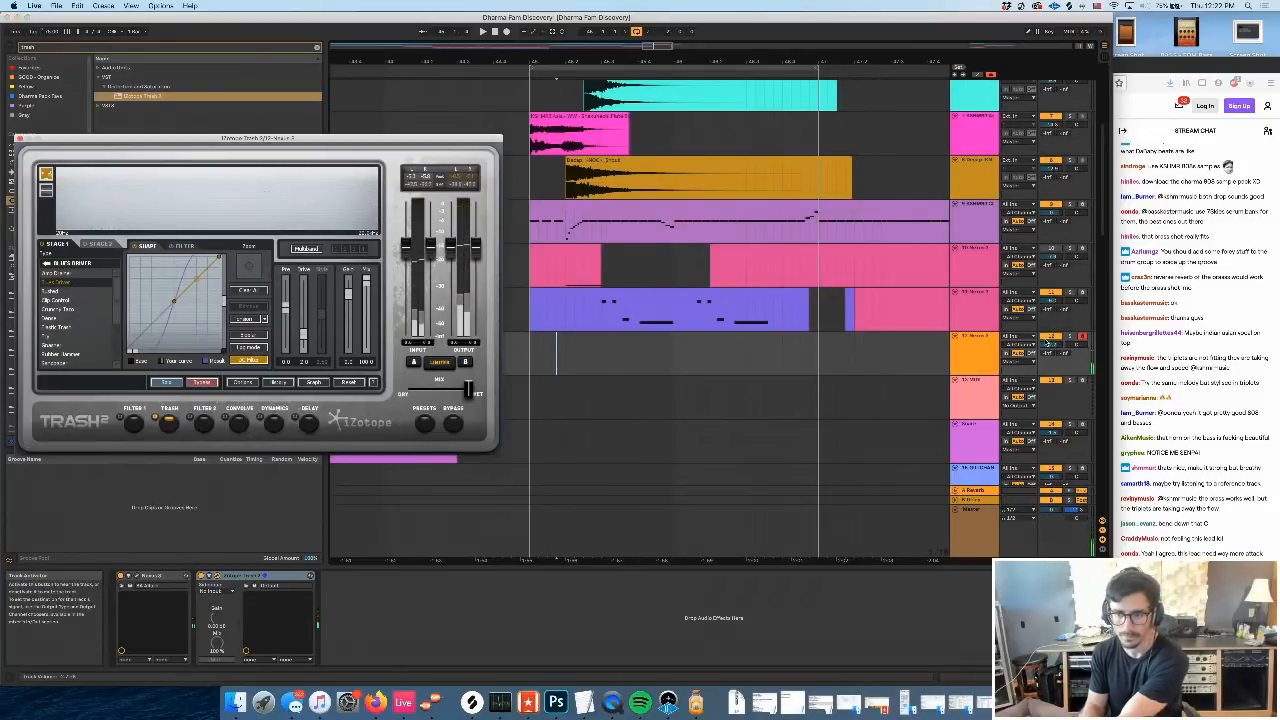
drag(1050, 345, 1050, 356)
click(69, 318)
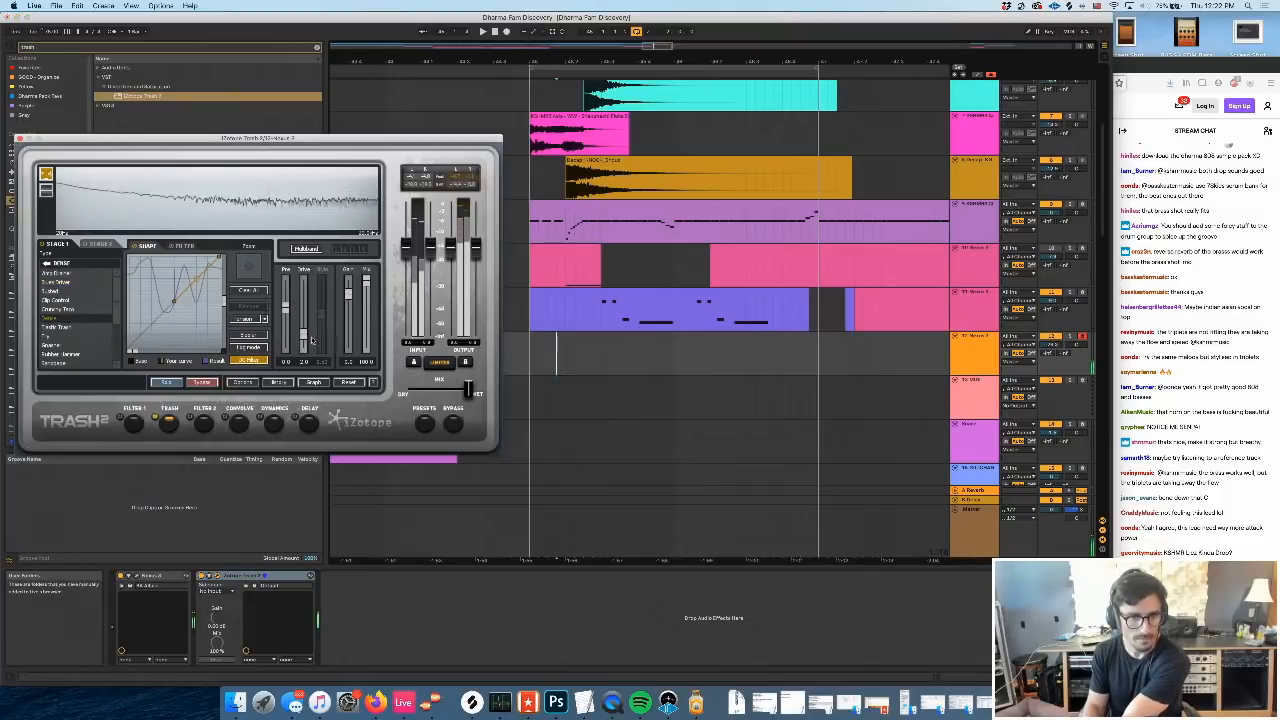
drag(312, 341, 307, 320)
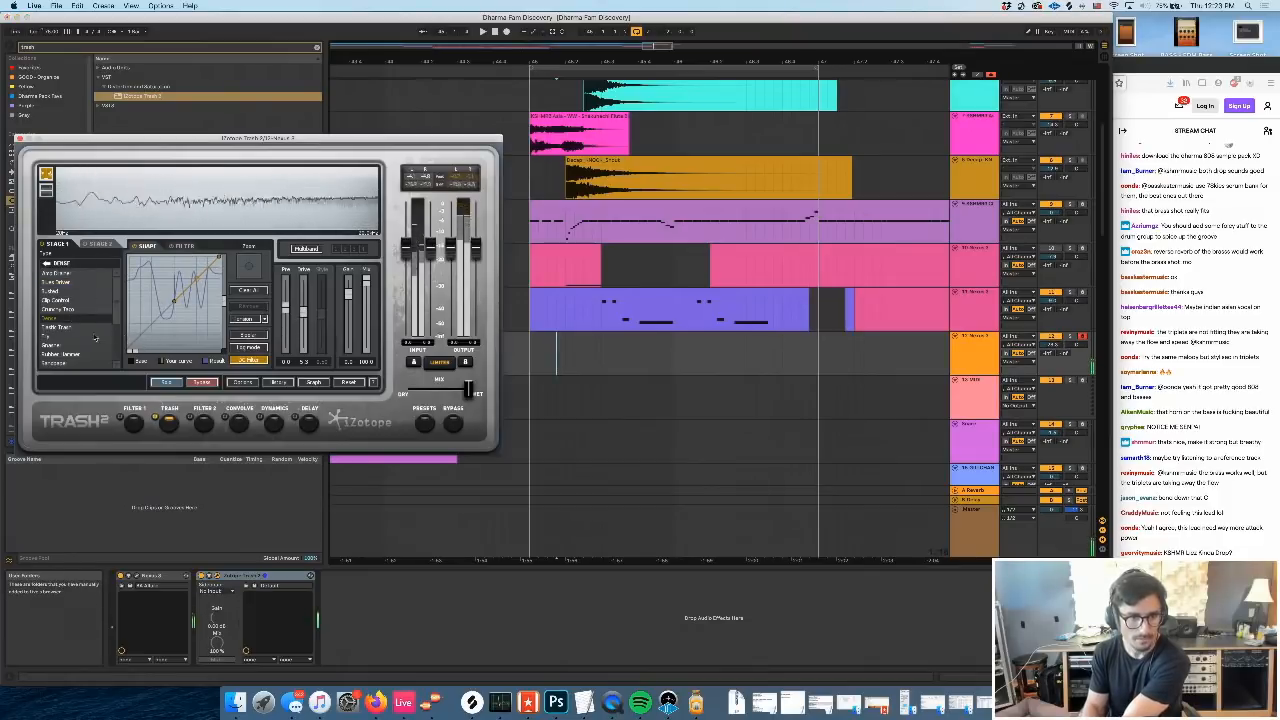
Audition further Distort algorithms in Trash 2 up to Rubber Hammer, and briefly check the Nexus preset window
click(59, 337)
click(62, 345)
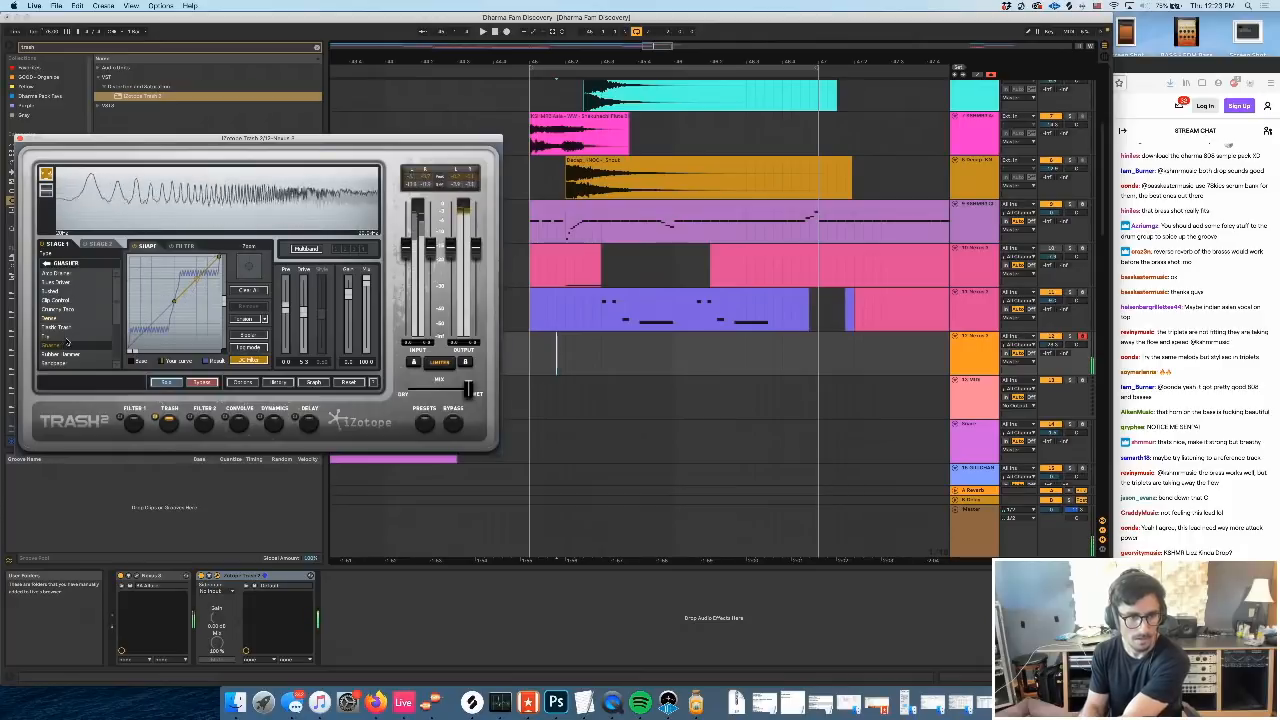
click(62, 354)
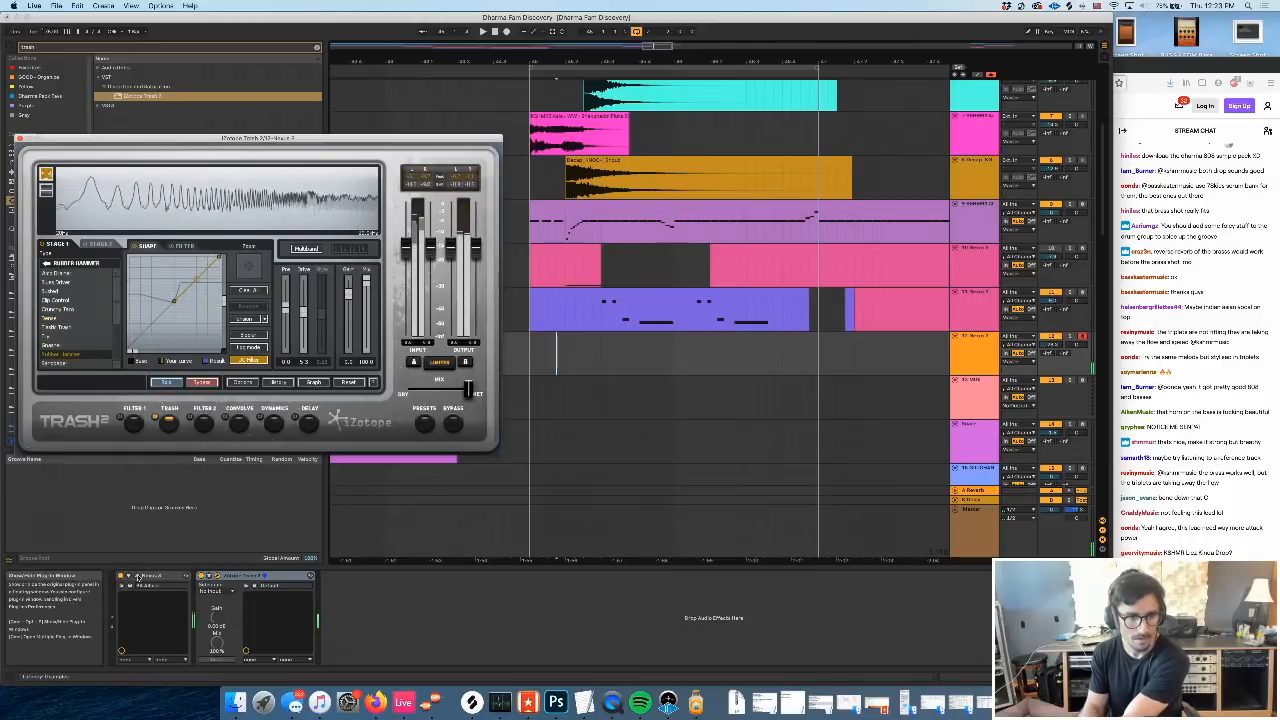
click(137, 576)
click(620, 347)
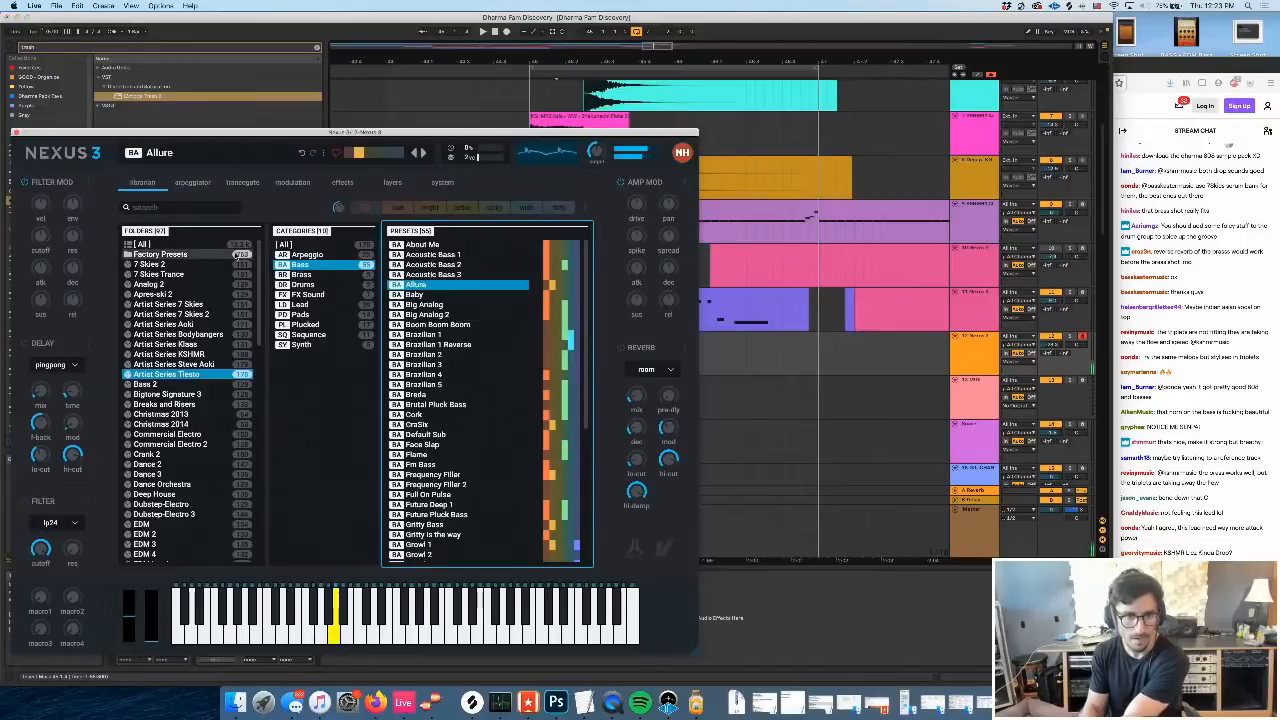
click(14, 136)
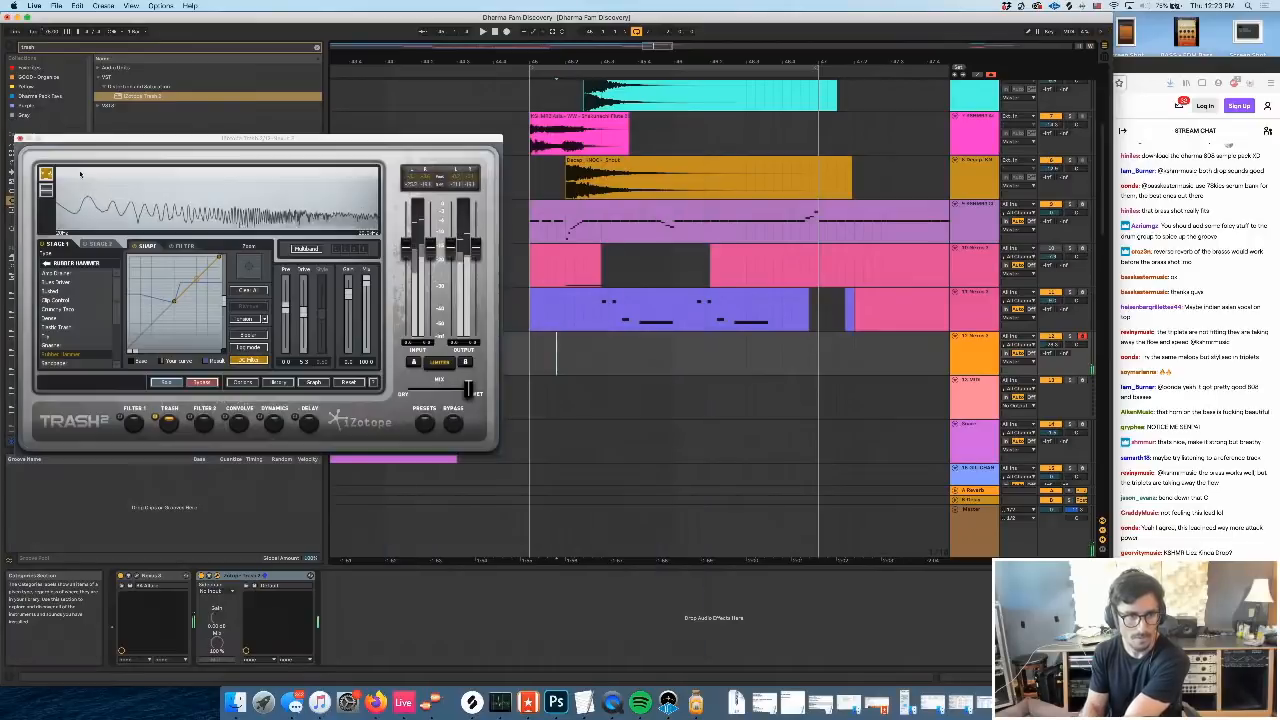
Audition the Squealer and Weathered distortions in Trash 2 and raise the drive further
click(73, 327)
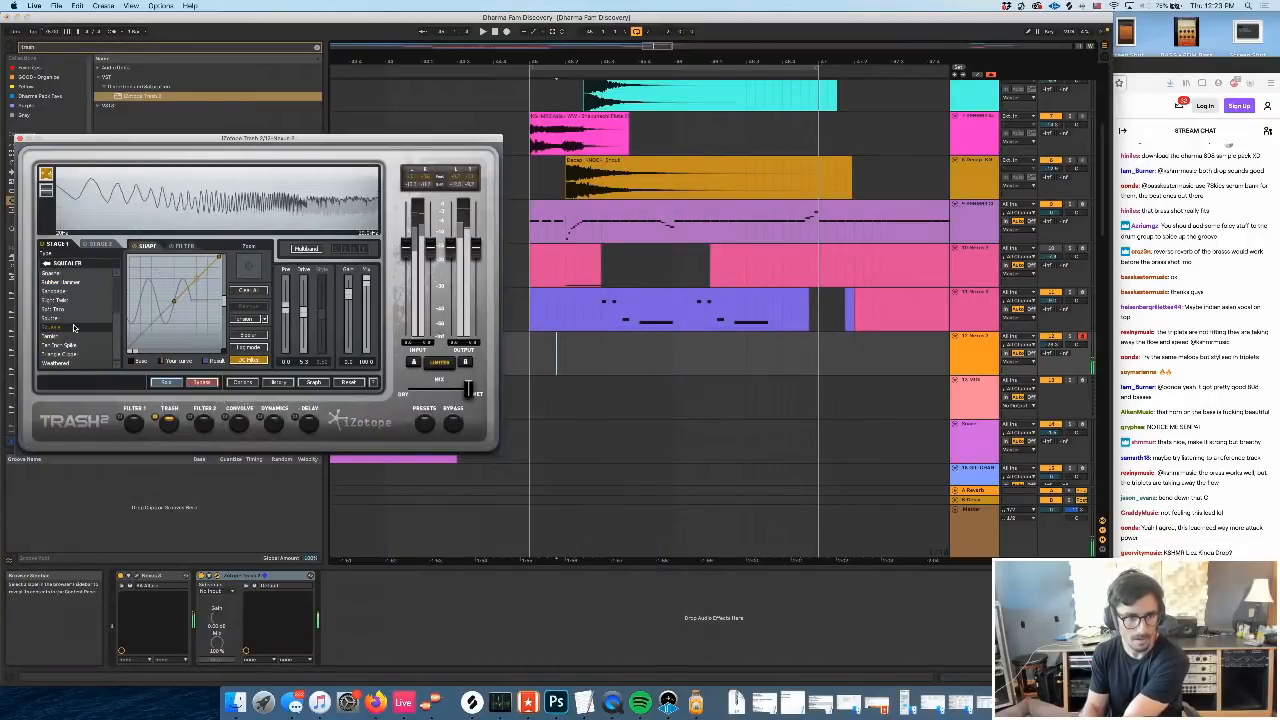
click(78, 364)
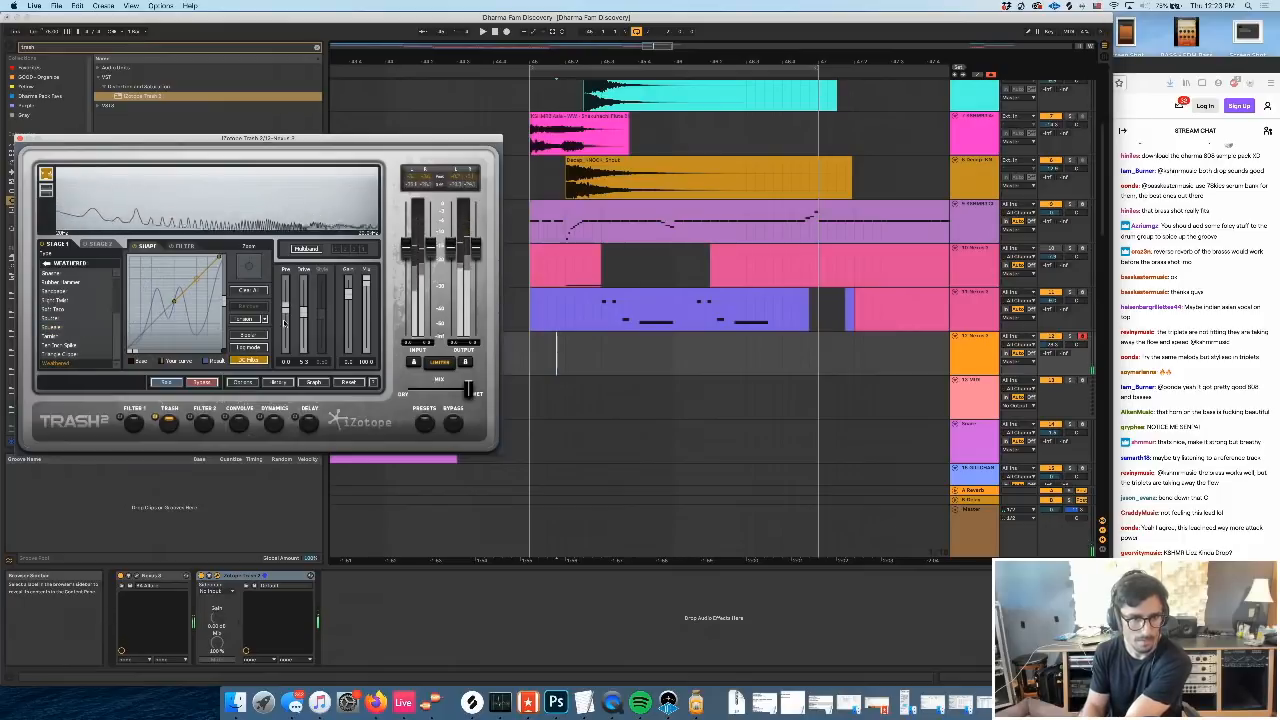
drag(306, 320, 307, 300)
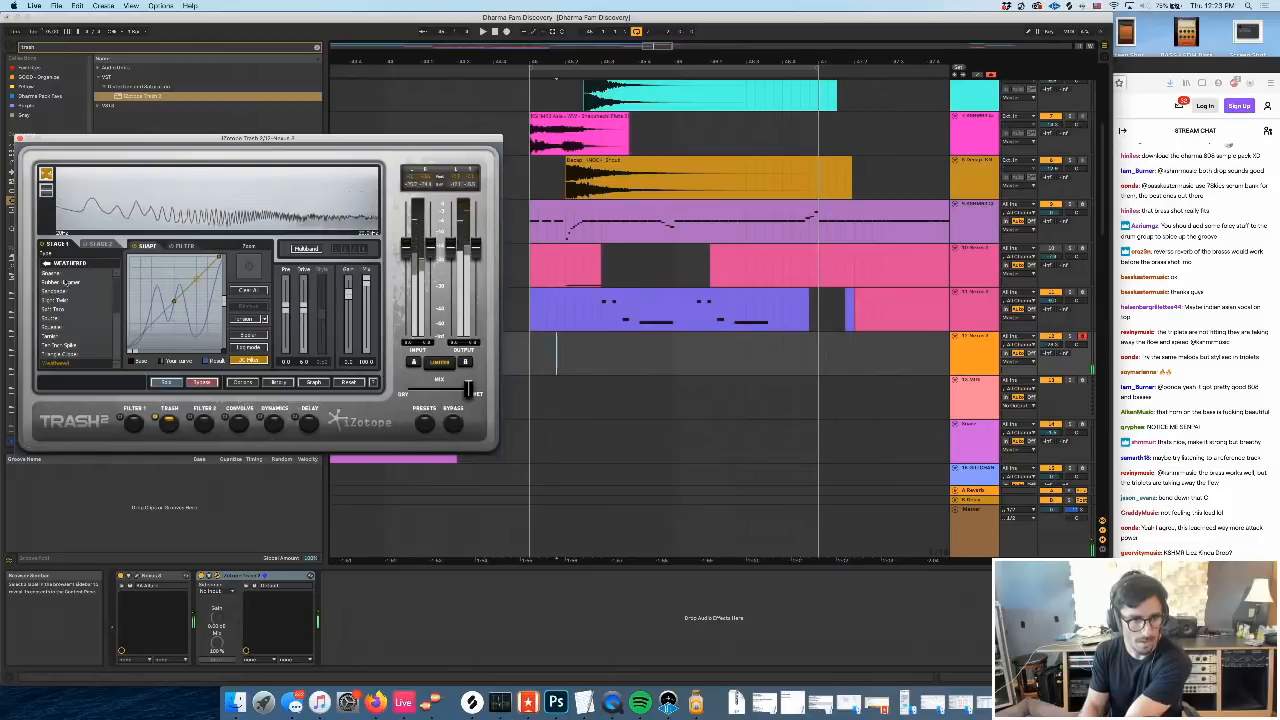
Switch Trash 2 to the Fuzz algorithms and audition Positive, Negative and Garage
click(48, 263)
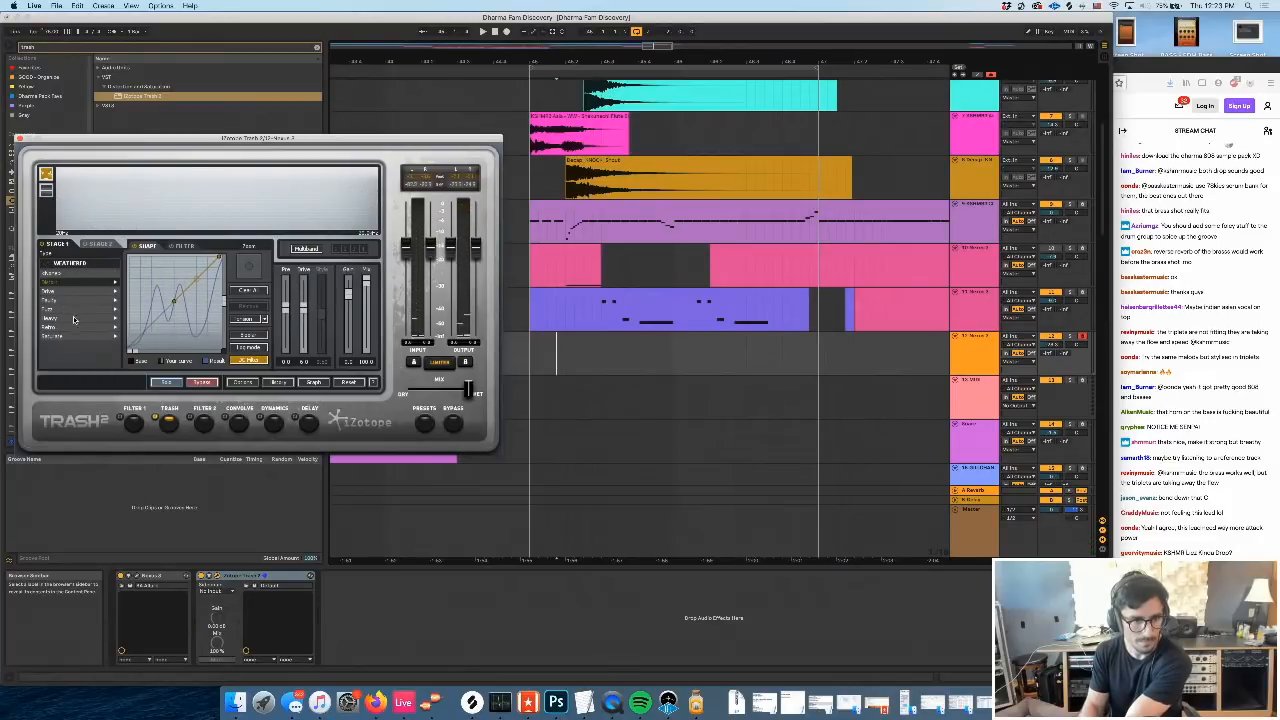
click(70, 307)
click(62, 309)
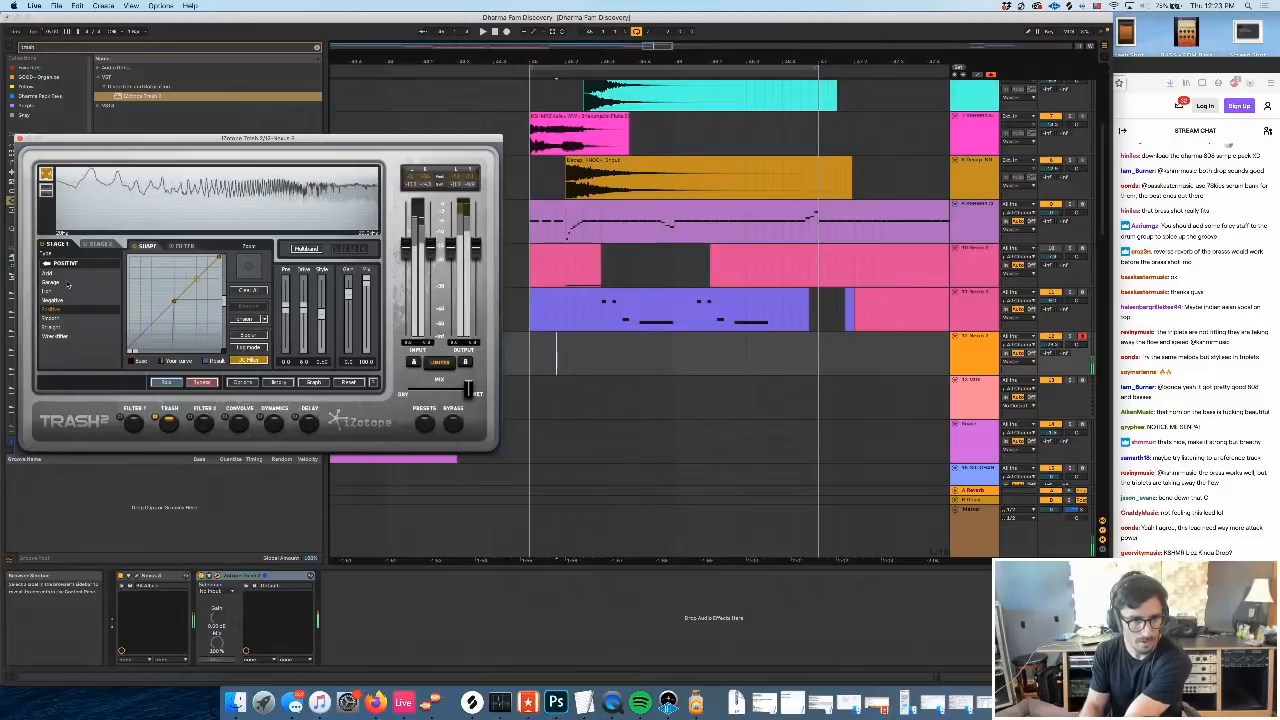
click(67, 302)
click(57, 283)
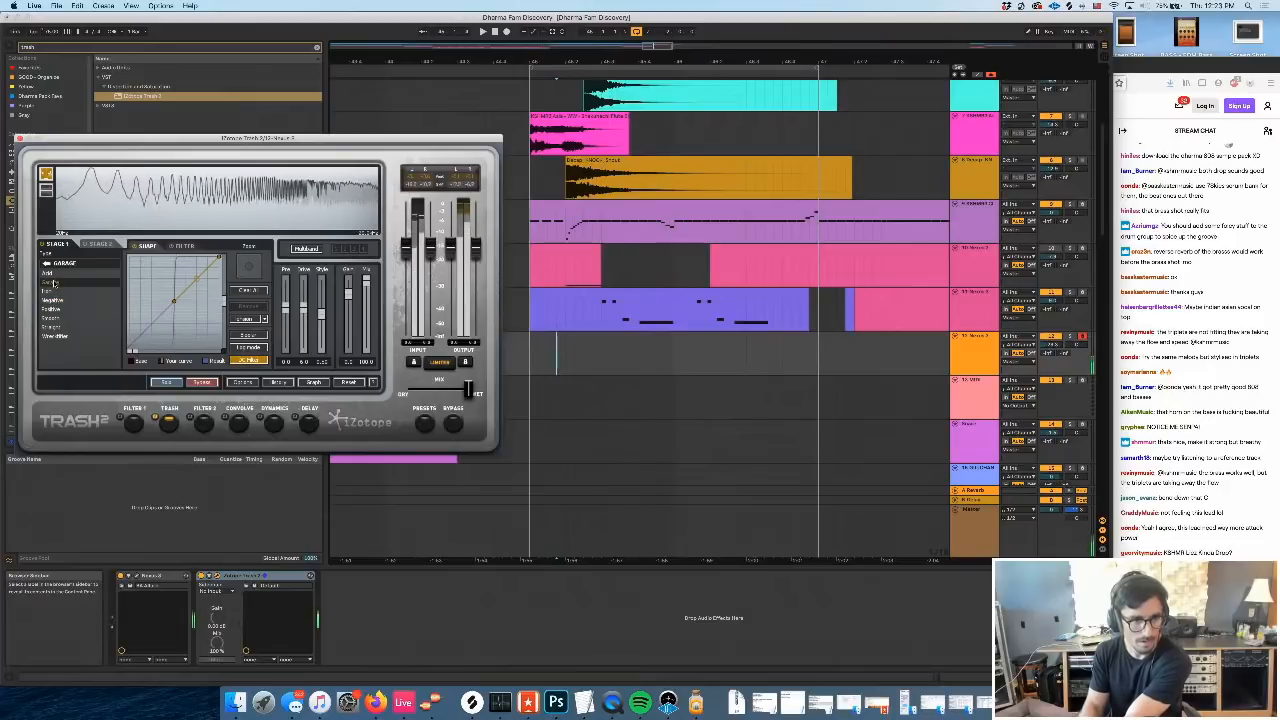
Switch Trash 2 to the Heavy algorithms and audition them through to Impaler
click(46, 265)
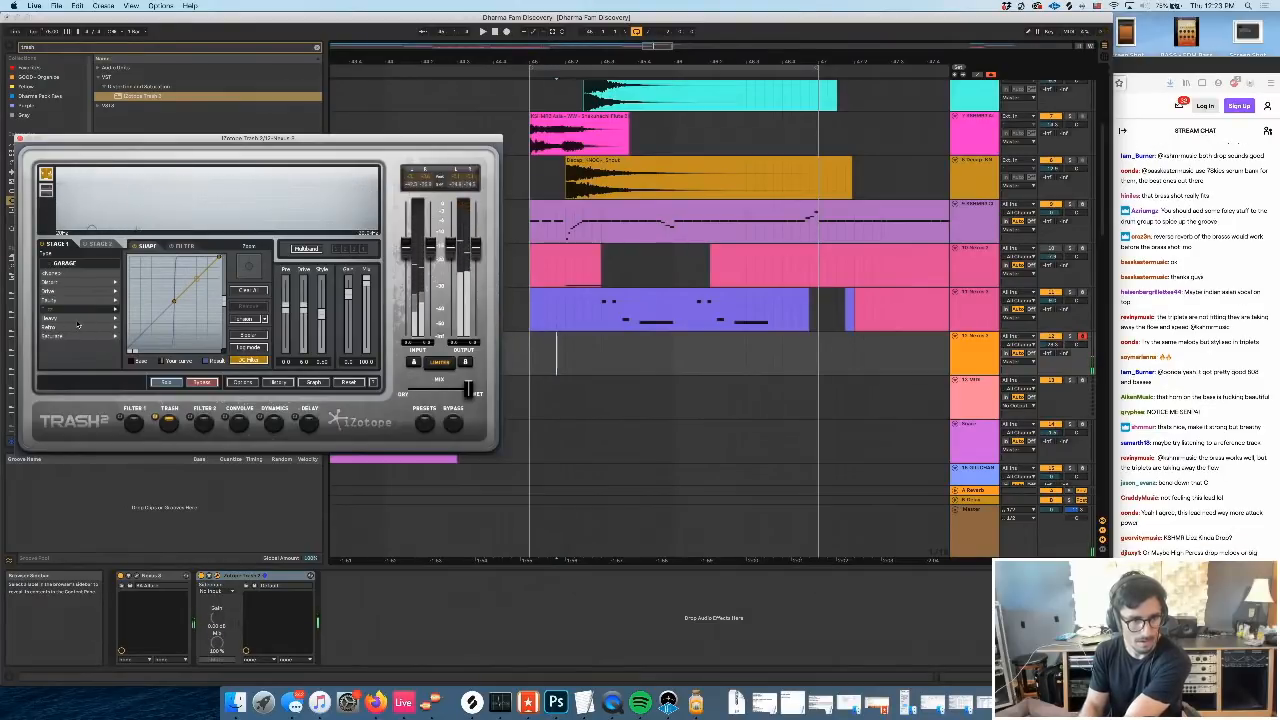
click(78, 320)
click(80, 318)
click(74, 300)
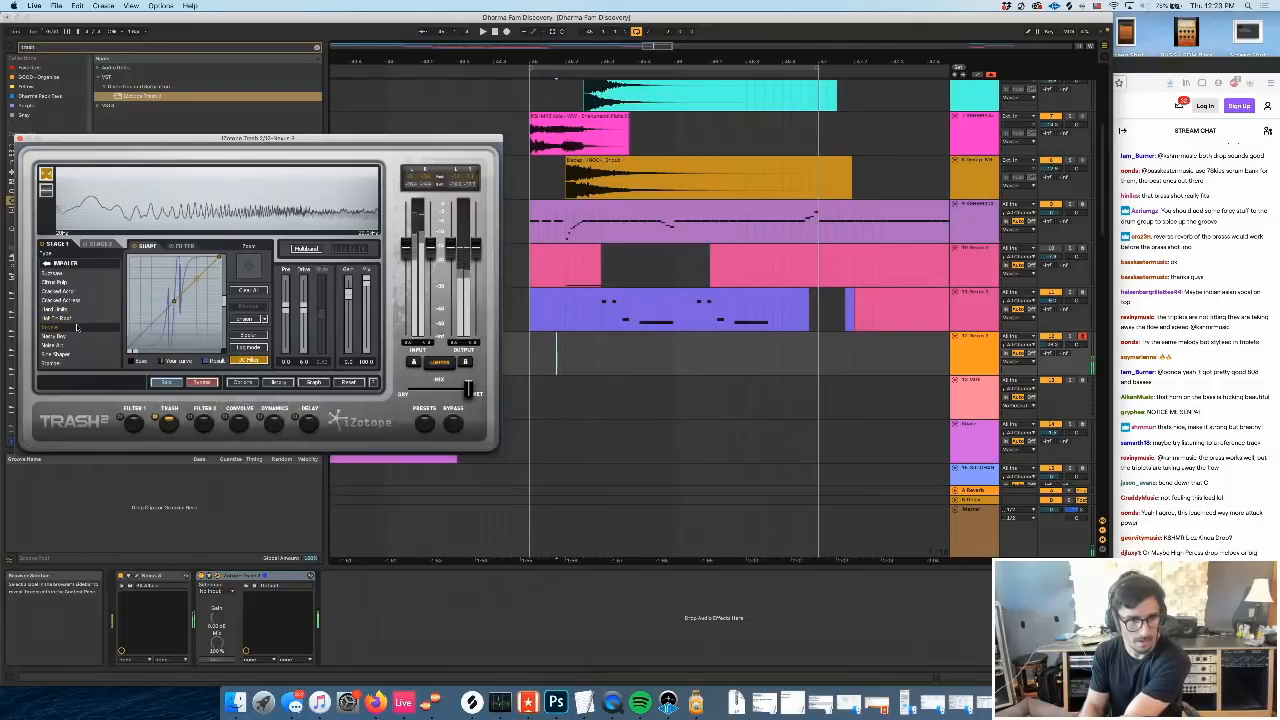
Choose the Cracked Actor distortion in Trash 2, and insert a Utility between Nexus and Trash 2 on the armed track
click(70, 291)
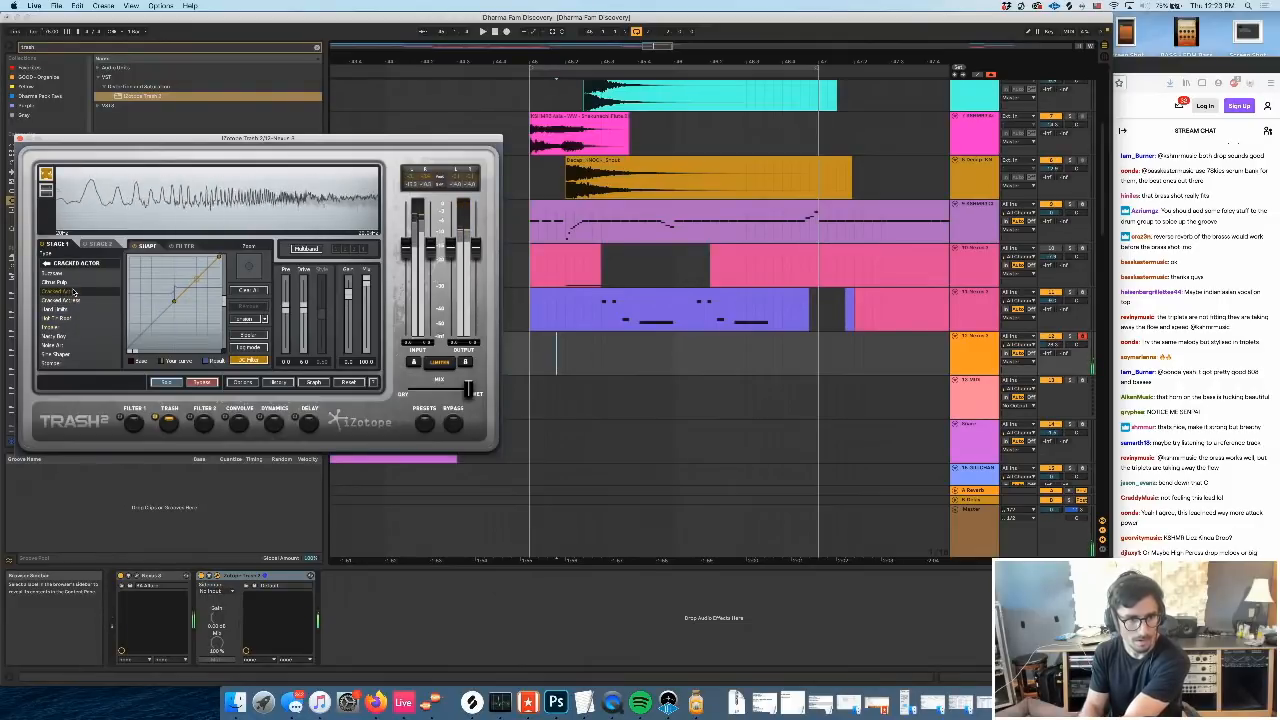
click(14, 137)
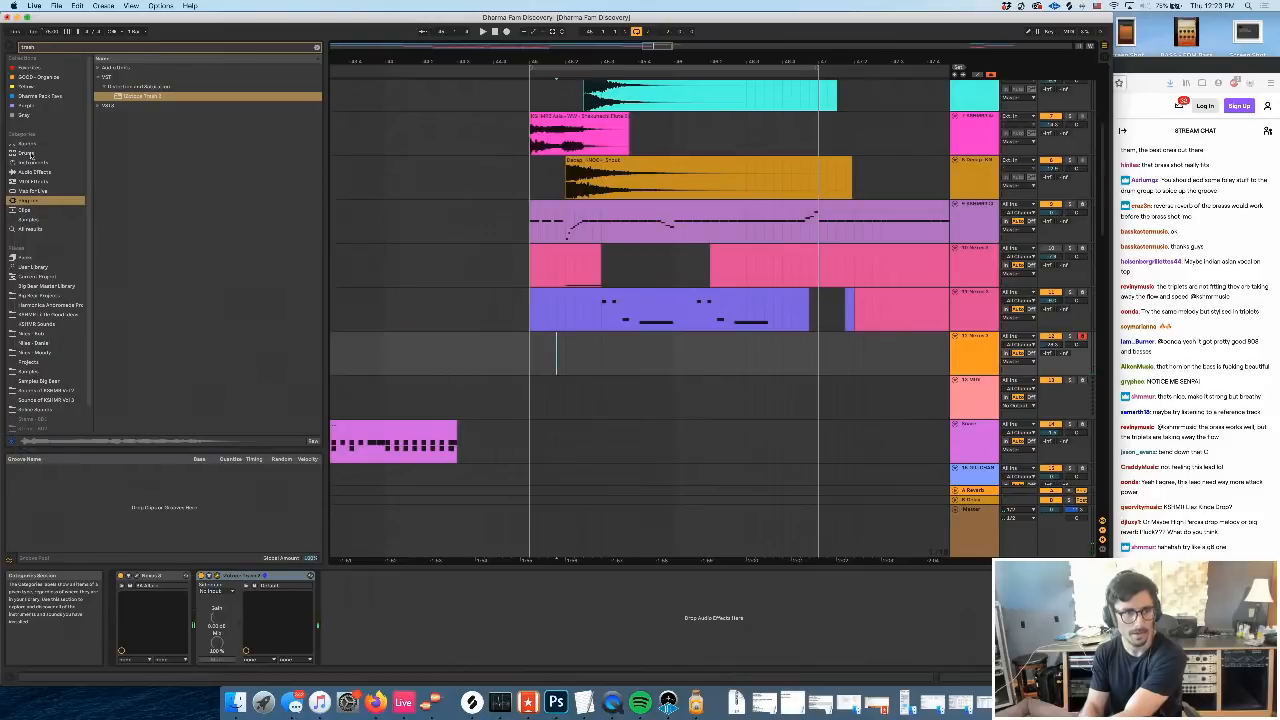
click(316, 47)
scroll(146, 428, down, 3)
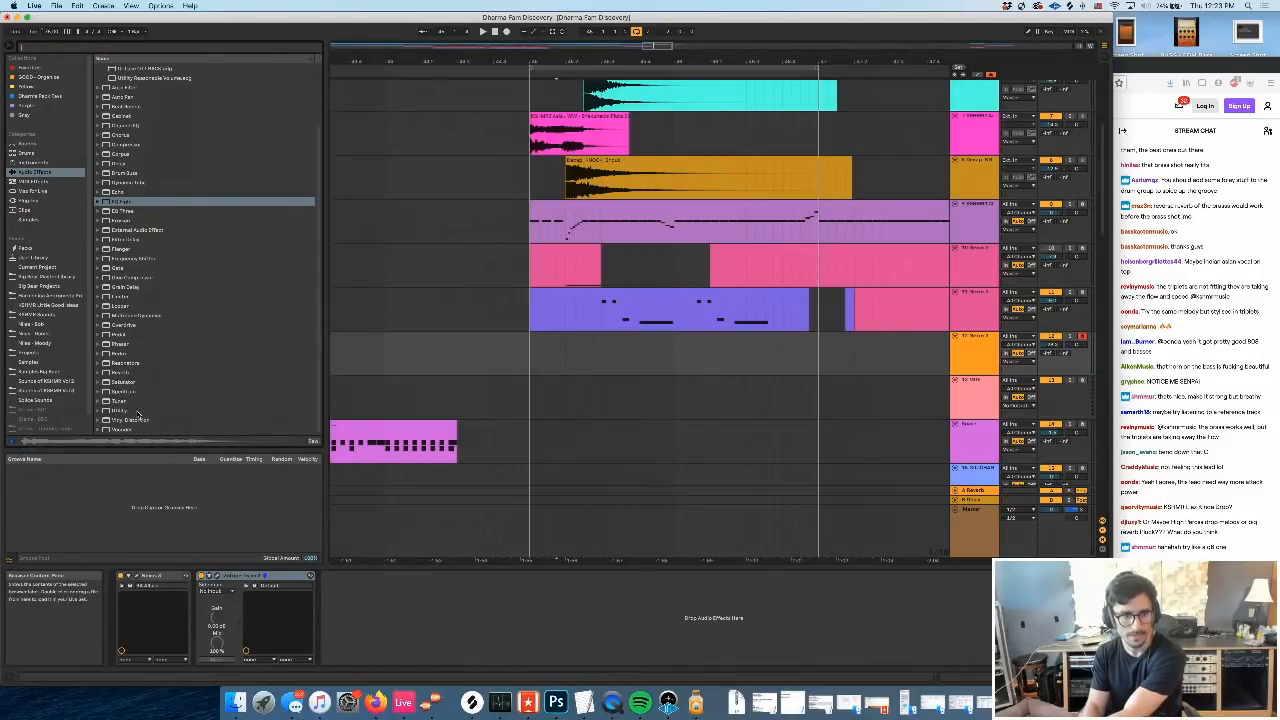
drag(118, 411, 228, 606)
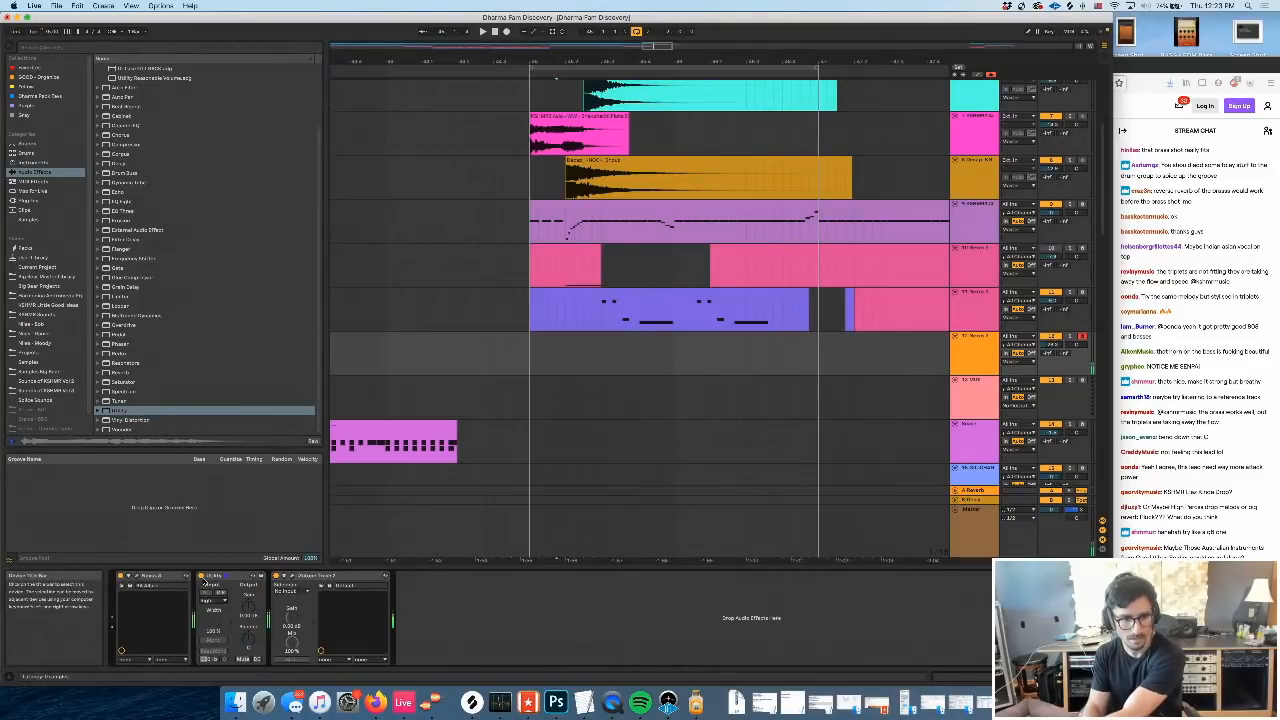
Open the Trash 2 preset manager and audition several presets near the start of the Heavy folder
click(289, 576)
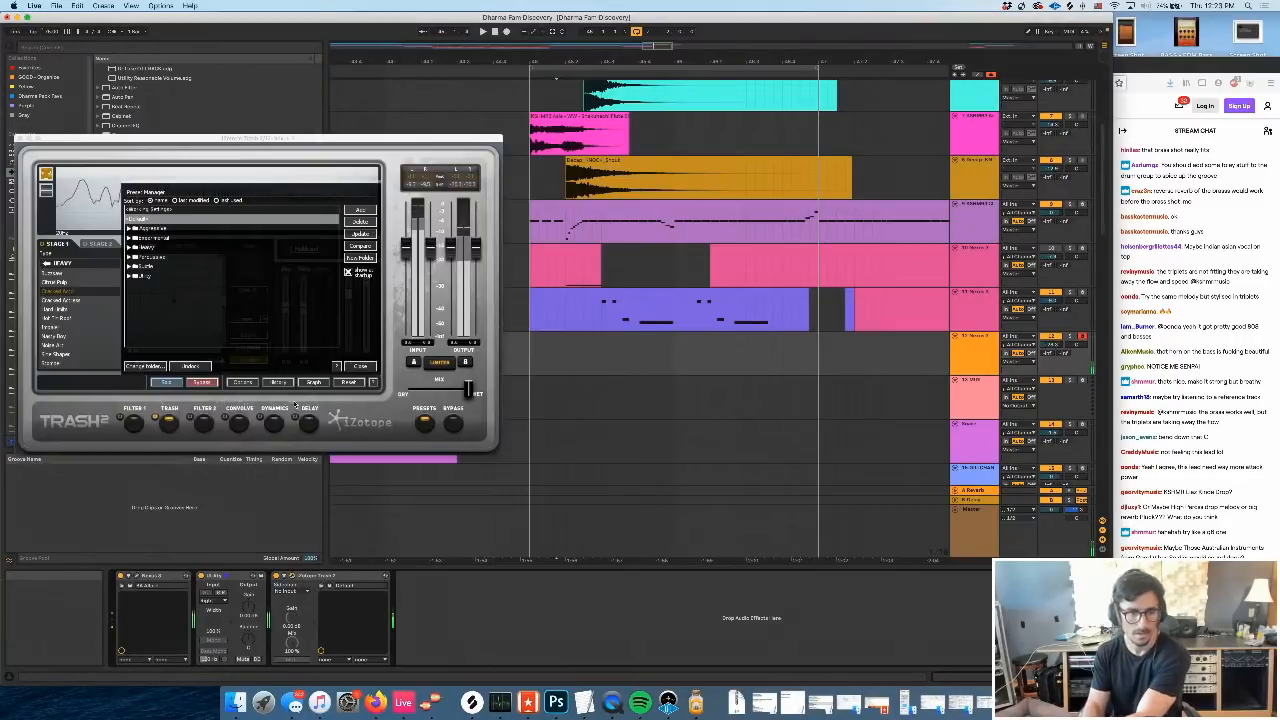
click(688, 266)
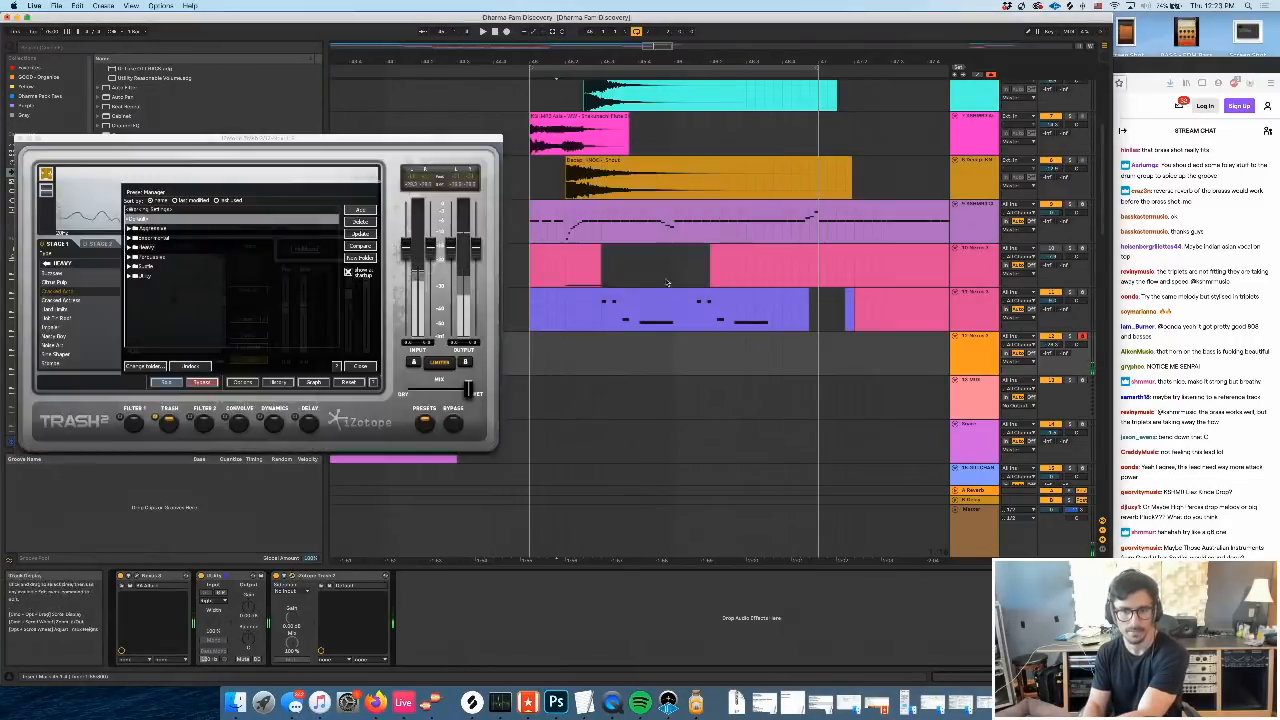
click(421, 425)
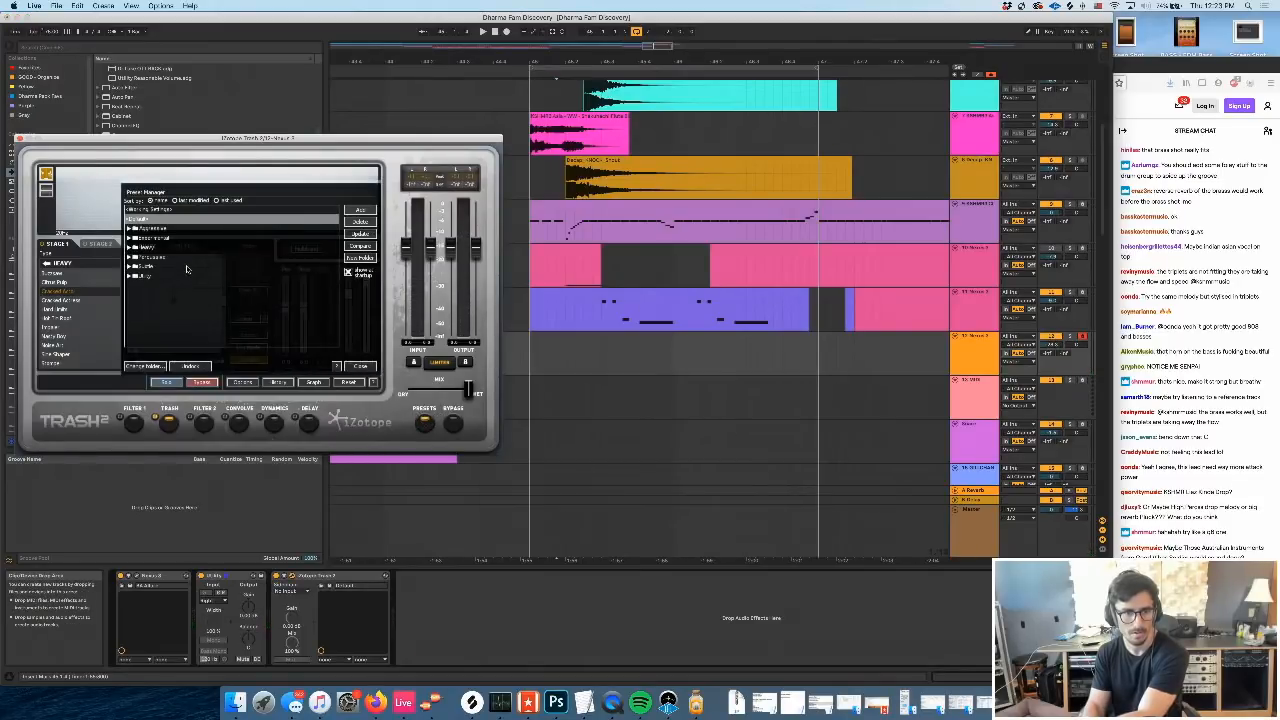
double_click(185, 248)
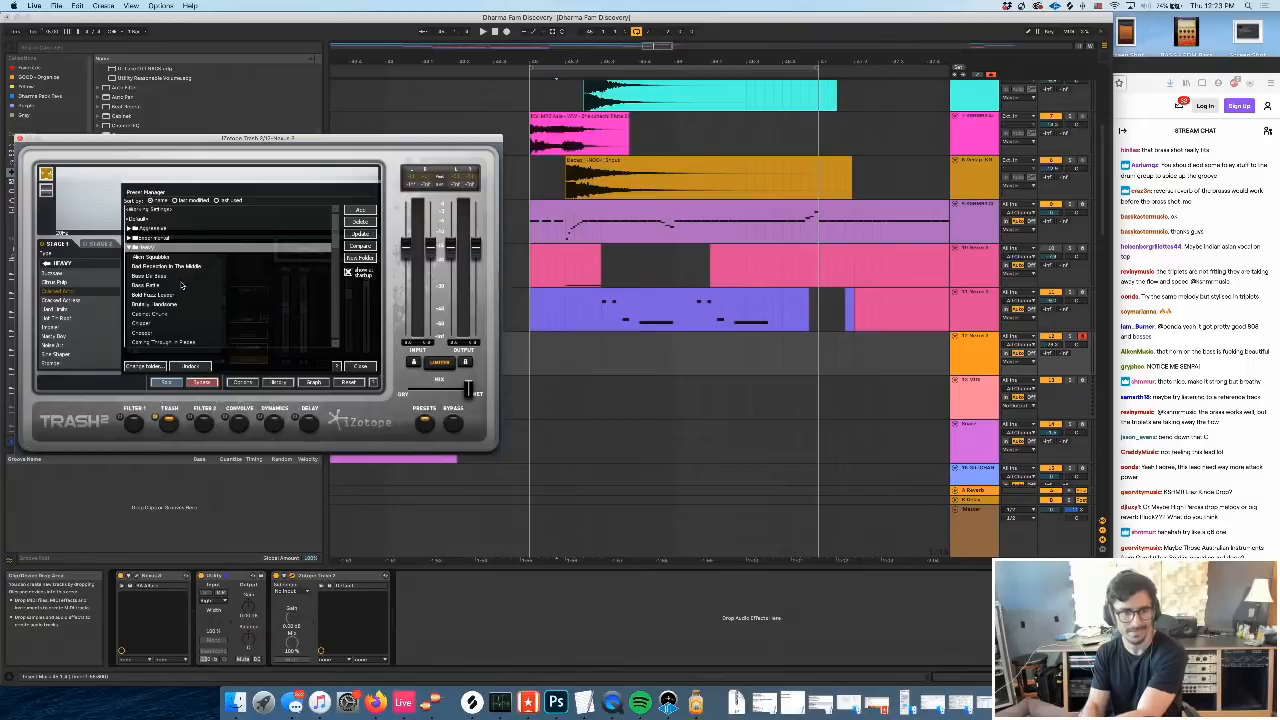
click(181, 286)
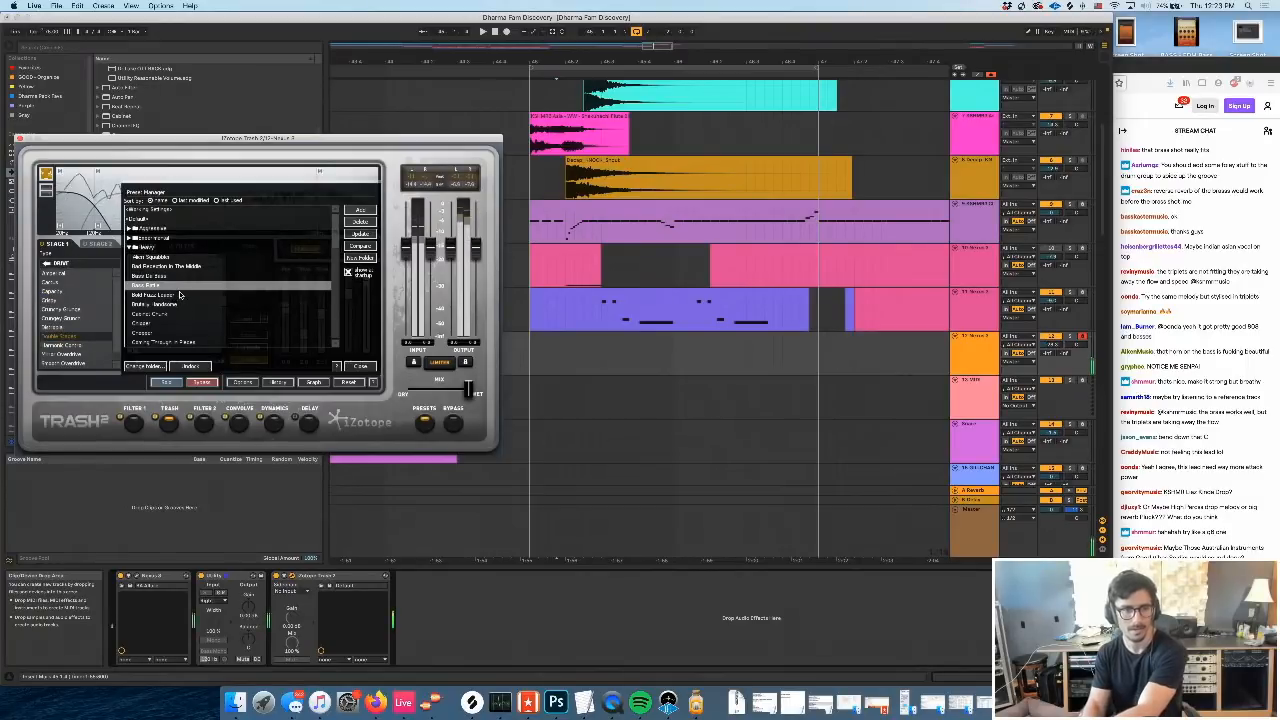
click(180, 295)
click(178, 315)
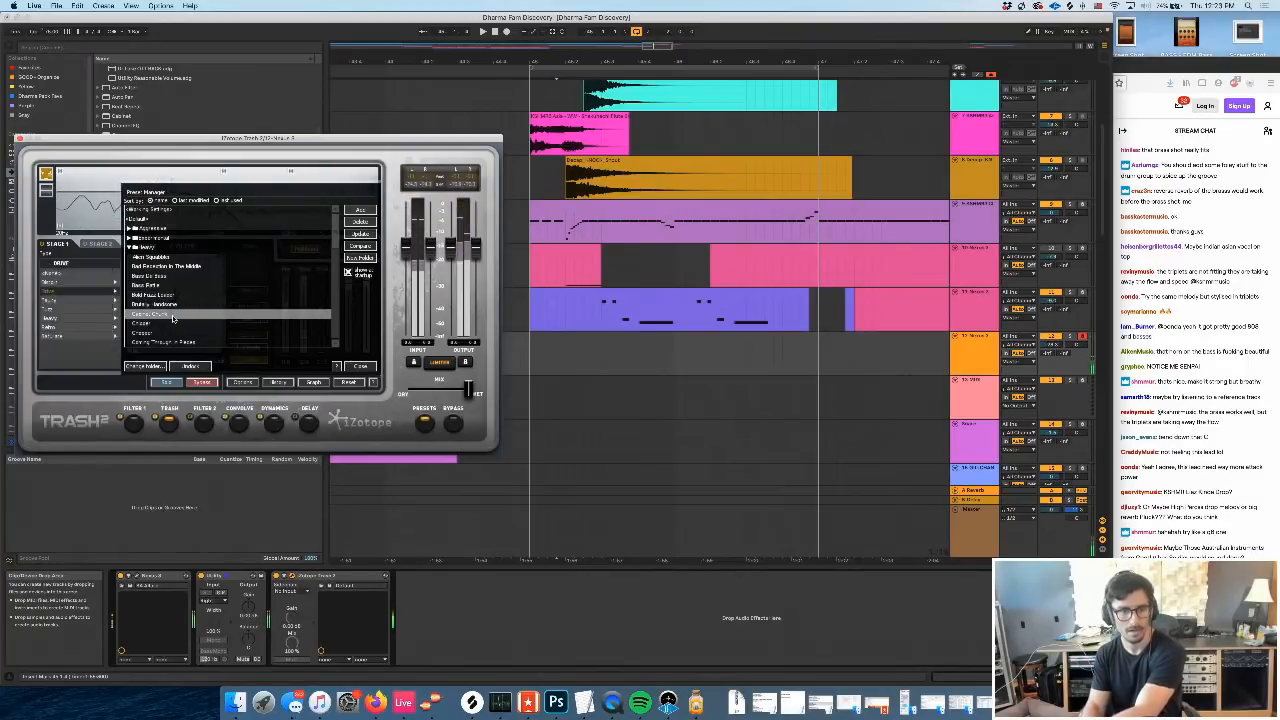
click(176, 324)
Audition Time To Rock and the two presets below it in Trash 2's Heavy folder
scroll(176, 323, down, 10)
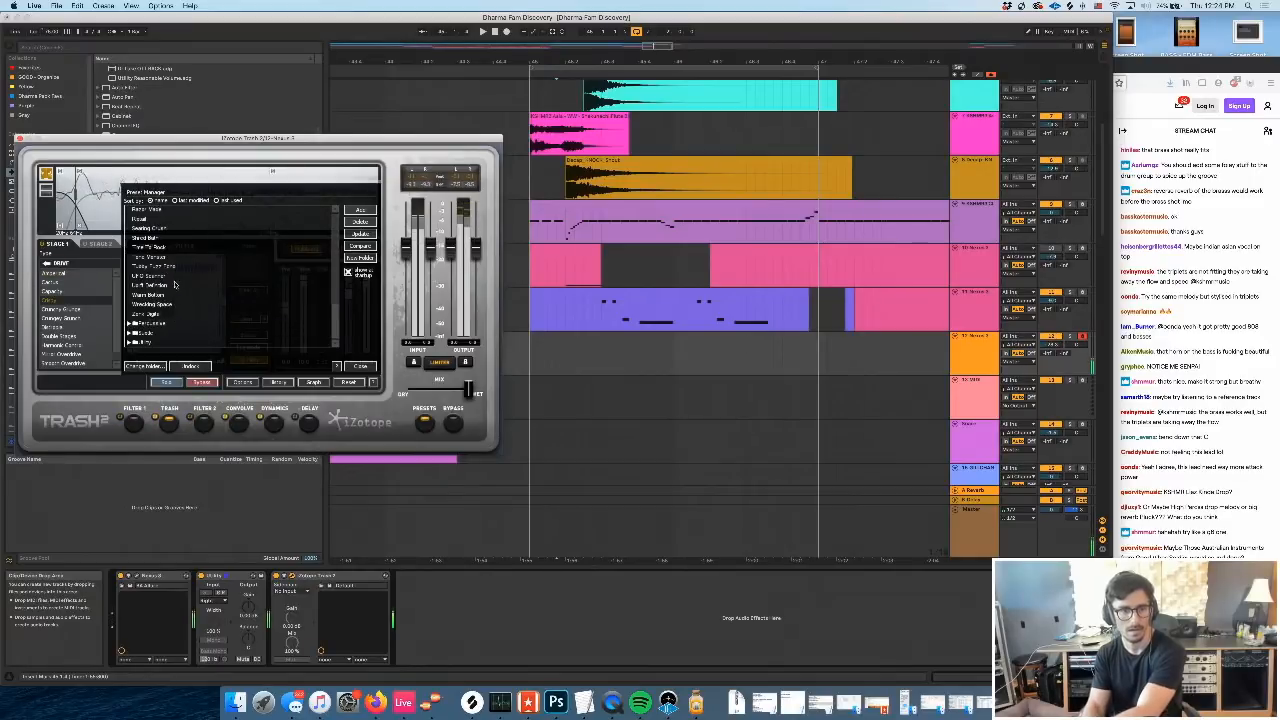
click(169, 249)
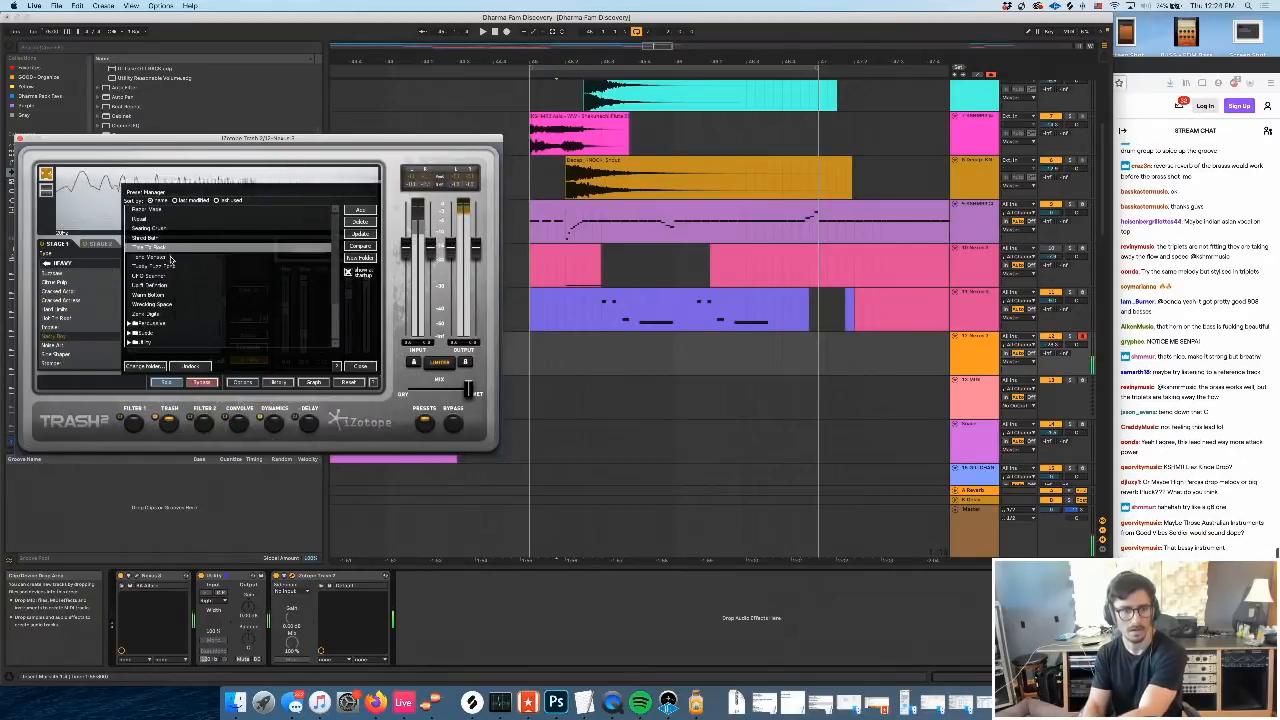
click(170, 258)
click(176, 269)
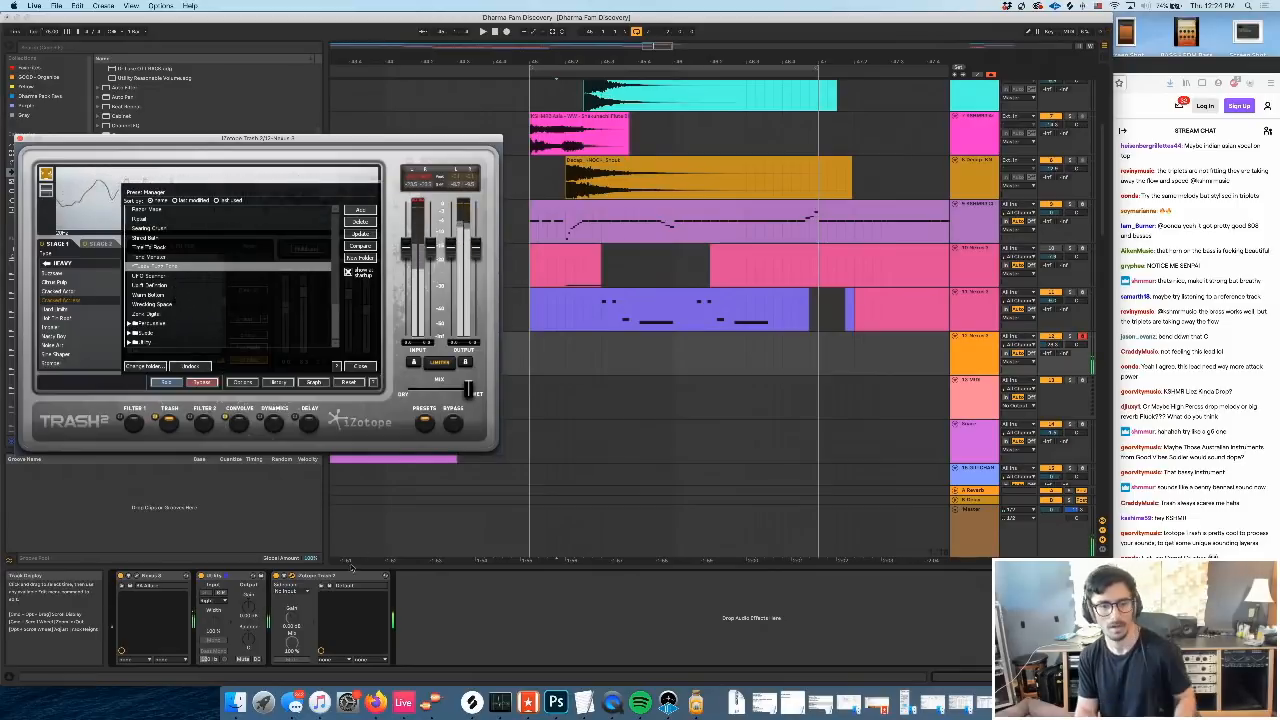
Audition the remaining Trash 2 presets down to the end of the Heavy folder
click(314, 575)
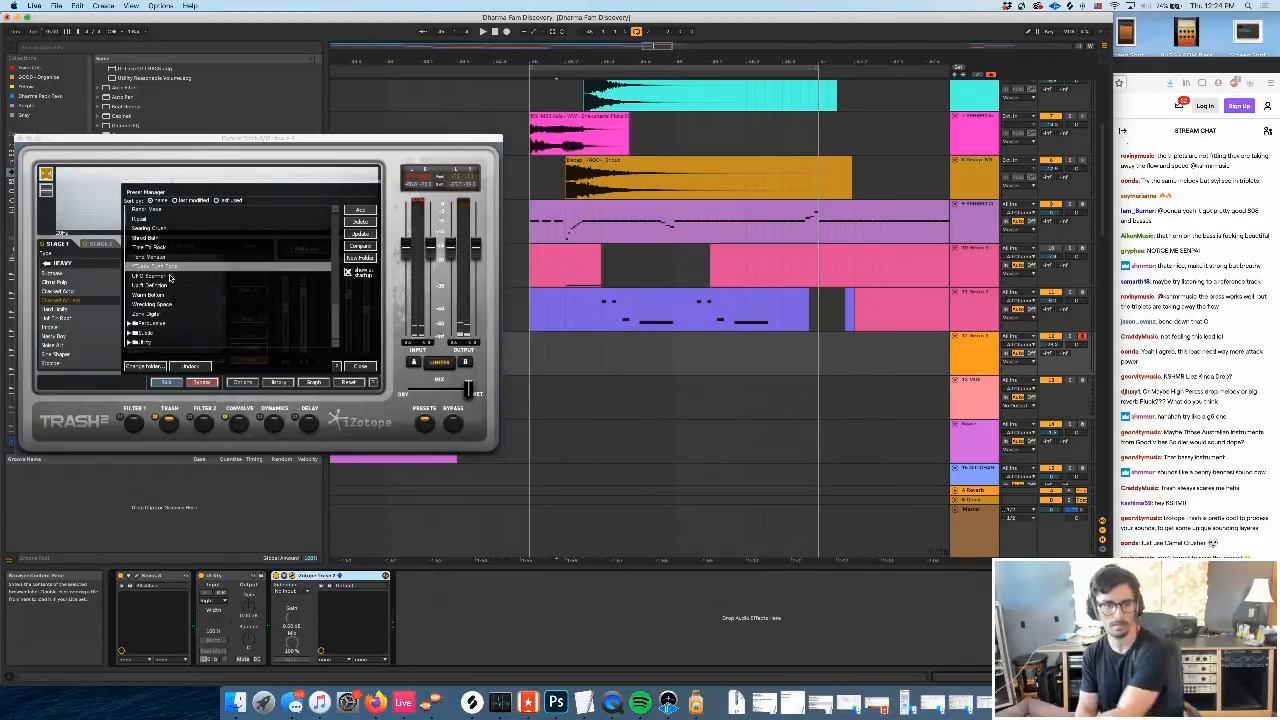
click(170, 277)
click(170, 286)
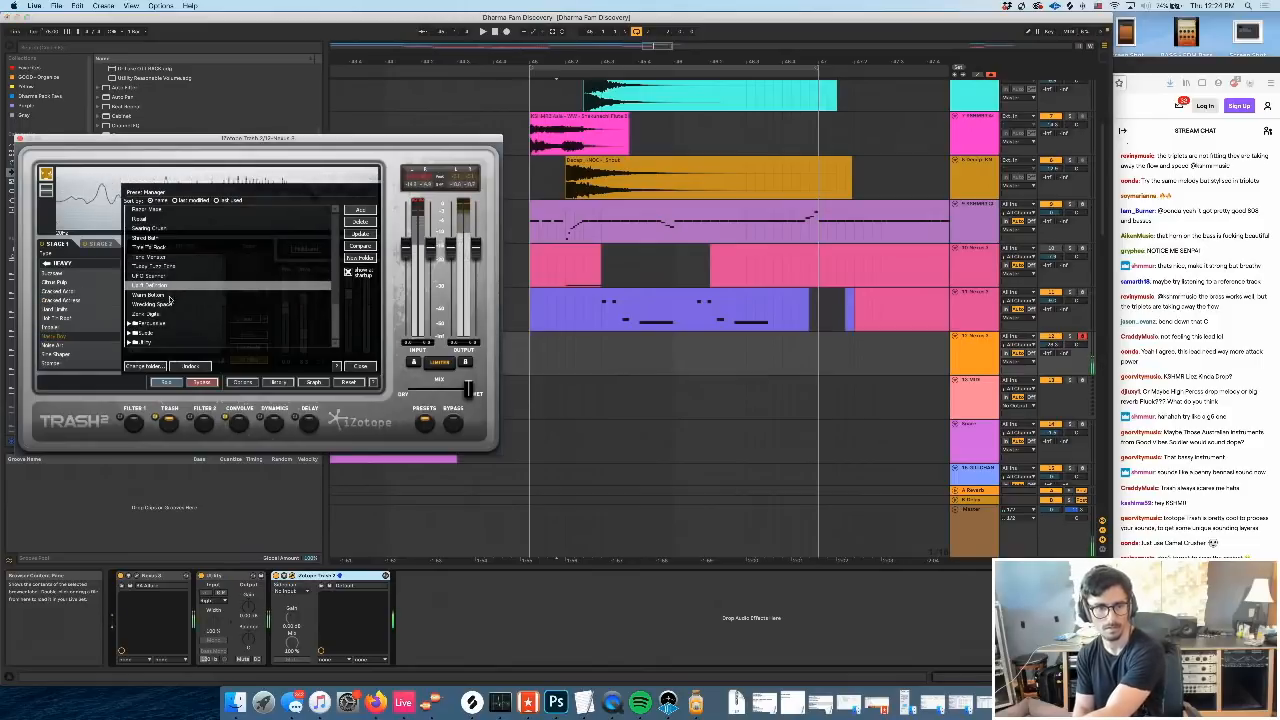
click(170, 296)
click(170, 308)
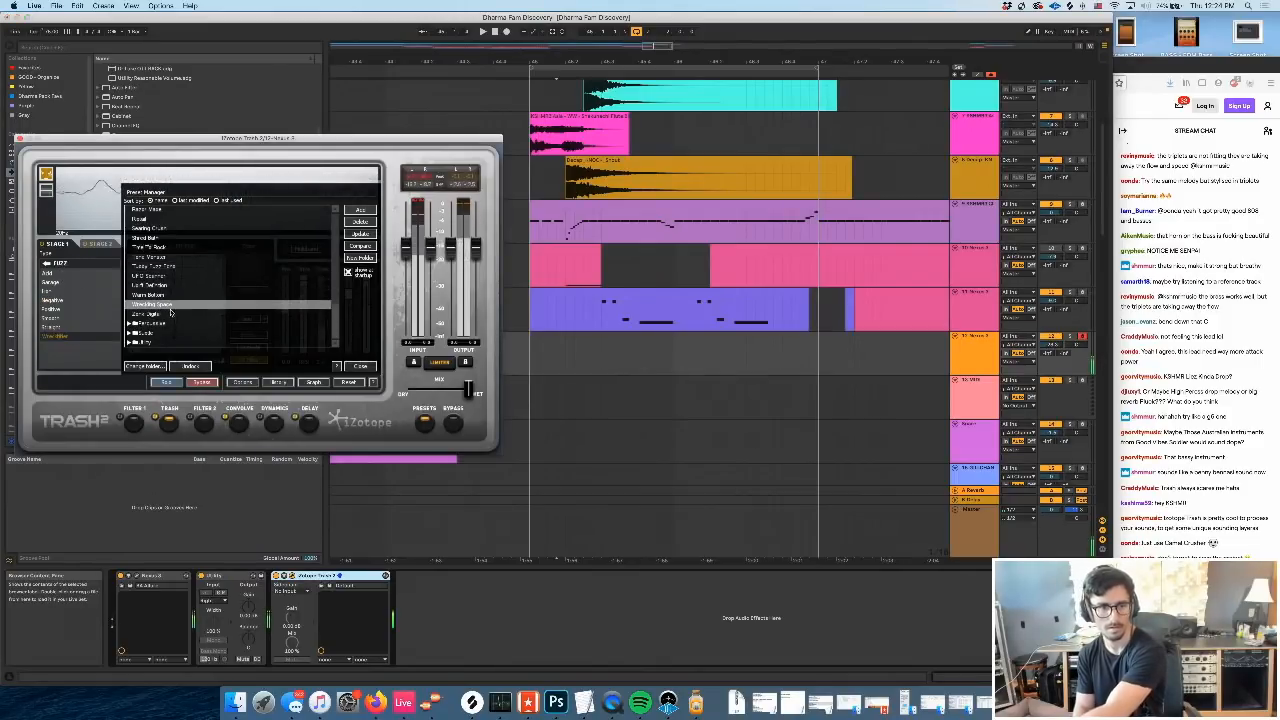
click(167, 316)
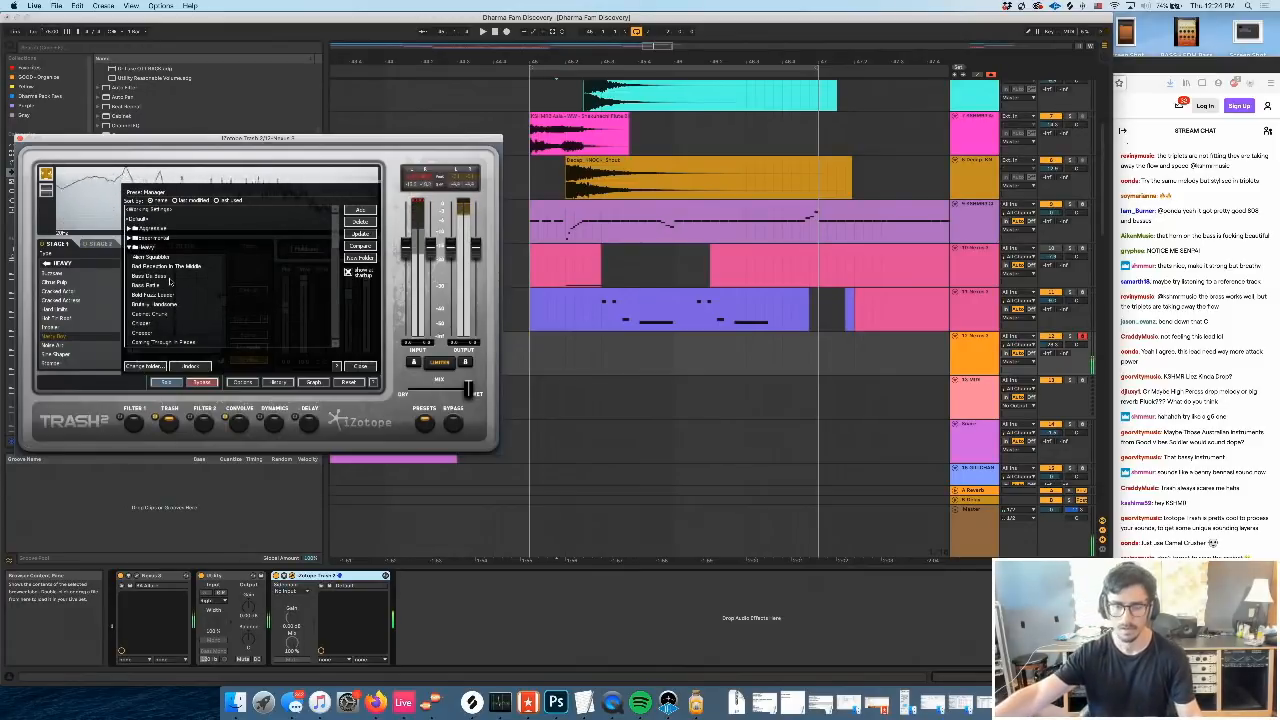
Play the drop and deactivate the Nexus track directly above the armed bass track
key(space)
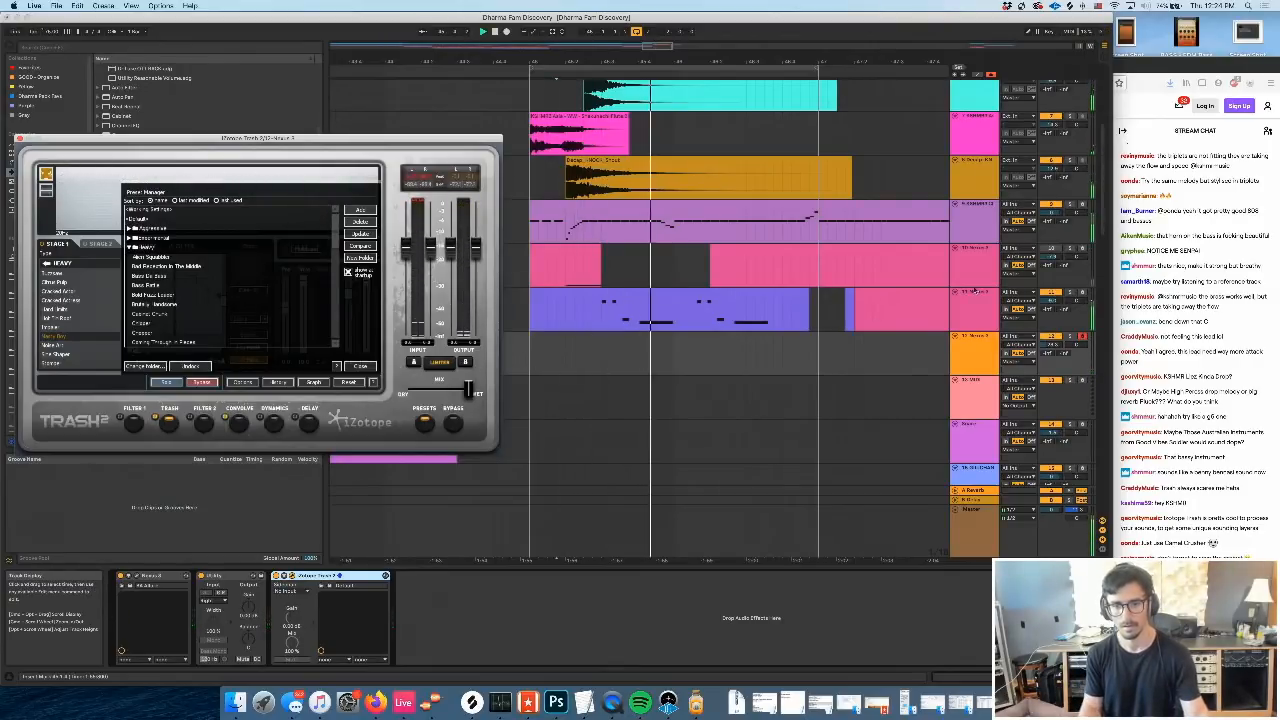
click(1049, 294)
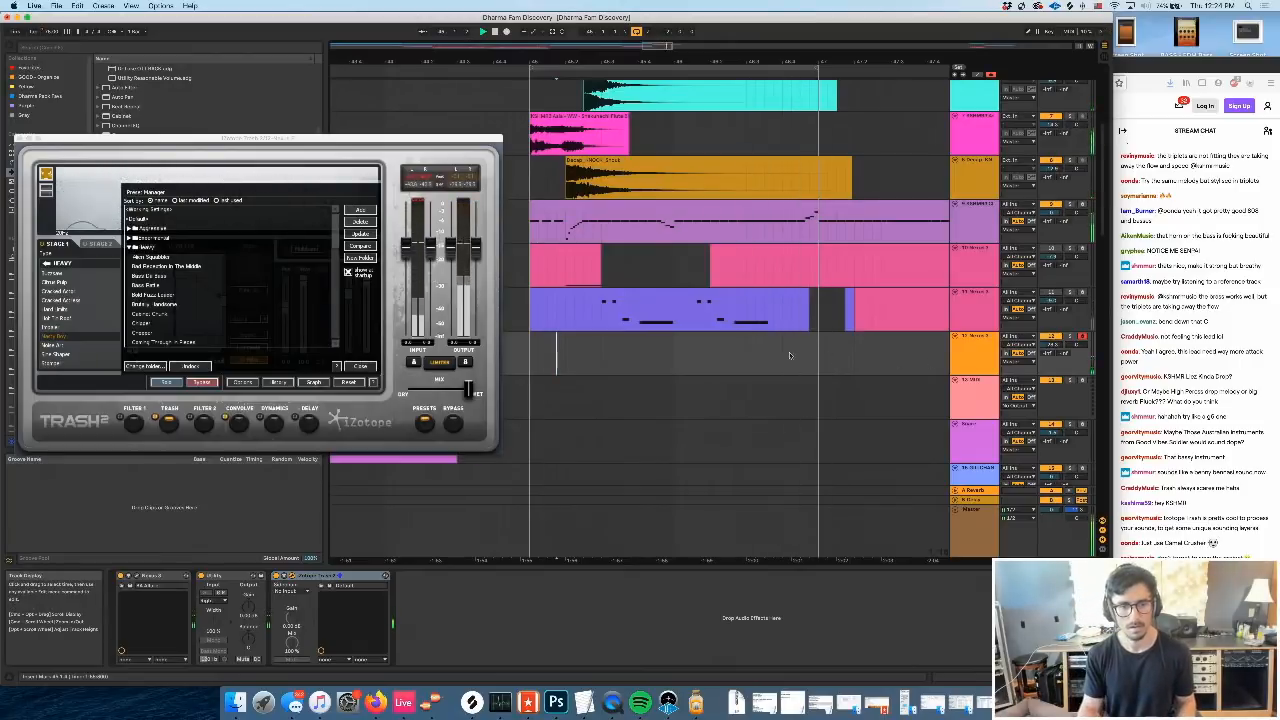
Try duplicating Trash 2 in the device chain, and step back and forth through its last changes
click(326, 577)
key(Delete)
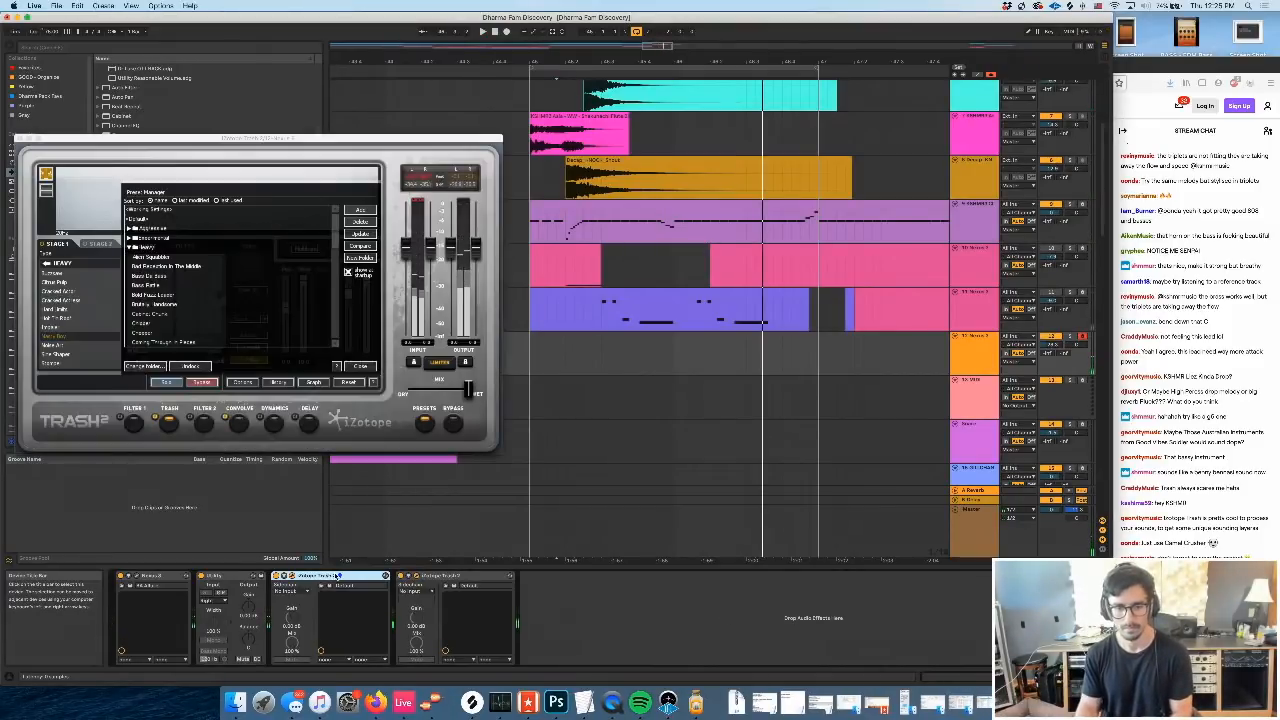
key(super+z)
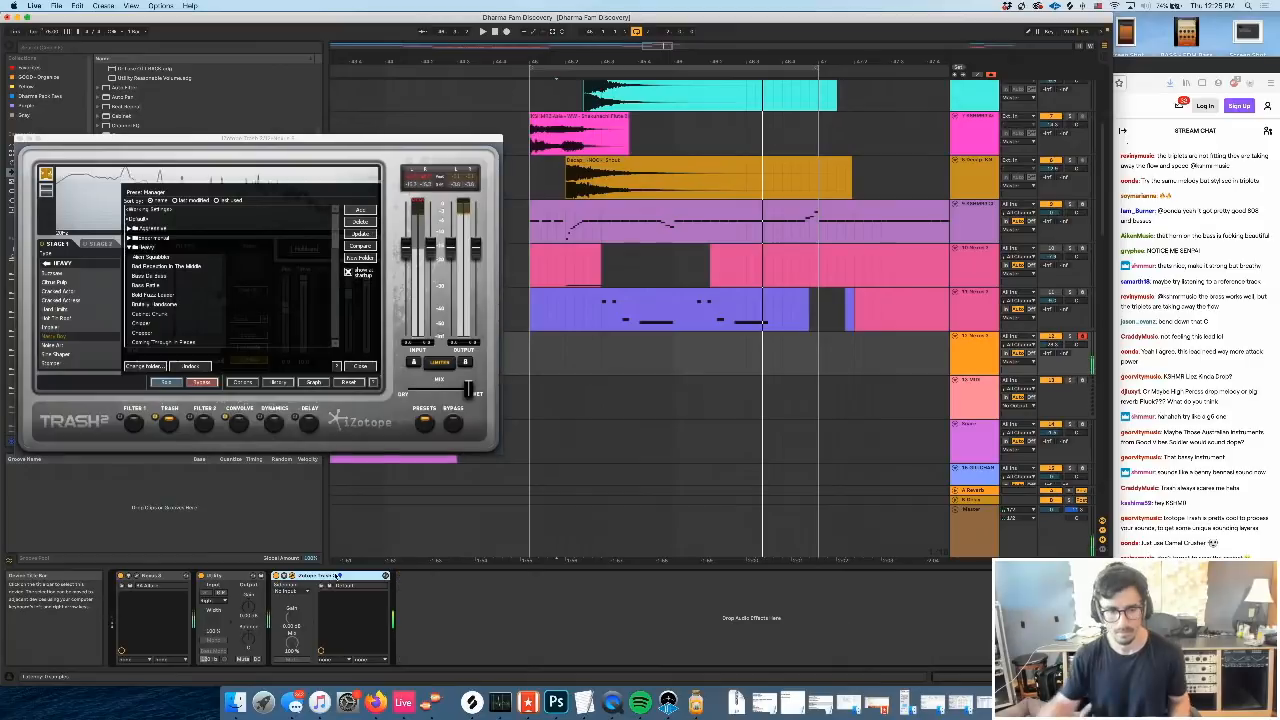
key(super+z)
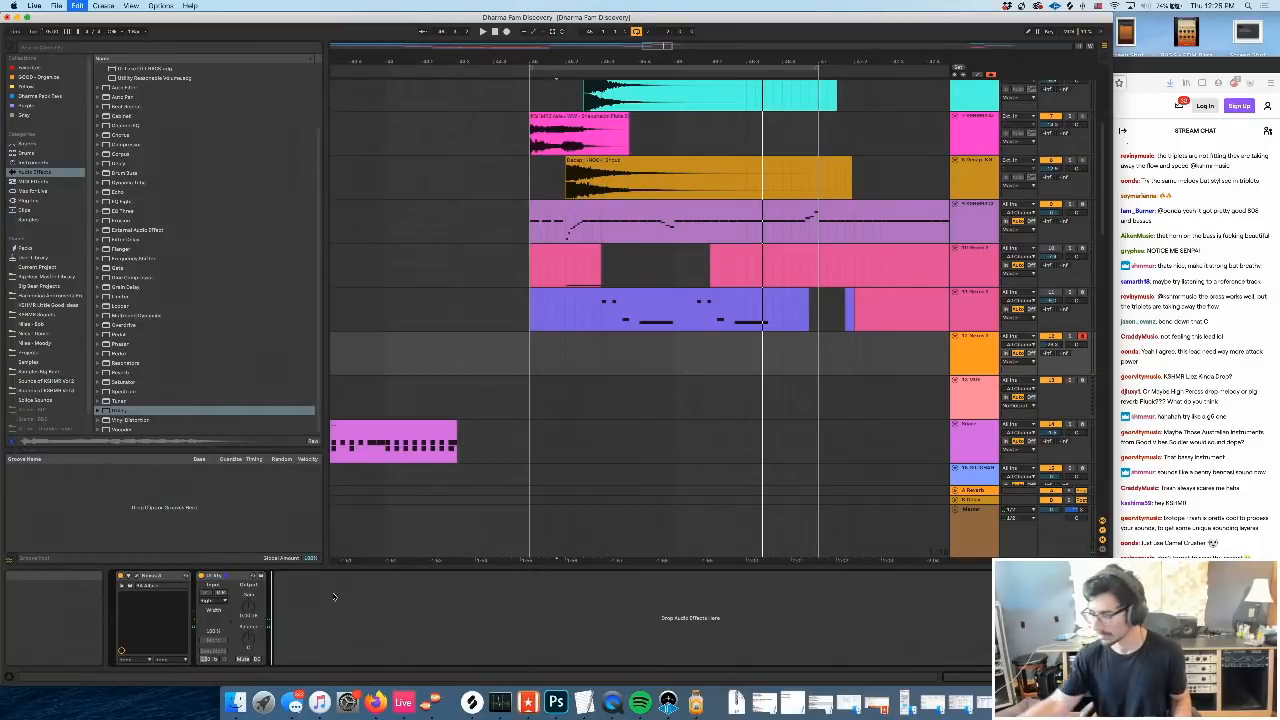
key(super+shift+z)
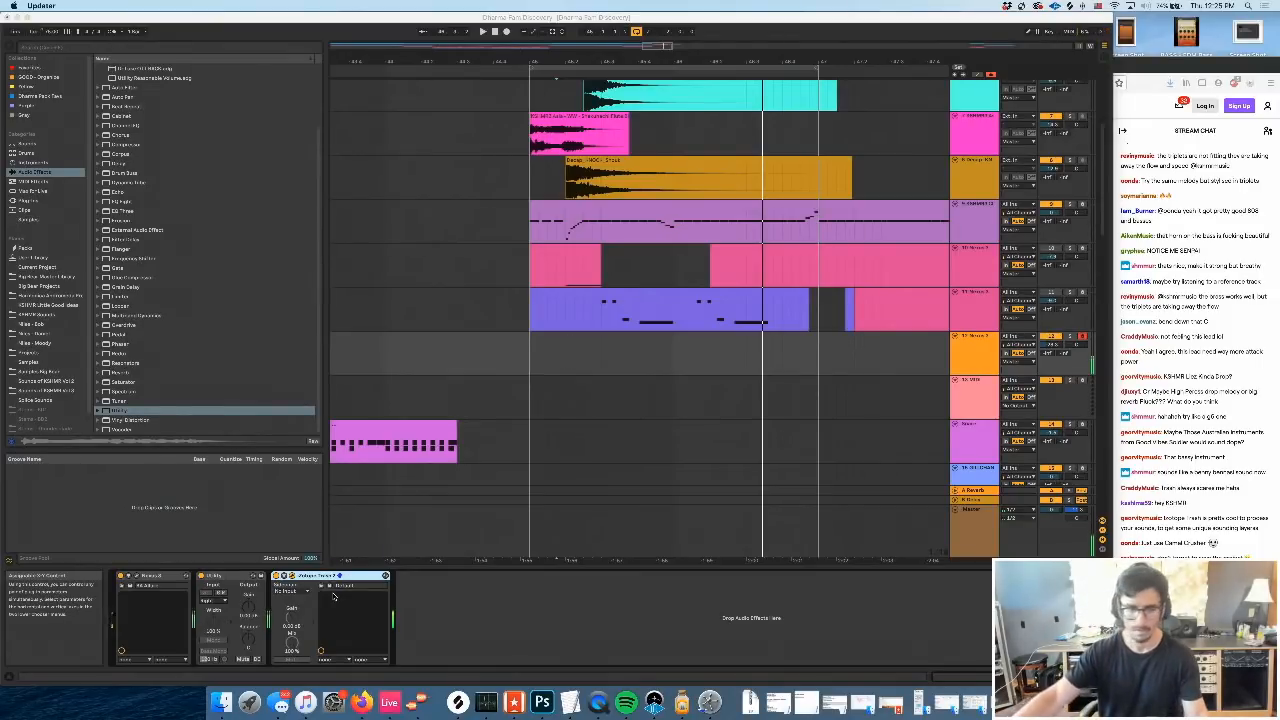
Try placing the Utility after Trash 2 in the device chain, undo the move and close the Trash 2 window
click(333, 597)
click(225, 577)
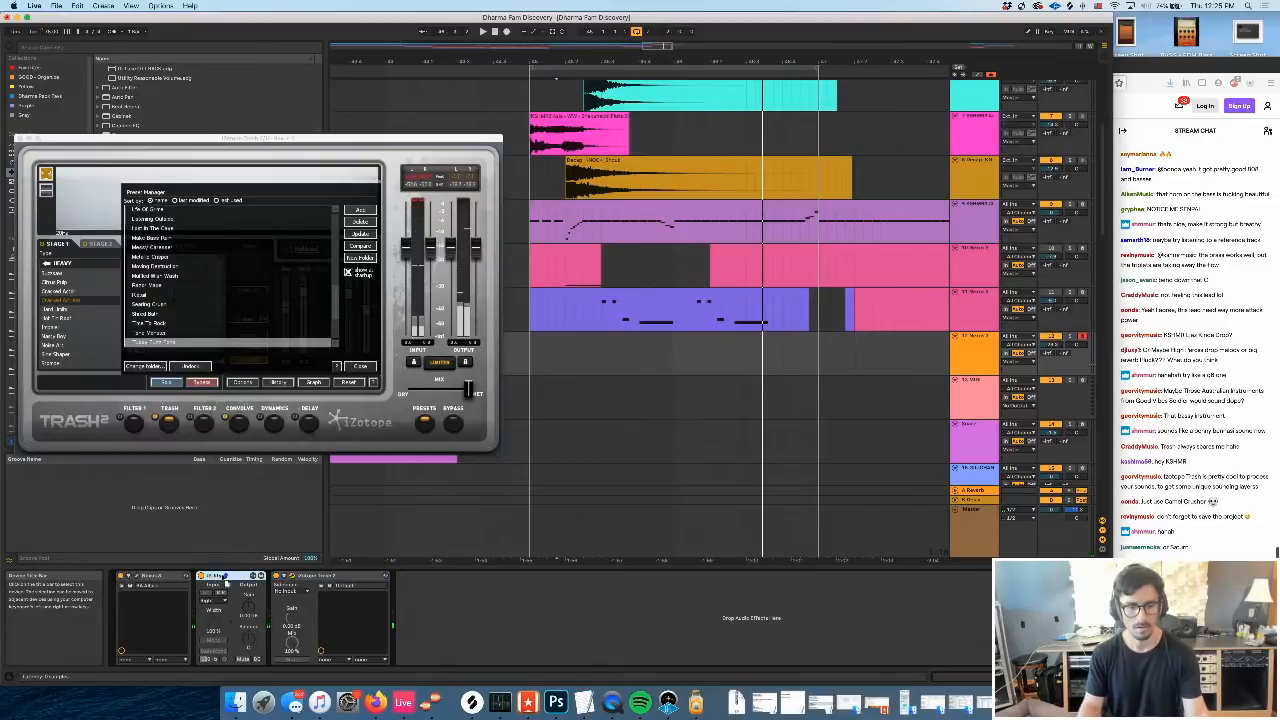
drag(464, 595, 463, 595)
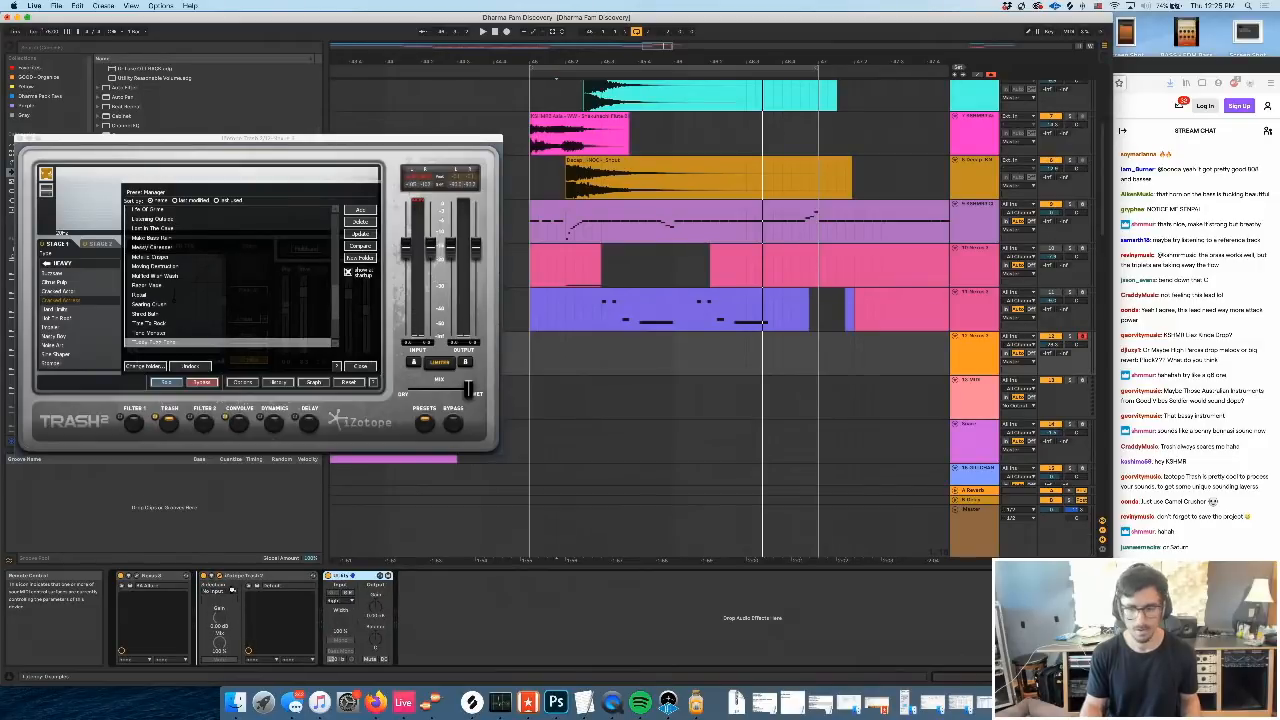
key(super+z)
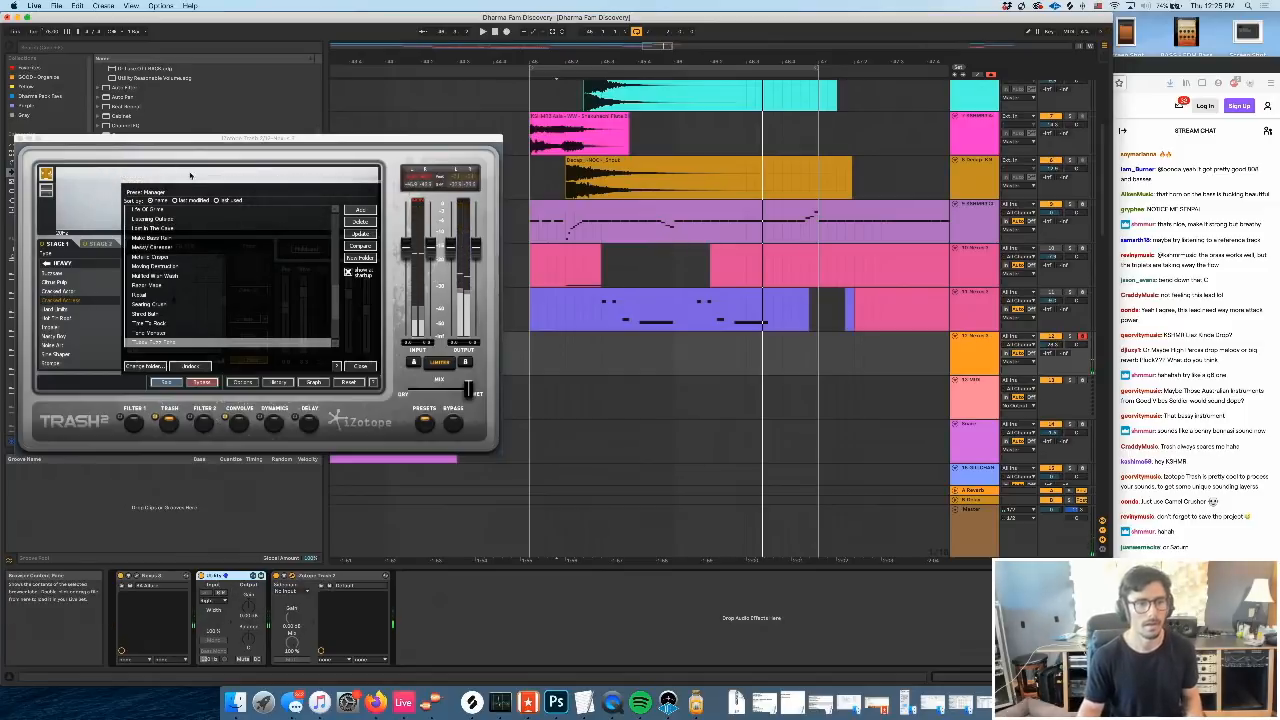
click(20, 138)
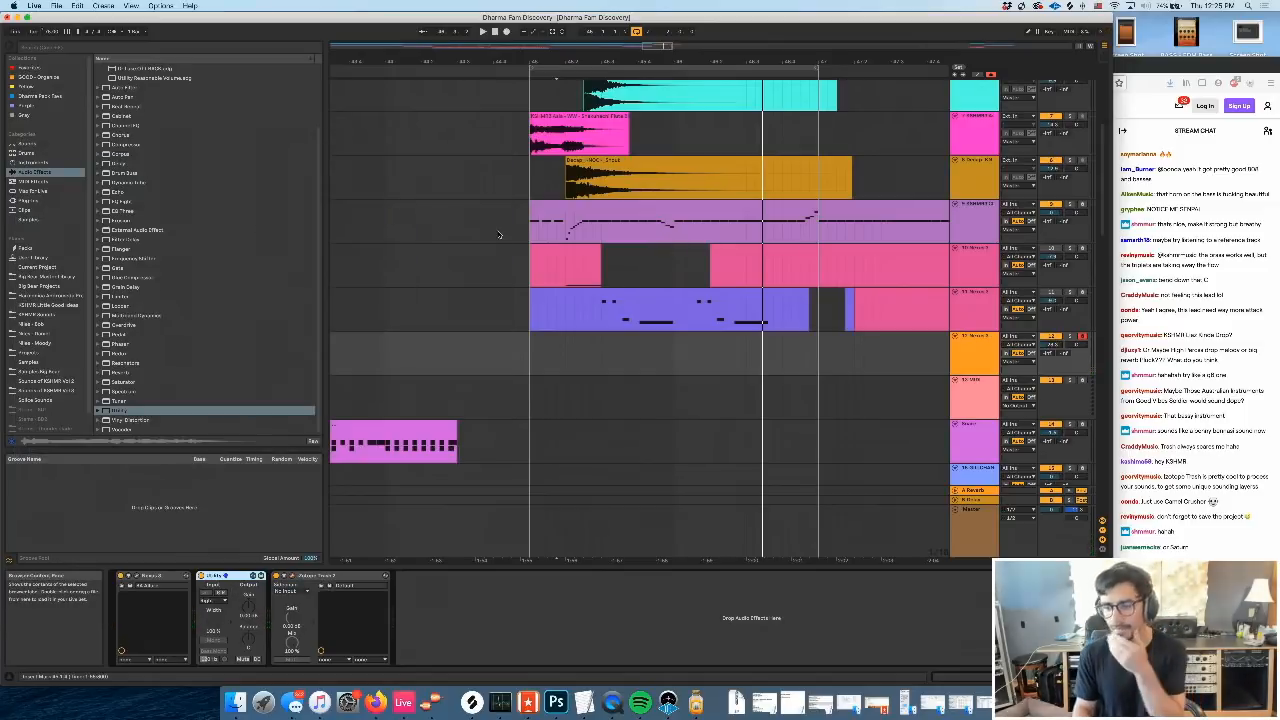
Raise the volume of the armed Nexus bass track and play back from just before the drop
drag(1052, 345, 1052, 333)
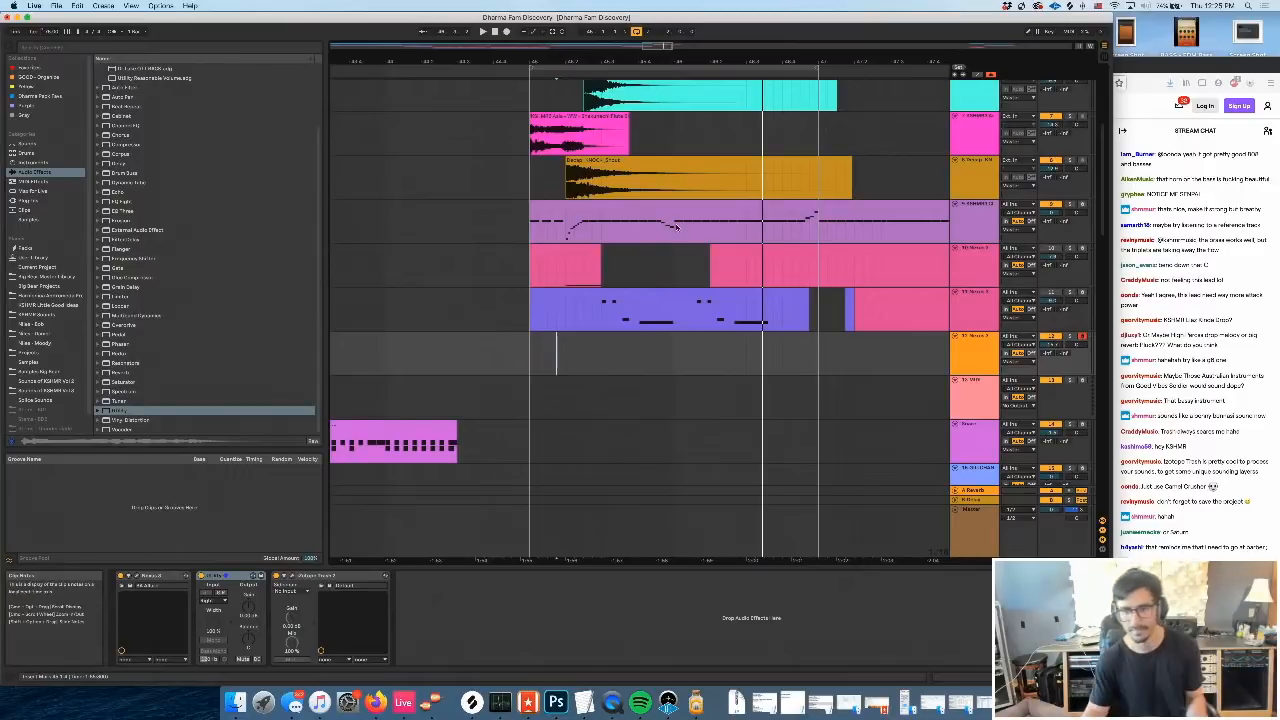
click(518, 354)
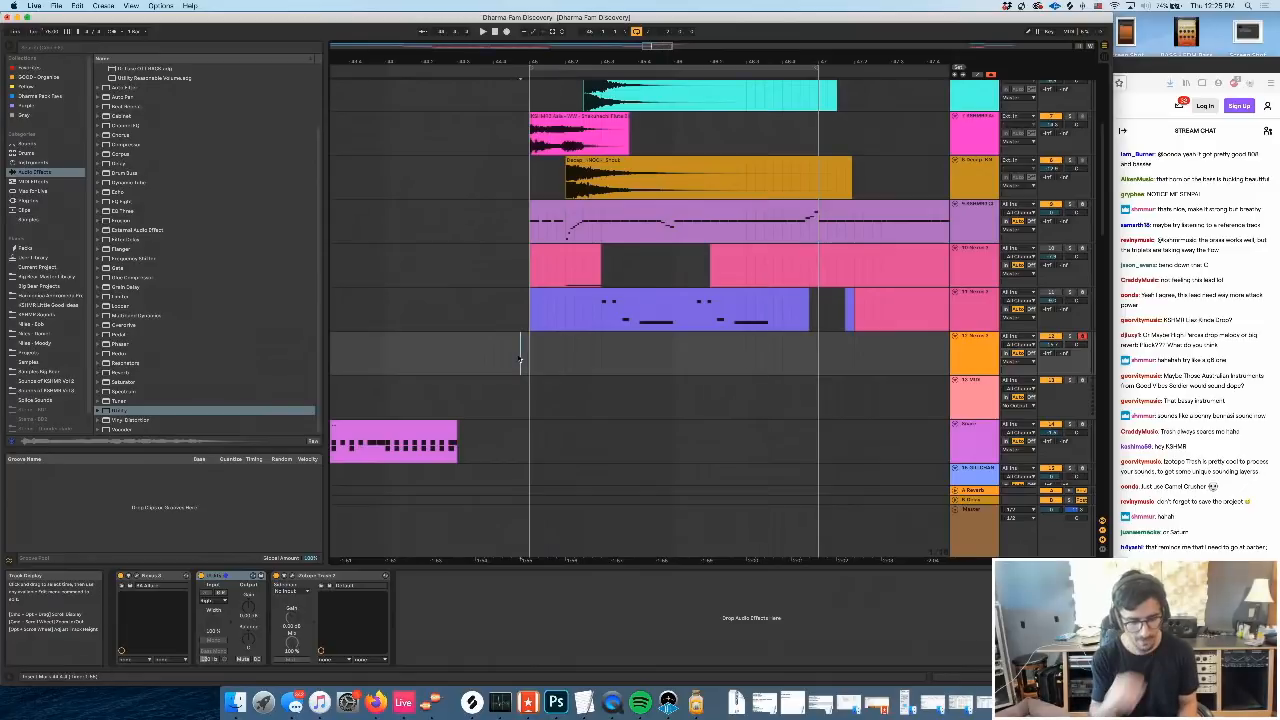
key(space)
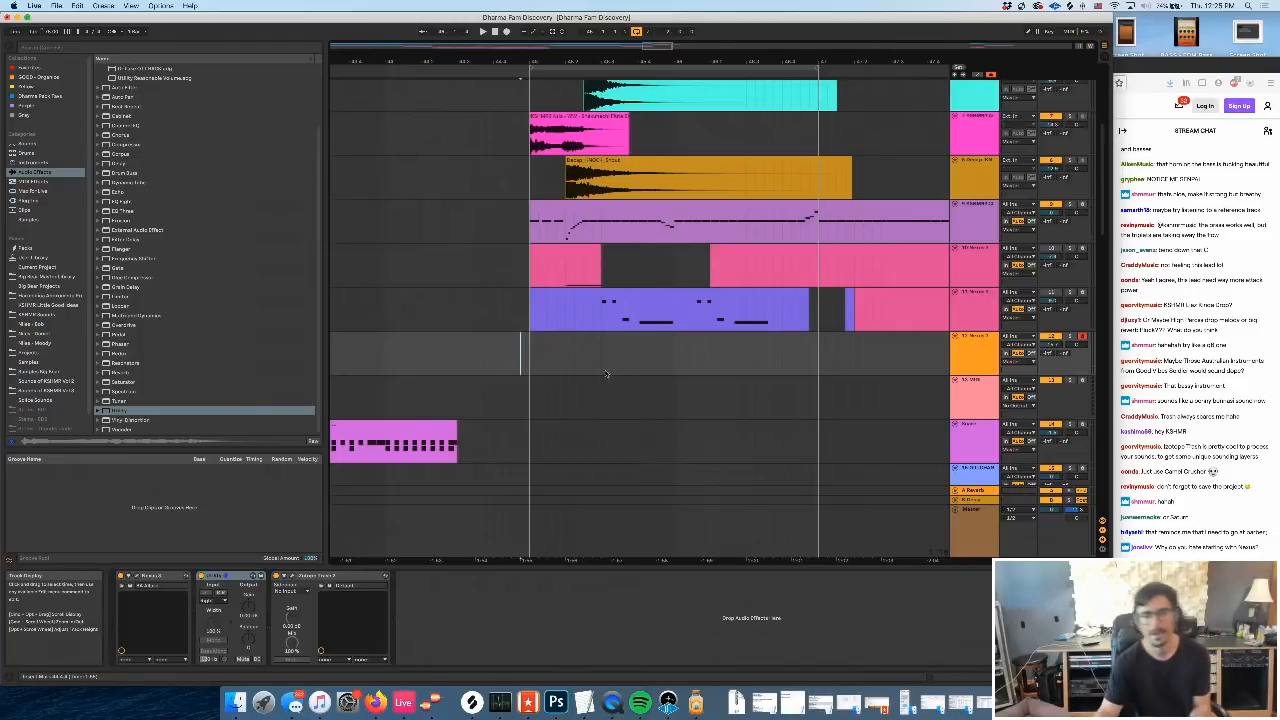
click(494, 360)
key(space)
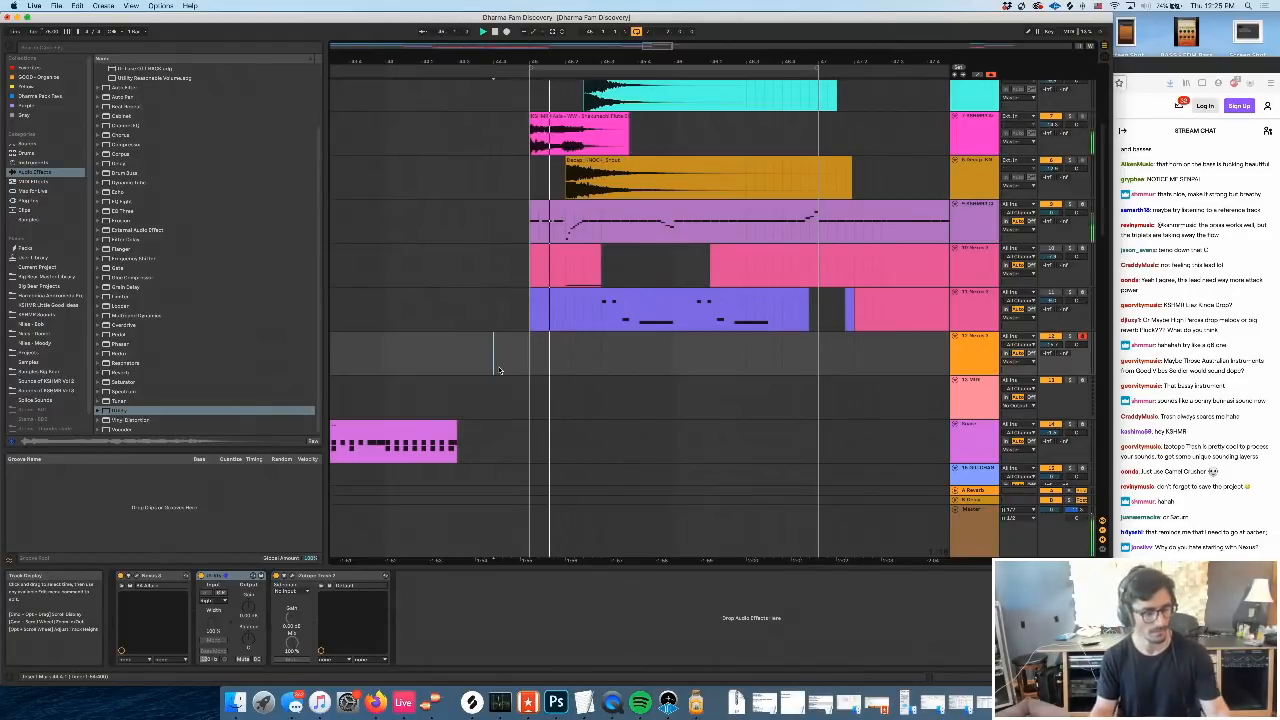
drag(535, 354, 818, 353)
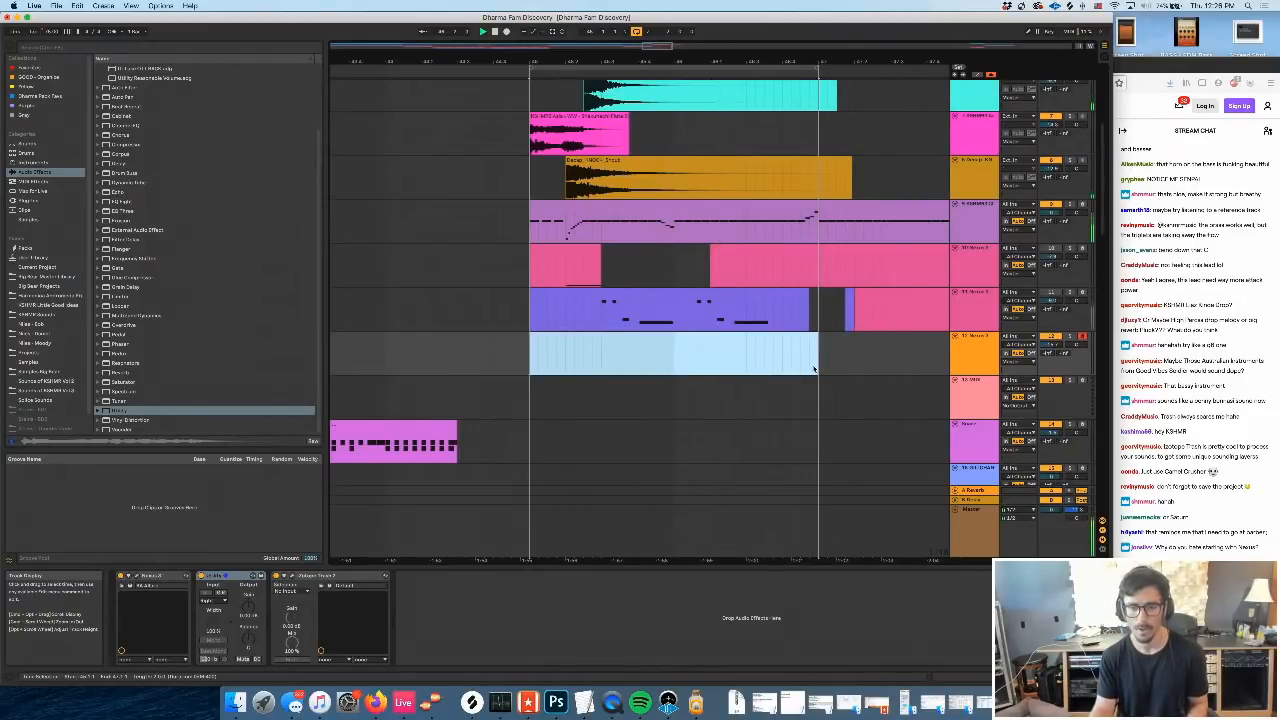
scroll(814, 369, right, 1)
scroll(620, 368, left, 5)
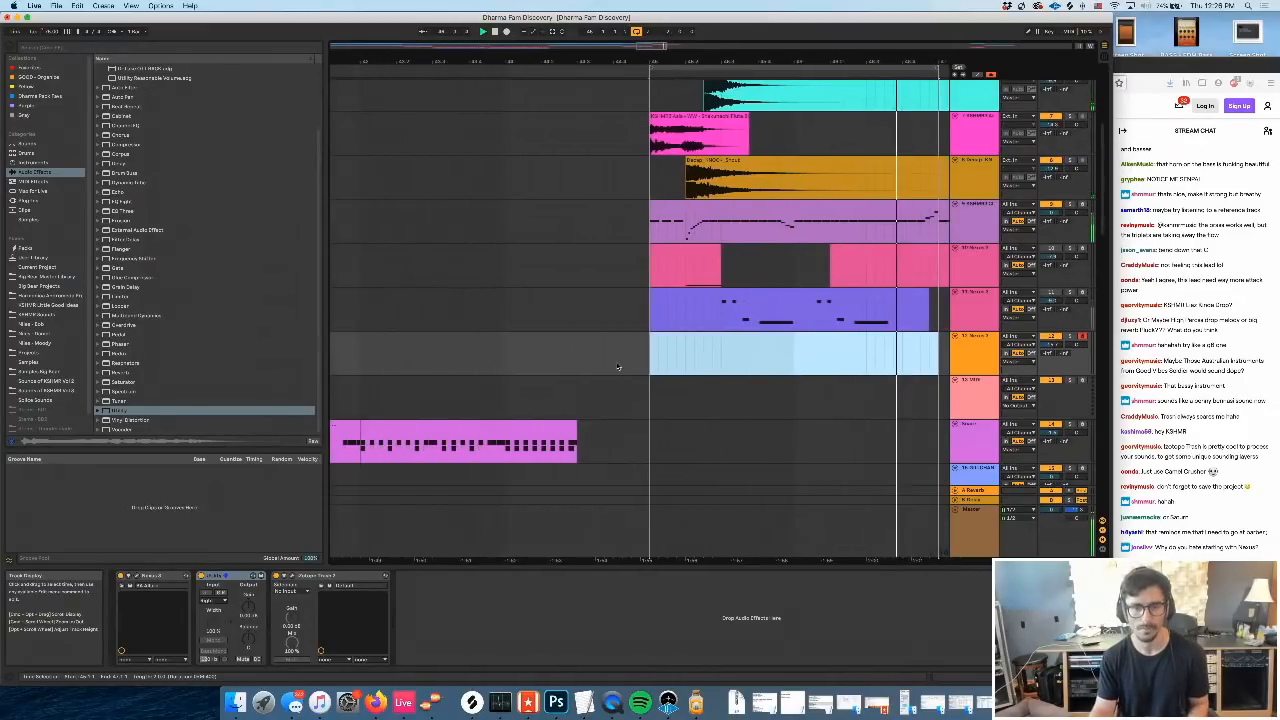
click(410, 356)
scroll(540, 390, left, 3)
scroll(560, 386, right, 5)
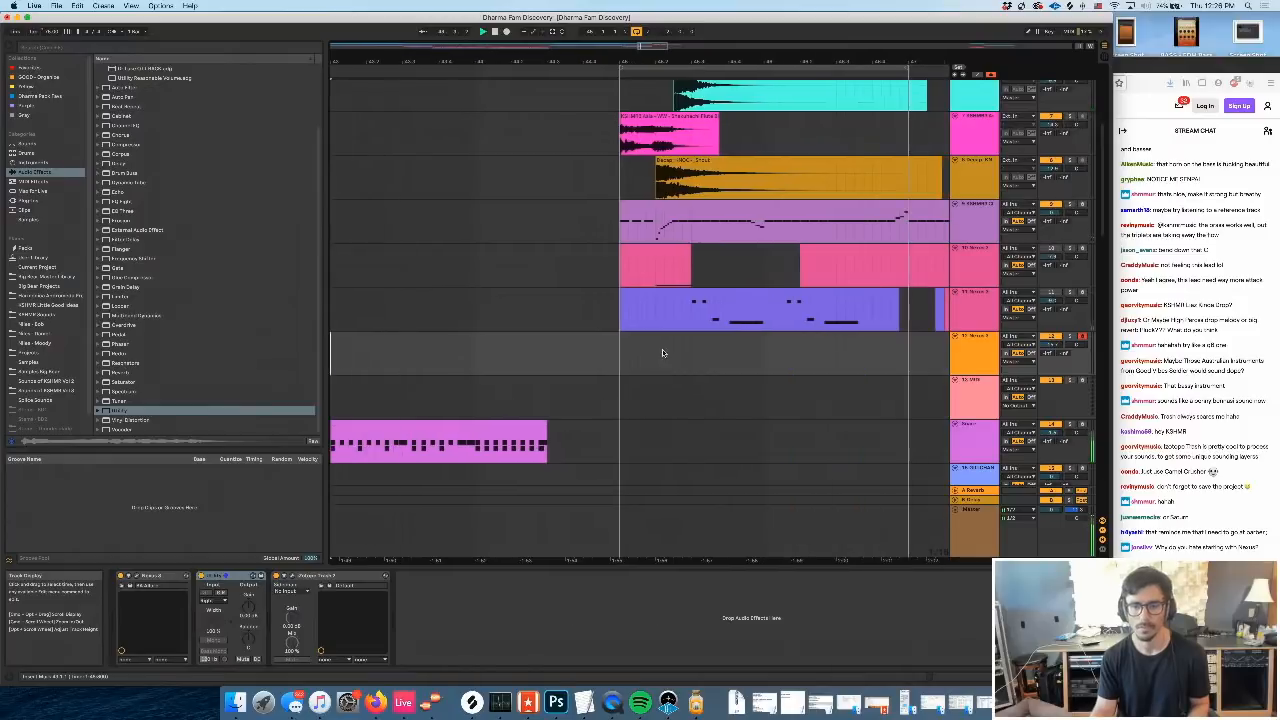
Duplicate the last section of the three grouped Omnisphere chord clips so it continues into the drop
scroll(600, 370, down, 5)
scroll(518, 392, up, 4)
scroll(518, 392, down, 6)
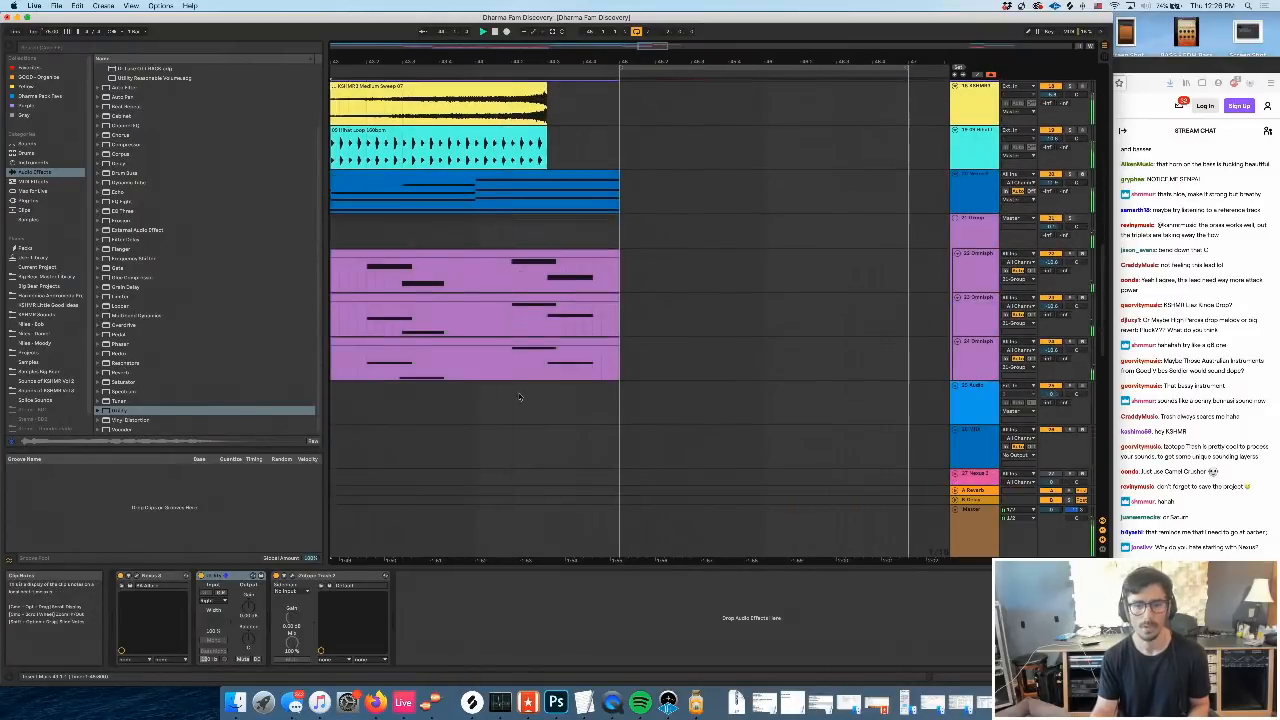
scroll(519, 397, left, 3)
click(508, 252)
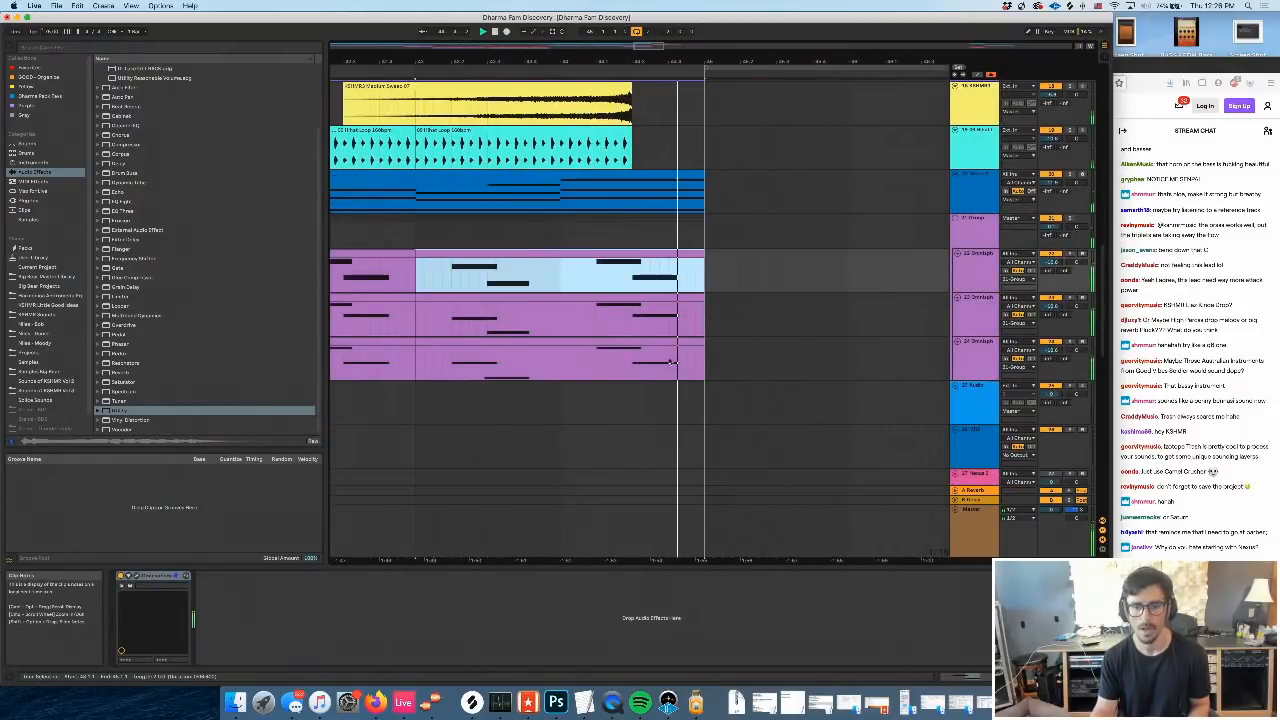
shift+click(670, 362)
key(ctrl+d)
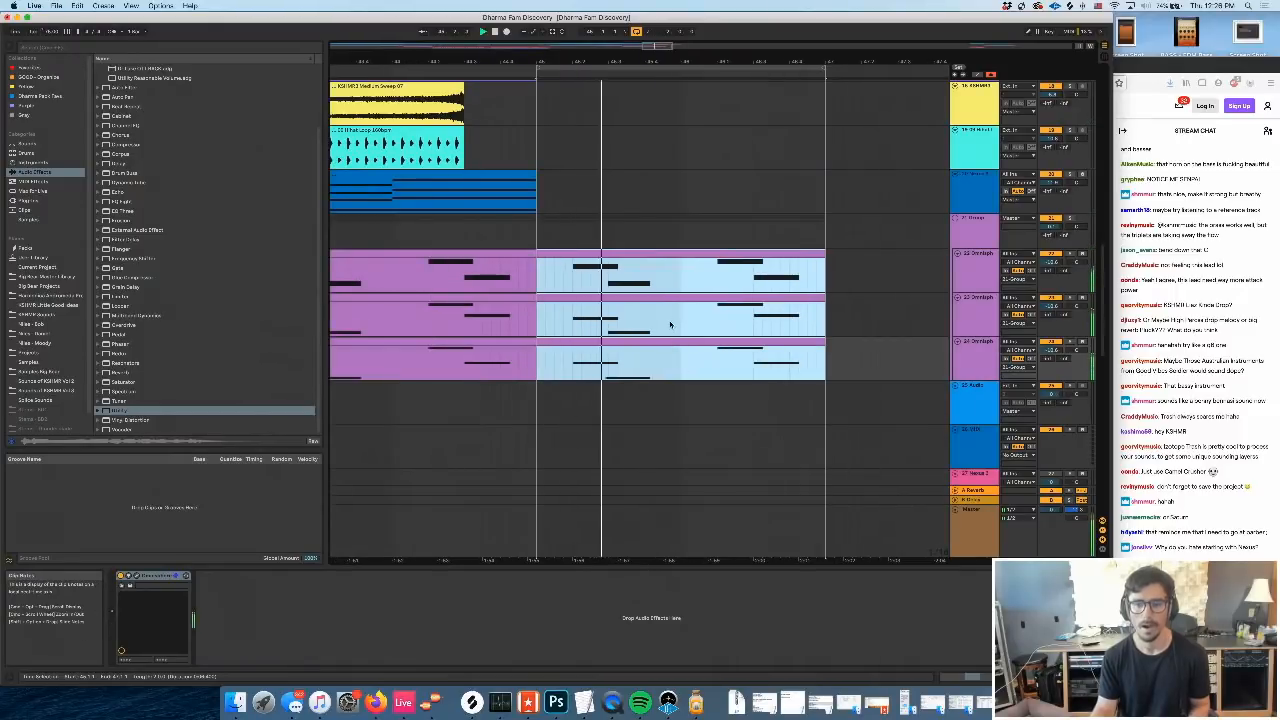
Insert an audio track above the chord group, solo the group, set the new track's input to Resampling and arm it
click(982, 201)
key(super+t)
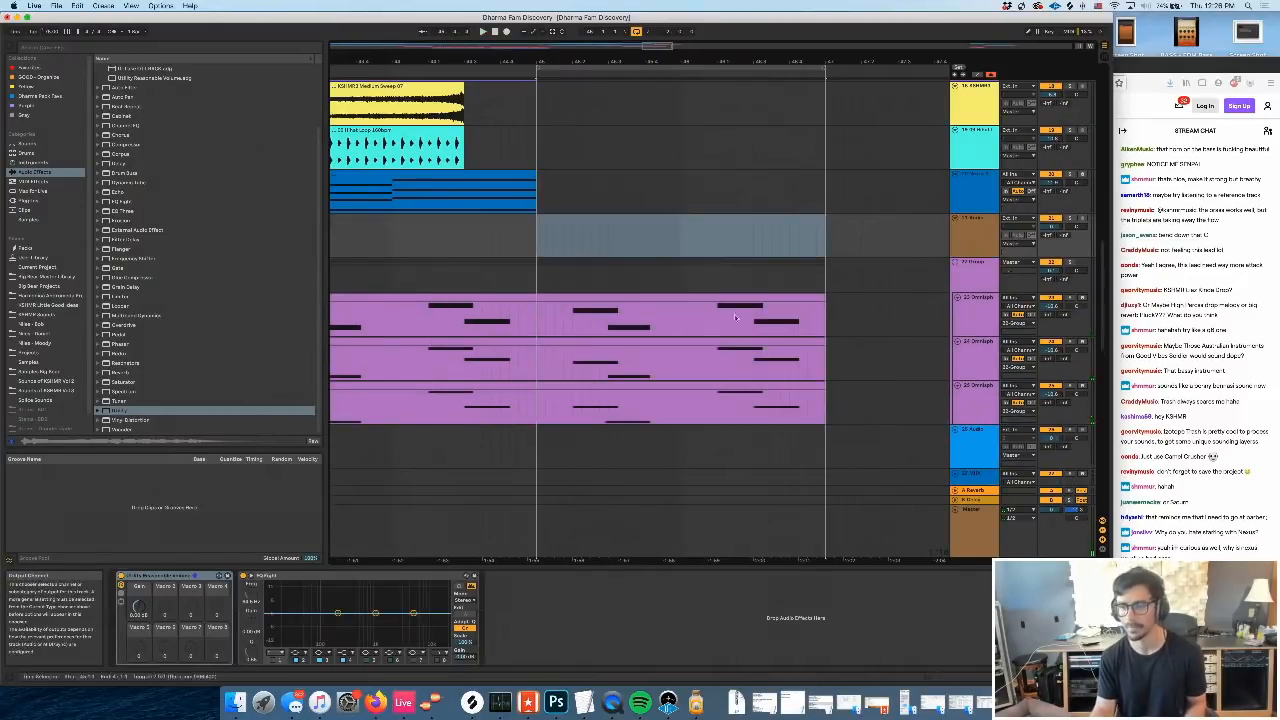
scroll(641, 330, left, 4)
scroll(641, 330, left, 3)
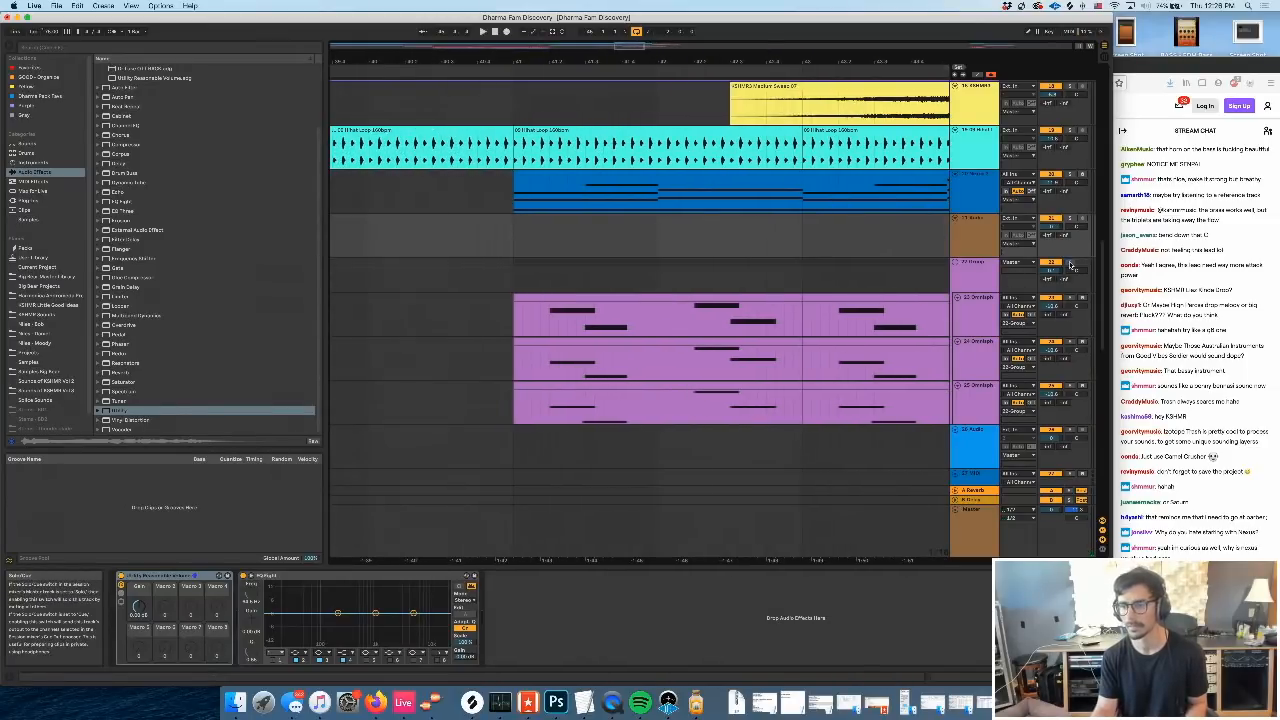
click(1020, 217)
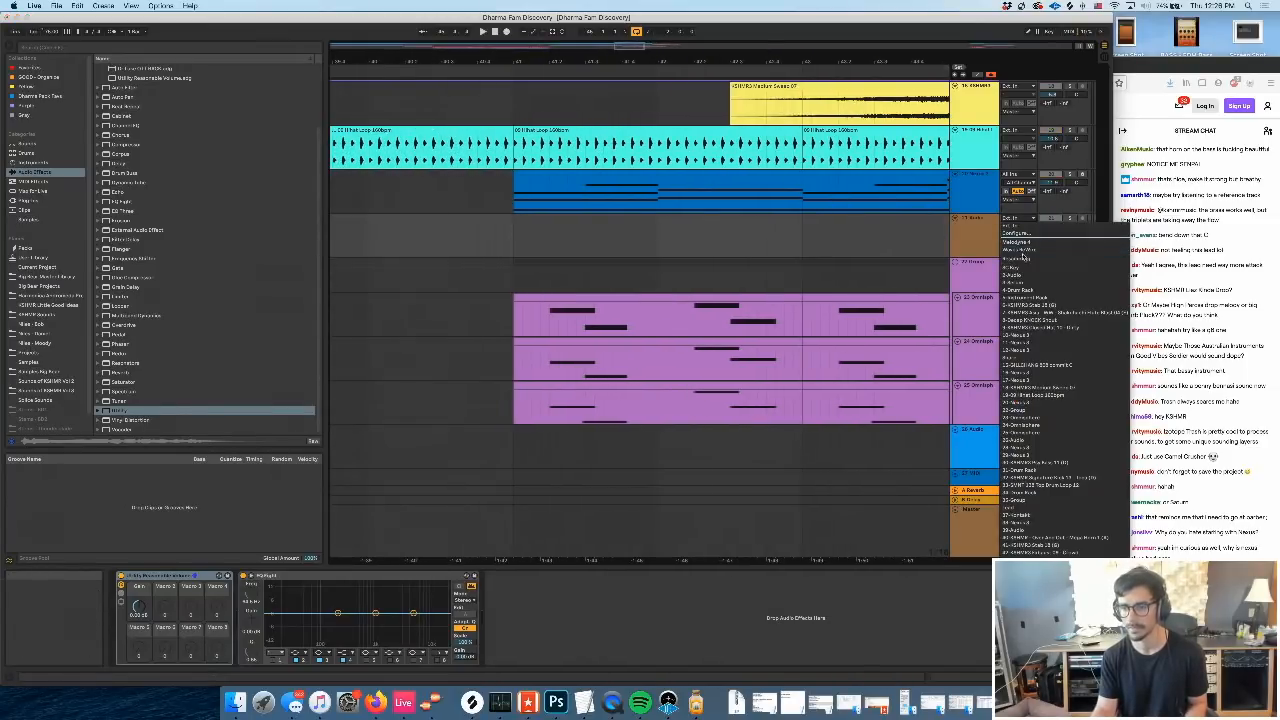
click(1024, 259)
click(1082, 218)
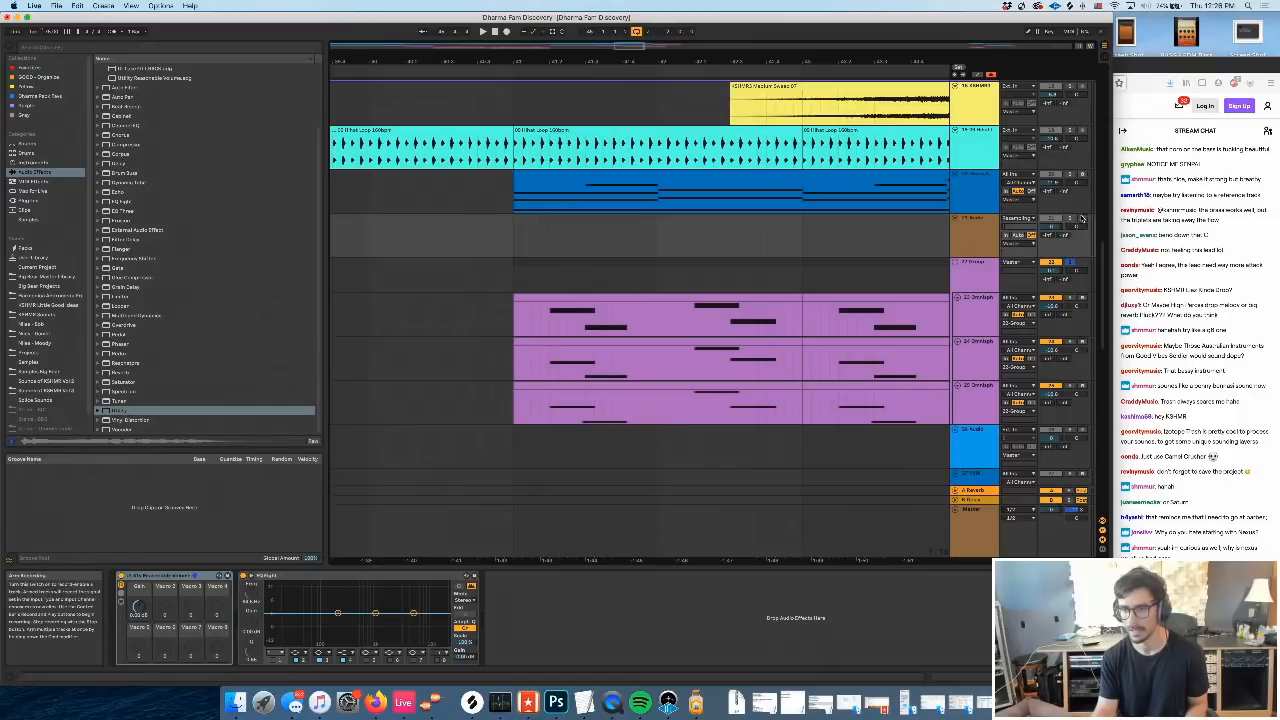
Bypass the Endless Smile effect on the master track and record the soloed chord group onto the resampling track
click(973, 525)
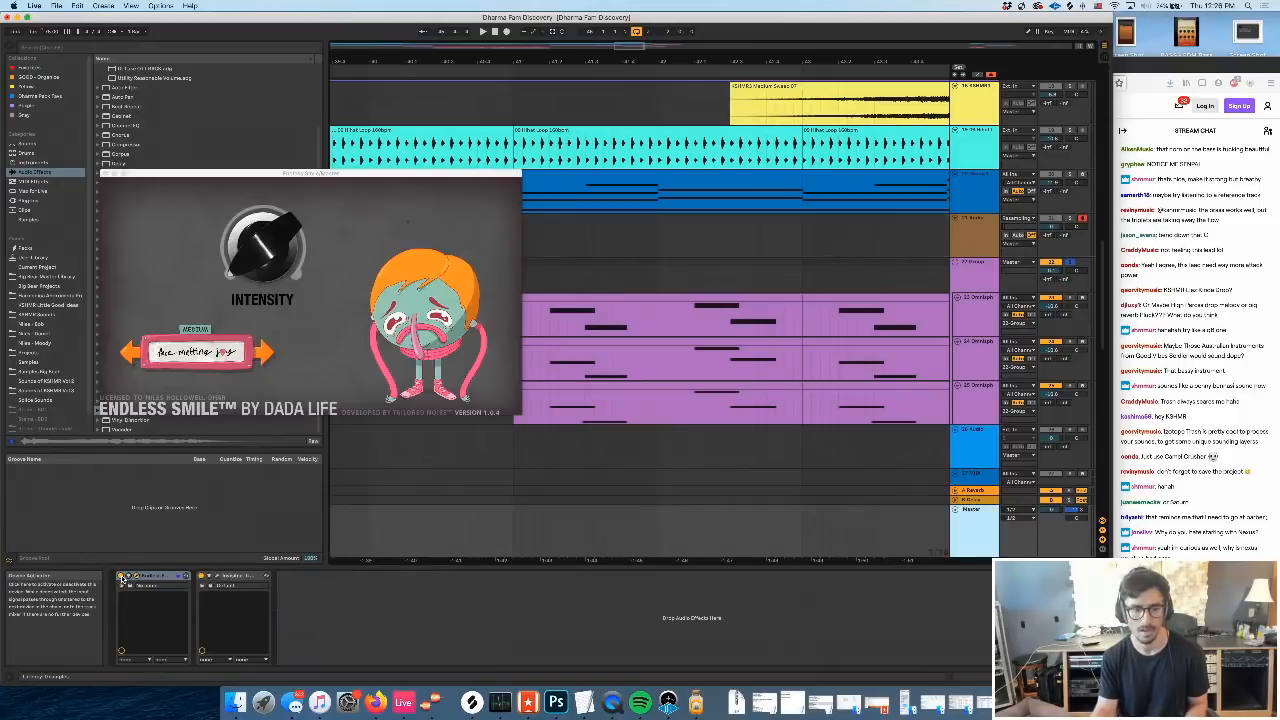
scroll(558, 231, up, 1)
scroll(558, 231, left, 3)
click(591, 248)
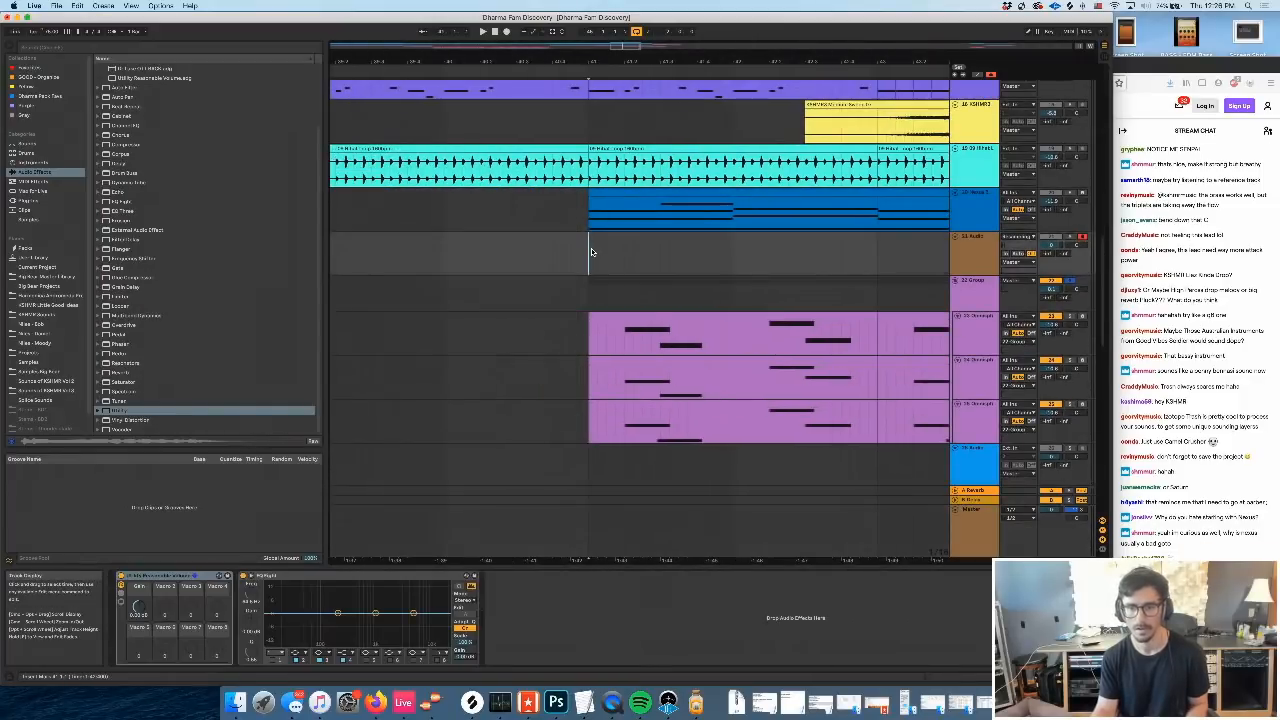
key(F9)
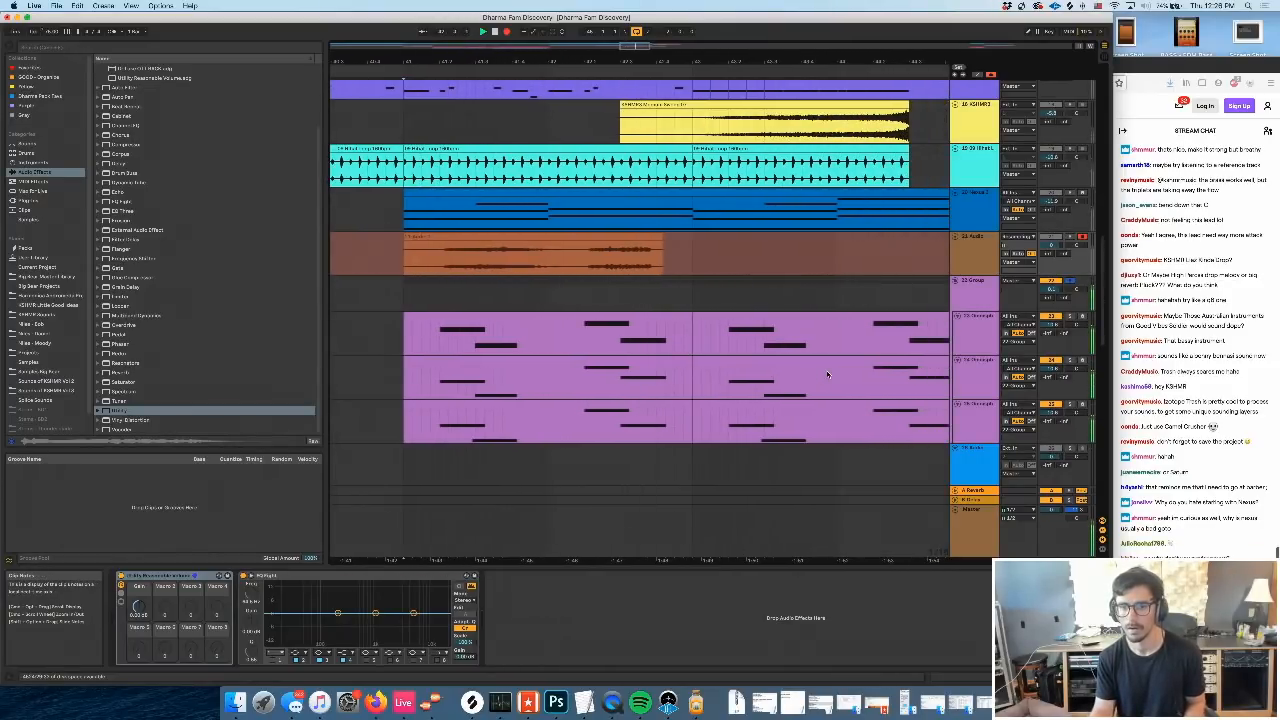
Move the first recorded take to the next chord section, bypass effects on the chord group, and record a second take near the chords' start
click(973, 282)
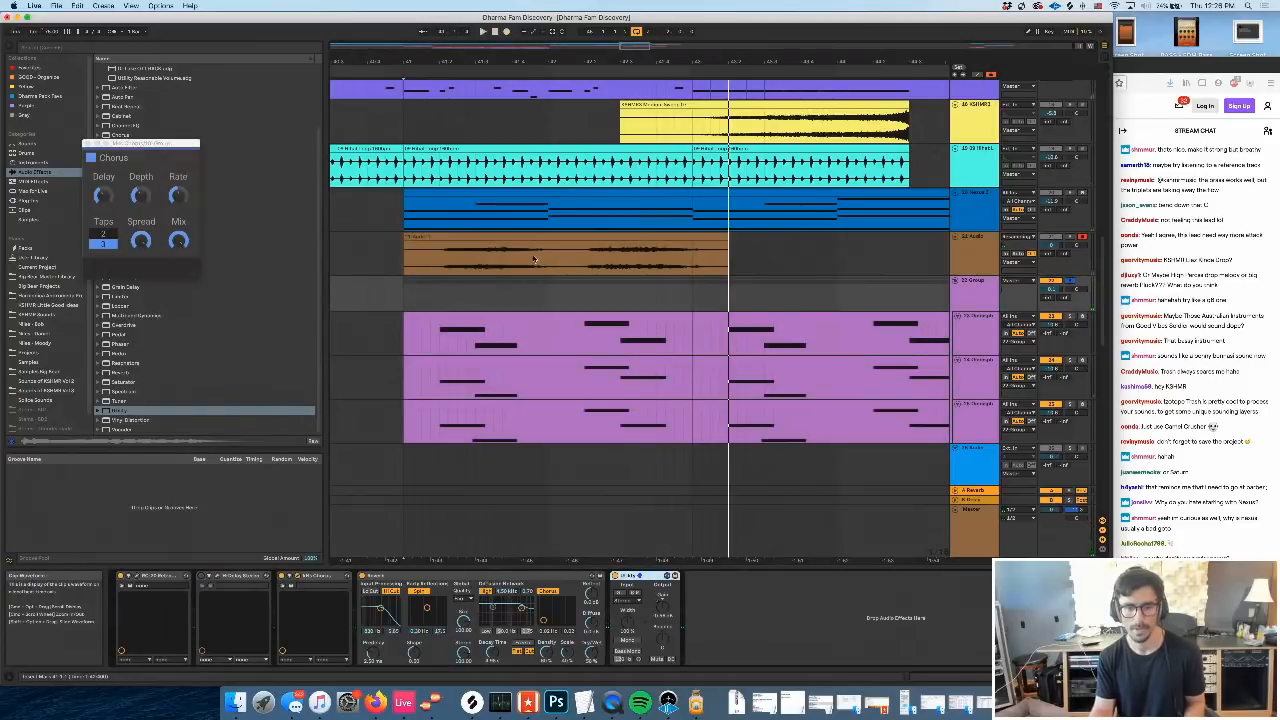
drag(507, 237, 786, 249)
click(981, 293)
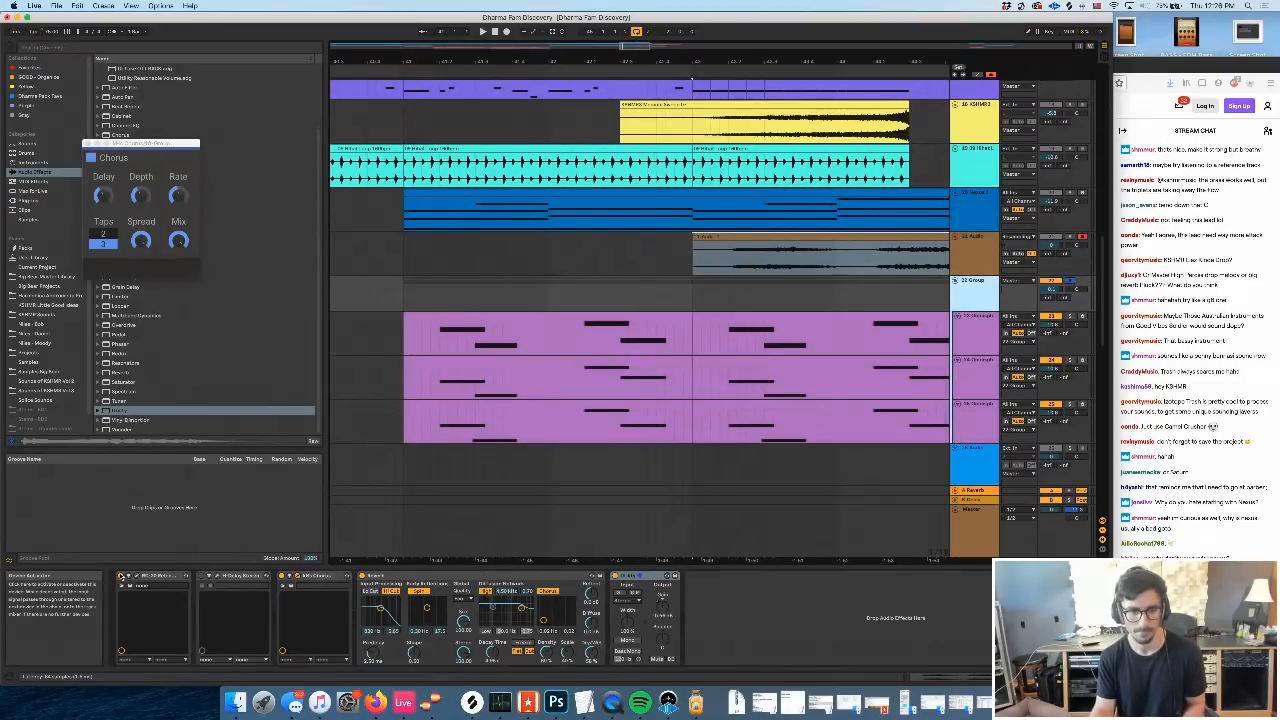
click(409, 258)
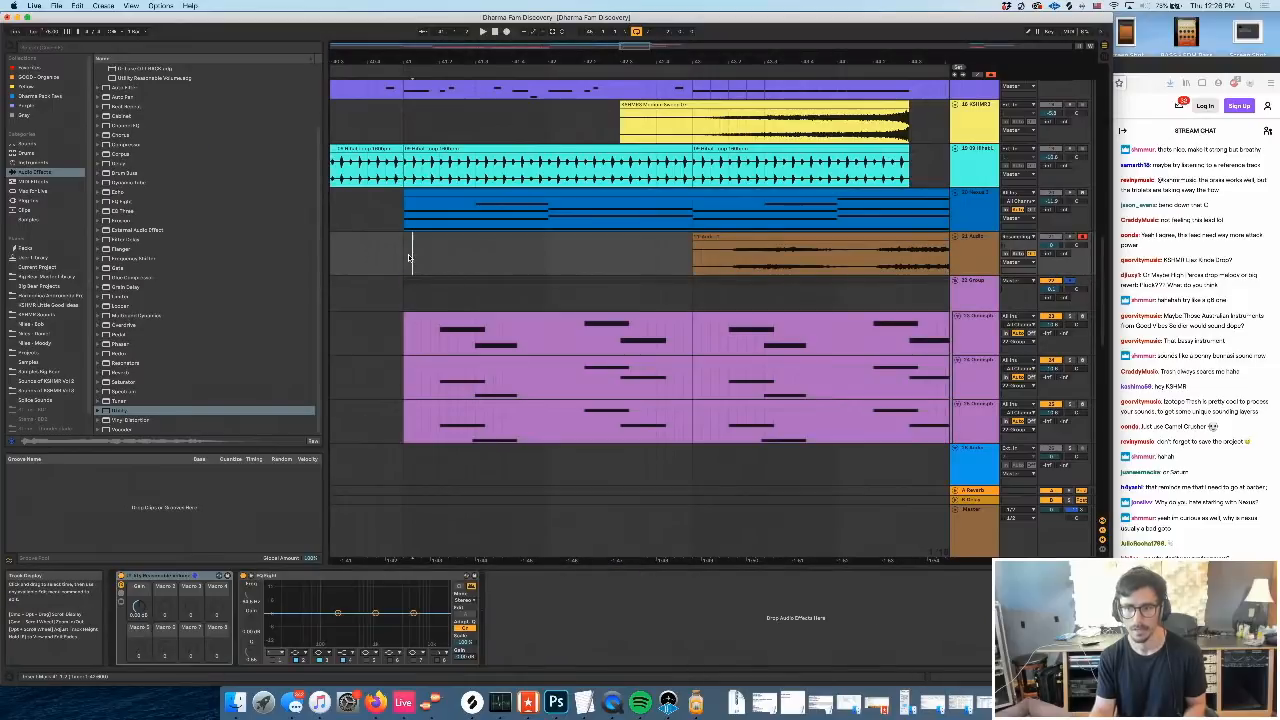
key(F9)
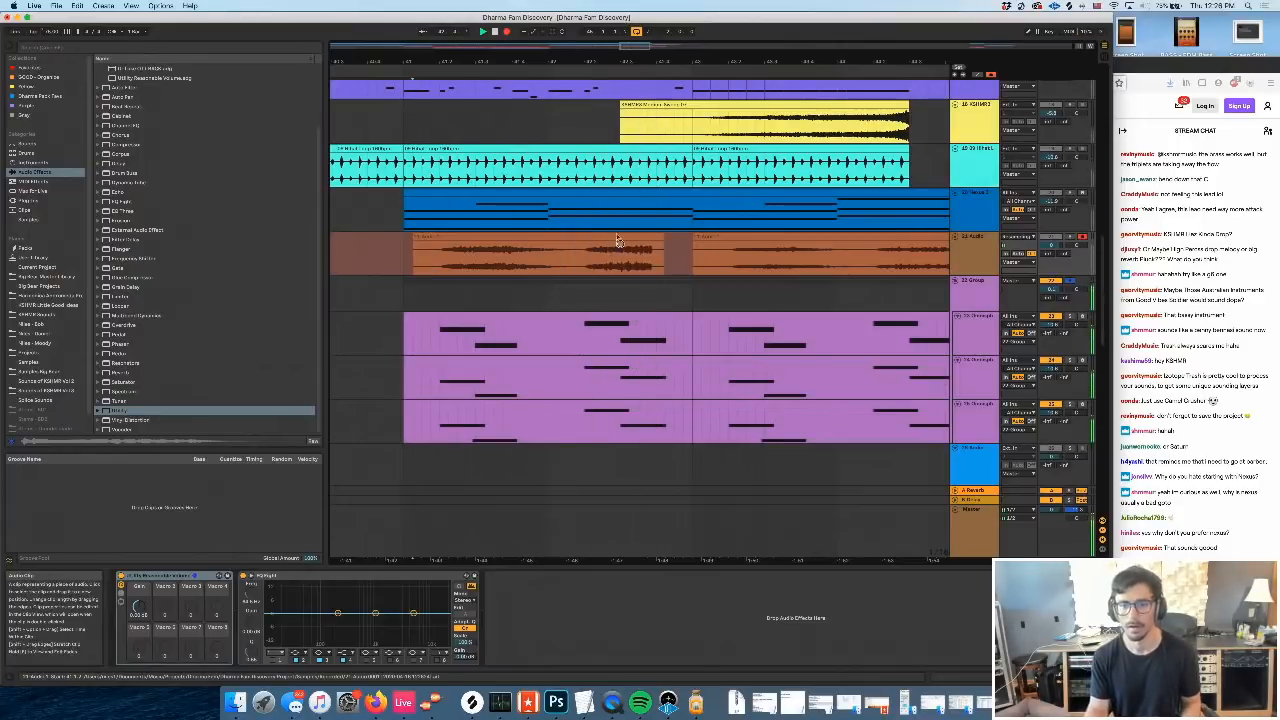
key(space)
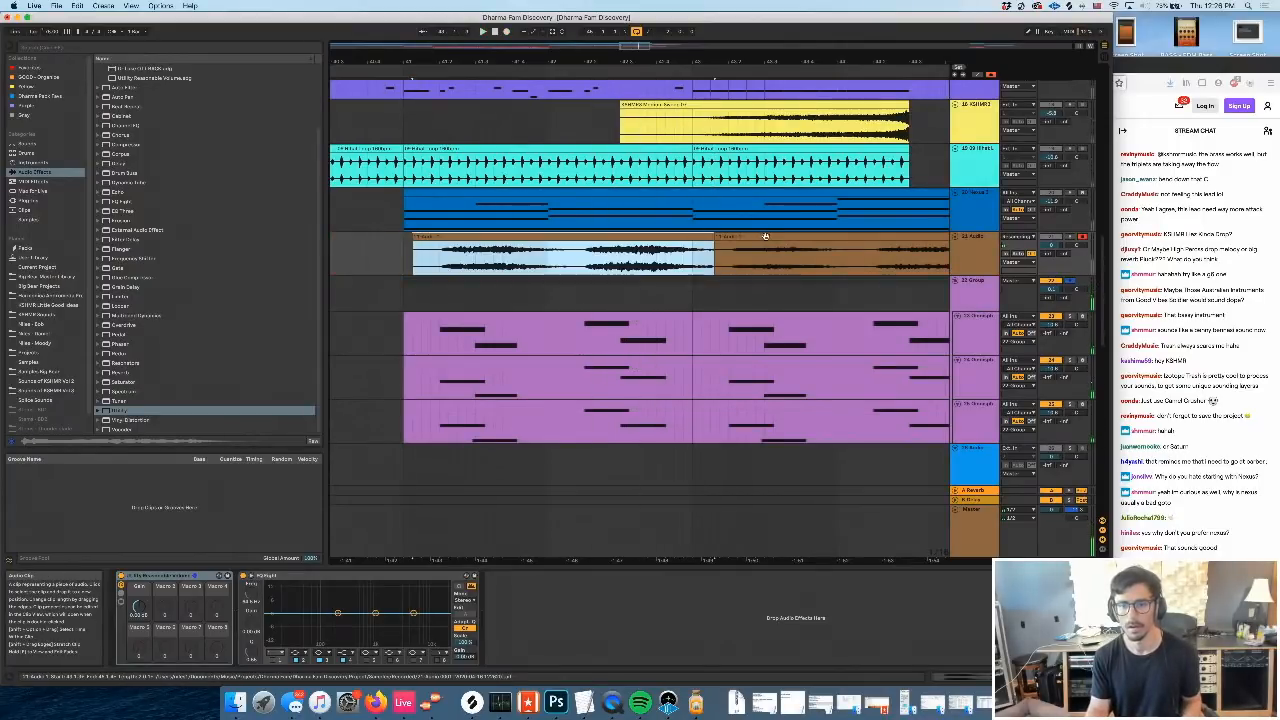
Select both recorded chord takes on the resampling track and cut them from the arrangement
shift+click(766, 236)
click(404, 256)
scroll(727, 309, right, 4)
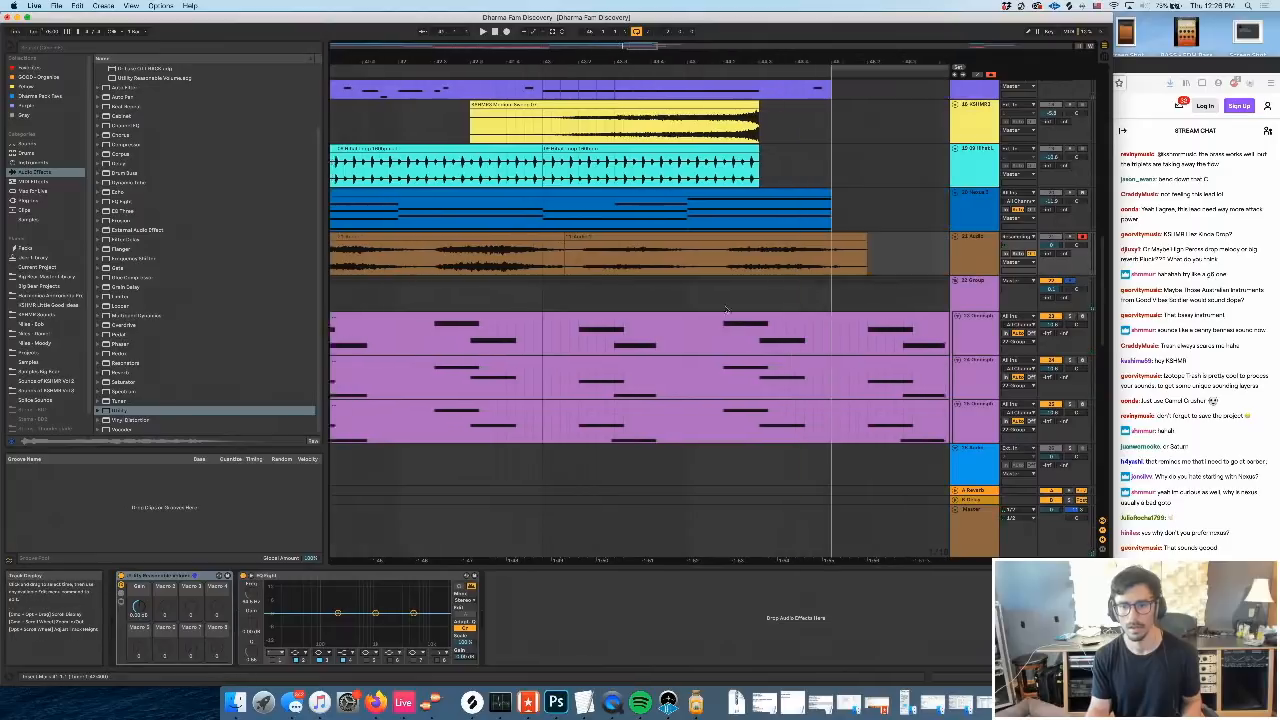
scroll(727, 309, right, 3)
shift+click(825, 254)
key(Delete)
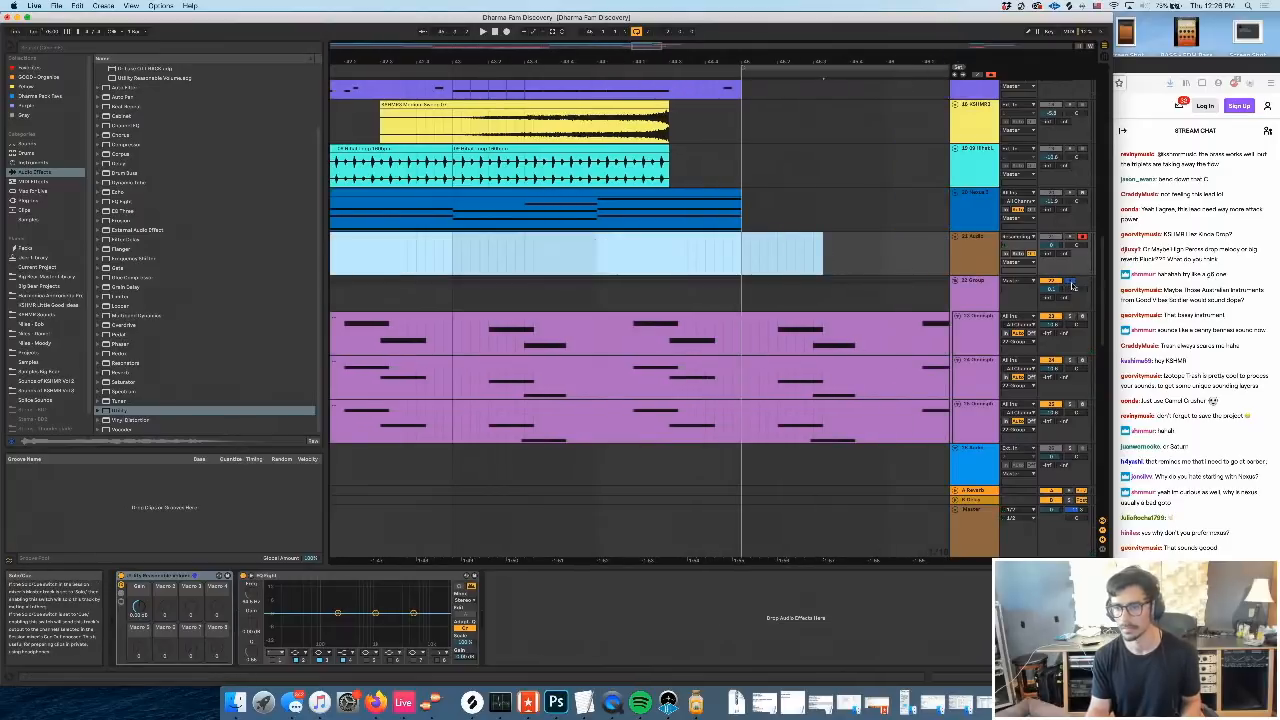
Unsolo the chord group and restore the bypassed effect on the master track
click(1070, 282)
click(972, 511)
click(201, 576)
click(744, 304)
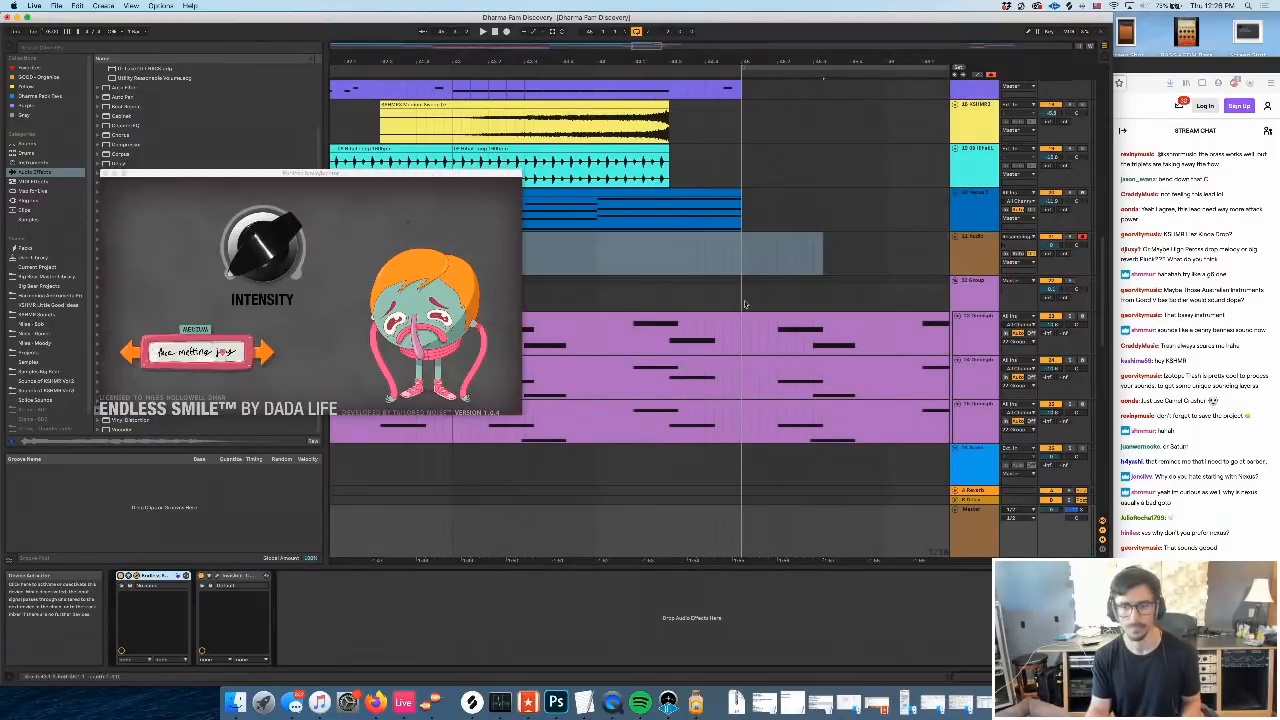
Insert an audio track below the lower Nexus clip in the drop and paste the recorded chord takes at the drop's start
scroll(781, 255, up, 6)
click(967, 327)
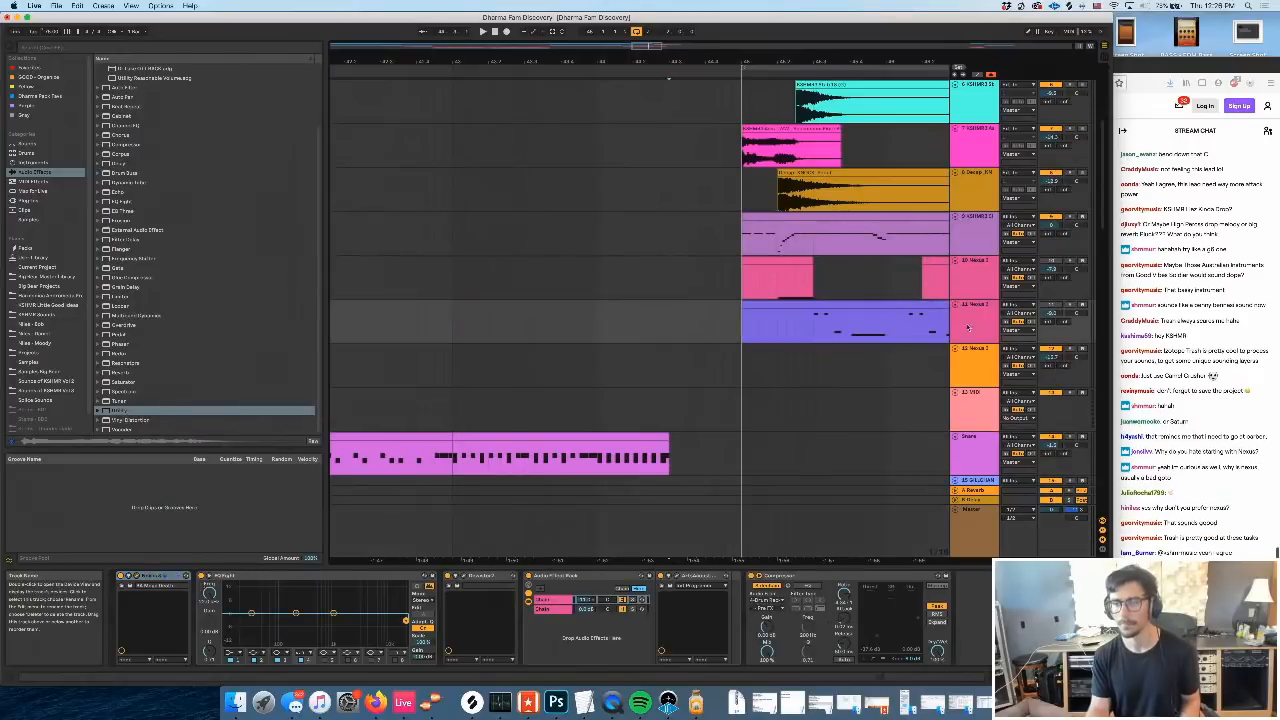
key(super+t)
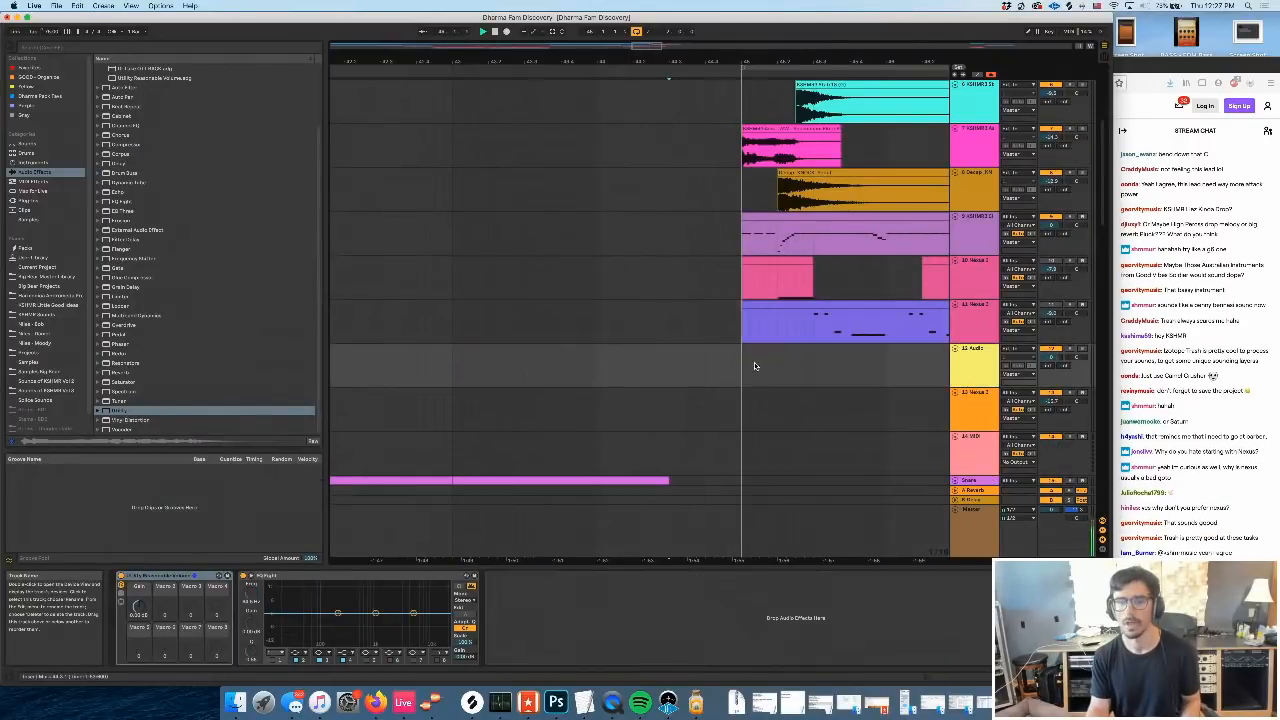
click(744, 376)
key(super+v)
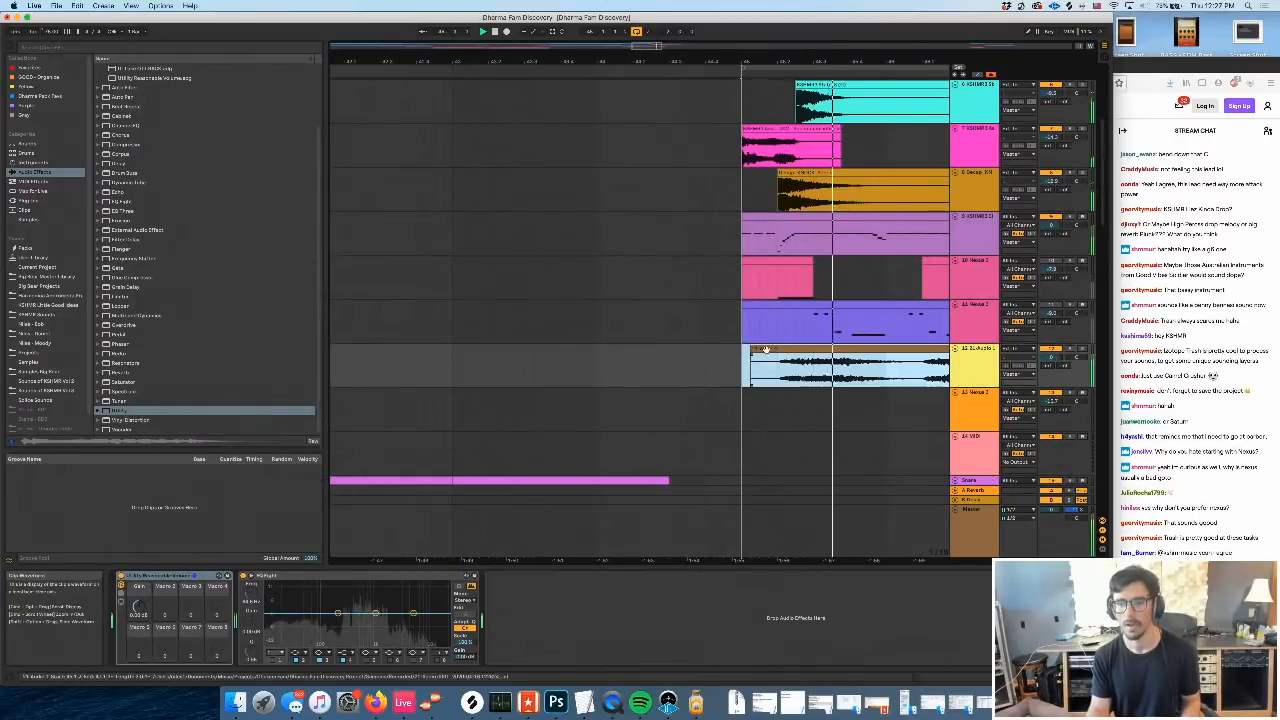
Try moving the pasted chord audio slightly earlier to line up with the drop's start, listen, and undo the move
key(space)
drag(766, 349, 756, 351)
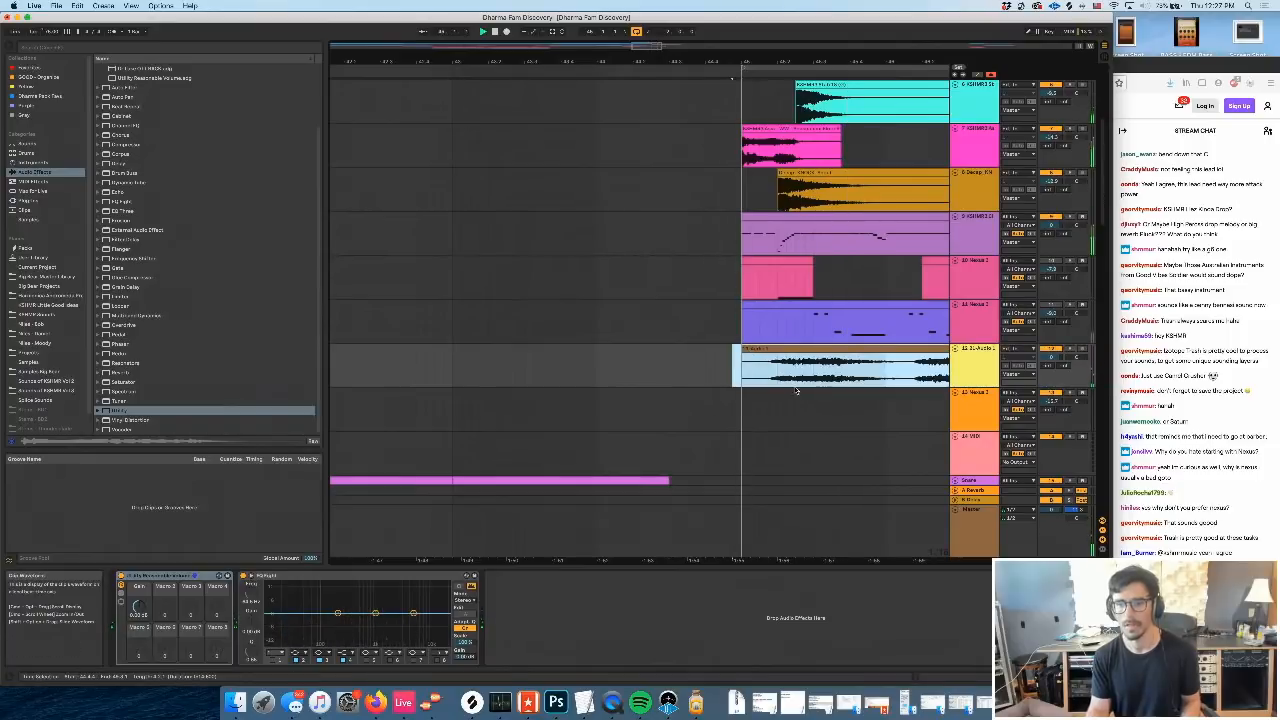
scroll(796, 390, right, 5)
click(578, 373)
key(space)
key(super+z)
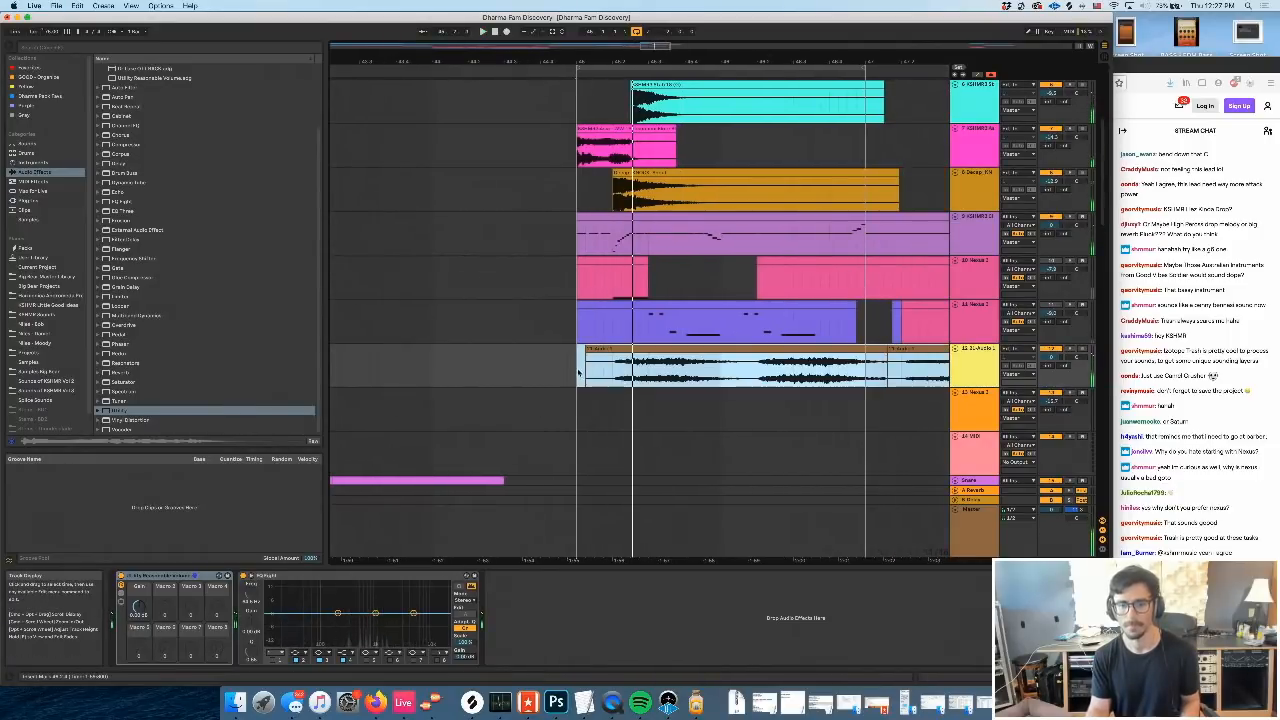
key(space)
Delete the second chord take and a gap from the middle of the first take, and play the drop
scroll(677, 451, right, 5)
click(774, 348)
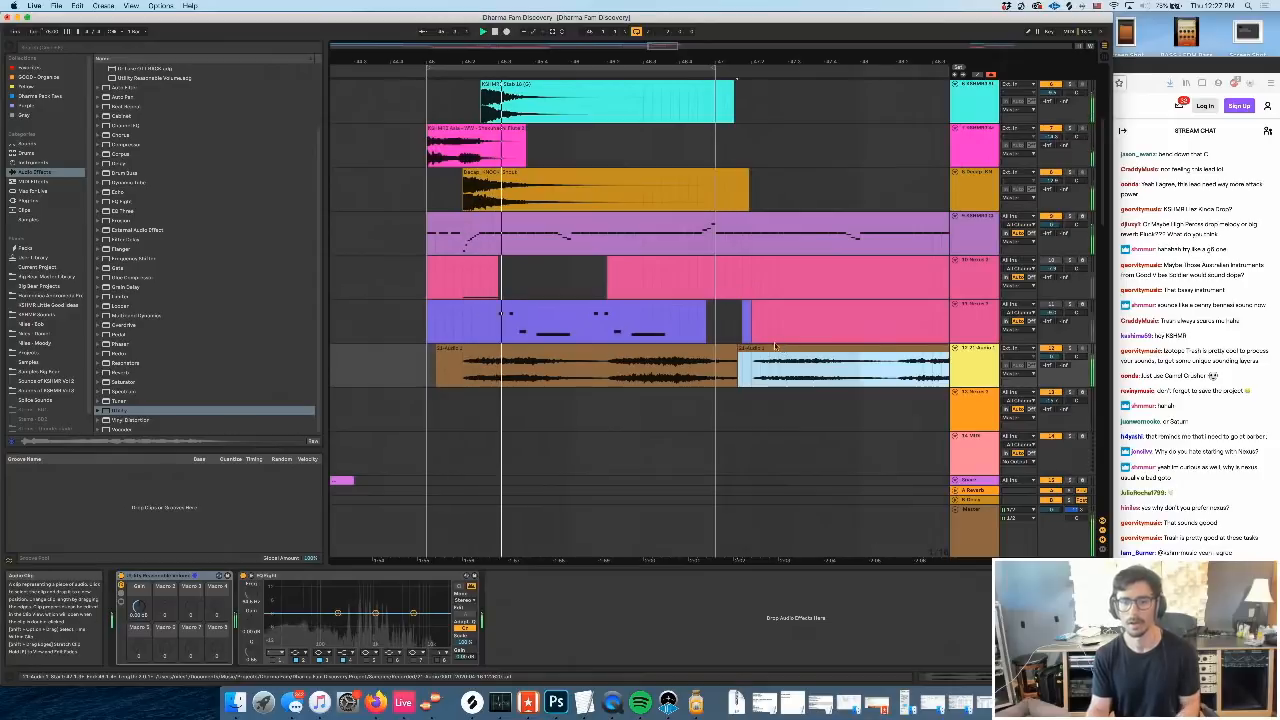
key(Delete)
key(space)
drag(536, 377, 607, 379)
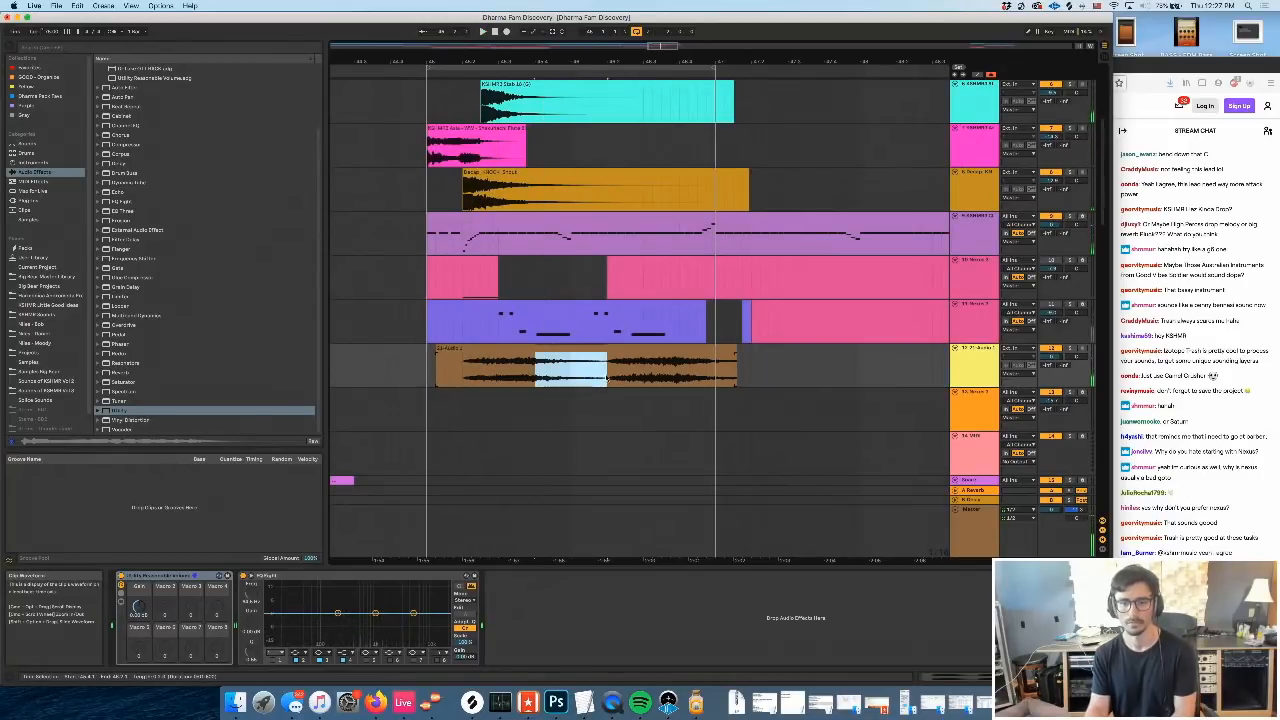
key(Delete)
key(space)
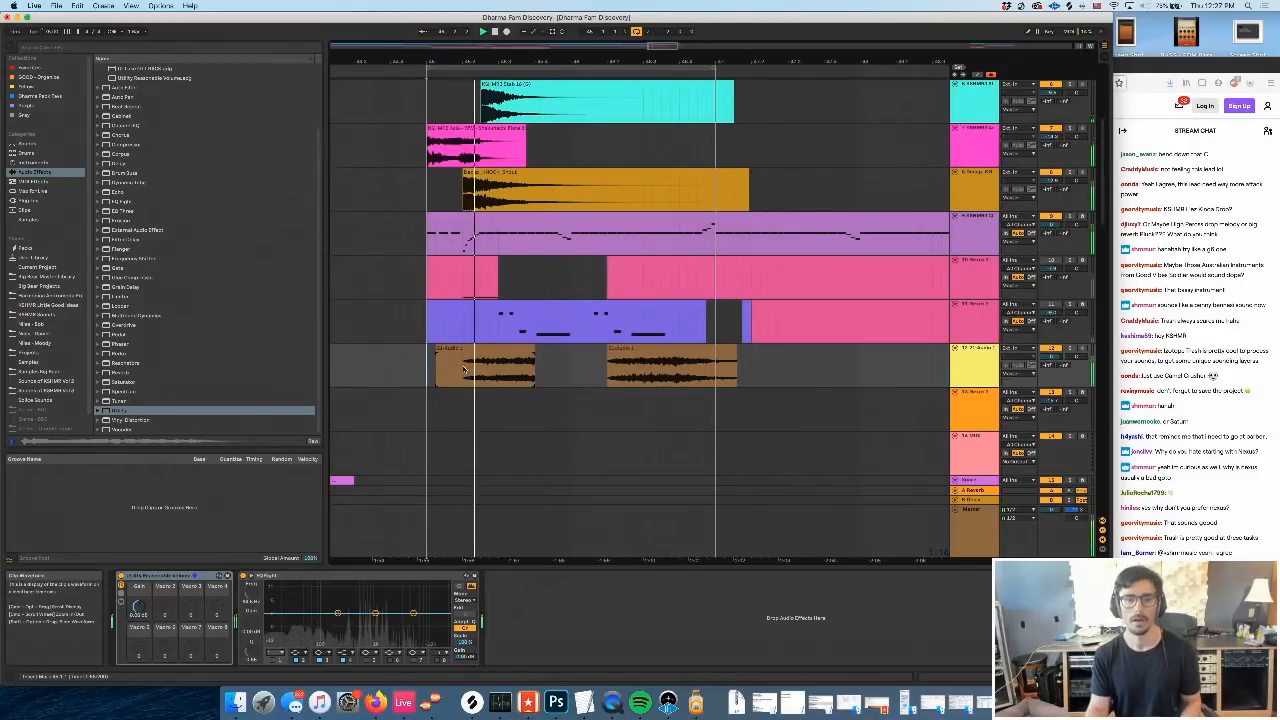
Remove the chord audio's quiet opening before the first swell and its tail beyond the loop's end
drag(463, 370, 428, 372)
key(space)
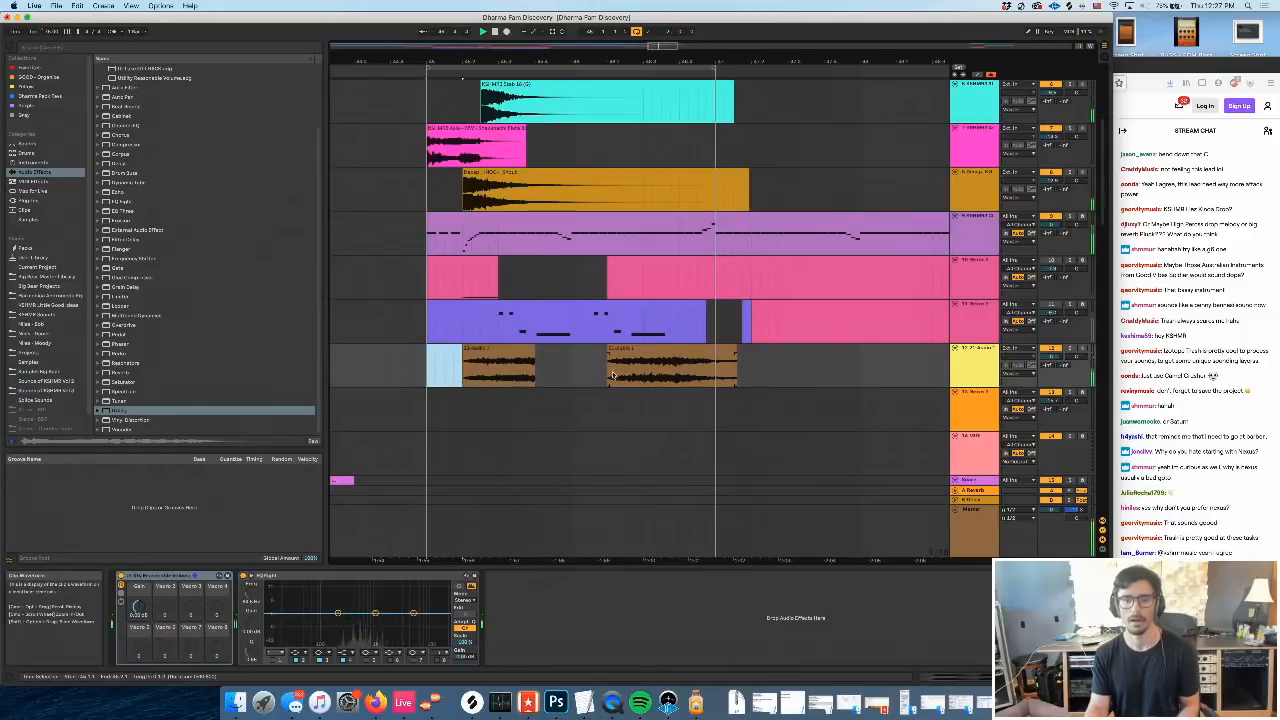
scroll(691, 372, right, 1)
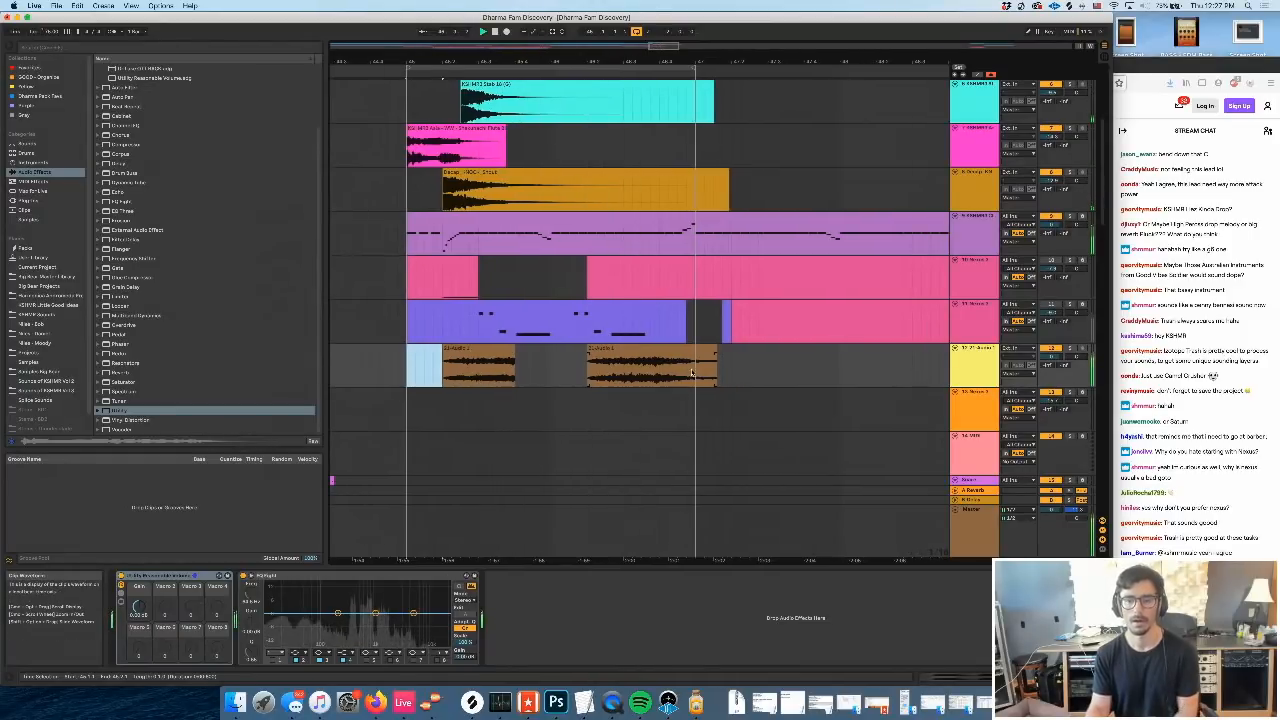
drag(695, 372, 740, 372)
scroll(722, 371, left, 5)
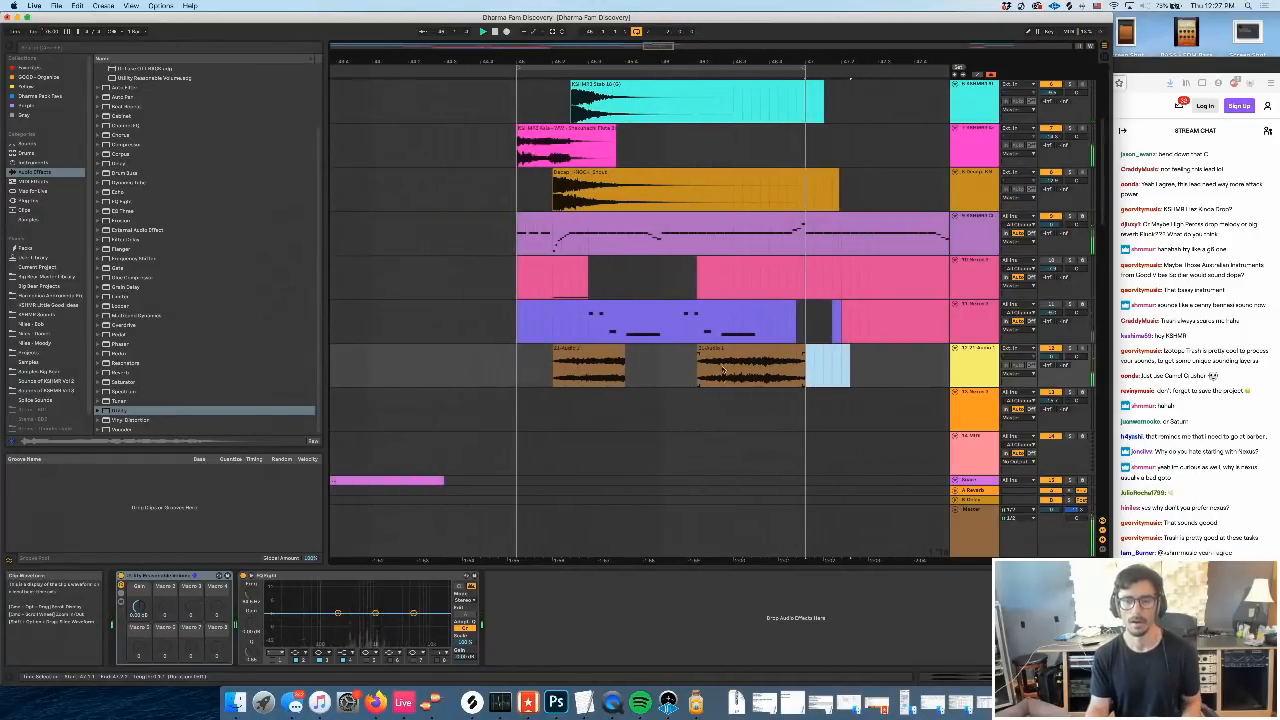
Transpose the bass clip's notes in the second half of the drop loop up five semitones from C3, and play the drop
scroll(723, 371, up, 6)
click(682, 260)
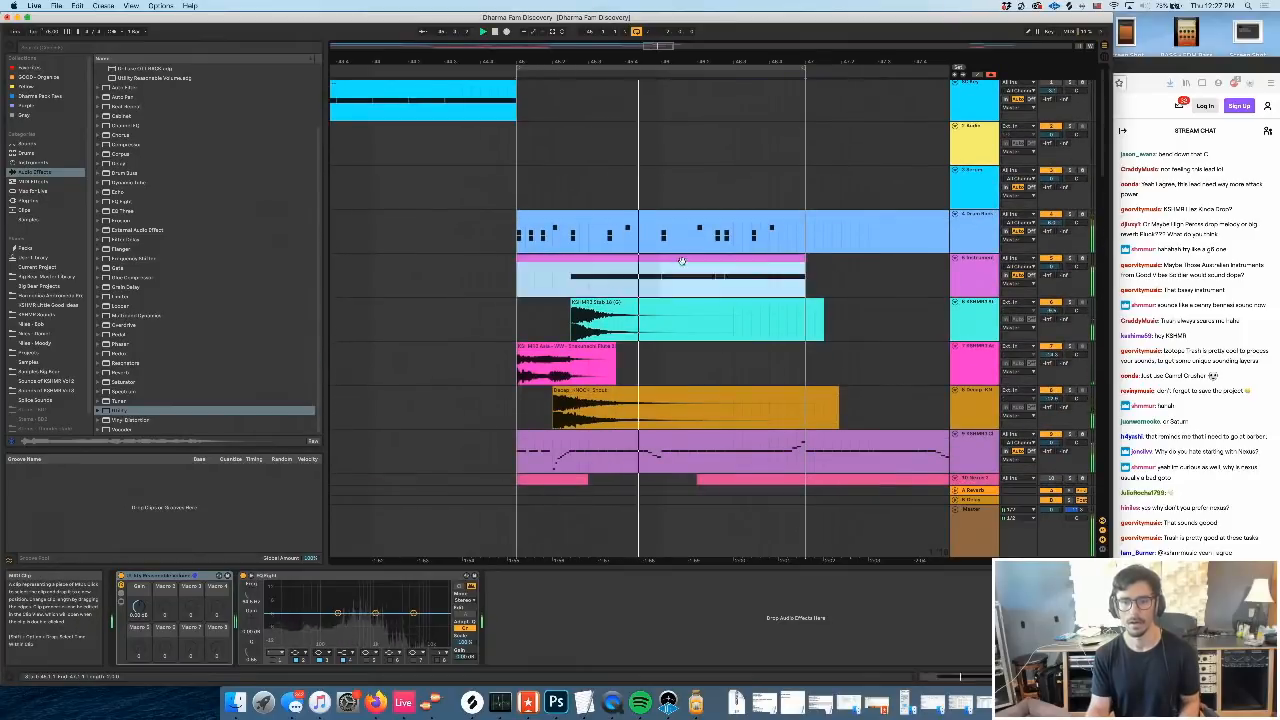
double_click(681, 261)
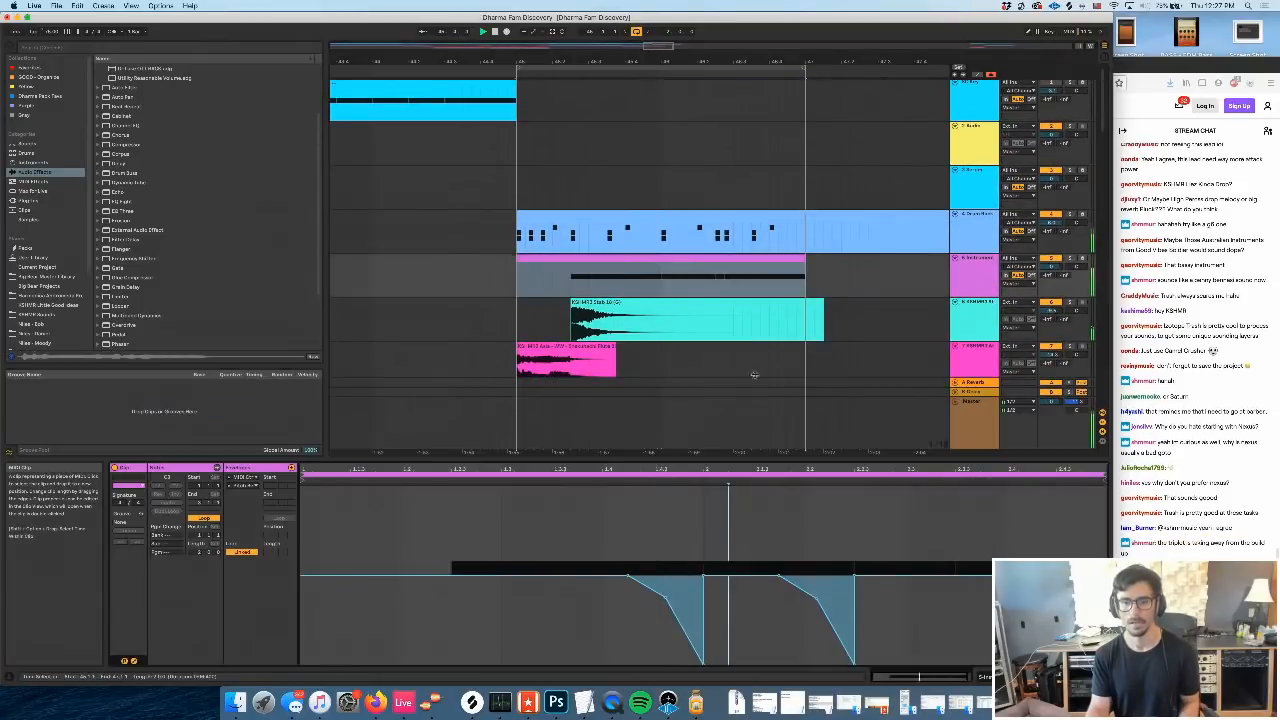
key(space)
click(135, 661)
drag(748, 526, 1105, 599)
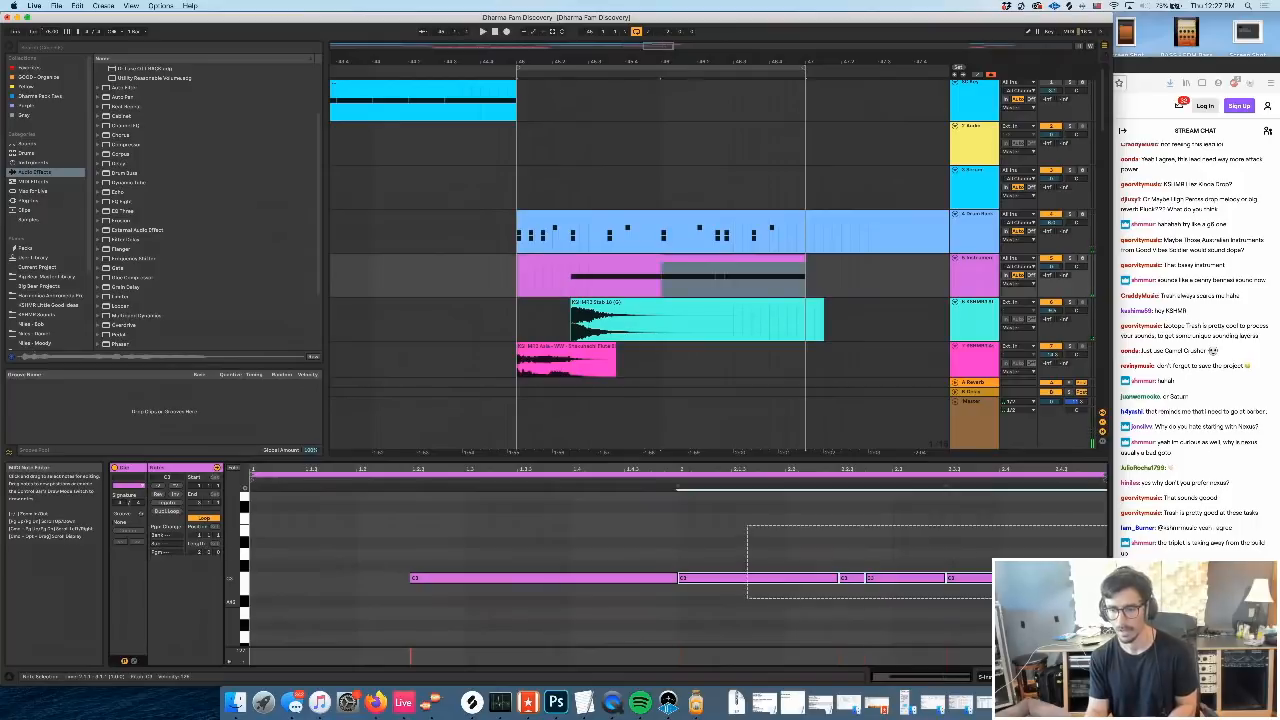
key(Up)
key(Up)
key(Up)
key(Up)
key(Up)
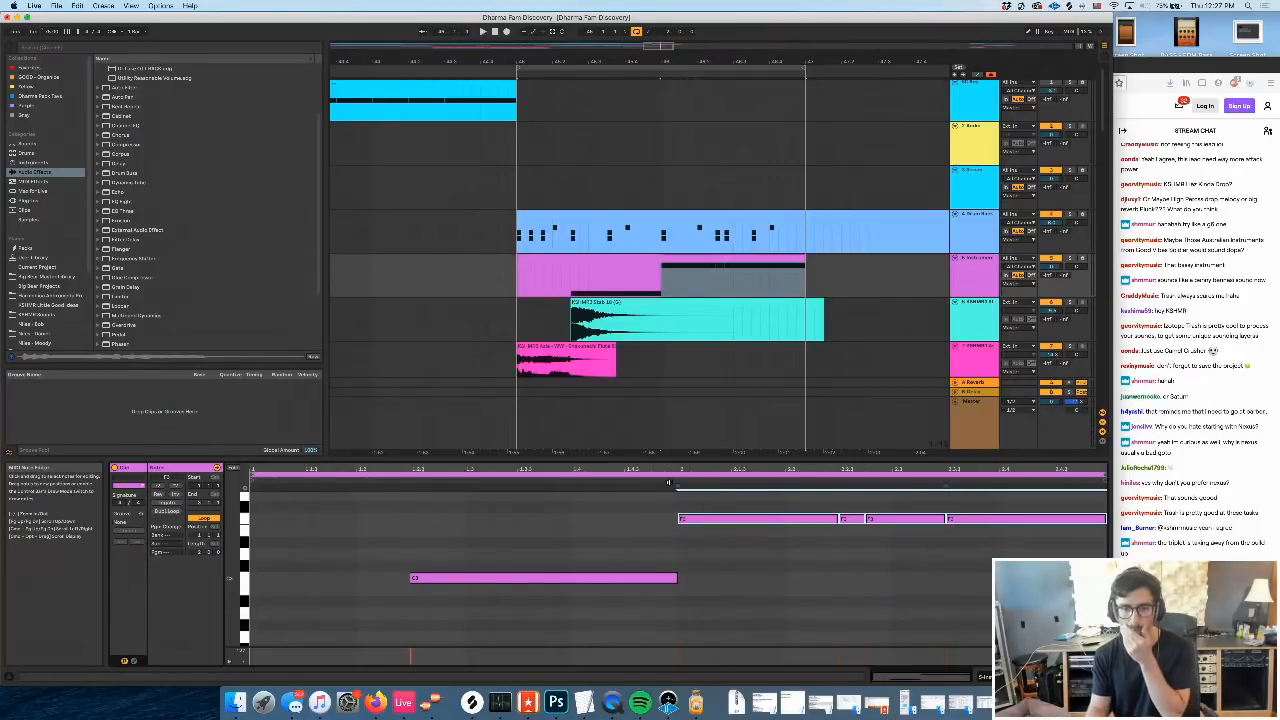
key(space)
Extend the end of the first chord audio clip to the point where the bass changes note, and listen to the drop
scroll(594, 253, down, 8)
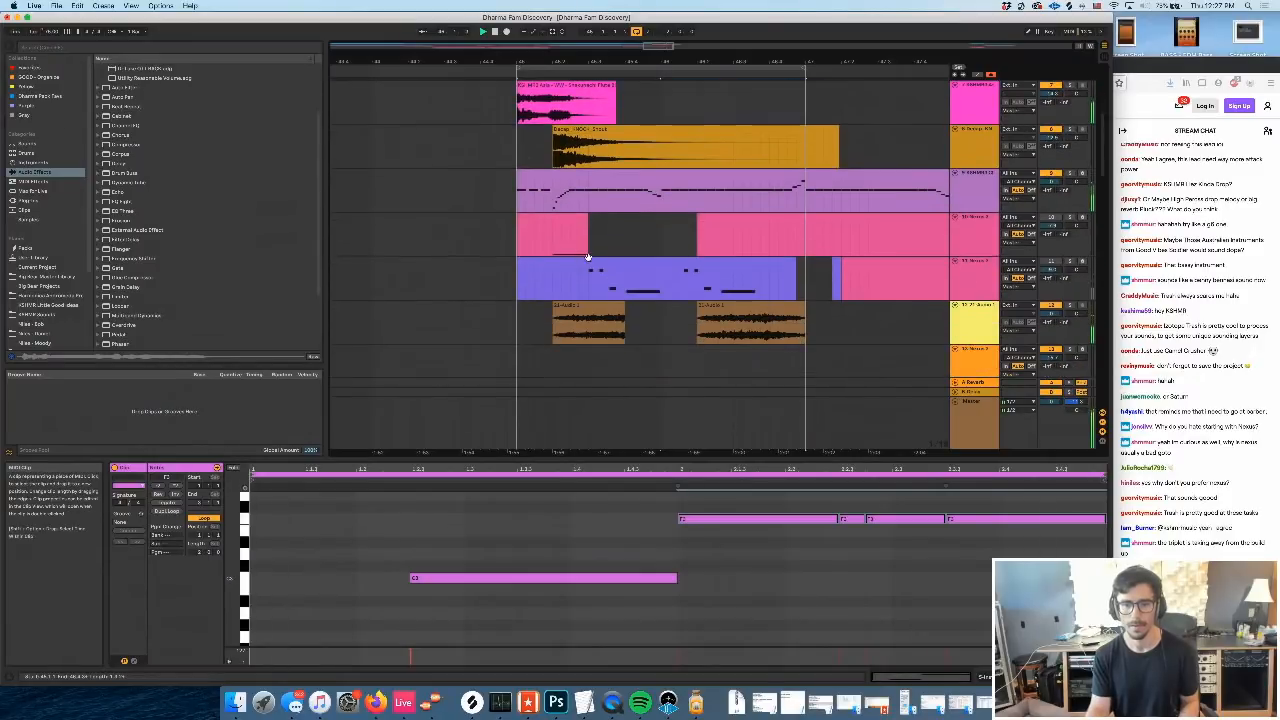
click(600, 280)
click(580, 320)
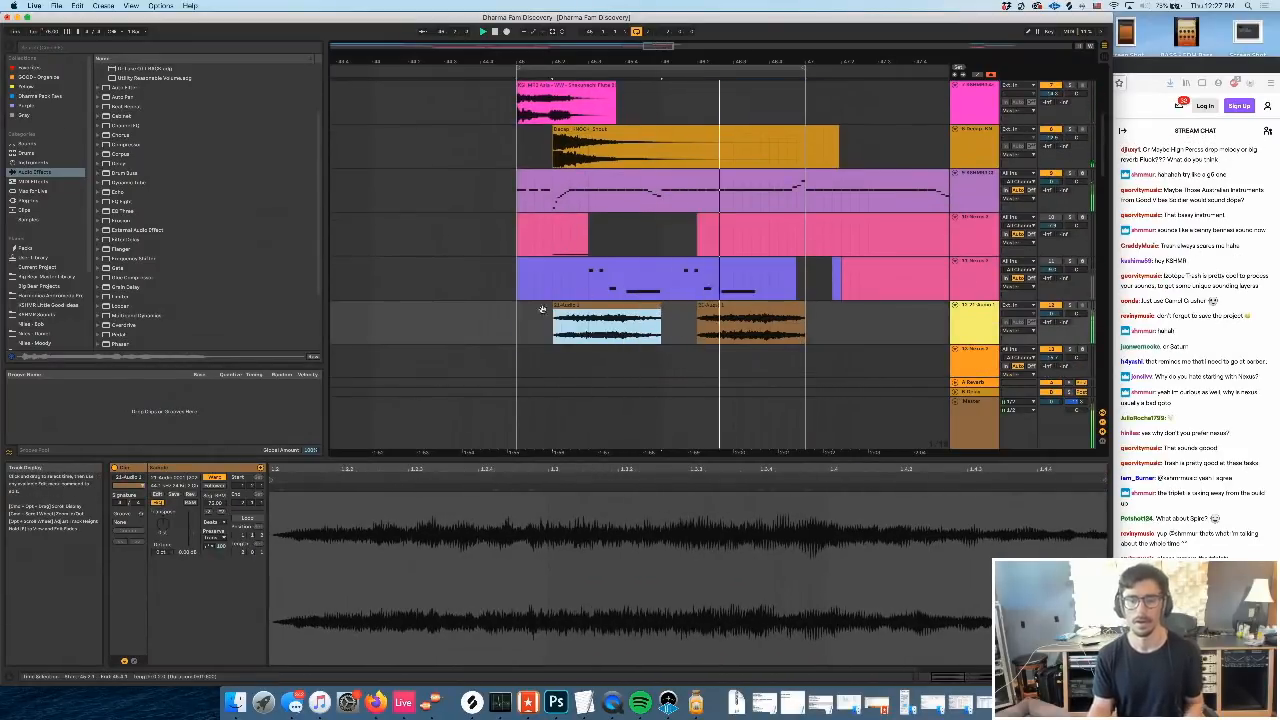
scroll(661, 305, up, 2)
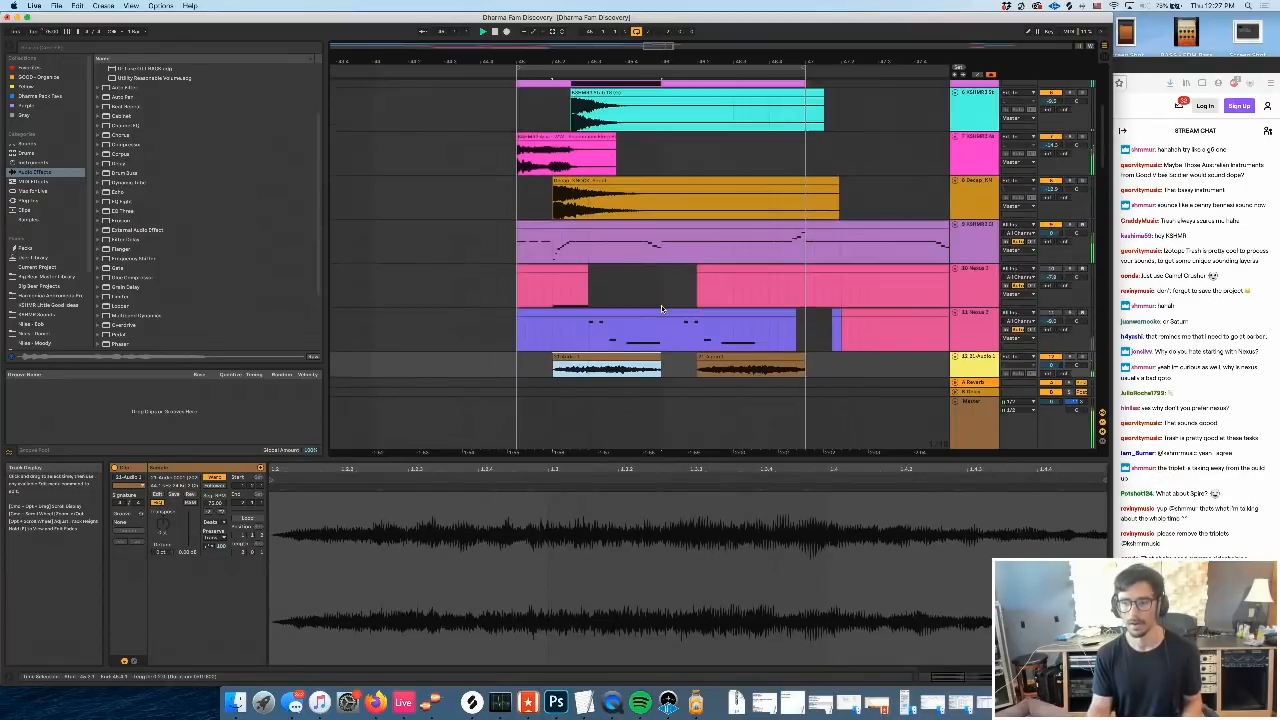
scroll(661, 305, down, 5)
scroll(661, 305, up, 5)
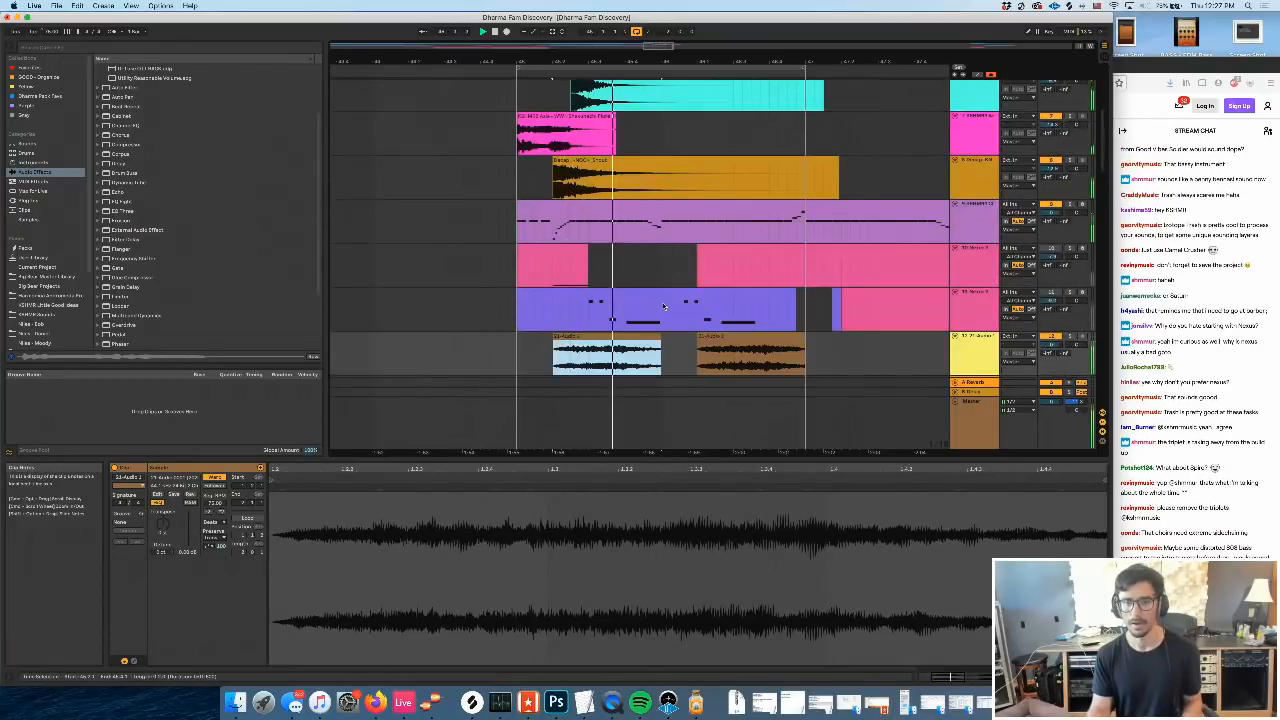
scroll(611, 297, left, 6)
scroll(475, 278, right, 4)
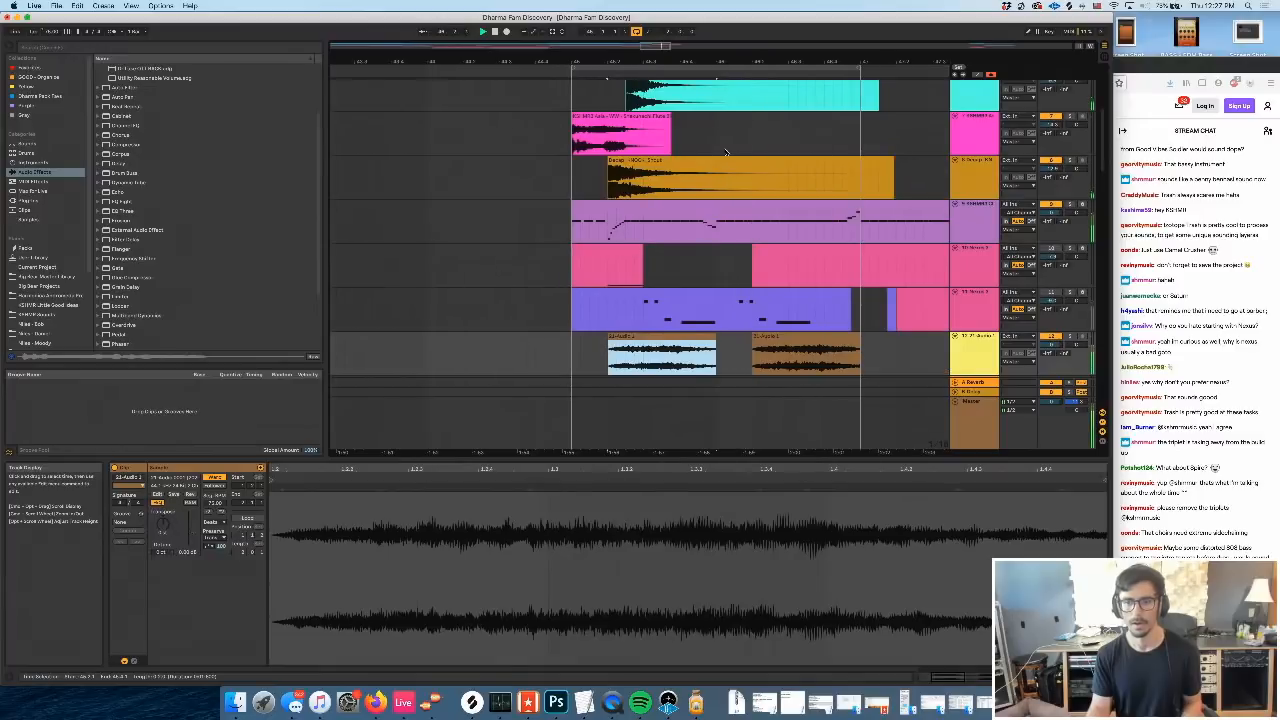
Try lowering the first of the raised bass notes back to C3, and play the loop from that note
double_click(690, 205)
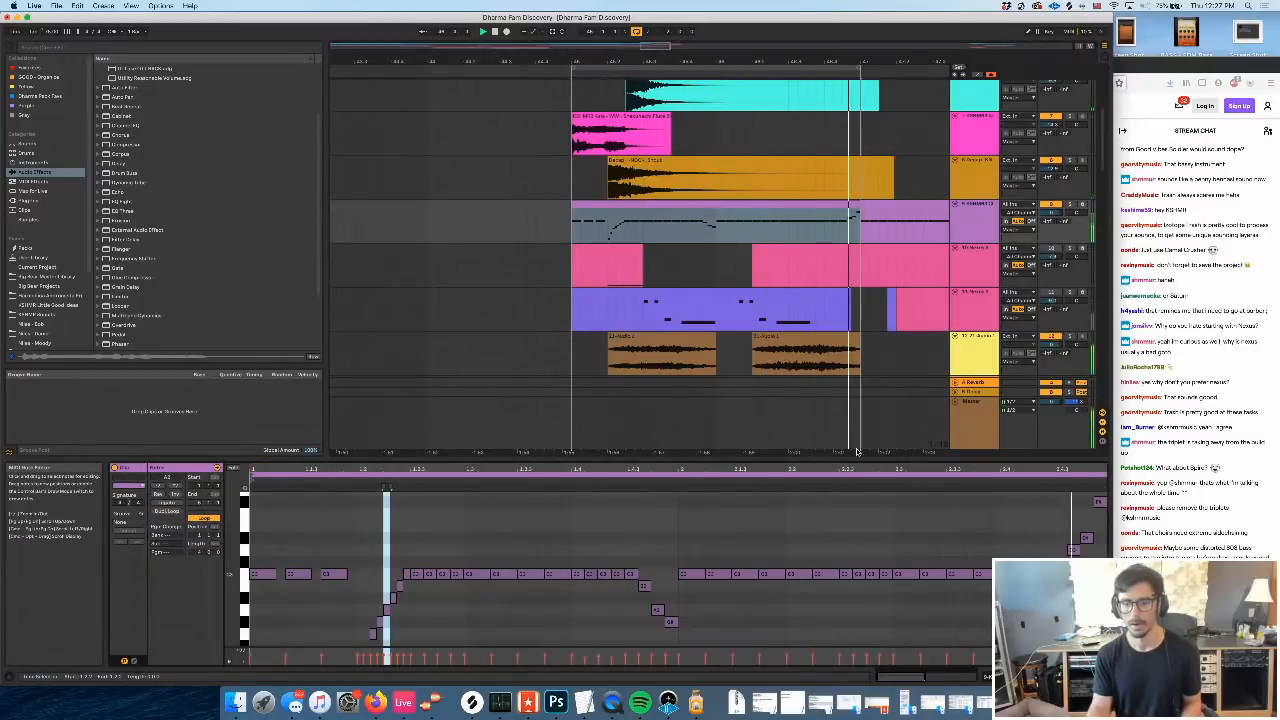
scroll(795, 232, up, 4)
click(770, 237)
double_click(770, 237)
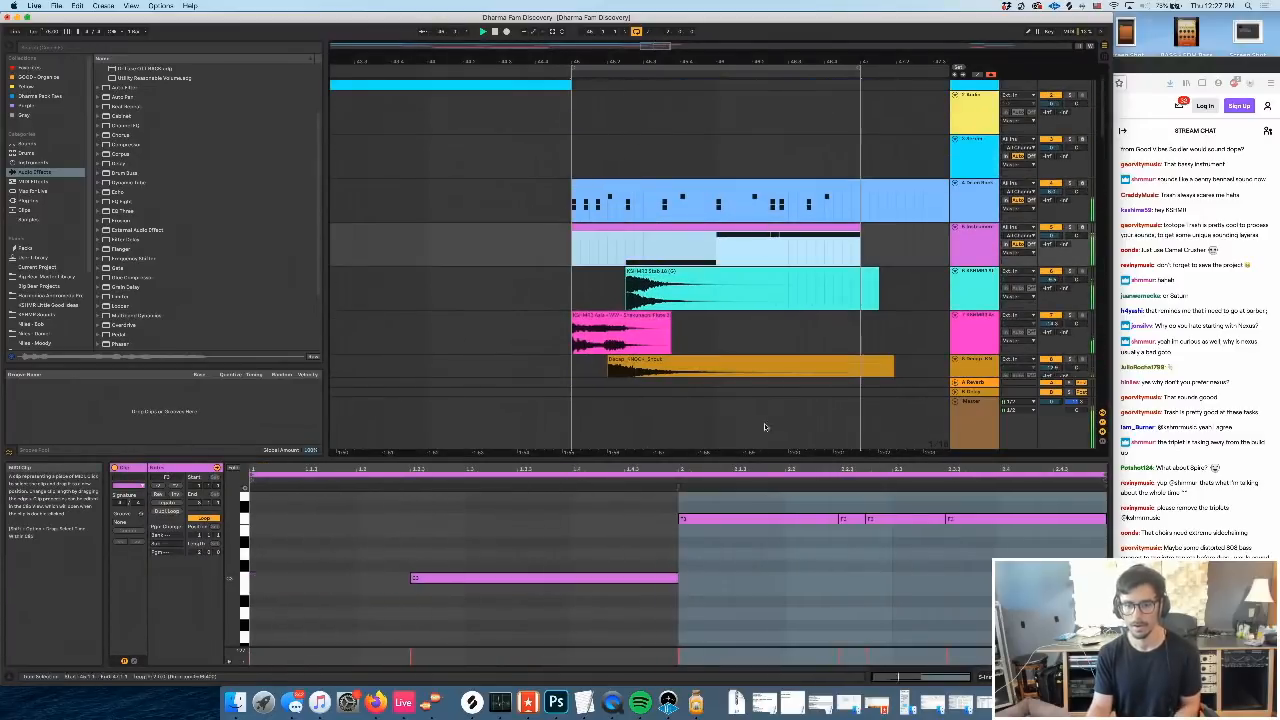
click(753, 516)
key(super+a)
drag(753, 516, 753, 578)
click(677, 481)
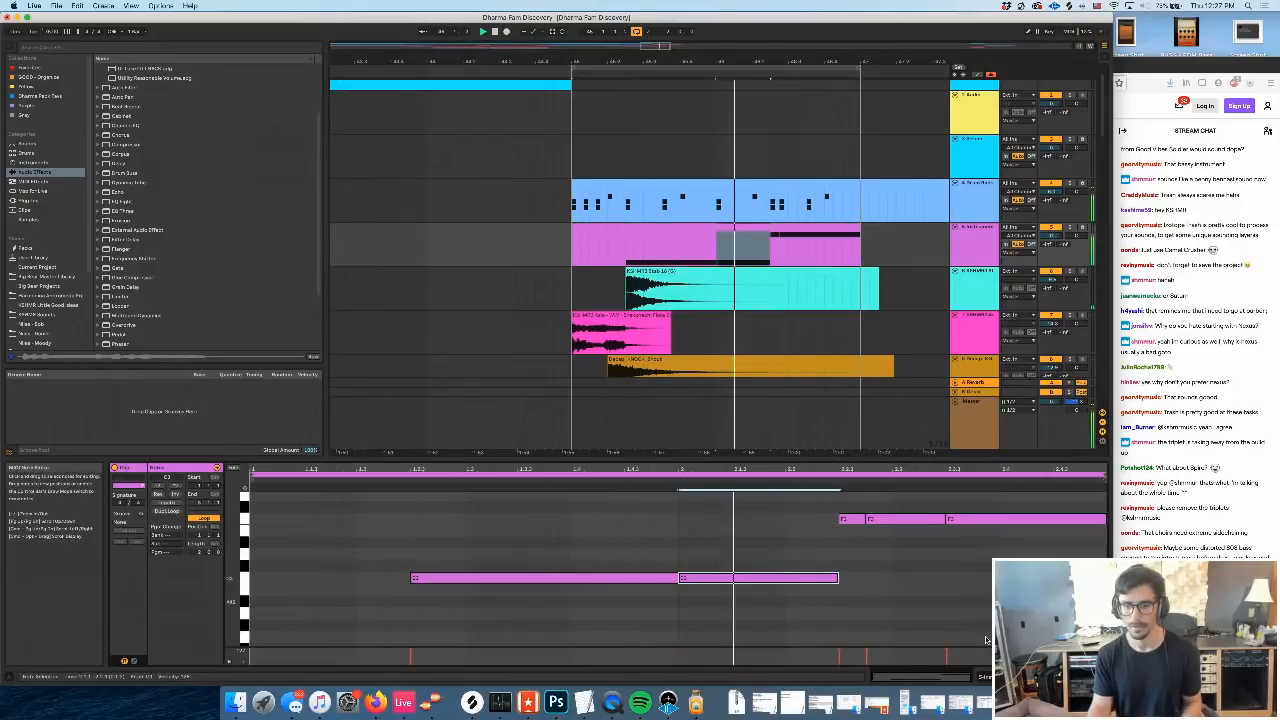
Inspect the Sampler settings of the first chain in the bass instrument rack
key(shift+Tab)
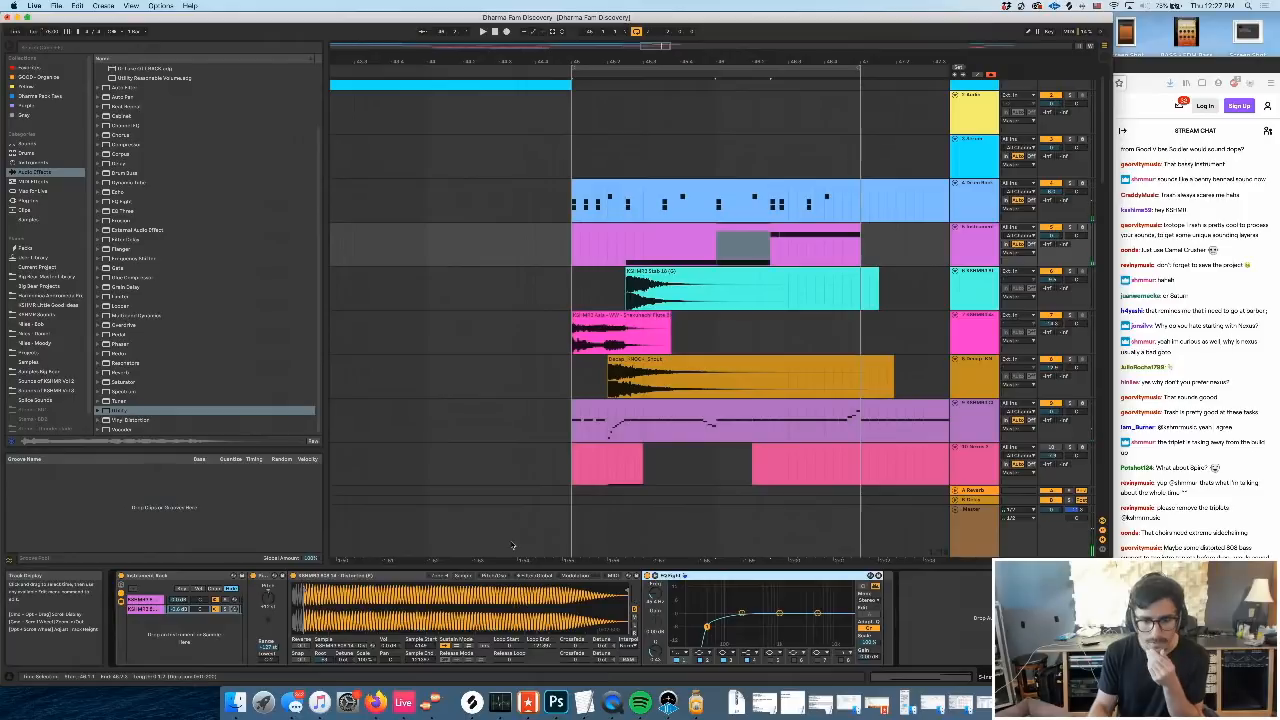
click(613, 576)
click(149, 600)
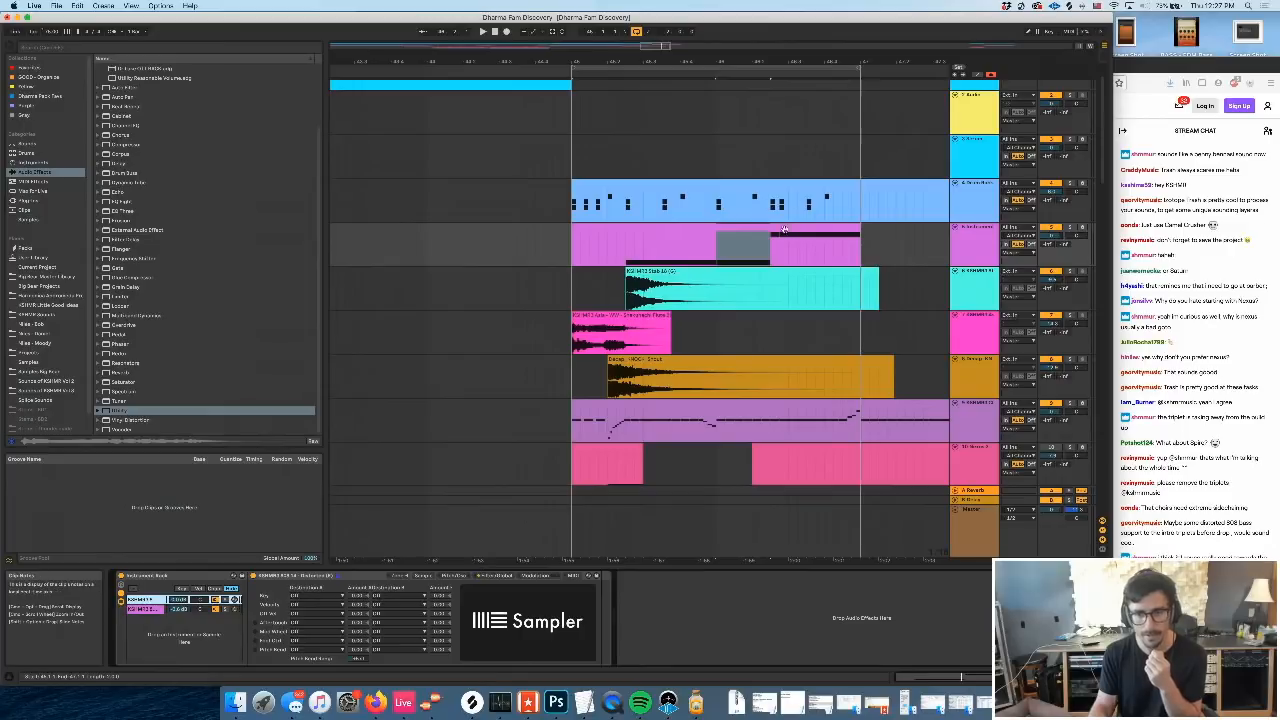
Draw a pitch-bend ramp to the maximum over the second bass note, held until the note's end in place of its downward bend
double_click(690, 228)
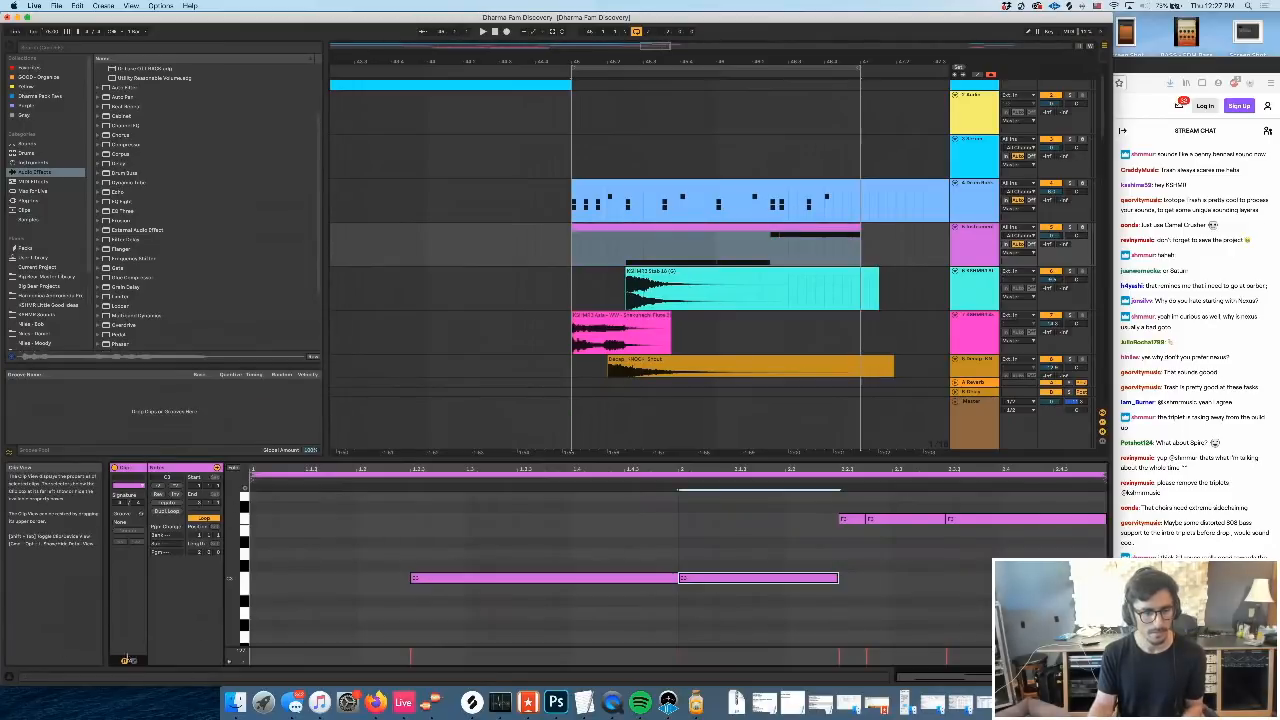
click(129, 660)
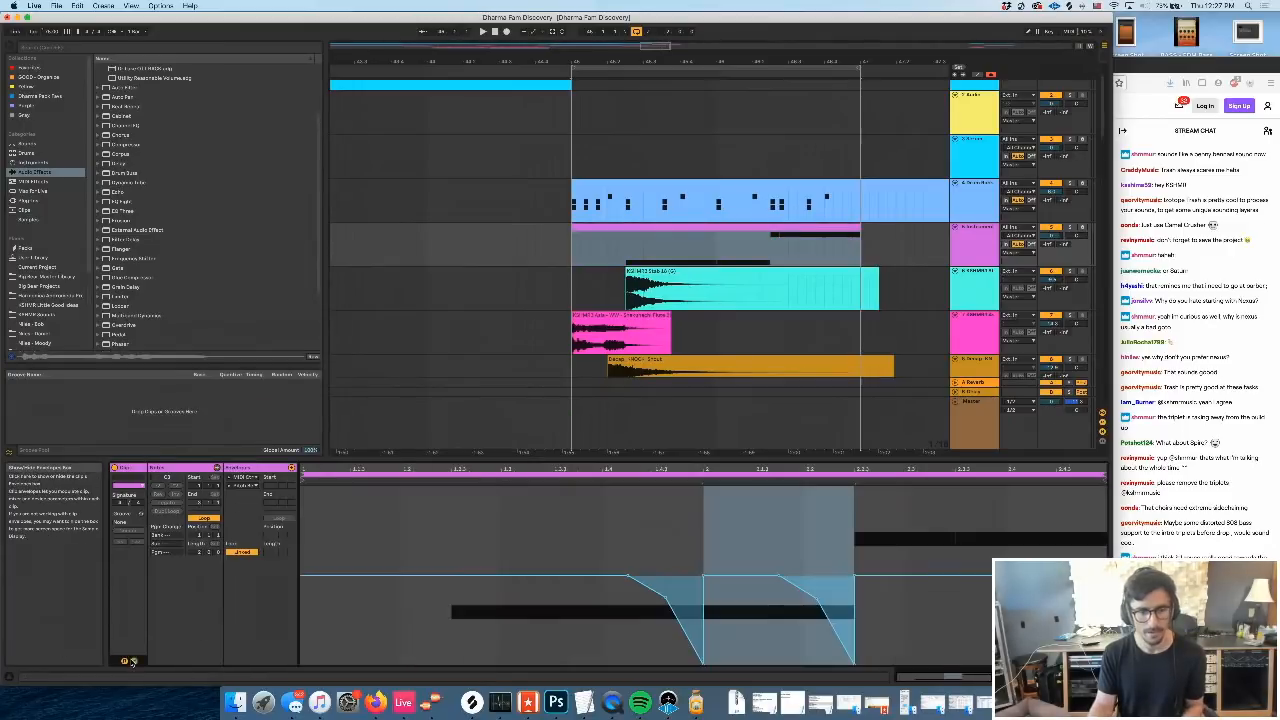
click(777, 532)
drag(753, 576, 766, 488)
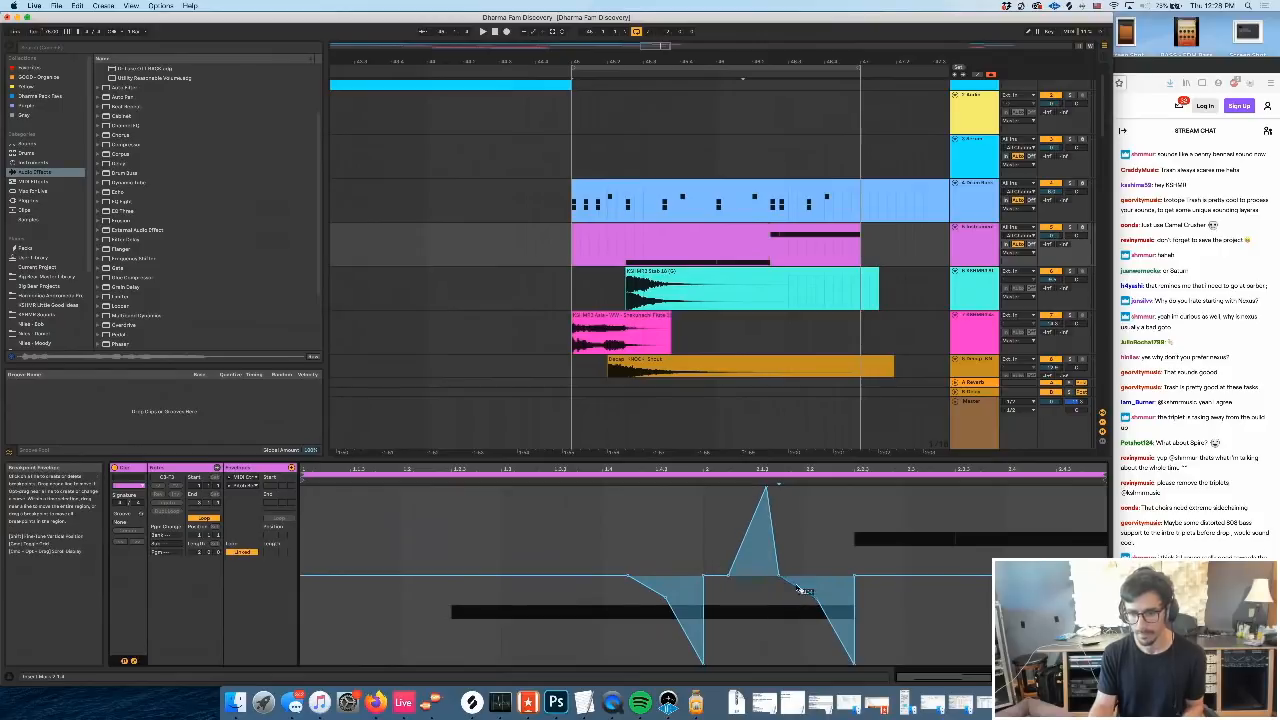
click(776, 489)
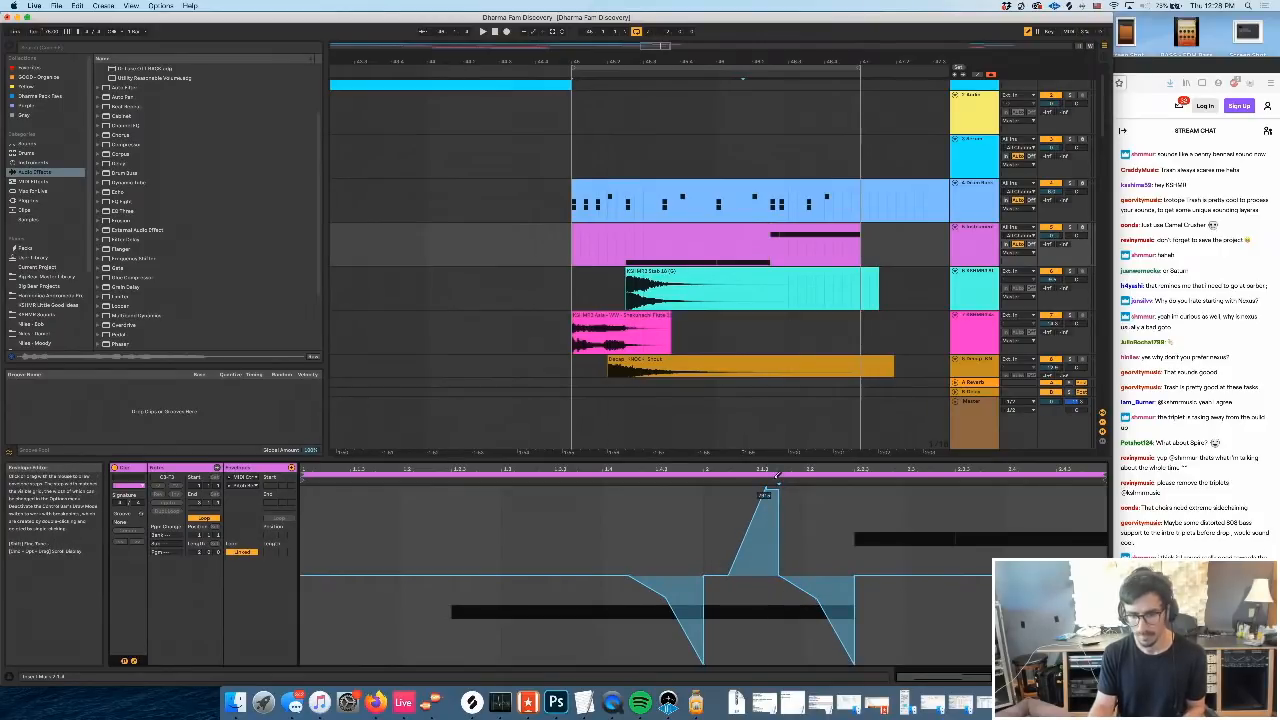
drag(778, 477, 836, 485)
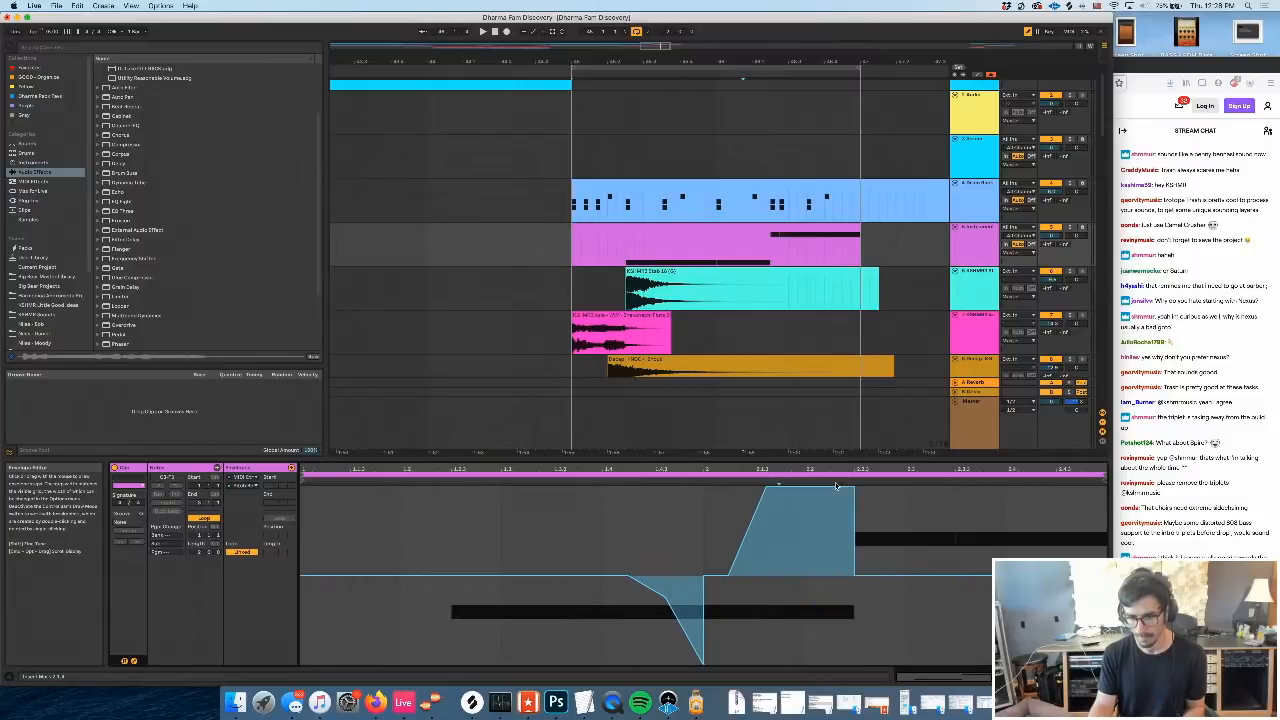
Move the pitch-bend ramp's start to the beginning of the second bass note and its peak slightly earlier, auditioning the bend
key(space)
key(space)
click(454, 480)
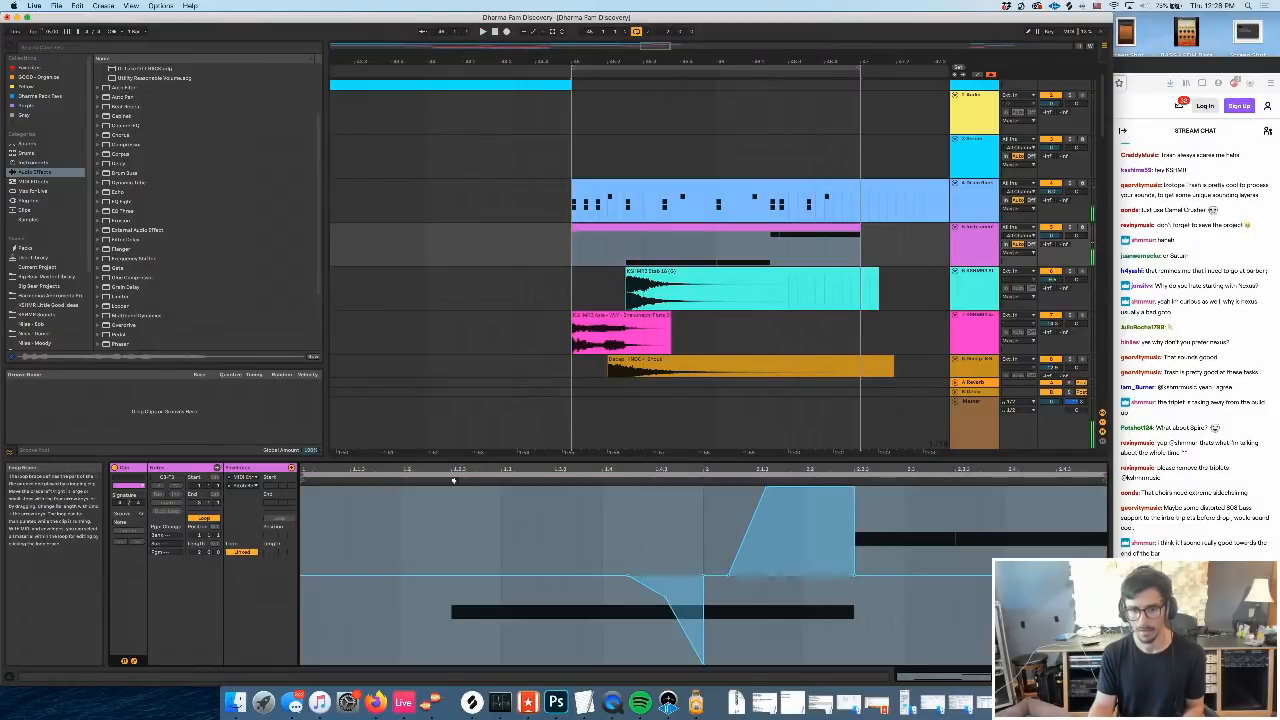
click(454, 480)
key(super+a)
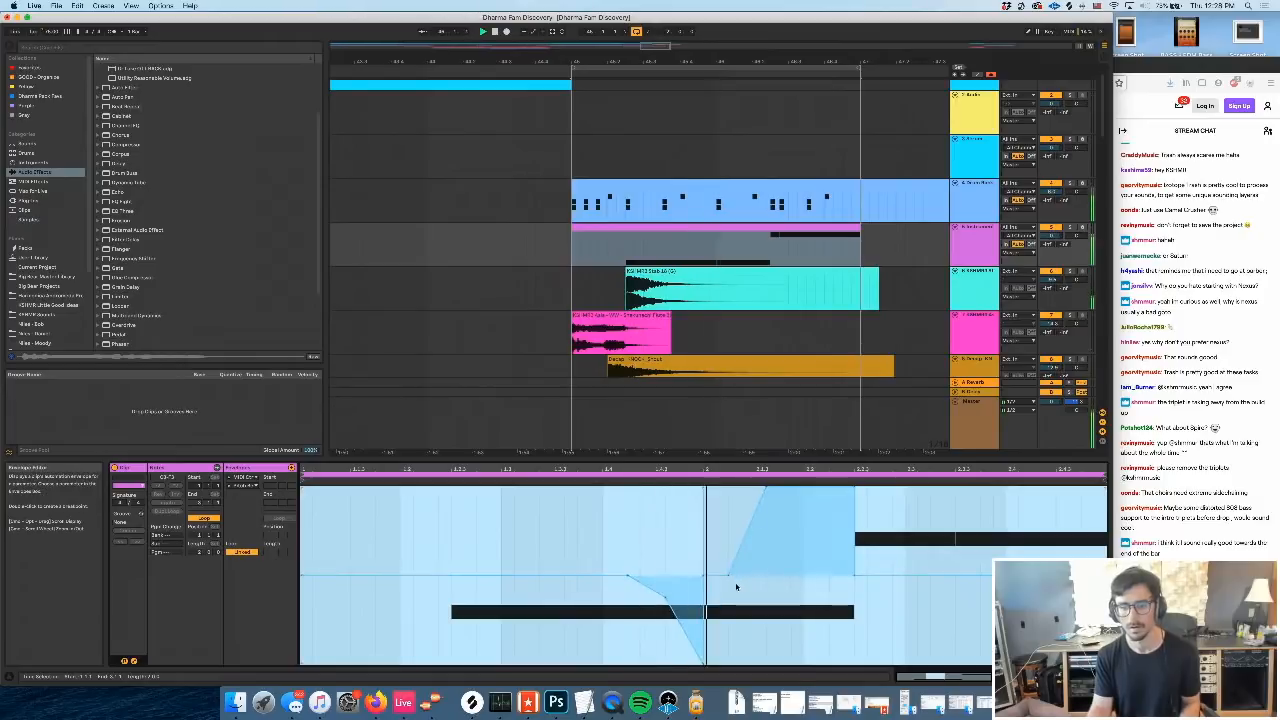
click(736, 587)
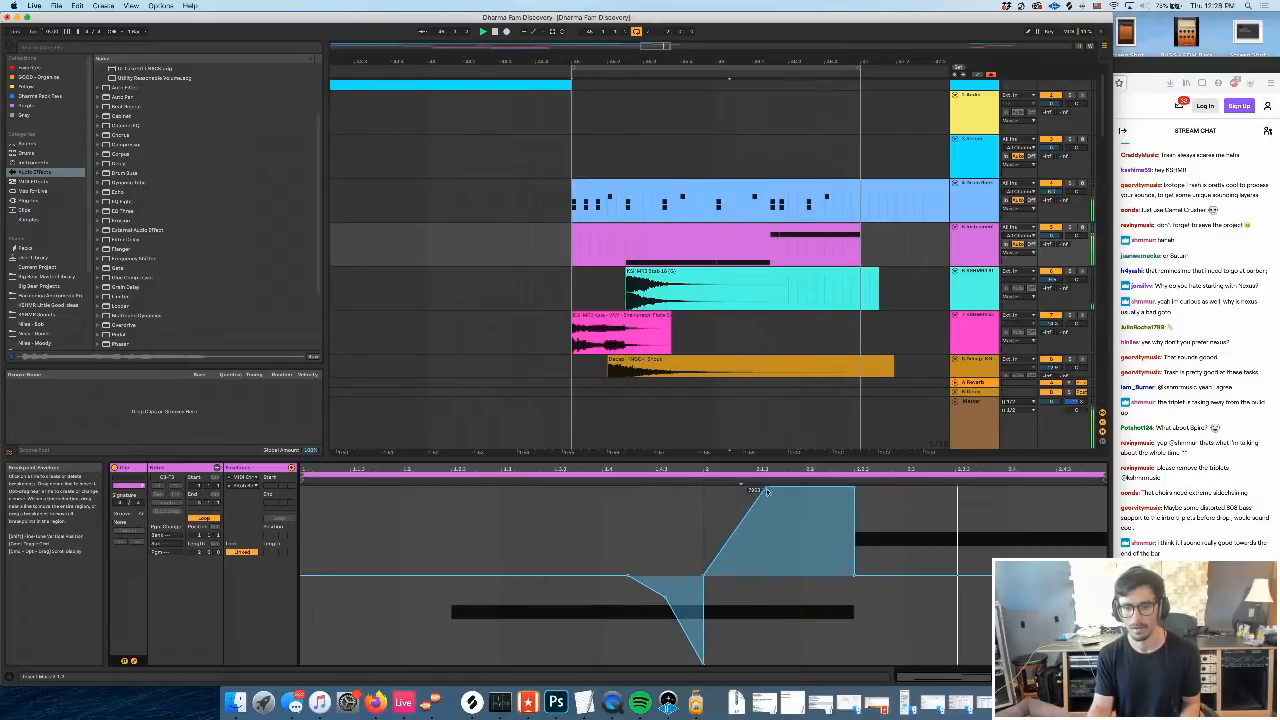
click(700, 478)
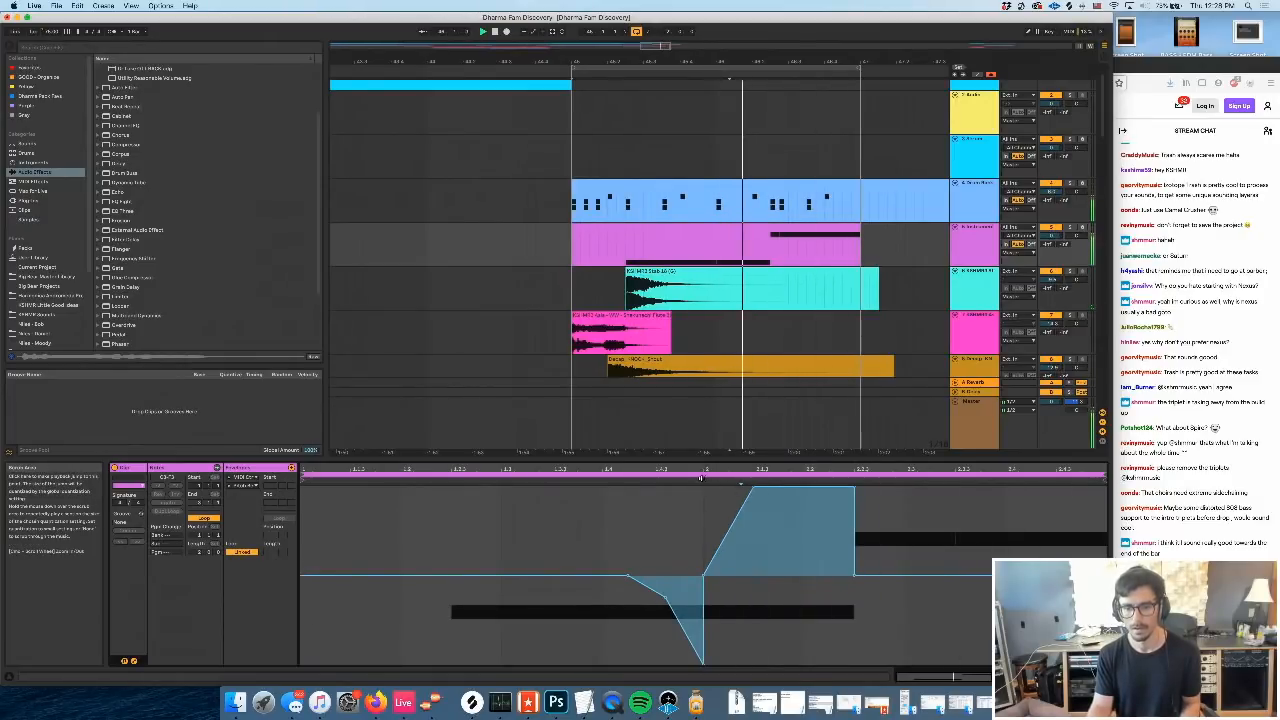
Lower the pitch-bend ramp's starting breakpoint to the minimum so the bend rises from the preceding dip, and play it
click(448, 476)
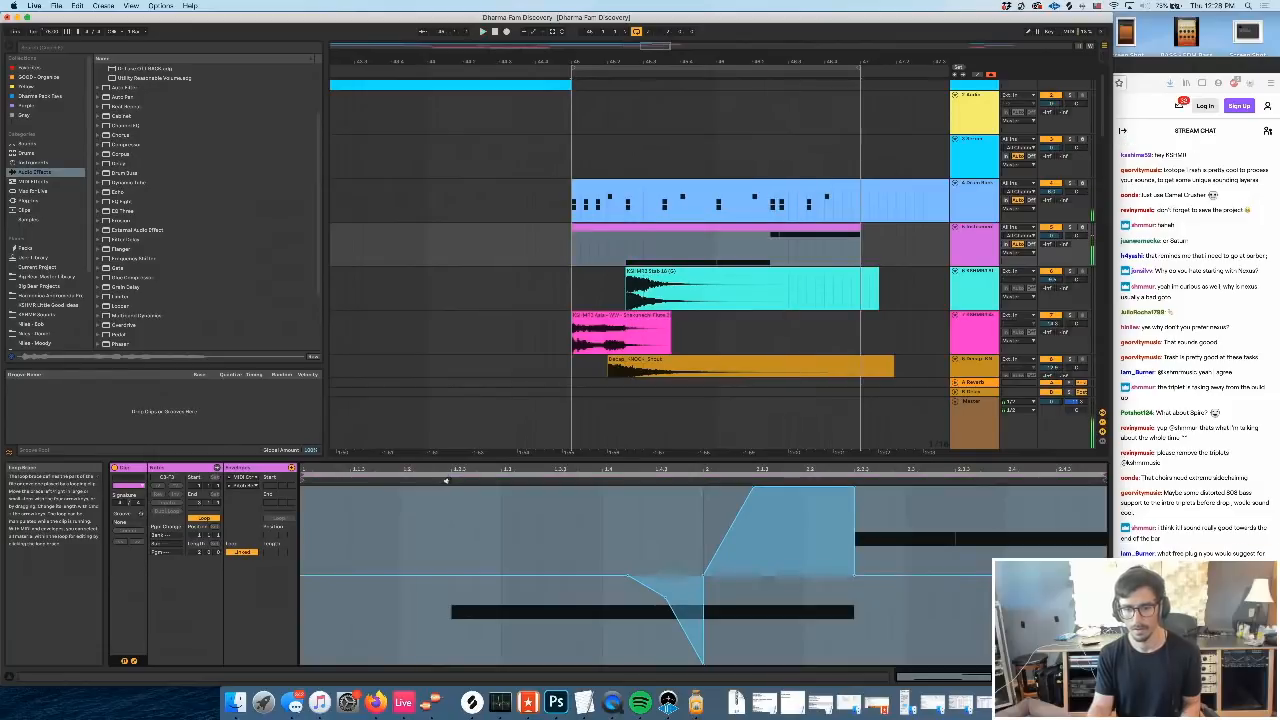
click(708, 583)
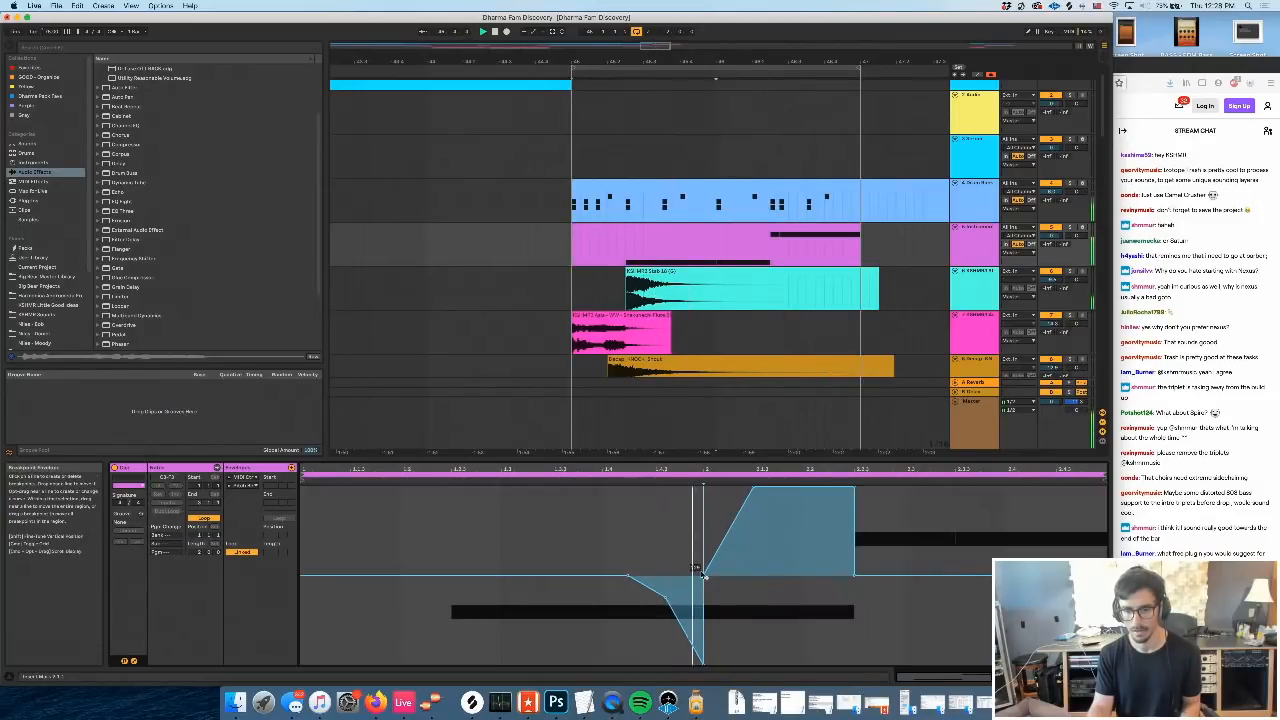
click(703, 575)
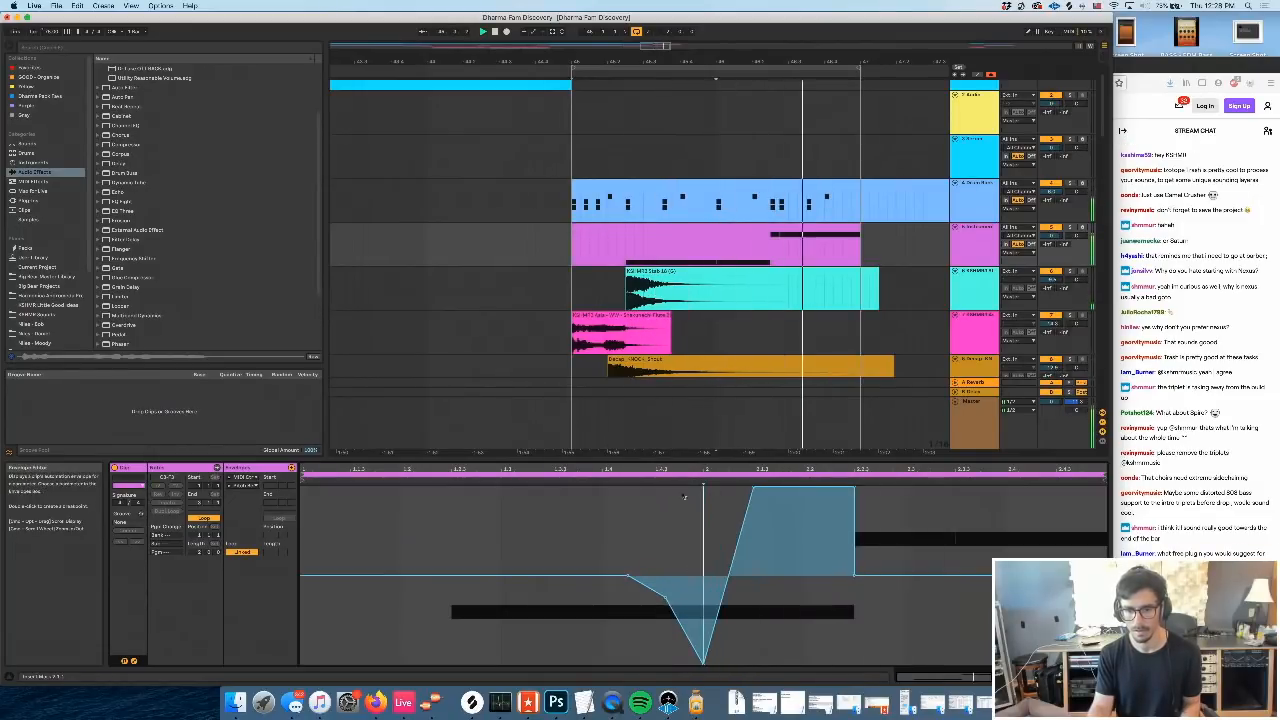
click(694, 481)
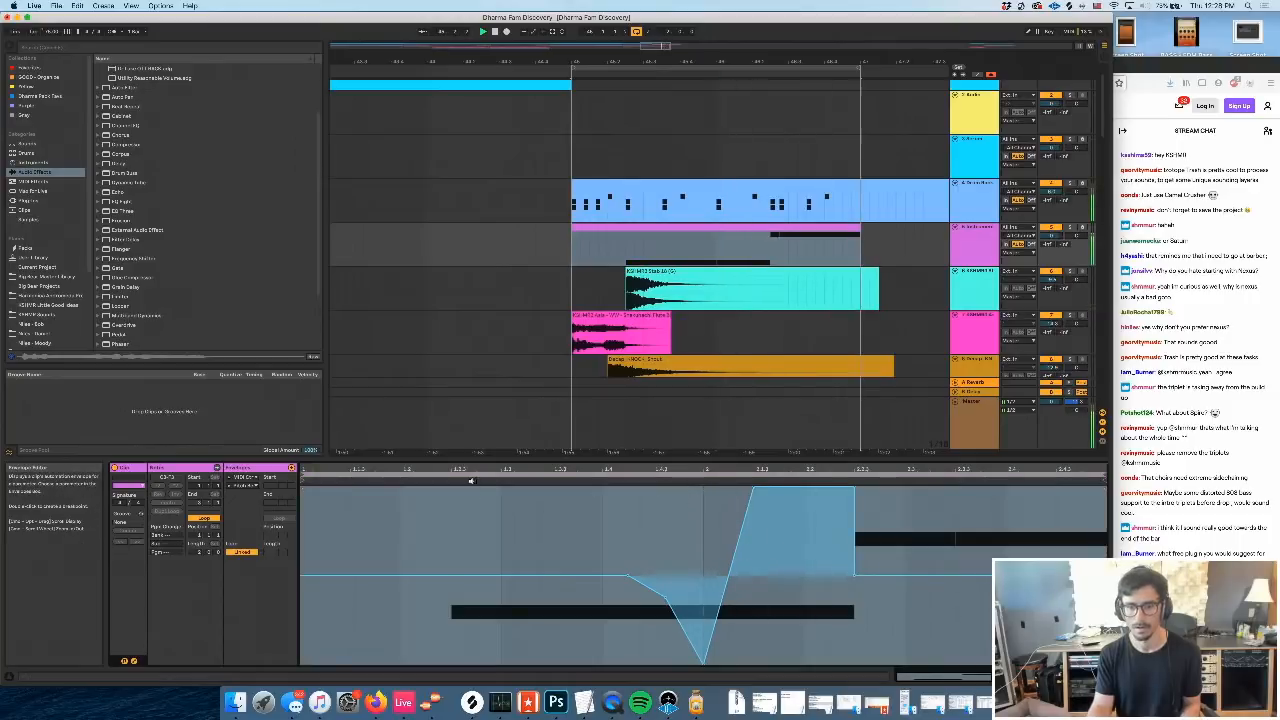
click(458, 479)
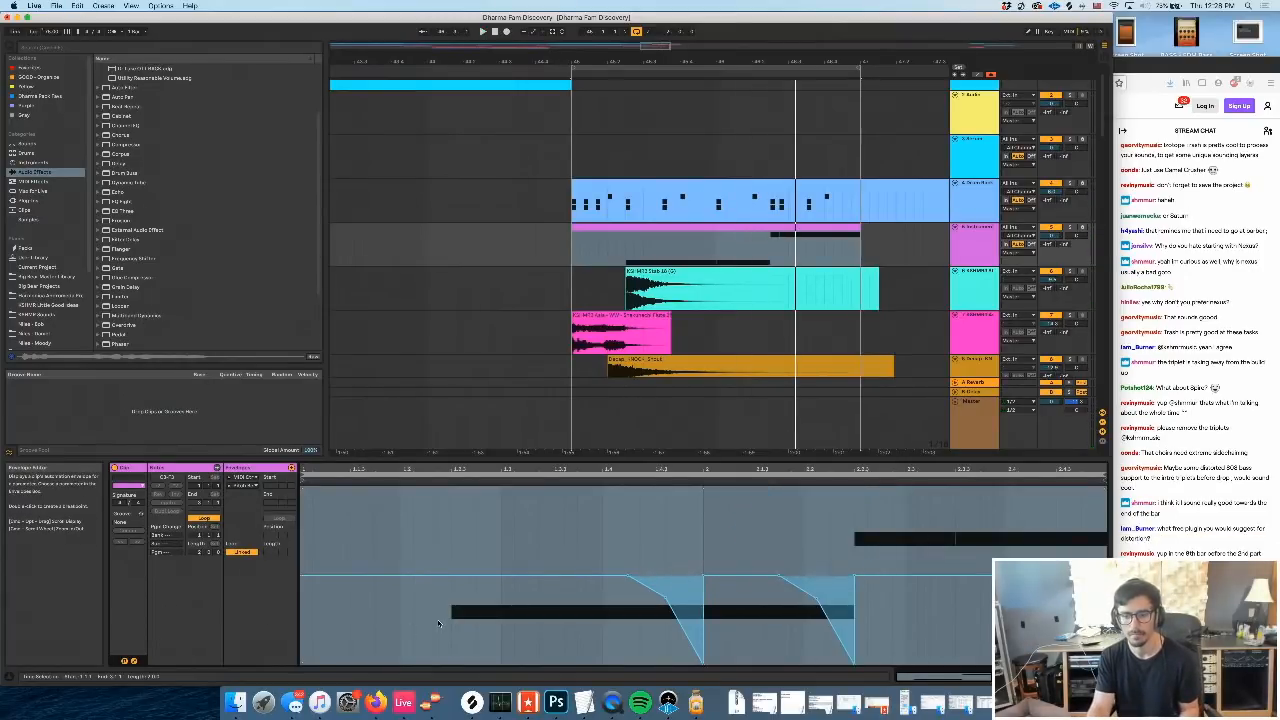
Stop playback and undo the pitch-bend envelope edits and the lowering of the second bass note
key(space)
key(super+z)
key(super+z)
key(super+z)
key(super+z)
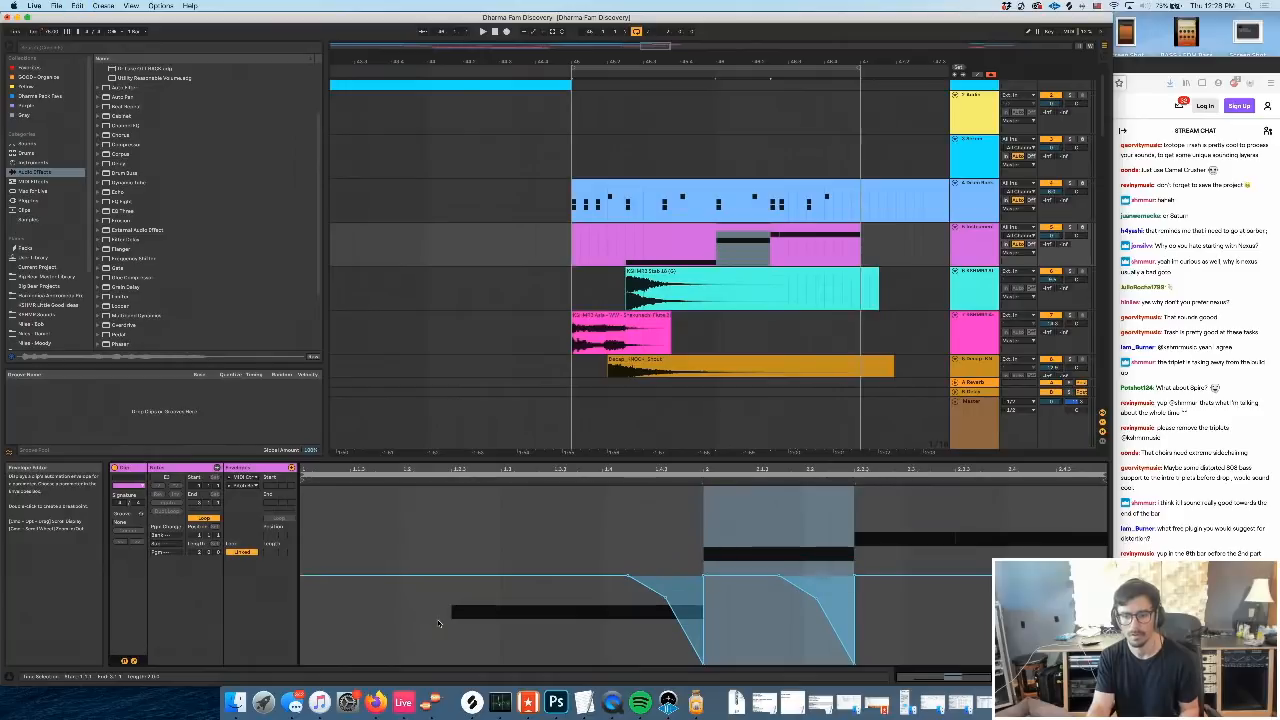
Play the drop from its start to review the chord audio against the other layers, and select the chord audio track
scroll(611, 303, down, 10)
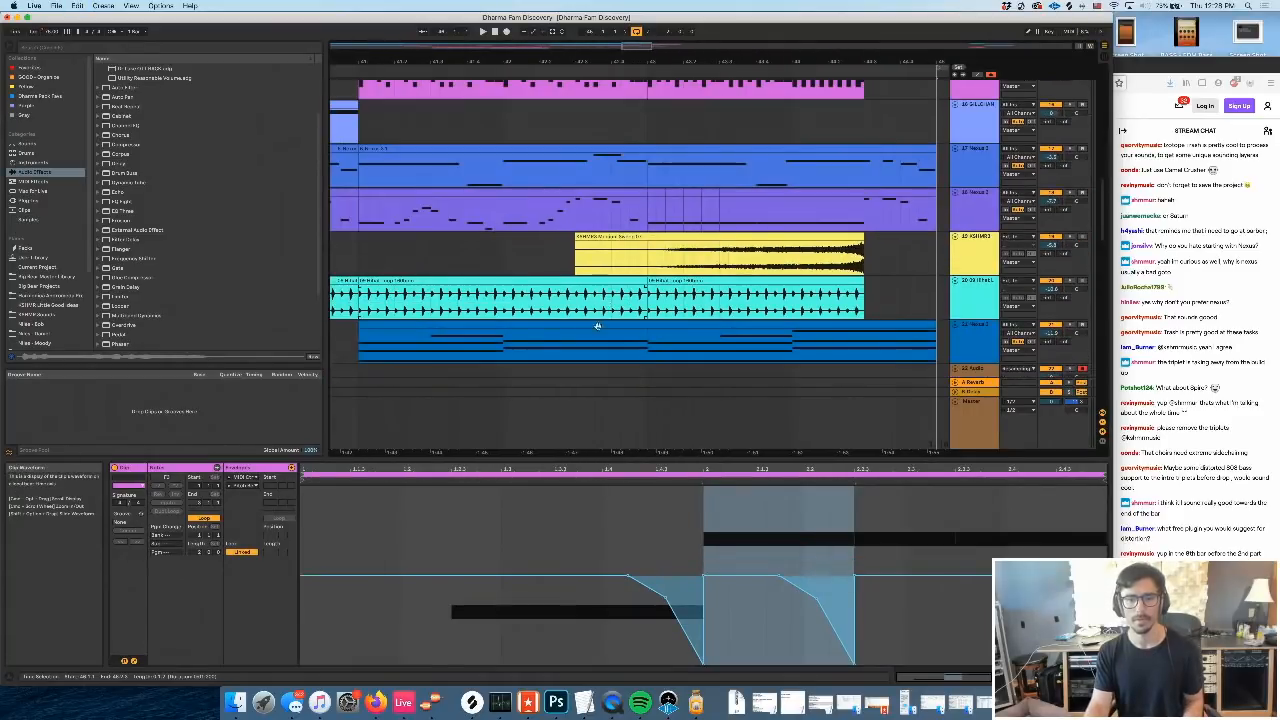
click(591, 321)
scroll(657, 237, right, 5)
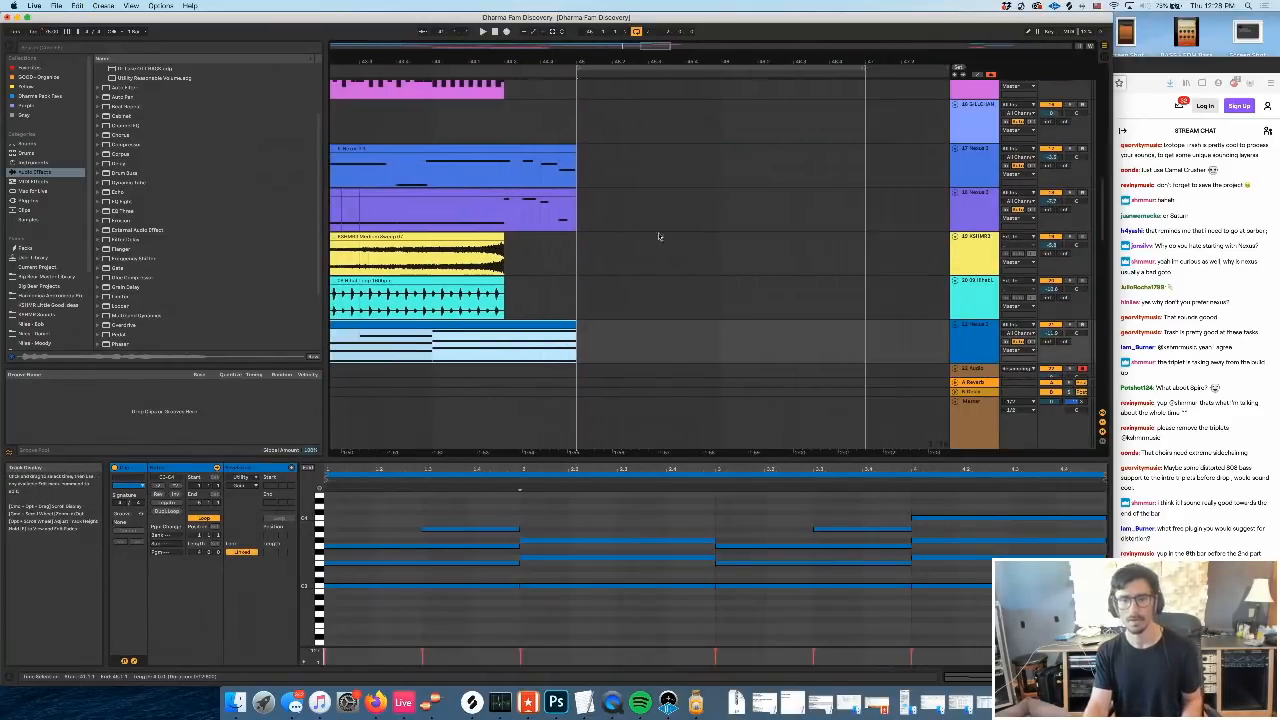
scroll(613, 206, up, 10)
click(586, 203)
key(space)
scroll(682, 258, up, 6)
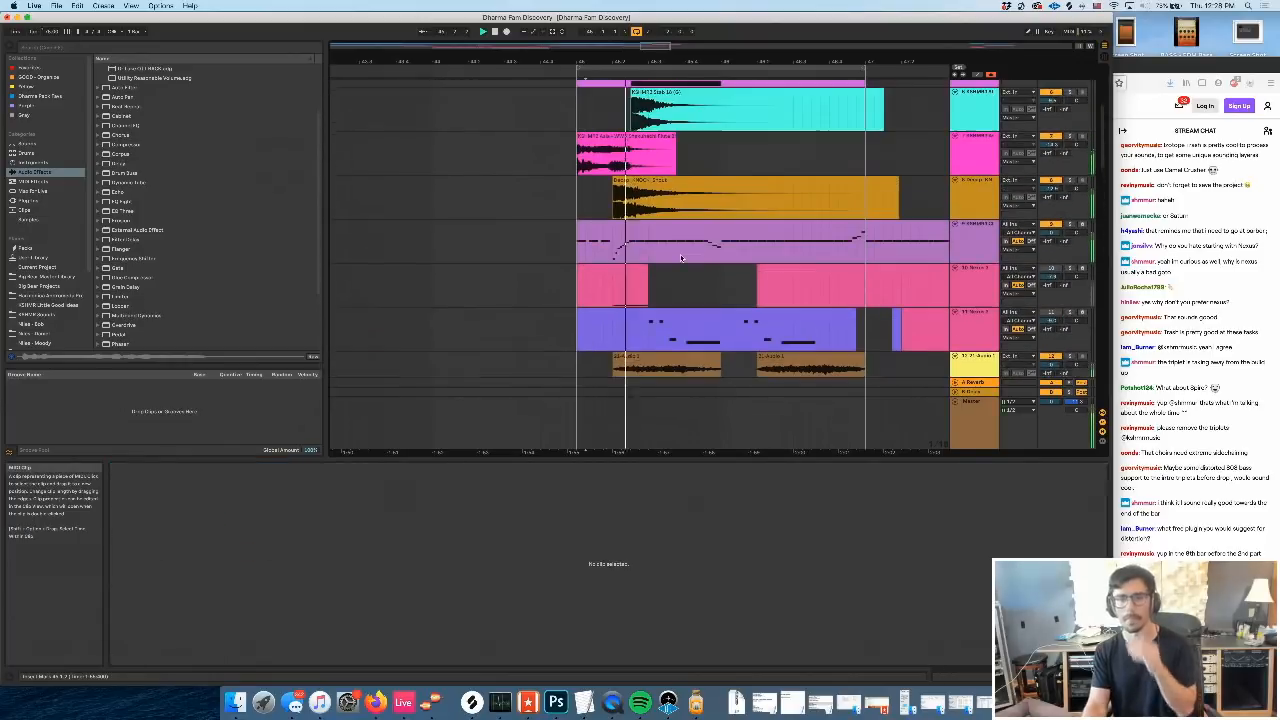
scroll(681, 258, down, 1)
scroll(680, 254, down, 3)
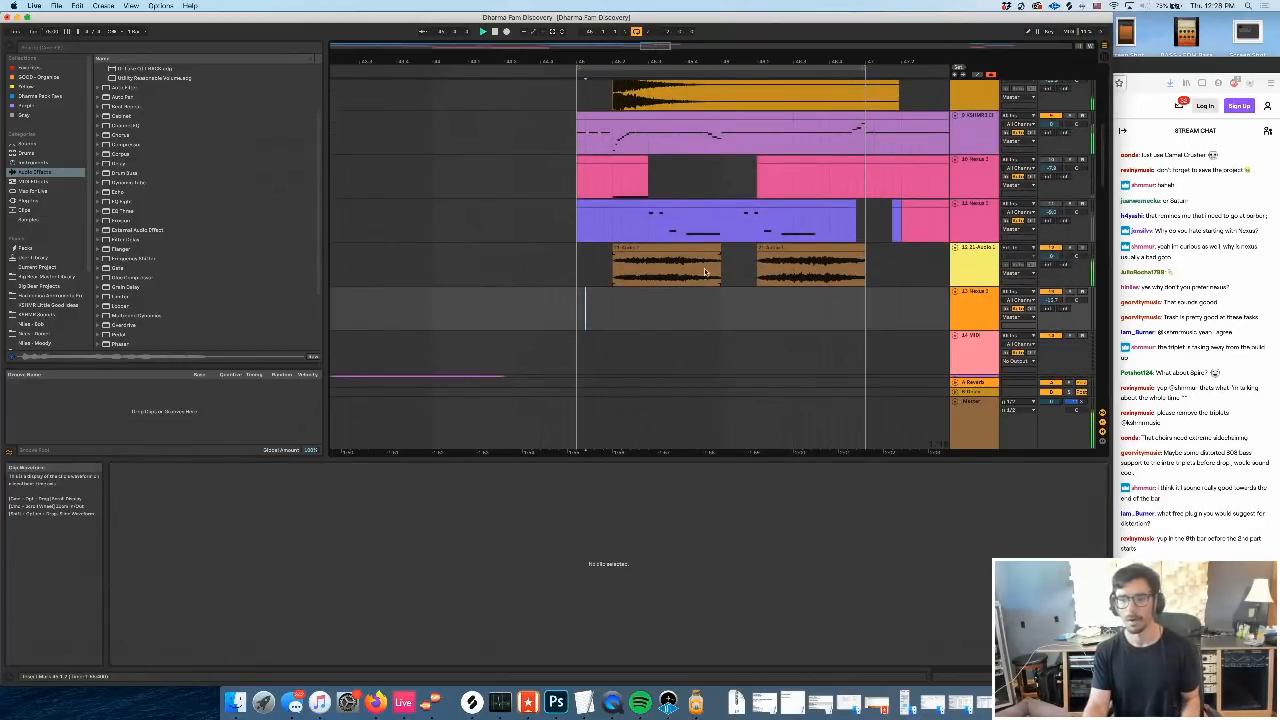
scroll(700, 265, left, 3)
scroll(715, 272, right, 2)
scroll(715, 272, left, 2)
scroll(715, 272, right, 2)
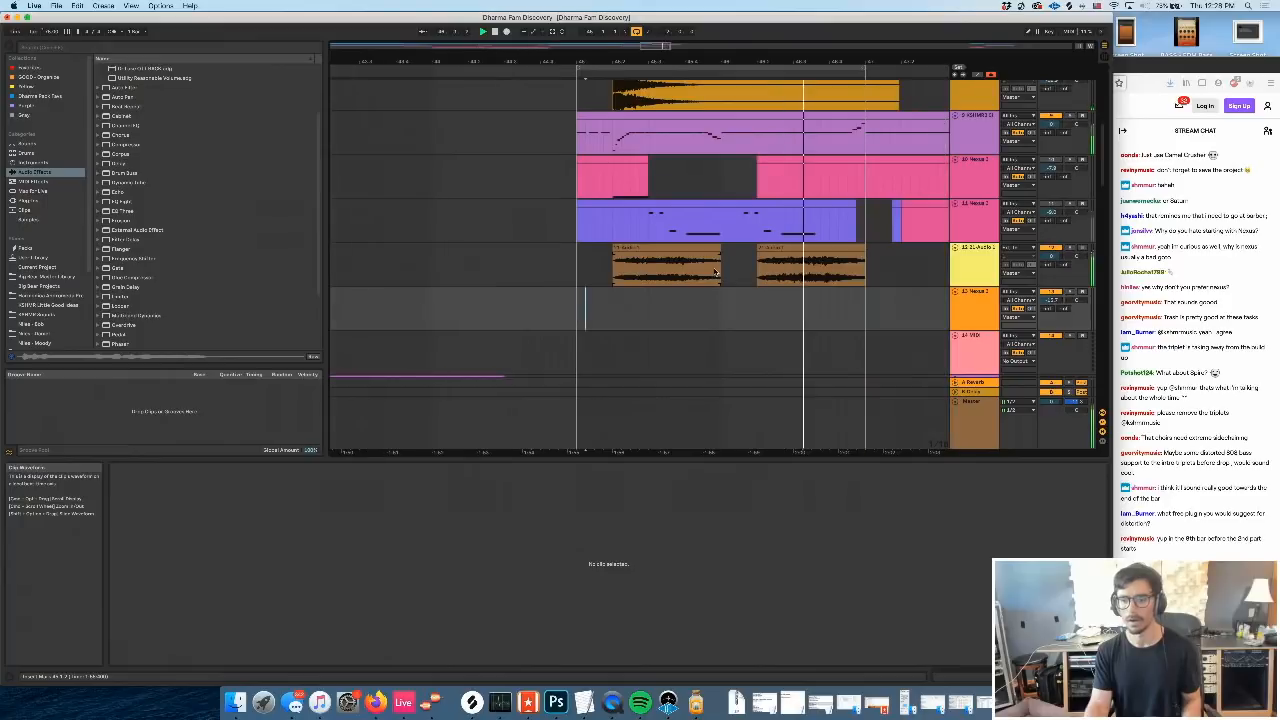
scroll(715, 272, left, 2)
scroll(715, 272, right, 2)
click(974, 267)
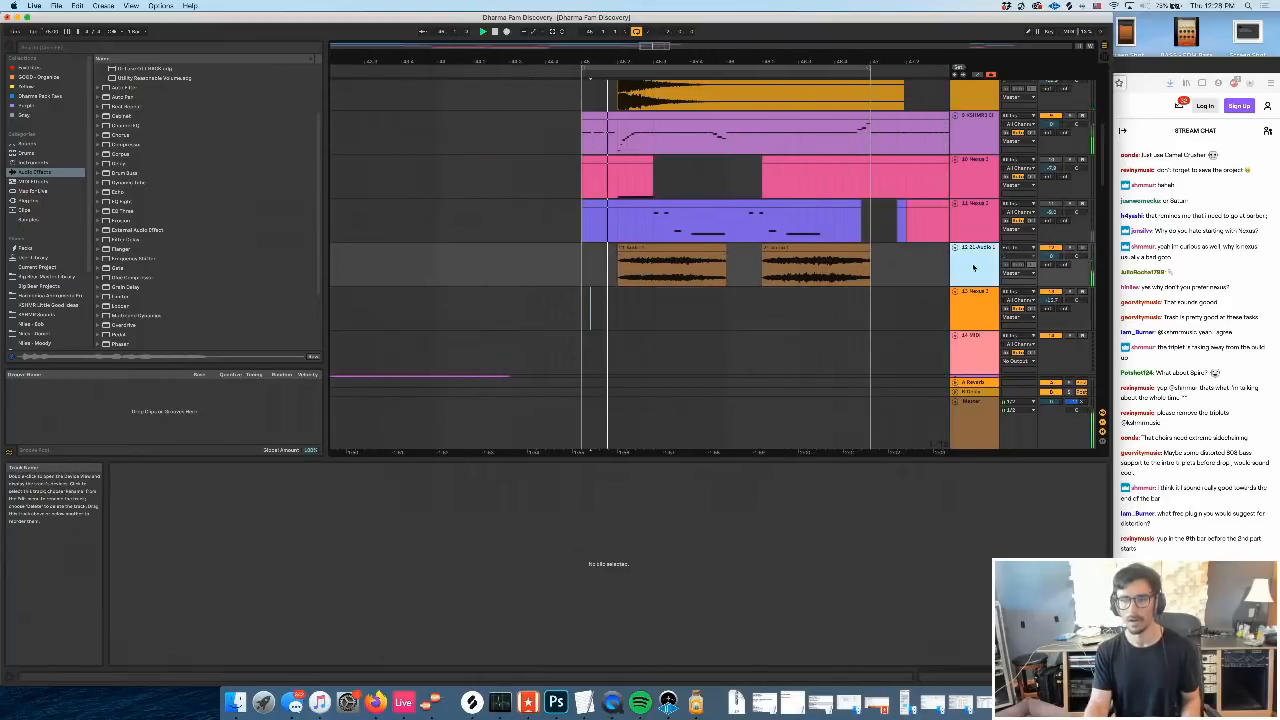
Enable the low-cut band in the chord audio track's EQ Eight and raise its cutoff to remove the low end
key(shift+Tab)
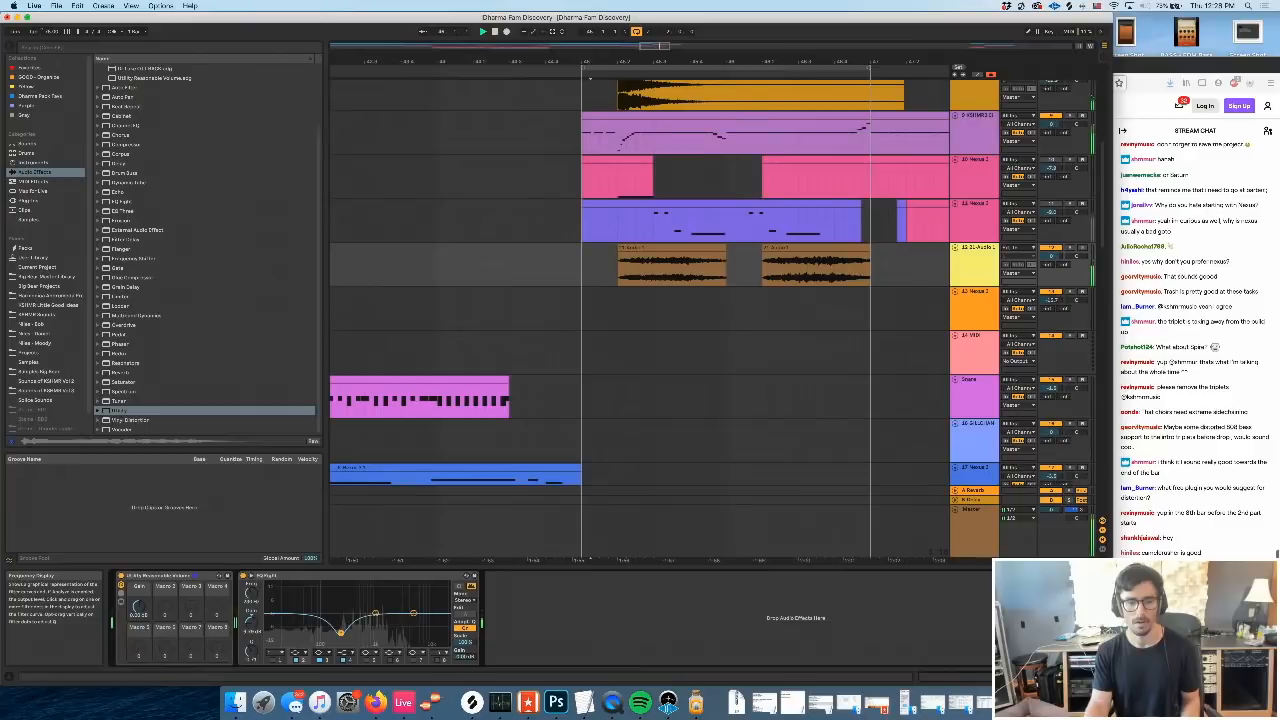
click(275, 653)
click(270, 683)
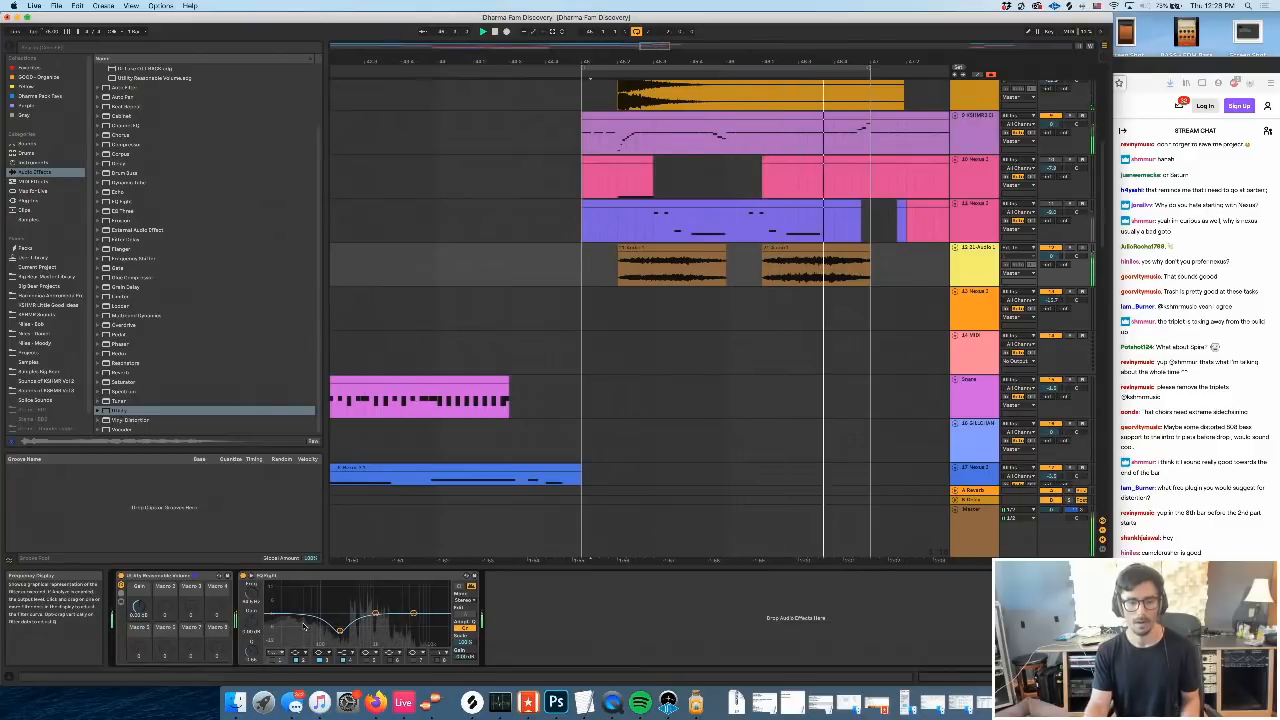
drag(312, 624, 323, 632)
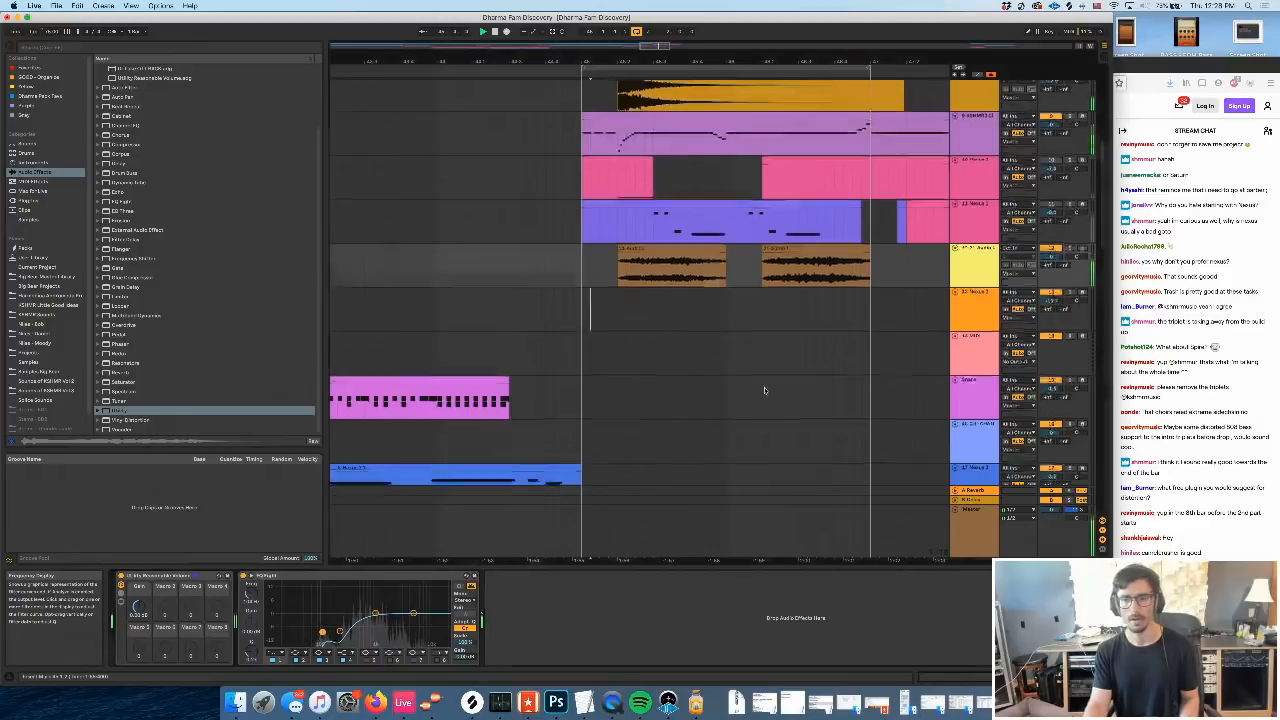
Copy the sidechain Compressor from the second drop Nexus track and add it after the EQ Eight on the chord audio track
scroll(763, 389, up, 3)
click(992, 331)
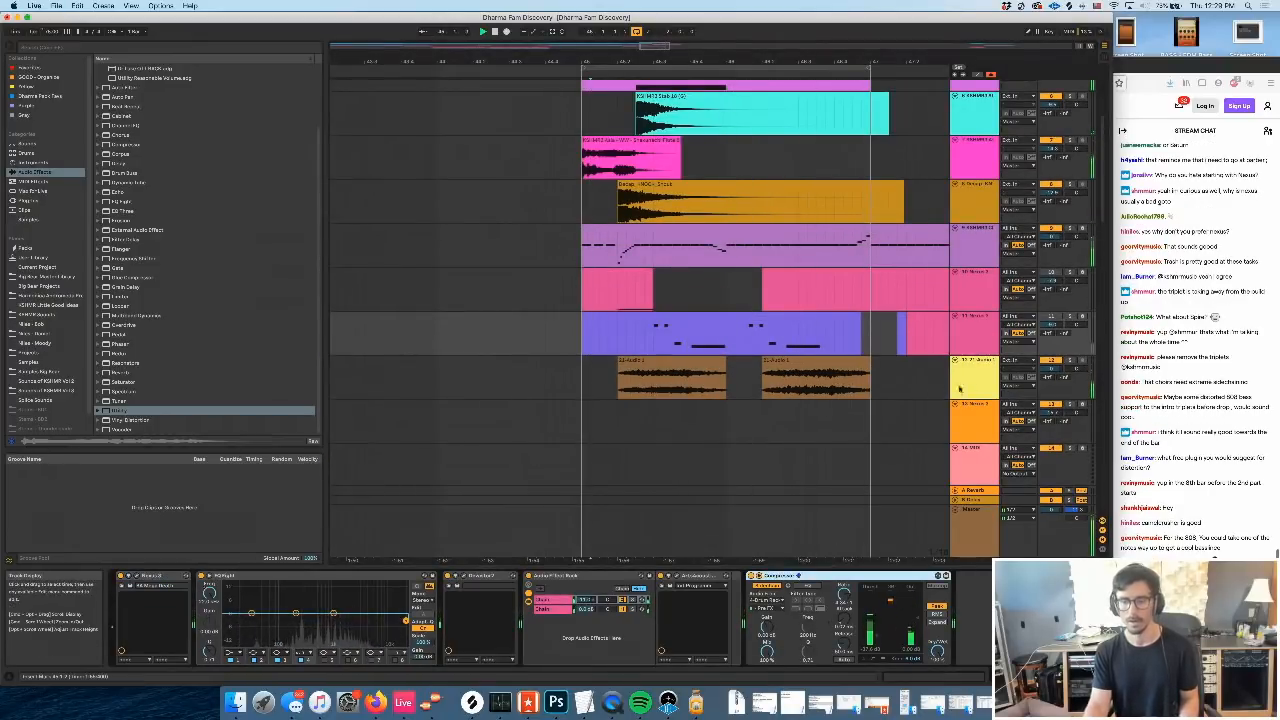
click(974, 388)
click(723, 647)
key(super+v)
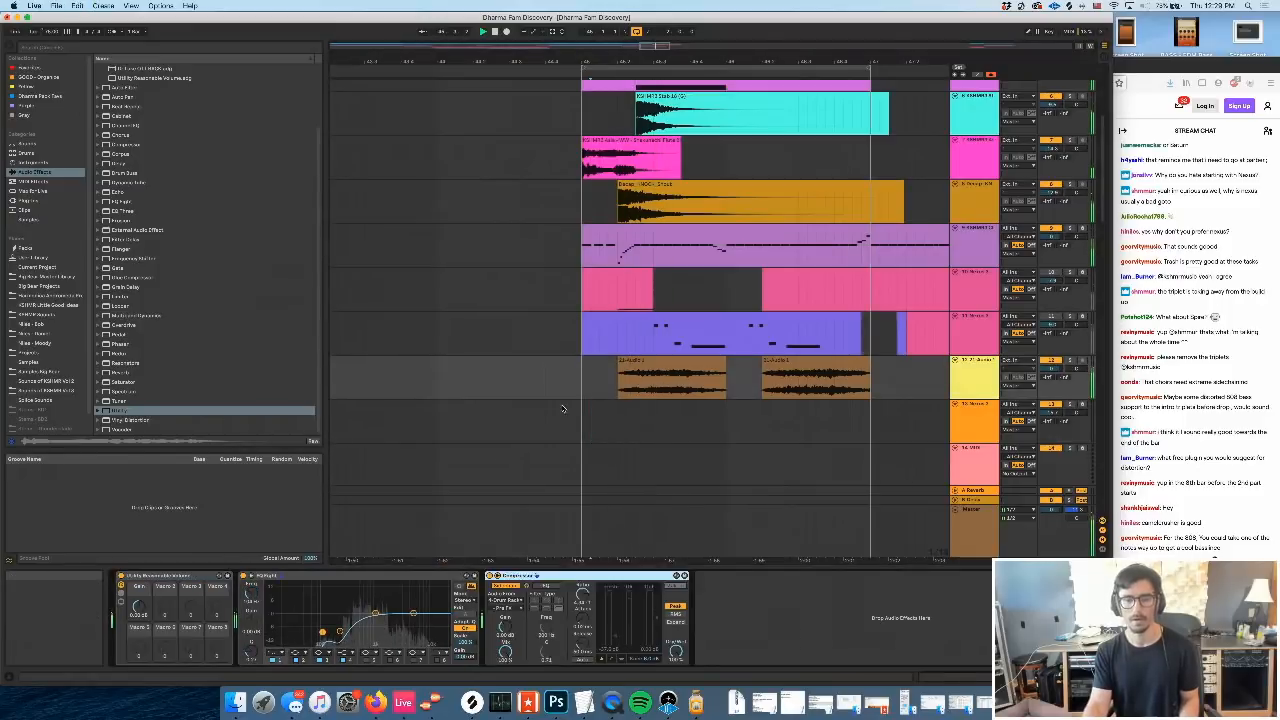
scroll(565, 408, down, 5)
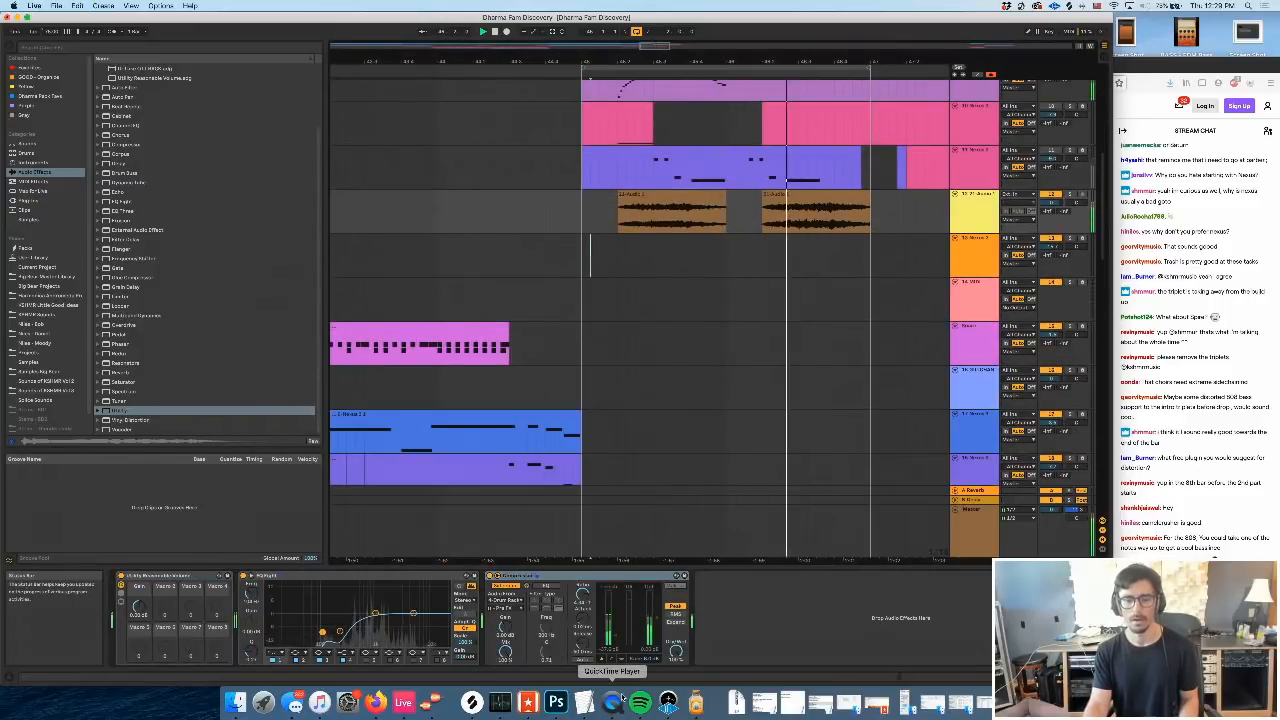
scroll(455, 500, left, 4)
scroll(594, 450, down, 5)
scroll(594, 450, left, 3)
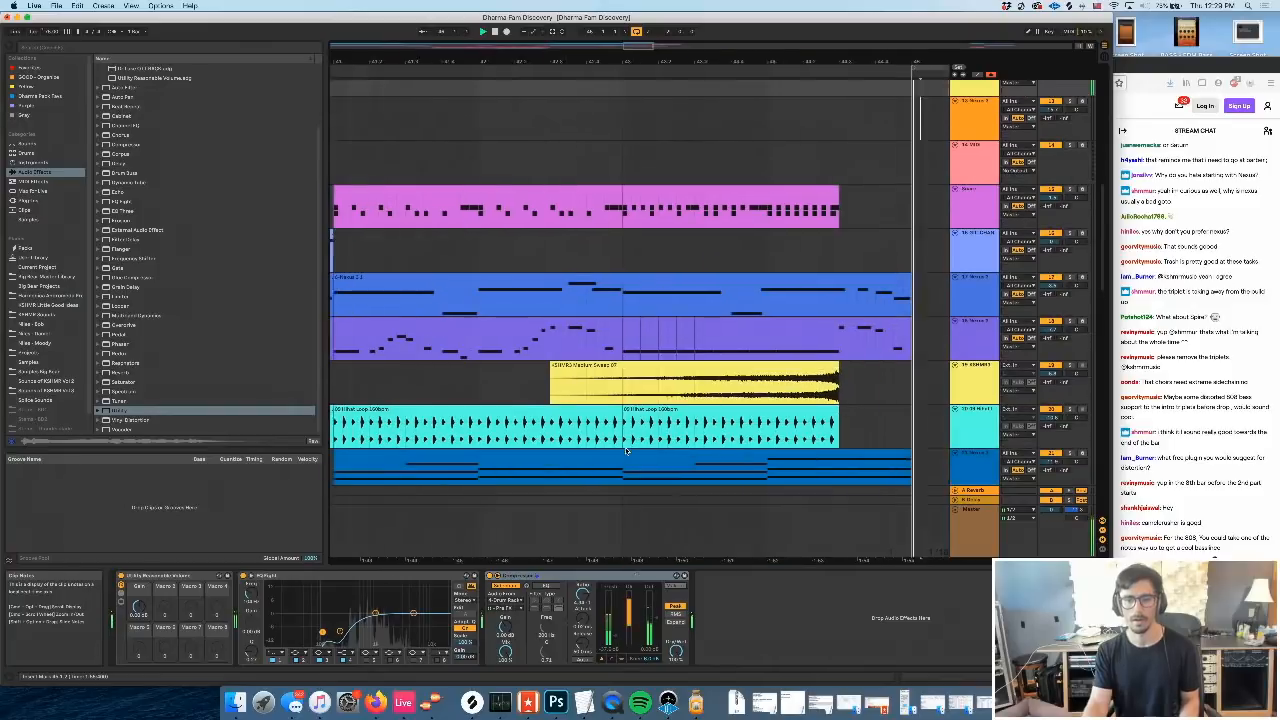
scroll(620, 450, down, 3)
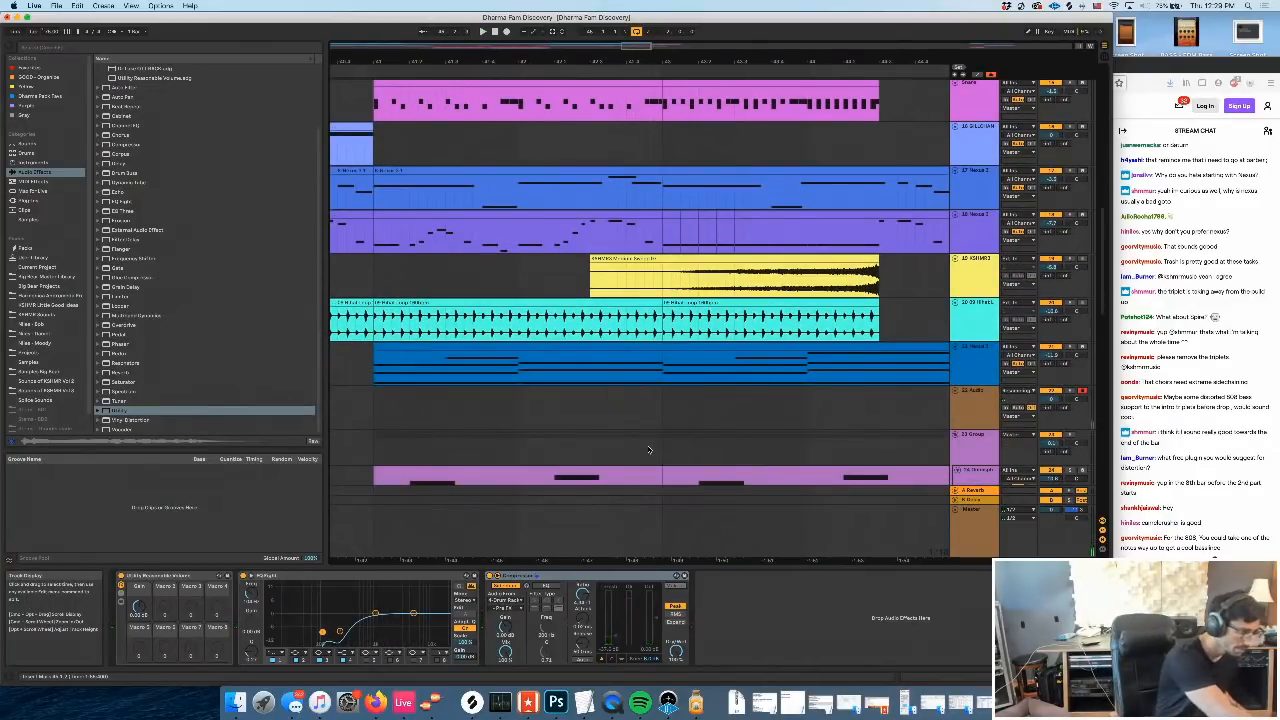
scroll(751, 455, up, 8)
scroll(751, 455, right, 6)
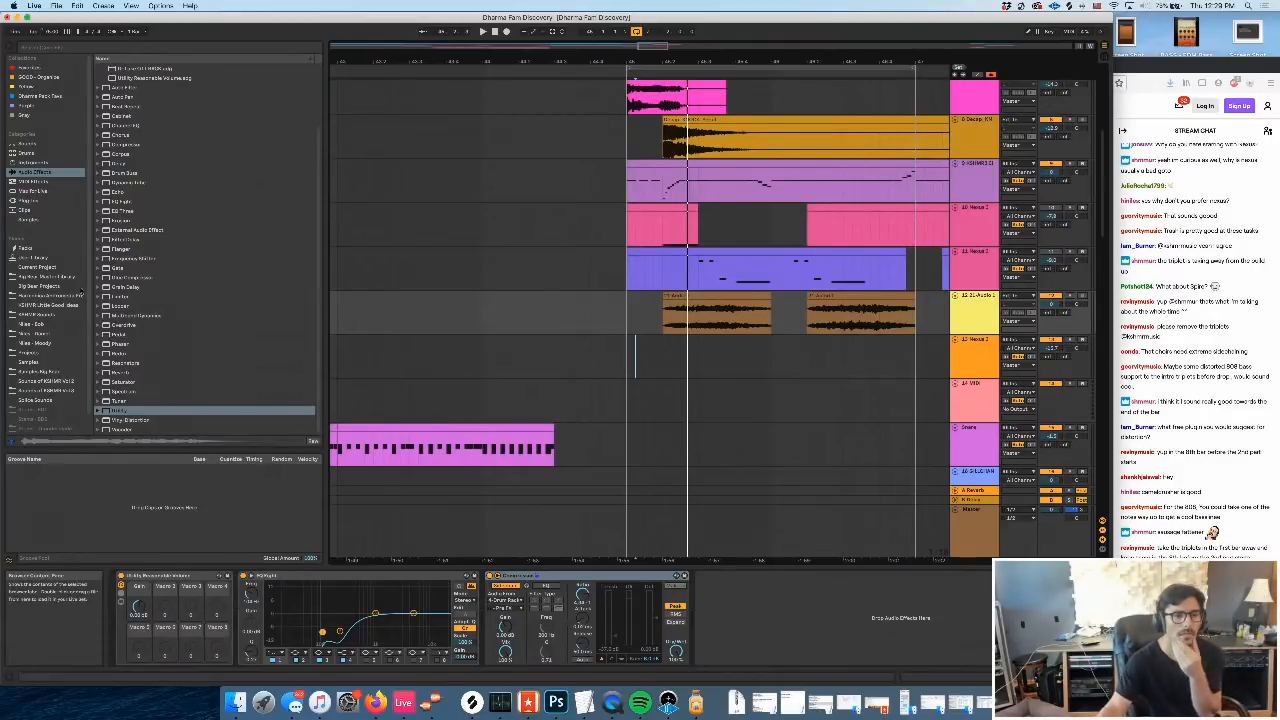
Browse the KSHMR Sounds presets and expand the KSHMR Sounds folder inside Projects
click(44, 316)
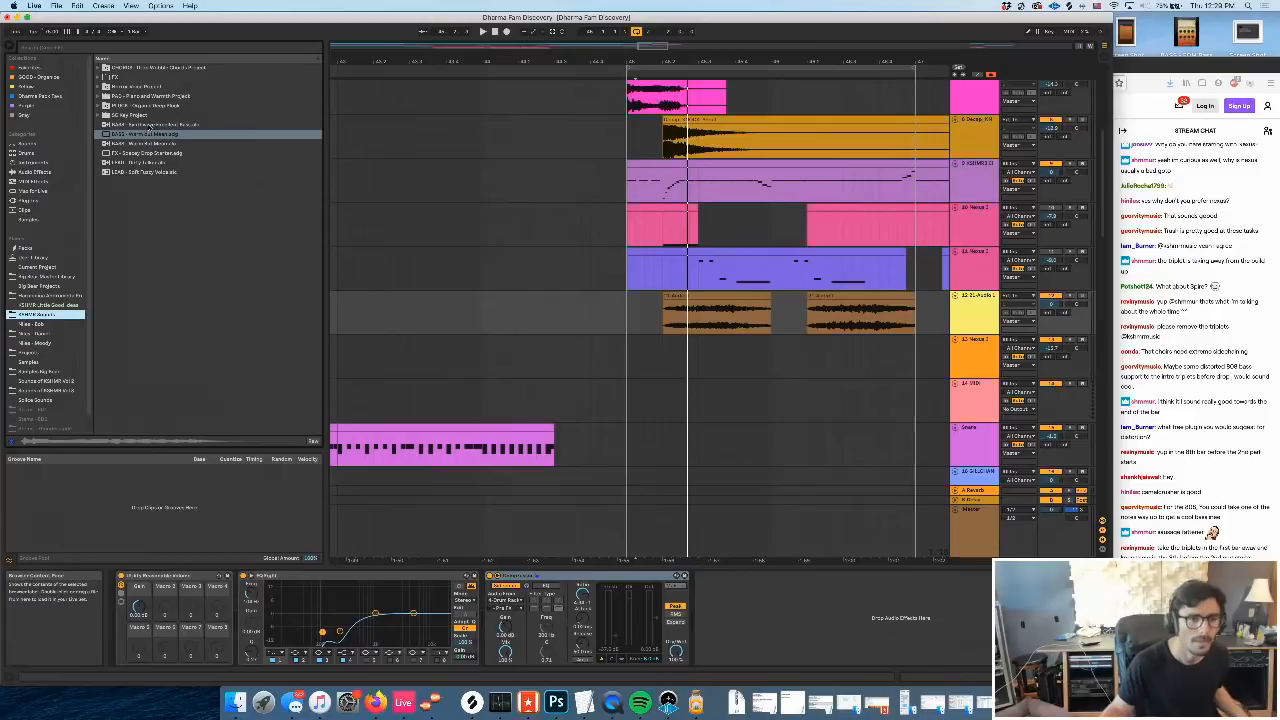
click(40, 353)
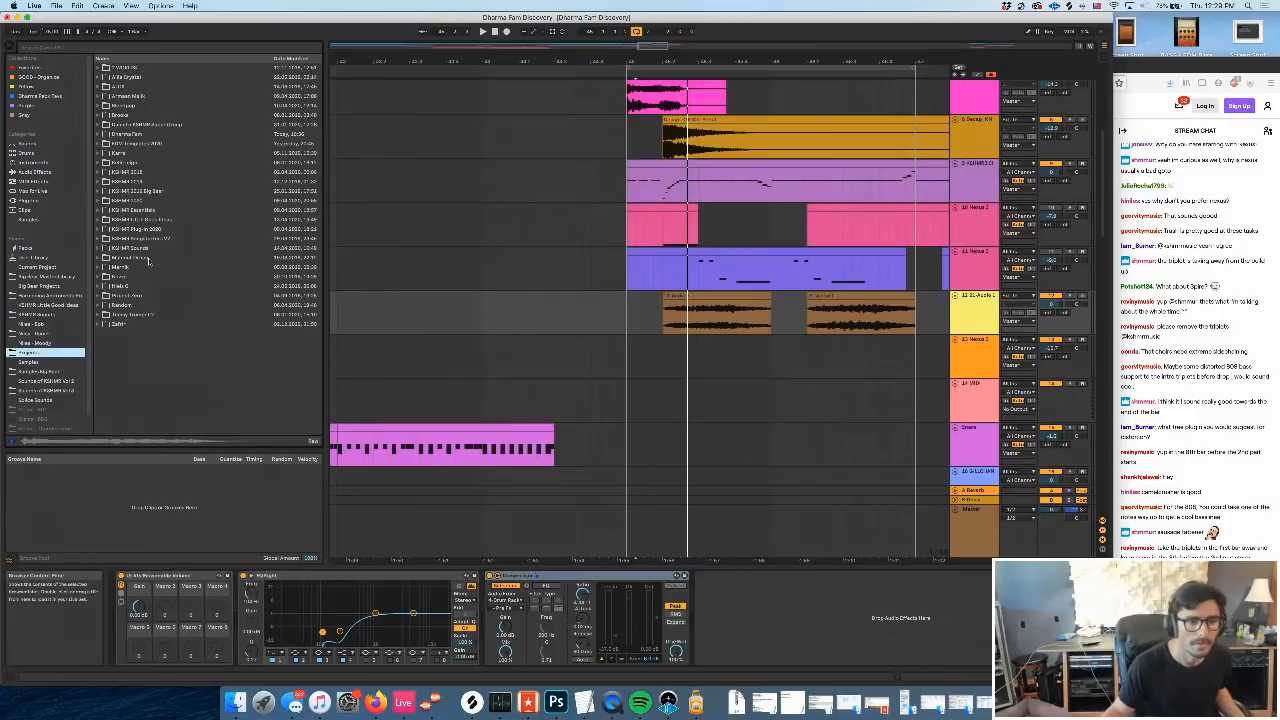
double_click(138, 247)
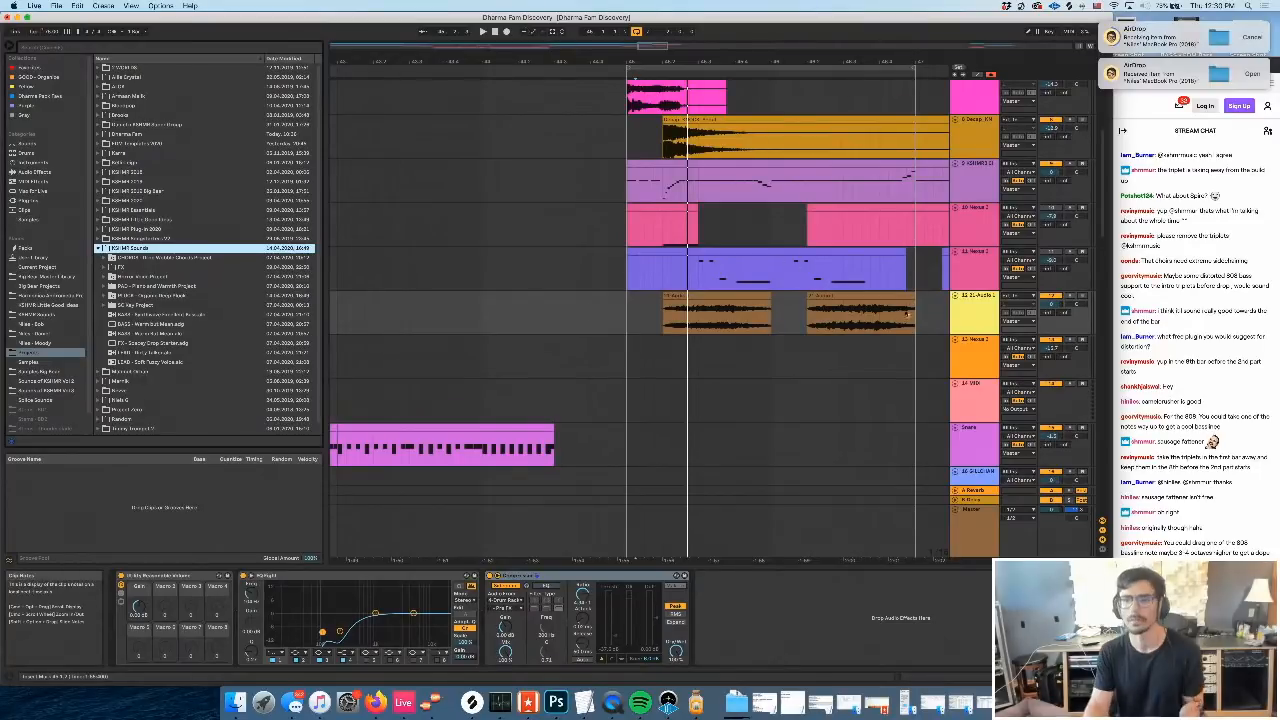
Insert a new MIDI track directly below the chord audio track
click(635, 356)
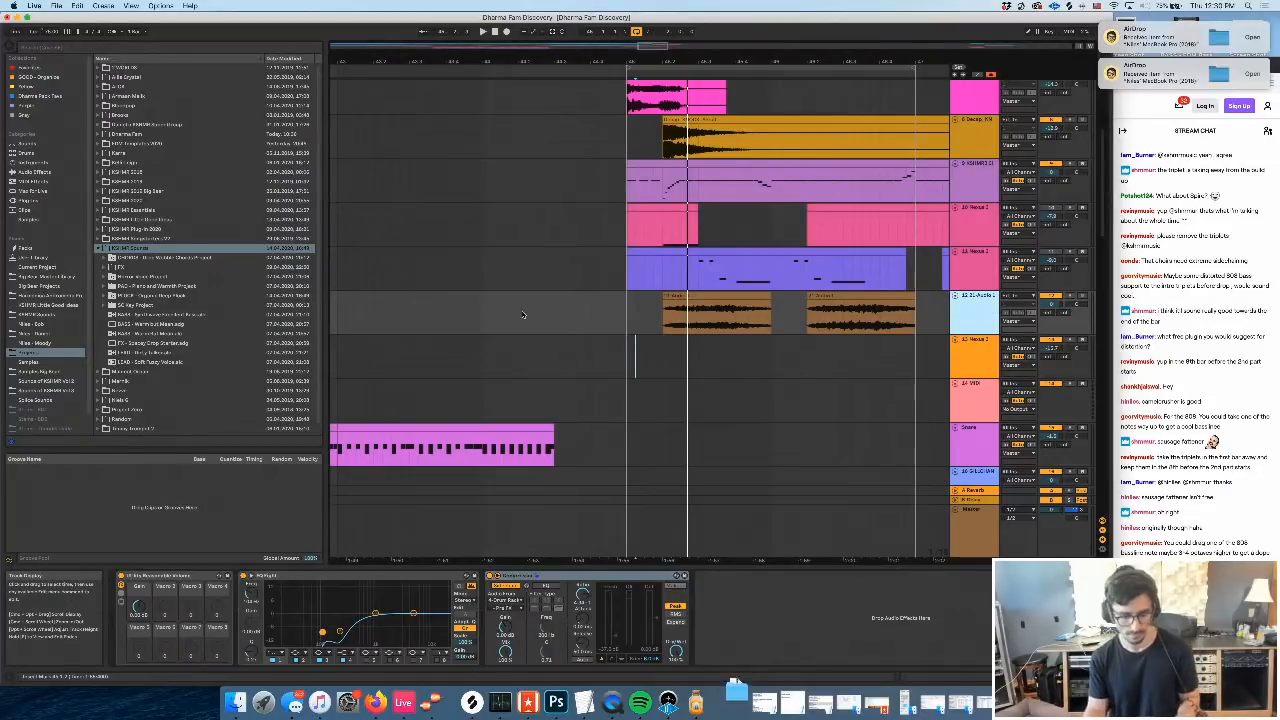
key(super+shift+t)
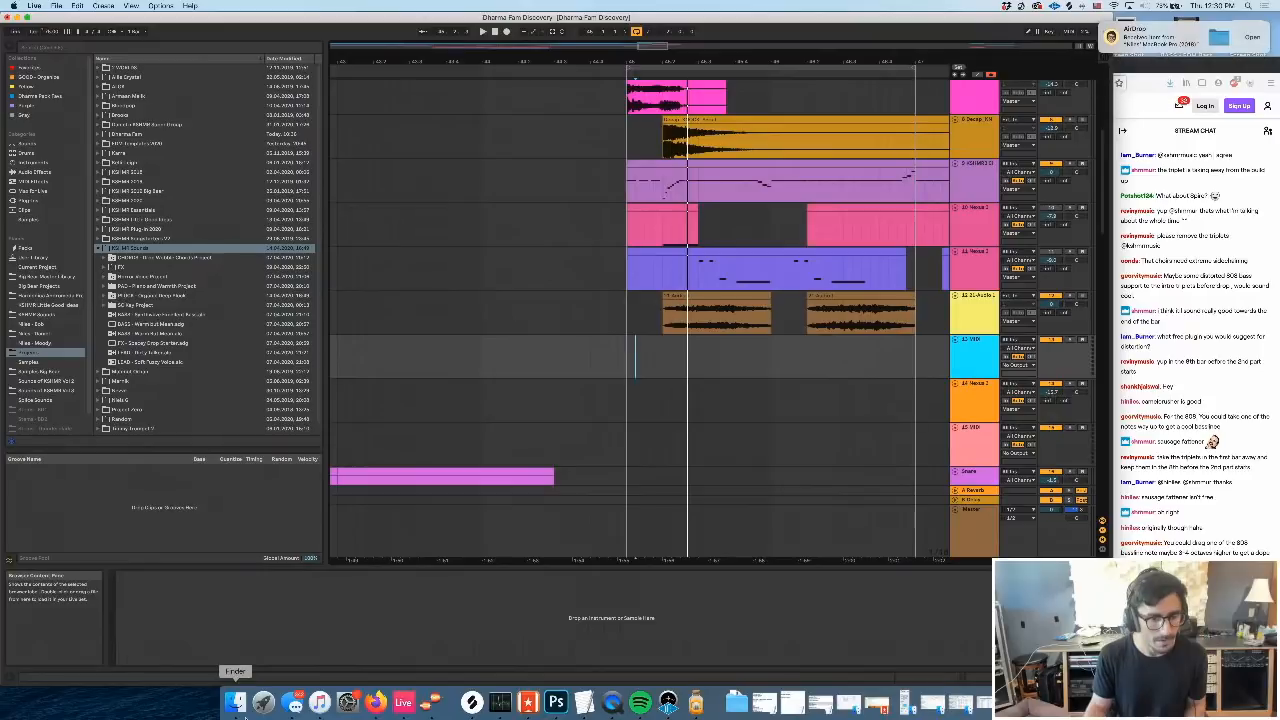
Switch to Finder and show the Downloads folder in one window and the Projects folder in the other
click(236, 703)
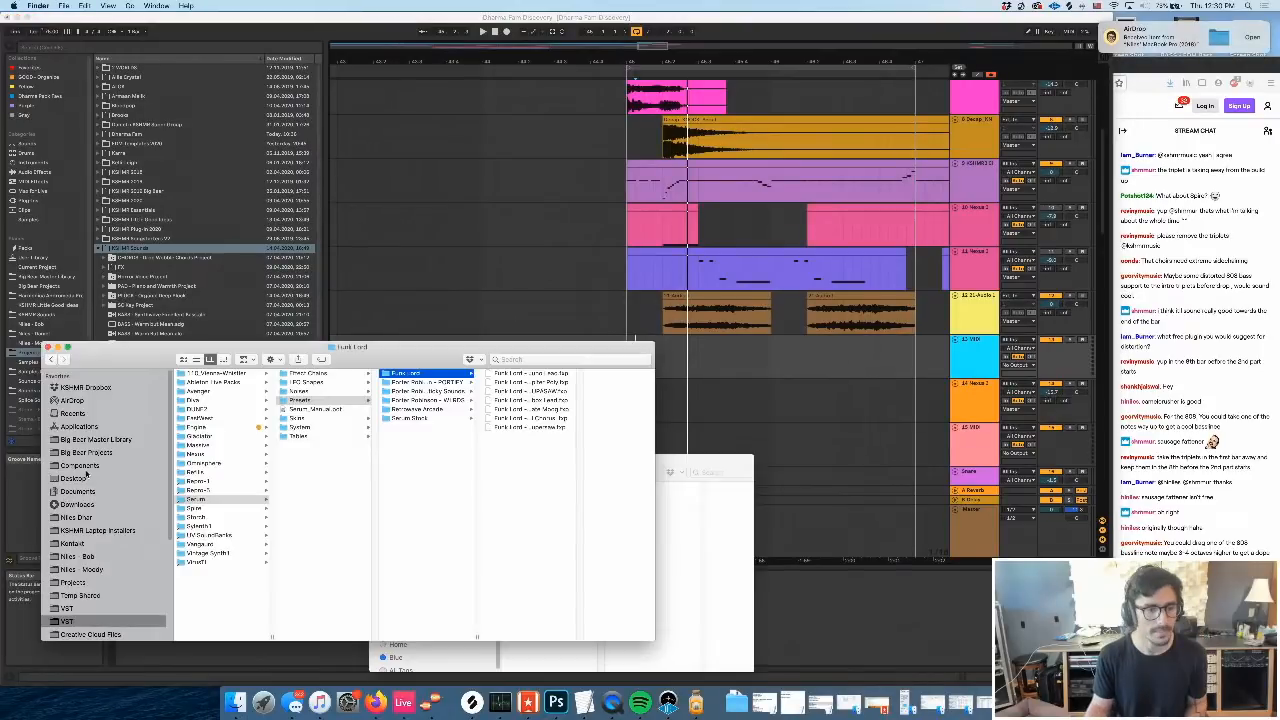
click(77, 504)
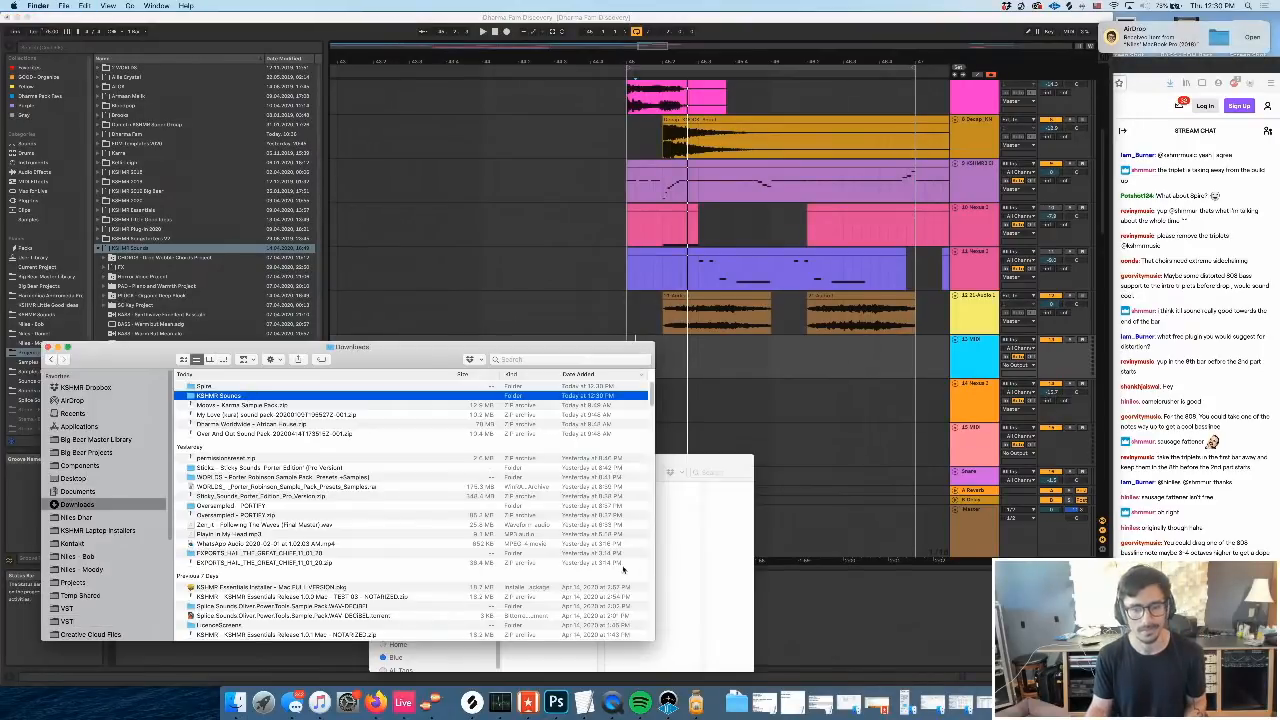
click(686, 563)
scroll(420, 600, up, 5)
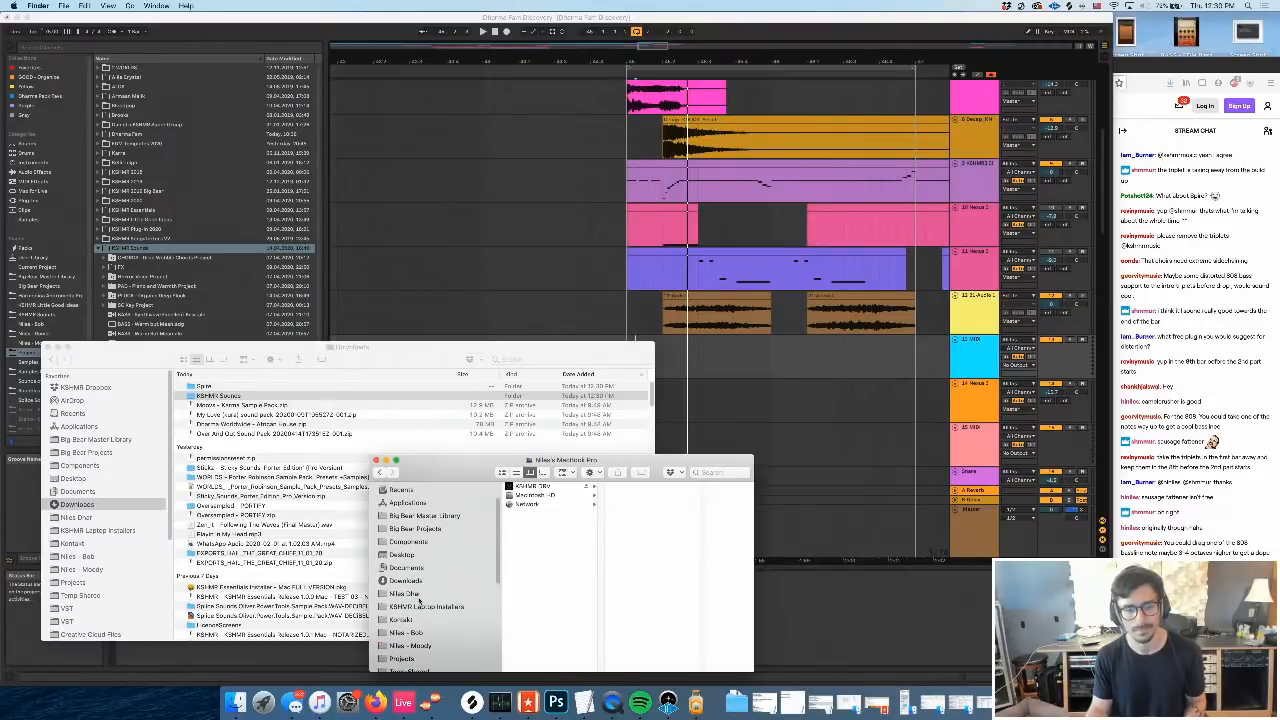
click(401, 652)
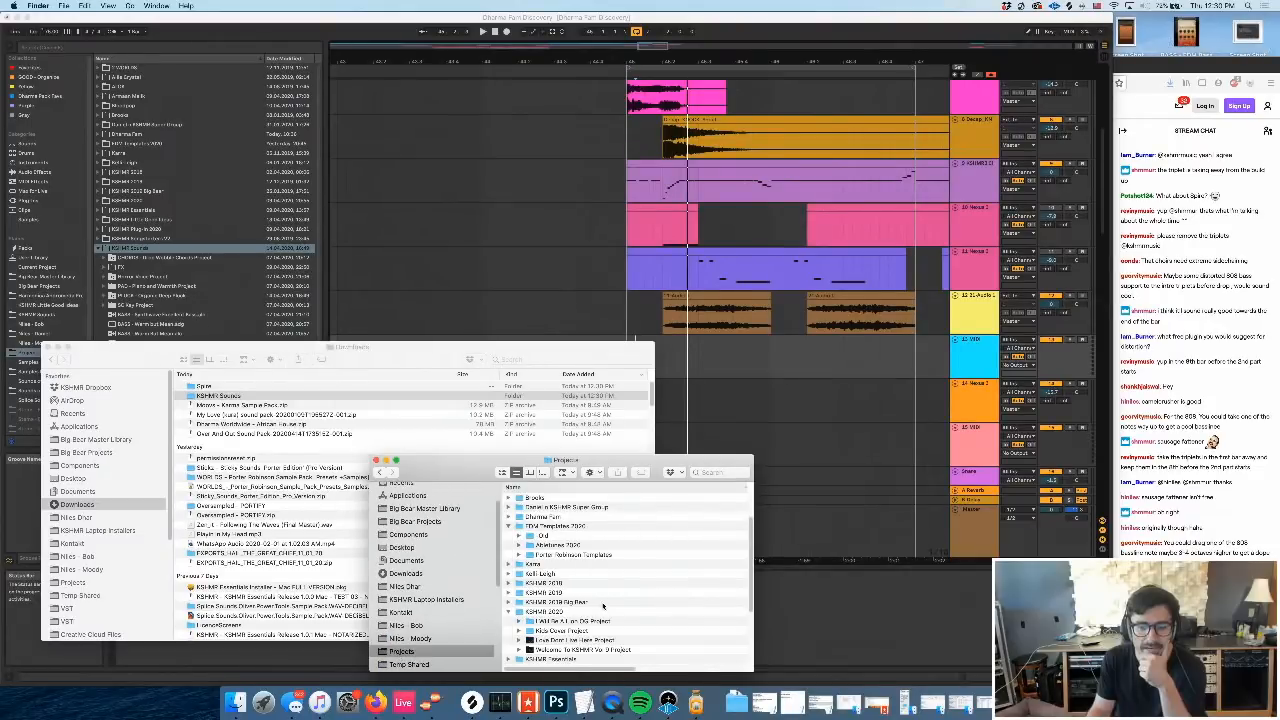
Open the KSHMR Sounds folder within Projects and move the downloaded KSHMR Sounds folder into it
scroll(603, 606, down, 2)
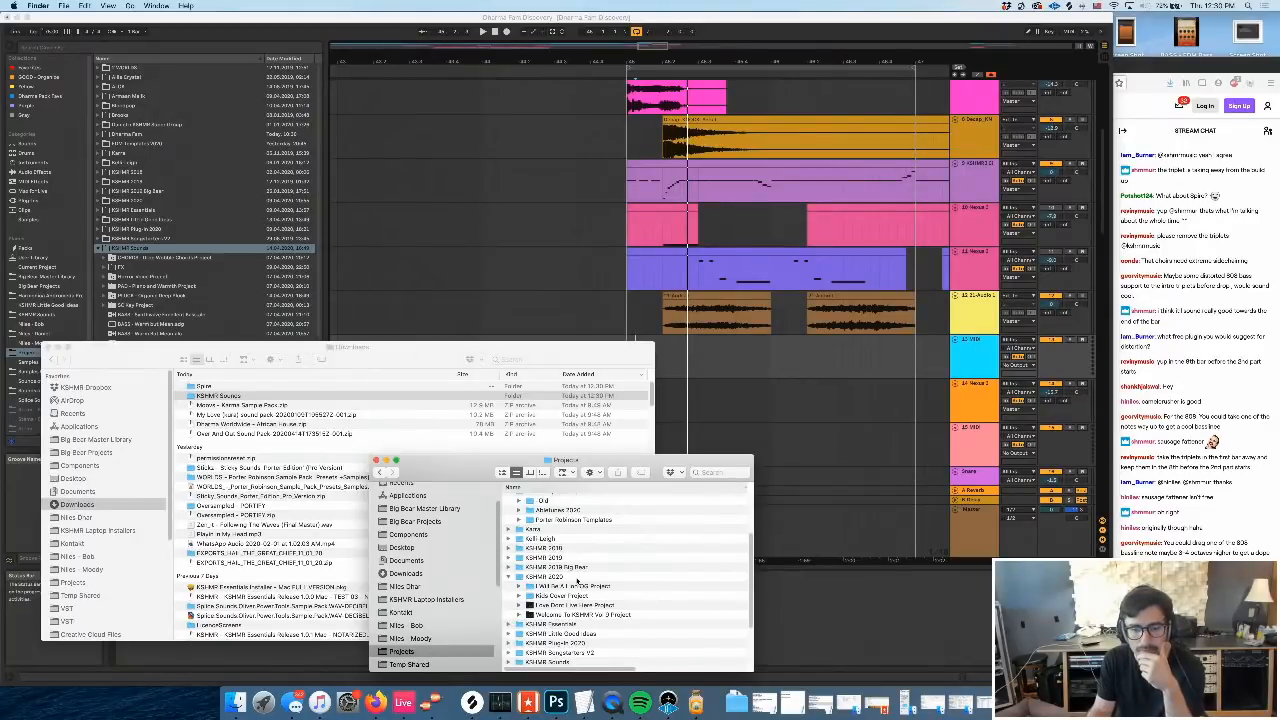
scroll(577, 581, up, 2)
scroll(577, 581, up, 1)
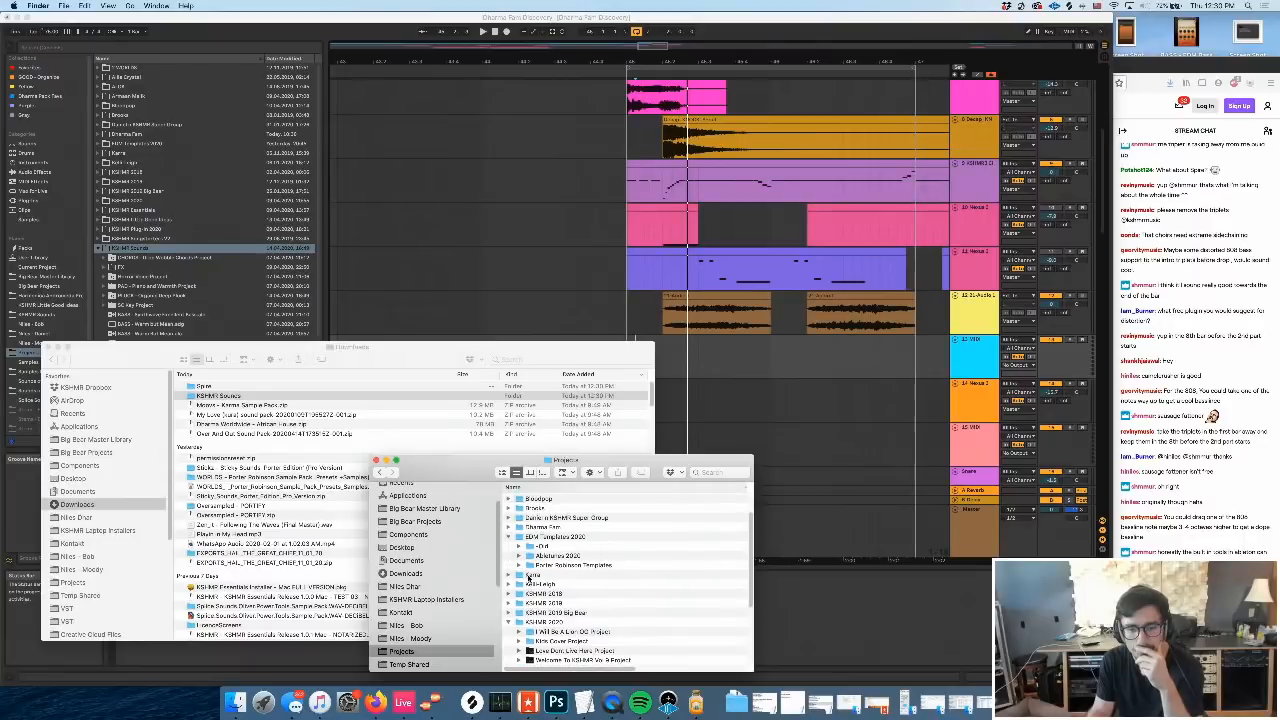
scroll(541, 576, down, 2)
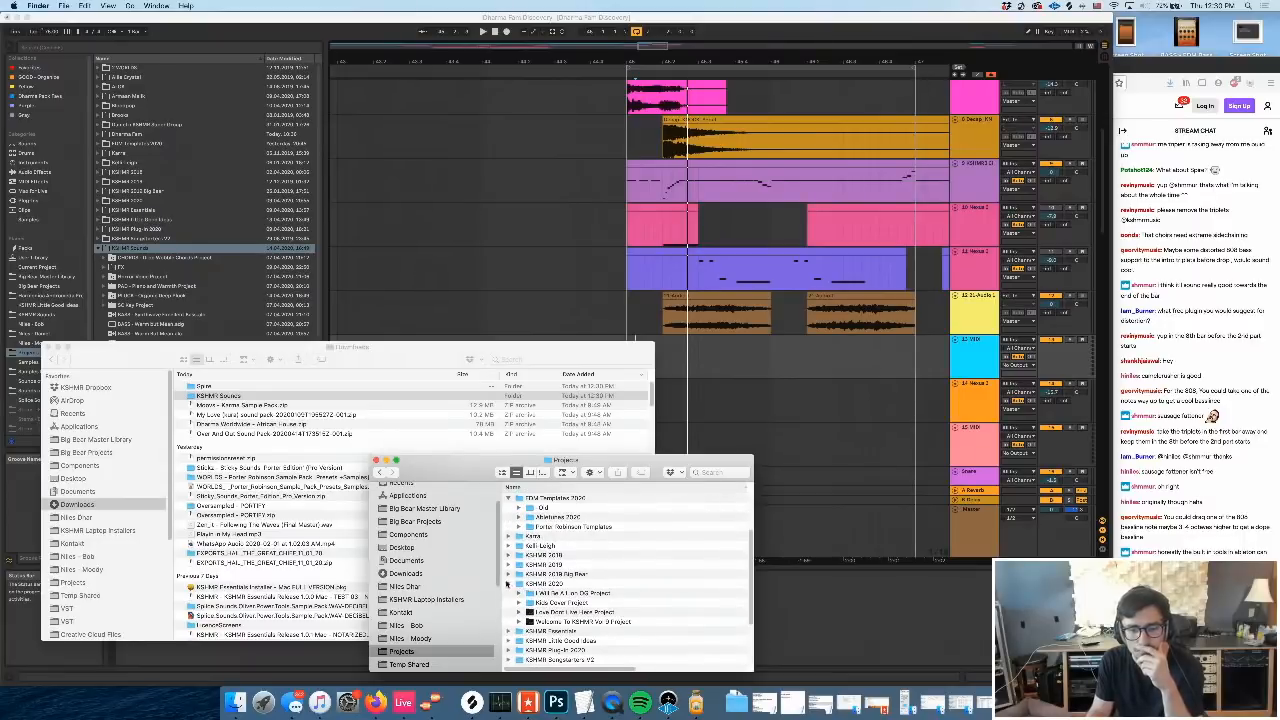
click(508, 583)
click(506, 583)
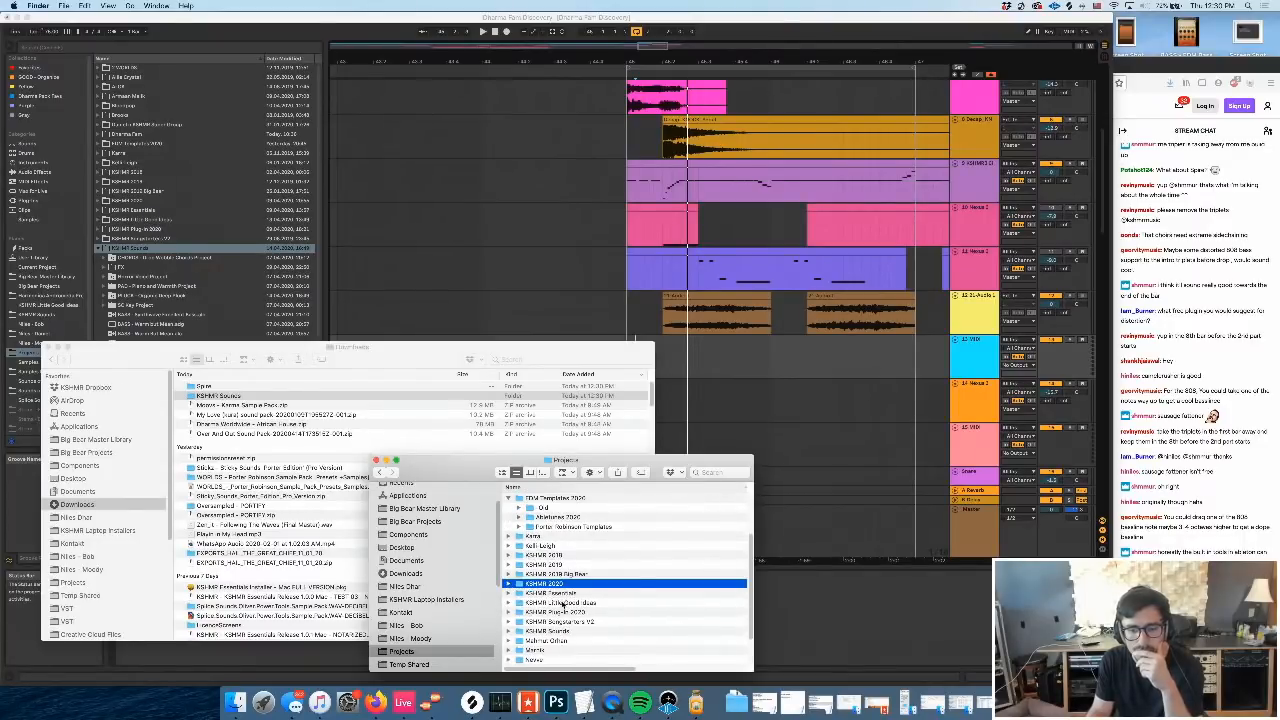
double_click(553, 632)
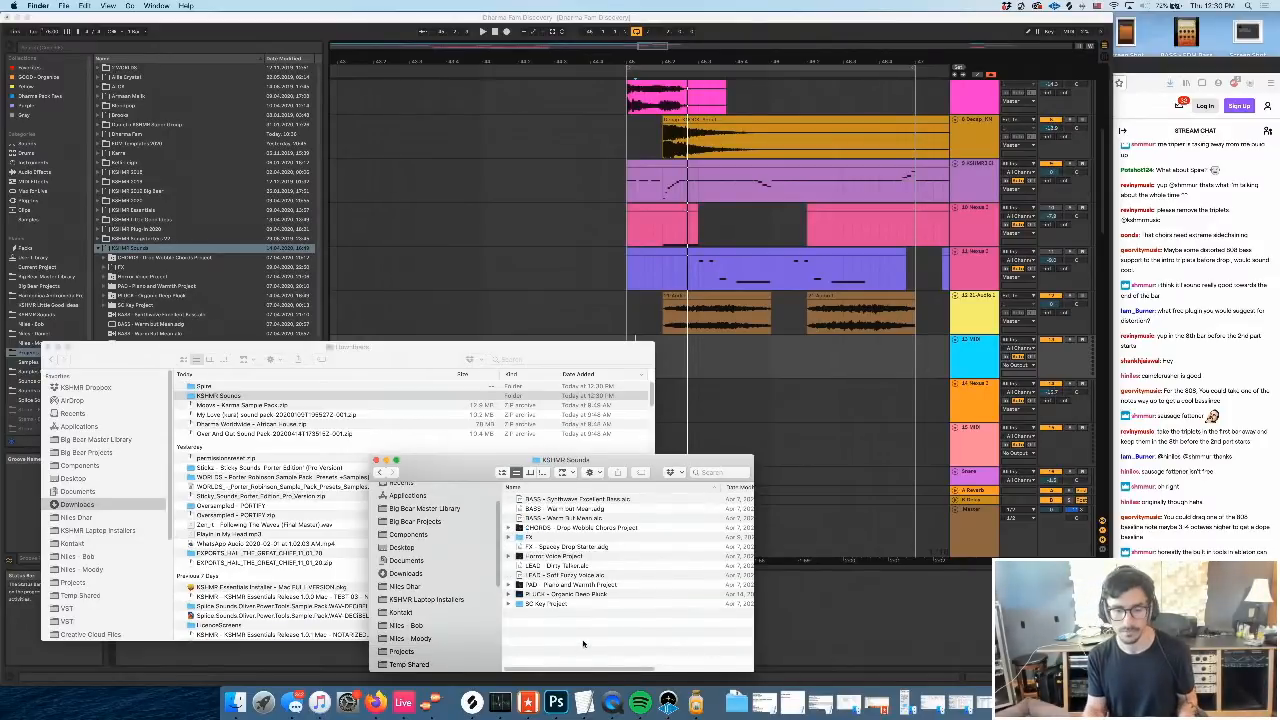
key(super+v)
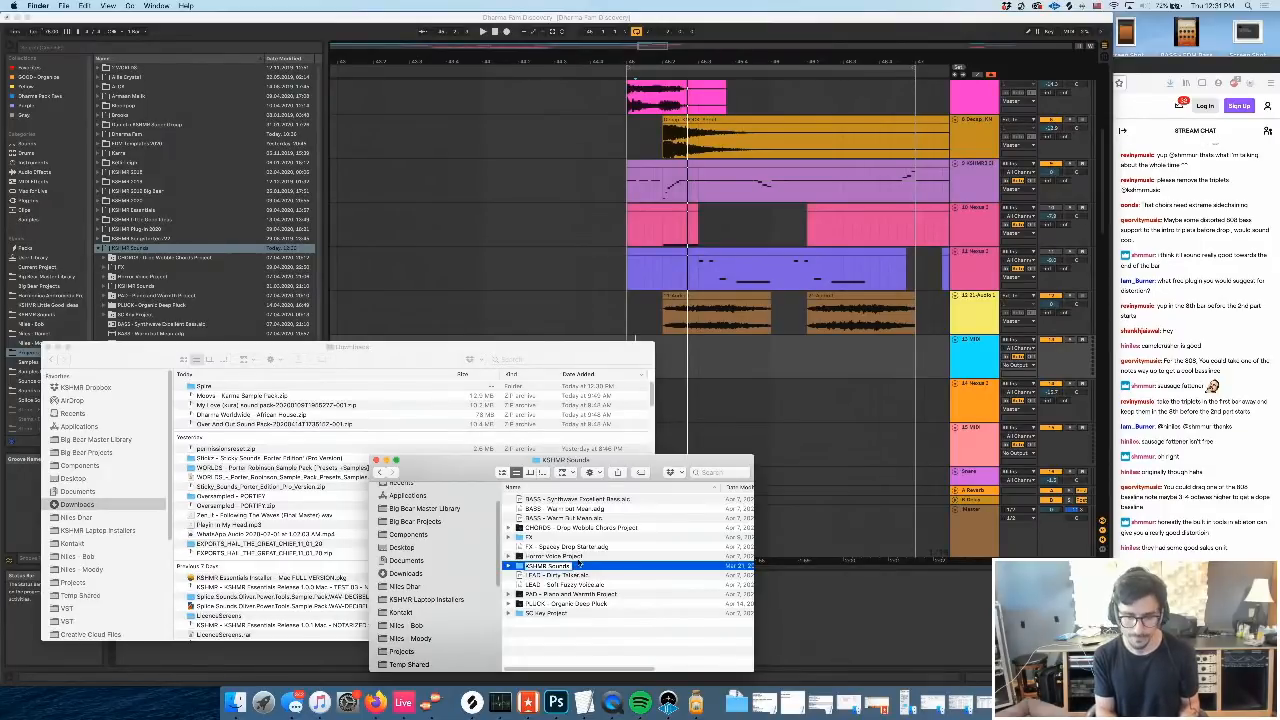
Rename the transferred folder as KSHMR Sounds Old Comp
text(O)
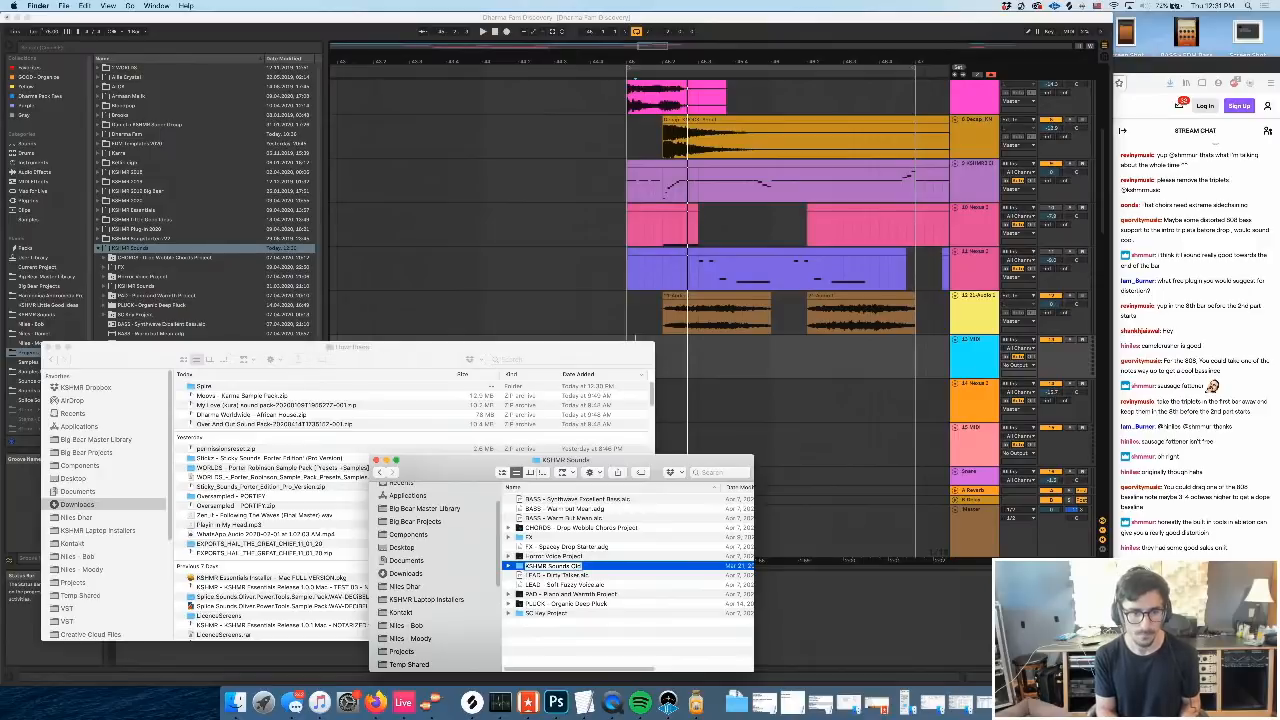
text(ld)
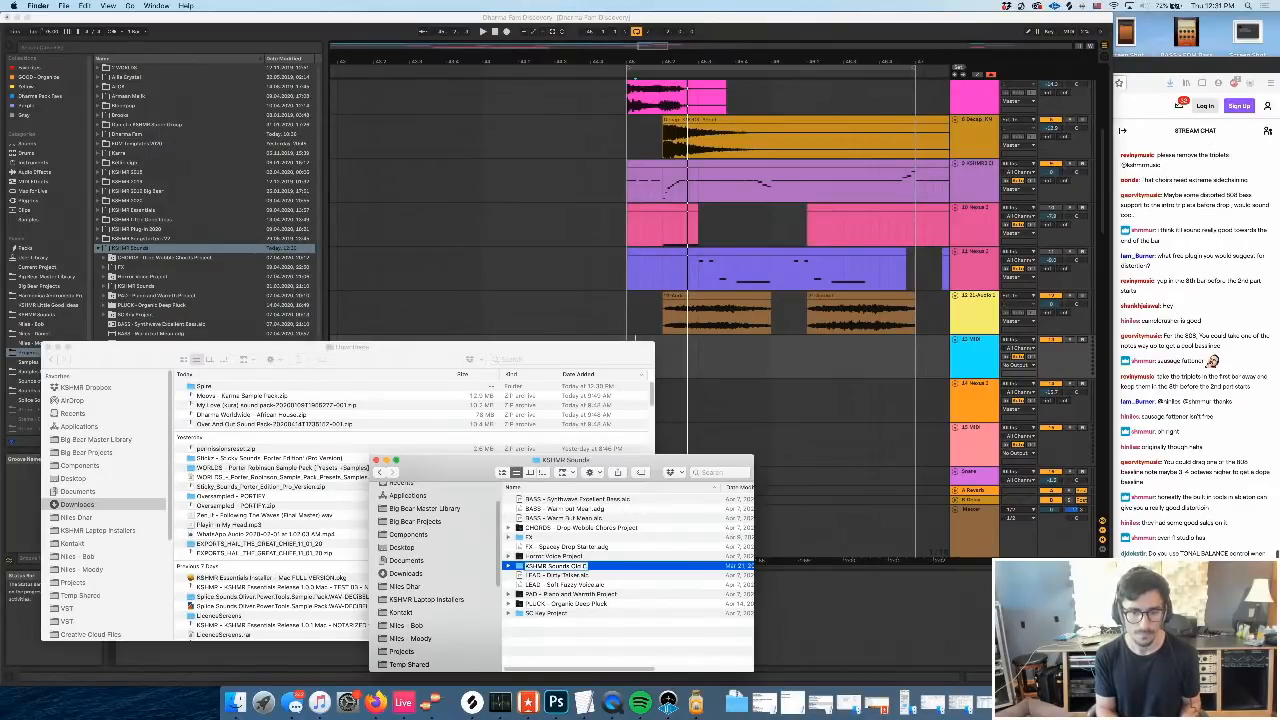
text( Comp)
key(Return)
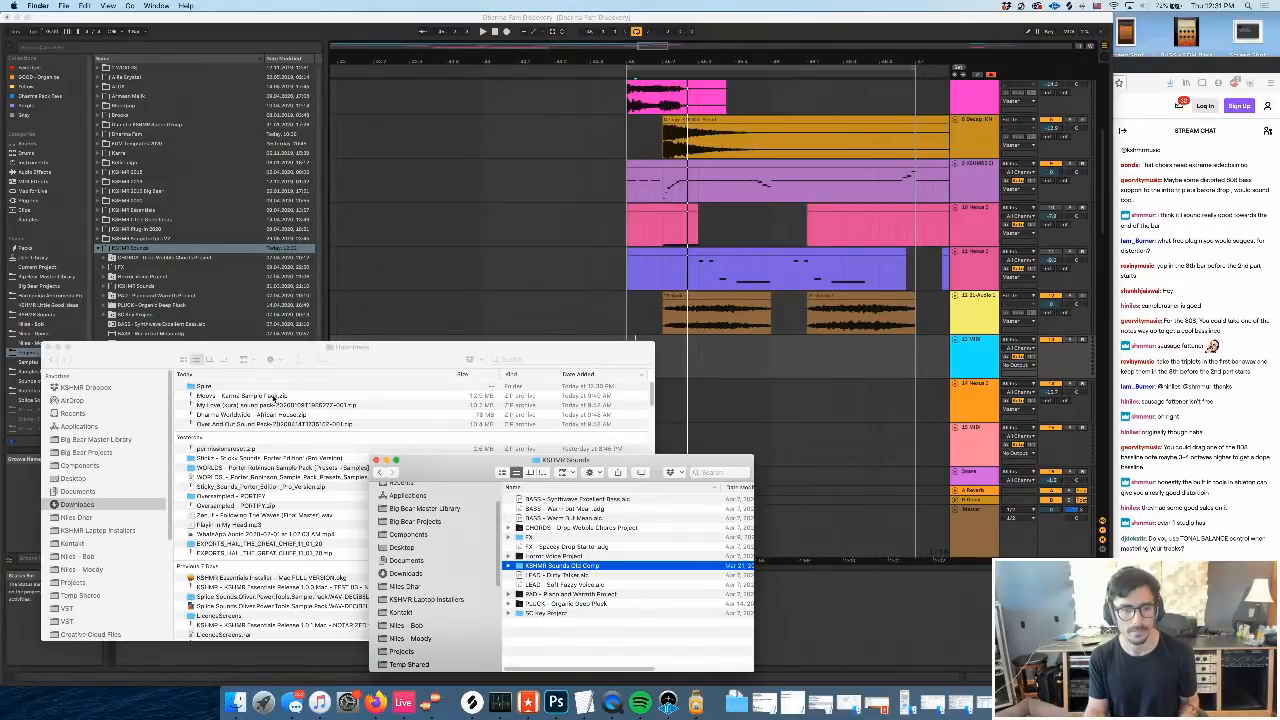
Open the Spire folder in the VSTi folder to view its preset banks
scroll(409, 563, down, 4)
click(409, 563)
click(534, 615)
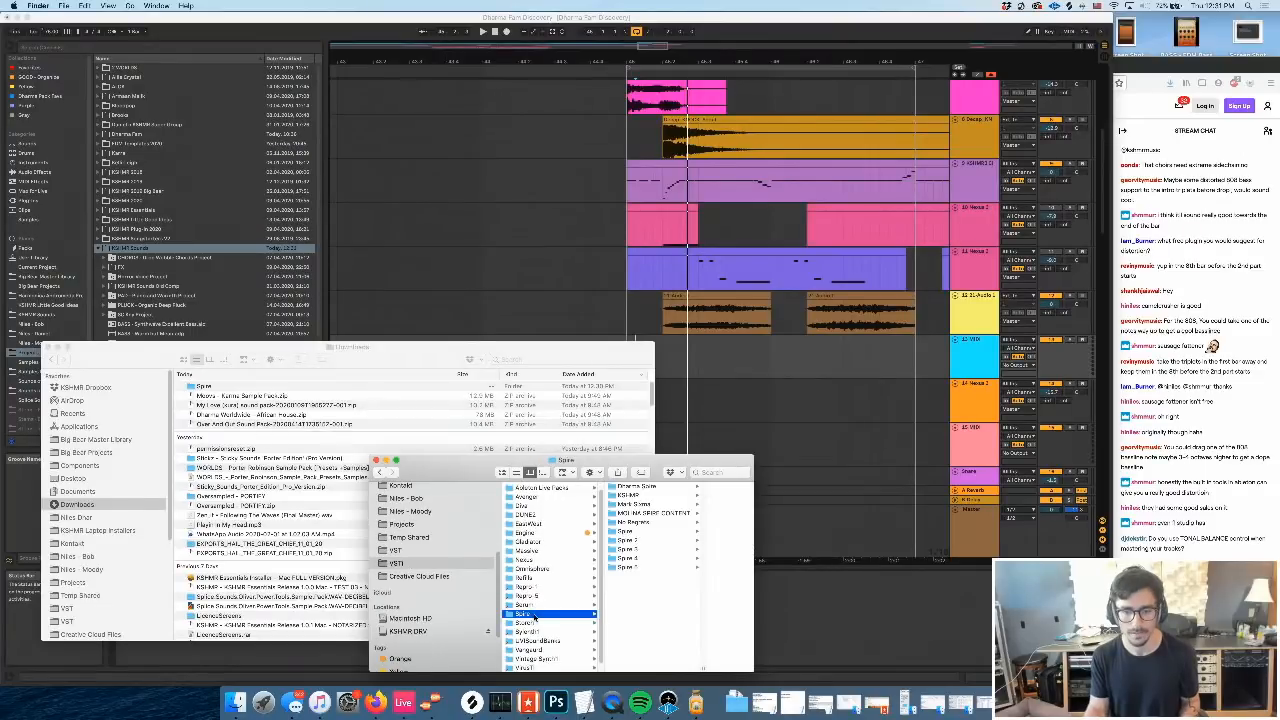
Return to Ableton Live and list the available plug-ins in the browser
click(747, 363)
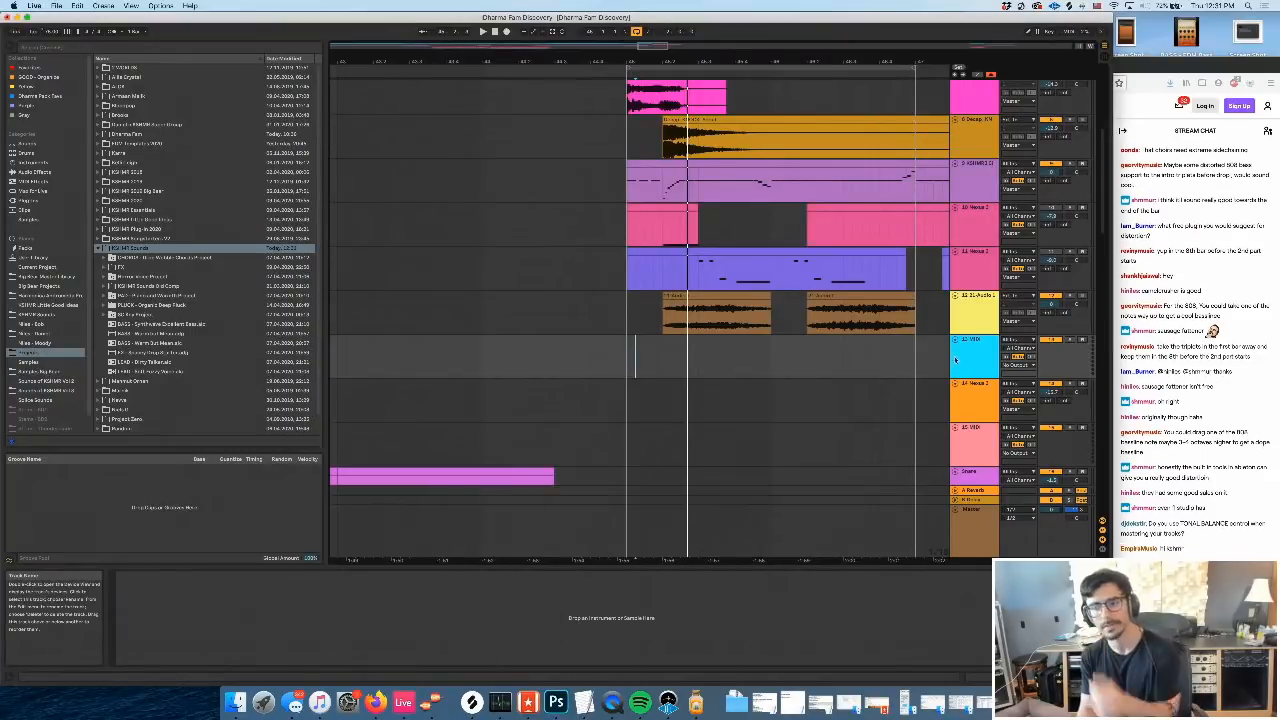
scroll(747, 363, right, 3)
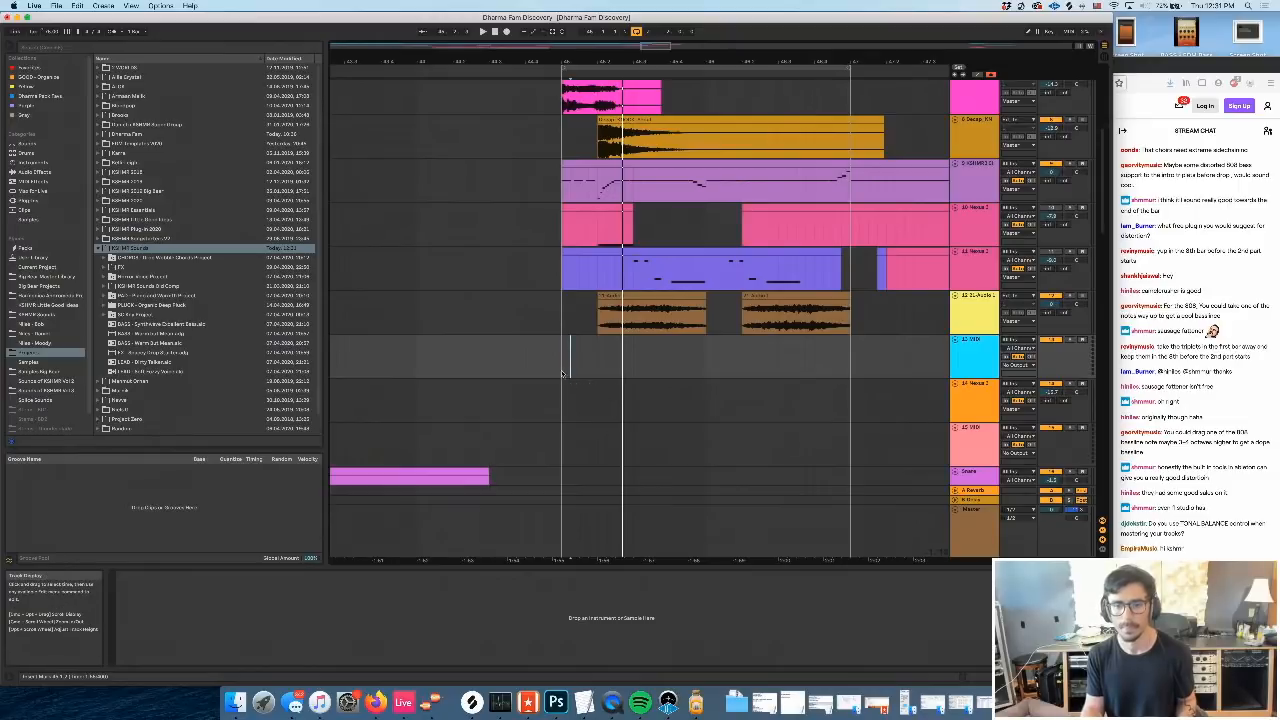
click(24, 200)
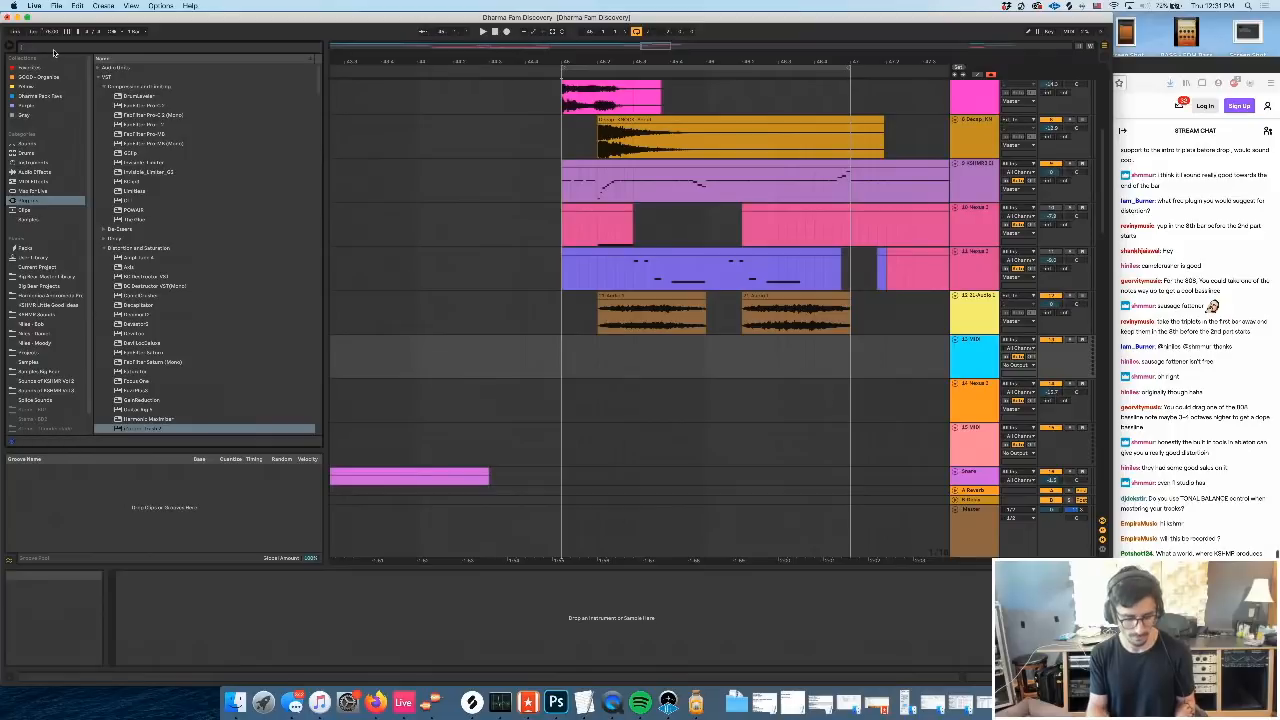
Play the arrangement from shortly before the drop to review the filtered, sidechained chord audio with the other layers
scroll(616, 295, left, 2)
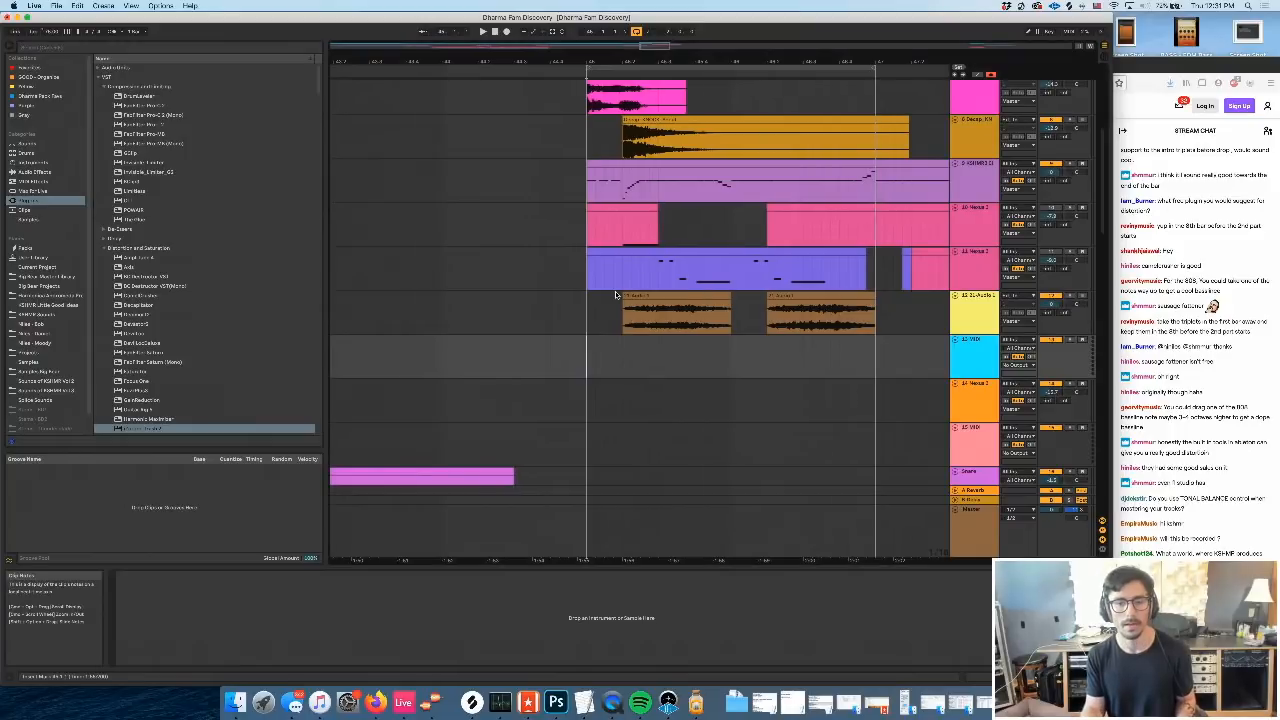
scroll(616, 295, left, 1)
click(468, 345)
key(space)
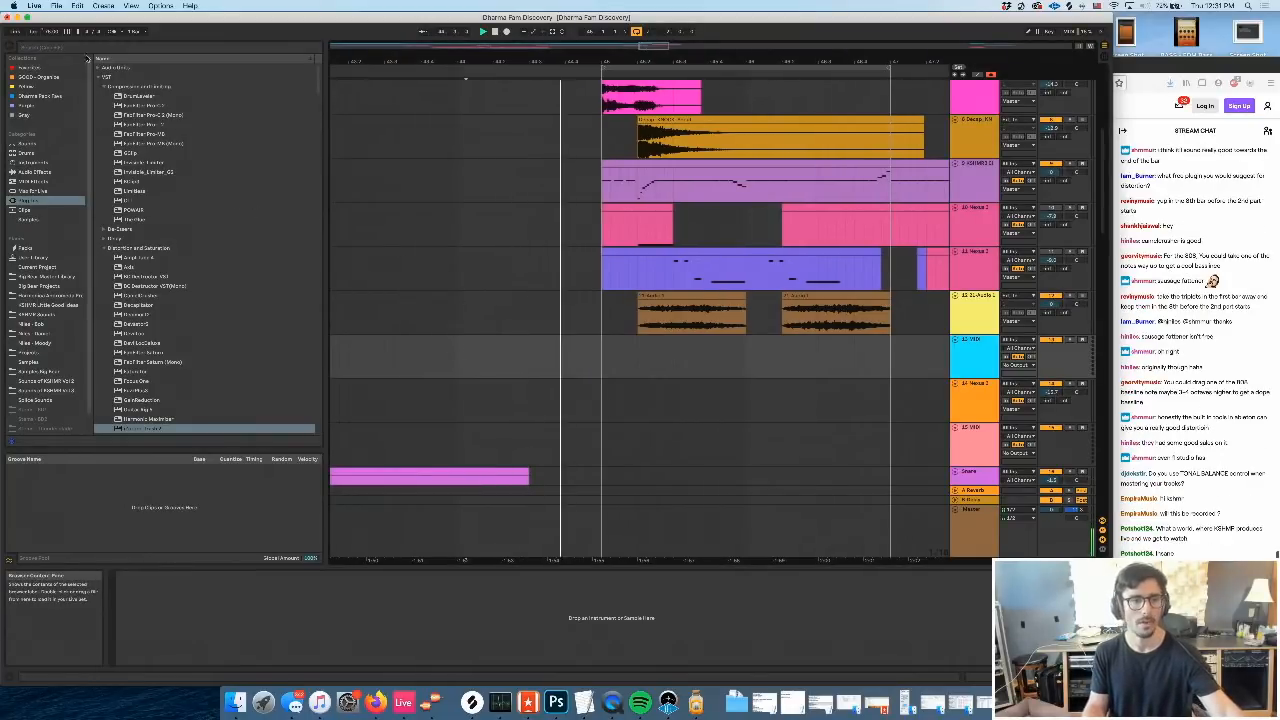
click(70, 48)
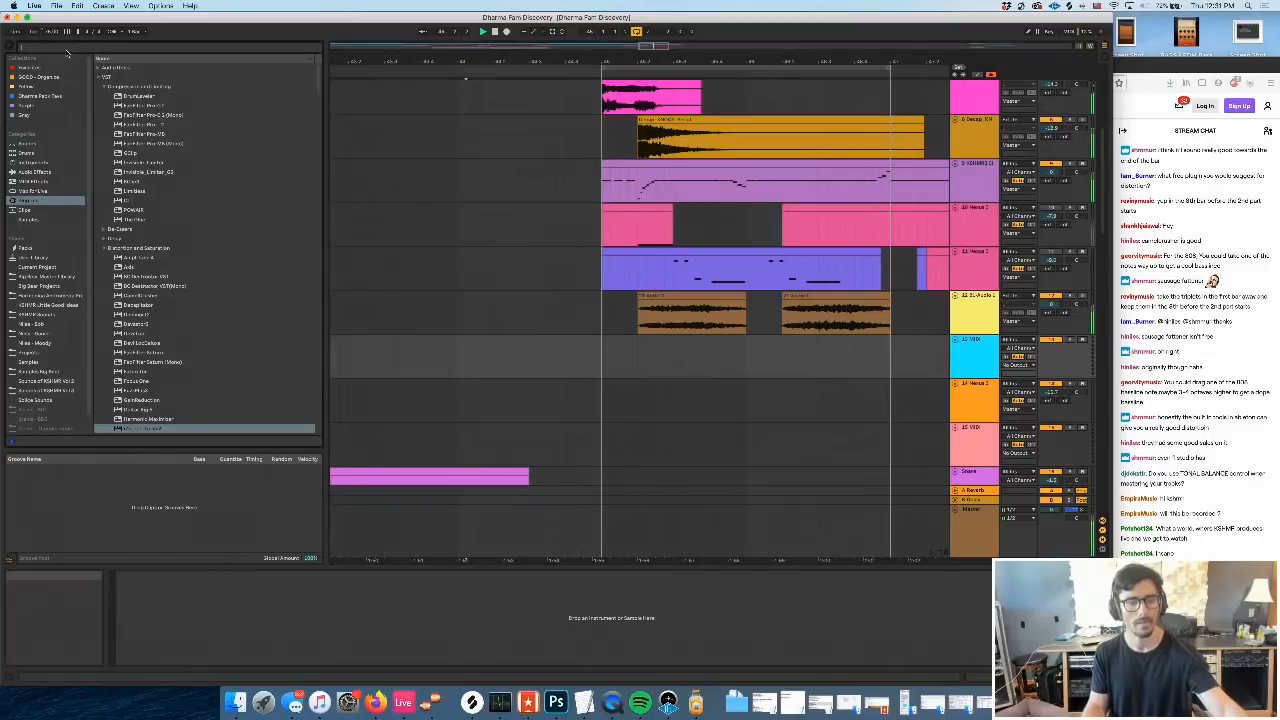
scroll(620, 390, right, 3)
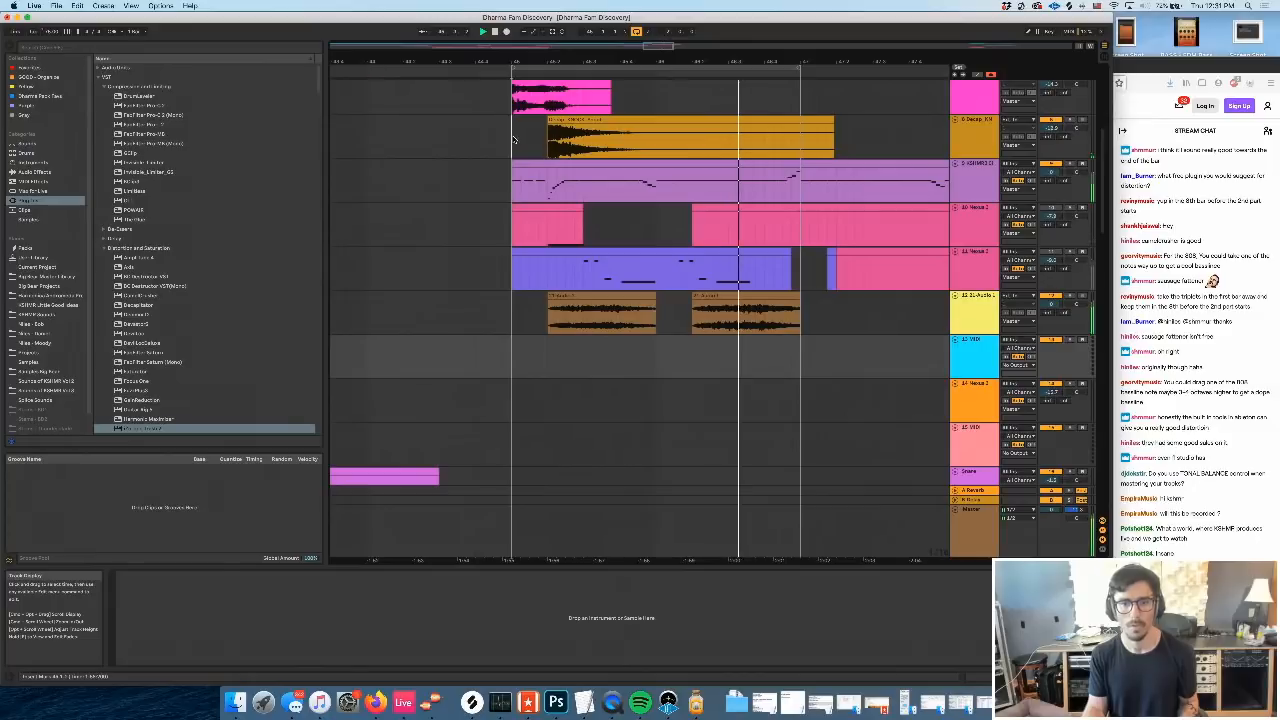
Try the Decap audio clip at a delayed position in the drop, return it to its original start and stop playback
click(581, 119)
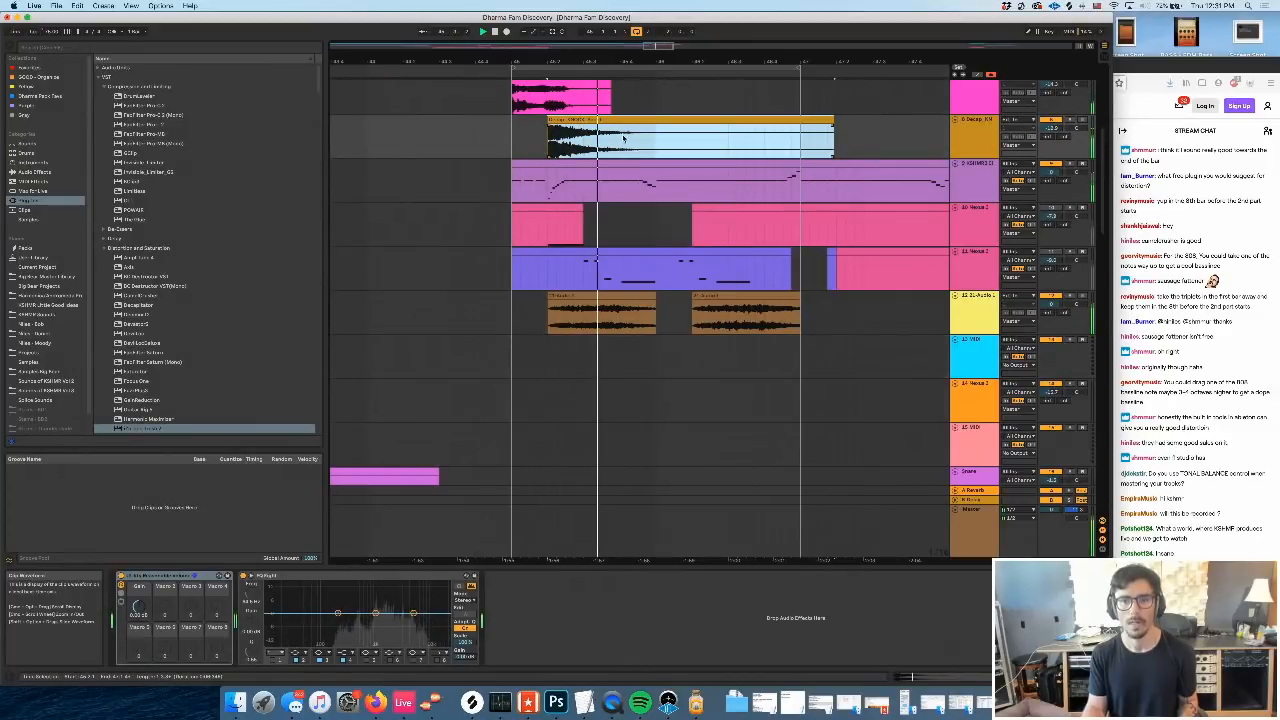
key(Delete)
click(621, 146)
key(super+v)
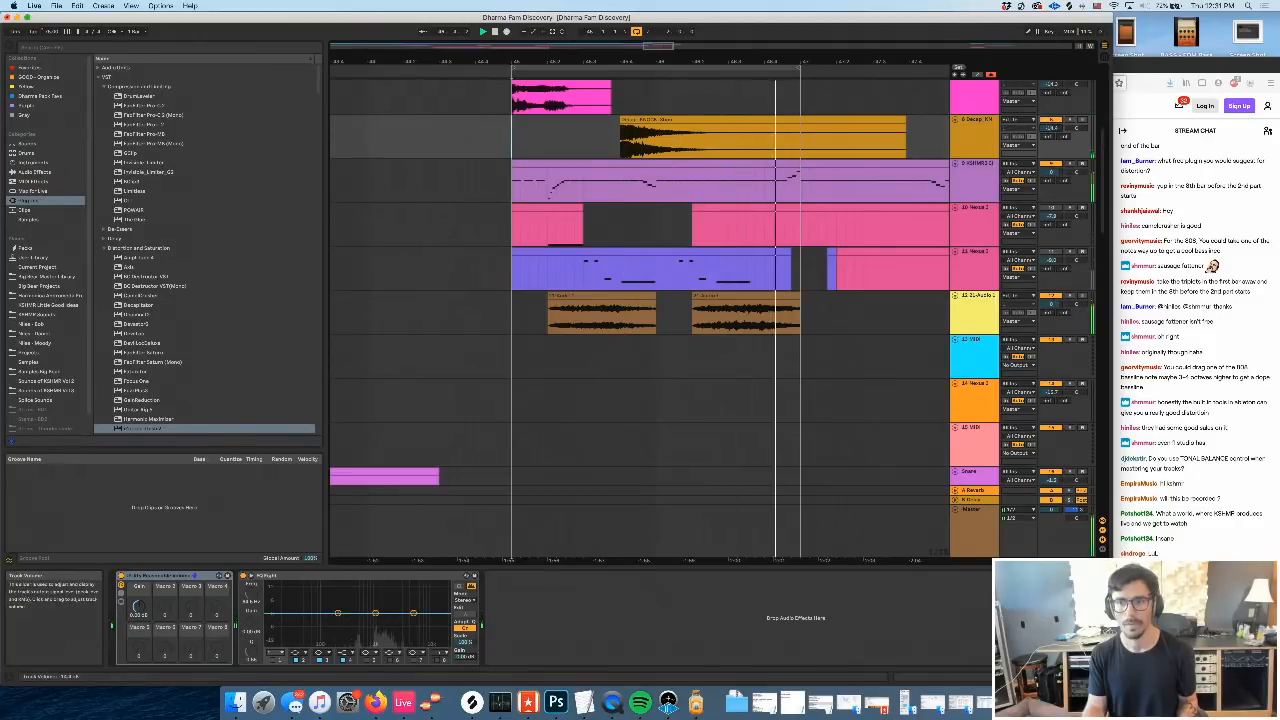
scroll(720, 203, left, 3)
scroll(640, 198, right, 4)
scroll(629, 198, left, 3)
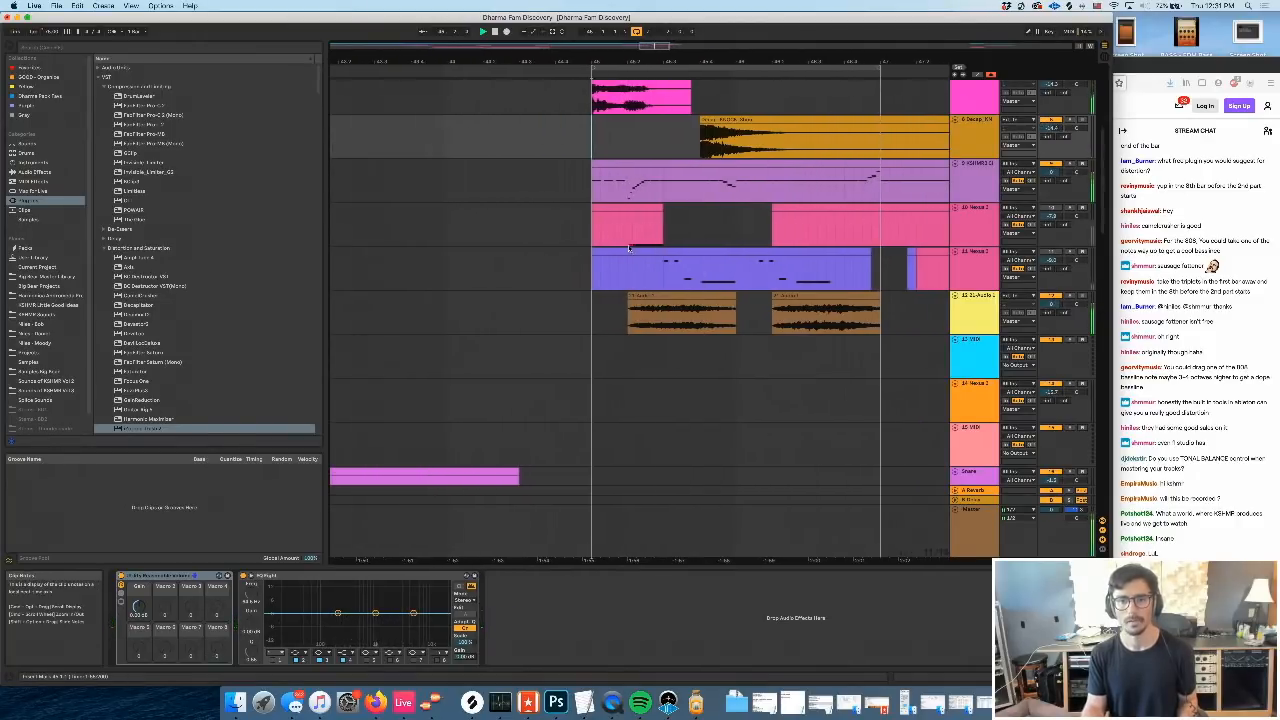
scroll(629, 198, right, 2)
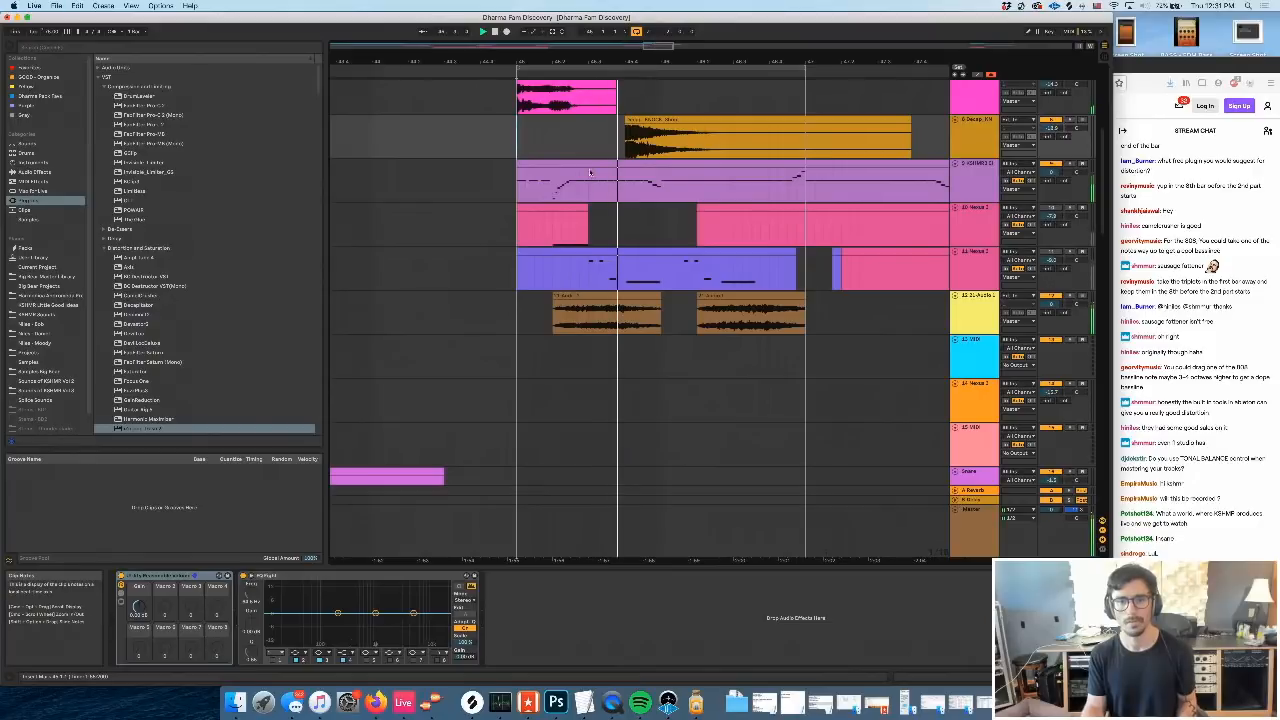
drag(650, 120, 578, 120)
key(space)
Browse the KSHMR Sounds location and expand its KSHMR Sounds Old Comp folder
click(45, 313)
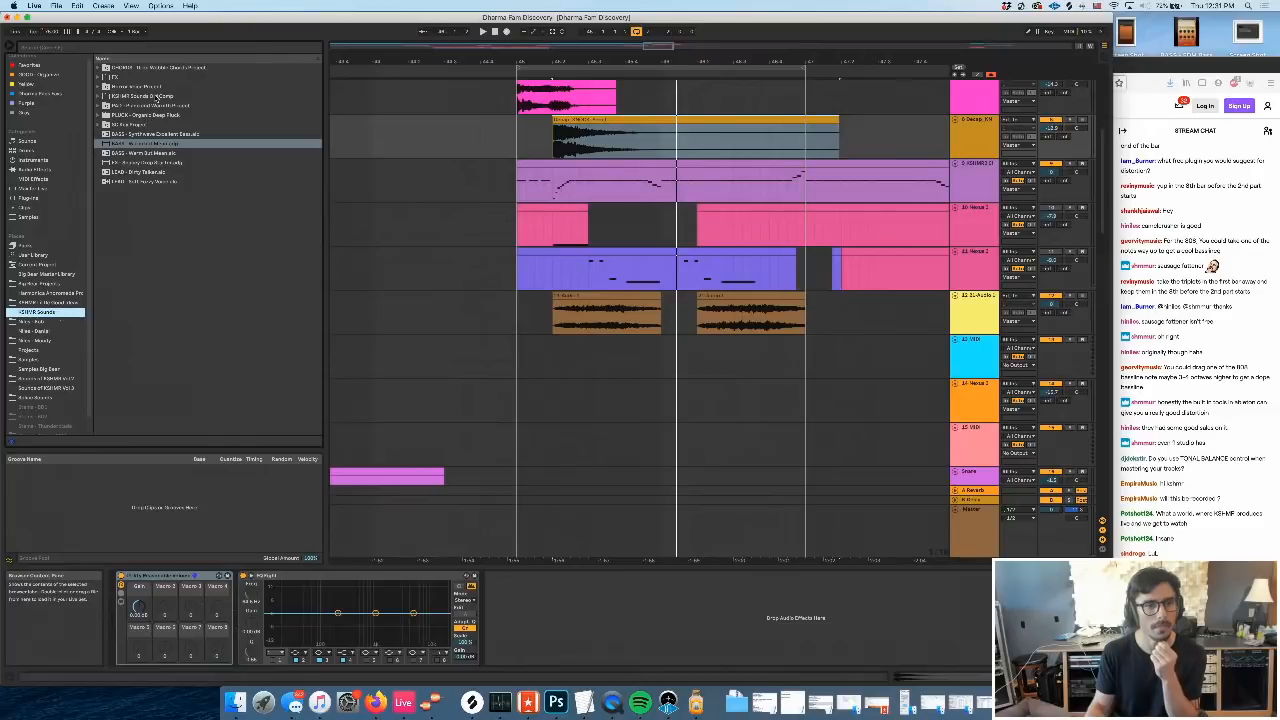
click(157, 96)
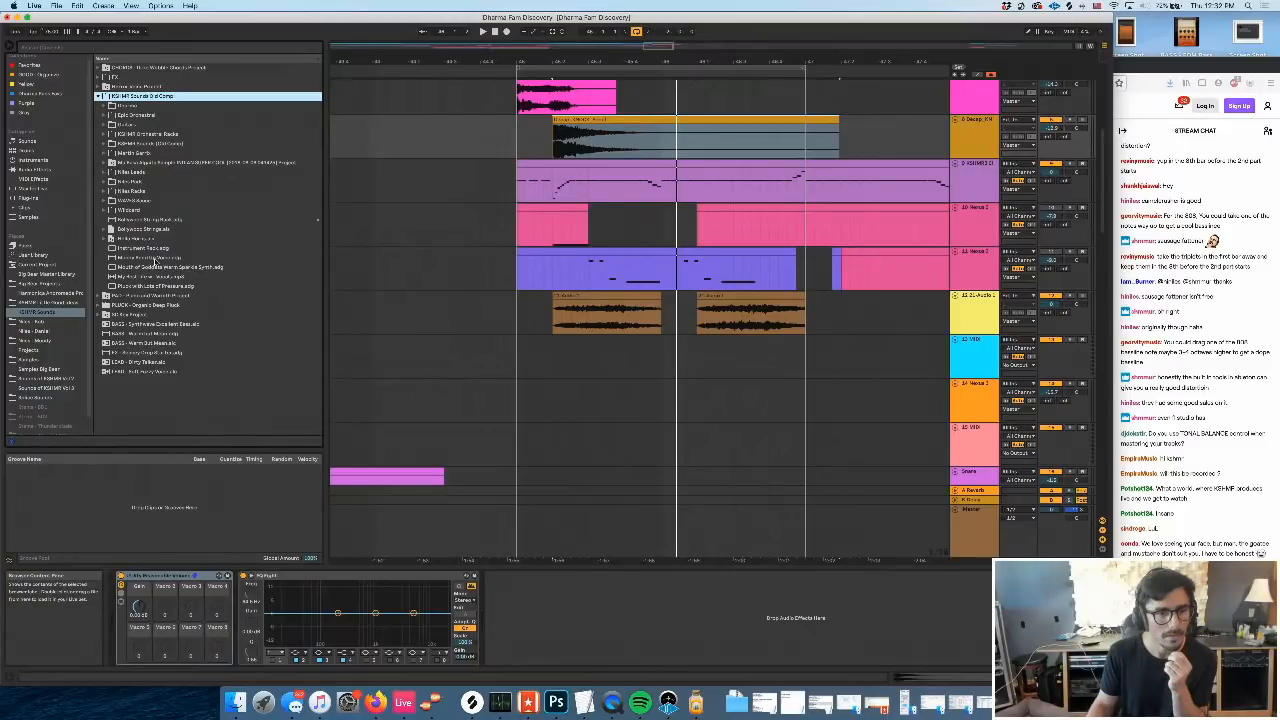
Try the Moody Kontakt instrument rack on the empty MIDI track 13 and remove it from the track
click(148, 258)
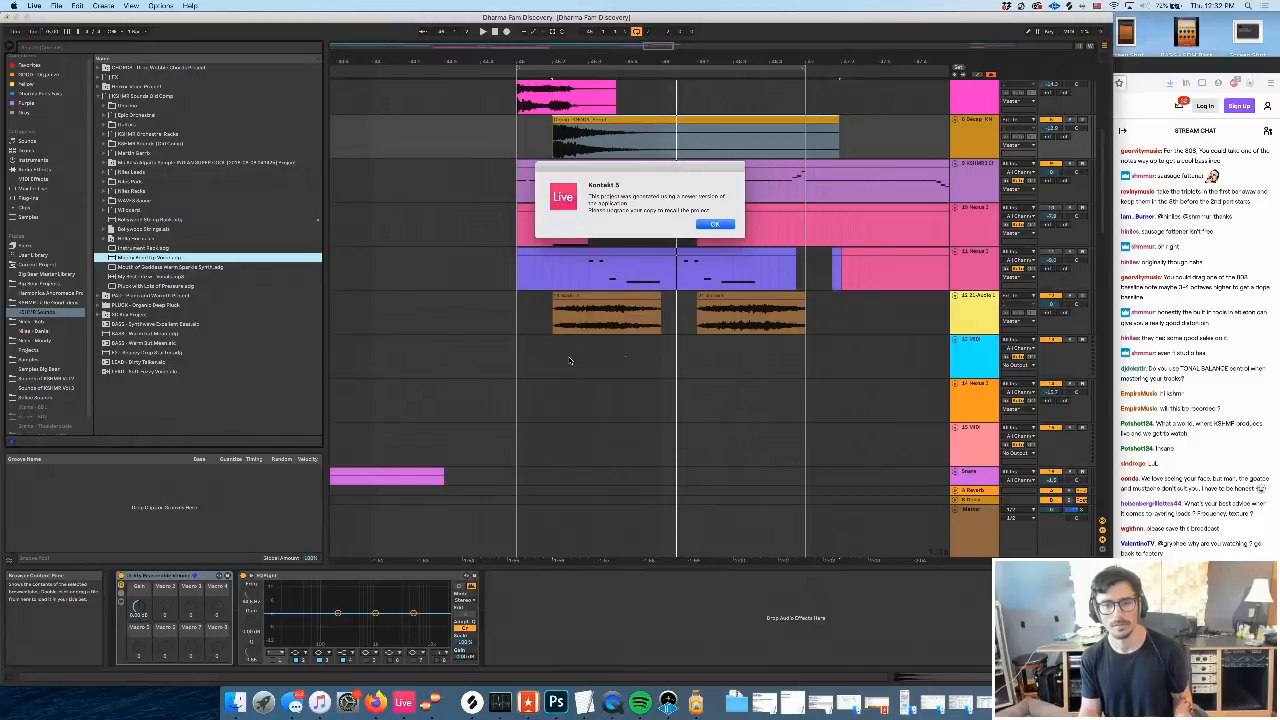
key(Return)
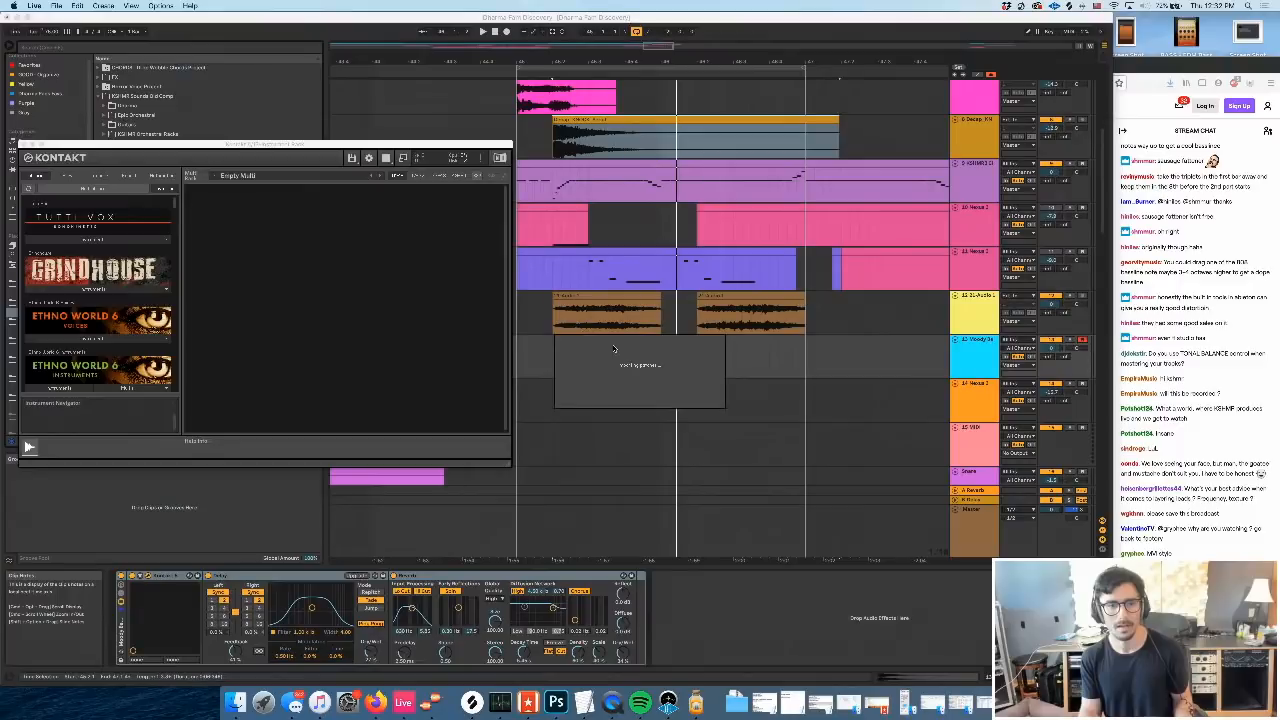
drag(243, 149, 493, 231)
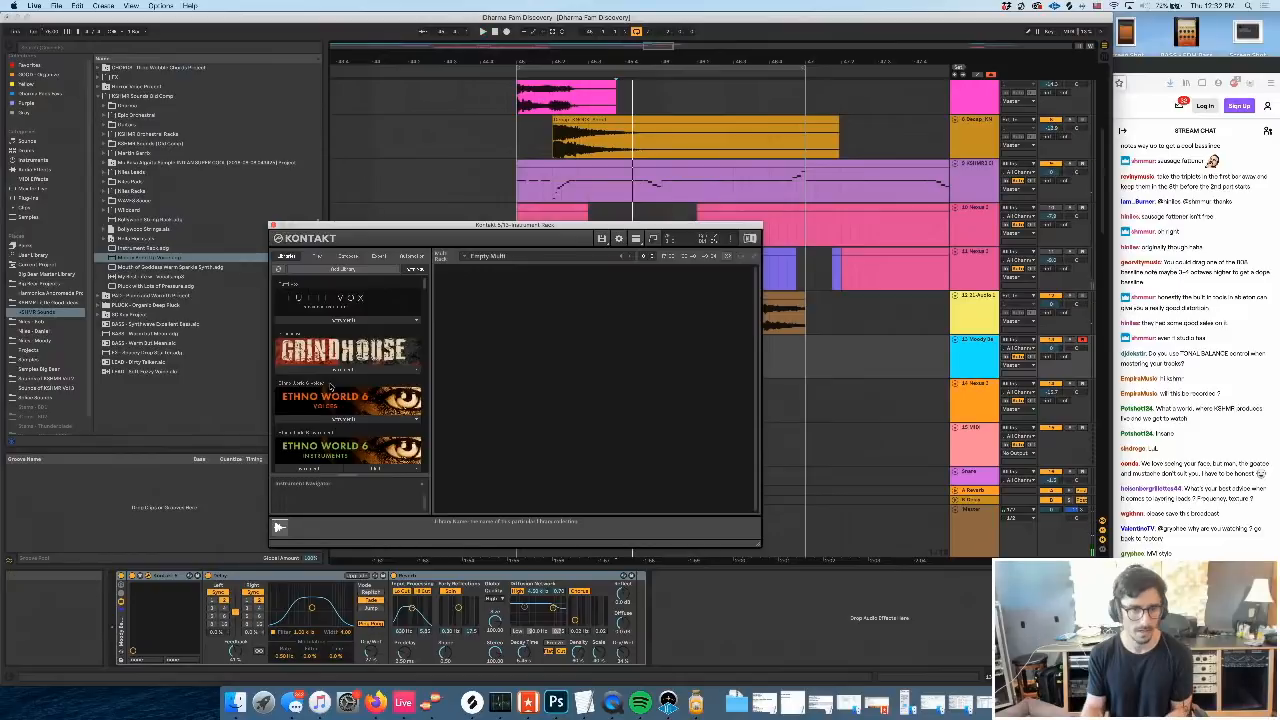
drag(429, 230, 433, 230)
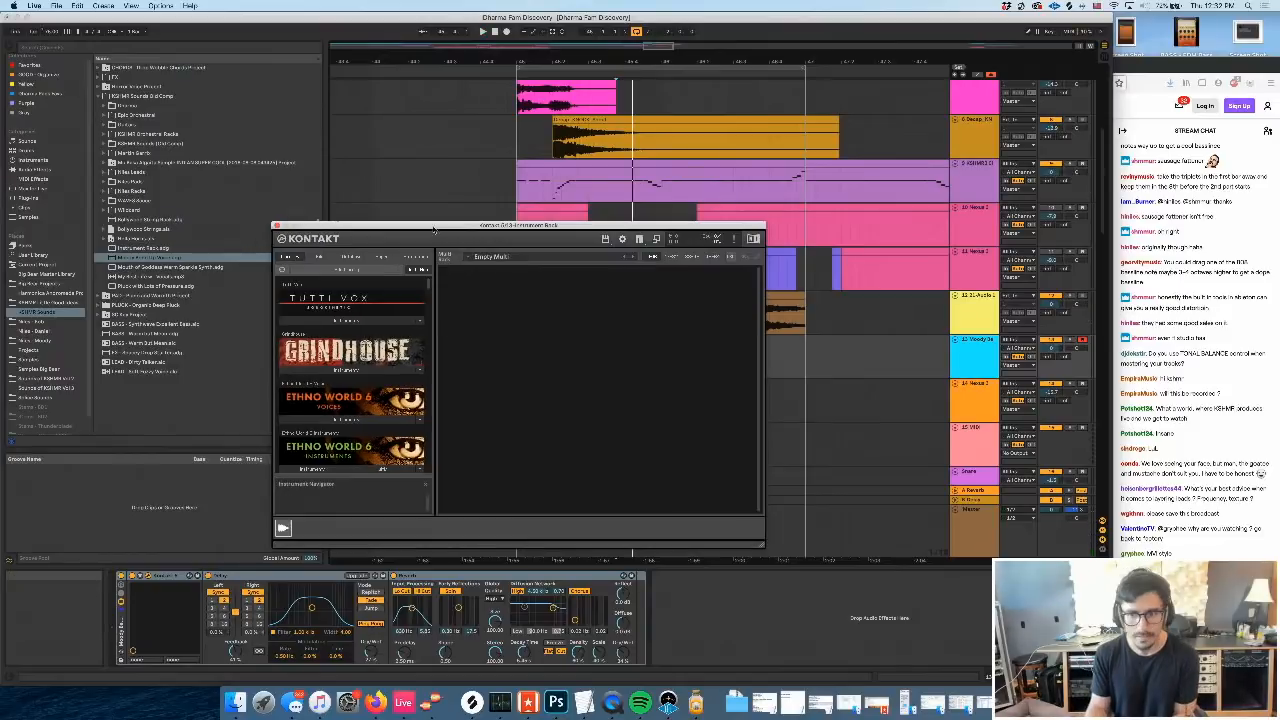
click(428, 215)
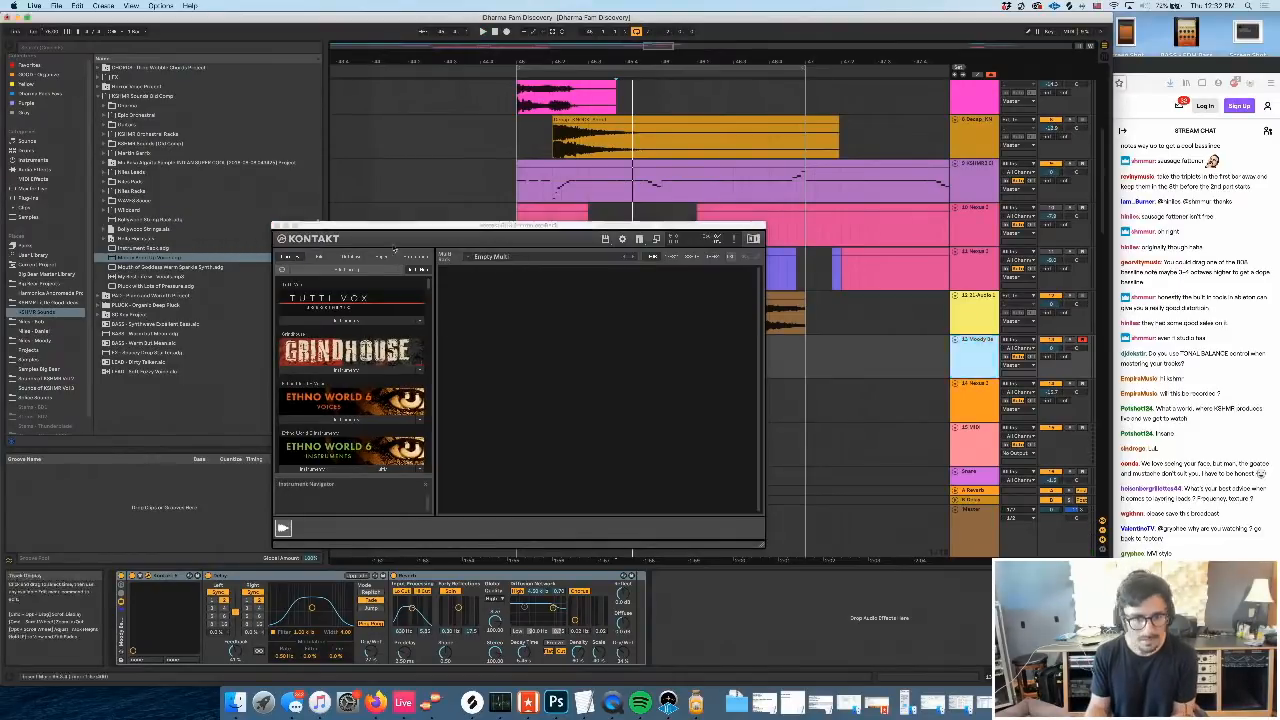
click(394, 249)
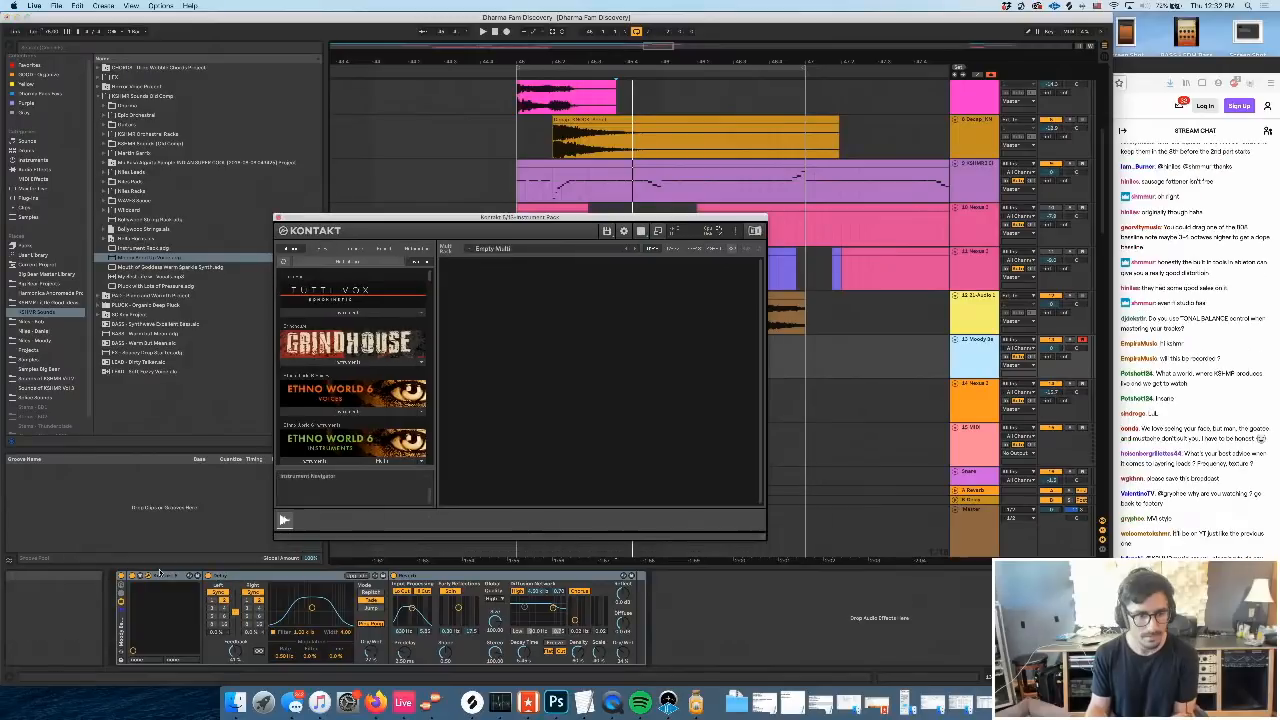
click(121, 622)
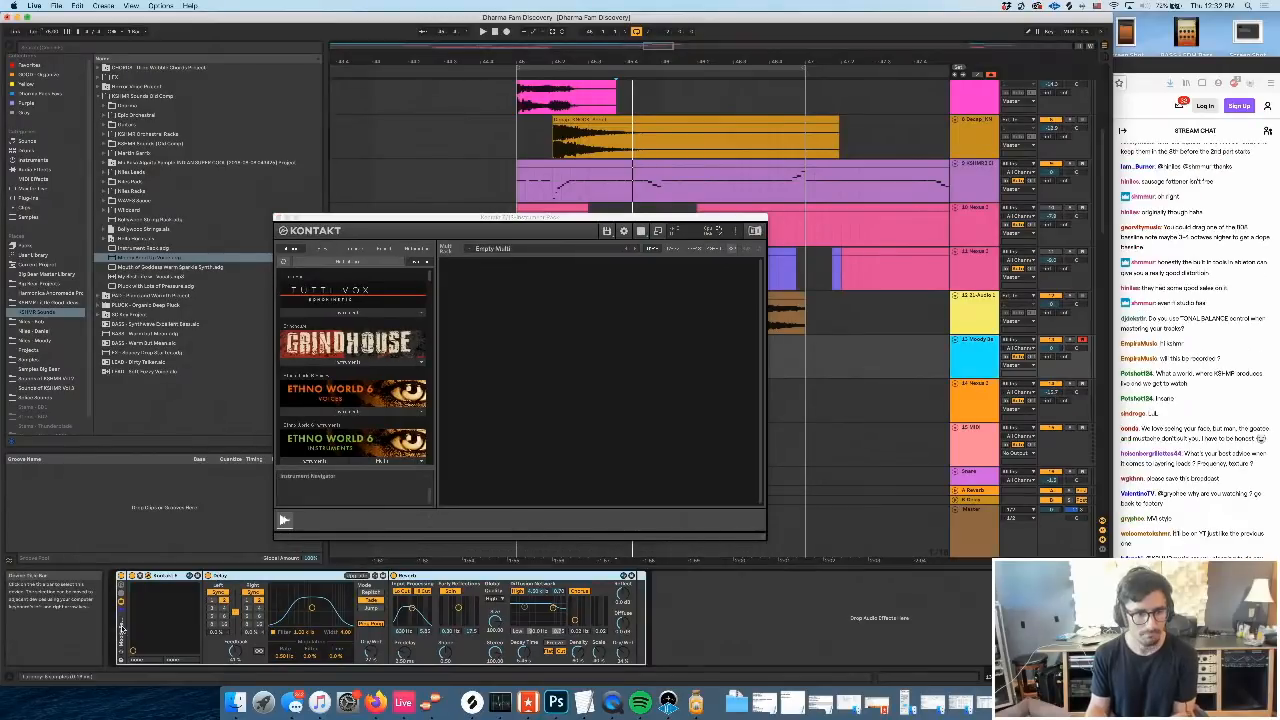
key(Delete)
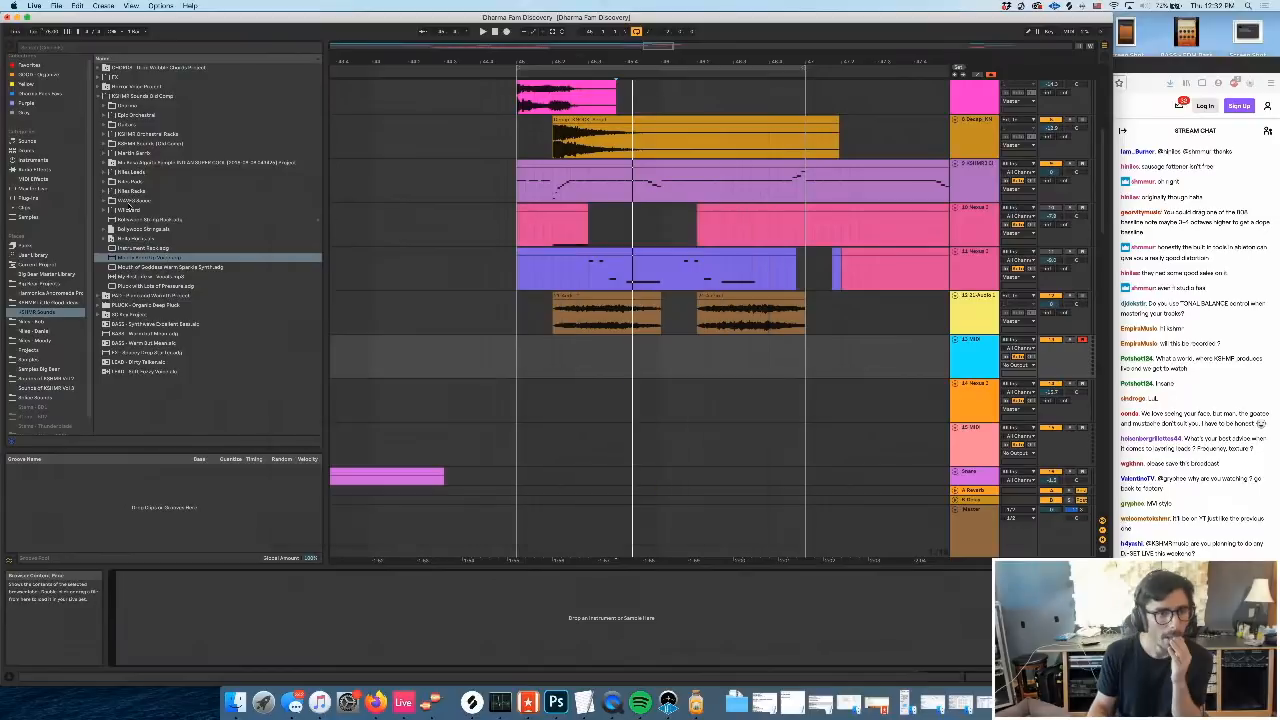
Load the Never Love Me Drop Lead rack from the leads folder onto MIDI track 13 and close its plug-in windows
click(105, 173)
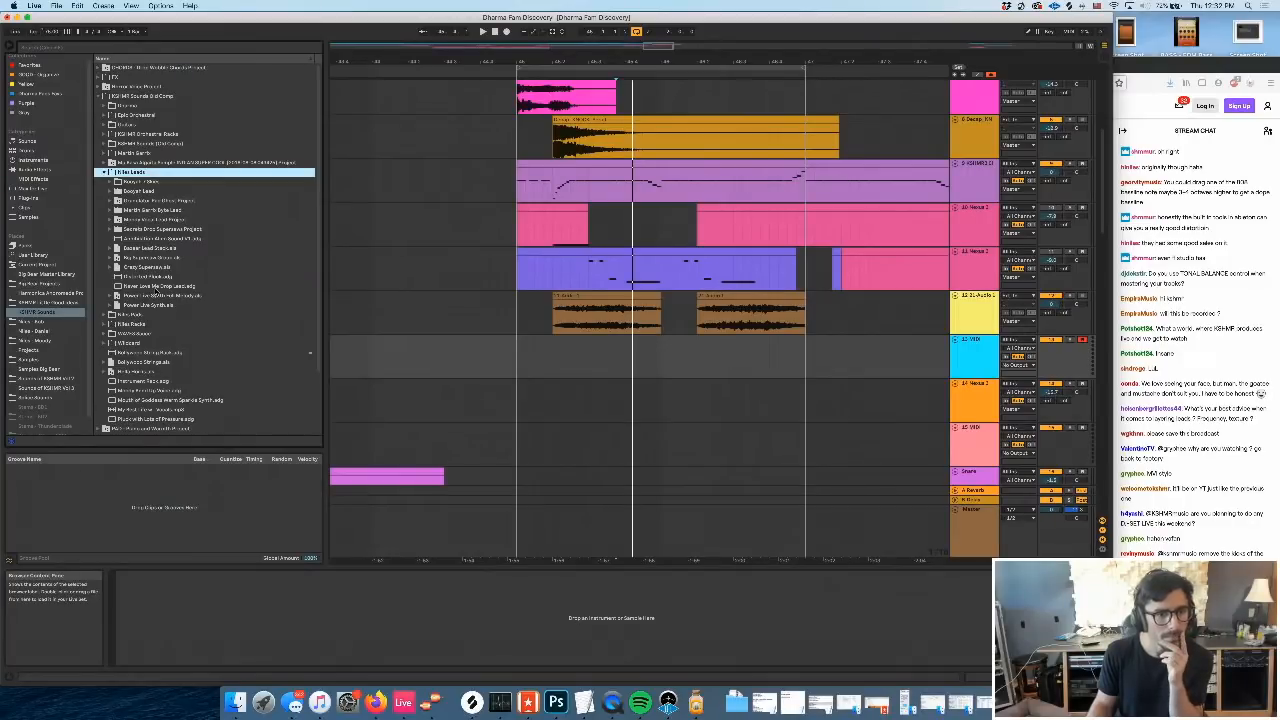
click(155, 287)
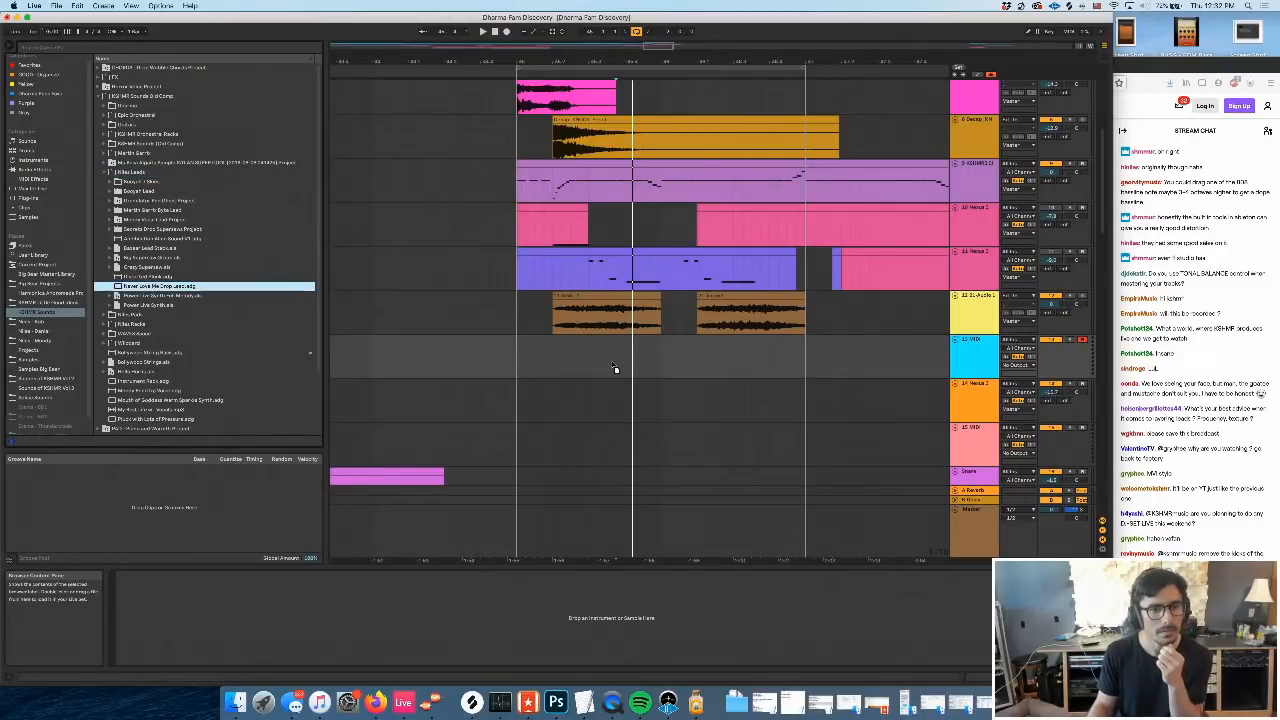
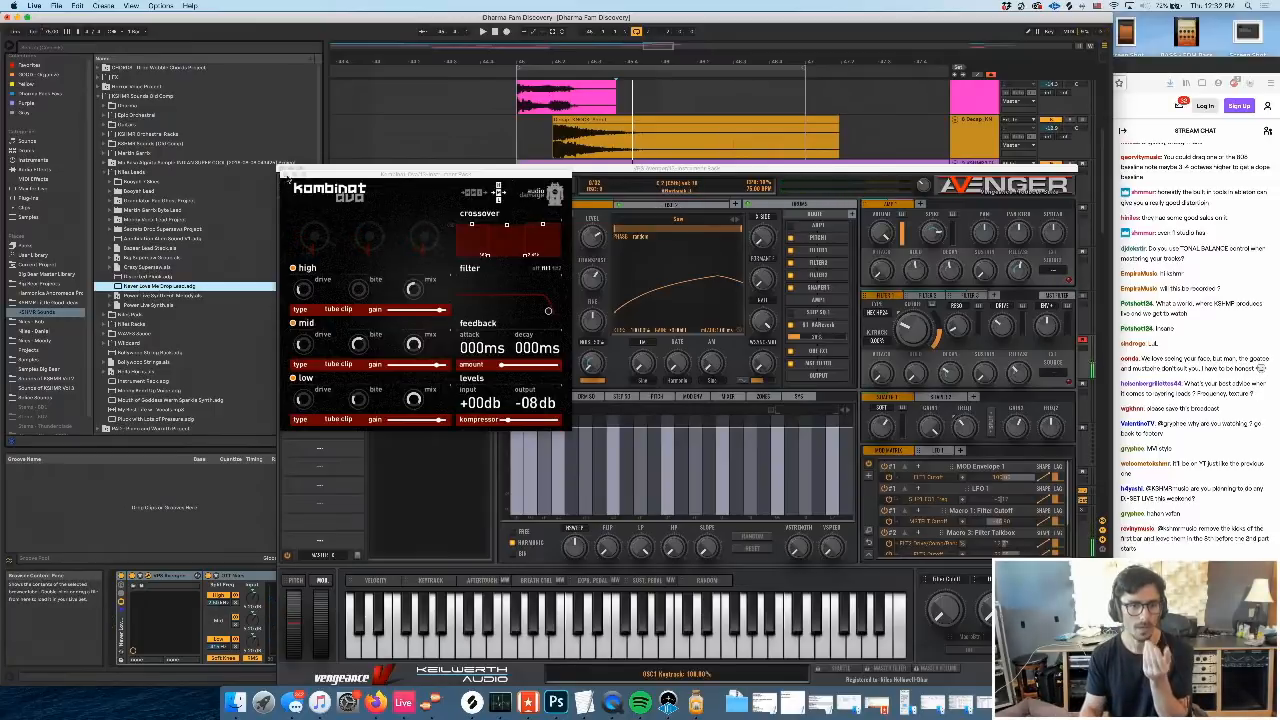
click(287, 176)
click(519, 364)
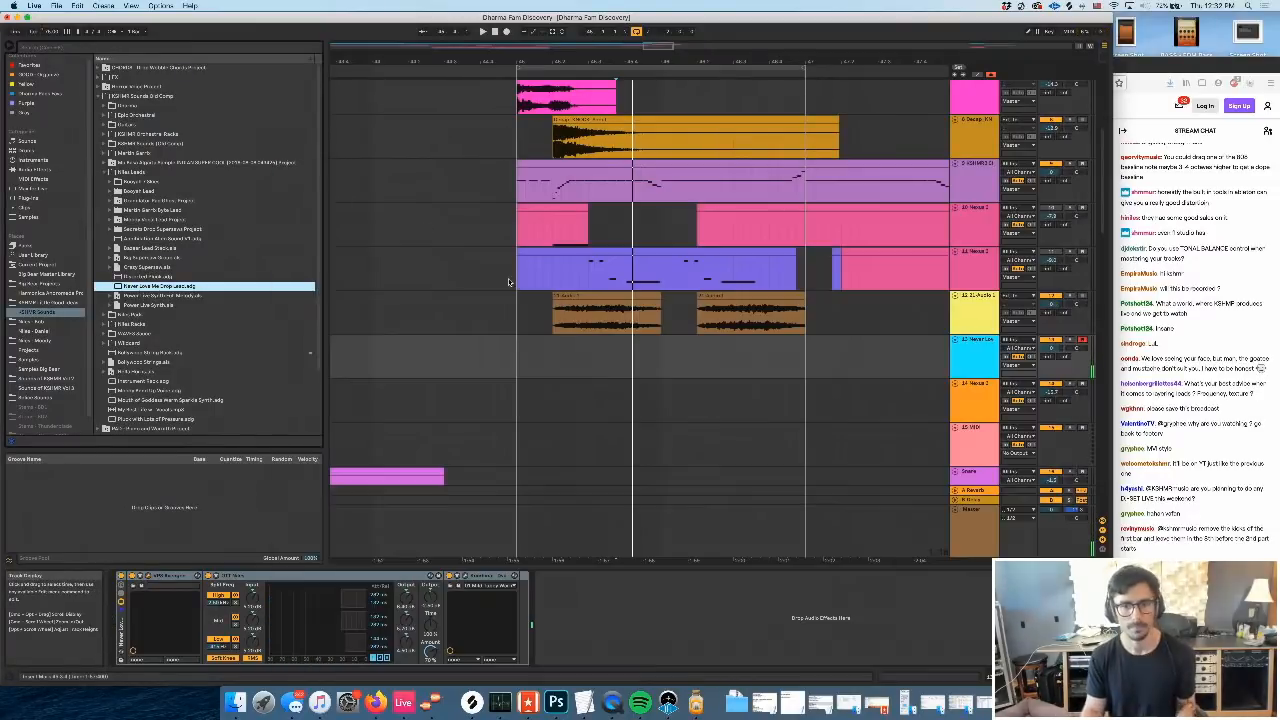
Play the drop from its start and select the lead track's range up to the end of the second chord audio clip
click(519, 364)
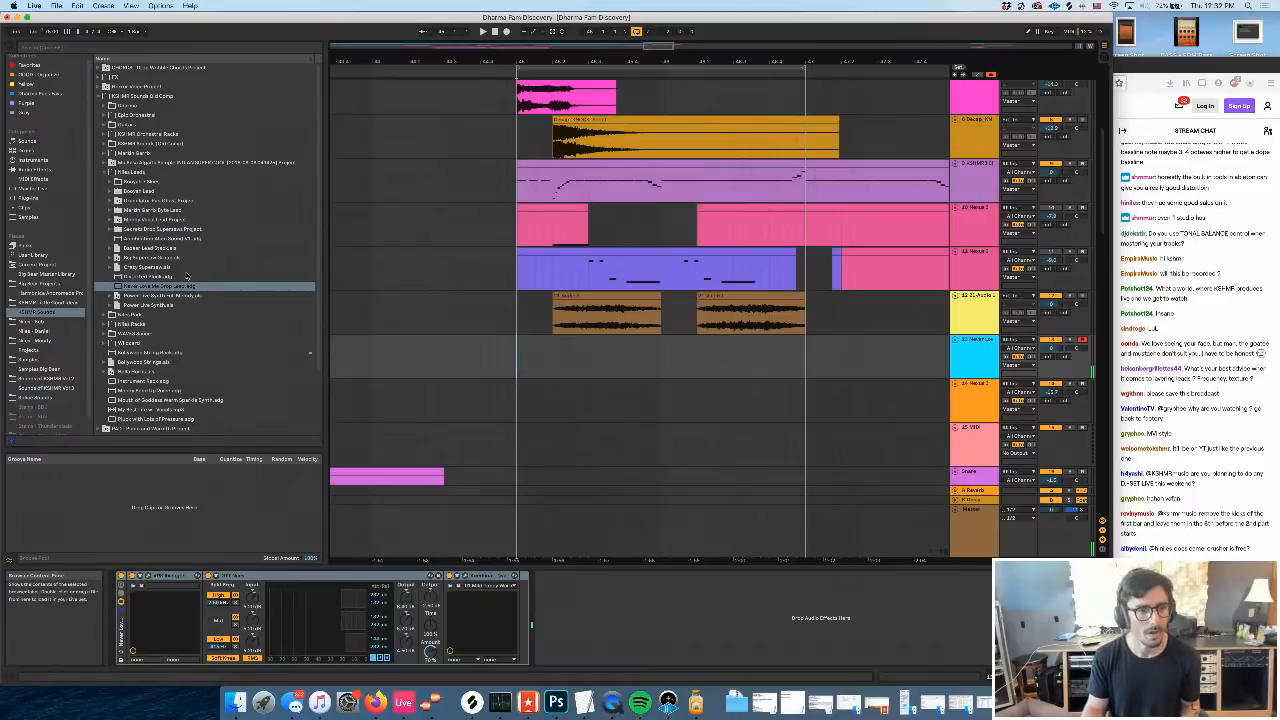
scroll(600, 320, right, 3)
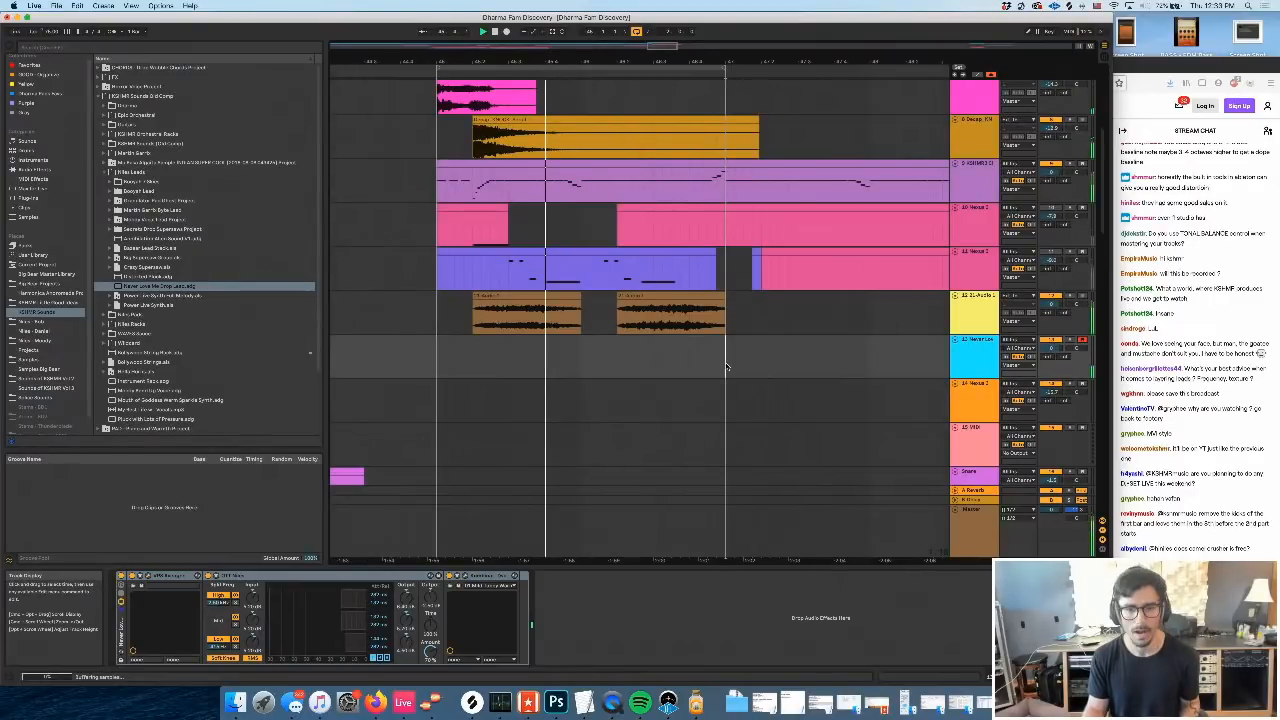
drag(727, 367, 440, 367)
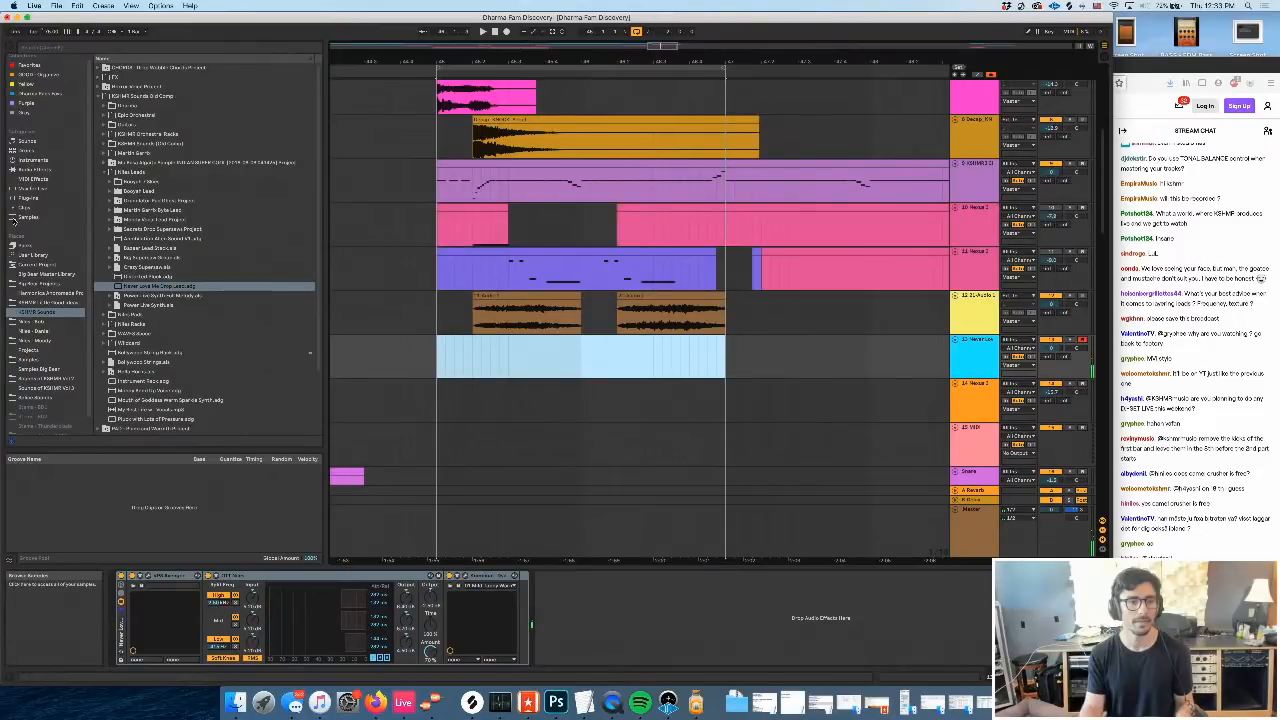
Search the plug-ins for vocal and insert VocalSynth 2 after the Avenger synth on the lead track
click(28, 198)
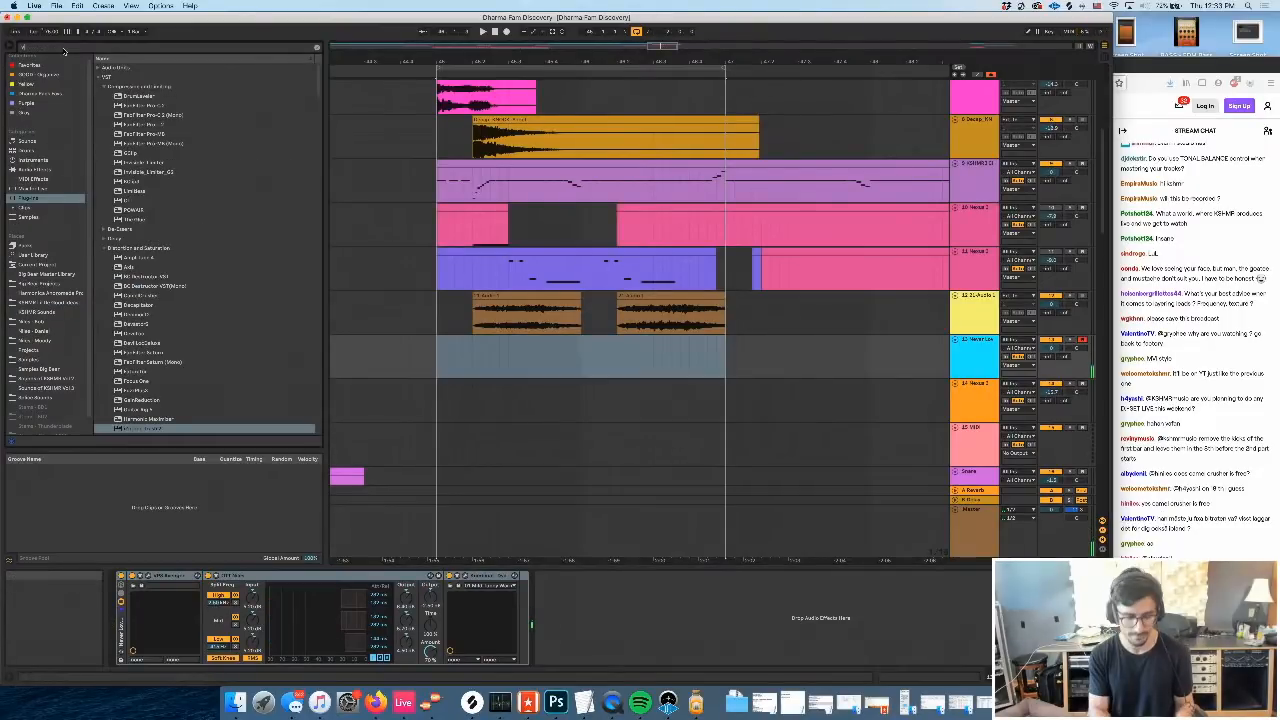
text(vocal)
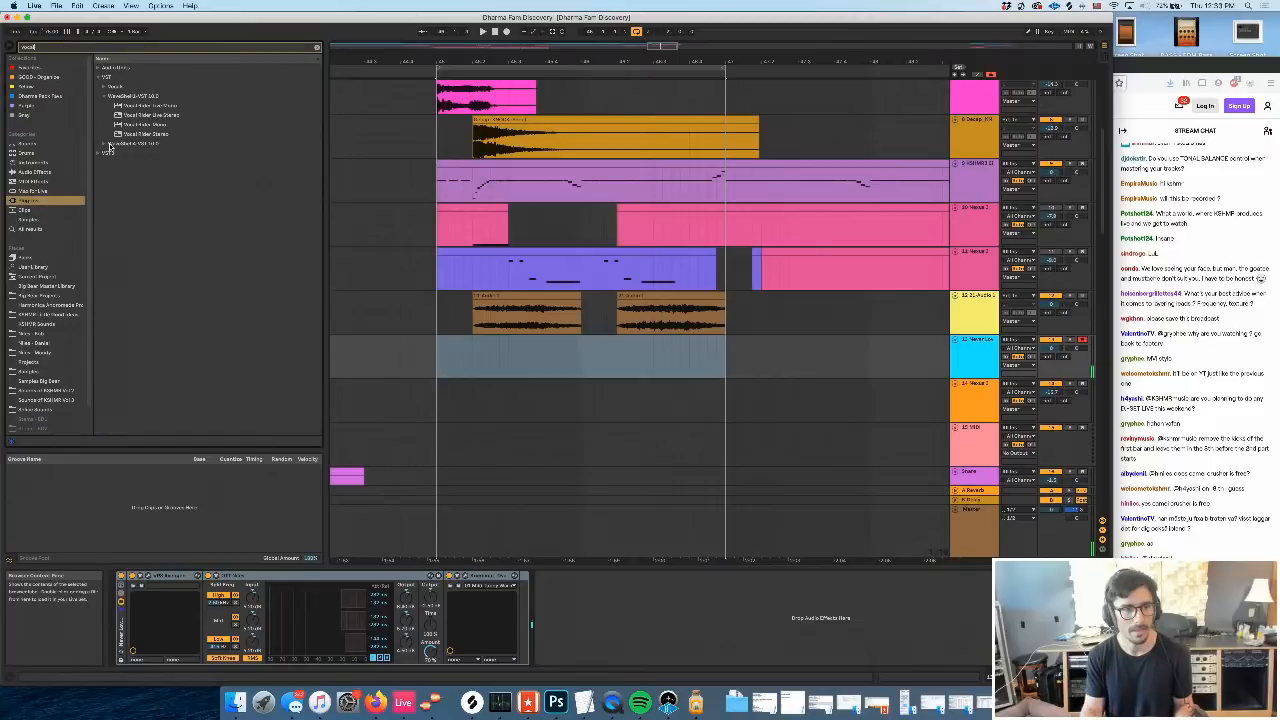
click(104, 87)
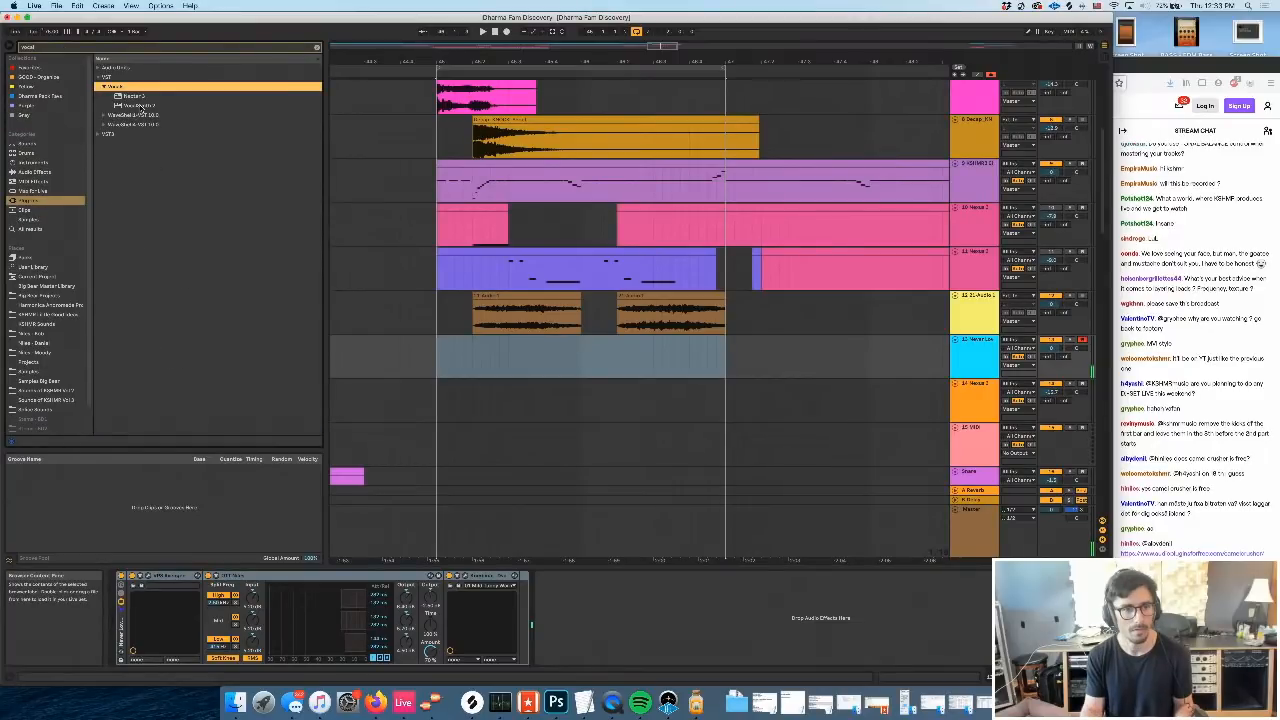
drag(140, 107, 240, 605)
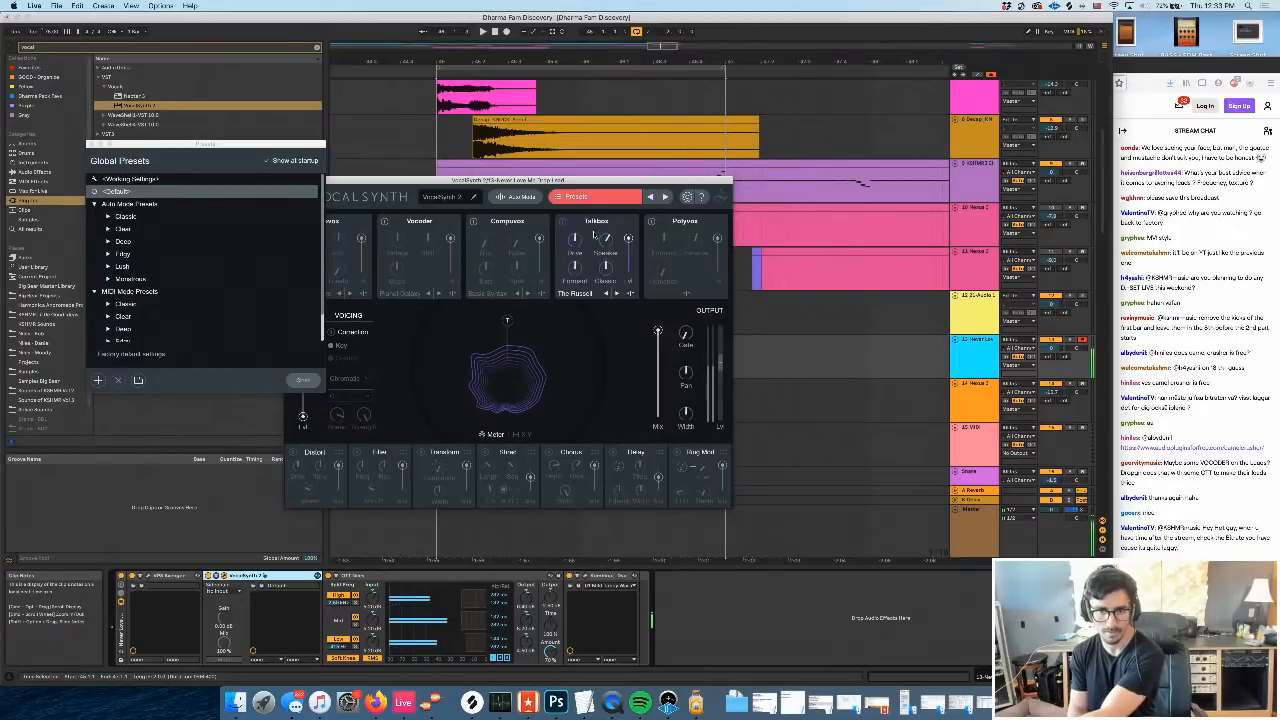
Audition VocalSynth's Compuvox and Vocoder modules, keep only Talkbox active with the Your Base preset, and close the plug-in
click(475, 221)
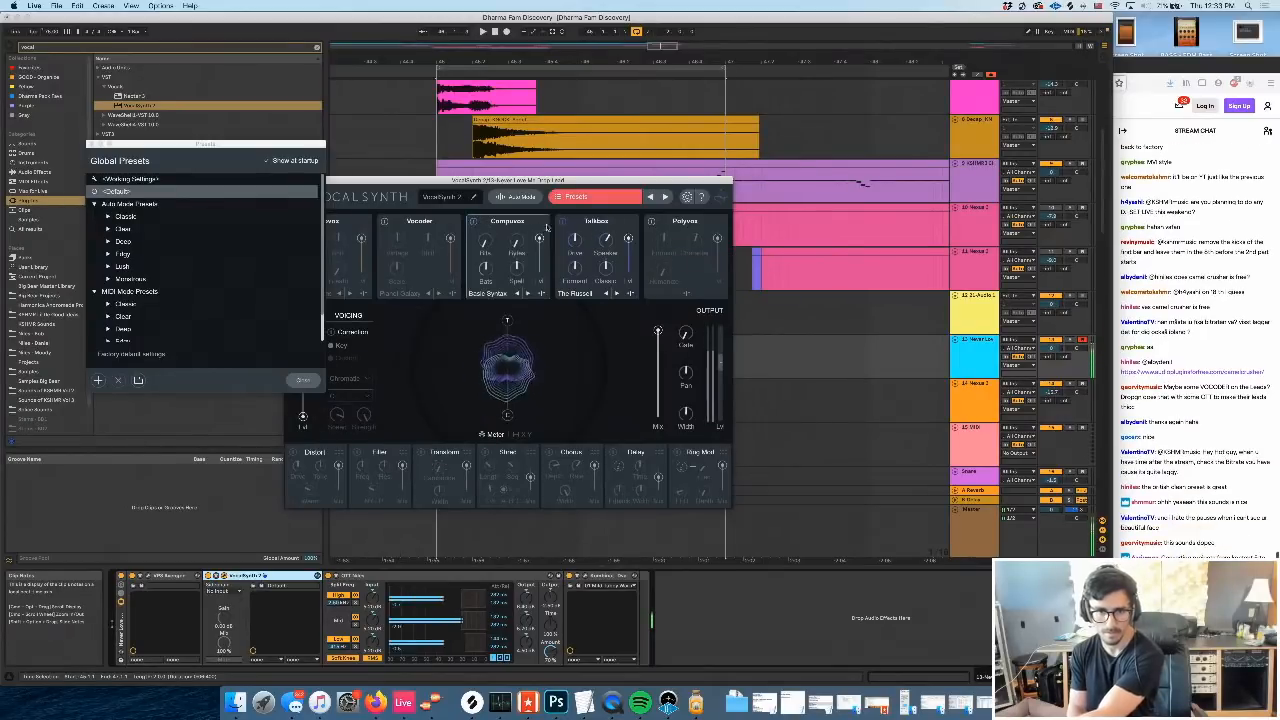
click(388, 223)
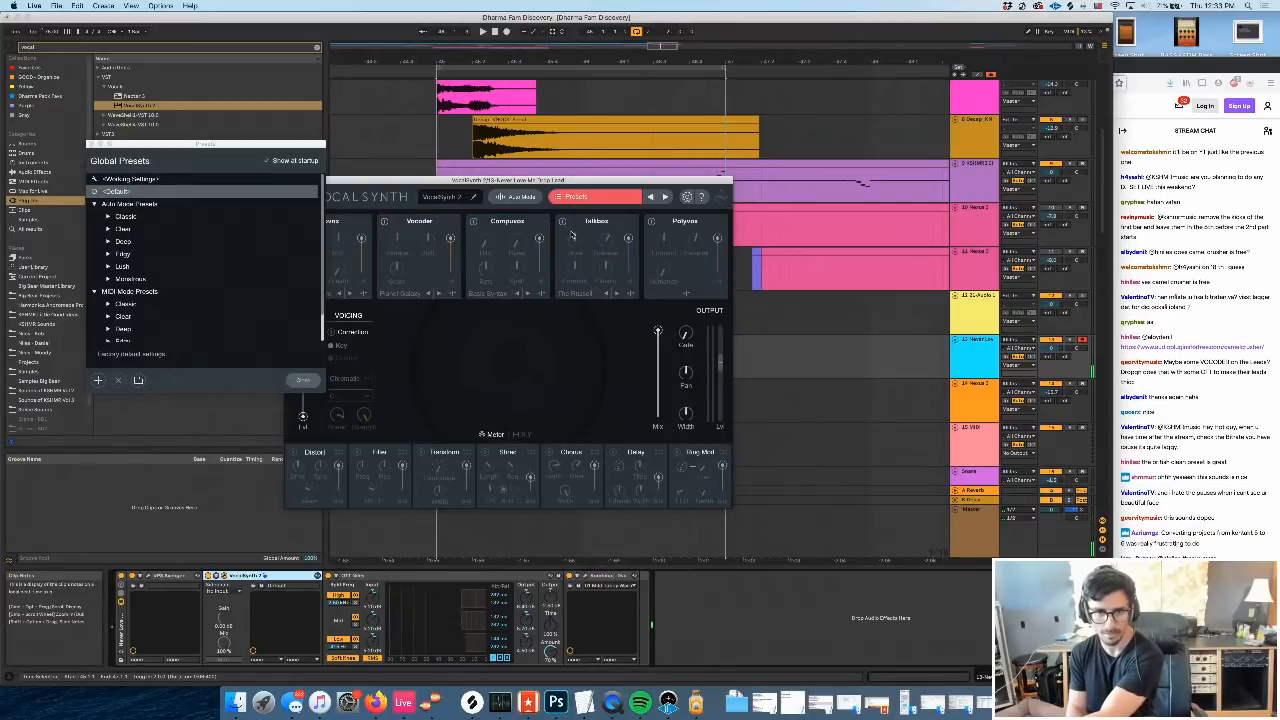
click(598, 286)
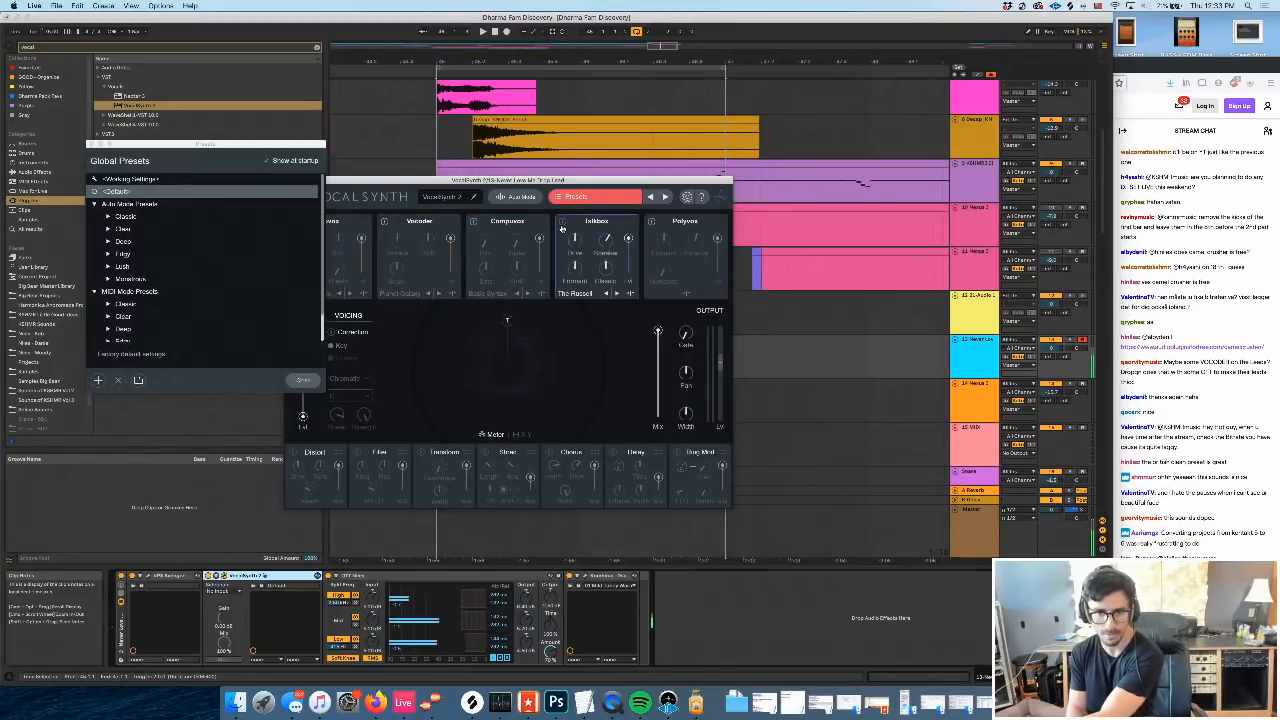
click(615, 293)
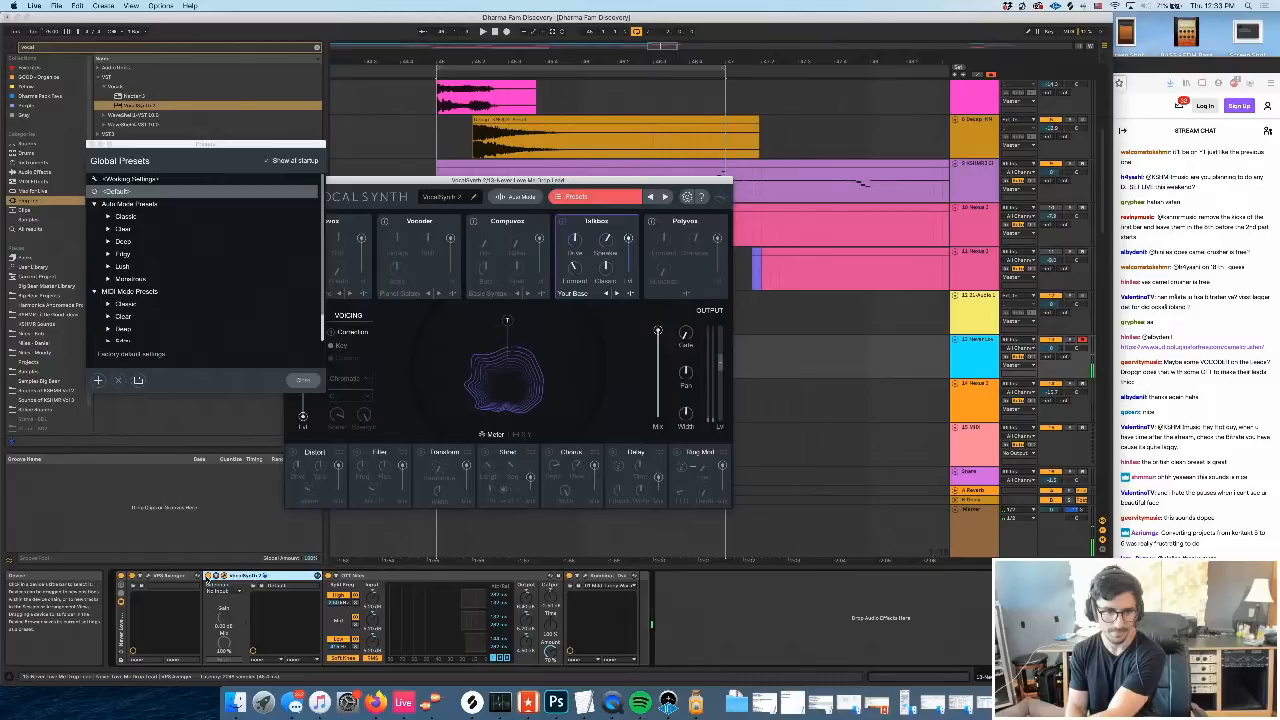
click(575, 196)
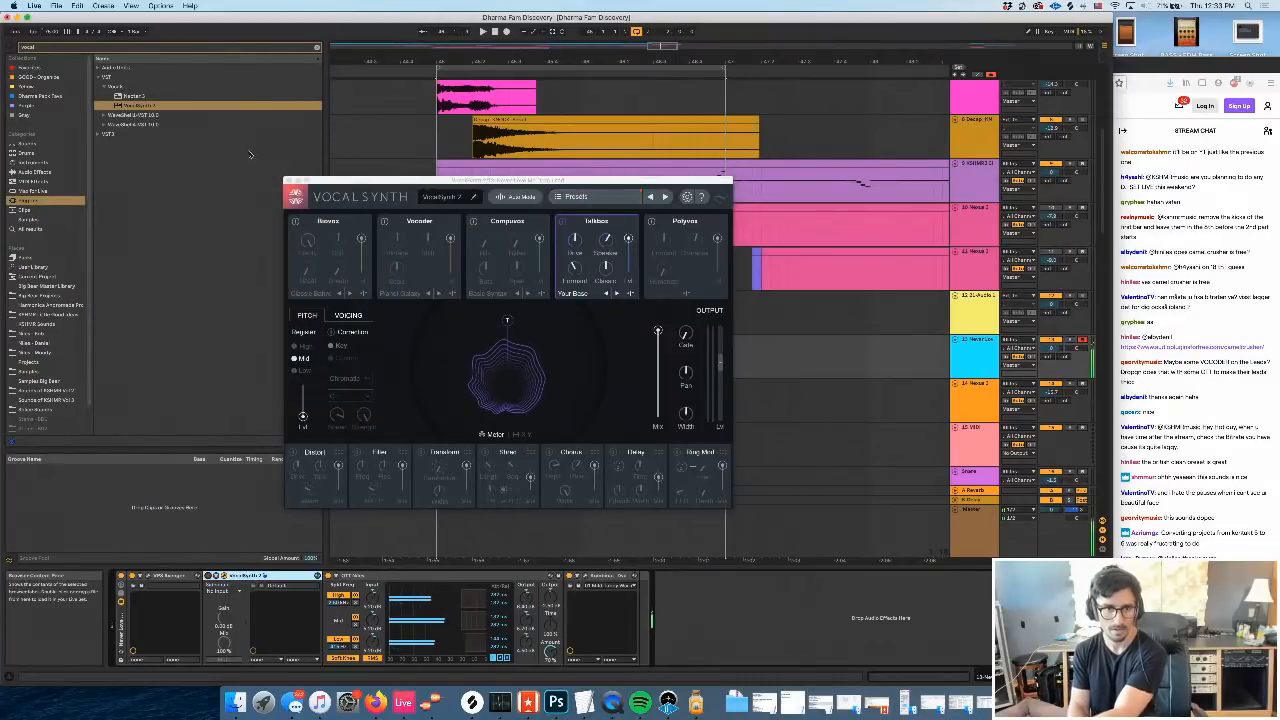
click(289, 187)
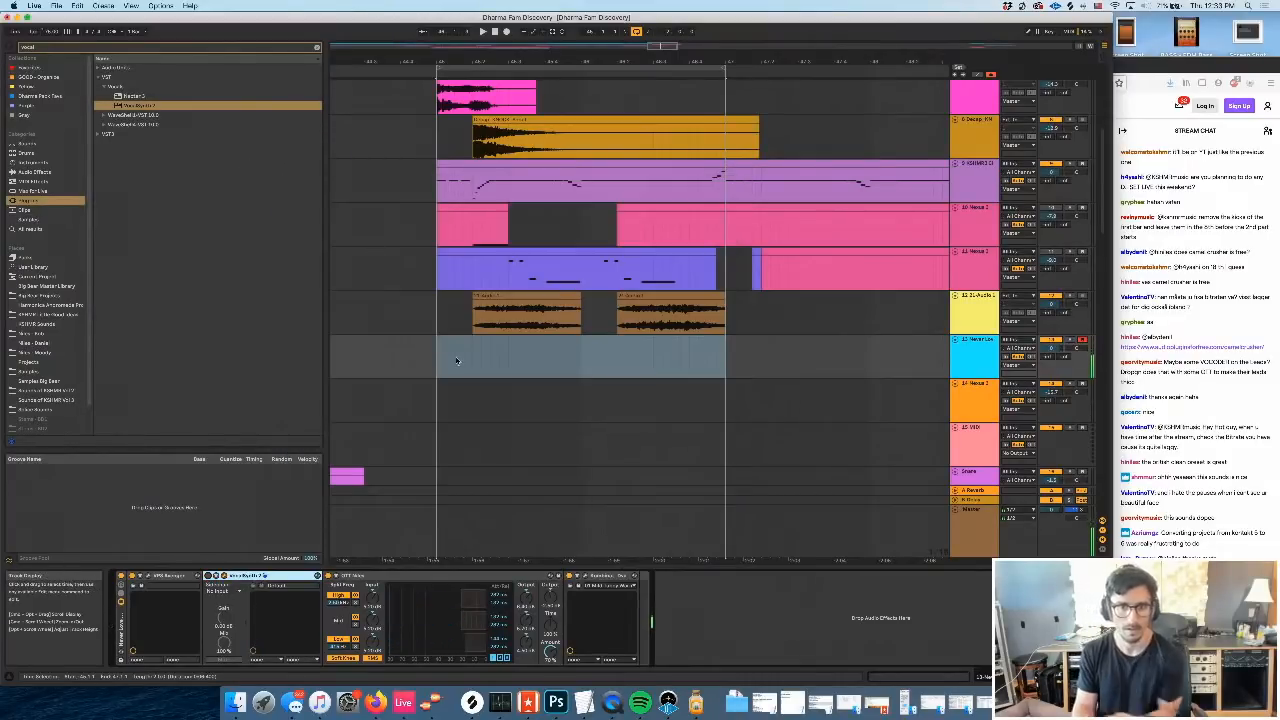
Play the drop from its start and lower the lead track's volume
click(440, 354)
key(space)
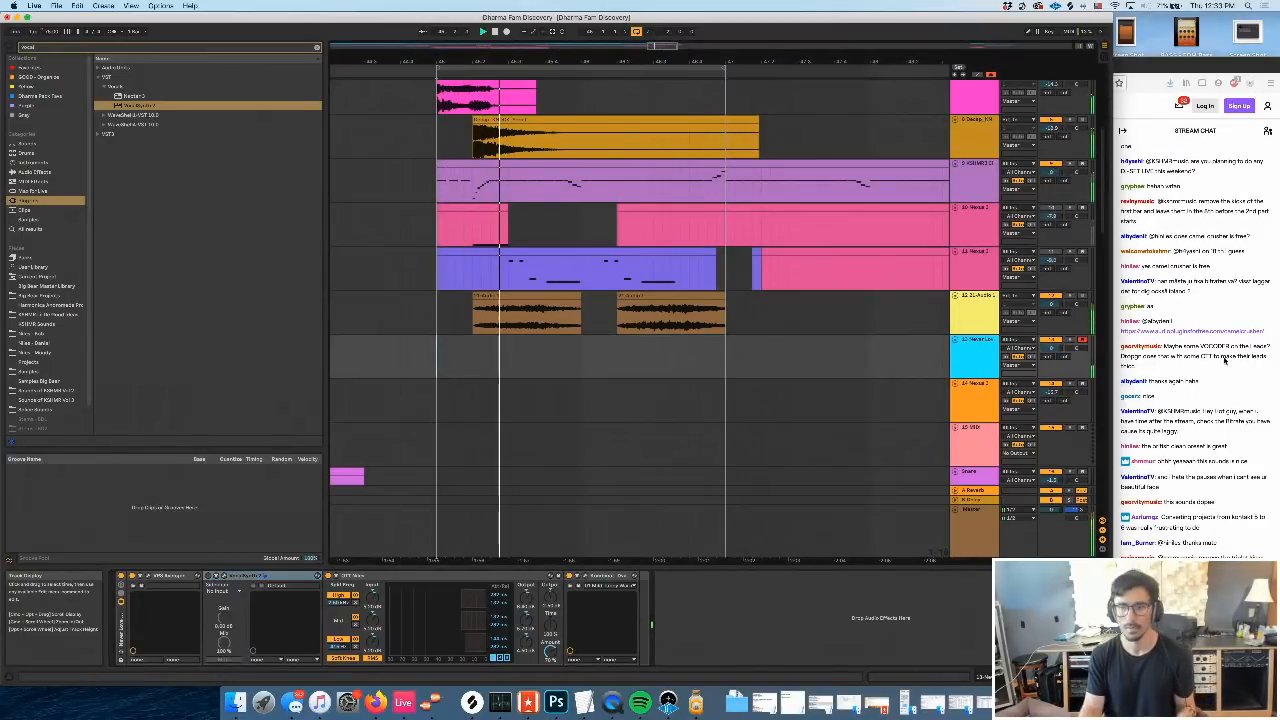
drag(1051, 348, 1051, 362)
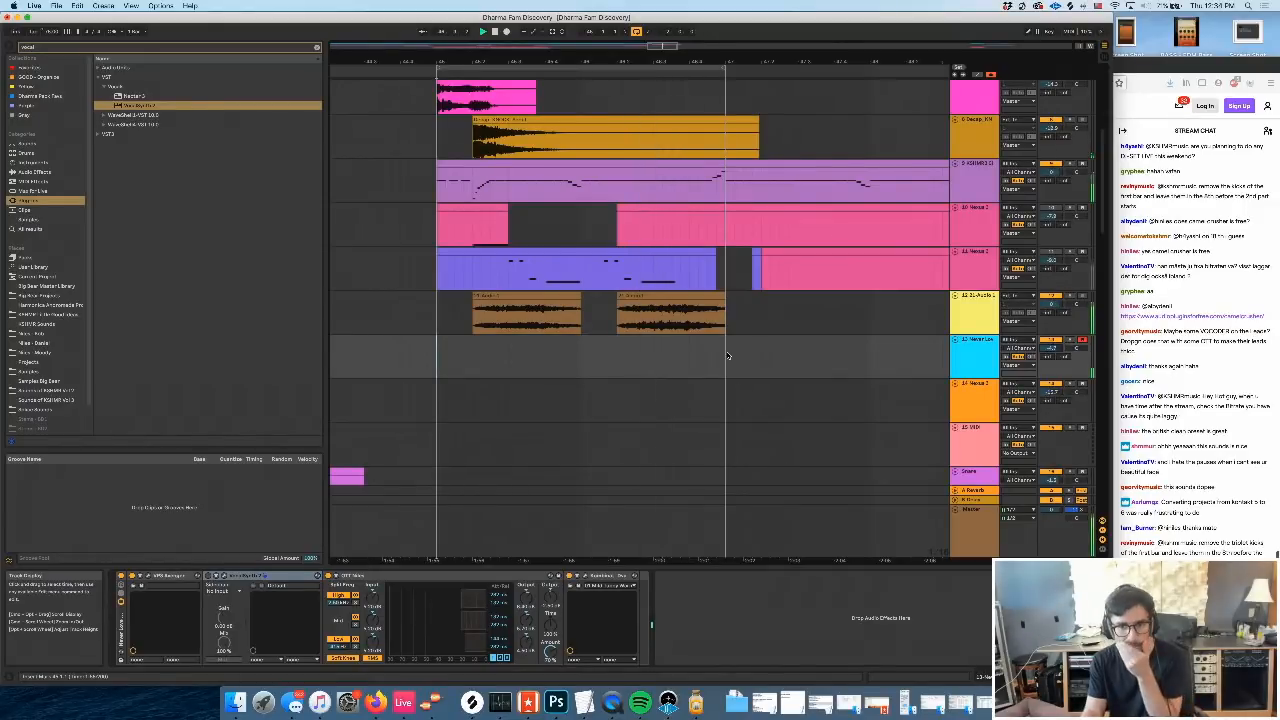
Insert an empty MIDI clip on the lead track from the drop's start to the end of the second chord audio clip
drag(728, 356, 436, 357)
key(super+shift+m)
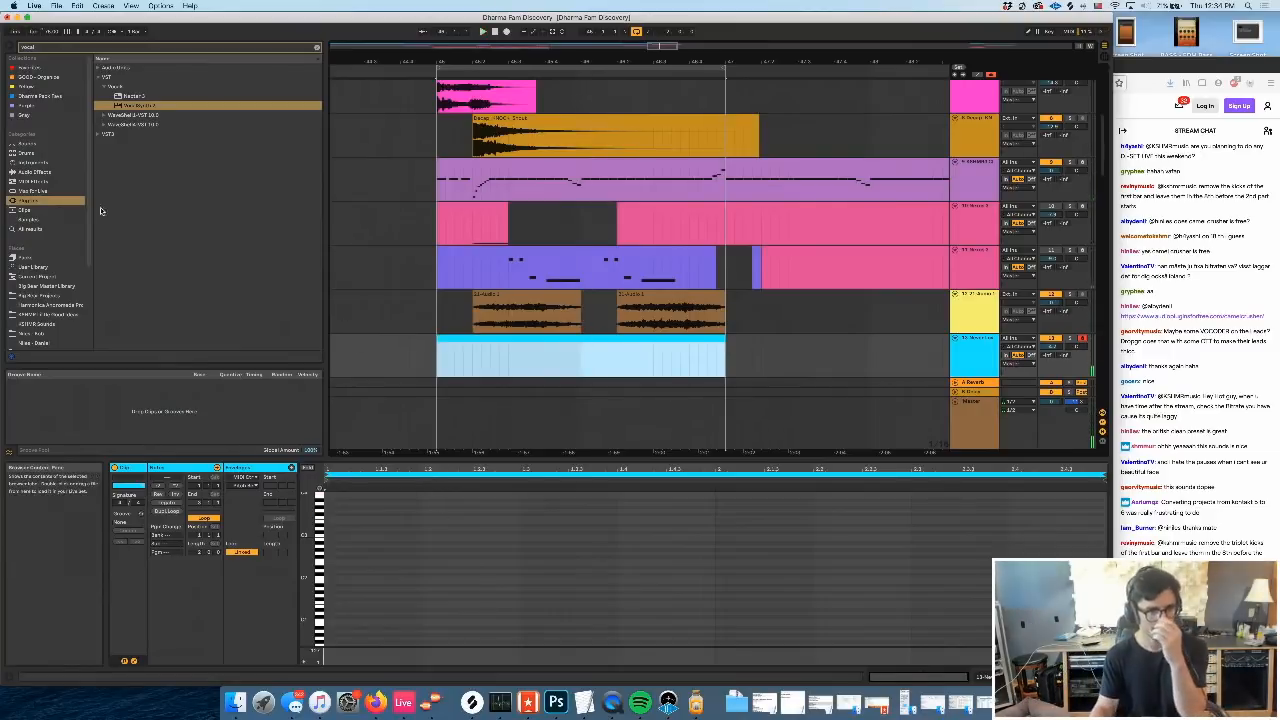
Adjust the filter cutoff and envelope settings across the filters of the lead track's Avenger synth and close the synth
click(100, 211)
scroll(50, 230, down, 5)
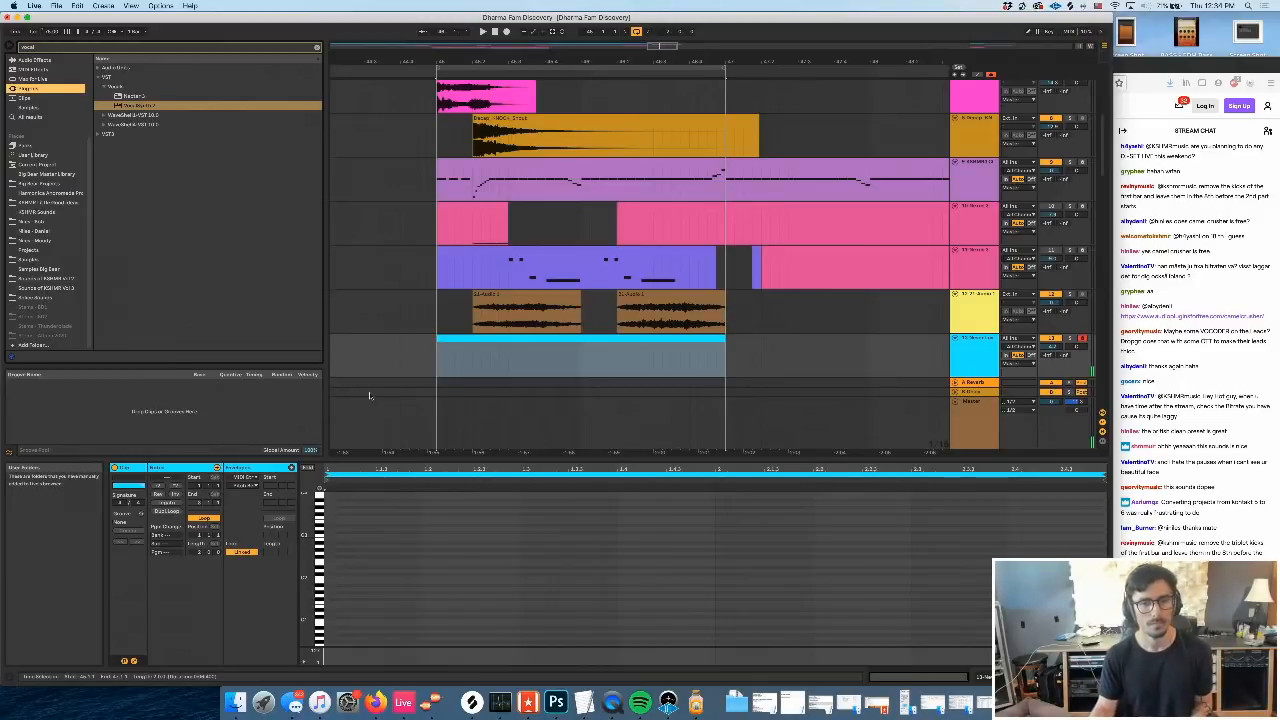
key(space)
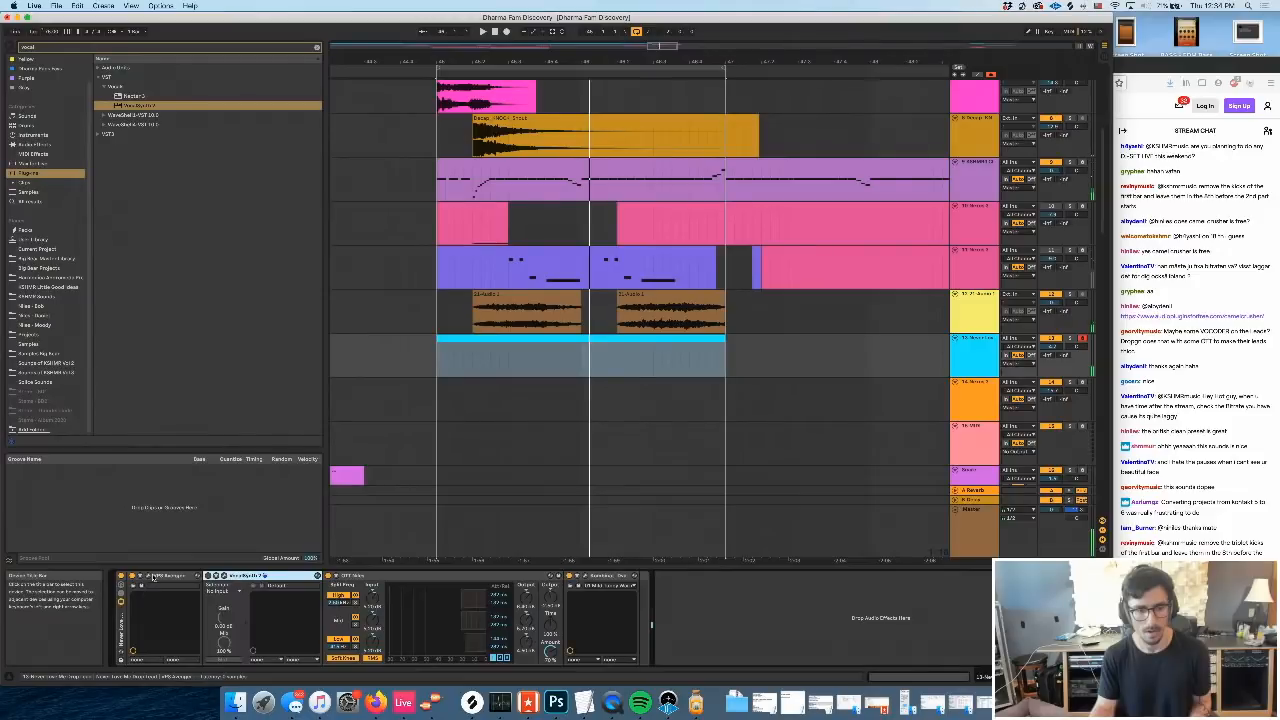
click(152, 577)
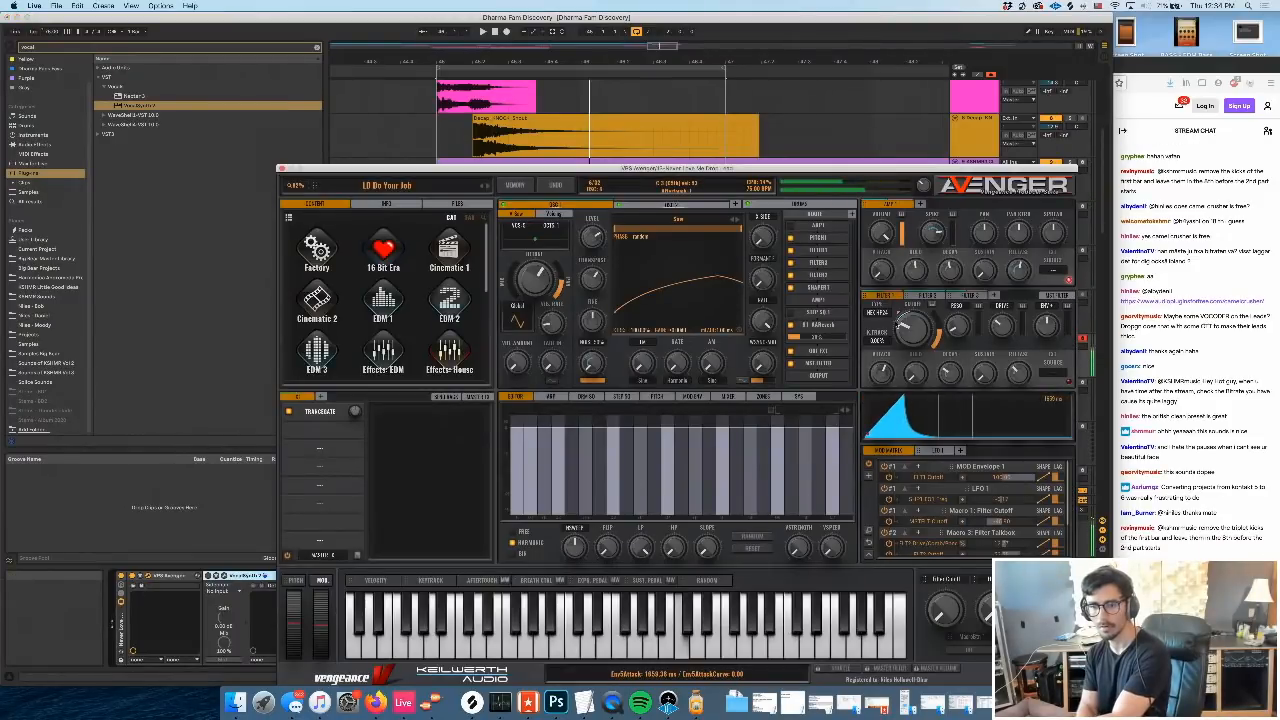
drag(903, 325, 915, 342)
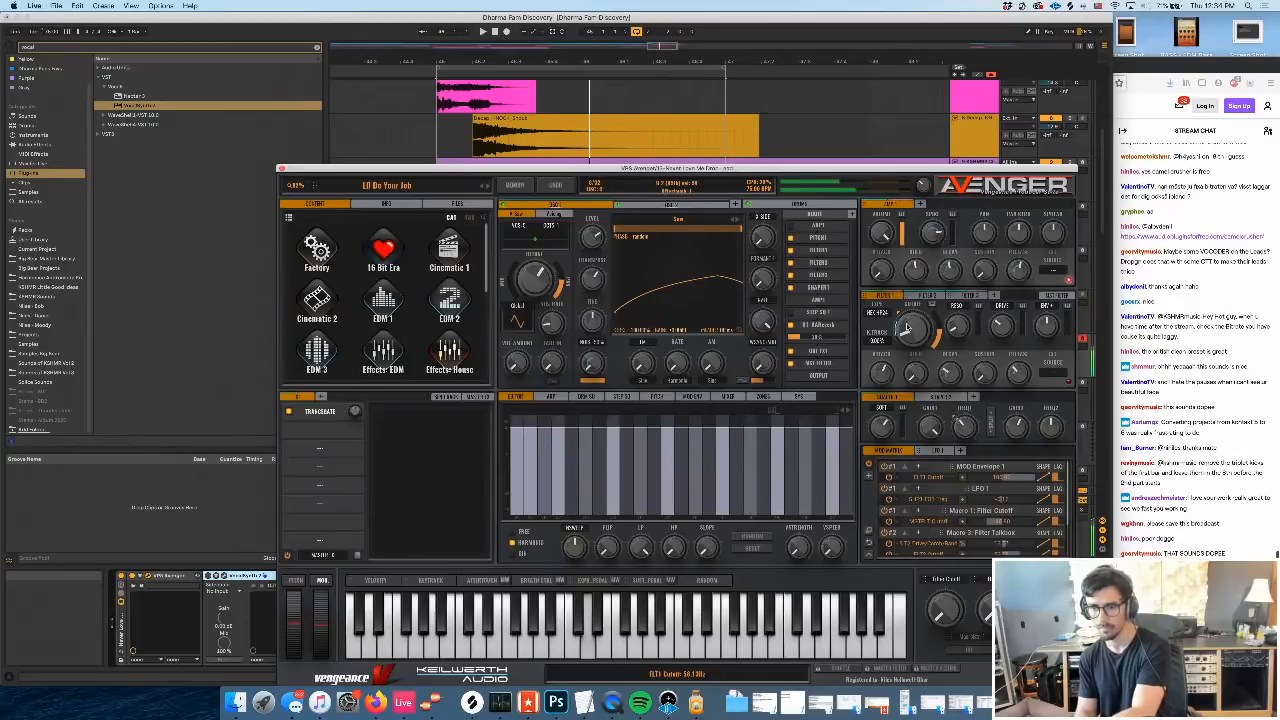
drag(1055, 333, 1057, 357)
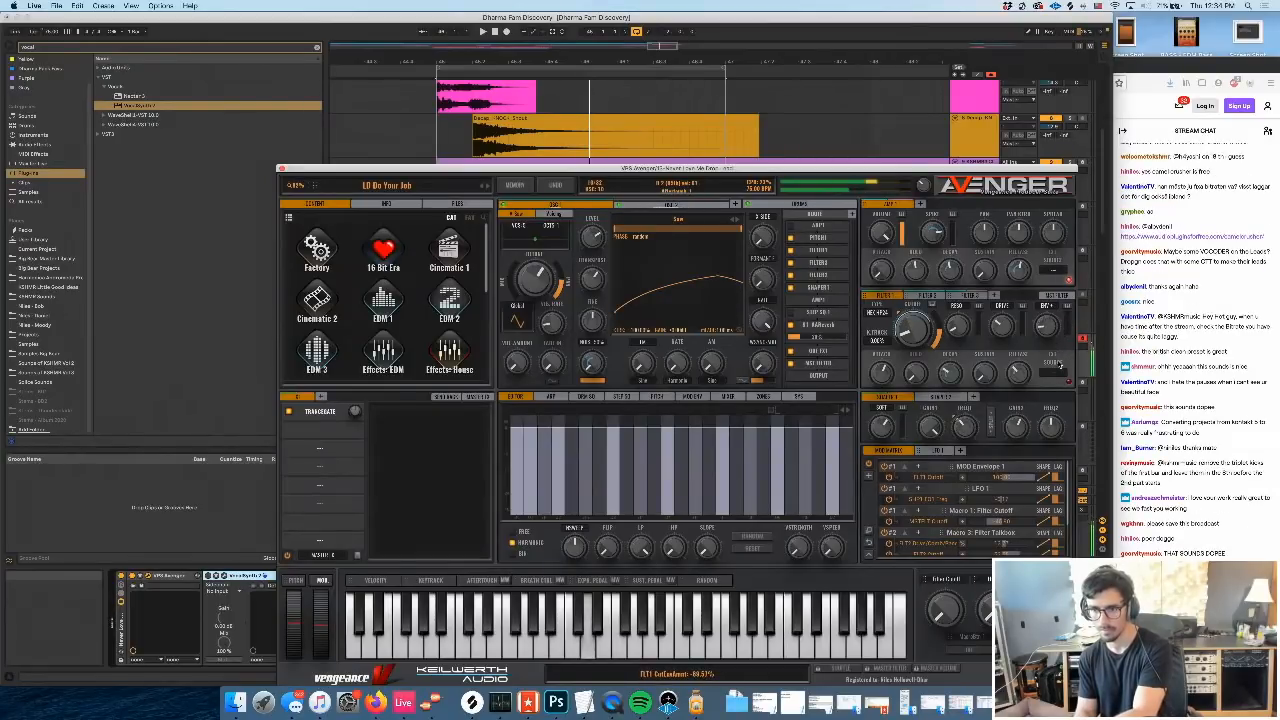
click(928, 296)
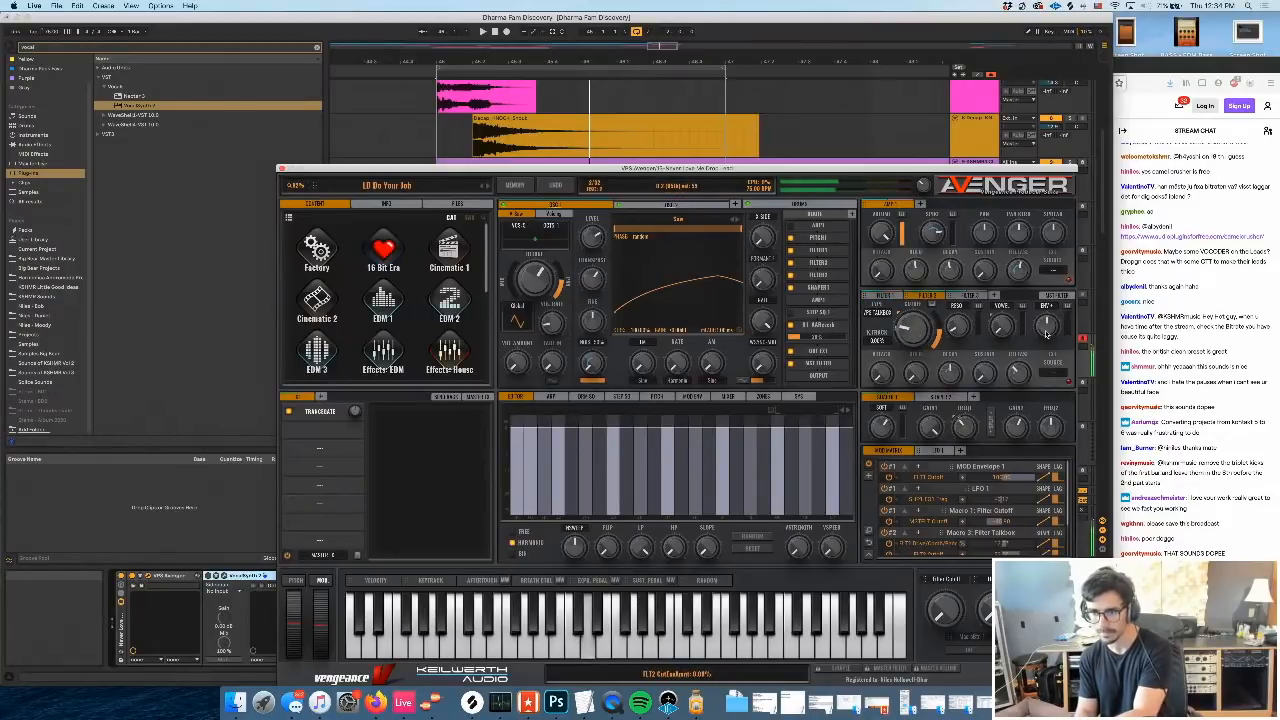
mouse_move(881, 372)
mouse_down()
mouse_move(881, 348)
mouse_move(920, 350)
mouse_move(918, 362)
mouse_move(894, 353)
mouse_move(893, 369)
mouse_up()
click(969, 296)
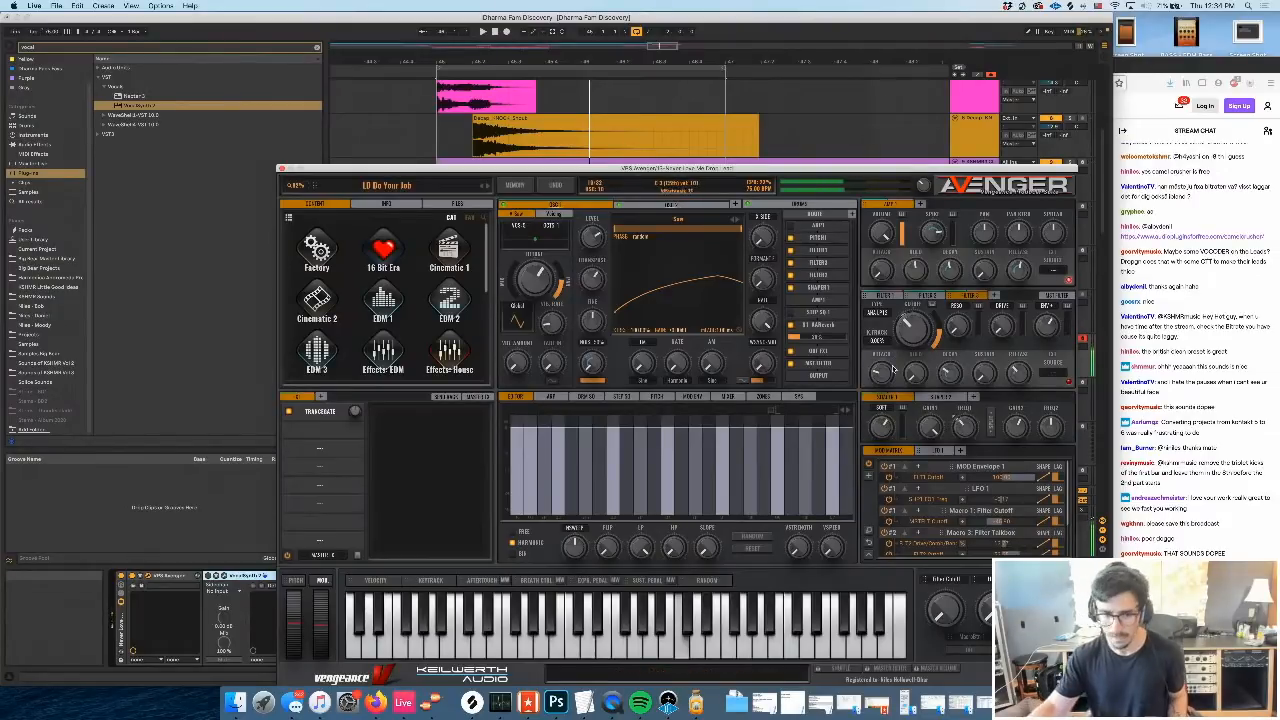
click(281, 170)
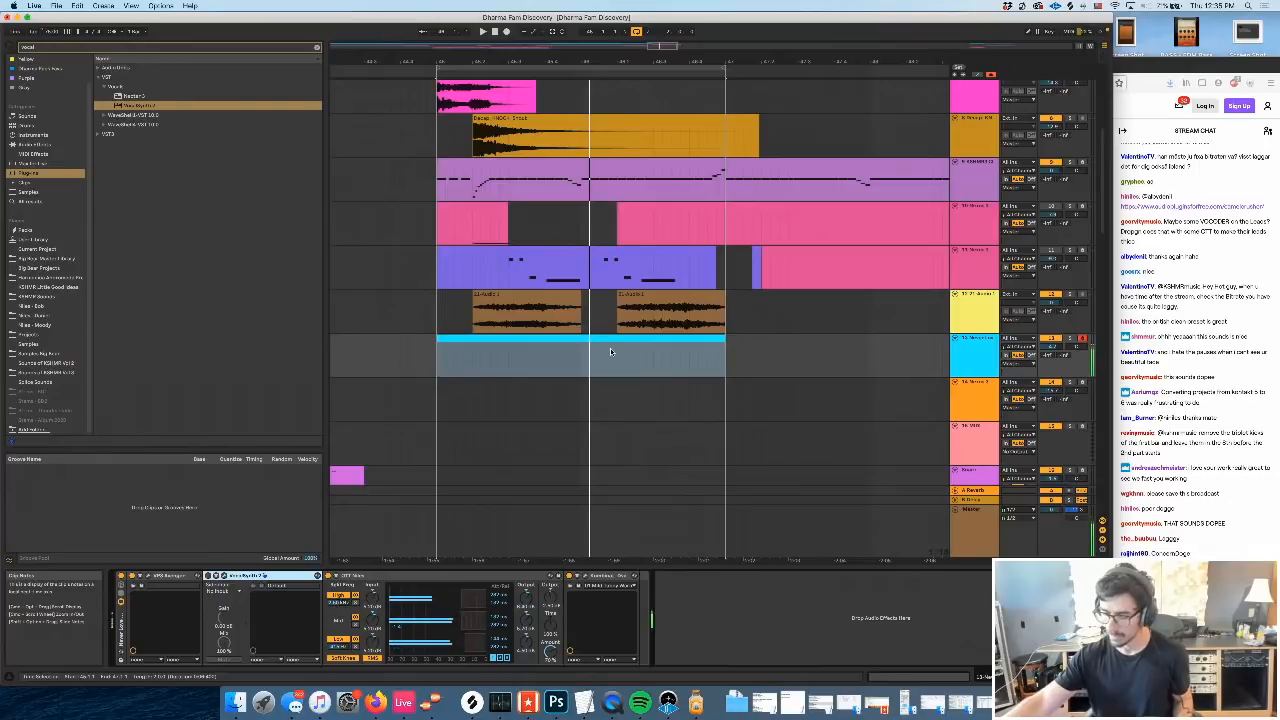
Open the empty lead clip for note editing and play the drop repeatedly from its start
key(space)
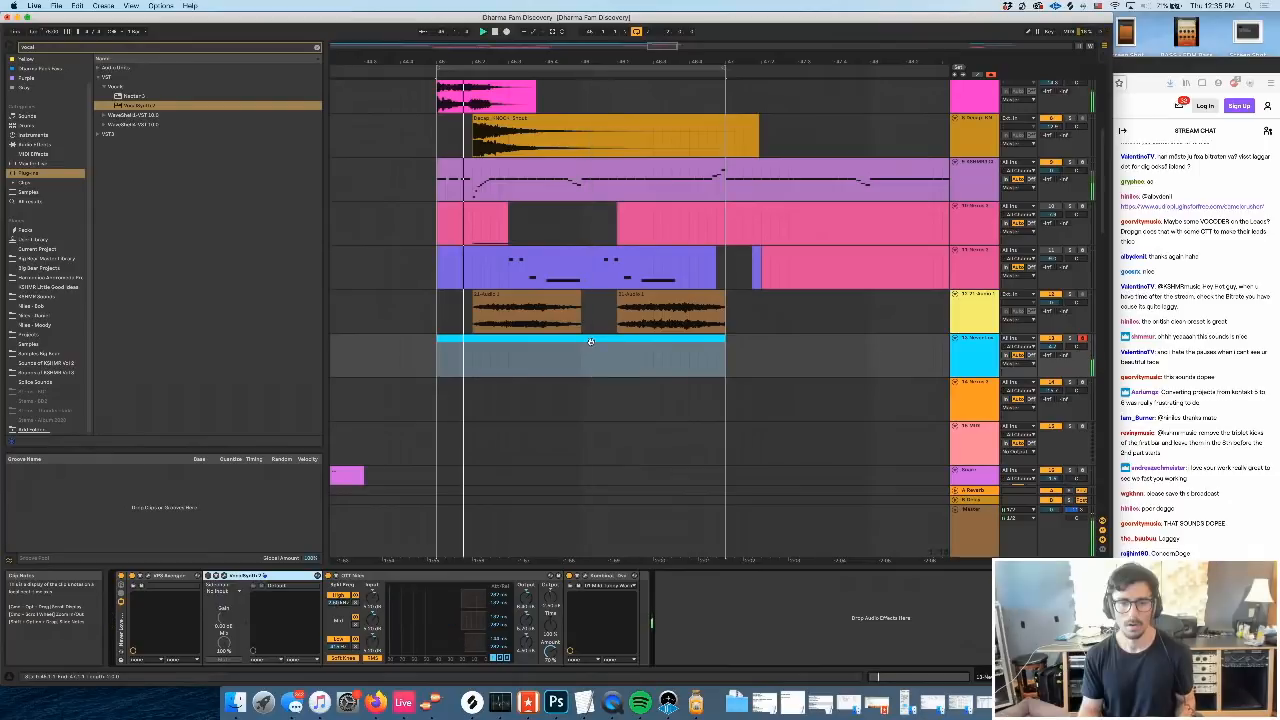
double_click(590, 341)
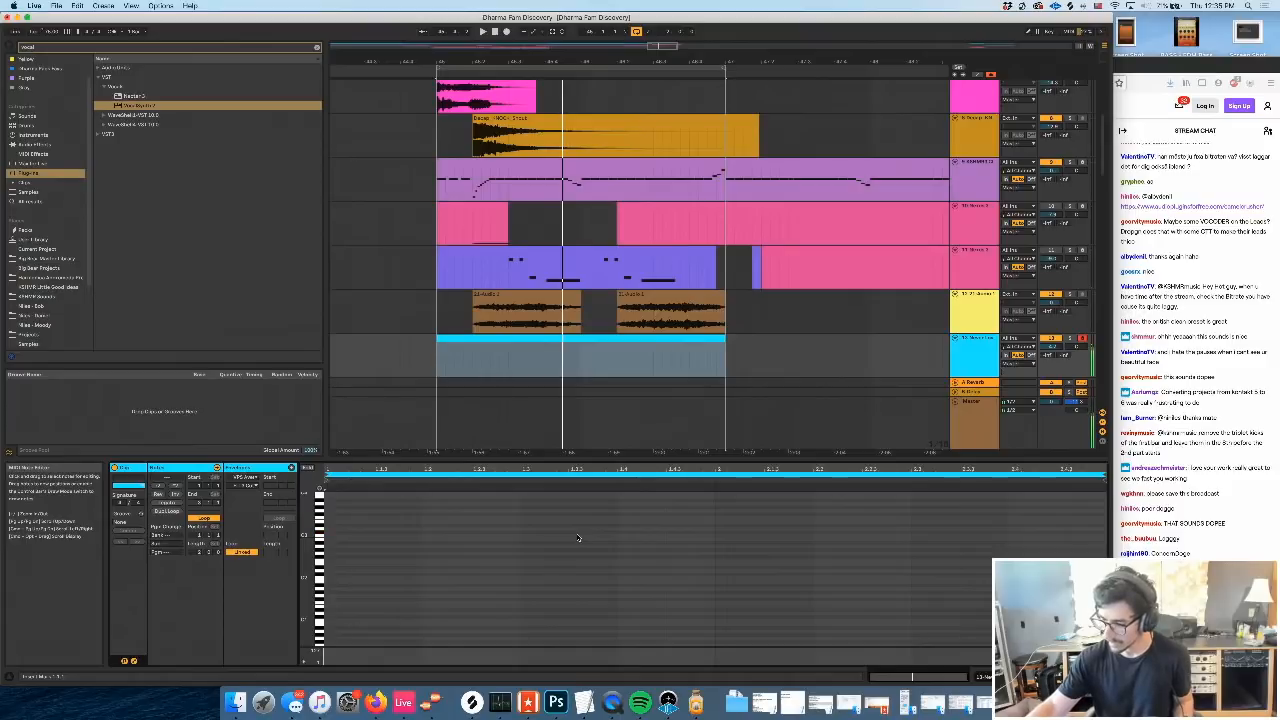
key(space)
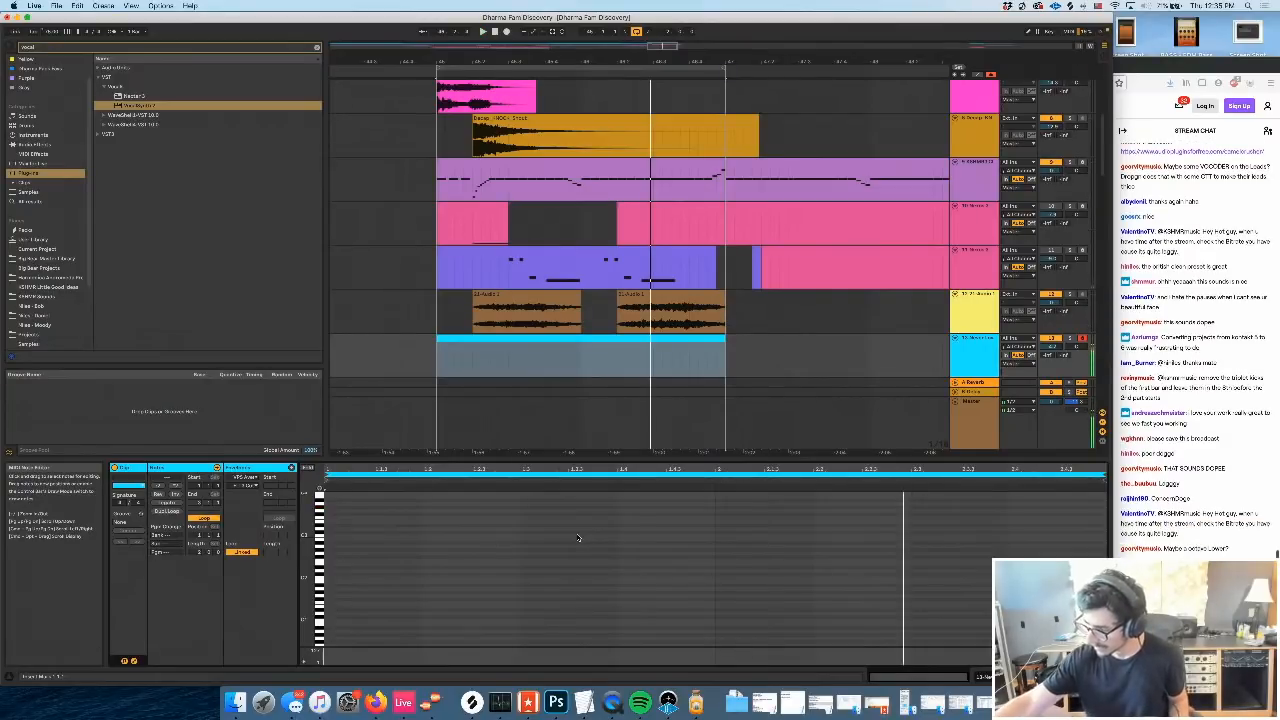
key(space)
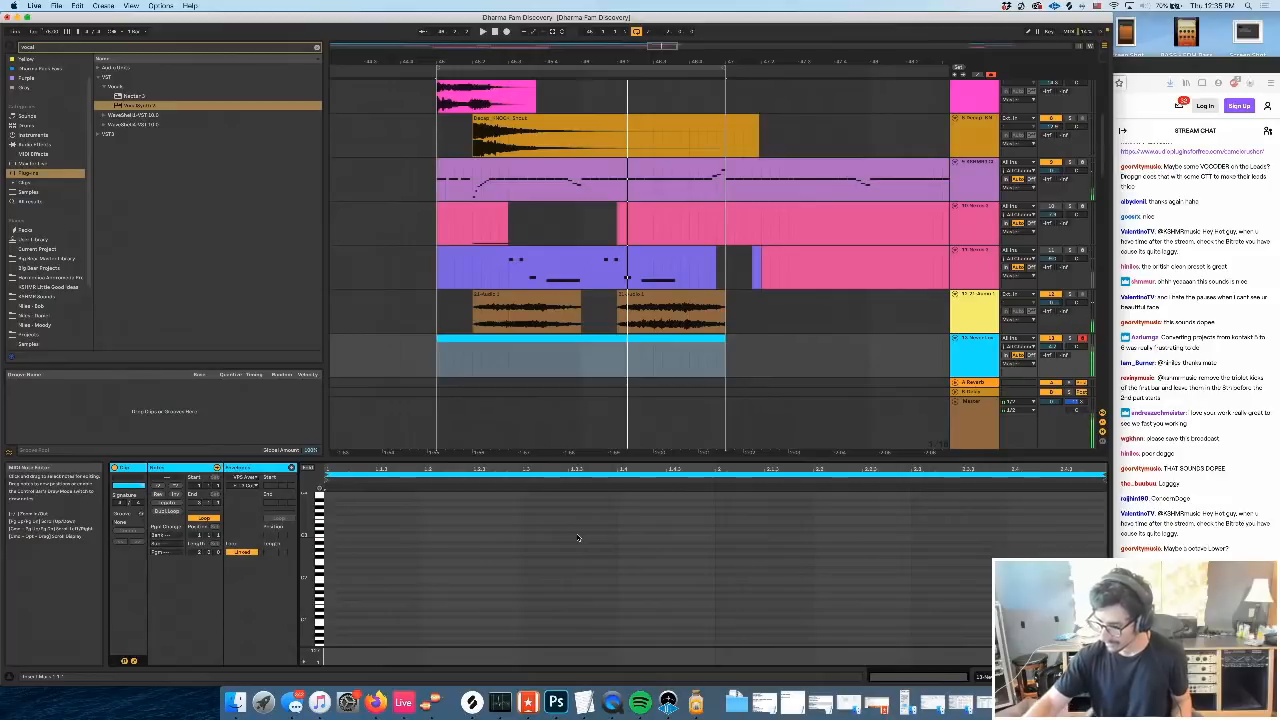
key(space)
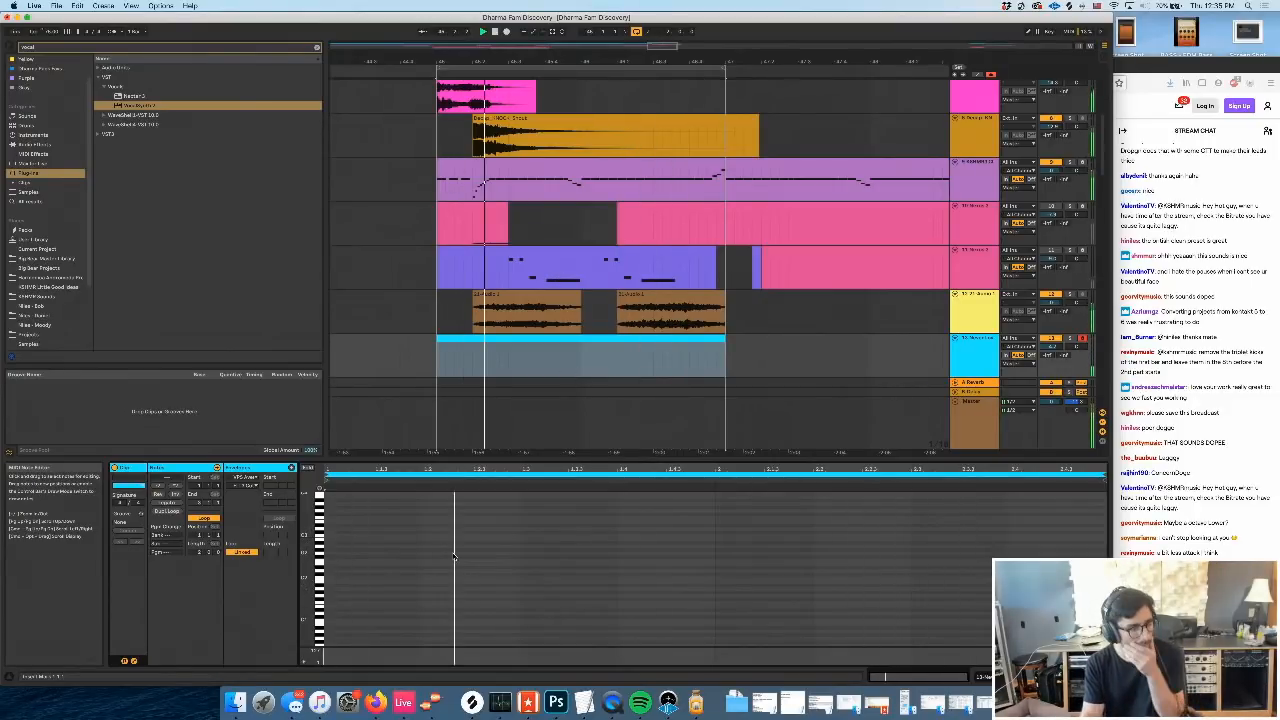
key(space)
Add a short note just before 1.3.3 in the lead clip and raise it to C3
double_click(590, 555)
key(space)
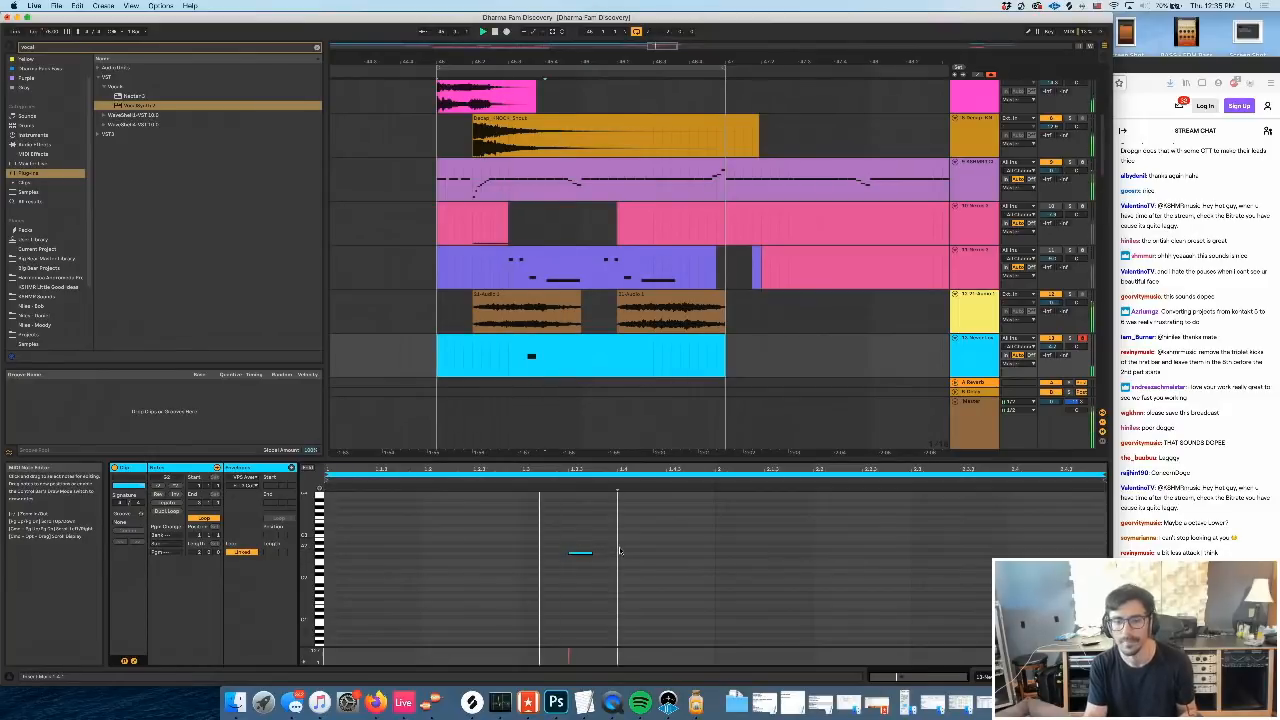
key(space)
drag(585, 555, 589, 536)
click(523, 481)
key(space)
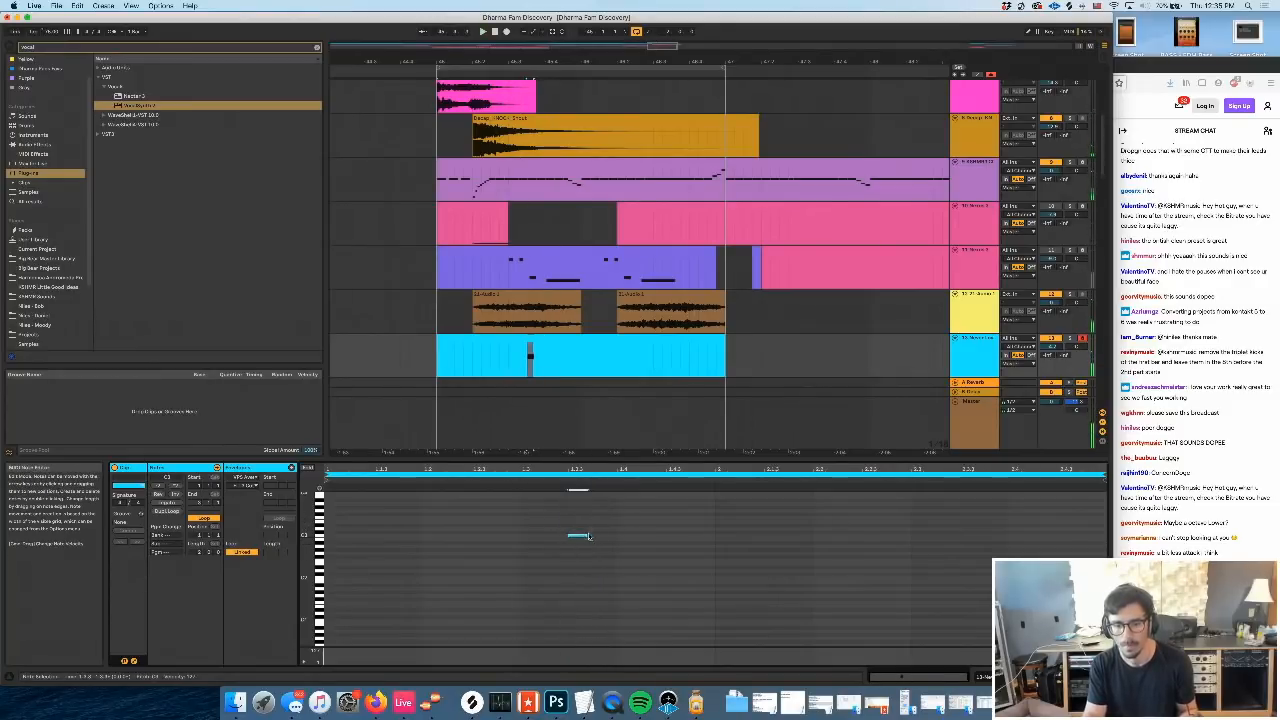
Duplicate the C3 note twice and nudge the copies into a run of three short notes from about 1.3.3 to 1.4
key(super+d)
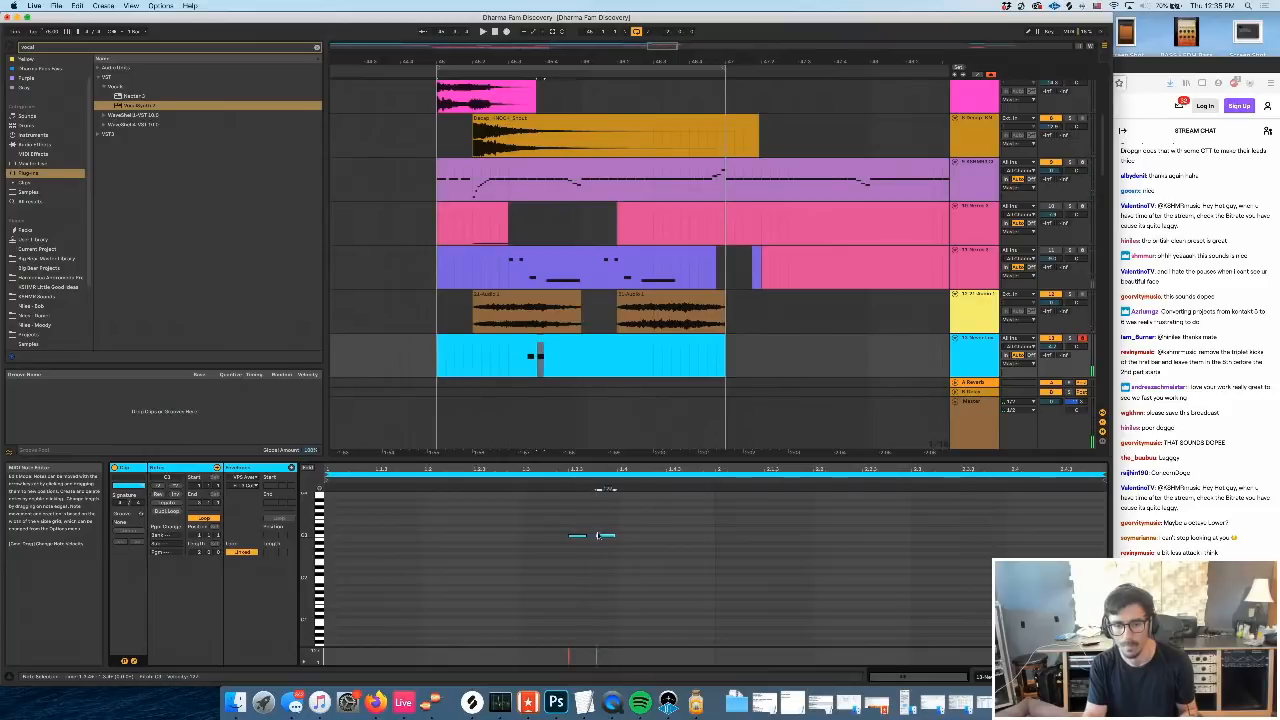
click(560, 482)
key(space)
click(524, 481)
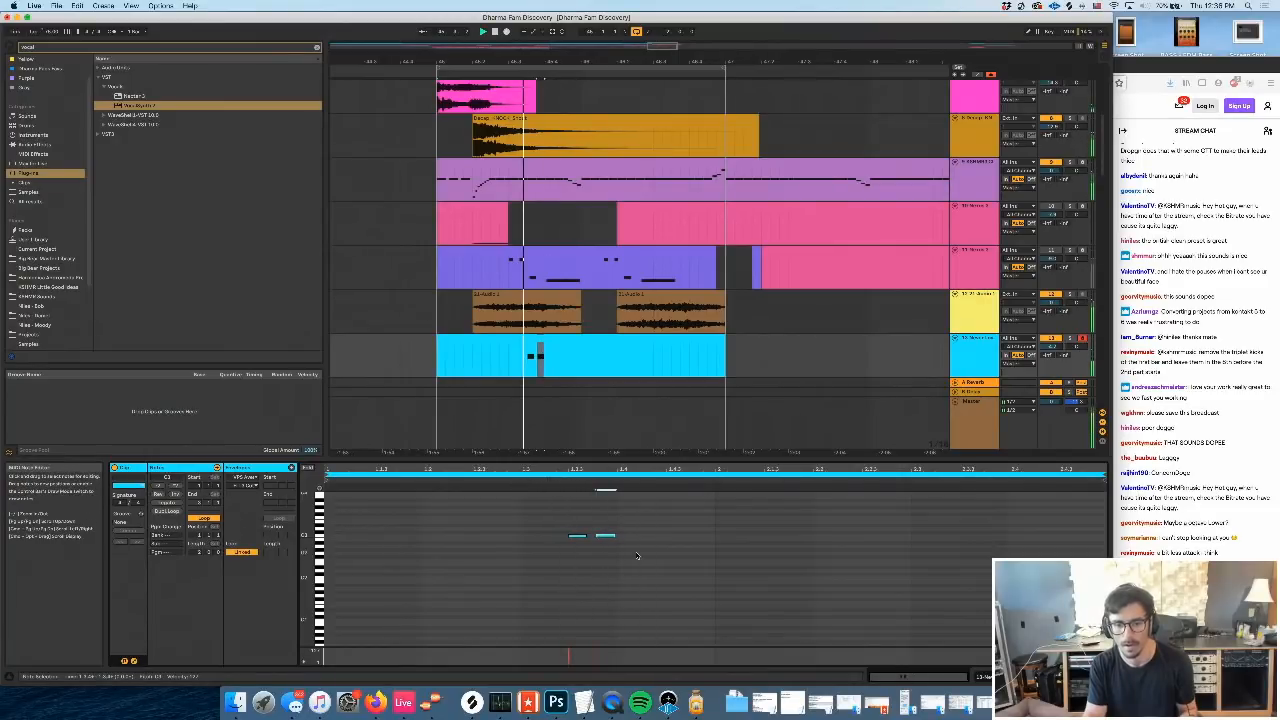
key(super+d)
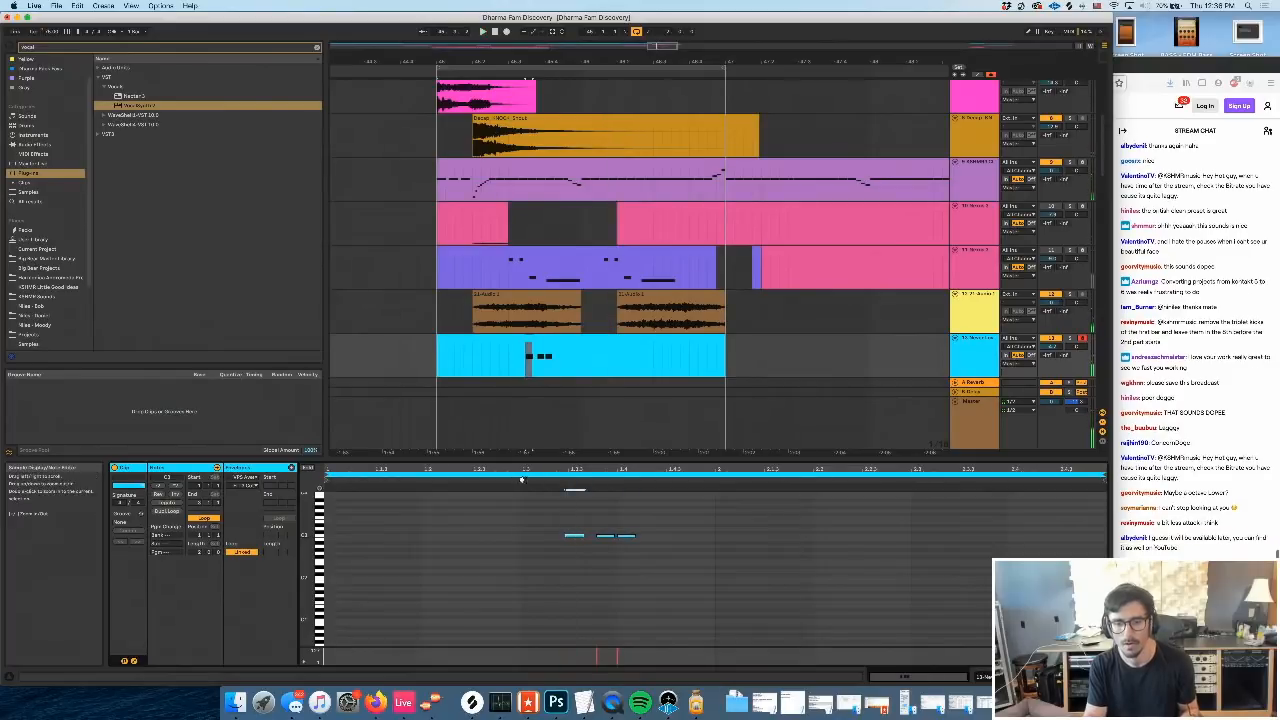
click(519, 481)
key(space)
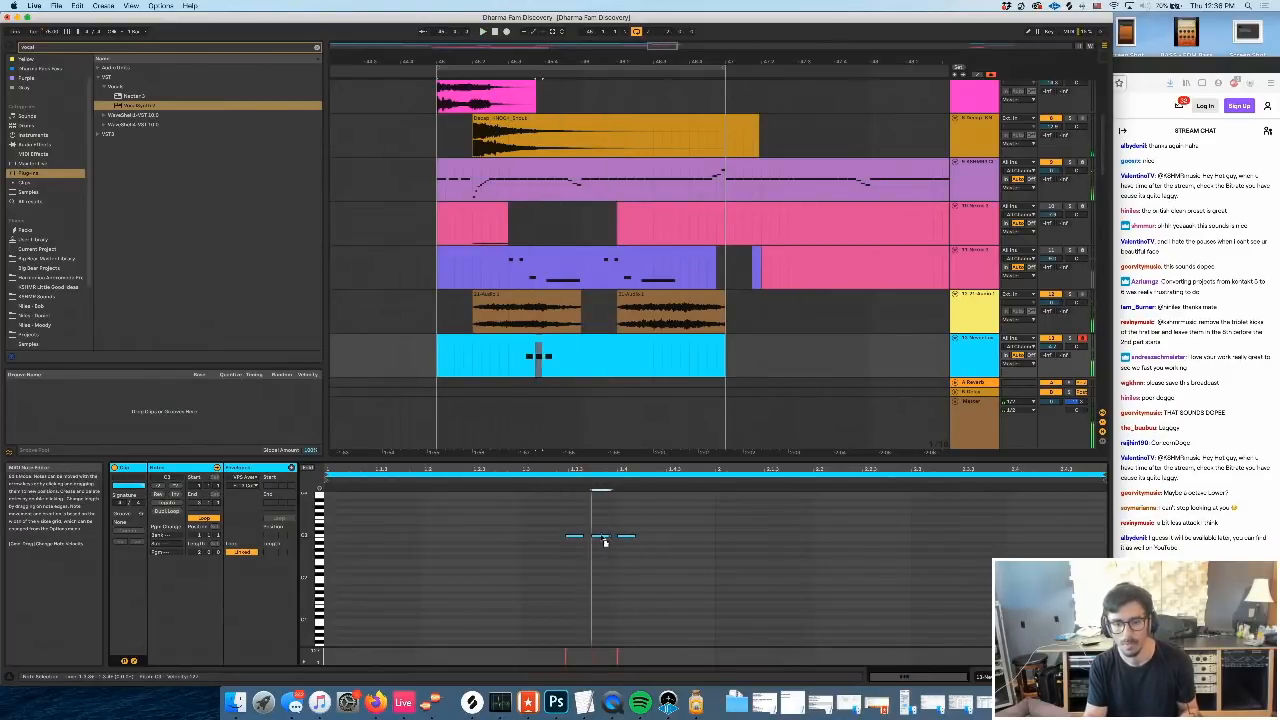
key(space)
click(629, 520)
key(space)
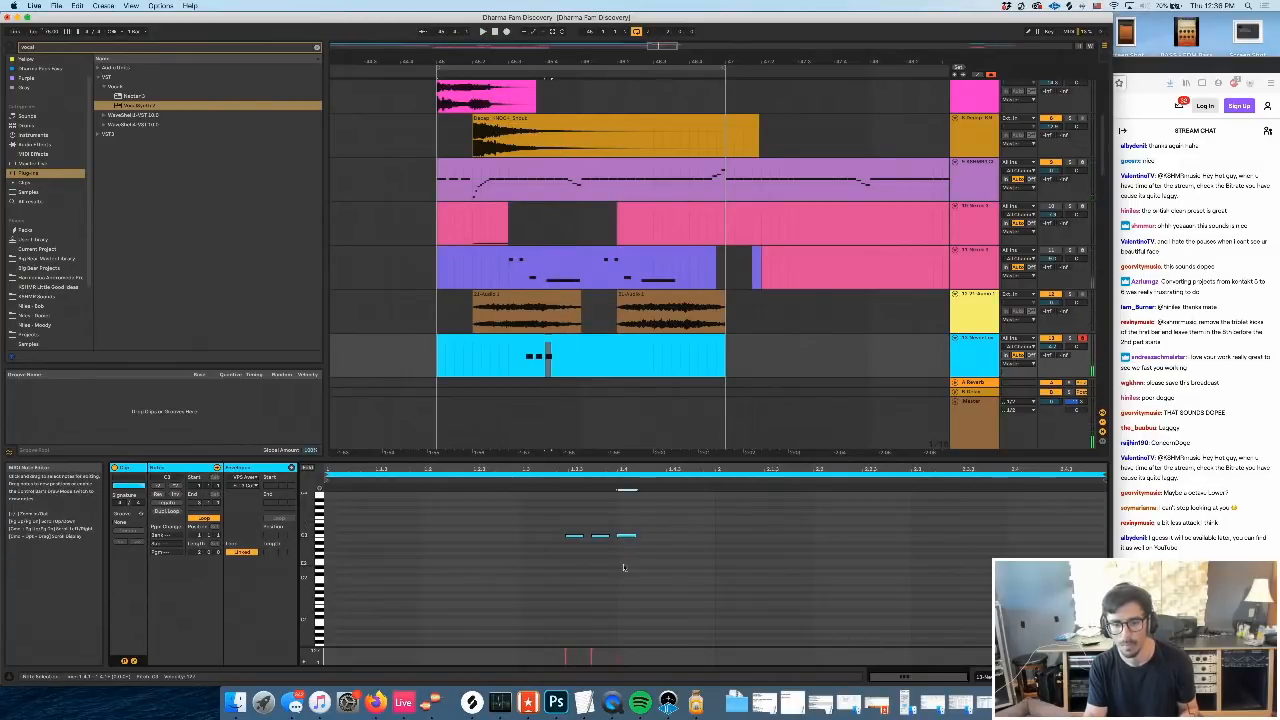
Add a short G2 note near 1.4.3 and a longer G#2 note around the start of bar 2
click(666, 520)
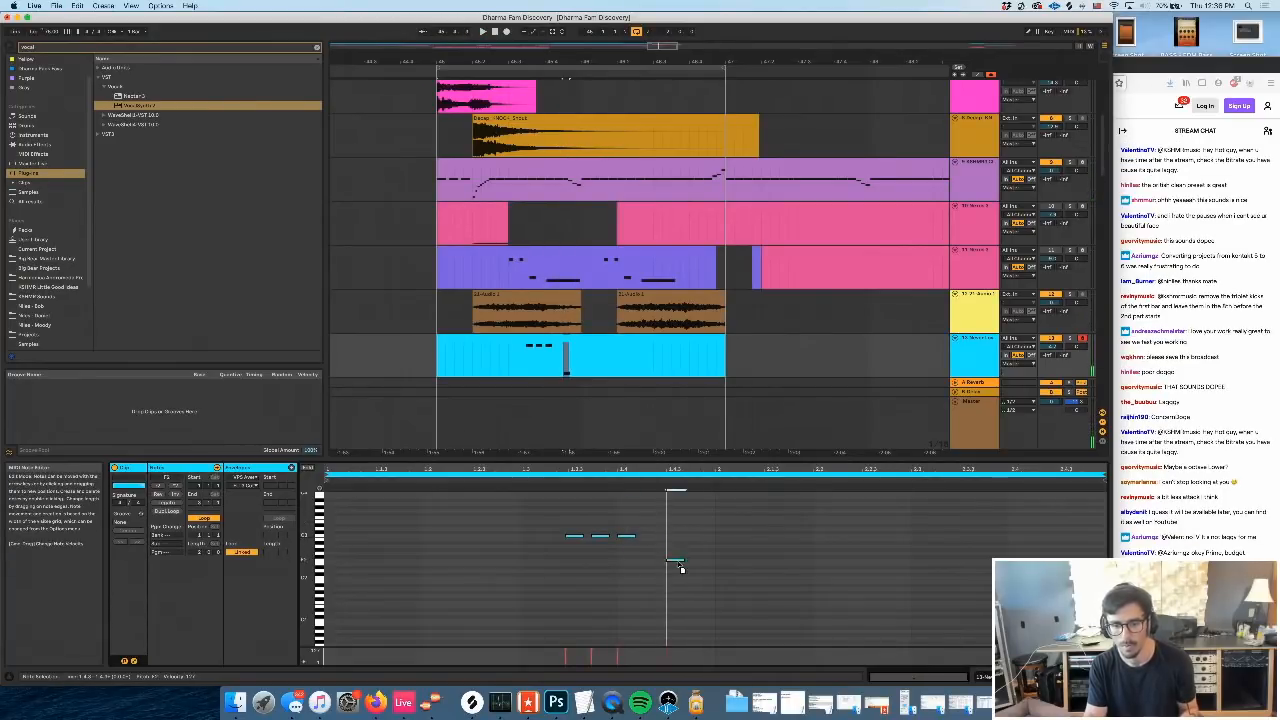
double_click(720, 553)
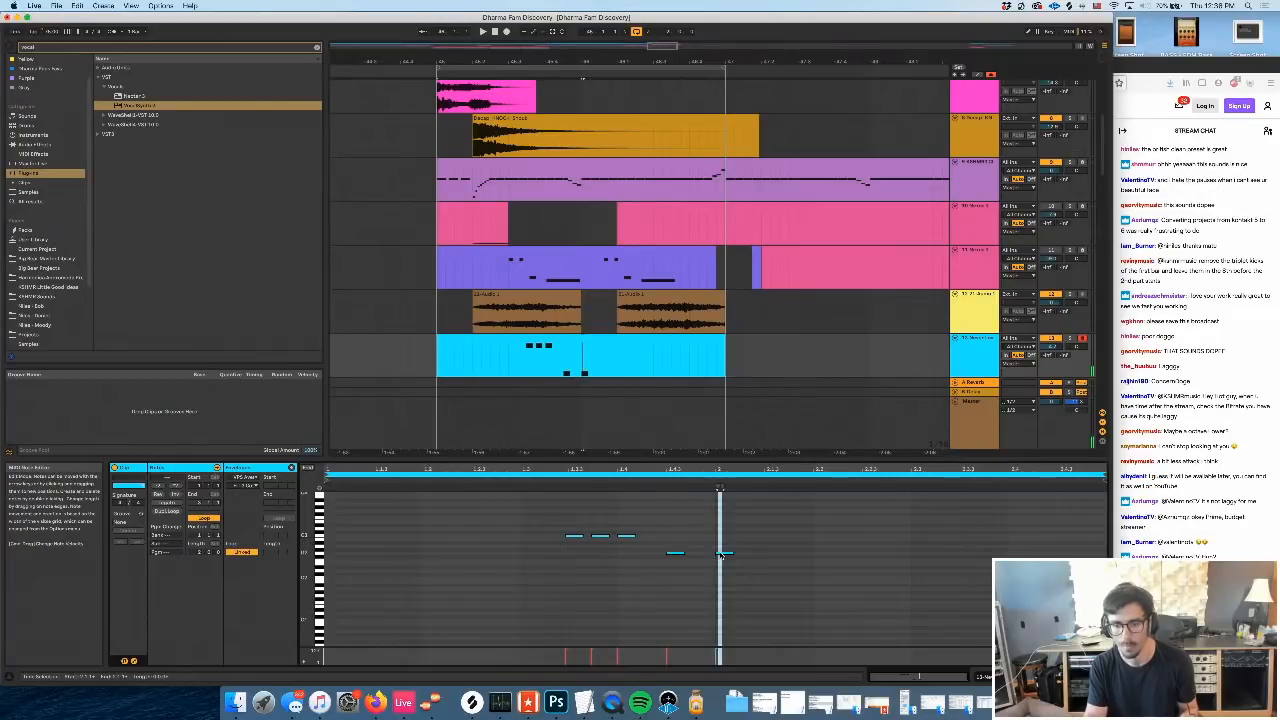
drag(722, 555, 754, 551)
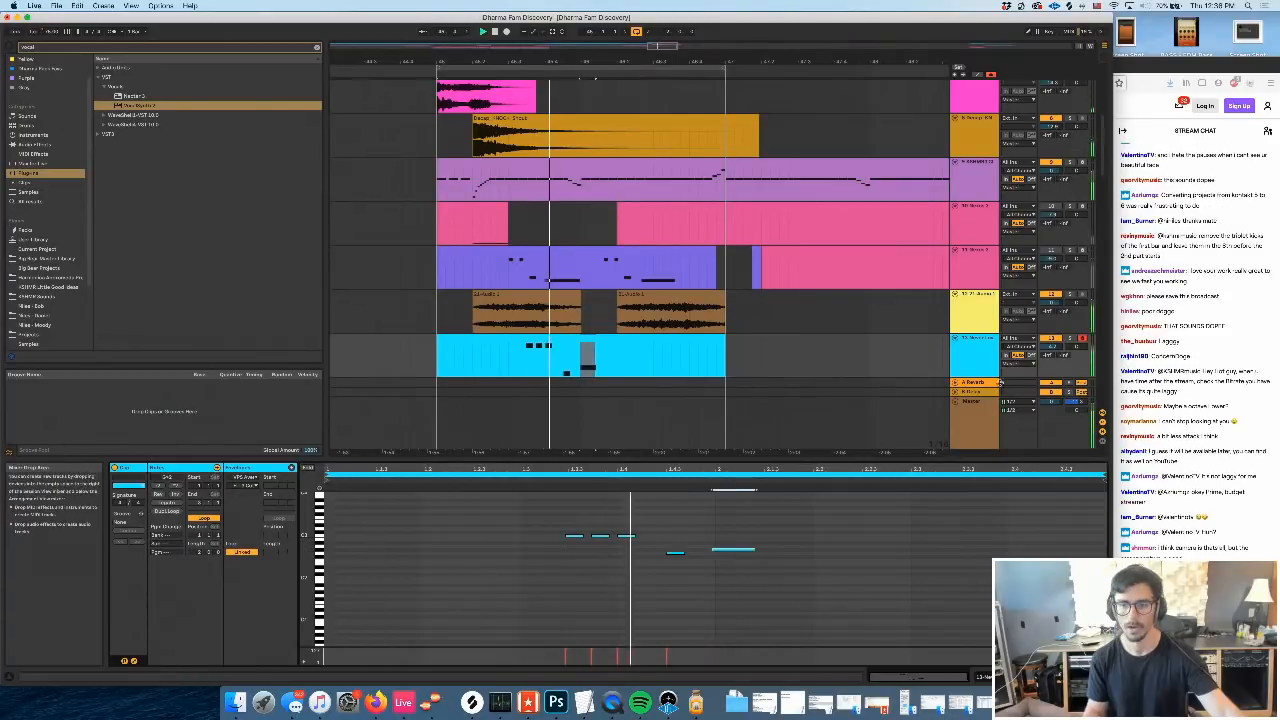
click(630, 550)
click(630, 538)
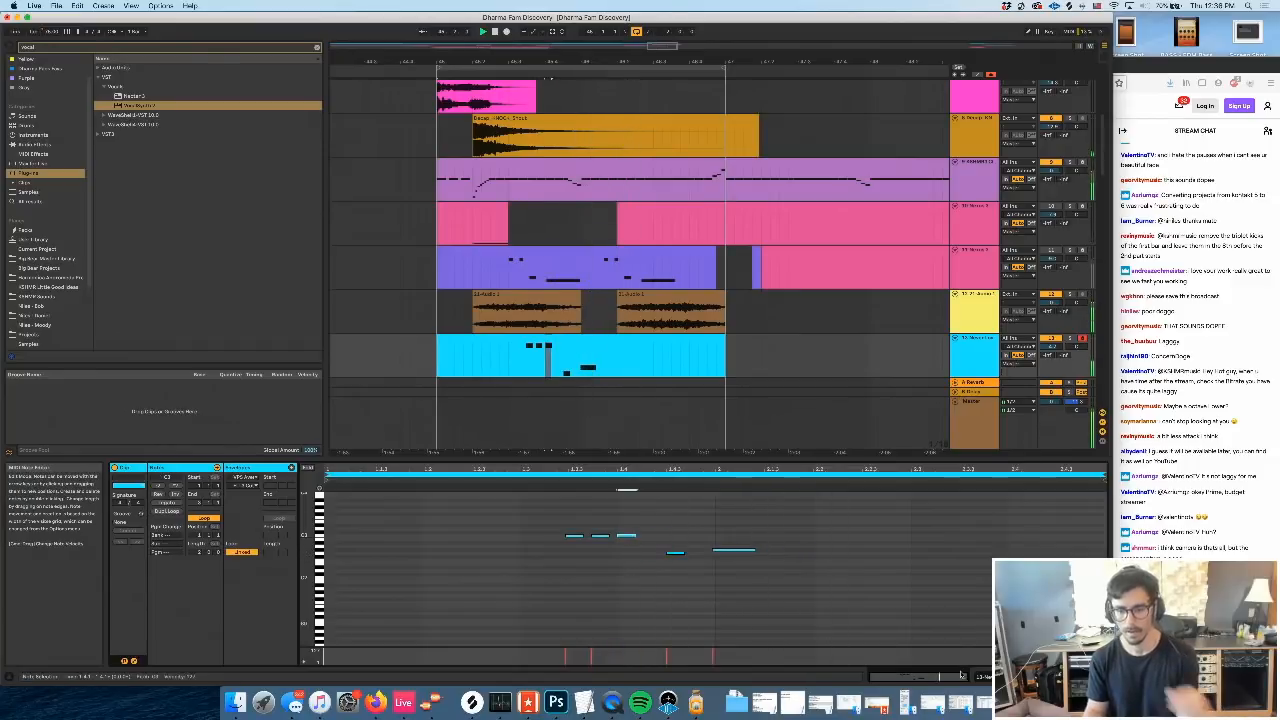
Play back the phrase and quantize the lead clip's first C3 note and the long G#2 note to the grid
key(shift+Tab)
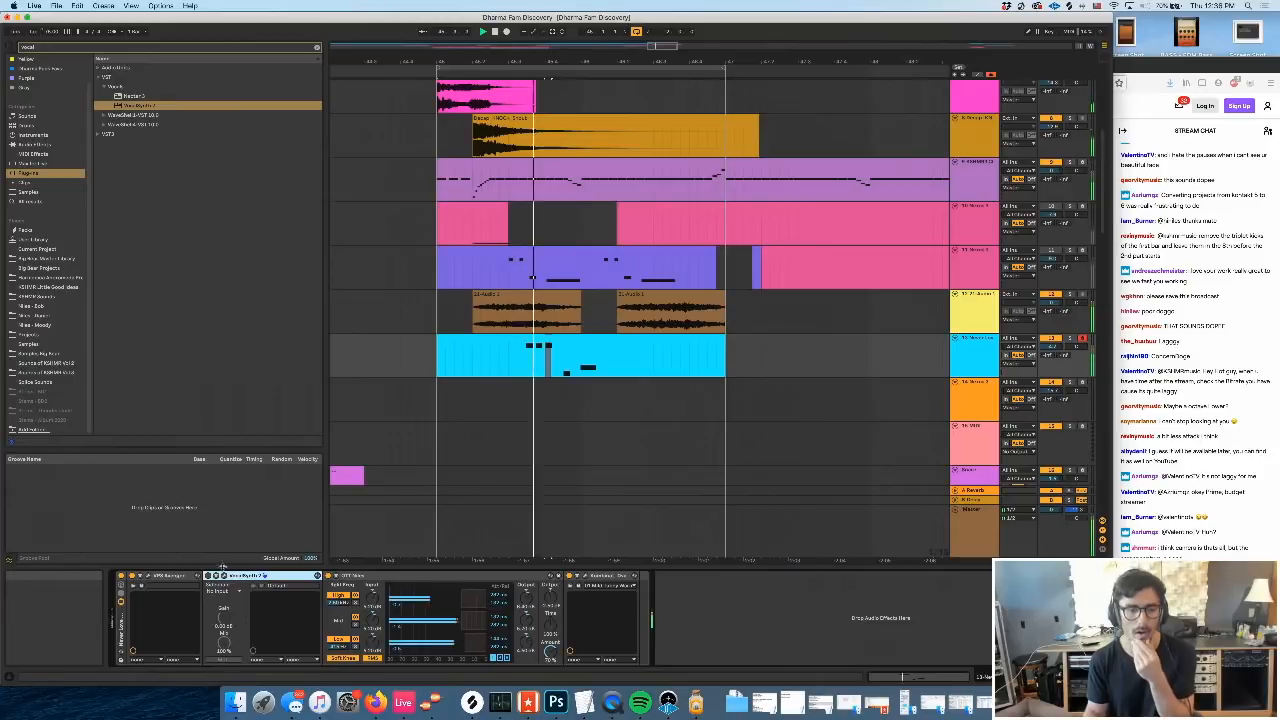
double_click(507, 339)
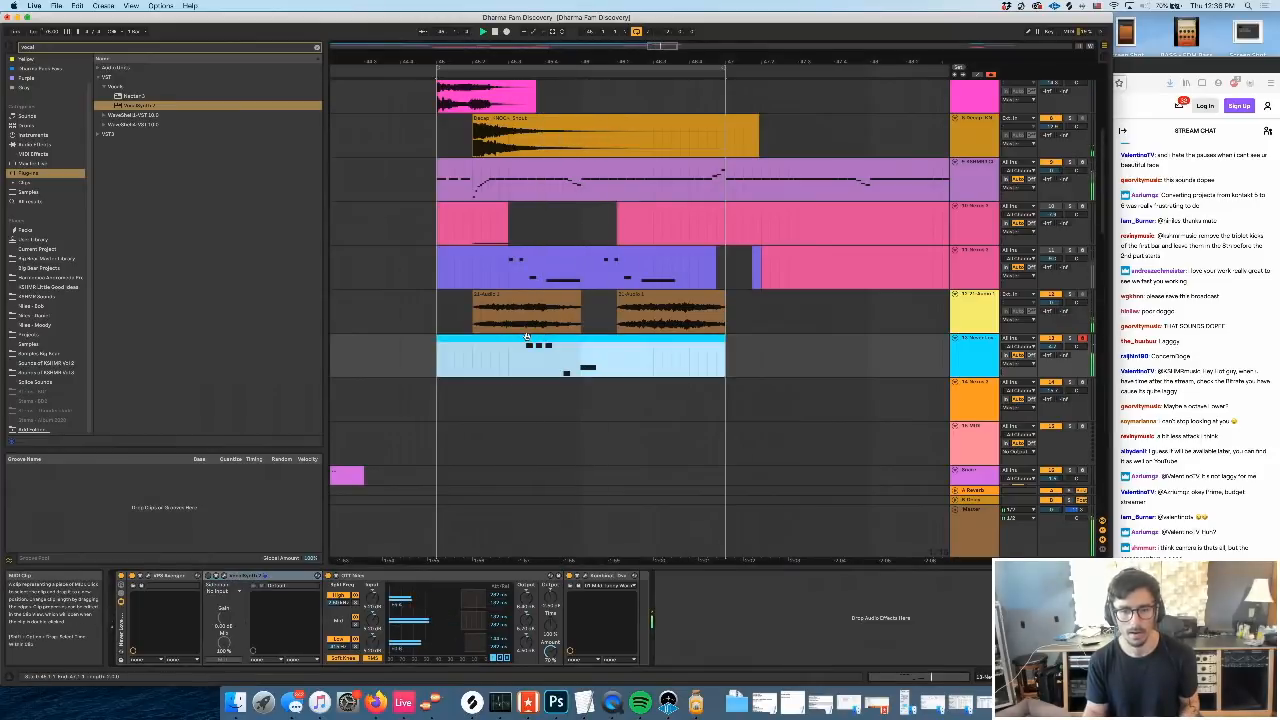
key(space)
key(super+z)
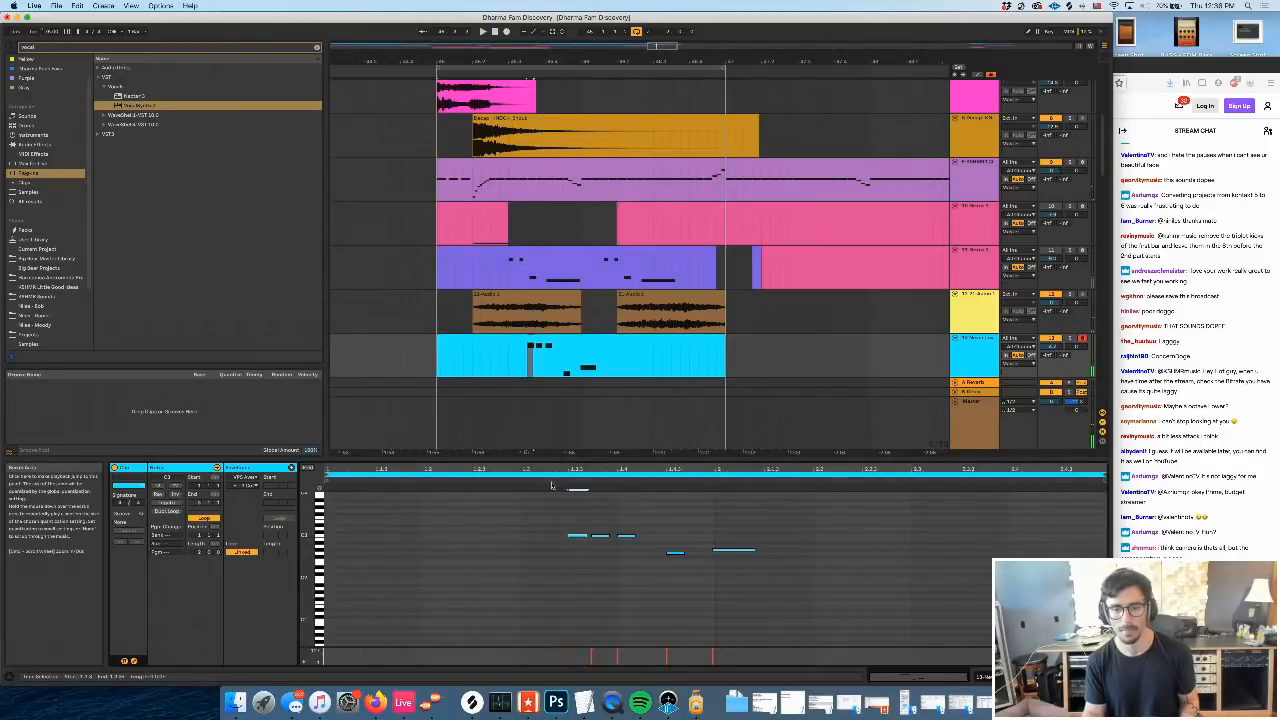
key(super+z)
key(super+z)
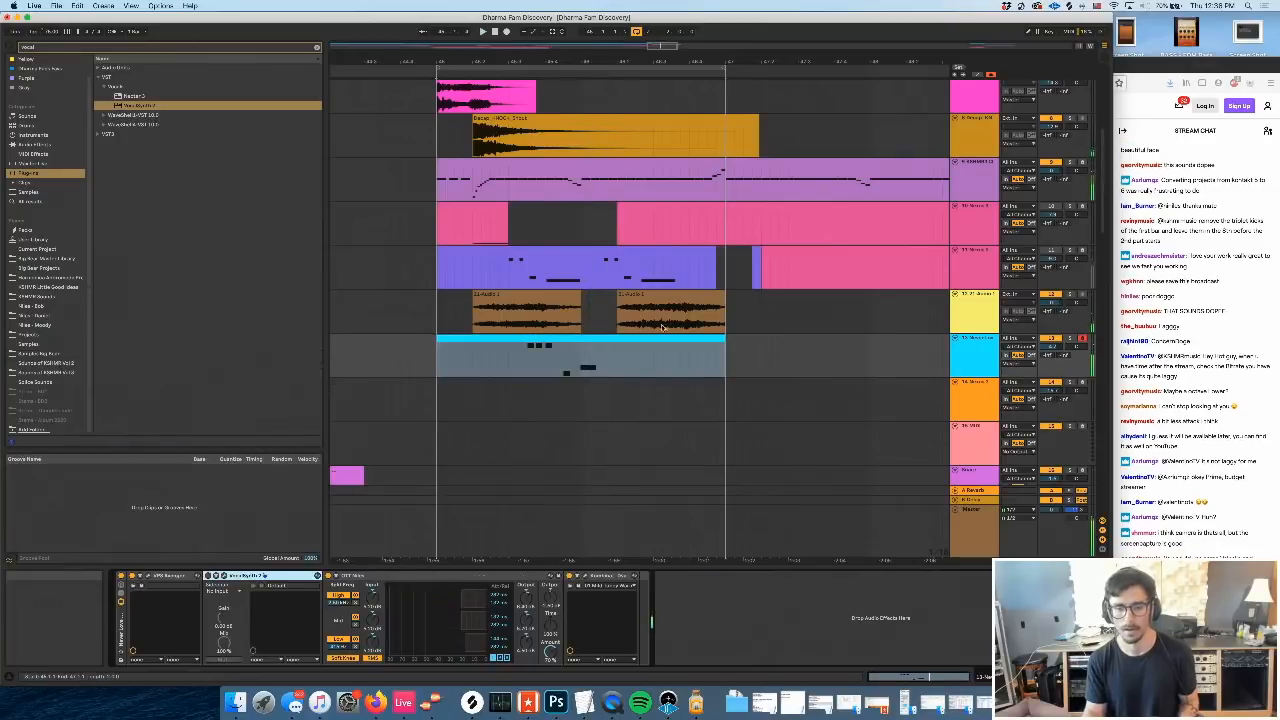
double_click(606, 339)
click(732, 549)
key(super+u)
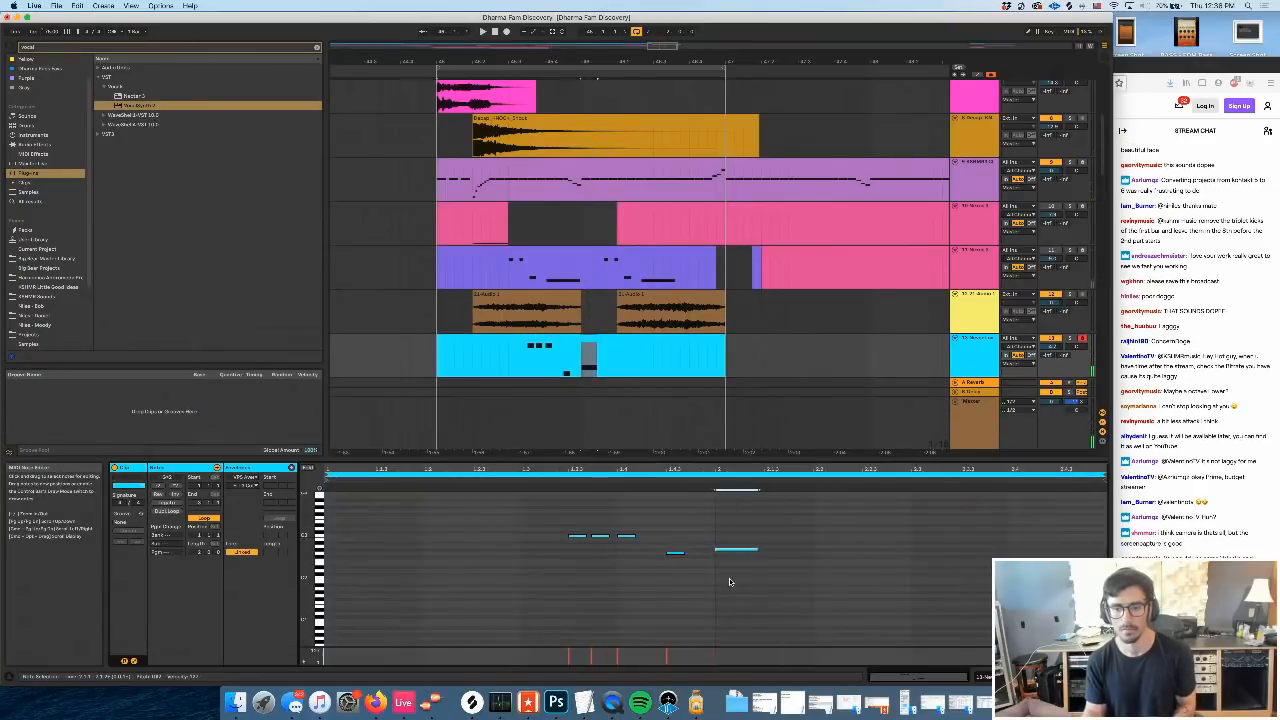
click(673, 549)
key(space)
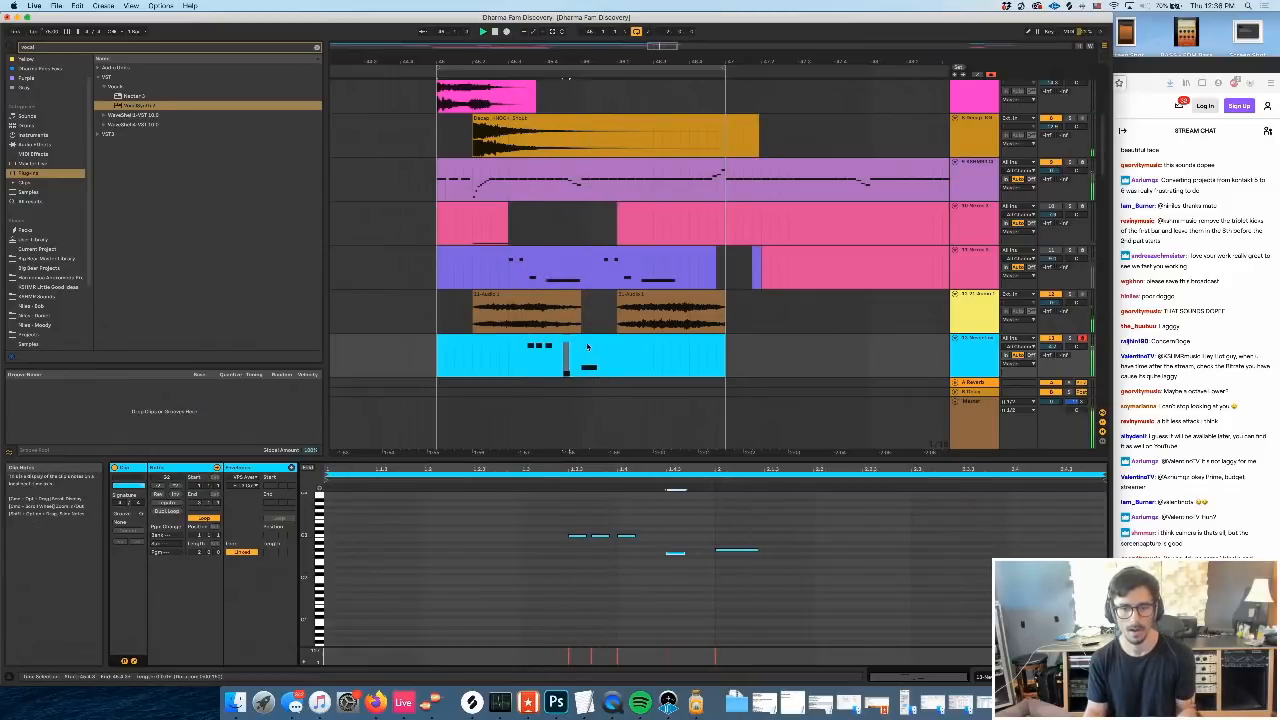
Shorten the end of the long G#2 note in the lead clip and play the phrase
click(549, 356)
key(space)
click(757, 553)
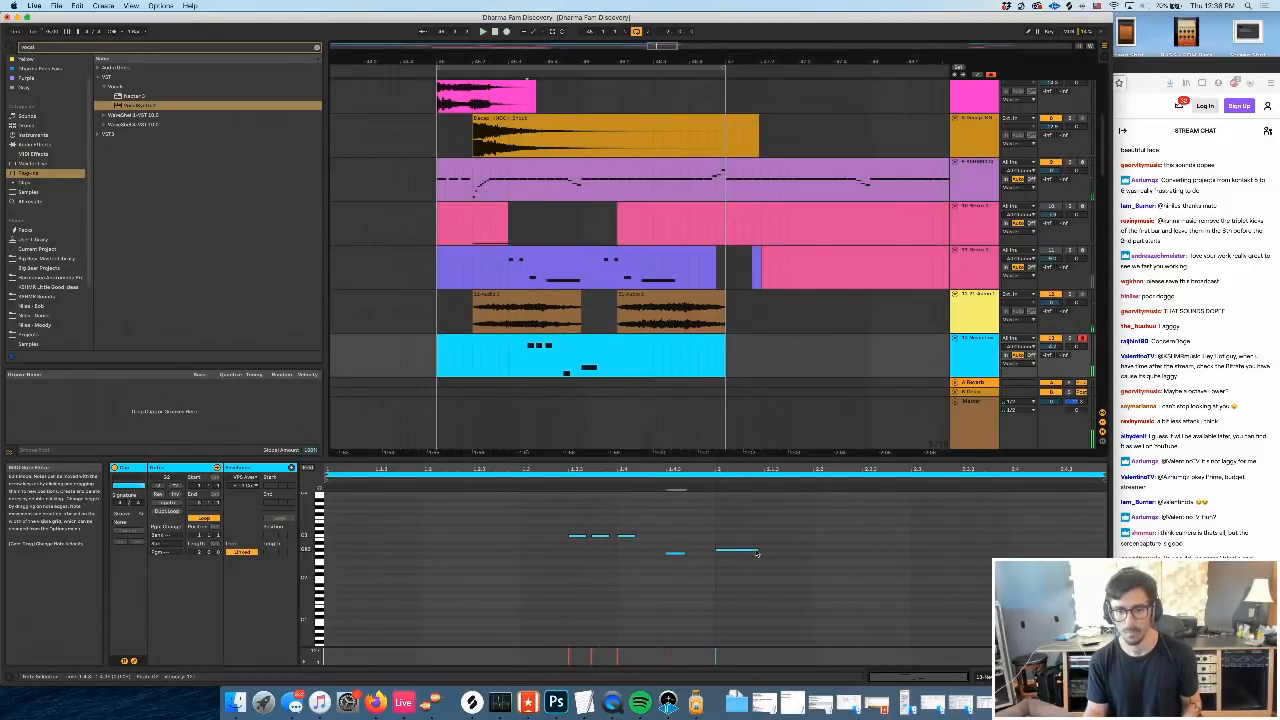
drag(757, 551, 746, 551)
key(space)
Transpose all the lead clip's notes down one octave and play the drop from near its start
scroll(509, 314, left, 5)
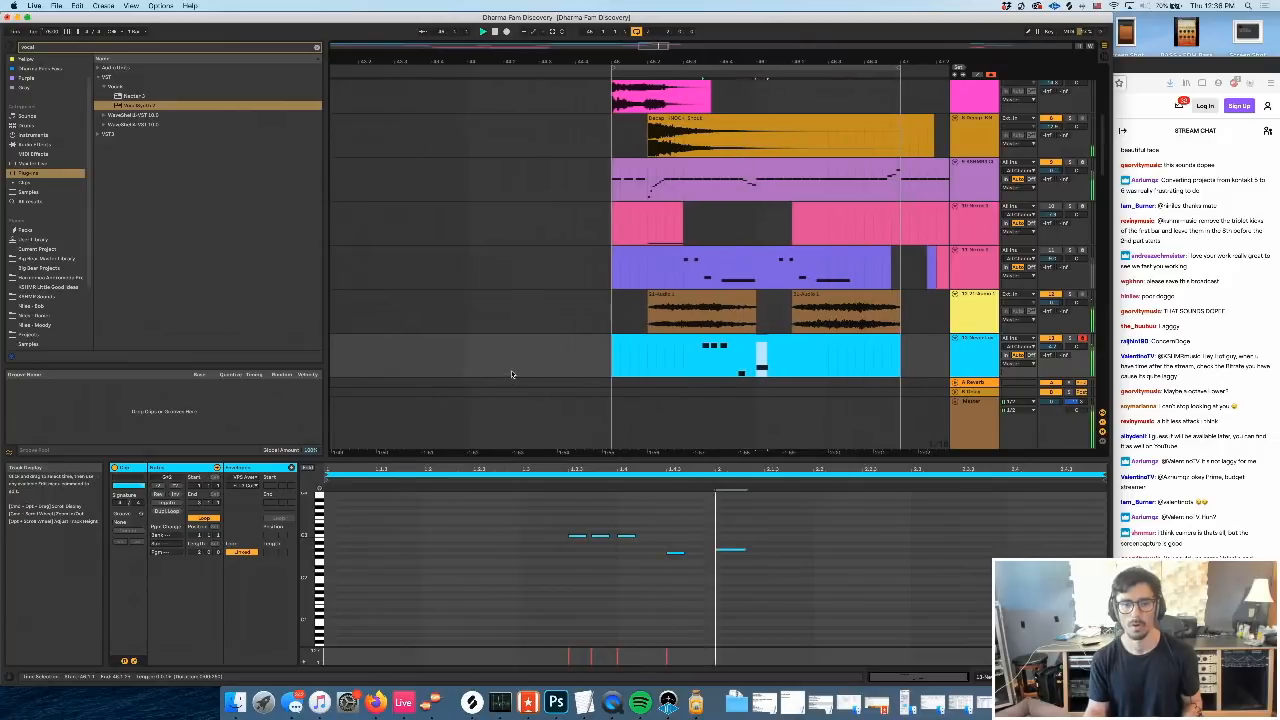
scroll(590, 358, right, 4)
key(space)
key(super+a)
key(shift+Down)
key(space)
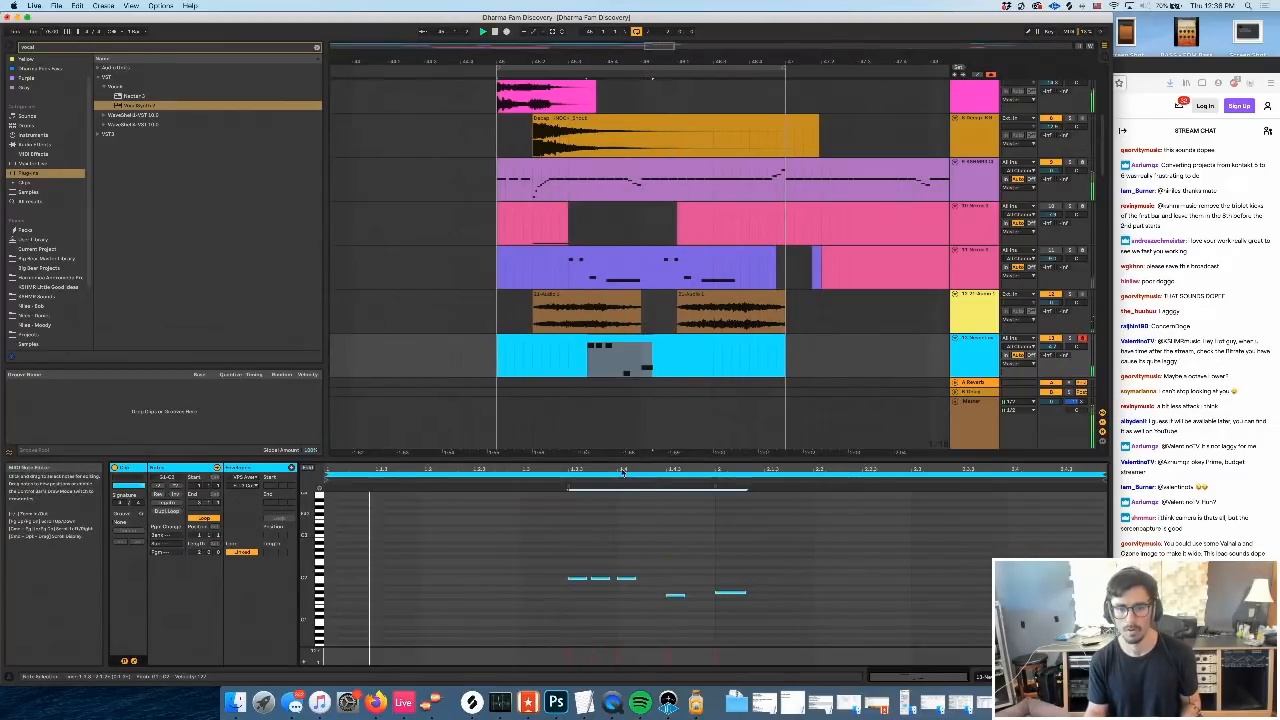
scroll(590, 380, left, 3)
click(571, 362)
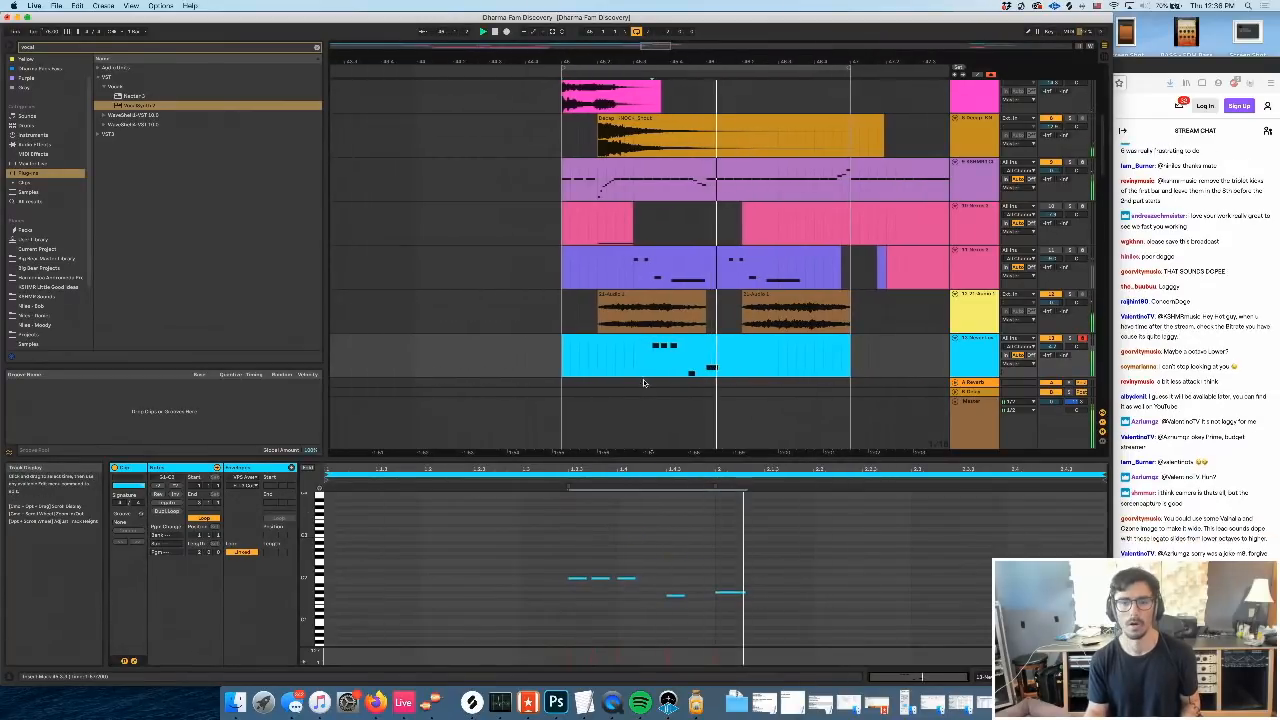
key(space)
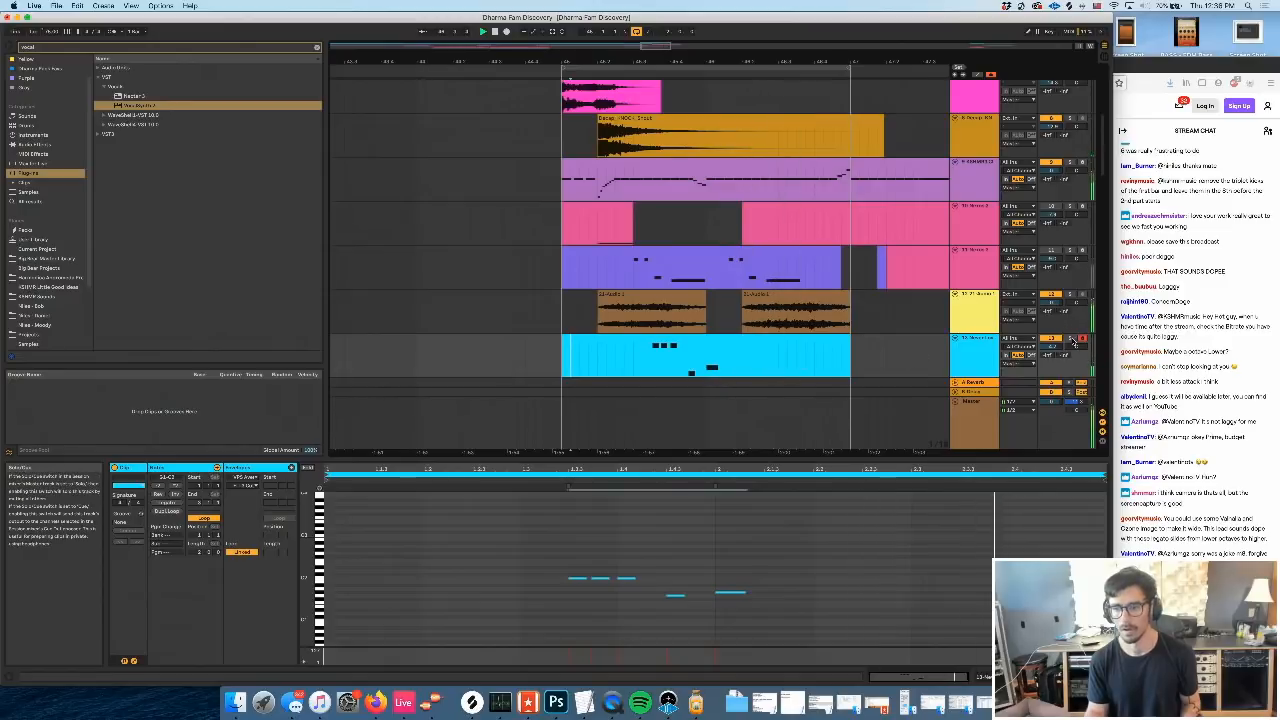
Audition the lead in solo, open its Avenger synth and move the plug-in window clear of the device chain
key(space)
key(space)
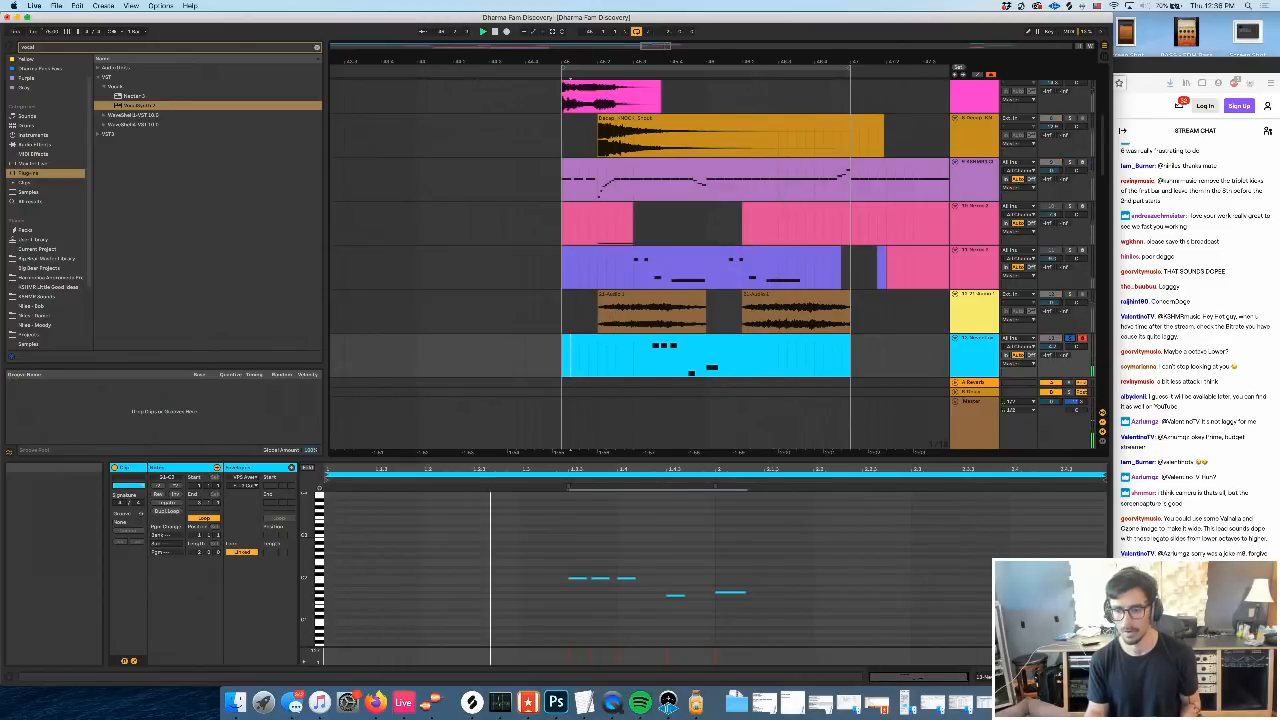
key(space)
key(shift+Tab)
click(149, 577)
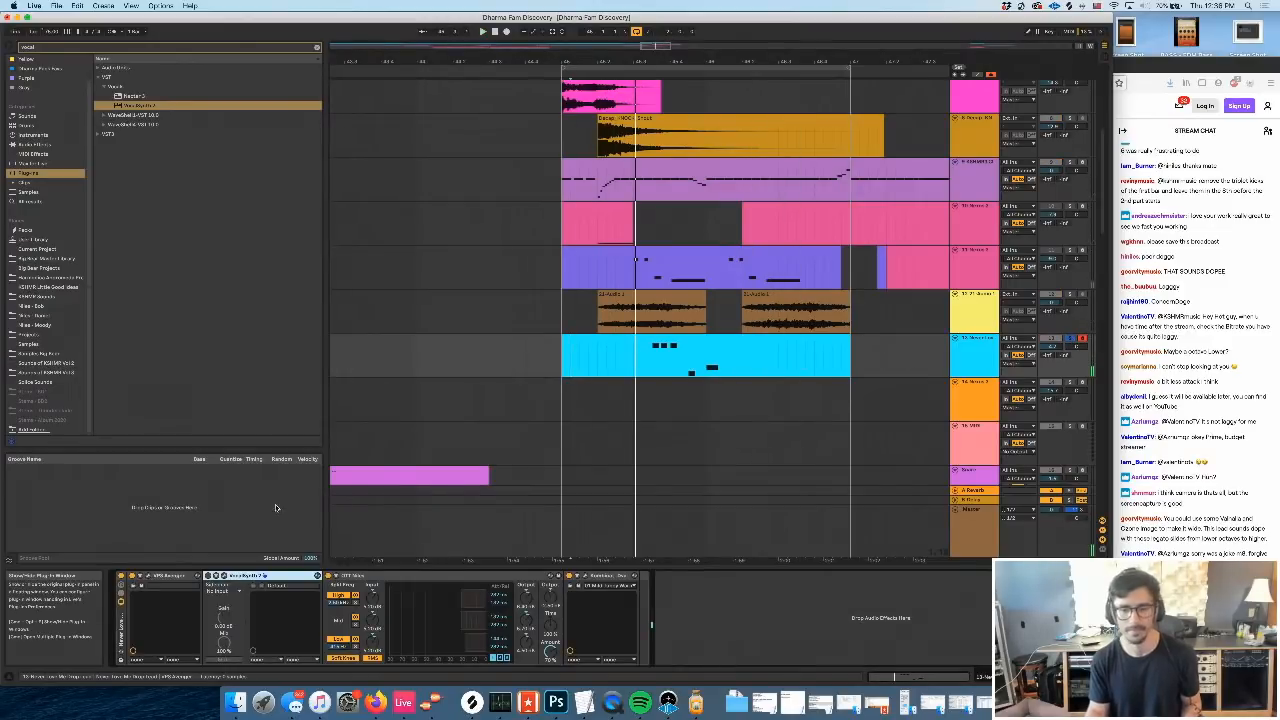
drag(524, 176, 294, 66)
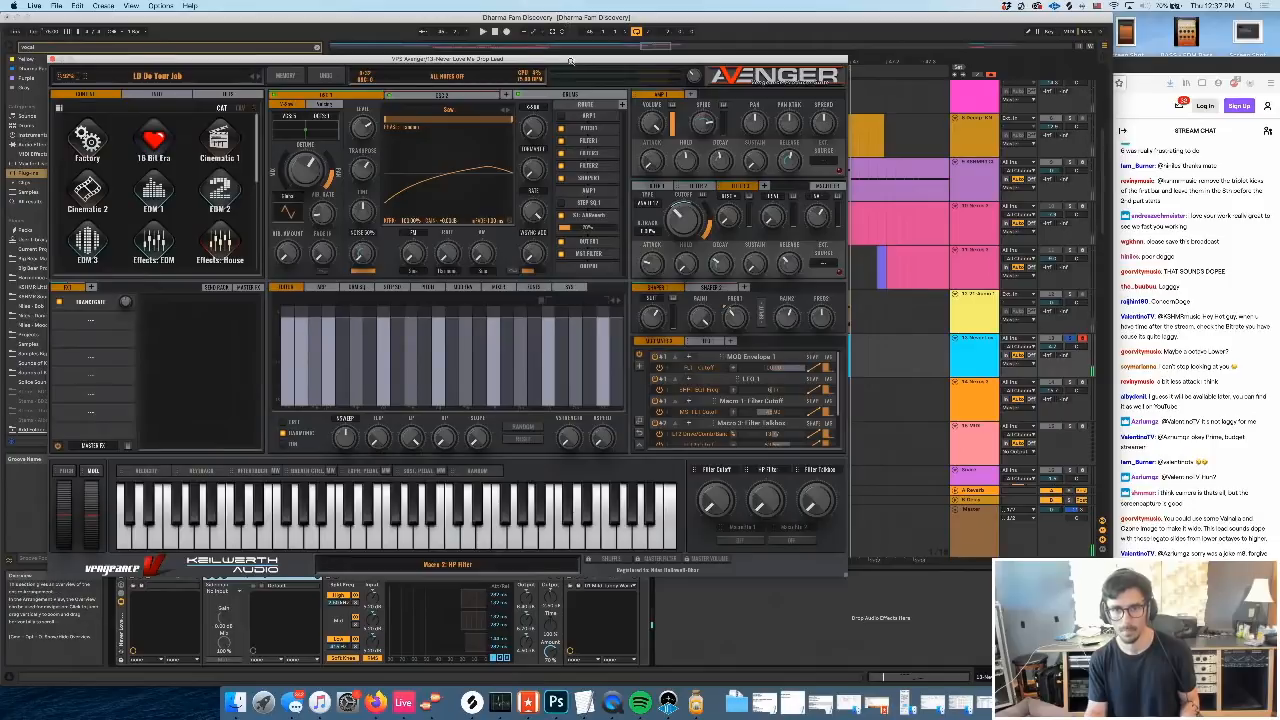
drag(572, 60, 528, 16)
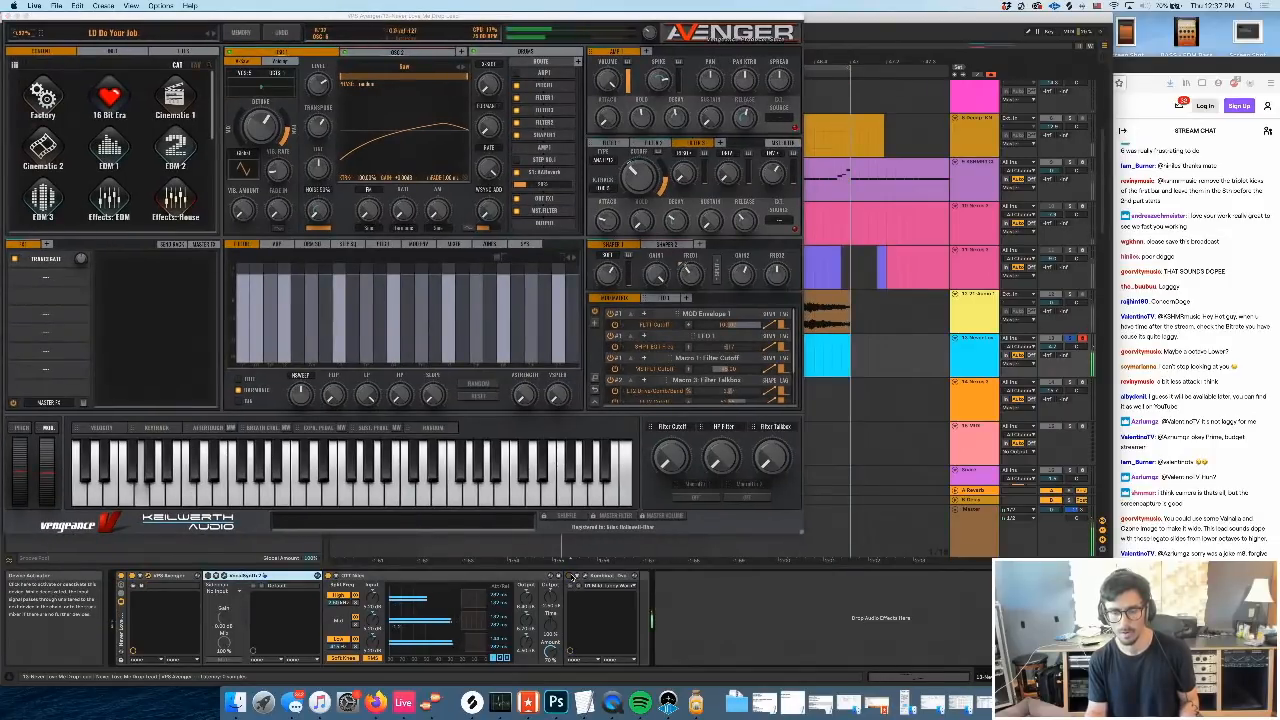
key(space)
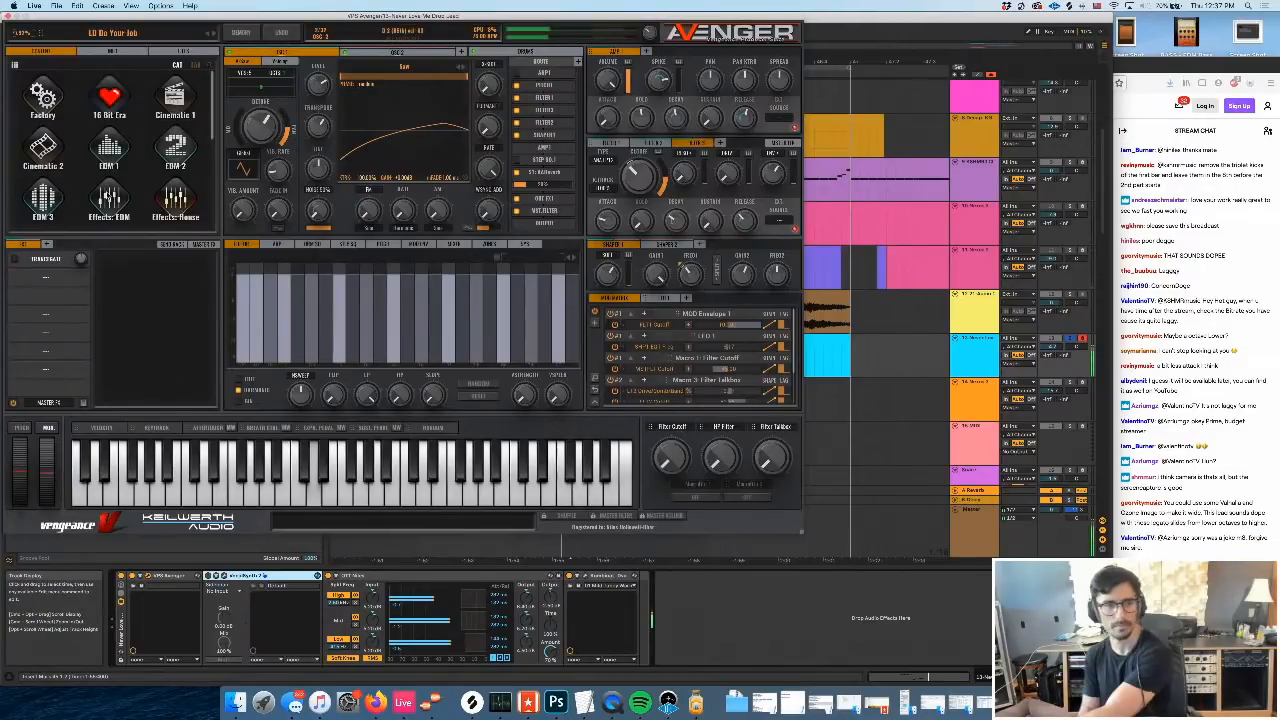
Show Avenger's second oscillator, adjust the amp envelope's attack and close the synth window
click(399, 52)
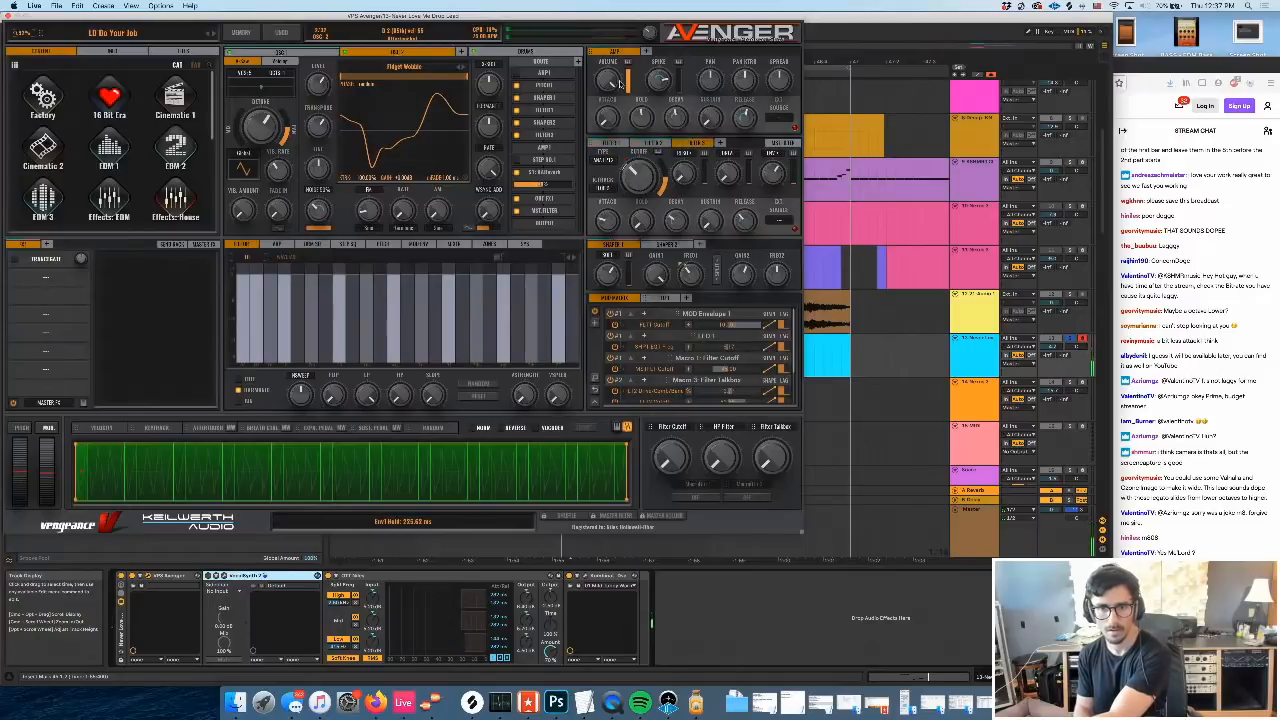
drag(614, 118, 615, 100)
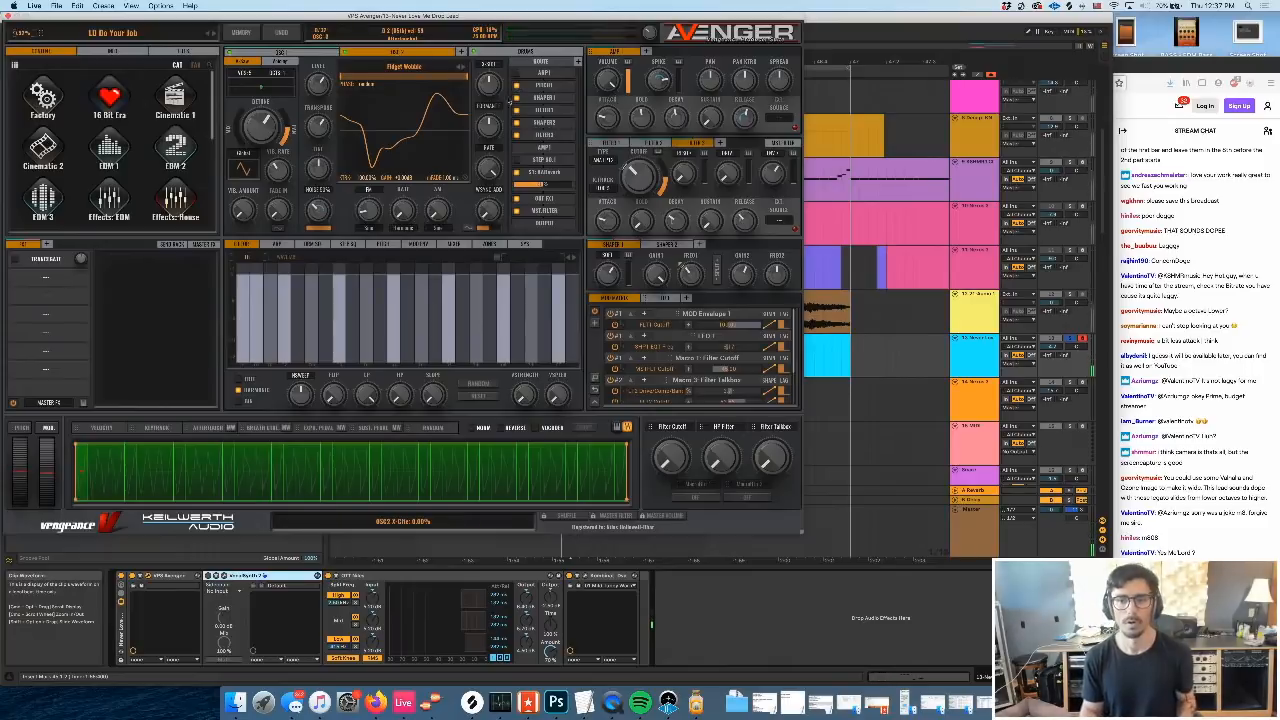
key(super+w)
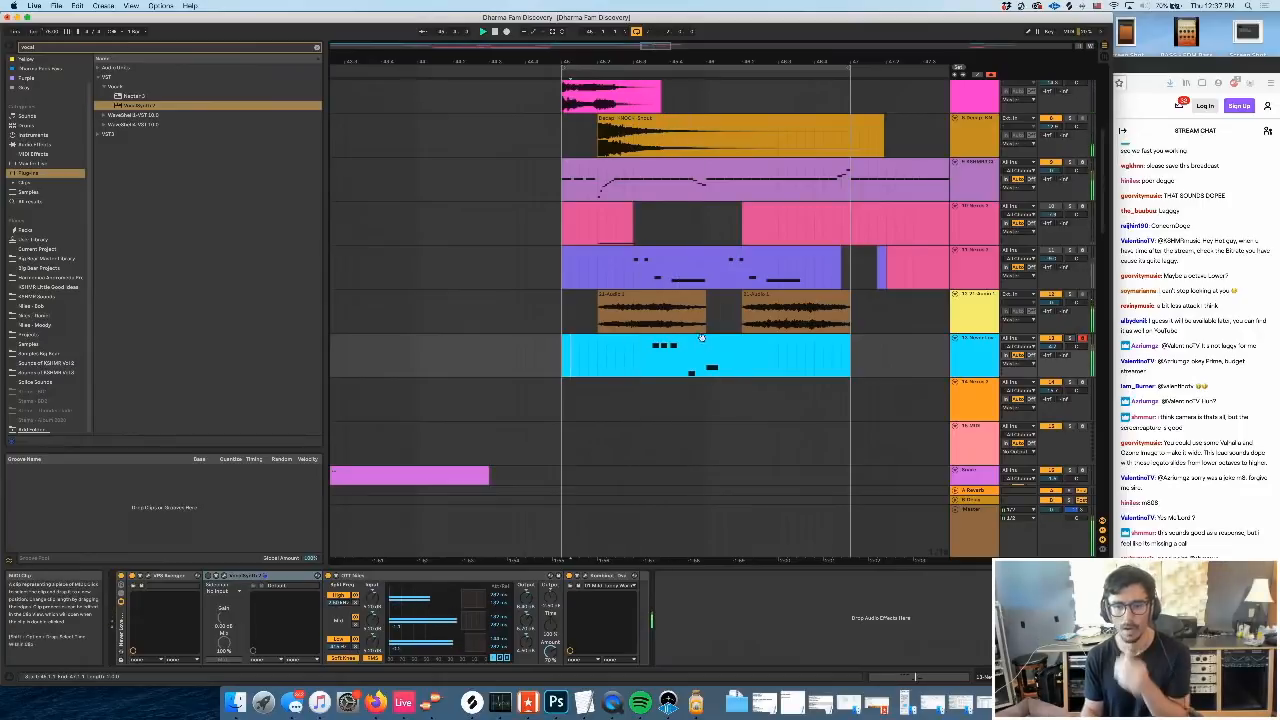
Nudge all the lead clip's notes slightly earlier and lengthen the final G#2 note
double_click(617, 340)
click(577, 579)
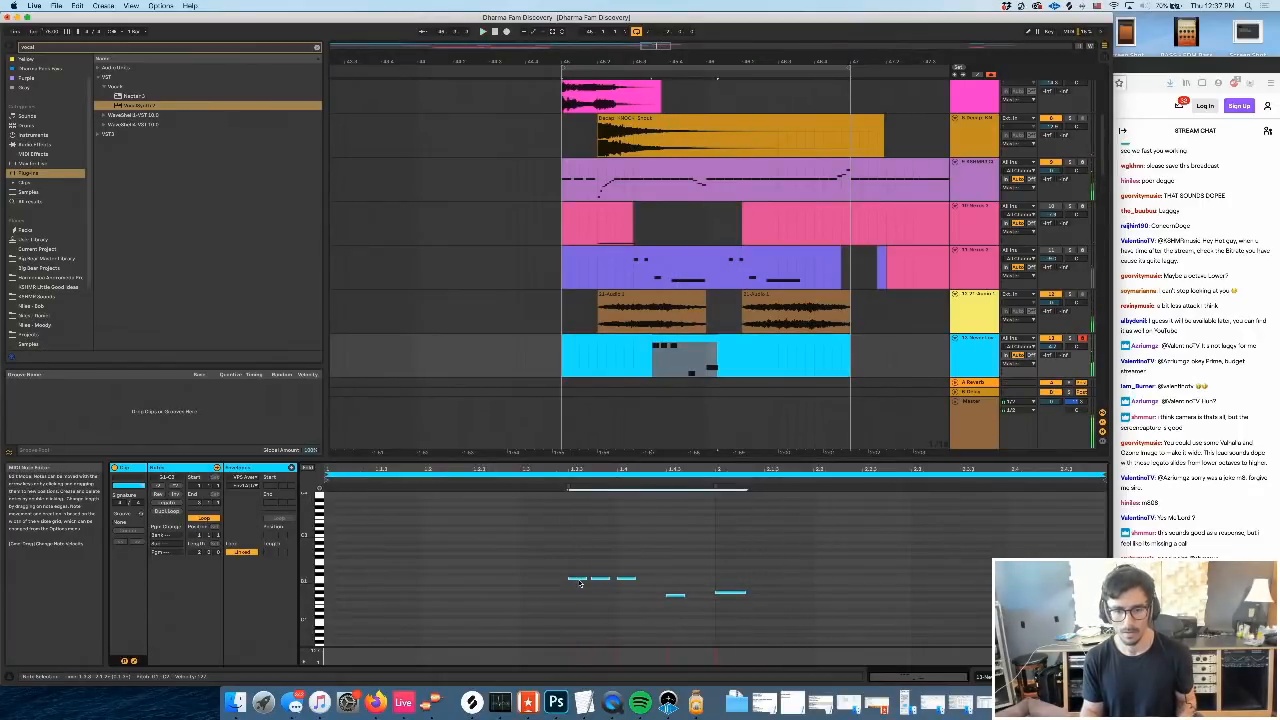
drag(579, 582, 577, 582)
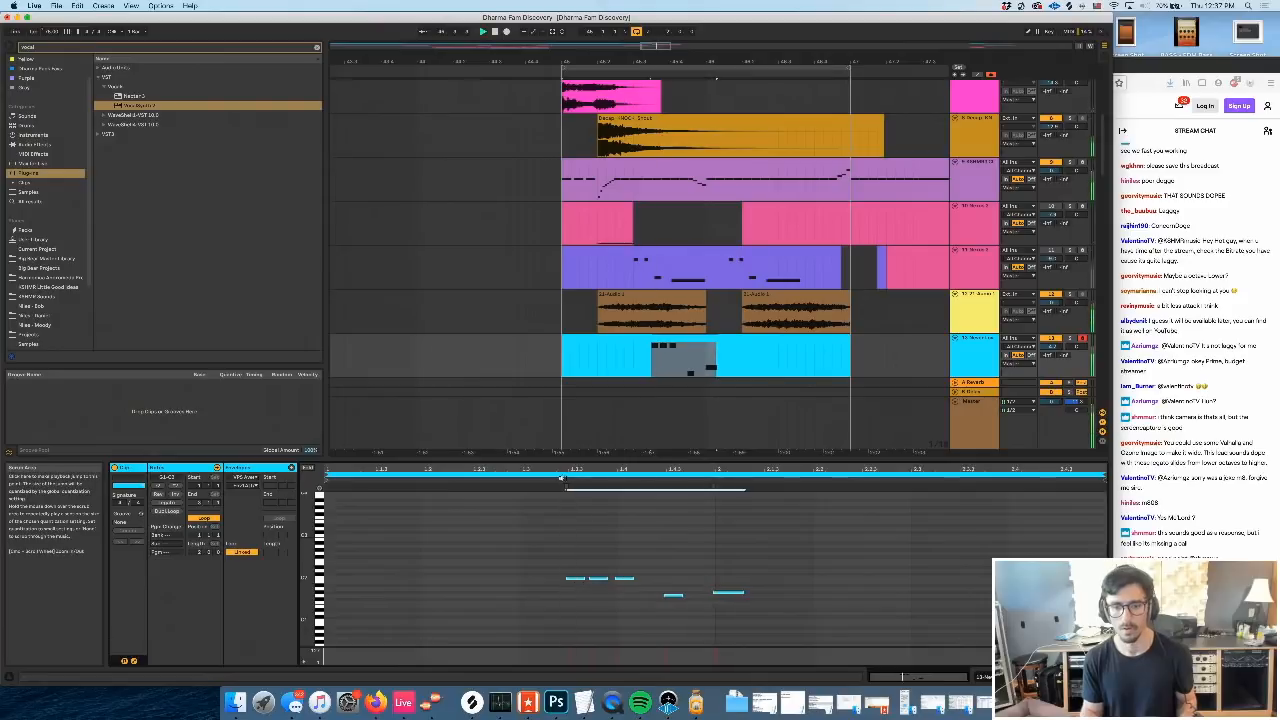
drag(743, 592, 757, 592)
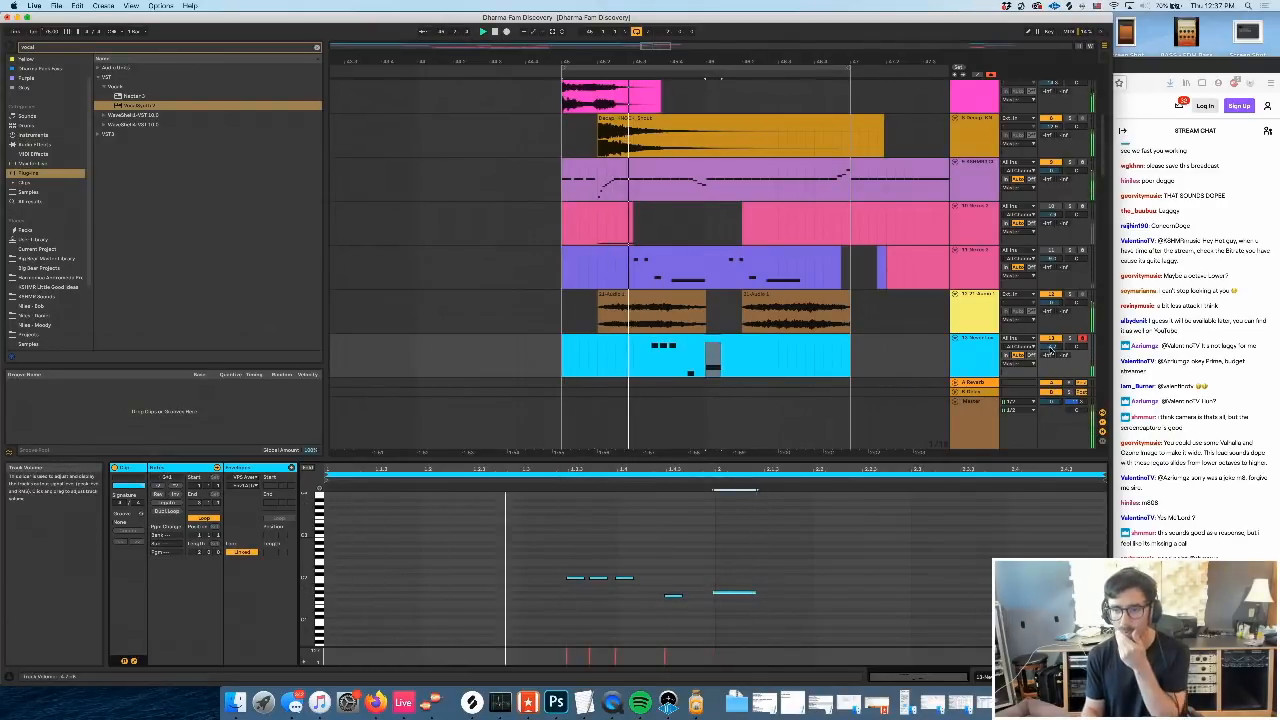
Duplicate the lead track, delete the copied clip from the duplicate and play the drop
scroll(829, 333, right, 2)
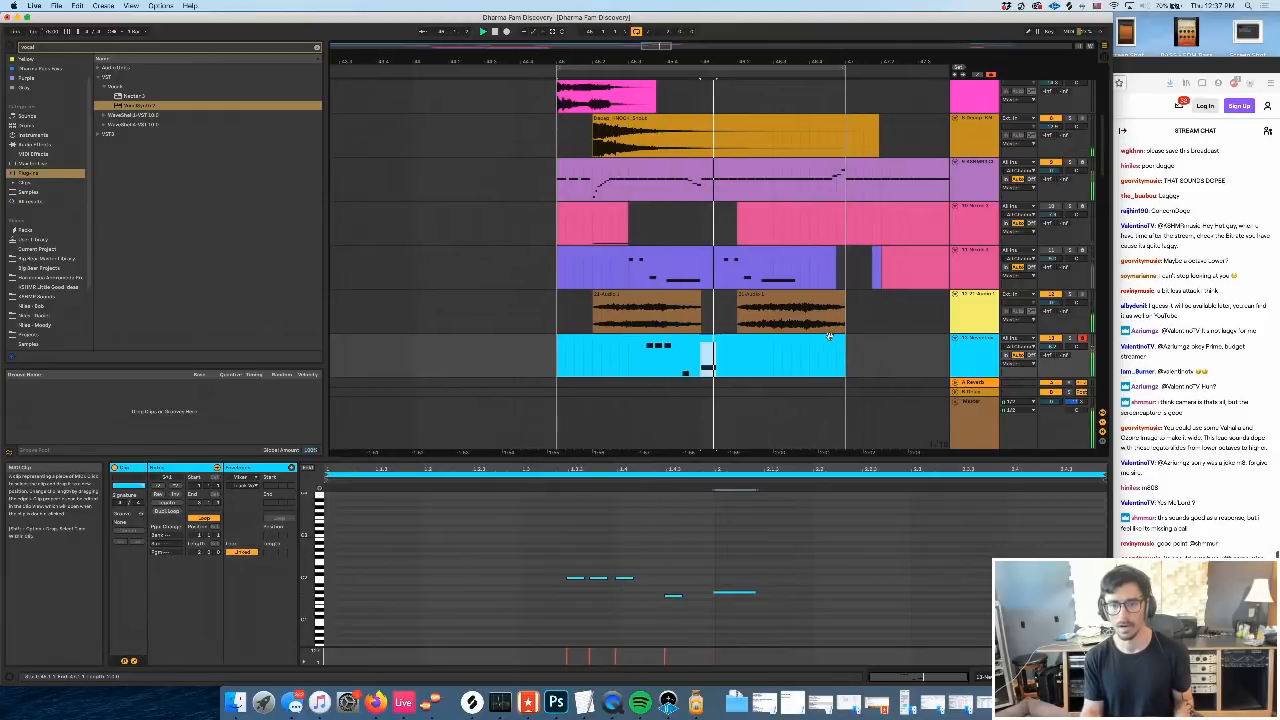
scroll(903, 320, down, 1)
click(710, 318)
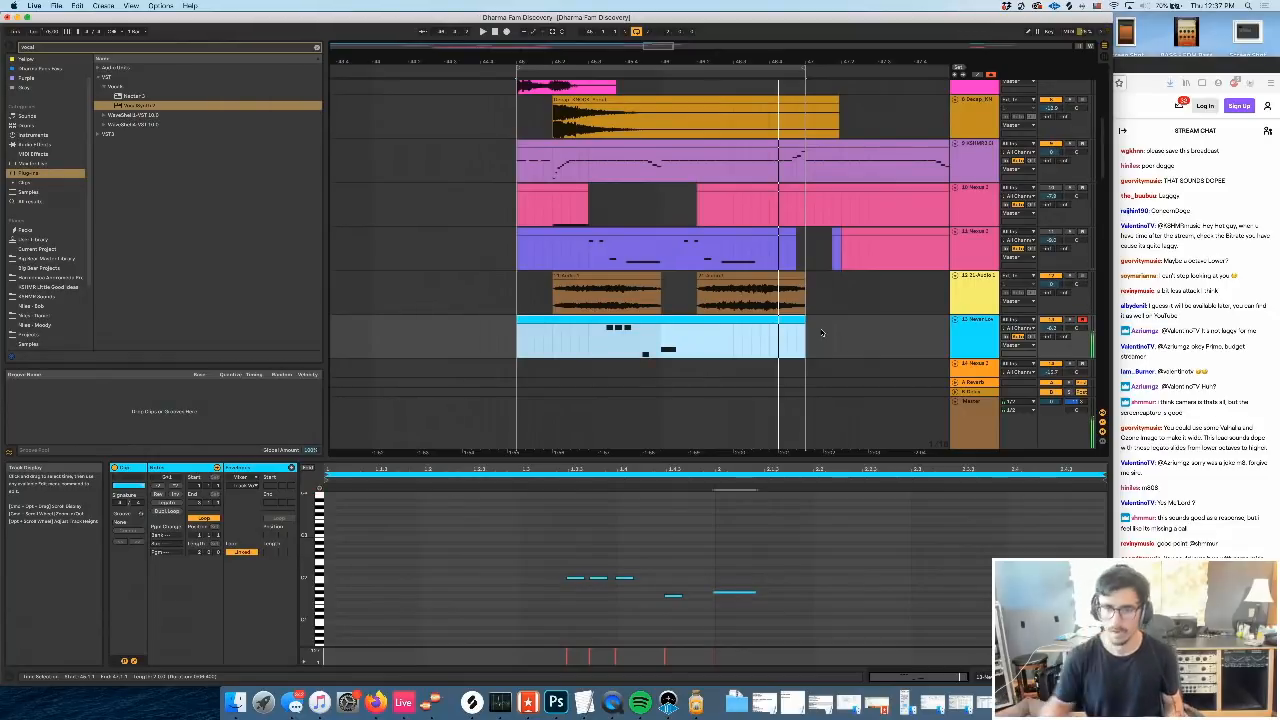
click(970, 338)
key(super+d)
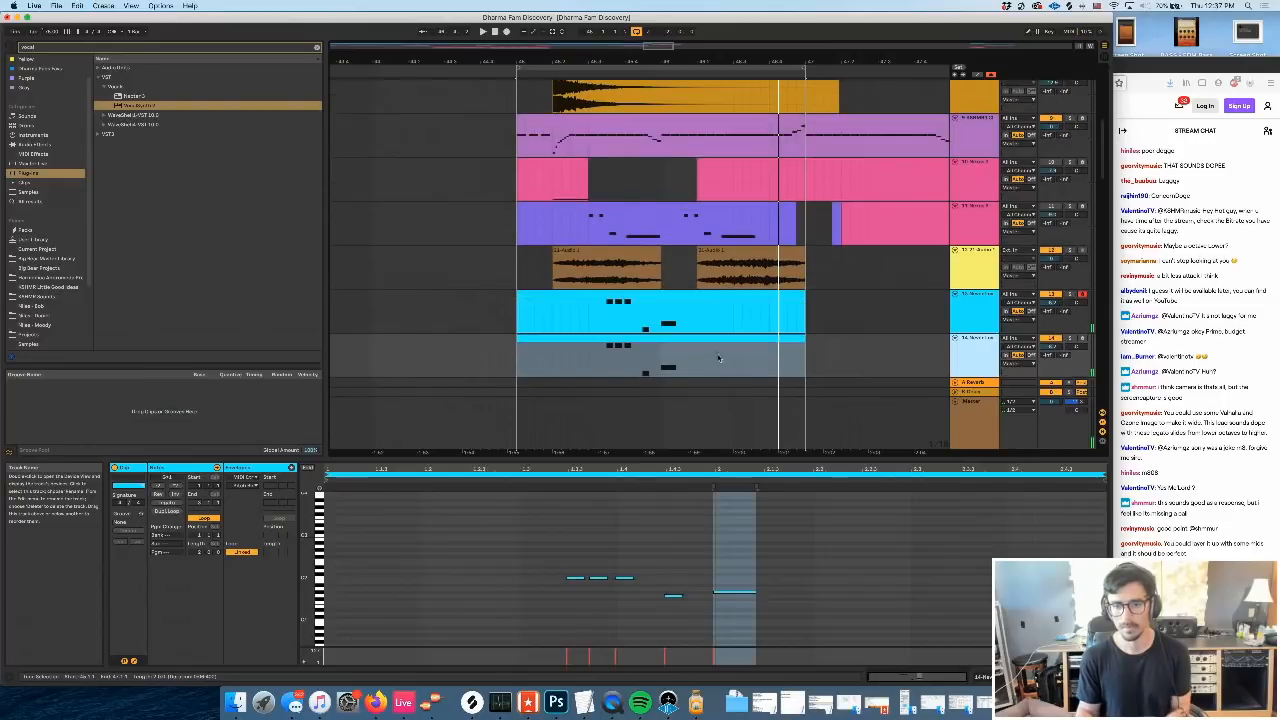
click(560, 339)
key(Delete)
key(space)
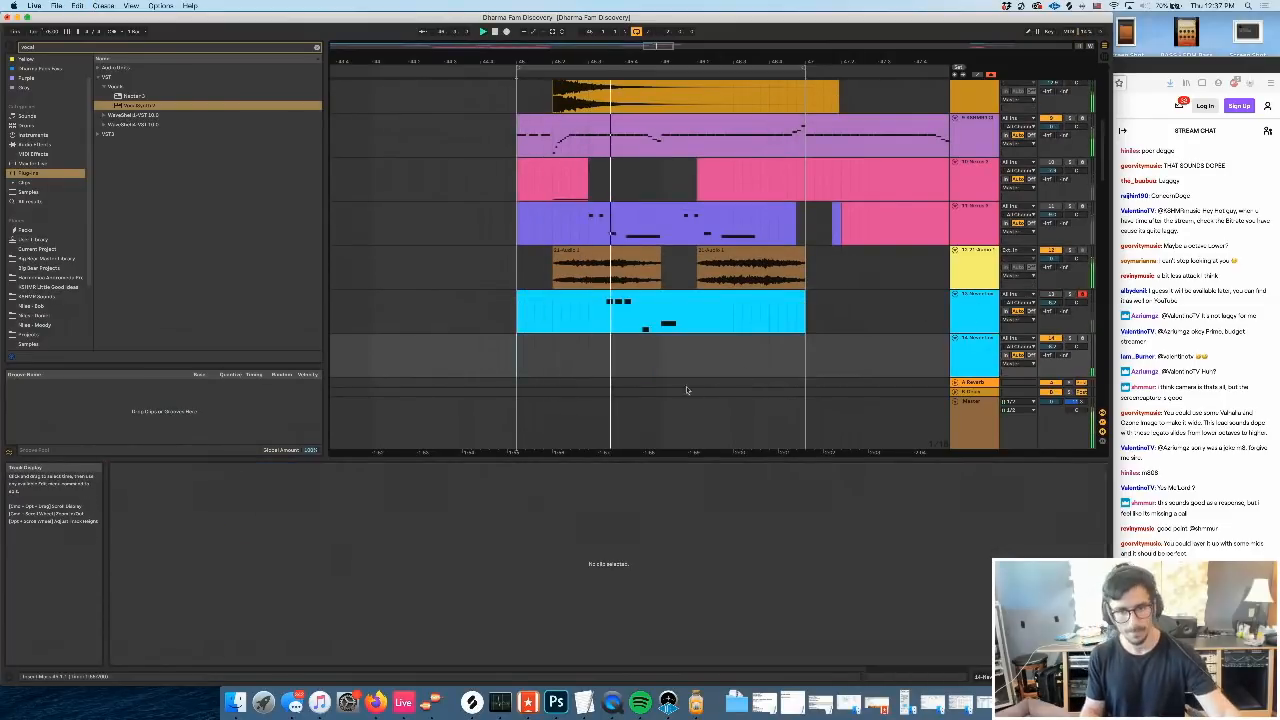
Arm the duplicated lead track and create an empty MIDI clip on it spanning the loop range
drag(805, 355, 517, 358)
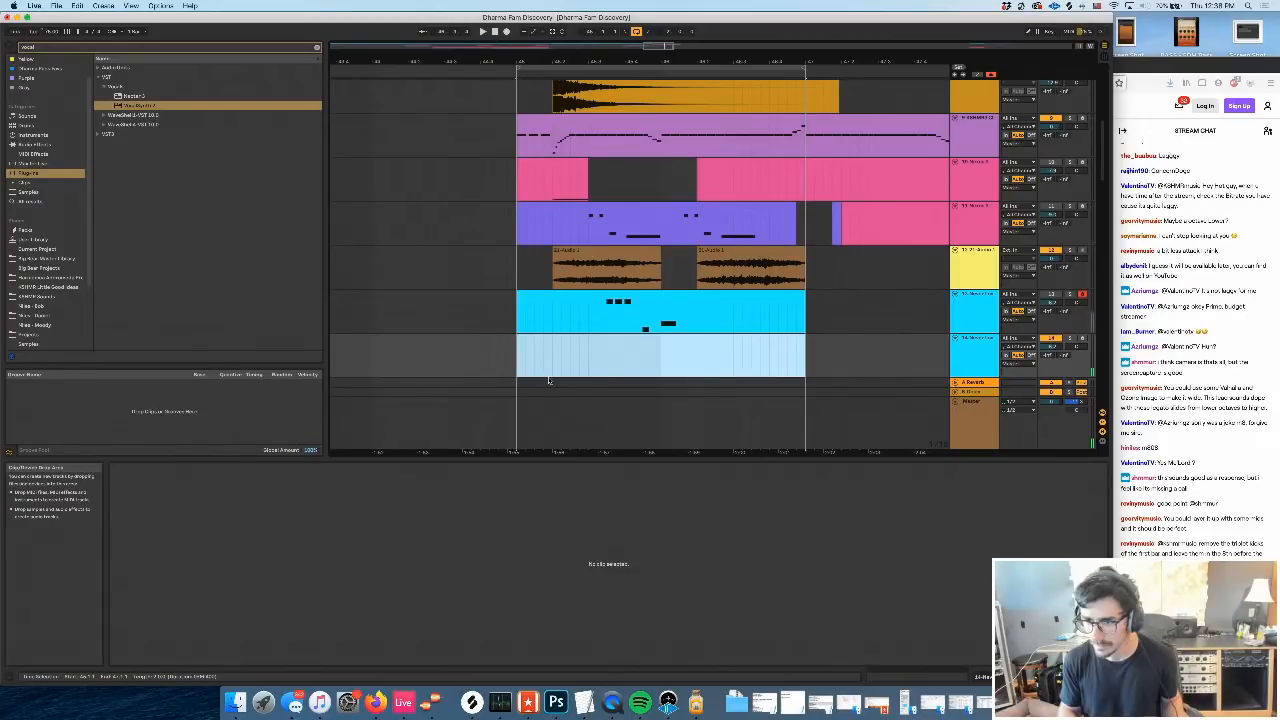
click(1083, 340)
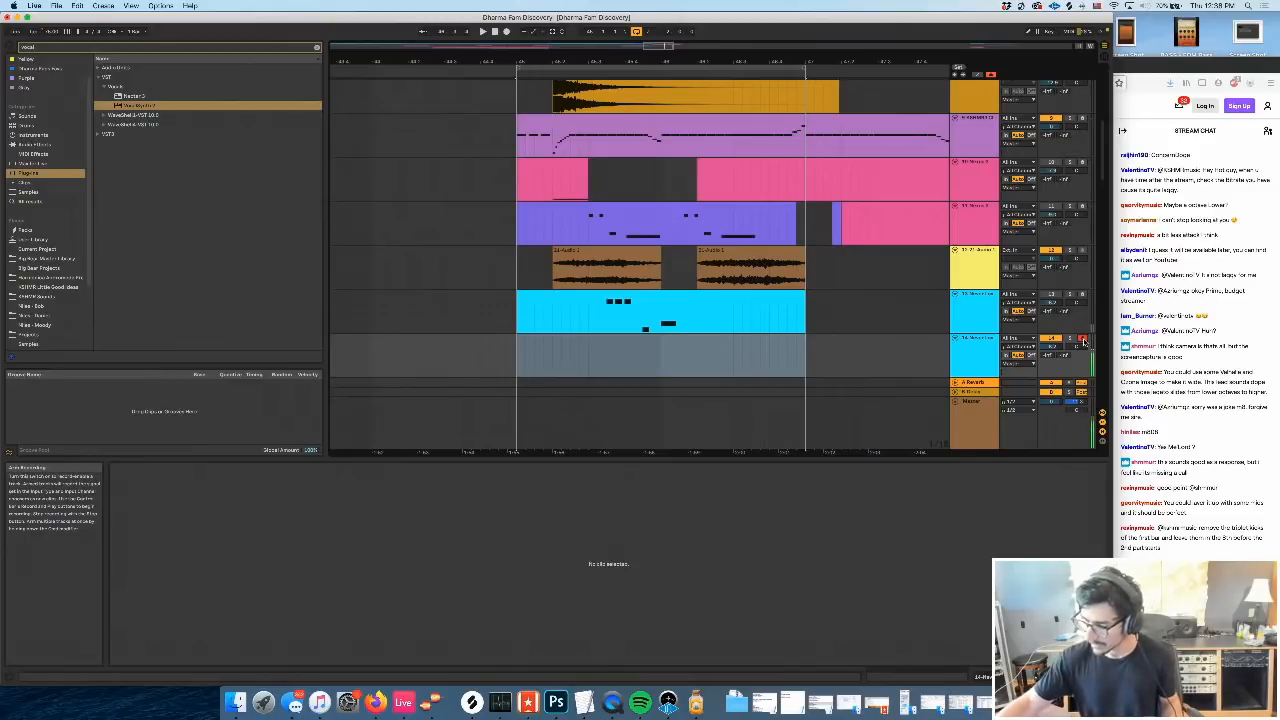
key(space)
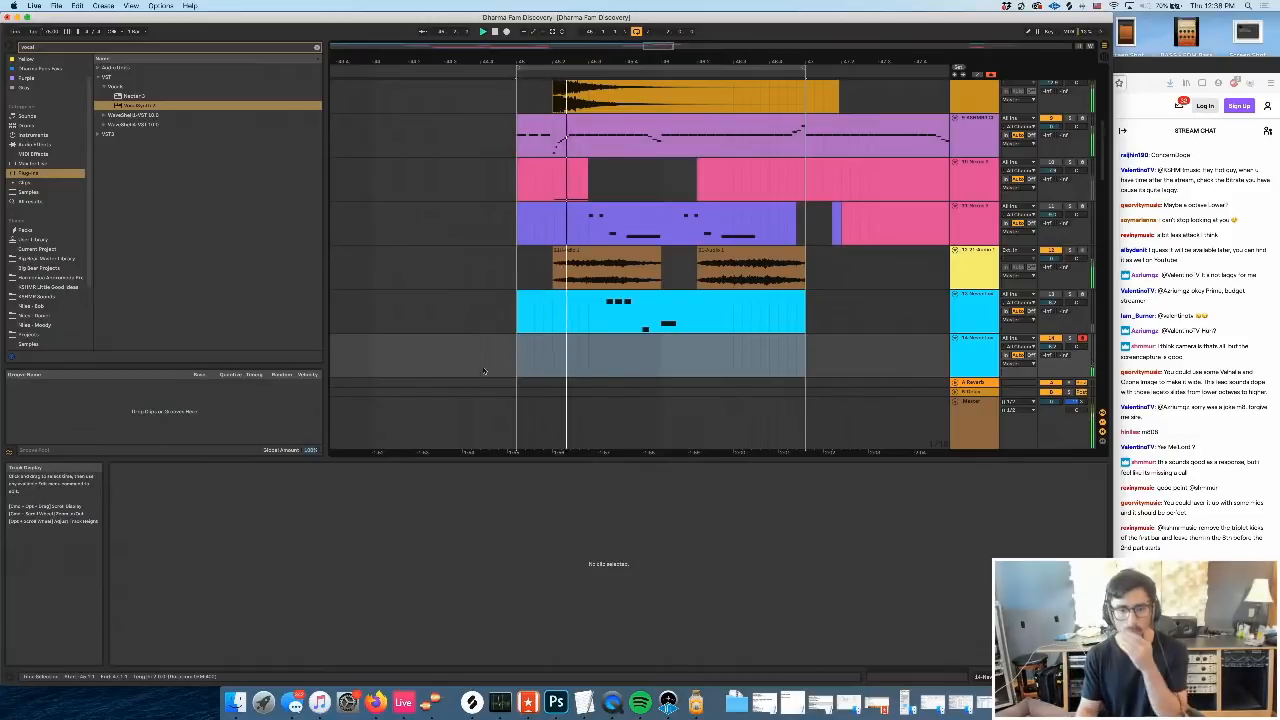
drag(522, 355, 808, 356)
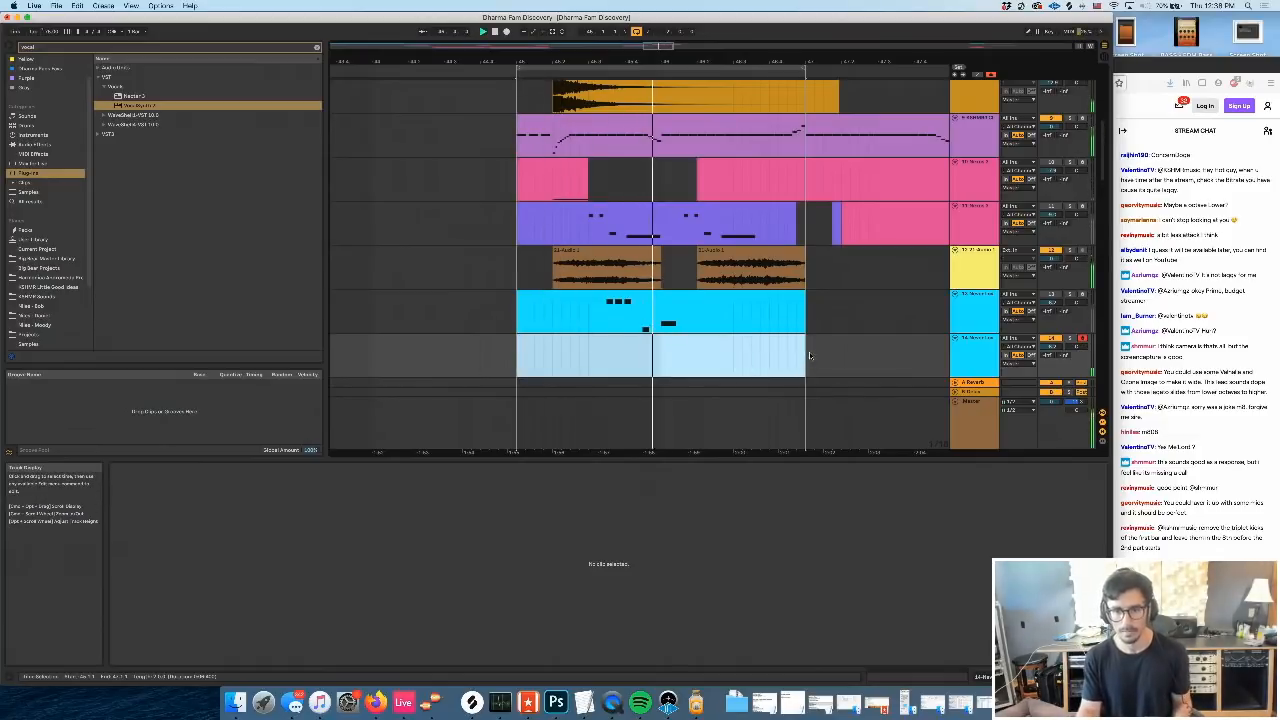
key(space)
key(super+shift+m)
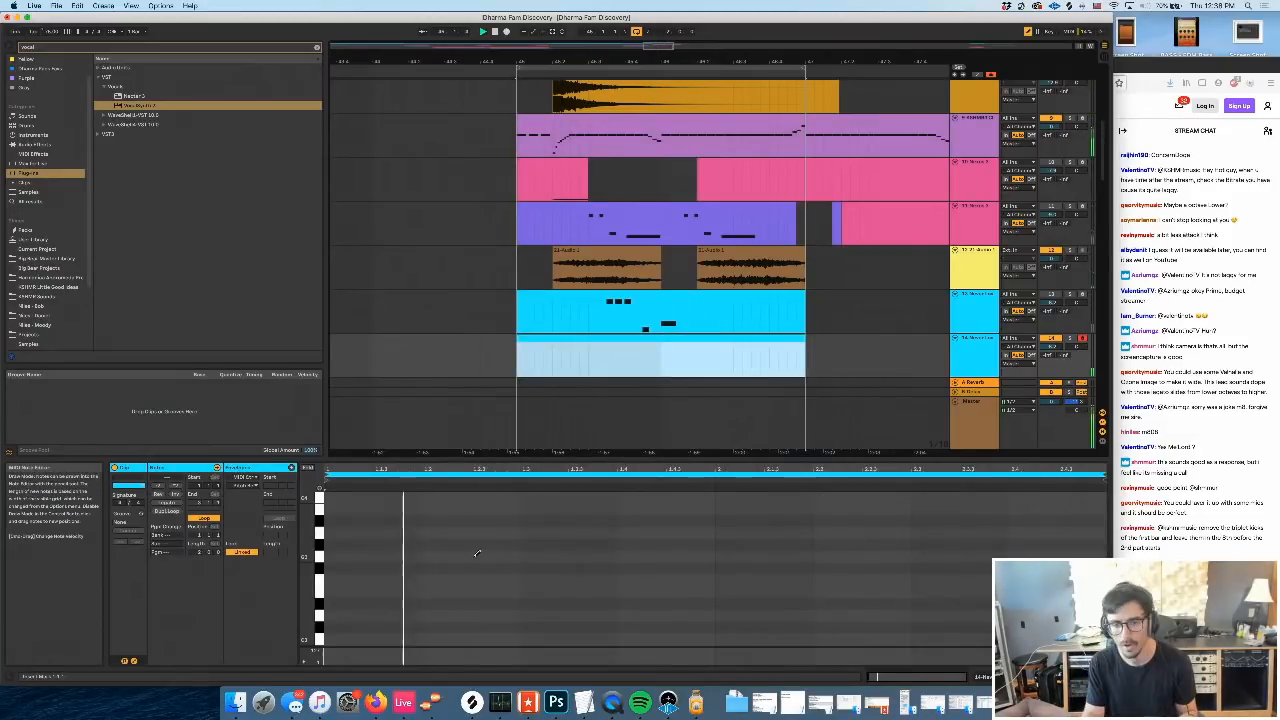
Write a new phrase of four short G notes followed by longer G notes with an overlapping G#, and play it
double_click(477, 556)
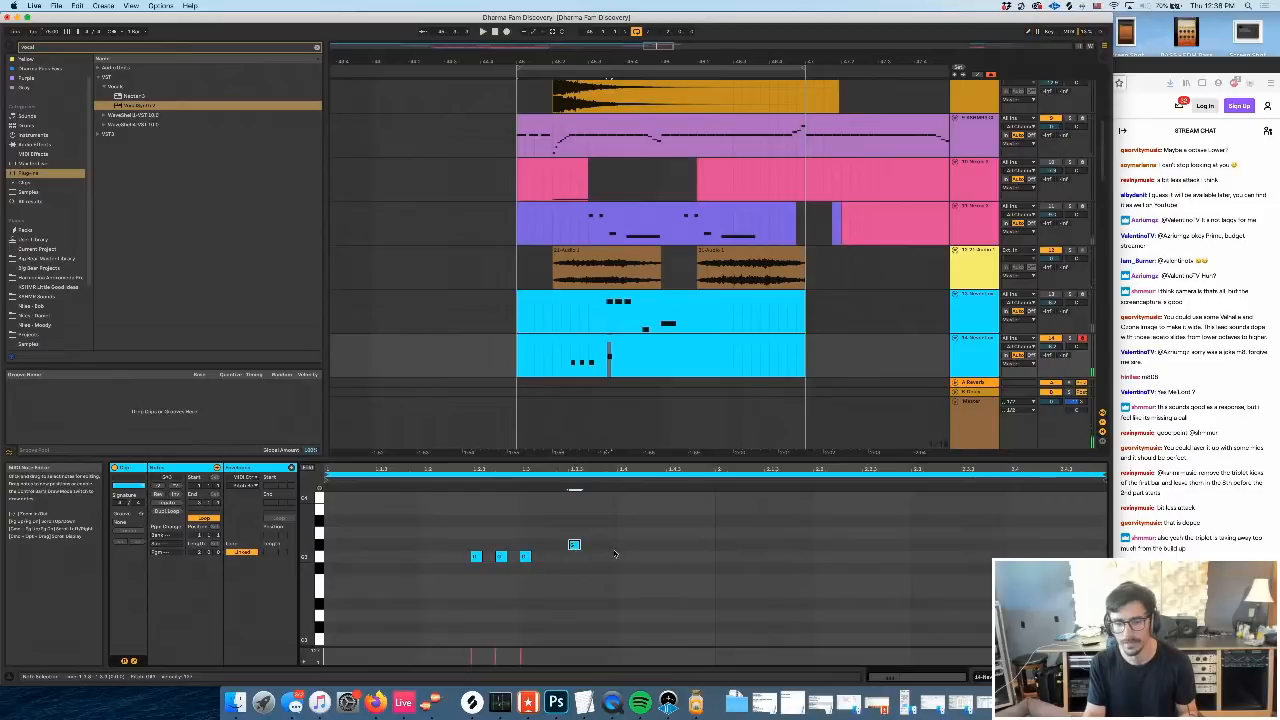
click(574, 556)
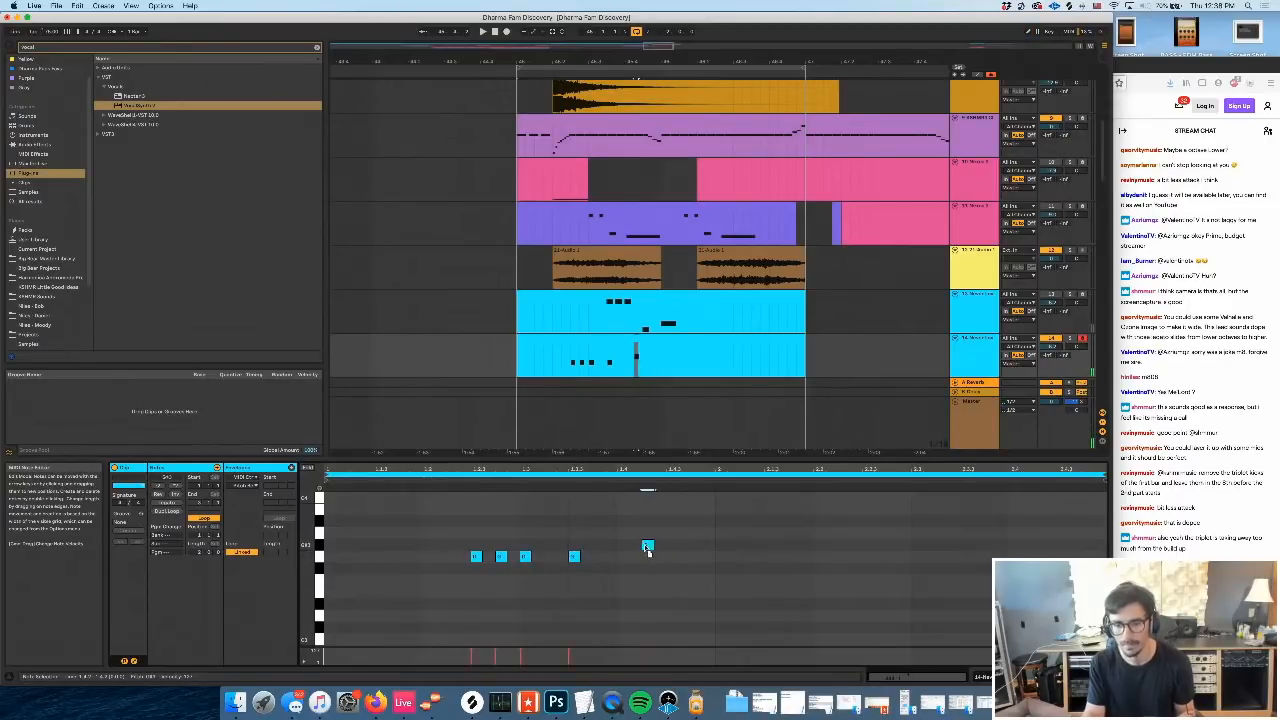
click(647, 545)
click(622, 556)
drag(628, 556, 701, 561)
key(space)
key(space)
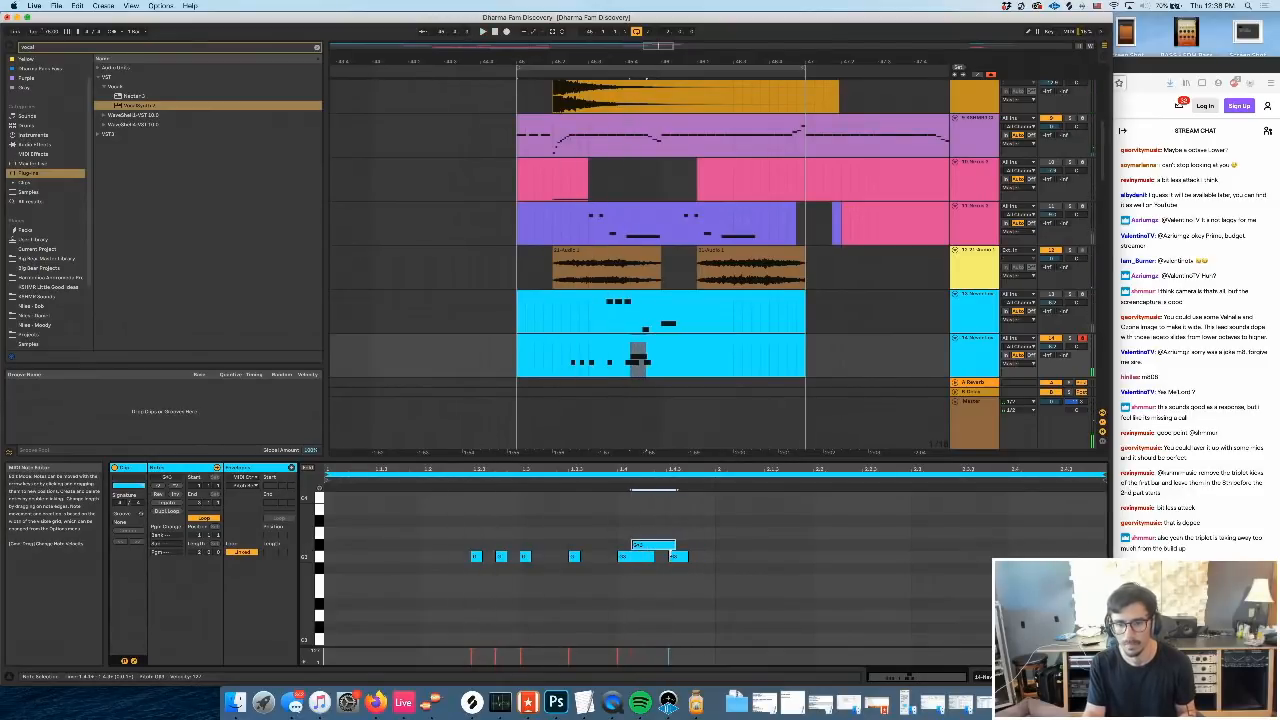
Transpose all the new clip's notes up one octave during playback and slightly shorten the G# note
key(space)
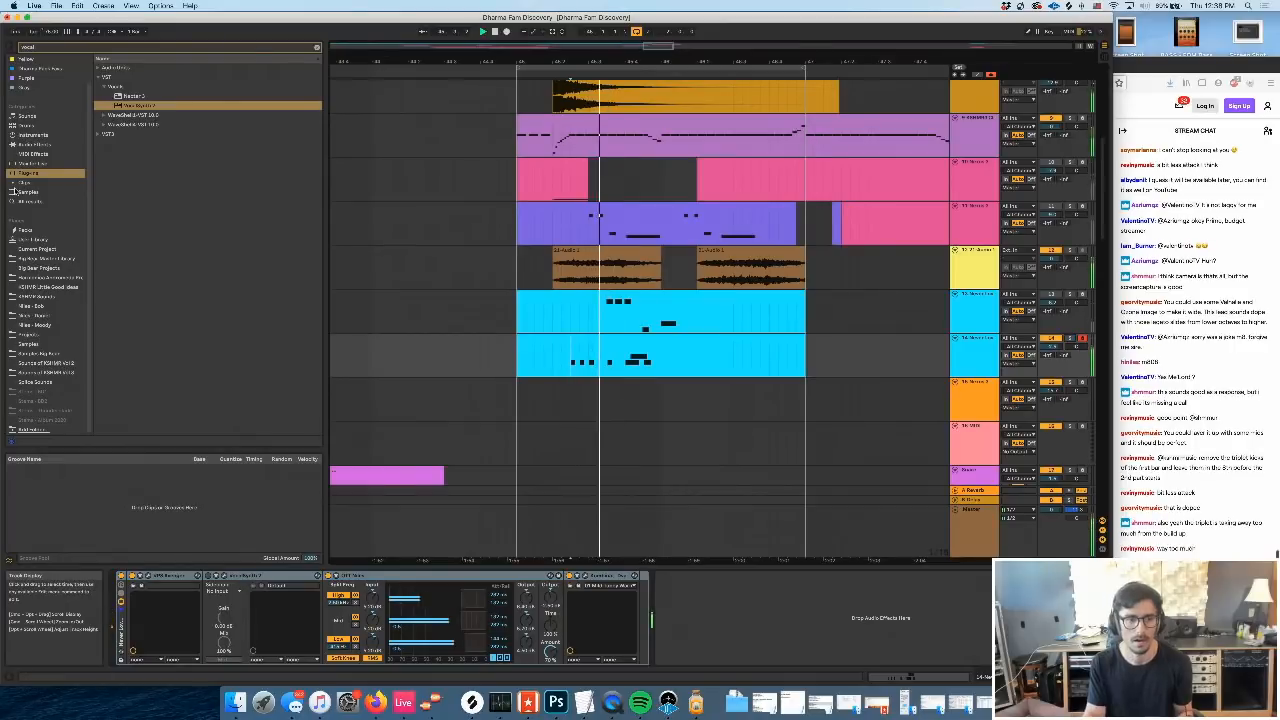
double_click(712, 362)
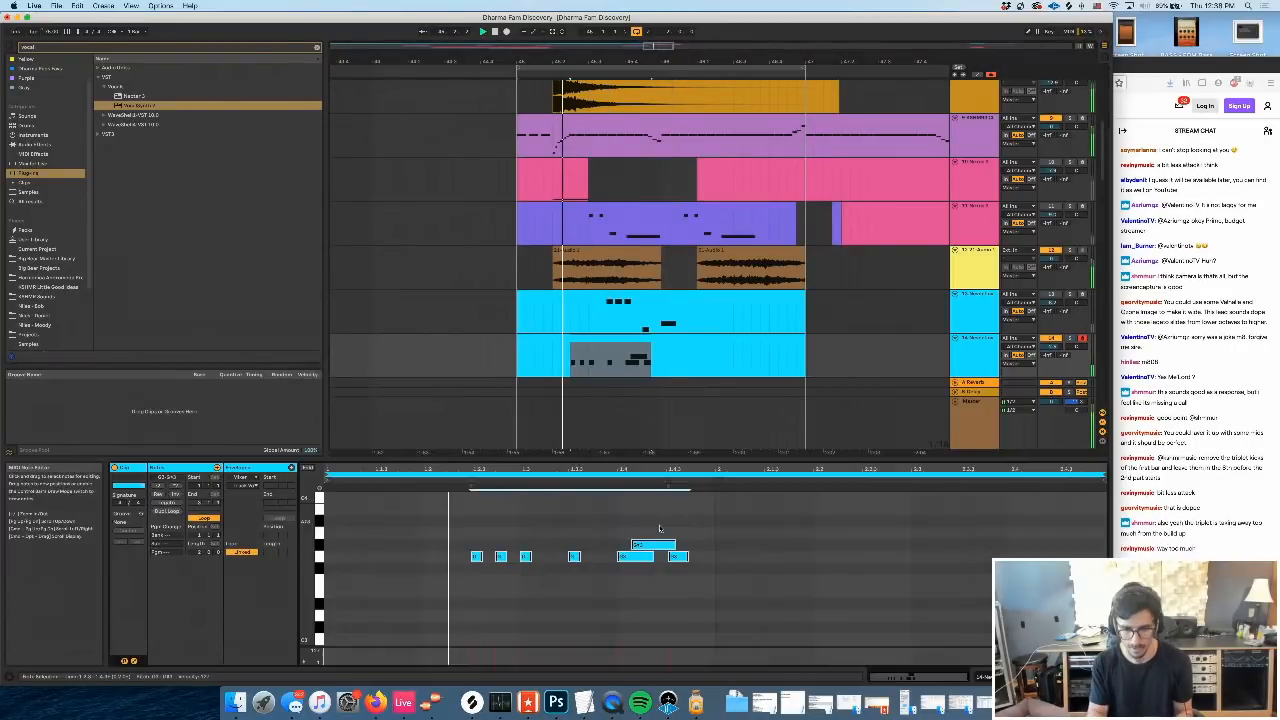
key(shift+Up)
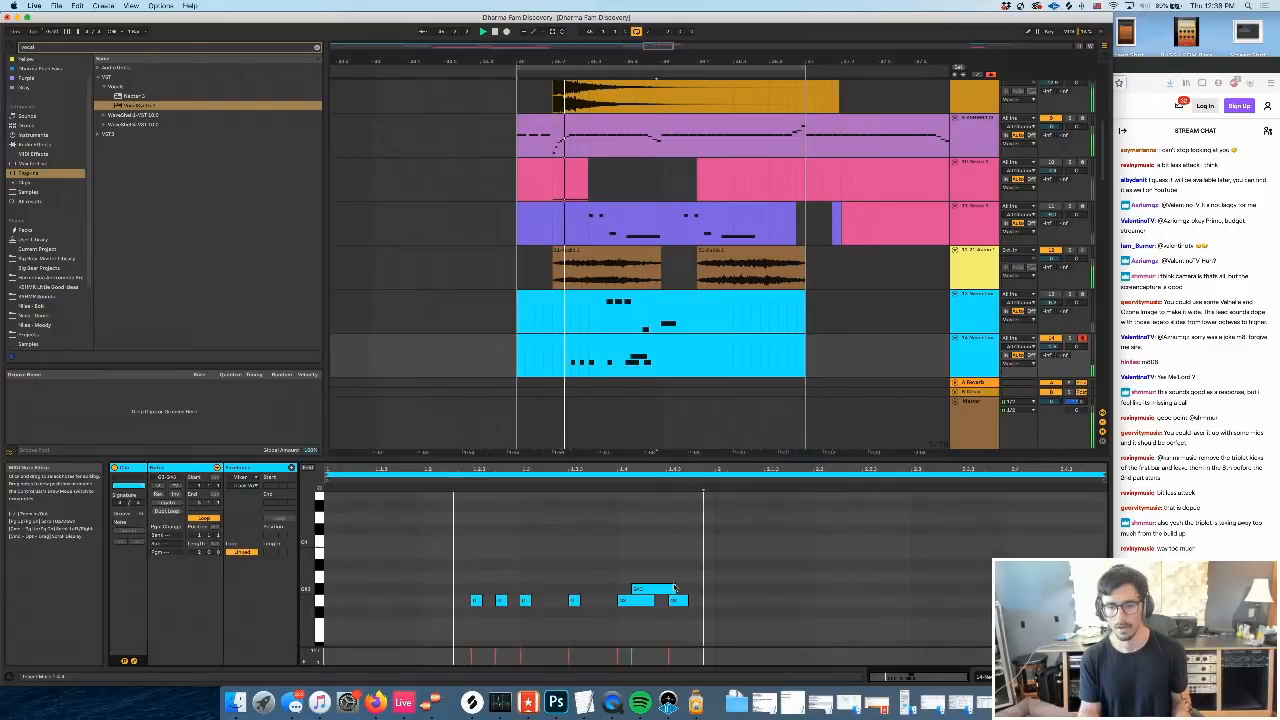
drag(674, 588, 665, 588)
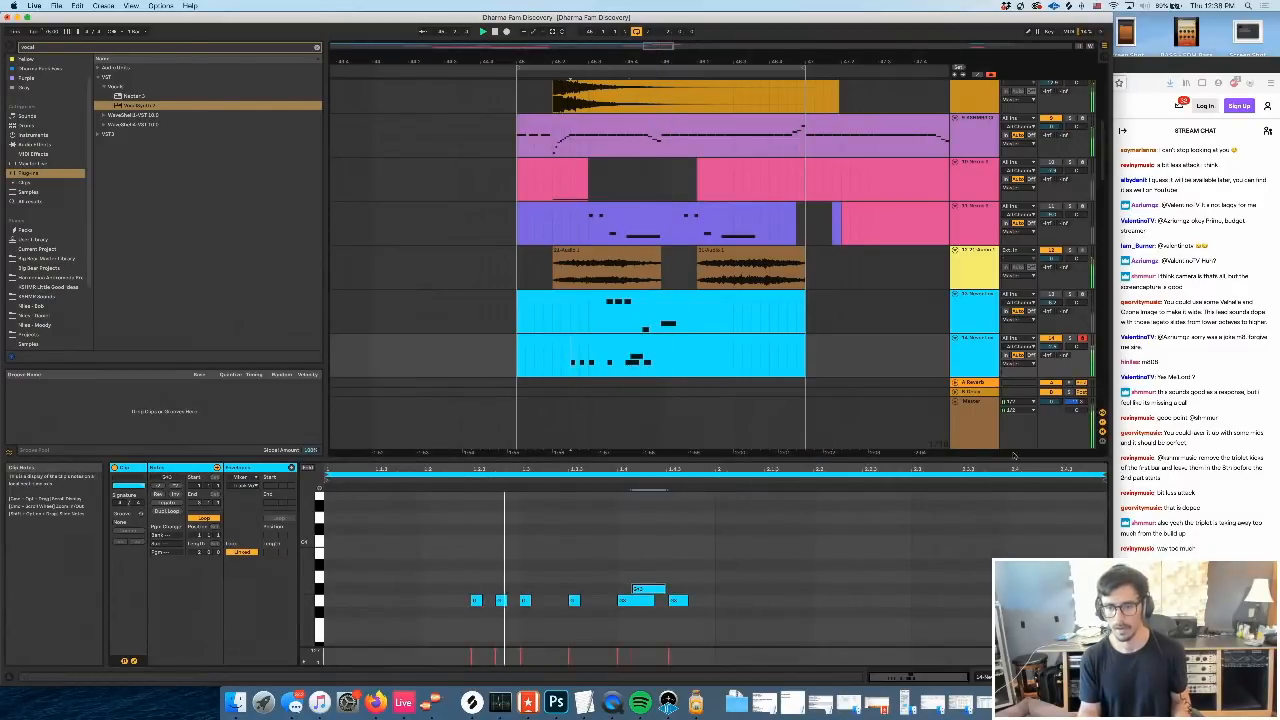
Open the duplicated lead's Avenger synth, adjust the third filter's envelope attack while the drop plays and close the window
key(shift+Tab)
key(space)
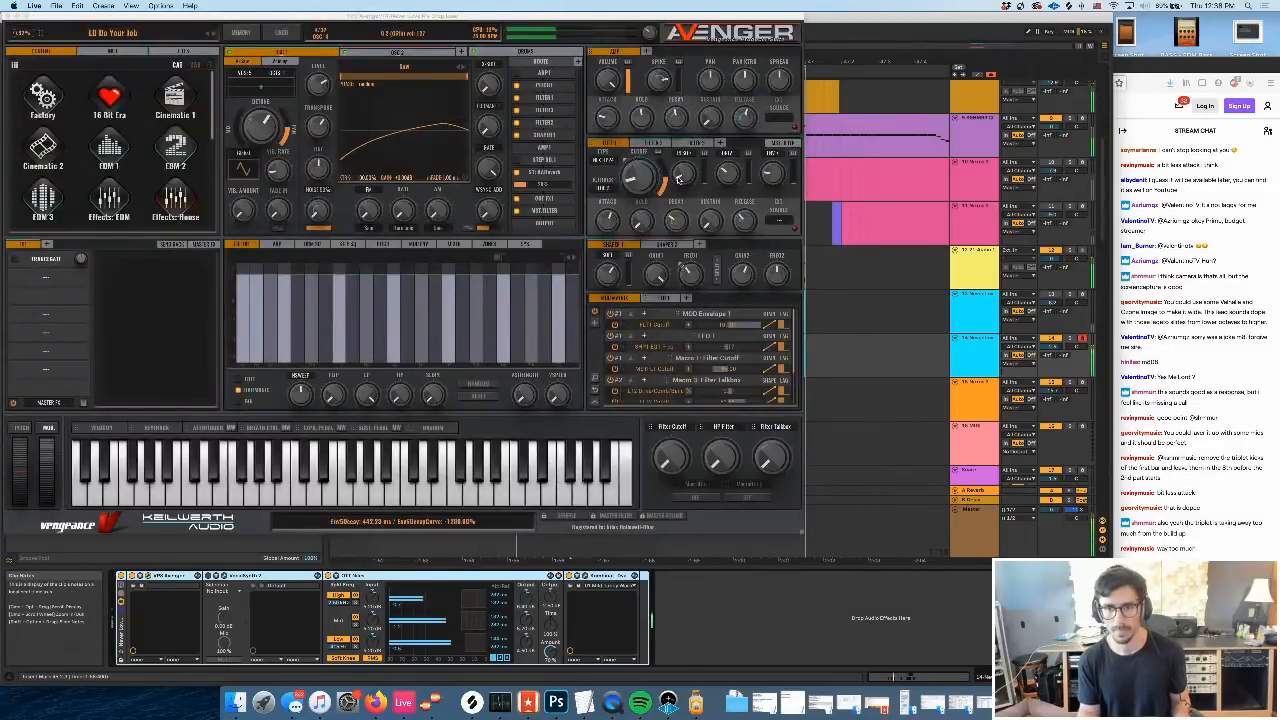
click(696, 143)
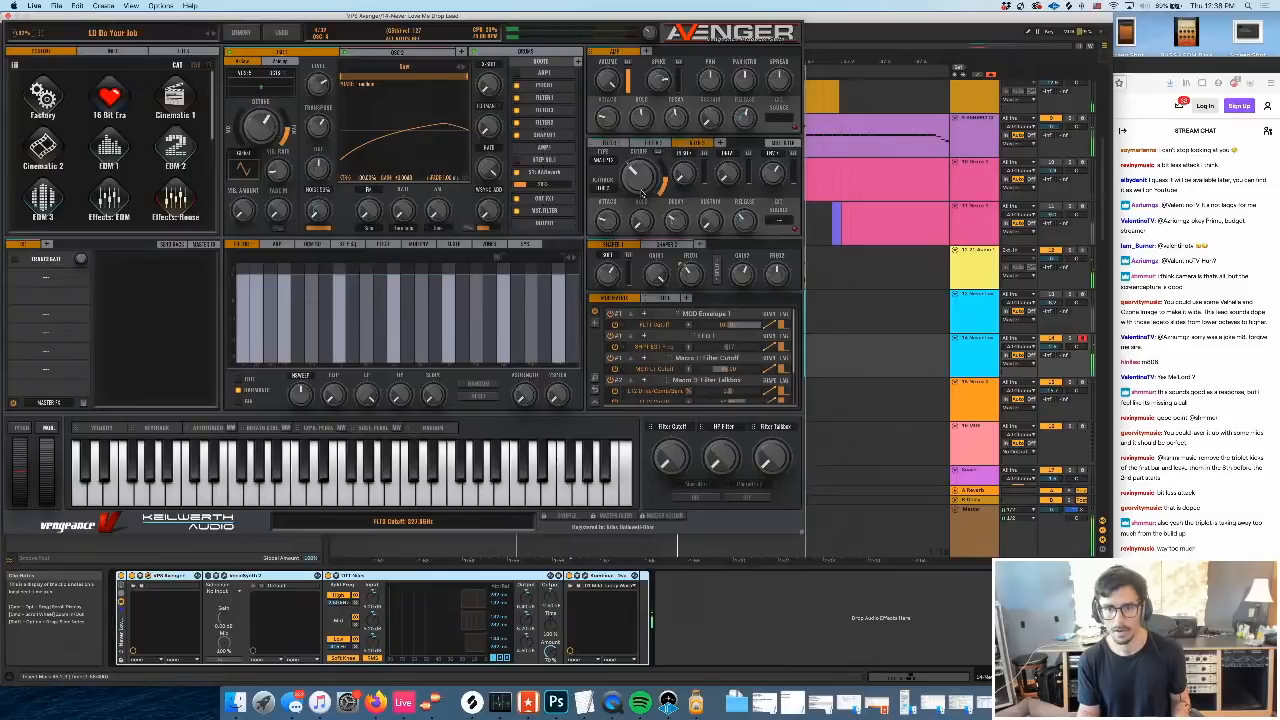
drag(790, 181, 778, 185)
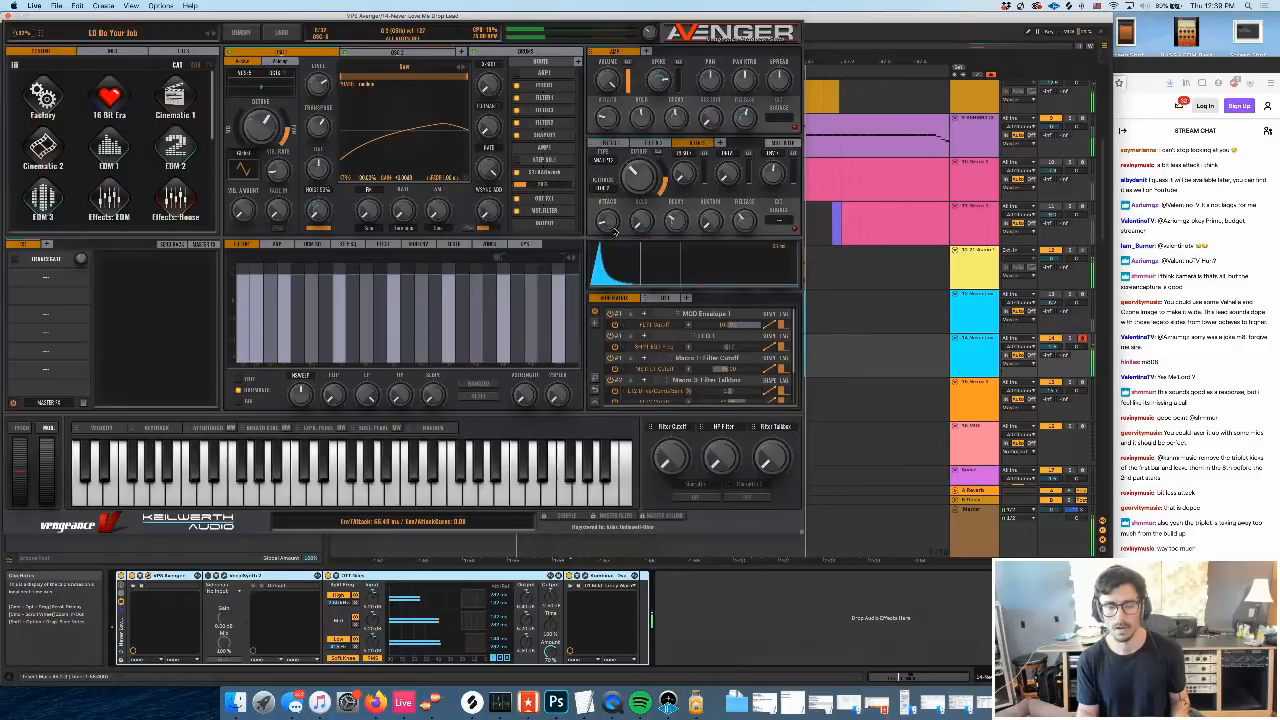
key(super+alt+p)
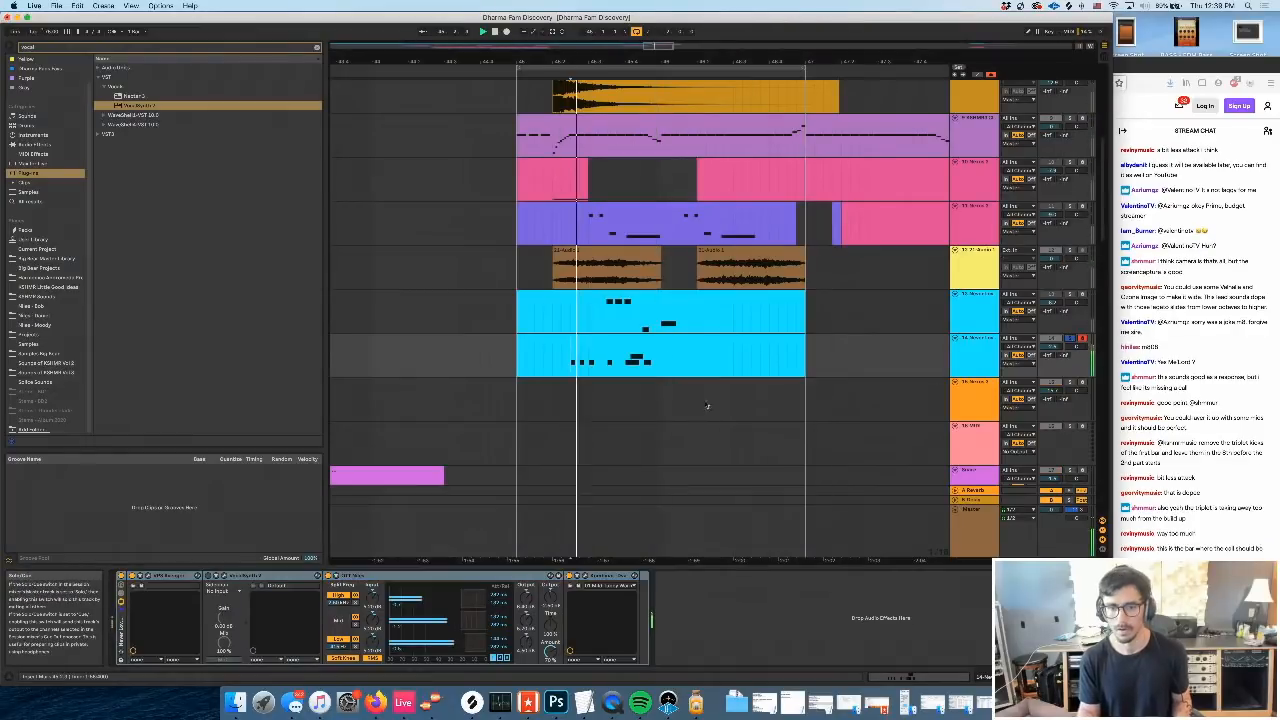
Lengthen the G# note in the duplicated lead's clip slightly and play the phrase
double_click(659, 340)
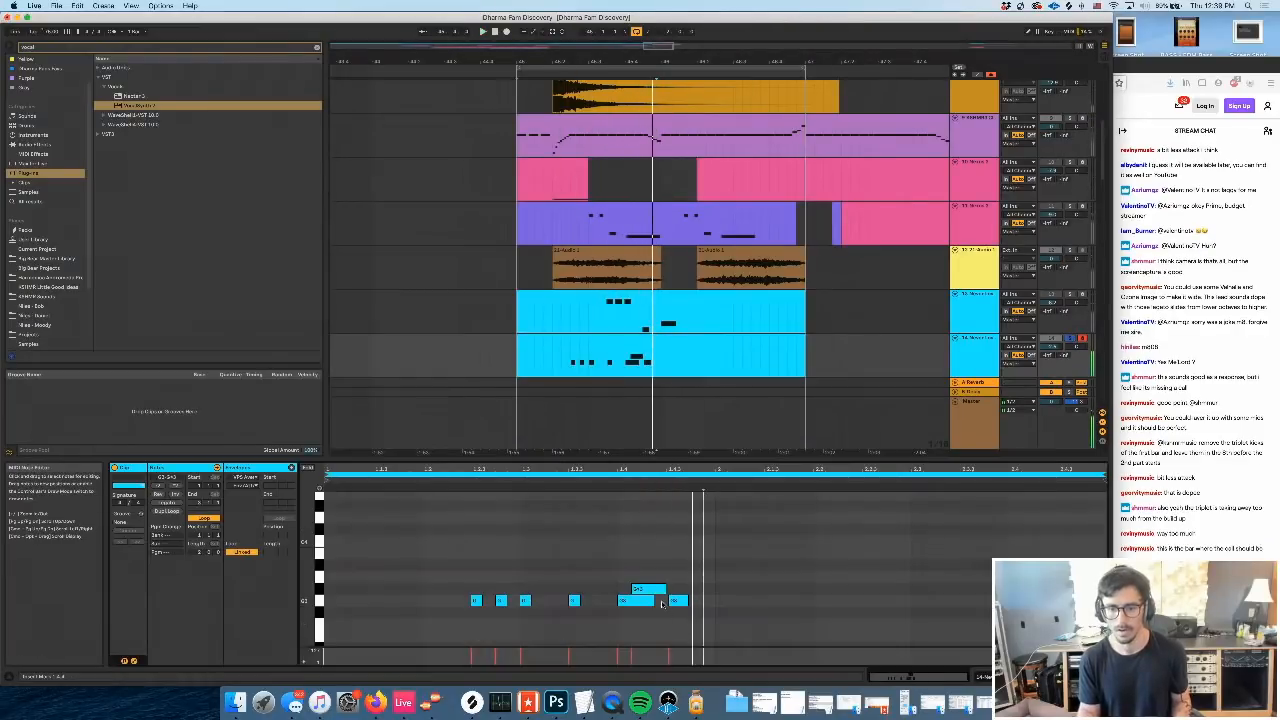
drag(666, 588, 673, 588)
key(space)
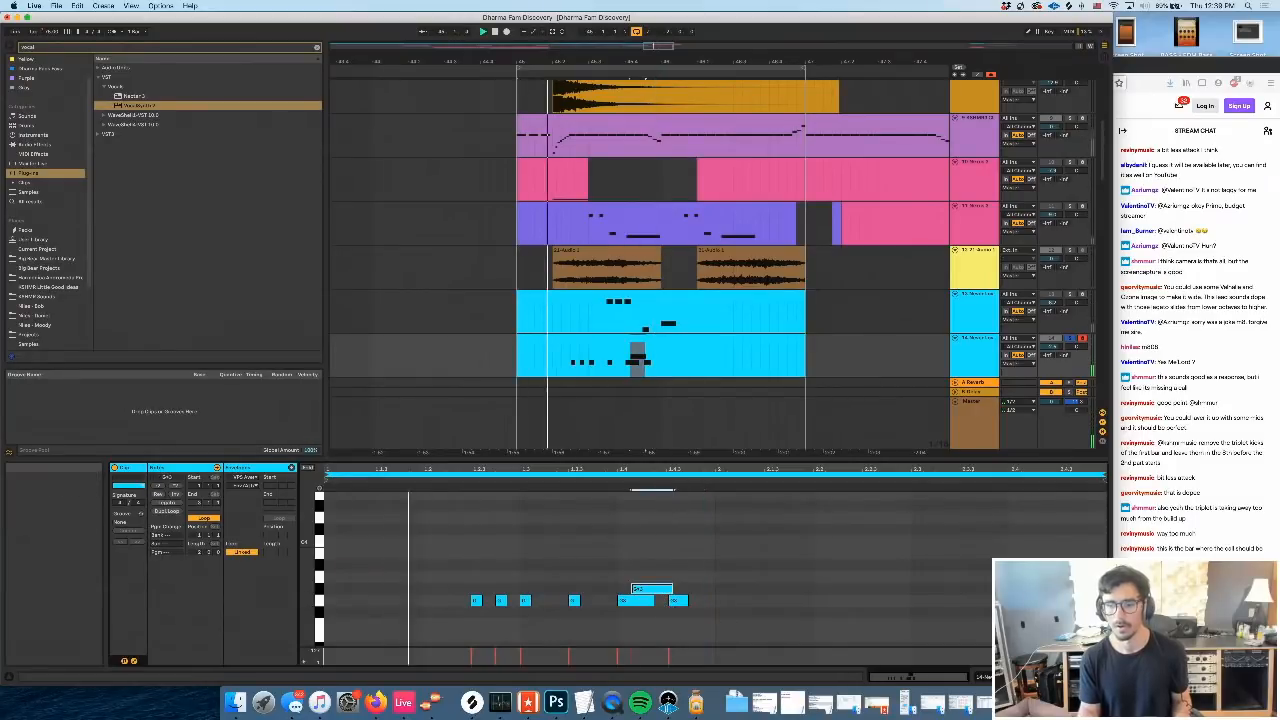
Stop playback, search the plug-ins for reverb and add ValhallaRoom after the last device on the duplicated lead track
click(1035, 677)
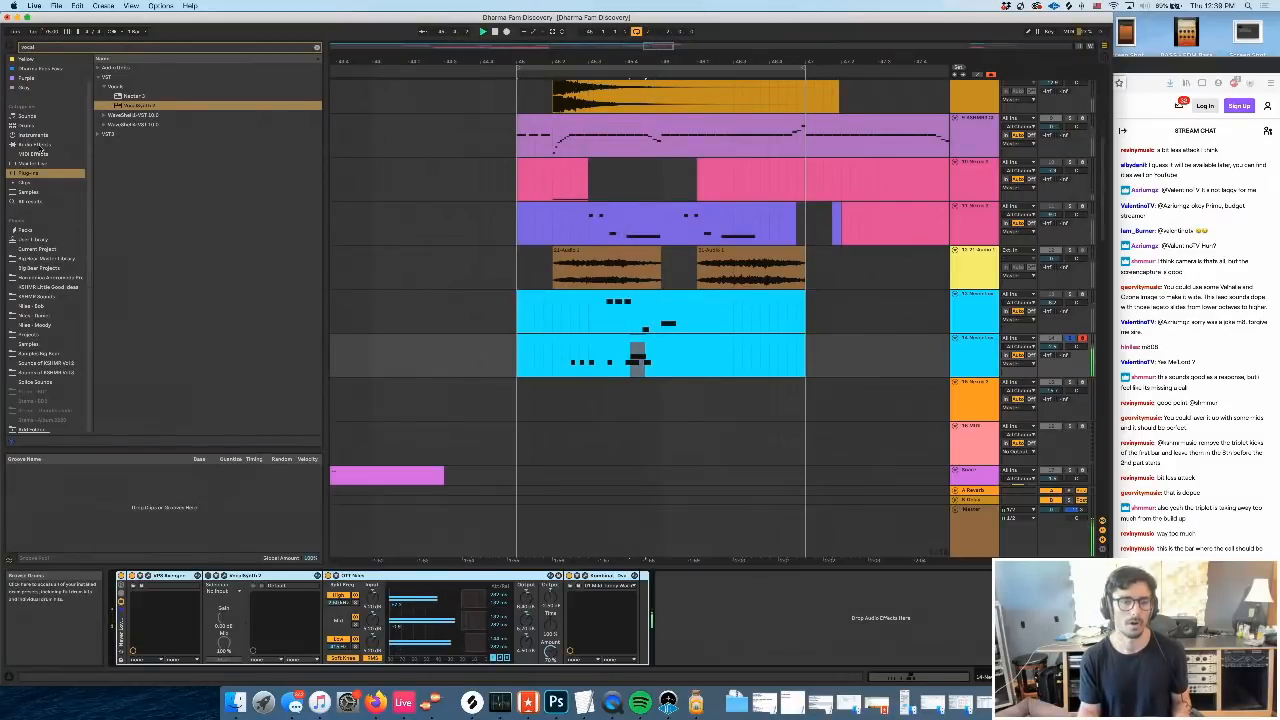
key(space)
drag(47, 47, 2, 47)
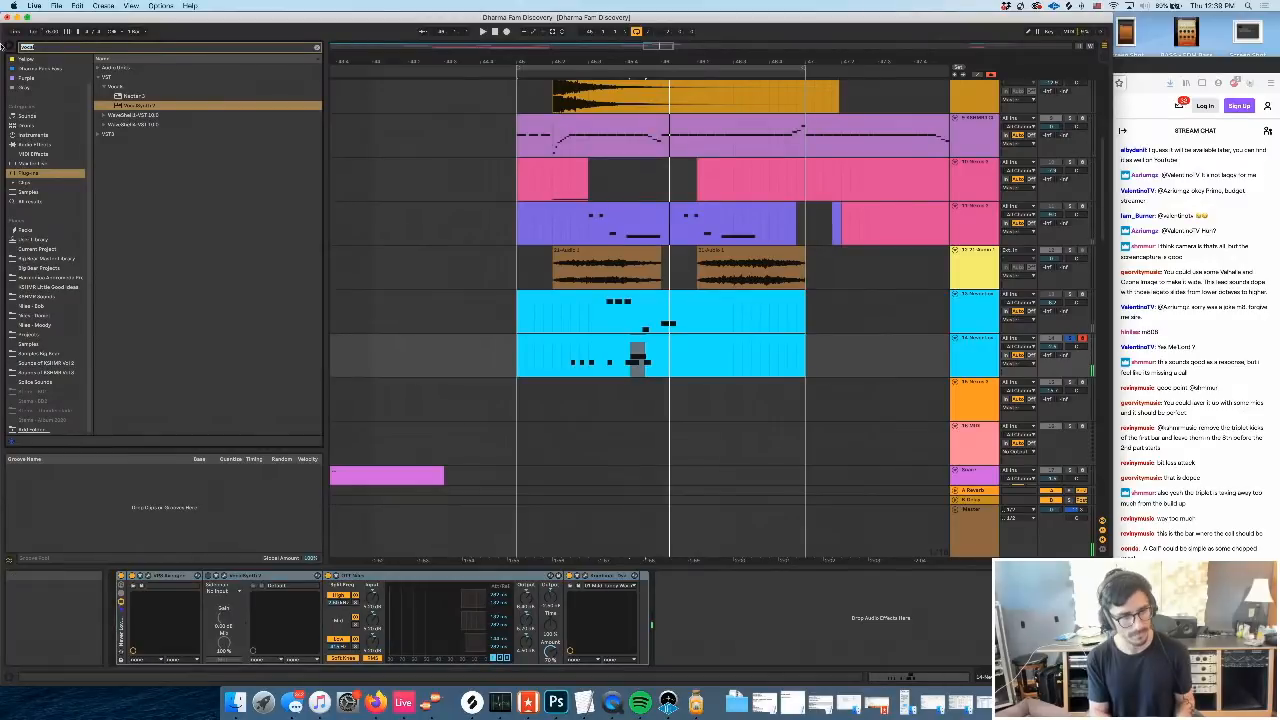
key(BackSpace)
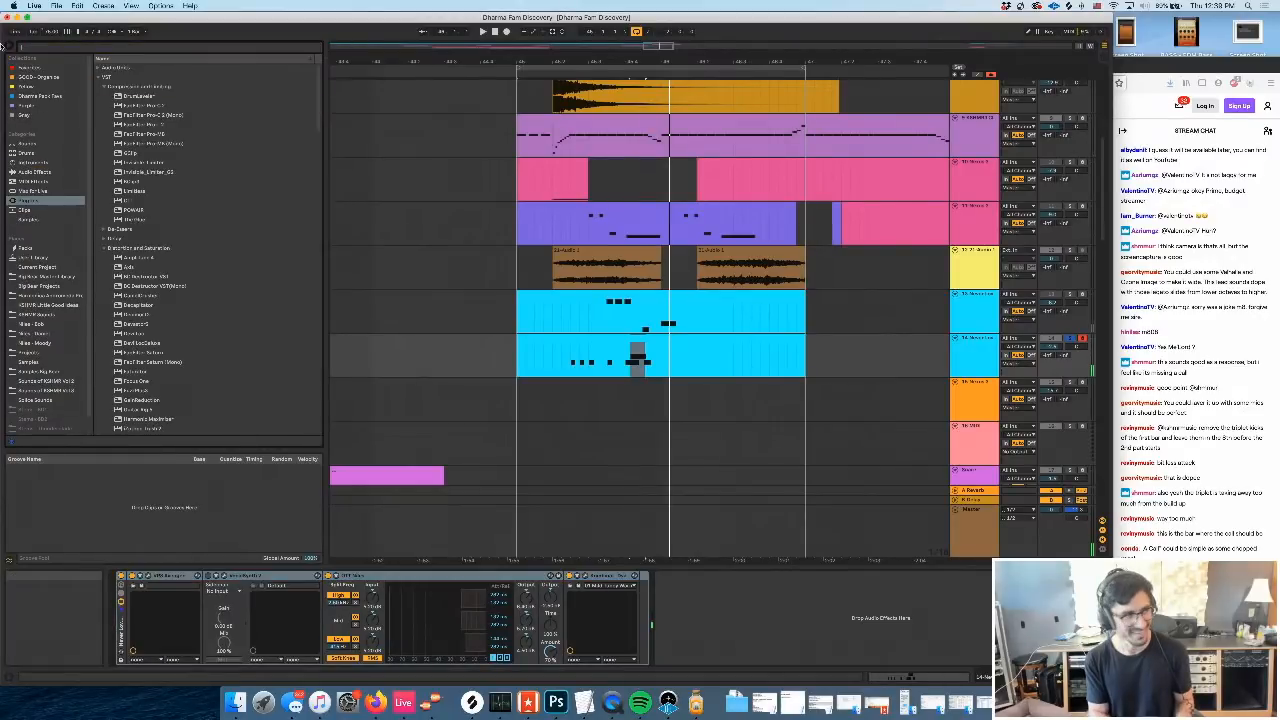
text(reverb)
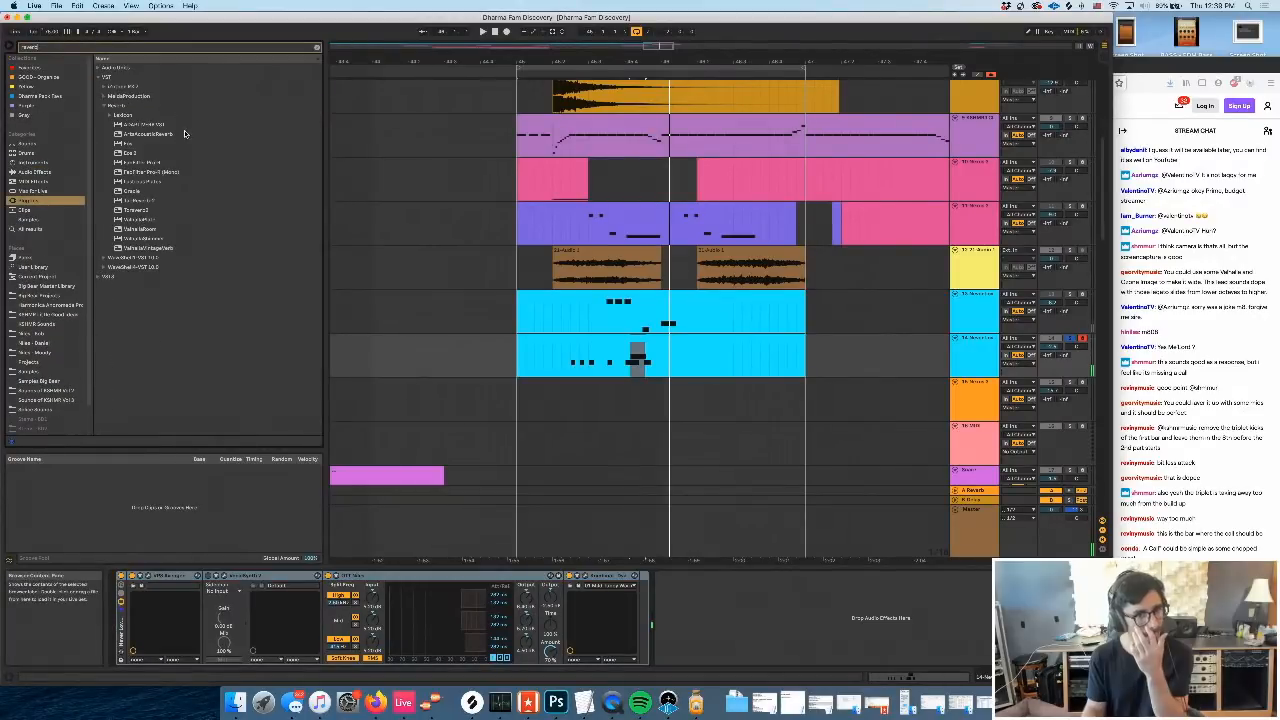
mouse_move(155, 133)
mouse_down()
mouse_move(714, 563)
mouse_move(697, 628)
mouse_move(206, 243)
mouse_move(637, 603)
mouse_up()
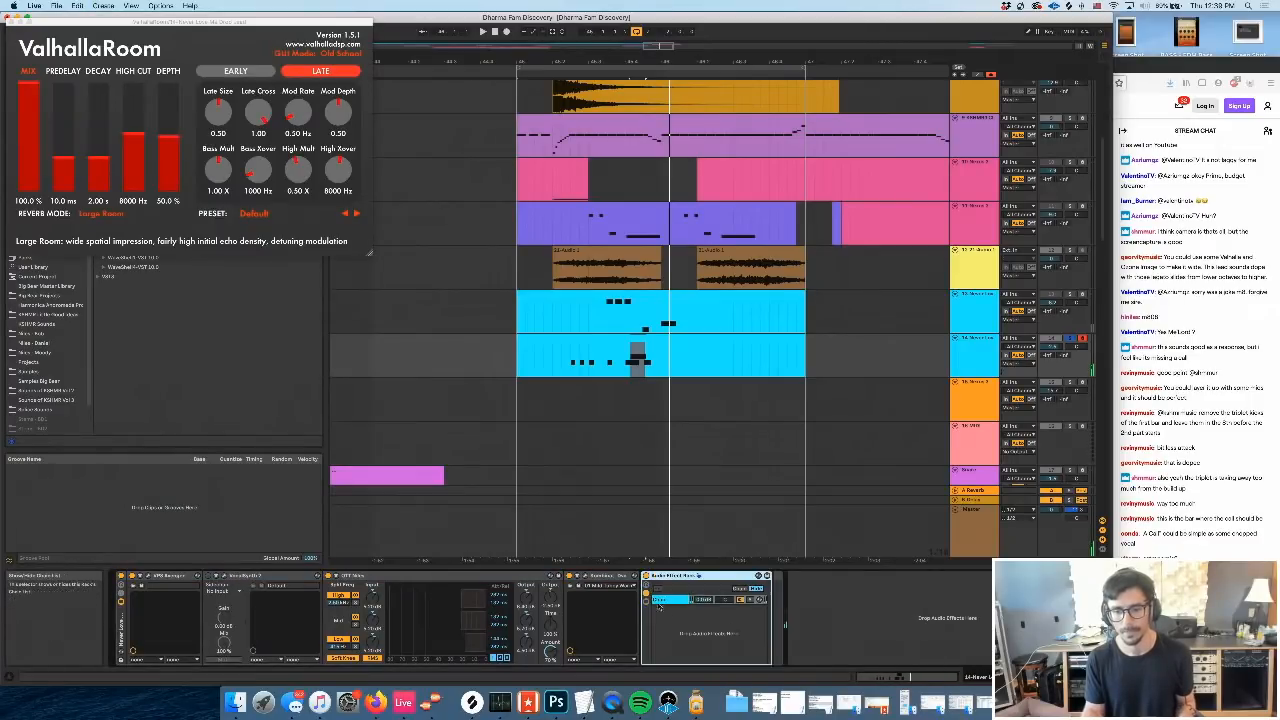
Create a second chain in the reverb's audio effect rack and load ValhallaRoom's SmallWoodRoom preset
right_click(677, 630)
click(694, 636)
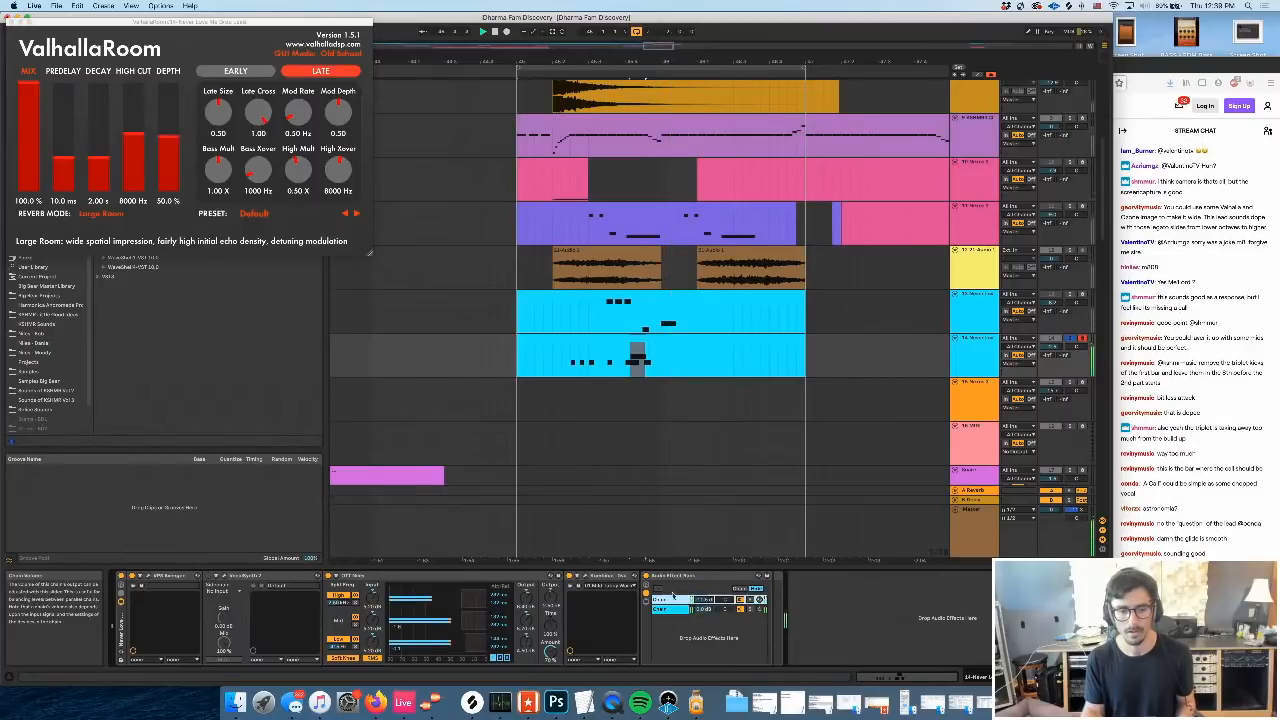
click(256, 214)
mouse_move(320, 390)
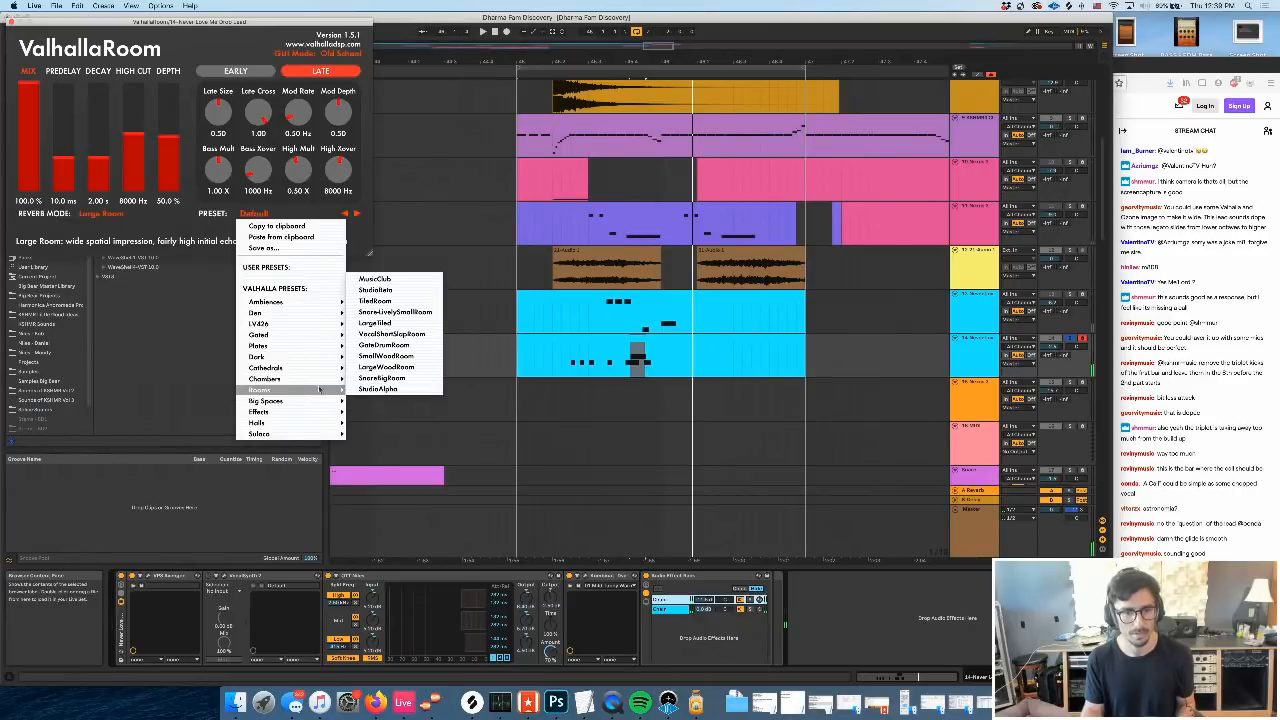
click(390, 359)
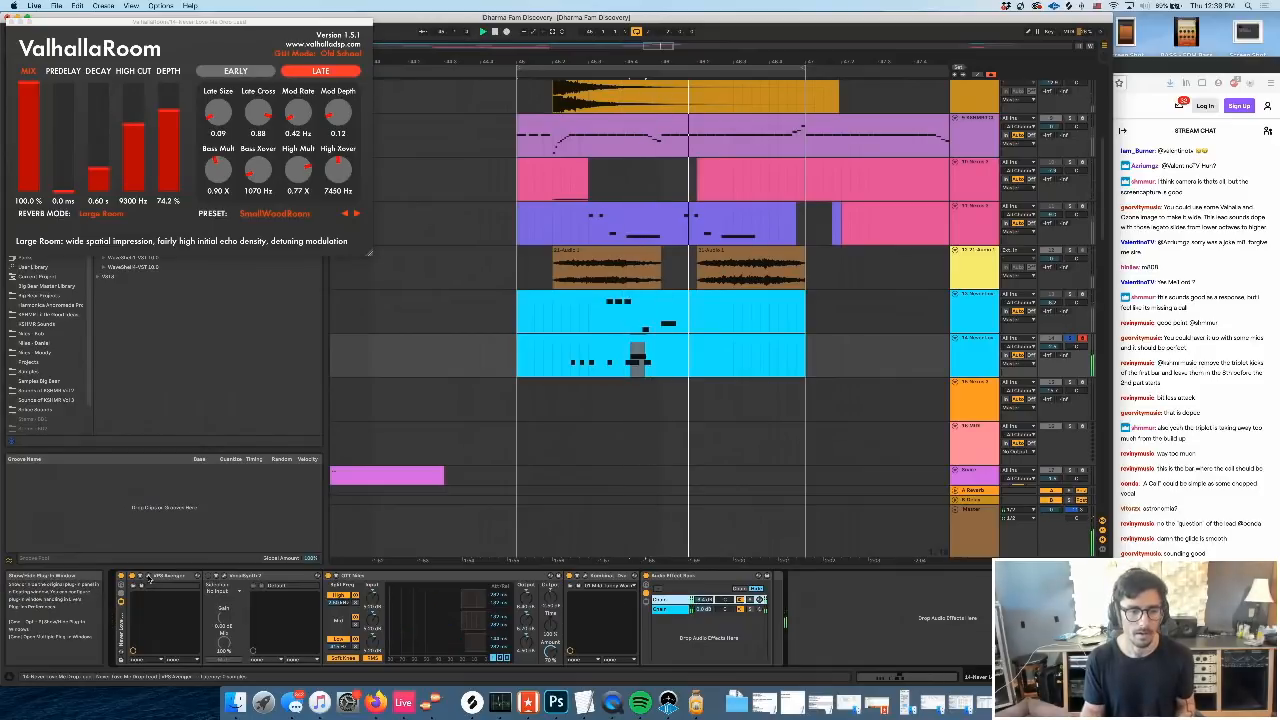
click(150, 578)
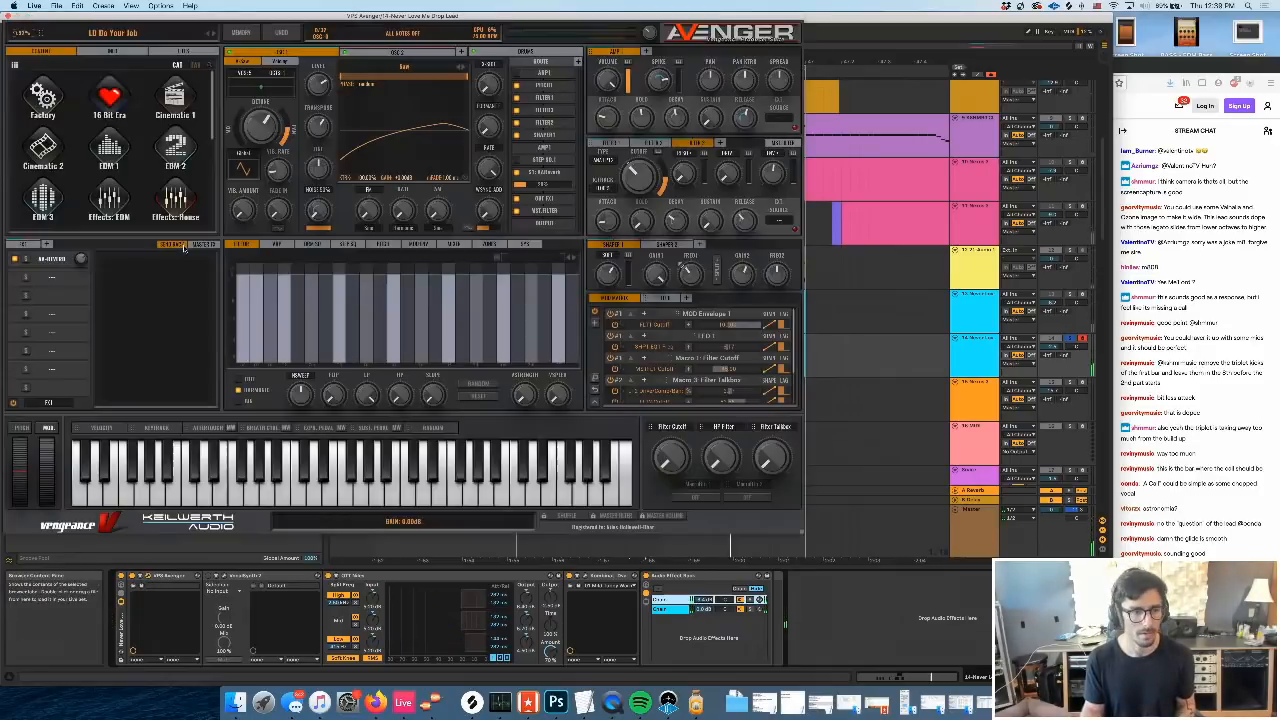
click(12, 15)
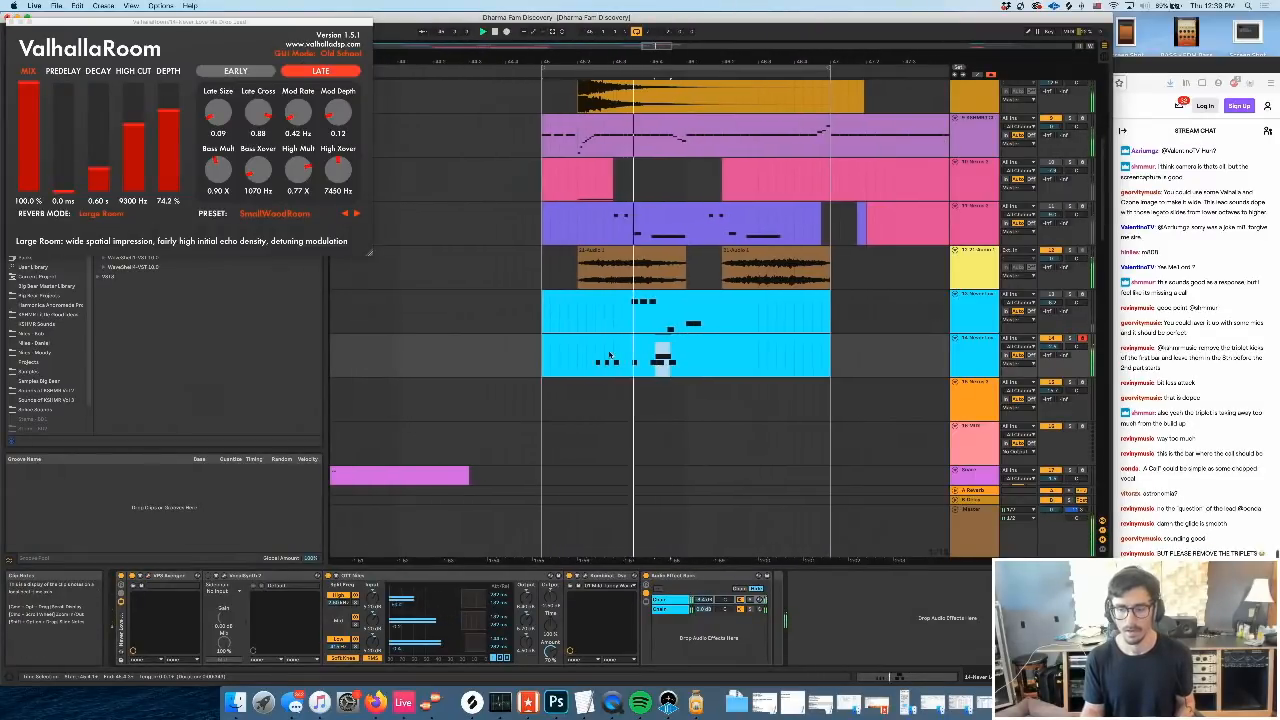
double_click(562, 347)
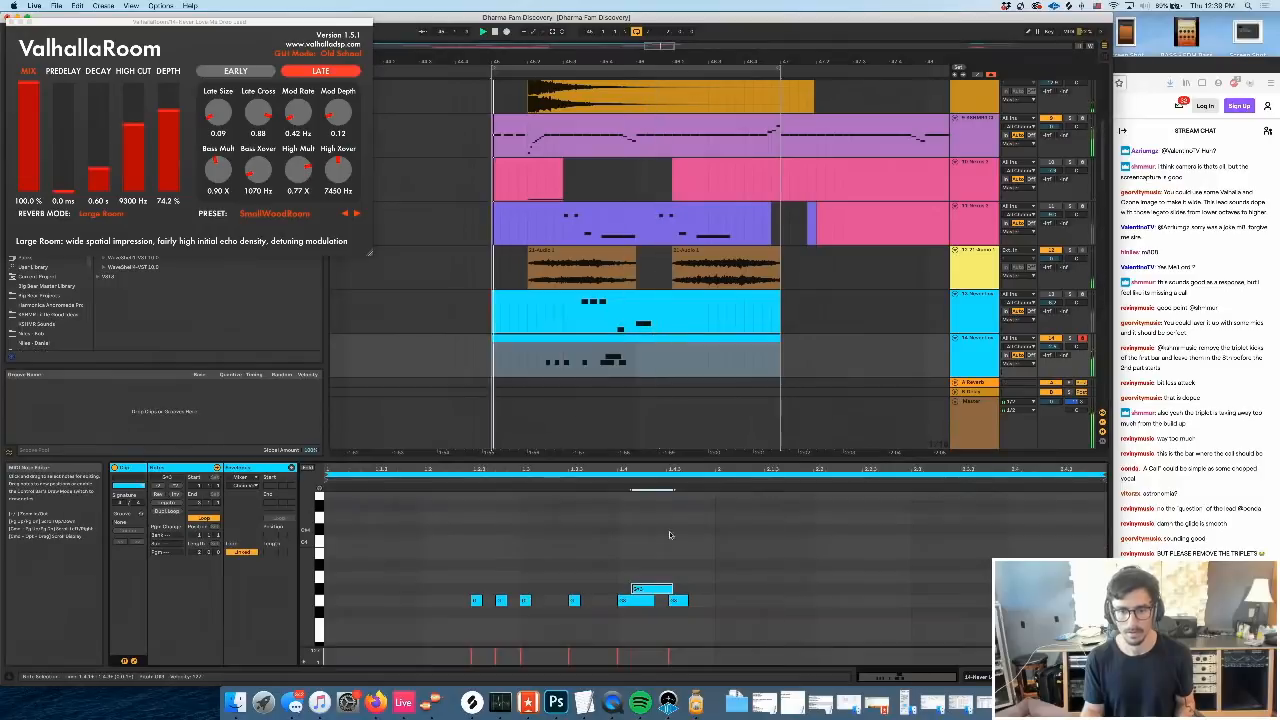
click(1005, 677)
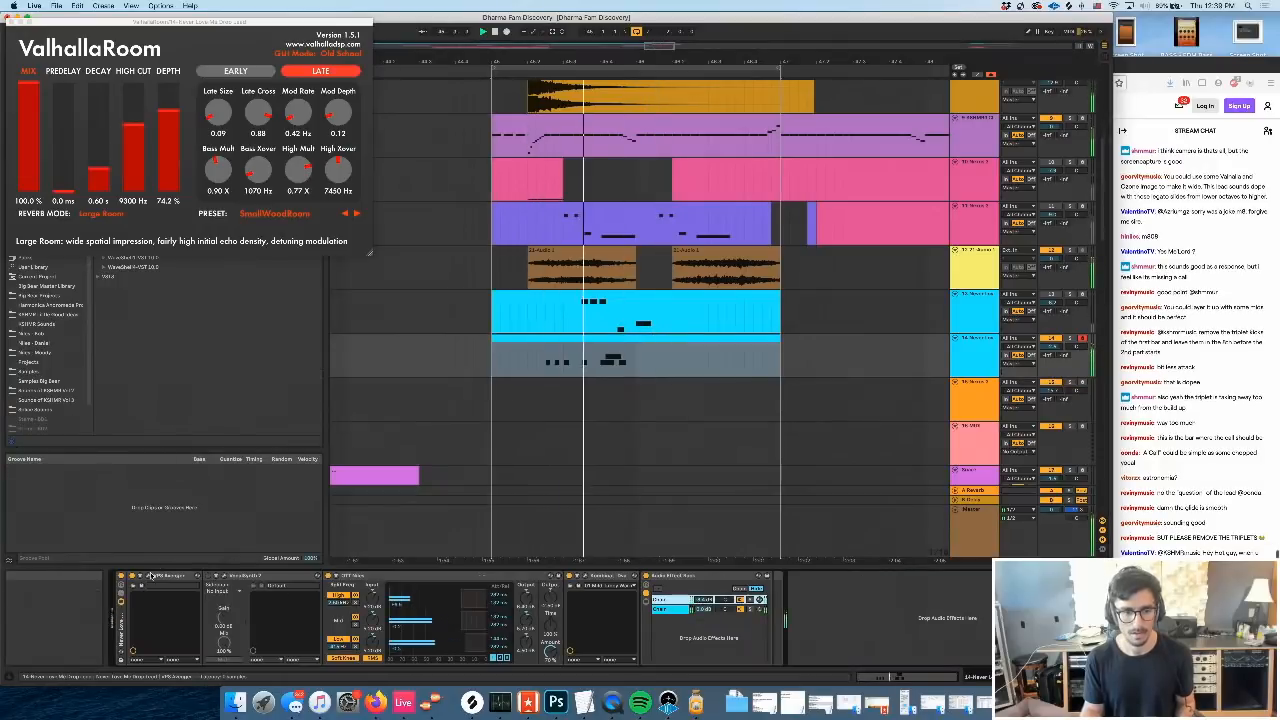
Raise the starting point of the pitch envelope in the duplicated lead's Avenger almost to the centre line and close the synth window
click(149, 576)
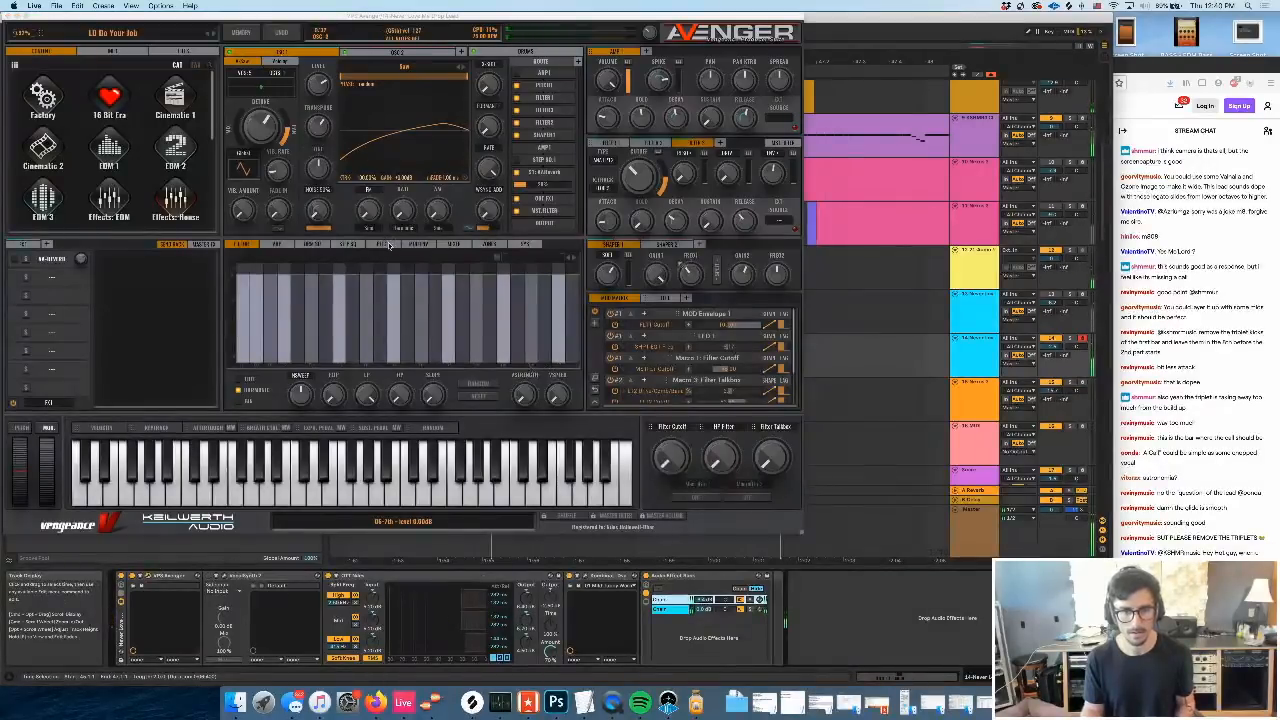
click(384, 244)
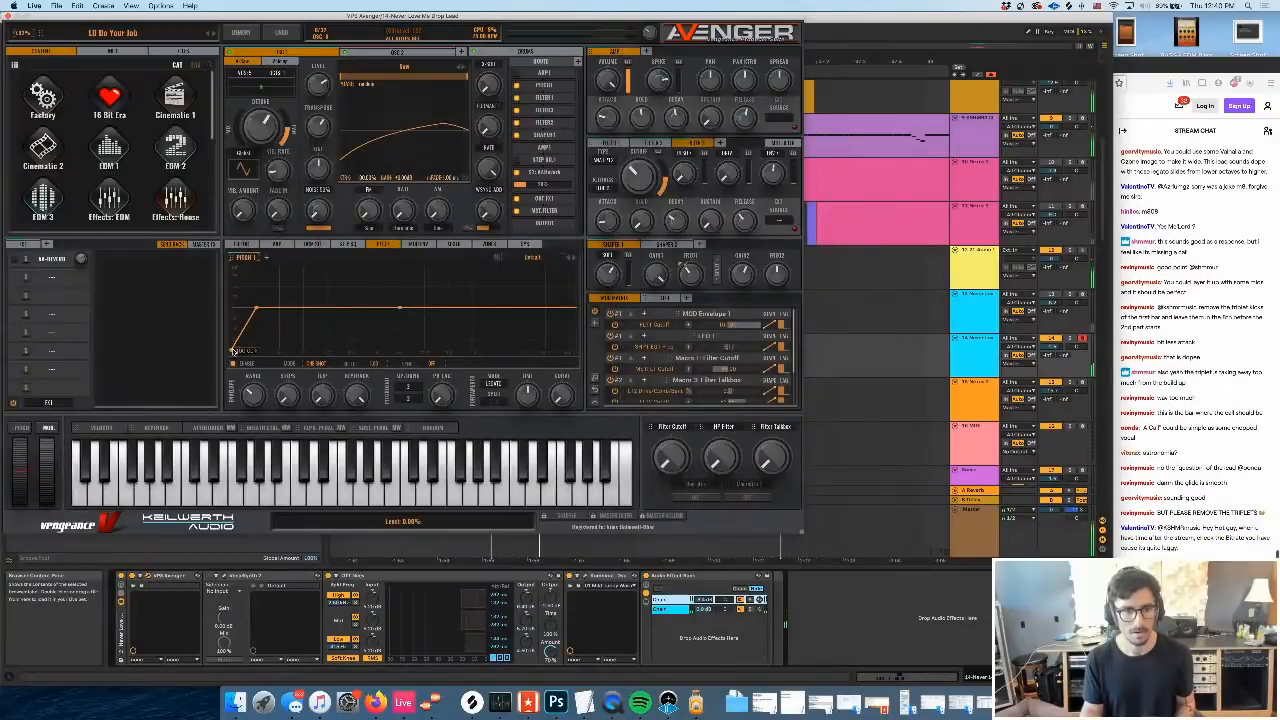
drag(232, 349, 232, 307)
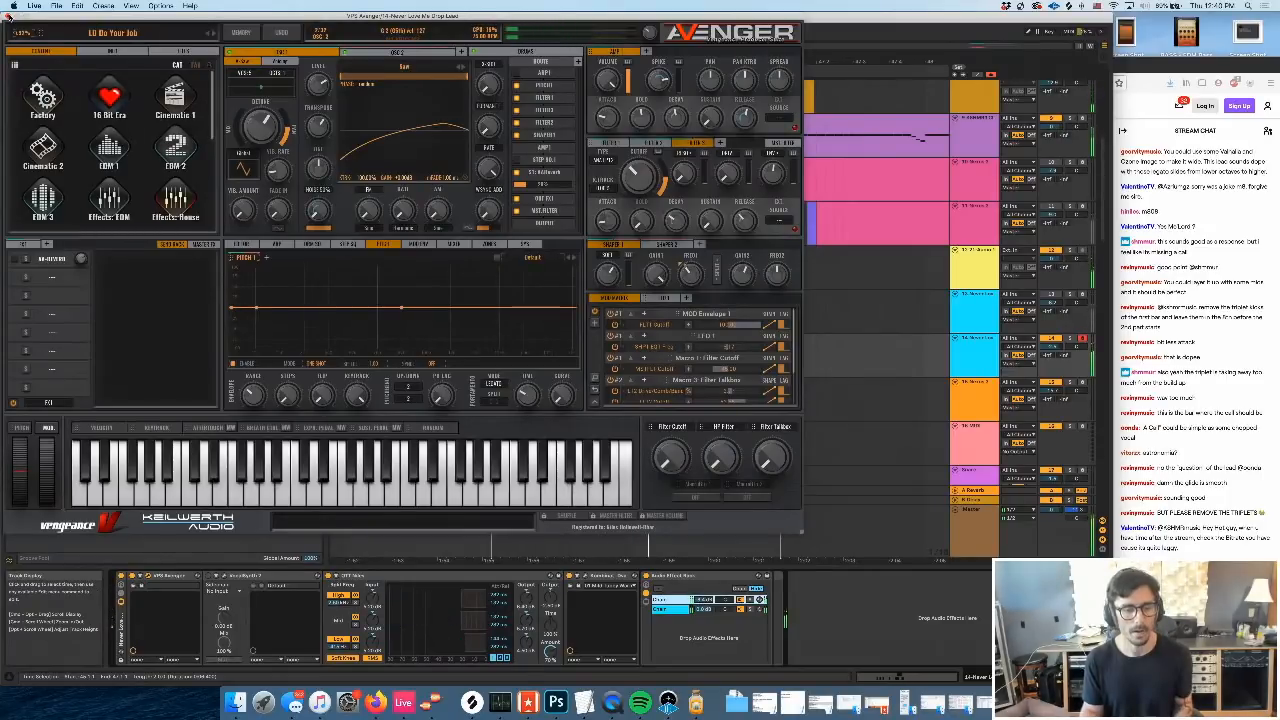
key(space)
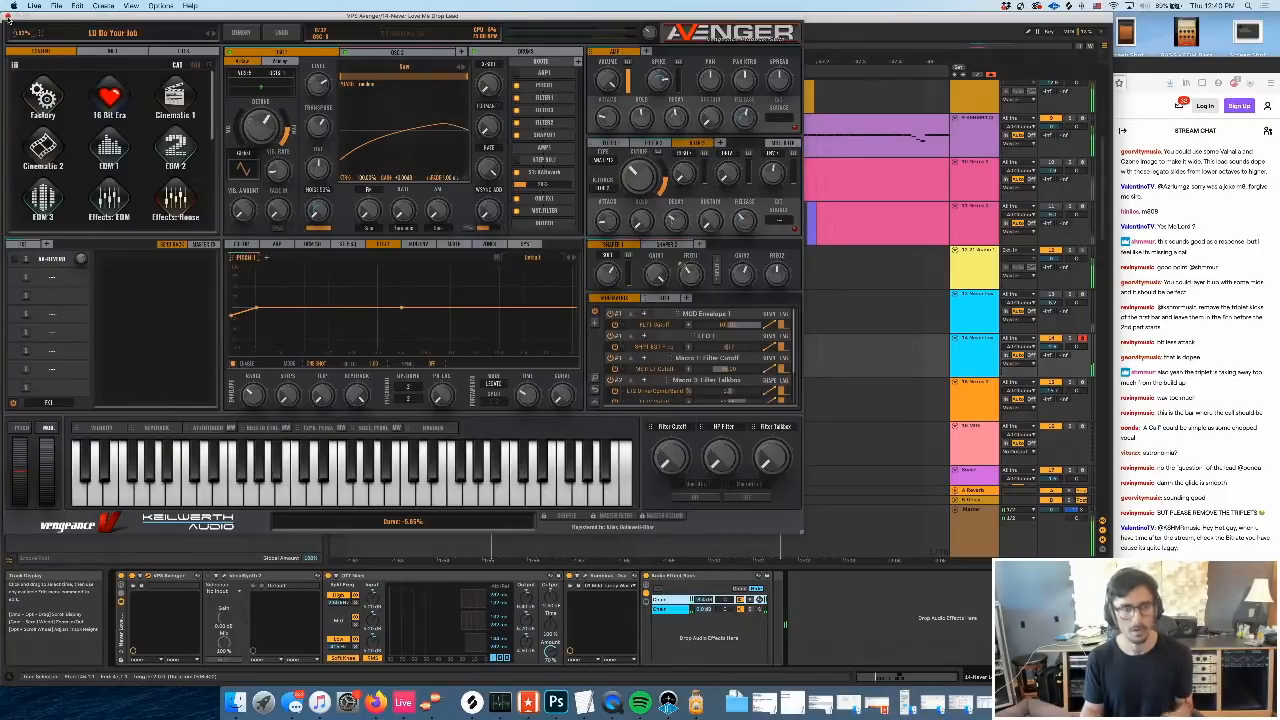
click(8, 16)
Open the duplicated lead's clip, try all its notes one octave higher and return them to their original octave
click(611, 334)
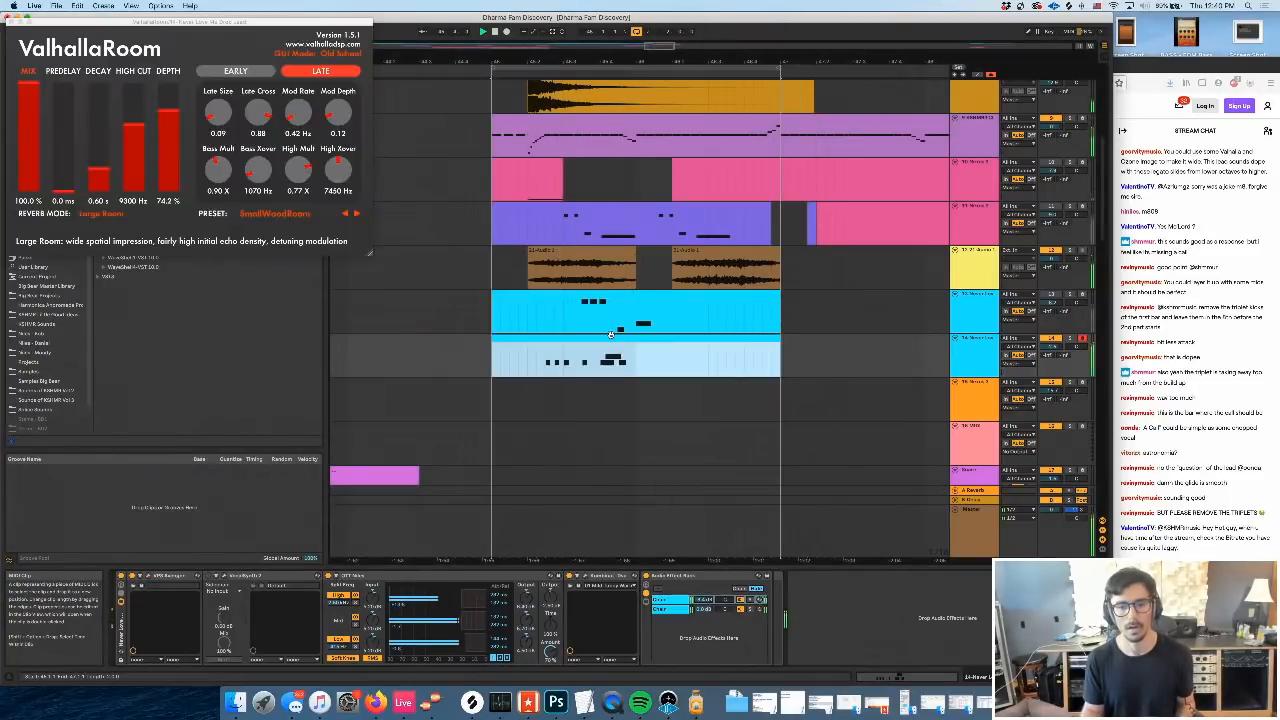
double_click(611, 334)
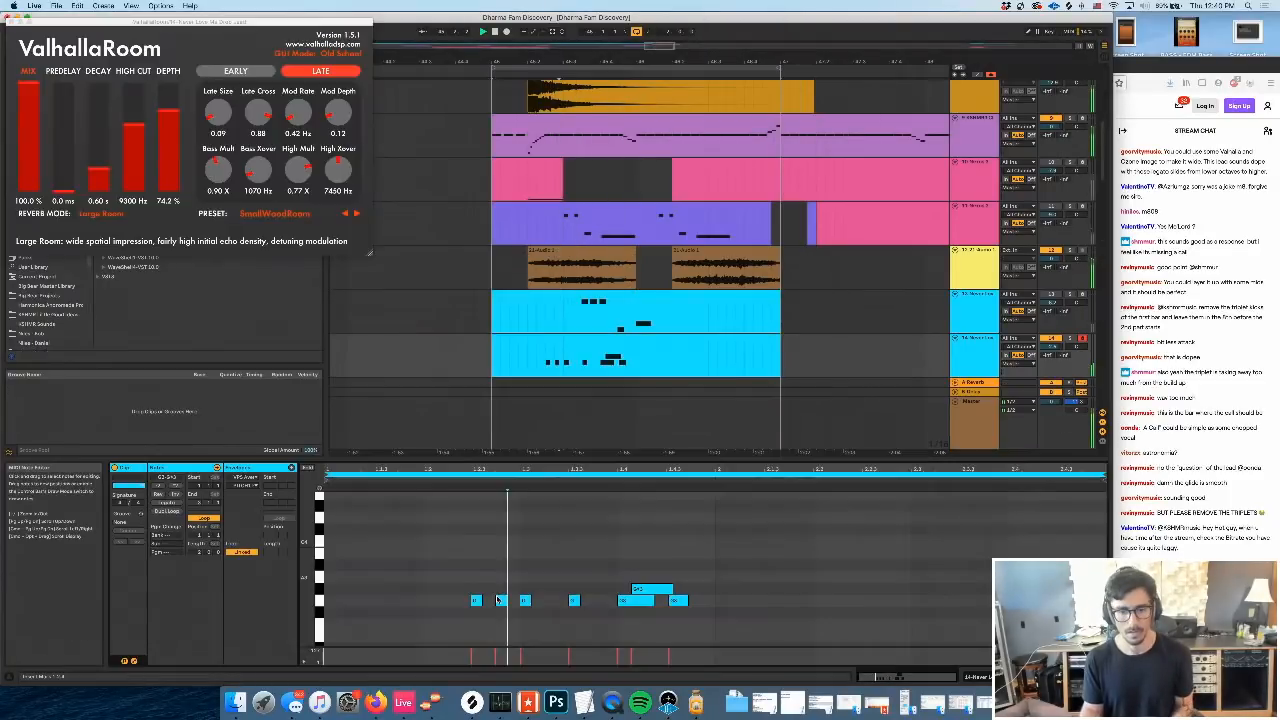
drag(499, 600, 446, 598)
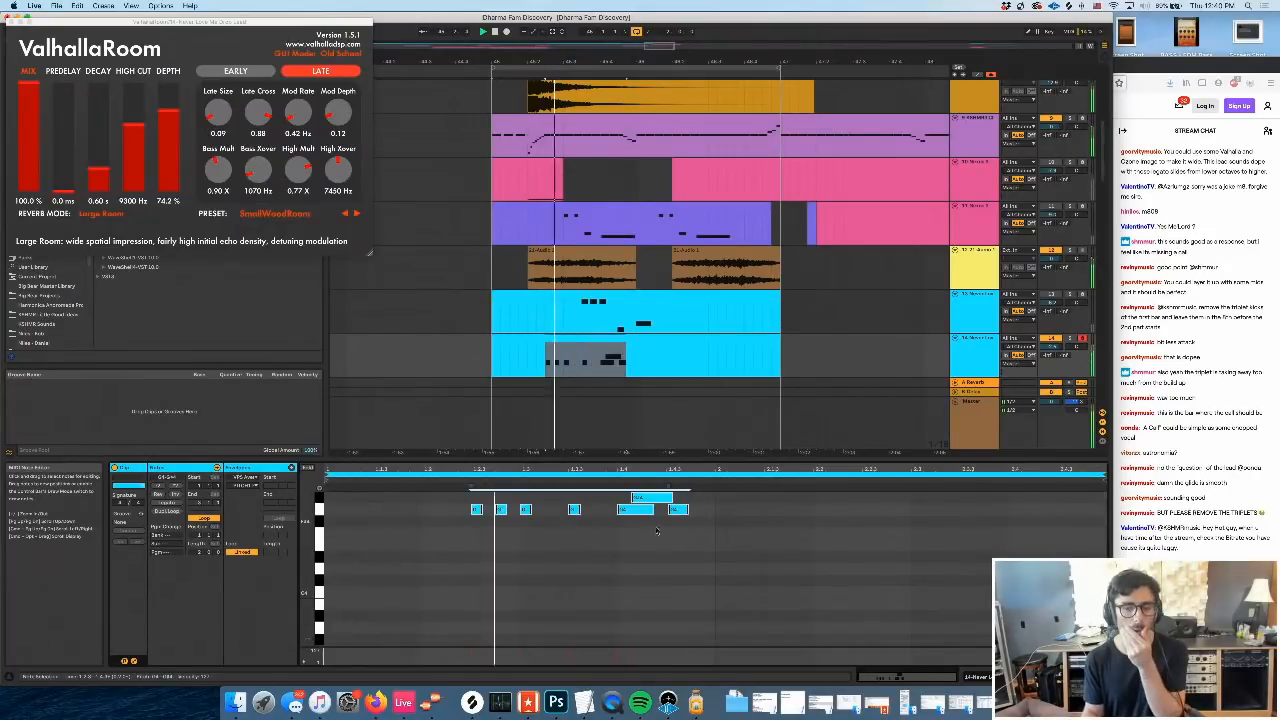
mouse_move(691, 534)
mouse_down()
mouse_move(513, 506)
mouse_move(706, 536)
mouse_up()
key(shift+Down)
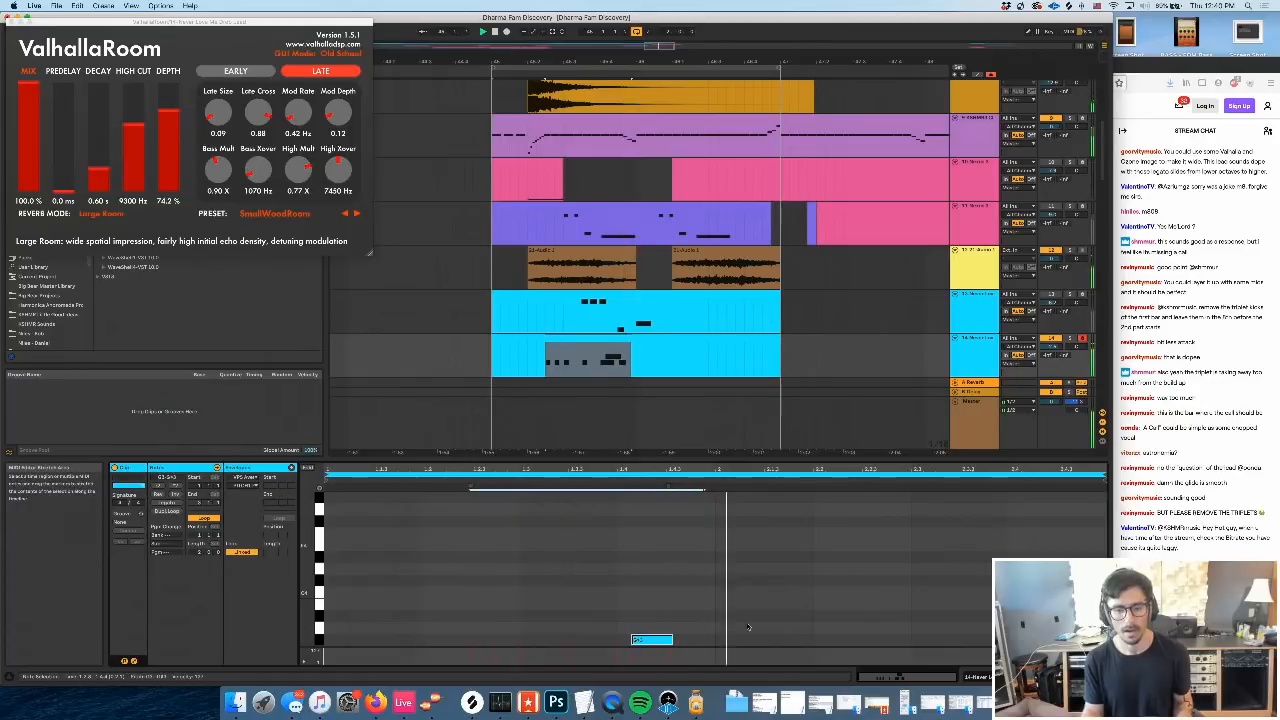
scroll(708, 537, down, 3)
key(space)
Paste a copy of the phrase into the clip's second bar, transpose it down two semitones and play it
click(469, 624)
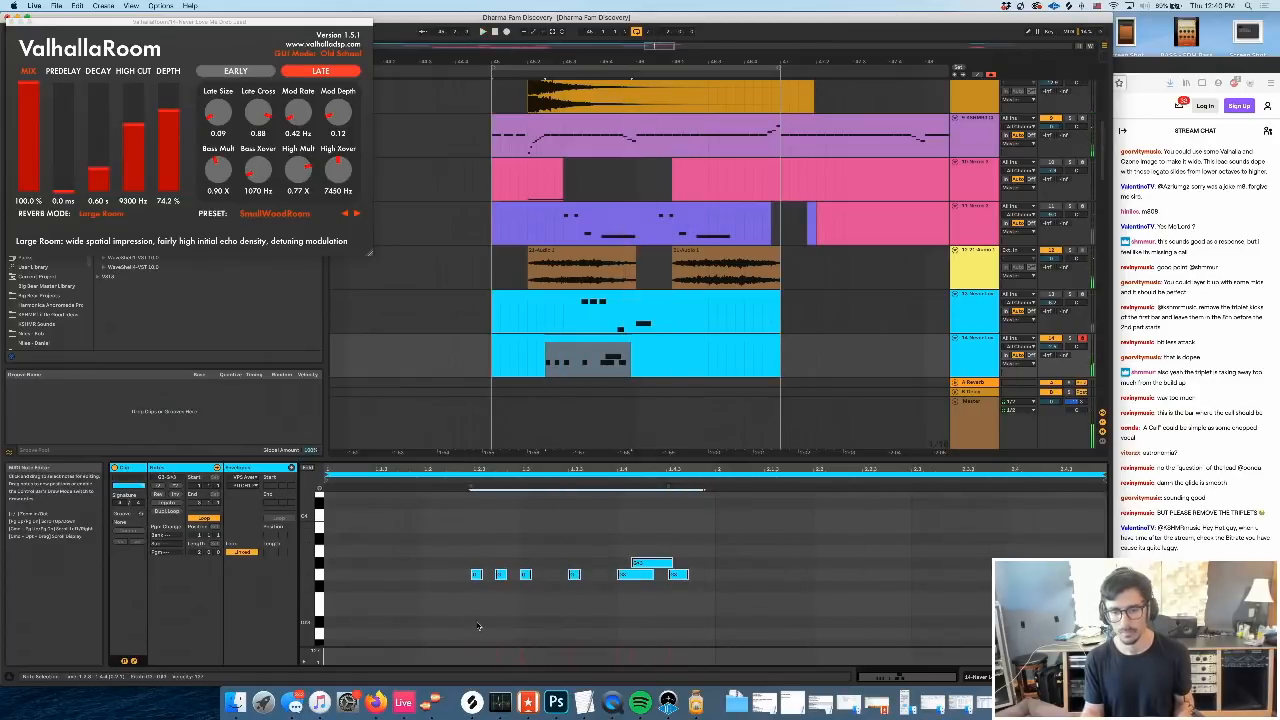
click(860, 529)
key(super+v)
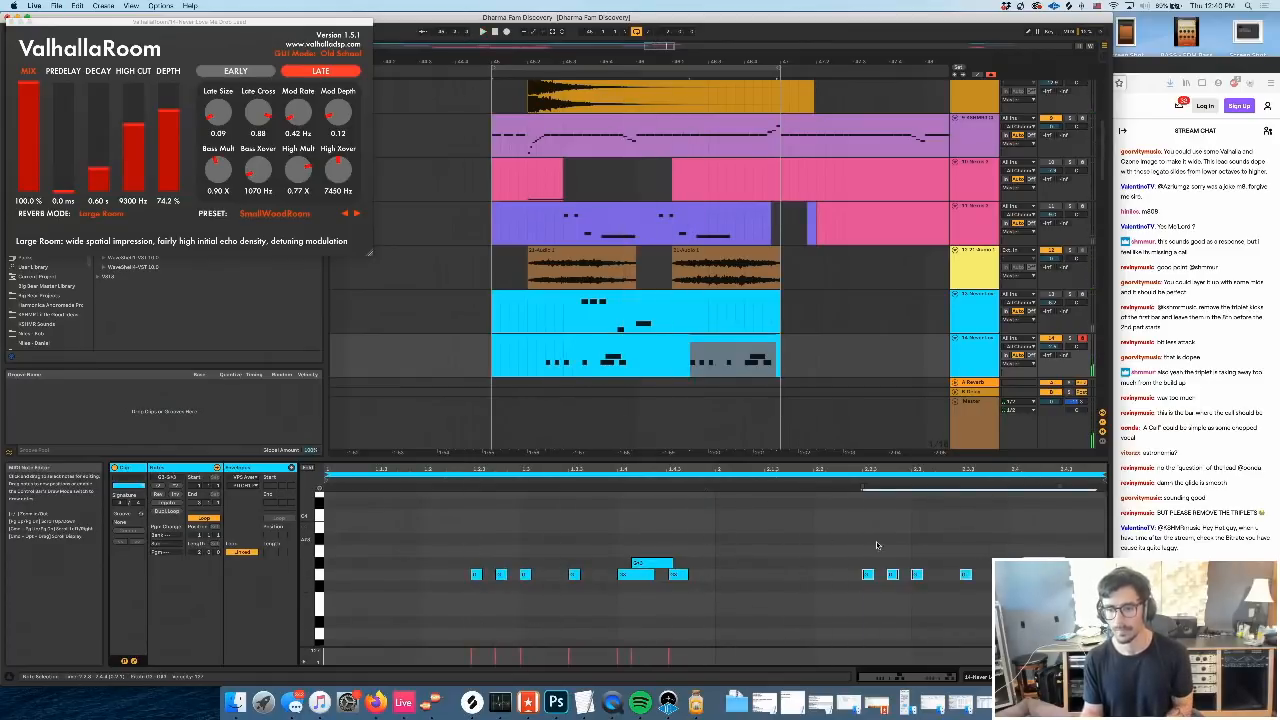
key(Down)
key(Down)
key(space)
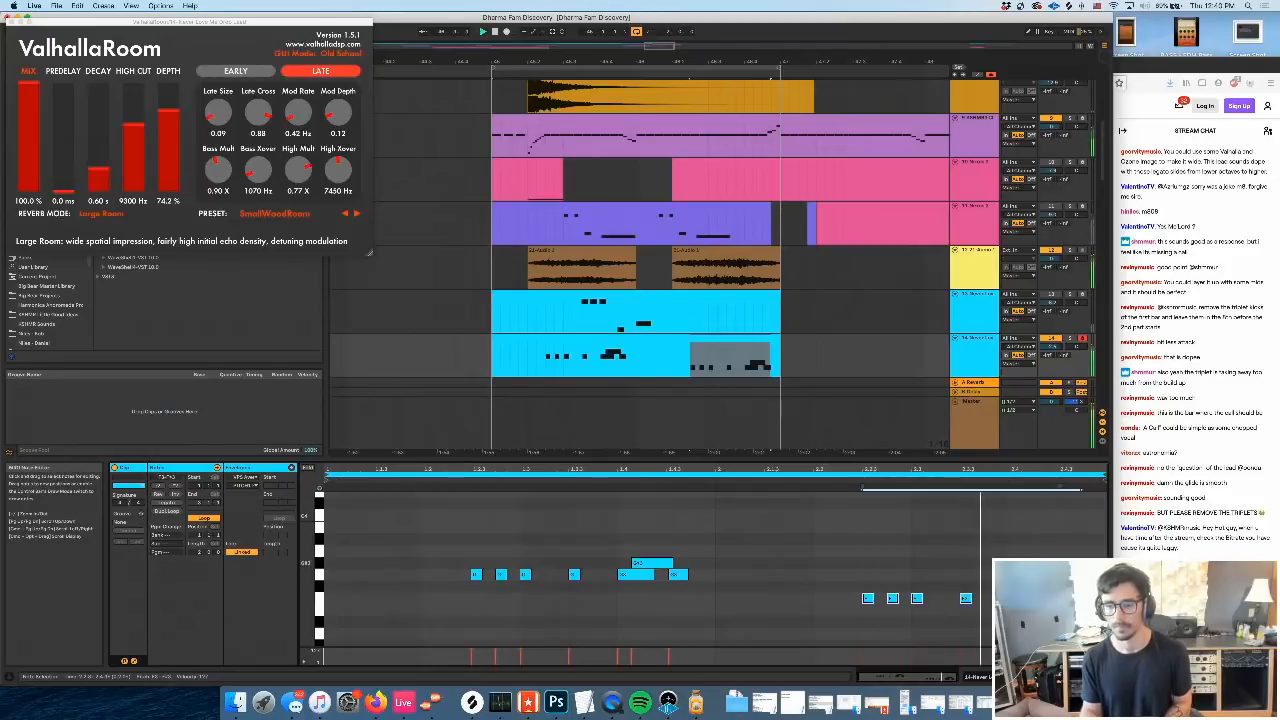
Raise the copied phrase's overlapping note to G3, lower its last note to D#3 and play the result
key(space)
click(1040, 586)
key(Up)
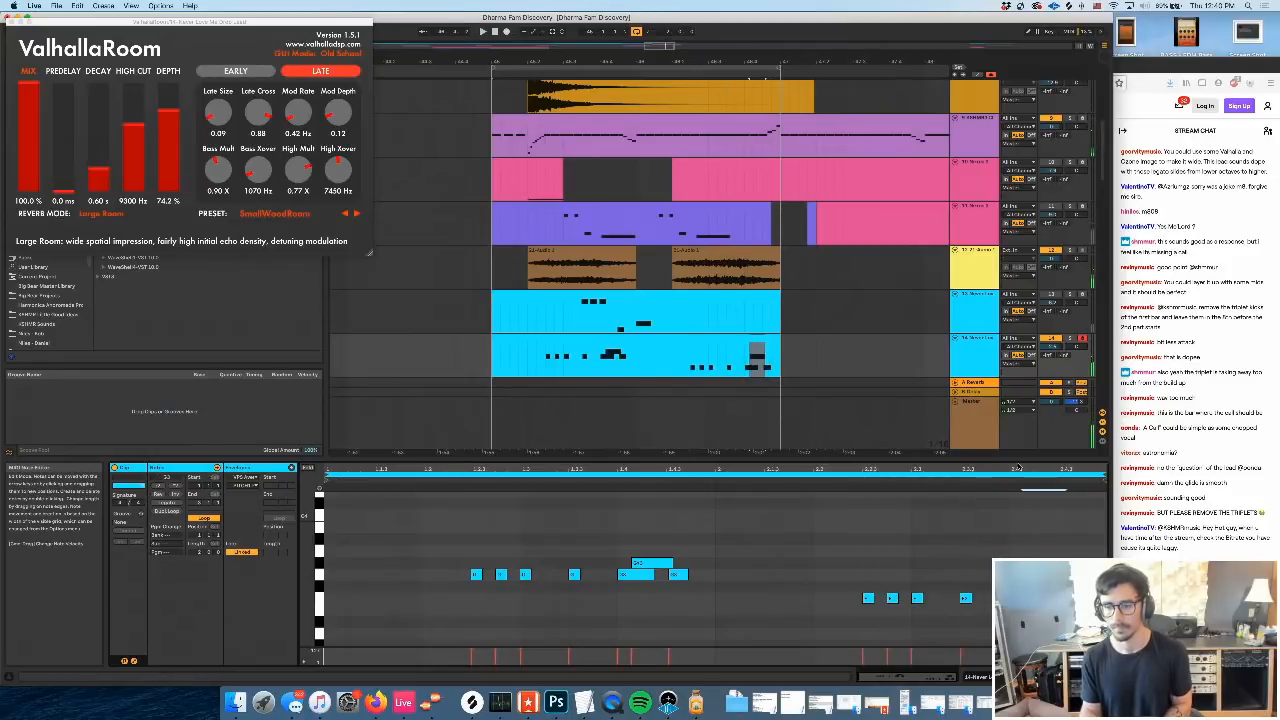
key(space)
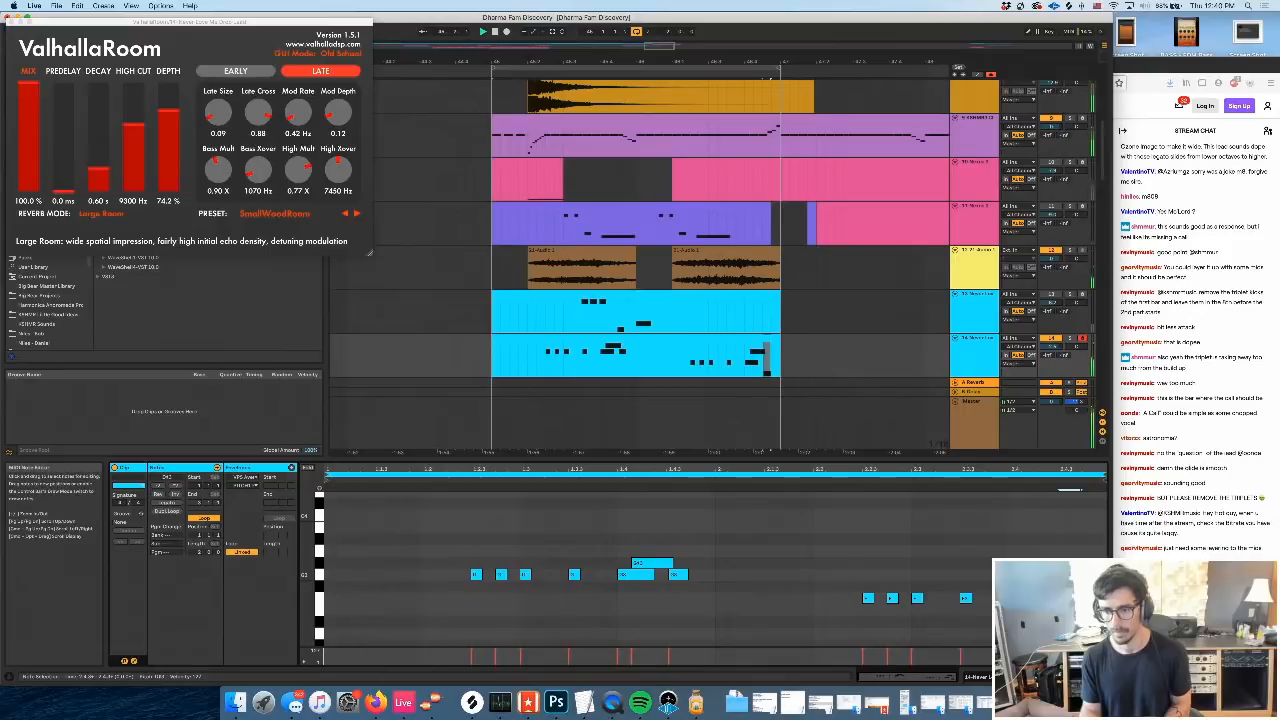
Draw a C3 note about one beat long at the start of the clip and close the ValhallaRoom window
scroll(410, 609, down, 1)
scroll(410, 609, down, 3)
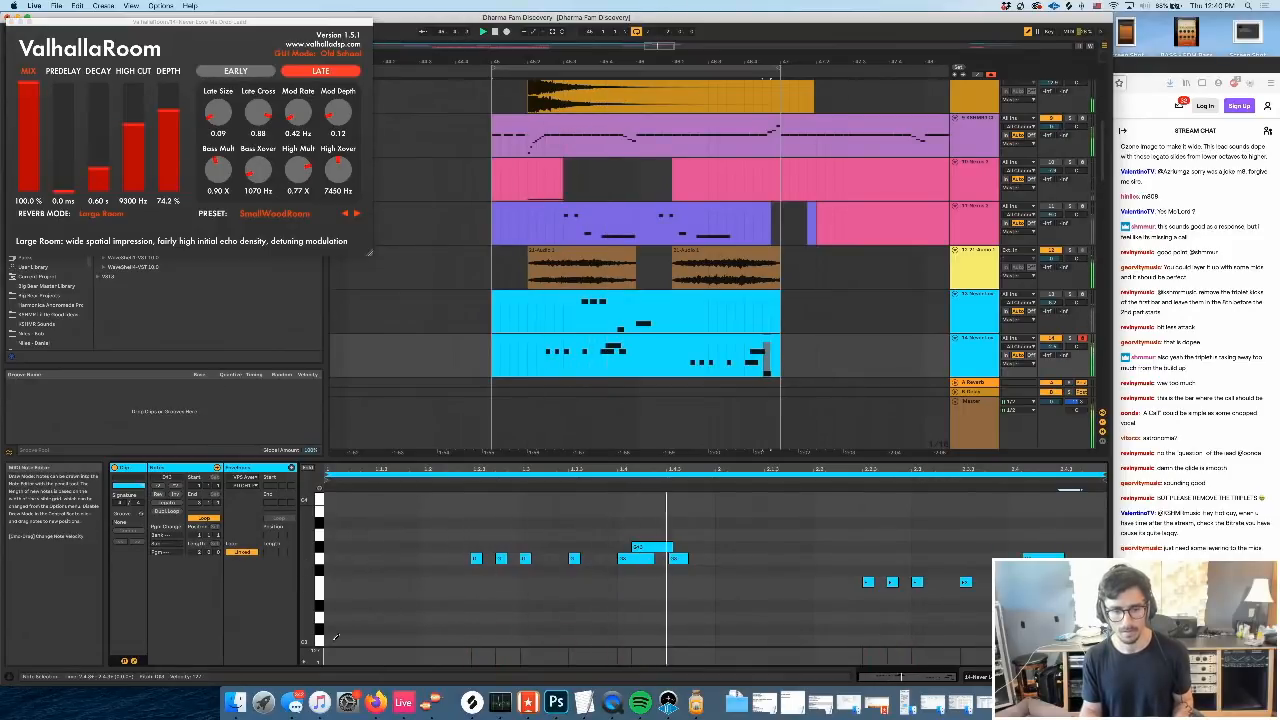
drag(337, 641, 421, 642)
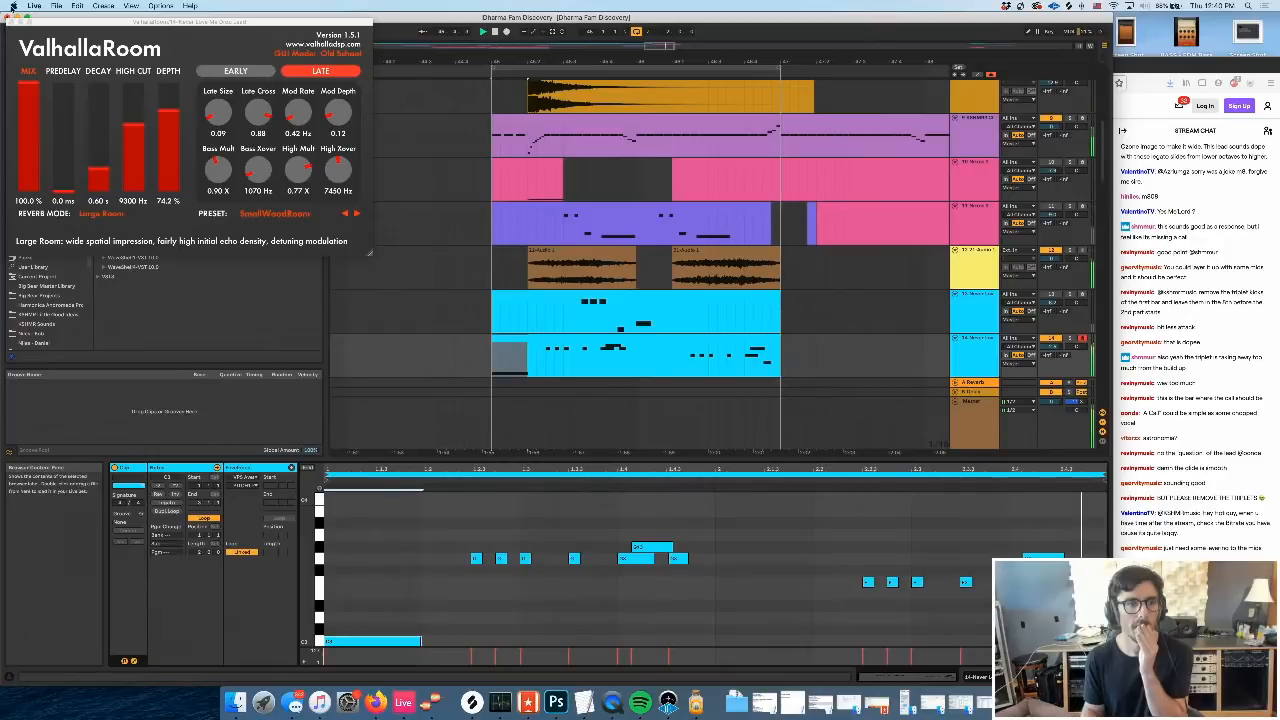
click(10, 21)
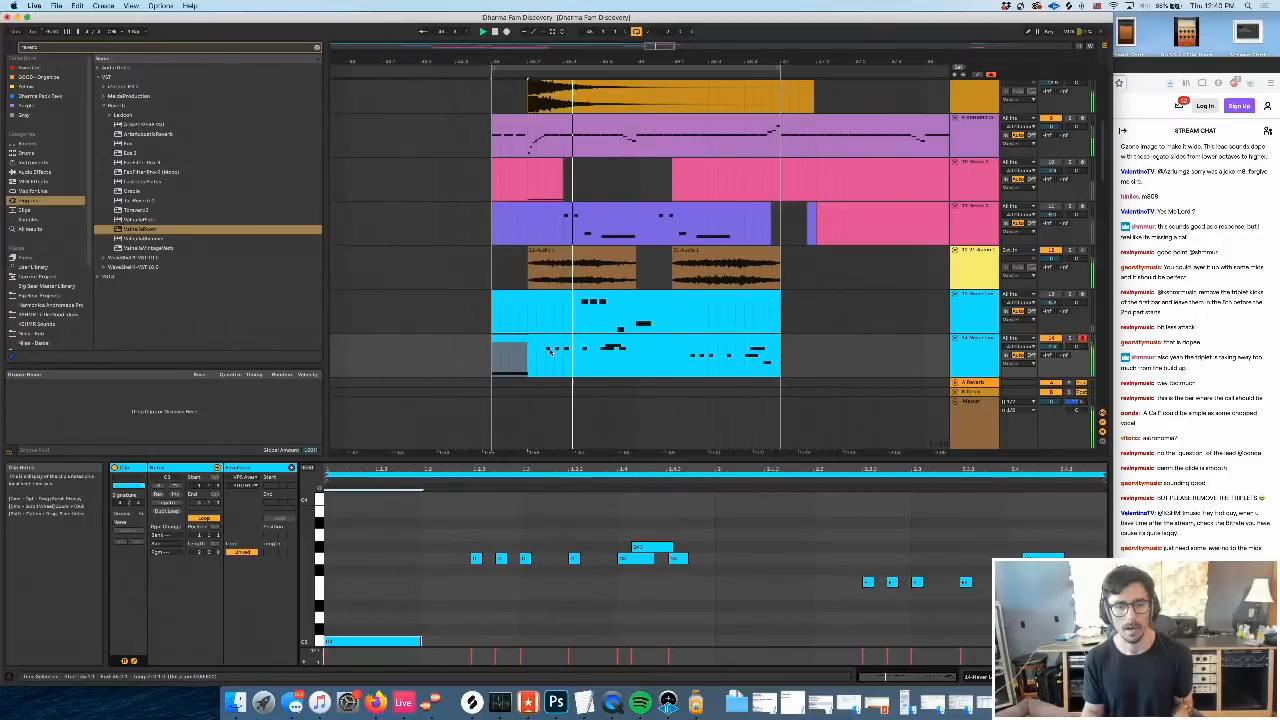
scroll(593, 337, down, 1)
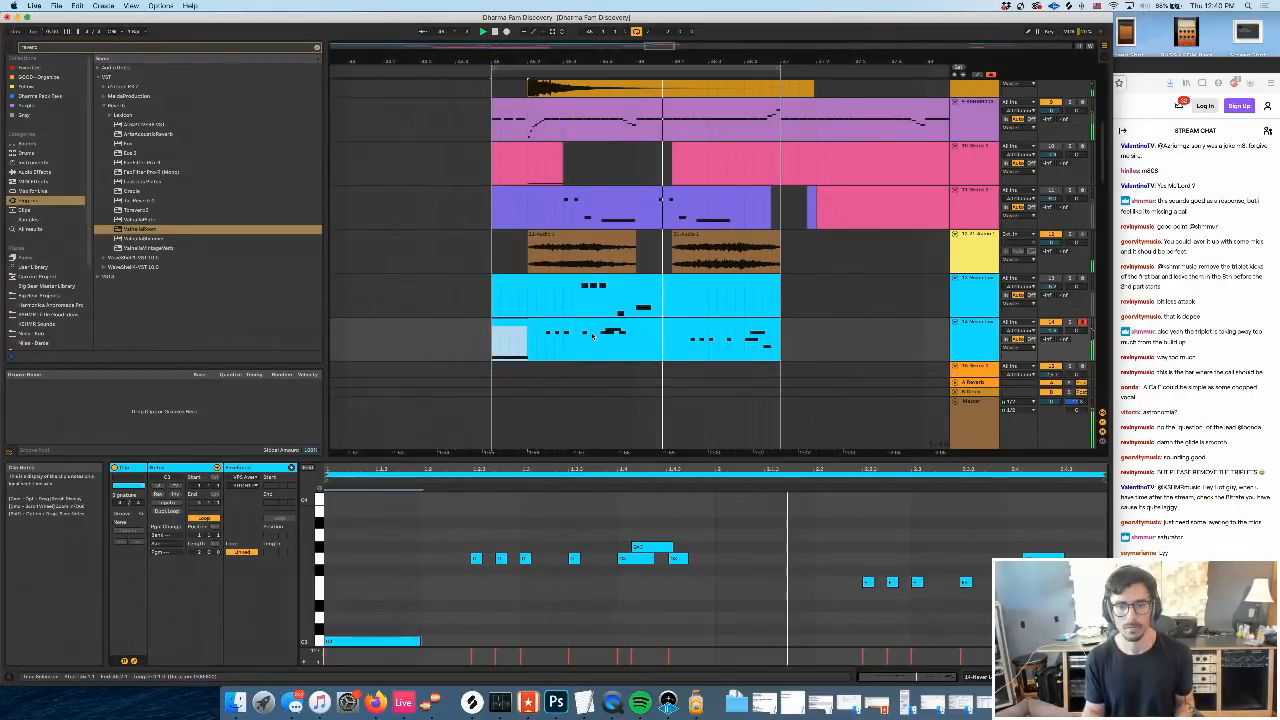
scroll(593, 337, down, 2)
click(595, 285)
click(970, 418)
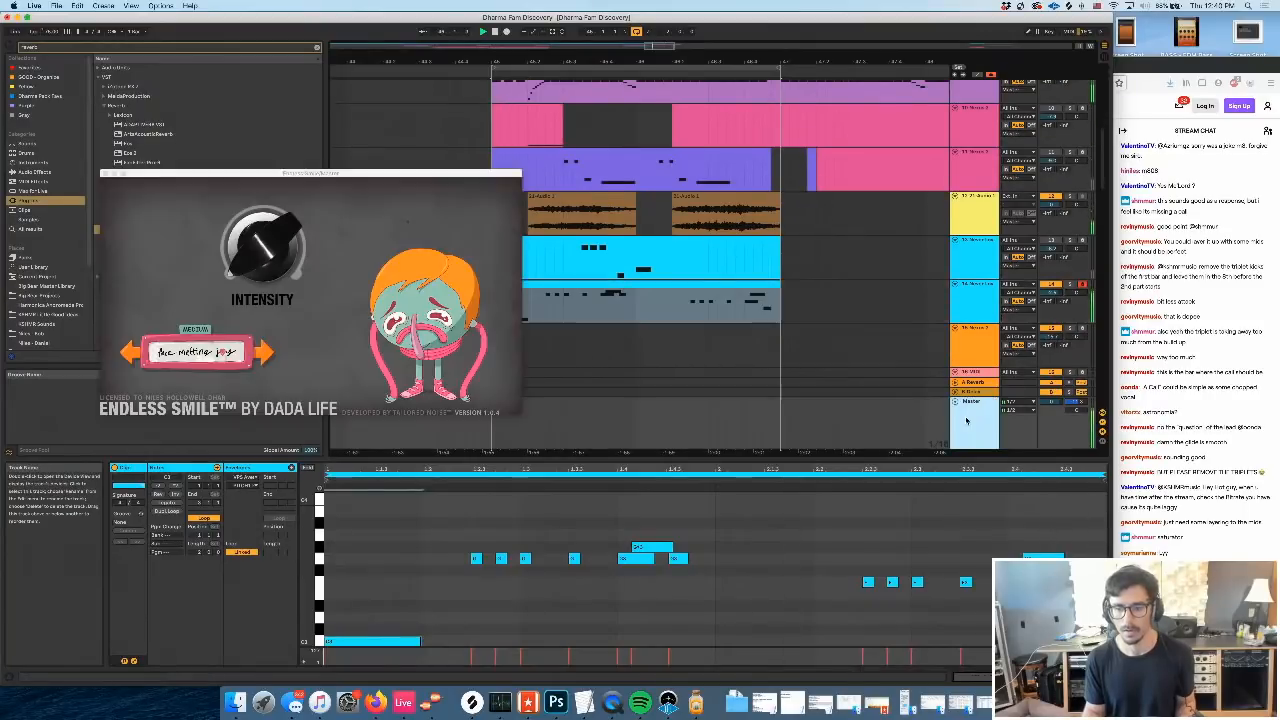
click(104, 175)
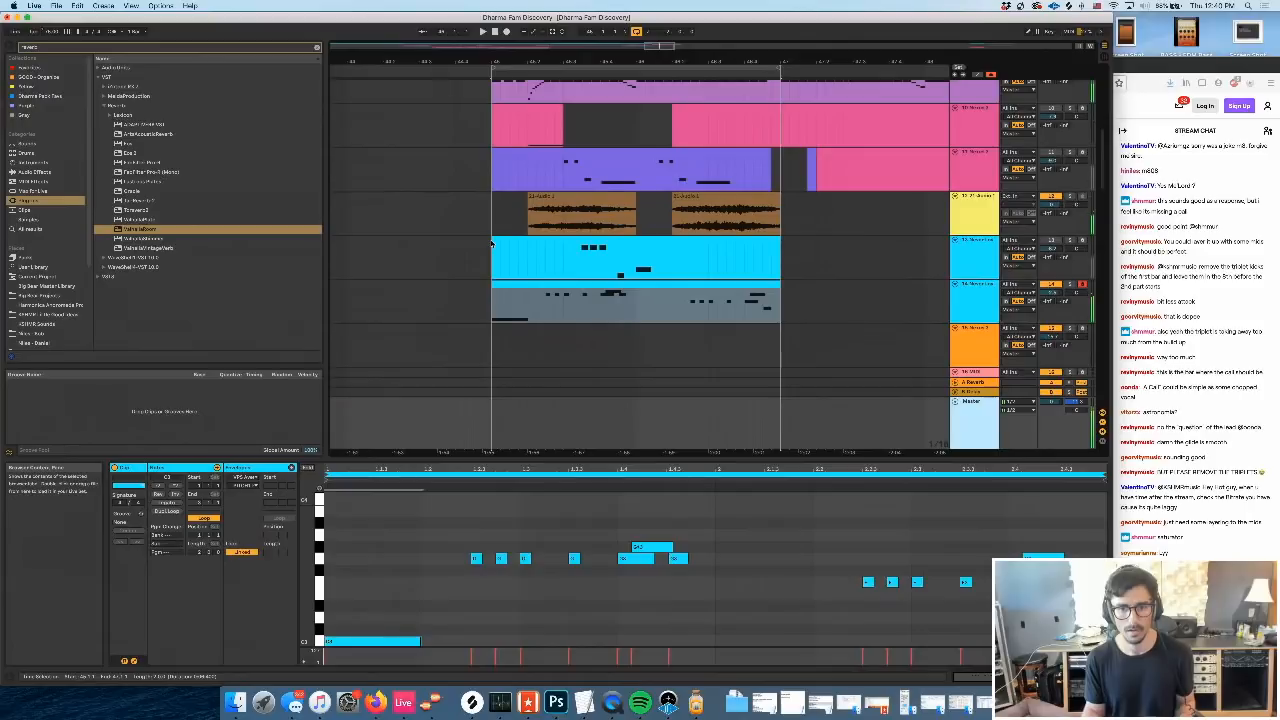
scroll(491, 243, right, 3)
click(540, 285)
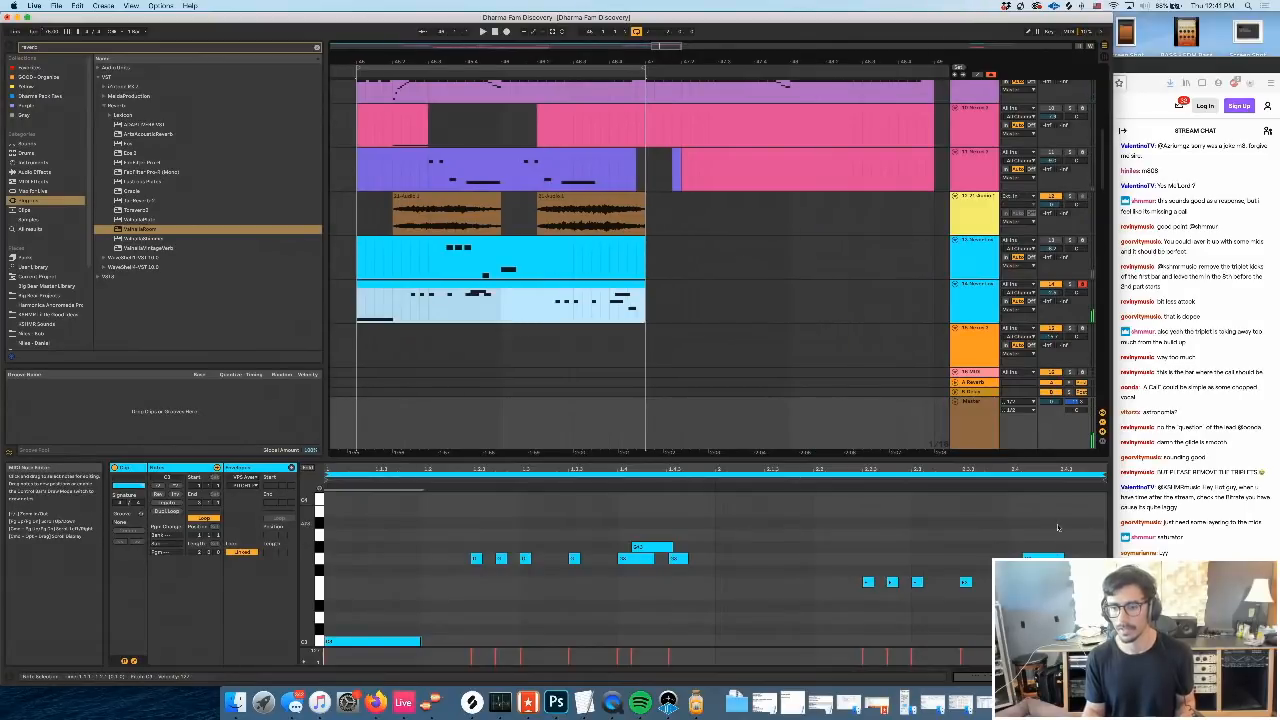
click(973, 424)
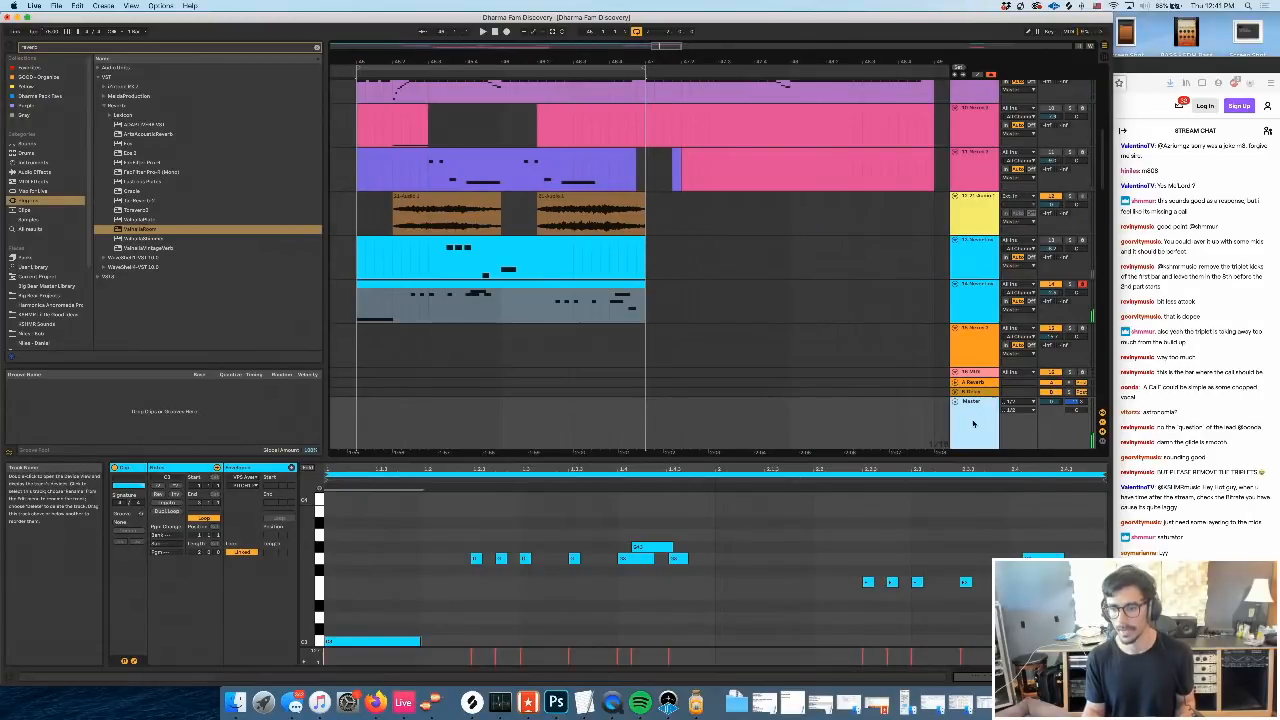
key(shift+Tab)
Insert a stretch of silence in the arrangement directly after the drop's two-bar section
scroll(740, 243, up, 5)
scroll(700, 250, right, 1)
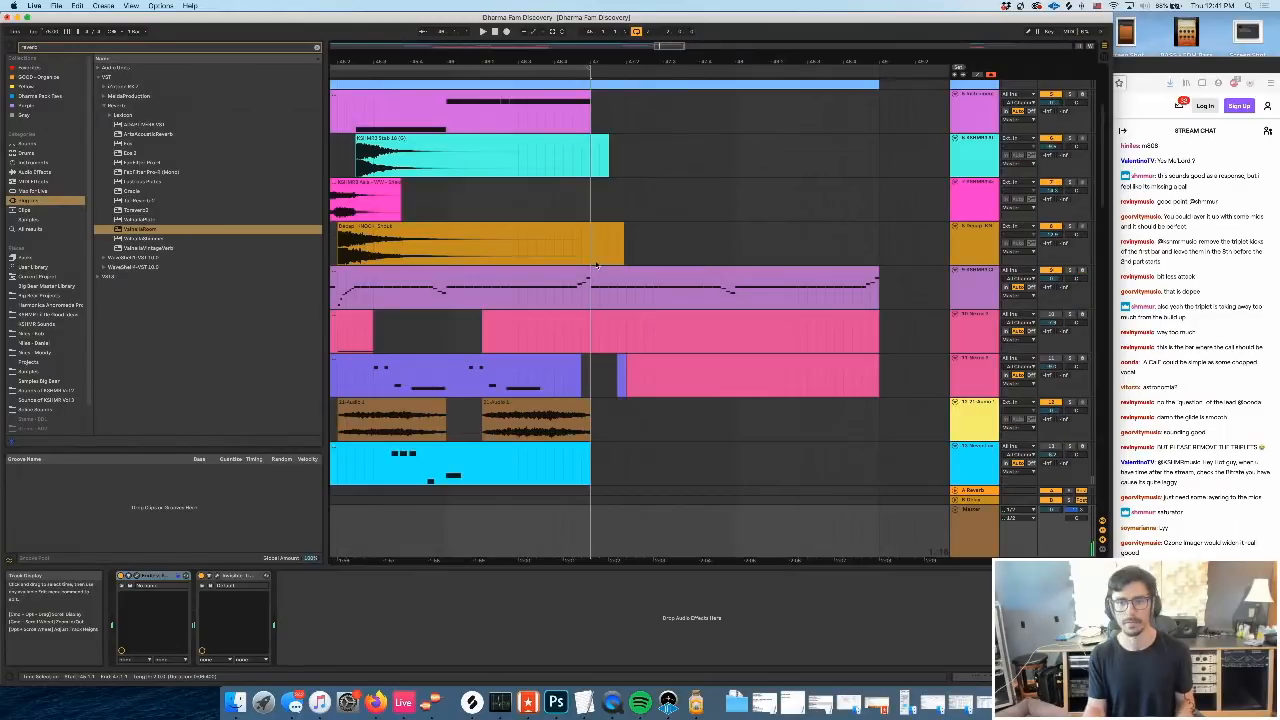
scroll(597, 265, up, 3)
drag(592, 198, 880, 210)
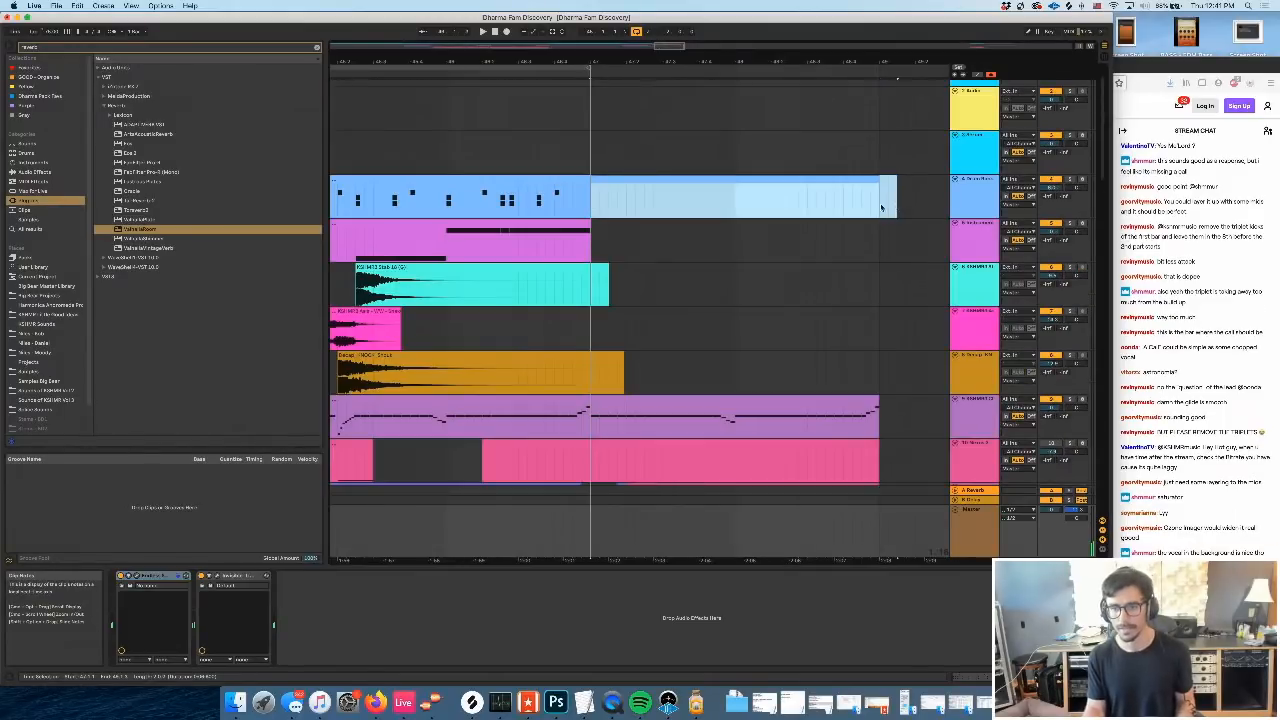
key(super+i)
Duplicate the looped two-bar drop section across all tracks into the inserted space
scroll(653, 176, left, 5)
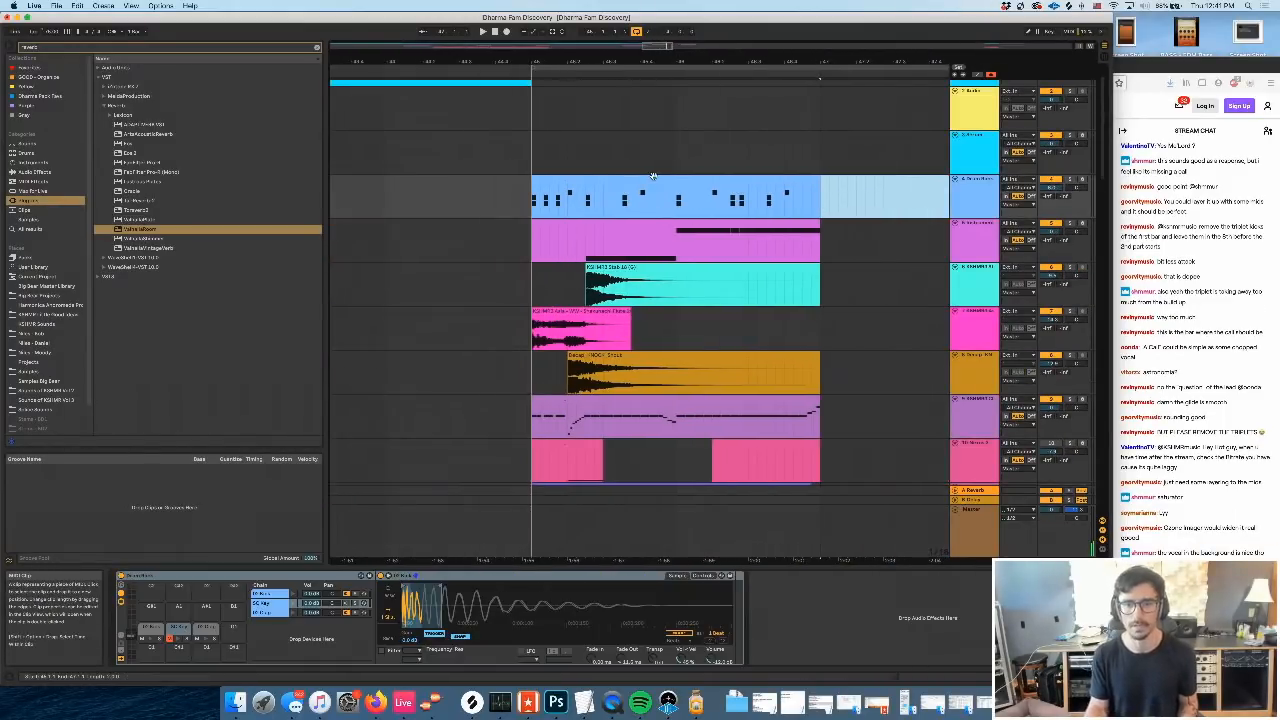
click(653, 176)
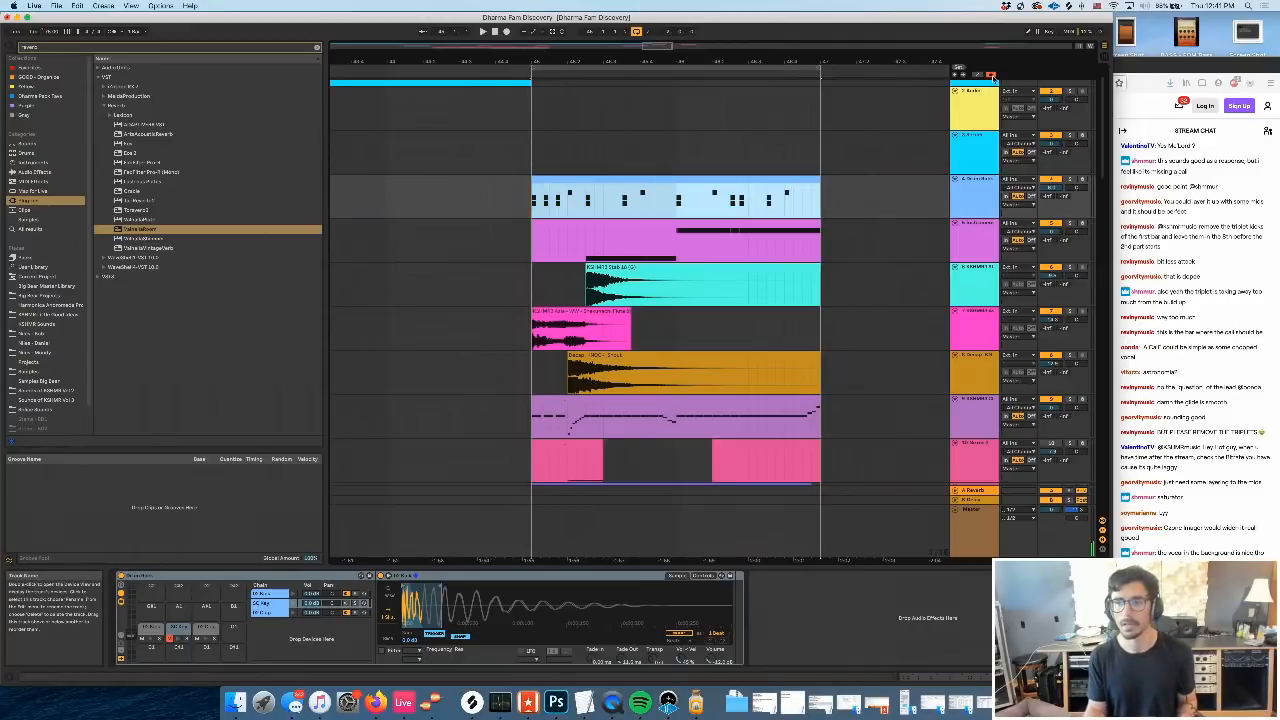
key(0)
click(743, 69)
key(super+d)
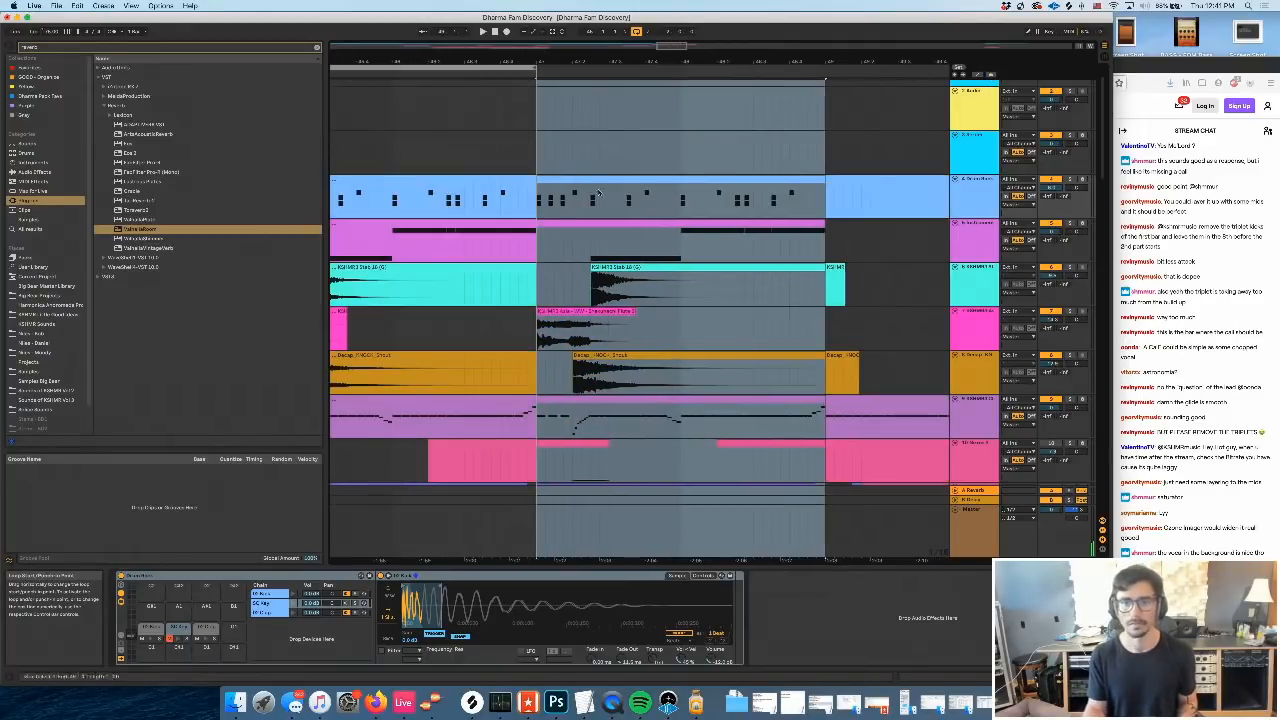
scroll(583, 291, left, 4)
scroll(482, 348, down, 5)
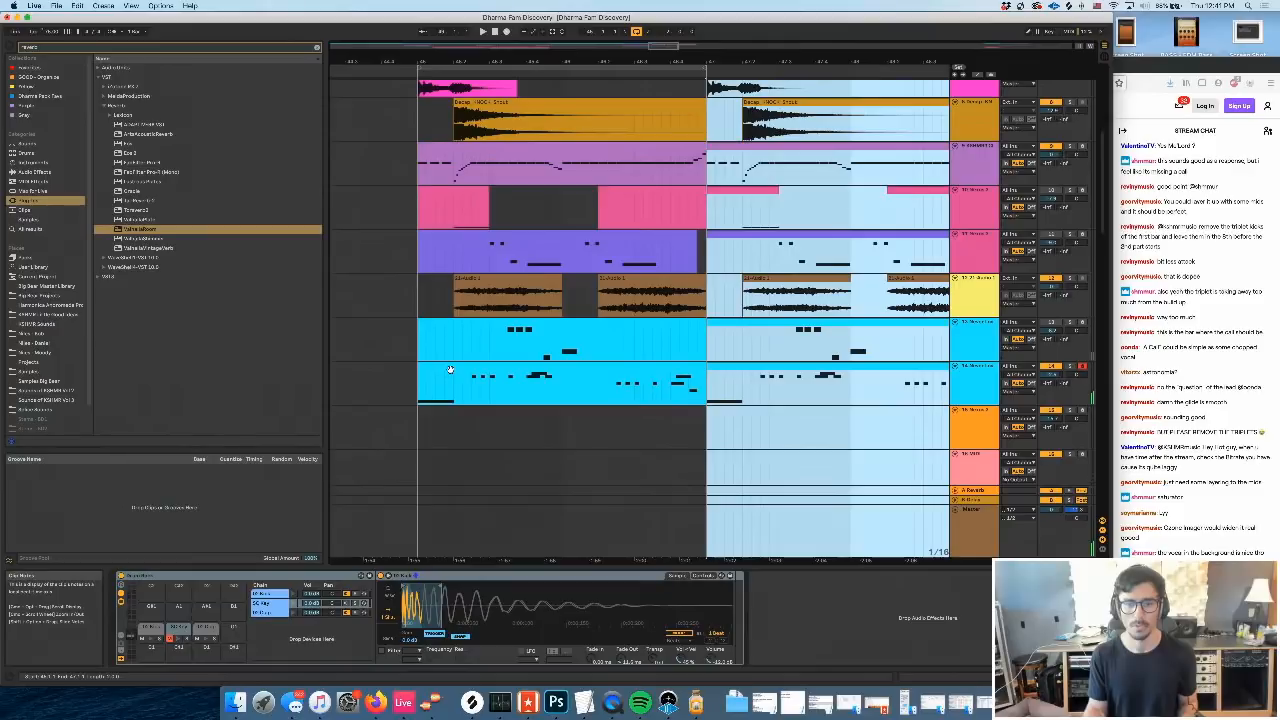
Play the drop and paste the sidechain Compressor at the end of the second Avenger lead's device chain
click(978, 383)
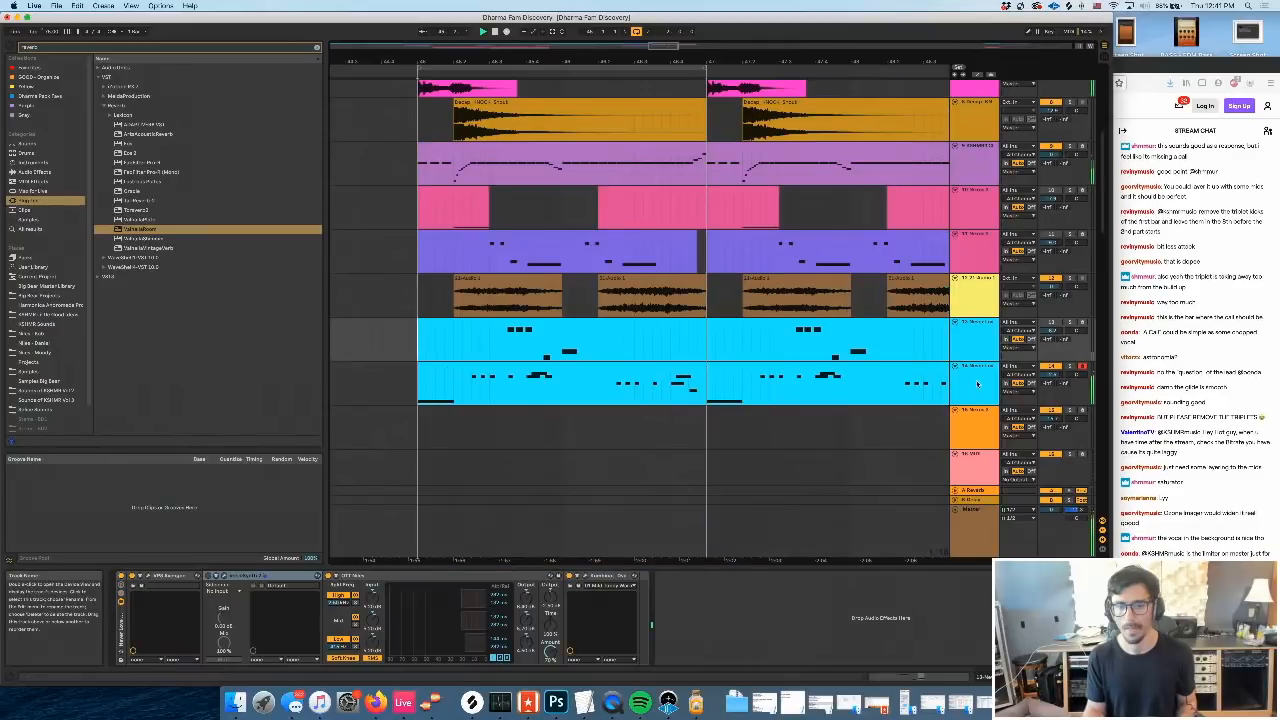
scroll(980, 360, up, 1)
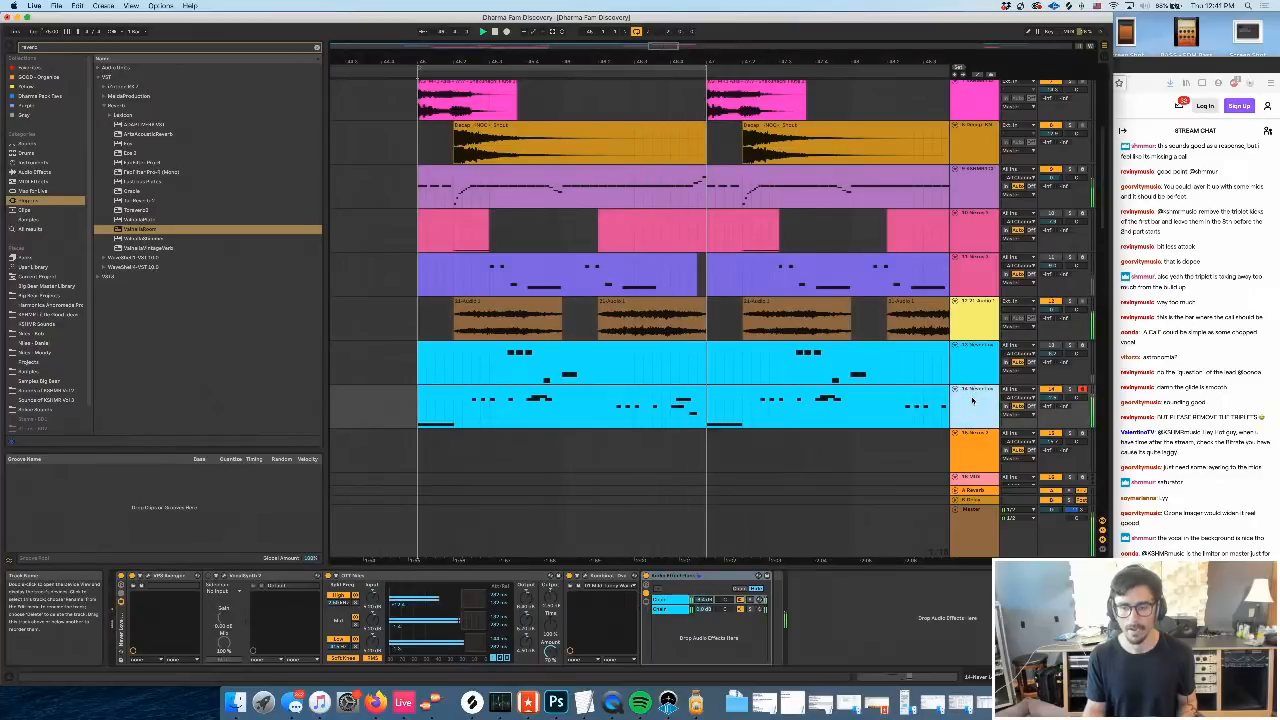
click(830, 606)
key(super+v)
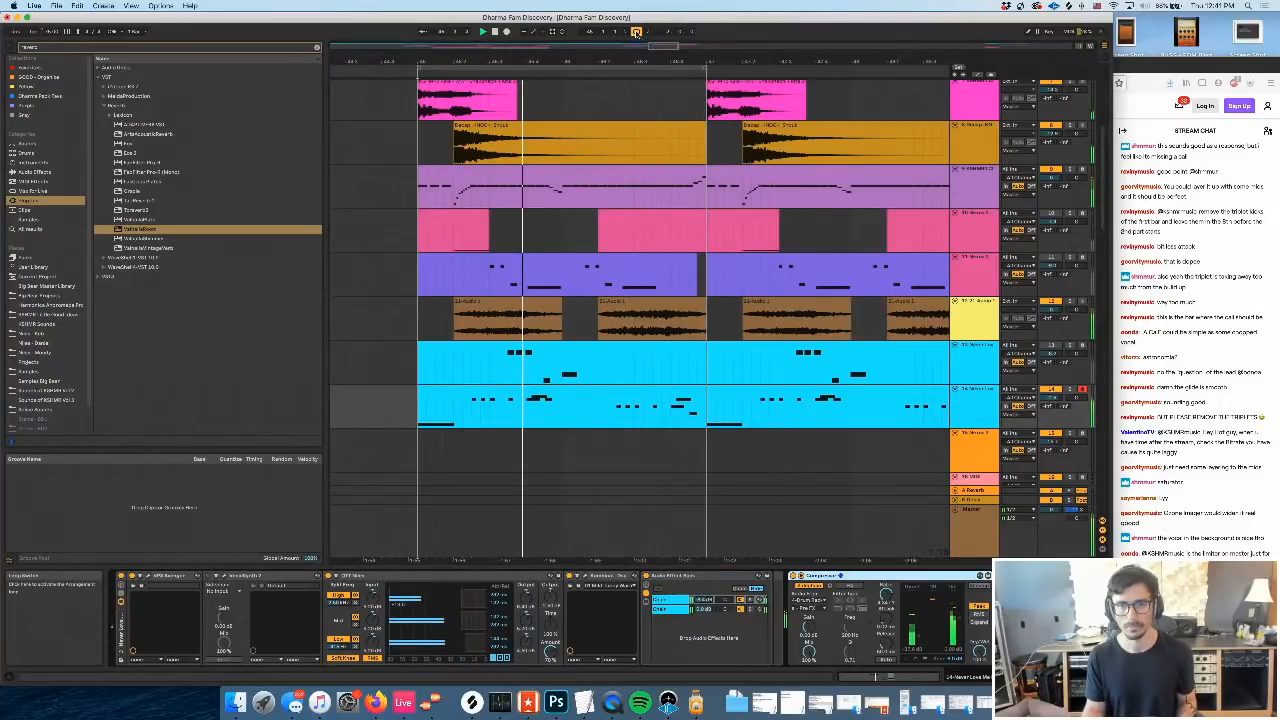
Move the loop range to the duplicated section, then raise the last note of the first call clip to F3
scroll(630, 66, right, 2)
drag(596, 69, 883, 86)
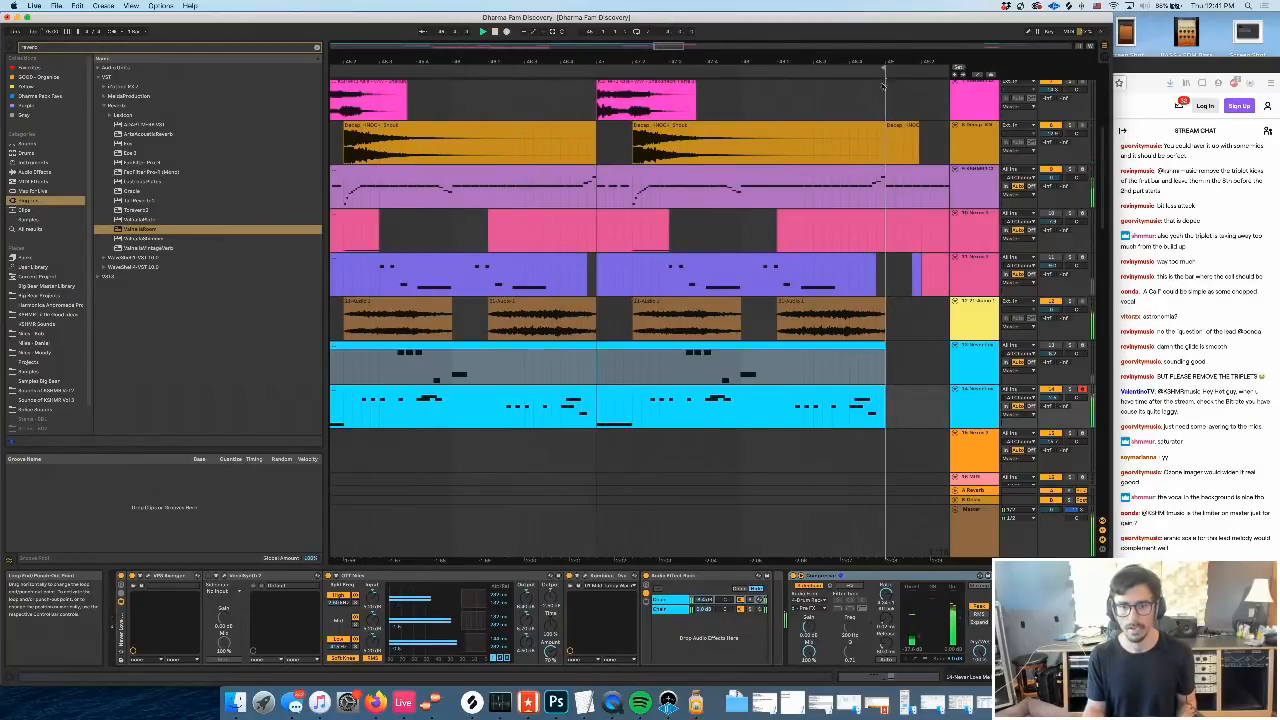
double_click(578, 390)
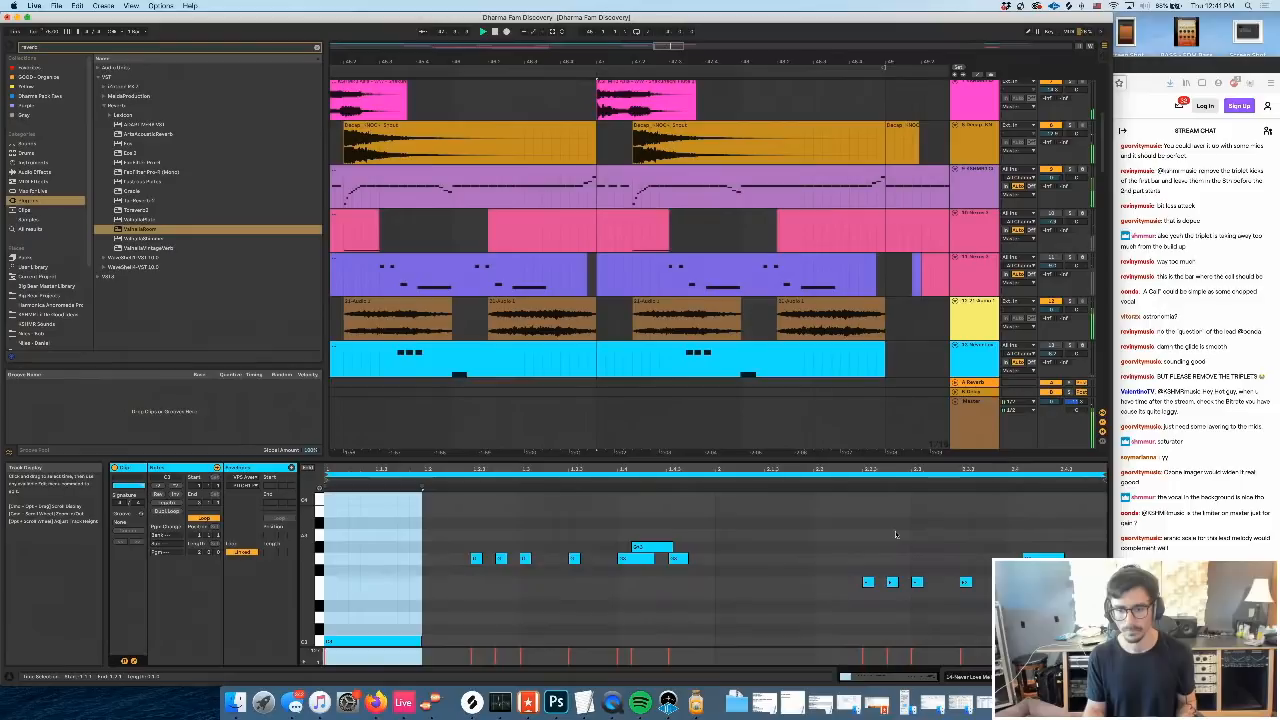
click(896, 535)
key(space)
scroll(714, 414, left, 3)
scroll(714, 414, down, 5)
Clear the first beat of the duplicated call clip and play the drop from its start
drag(697, 283, 742, 266)
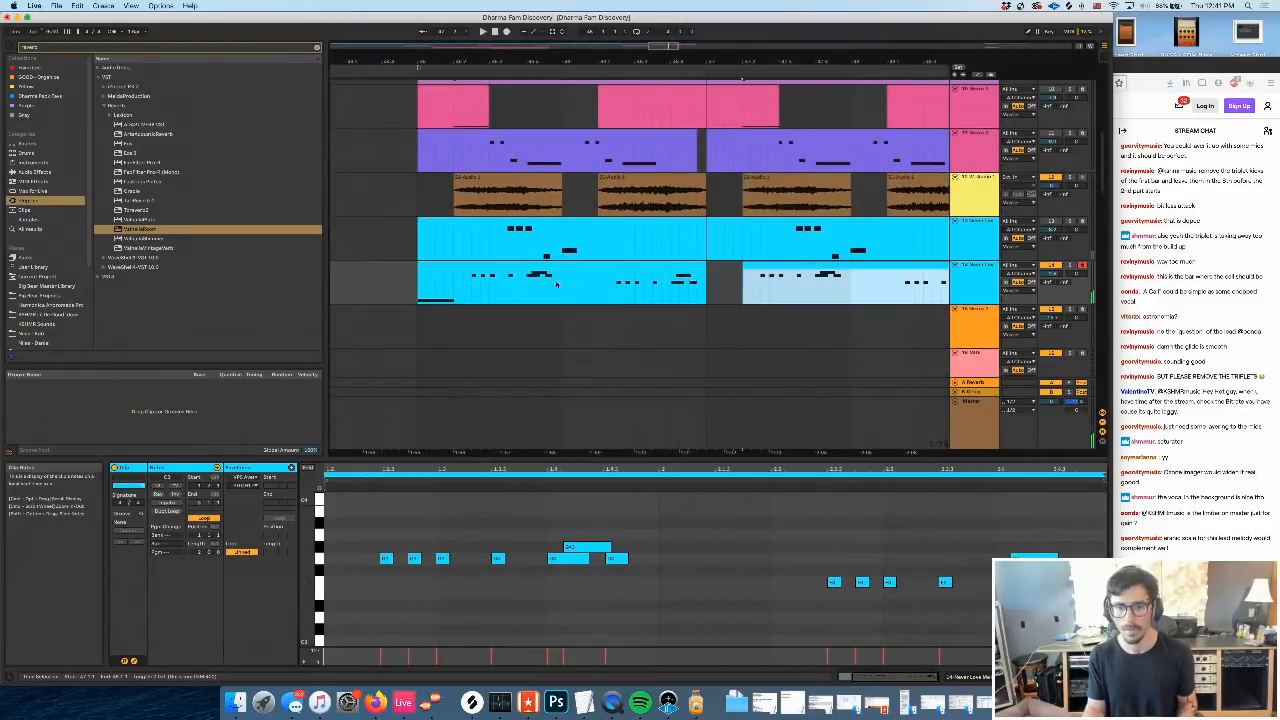
click(421, 288)
key(space)
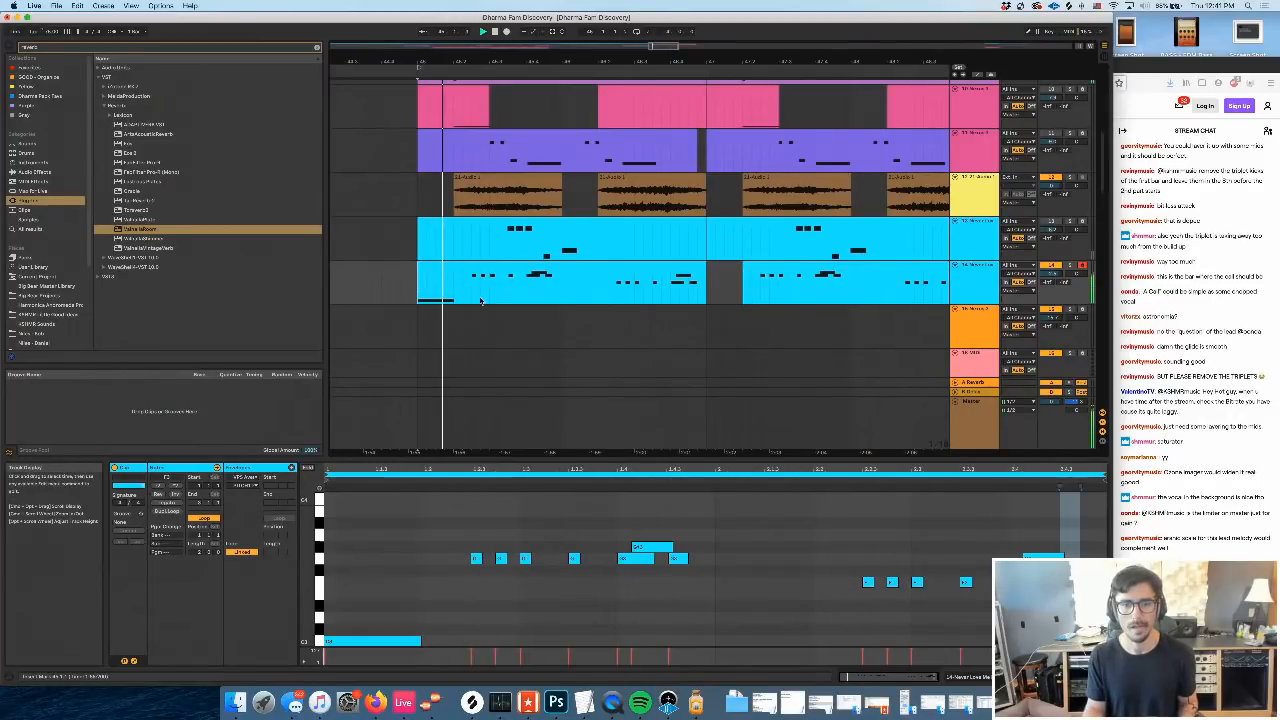
Split off and deactivate the opening part of the first call clip that holds the C3 note
drag(420, 285, 455, 263)
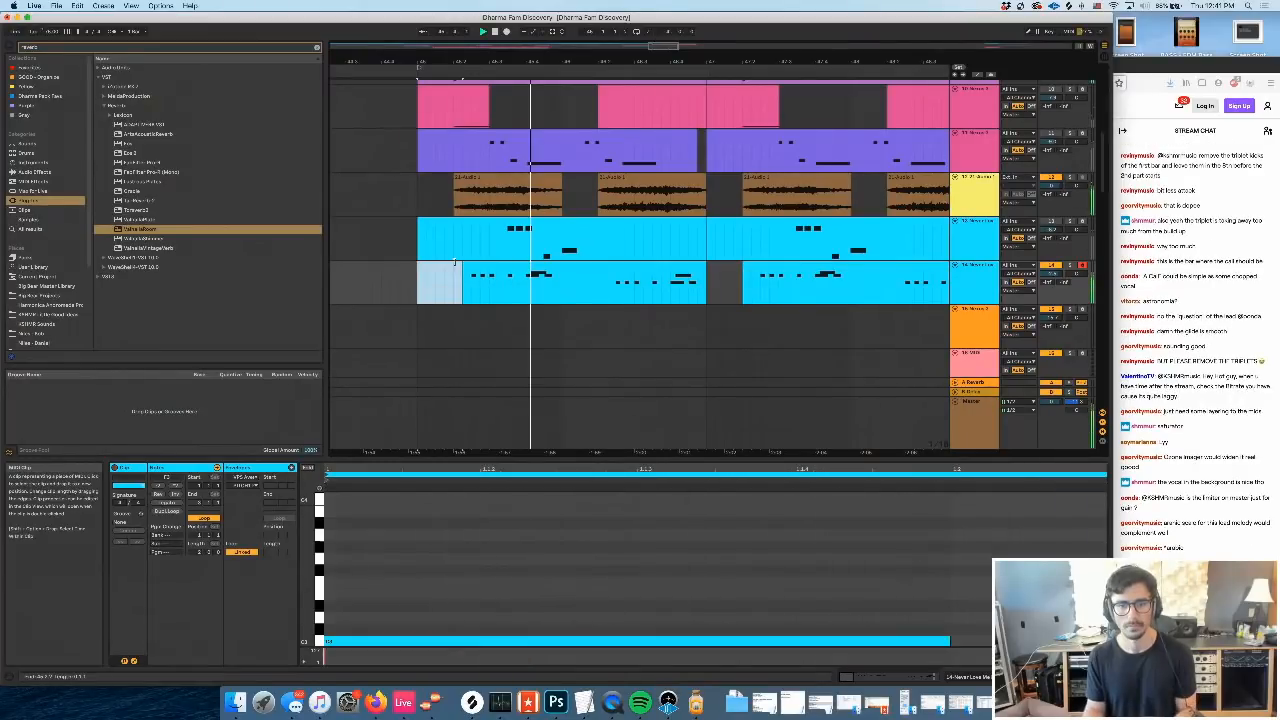
drag(567, 62, 491, 62)
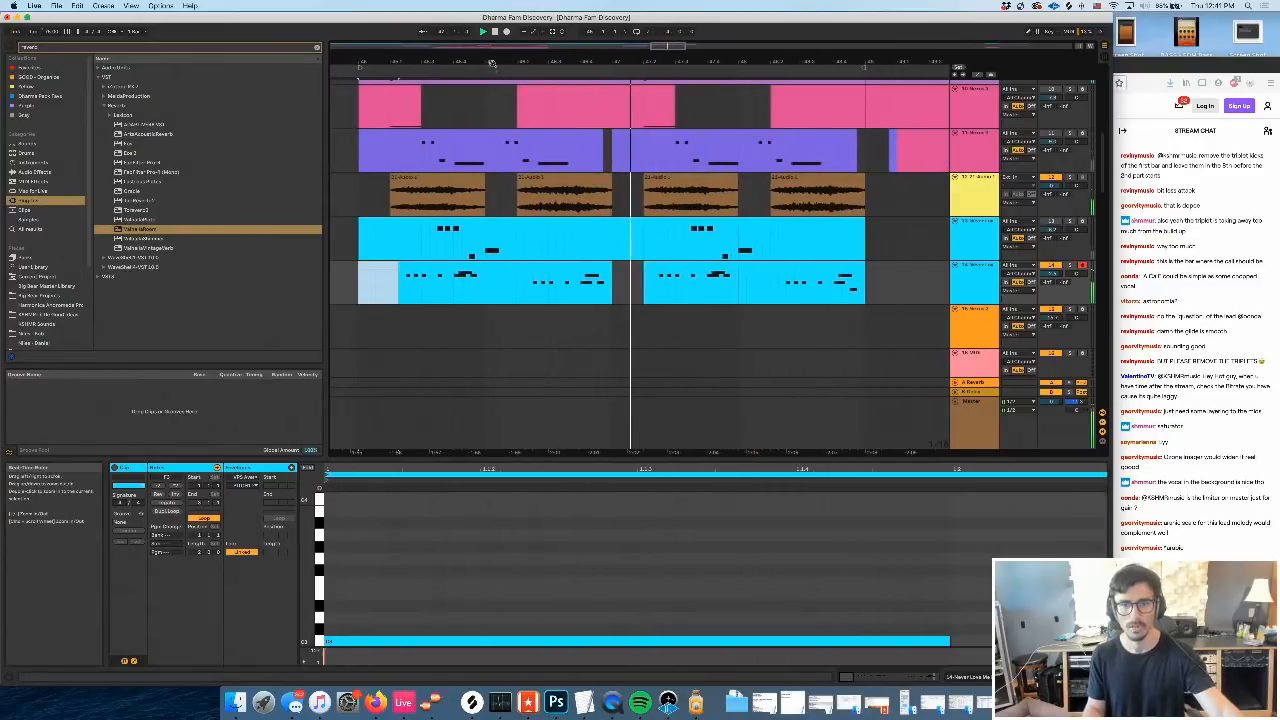
key(0)
Raise the first call clip's final overlapping note to G#3 and its last note to G3, and play the result
click(569, 292)
click(590, 263)
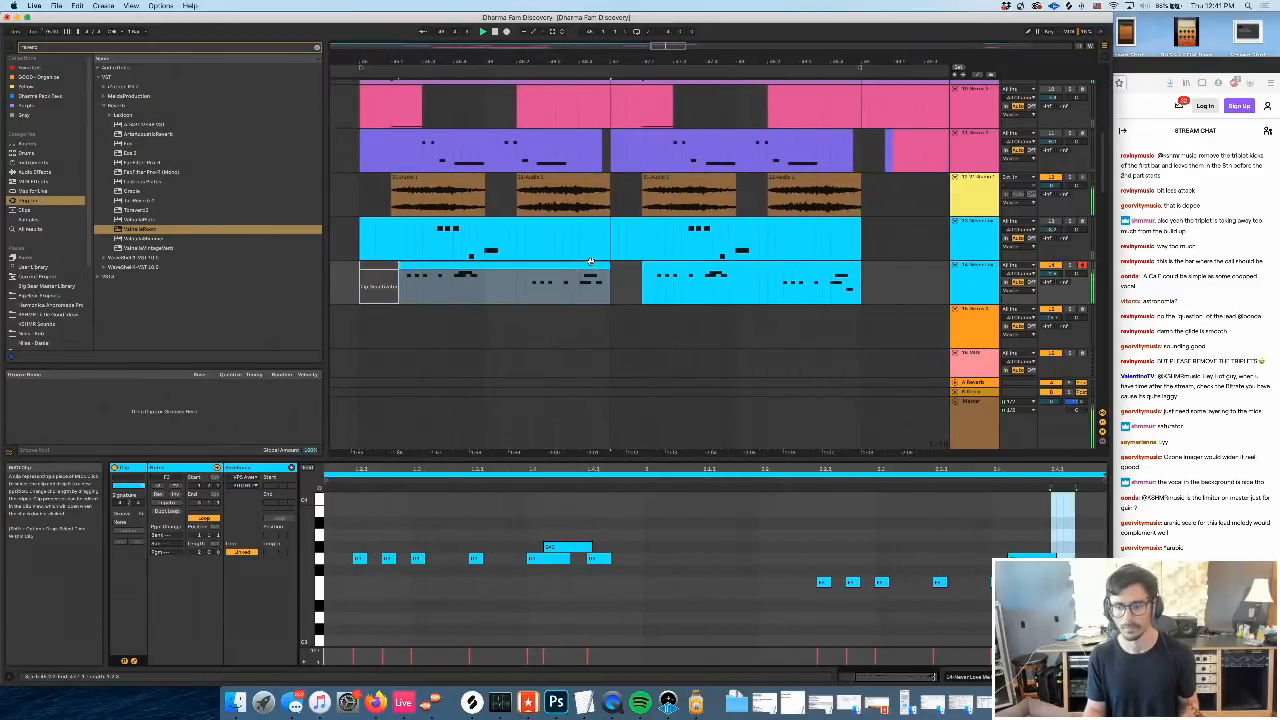
key(0)
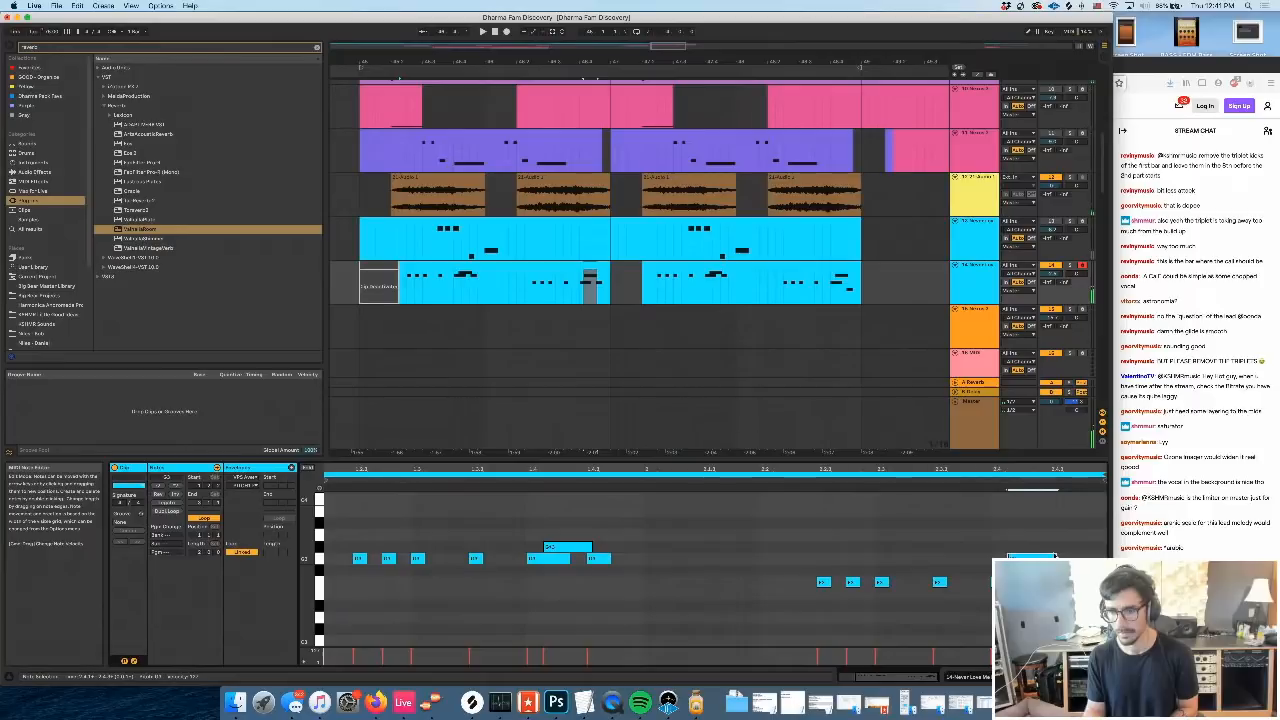
key(Up)
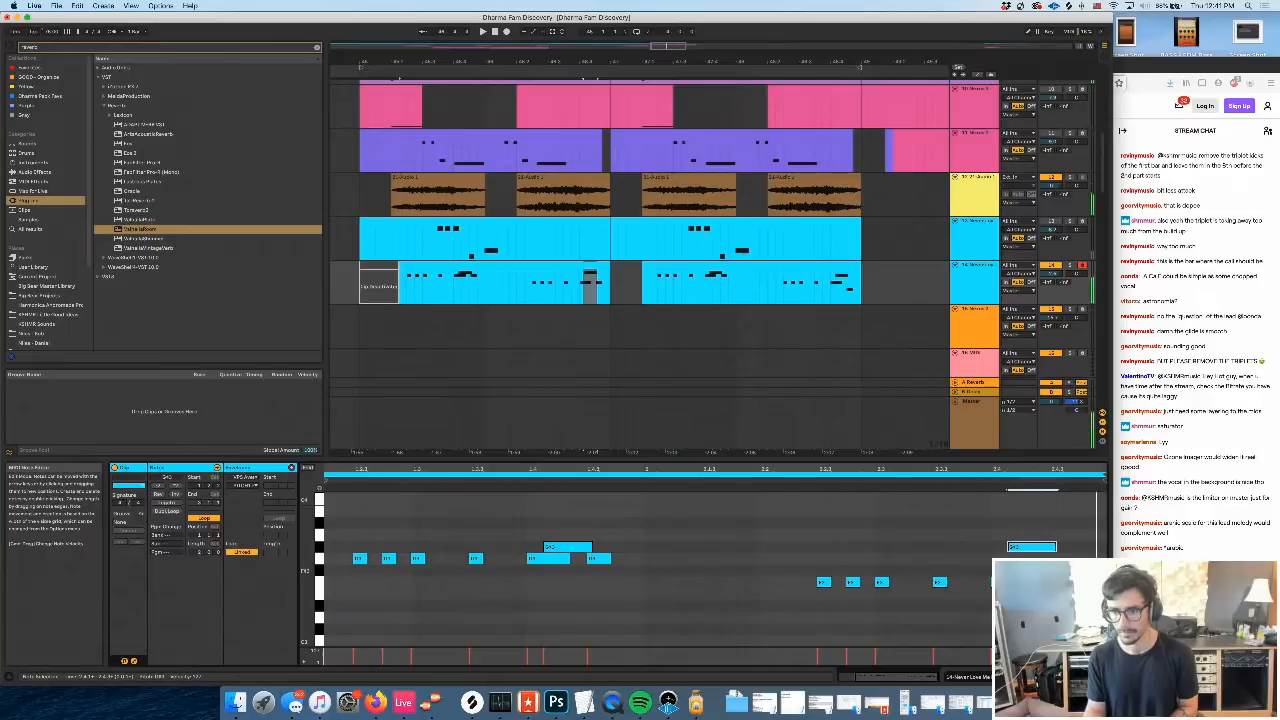
key(space)
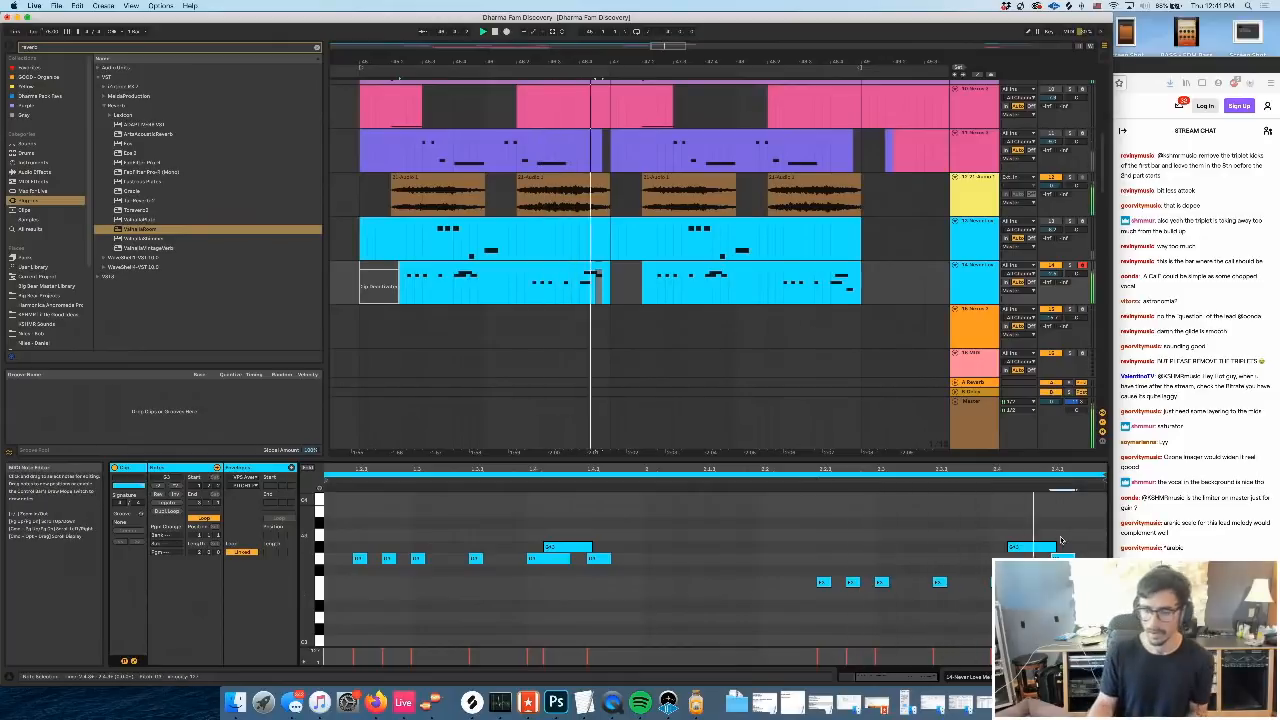
key(space)
key(space)
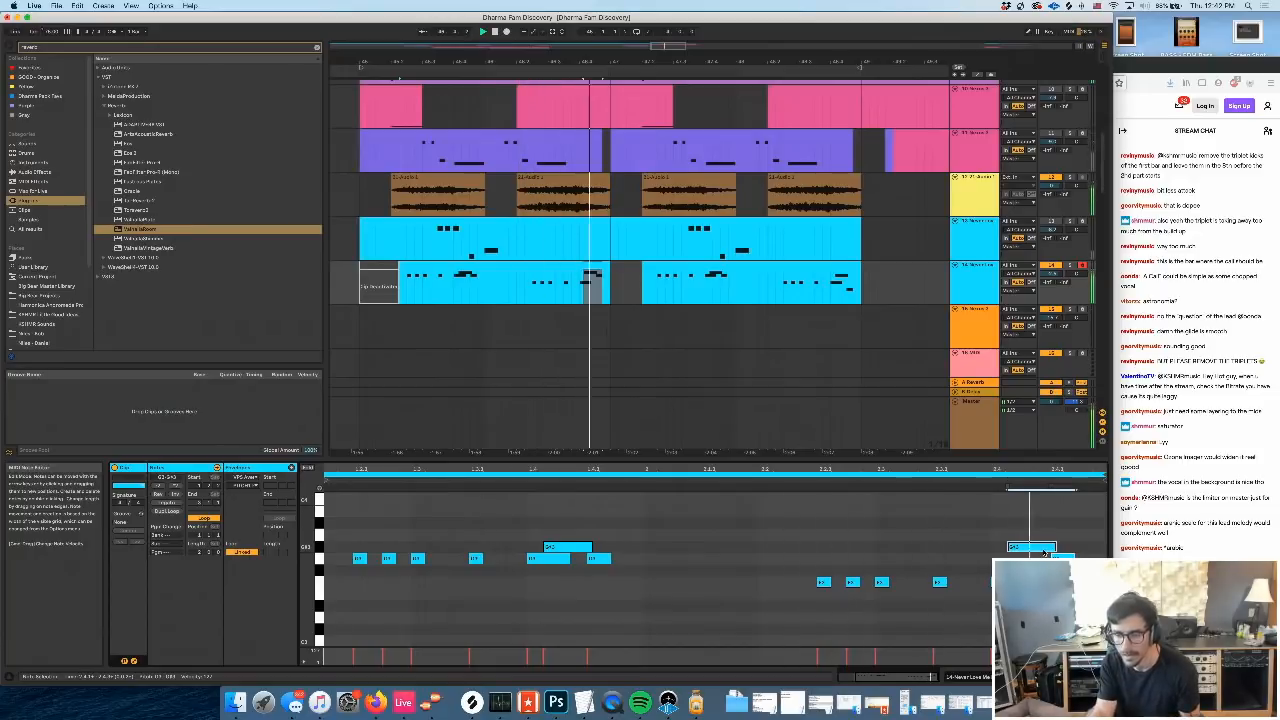
Try alternative lower pitches for the closing notes of the lead clip's second phrase and audition them
key(space)
drag(1044, 552, 1022, 582)
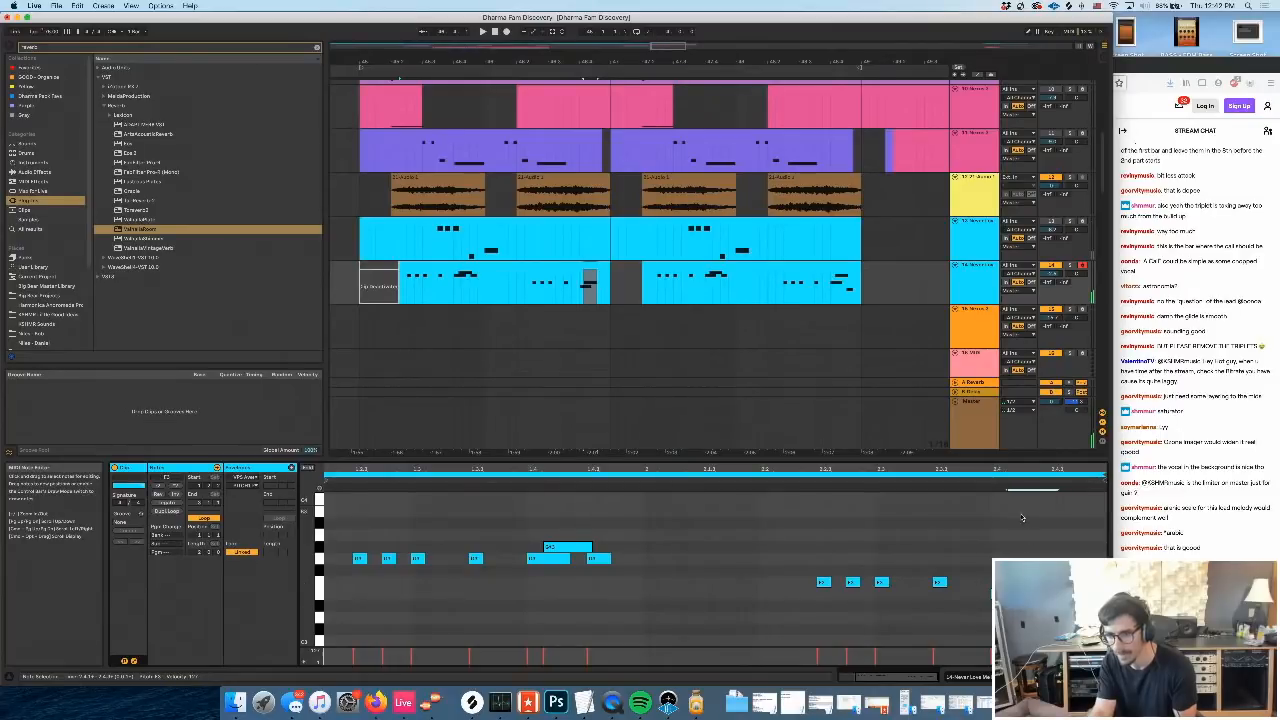
key(space)
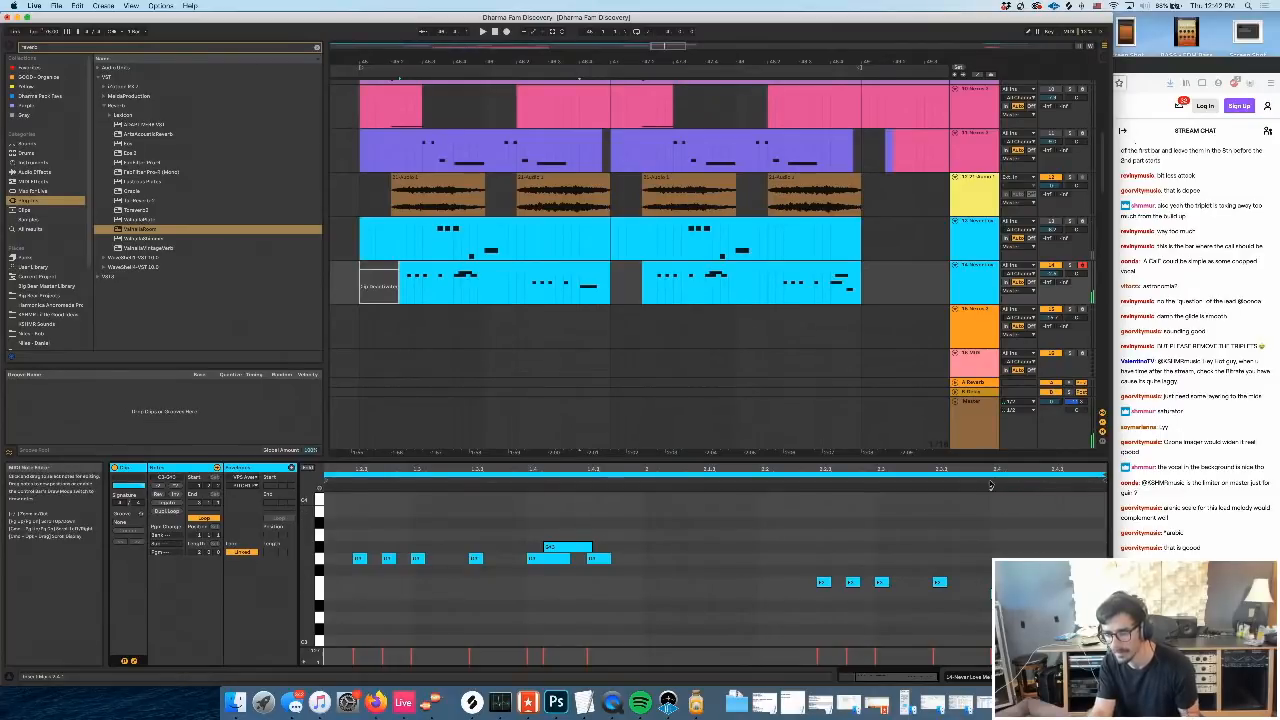
key(space)
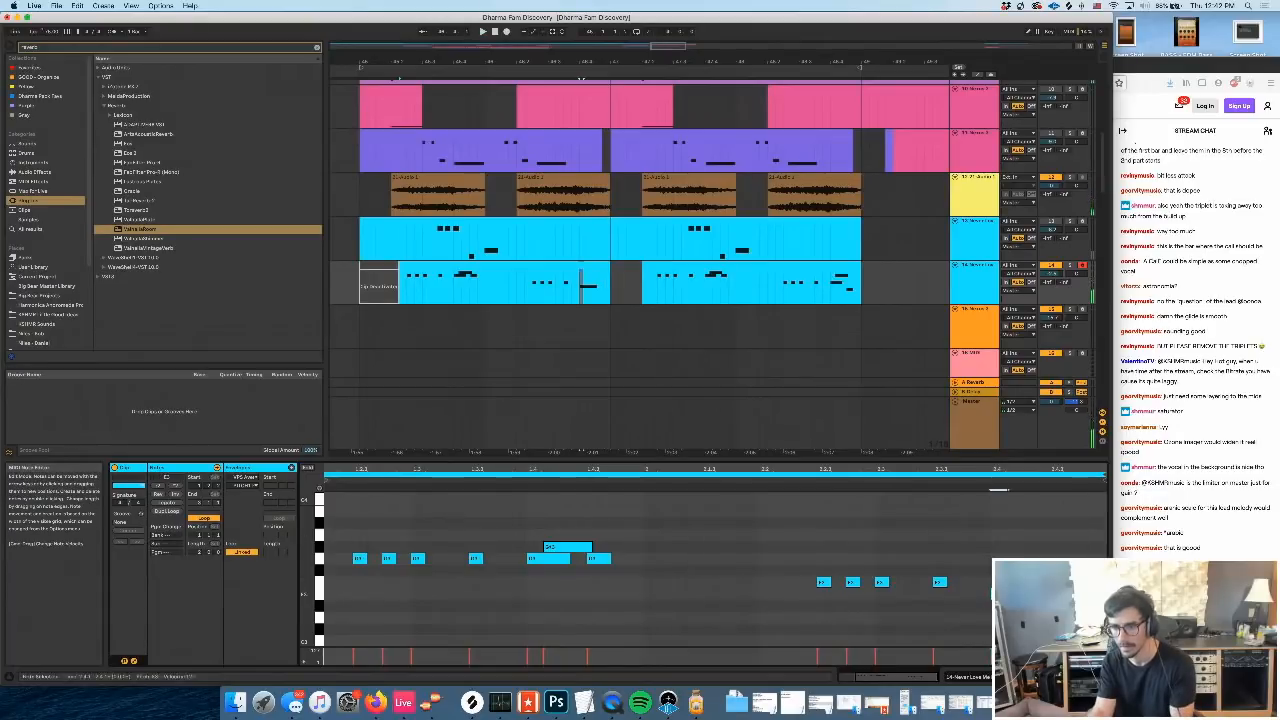
drag(1016, 593, 1062, 582)
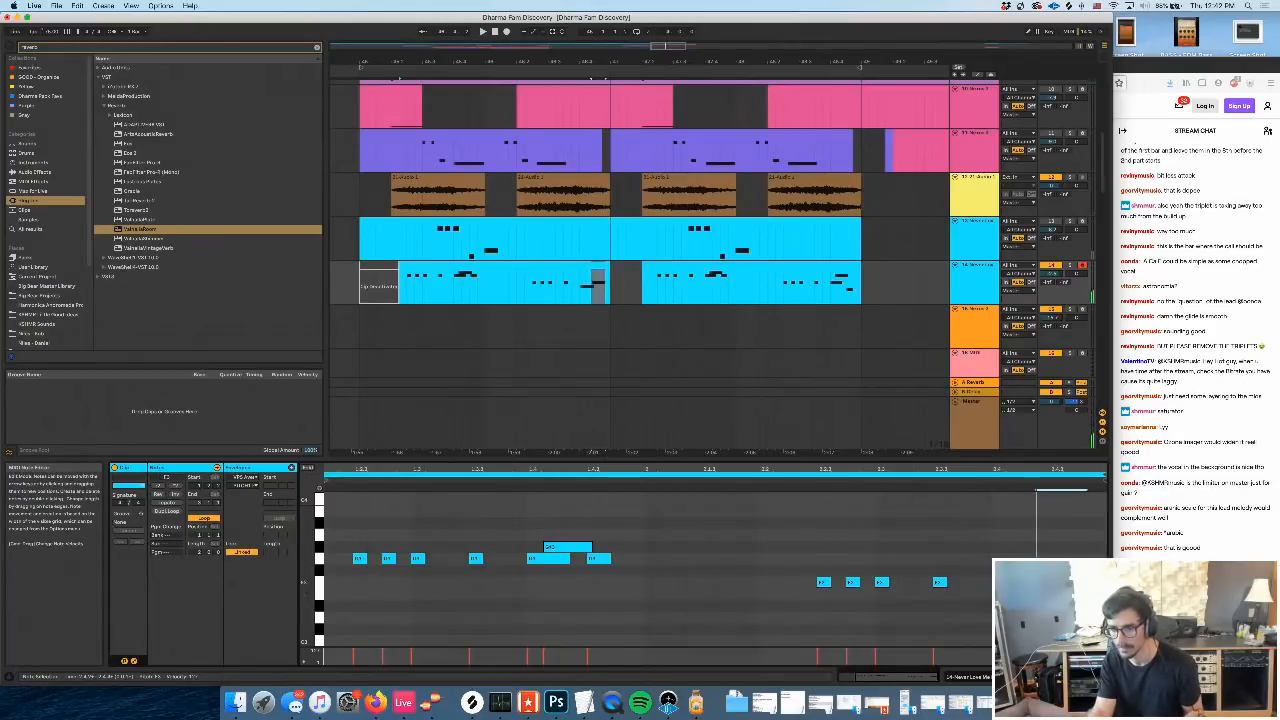
click(987, 479)
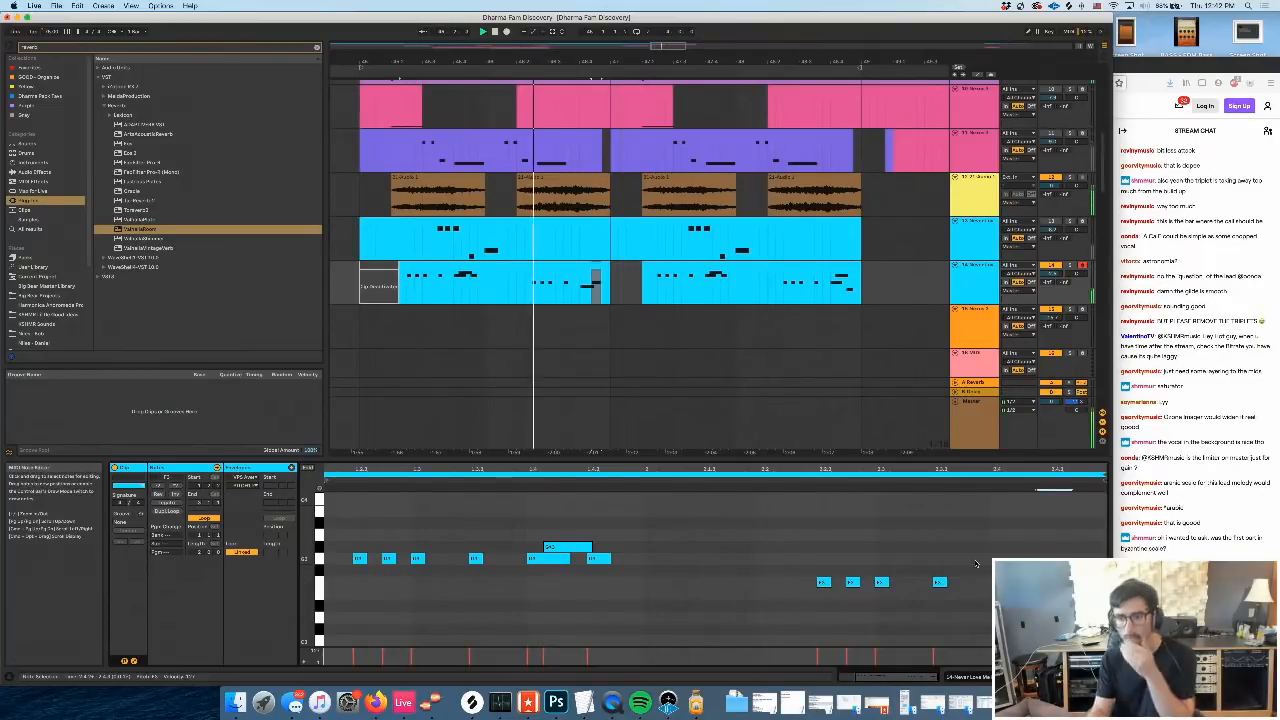
click(988, 594)
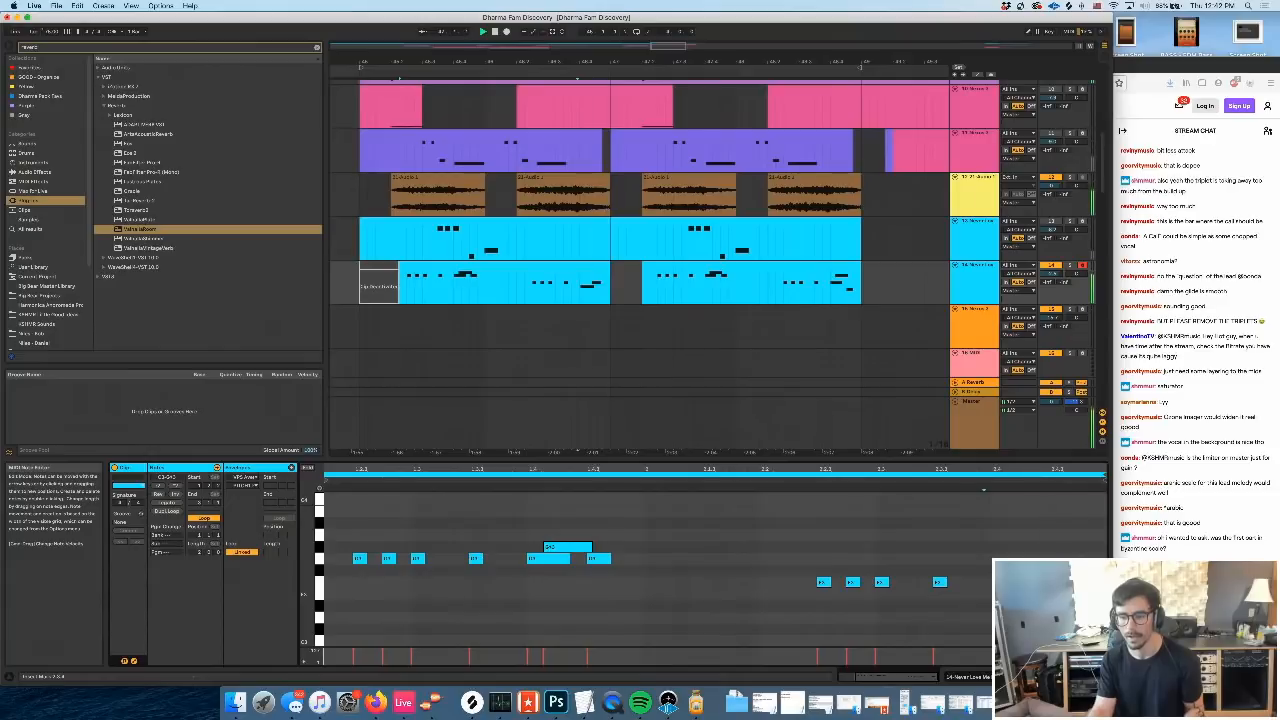
click(1016, 605)
key(space)
key(space)
key(space)
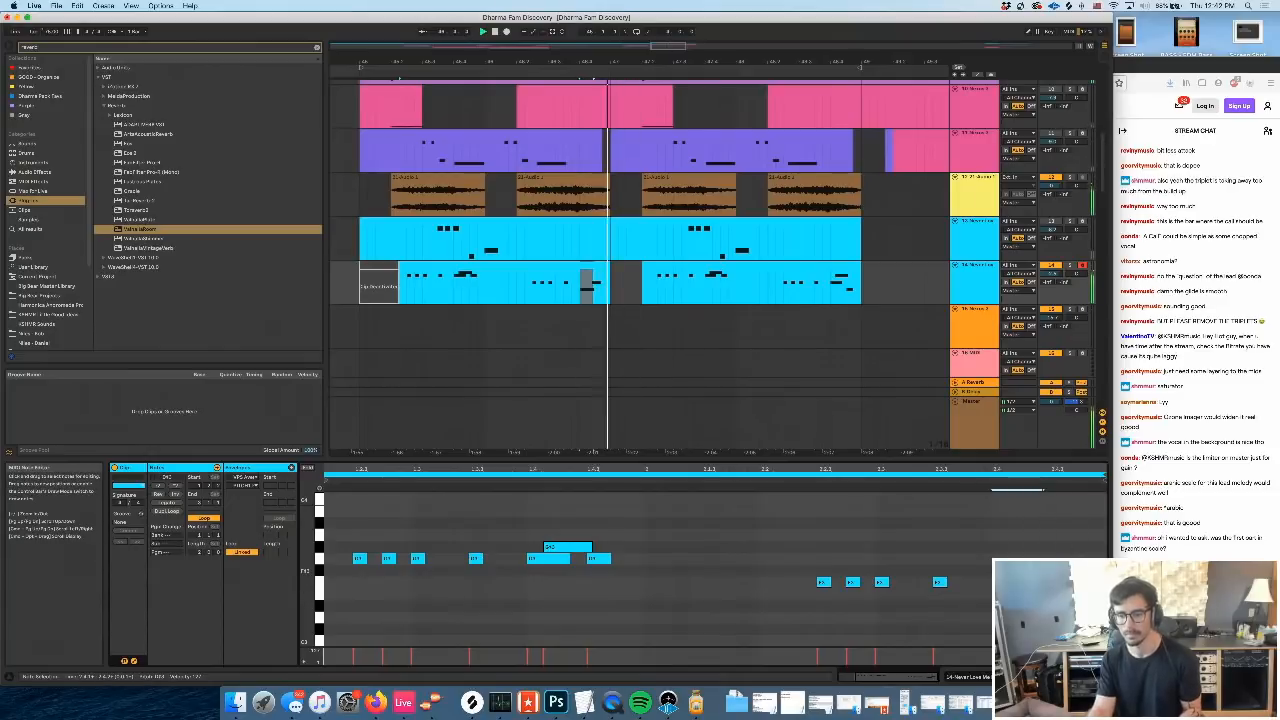
Replace the closing notes of the lead clip's second phrase with a copy of the first phrase's three closing notes and audition it
drag(1084, 568, 988, 628)
drag(646, 566, 539, 537)
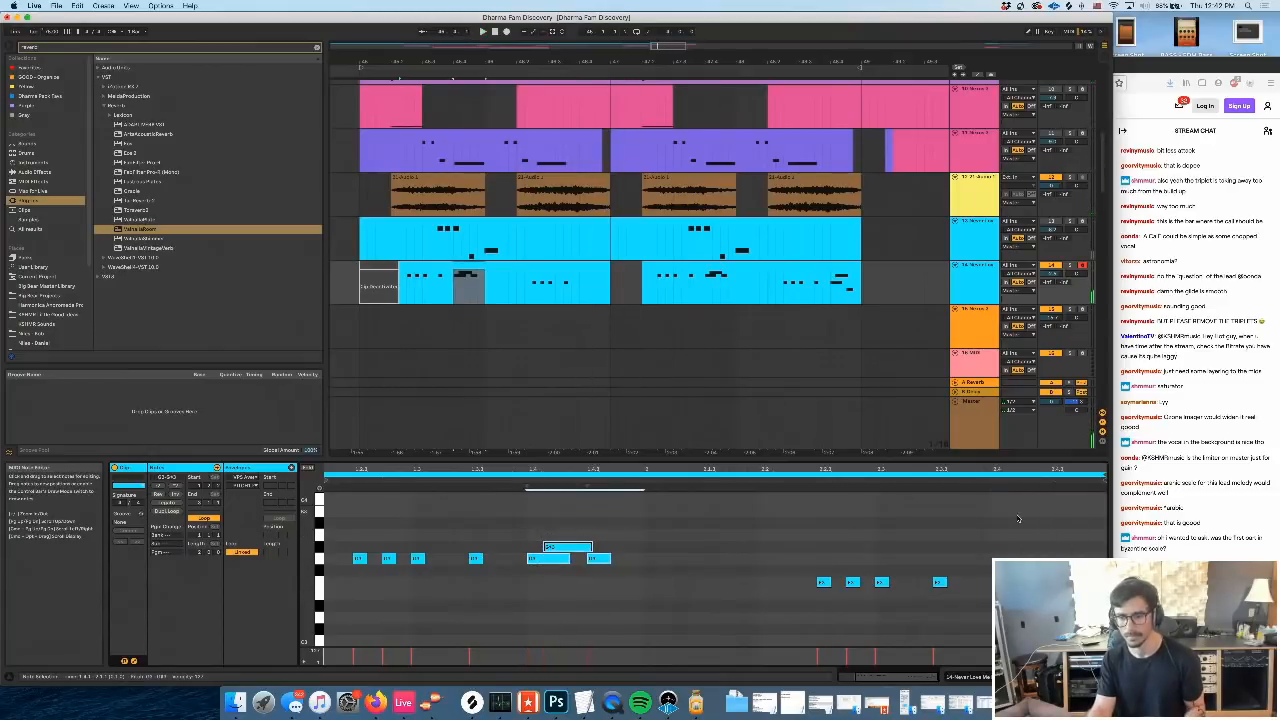
click(986, 514)
key(super+v)
click(1049, 531)
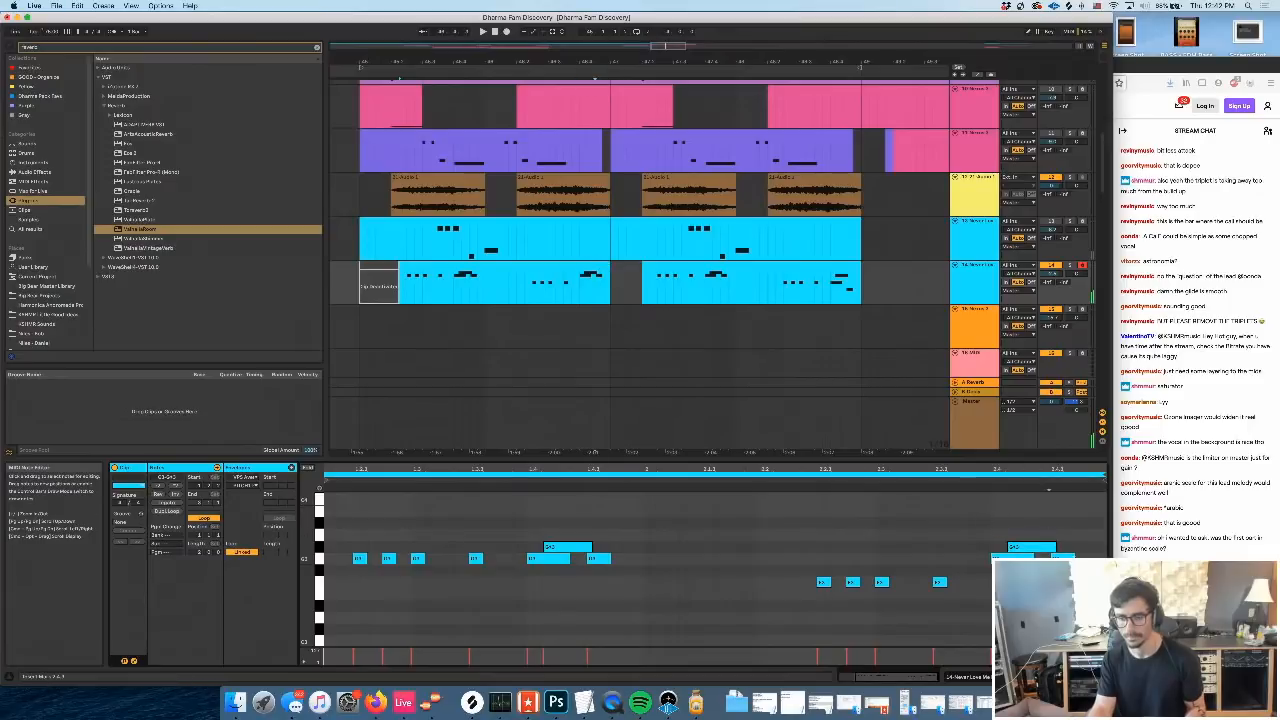
click(583, 296)
key(space)
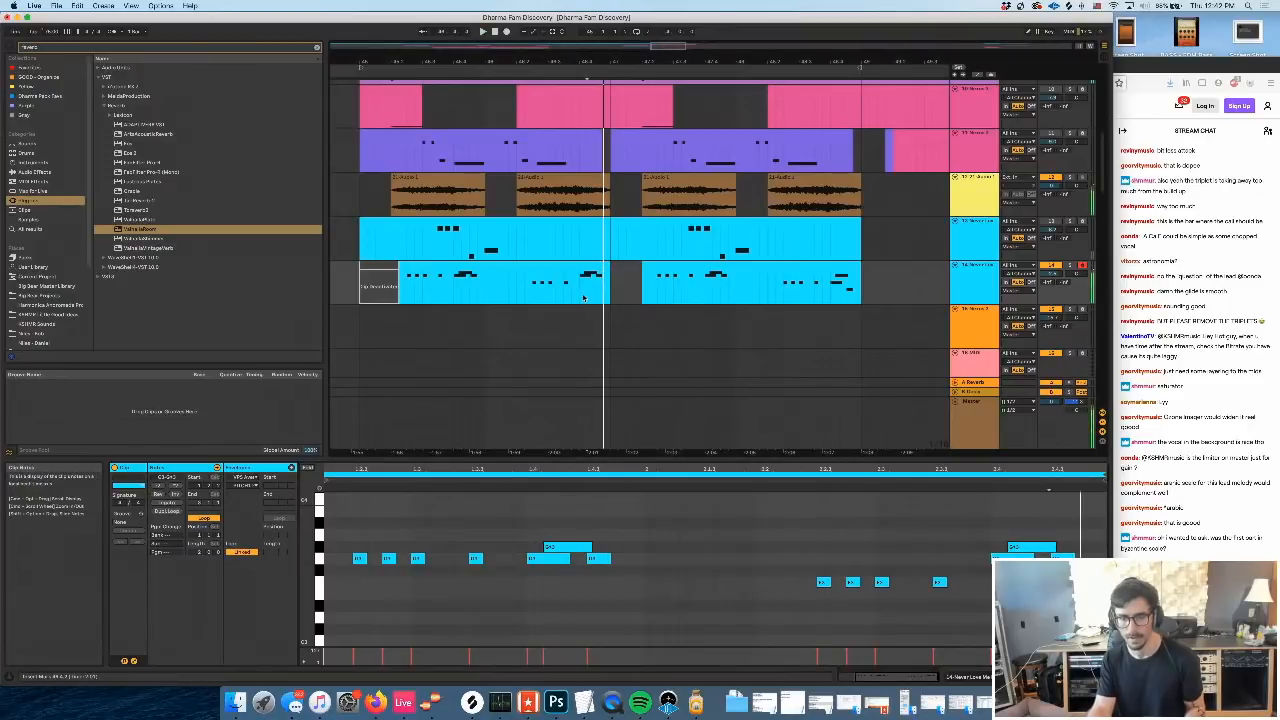
Raise all notes of the lead clip's second phrase so that its four repeated notes sit on C4
click(731, 547)
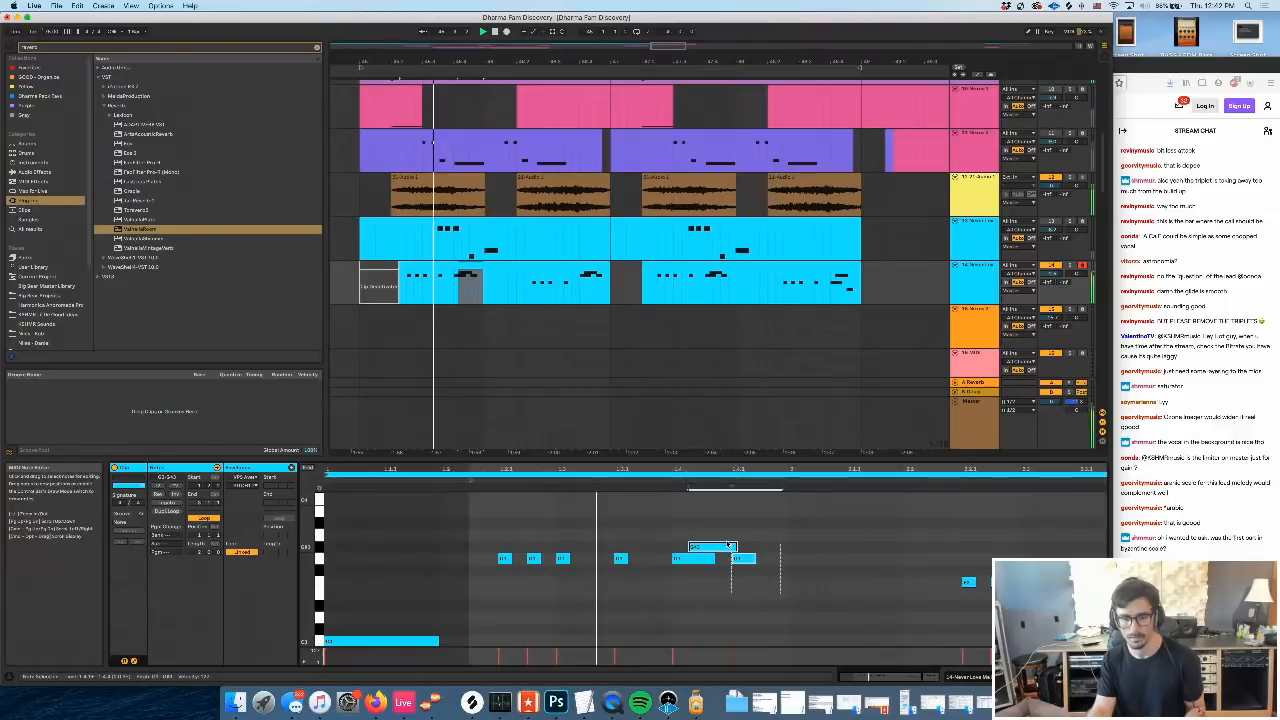
drag(731, 546, 488, 538)
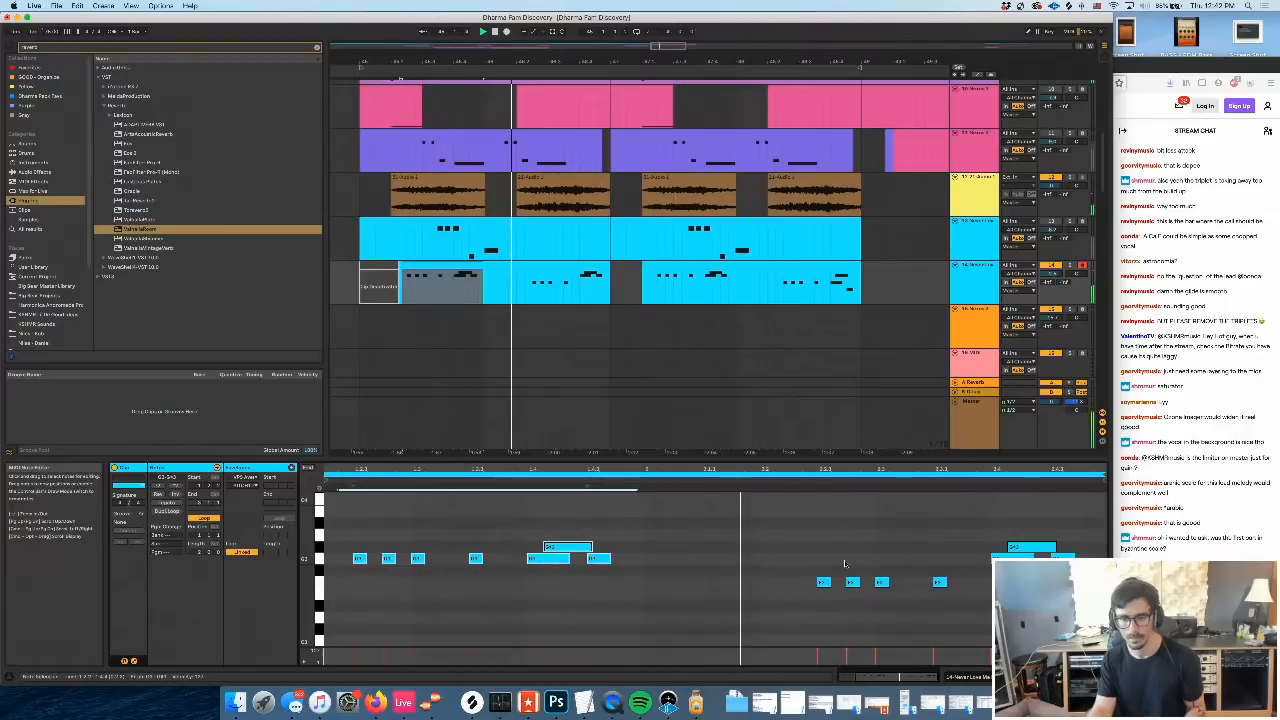
click(1031, 547)
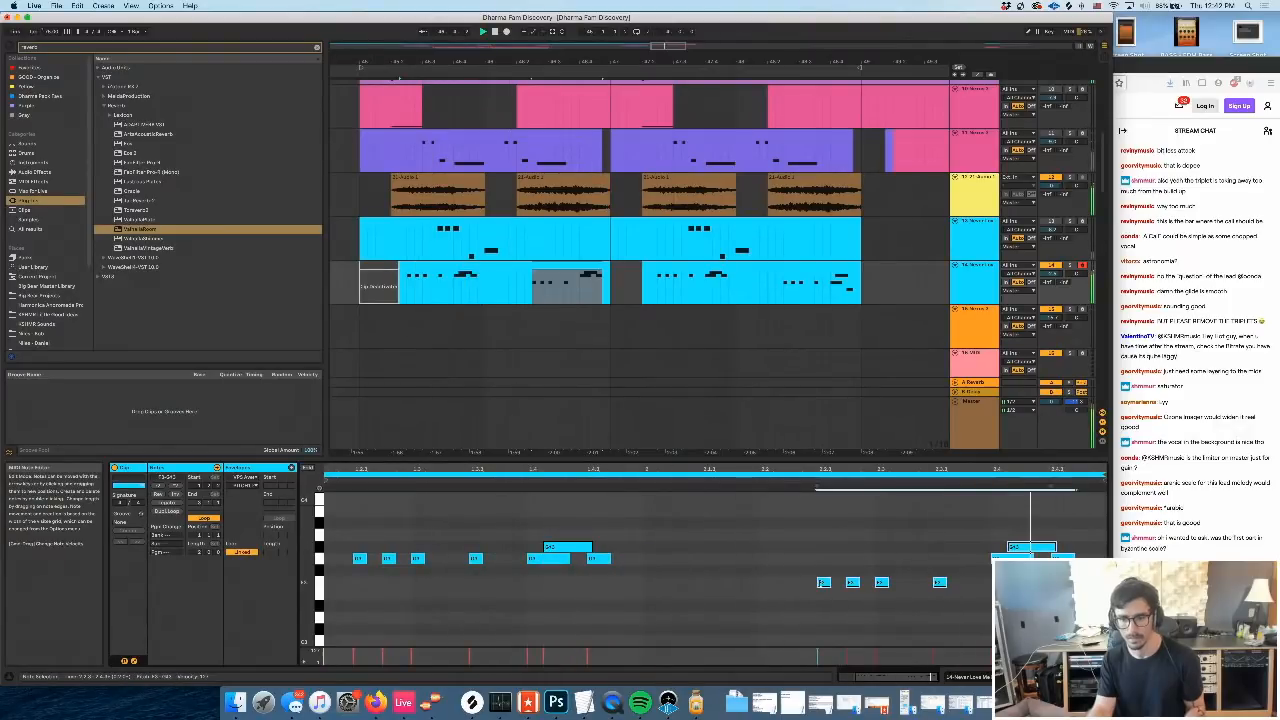
drag(821, 582, 821, 498)
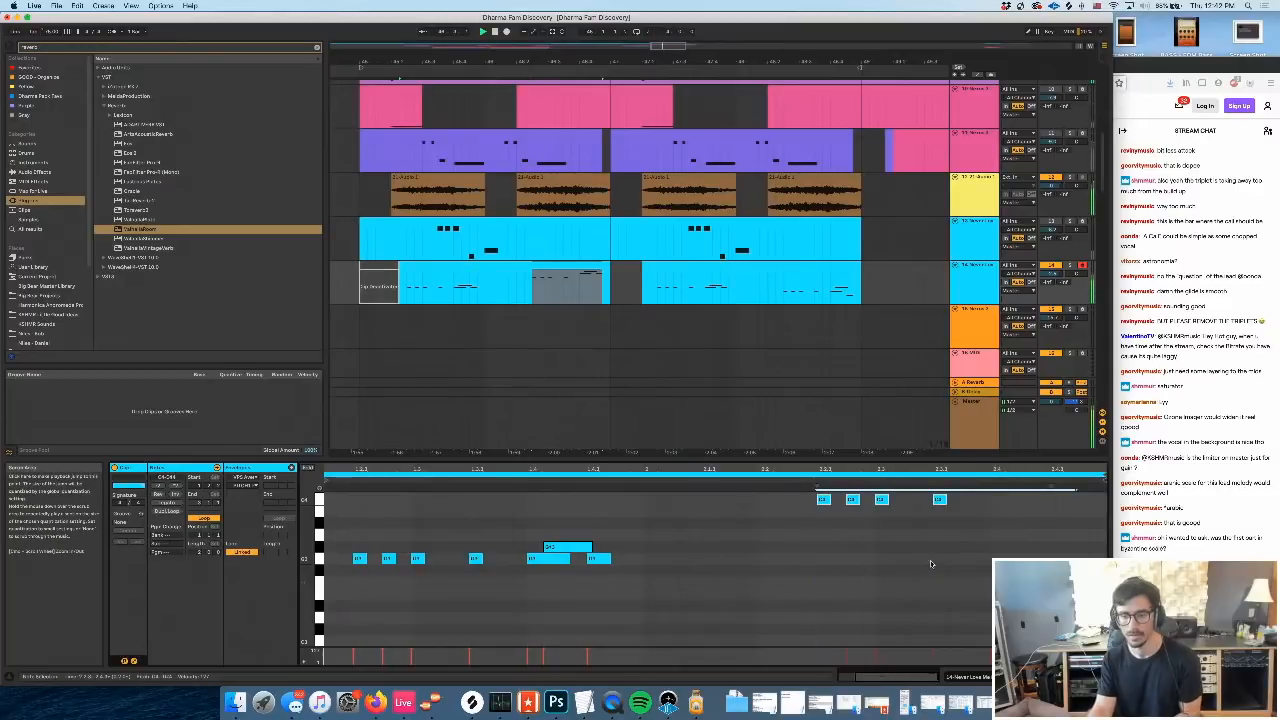
Lower the second phrase's three closing notes by two semitones and play the result
scroll(931, 565, up, 3)
scroll(931, 566, down, 3)
scroll(931, 566, up, 2)
drag(1079, 515, 984, 486)
scroll(1021, 532, up, 4)
key(Down)
key(Down)
click(957, 475)
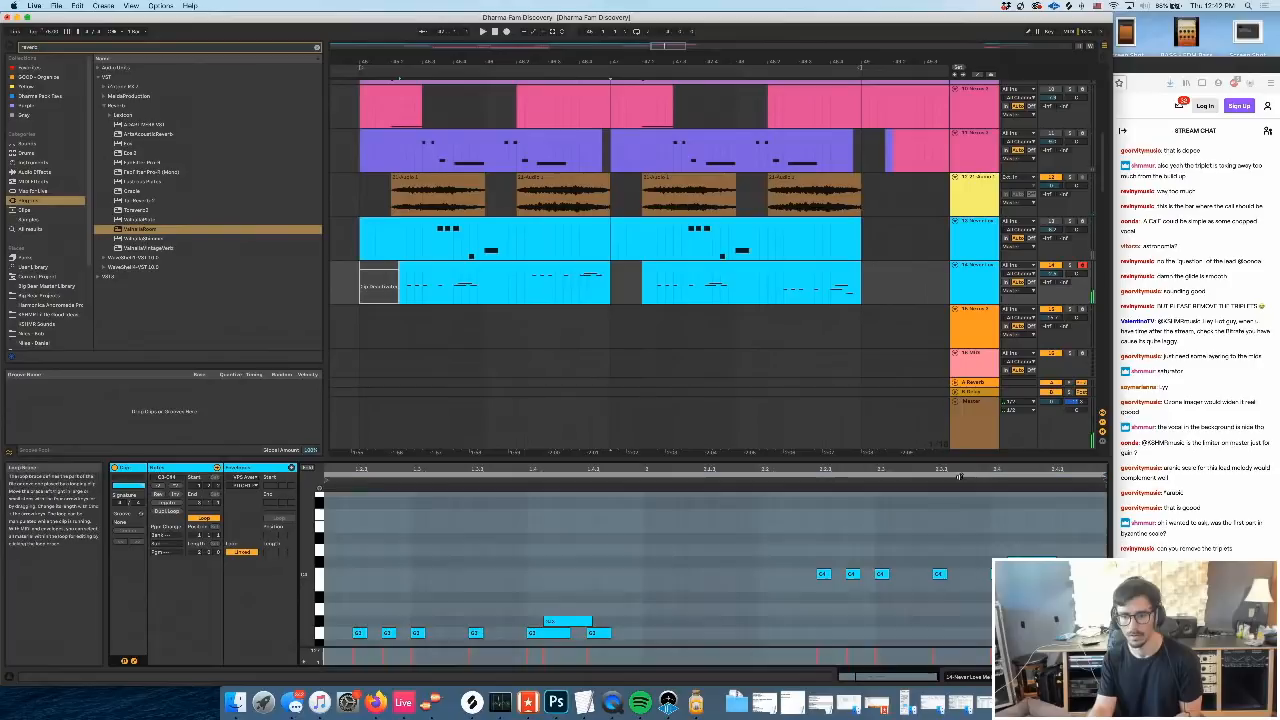
key(space)
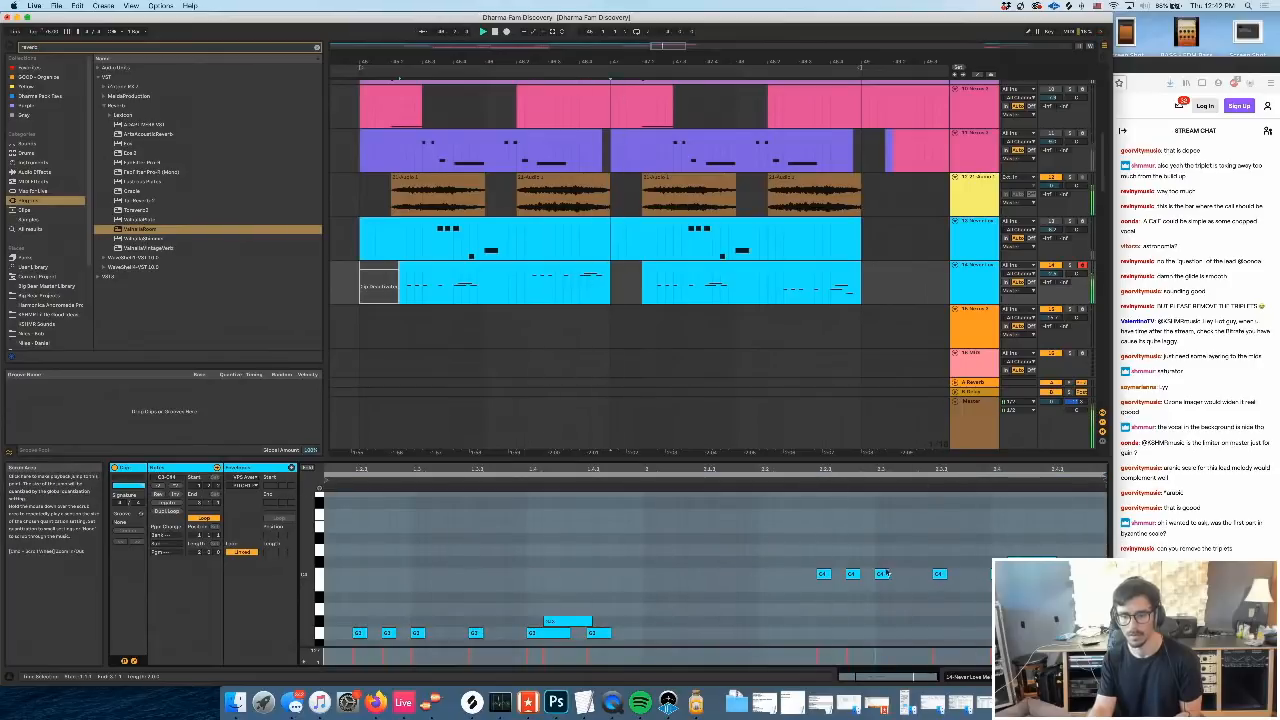
Move the second phrase's four repeated notes down to F3, keeping the closing notes at their raised pitch
scroll(927, 547, down, 3)
drag(927, 547, 808, 495)
key(shift+Down)
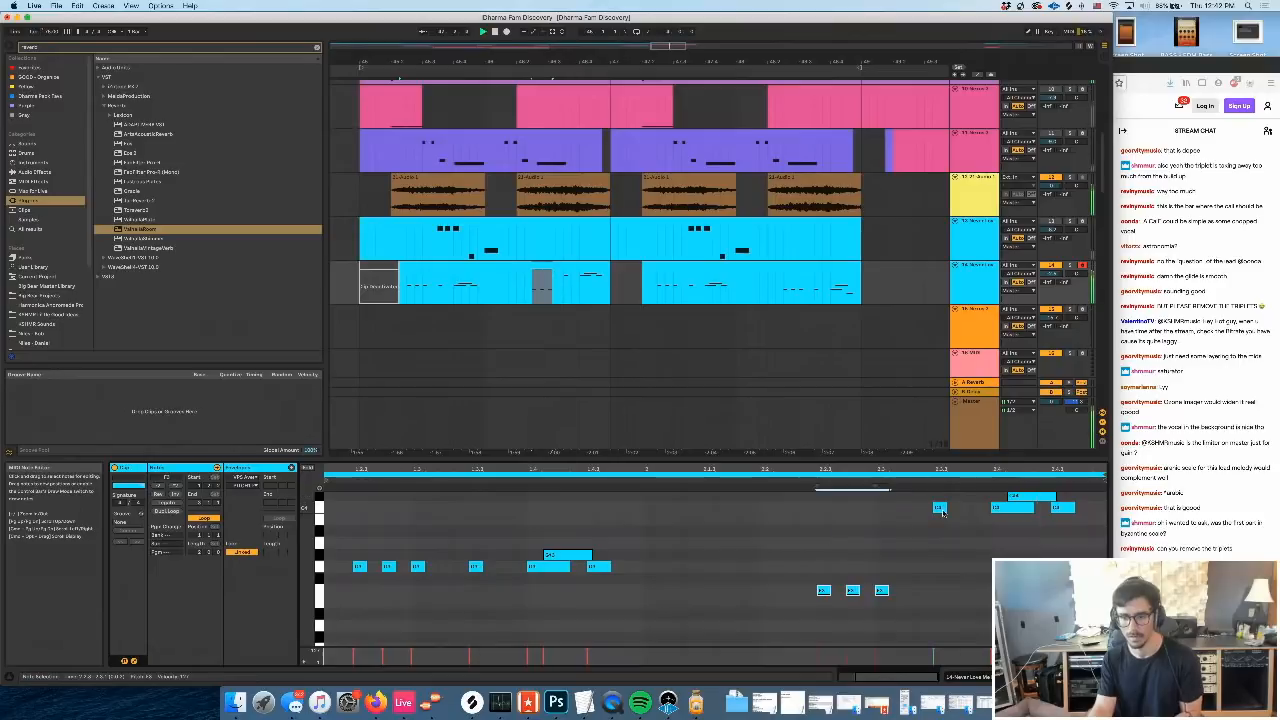
click(941, 510)
key(shift+Down)
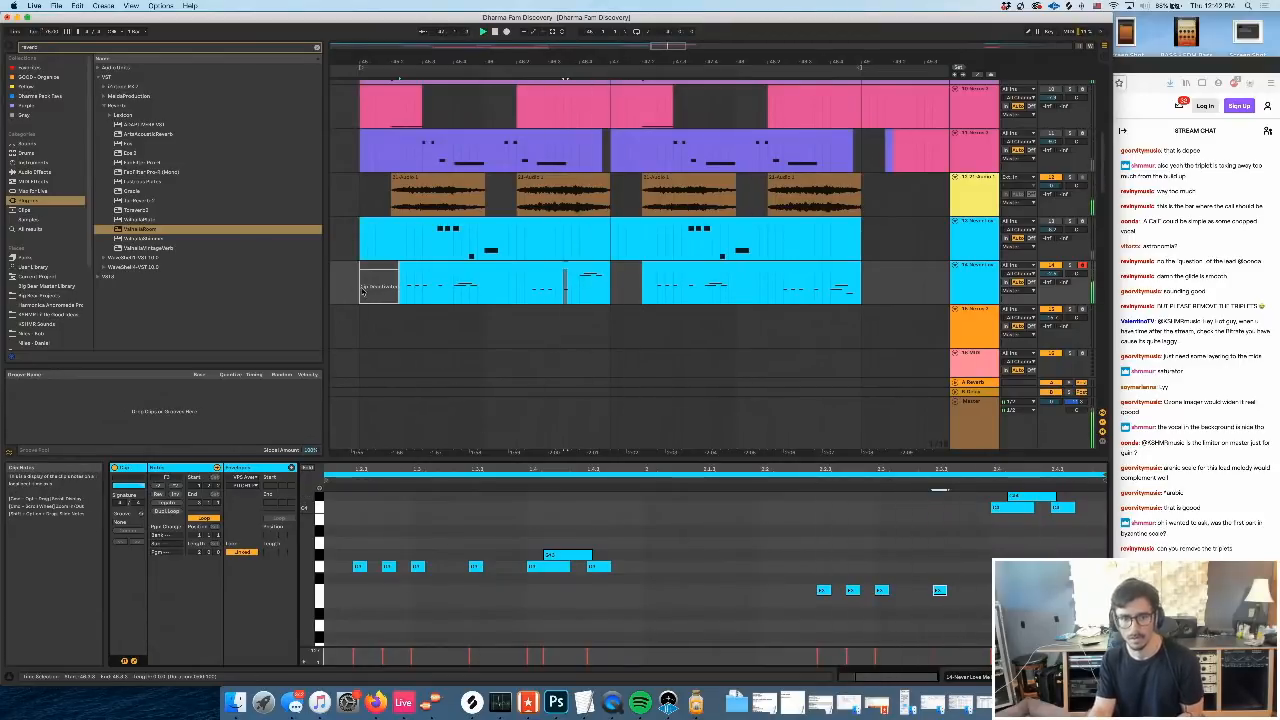
Loop the arrangement section that spans the lead clips from bar 45 to bar 49
click(722, 262)
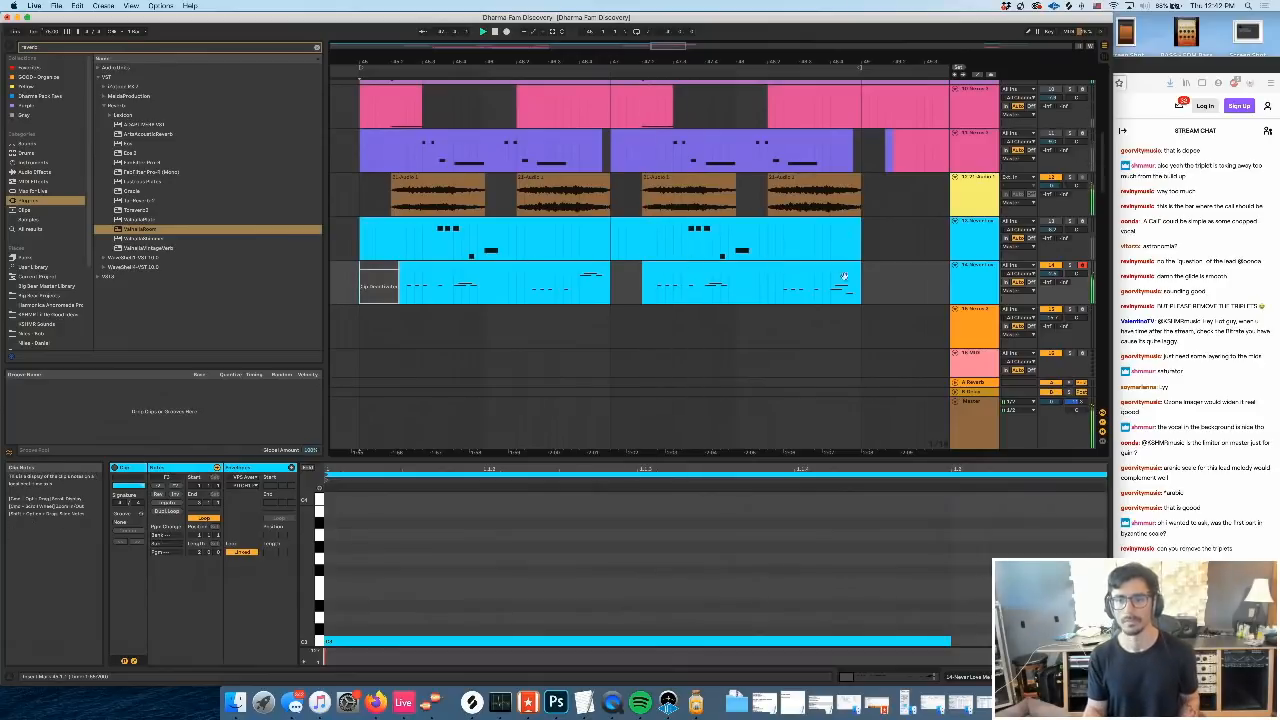
scroll(724, 263, right, 3)
click(743, 287)
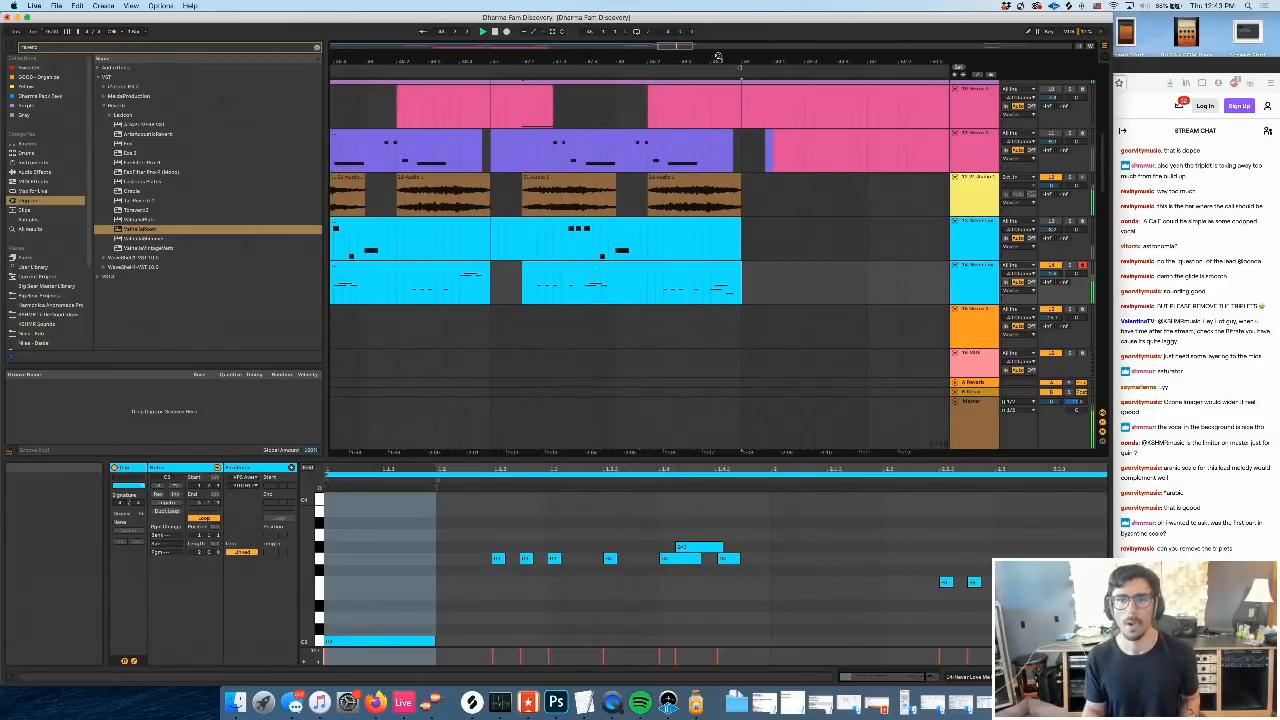
drag(717, 58, 621, 30)
scroll(803, 278, right, 2)
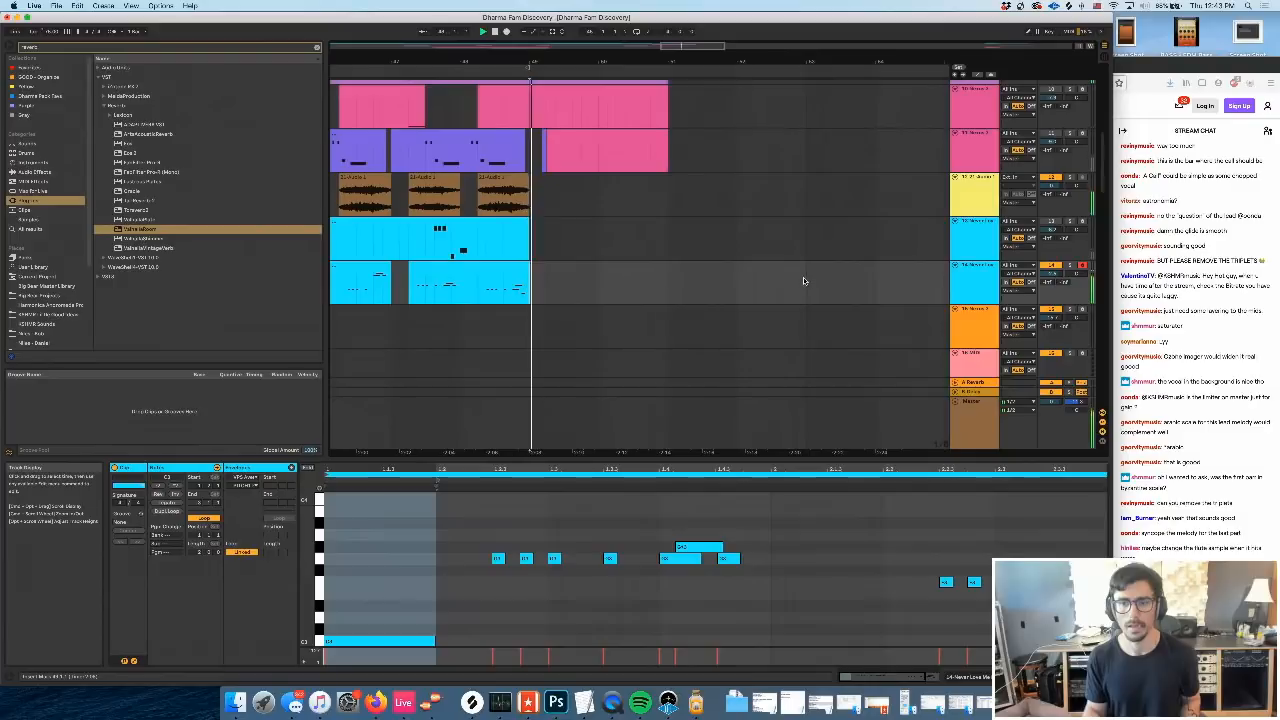
shift+click(803, 278)
scroll(762, 280, left, 6)
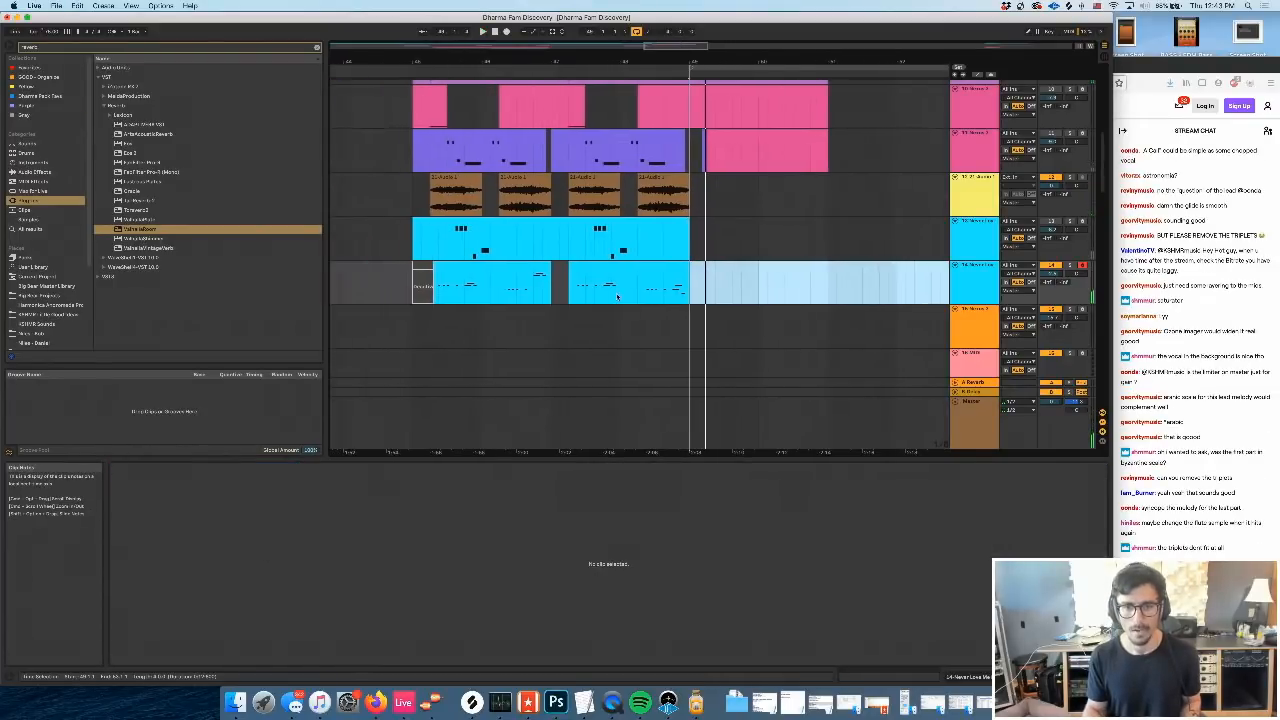
drag(493, 288, 683, 289)
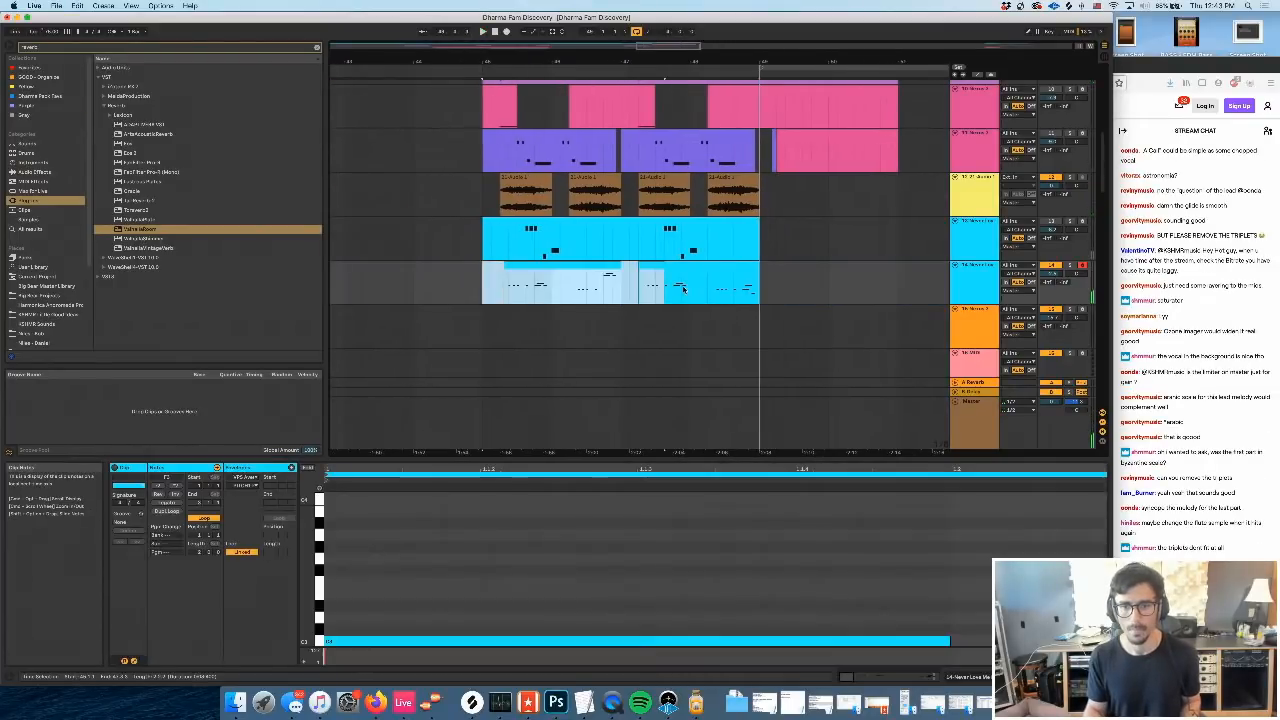
click(539, 292)
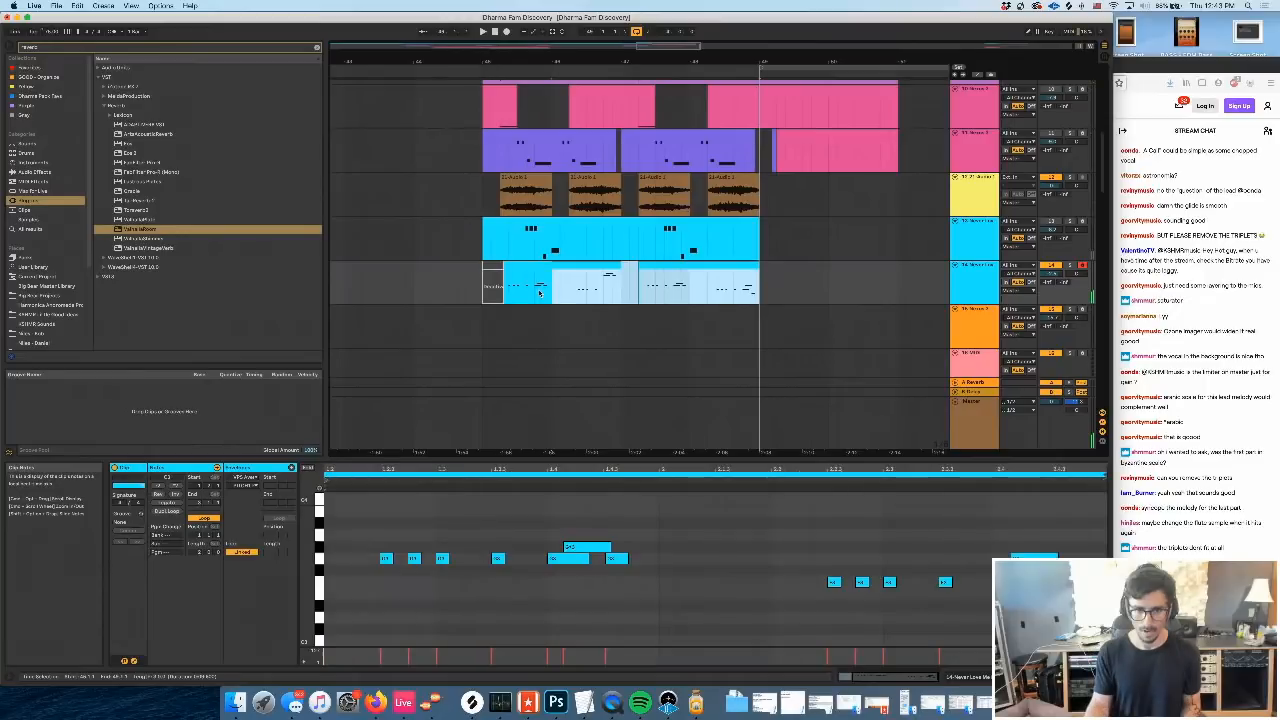
drag(540, 292, 493, 291)
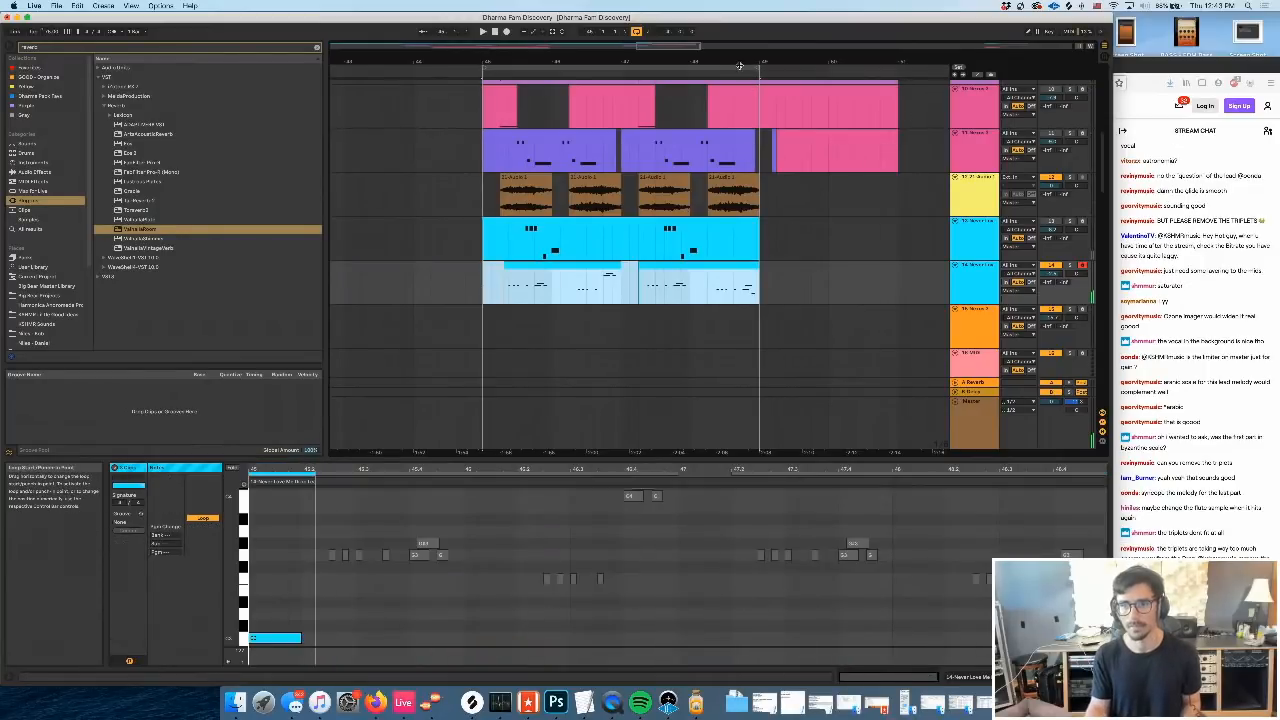
Delete the leftover clips that follow bar 49 on the pink and purple synth tracks
click(769, 166)
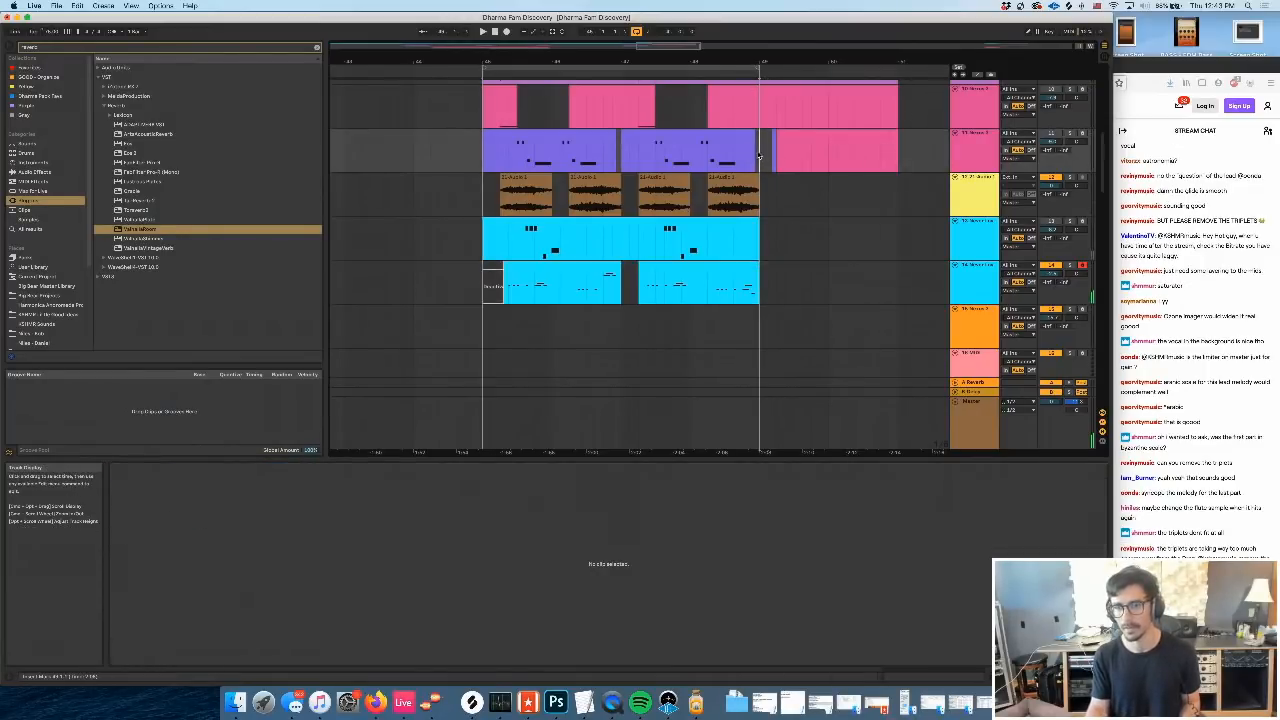
scroll(760, 157, right, 4)
shift+click(895, 170)
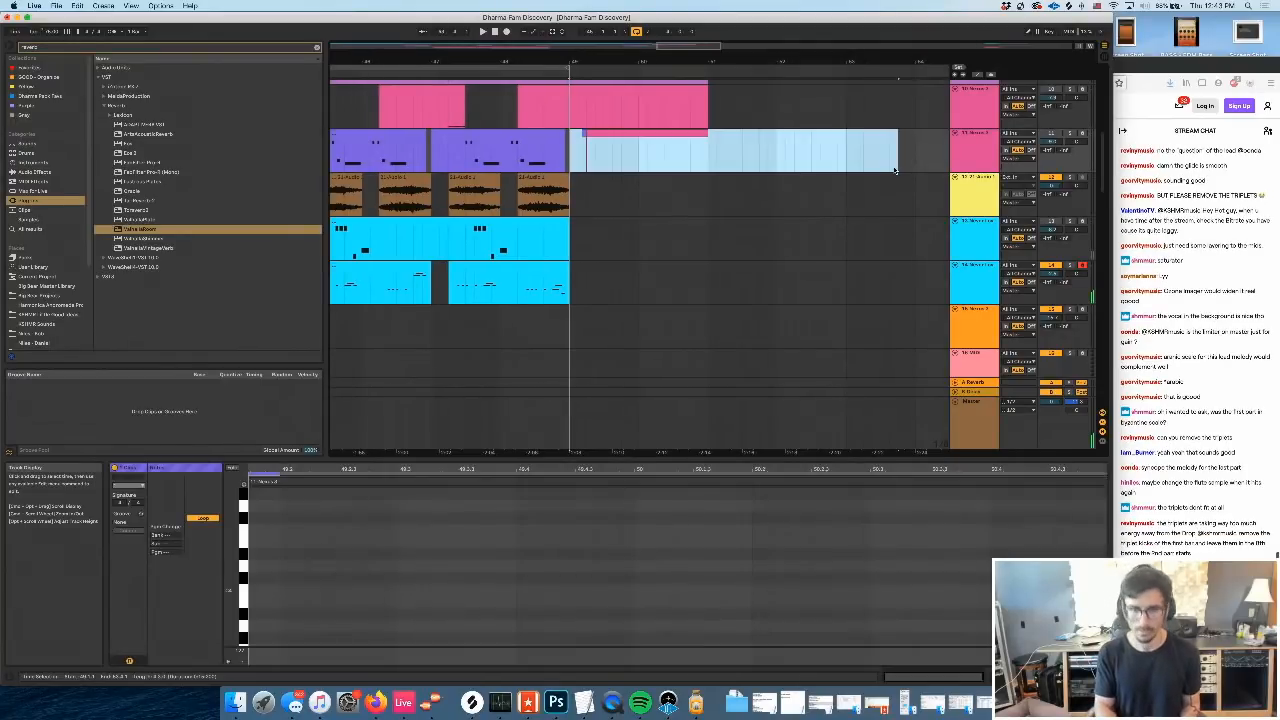
key(super+d)
Duplicate the looped section from bar 45 to bar 49 across all tracks, directly after itself
drag(412, 158, 685, 150)
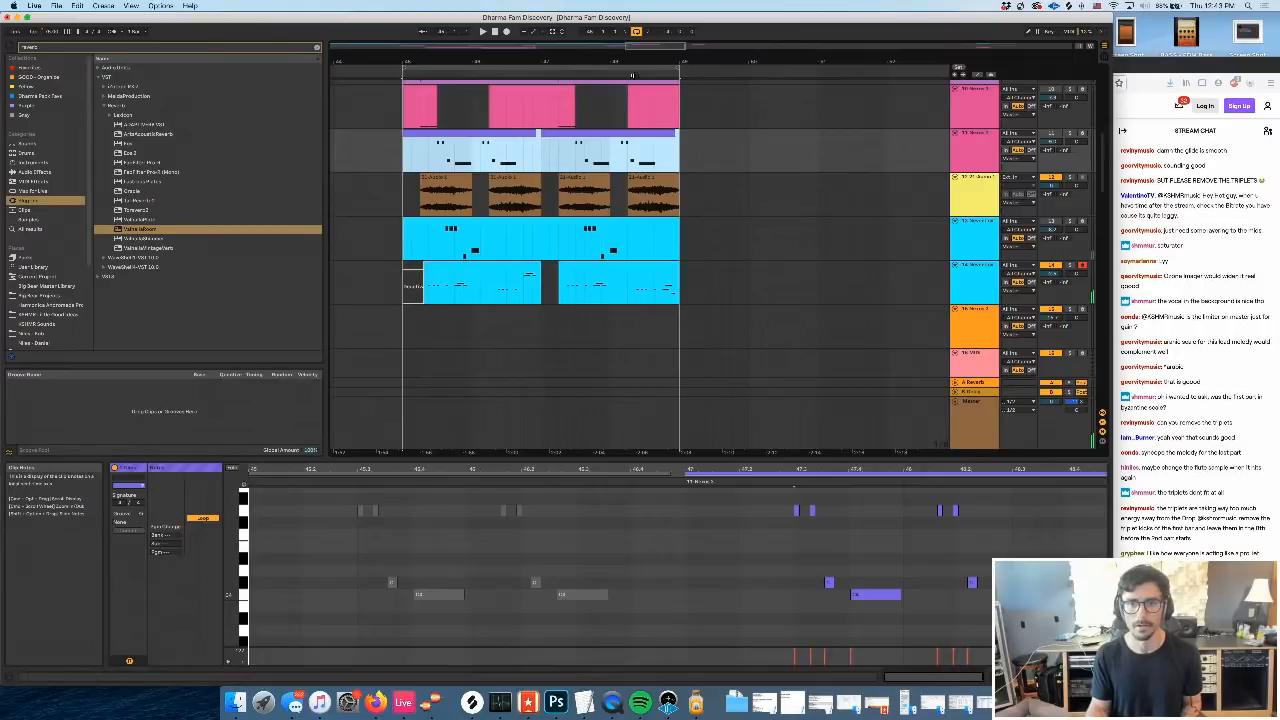
click(632, 75)
key(super+d)
scroll(496, 247, left, 1)
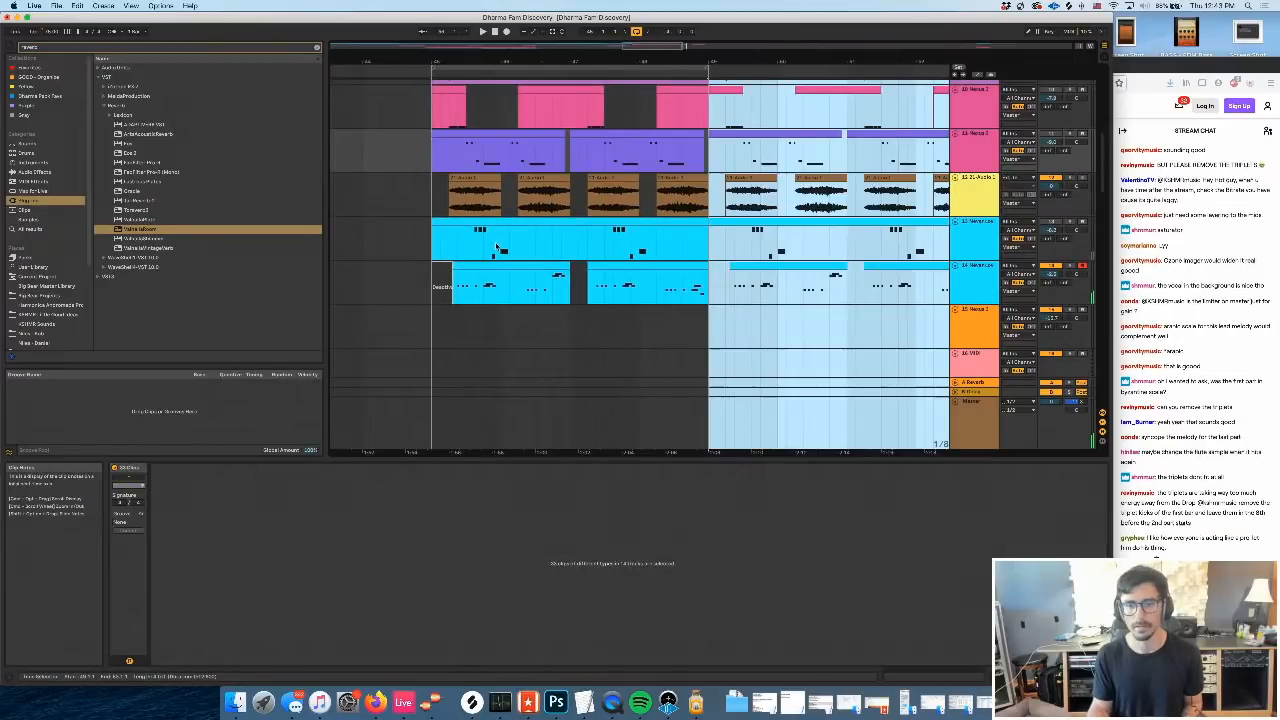
Lower the closing notes of the first lead clip's second phrase to G3 and G#3 during playback
scroll(496, 247, left, 2)
click(486, 280)
key(space)
click(981, 281)
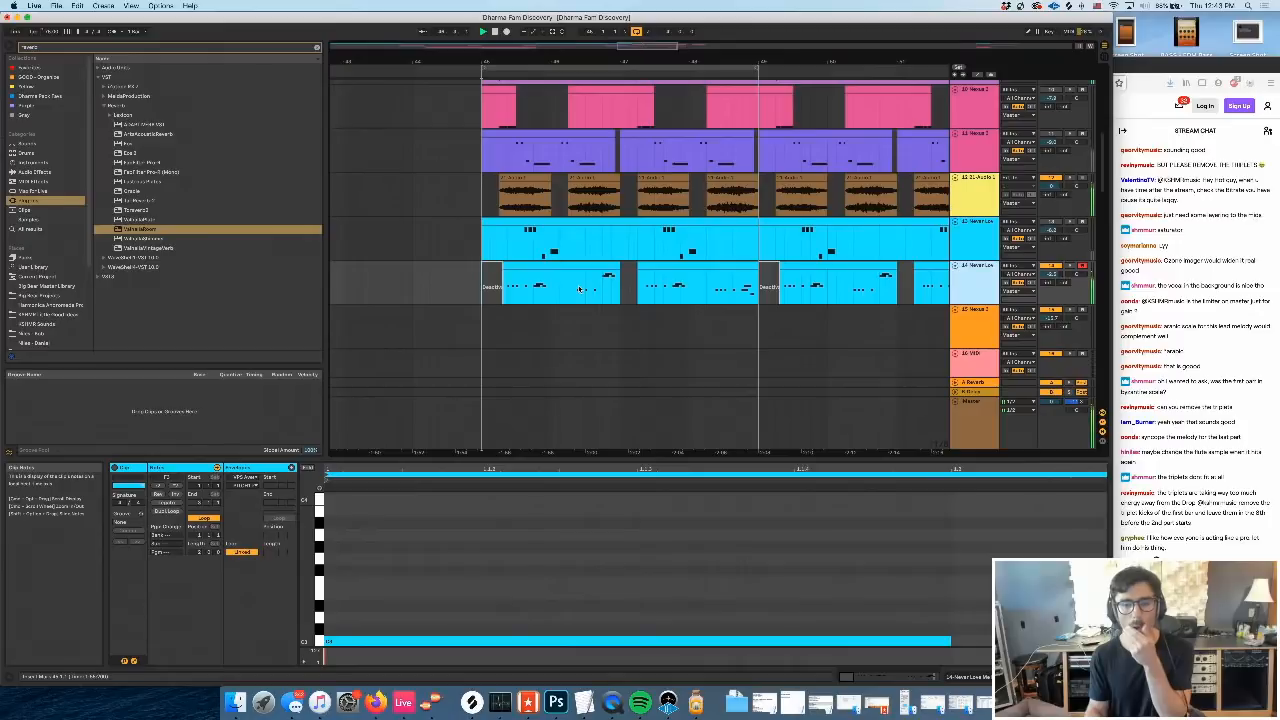
click(603, 268)
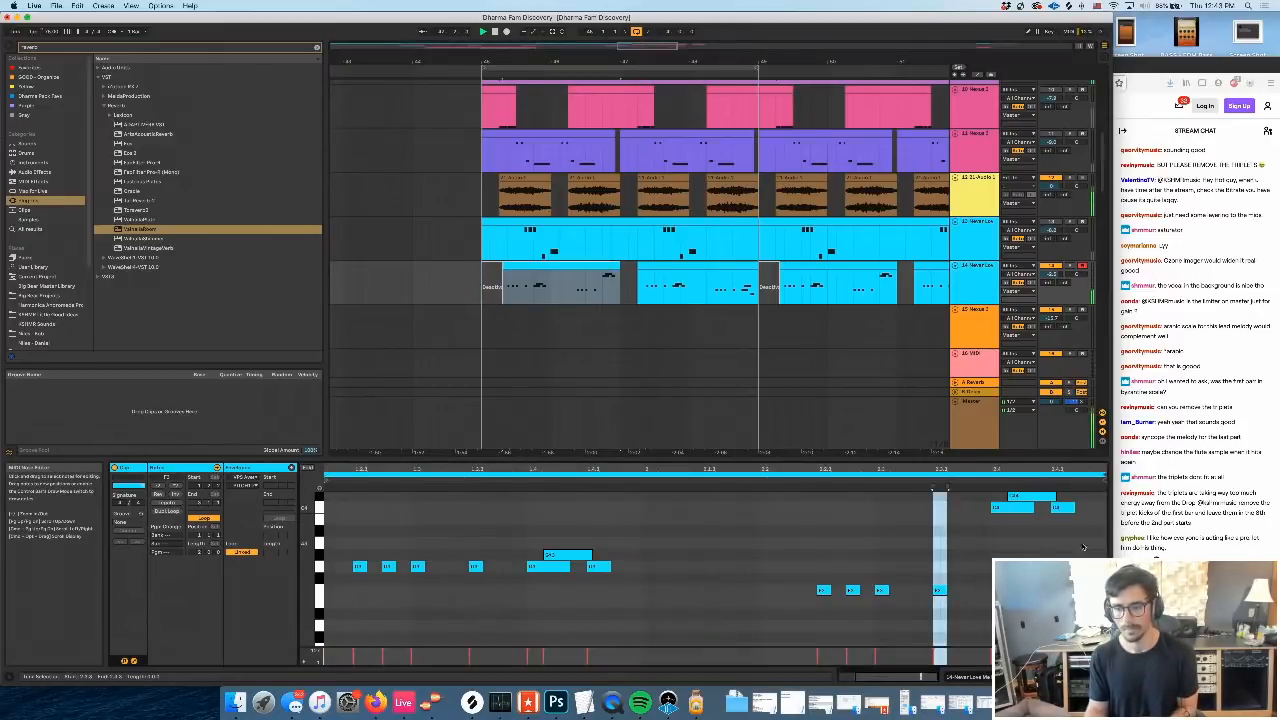
drag(1083, 547, 1030, 558)
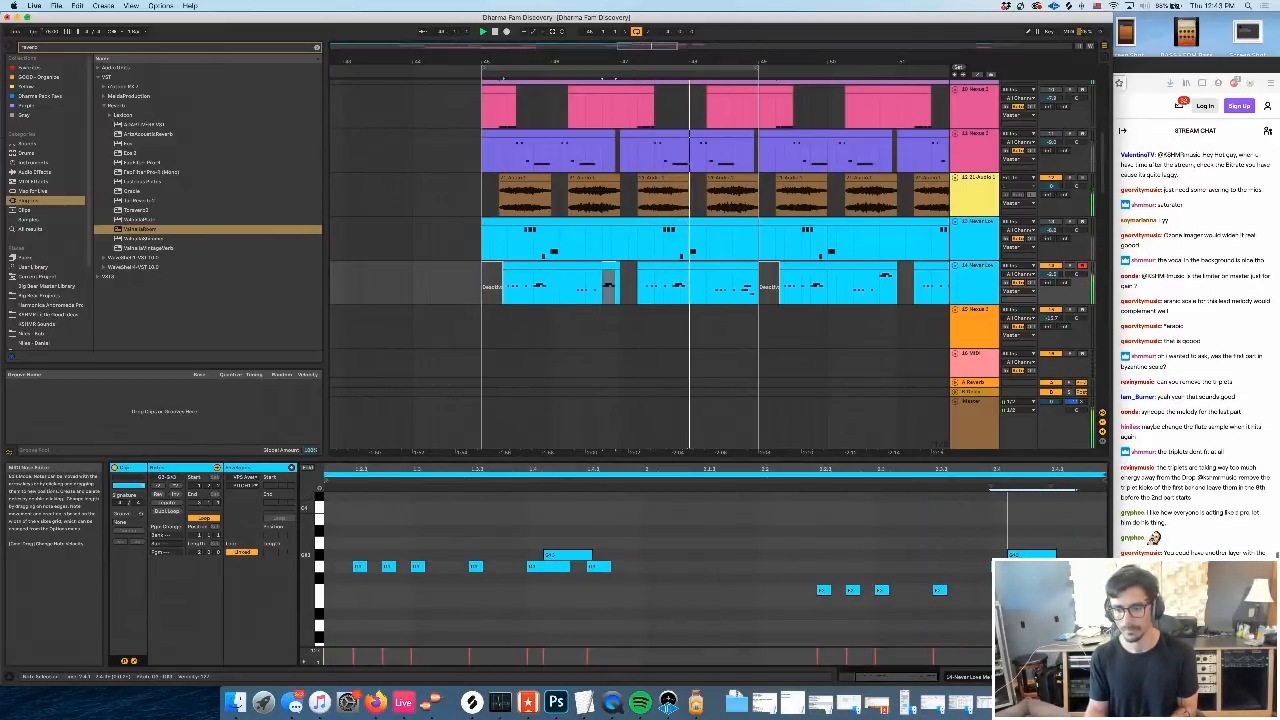
Audition the revised ending and extend the first lead clip to fill the gap before the next clip
click(599, 293)
key(space)
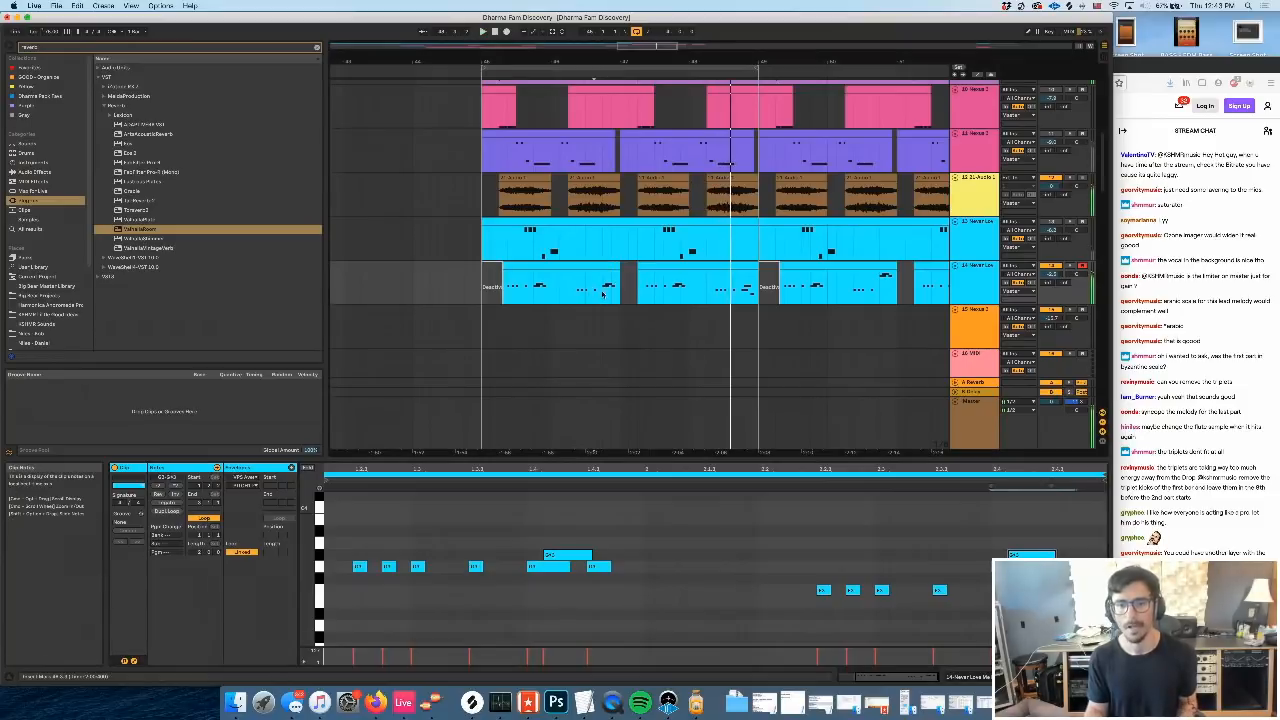
key(space)
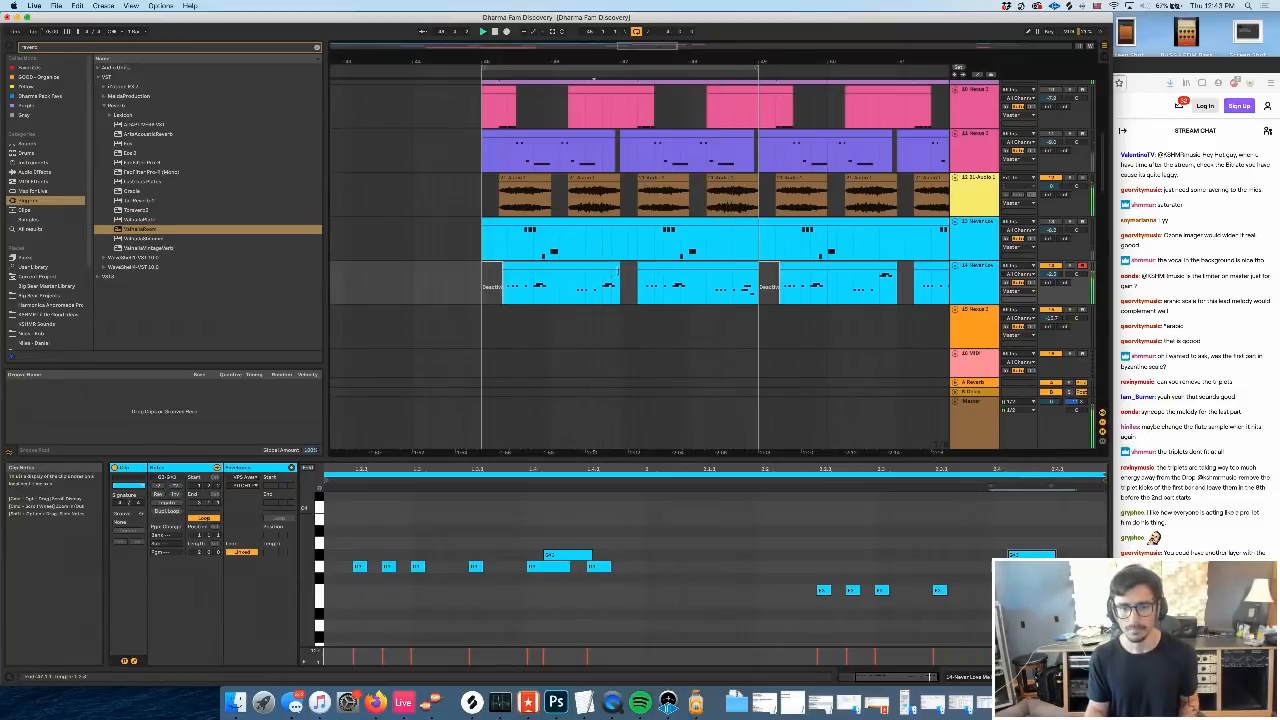
click(621, 296)
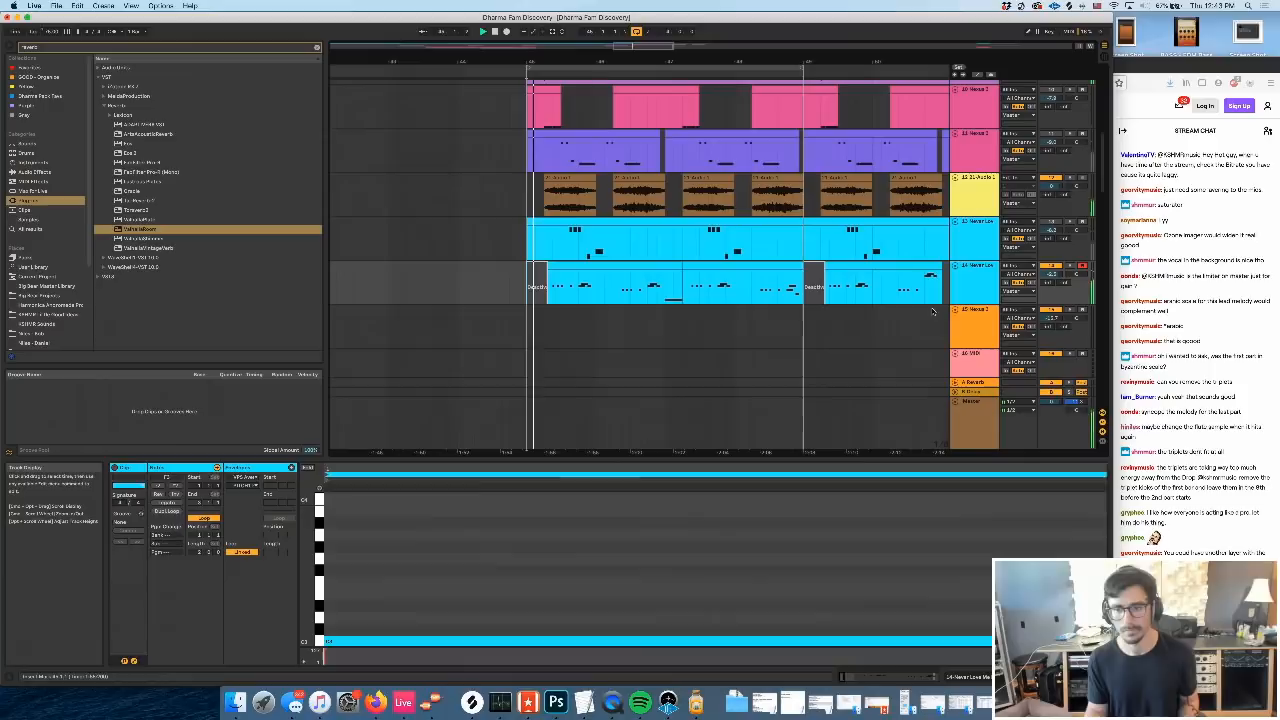
Look through the earlier sections of the arrangement, with brief playback, for a synth part that can support the lead melody
click(979, 285)
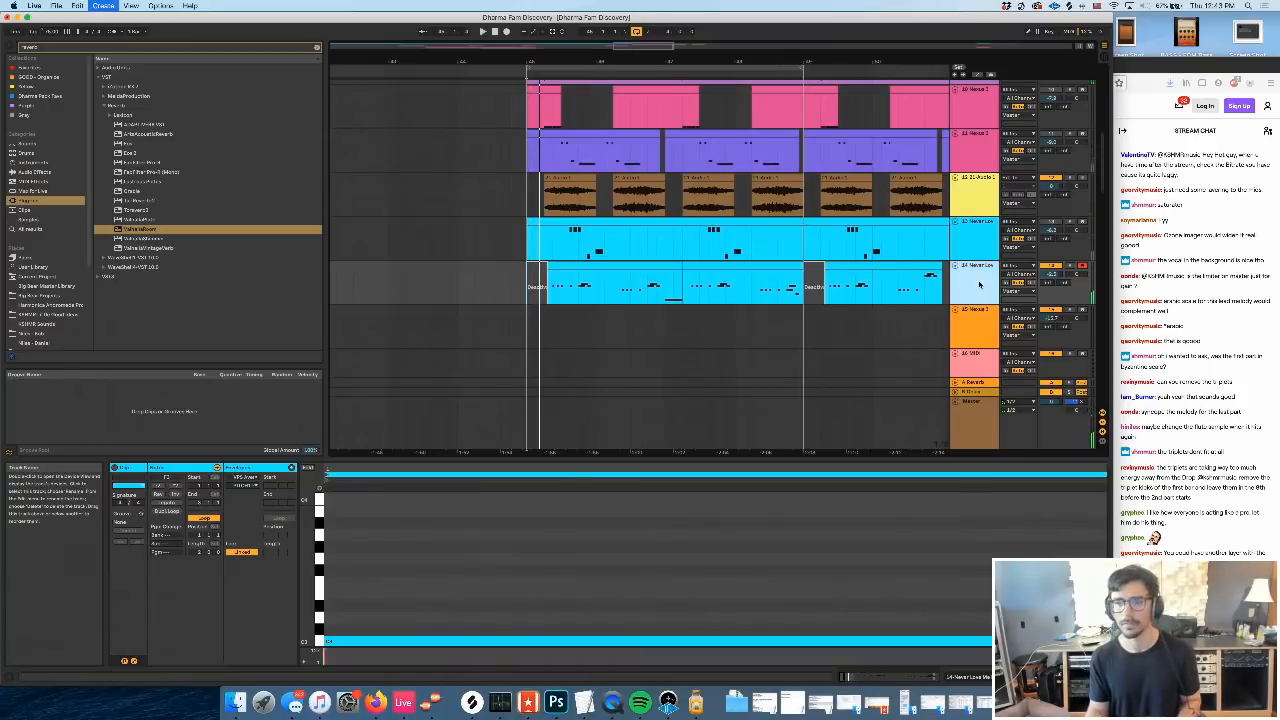
click(592, 315)
scroll(591, 314, down, 5)
scroll(566, 325, left, 4)
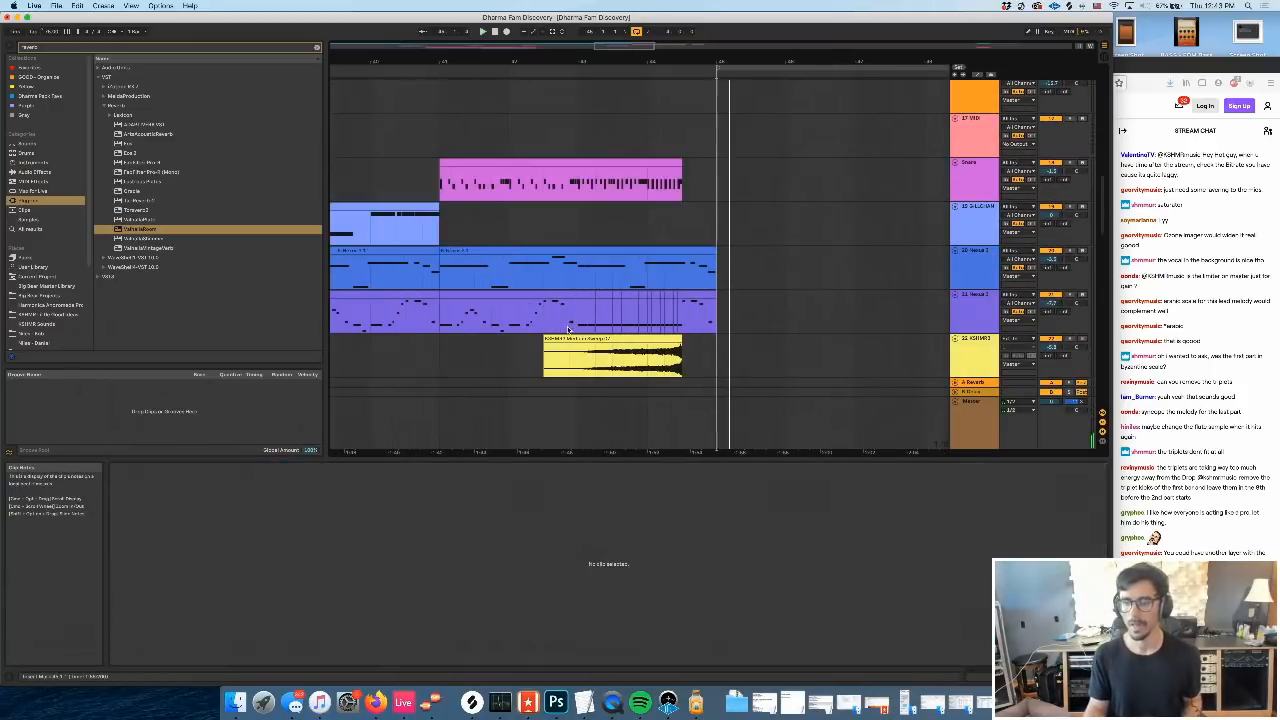
scroll(568, 328, left, 5)
scroll(571, 329, down, 5)
scroll(577, 329, right, 2)
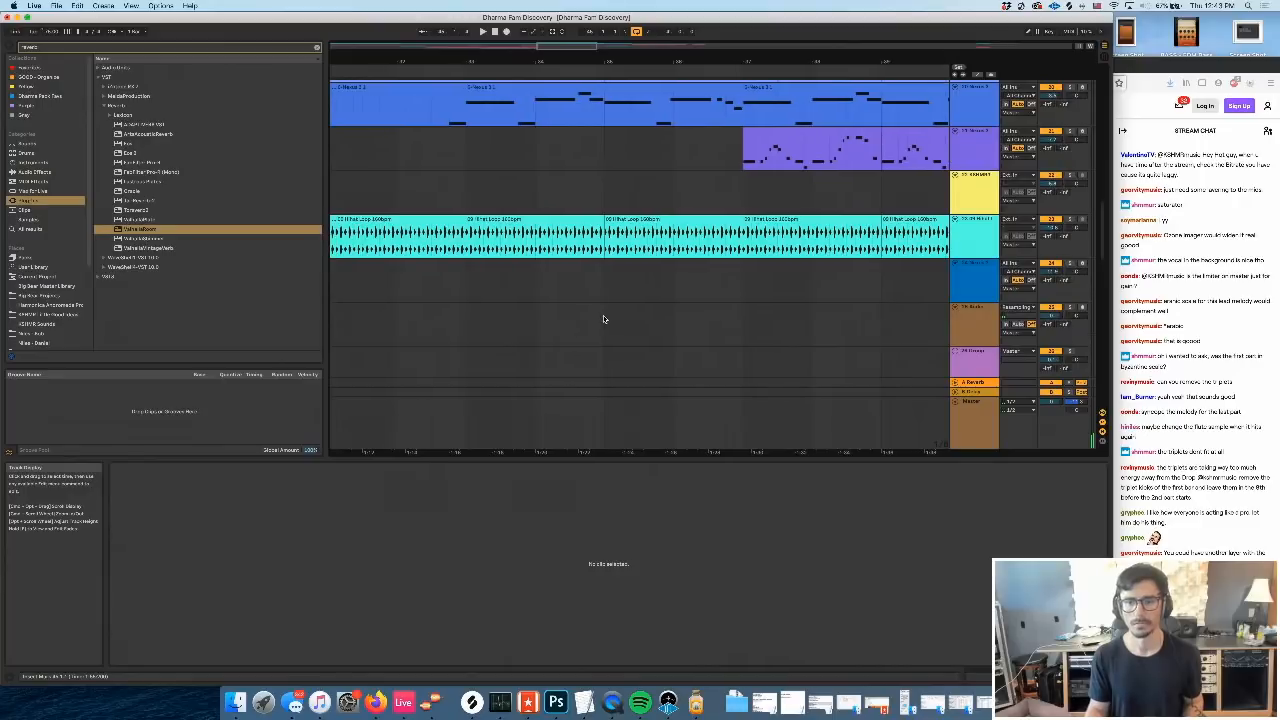
scroll(603, 319, up, 5)
scroll(602, 321, left, 3)
scroll(602, 323, down, 5)
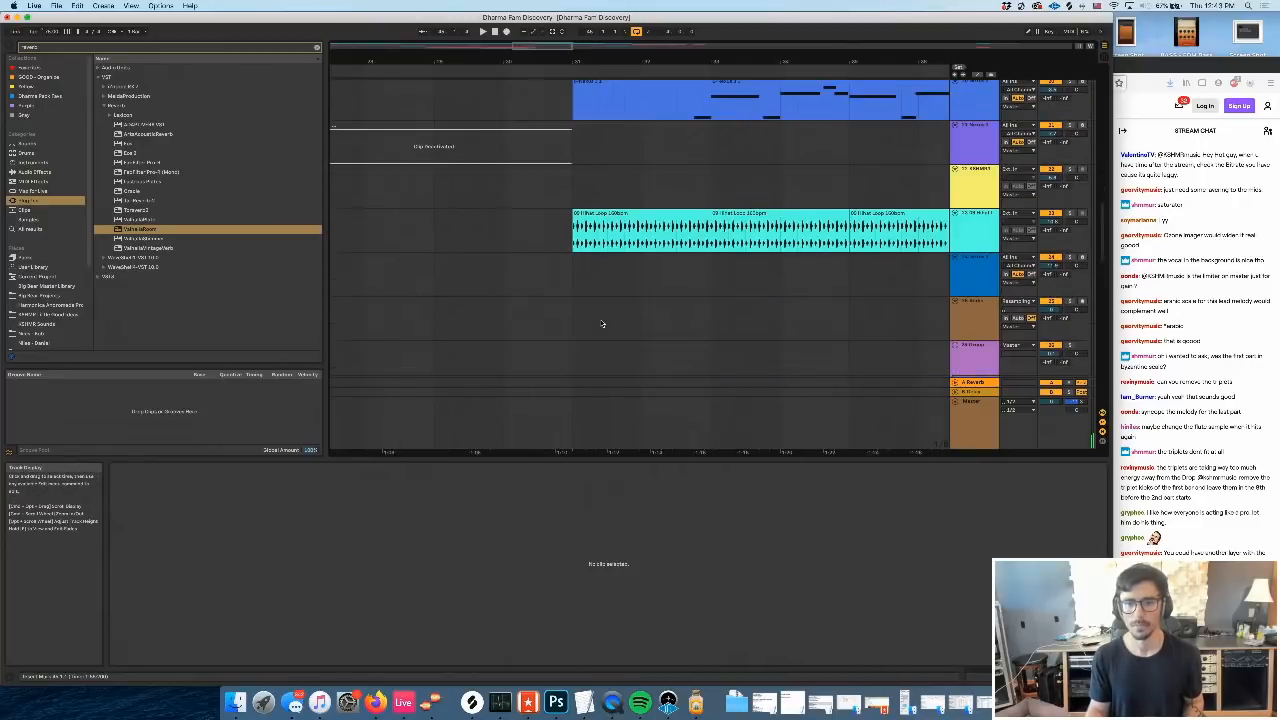
click(573, 187)
key(space)
scroll(712, 290, right, 3)
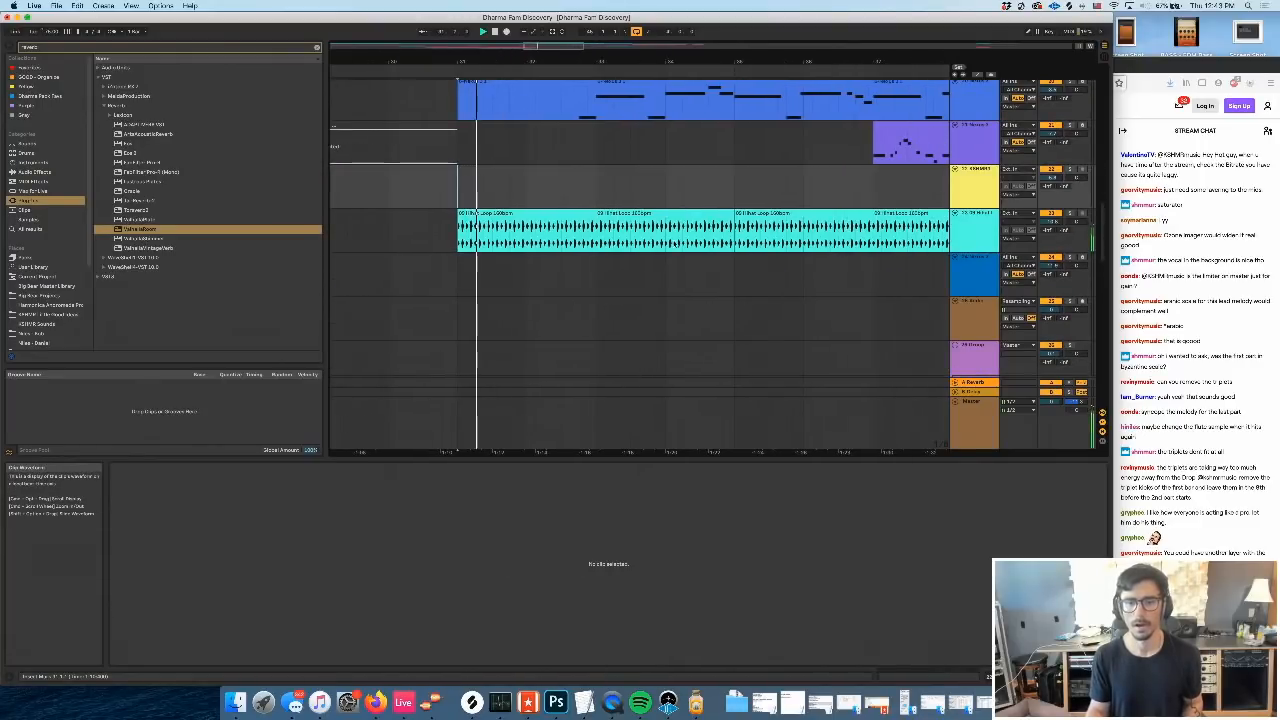
scroll(657, 244, left, 3)
scroll(658, 244, up, 5)
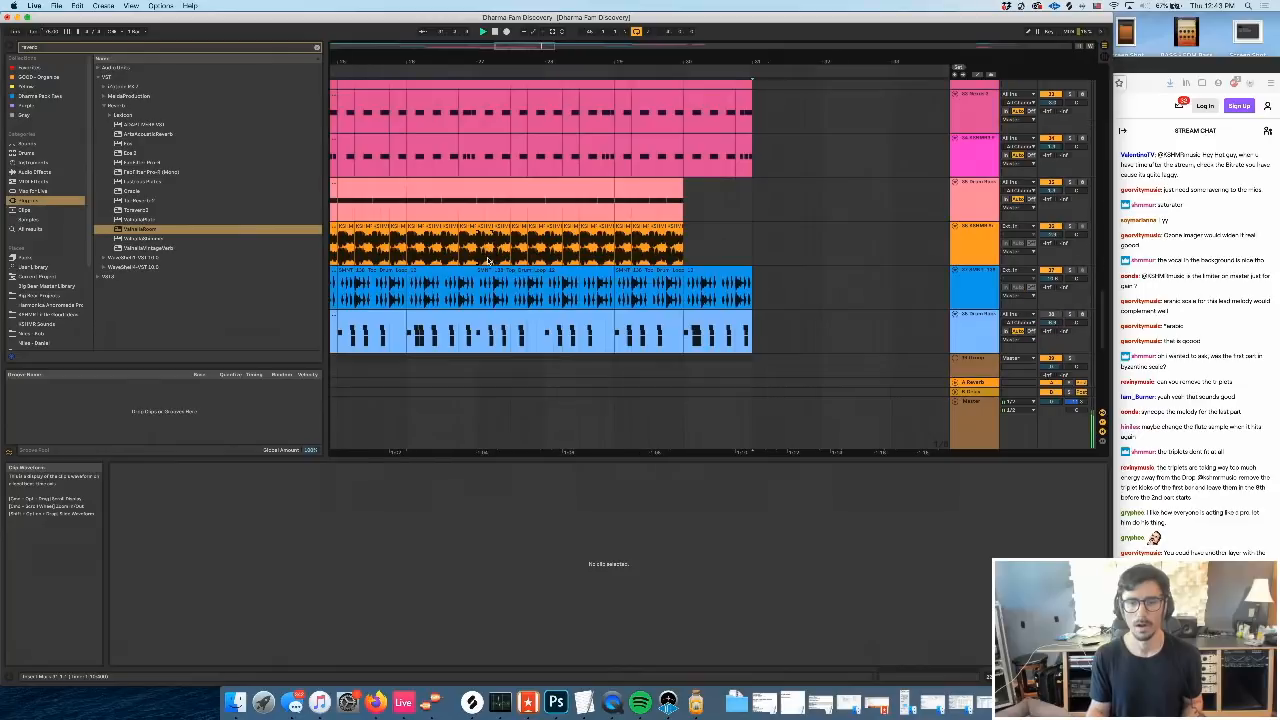
scroll(489, 261, down, 5)
scroll(489, 261, left, 5)
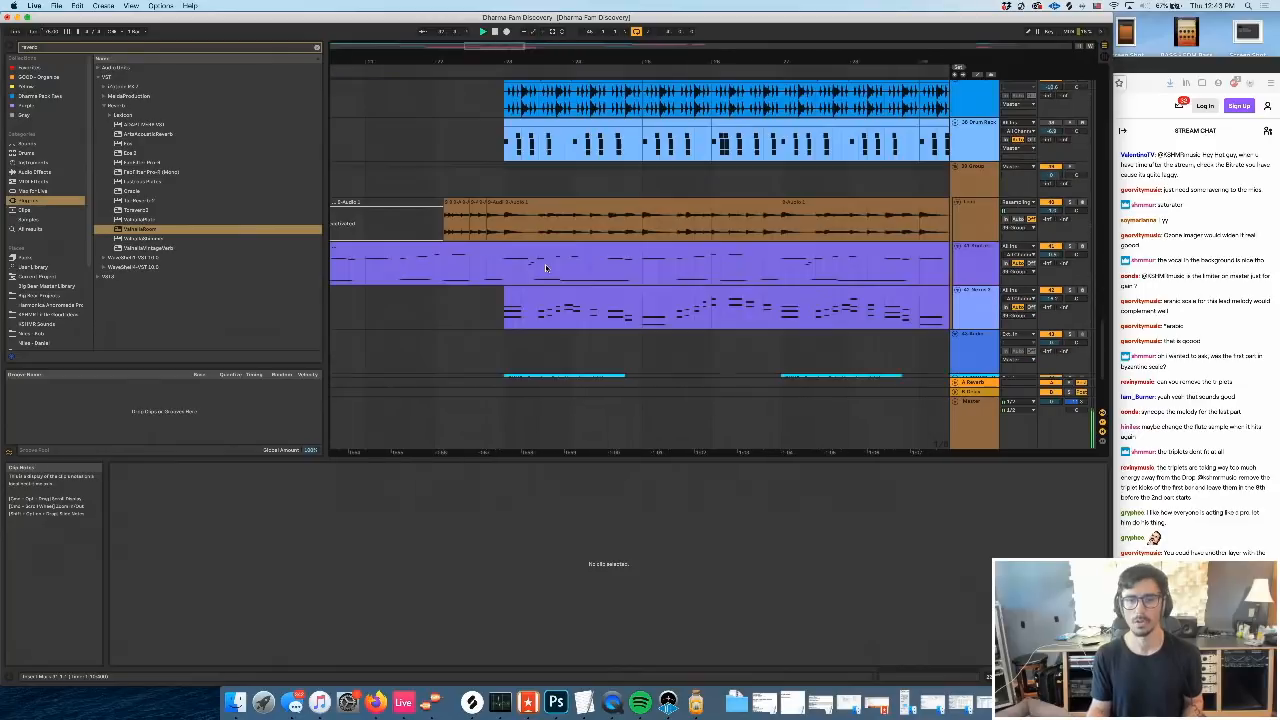
Copy the purple melody synth track from the lower track group and paste it directly above the two cyan lead tracks
click(968, 252)
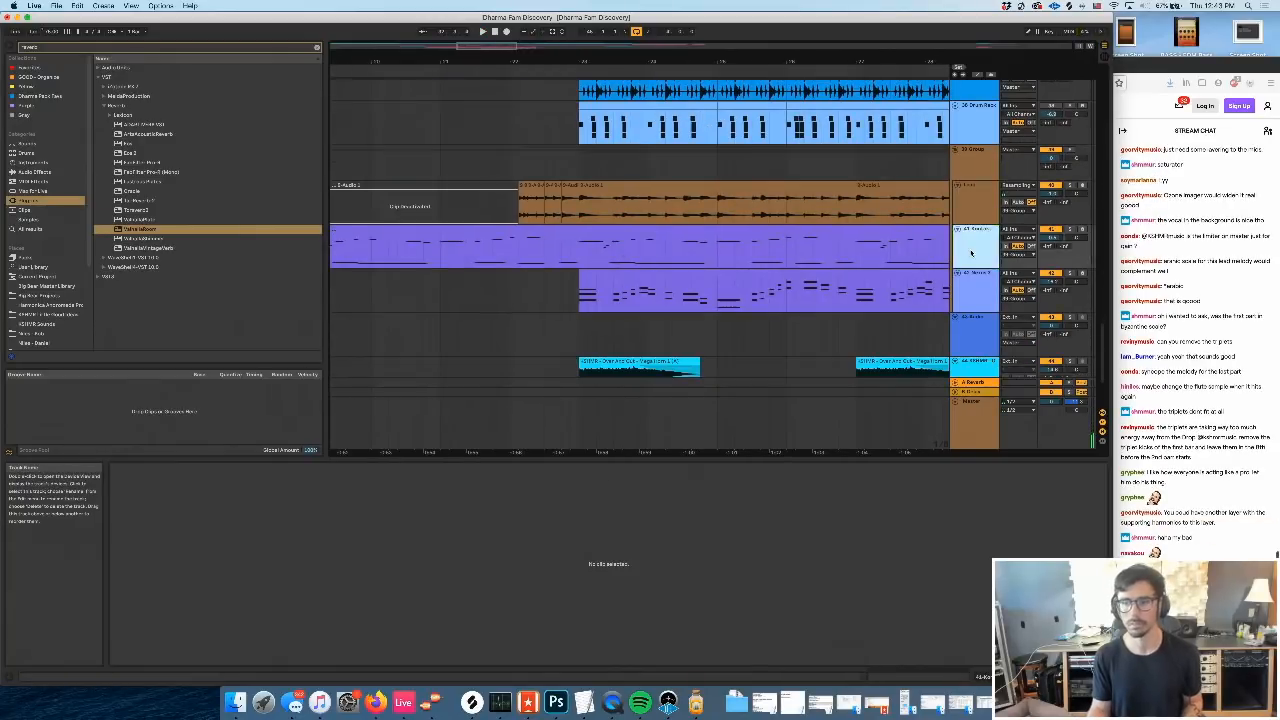
click(1035, 677)
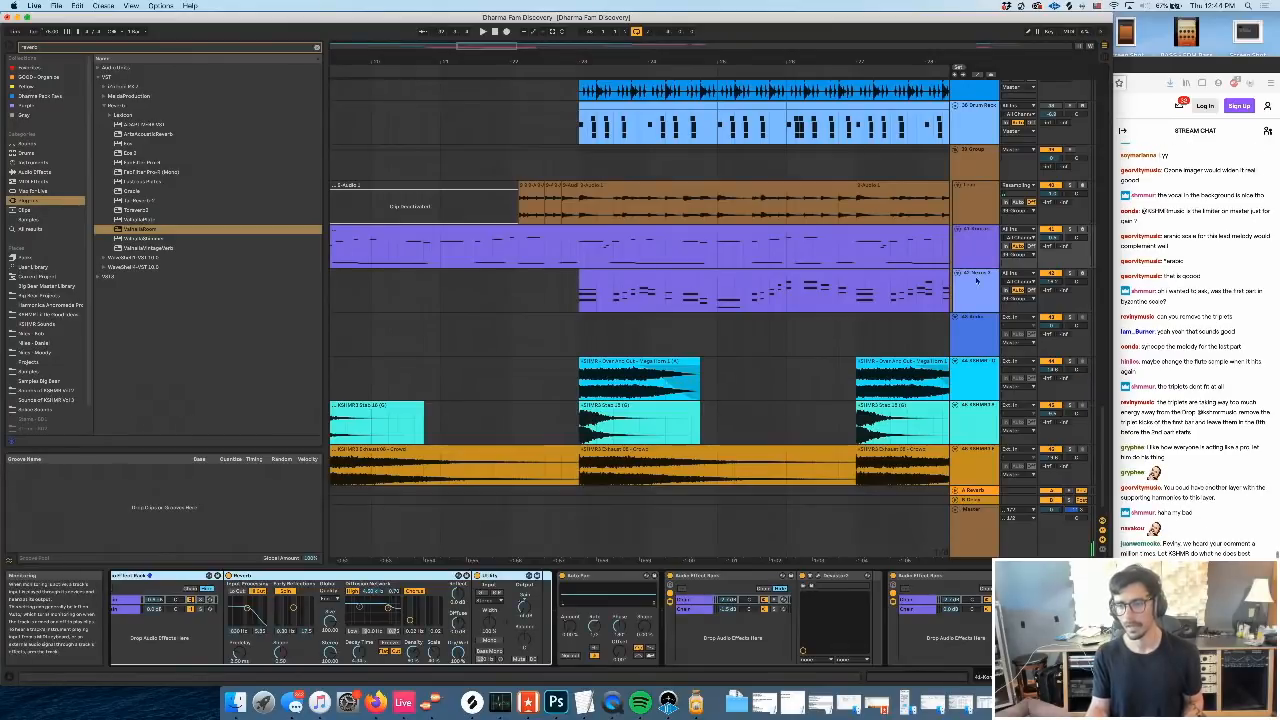
scroll(987, 204, up, 8)
scroll(987, 204, up, 6)
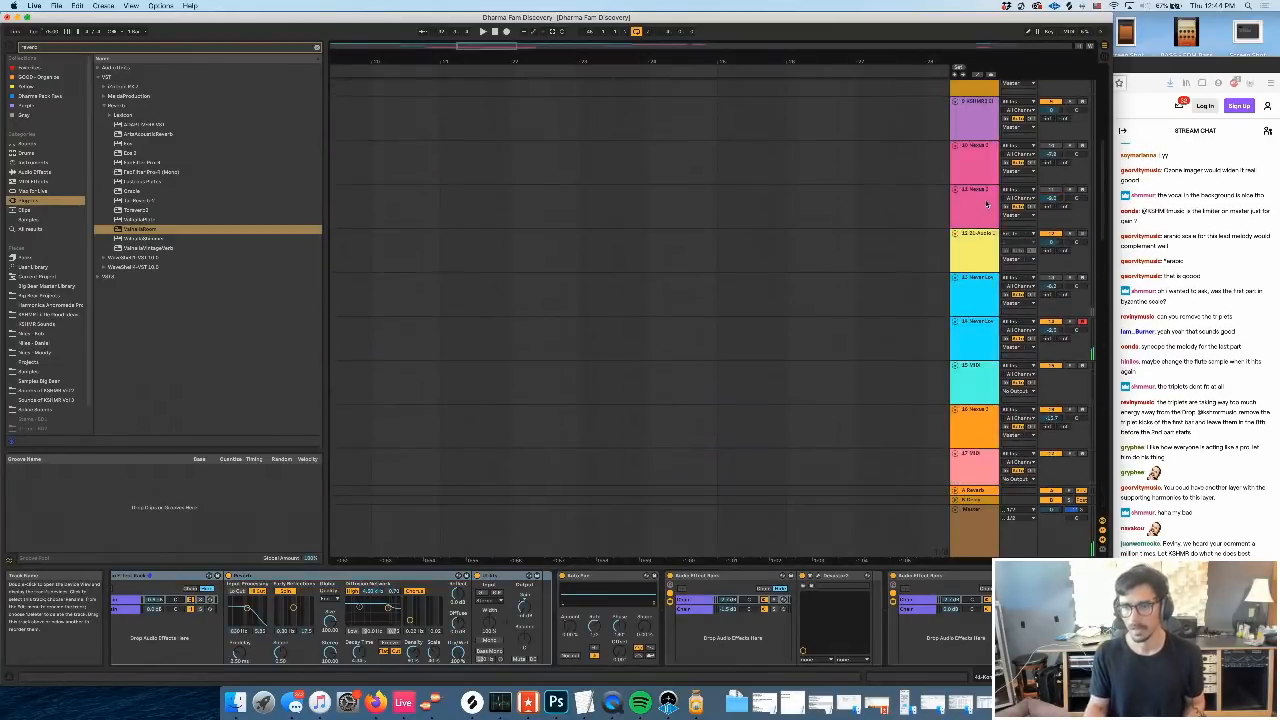
scroll(930, 320, down, 4)
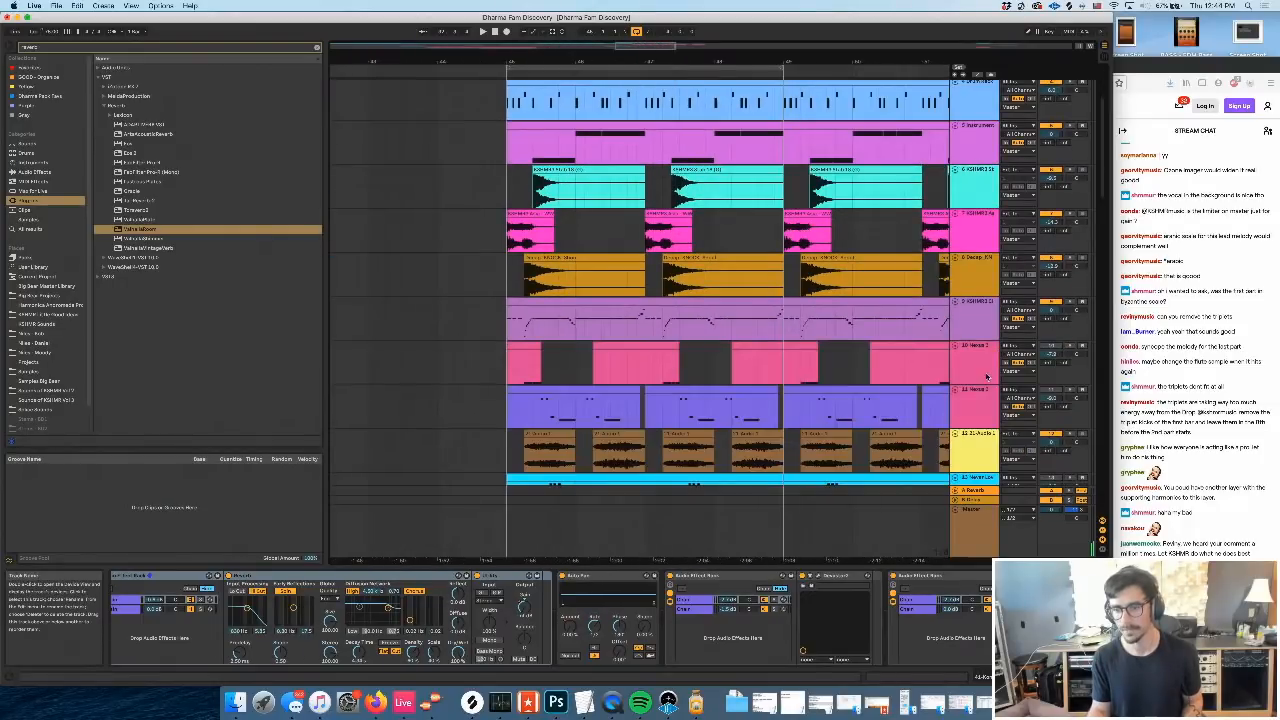
scroll(987, 376, down, 3)
click(979, 349)
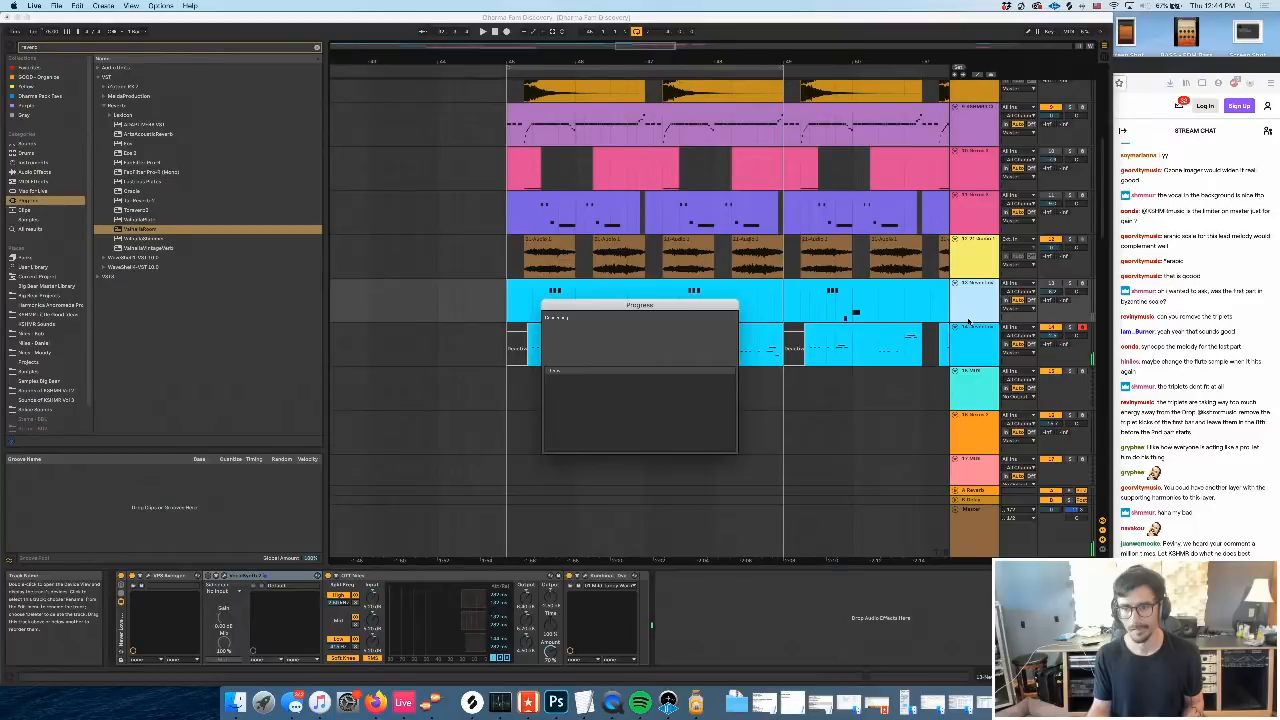
Delete the pasted track's clips after its opening clip, move that clip to bar 45, and duplicate it directly after itself
drag(522, 58, 778, 16)
drag(657, 301, 443, 306)
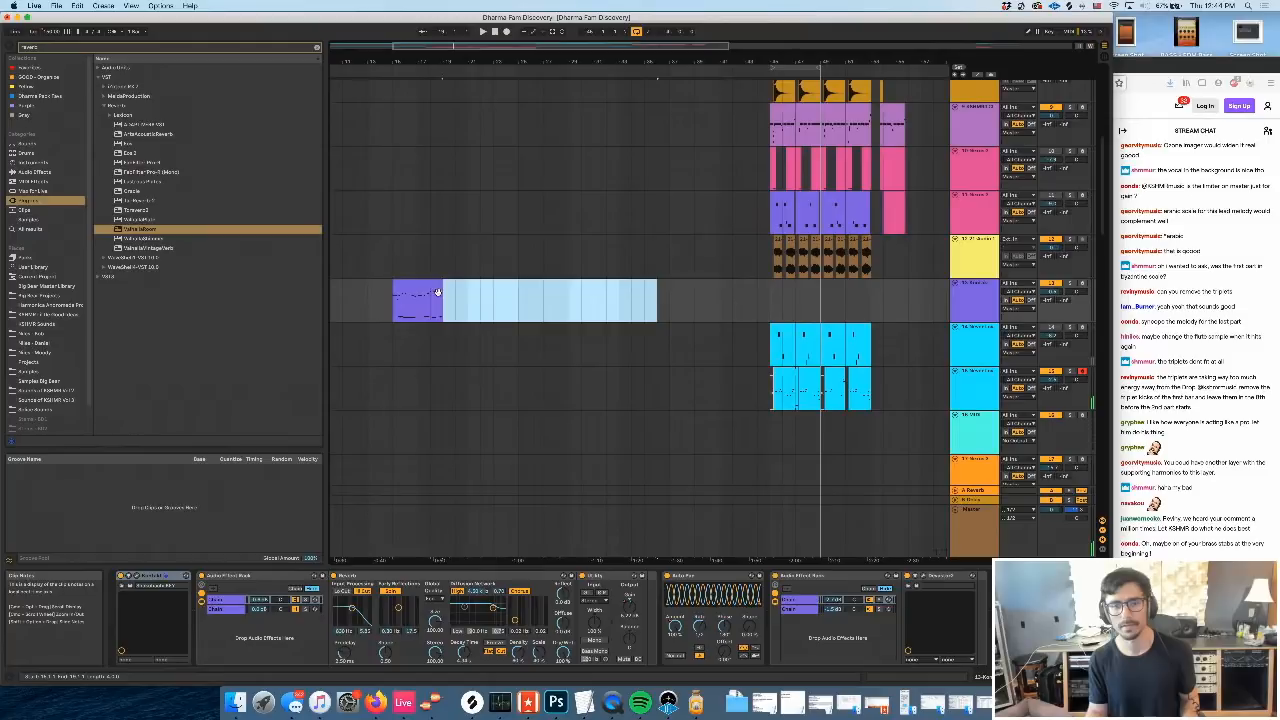
drag(437, 292, 796, 258)
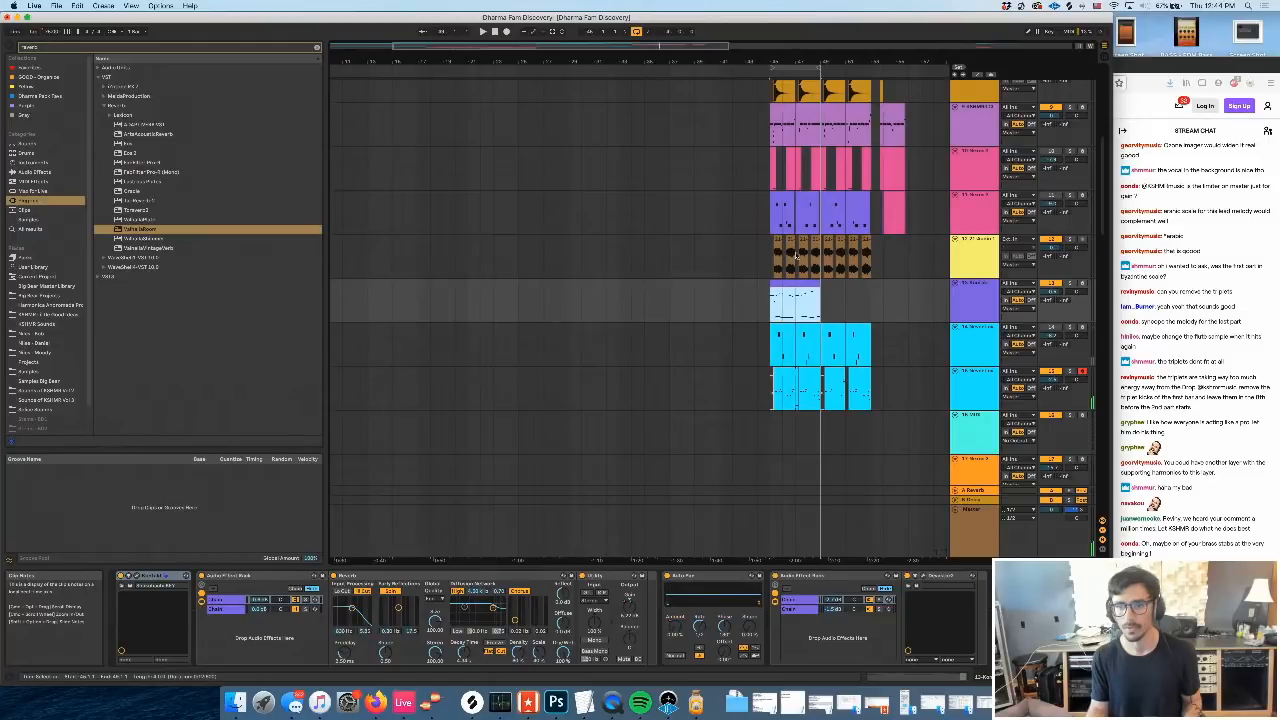
scroll(796, 256, up, 5)
key(super+d)
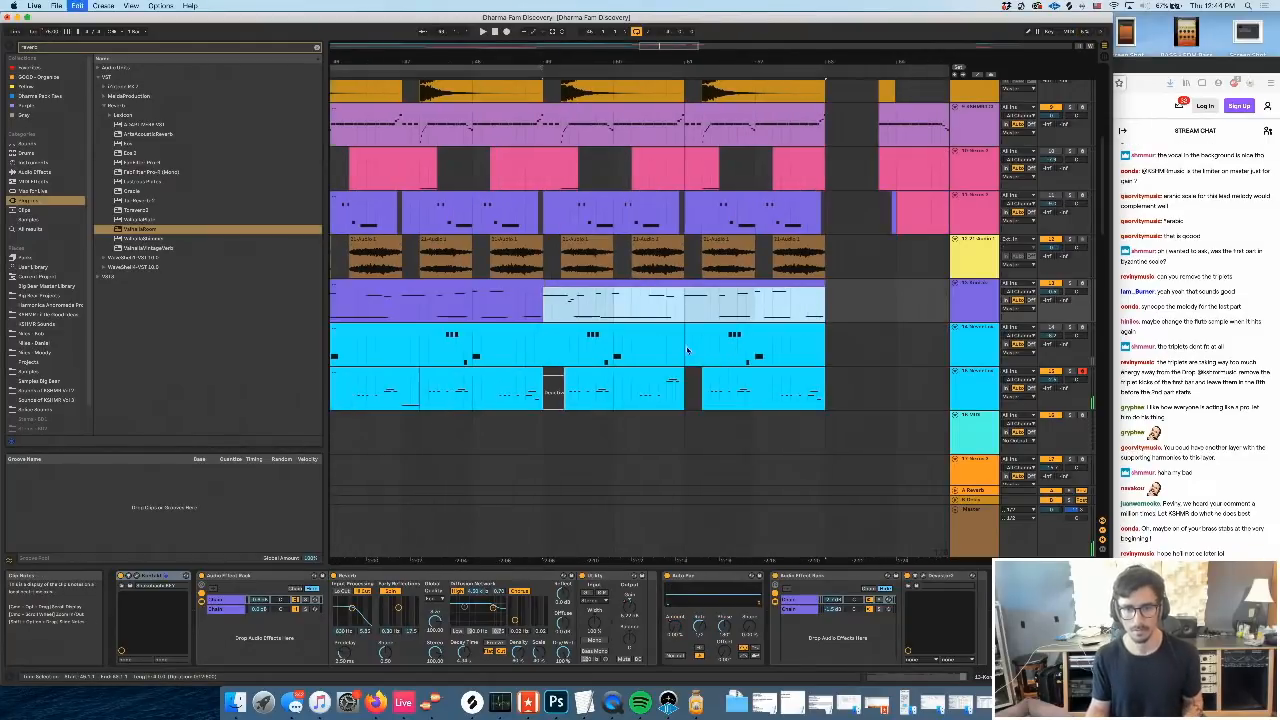
Delete the upper melody notes from the pasted track's first clip, keeping the low bass notes
scroll(594, 336, left, 5)
double_click(660, 284)
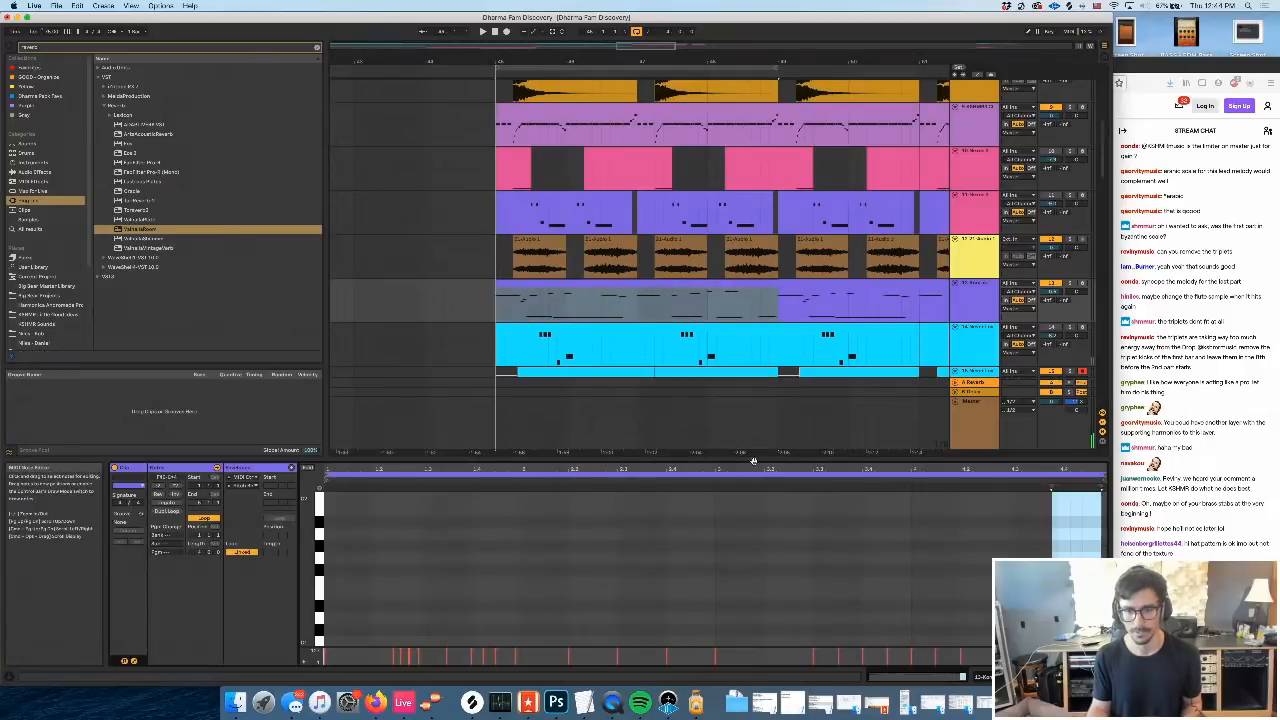
click(685, 284)
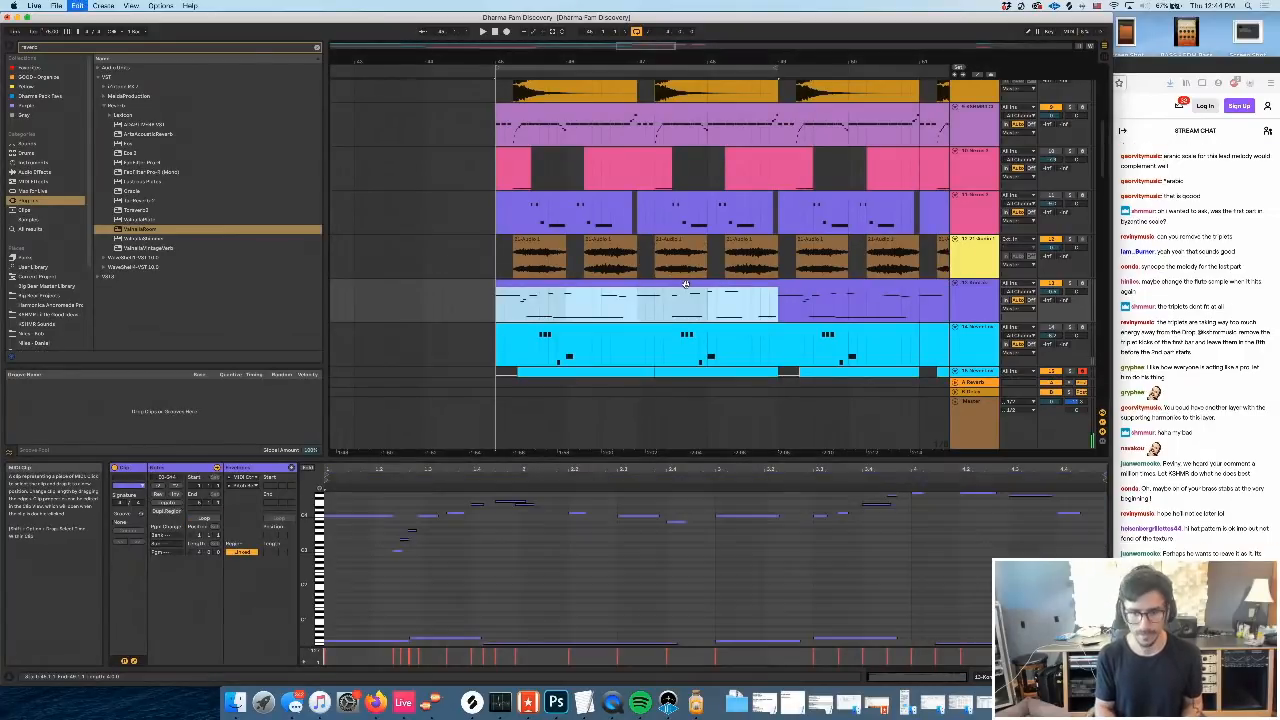
drag(1067, 541, 327, 488)
key(Delete)
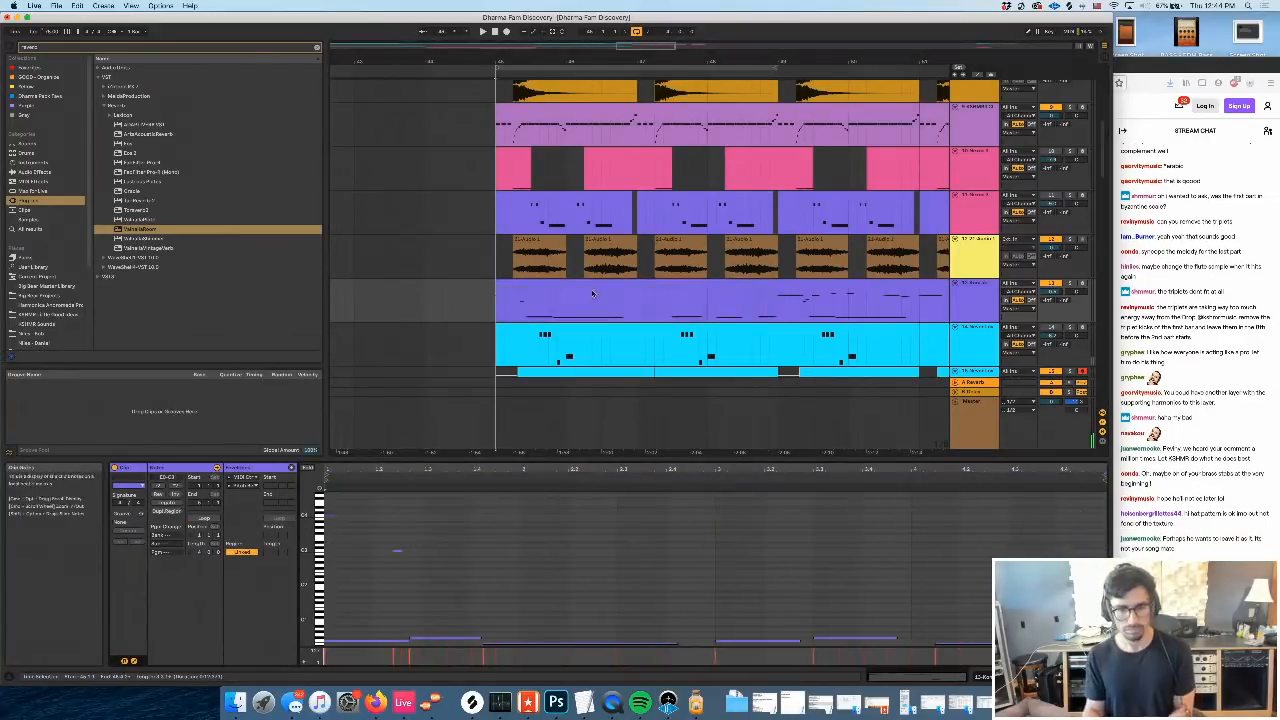
Consolidate the lower cyan lead track's clips from bar 45 to bar 49 into one clip
scroll(590, 303, down, 3)
click(587, 306)
click(684, 305)
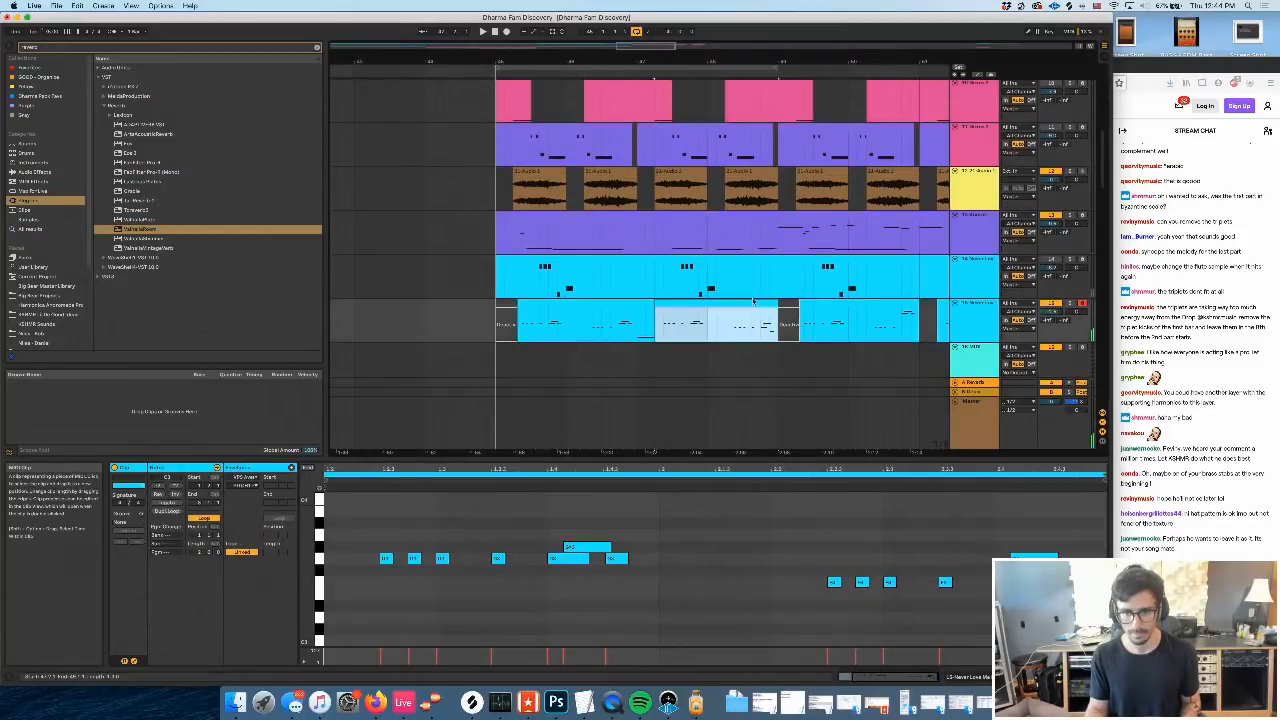
shift+click(512, 304)
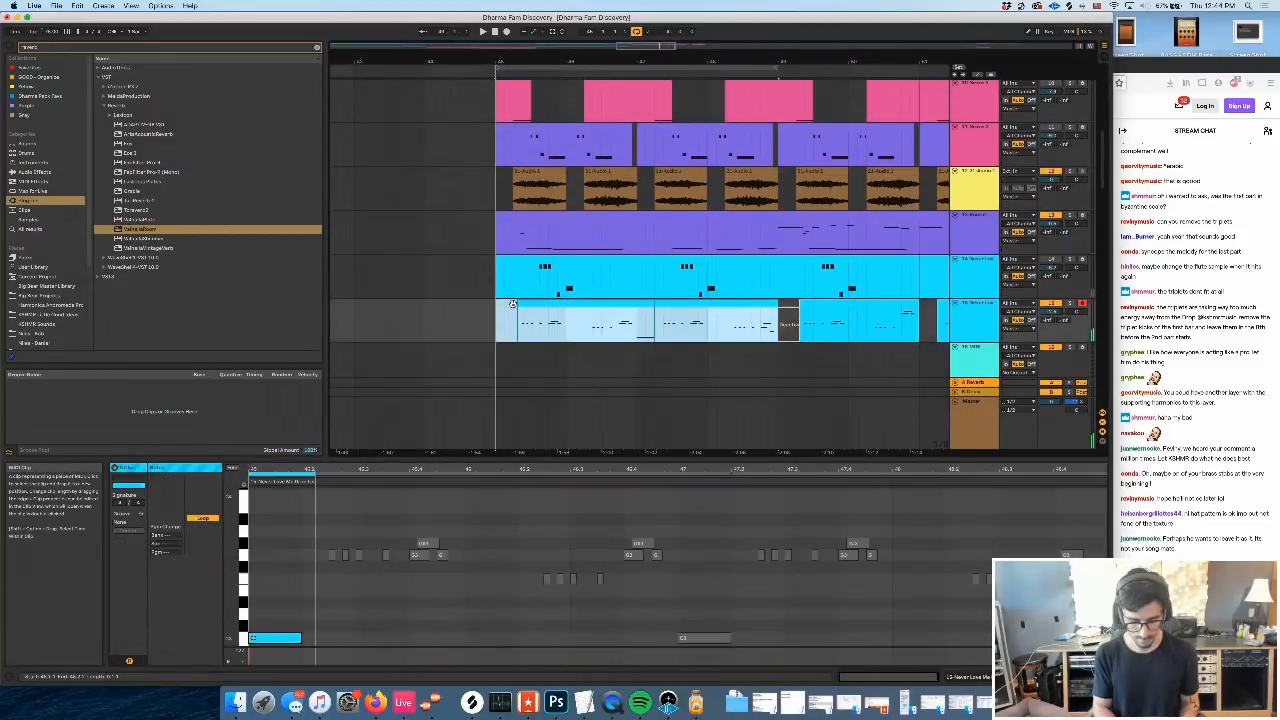
key(super+j)
Add a short opening note to the consolidated lead clip and copy all its notes into the purple clip above the bass notes
click(360, 580)
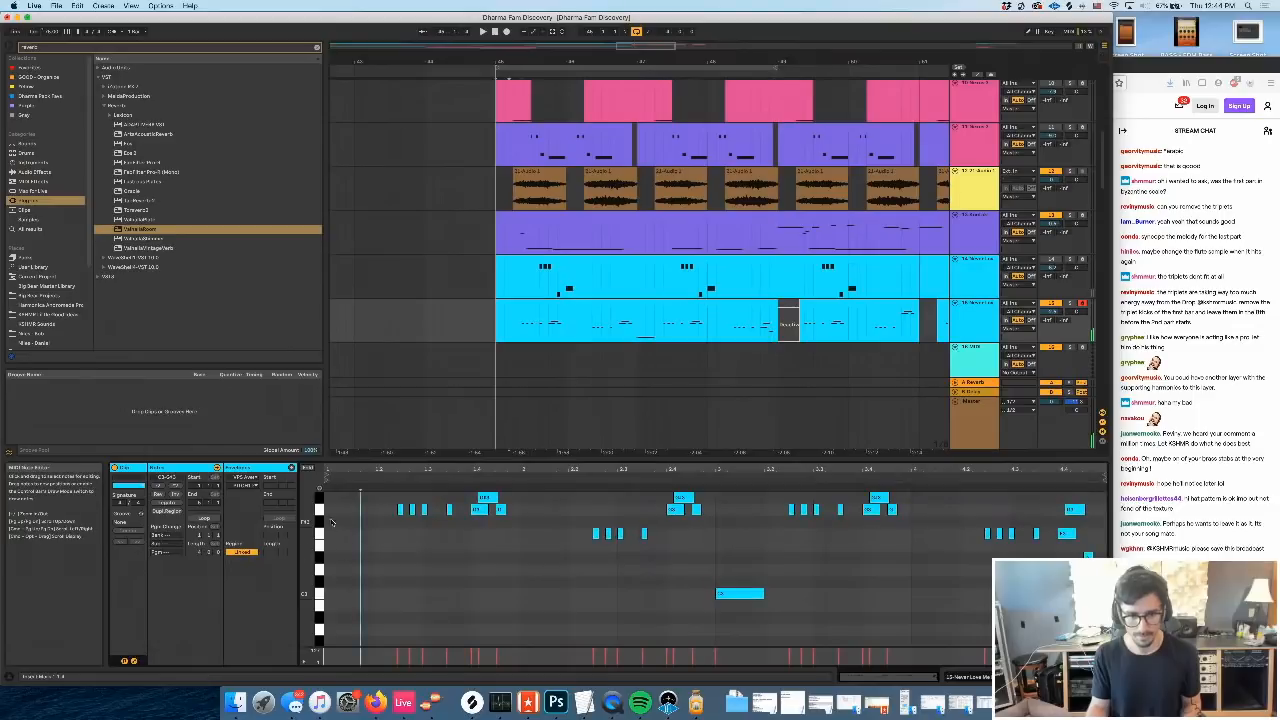
key(super+a)
double_click(332, 511)
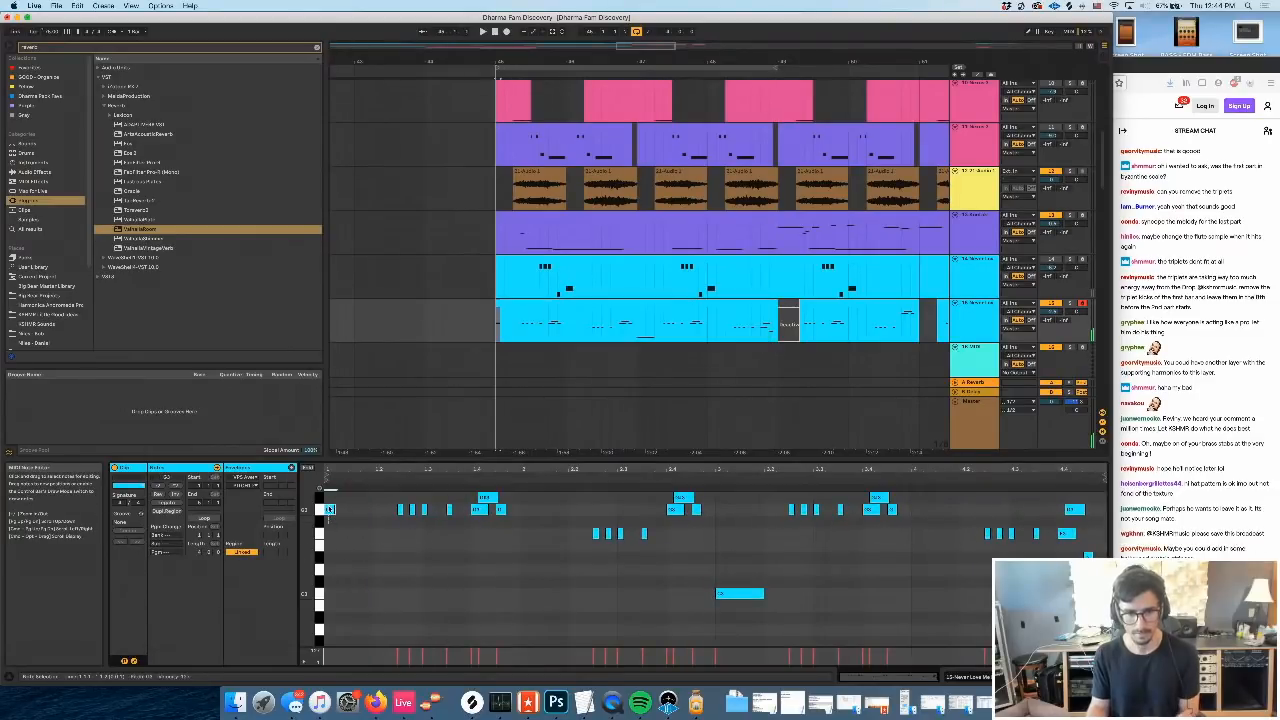
click(566, 214)
click(428, 550)
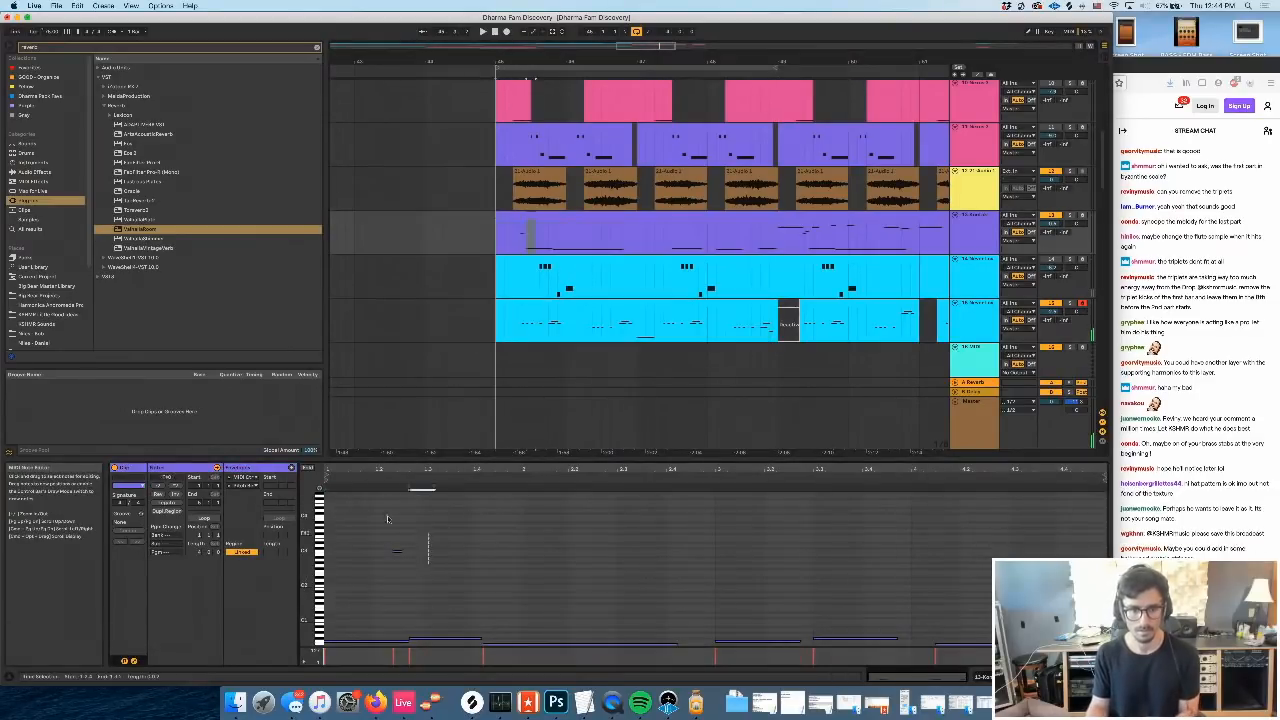
click(328, 548)
key(super+v)
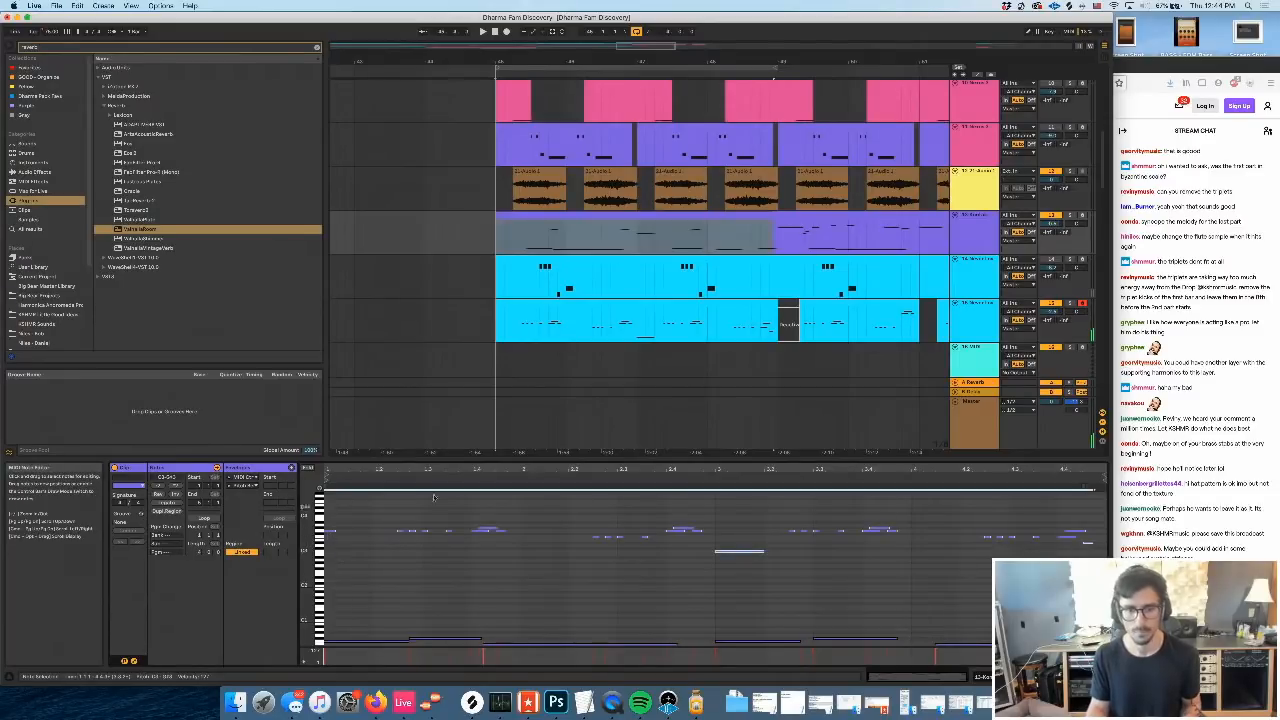
Audition the purple track in solo, delete its opening melody note, and shorten its second bass note
key(space)
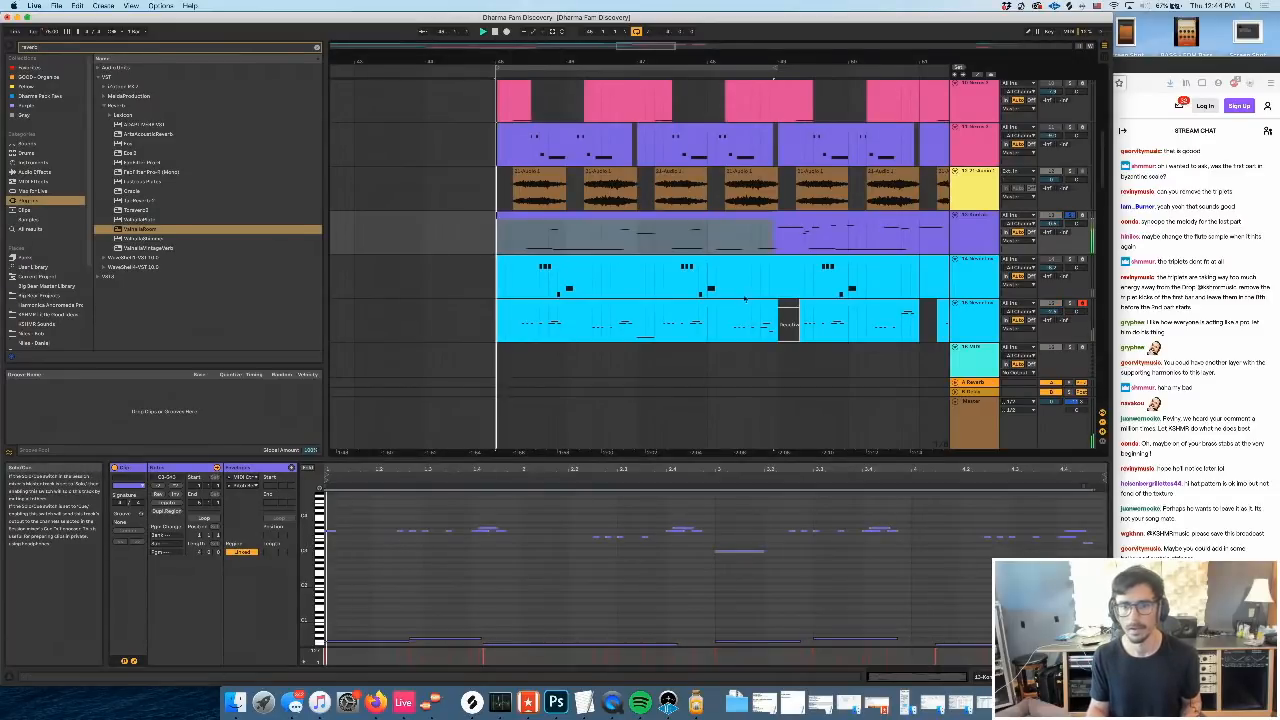
click(335, 542)
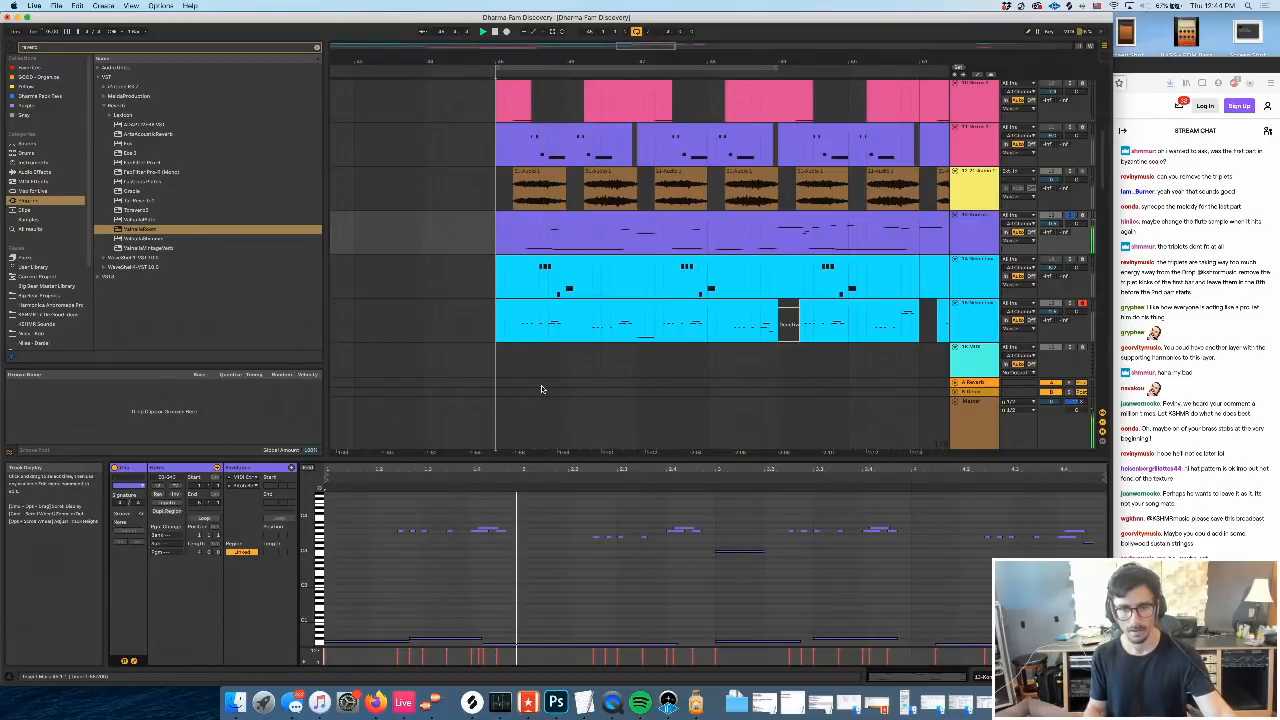
scroll(480, 619, down, 2)
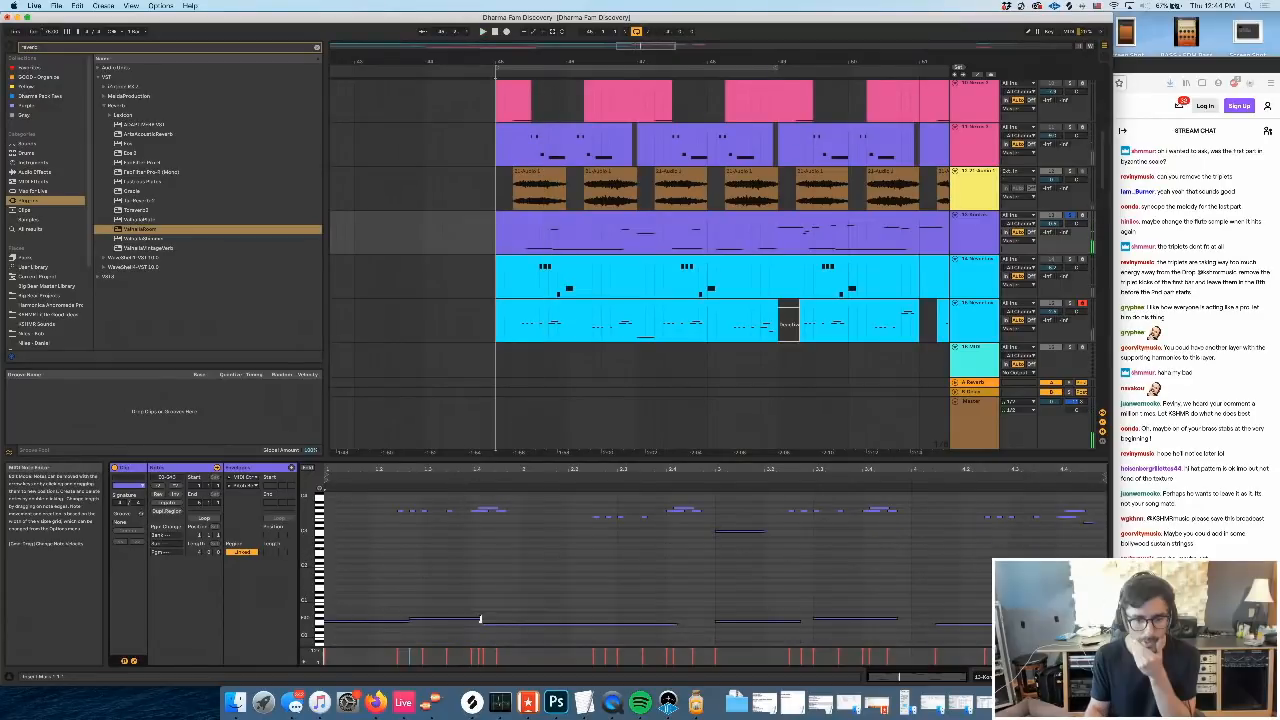
drag(483, 622, 465, 619)
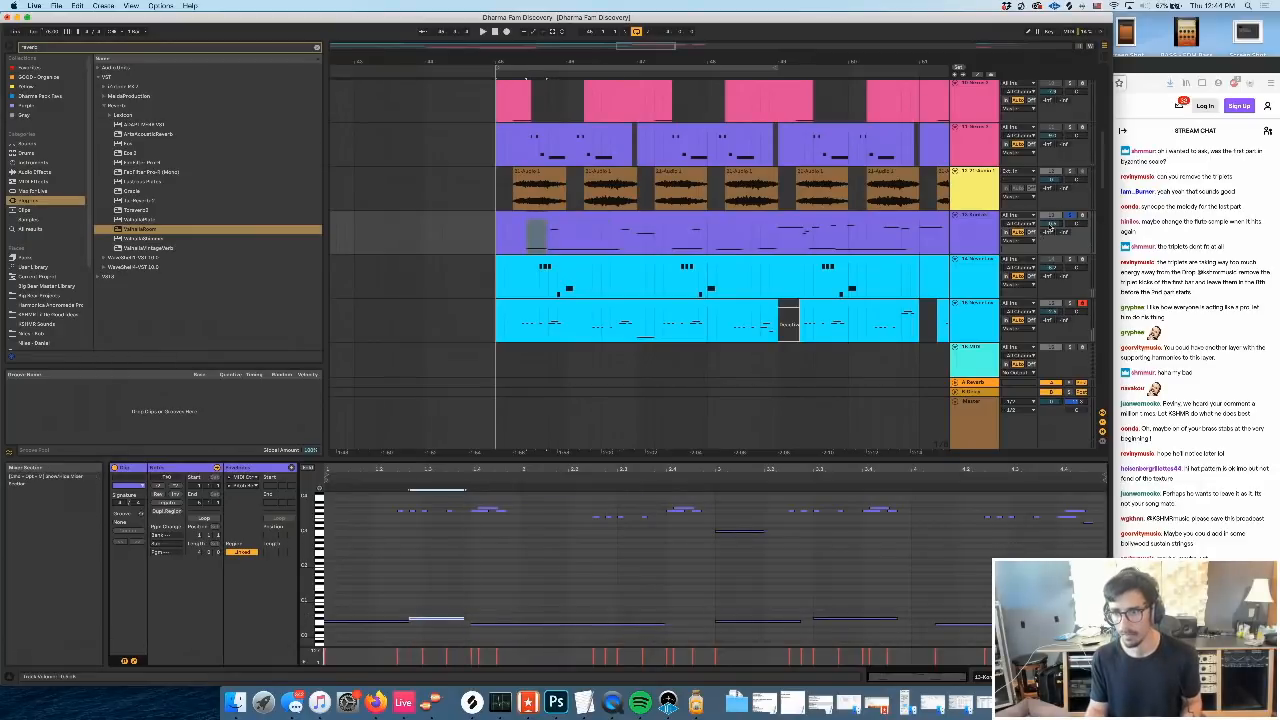
key(space)
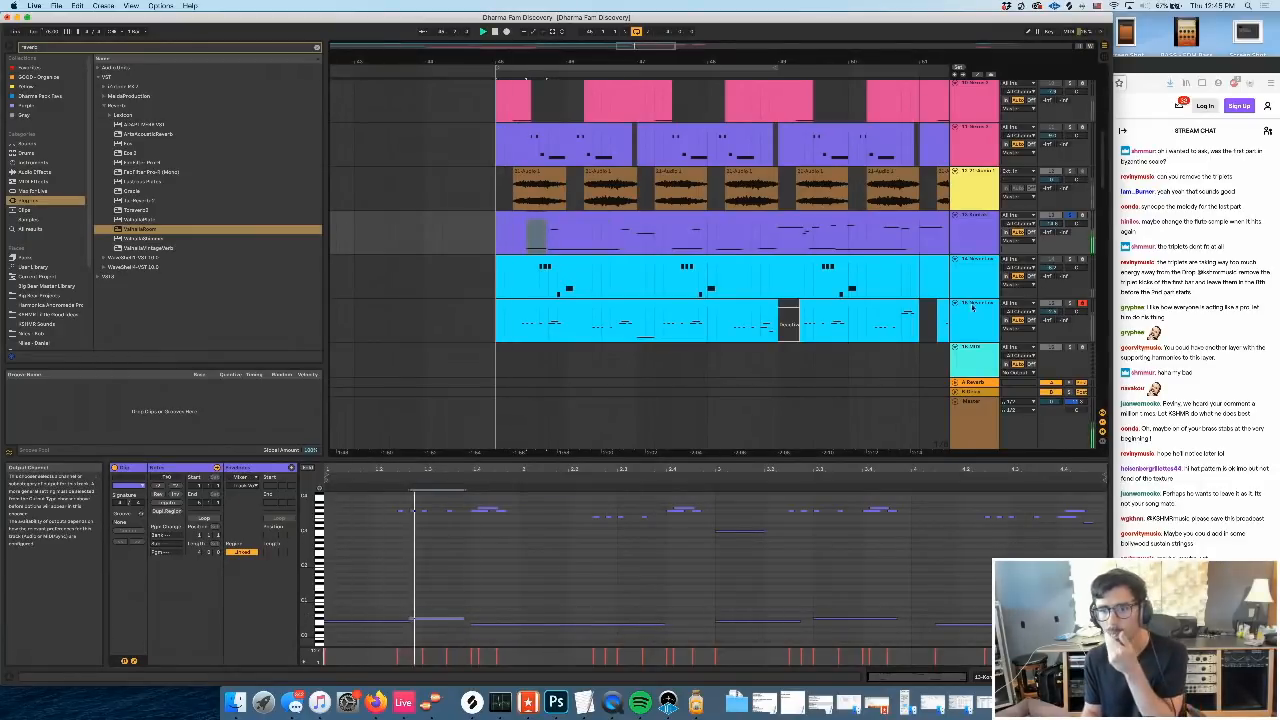
Copy the Compressor from the cyan lead track to the end of the purple track's device chain and audition the section
click(972, 307)
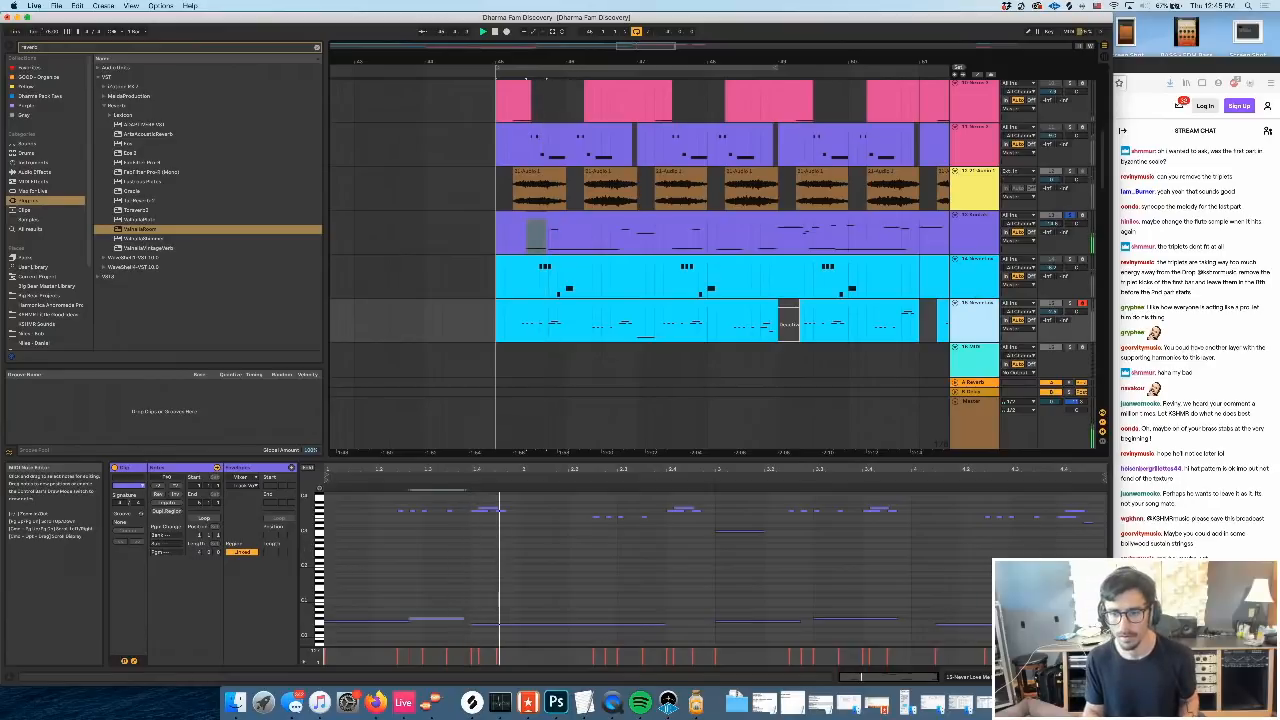
key(space)
key(shift+Tab)
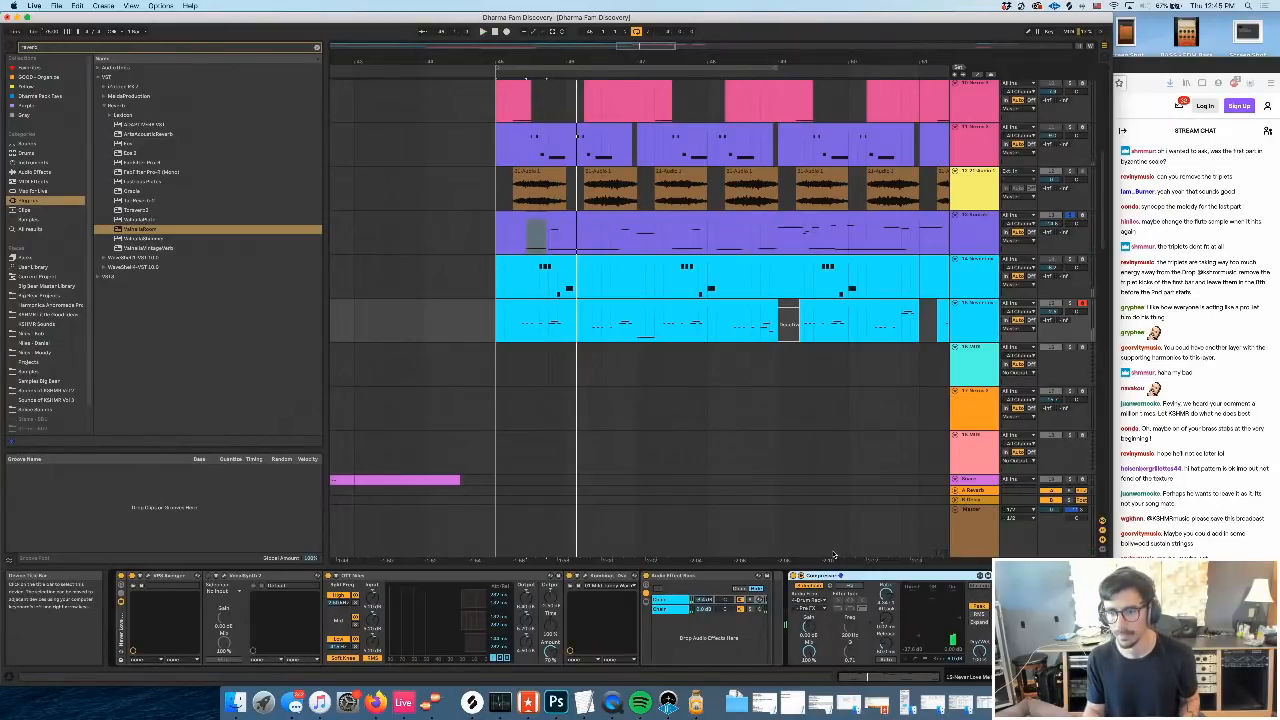
click(972, 215)
scroll(988, 620, right, 10)
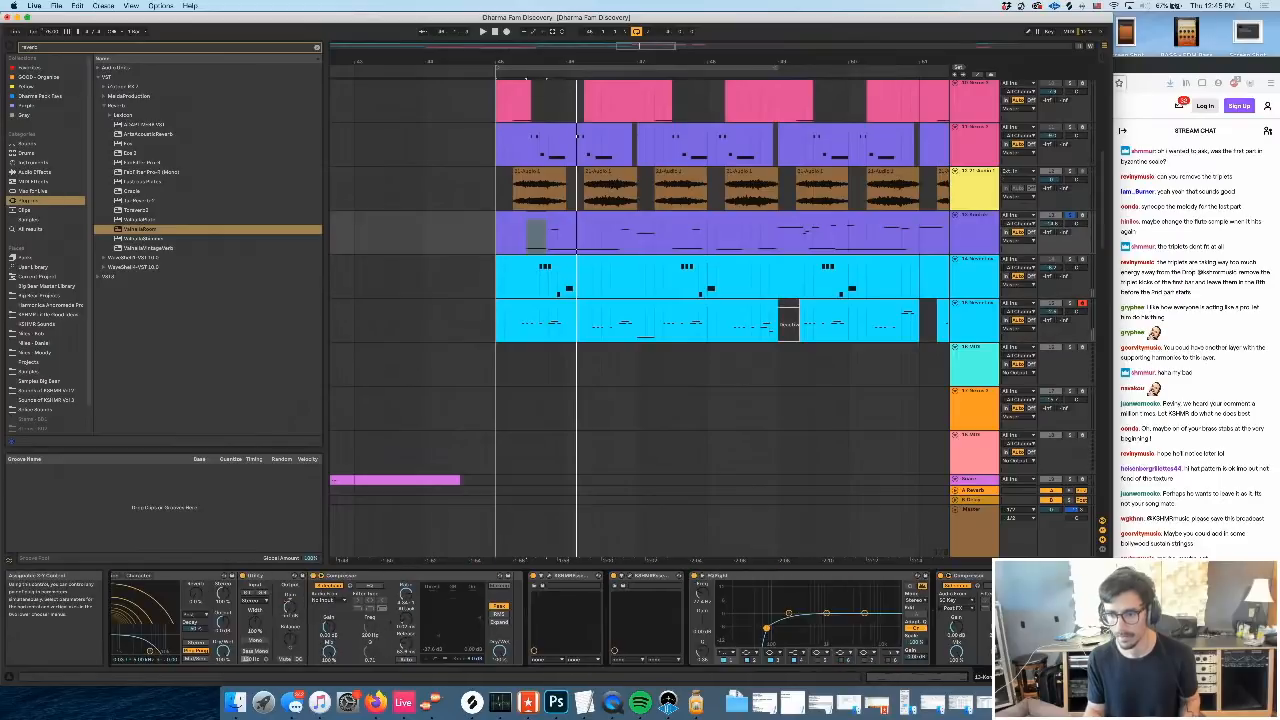
key(super+v)
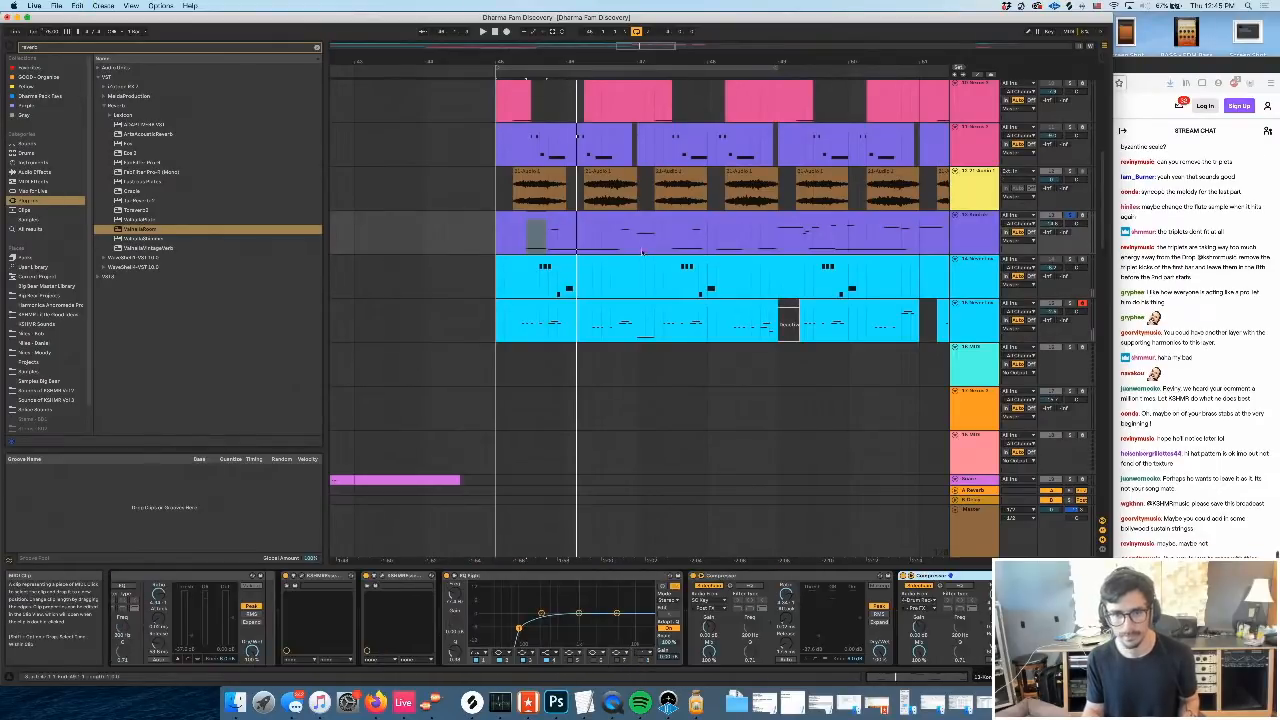
click(513, 71)
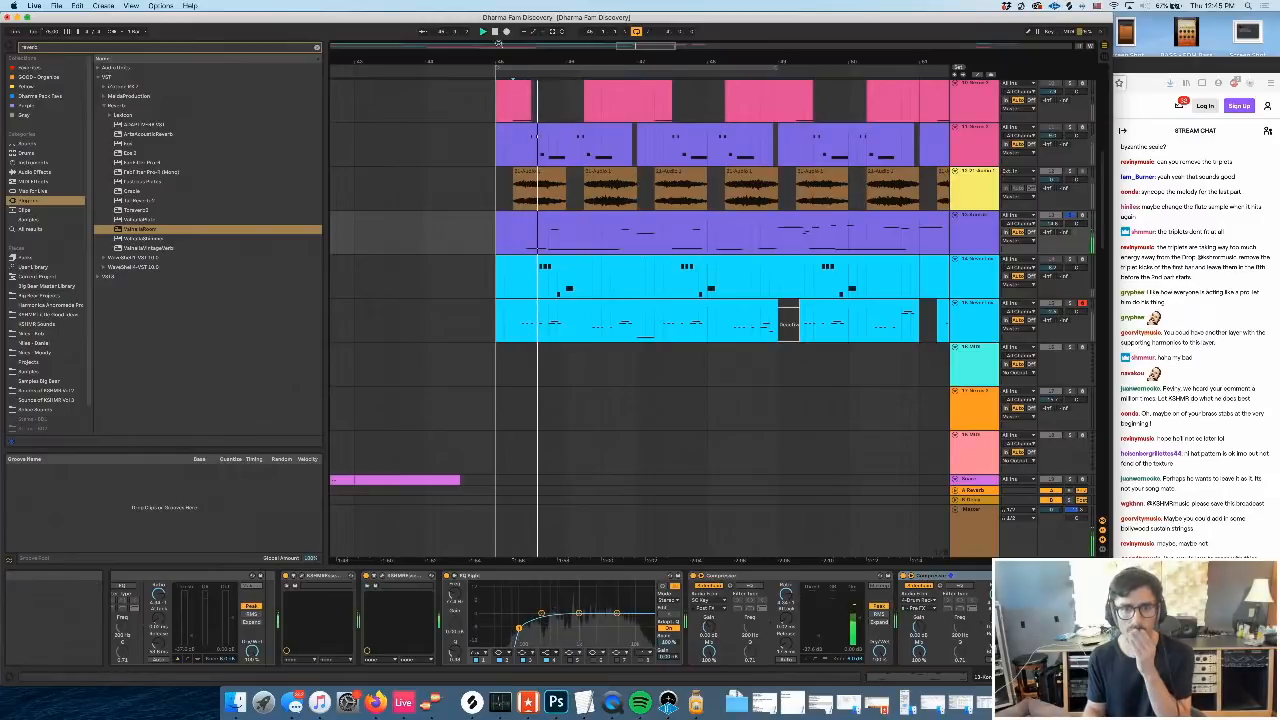
drag(571, 72, 585, 163)
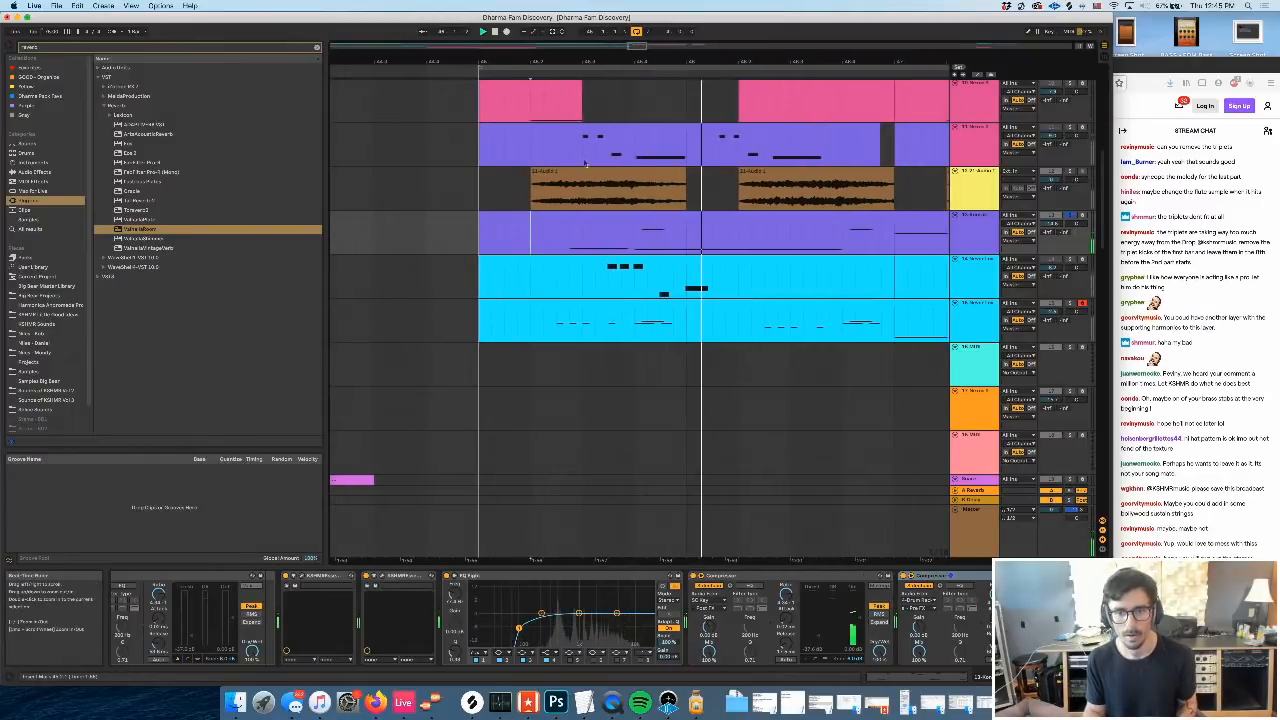
Open the purple synth clip from bar 45 and audition the passage around its third bass note
click(642, 214)
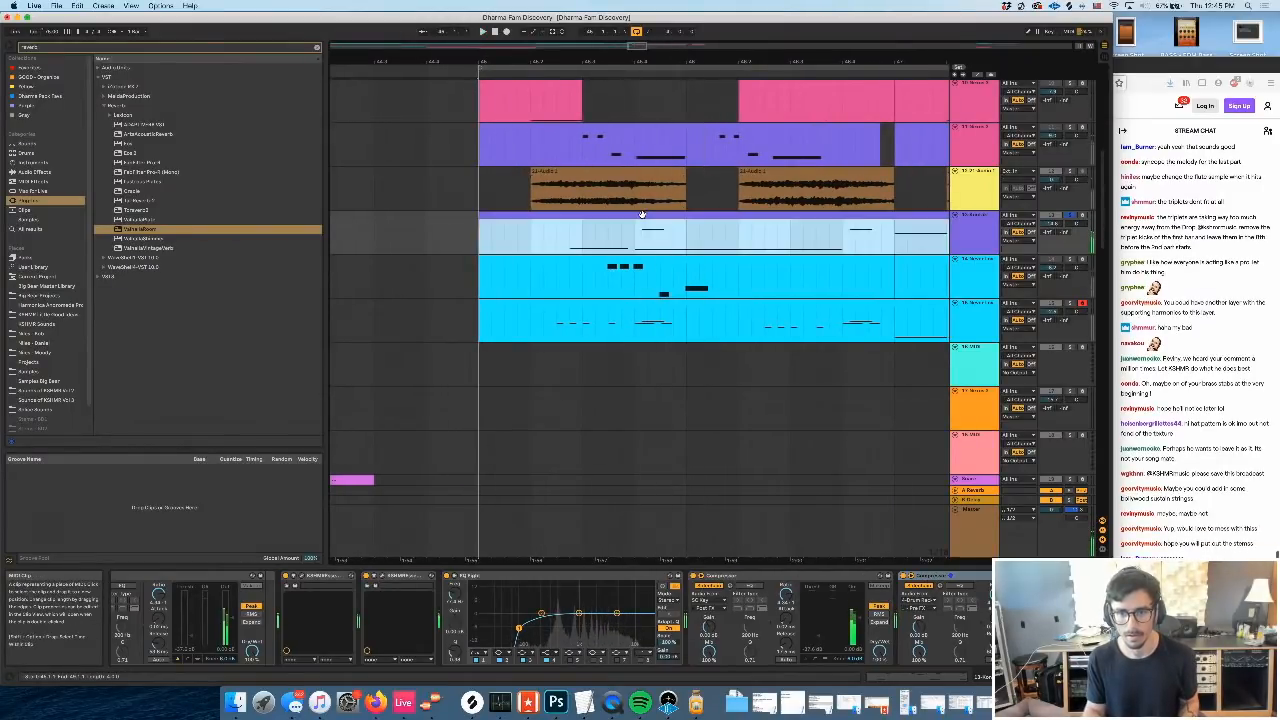
double_click(642, 214)
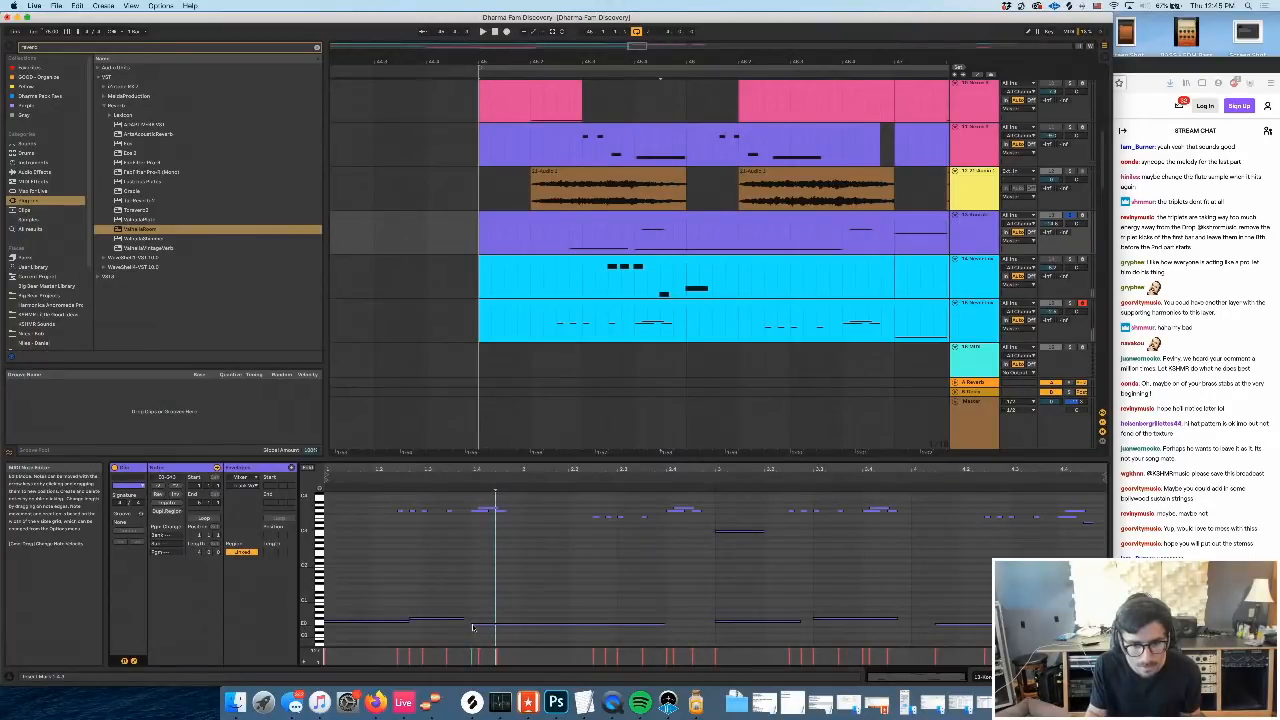
click(473, 627)
key(space)
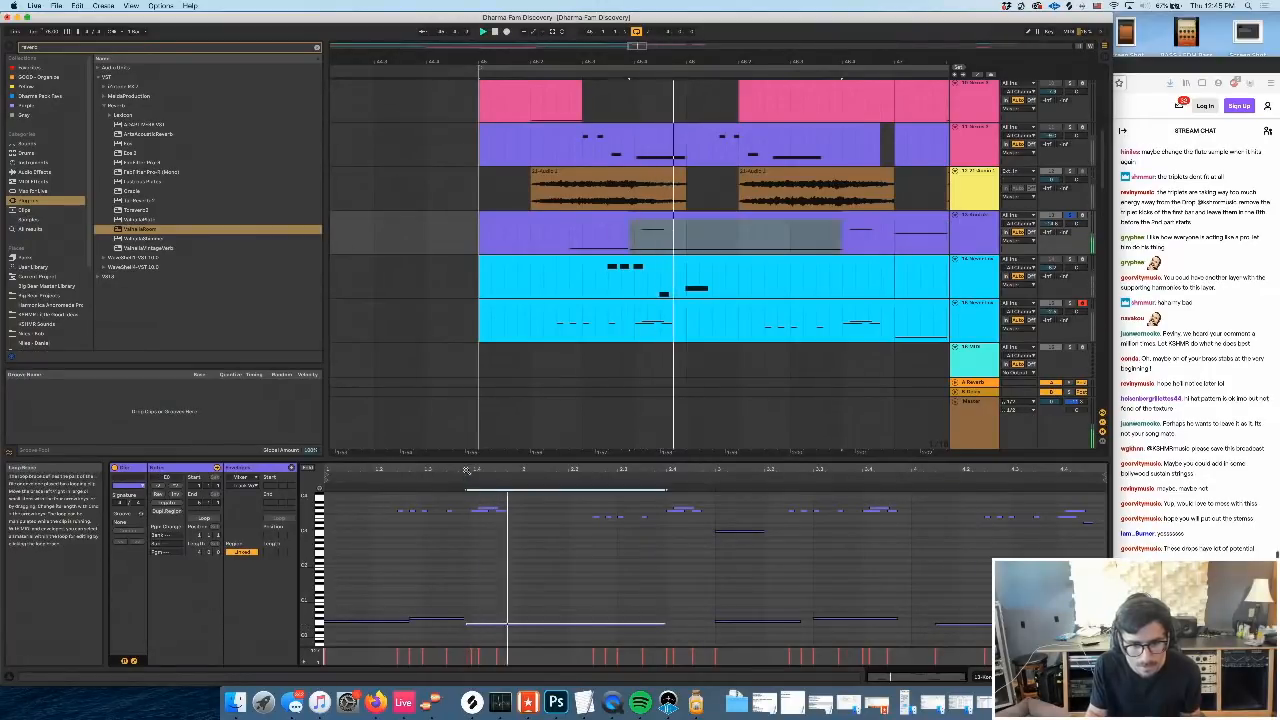
drag(477, 472, 477, 492)
key(space)
Browse the purple clip's MIDI controller envelopes and audition the melody passage around 1.4
click(243, 478)
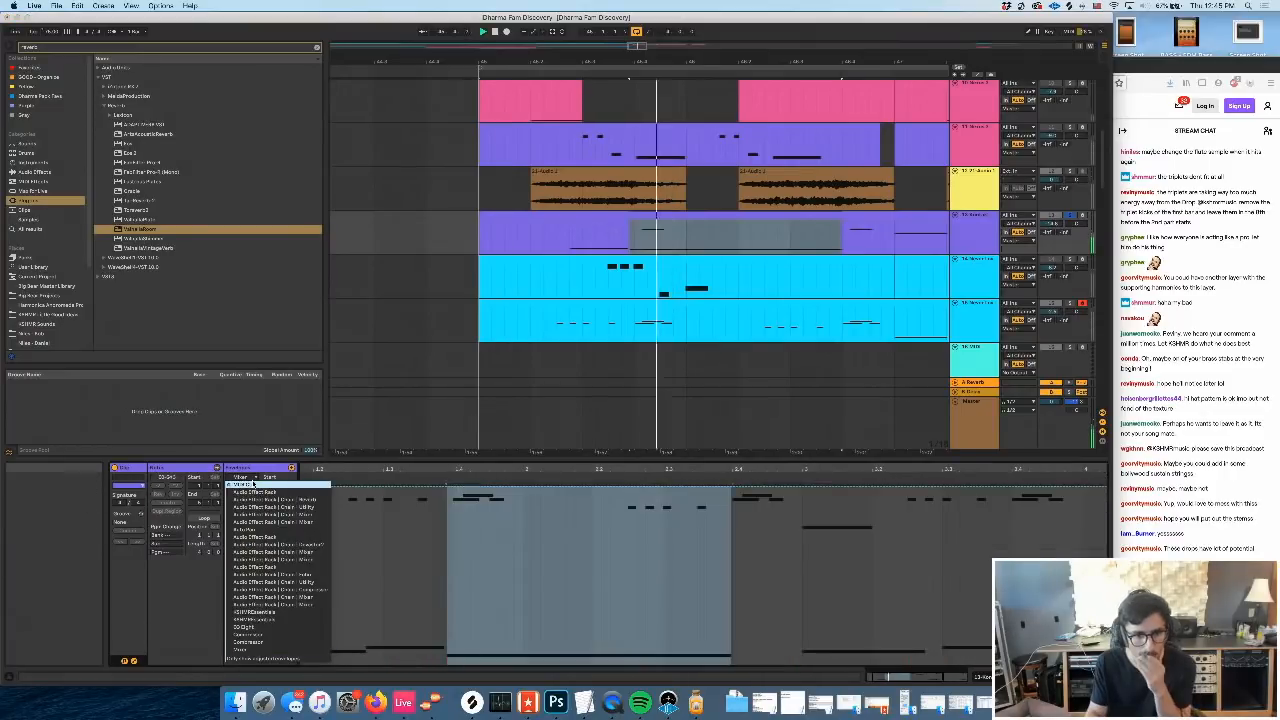
click(257, 485)
click(258, 486)
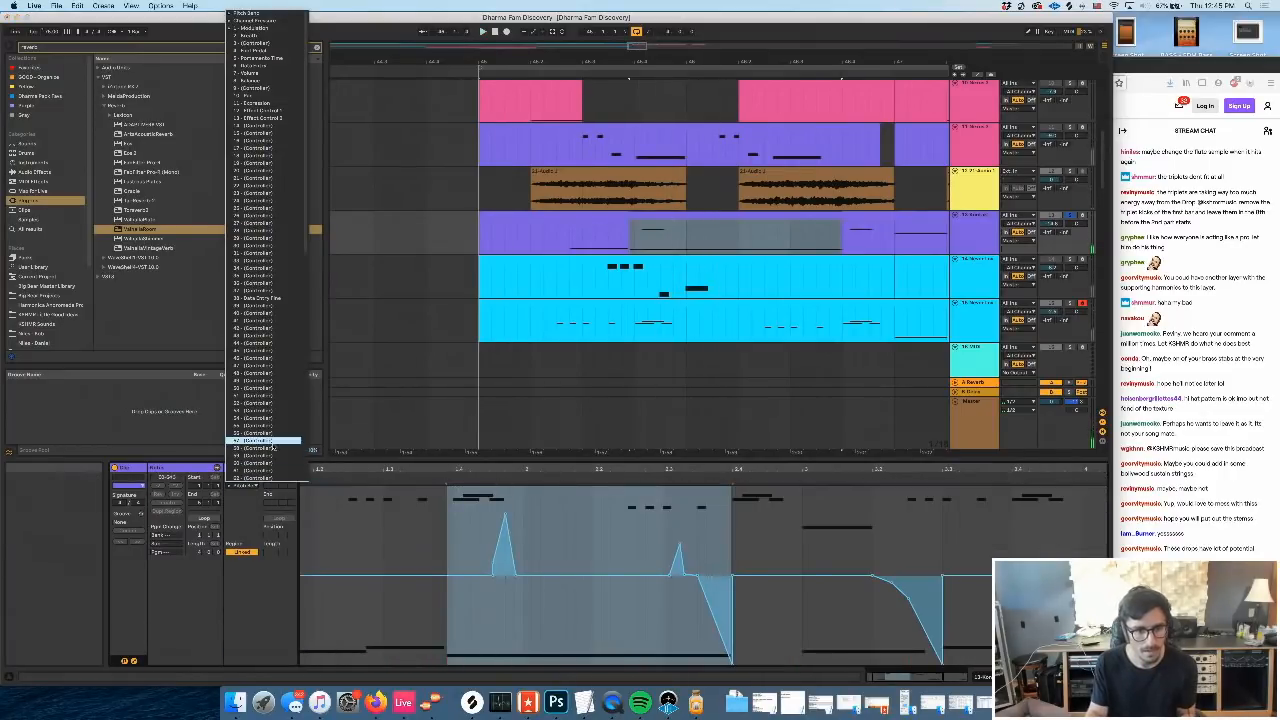
click(260, 477)
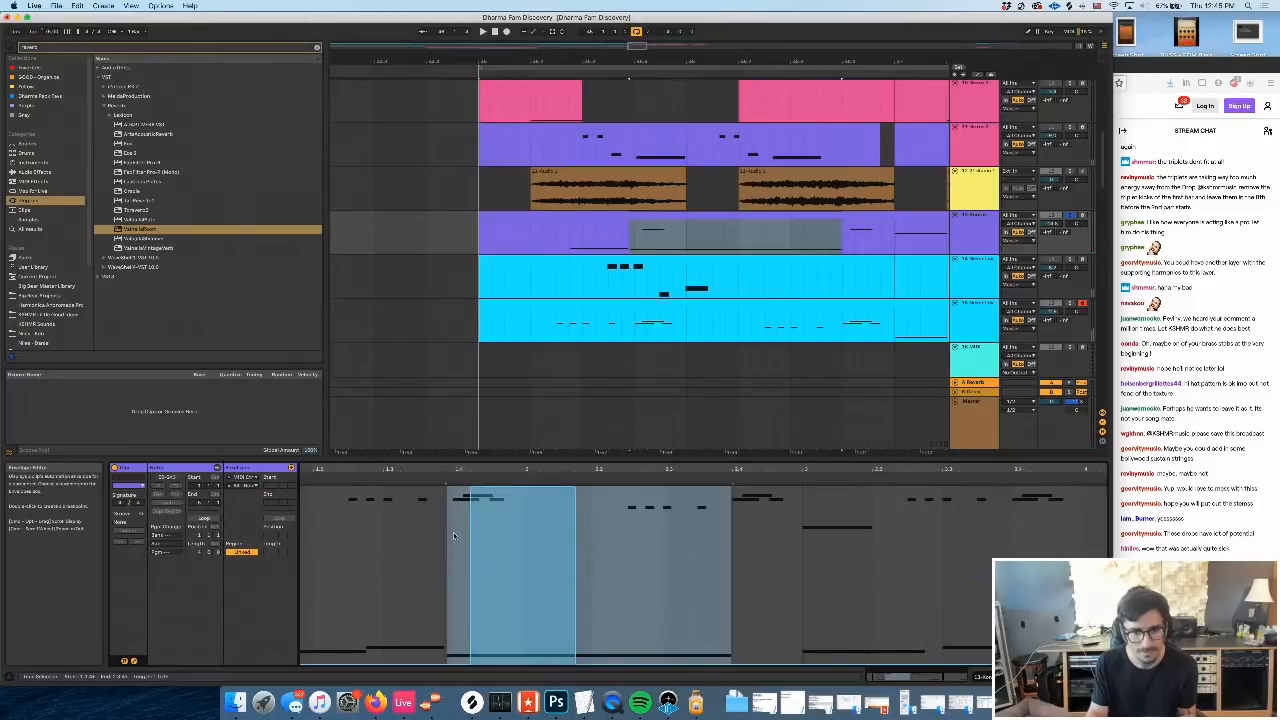
drag(467, 498, 453, 467)
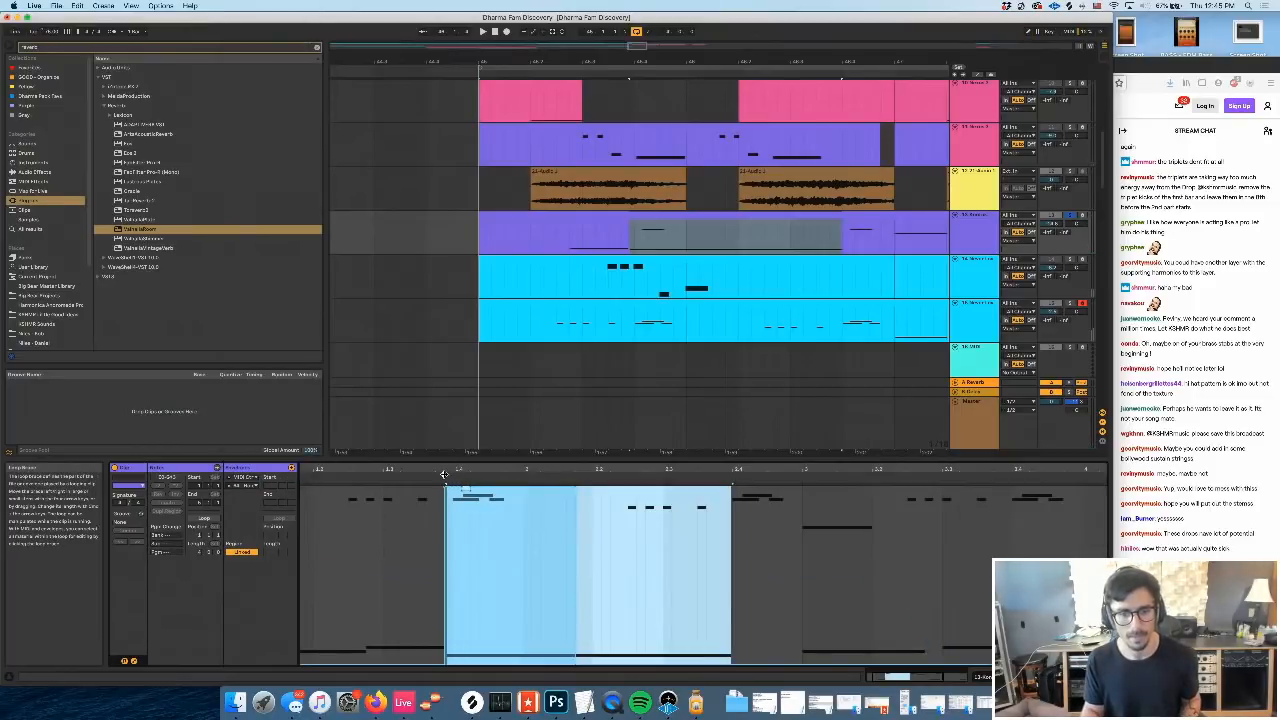
key(space)
key(super+z)
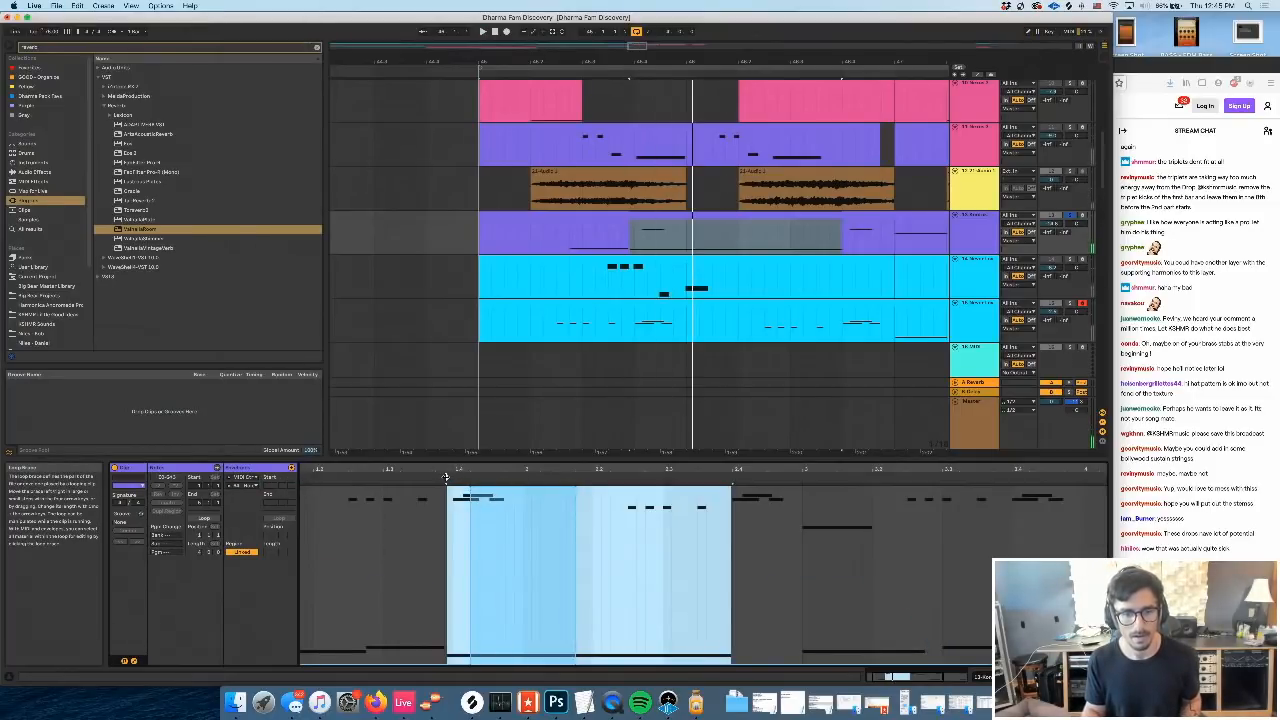
click(443, 474)
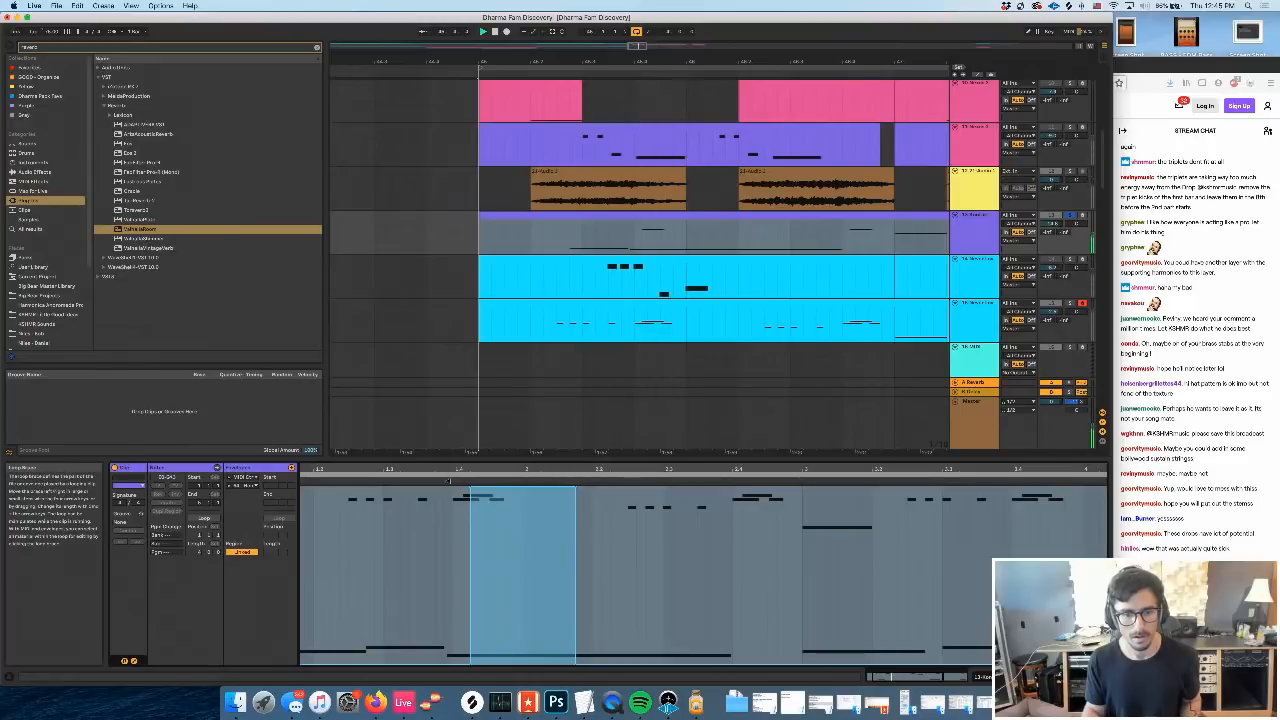
click(444, 479)
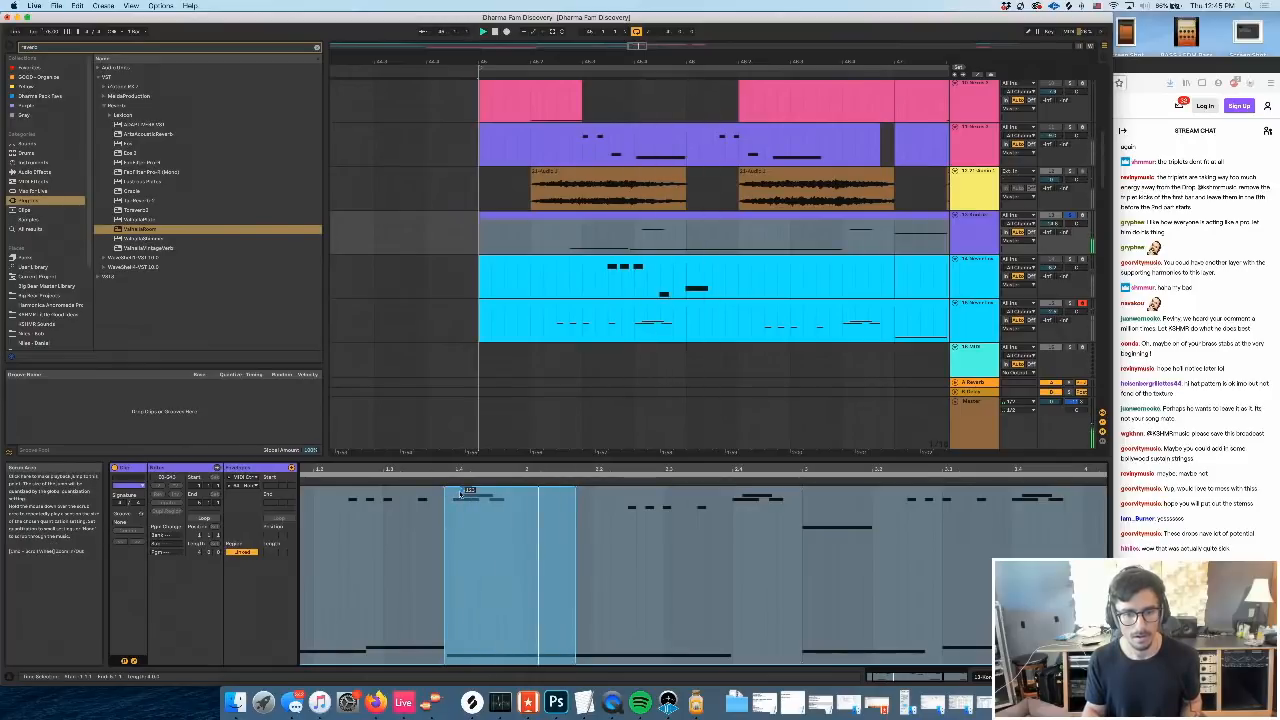
key(space)
drag(461, 661, 571, 666)
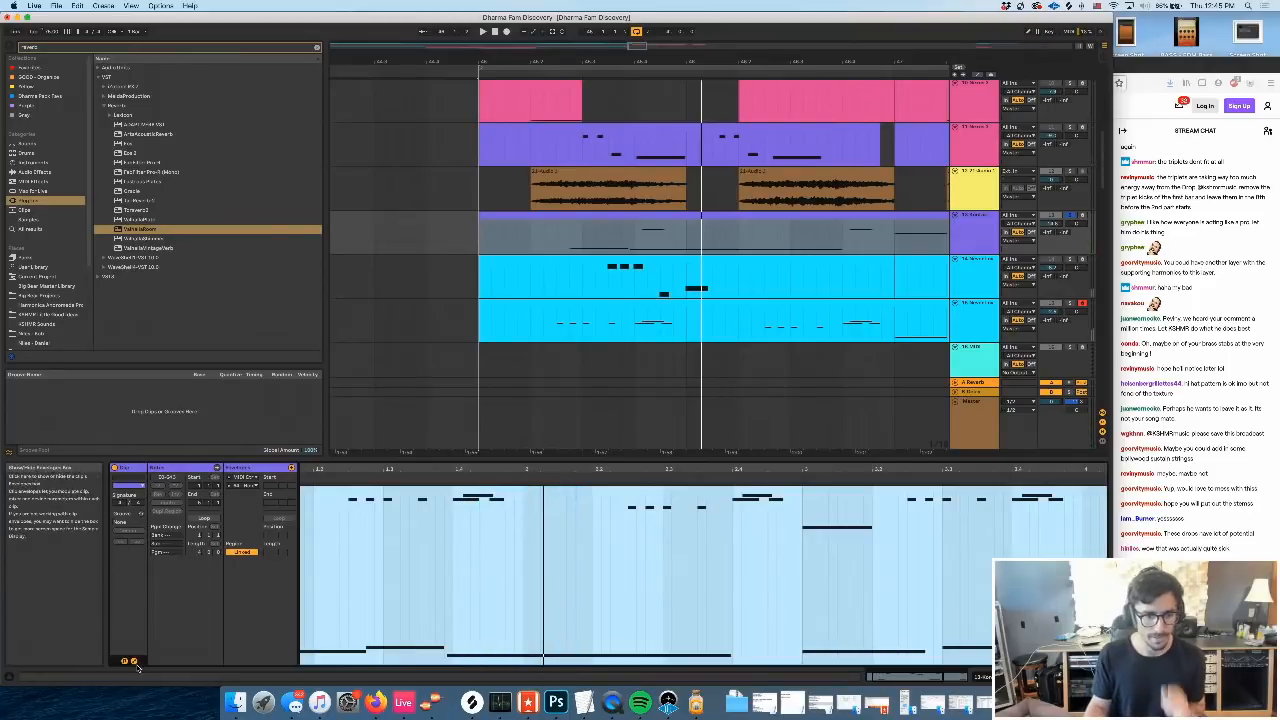
Select the highest melody note near 1.4 in the purple clip and display the clip's Pitch Bend envelope
click(135, 661)
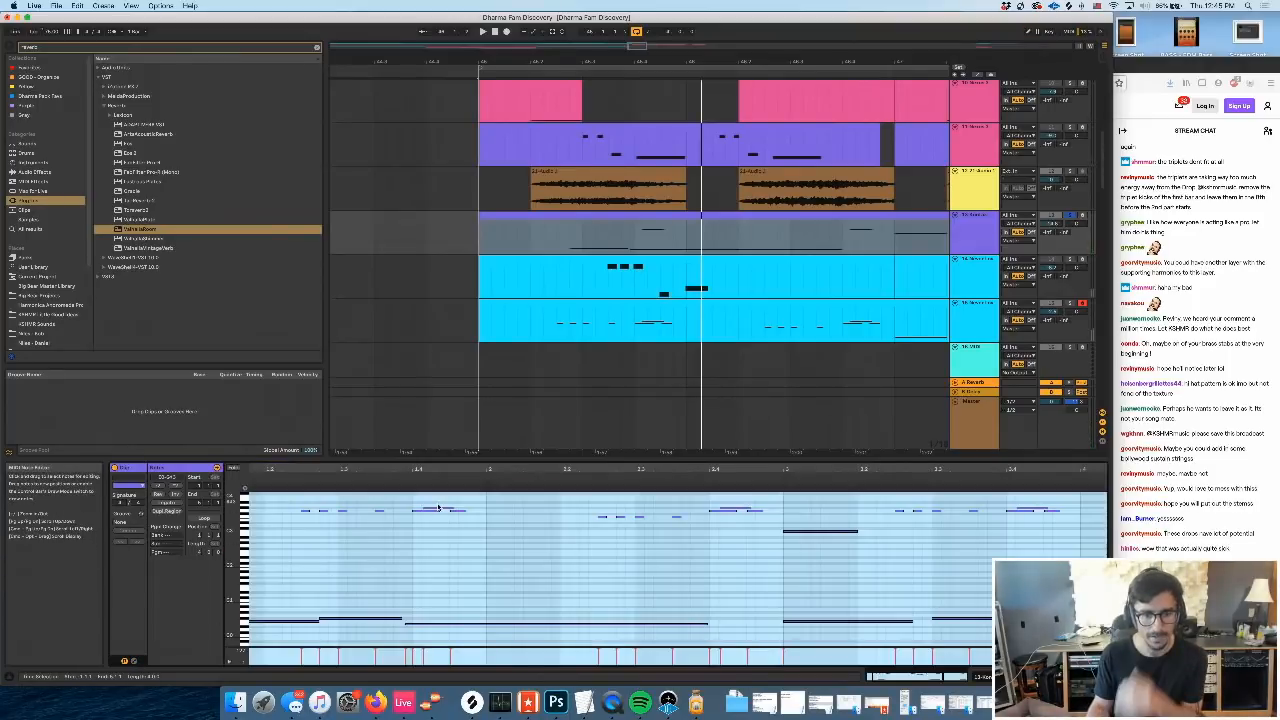
click(438, 508)
click(135, 661)
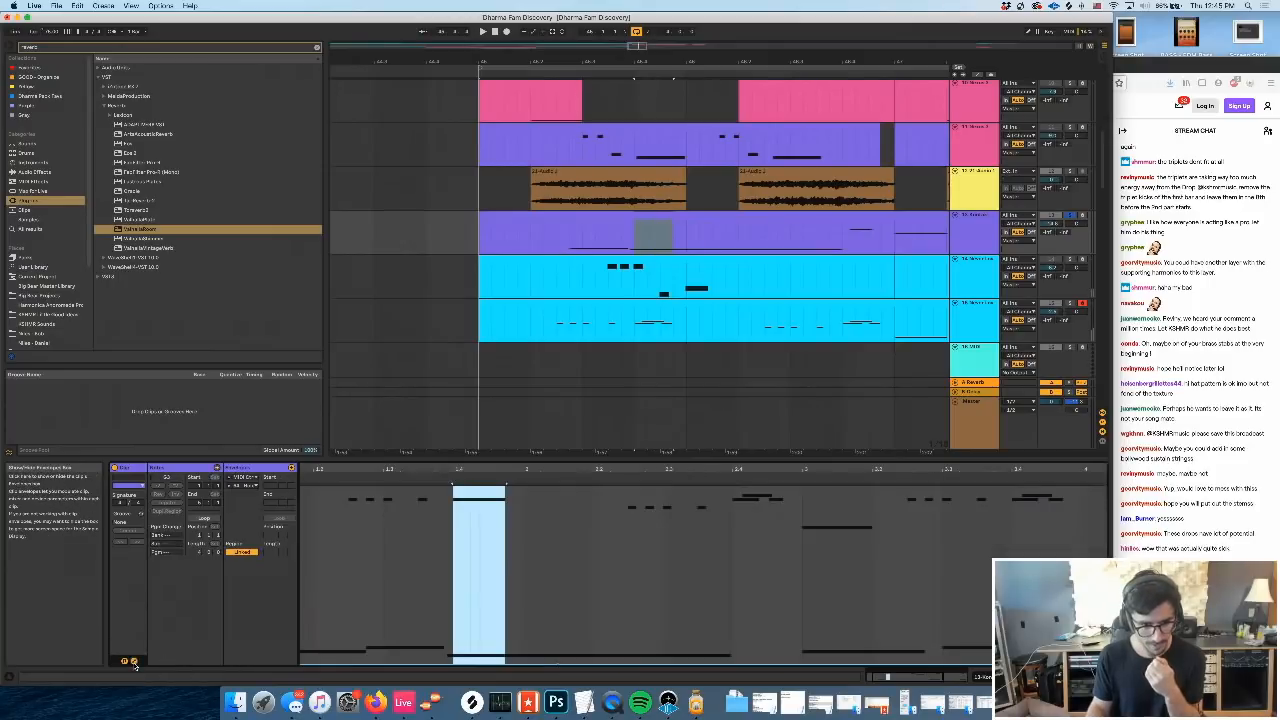
click(247, 478)
click(245, 484)
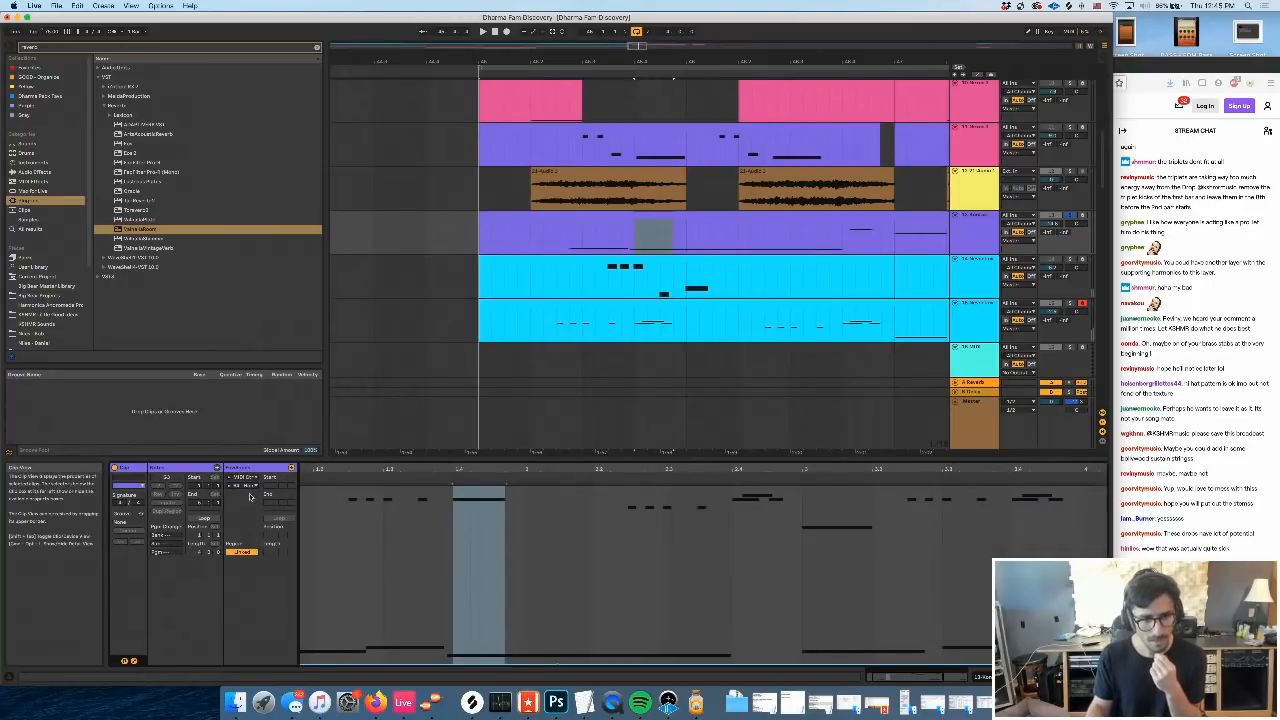
click(255, 486)
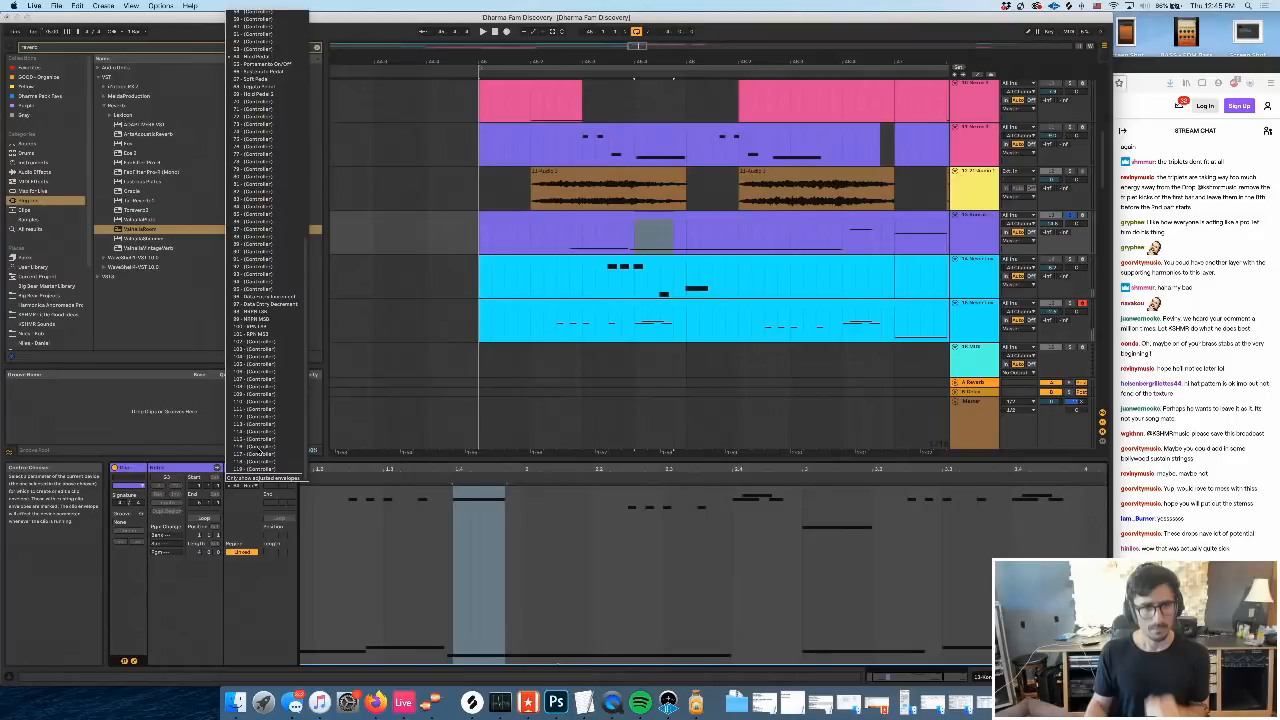
scroll(261, 452, up, 10)
click(267, 28)
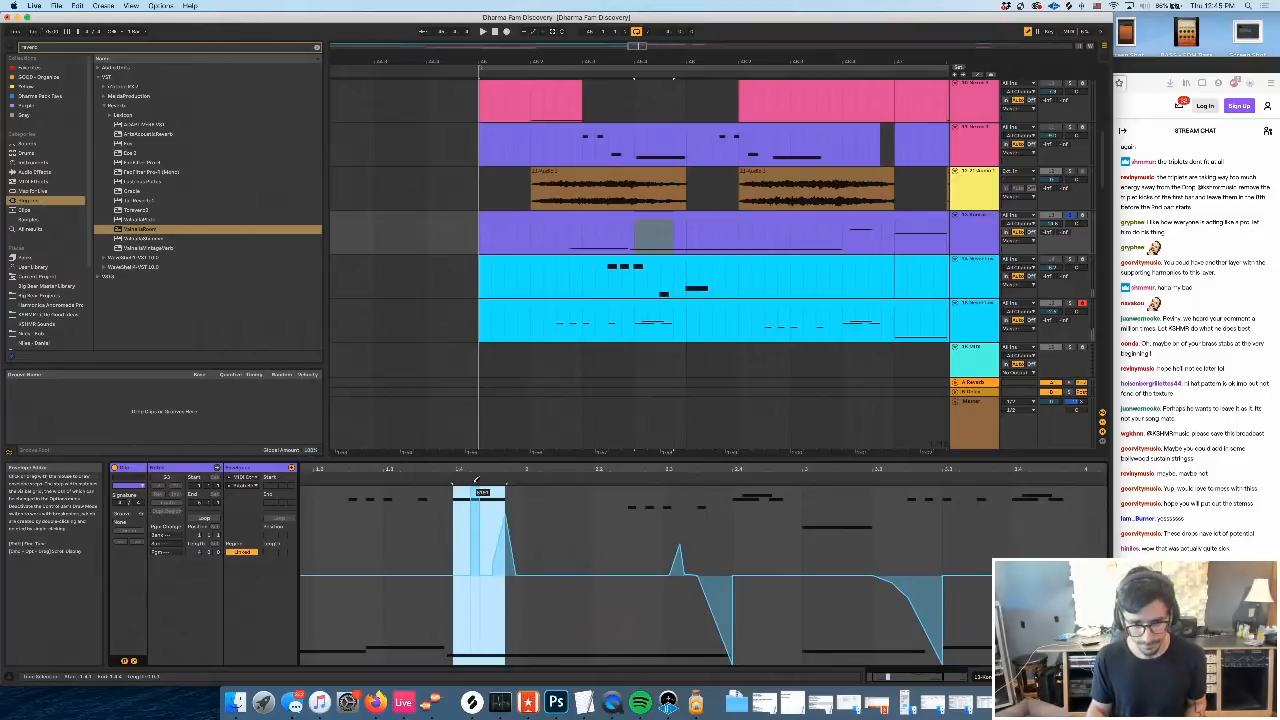
Raise a short block of pitch bend at 1.4.2 and delete the existing bend peak just after it
drag(469, 470, 471, 481)
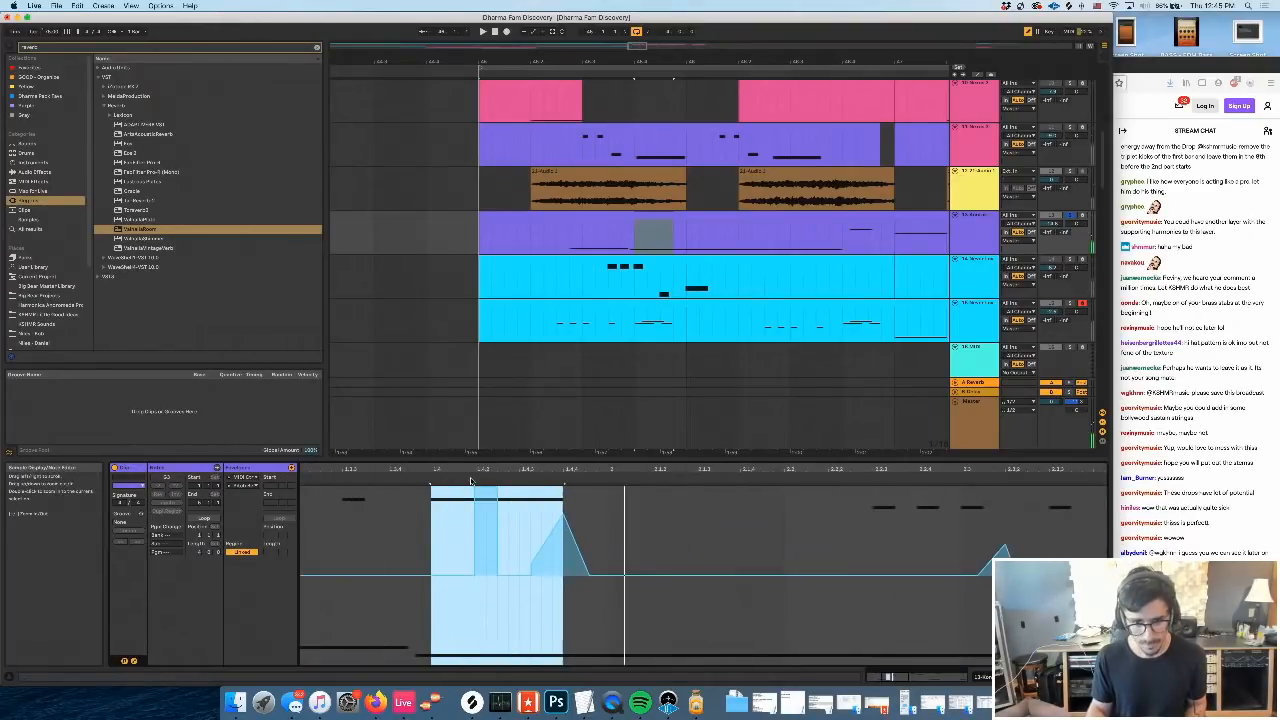
click(471, 481)
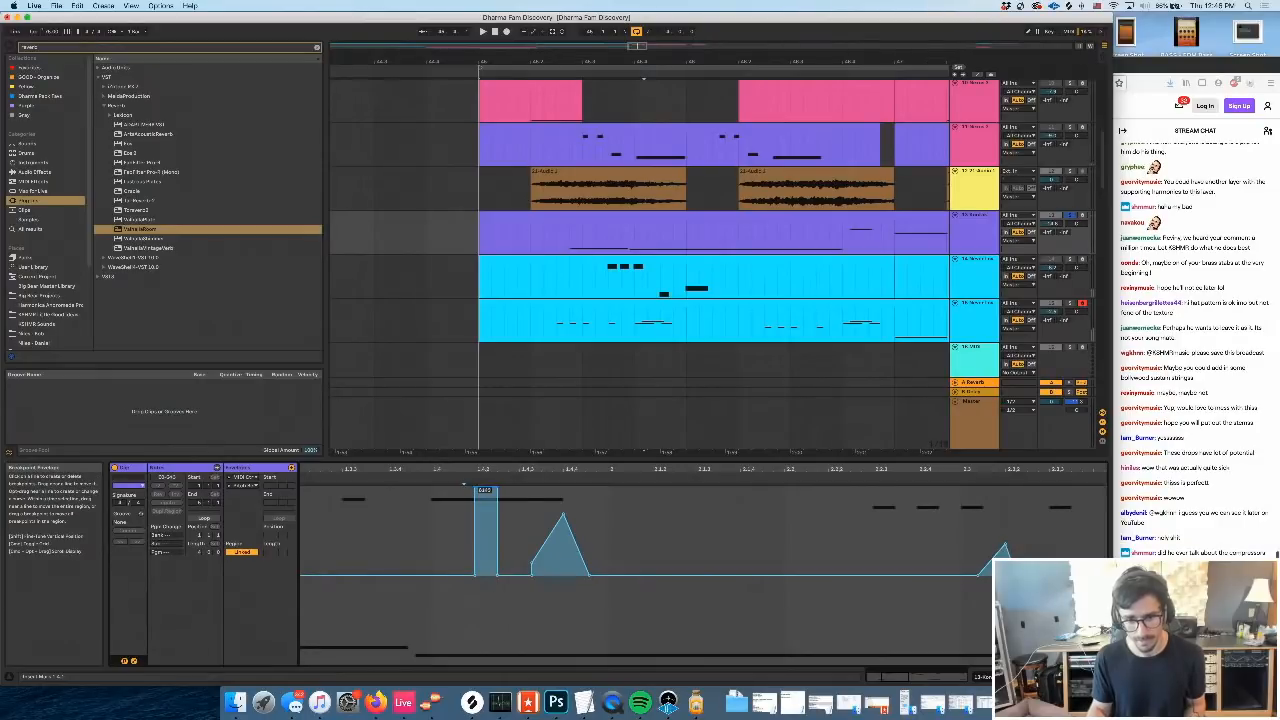
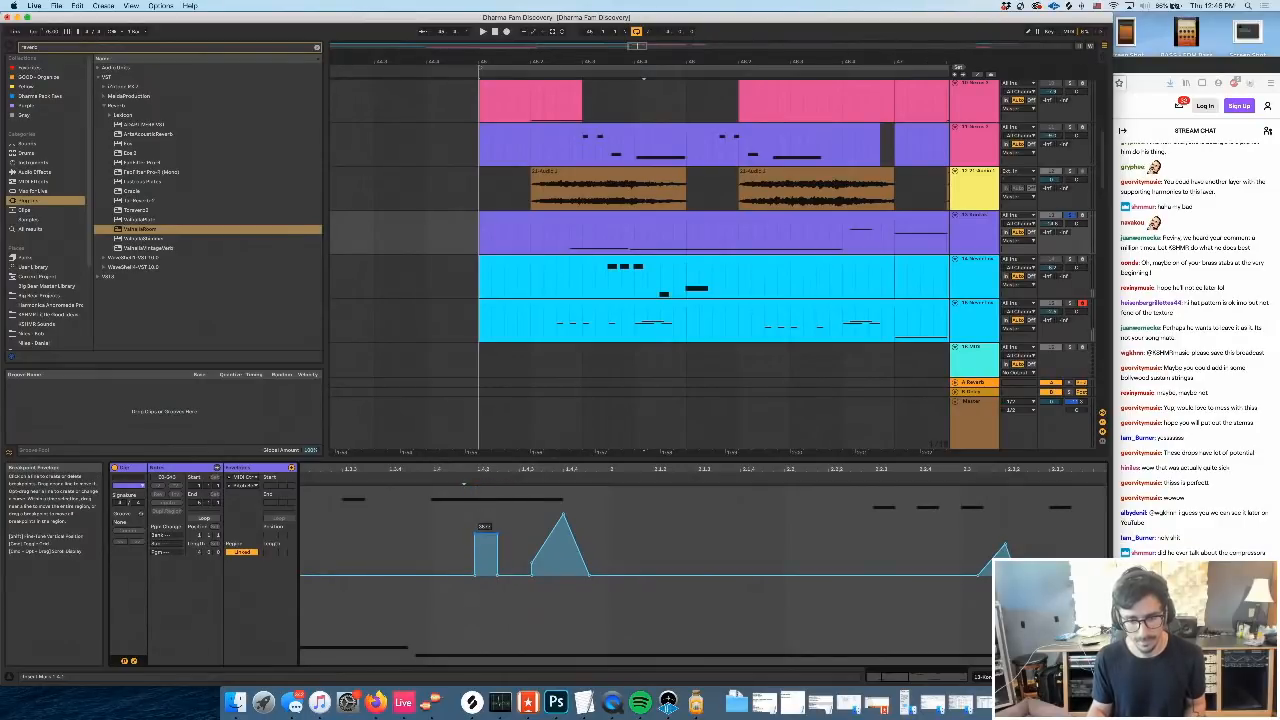
click(430, 477)
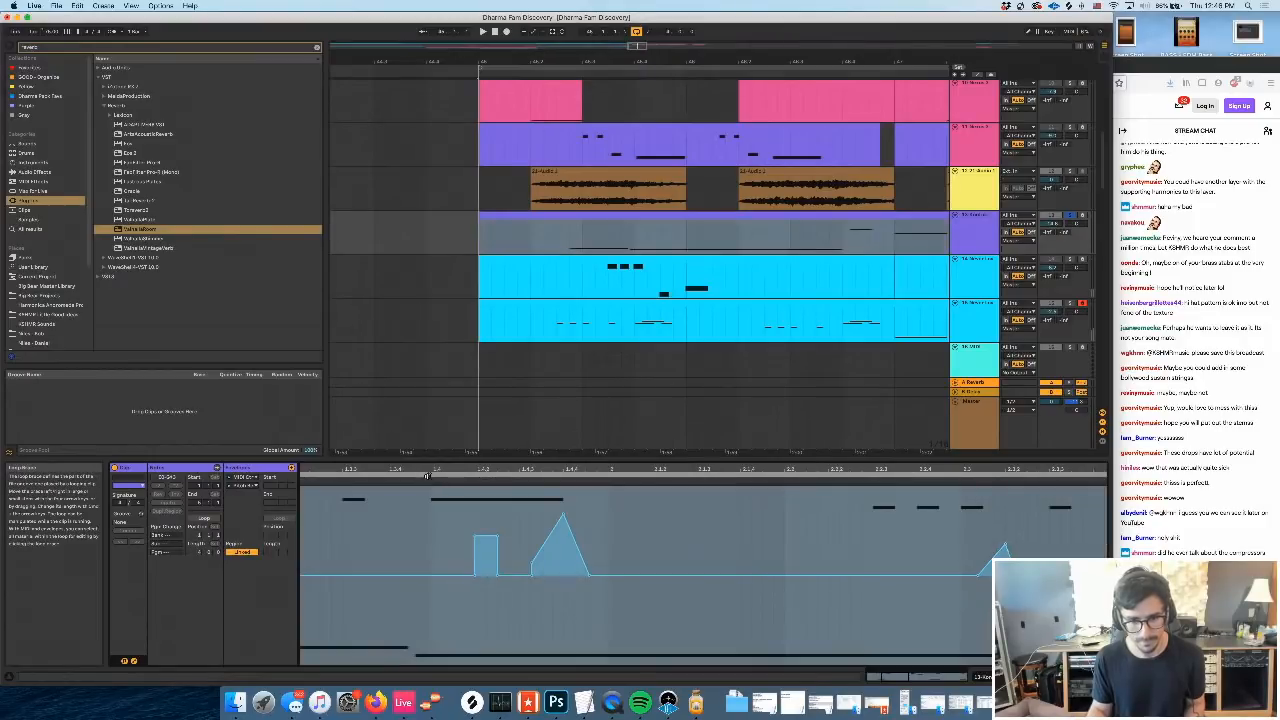
click(539, 553)
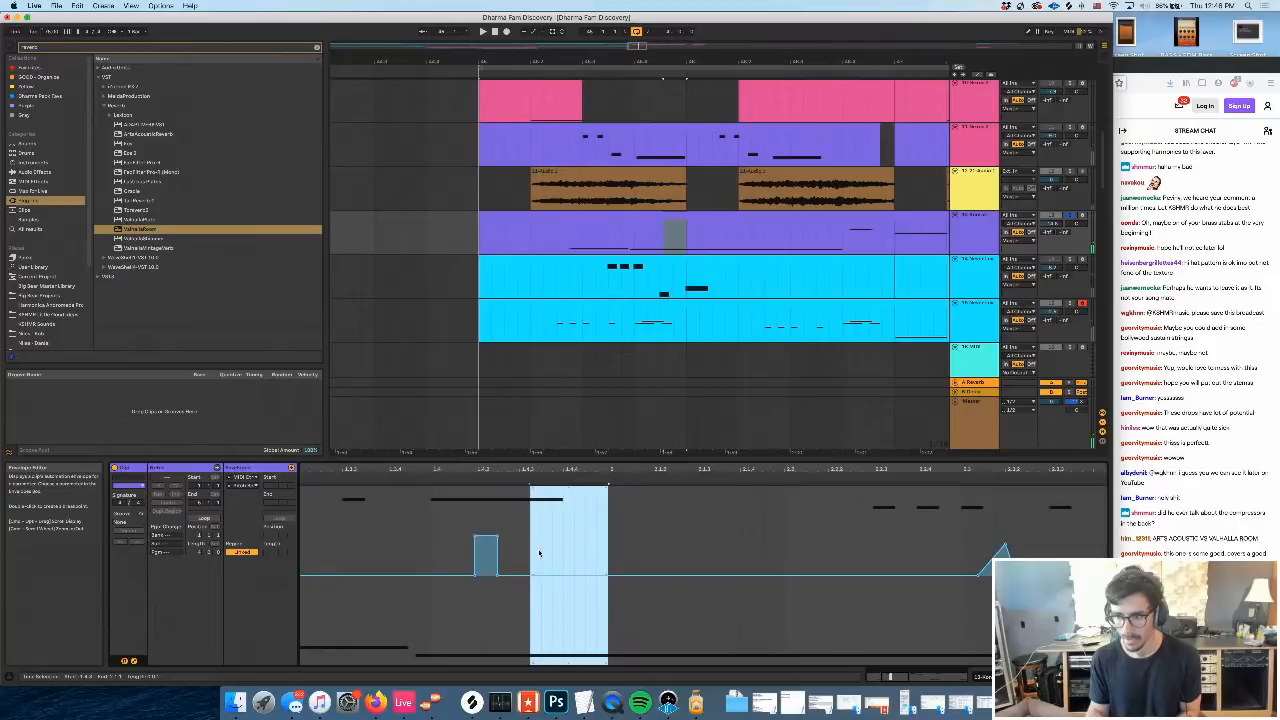
click(496, 555)
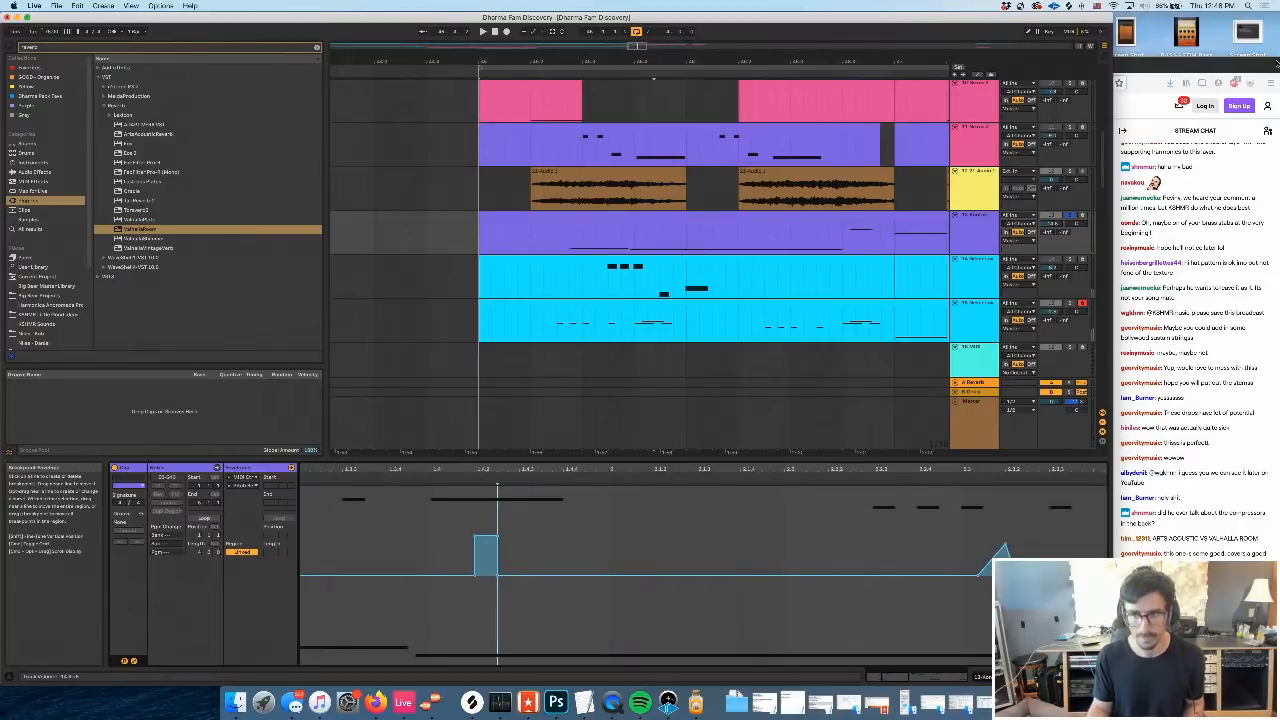
Calculate 8191/2 with the system search to find half of the maximum pitch bend value
key(super+space)
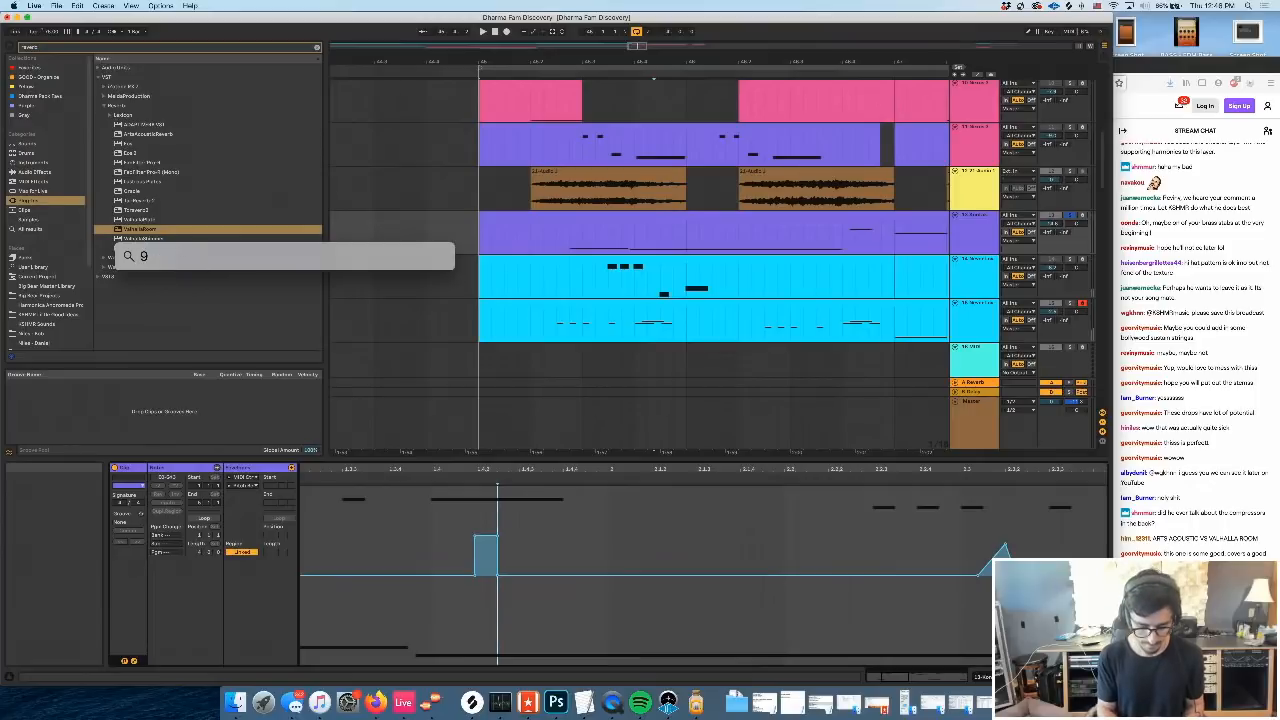
text(8191/2)
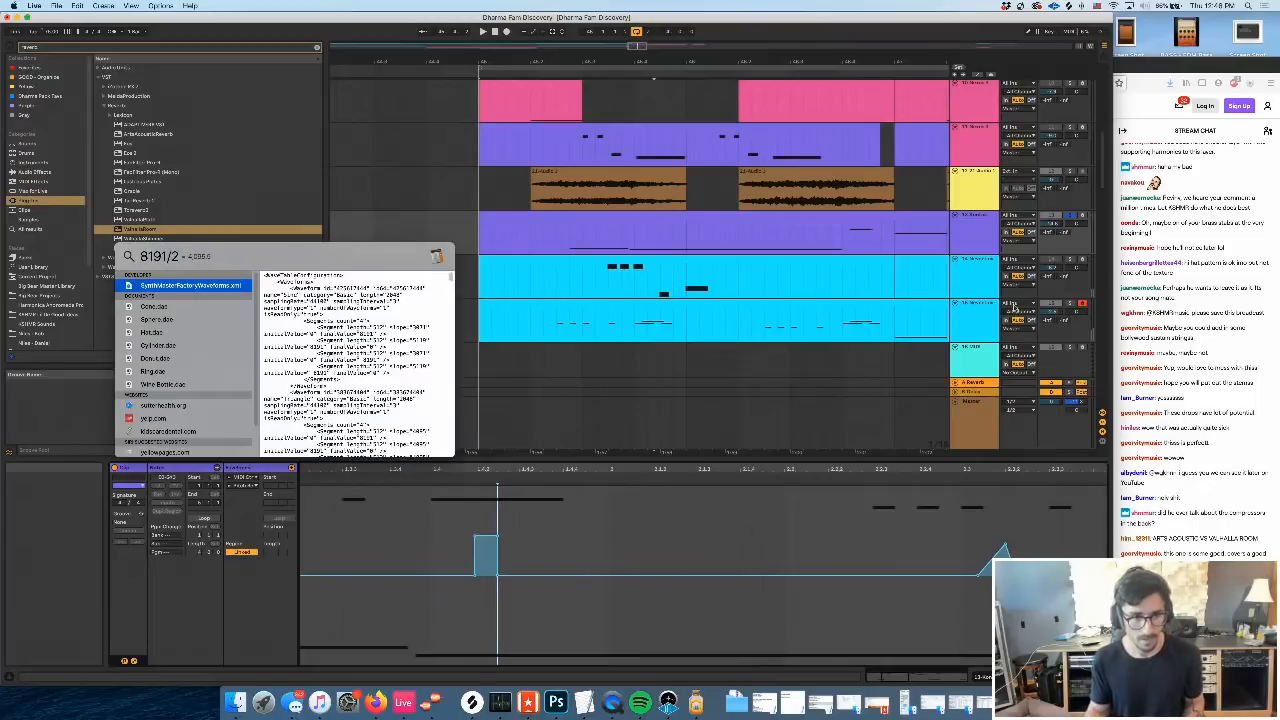
key(Escape)
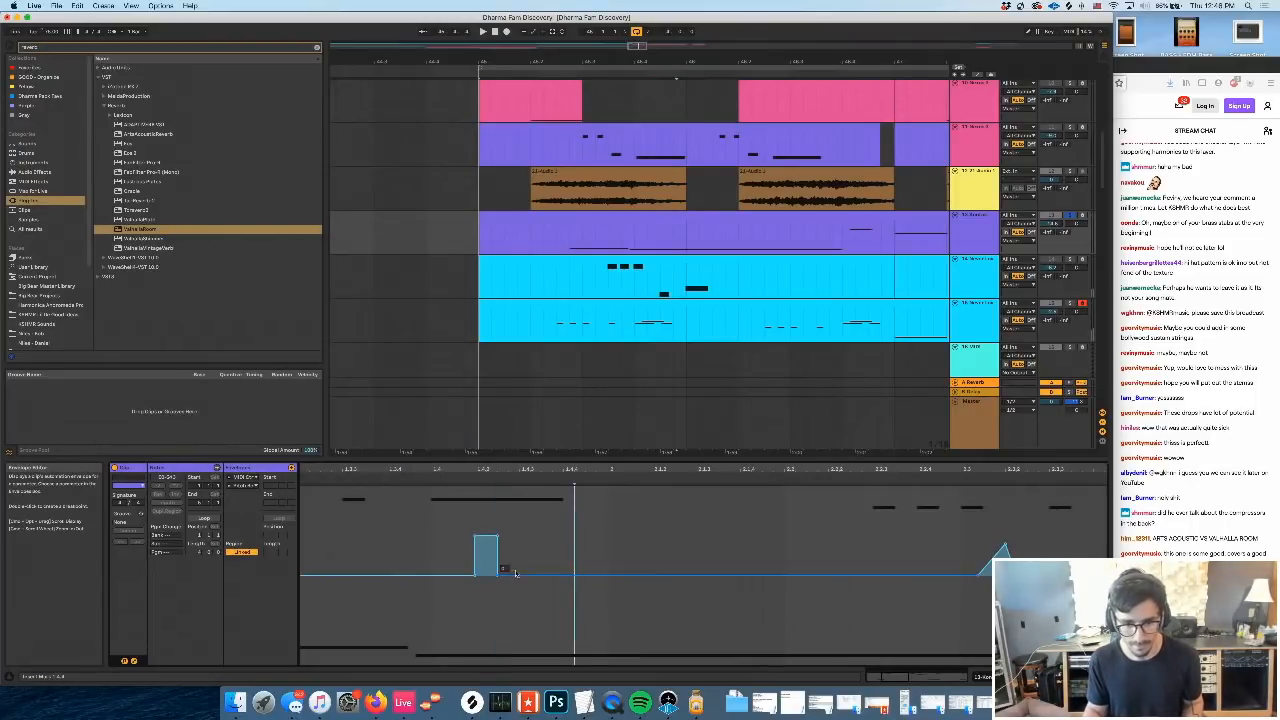
Reshape the pitch bend block into a rounded peak with sloped sides, setting its first point to half the maximum bend, and audition it
drag(498, 576, 530, 576)
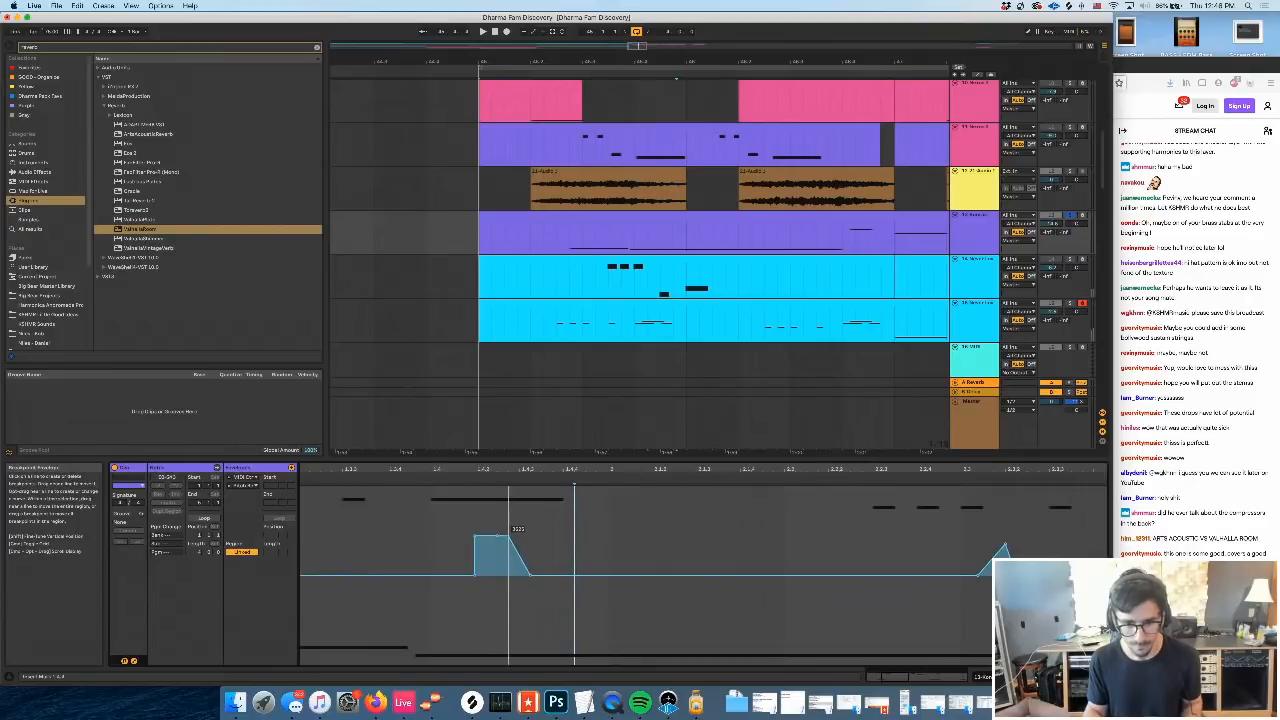
right_click(475, 536)
click(482, 541)
text(40)
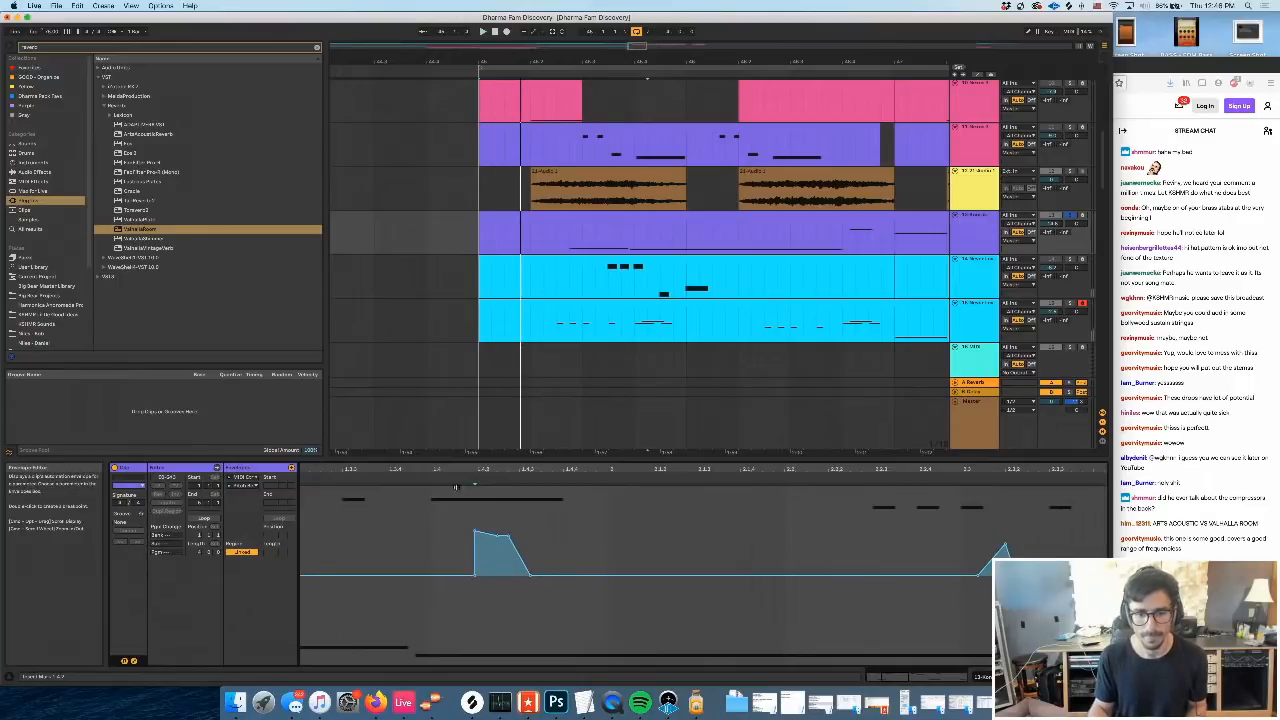
click(442, 488)
key(space)
key(space)
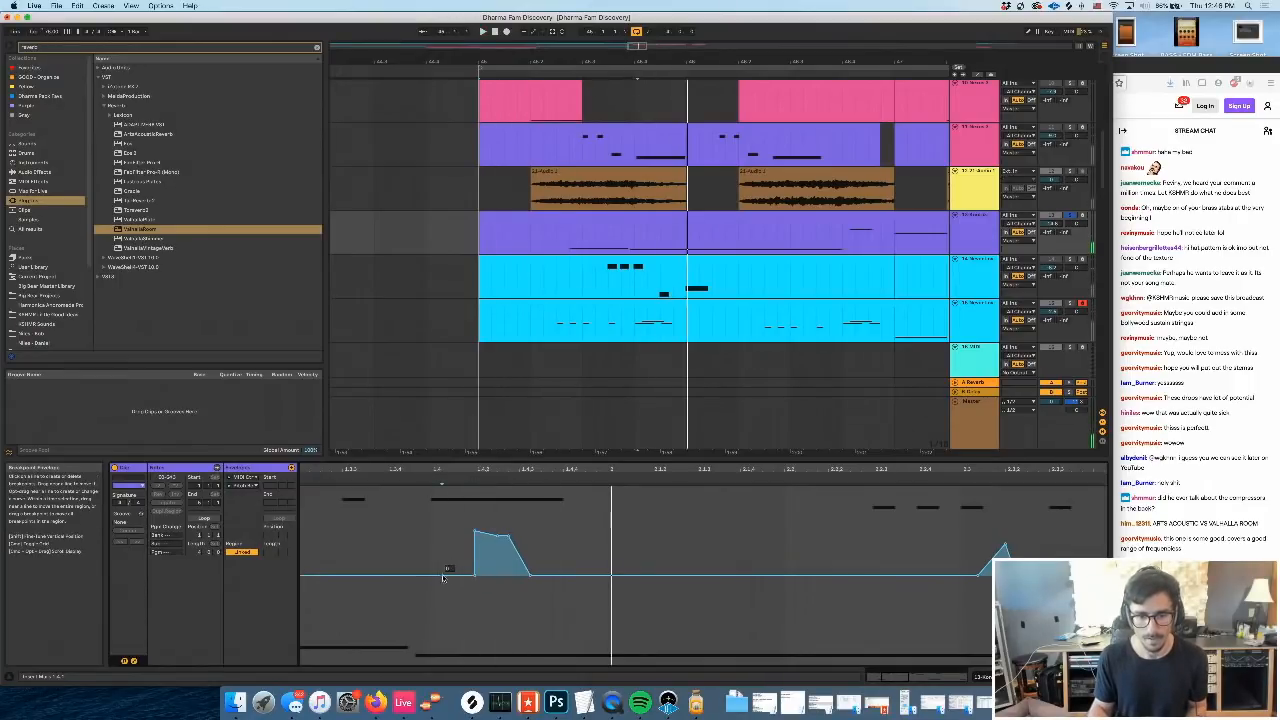
click(476, 578)
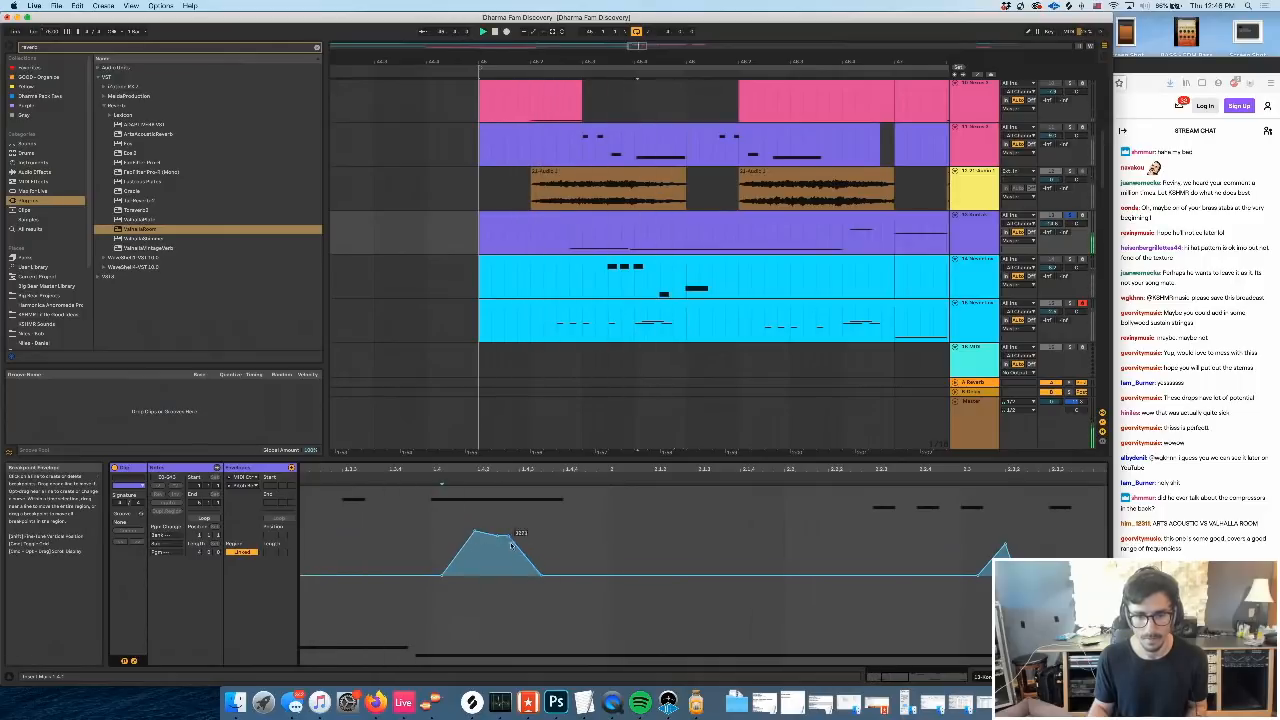
key(space)
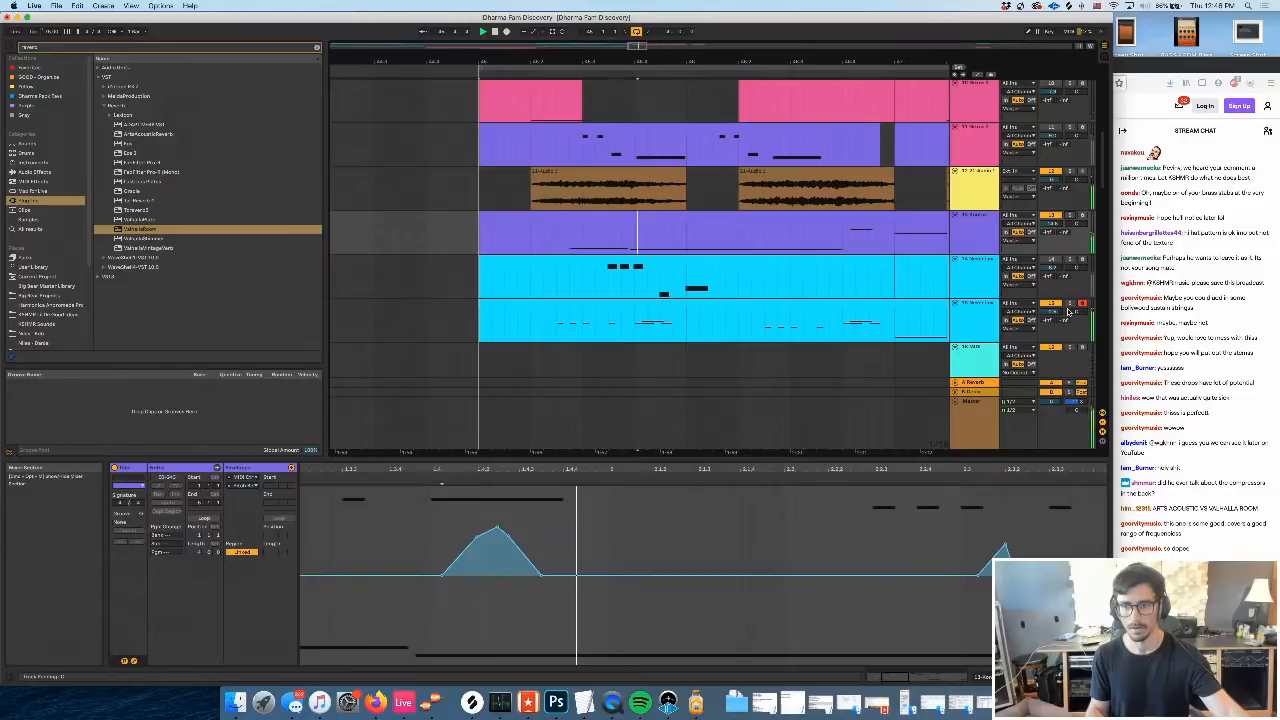
Raise the purple track's volume during full-mix playback and reopen its clip with the Pitch Bend envelope displayed
click(559, 239)
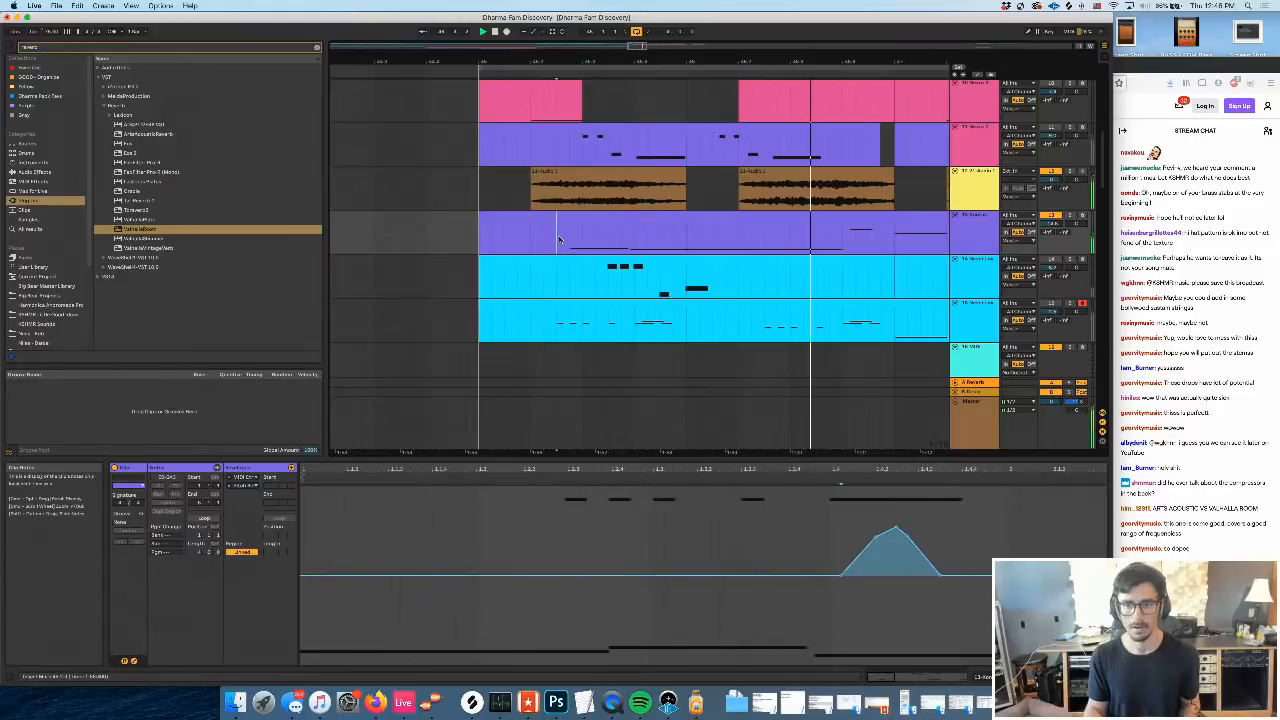
drag(1051, 224, 1051, 204)
scroll(534, 236, right, 3)
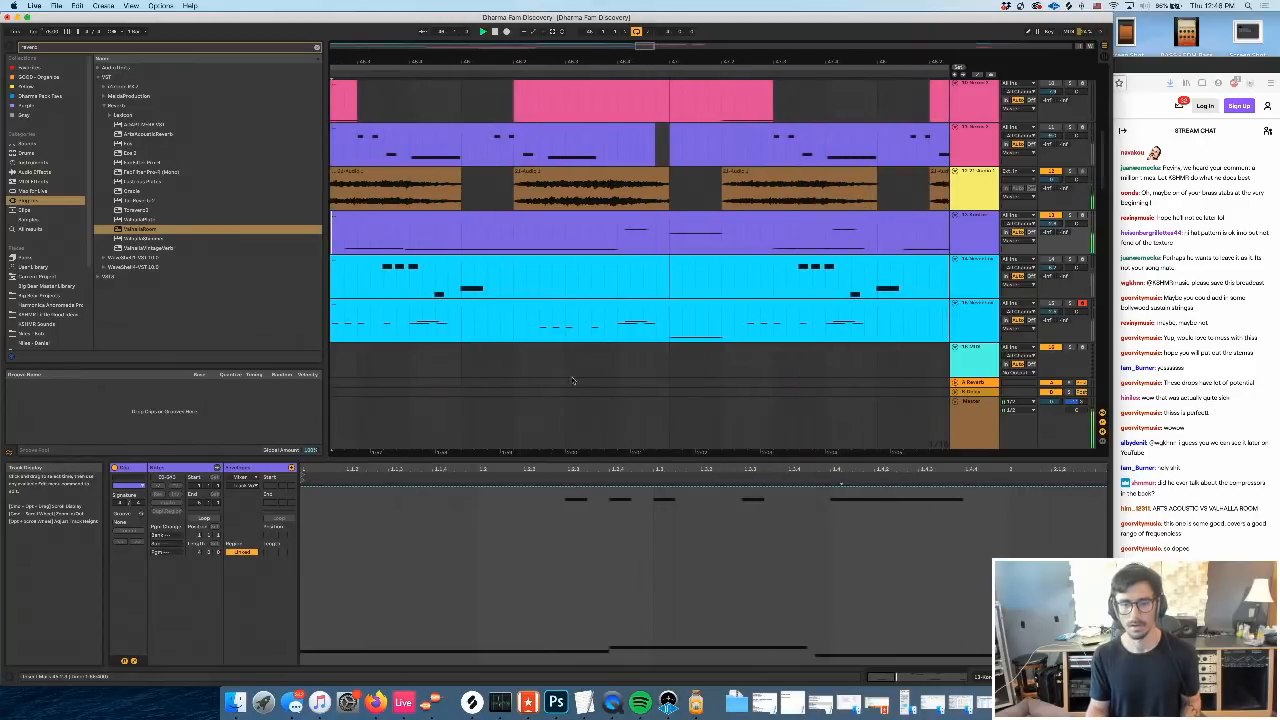
scroll(534, 236, left, 1)
double_click(524, 215)
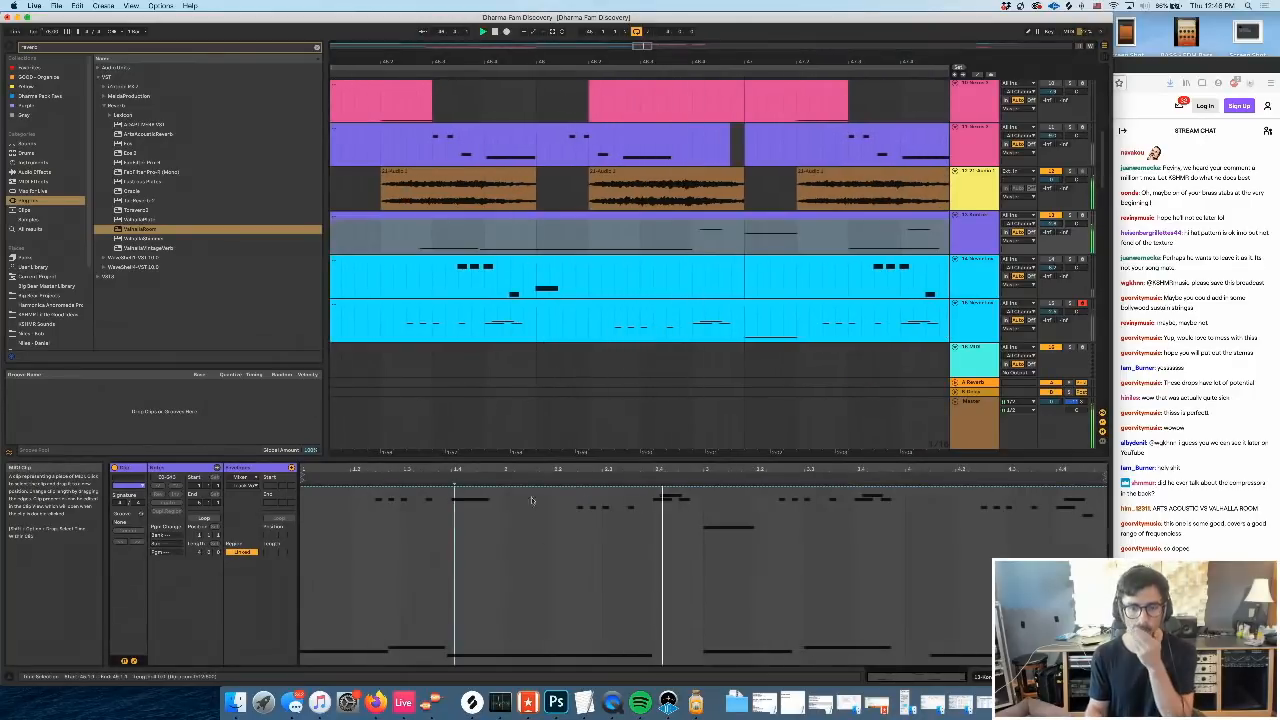
click(245, 478)
click(250, 483)
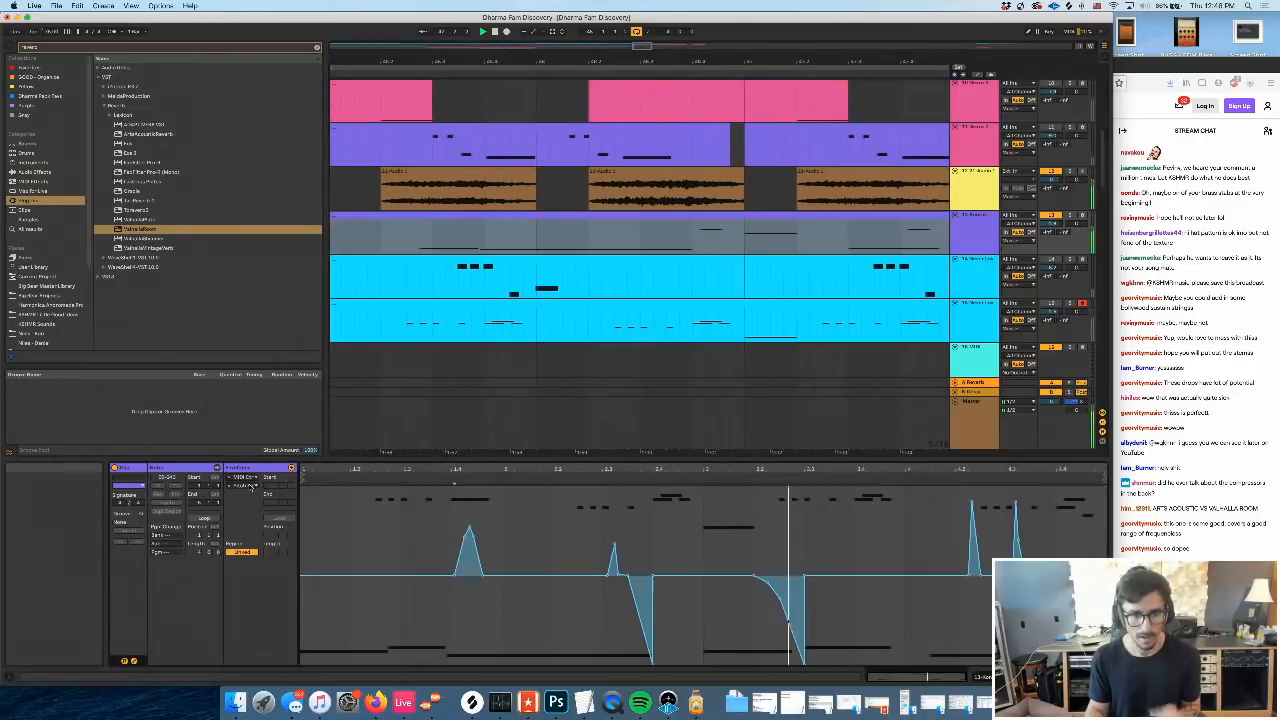
click(502, 540)
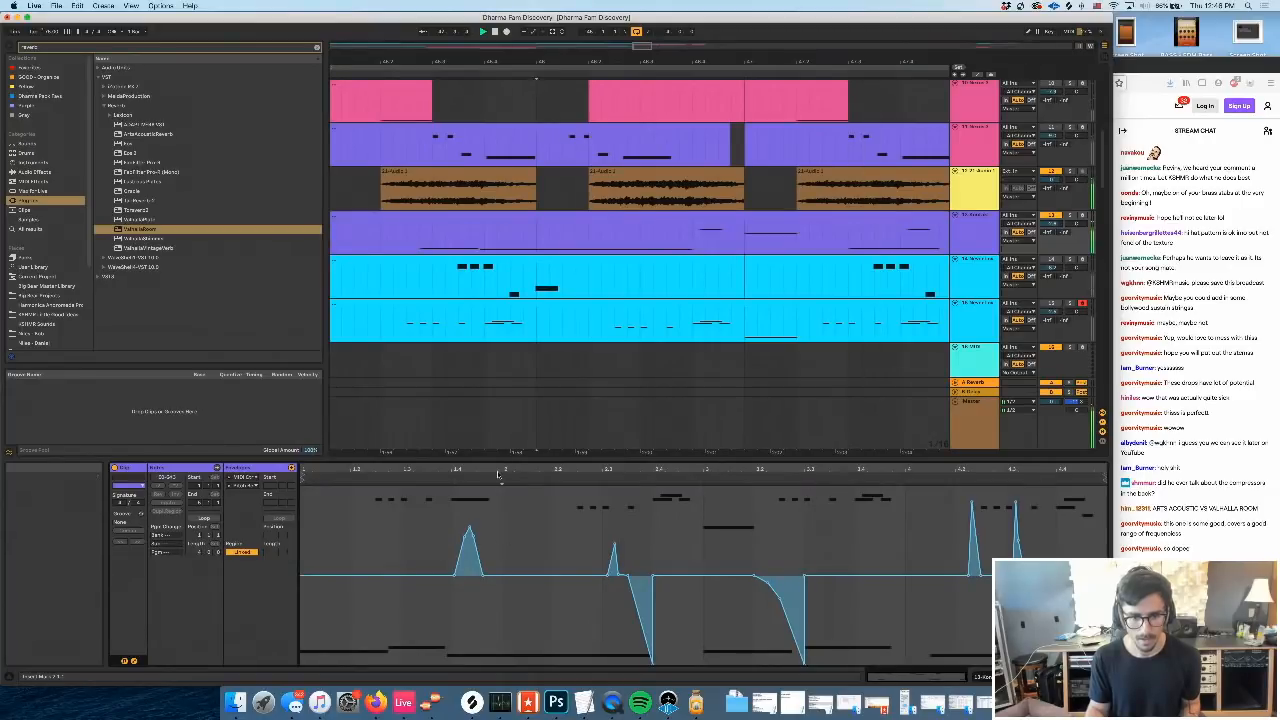
Audition the rounded pitch bend peak up close and return the purple clip's editor to its notes
drag(500, 476, 484, 567)
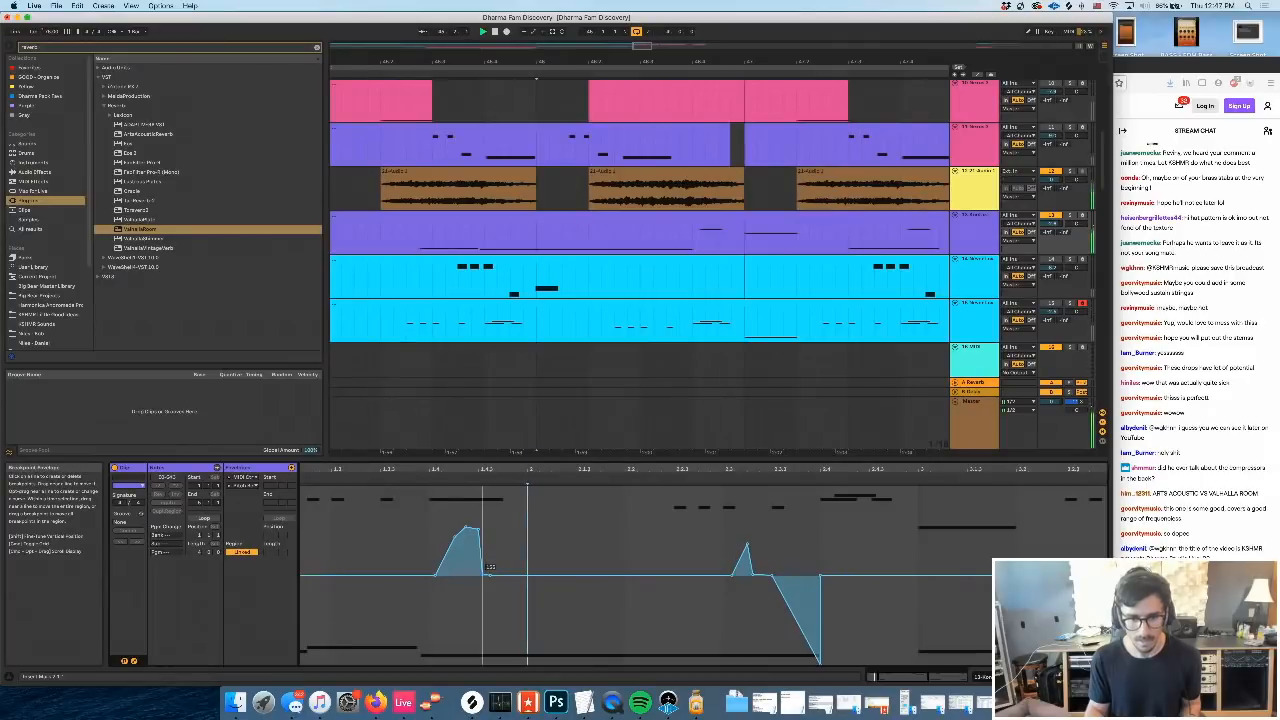
key(space)
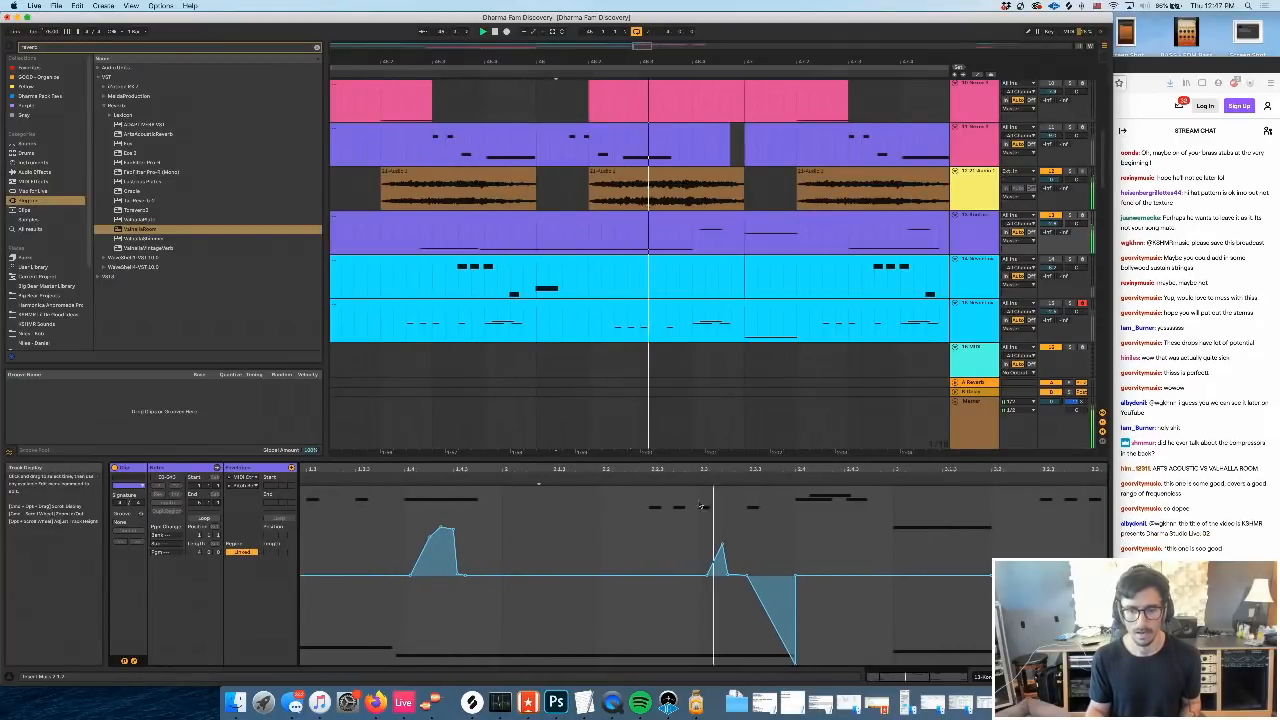
click(133, 661)
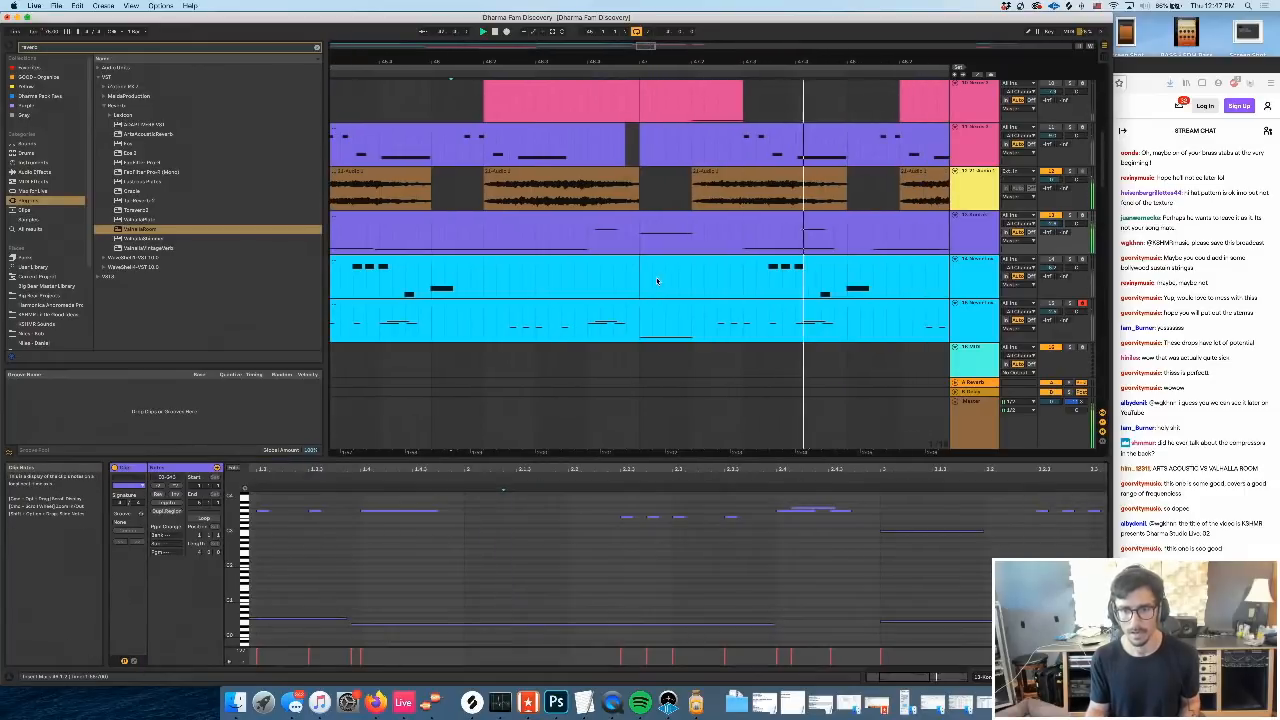
click(874, 622)
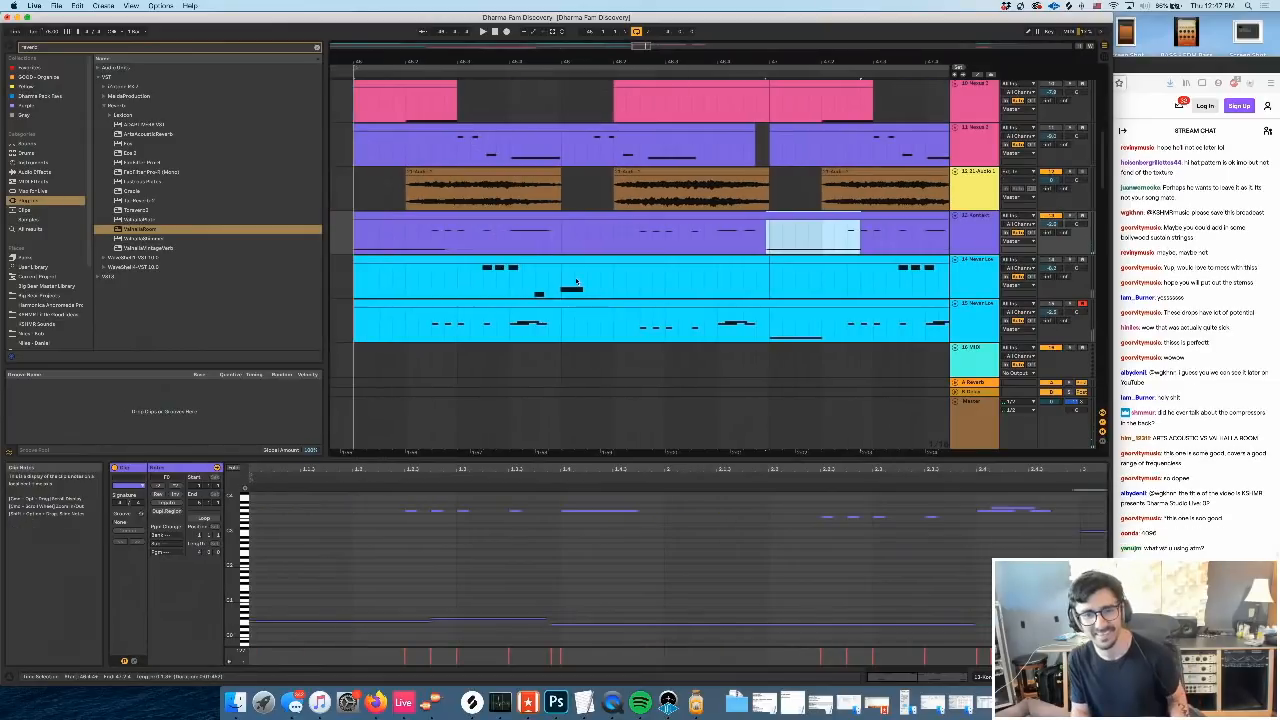
Copy the held-note phrase from the fourth beat of the purple clip's first bar onto the same beat of its second bar and audition it soloed
drag(560, 238, 511, 237)
key(super+c)
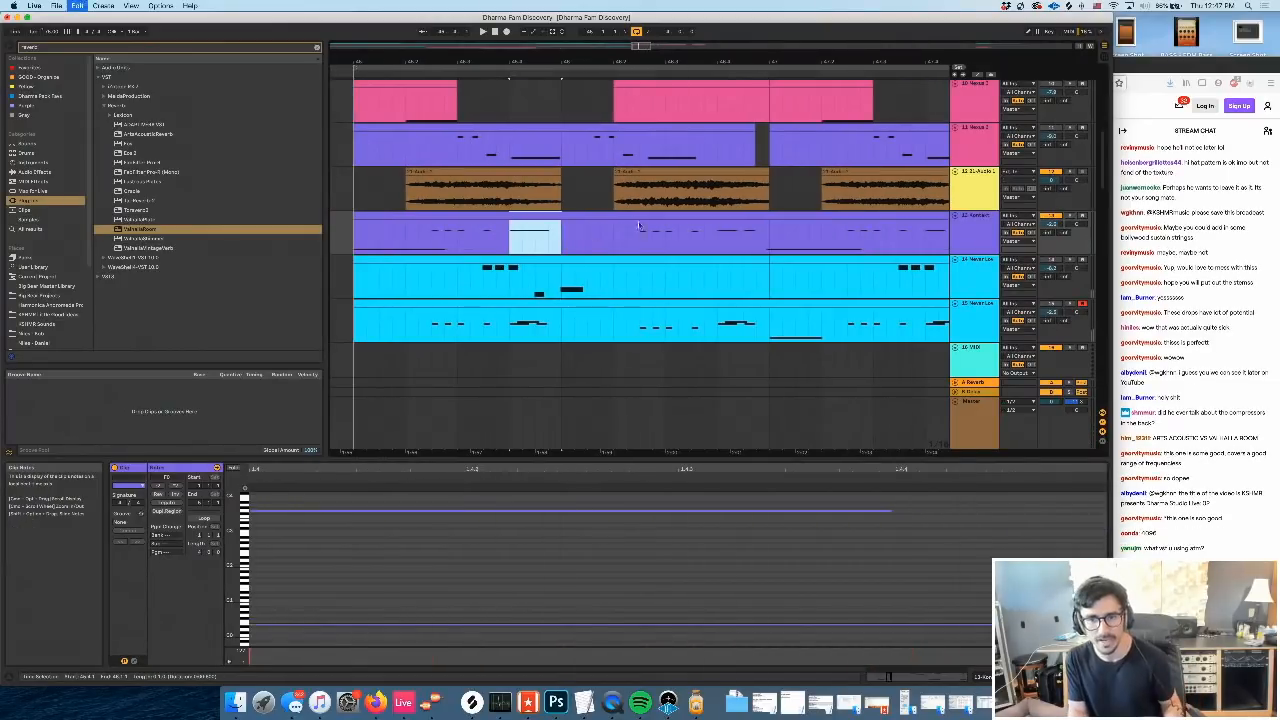
click(718, 240)
scroll(755, 274, right, 2)
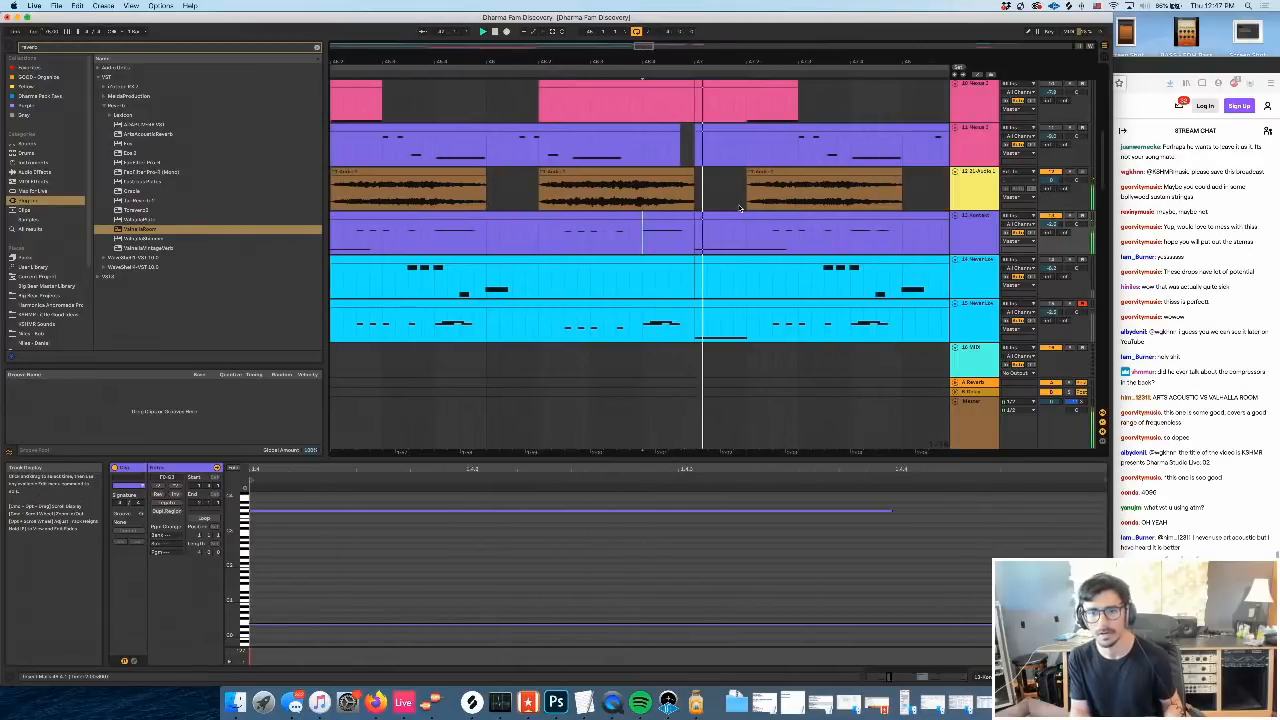
key(super+v)
click(636, 241)
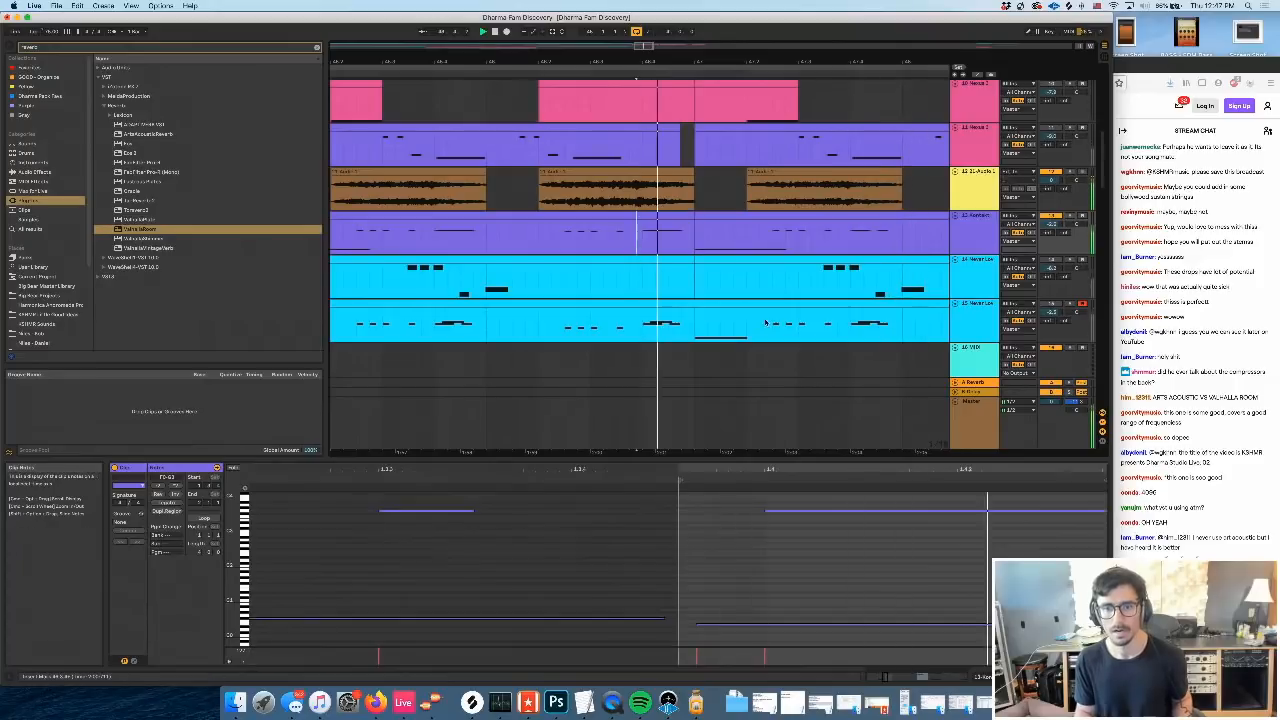
click(1071, 216)
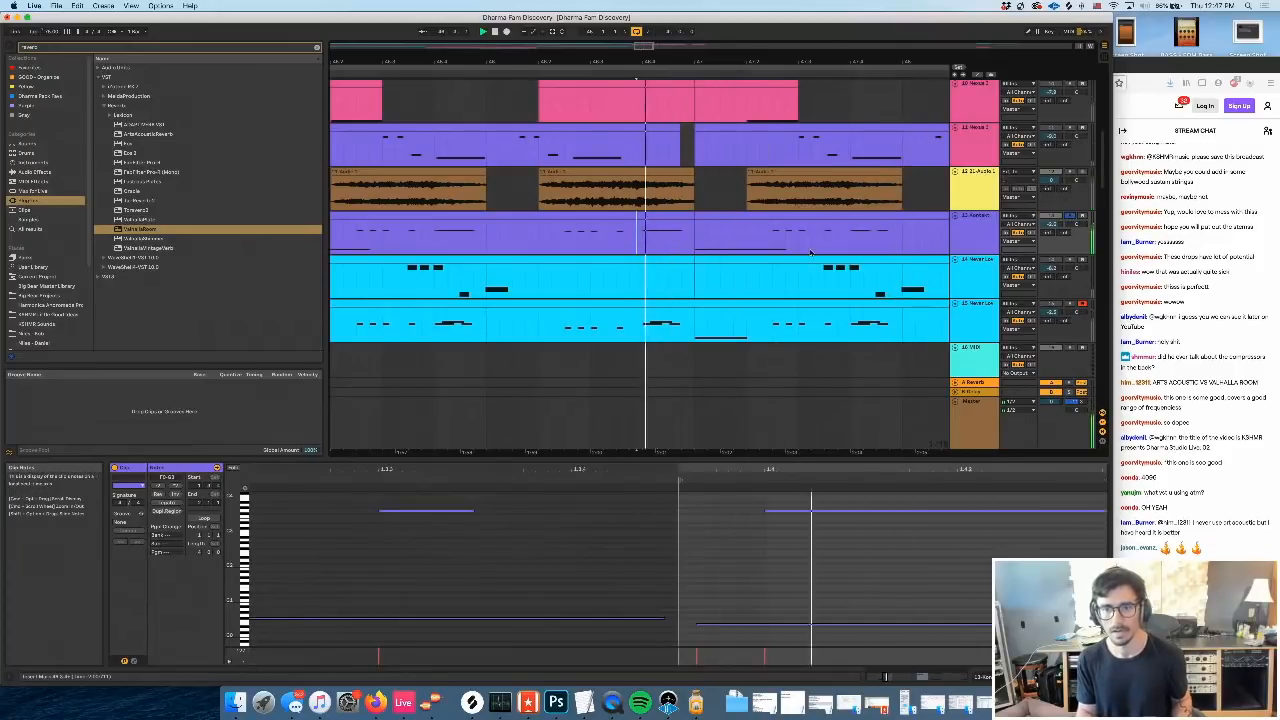
Deactivate the pink audio clip that starts at bar 47
scroll(760, 215, up, 5)
click(714, 168)
key(0)
Consolidate the purple track's separate clips from bar 45 into one clip and start playback from its beginning
scroll(727, 257, down, 3)
scroll(729, 257, down, 1)
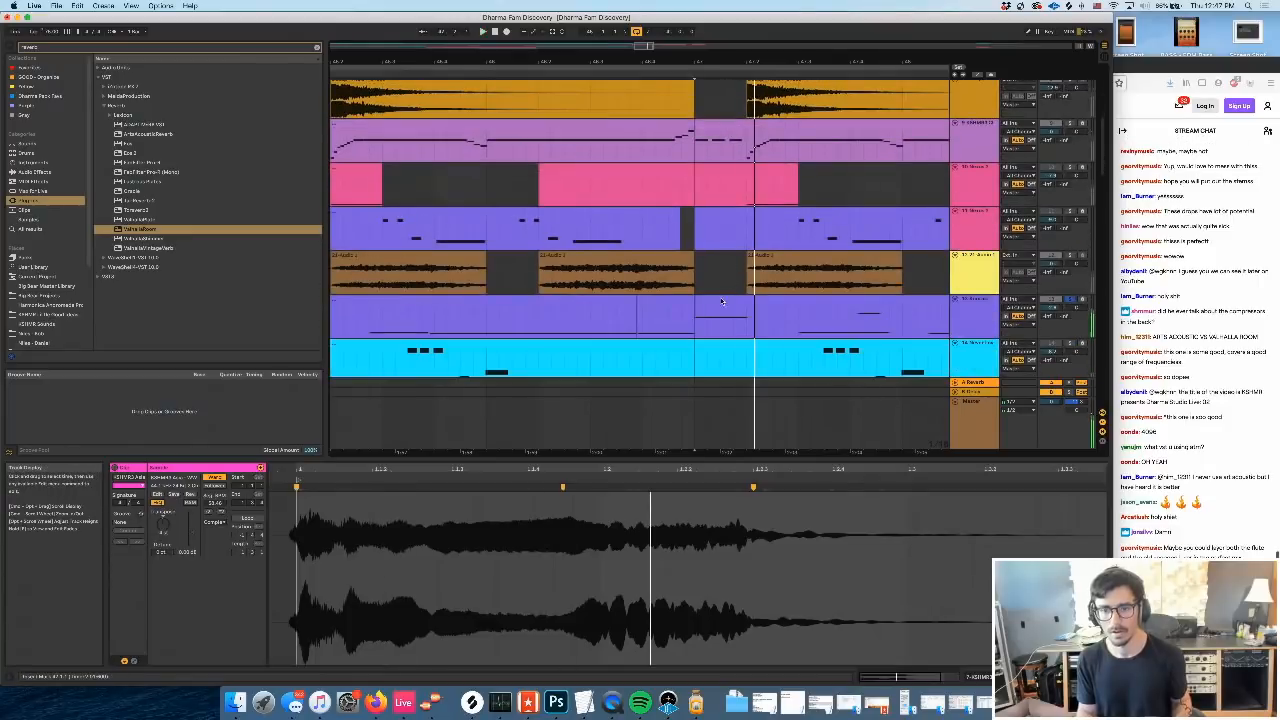
click(723, 304)
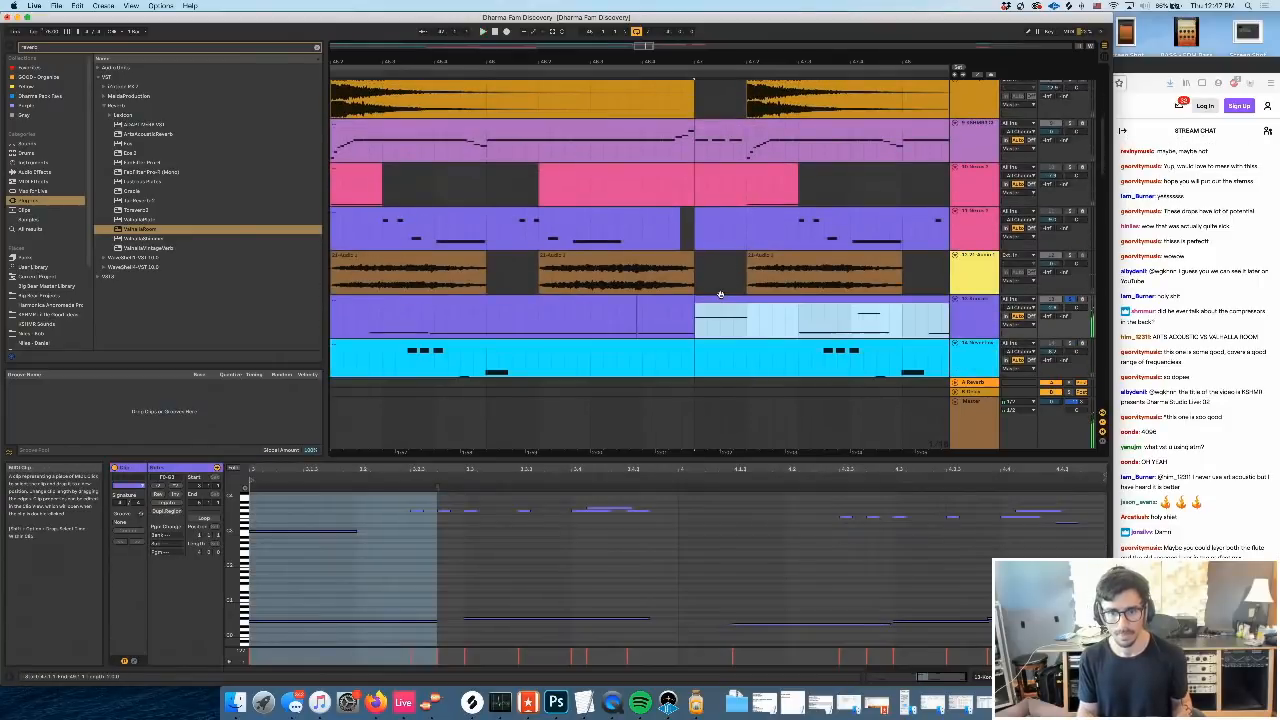
key(super+z)
key(space)
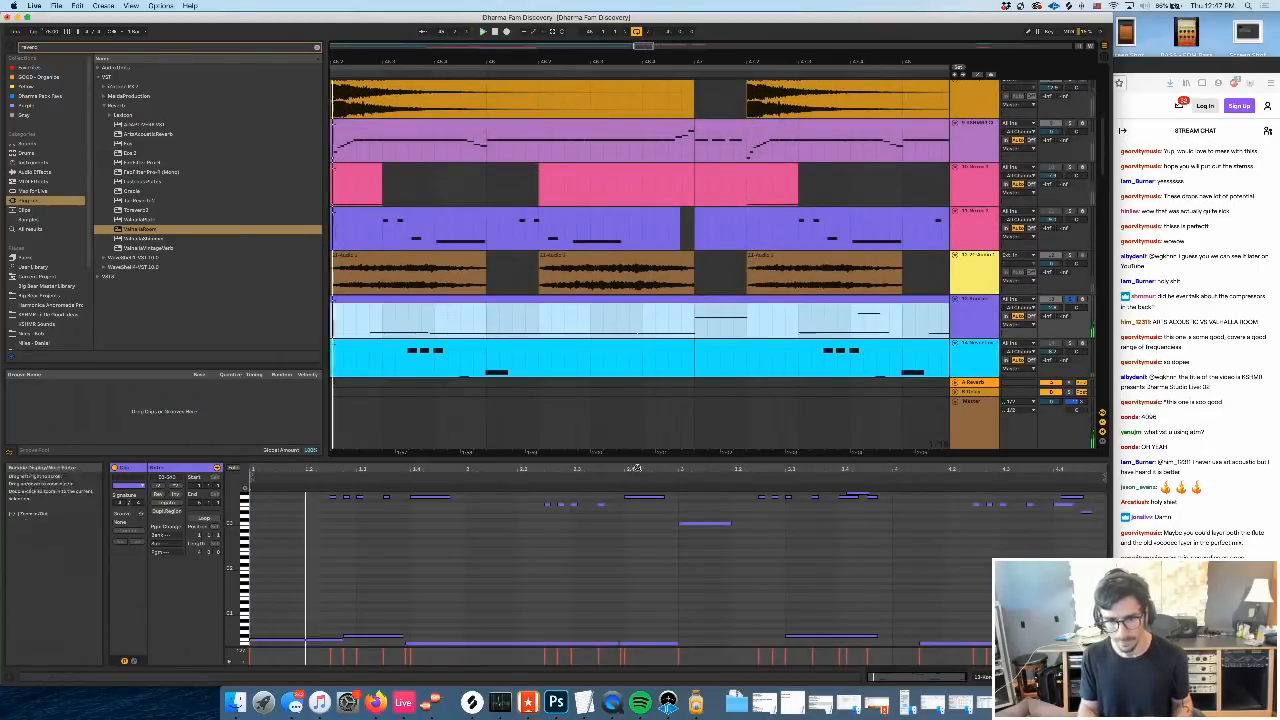
Audition the consolidated purple clip while checking its notes, including the held note at the start of bar 3
click(624, 479)
key(super+a)
scroll(706, 520, down, 1)
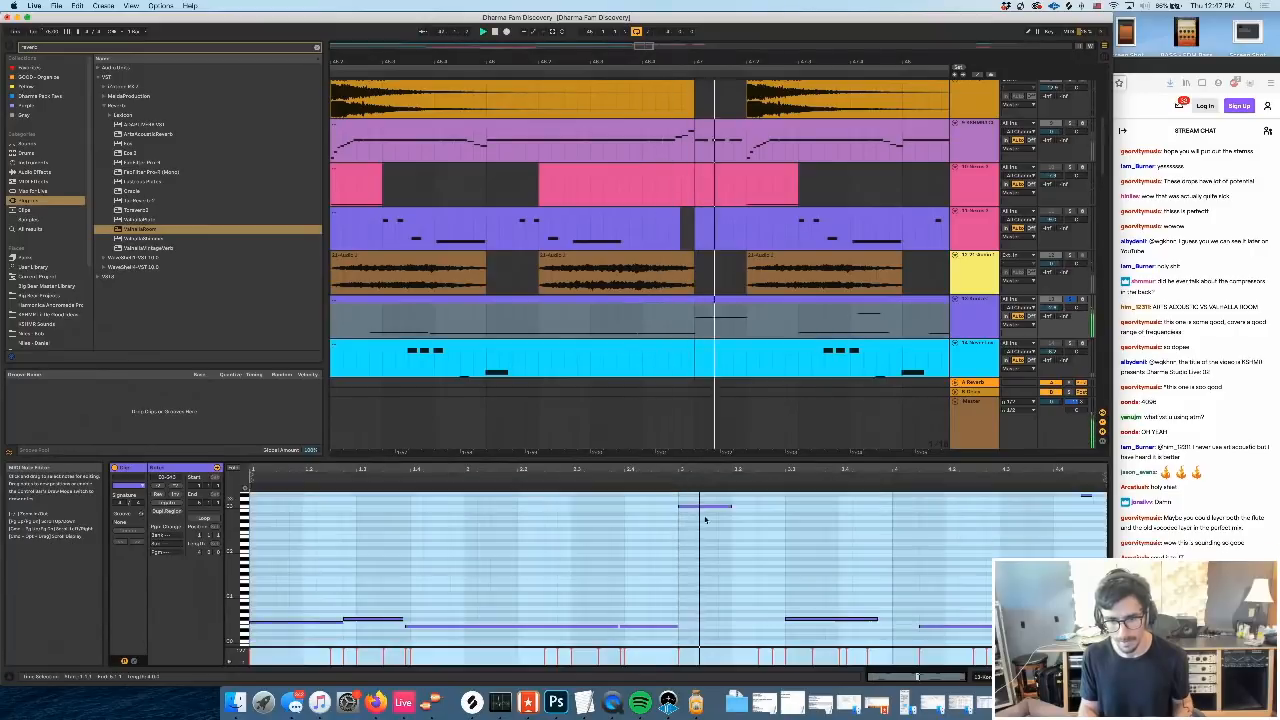
click(706, 520)
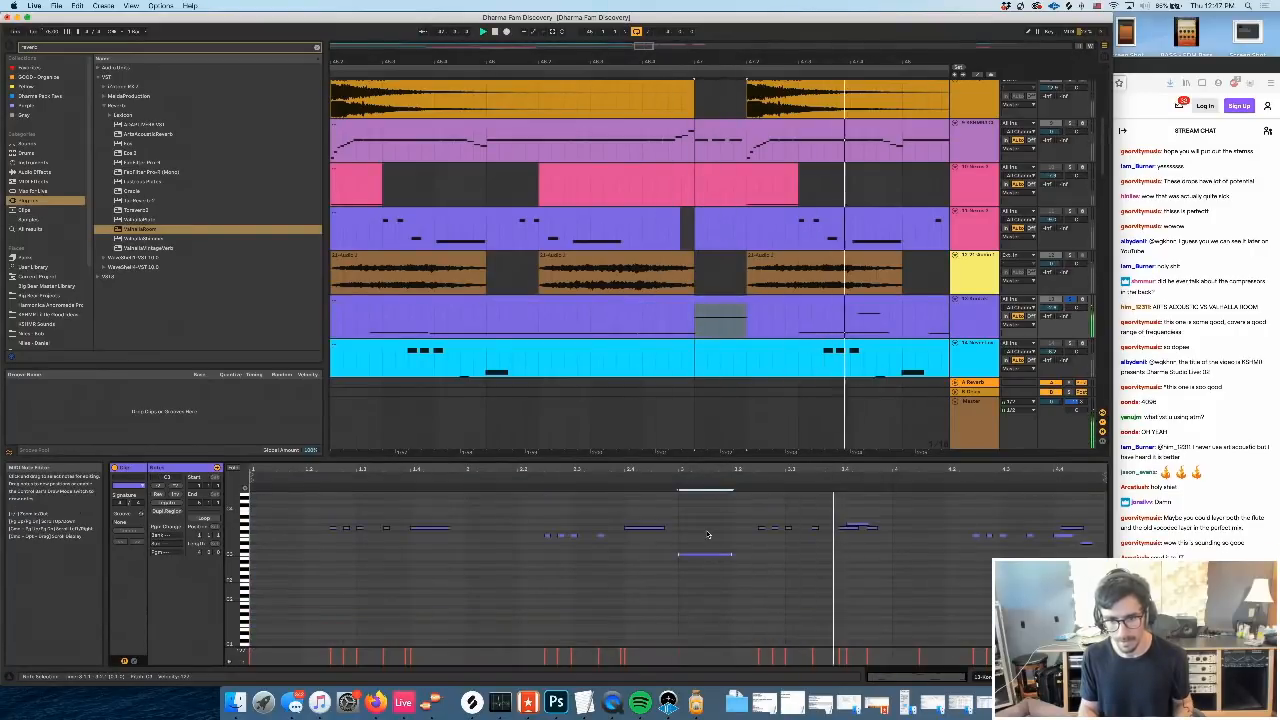
key(space)
key(super+a)
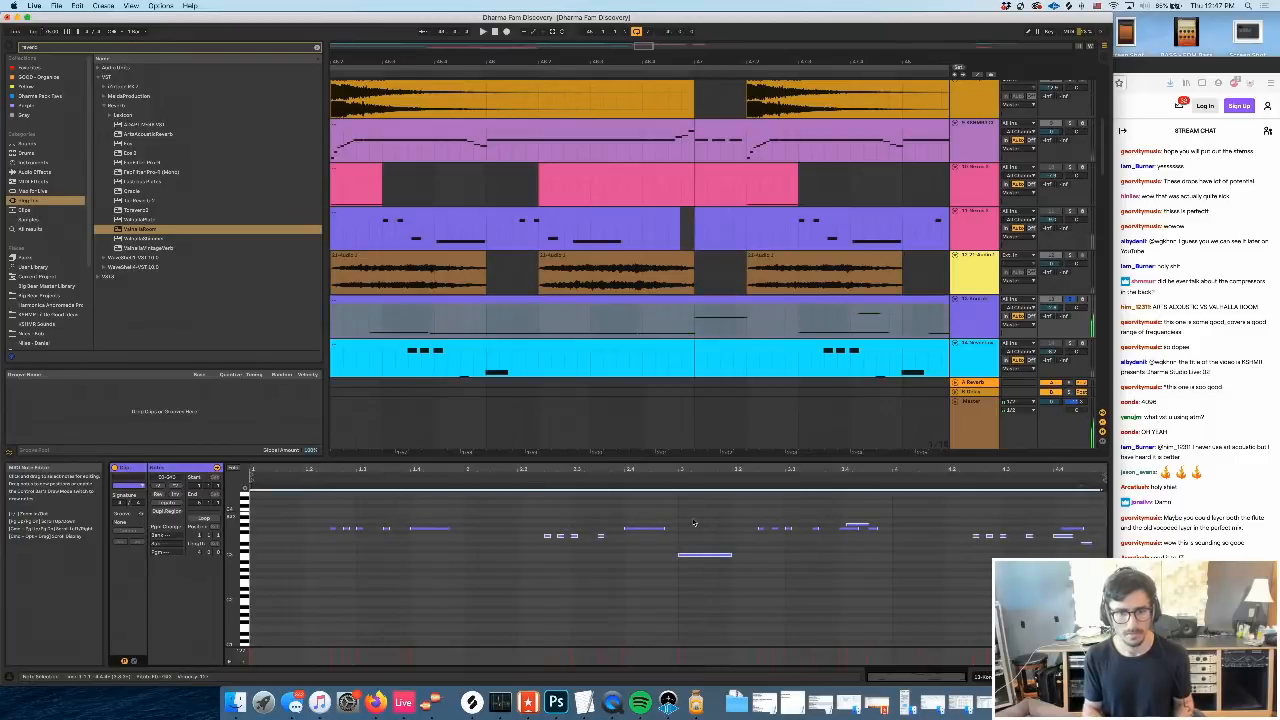
Play the purple clip from its start and take its track out of solo to hear the full mix
click(491, 298)
scroll(491, 298, left, 3)
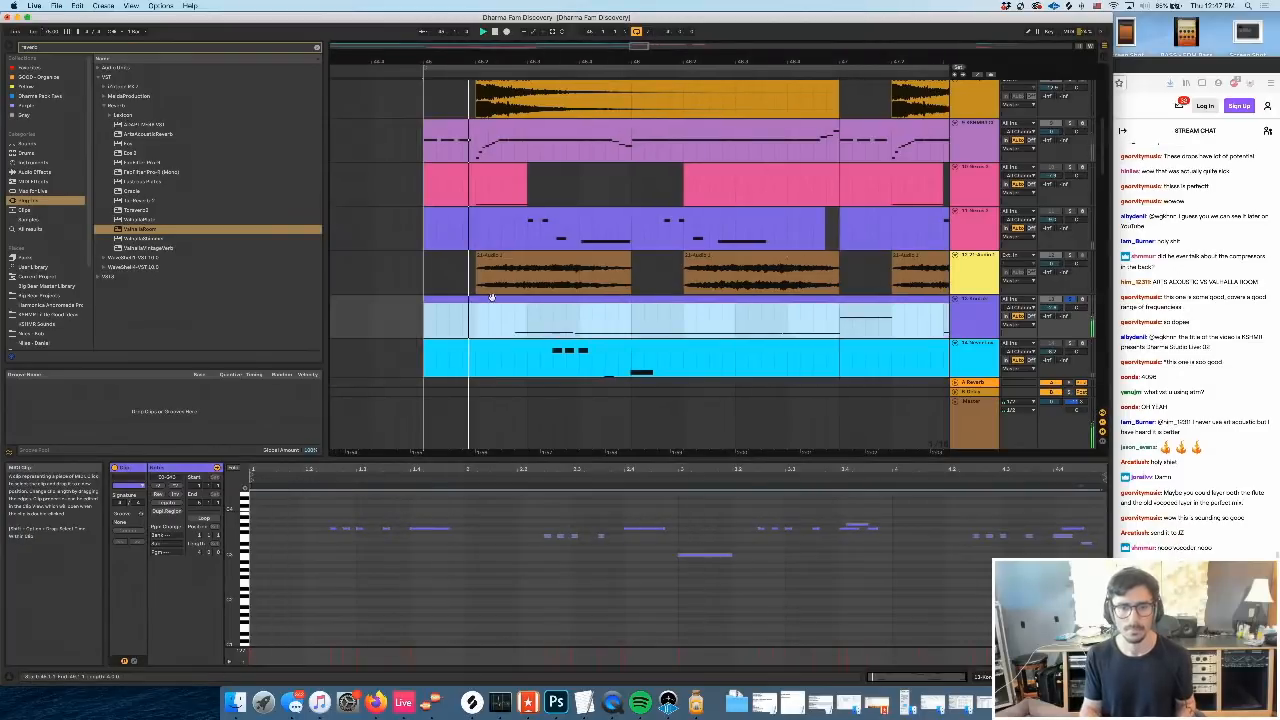
click(1071, 300)
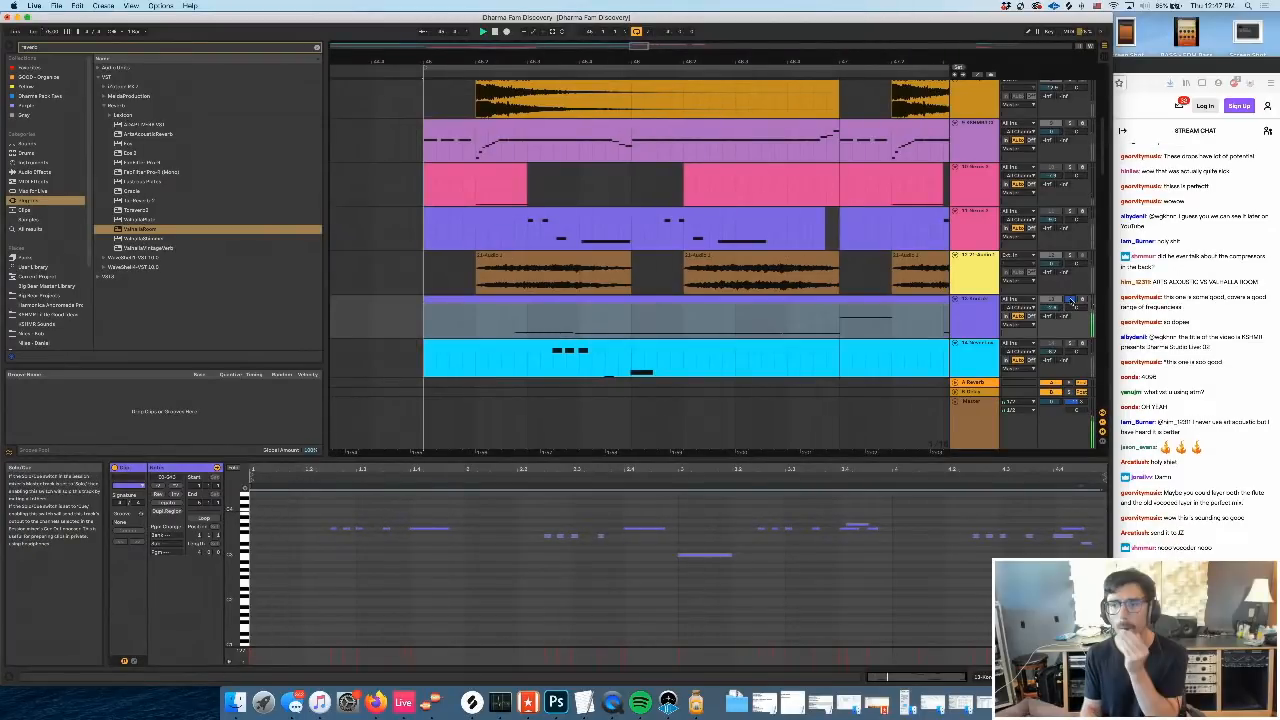
Delete the first beat of bar 47 from the drum rack clip to leave a gap in the drums
scroll(816, 281, down, 1)
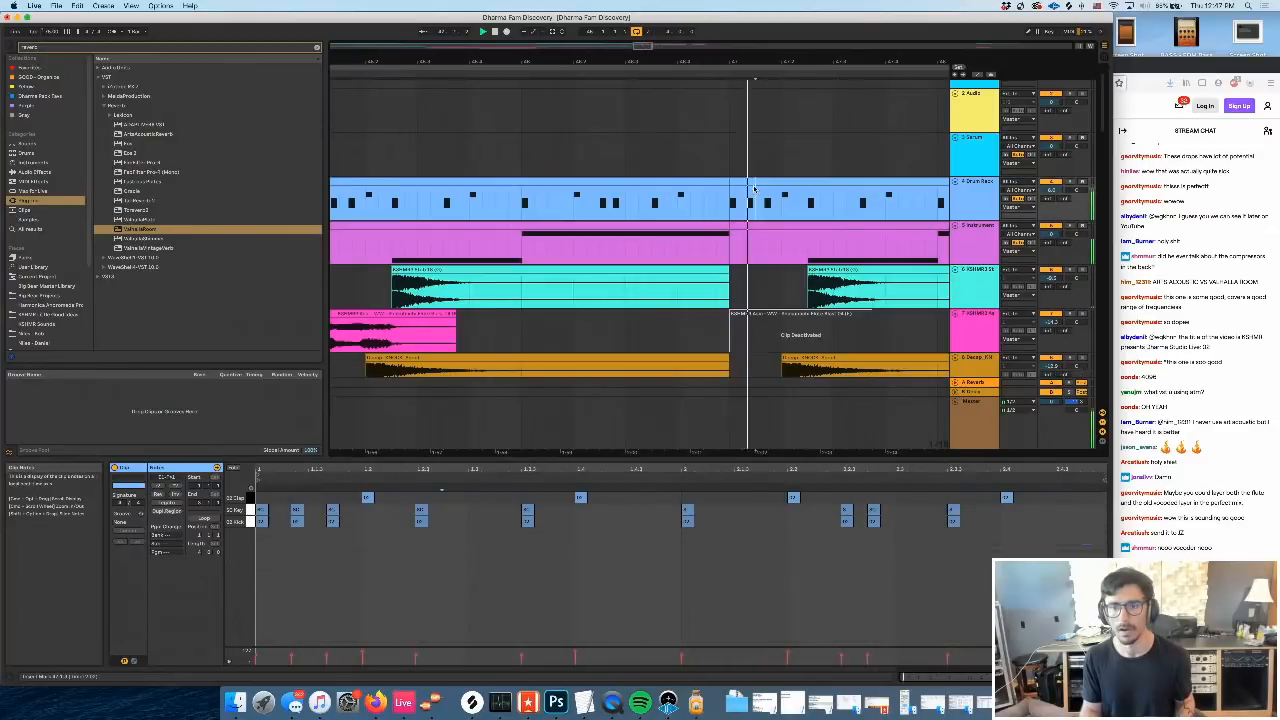
click(758, 184)
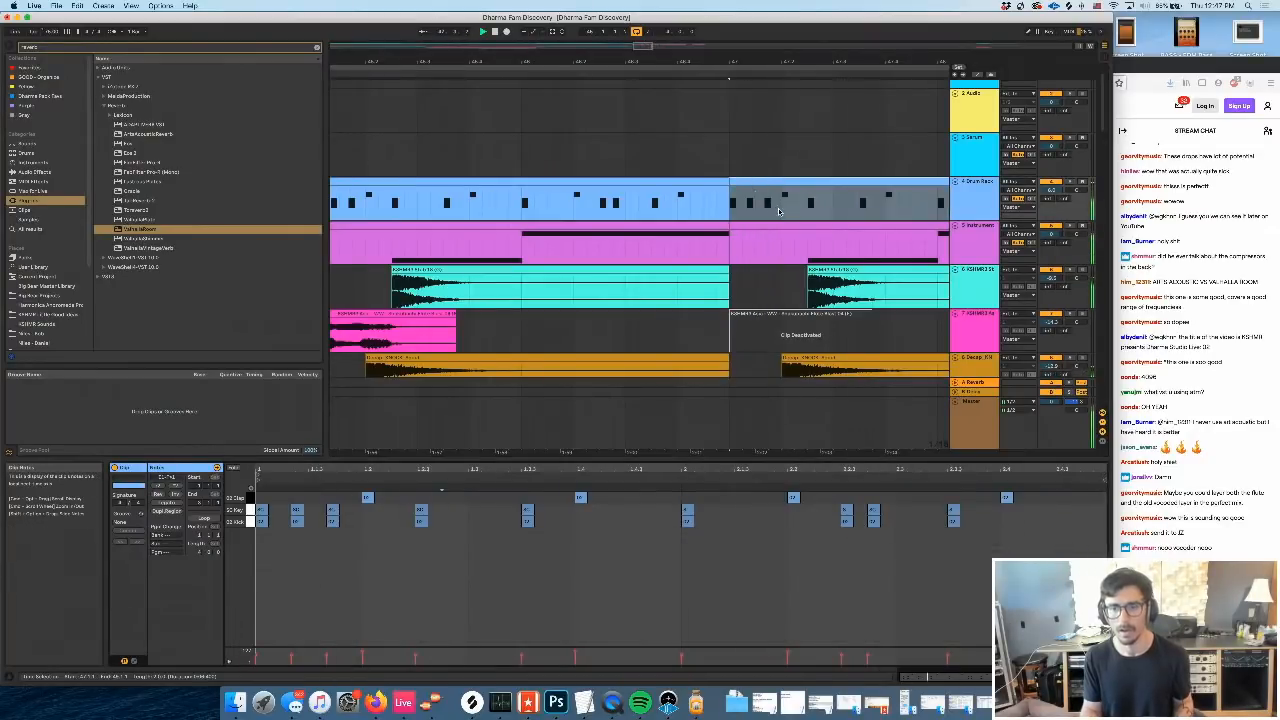
drag(780, 211, 730, 208)
key(Delete)
click(716, 207)
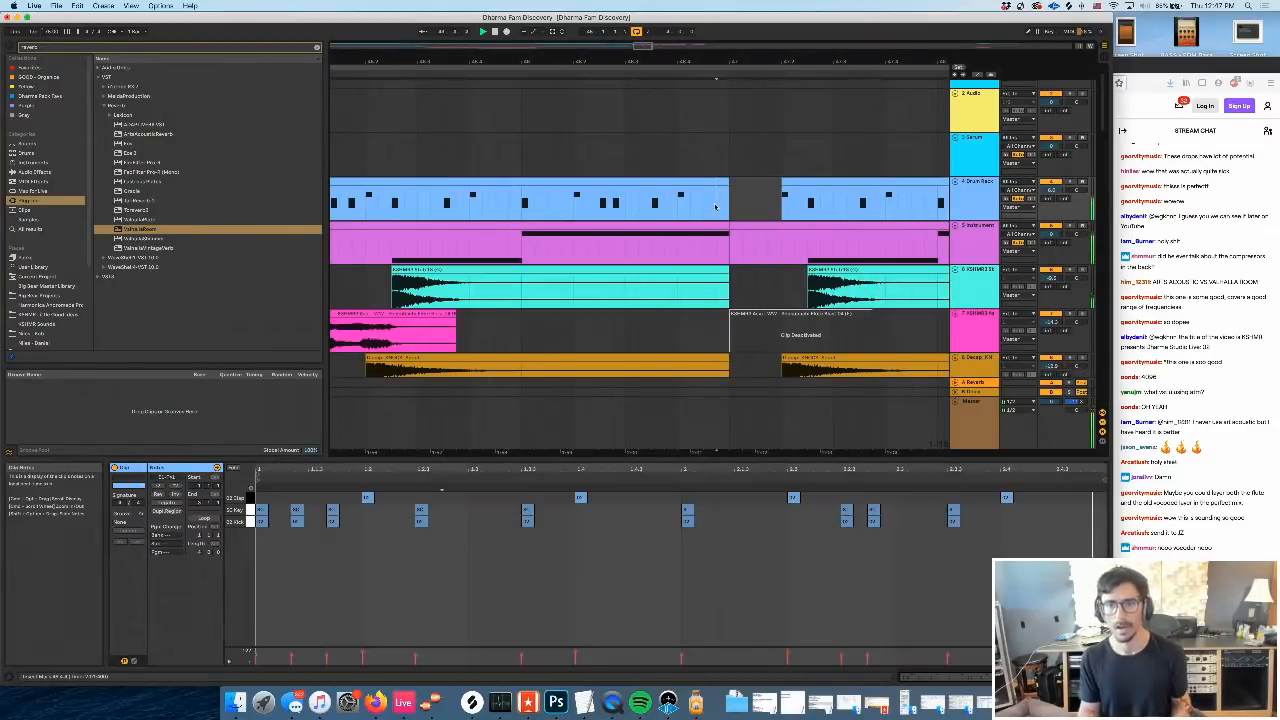
Play back the section from bar 45 and check the drum gap against the other layers
scroll(716, 207, left, 6)
scroll(790, 205, right, 5)
scroll(489, 215, left, 3)
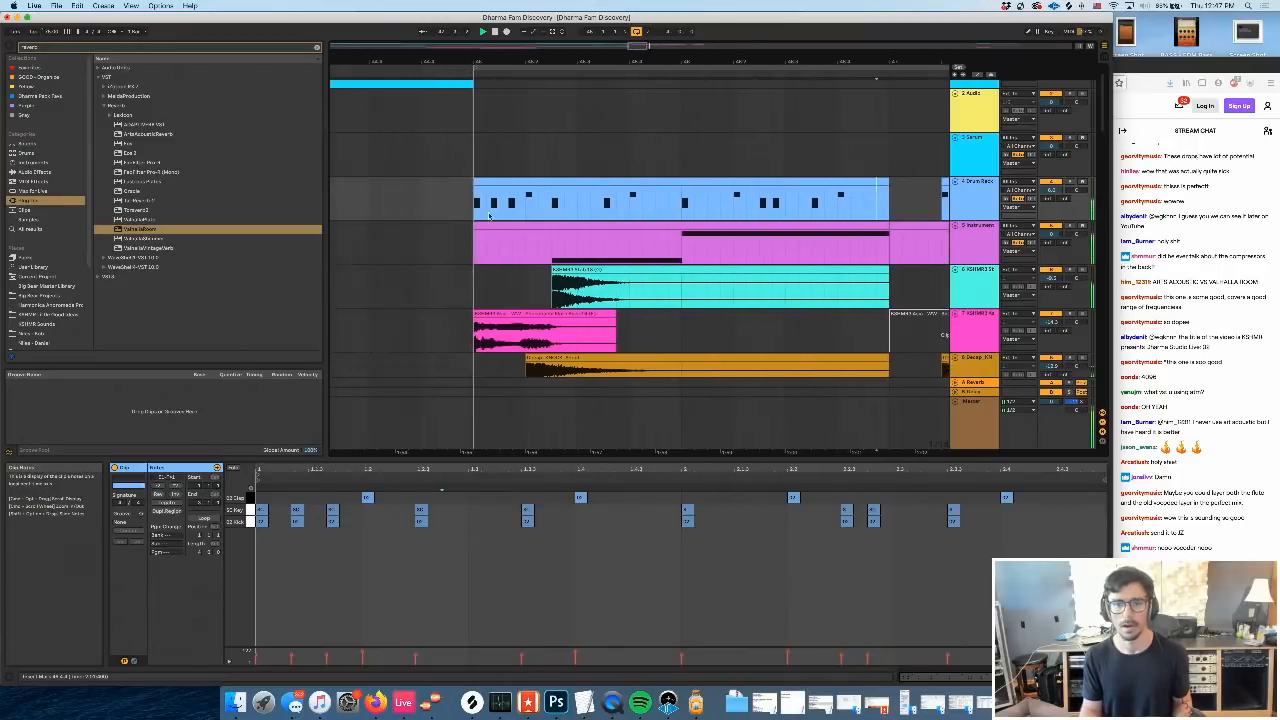
scroll(489, 215, left, 2)
scroll(648, 314, down, 5)
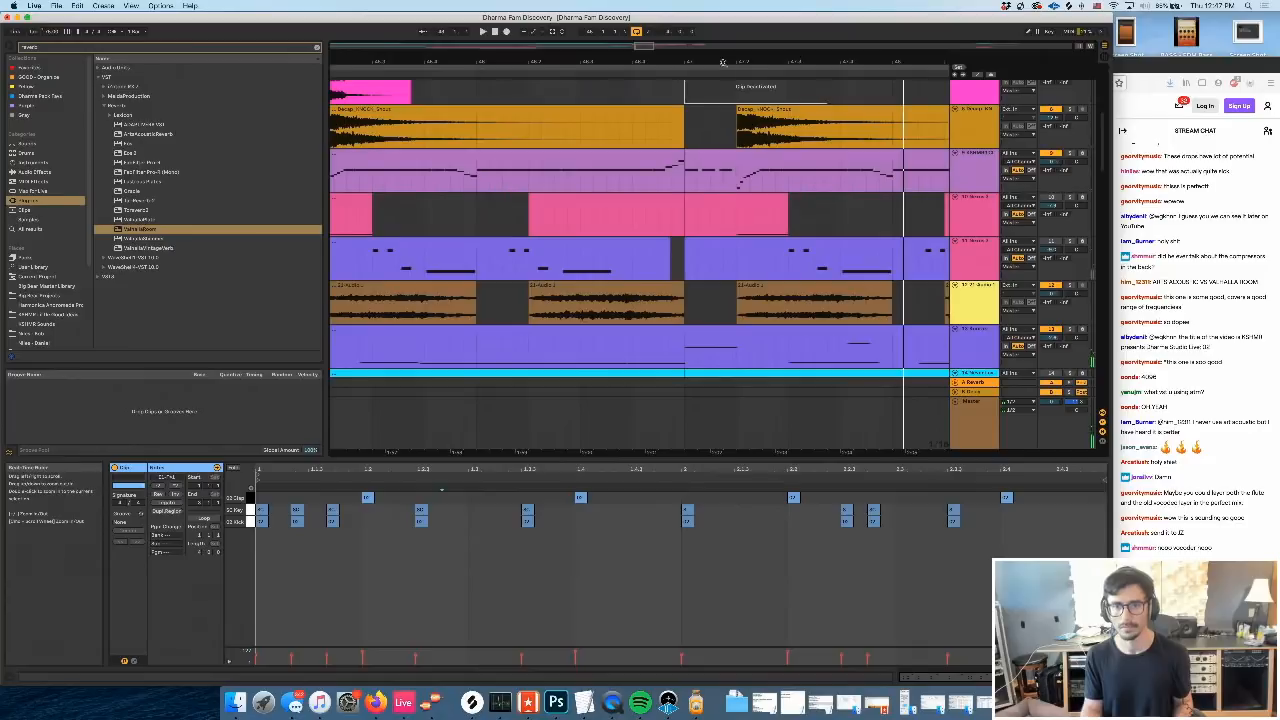
drag(720, 62, 527, 38)
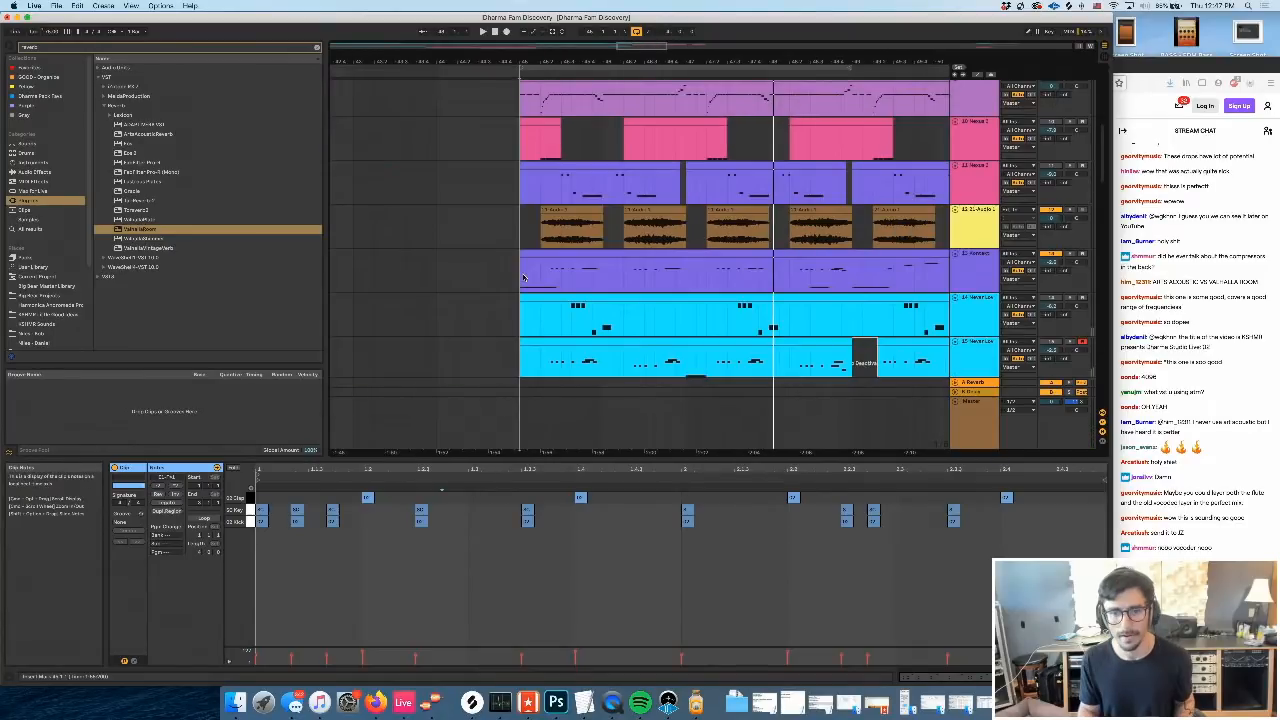
Copy the purple track's melody from bars 45 and 46, leaving out its opening, onto bars 47 and 48, and consolidate the four bars
click(522, 277)
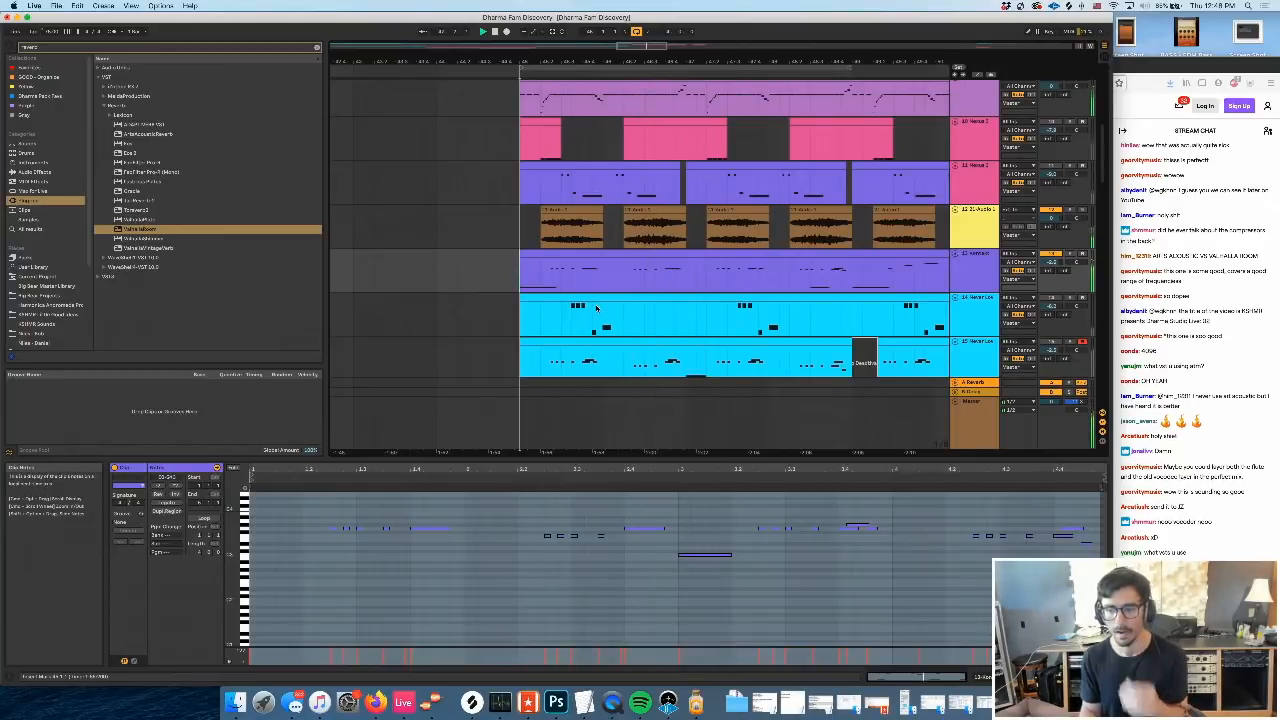
scroll(605, 308, right, 4)
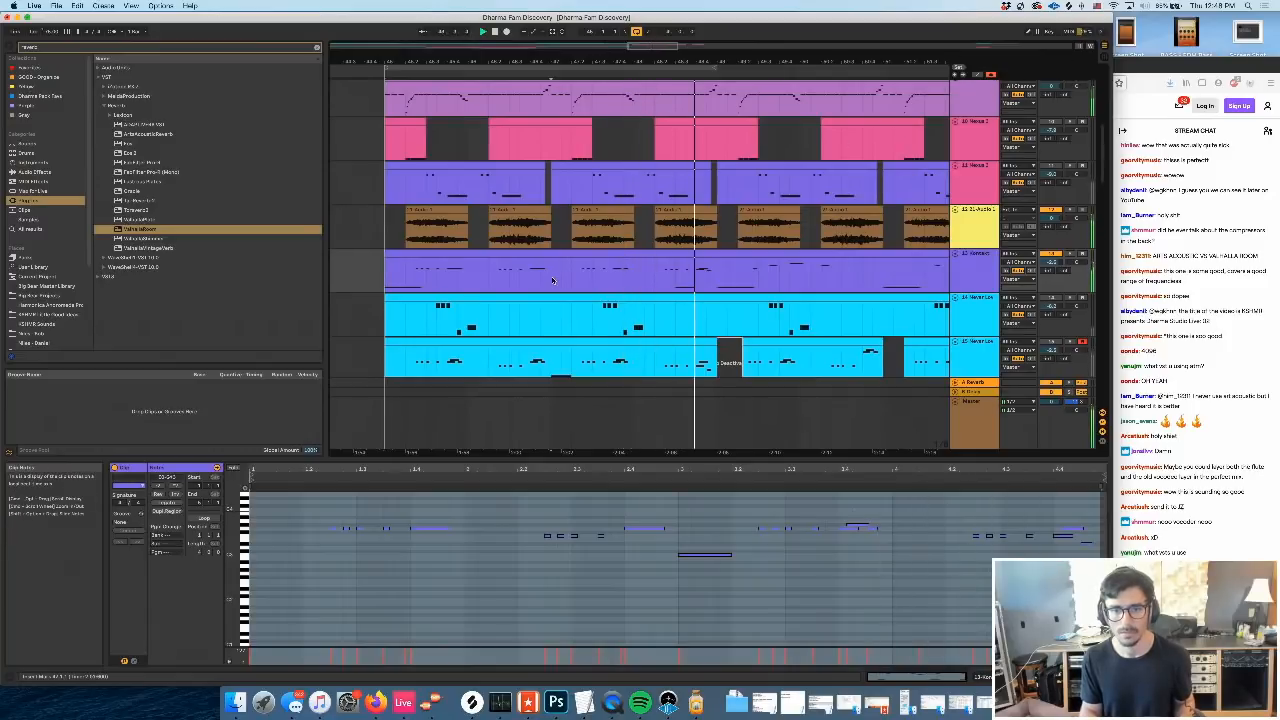
click(552, 281)
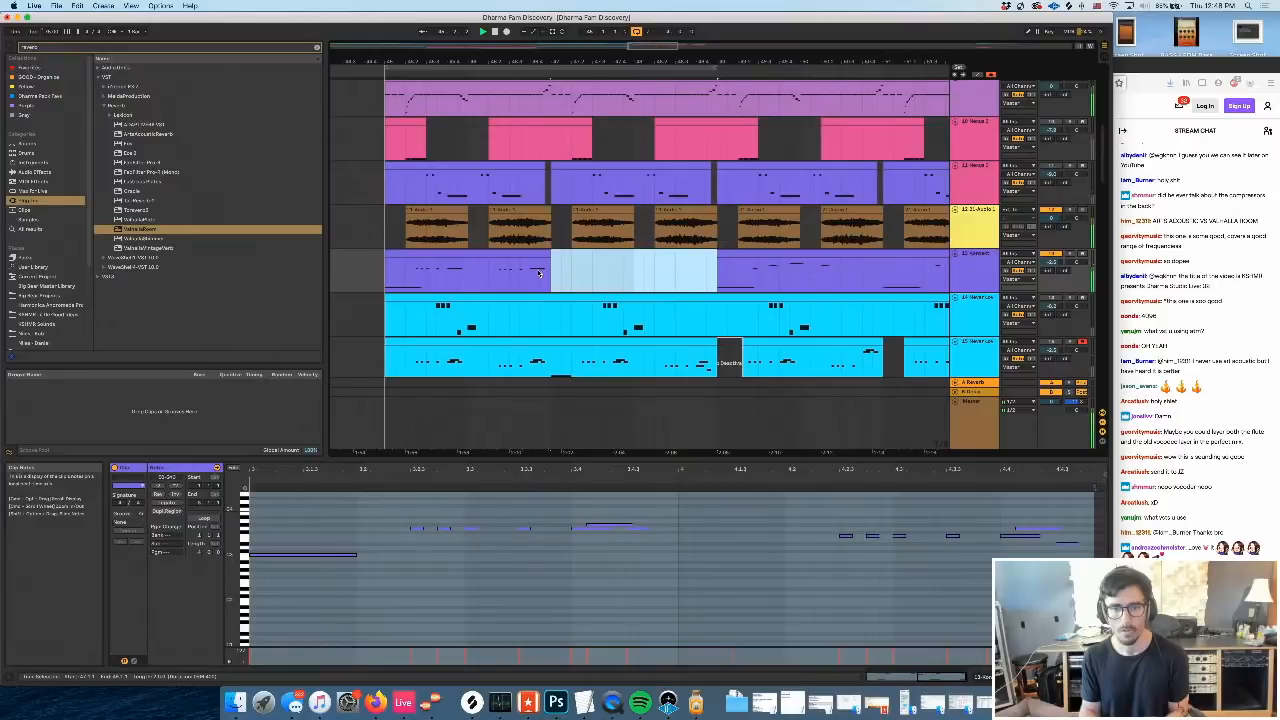
click(538, 273)
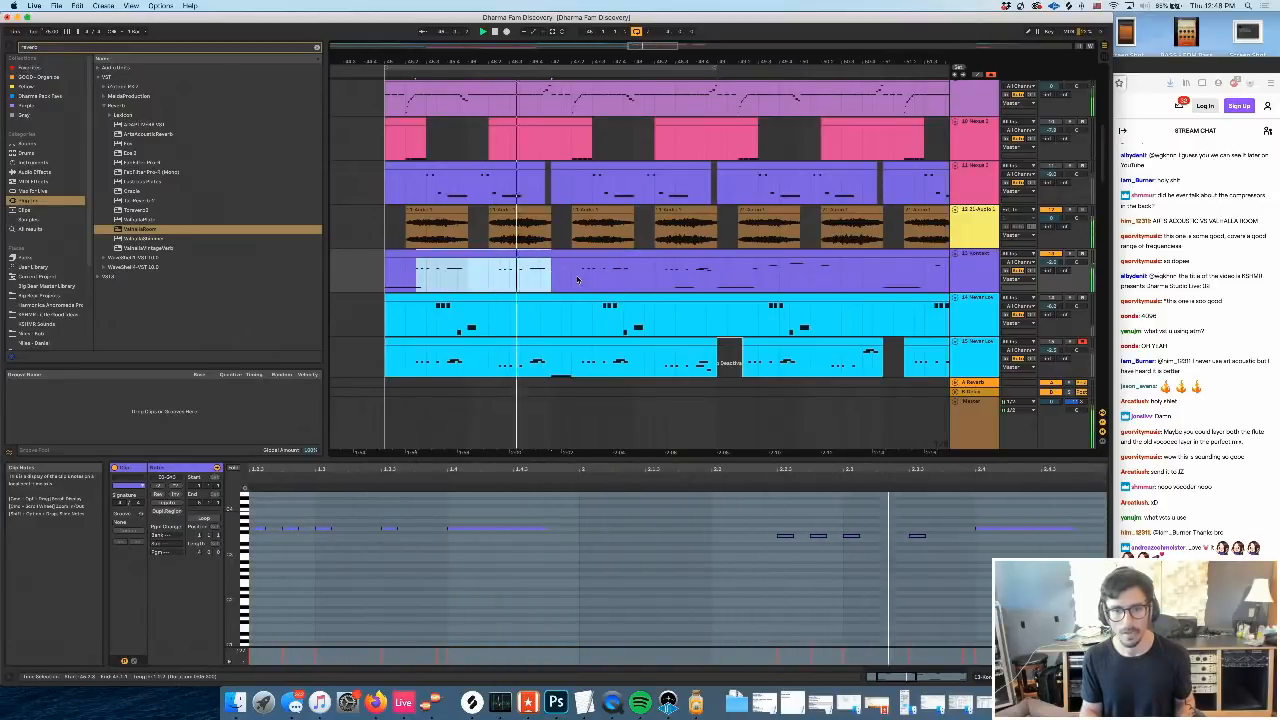
click(579, 281)
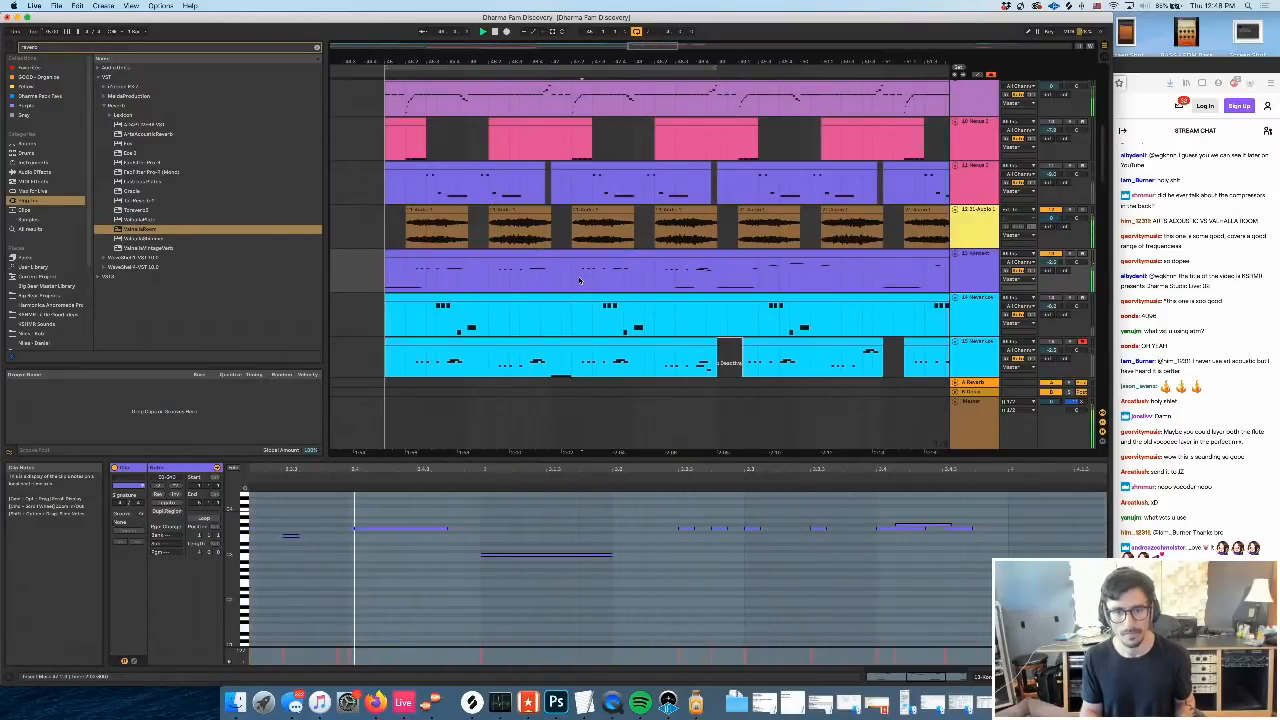
key(super+e)
shift+click(482, 253)
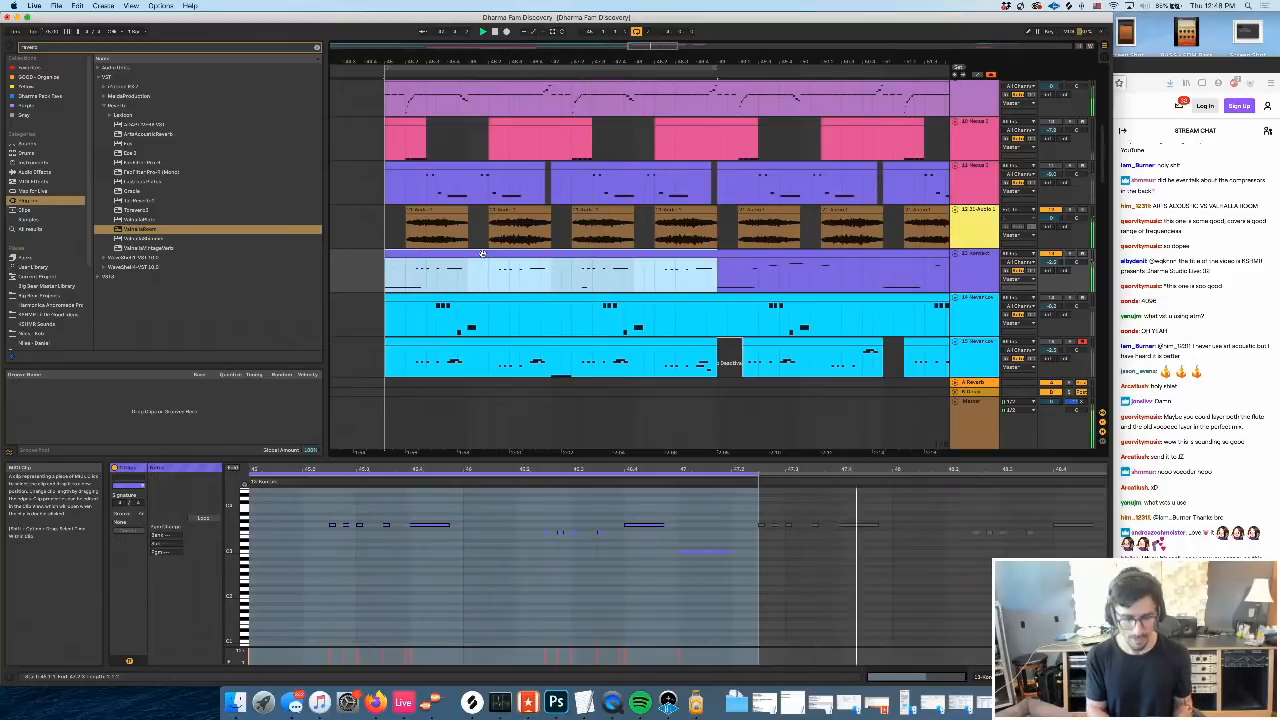
key(super+j)
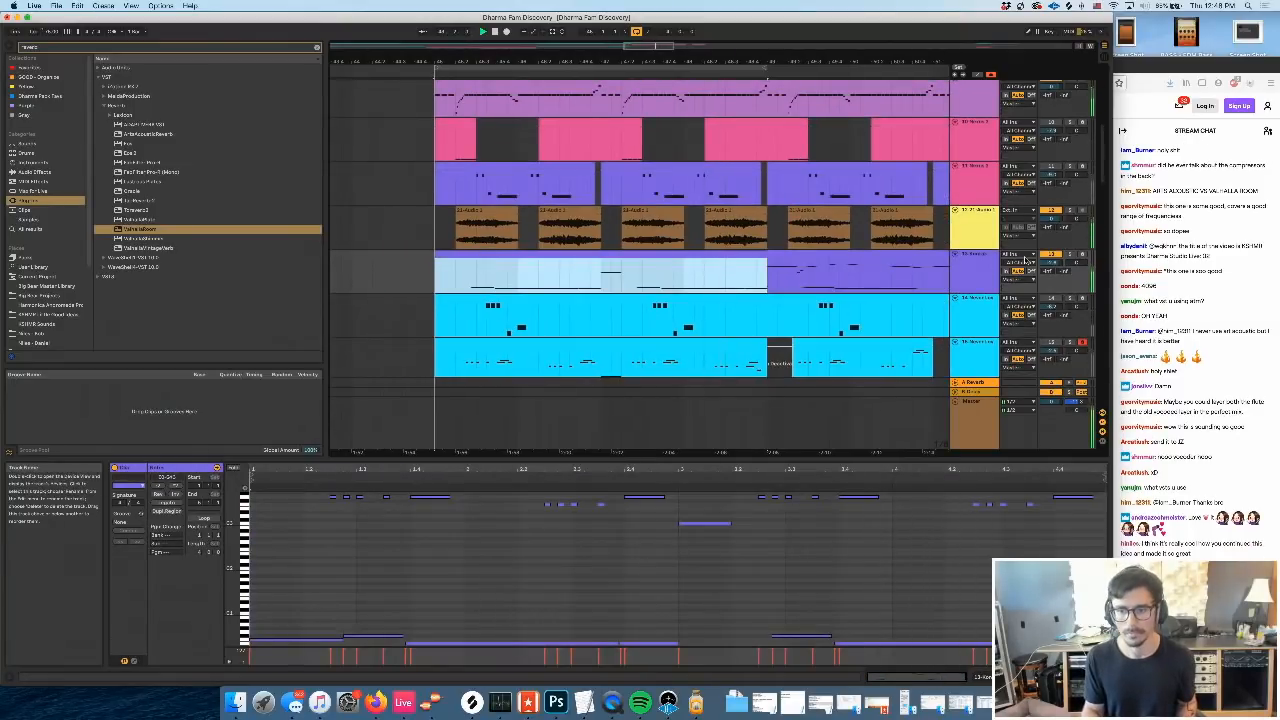
Solo the purple track, insert a new MIDI track below it and load the Nexus instrument on the new track
key(space)
click(1069, 254)
click(975, 255)
key(super+t)
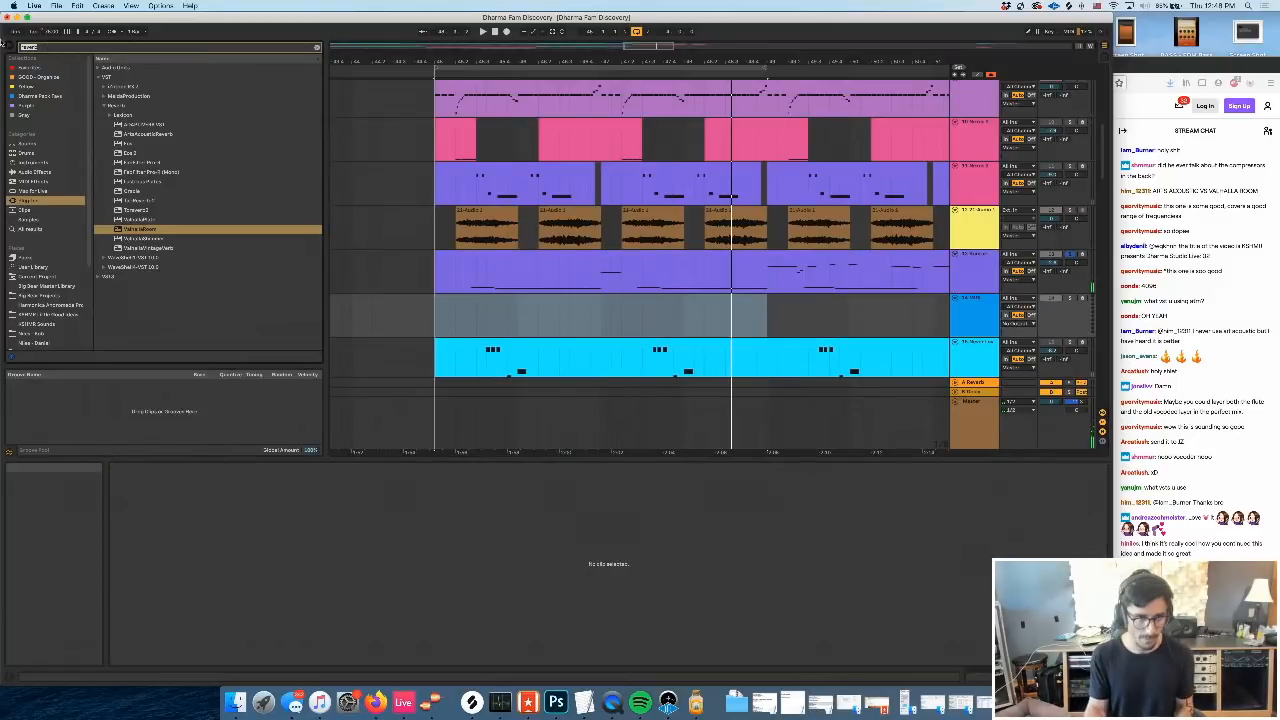
text(nexus)
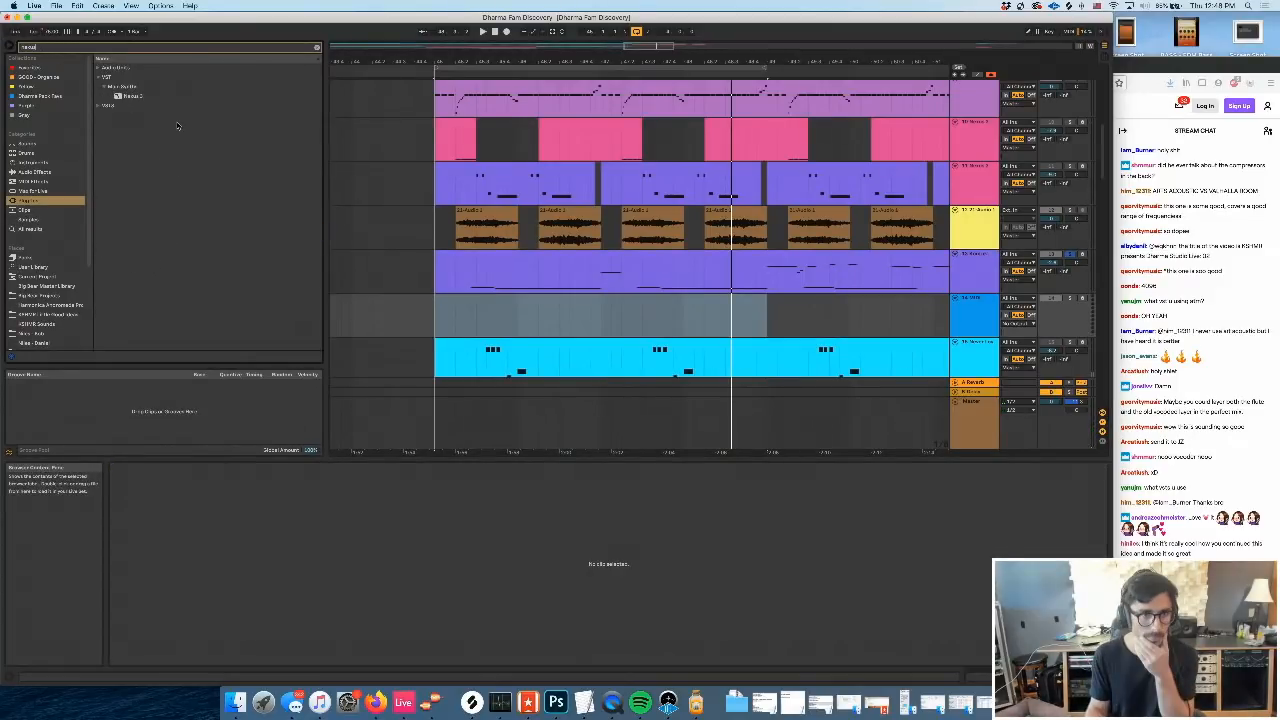
drag(134, 97, 718, 313)
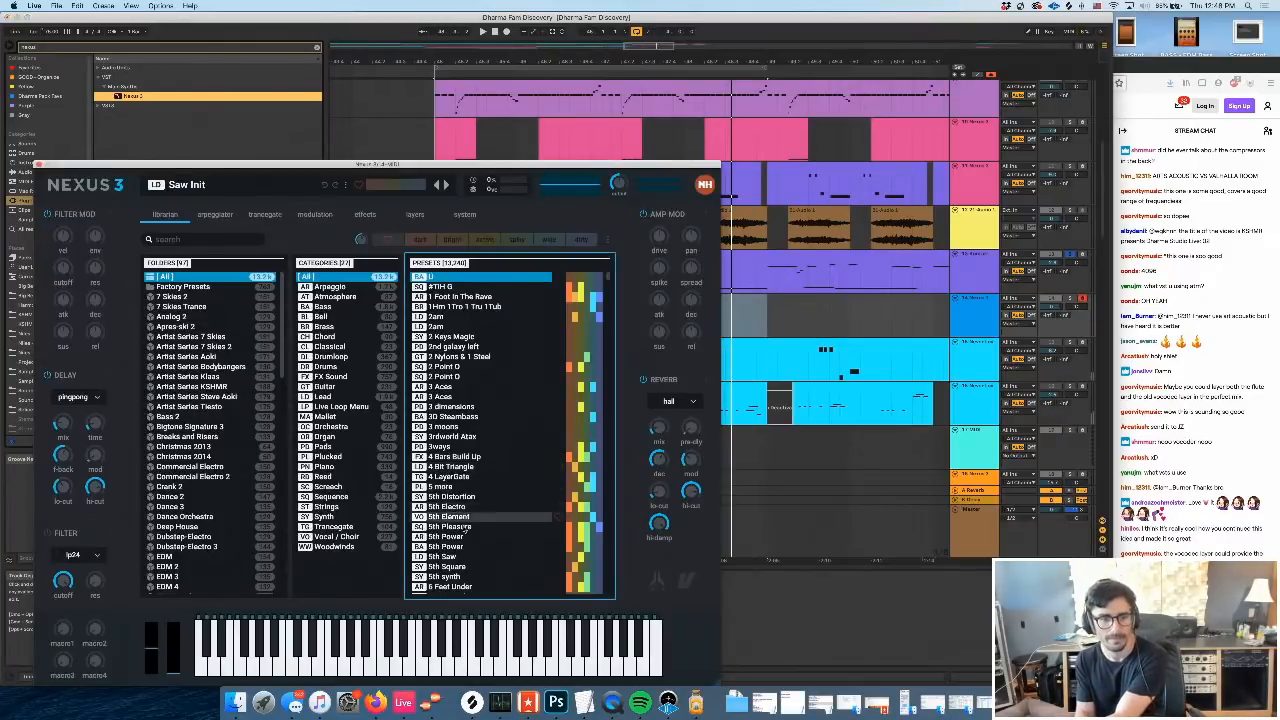
Audition the Flute Pan preset from Nexus's Woodwinds category, load Natural Panflute instead and reopen the instrument window
click(335, 547)
click(480, 536)
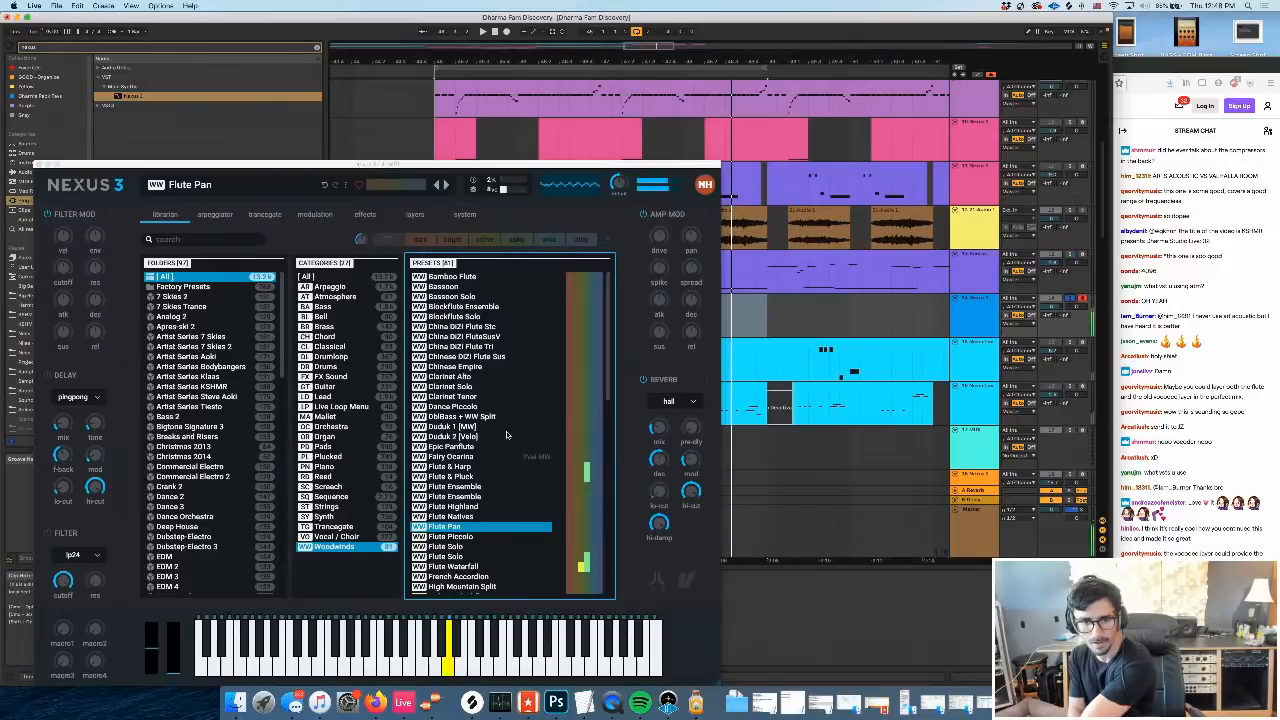
scroll(506, 435, down, 5)
click(490, 543)
click(40, 165)
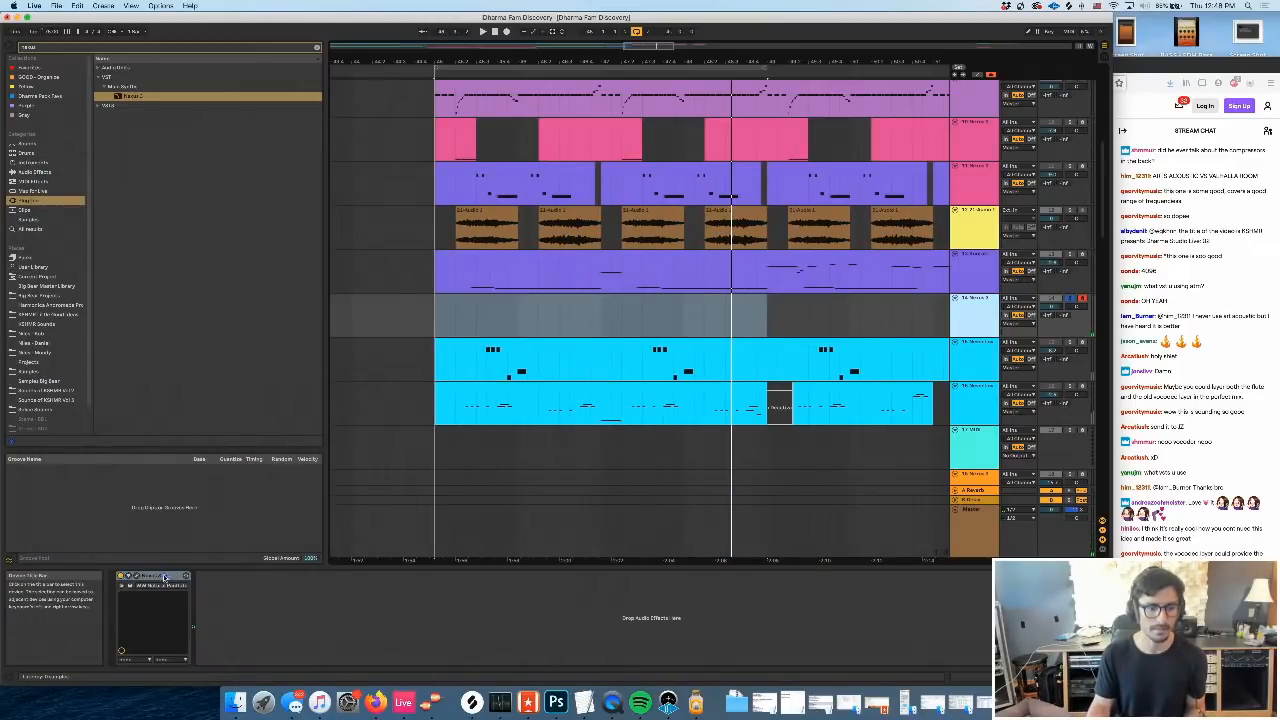
click(140, 577)
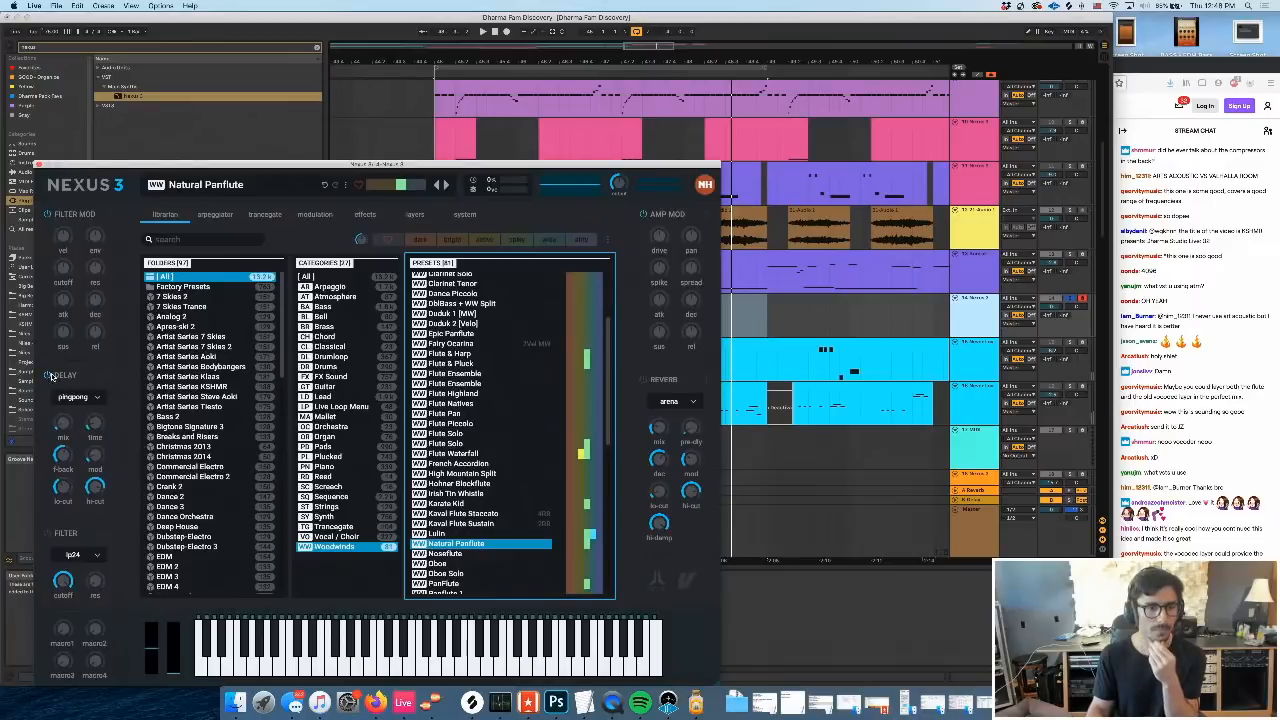
Copy the lower cyan track's four-bar melody clip onto the new Nexus panflute track, starting at bar 45
click(40, 165)
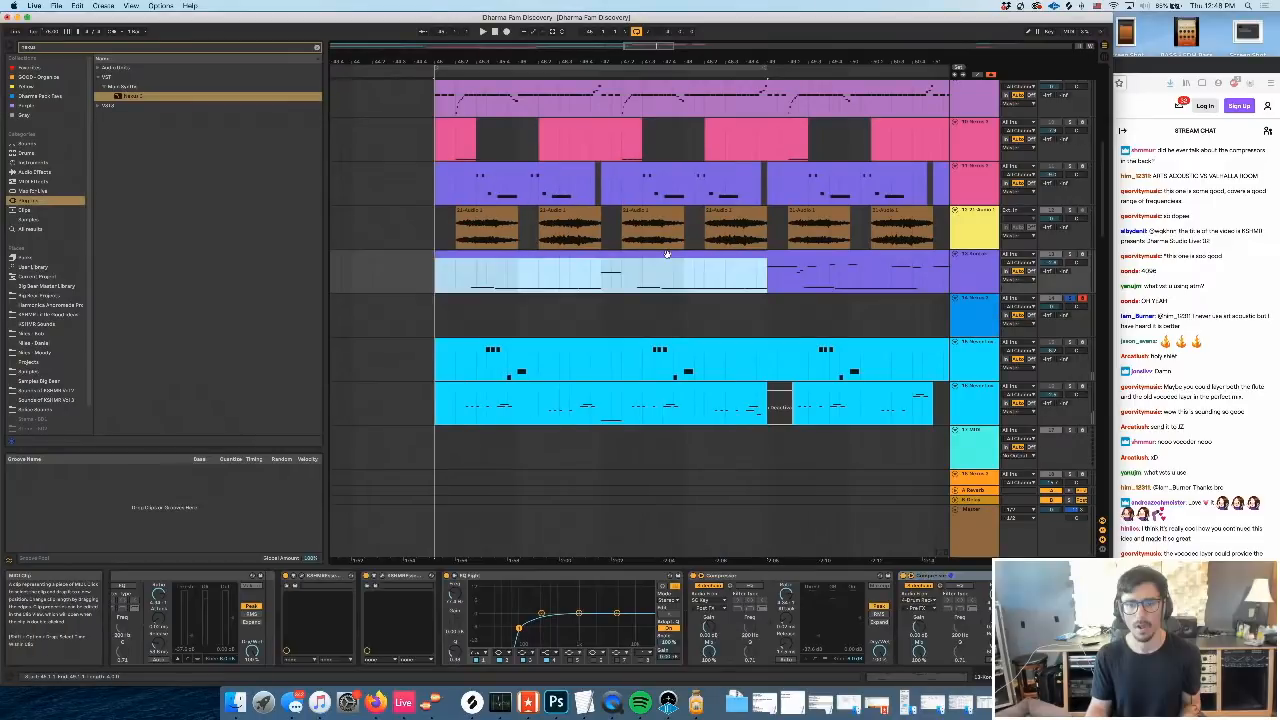
click(640, 316)
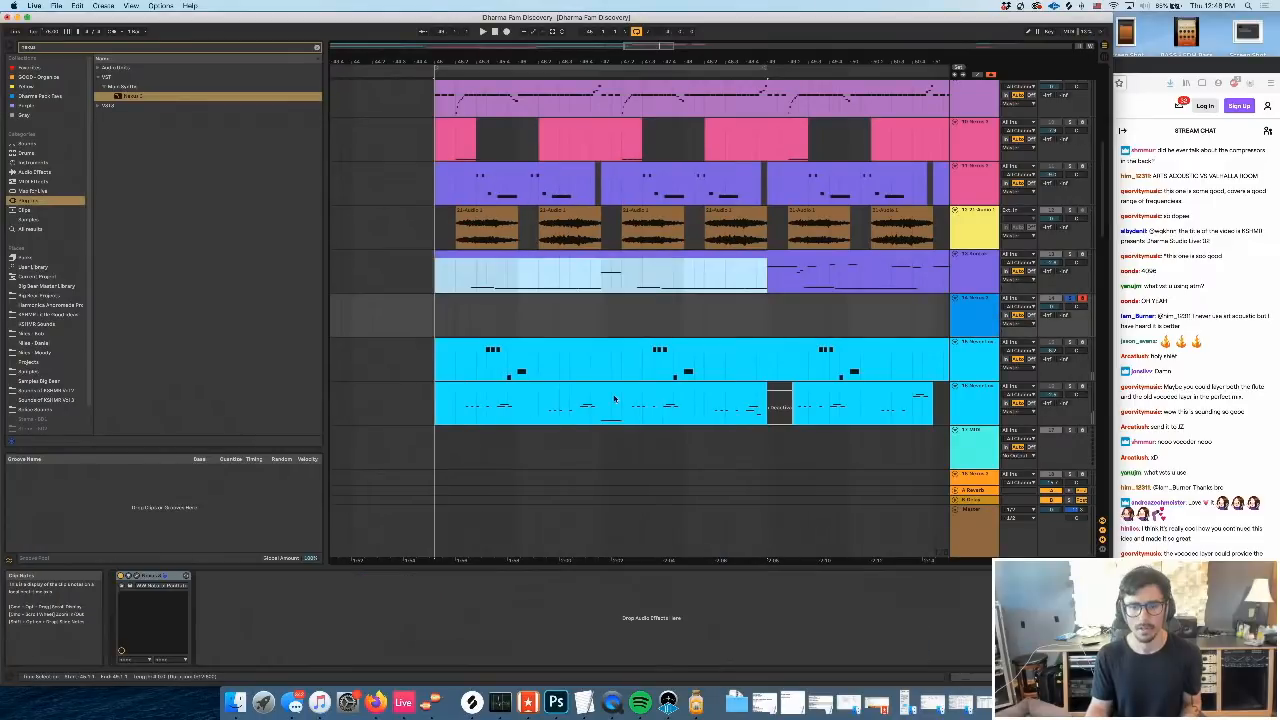
key(ctrl+v)
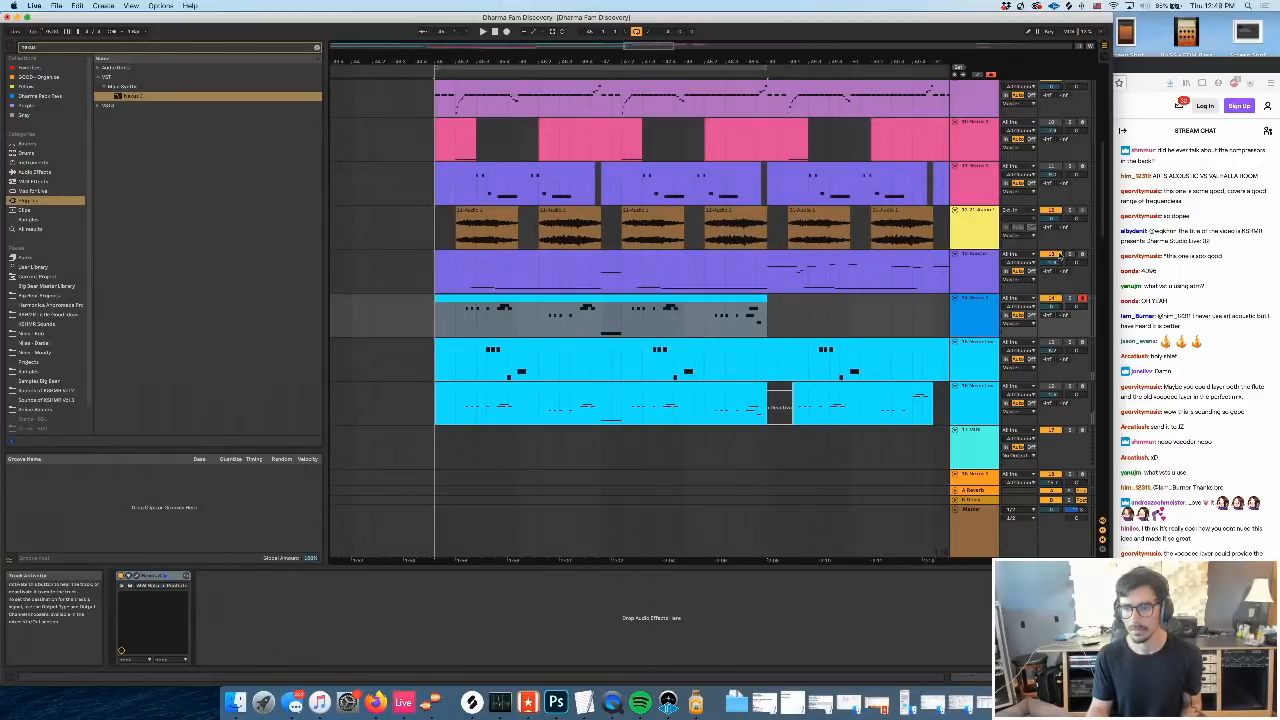
Set the panflute's Nexus portamento to lgt mode with a speed of 1/16 and play back the section
click(974, 304)
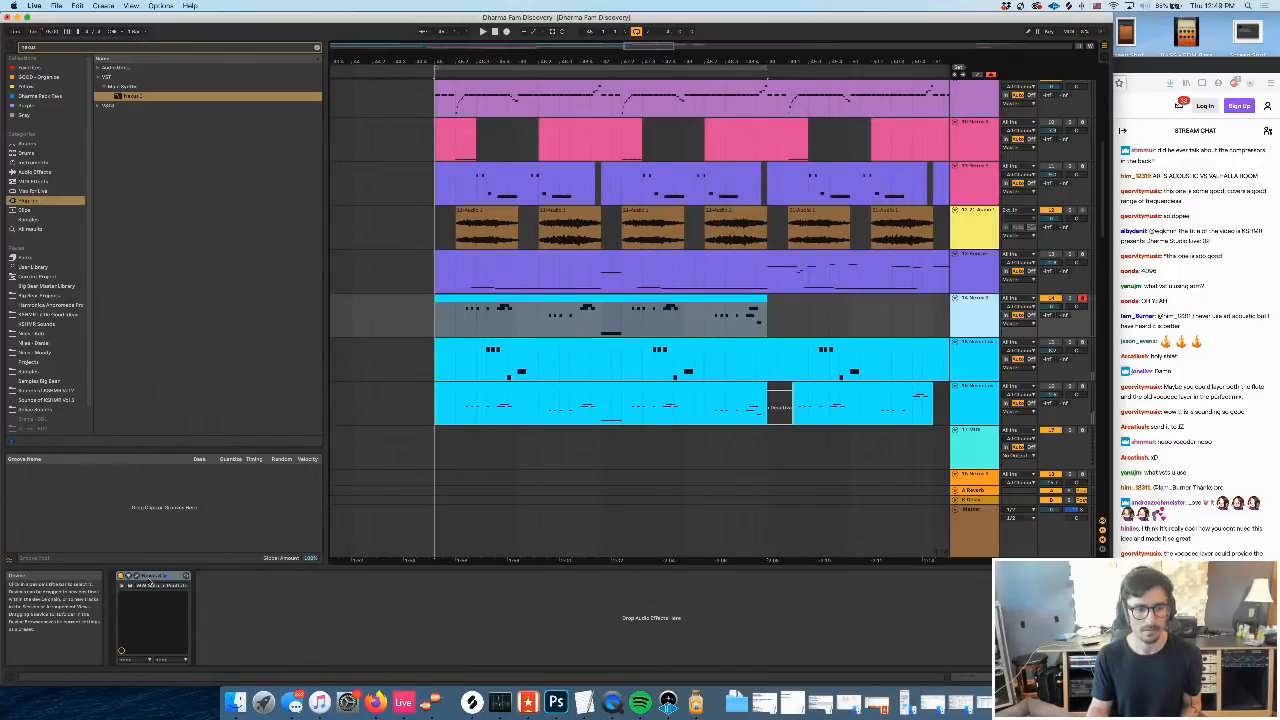
click(137, 576)
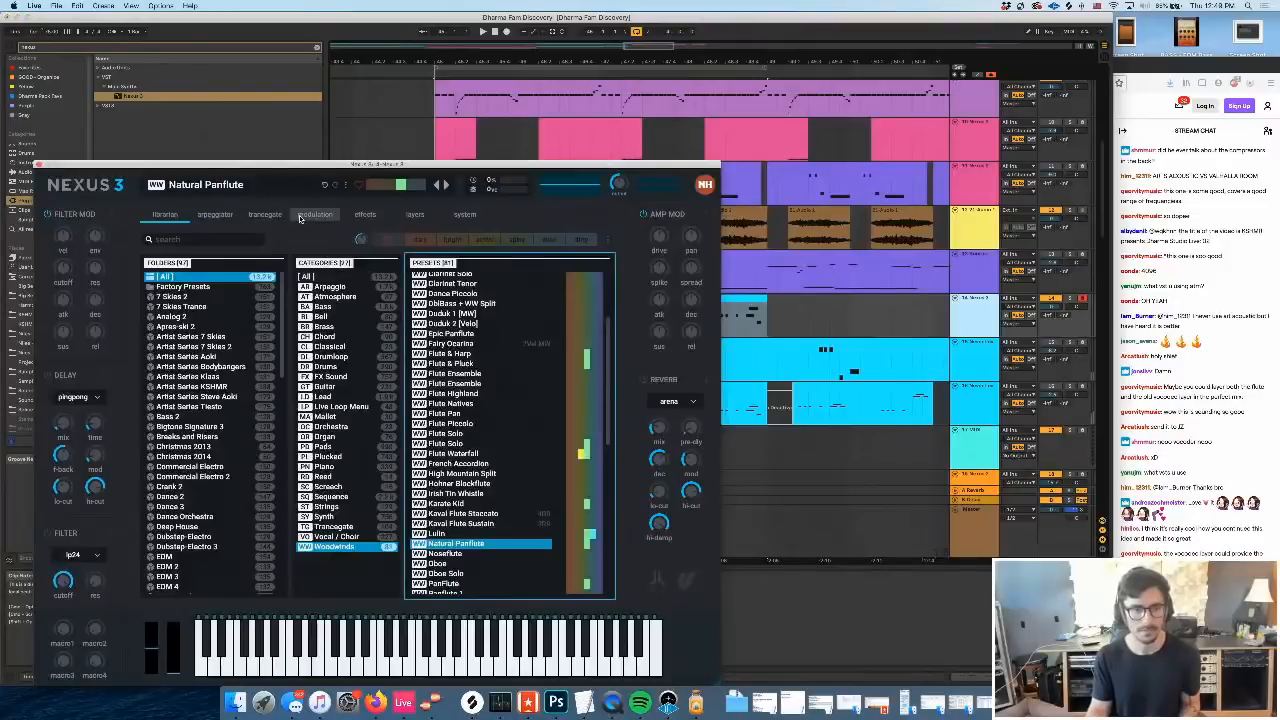
click(314, 214)
click(257, 410)
click(225, 424)
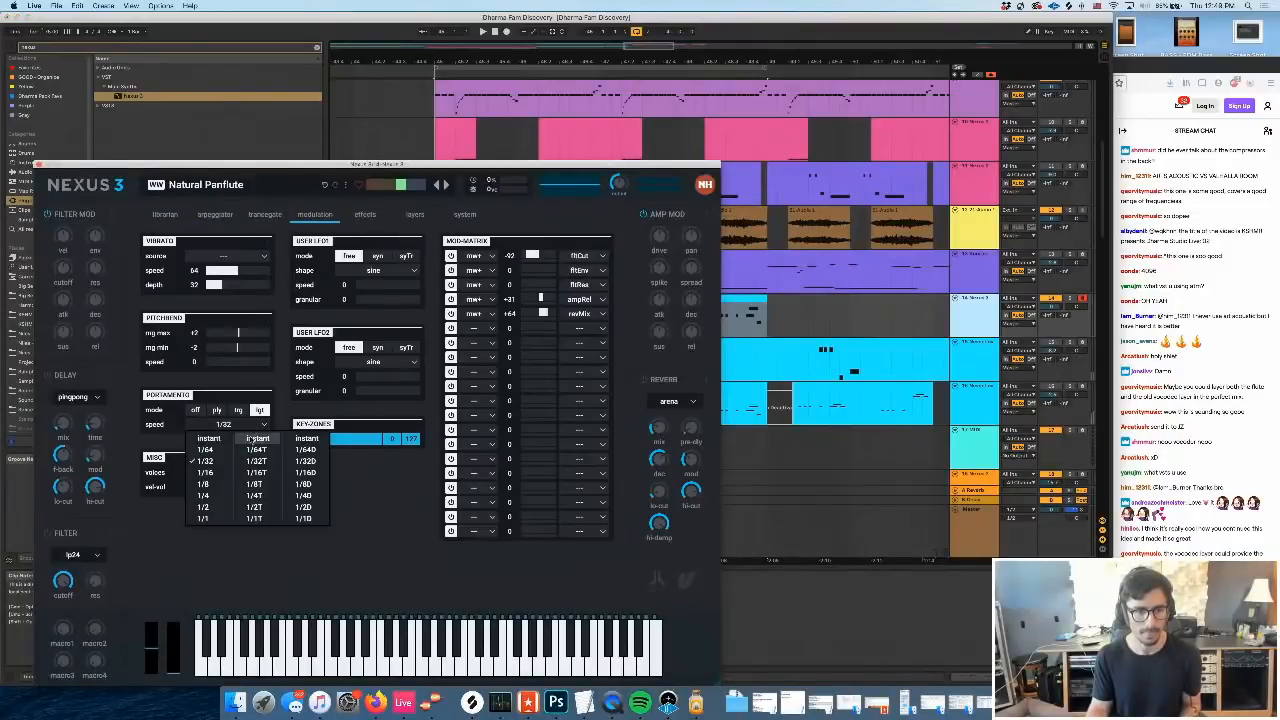
click(211, 479)
key(space)
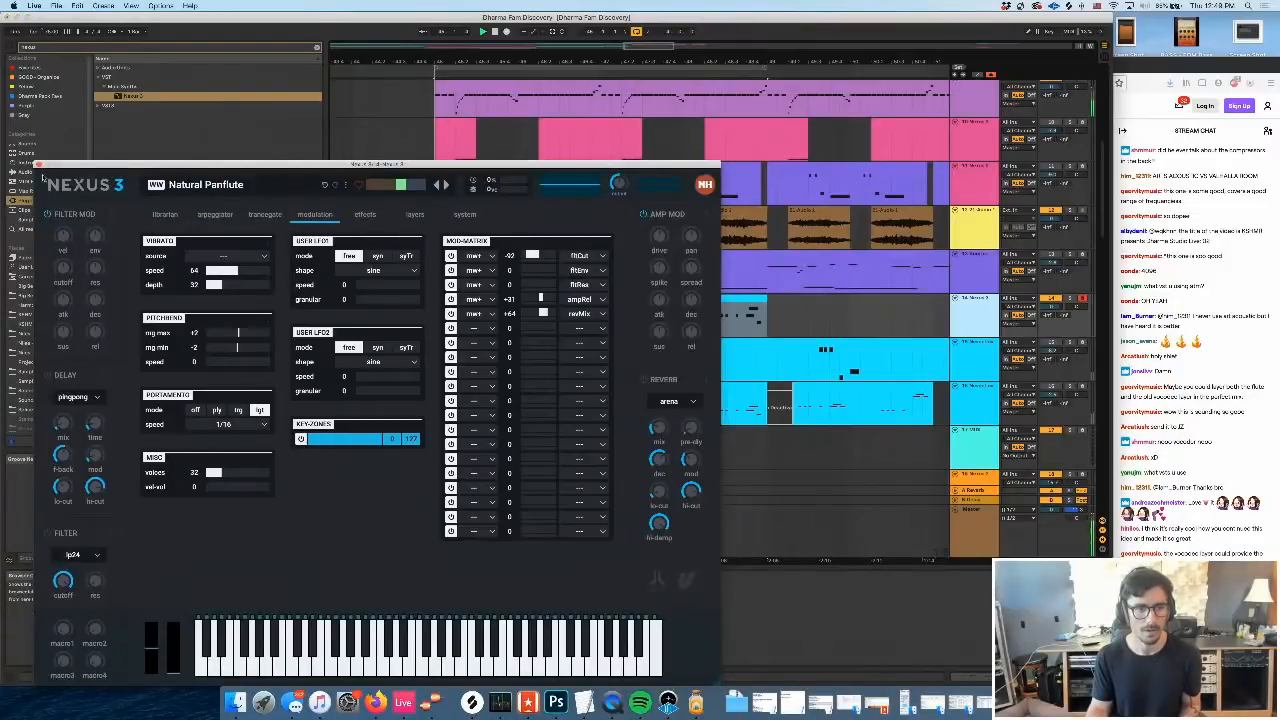
click(37, 164)
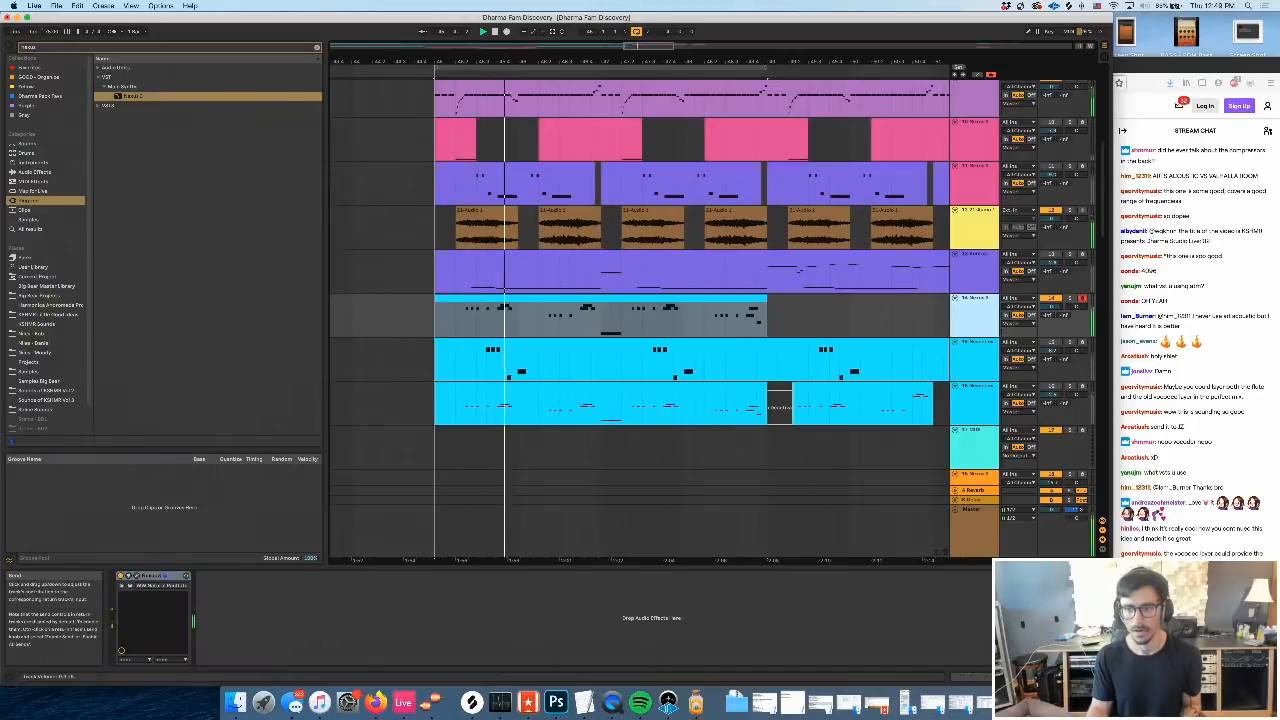
In the Nexus panflute clip, raise the G note and the F note near the end of the fourth bar by two semitones each
double_click(763, 300)
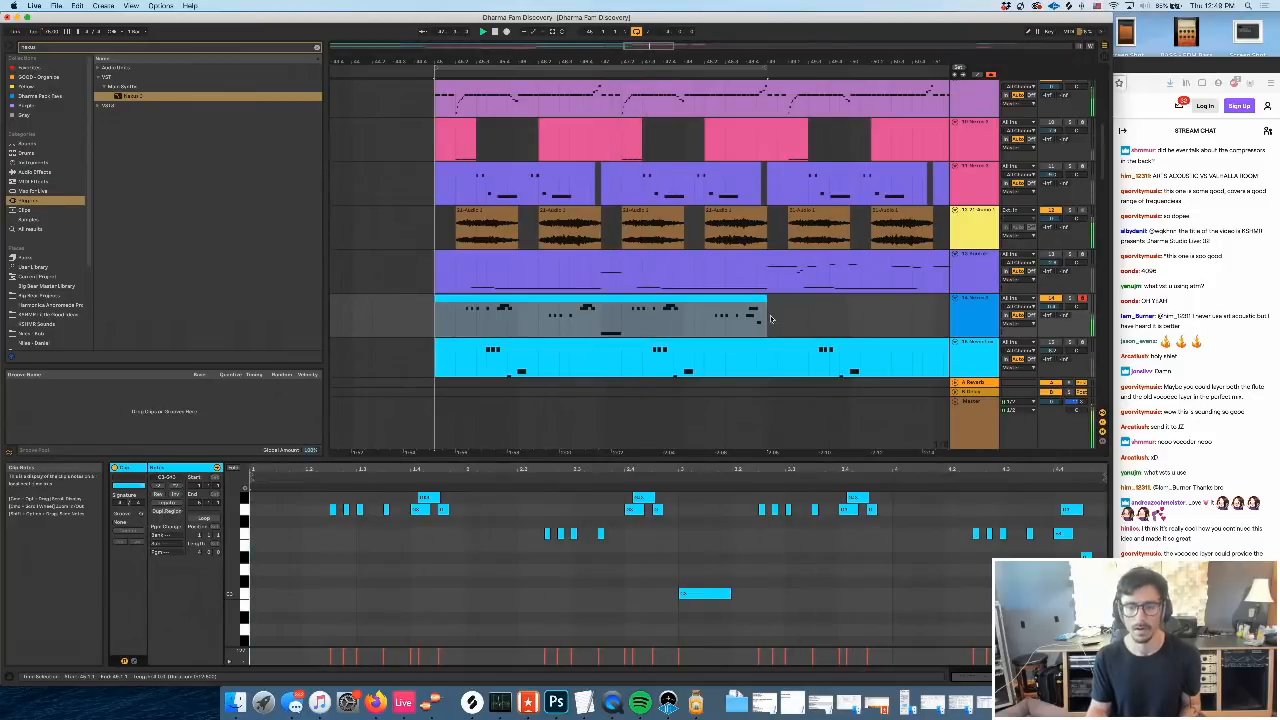
click(882, 521)
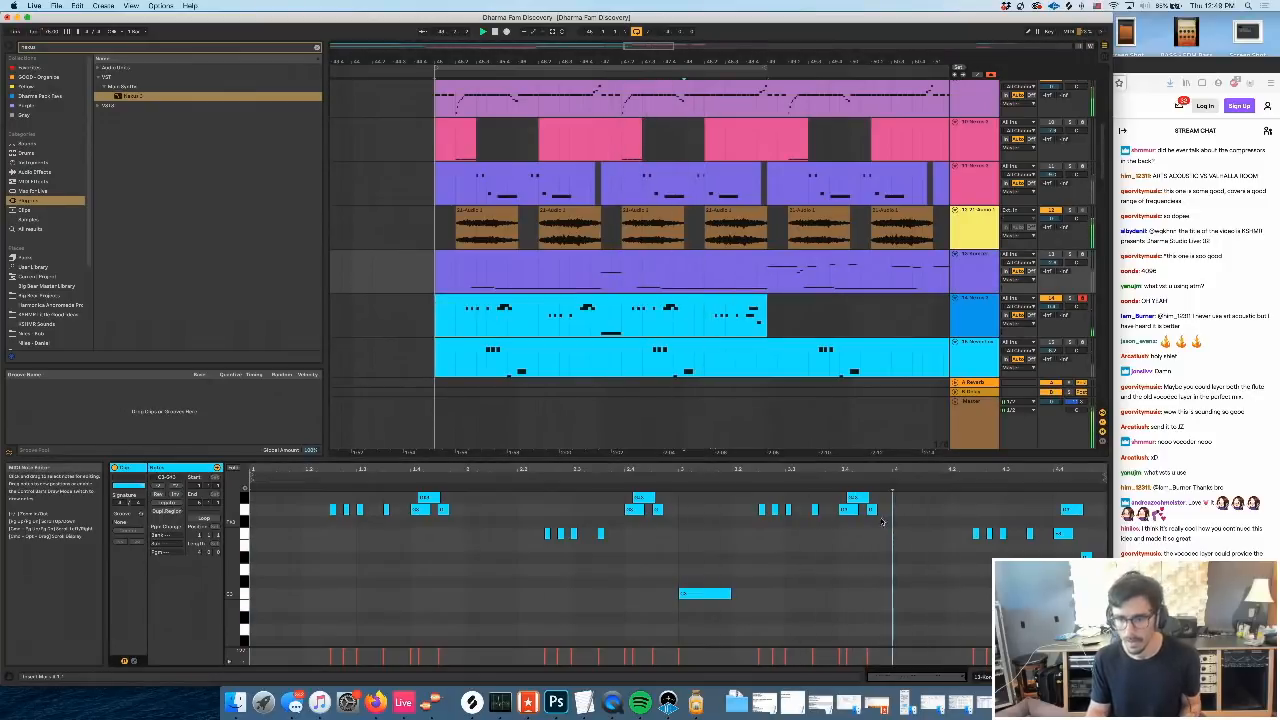
scroll(1091, 540, up, 1)
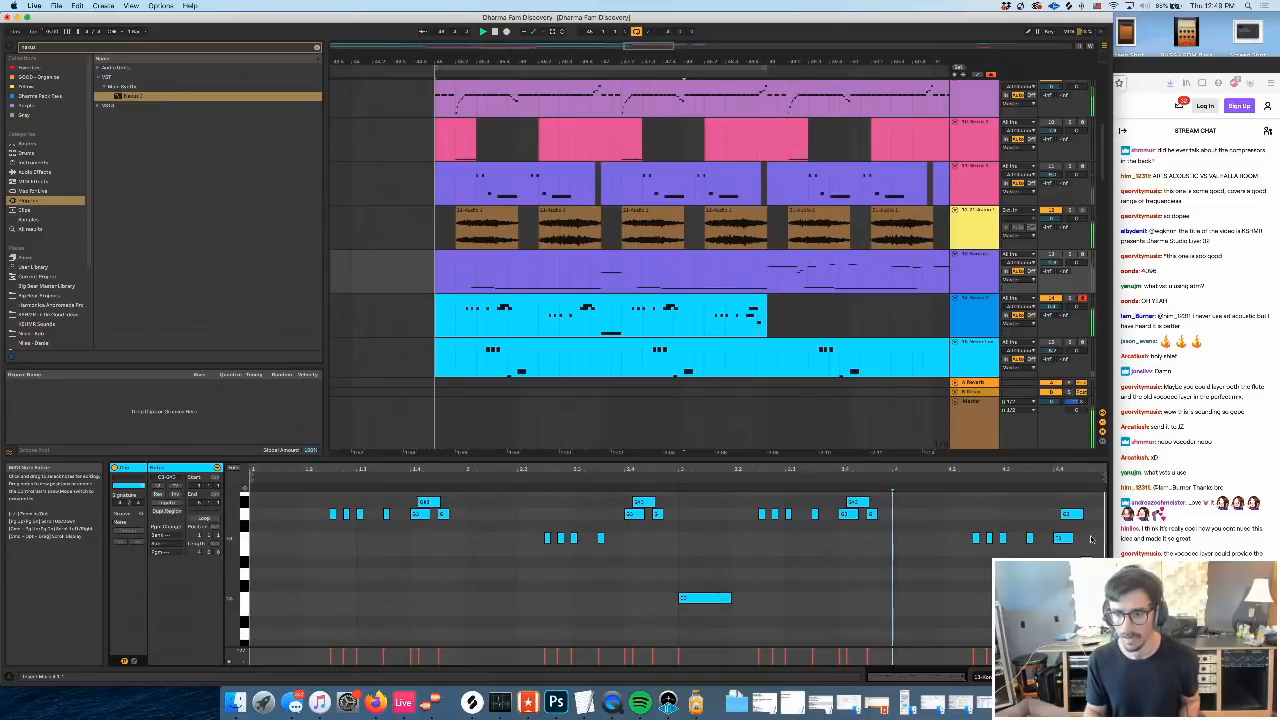
click(1071, 514)
key(Up)
key(Up)
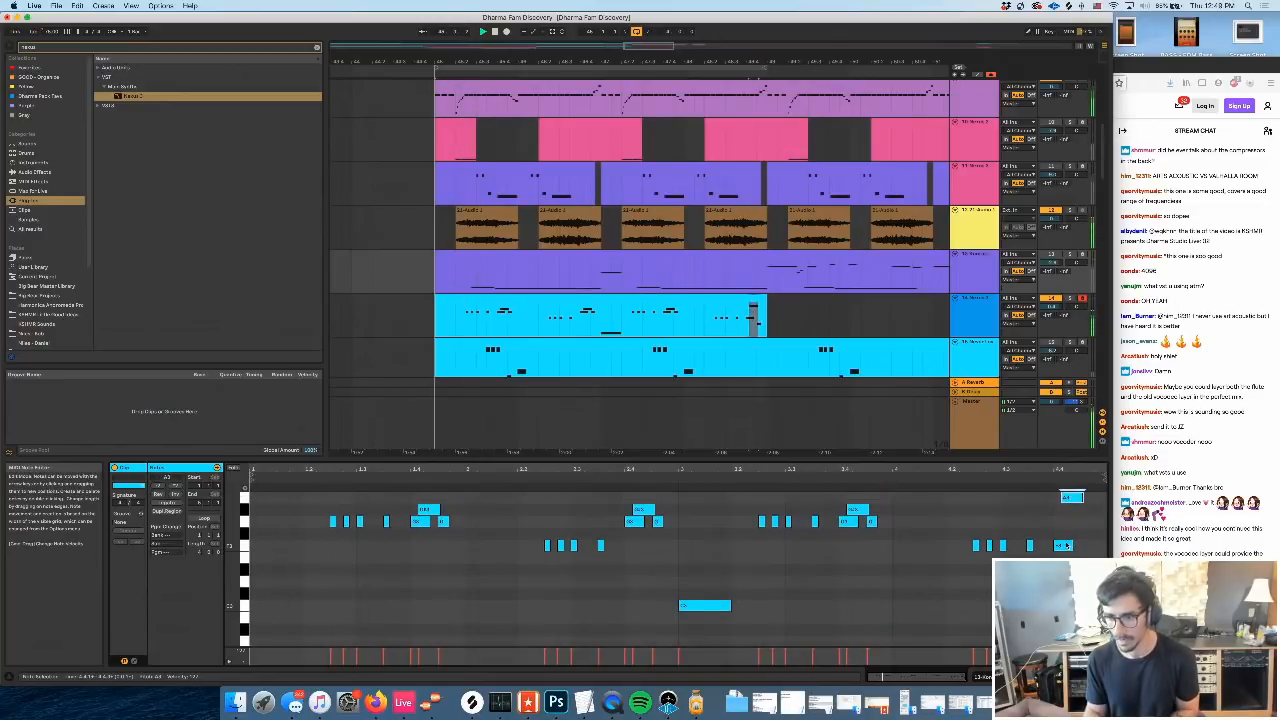
click(1066, 545)
key(Up)
key(Up)
key(Up)
key(Down)
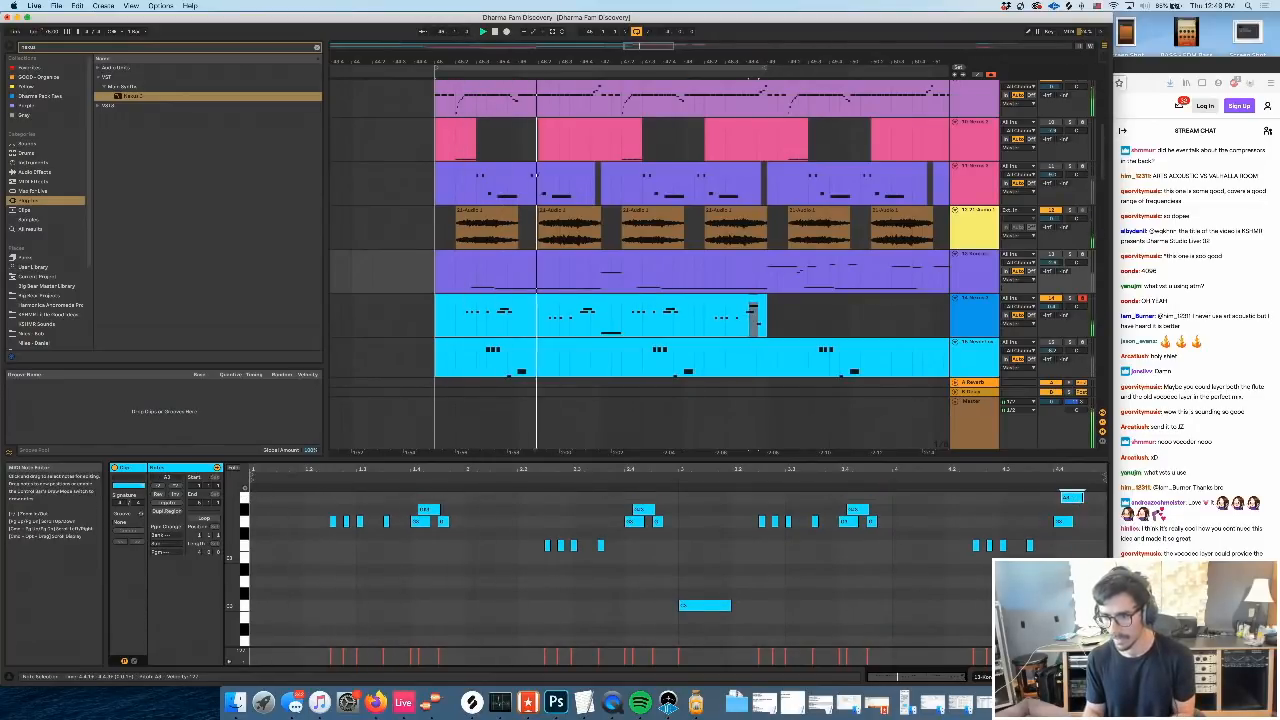
Delete the higher of the two raised notes, move the final short note up to G# and slightly earlier, and play back the melody
key(Delete)
drag(1087, 569, 1090, 515)
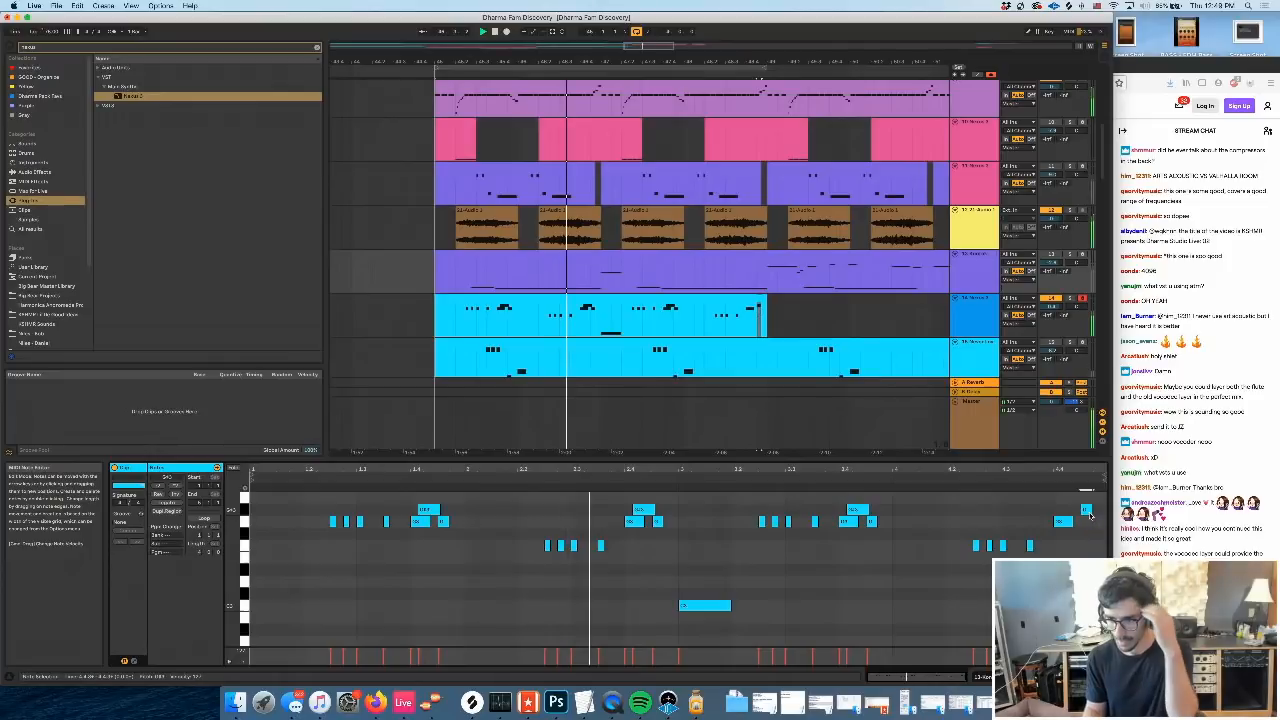
key(space)
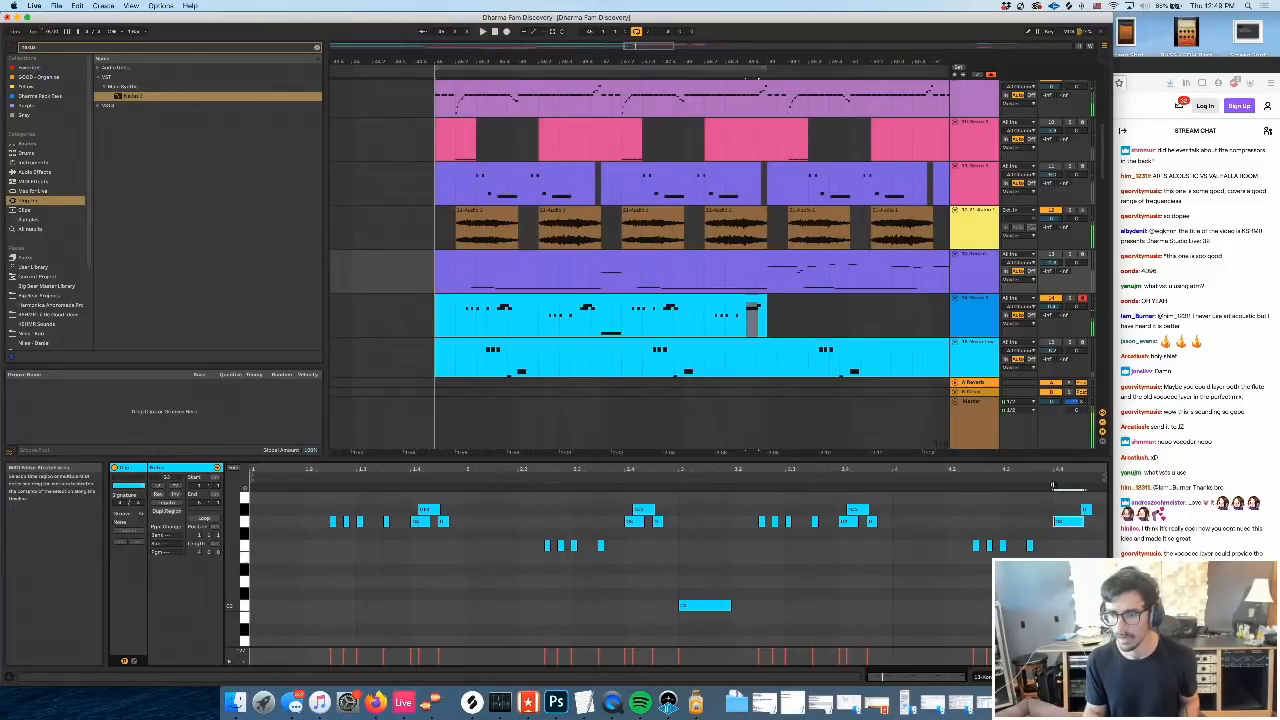
drag(1087, 510, 1083, 510)
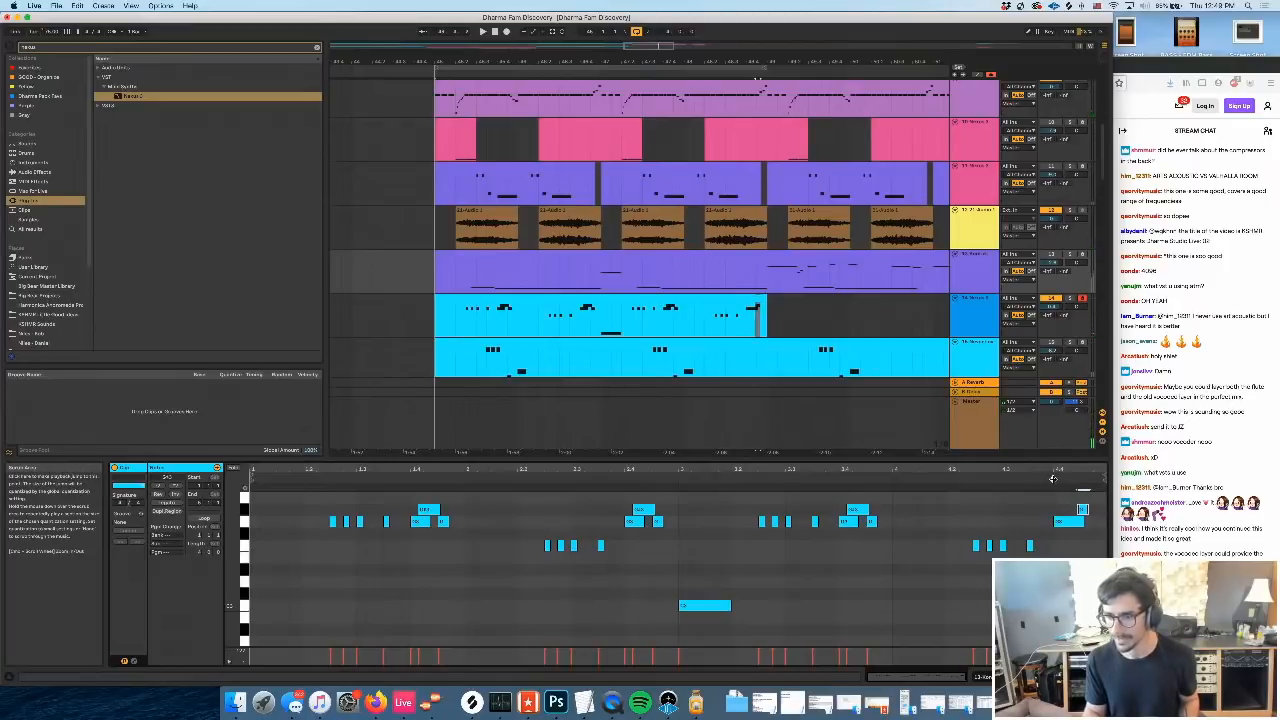
key(space)
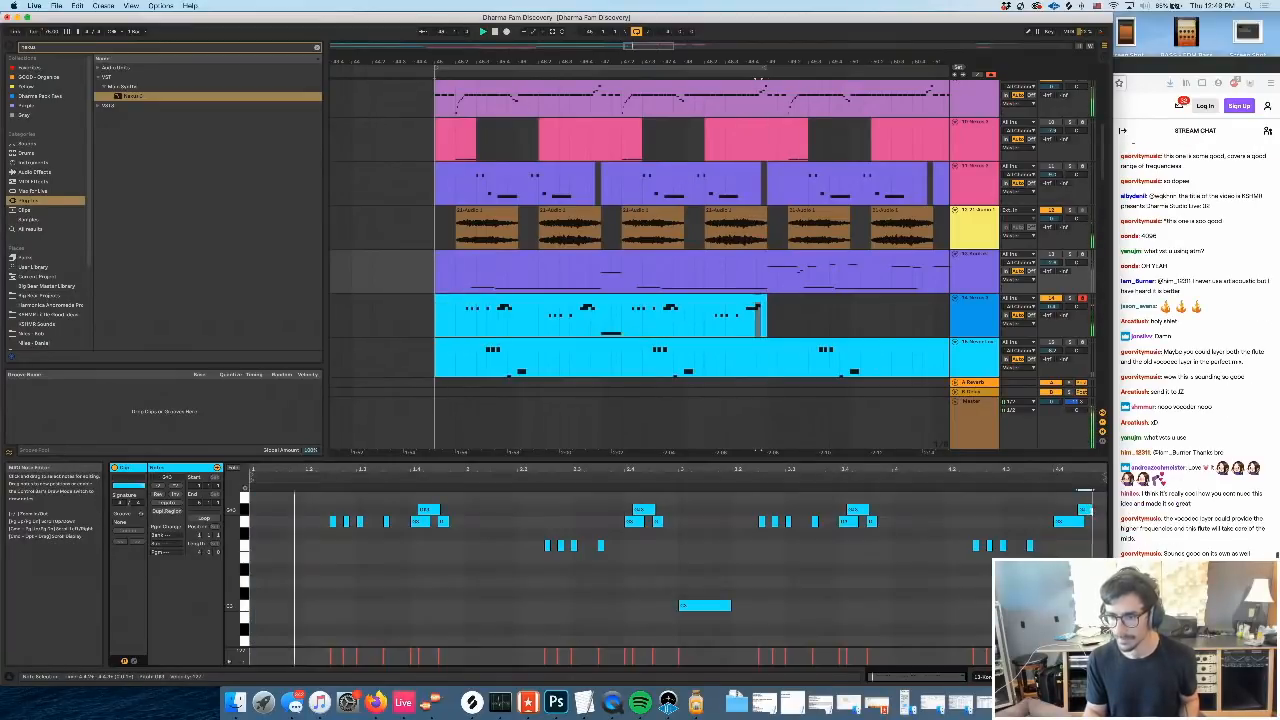
Copy the purple lead track's effects, from the first Audio Effect Rack through the last Compressor, onto the Nexus panflute track after the instrument
key(shift+Tab)
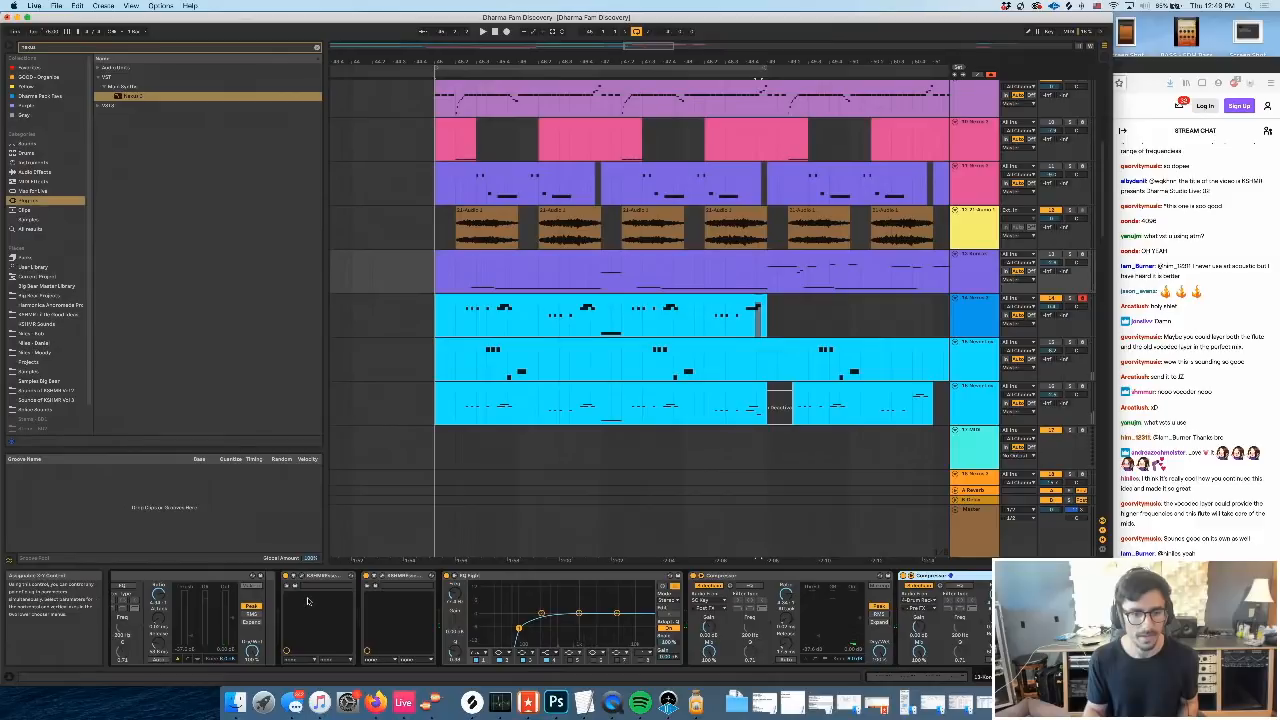
scroll(308, 601, left, 15)
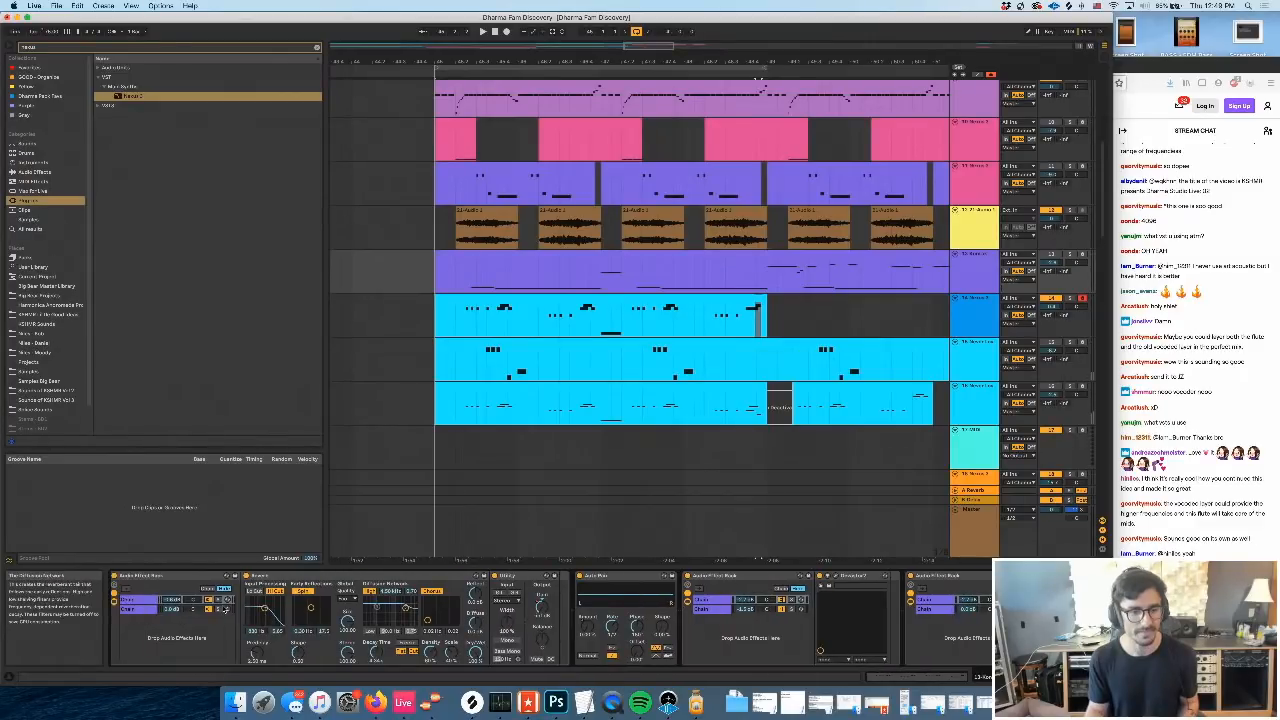
click(903, 331)
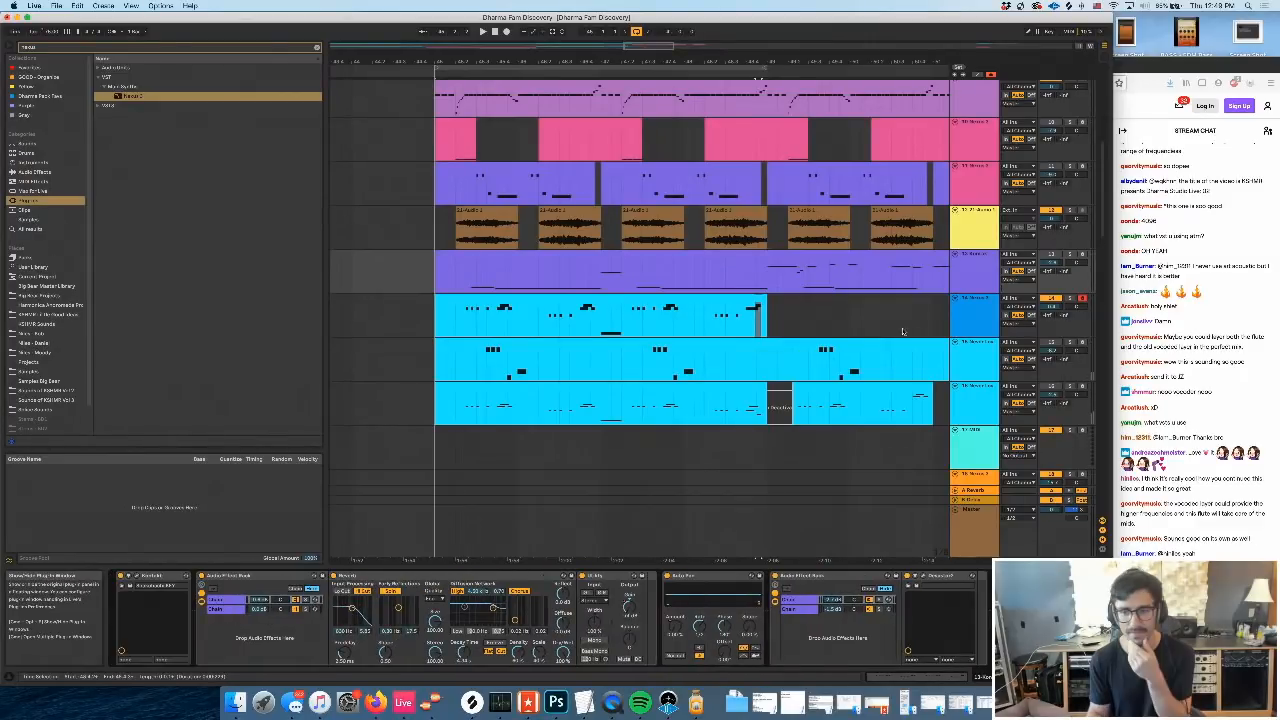
click(974, 346)
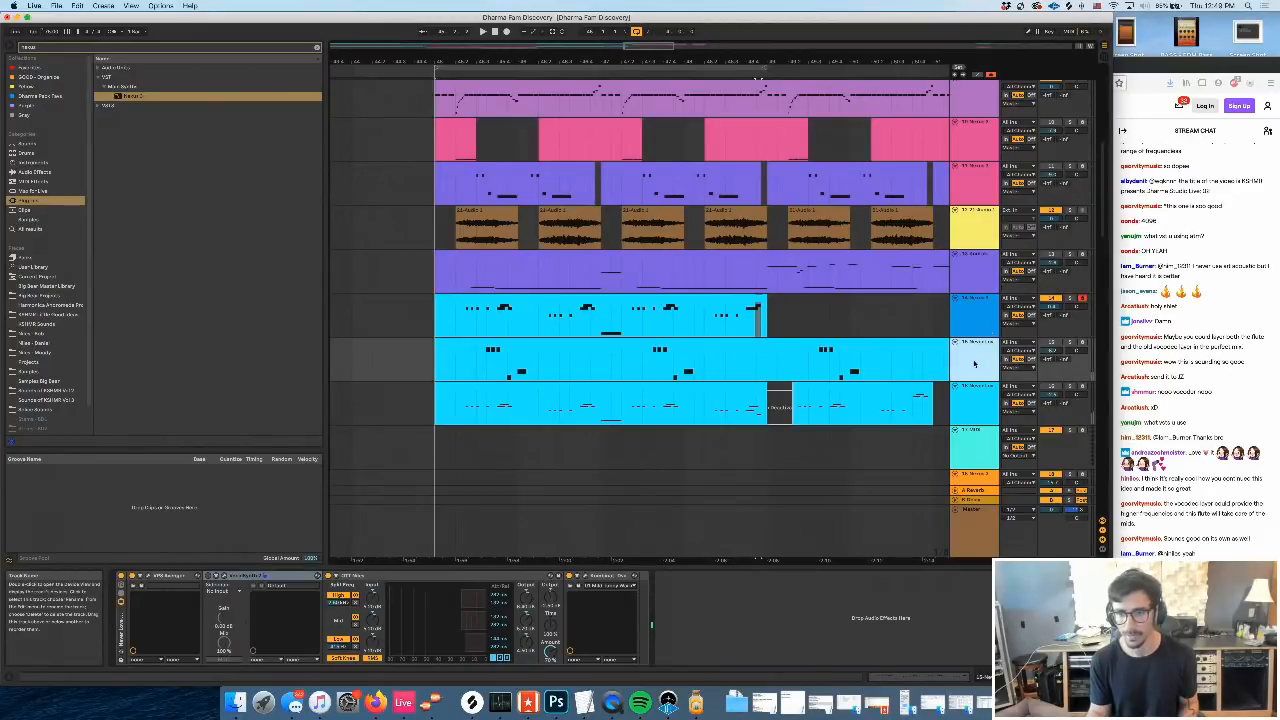
click(977, 323)
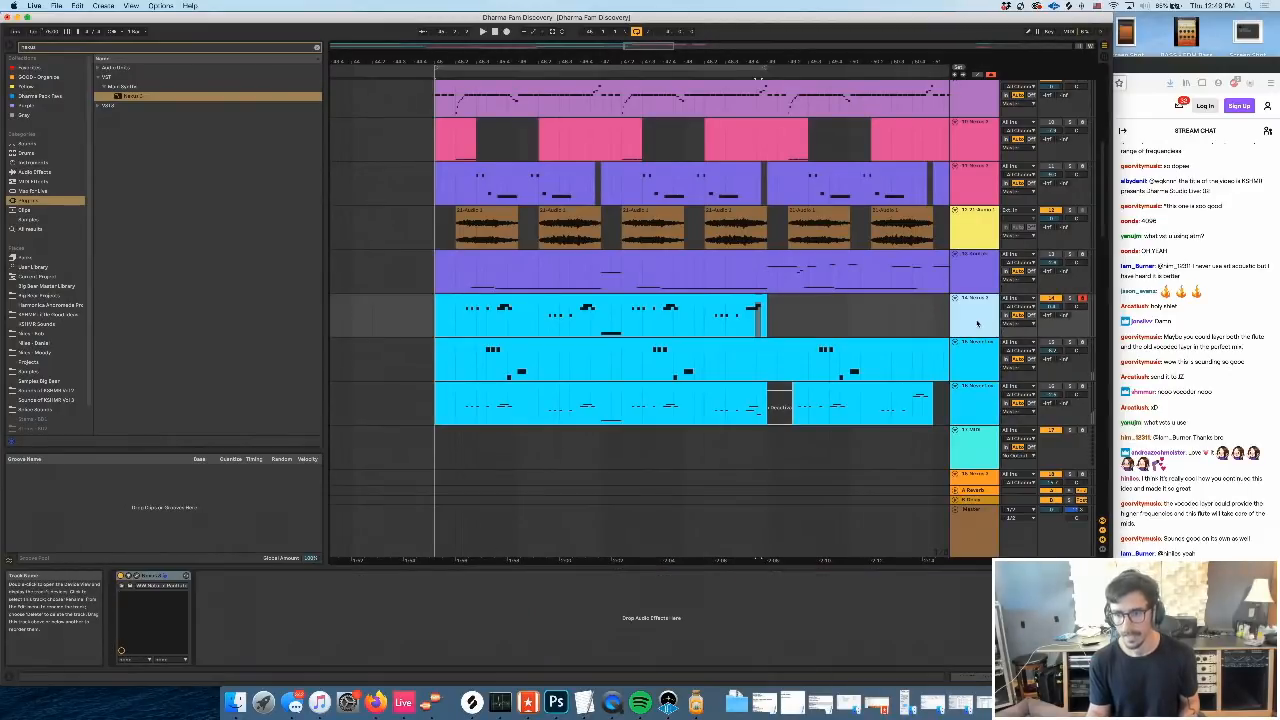
click(973, 273)
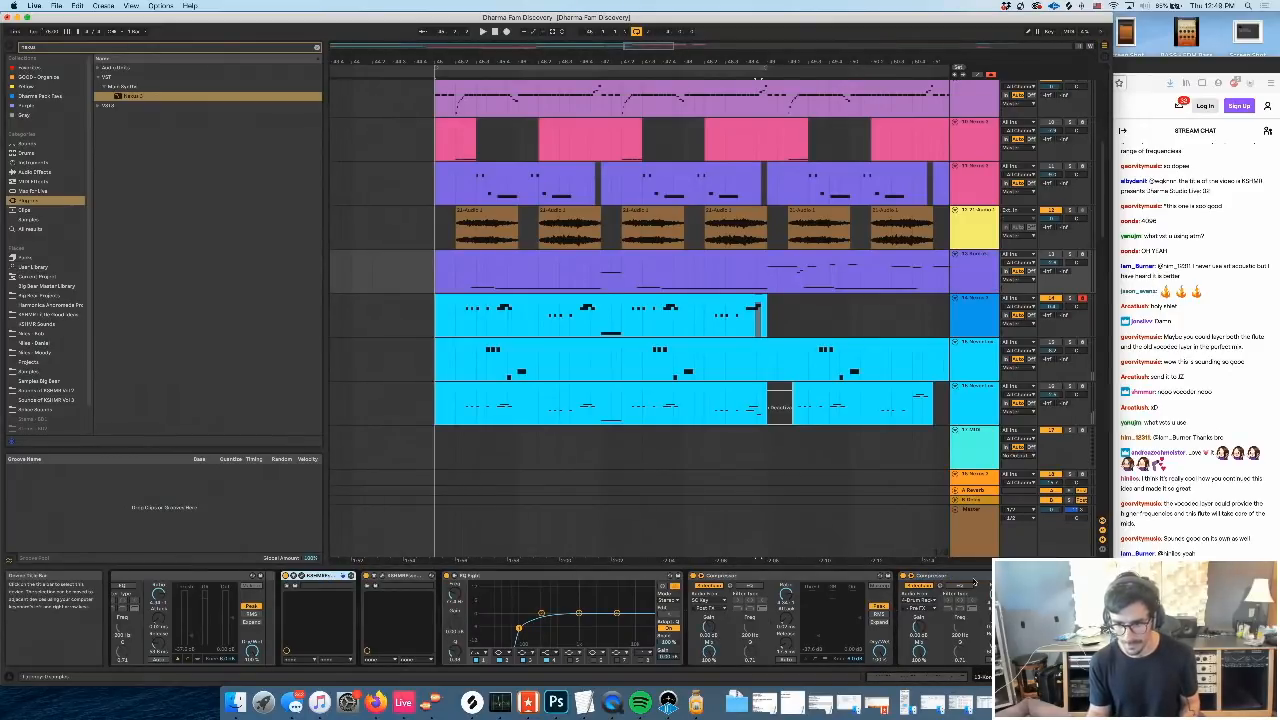
click(943, 576)
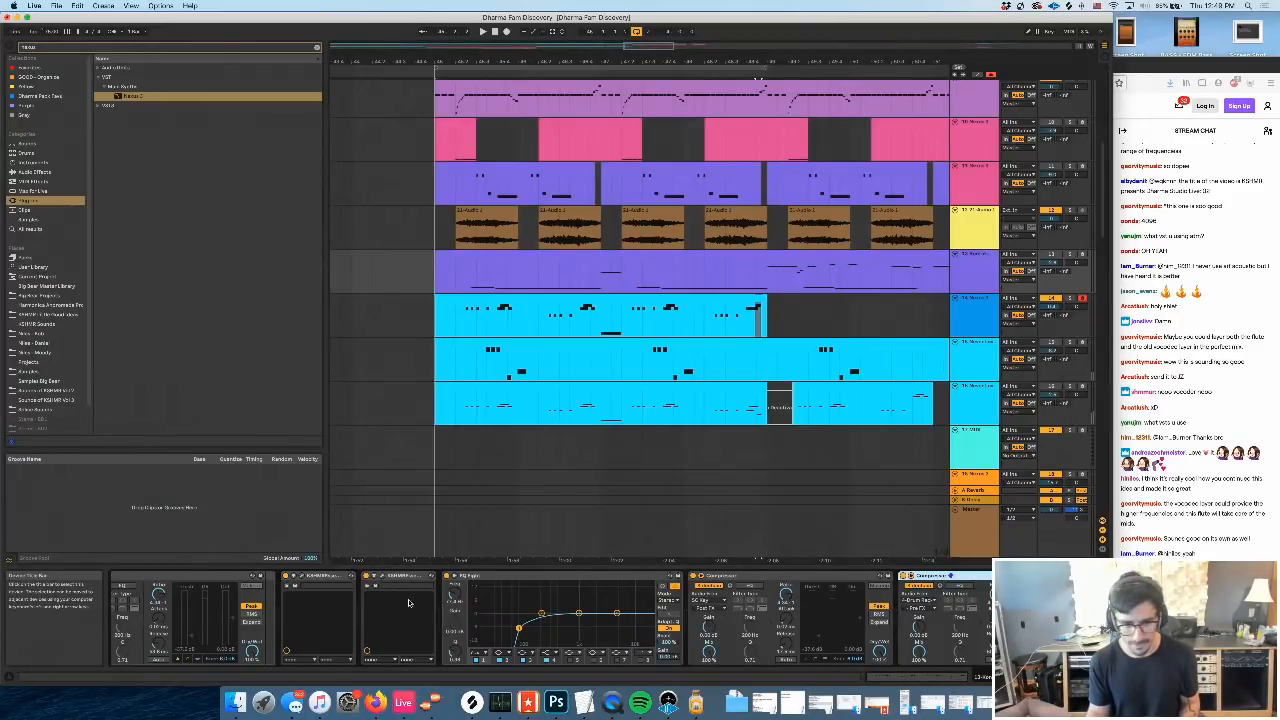
scroll(542, 600, left, 10)
scroll(542, 600, left, 5)
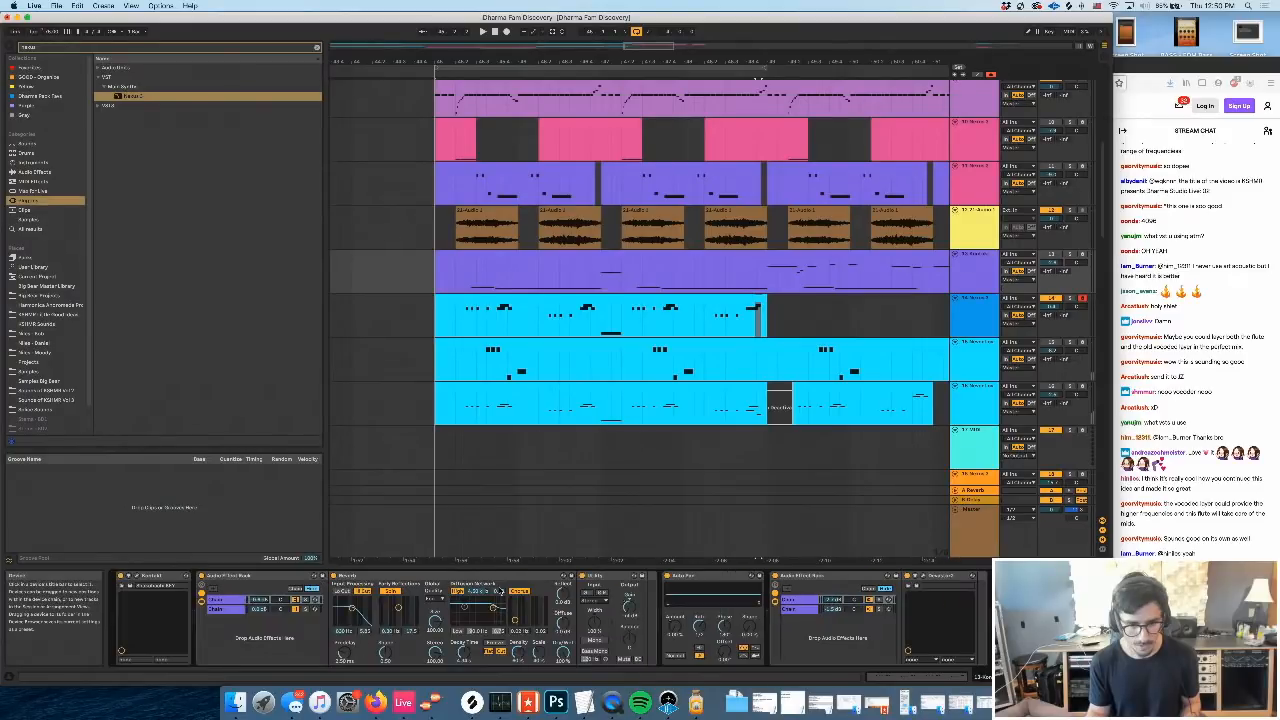
shift+click(230, 576)
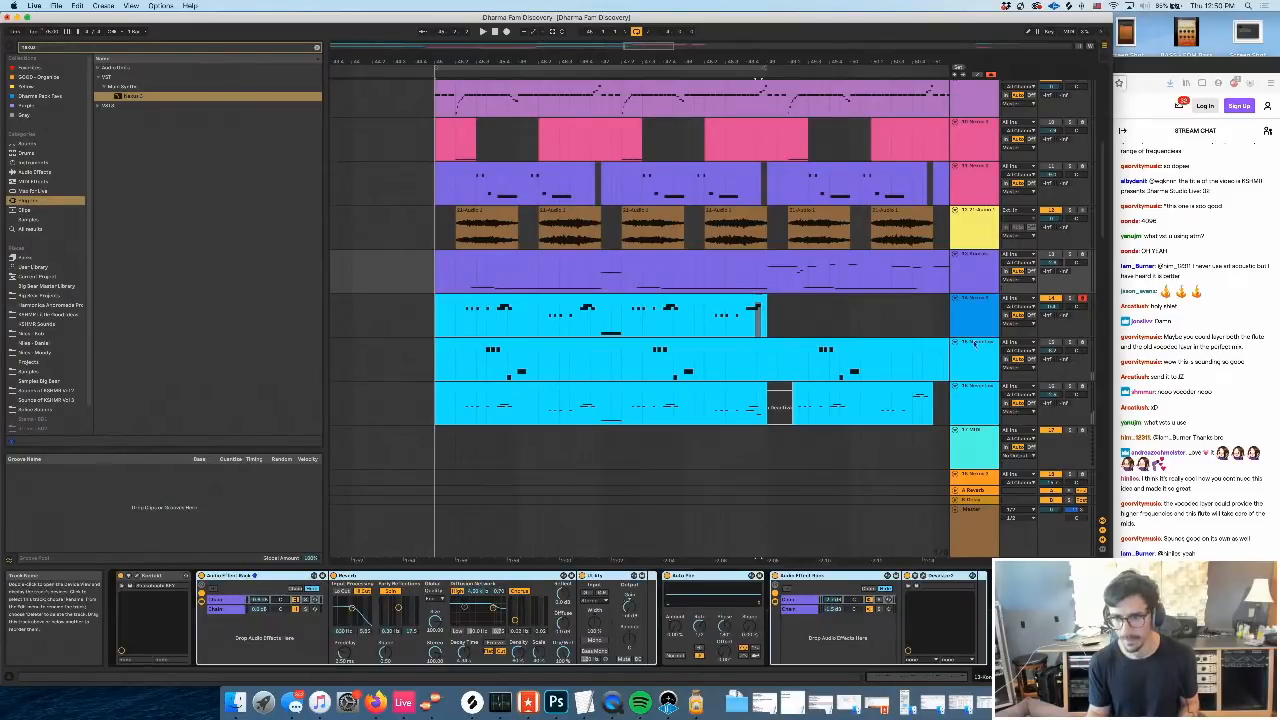
key(Delete)
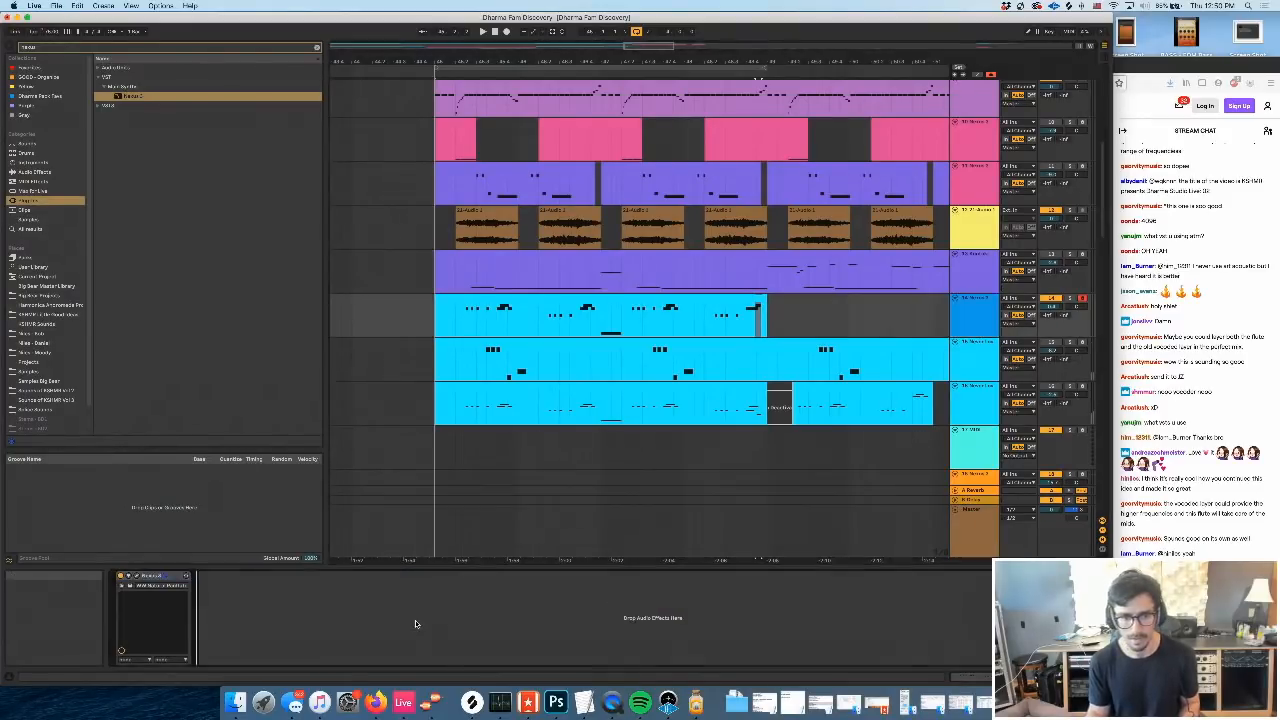
key(super+z)
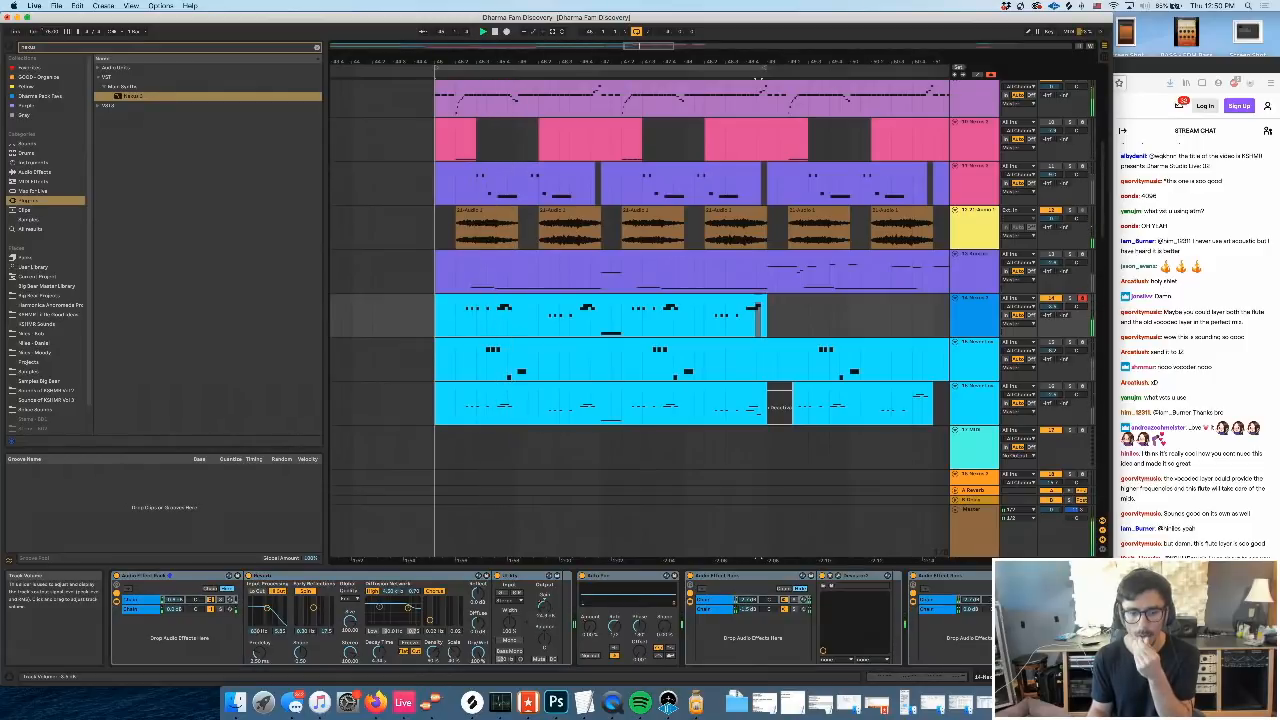
Toggle the reverb in the panflute track's Nexus instrument during playback and close the instrument window
click(974, 308)
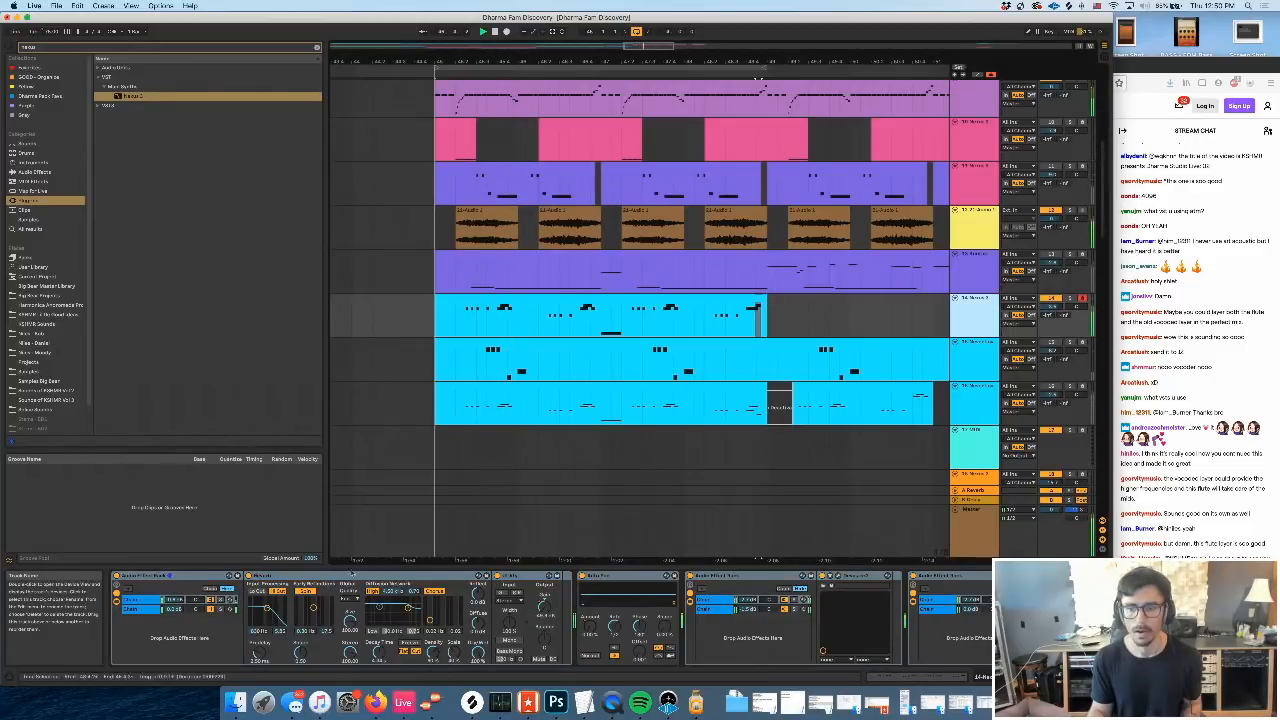
scroll(323, 622, left, 3)
click(132, 576)
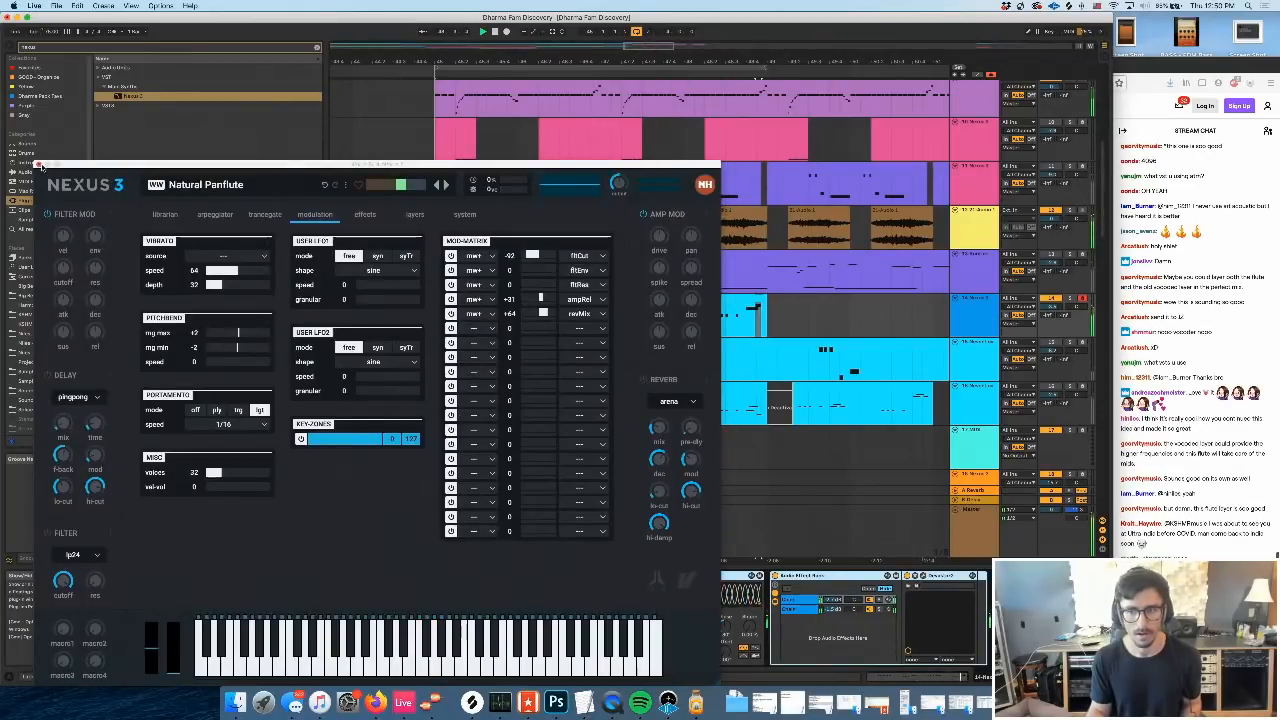
click(643, 380)
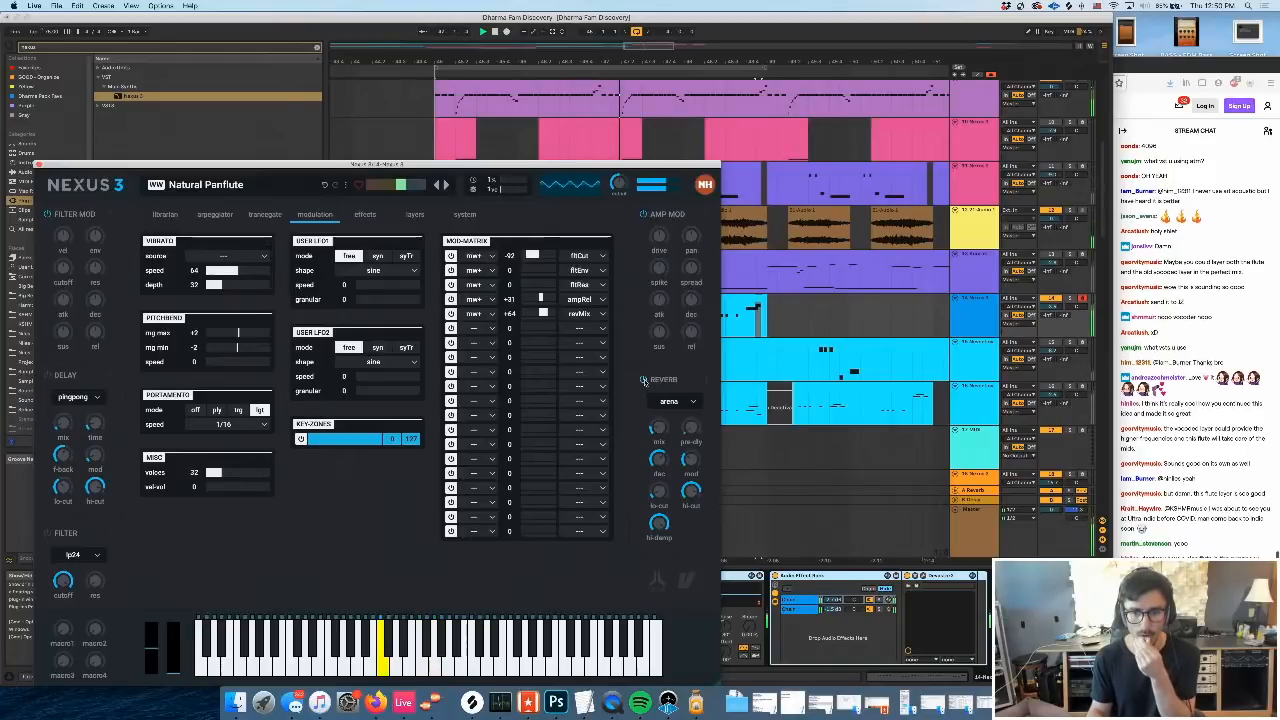
click(40, 164)
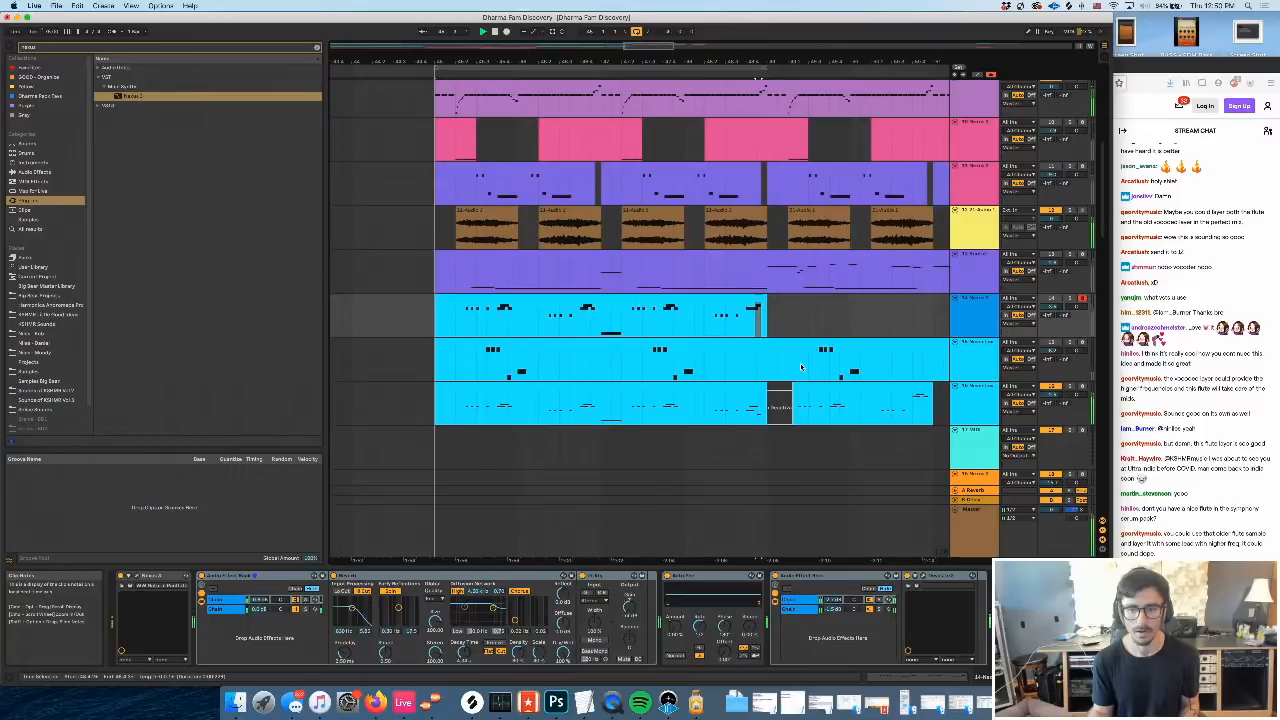
In the lower cyan track's first clip, delete the last low note and raise the two notes before it to G and G#
double_click(752, 389)
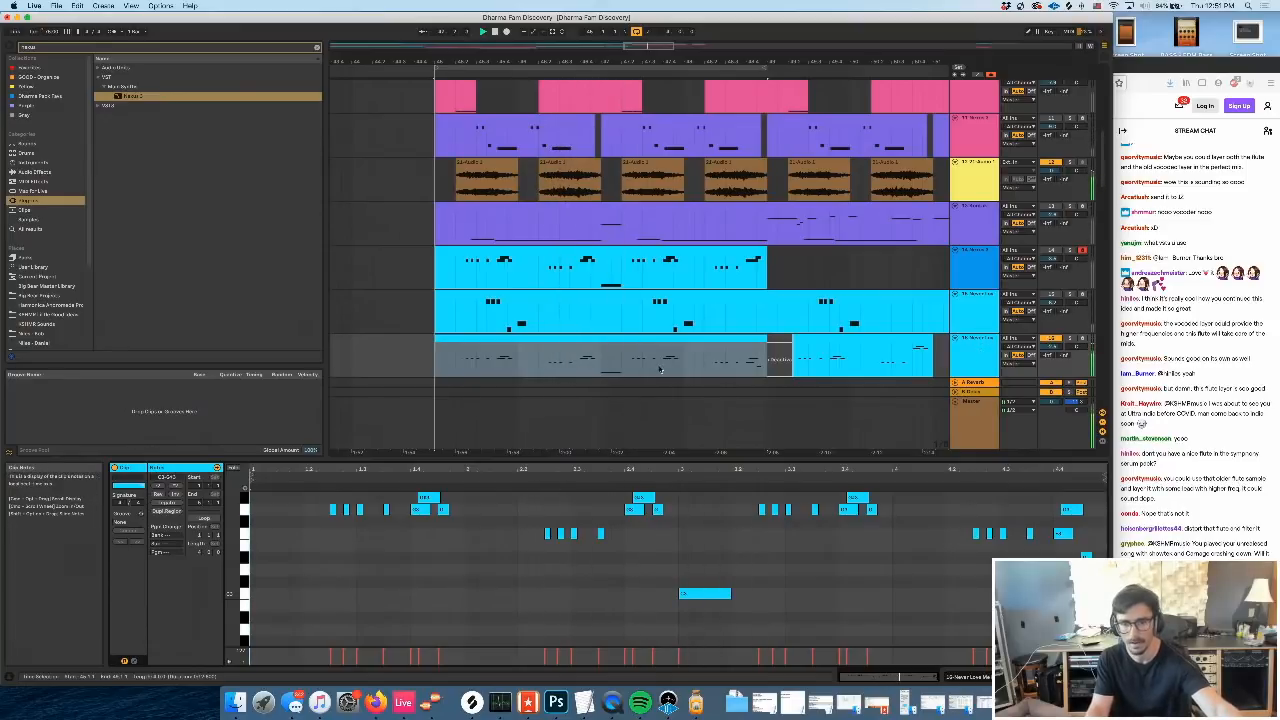
click(1101, 539)
double_click(1088, 556)
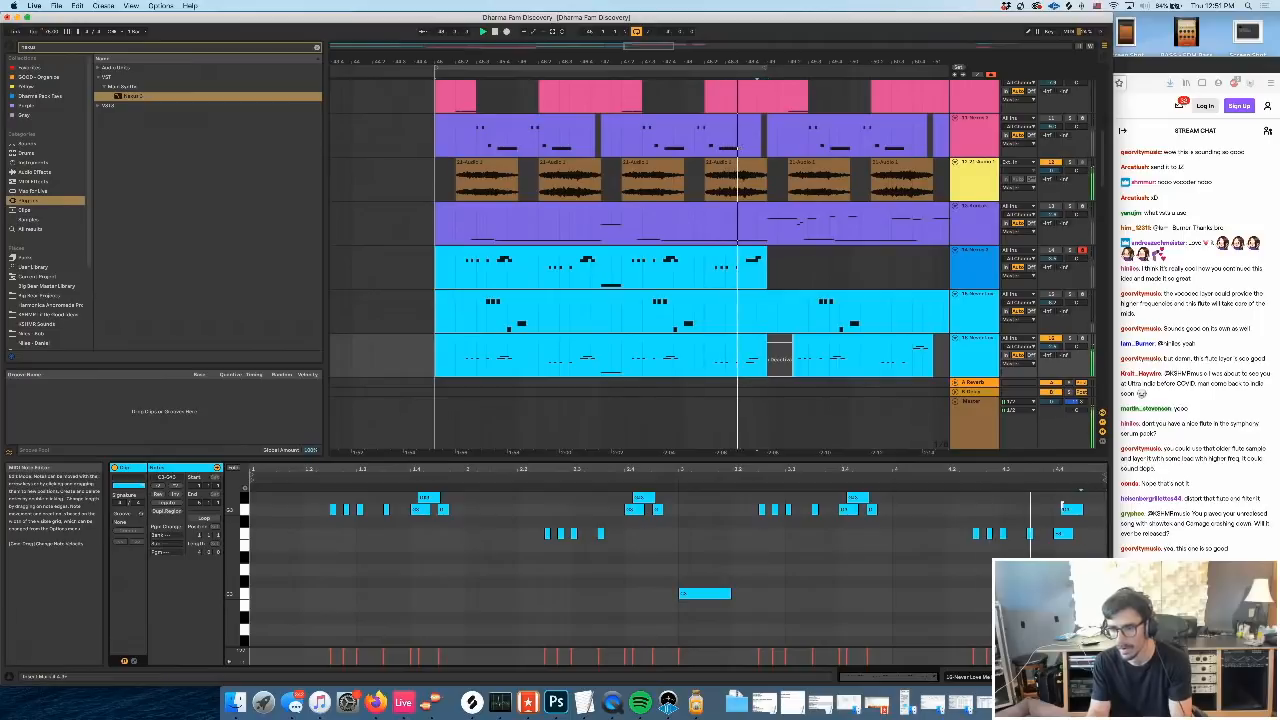
mouse_move(1073, 510)
mouse_down()
mouse_move(1087, 499)
mouse_move(1061, 510)
mouse_up()
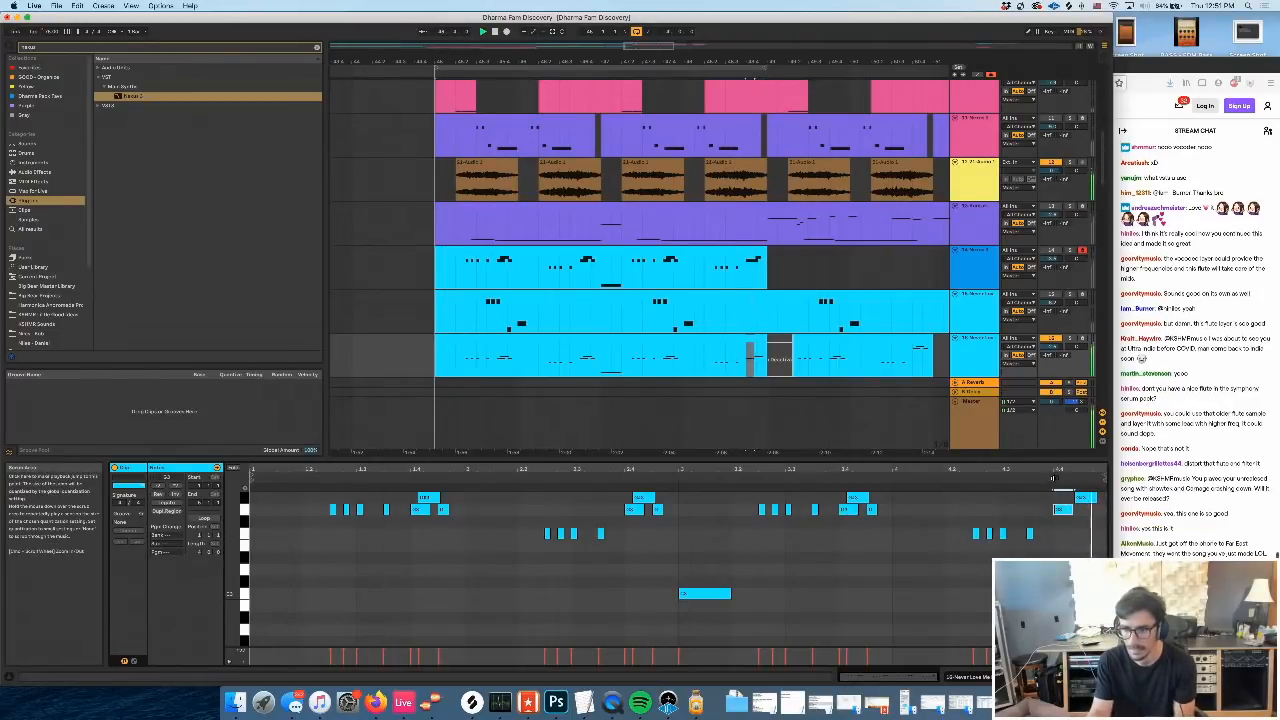
Play back the raised ending notes of the lower cyan track's first clip and select the second-to-last note
click(1054, 478)
click(1077, 516)
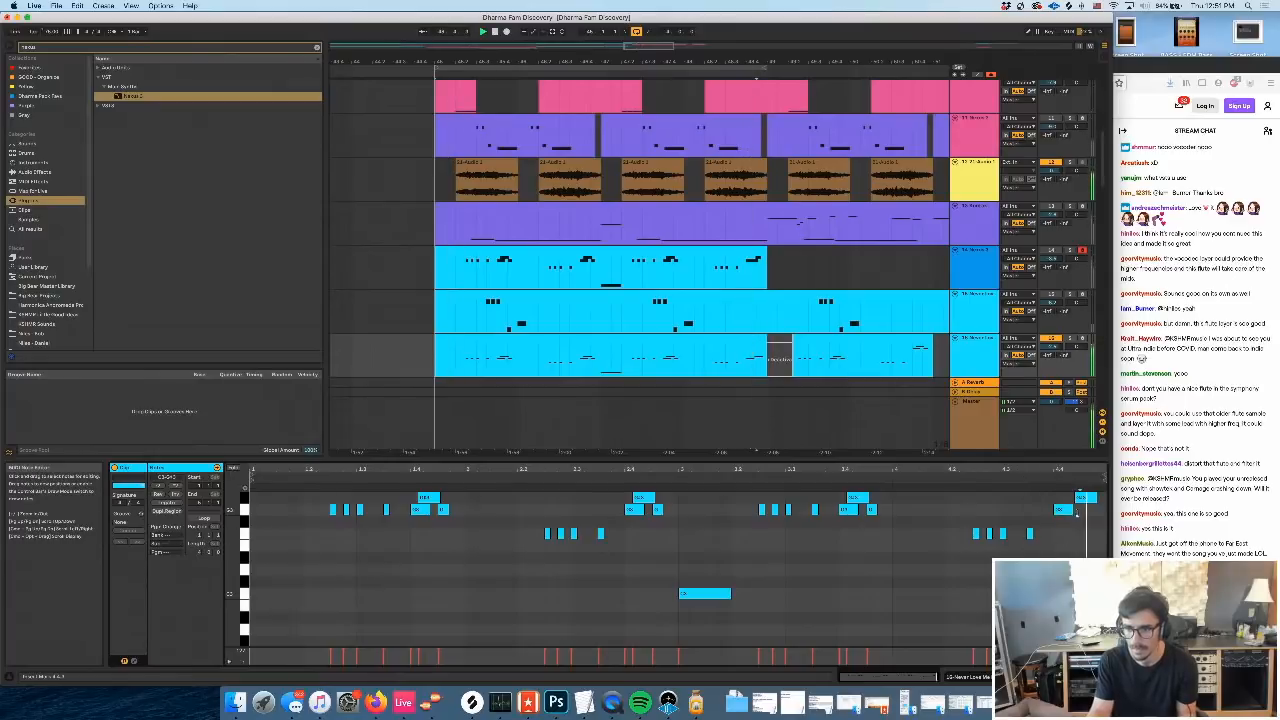
click(1068, 510)
Copy the panflute track's effects, from the first Audio Effect Rack through the Compressor, onto the end of the lower cyan track's device chain
key(shift+Tab)
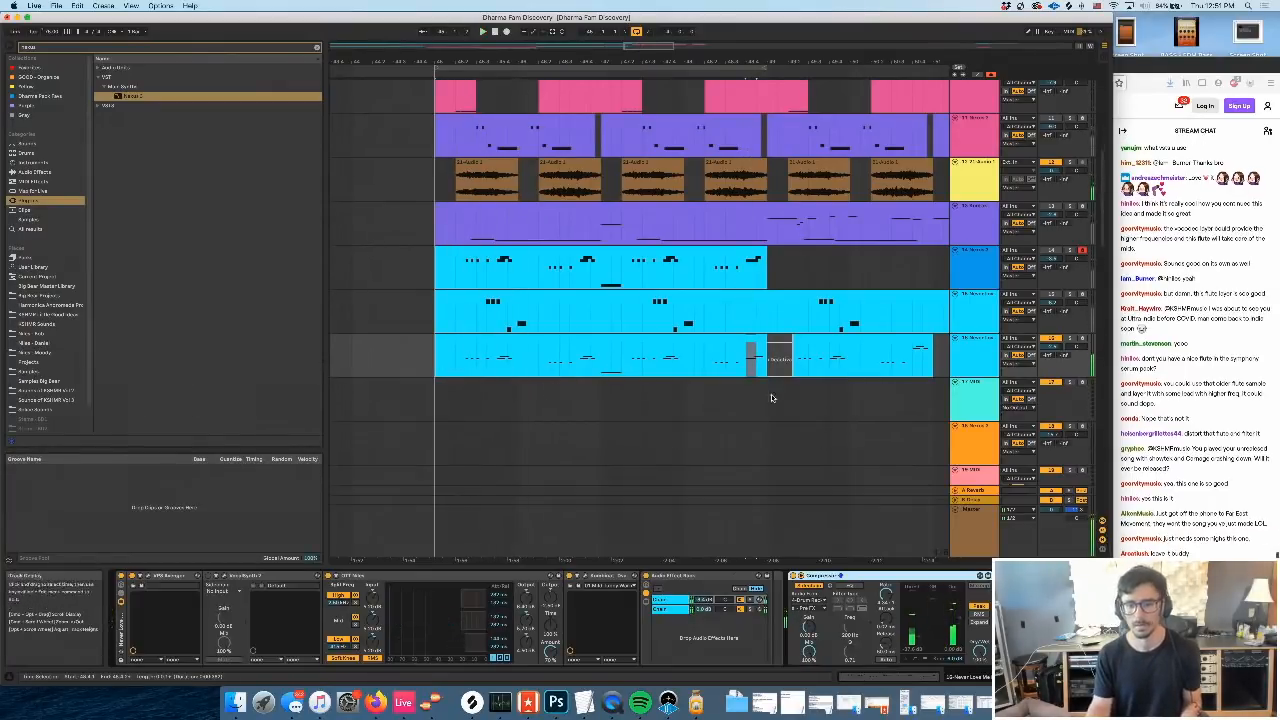
click(975, 279)
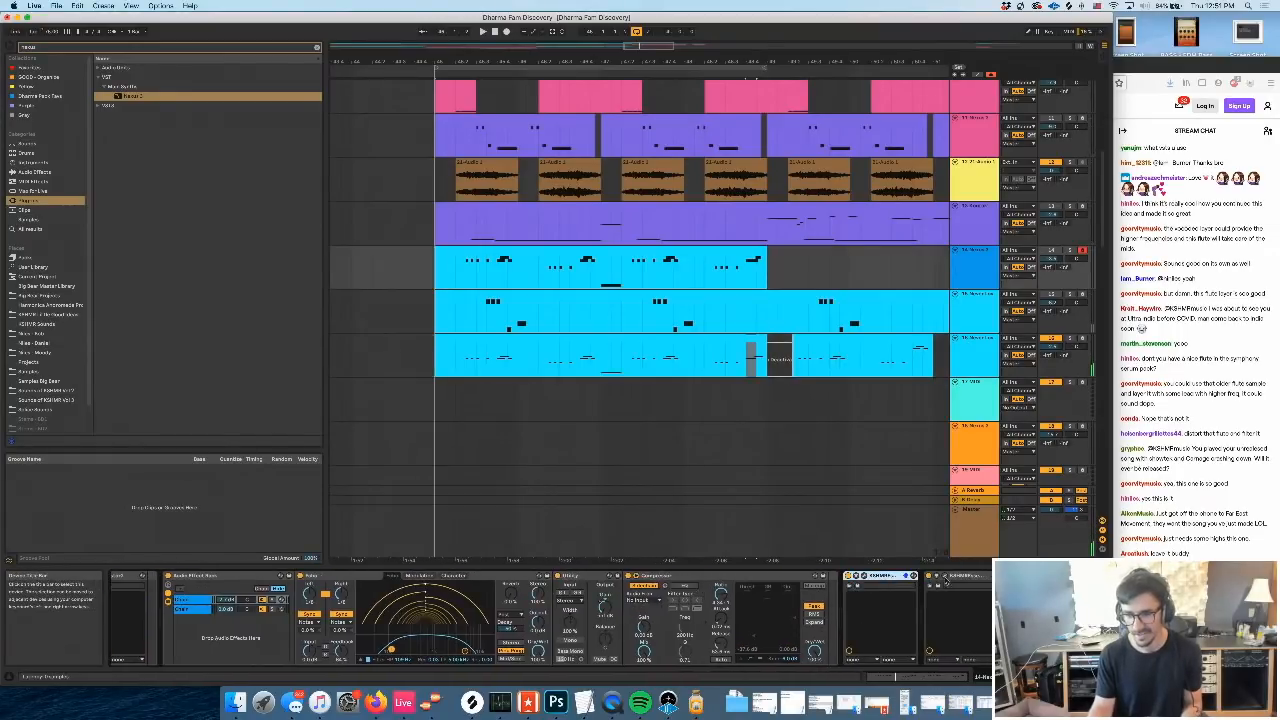
shift+click(955, 578)
scroll(955, 578, left, 3)
click(944, 577)
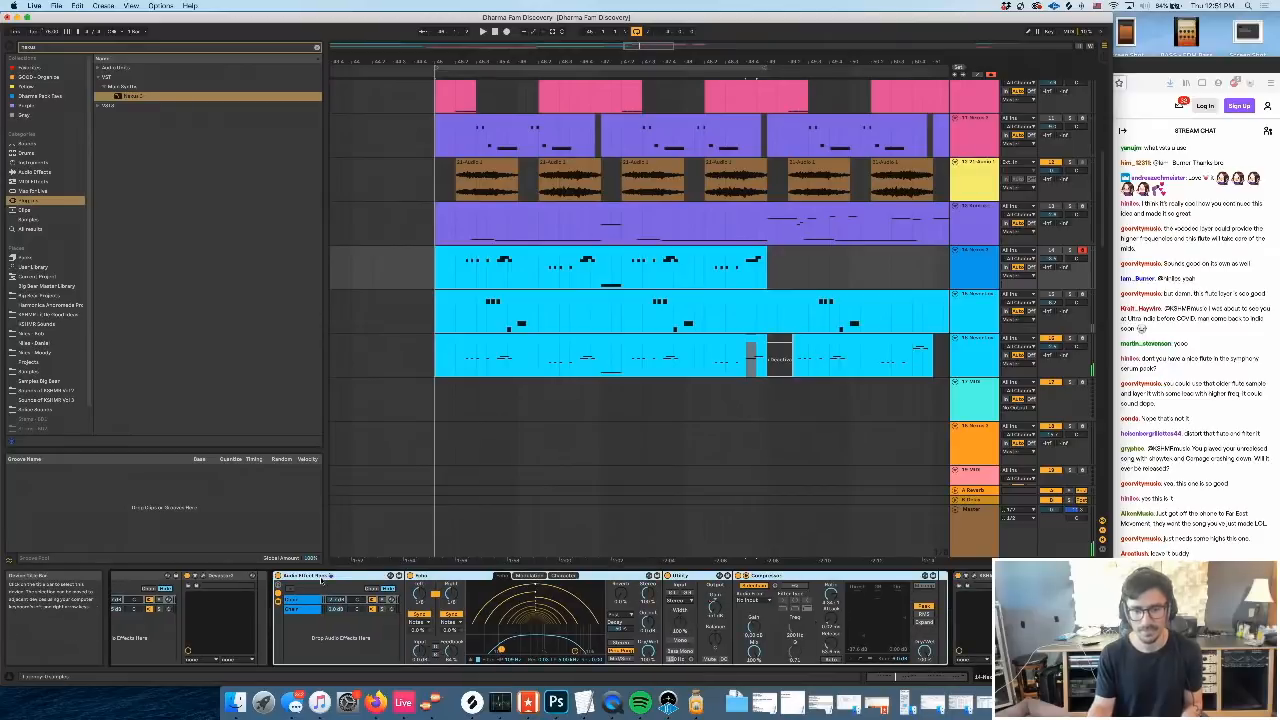
scroll(970, 575, right, 3)
scroll(514, 584, left, 5)
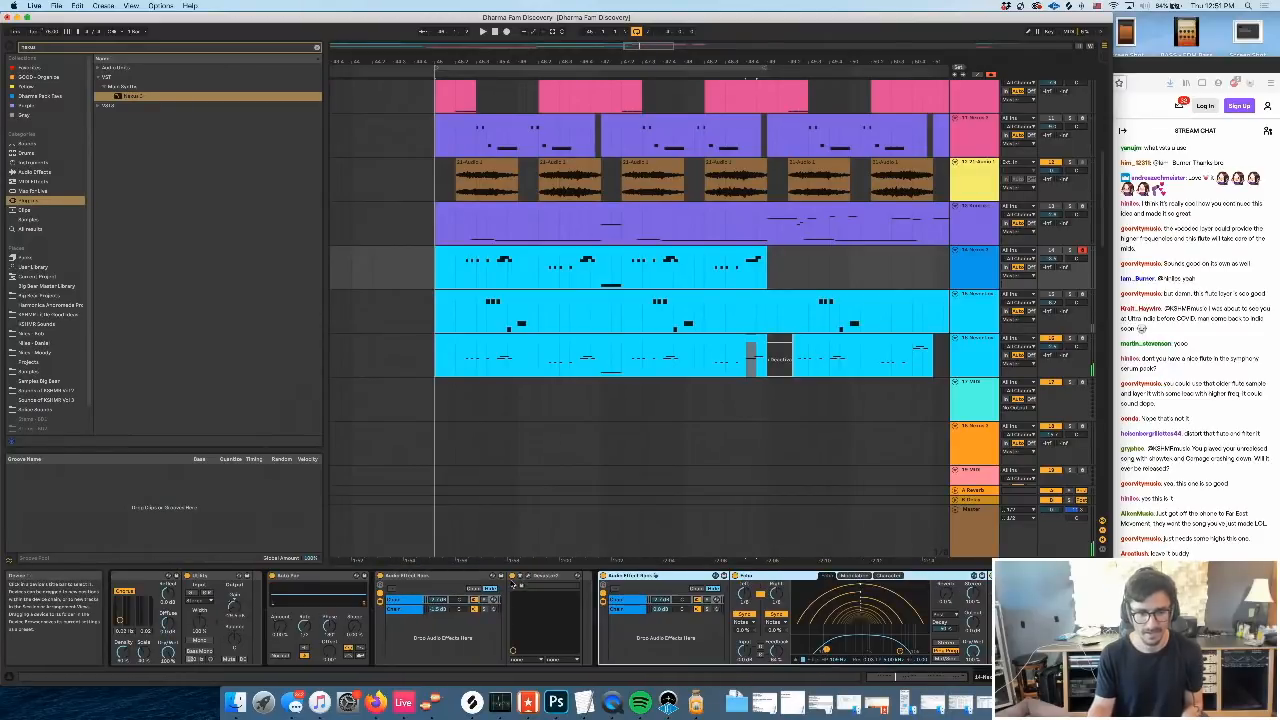
shift+click(503, 578)
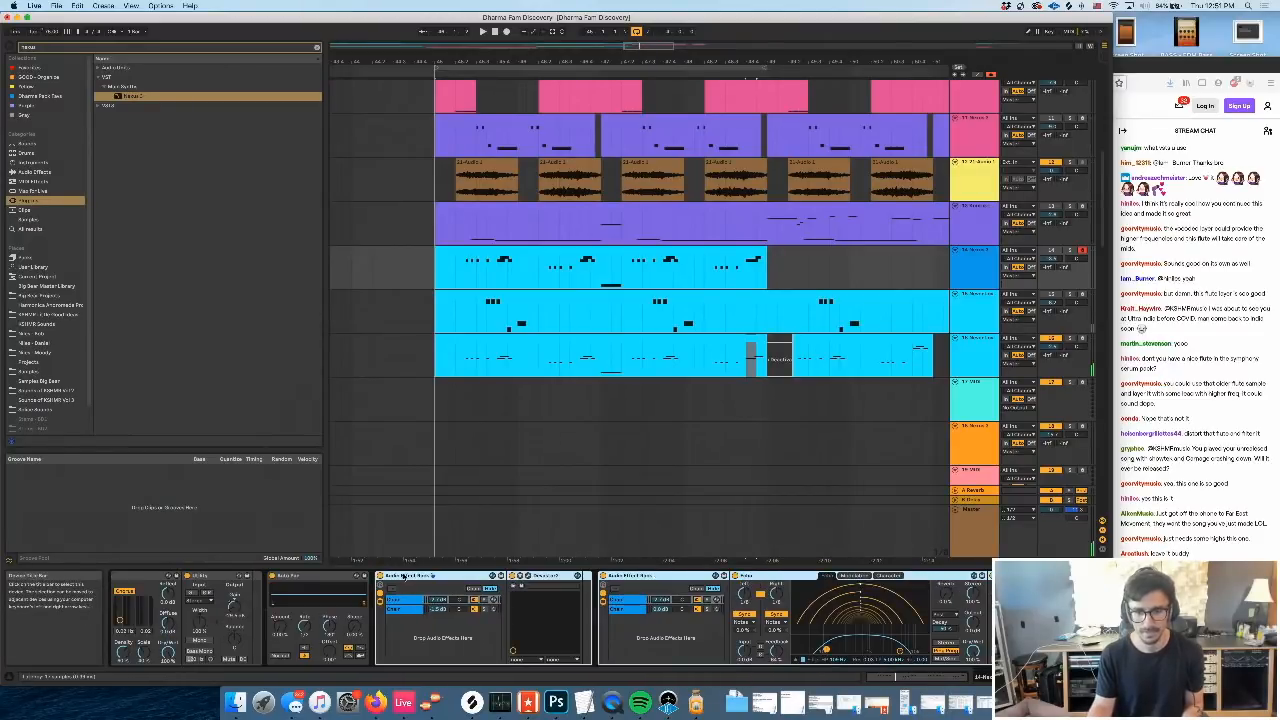
click(975, 342)
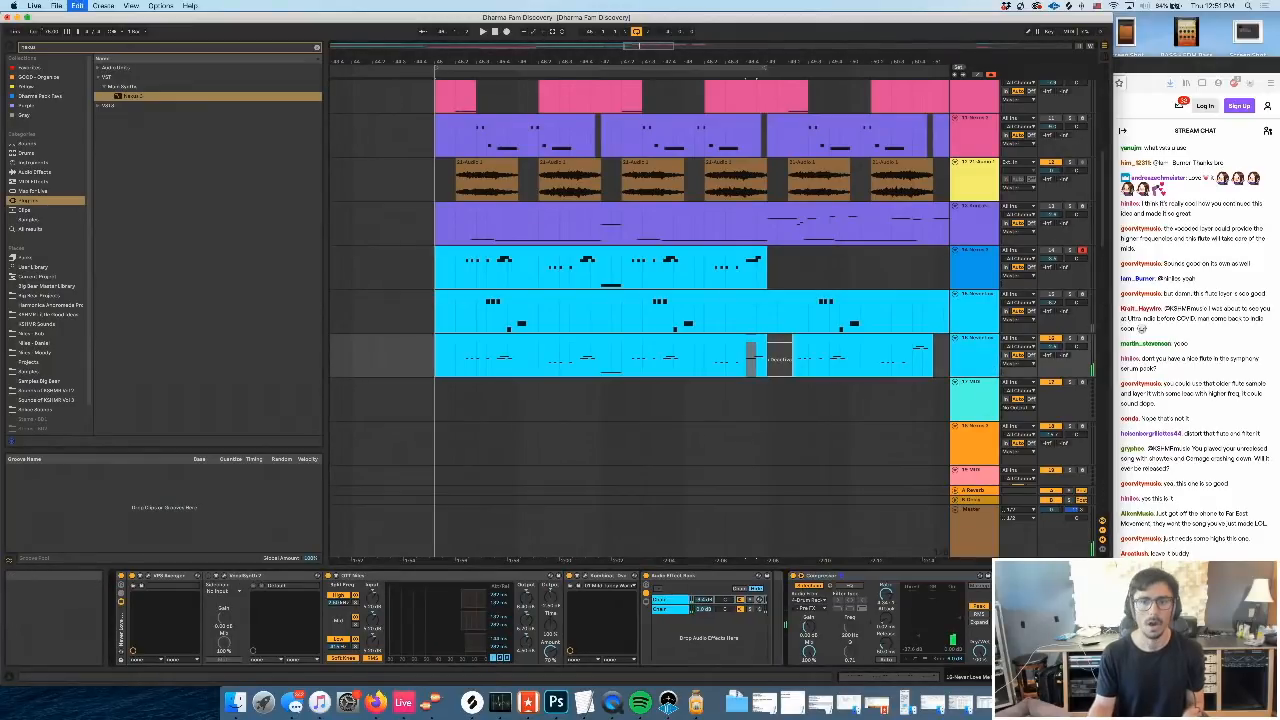
key(super+v)
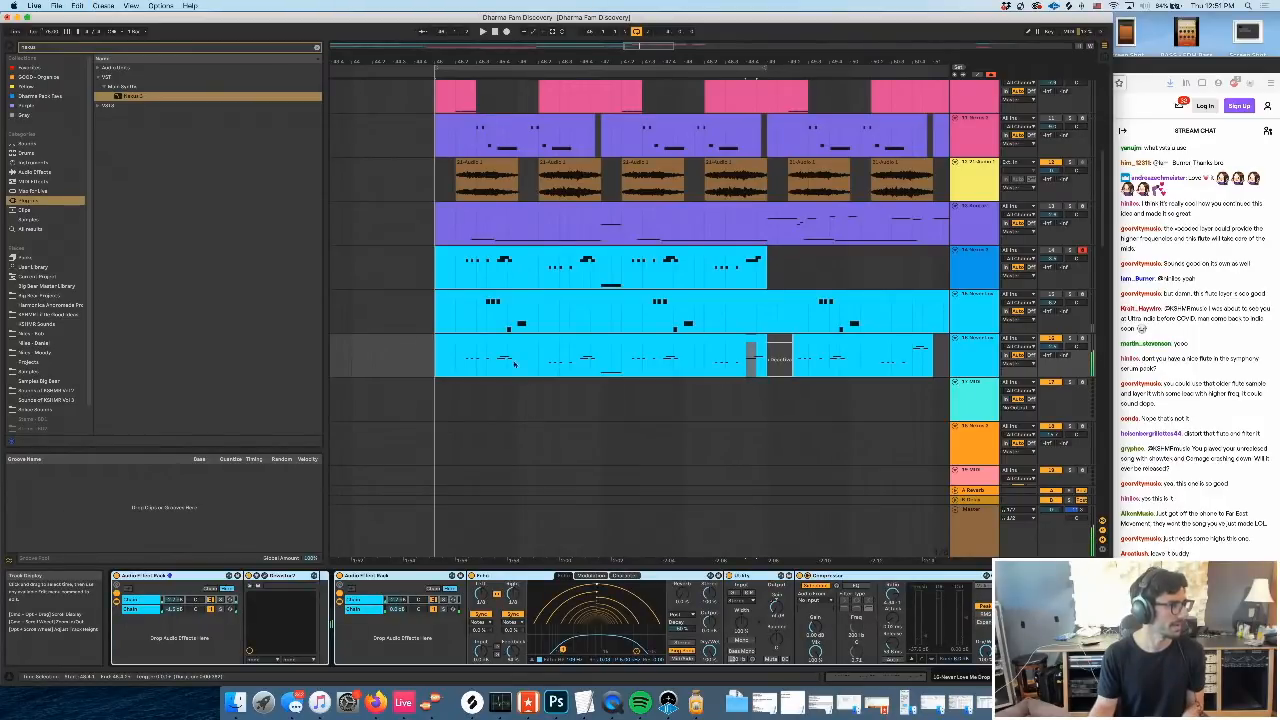
Audition the melody from the clip start, deactivate the lower cyan track and activate the purple lead track for comparison
scroll(520, 360, left, 2)
click(466, 366)
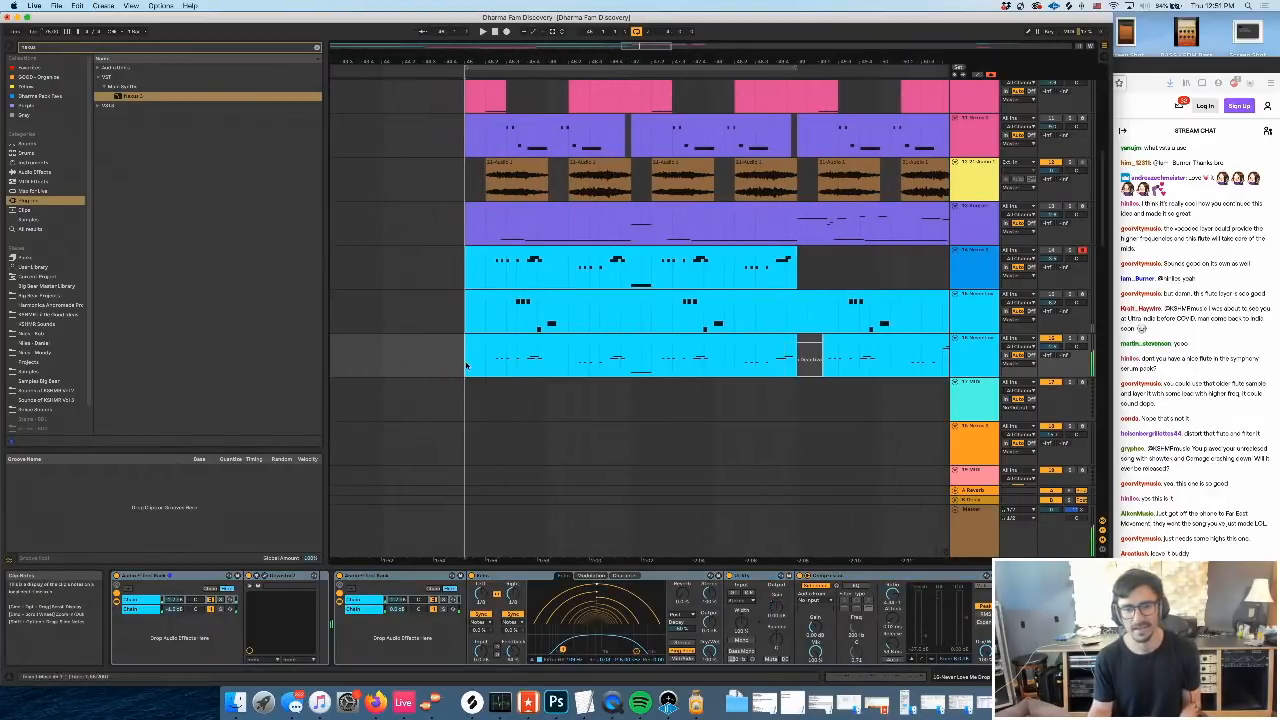
click(1070, 339)
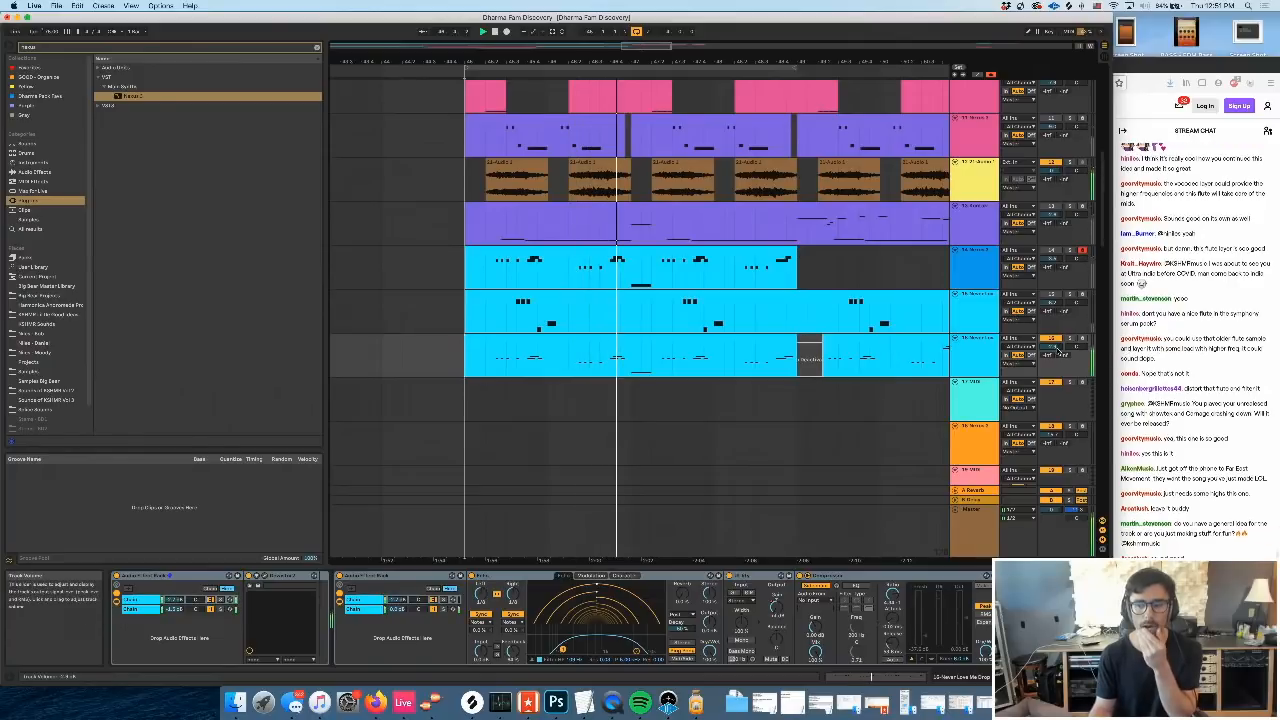
key(space)
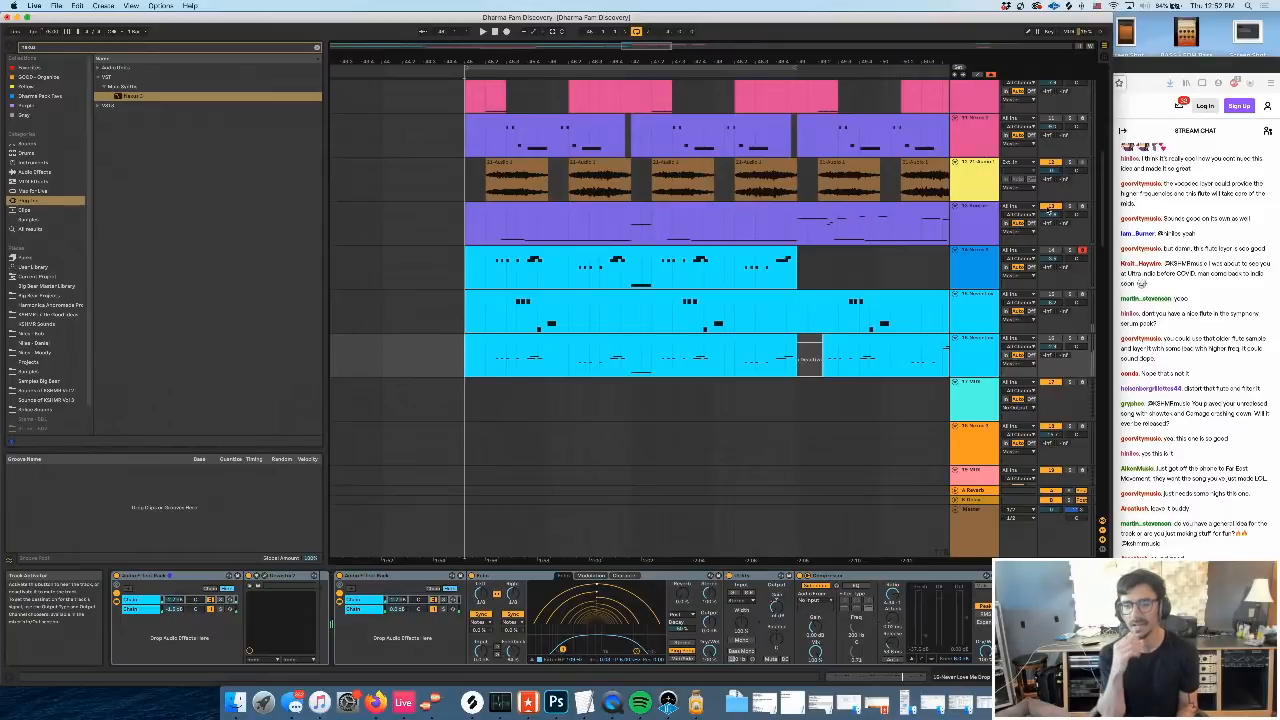
key(space)
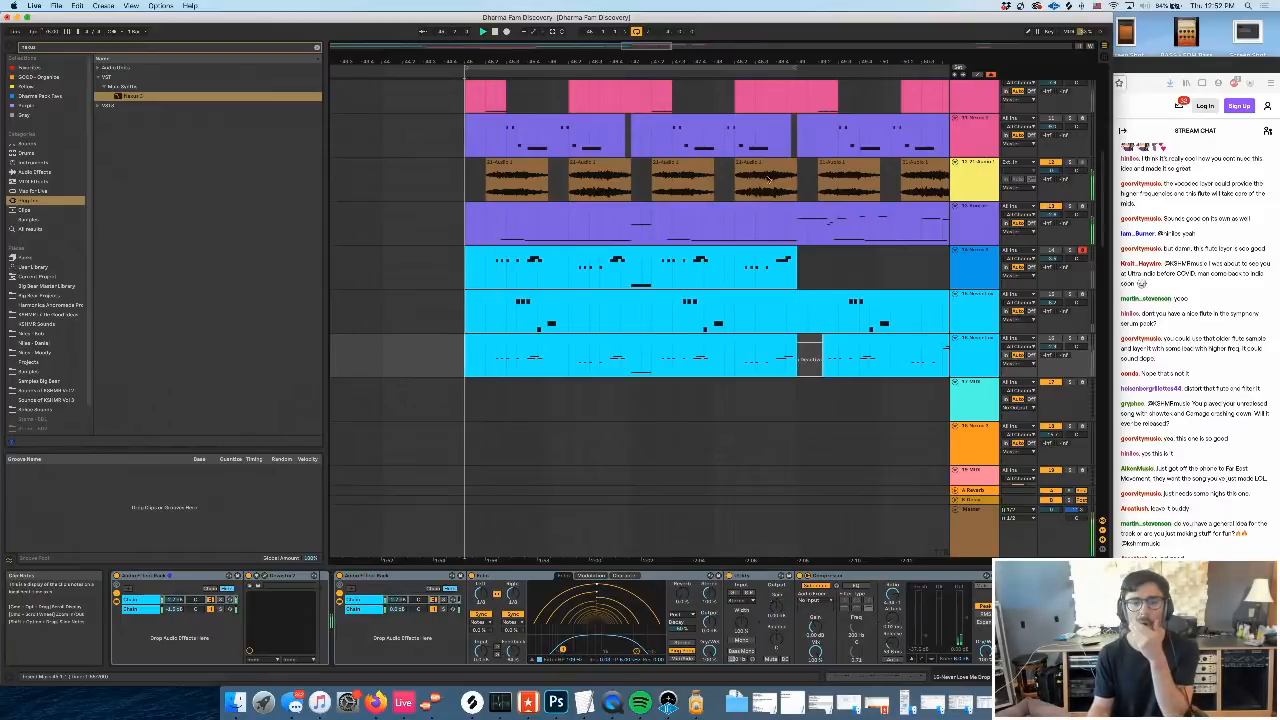
Open the purple lead track's first melody clip in the note editor
drag(536, 61, 533, 152)
double_click(520, 225)
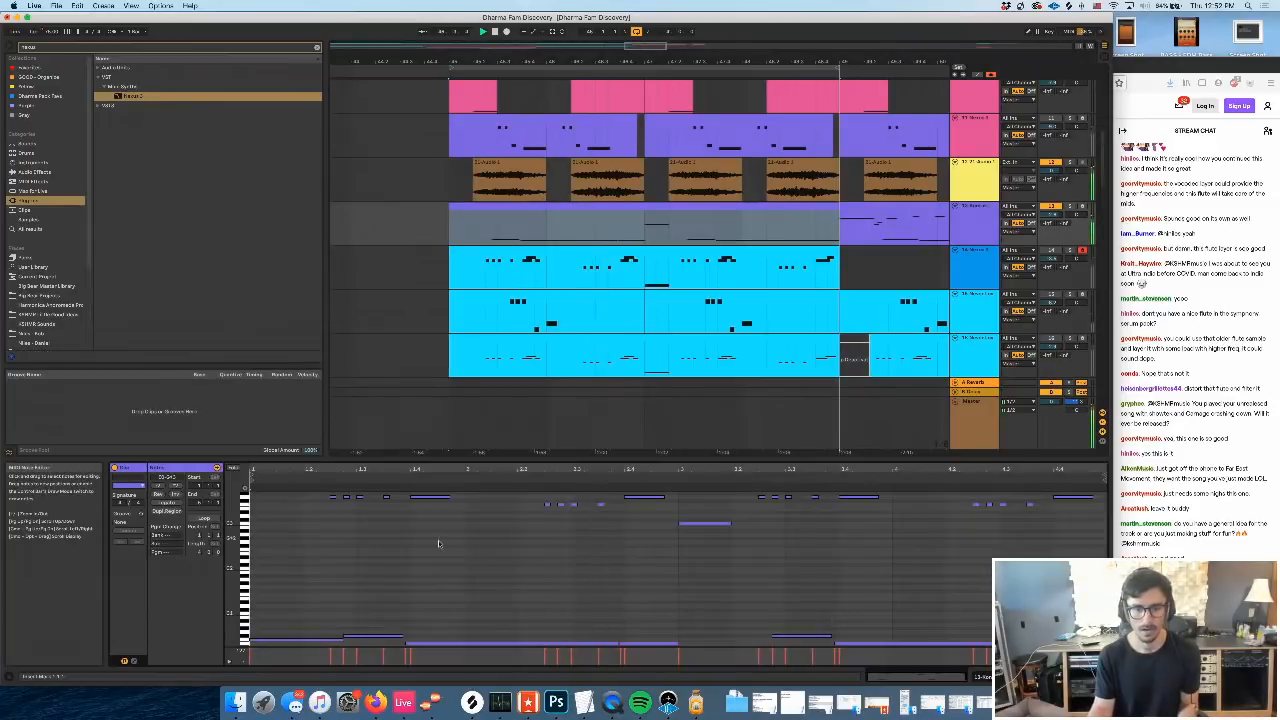
scroll(377, 590, down, 3)
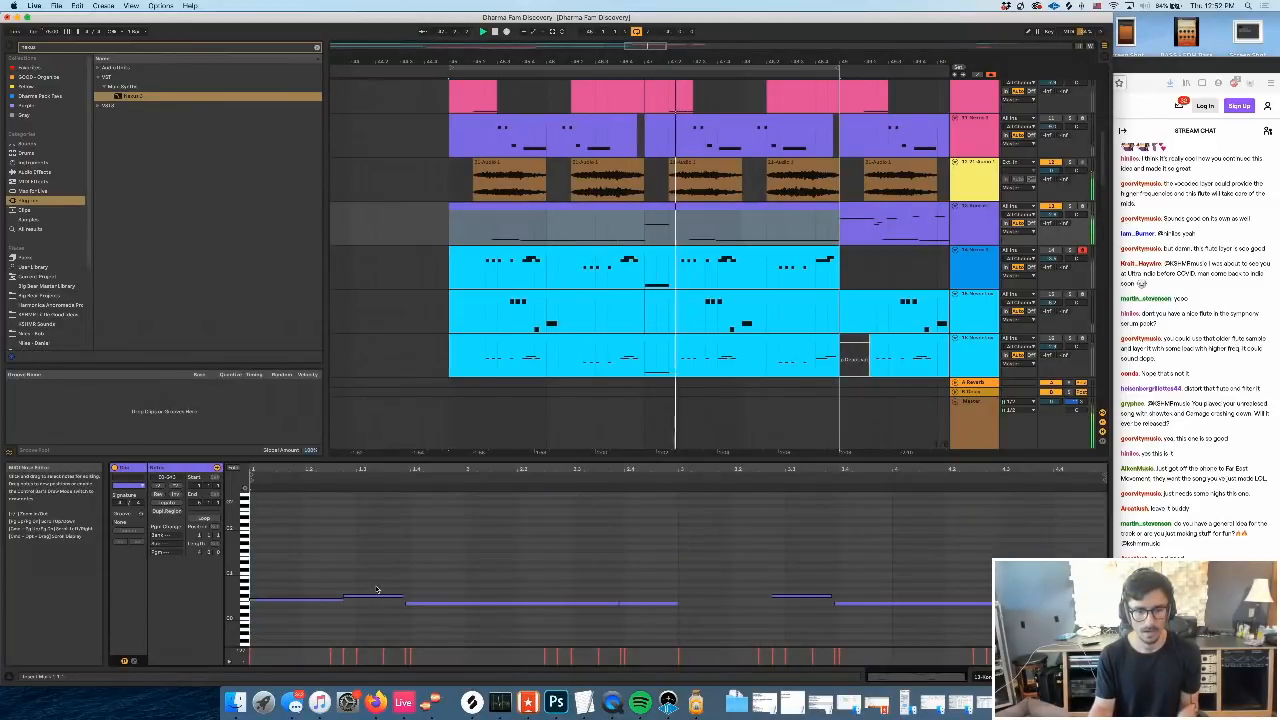
Try deleting the first long low note and extending the note before it in its place, and undo both changes
click(466, 603)
key(Delete)
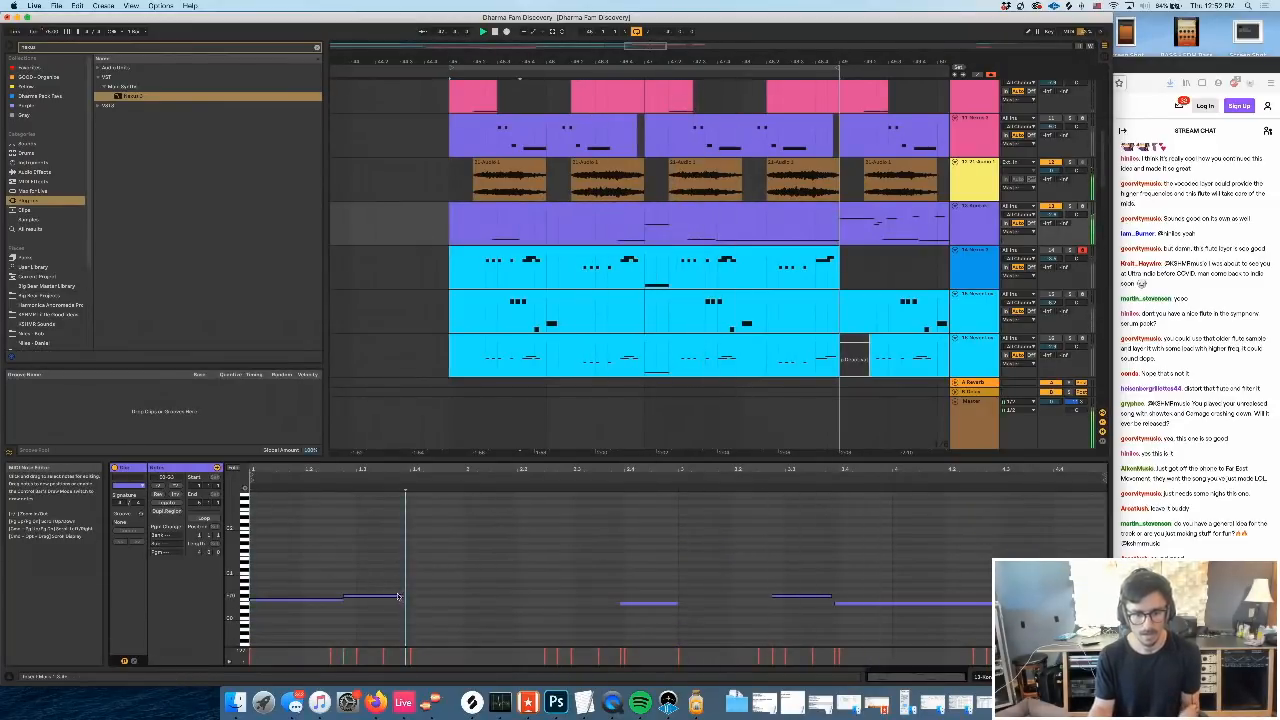
drag(403, 597, 477, 597)
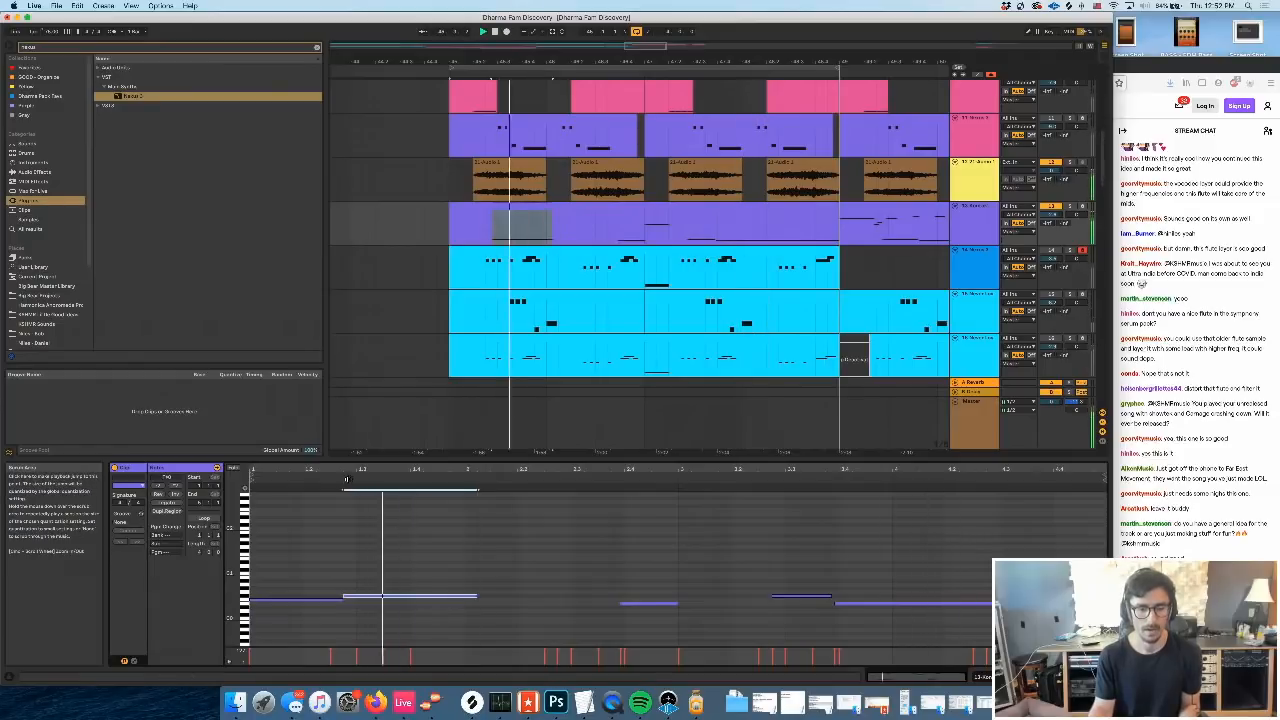
key(ctrl+z)
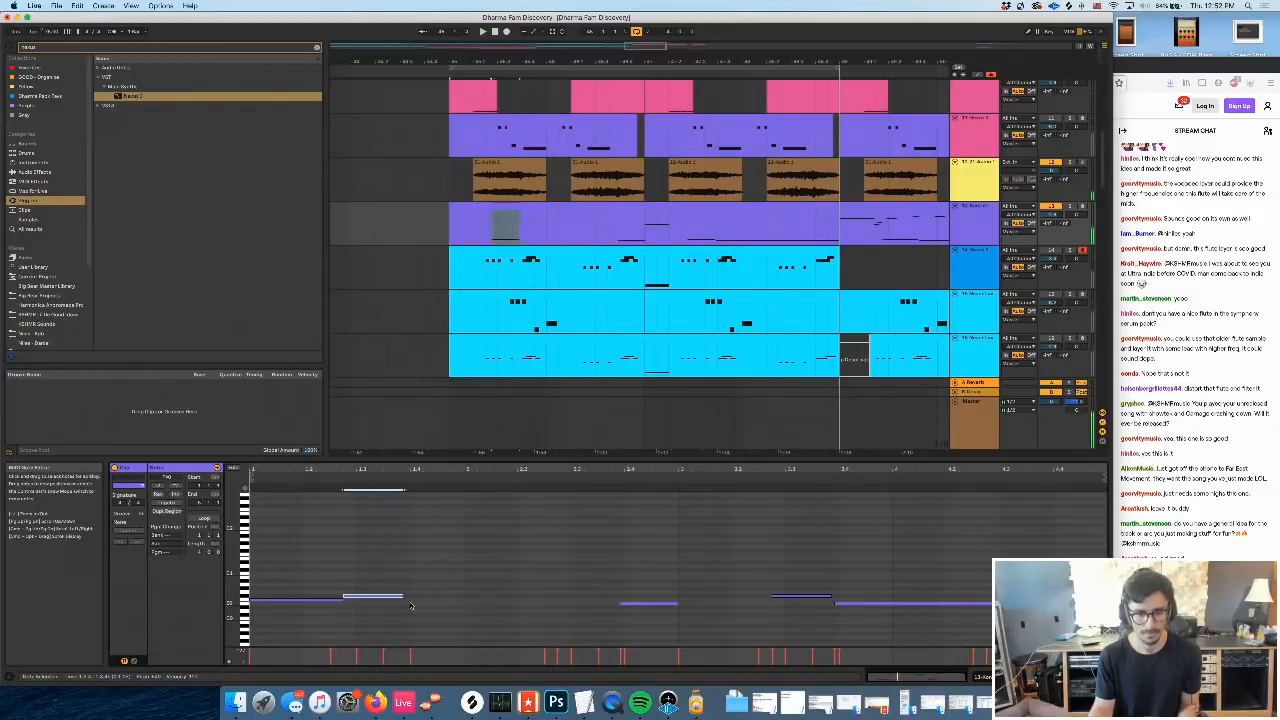
key(ctrl+z)
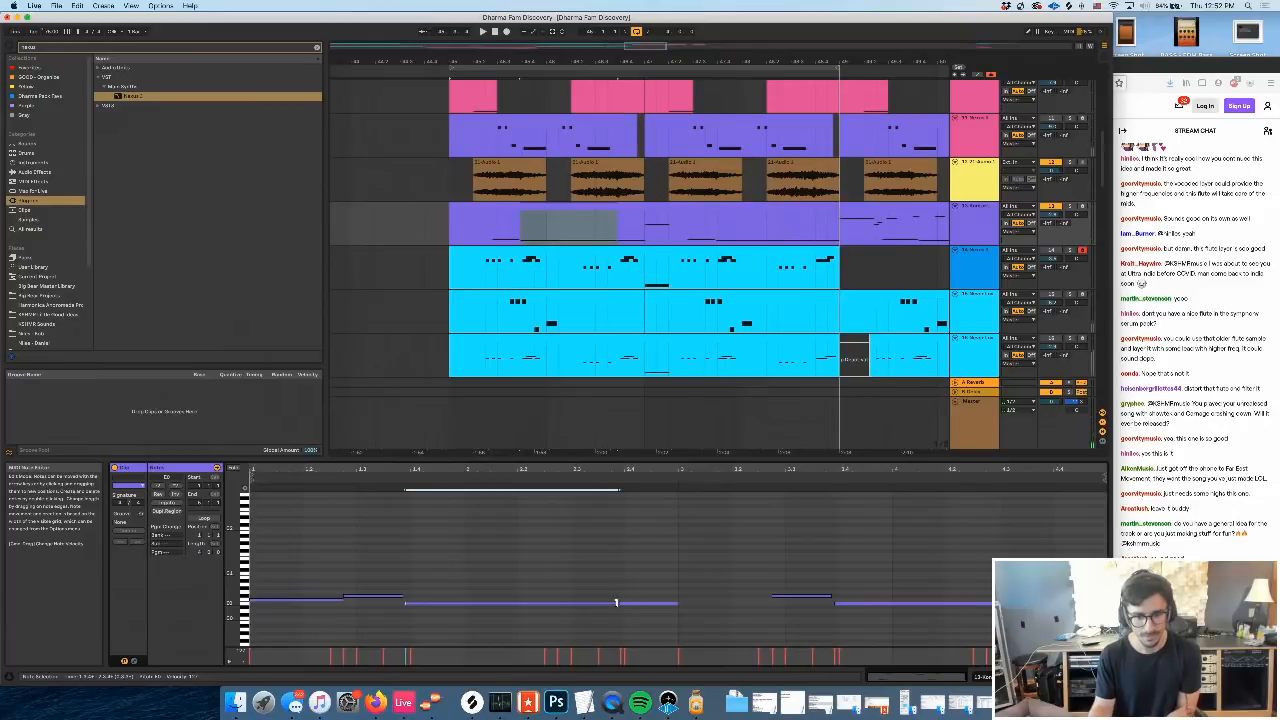
Rework the purple clip's first long low note into a short raised note followed by a lower one, auditioning it during playback
drag(616, 603, 543, 612)
key(Up)
click(398, 478)
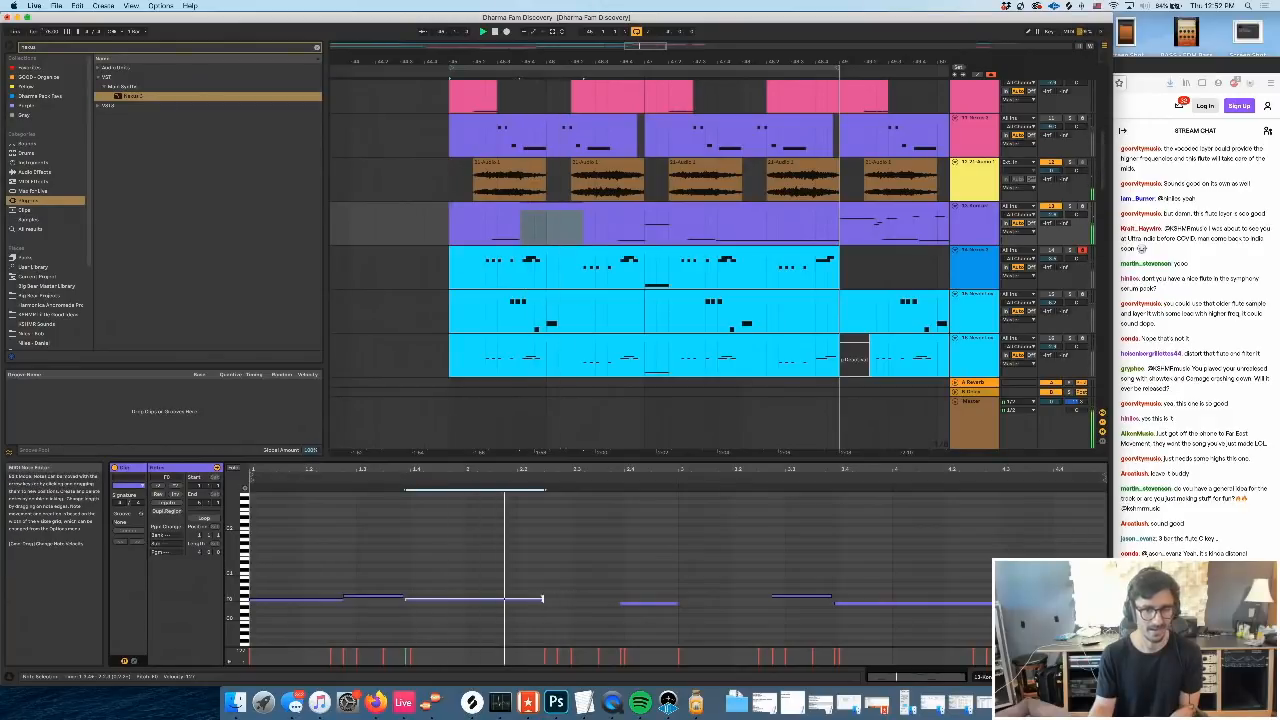
drag(544, 598, 573, 602)
scroll(586, 597, up, 5)
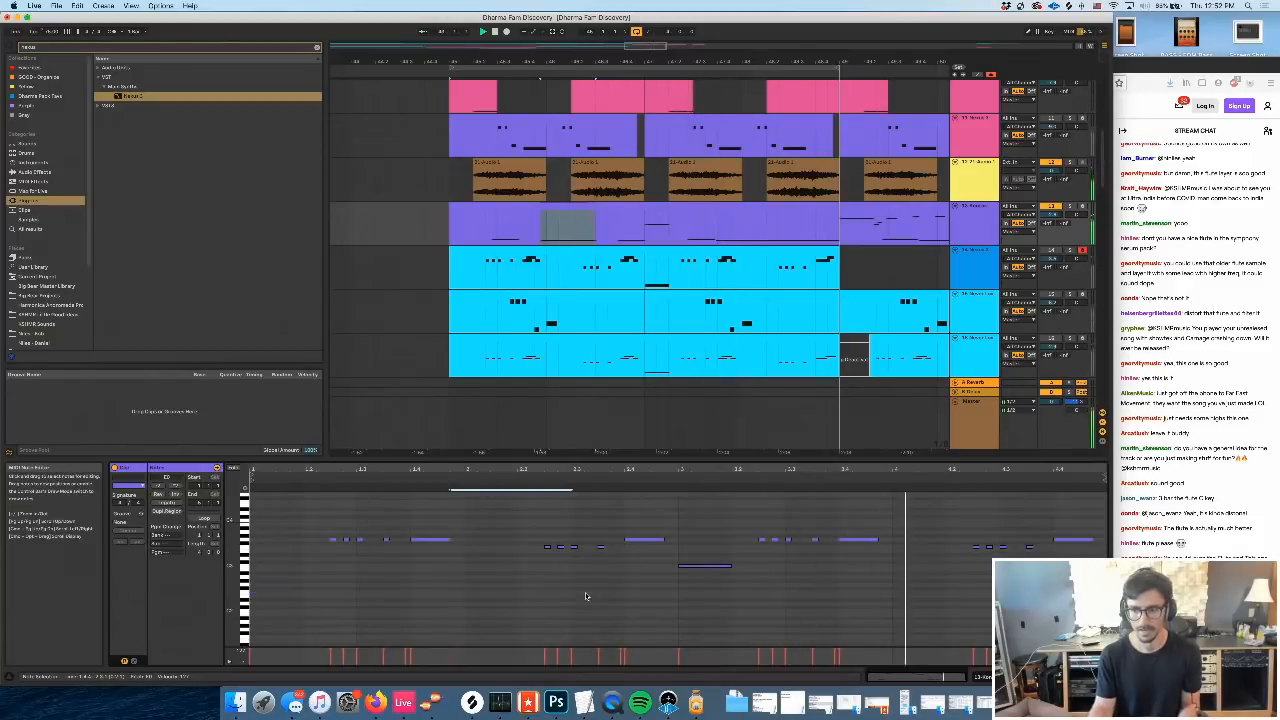
scroll(600, 591, up, 3)
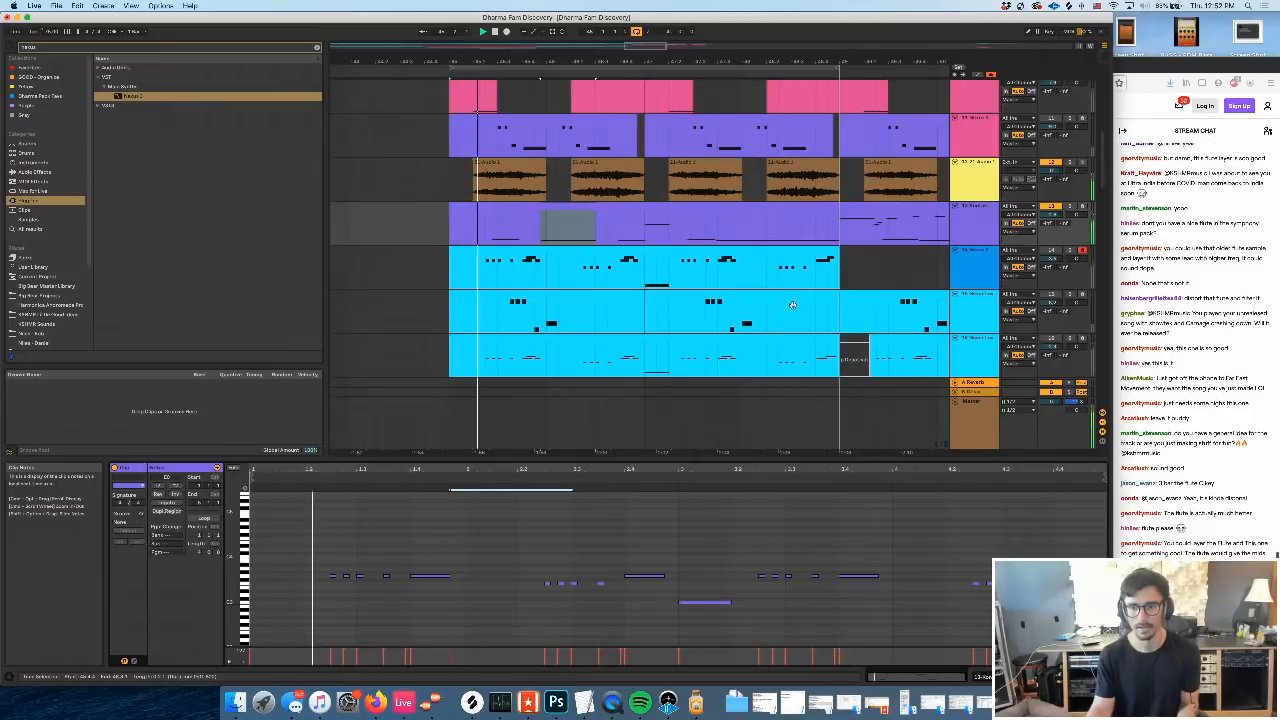
Display the purple lead clip's MIDI pitch bend envelope and focus on its last bump, around beat 4.3
click(817, 280)
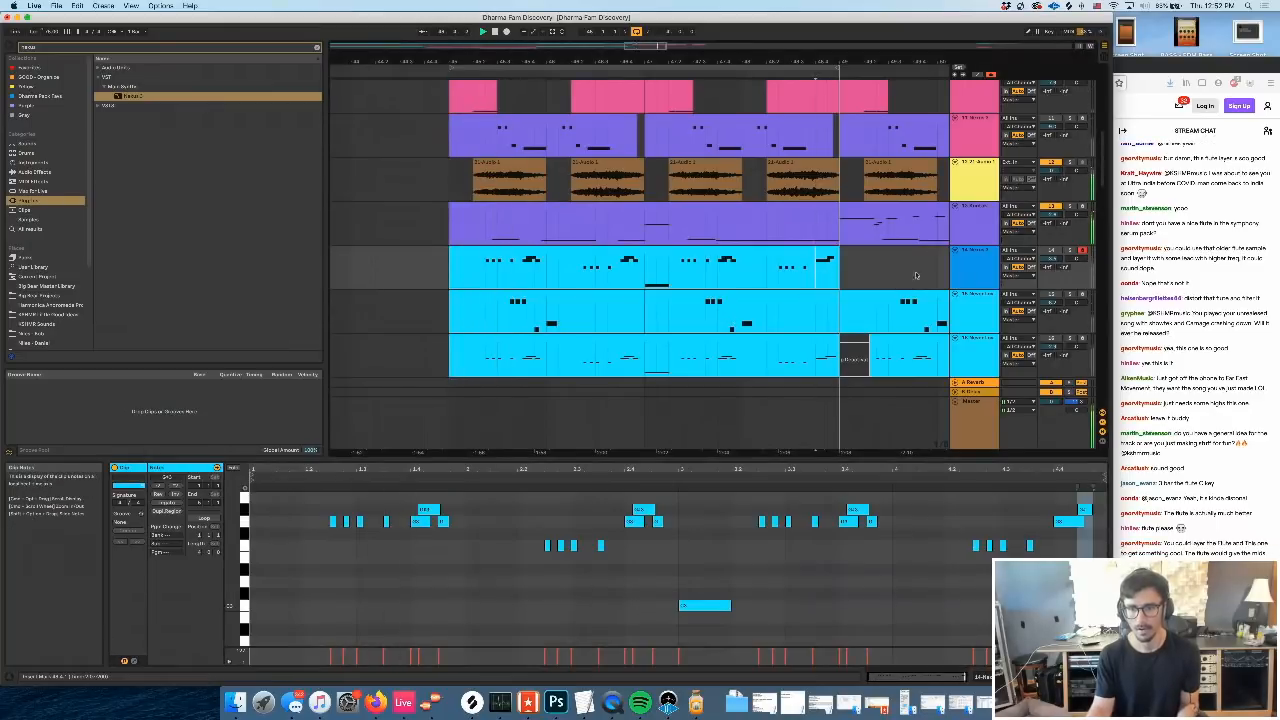
key(Up)
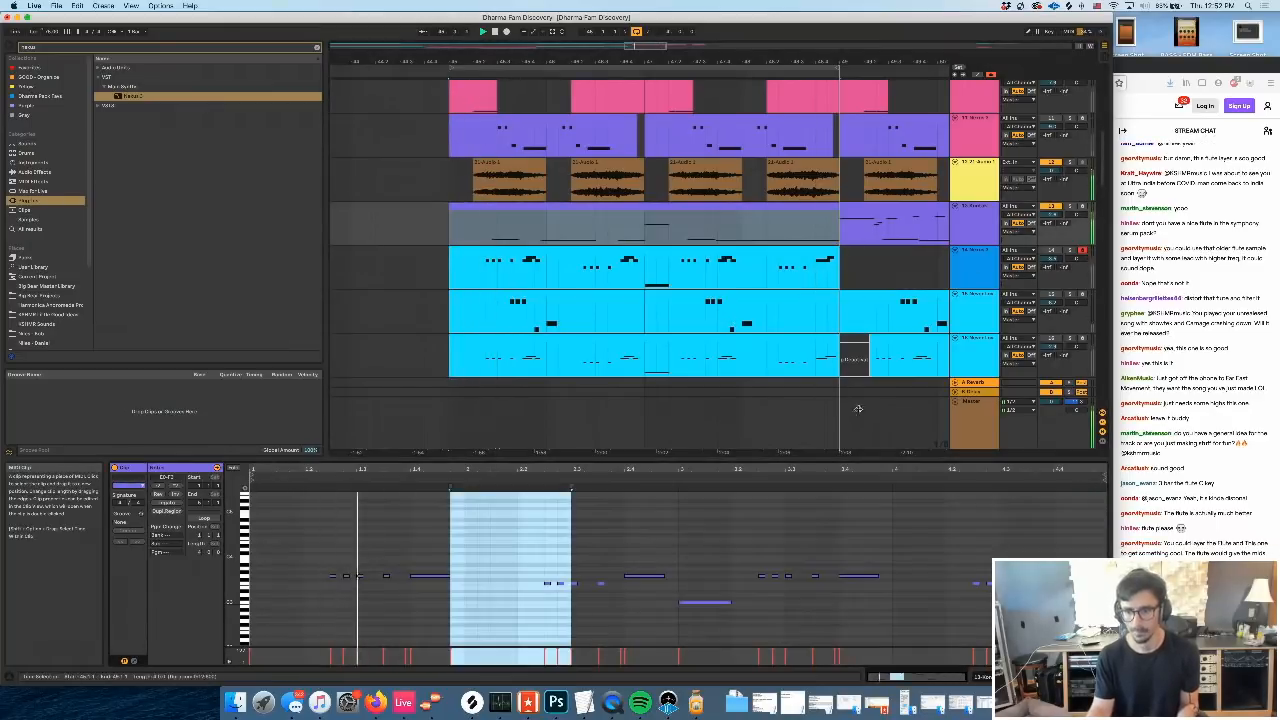
click(135, 662)
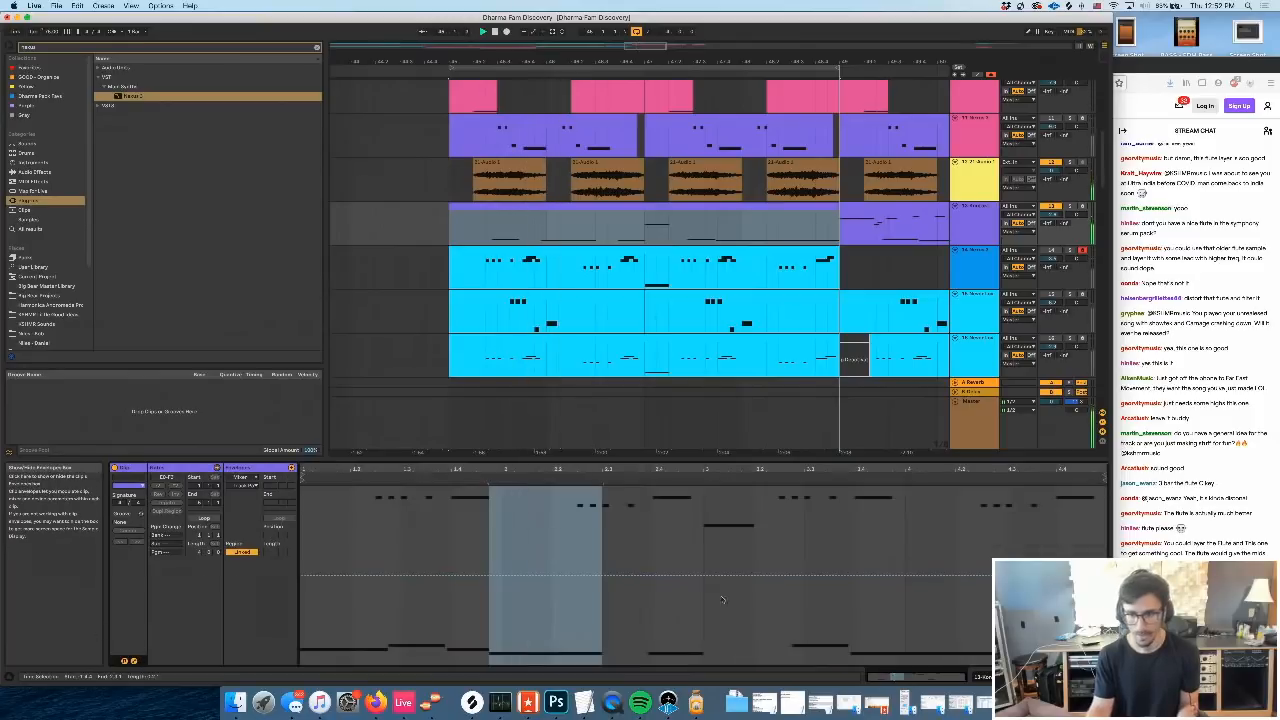
click(250, 477)
click(252, 484)
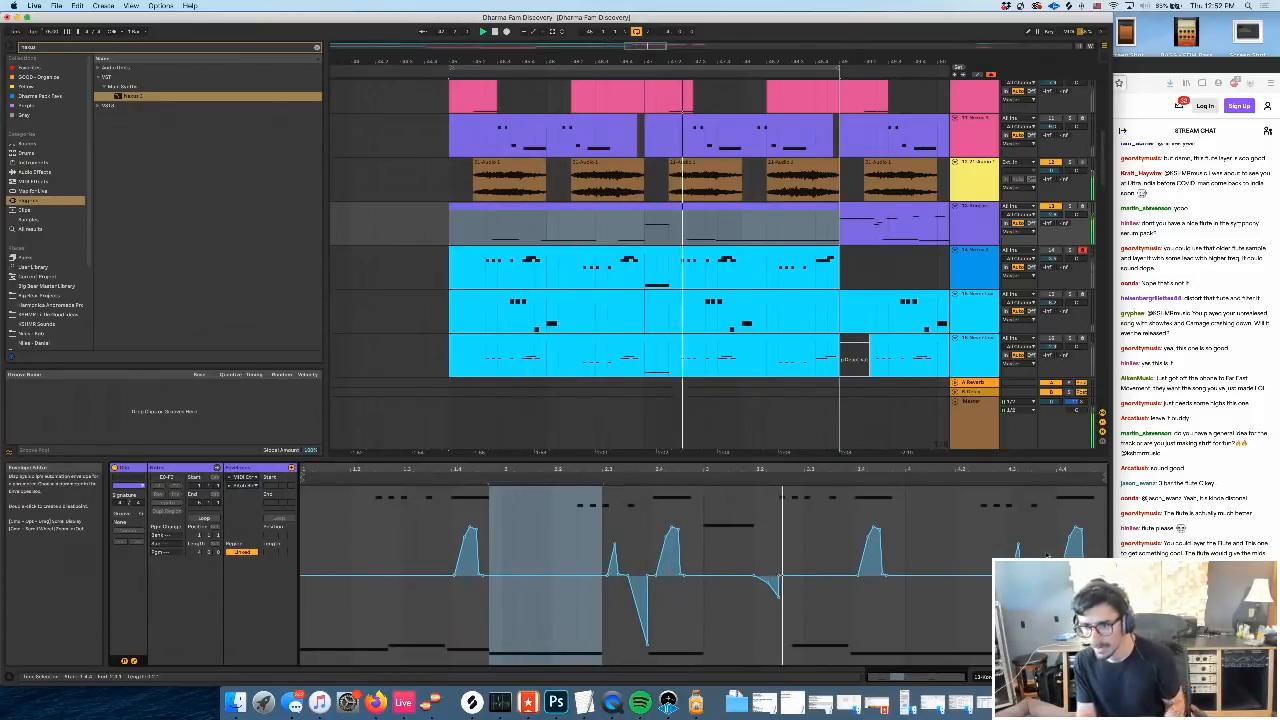
drag(1047, 495, 1007, 553)
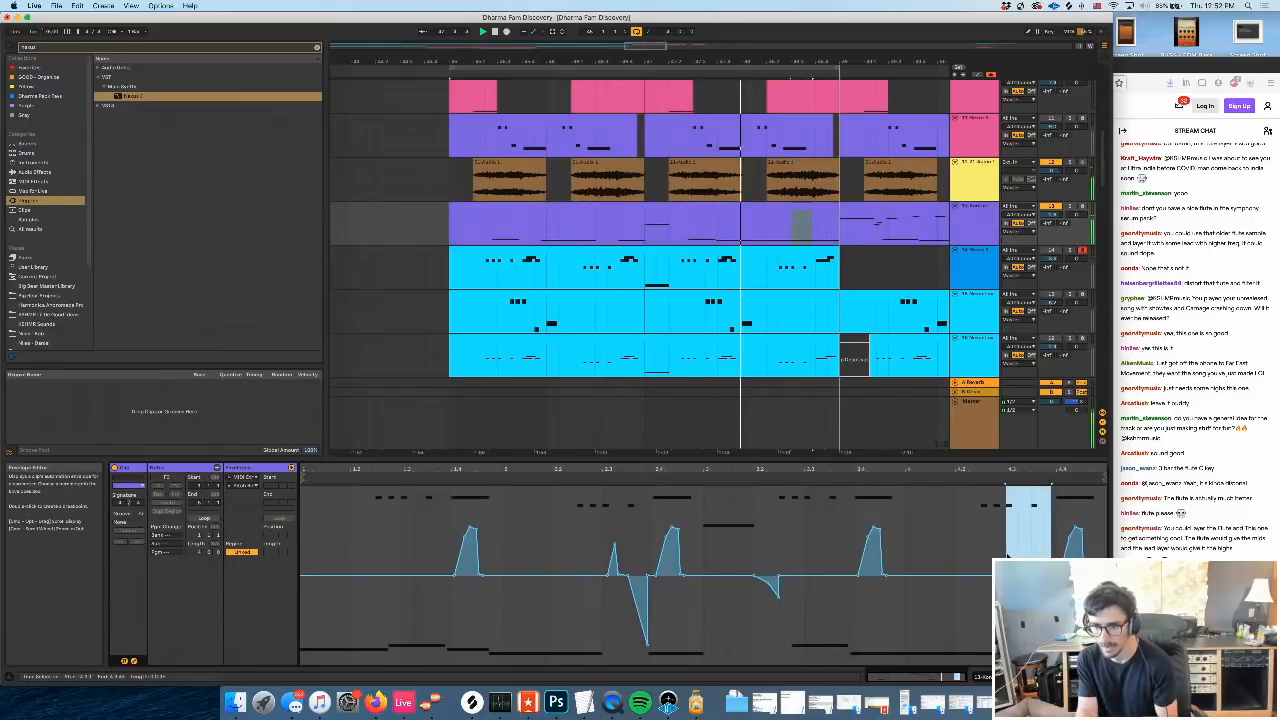
scroll(1007, 556, up, 5)
scroll(1007, 556, right, 5)
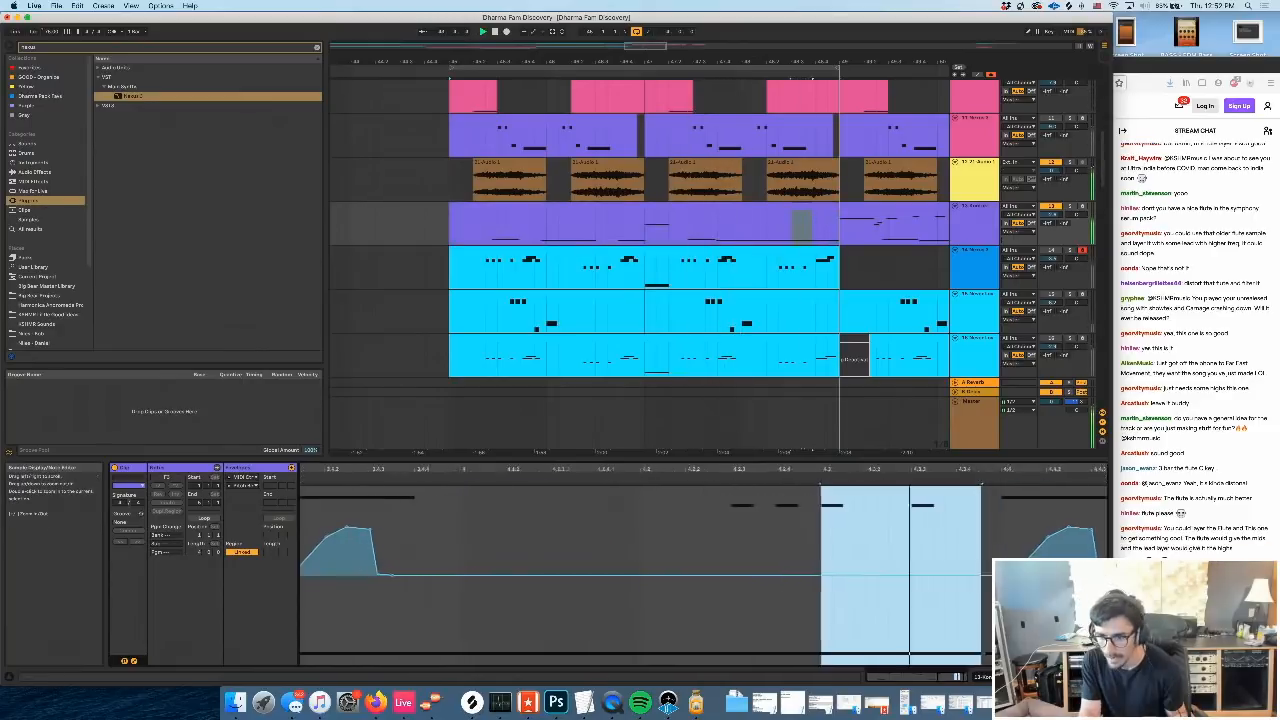
Try reshaping the last pitch bend bump by removing a breakpoint from its peak, and undo the edits
click(980, 548)
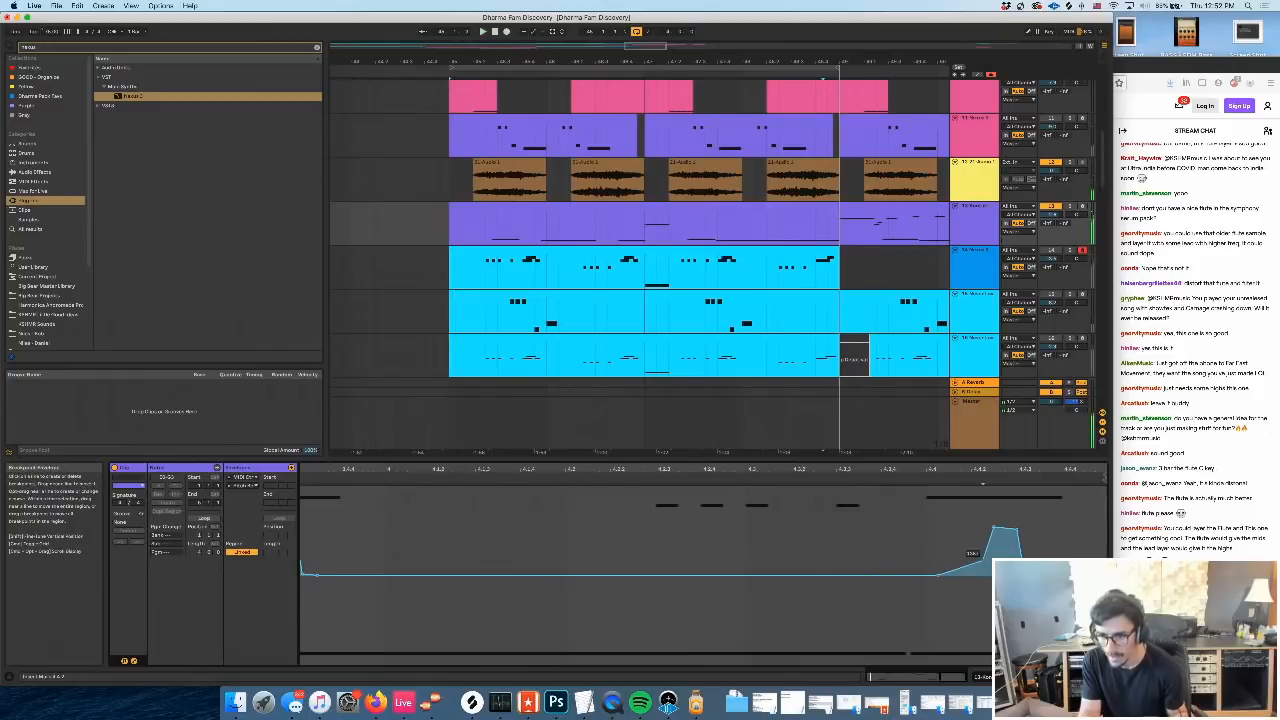
right_click(1017, 546)
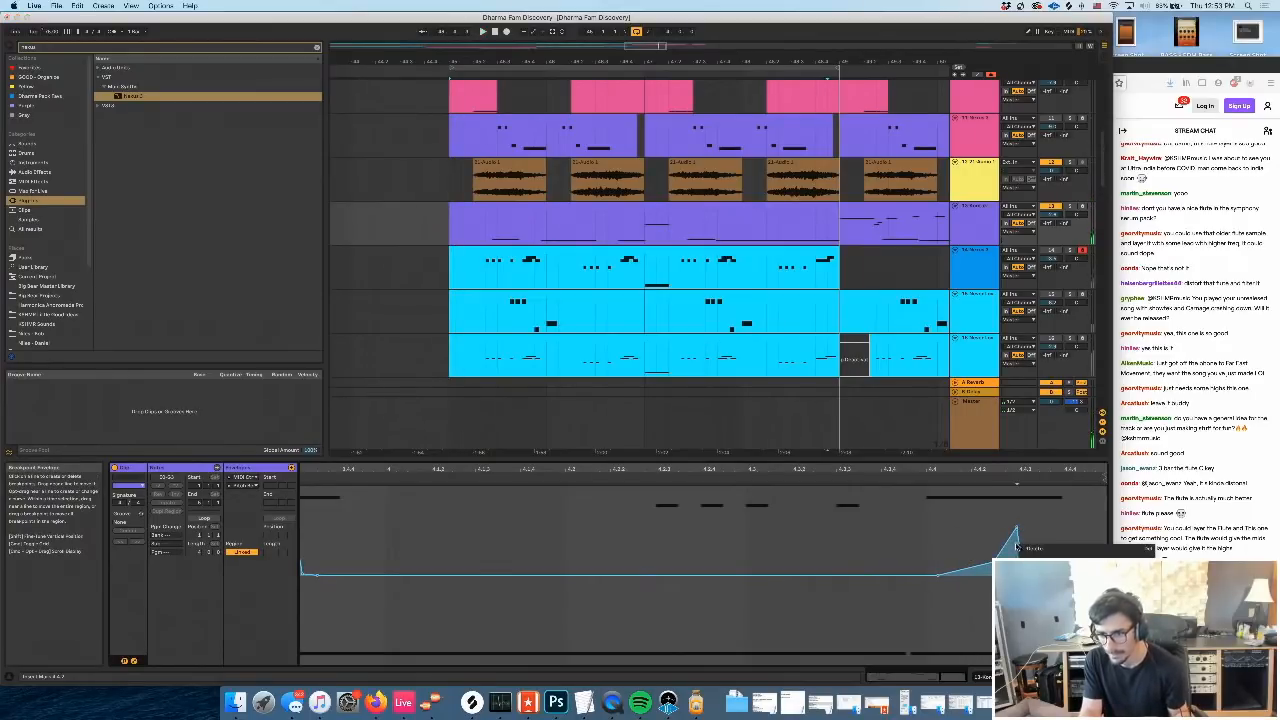
key(super+z)
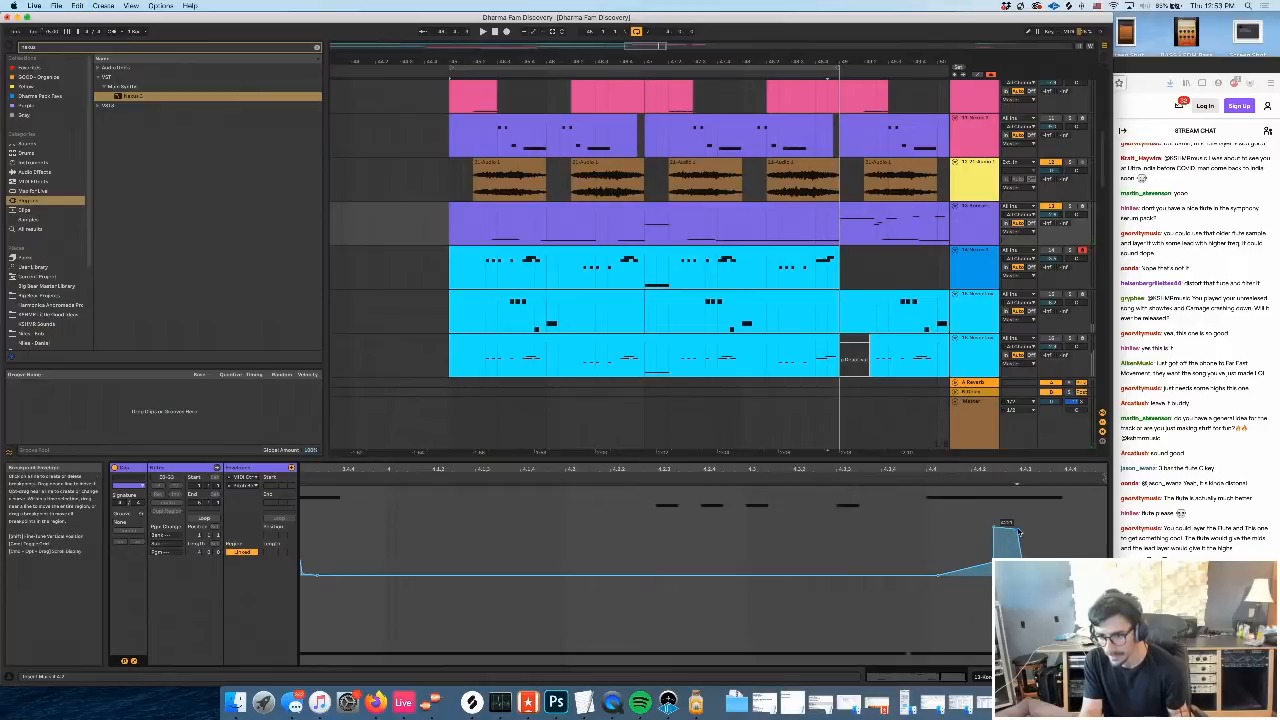
key(super+z)
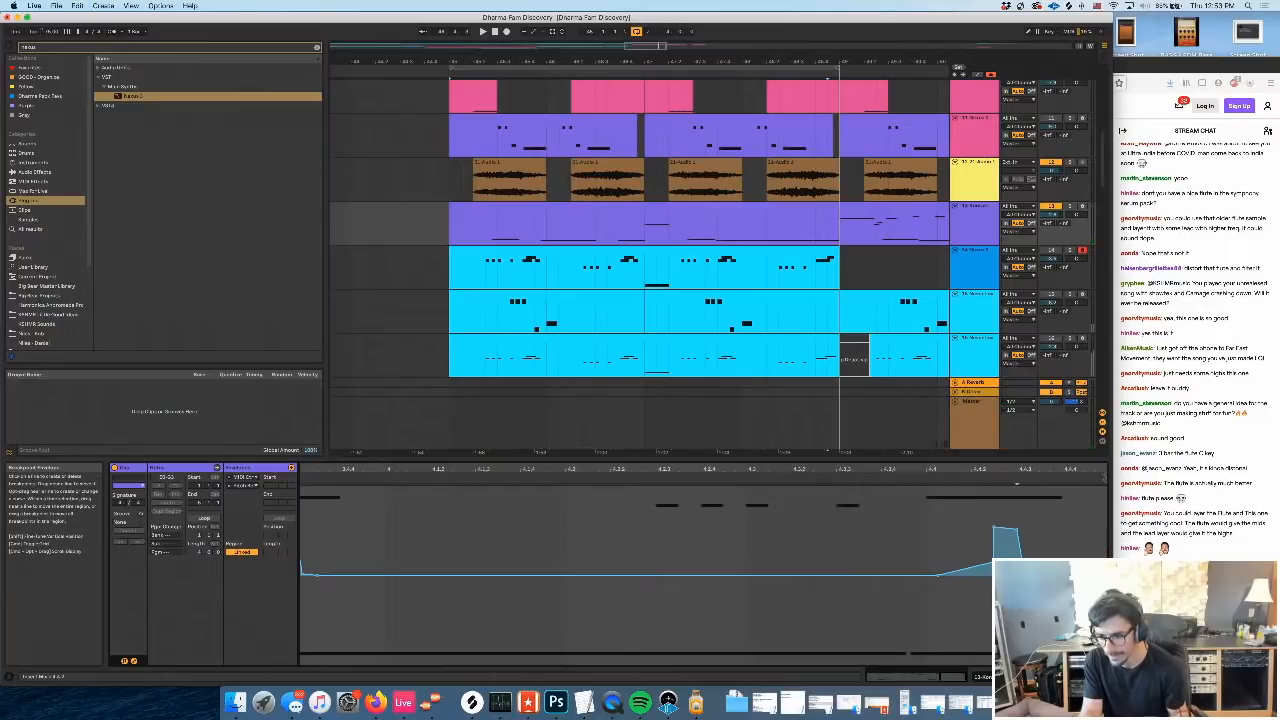
Shift the last pitch bend bump's peak later towards the end of the final note, using the earlier bump as reference, and play it back
drag(1024, 573, 1068, 532)
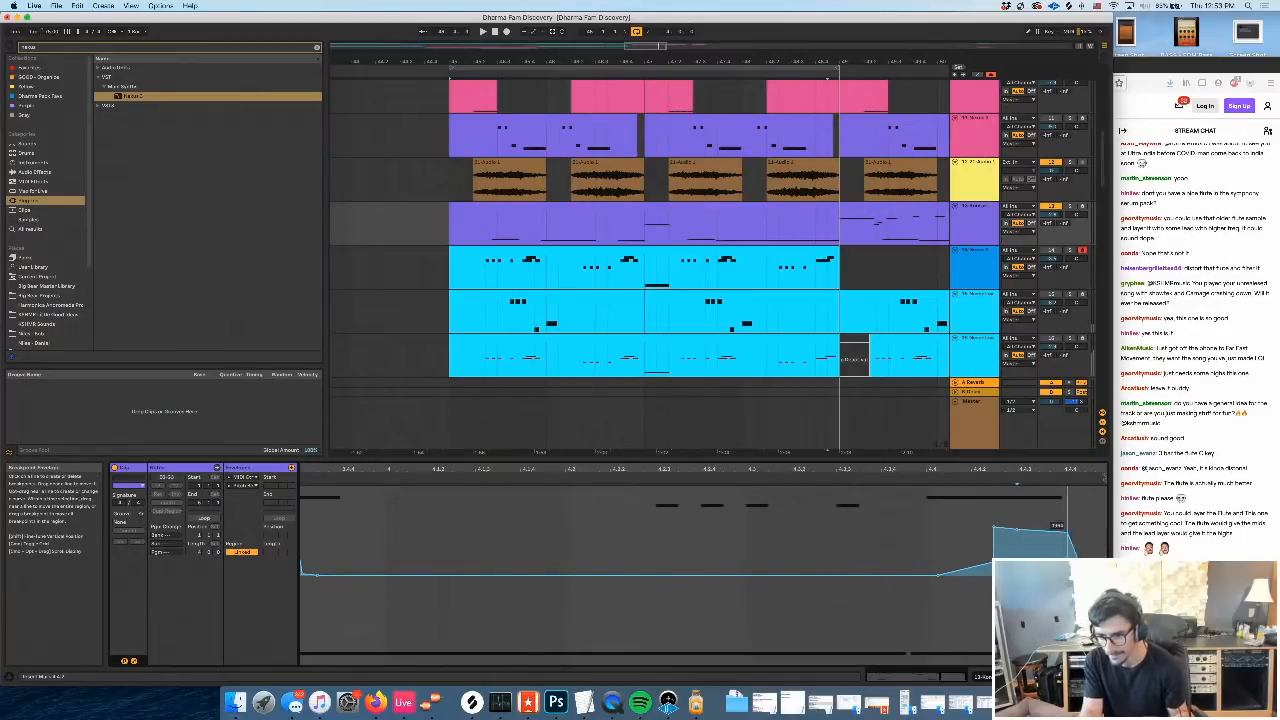
scroll(596, 531, left, 5)
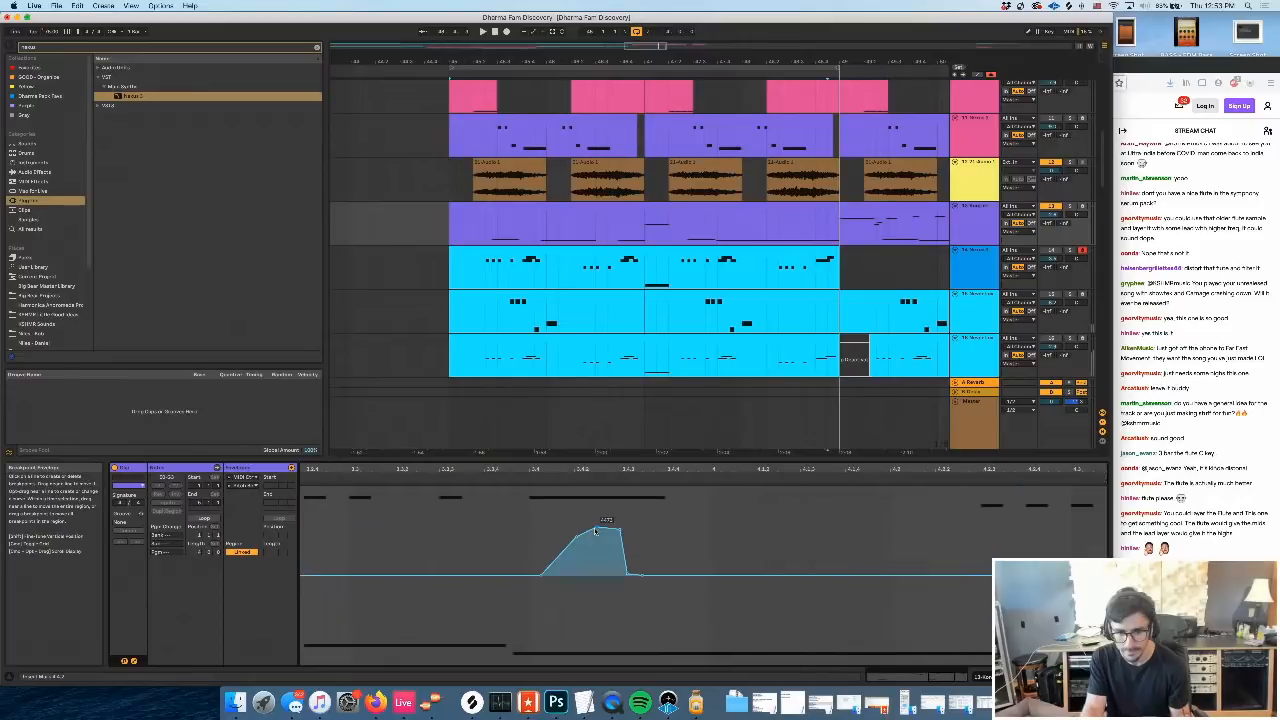
scroll(596, 531, right, 5)
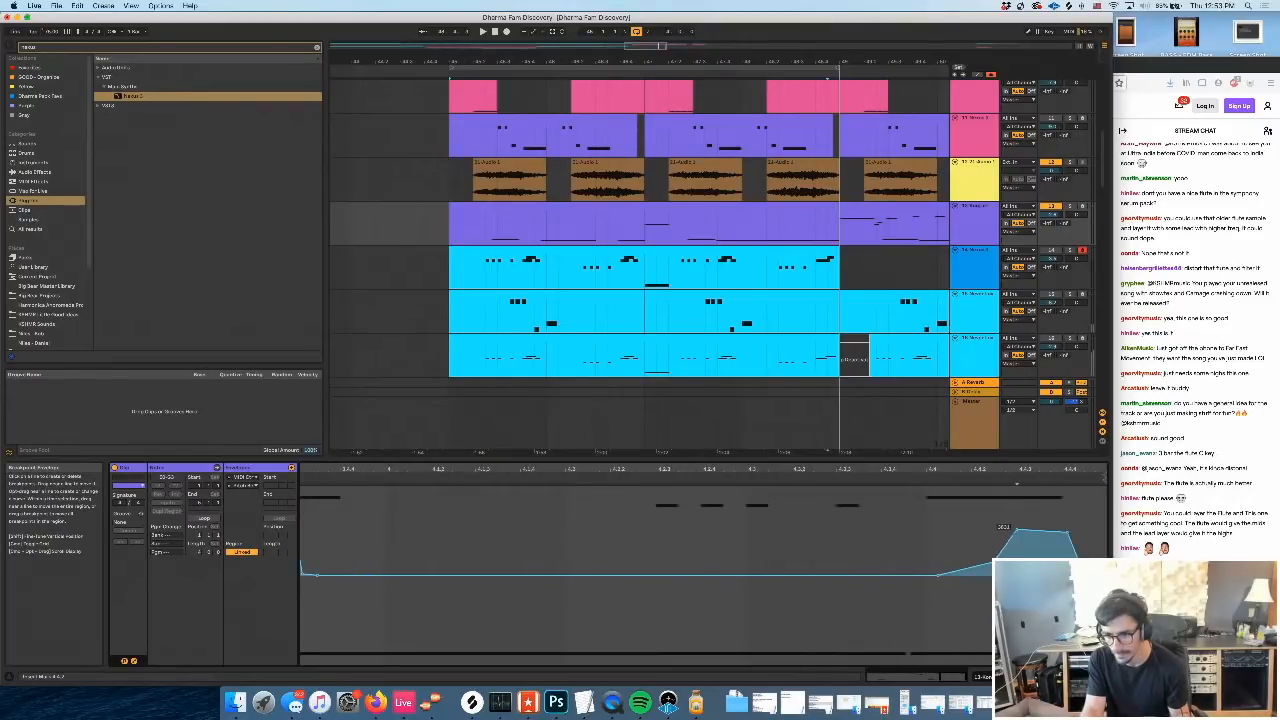
key(space)
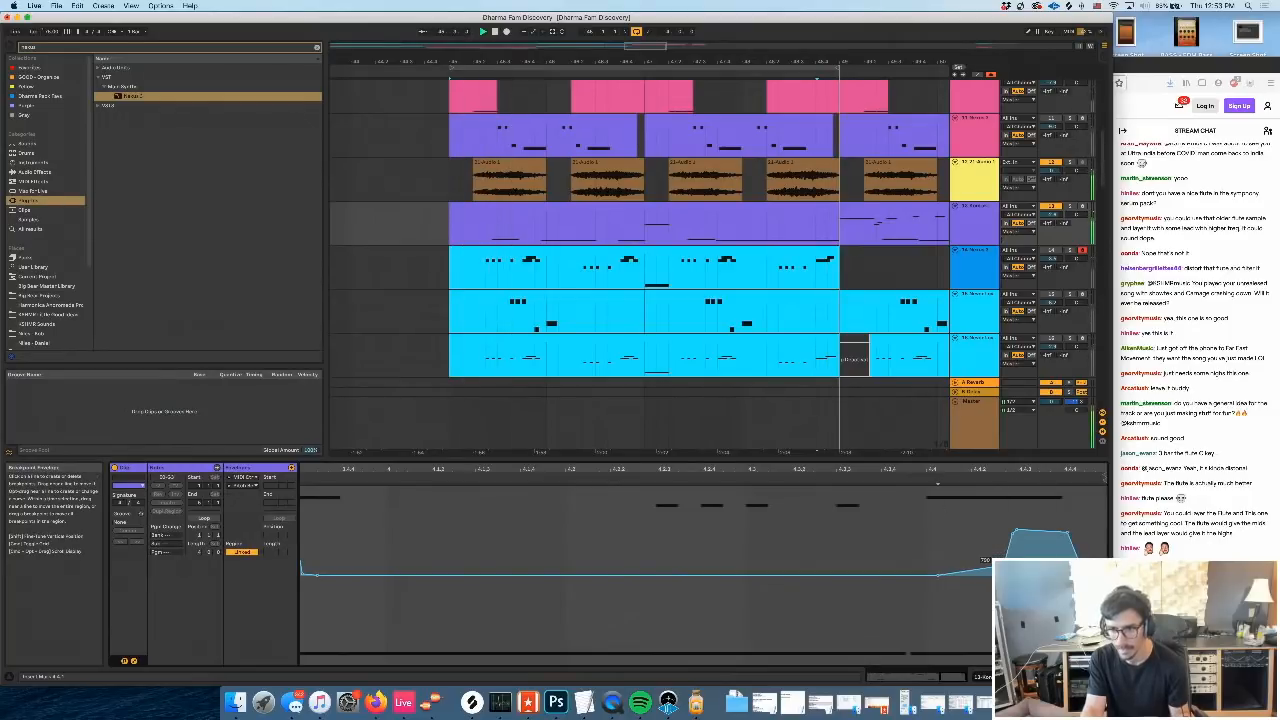
Return the selected purple lead clip to its full note view and audition its low notes, checking the one near beat 1.4
click(709, 215)
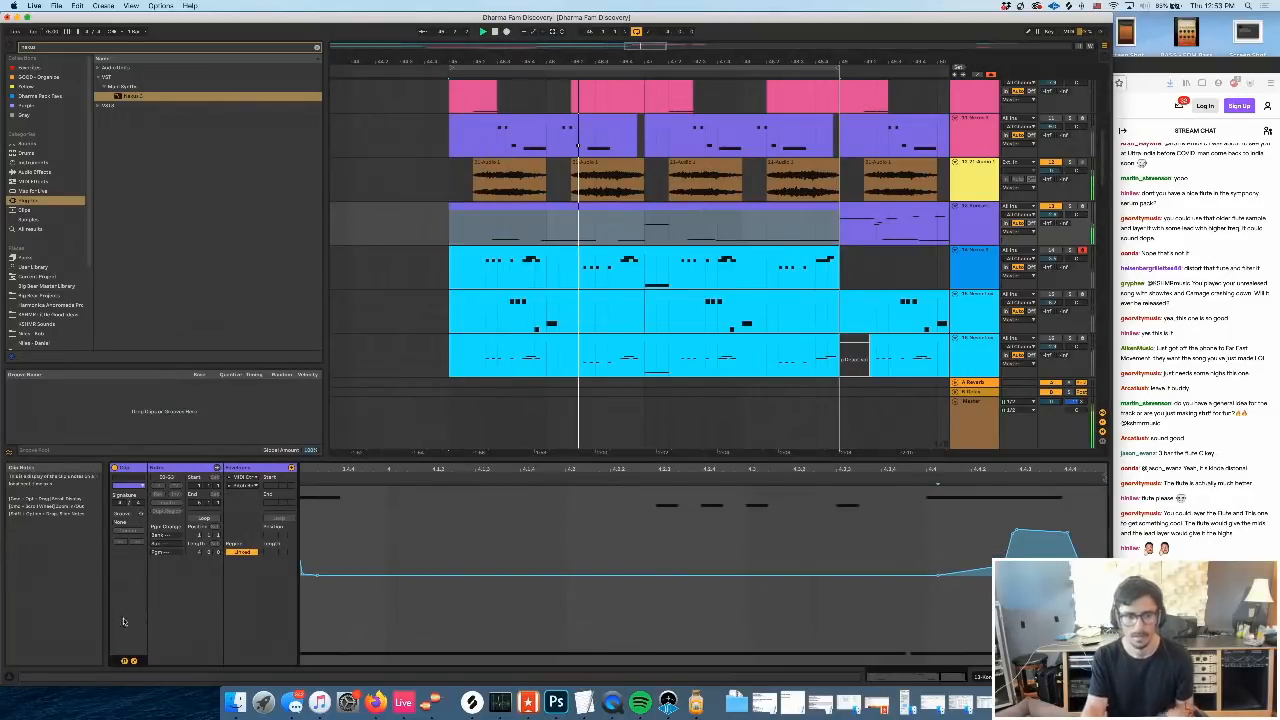
click(146, 660)
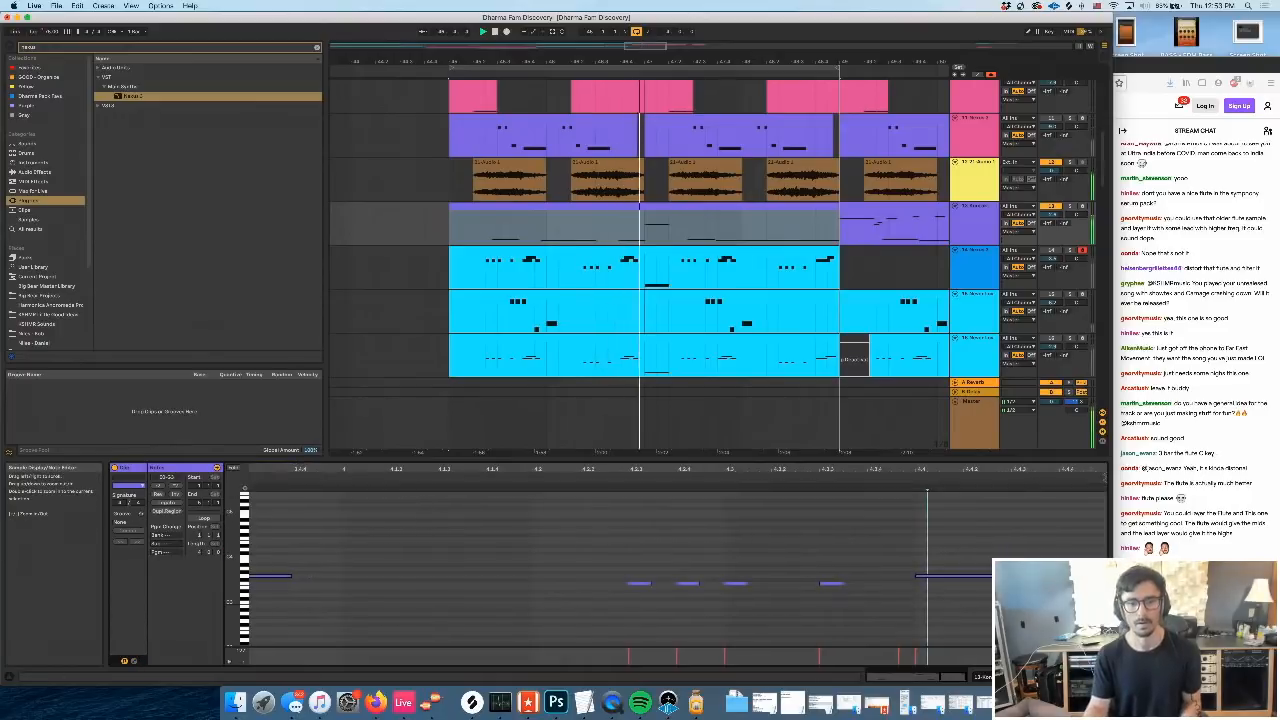
drag(950, 677, 956, 645)
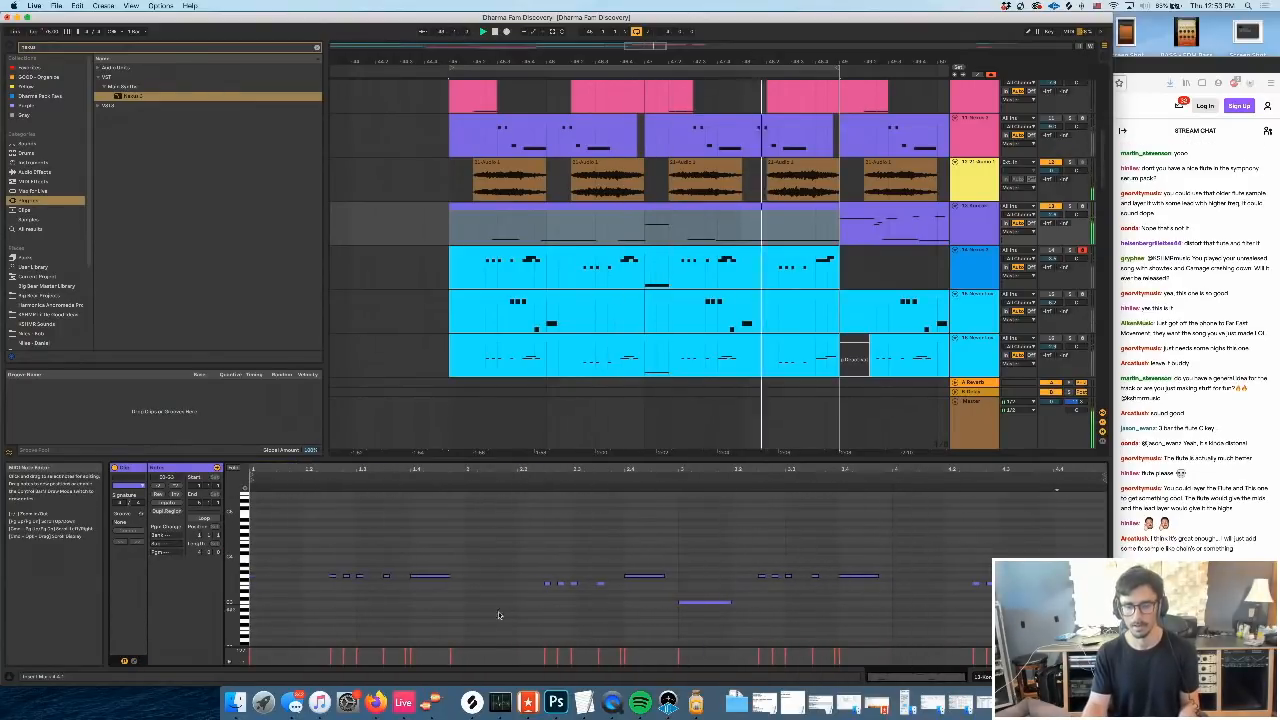
scroll(499, 615, down, 5)
drag(426, 568, 427, 653)
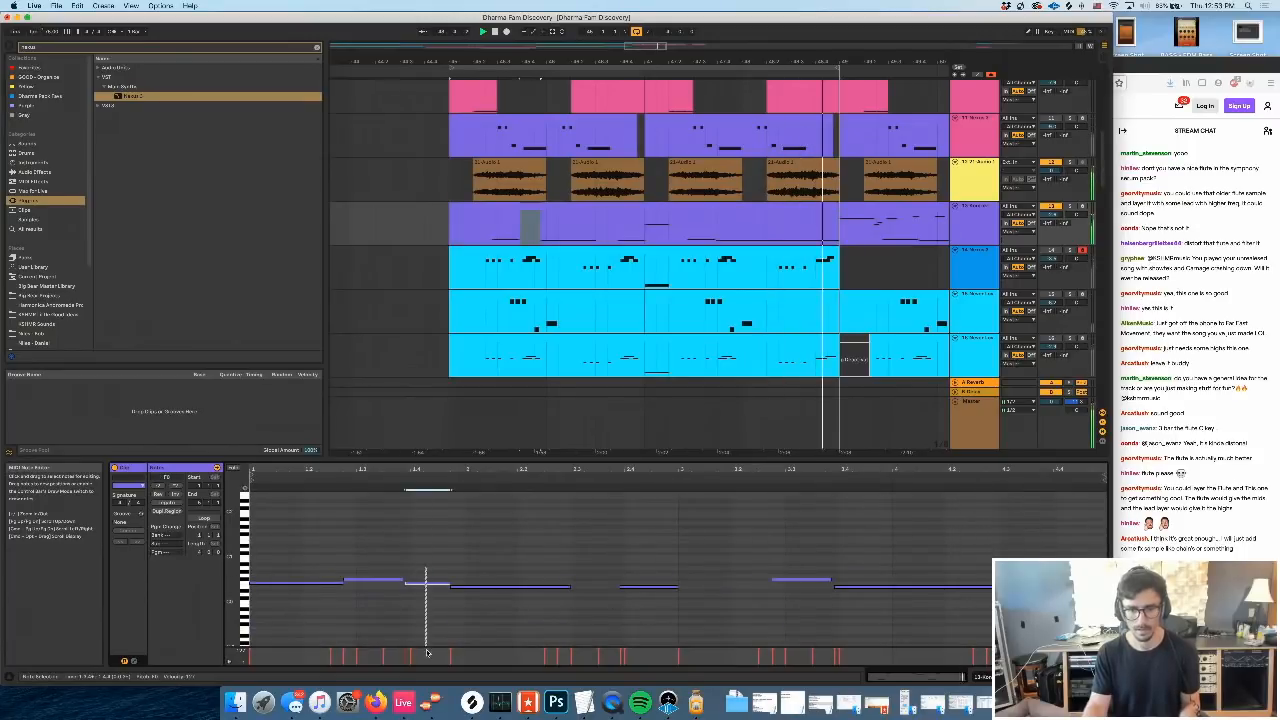
key(space)
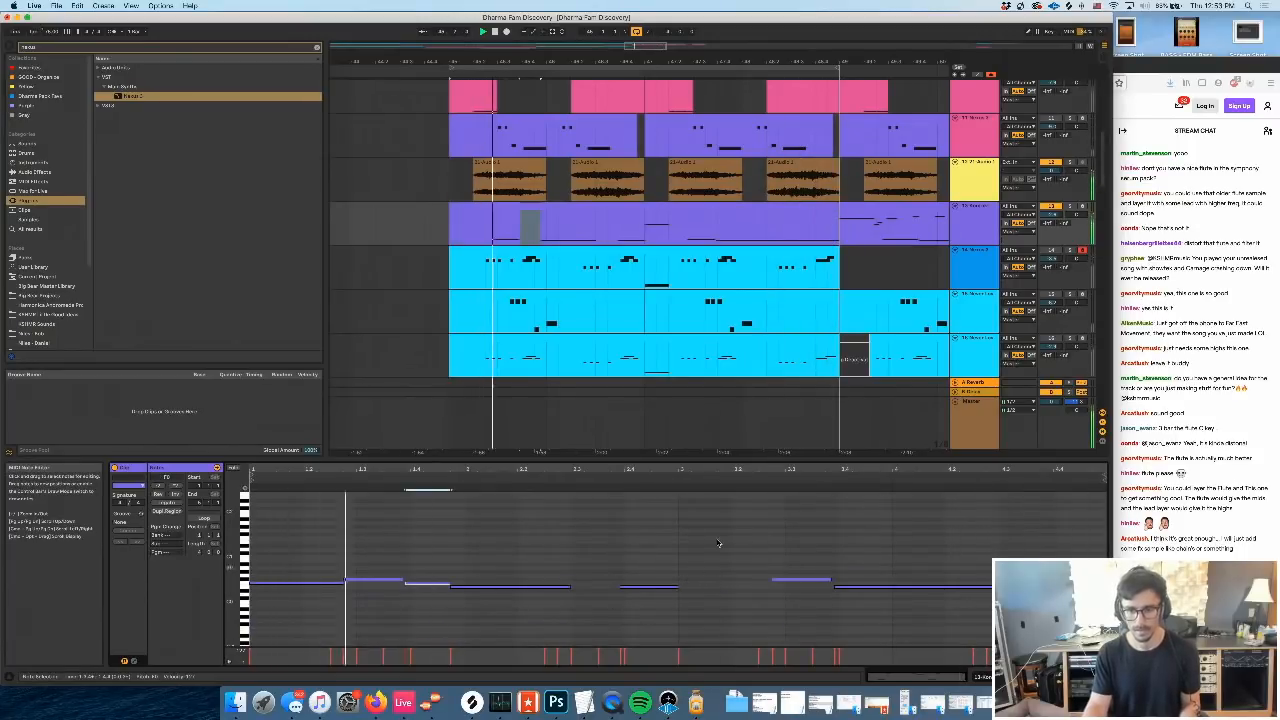
Delete the low notes in the clip's second half and duplicate the bars 1–2 low-note pattern into bars 3–4
drag(717, 543, 1048, 560)
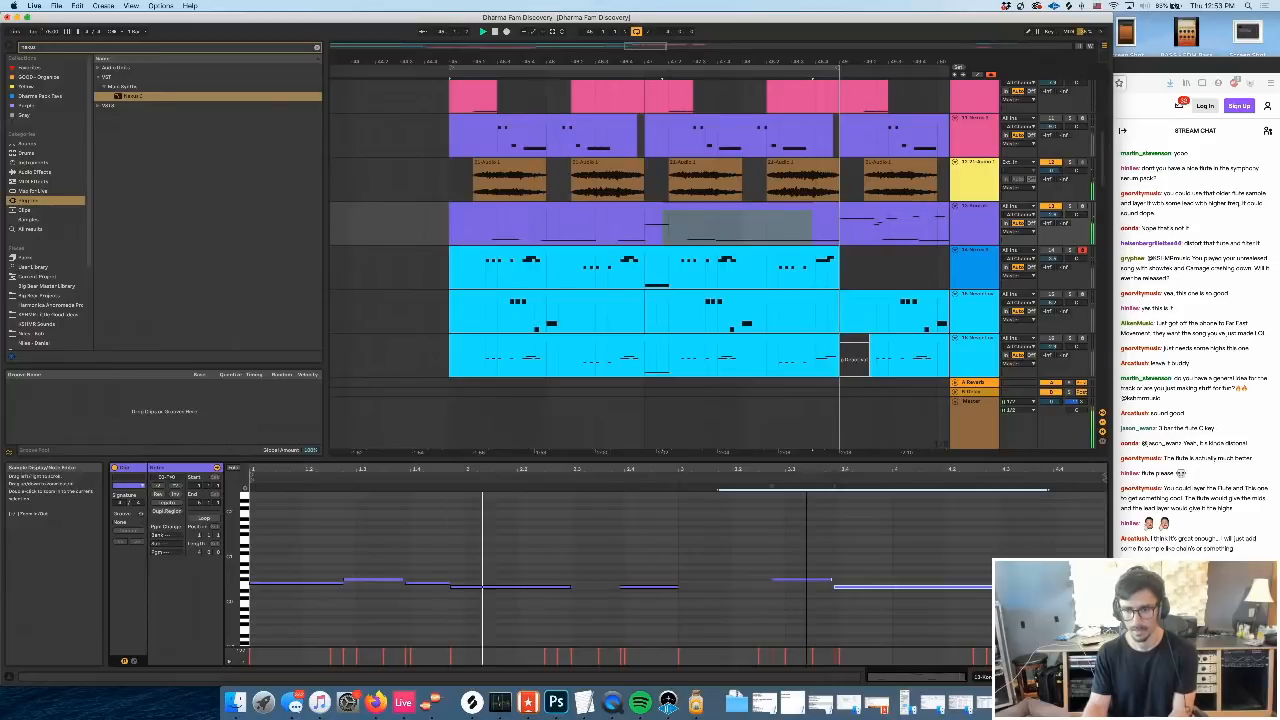
drag(777, 520, 1100, 643)
key(Delete)
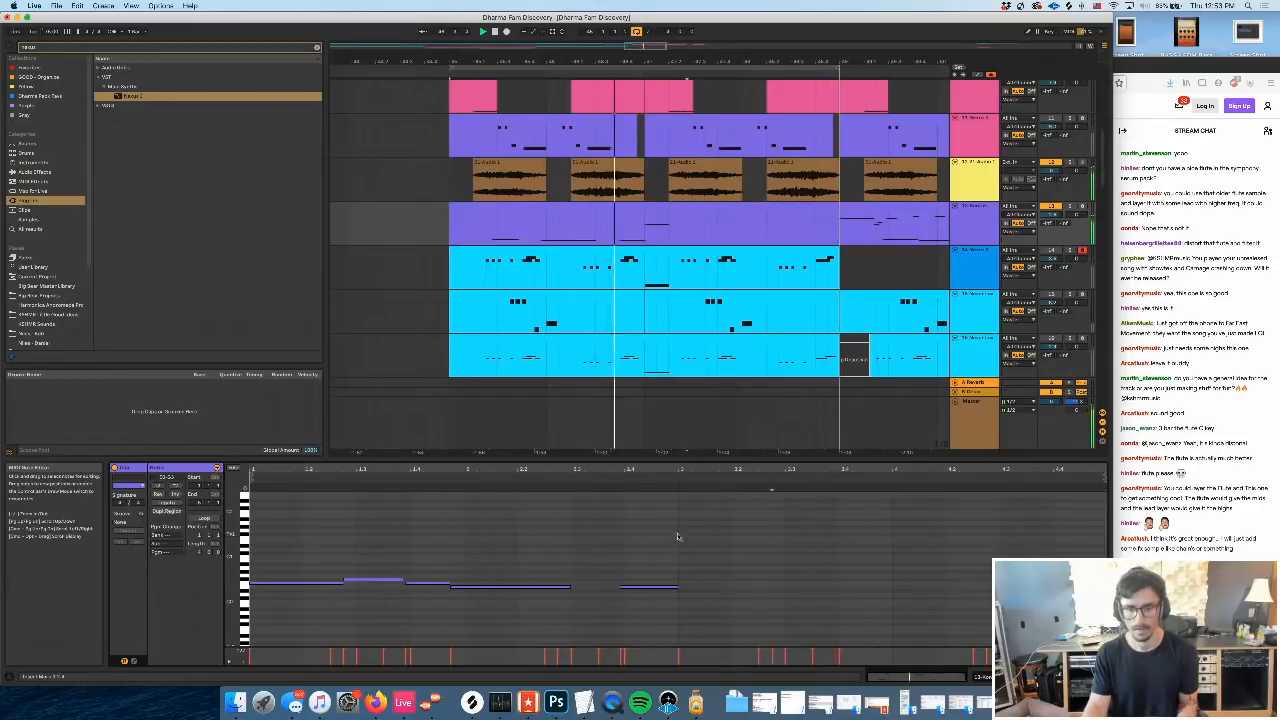
drag(678, 532, 334, 655)
key(super+d)
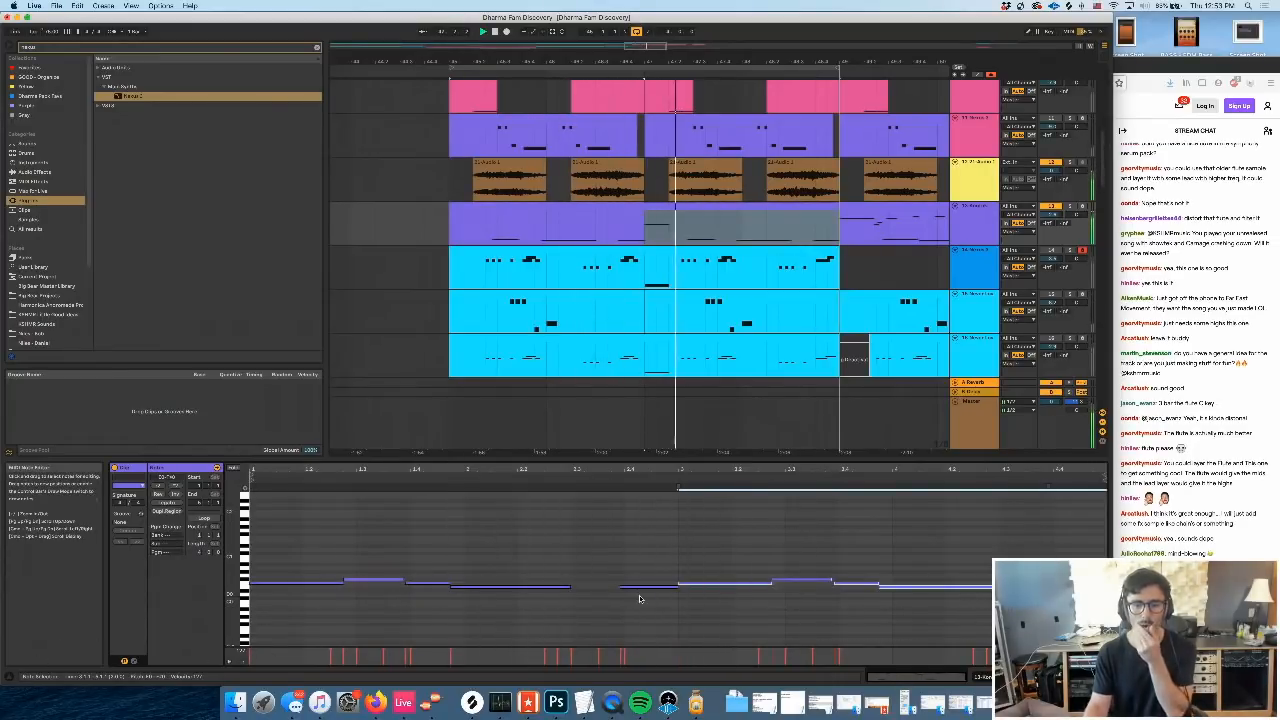
click(933, 537)
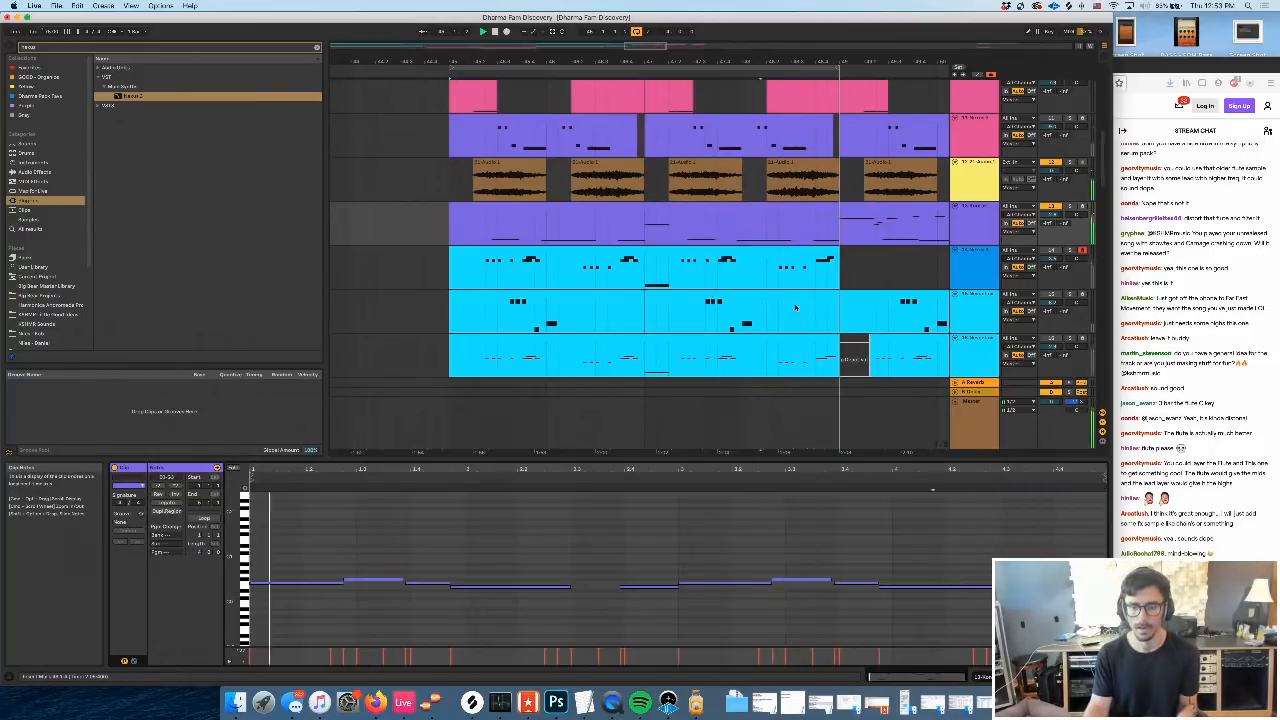
Bring up the purple Kontakt track's effects through Echo and Utility, and display the track automation in the arrangement
scroll(659, 314, left, 3)
scroll(653, 319, right, 1)
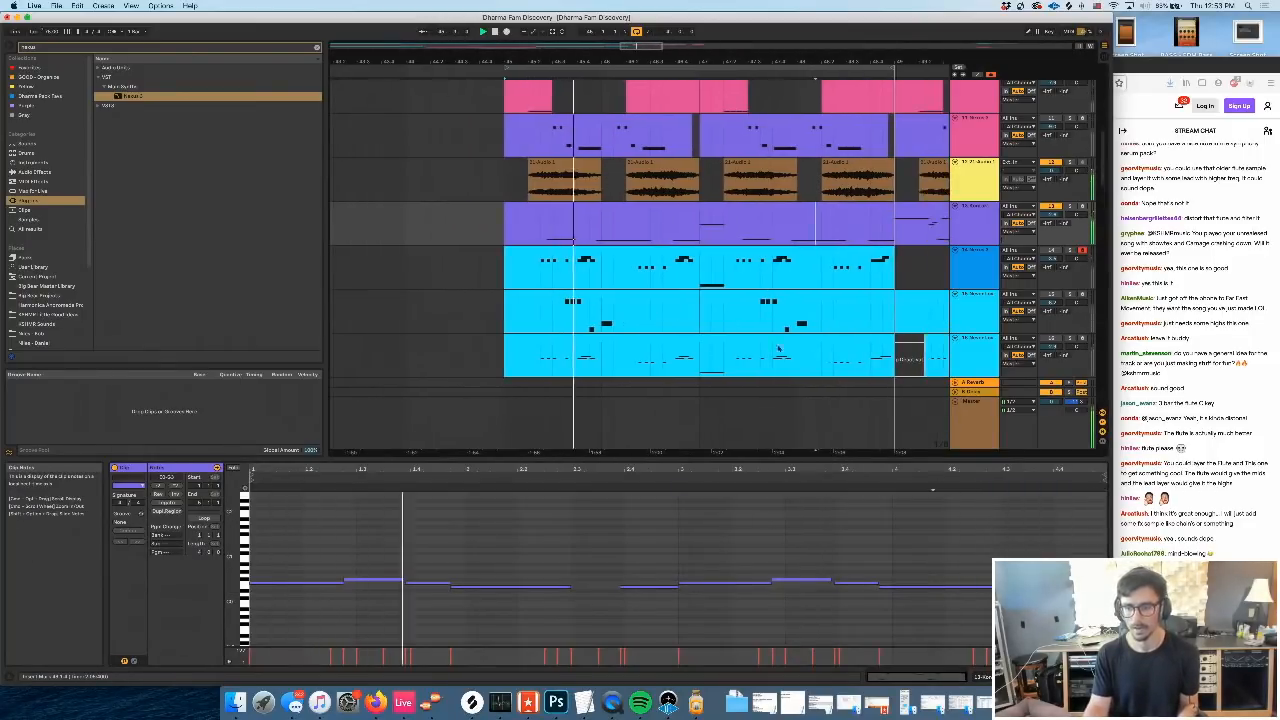
click(973, 234)
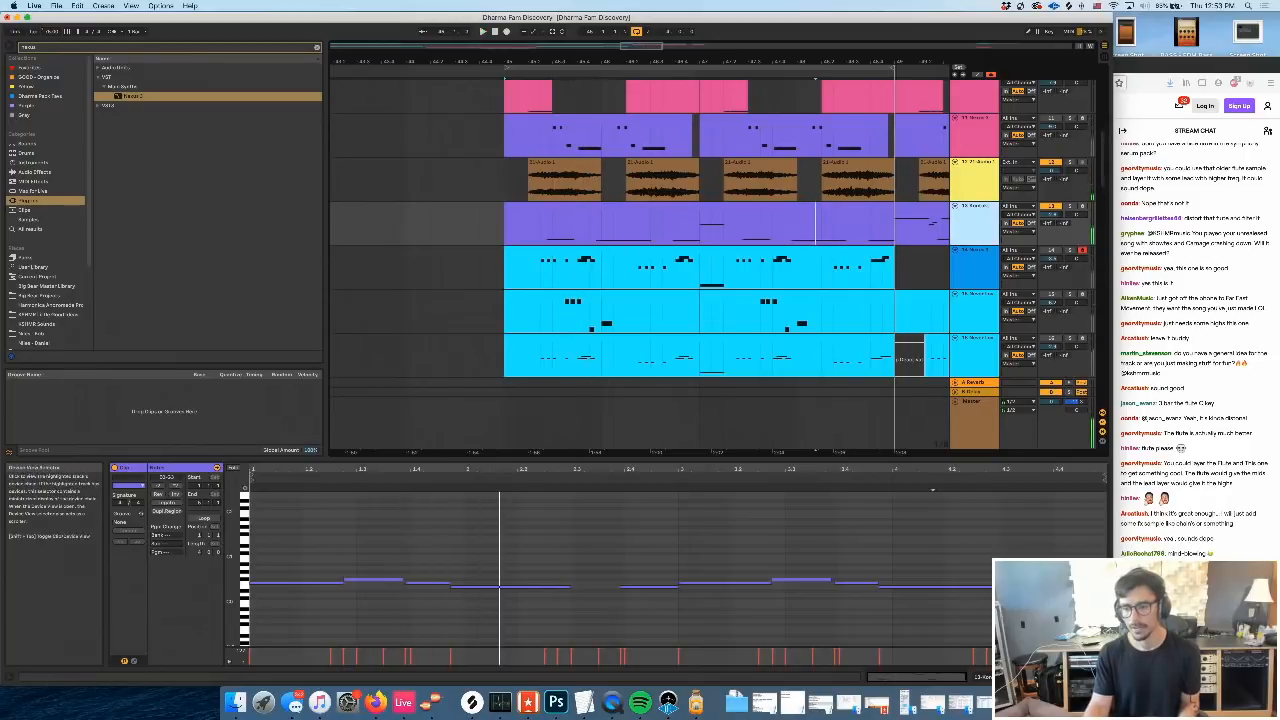
scroll(787, 600, right, 10)
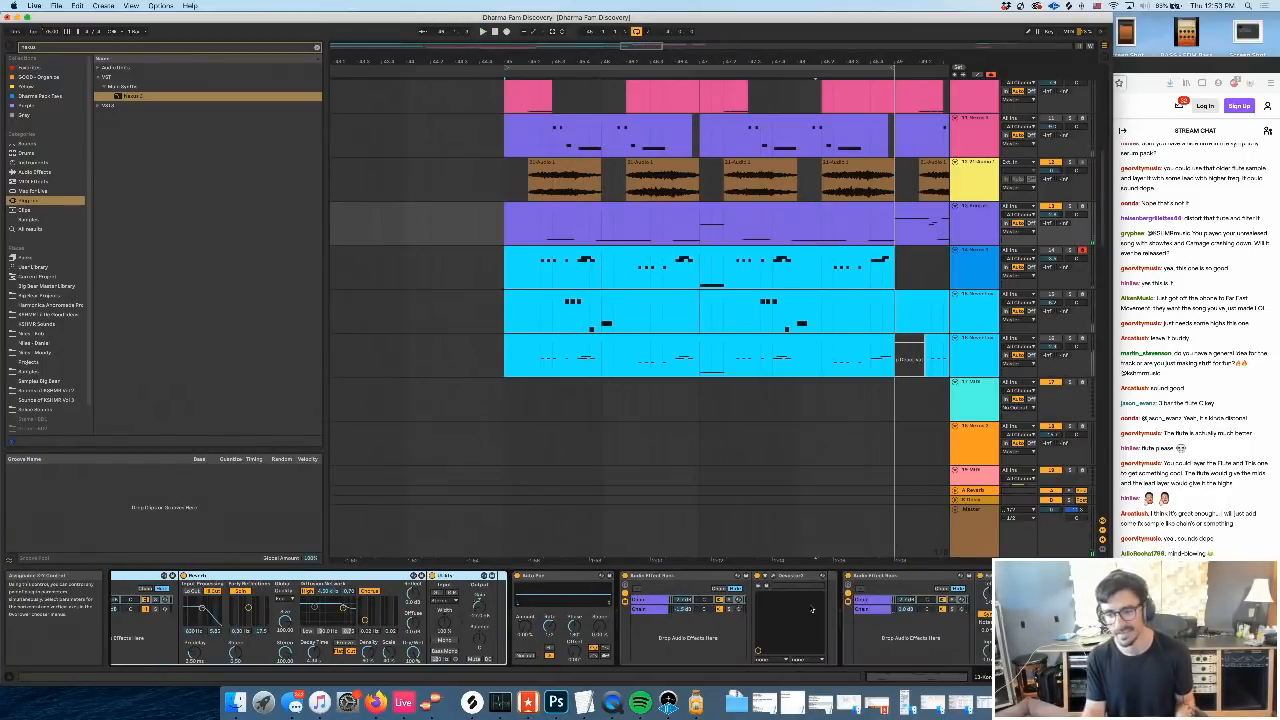
scroll(828, 616, right, 4)
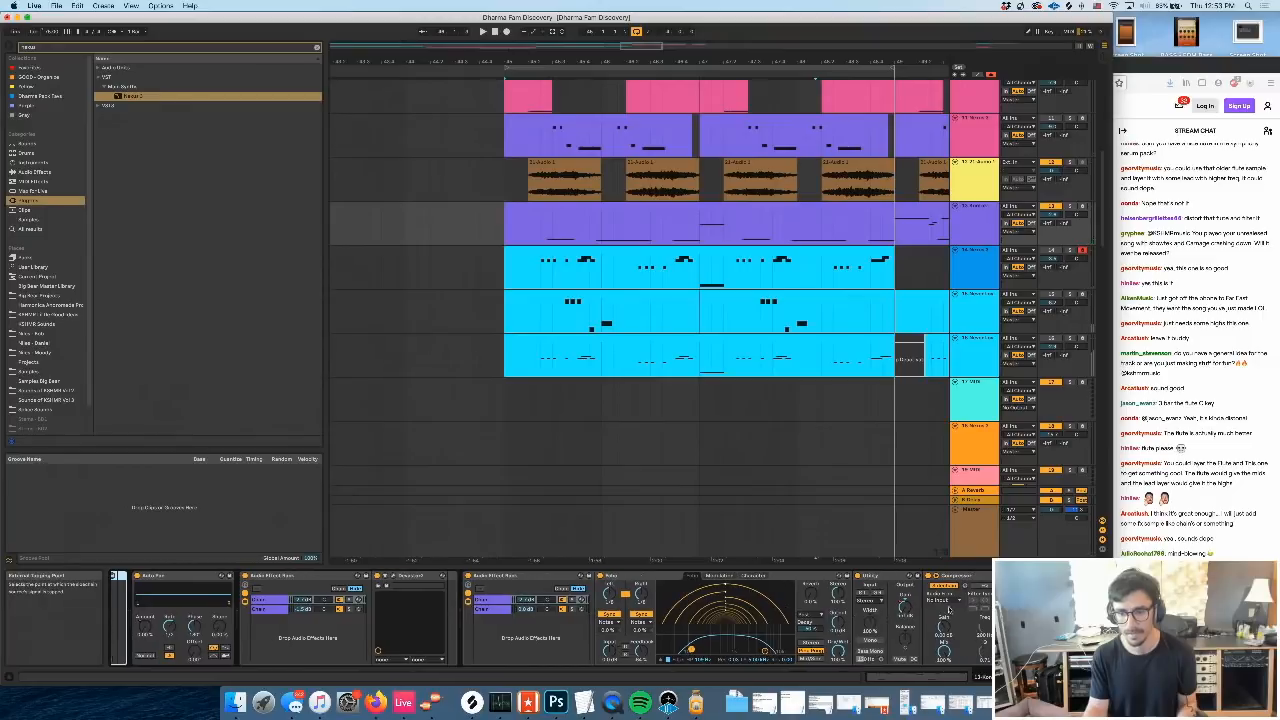
key(a)
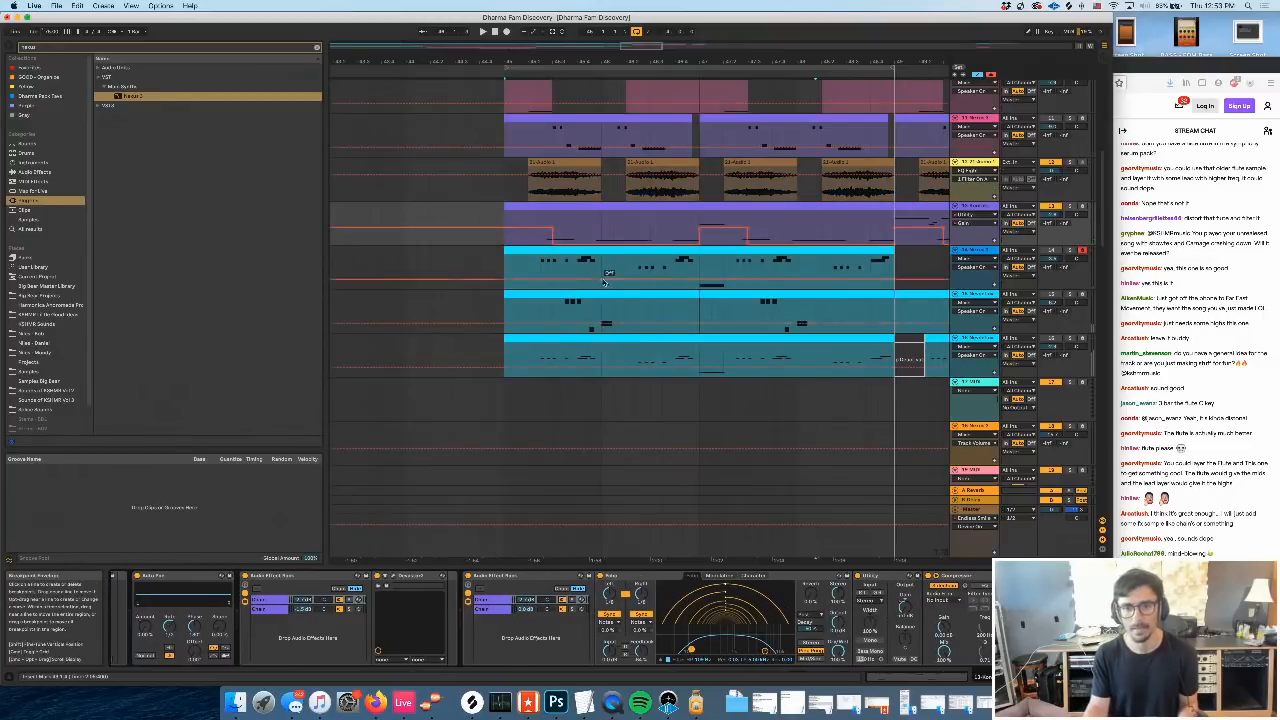
Redraw the Kontakt track's Utility gain automation so it drops to its minimum shortly after the first purple clip starts
drag(600, 234, 576, 232)
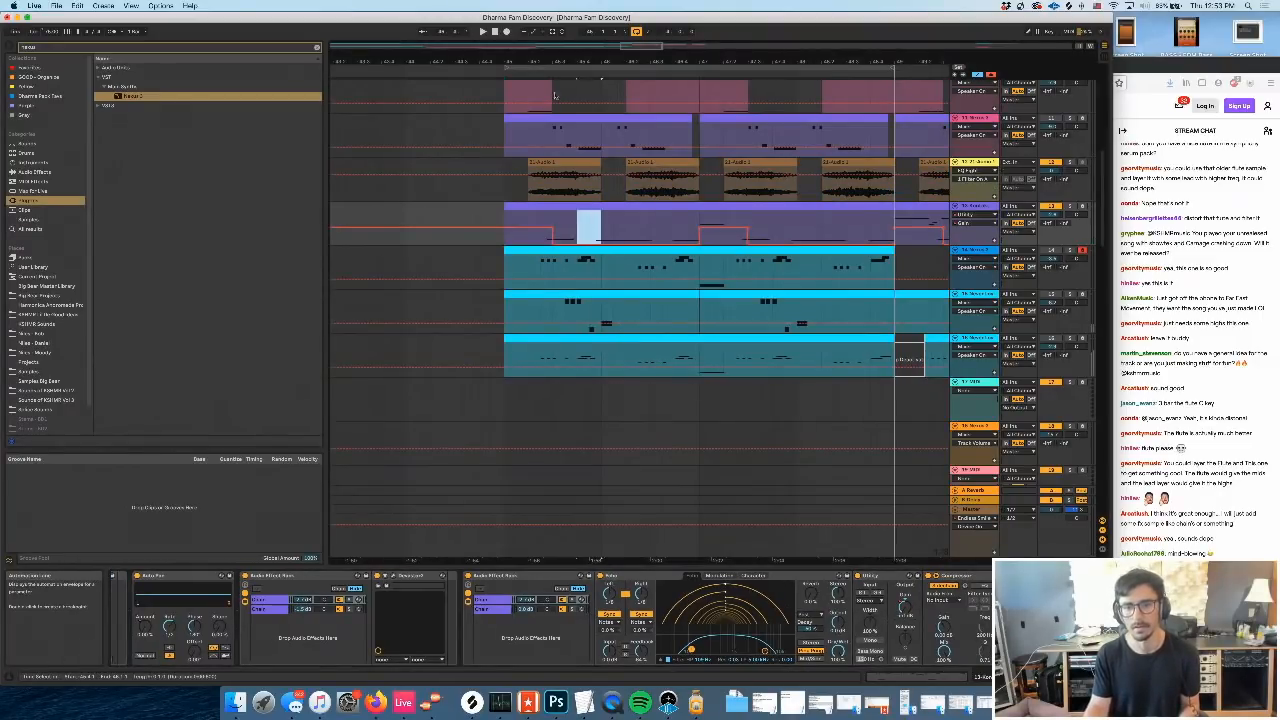
drag(549, 61, 549, 110)
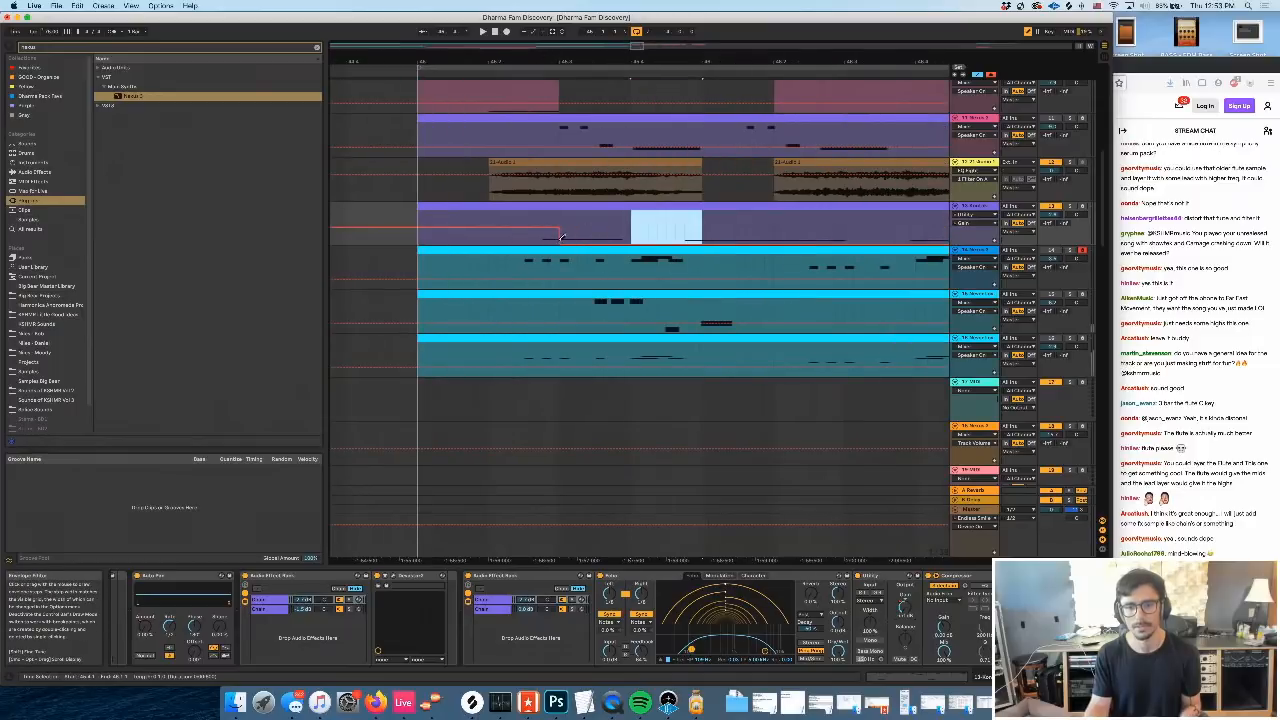
drag(631, 234, 671, 240)
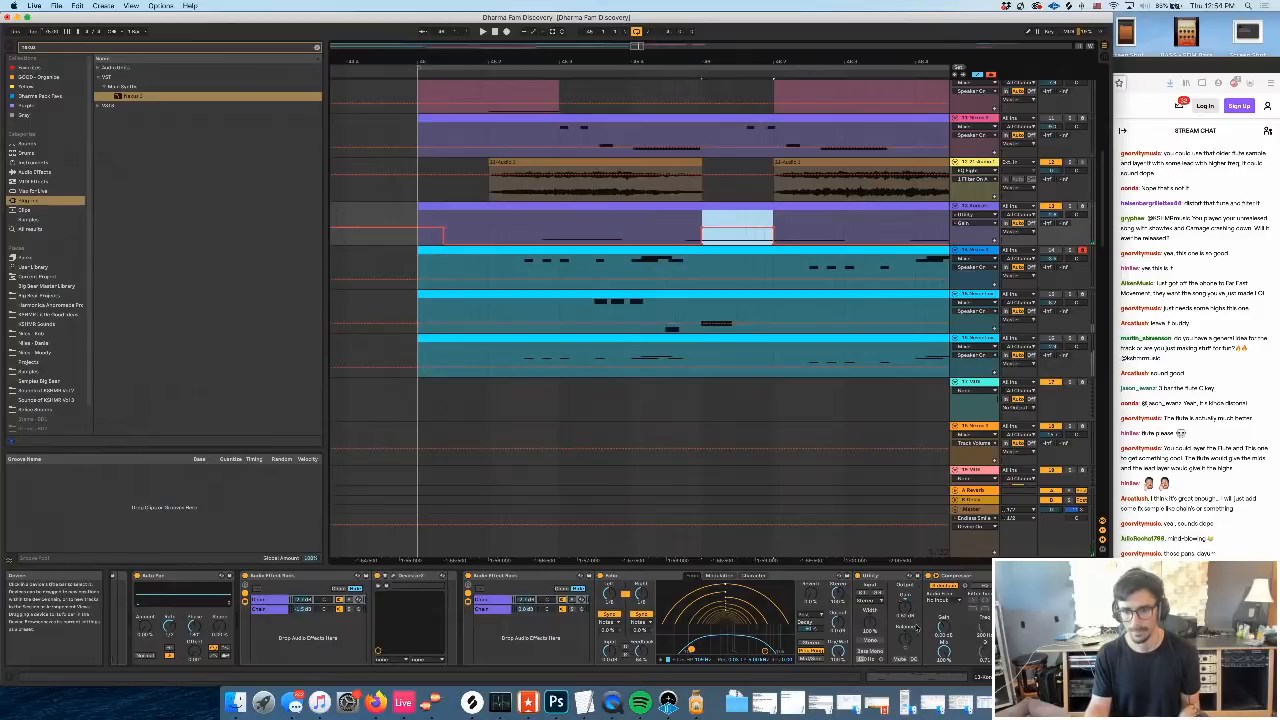
Place a copy of the Utility directly before the Echo and show the new Utility's gain automation on the track
click(650, 651)
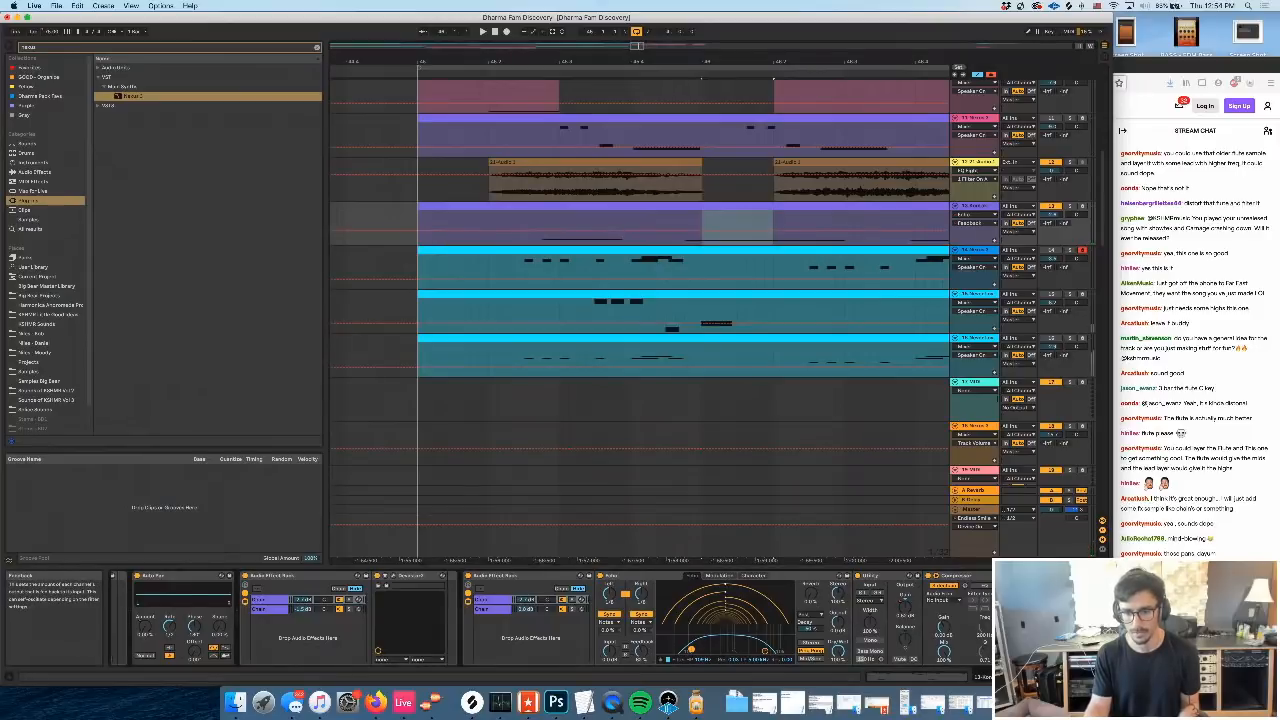
click(893, 575)
drag(884, 576, 625, 576)
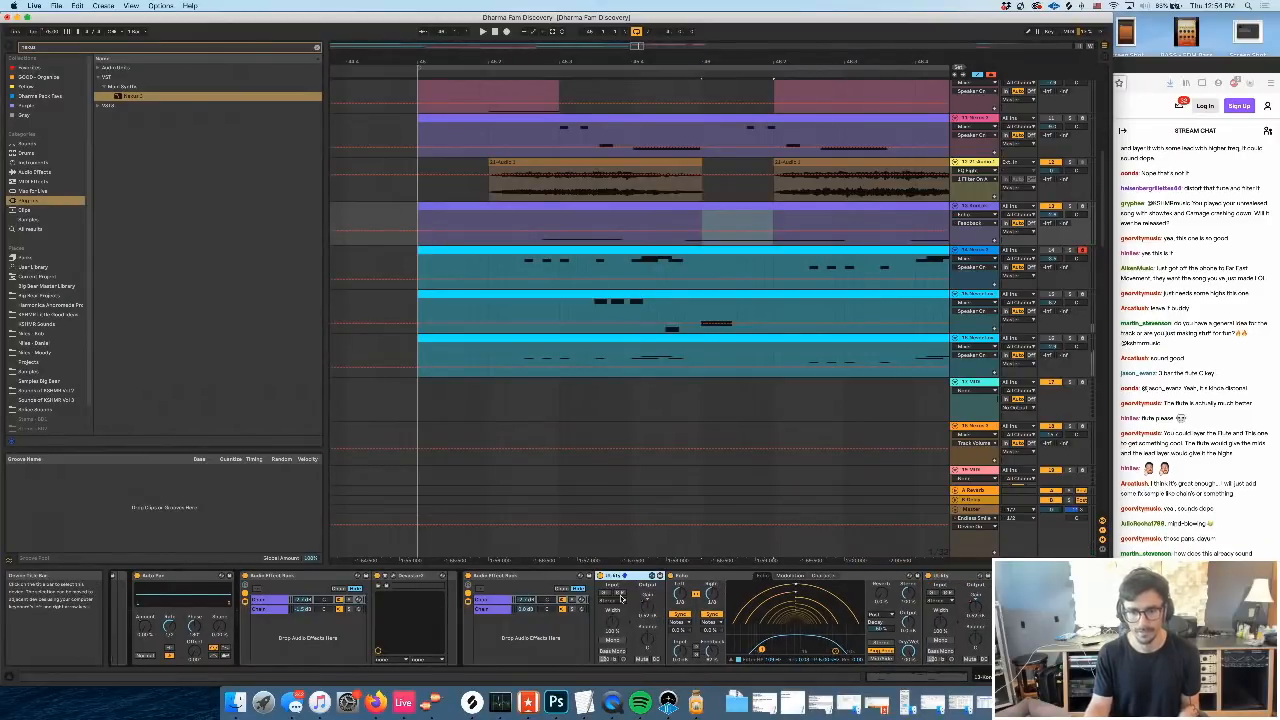
click(652, 609)
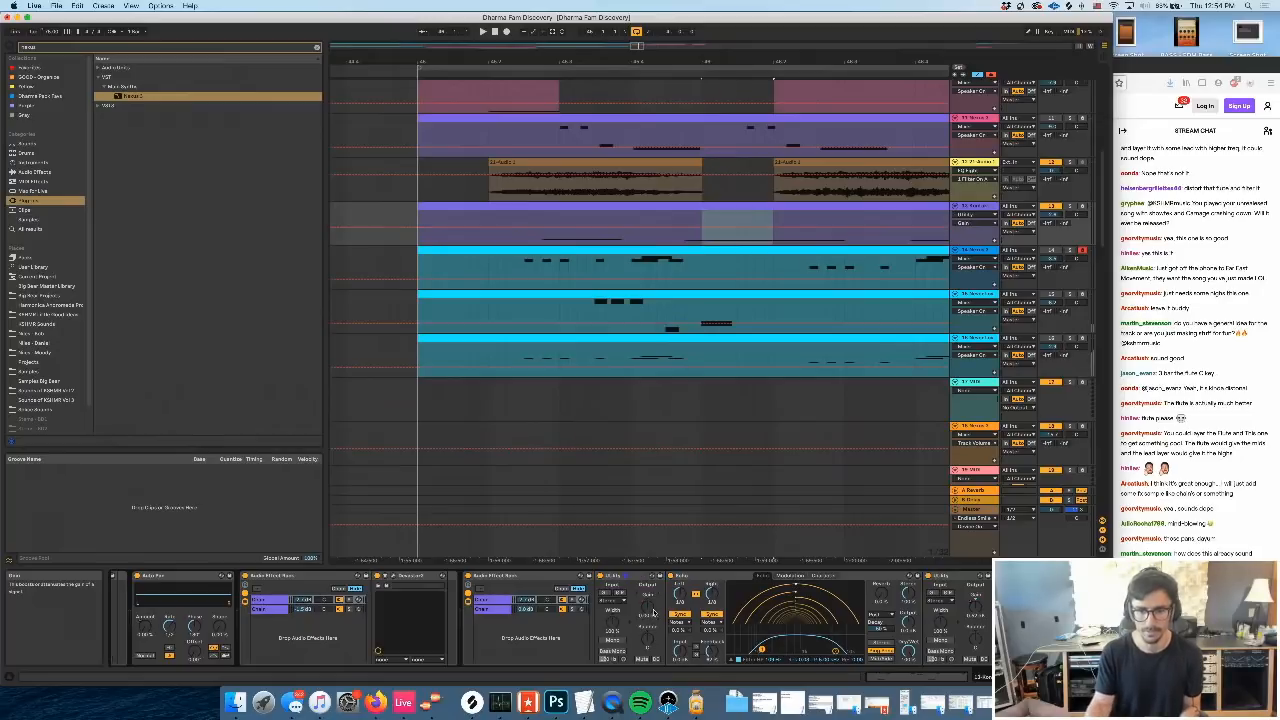
Draw the new Utility's gain to -inf dB through the clip's first three beats and the second bar's first beat, and play it back
key(b)
drag(626, 240, 568, 300)
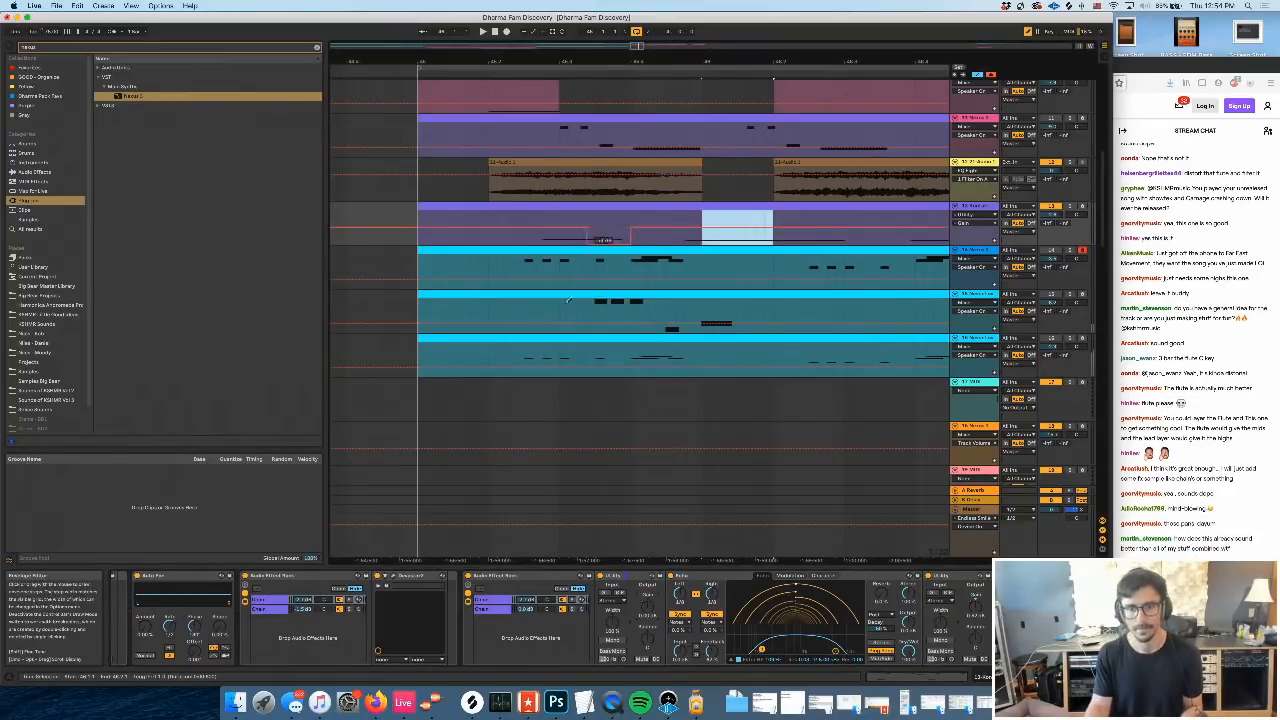
key(space)
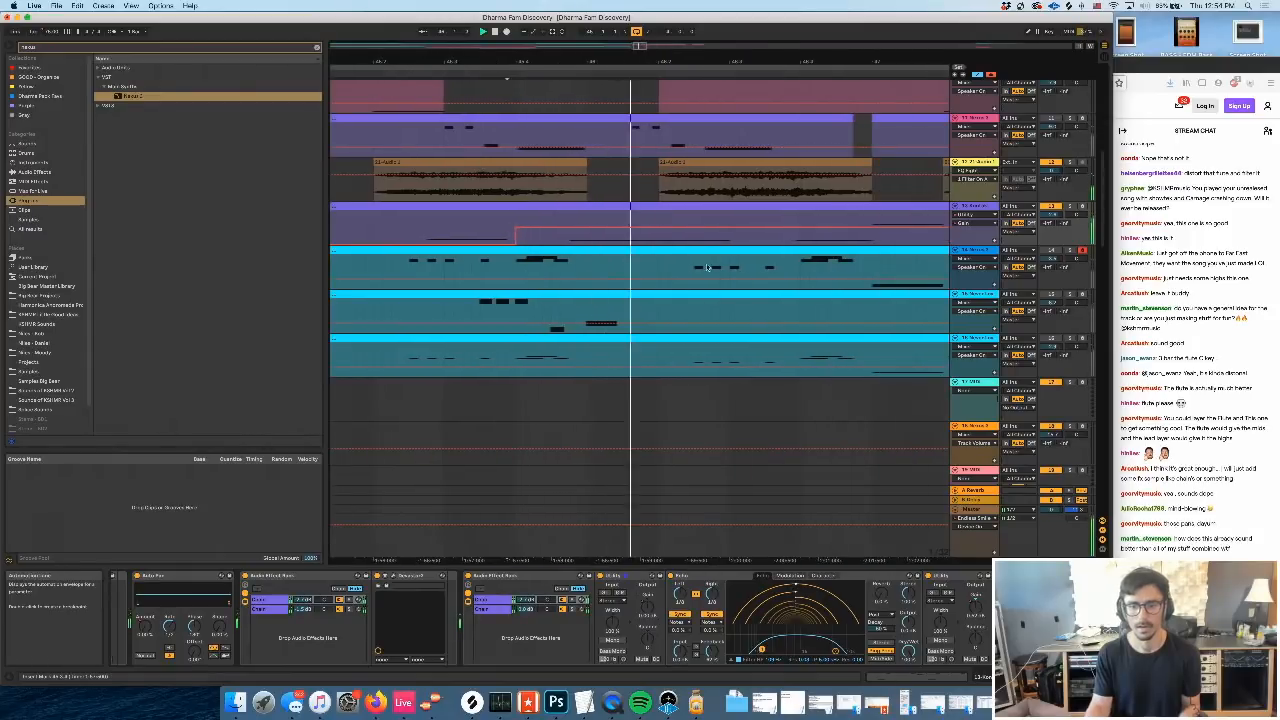
mouse_move(587, 239)
mouse_down()
mouse_move(588, 264)
mouse_move(645, 264)
mouse_up()
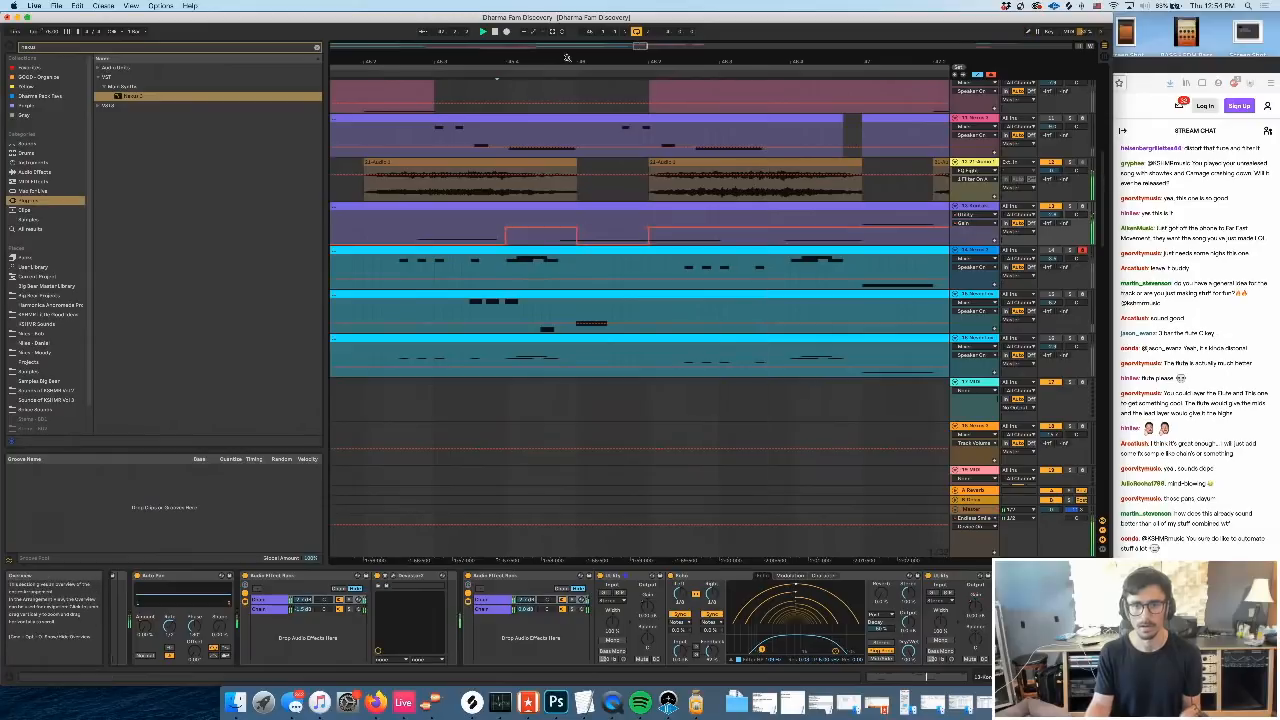
scroll(567, 204, down, 5)
scroll(567, 202, left, 1)
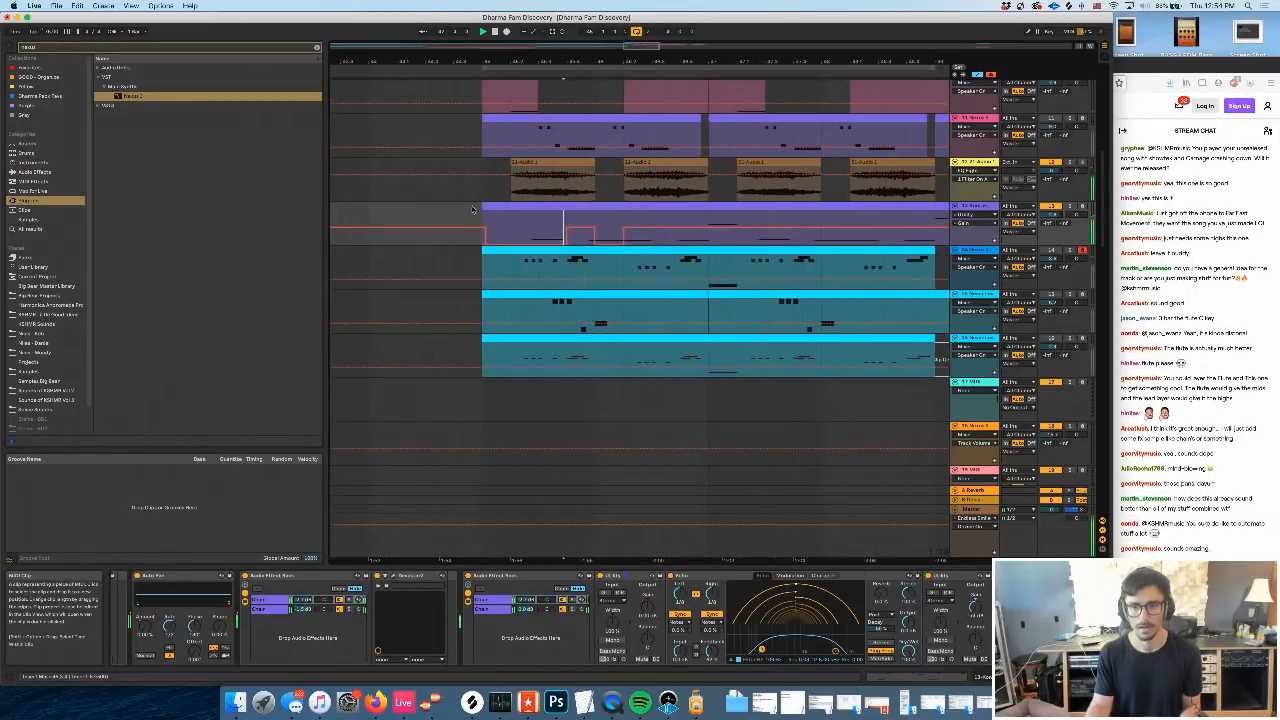
key(space)
scroll(720, 550, right, 1)
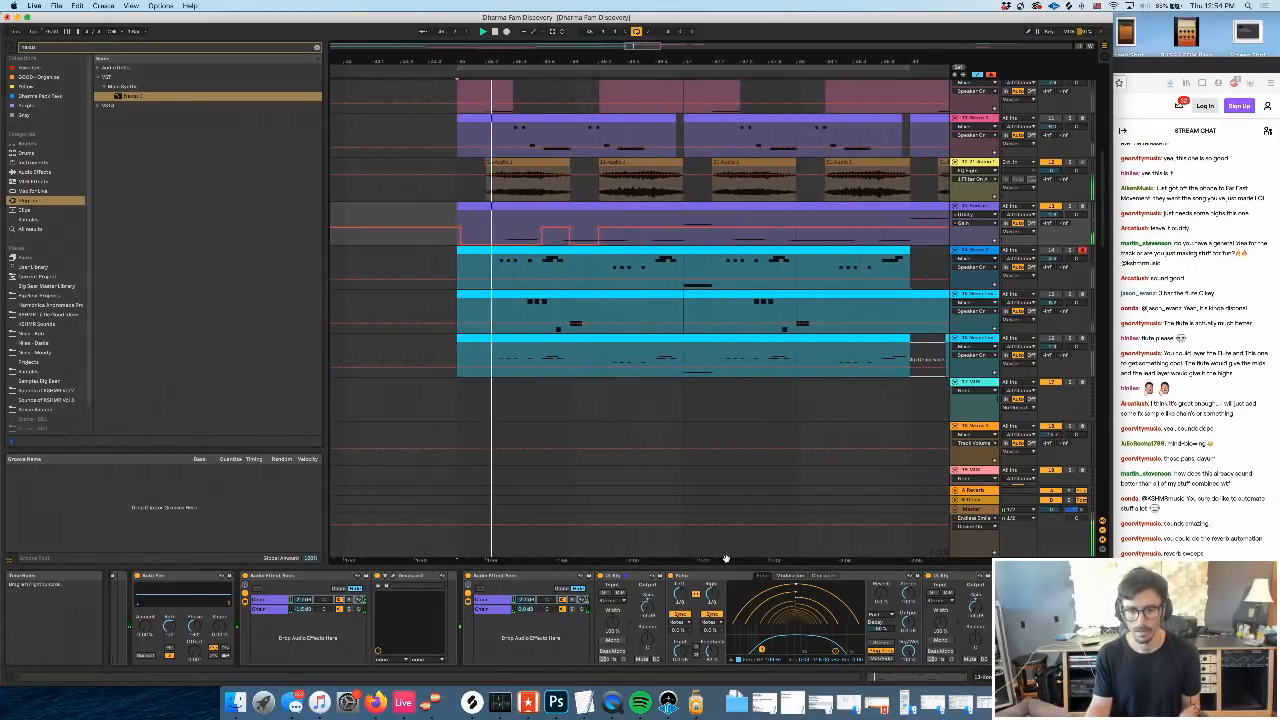
Reshape the first abrupt gain rise into a ramp from late in the clip's second beat up to its fourth beat
scroll(677, 628, right, 5)
scroll(674, 628, right, 8)
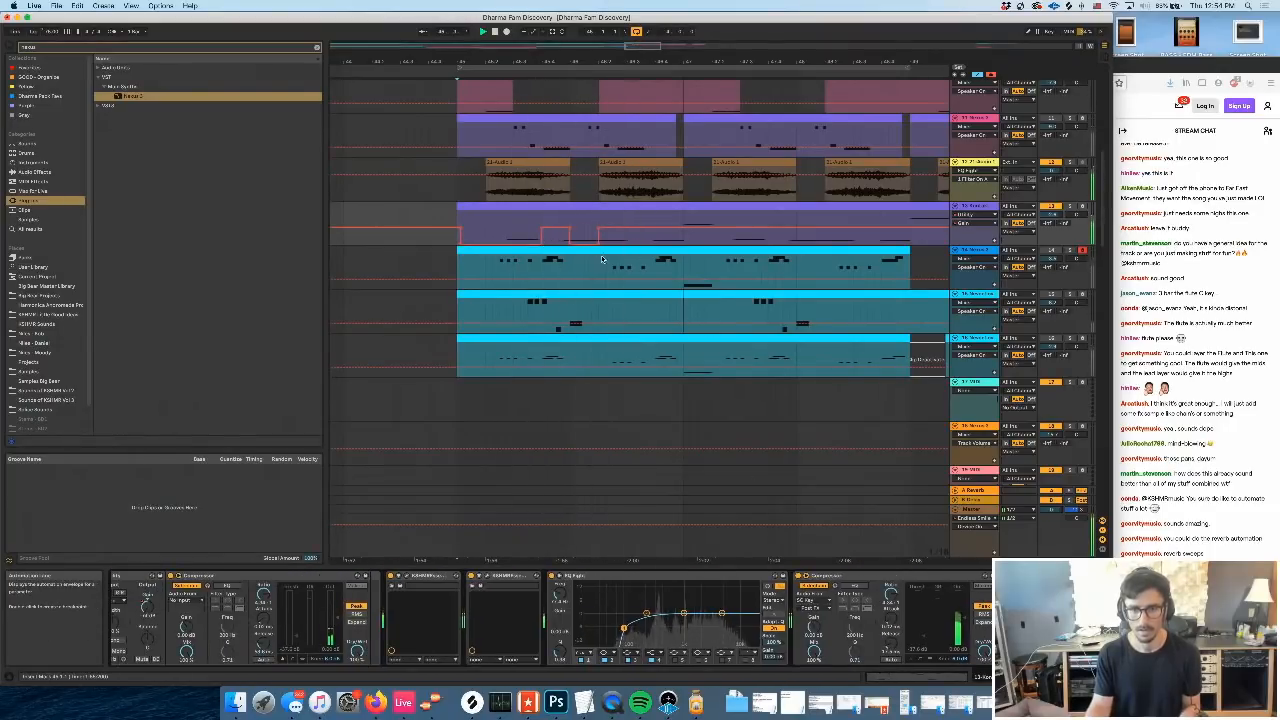
scroll(604, 259, right, 2)
scroll(604, 259, left, 1)
scroll(604, 259, left, 2)
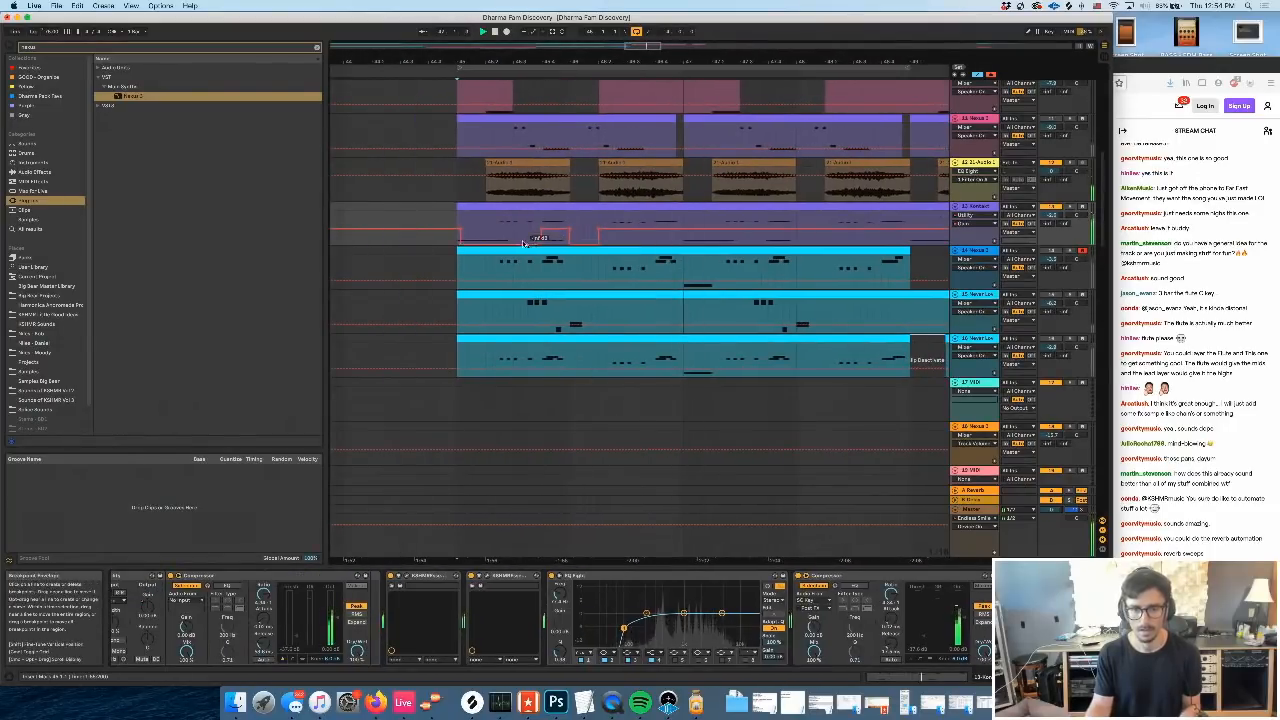
click(506, 245)
click(506, 248)
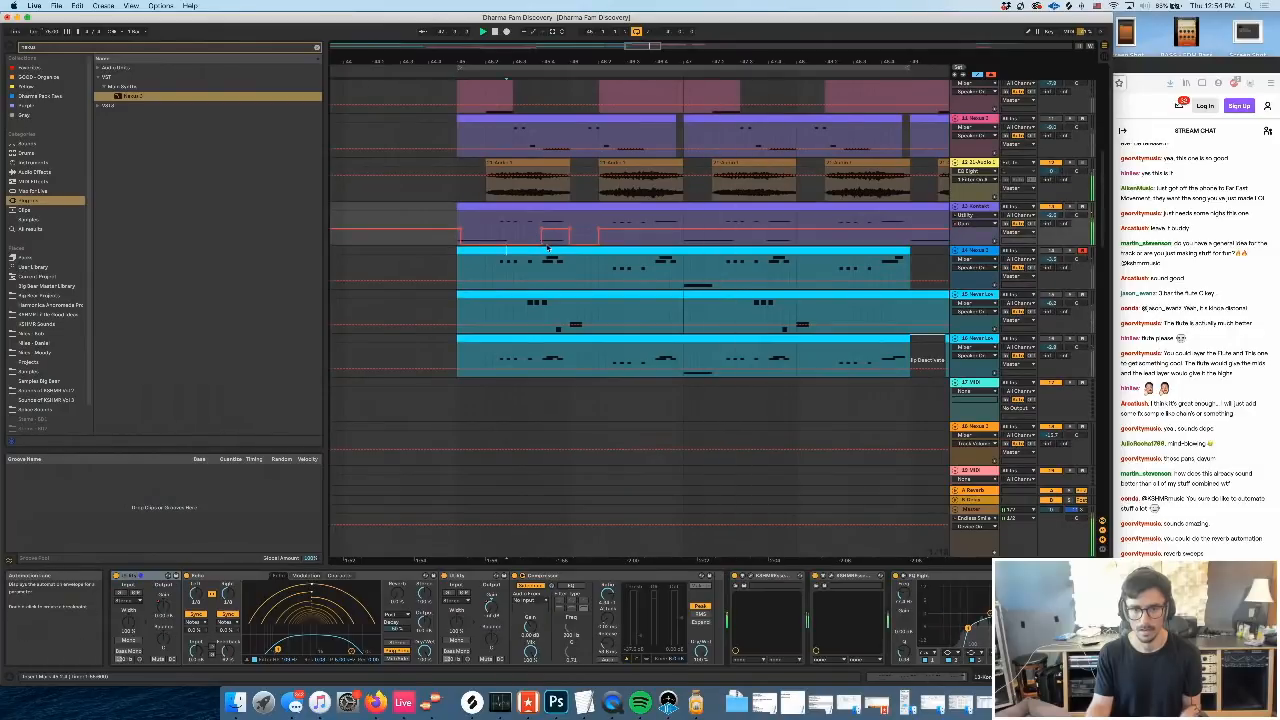
click(543, 246)
Replace the low note starting the purple clip's bar 3 with a shorter one, shift it slightly earlier and higher, and play it back
click(705, 208)
key(space)
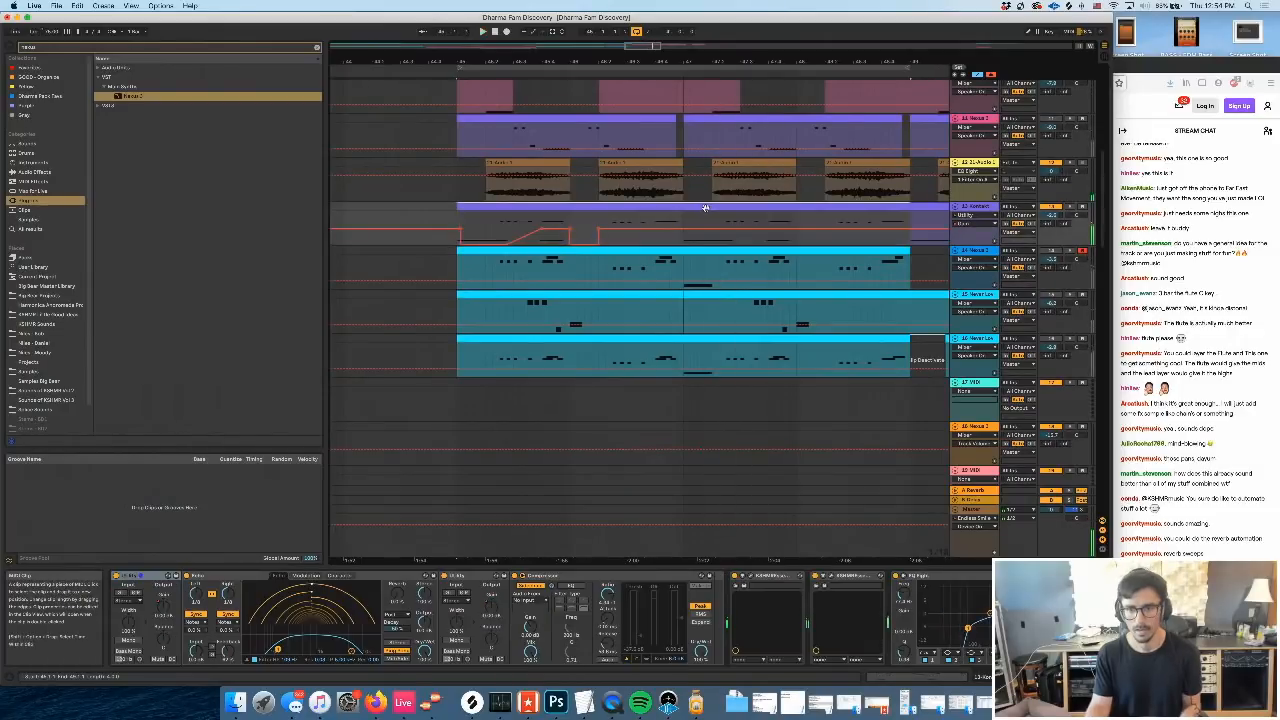
double_click(705, 208)
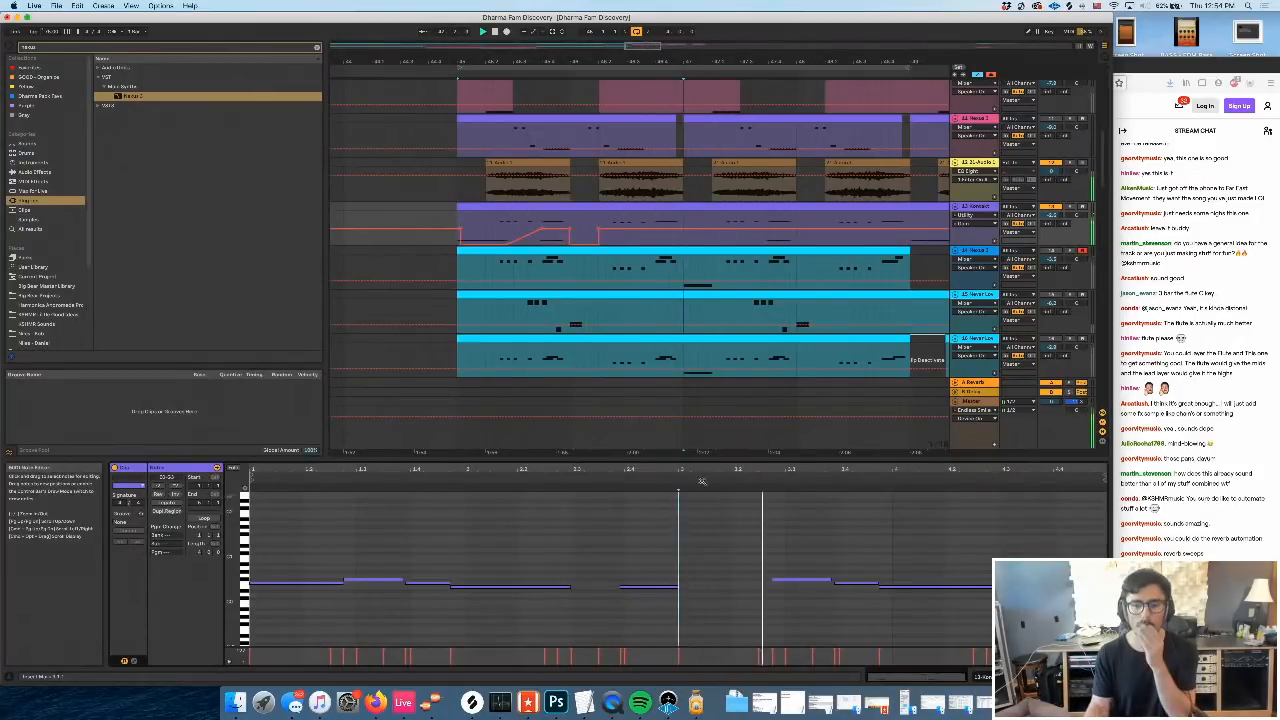
key(space)
double_click(693, 589)
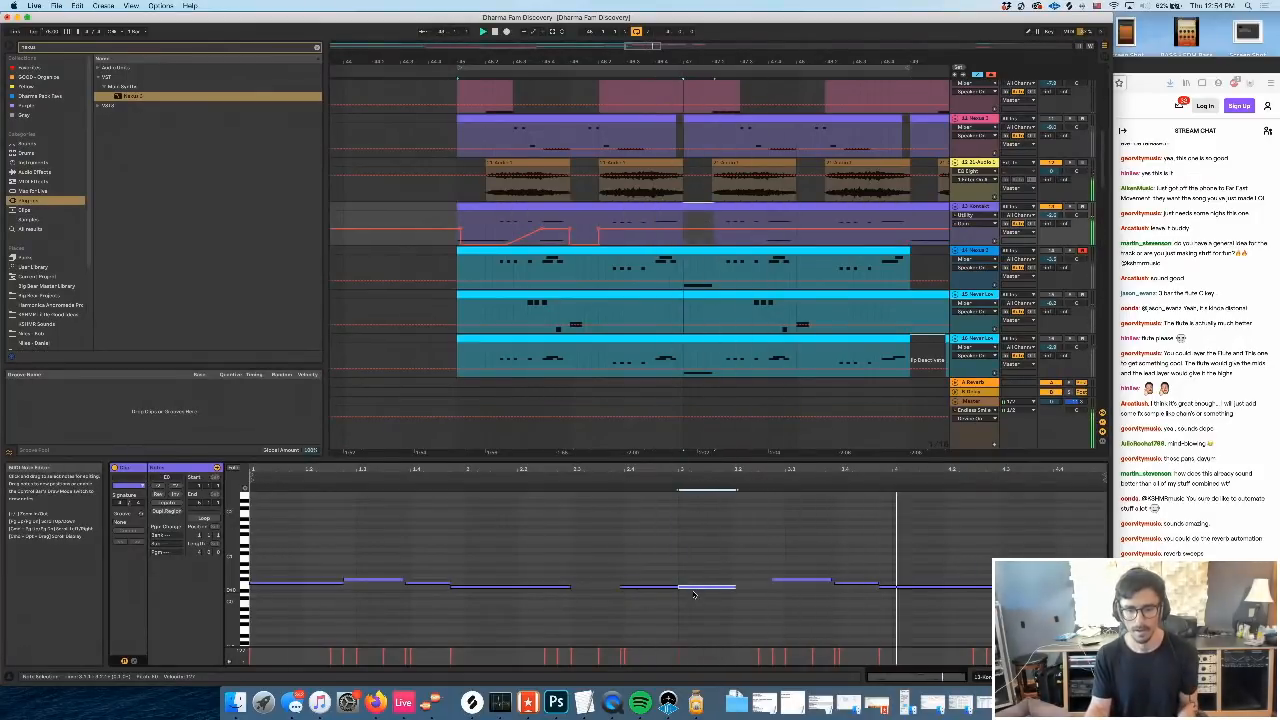
key(space)
drag(692, 589, 687, 583)
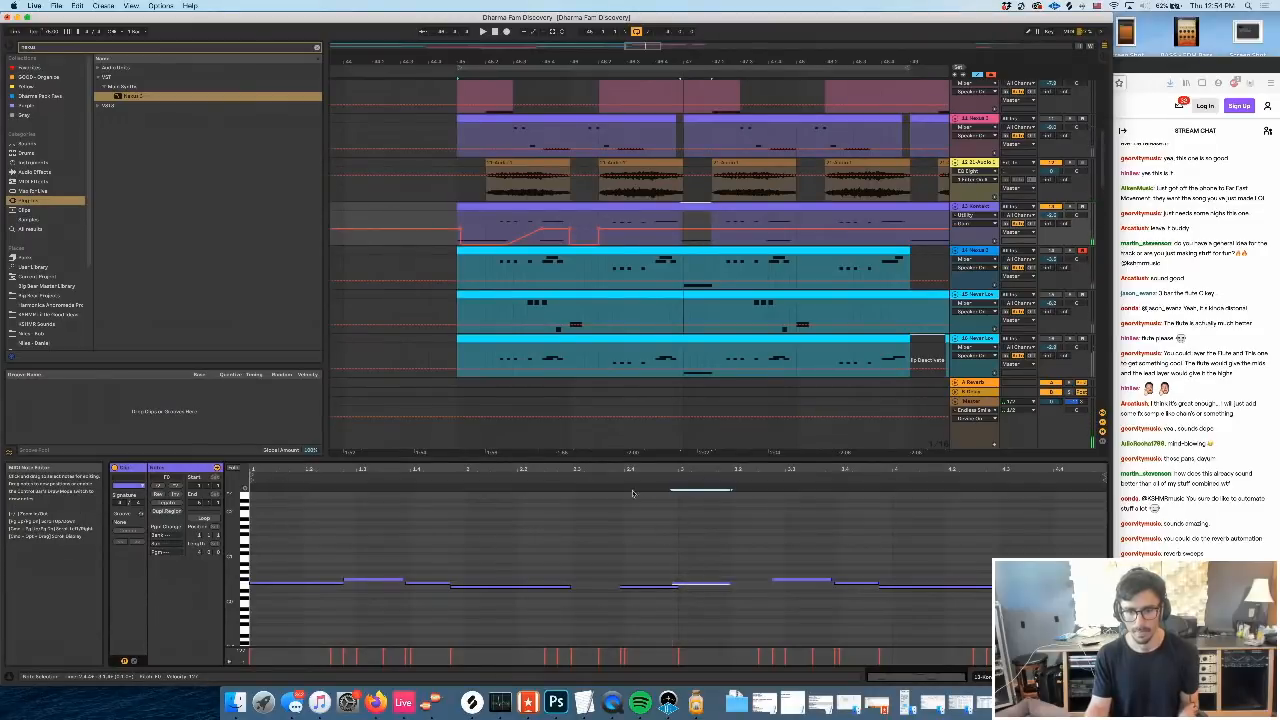
key(space)
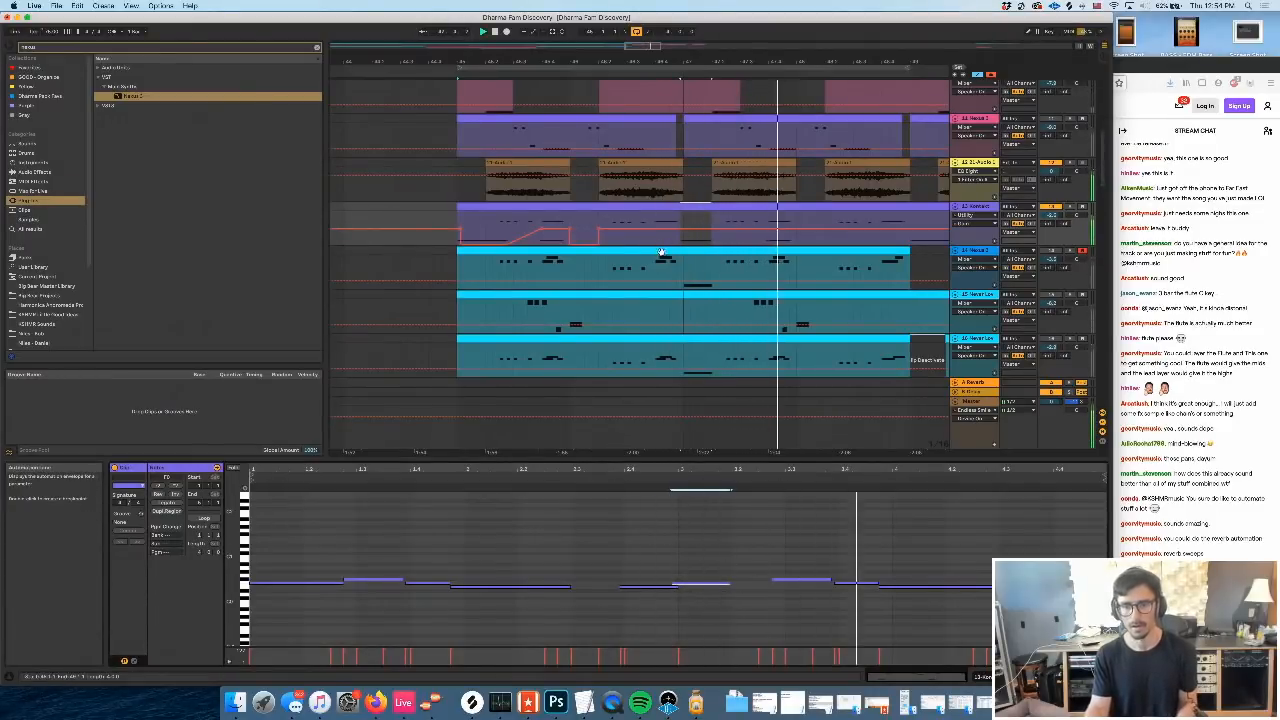
scroll(662, 252, right, 2)
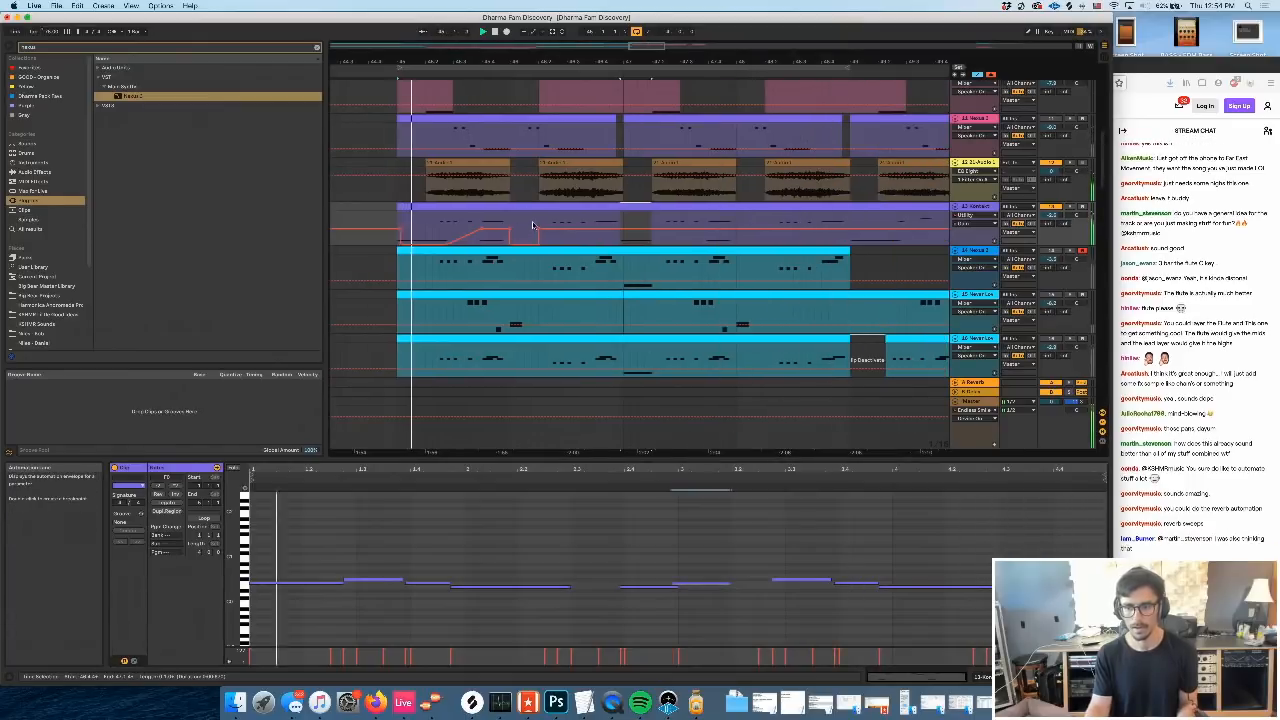
scroll(609, 262, left, 5)
scroll(609, 262, right, 3)
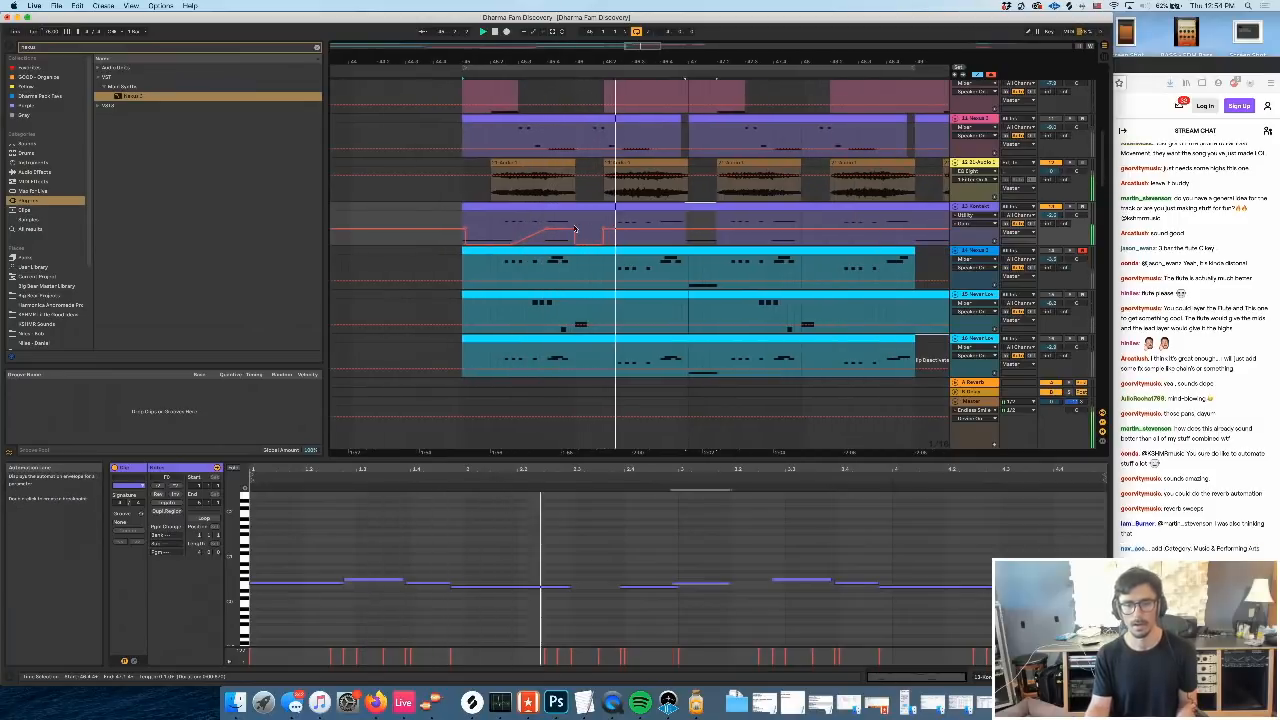
Stop playback and show the gain envelopes of the Utilities before and after the Echo in separate automation lanes on the lead track
key(space)
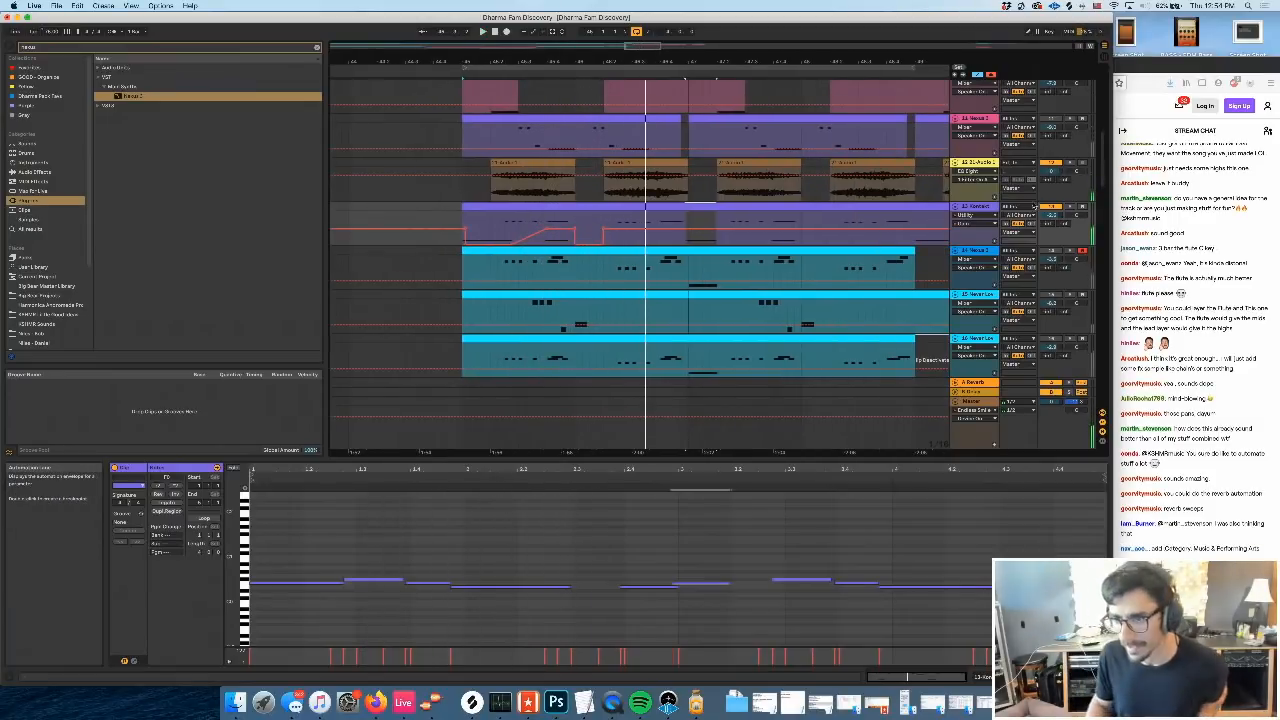
click(972, 207)
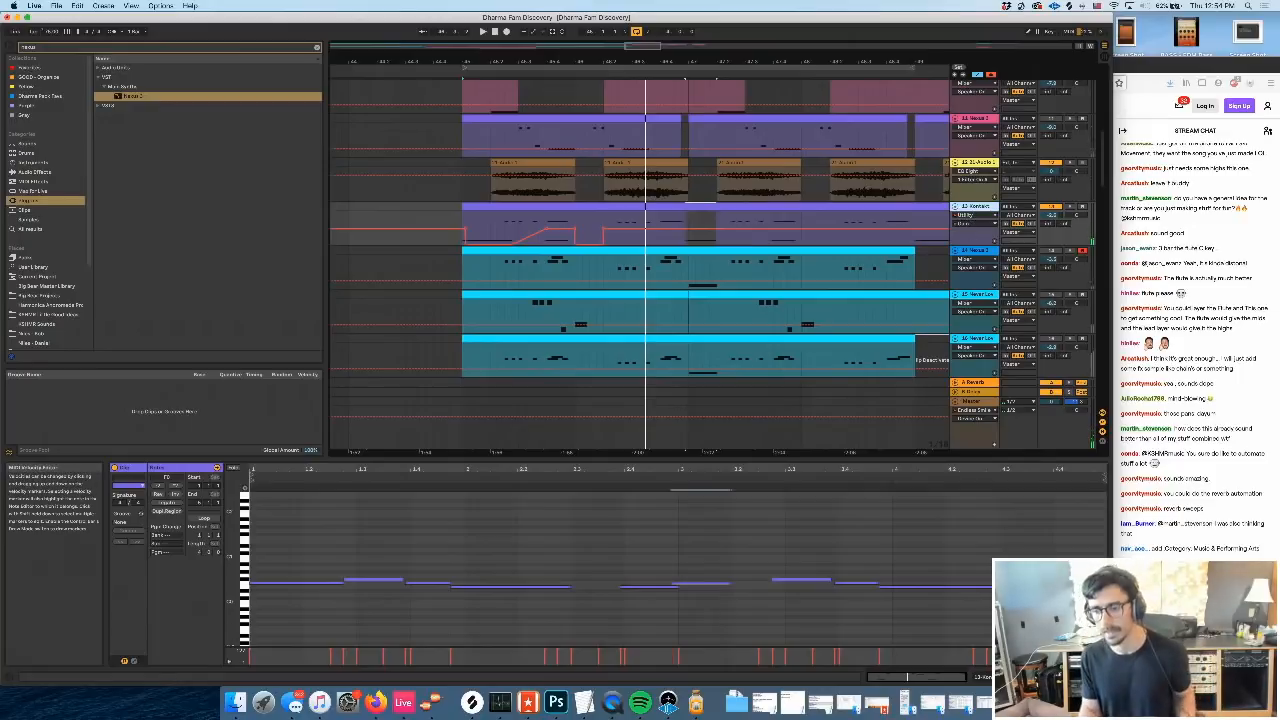
key(shift+Tab)
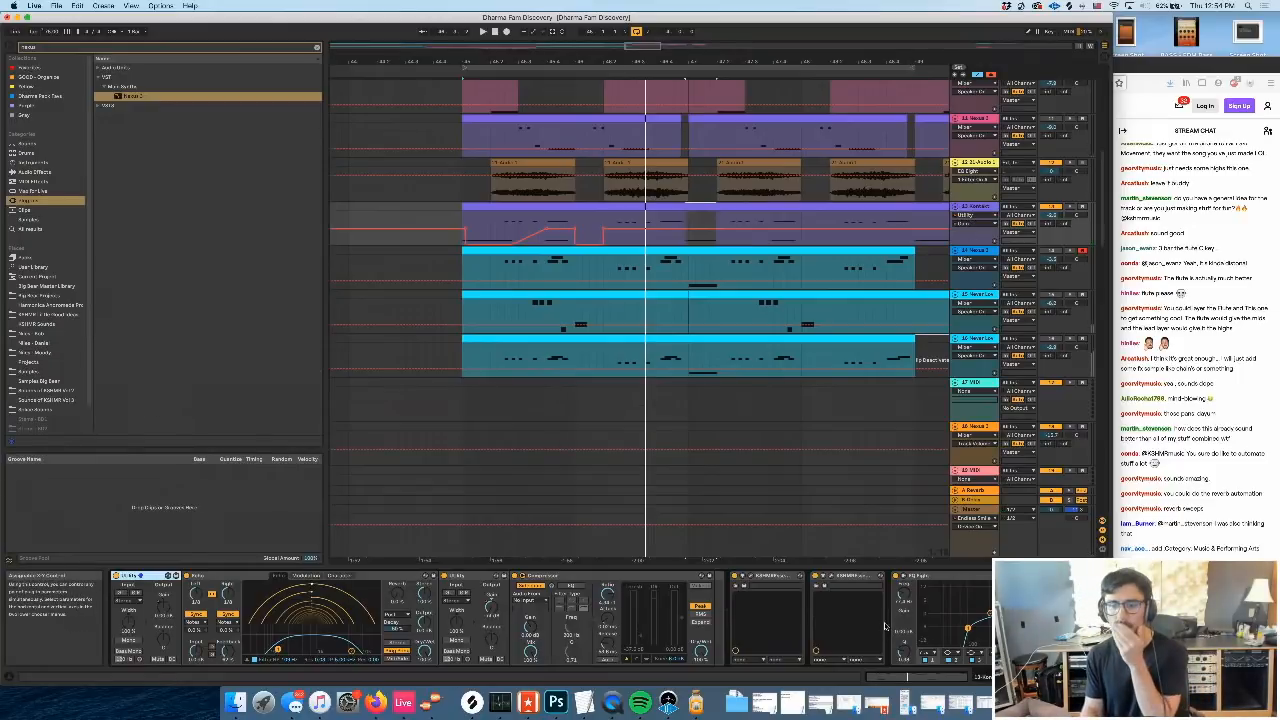
scroll(885, 627, left, 4)
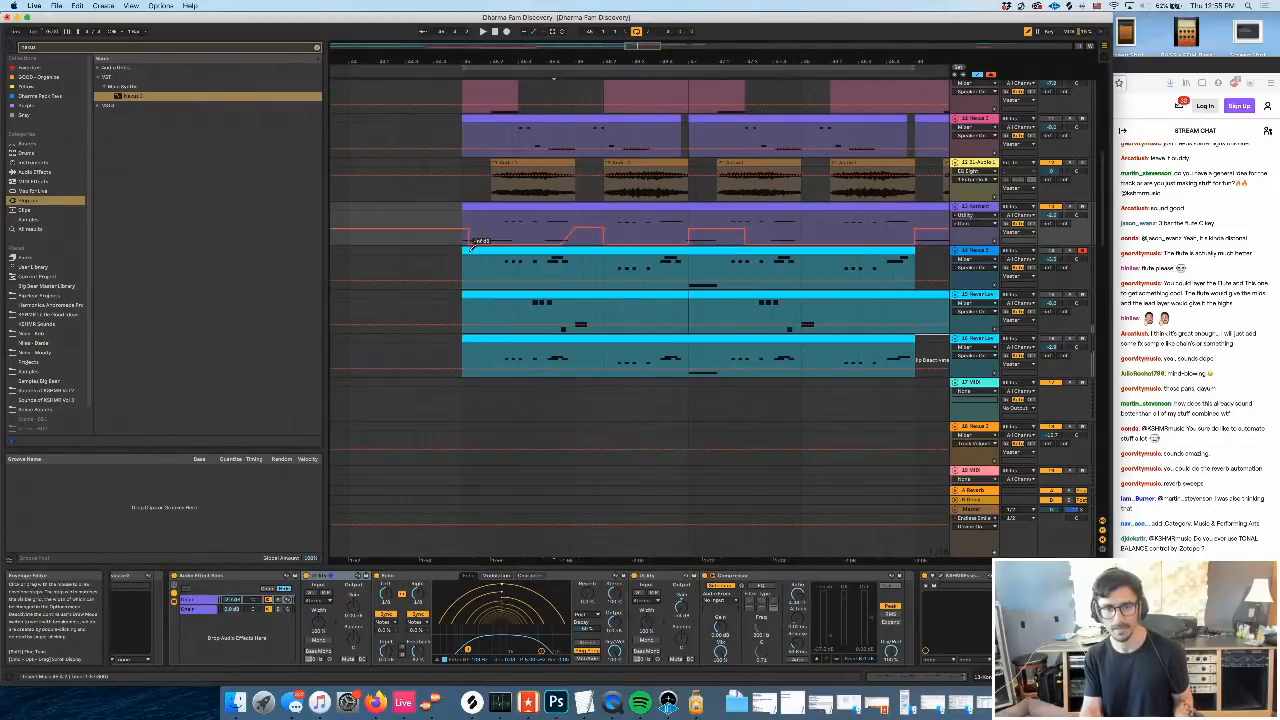
click(994, 241)
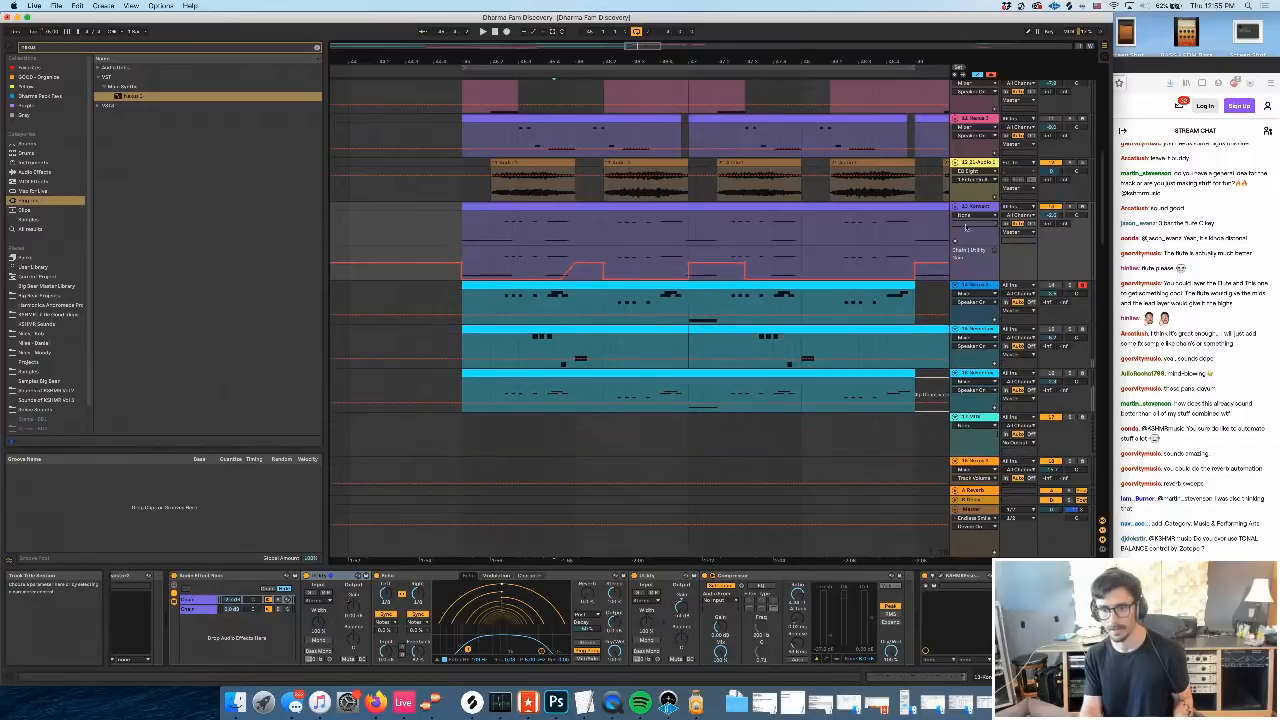
click(352, 602)
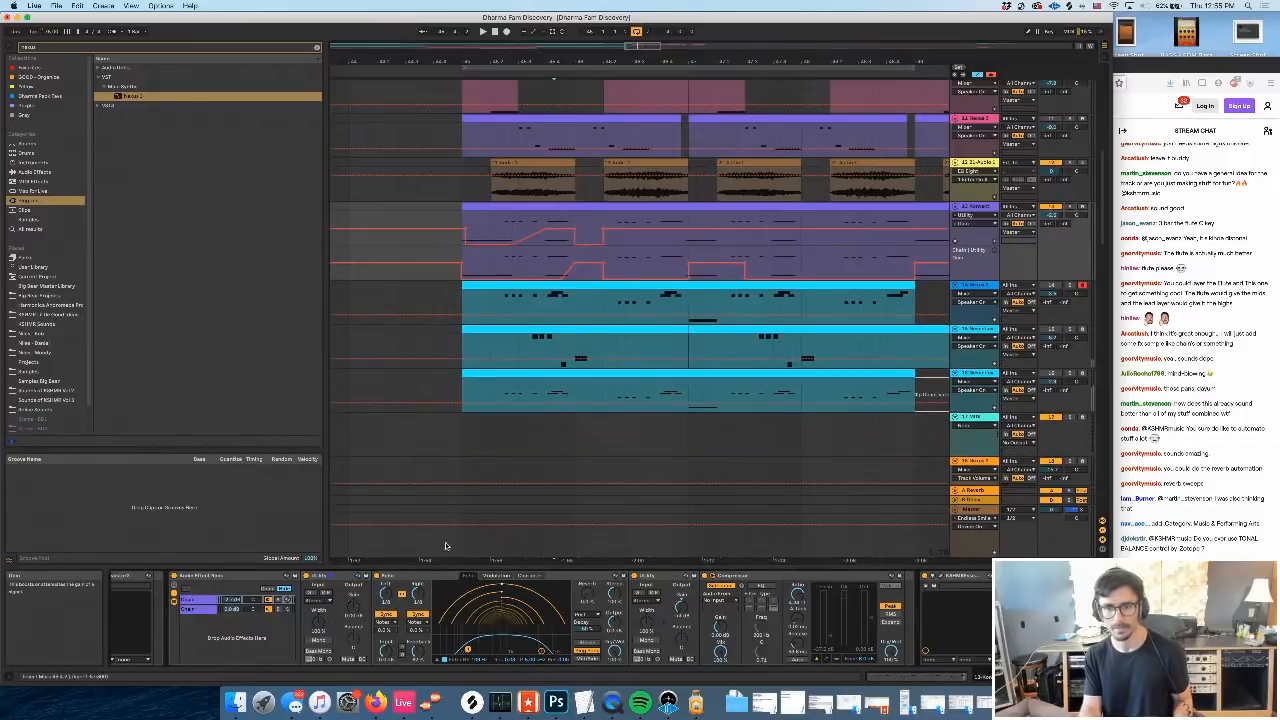
click(994, 241)
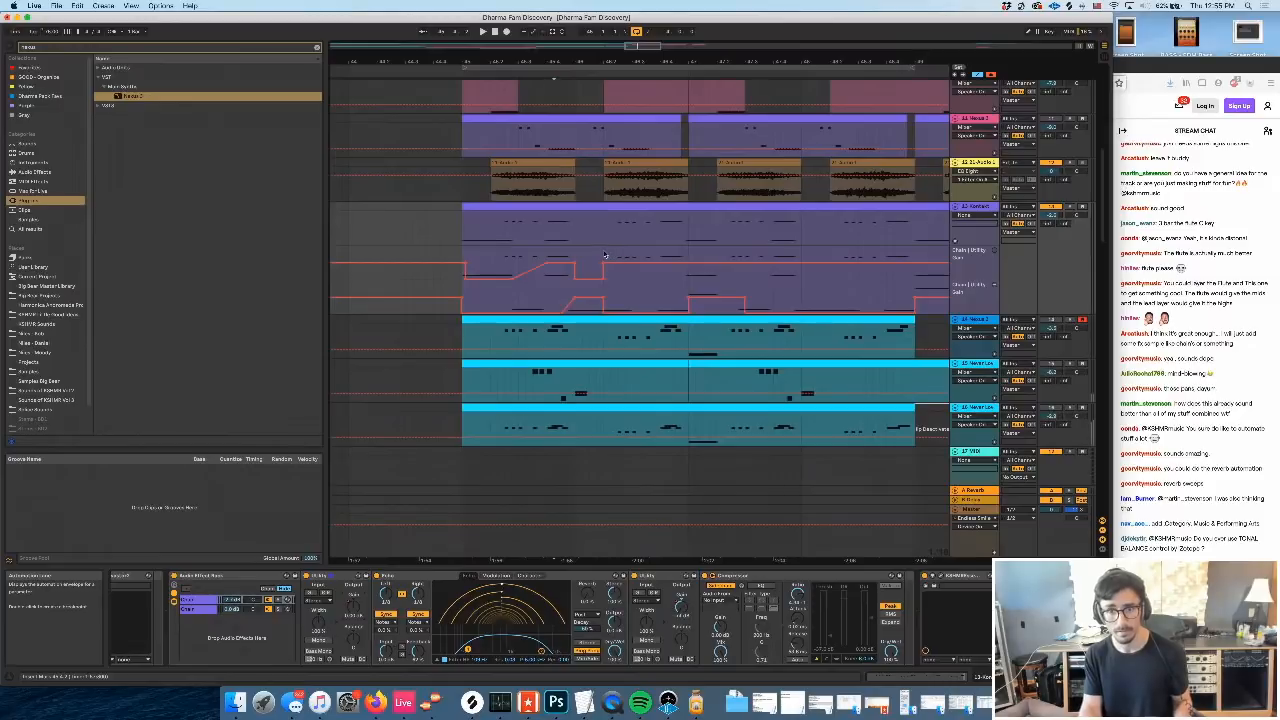
Try repeating the first five beats of both Utility gain envelopes twice along the clip and play it back
drag(605, 255, 469, 280)
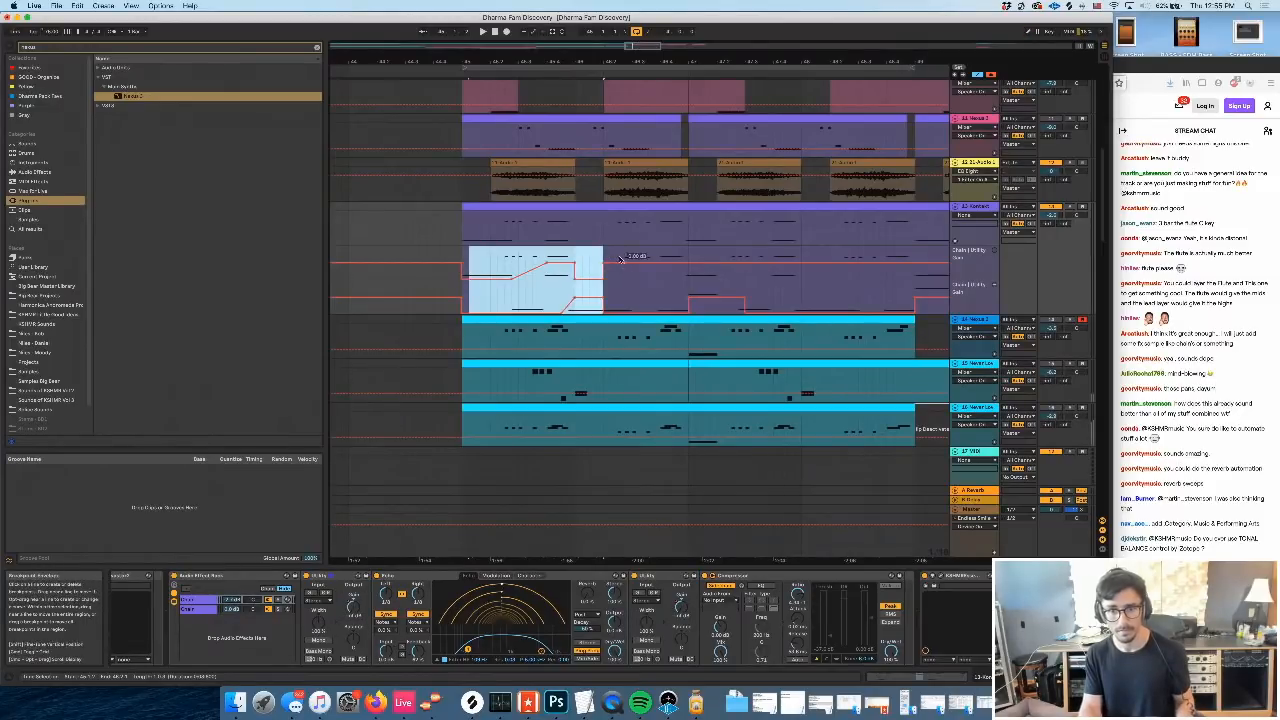
drag(604, 247, 461, 278)
key(super+d)
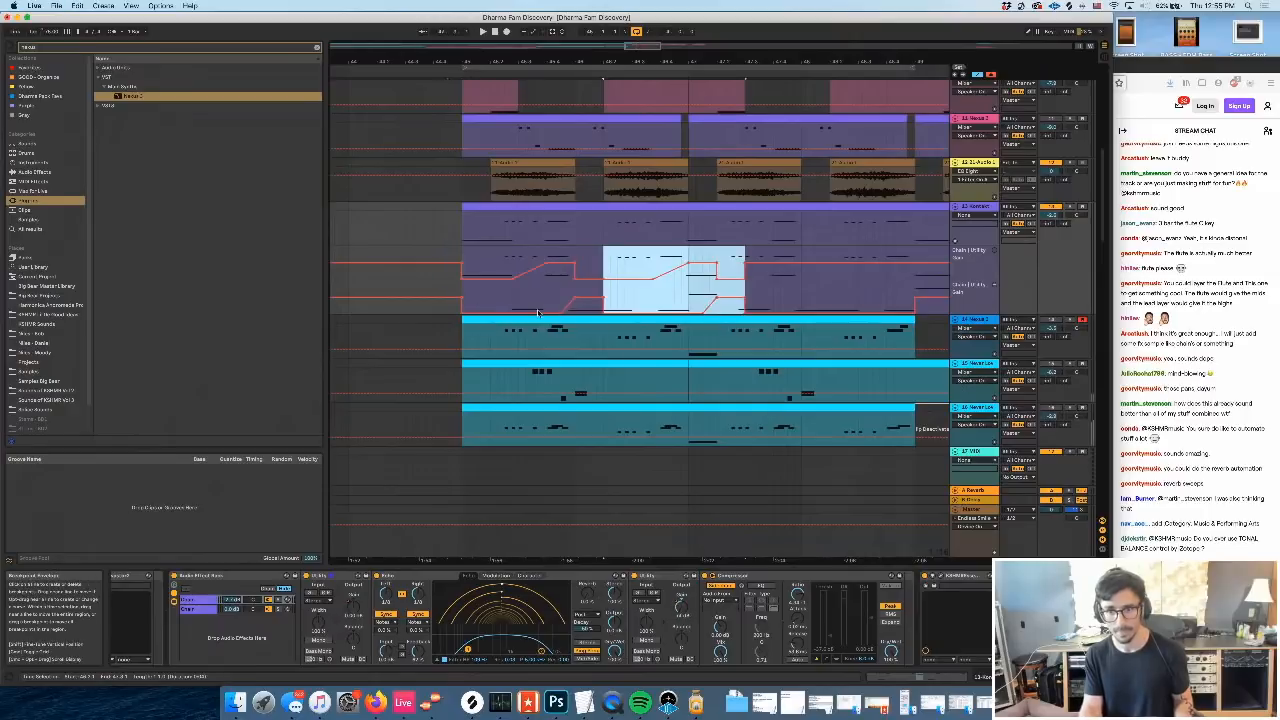
key(super+d)
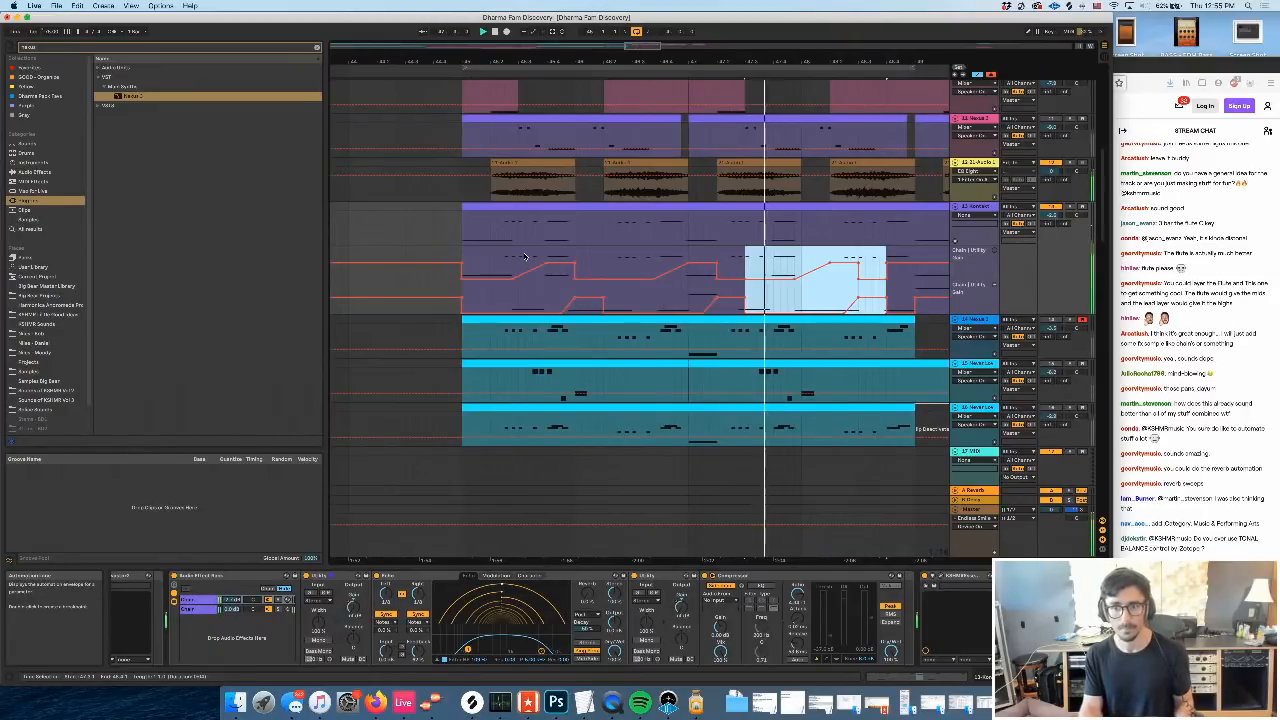
key(space)
key(super+z)
Duplicate the first bar of both Utility gain envelopes across the clip's remaining three bars and play it back
click(575, 263)
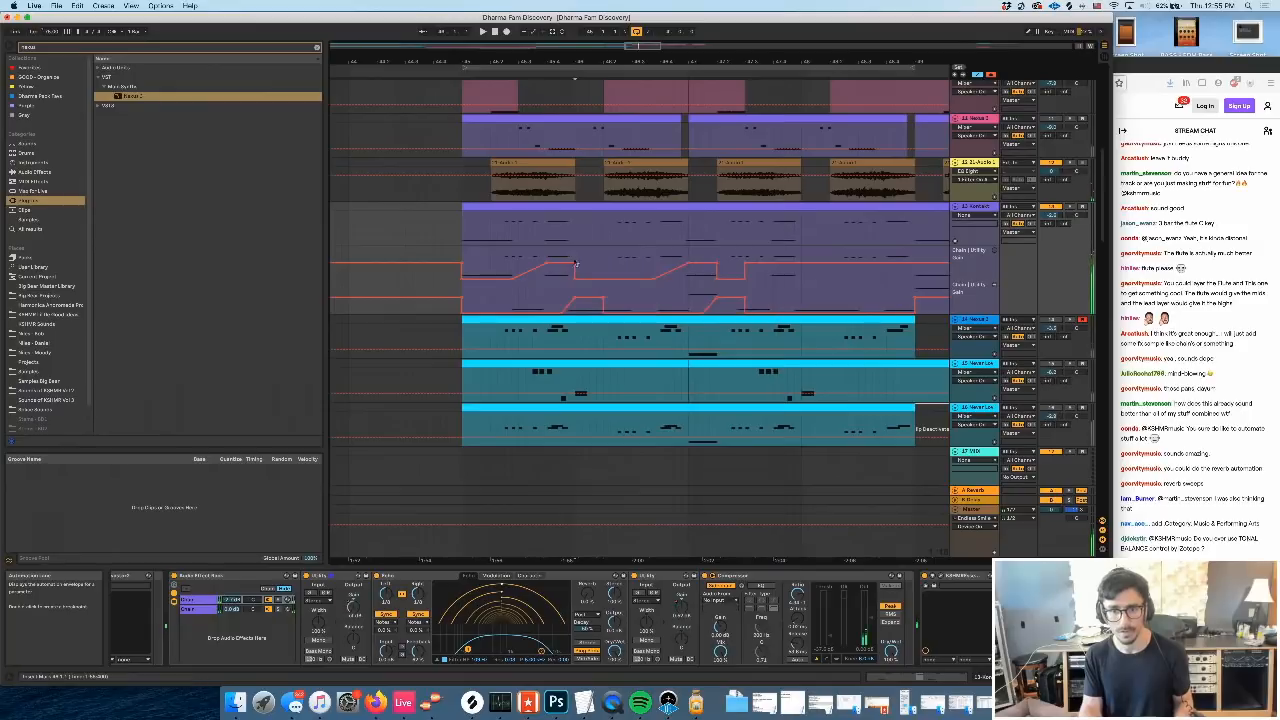
drag(575, 263, 466, 308)
key(super+d)
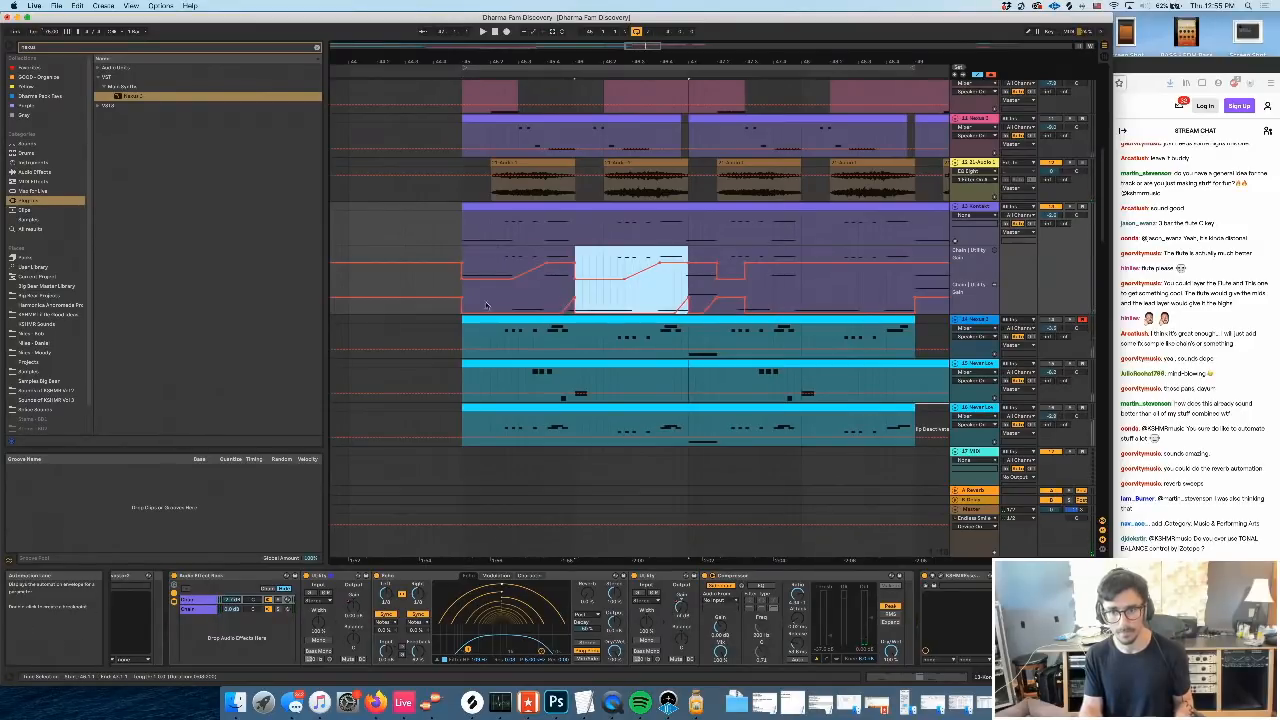
key(super+d)
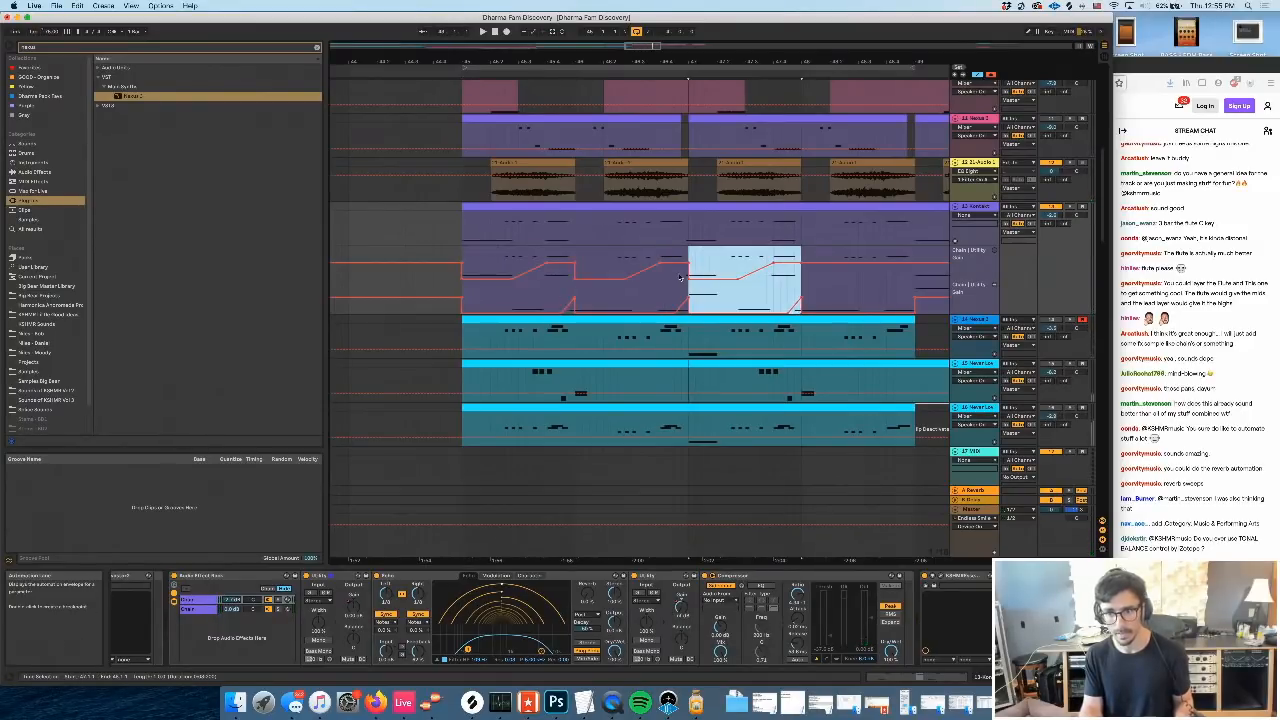
key(super+d)
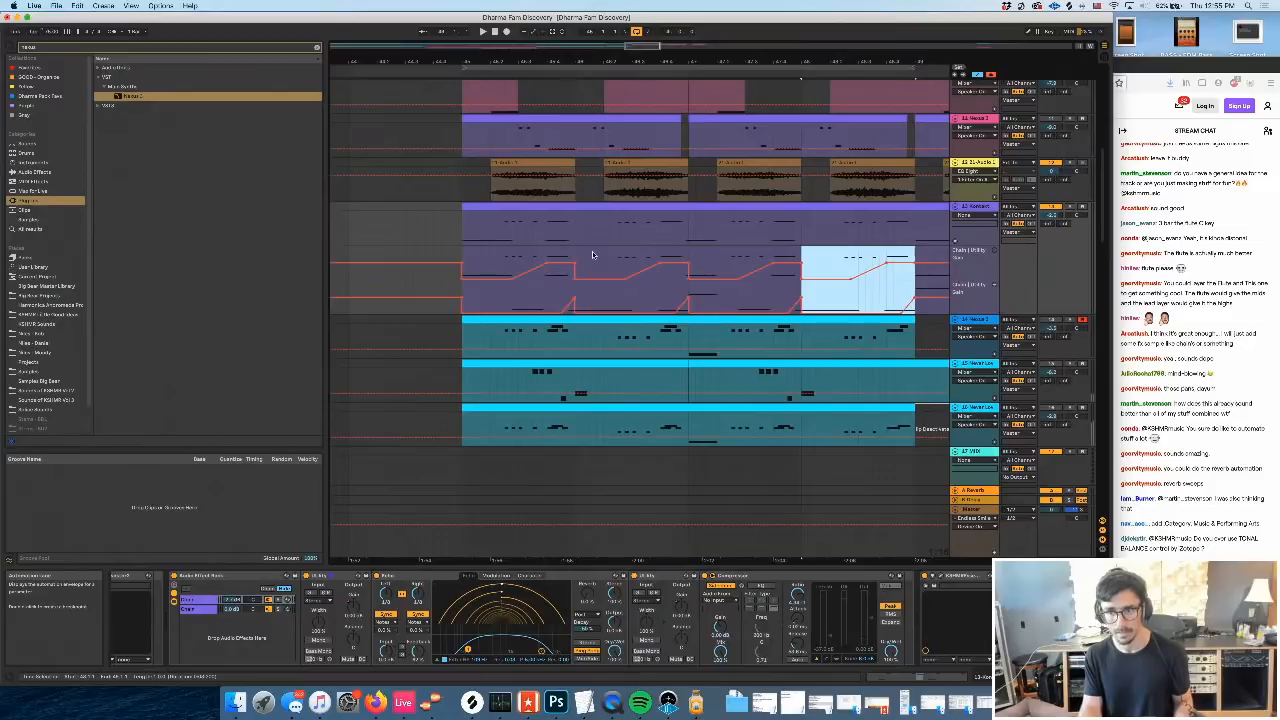
click(464, 256)
key(space)
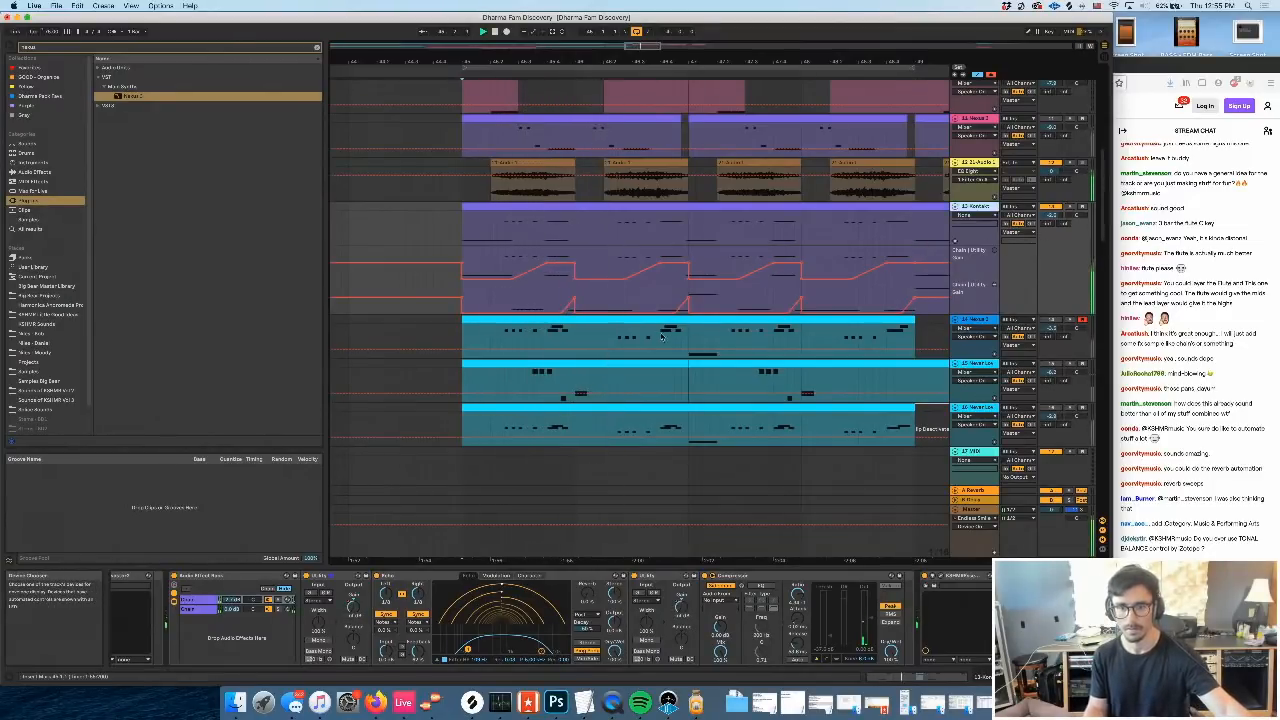
Raise the post-Echo Utility's gain for the first bar's fourth beat and leave its automation enabled
click(557, 301)
key(space)
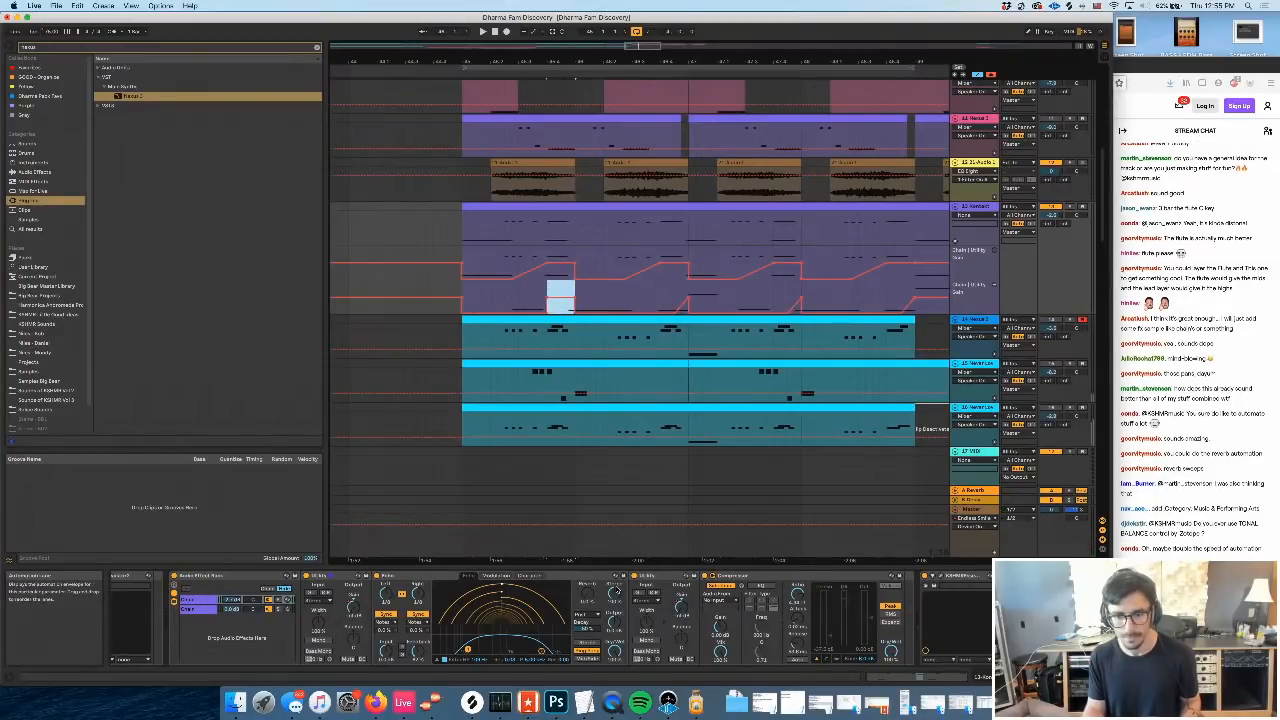
drag(681, 606, 681, 590)
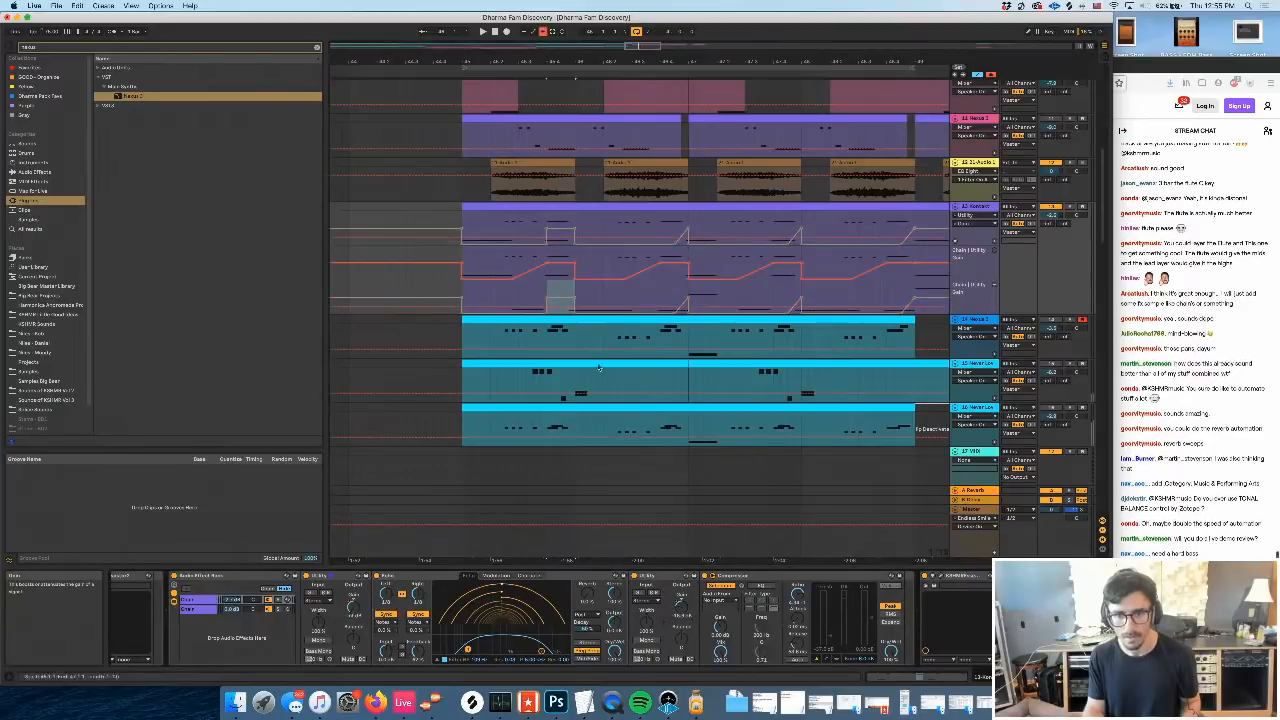
click(541, 32)
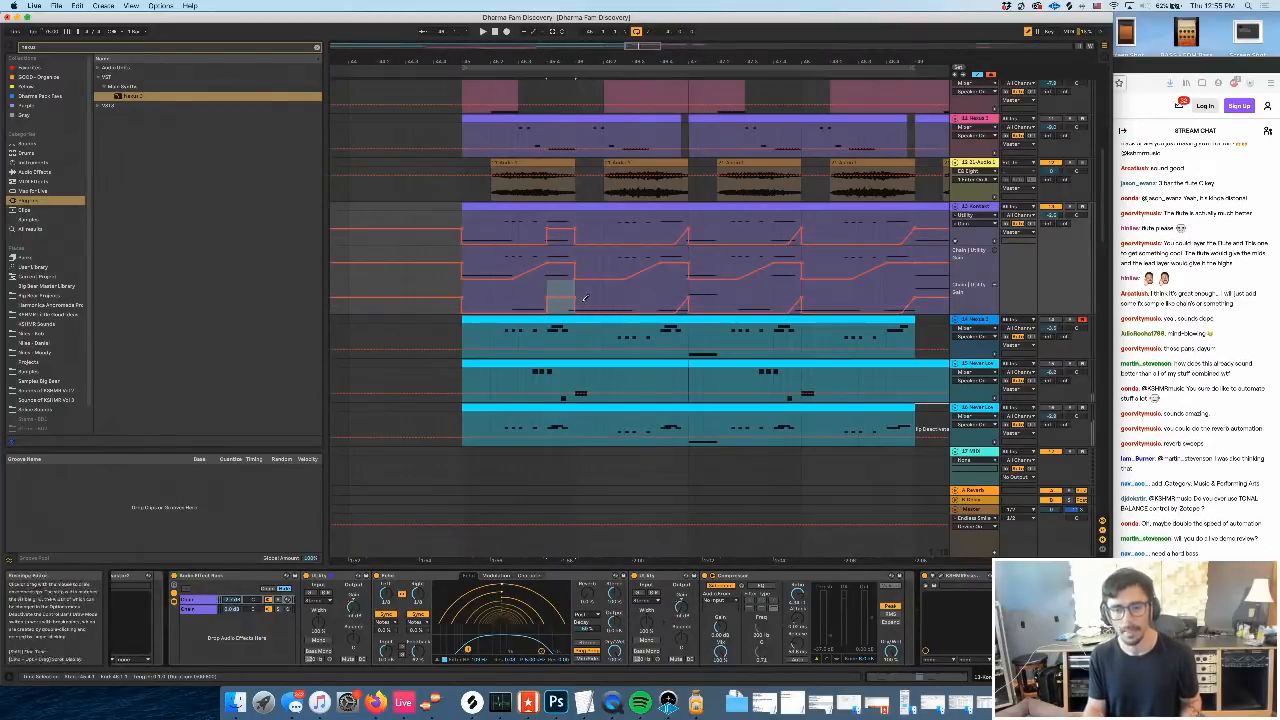
Extend the raised post-Echo gain to the middle of the second bar's second beat and play it back
drag(561, 312, 573, 312)
key(super+d)
key(super+d)
key(super+d)
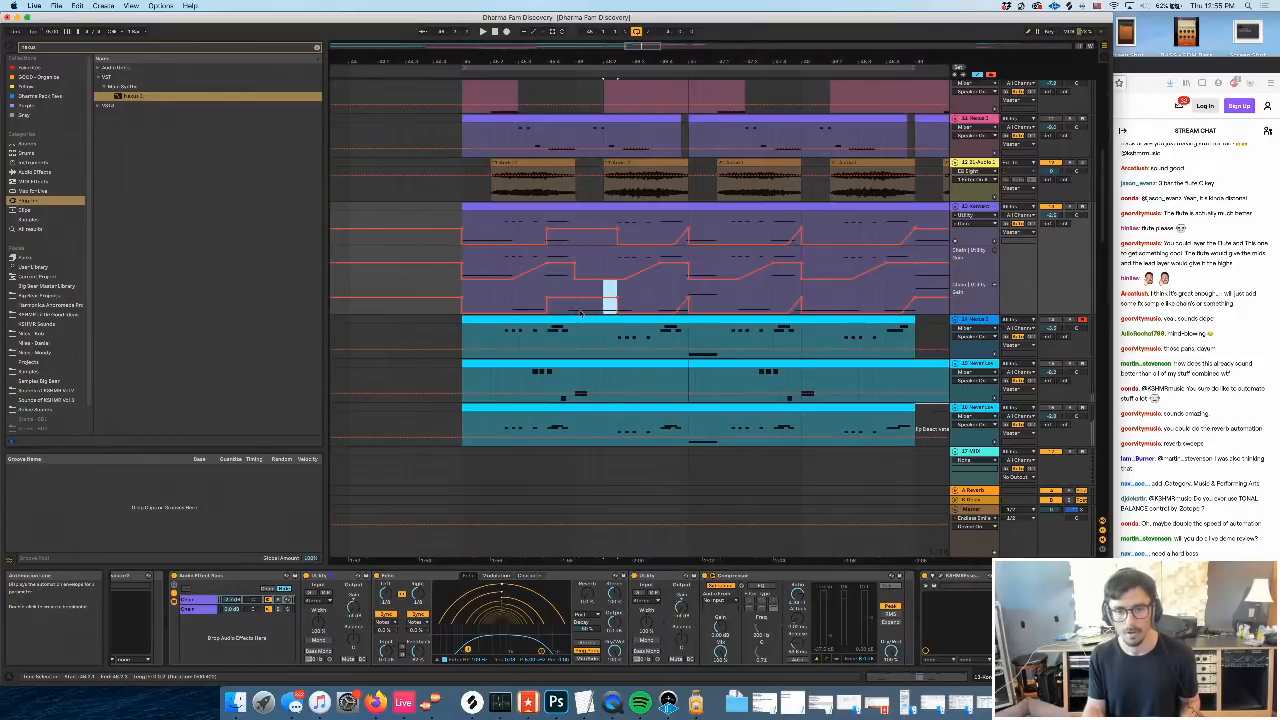
click(536, 287)
key(space)
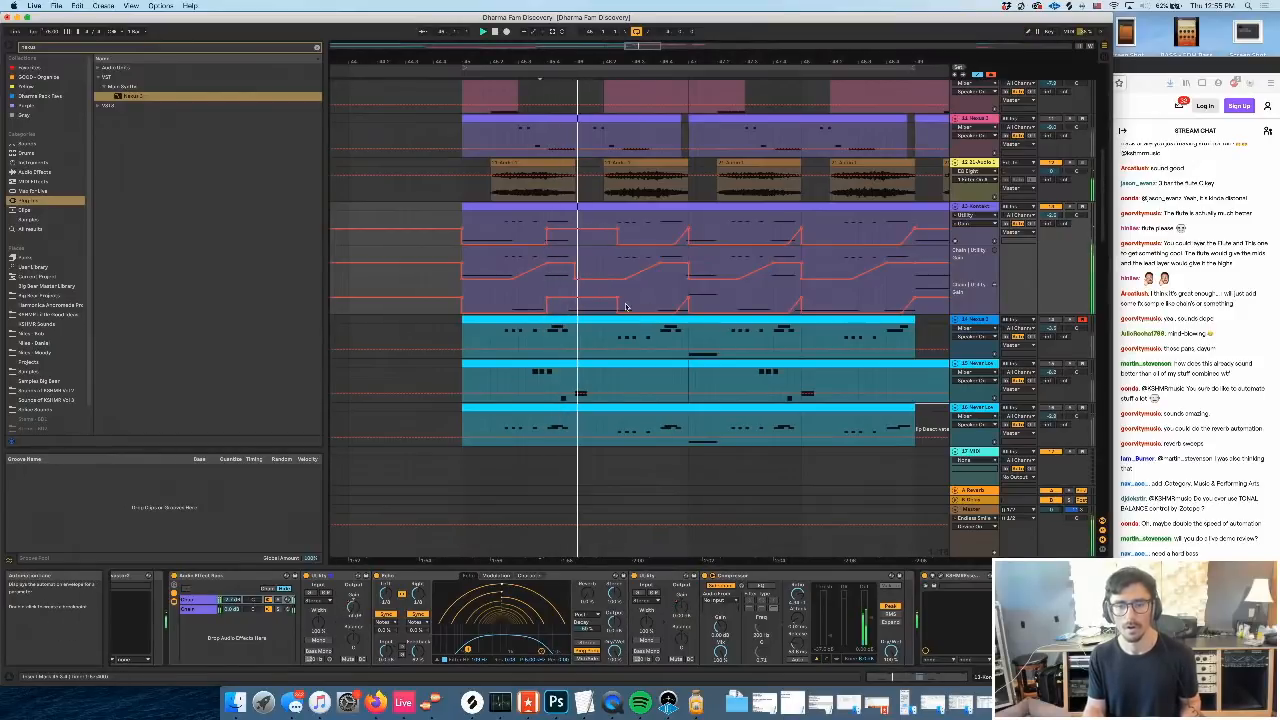
End the raised post-Echo gain after the second bar's first beat and keep it raised through the third bar's first beat
drag(619, 306, 688, 307)
key(super+d)
click(671, 298)
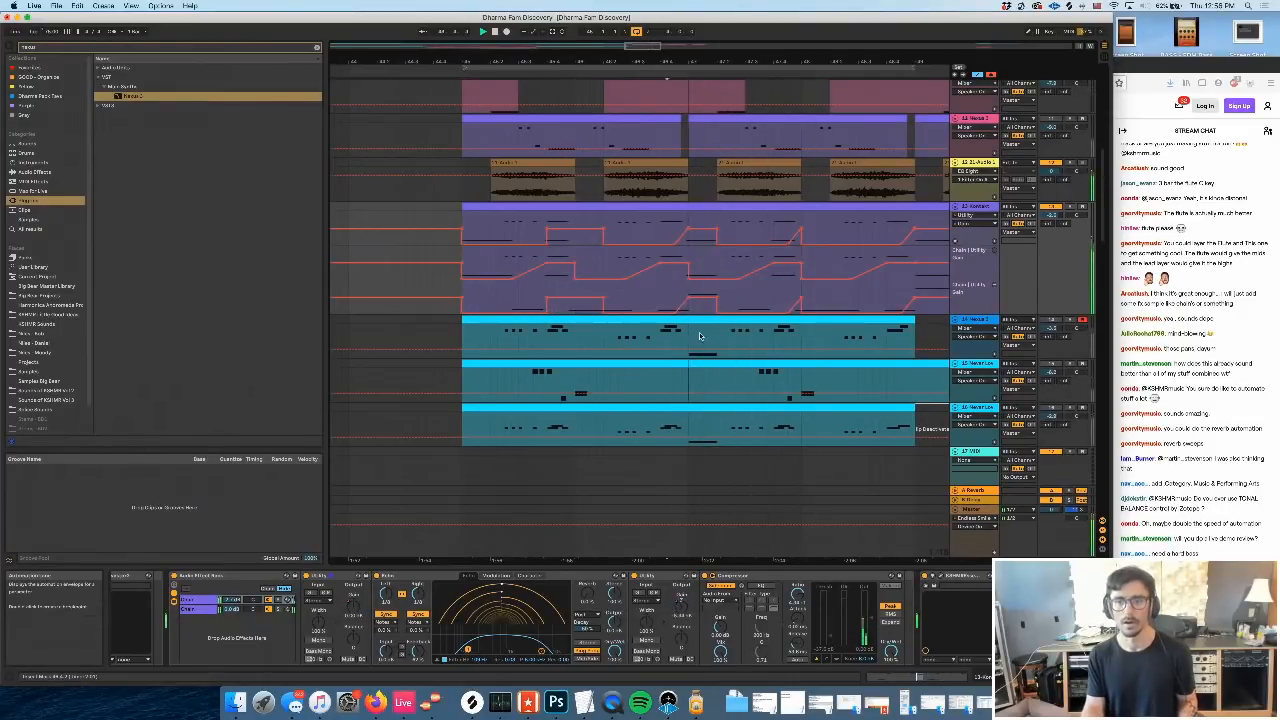
Copy the raised post-Echo gain section from the first bar's fourth beat to the third bar's fourth beat
scroll(610, 302, right, 3)
scroll(608, 302, left, 1)
scroll(582, 304, right, 2)
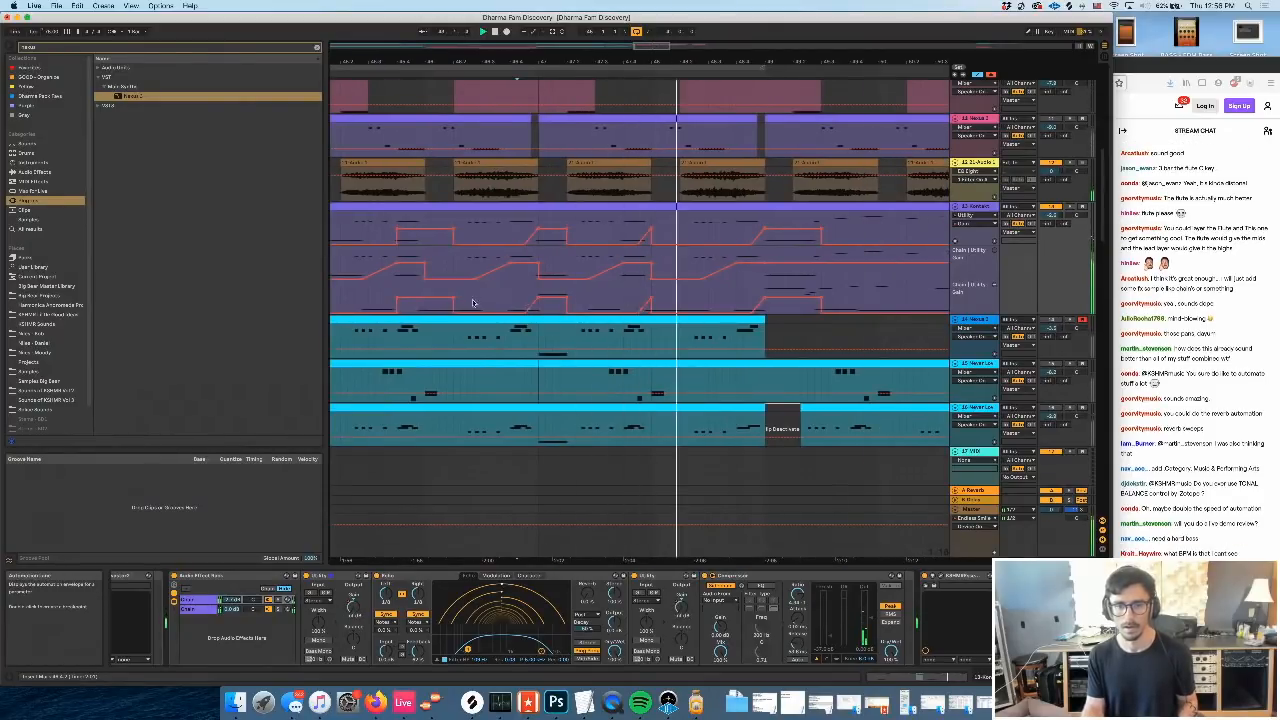
scroll(474, 303, left, 1)
drag(476, 302, 409, 298)
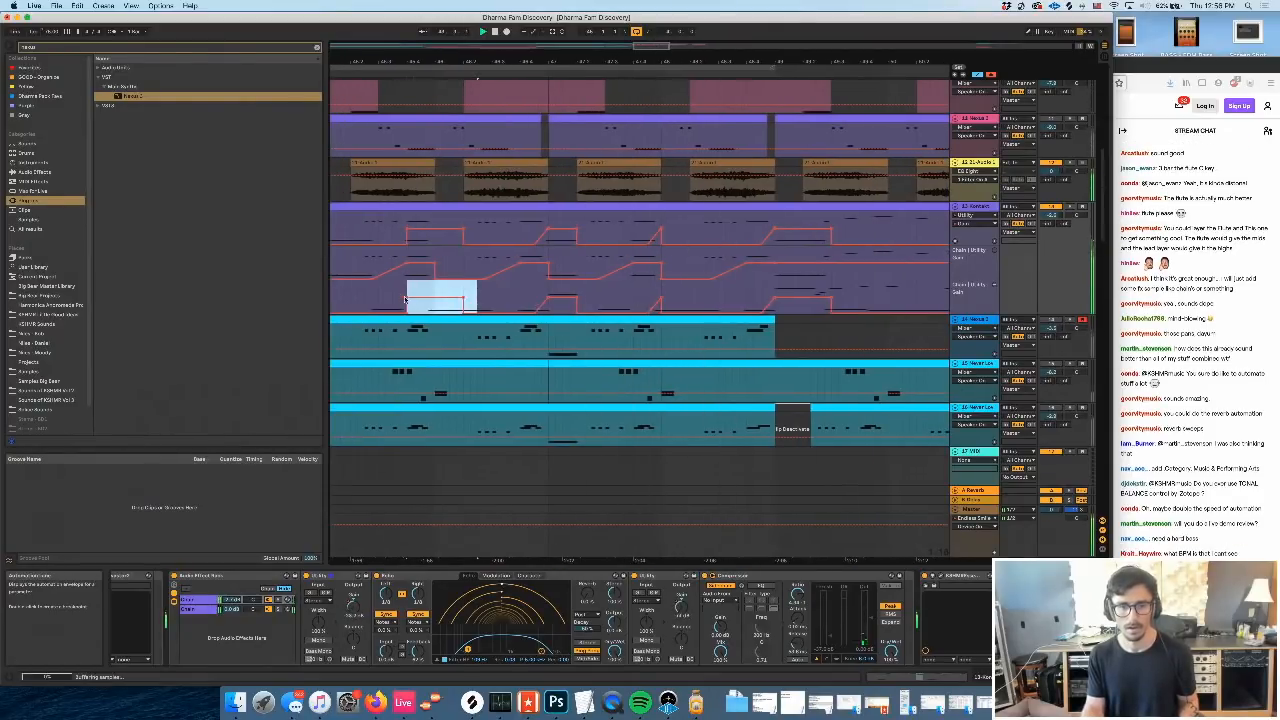
click(640, 300)
key(super+v)
scroll(640, 302, left, 3)
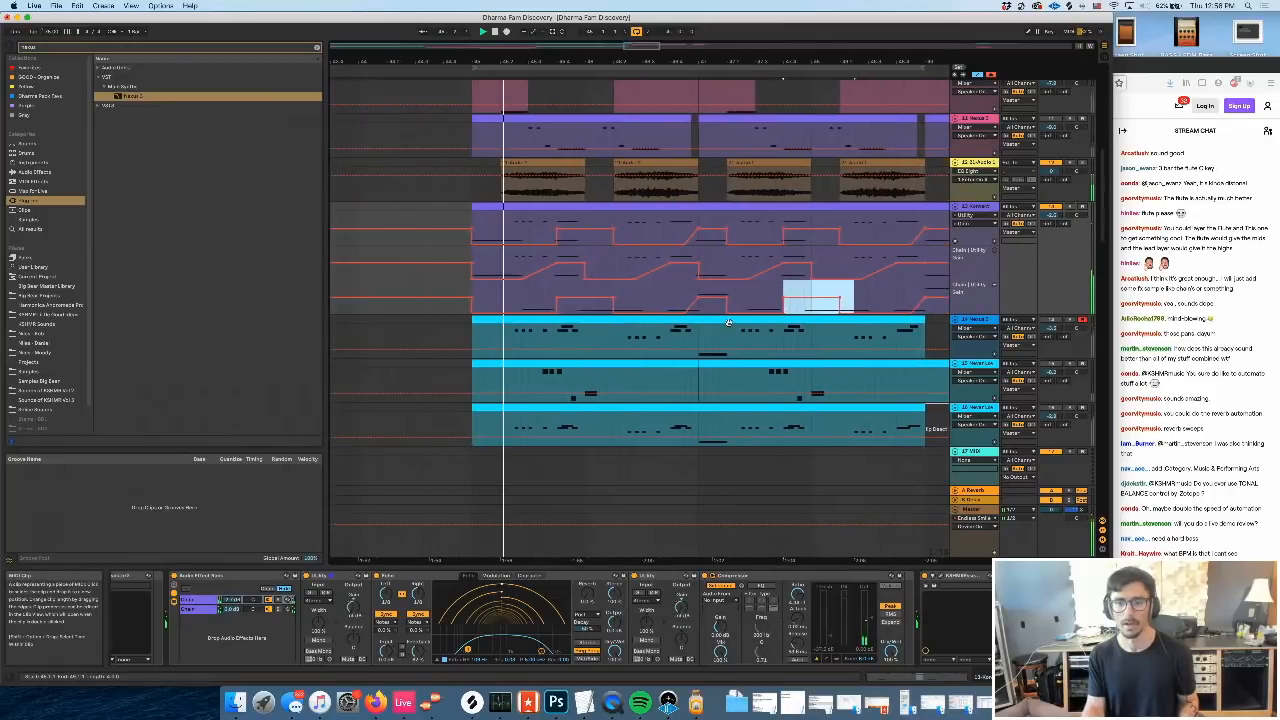
Play the arrangement from before the lead section, switch off the arrangement loop and review the tracks past the four-bar lead clip
scroll(443, 286, left, 3)
scroll(476, 220, left, 3)
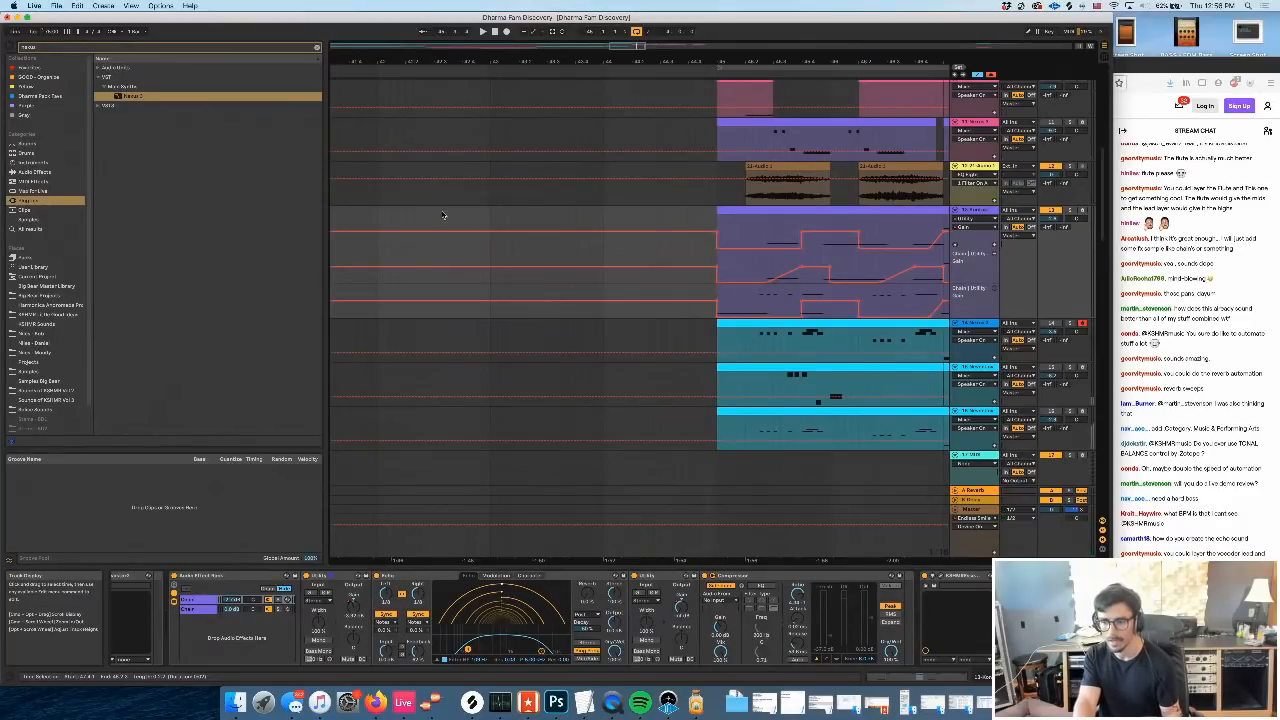
click(458, 196)
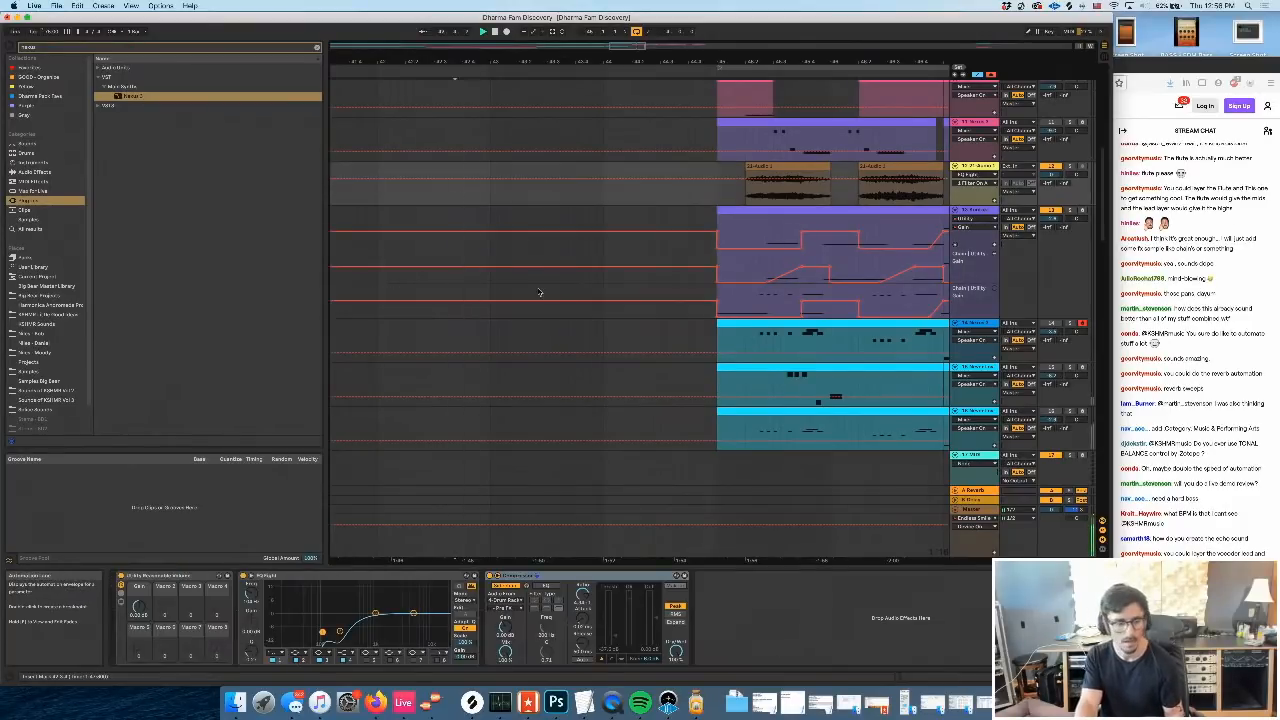
scroll(539, 292, right, 2)
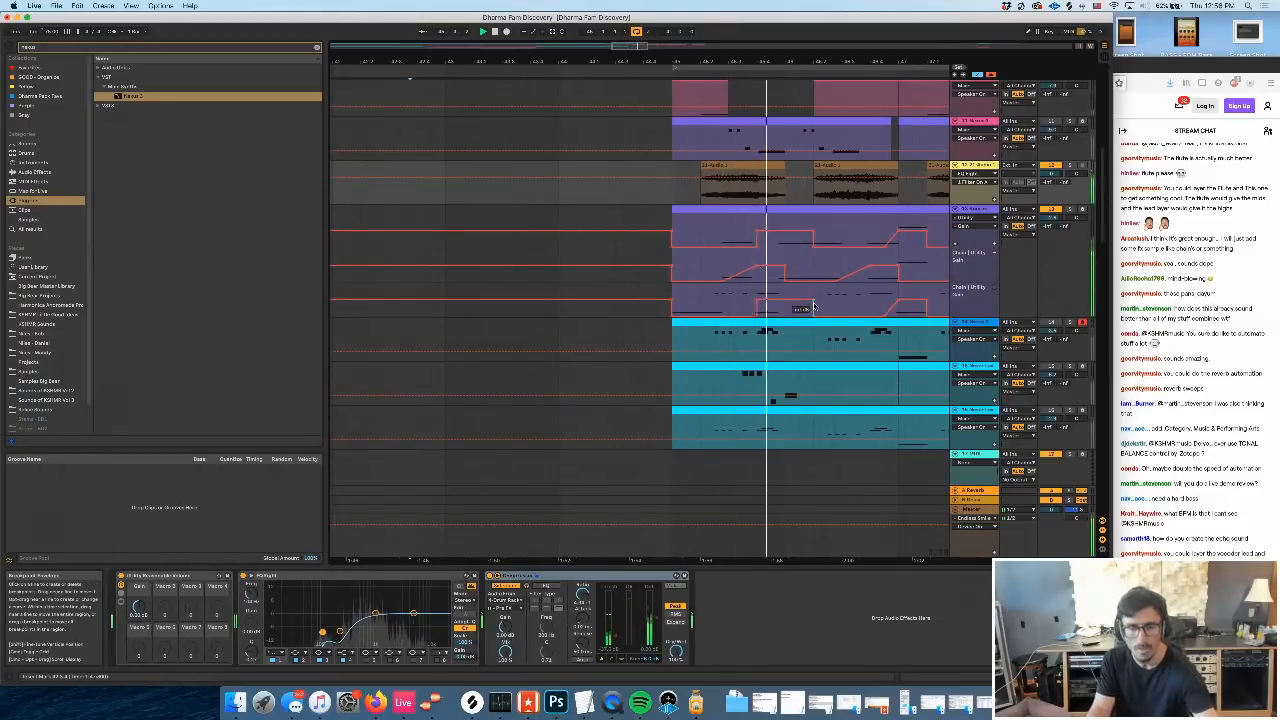
scroll(813, 307, up, 6)
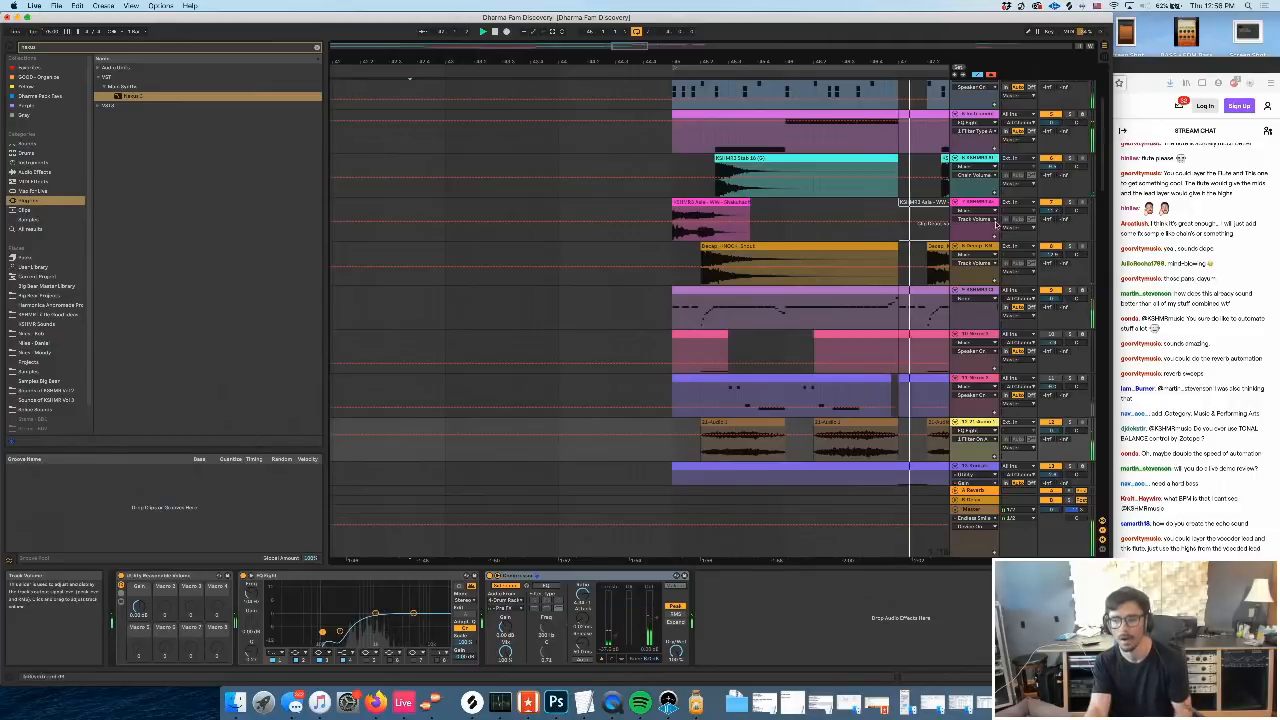
scroll(726, 313, down, 5)
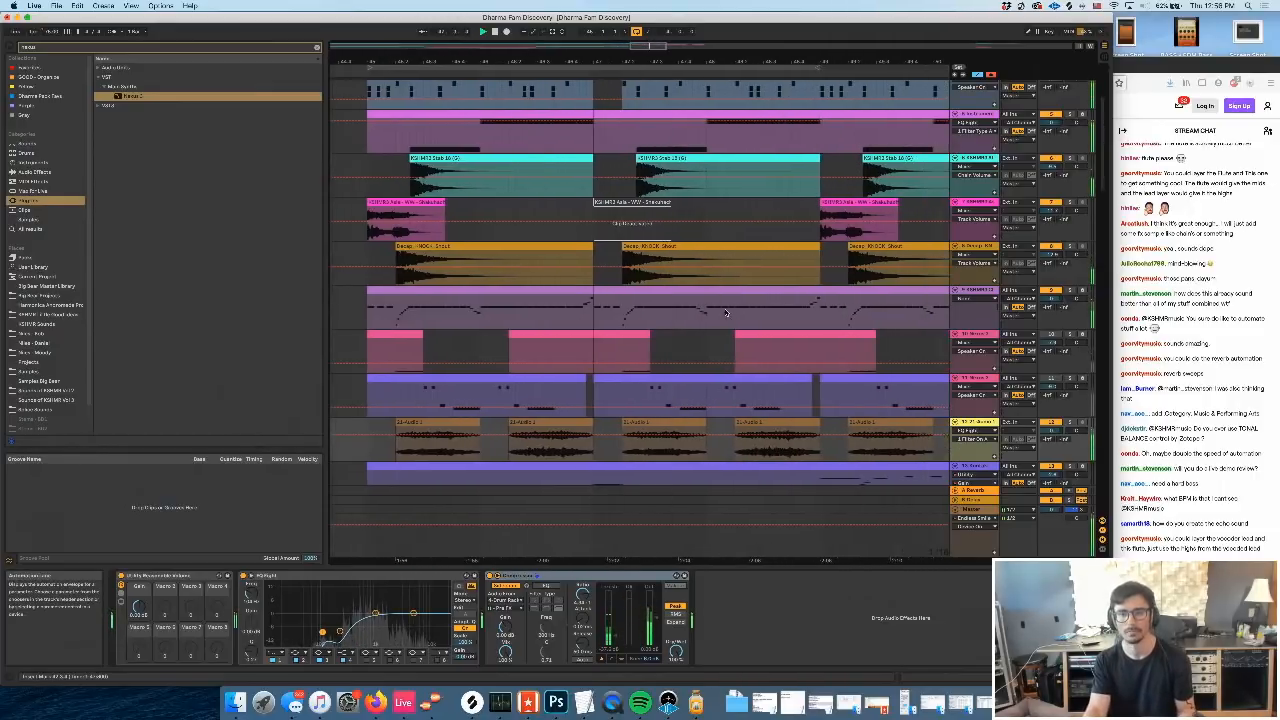
scroll(726, 313, right, 2)
click(637, 33)
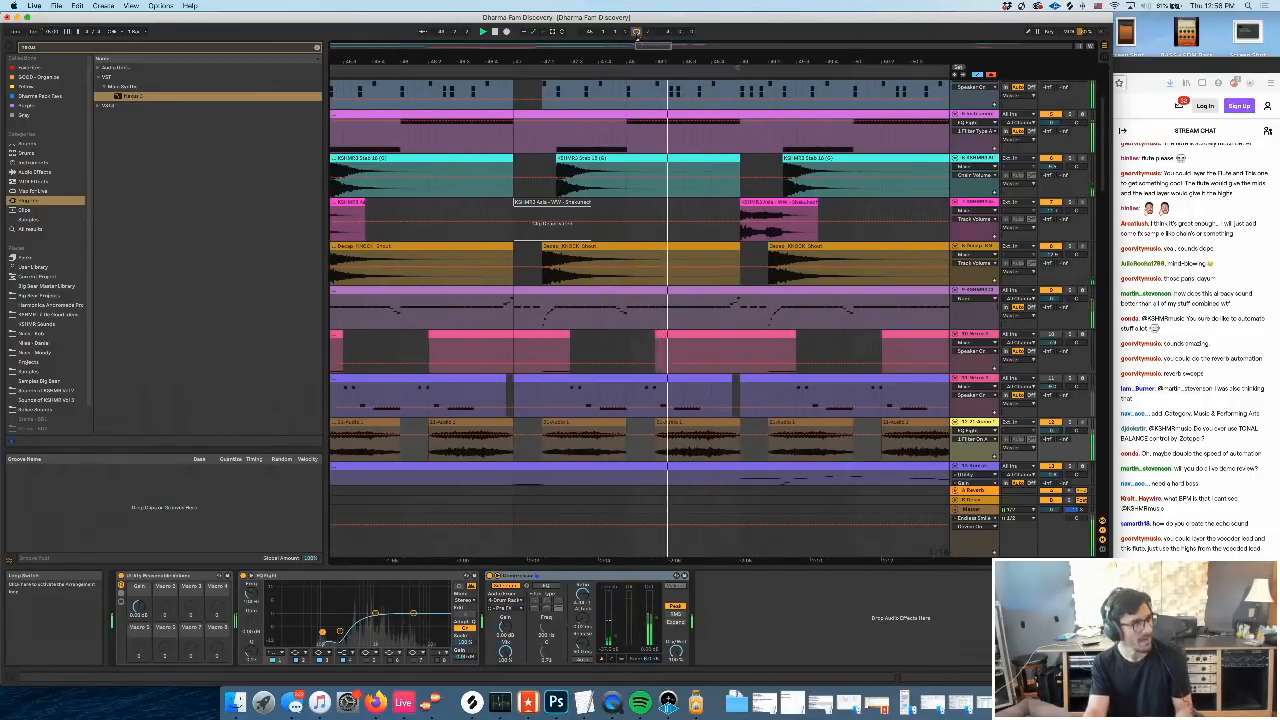
scroll(729, 290, right, 2)
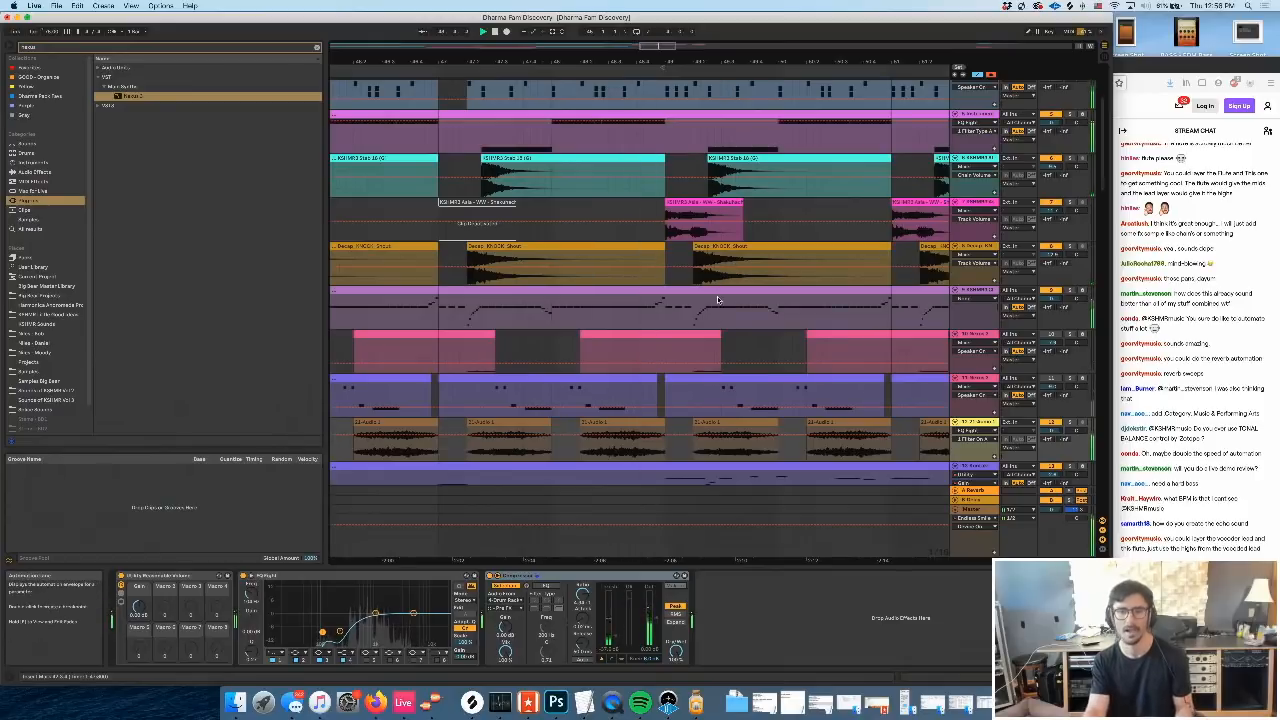
scroll(717, 299, down, 3)
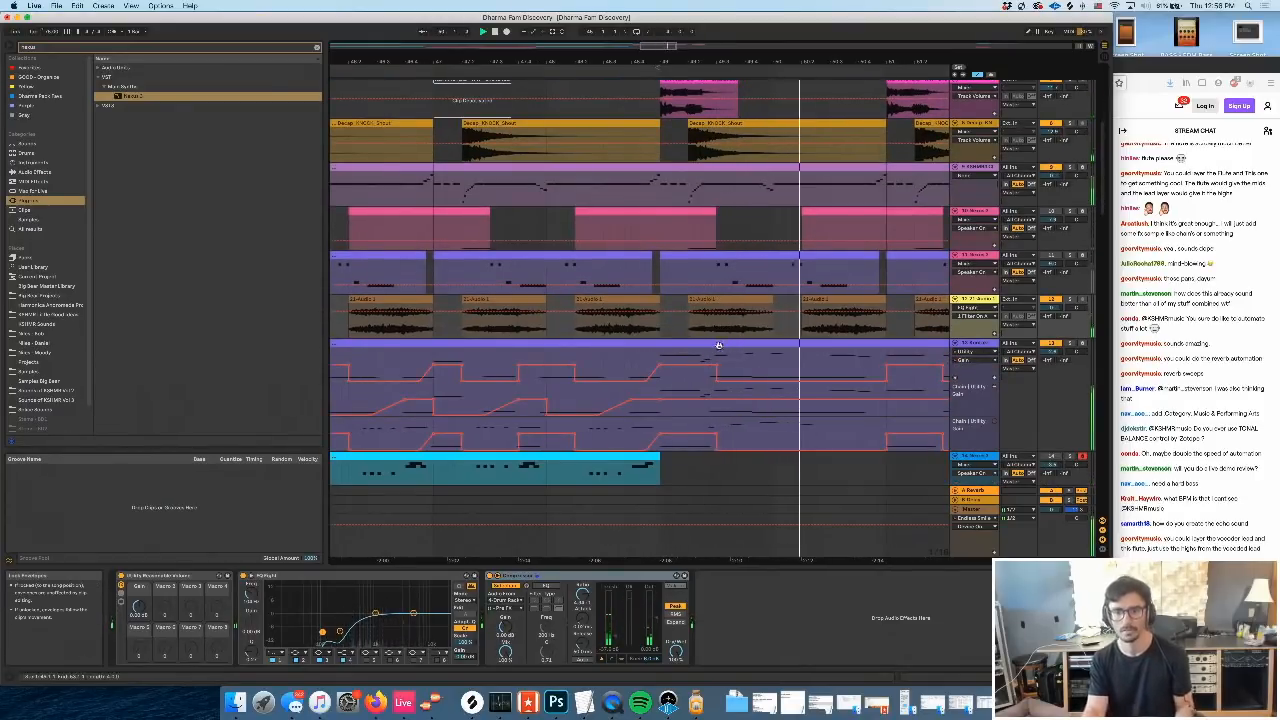
Delete the second purple lead clip that directly follows the four-bar automated clip
drag(650, 62, 580, 60)
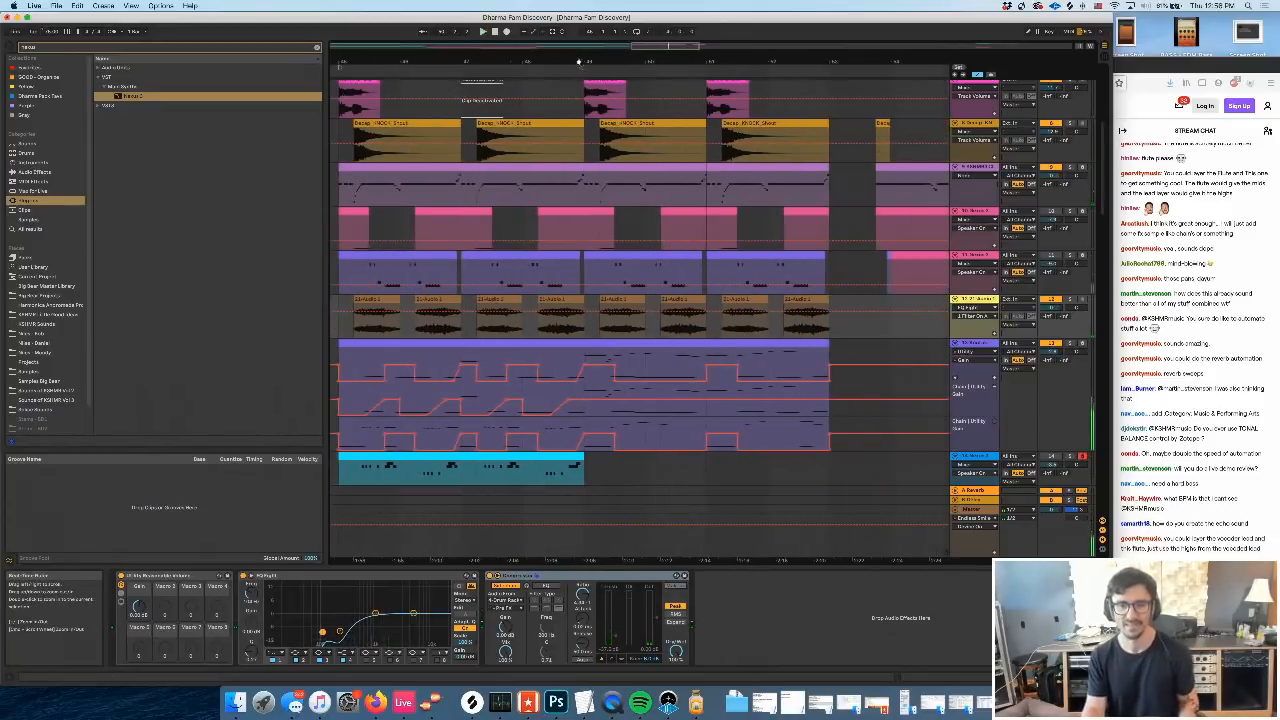
scroll(578, 375, left, 2)
click(733, 343)
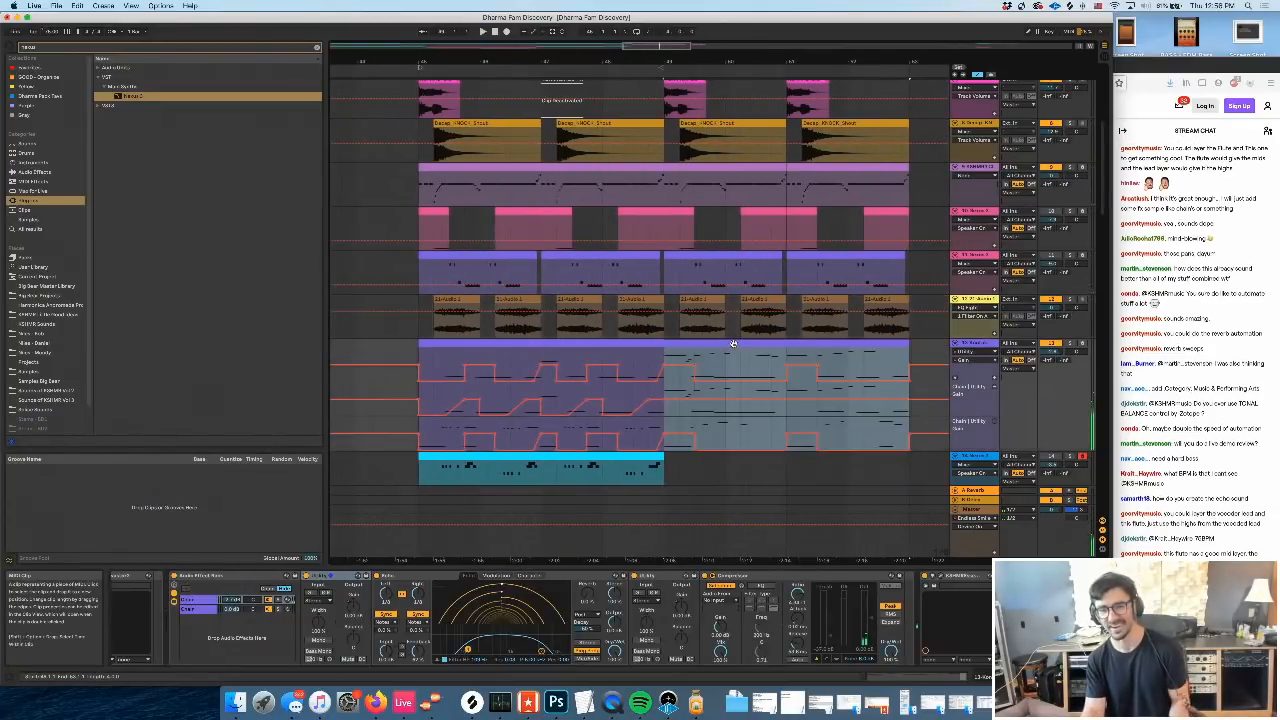
key(Delete)
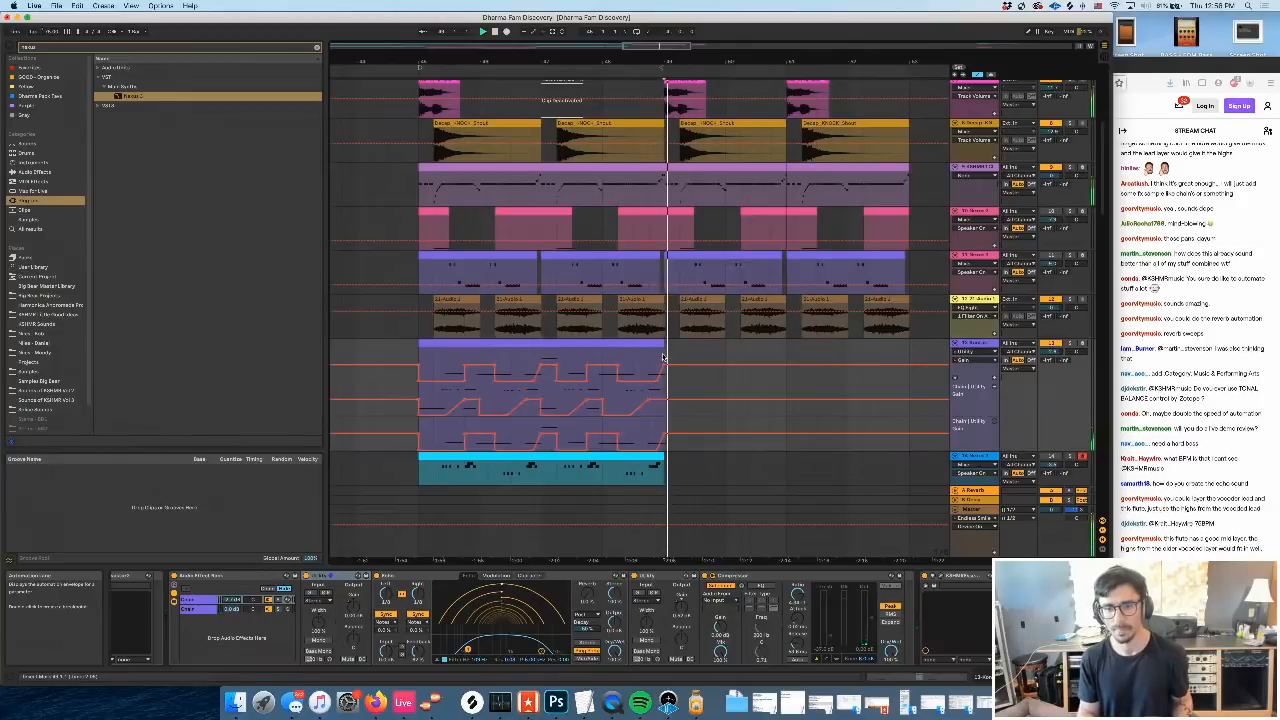
Create an empty four-bar MIDI clip directly after the automated lead clip and arm the lead track
drag(662, 356, 908, 358)
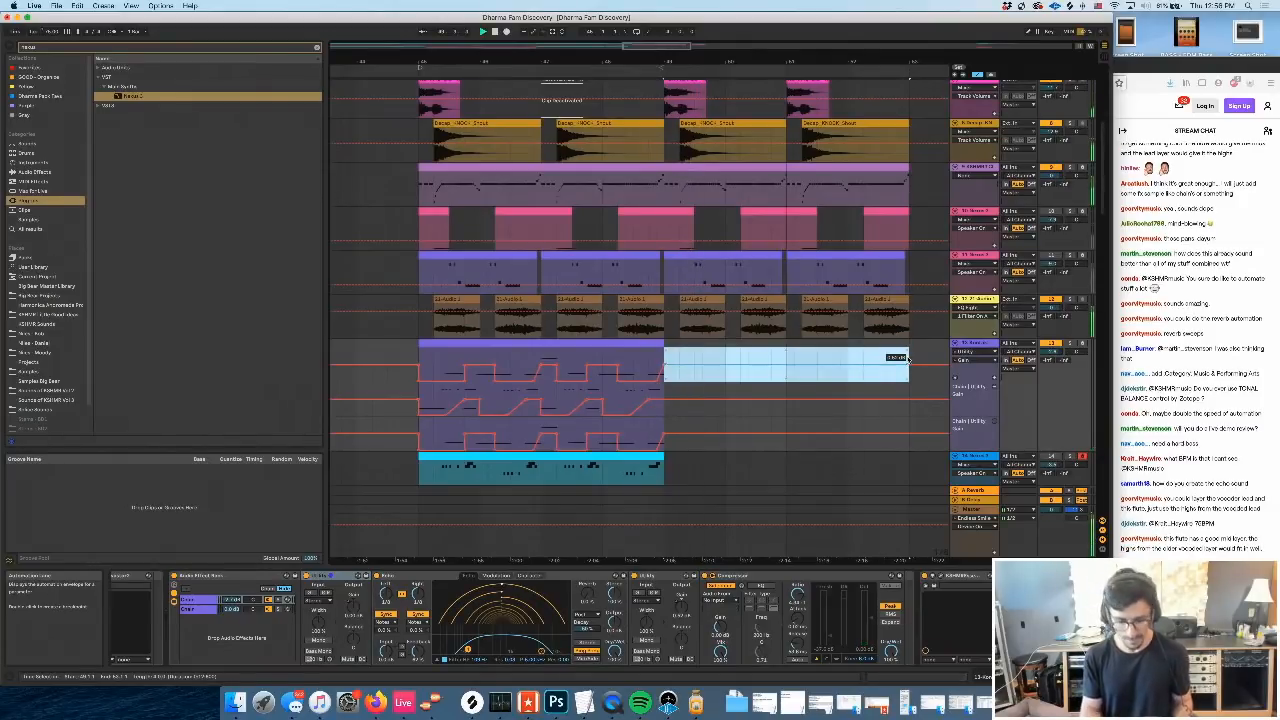
key(super+shift+m)
key(space)
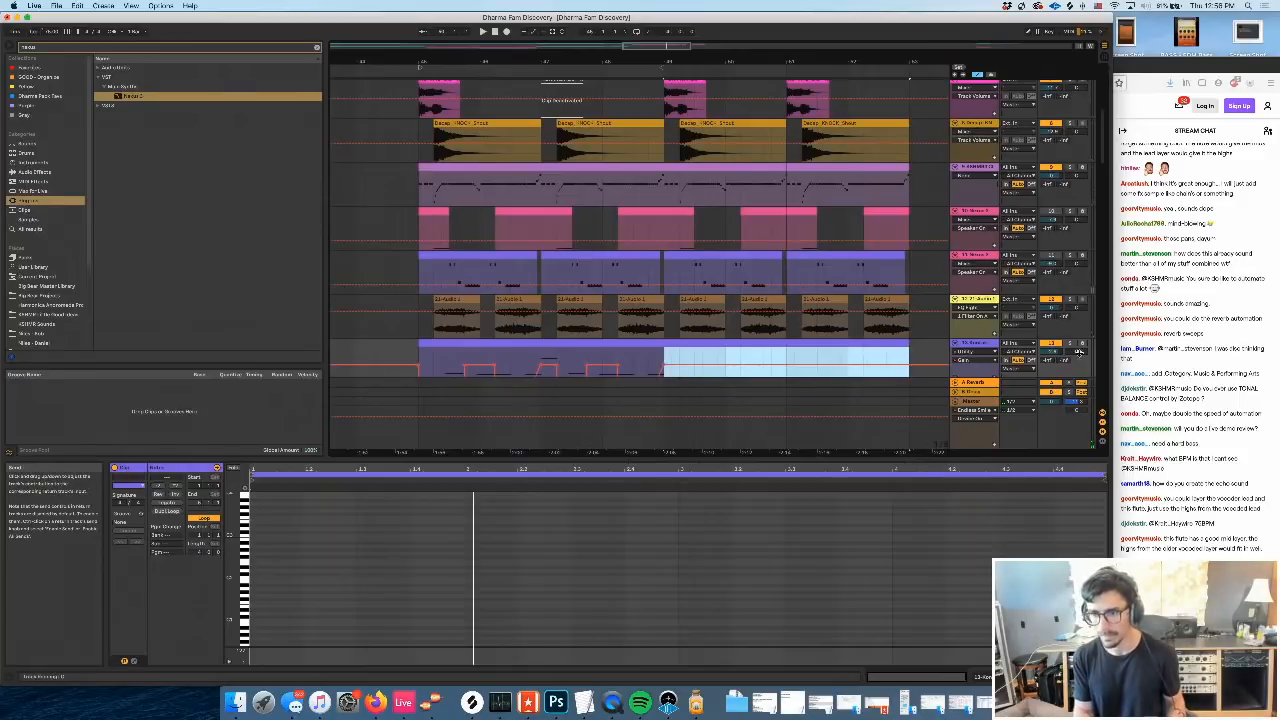
click(1082, 343)
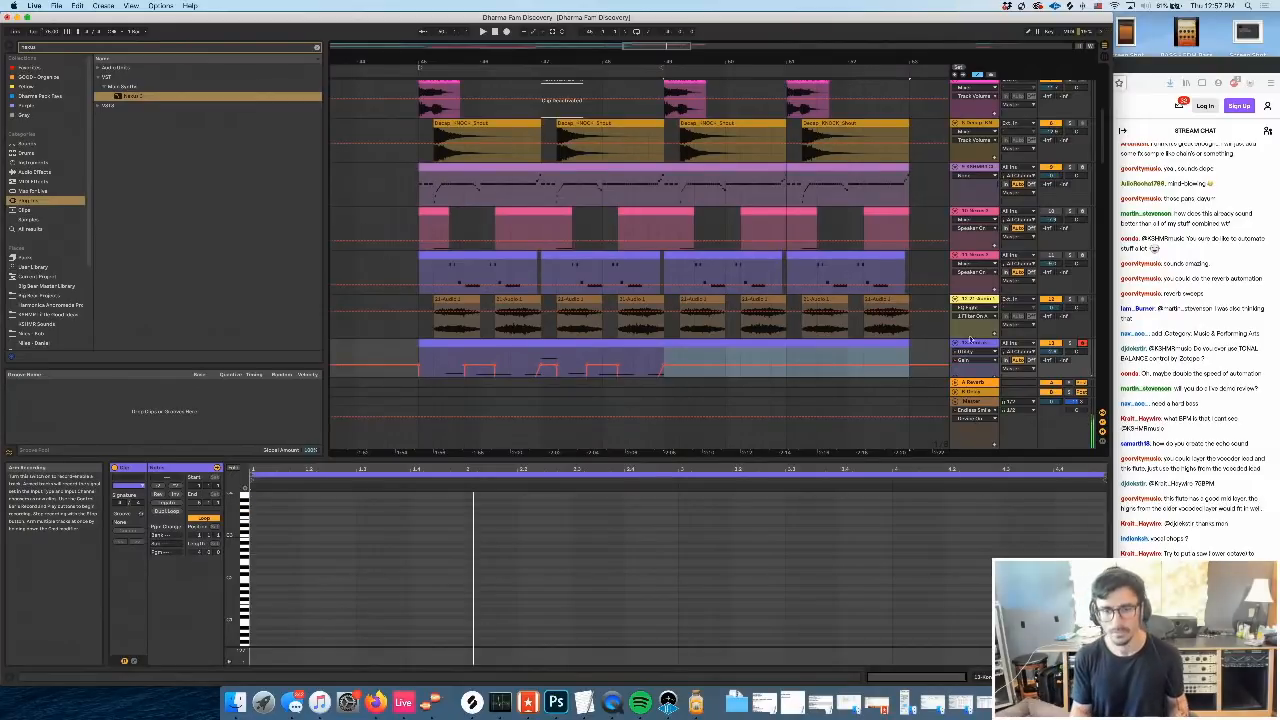
Draw the lead track's raised Utility gain automation down to -inf dB across the new clip and play from the clip's start
scroll(749, 266, down, 3)
key(b)
drag(673, 294, 926, 298)
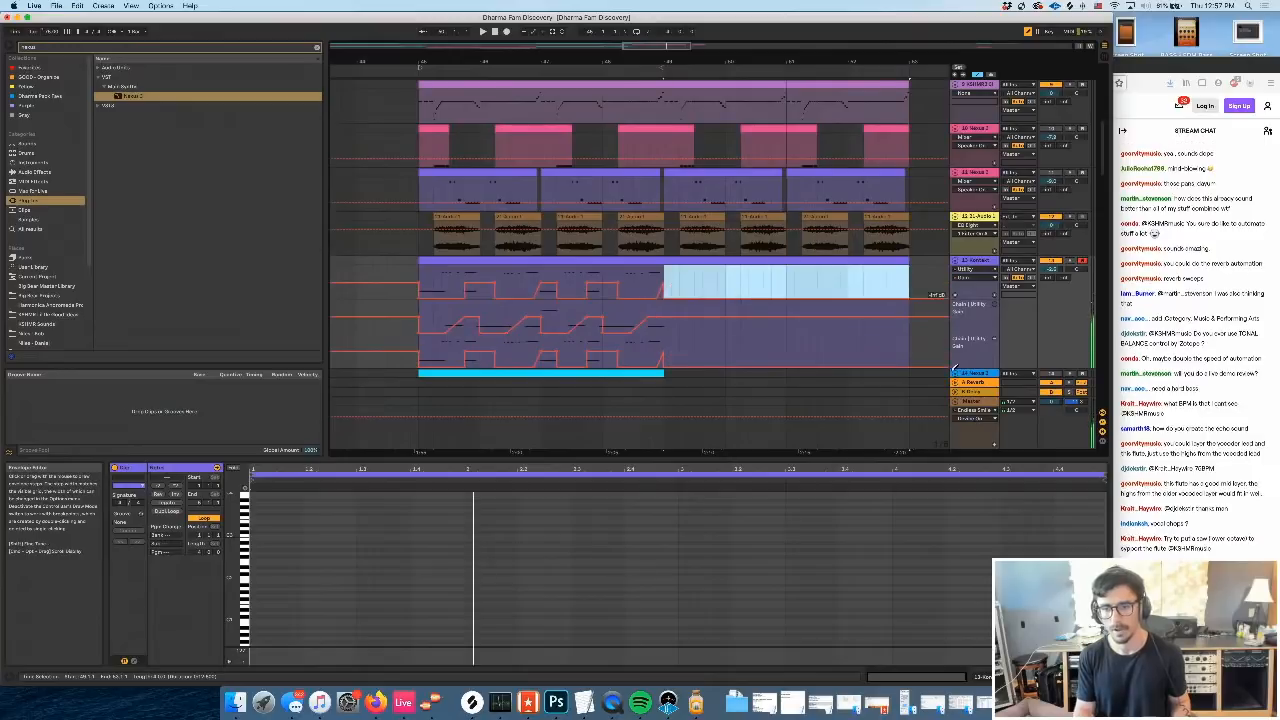
key(b)
click(664, 271)
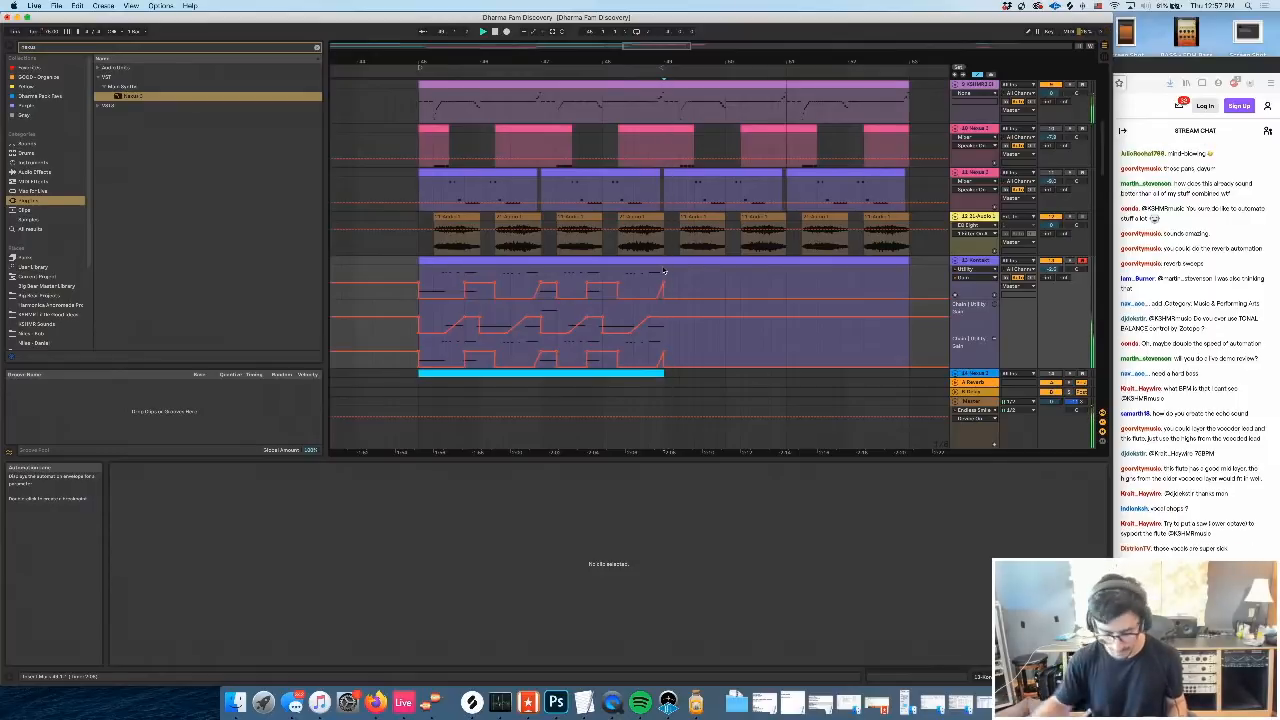
key(space)
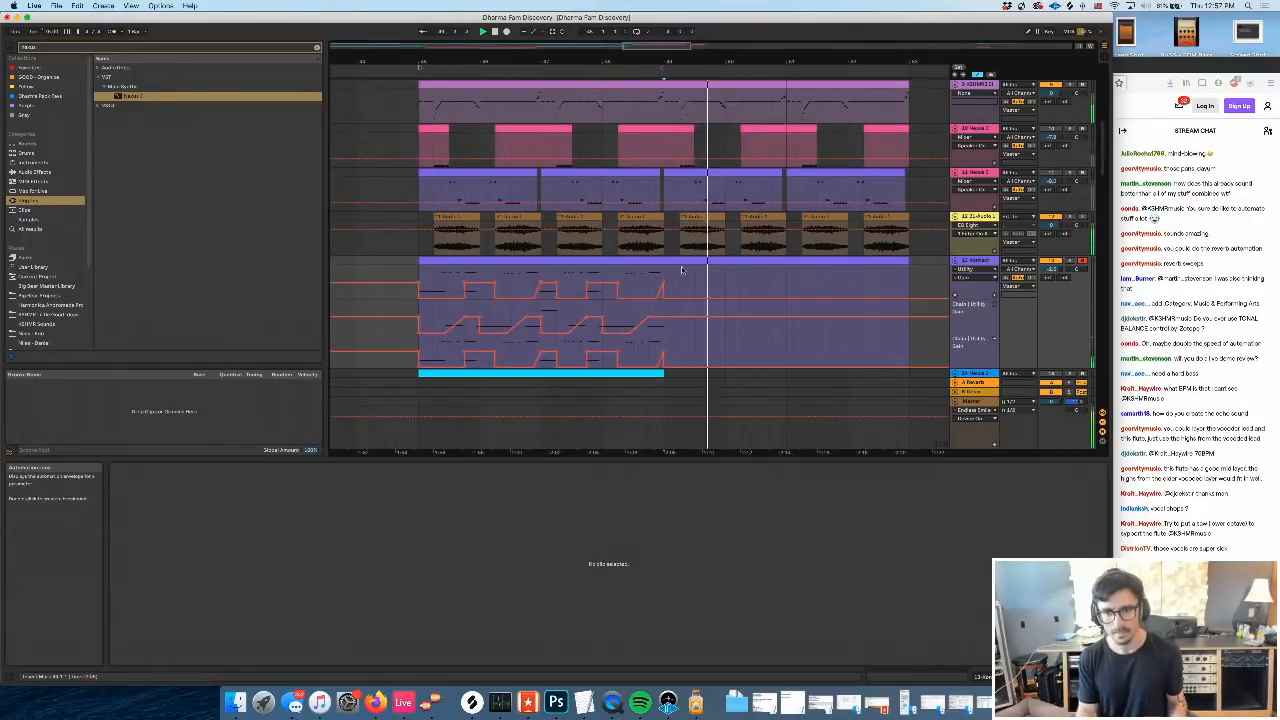
click(683, 268)
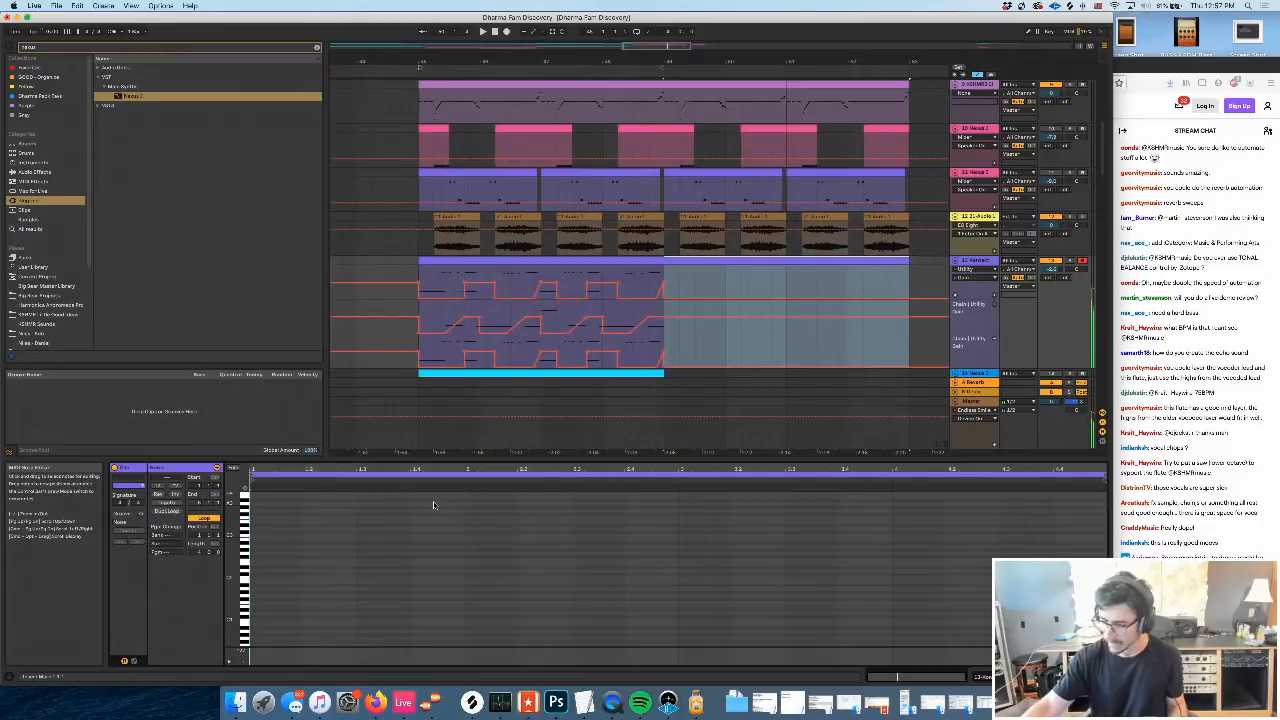
Place two short repeated notes on one pitch in the new clip, between the first bar's second and third beats
key(space)
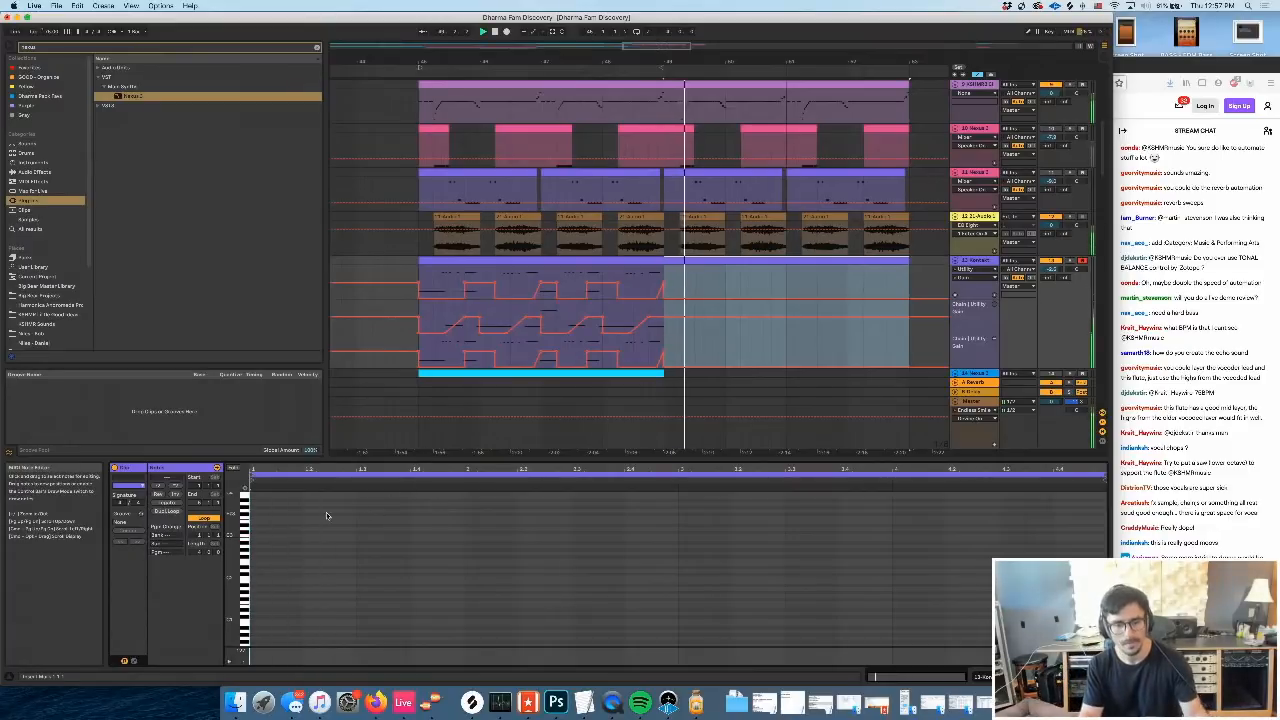
key(b)
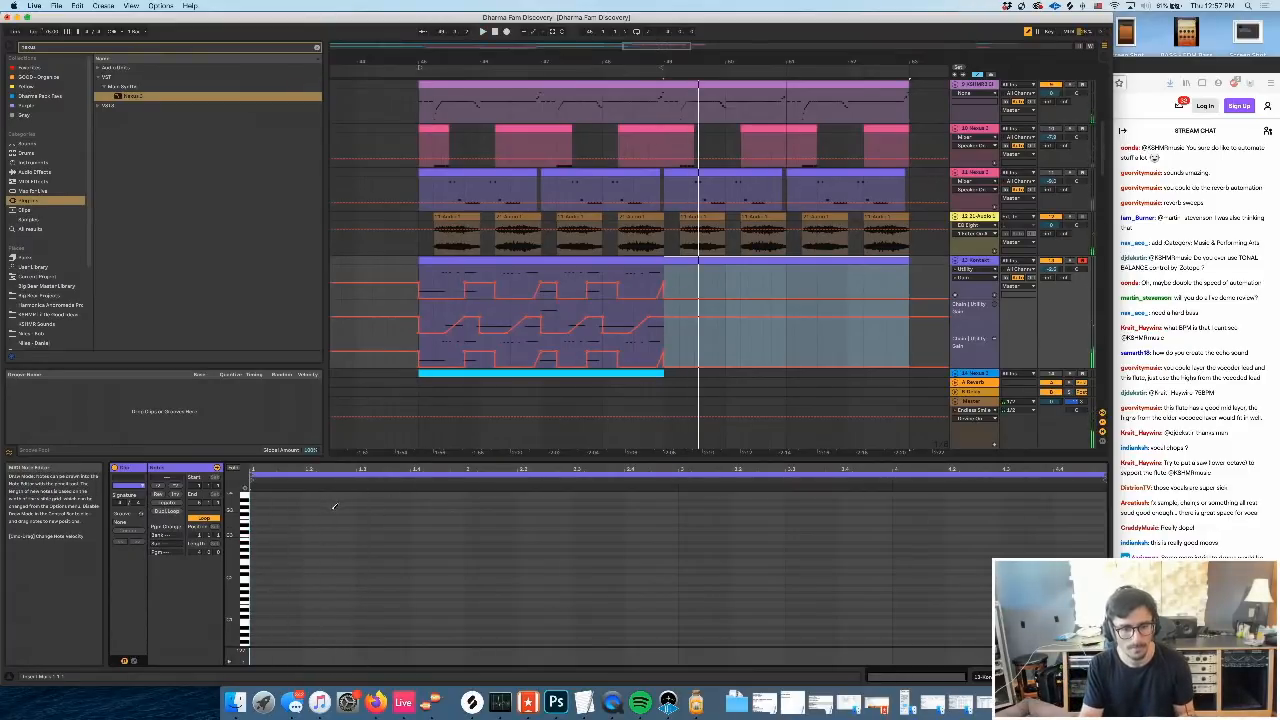
click(334, 509)
key(b)
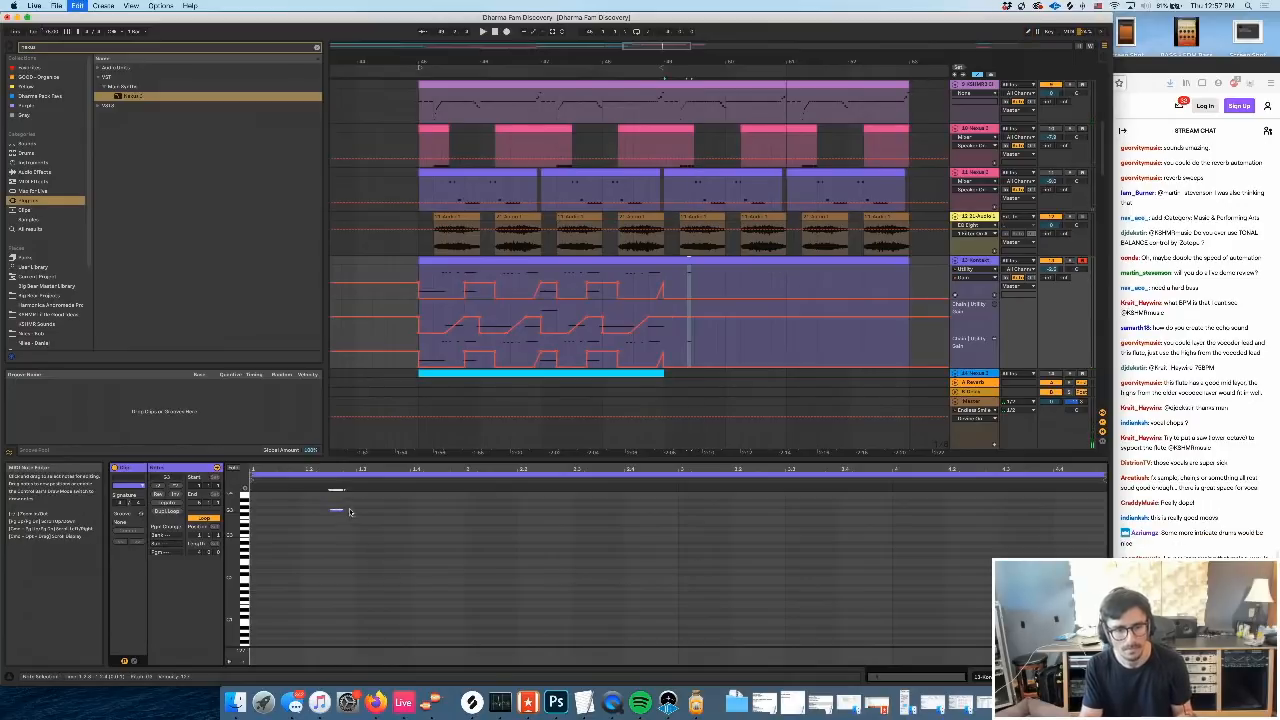
click(345, 511)
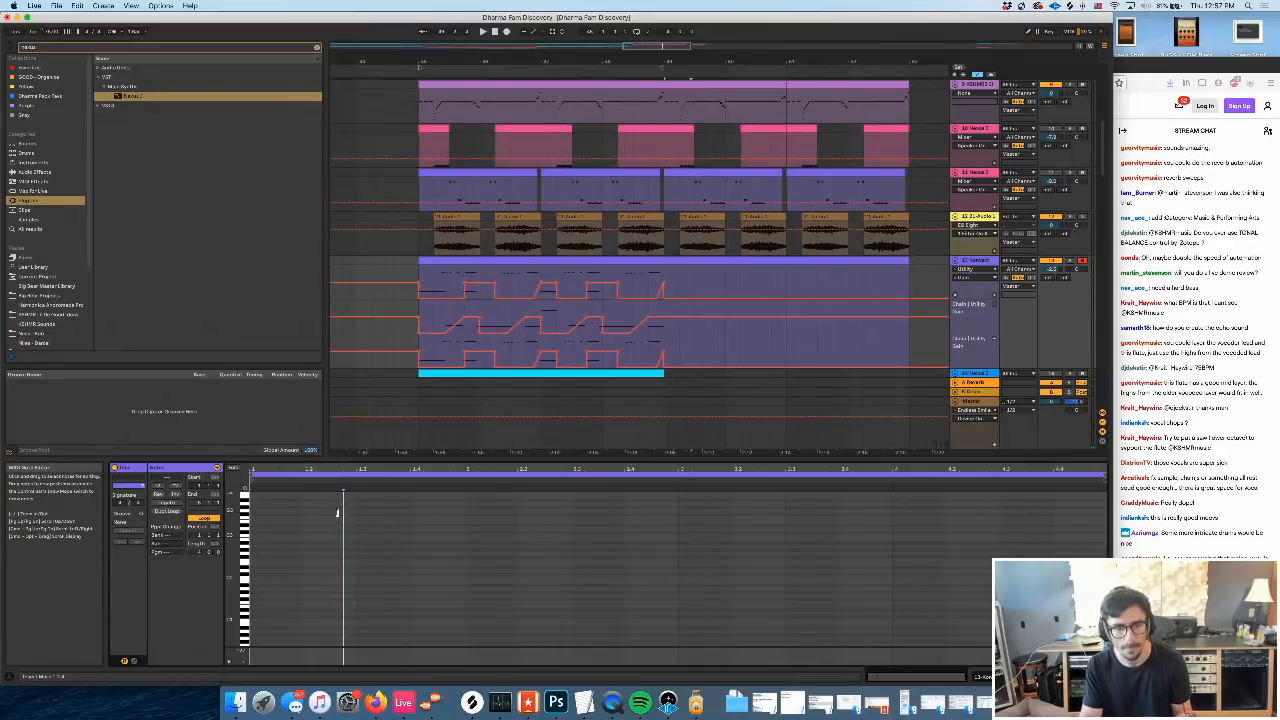
double_click(339, 513)
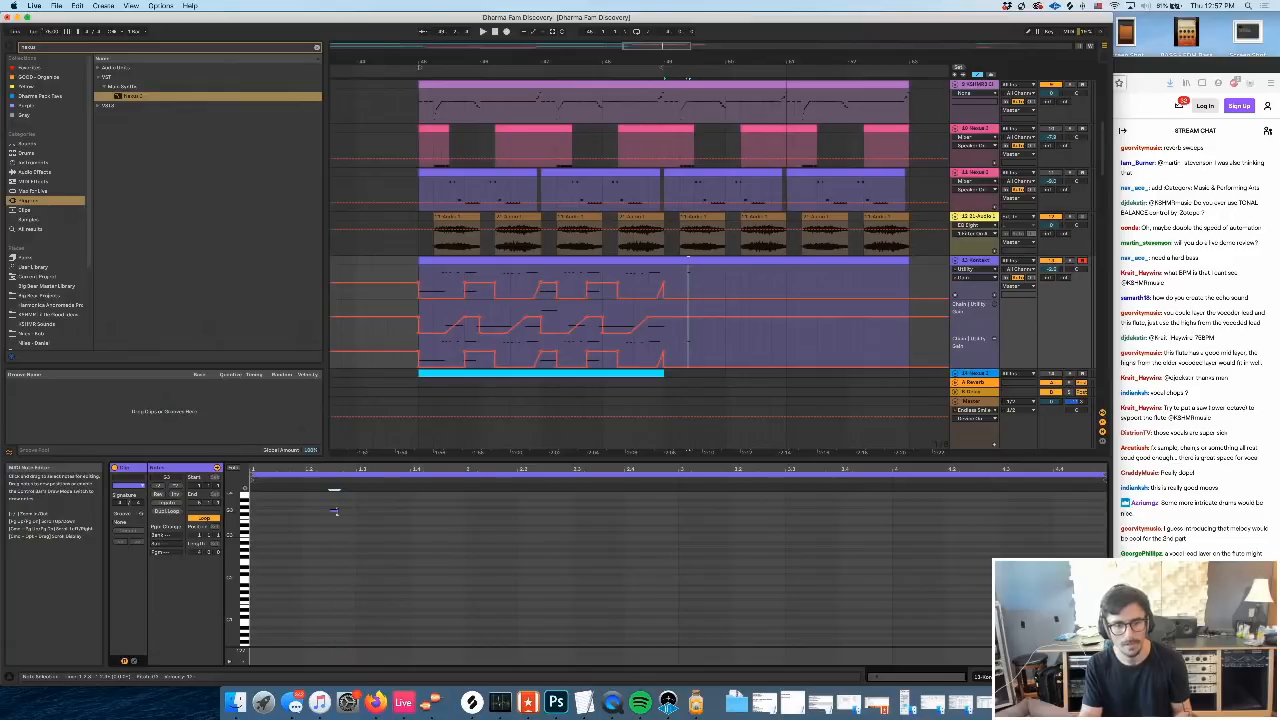
key(space)
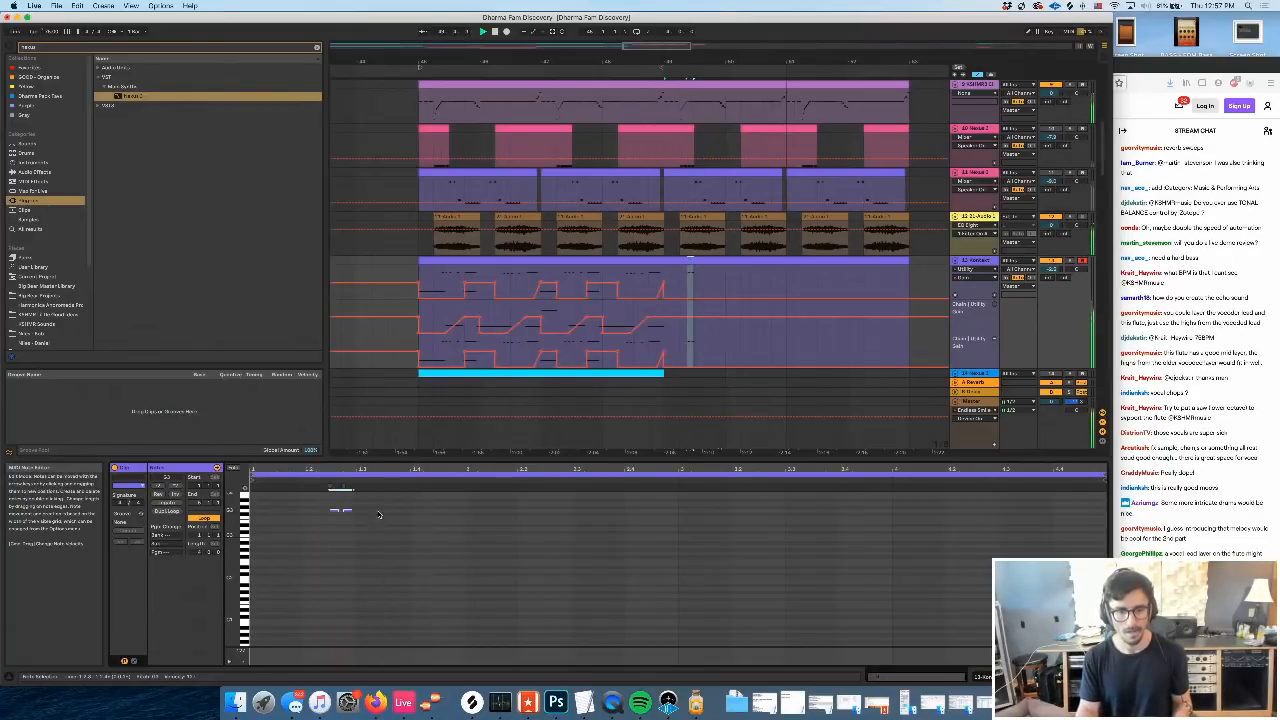
Add a lower-pitched group of three short repeated notes around the end of the first bar's third beat
double_click(380, 510)
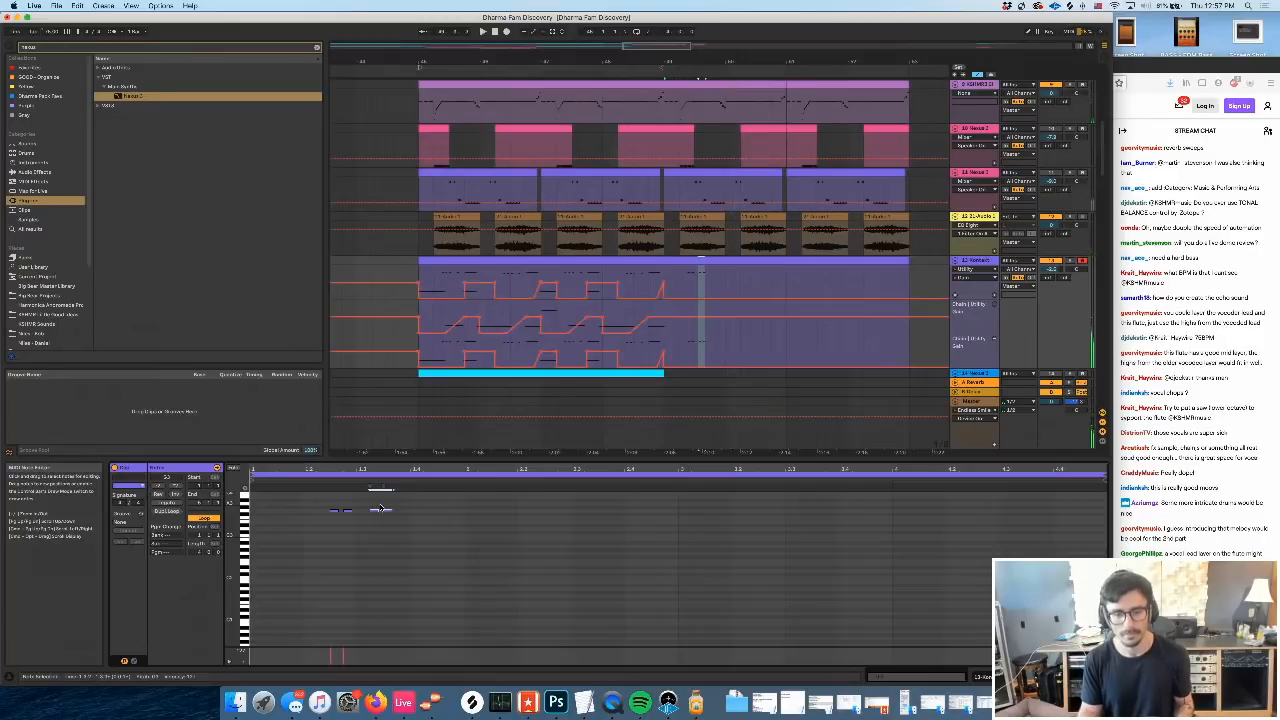
drag(376, 511, 386, 516)
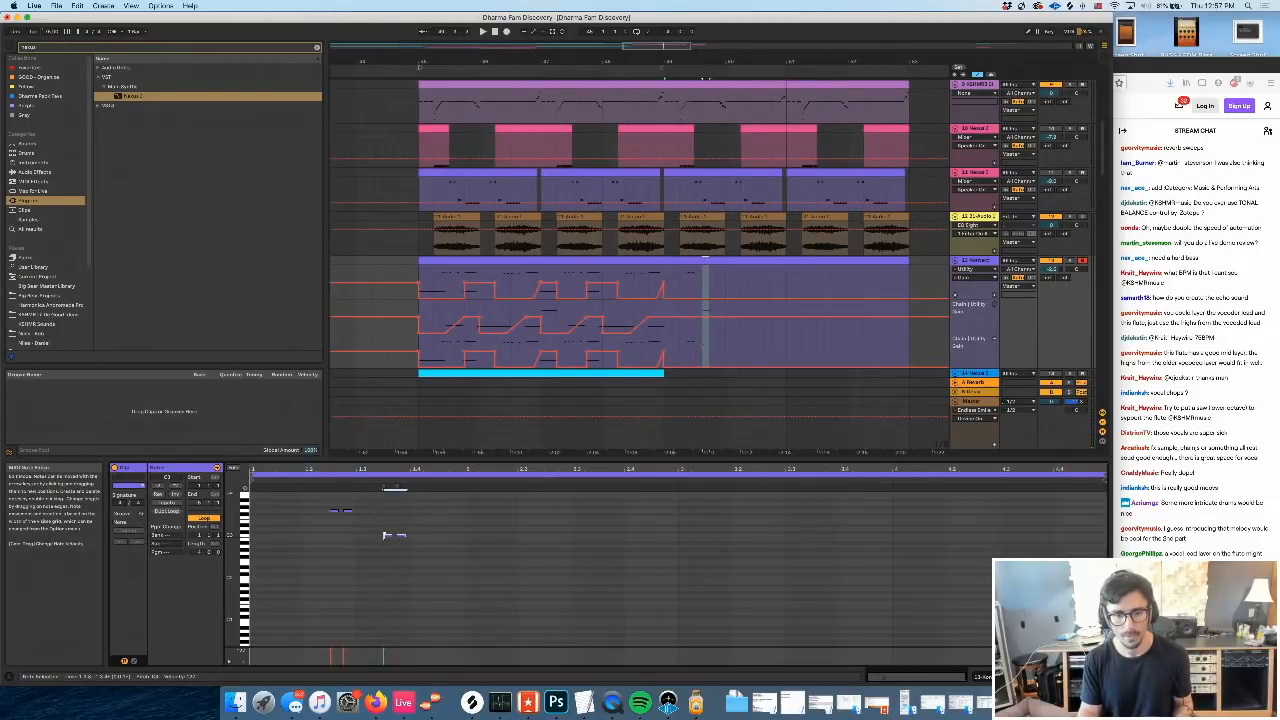
key(super+d)
Complete the upper group with a third short note and duplicate the six-note pattern directly after itself
drag(427, 546, 333, 510)
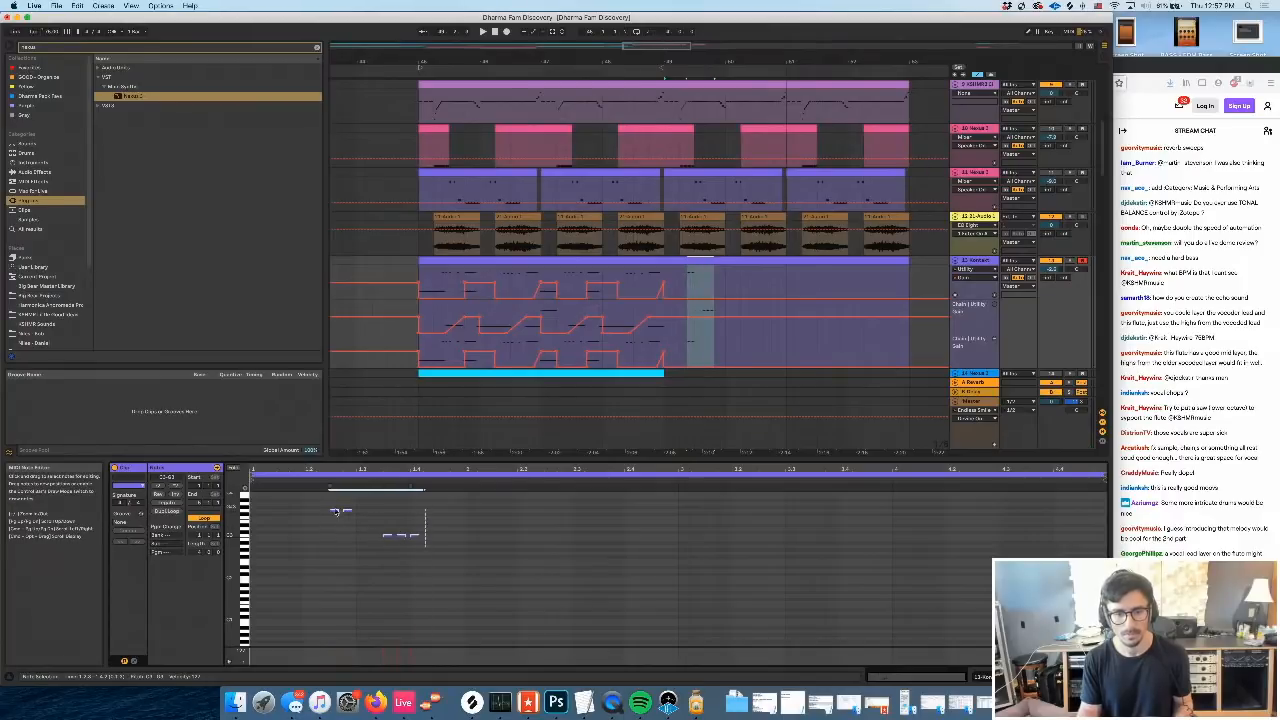
click(346, 517)
drag(424, 556, 333, 510)
key(super+d)
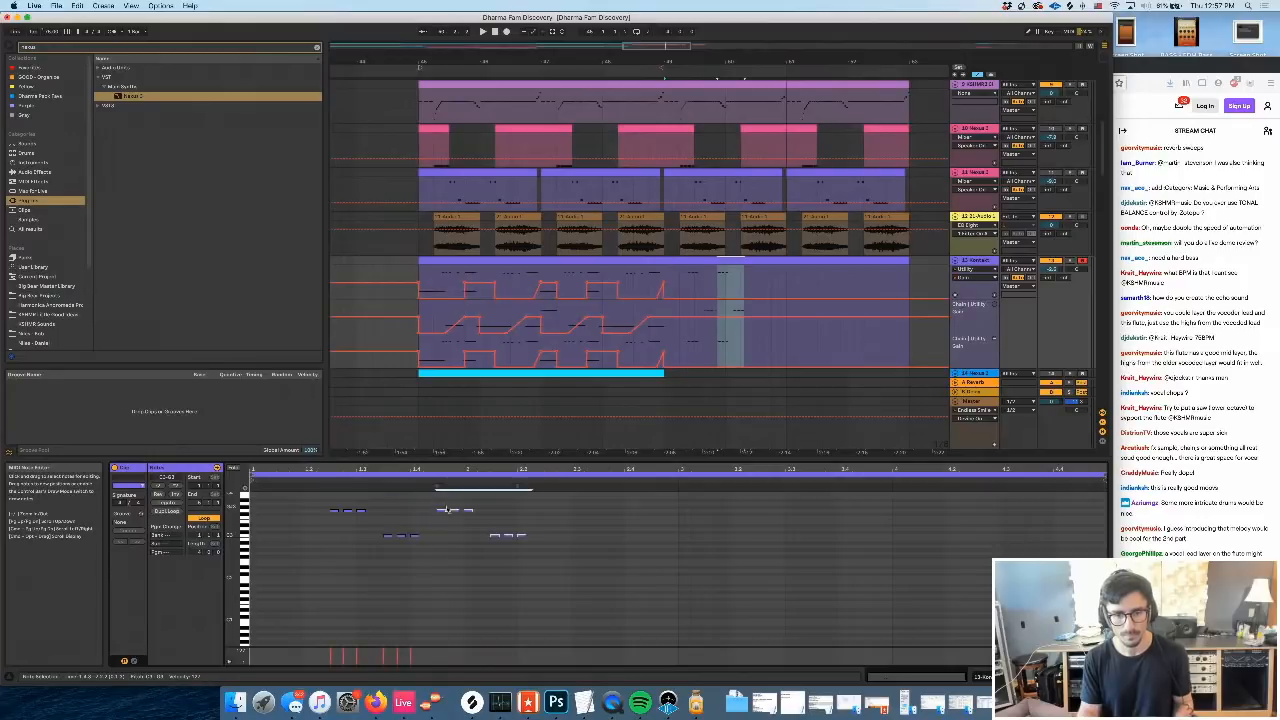
Raise the three upper notes of the copied pattern by one semitone and play the phrase
drag(475, 503, 423, 514)
key(Up)
key(space)
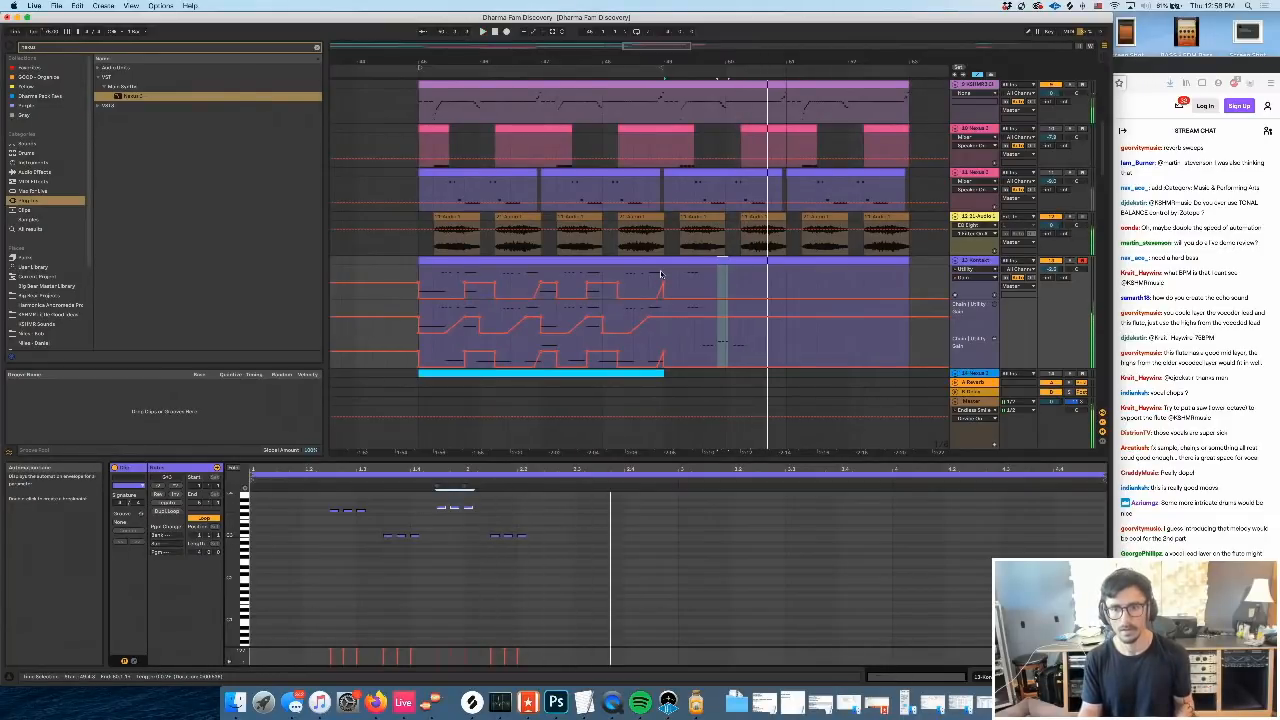
key(space)
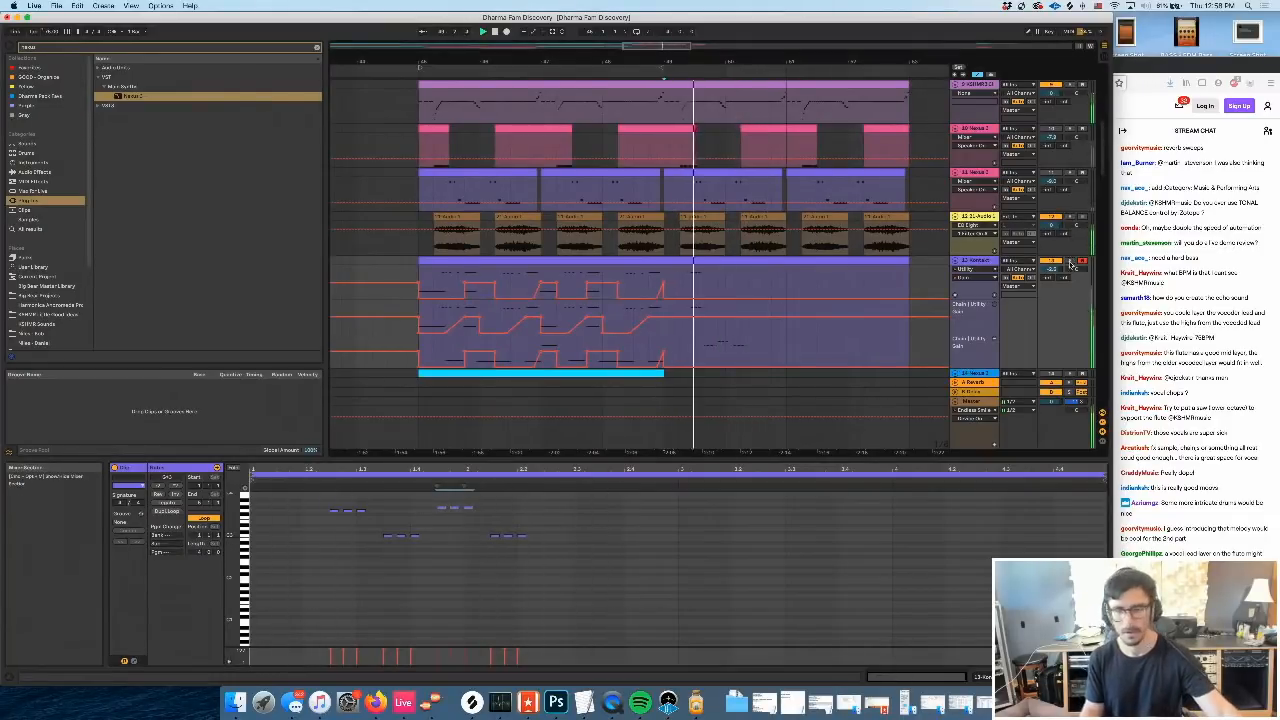
Solo the lead track and drop its Auto Pan Amount automation to the minimum from the start of the new clip
click(1070, 261)
click(1020, 677)
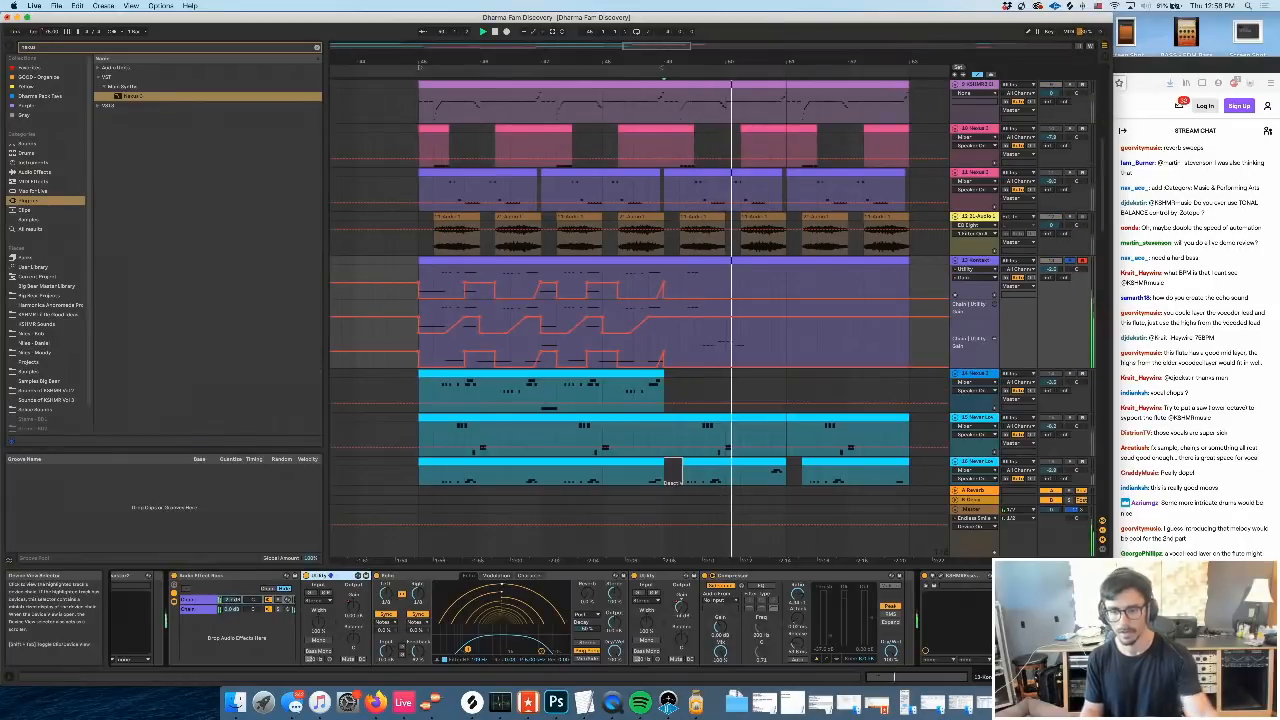
scroll(578, 620, left, 10)
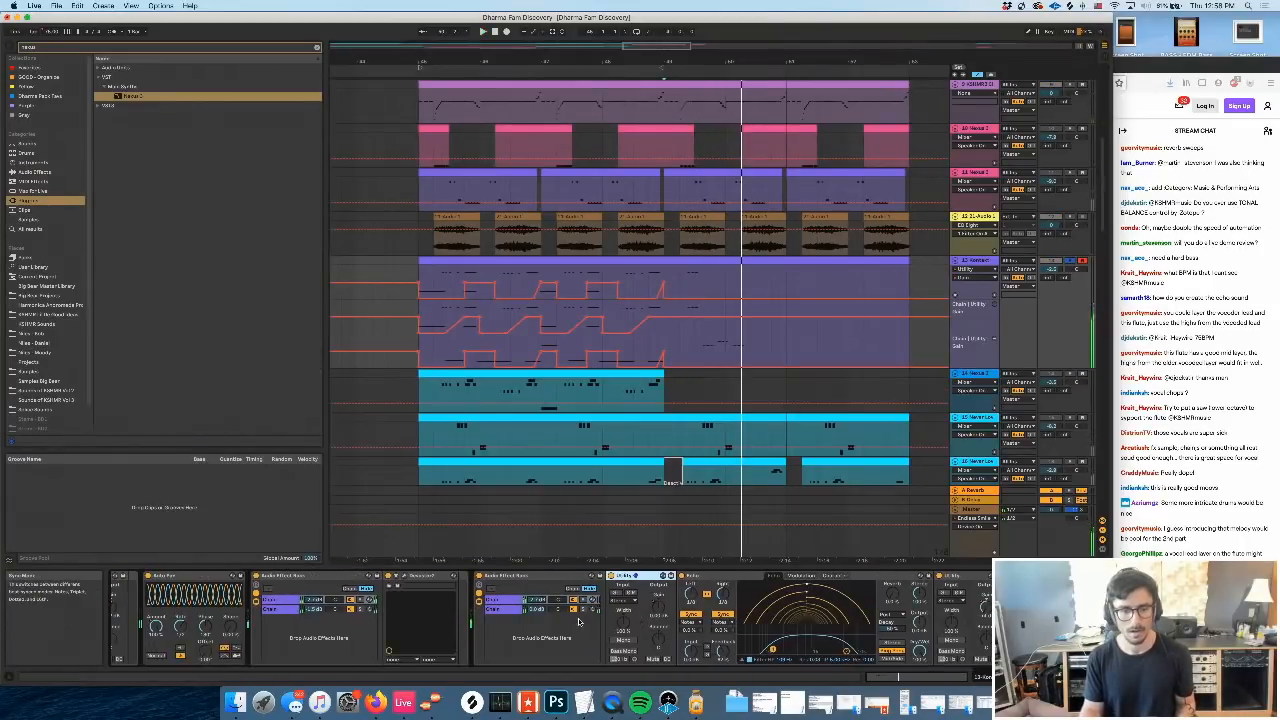
key(space)
scroll(350, 630, left, 1)
click(366, 627)
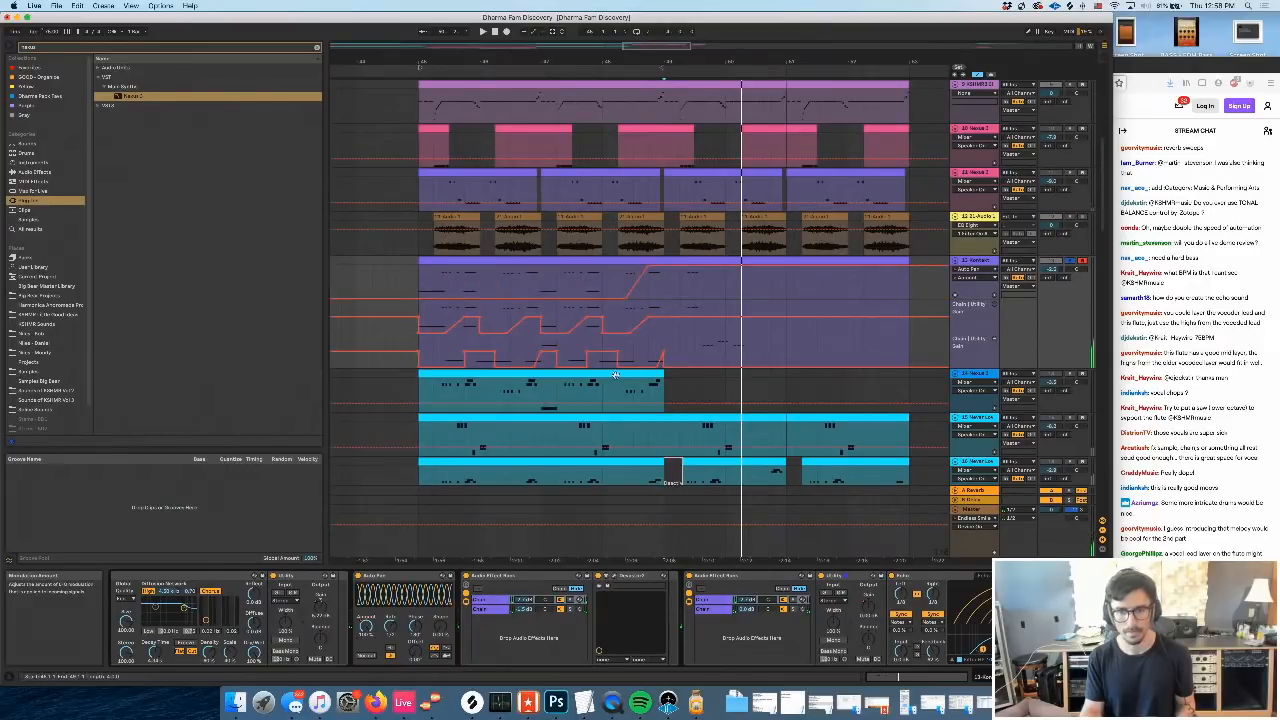
click(664, 266)
drag(706, 266, 665, 298)
key(space)
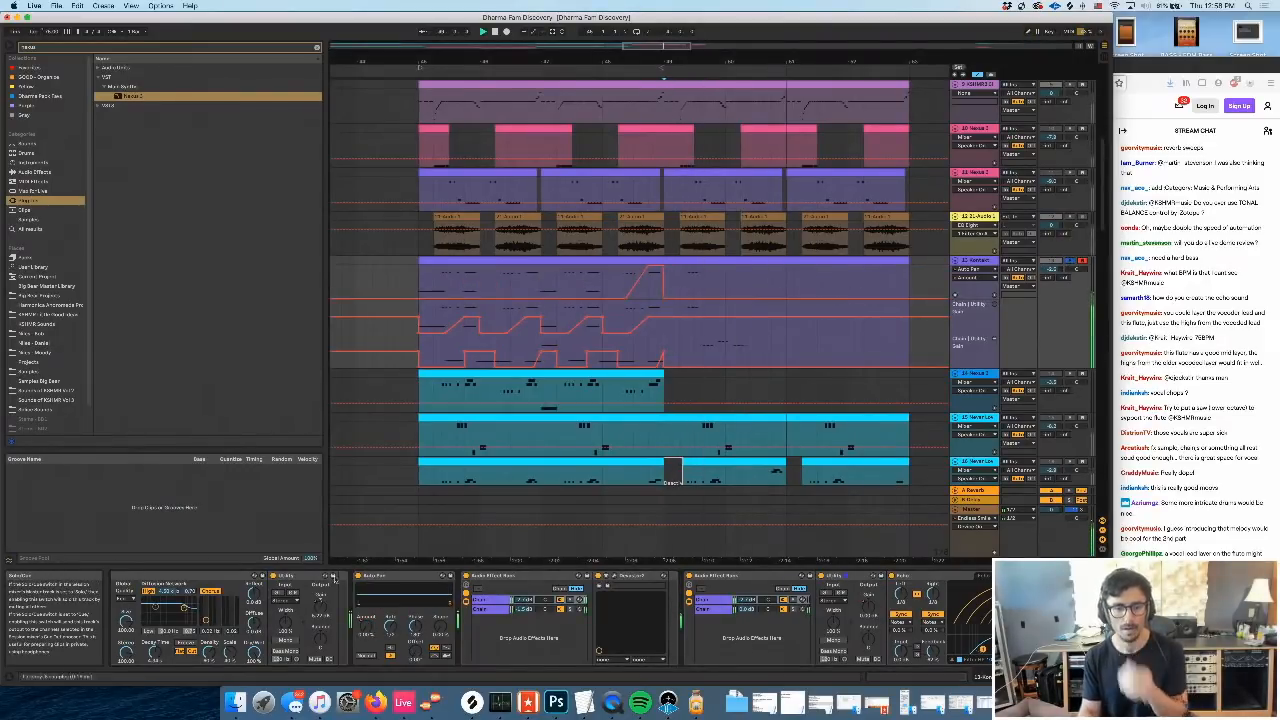
Draw the gain of the Utility before Auto Pan down to -inf dB across the new clip and raise its starting point slightly
click(320, 603)
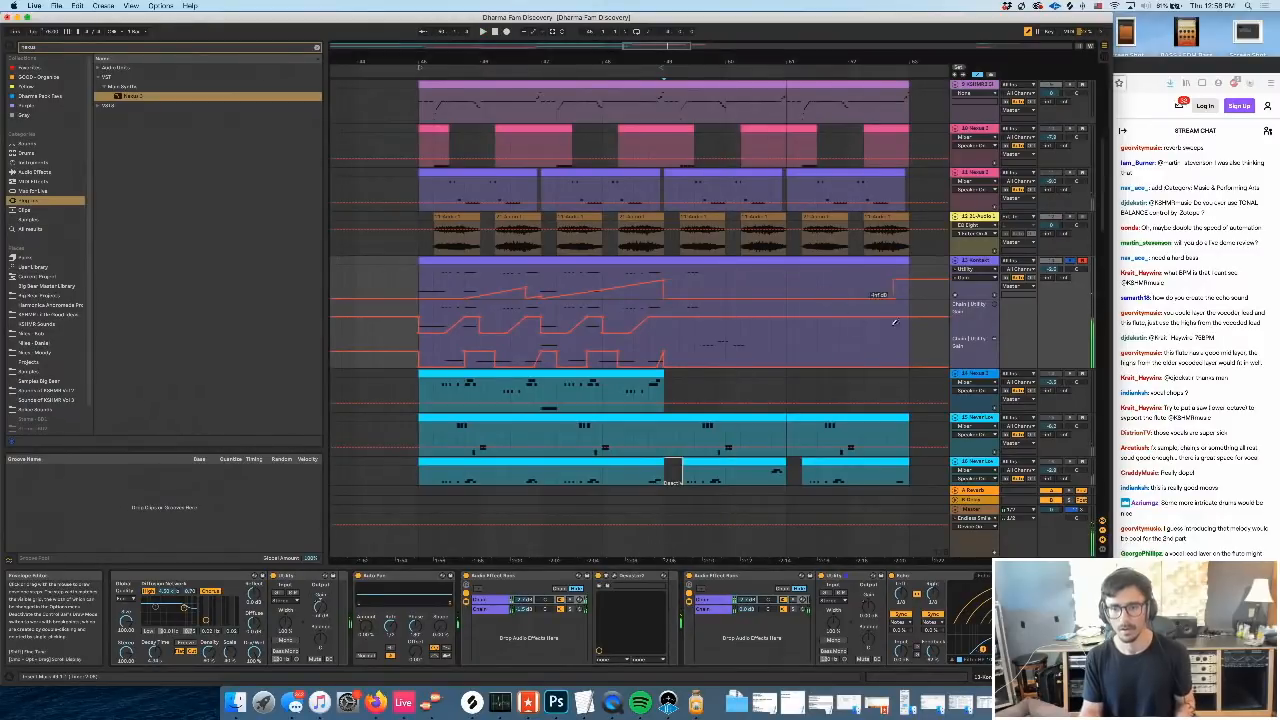
key(space)
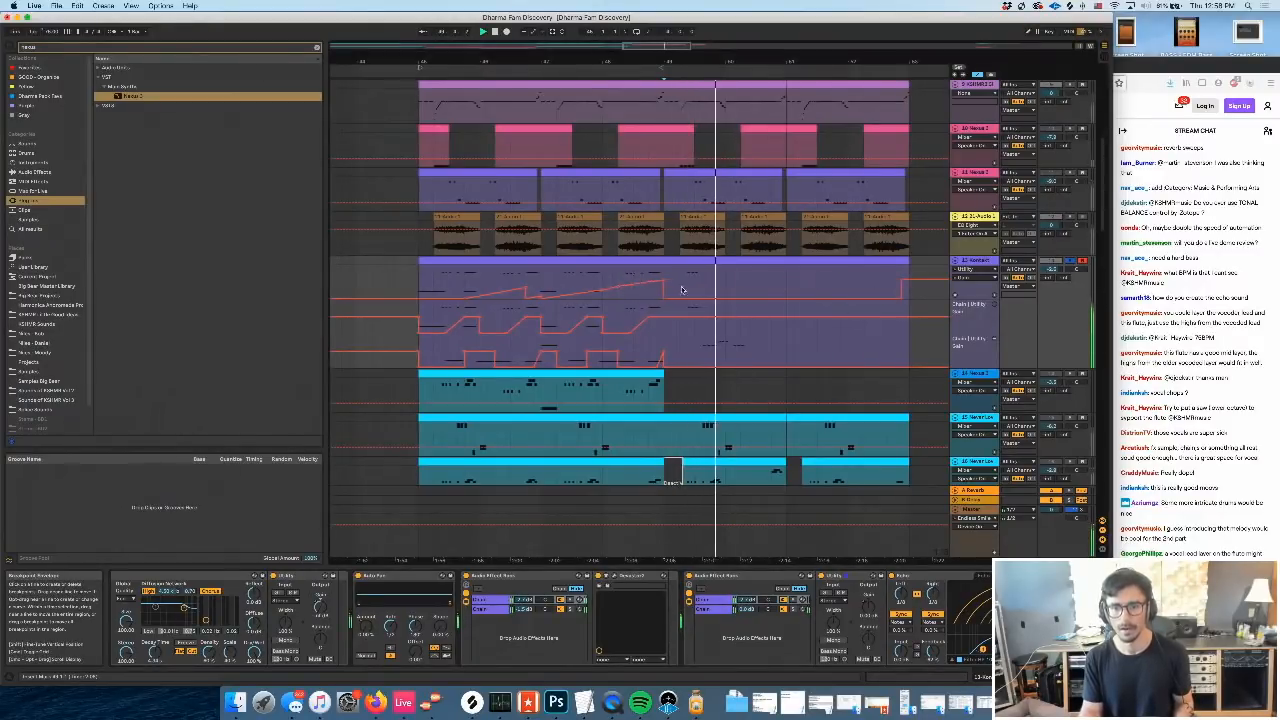
drag(664, 298, 664, 293)
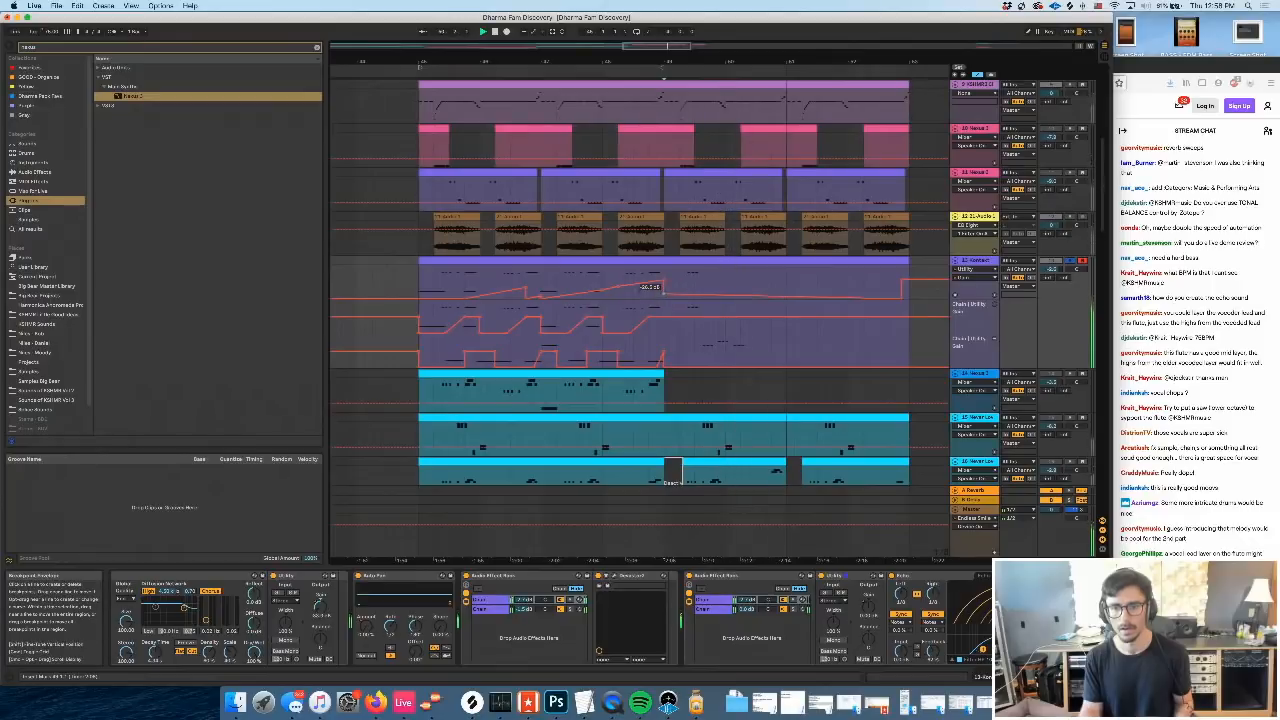
click(681, 281)
key(space)
key(space)
Open the new clip with automation hidden and draw a low sustained note about 1.75 bars long from its start
double_click(710, 261)
key(space)
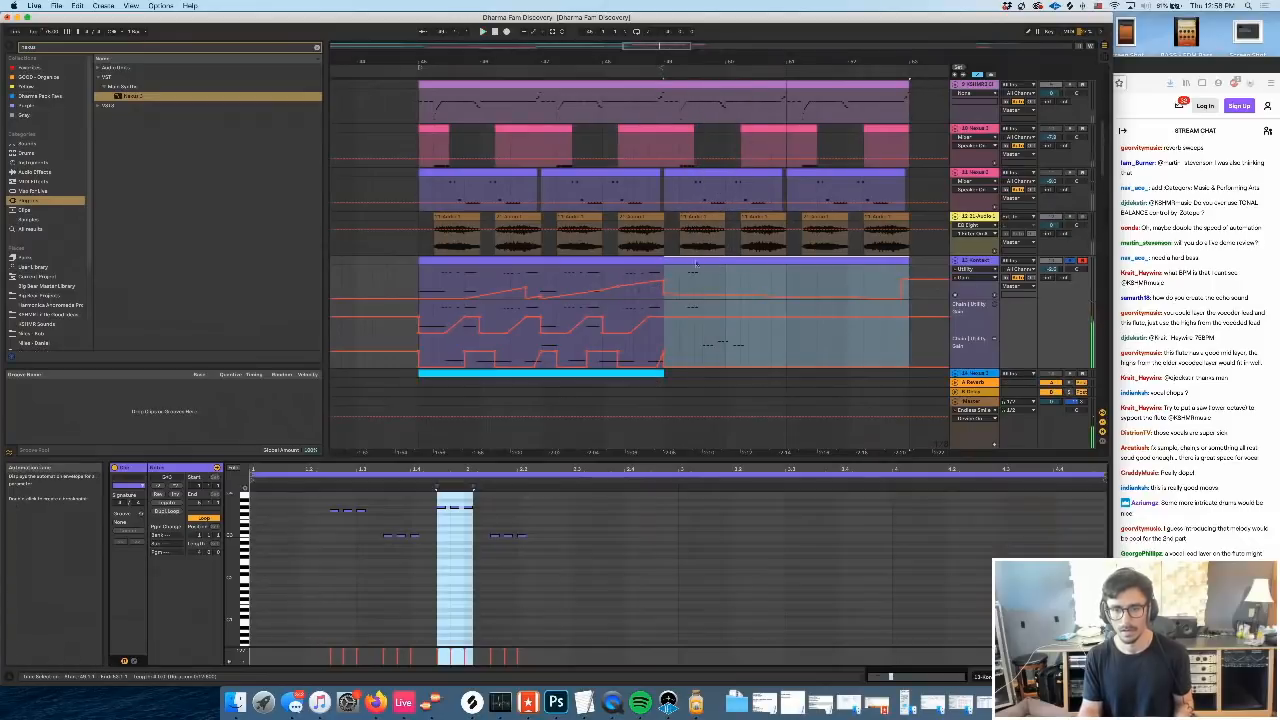
key(a)
scroll(265, 603, down, 4)
key(b)
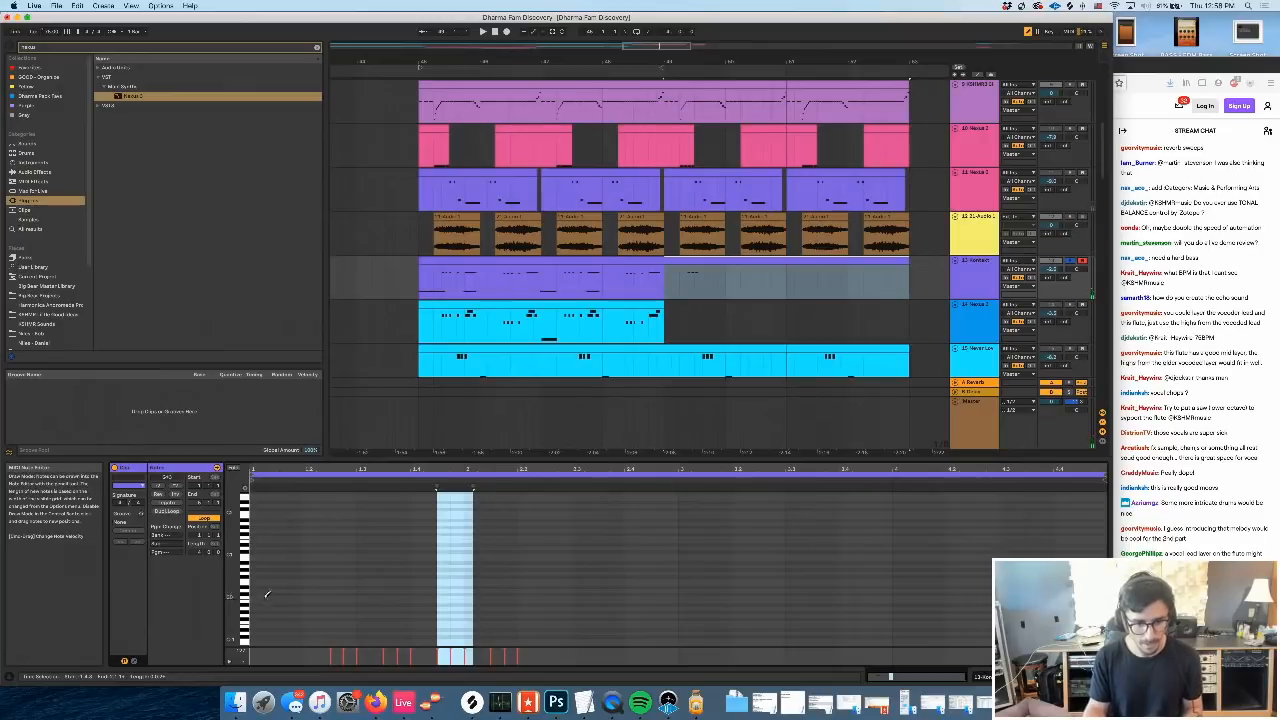
click(258, 582)
key(b)
drag(262, 584, 621, 598)
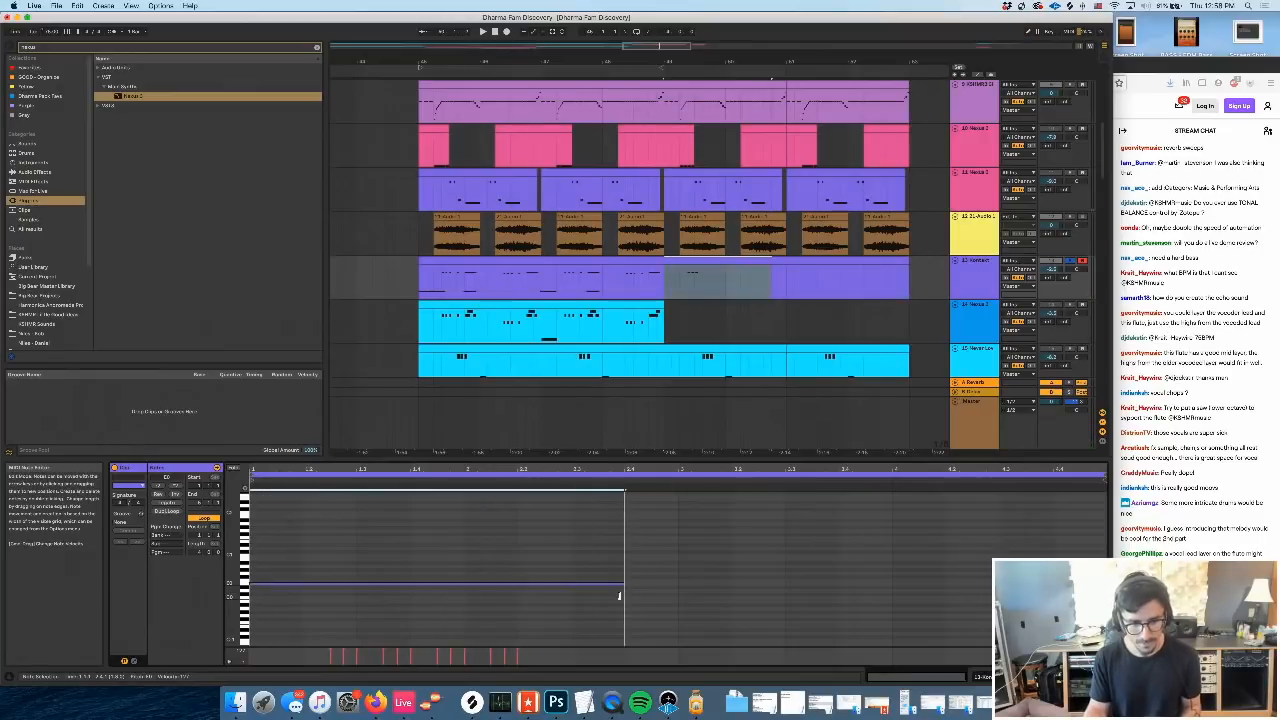
Try the sustained low note one and two semitones higher while playing the clip
key(space)
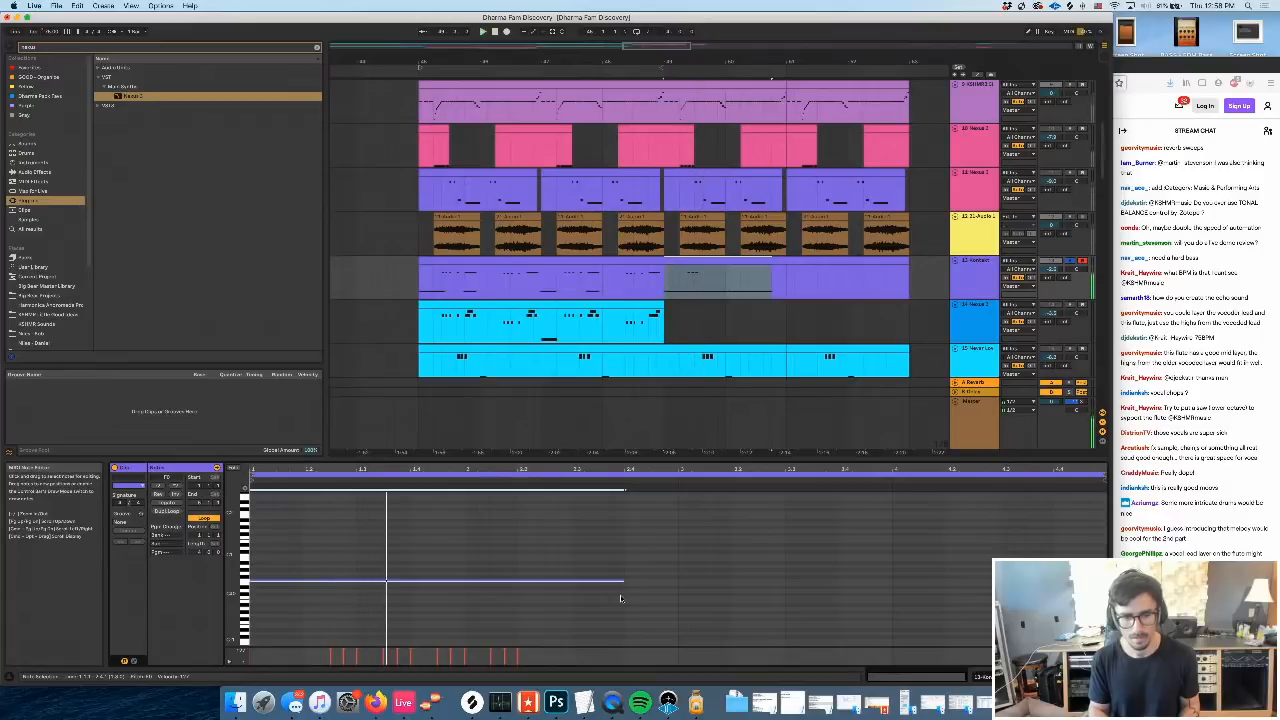
key(Up)
key(space)
key(space)
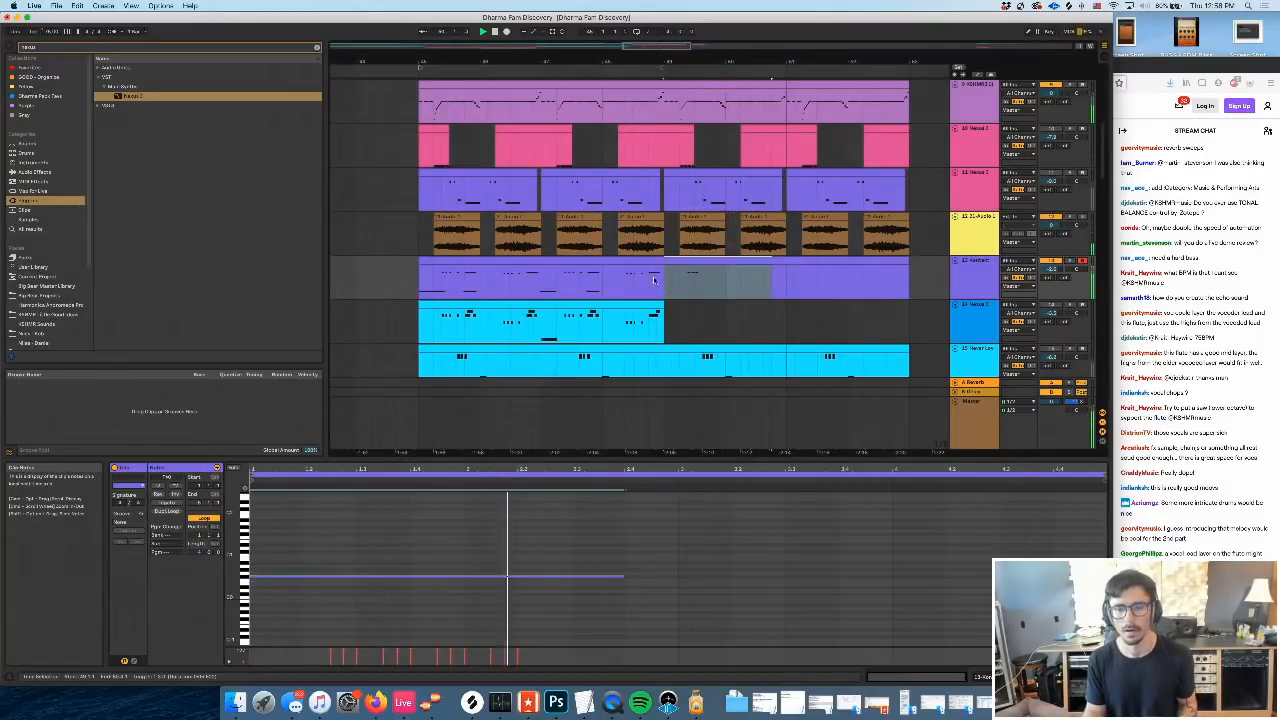
Review the repeated-note melody against the sustained low note by playing the new clip from its start
key(space)
scroll(530, 553, up, 5)
drag(585, 592, 336, 567)
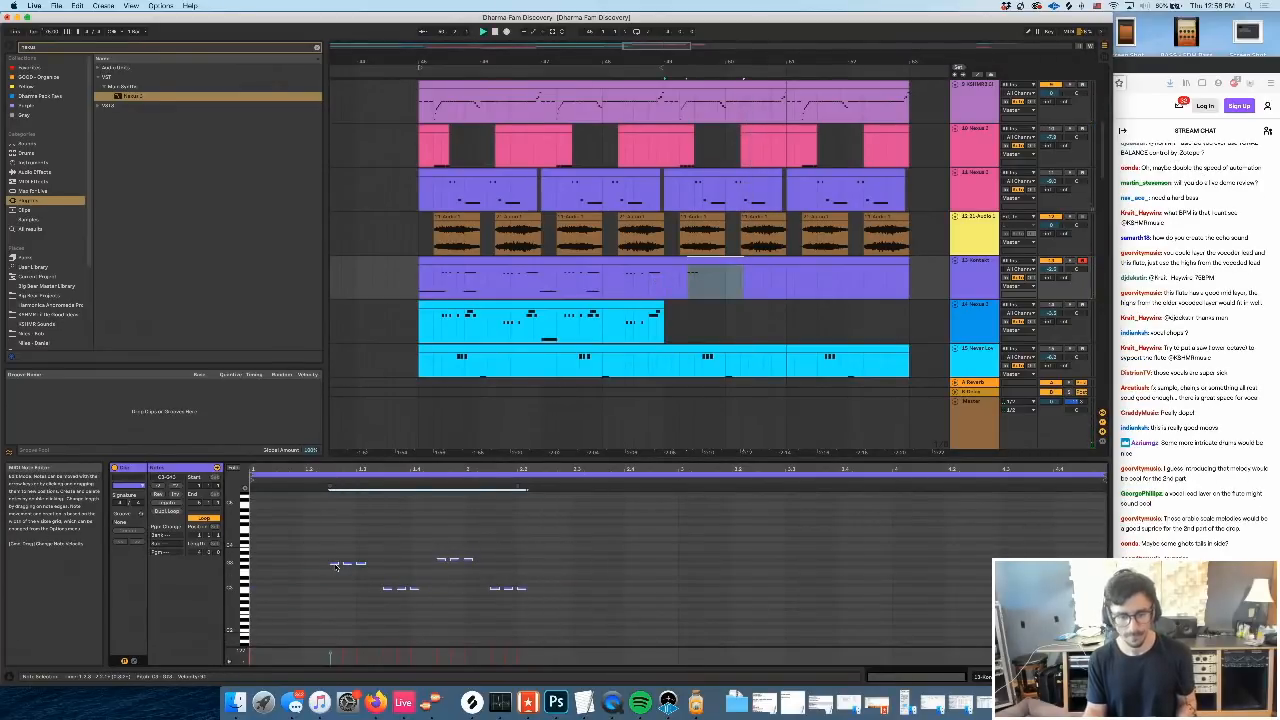
key(space)
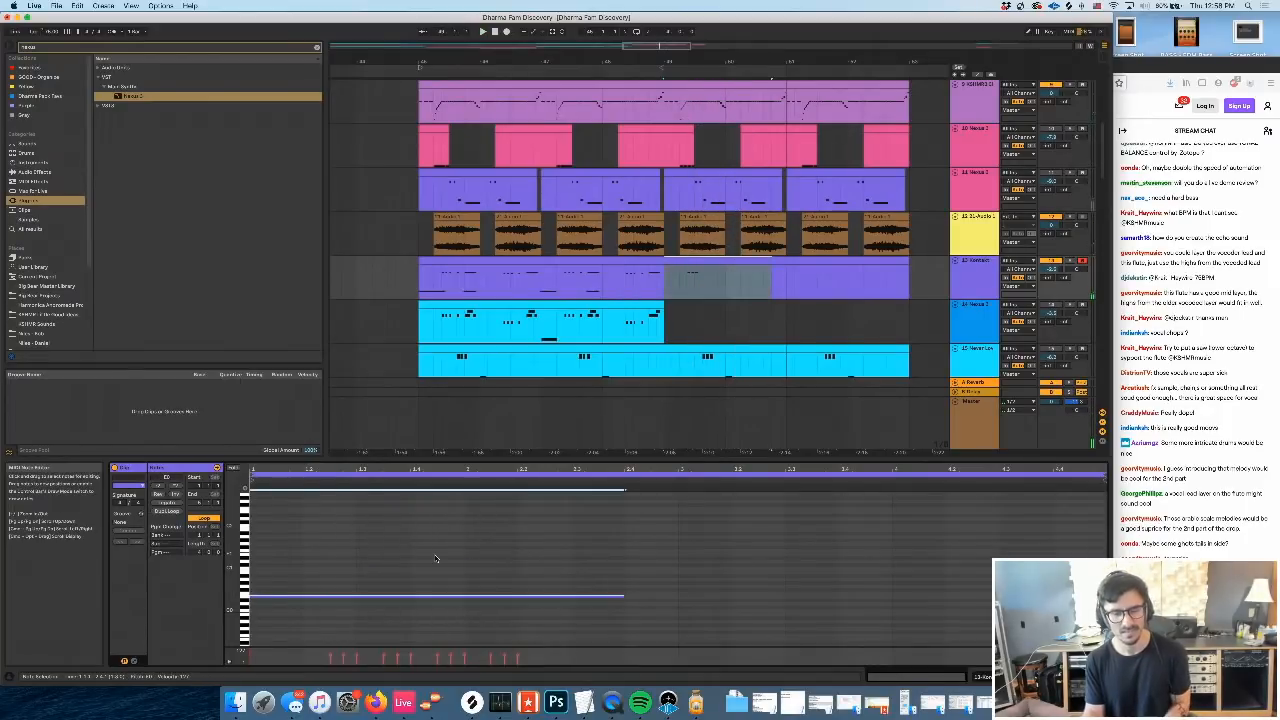
key(space)
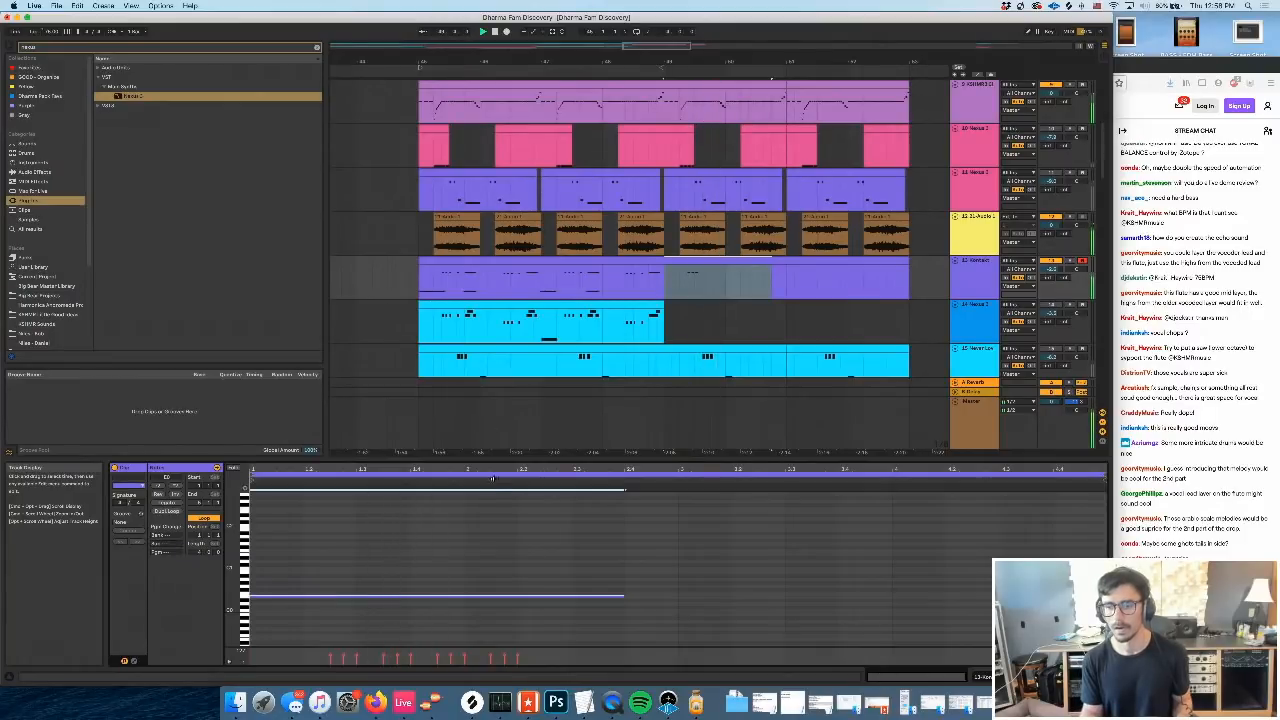
scroll(493, 567, up, 5)
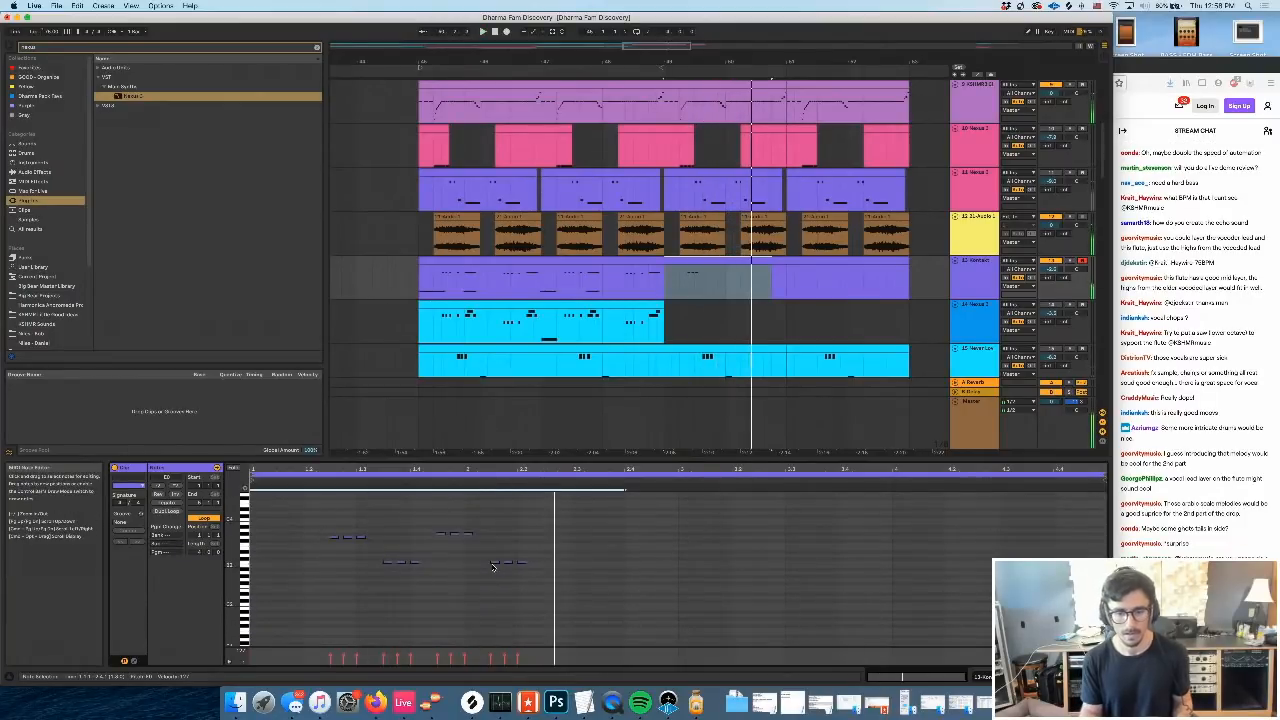
Raise the sustained low note to F# while the clip plays back under the repeated-note melody
key(space)
drag(576, 557, 322, 502)
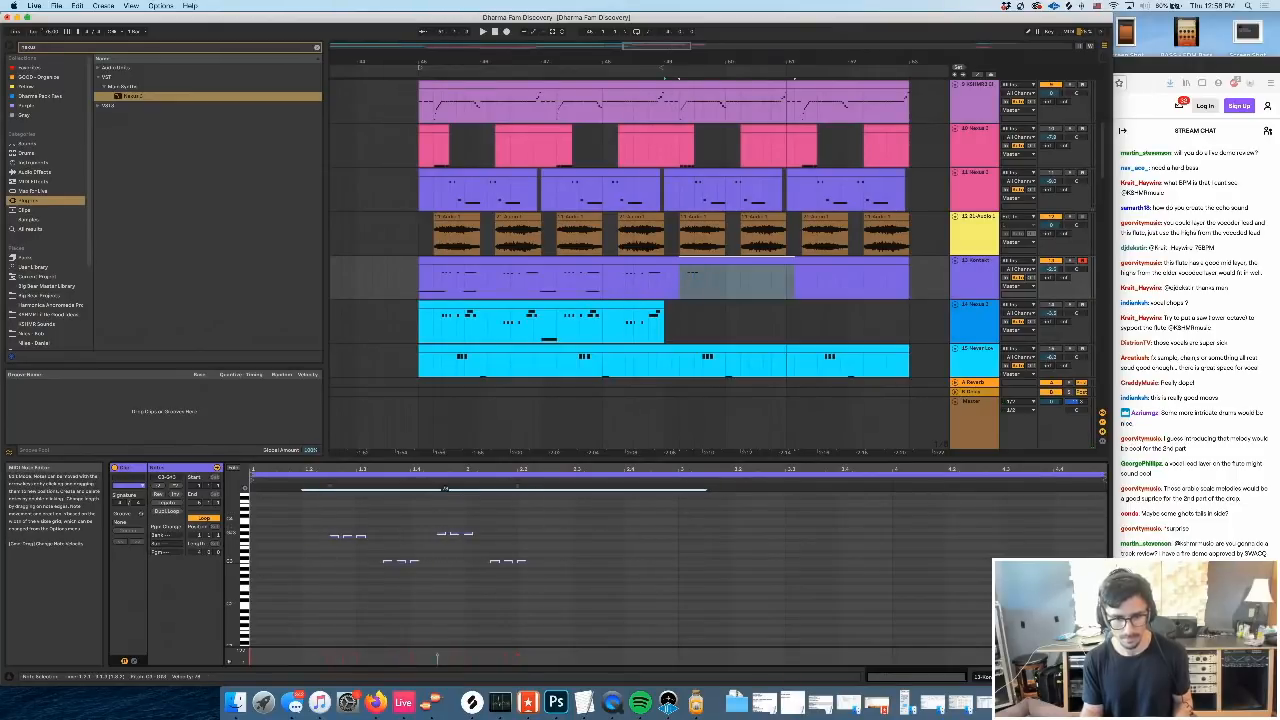
key(super+l)
click(316, 482)
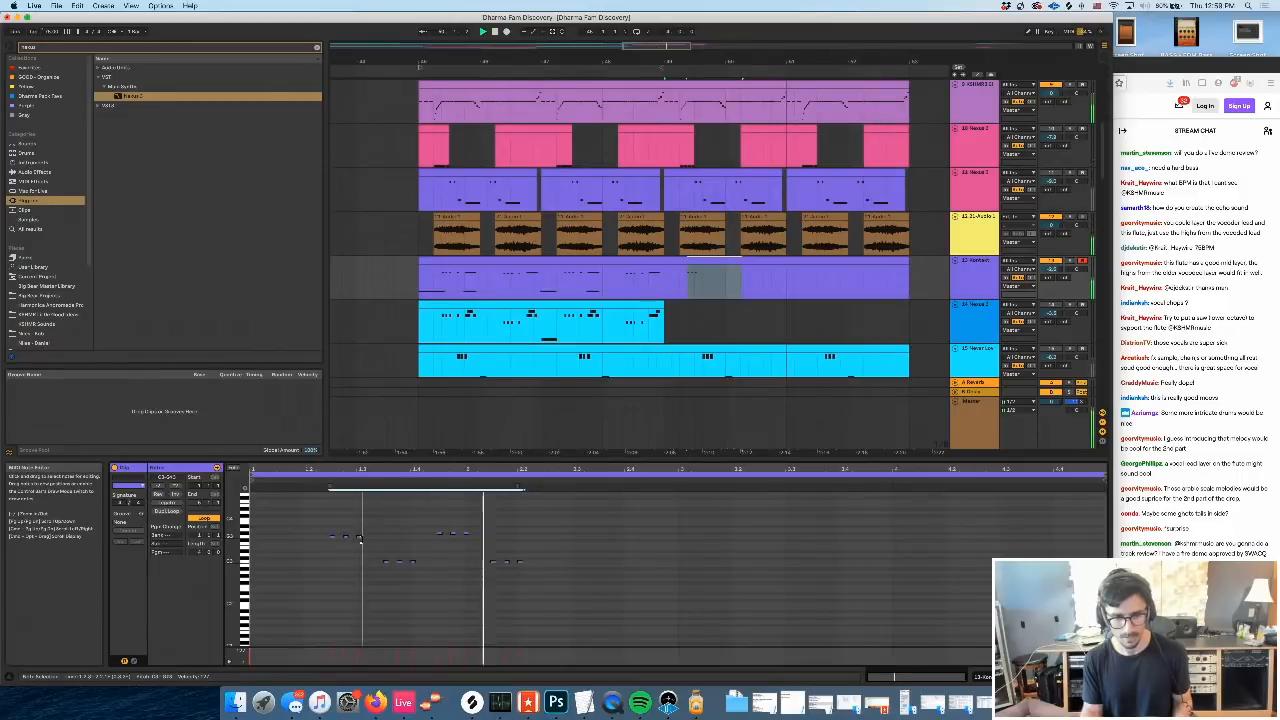
scroll(391, 579, down, 5)
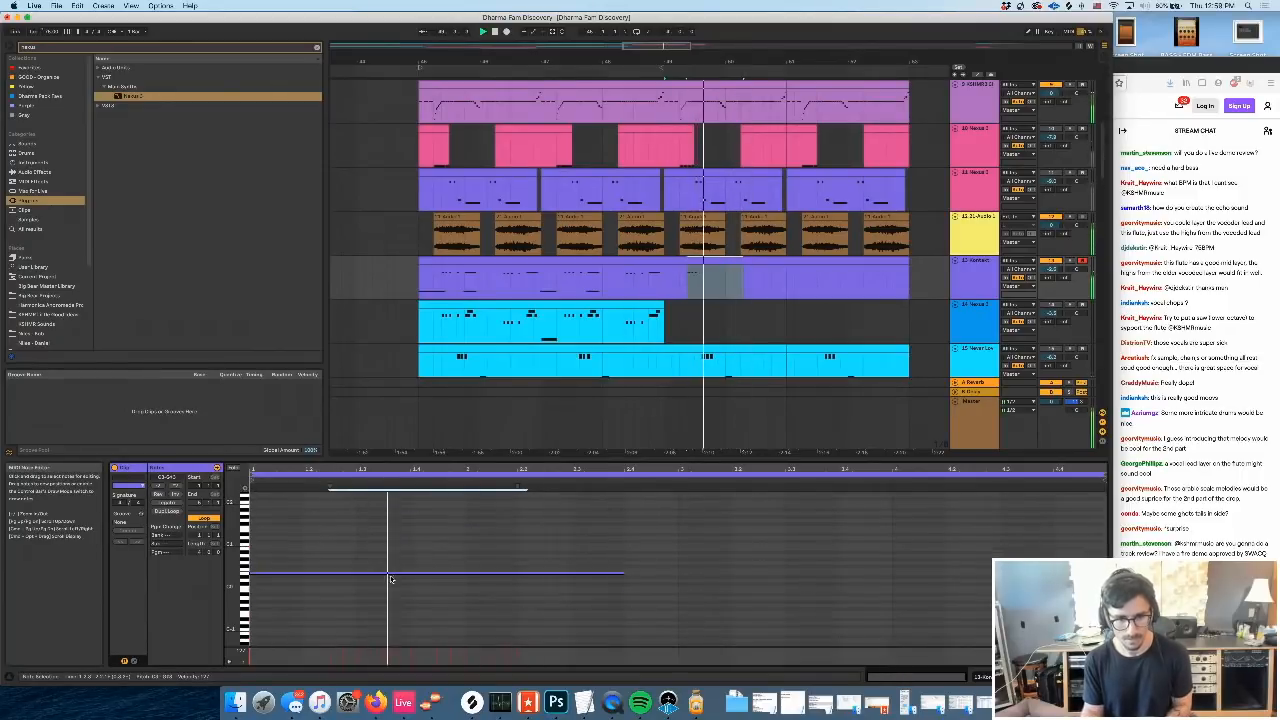
drag(390, 555, 390, 626)
key(Up)
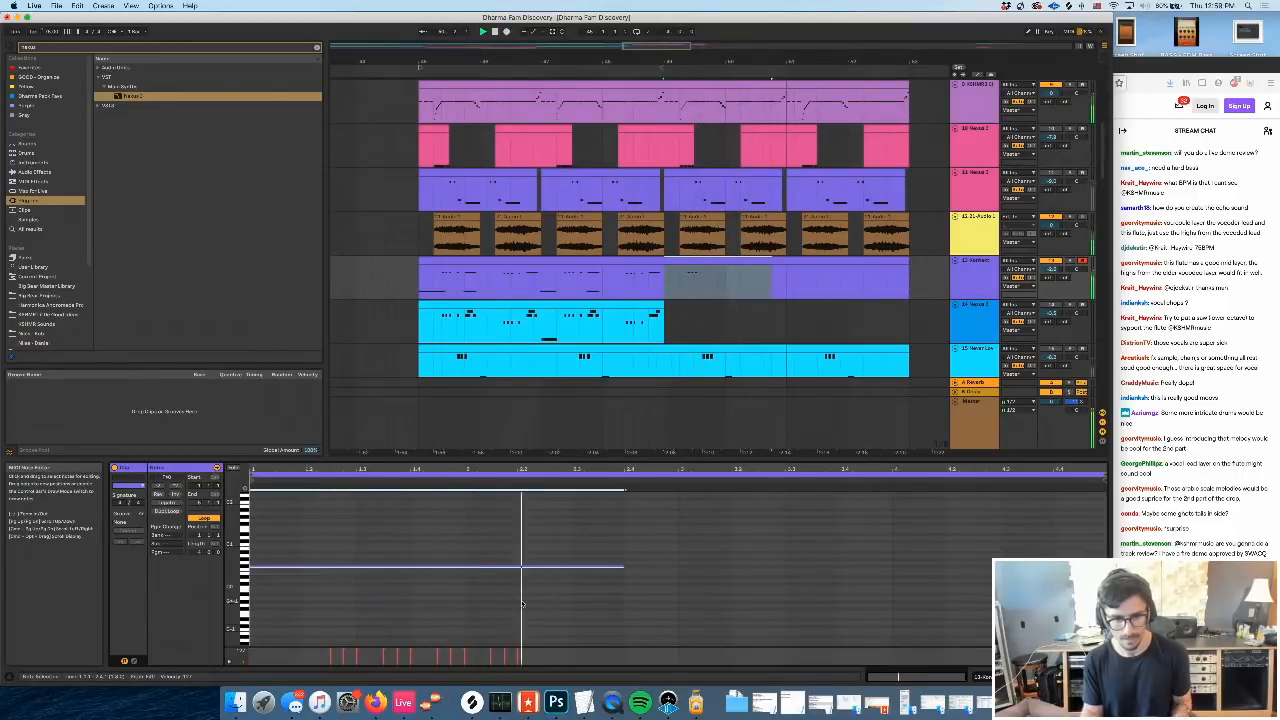
Try the whole repeated-note melody one octave higher during playback, and undo the transposition
scroll(540, 580, up, 5)
drag(572, 574, 335, 524)
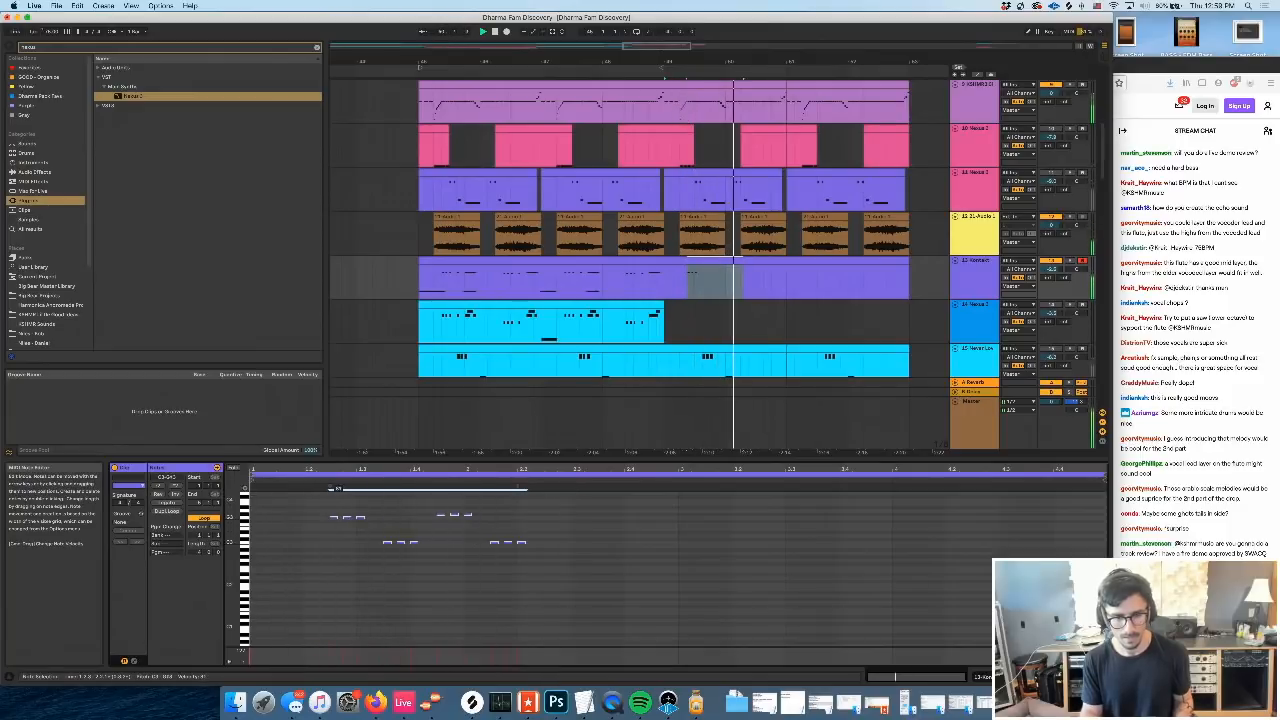
key(space)
key(space)
drag(572, 569, 233, 446)
key(space)
key(space)
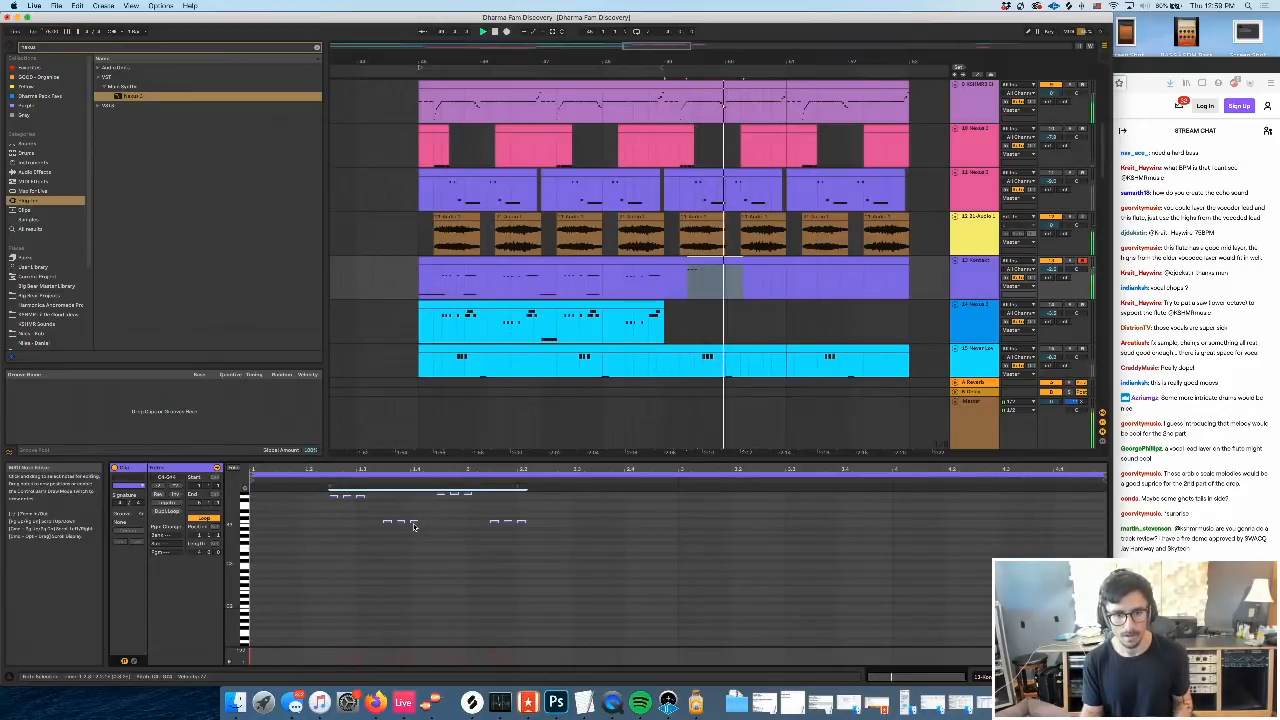
key(super+z)
scroll(489, 554, down, 3)
key(space)
key(space)
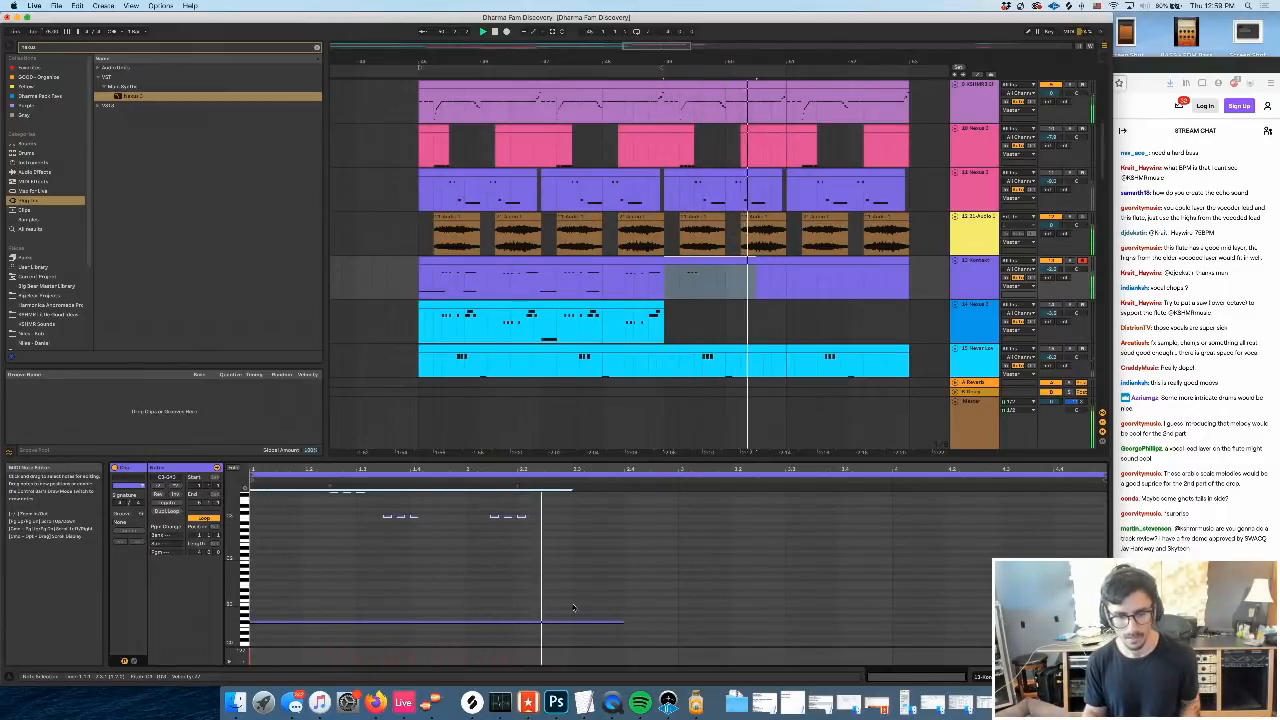
Lengthen all the repeated melody notes slightly so each nearly reaches the following one, and play the clip
scroll(574, 603, up, 2)
drag(573, 597, 309, 477)
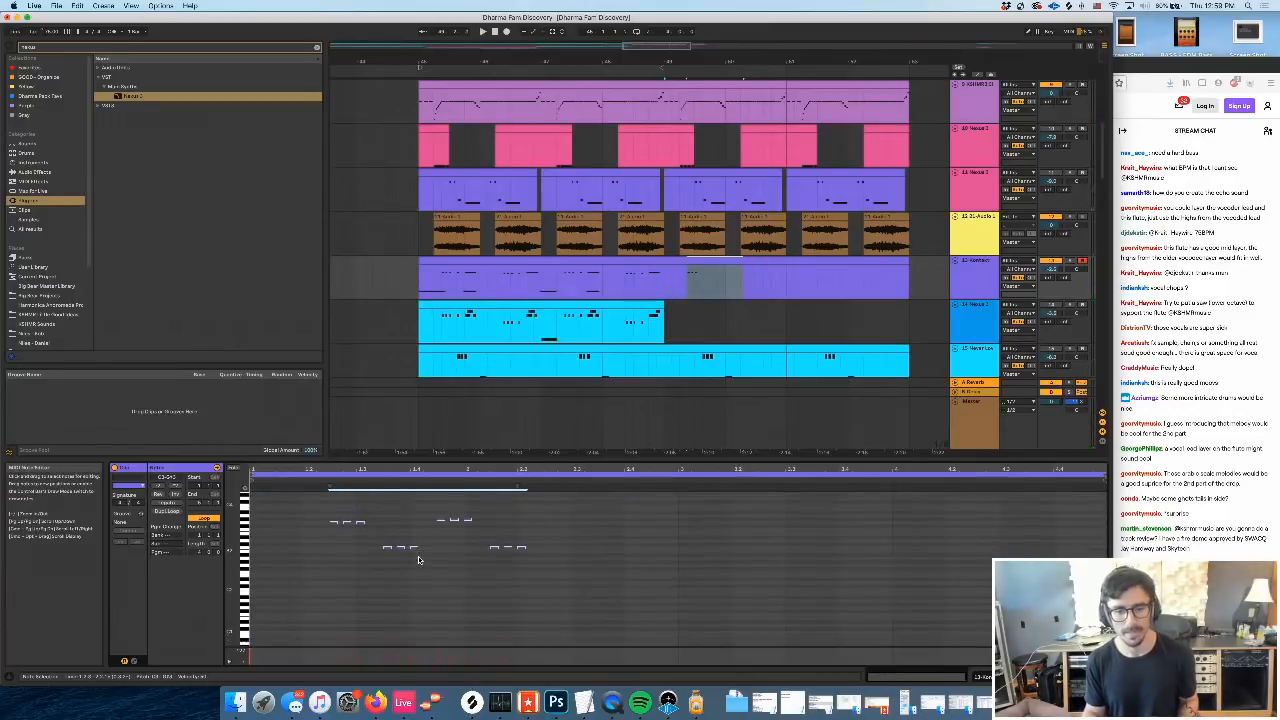
scroll(418, 545, down, 2)
key(space)
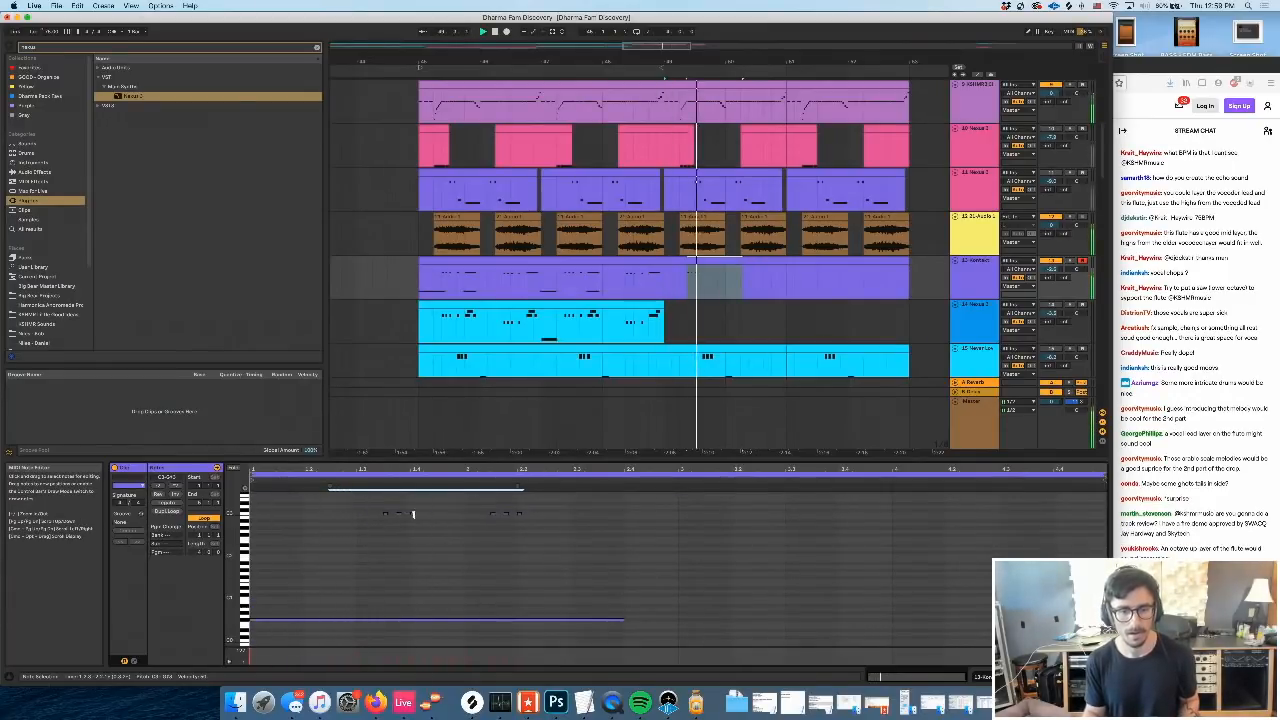
drag(413, 516, 422, 516)
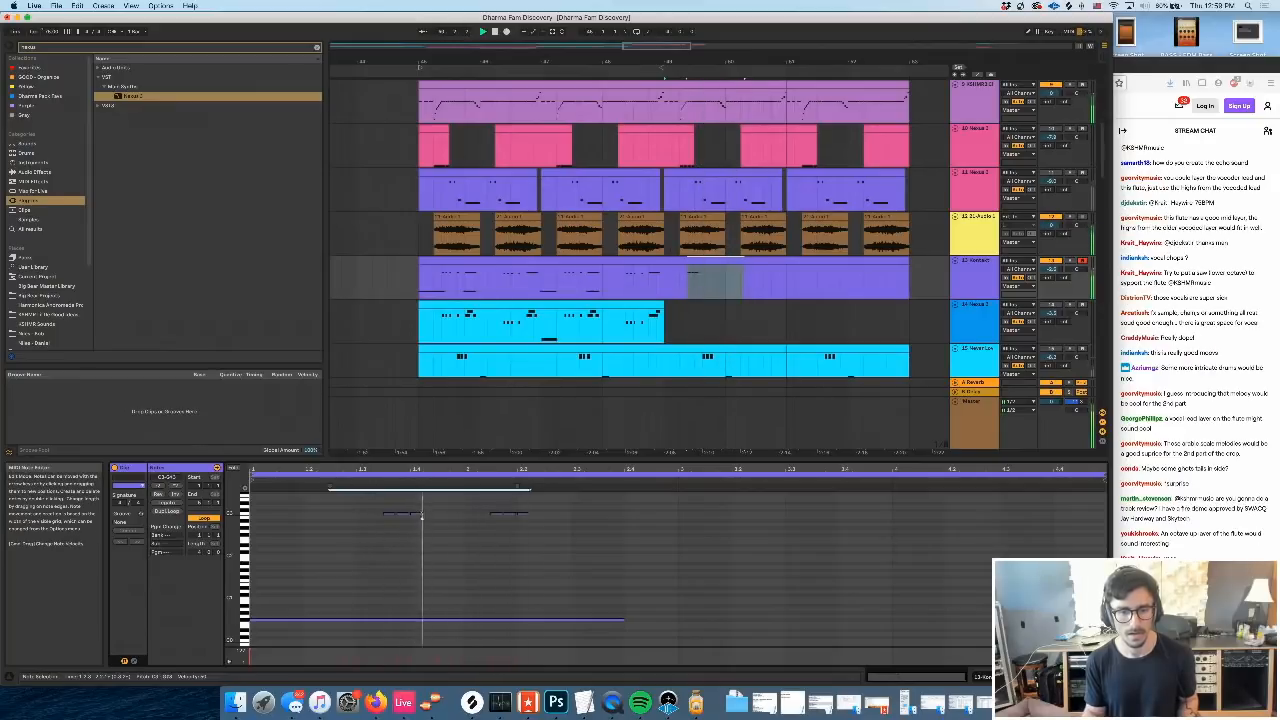
click(737, 263)
scroll(481, 566, up, 2)
click(481, 566)
key(space)
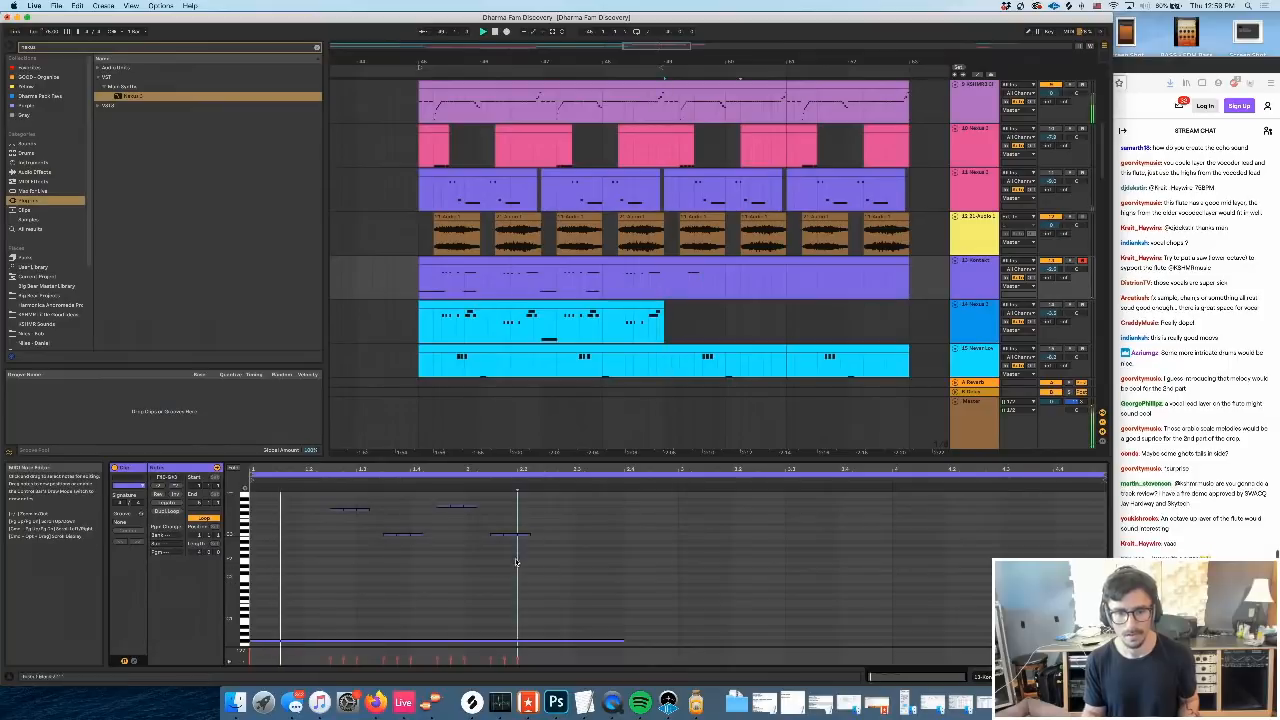
Copy the last two groups of melody notes, paste them at about beat 2.3 and play the addition
drag(532, 551, 443, 501)
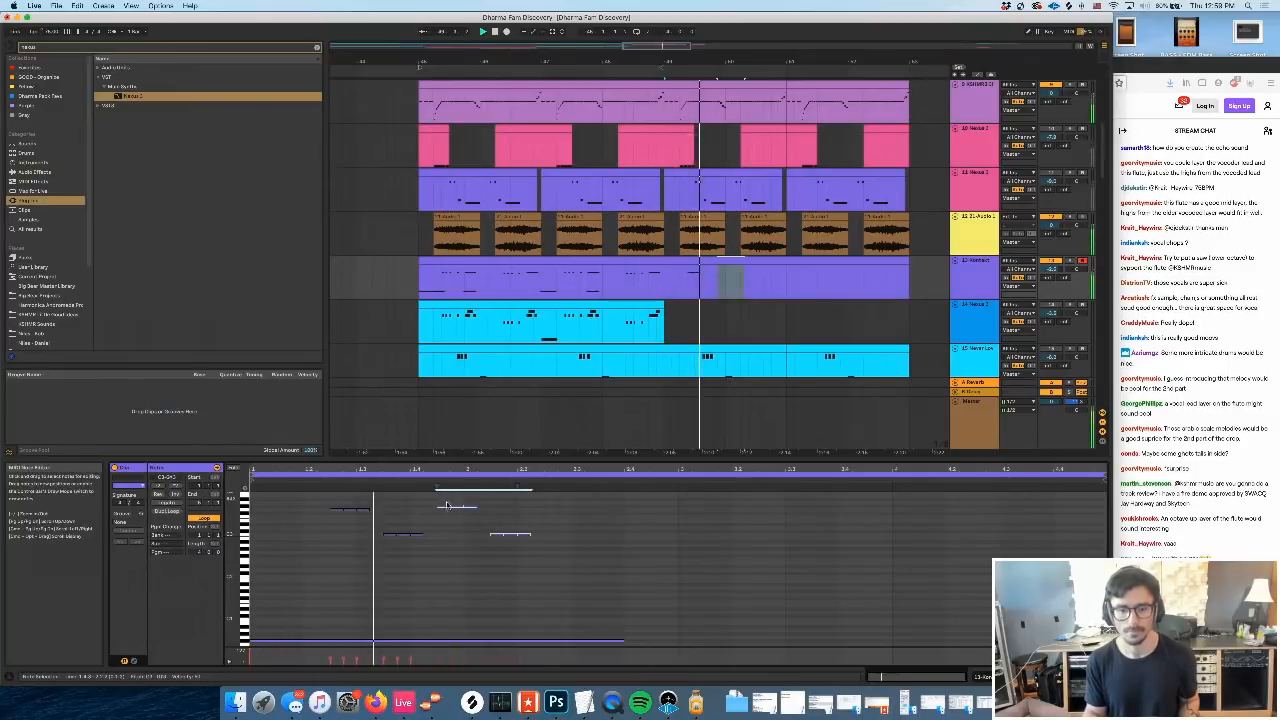
click(571, 510)
key(super+v)
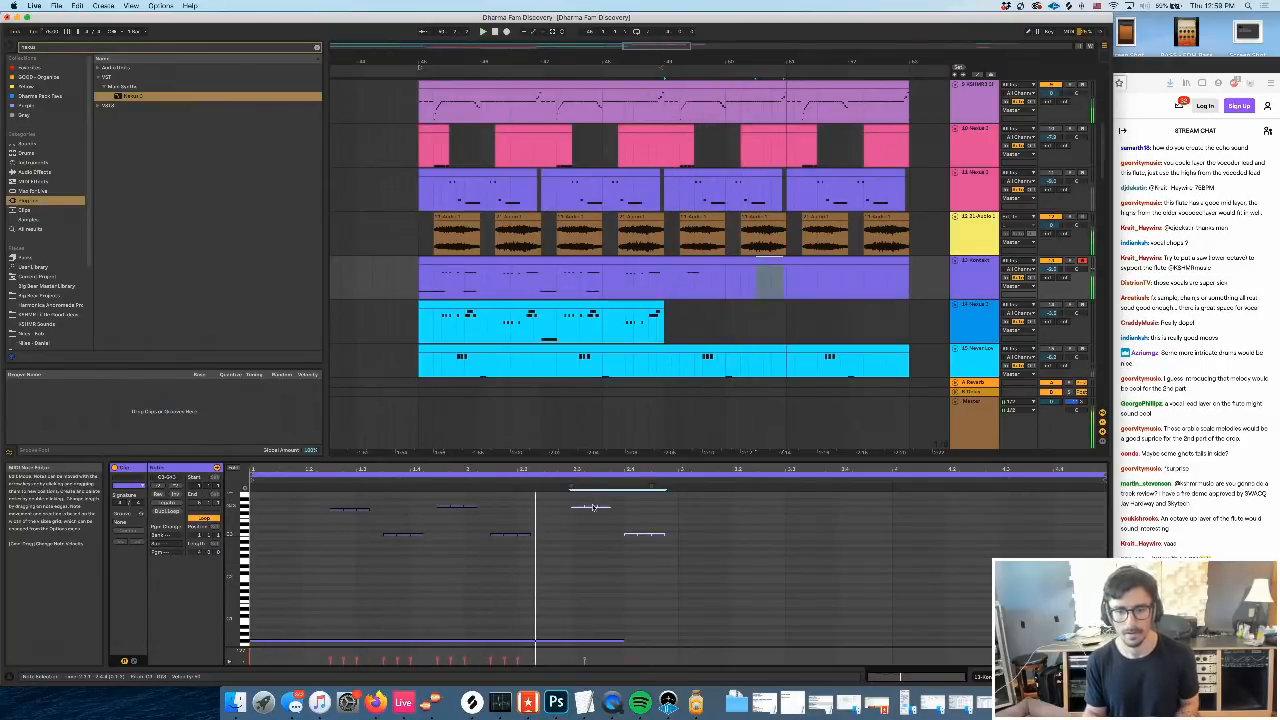
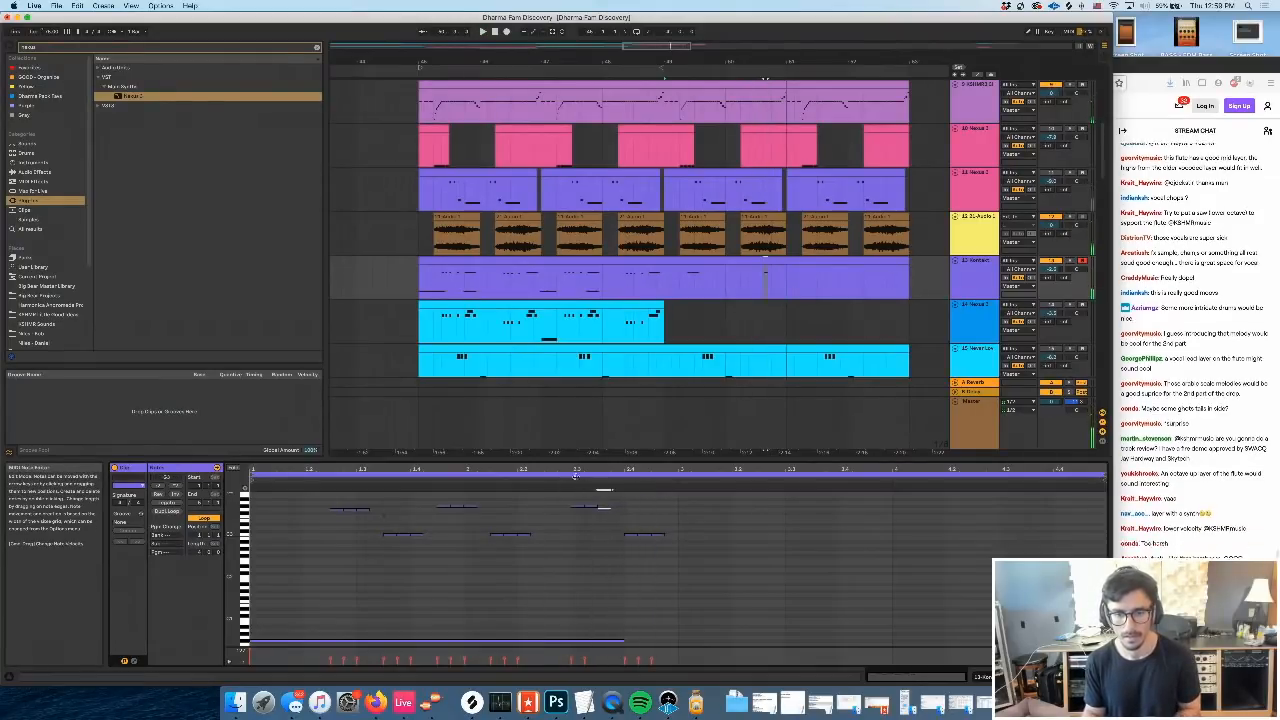
click(571, 480)
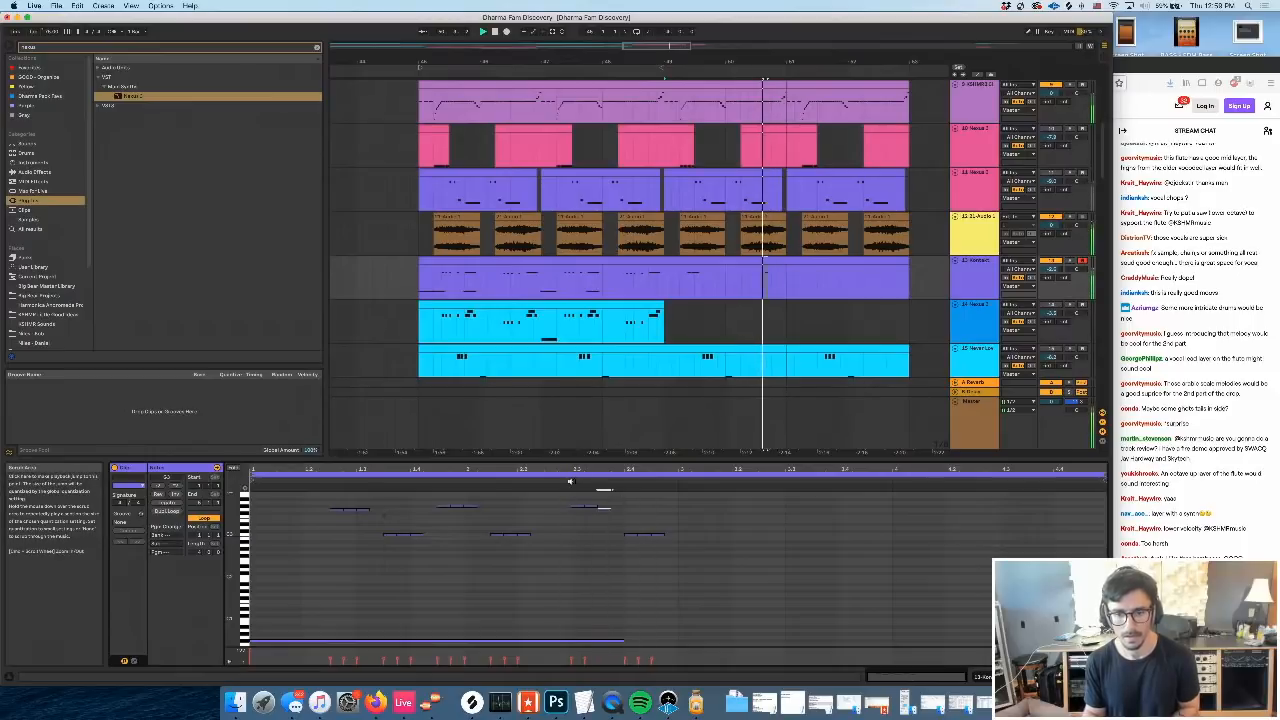
Shift the pasted melody notes half a beat earlier and try their upper group one semitone lower
drag(716, 558, 540, 516)
key(Left)
key(Down)
click(542, 482)
click(612, 510)
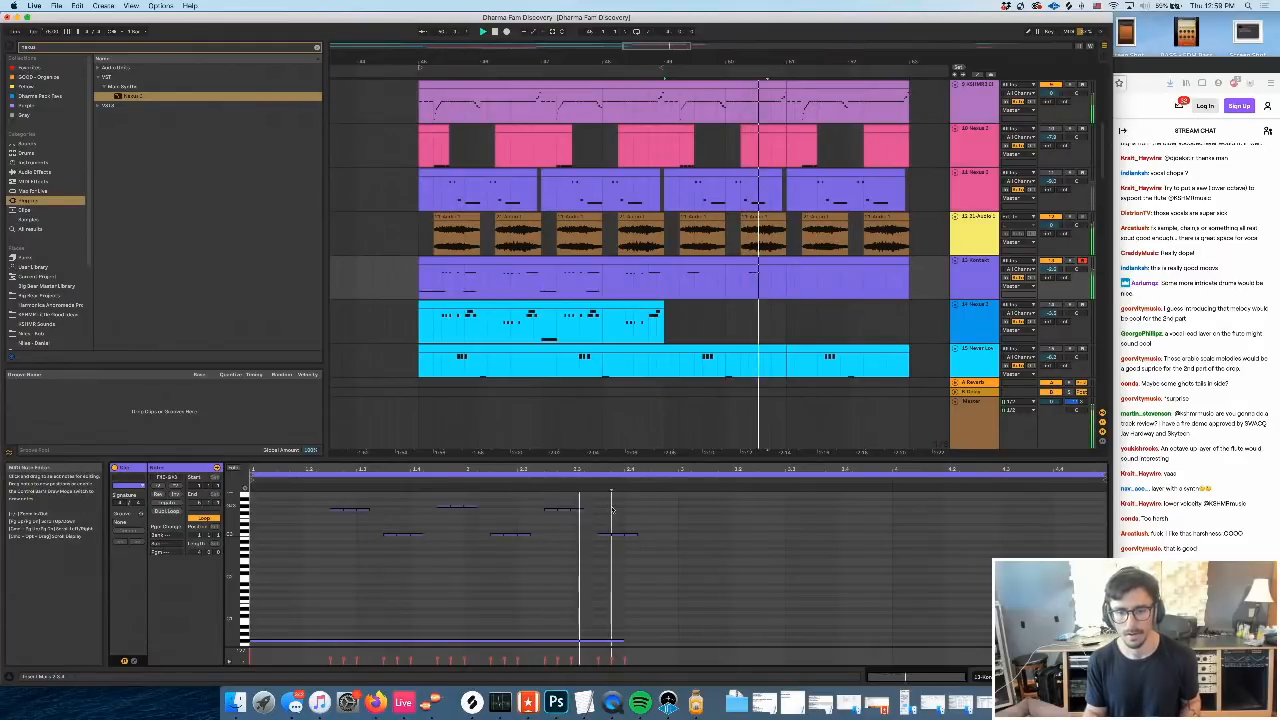
Check the other lead tracks in the arrangement and play the continuation clip from its start
scroll(661, 290, down, 3)
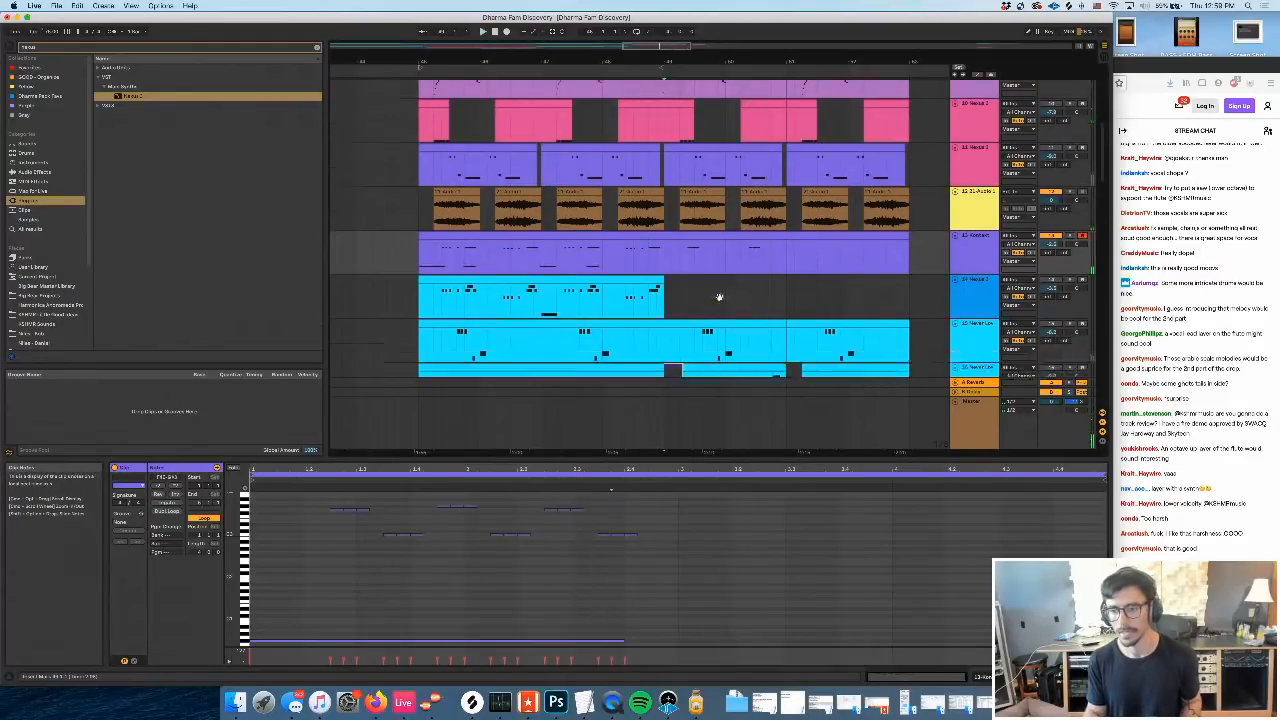
key(space)
scroll(716, 290, down, 2)
scroll(716, 290, up, 6)
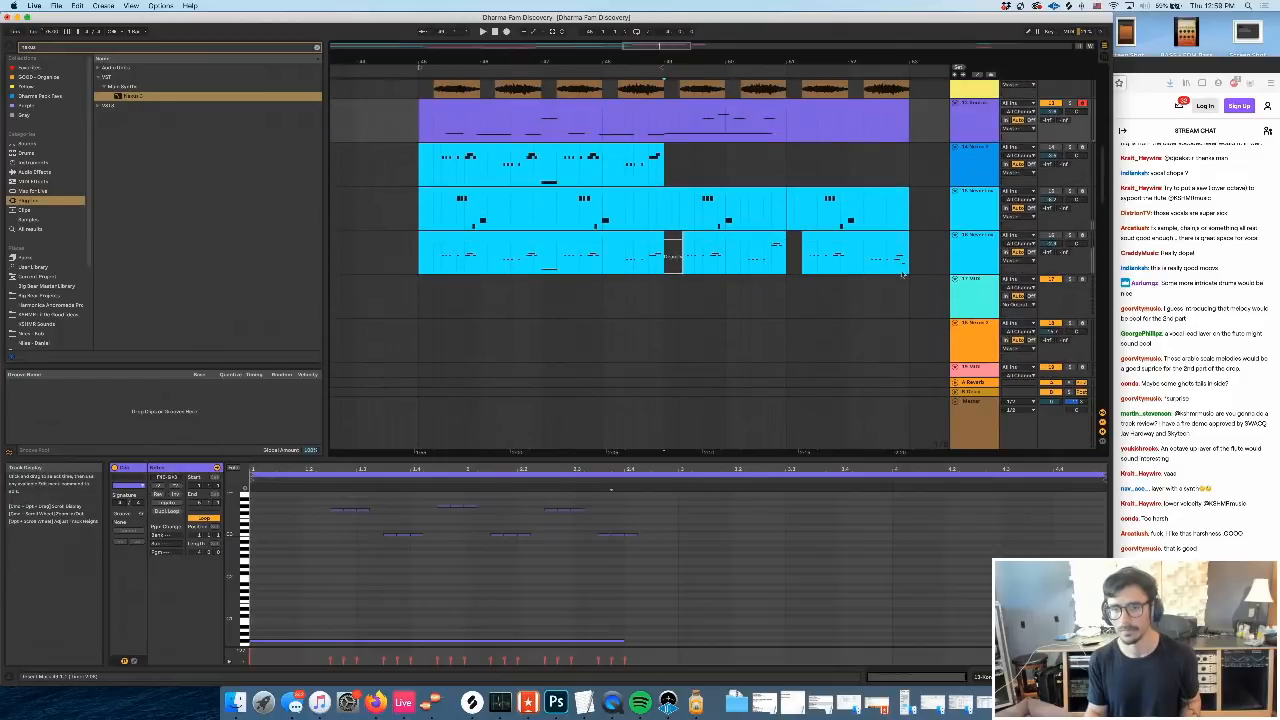
key(space)
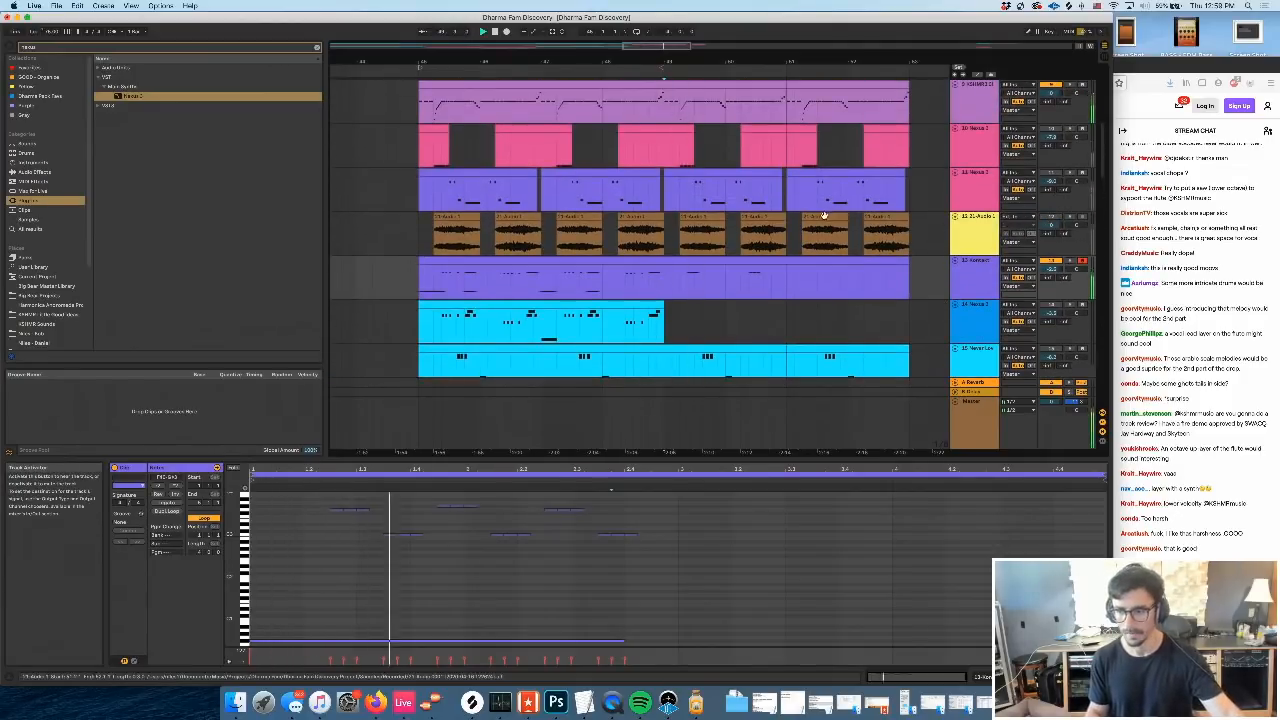
click(716, 261)
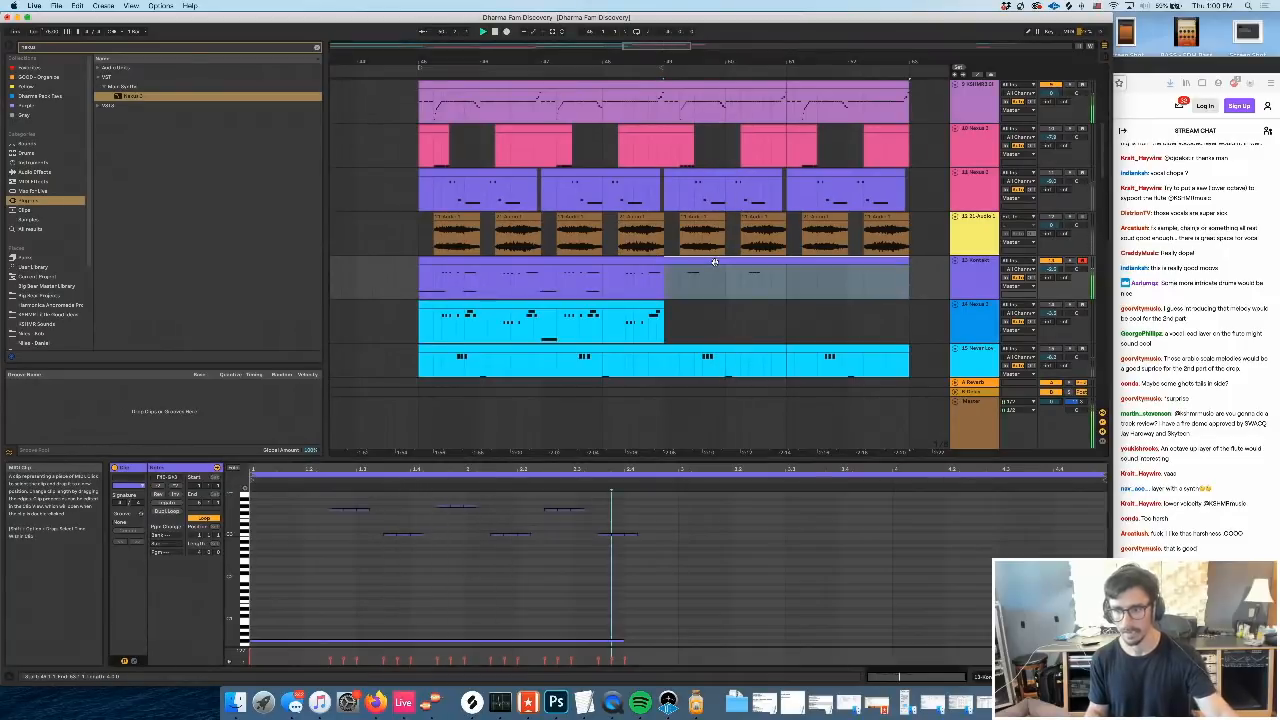
Raise the third upper group of melody notes by one semitone and play that passage
key(space)
click(611, 539)
drag(586, 524, 546, 506)
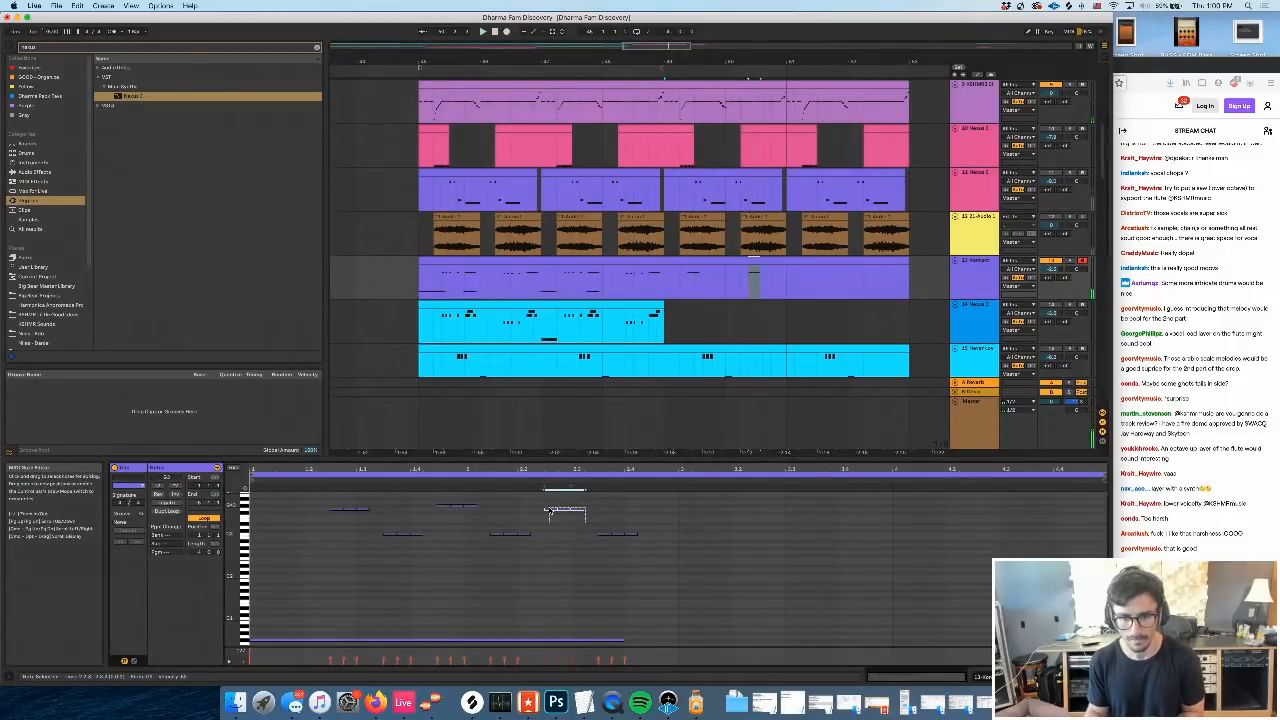
key(Up)
click(517, 480)
scroll(572, 520, up, 2)
click(588, 527)
key(space)
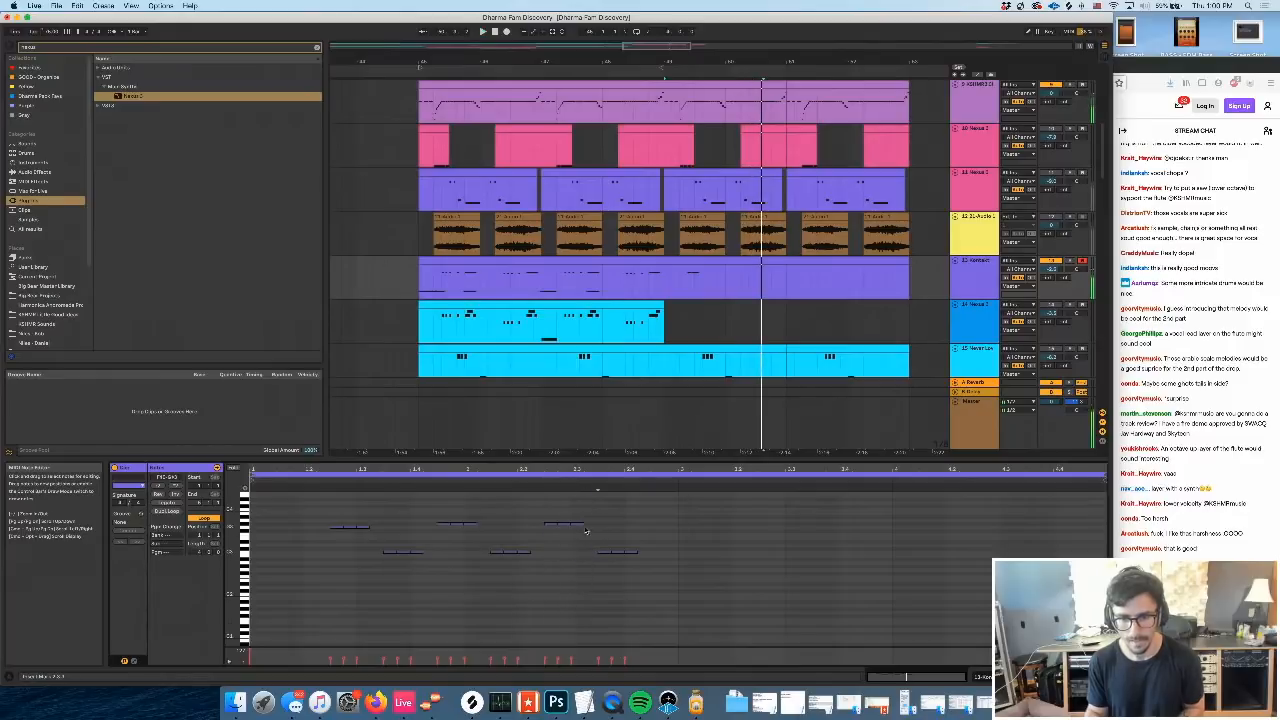
Replace the final lower group of melody notes with three single descending notes, and lengthen the second one slightly
drag(579, 524, 698, 581)
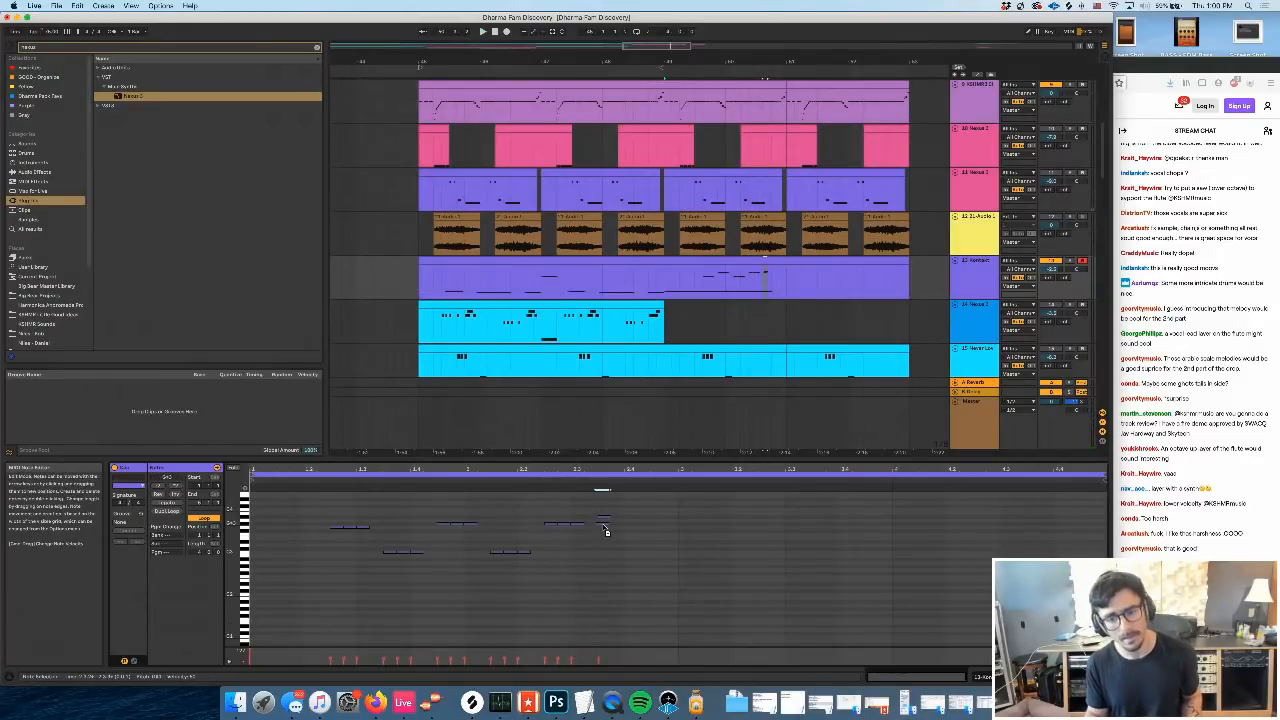
key(space)
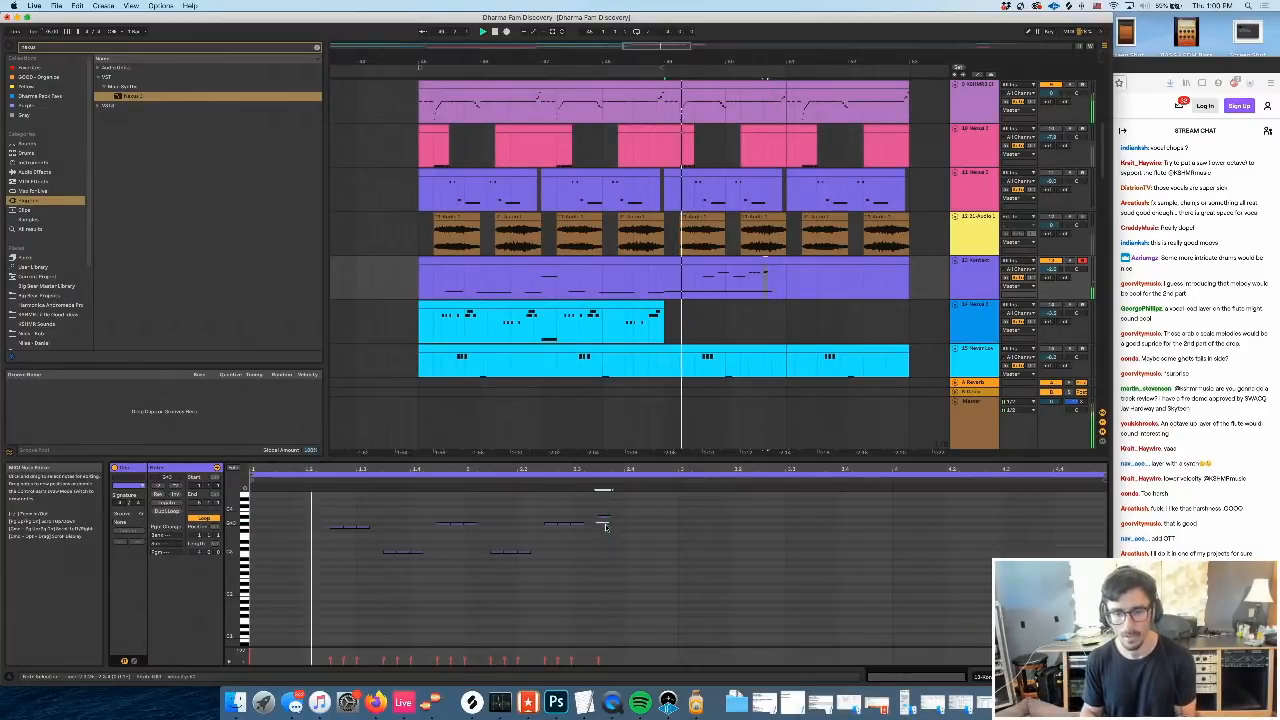
click(604, 518)
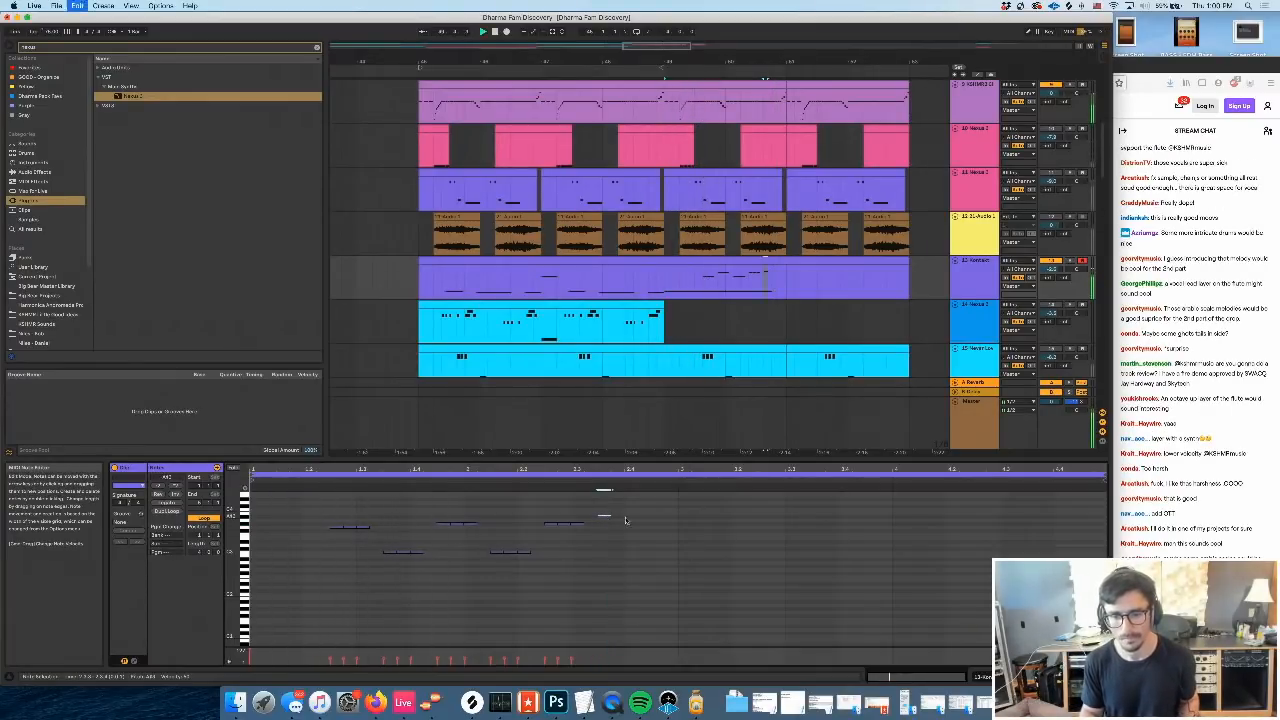
drag(625, 520, 650, 522)
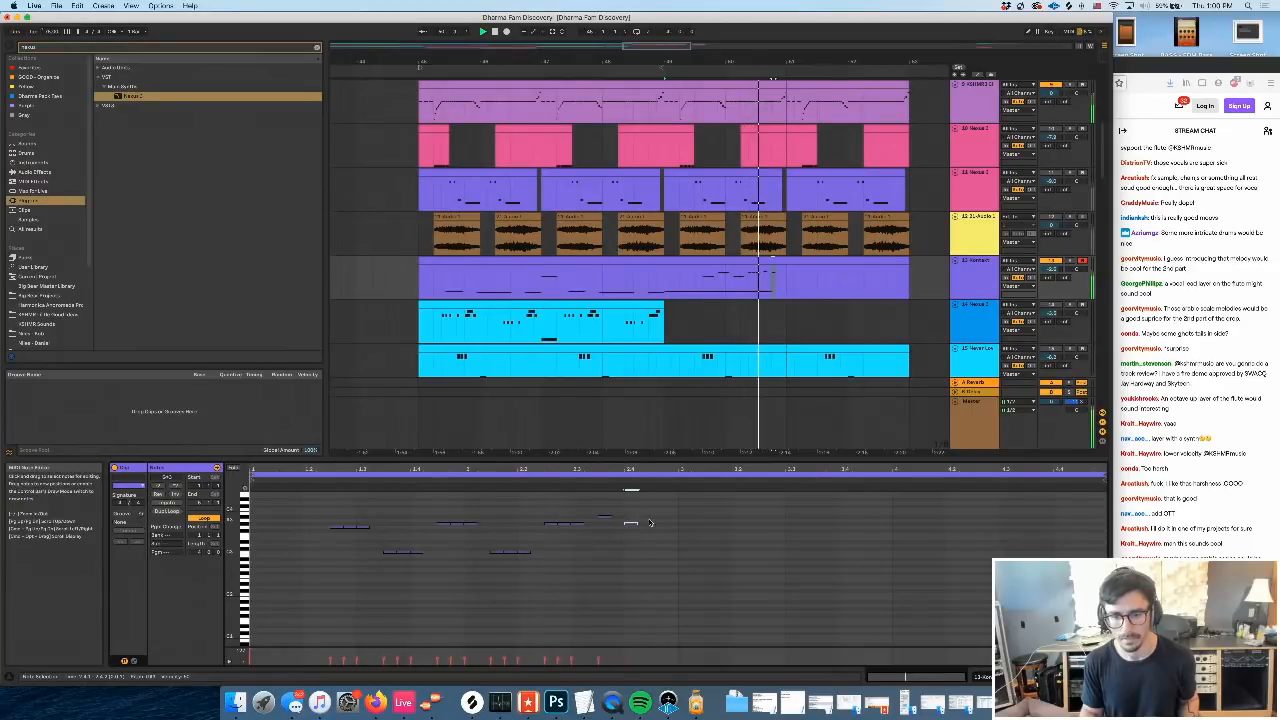
click(657, 529)
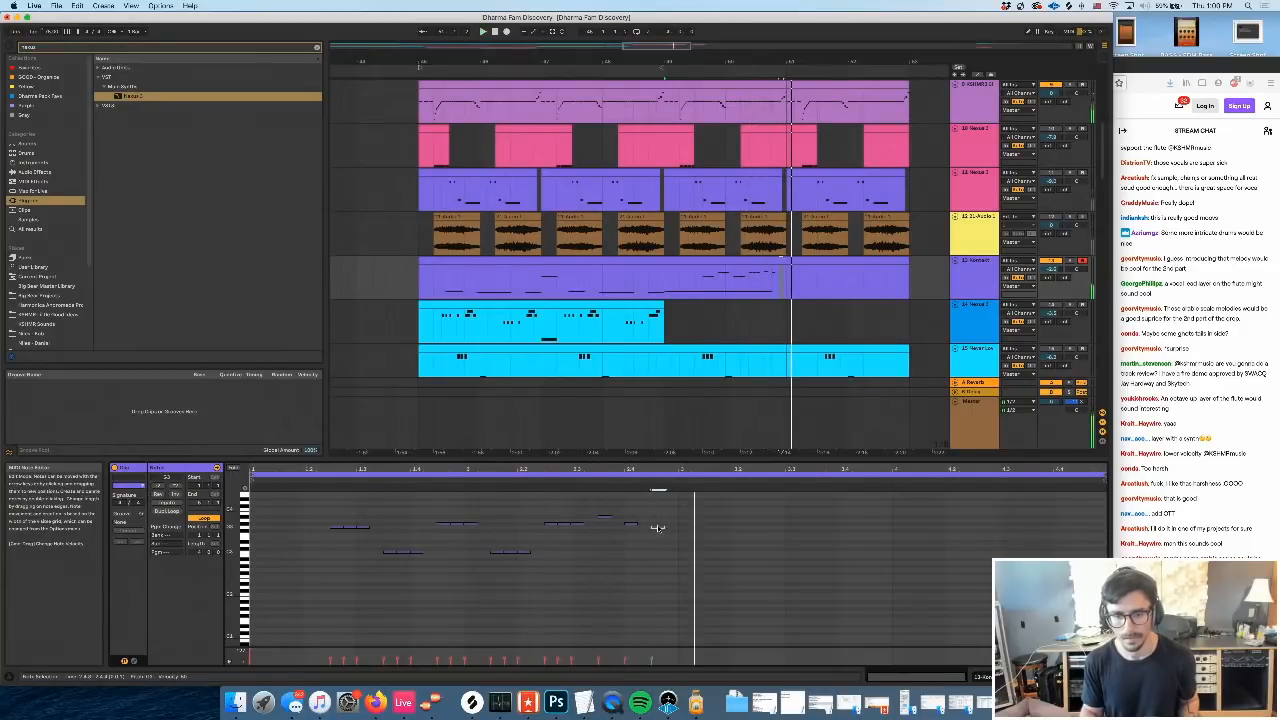
click(636, 523)
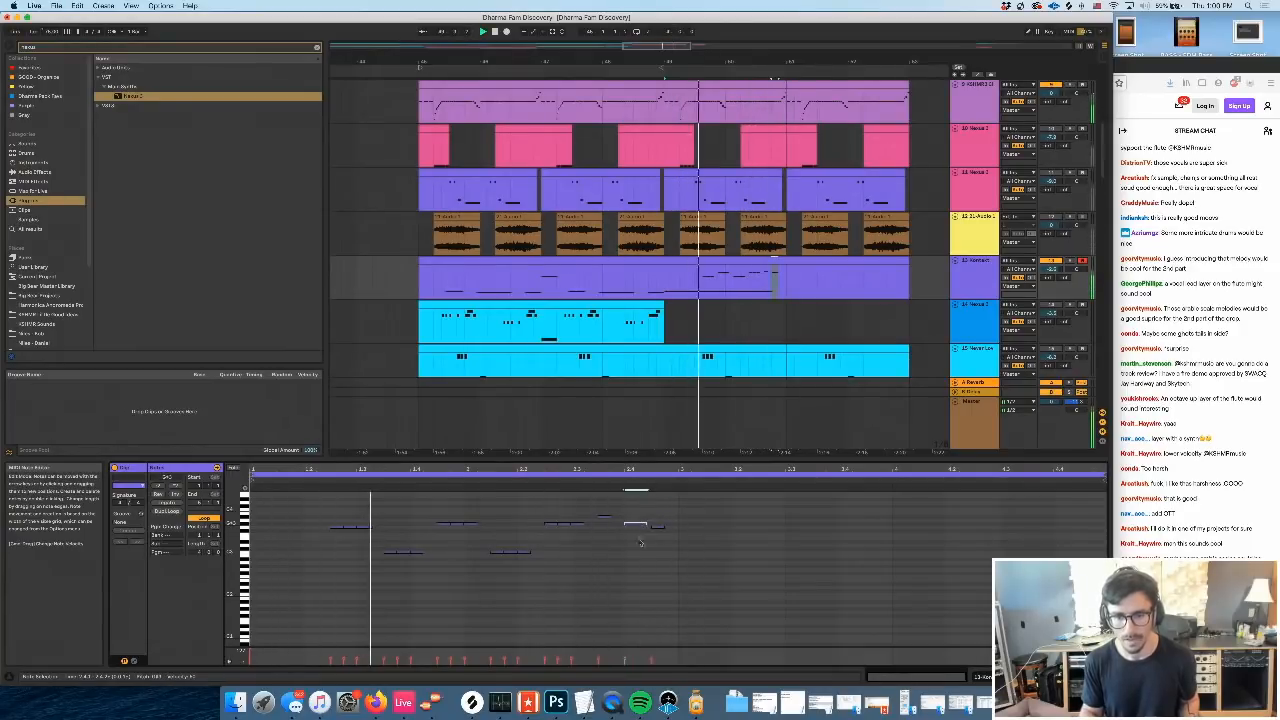
Shorten the sustained low note to end at beat 2.3, duplicate it after itself and lower the copy's pitch
scroll(641, 543, down, 3)
drag(622, 583, 572, 589)
key(super+d)
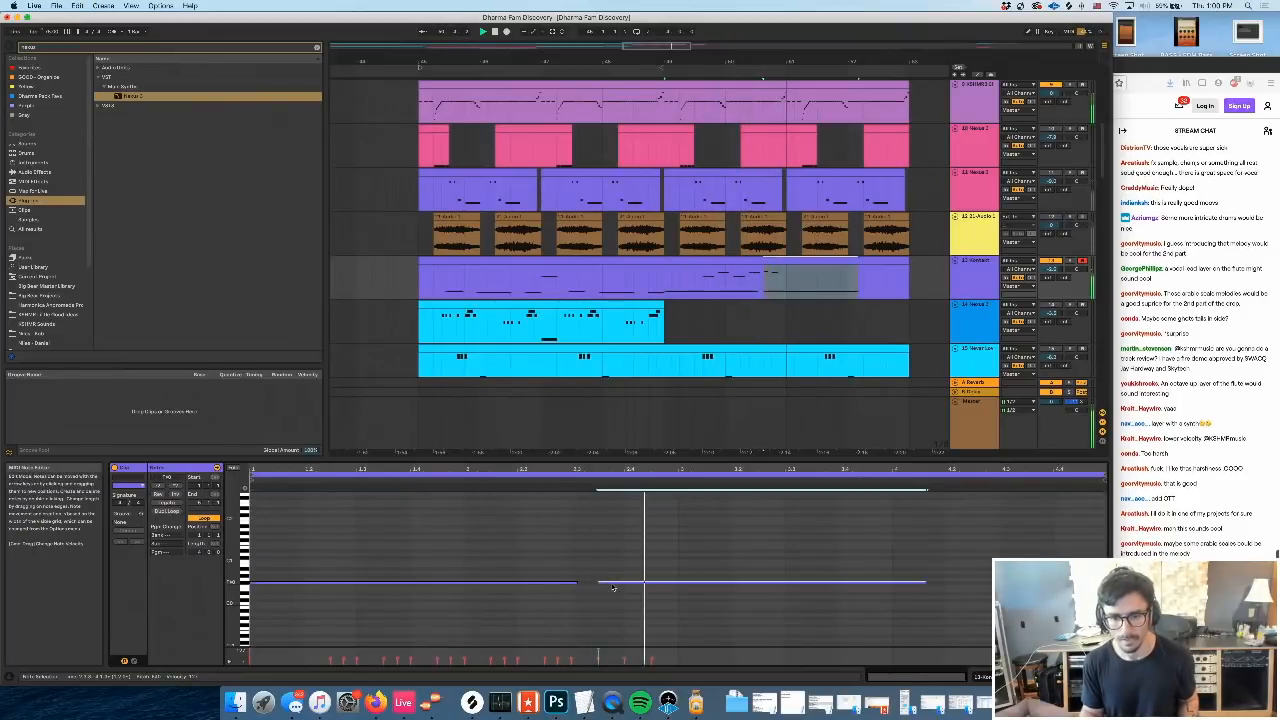
key(Down)
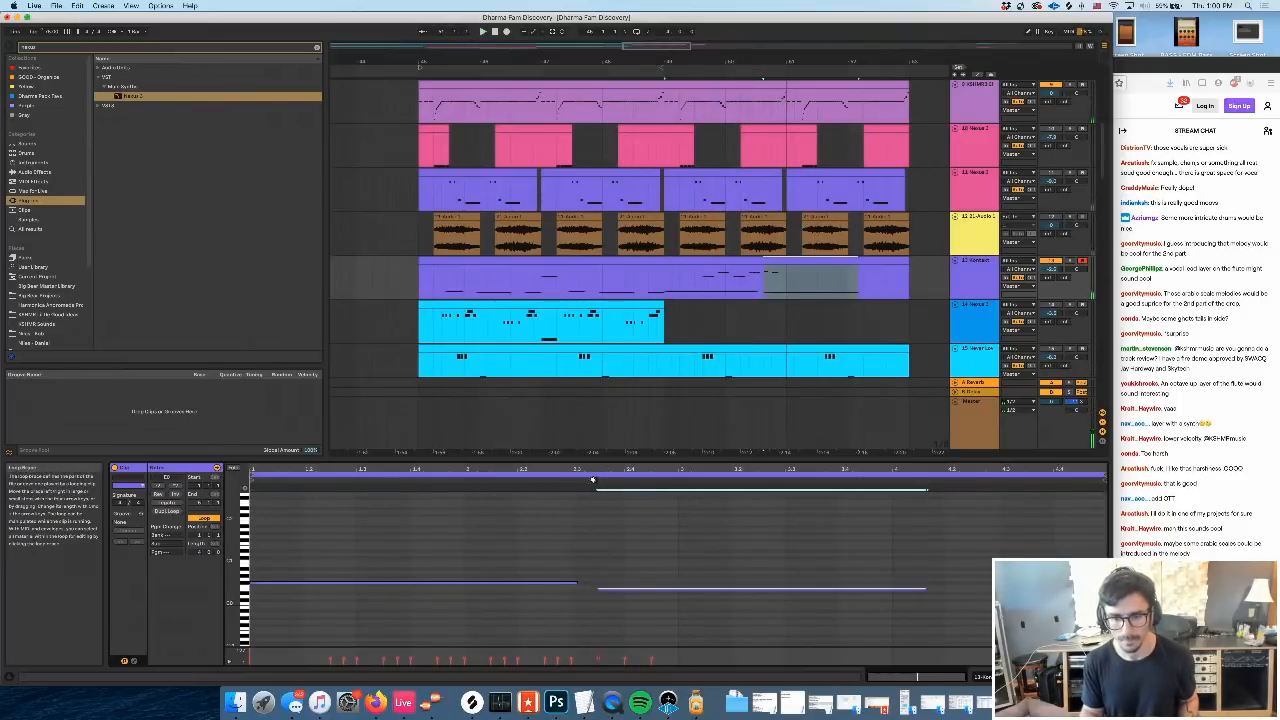
key(space)
Move the second sustained low note slightly later and play the passage from its start
scroll(616, 530, up, 3)
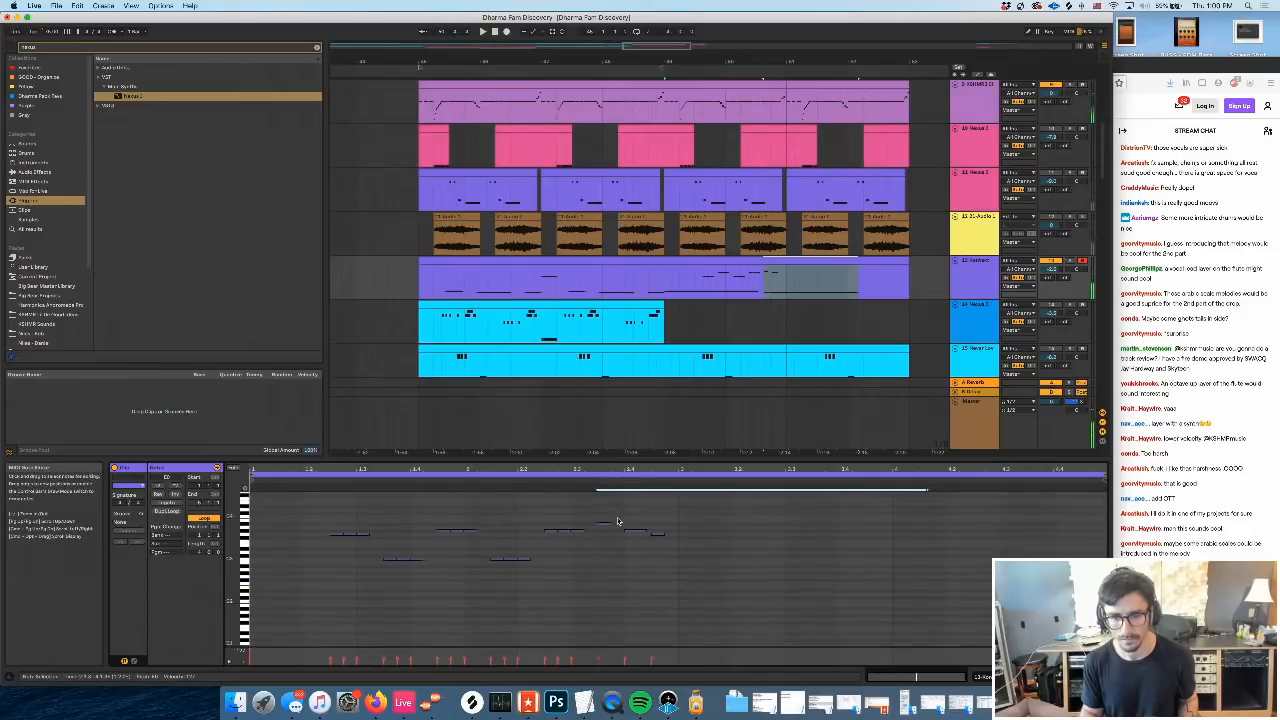
drag(619, 633, 633, 637)
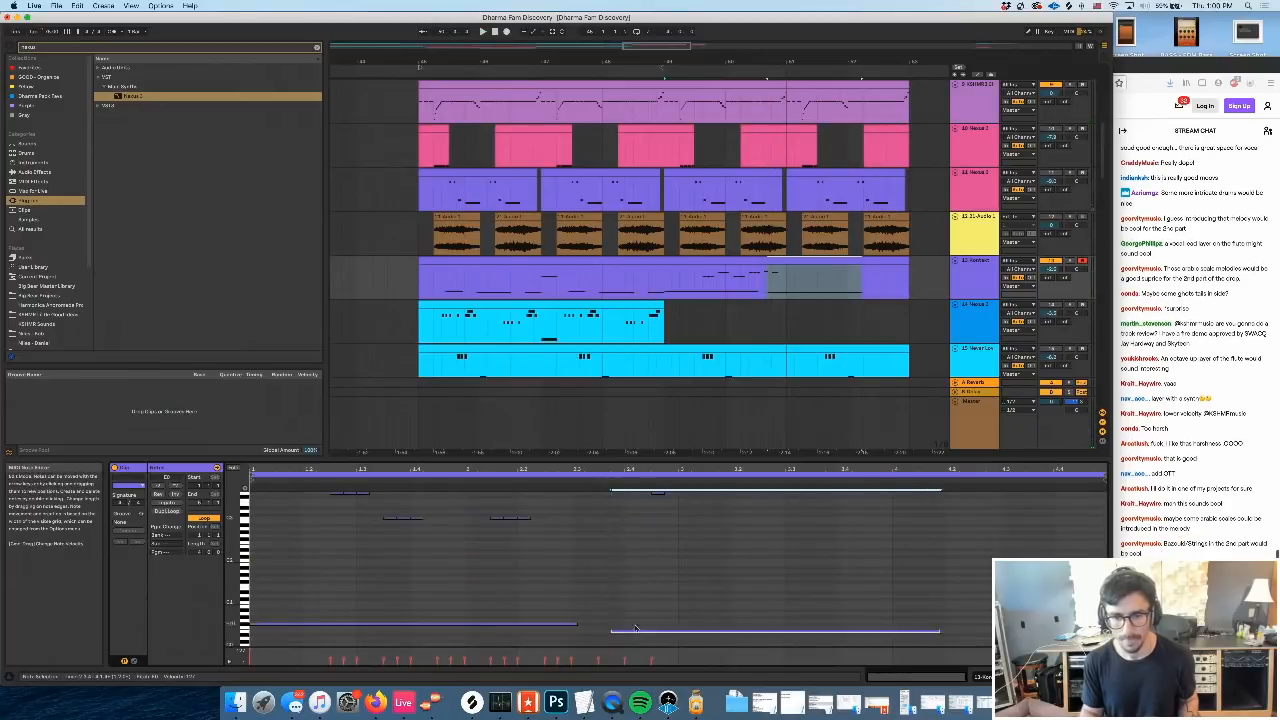
scroll(635, 628, up, 3)
click(610, 481)
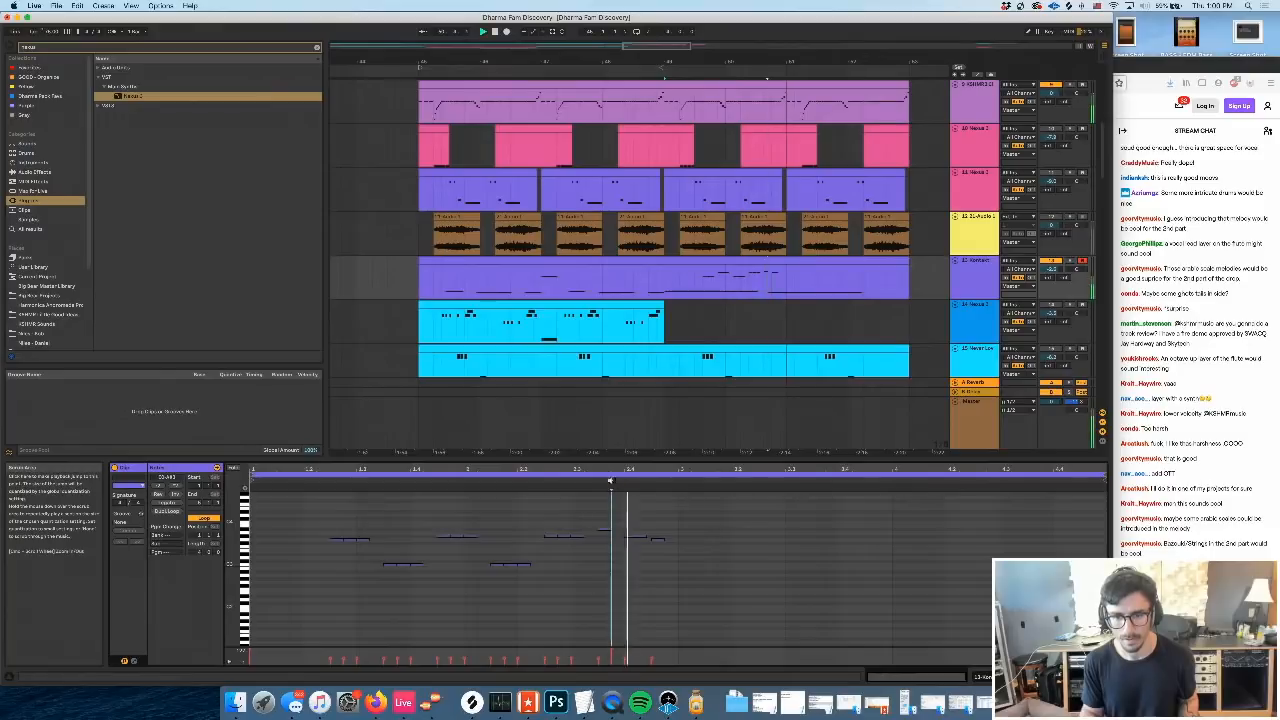
Raise the second sustained low note by one semitone to F and play the passage again
scroll(648, 543, down, 5)
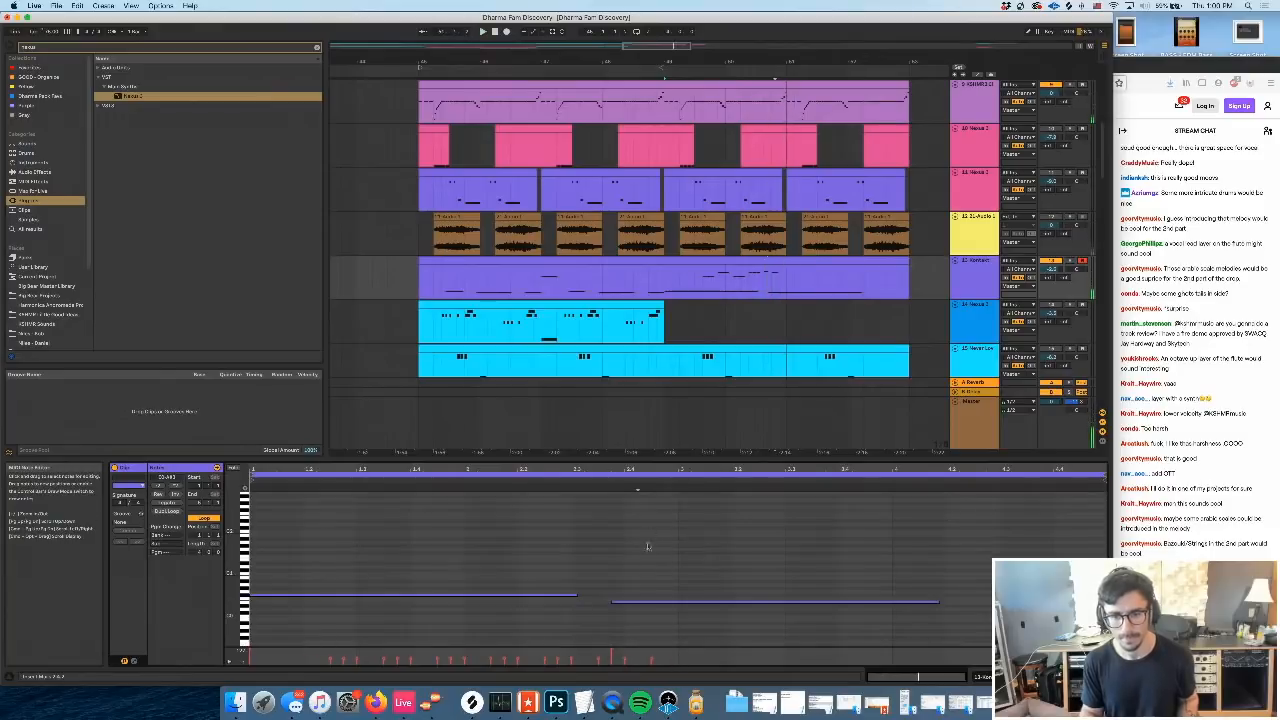
drag(644, 579, 637, 647)
key(Up)
click(604, 480)
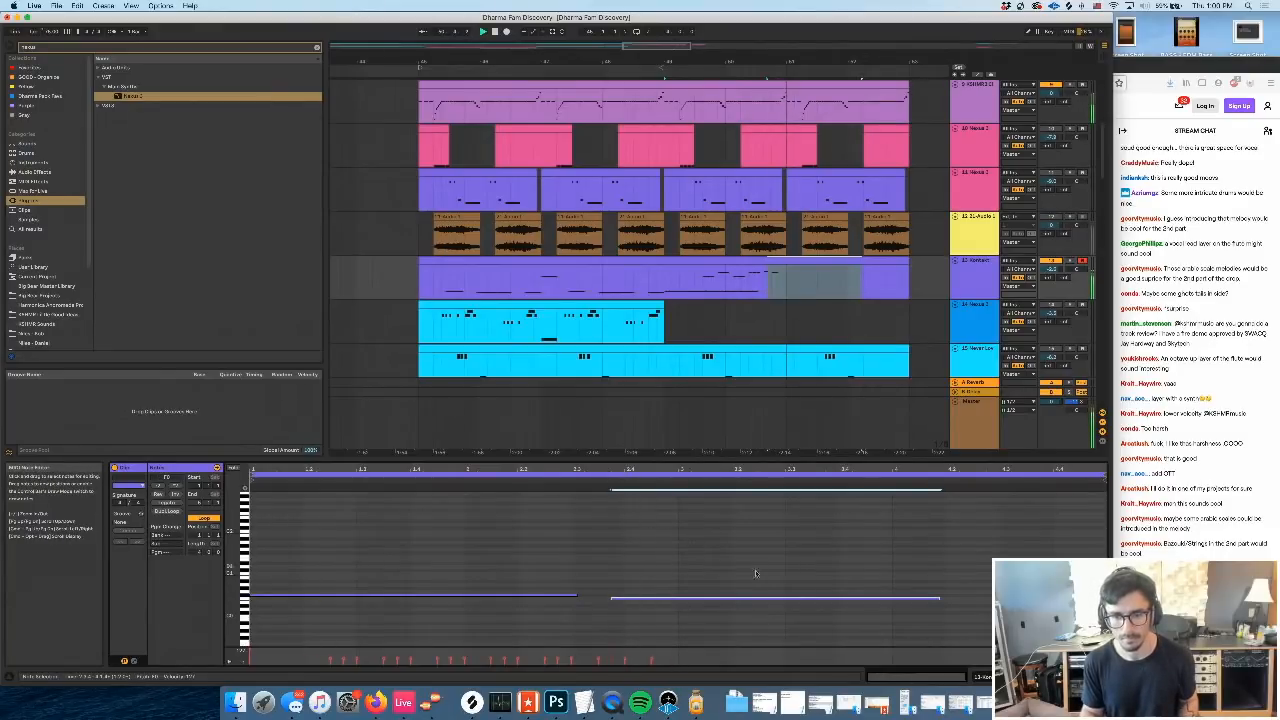
Shorten the second sustained low note, place a slightly higher copy of it just before bar 3, and play the ending
drag(938, 599, 708, 601)
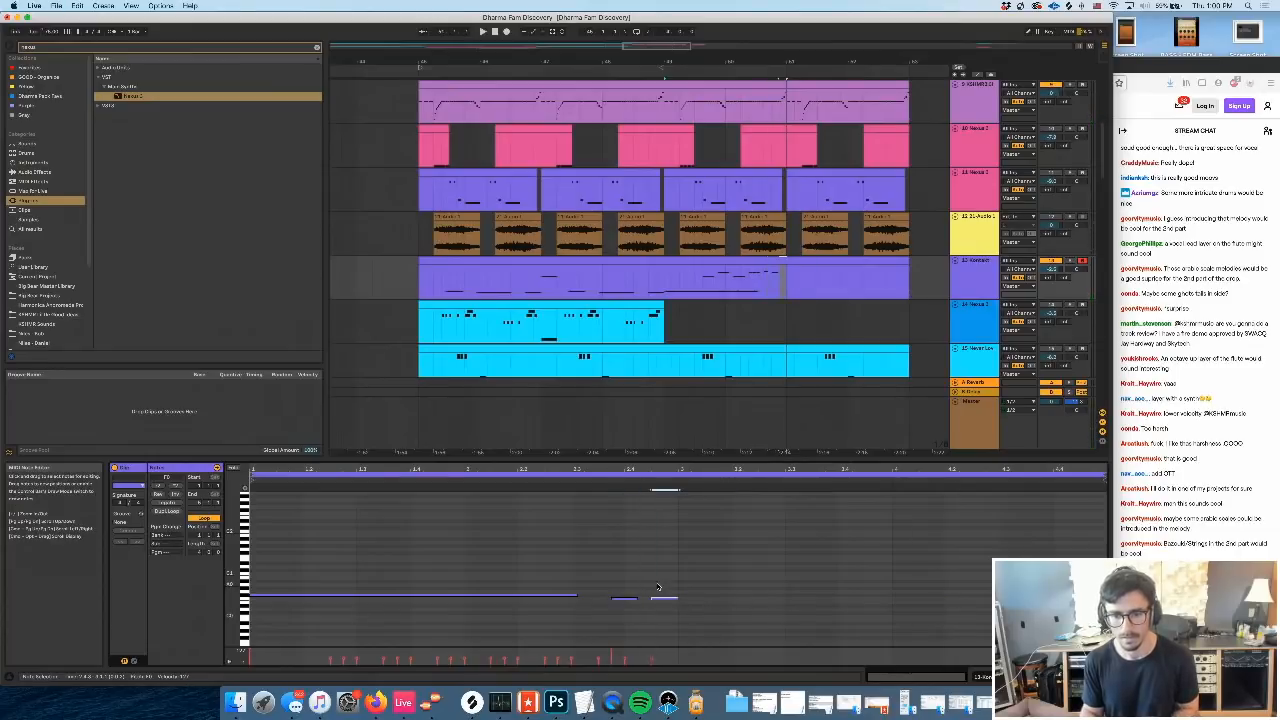
key(space)
scroll(643, 558, up, 1)
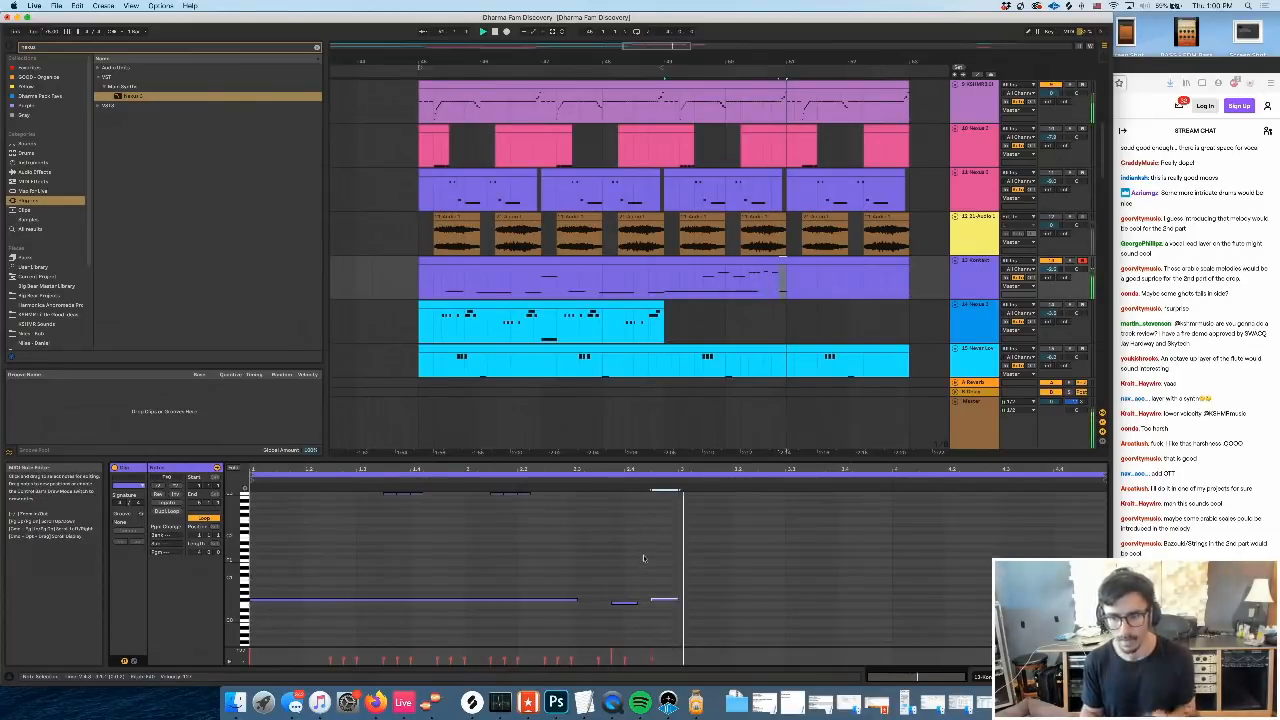
scroll(645, 550, up, 3)
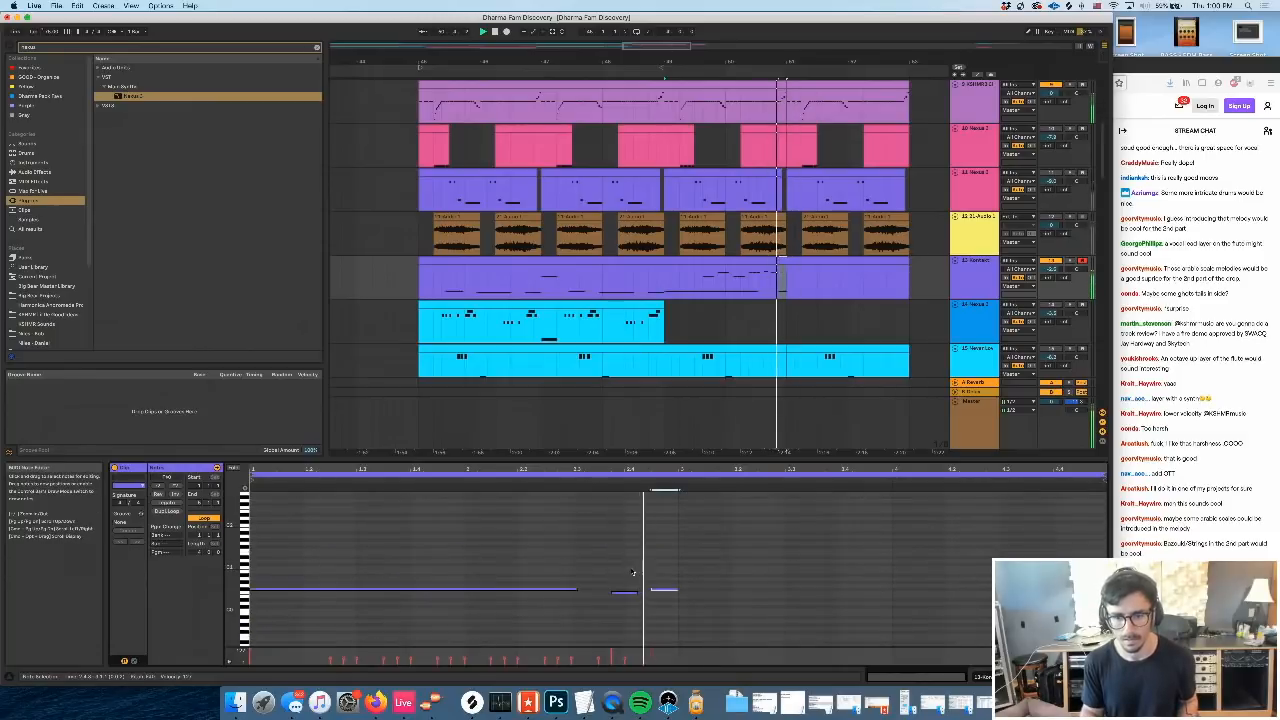
Audition the descending ending with its low notes, starting playback between beats 2.2 and 2.3
click(635, 537)
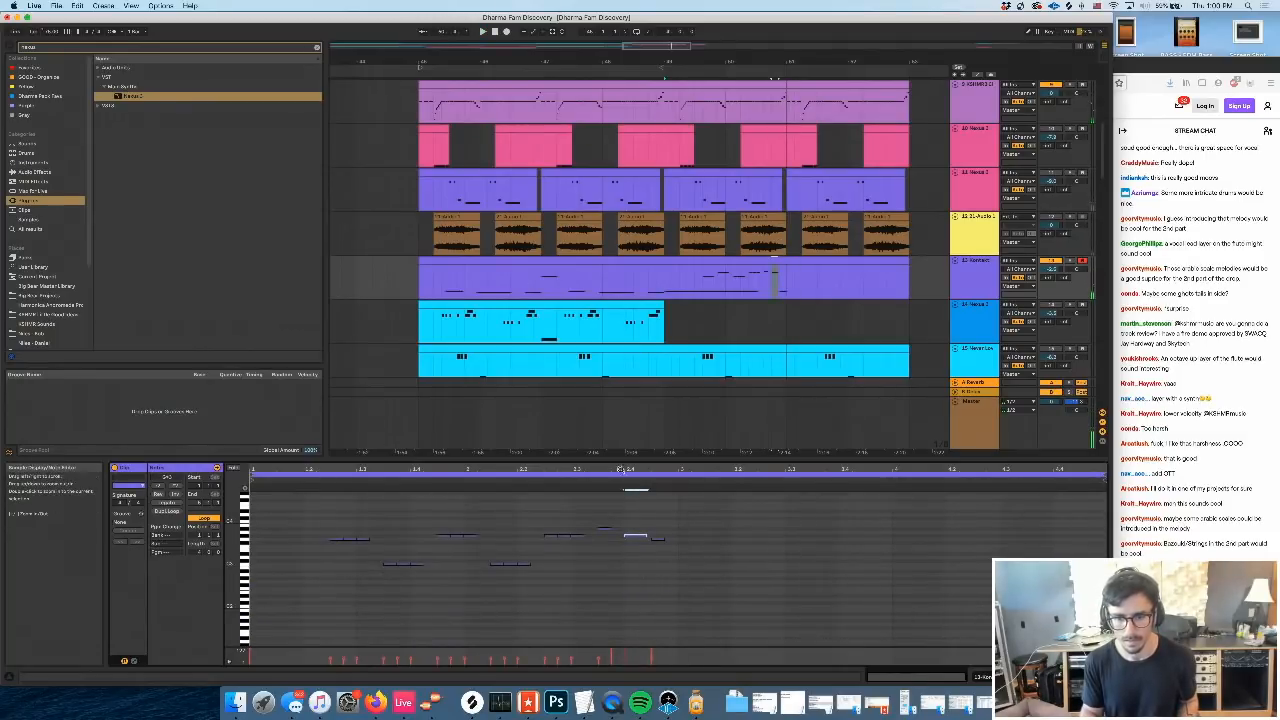
key(space)
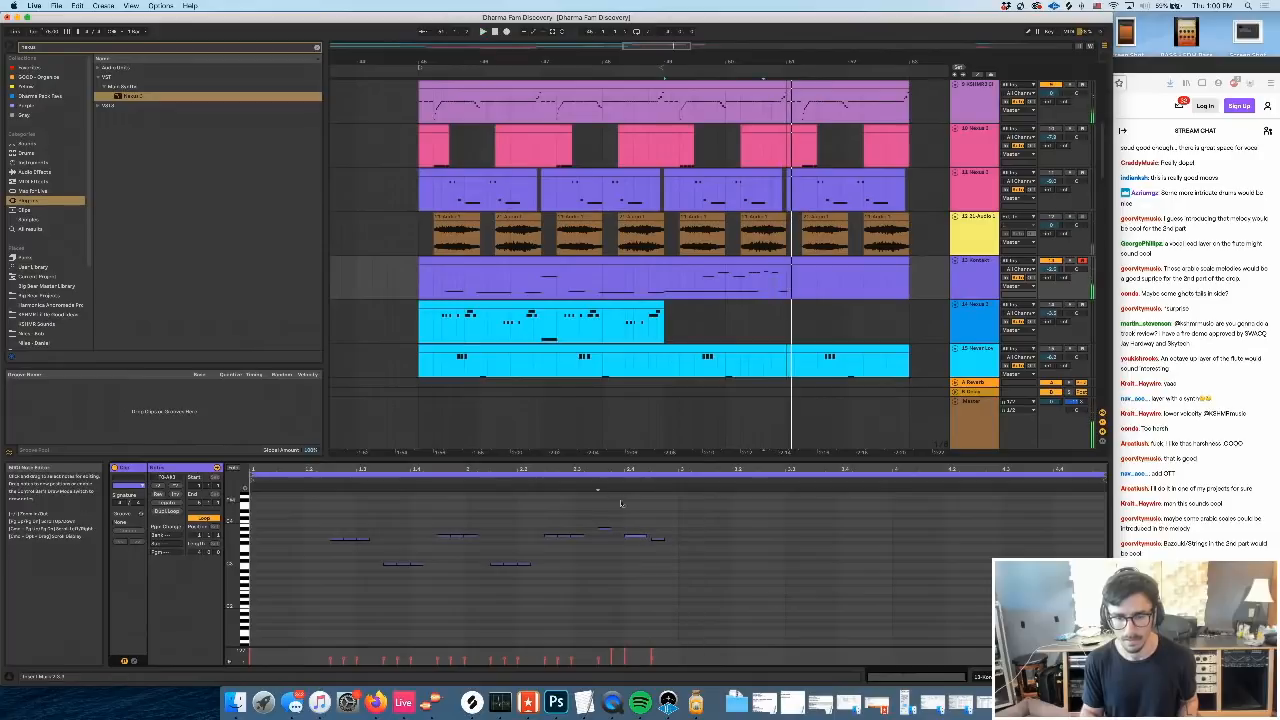
key(space)
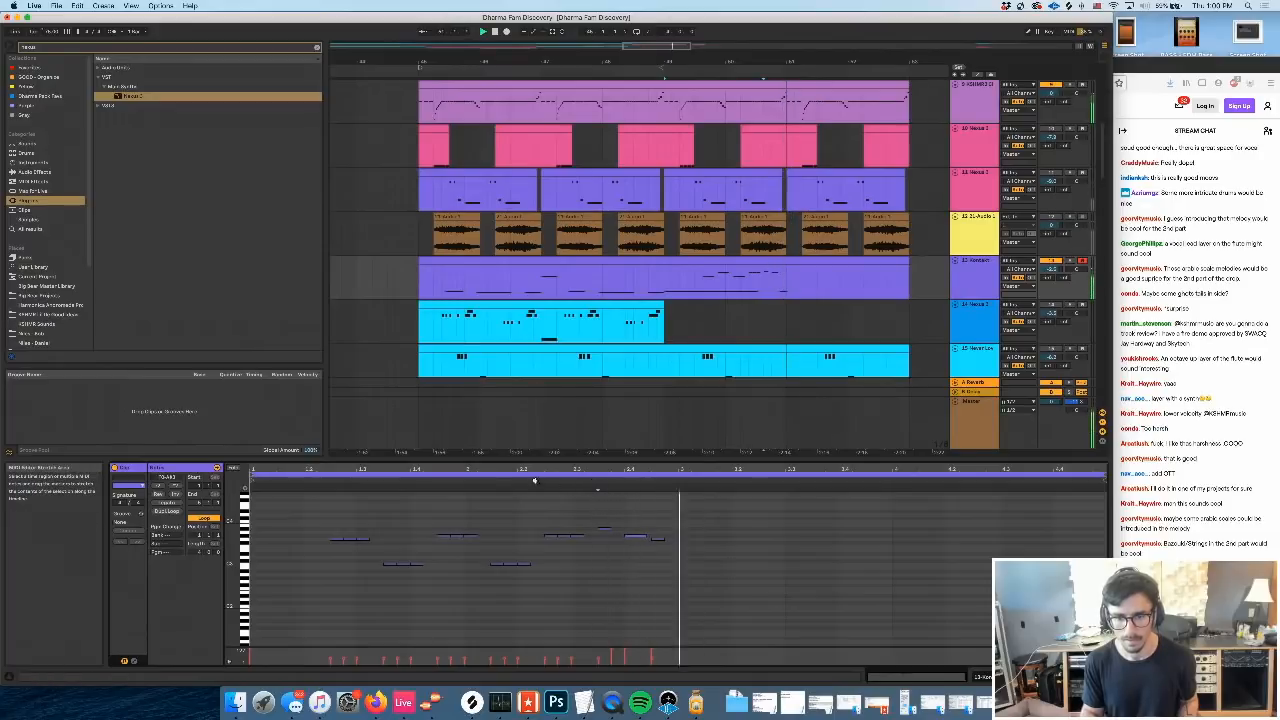
click(543, 483)
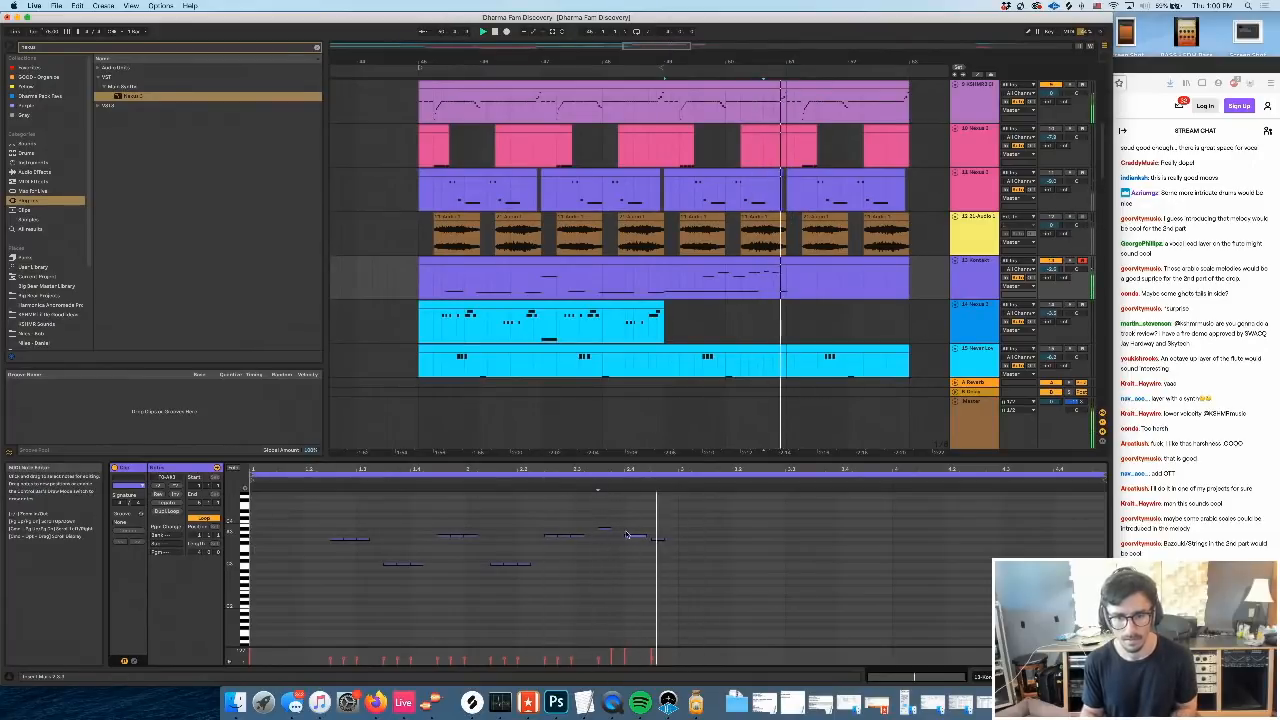
click(546, 483)
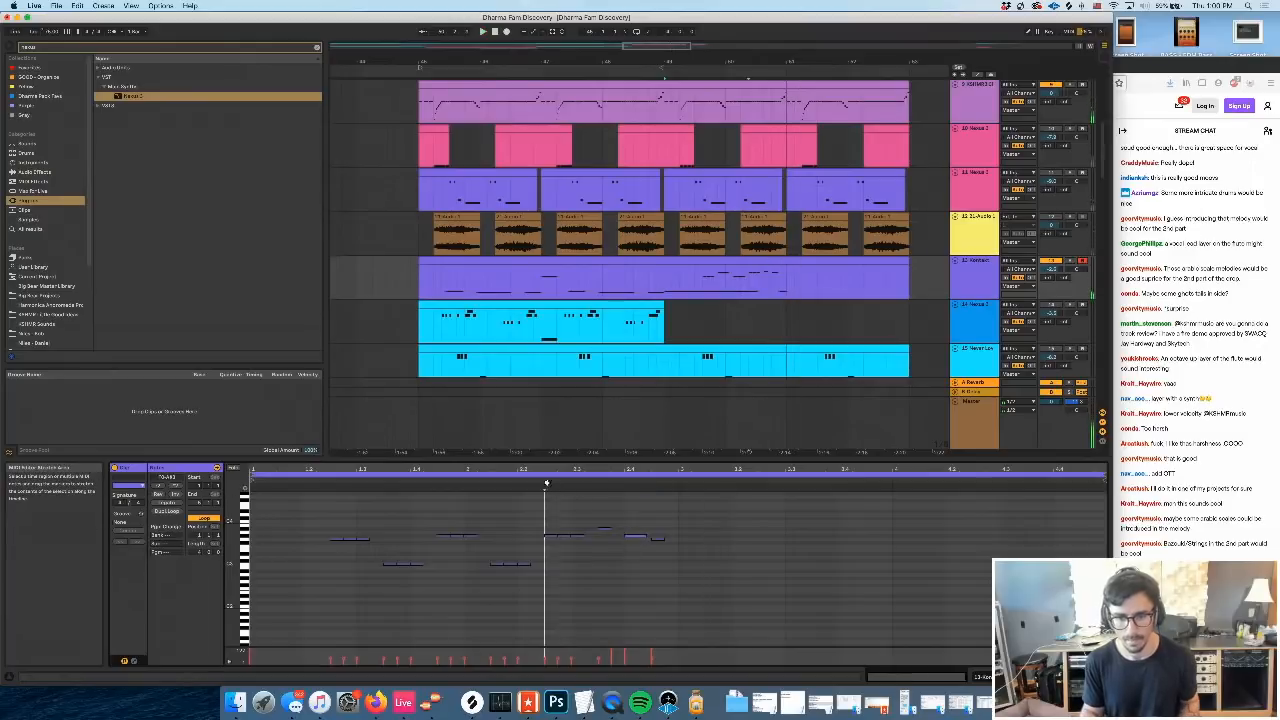
scroll(630, 548, down, 5)
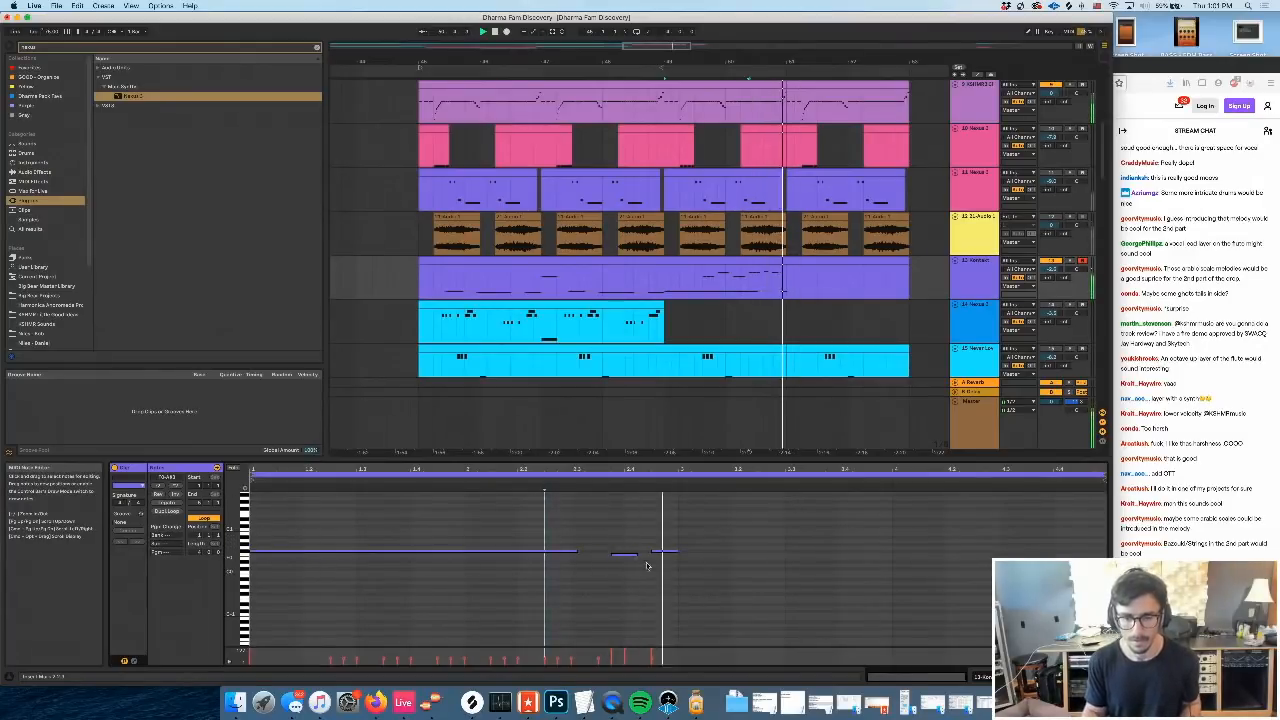
scroll(647, 566, up, 5)
key(space)
Nudge the last short low note slightly earlier and replay the ending
click(658, 544)
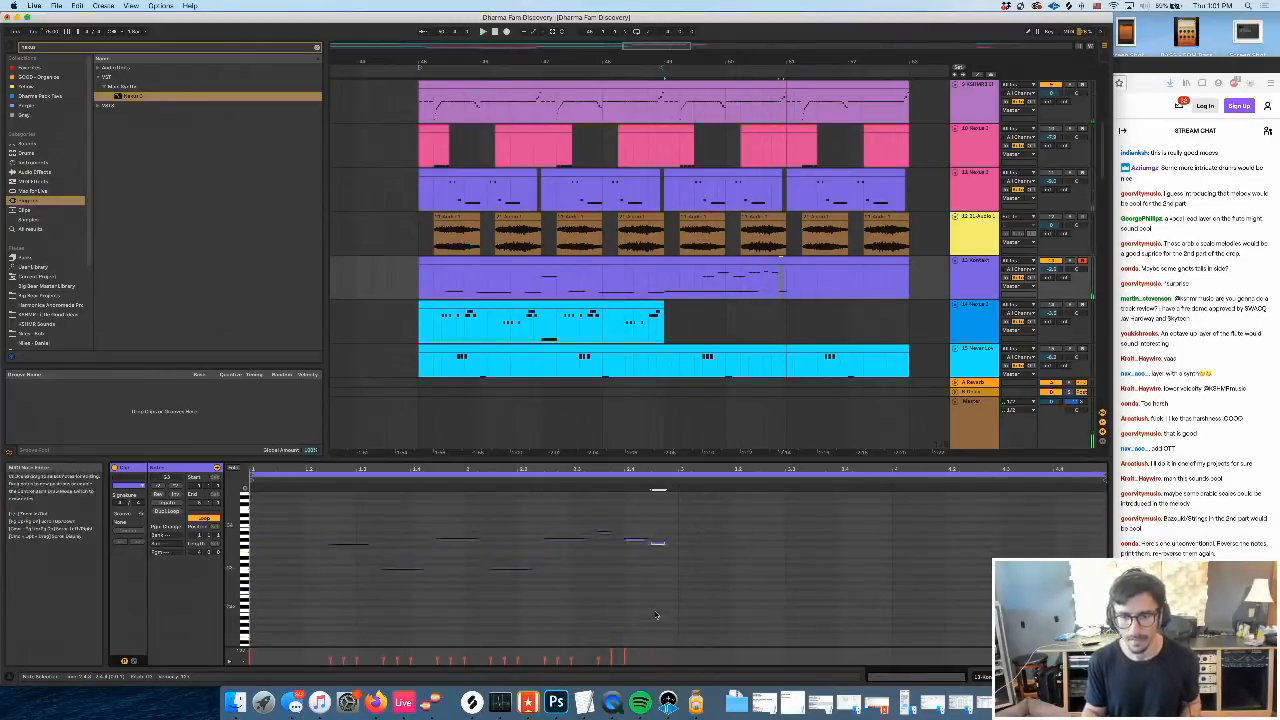
scroll(656, 615, down, 3)
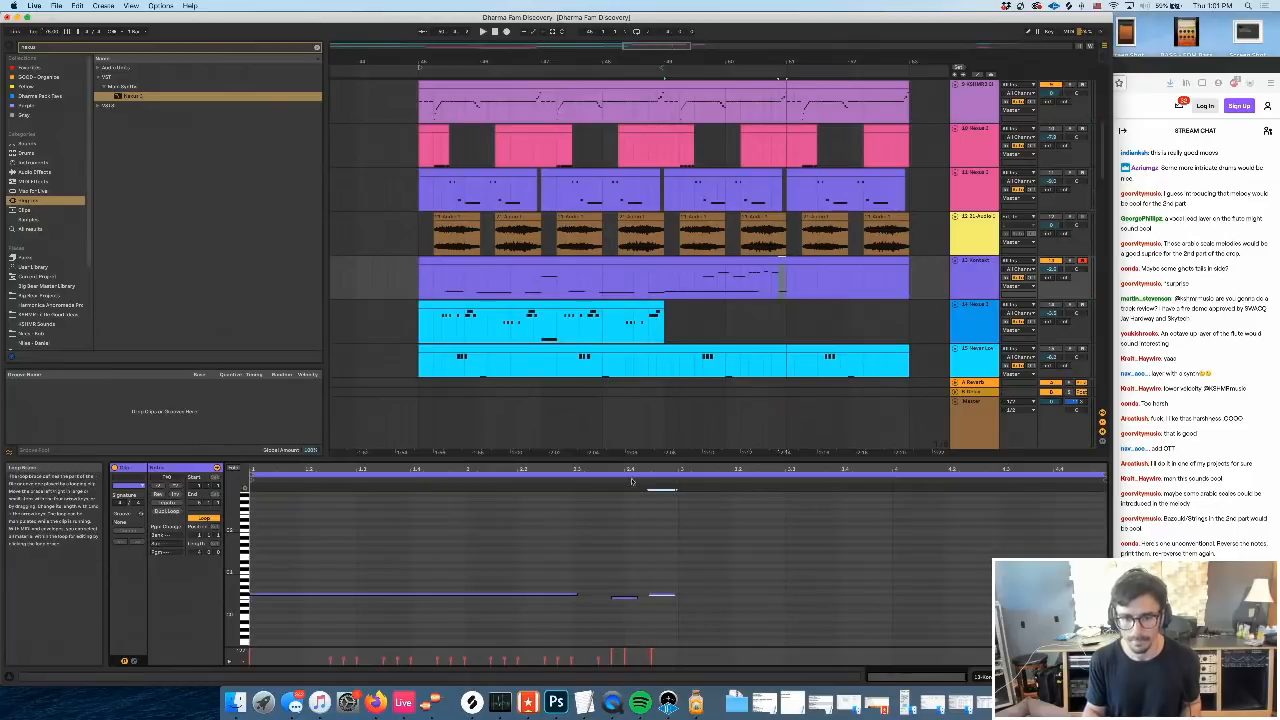
key(space)
scroll(672, 575, up, 3)
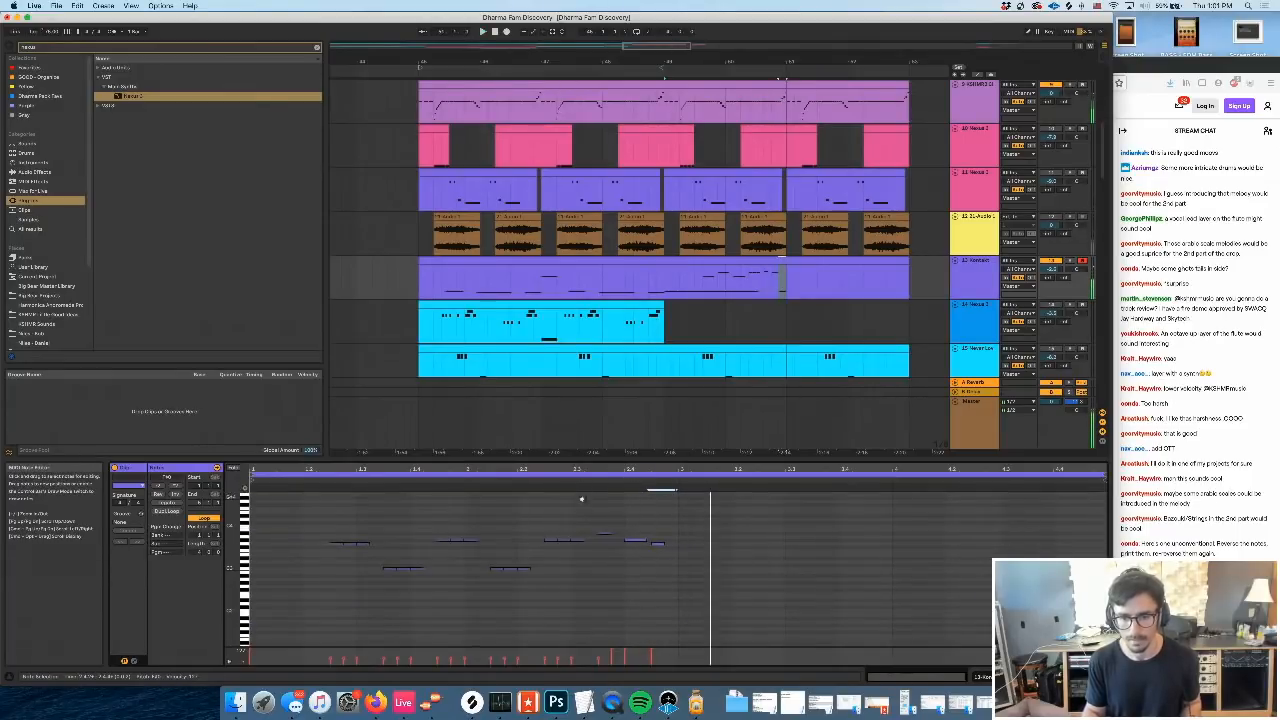
scroll(610, 580, down, 3)
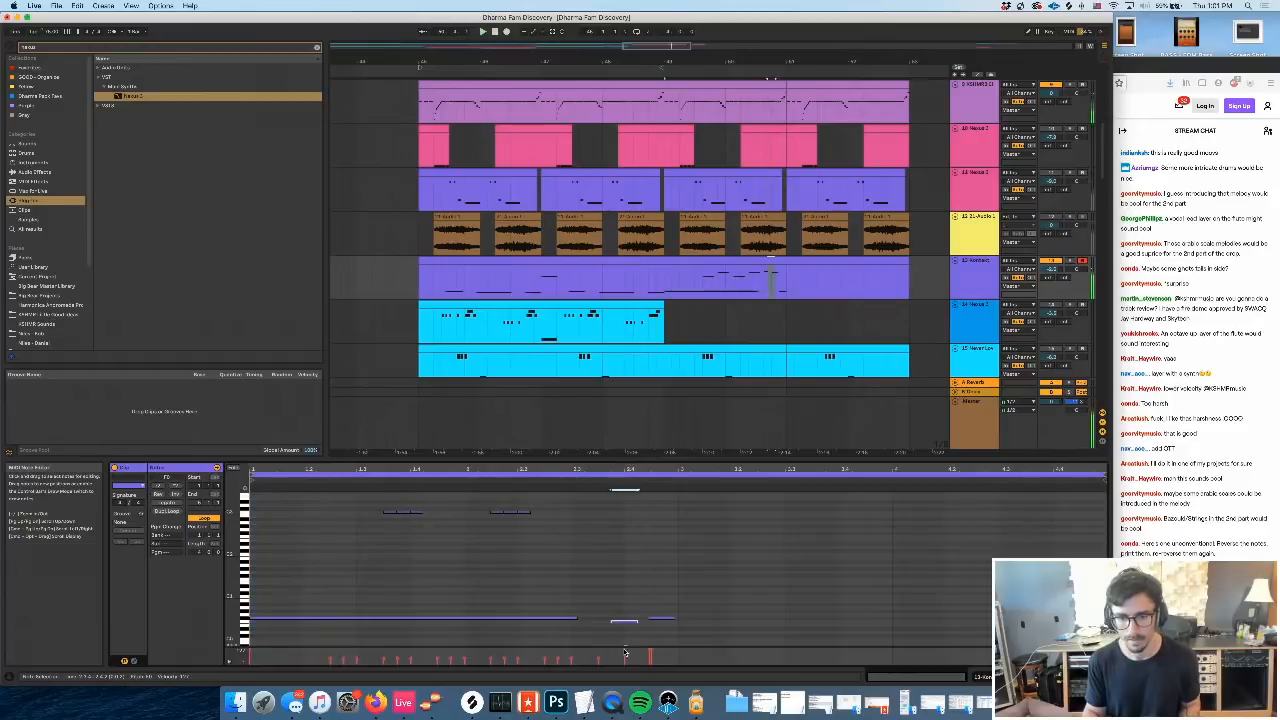
scroll(626, 538, up, 3)
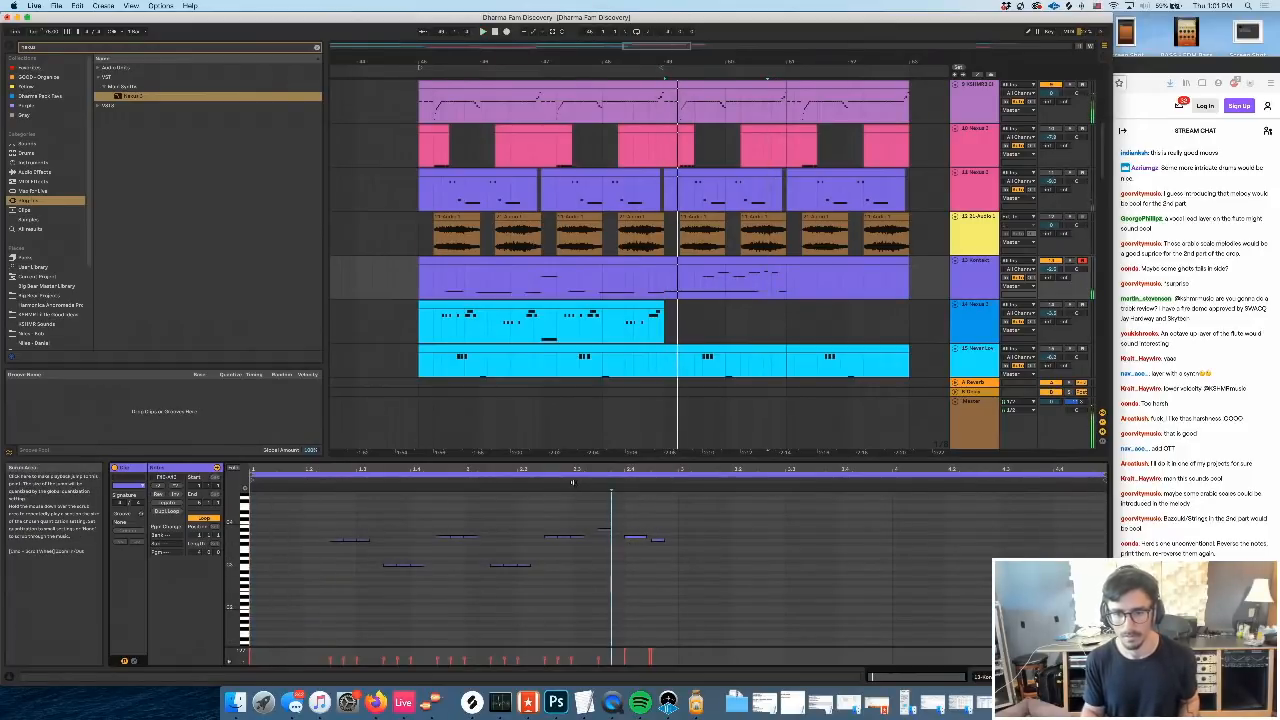
key(space)
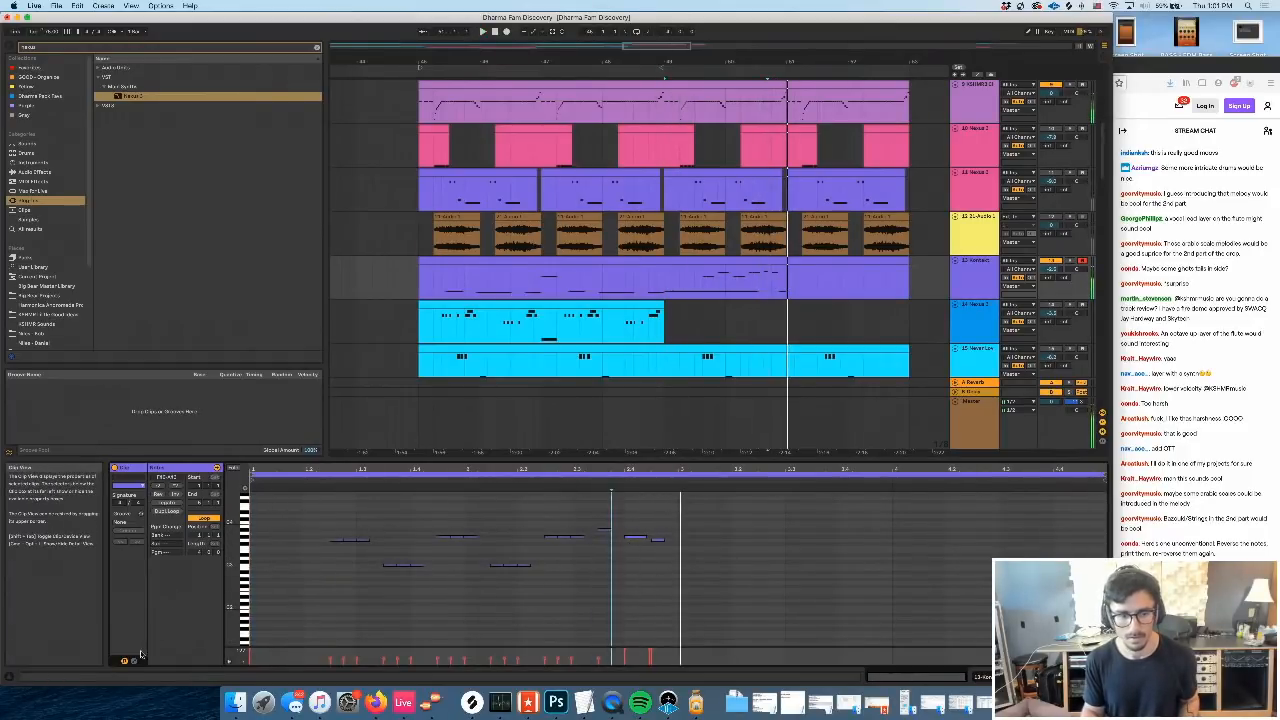
Add a short pitch-bend spike on the second-to-last melody note near beat 2.4 in the clip envelope and play it
click(134, 661)
click(251, 478)
click(251, 485)
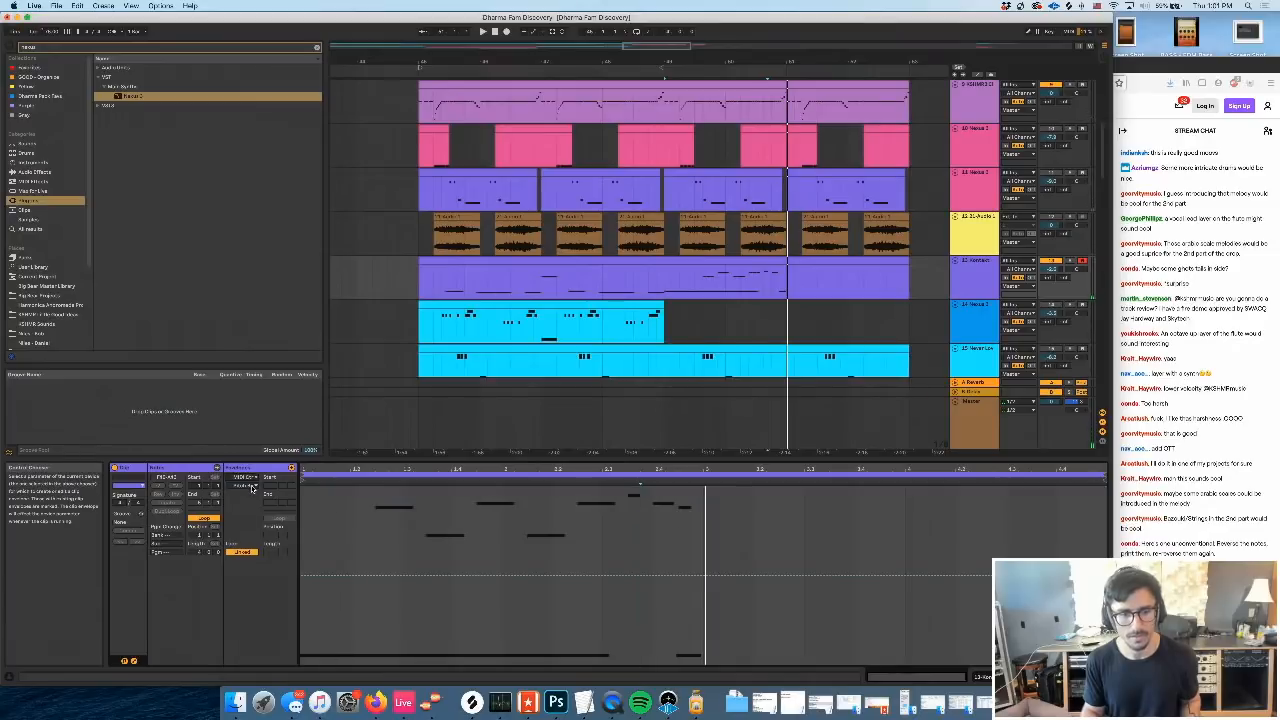
drag(674, 471, 674, 492)
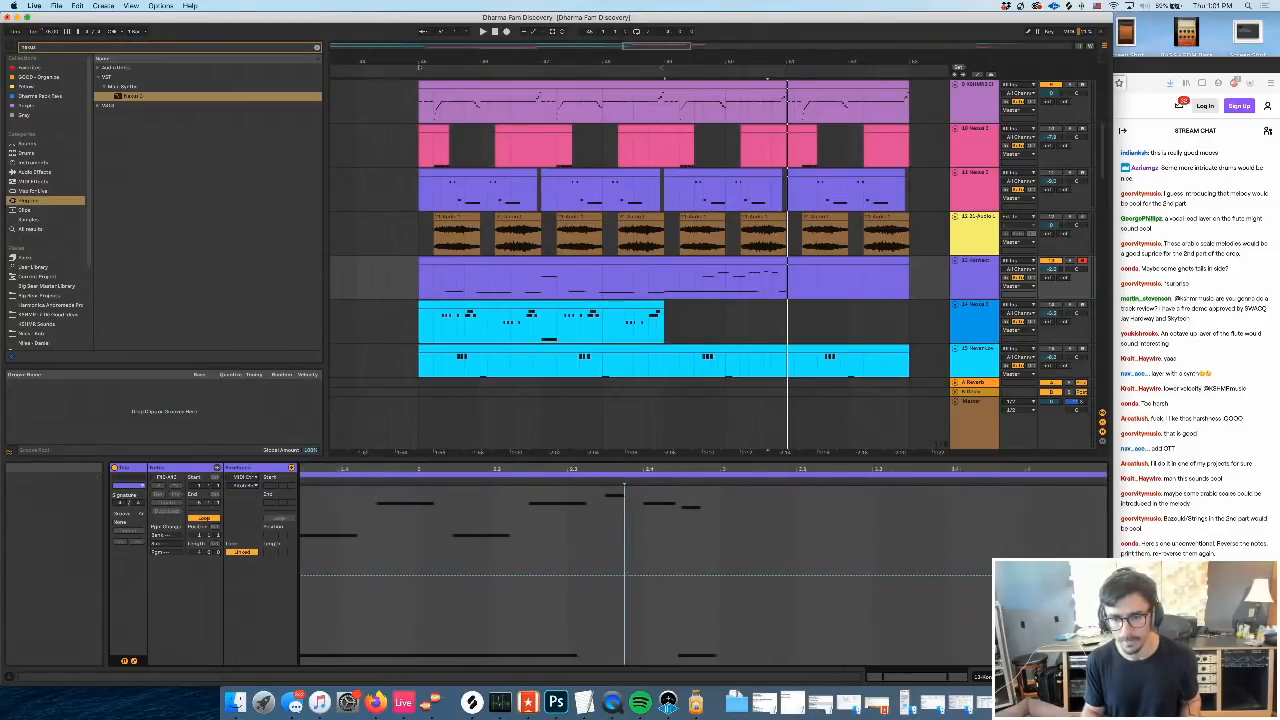
key(b)
click(660, 502)
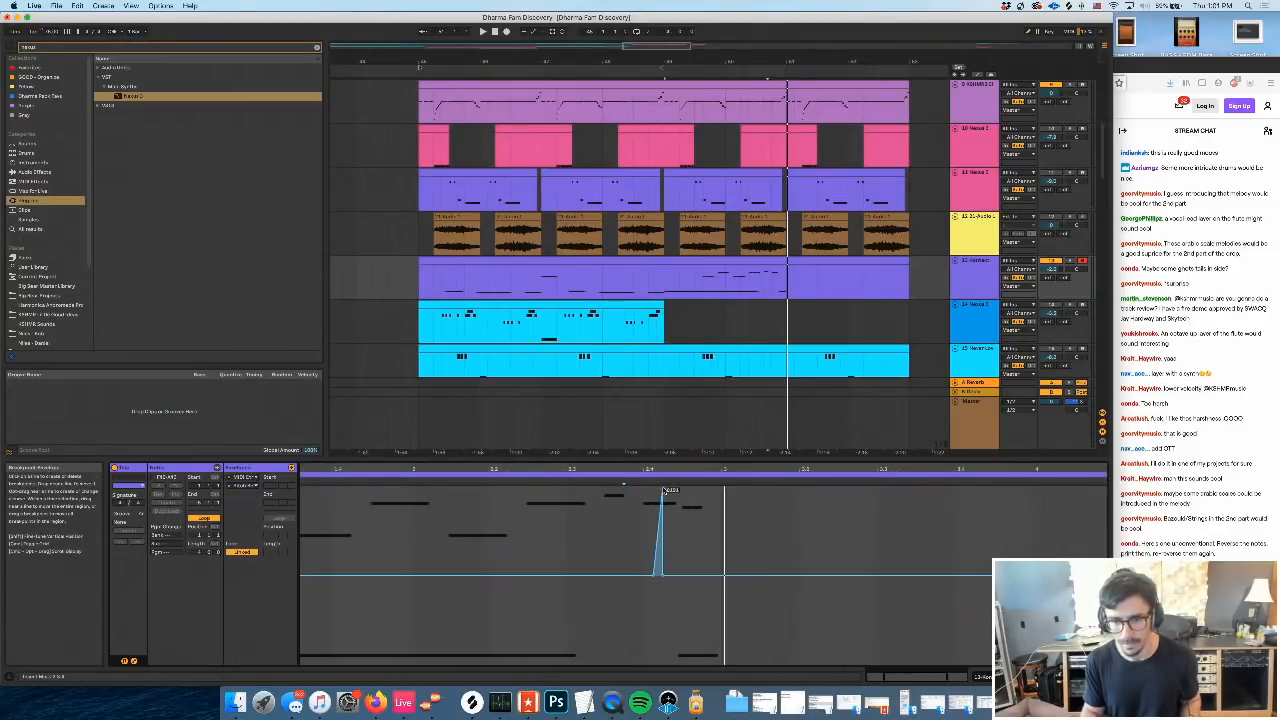
click(605, 477)
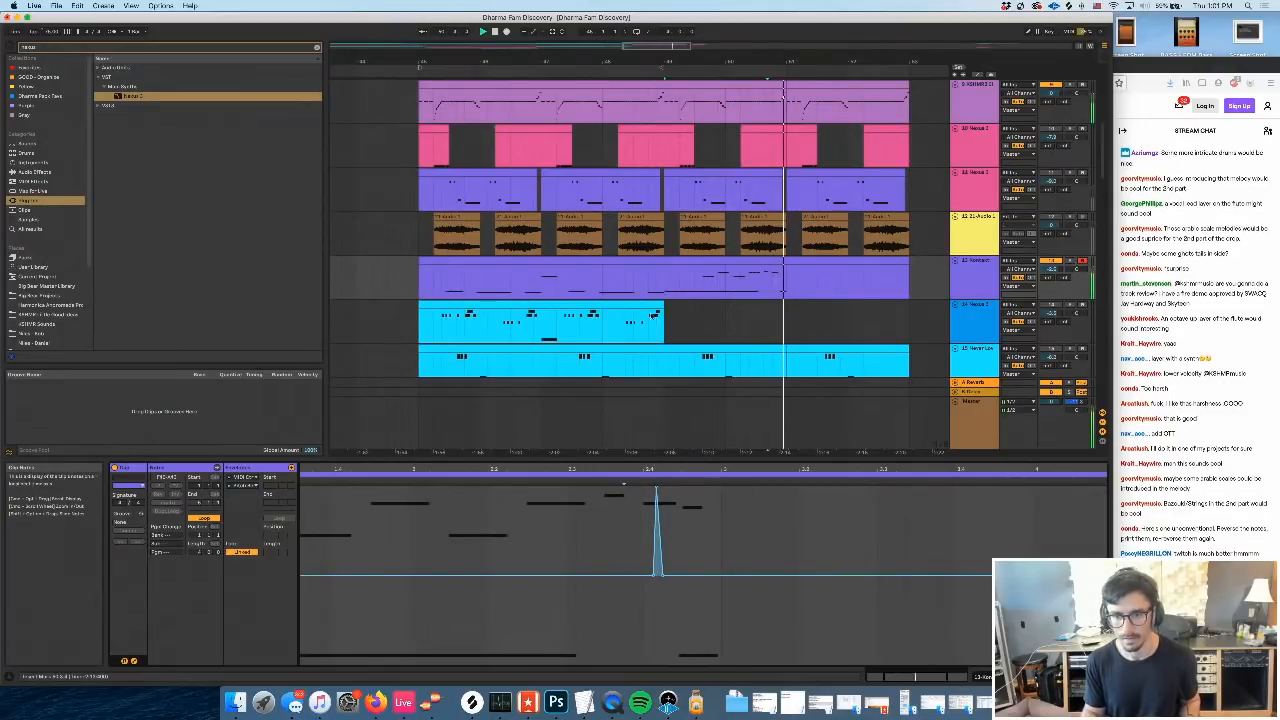
Copy the first two bars of the continuation clip over its last two bars and play the passage
click(667, 291)
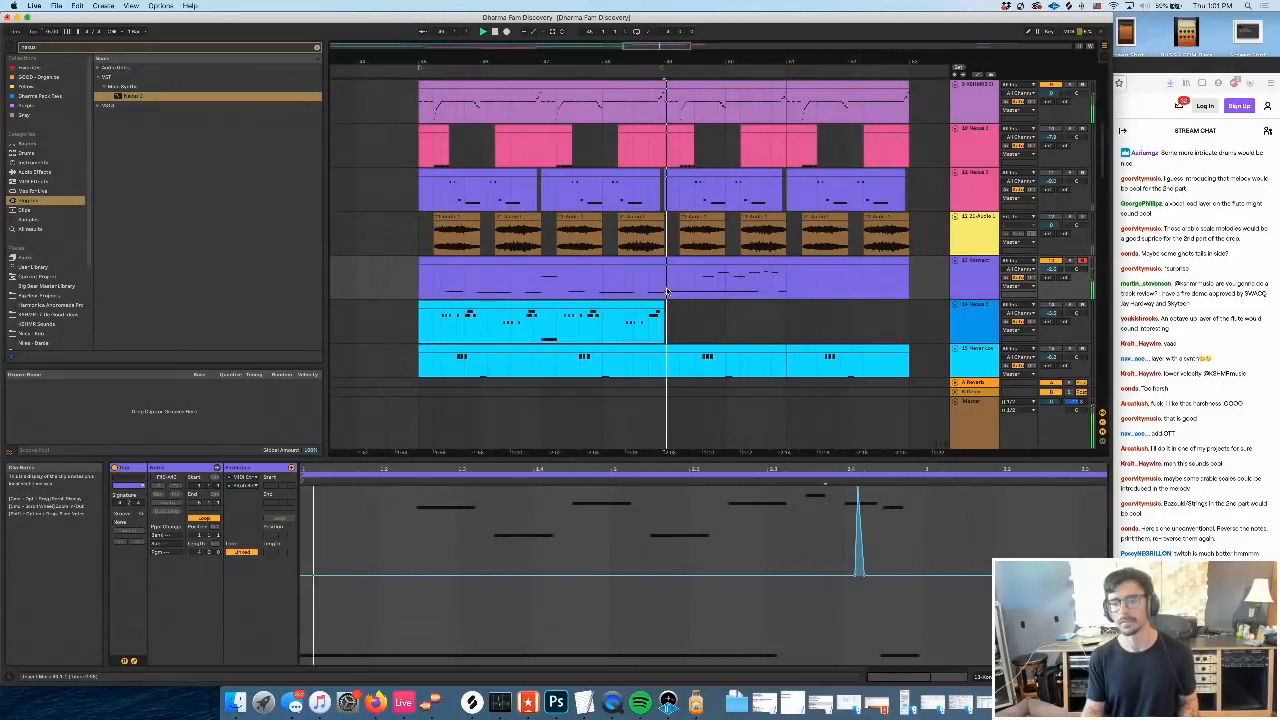
click(789, 285)
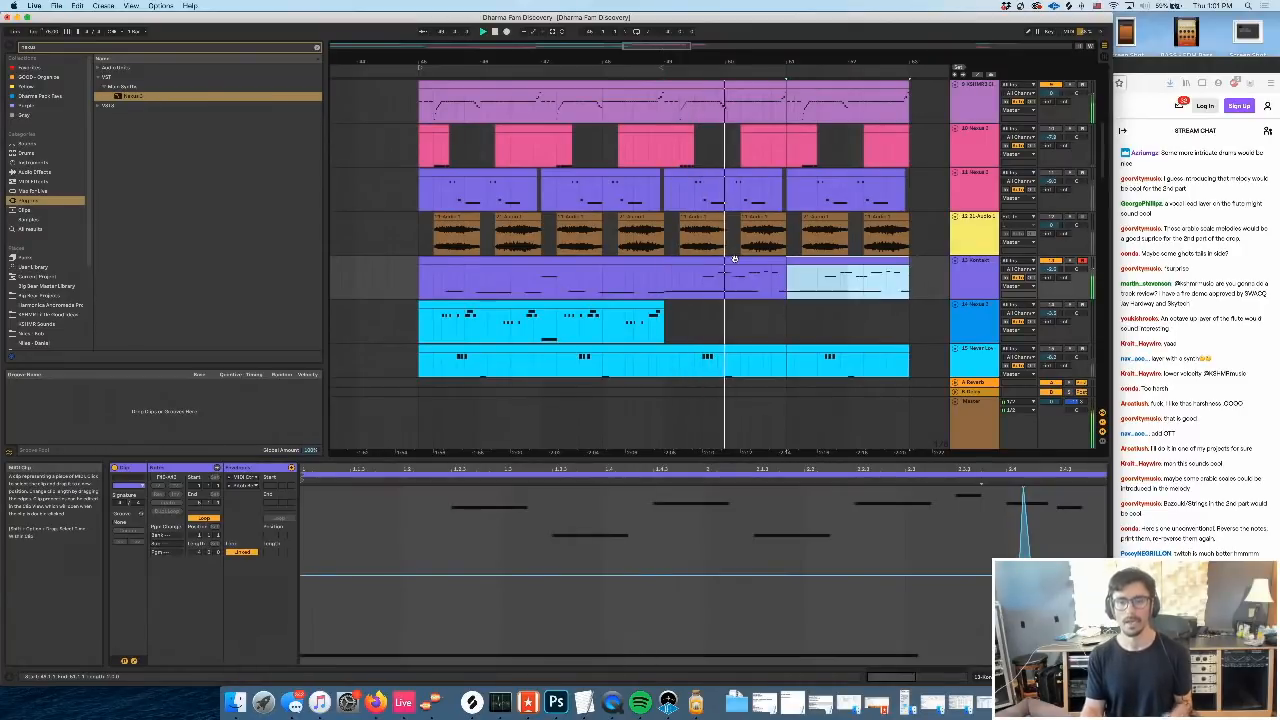
key(space)
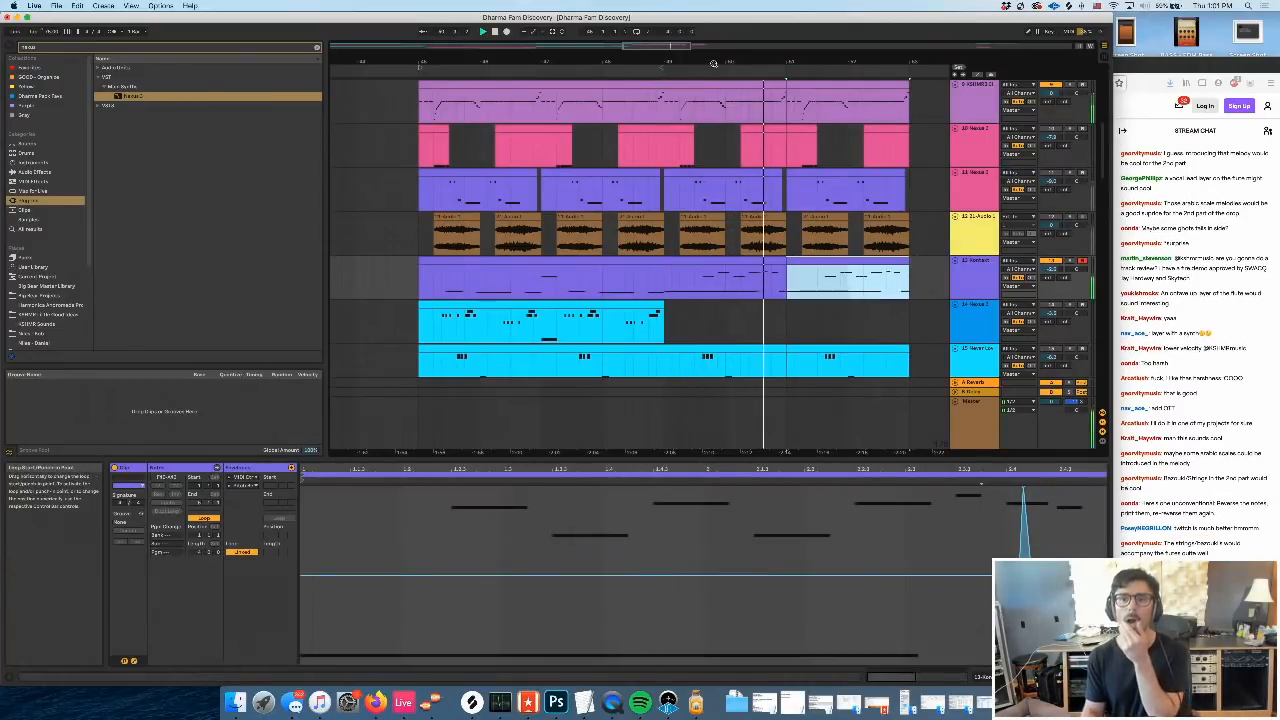
drag(714, 63, 668, 94)
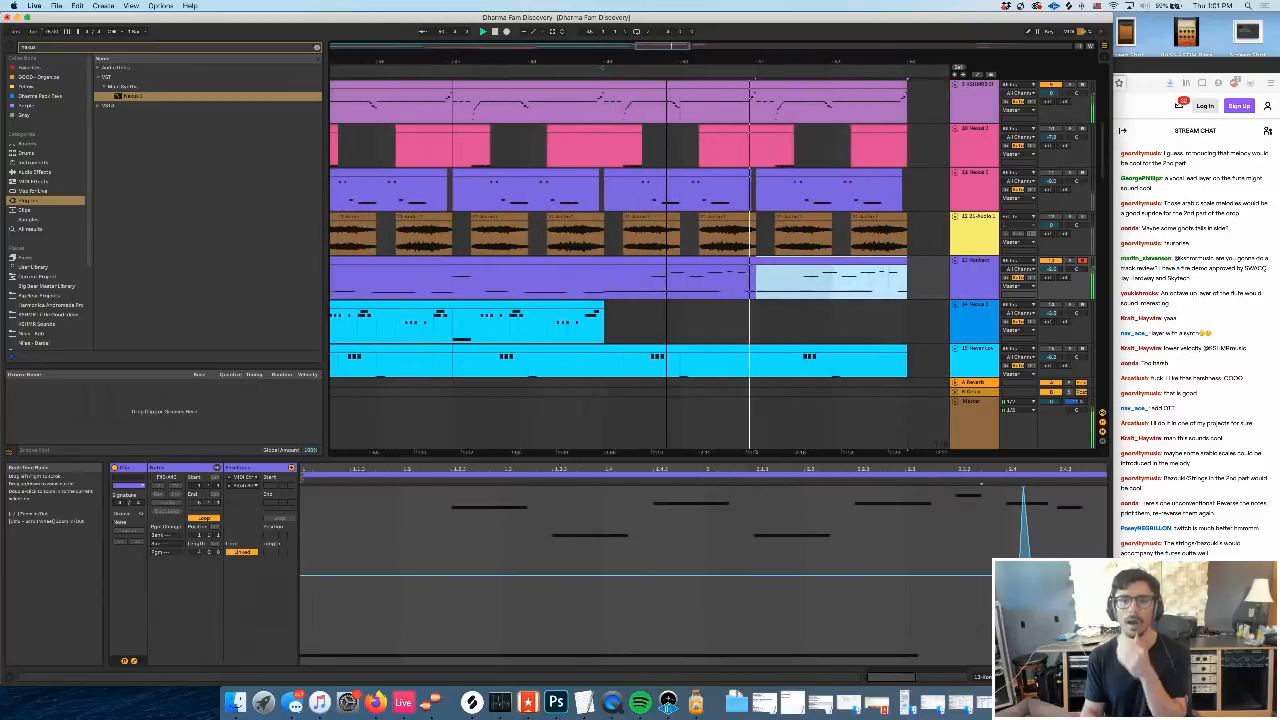
click(714, 261)
Lower the peak of the pitch-bend spike near beat 2.4
click(1048, 502)
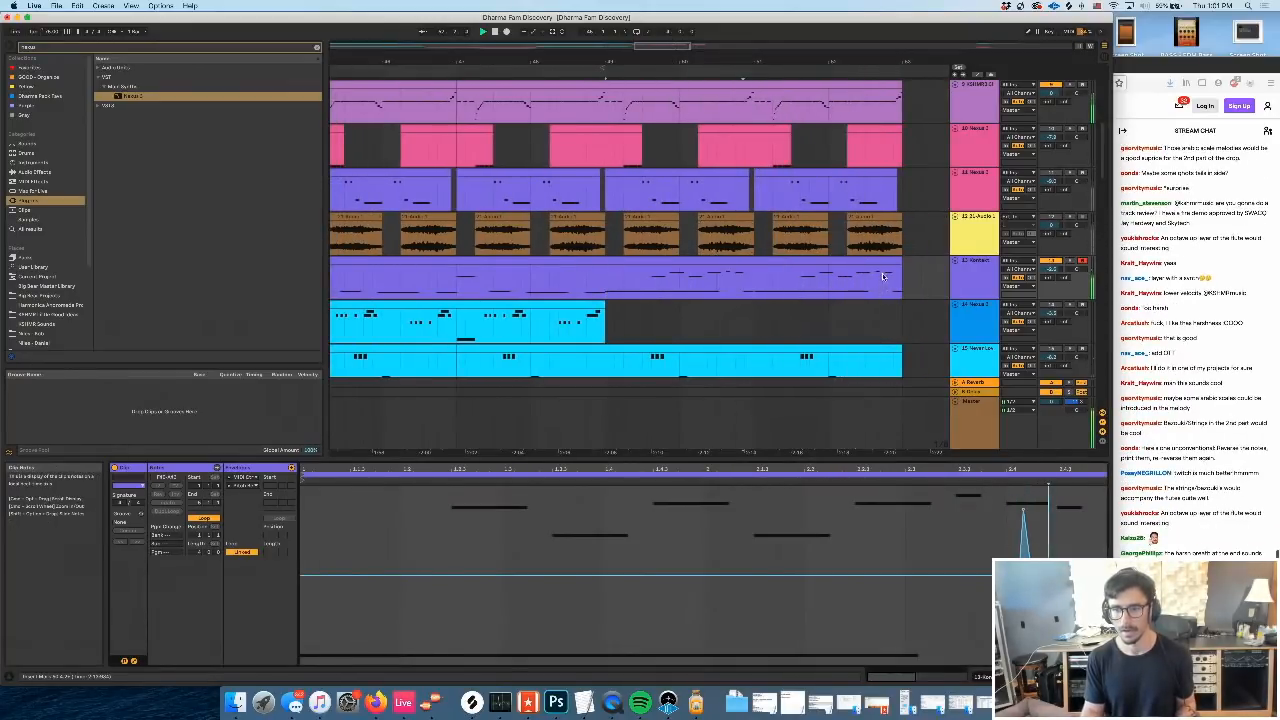
key(super+z)
key(super+z)
click(1044, 500)
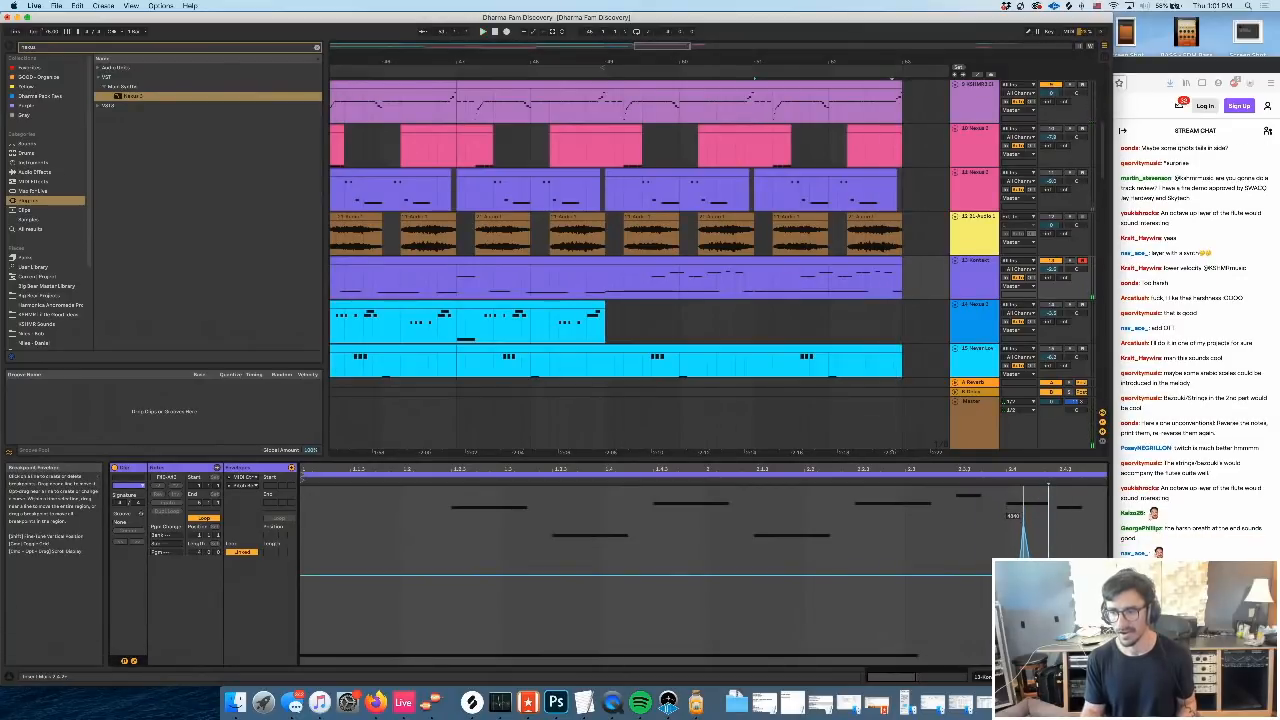
Play the arrangement from the start of the lead section to hear it in context
scroll(683, 361, left, 5)
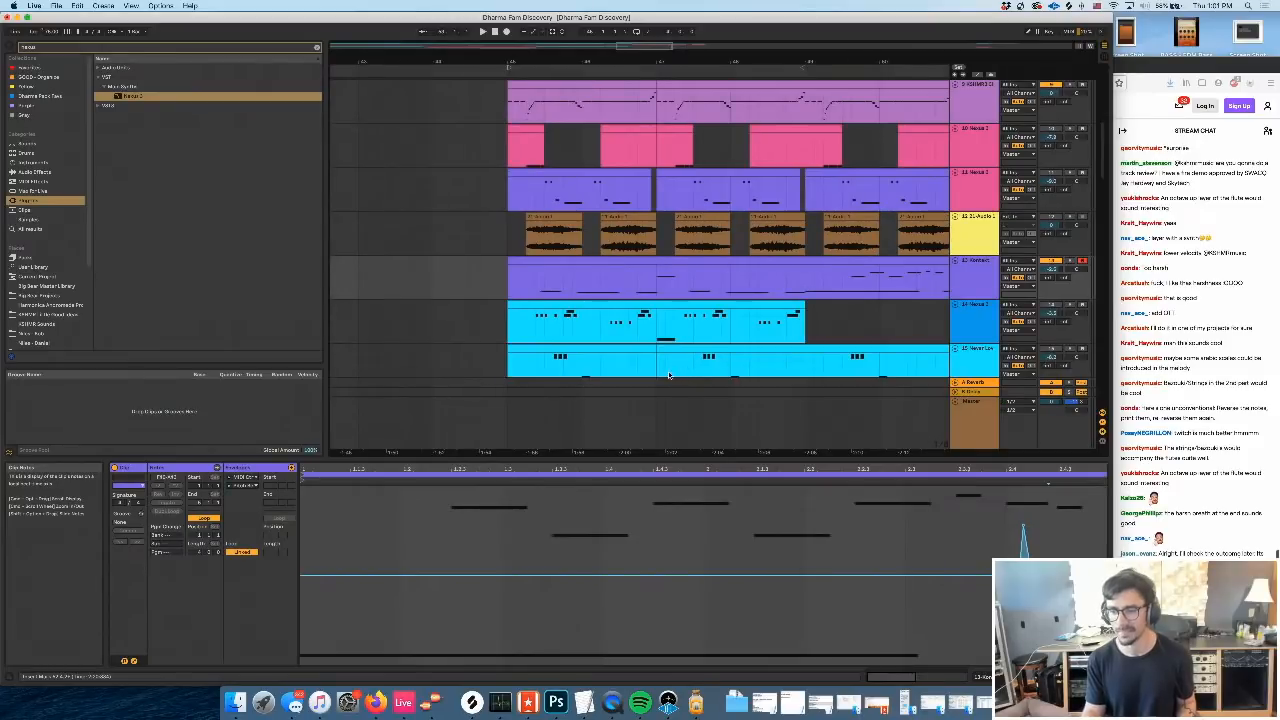
scroll(661, 374, left, 1)
click(480, 289)
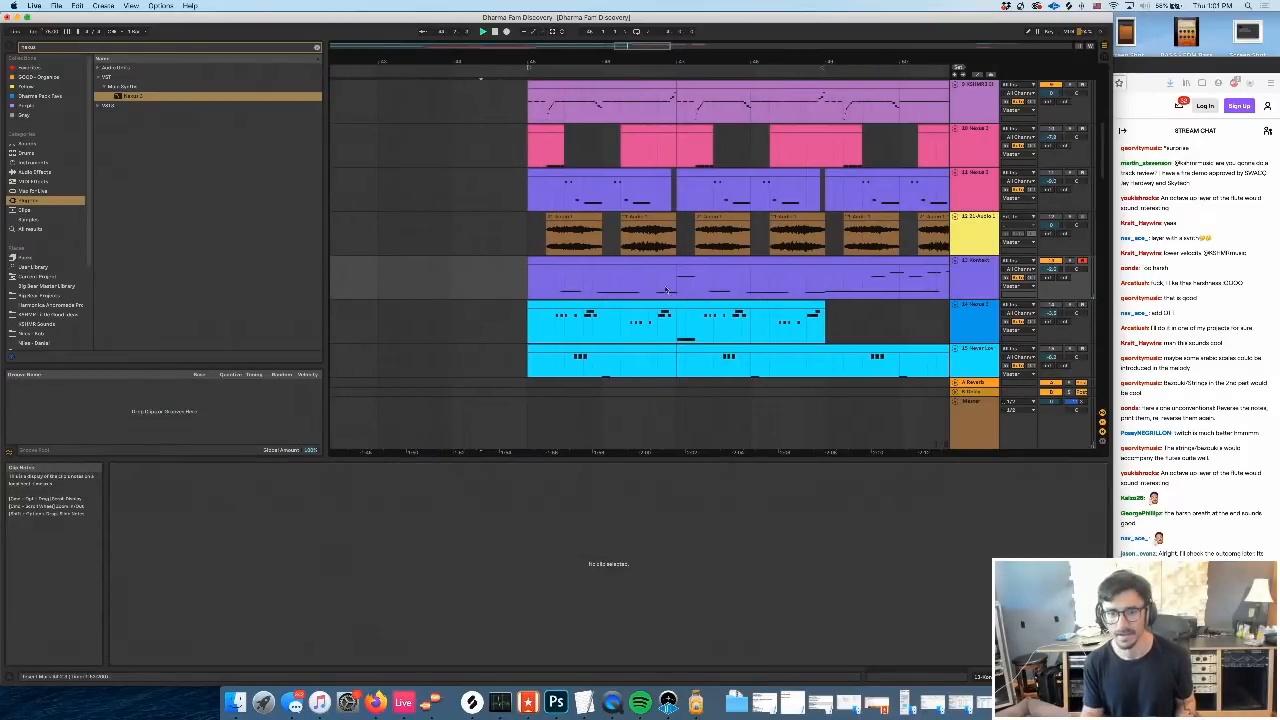
click(670, 270)
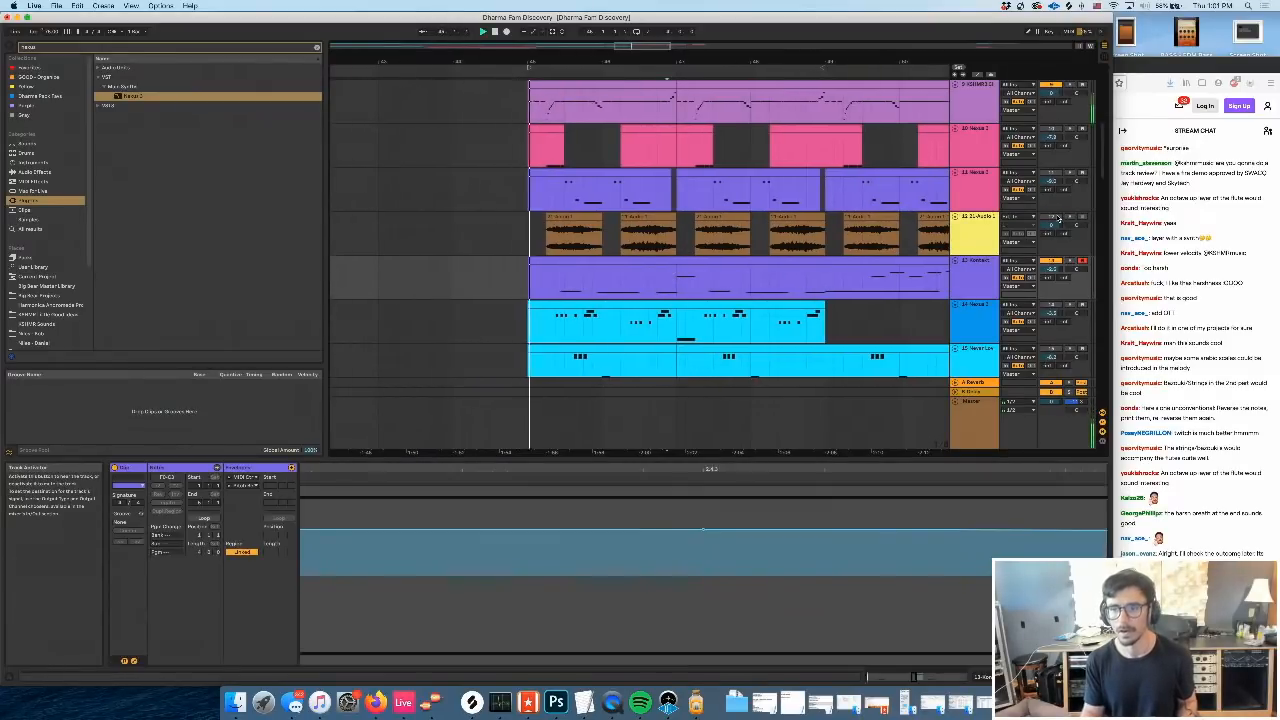
scroll(737, 289, right, 4)
scroll(737, 289, right, 2)
Select both lead clips and loop the arrangement over their full range
click(688, 261)
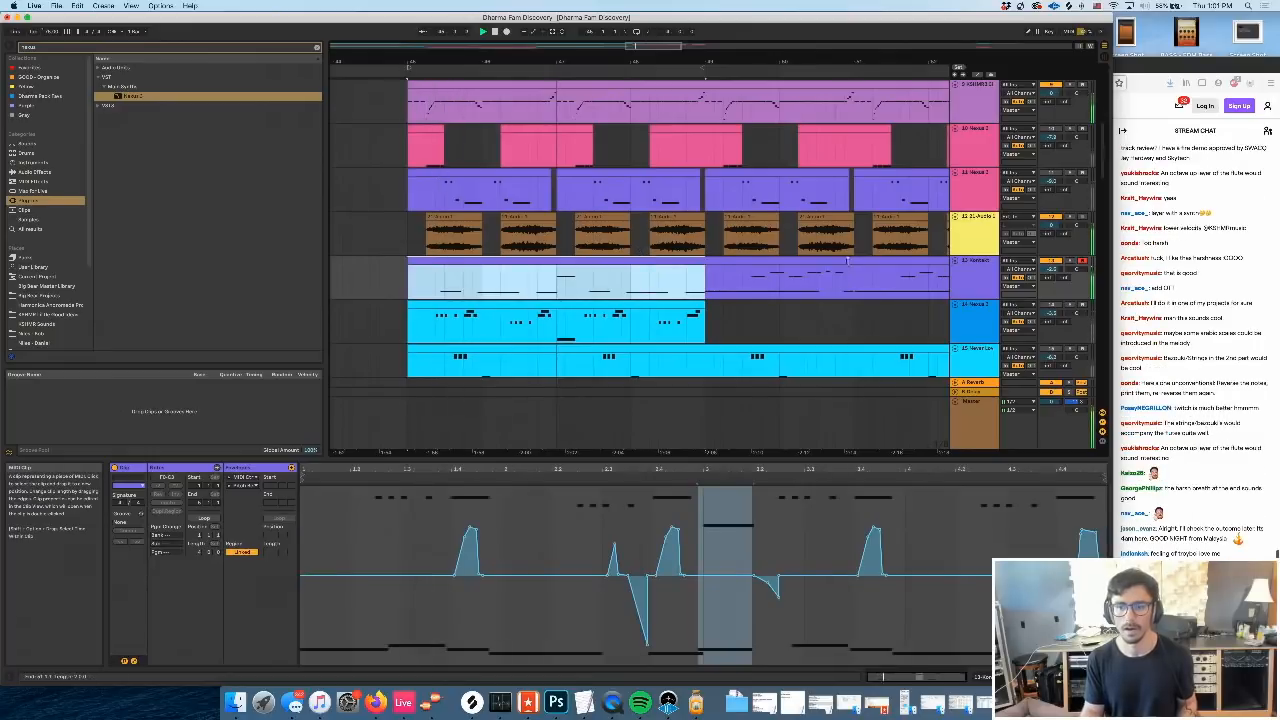
scroll(851, 260, right, 4)
shift+click(853, 262)
key(super+l)
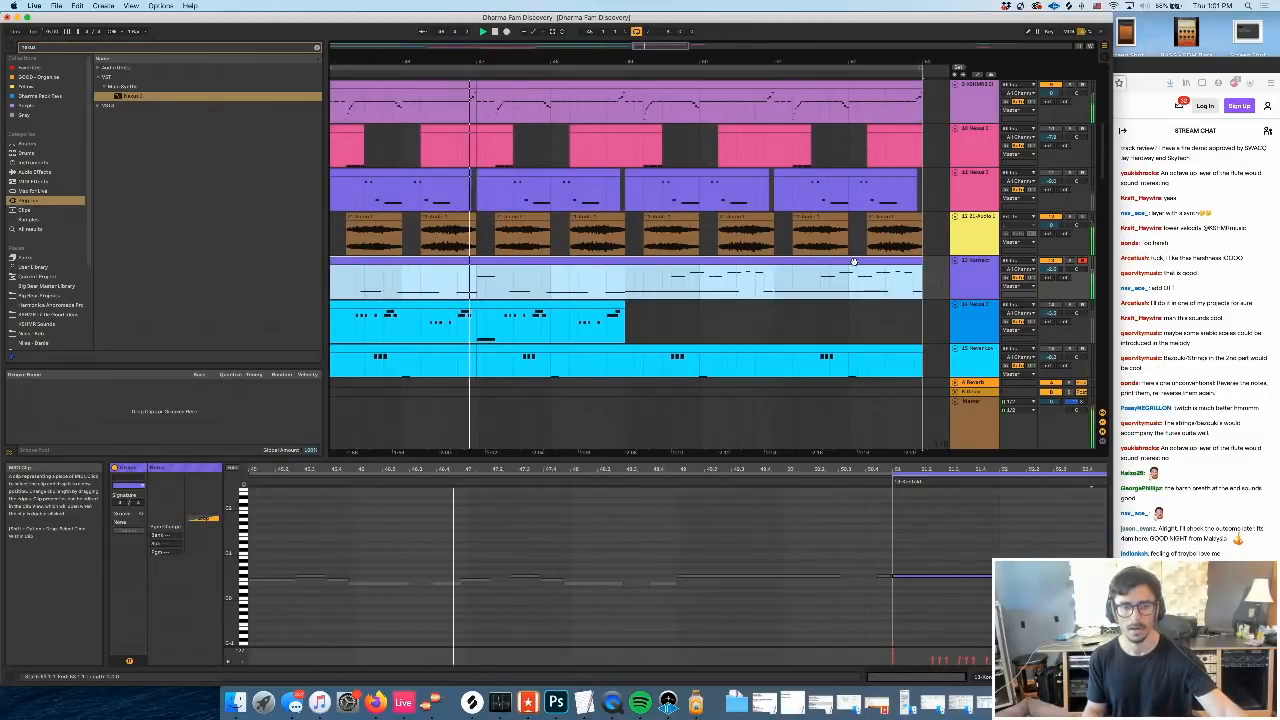
Solo the lower Never Love Me Drop track, split its first clip and deactivate the opening section
scroll(517, 251, down, 3)
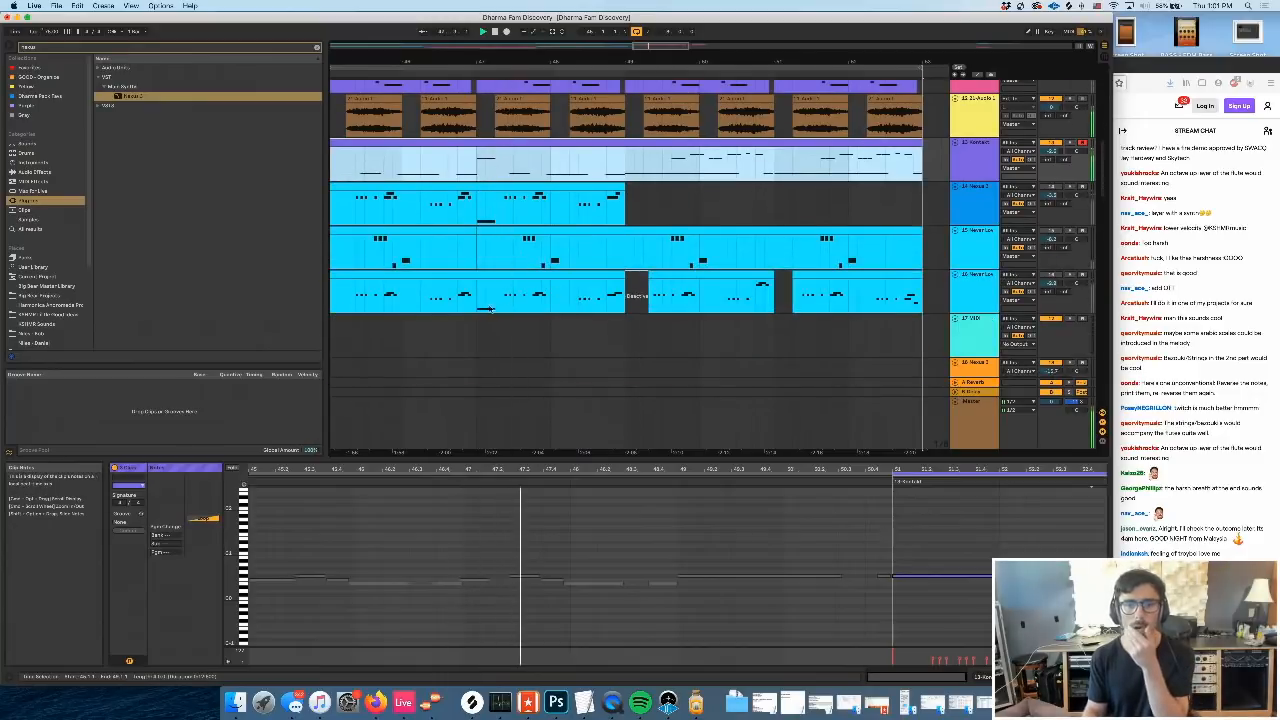
click(458, 293)
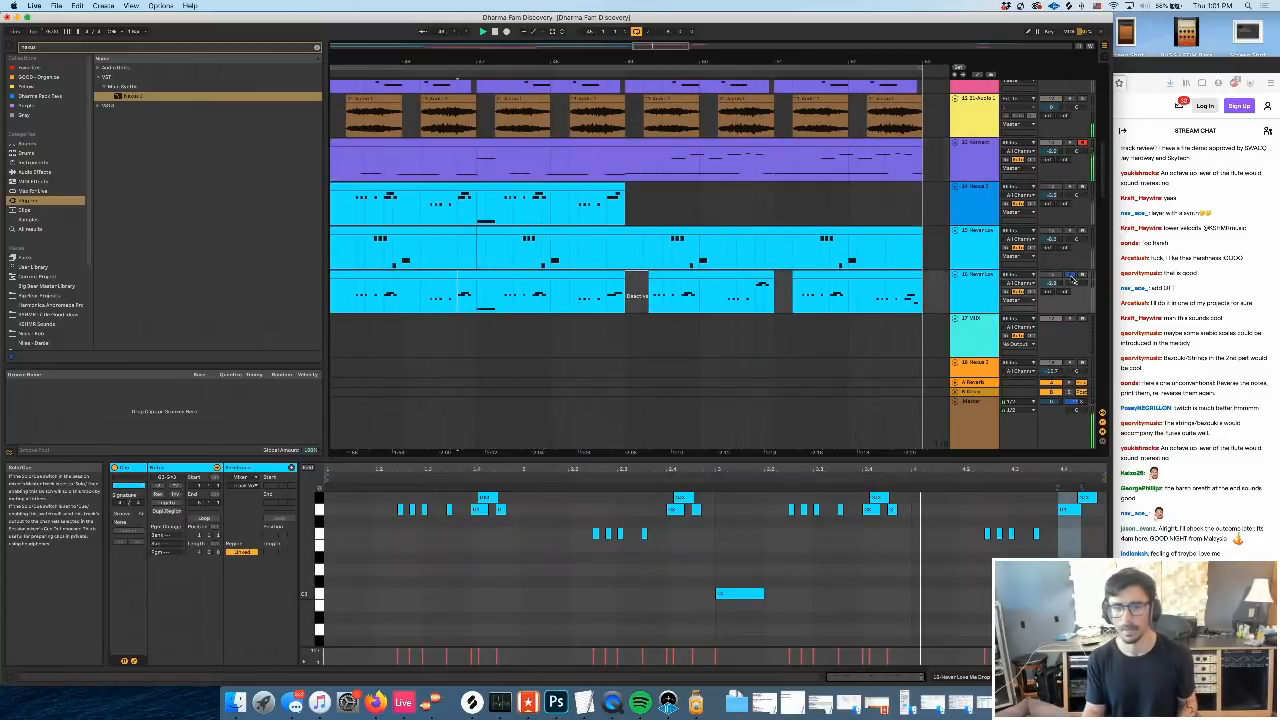
key(super+e)
click(400, 276)
key(0)
Deactivate two further repeating-phrase sections of the soloed track's first clip
drag(442, 302, 645, 303)
key(0)
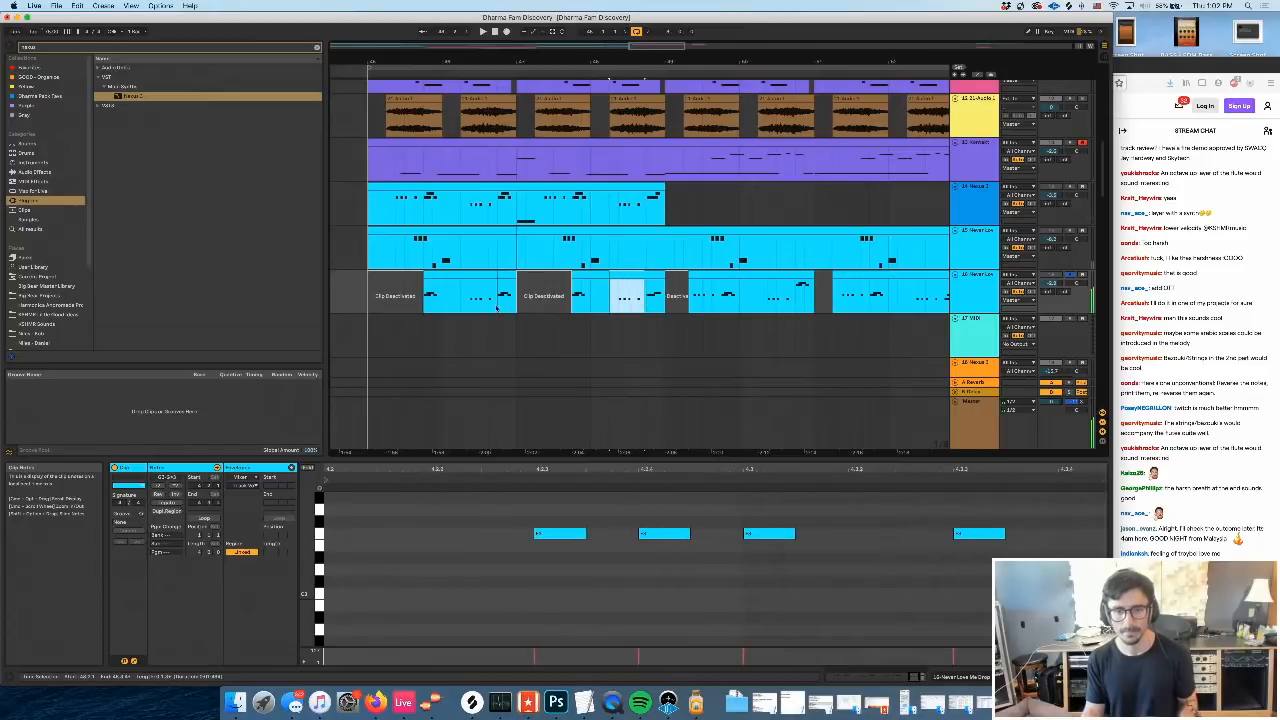
click(487, 283)
key(0)
Show the device chain of the soloed Never Love Me Drop track
click(425, 308)
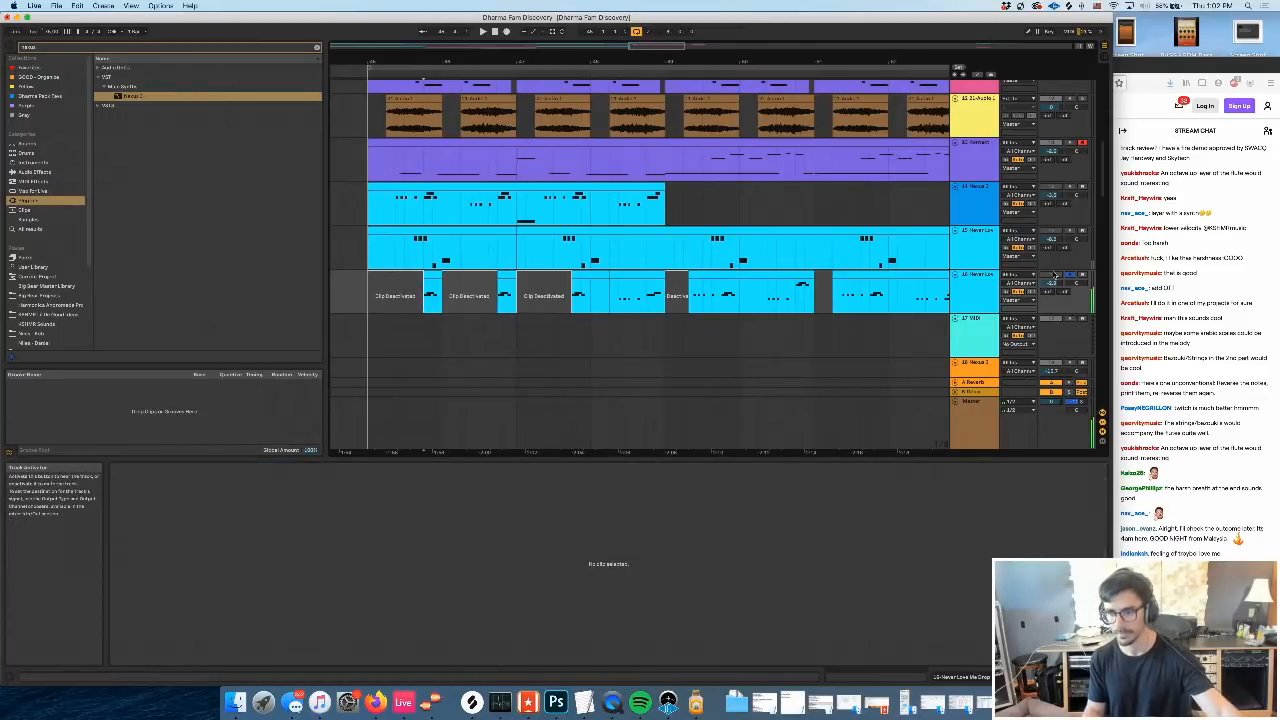
double_click(976, 275)
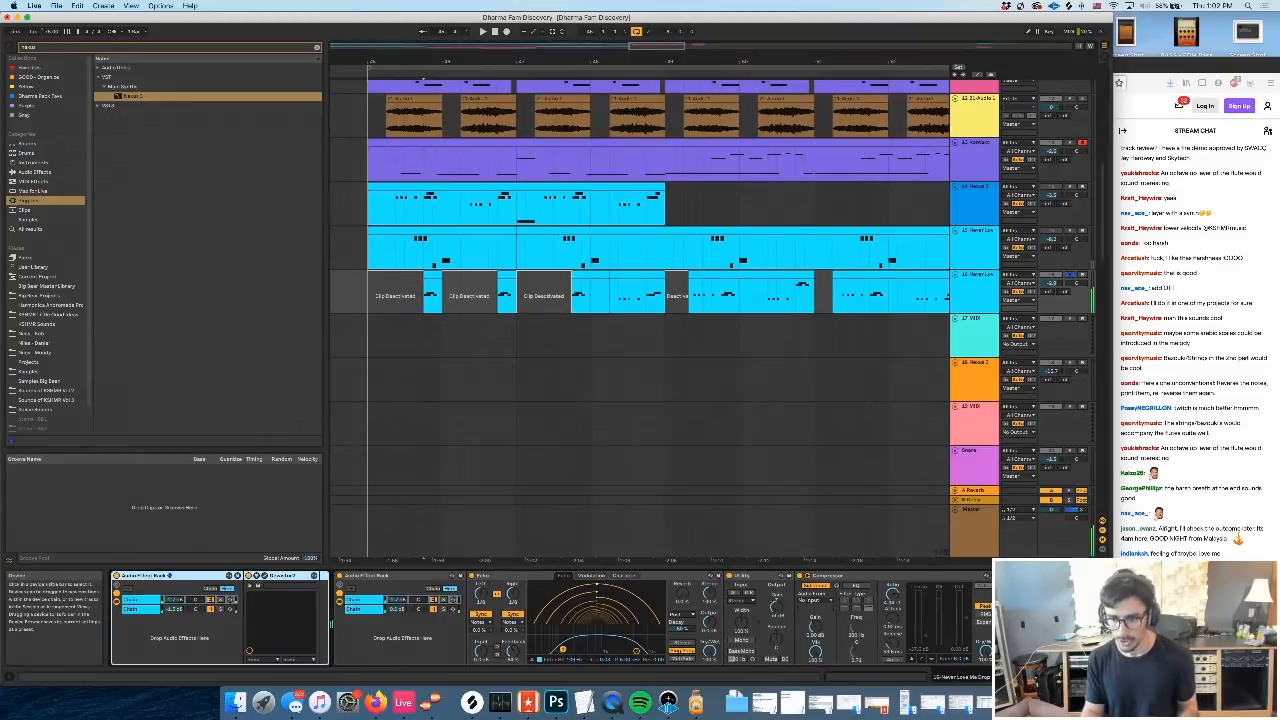
Remove the Audio Effect Rack after the Compressor and the plug-in following it from the soloed Never Love Me Drop track's device chain
scroll(163, 622, right, 3)
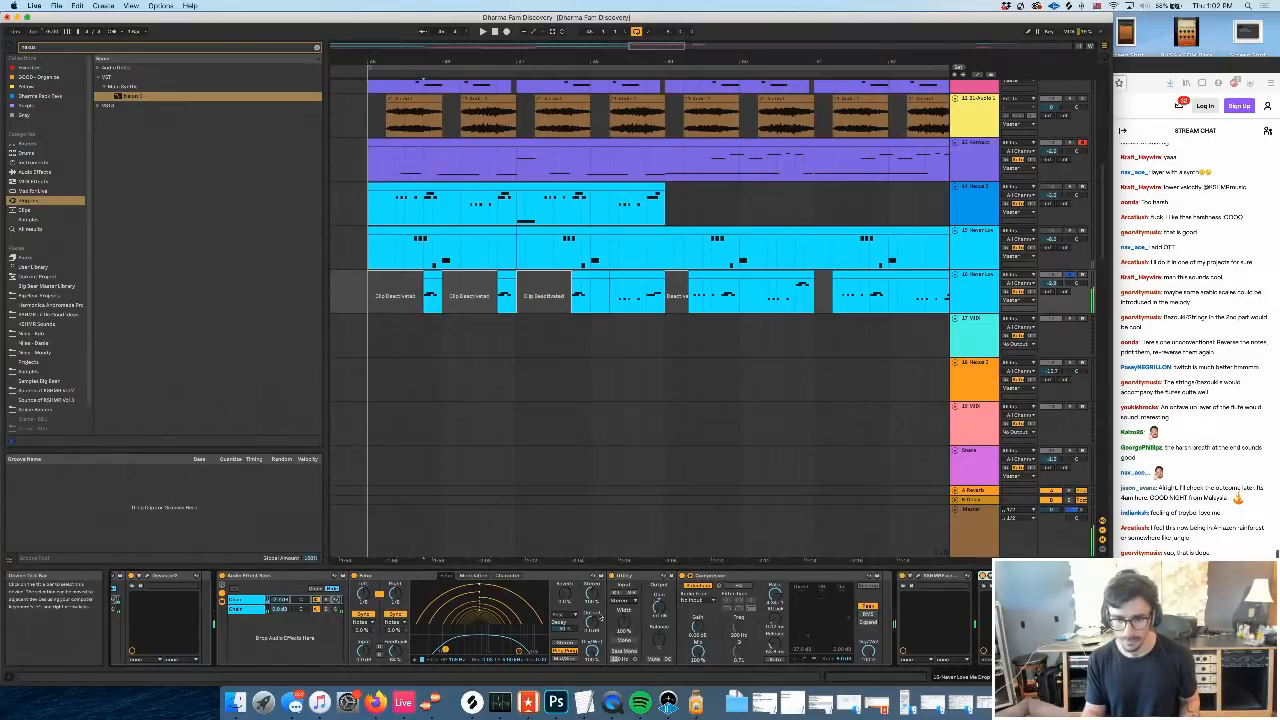
scroll(442, 579, left, 2)
scroll(442, 579, left, 1)
shift+click(431, 578)
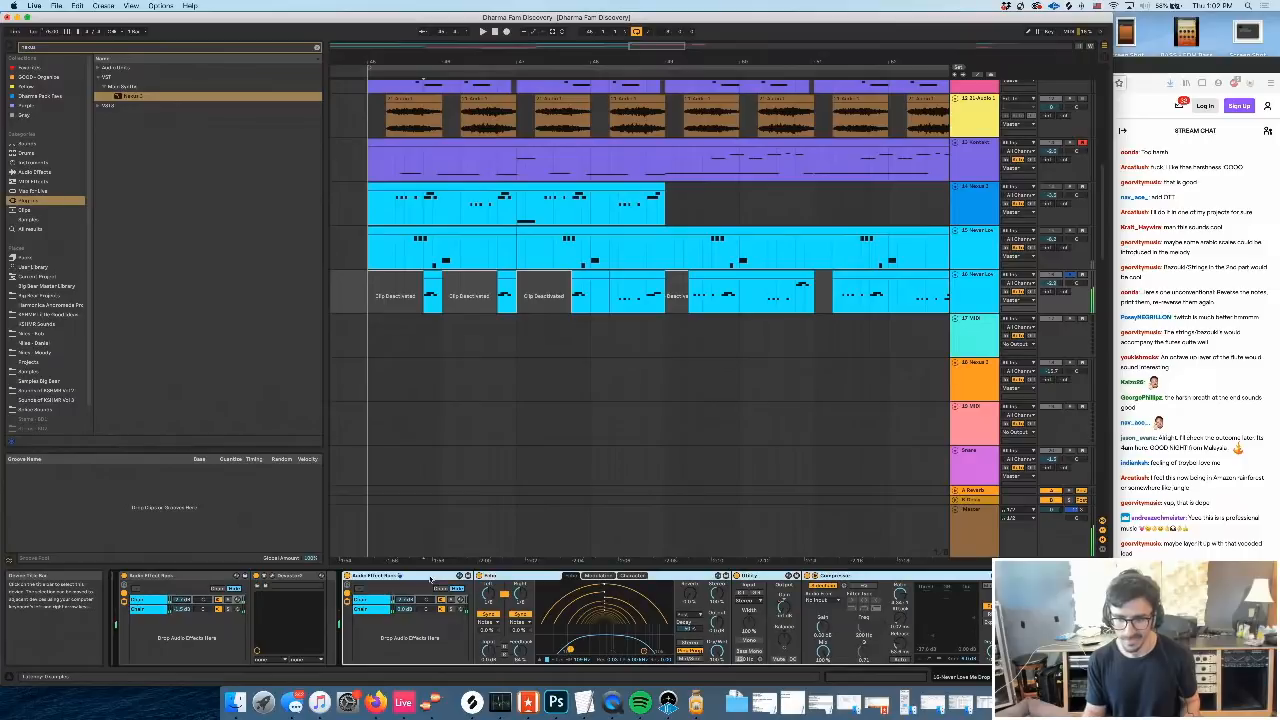
scroll(443, 583, right, 3)
scroll(456, 622, left, 2)
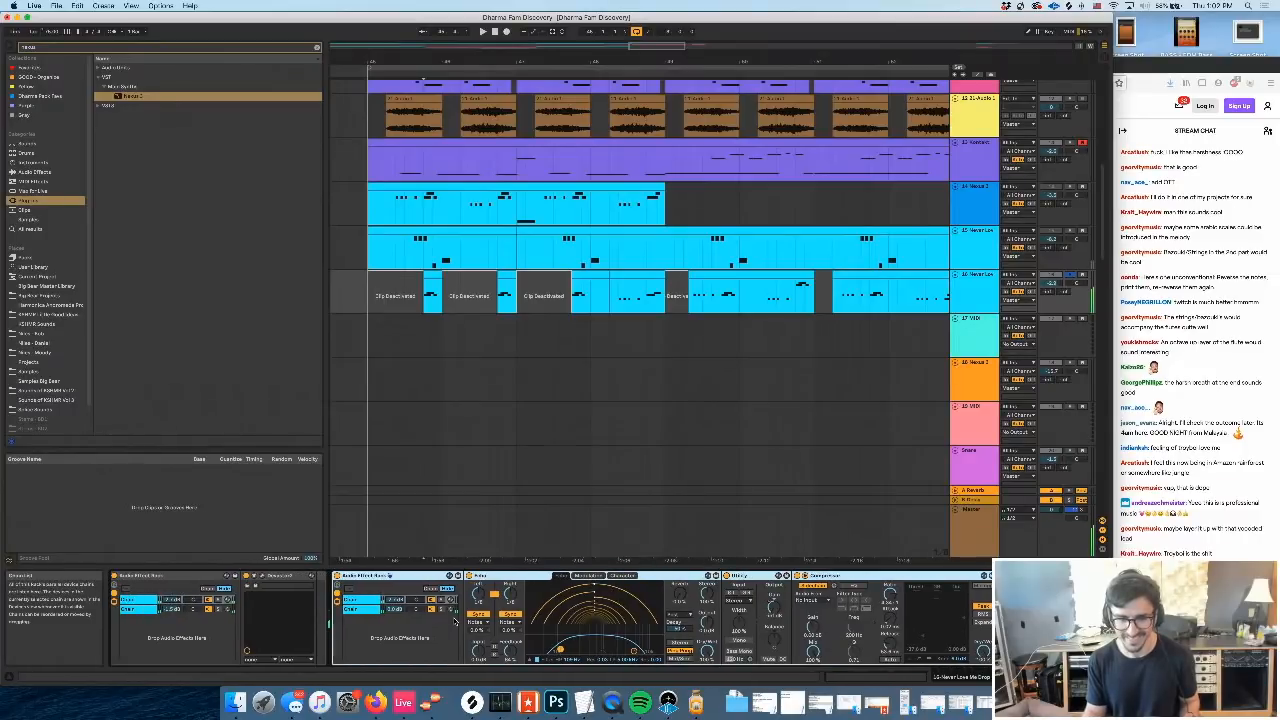
scroll(455, 621, right, 2)
scroll(530, 615, left, 5)
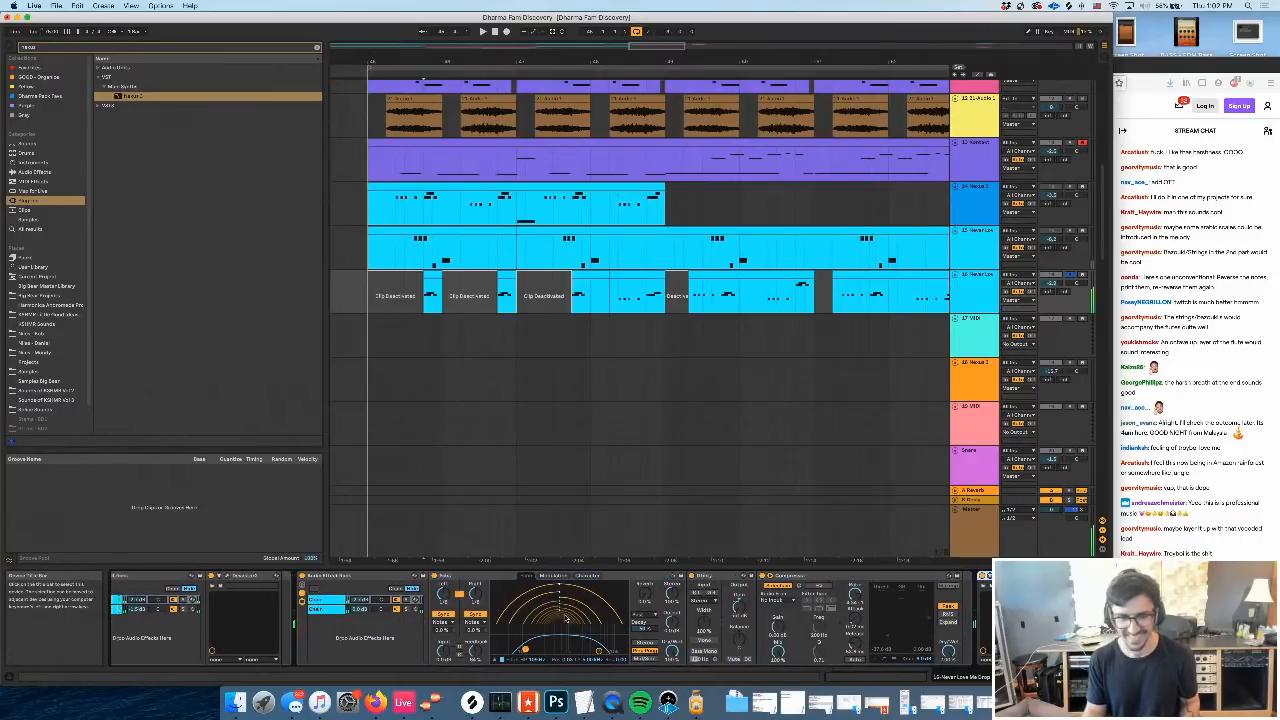
click(539, 576)
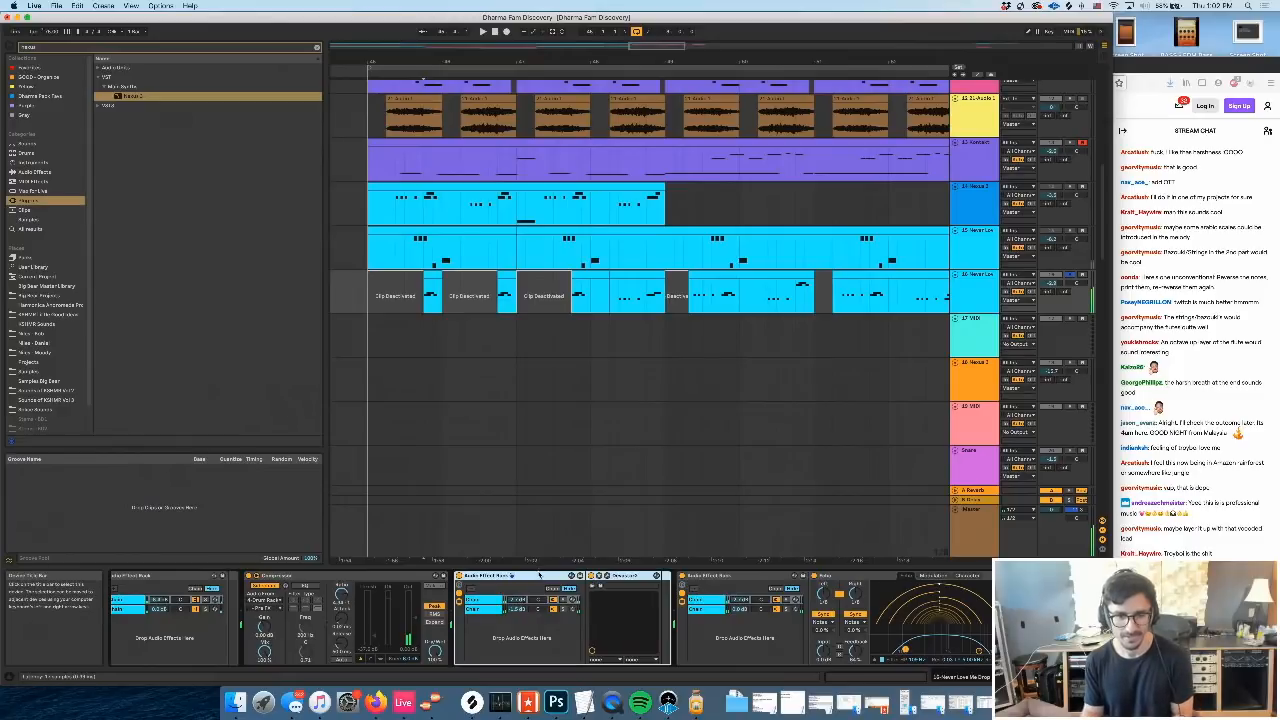
scroll(435, 611, left, 5)
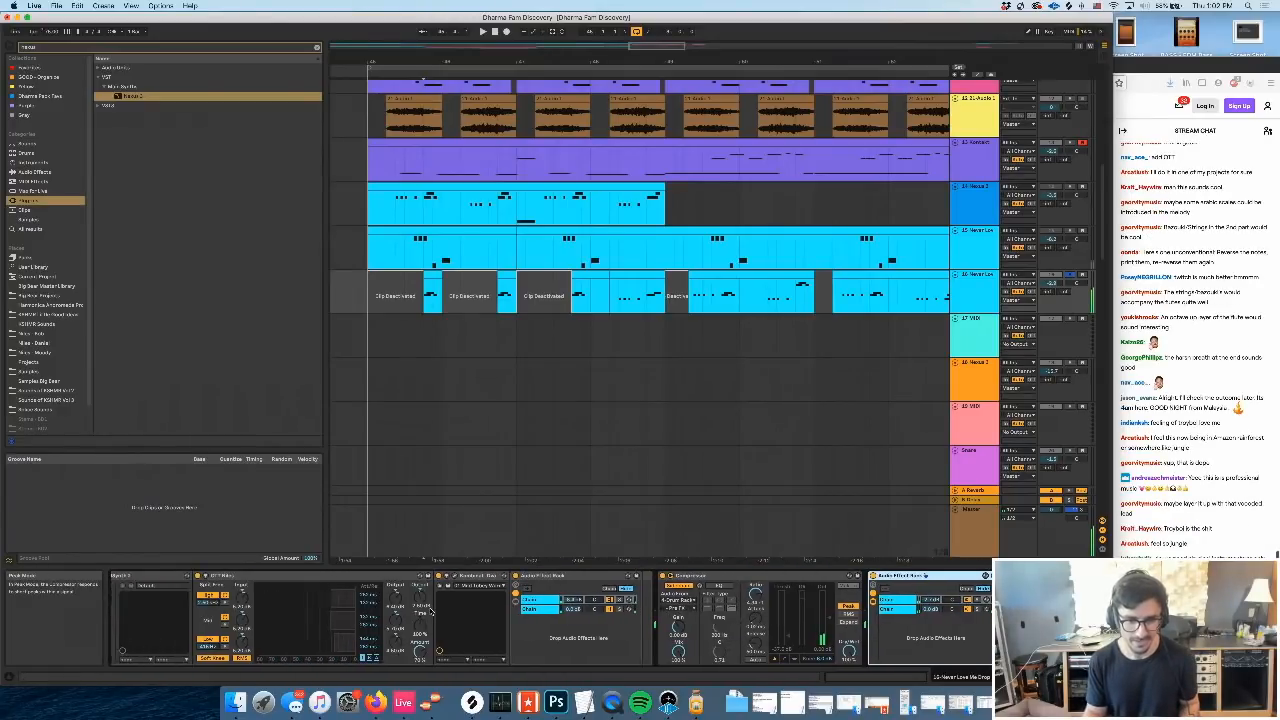
scroll(431, 611, right, 4)
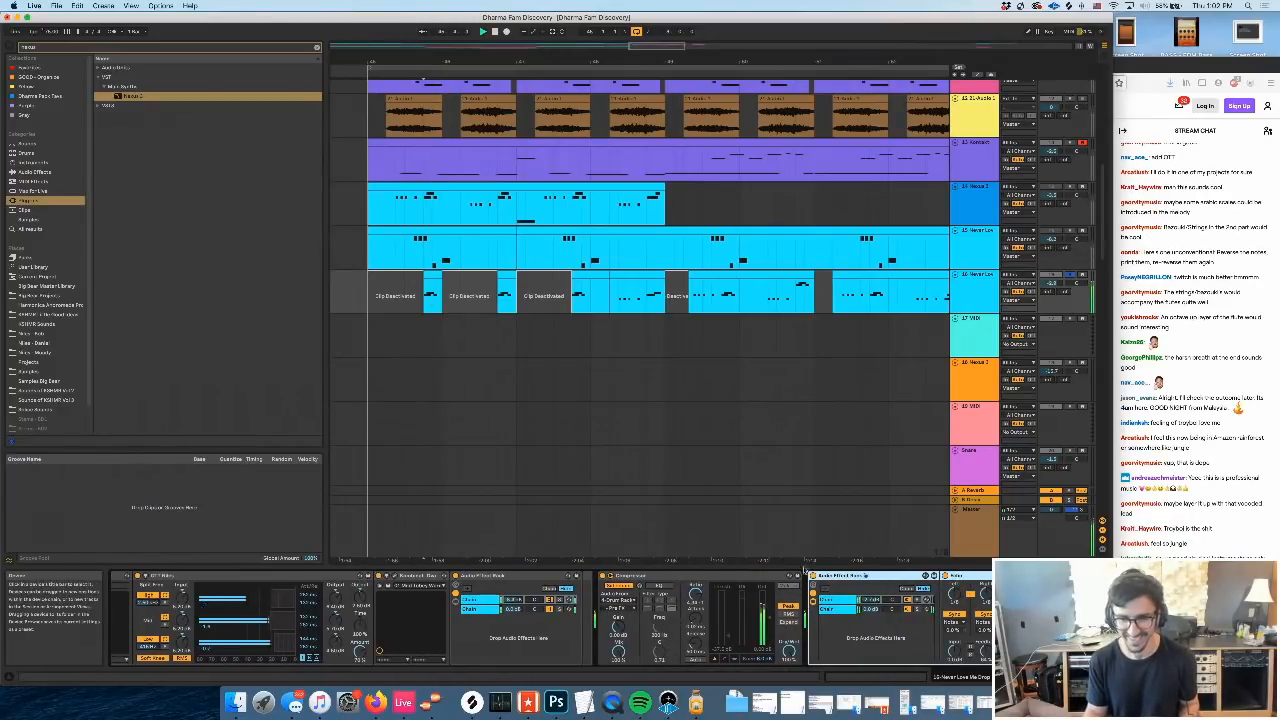
Inspect the Filter 1 cutoff of the soloed track's Avenger synth at the start of the chain and close its window
scroll(410, 627, left, 5)
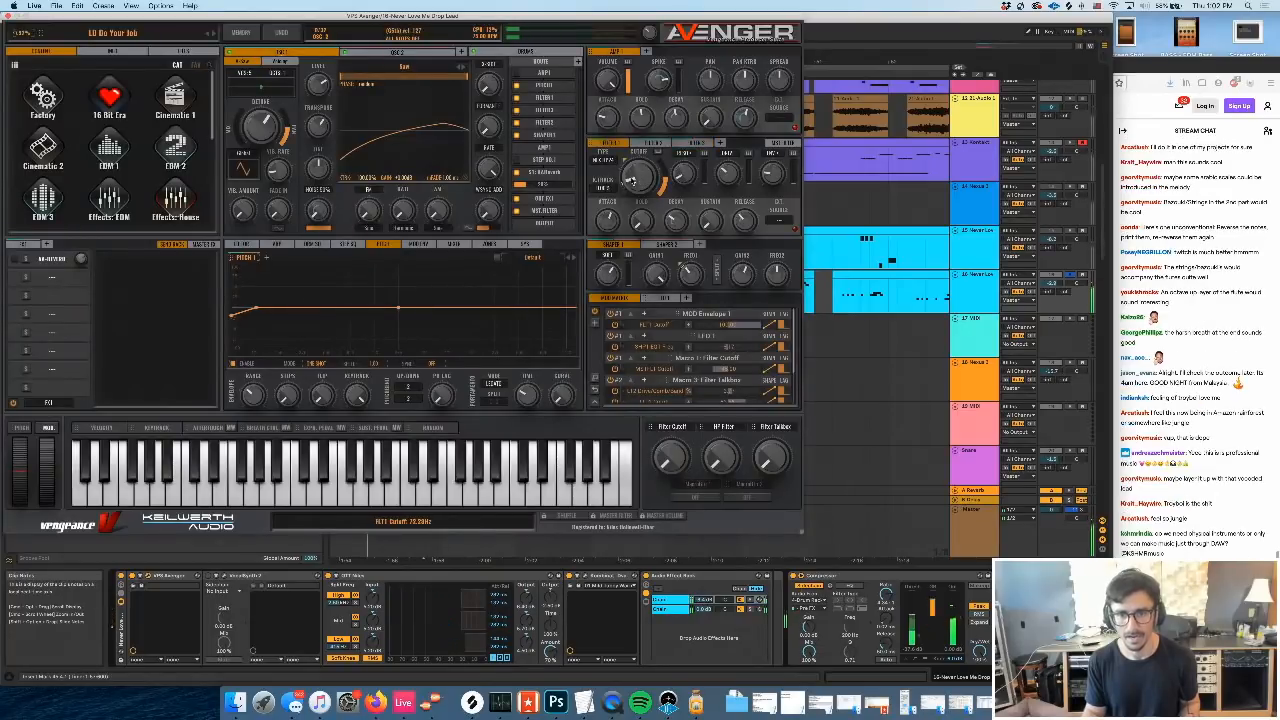
click(8, 17)
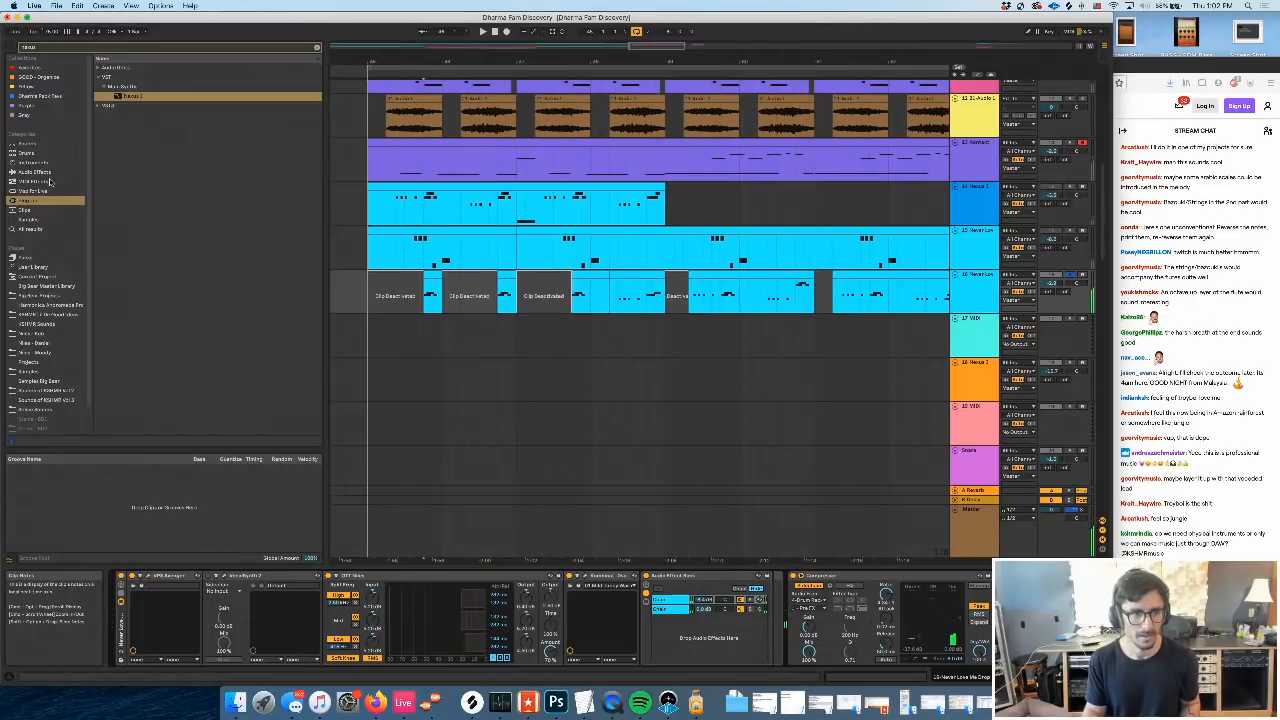
Add EQ Eight to the Never Love Me Drop Lead chain, change its fourth band to a high-cut filter, and play the section
click(316, 48)
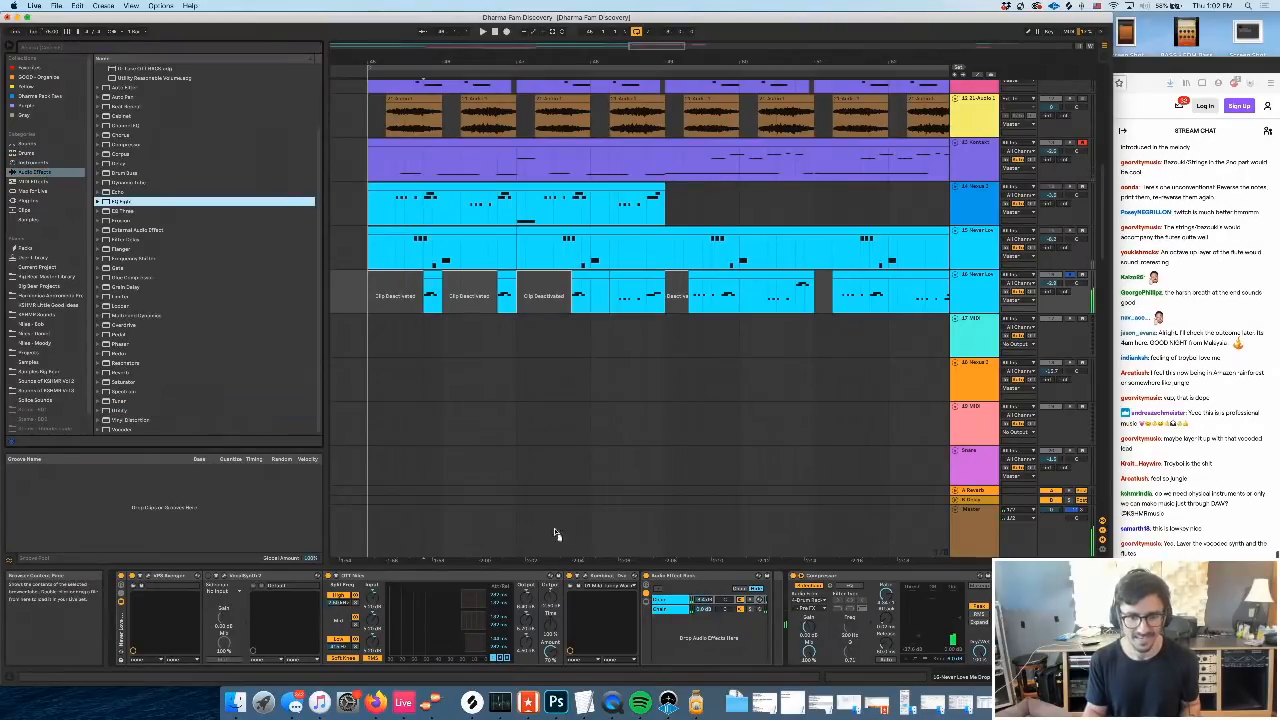
drag(783, 621, 784, 621)
click(677, 601)
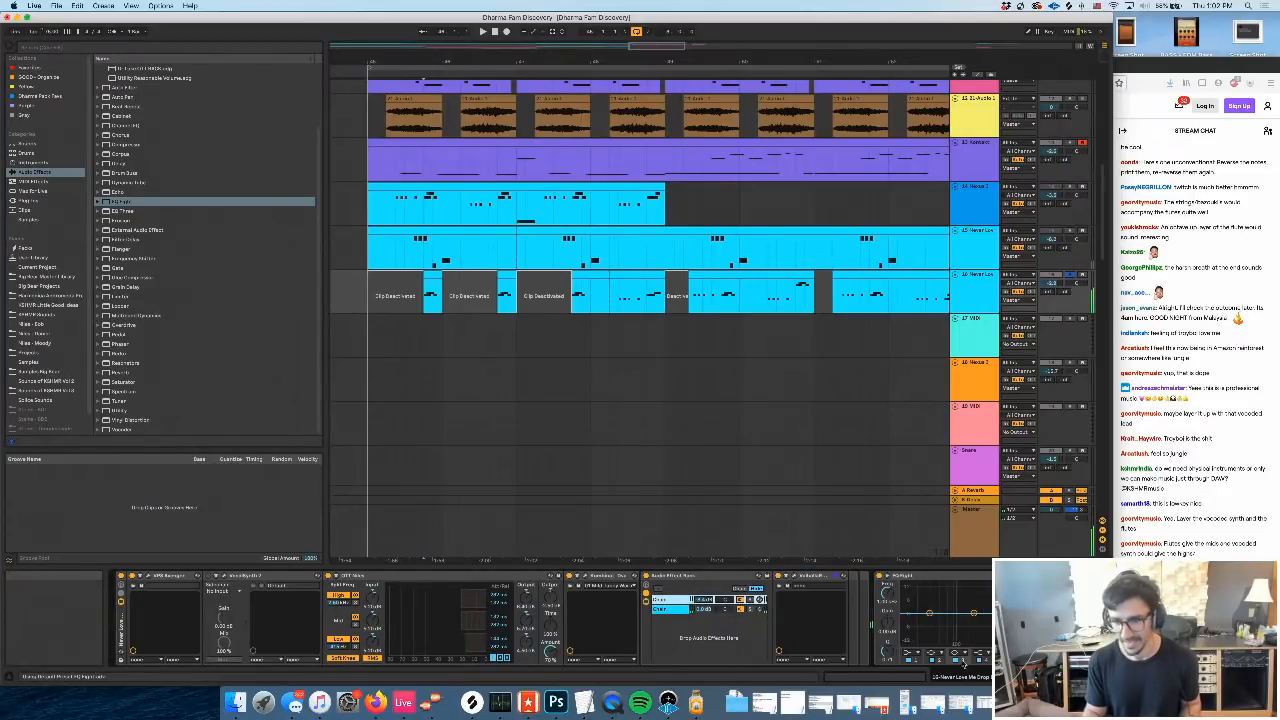
scroll(945, 664, right, 3)
click(906, 652)
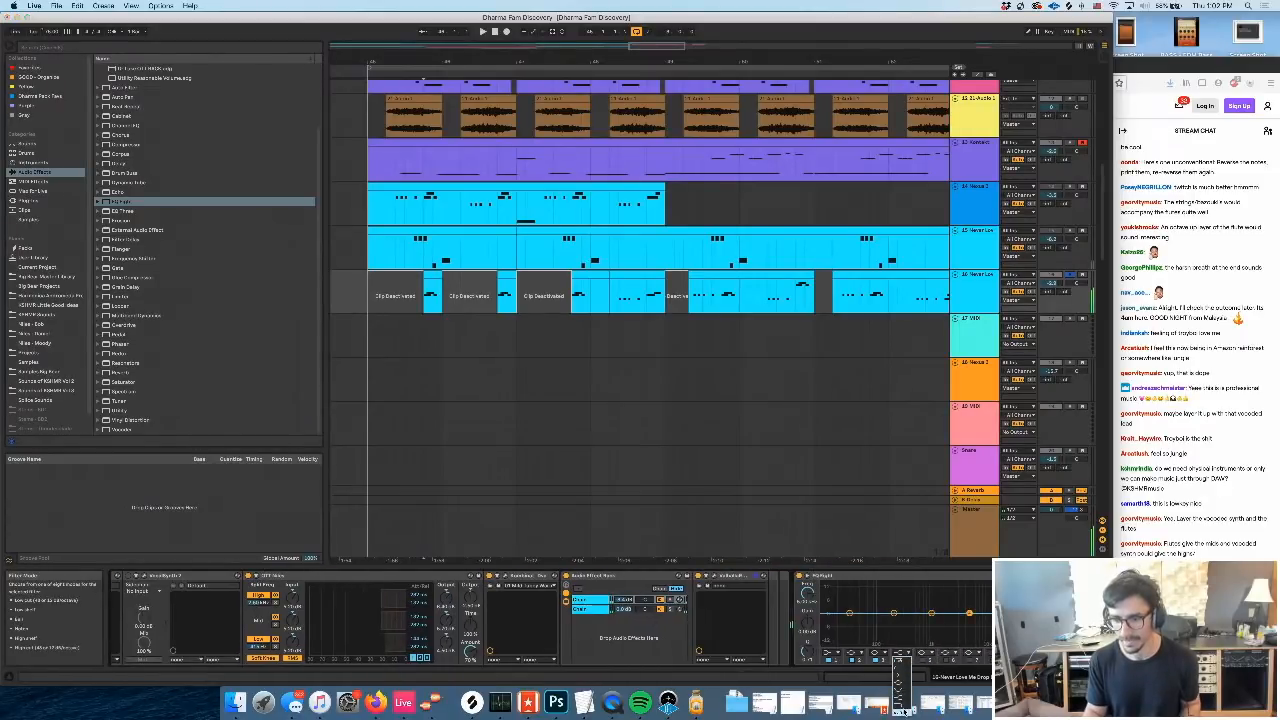
click(900, 711)
key(space)
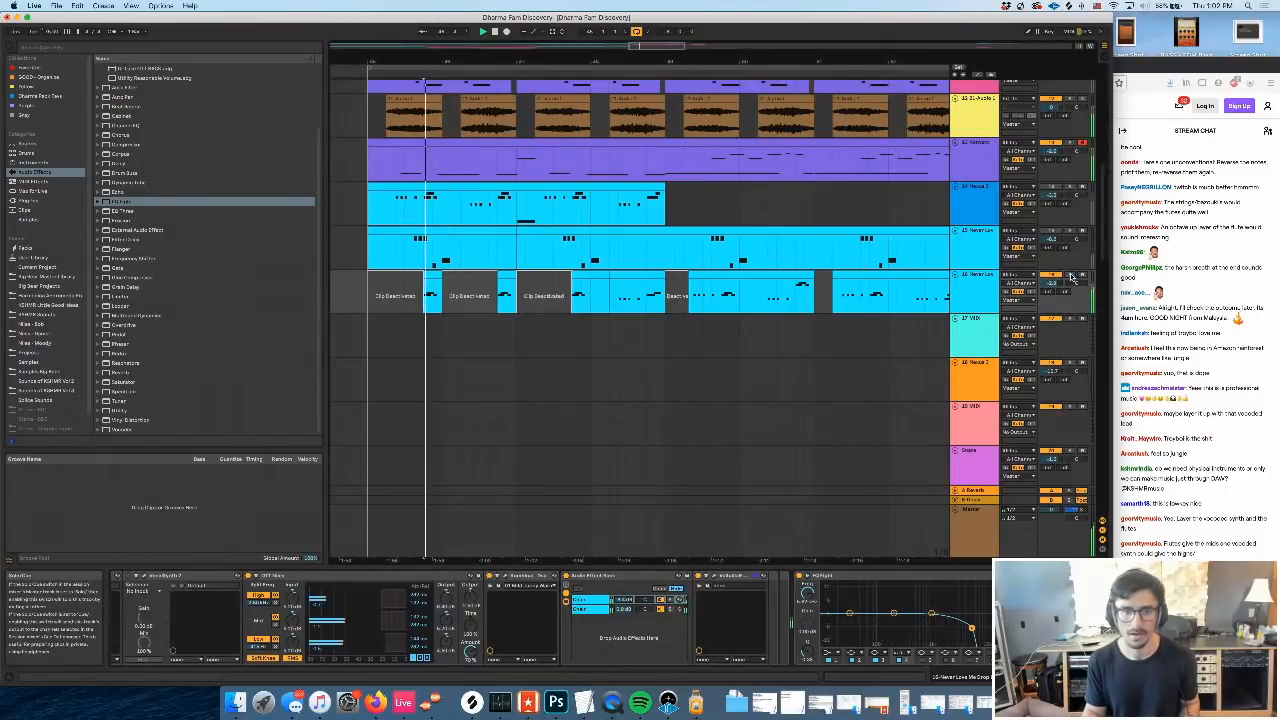
Insert a vintage-style Delay preset in the drop lead's device chain ahead of EQ Eight
scroll(393, 305, left, 2)
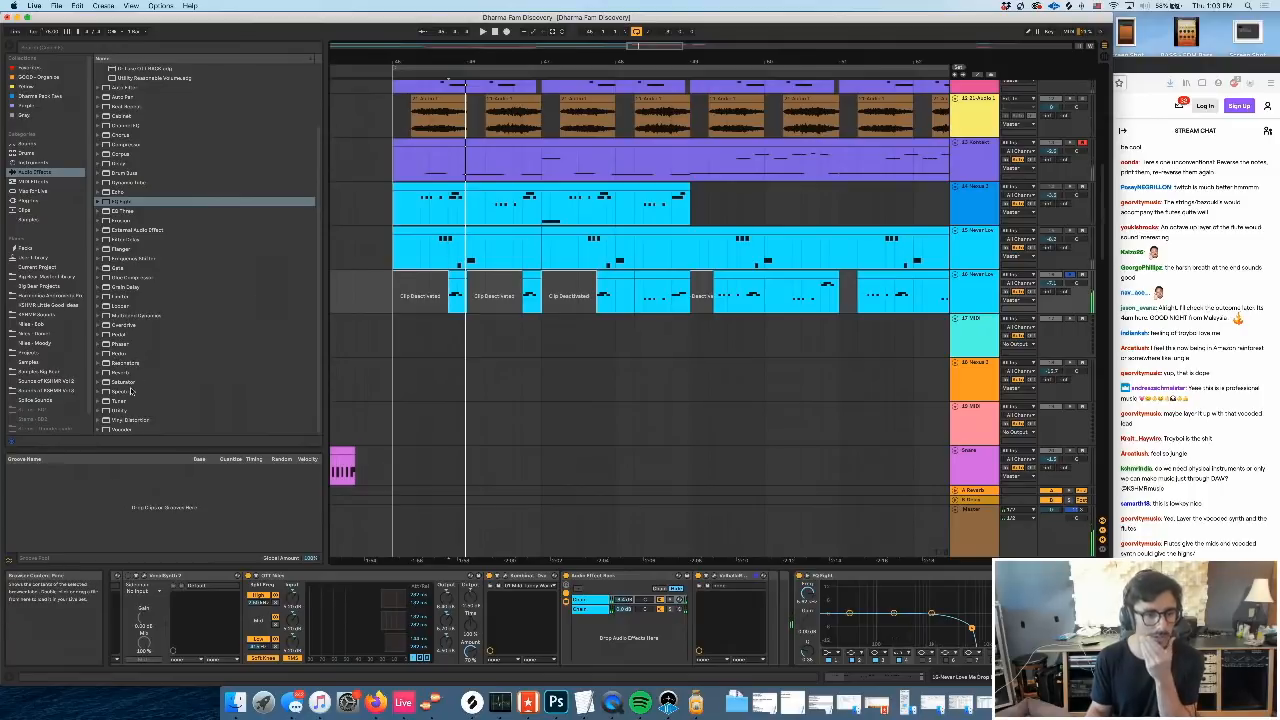
scroll(113, 232, up, 3)
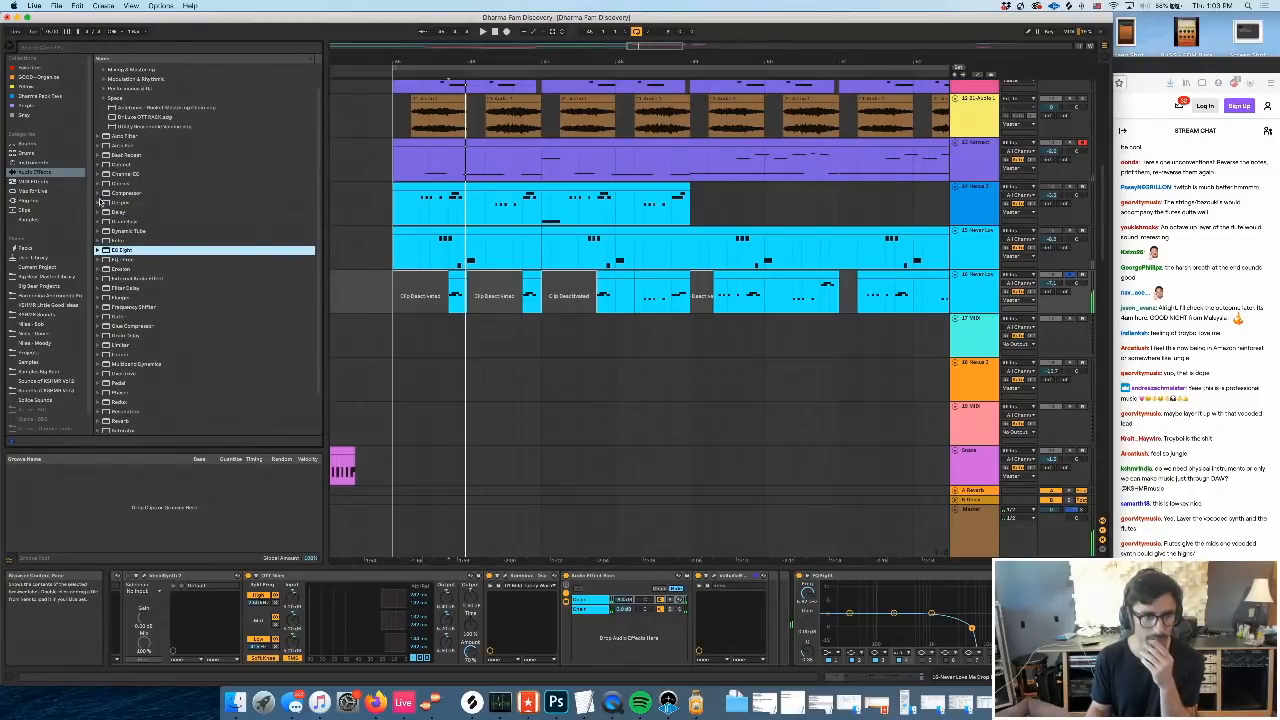
click(98, 213)
click(140, 210)
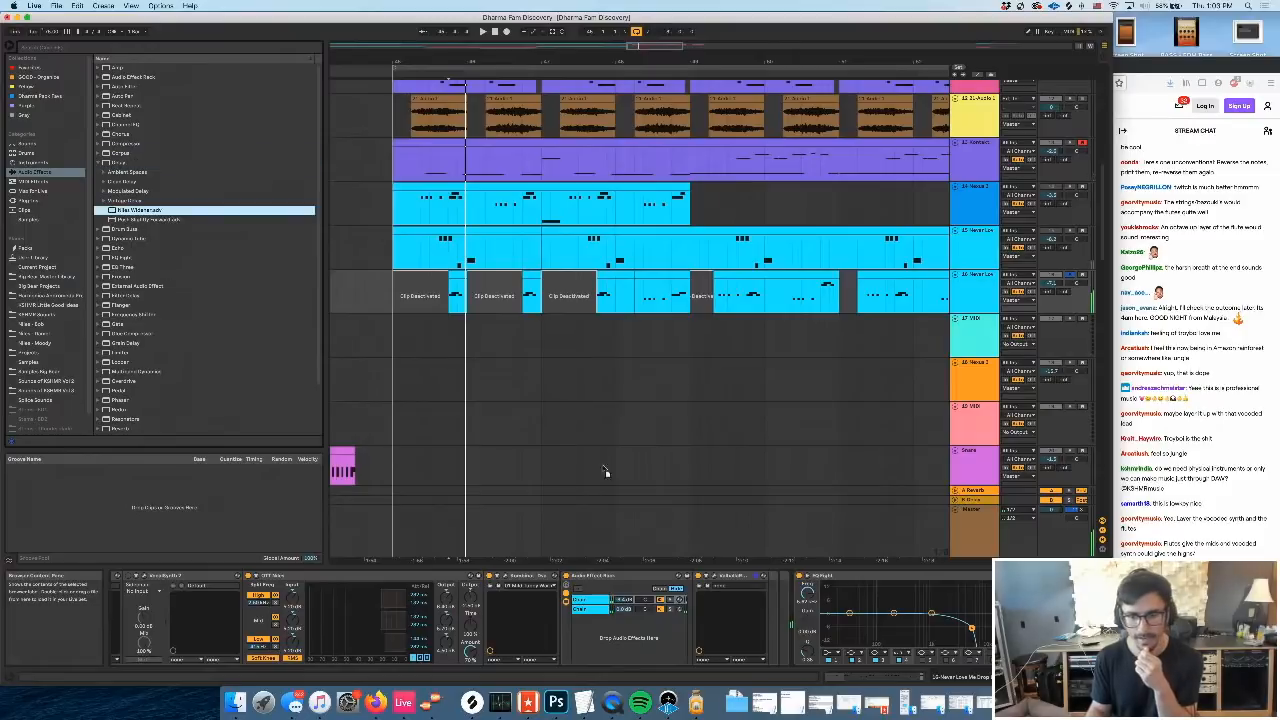
drag(798, 604, 798, 605)
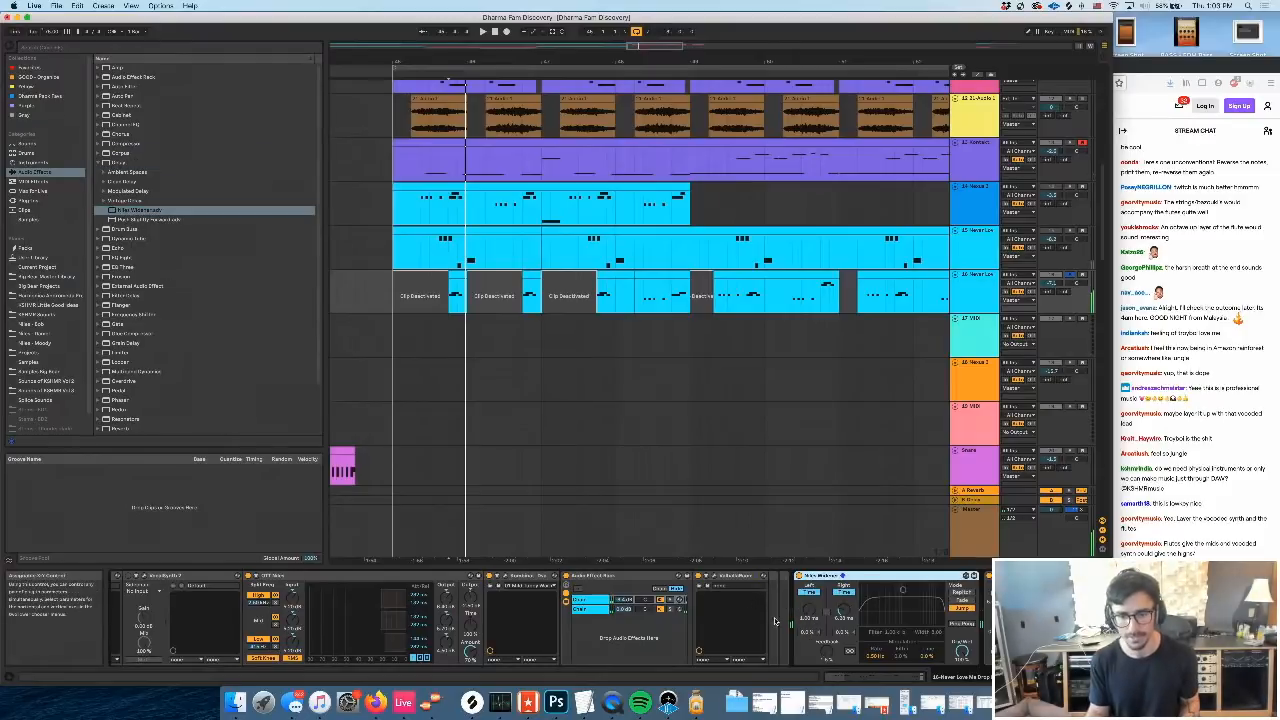
Delete the Audio Effect Rack containing Echo and Utility, located after the Compressor in the drop lead's chain
scroll(800, 610, right, 10)
scroll(860, 628, right, 10)
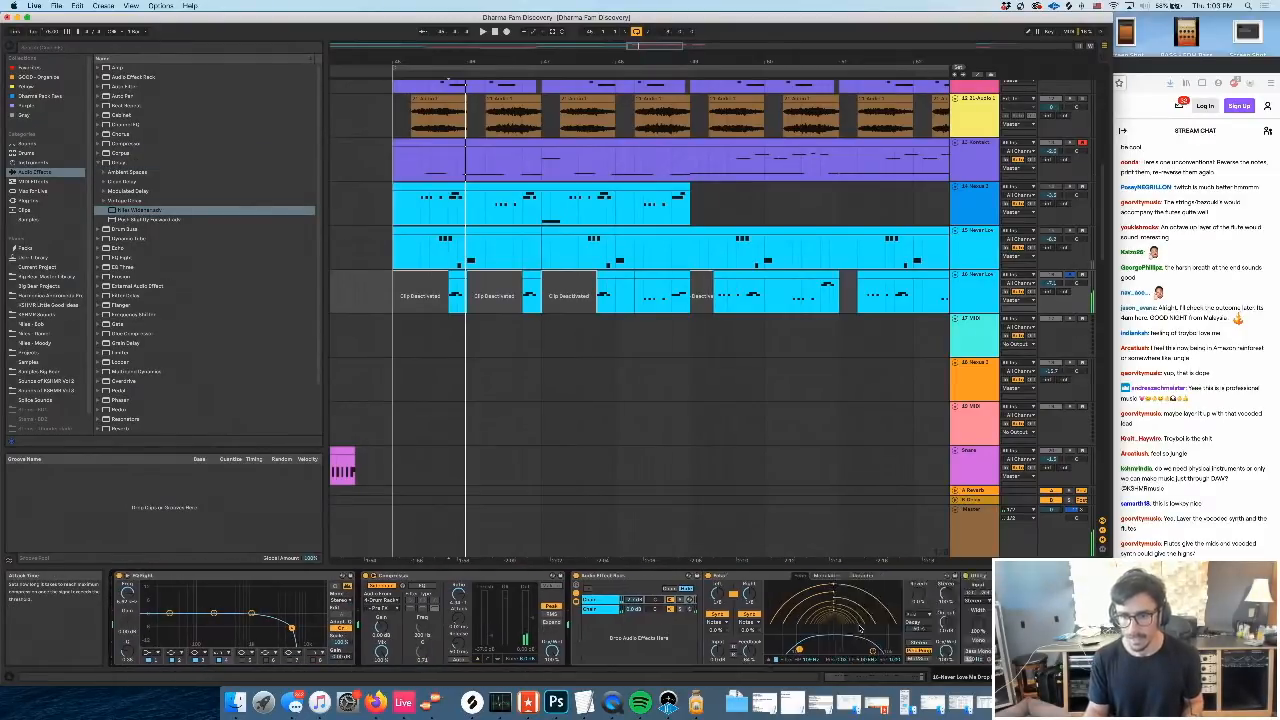
scroll(570, 580, right, 3)
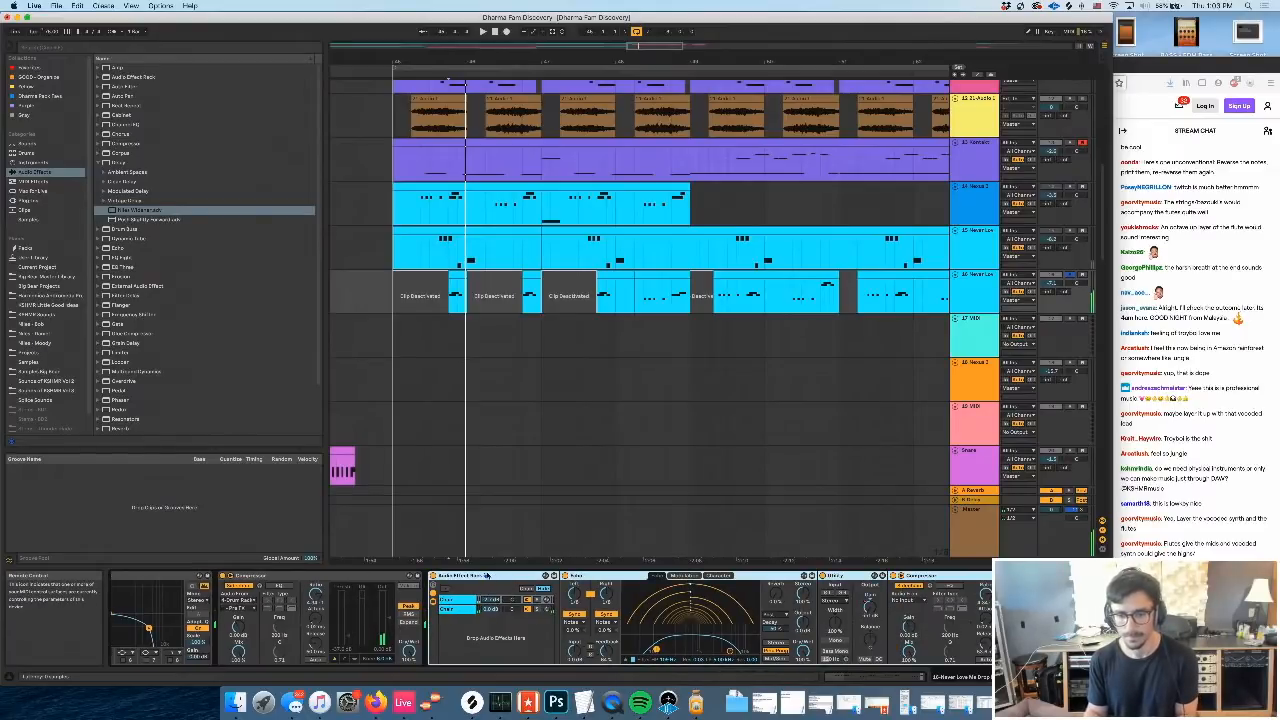
key(Delete)
scroll(460, 592, left, 8)
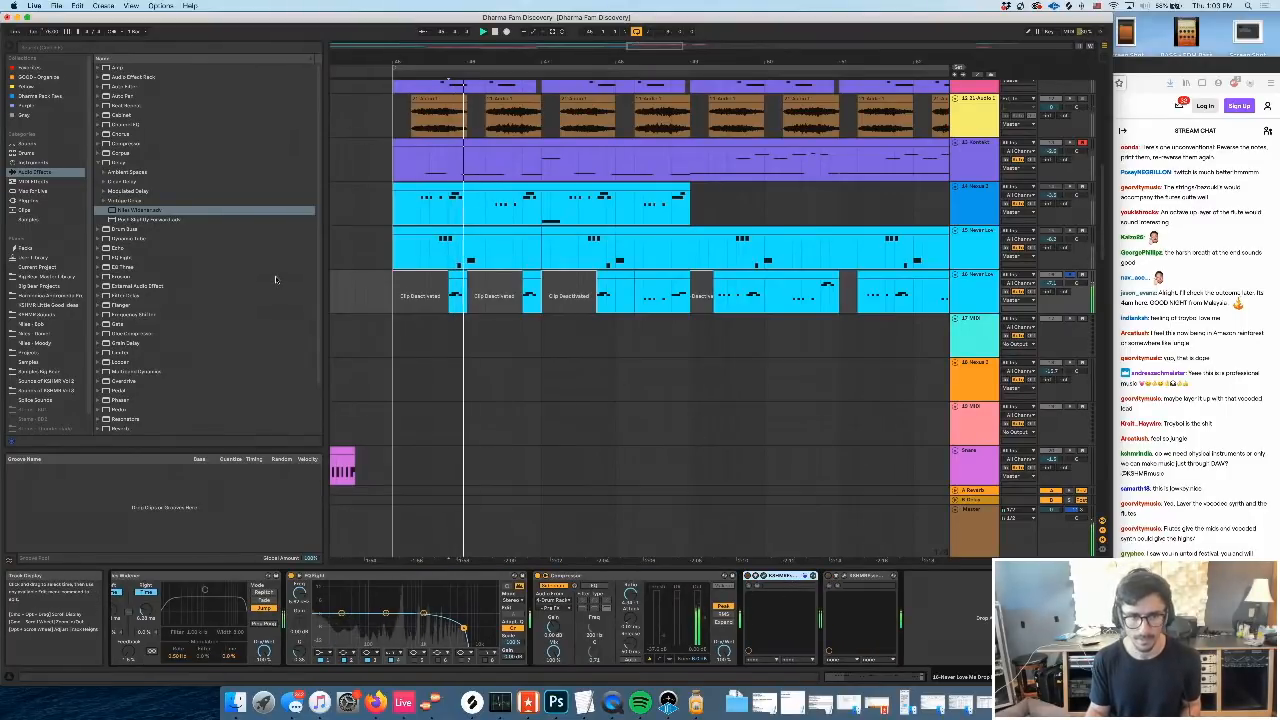
Add a Reverb to the drop lead's chain, placing it between the Delay and EQ Eight, and play it back
scroll(374, 631, left, 5)
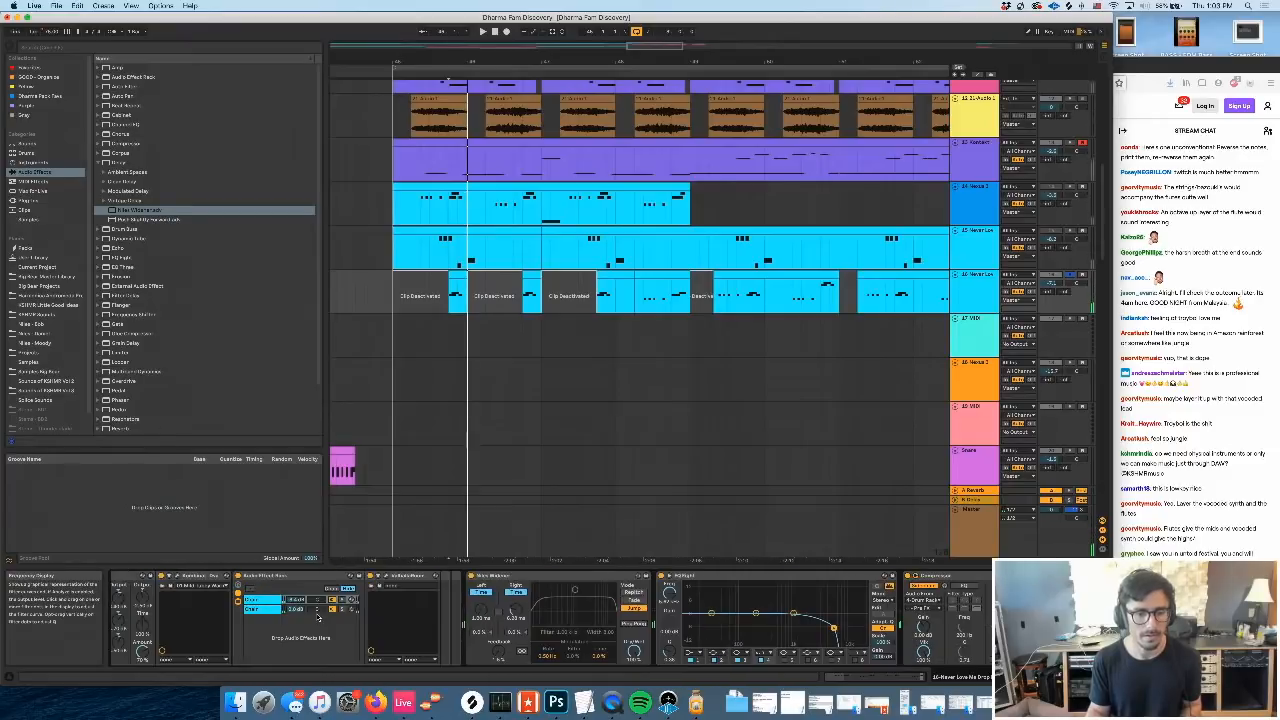
click(125, 429)
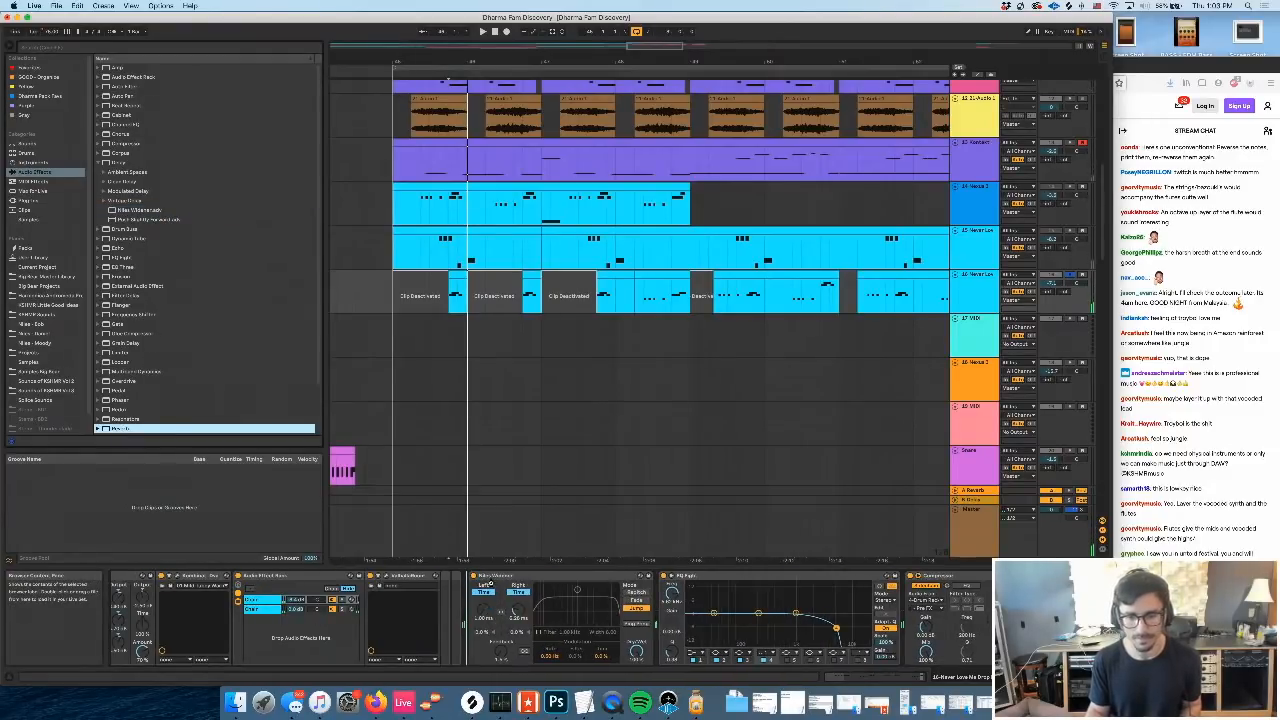
drag(490, 580, 503, 570)
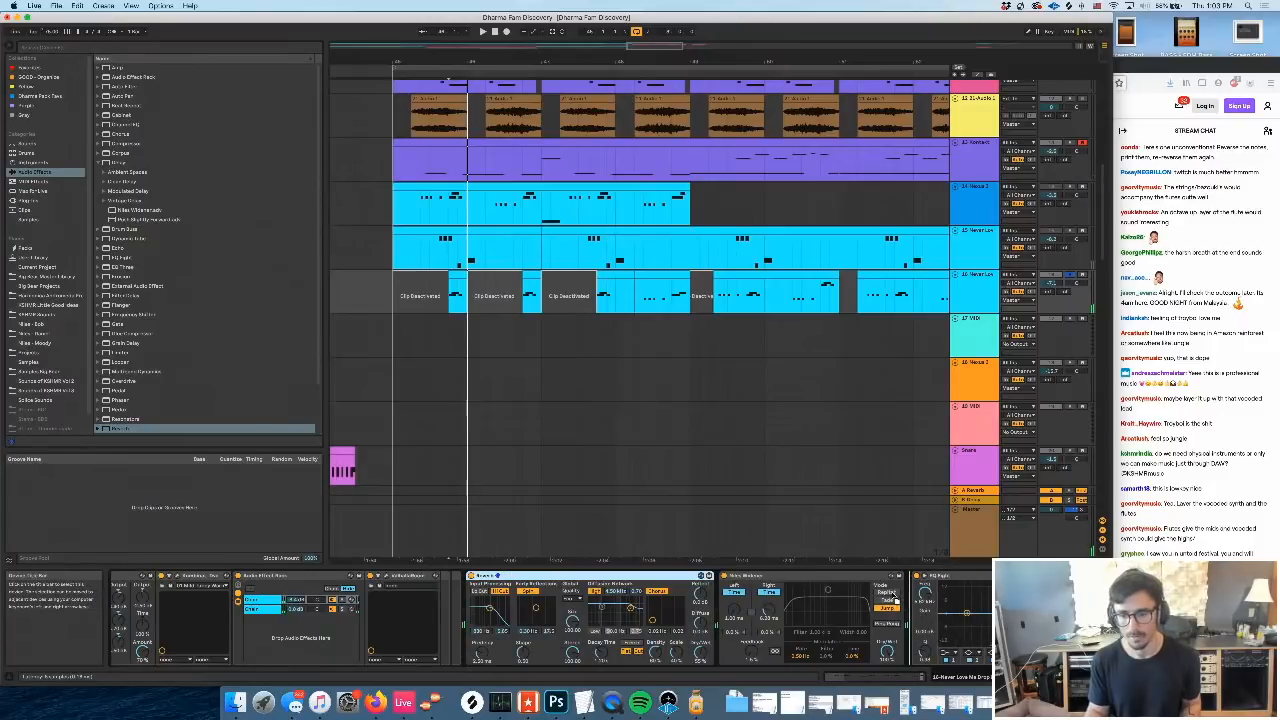
drag(895, 598, 905, 602)
key(space)
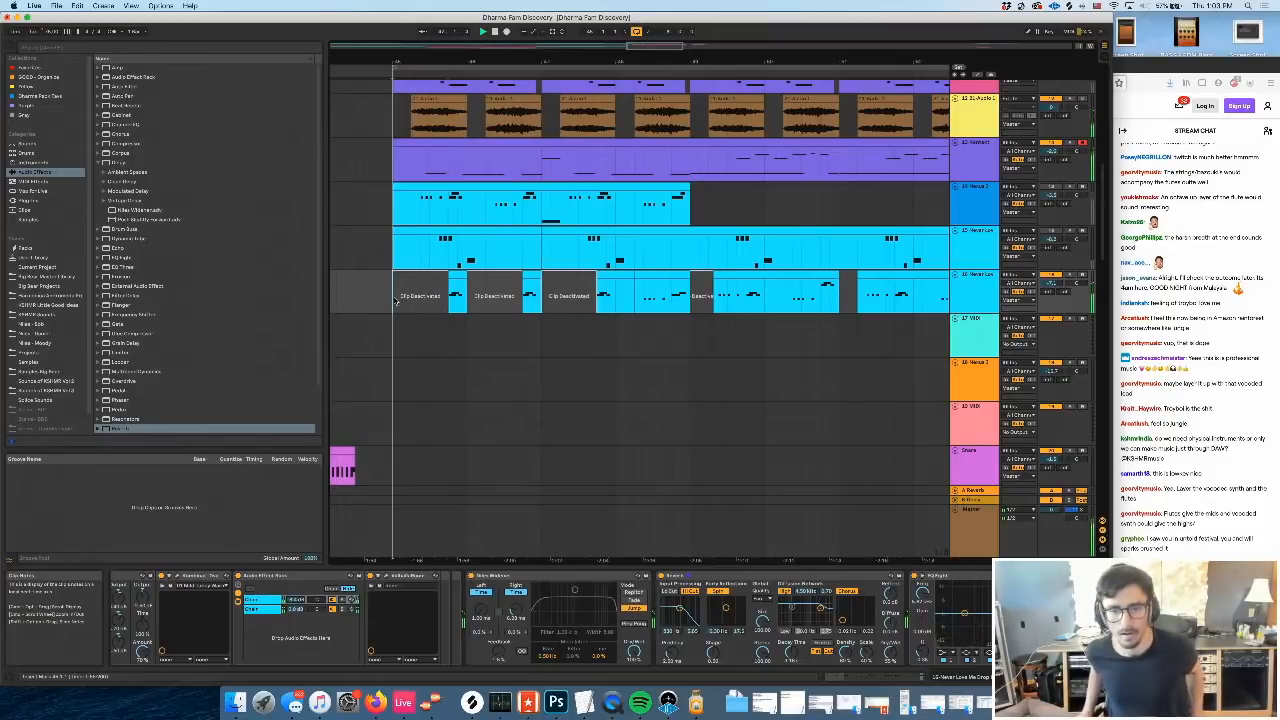
Remove the marked active clip and the remaining active clips from the second half of the drop lead track
click(651, 273)
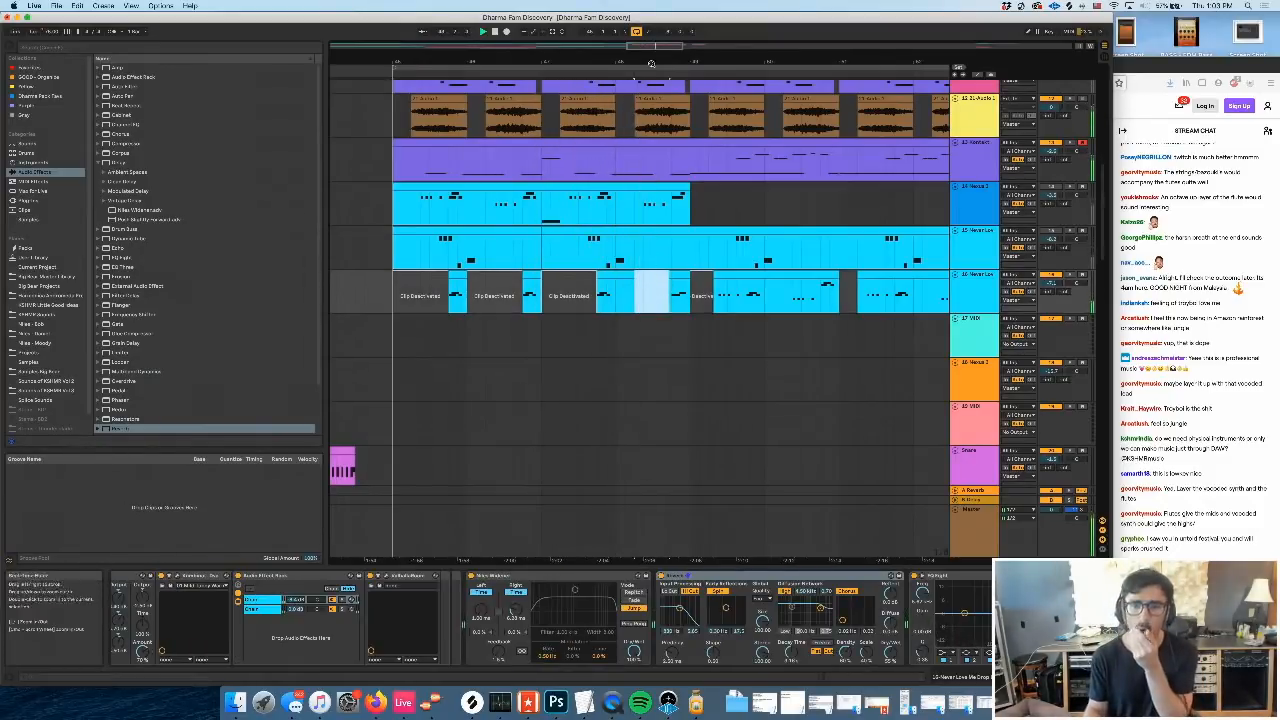
drag(653, 61, 491, 52)
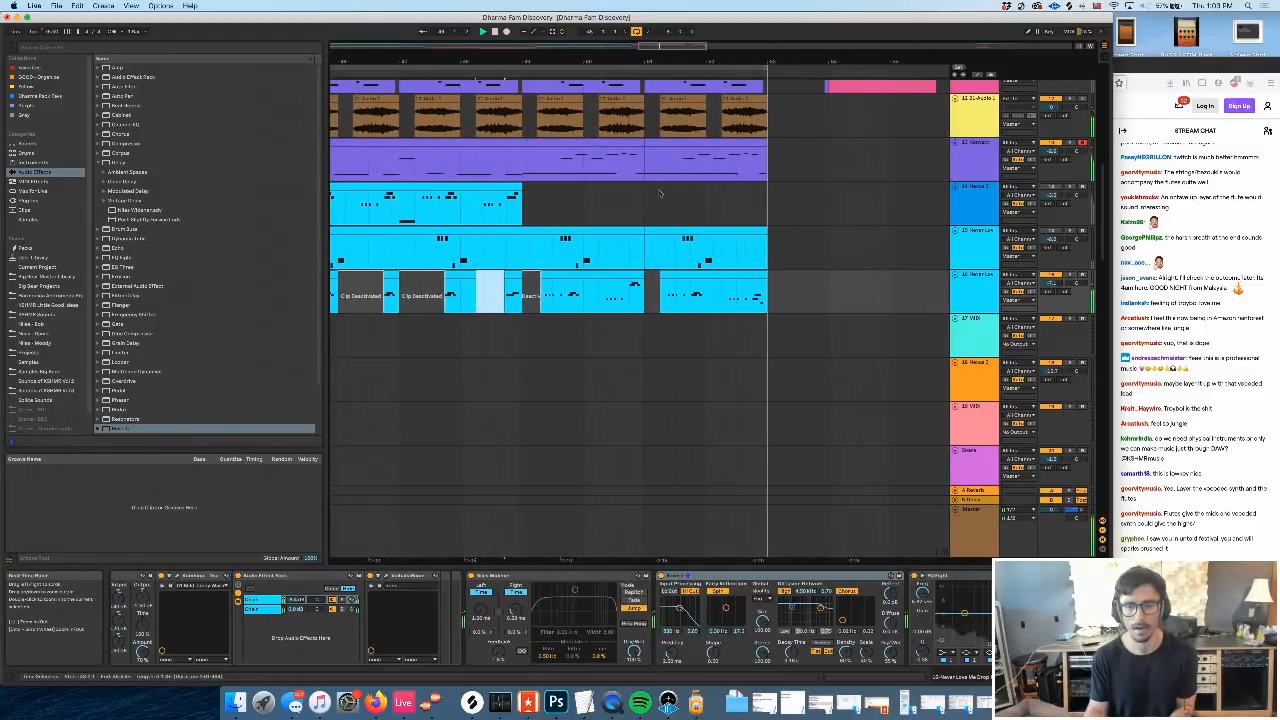
click(598, 287)
key(Delete)
click(661, 276)
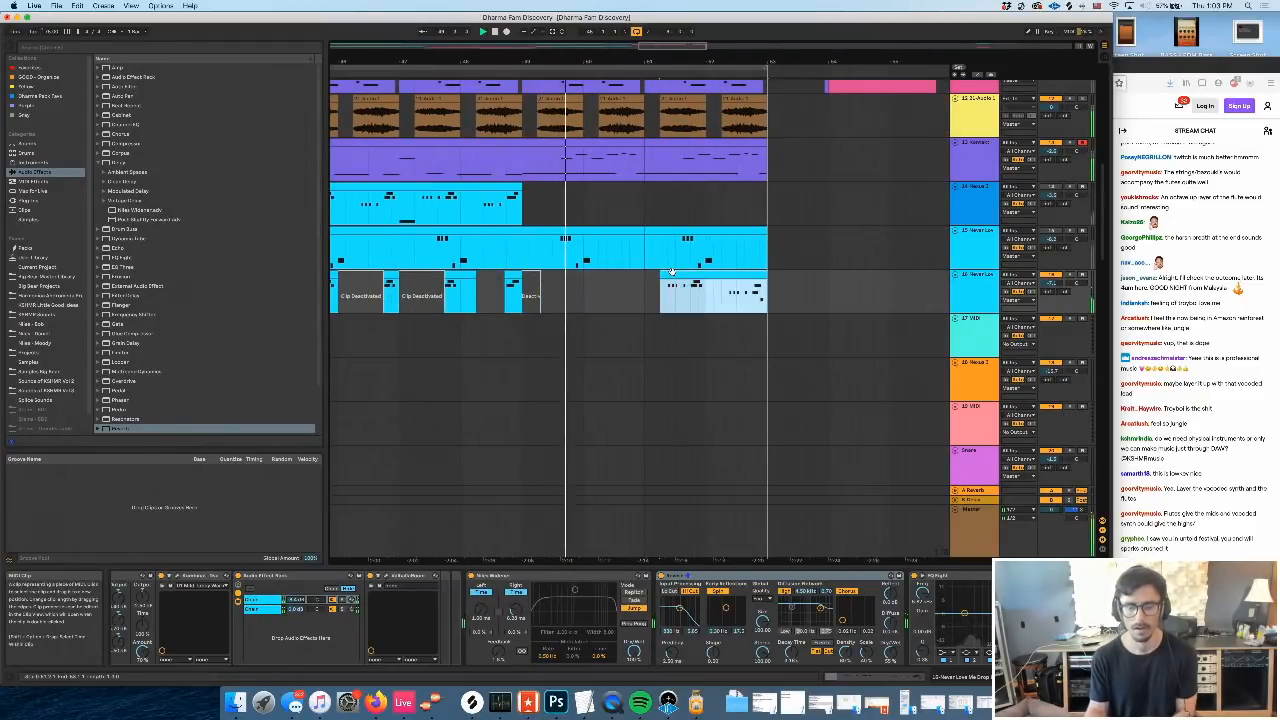
drag(525, 298, 742, 303)
scroll(742, 303, left, 1)
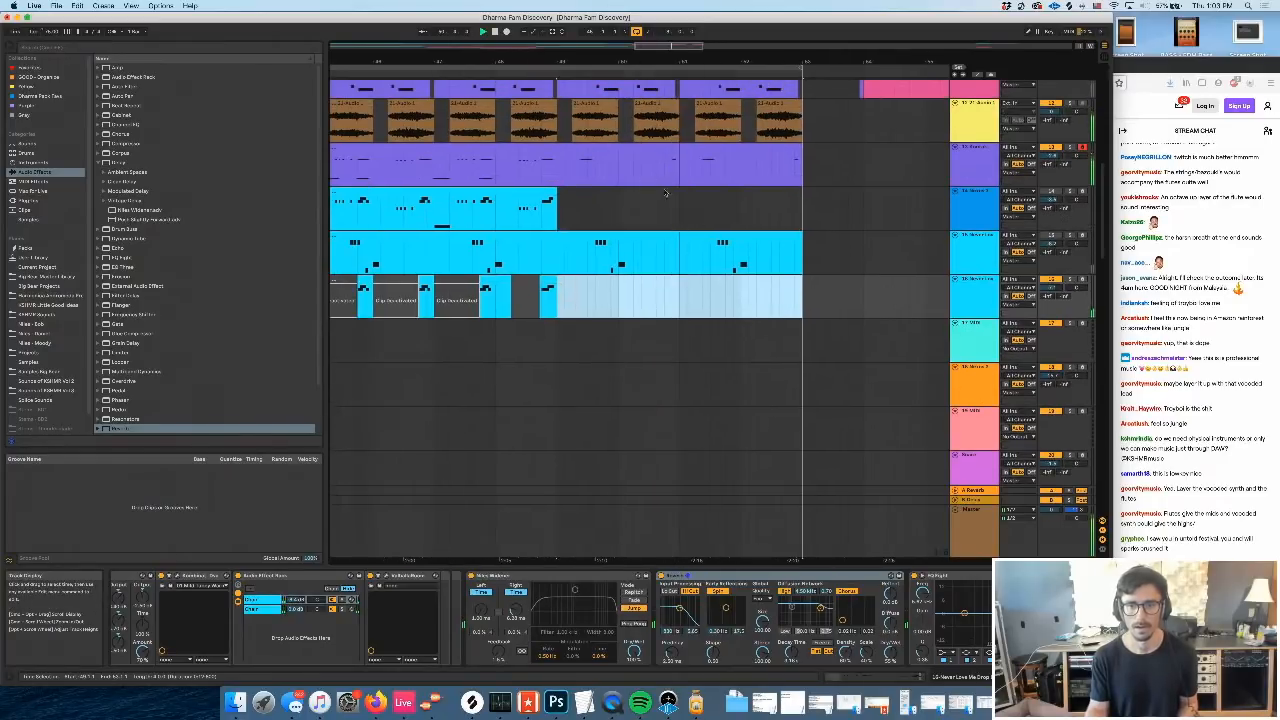
Open the second-half Kontakt clip in an enlarged note editor and copy its busy melodic phrase onto the drop lead track
double_click(643, 149)
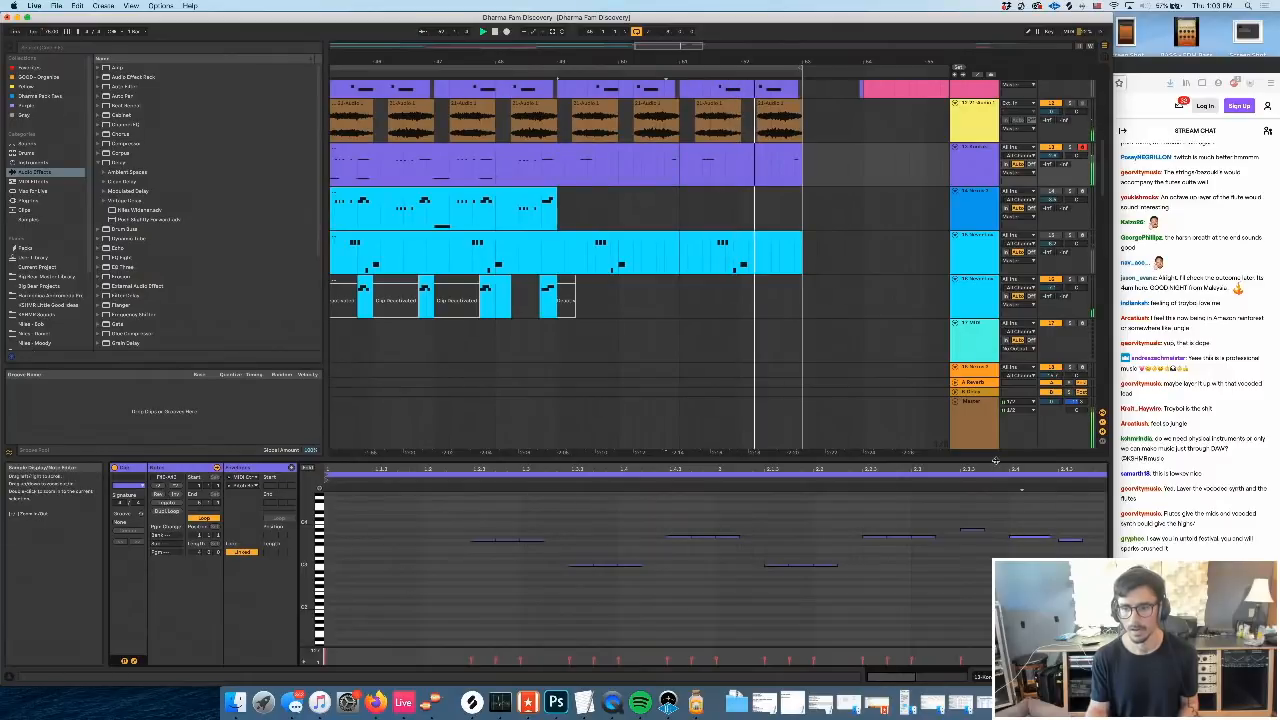
drag(996, 460, 993, 433)
scroll(665, 325, down, 1)
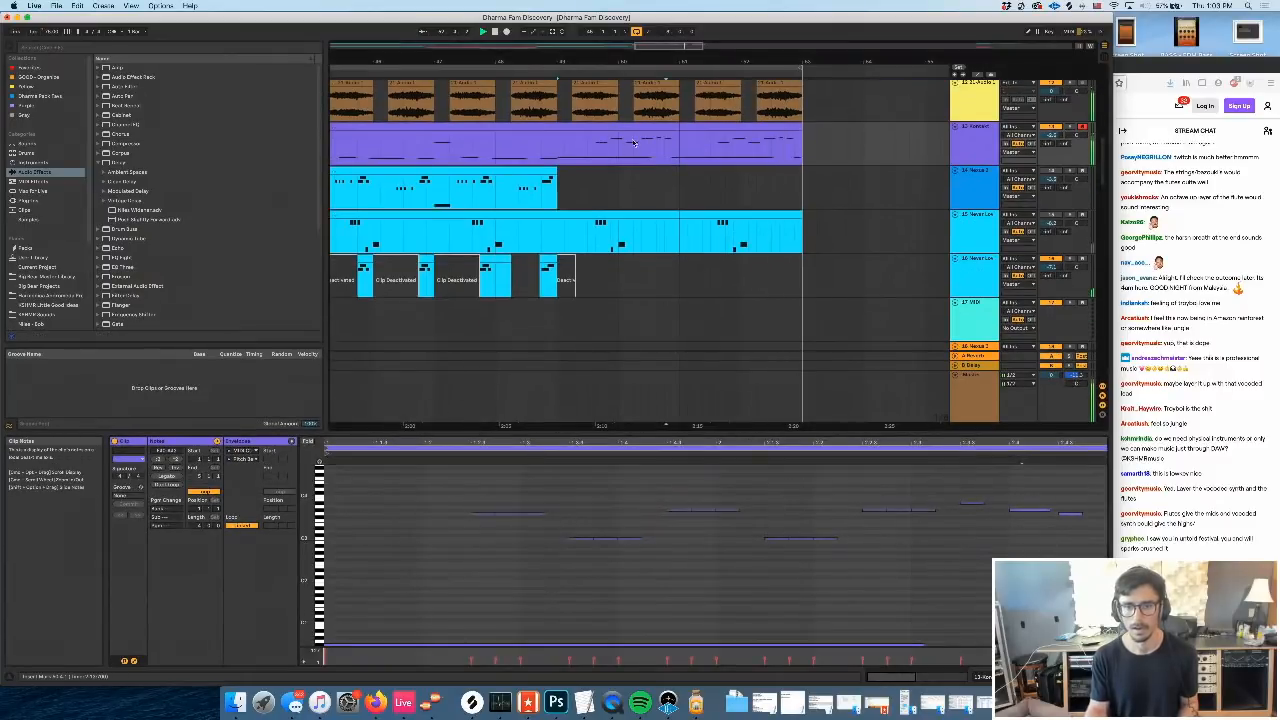
drag(642, 151, 668, 269)
key(space)
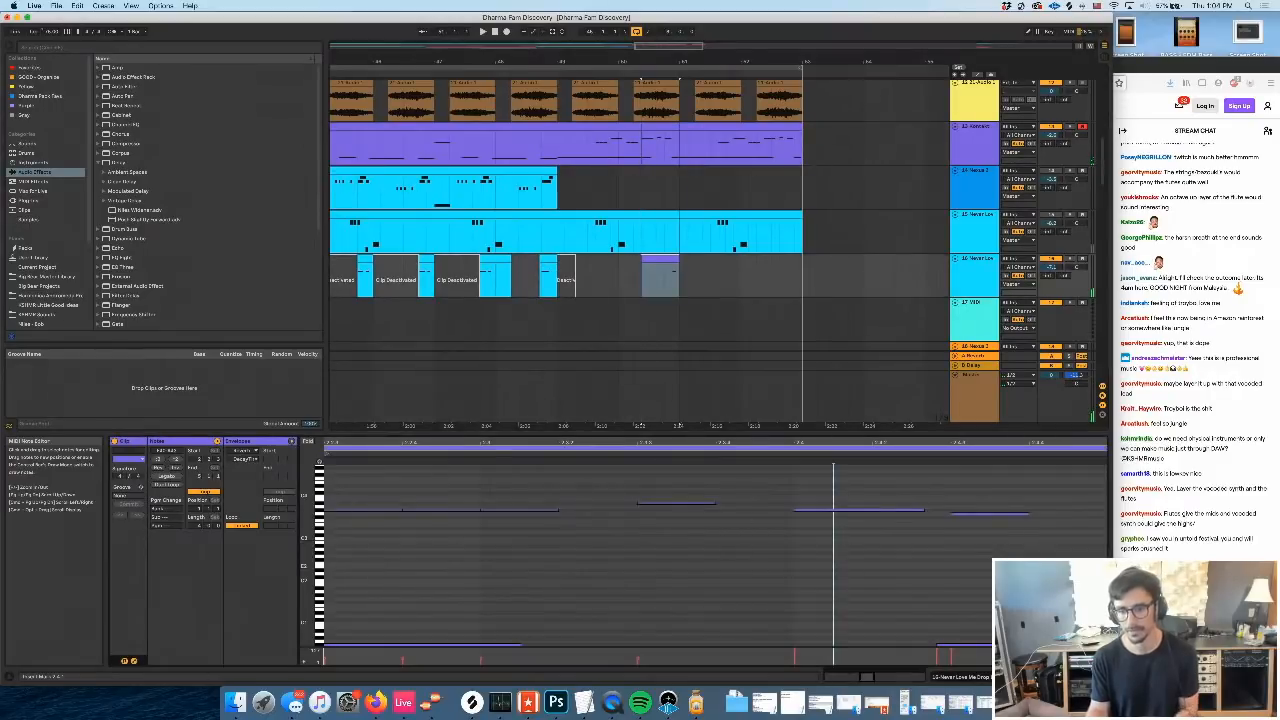
Delete the low sustained note and the opening repeated notes from the copied lead clip, then audition the remaining notes
click(685, 319)
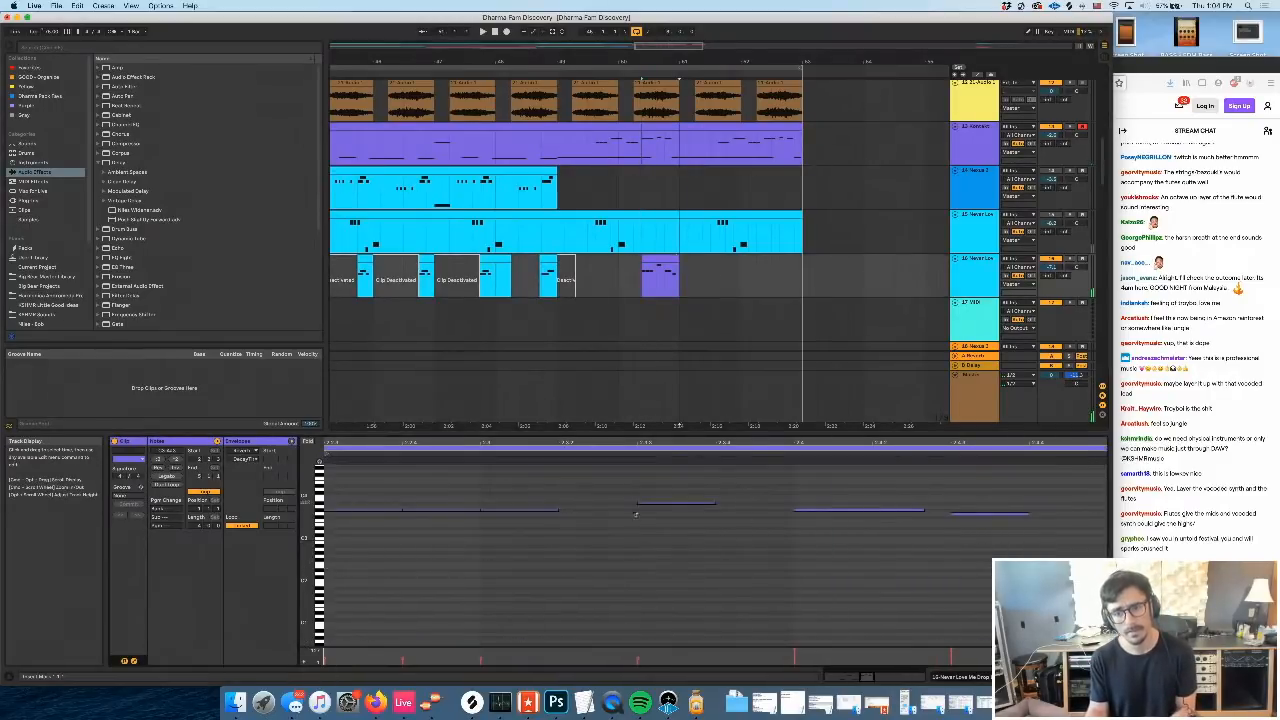
click(555, 540)
key(space)
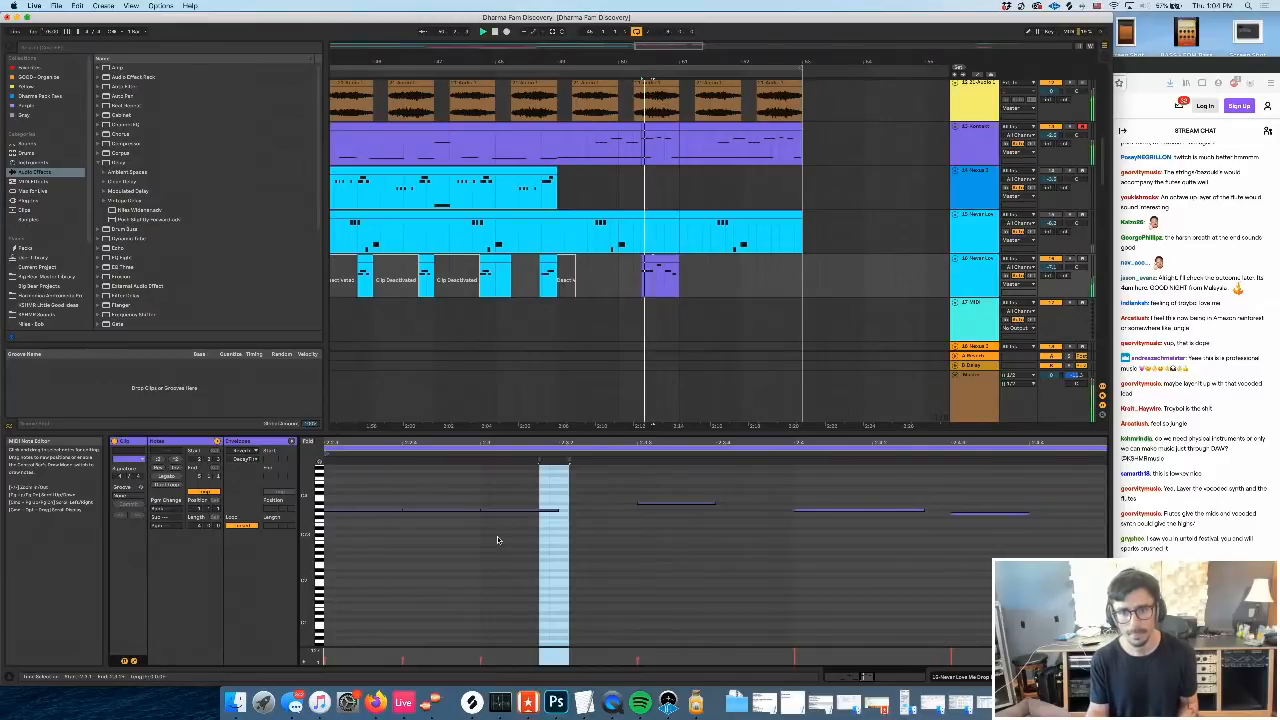
drag(546, 536, 328, 477)
key(Delete)
click(668, 493)
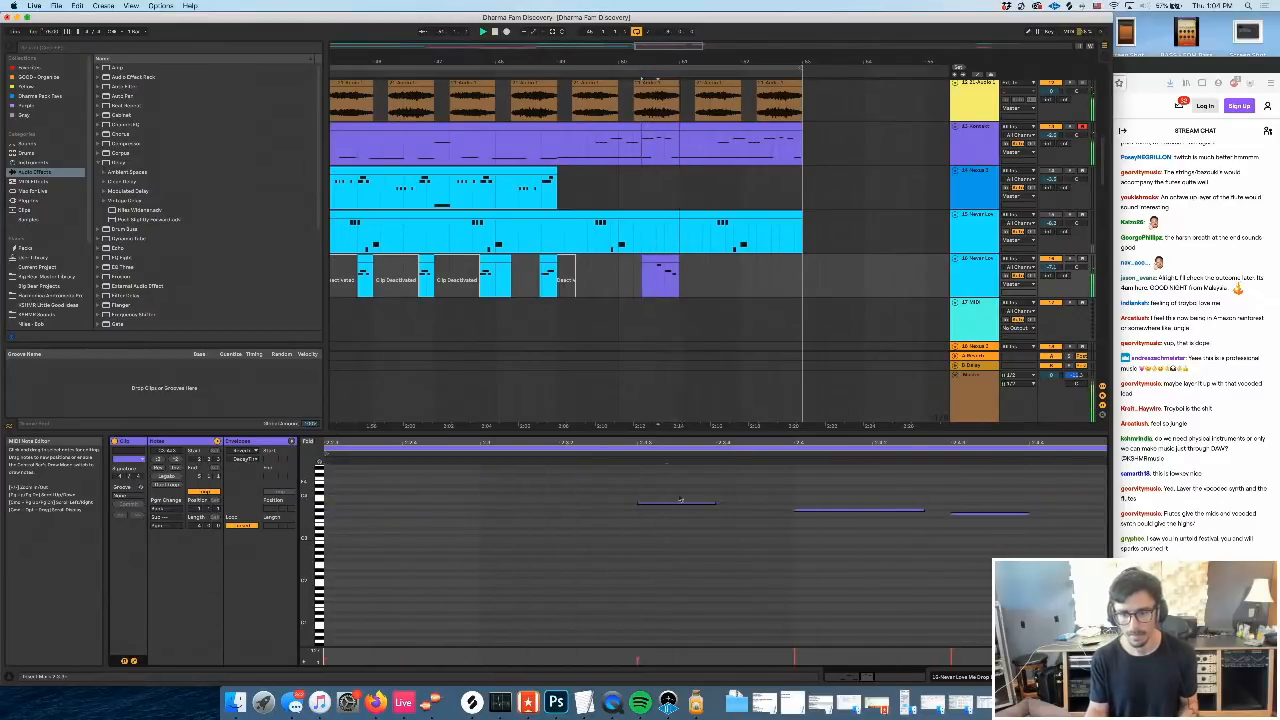
drag(1050, 557, 690, 507)
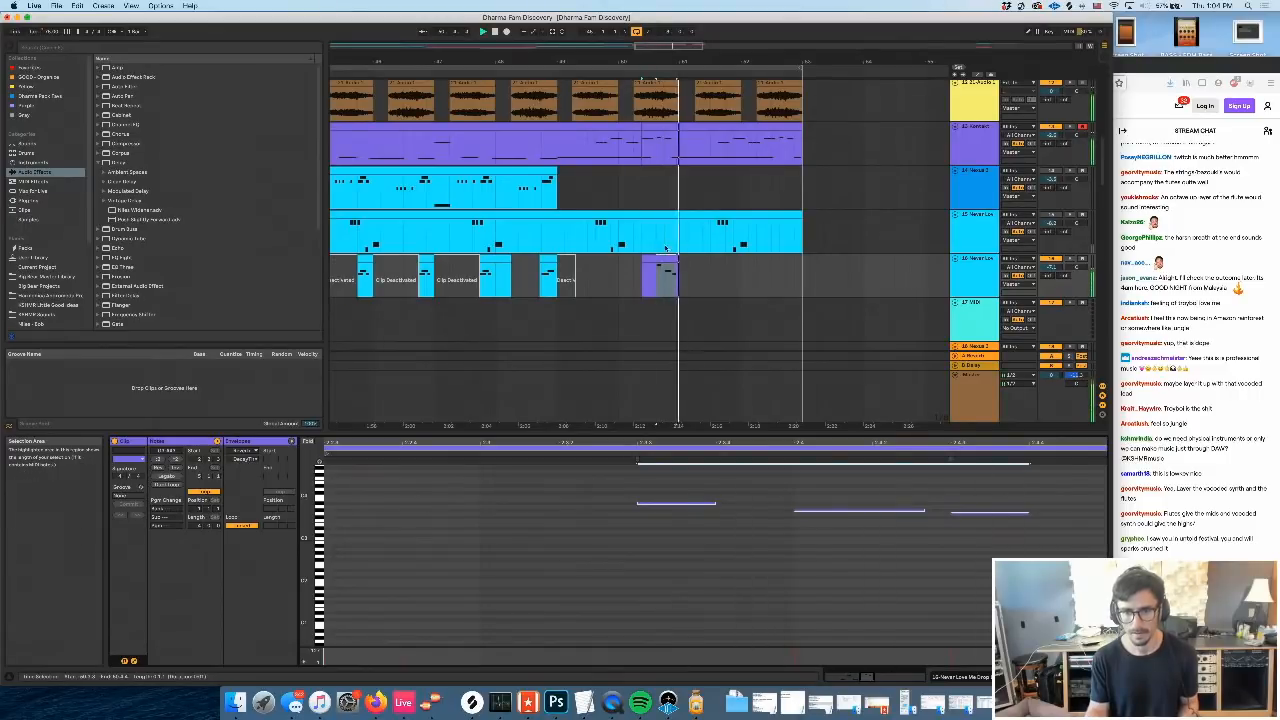
click(651, 289)
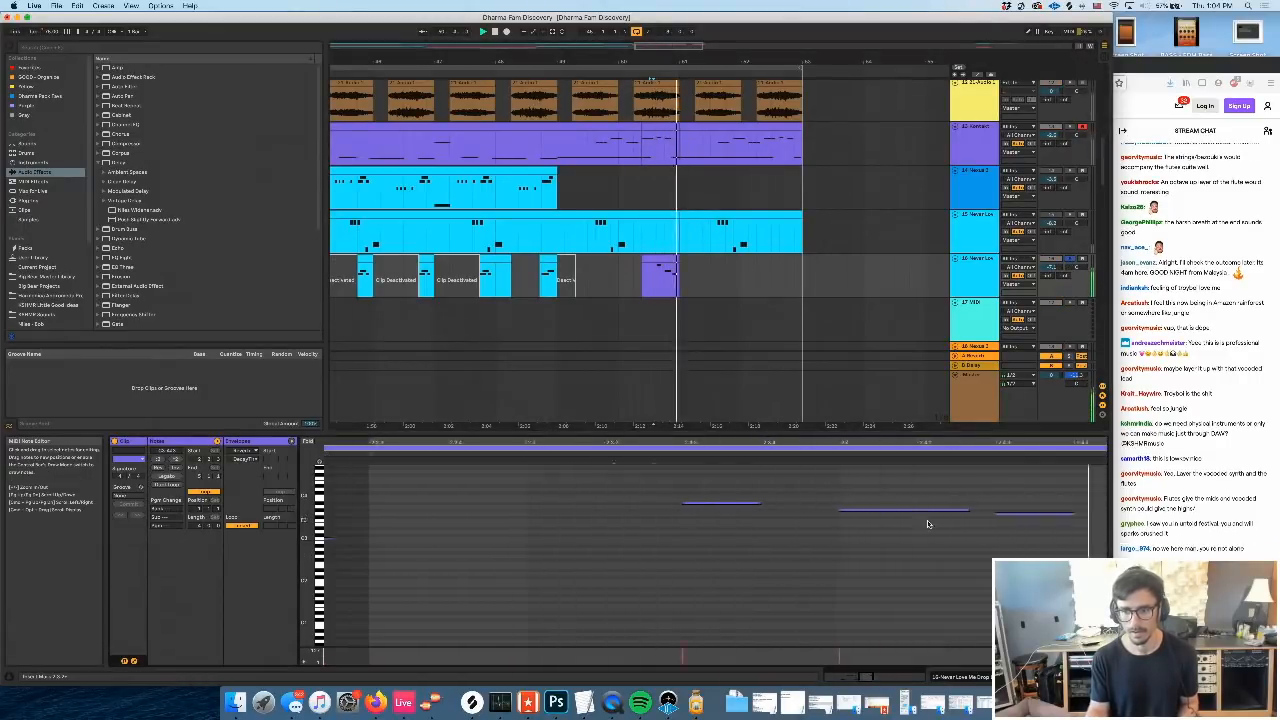
Display the copied lead clip's MIDI Ctrl Pitch Bend envelope
click(134, 661)
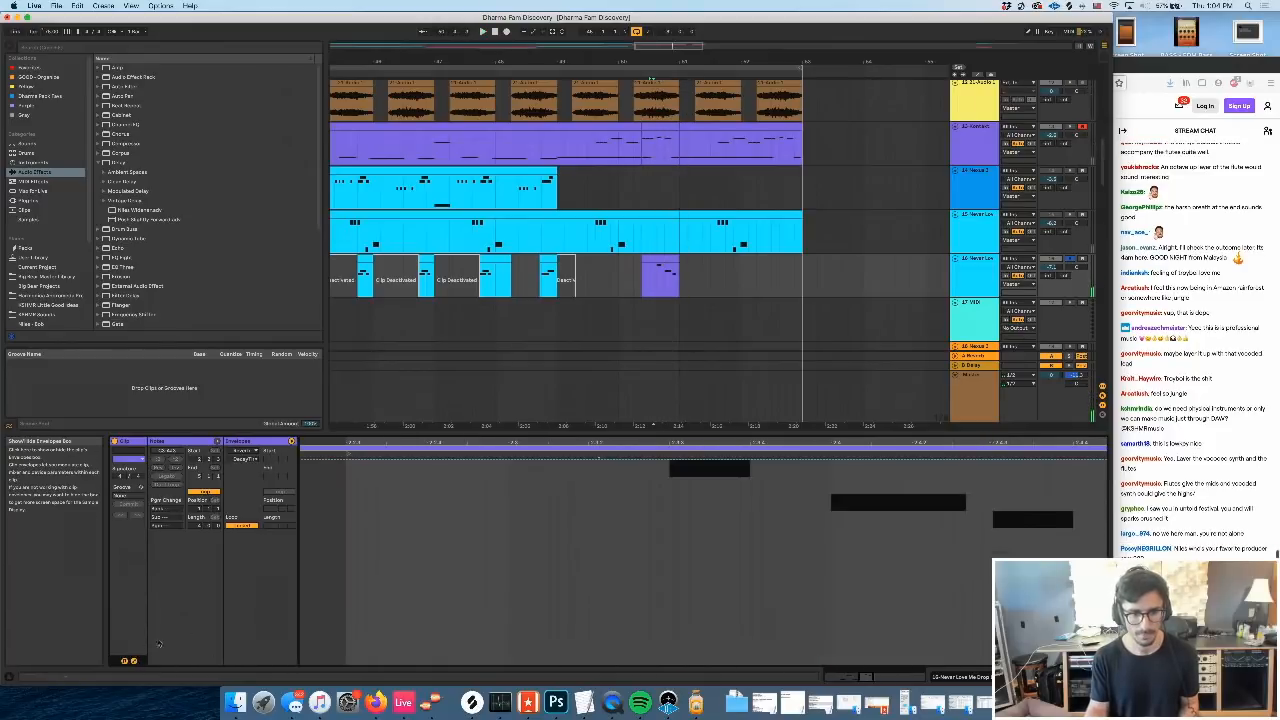
click(134, 661)
click(244, 451)
click(245, 452)
click(246, 451)
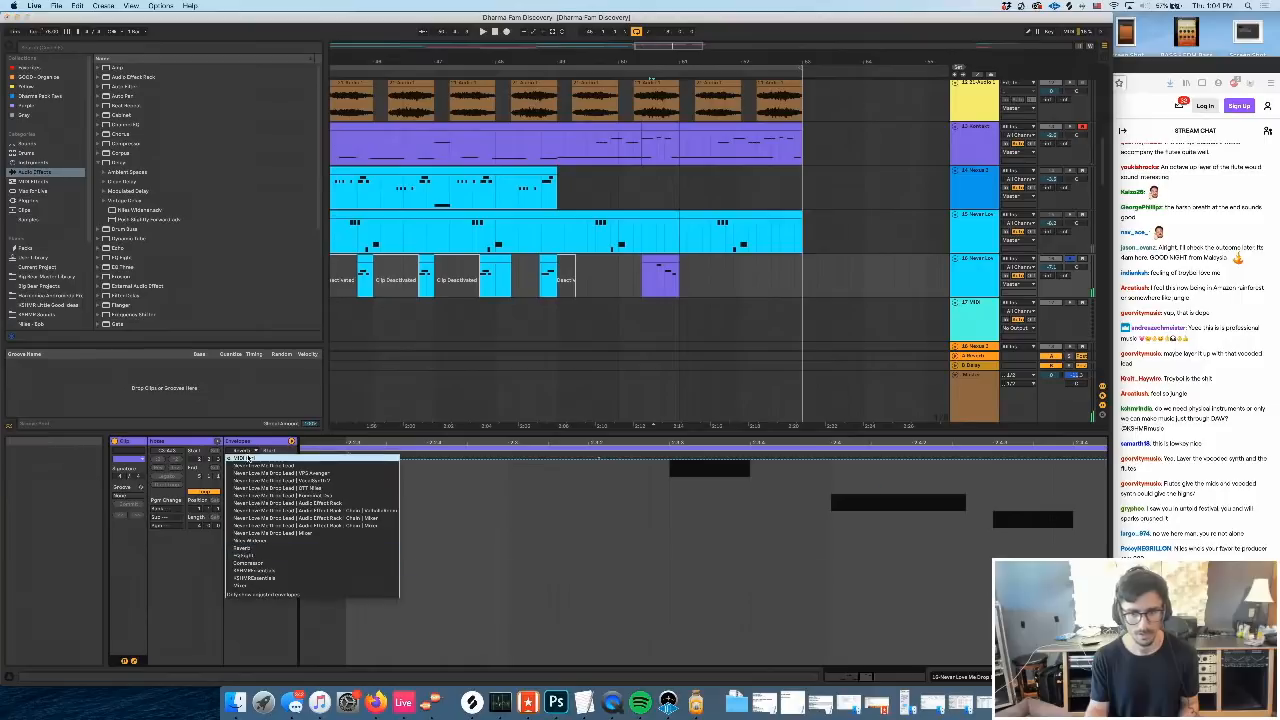
click(246, 458)
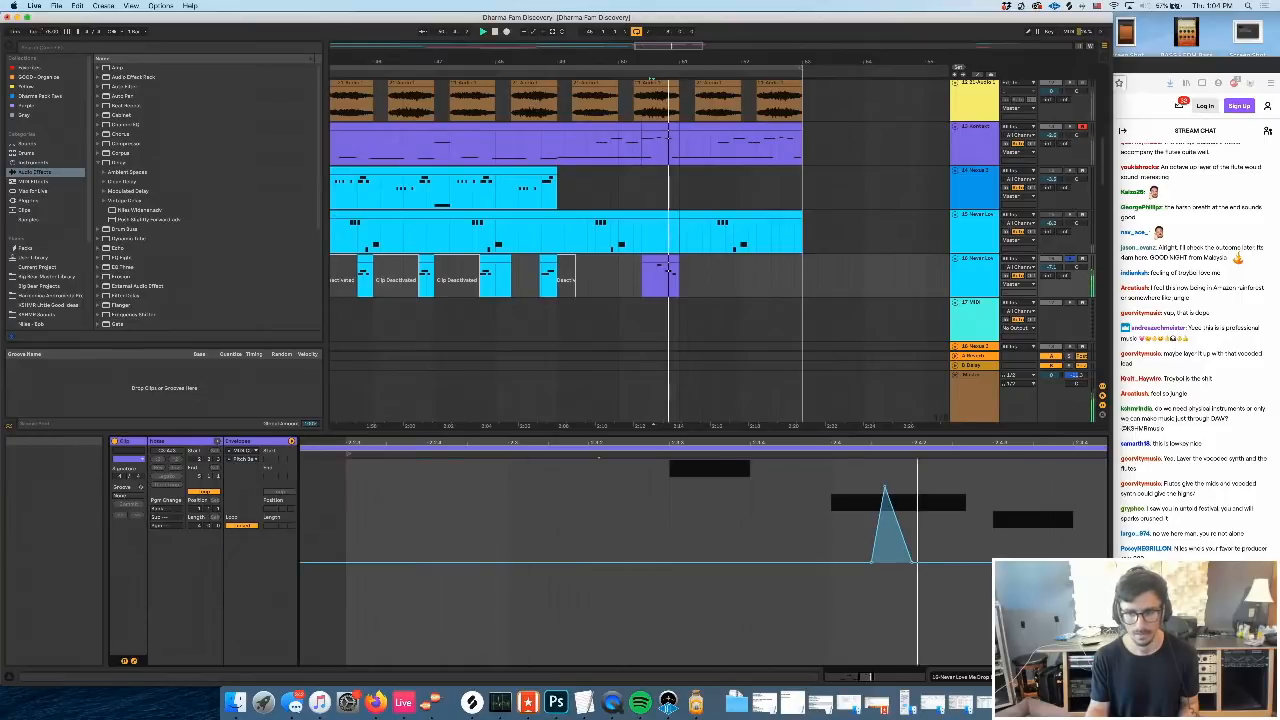
Inspect the lead's Avenger synth pitch settings during playback, then close the plug-in and replay the copied phrase
key(shift+Tab)
scroll(155, 622, left, 8)
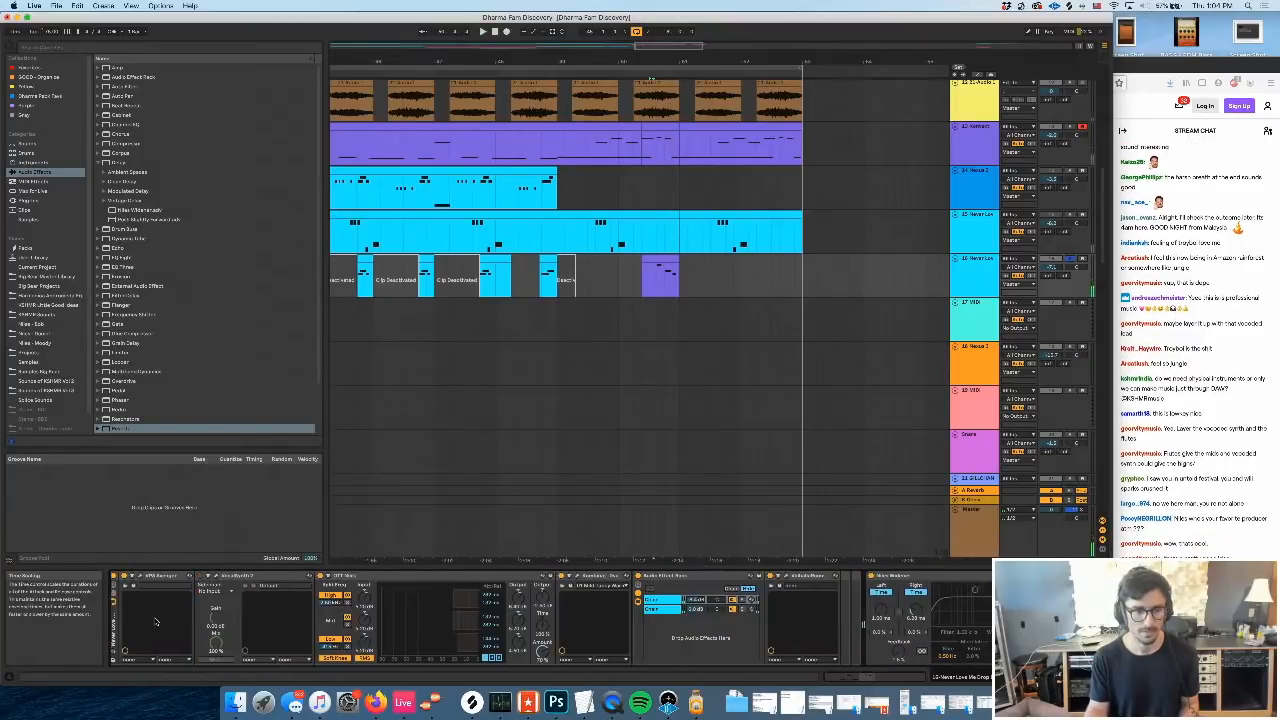
click(149, 578)
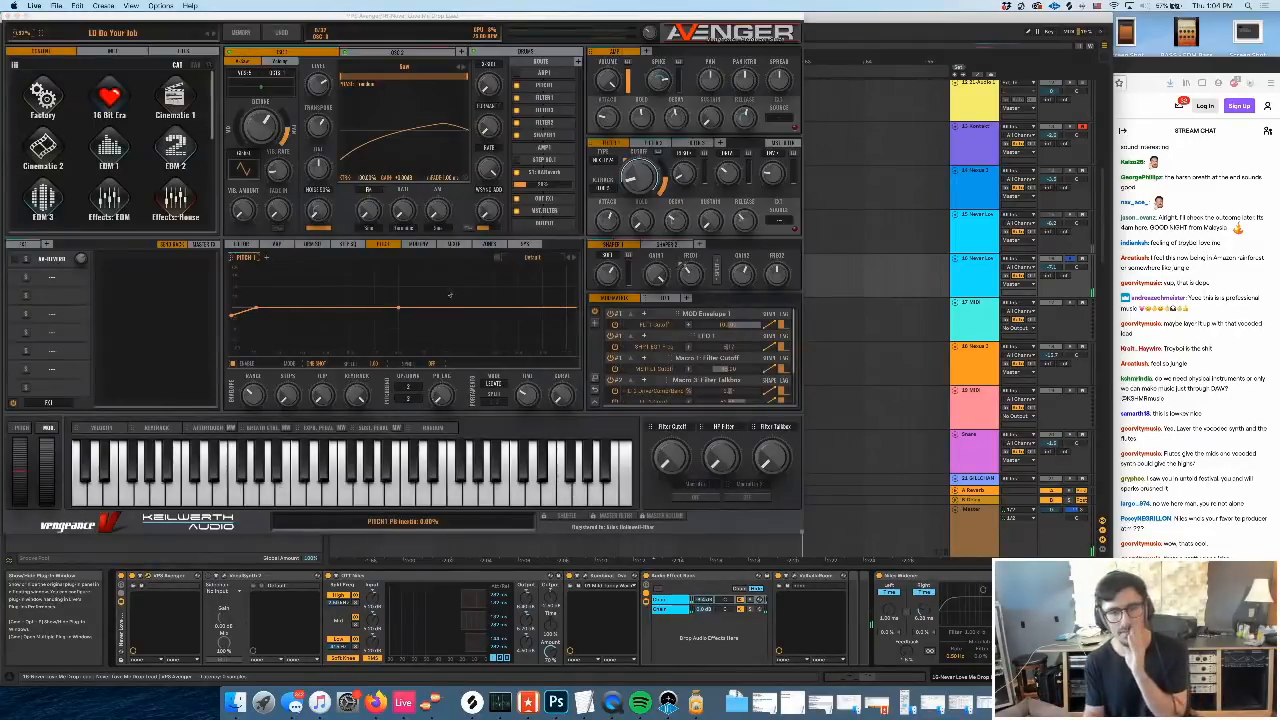
key(space)
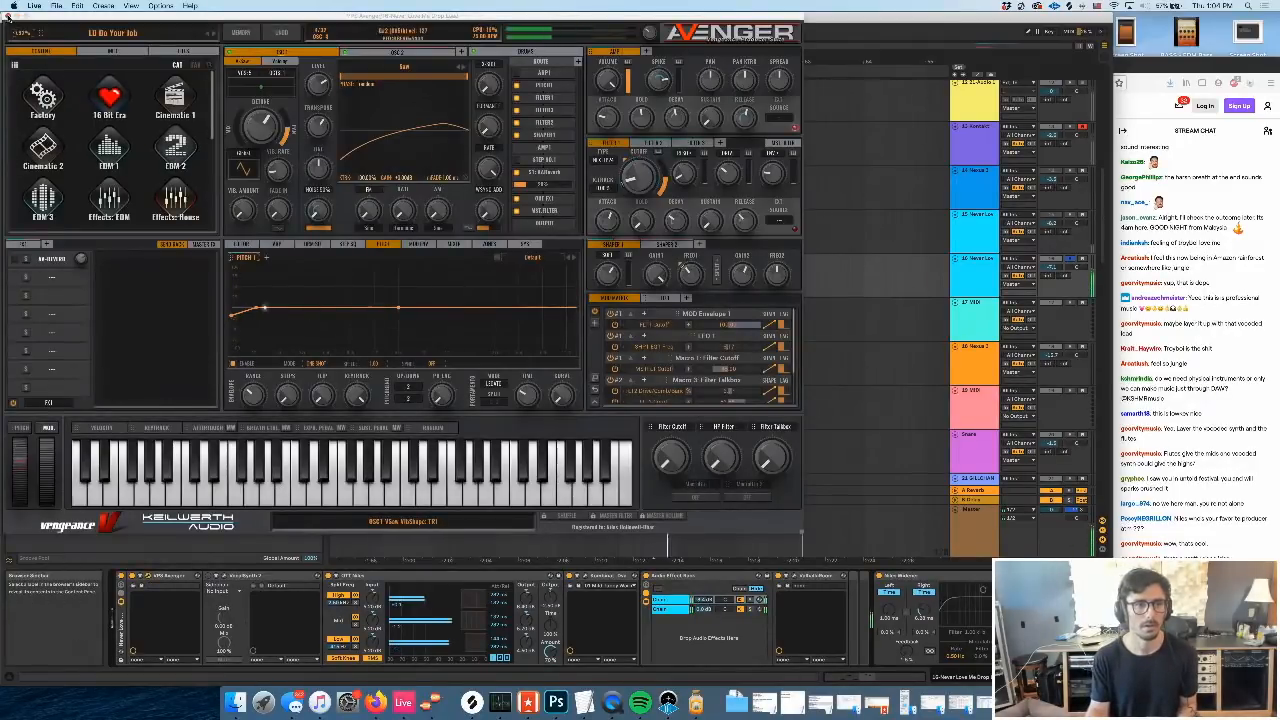
click(9, 16)
key(space)
key(space)
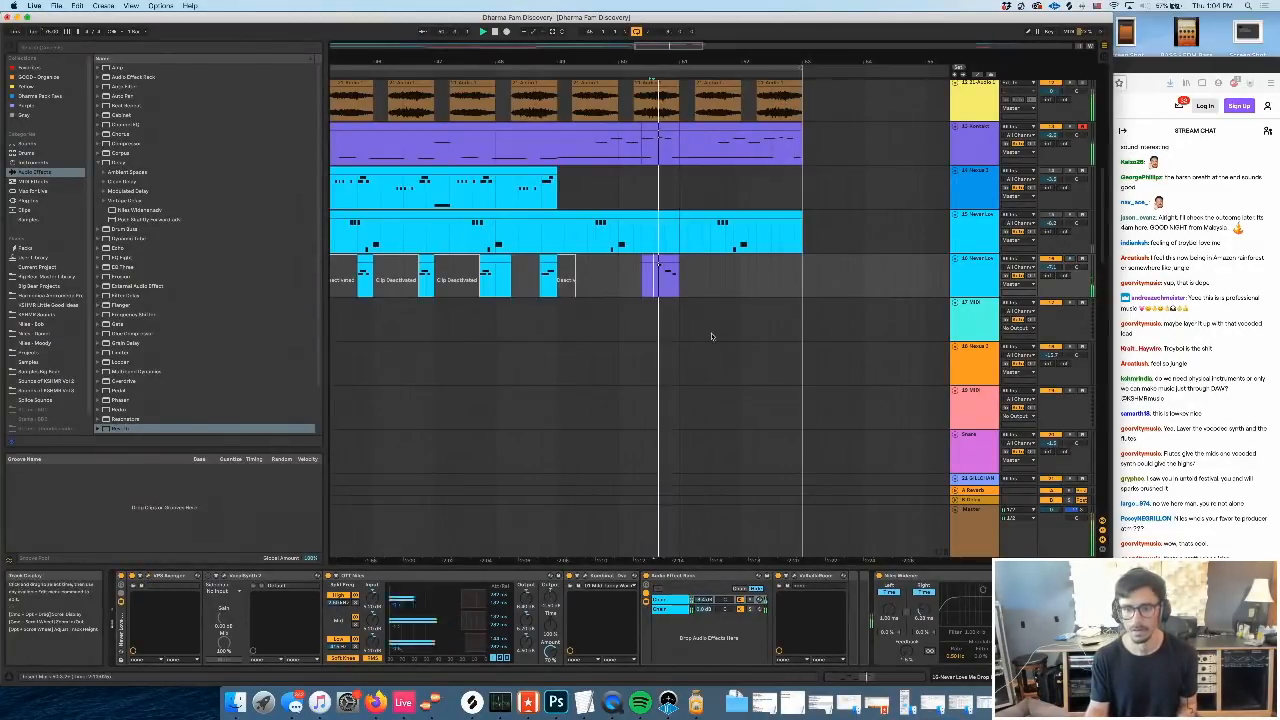
Delete the leftover deactivated clip after the drop lead's last first-half clip, and switch the copied lead clip from its envelope to its notes
scroll(711, 334, right, 2)
click(481, 272)
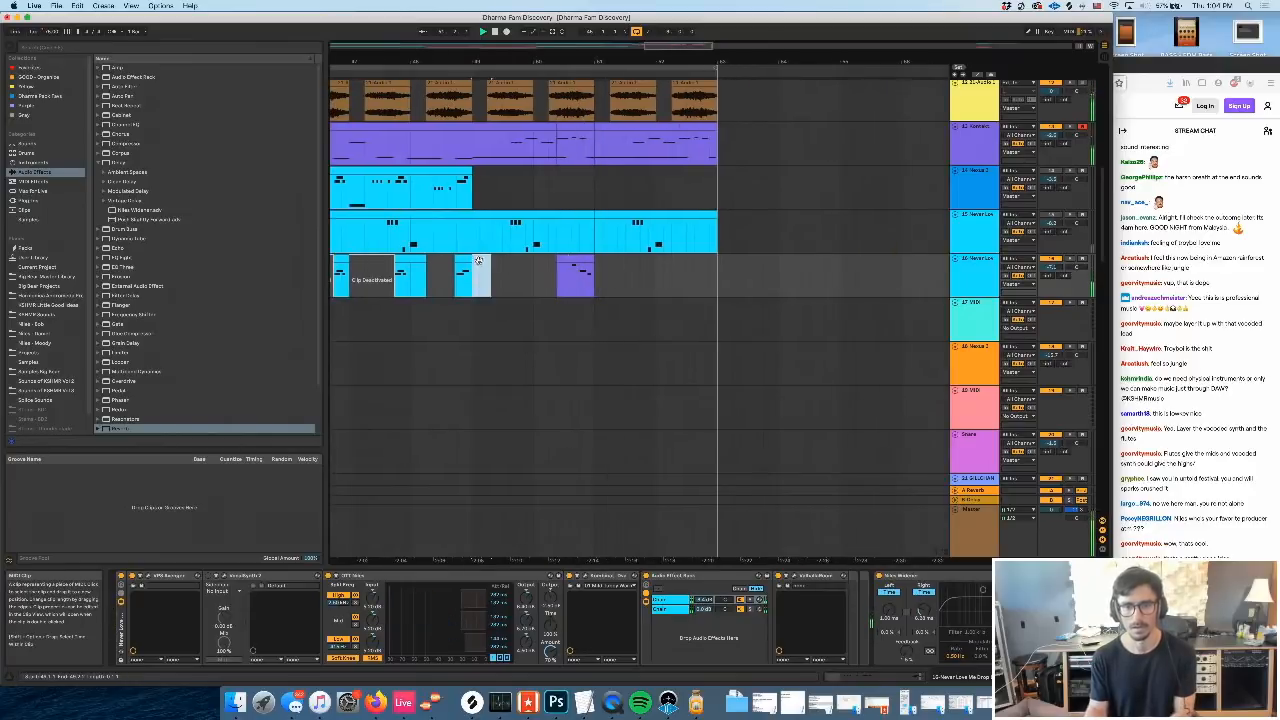
double_click(575, 276)
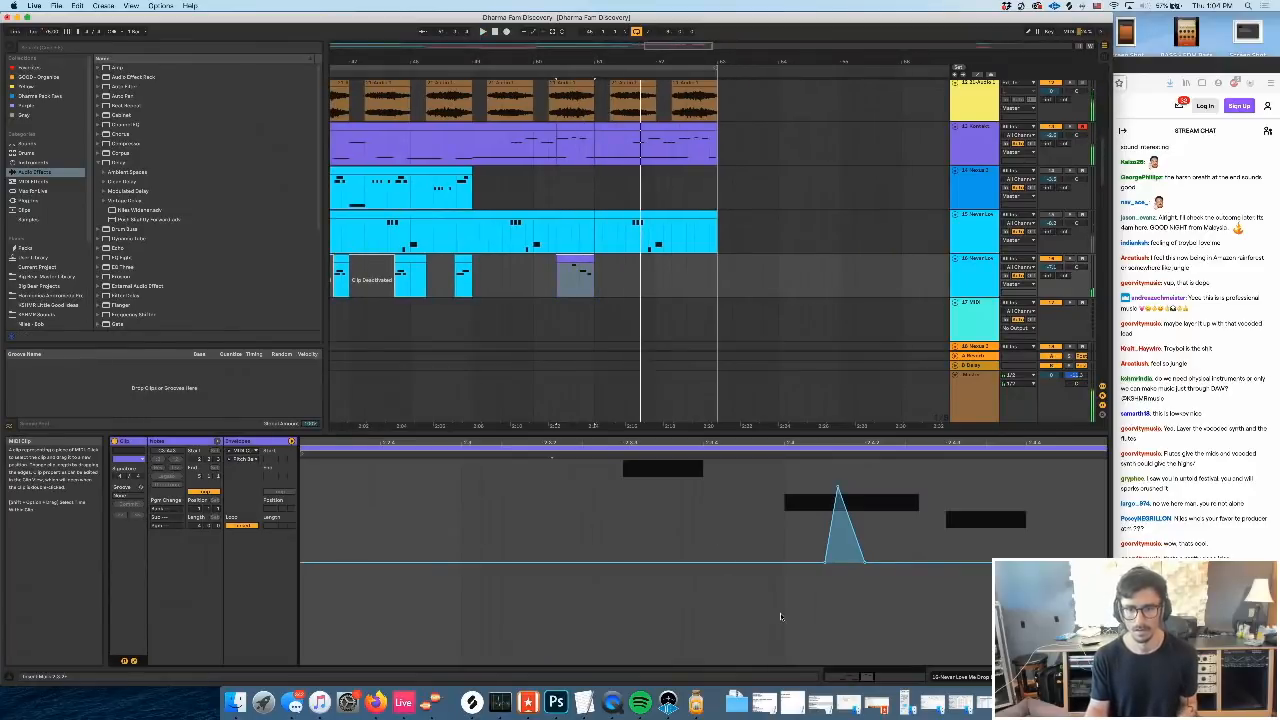
click(134, 661)
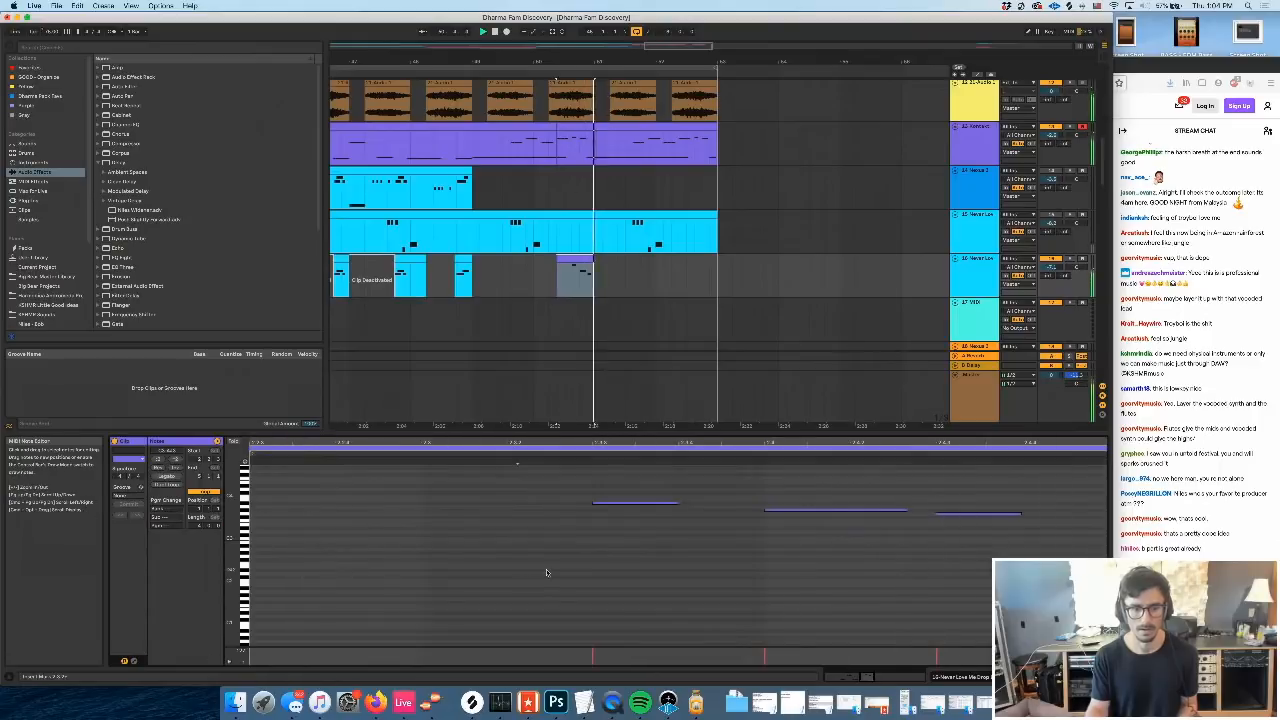
Duplicate the copied lead phrase together with the empty space before it, so it repeats at the end of the second half
click(575, 261)
shift+click(476, 279)
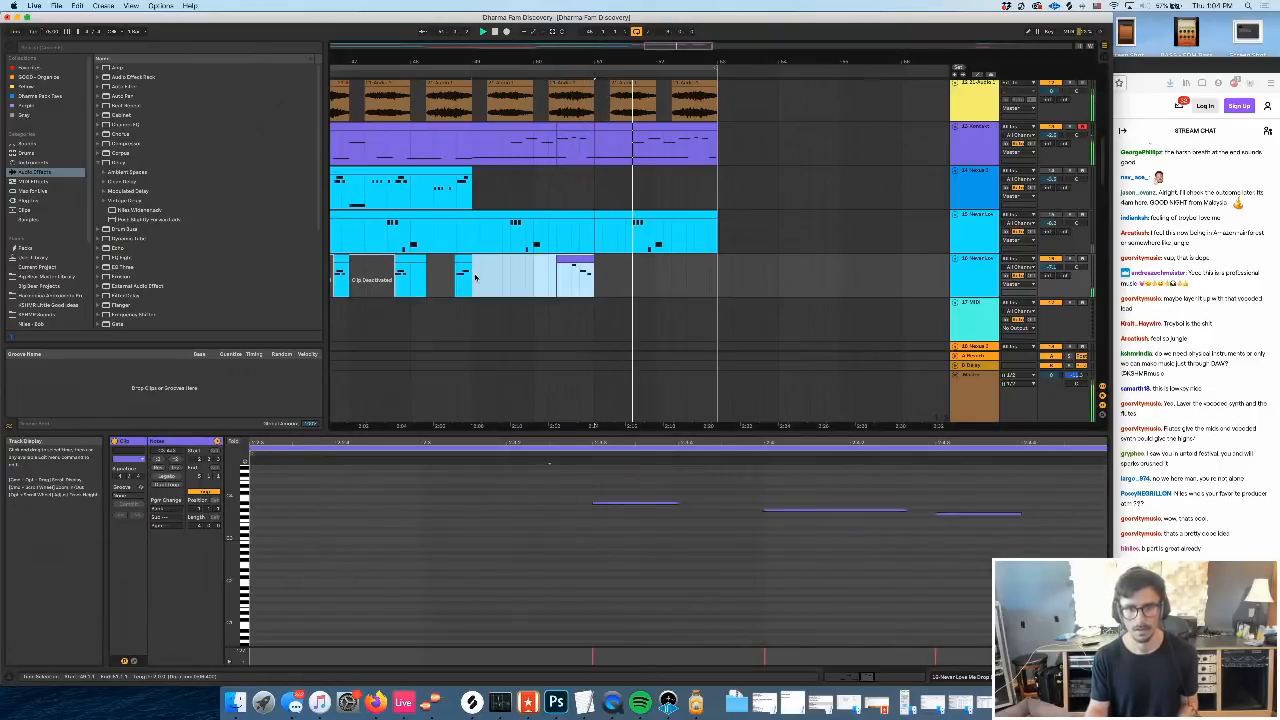
key(super+d)
Review the lead track's clip layout across both halves of the drop during playback
scroll(518, 287, left, 5)
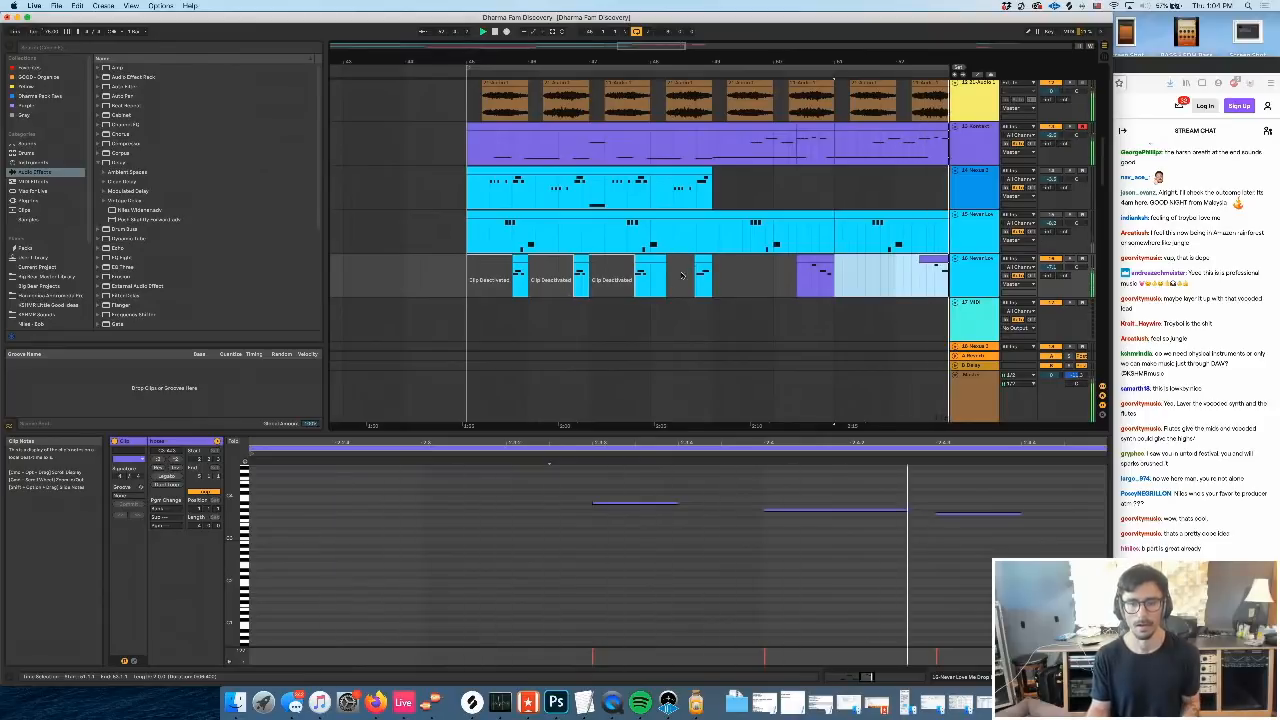
scroll(697, 290, right, 1)
scroll(729, 281, left, 2)
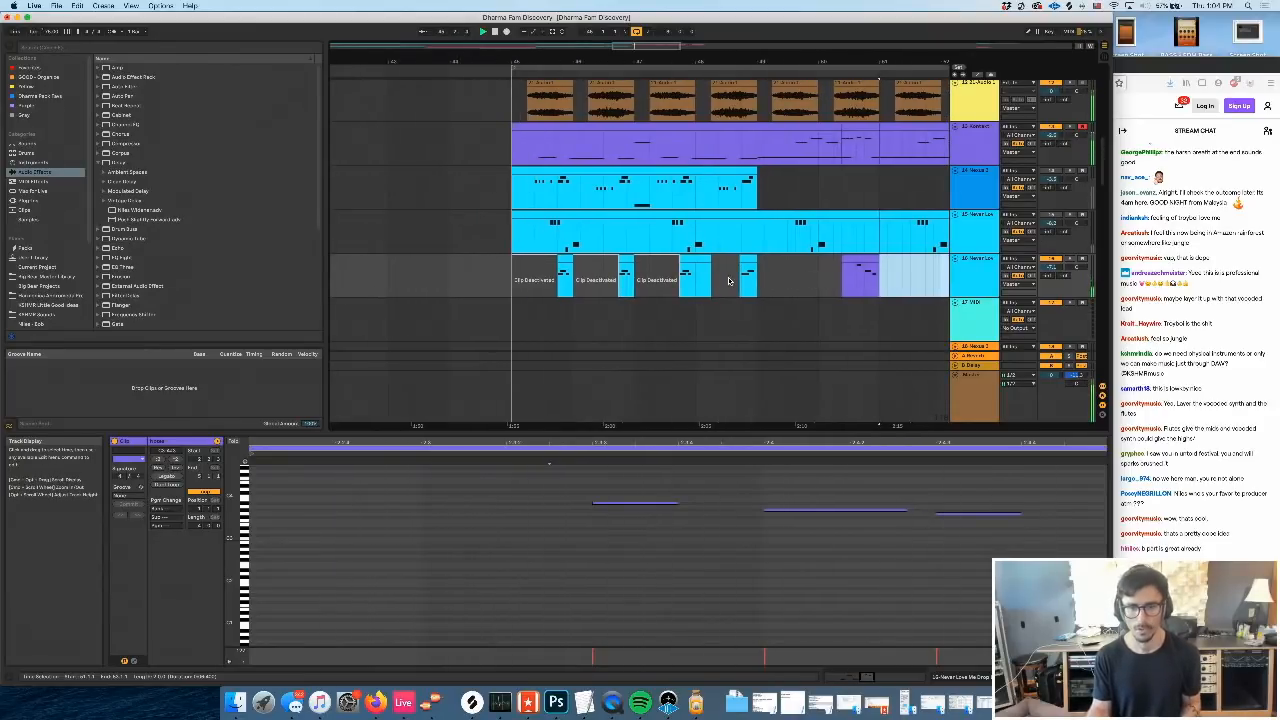
scroll(727, 282, right, 1)
scroll(725, 283, left, 1)
scroll(725, 283, right, 1)
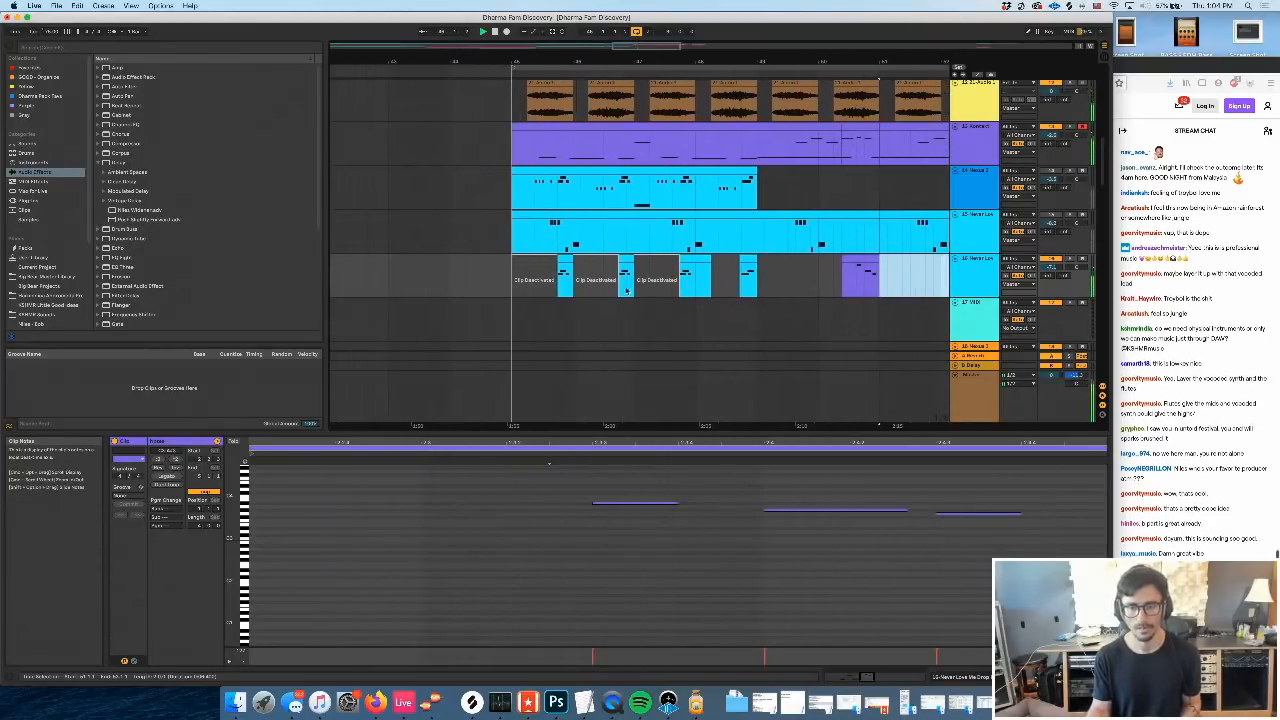
scroll(510, 283, right, 1)
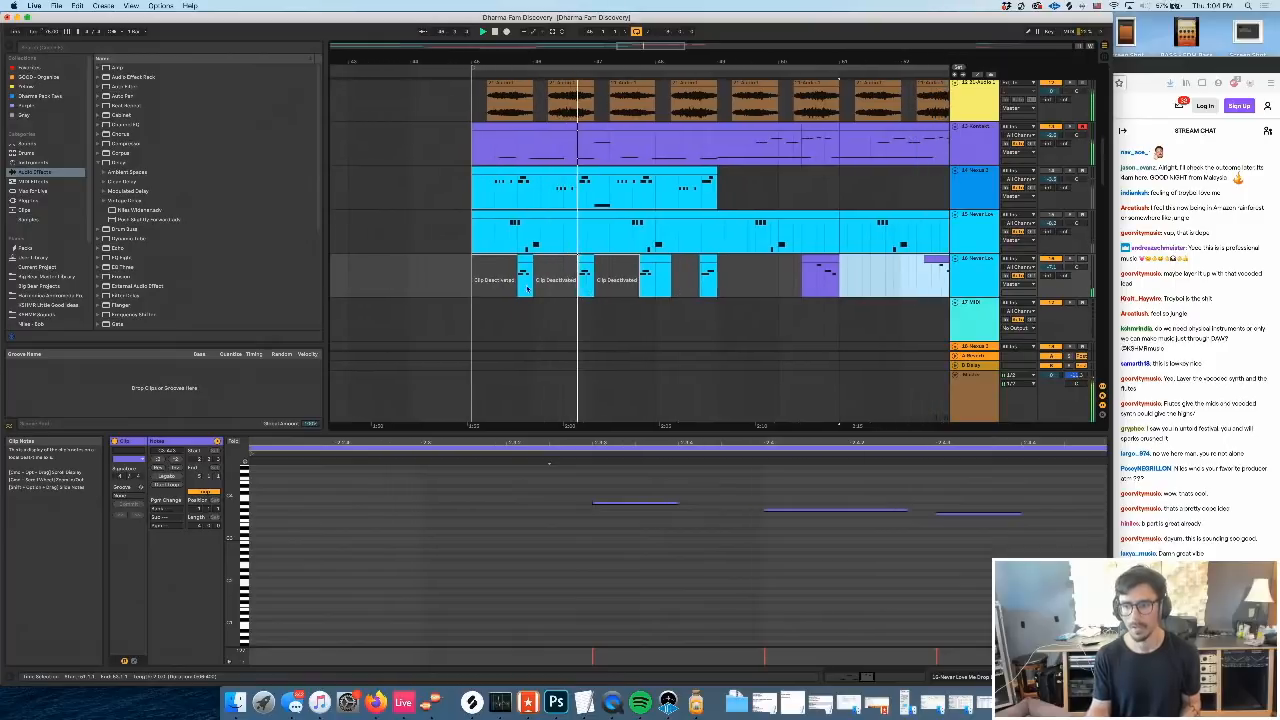
scroll(503, 283, right, 3)
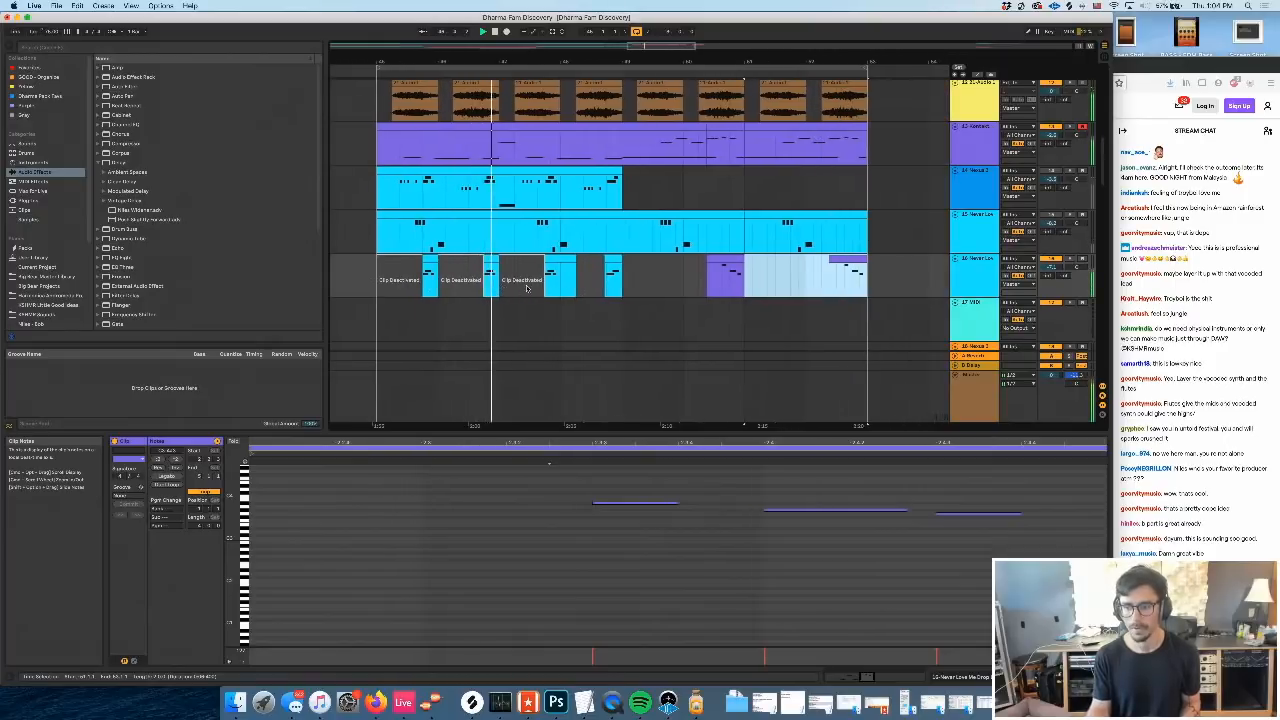
Add an audio track directly below the drop lead and place the insertion point on it at the start of the second half
click(977, 277)
key(Down)
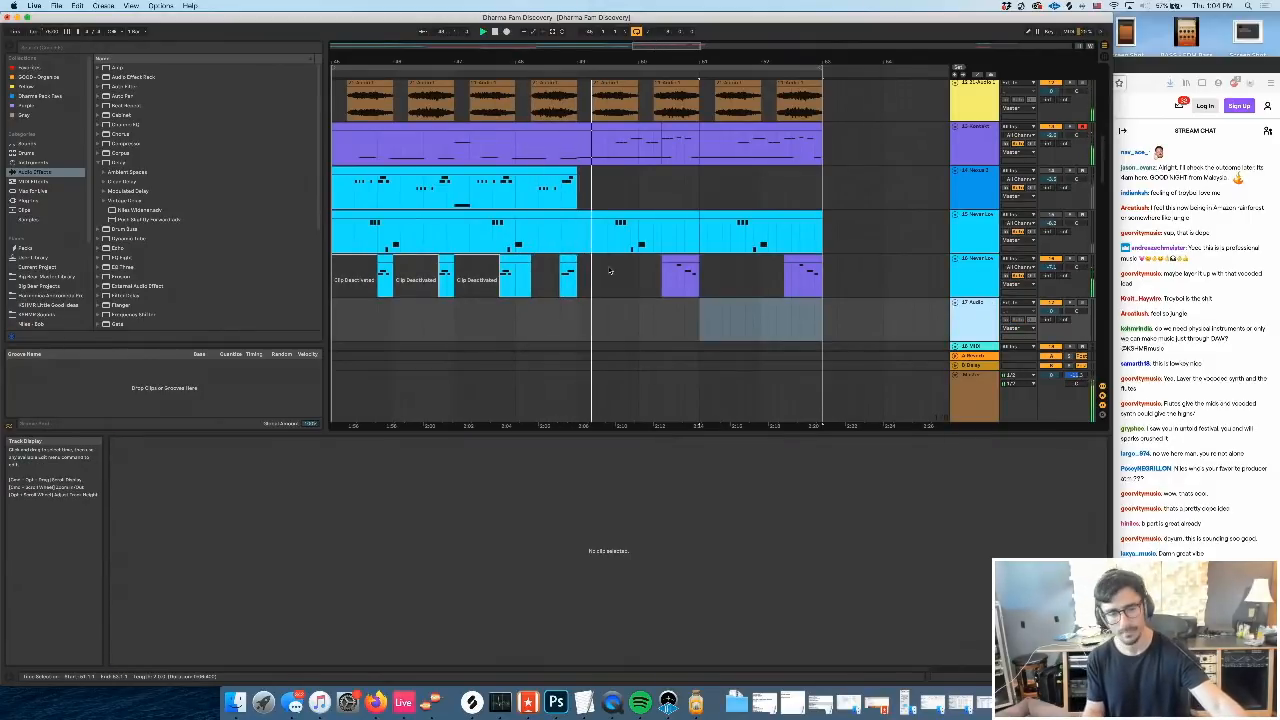
click(578, 321)
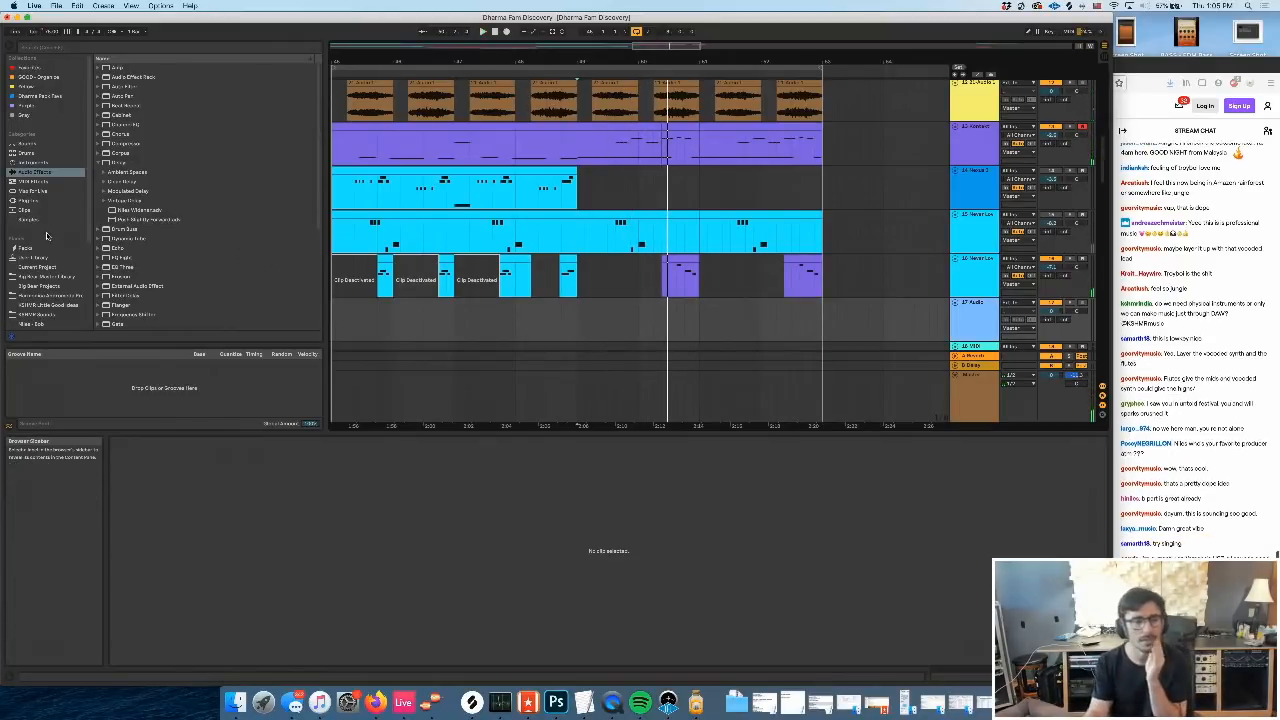
Browse the Big Bear Master Library, collapsing its Drums folder and expanding the Vocals folder
scroll(46, 232, down, 2)
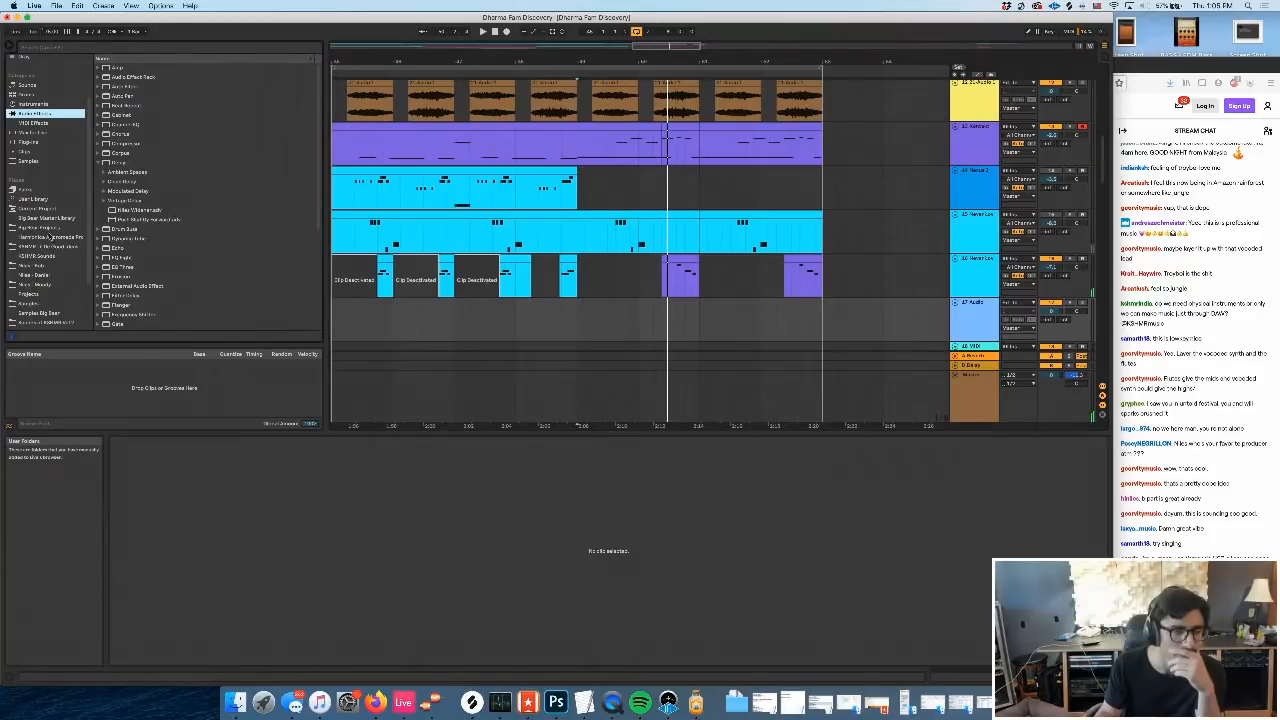
click(45, 218)
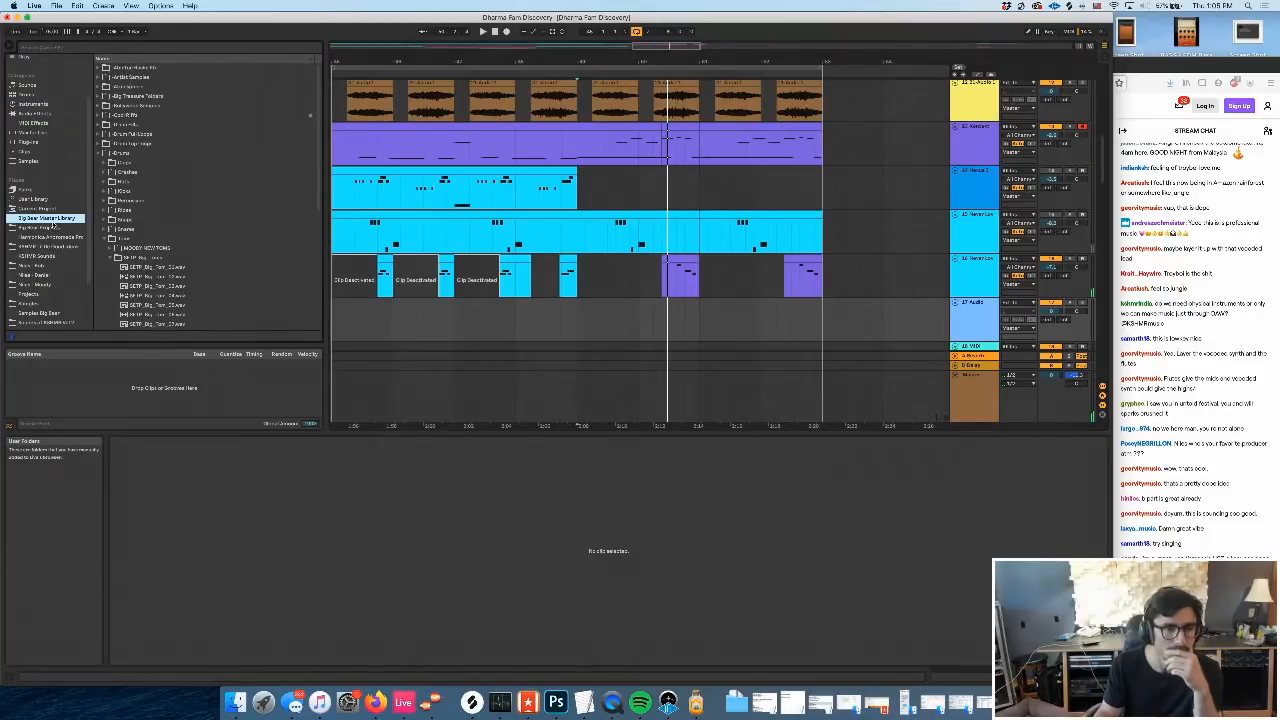
click(98, 153)
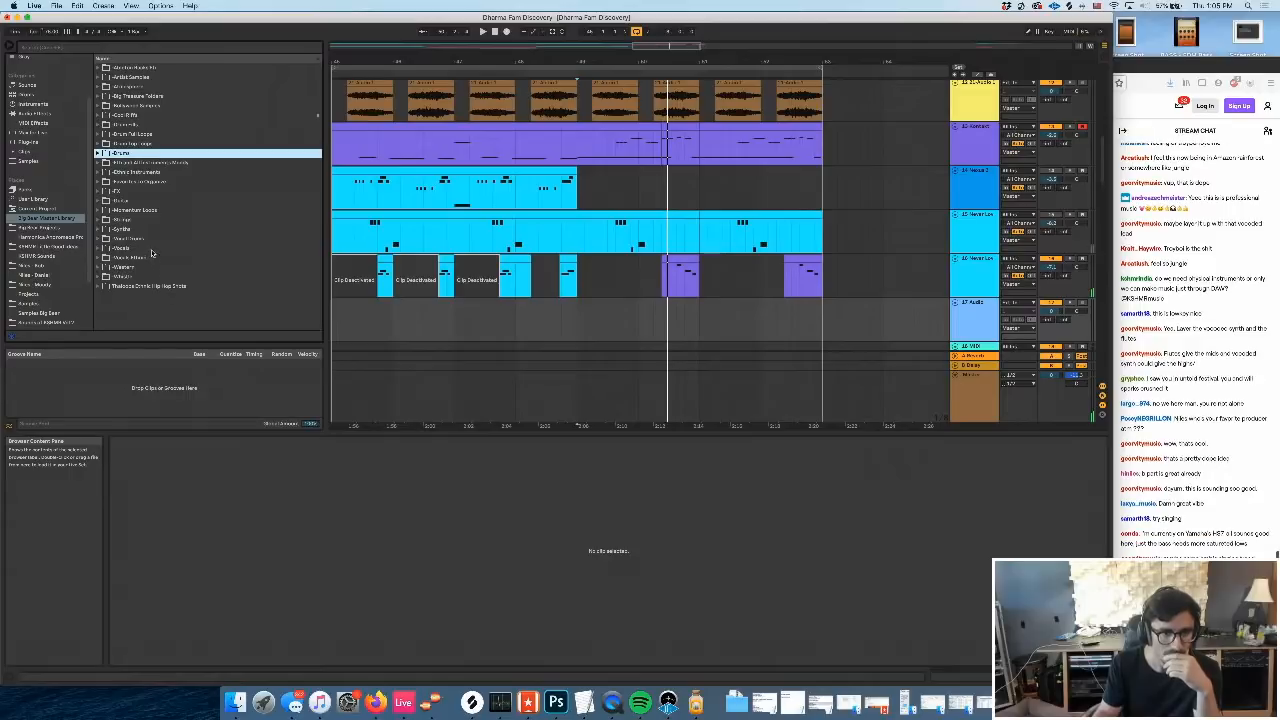
double_click(153, 249)
Deactivate the four second-half 11-Audio clips on the yellow audio track instead of deleting them
scroll(624, 118, up, 1)
click(623, 105)
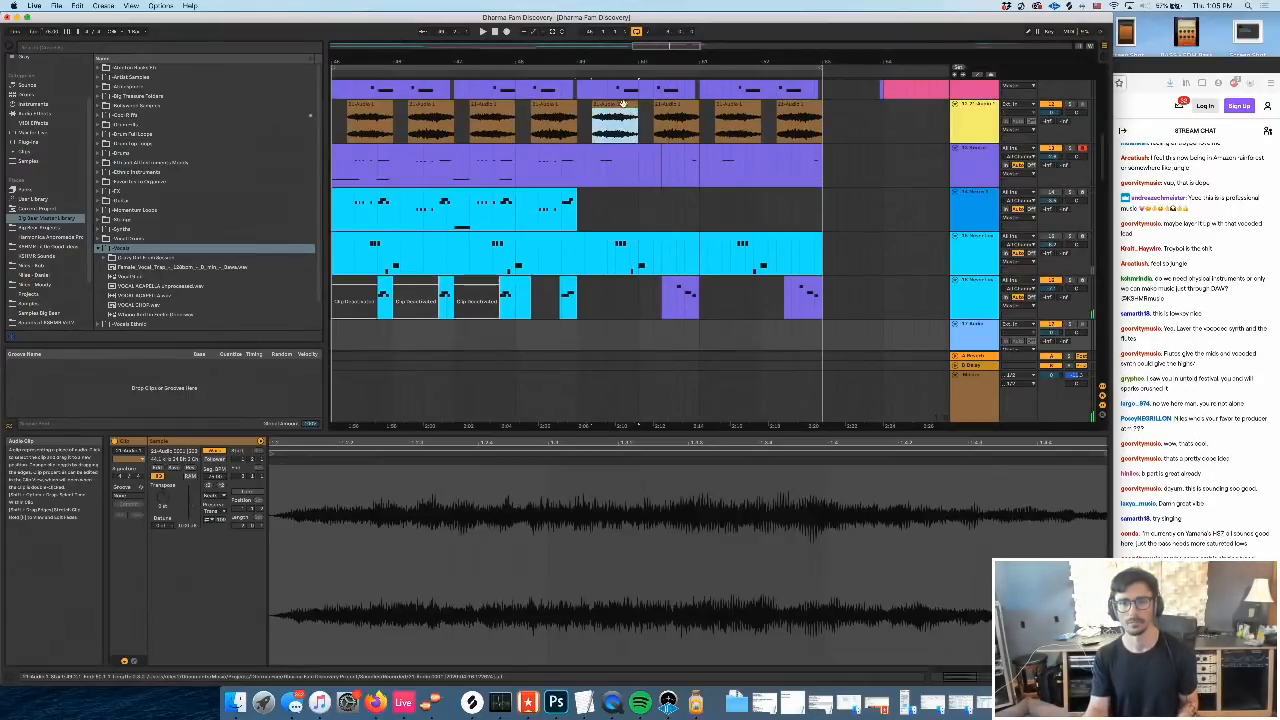
shift+click(808, 105)
key(Delete)
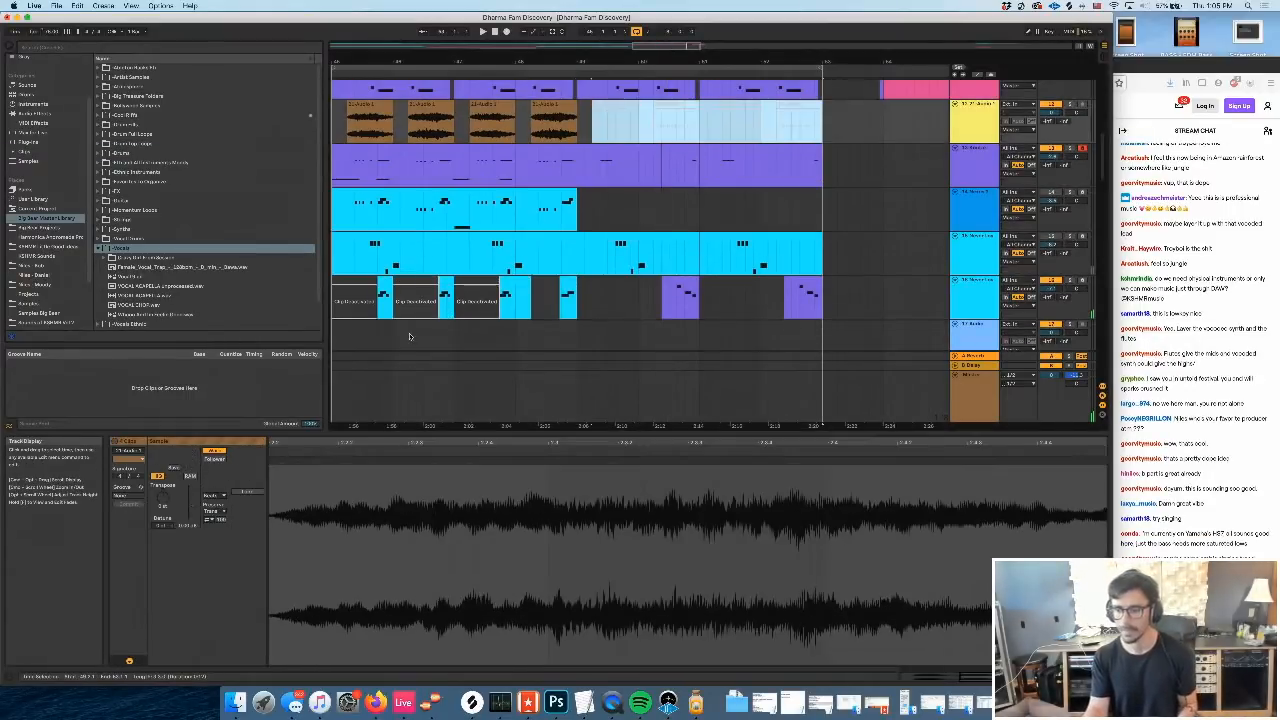
scroll(569, 340, down, 1)
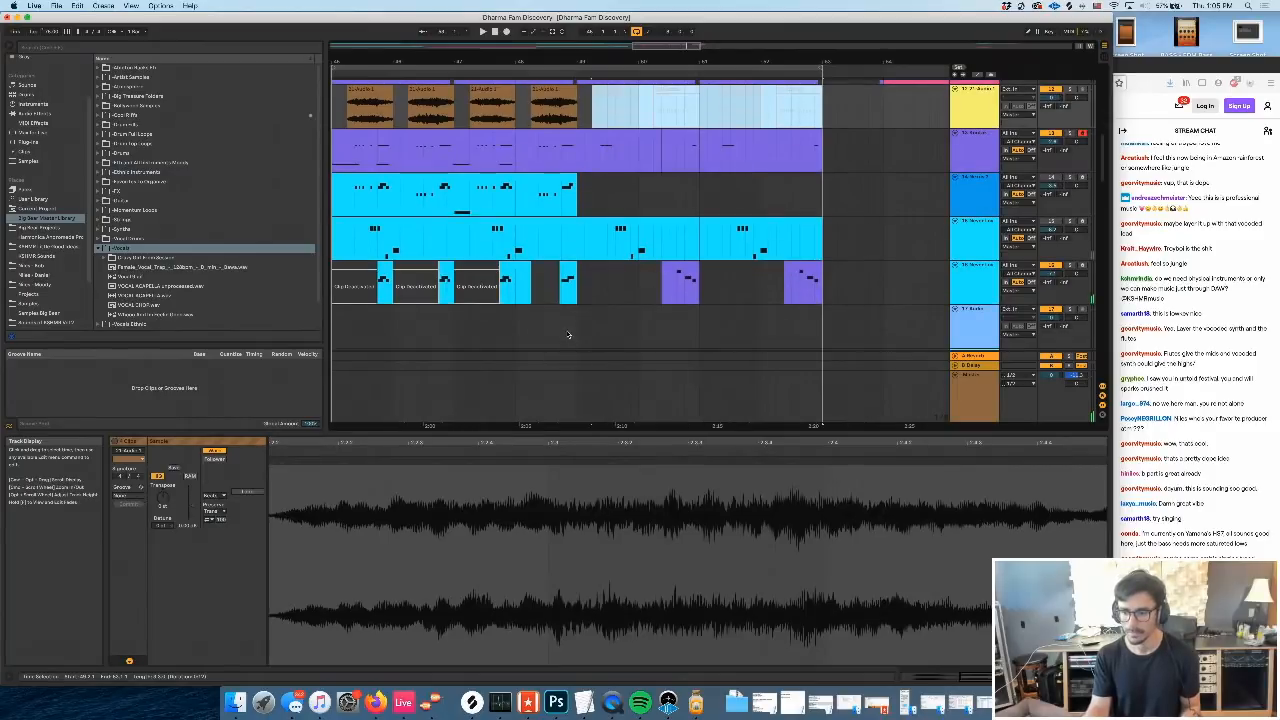
key(super+z)
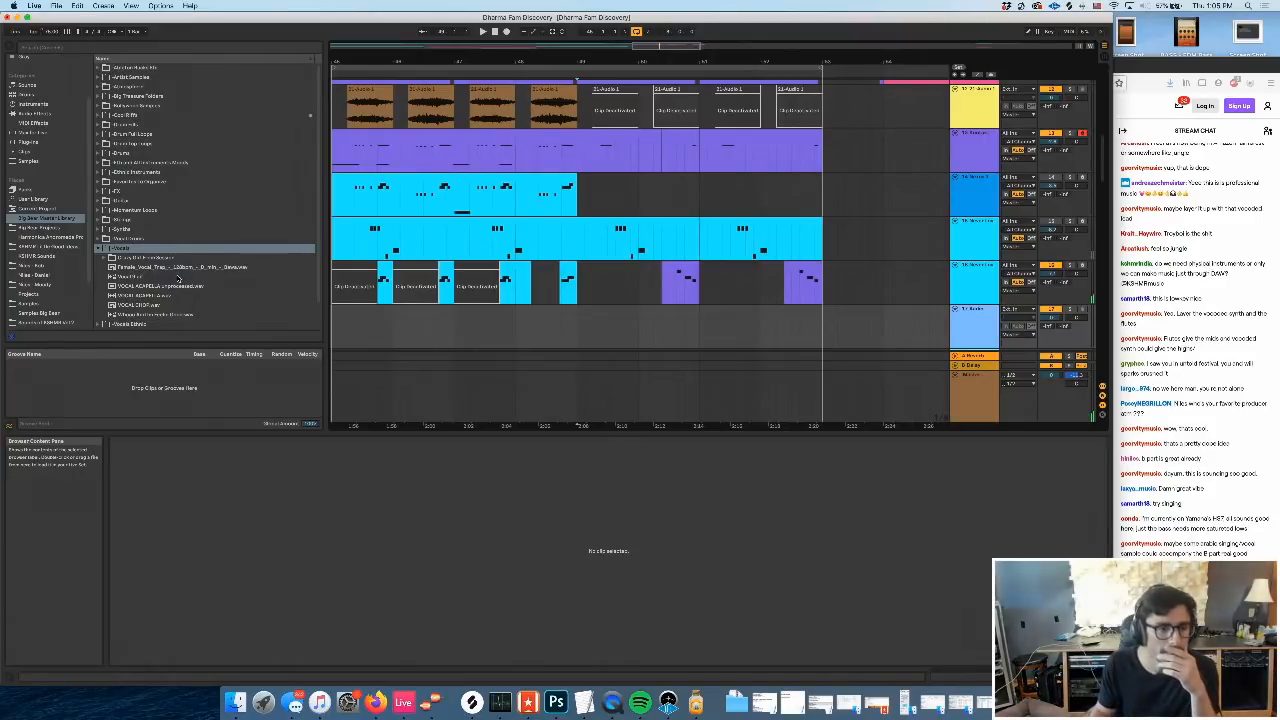
Expand the library's Vocals Ethnic folder and look through its subfolders and loose vocal samples
scroll(180, 279, down, 3)
click(143, 296)
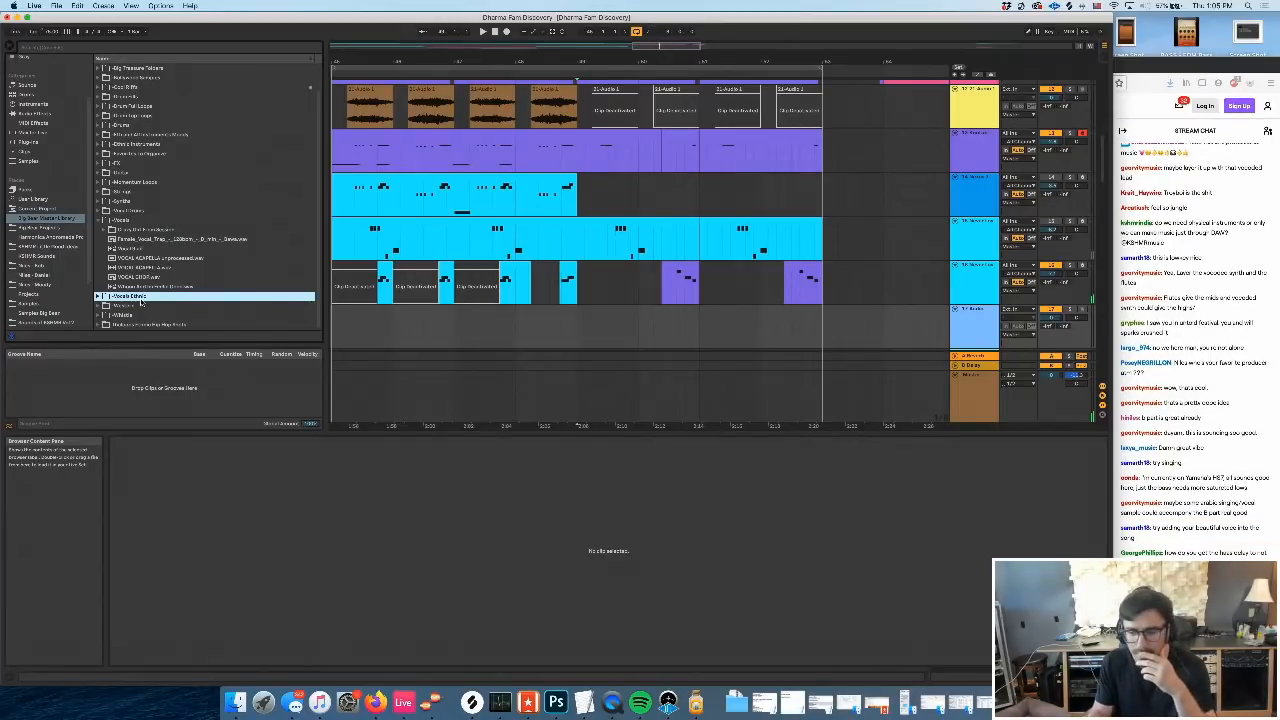
double_click(141, 300)
scroll(143, 296, down, 3)
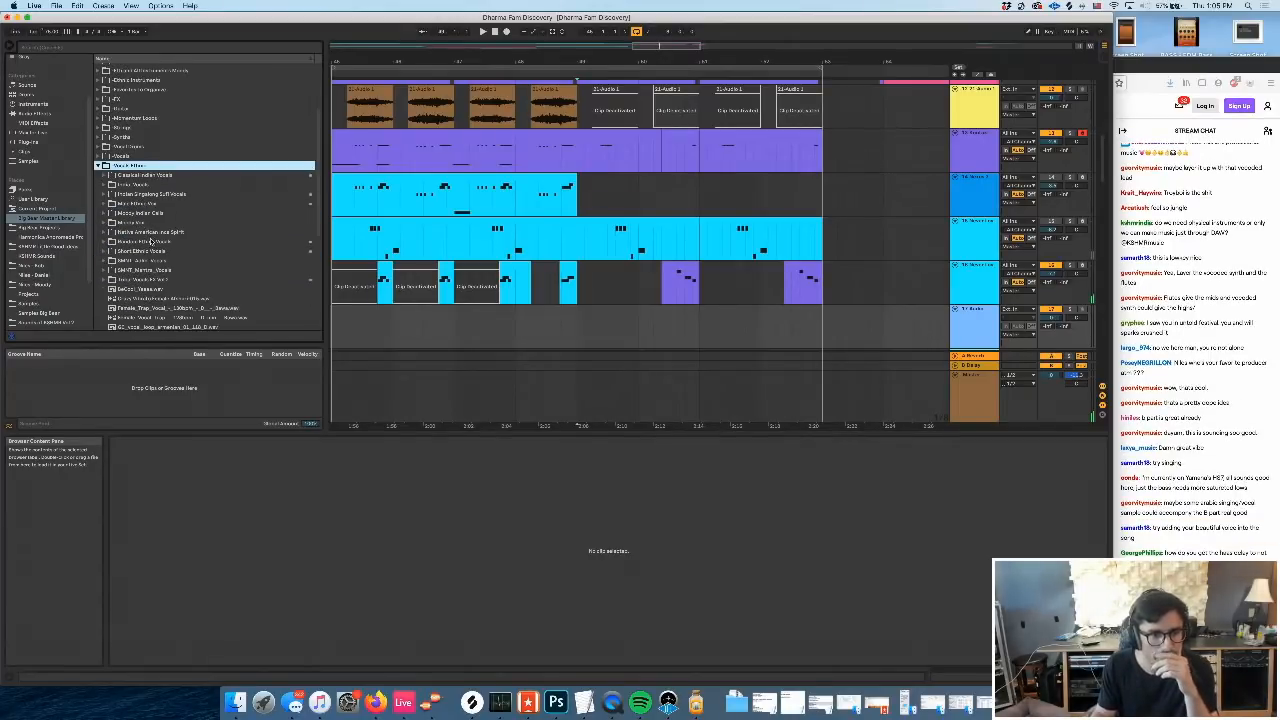
scroll(151, 241, up, 1)
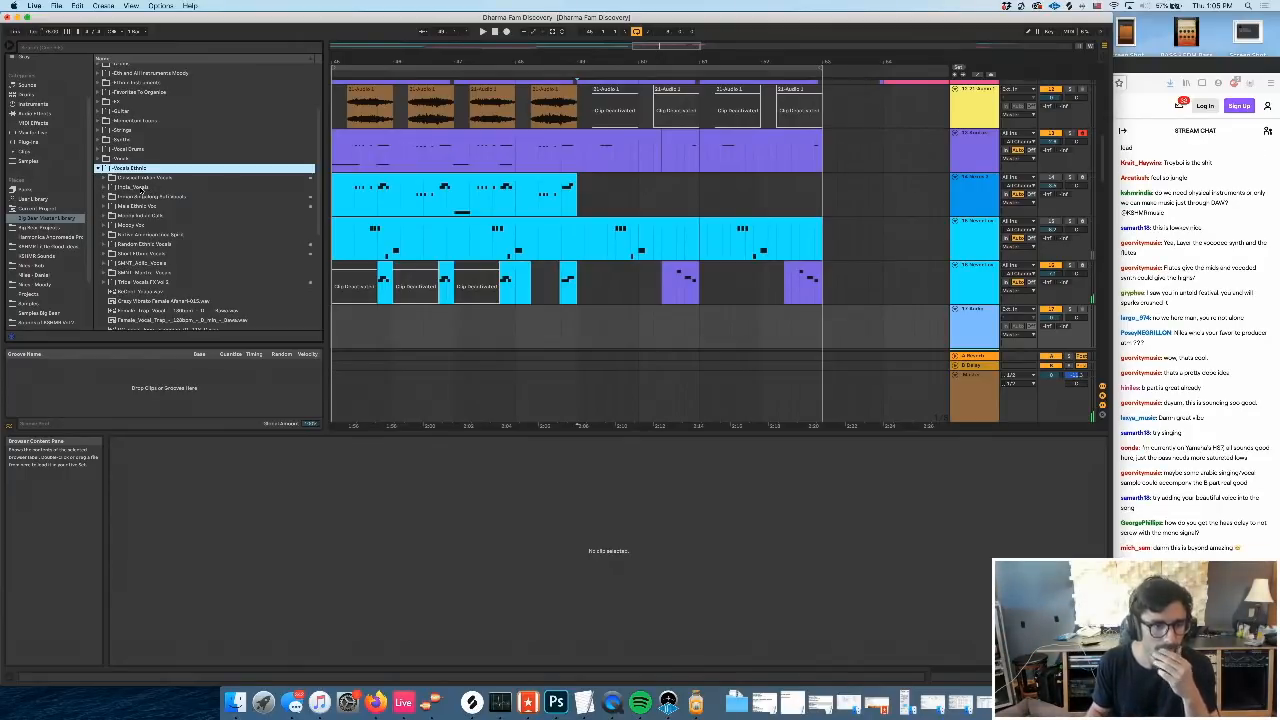
scroll(144, 209, down, 1)
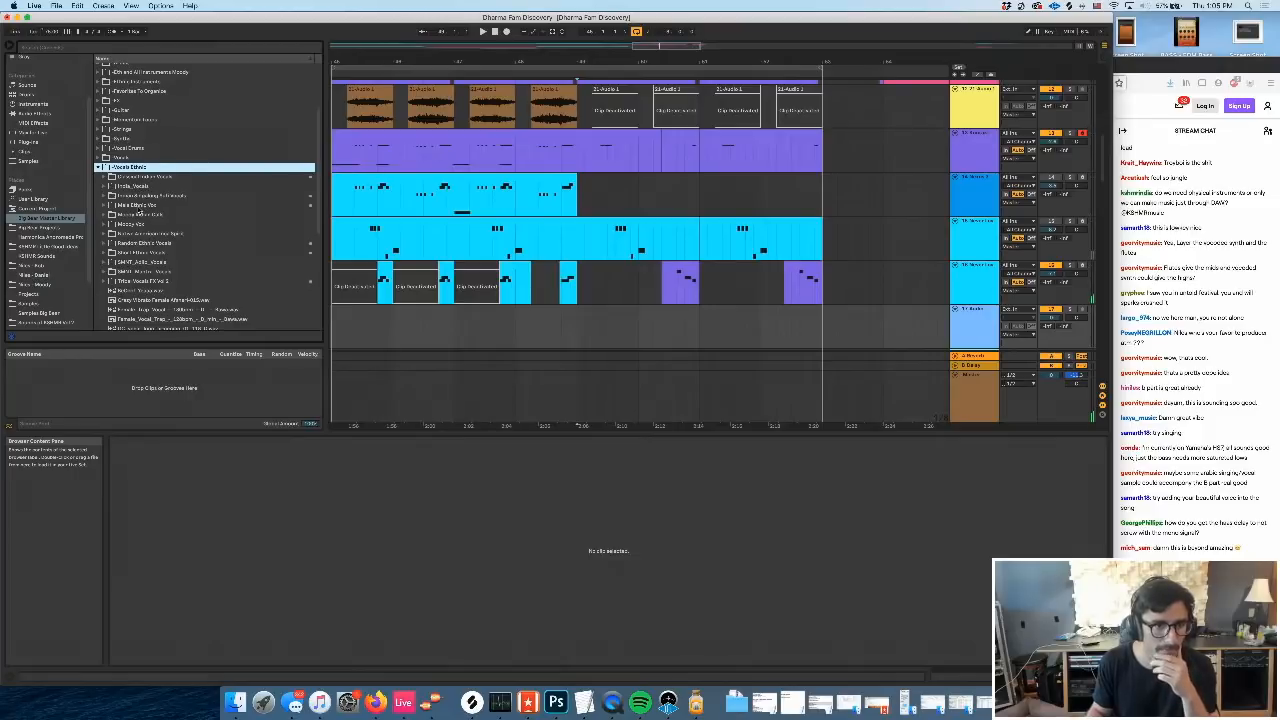
scroll(140, 213, down, 2)
scroll(152, 257, down, 4)
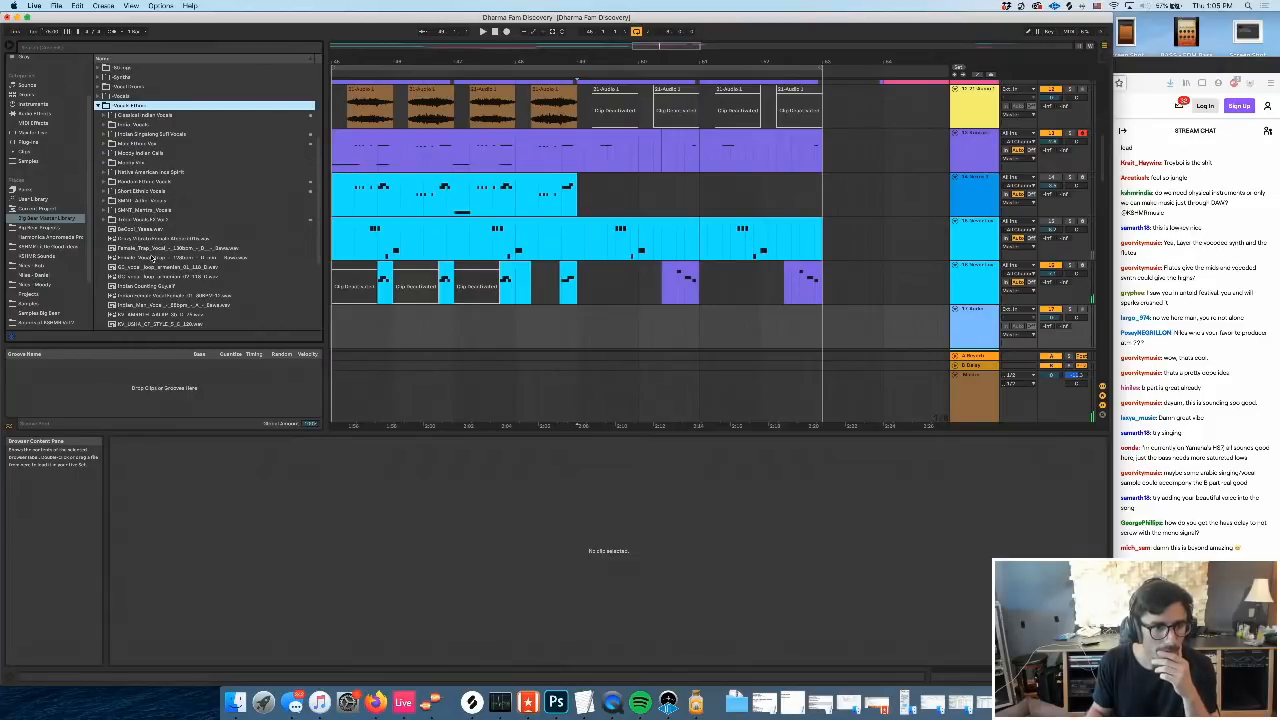
Audition the ethnic vocal samples one after another, from the female vibrato and trap vocals through the Armenian loops to the Indian female vocal
click(153, 240)
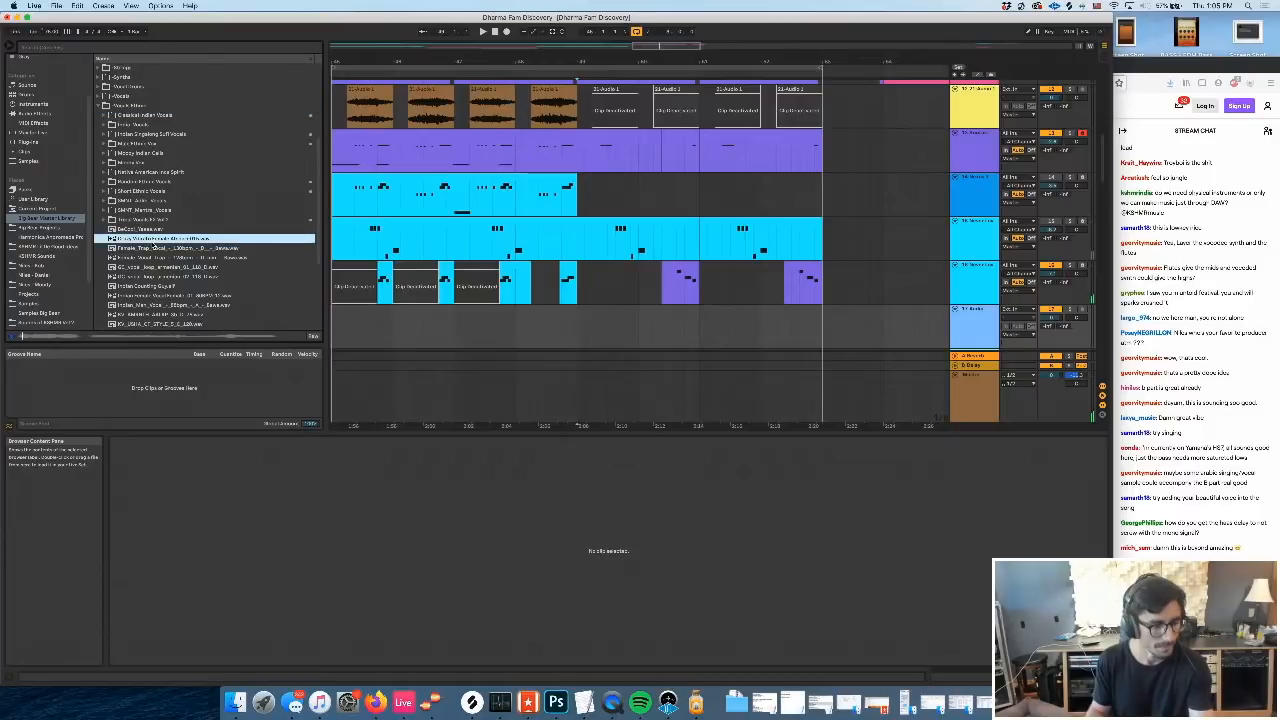
click(155, 249)
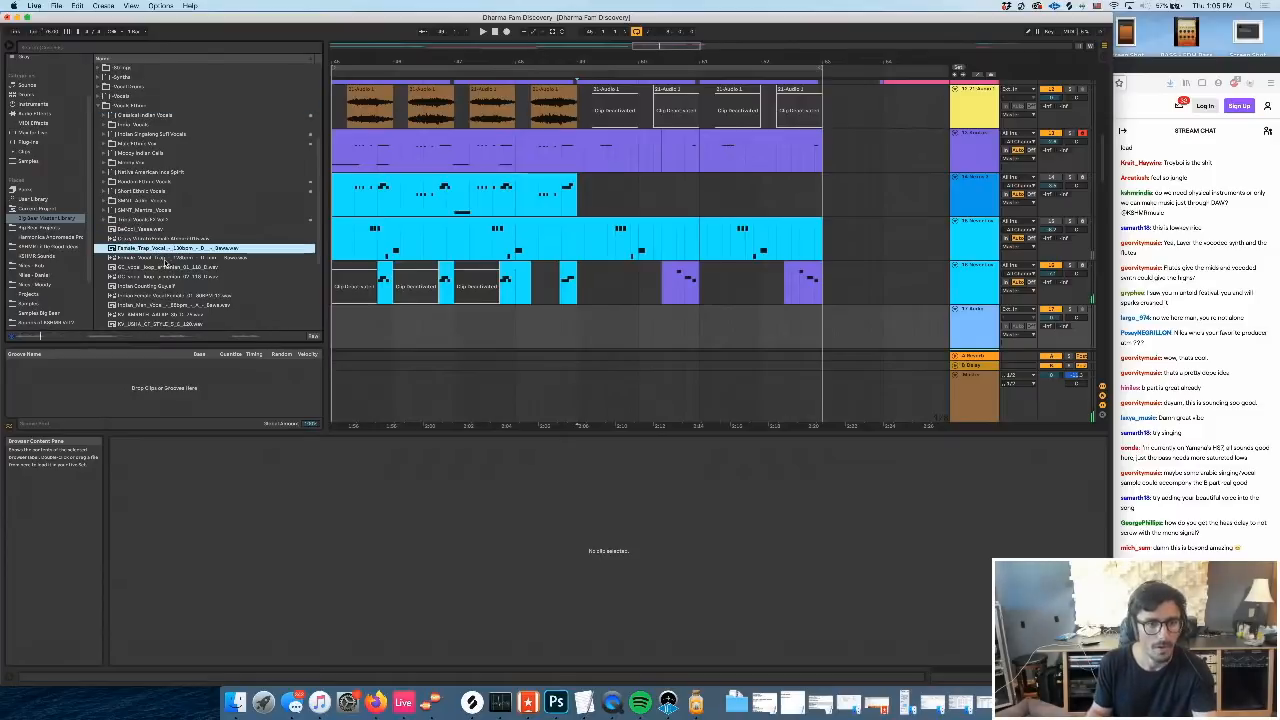
click(165, 258)
click(169, 269)
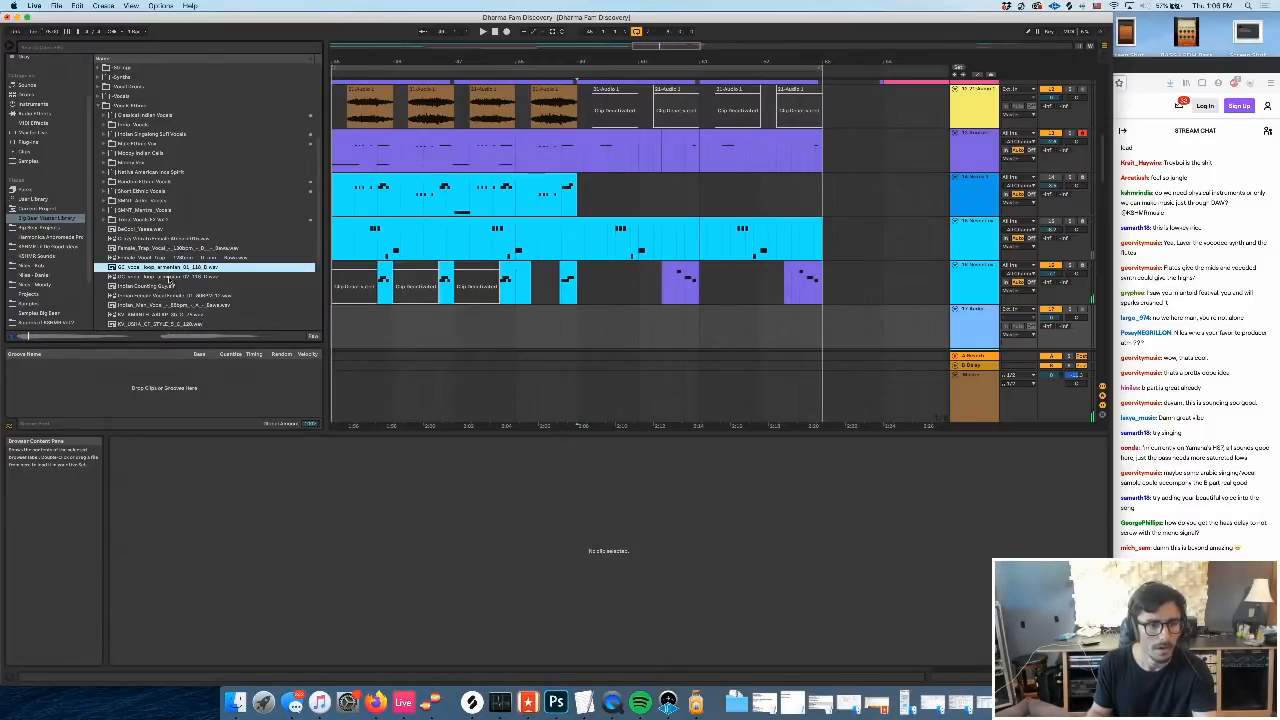
click(170, 279)
click(163, 287)
scroll(162, 288, down, 1)
click(161, 292)
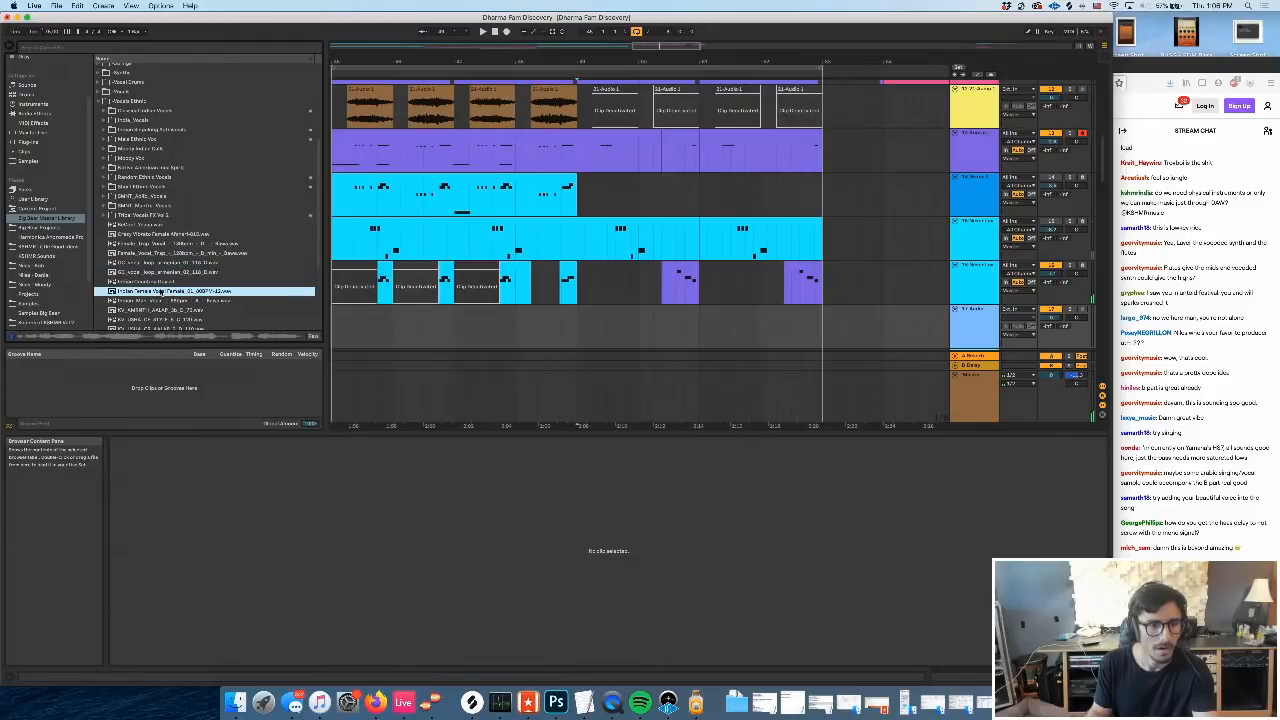
Audition the Indian man vocal sample and the first KV vocal samples, including the USHA style and aalap recordings
scroll(161, 292, down, 1)
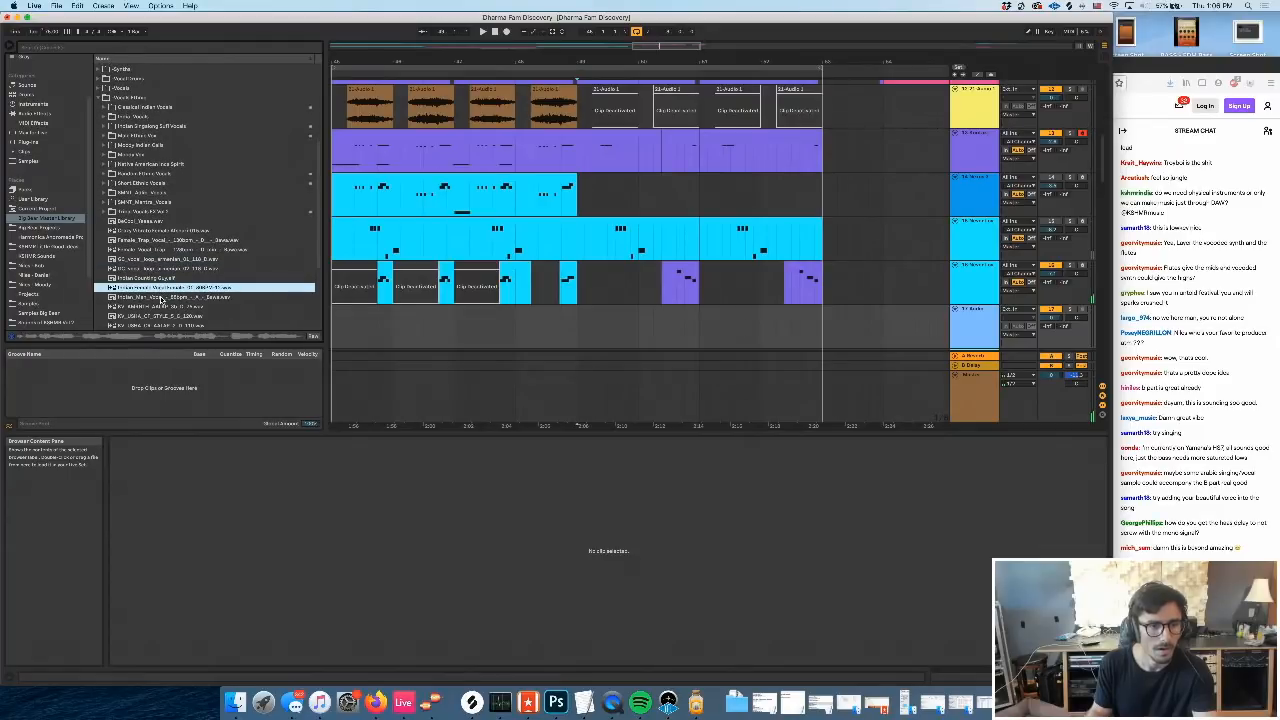
click(161, 297)
scroll(161, 298, down, 1)
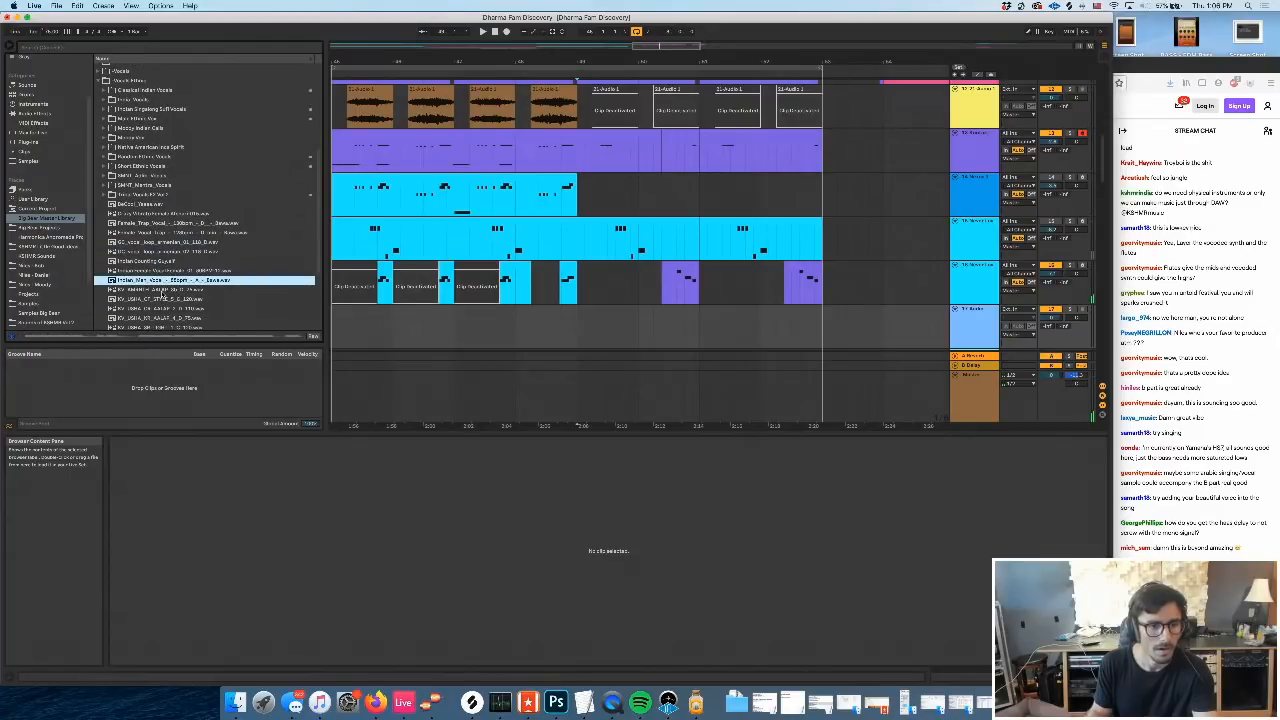
click(161, 290)
scroll(161, 290, down, 1)
click(163, 284)
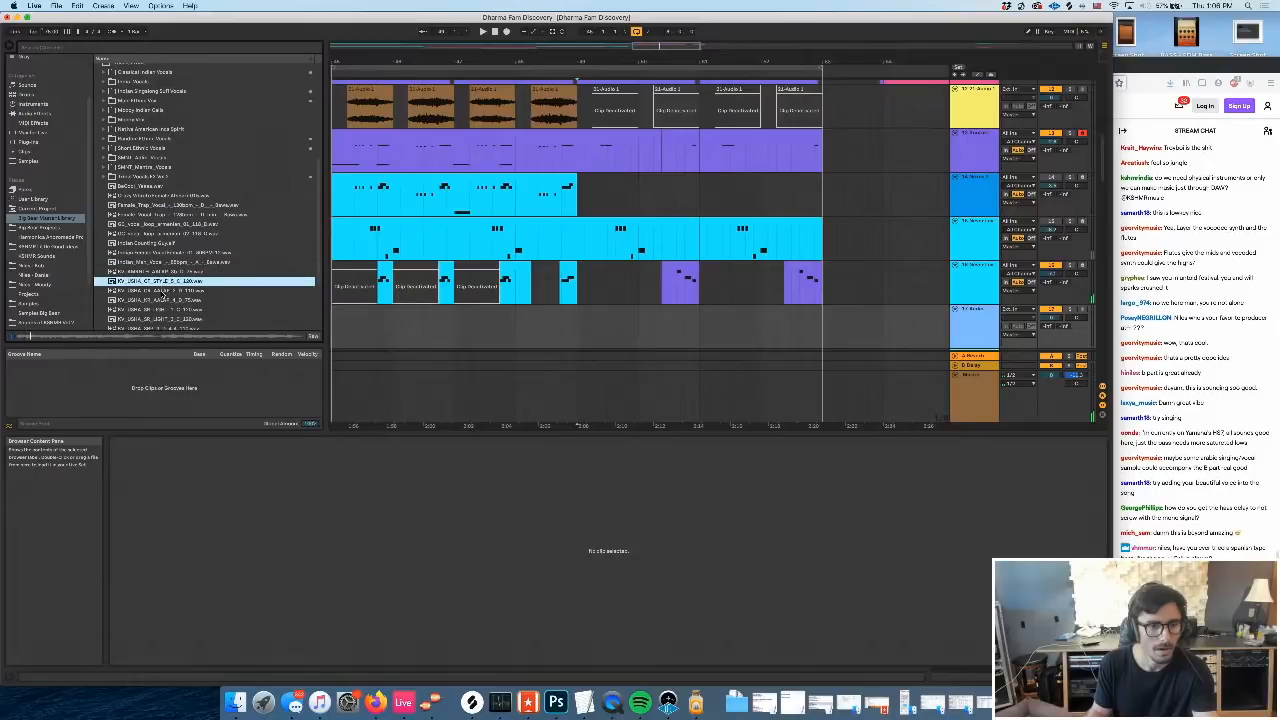
key(Up)
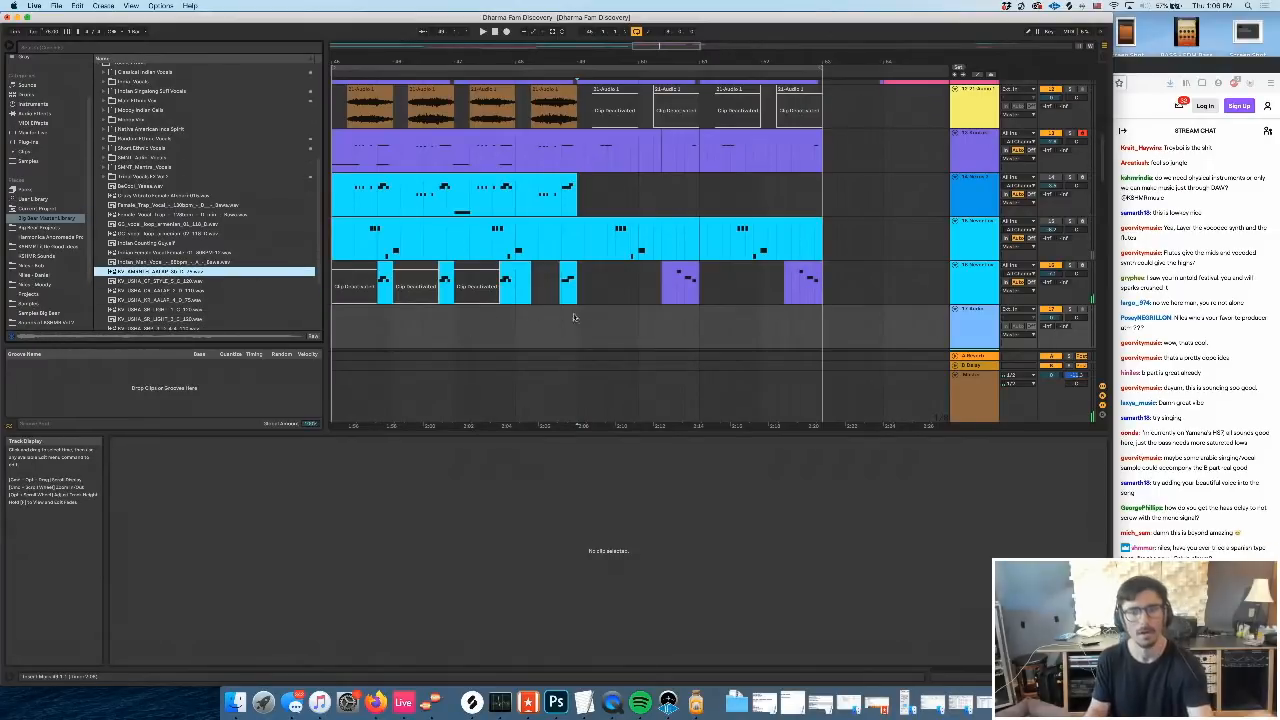
click(166, 291)
scroll(171, 298, down, 1)
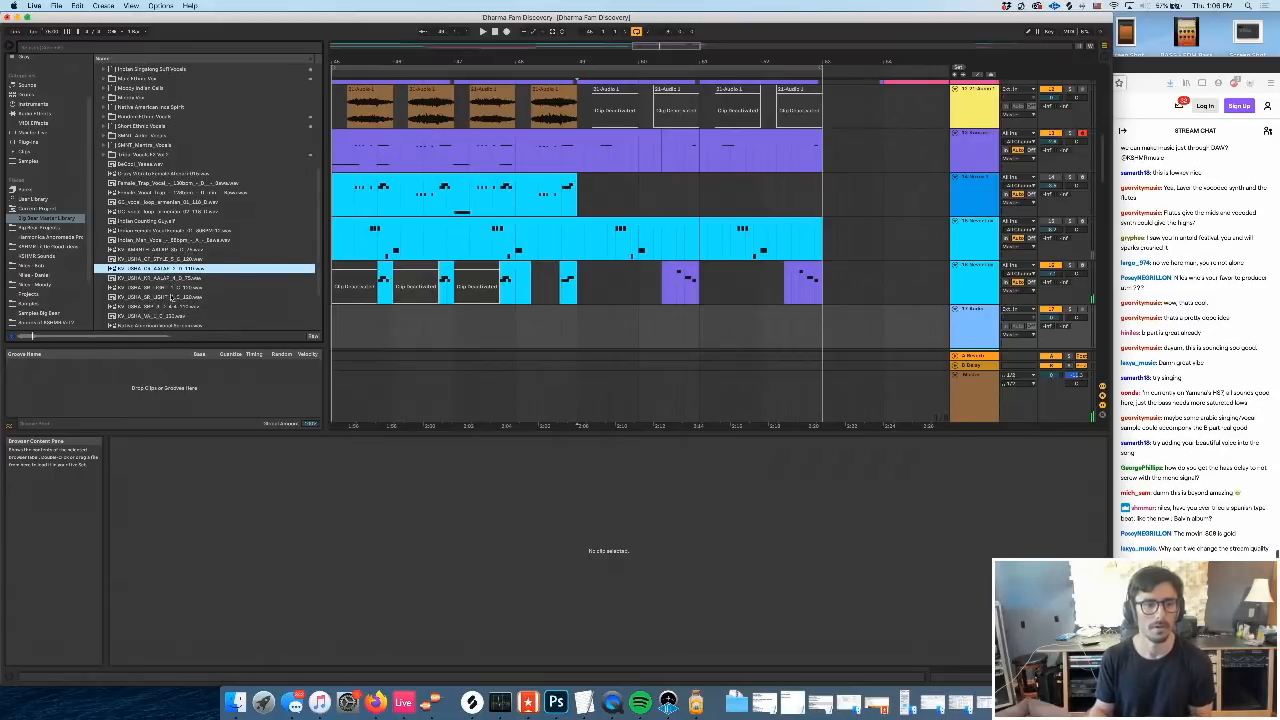
Play the second half of the drop at a closer zoom, and preview the chosen KV_USHA aalap sample again
key(space)
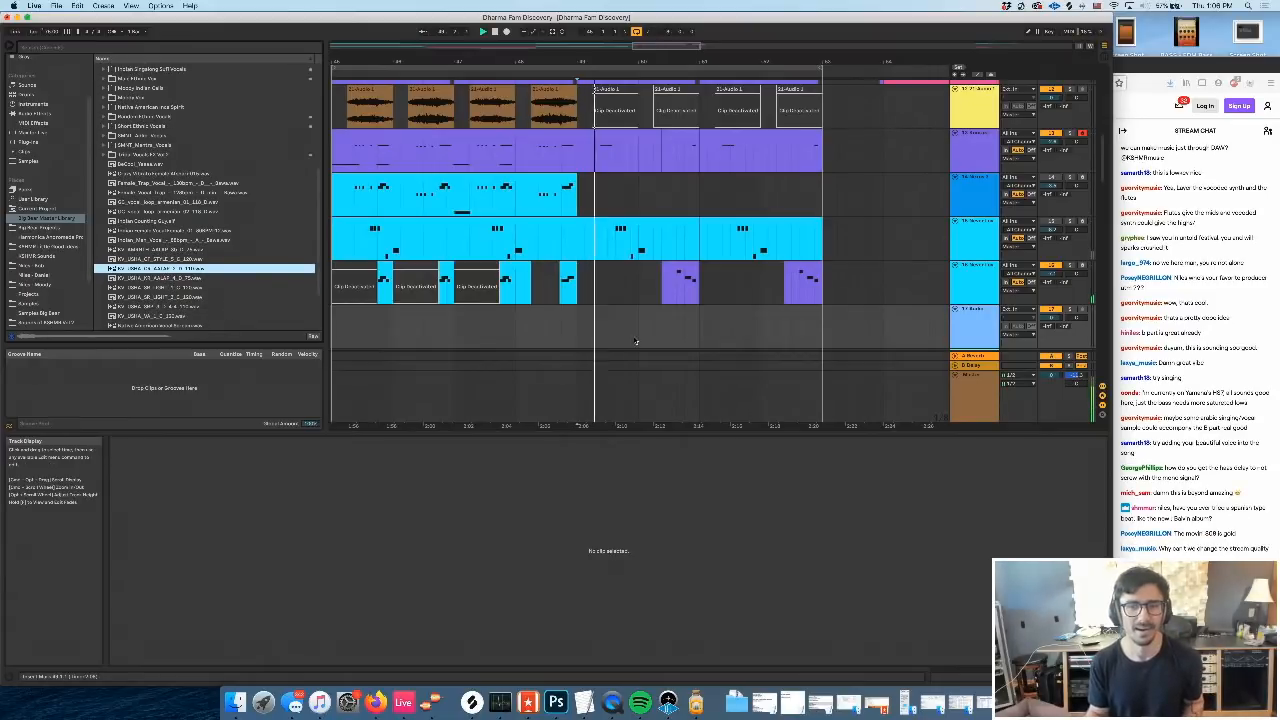
drag(617, 61, 565, 82)
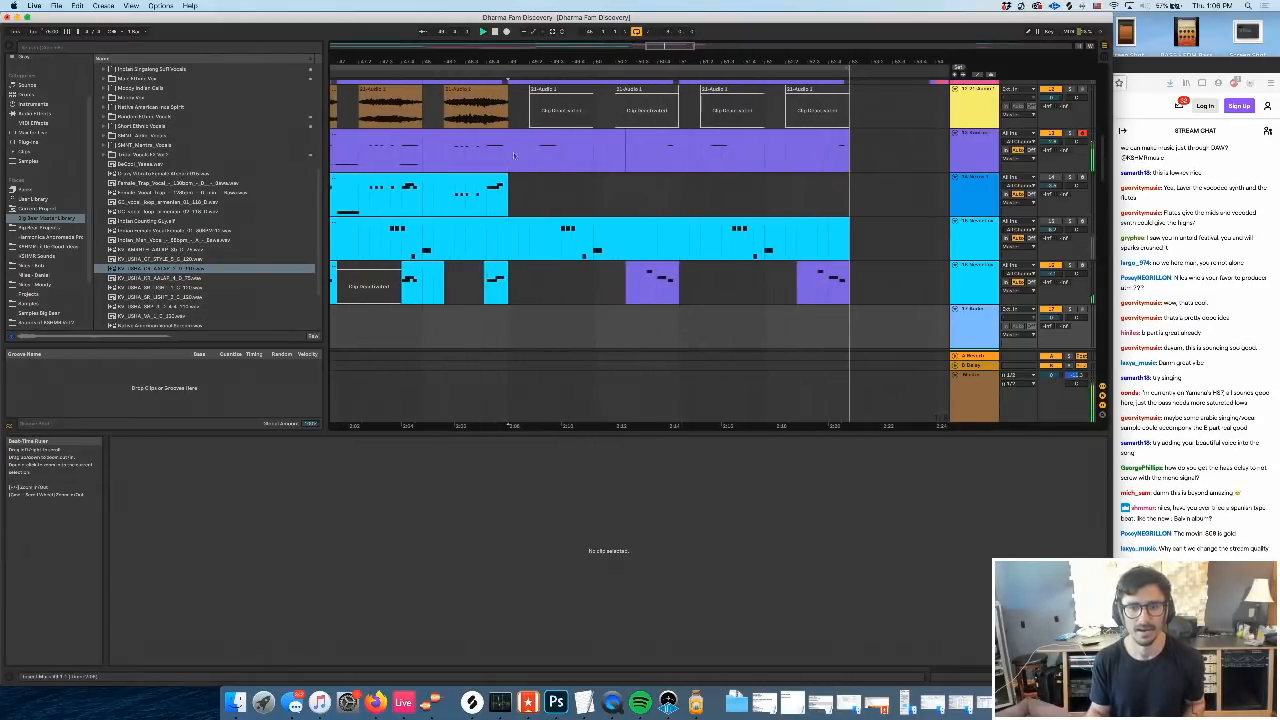
click(185, 270)
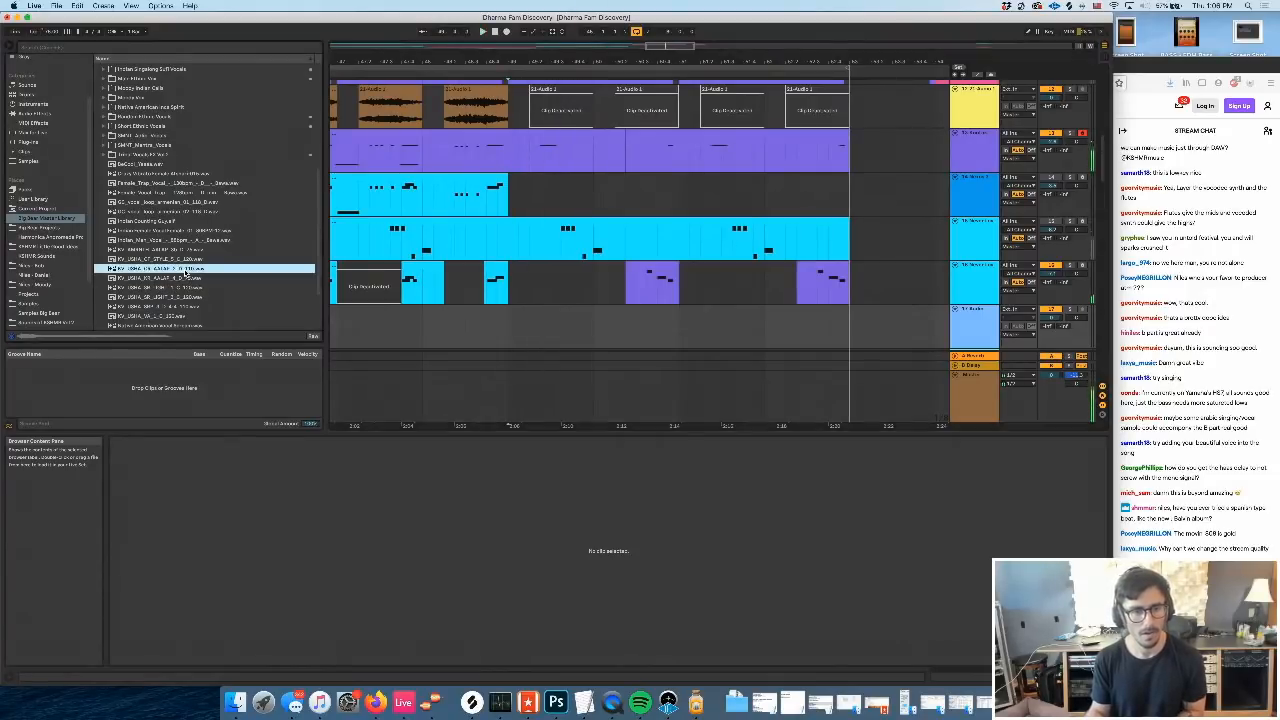
Audition more KV_USHA vocal samples and place the KV_USHA_SR_LIGHT_1_C_120 sample on the empty audio track where the drop's second half begins
scroll(185, 280, down, 1)
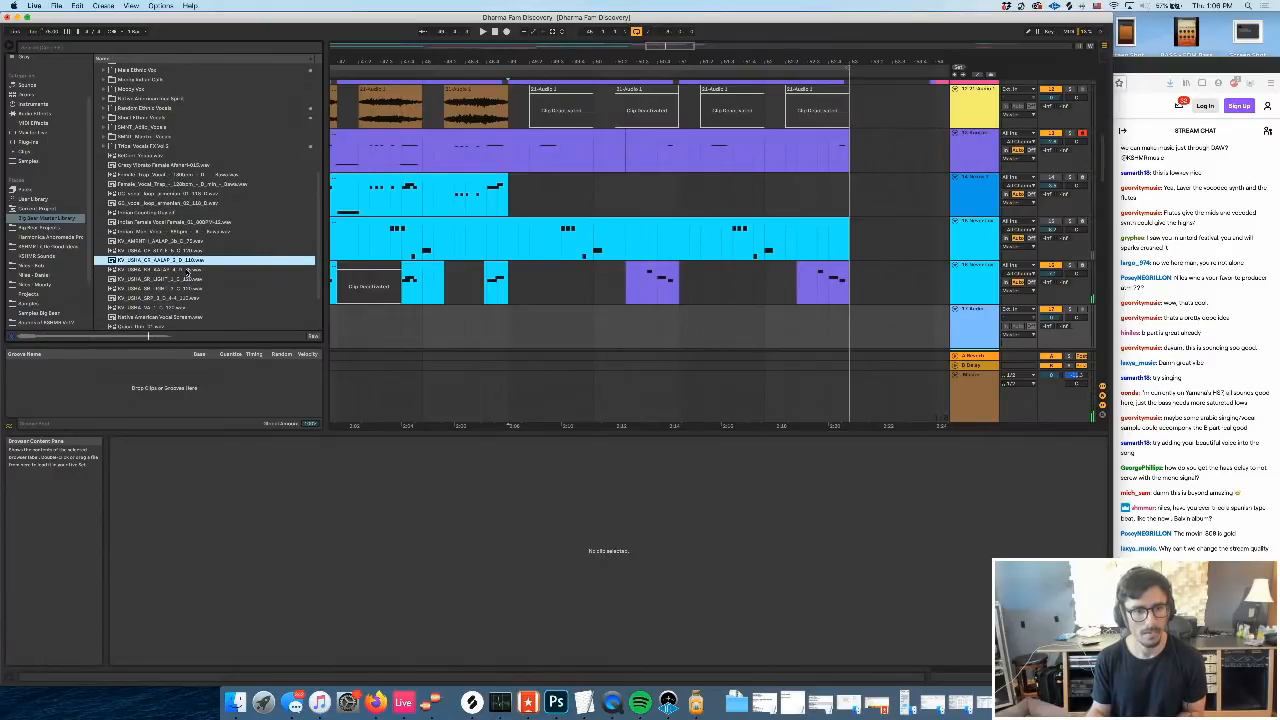
click(187, 270)
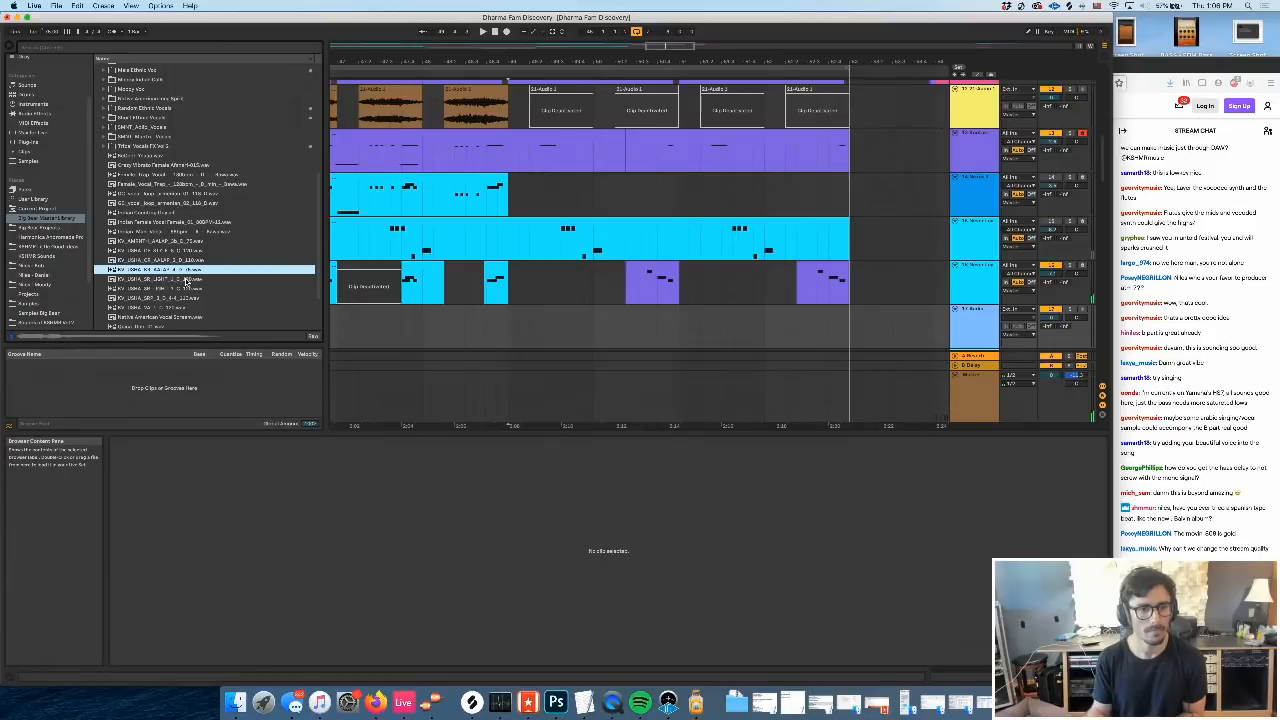
click(186, 281)
scroll(186, 281, down, 1)
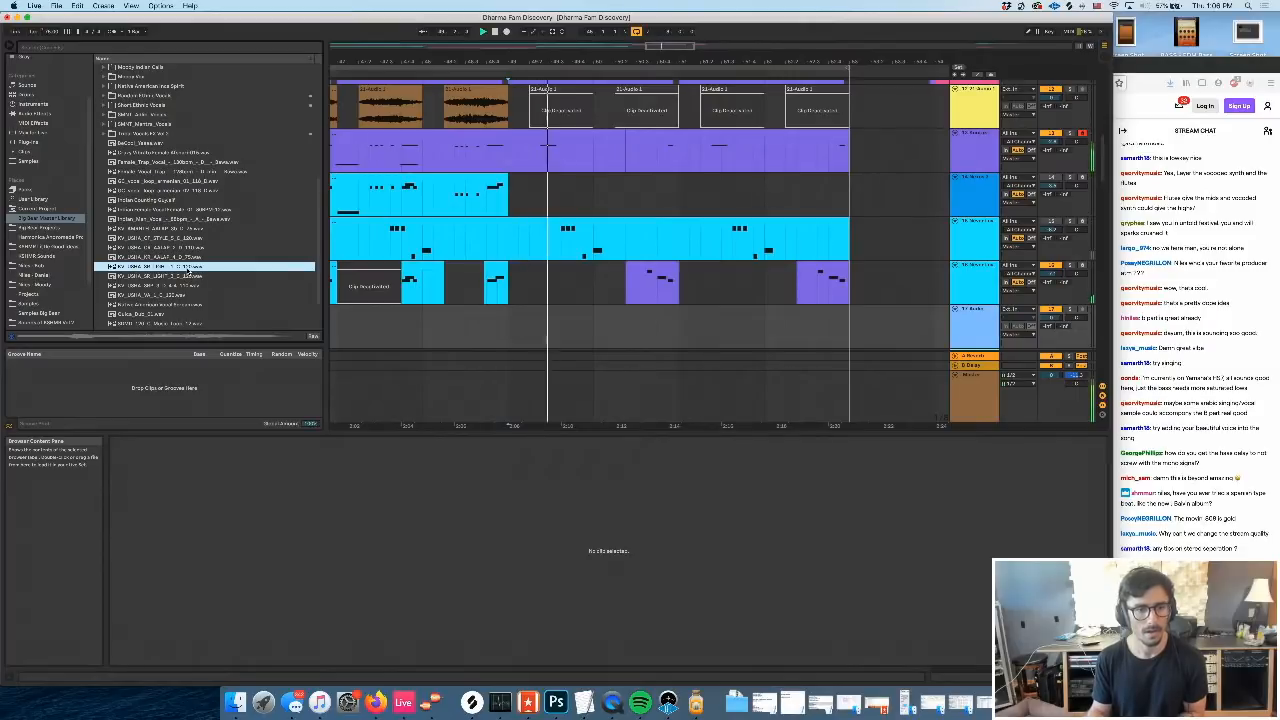
drag(185, 270, 547, 312)
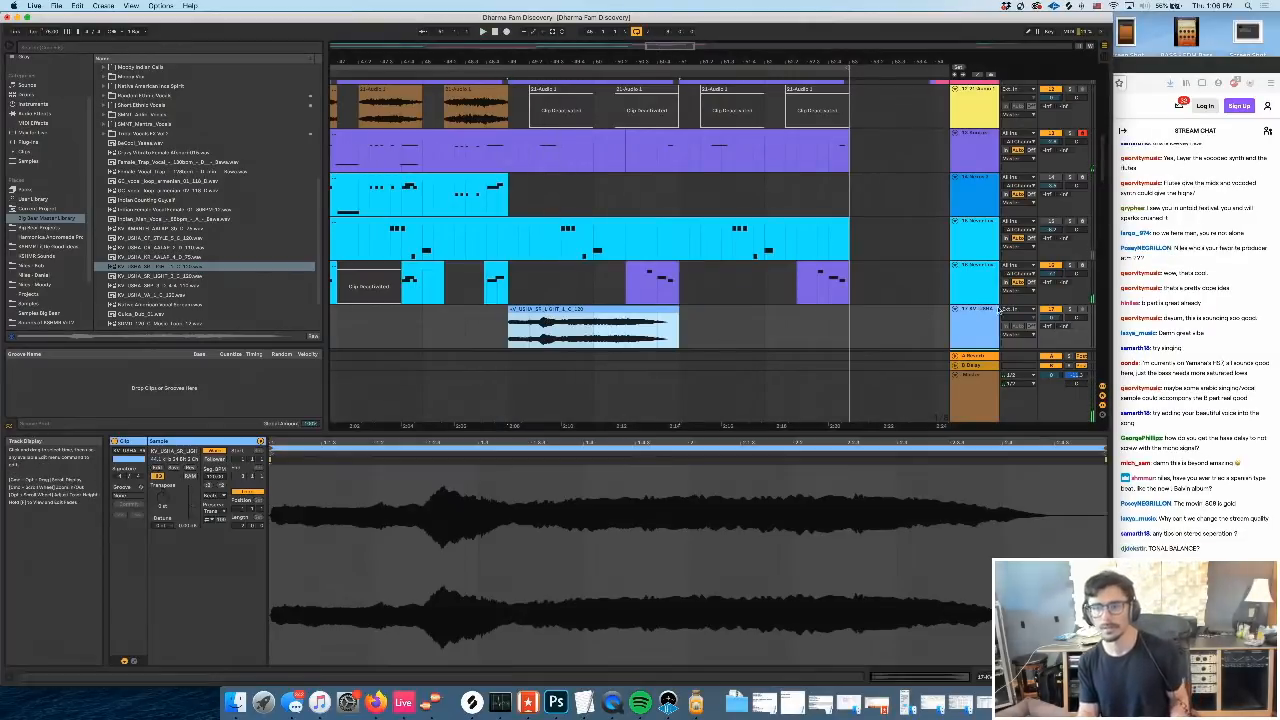
Lower the new vocal track's volume, turn off warping for its clip, and play the vocal with the drop
drag(1051, 316, 1050, 319)
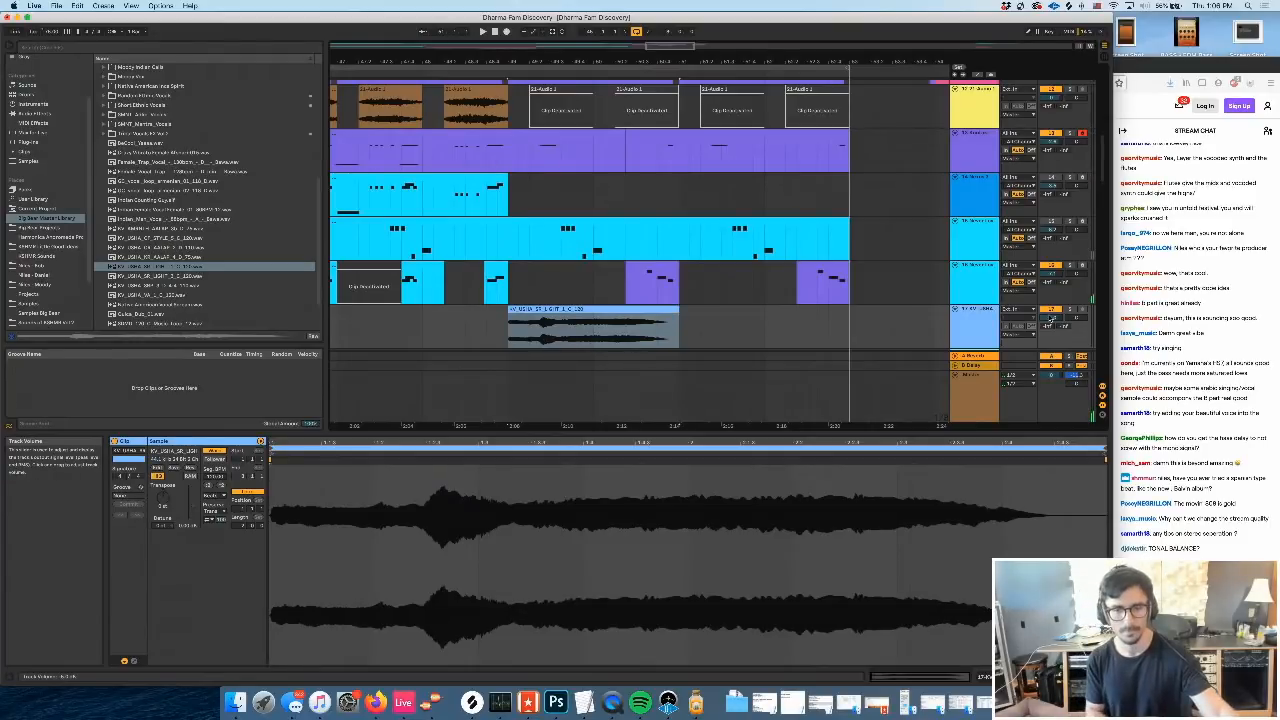
click(553, 308)
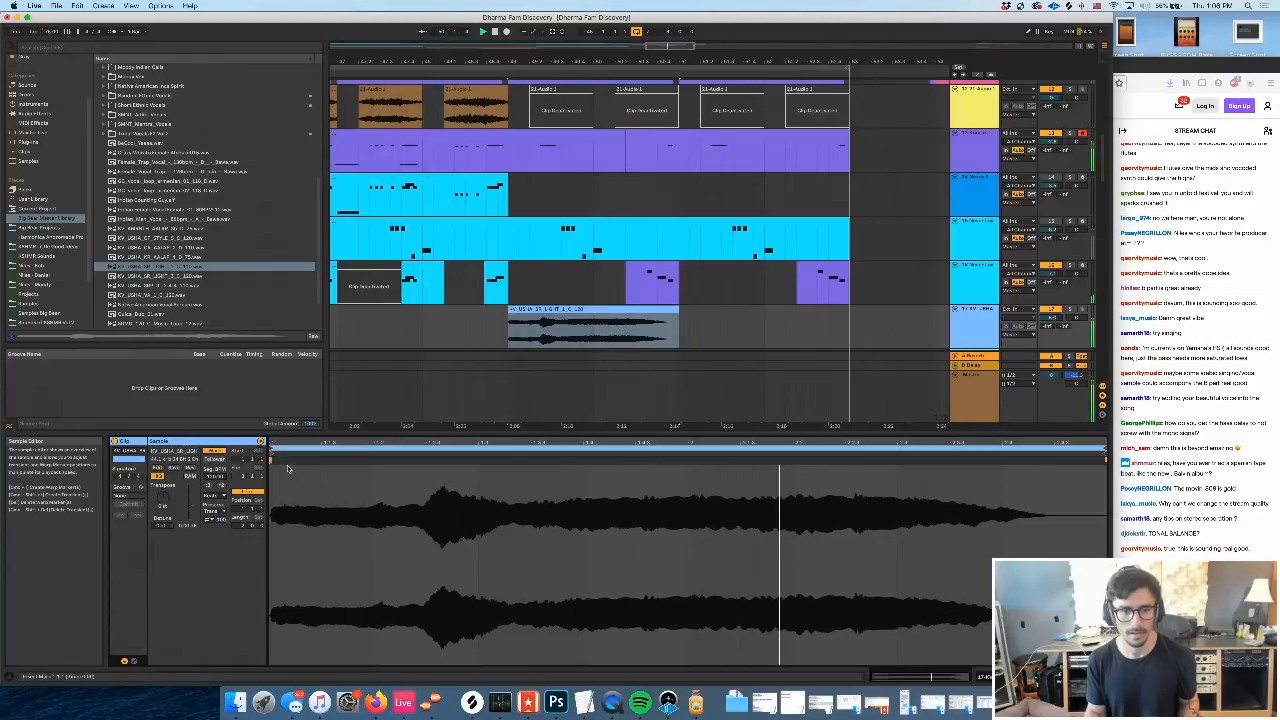
click(215, 451)
key(space)
key(space)
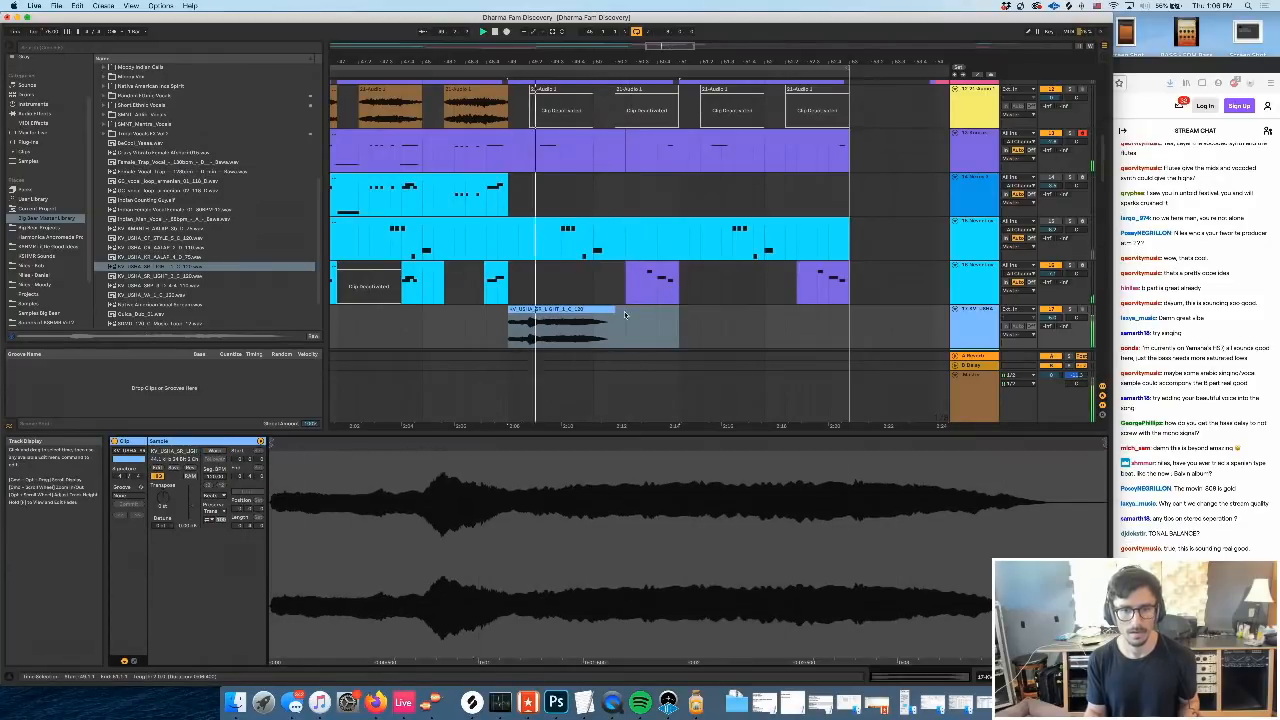
scroll(623, 314, down, 1)
key(space)
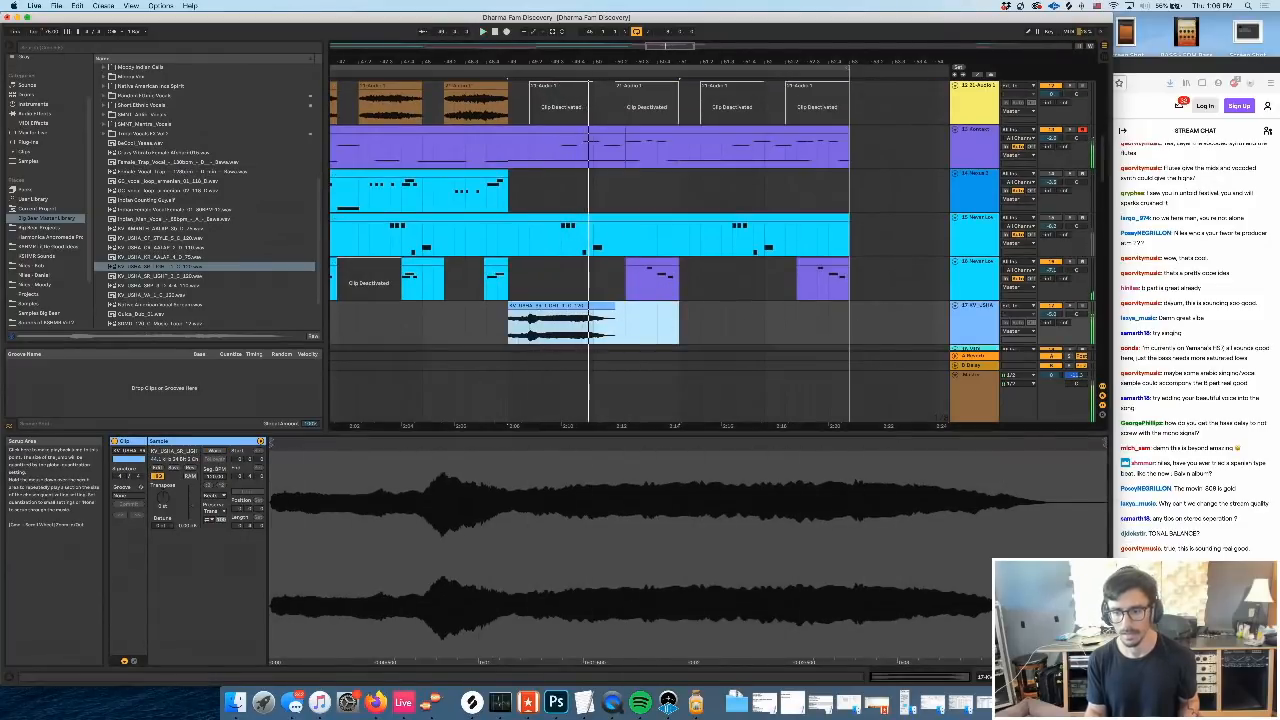
Search the plug-ins for melodyne and load the VST3 Melodyne onto the vocal track's device chain
key(shift+Tab)
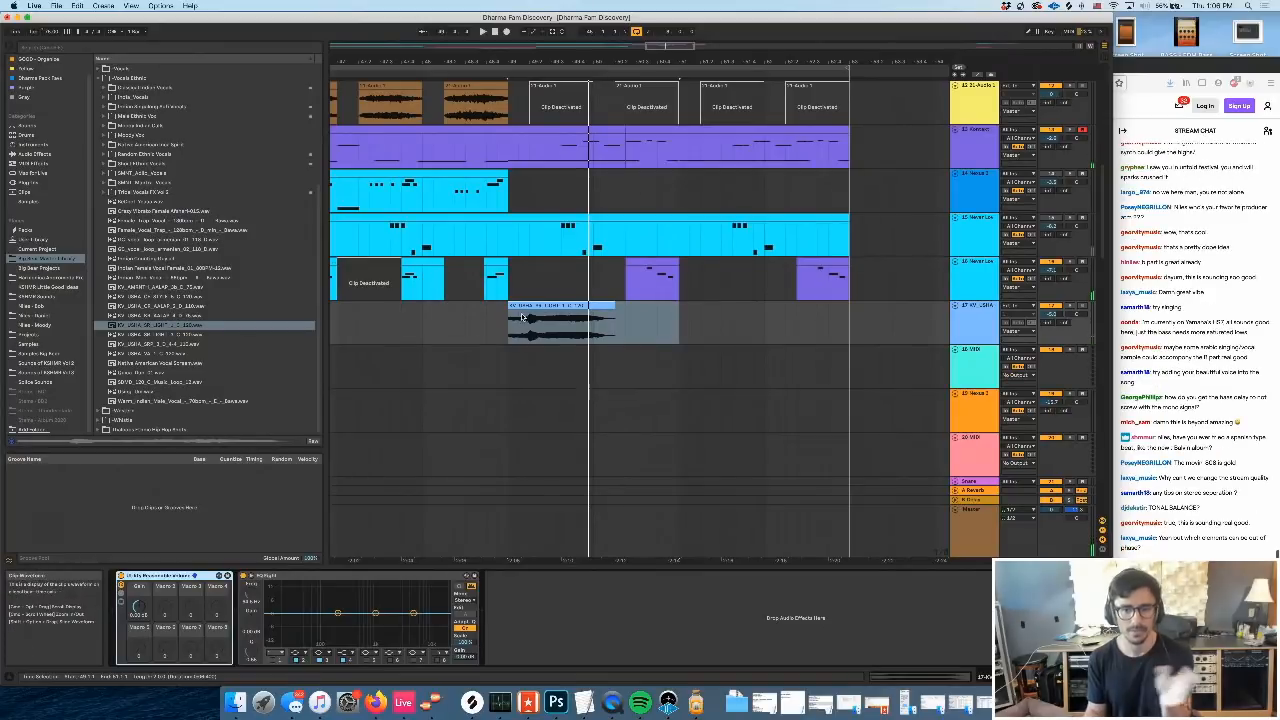
click(28, 182)
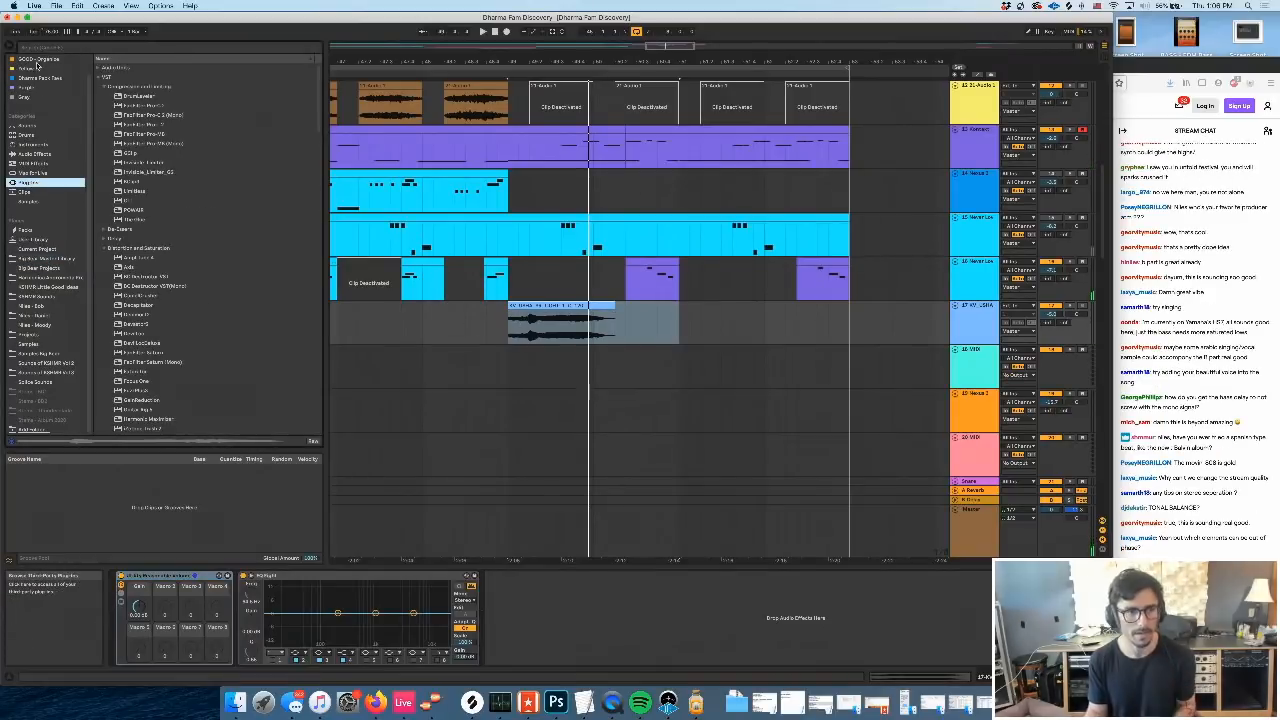
click(40, 48)
text(melody)
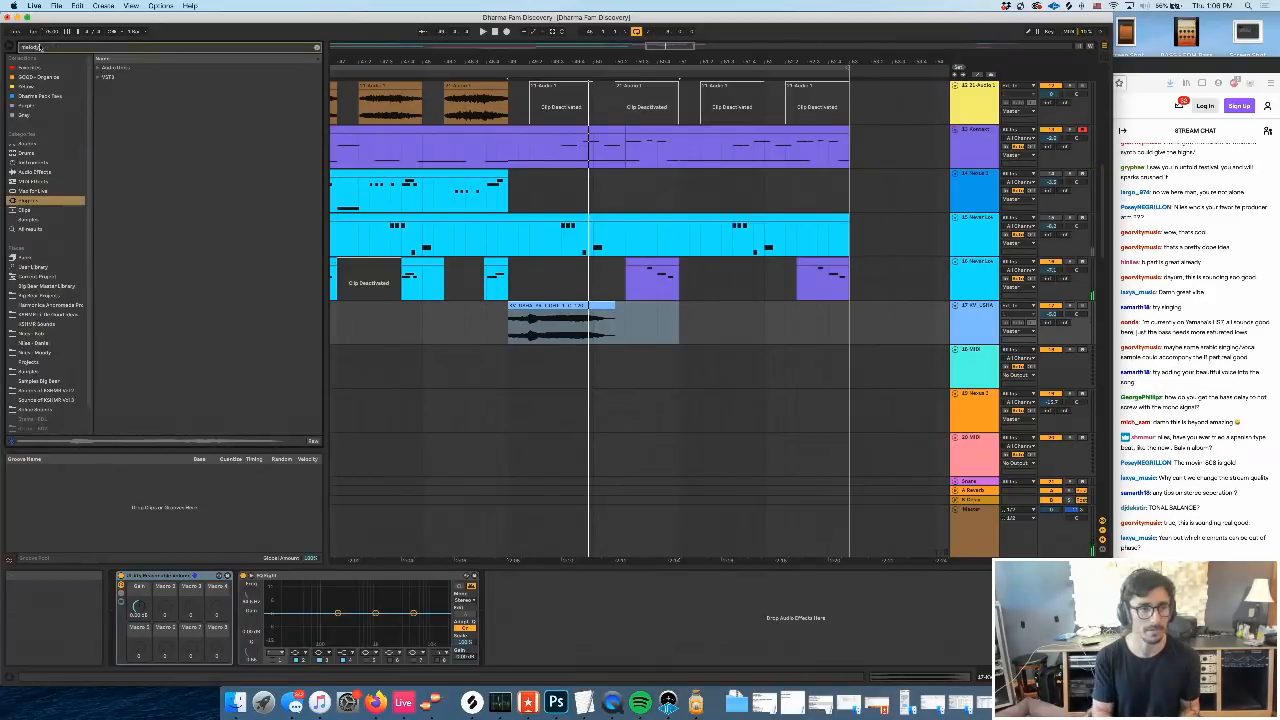
text(ne)
click(97, 78)
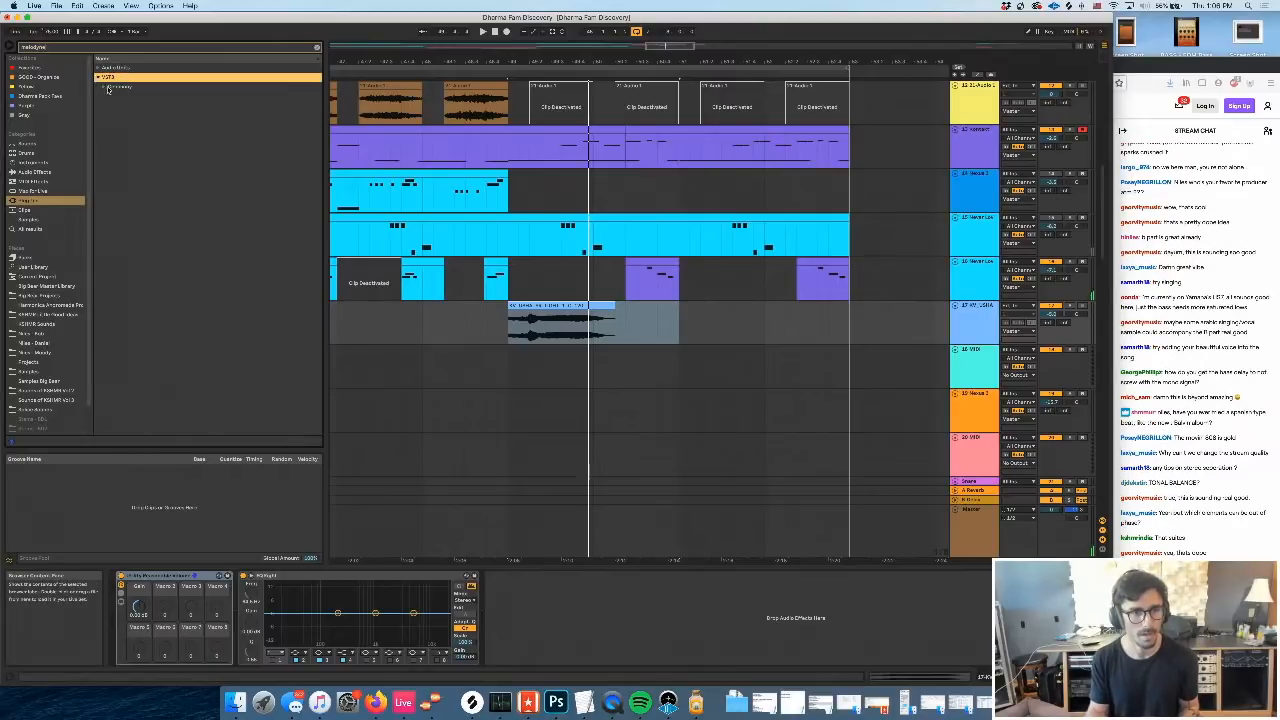
click(104, 87)
drag(135, 97, 308, 166)
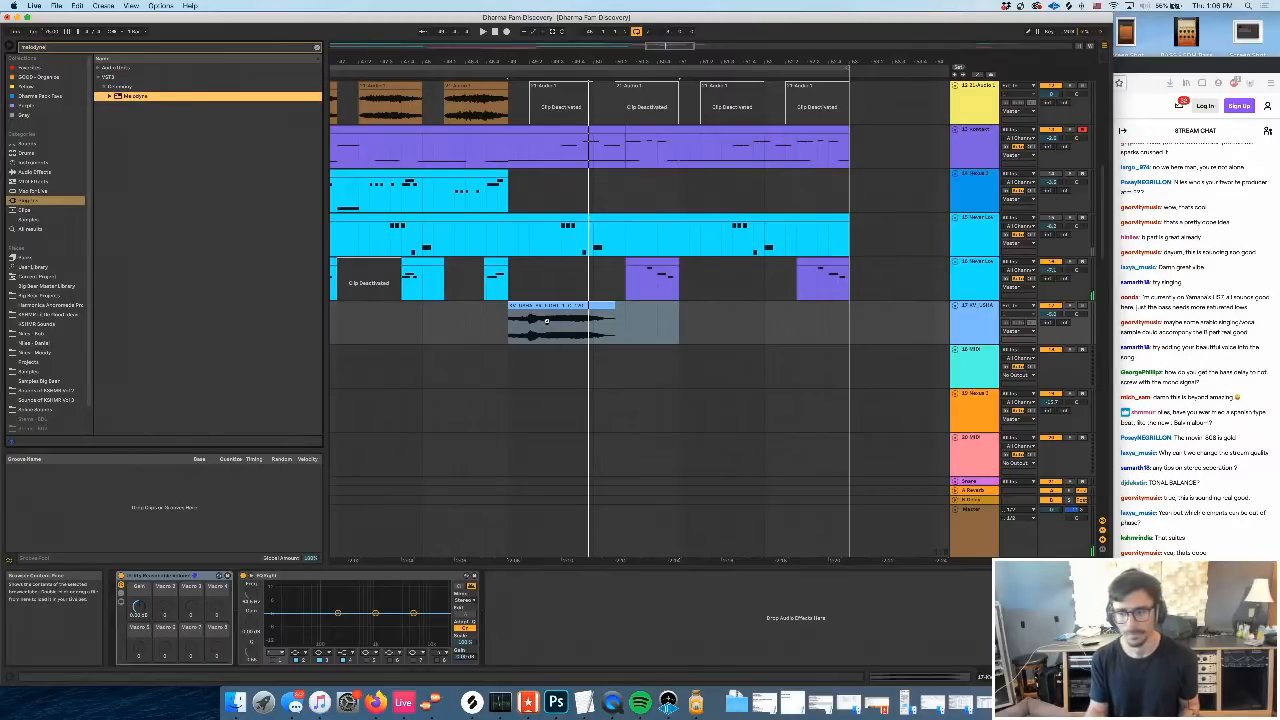
drag(547, 321, 548, 322)
Transfer the vocal clip into Melodyne by playing it through from the clip's start
scroll(553, 329, left, 1)
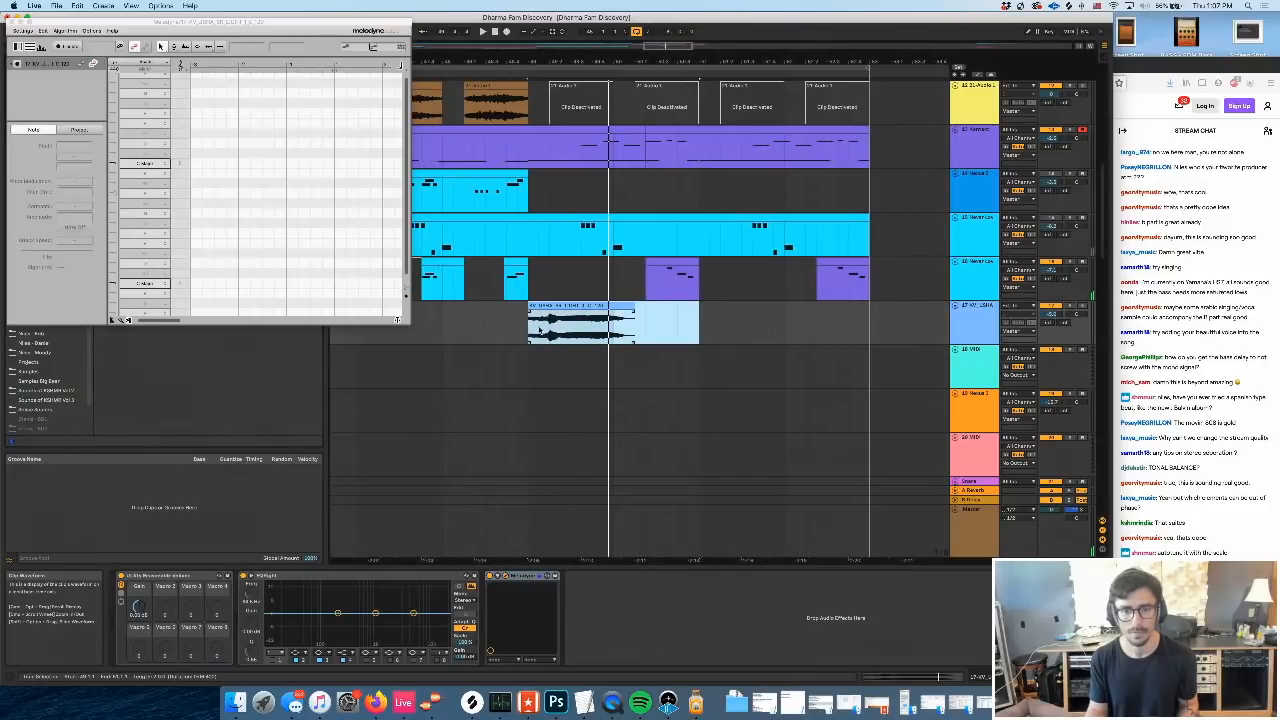
click(528, 335)
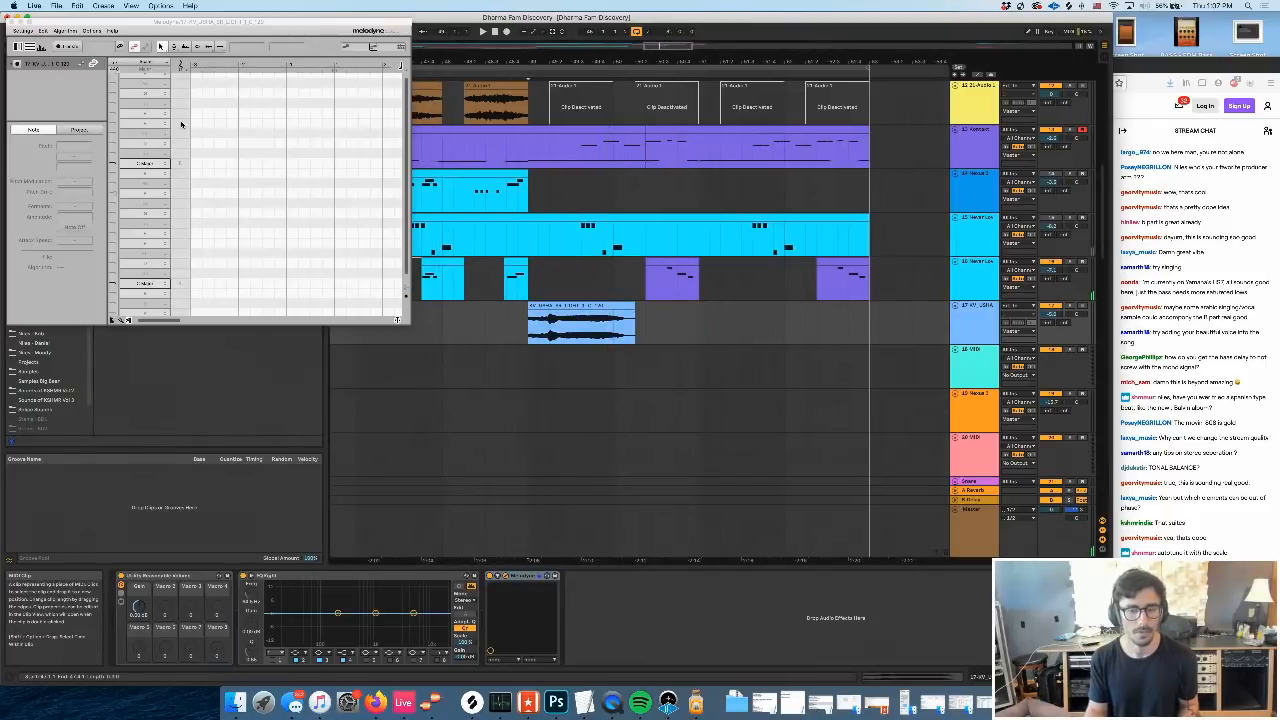
click(70, 45)
key(space)
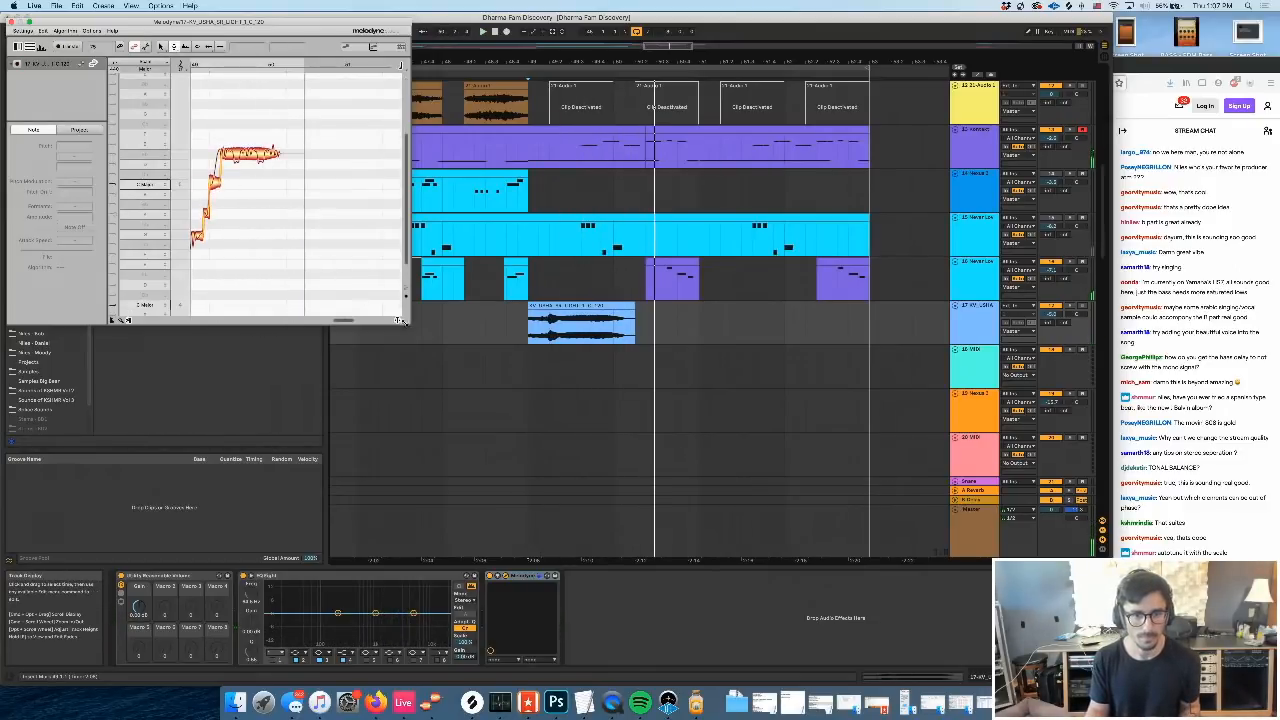
Enlarge the Melodyne editor and try raising the vocal's last three notes during playback, with the long final note around E5
drag(400, 322, 432, 400)
key(space)
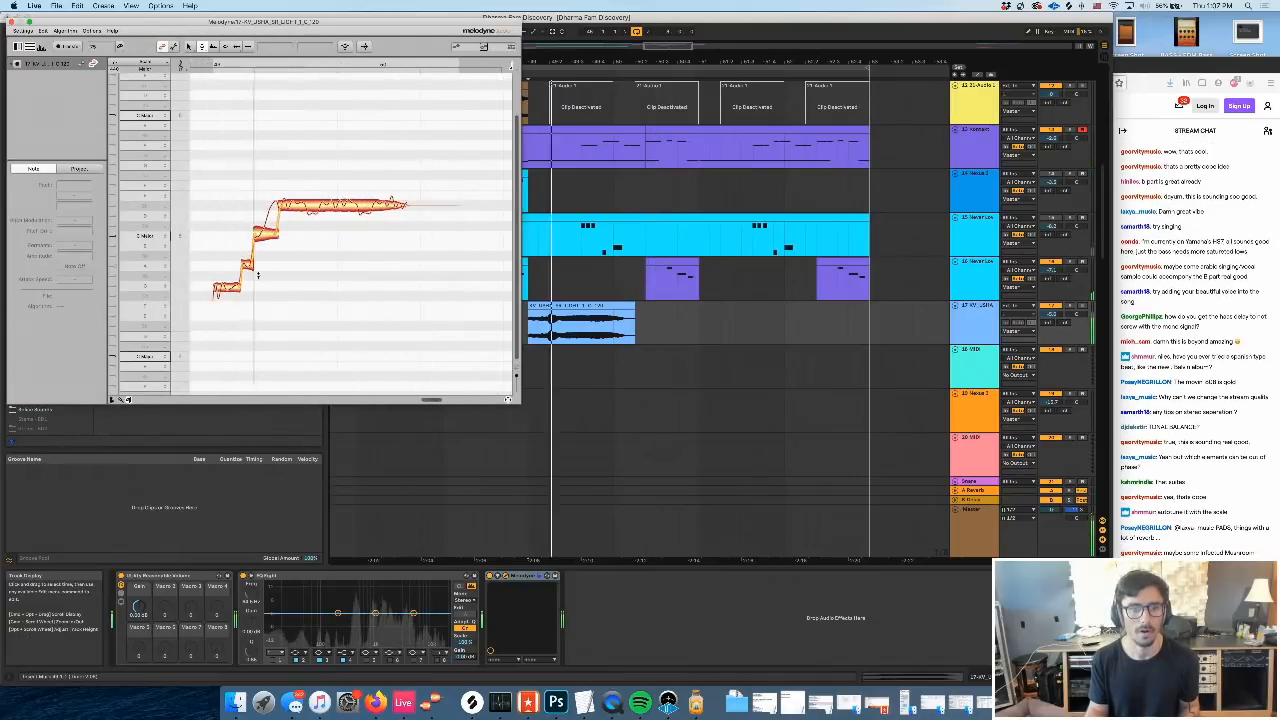
drag(245, 266, 298, 193)
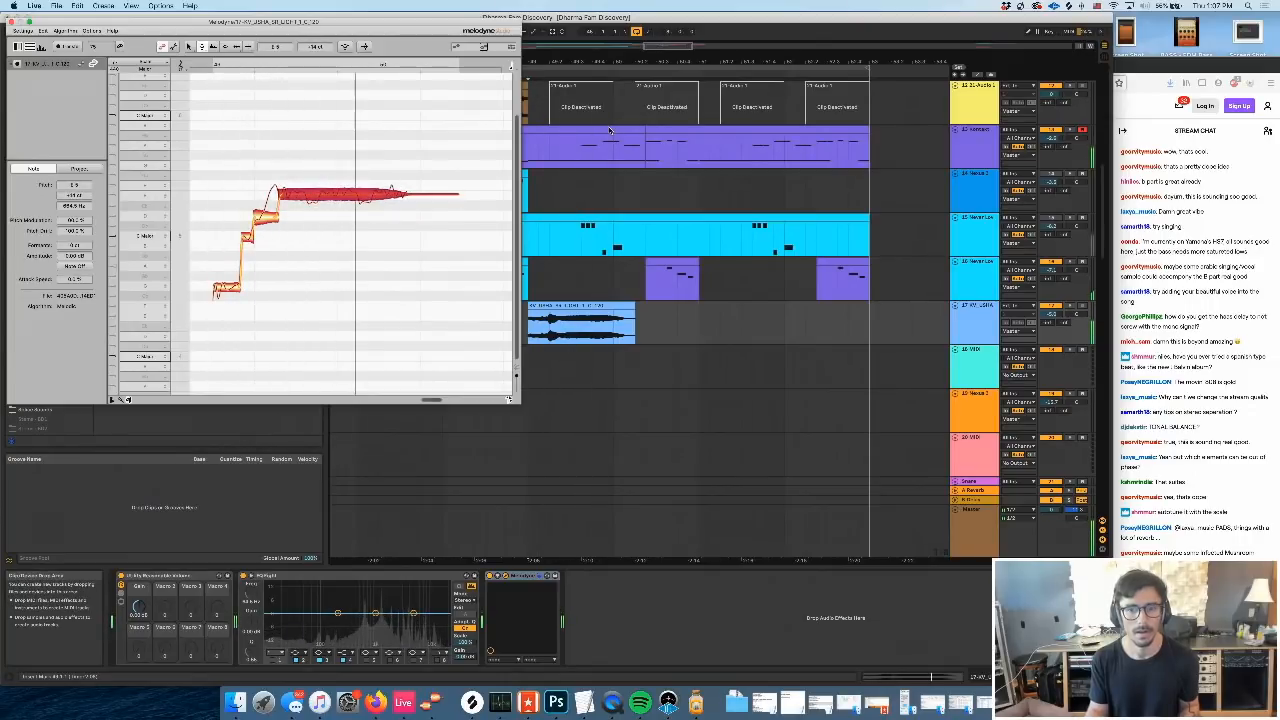
Check the notes of the Kontakt lead clip in the drop's second half and return to the vocal track's Melodyne editor
scroll(609, 130, up, 4)
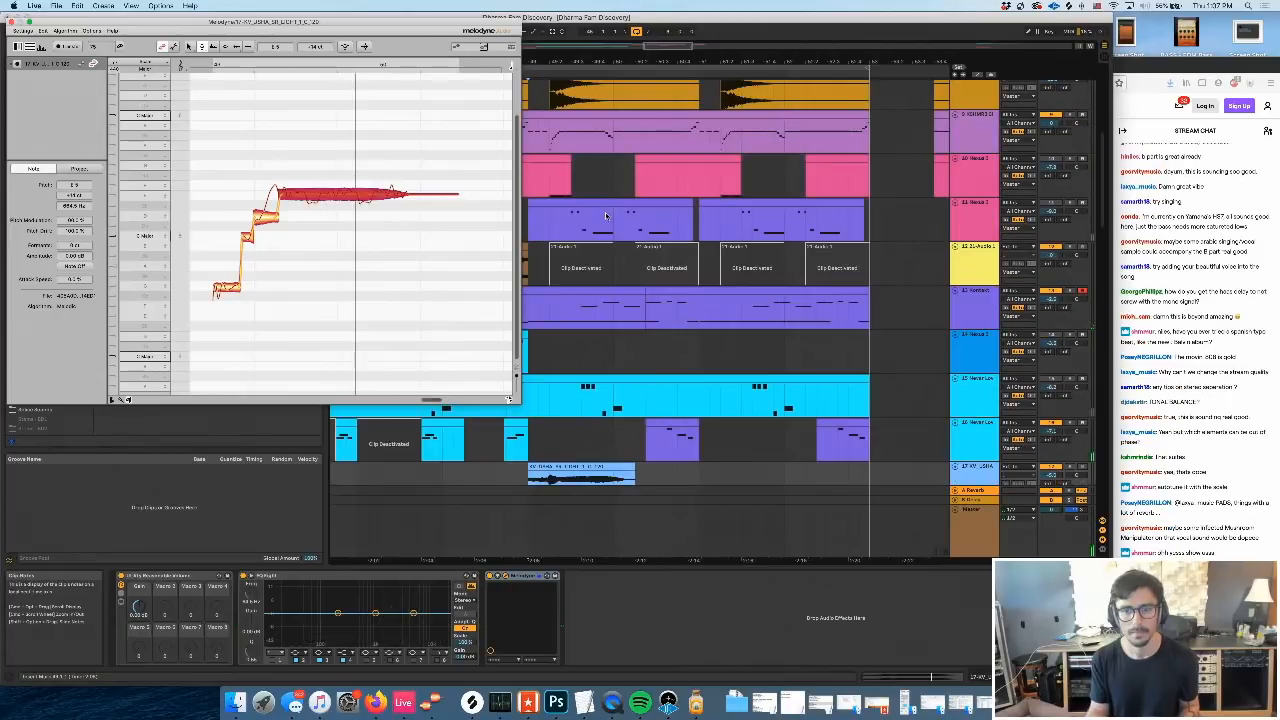
click(597, 289)
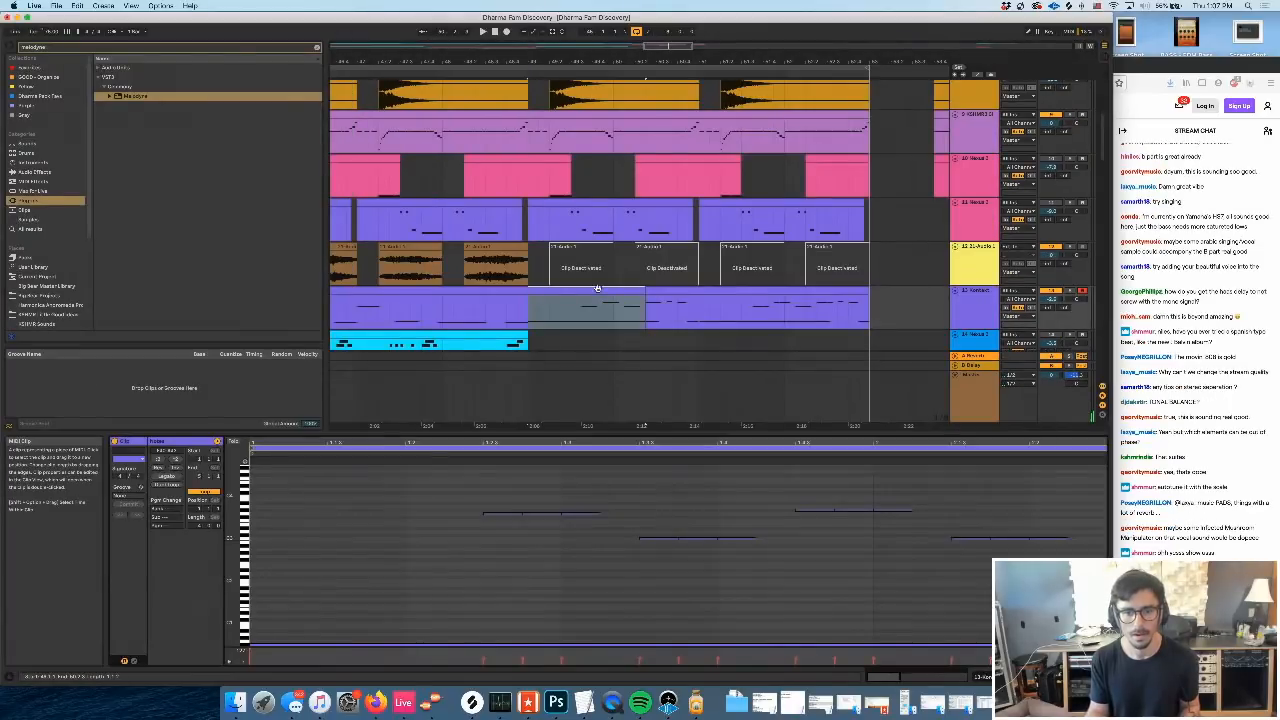
key(shift+Tab)
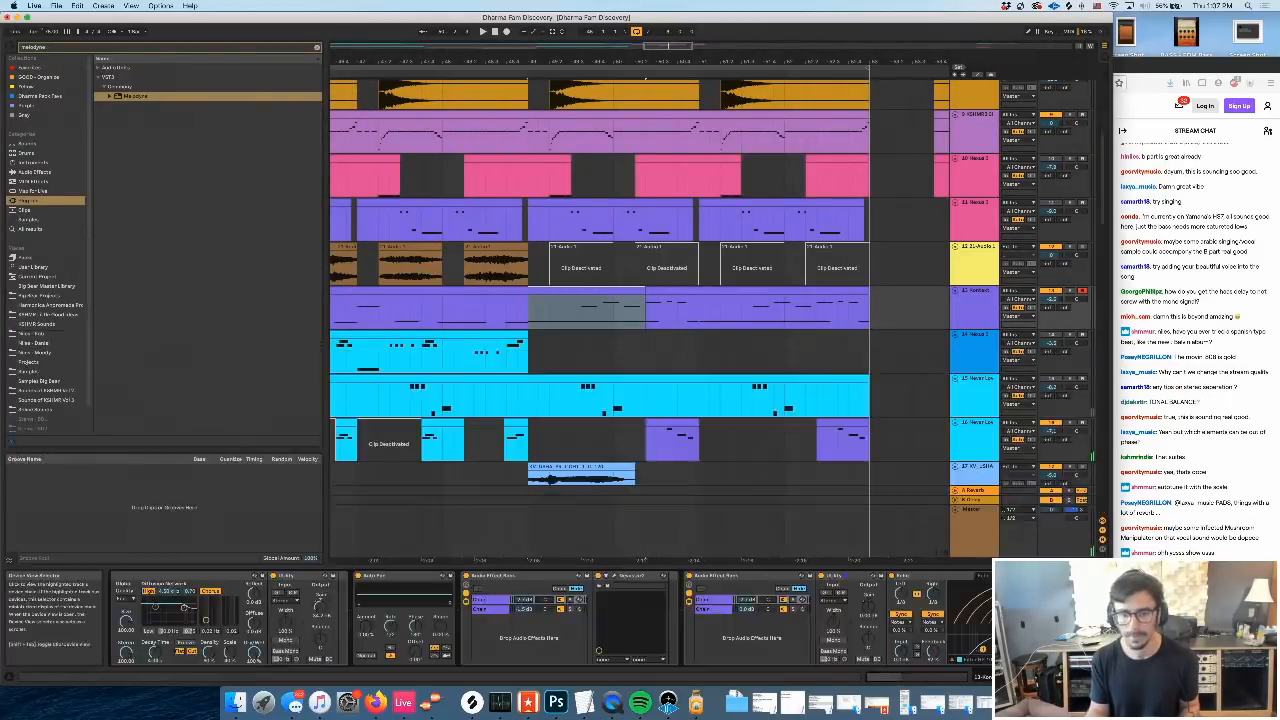
click(974, 306)
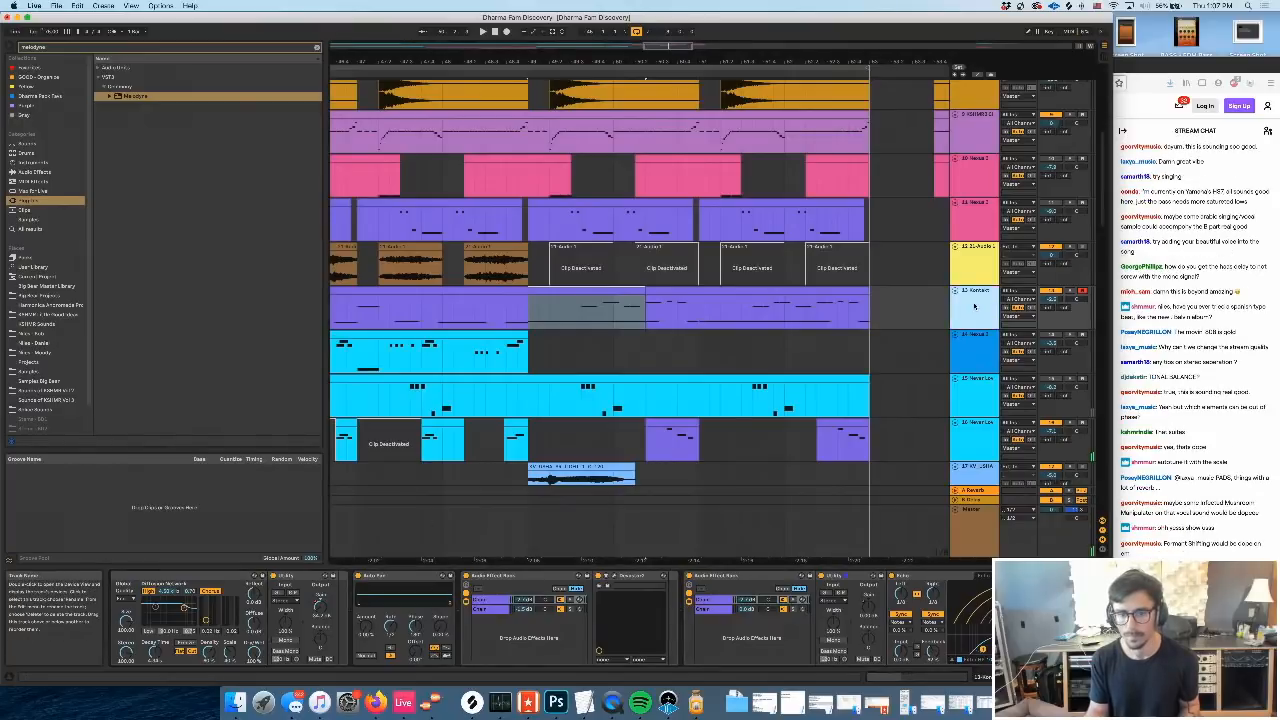
click(985, 477)
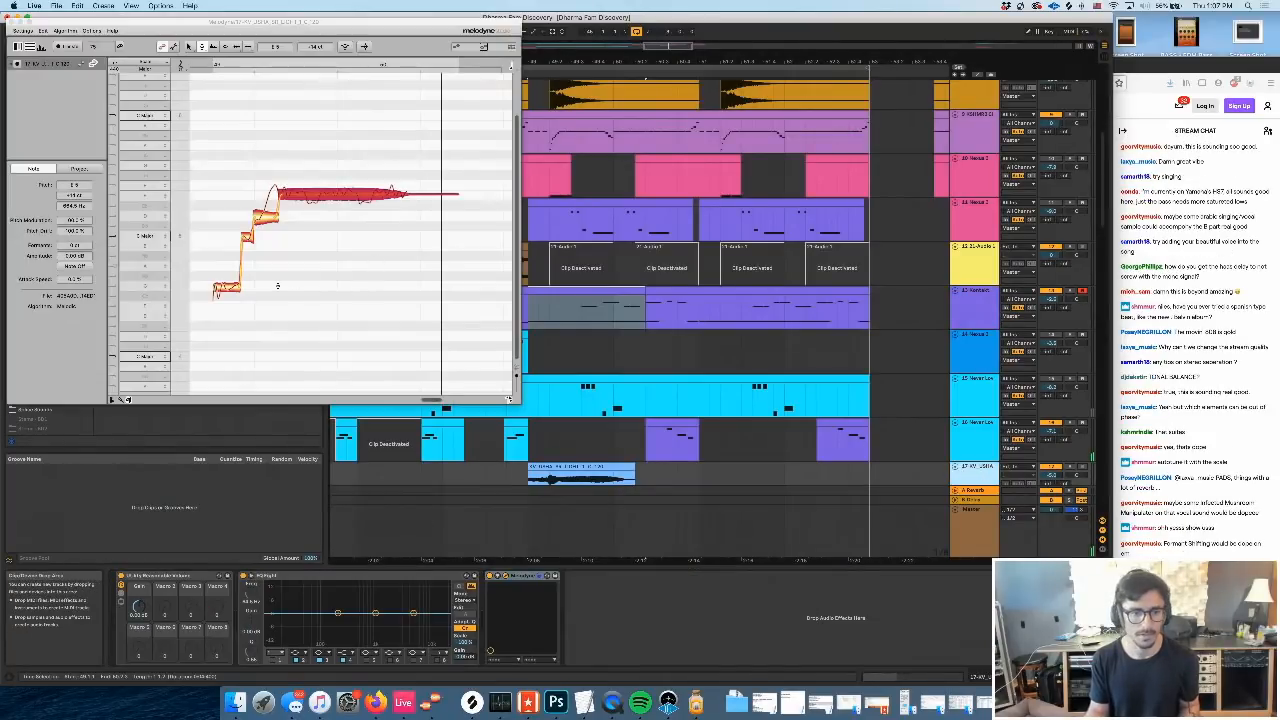
Lower all four vocal notes in Melodyne, moving the first to C4 and the long last one to about G4
drag(231, 289, 229, 358)
key(space)
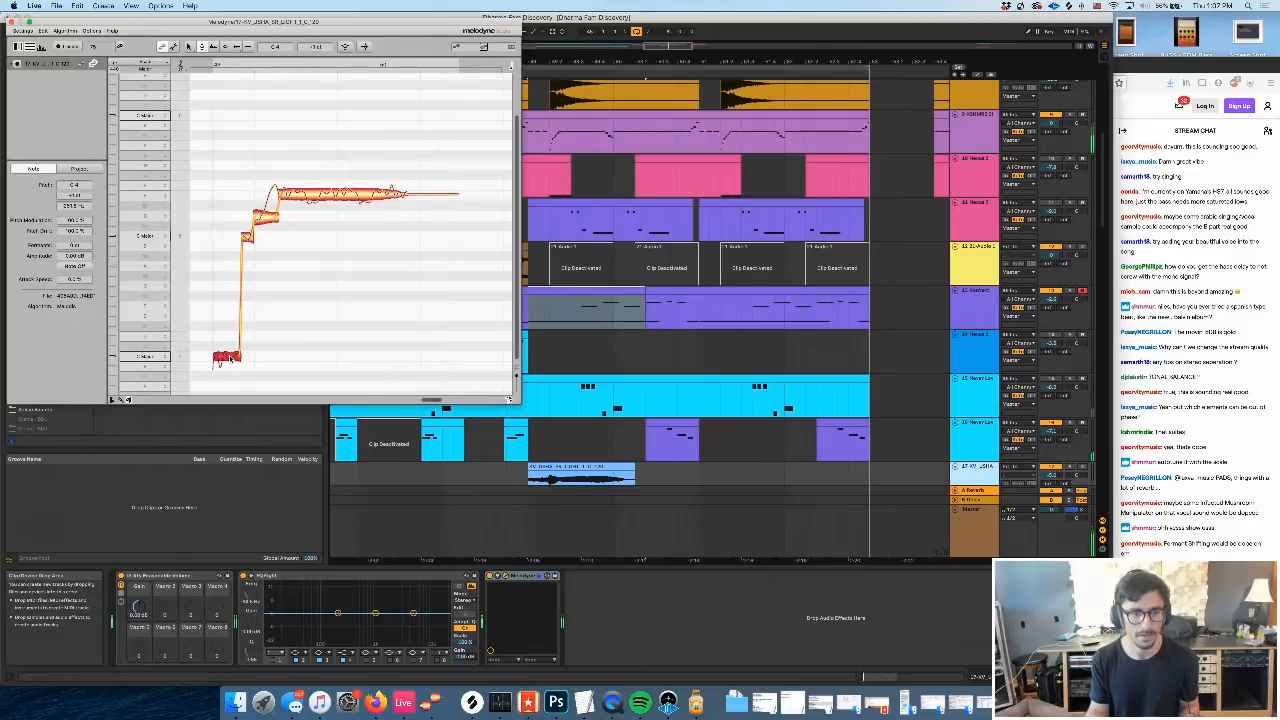
drag(248, 240, 249, 310)
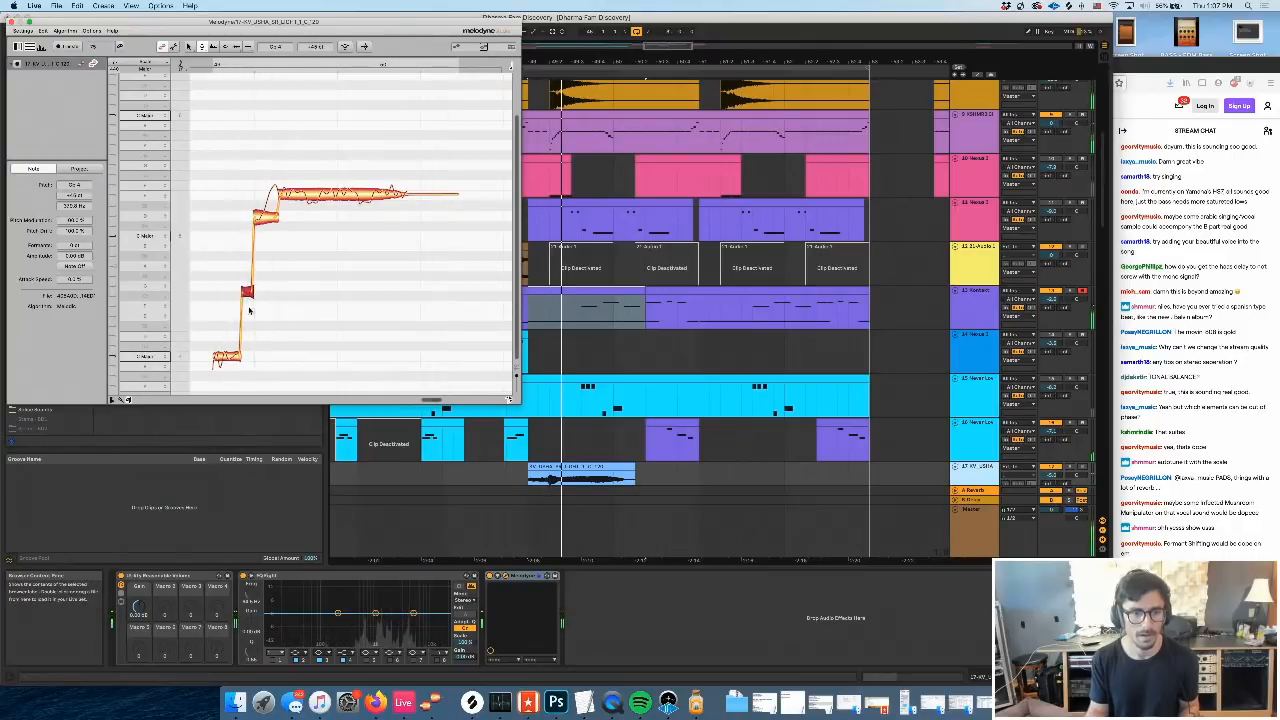
drag(266, 216, 270, 302)
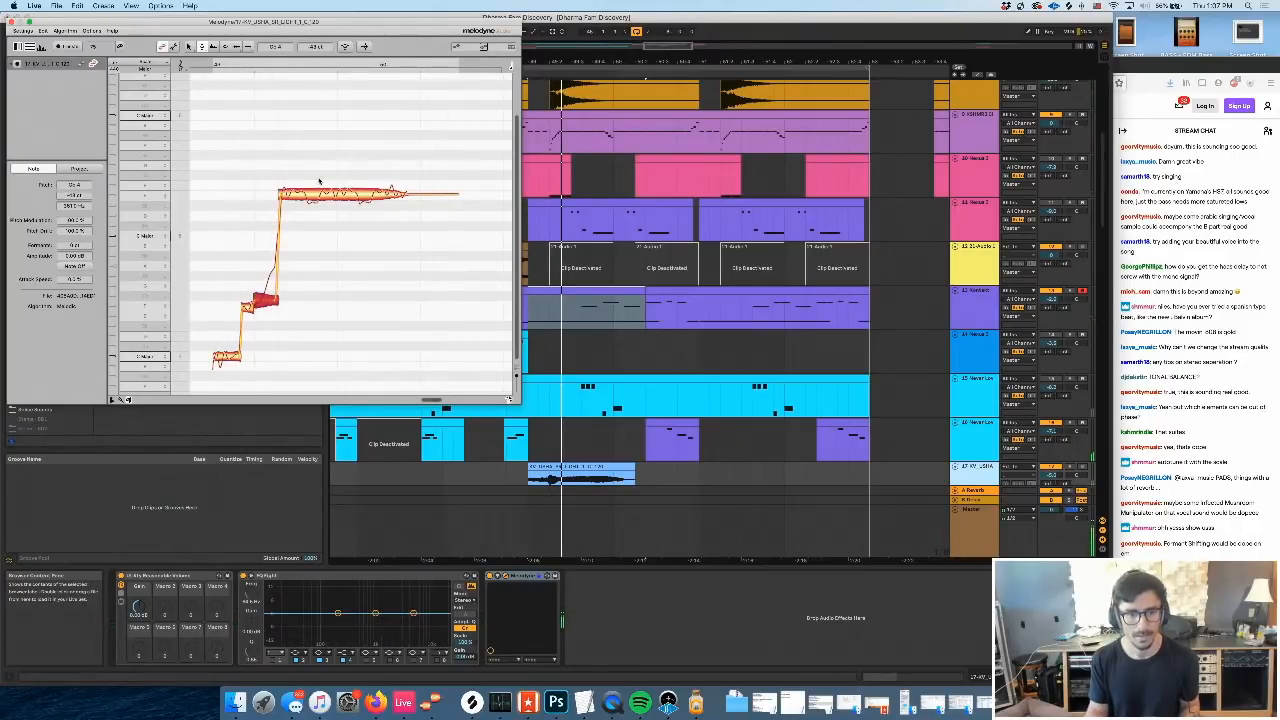
drag(312, 195, 312, 287)
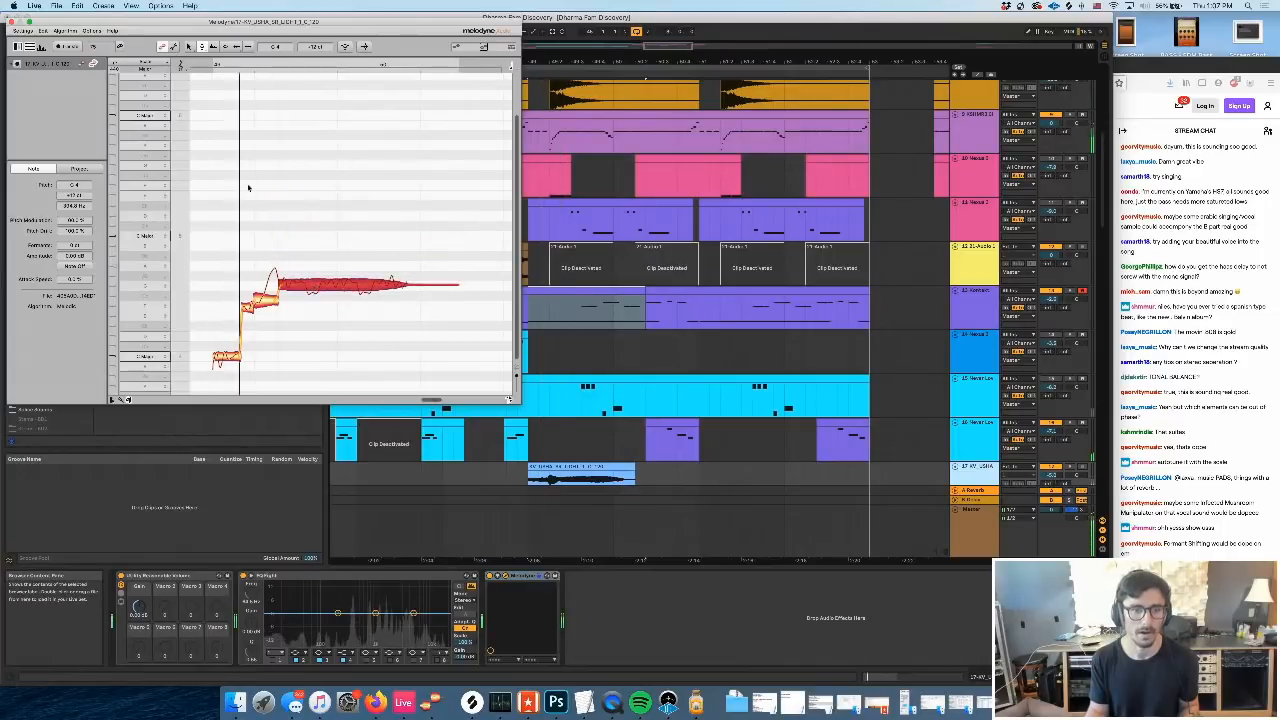
Try the long last note at C5 and the third note at about Bb4 while the drop plays
double_click(297, 287)
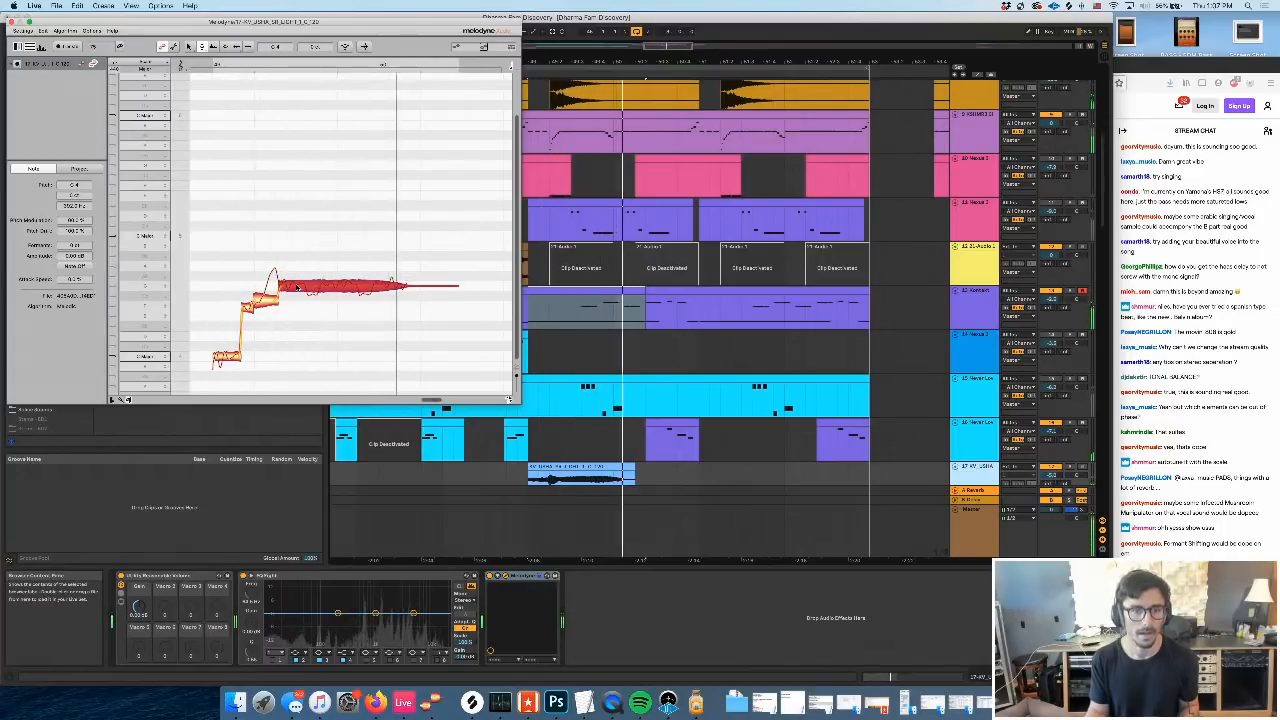
drag(297, 287, 297, 236)
drag(266, 298, 266, 260)
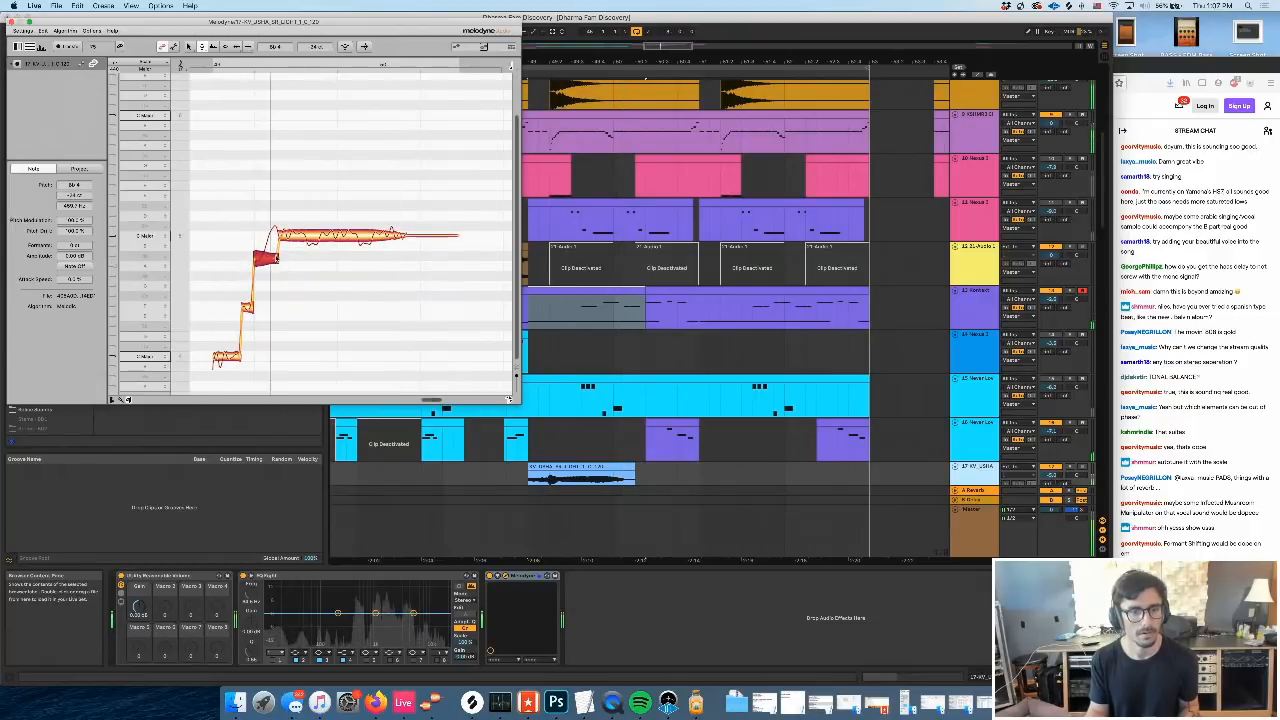
click(305, 231)
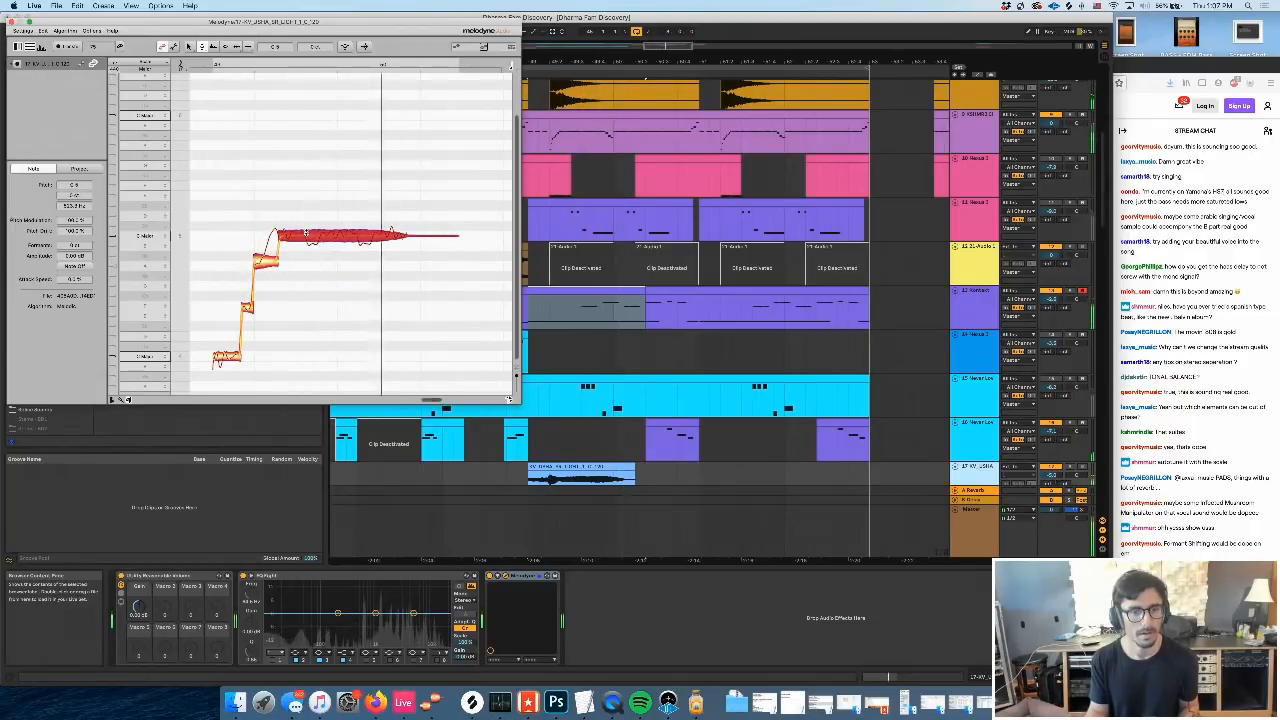
click(343, 277)
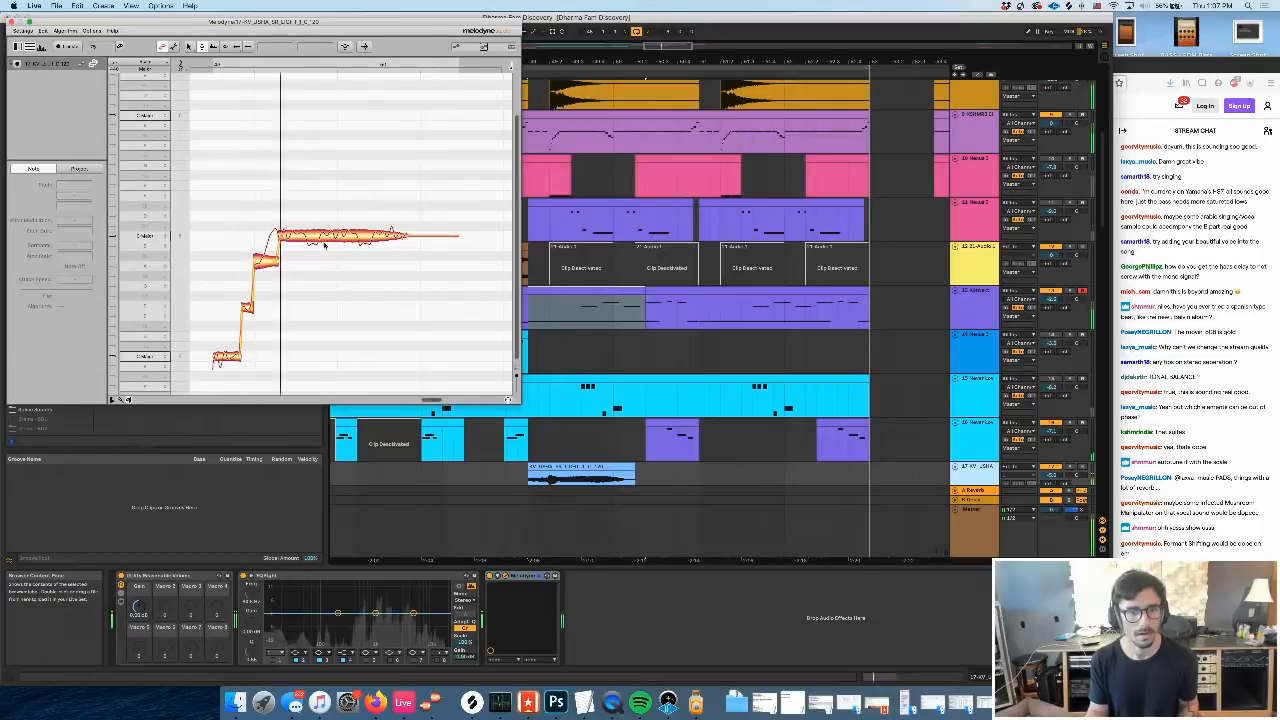
Lower the long last note to G4, the third to F4 and the second to Eb4, and replay the phrase
drag(318, 237, 248, 324)
click(250, 311)
key(space)
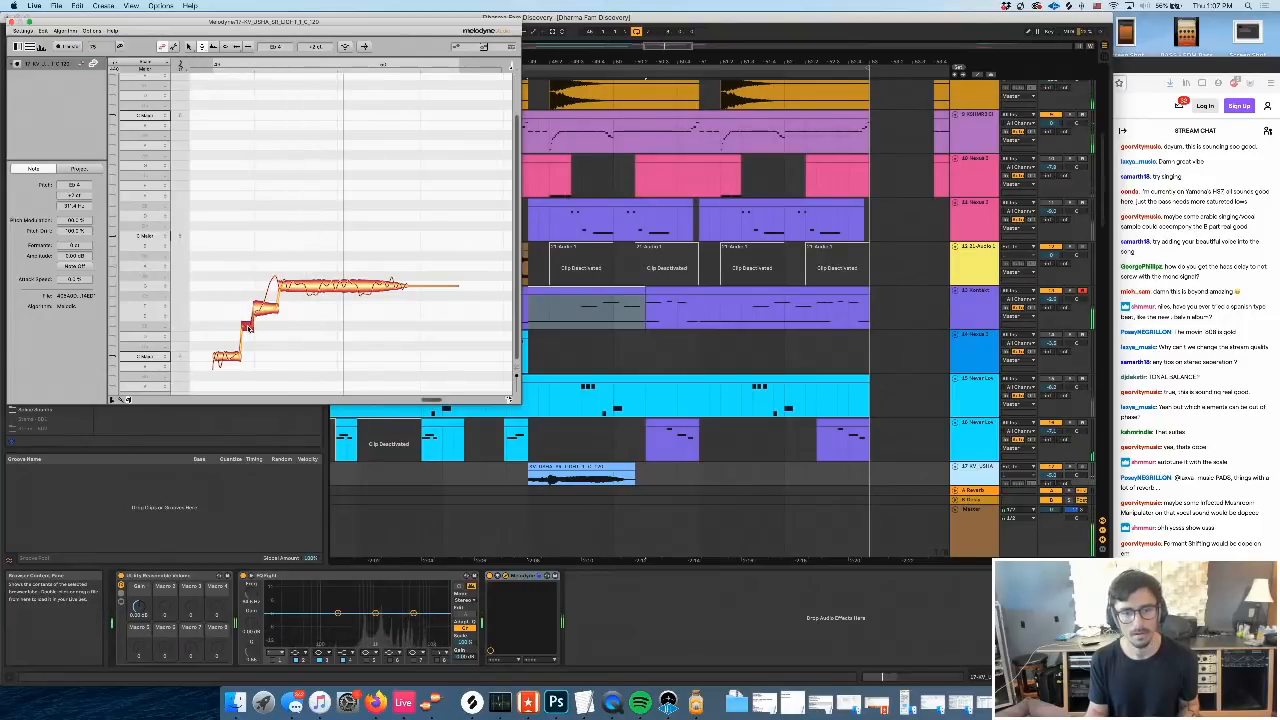
key(space)
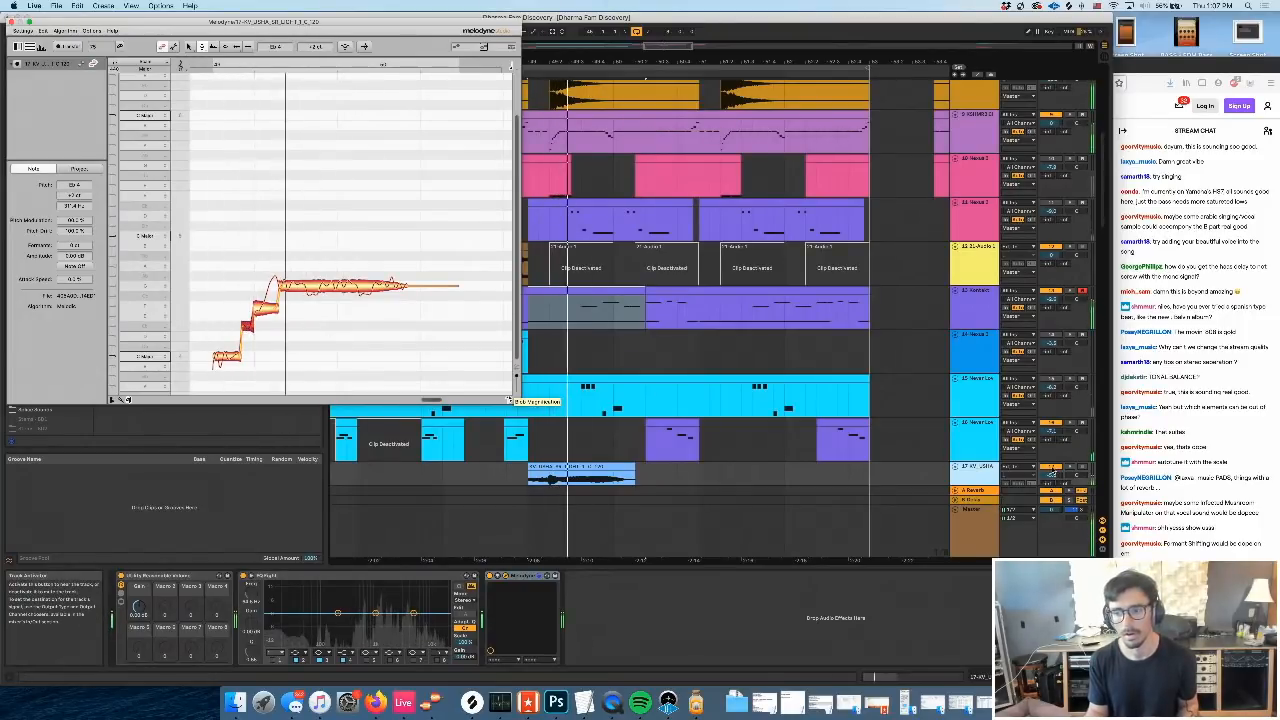
Switch the vocal track off and on again during playback to compare the drop with and without it
click(1052, 472)
key(space)
key(space)
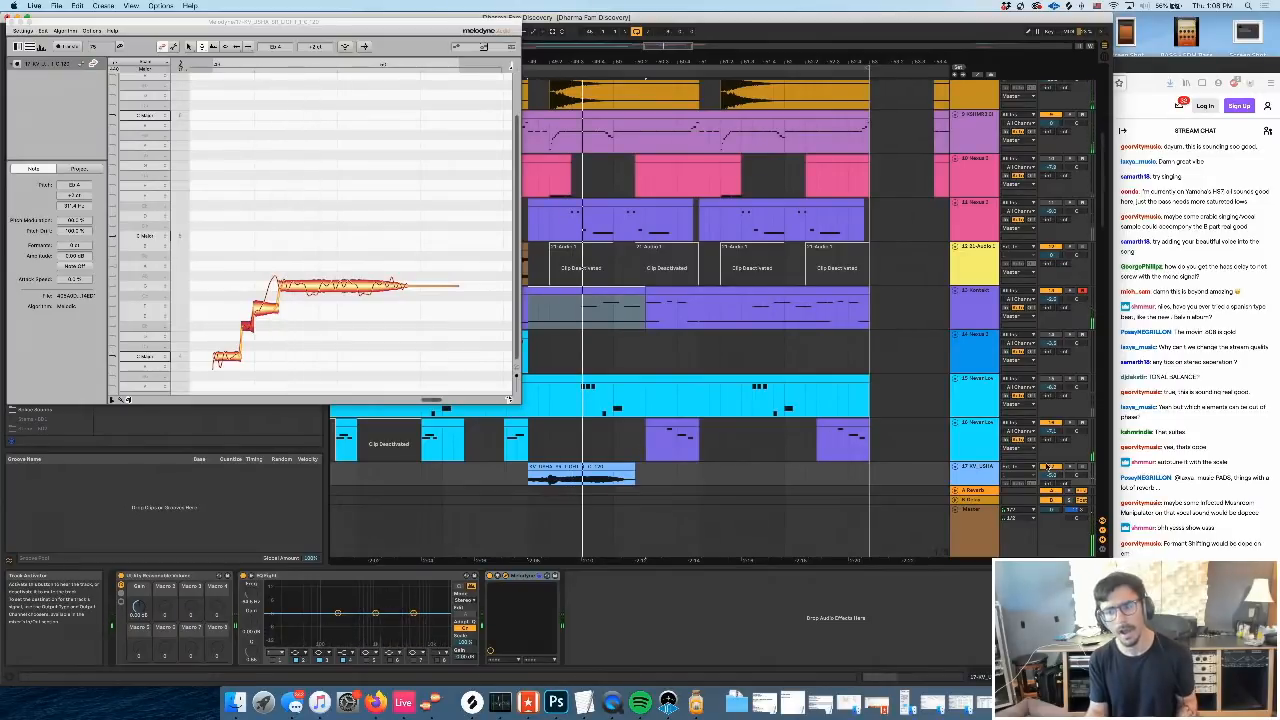
key(space)
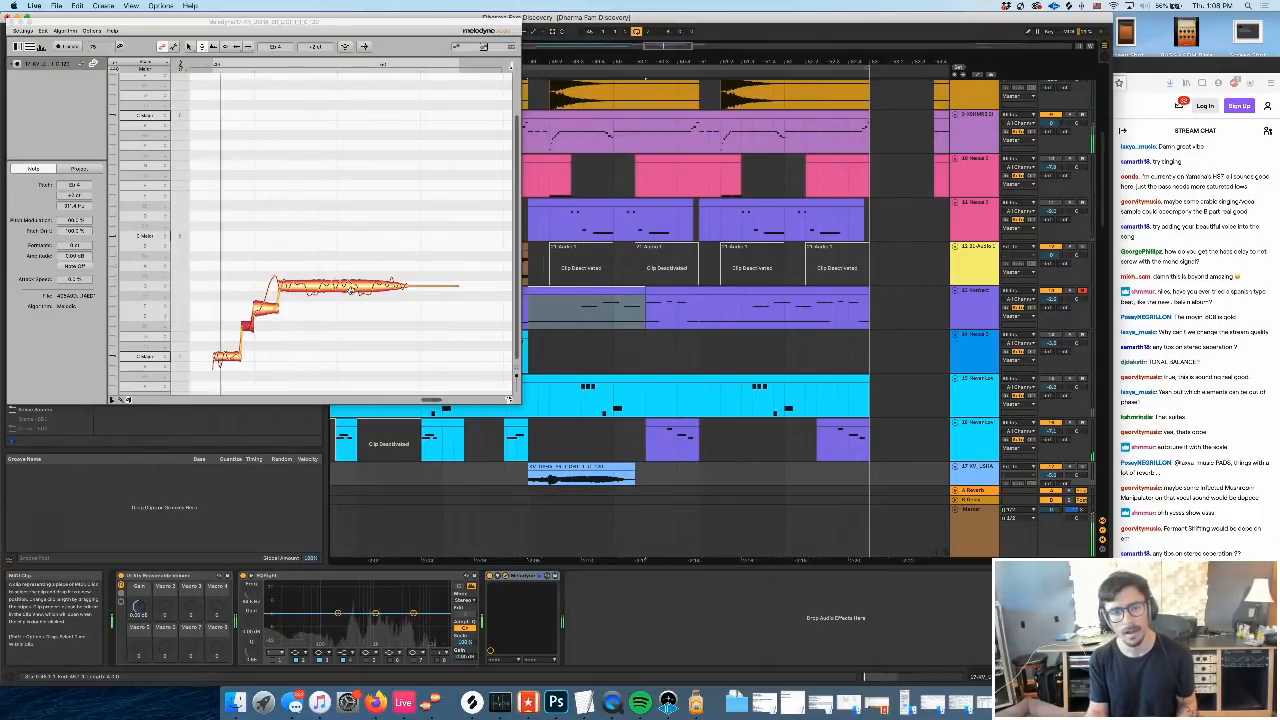
Raise the vocal notes in Melodyne to C5 for the long last note, Bb4 for the third, and G4 for the first two
drag(350, 287, 358, 234)
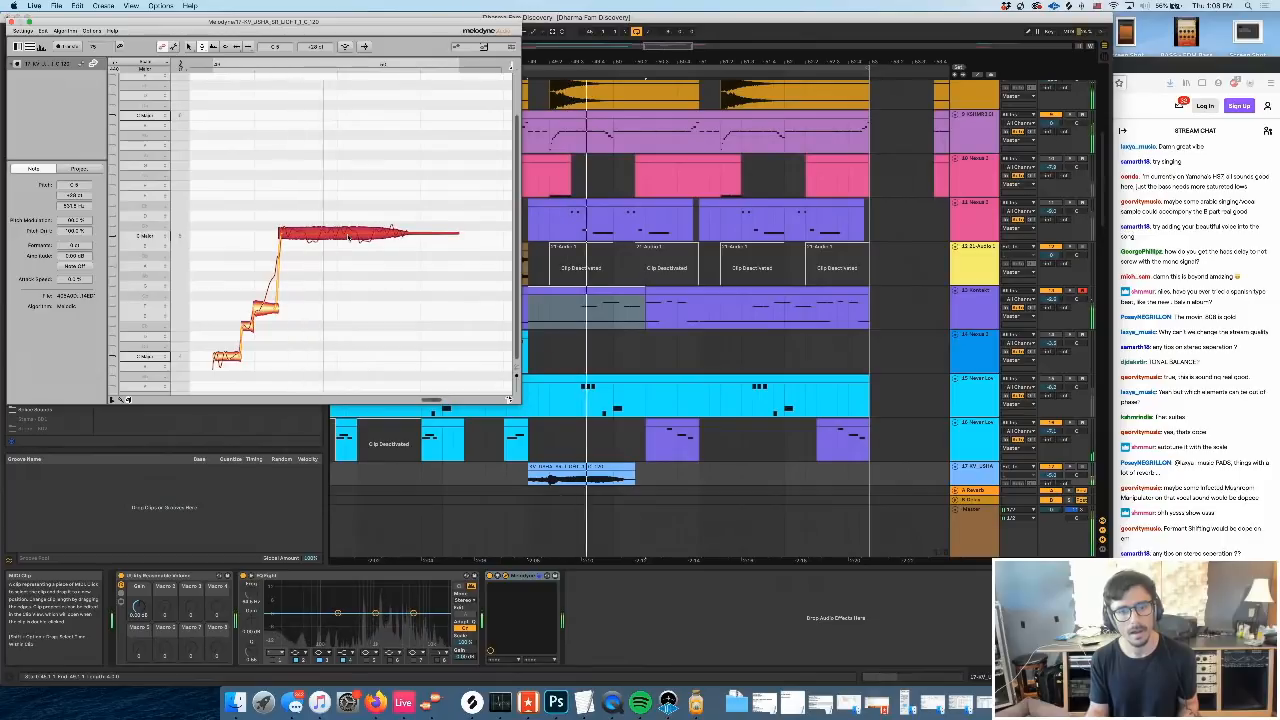
drag(265, 305, 265, 250)
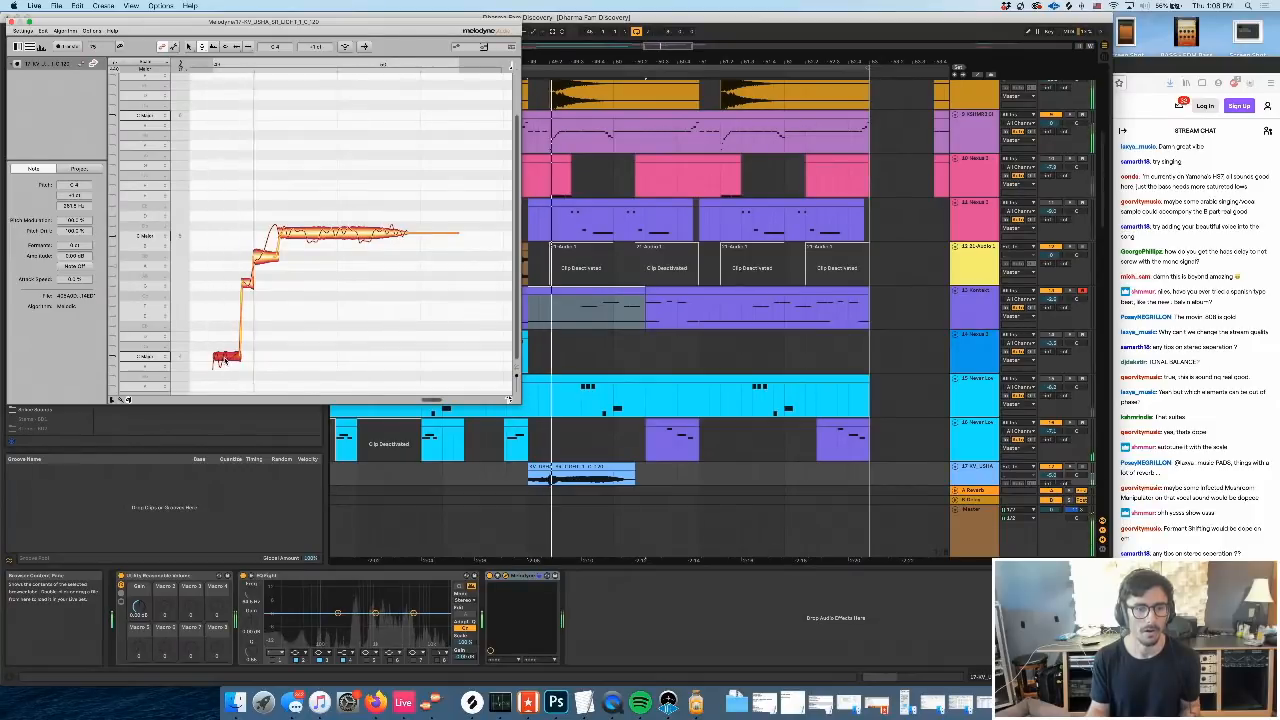
drag(225, 358, 228, 343)
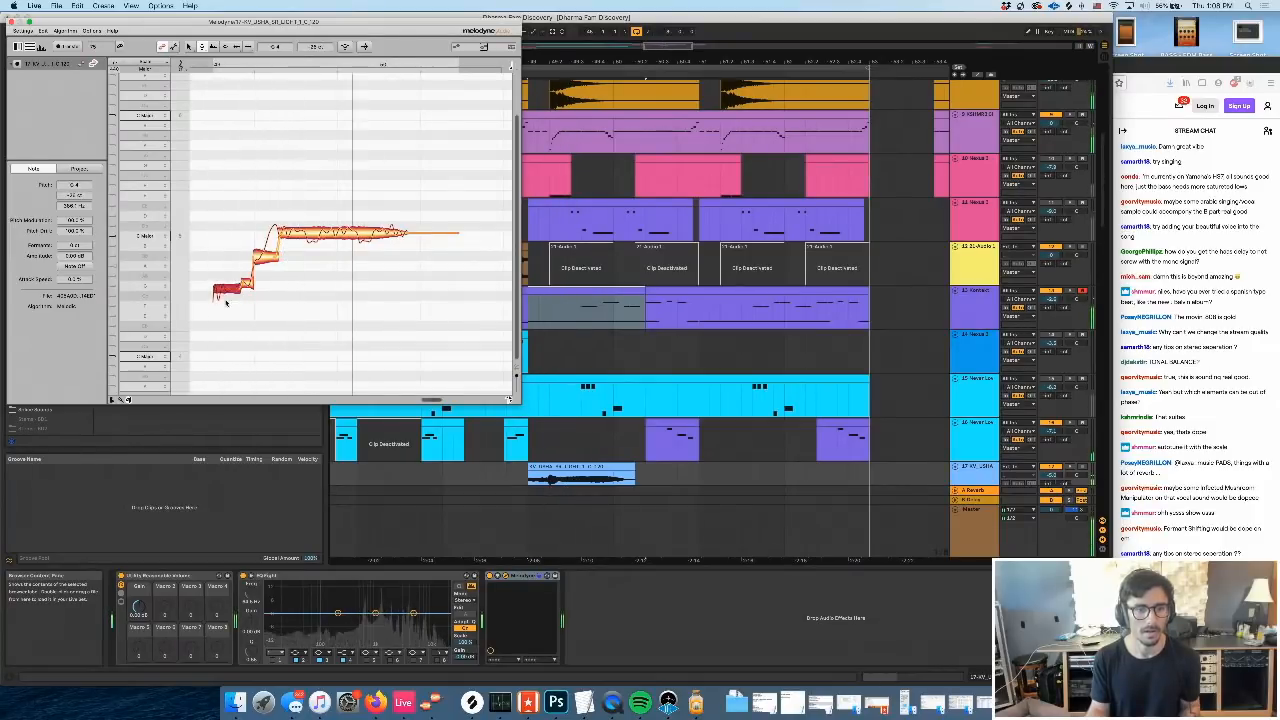
Split the long last vocal note into separate segments around its pitch dips
click(248, 47)
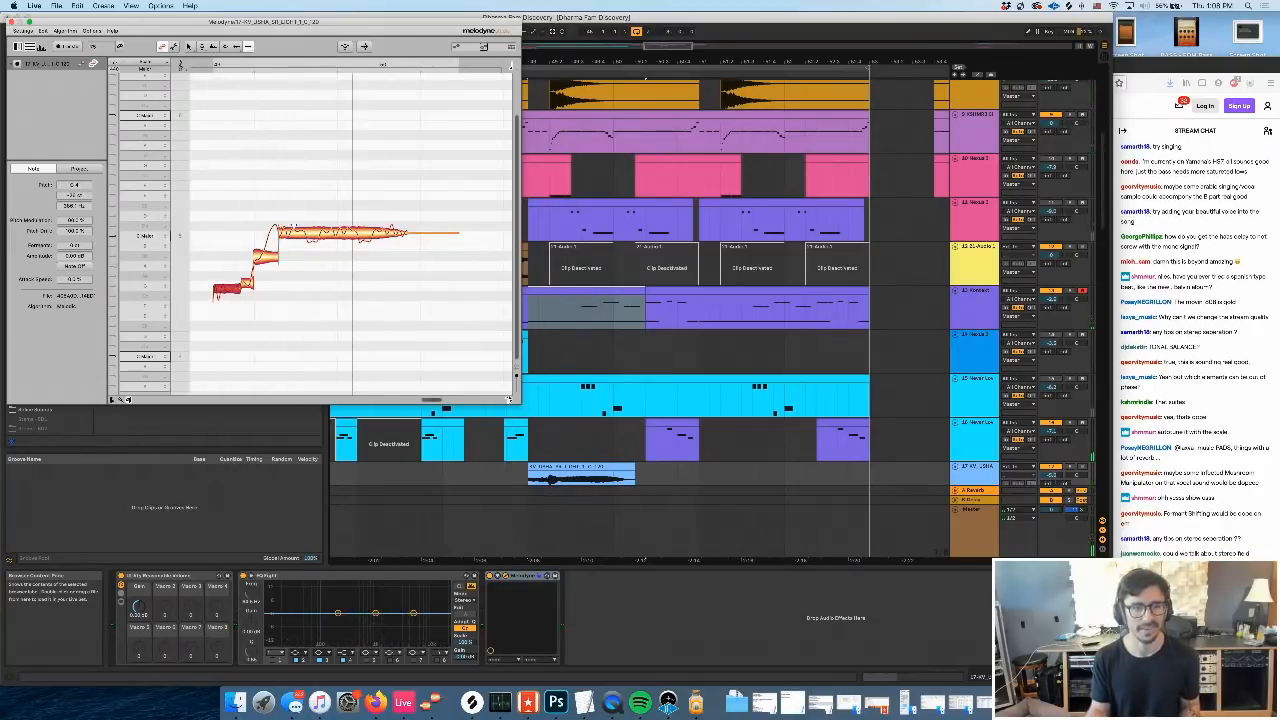
click(307, 234)
click(319, 235)
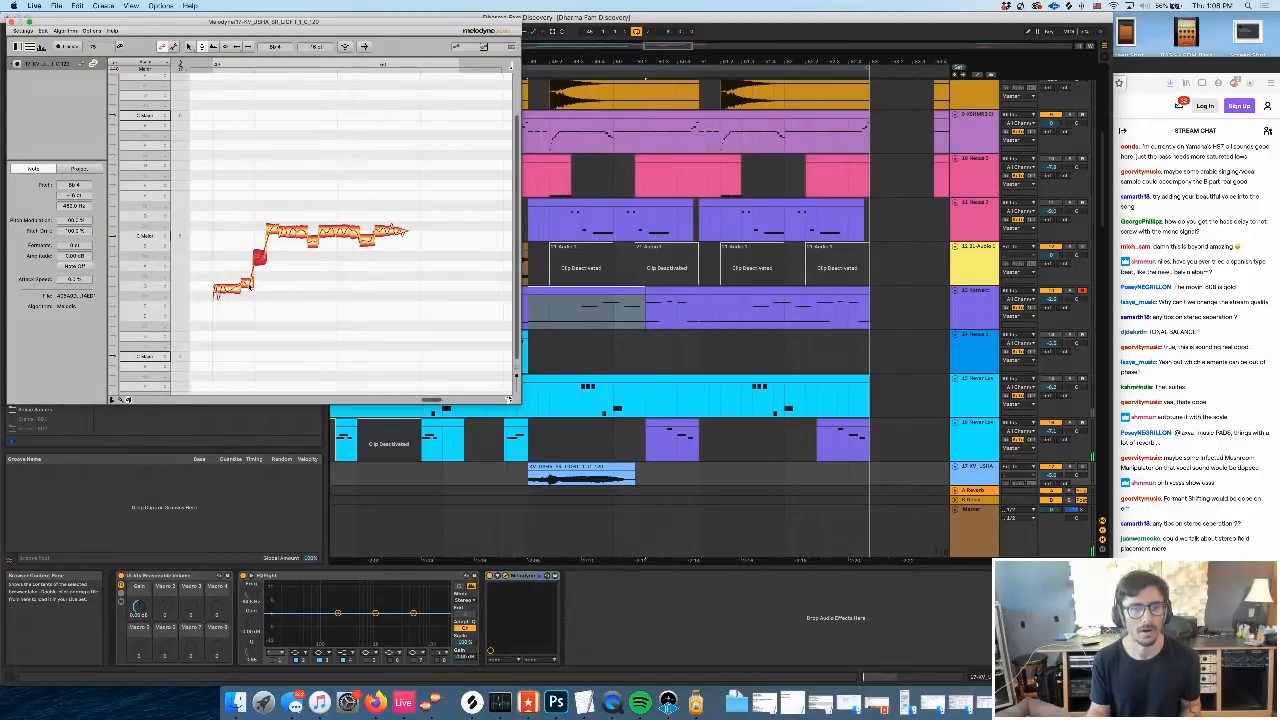
Snap the second note to G4 and the segments of the long note to C5 while replaying the phrase
key(space)
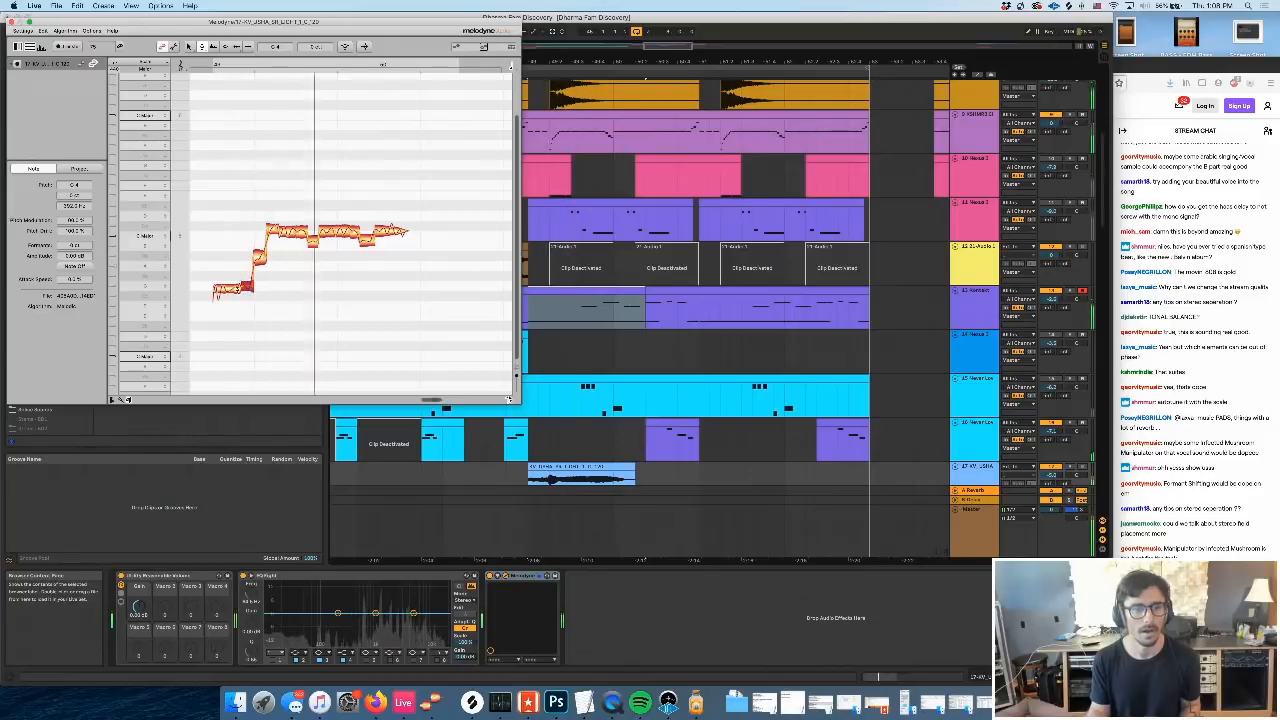
key(space)
click(285, 233)
key(space)
click(312, 235)
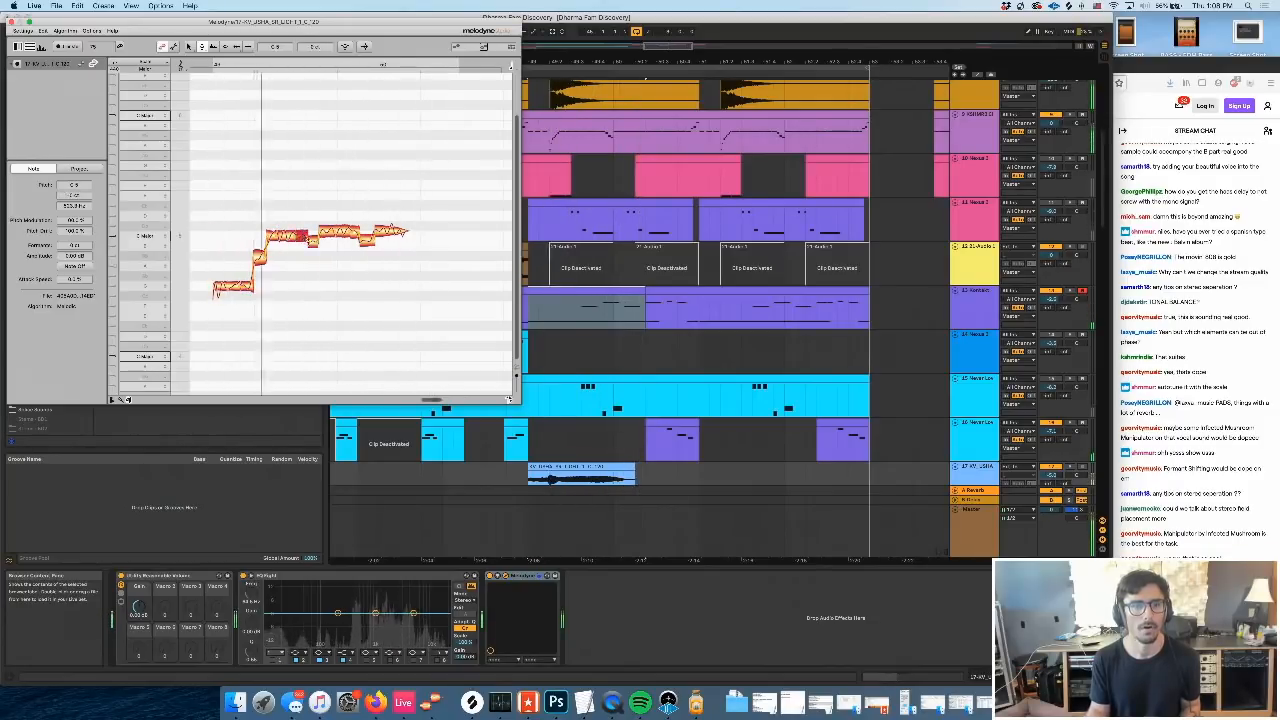
click(326, 235)
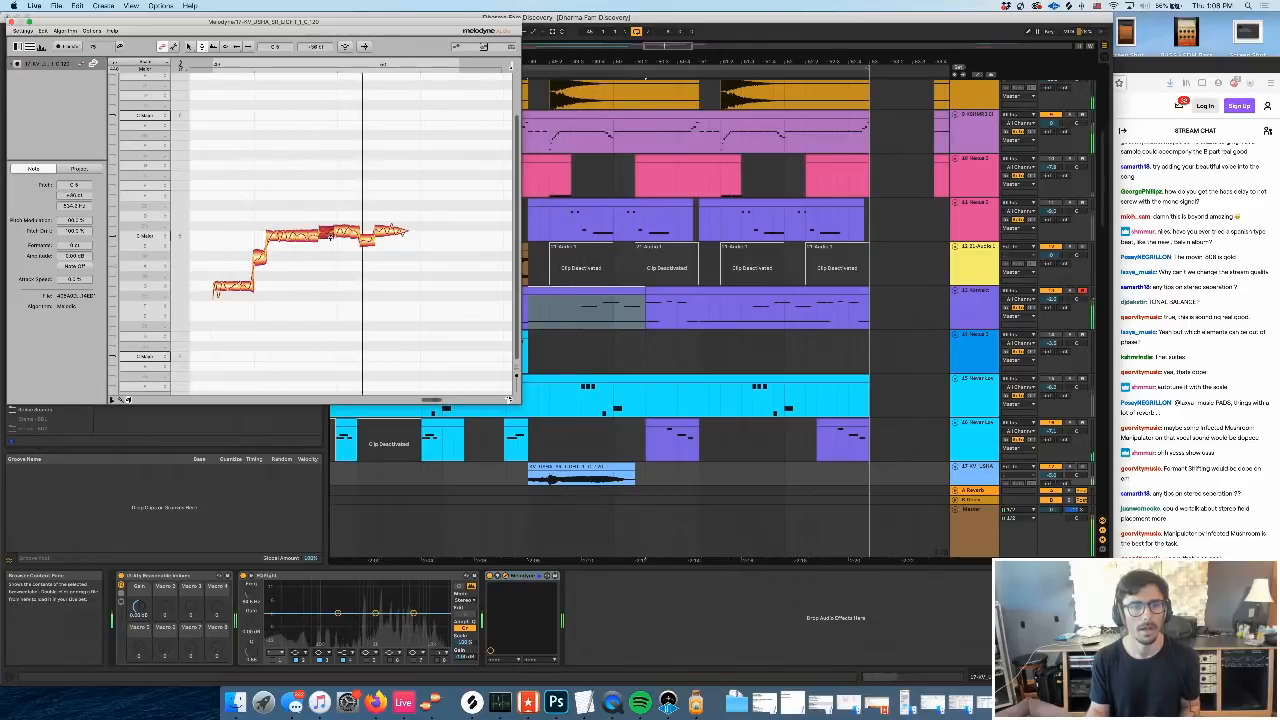
key(space)
key(space)
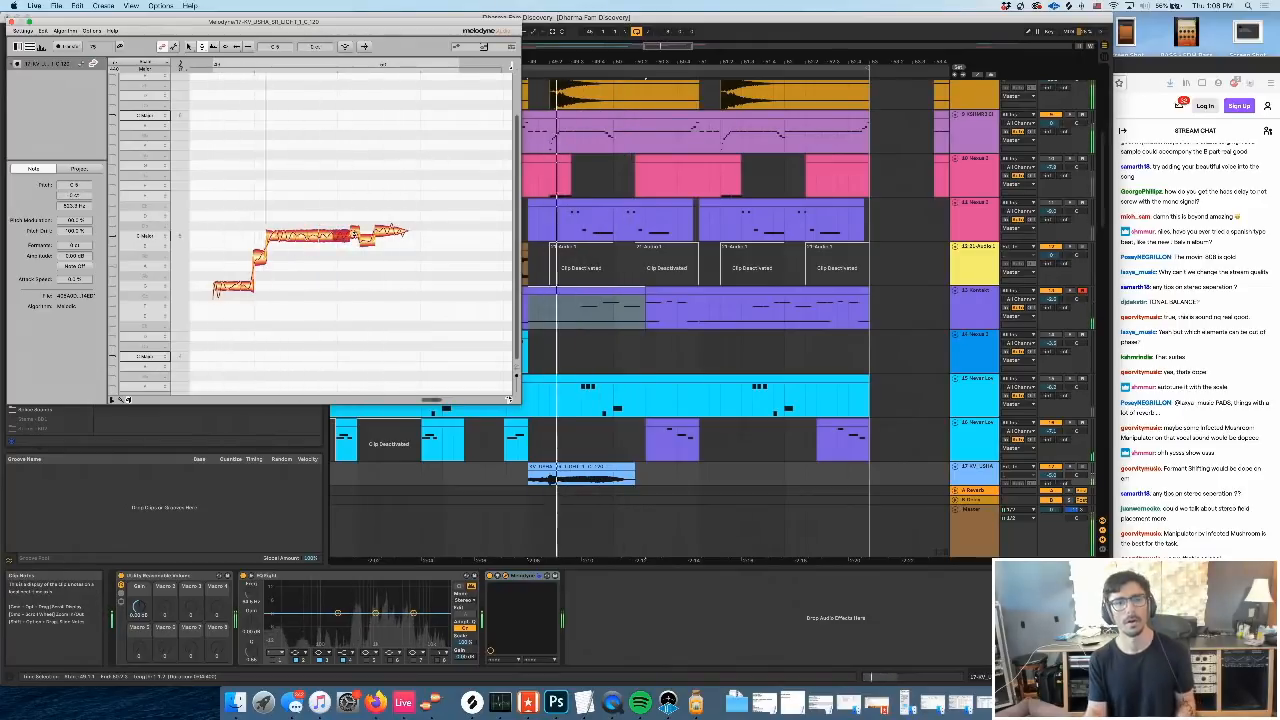
click(357, 237)
click(372, 237)
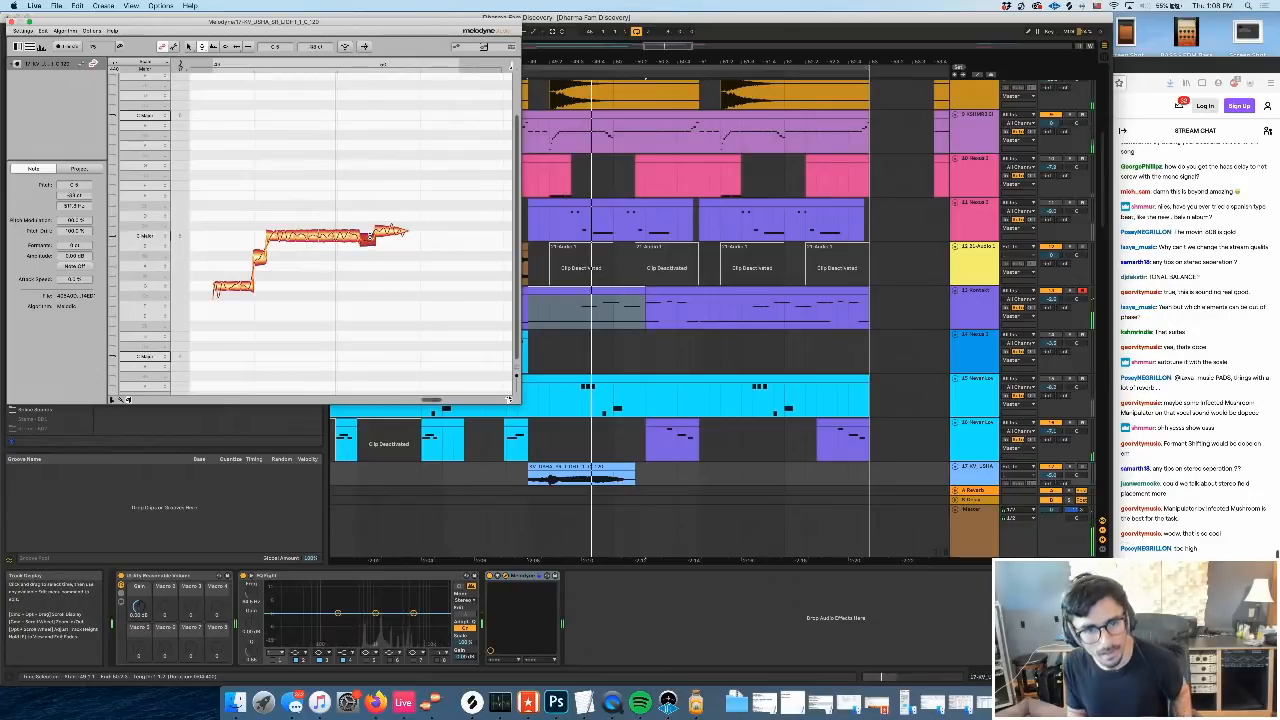
click(262, 256)
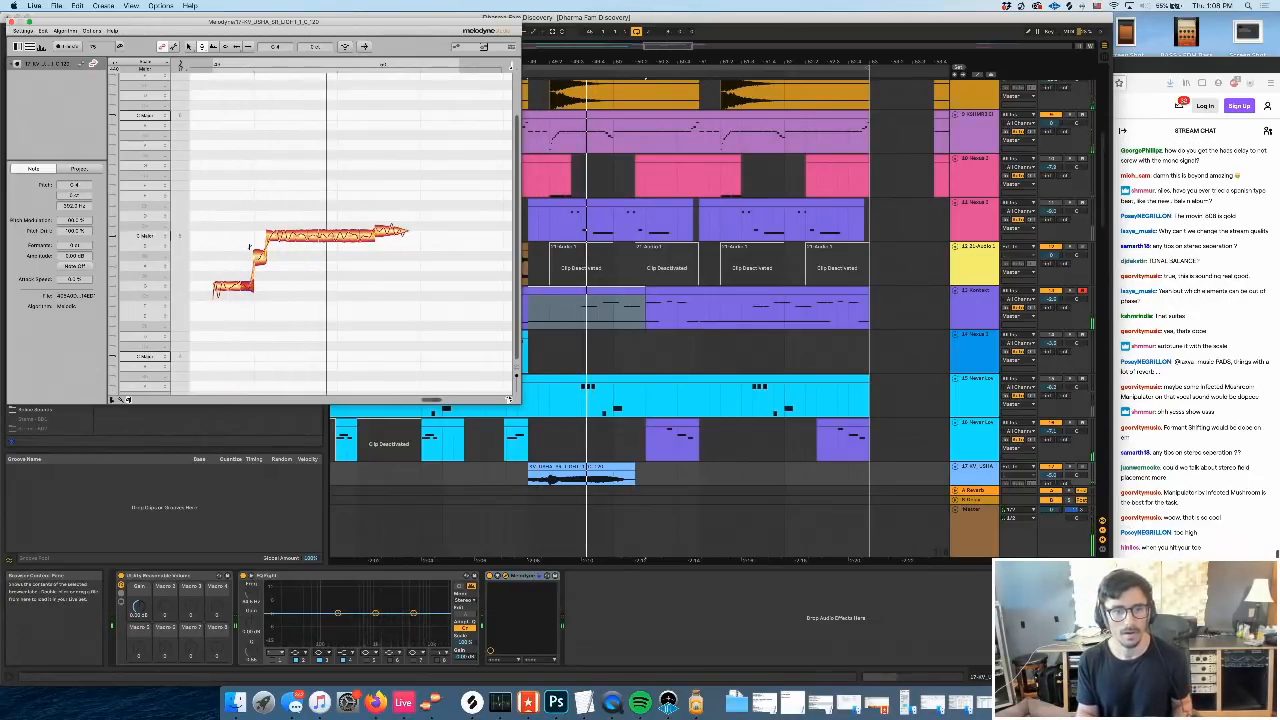
Switch the vocal track off and back on during playback to compare the drop without and with it
scroll(1024, 440, down, 2)
click(1054, 447)
key(space)
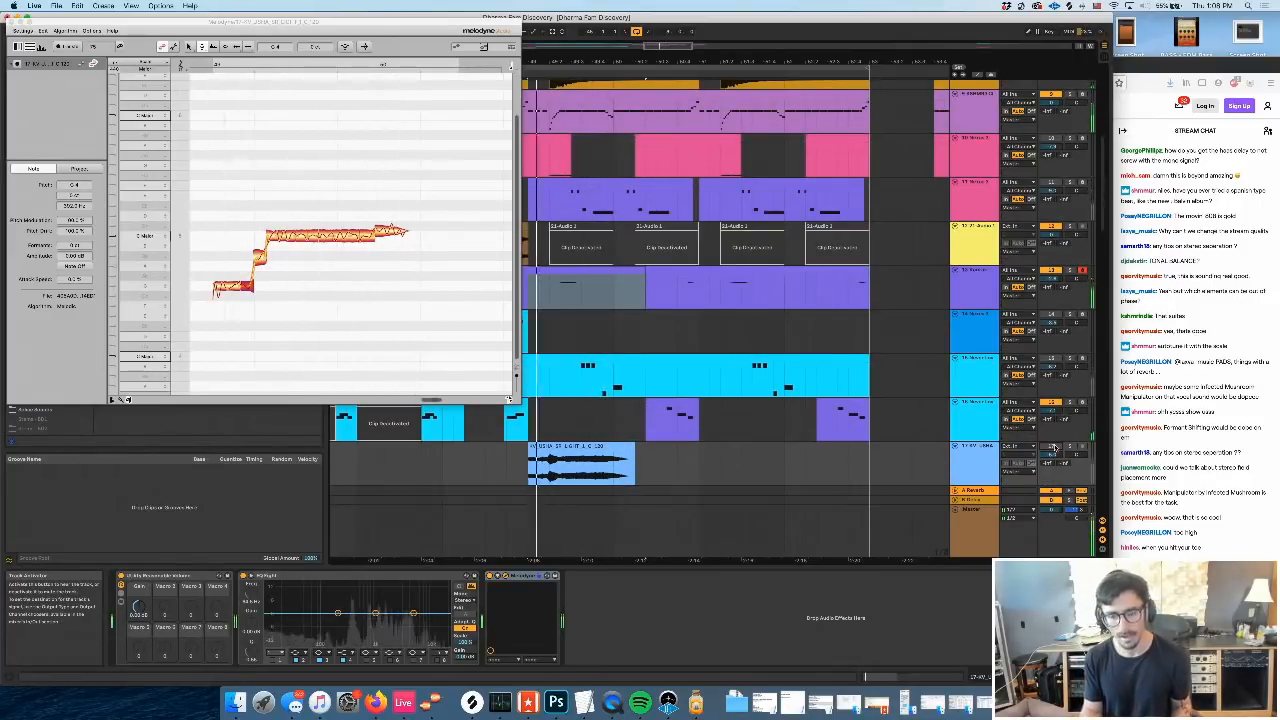
drag(758, 389, 783, 390)
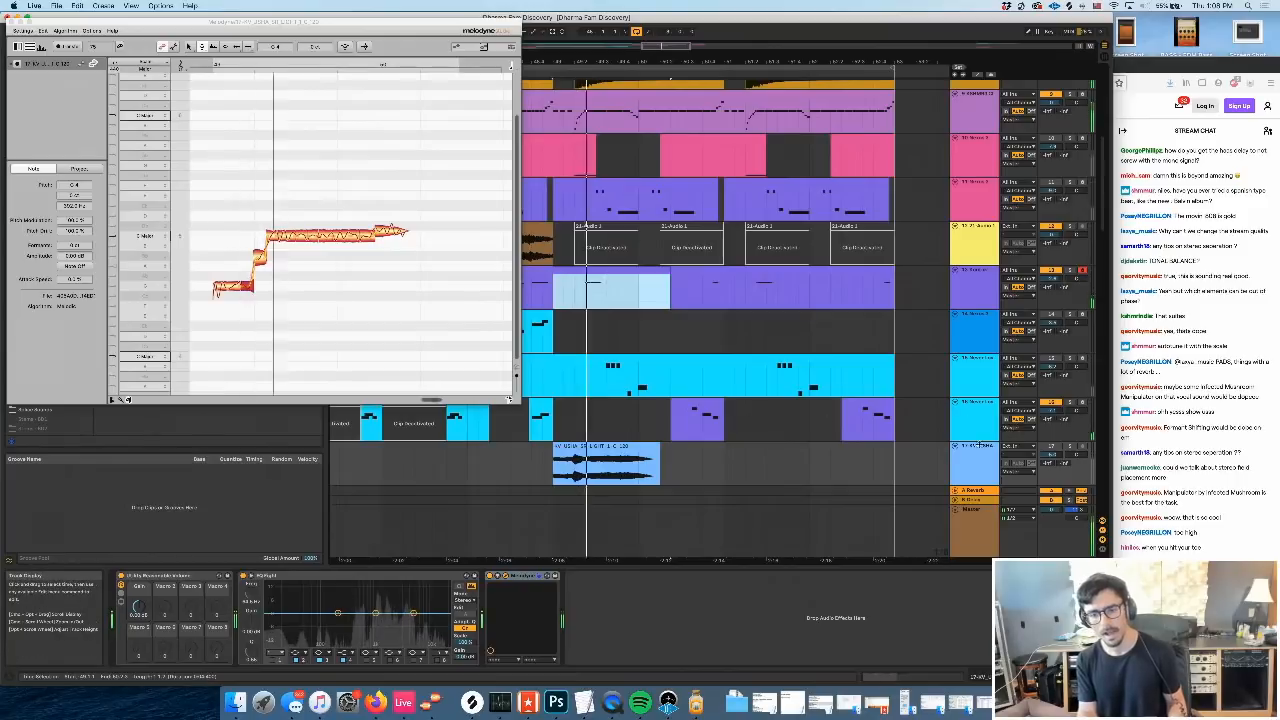
click(1052, 447)
key(space)
key(space)
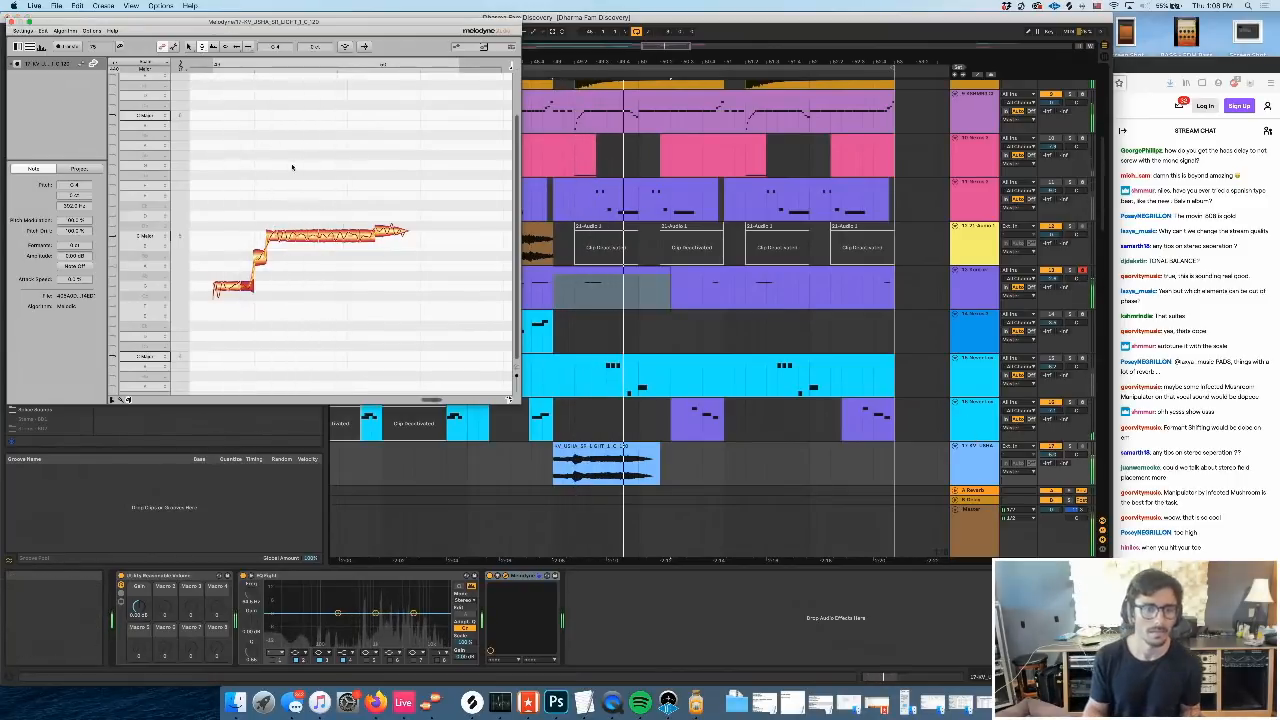
Select all vocal notes in Melodyne and reset all their pitch changes
key(super+a)
click(44, 31)
mouse_move(155, 88)
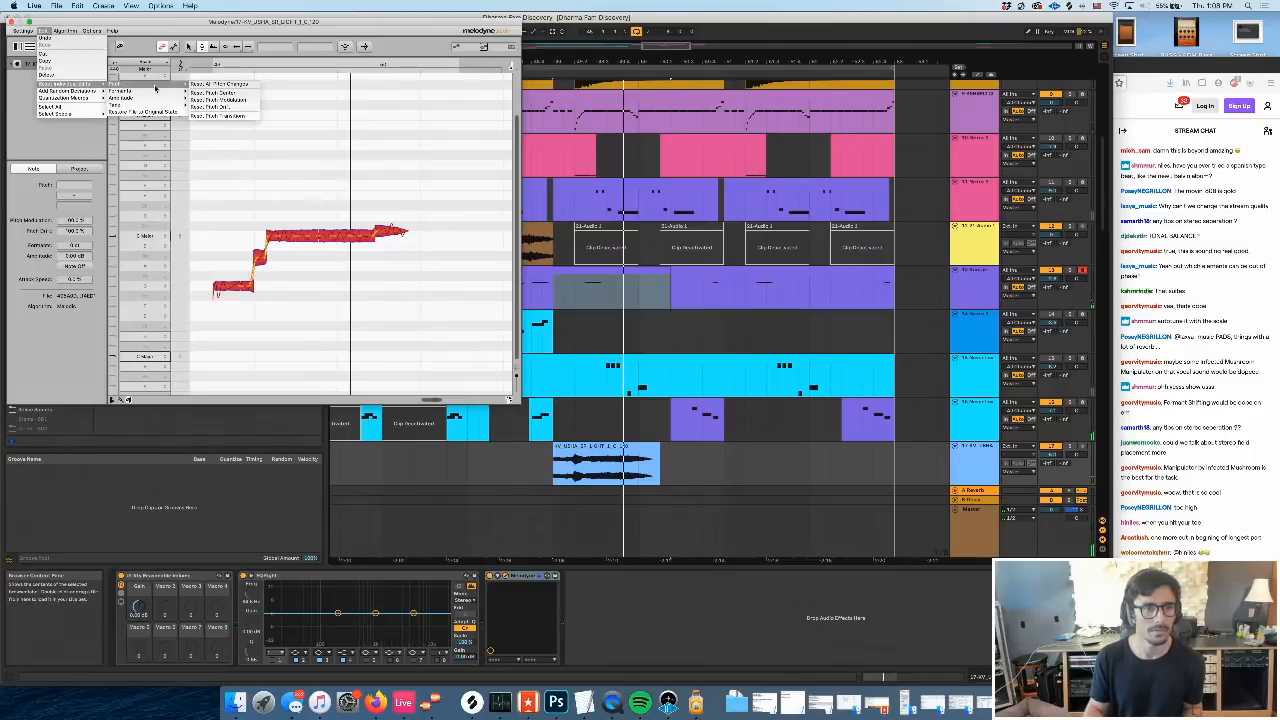
click(220, 83)
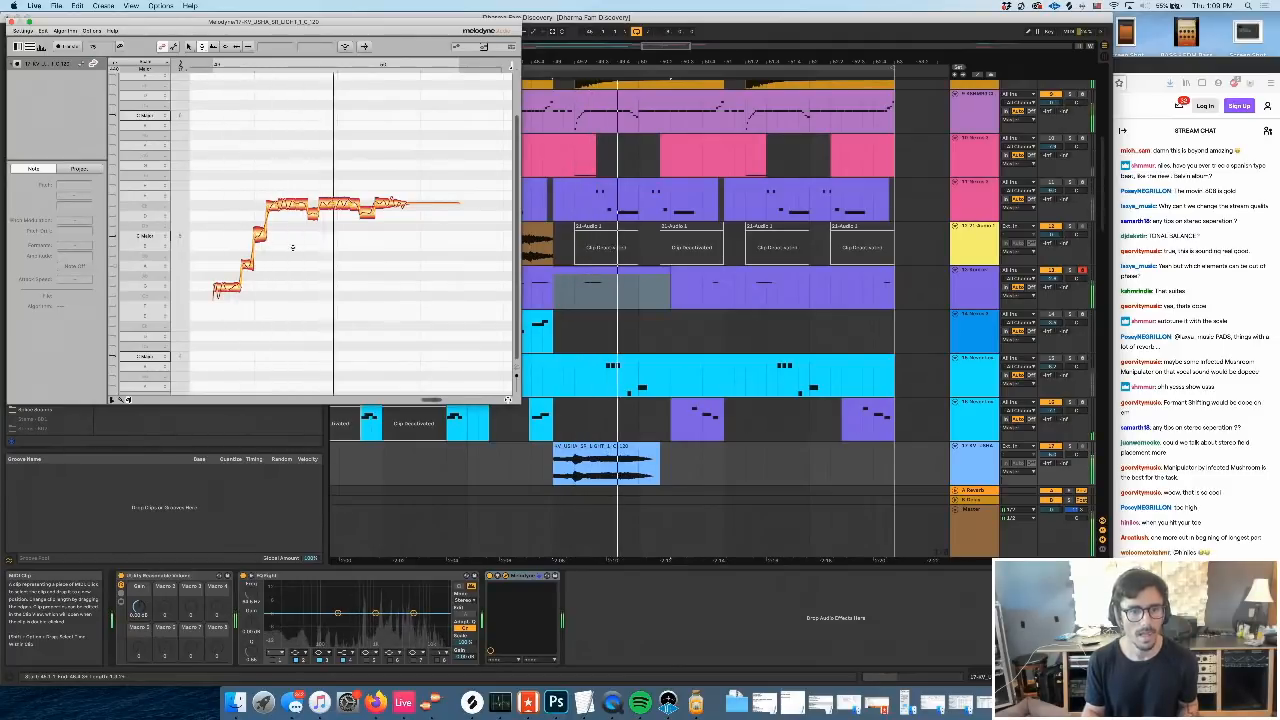
Try raising the first segment of the long note to E5 during playback
click(290, 204)
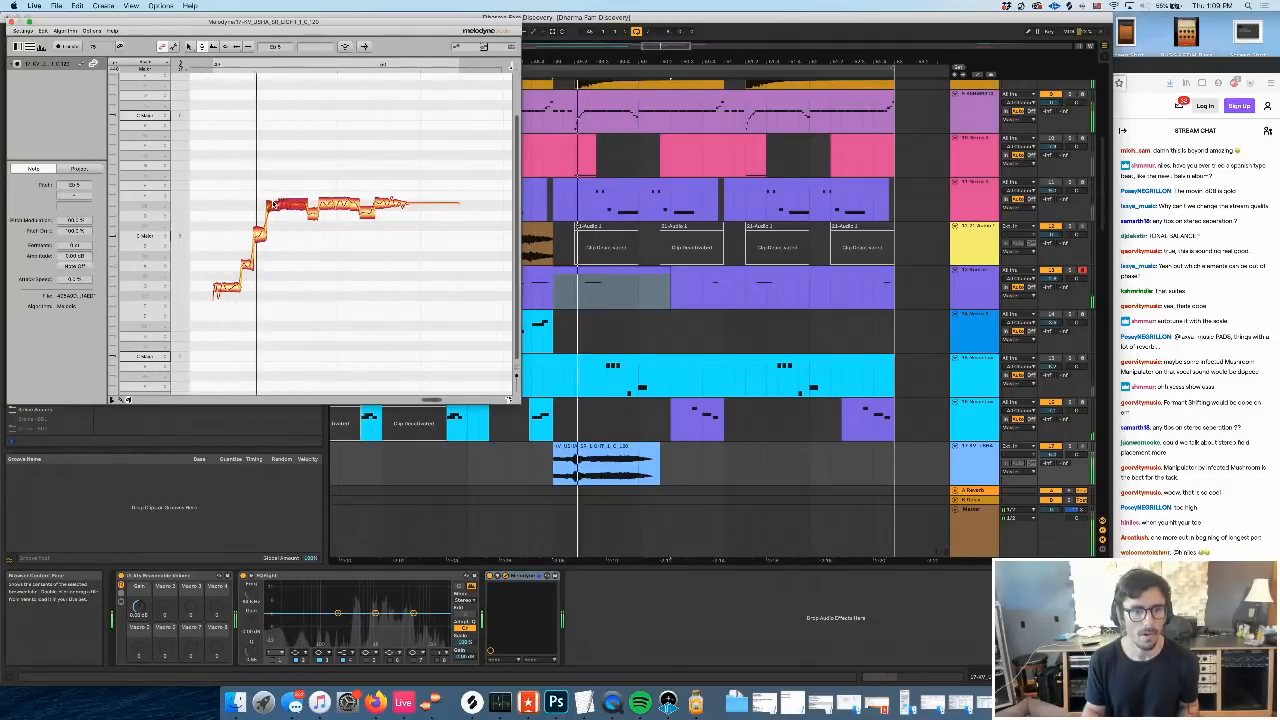
drag(290, 204, 290, 195)
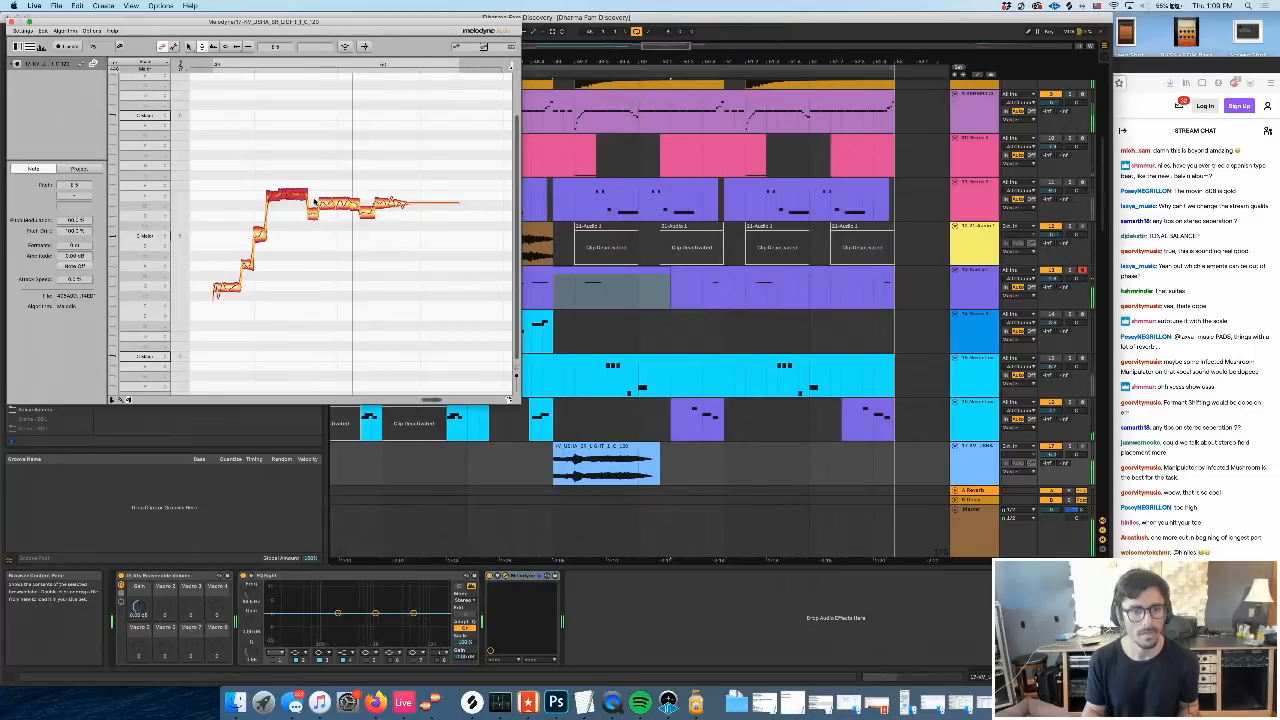
click(270, 236)
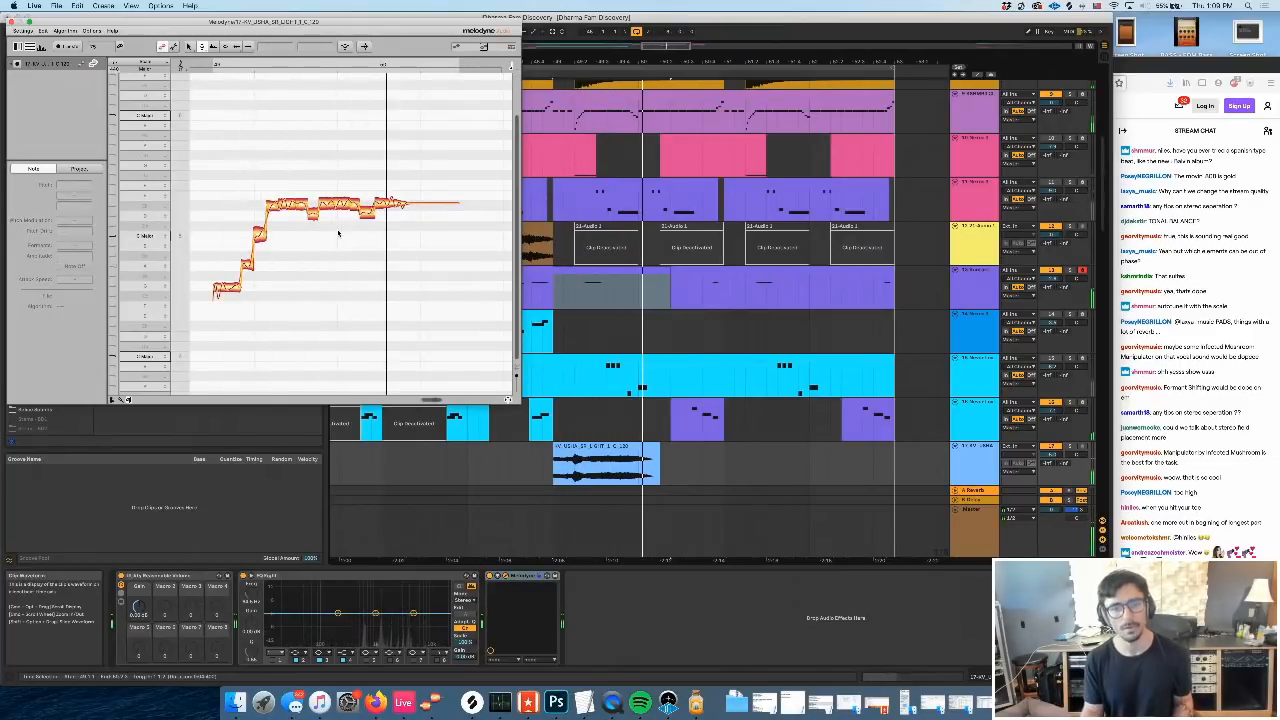
Snap the first segment of the long note to Eb5, lower the second note to G4, and replay the phrase
click(288, 204)
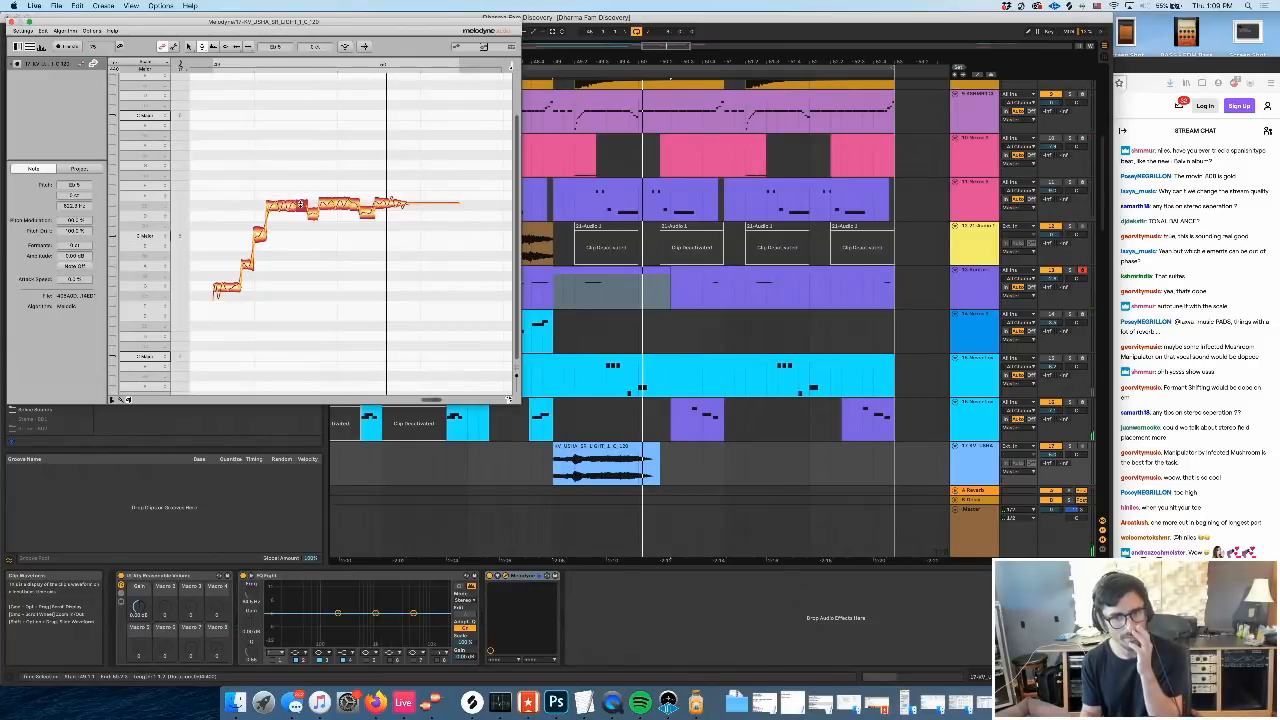
scroll(735, 323, left, 5)
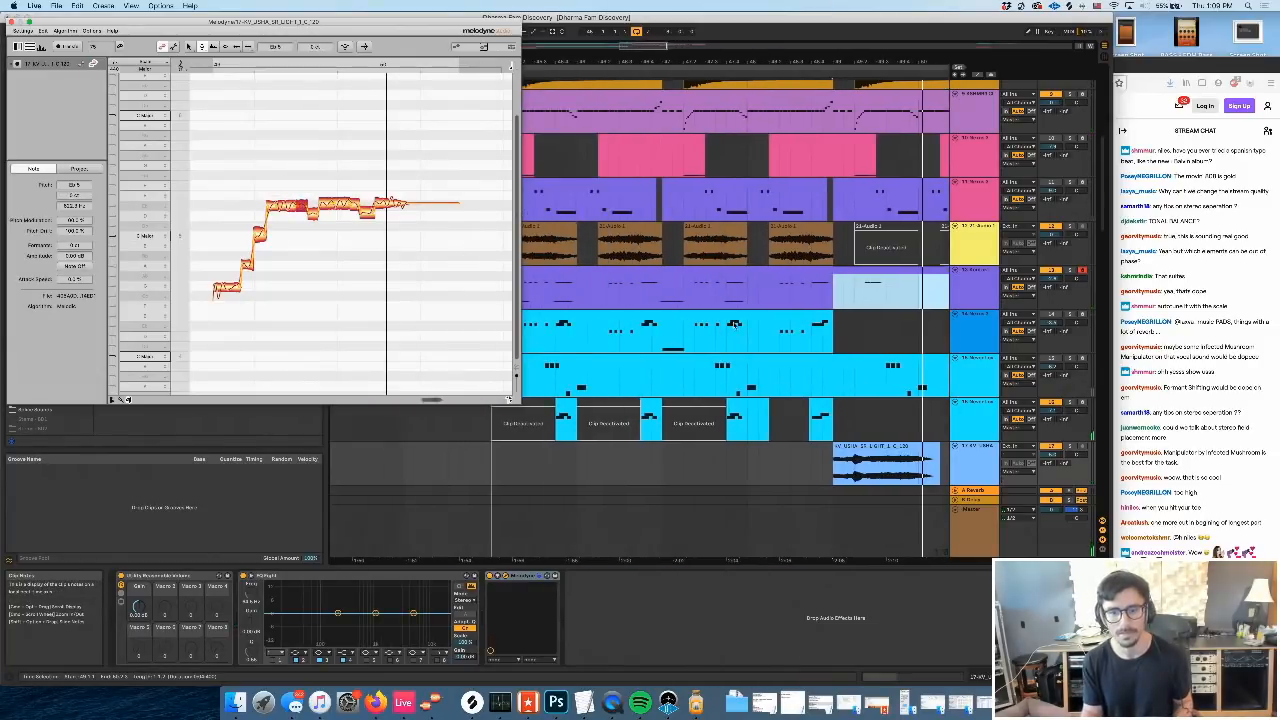
scroll(739, 326, right, 5)
key(space)
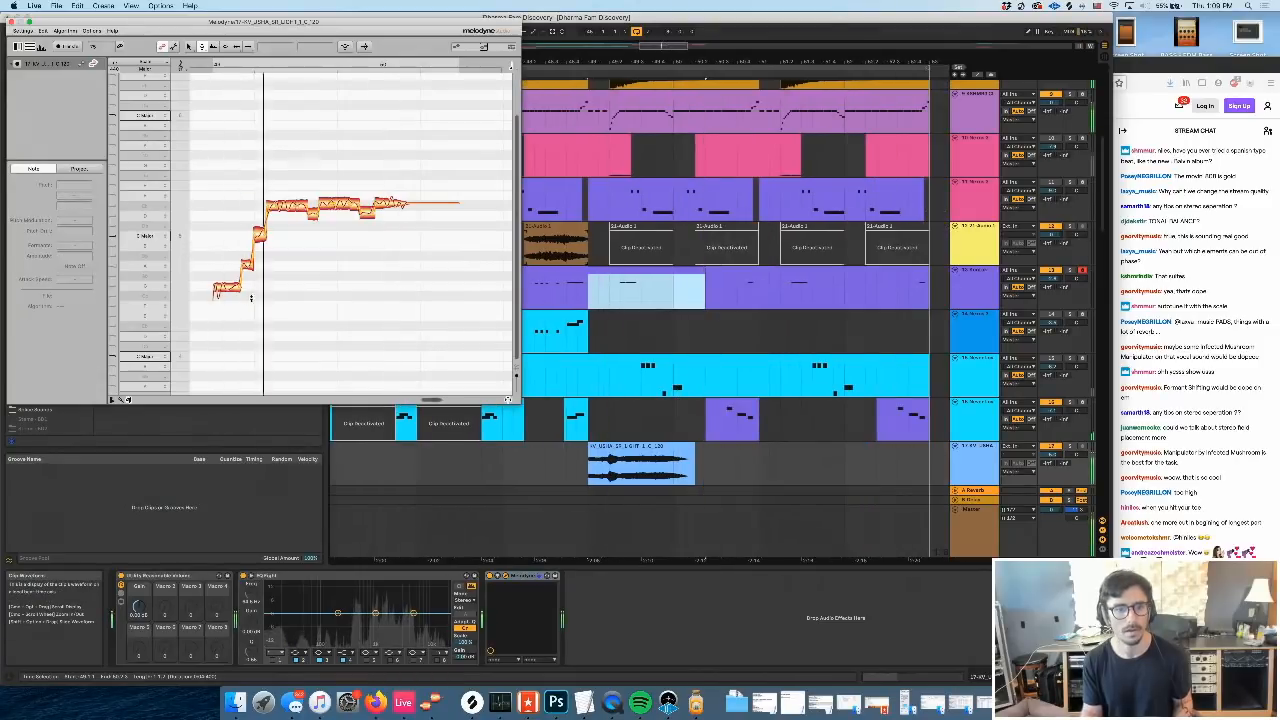
drag(247, 265, 247, 287)
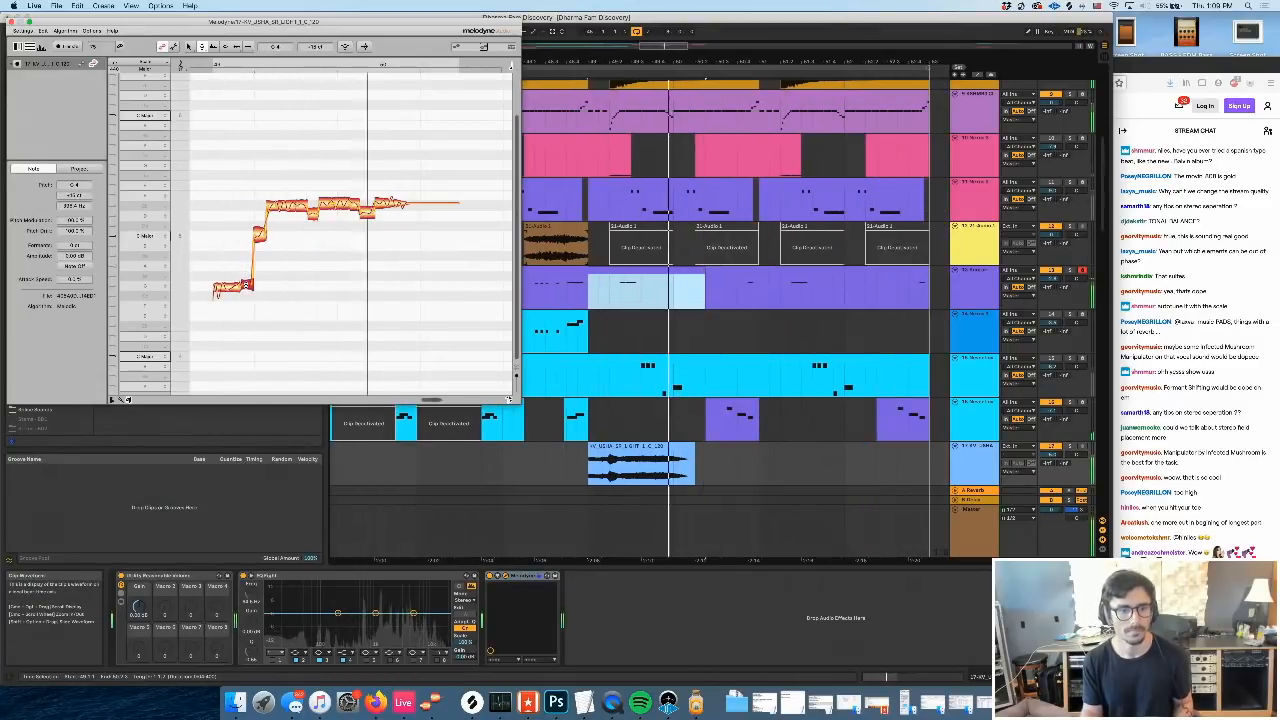
key(space)
key(space)
End the third note slightly earlier and split the long Eb5 section into shorter pieces, keeping the main ones at Eb5
click(258, 234)
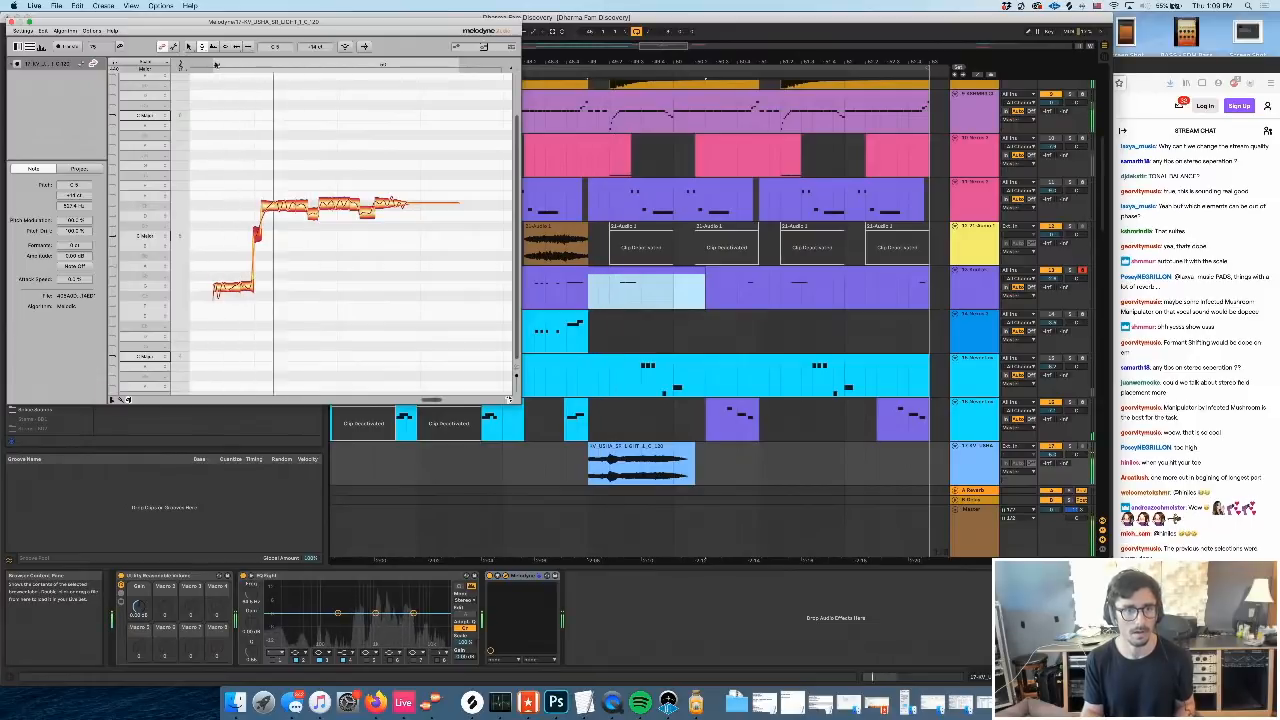
click(331, 240)
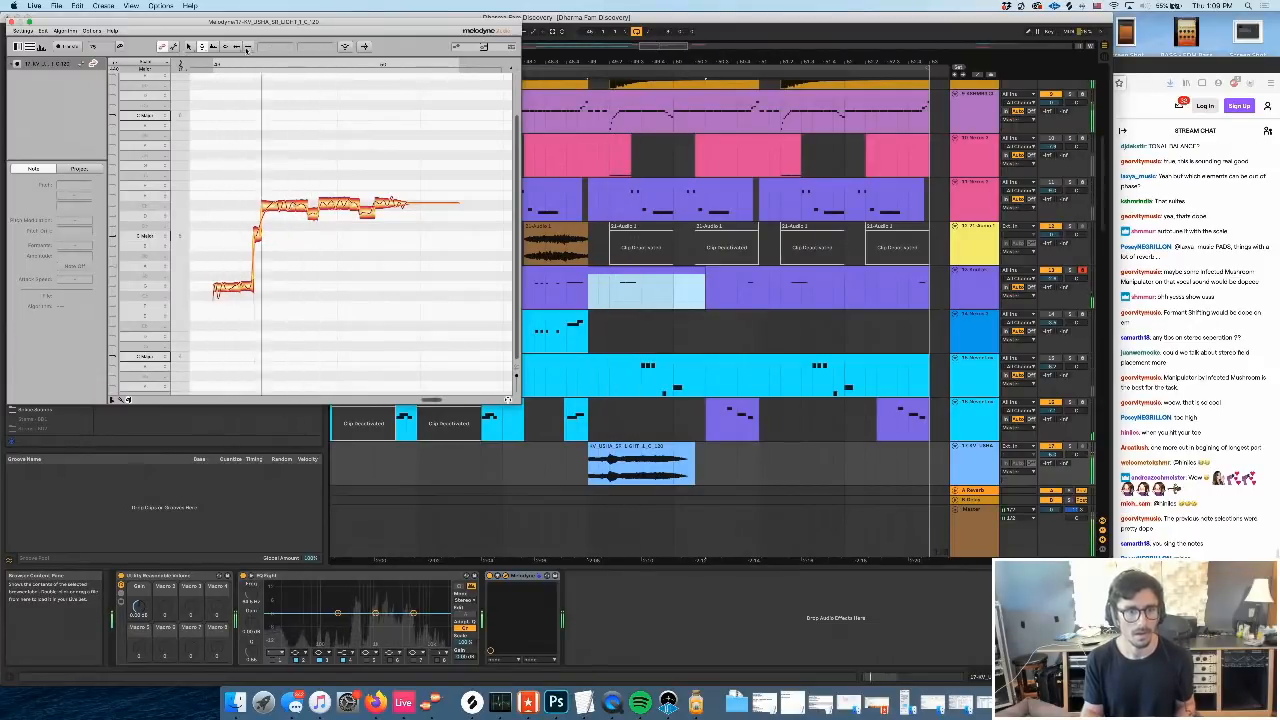
click(293, 206)
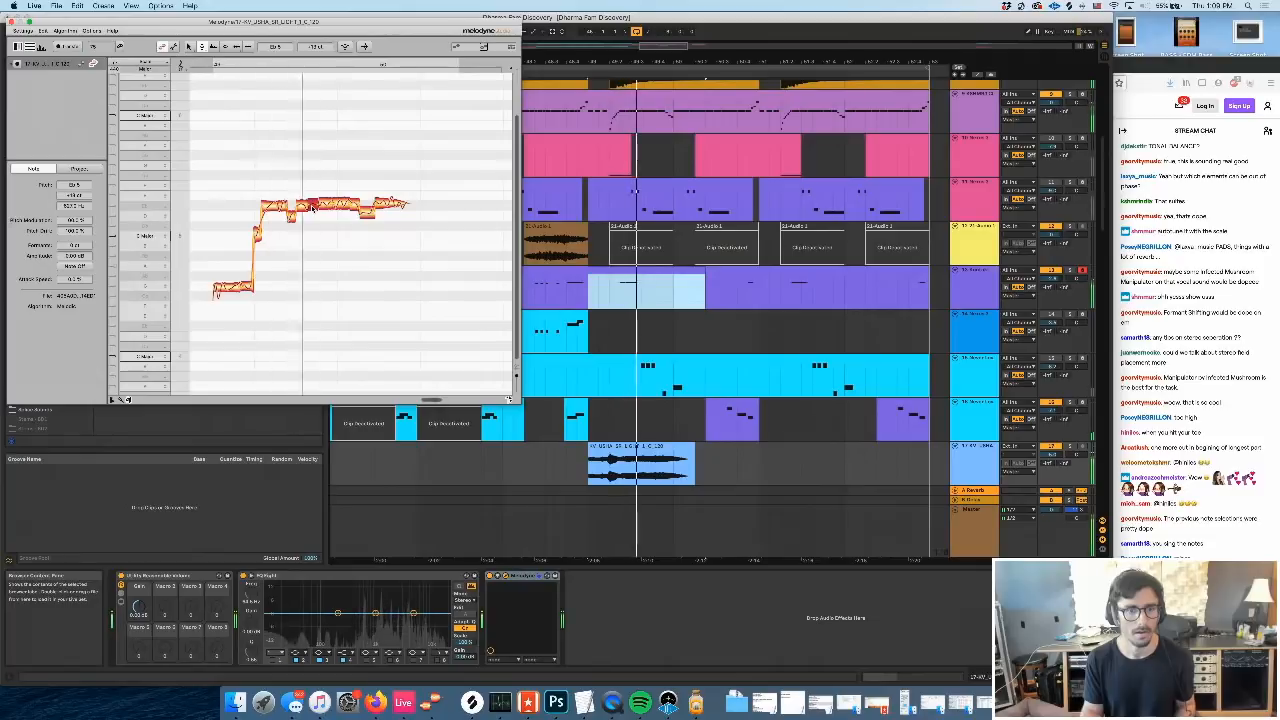
click(214, 64)
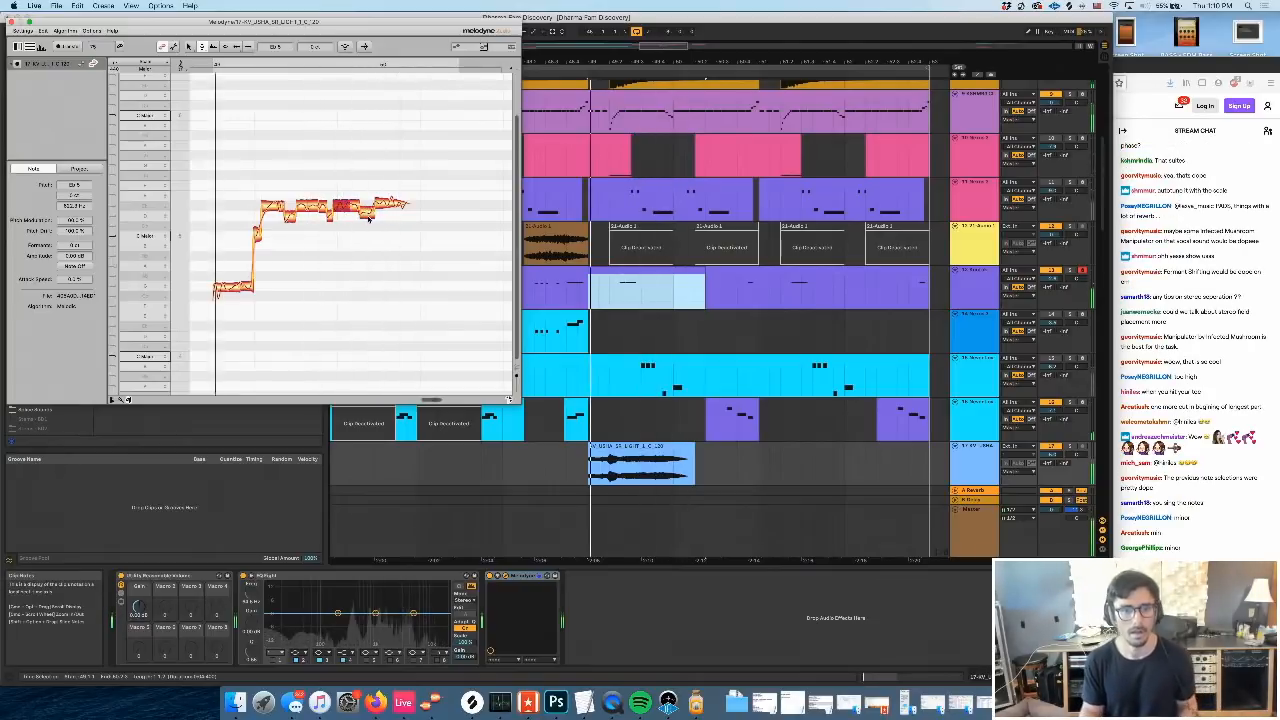
Raise the last two segments to about G5 and Ab5, and try a short middle piece at F5
drag(369, 218, 387, 158)
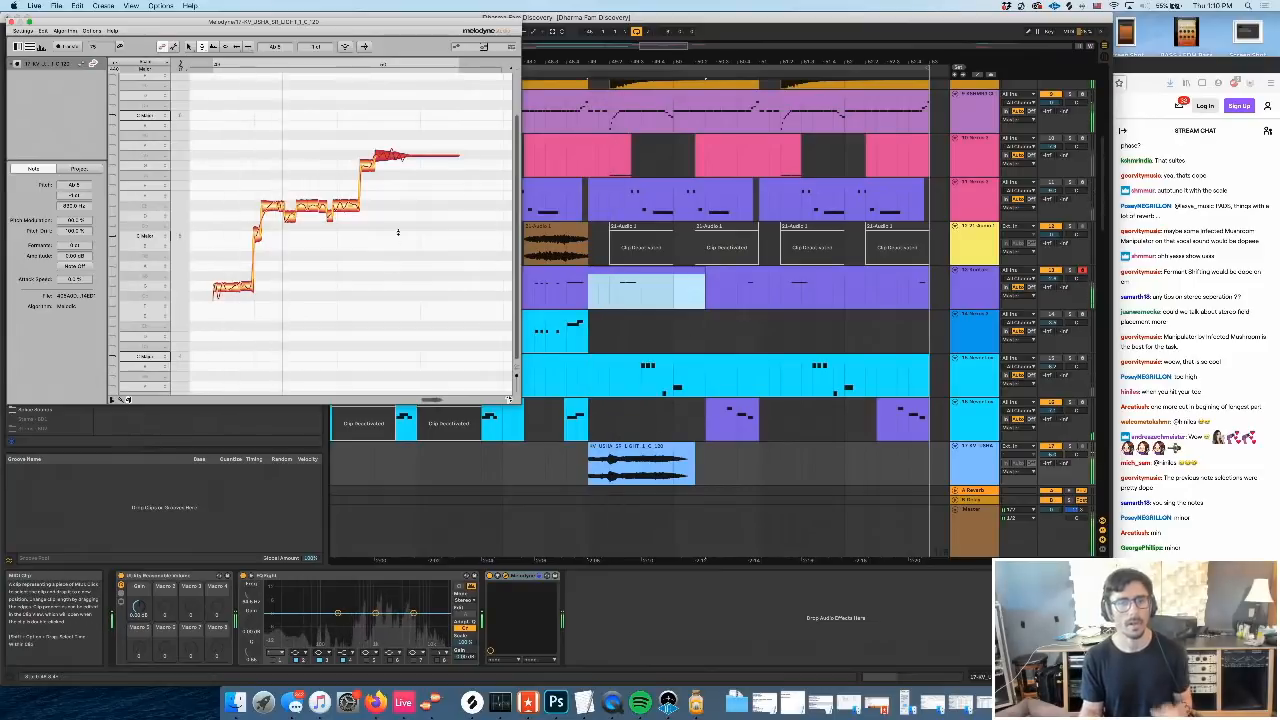
key(space)
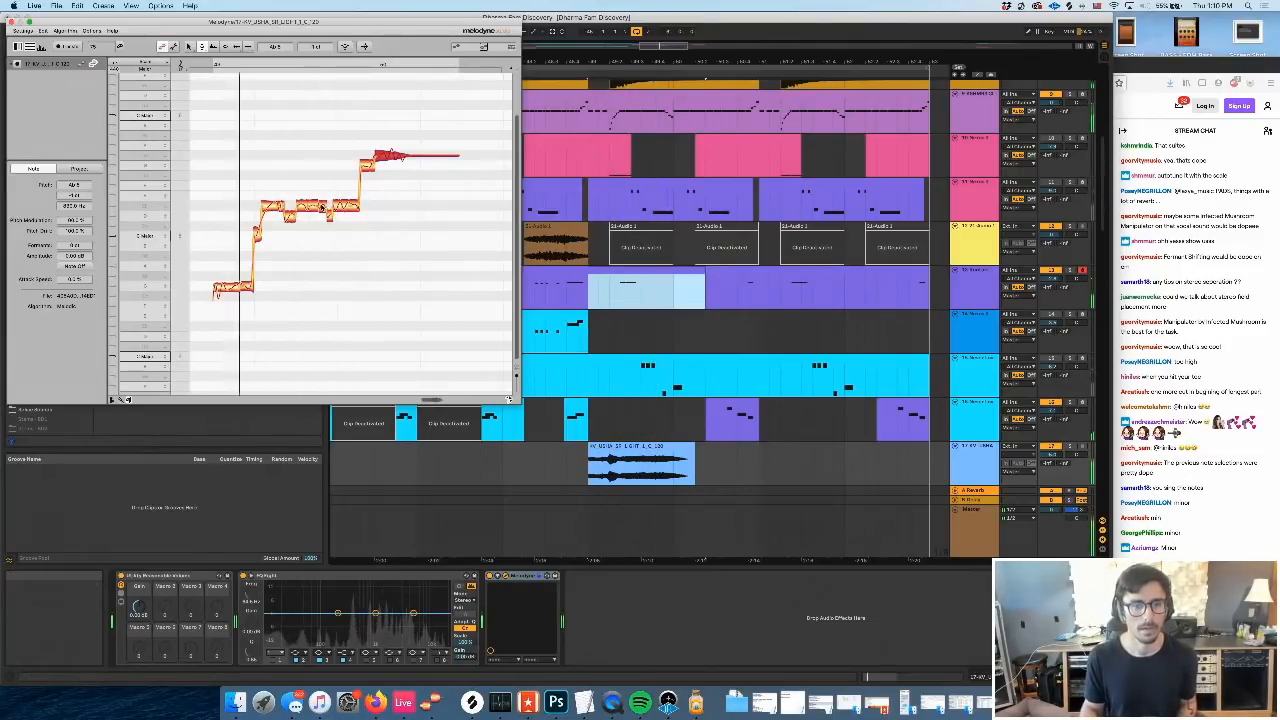
key(space)
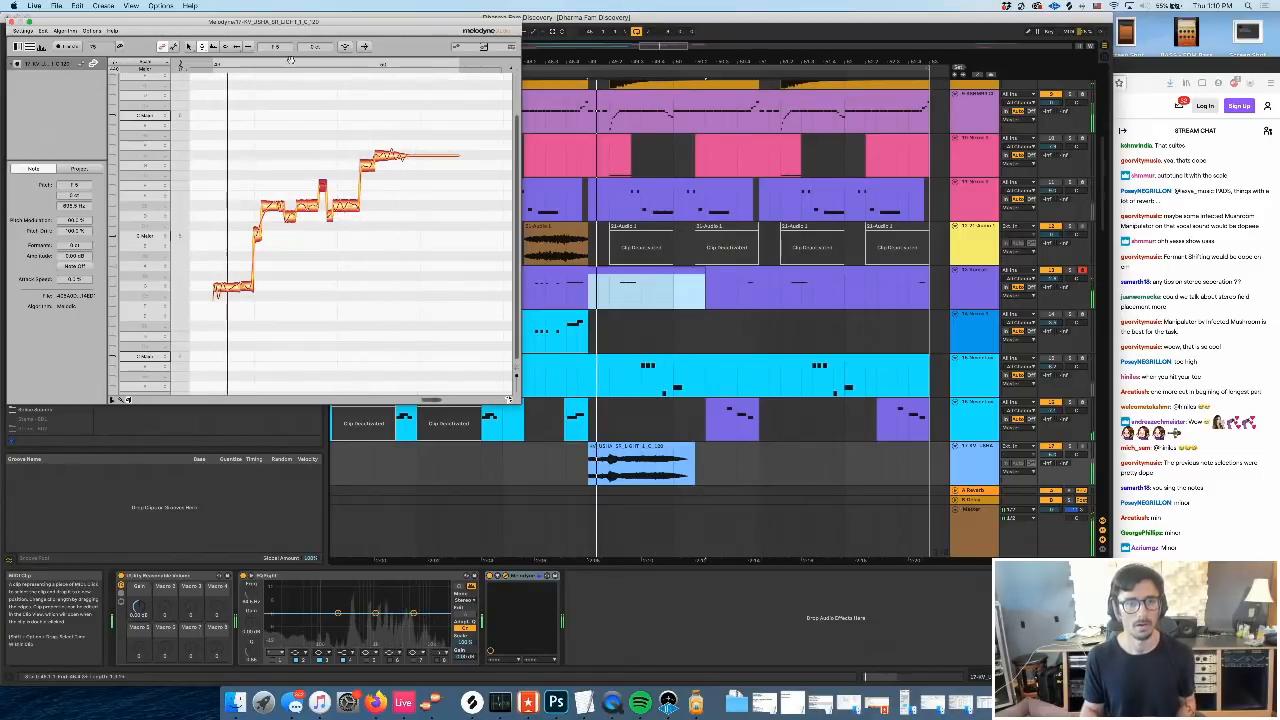
Move the boundary between the last two notes slightly later, snap the first note to G4 and return the short piece to Eb5
click(237, 47)
drag(392, 156, 398, 156)
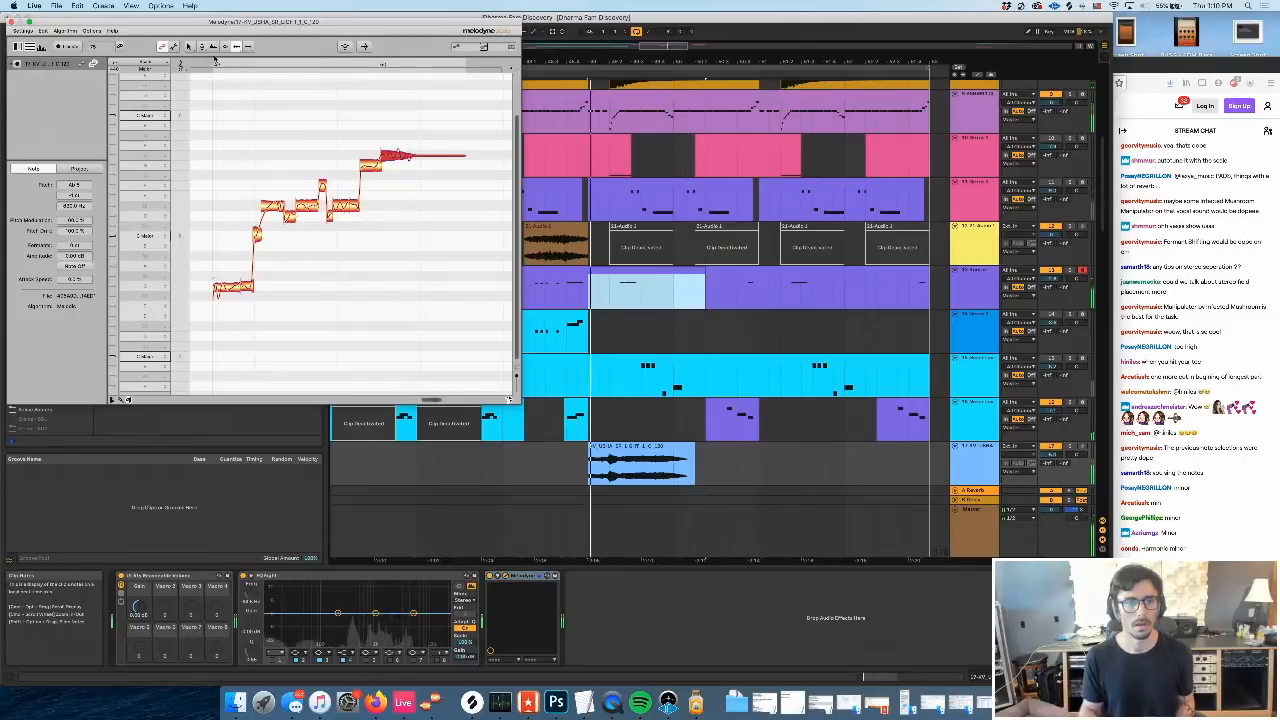
click(201, 47)
click(224, 287)
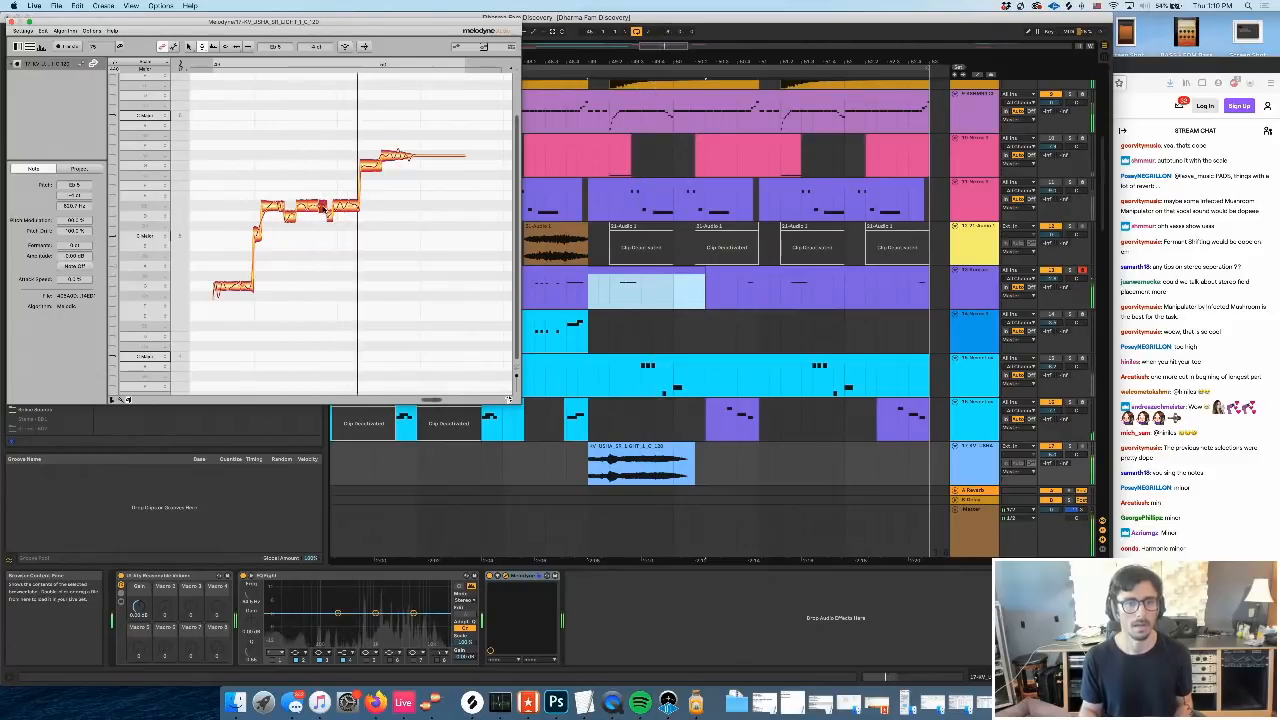
Enlarge the Melodyne window, zoom in on the vocal notes, and replay the phrase
drag(437, 399, 818, 431)
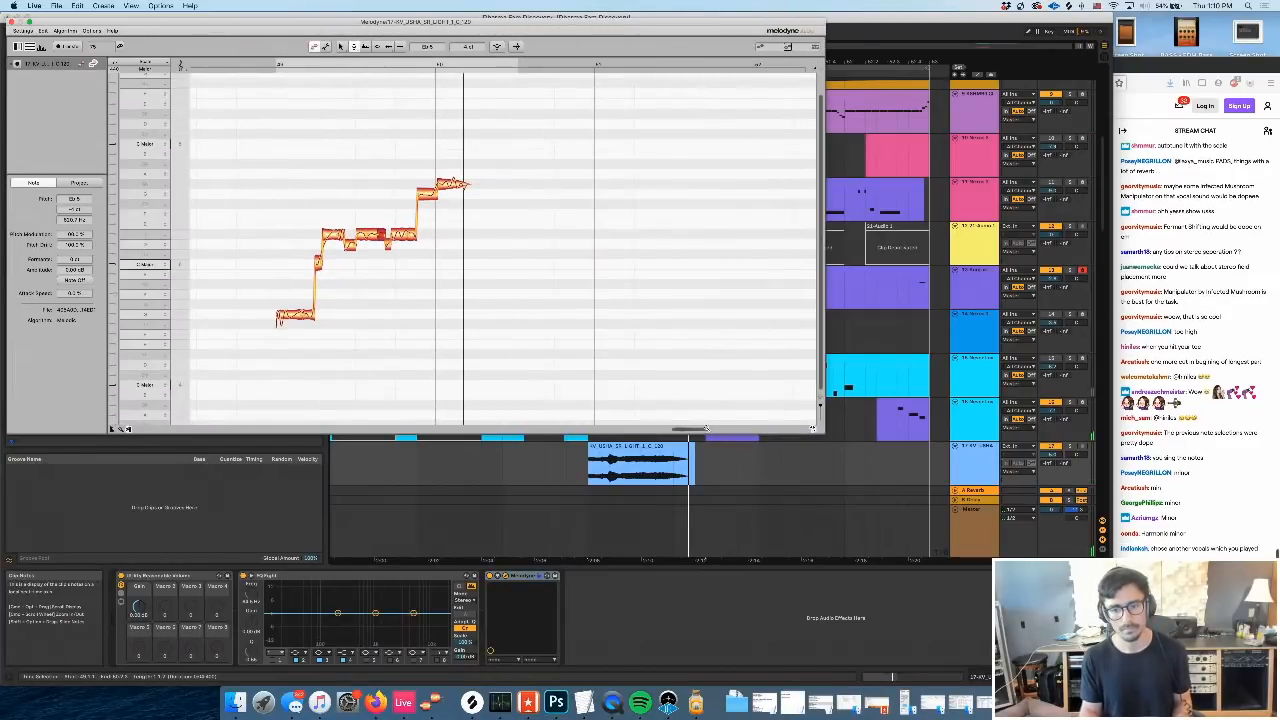
drag(704, 429, 691, 429)
key(space)
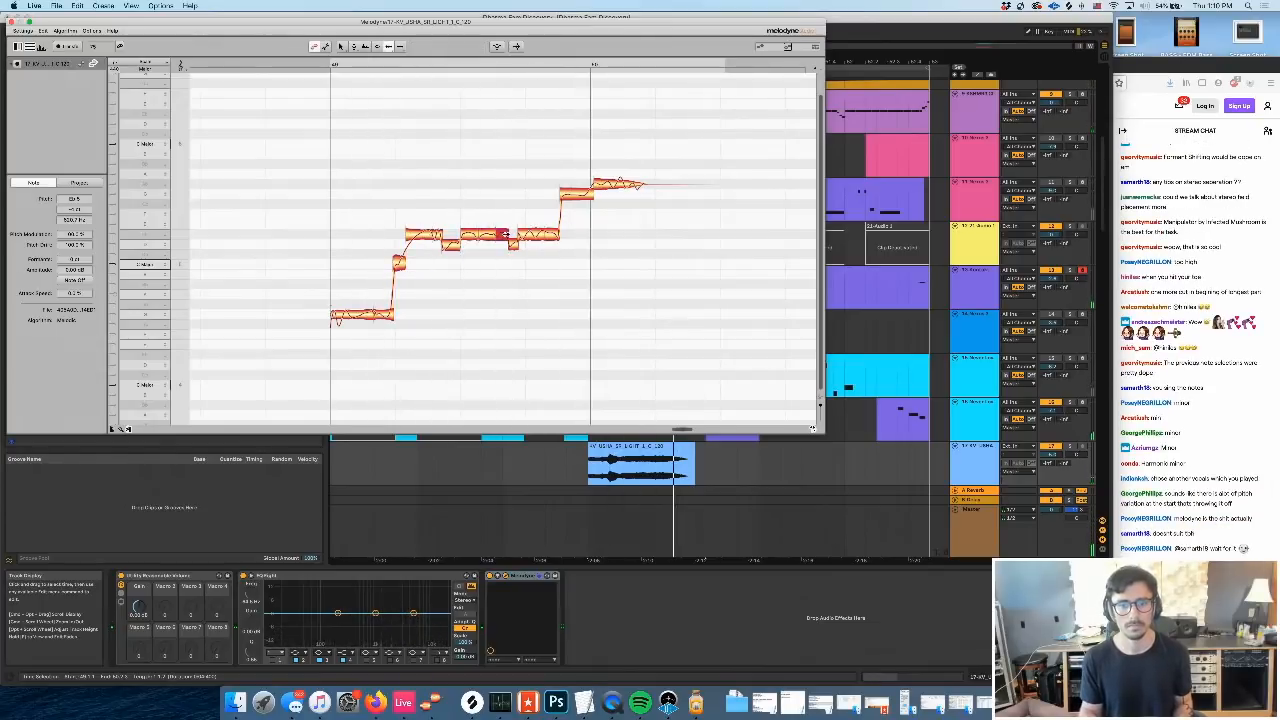
key(space)
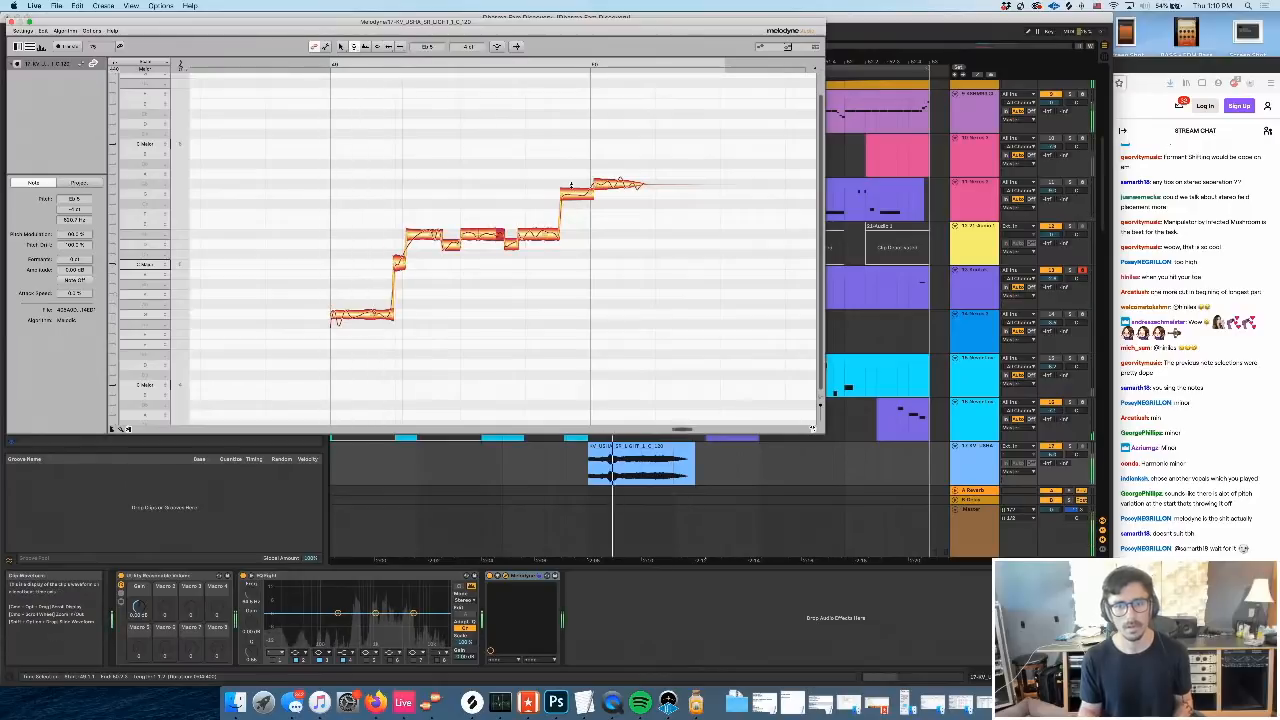
Lower the second-to-last vocal note to D5 and the last note to F5
drag(575, 194, 574, 242)
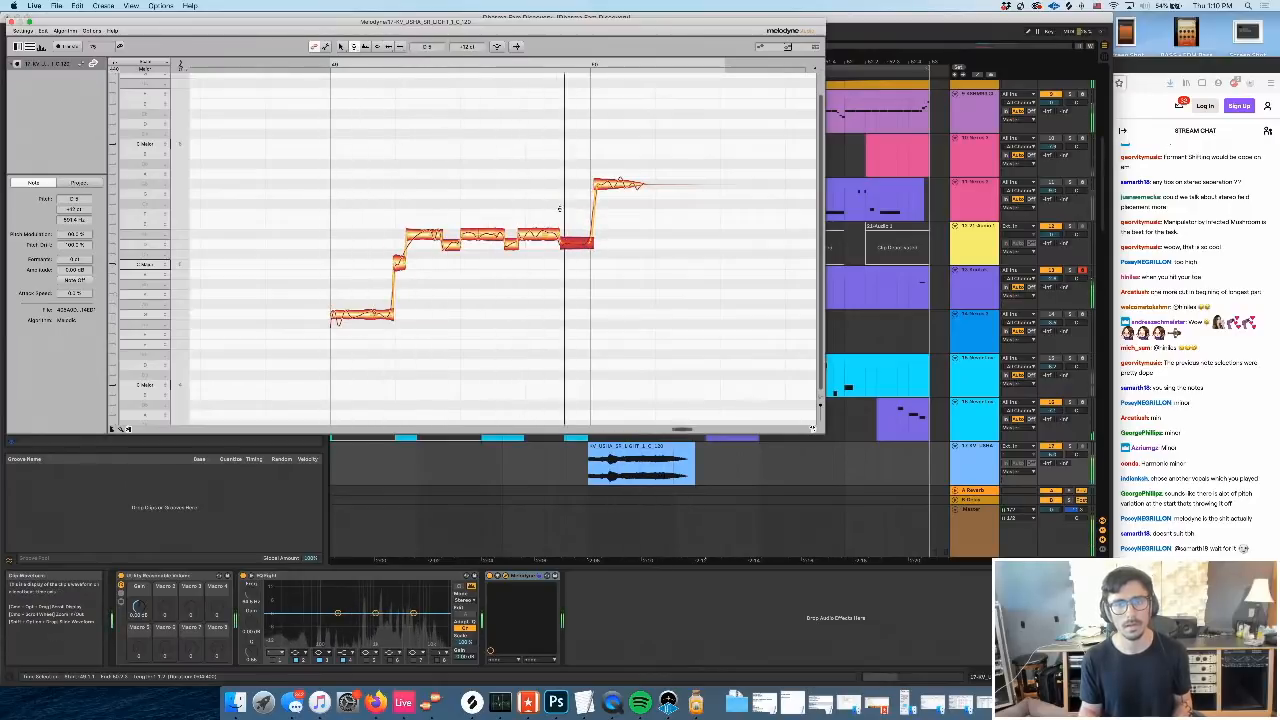
drag(613, 196, 610, 216)
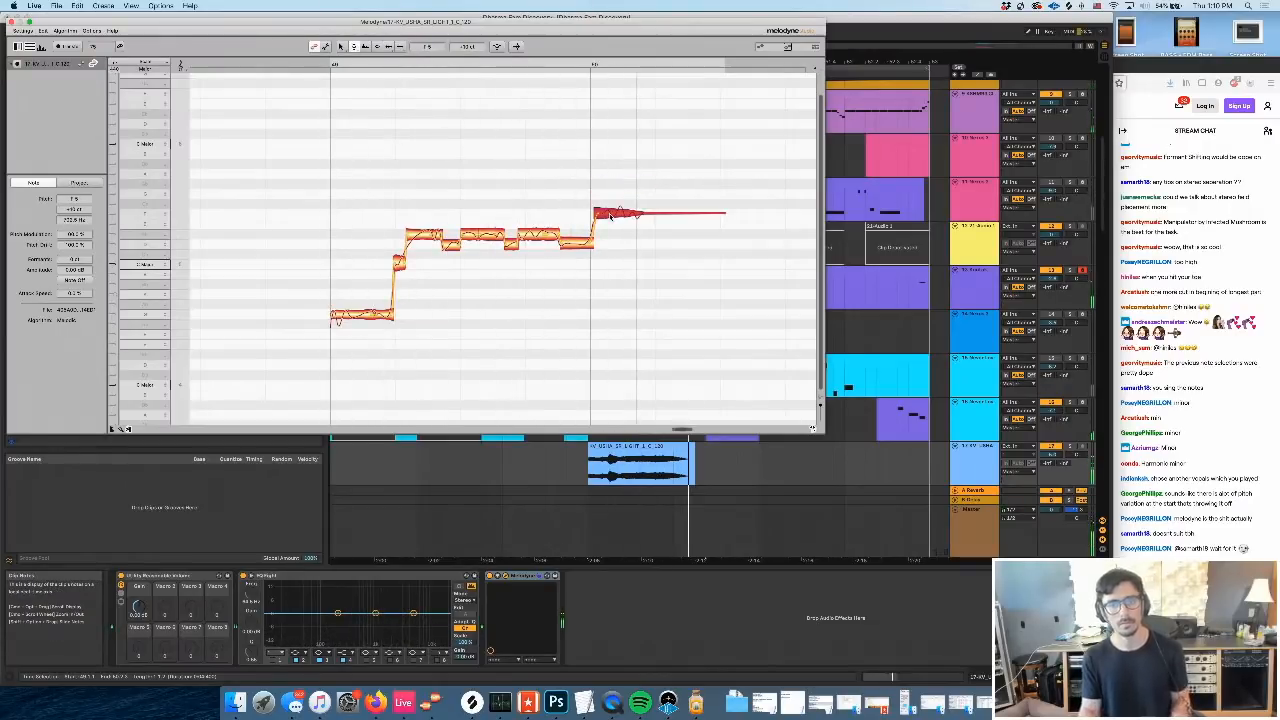
Shift the boundaries around the short D5 pieces near the phrase's end so those pieces start slightly later
click(388, 47)
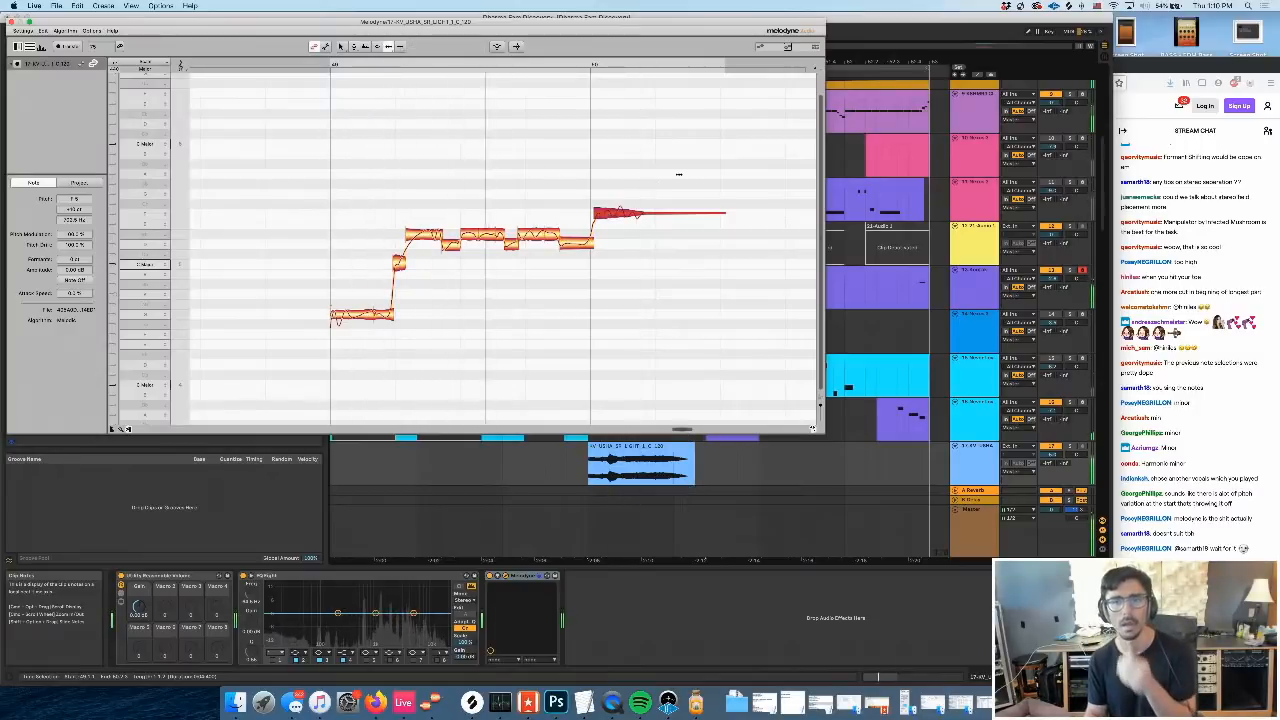
click(677, 174)
click(723, 213)
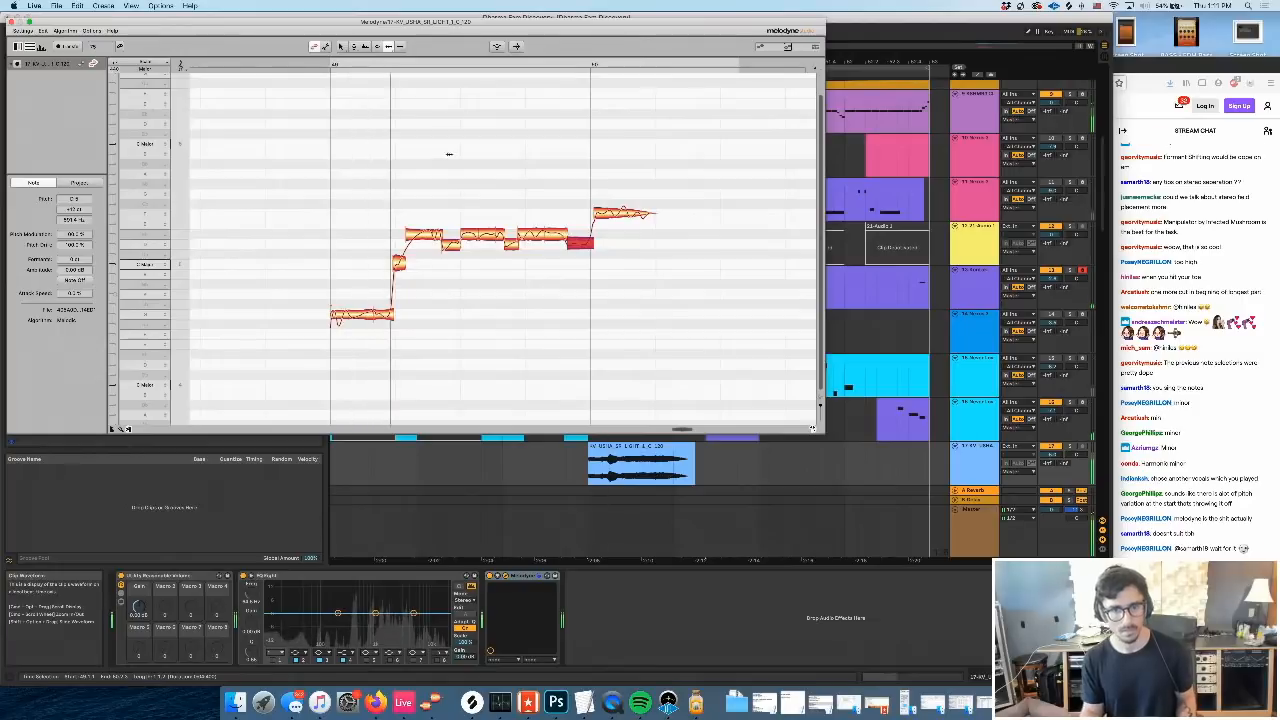
click(501, 237)
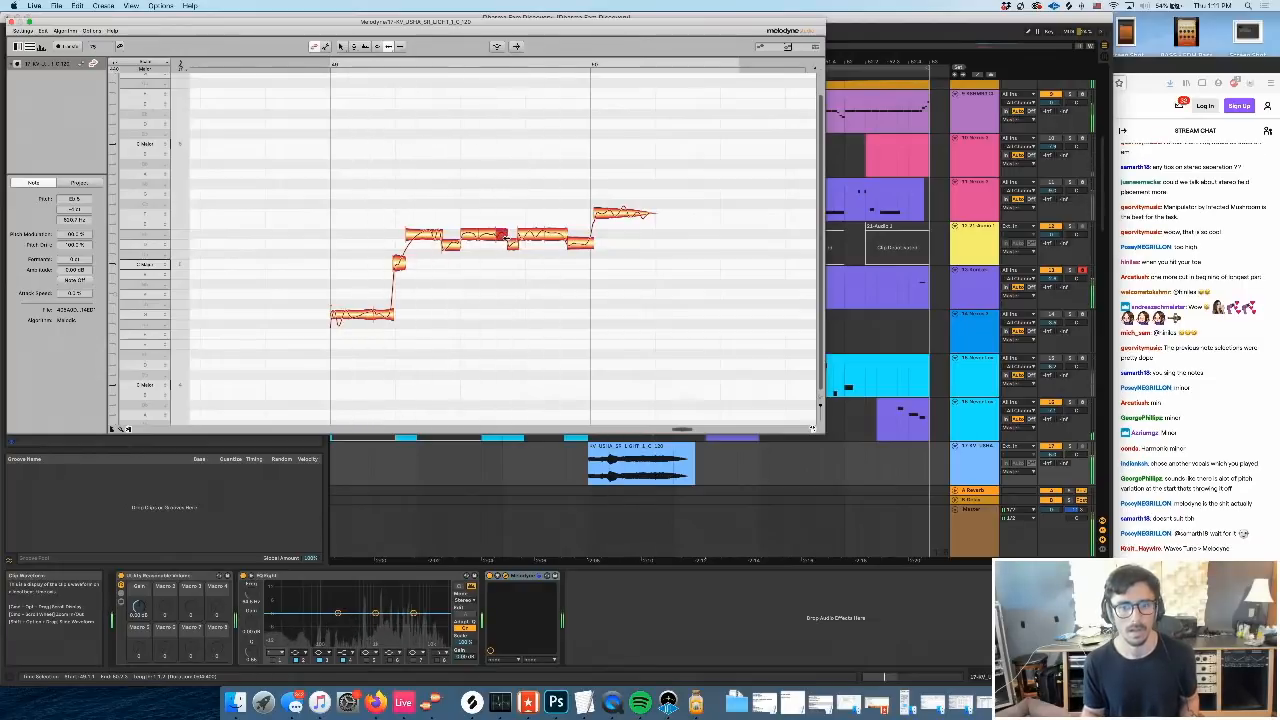
click(522, 237)
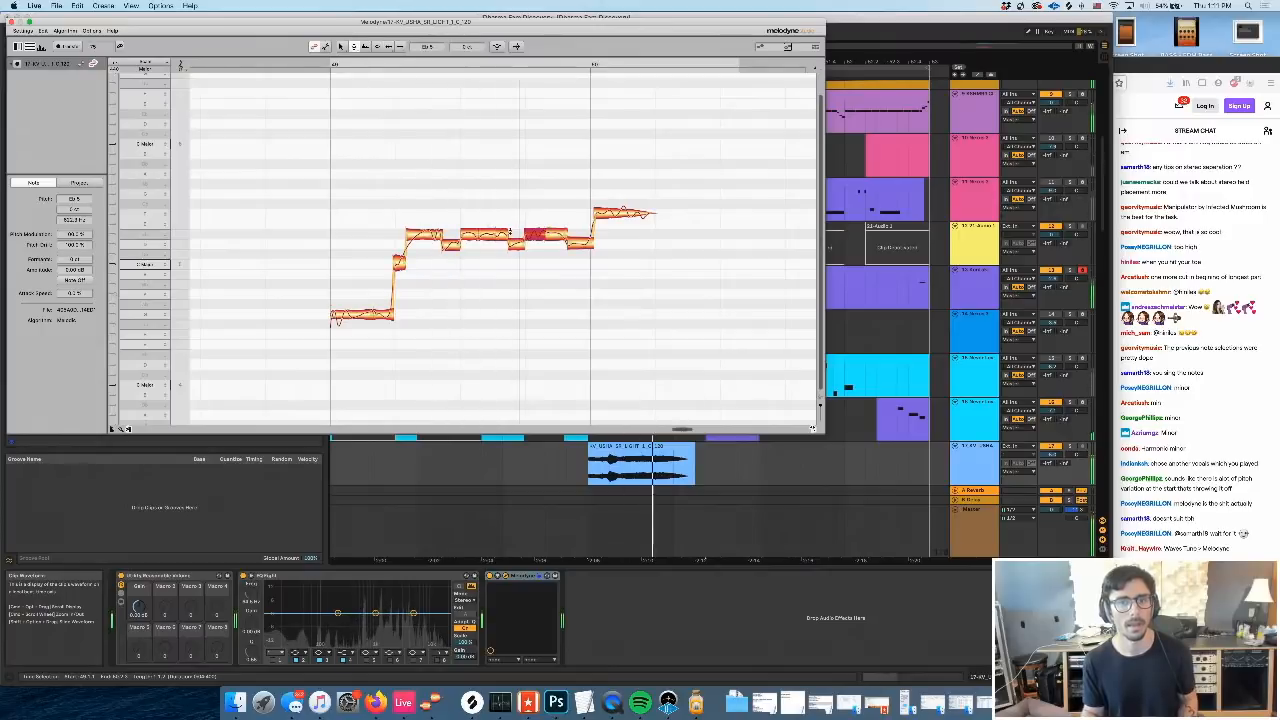
click(498, 226)
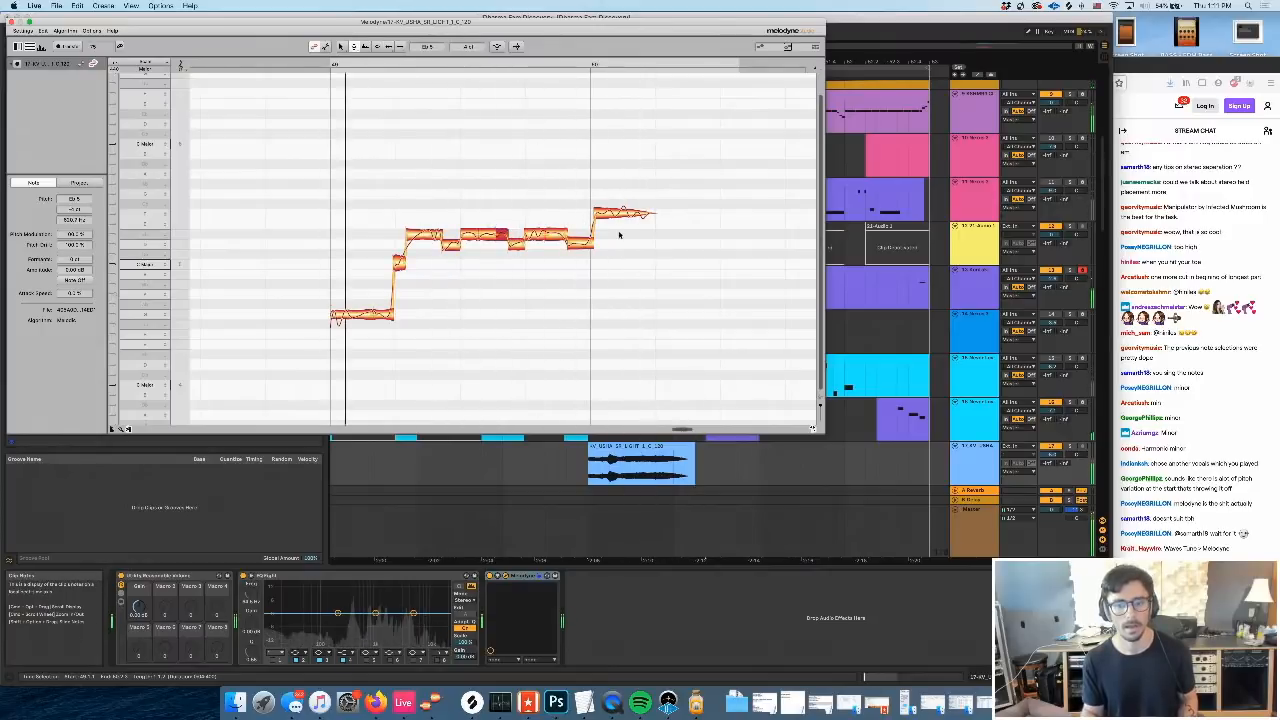
Raise the last note to Ab5 and move the starts of the last two notes slightly later
drag(622, 213, 630, 184)
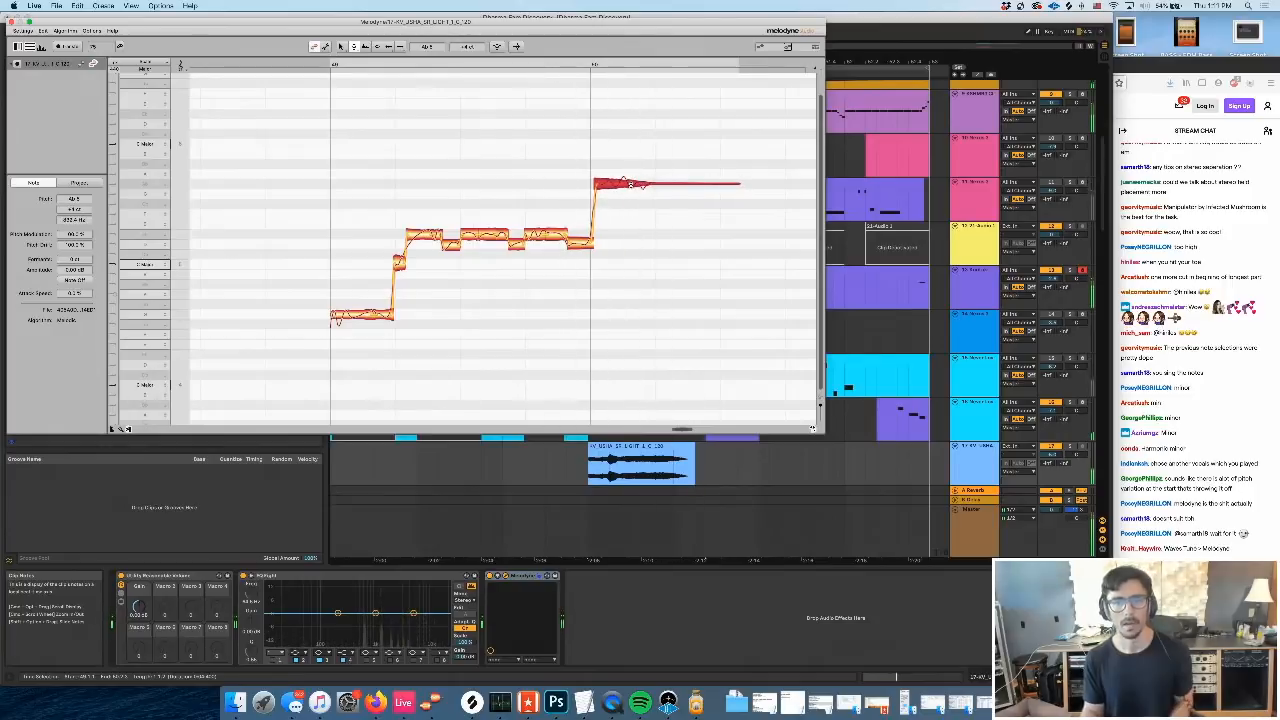
click(589, 240)
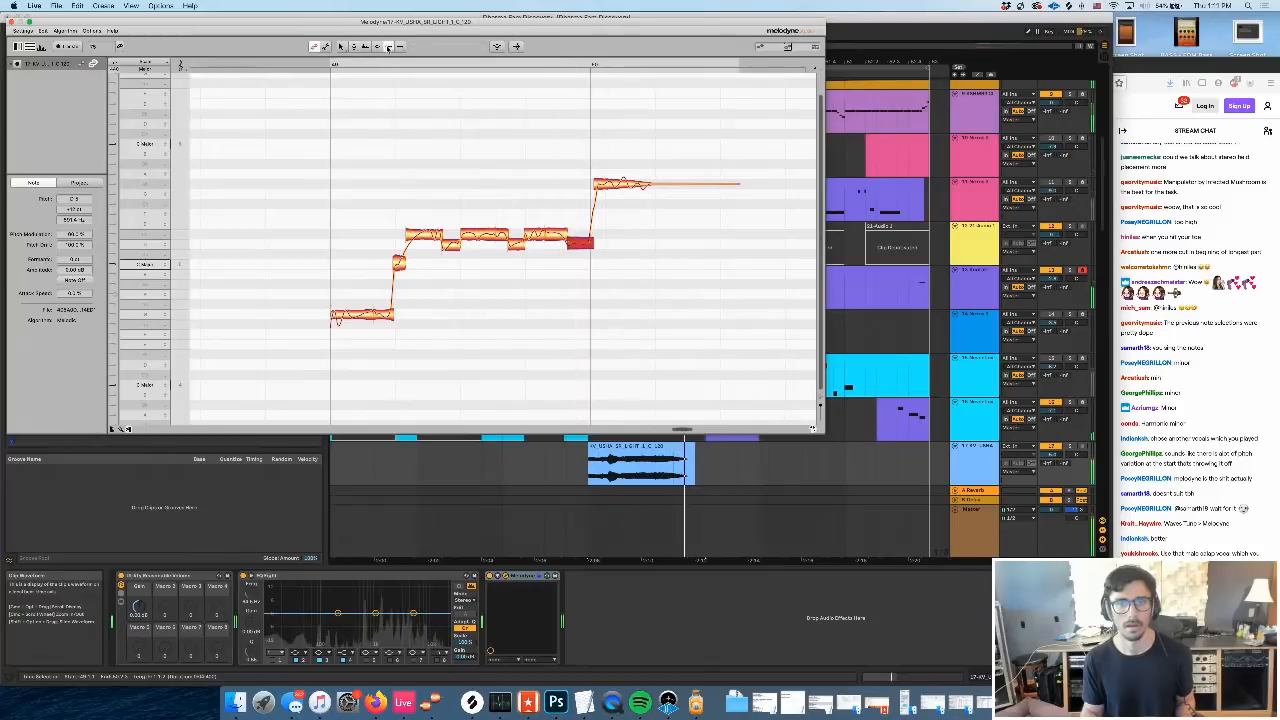
drag(598, 186, 608, 186)
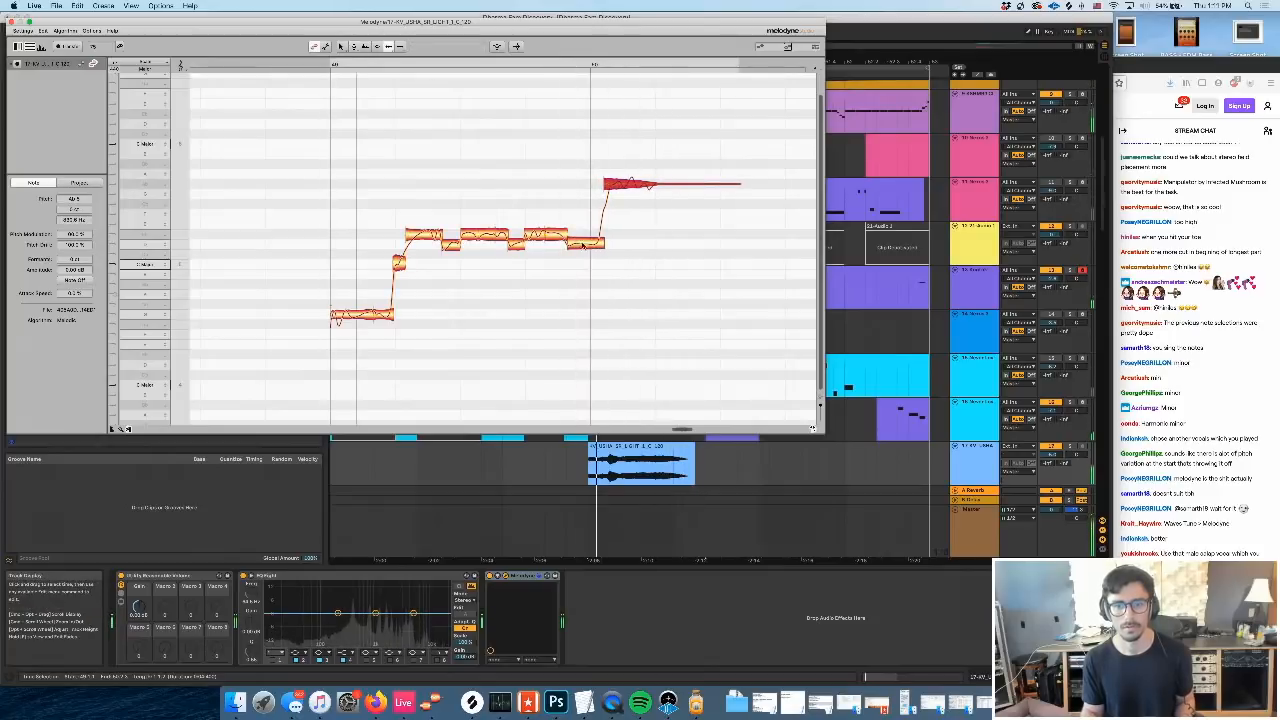
click(571, 242)
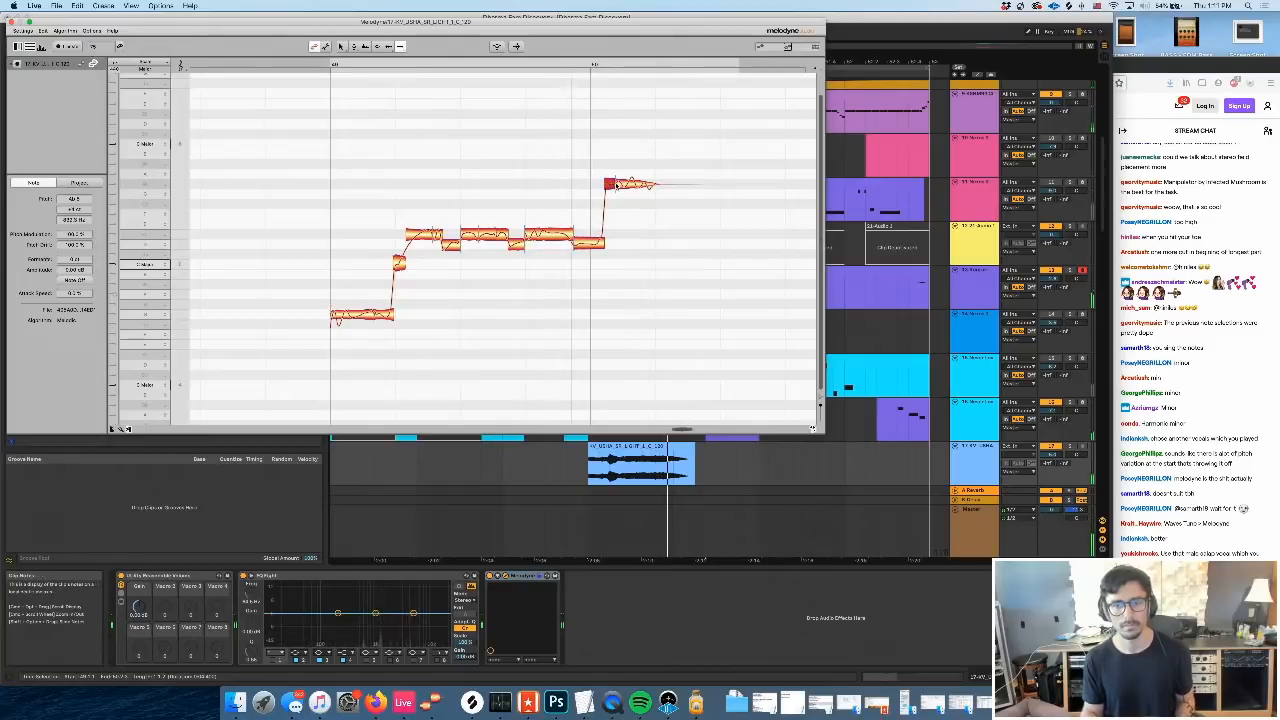
Separate a short piece from the start of the last note and try the remaining part at Eb5
click(354, 47)
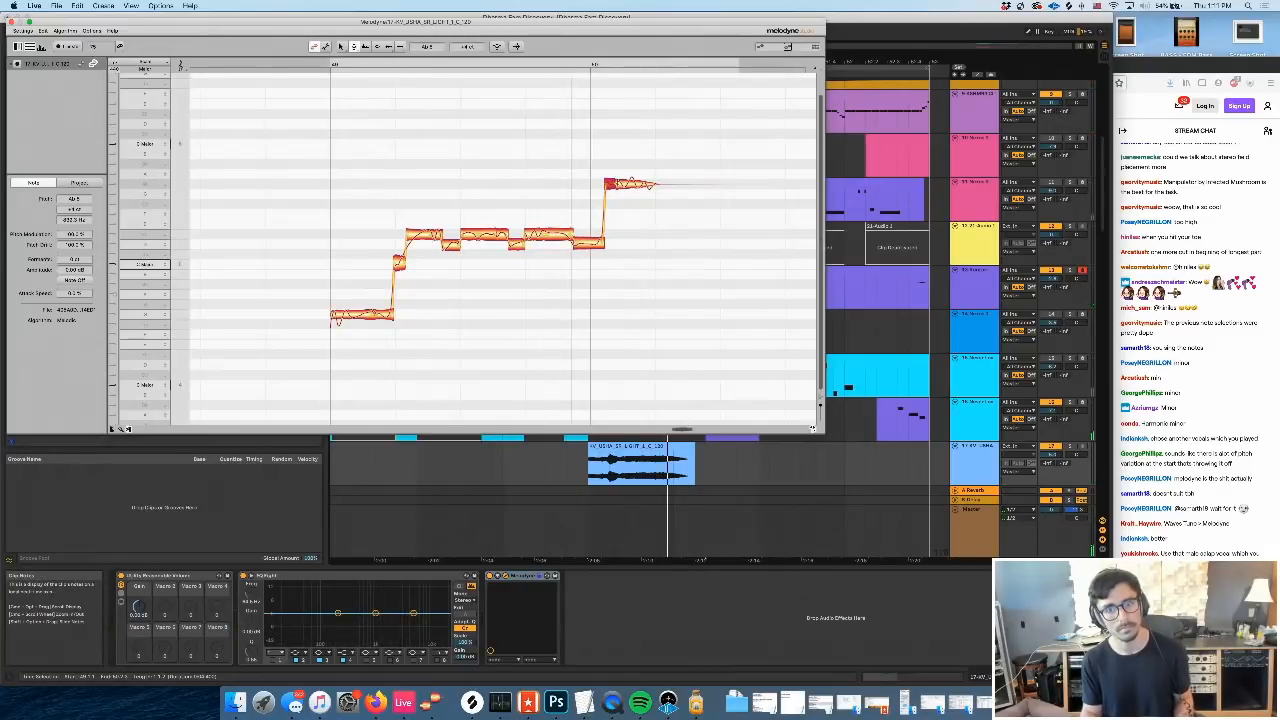
key(space)
drag(632, 185, 619, 229)
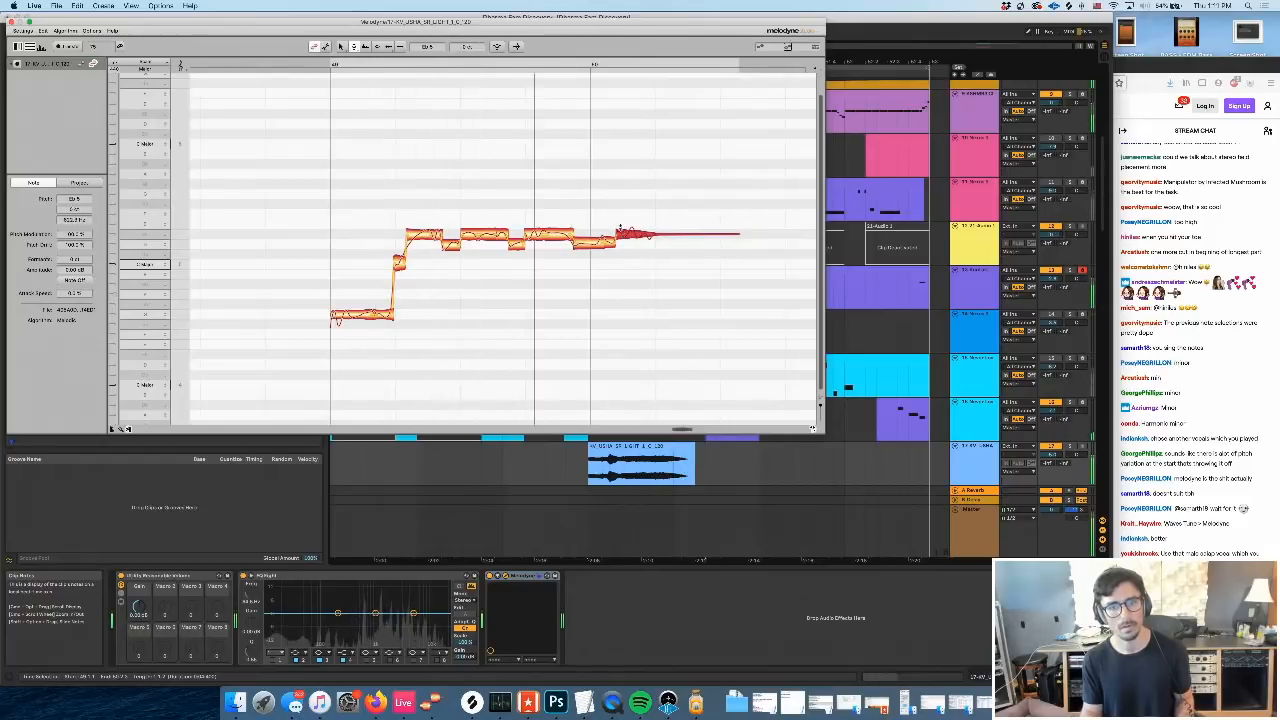
key(space)
click(631, 225)
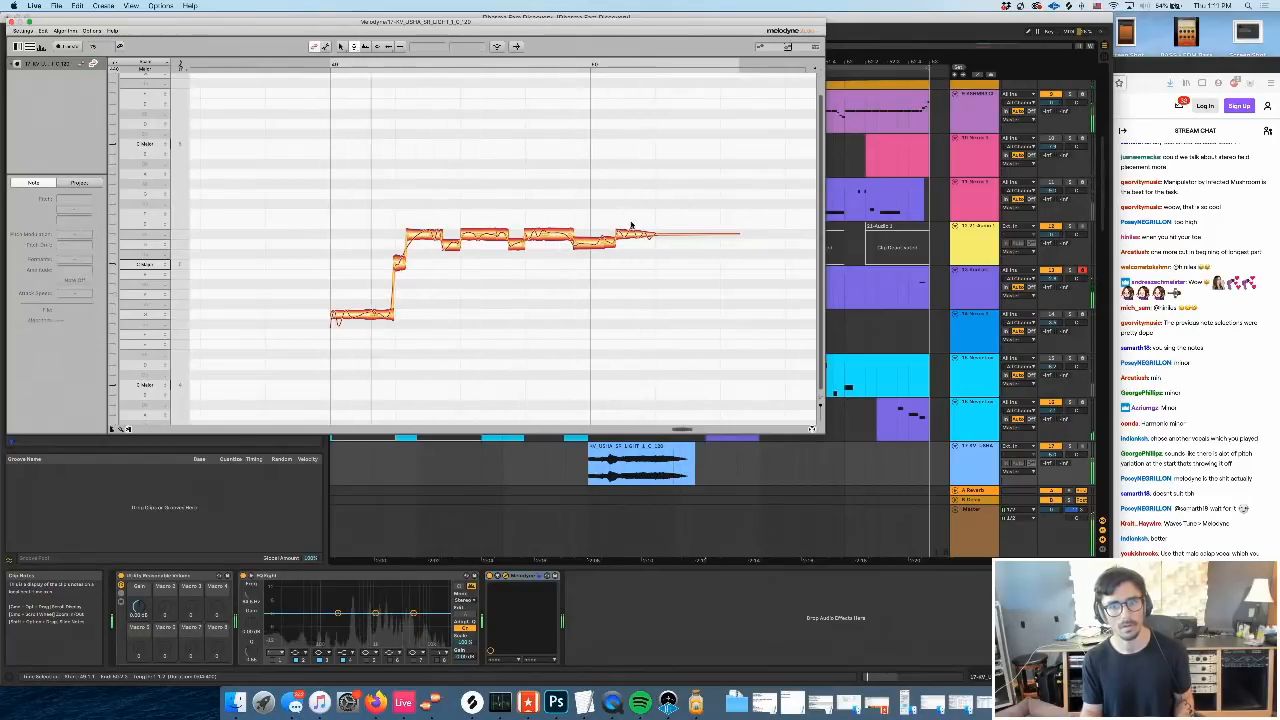
key(space)
Raise the last note to about Ab5 and the short piece before it to about G5, replaying the phrase
drag(630, 233, 636, 215)
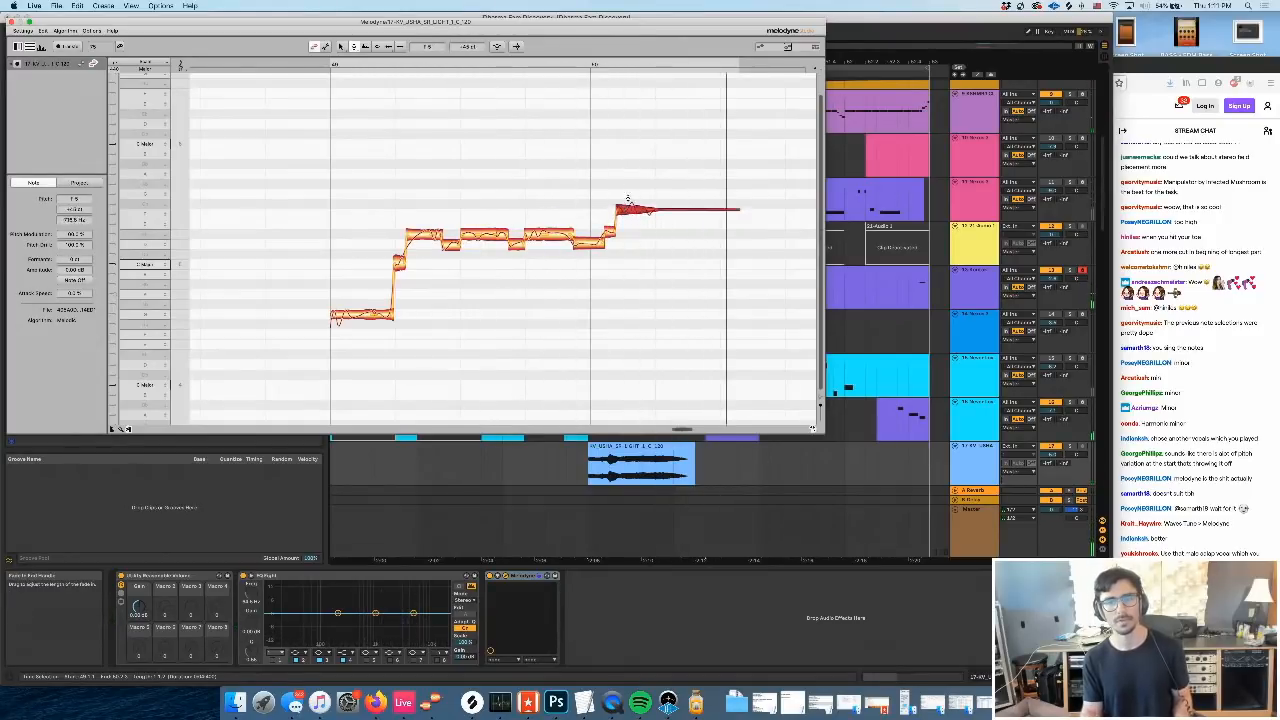
drag(627, 200, 630, 185)
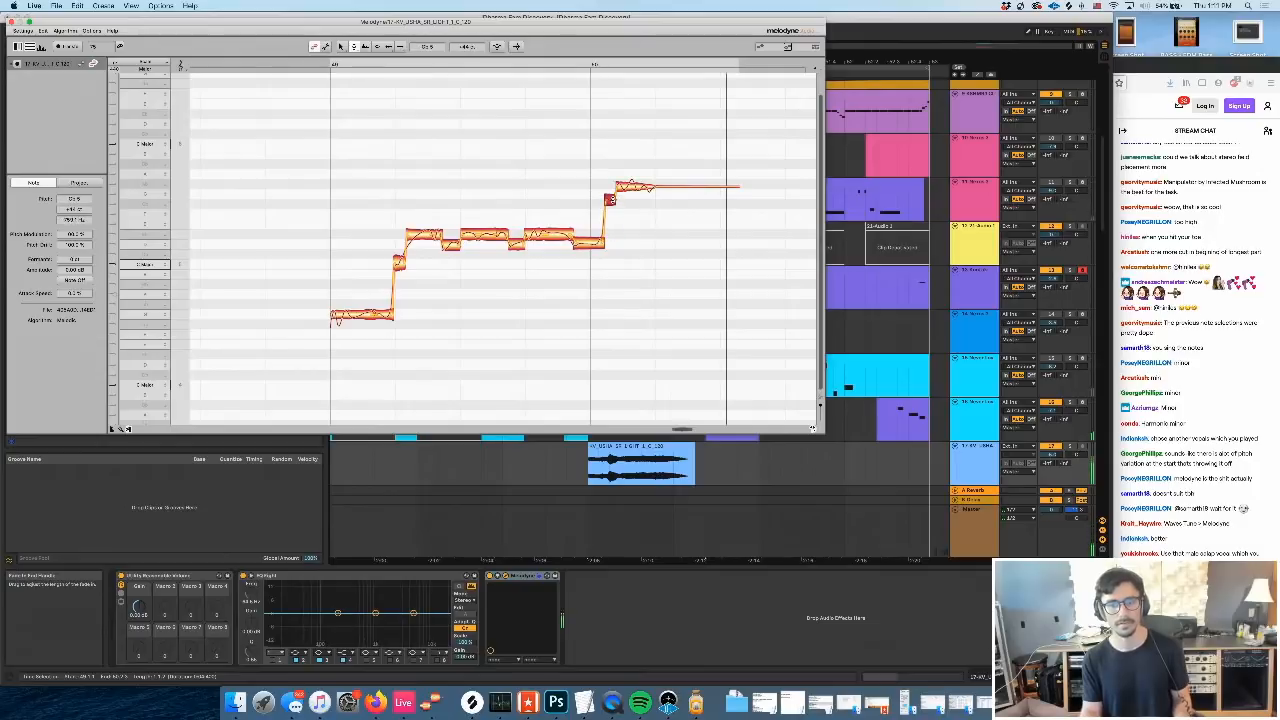
key(space)
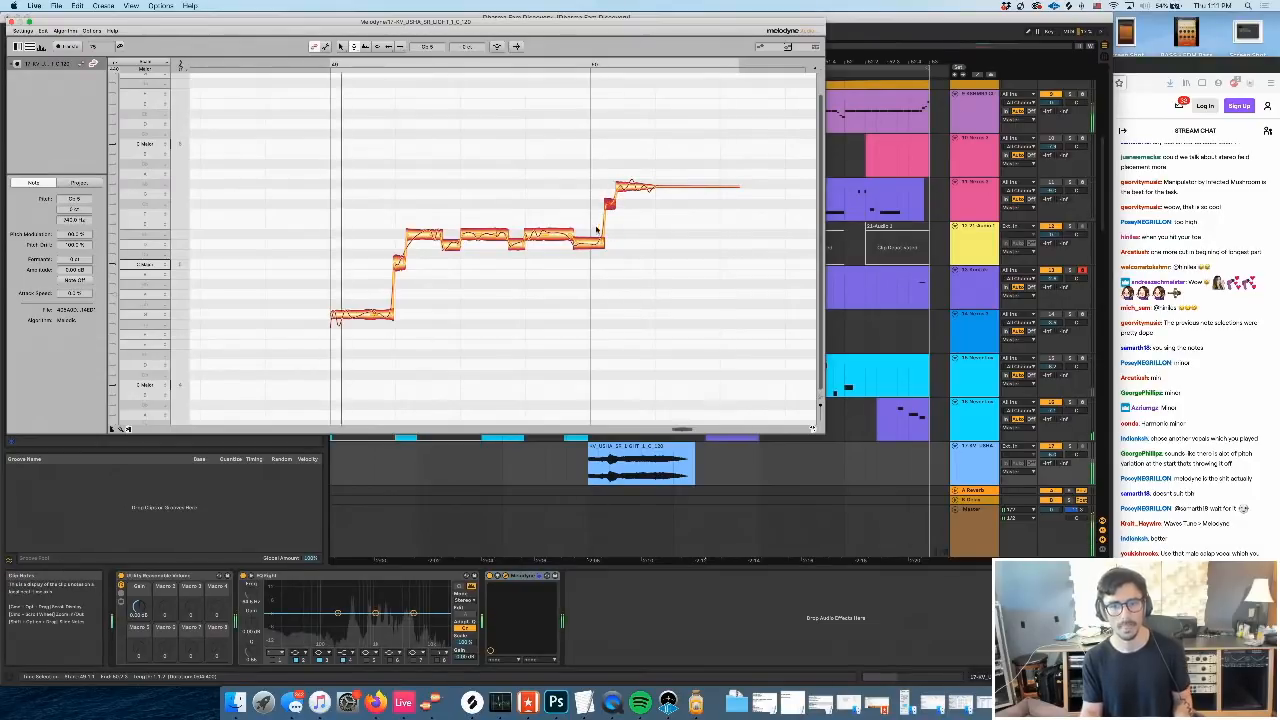
click(597, 243)
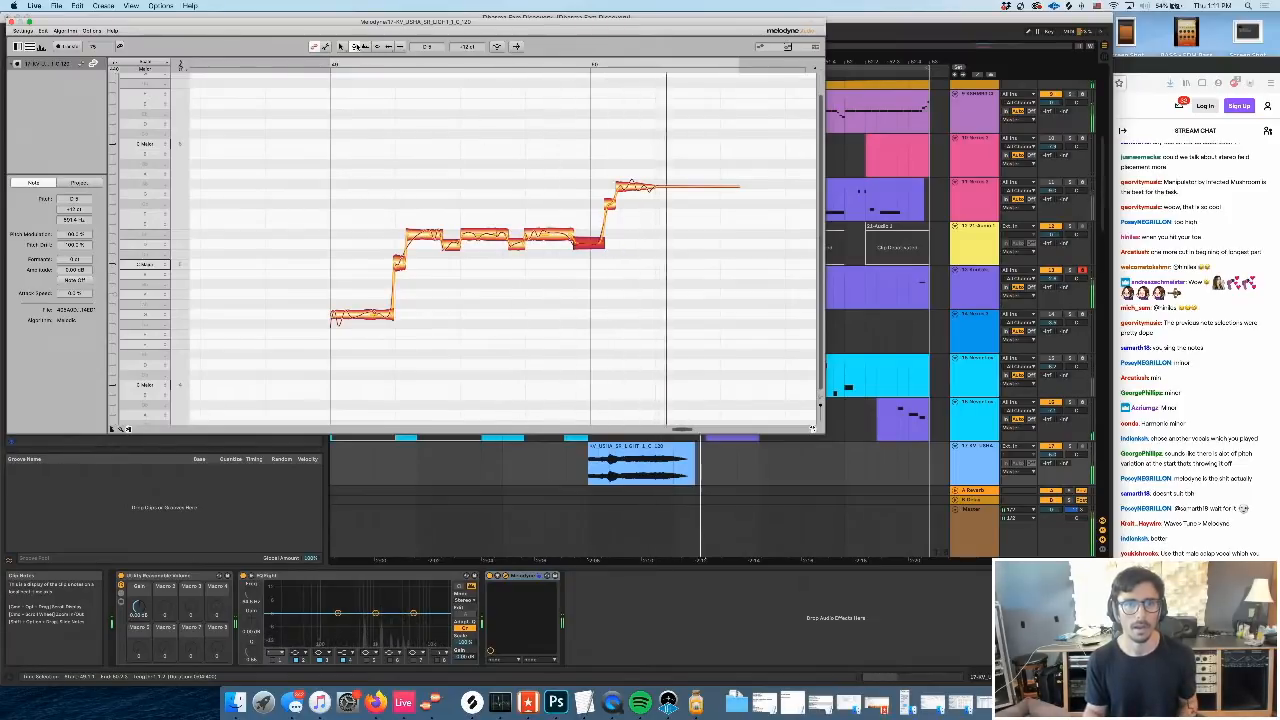
click(609, 199)
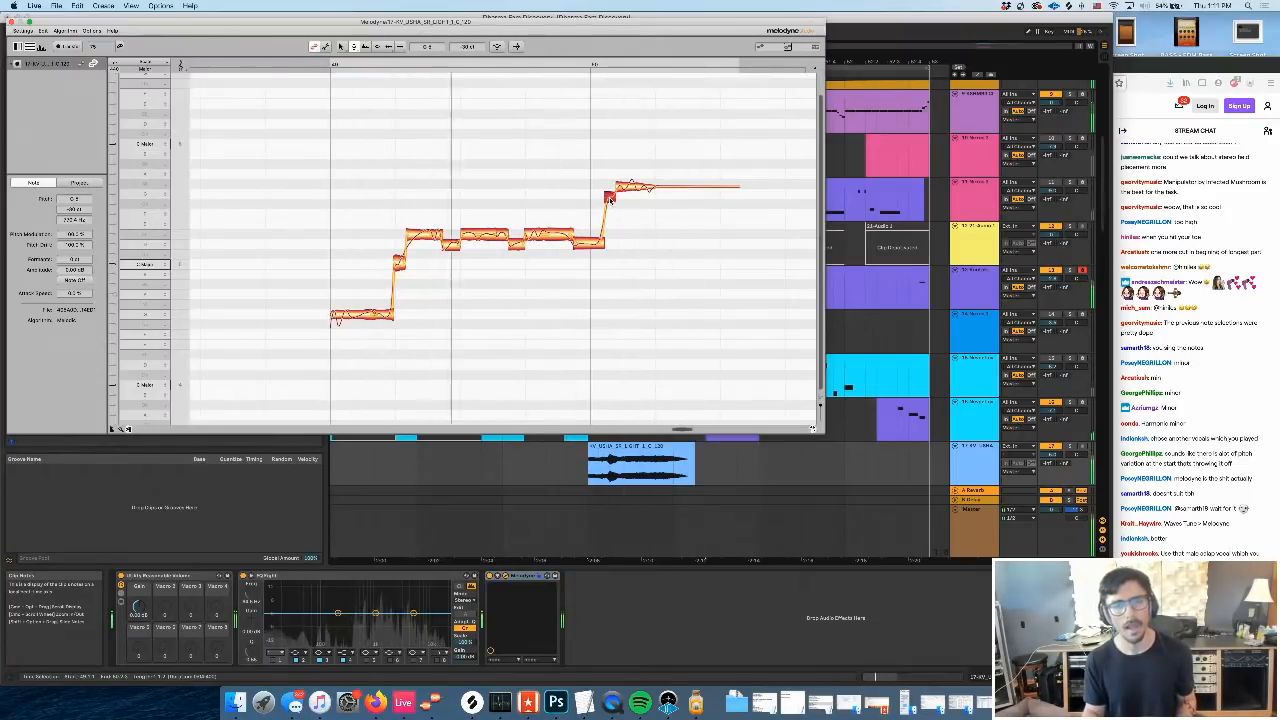
Raise all the middle notes four semitones, bringing the long ones to G5, and lower the three pieces between and after them to F5
drag(591, 292, 397, 232)
drag(606, 277, 423, 193)
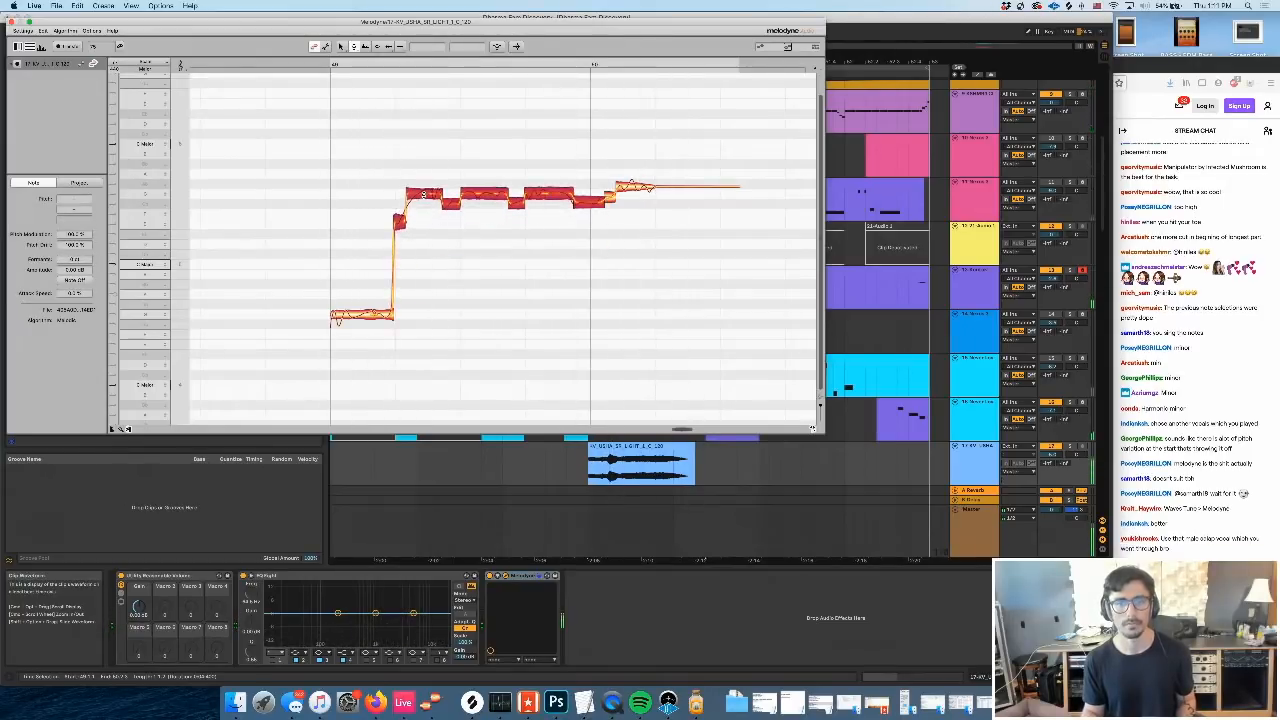
key(space)
drag(598, 223, 452, 213)
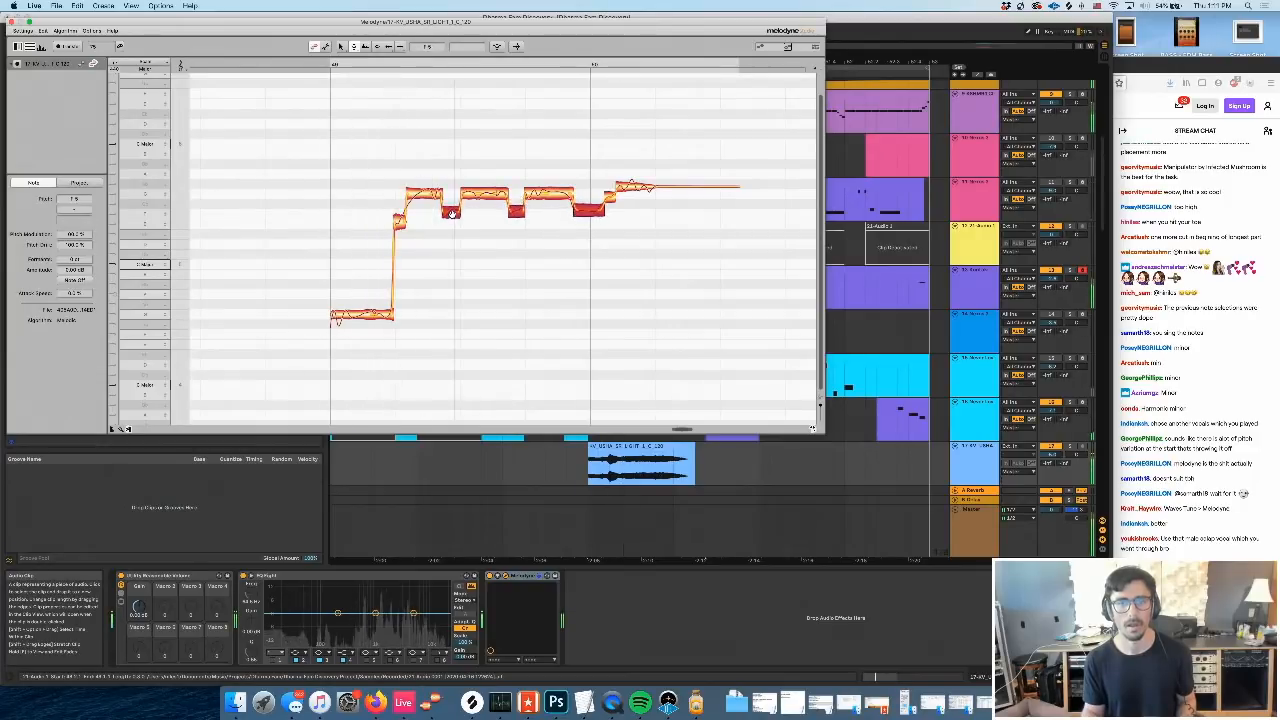
click(679, 216)
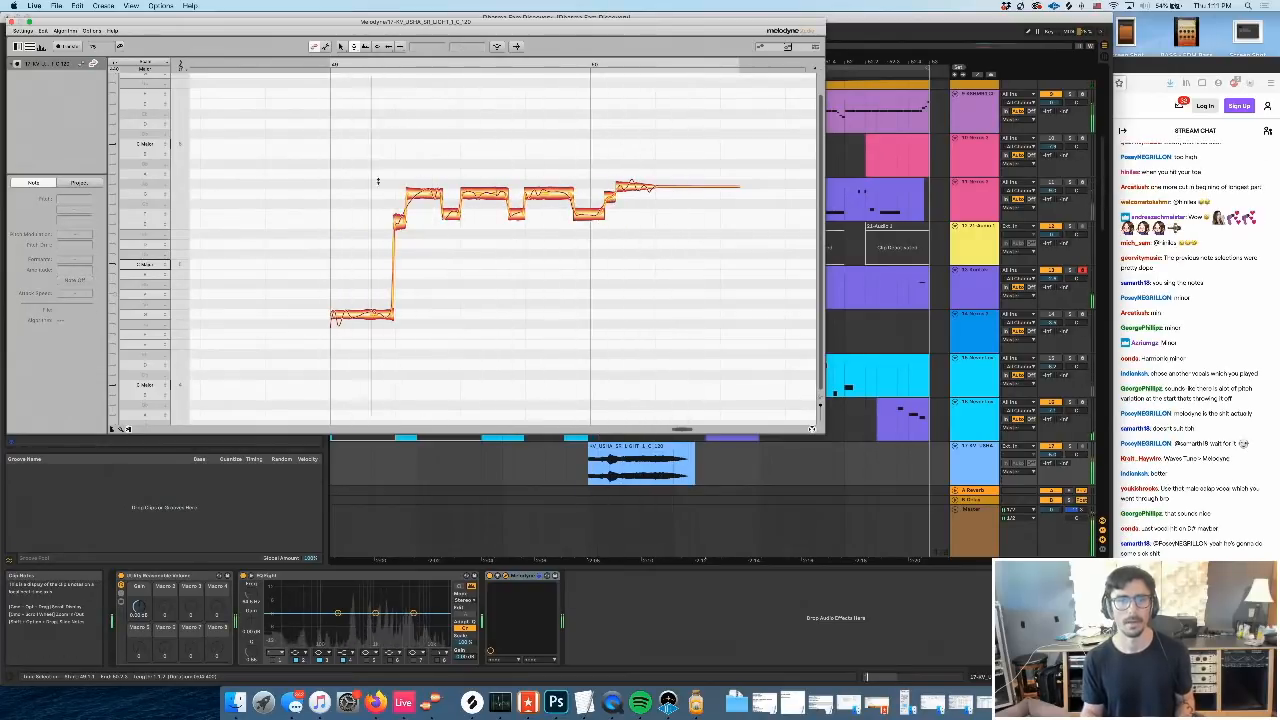
Raise the first note of the vocal phrase to C5
drag(355, 315, 347, 263)
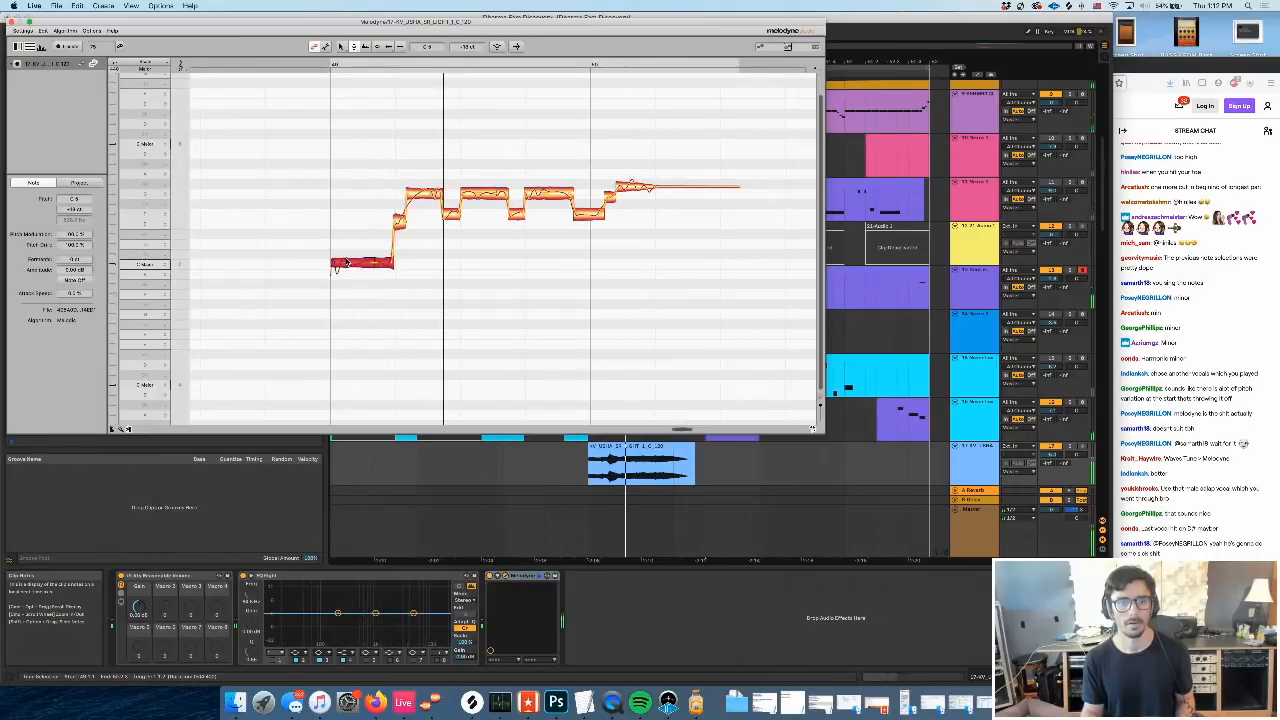
click(347, 263)
click(363, 274)
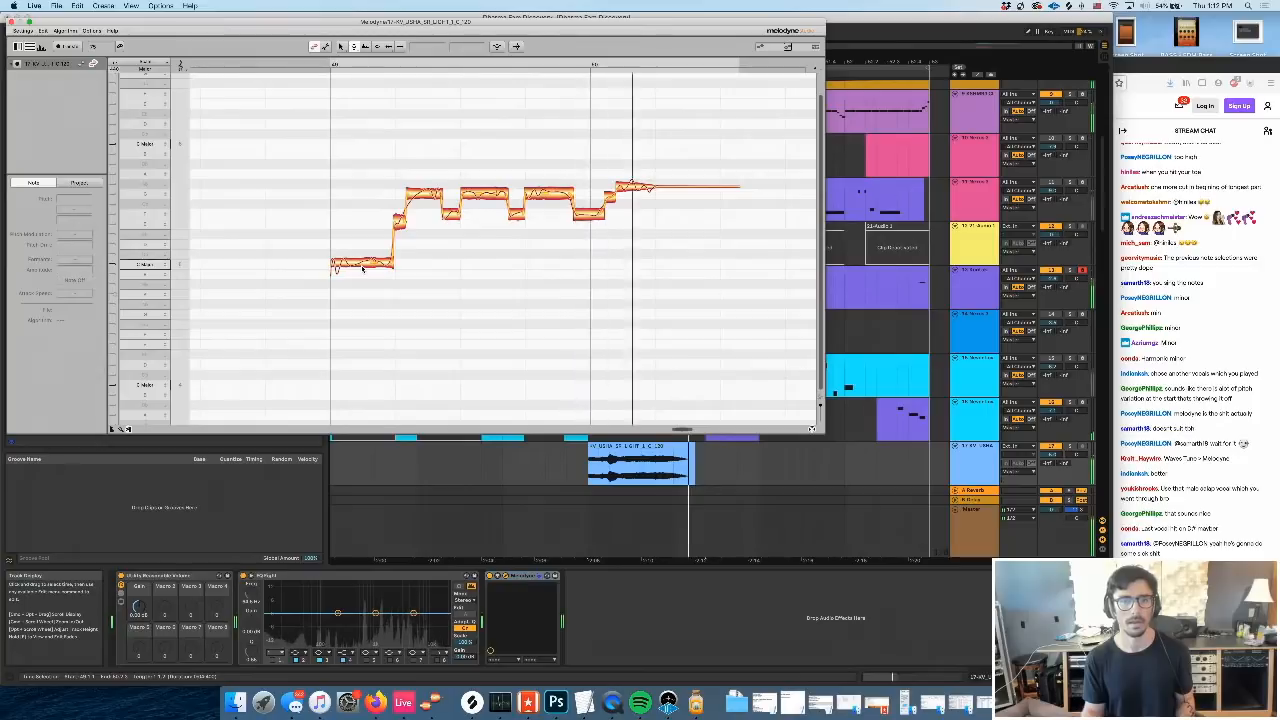
Snap the last note to Ab5, split the first note near its start, and replay the phrase
click(625, 186)
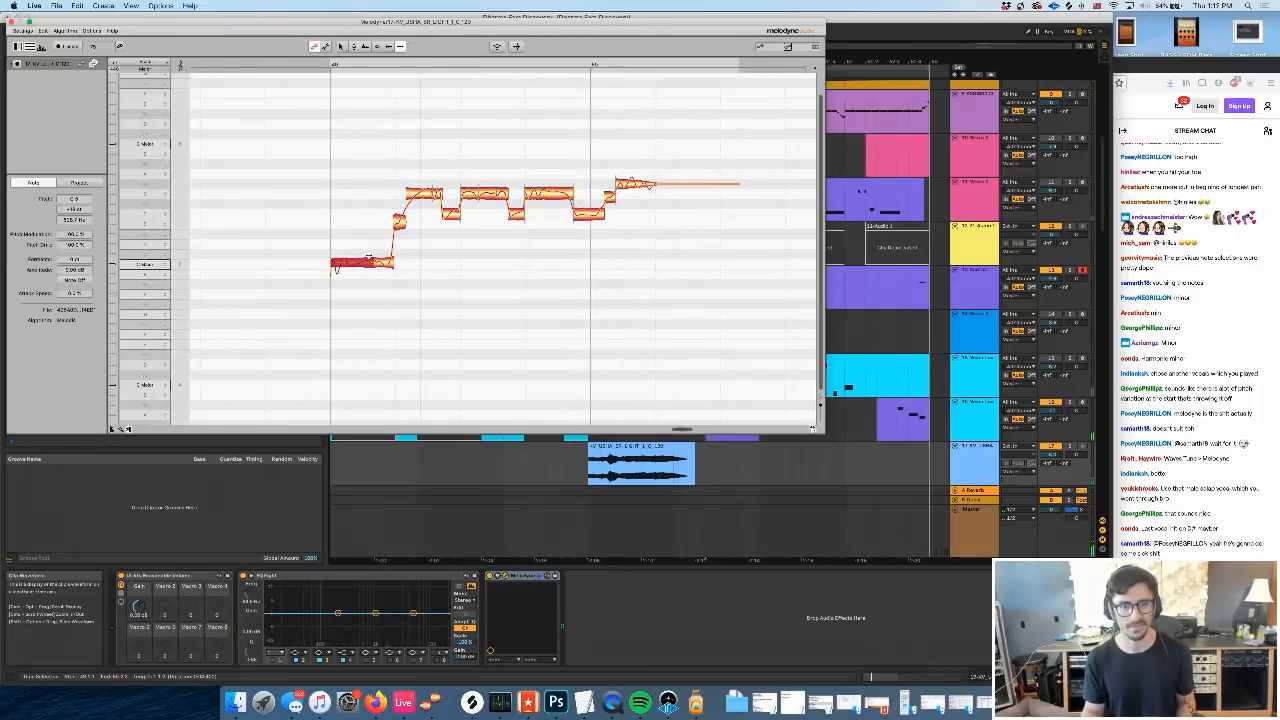
key(space)
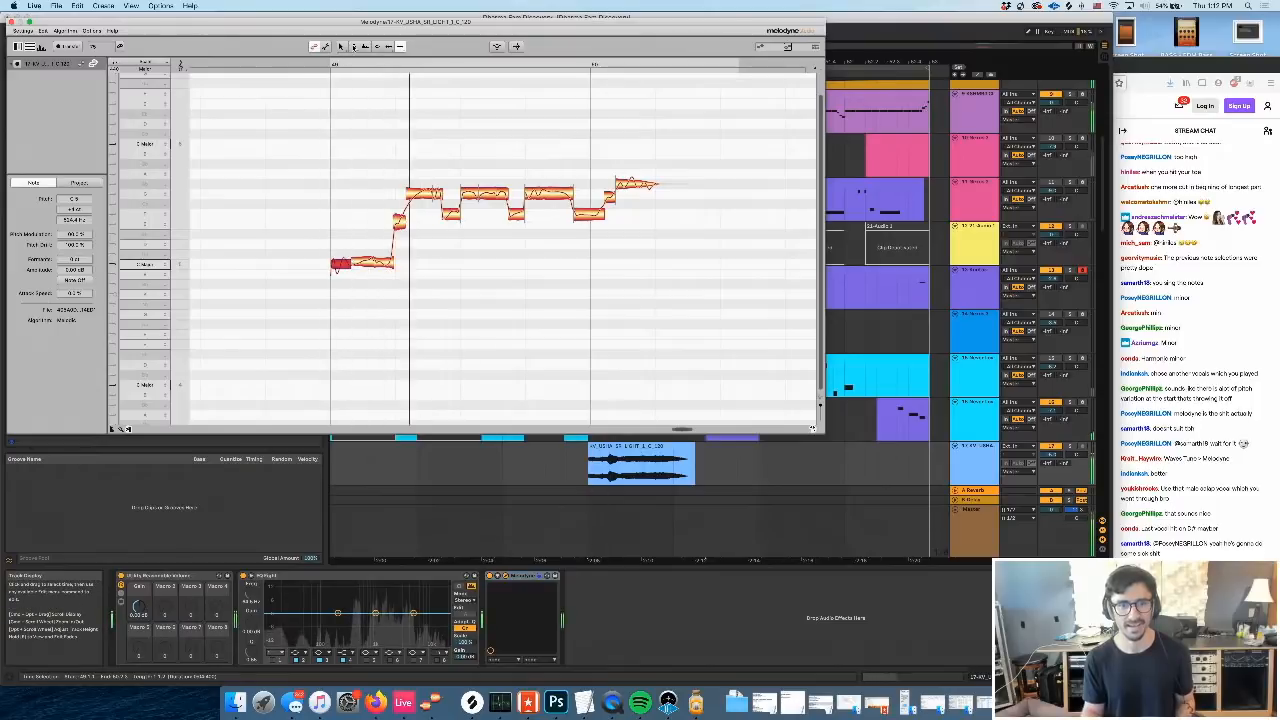
click(502, 269)
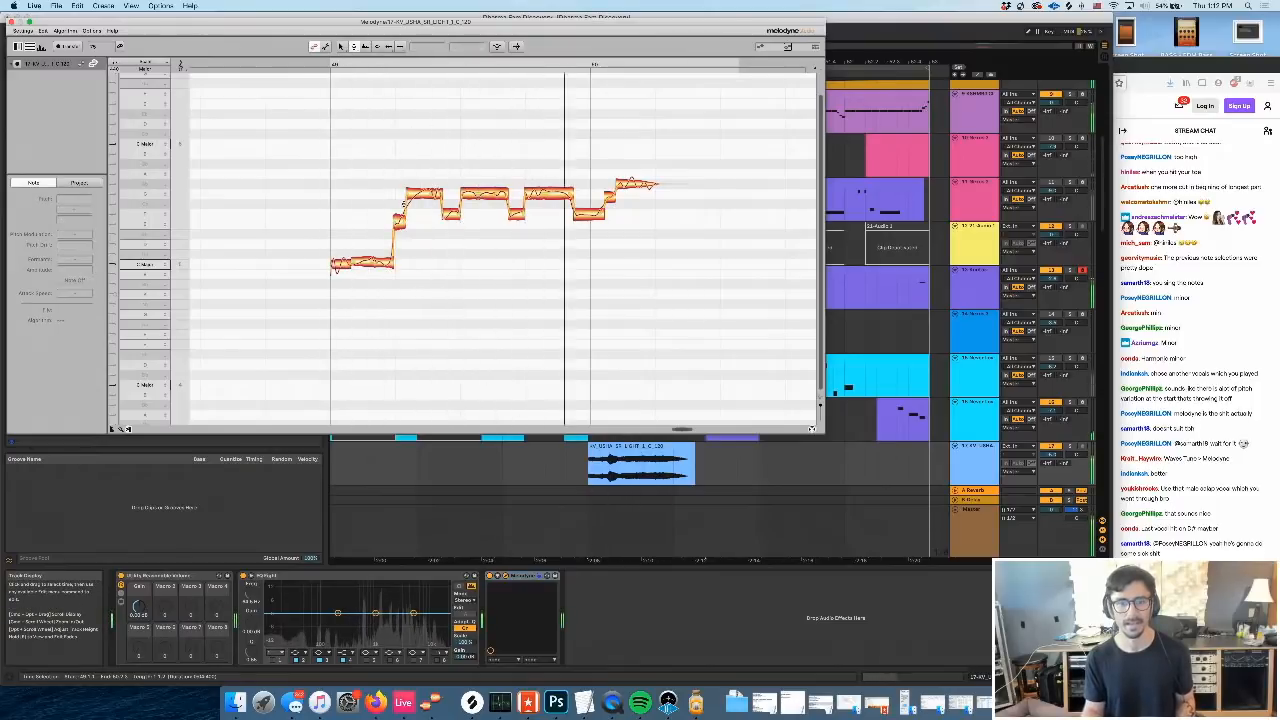
Move Melodyne aside, deactivate the last two clips on the pink audio track in the arrangement, and play the section
drag(244, 24, 347, 312)
scroll(518, 224, up, 5)
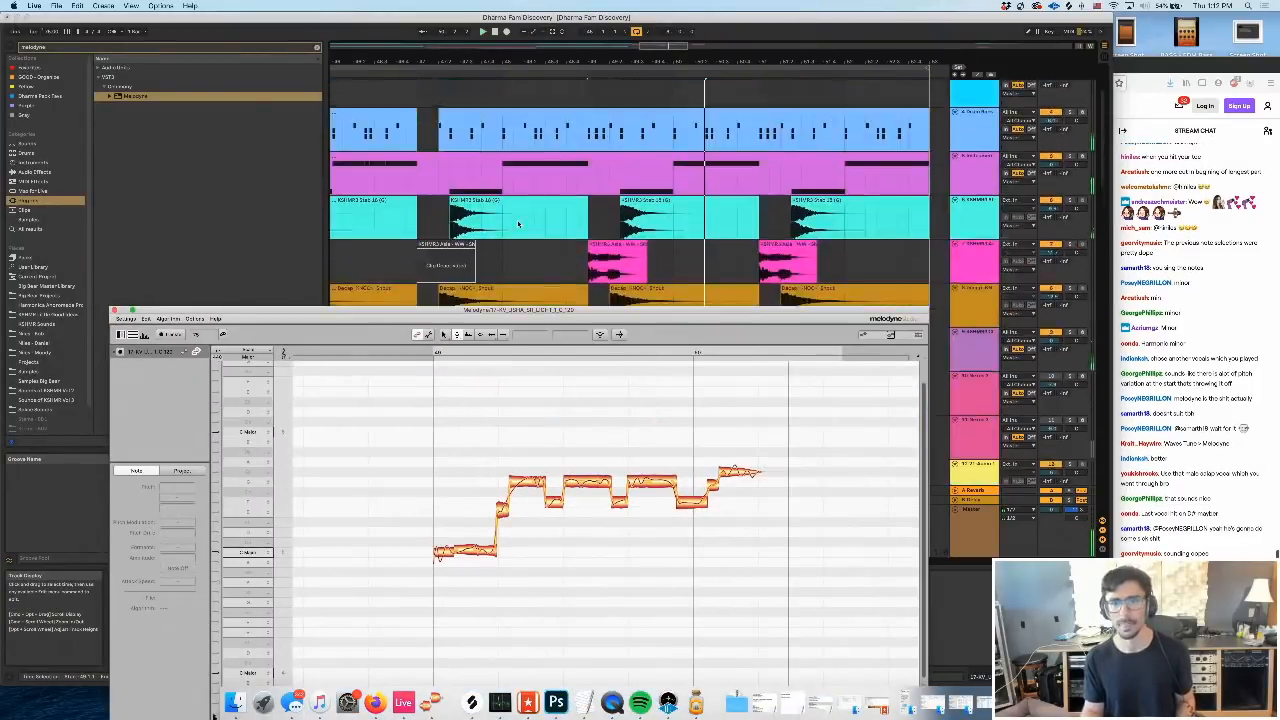
click(612, 245)
key(0)
click(788, 246)
key(0)
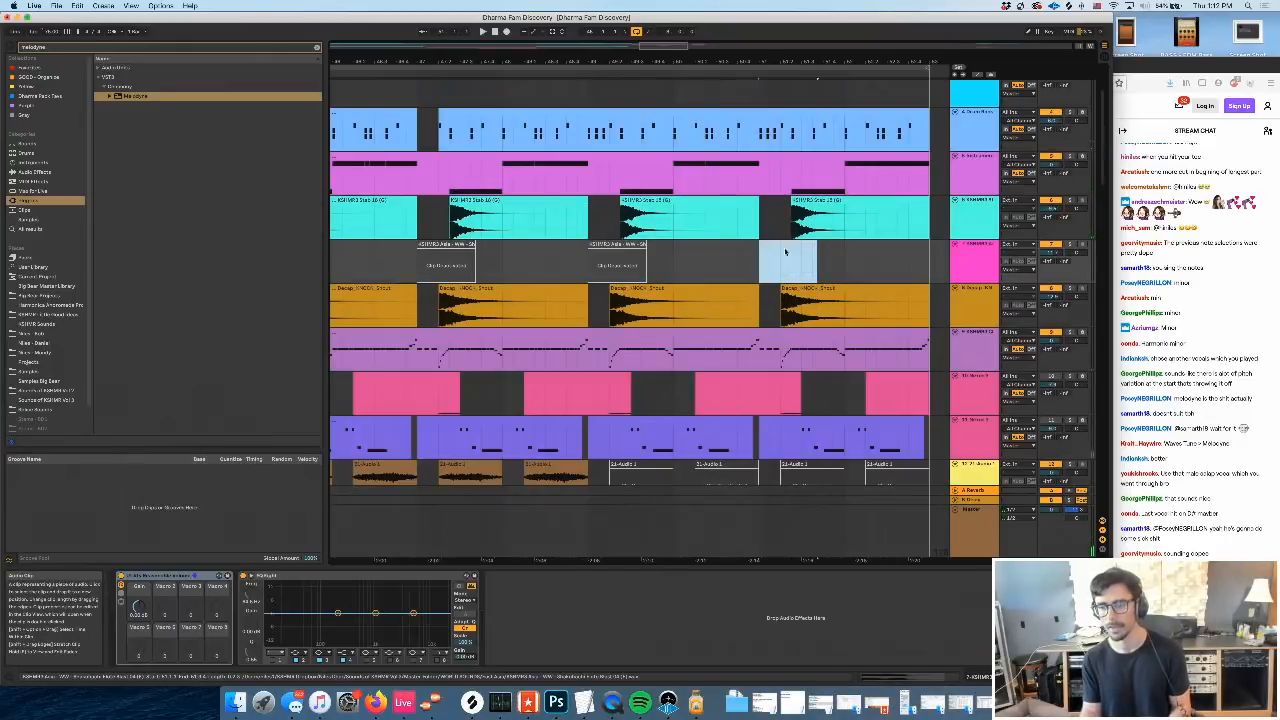
key(space)
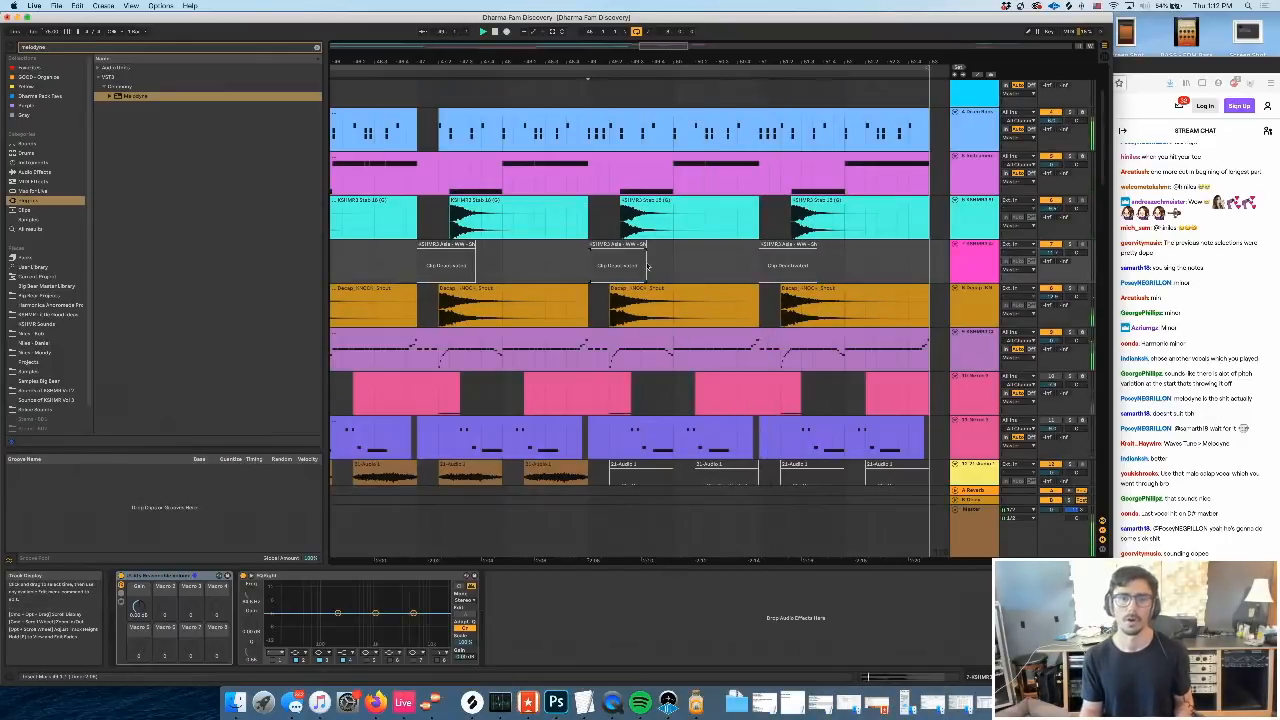
Close the vocal's Melodyne window and put the vocal track into its own group
scroll(638, 270, down, 2)
scroll(638, 270, down, 12)
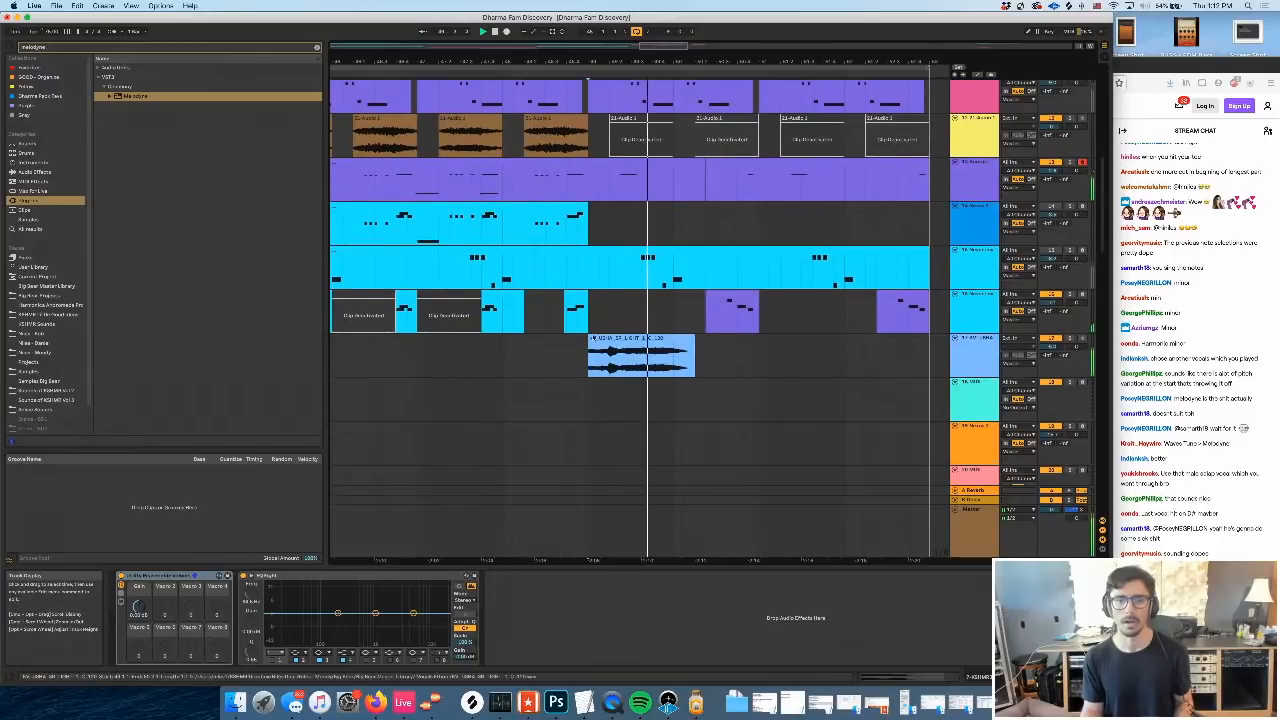
click(590, 367)
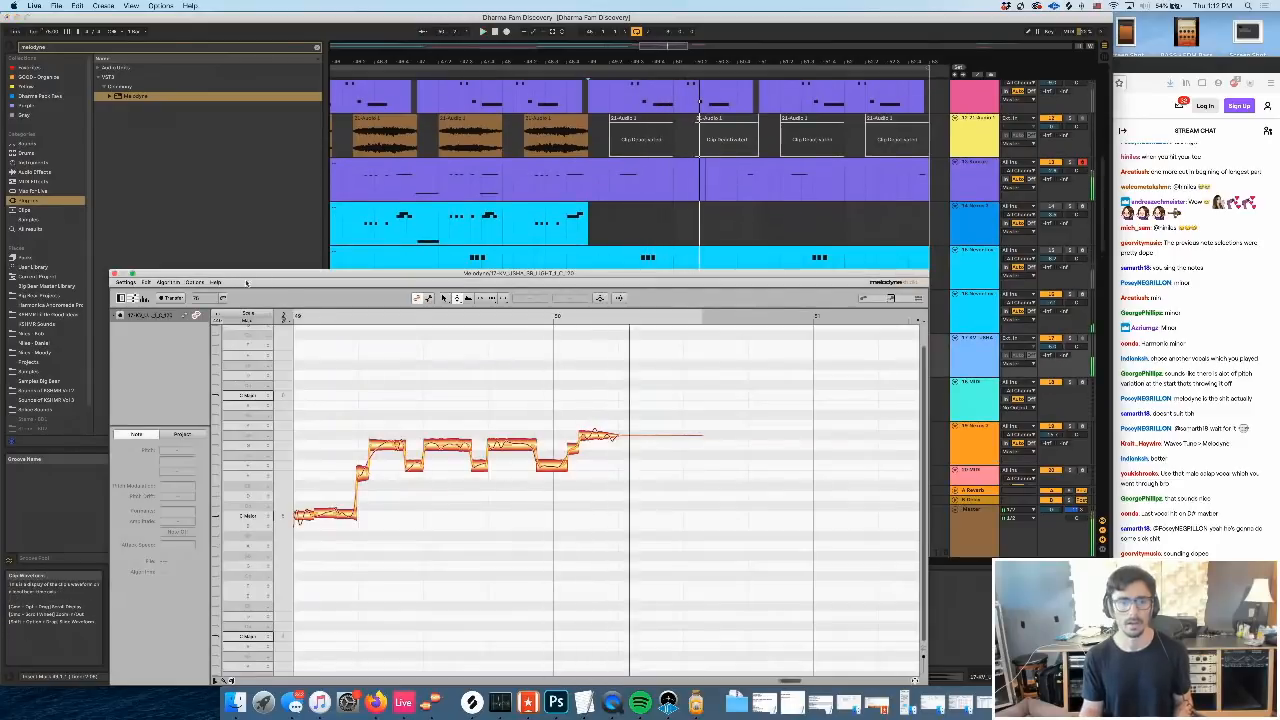
click(113, 273)
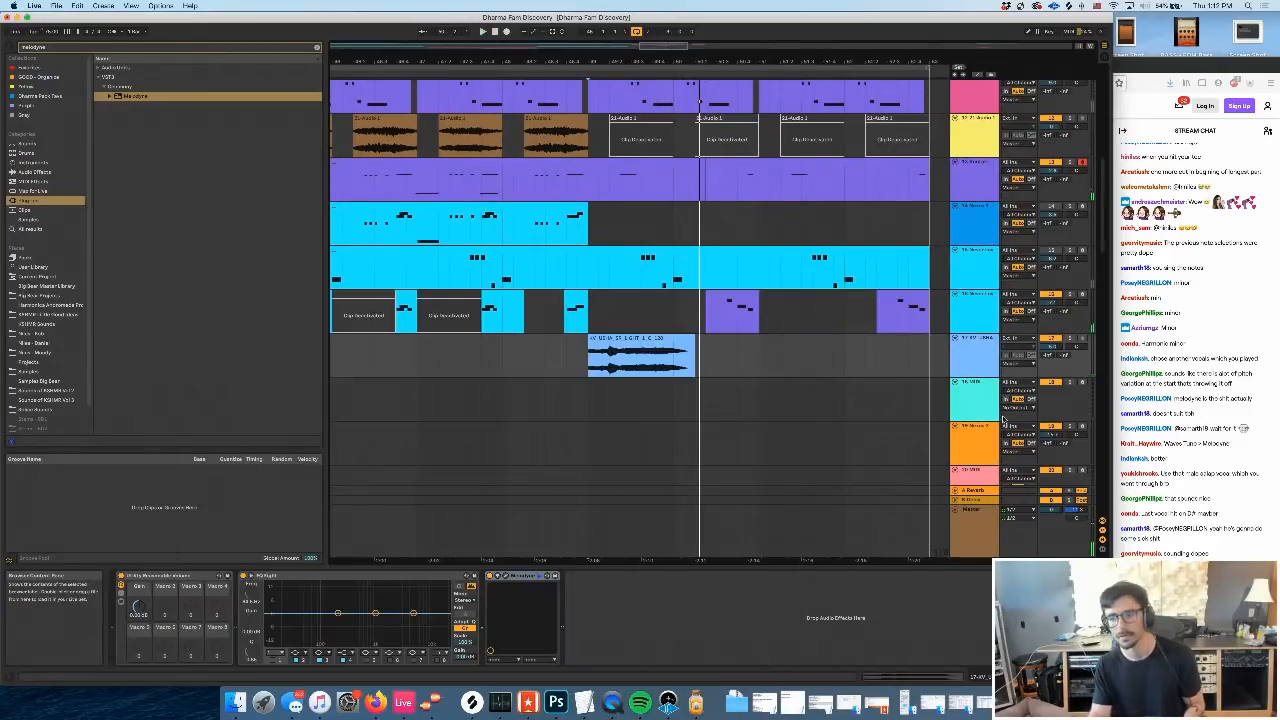
click(970, 362)
key(super+g)
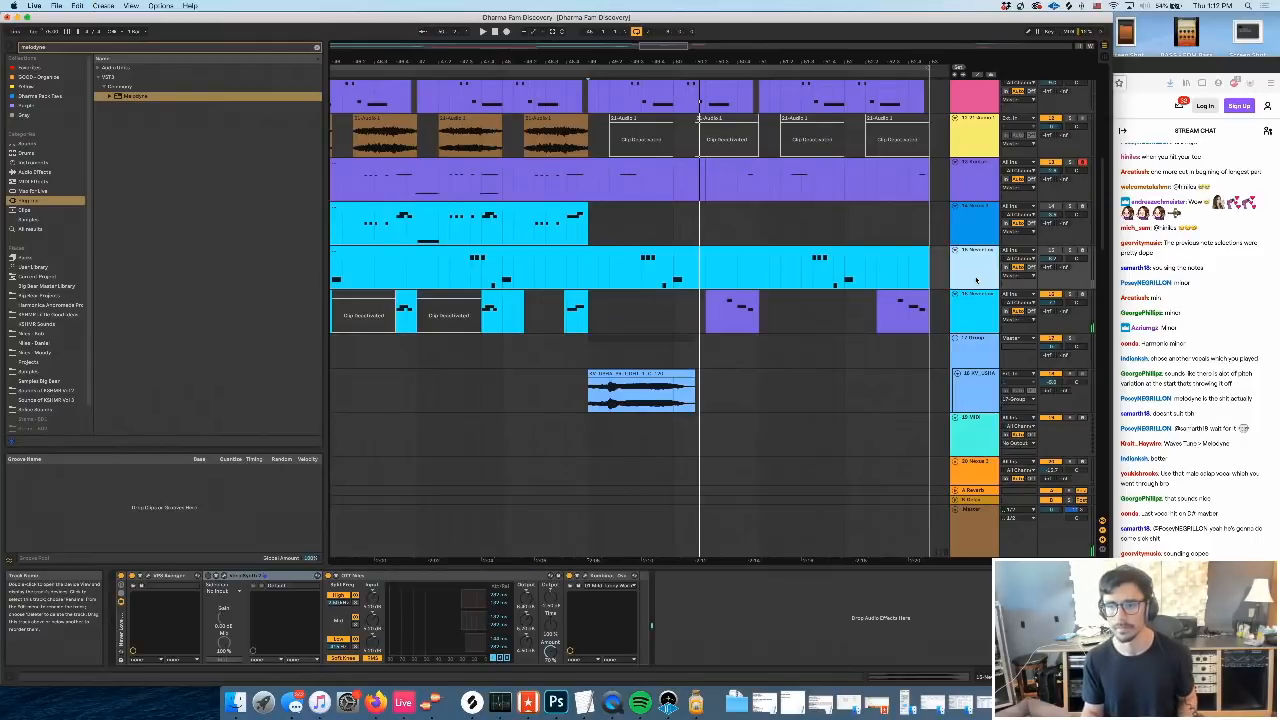
click(814, 371)
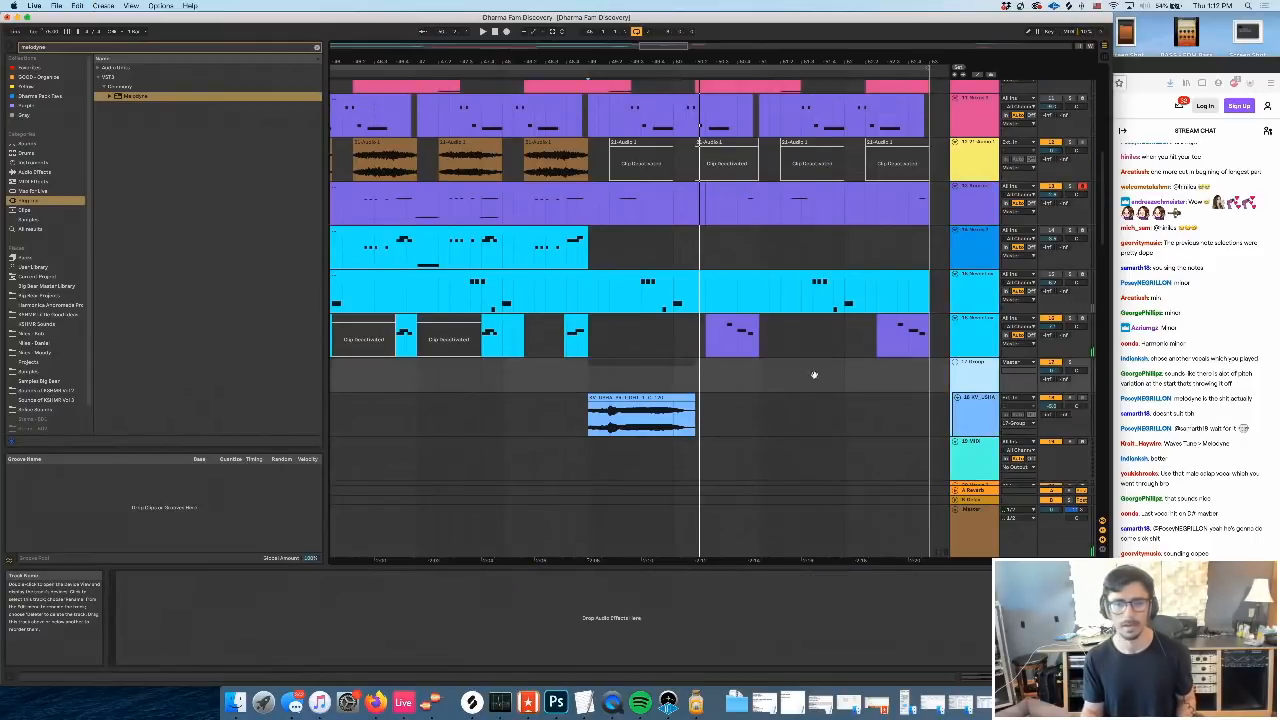
Add the Reverb audio effect to the new vocal group and play the arrangement from before the vocal clip
click(35, 172)
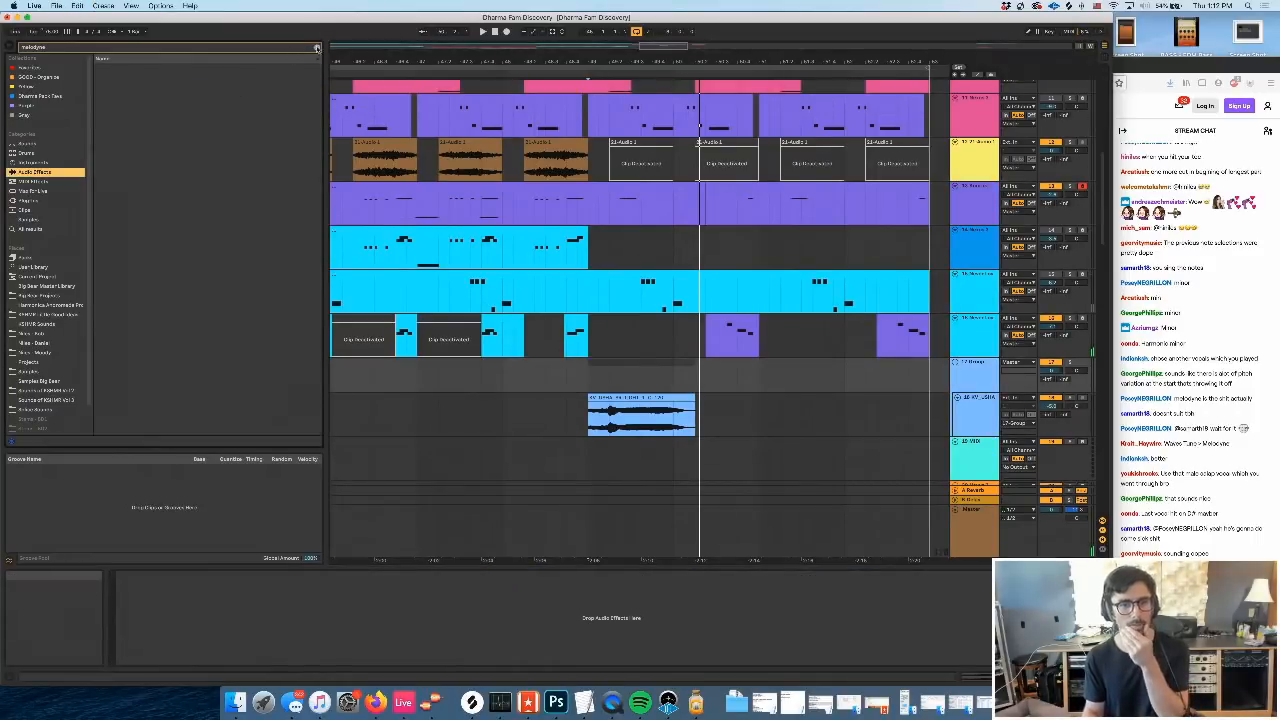
click(317, 48)
scroll(120, 340, down, 2)
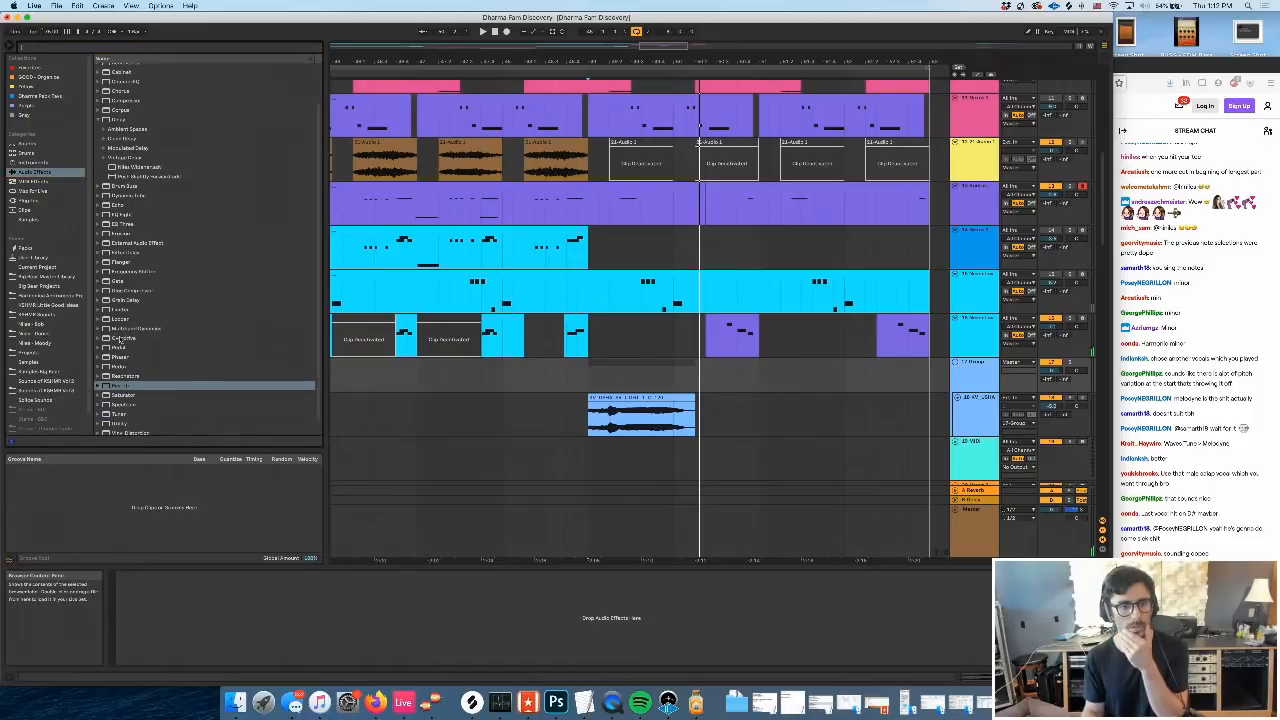
click(118, 386)
drag(394, 511, 330, 622)
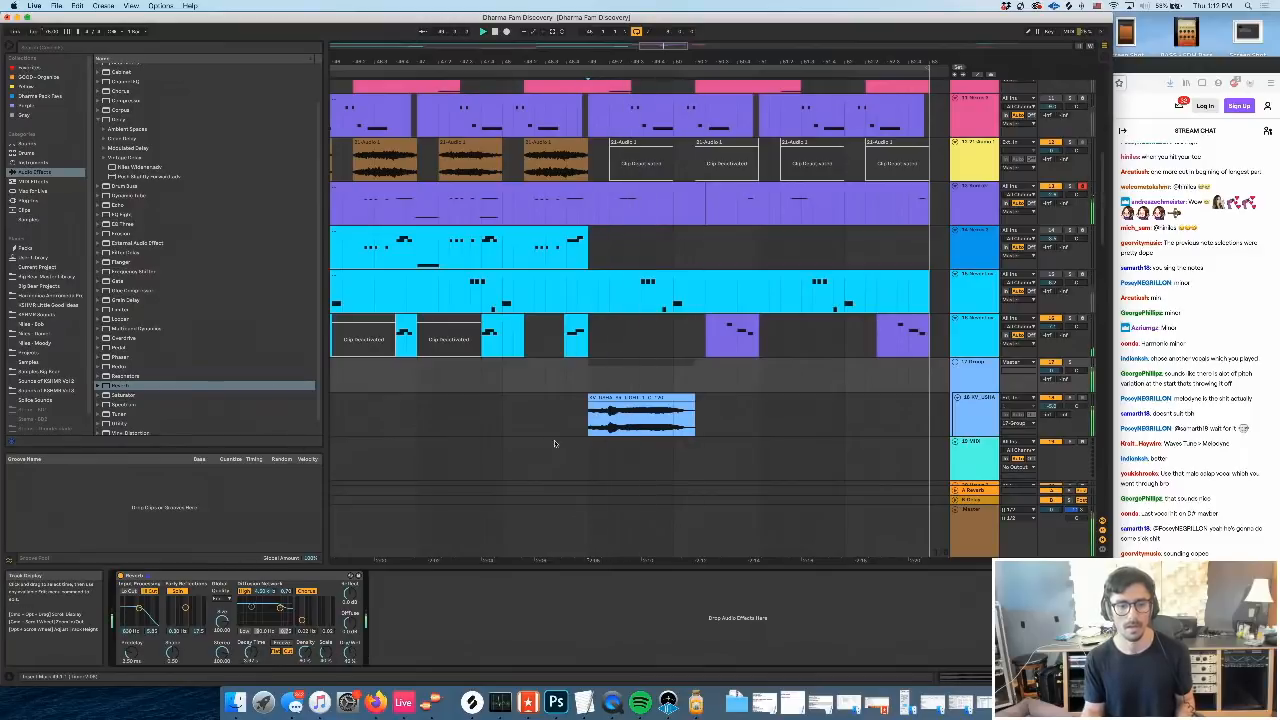
scroll(545, 425, left, 1)
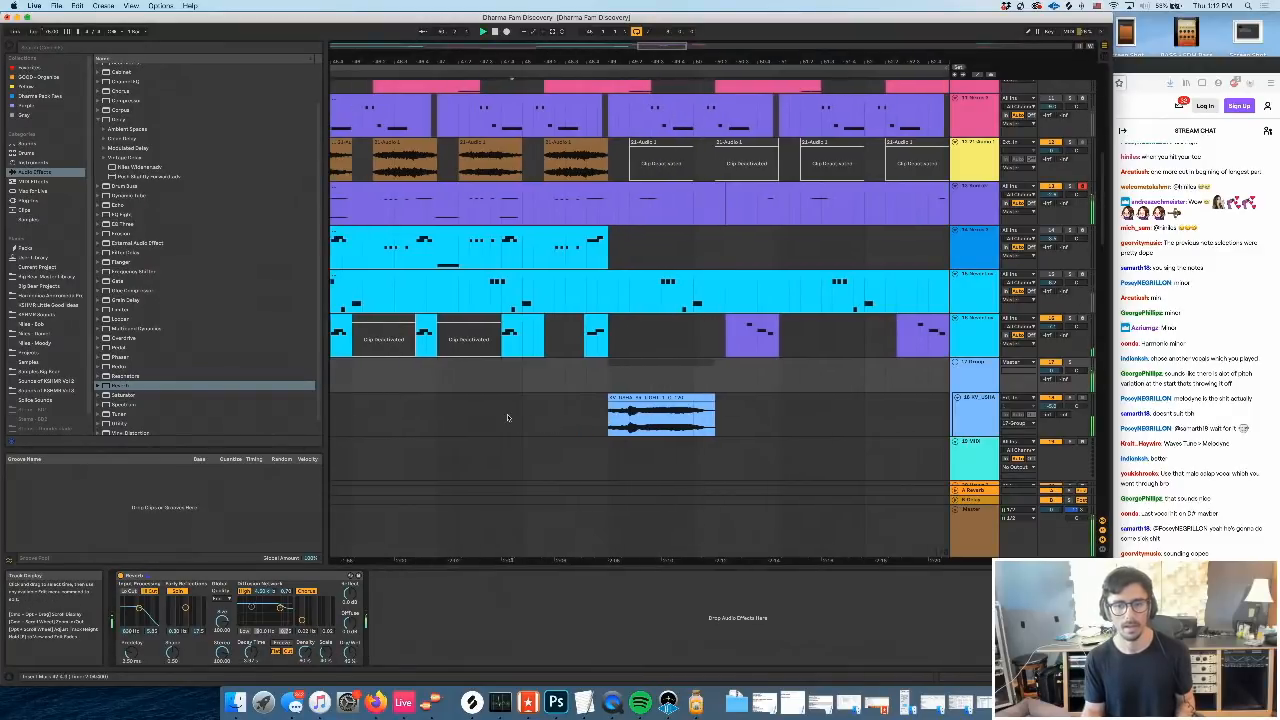
click(507, 418)
key(space)
key(space)
Reopen Melodyne on the vocal track and split the opening held note into pieces pitched as a rising run up to the high notes
scroll(590, 440, right, 3)
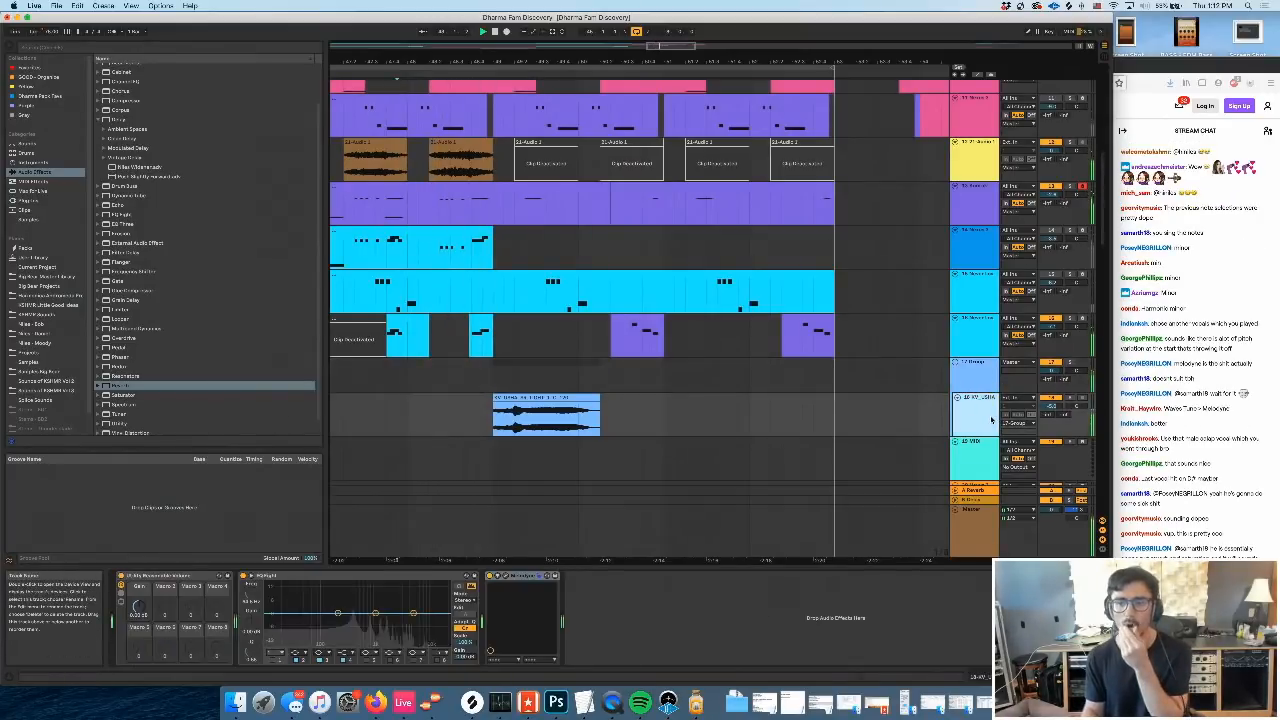
click(506, 577)
click(330, 515)
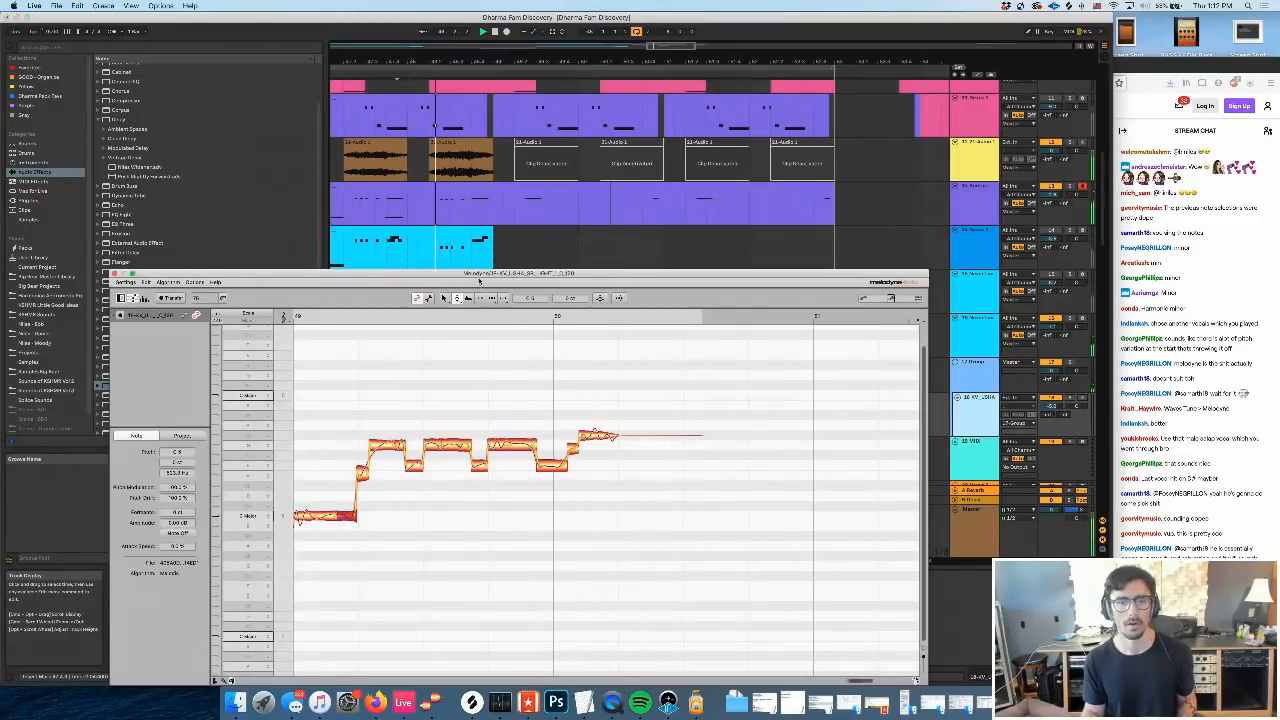
drag(479, 281, 482, 309)
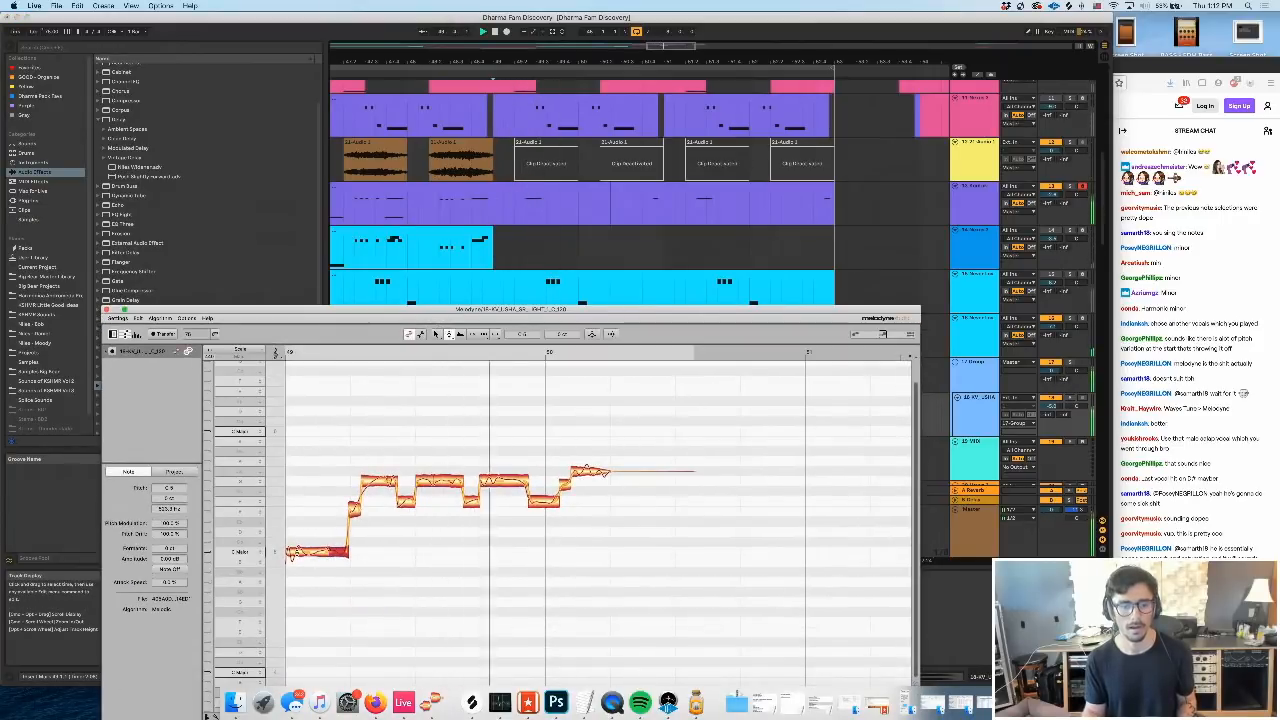
drag(290, 552, 320, 588)
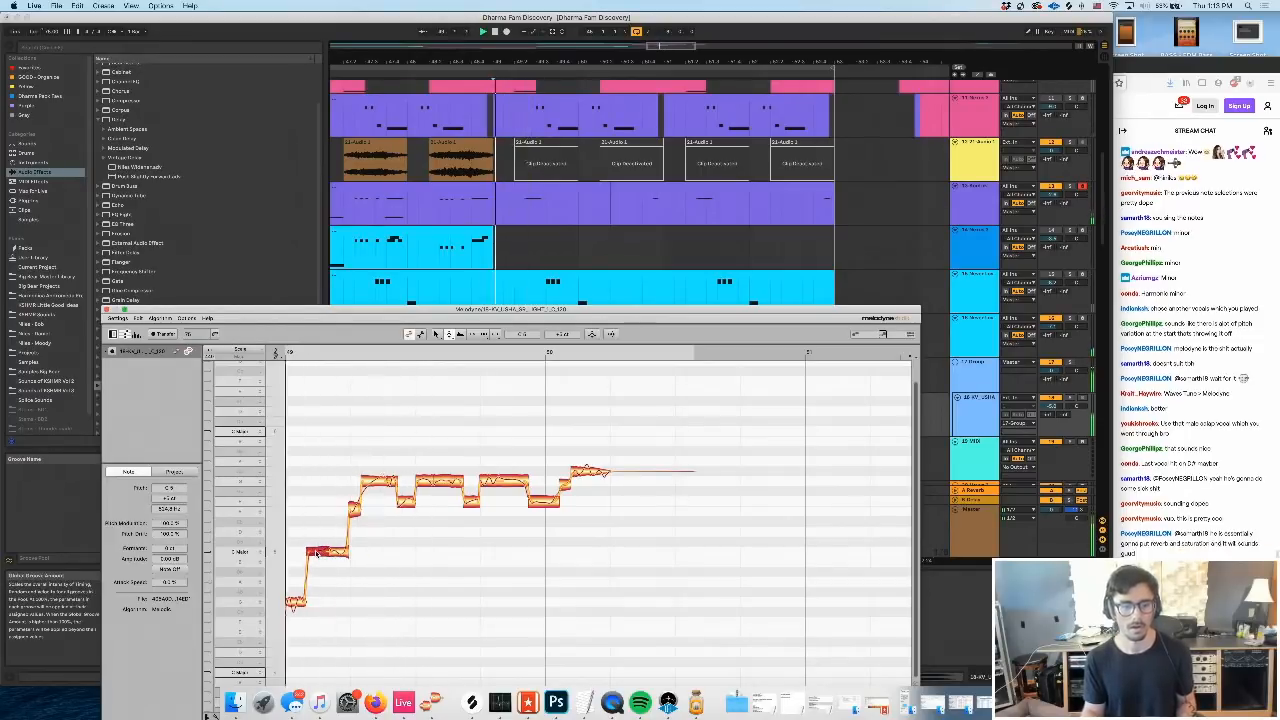
drag(318, 553, 318, 572)
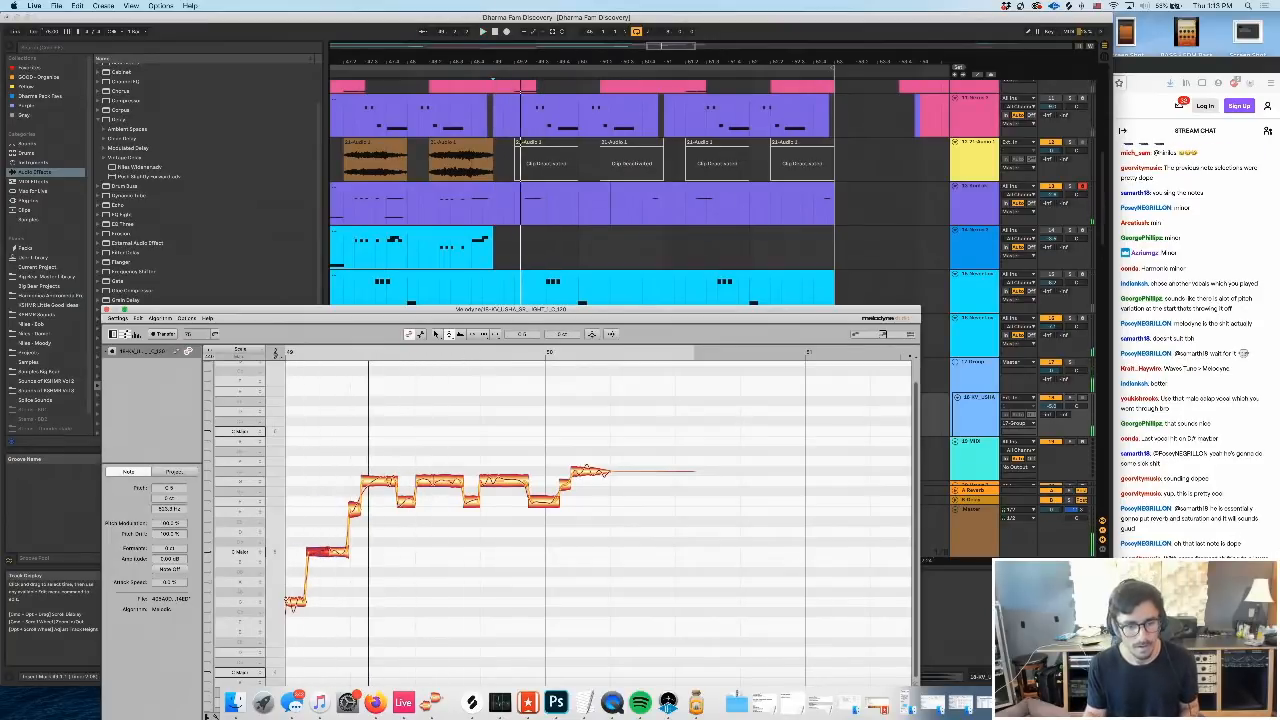
drag(310, 552, 317, 600)
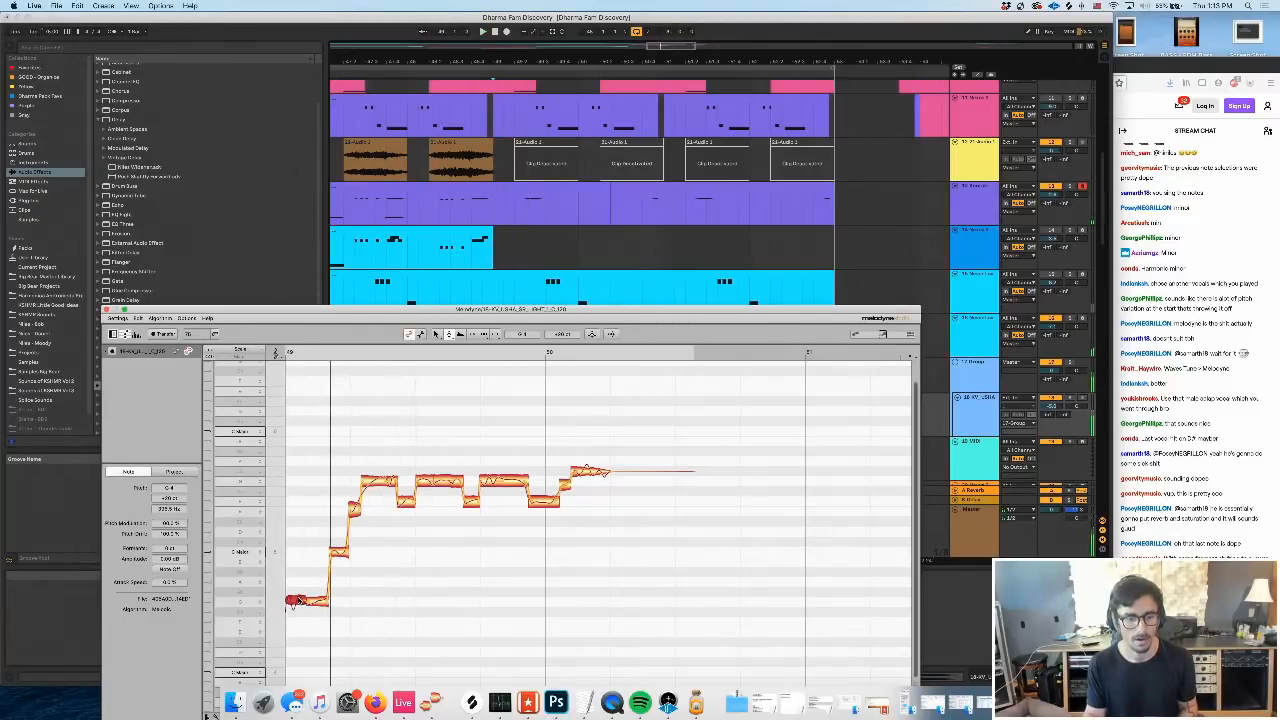
drag(312, 601, 355, 503)
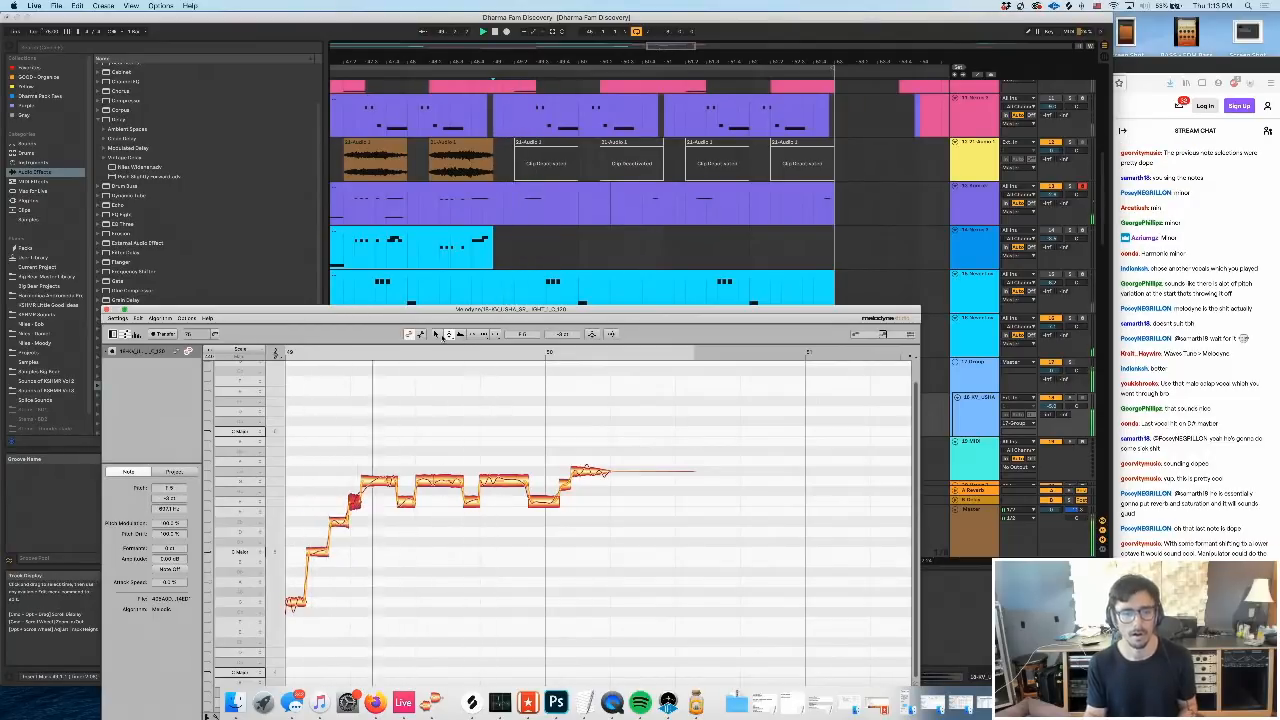
Play the arrangement from just before the vocal clip to audition the phrase with its rising opening run
drag(645, 432, 307, 625)
scroll(471, 261, down, 3)
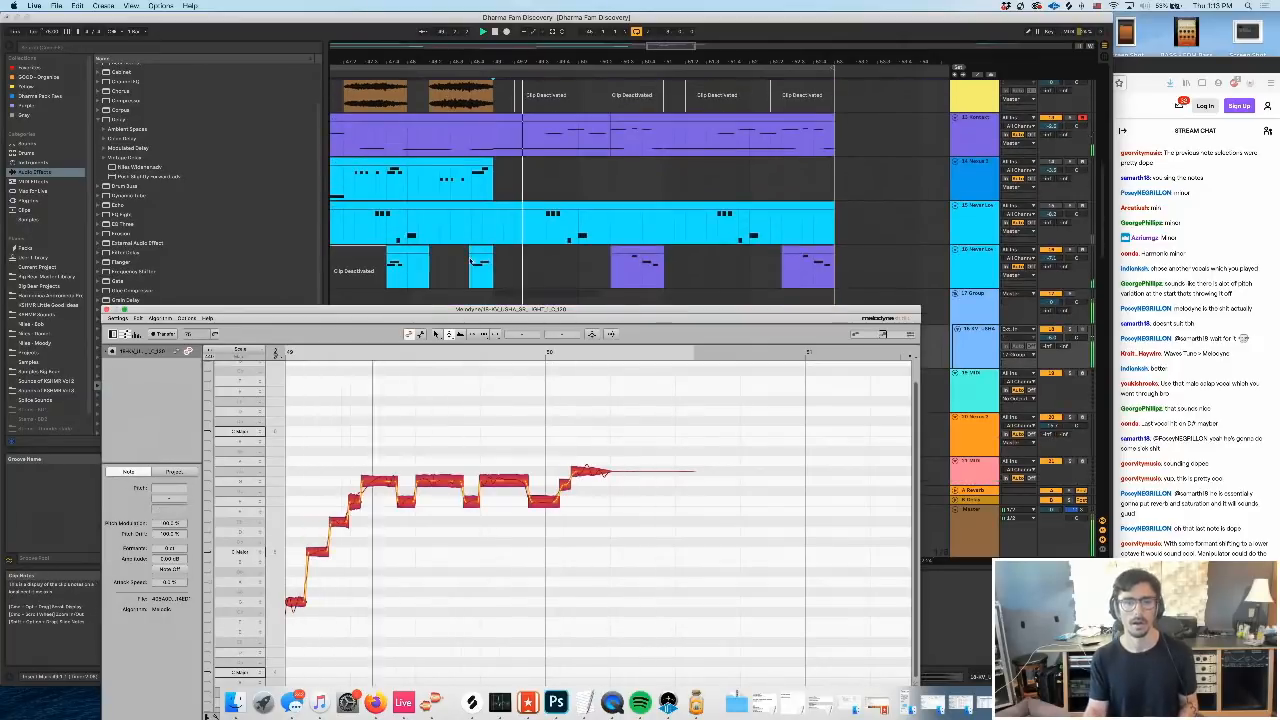
click(464, 238)
key(space)
key(space)
scroll(481, 238, down, 1)
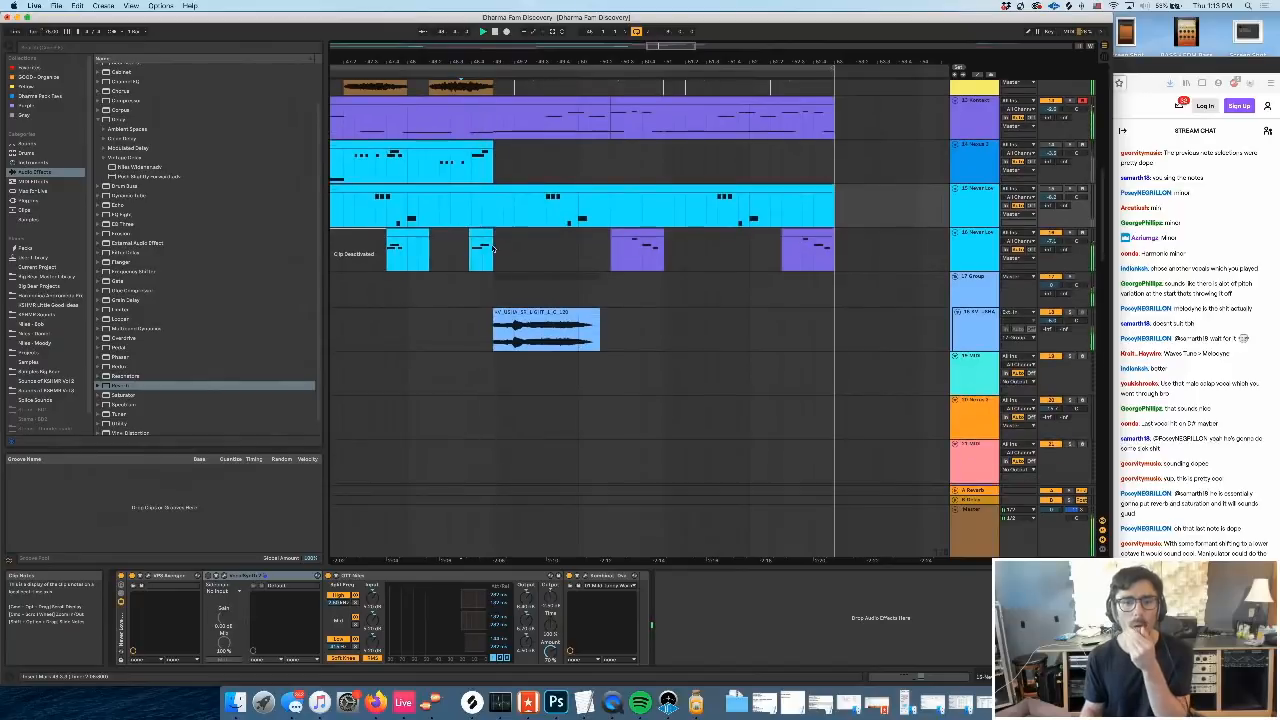
Reopen the vocal clip's Melodyne editor, audition the first high note, and select the whole phrase
click(521, 312)
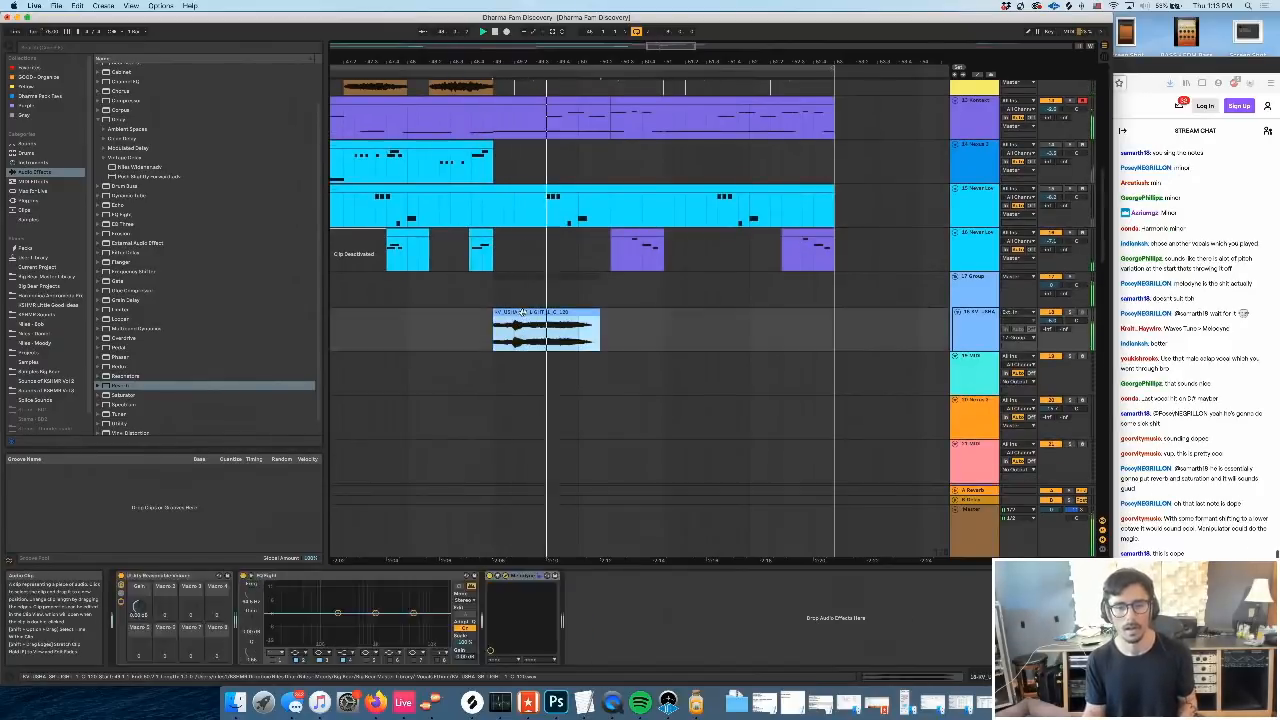
double_click(521, 312)
click(446, 500)
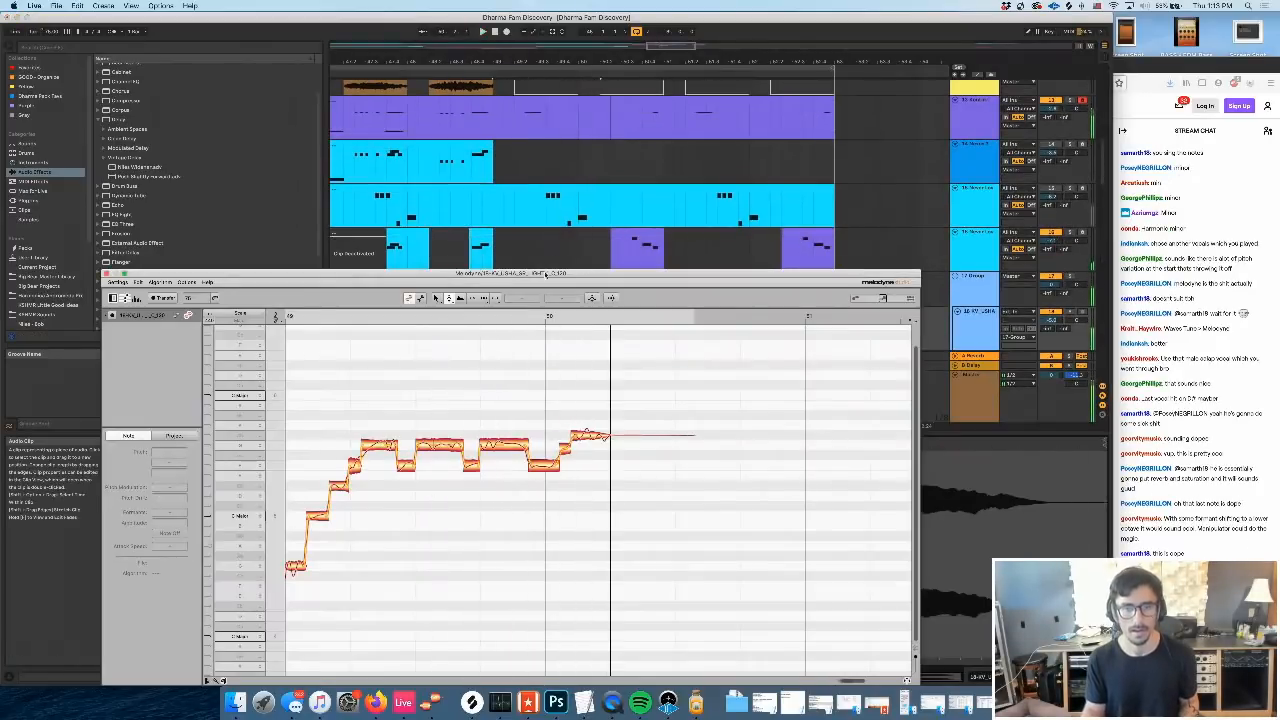
scroll(551, 260, up, 1)
click(370, 444)
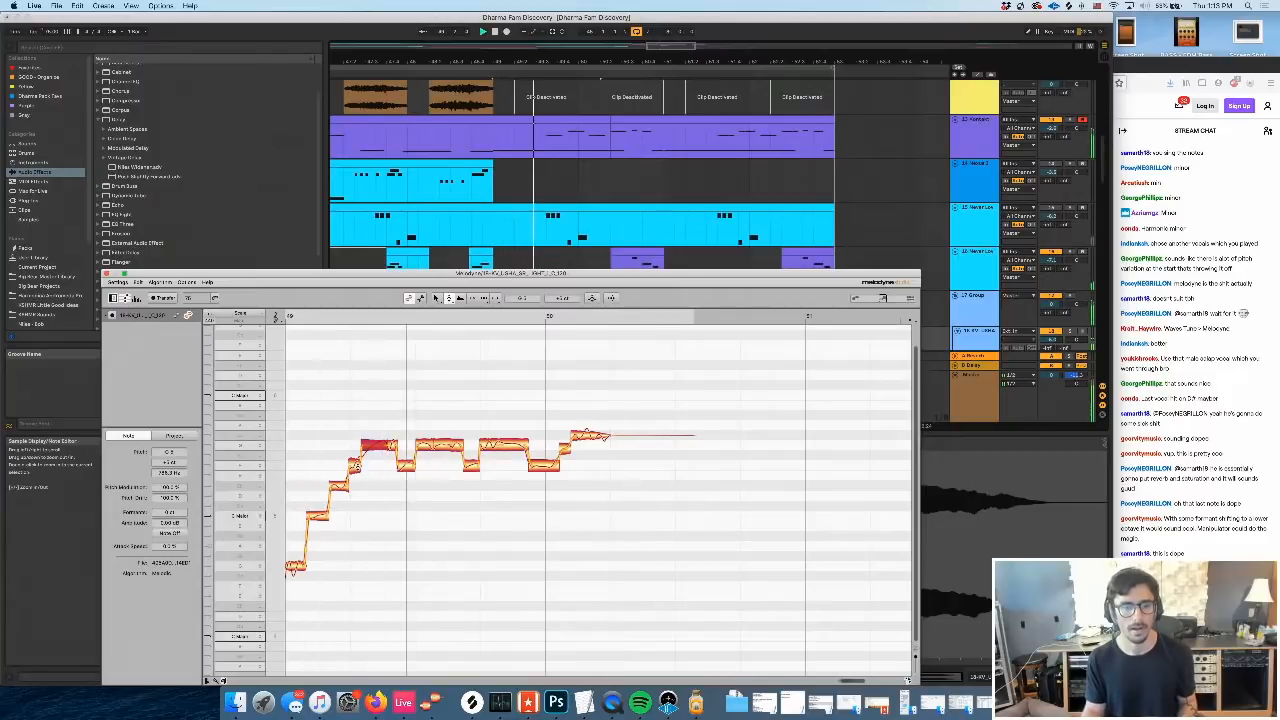
click(642, 414)
drag(600, 336, 294, 568)
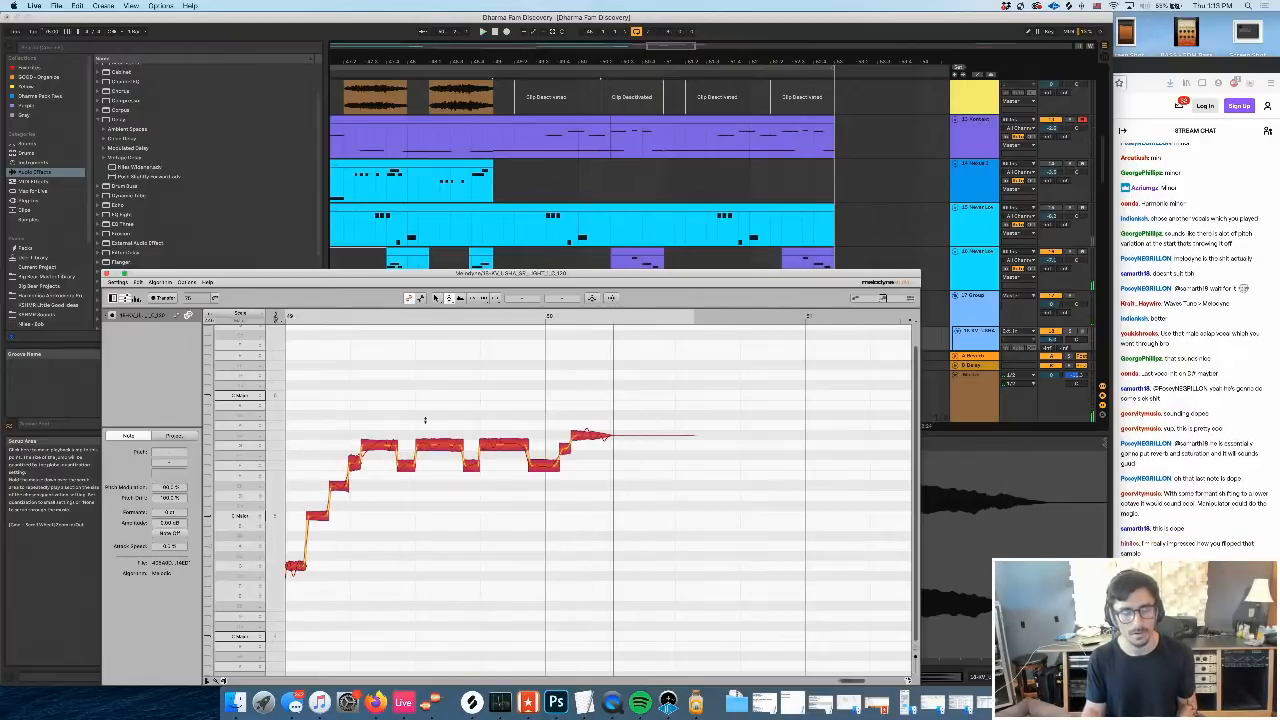
Duplicate the vocal track inside its group and shift all of the copy's notes down four semitones in Melodyne
drag(745, 272, 616, 400)
scroll(898, 262, down, 3)
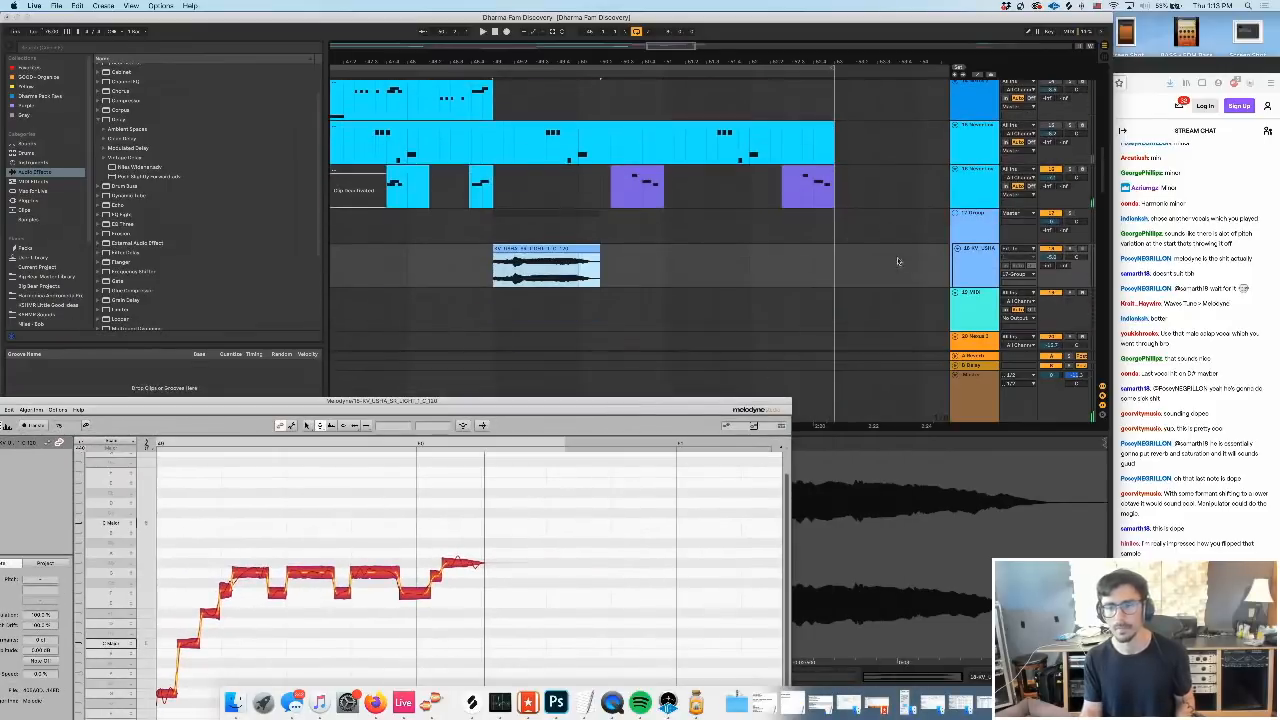
click(975, 277)
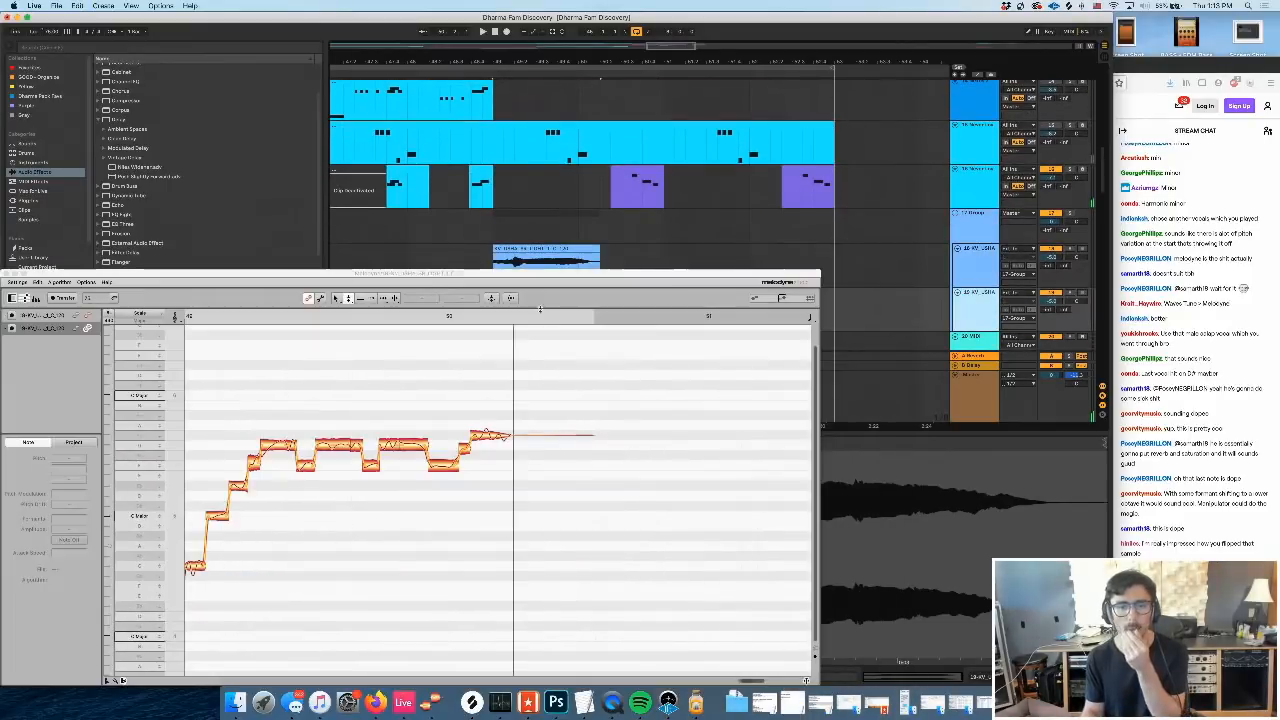
drag(552, 374, 195, 608)
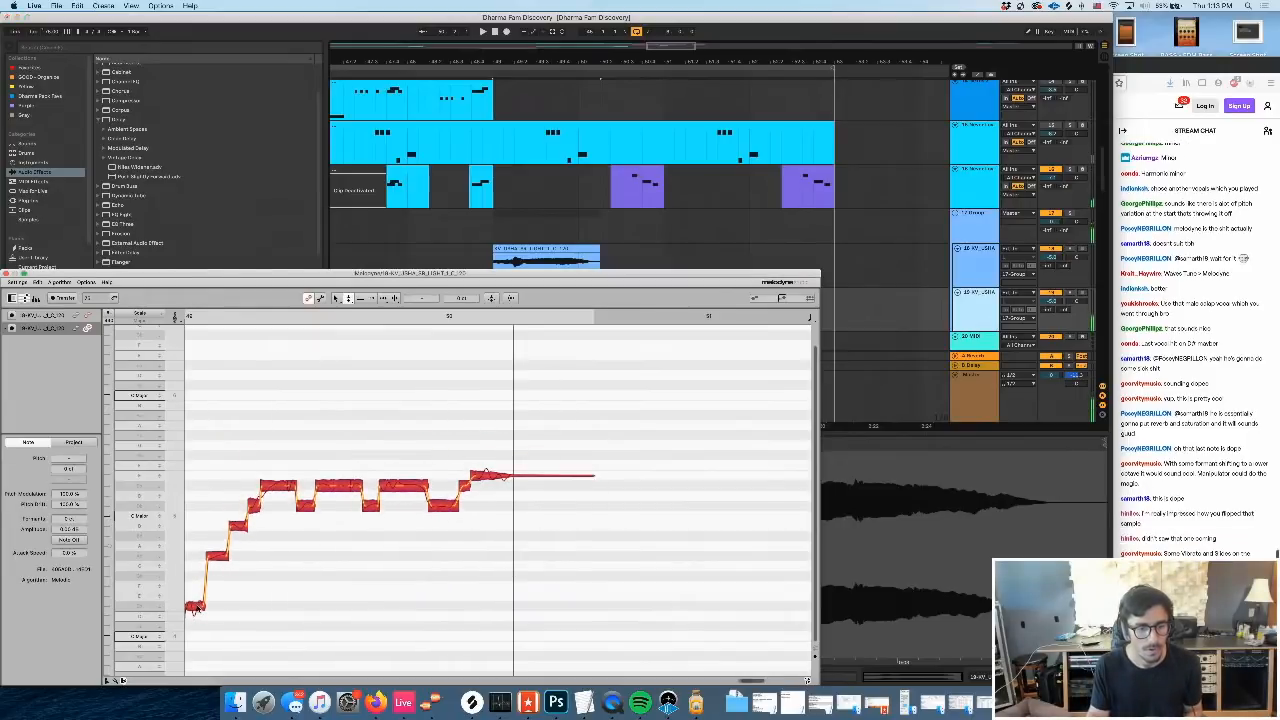
Fit the harmony by lowering its second note a semitone and raising the third, fourth, dipping, and final notes a semitone each
click(220, 574)
drag(216, 555, 217, 570)
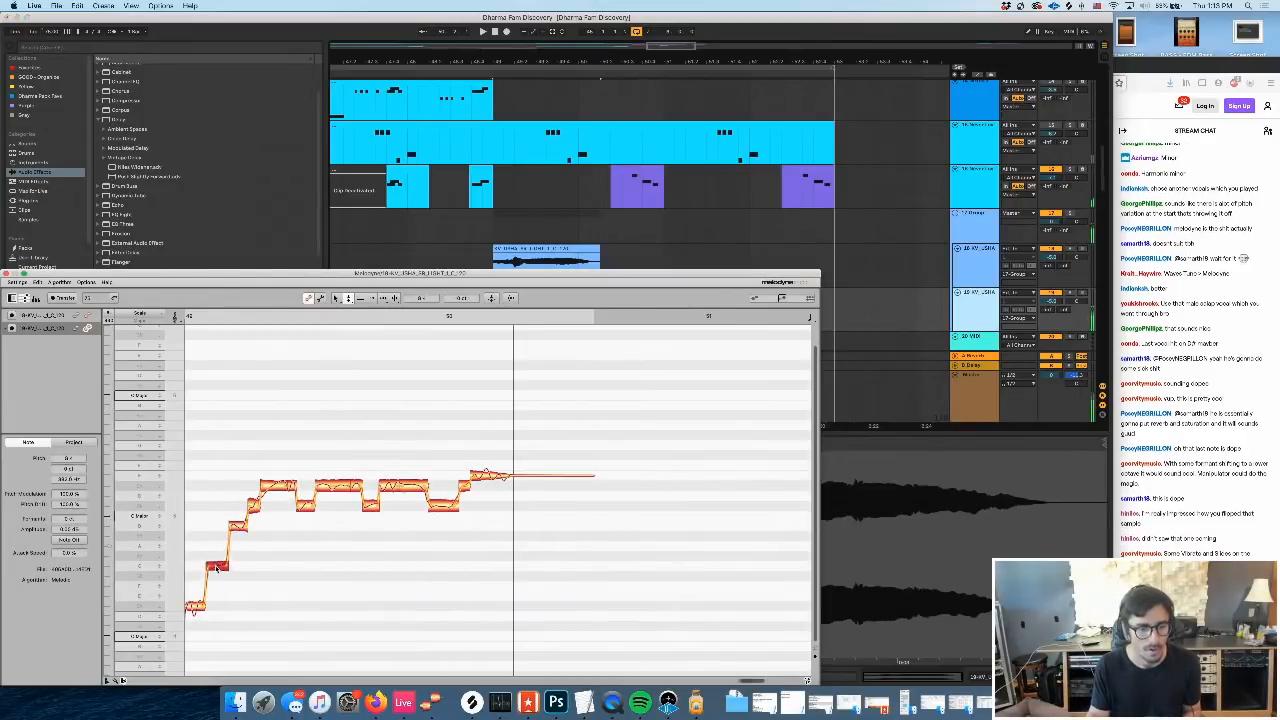
key(space)
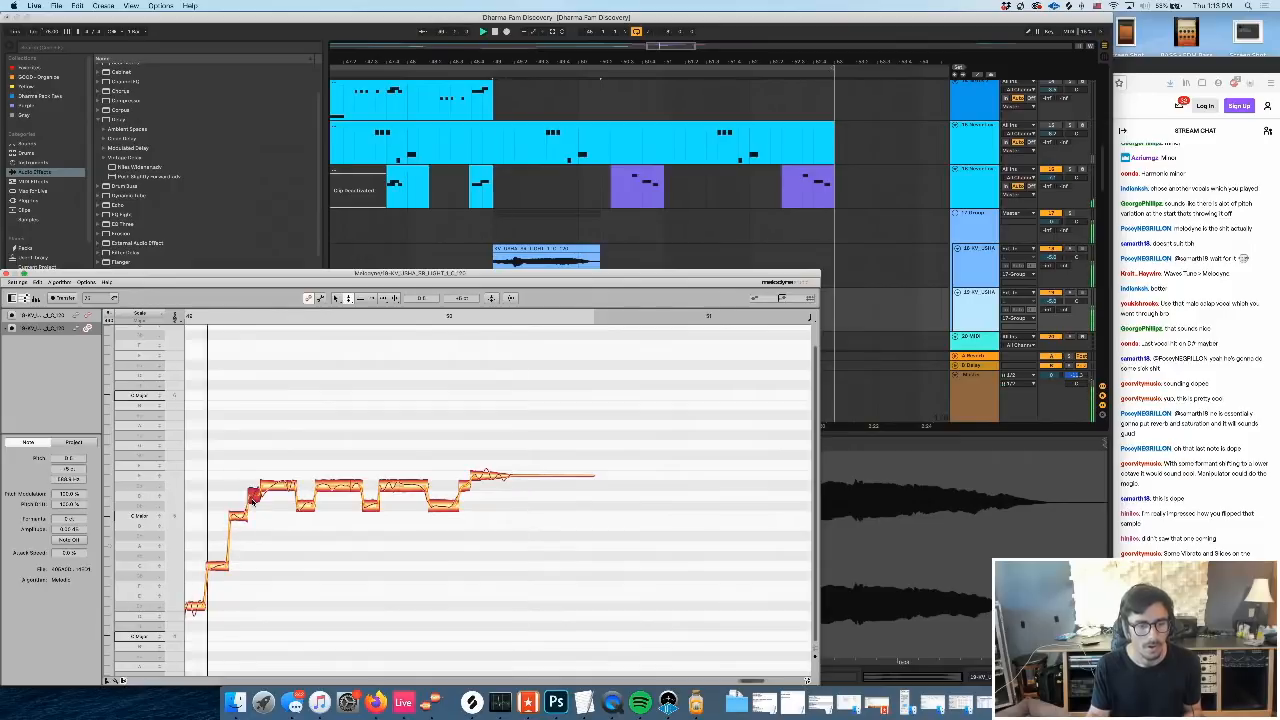
drag(285, 500, 522, 505)
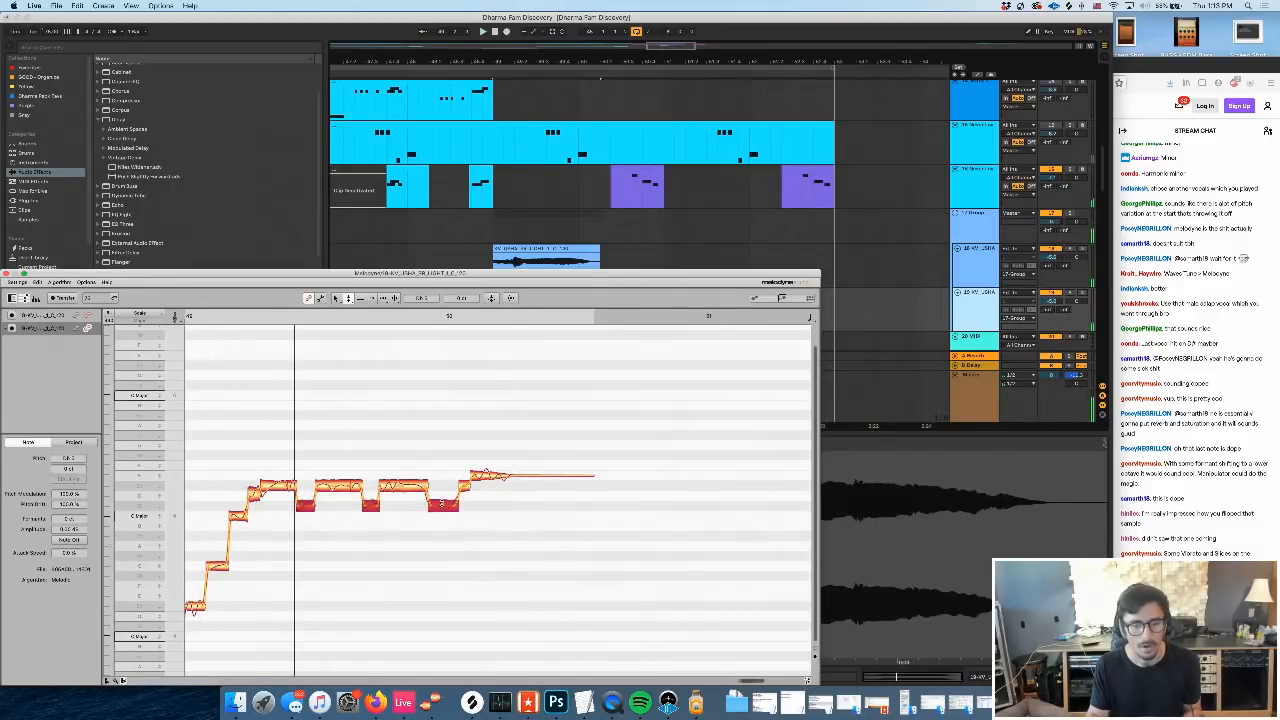
drag(441, 503, 495, 465)
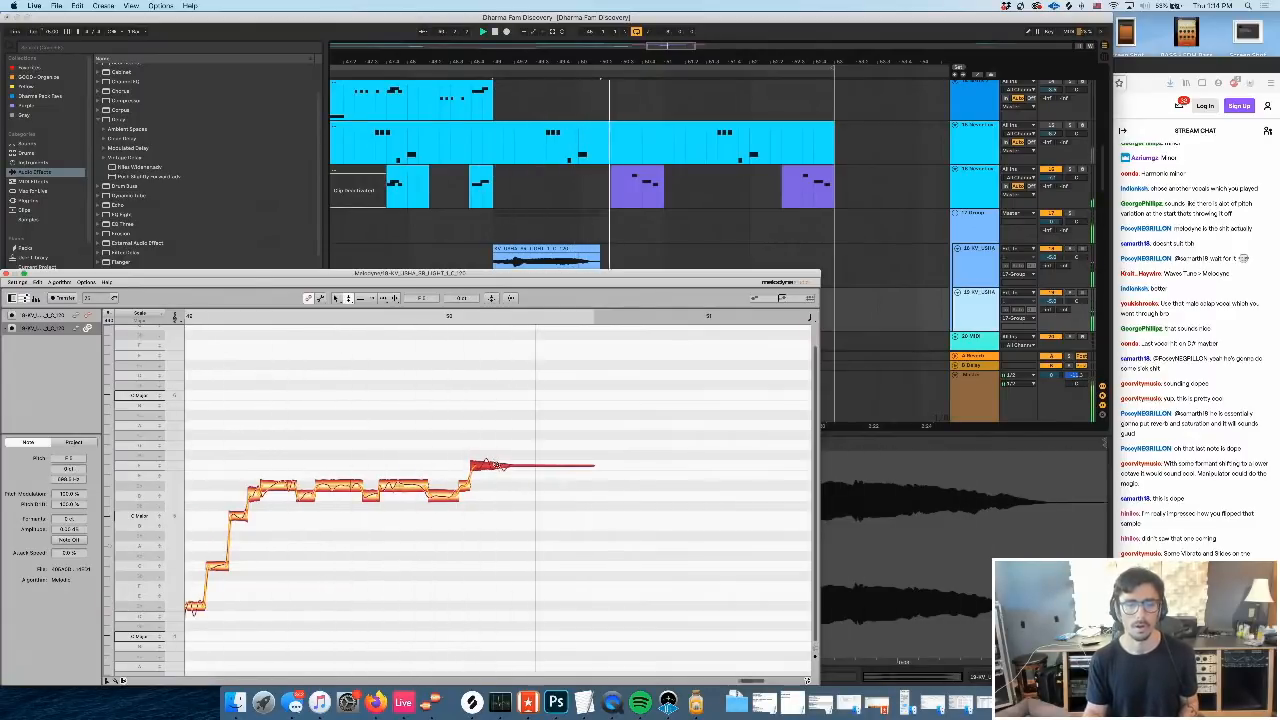
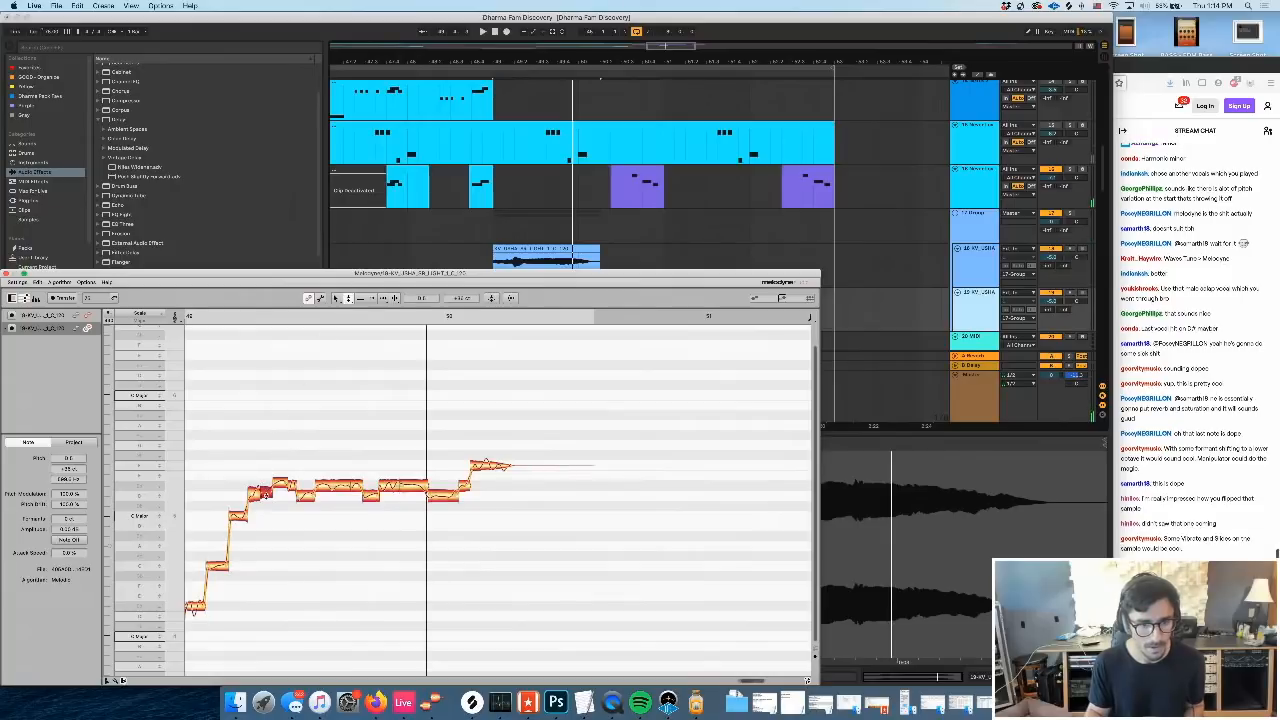
Shift the separation before the first high harmony note earlier, lower the short transition note to the third note's pitch, and replay
key(space)
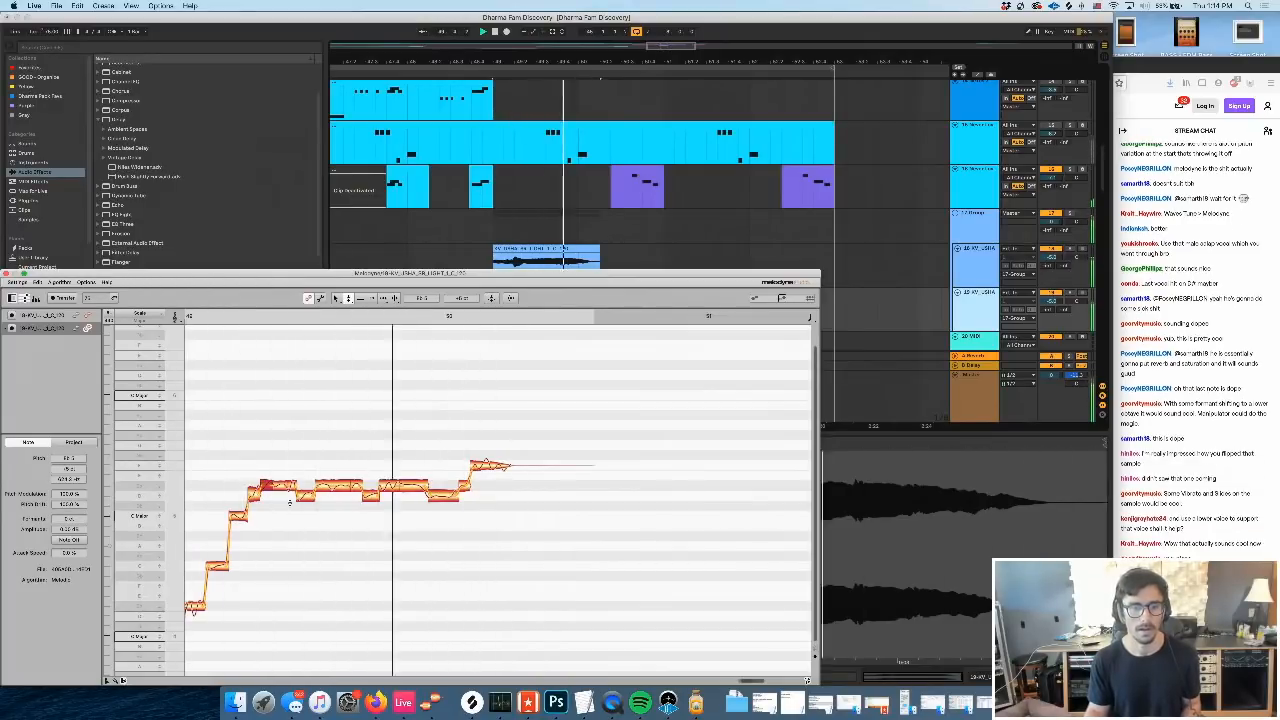
click(291, 508)
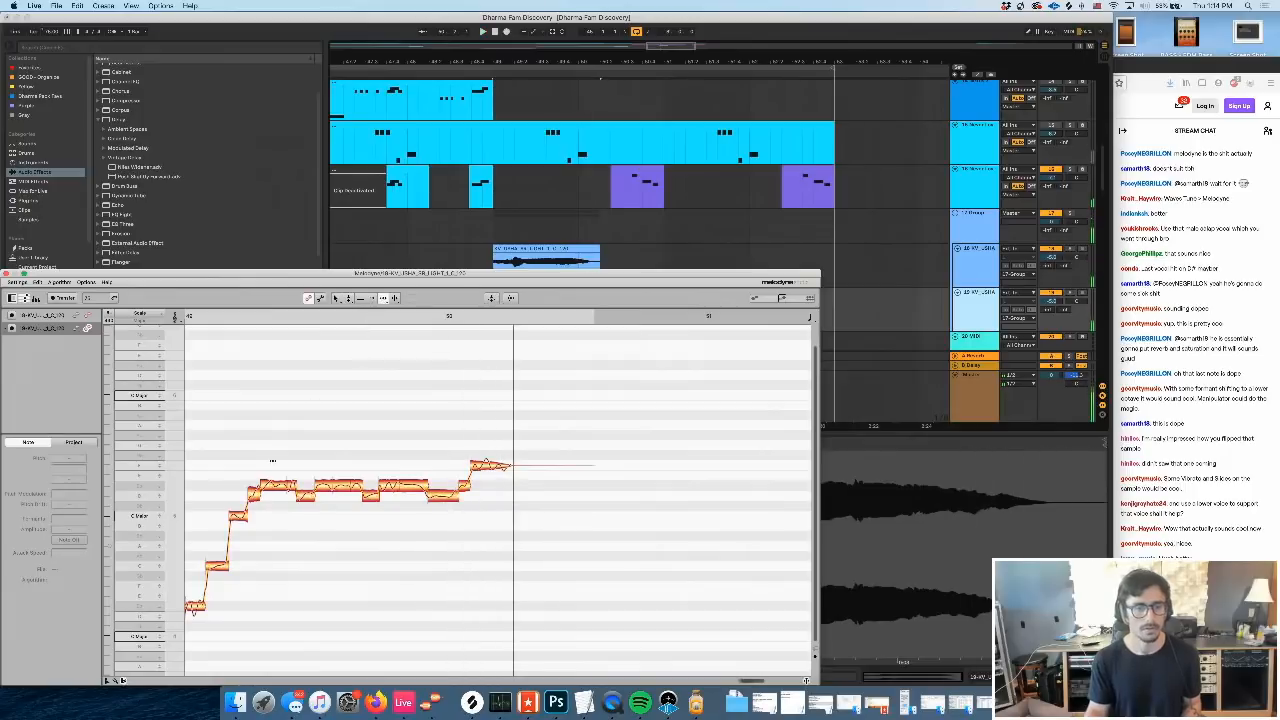
click(256, 492)
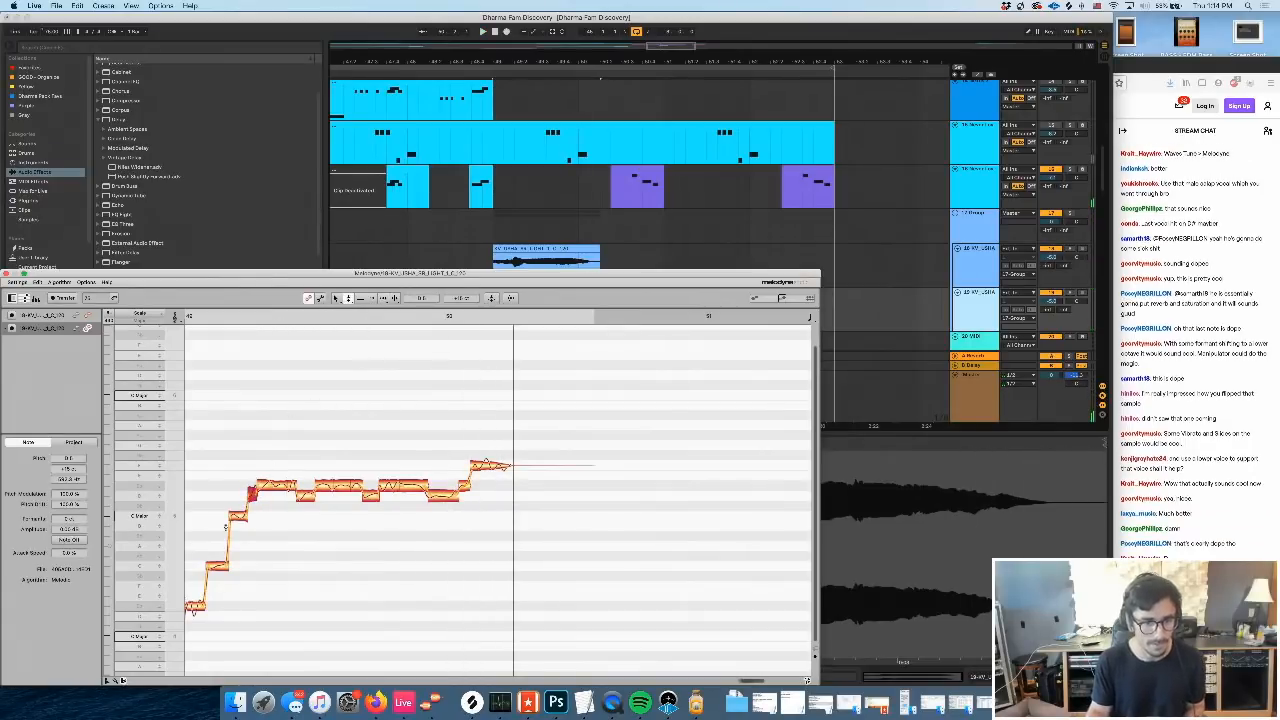
click(249, 514)
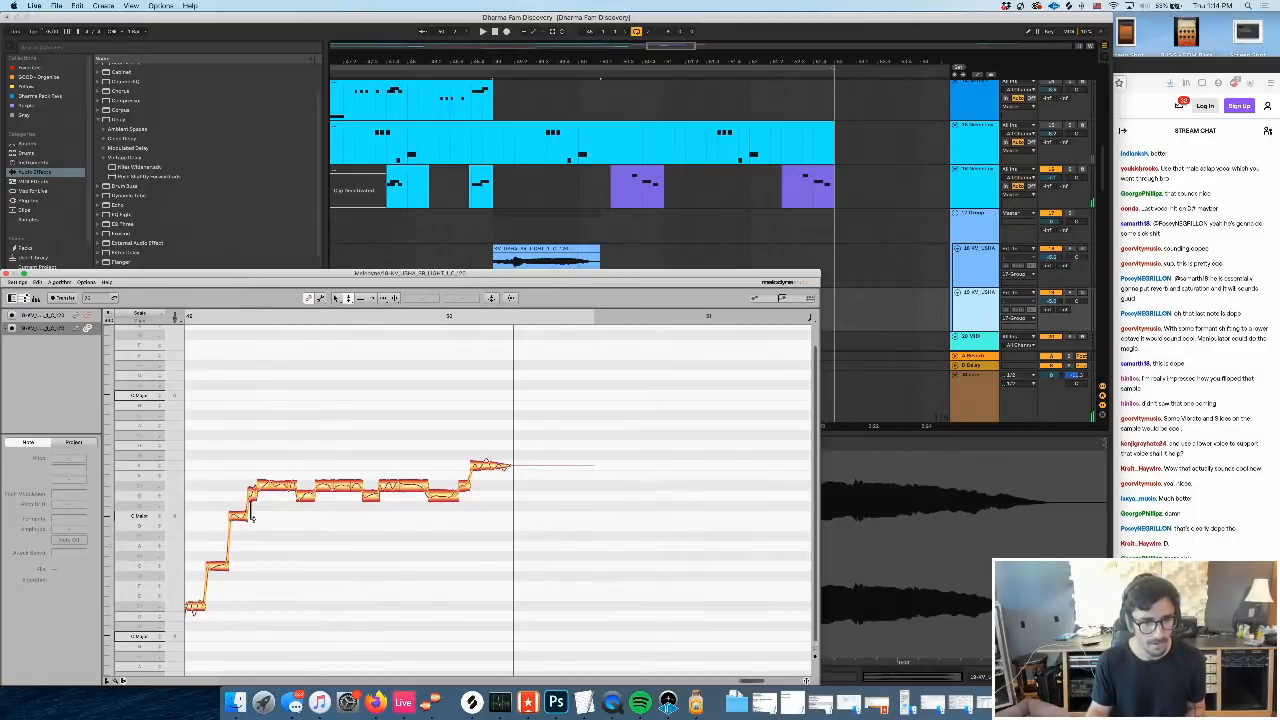
click(250, 516)
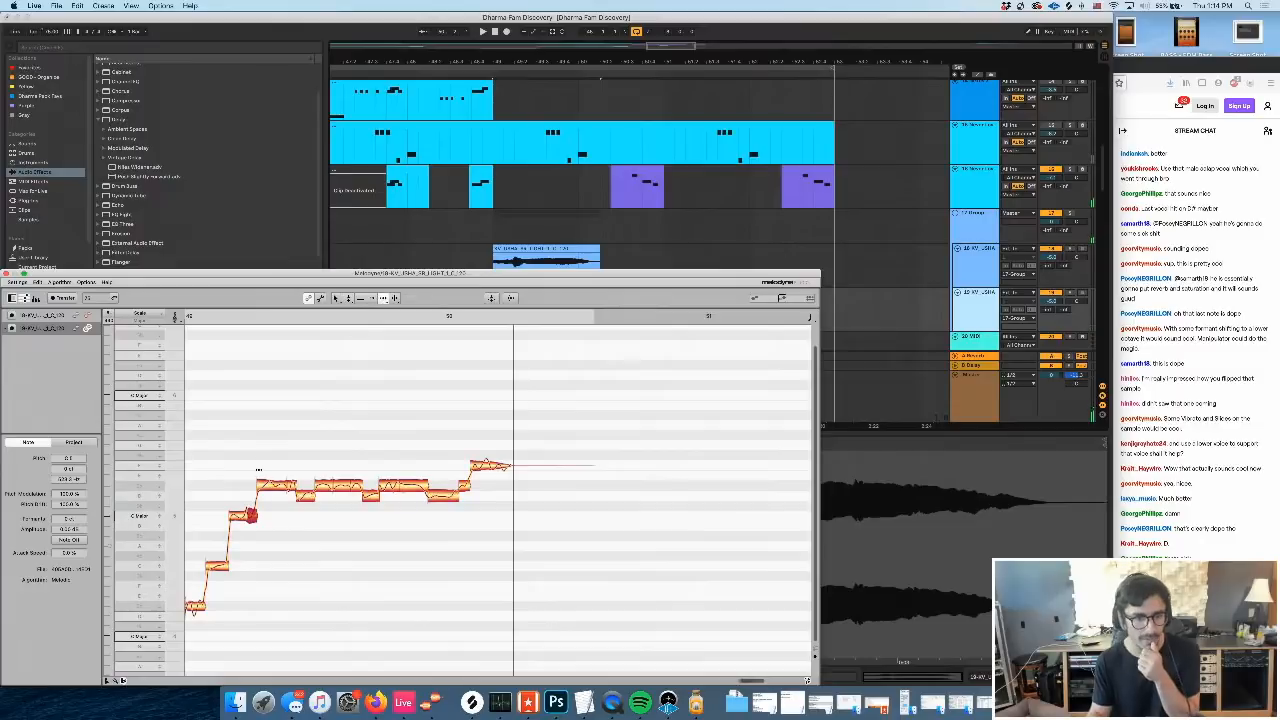
drag(258, 487, 254, 487)
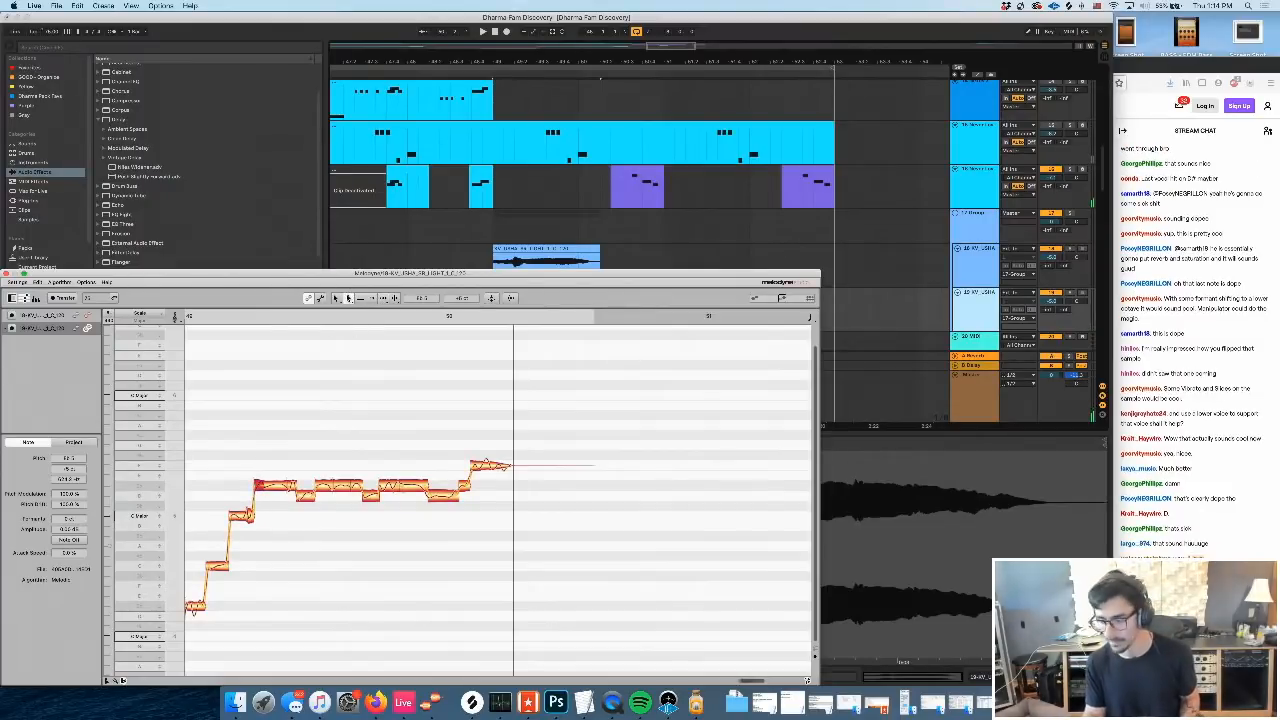
key(space)
Try raising the harmony's high and final notes a semitone and lowering the dips a semitone, replay, and undo the changes
drag(570, 422, 446, 507)
key(space)
key(space)
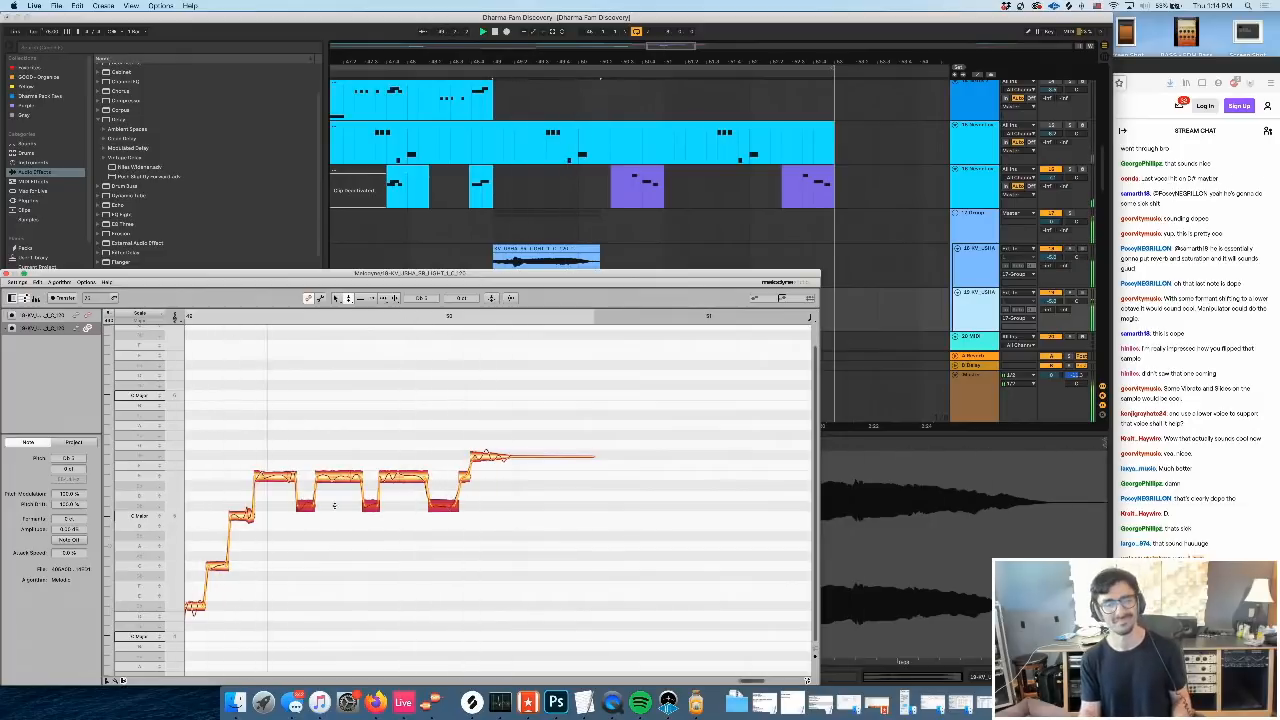
click(315, 520)
key(space)
key(super+z)
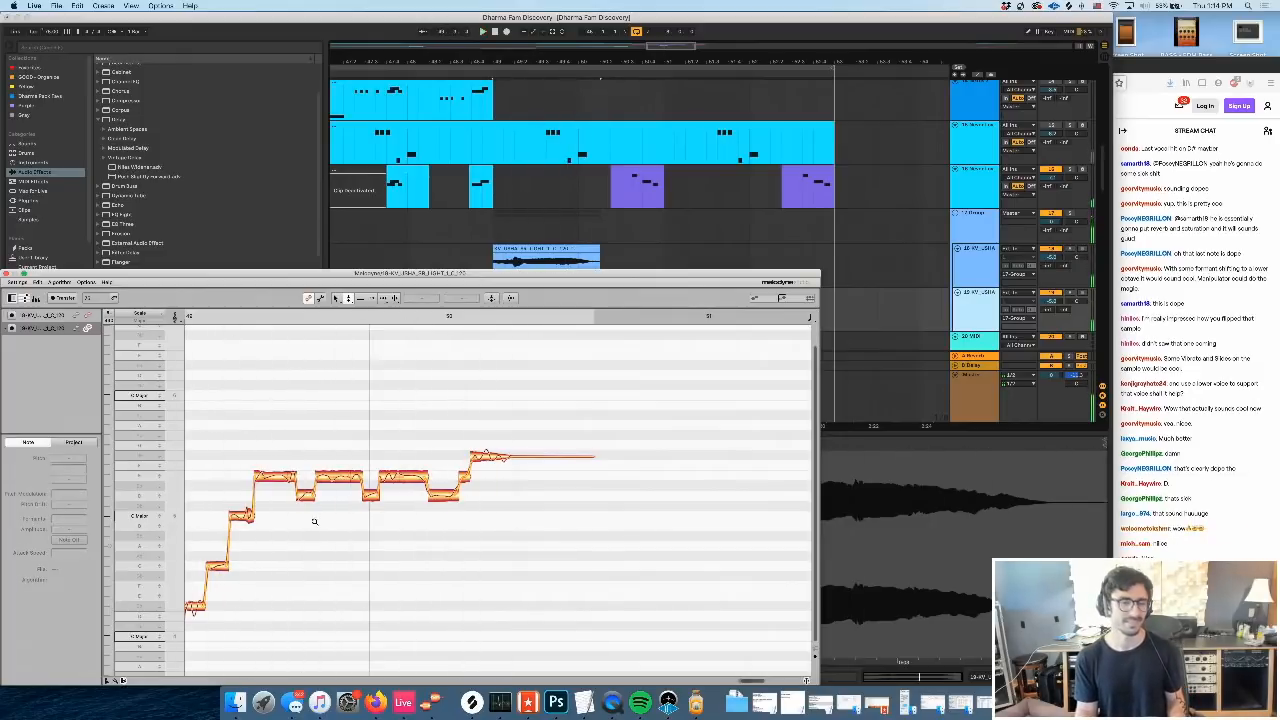
key(super+z)
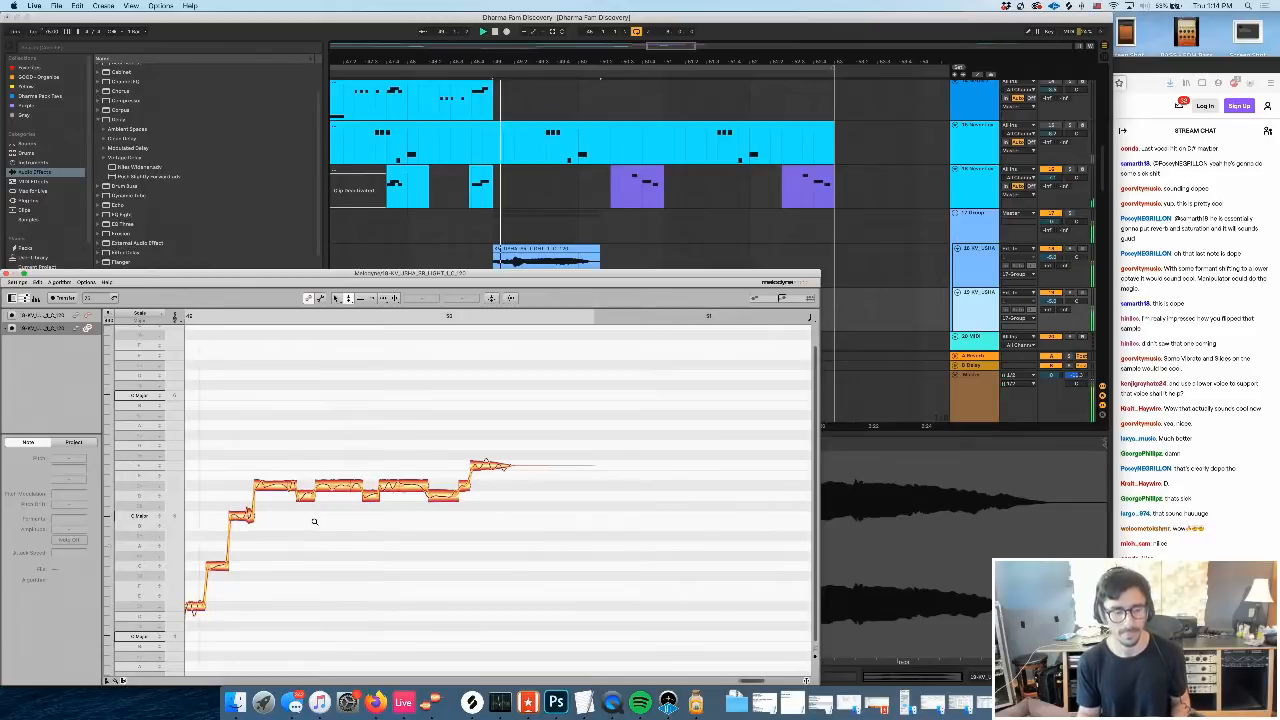
Replay the harmony, split off the start of its first high note, and lower that piece a semitone
key(space)
click(258, 487)
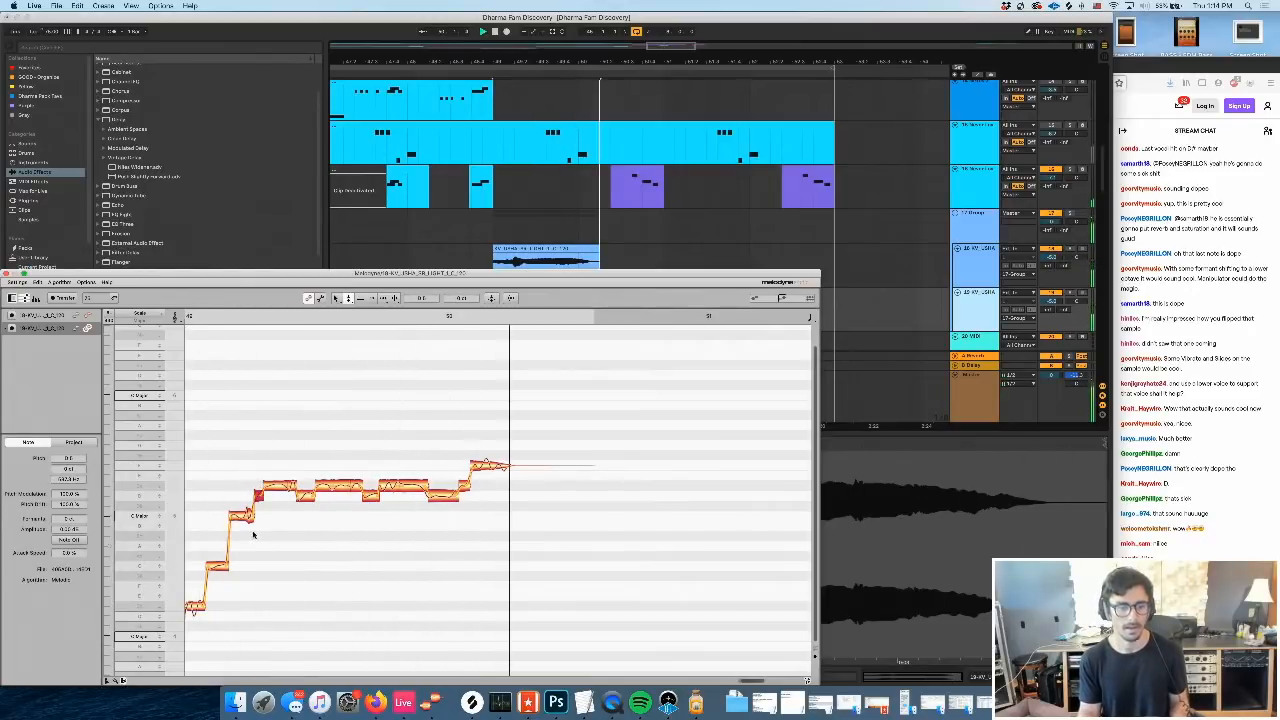
Raise the harmony's short transition note slightly, replay, and move the Melodyne window clear of the vocal clips
drag(250, 516, 250, 507)
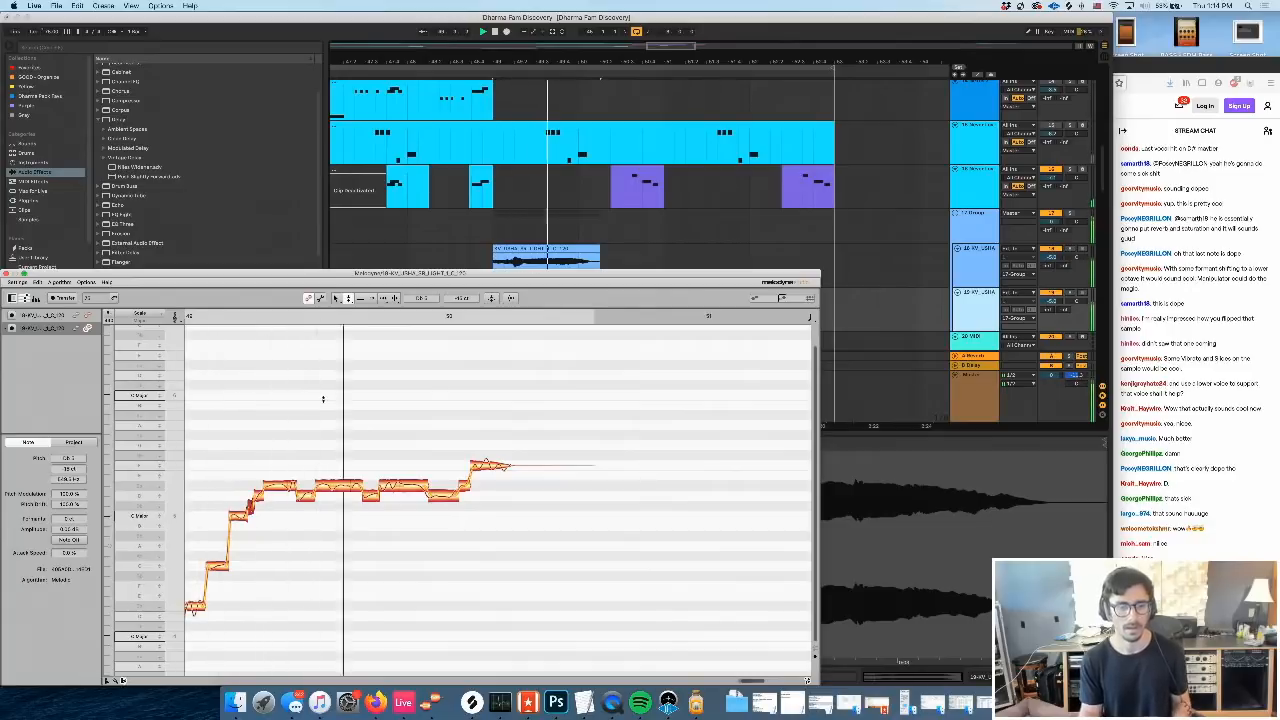
key(space)
drag(468, 273, 482, 341)
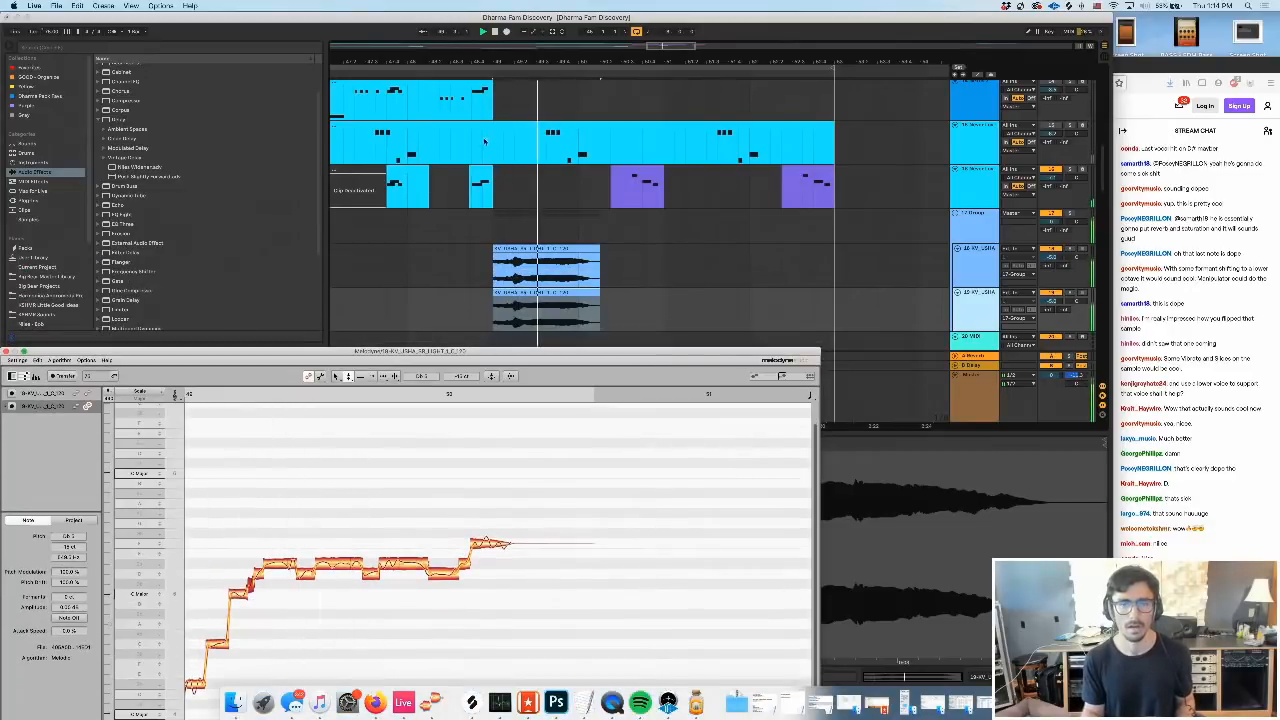
Solo the vocal group and compare the lead vocal's notes with the harmony's notes in Melodyne
click(1070, 213)
click(824, 249)
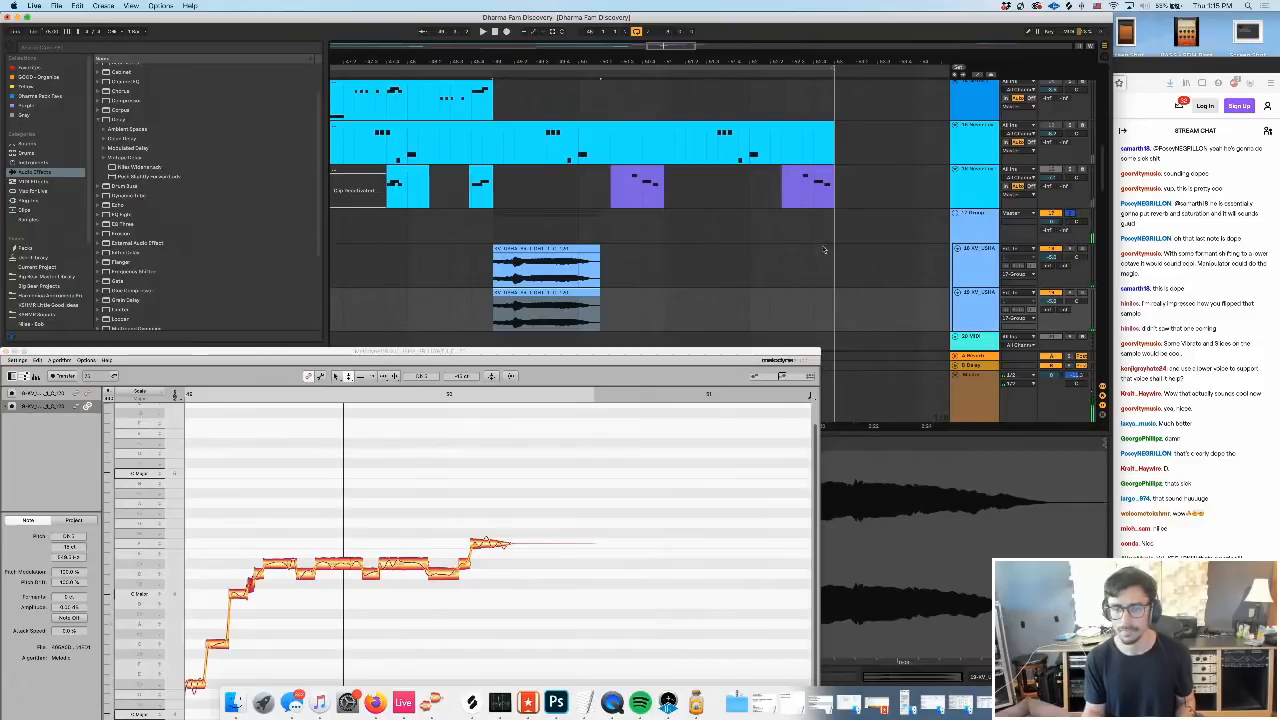
click(979, 256)
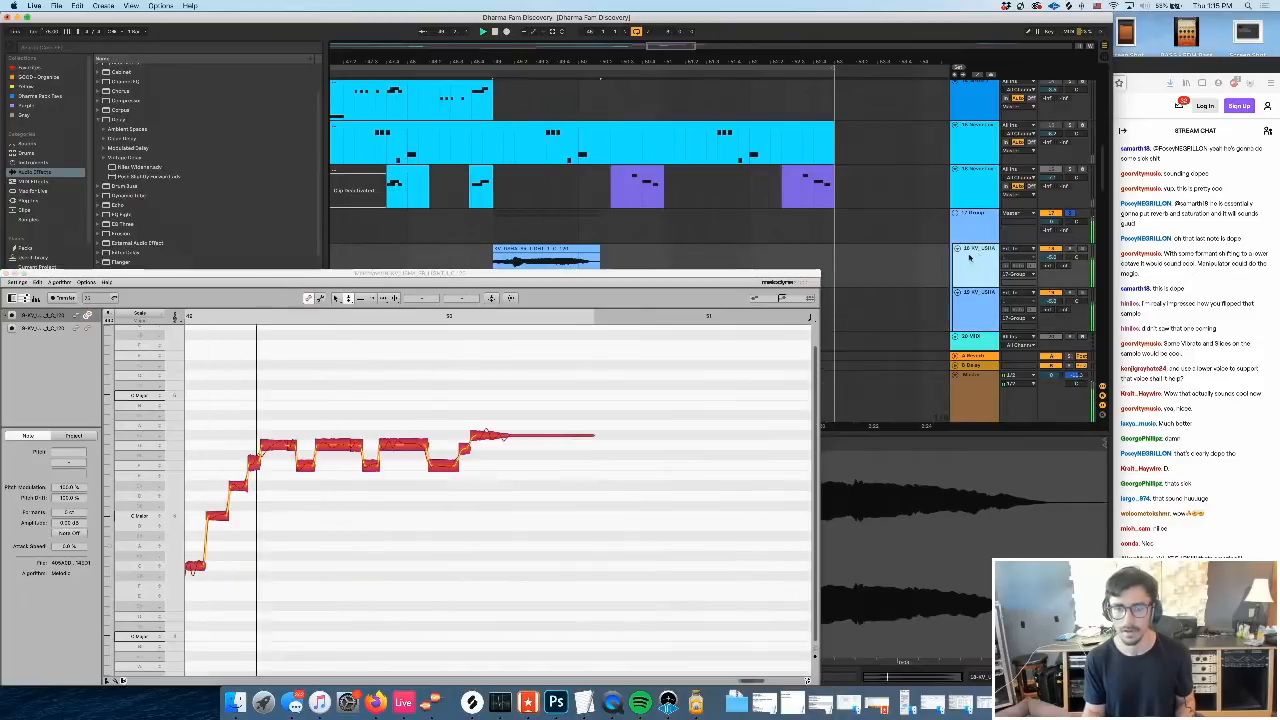
click(320, 480)
click(87, 328)
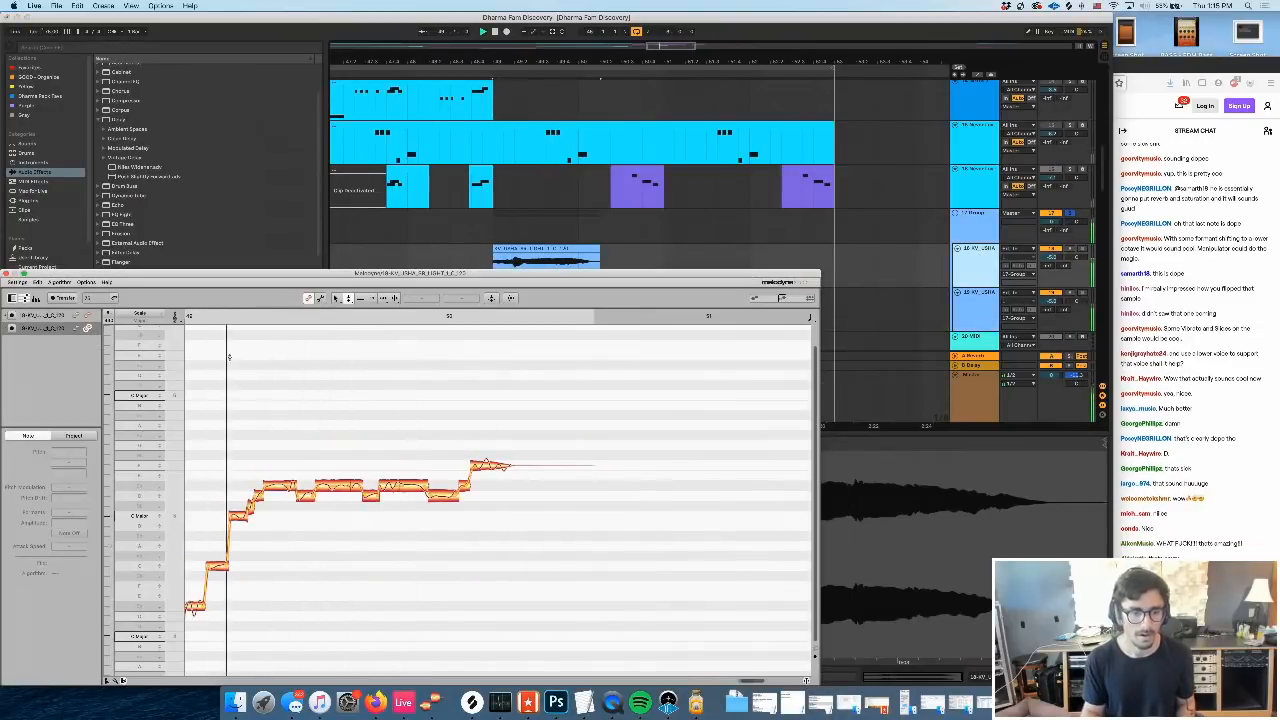
Try lowering the main part of the harmony's first high note a semitone, and undo the change
click(249, 516)
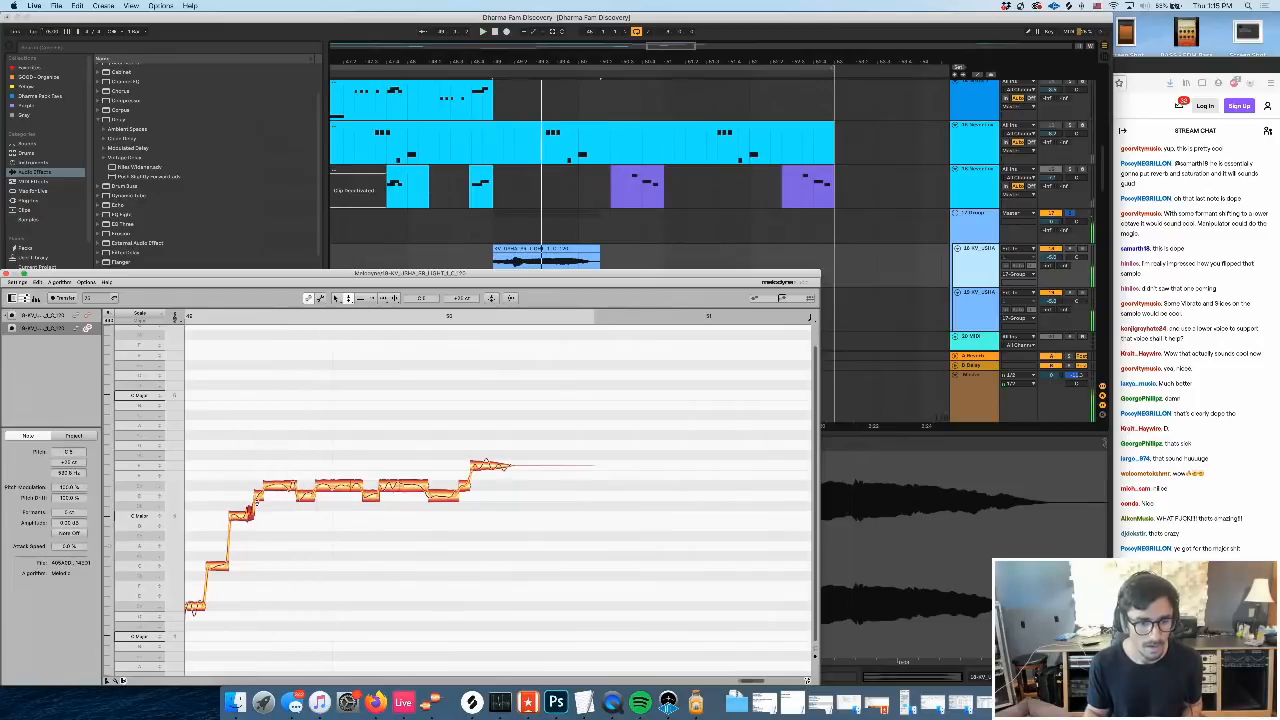
click(273, 493)
drag(273, 493, 273, 500)
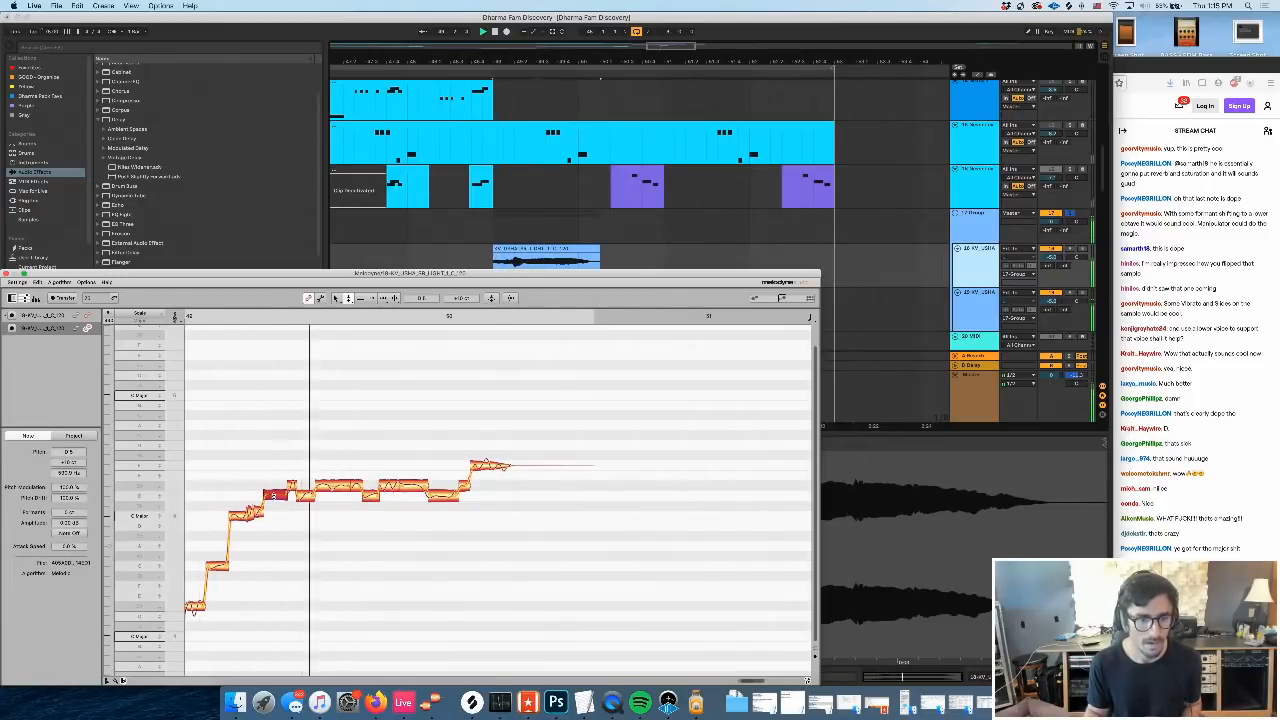
key(super+z)
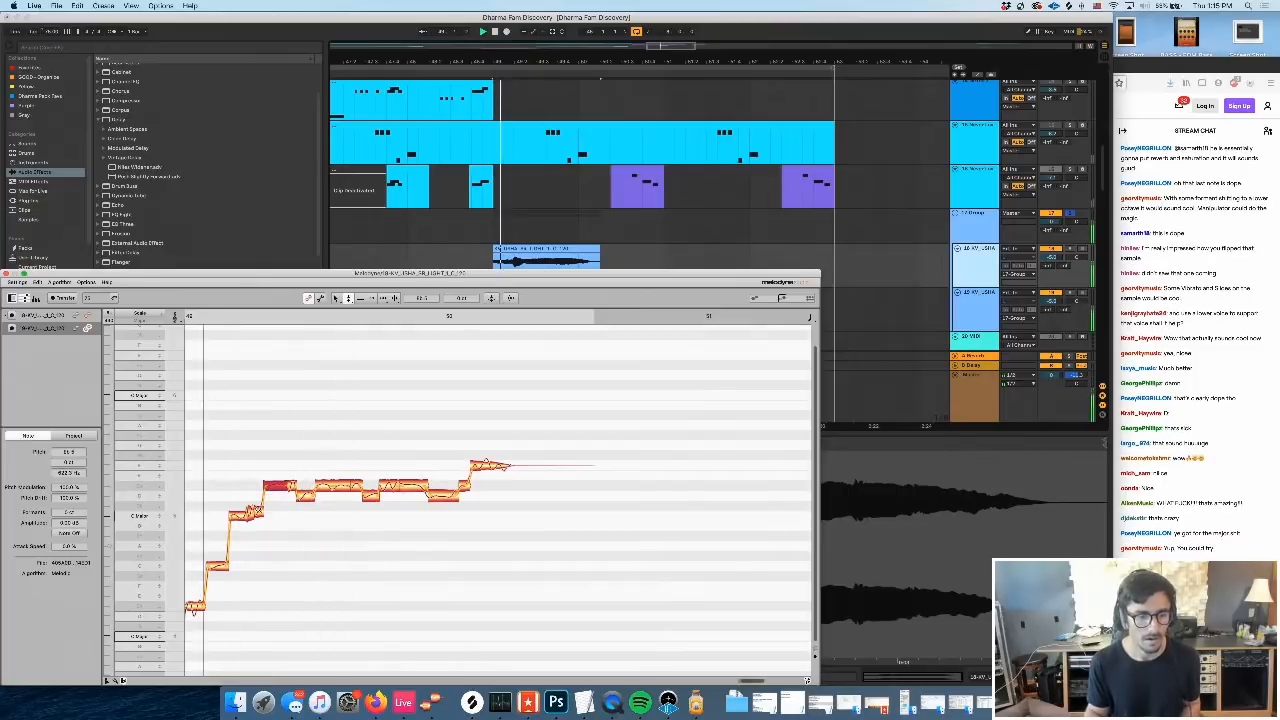
click(257, 509)
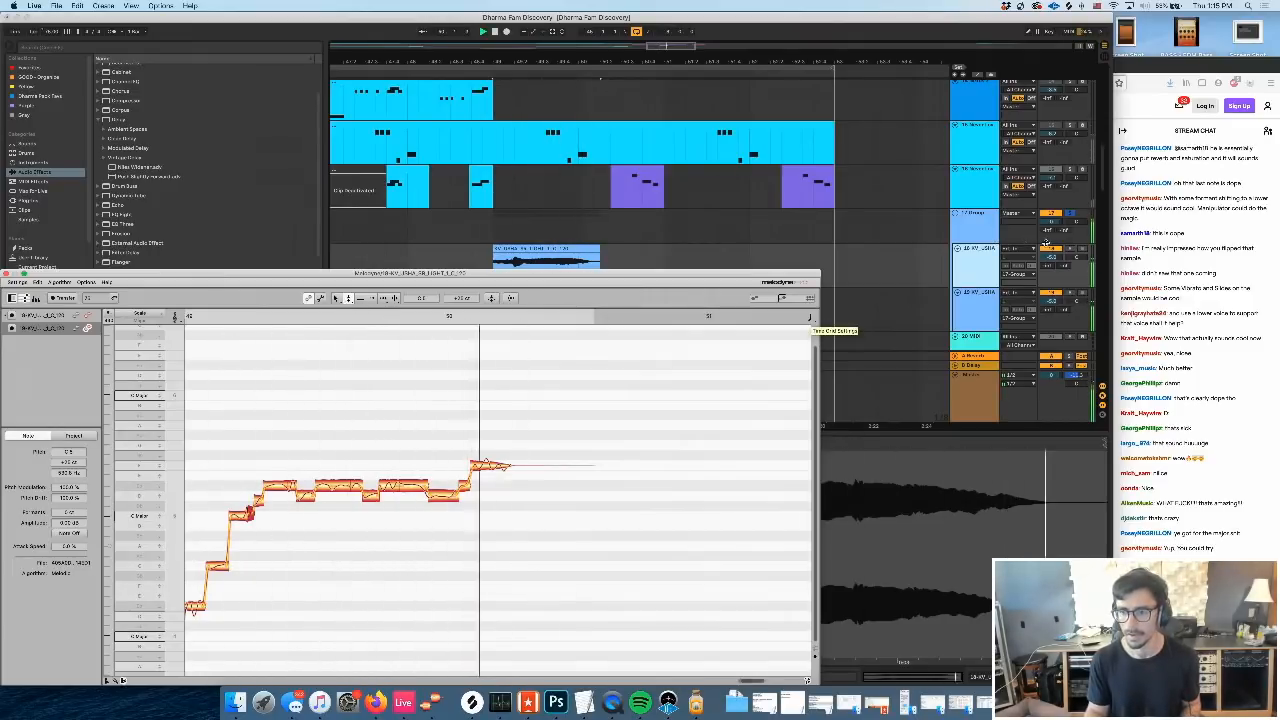
Replay the two vocal clips in the full mix with the vocal group unsoloed and the Melodyne window closed
click(1055, 213)
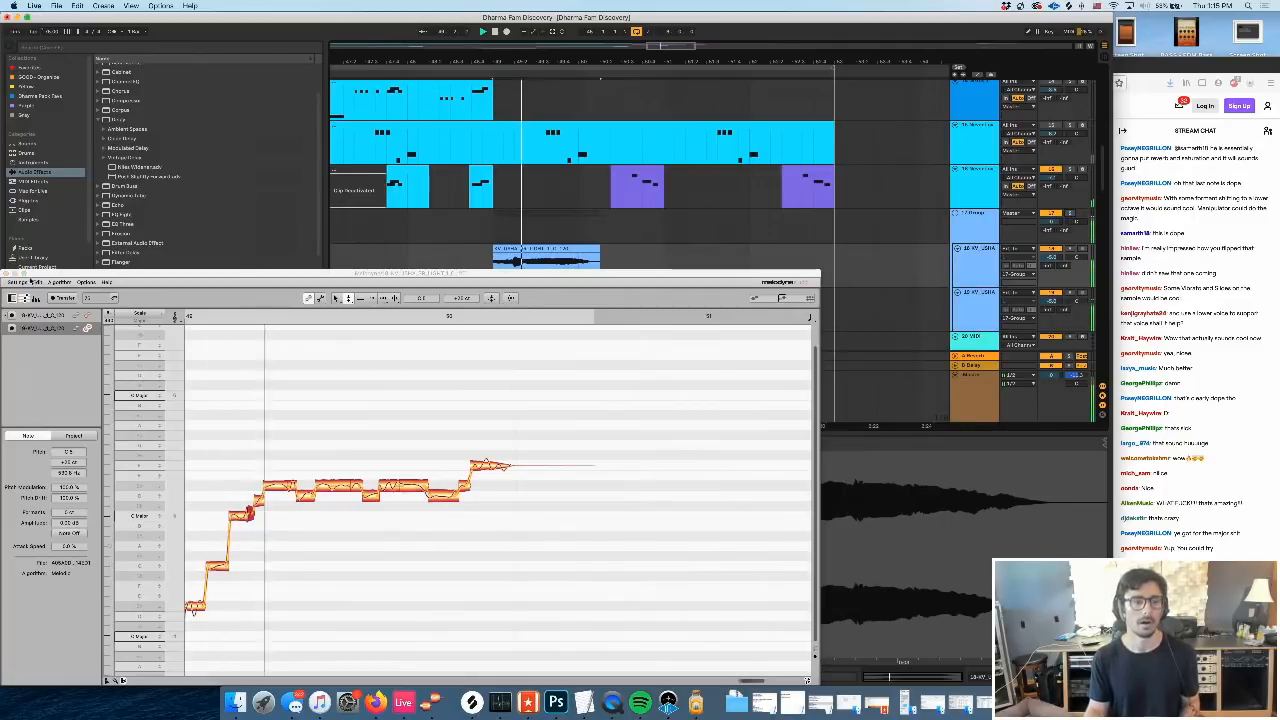
click(6, 273)
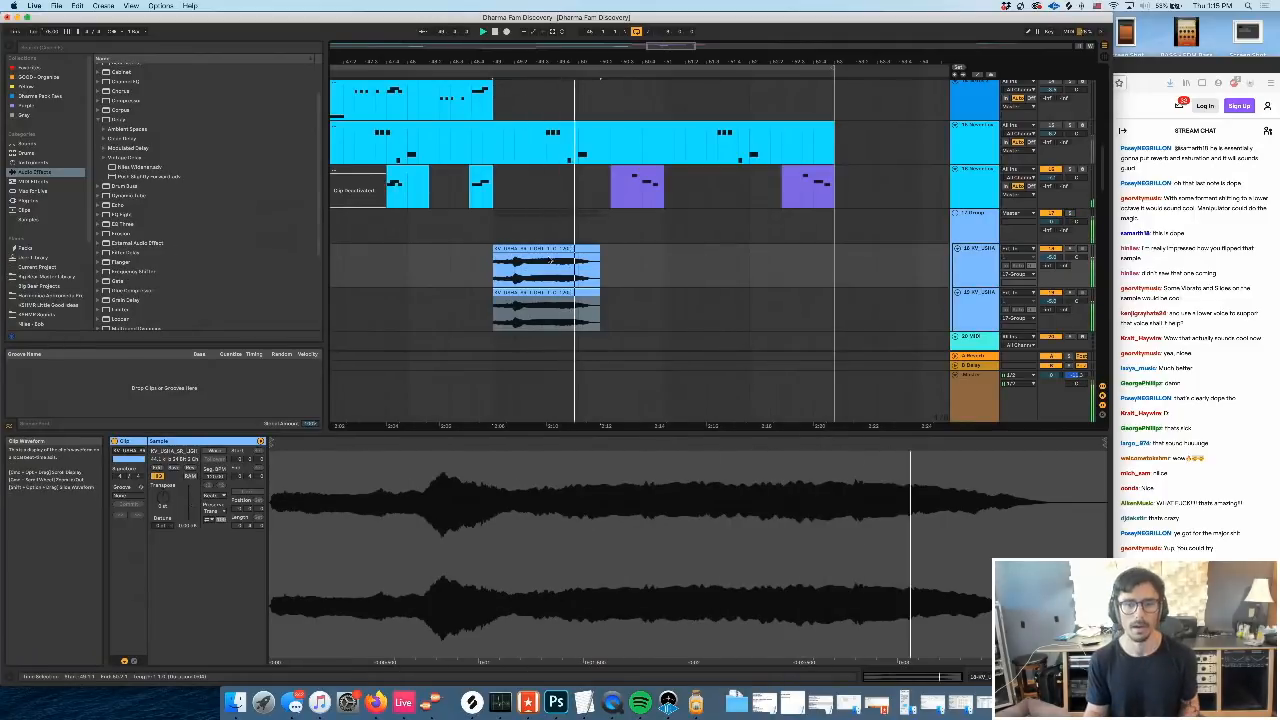
key(space)
click(492, 277)
key(space)
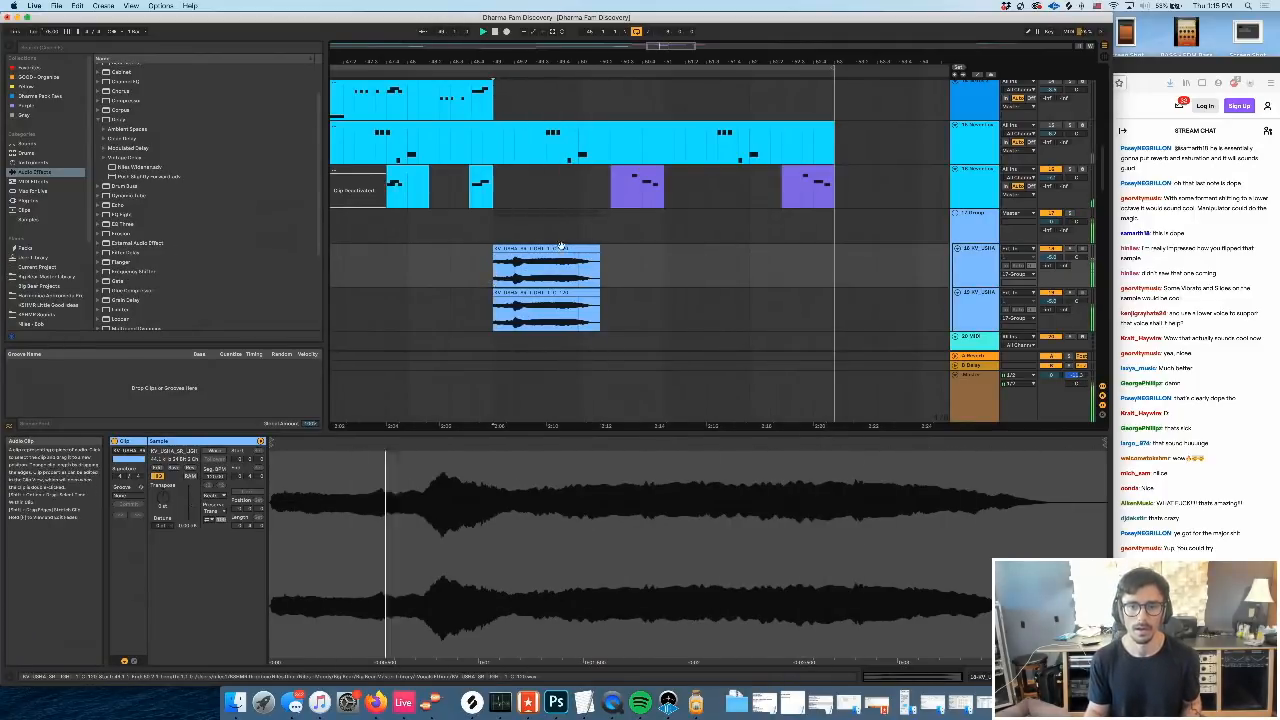
click(561, 247)
click(561, 247)
key(space)
key(space)
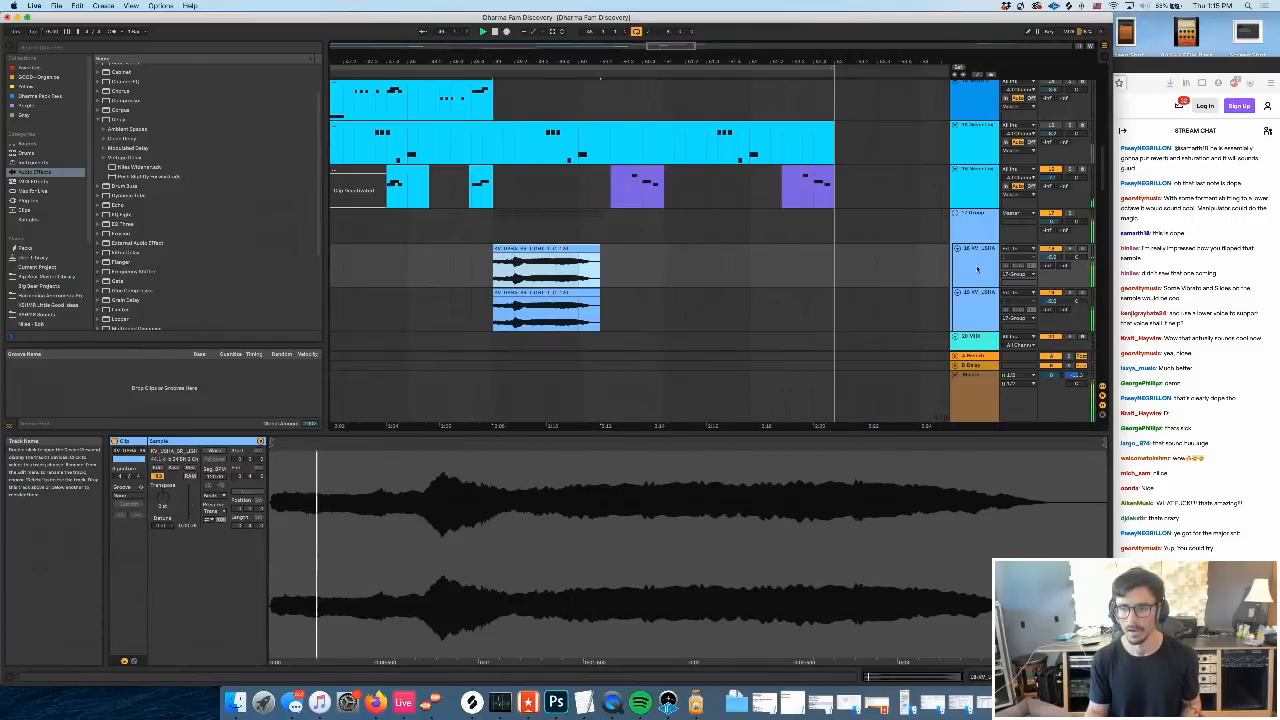
Solo the upper vocal track and replay its clip
click(978, 256)
click(1070, 249)
key(space)
key(space)
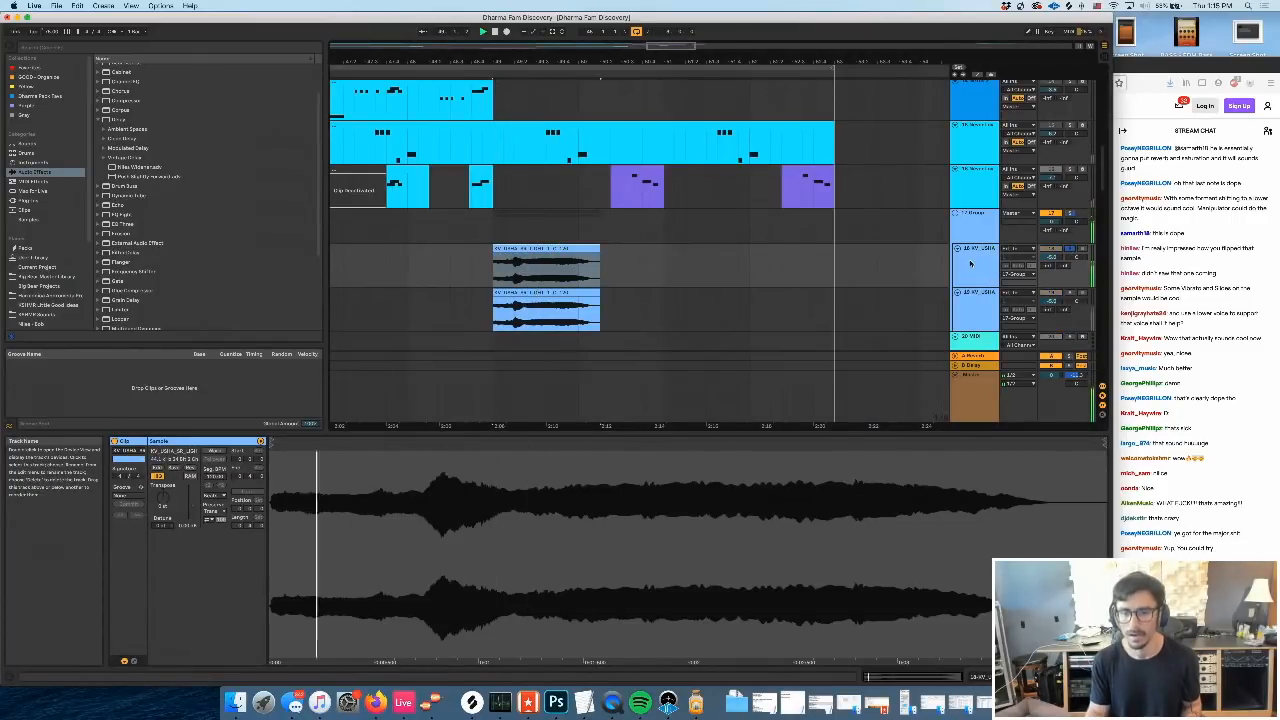
Reopen Melodyne from the vocal track's device chain and lower the main part of the harmony's first high note to the third note's pitch
click(986, 248)
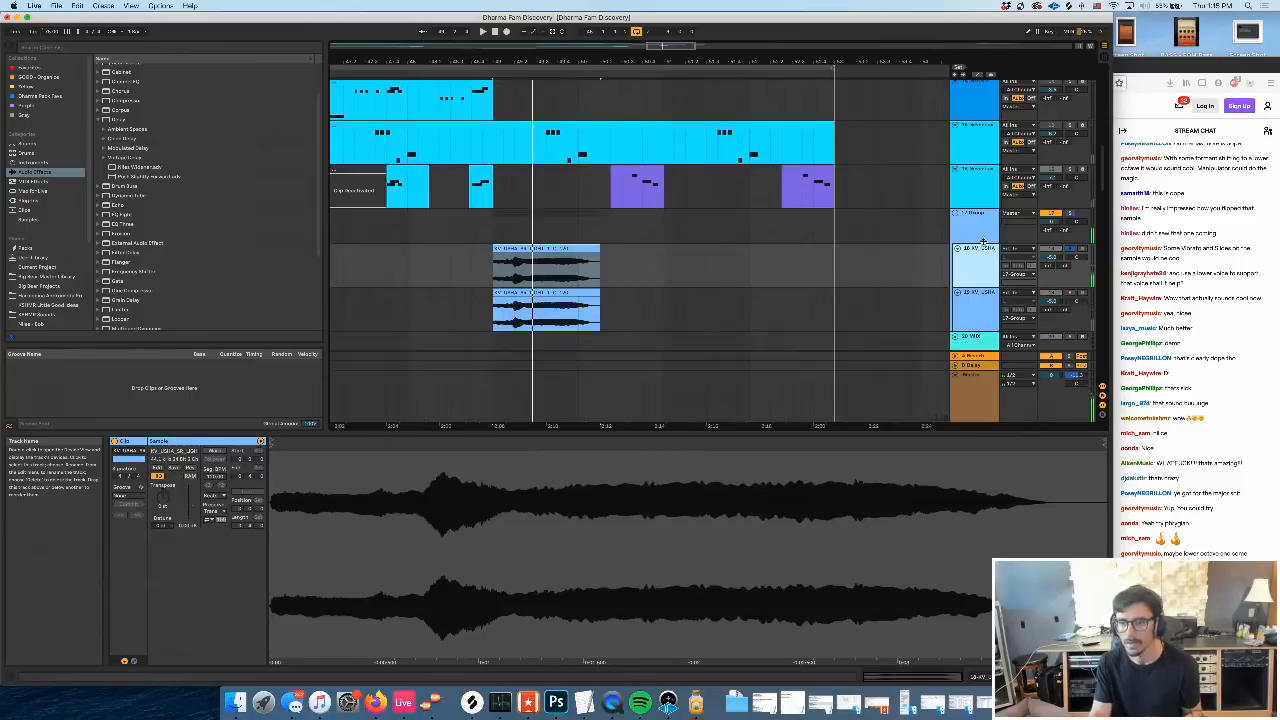
key(shift+Tab)
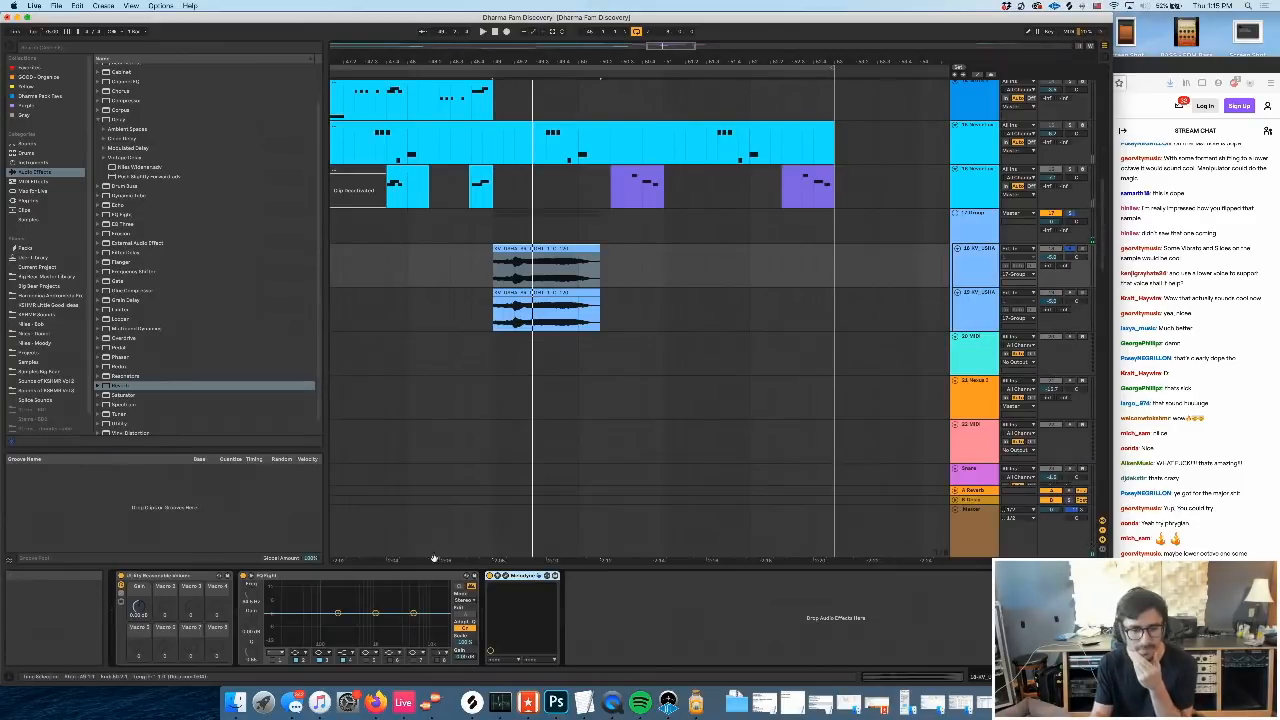
click(505, 576)
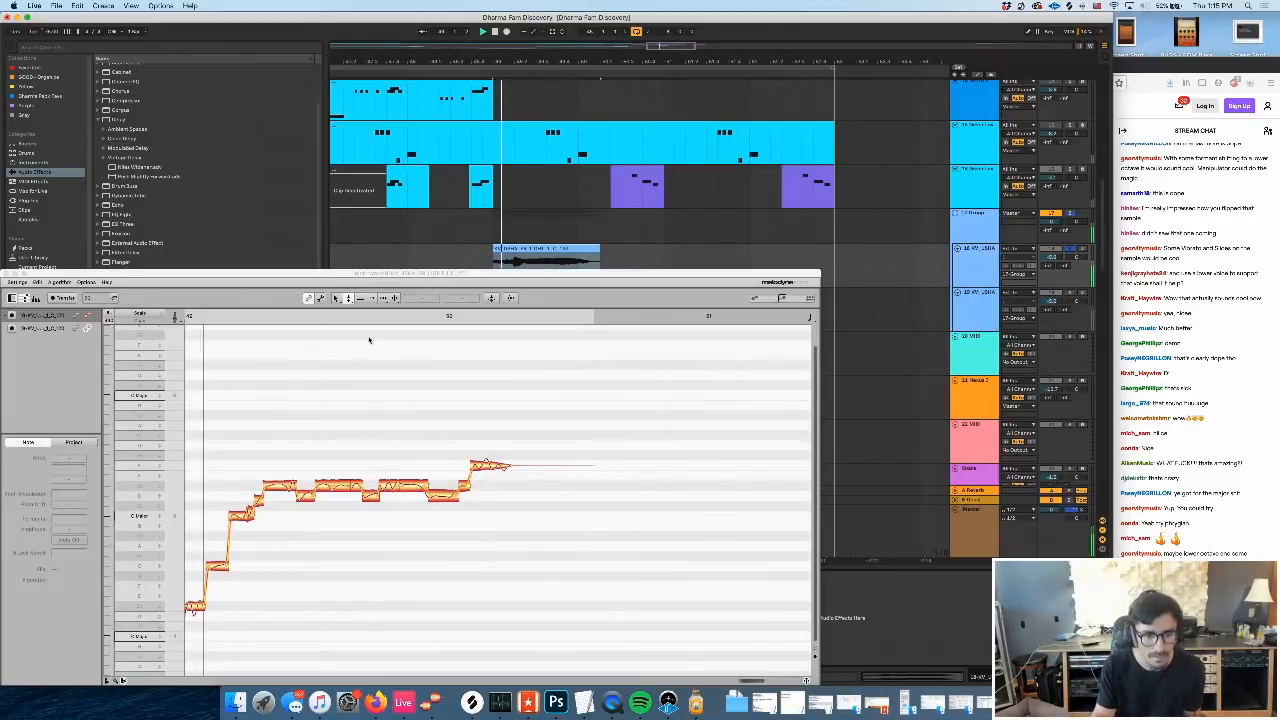
click(349, 299)
key(space)
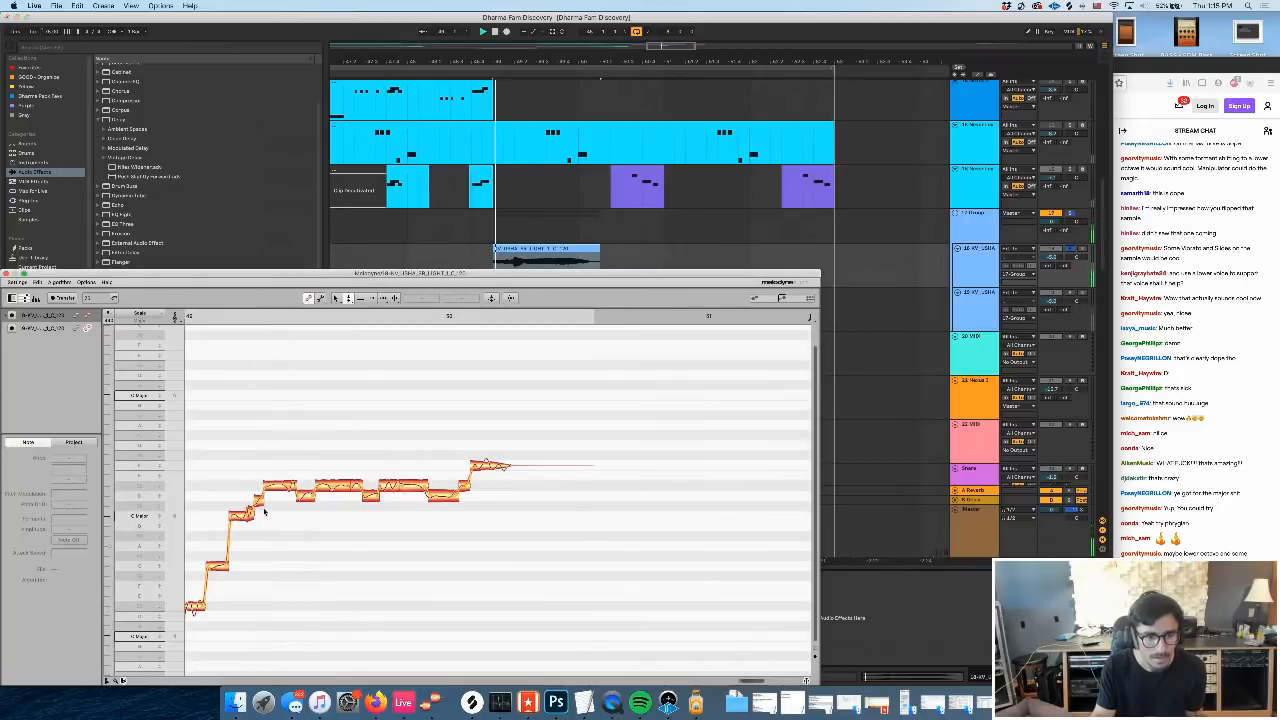
key(space)
drag(259, 499, 273, 516)
key(space)
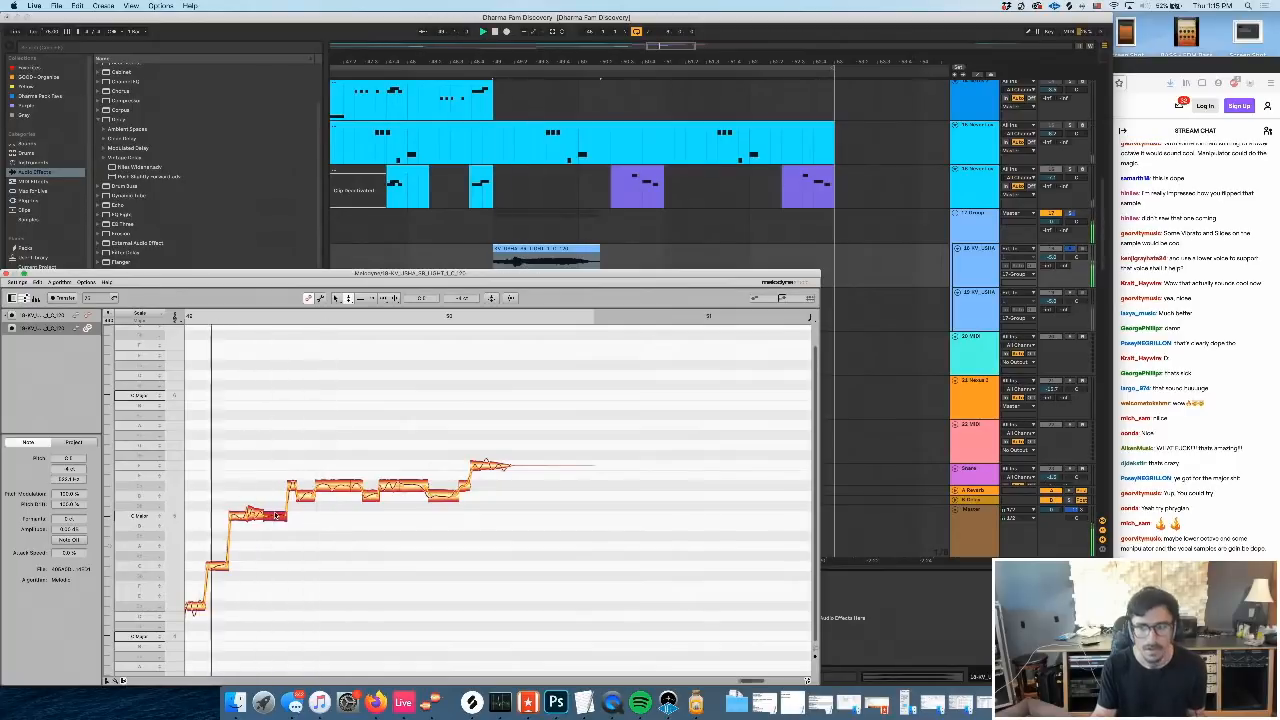
key(space)
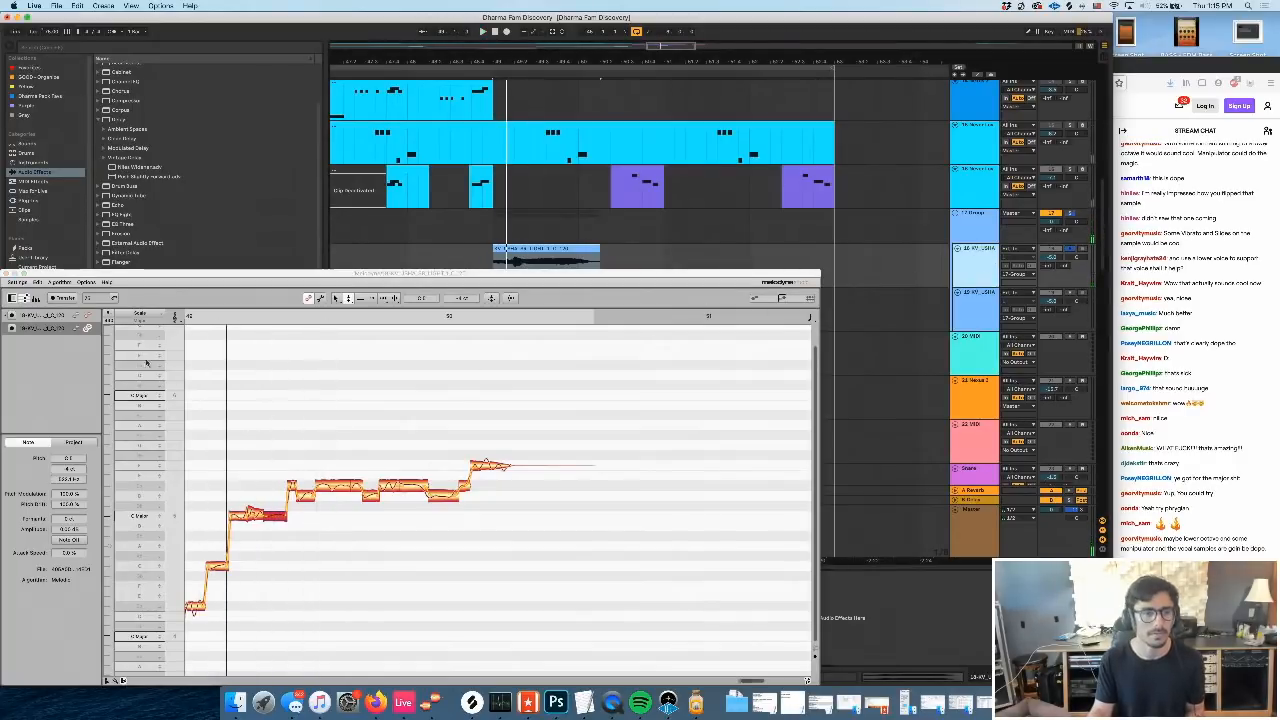
Split off the start of the lead vocal's first high note and shift that piece slightly earlier
click(88, 316)
key(space)
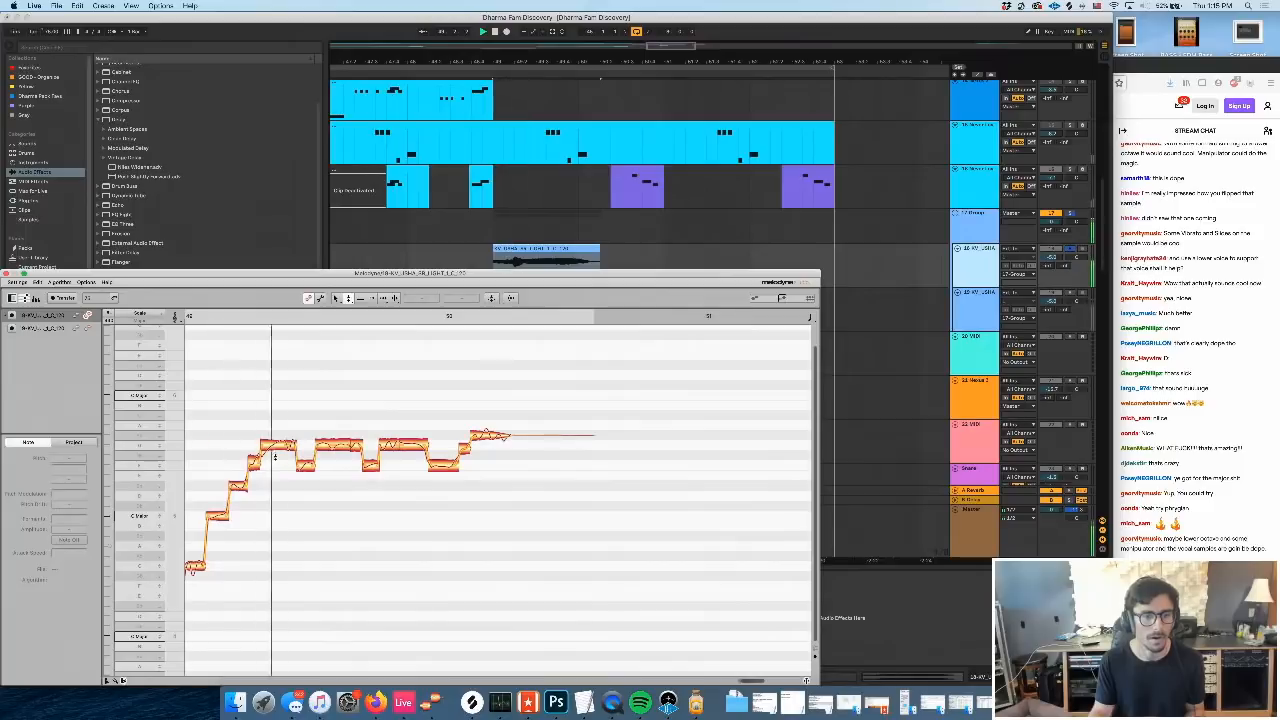
key(space)
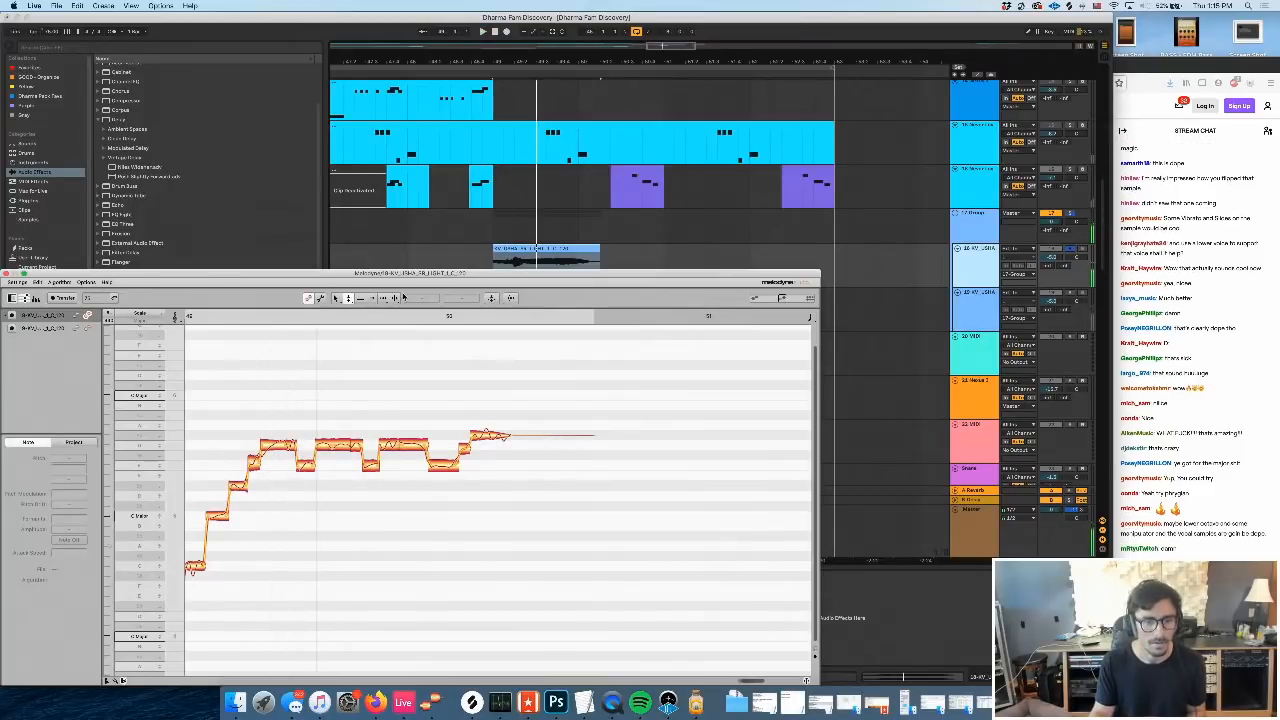
click(275, 444)
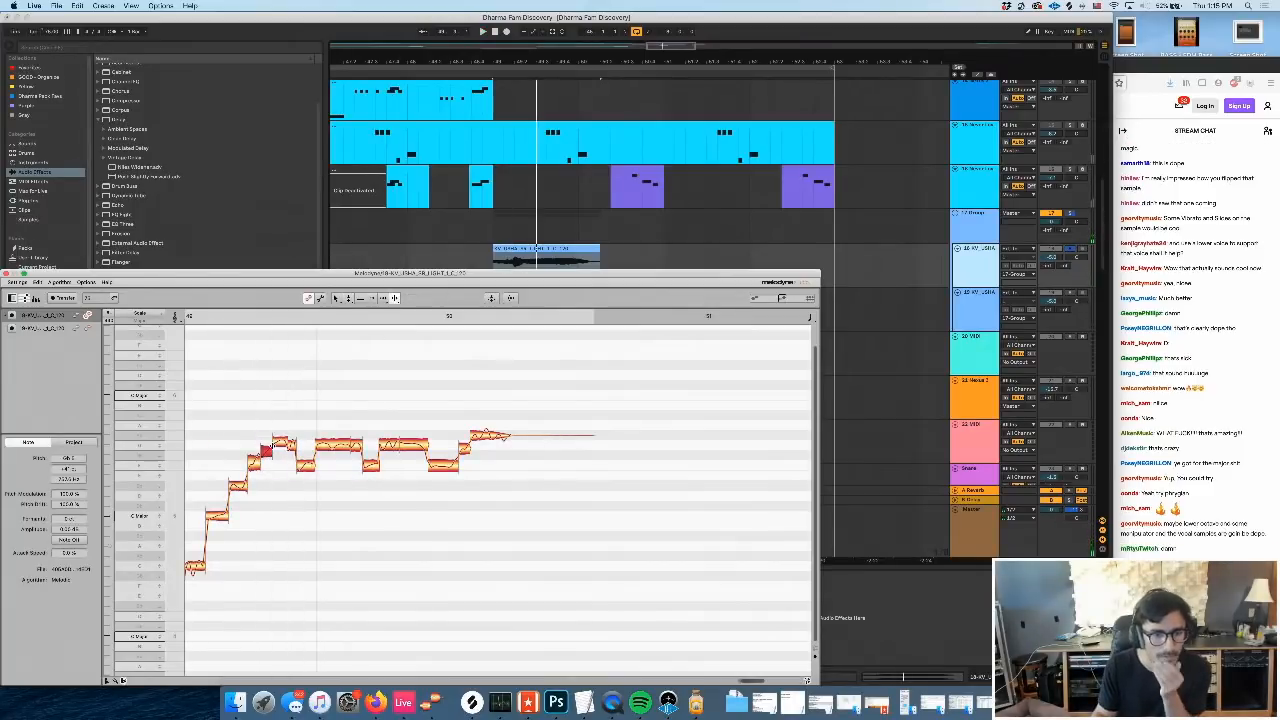
click(322, 299)
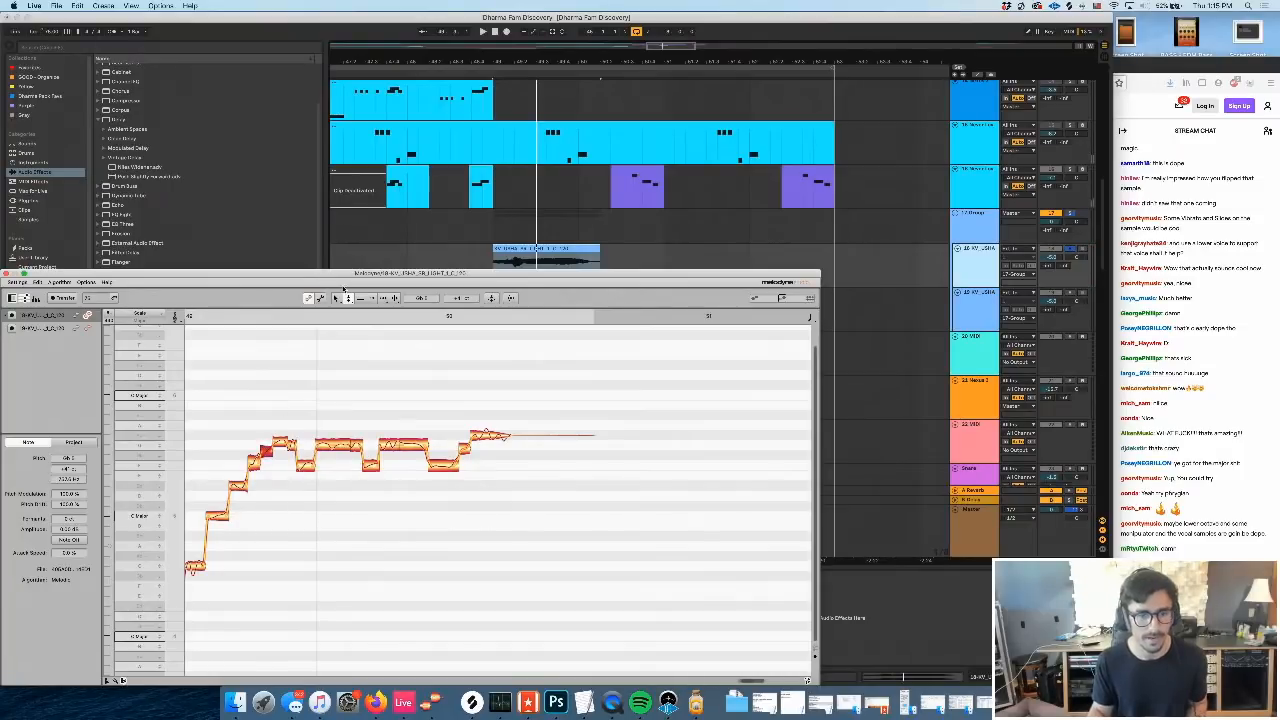
click(386, 299)
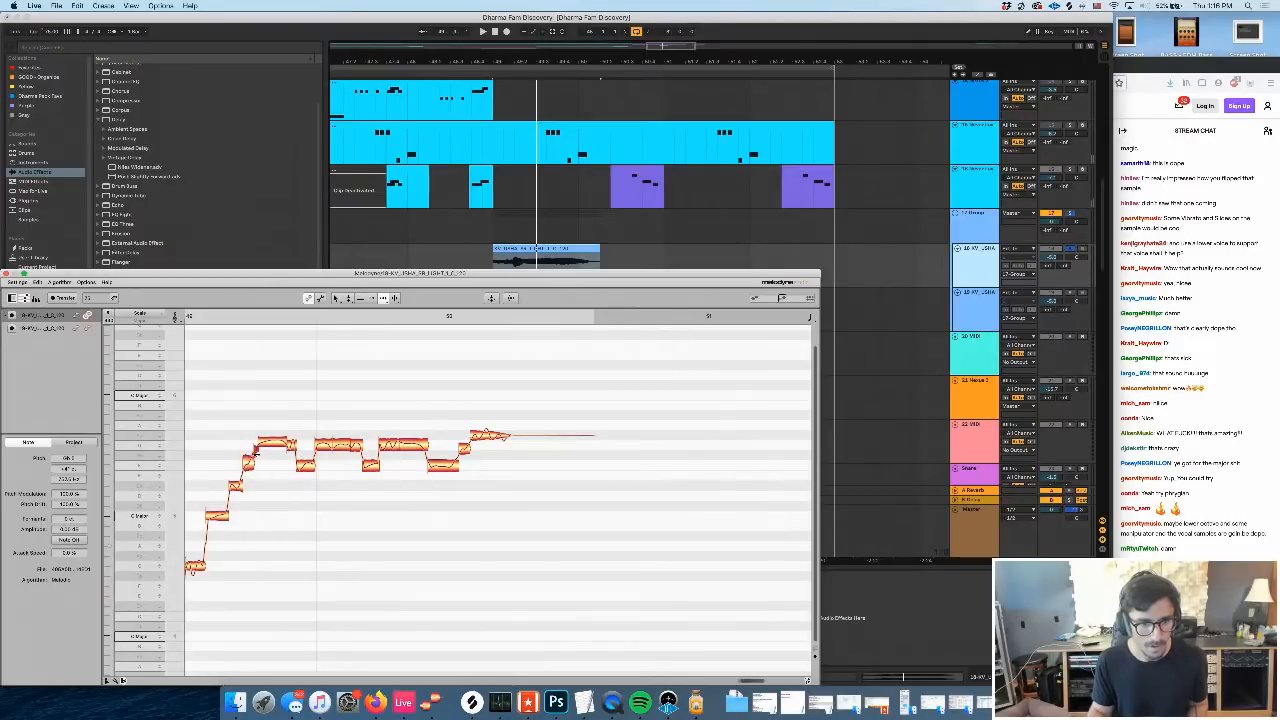
Snap the lead vocal's first high note to the nearest semitone and replay the phrase
key(space)
click(324, 299)
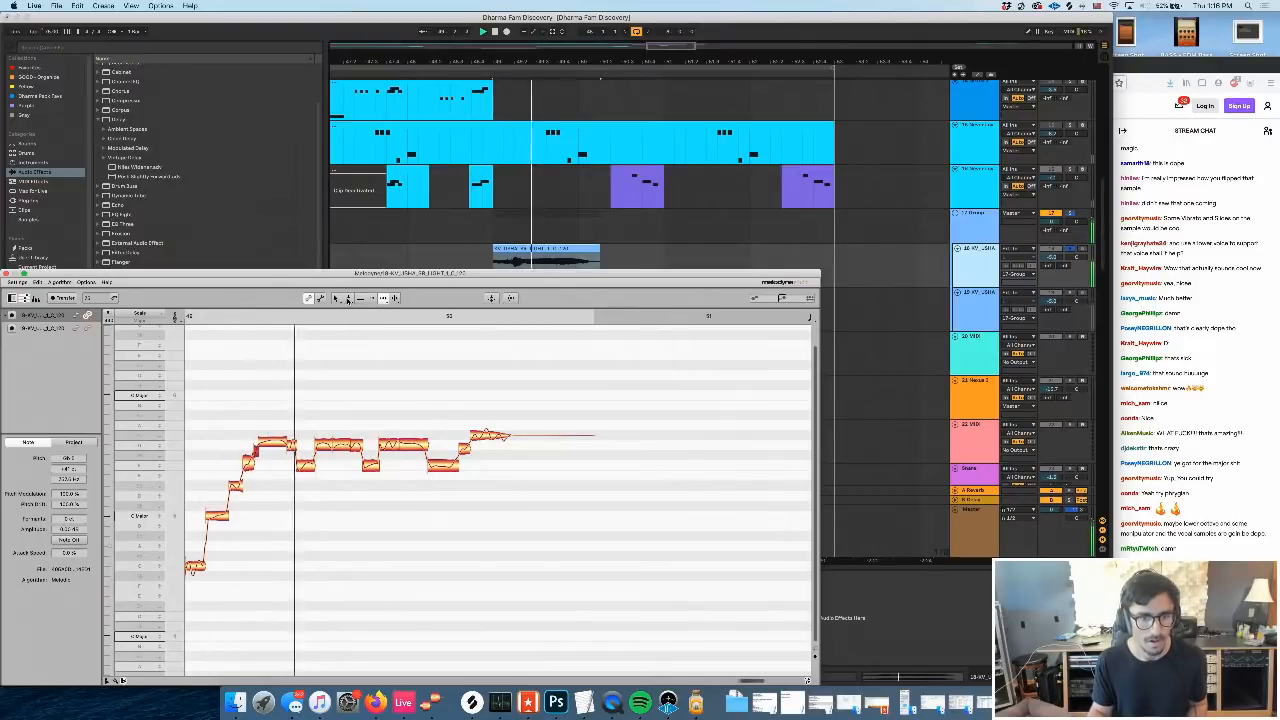
key(space)
key(space)
double_click(275, 442)
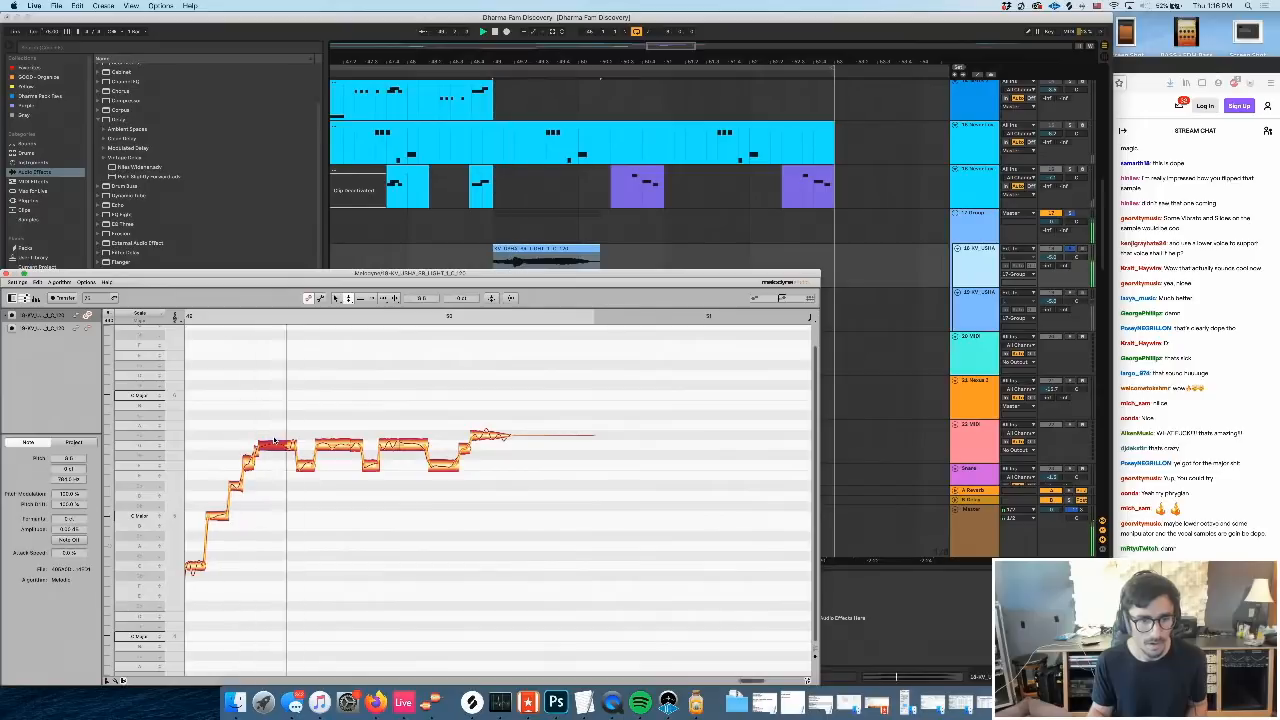
key(space)
key(space)
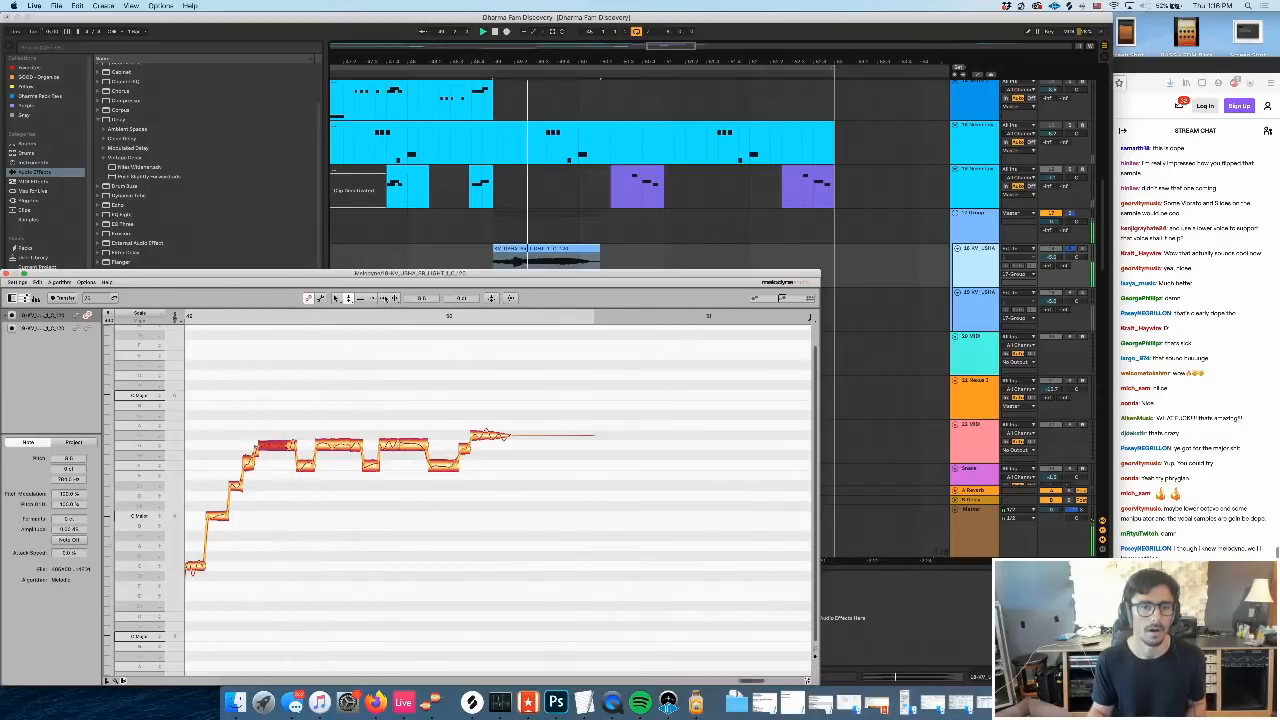
Shift the lead vocal's transition note before the first high note slightly later and lower its pitch a little
click(251, 461)
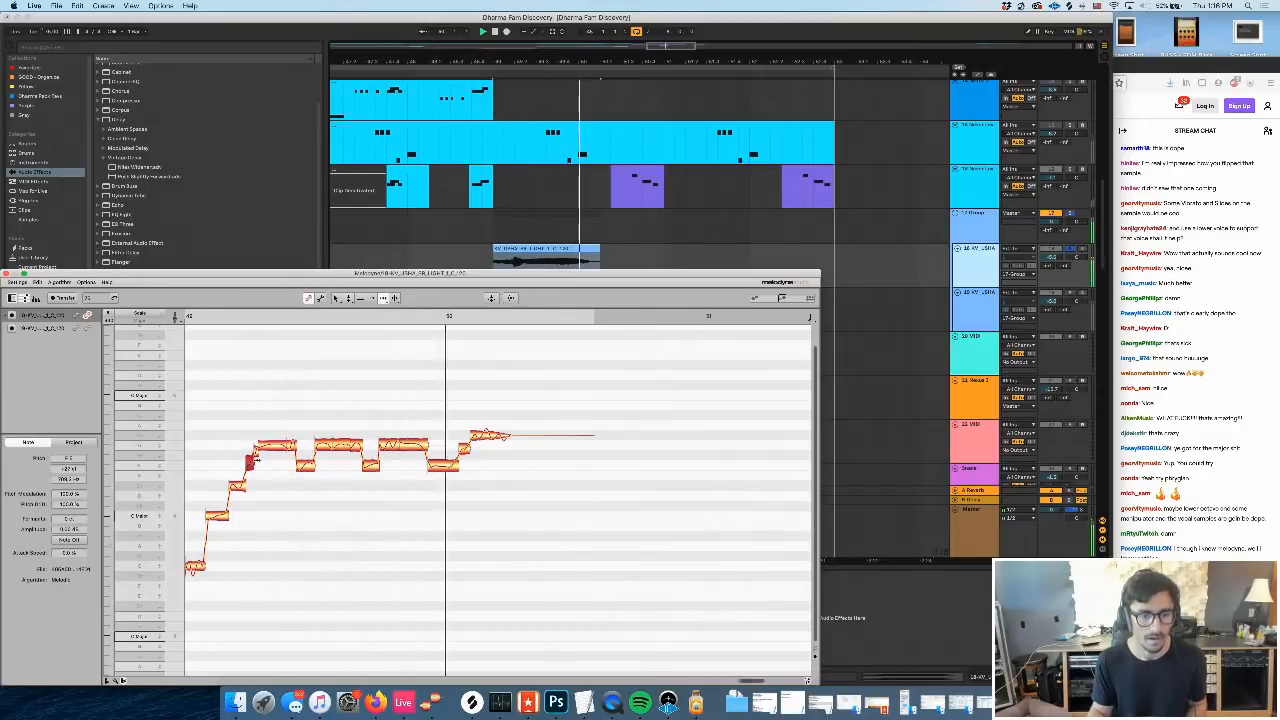
key(space)
key(space)
click(259, 446)
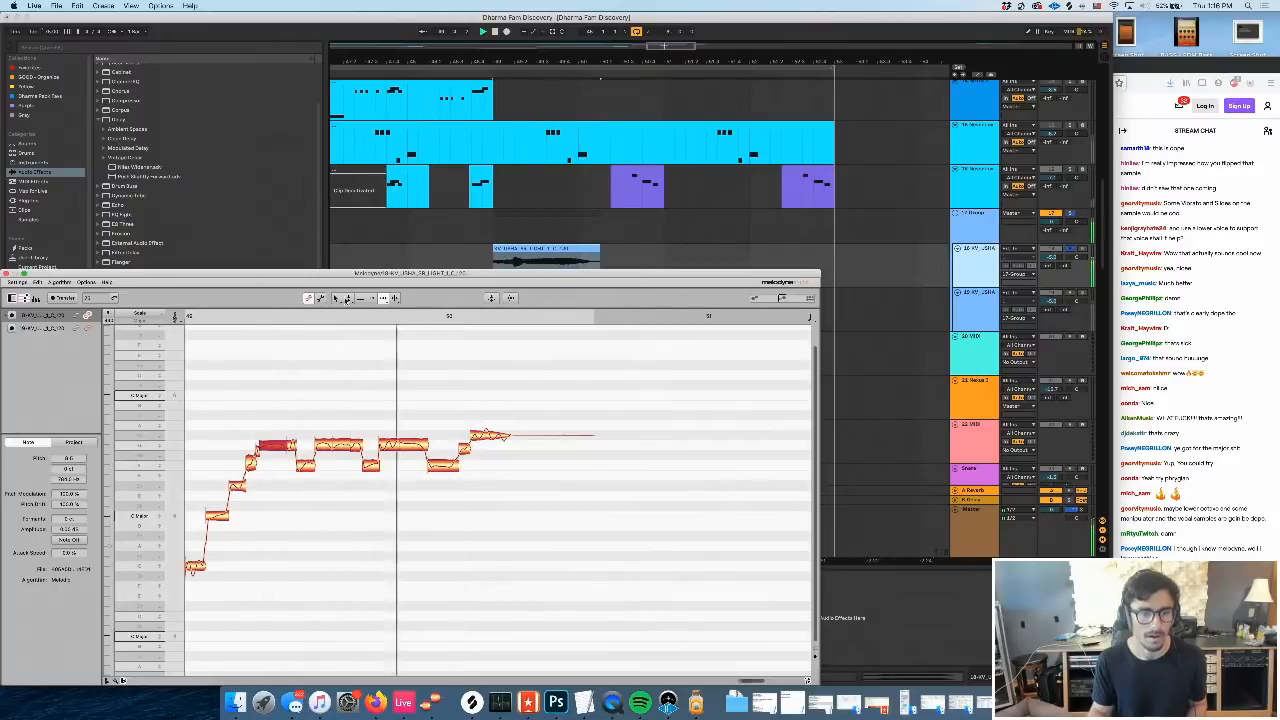
key(space)
click(253, 462)
key(space)
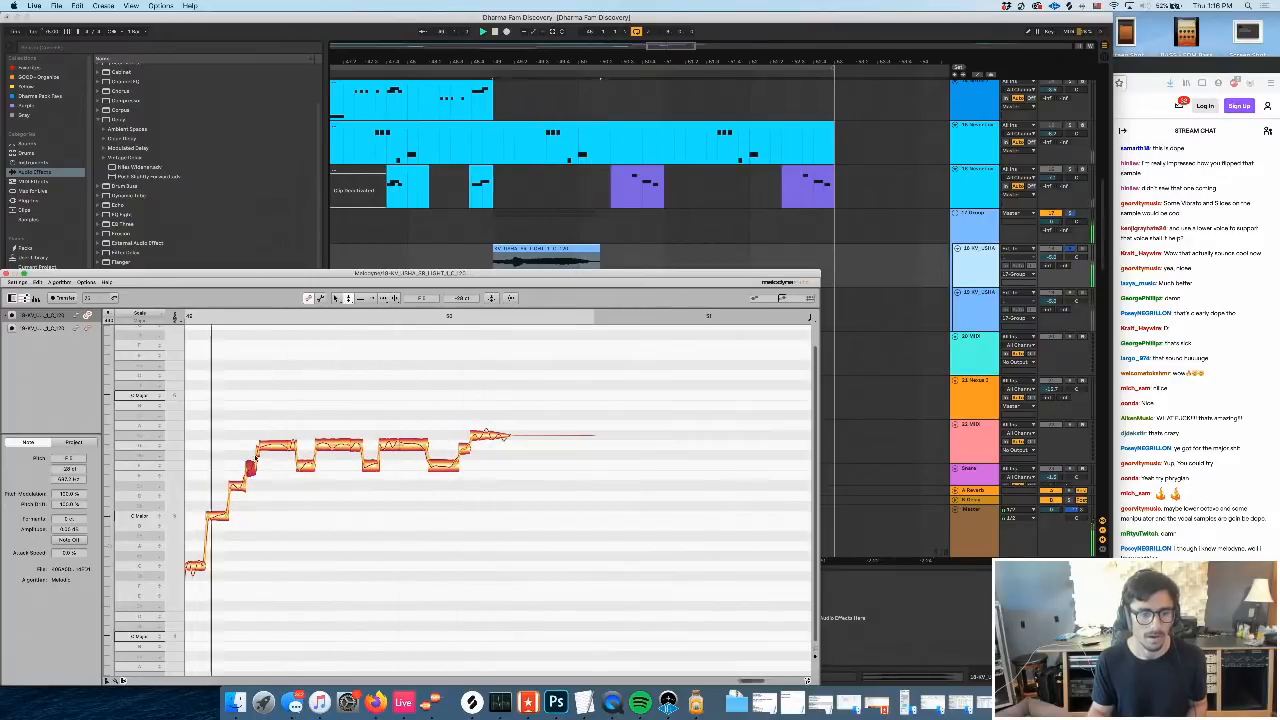
Switch the Melodyne editor to the harmony part and play its phrase to check the rise into the first high note
key(space)
click(88, 328)
key(space)
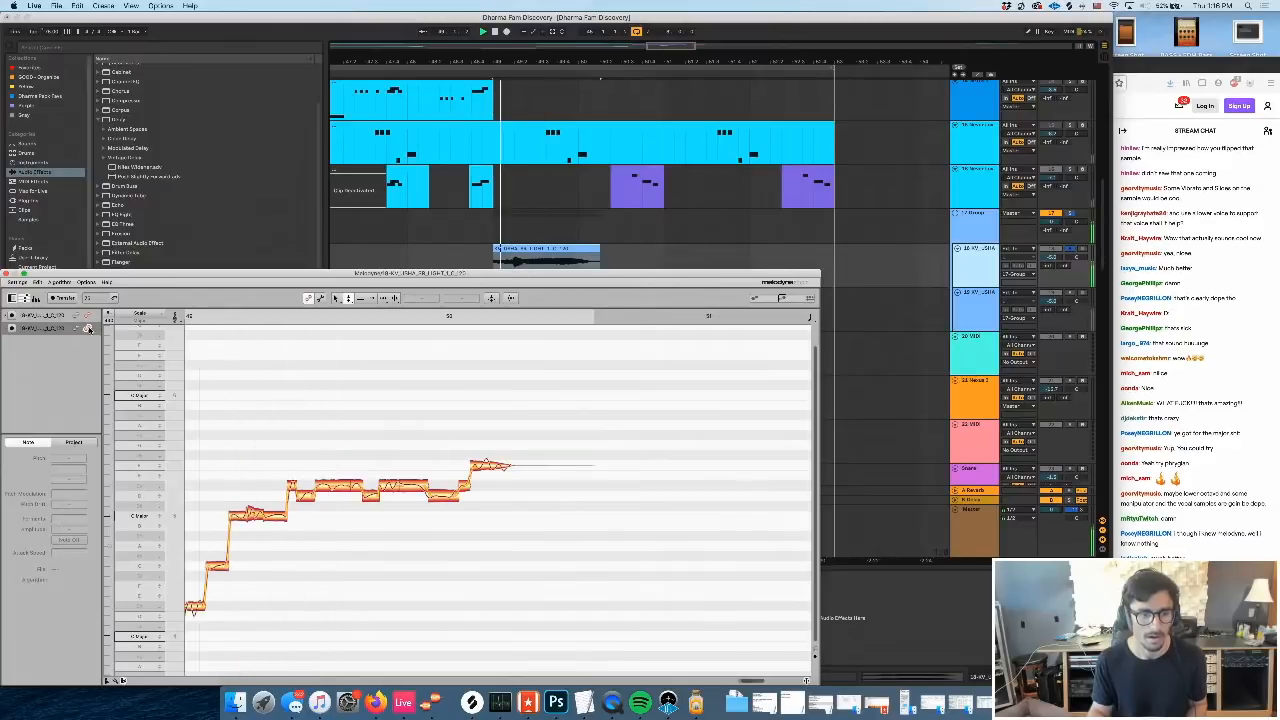
key(space)
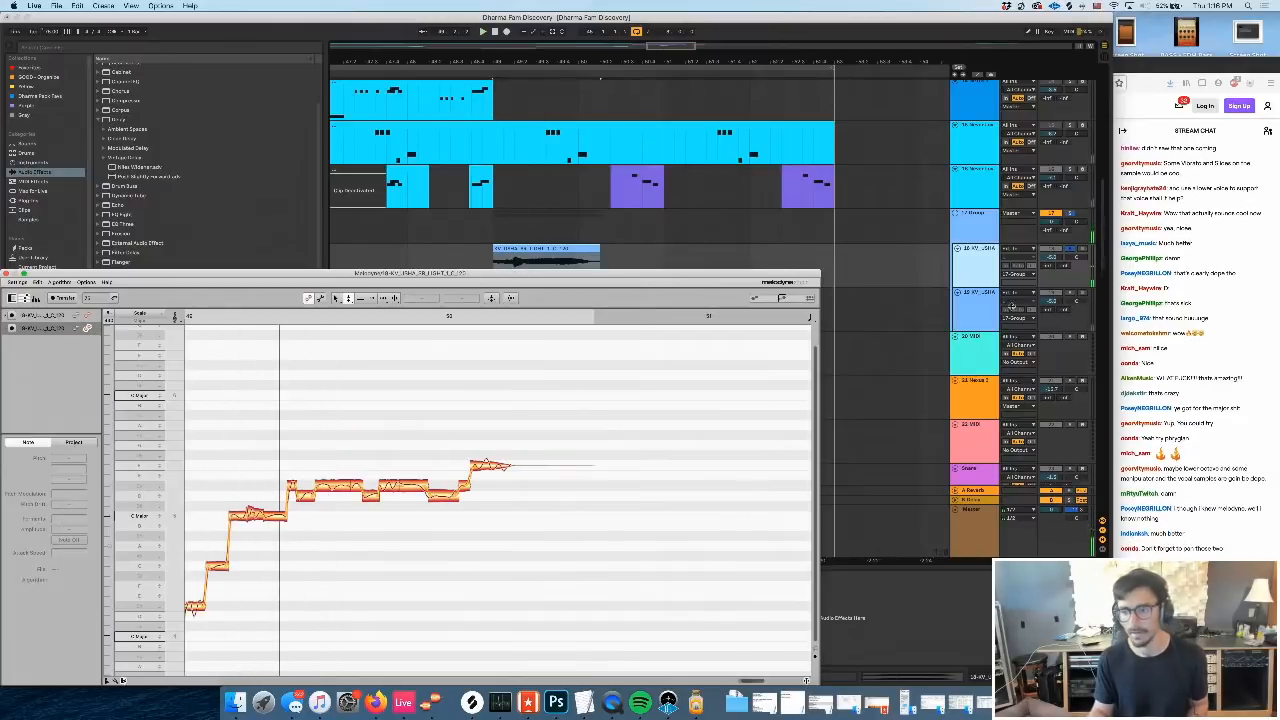
key(space)
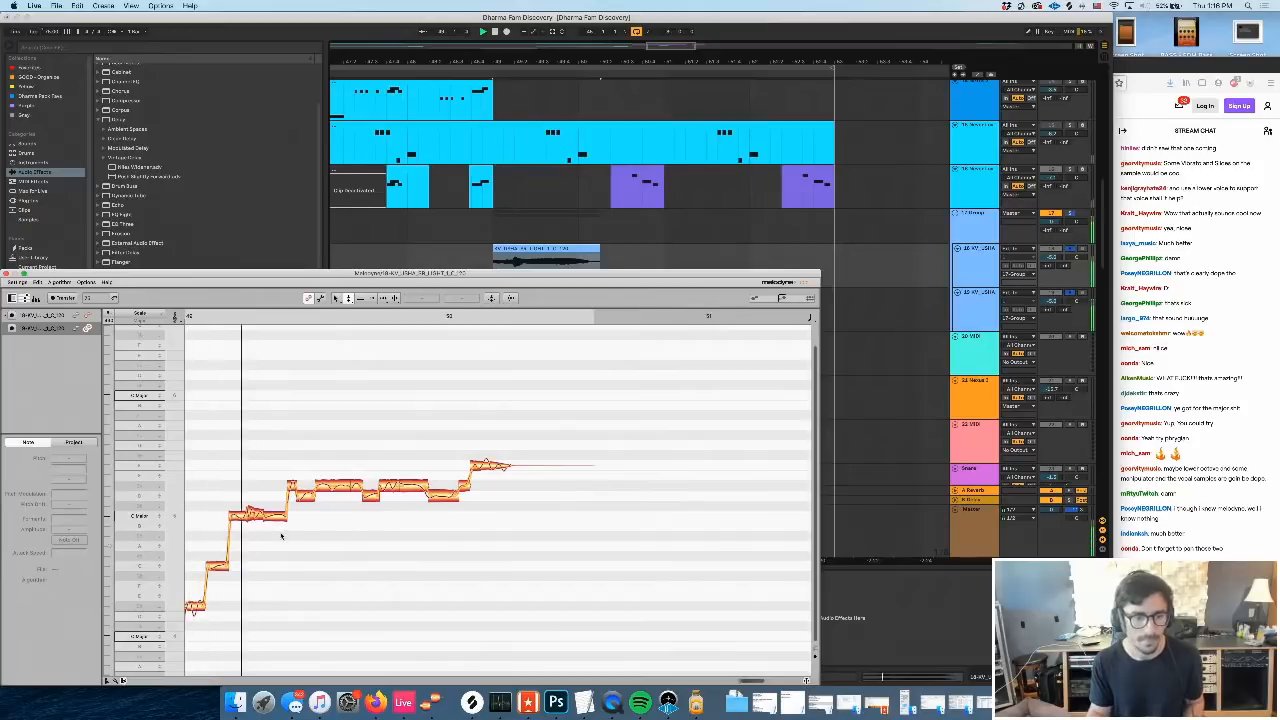
Raise the second piece of the harmony's third note to the first high note's pitch, leaving its transition piece slightly lower
click(258, 516)
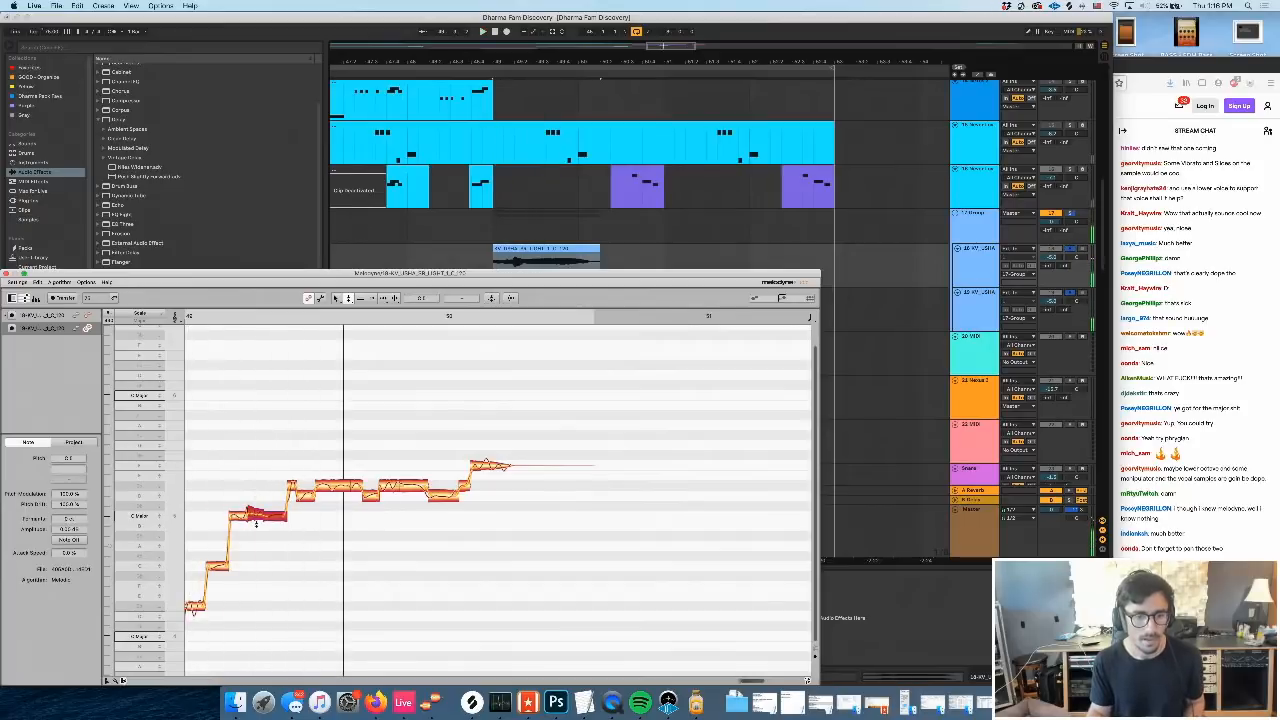
click(279, 545)
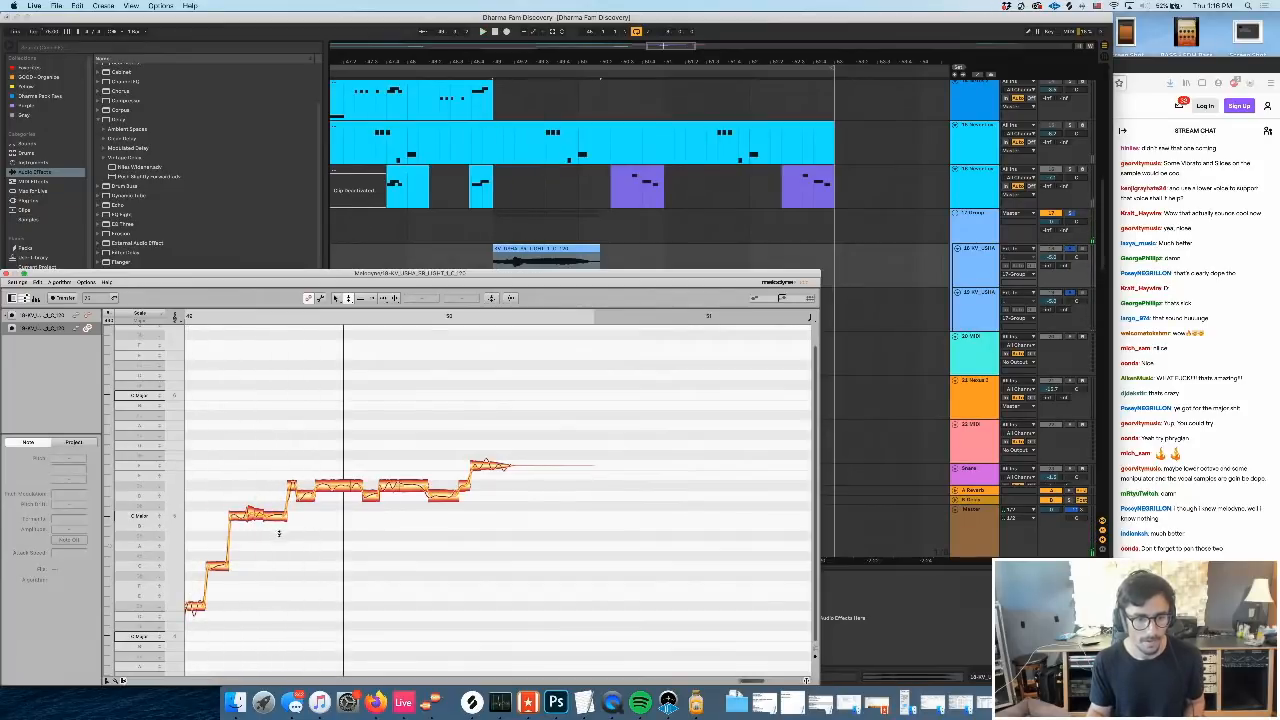
click(258, 514)
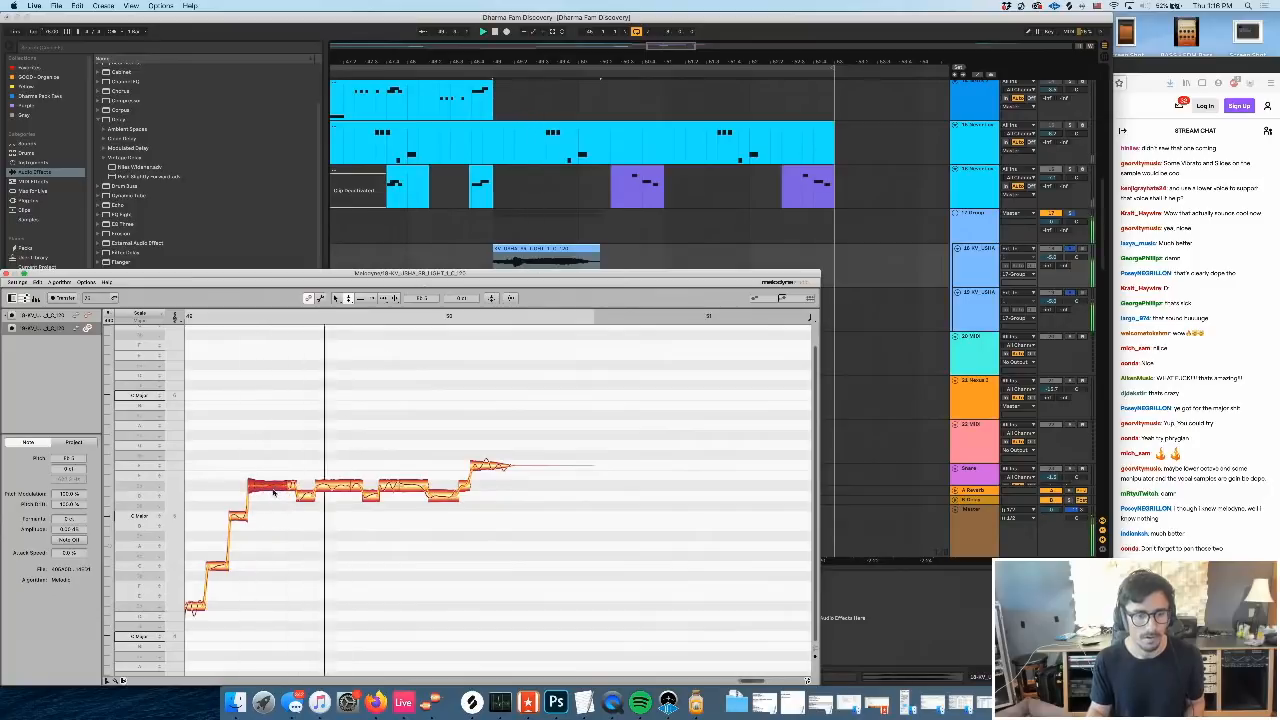
click(252, 487)
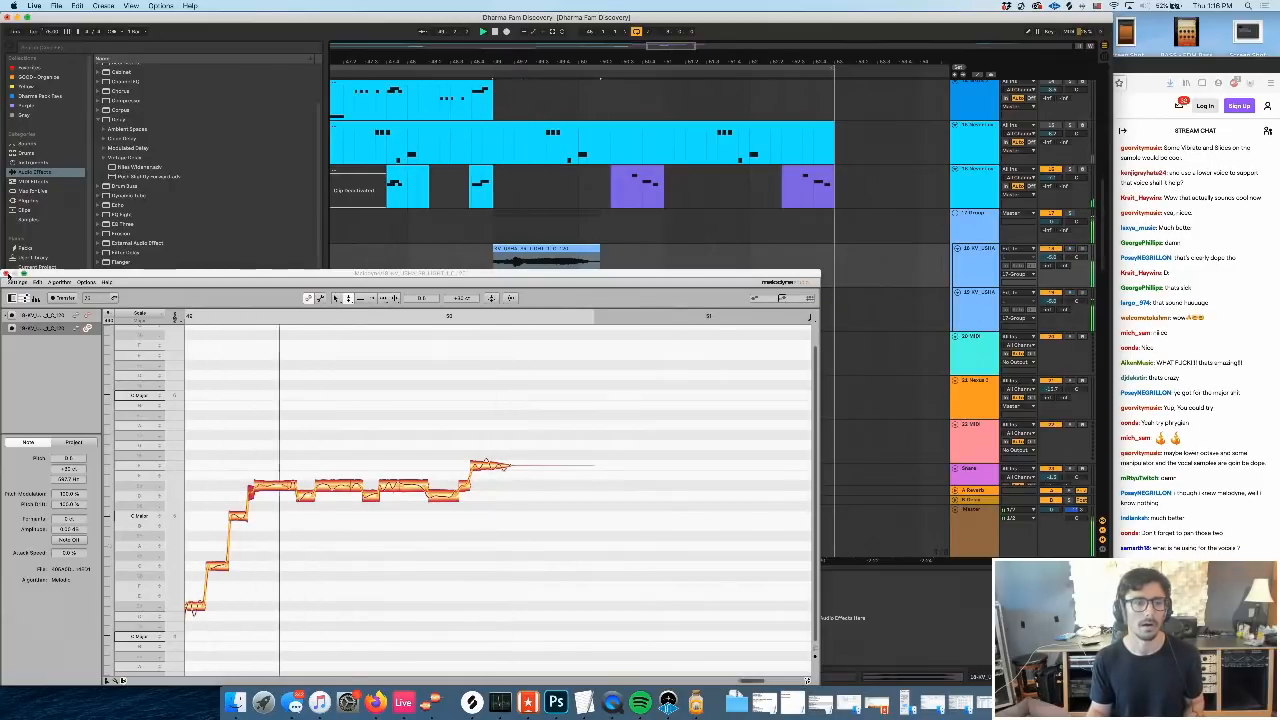
Close Melodyne and replay the vocal phrase with its harmony in the arrangement
click(6, 273)
scroll(375, 323, right, 1)
scroll(375, 323, right, 1)
scroll(448, 297, left, 1)
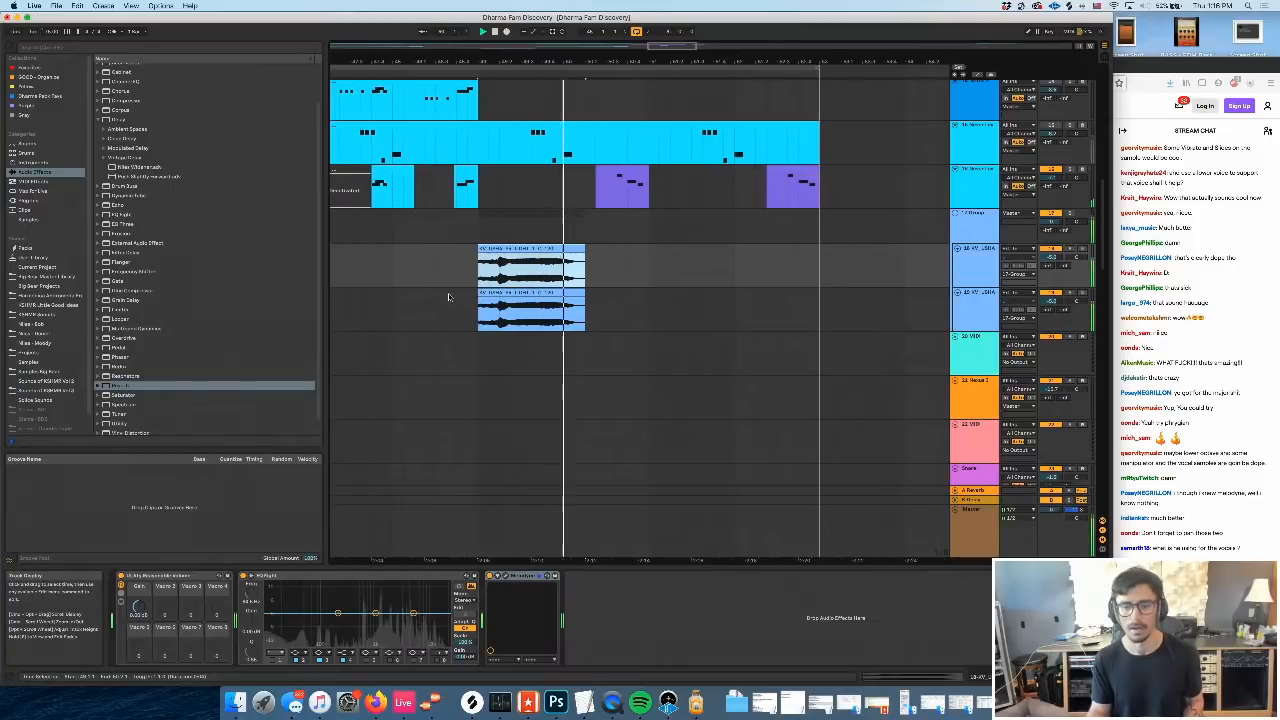
key(space)
key(space)
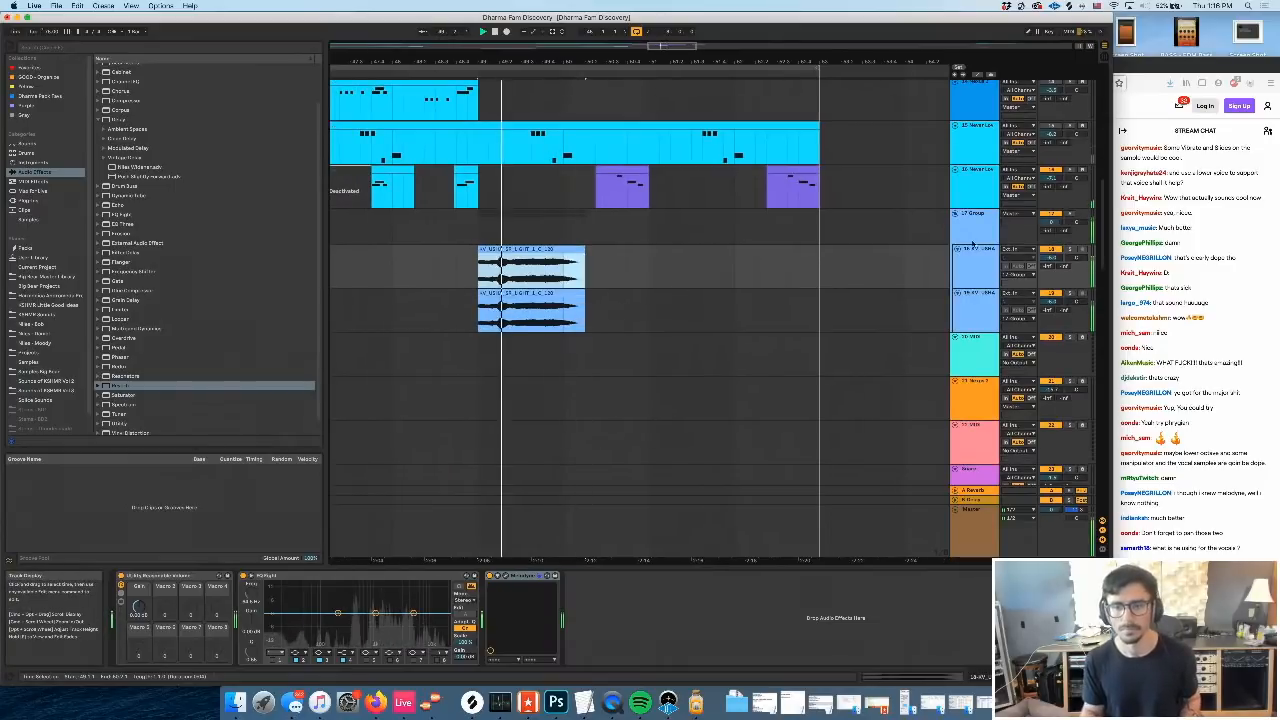
Reopen Melodyne from the lead vocal track and, with the timing tool, shift the harmony's transition after the third high note slightly earlier
click(969, 268)
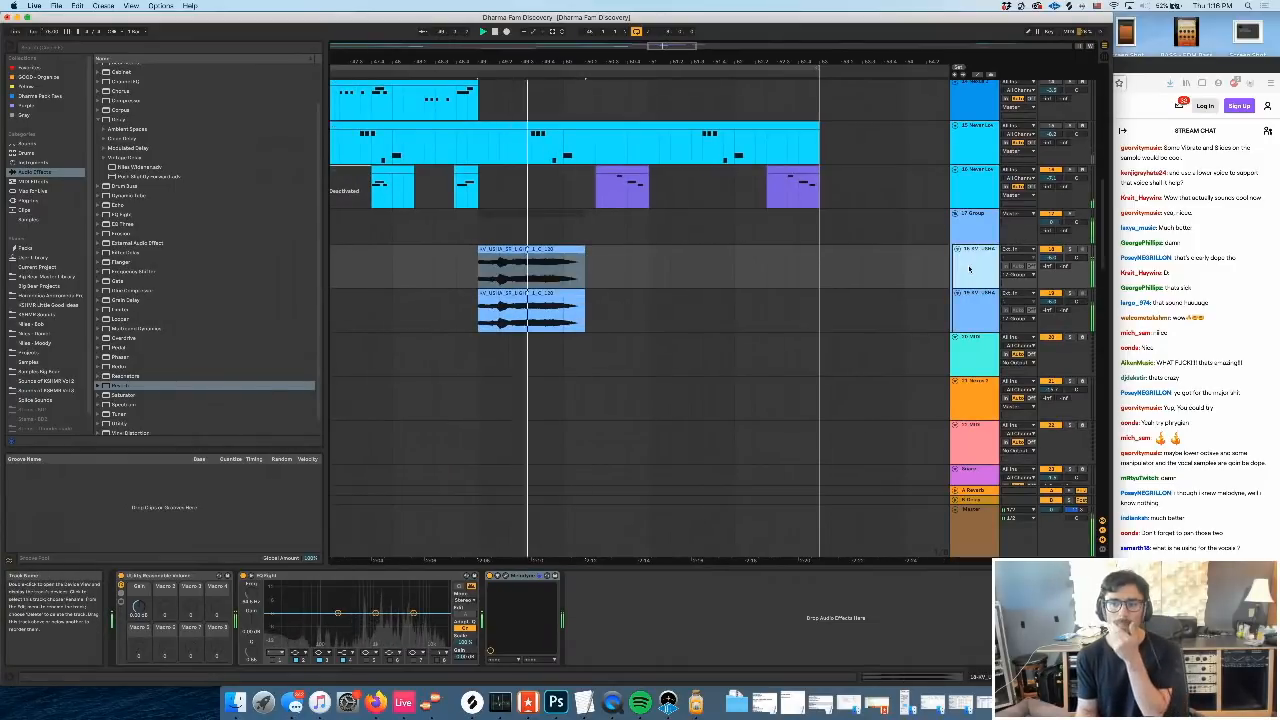
click(507, 578)
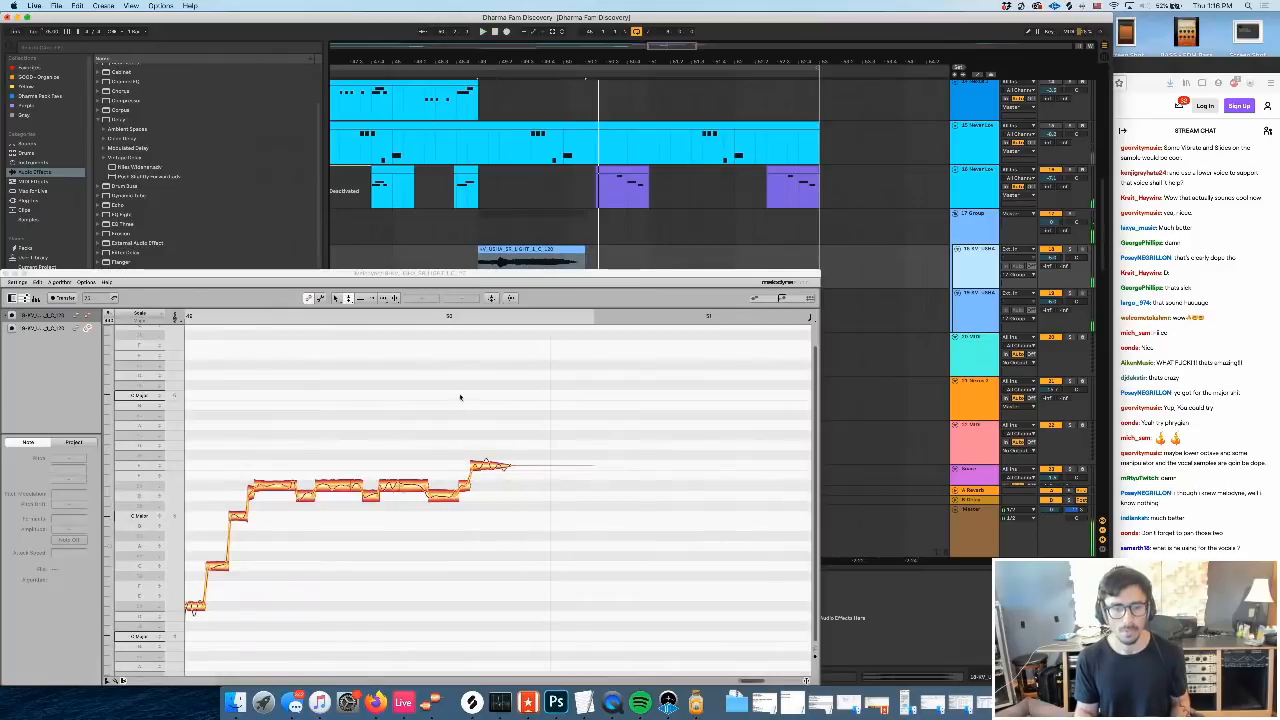
click(385, 299)
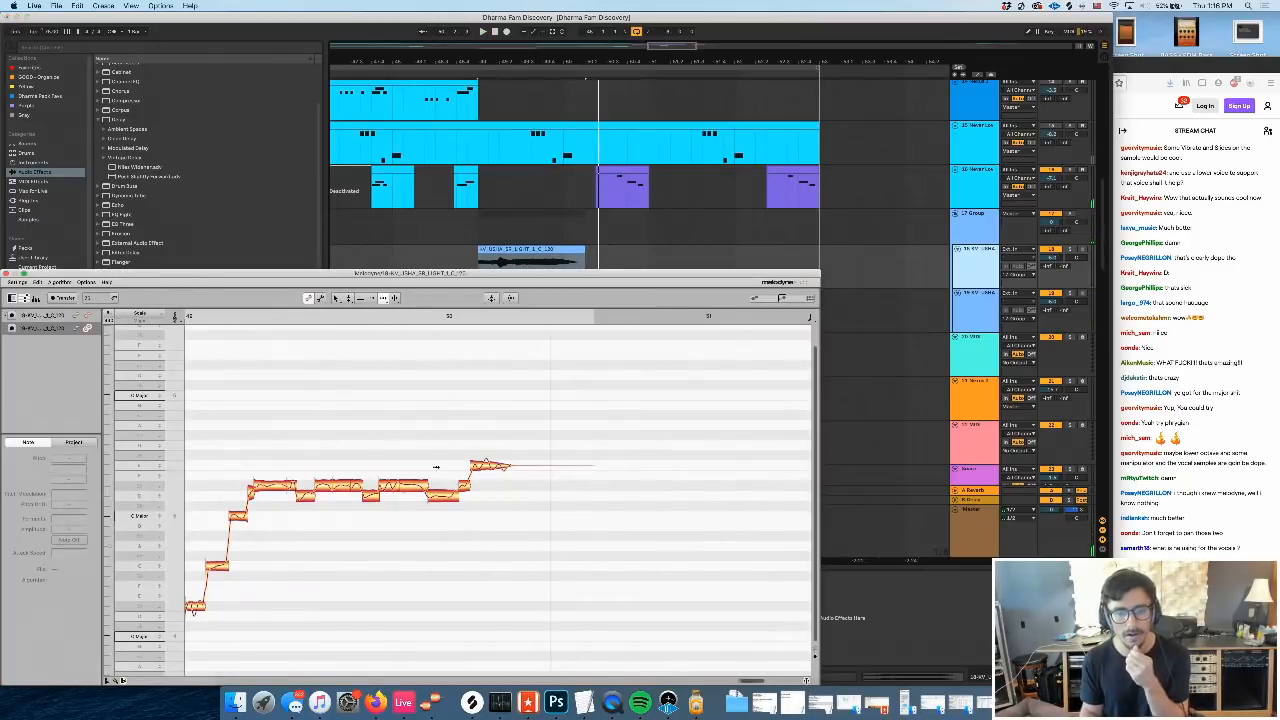
click(426, 486)
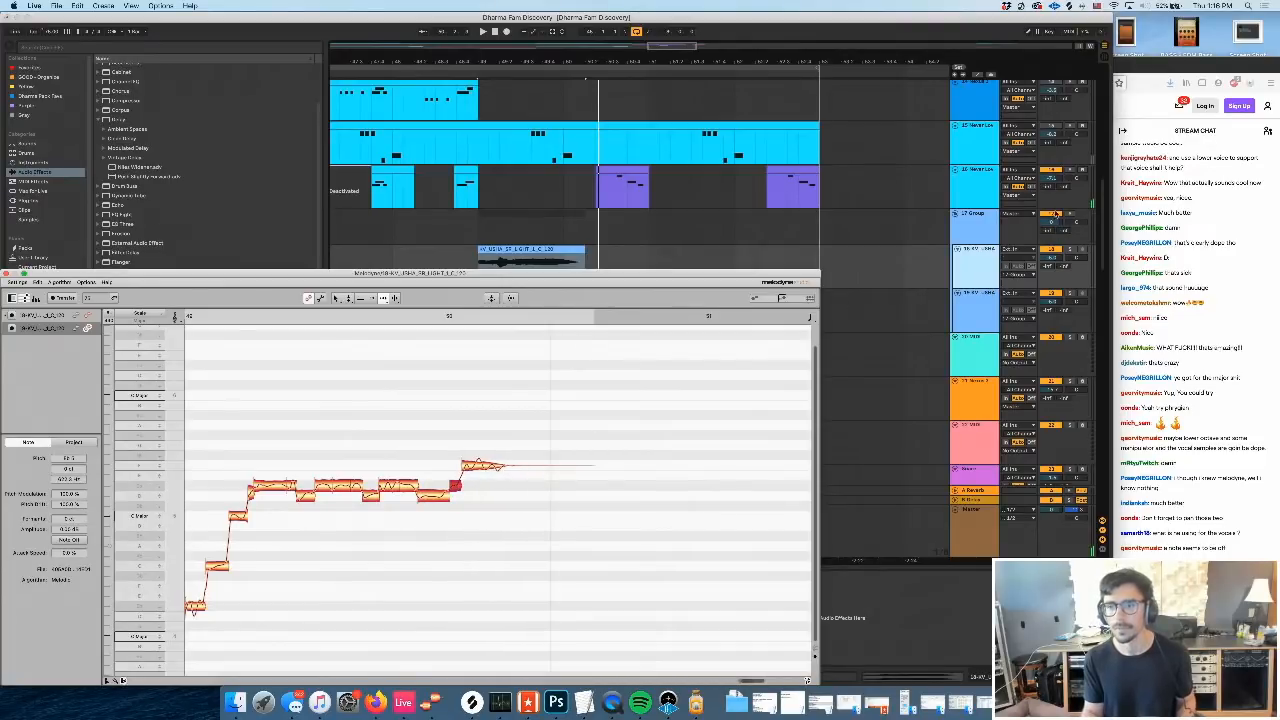
Play the phrase and tighten the harmony's ending by moving its last low note's end, transition note and final high note slightly earlier
scroll(1068, 215, up, 15)
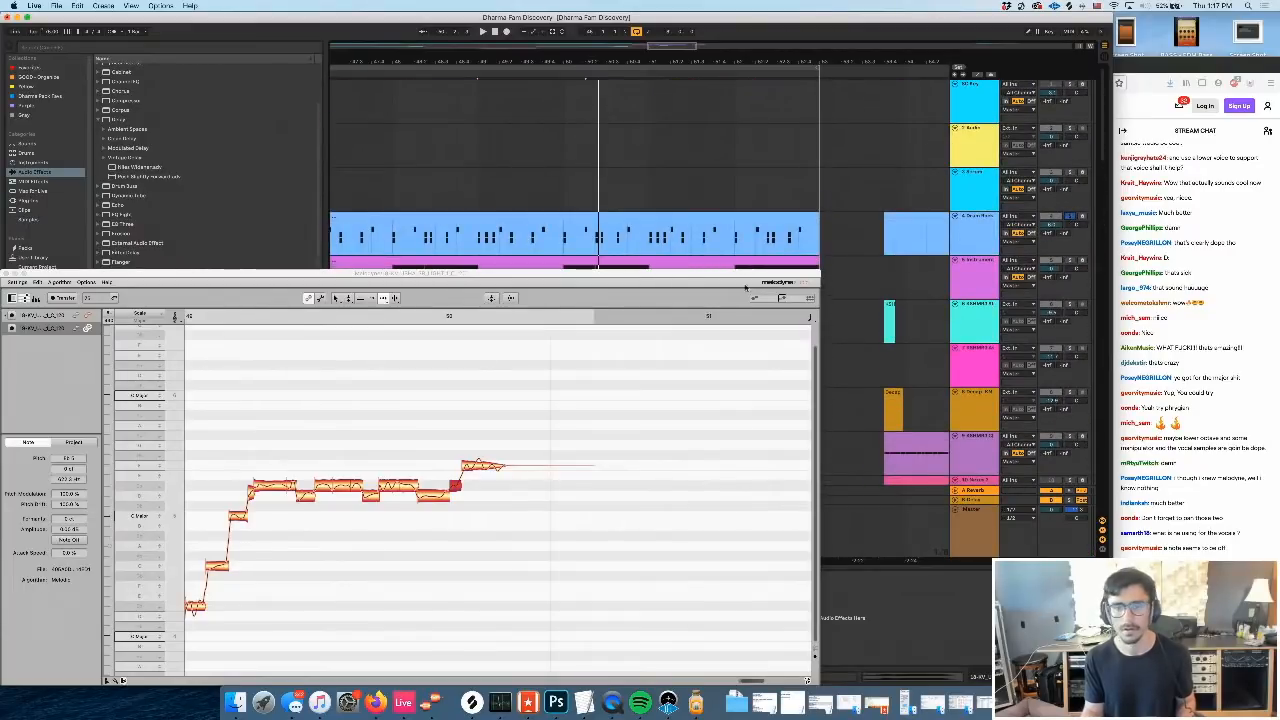
key(space)
click(460, 503)
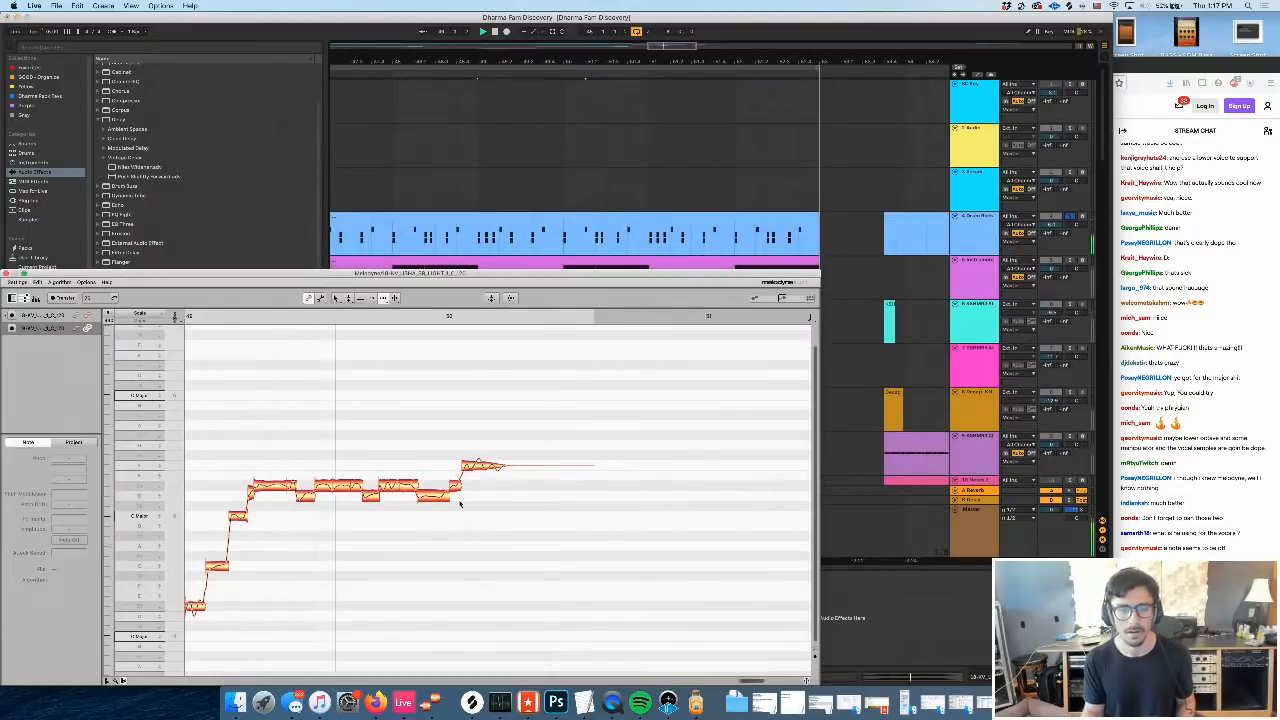
click(425, 494)
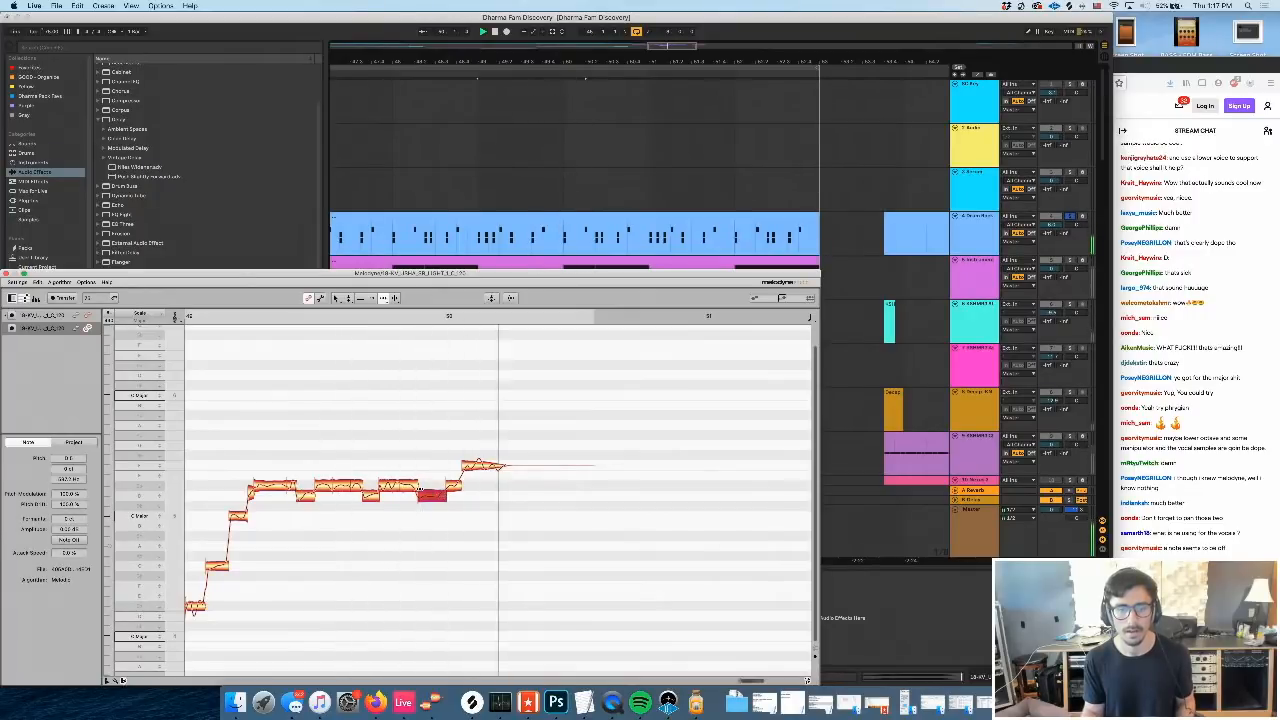
click(412, 486)
drag(459, 485, 455, 485)
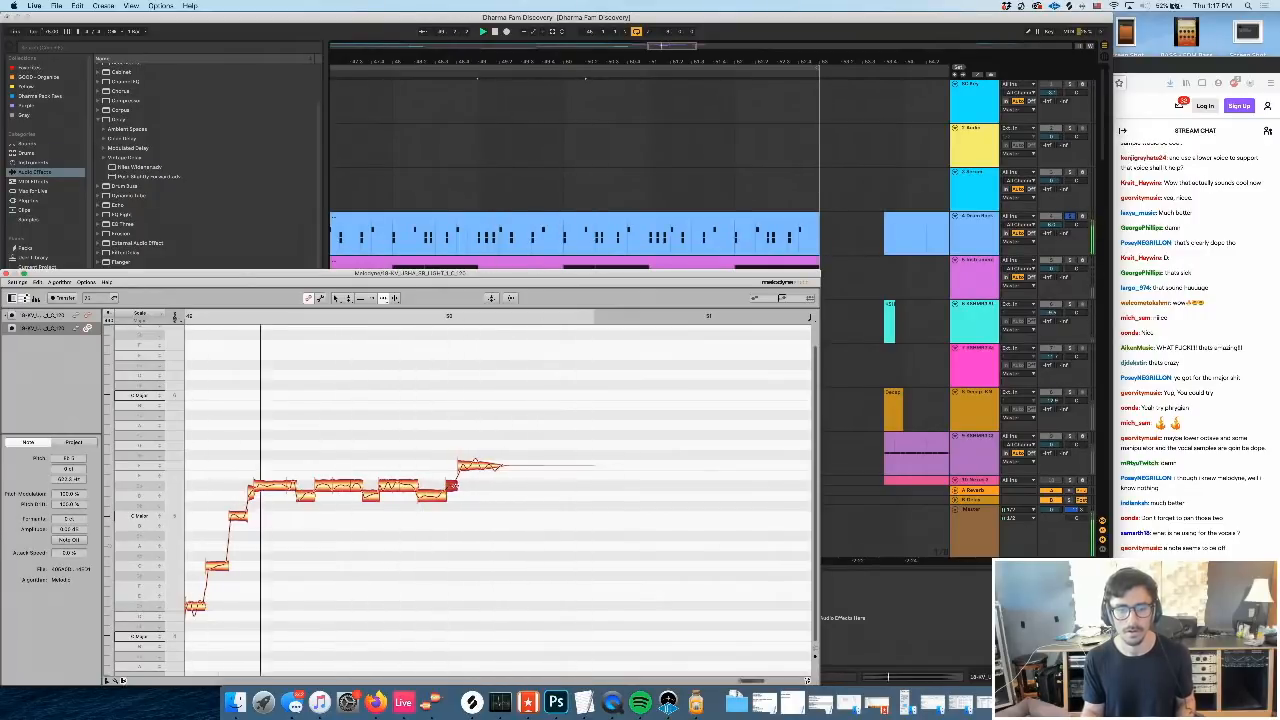
click(474, 464)
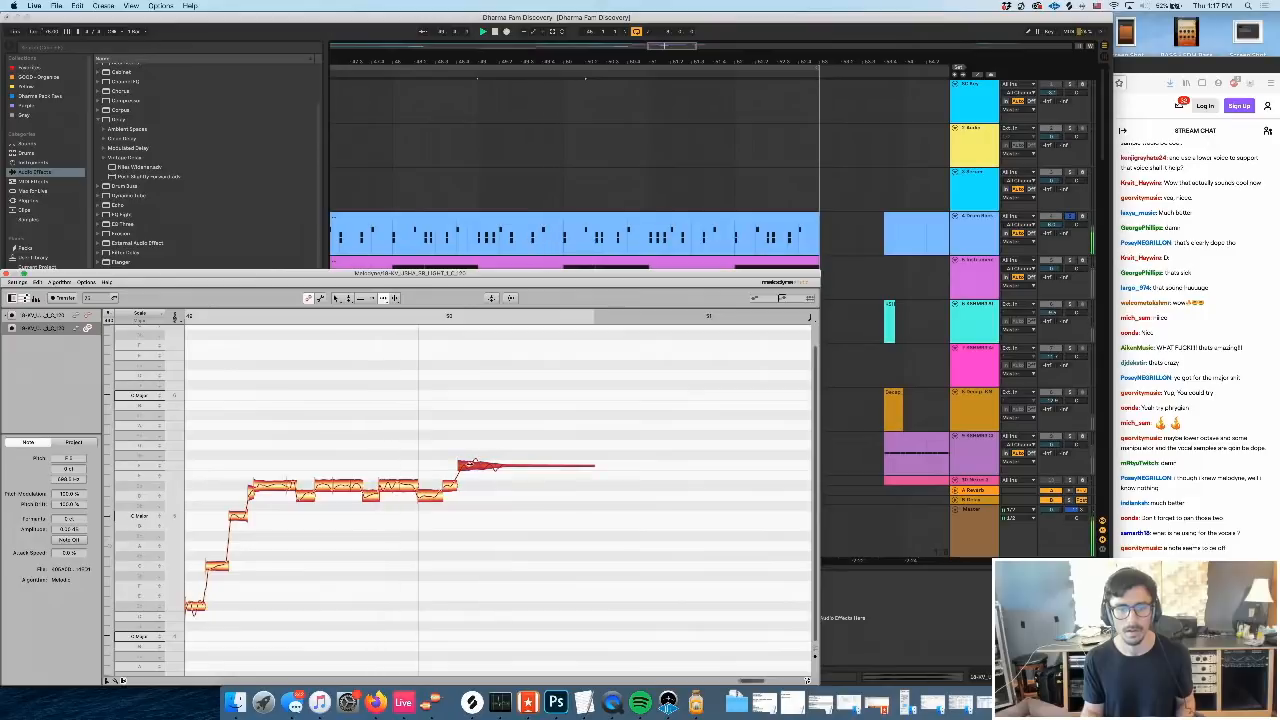
key(space)
Switch to the lead vocal part and move its last low note, following transition note and final high note slightly earlier to match the harmony
click(88, 316)
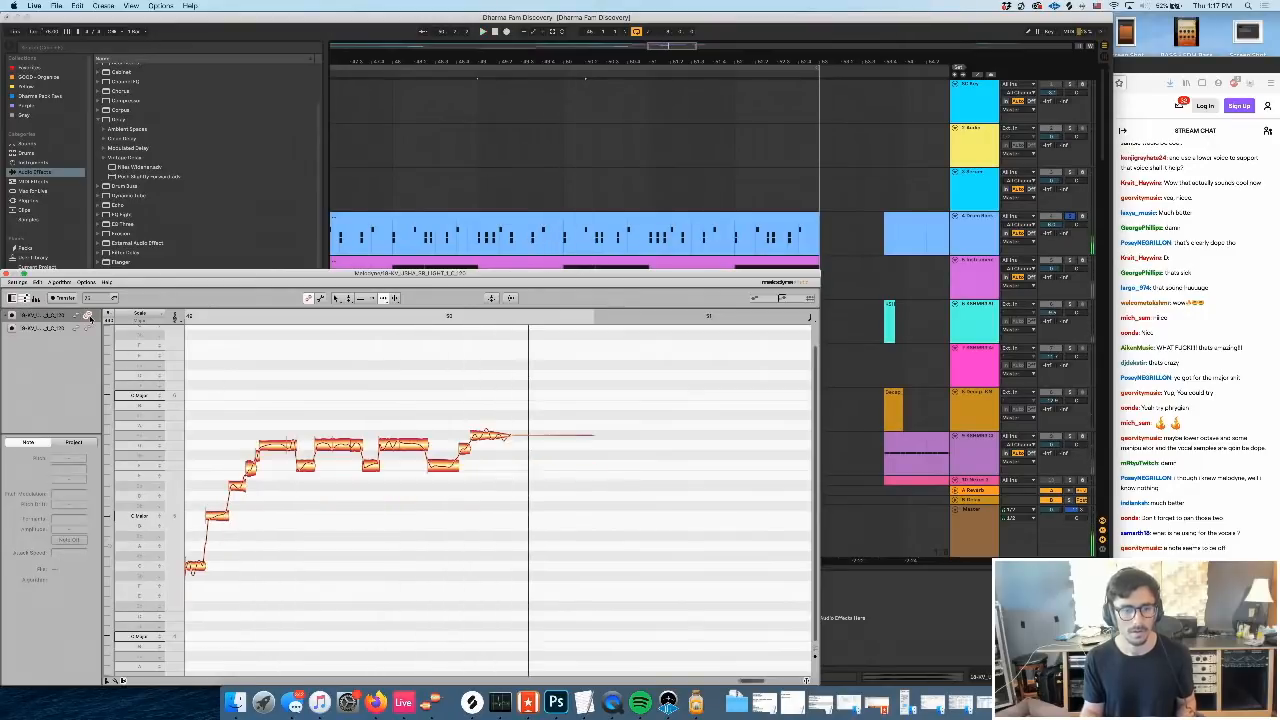
click(421, 445)
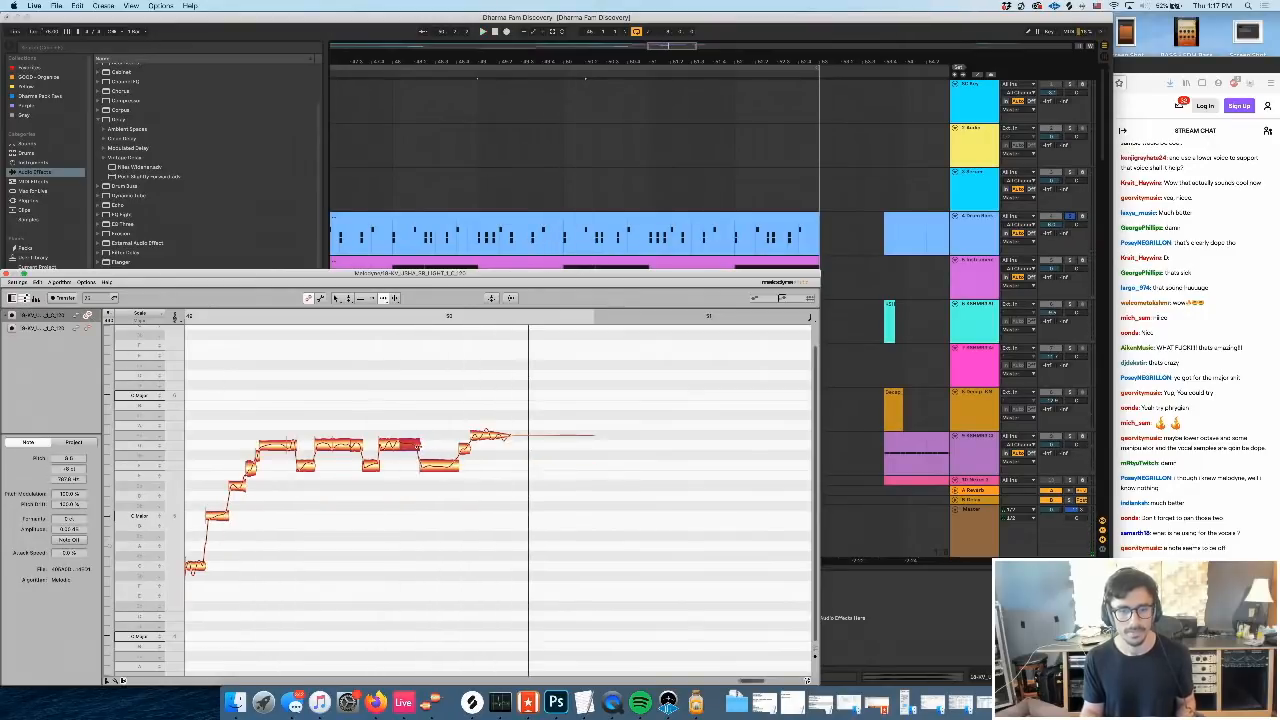
click(457, 465)
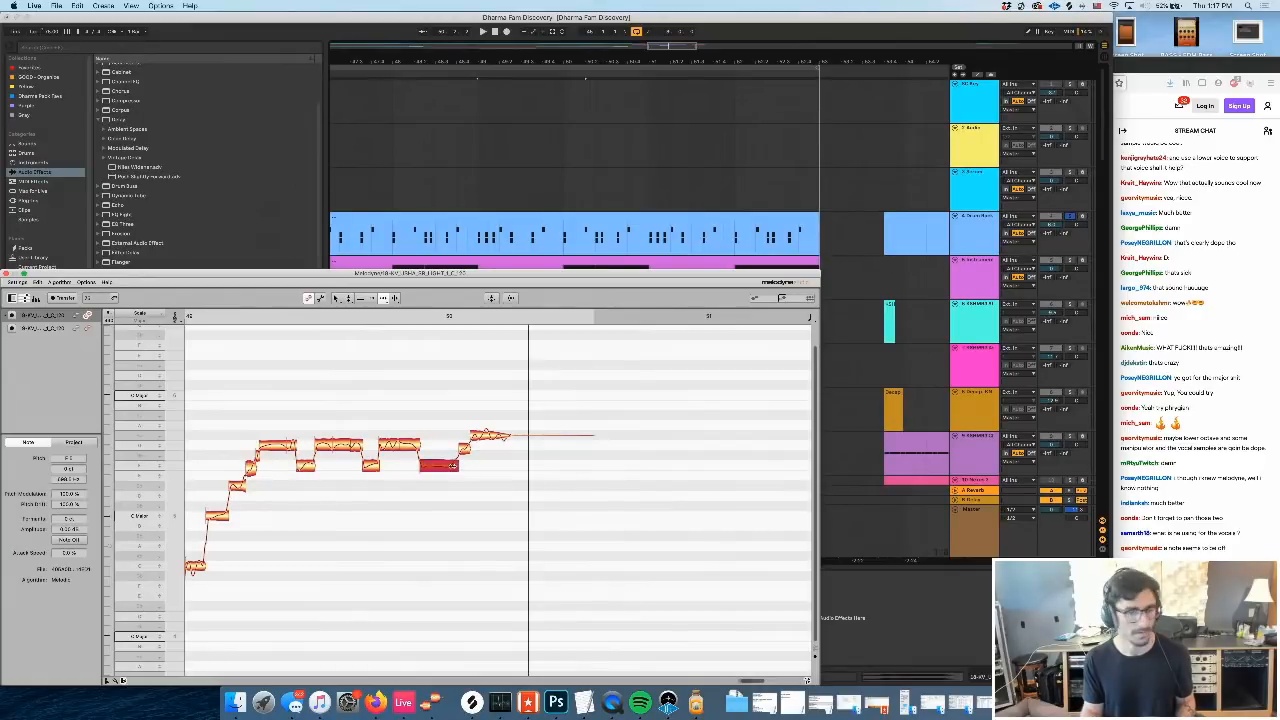
key(space)
mouse_move(459, 451)
mouse_down()
mouse_move(448, 451)
mouse_move(473, 436)
mouse_up()
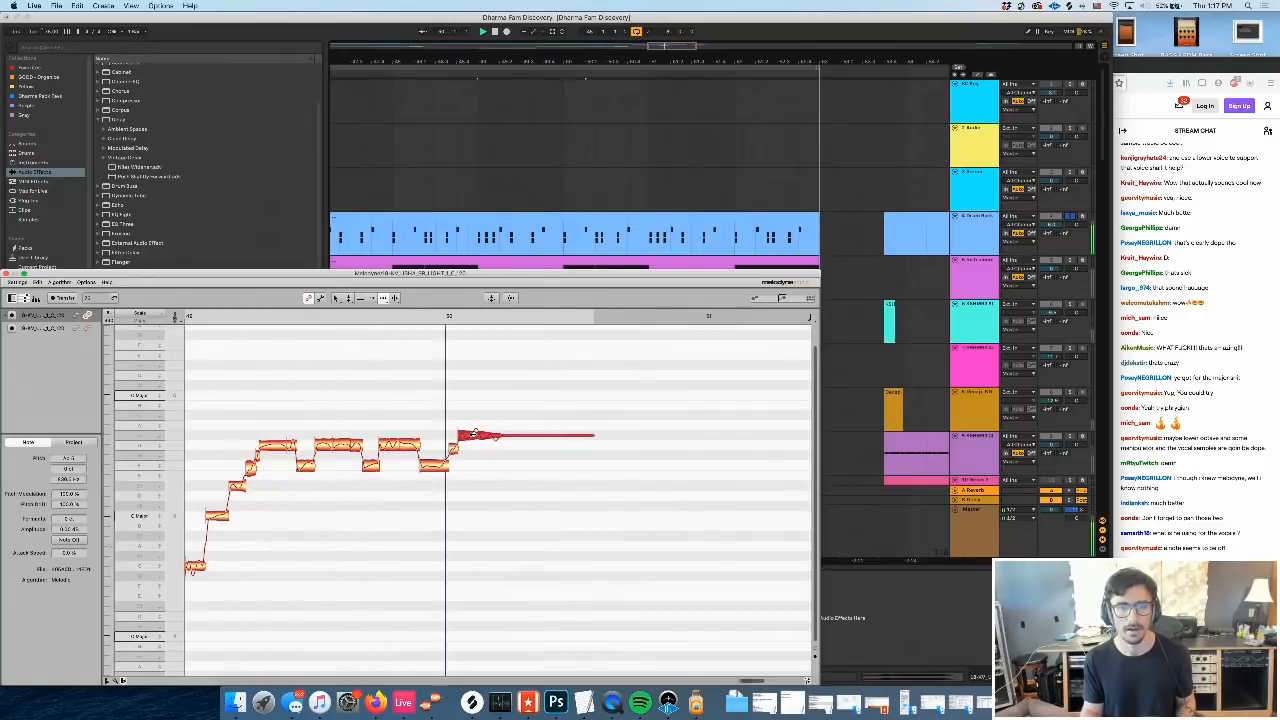
Close Melodyne and play the arrangement from shortly before the two vocal clips
click(7, 275)
scroll(562, 410, down, 9)
scroll(562, 410, left, 3)
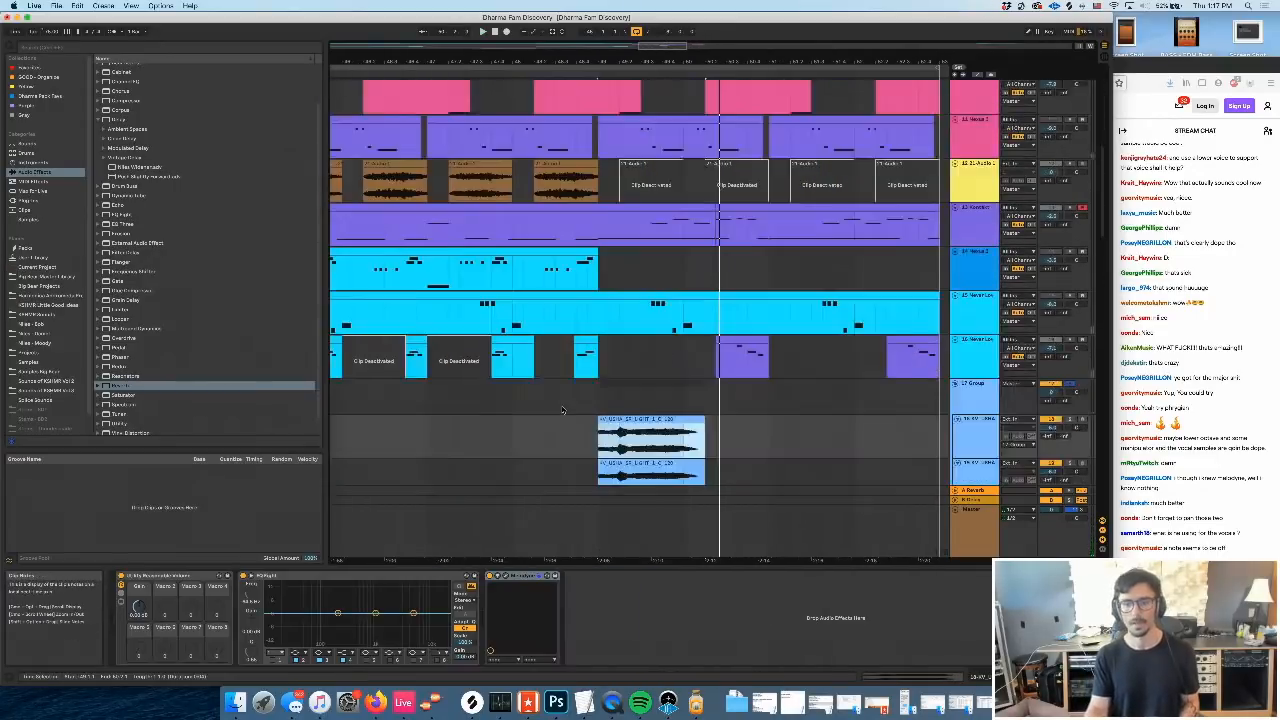
scroll(562, 410, down, 3)
click(558, 343)
key(space)
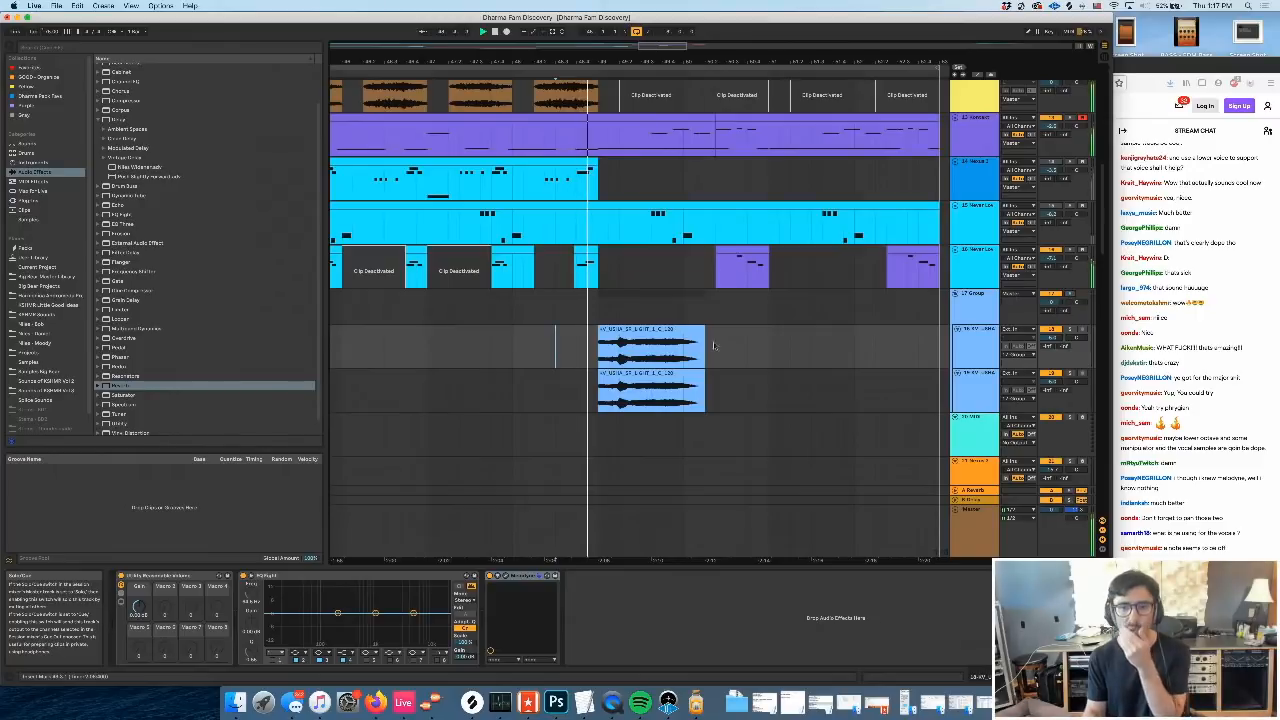
Try to duplicate the lead and harmony clips together with the empty space after them
scroll(700, 370, right, 5)
scroll(690, 390, left, 3)
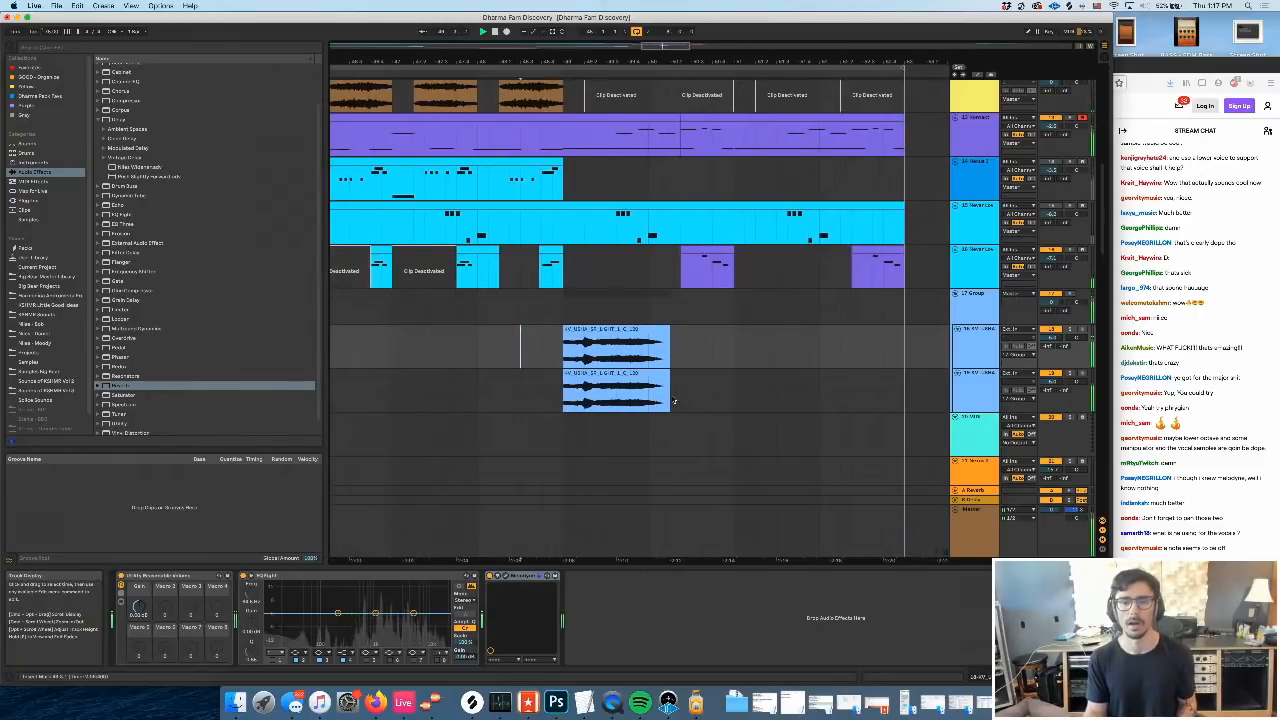
scroll(674, 400, right, 4)
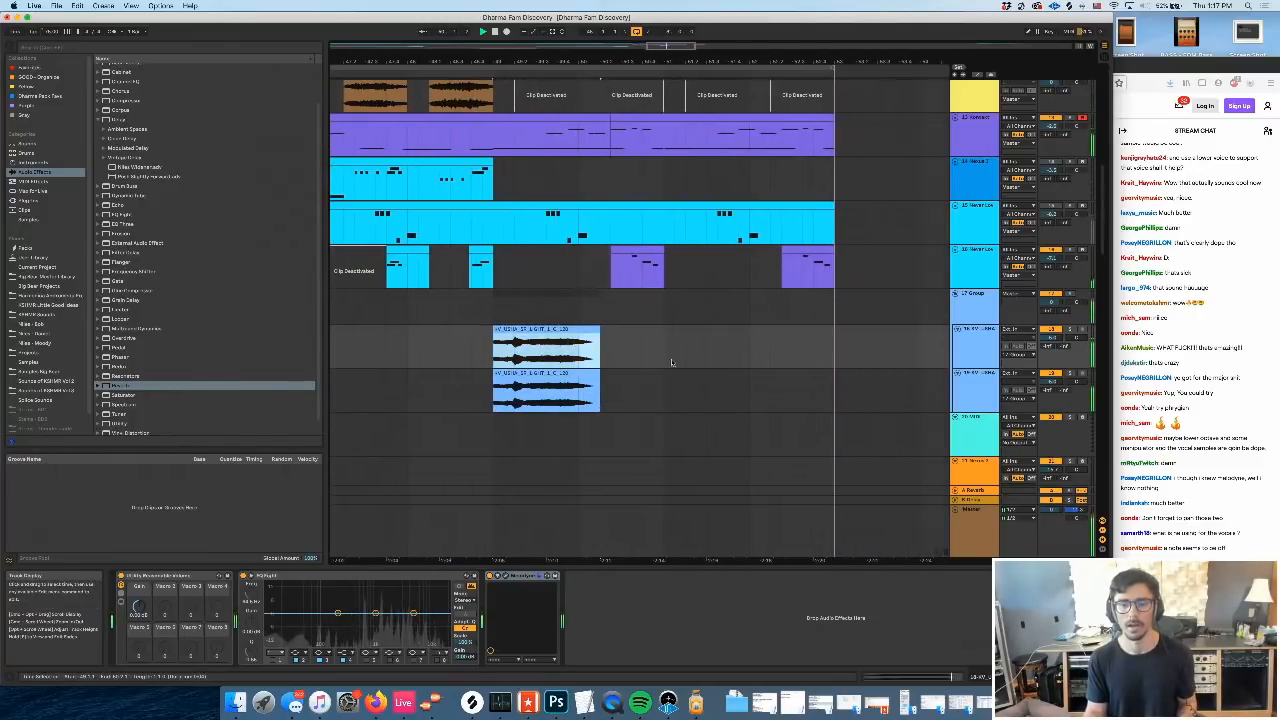
shift+click(663, 355)
shift+click(663, 398)
key(super+d)
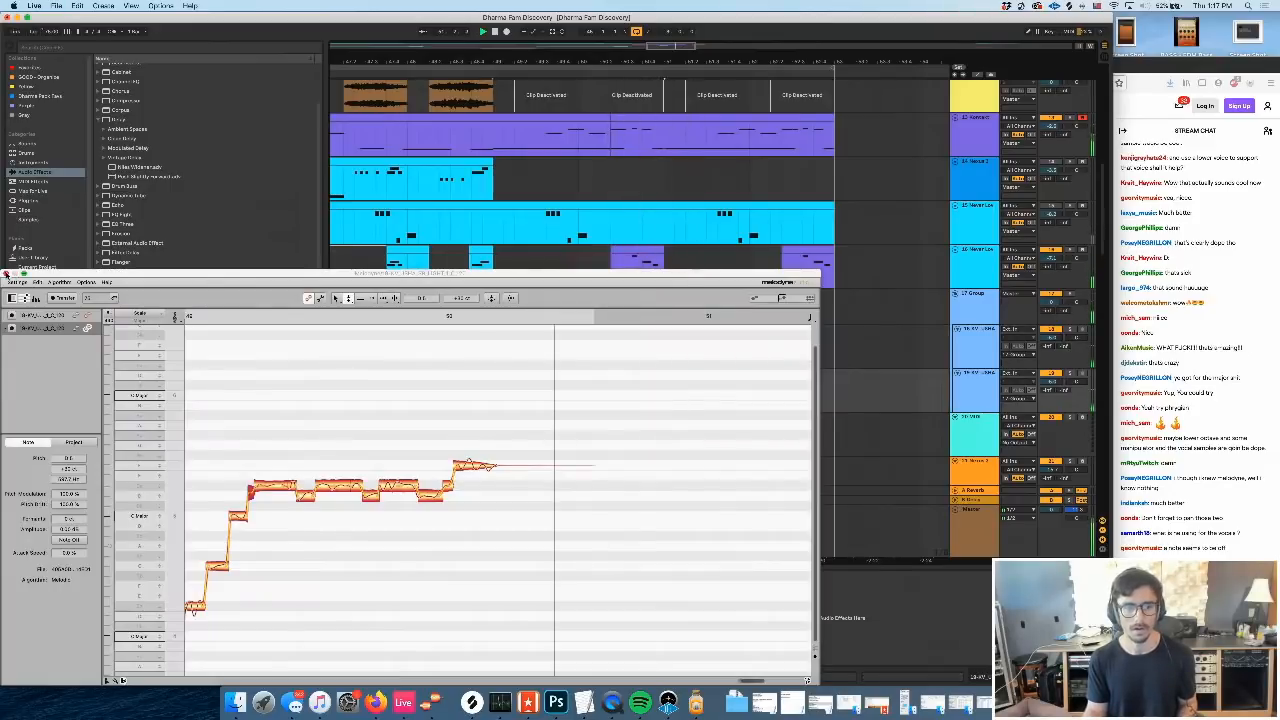
click(7, 273)
Reopen Melodyne from the lead vocal track and paste a copy of all the lead notes at the third labelled bar
click(982, 345)
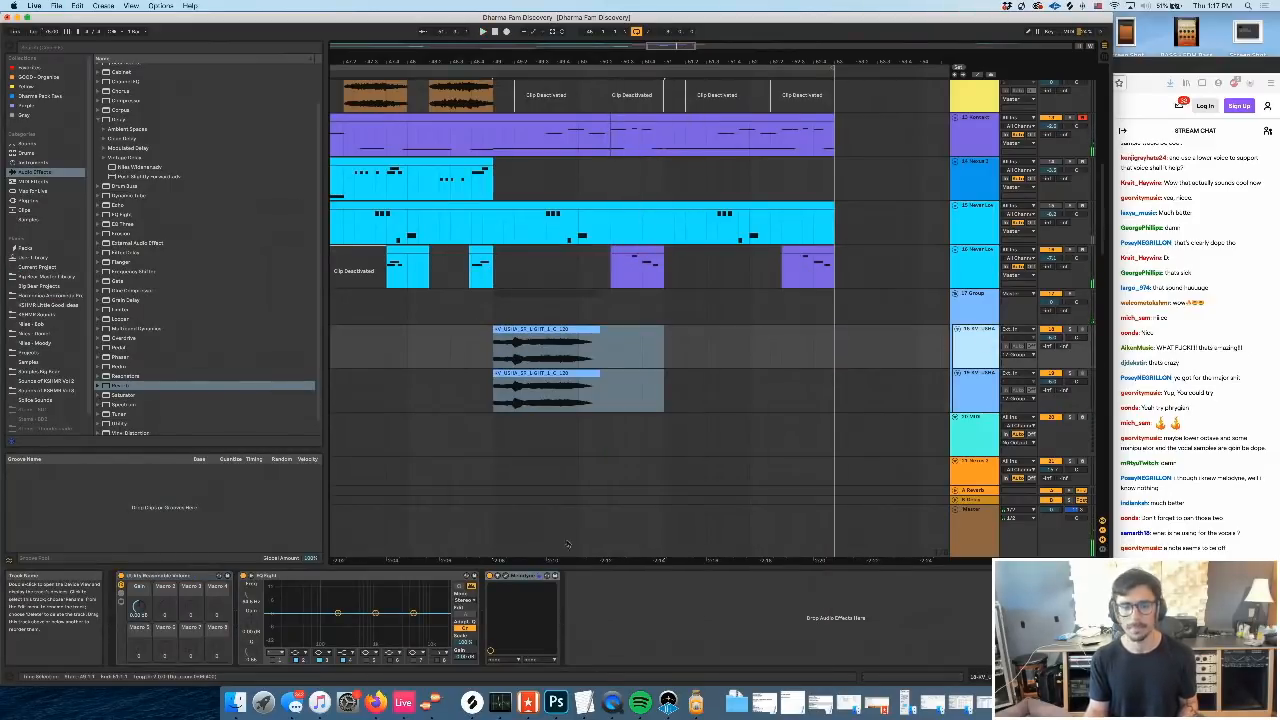
click(505, 576)
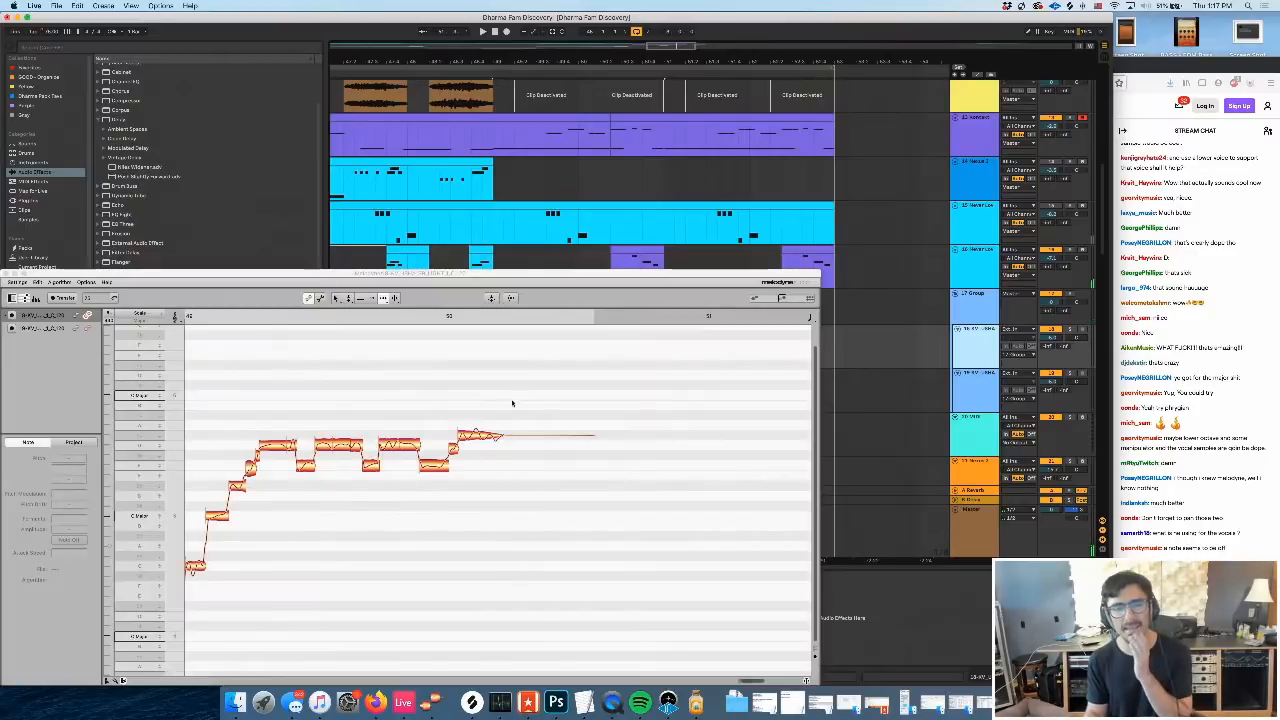
drag(574, 392, 188, 636)
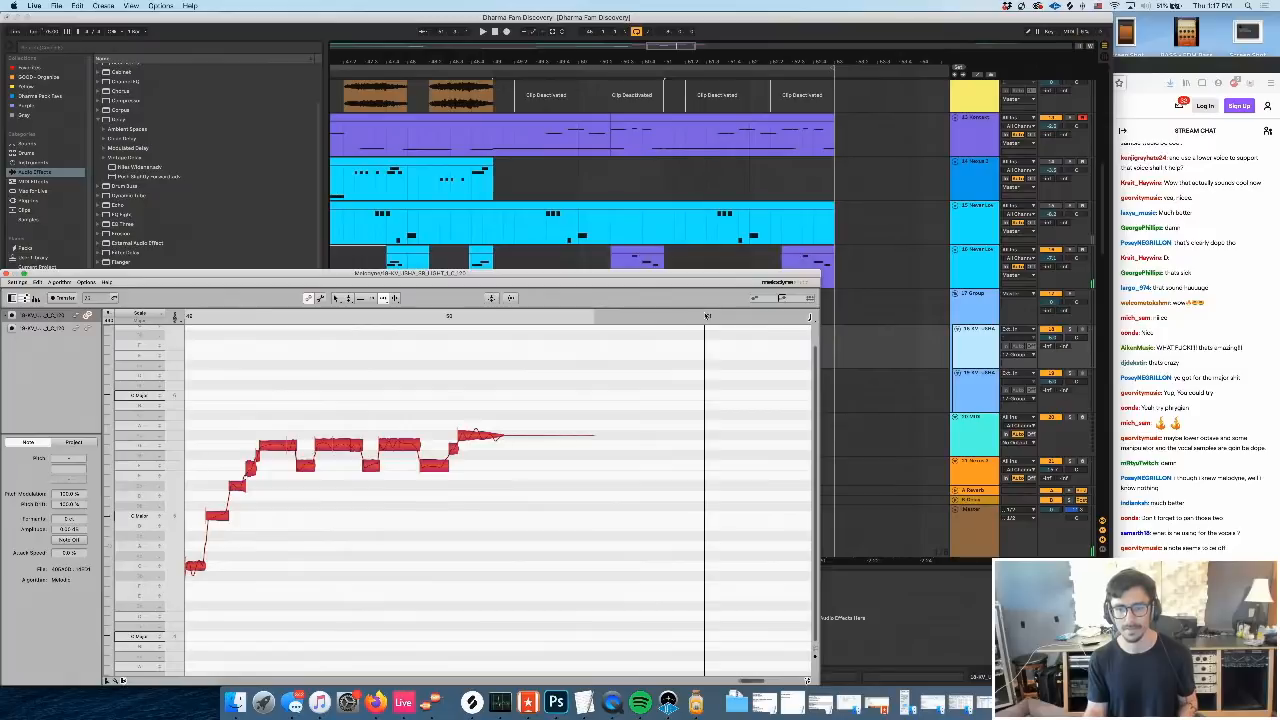
click(420, 560)
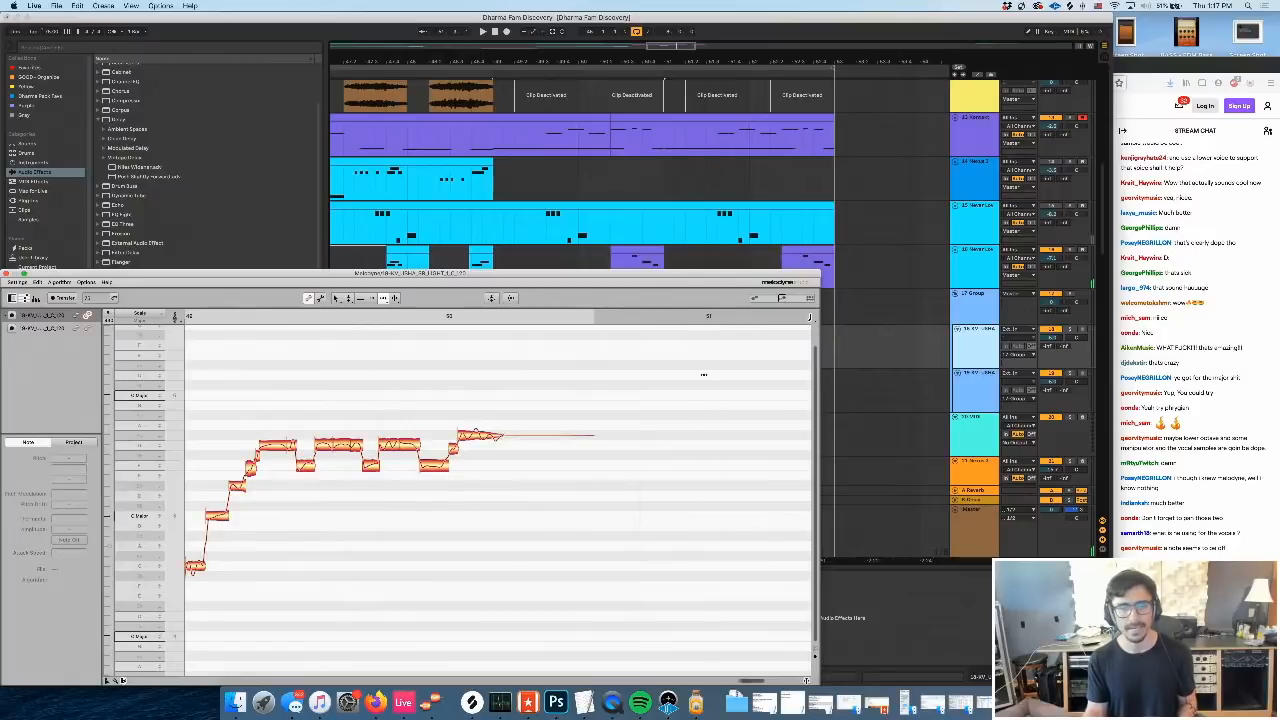
key(super+v)
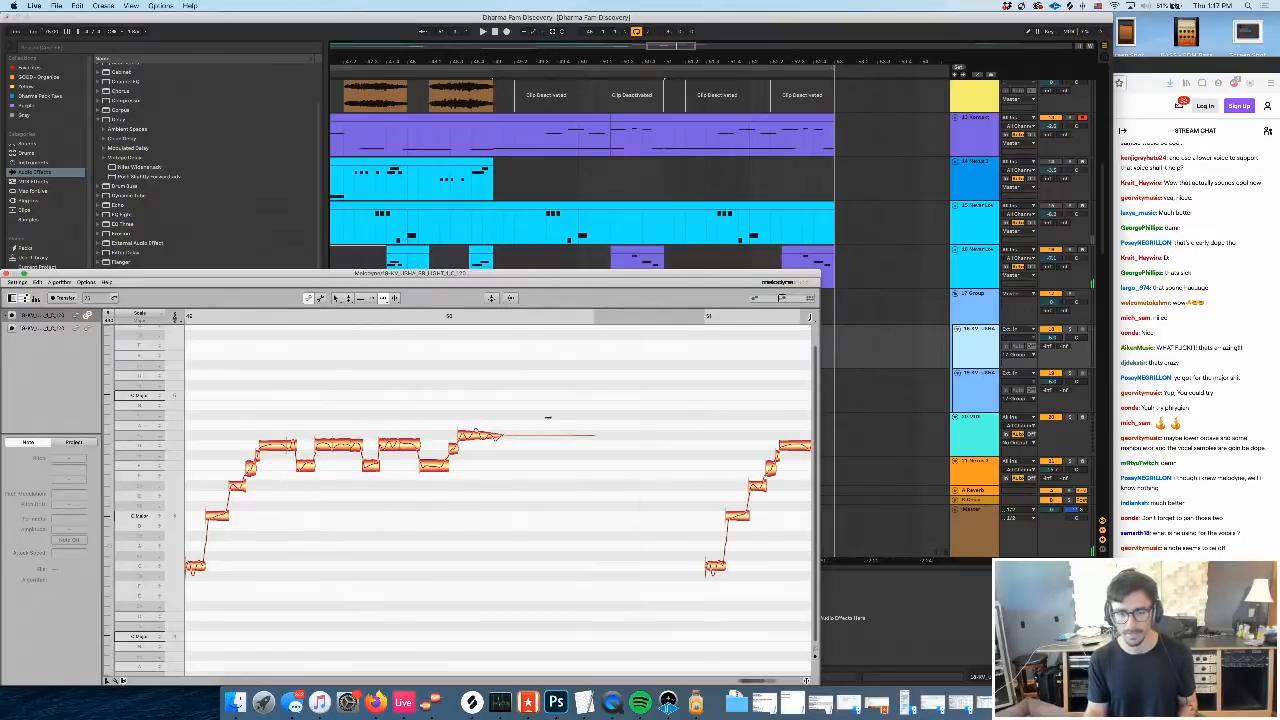
Switch to the harmony part, select all its notes and paste a copy of them after the original phrase
click(90, 330)
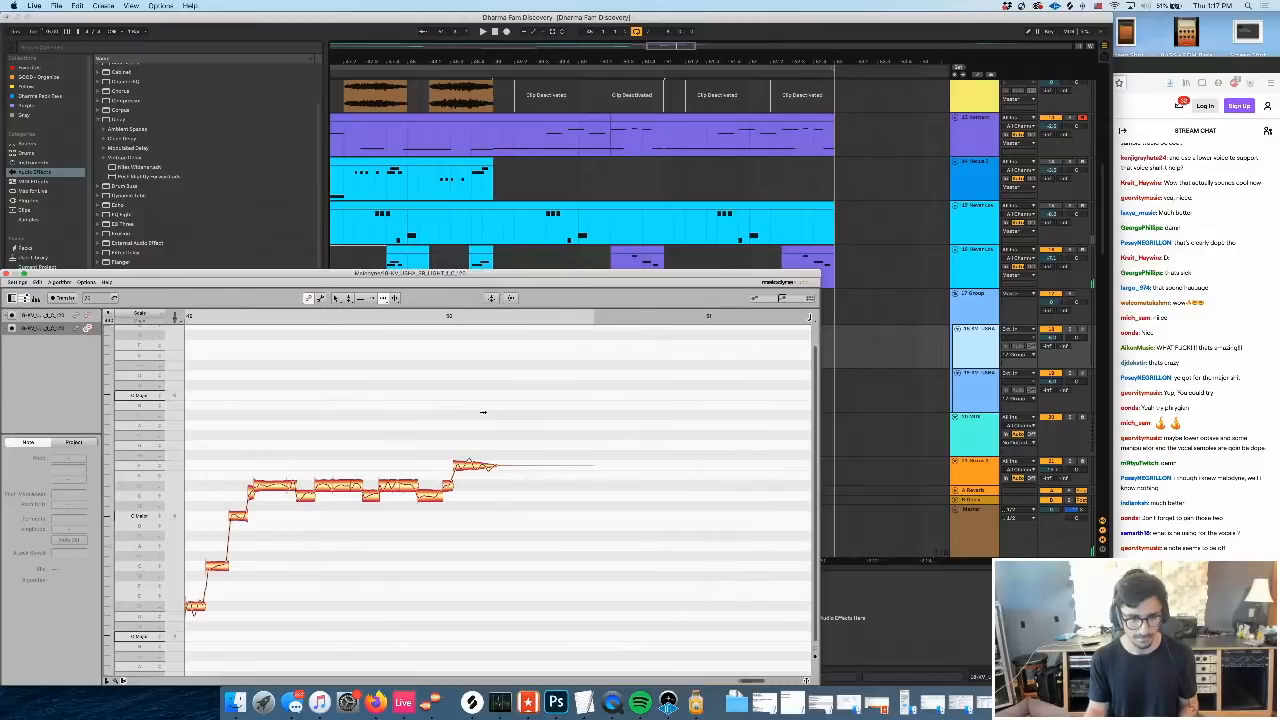
drag(483, 412, 186, 650)
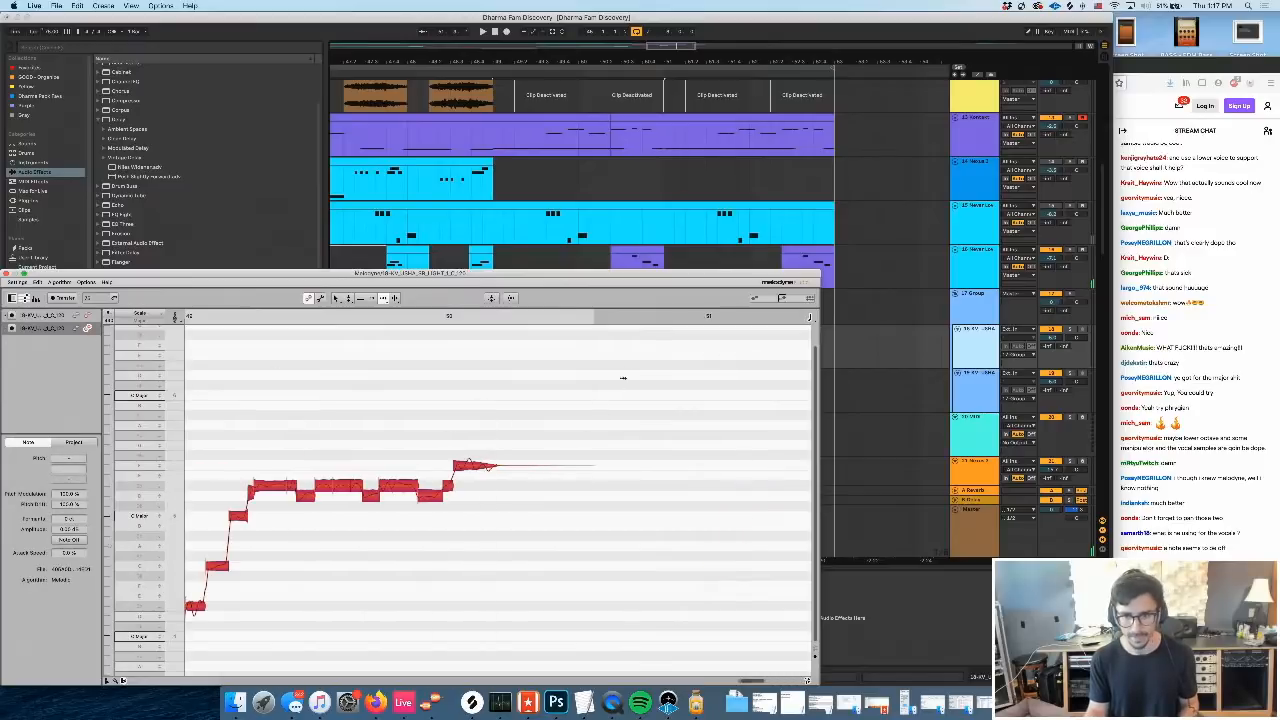
click(706, 315)
key(ctrl+v)
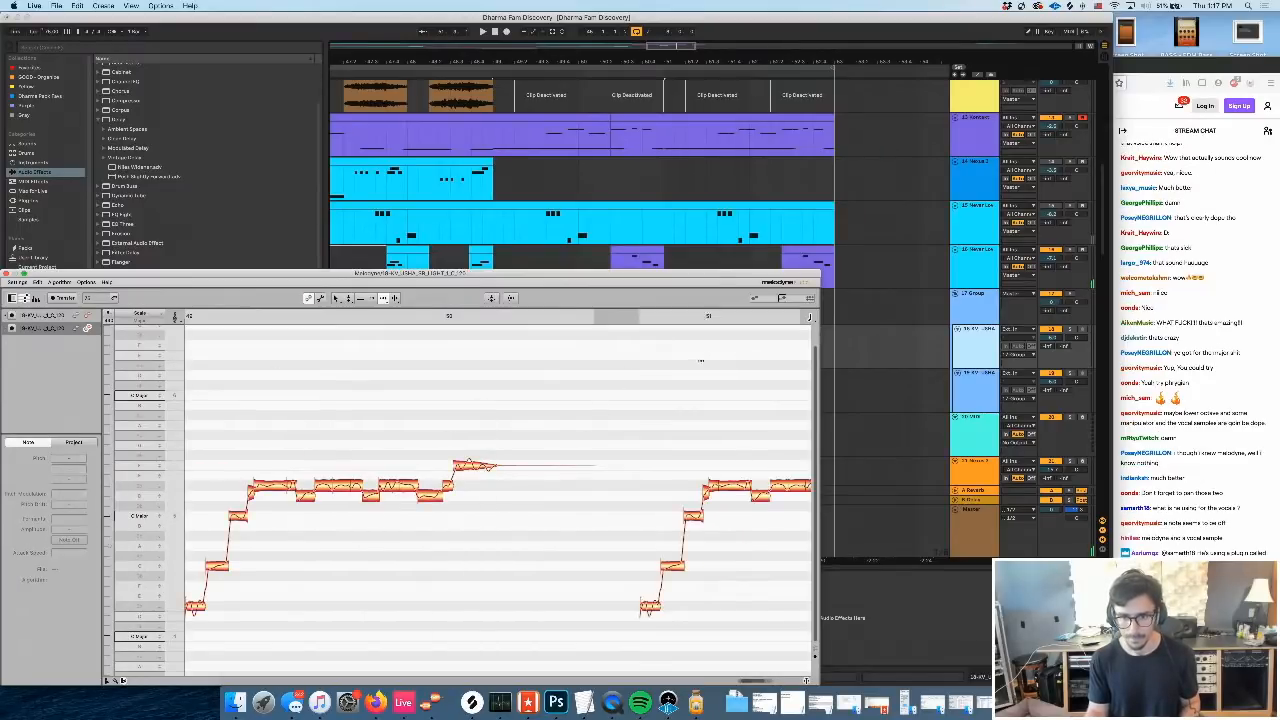
Select all the pasted harmony notes and move them later to start at the third labelled bar, matching the lead copy
drag(636, 634, 811, 460)
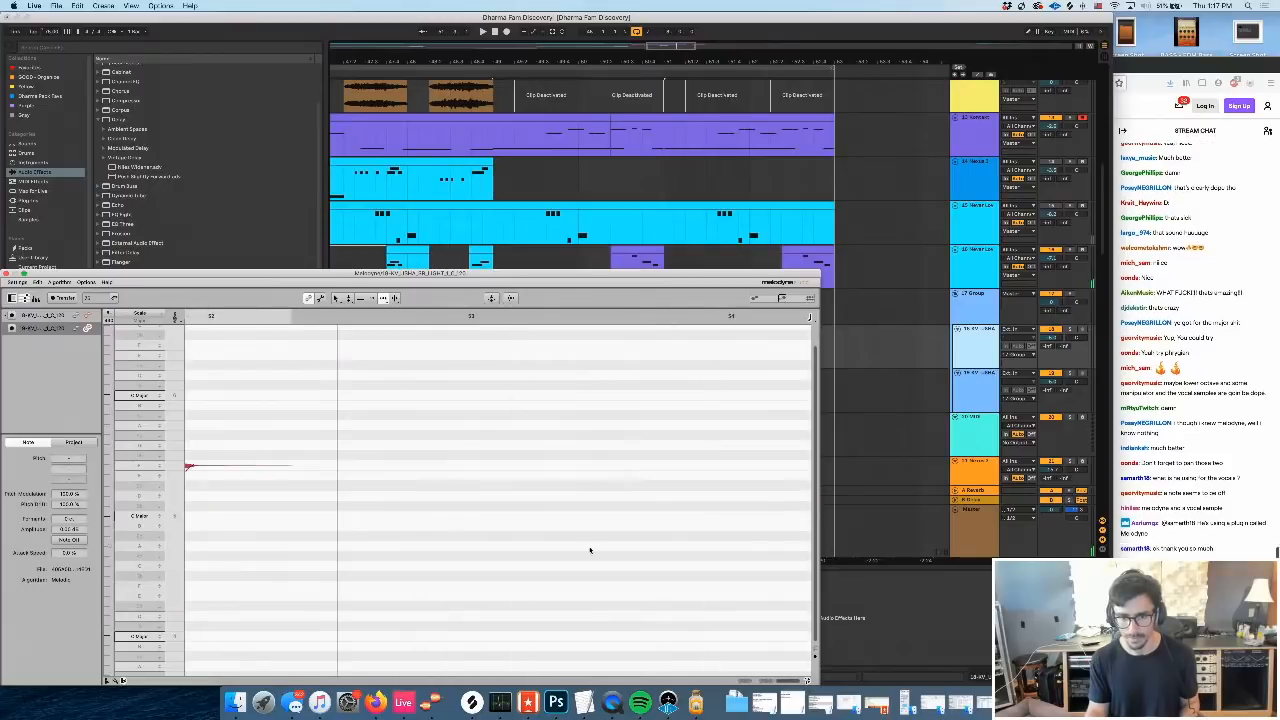
scroll(587, 553, left, 8)
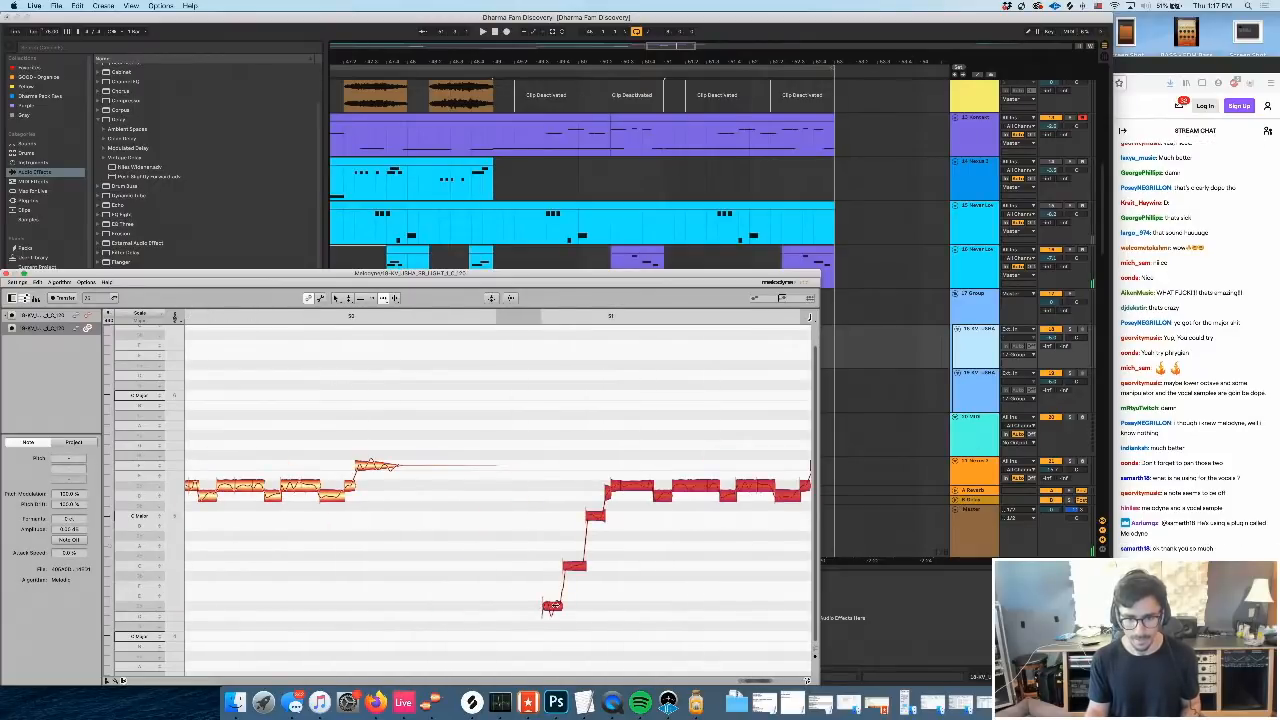
drag(552, 606, 617, 606)
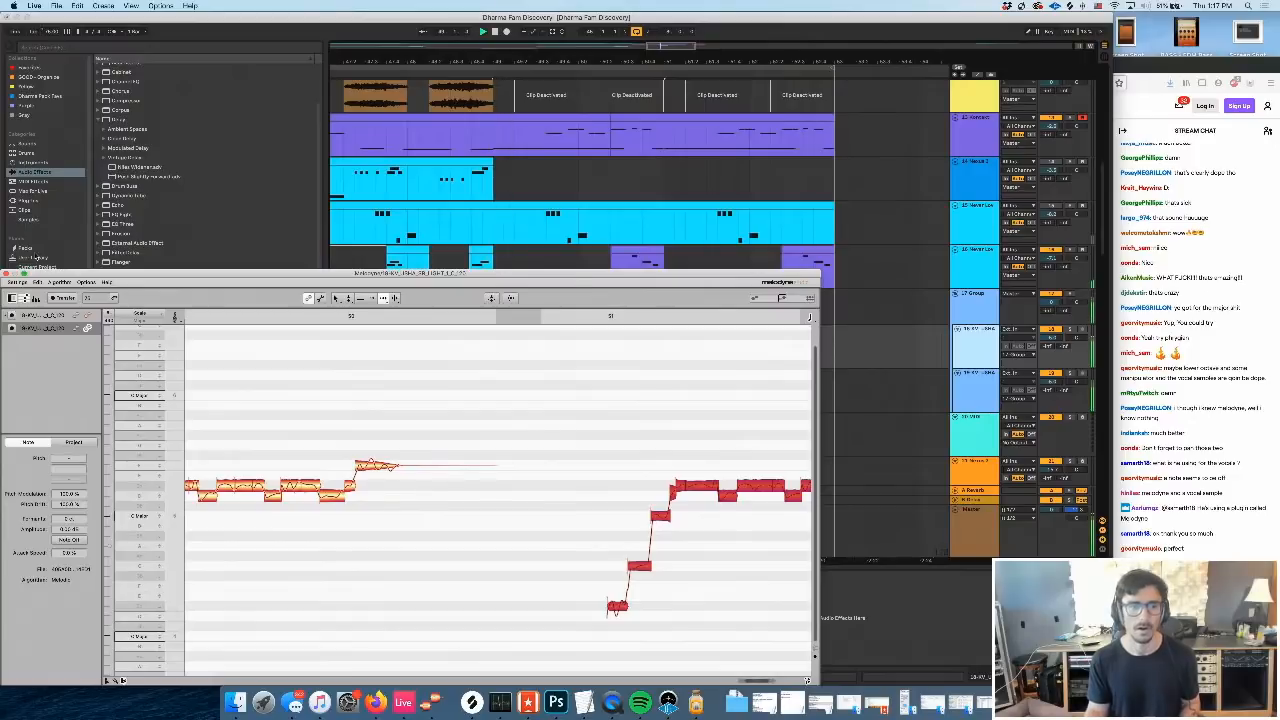
Close Melodyne and play the arrangement from the two vocal clips through the repeated phrase
click(6, 273)
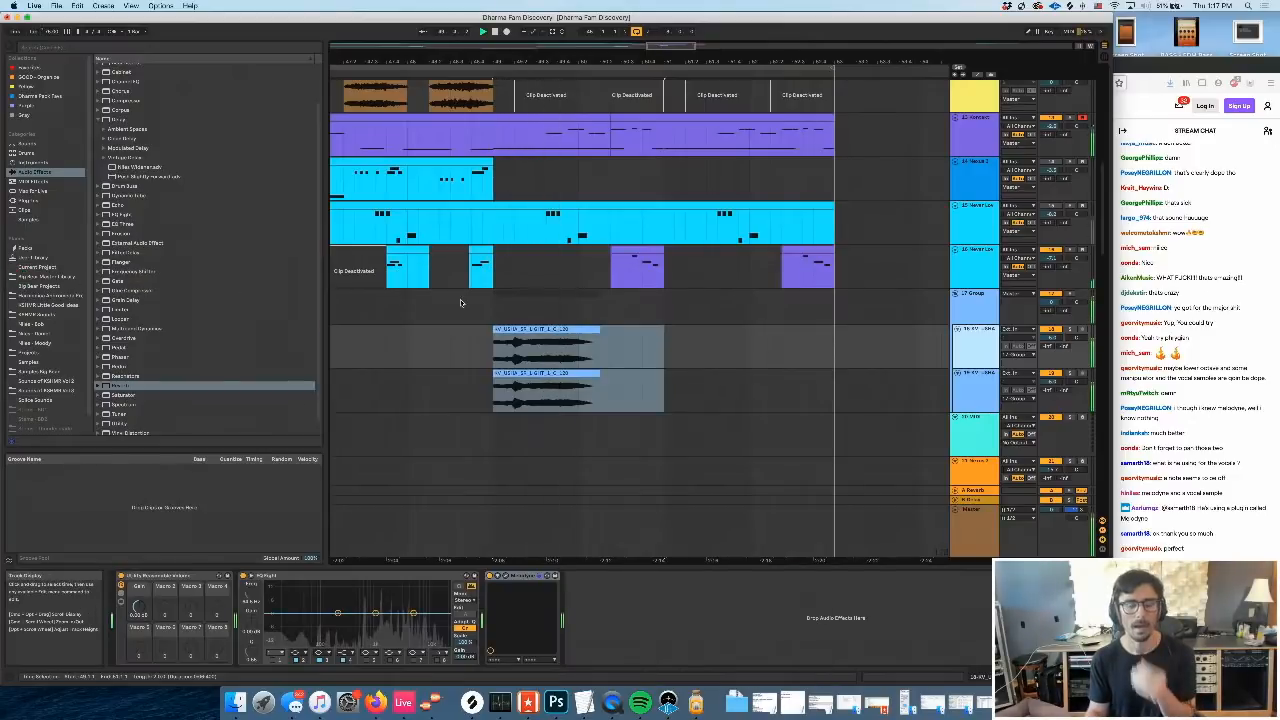
click(594, 328)
scroll(594, 328, right, 2)
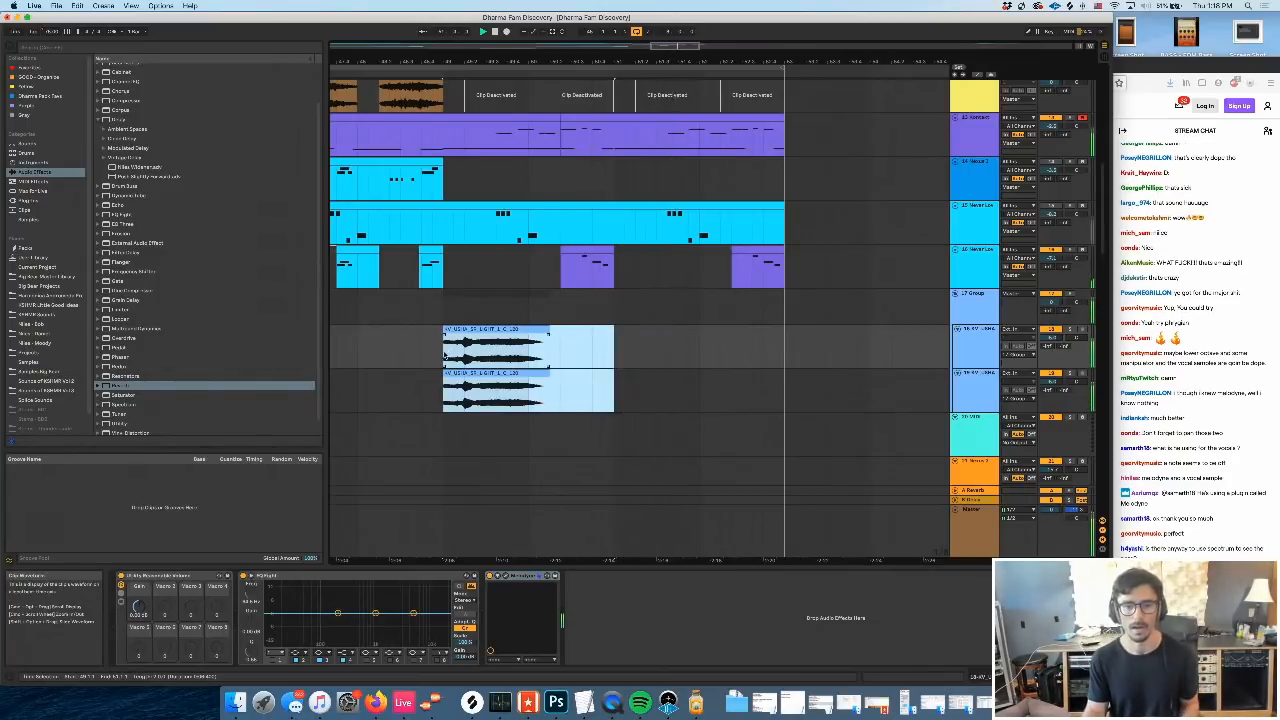
click(445, 356)
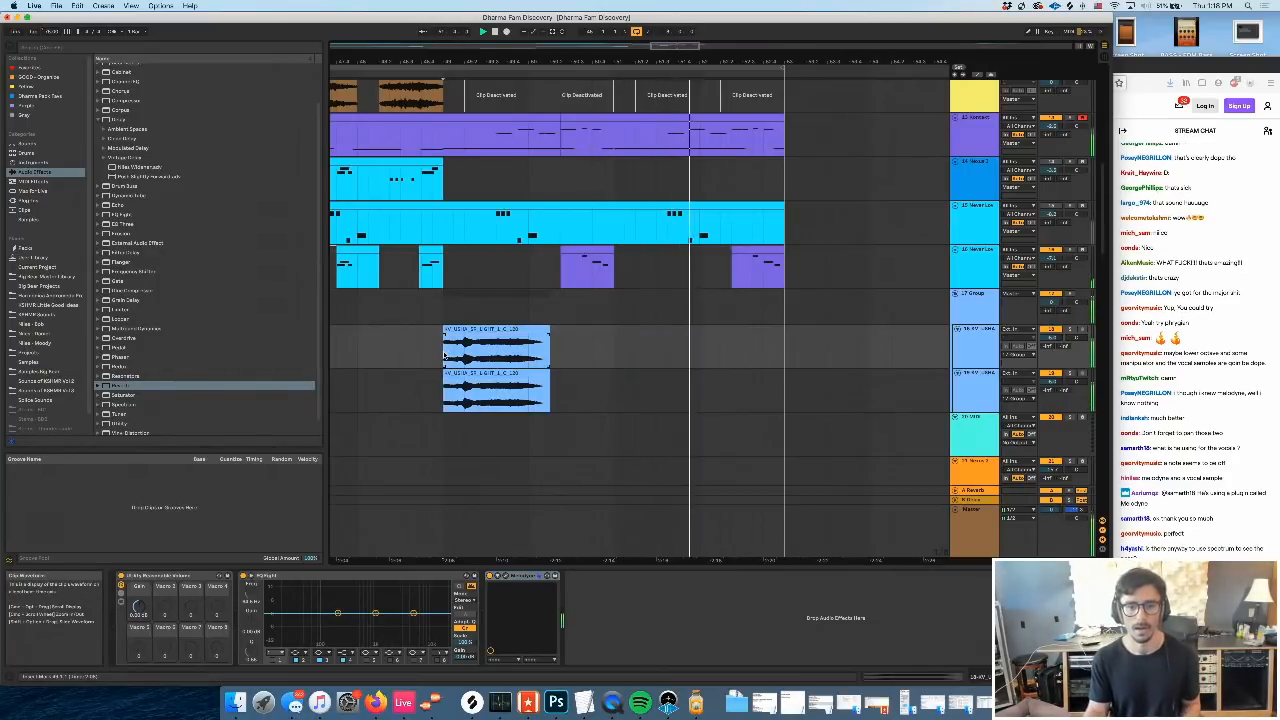
click(978, 381)
key(space)
click(977, 349)
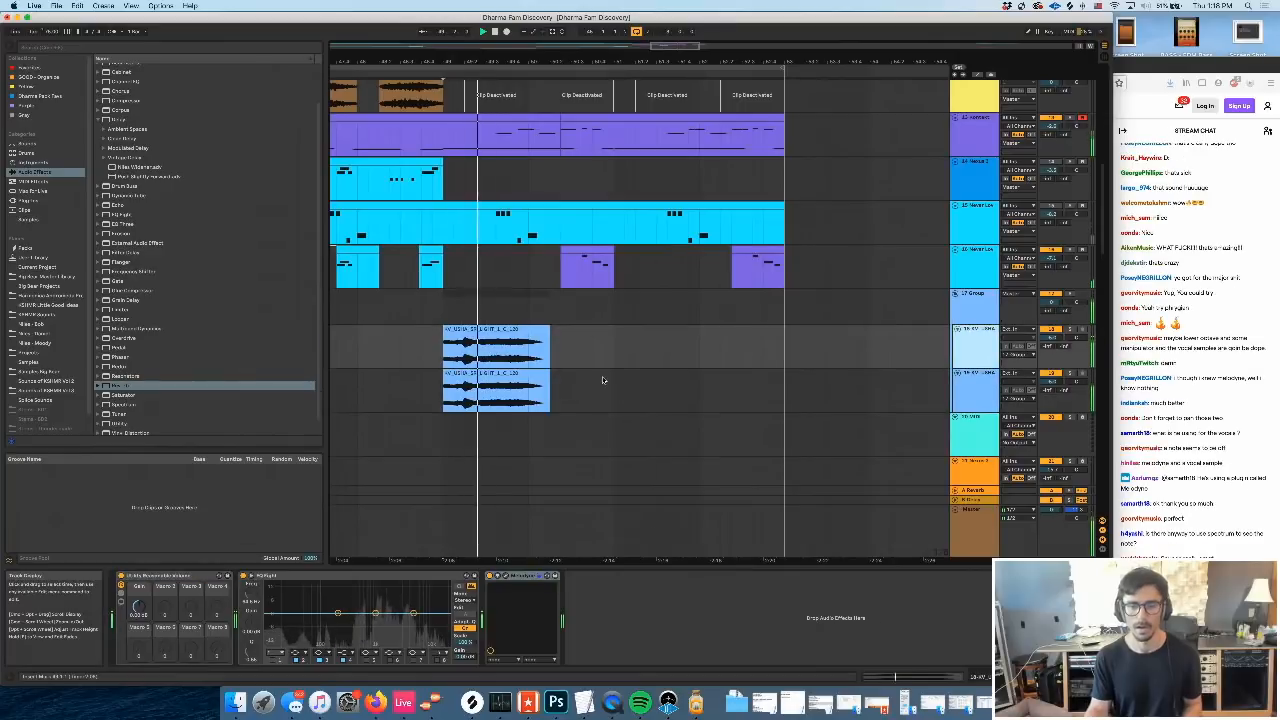
scroll(545, 354, right, 1)
scroll(560, 355, left, 1)
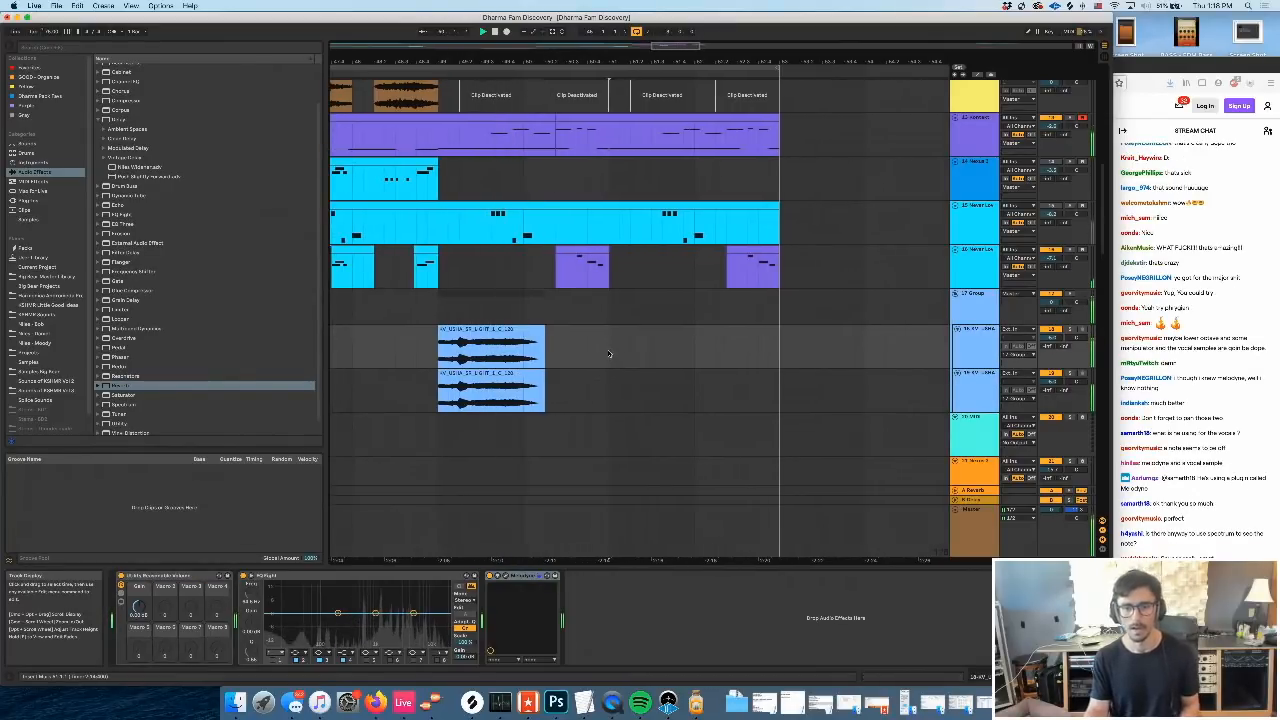
Reopen Melodyne from the second vocal track, activate the pitch tool and play the repeated phrase
click(969, 403)
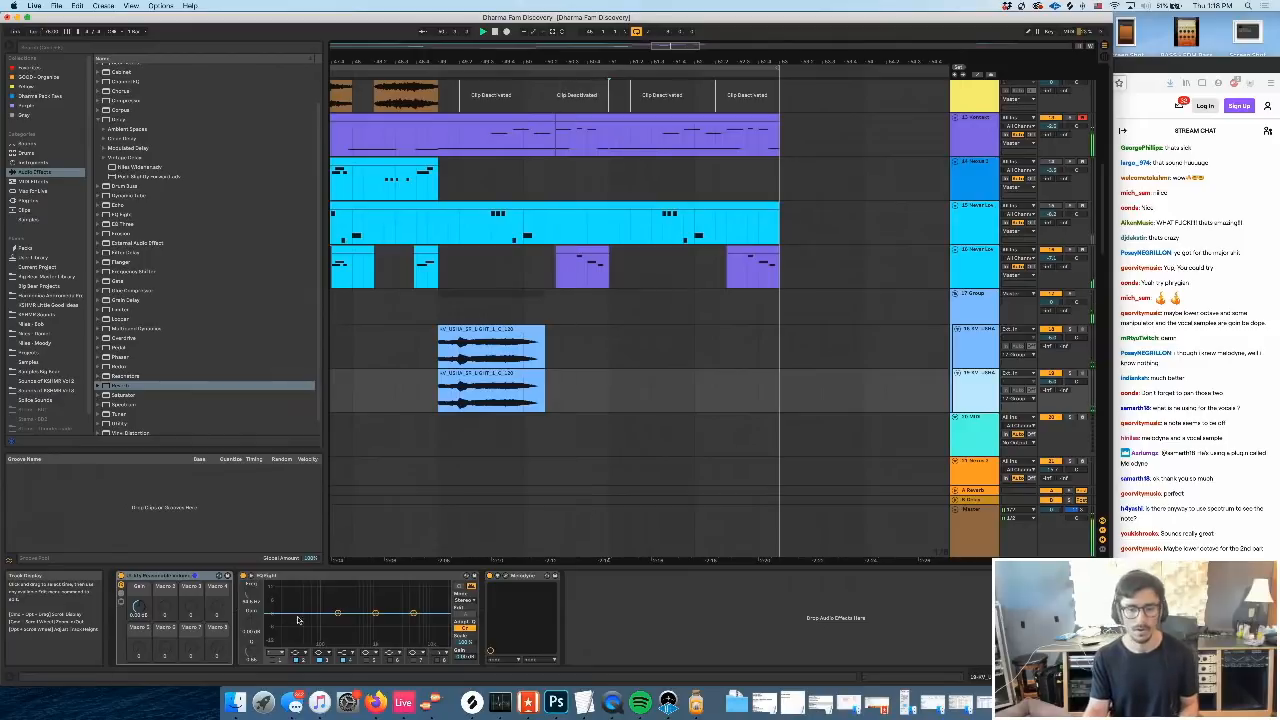
click(530, 577)
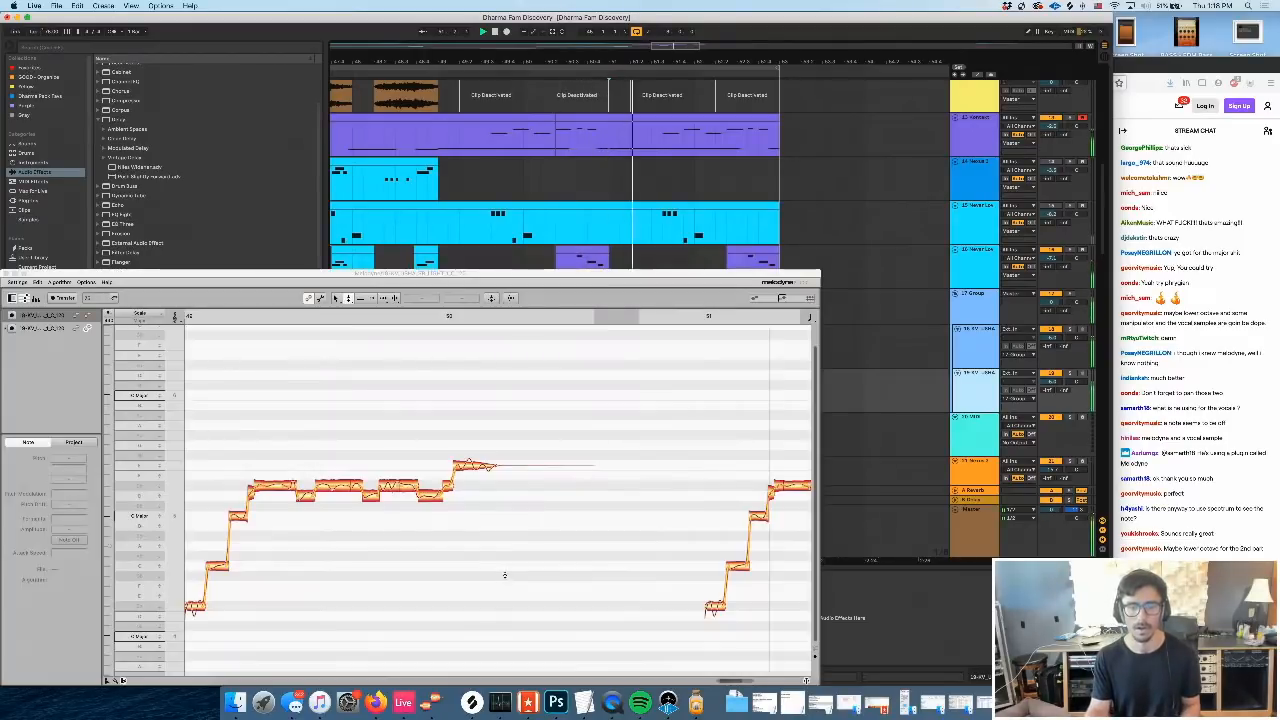
key(space)
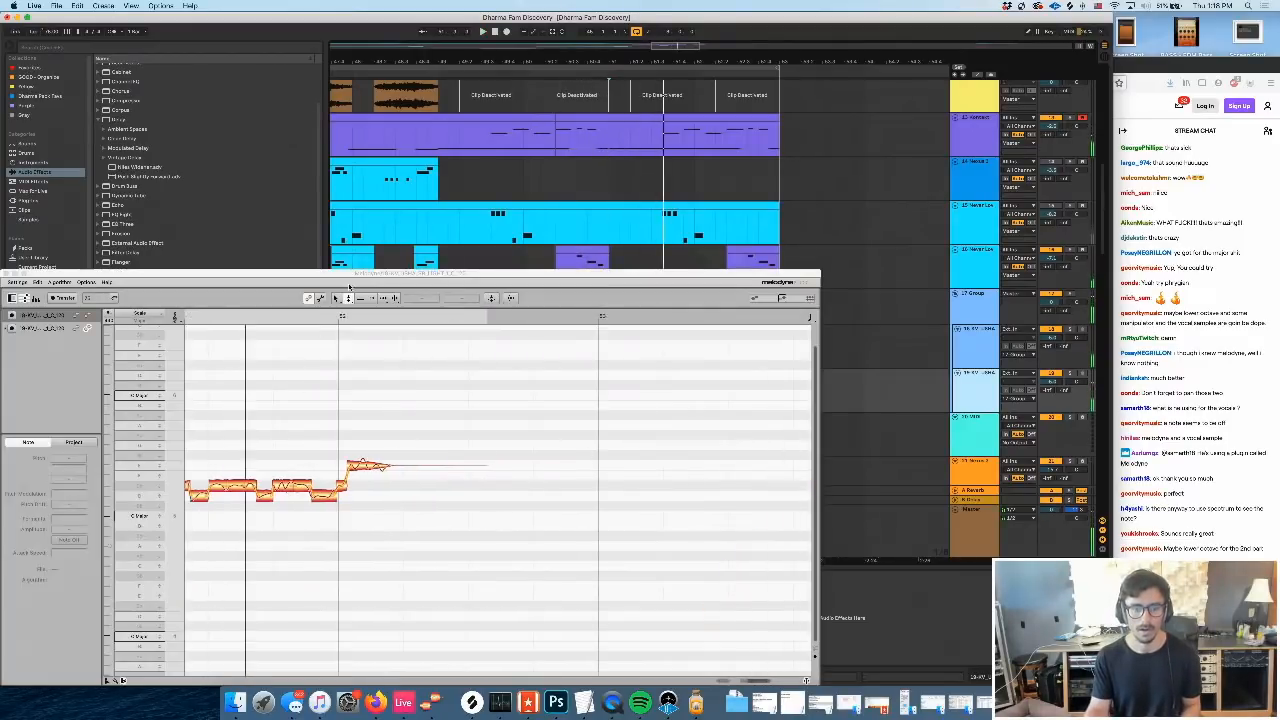
click(349, 299)
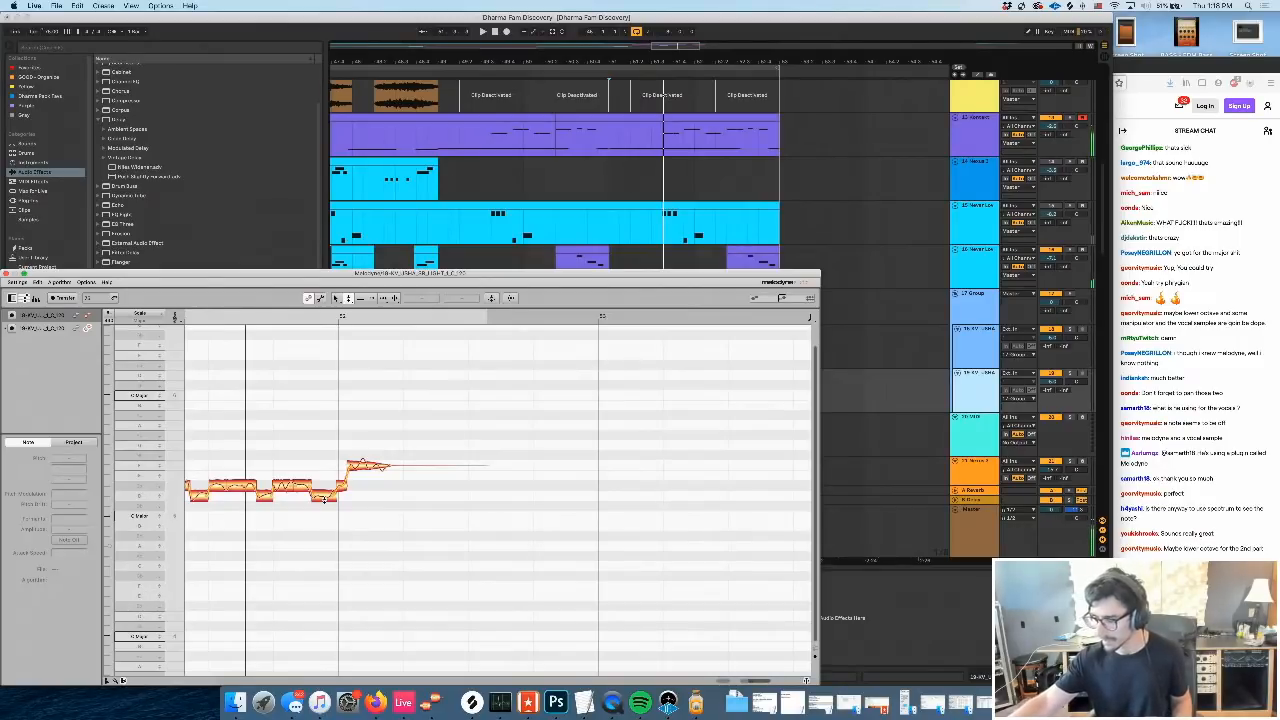
key(space)
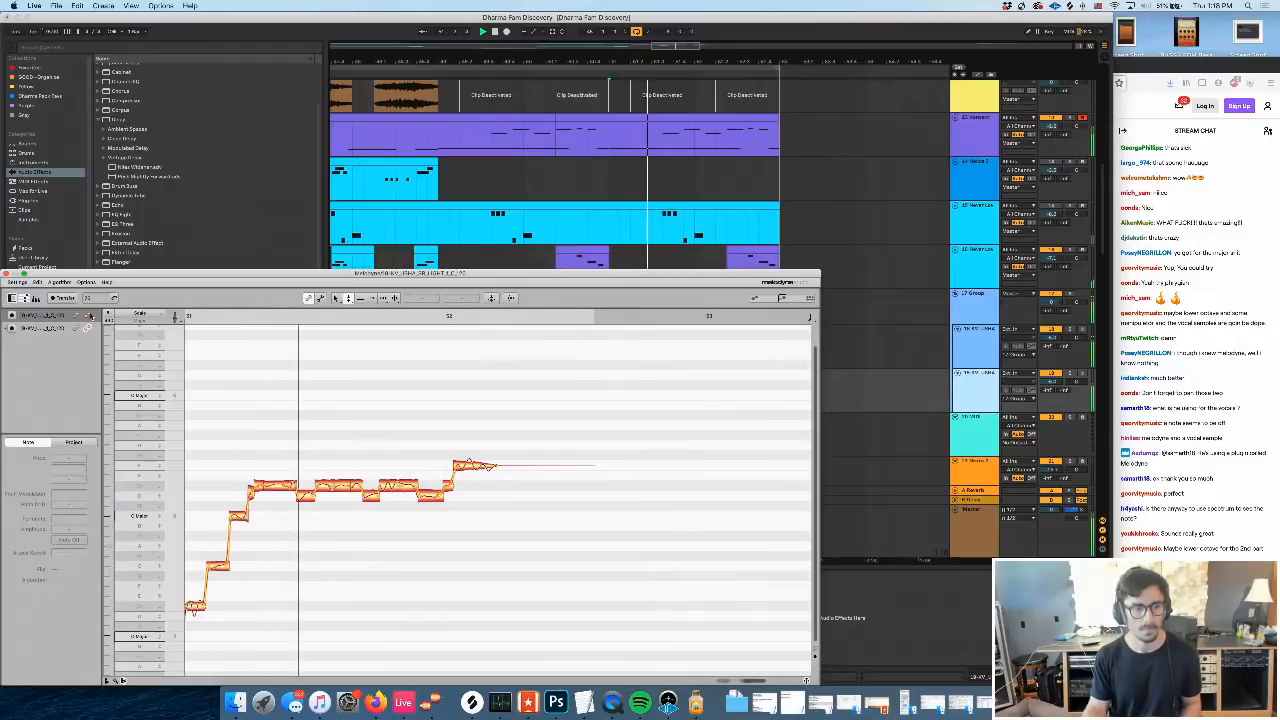
Raise the last long note before the ending of the repeated lead phrase, then raise the short note following it
drag(434, 448, 437, 414)
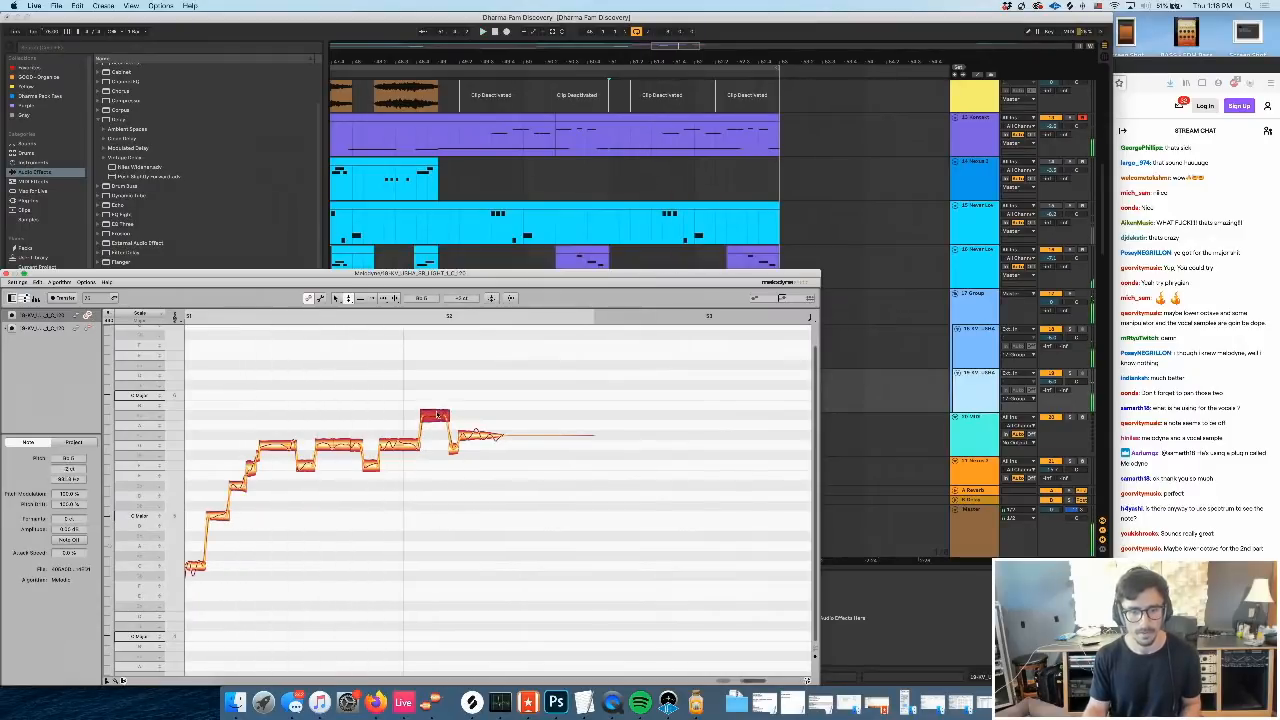
key(space)
click(456, 433)
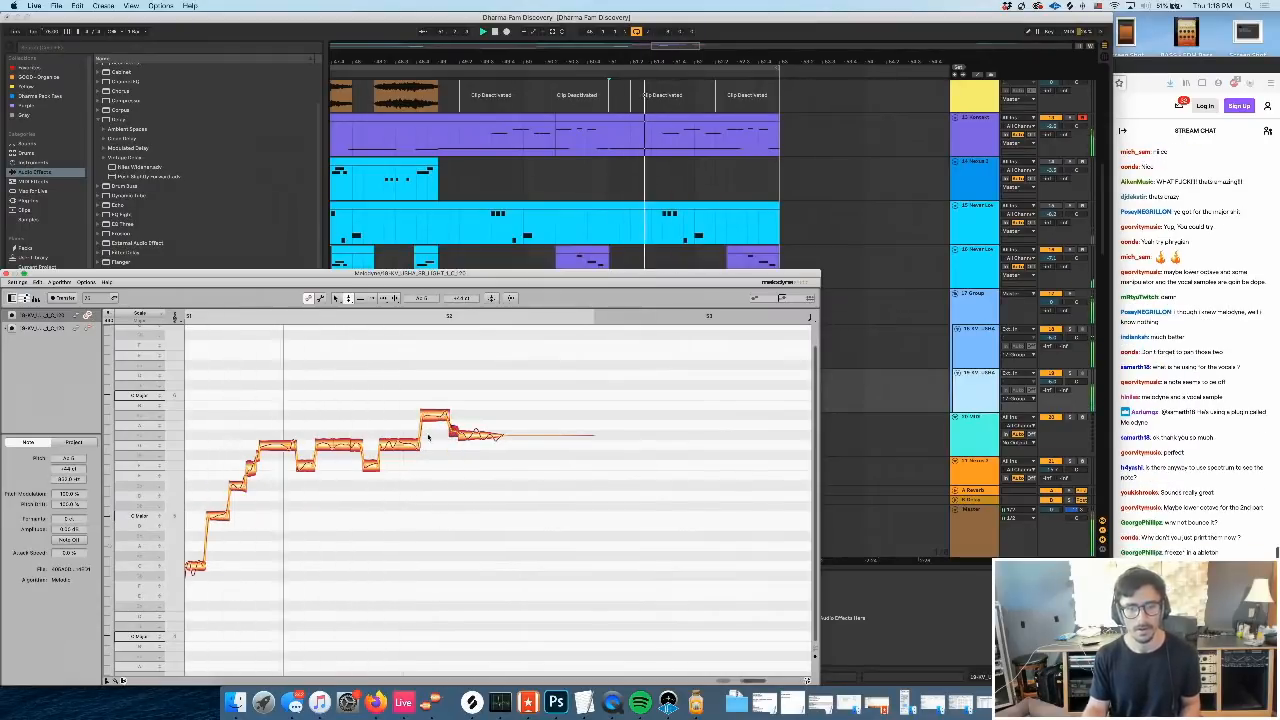
Audition the repeated lead phrase's ending, split off the tail of its raised note and lower that tail towards the final note
click(409, 444)
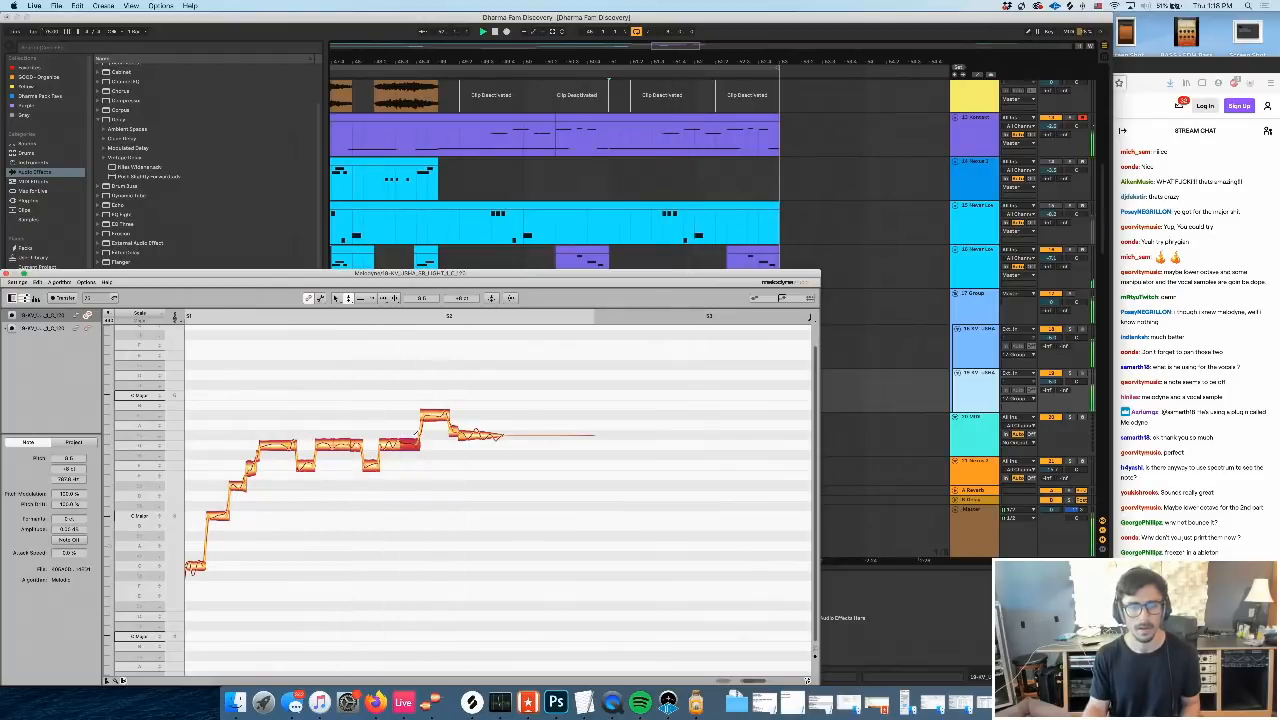
click(476, 436)
click(456, 433)
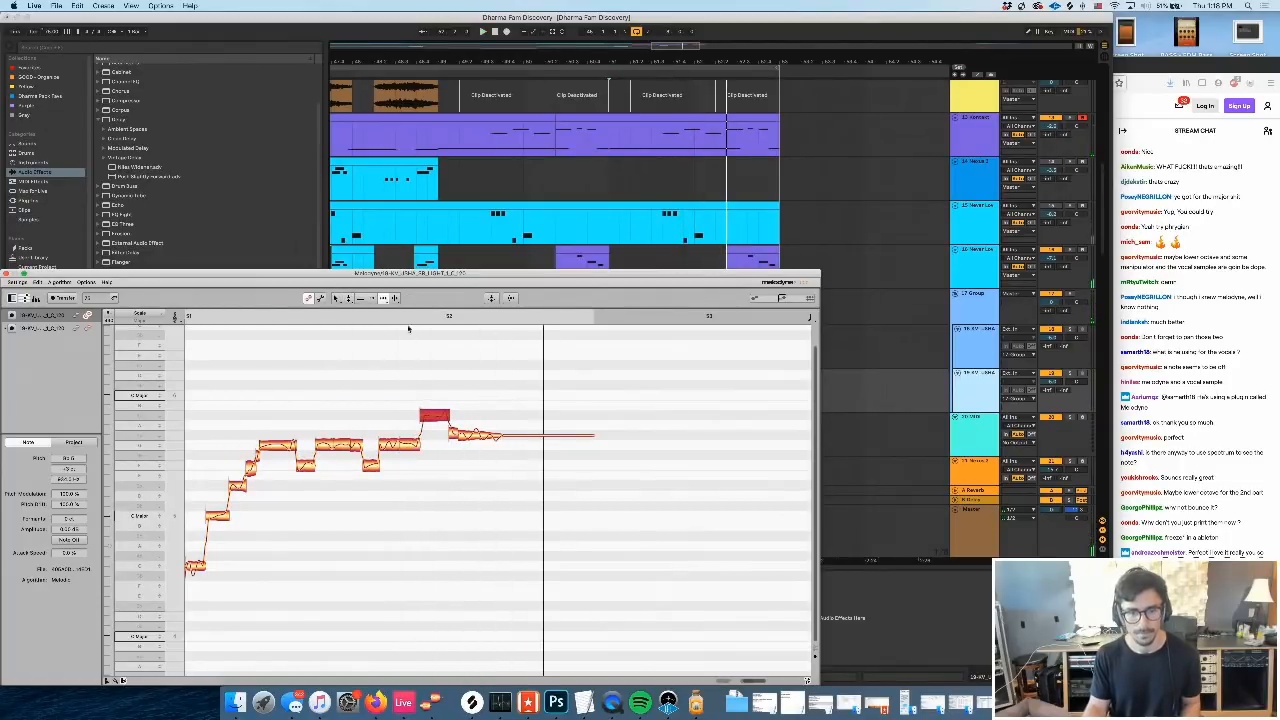
double_click(442, 417)
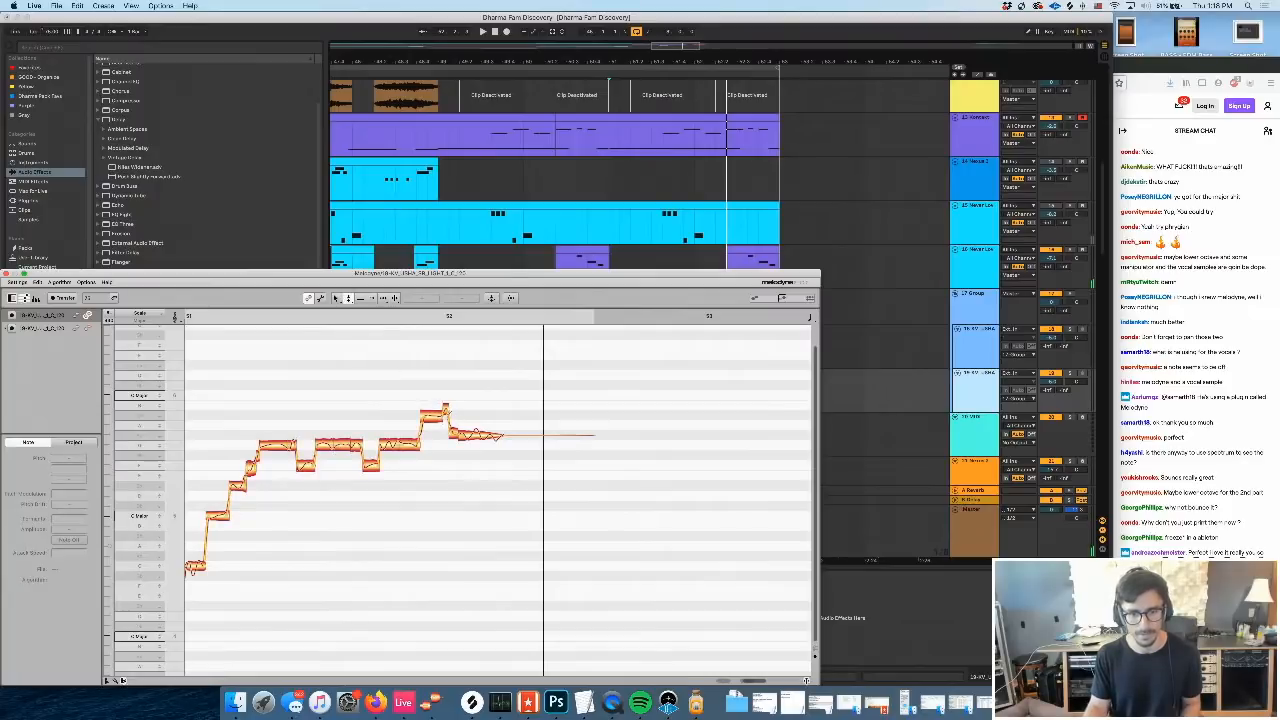
click(446, 414)
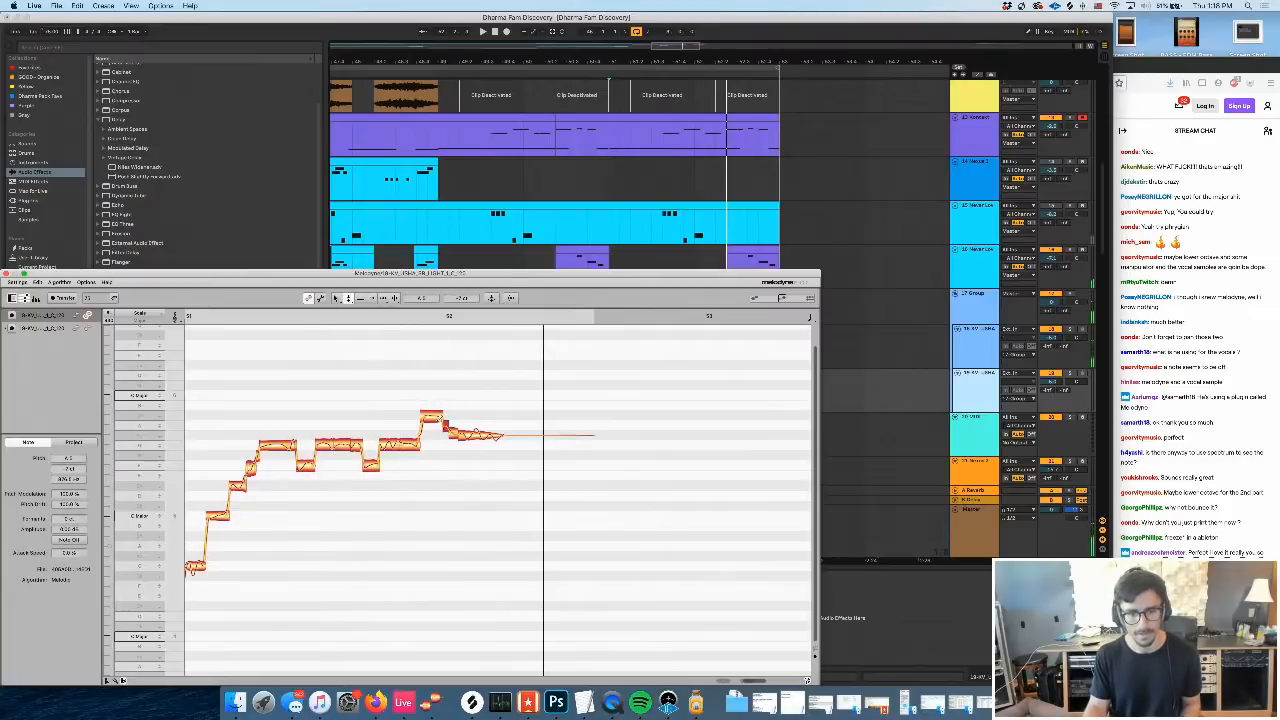
In the repeated harmony, raise the last long note and the short note after it, adding a raised split-off transition note before them
click(87, 329)
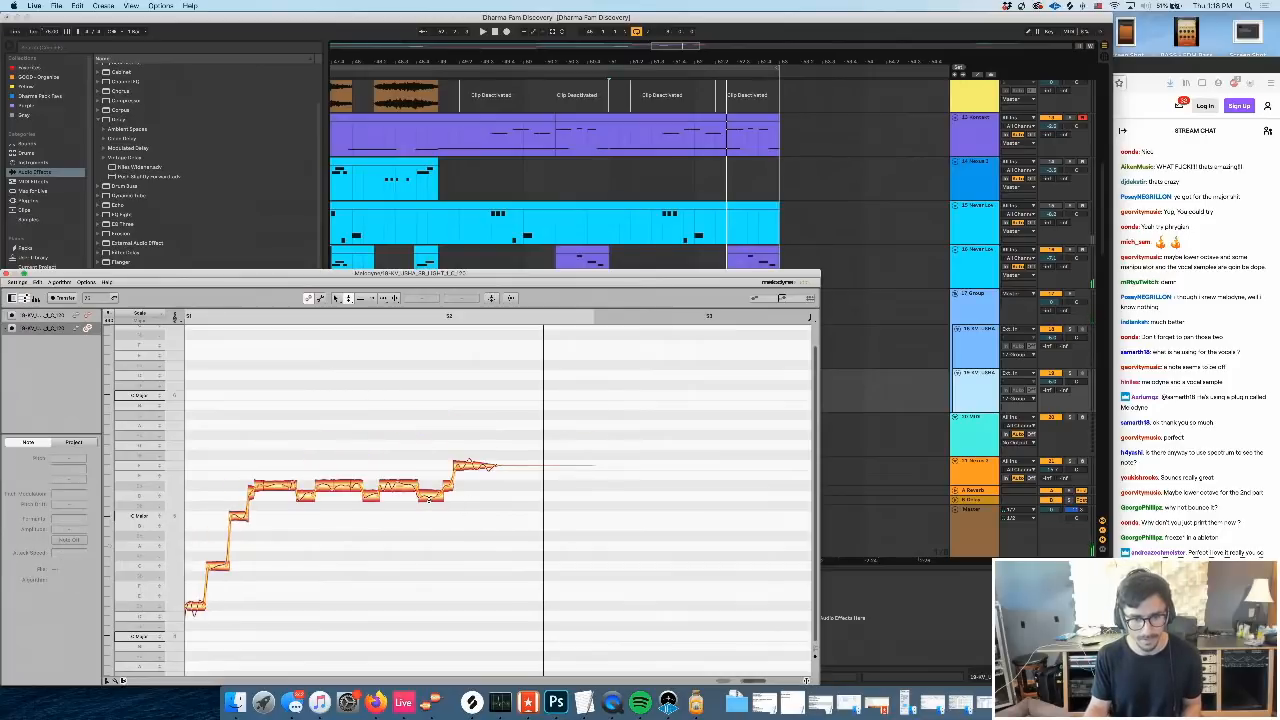
mouse_move(428, 497)
mouse_down()
mouse_move(429, 447)
mouse_move(413, 486)
mouse_up()
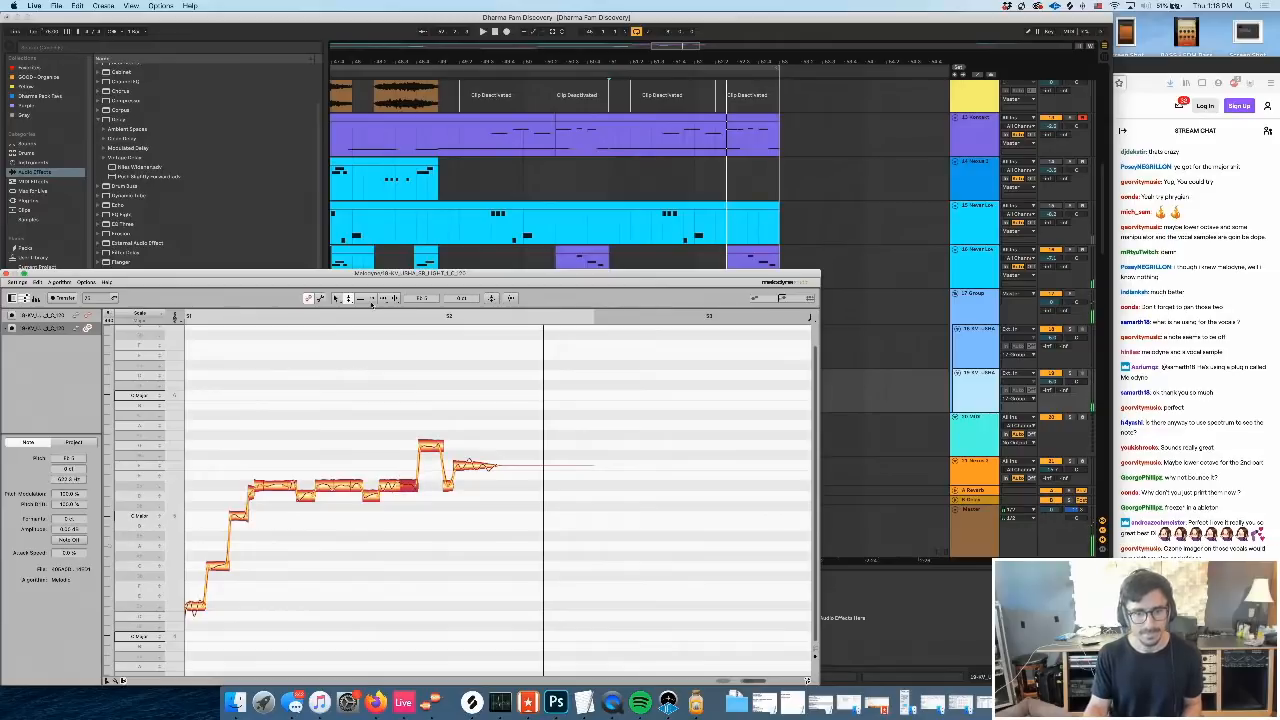
double_click(412, 489)
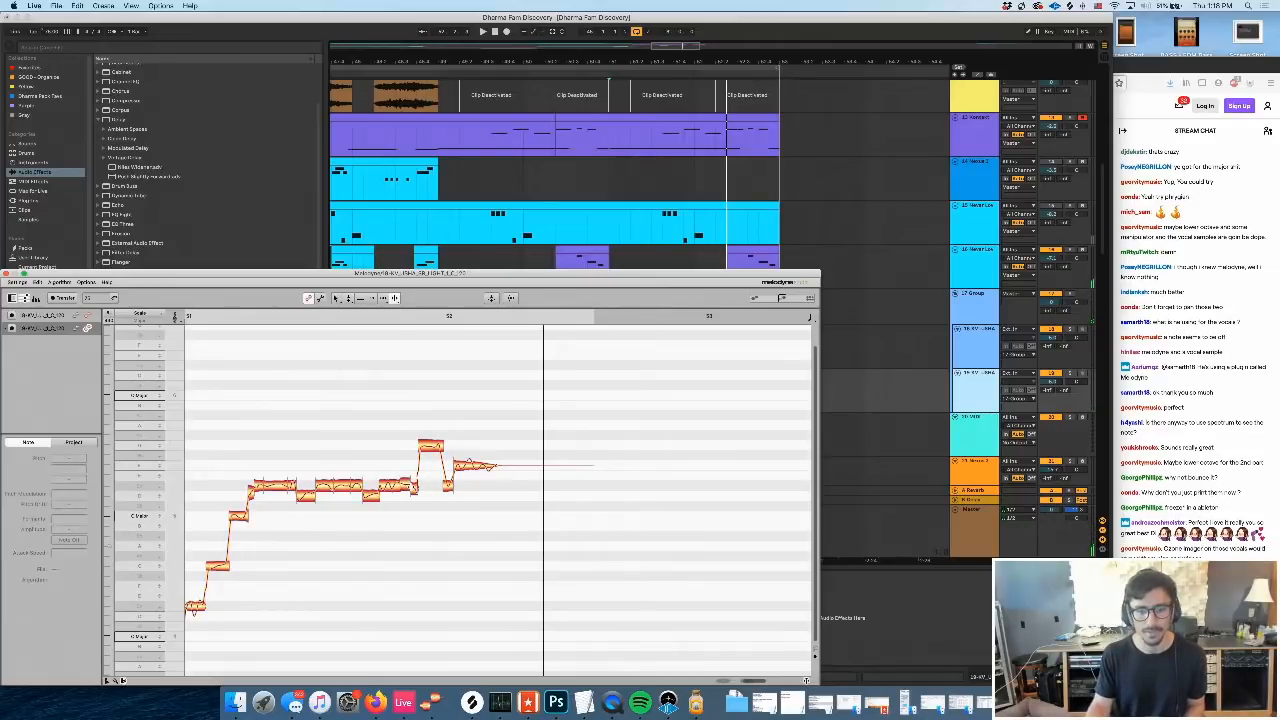
click(413, 489)
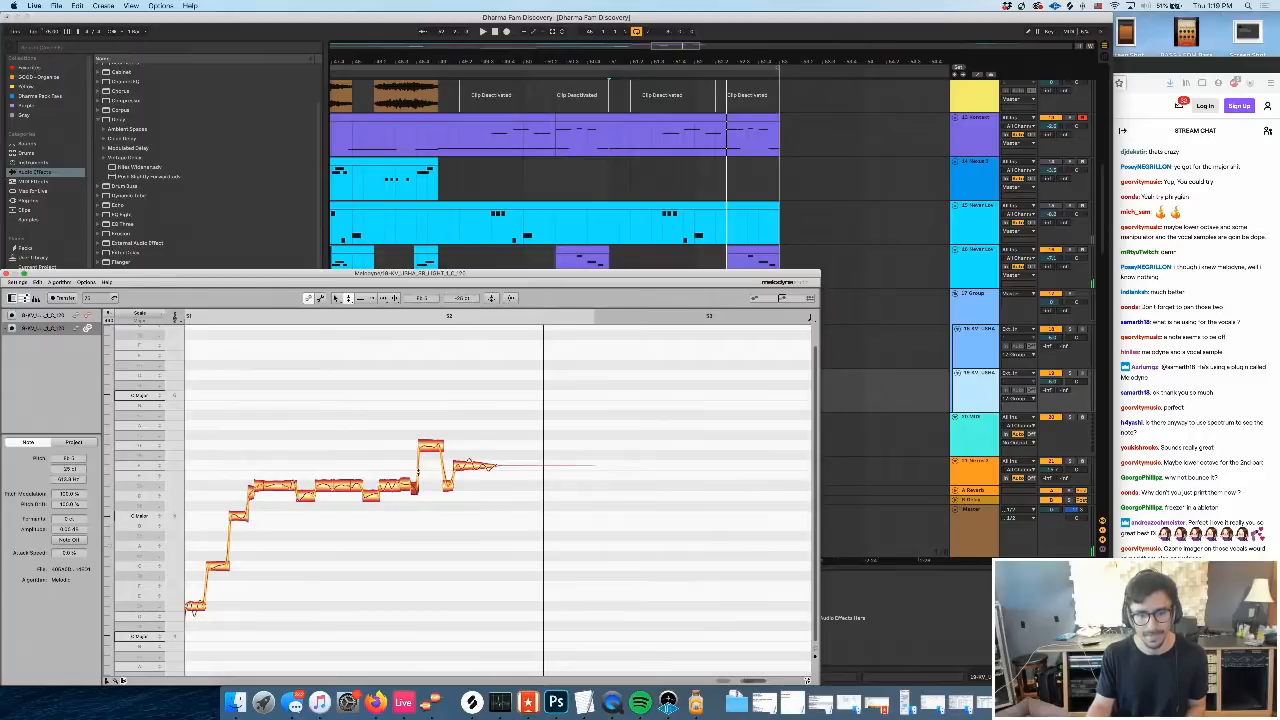
drag(417, 468, 415, 465)
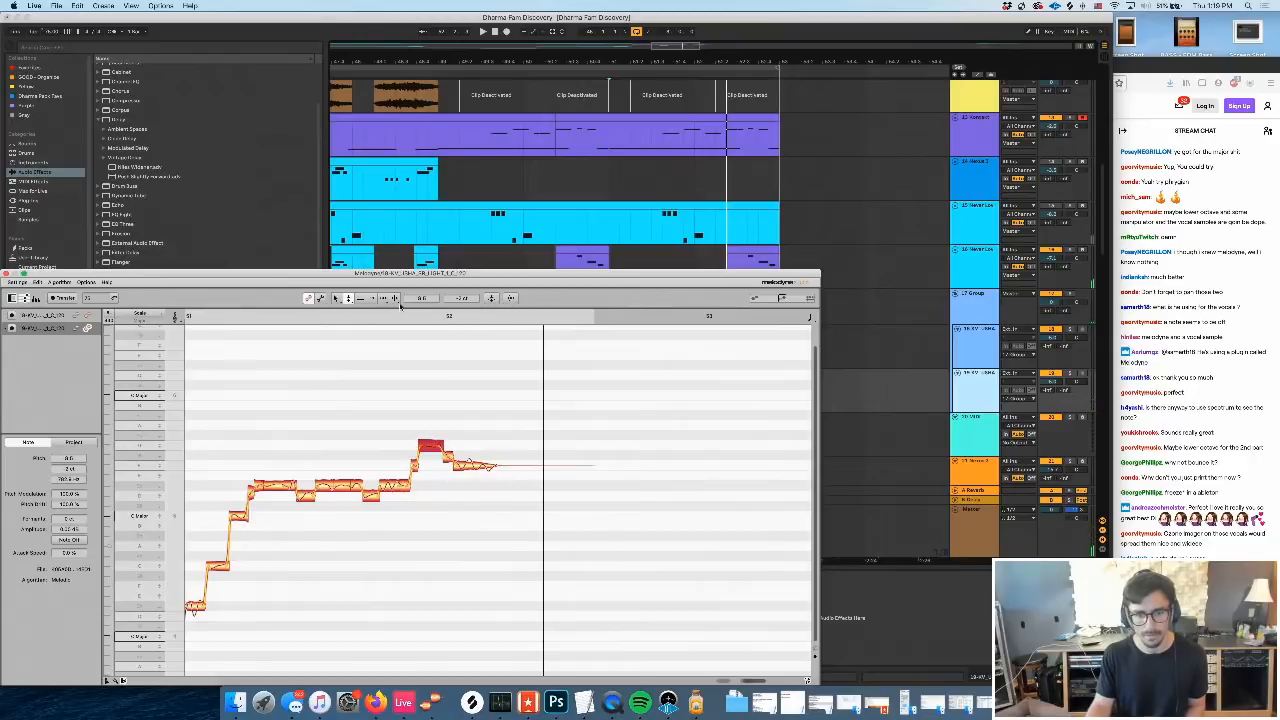
Split off the tail of the raised harmony note, lower it towards the ending and play the phrase
click(439, 438)
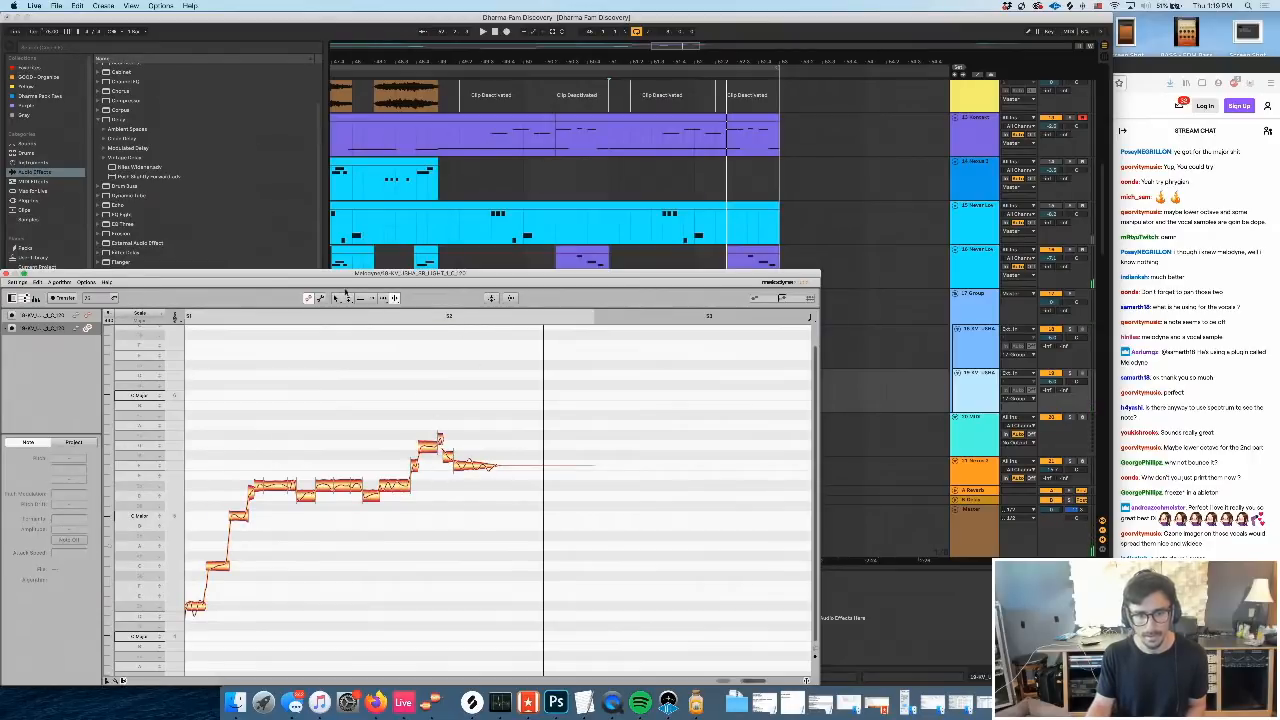
click(439, 440)
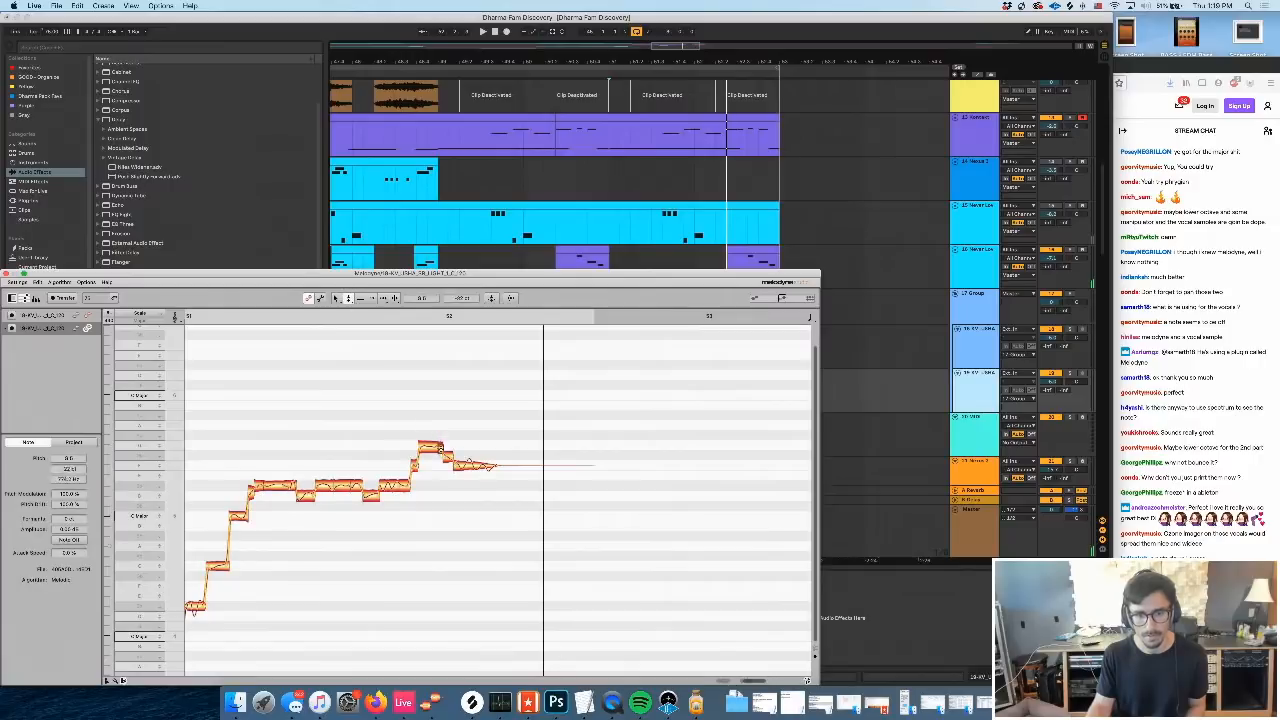
key(space)
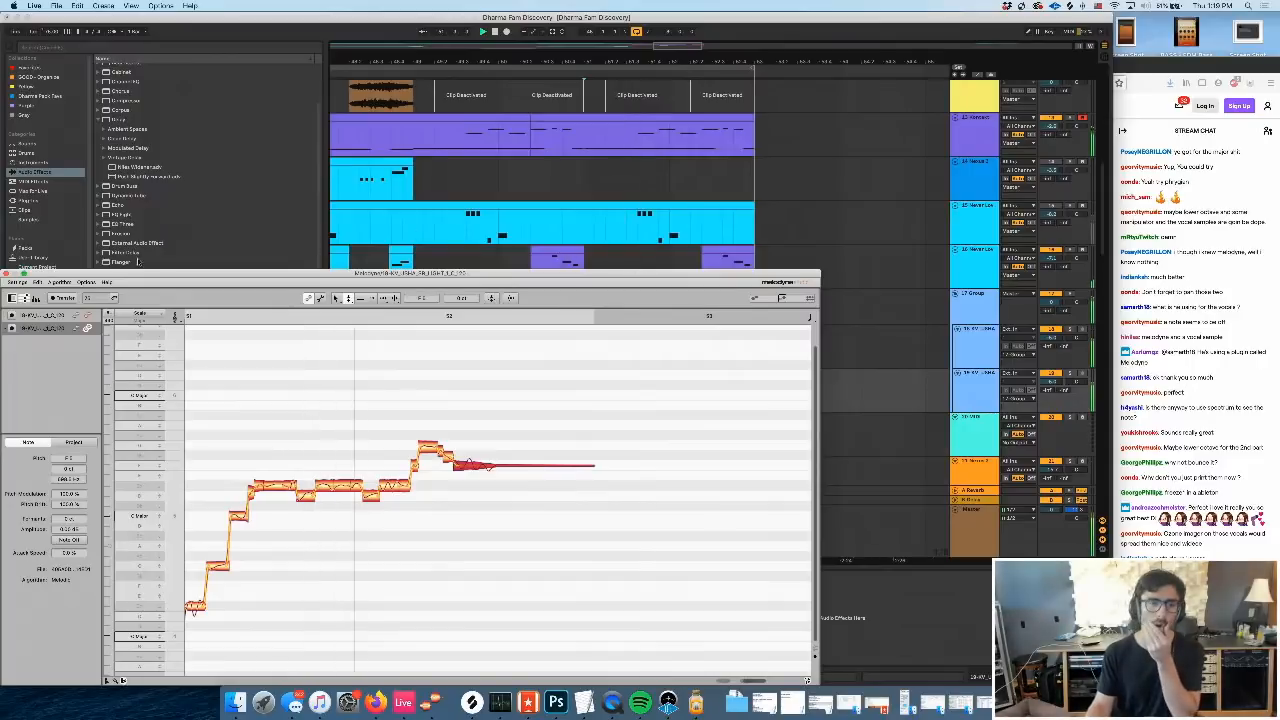
Close Melodyne and reopen it from the lead vocal track while auditioning the repeated harmony
click(6, 275)
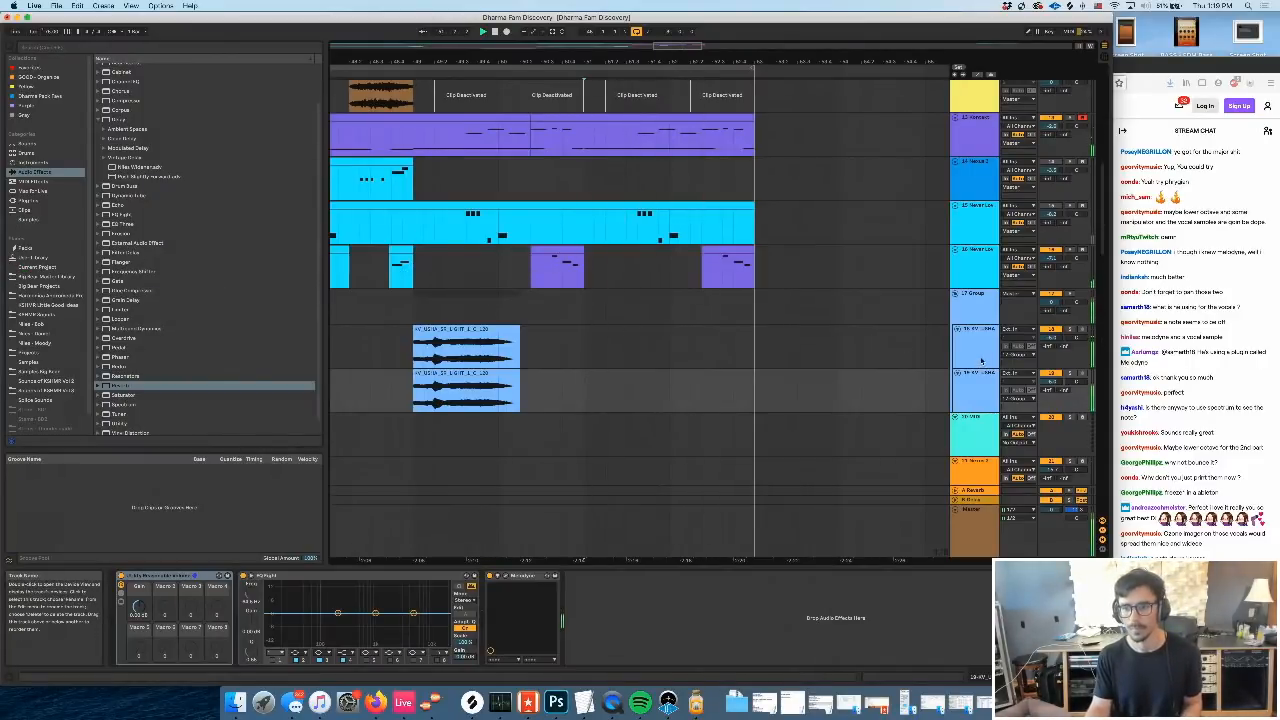
click(750, 335)
click(506, 577)
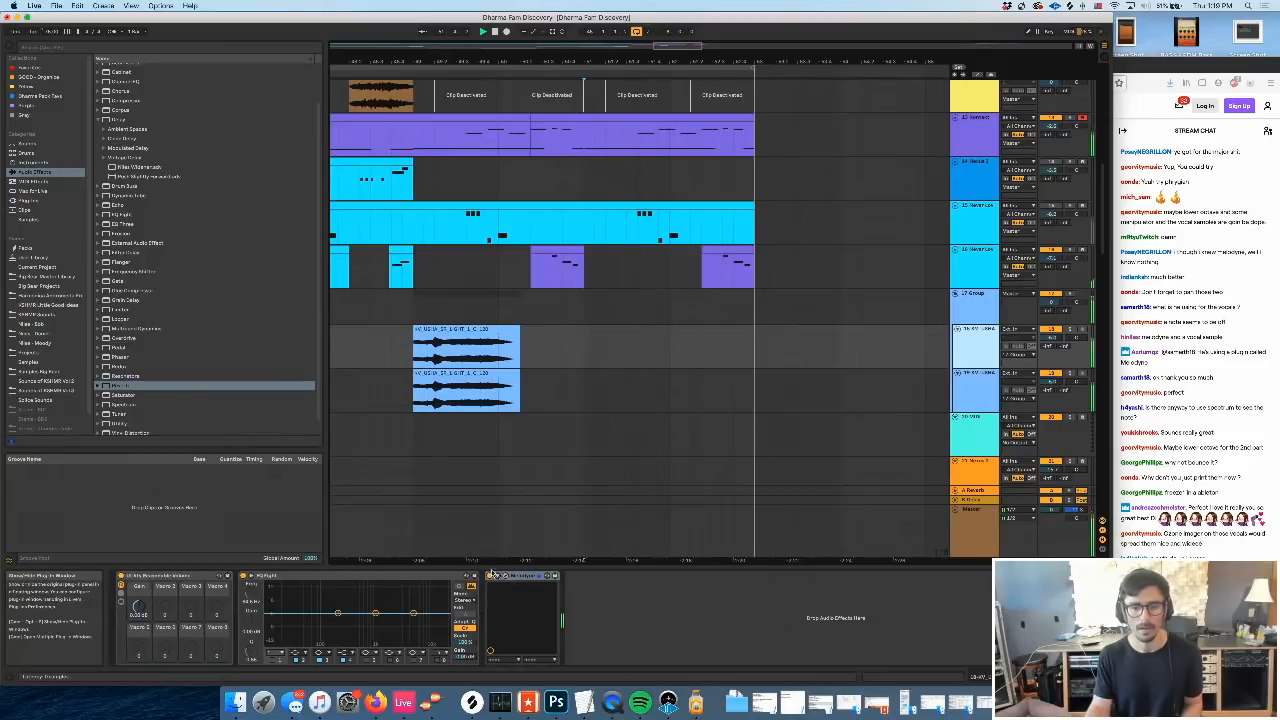
key(space)
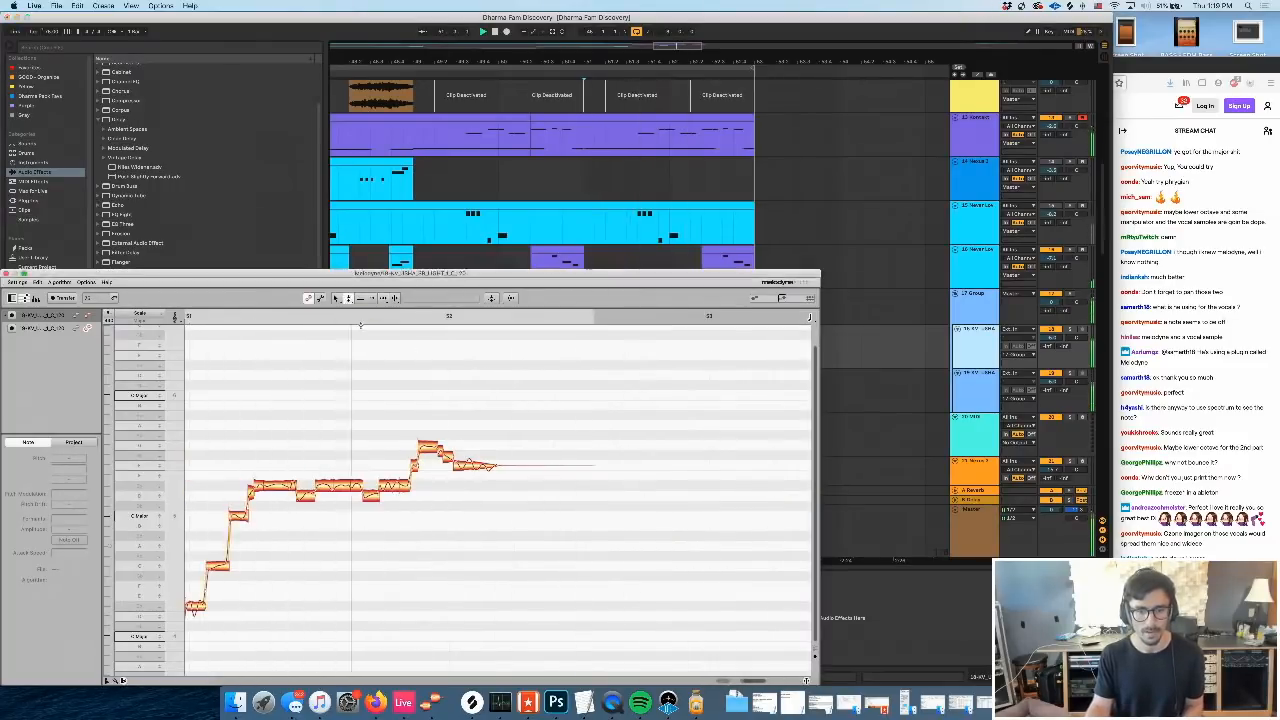
Slightly lower the short transition note before the harmony's high note, and move the Melodyne window clear of the device area
click(414, 469)
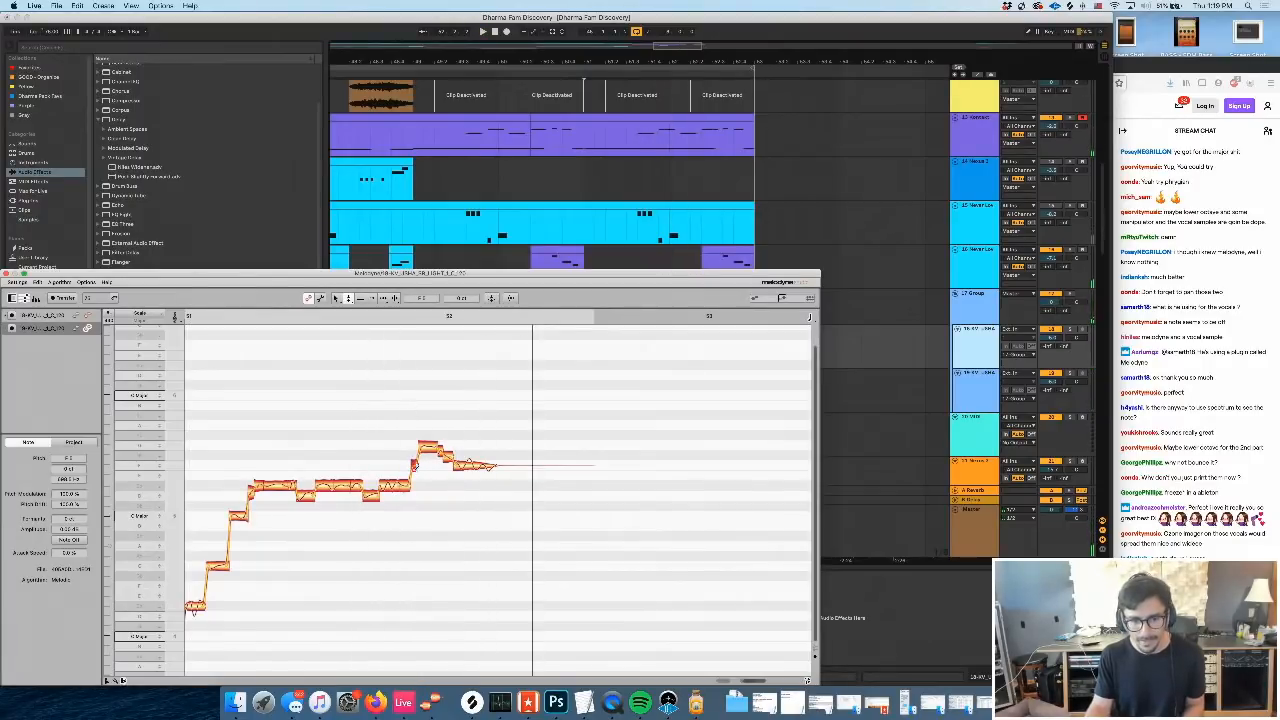
click(1056, 330)
key(space)
drag(634, 270, 571, 205)
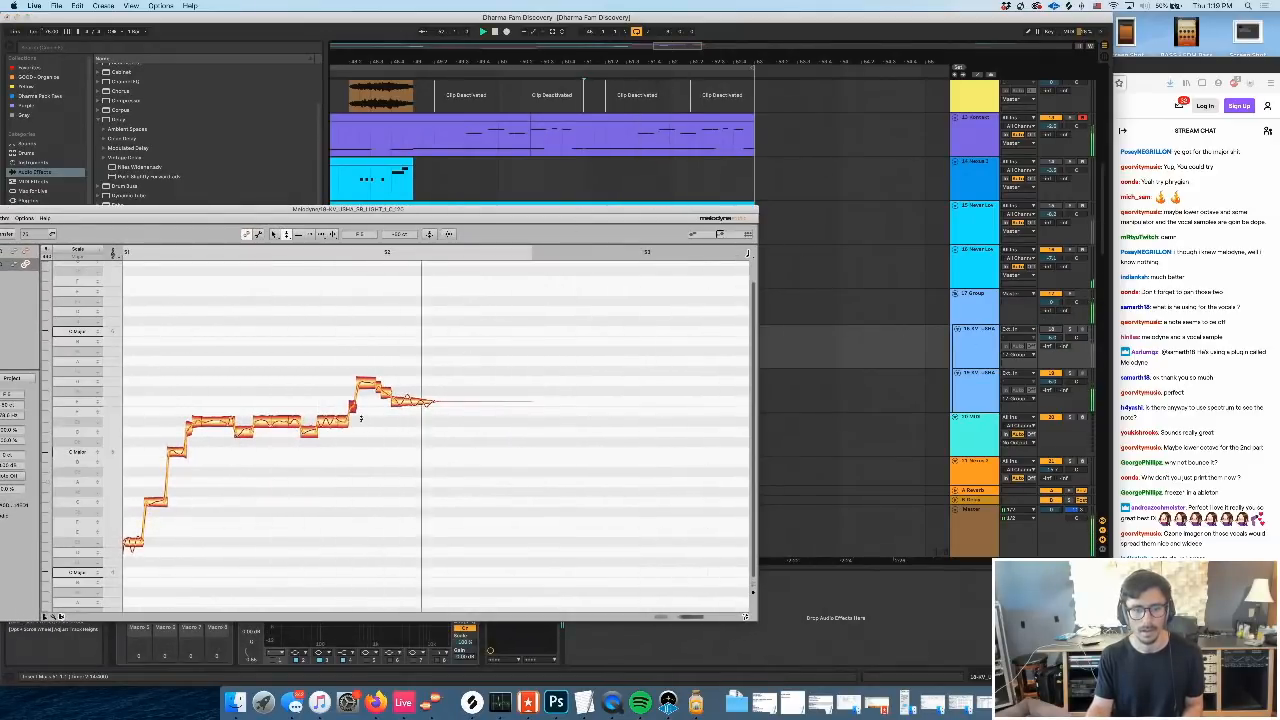
Bring the short step-down note after the harmony's high note level with the final note and play the ending
key(space)
key(space)
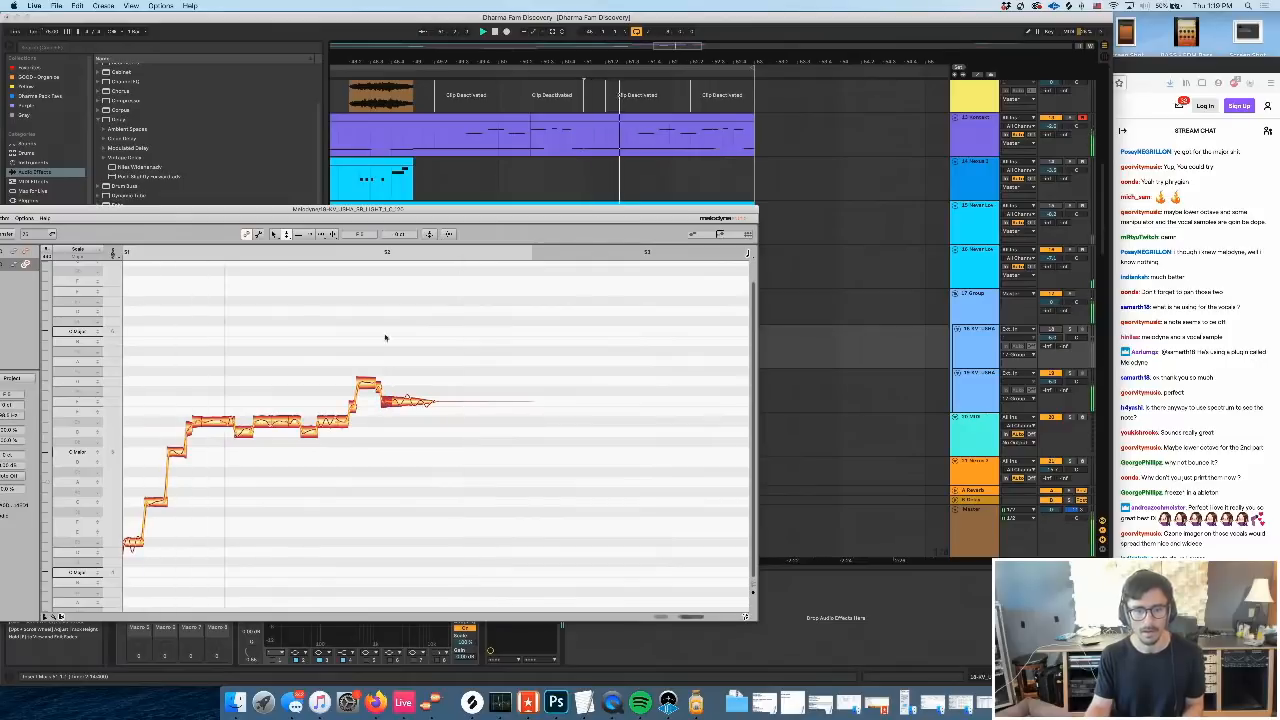
drag(458, 433, 422, 401)
key(space)
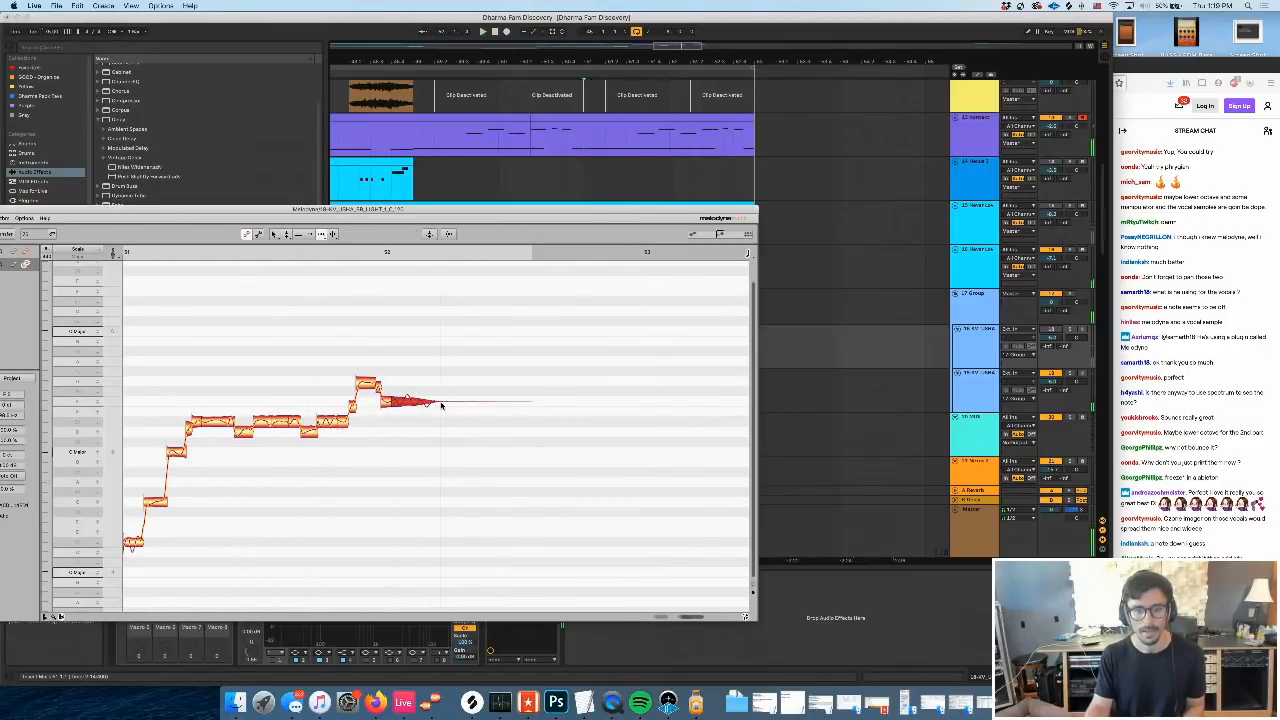
click(441, 405)
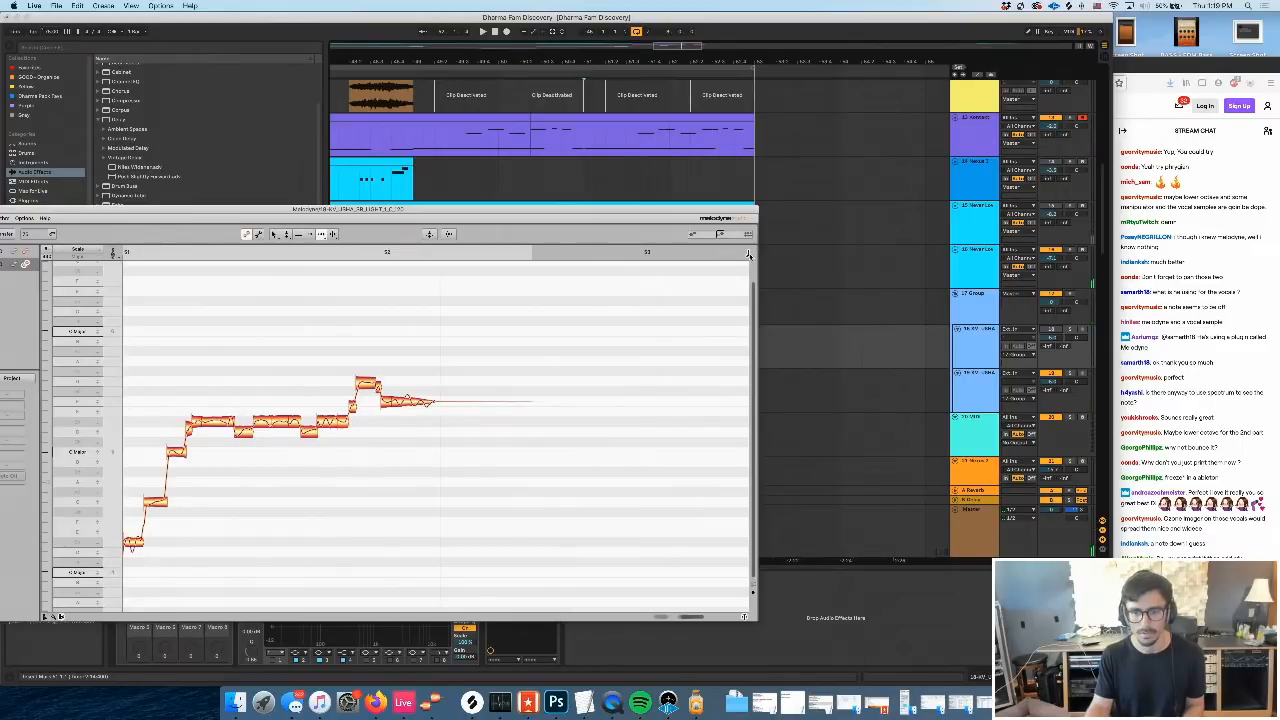
Shift the repeated harmony's final note slightly later, lengthening the high note, and play the ending
click(411, 399)
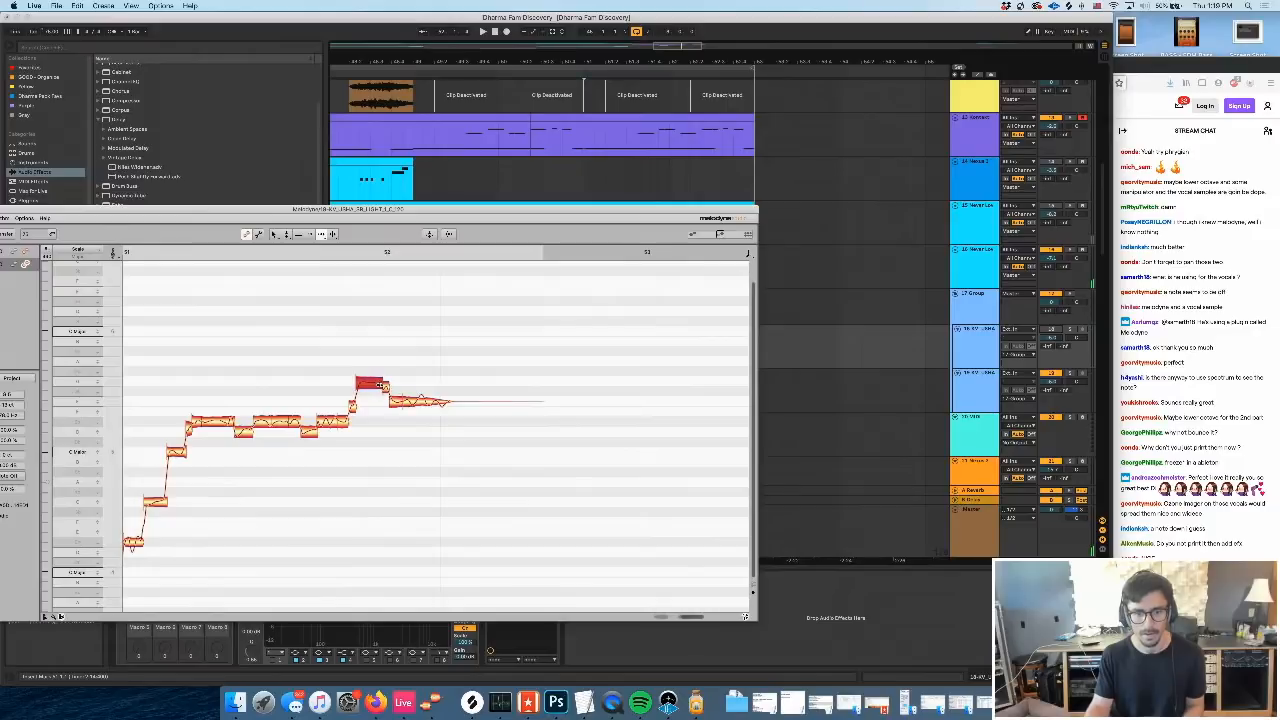
key(space)
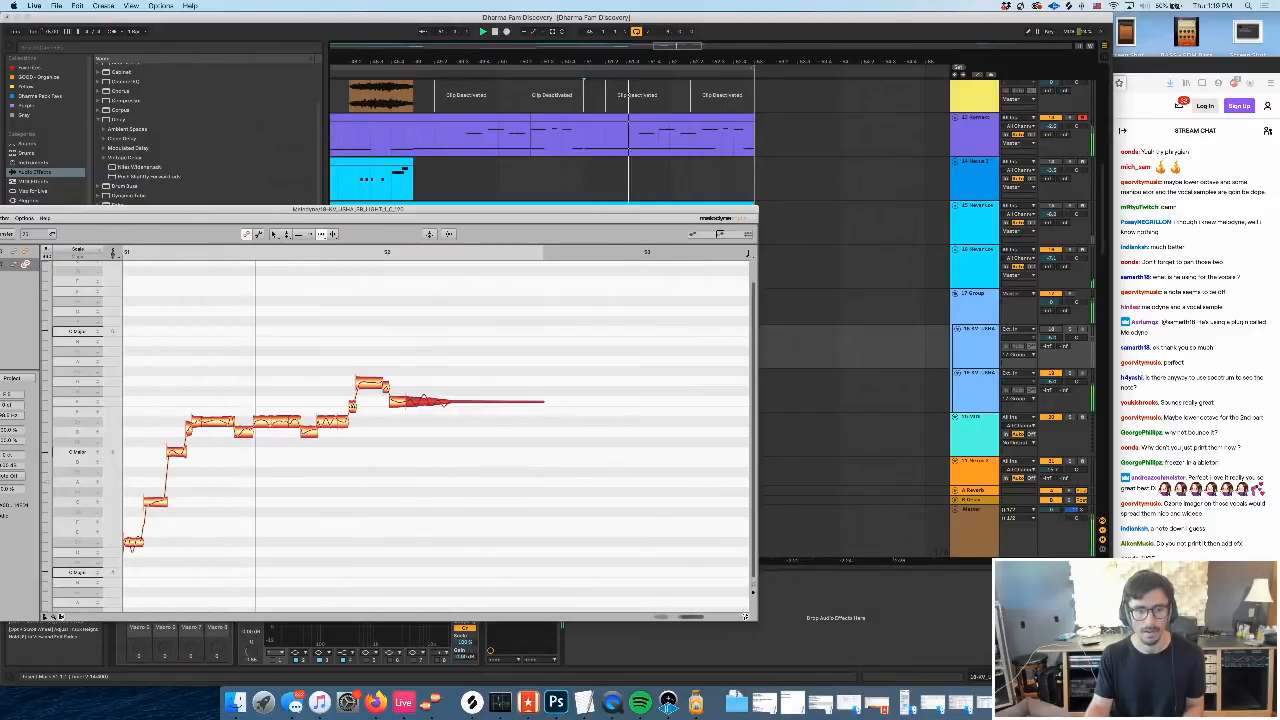
click(352, 407)
Lower the opening note of the repeated harmony phrase to the low tonic row
scroll(370, 433, left, 5)
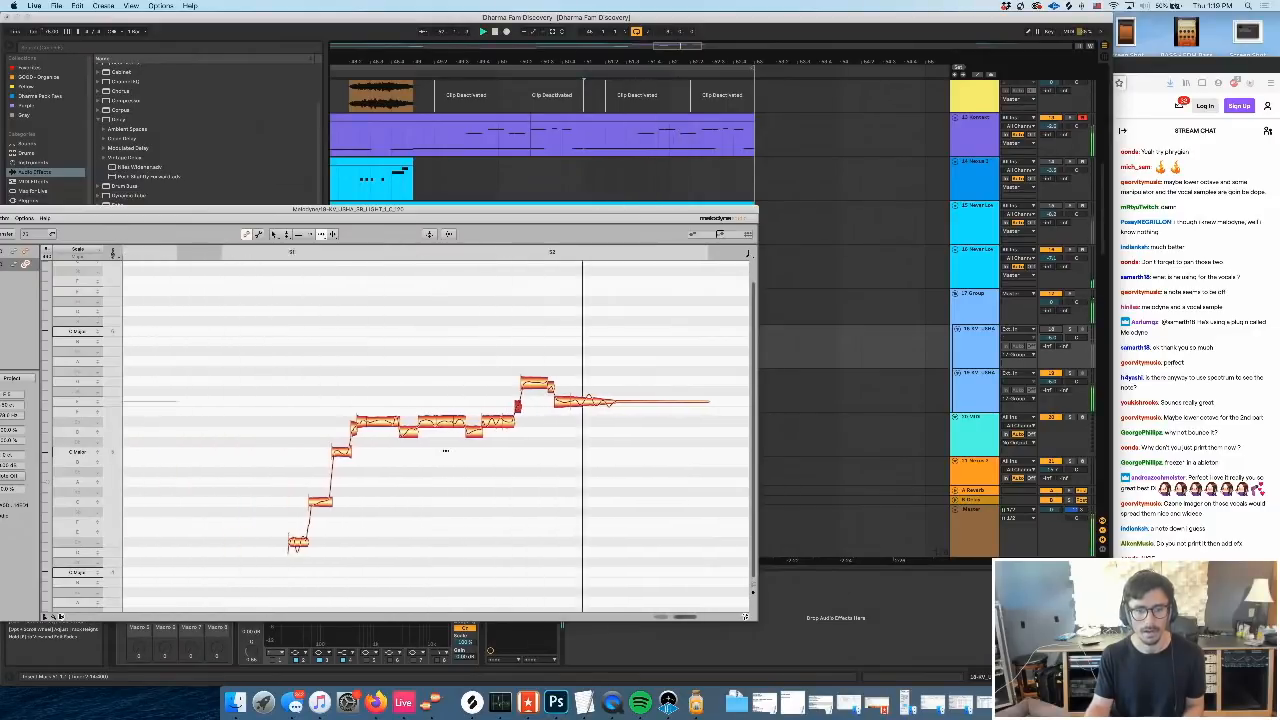
scroll(445, 451, left, 3)
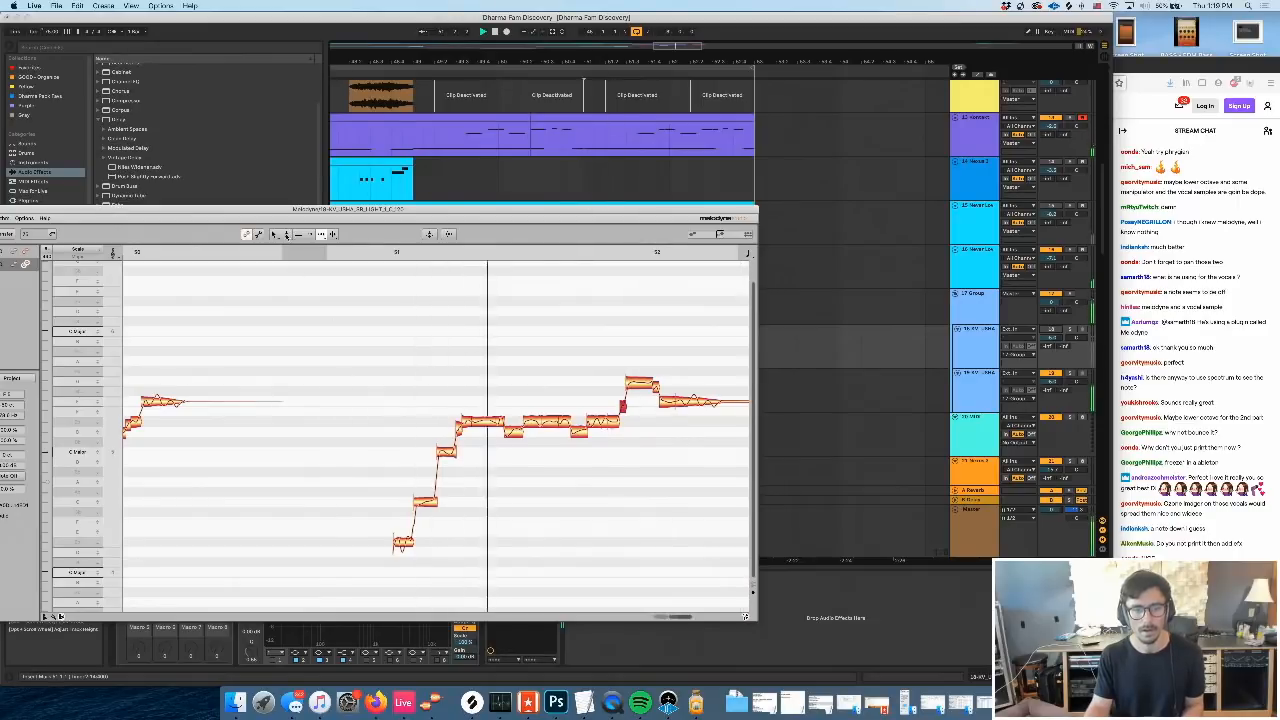
click(401, 544)
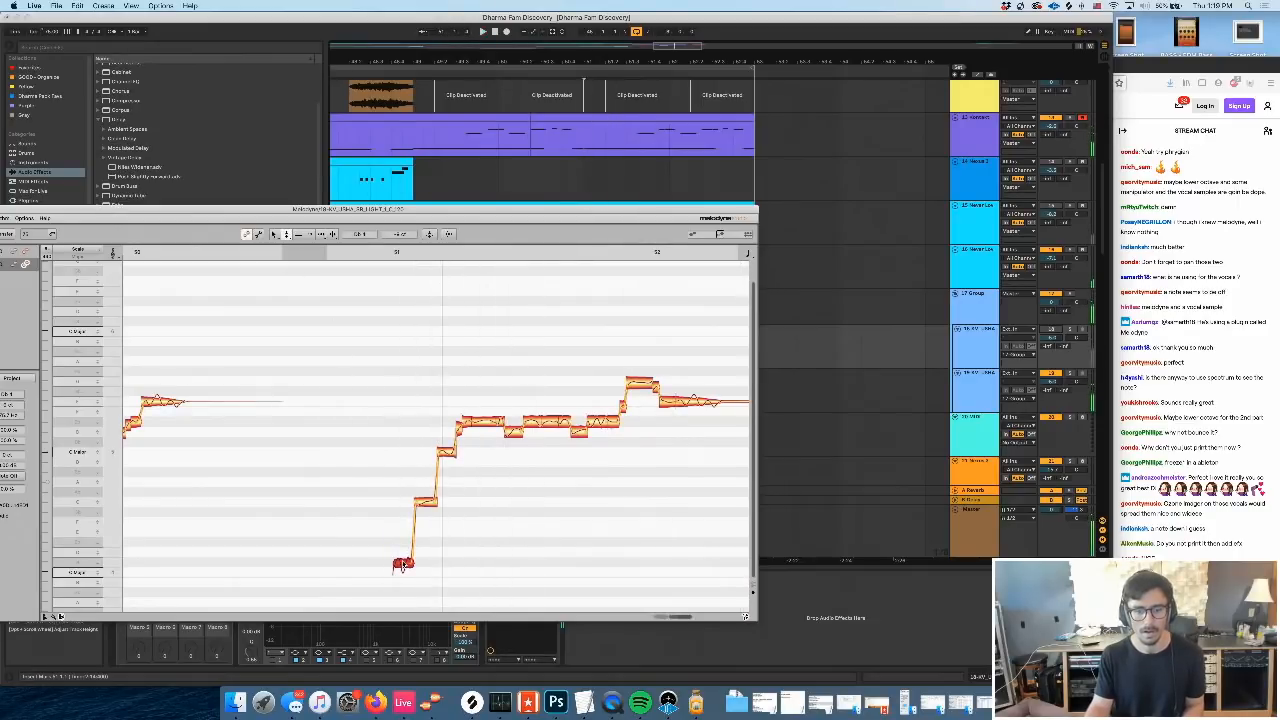
drag(403, 566, 403, 575)
Lower the first harmony phrase's opening note to the same low tonic and listen through to the repeat
scroll(430, 568, left, 8)
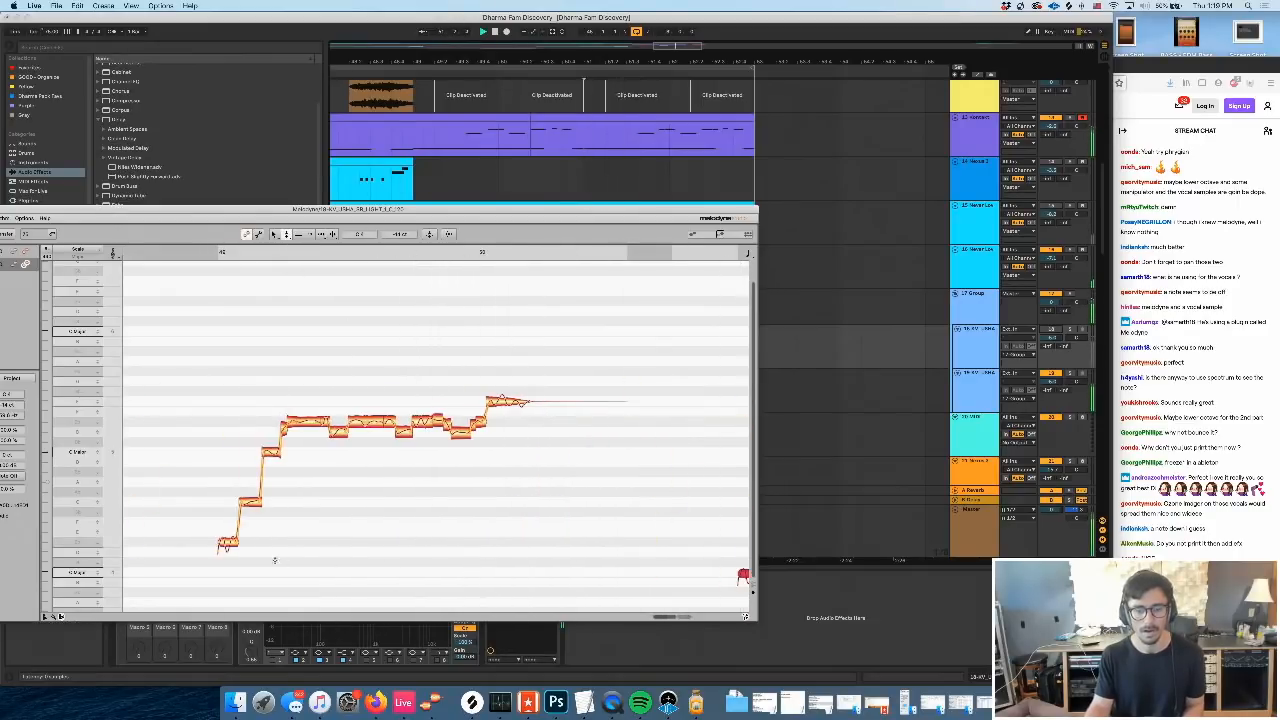
drag(226, 567, 227, 575)
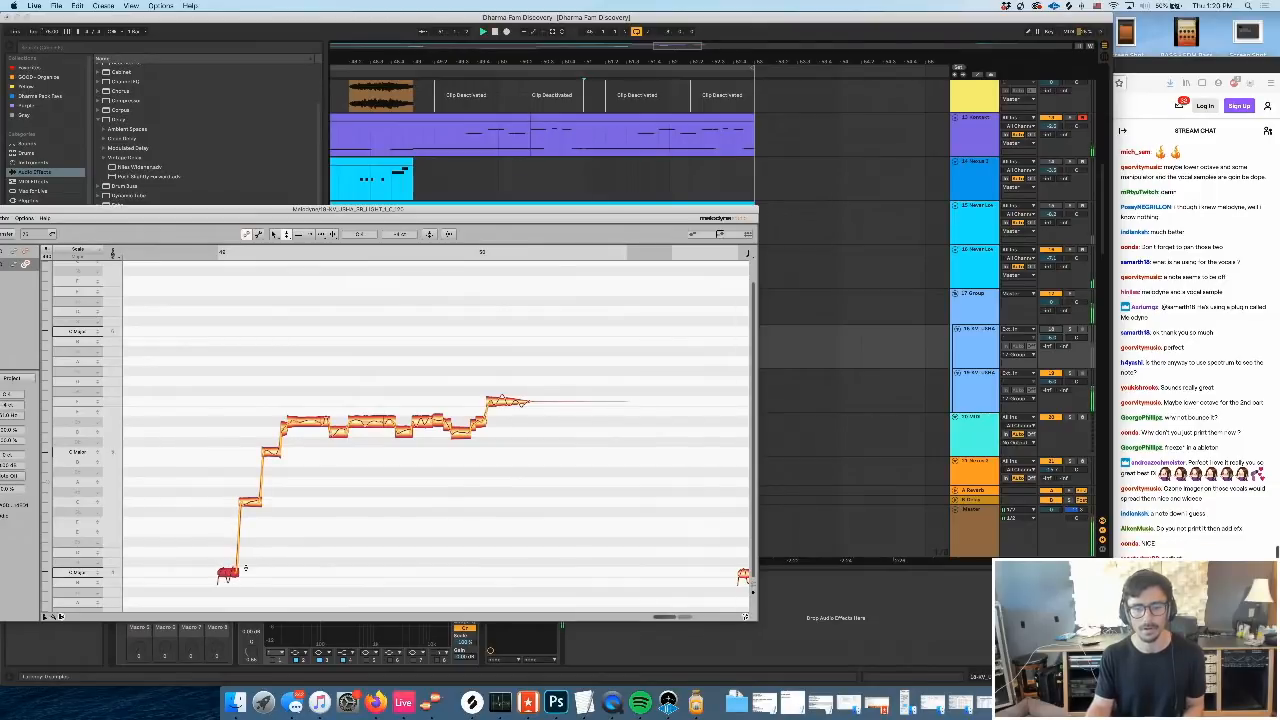
scroll(275, 476, left, 1)
scroll(451, 437, right, 9)
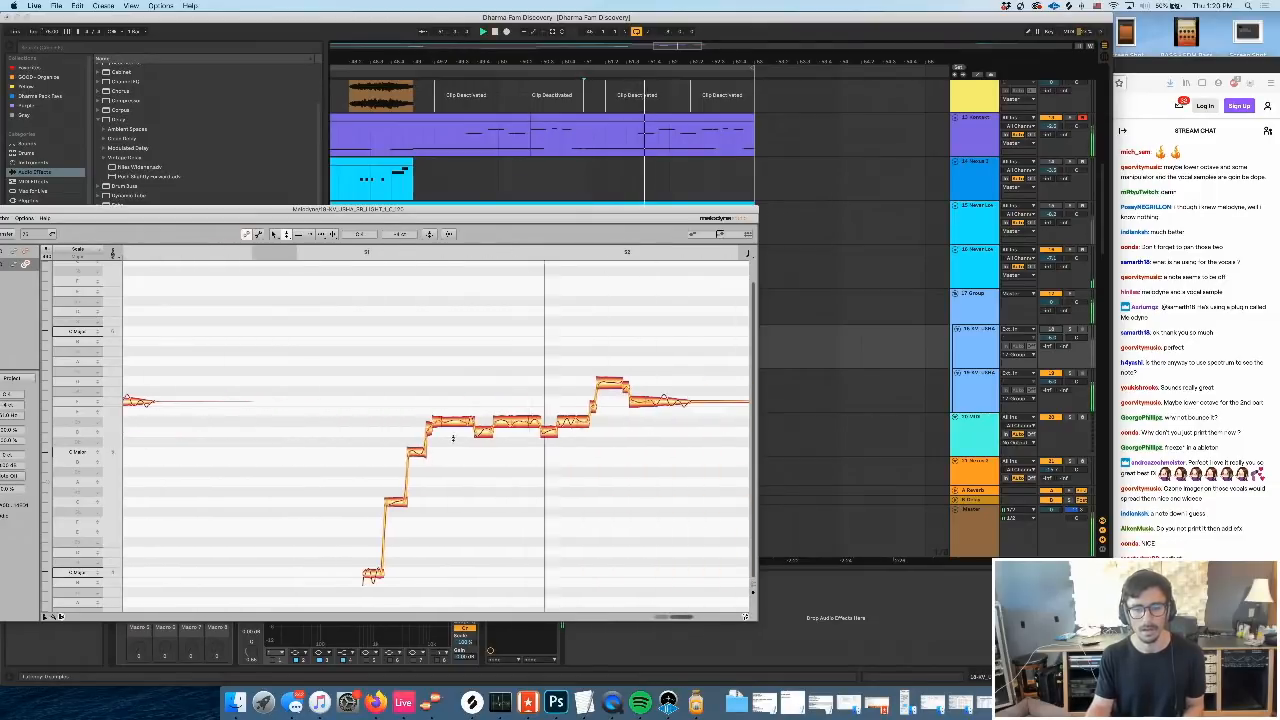
scroll(300, 330, left, 2)
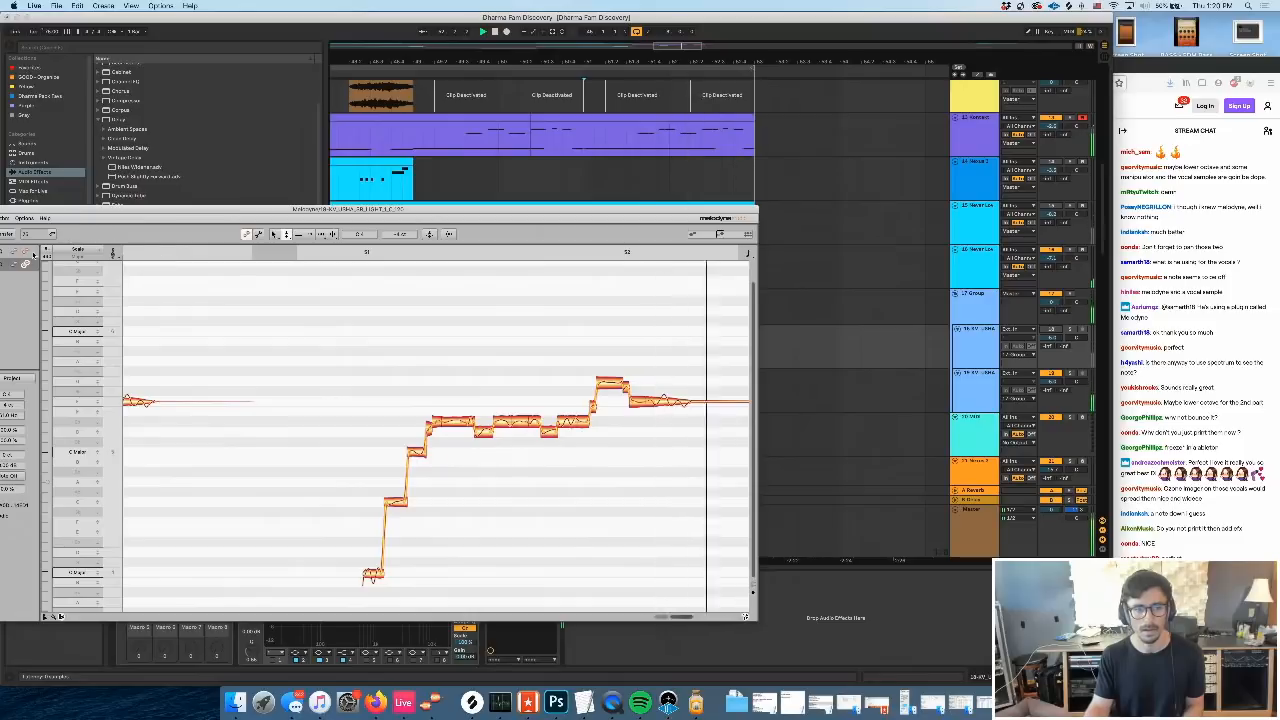
In the lead vocal, shift the notes following the repeated phrase's high note slightly later and play the phrase
scroll(174, 275, down, 3)
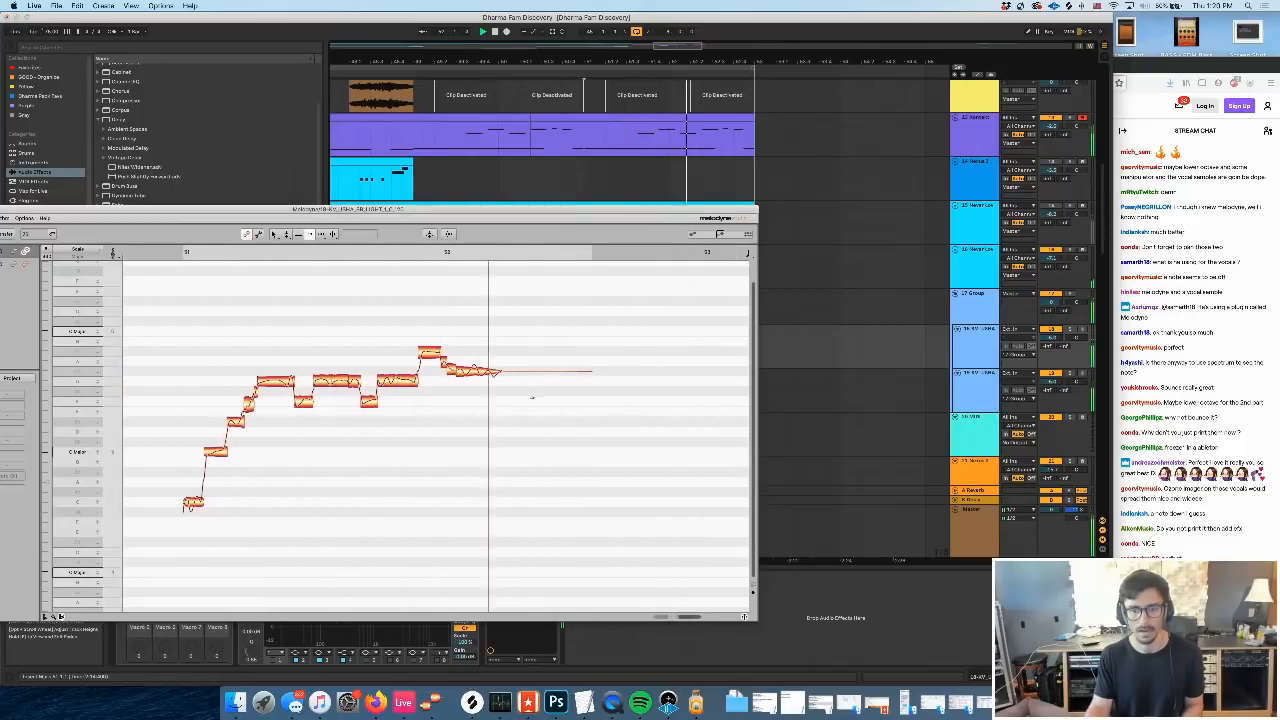
drag(531, 397, 452, 362)
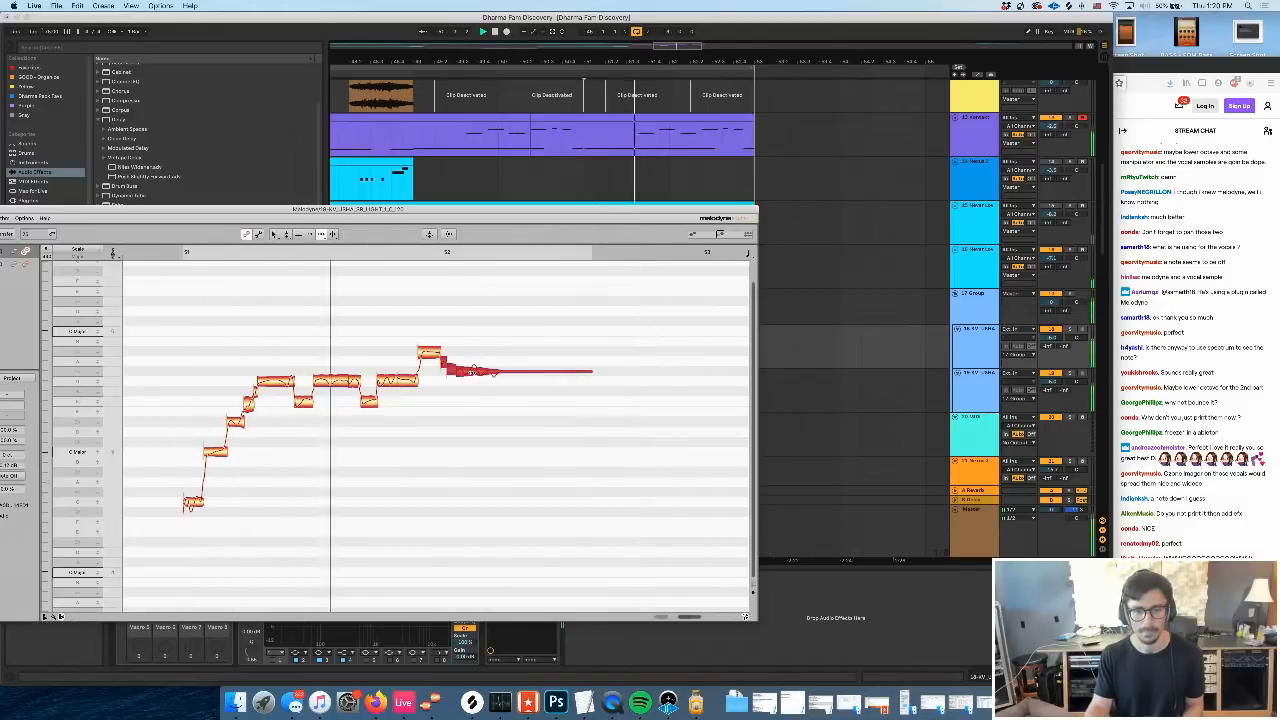
drag(475, 373, 481, 375)
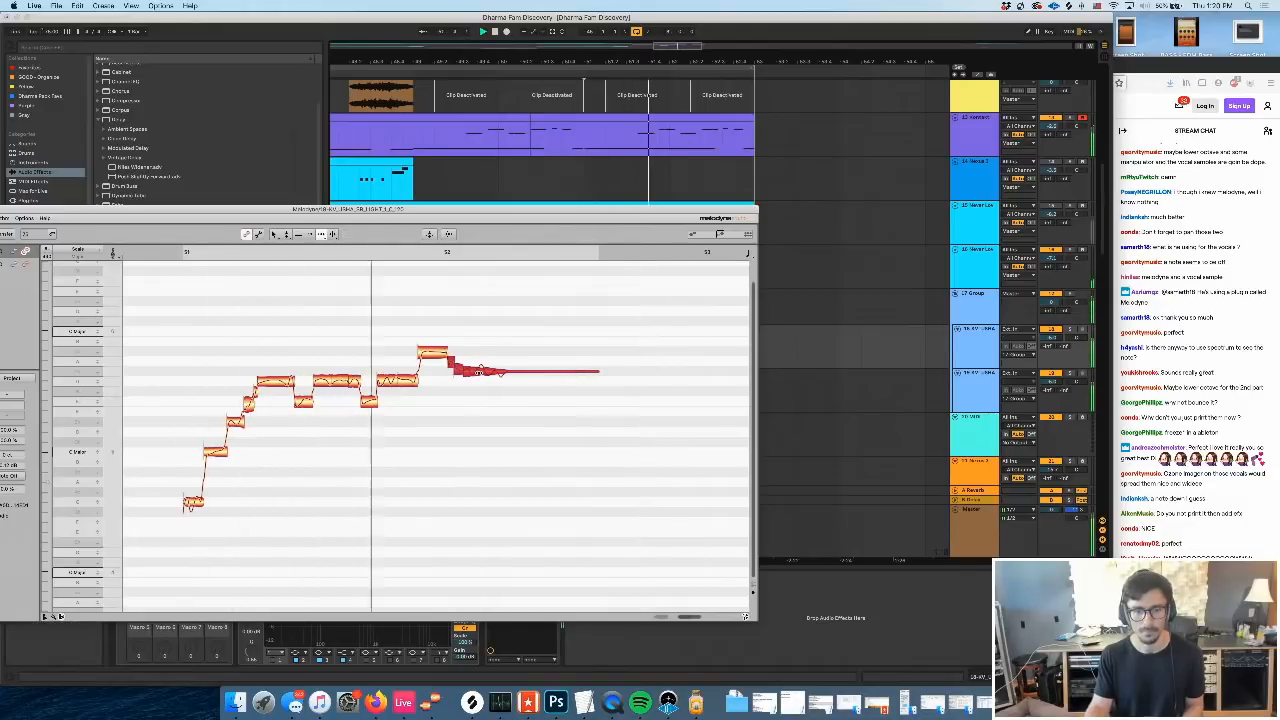
drag(76, 213, 155, 223)
click(491, 397)
key(space)
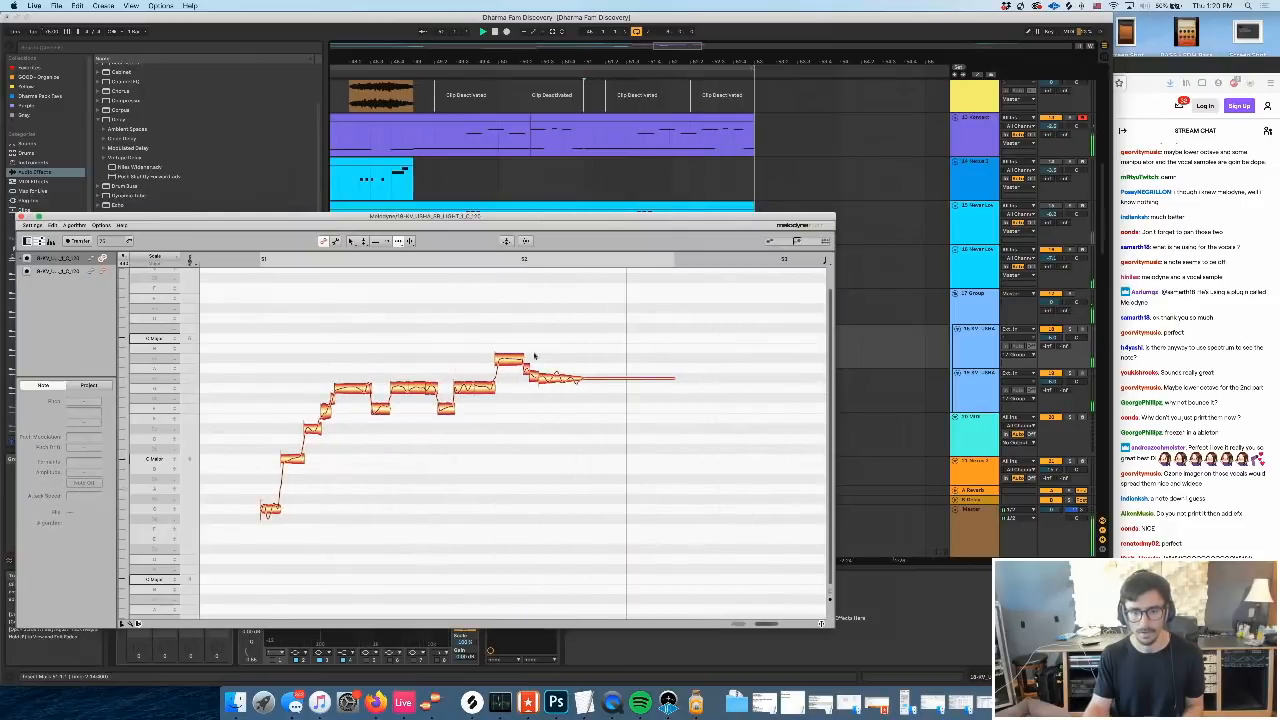
key(space)
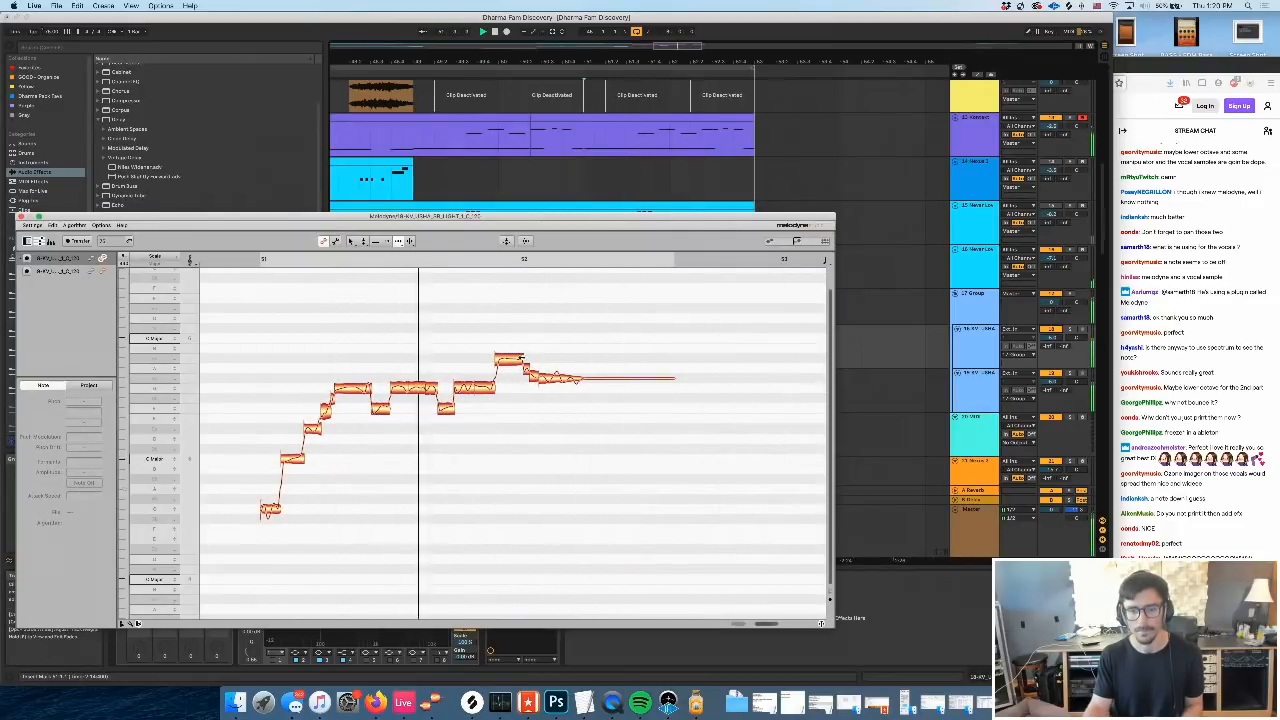
Check the lead vocal's high note and the note before it, and close Melodyne
click(509, 358)
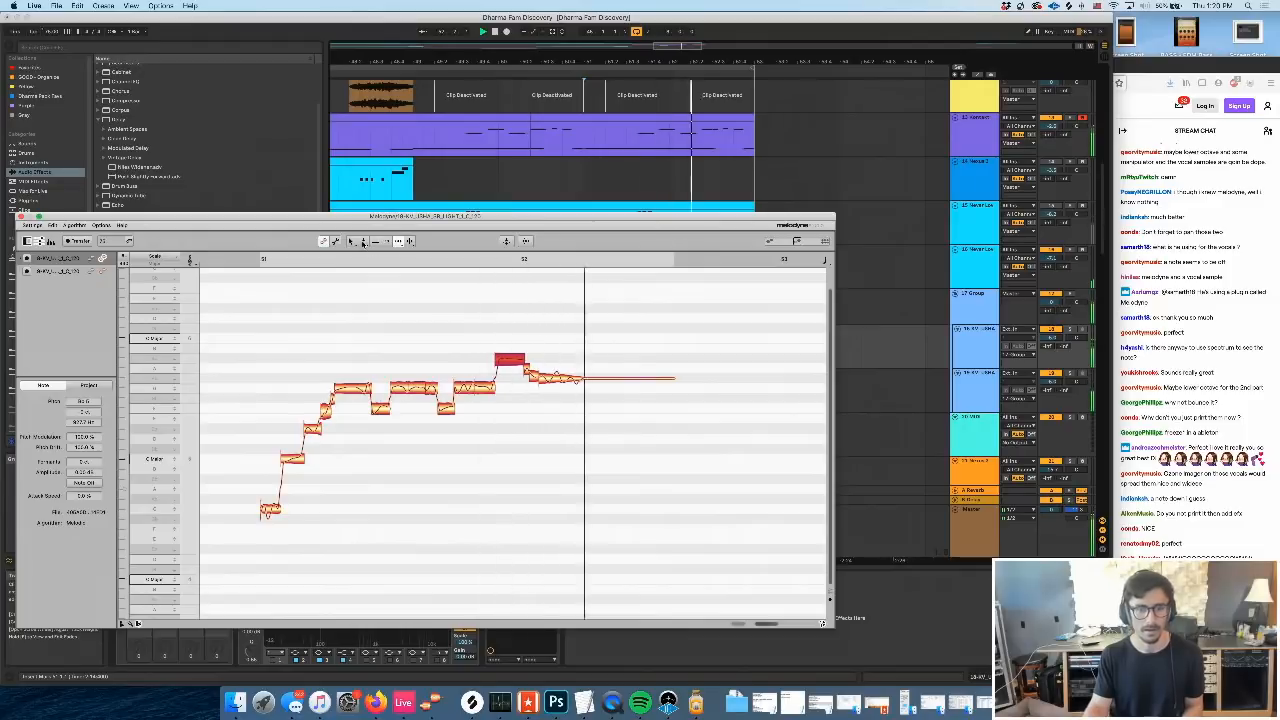
click(480, 316)
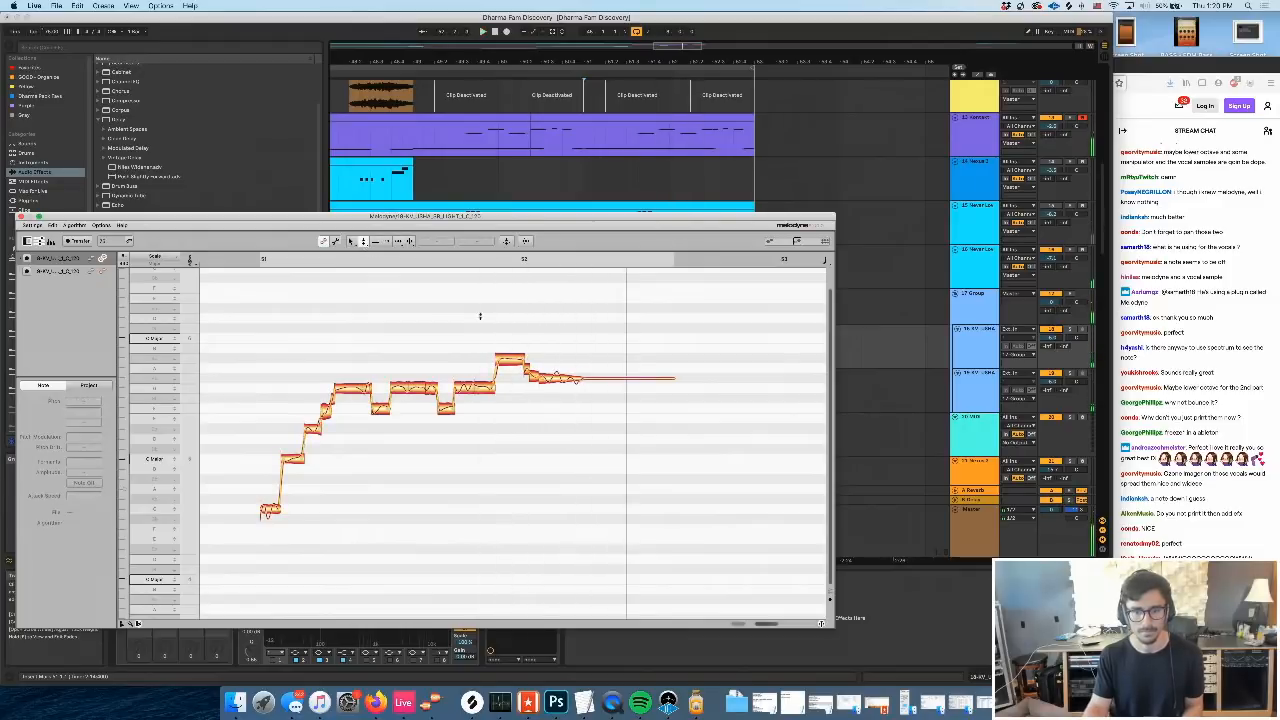
click(487, 387)
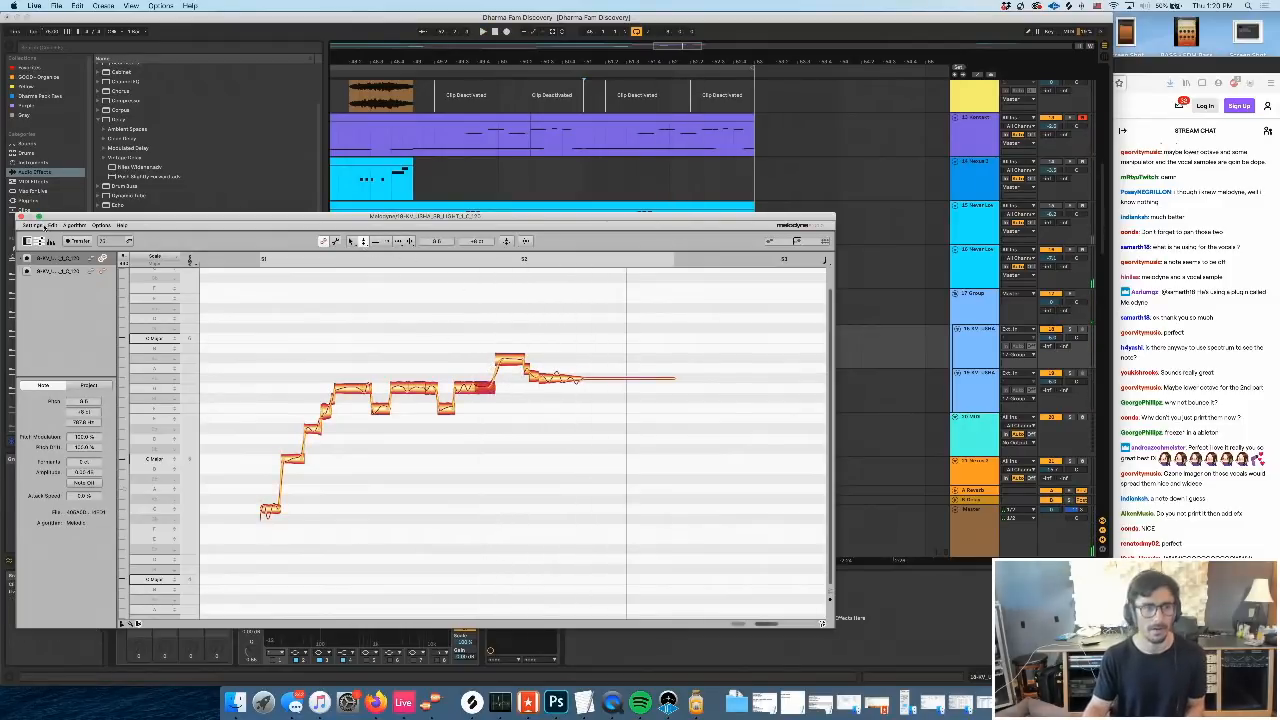
click(20, 216)
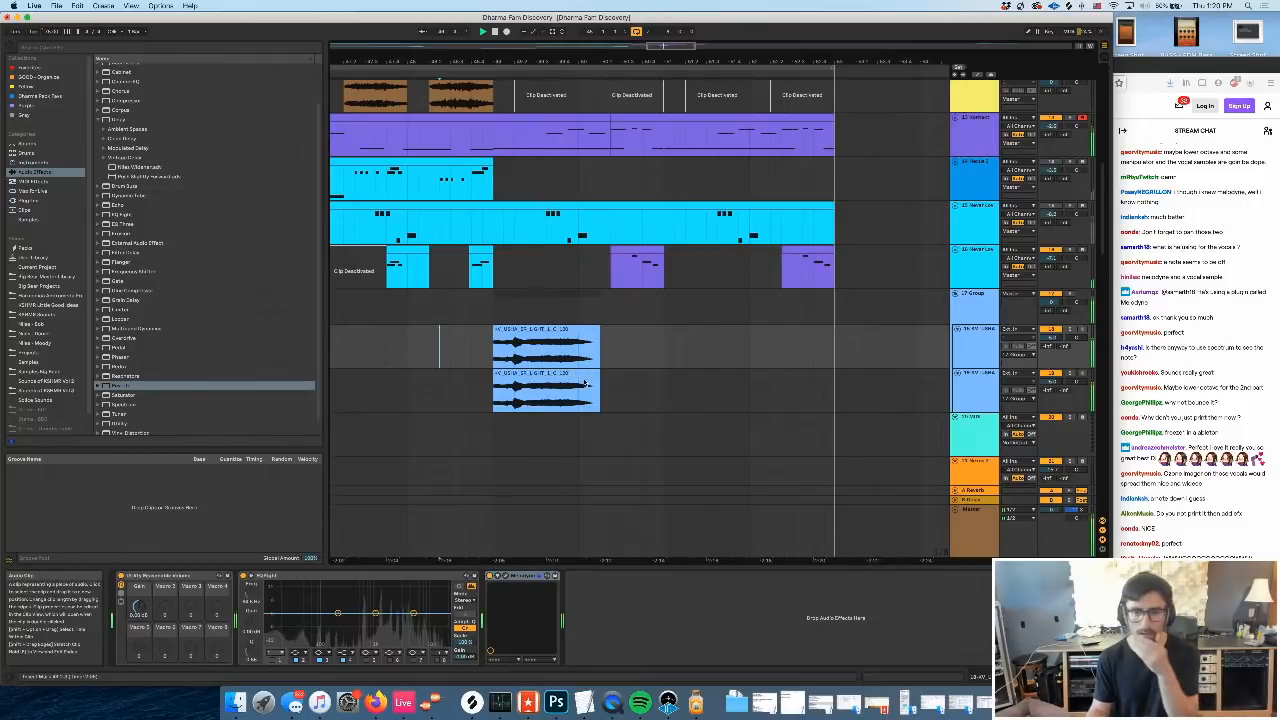
Play the vocal section, open the lead vocal clip and locate its source sample in the browser
key(space)
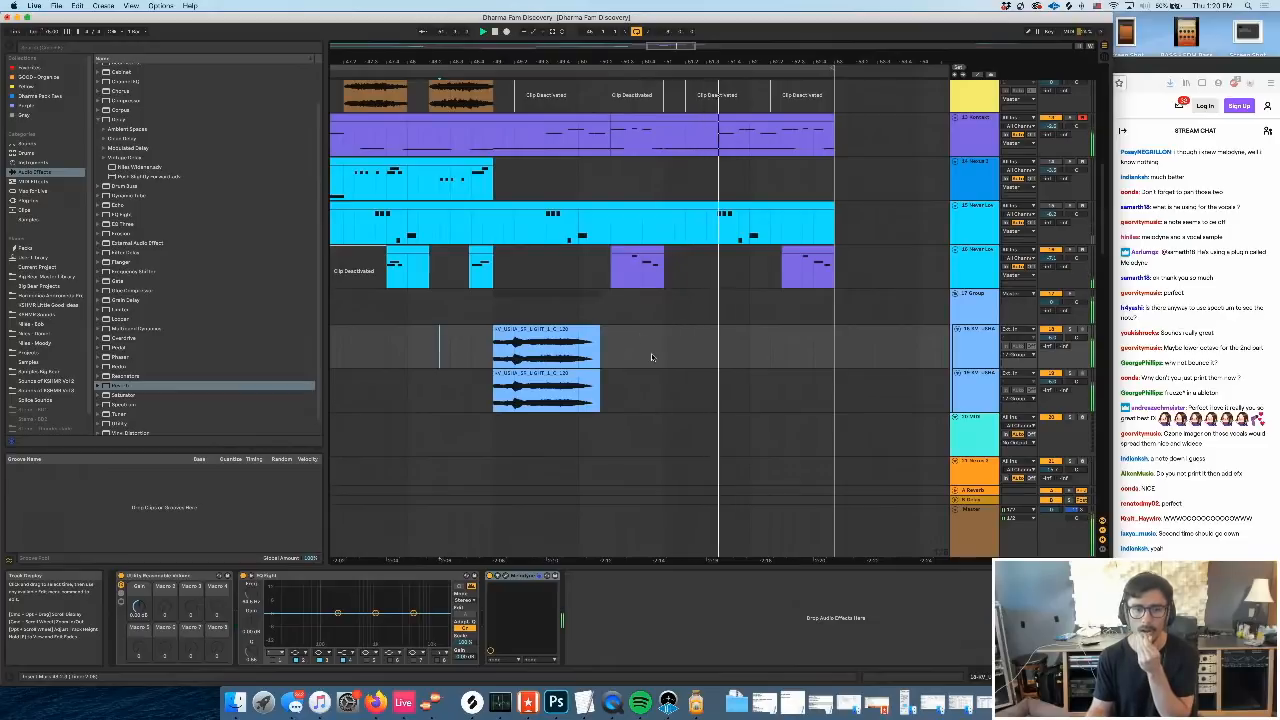
click(562, 358)
scroll(563, 360, left, 5)
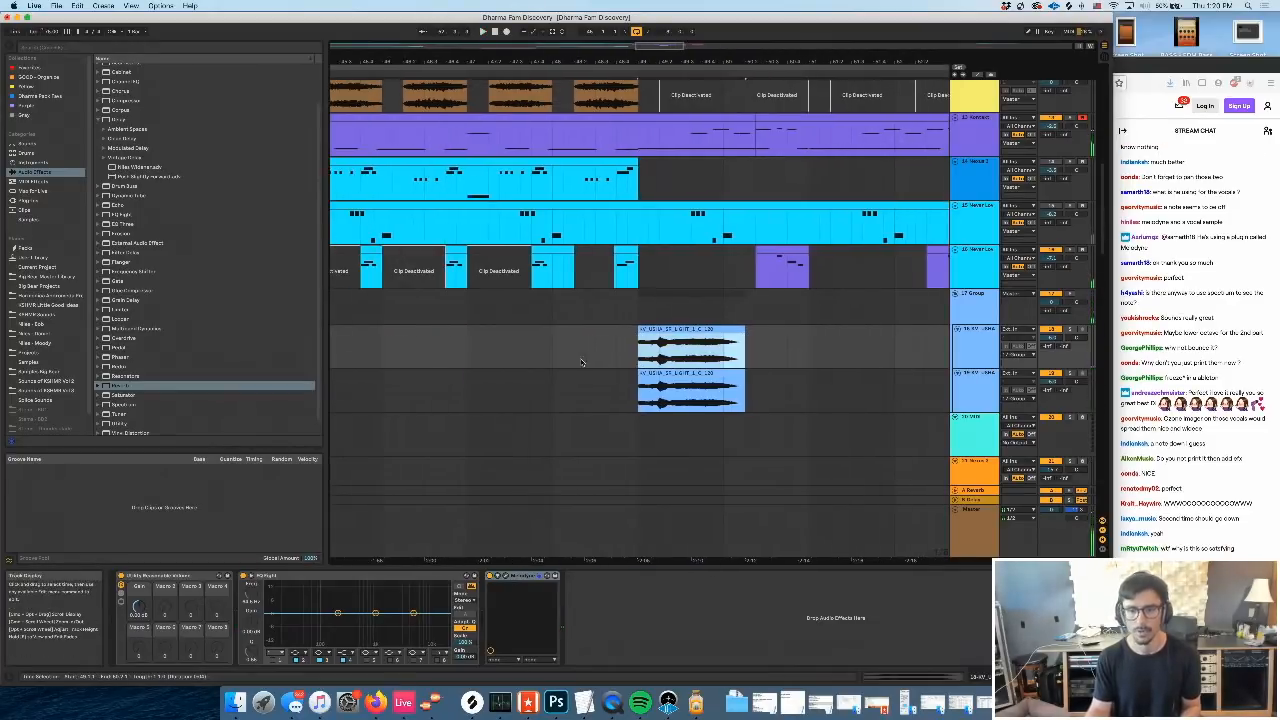
double_click(657, 341)
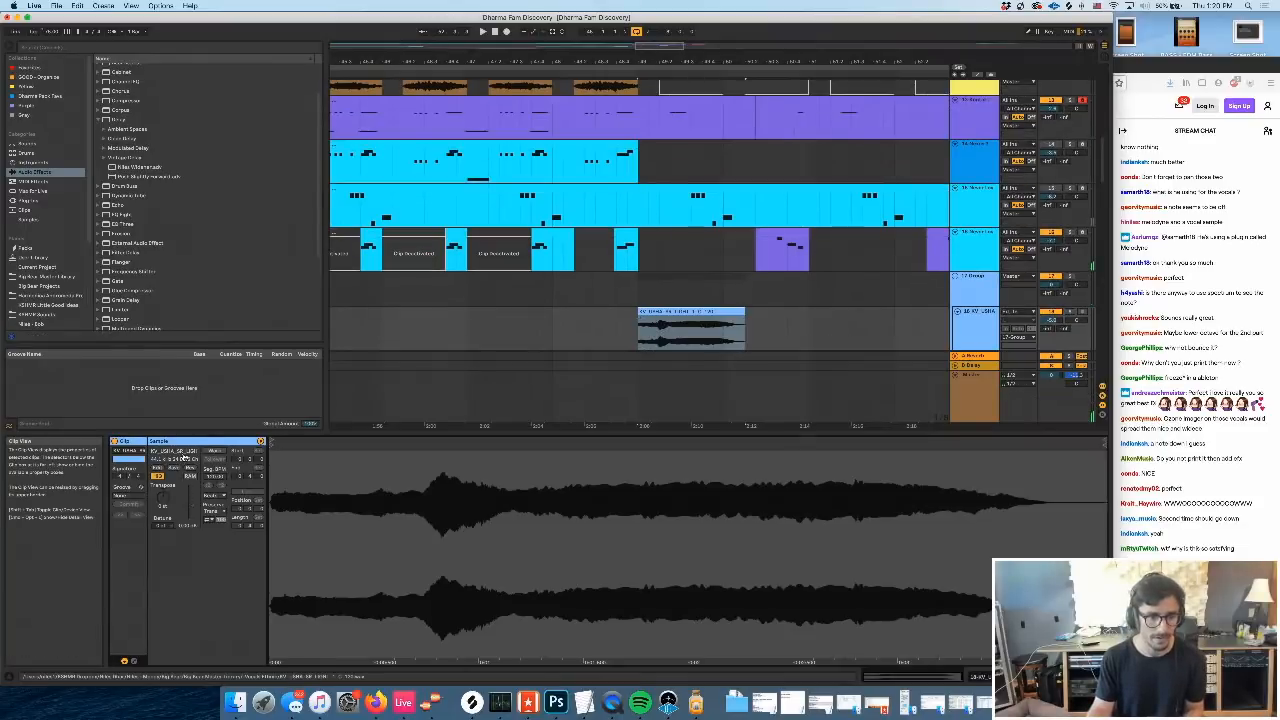
click(176, 452)
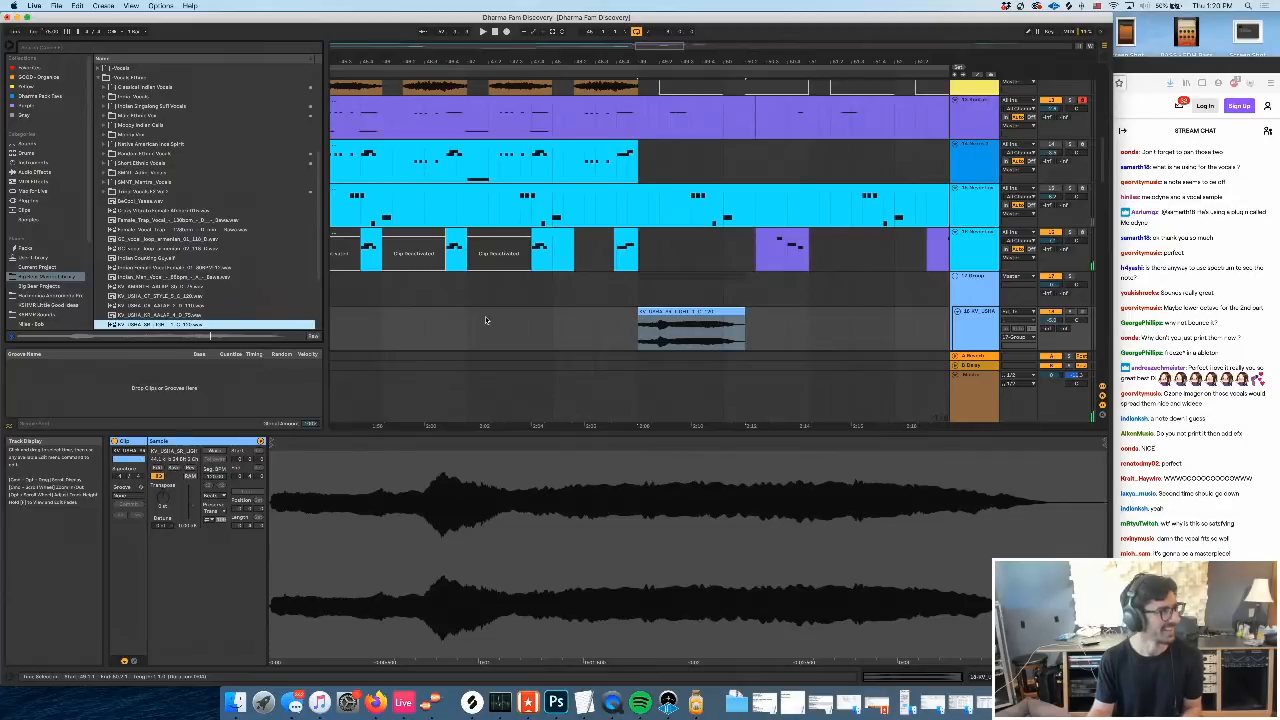
Slightly lower the volume of the vocal group track
scroll(486, 320, left, 8)
scroll(486, 332, down, 1)
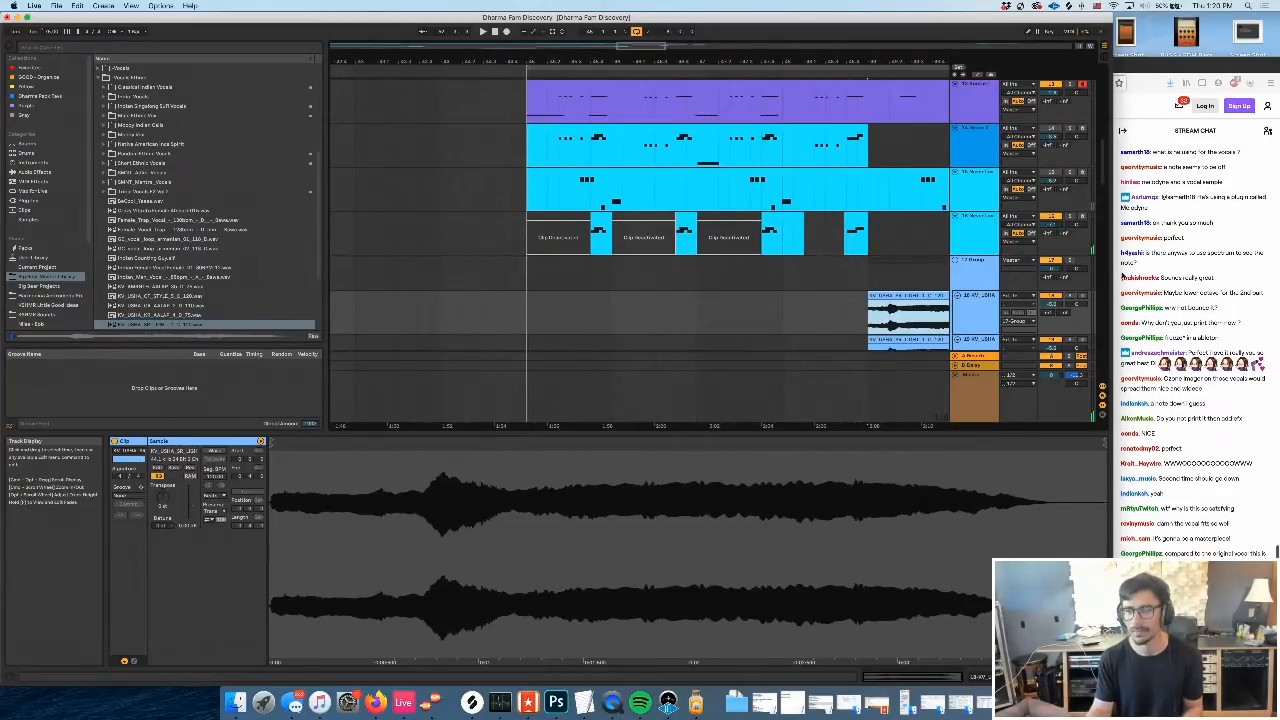
drag(1051, 268, 1051, 270)
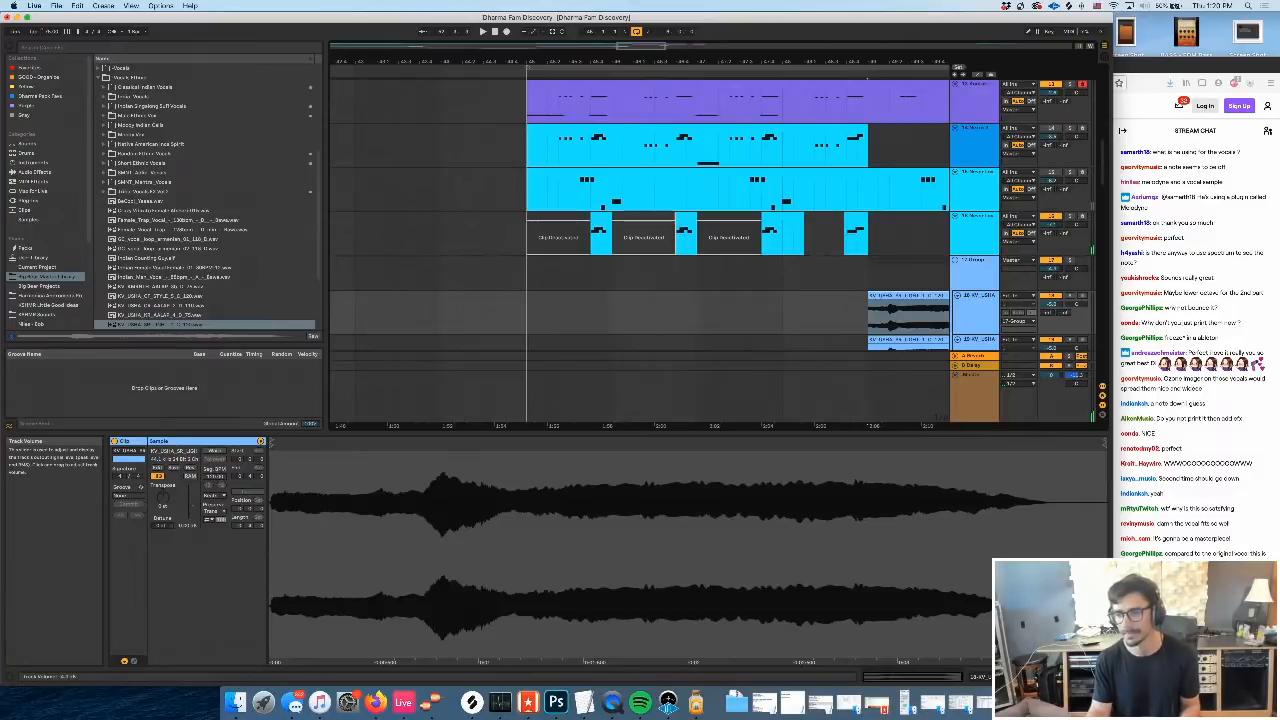
scroll(968, 233, down, 3)
scroll(968, 233, right, 1)
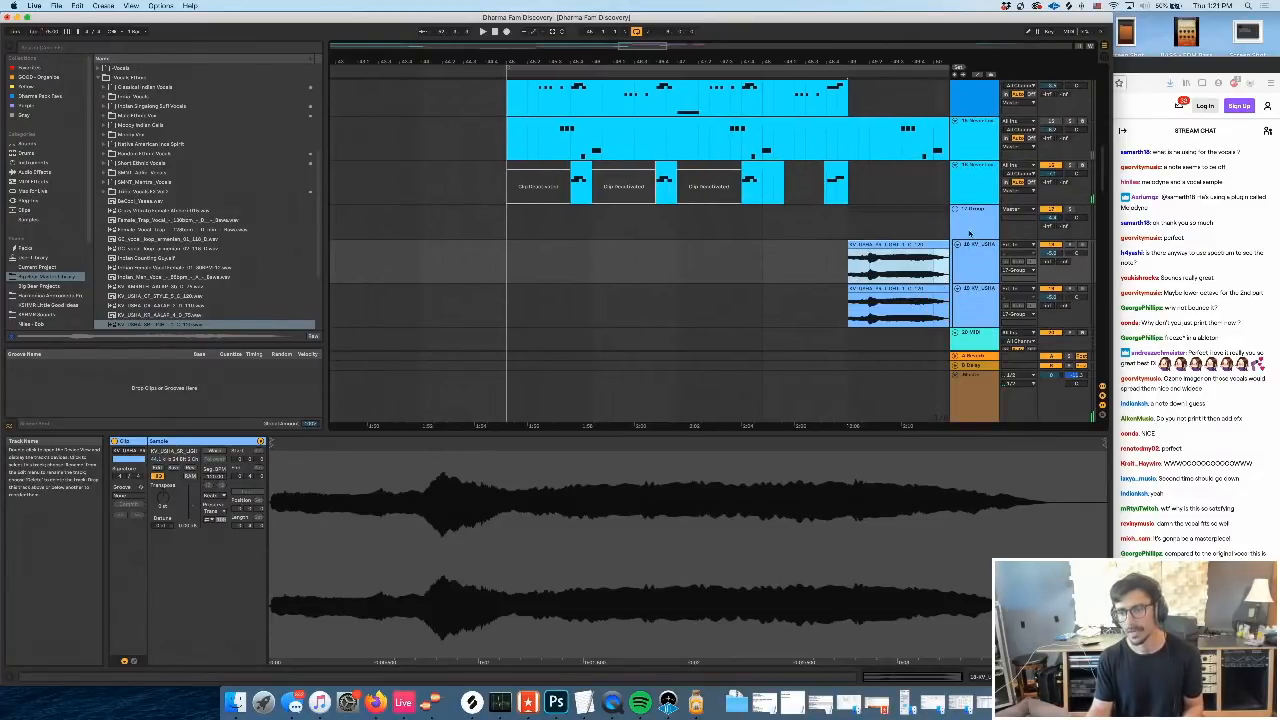
Play the drop from its beginning and follow the drum and instrument tracks
scroll(598, 259, left, 1)
click(456, 222)
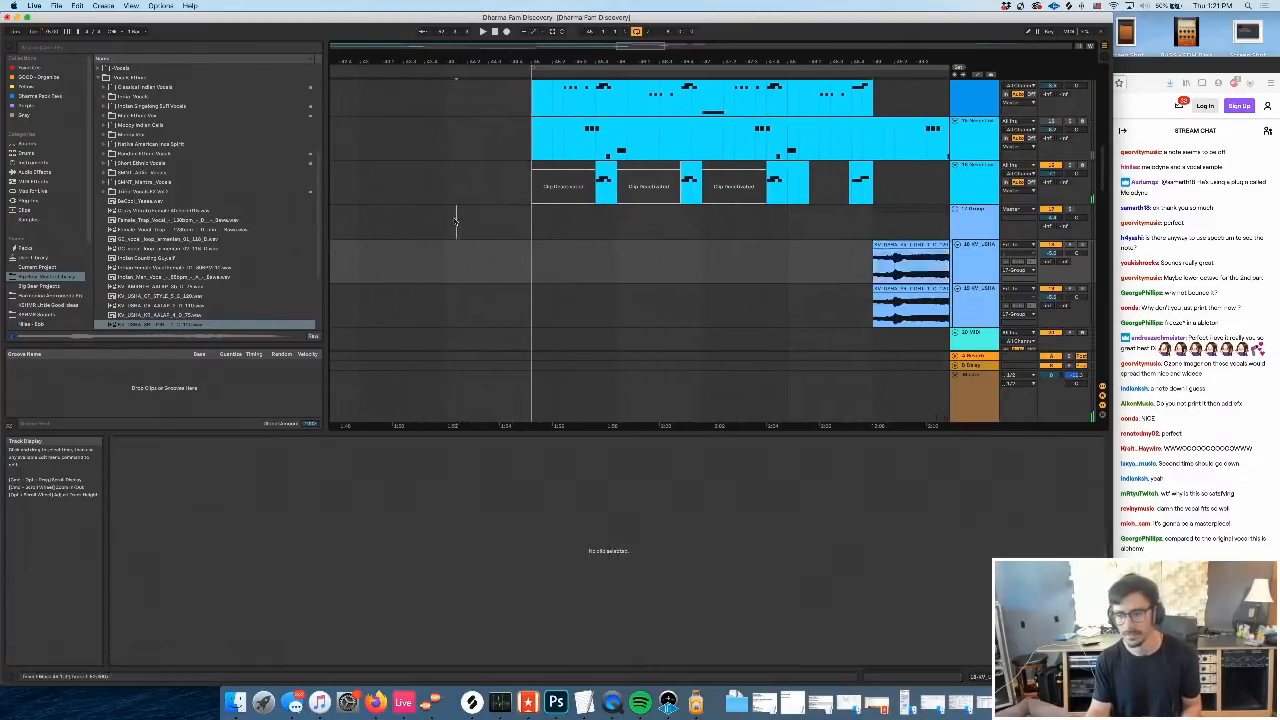
scroll(715, 251, up, 10)
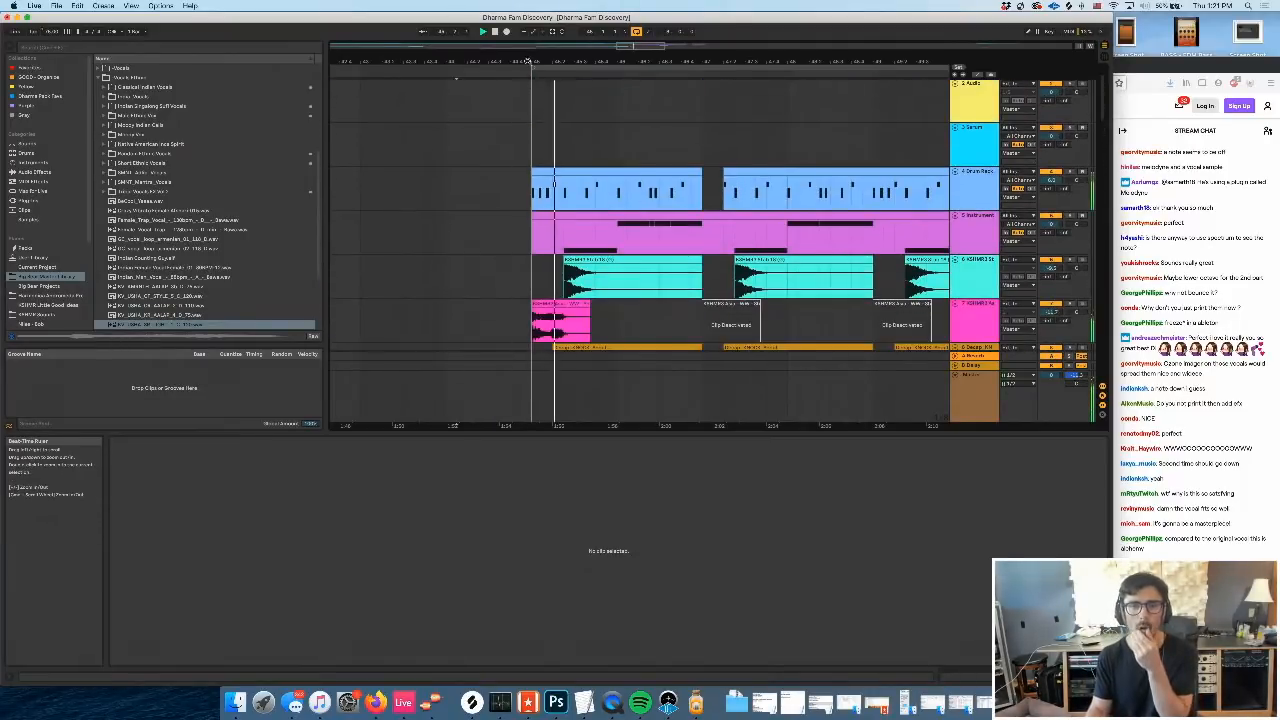
mouse_move(529, 62)
mouse_down()
mouse_move(547, 135)
mouse_move(521, 62)
mouse_up()
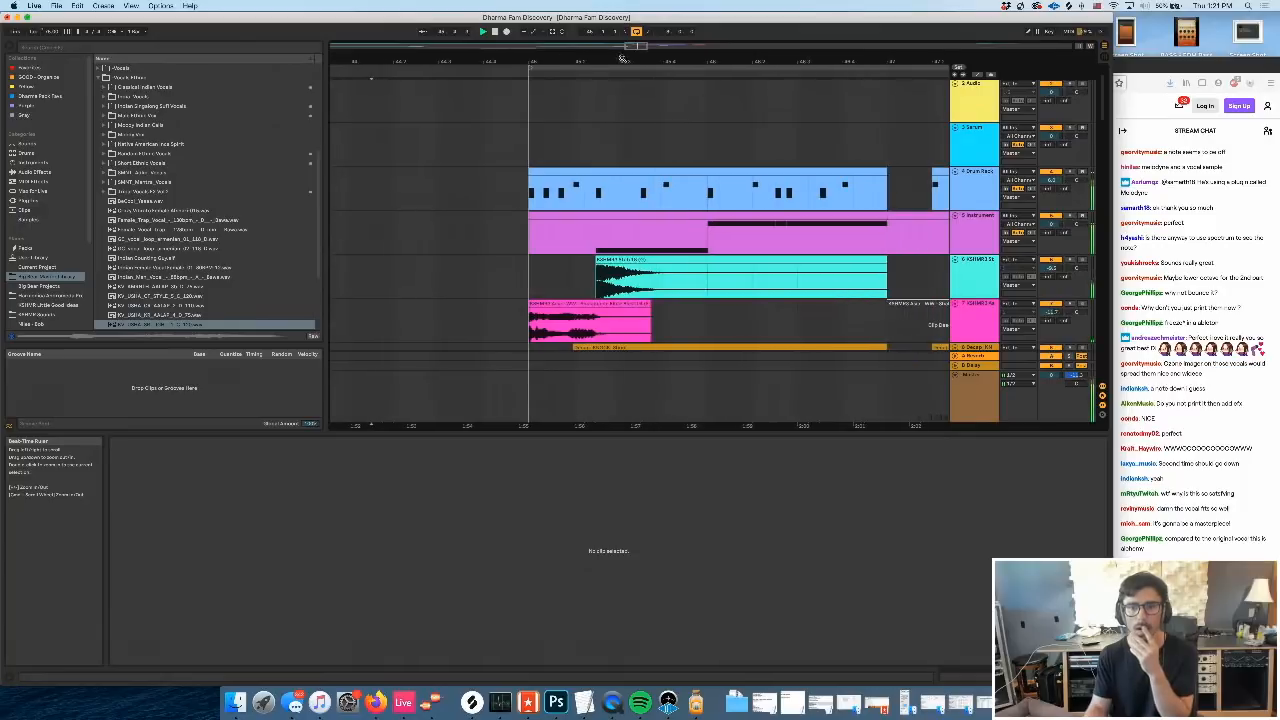
drag(623, 60, 474, 54)
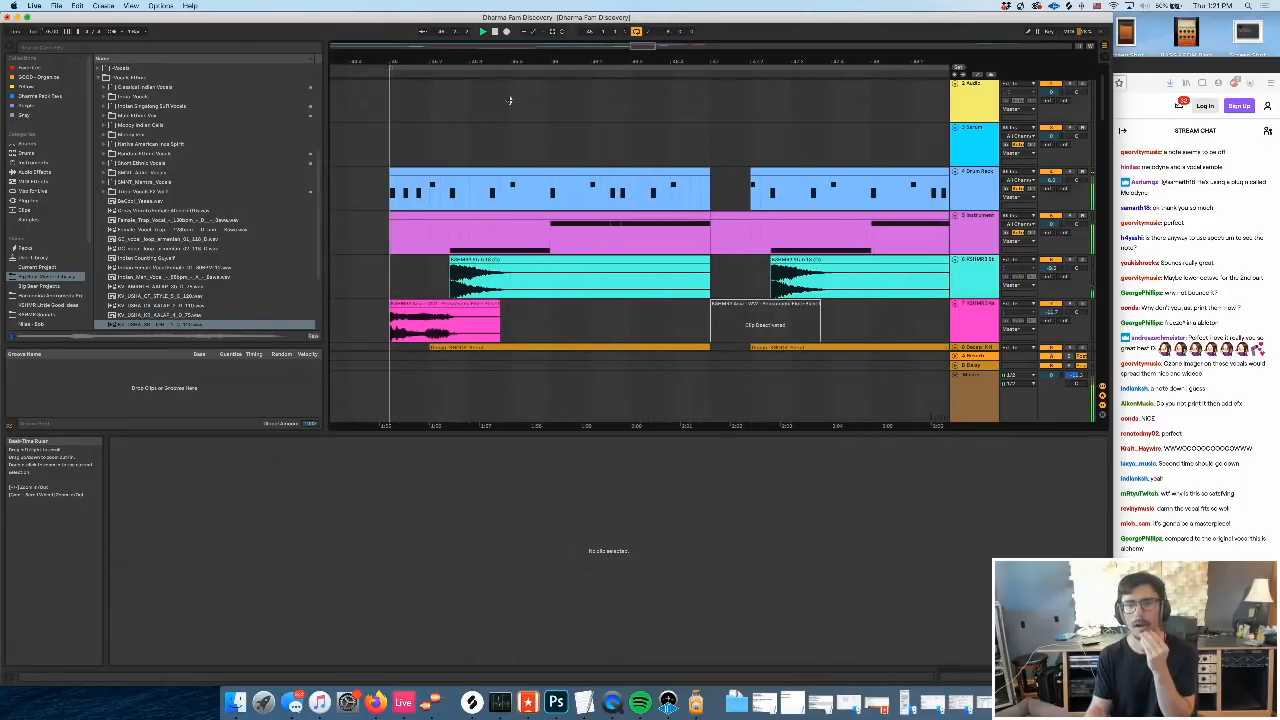
click(646, 179)
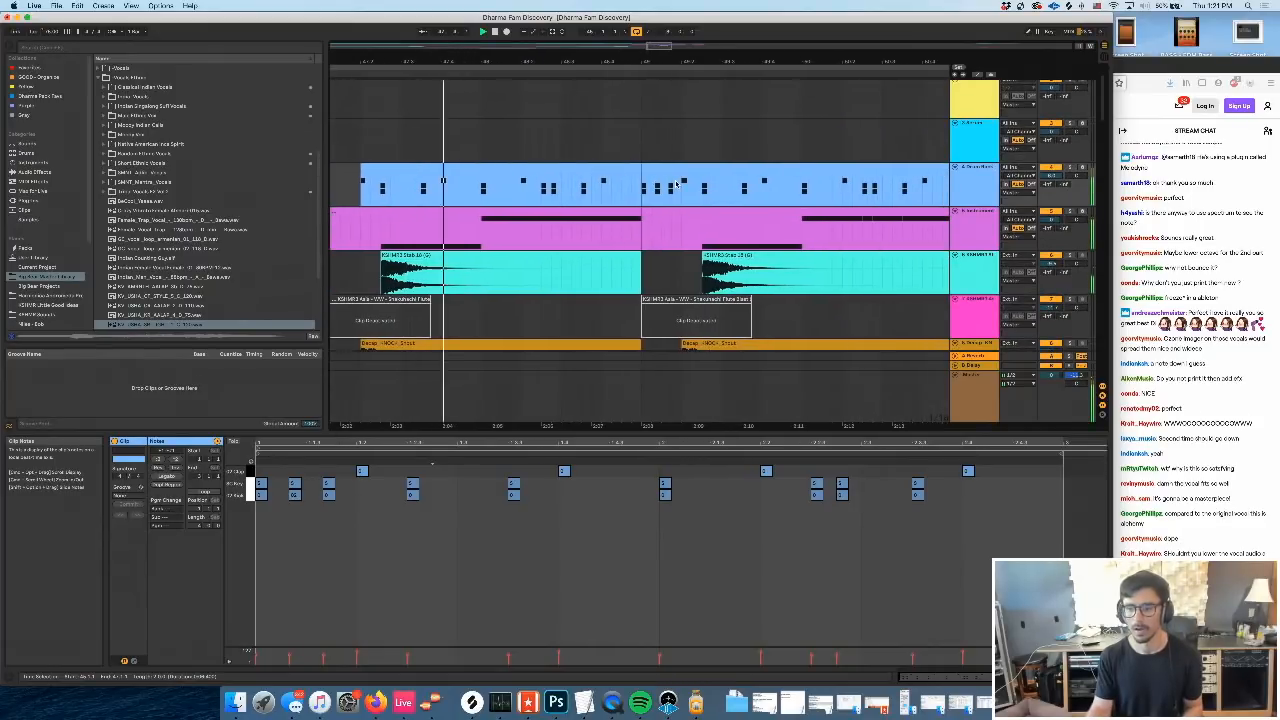
Examine the drop's second half during playback, viewing the brown audio clip before the vocals and the lead vocal clip
scroll(680, 188, down, 3)
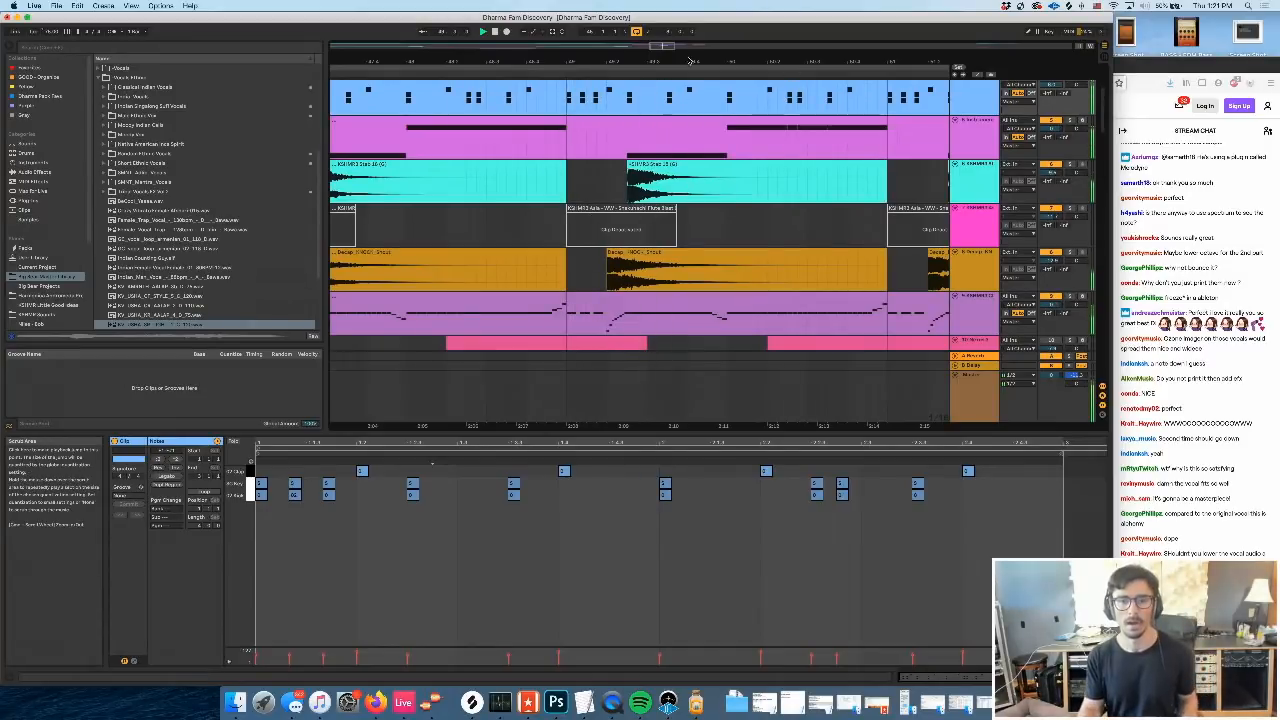
scroll(653, 190, down, 4)
scroll(653, 190, down, 2)
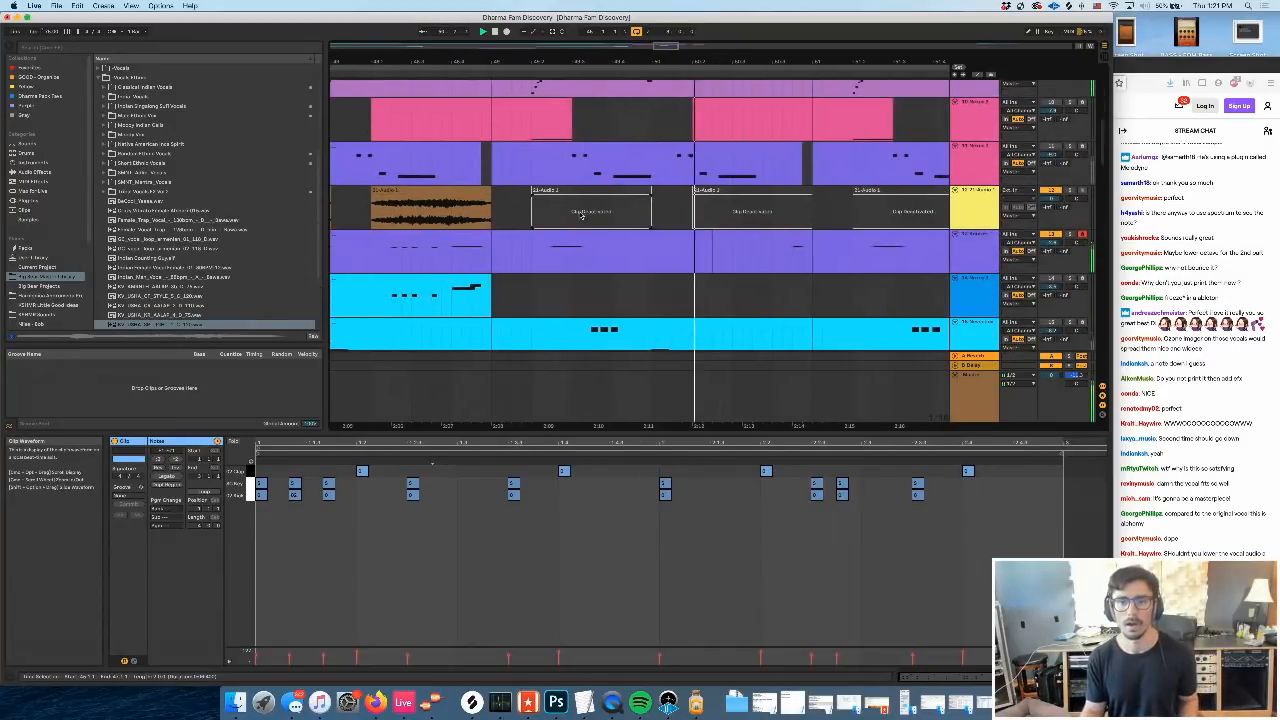
scroll(572, 214, right, 2)
scroll(569, 212, left, 5)
scroll(592, 211, right, 4)
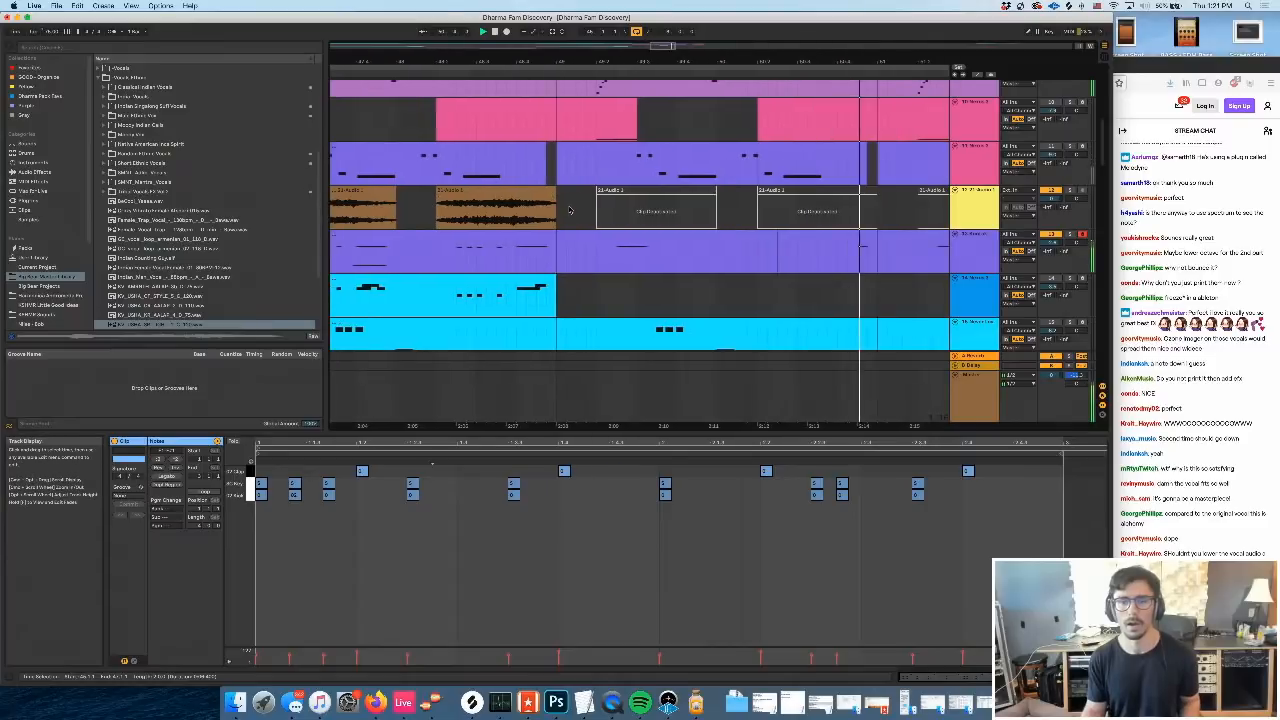
click(520, 226)
scroll(512, 236, down, 8)
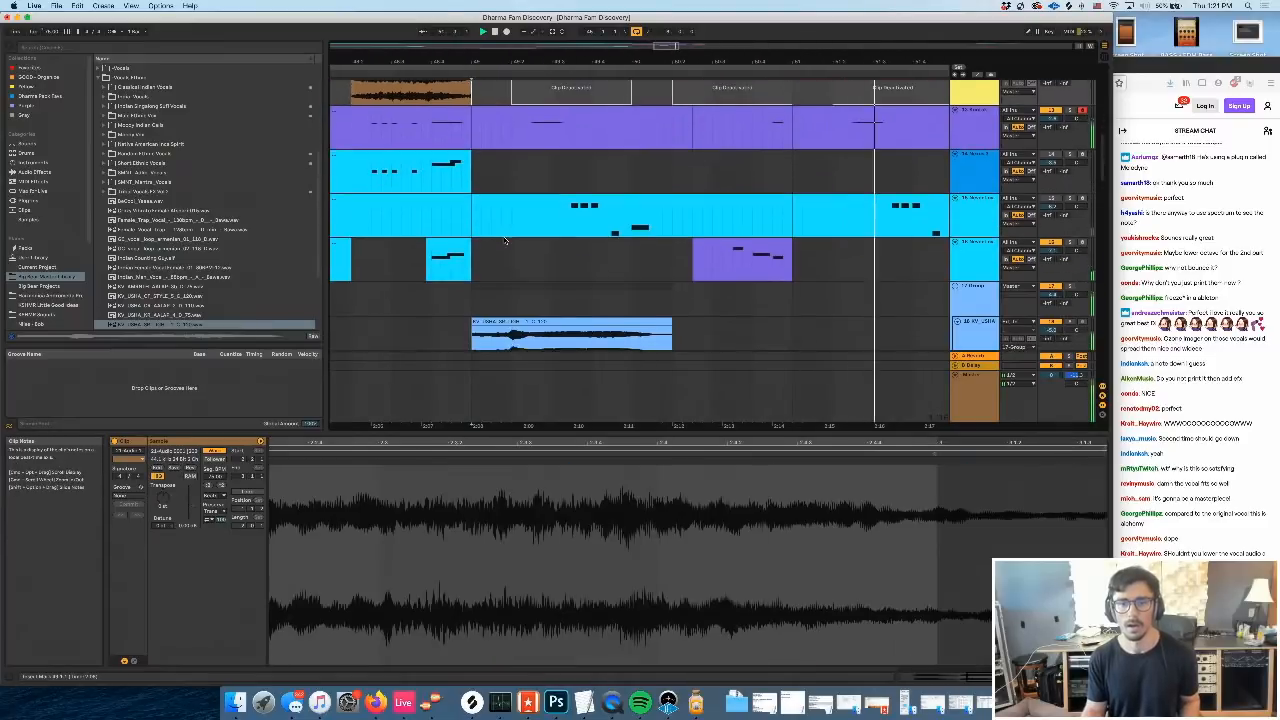
click(472, 240)
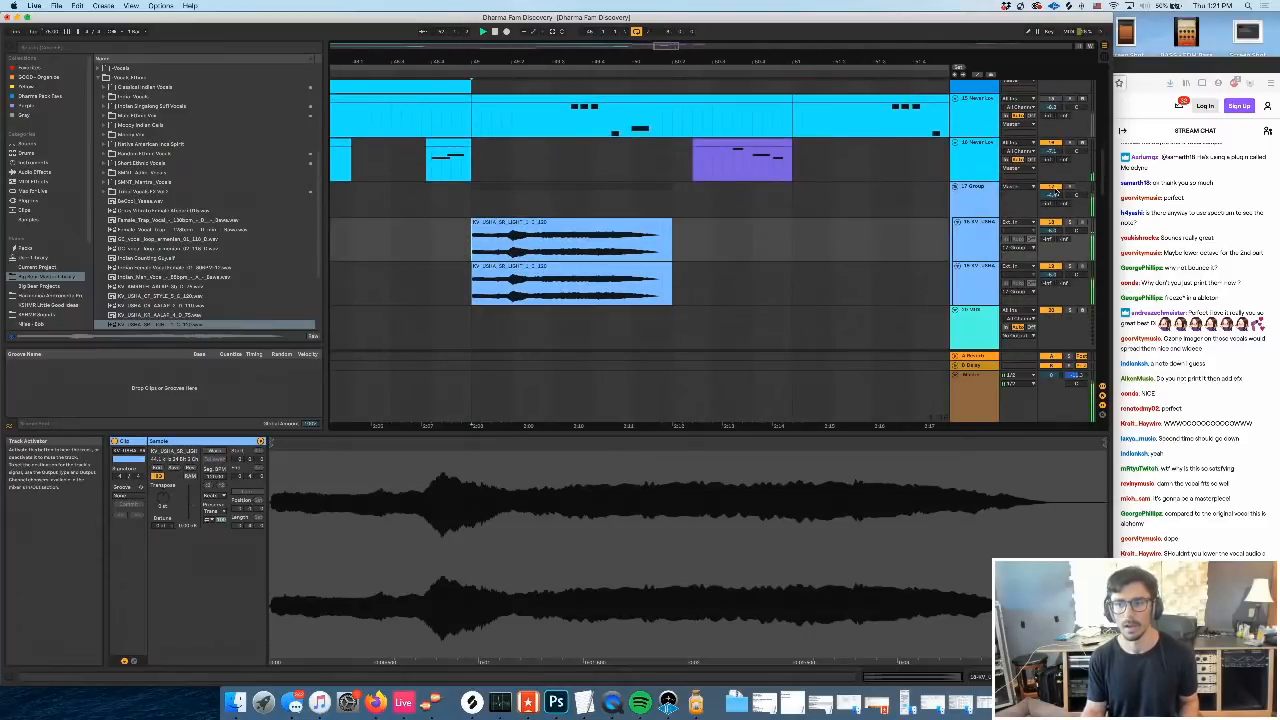
Slightly raise the volume of the vocal group track and view its two vocal clips
drag(1052, 195, 1052, 191)
scroll(545, 264, right, 3)
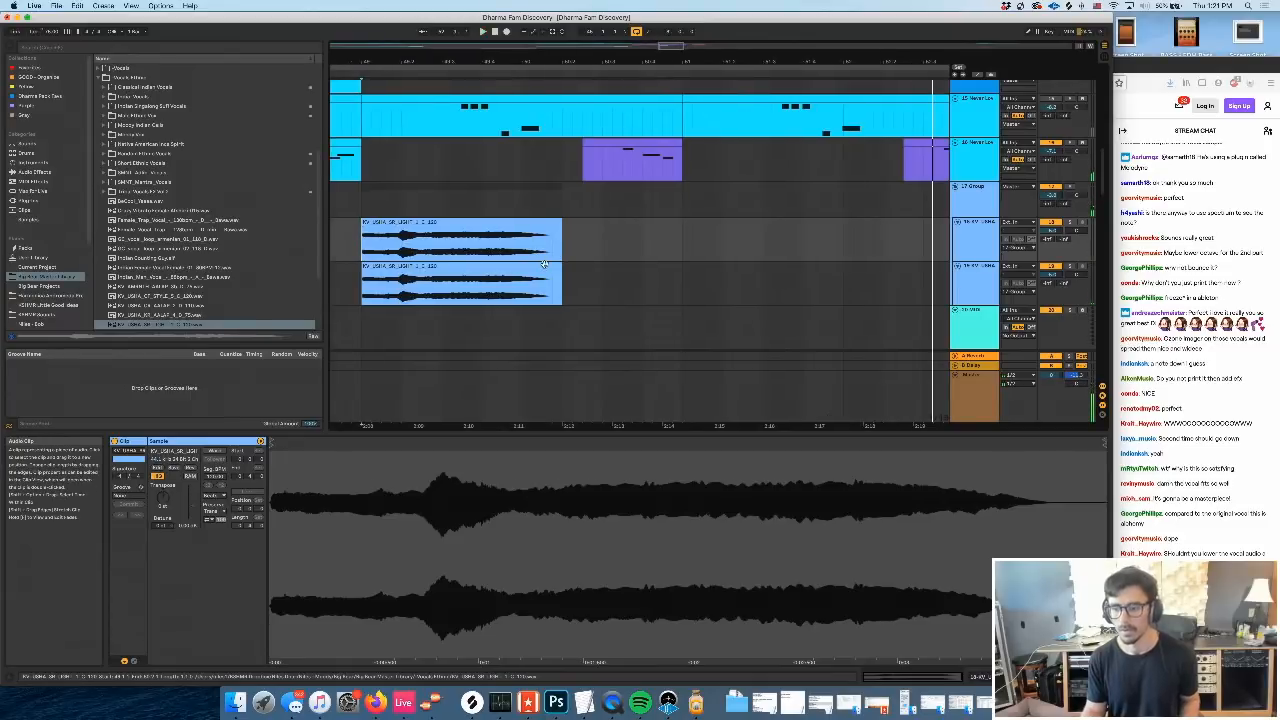
scroll(545, 264, left, 2)
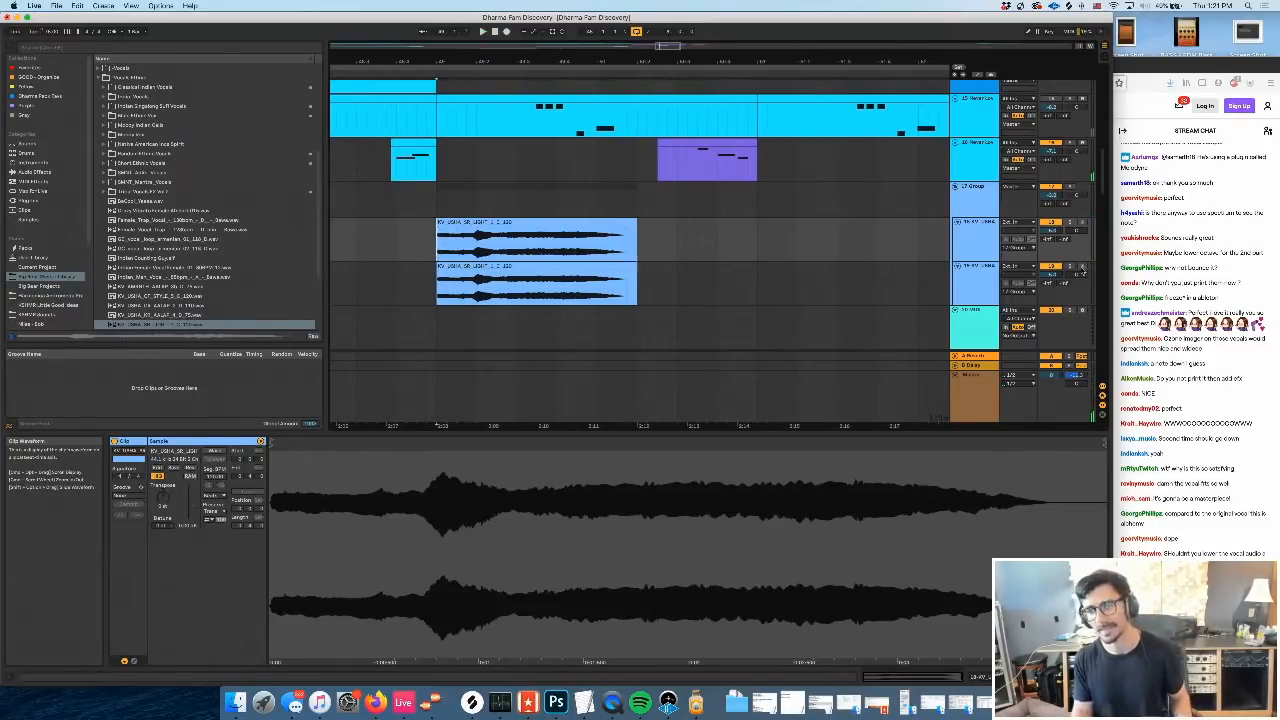
Solo the vocal group, adjust the upper vocal track's pan and play the vocal section
click(1070, 187)
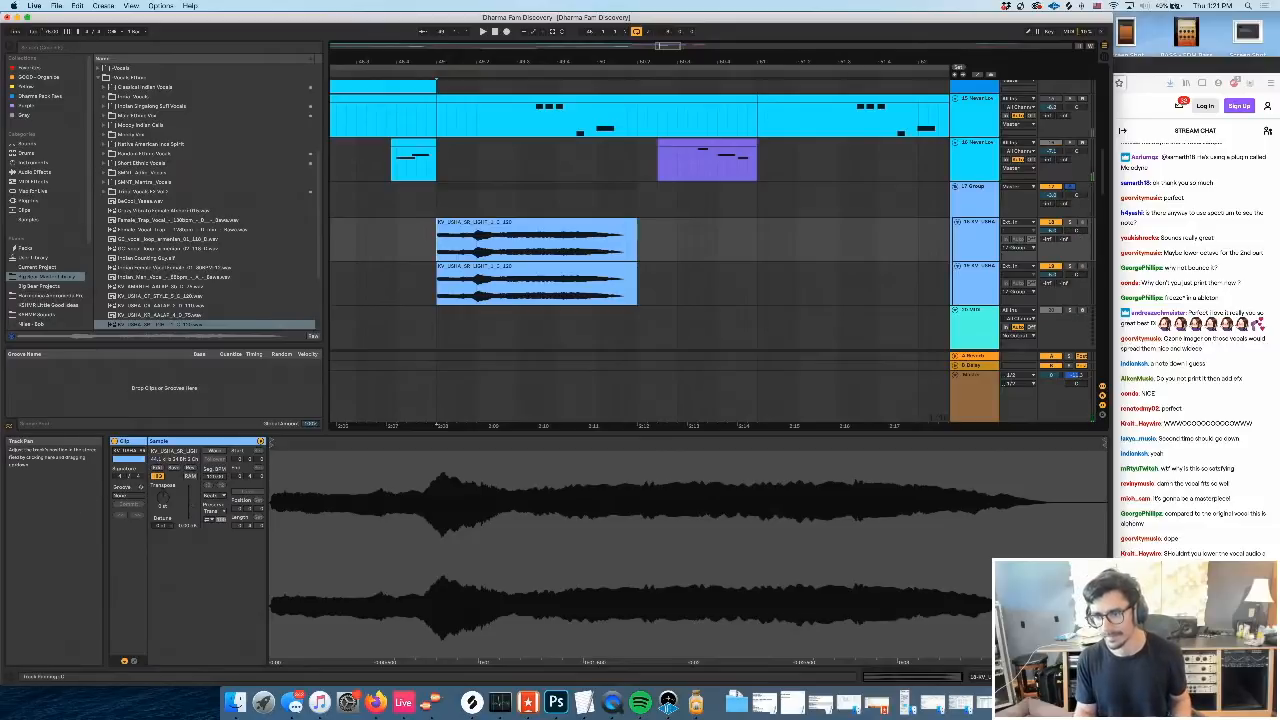
drag(1077, 230, 1077, 235)
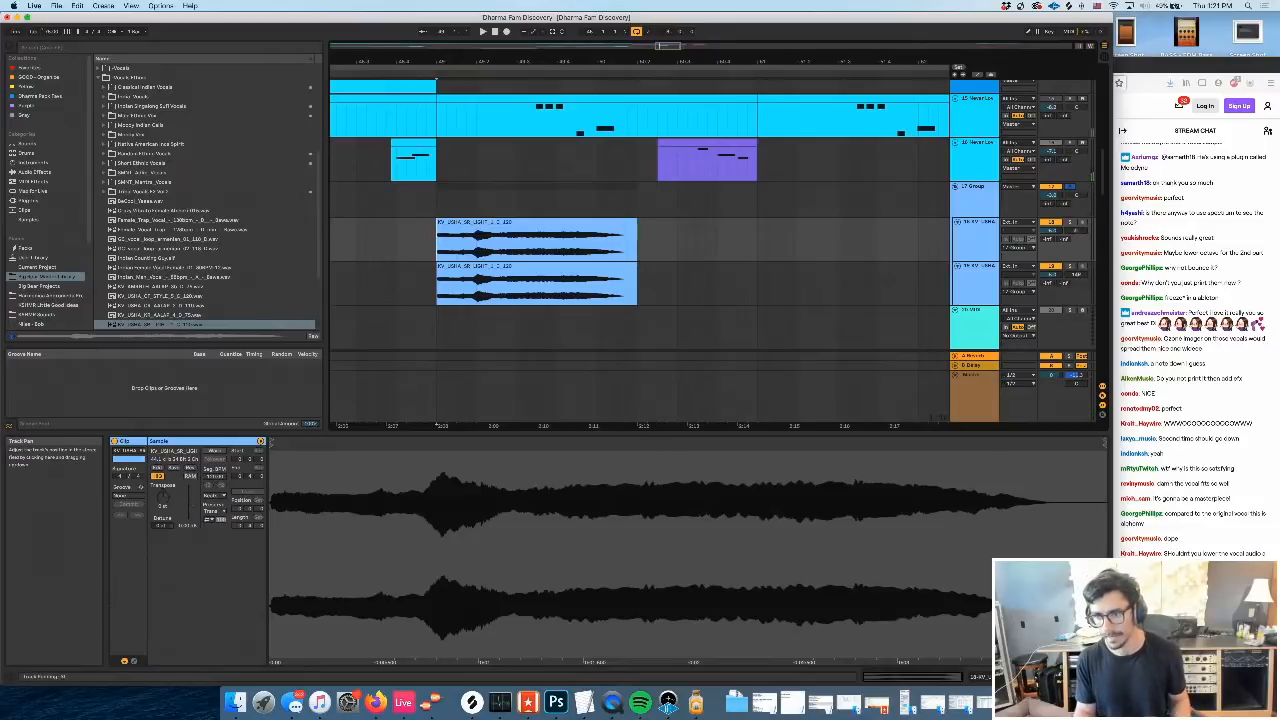
key(space)
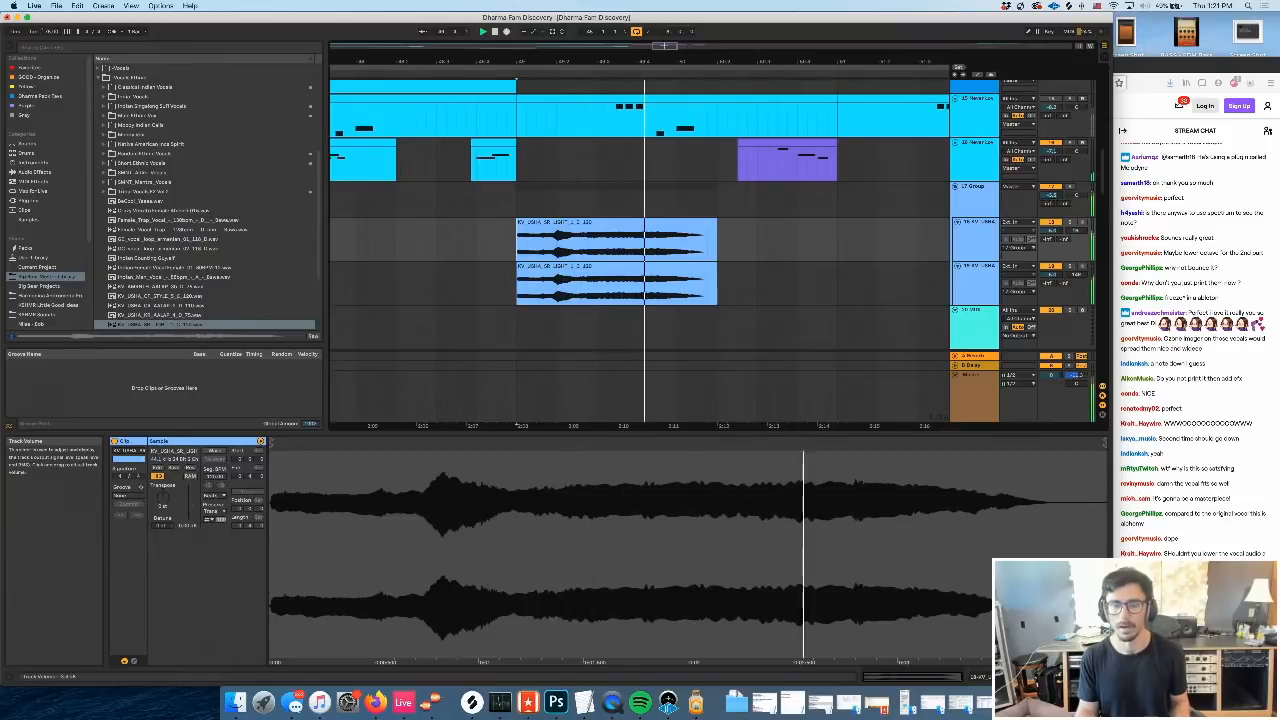
Select the Kontakt track above the vocals, view its clip during playback and stop playback
scroll(851, 270, up, 5)
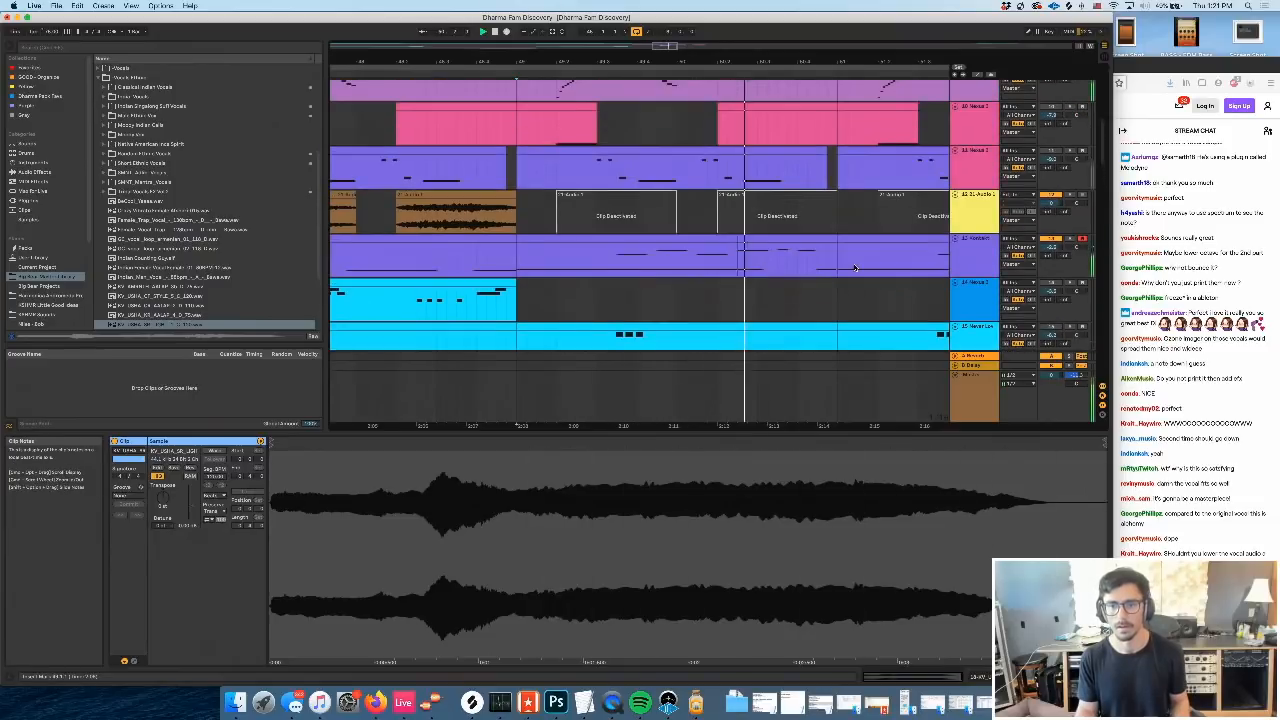
click(980, 258)
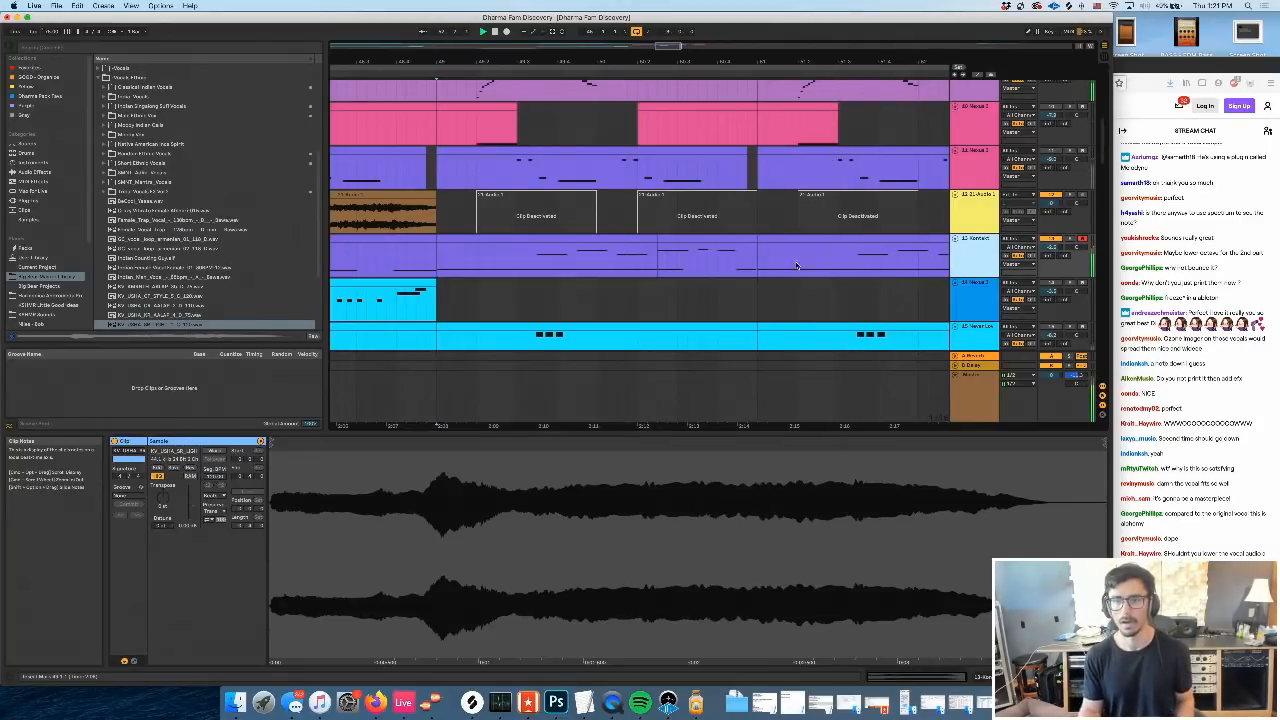
scroll(797, 265, right, 3)
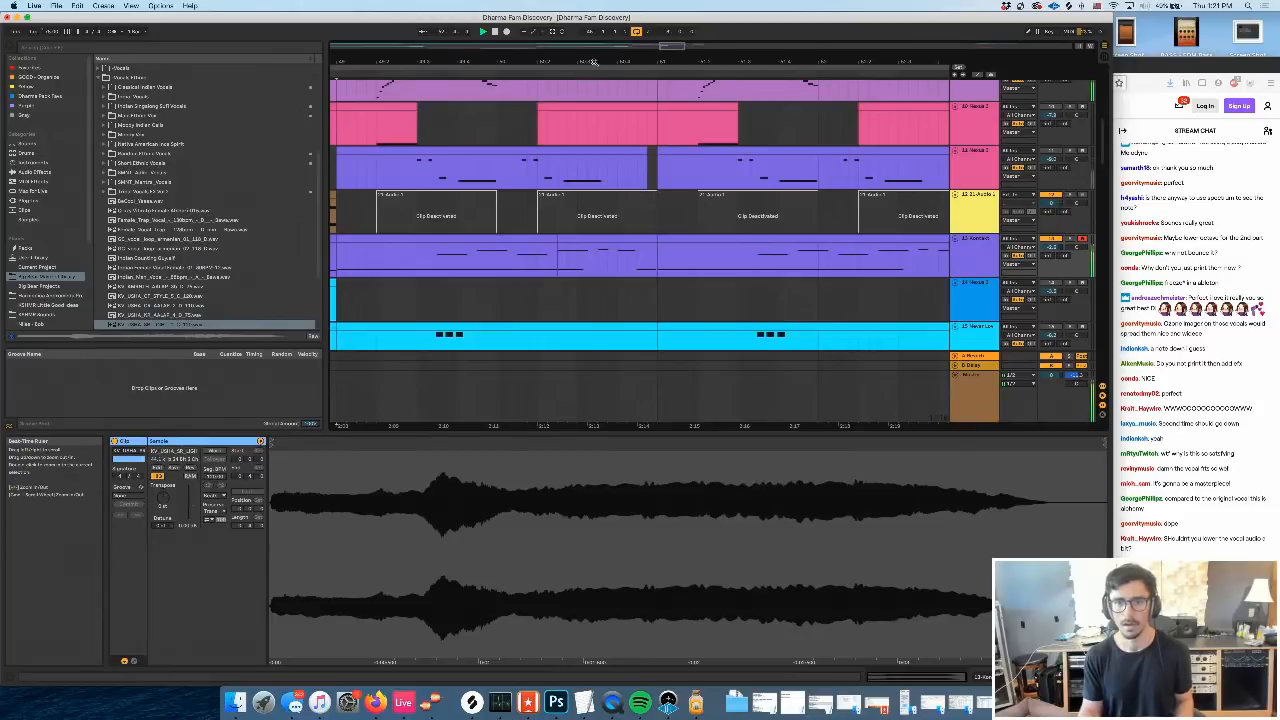
key(space)
drag(594, 62, 595, 60)
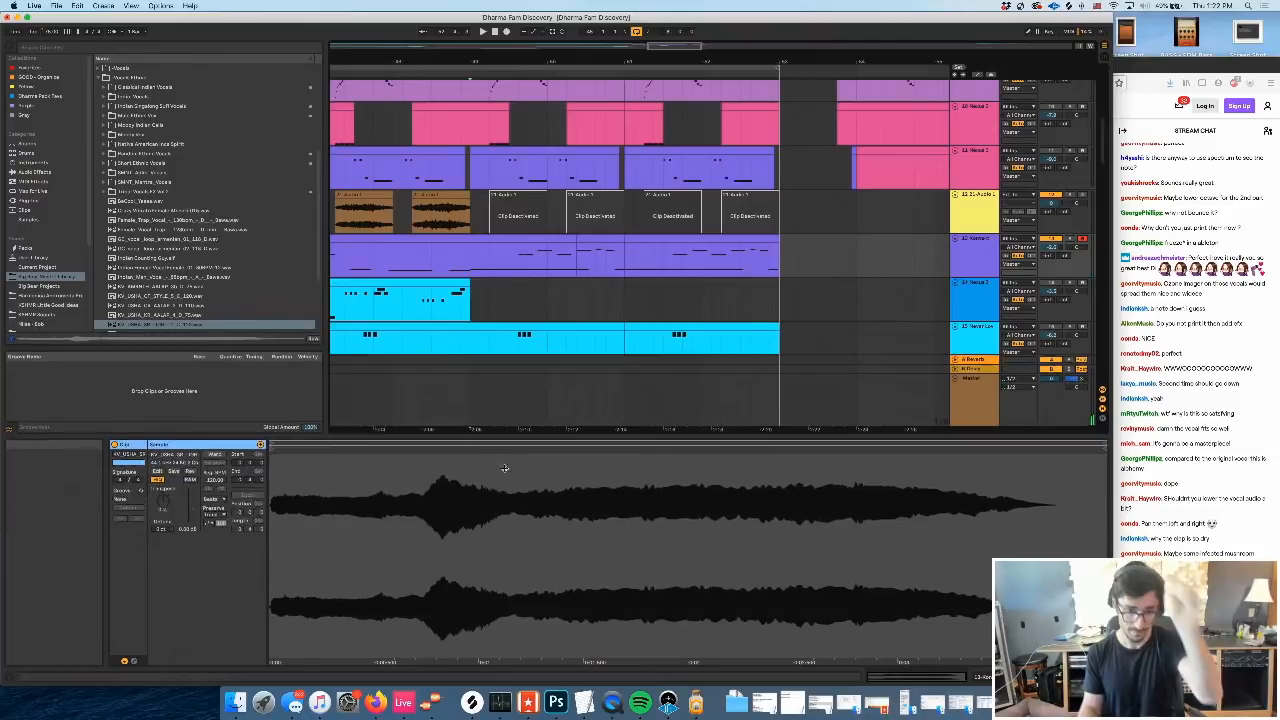
Hide the clip detail view and play the arrangement from the song's beginning, viewing the intro tracks
drag(490, 440, 498, 478)
drag(433, 59, 650, 20)
scroll(550, 284, left, 8)
scroll(550, 284, up, 1)
scroll(515, 311, left, 6)
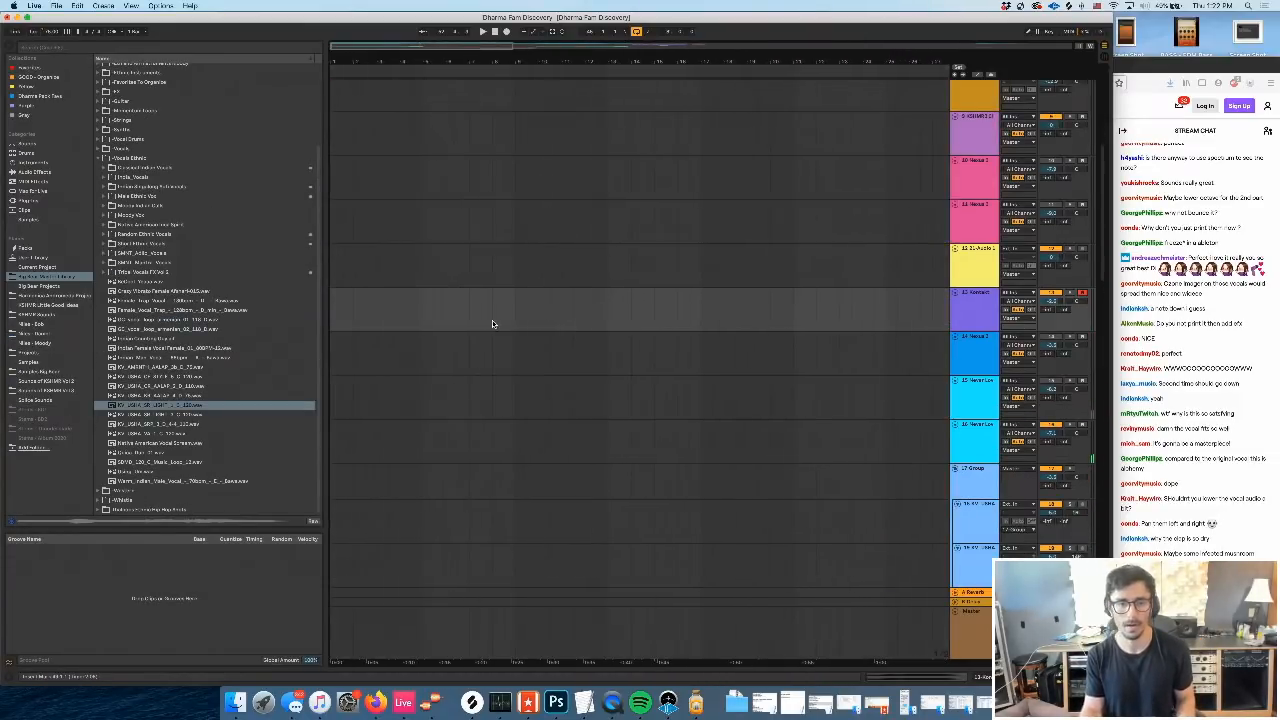
scroll(403, 361, down, 10)
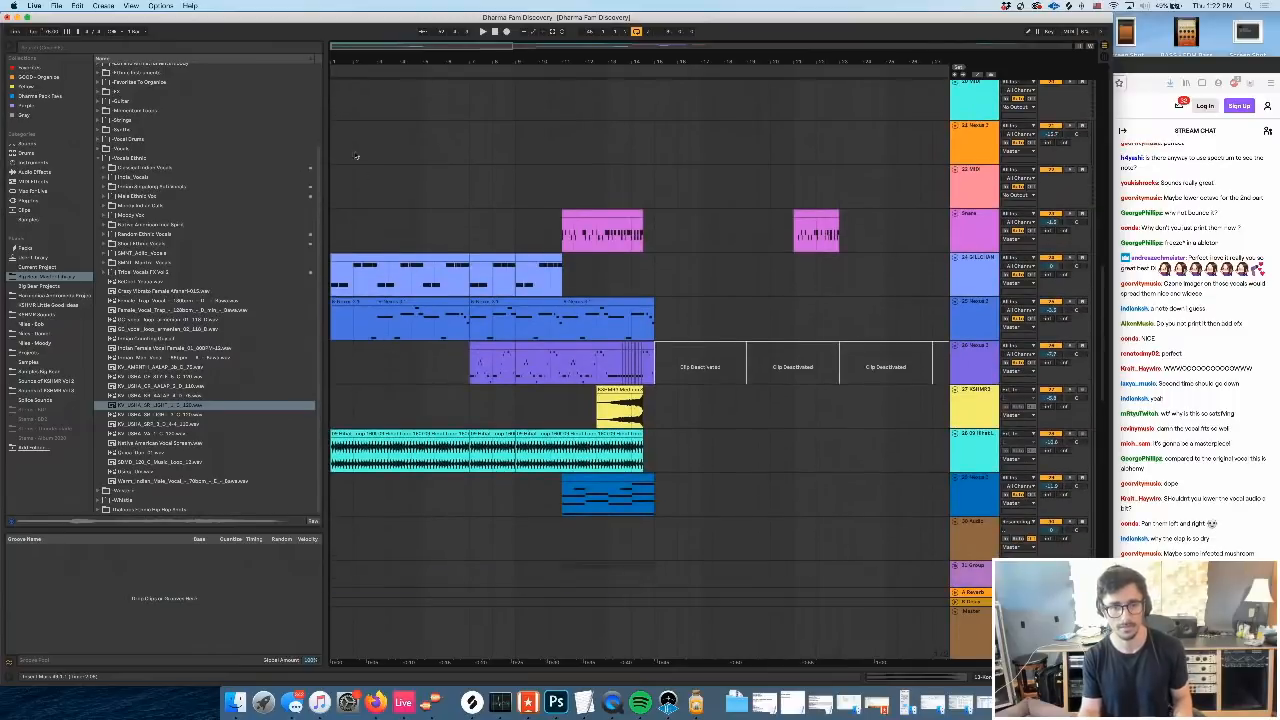
click(332, 150)
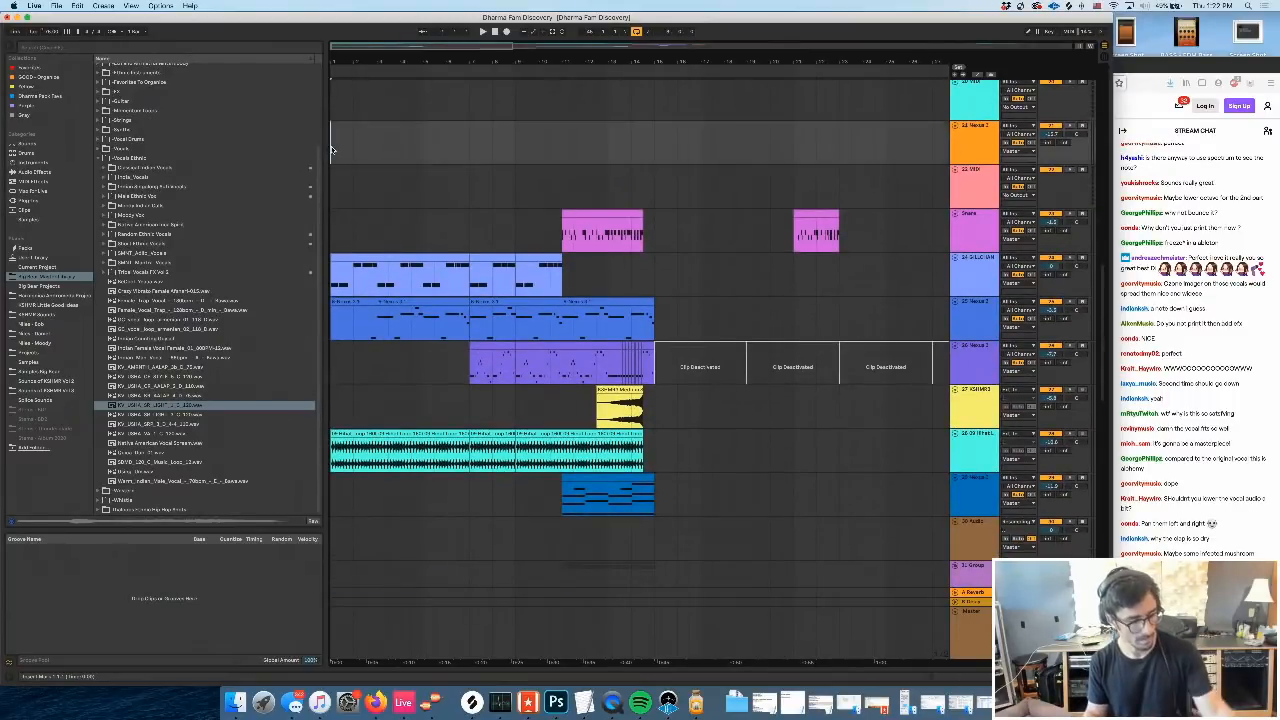
key(space)
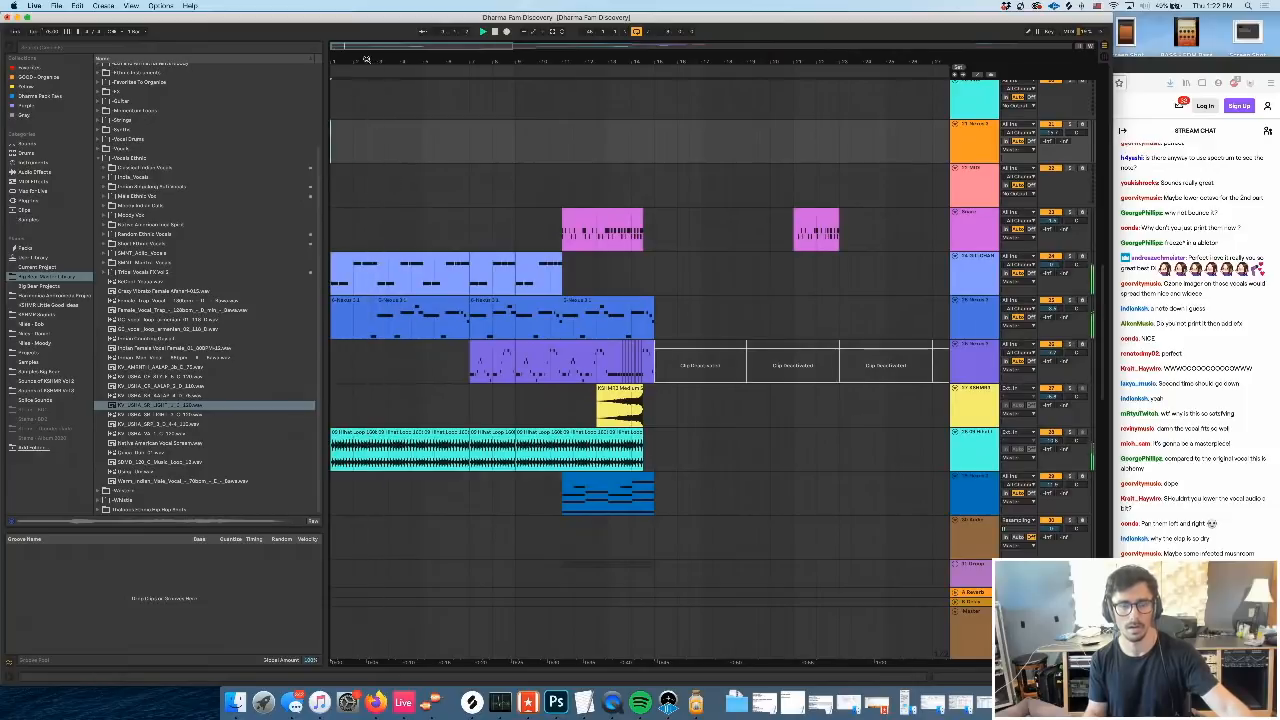
drag(366, 60, 366, 100)
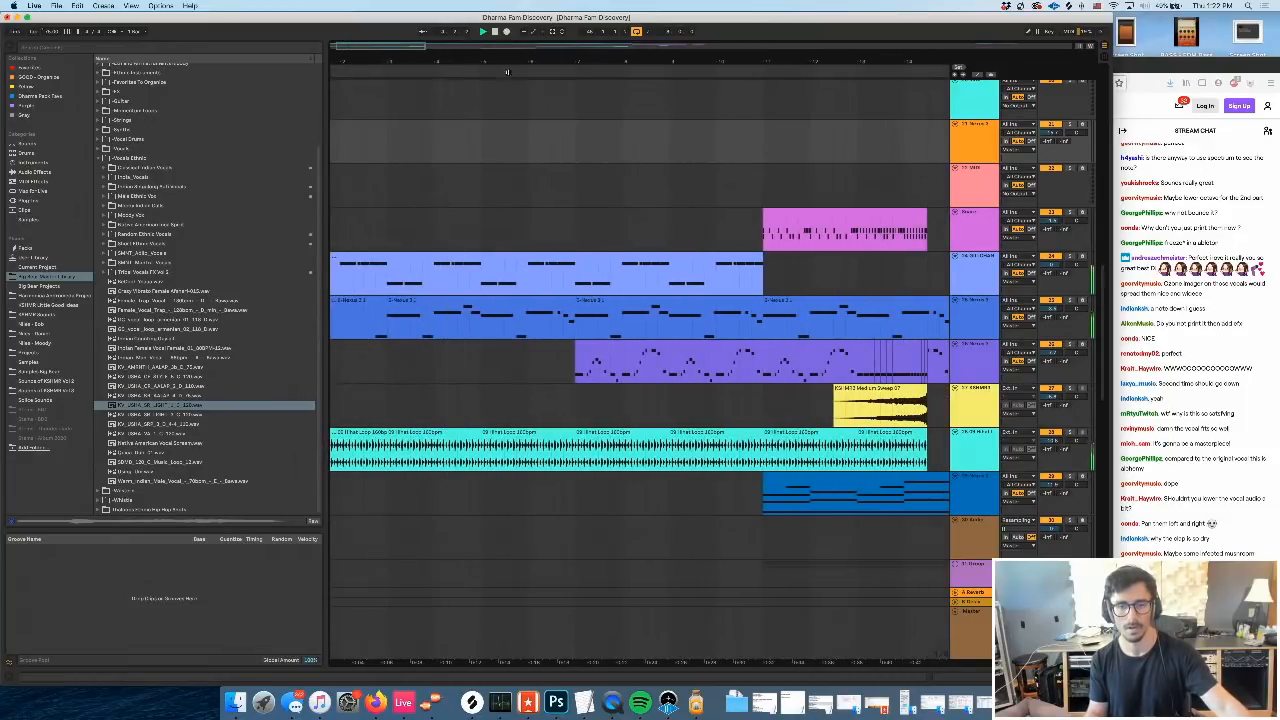
drag(513, 61, 425, 58)
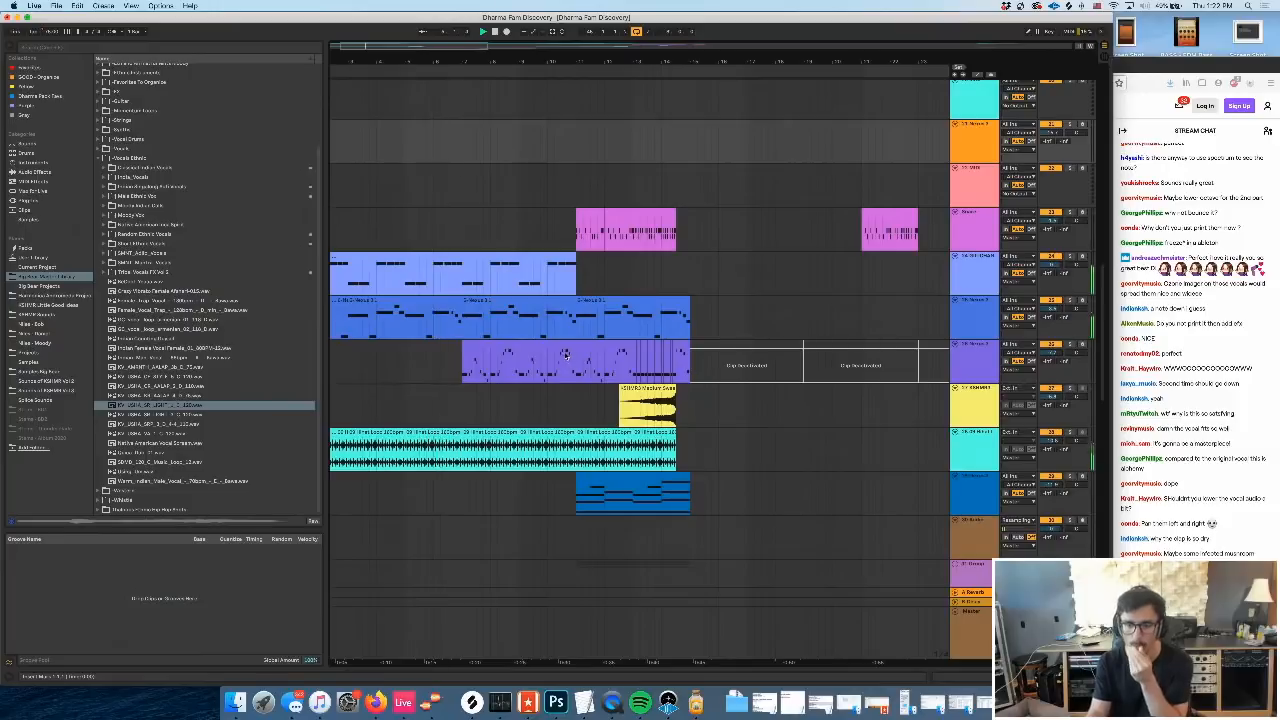
Add a Reverb effect to the dark blue Nexus 2 intro melody track and increase its decay time
click(963, 328)
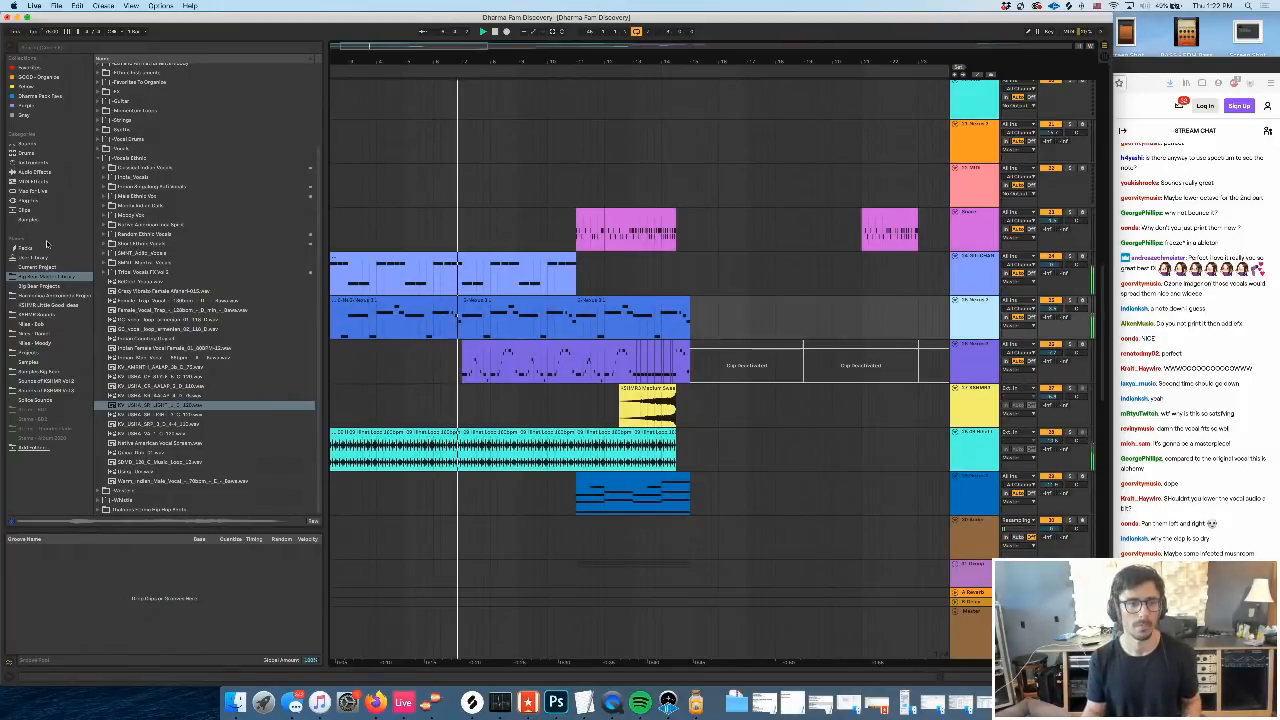
click(35, 172)
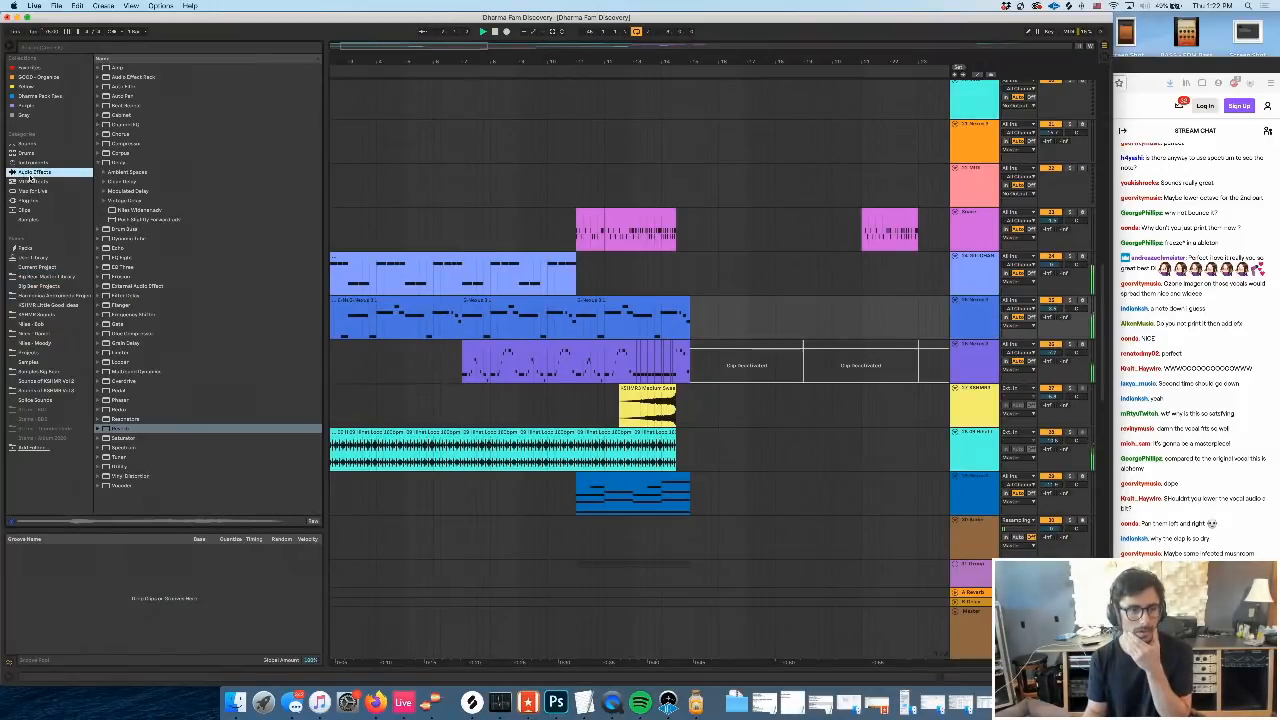
click(141, 430)
key(Return)
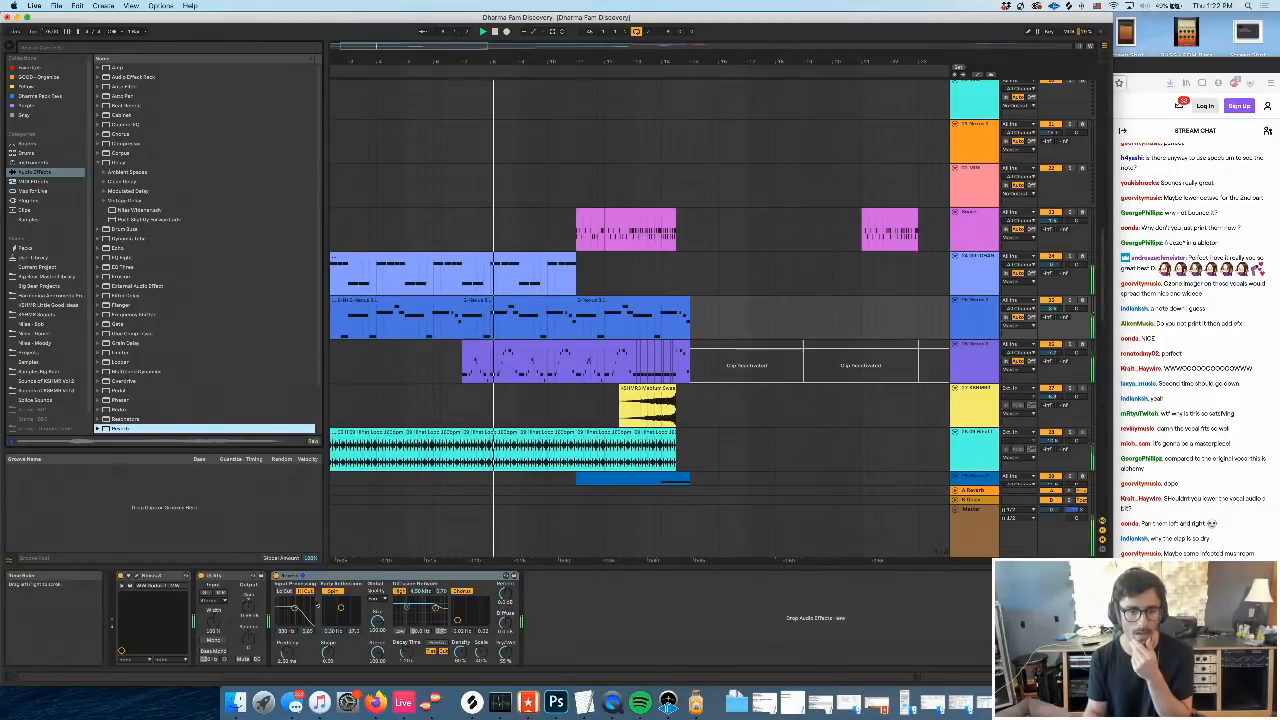
drag(407, 652, 407, 632)
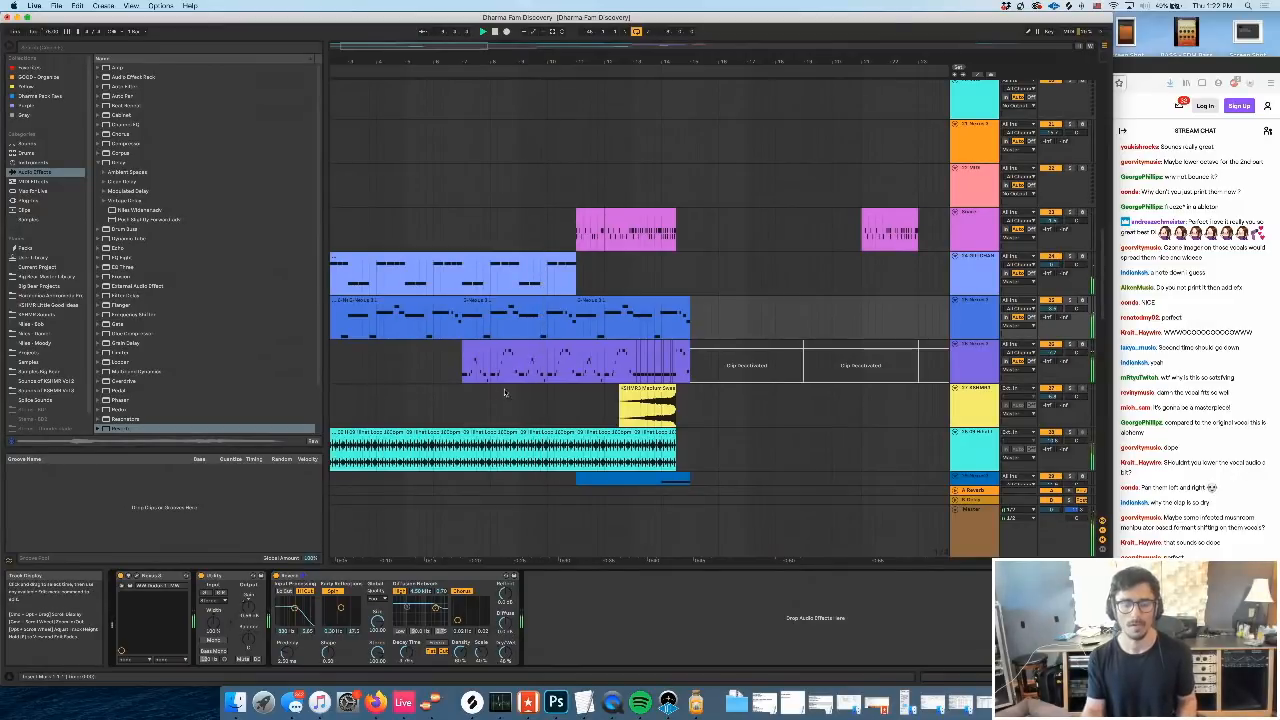
Follow playback through the intro build-up into the first drop, examining the melody, pink Nexus and drum tracks
scroll(490, 330, right, 2)
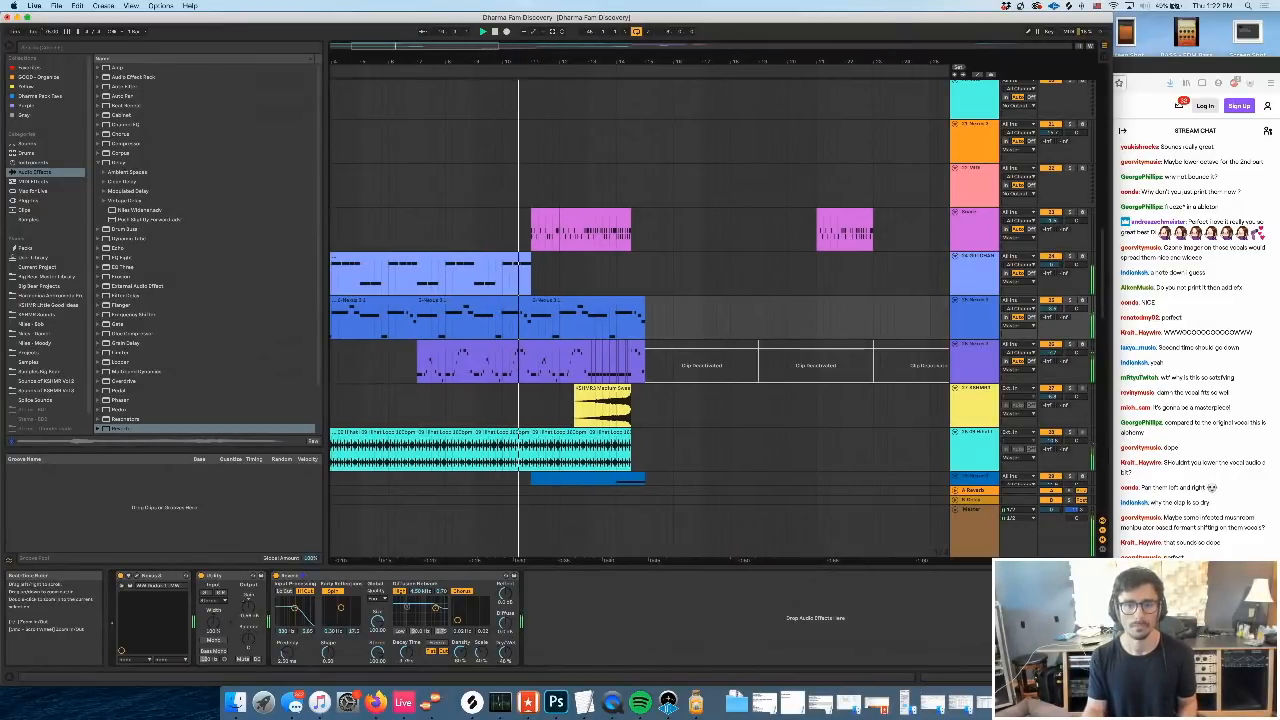
scroll(465, 63, up, 5)
scroll(465, 63, down, 2)
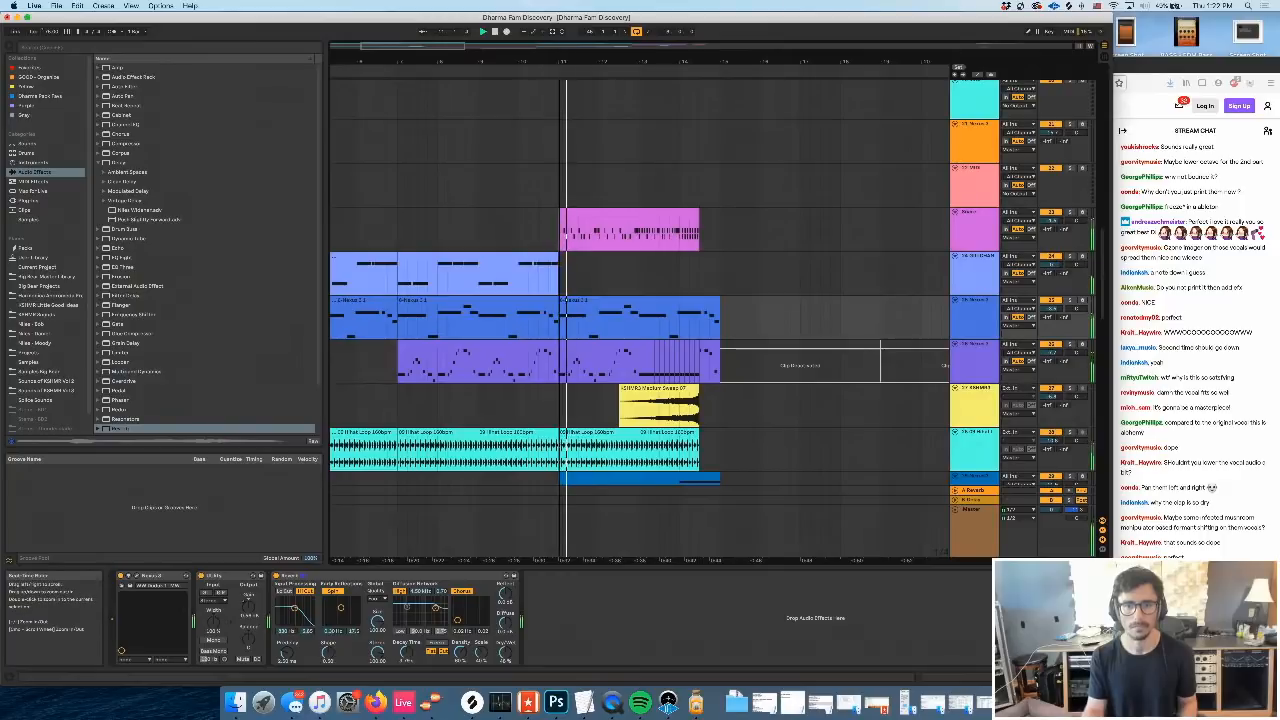
drag(554, 63, 505, 78)
scroll(546, 262, right, 2)
scroll(545, 265, right, 1)
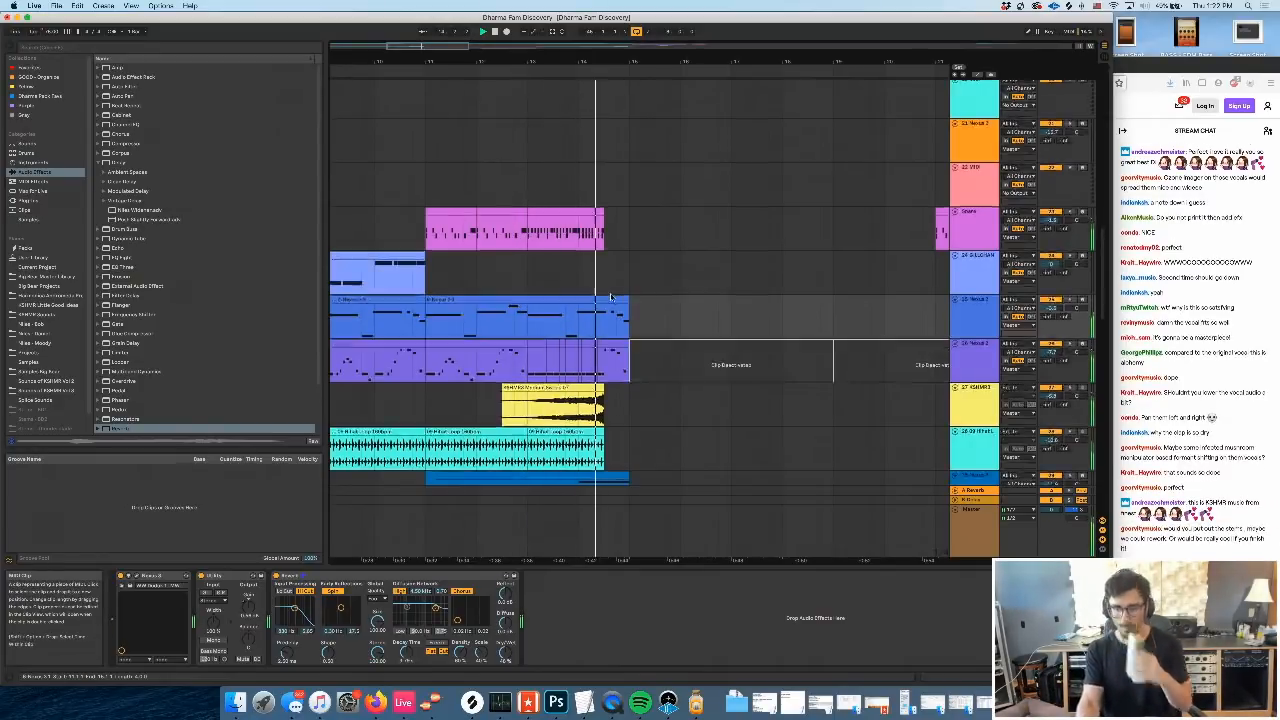
scroll(590, 250, down, 3)
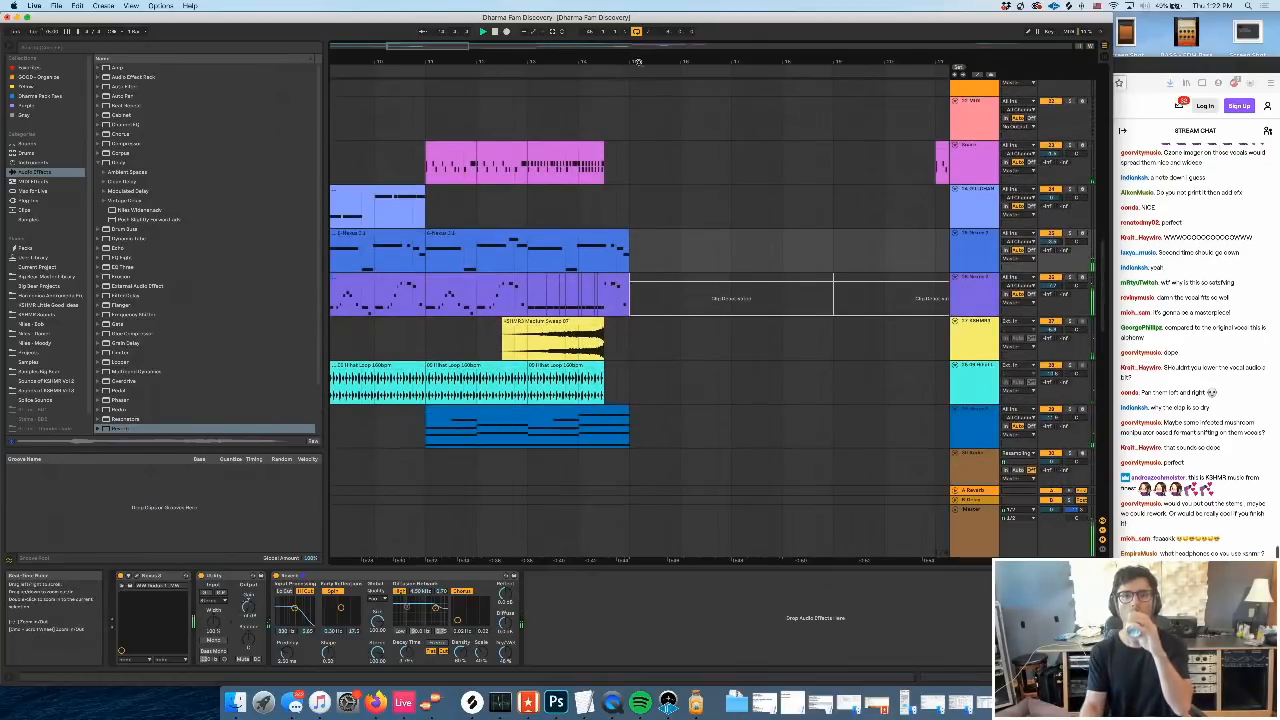
drag(641, 61, 588, 57)
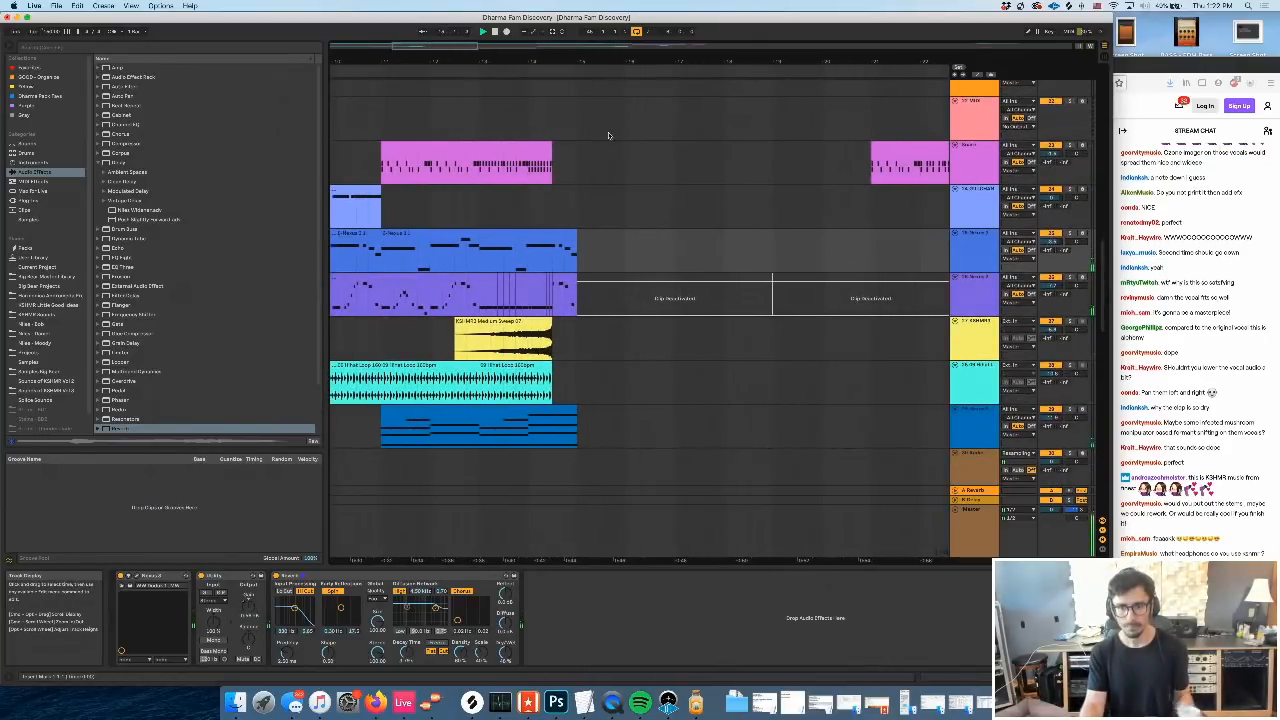
scroll(700, 251, down, 3)
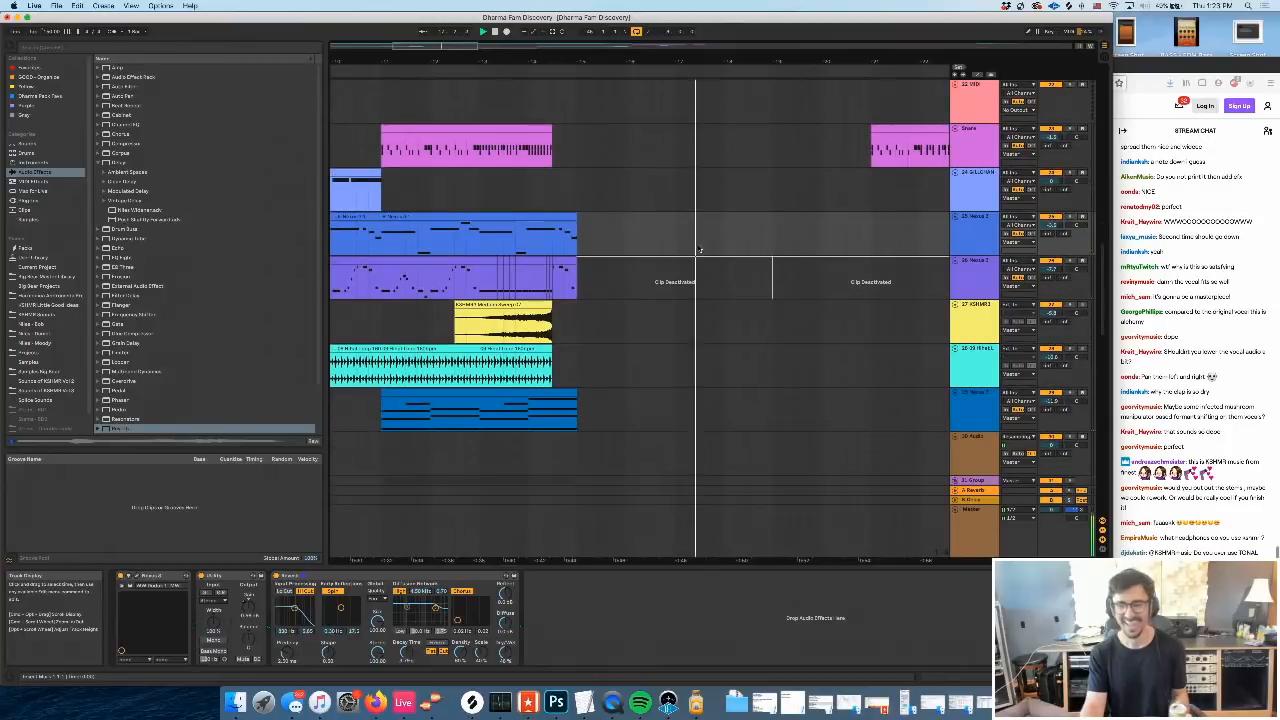
scroll(700, 251, down, 10)
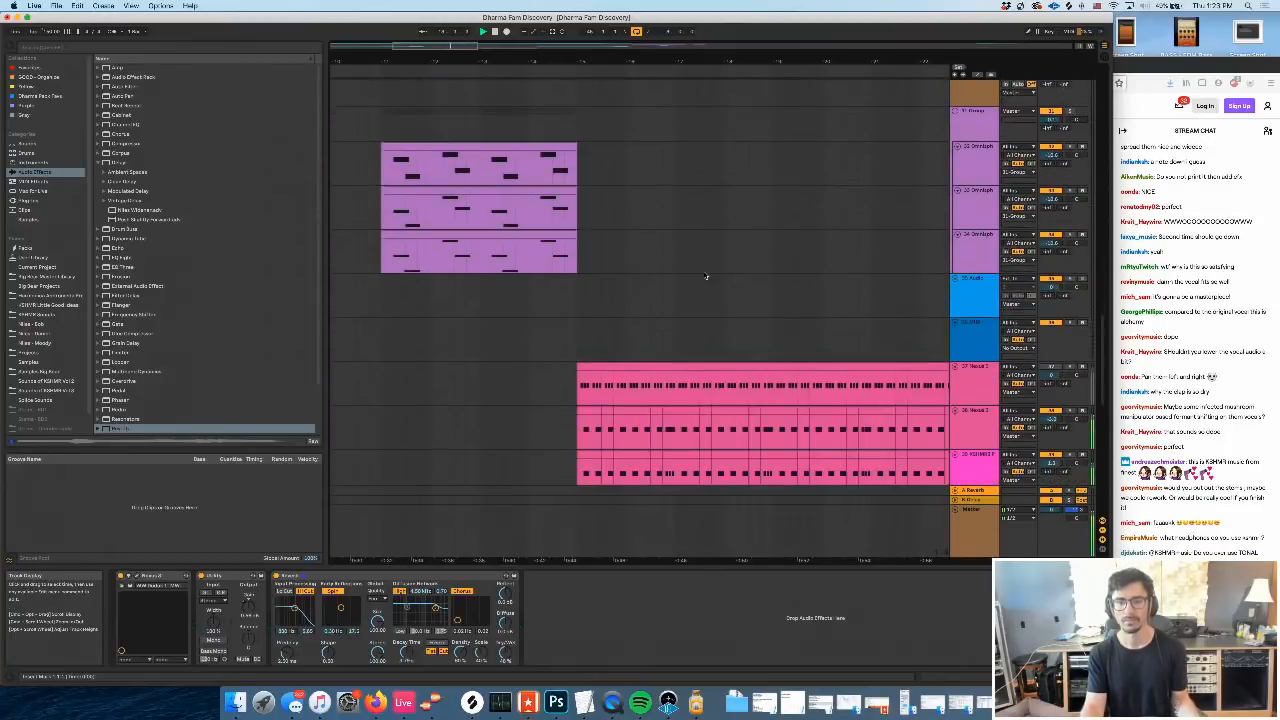
scroll(709, 278, down, 6)
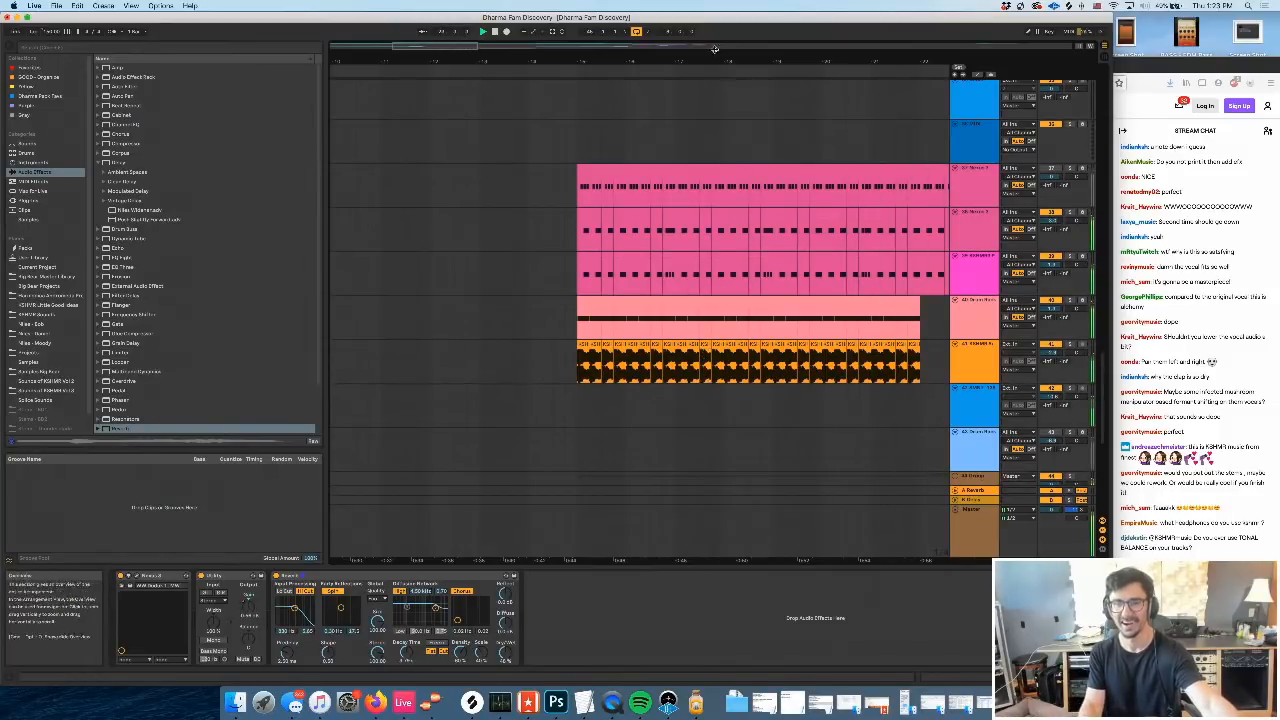
drag(713, 59, 471, 59)
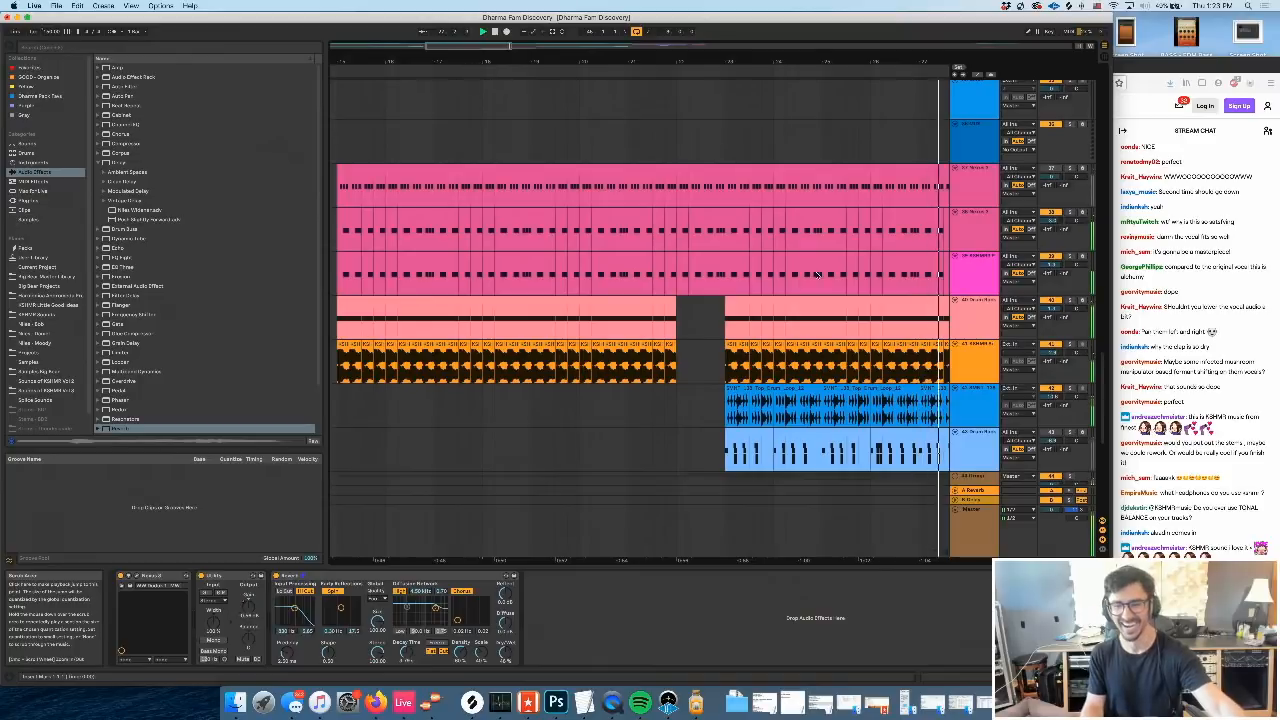
Check the Invisible Limiter on the master track and insert a Utility device in front of it
click(985, 527)
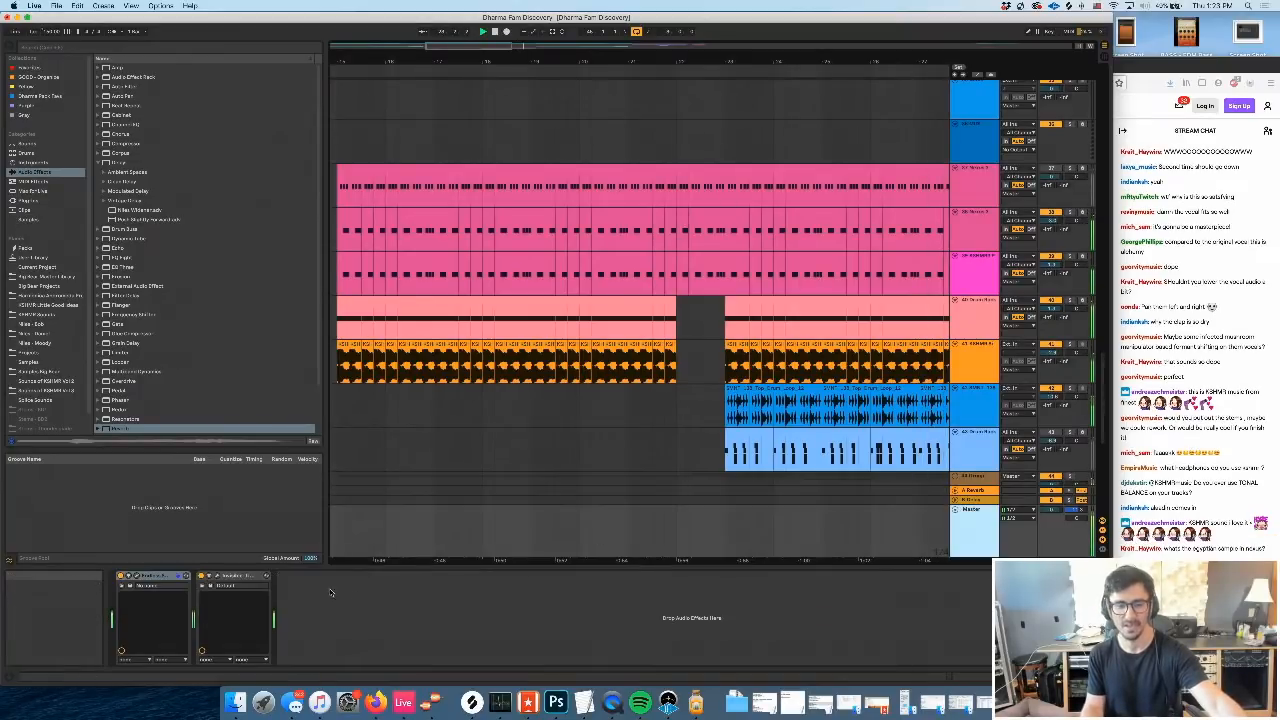
click(219, 579)
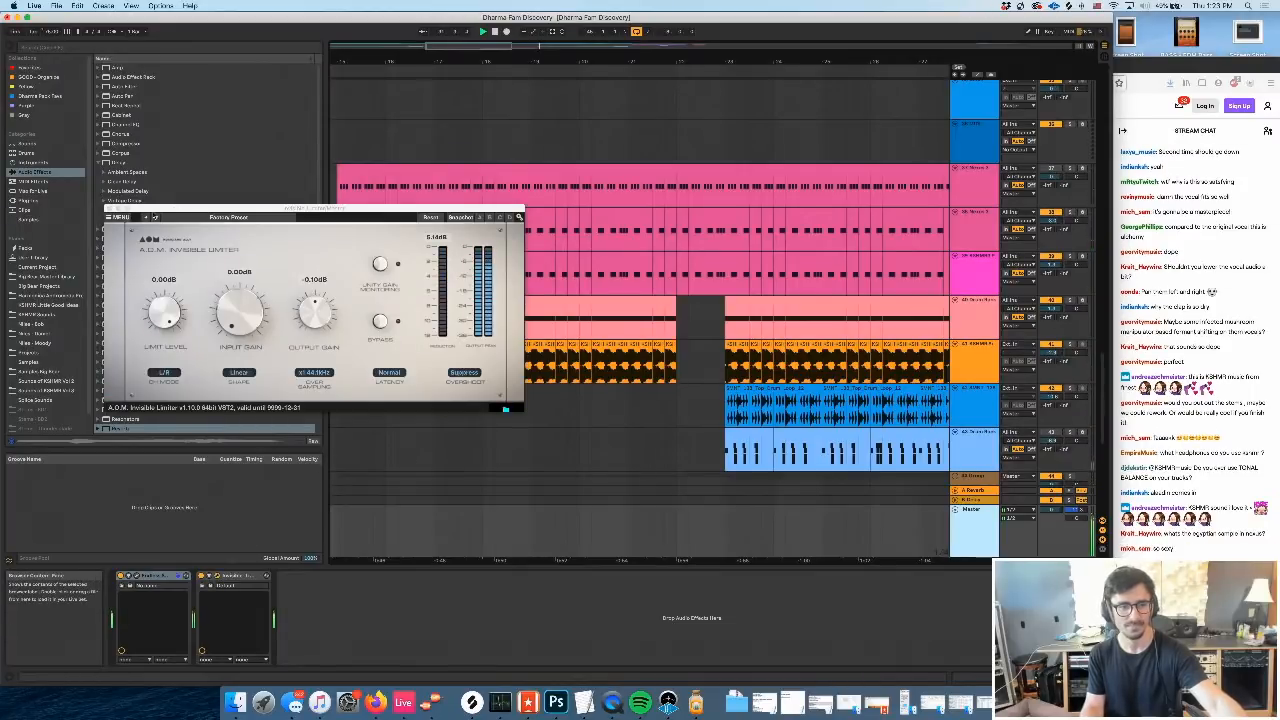
click(109, 208)
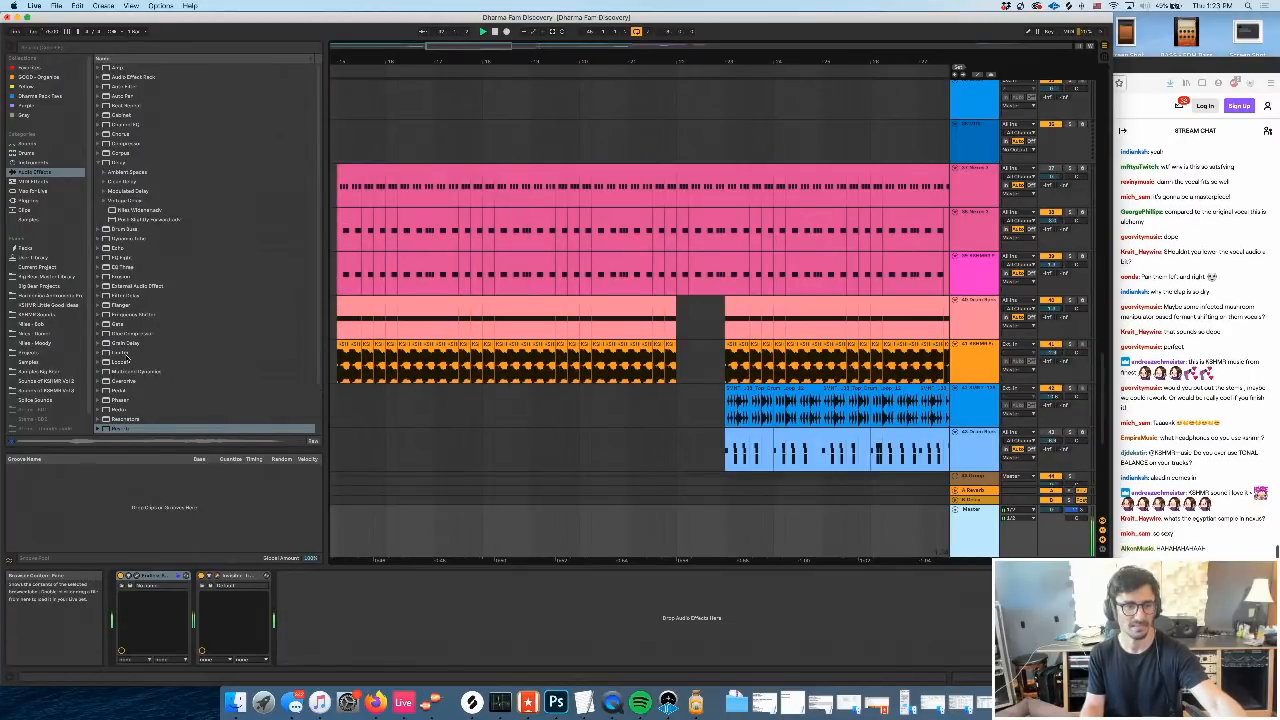
scroll(126, 357, down, 3)
drag(122, 411, 220, 617)
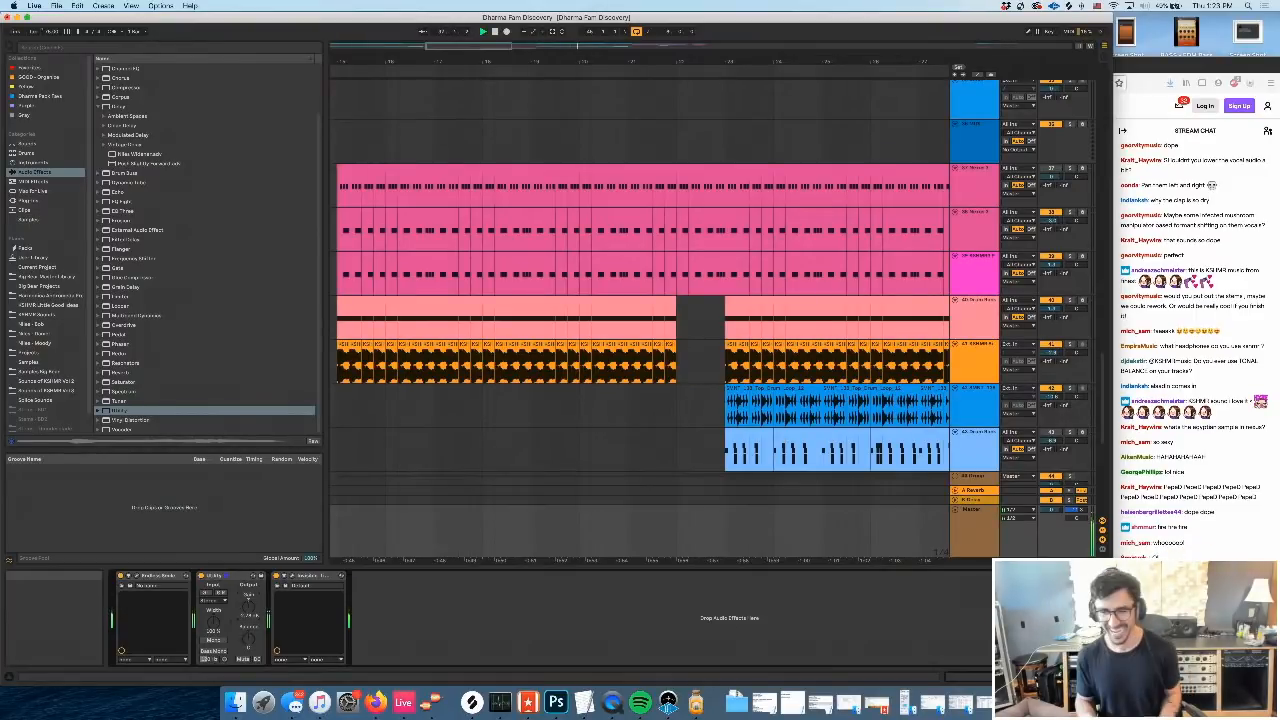
Follow playback past the first drop and through the second build-up's instrument tracks
scroll(735, 381, right, 15)
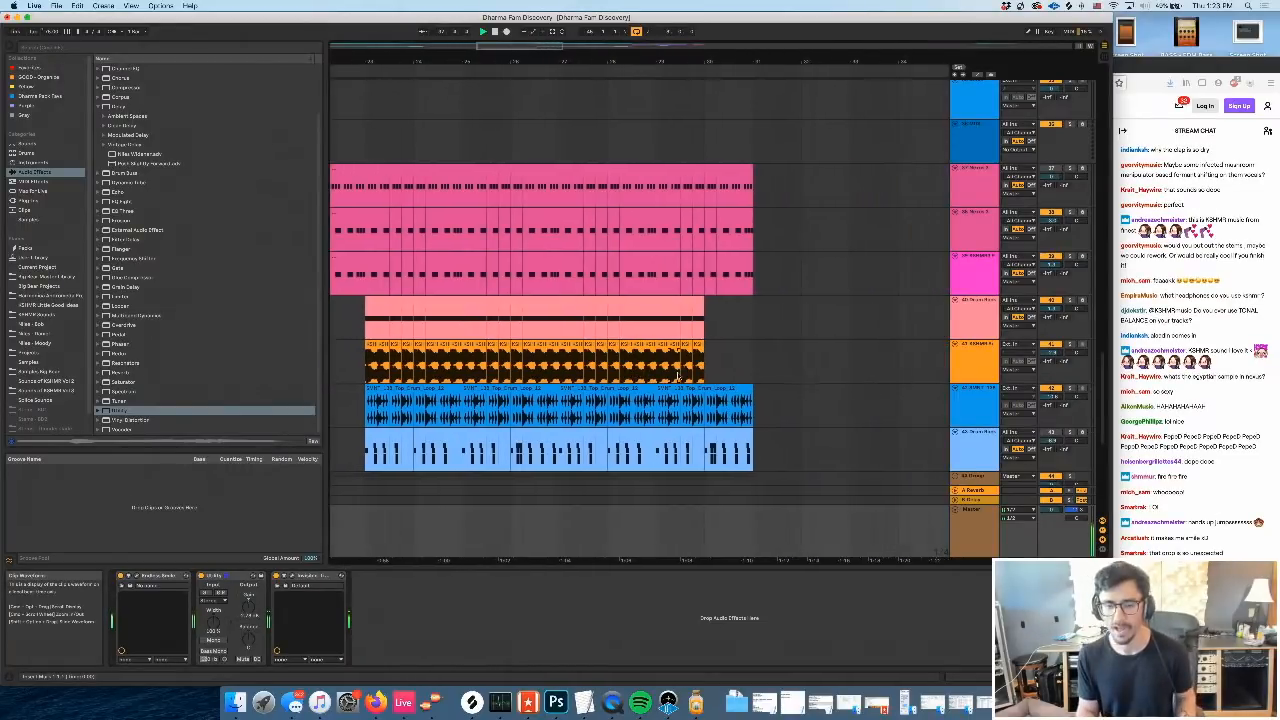
scroll(735, 381, left, 15)
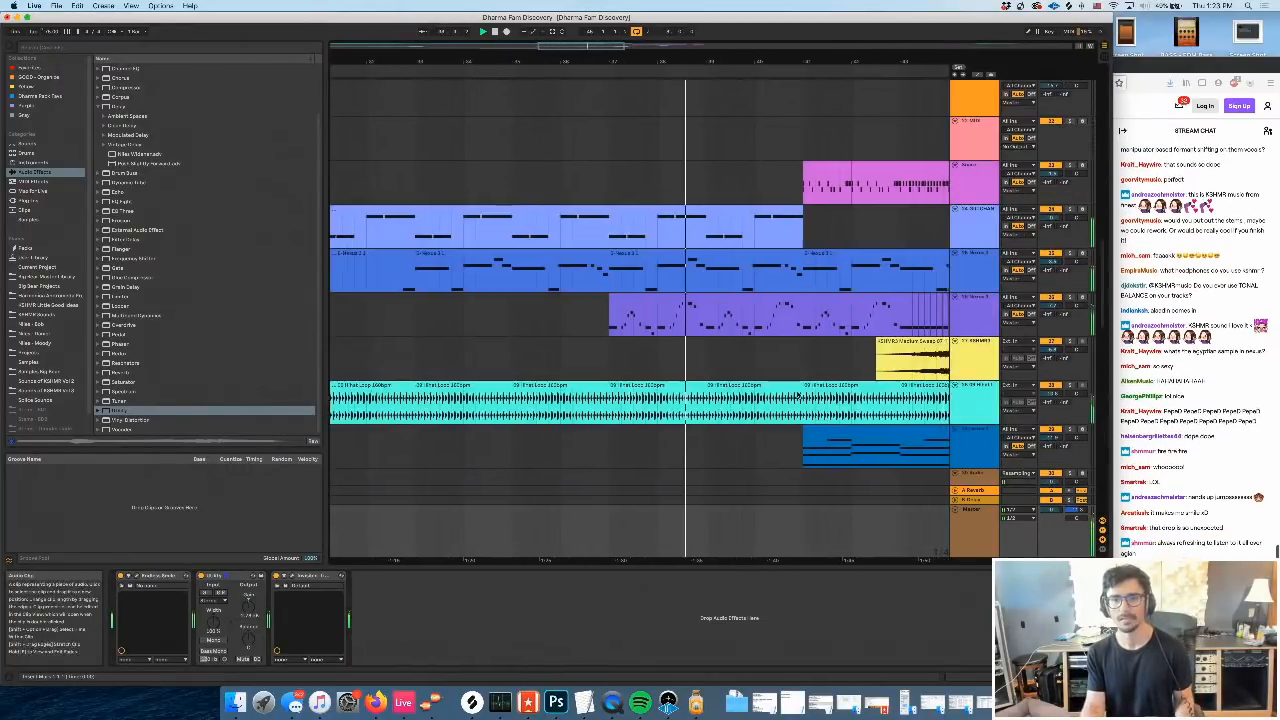
scroll(797, 395, left, 2)
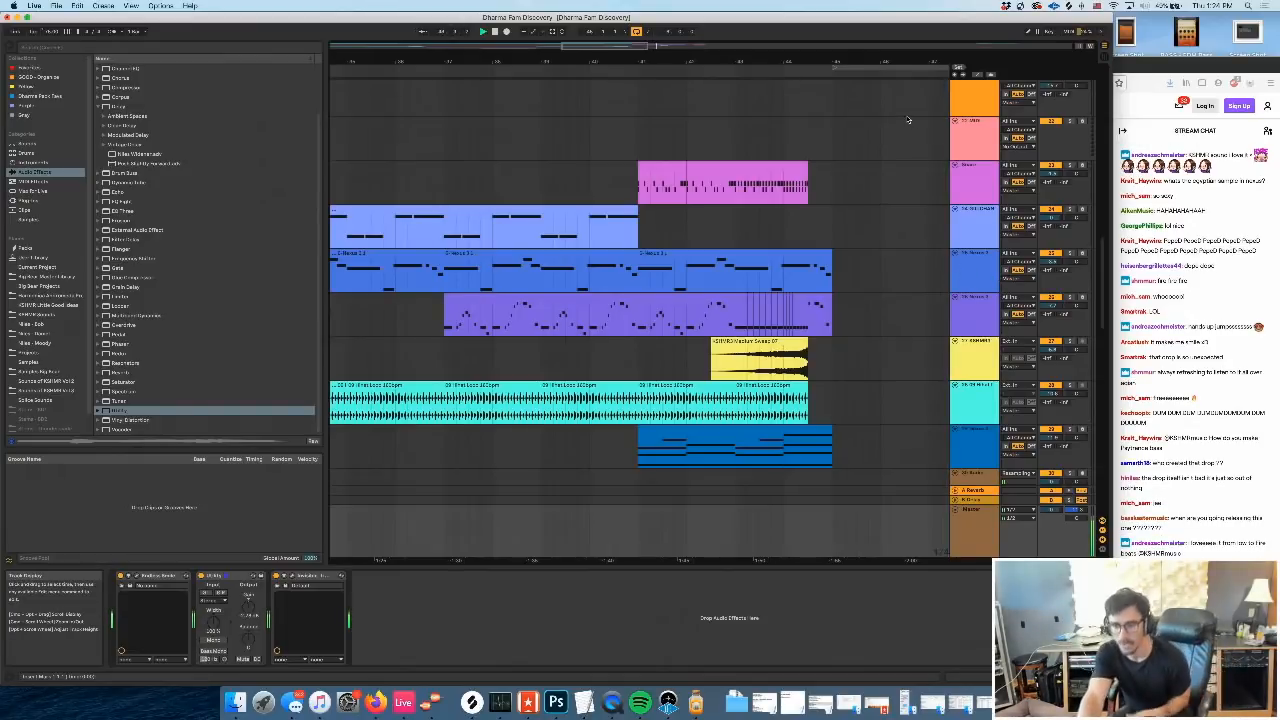
Follow playback past the last clips to the end of the arrangement and stop it
drag(805, 60, 512, 61)
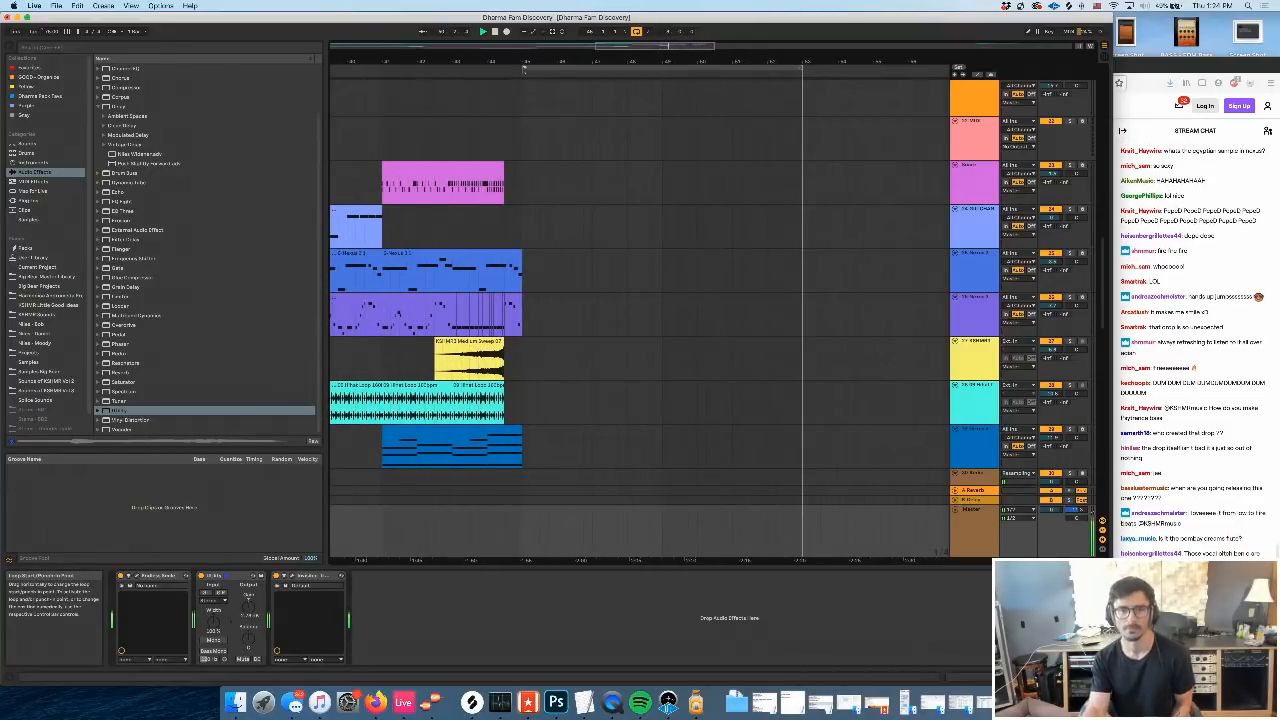
drag(802, 72, 662, 72)
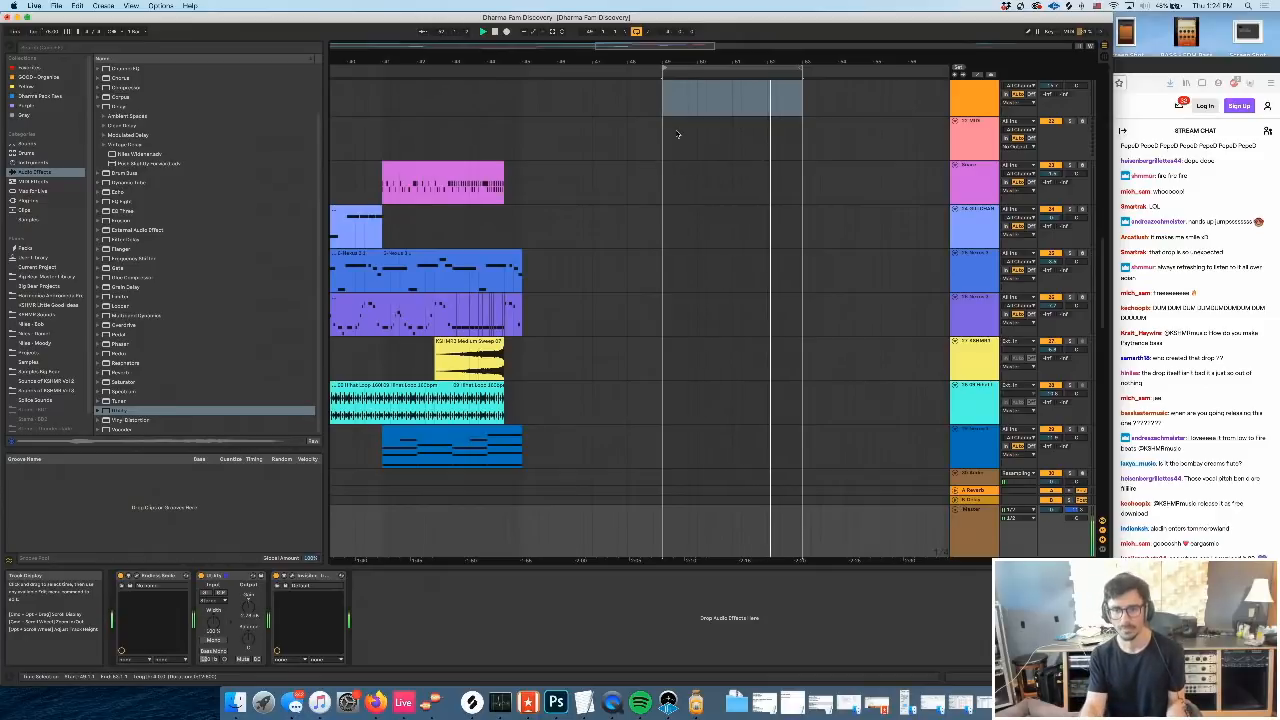
click(678, 134)
key(space)
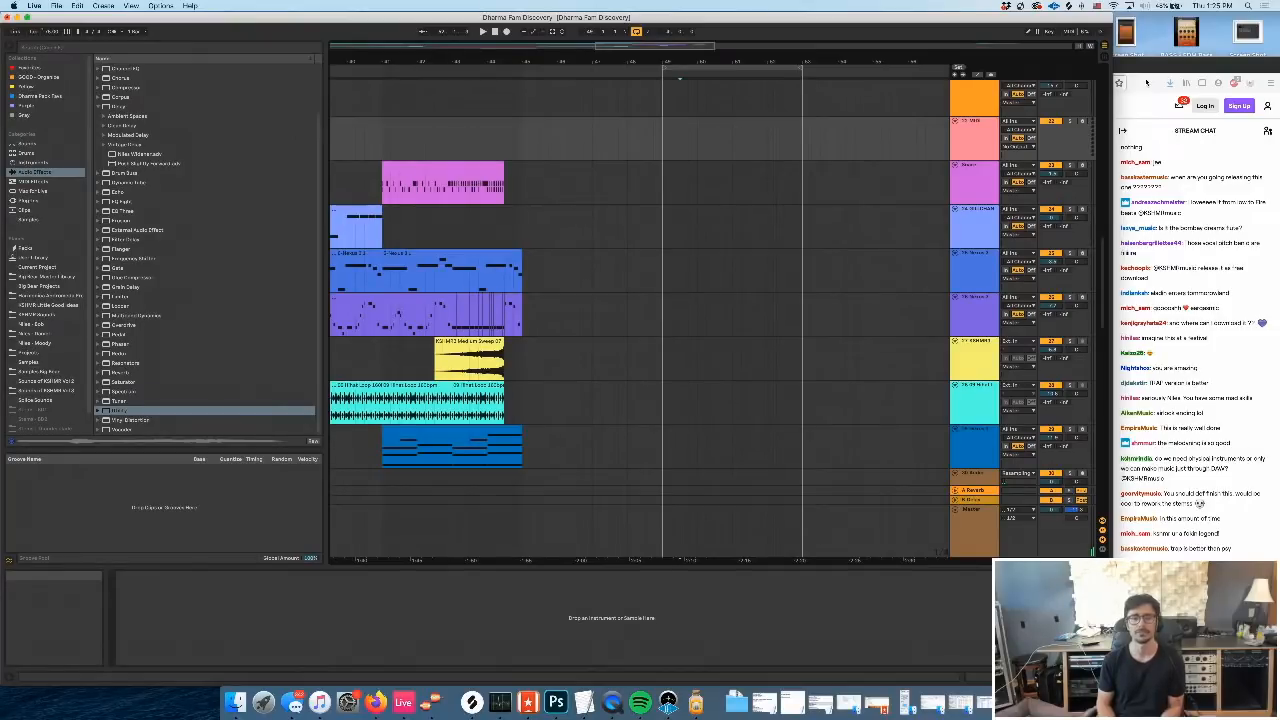
Switch to Firefox and open dharmaworldwide.com in a new tab
click(377, 703)
click(895, 66)
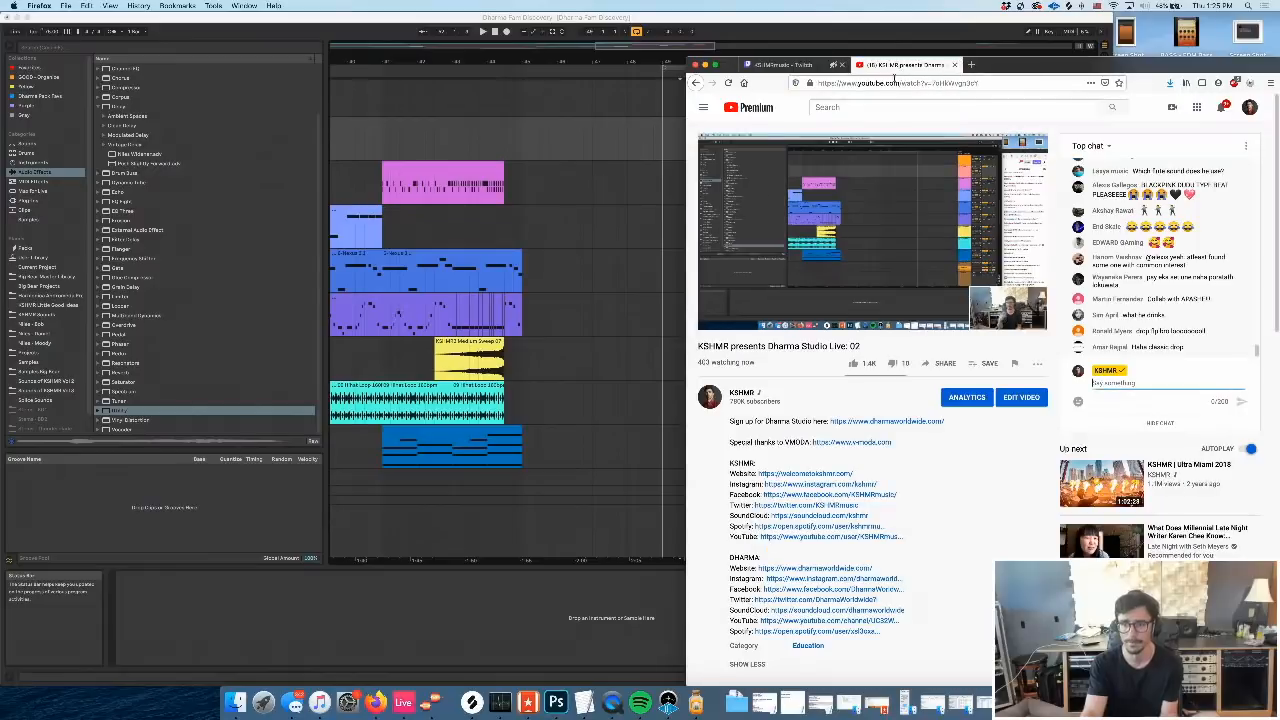
click(894, 82)
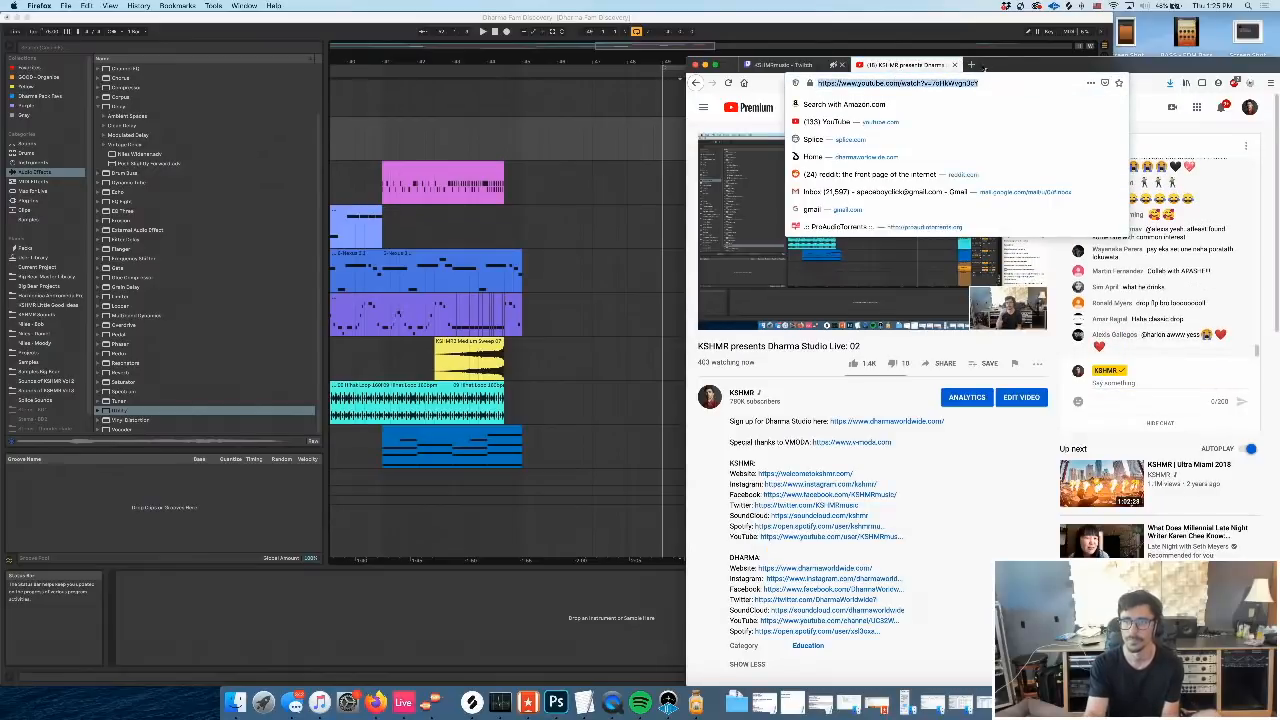
click(970, 64)
text(dharmaworldwide.com/)
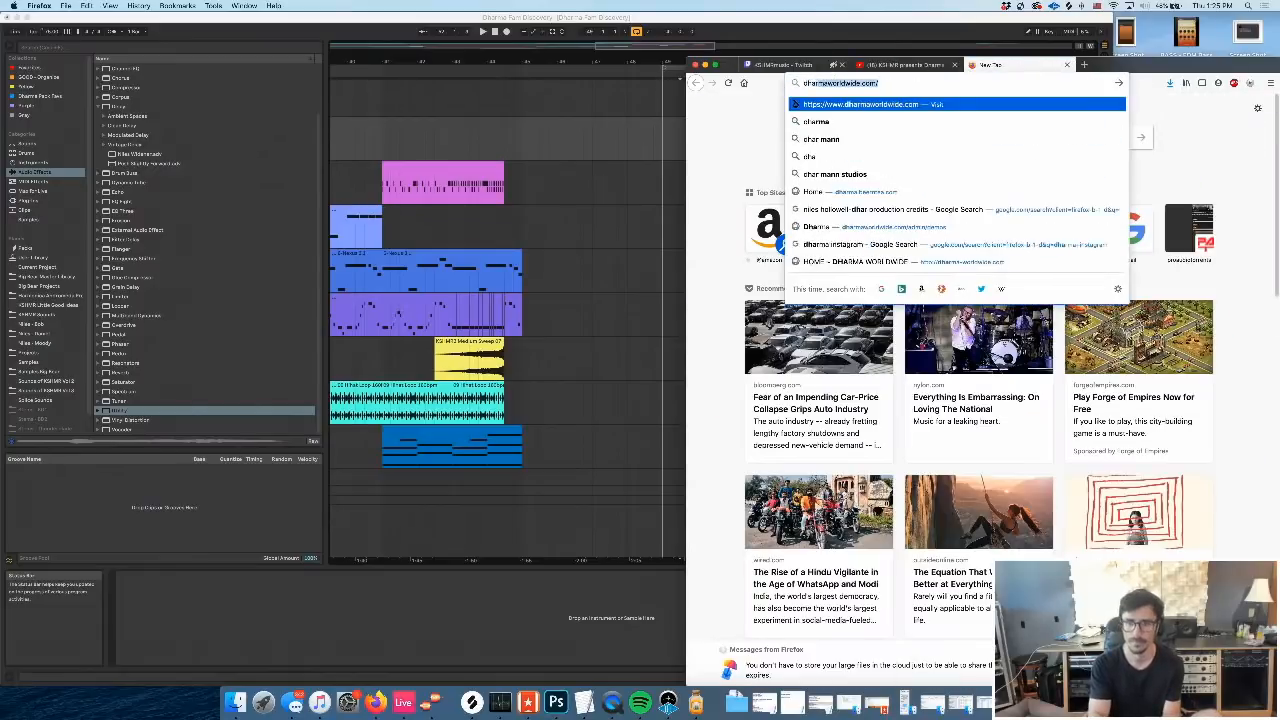
key(Return)
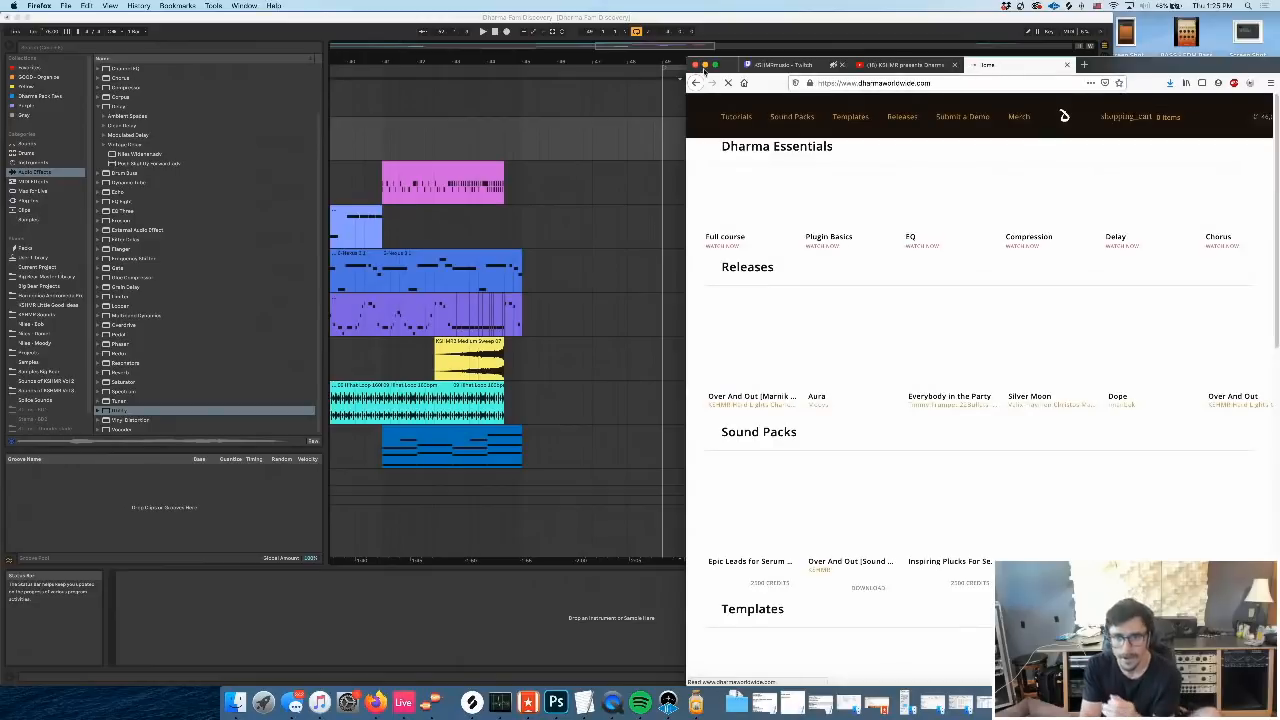
Widen the browser window across the arrangement and open the Dharma site's Tutorials page
drag(726, 70, 413, 96)
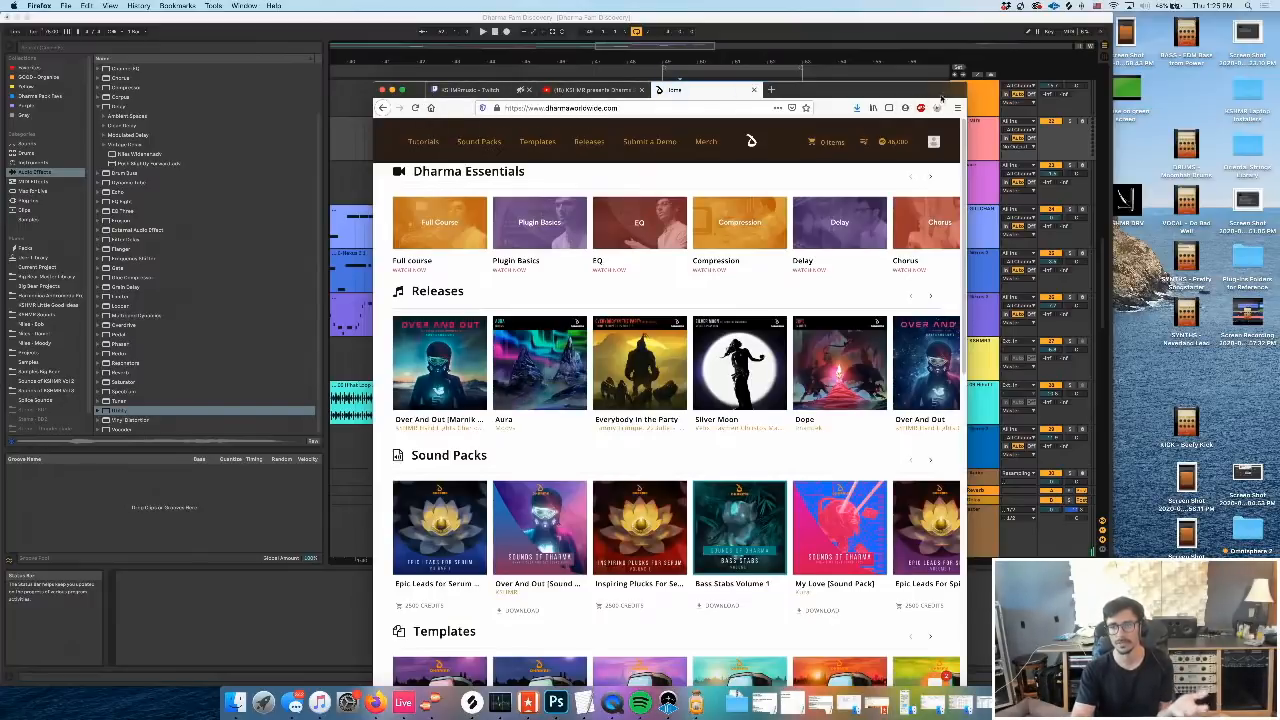
drag(966, 86, 1195, 96)
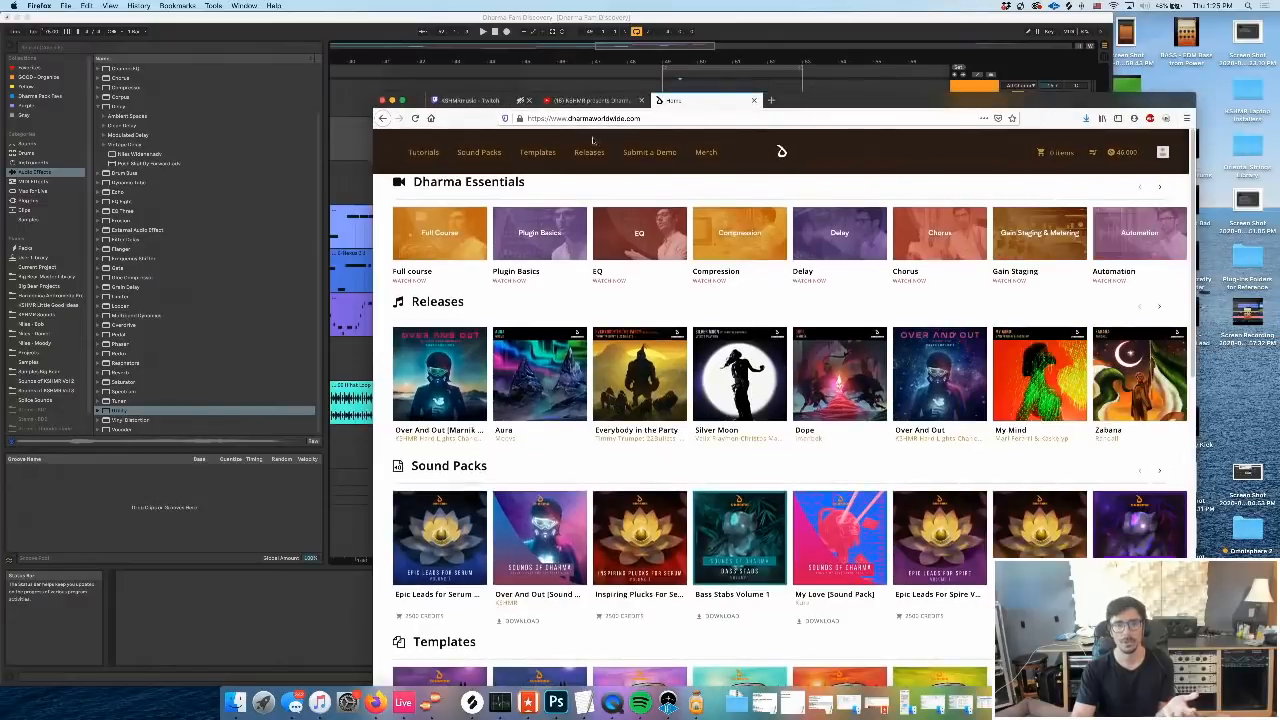
click(430, 152)
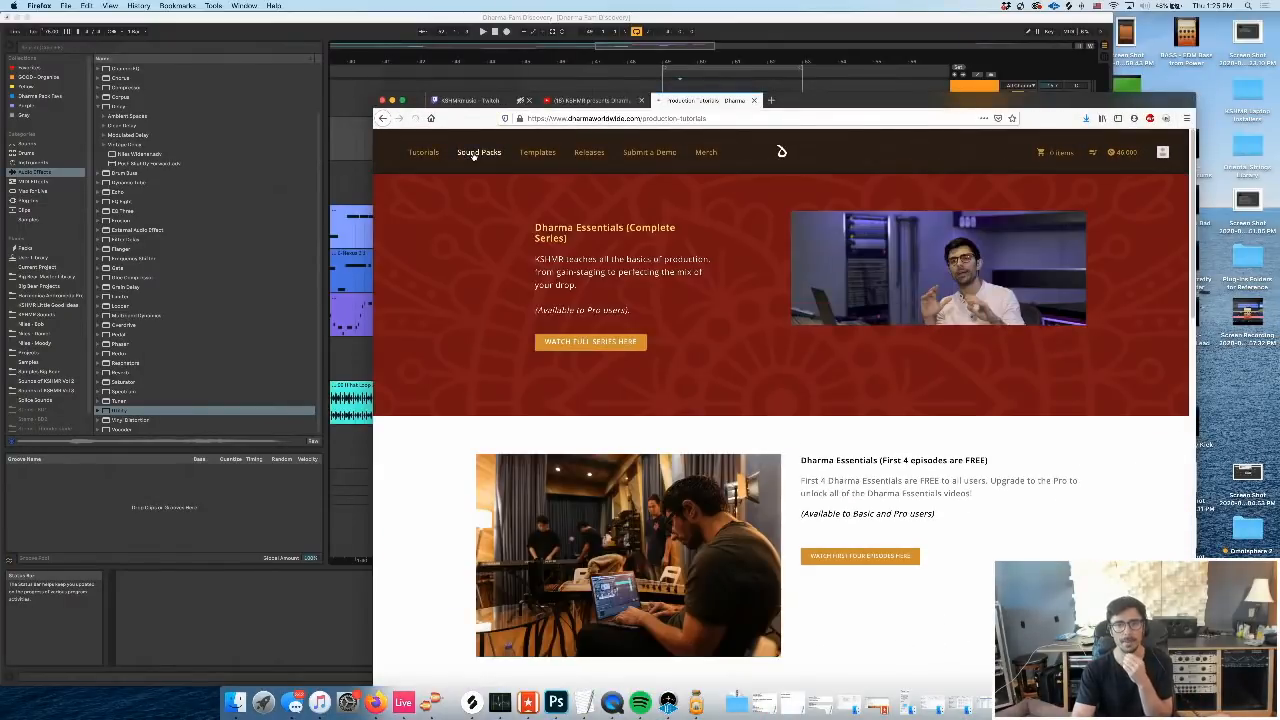
click(476, 153)
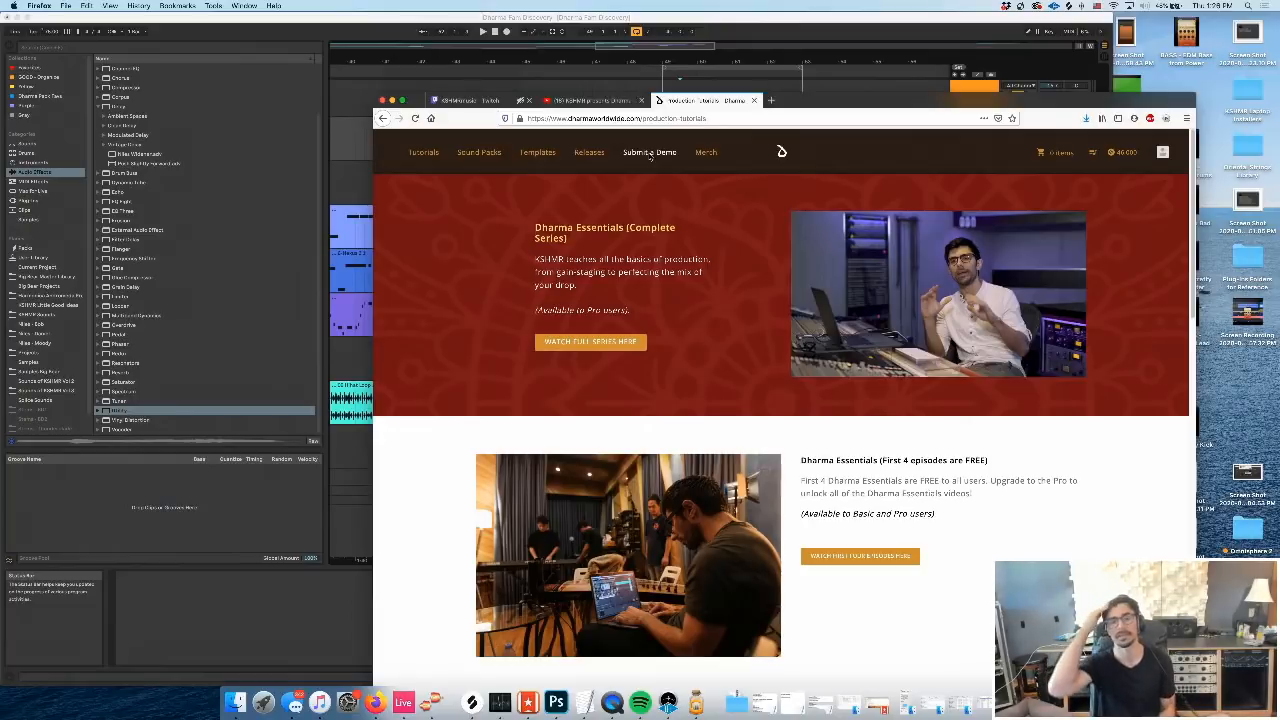
Check the YouTube and Twitch livestream pages and return to the Dharma production tutorials page
click(582, 101)
click(470, 101)
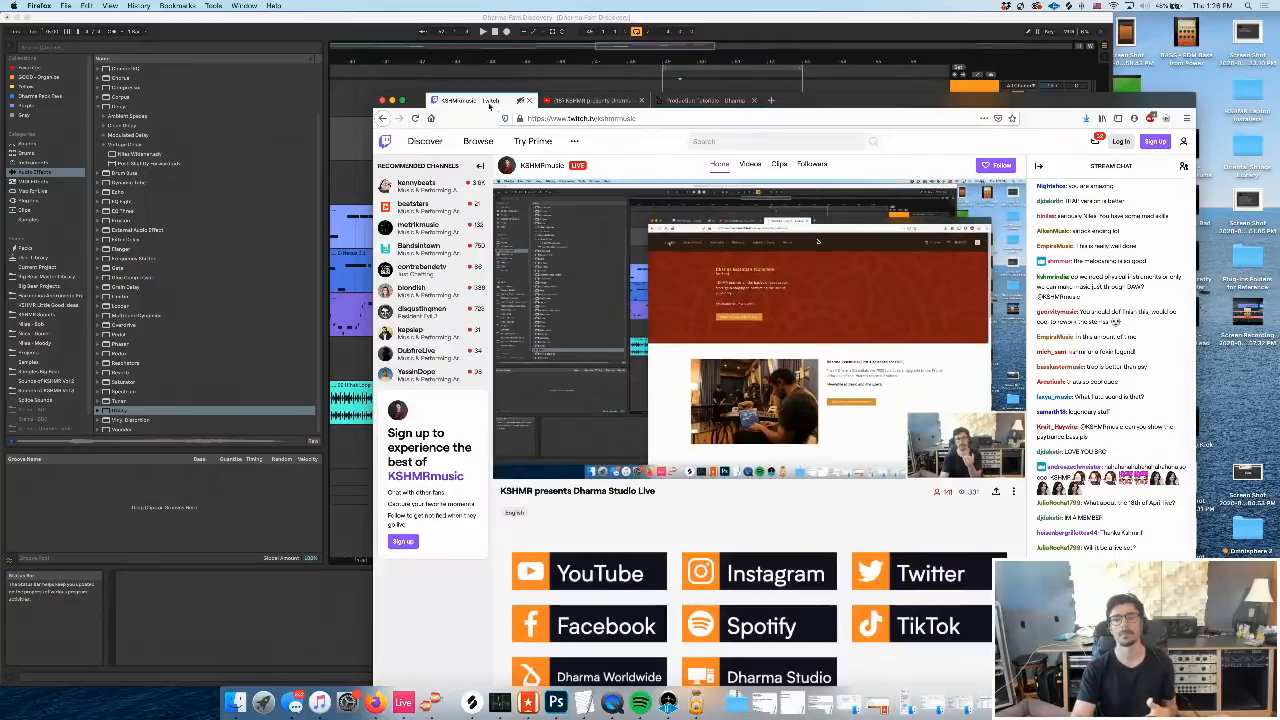
click(577, 101)
click(693, 101)
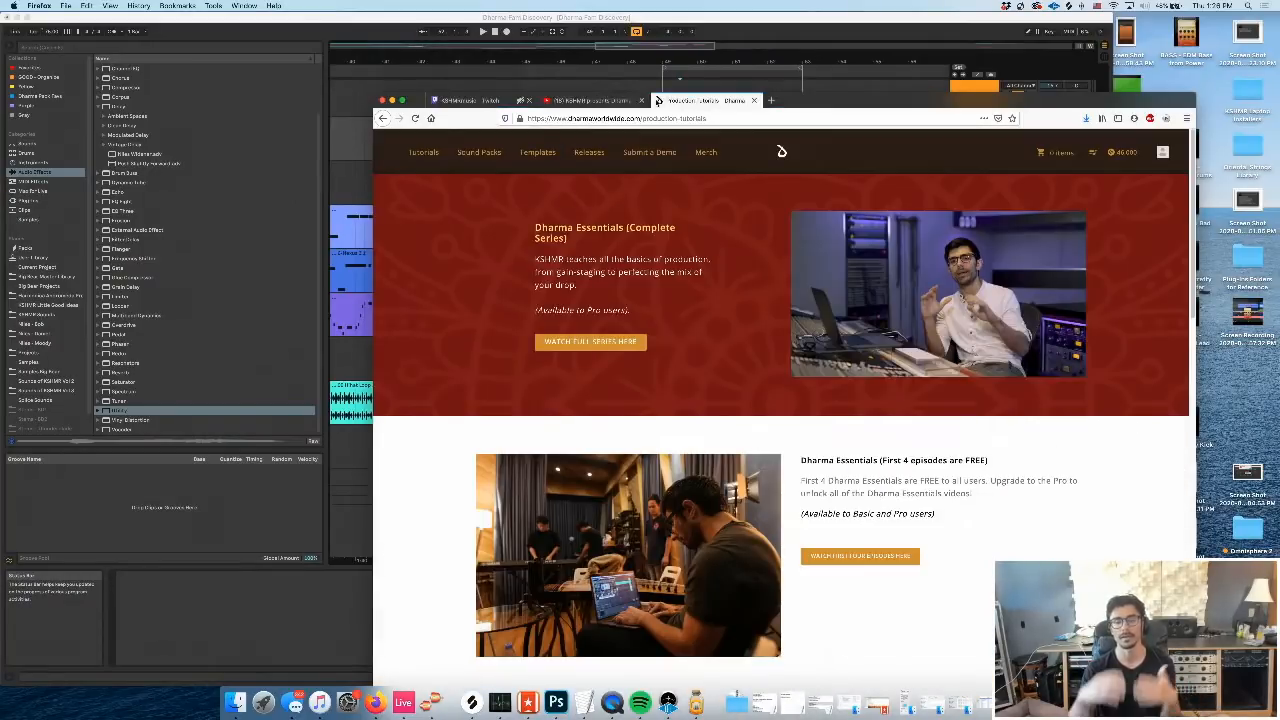